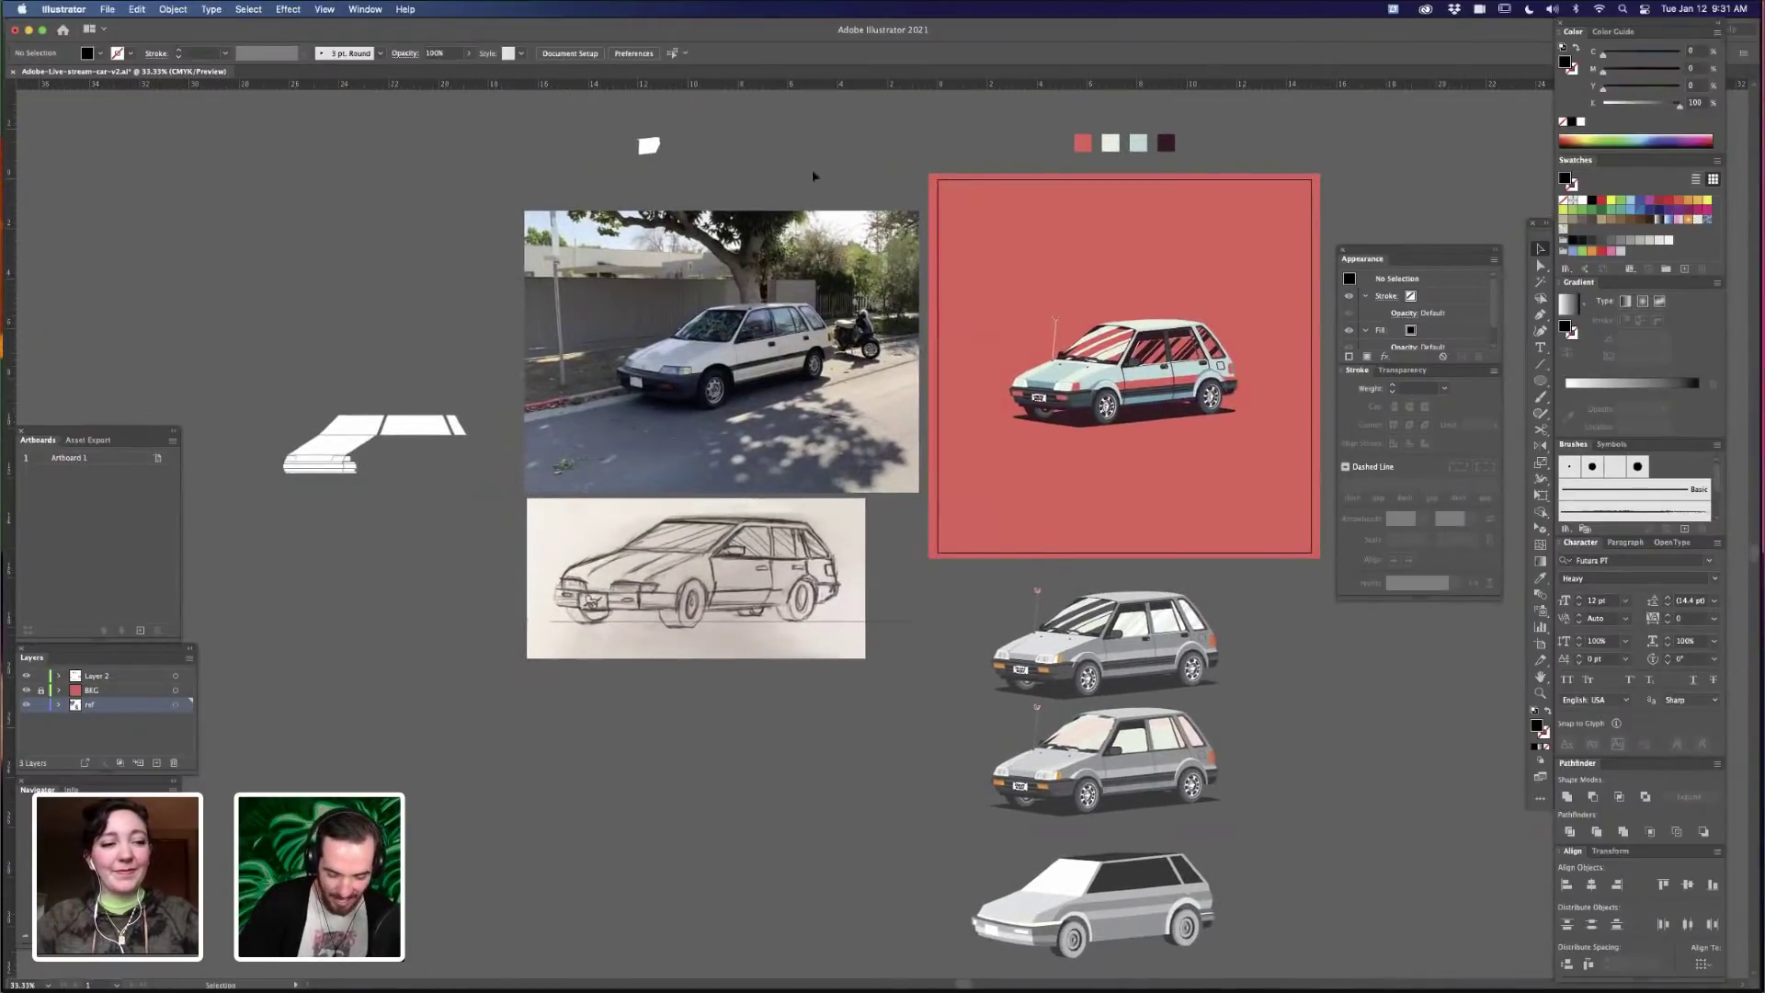
- Examine the reference photo of the parked car and the pencil sketch below it
key("super+plus")
key("super+plus")
left_click_drag(1049, 556, 1260, 757)
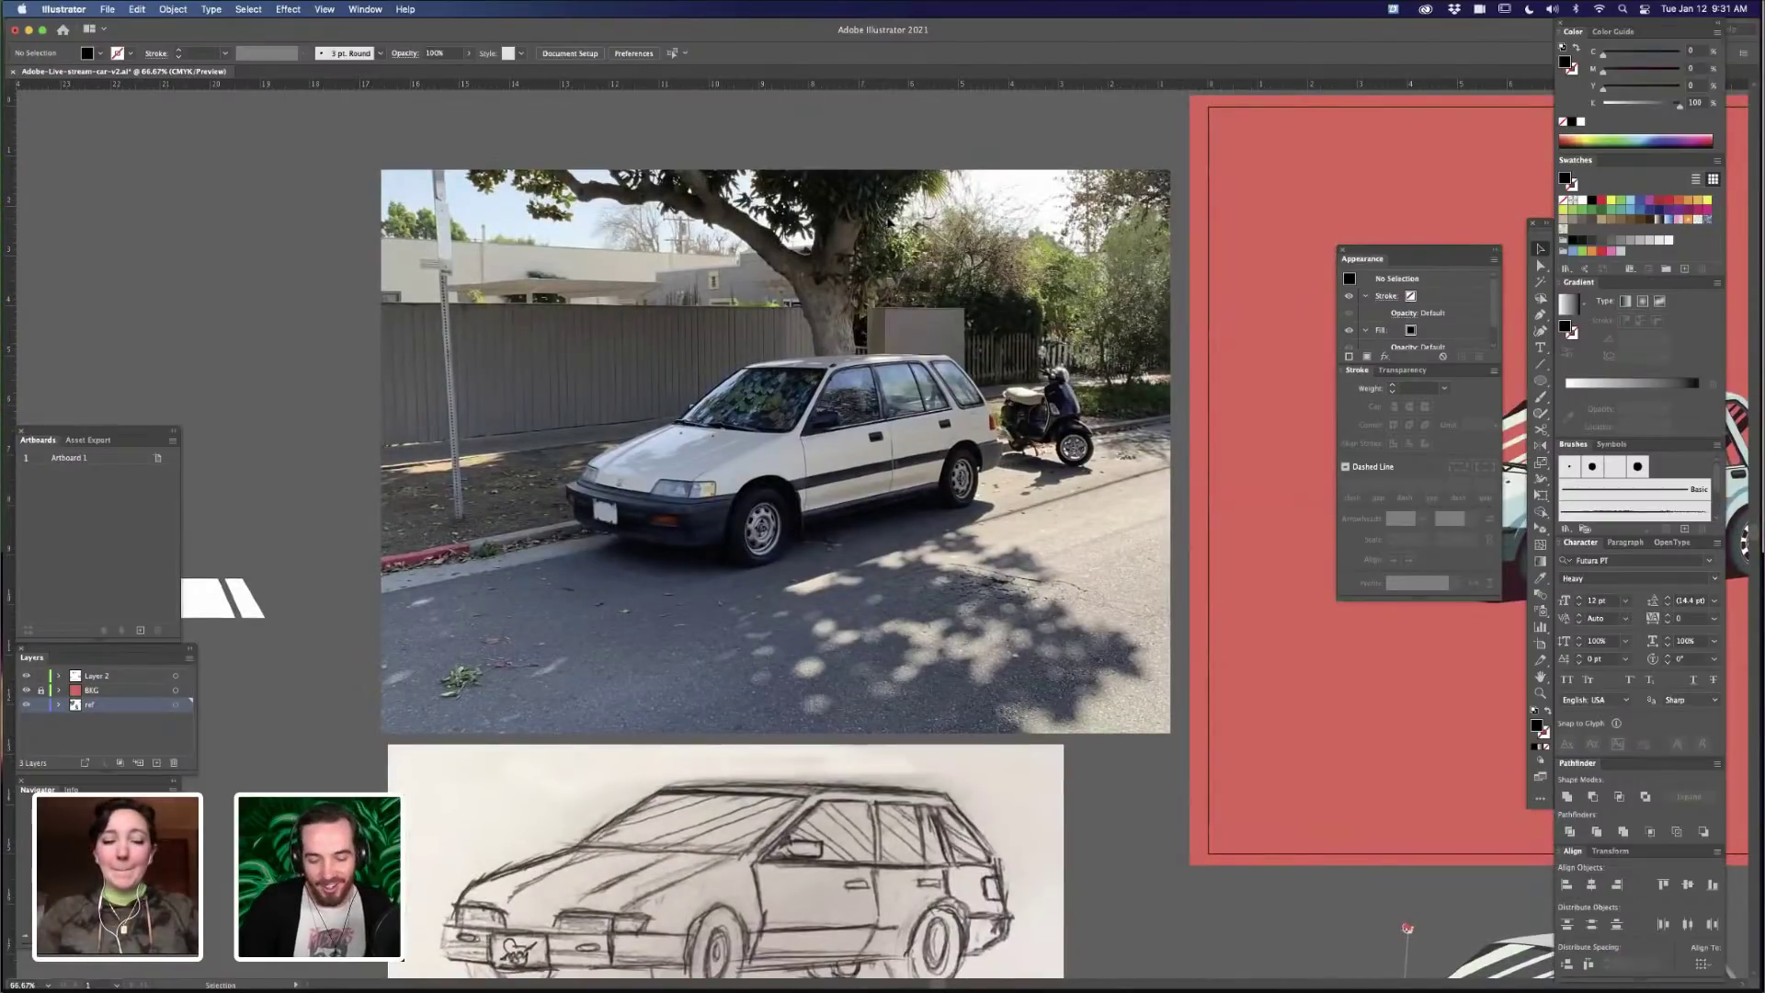
left_click_drag(1081, 374, 1028, 336)
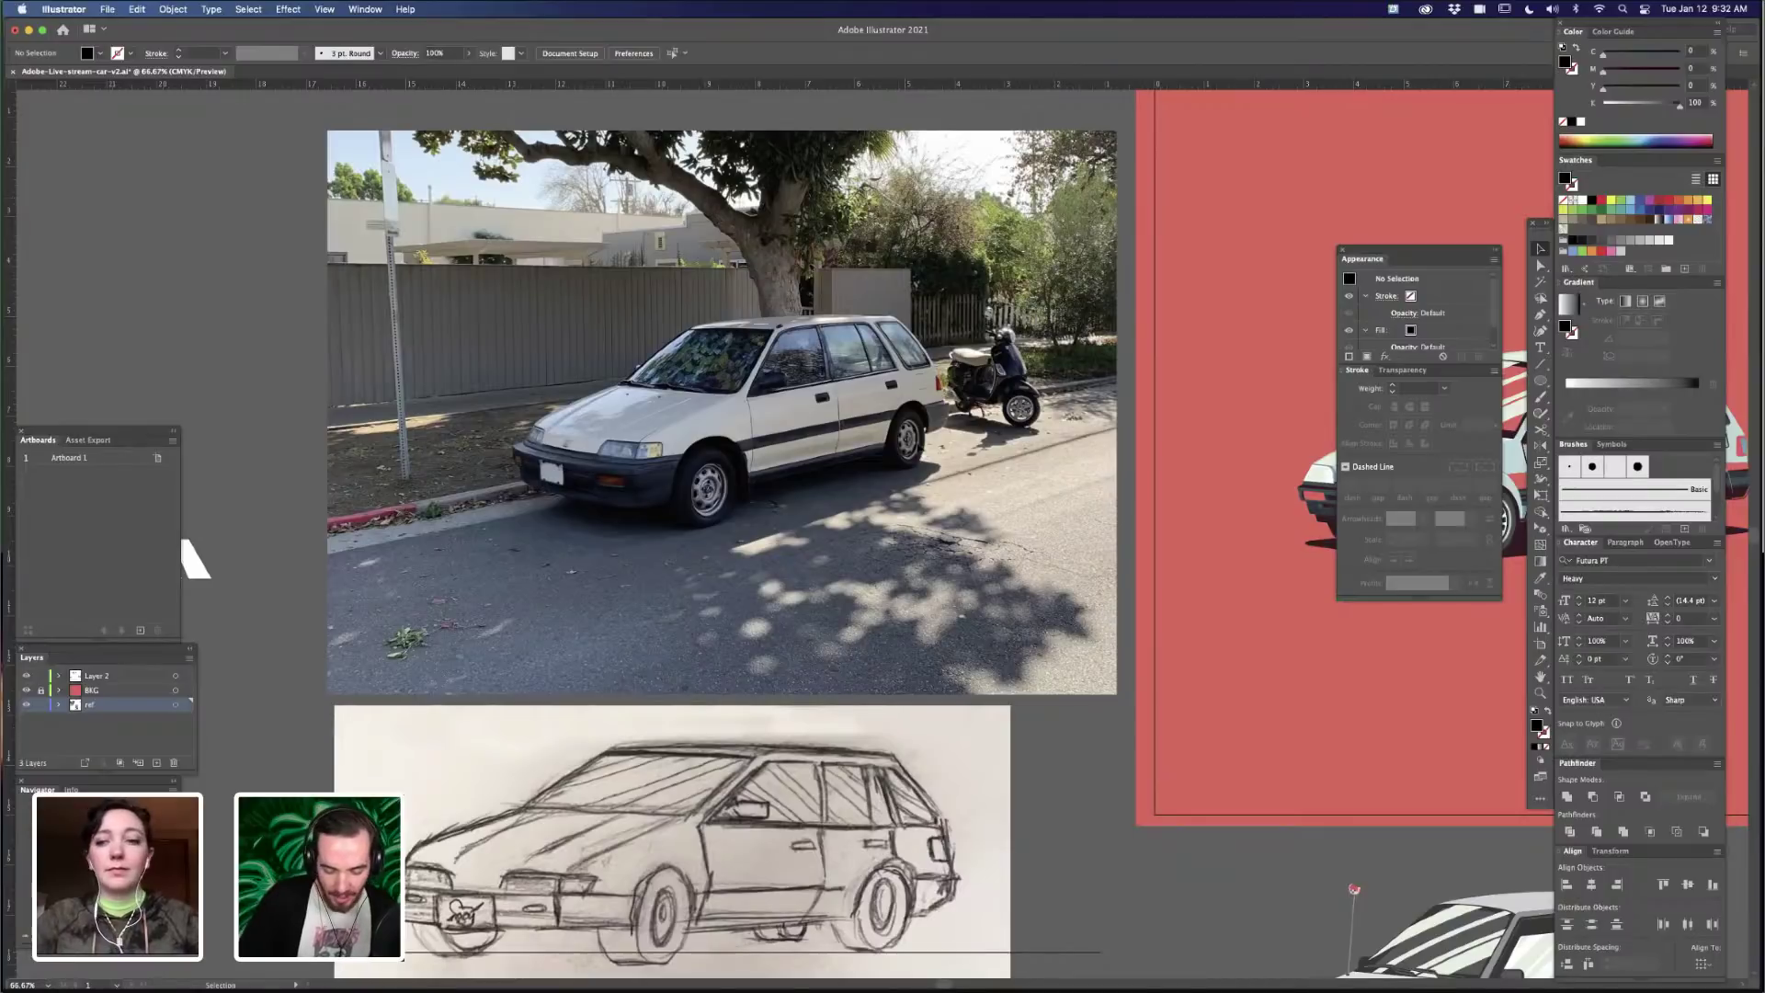
scroll(1095, 856, "down", 10)
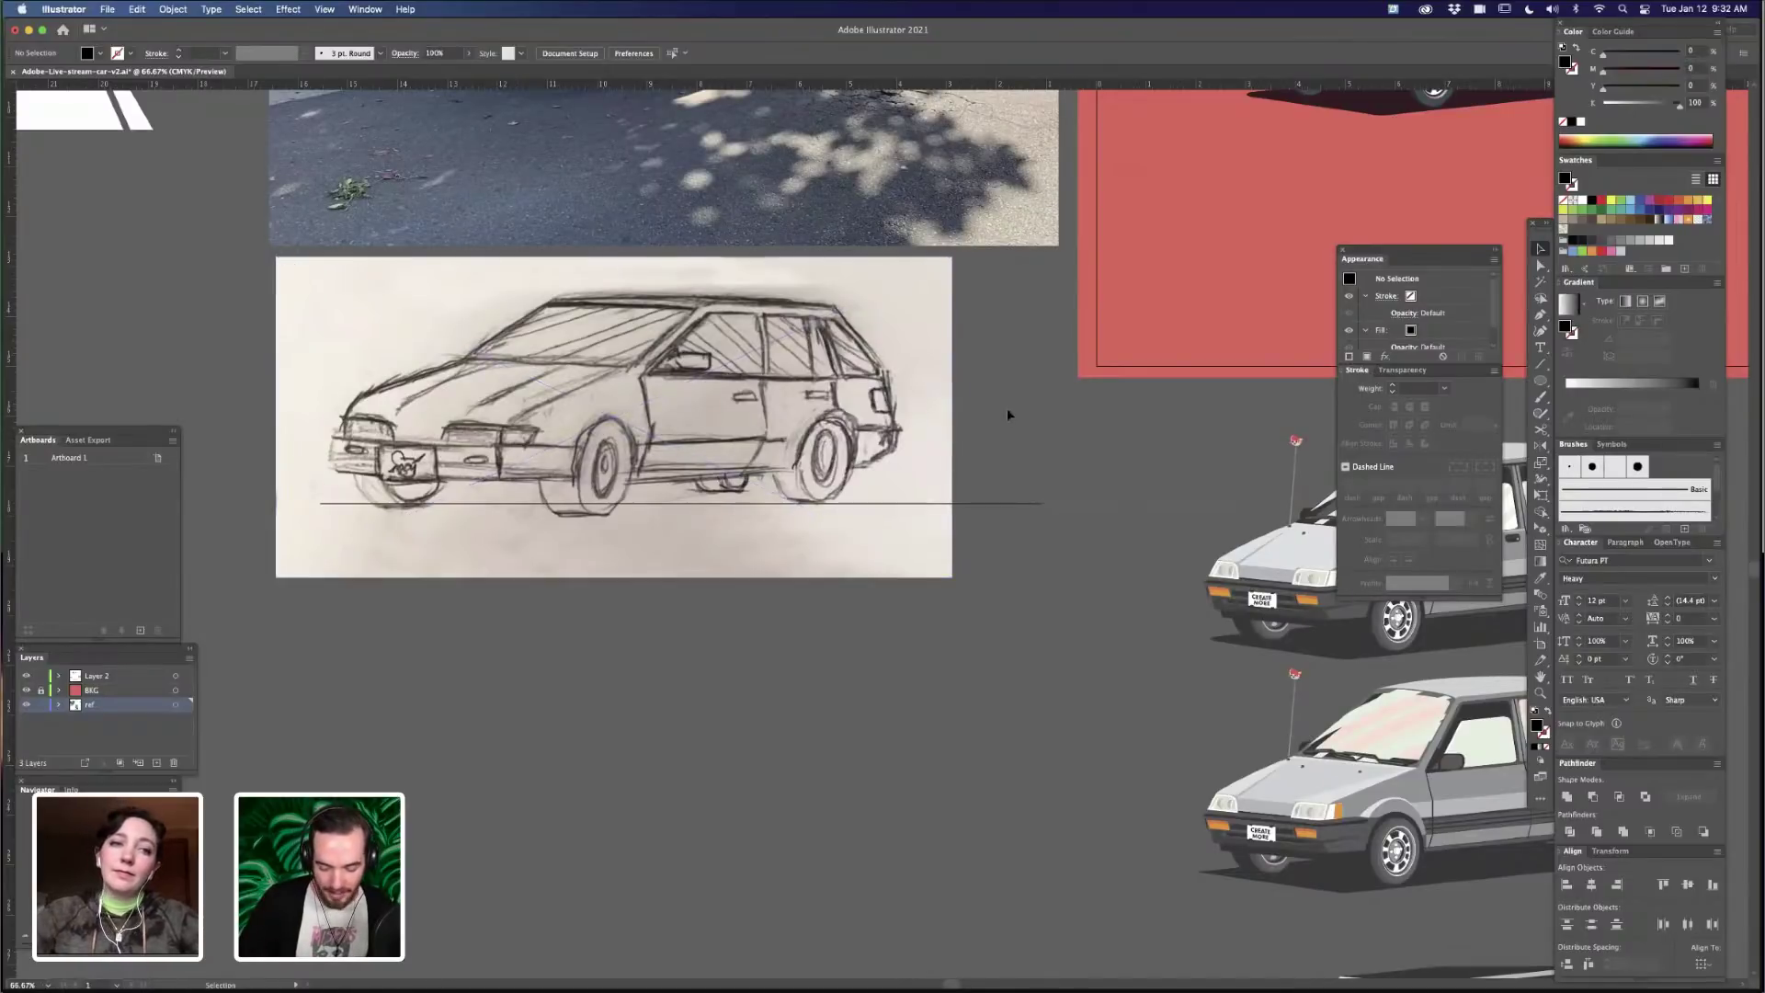
scroll(938, 665, "down", 5)
scroll(938, 665, "right", 5)
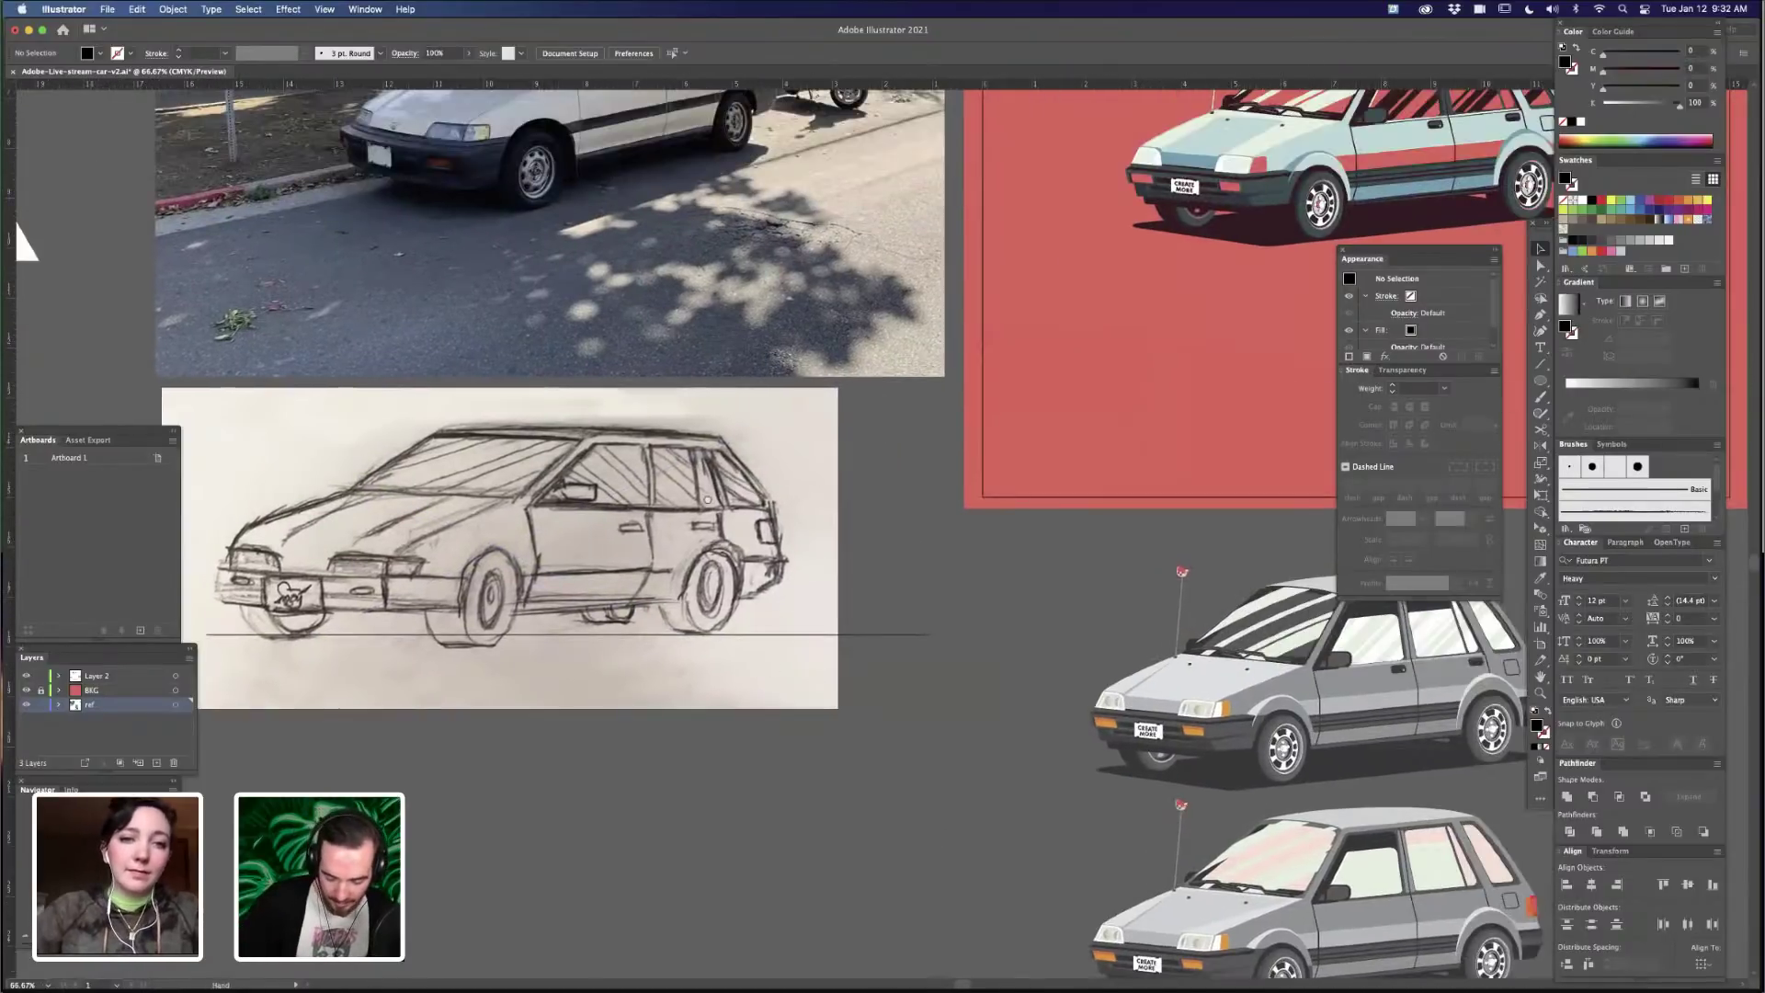
- Examine the flat shapes that build up the simplified grey block-in car, including its windows, side panels and wheels
scroll(1036, 670, "down", 5)
scroll(1035, 669, "right", 5)
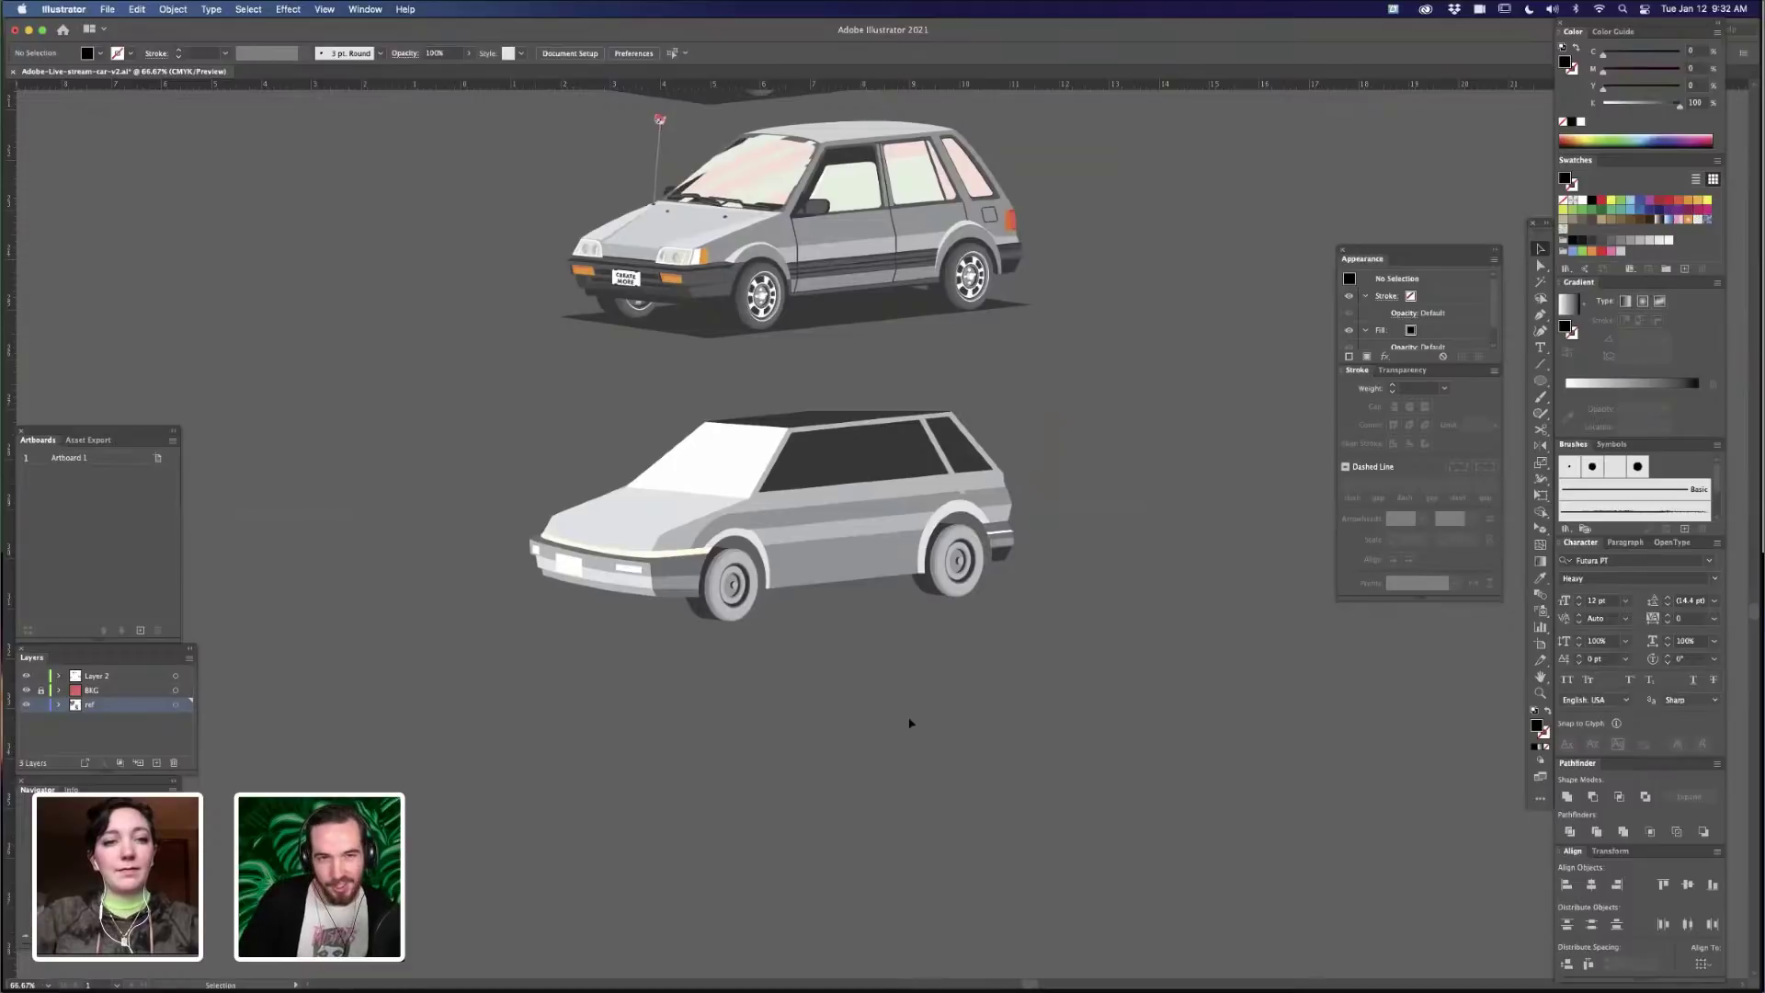
key("super+a")
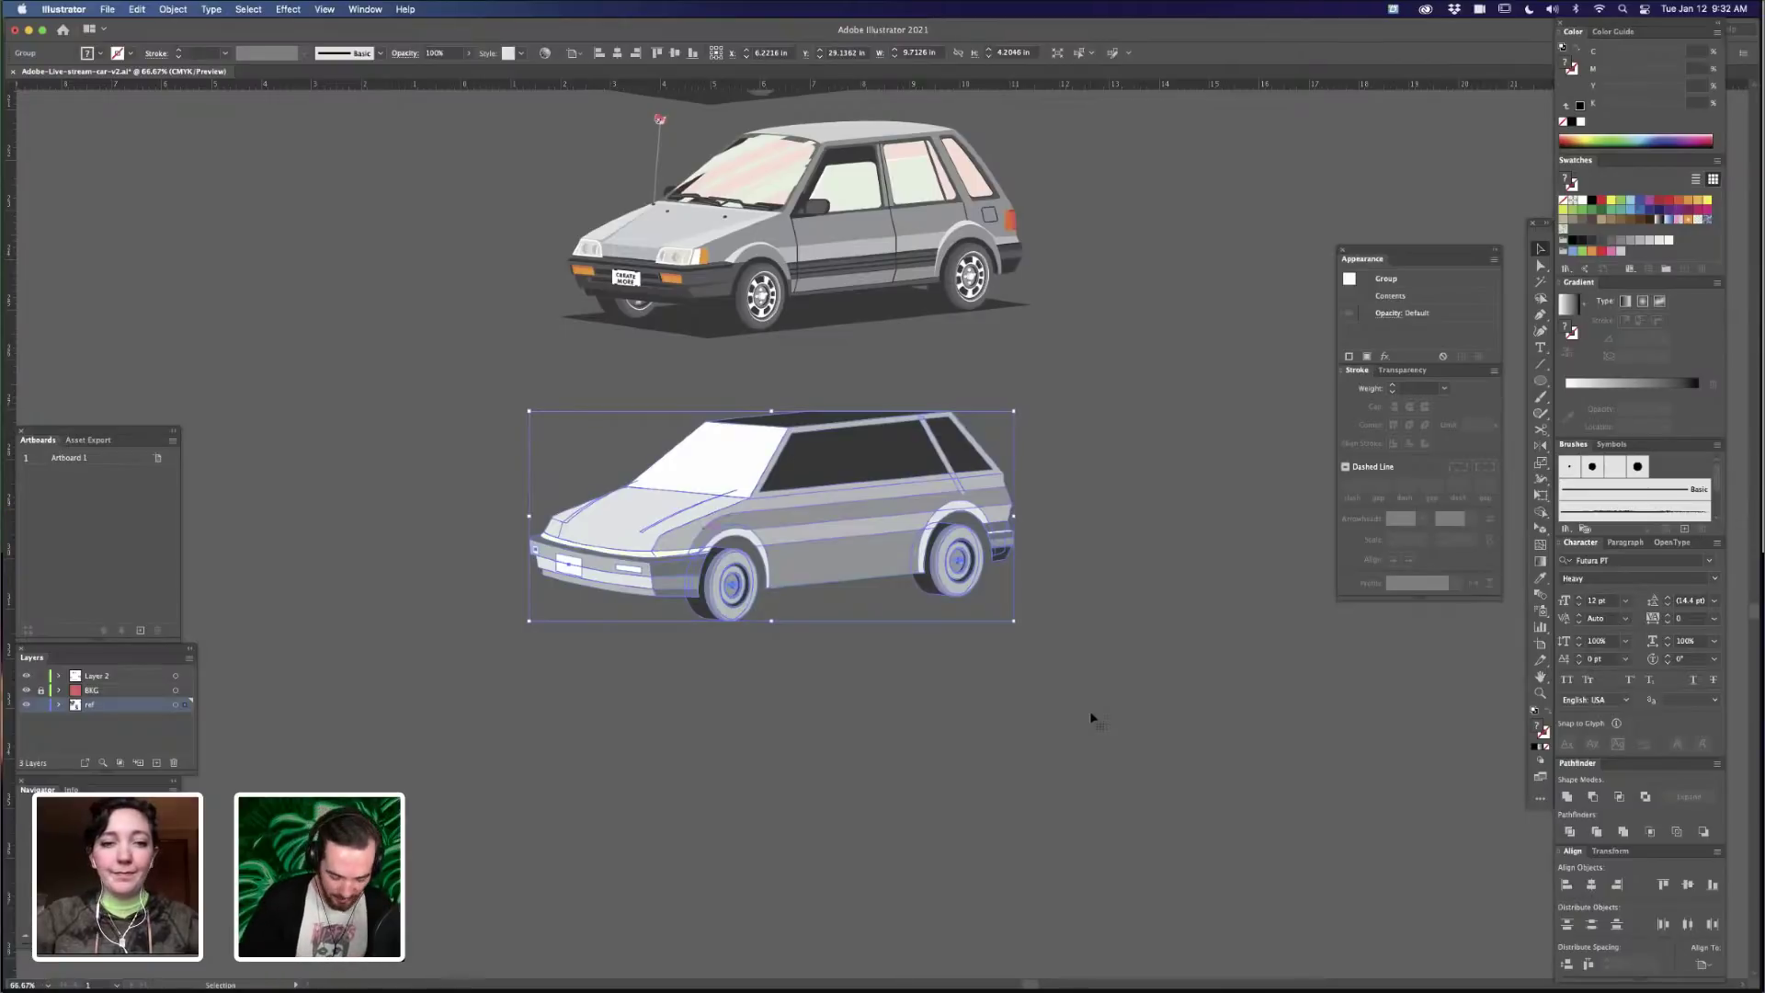
key("super+equal")
key("super+equal")
key("super+equal")
scroll(991, 757, "left", 6)
scroll(991, 758, "down", 2)
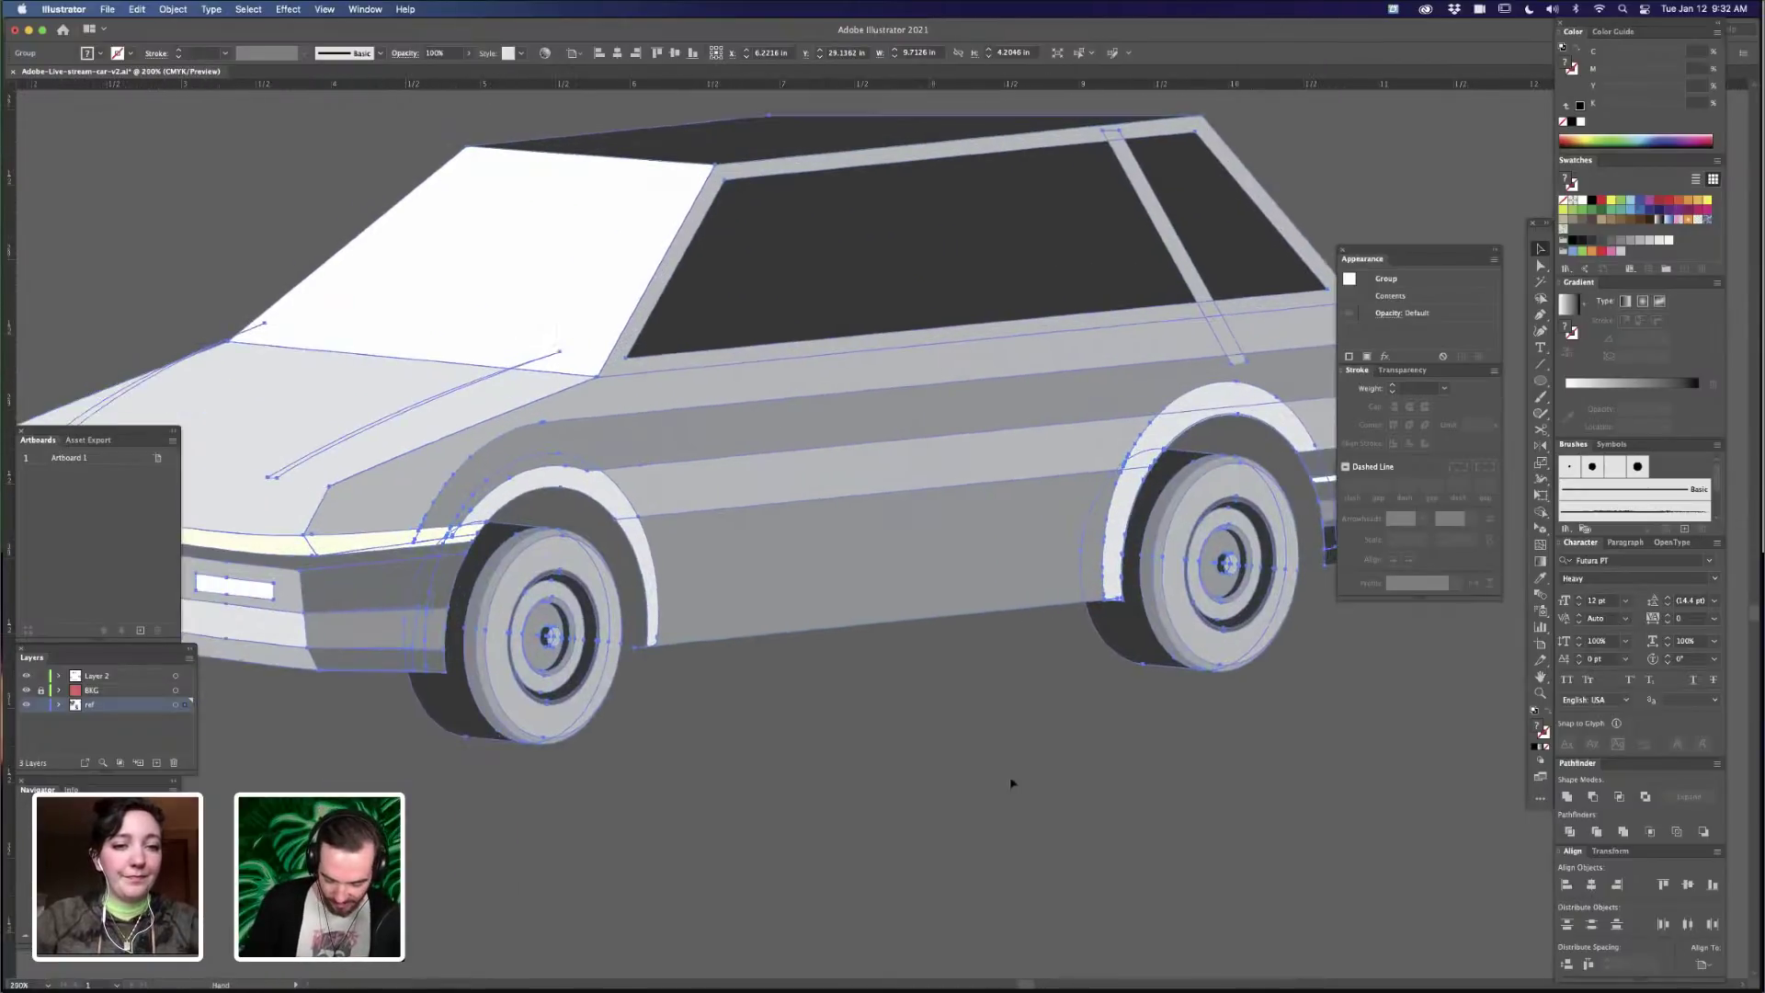
left_click(1131, 618)
scroll(992, 631, "right", 9)
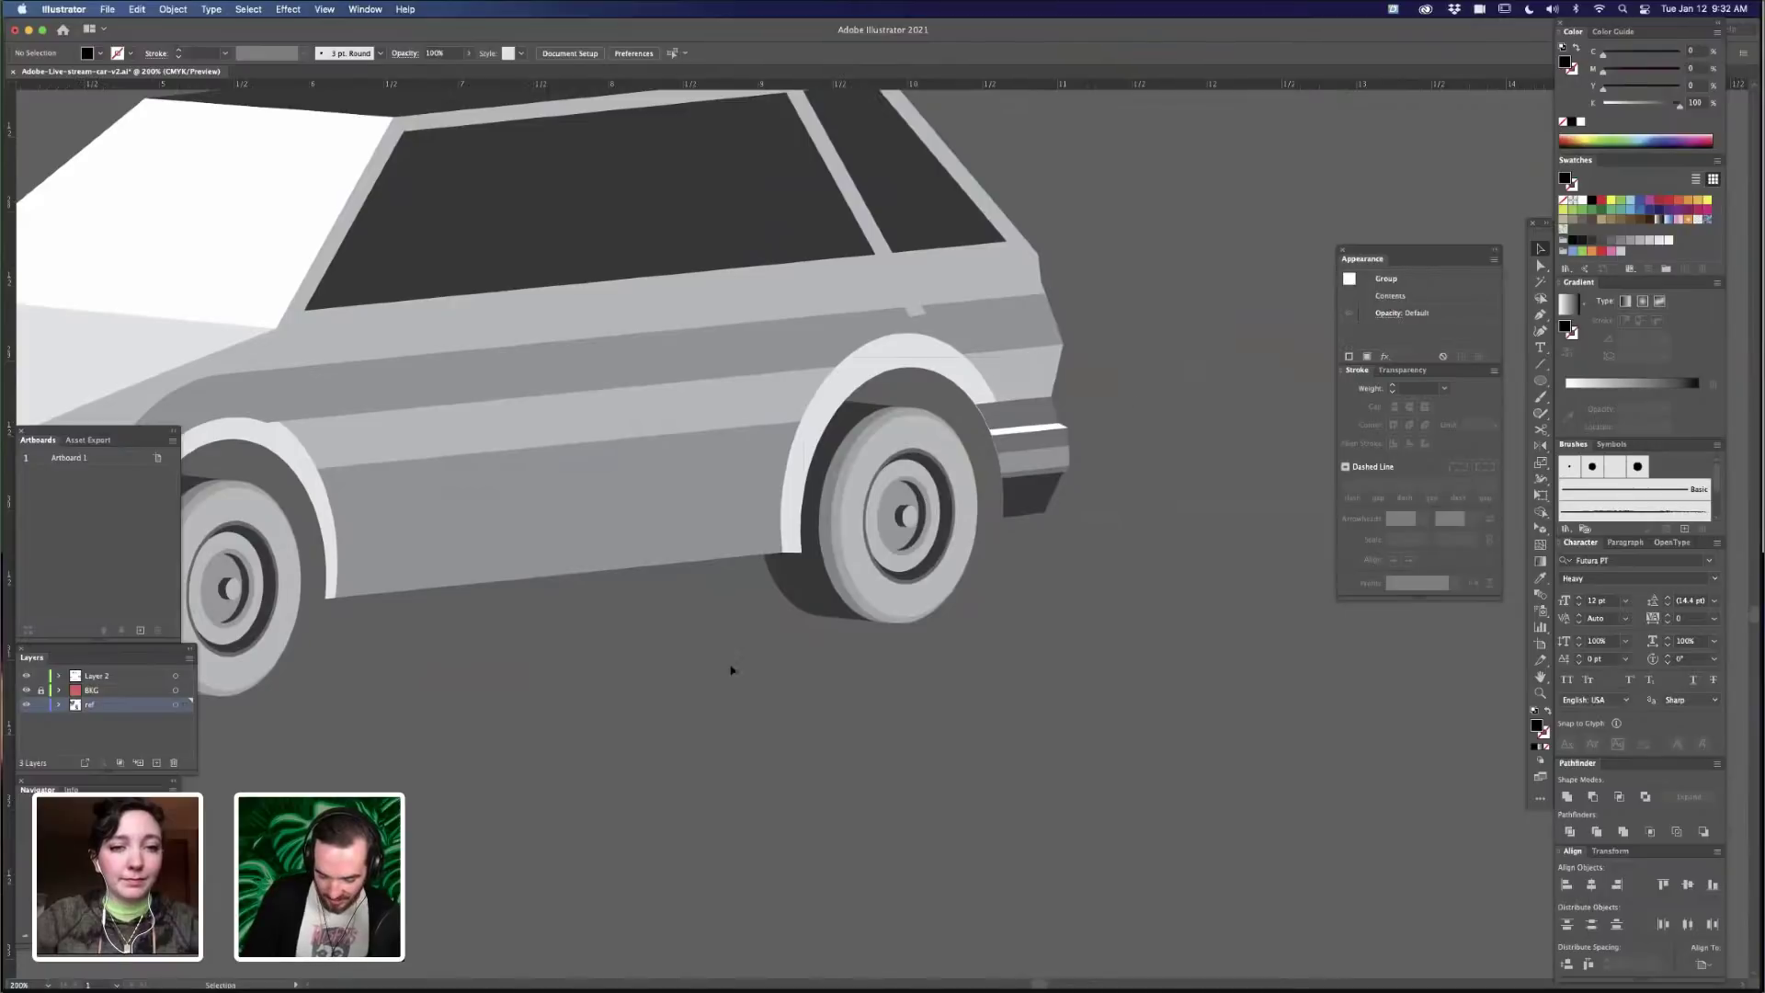
scroll(1057, 166, "left", 5)
scroll(1057, 166, "down", 2)
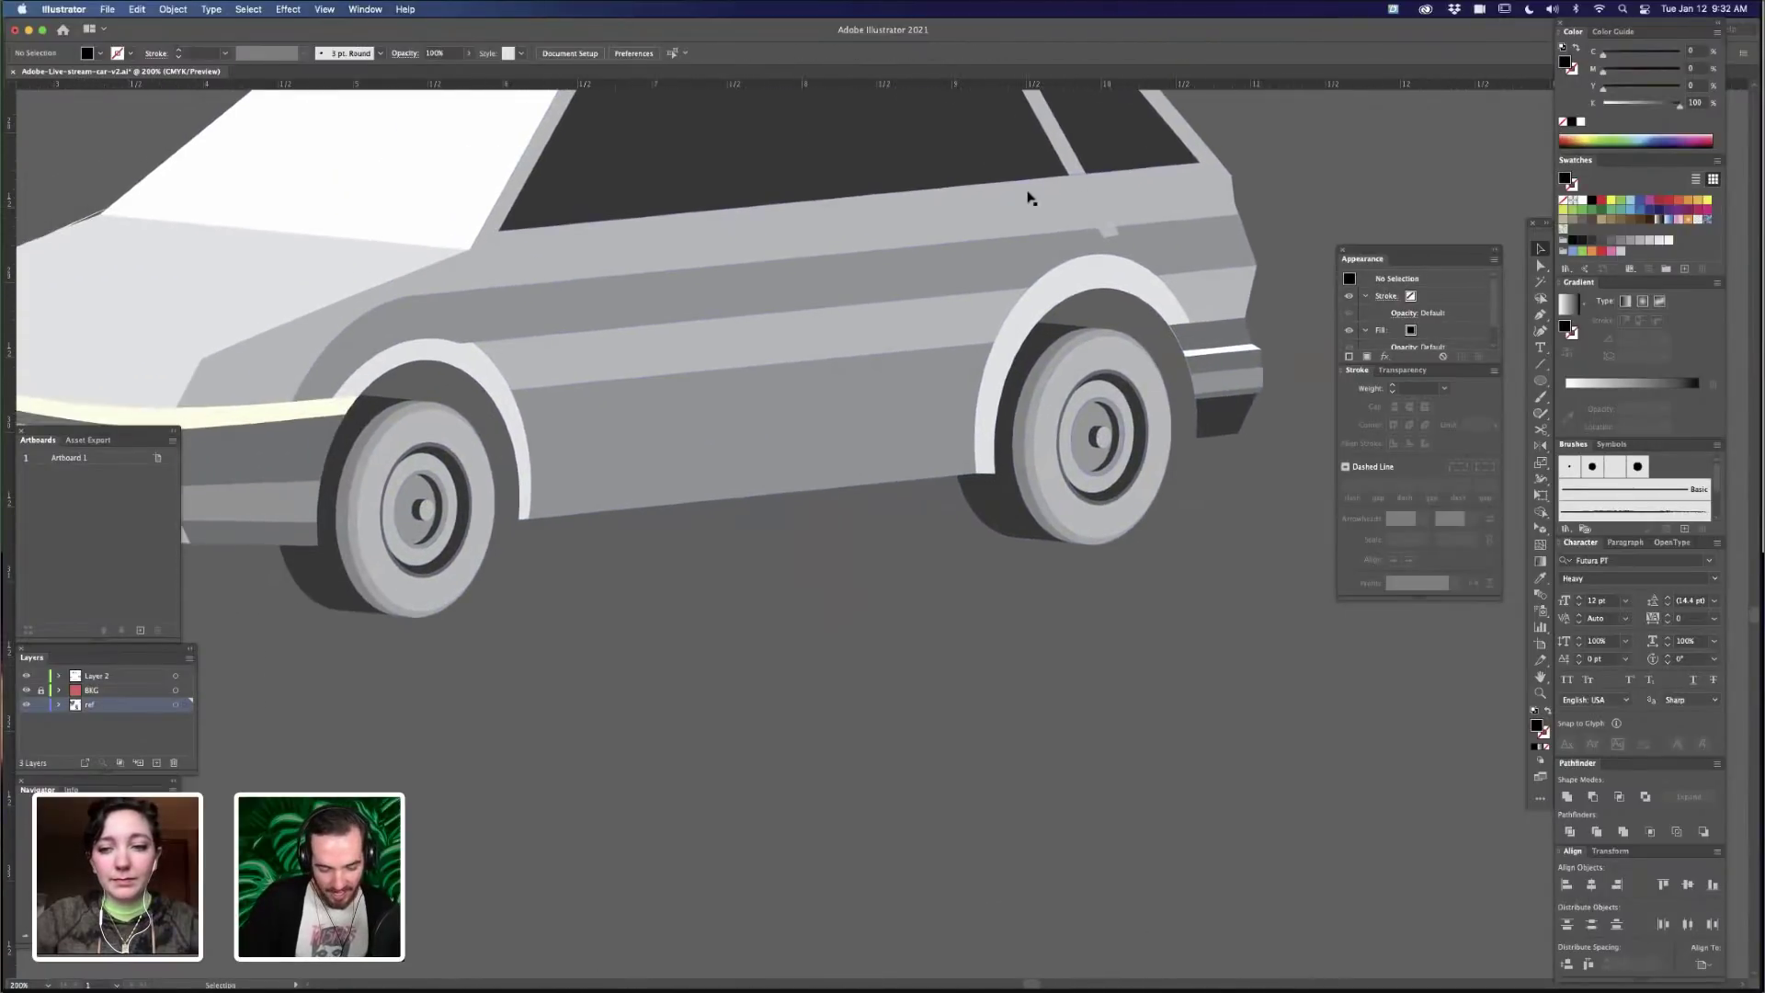
scroll(1028, 196, "up", 7)
scroll(1027, 197, "left", 2)
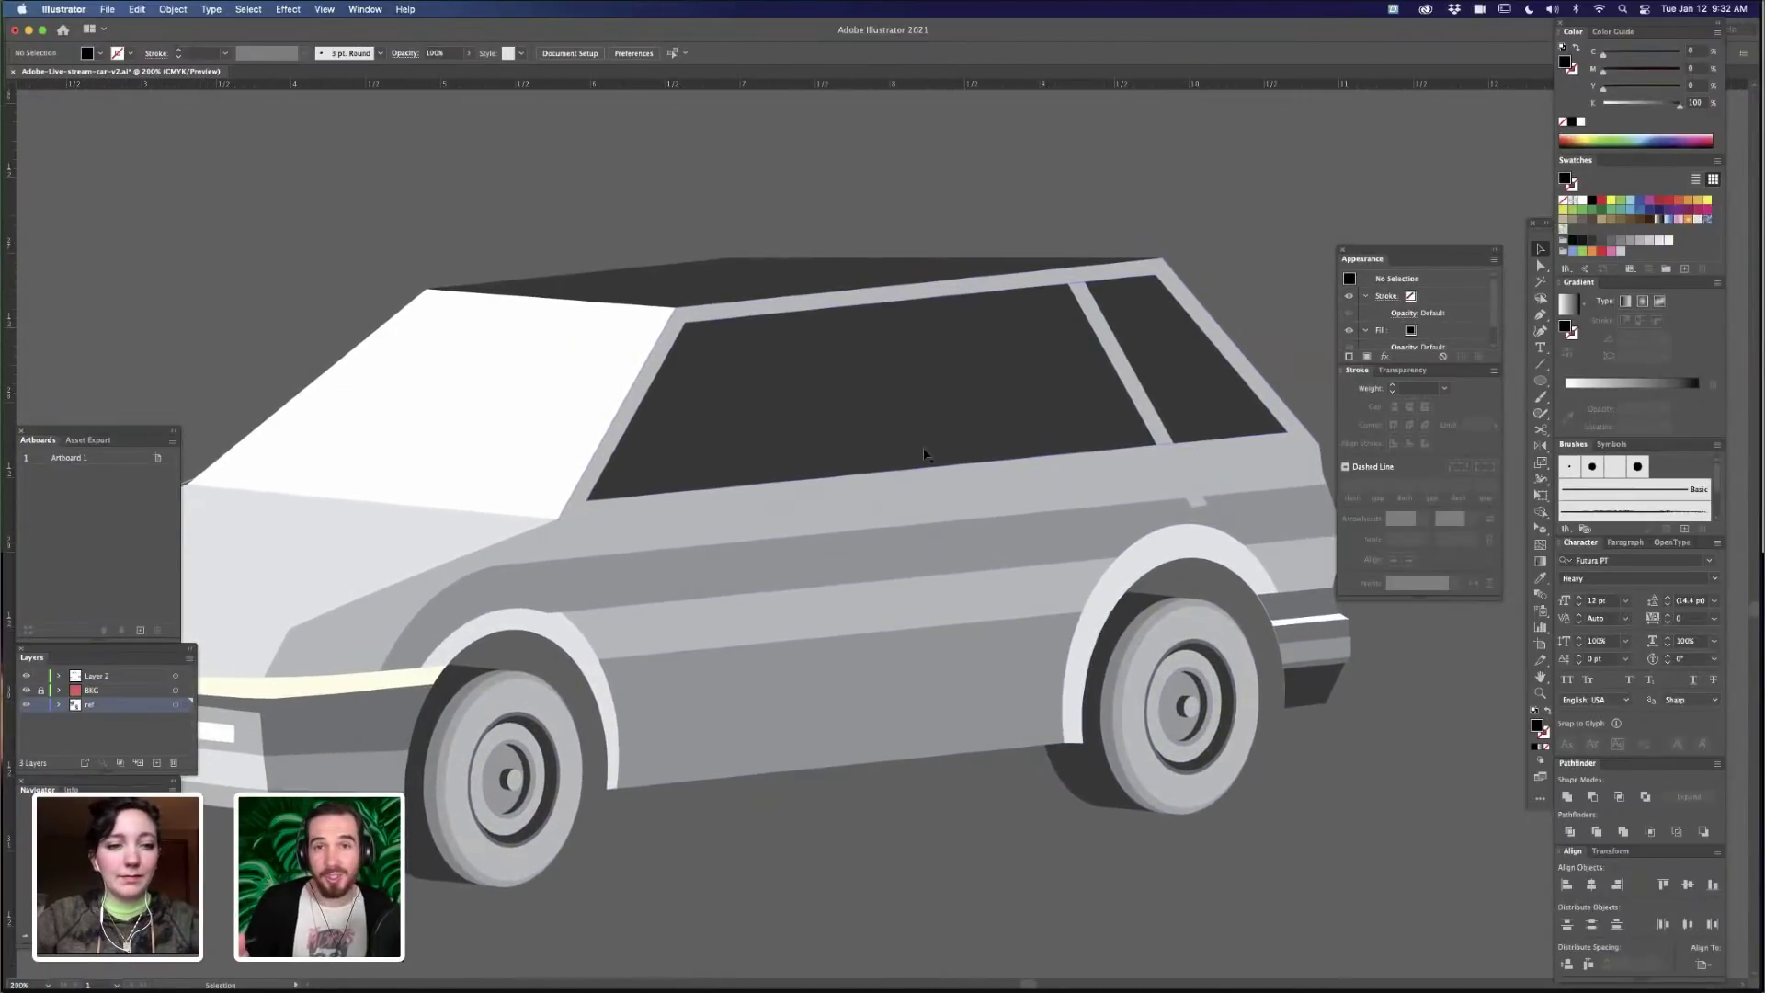
- Inspect the detailed grey car with pink and pale green windows, from its front end to its rear
scroll(914, 217, "up", 10)
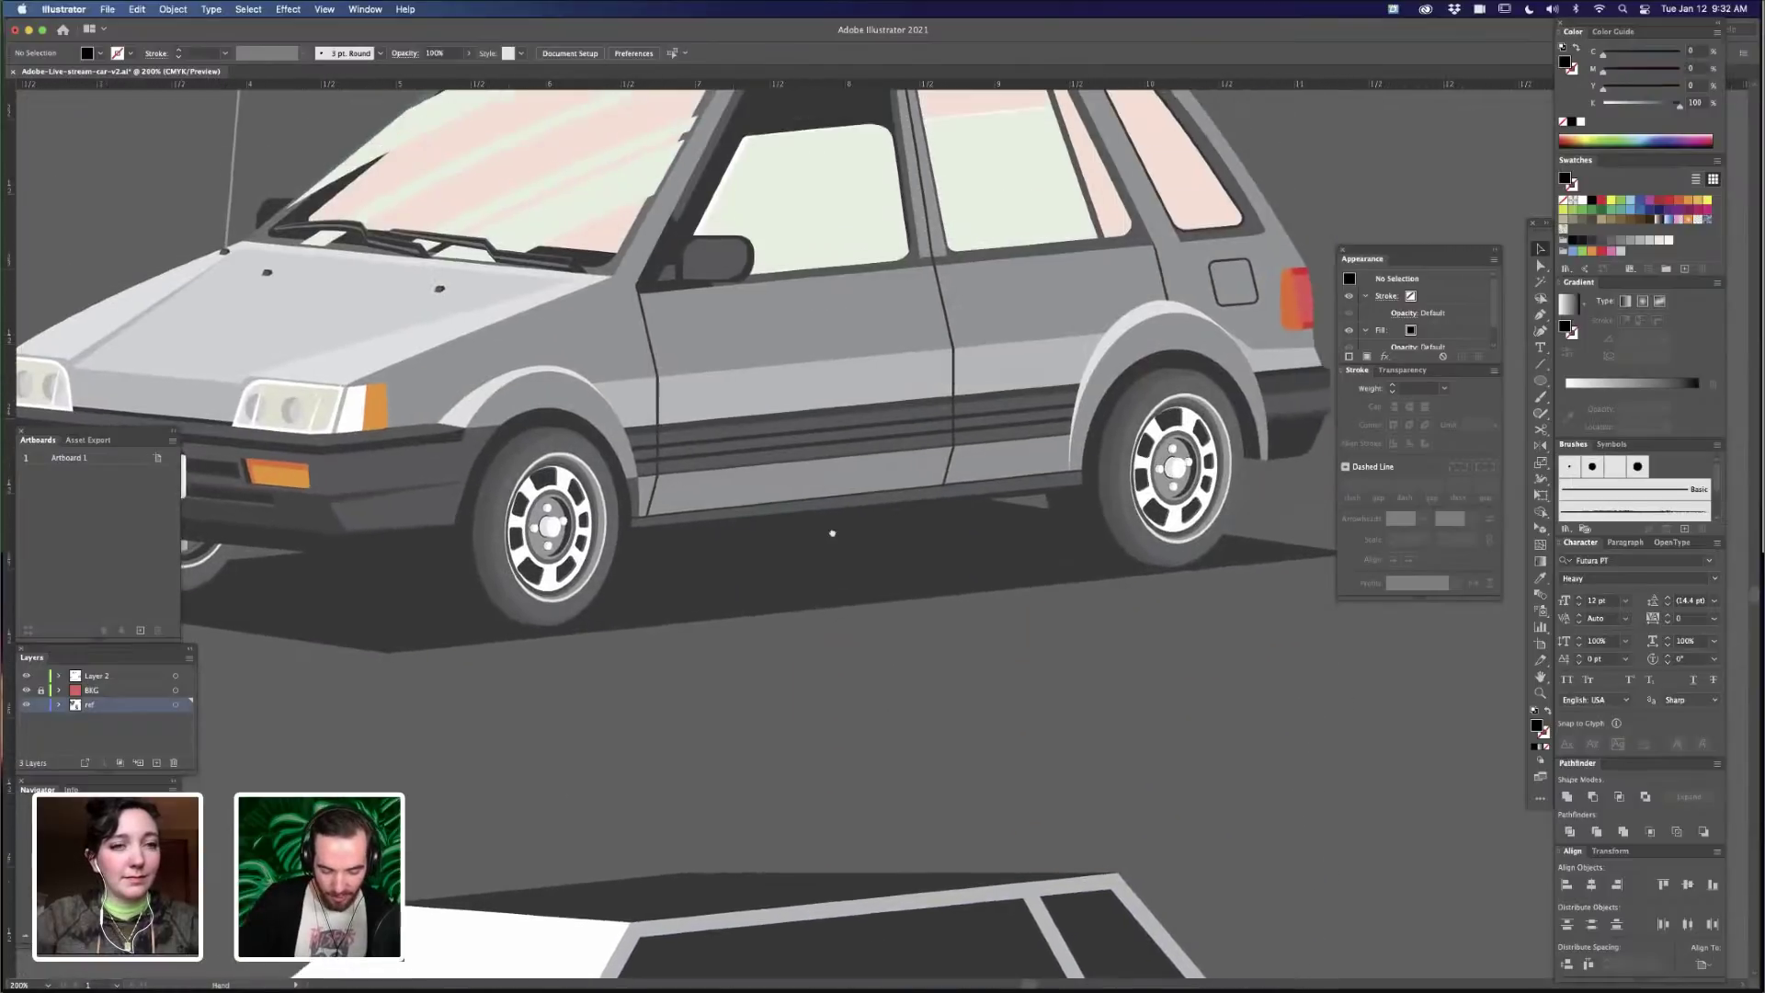
scroll(864, 682, "up", 3)
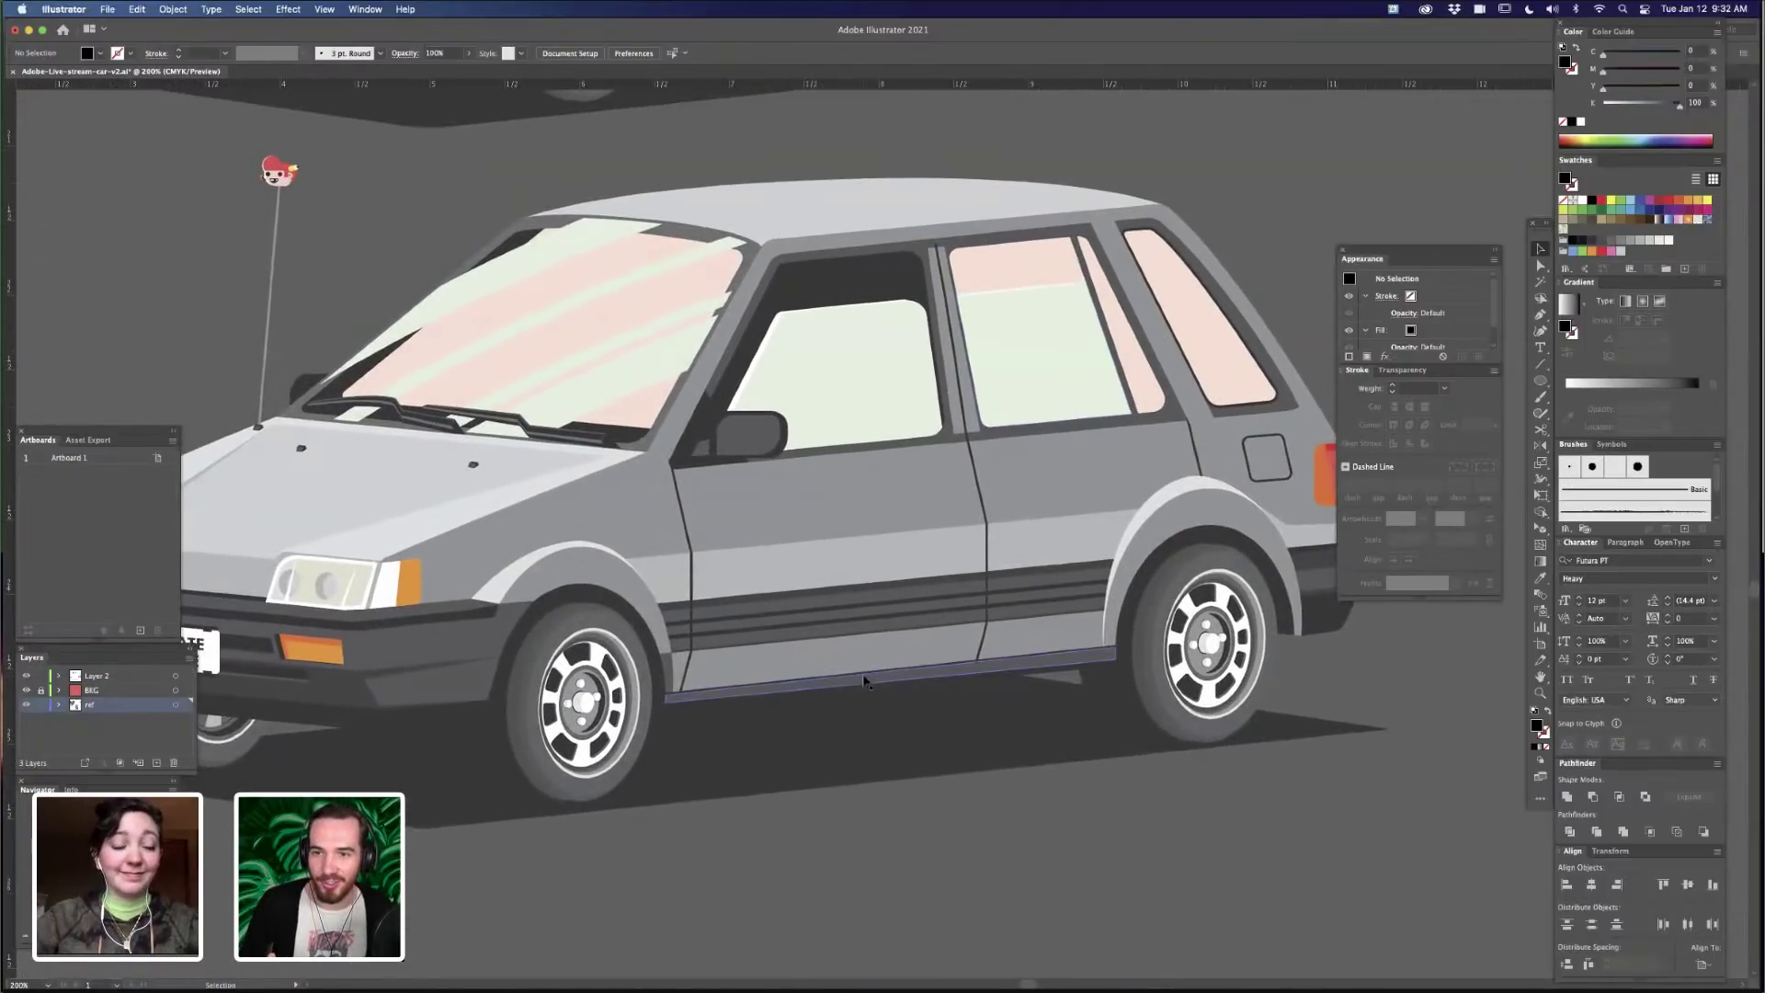
scroll(920, 717, "right", 4)
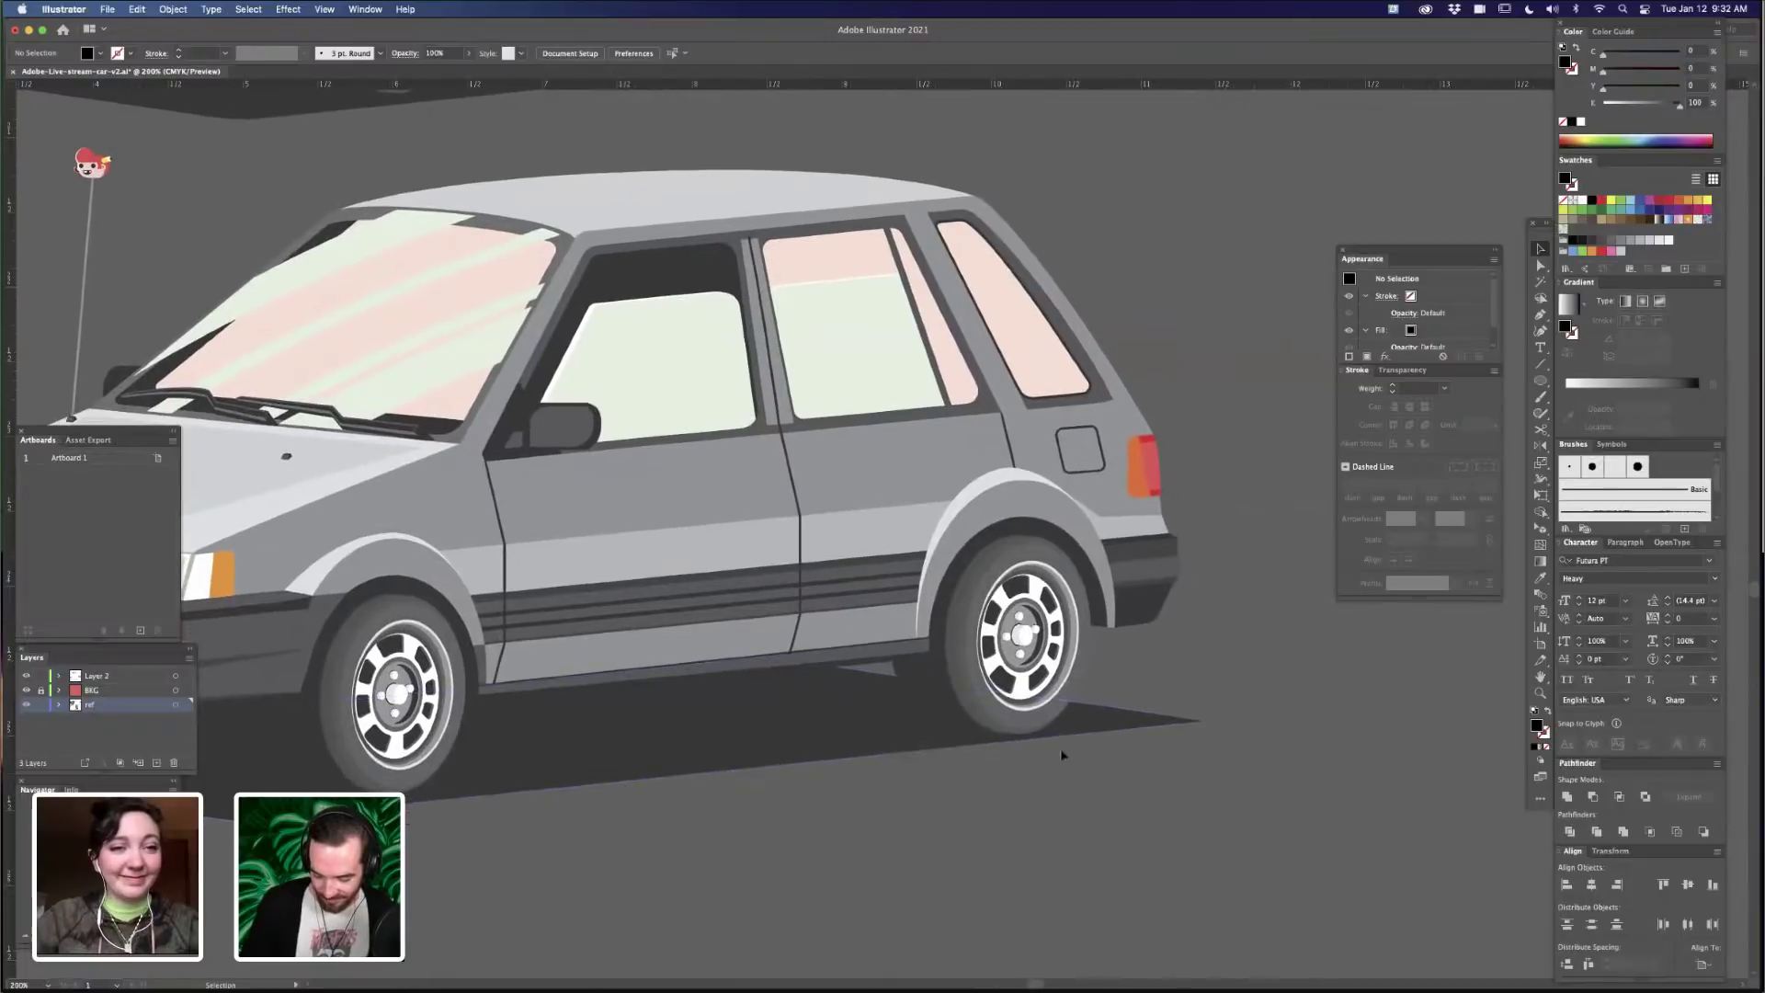
scroll(1057, 754, "left", 6)
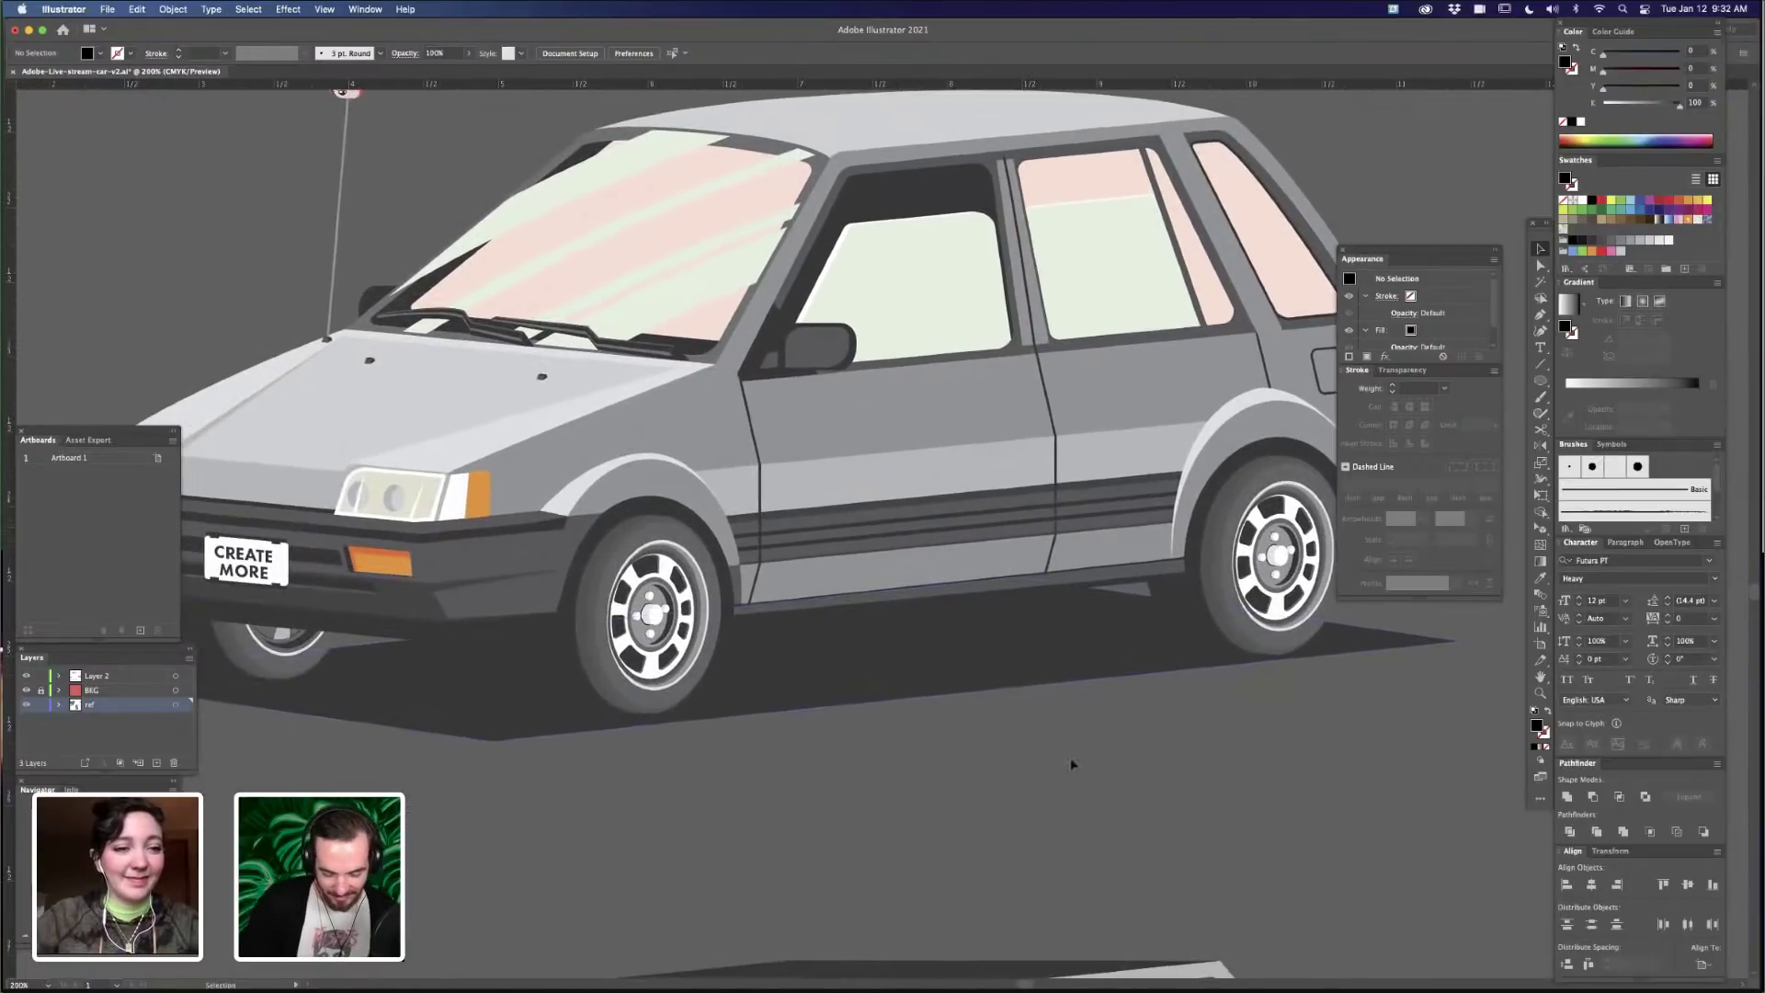
scroll(658, 520, "left", 4)
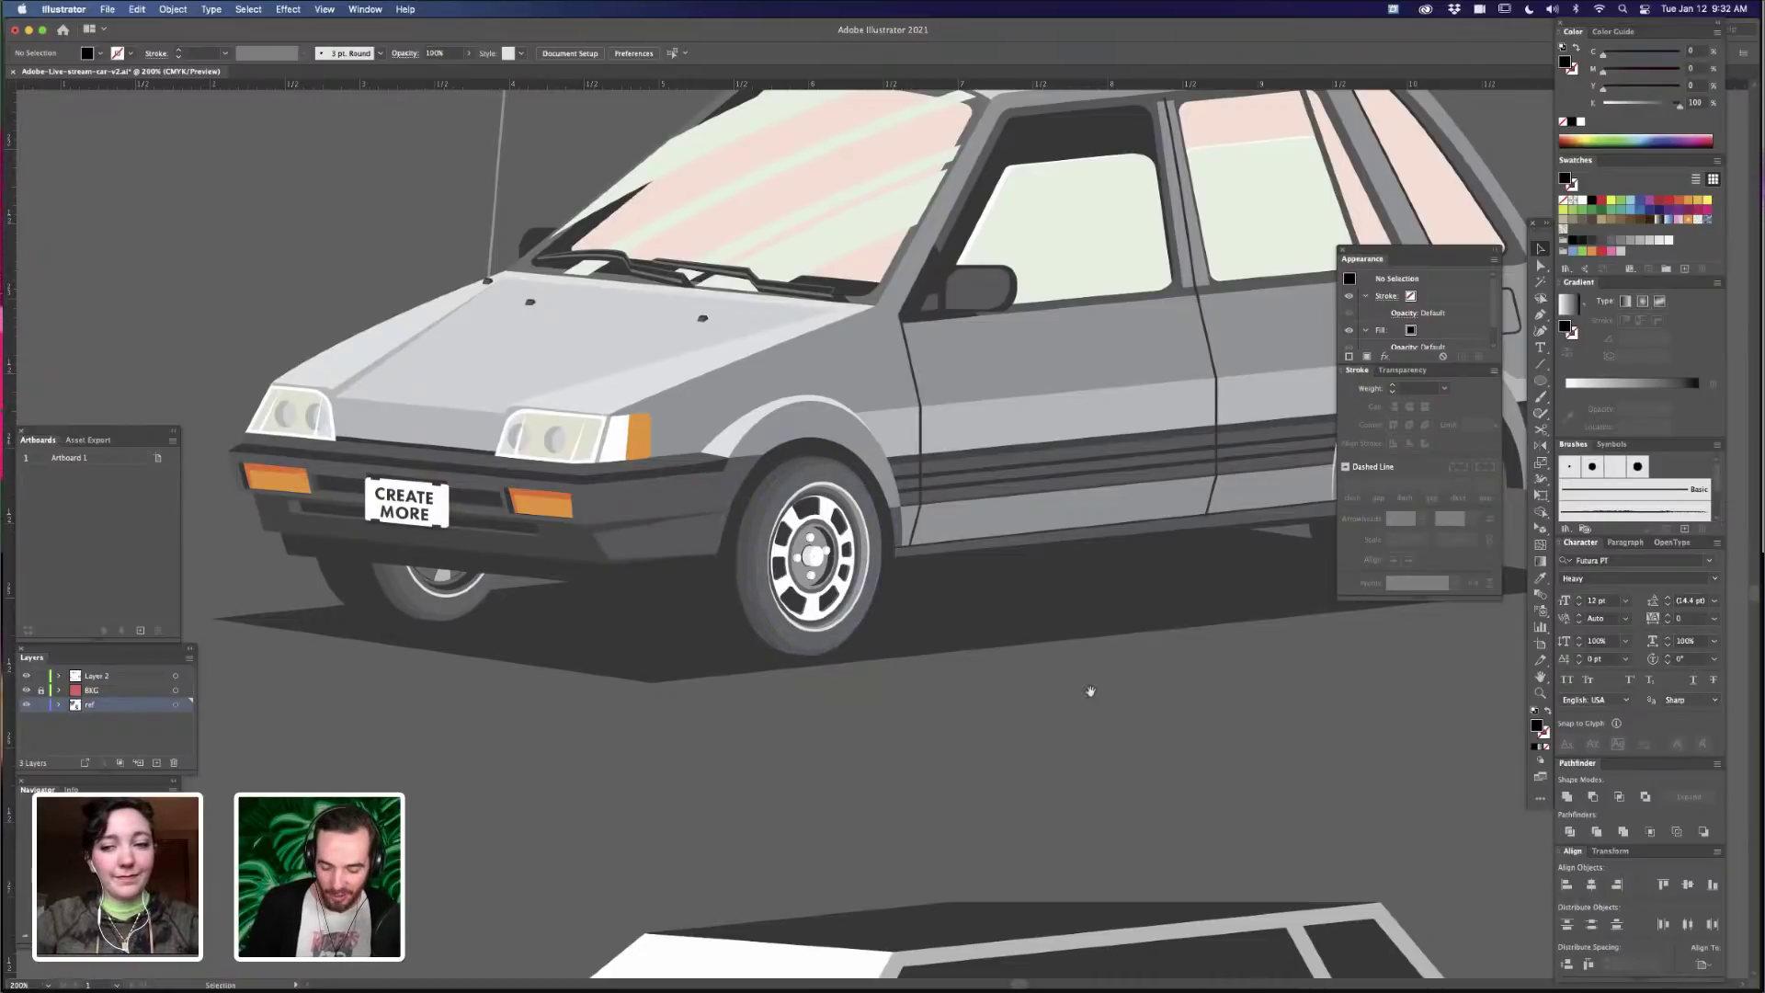
left_click_drag(1107, 646, 746, 738)
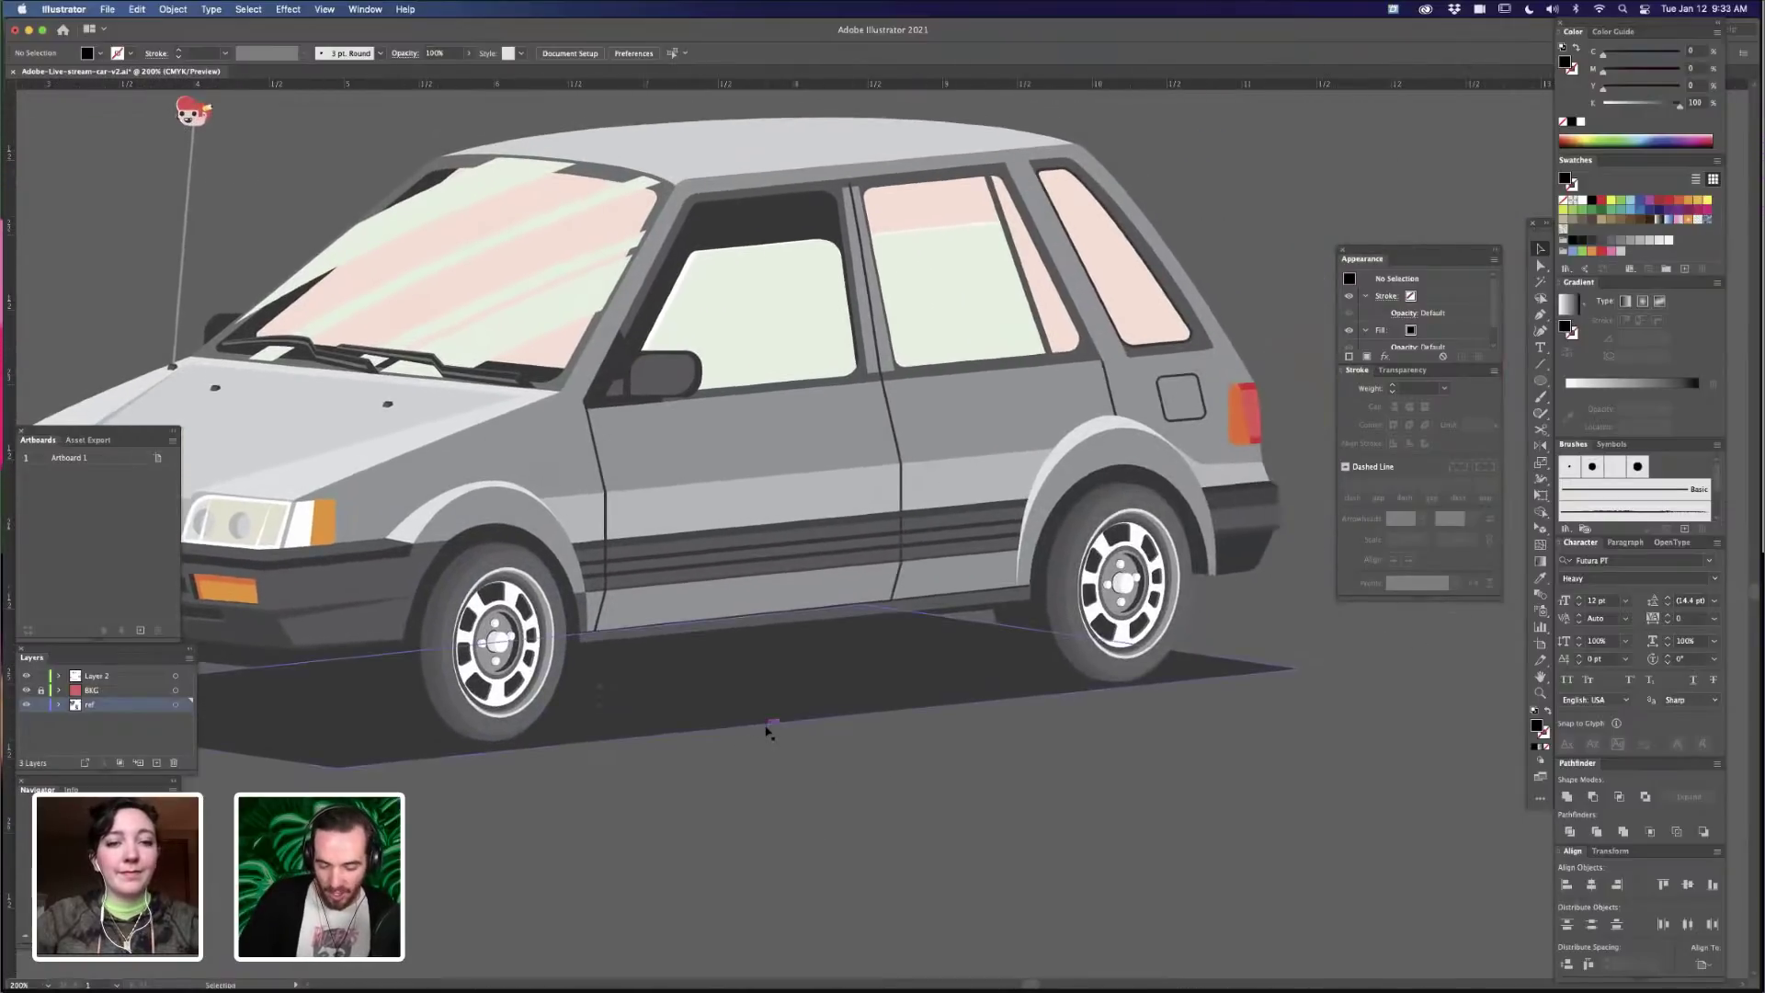
left_click_drag(1131, 709, 1047, 689)
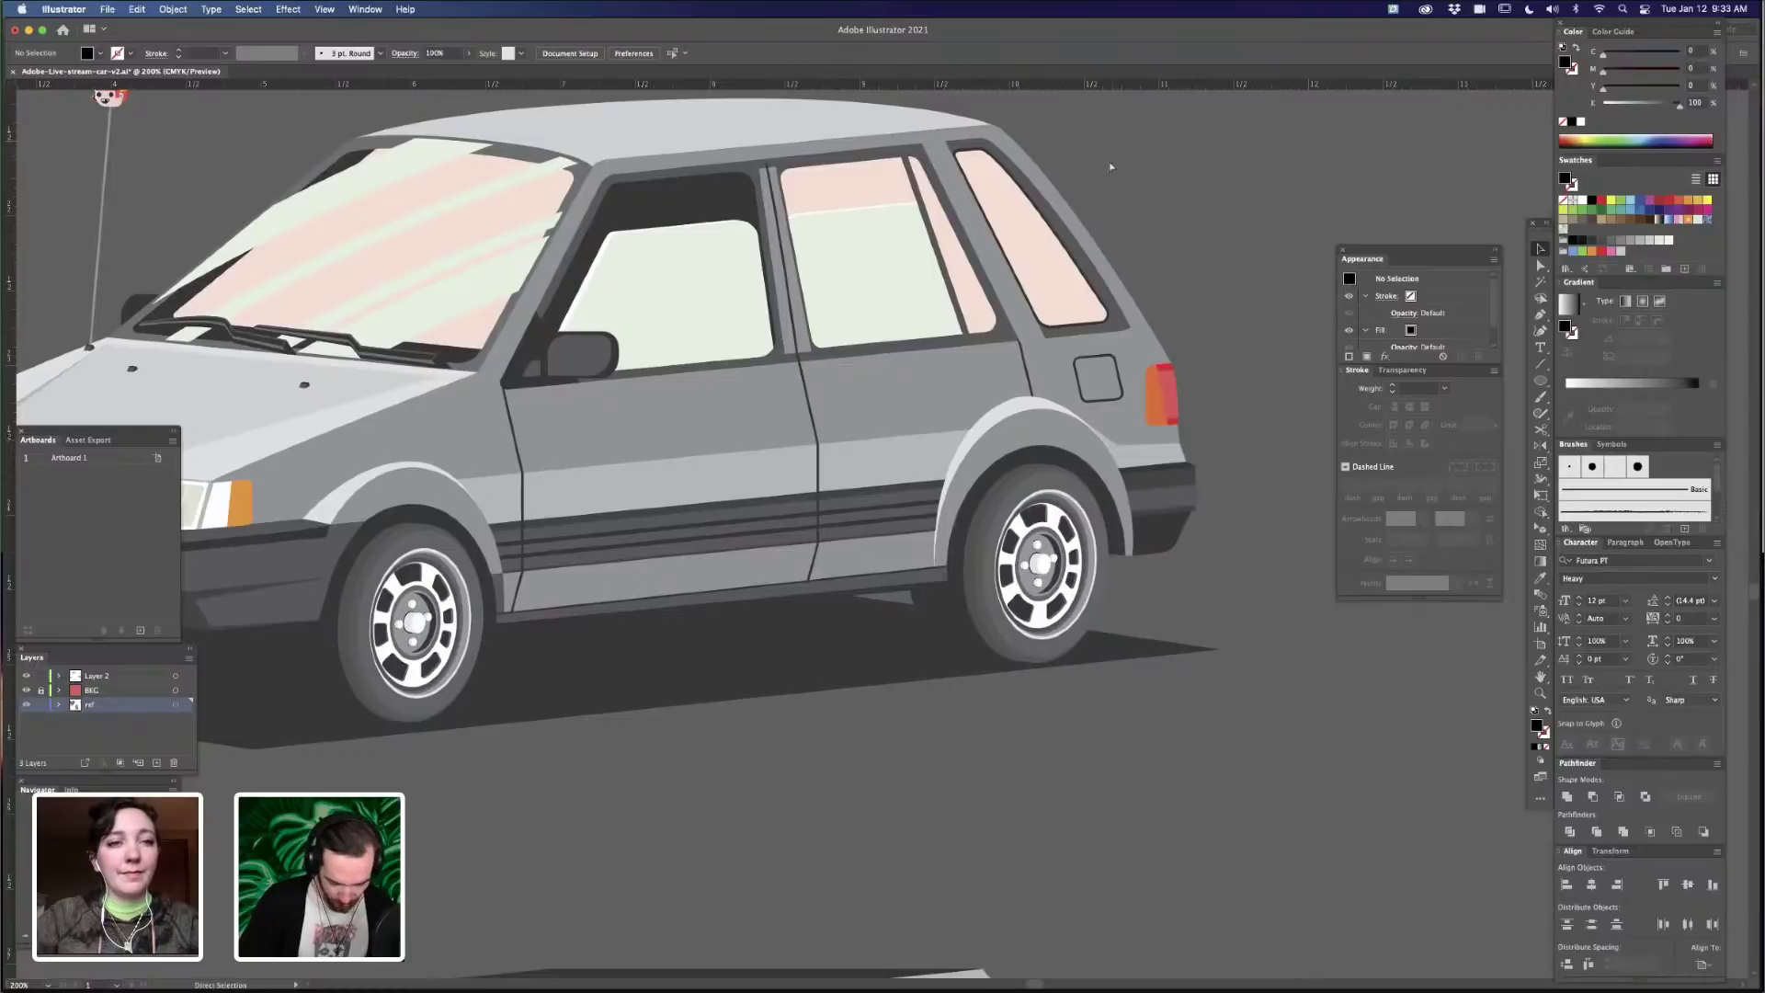
key("super+minus")
left_click_drag(1032, 243, 1116, 280)
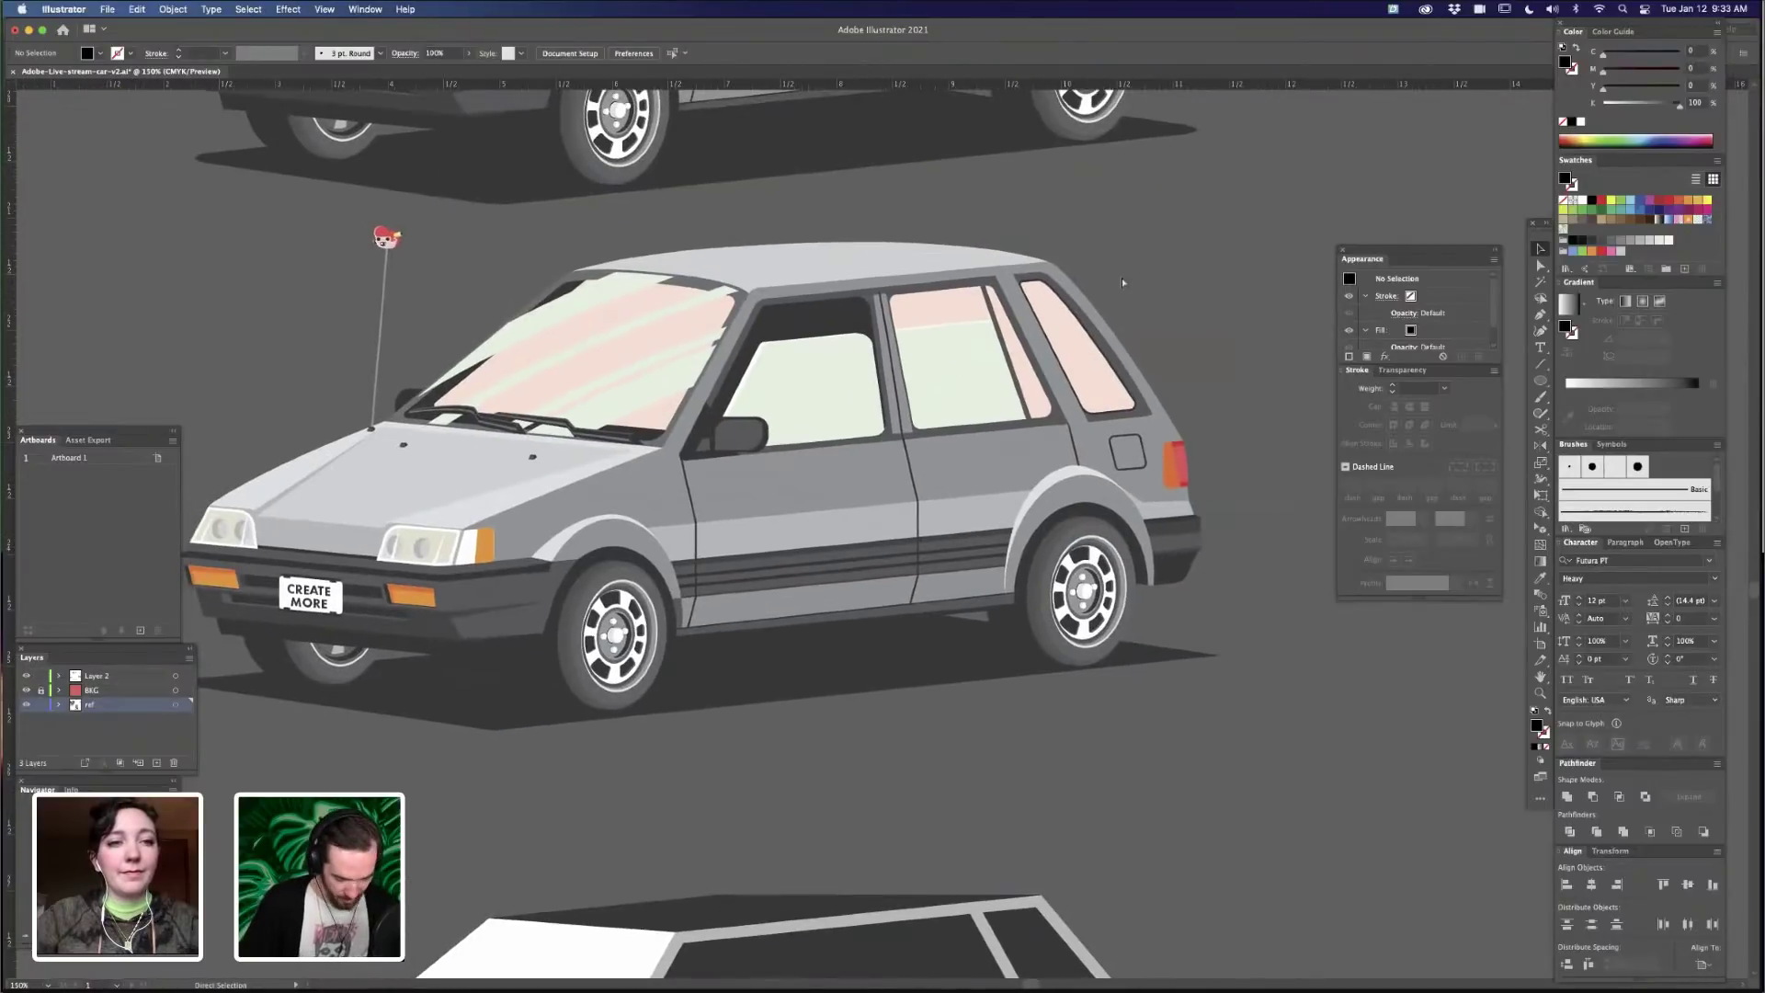
- Show the artwork as outlines to examine the paths of the grey cars, and return to the preview display
key("super+y")
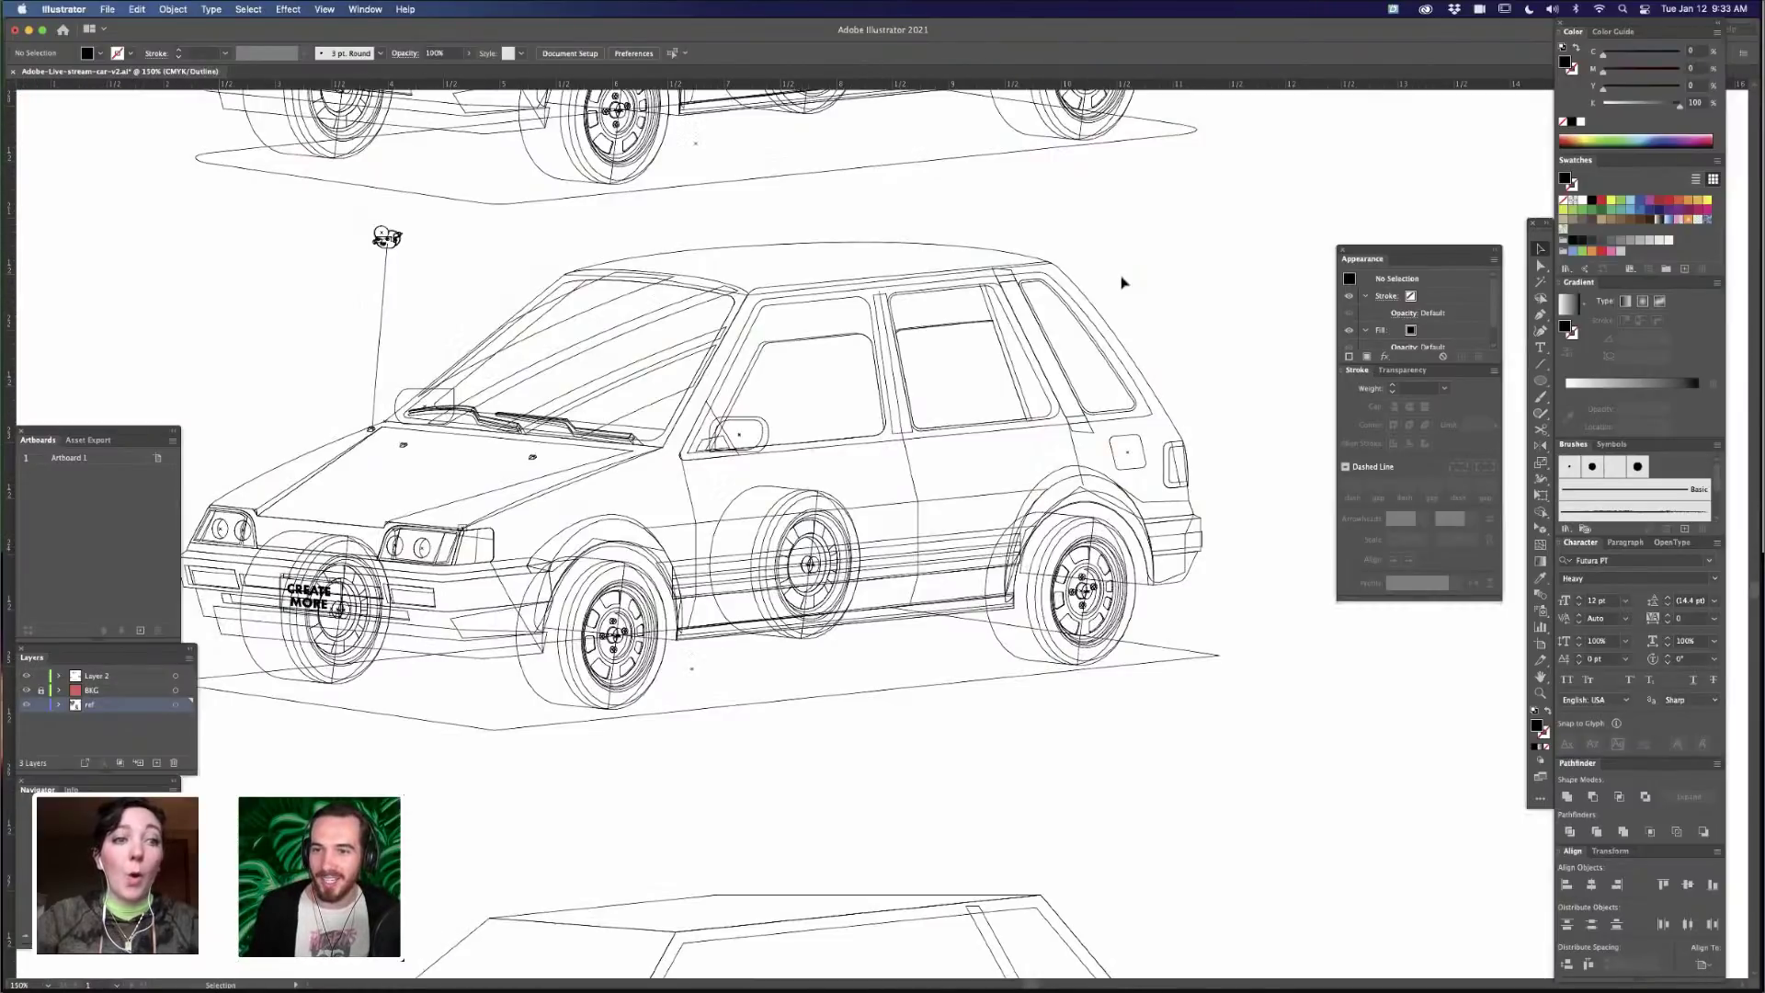
left_click_drag(946, 775, 1056, 731)
left_click_drag(602, 614, 659, 607)
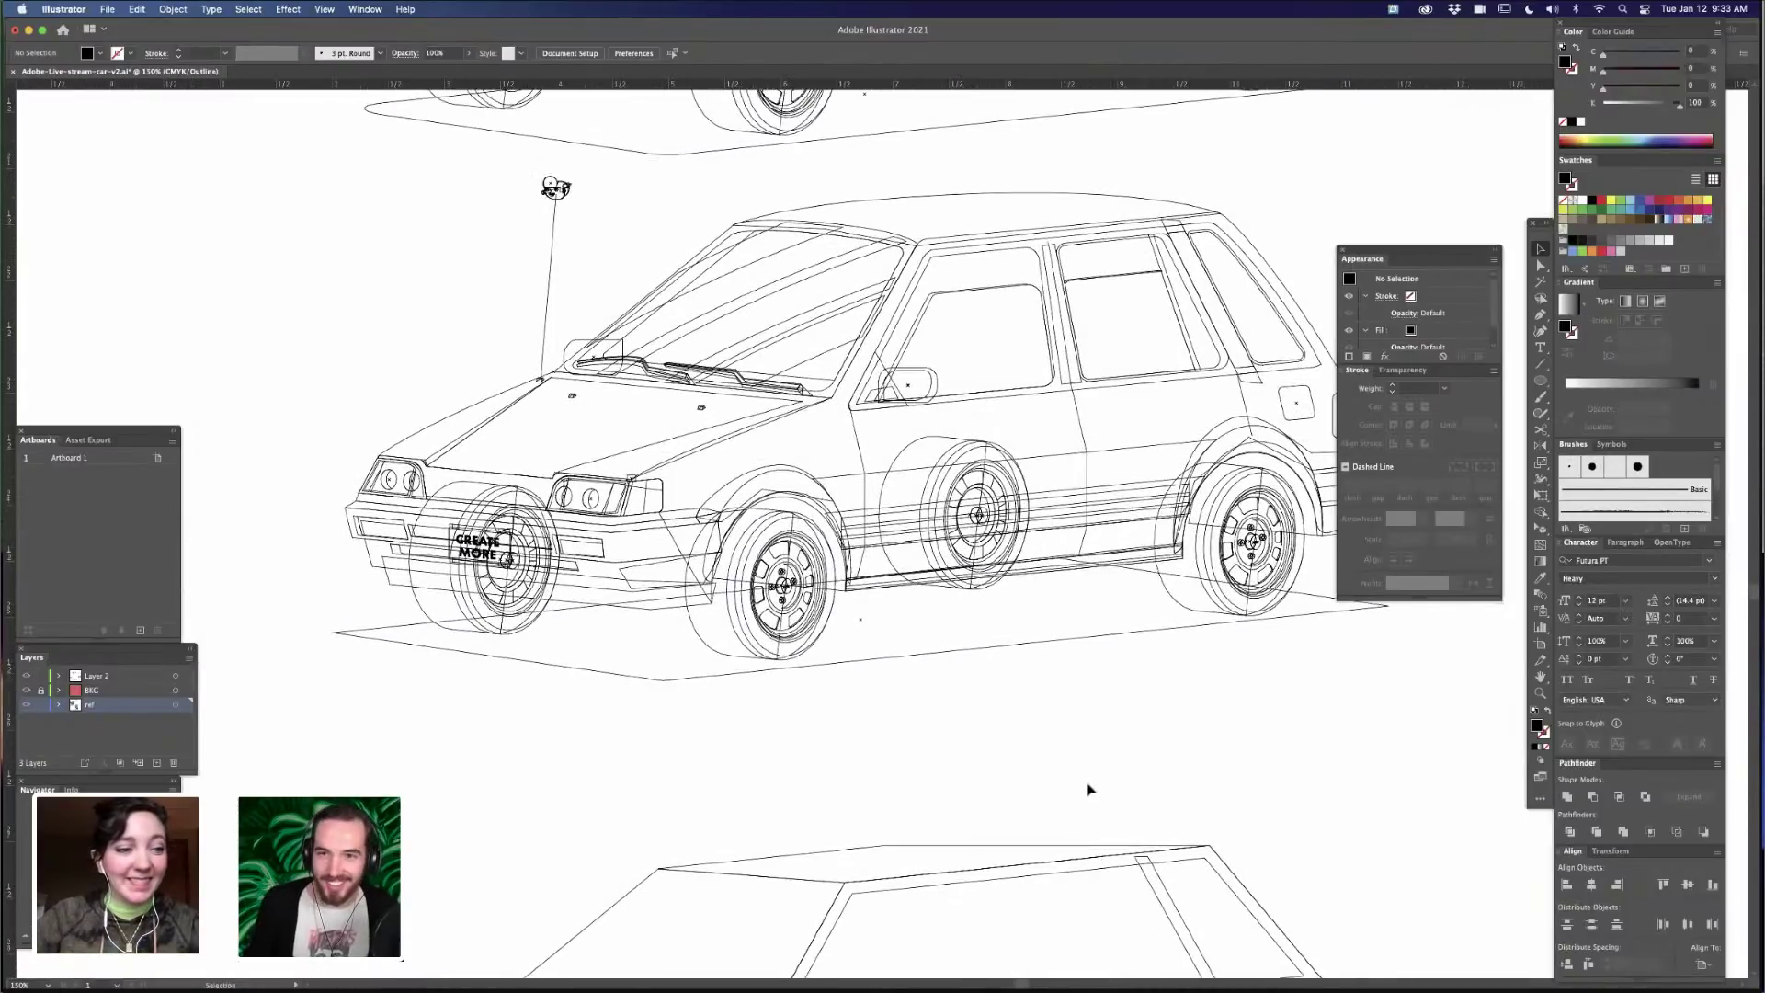
left_click_drag(1174, 651, 1095, 661)
left_click_drag(1141, 220, 1071, 234)
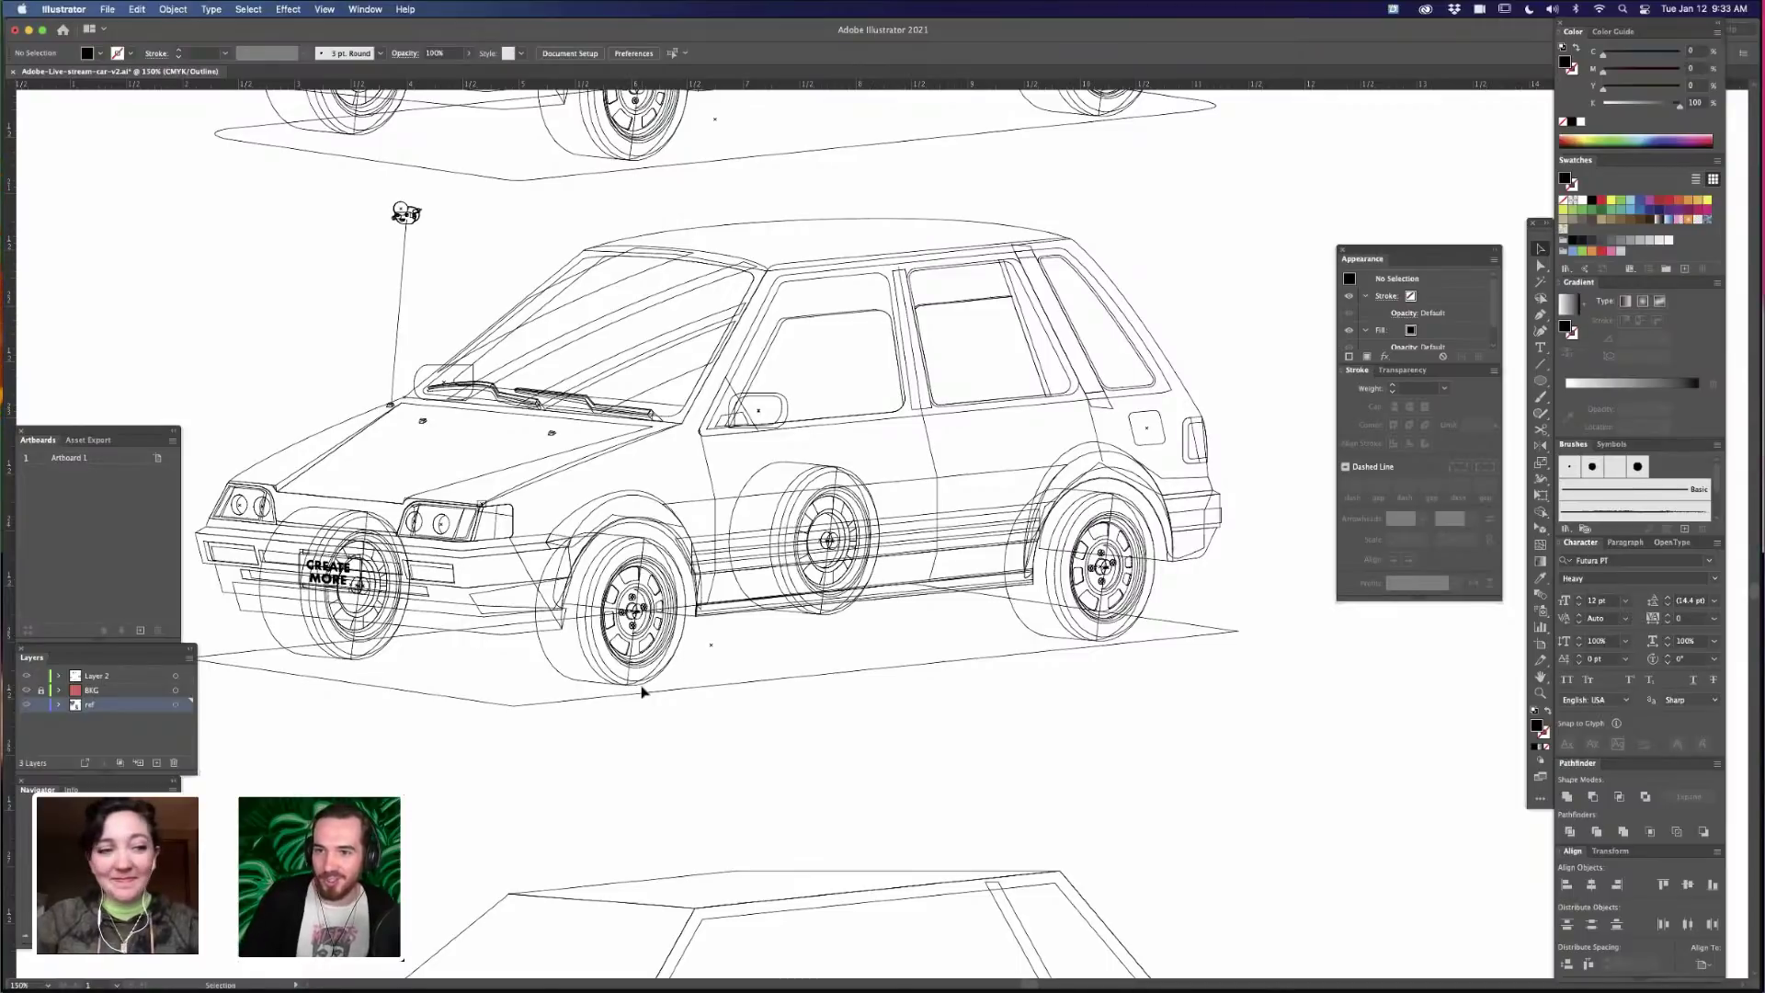
left_click_drag(1090, 585, 1098, 687)
scroll(1097, 685, "up", 10)
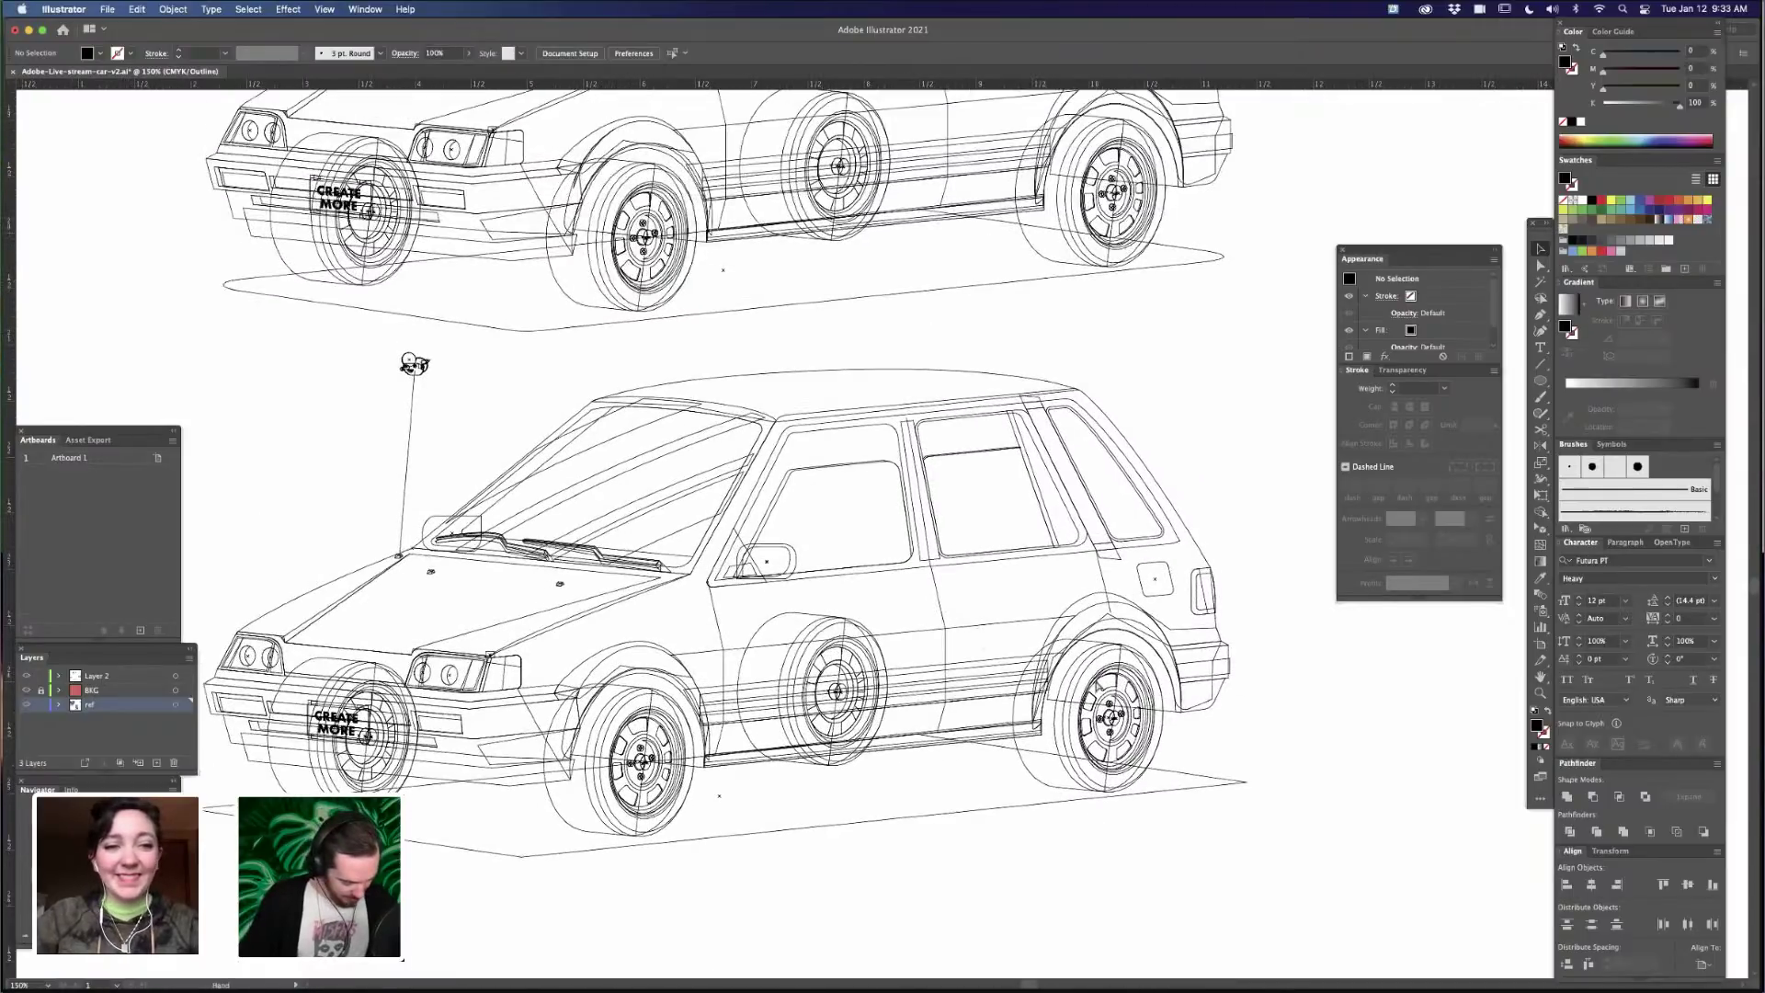
key("super+y")
- Examine the grey car version with diagonal reflections on its windows
scroll(1035, 801, "up", 3)
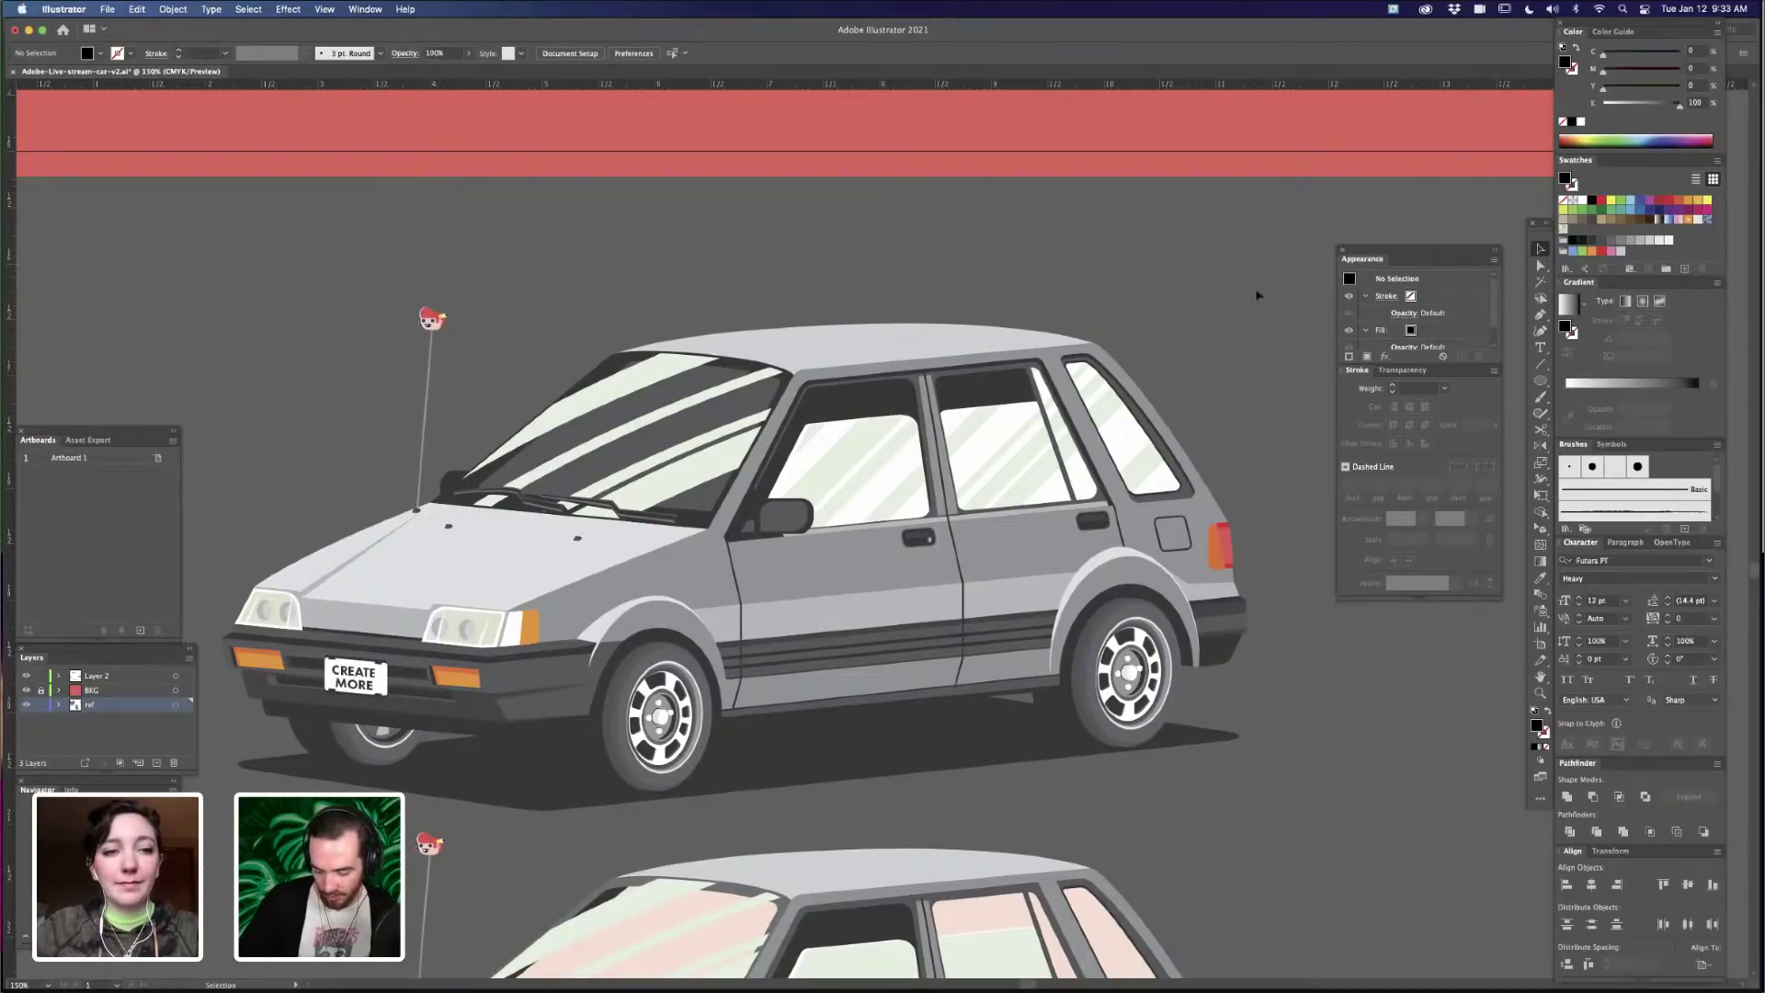
left_click(535, 766)
left_click(1292, 767)
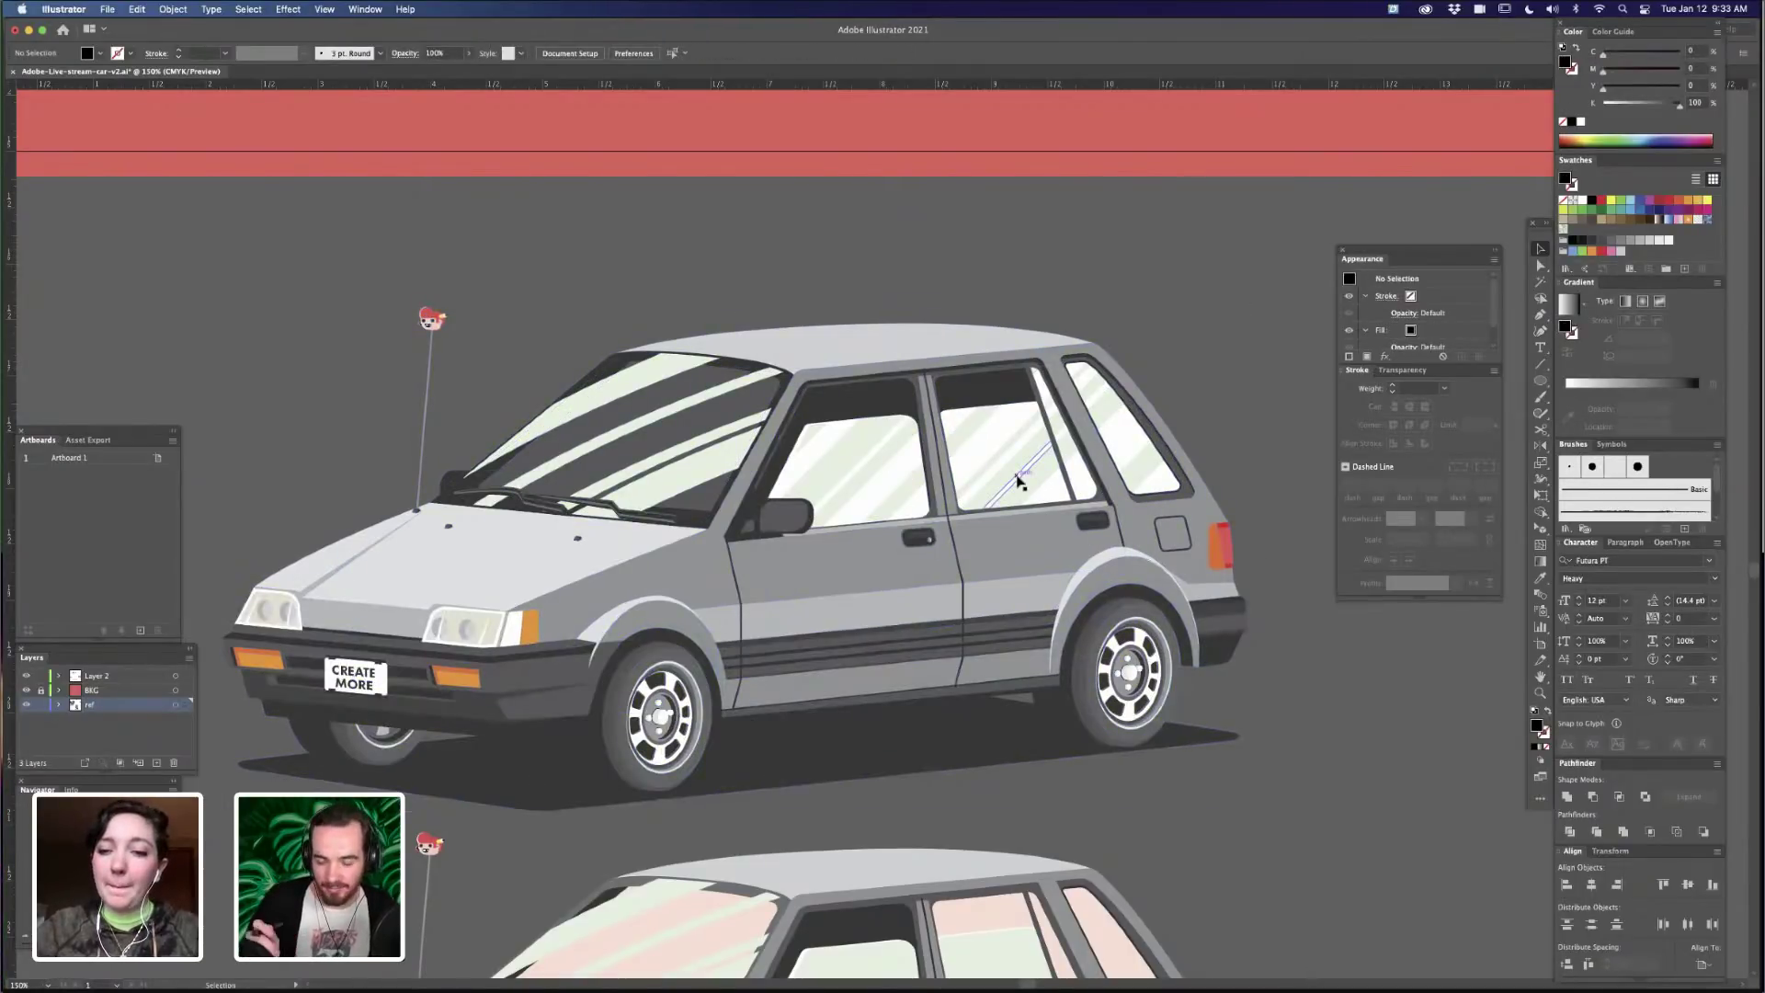
- Inspect the coloured car on the red artboard up close, from the front bumper and number plate to the rear
left_click_drag(929, 105, 917, 756)
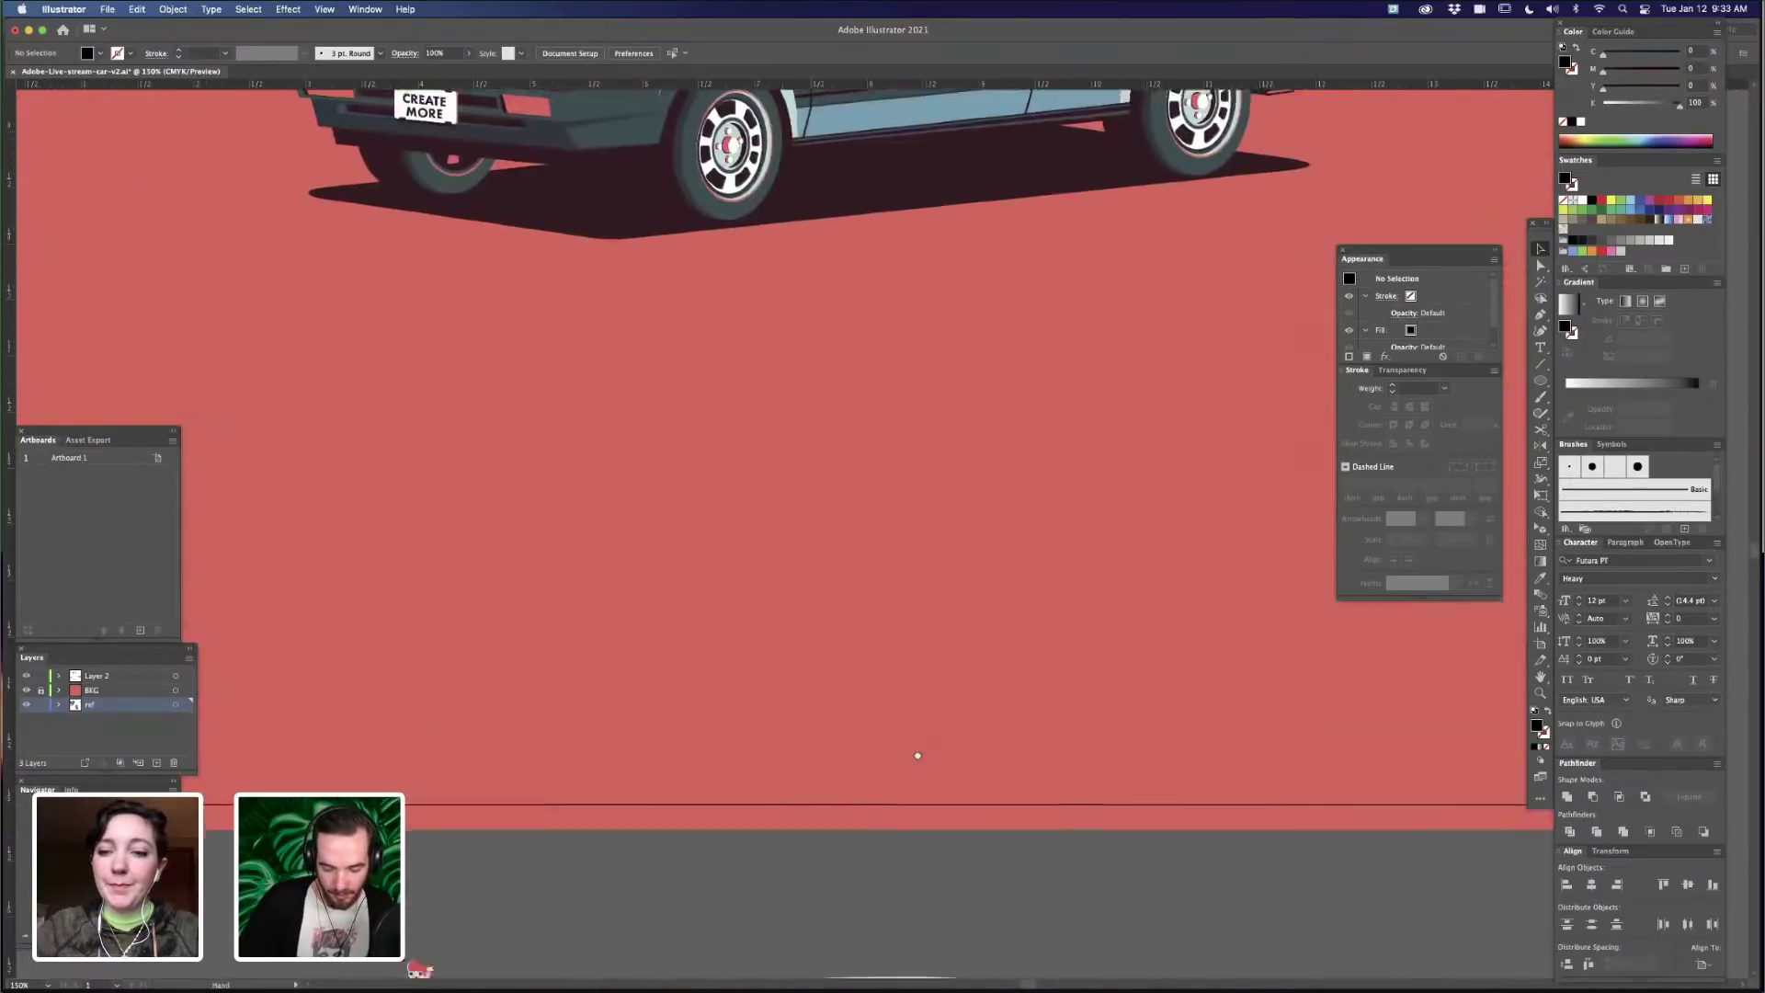
scroll(917, 756, "up", 10)
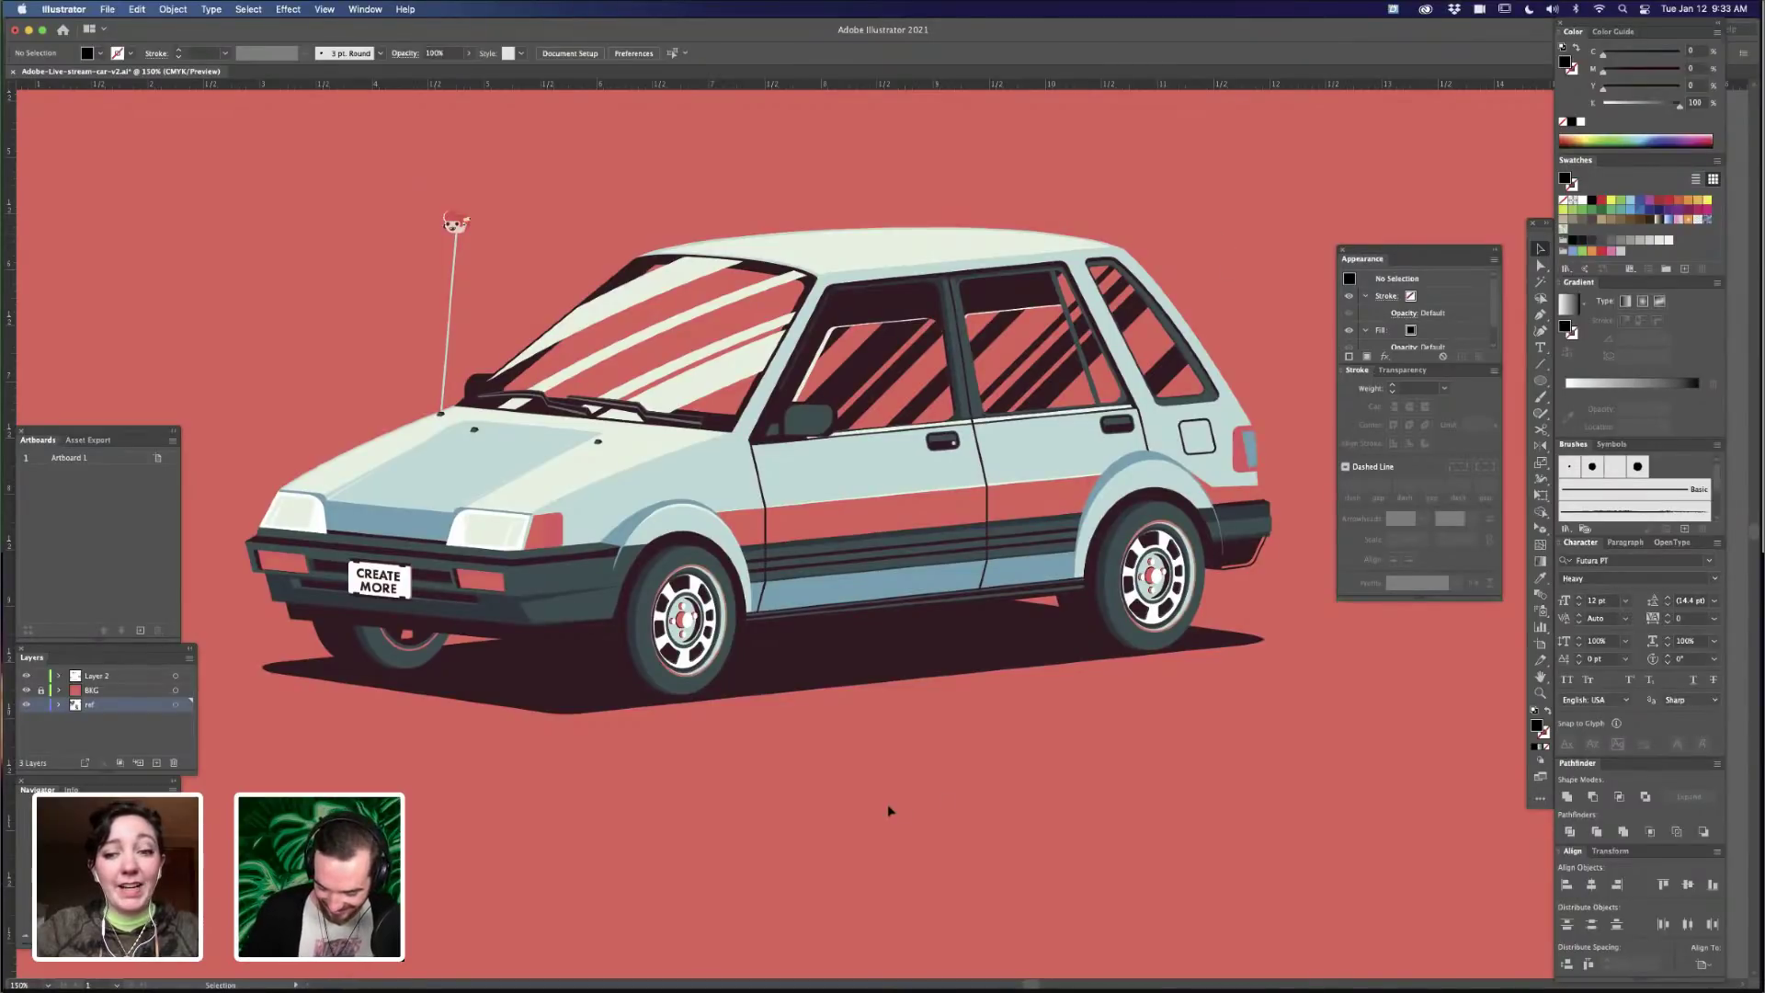
left_click_drag(980, 752, 925, 721)
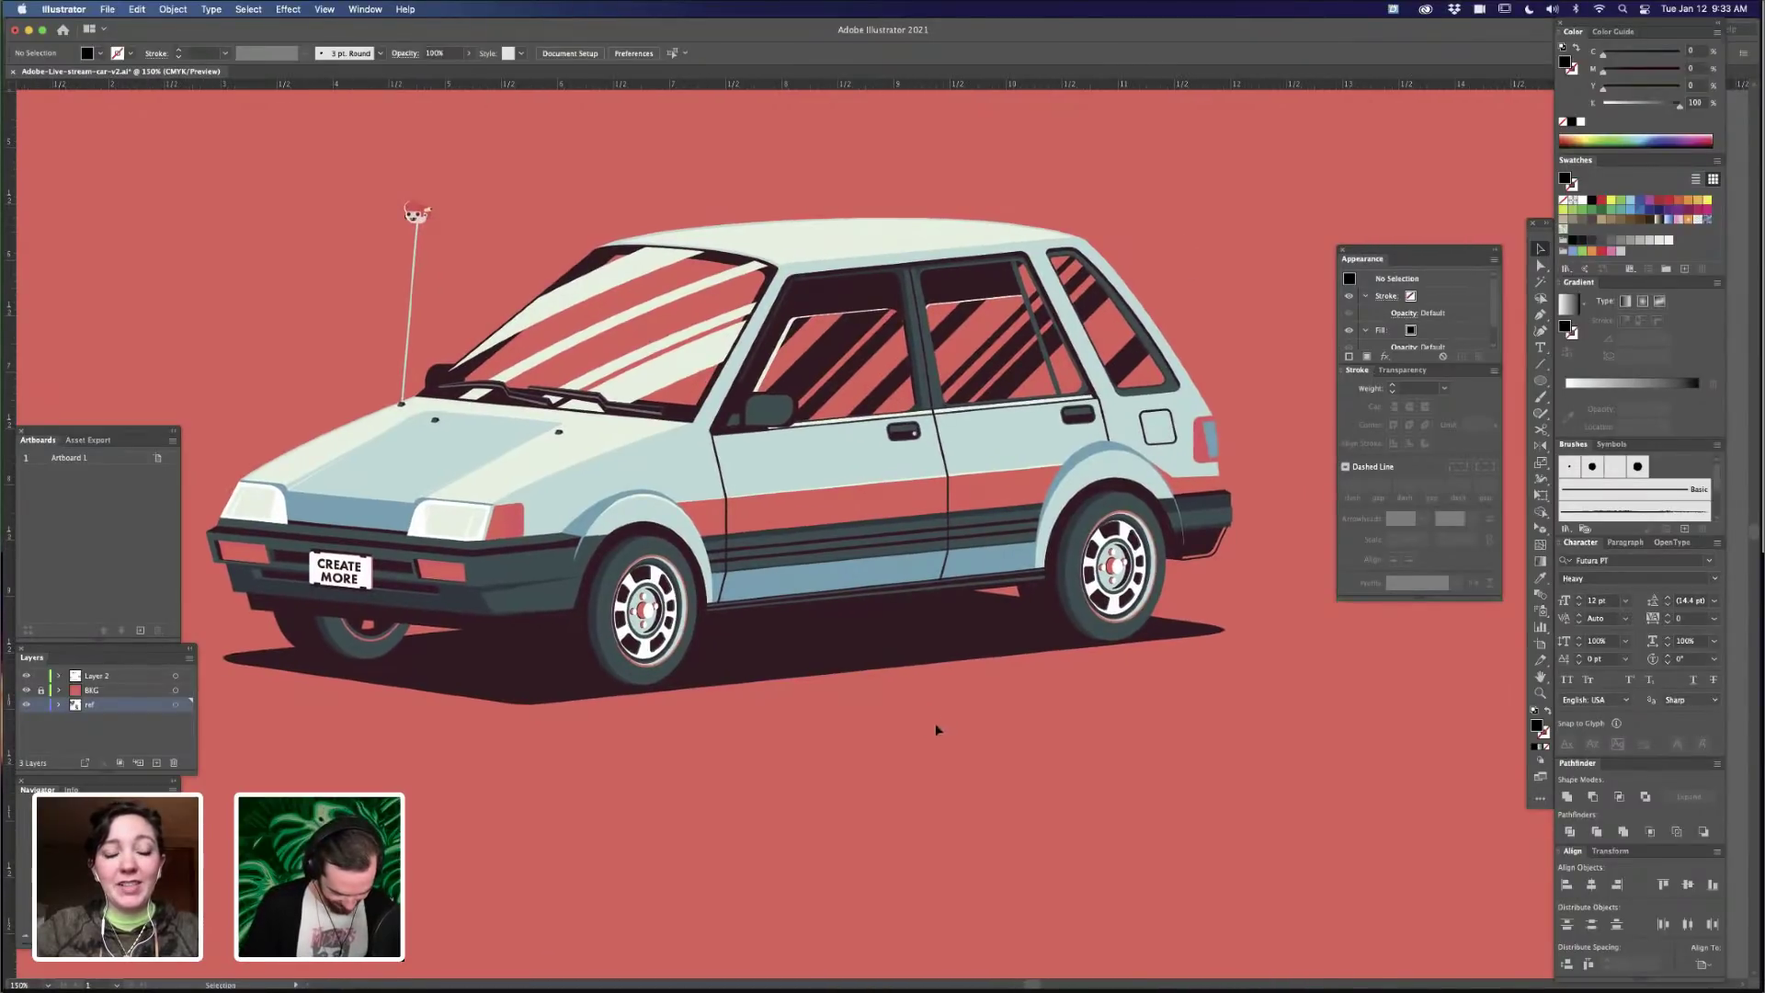
key("super+minus")
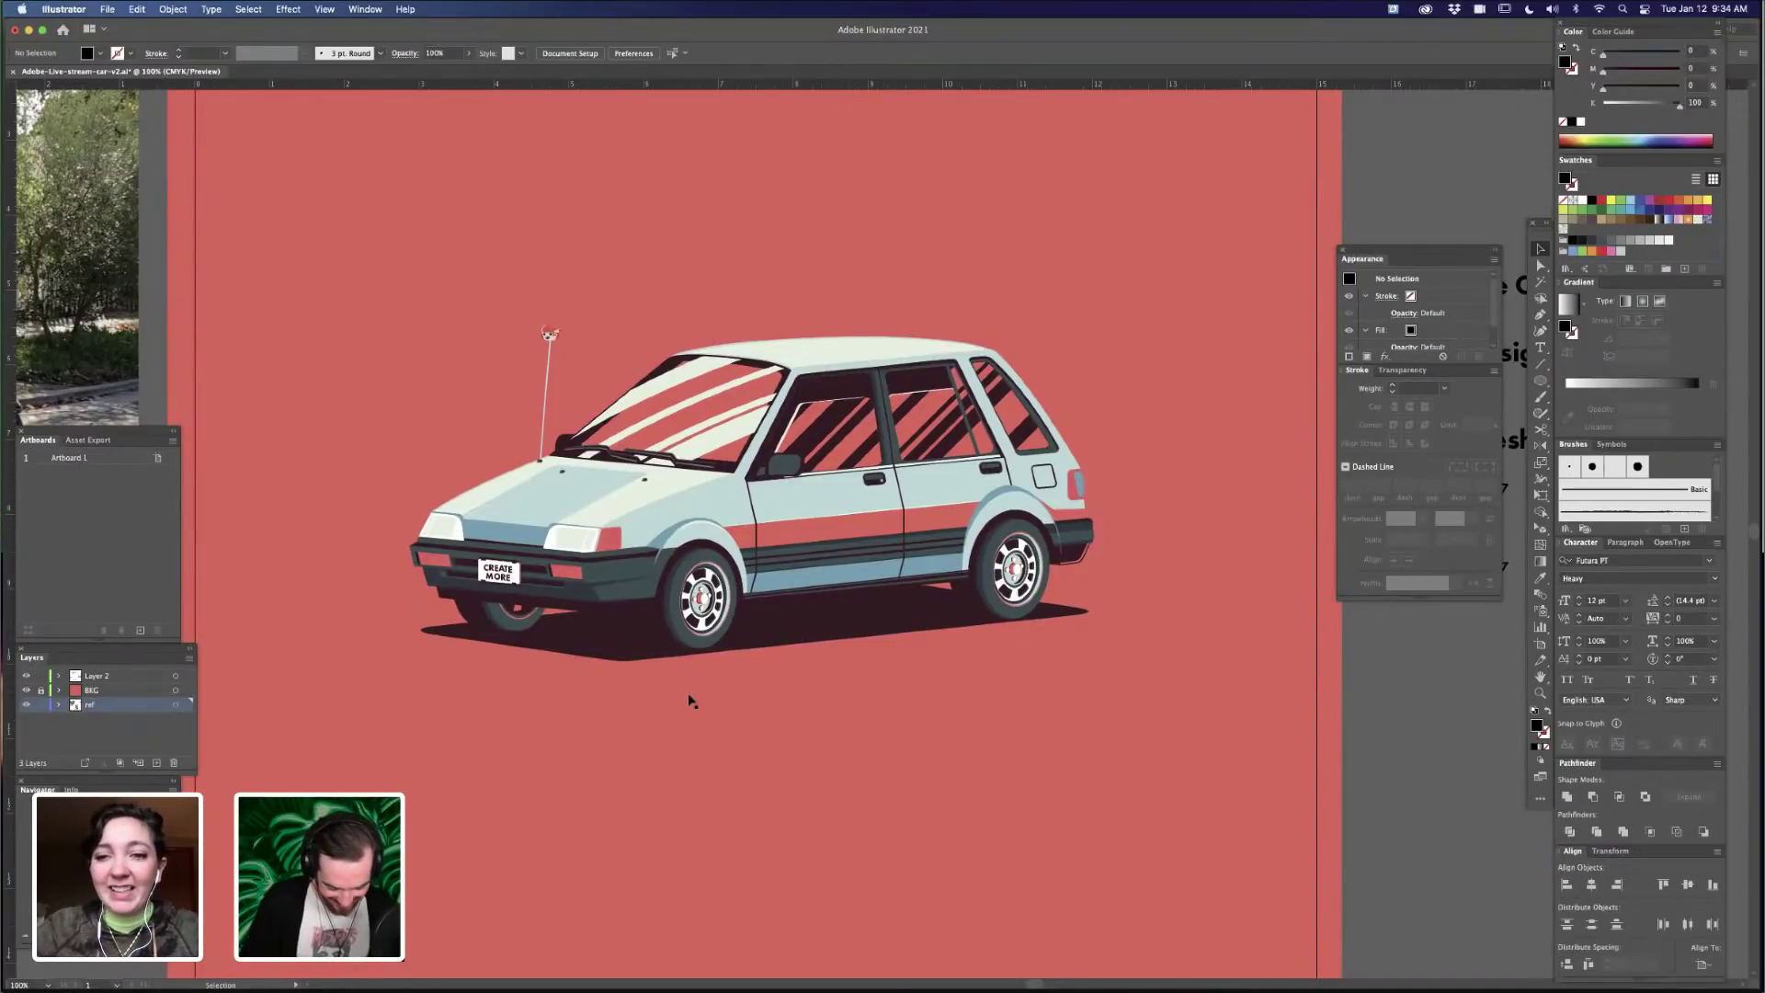
key("super+plus")
key("super+plus")
left_click_drag(997, 632, 1311, 561)
left_click_drag(1056, 796, 1303, 827)
left_click_drag(1068, 717, 901, 775)
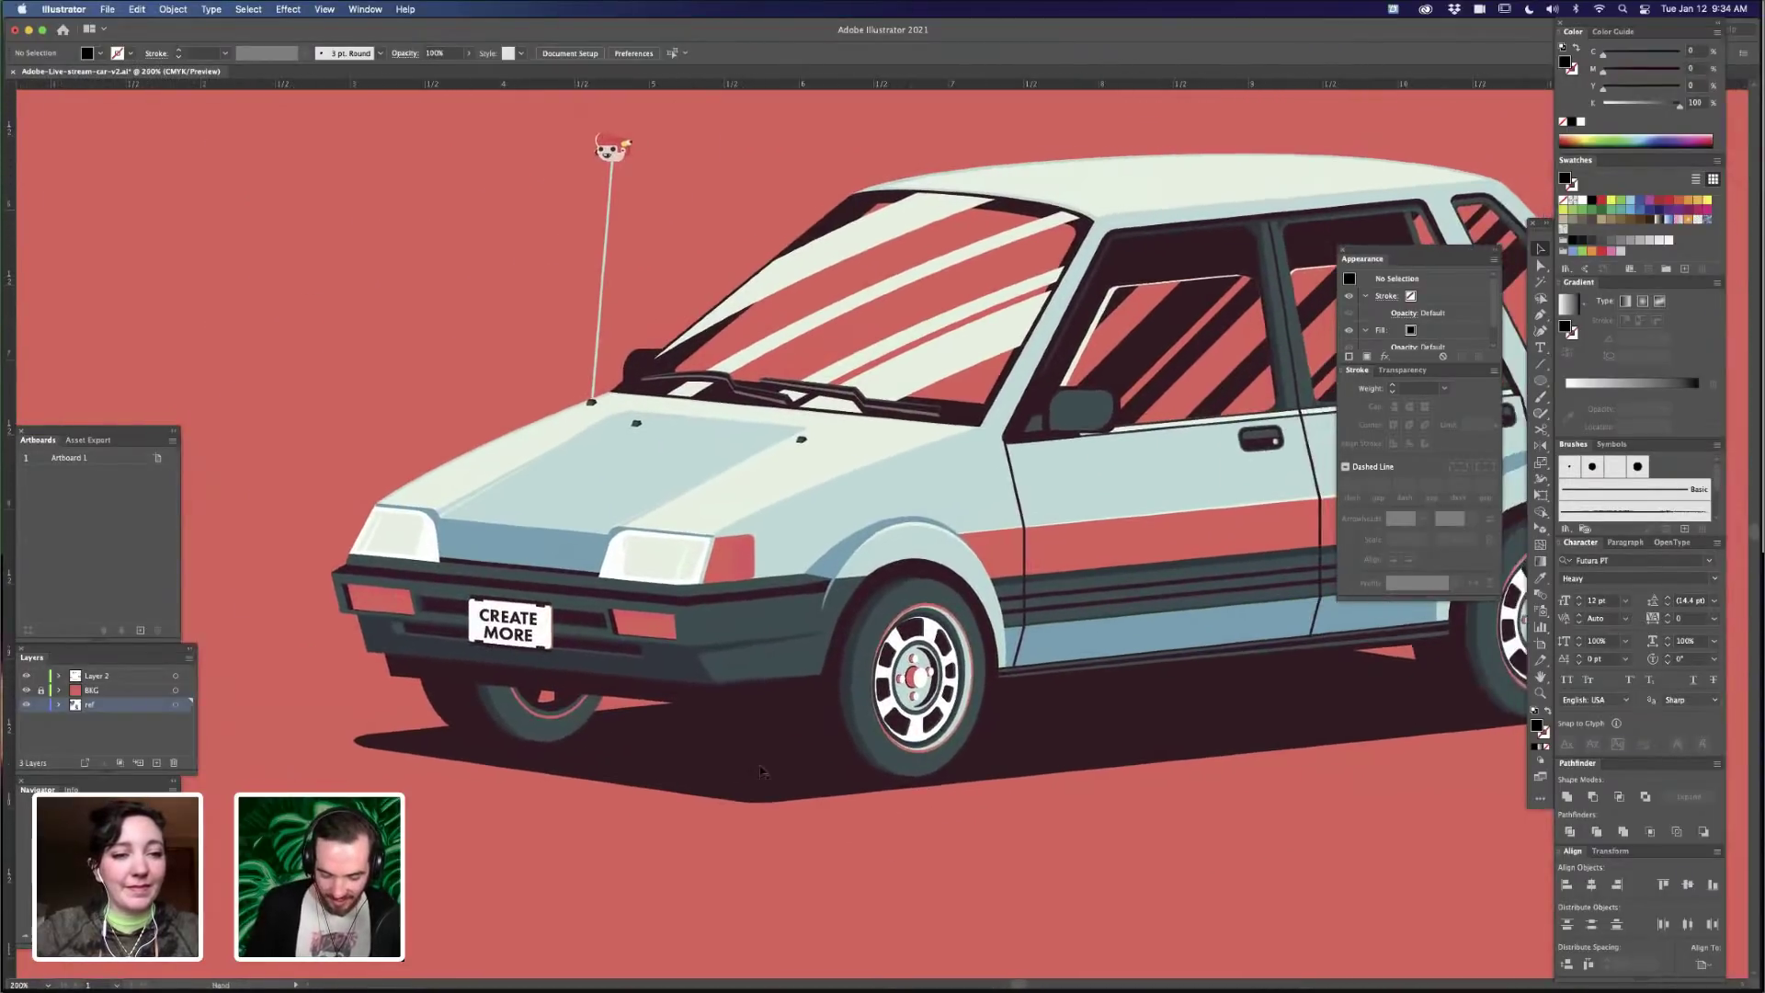
scroll(762, 772, "right", 10)
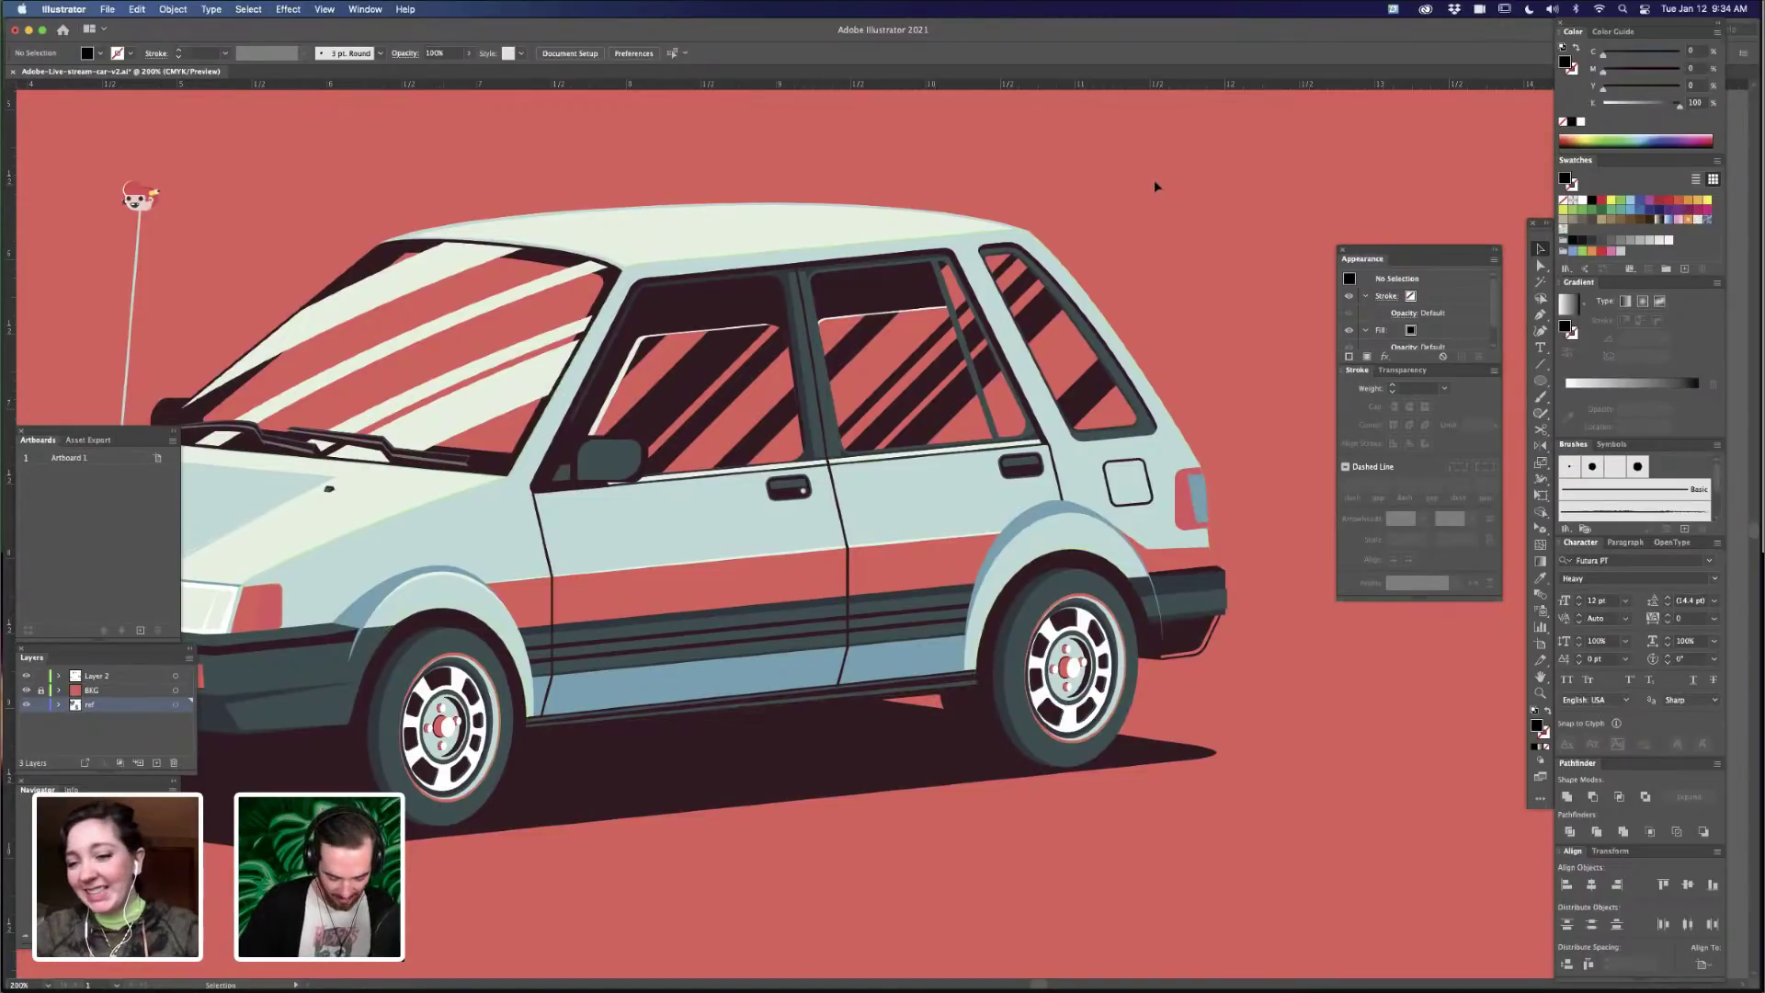
- Review the whole red artboard composition and the text lines beside it, and return to the coloured car
key("super+minus")
key("super+minus")
key("super+minus")
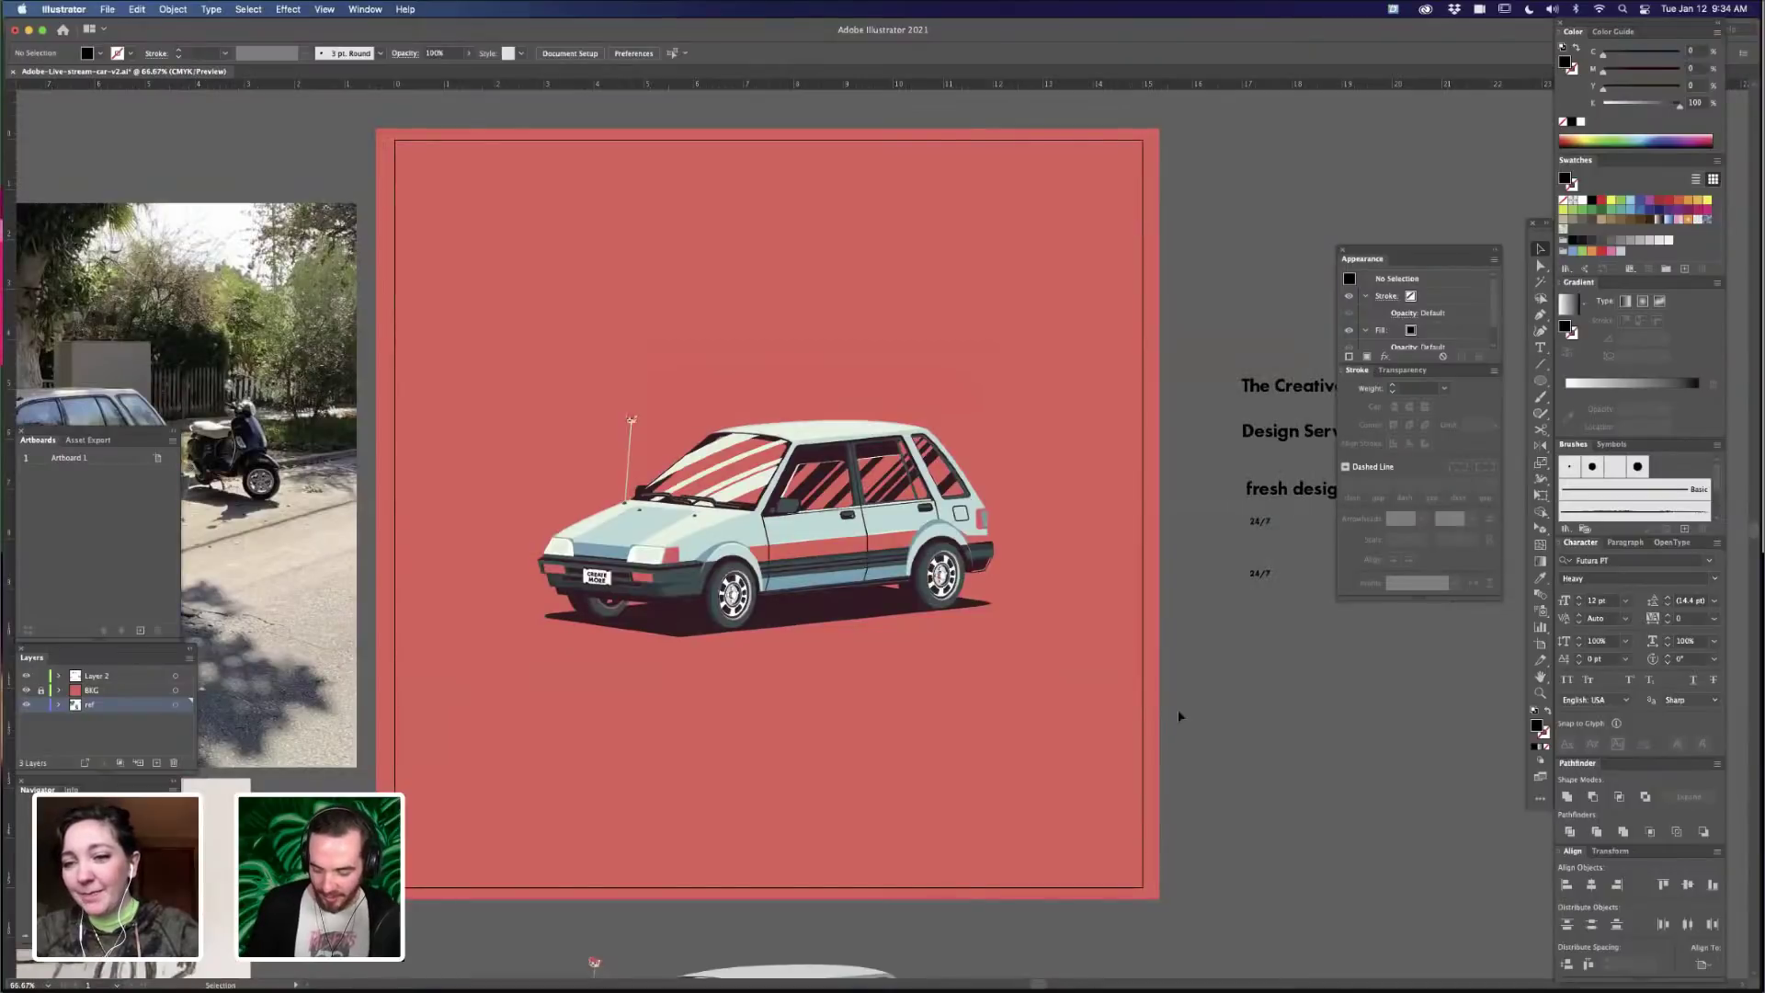
left_click_drag(924, 739, 907, 739)
scroll(907, 739, "right", 5)
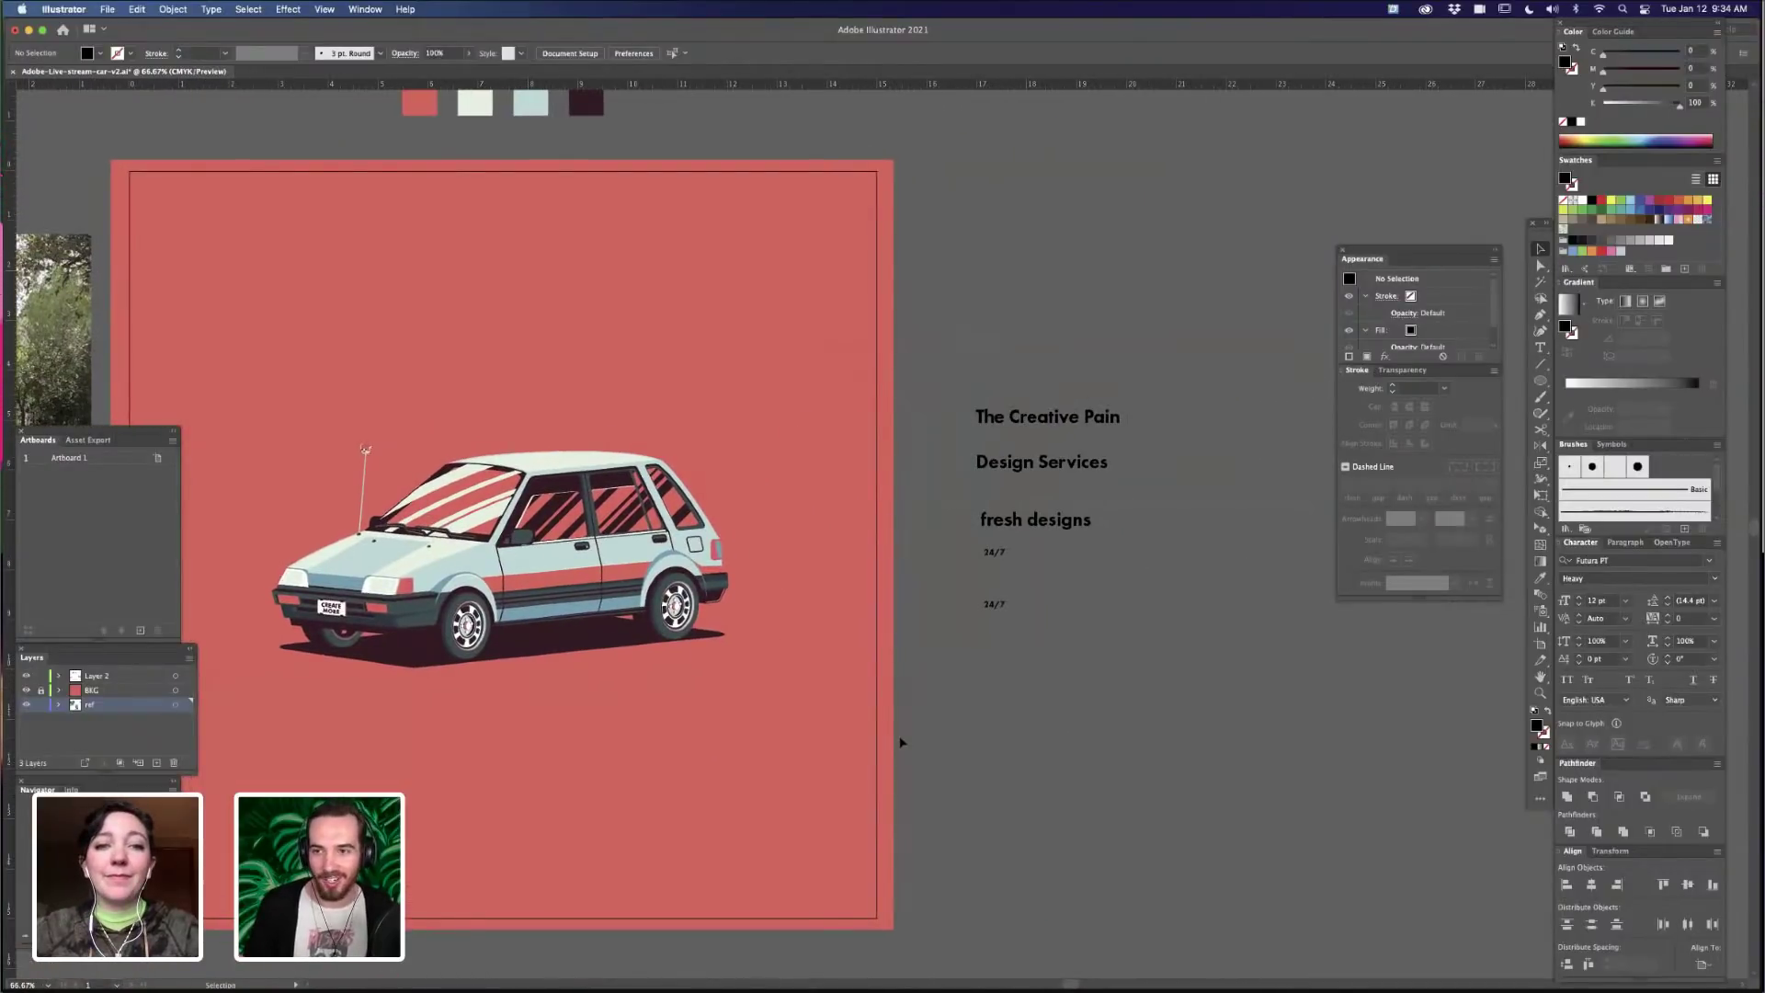
left_click_drag(717, 387, 950, 378)
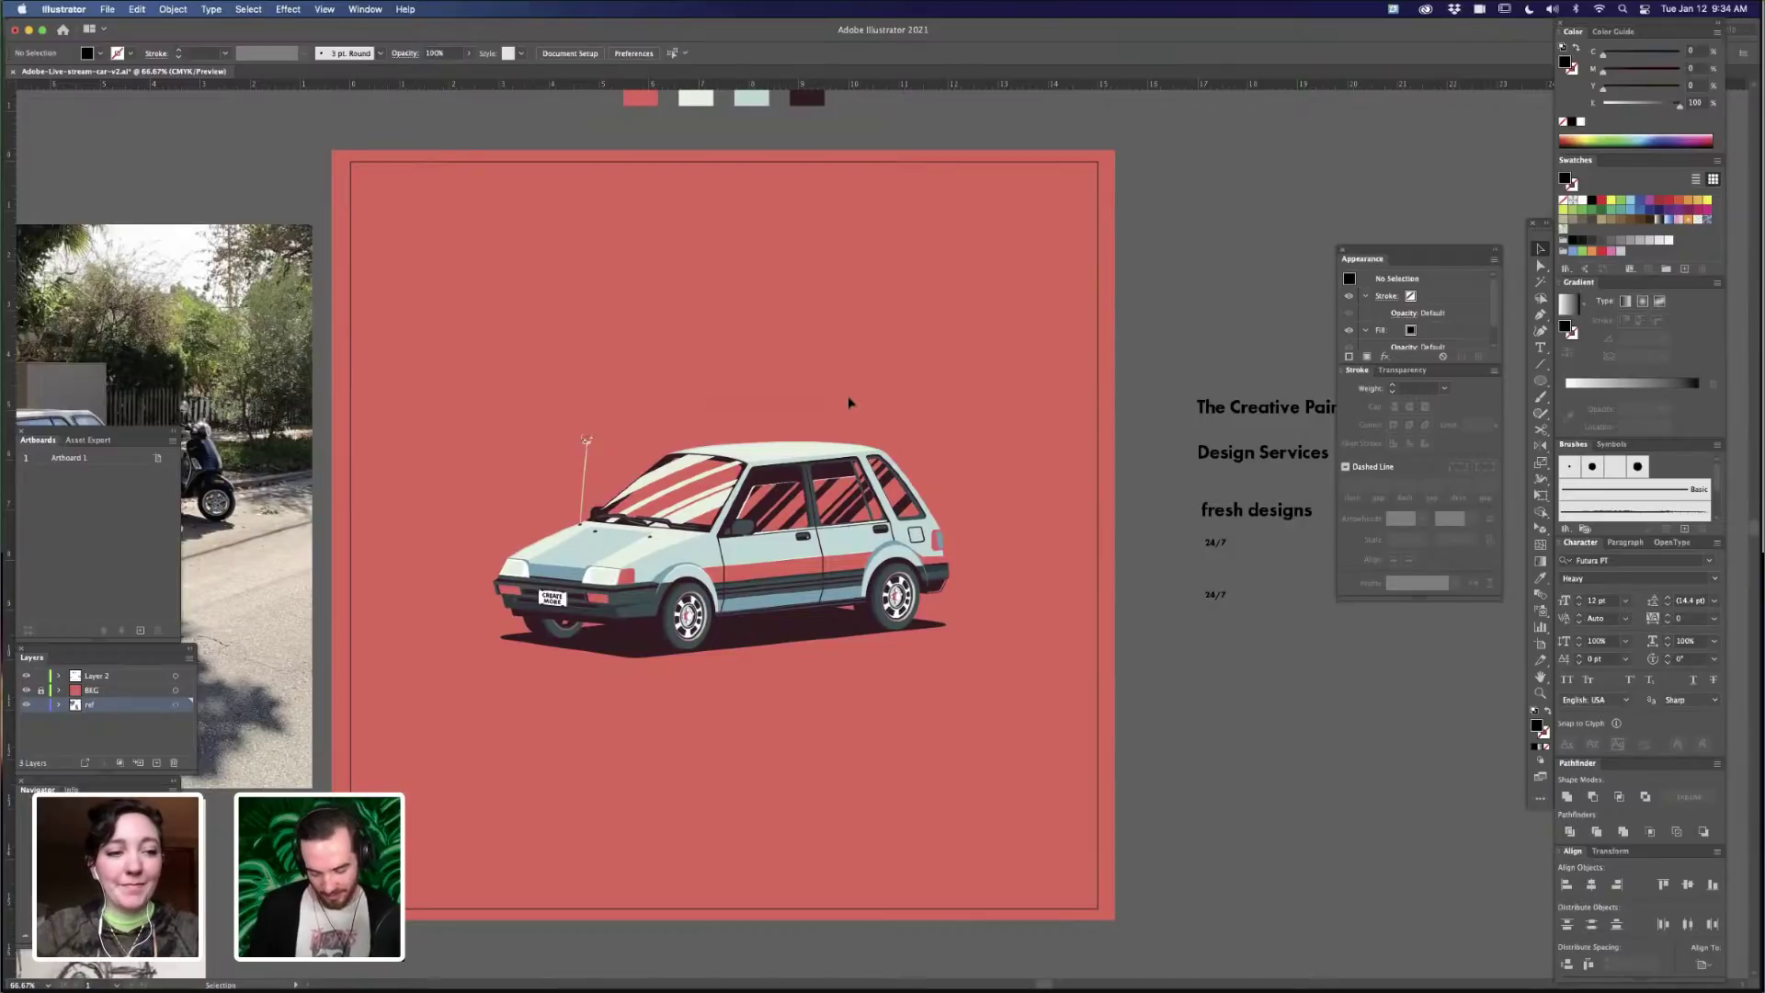
key("super+equal")
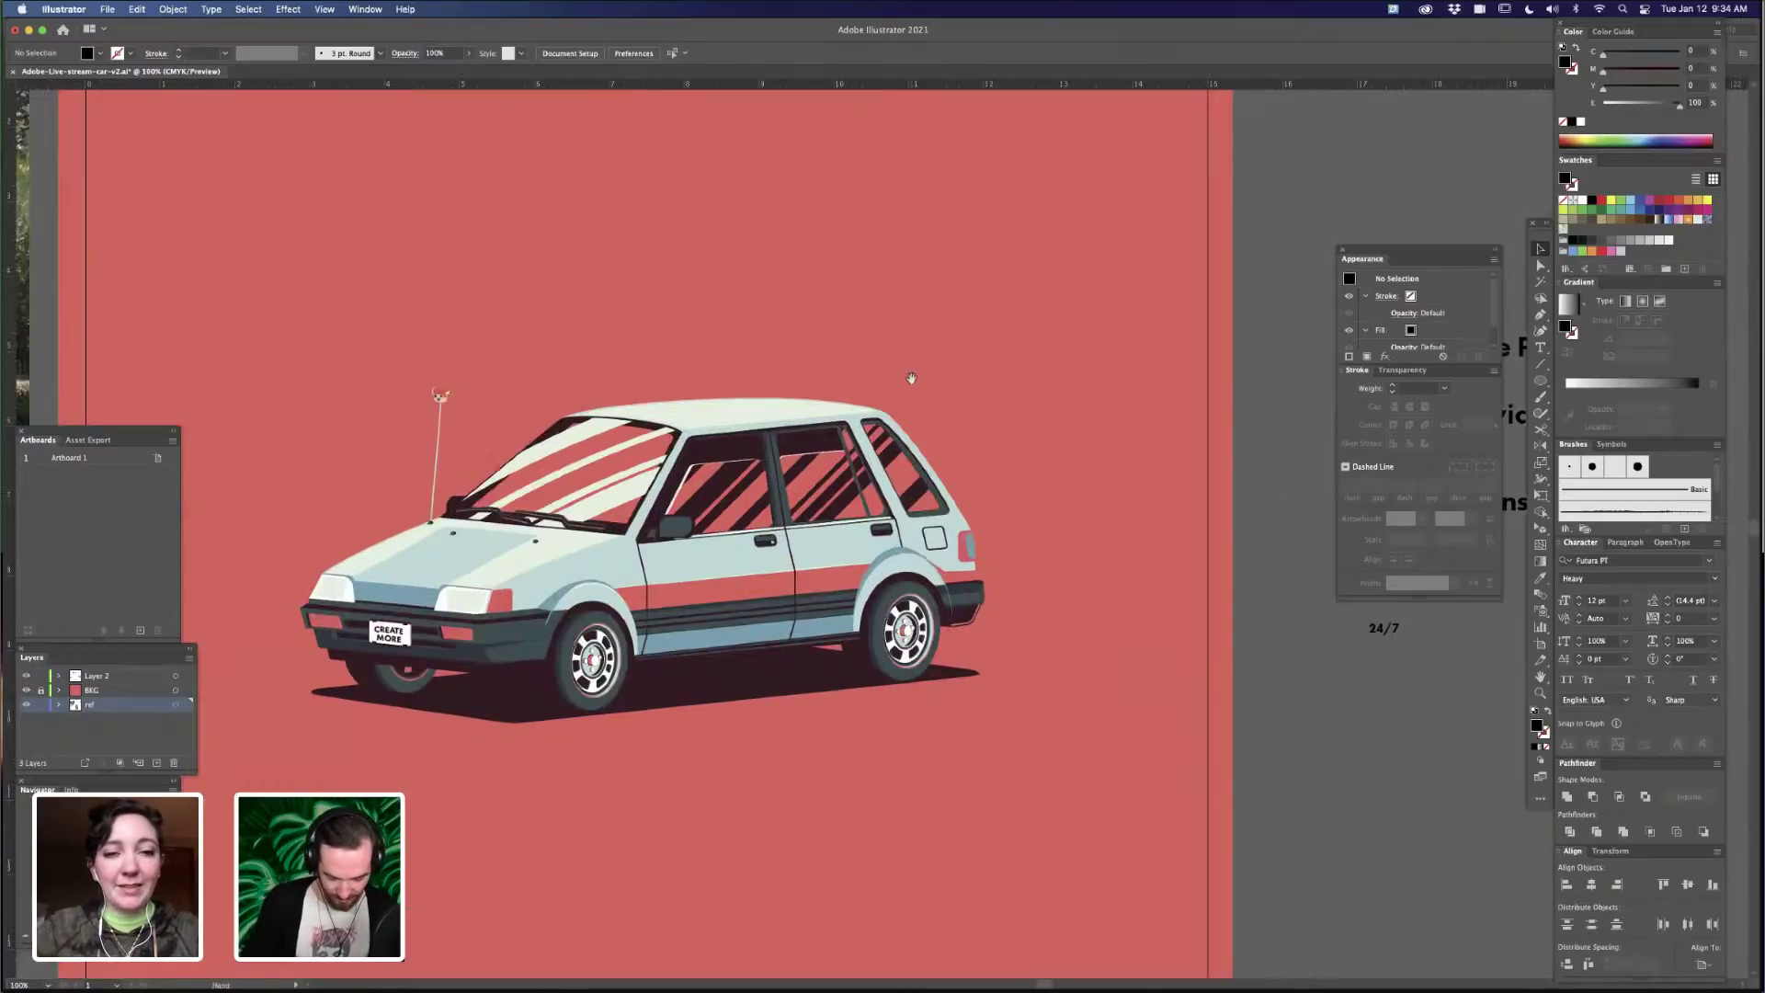
left_click_drag(877, 788, 905, 831)
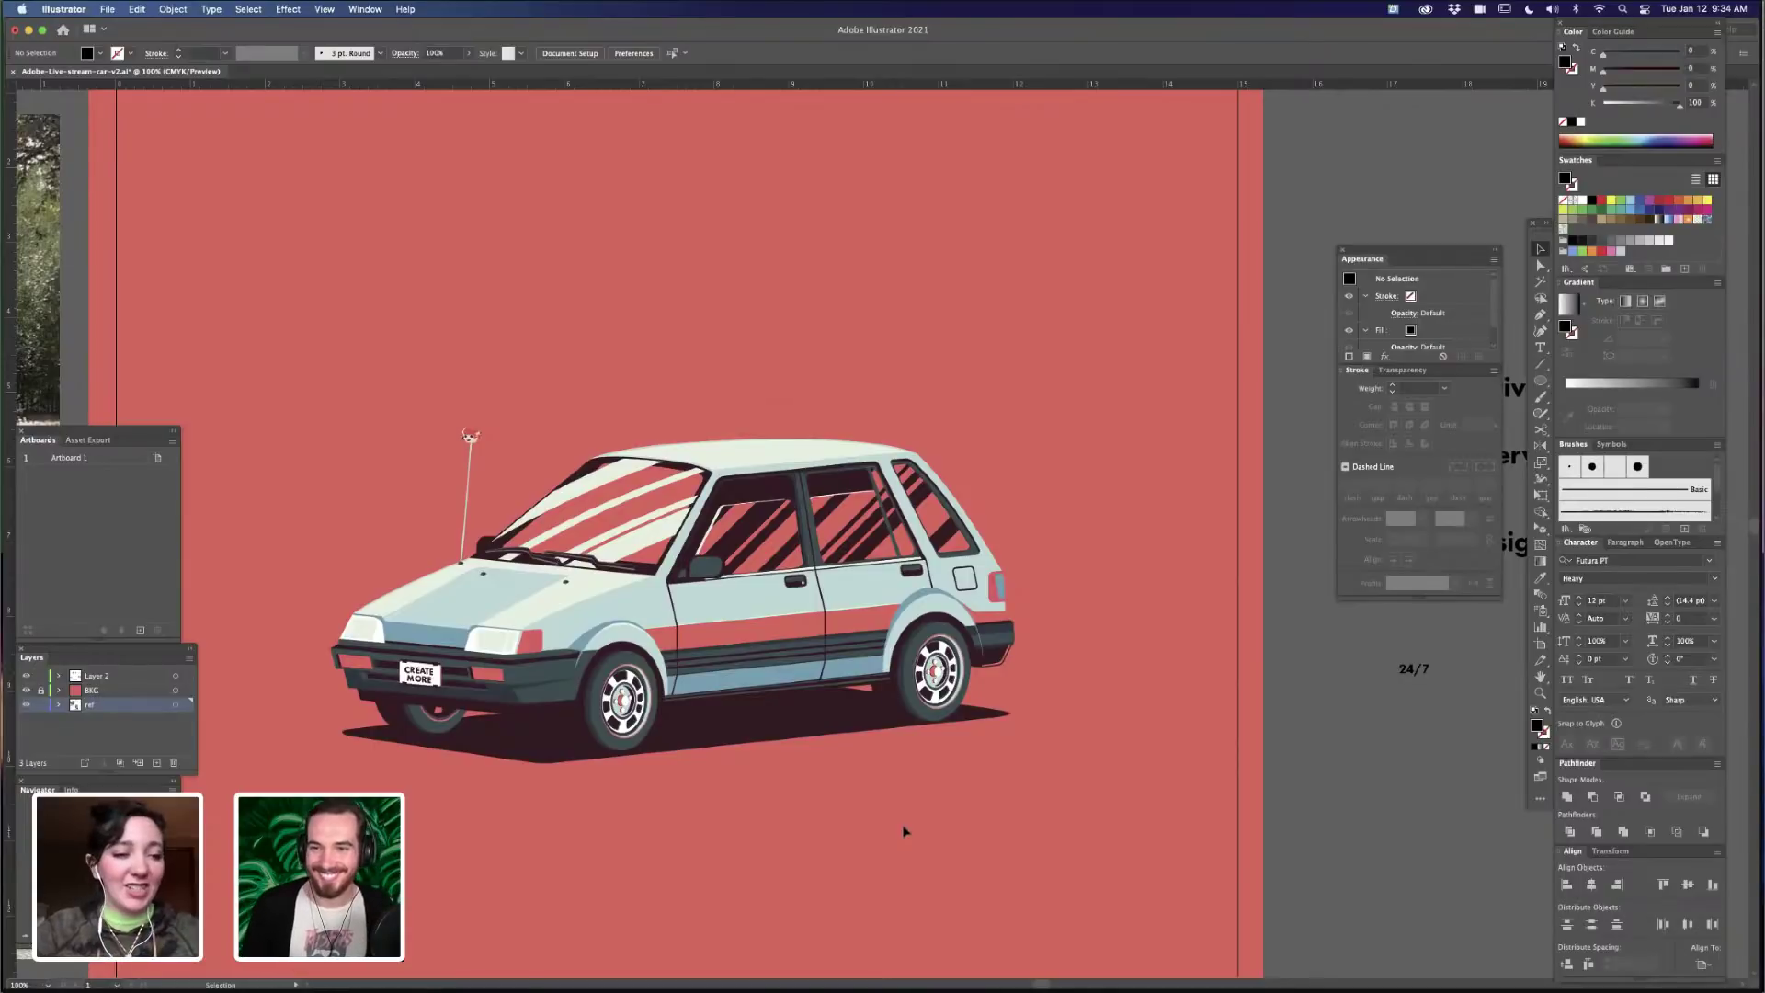
scroll(1112, 736, "right", 2)
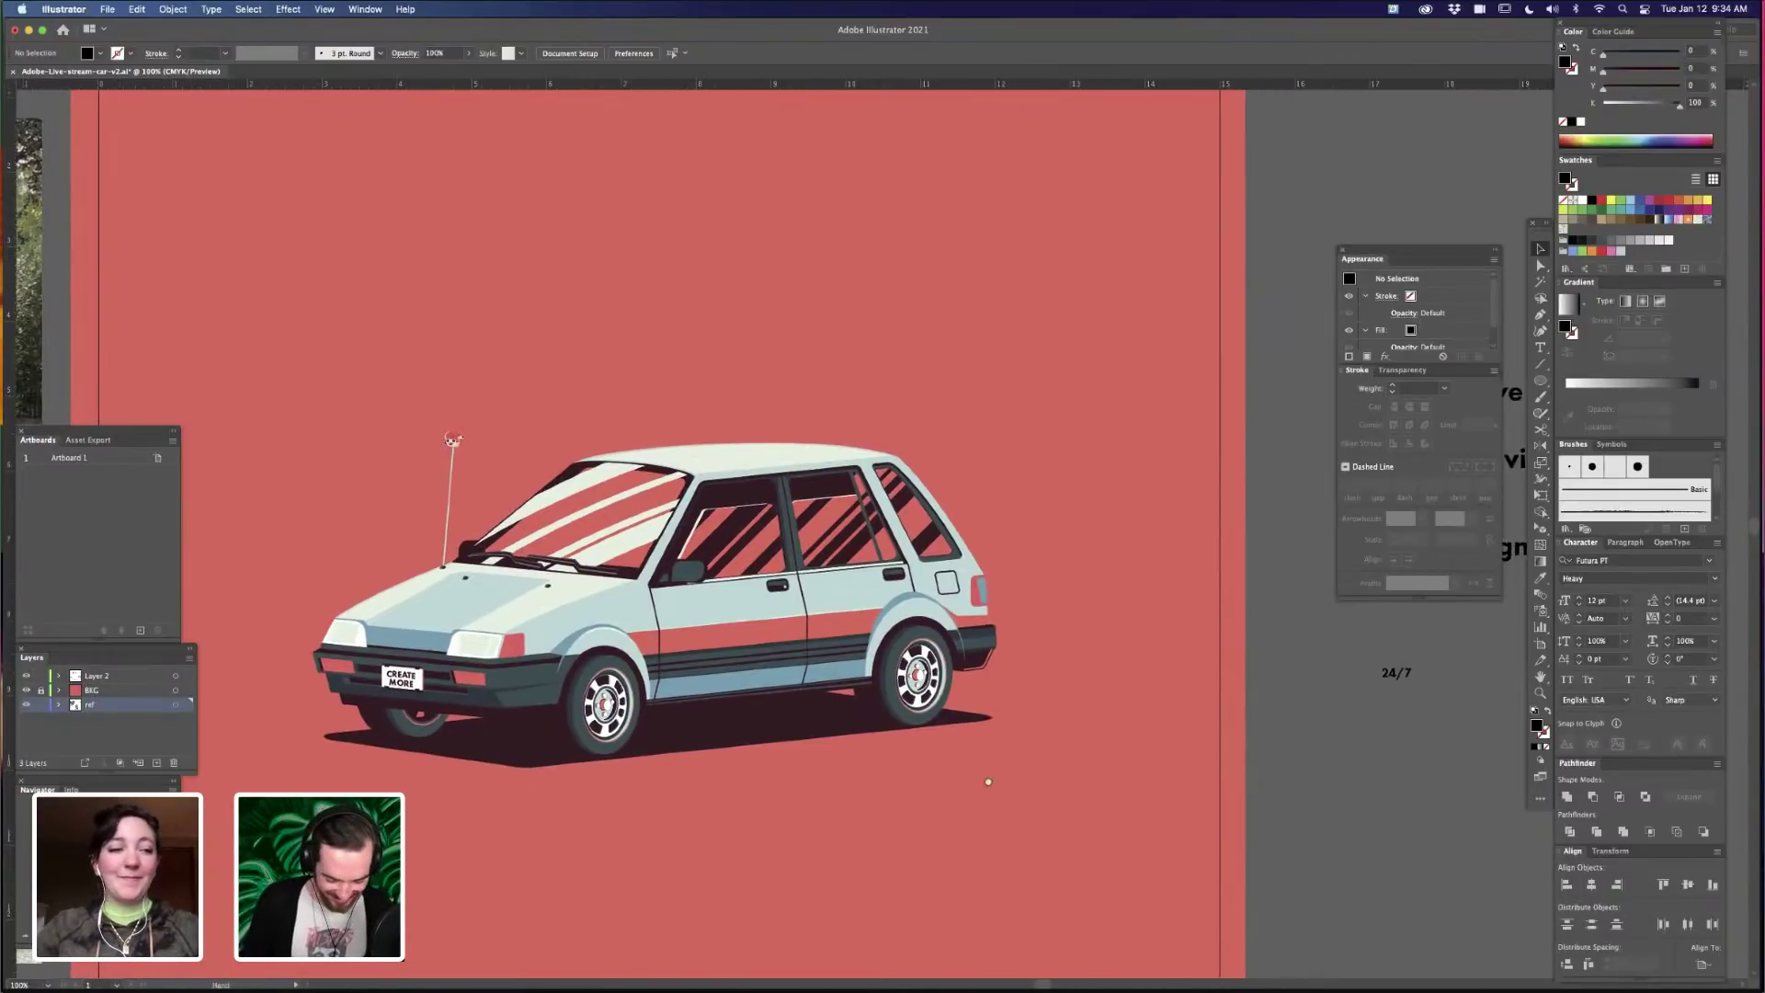
scroll(950, 808, "left", 3)
scroll(950, 808, "down", 1)
scroll(1011, 355, "right", 3)
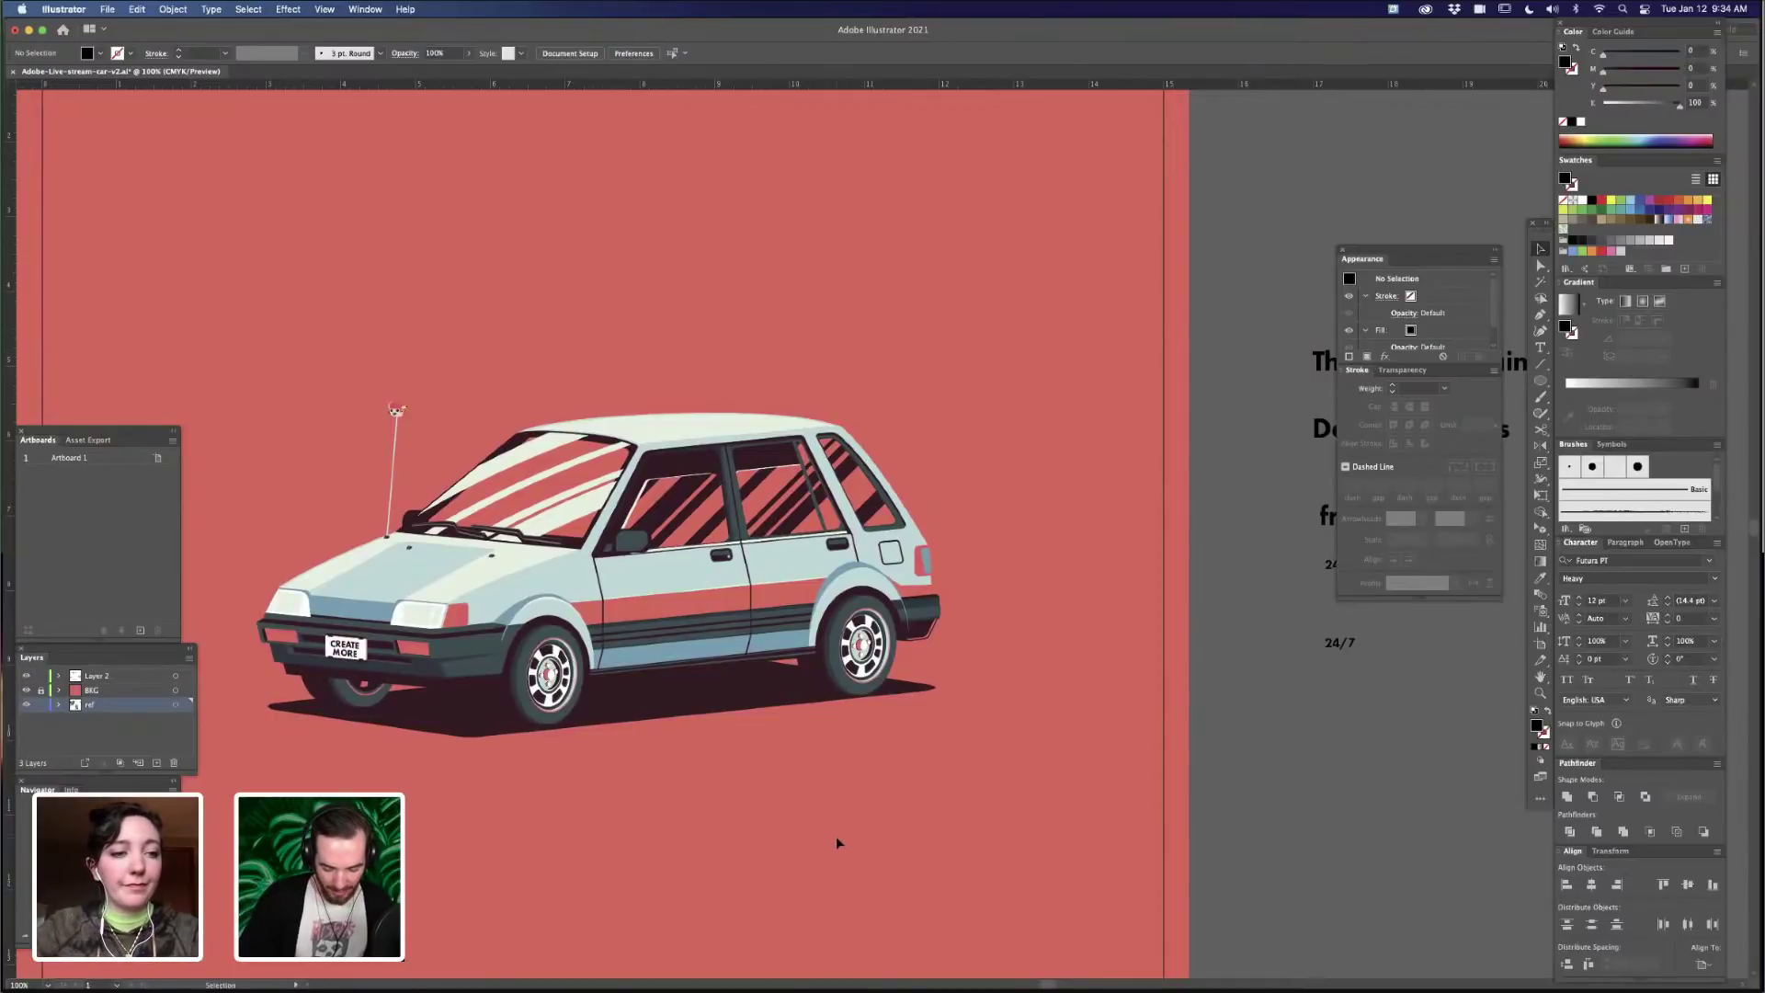
scroll(580, 408, "left", 2)
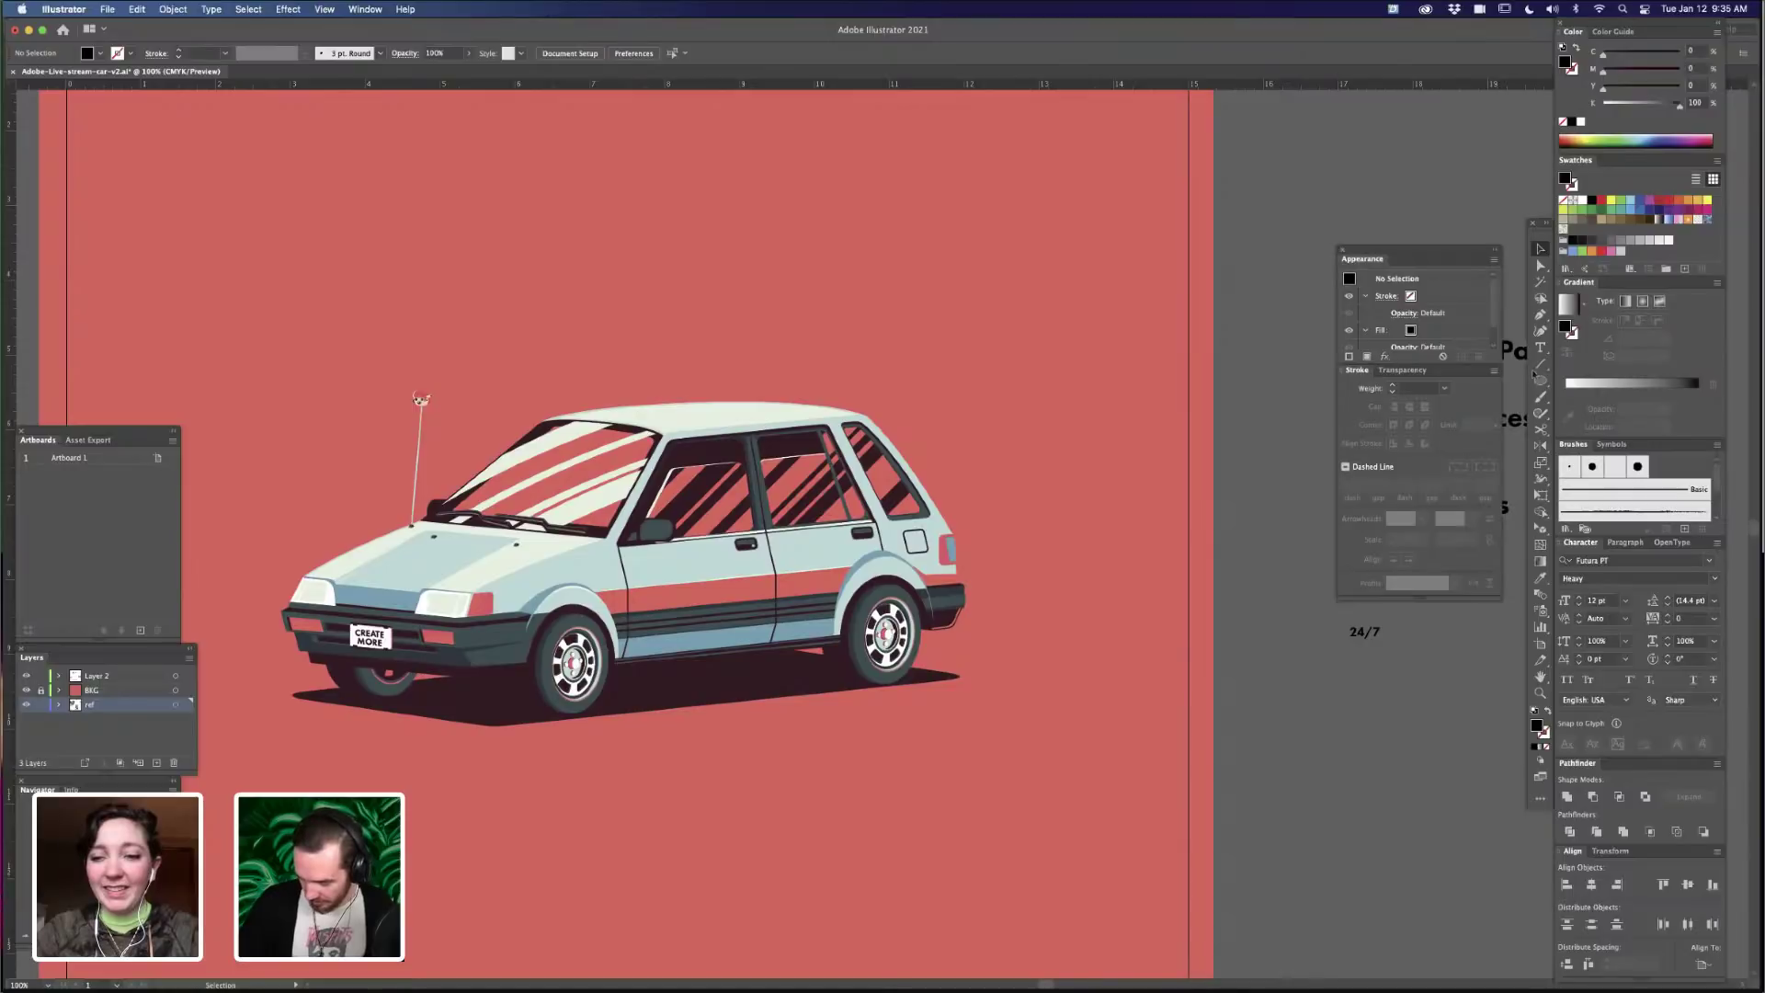
- Draw a black hexagon about 2.24 × 1.94 in above the car's rear, move it to Layer 2 and lock the ref layer
left_click(1543, 381)
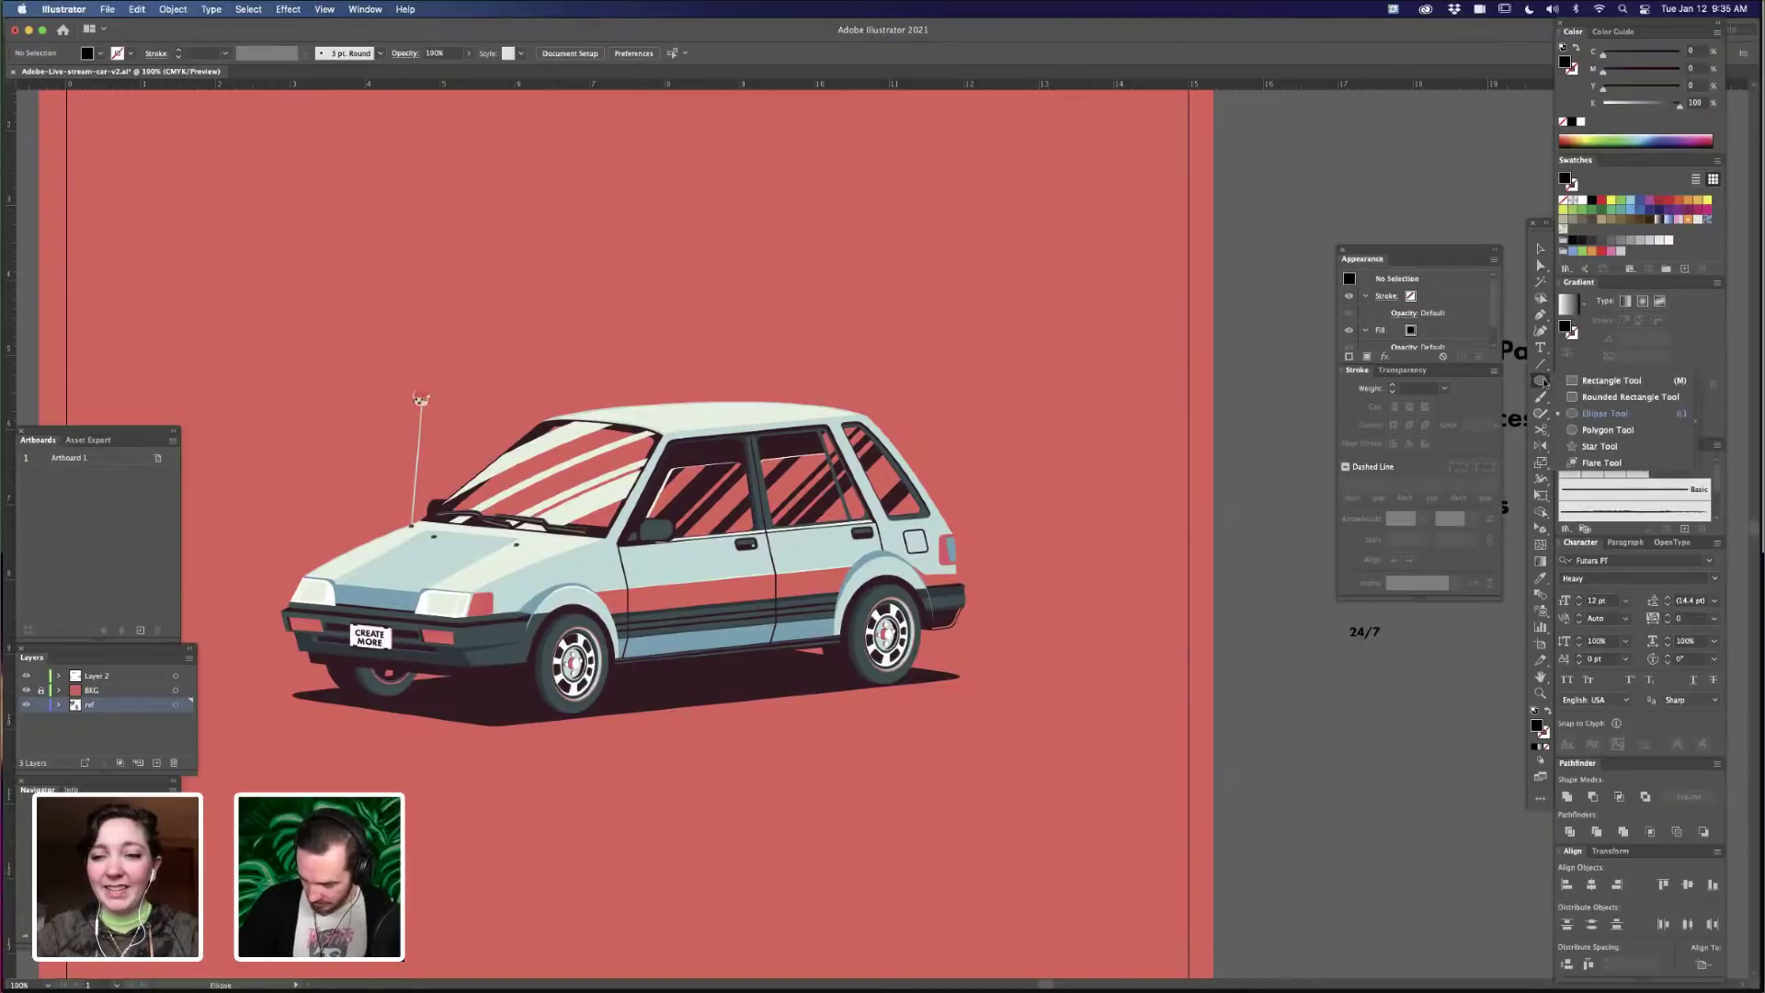
left_click(1620, 432)
left_click_drag(961, 342, 1002, 416)
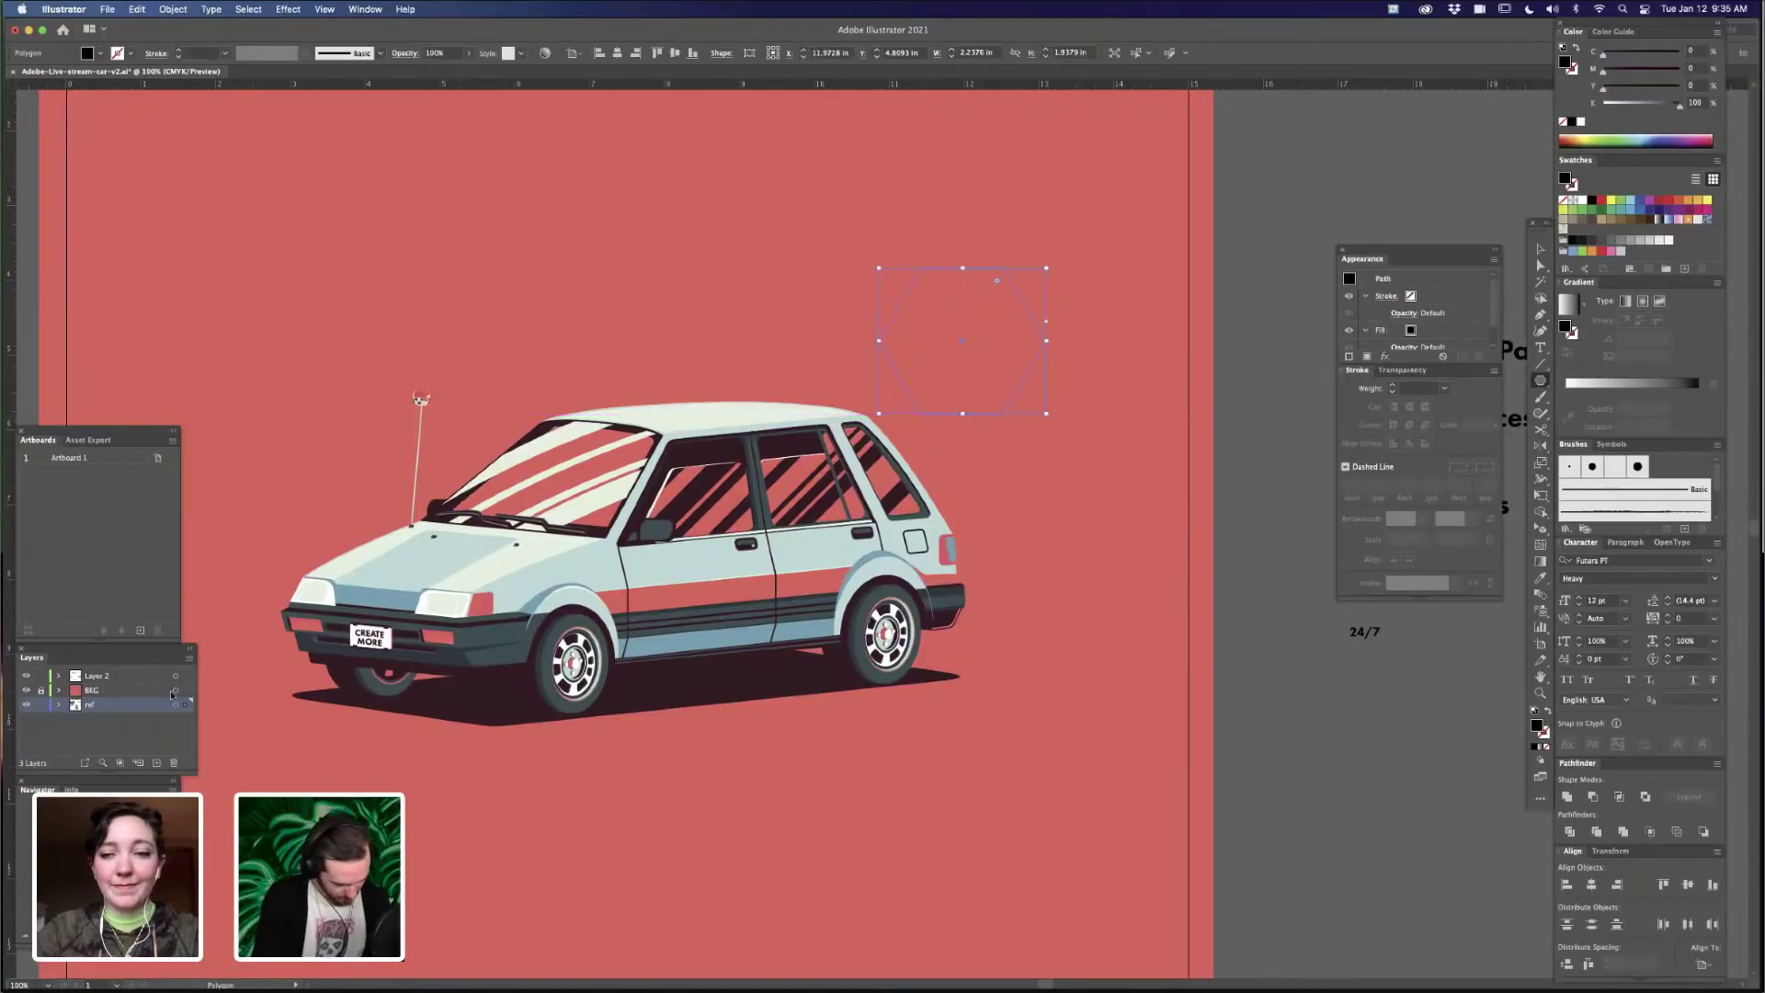
left_click_drag(189, 705, 184, 678)
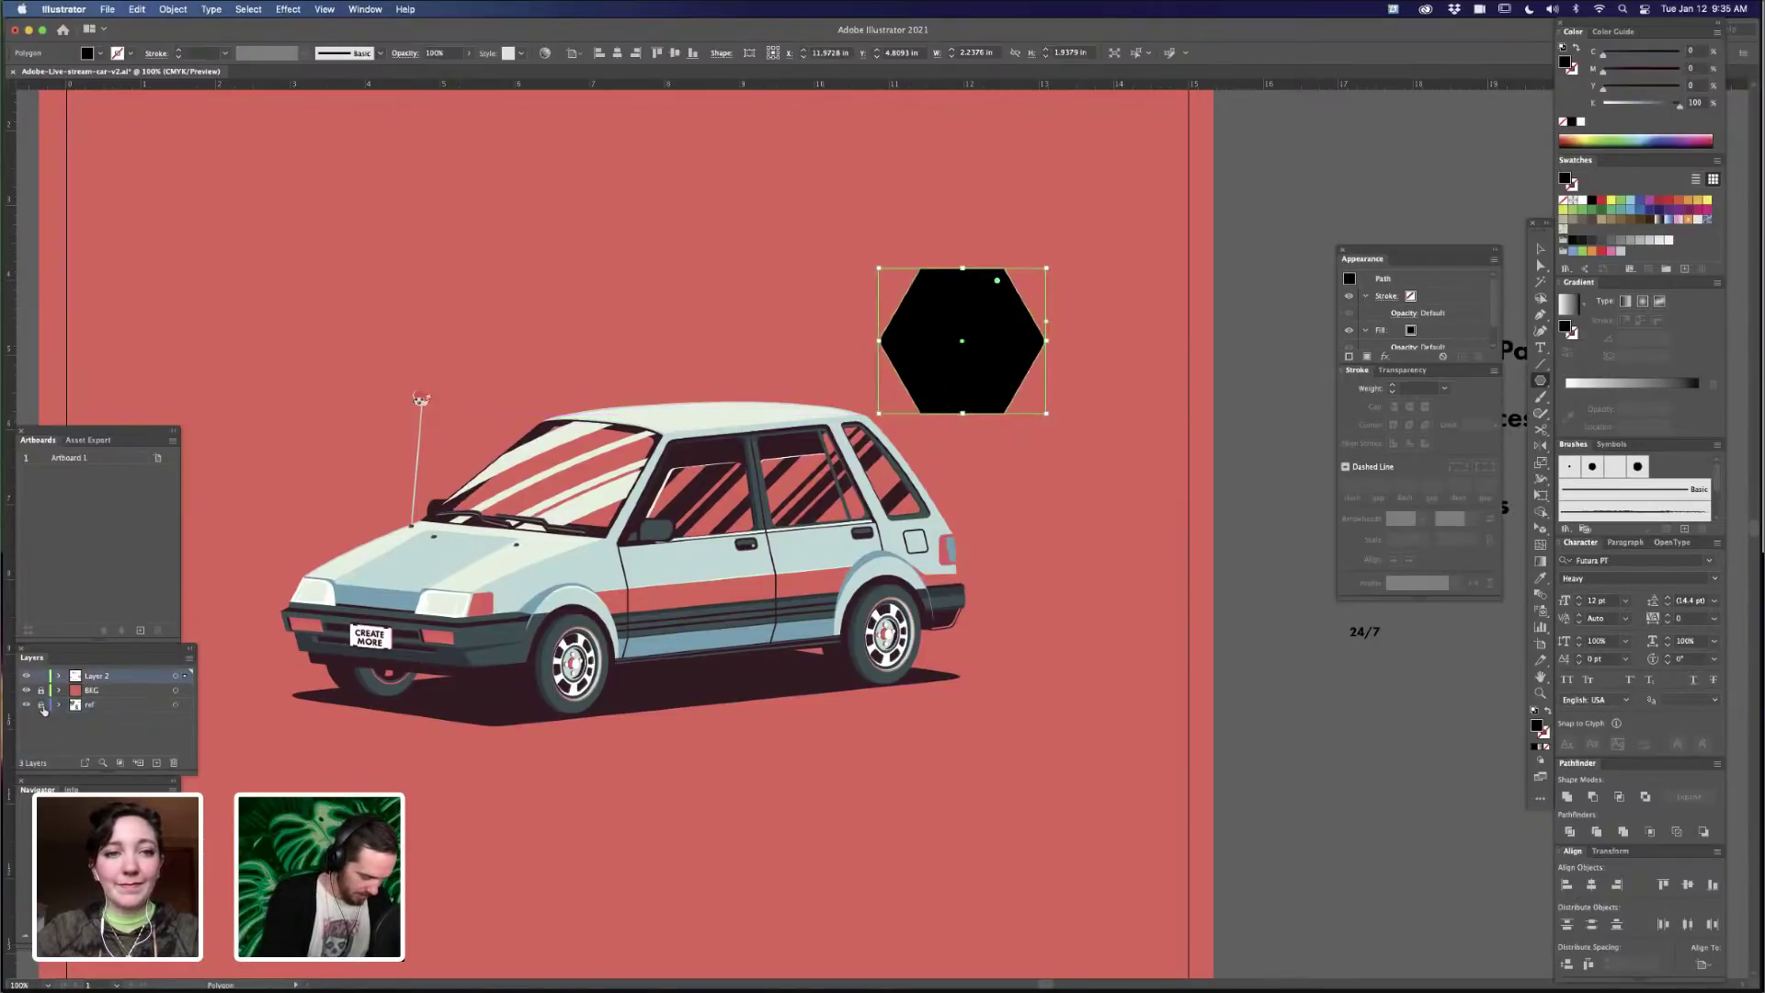
left_click(40, 705)
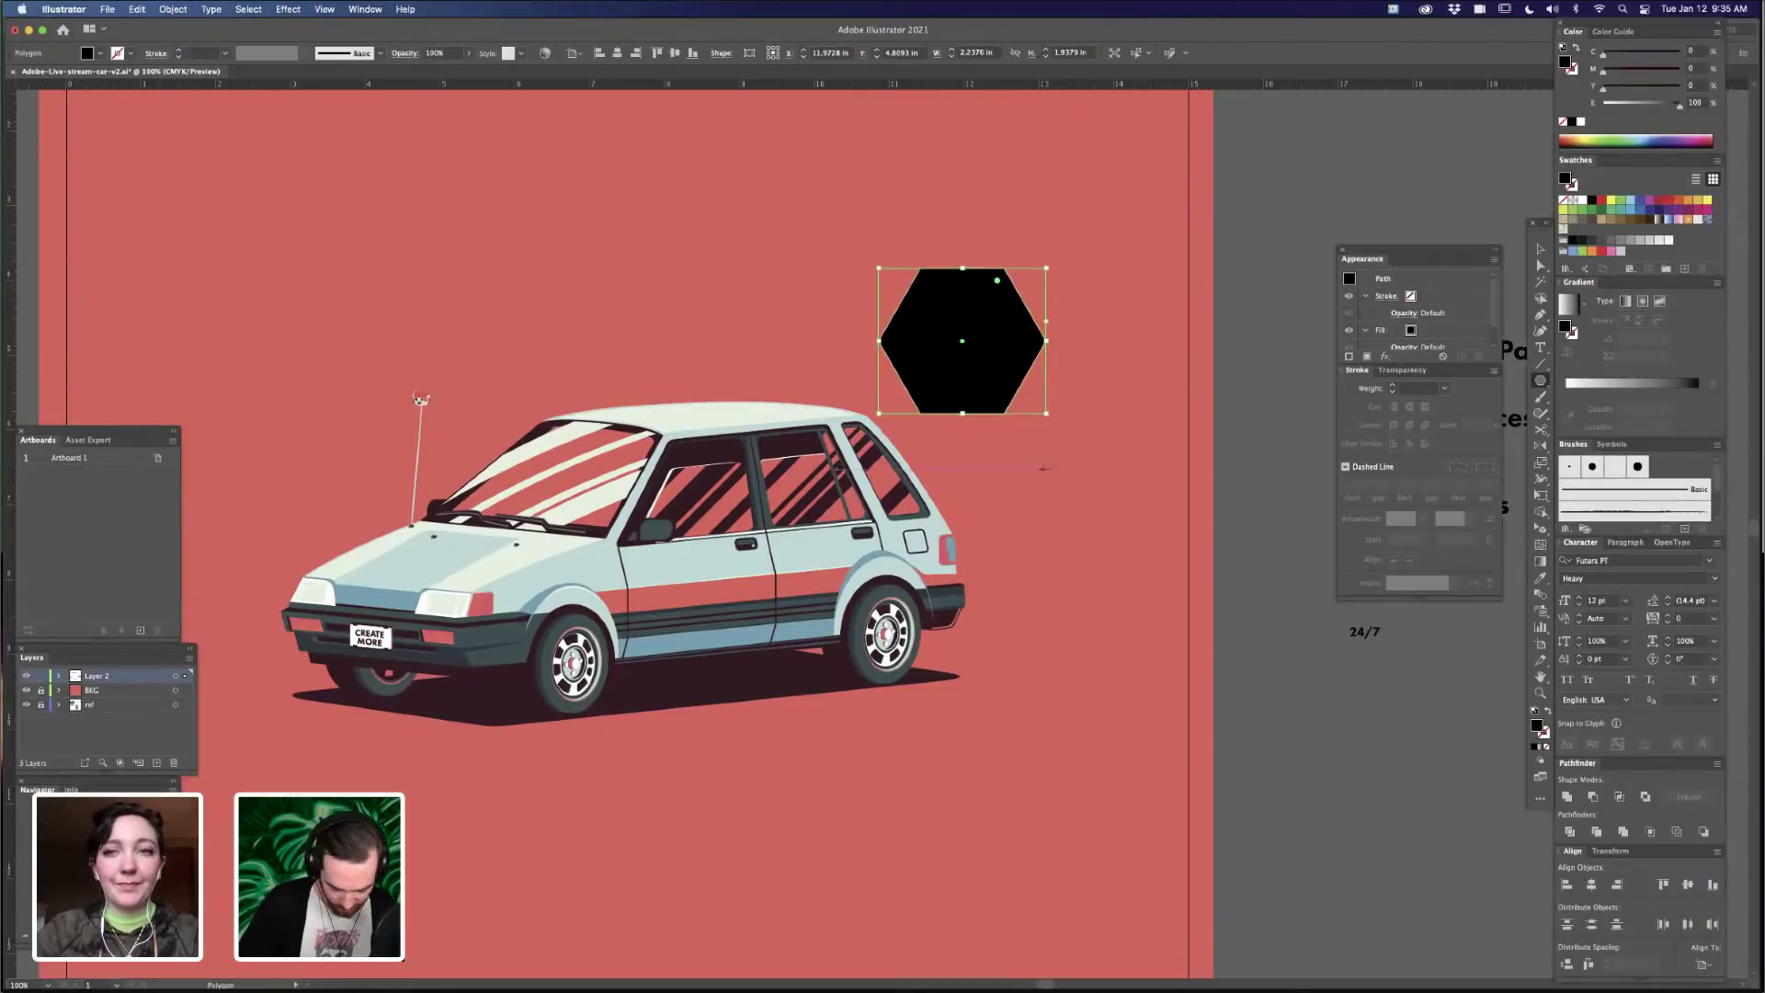
- Narrow the hexagon to about 1.66 in wide and place it beside the front of the car's hood
key("v")
left_click_drag(1037, 360, 830, 323)
left_click_drag(979, 389, 1180, 428)
left_click_drag(1007, 349, 620, 626)
key("z")
left_click_drag(564, 697, 802, 678)
key("v")
mouse_move(754, 561)
left_mouse_down()
mouse_move(720, 537)
mouse_move(736, 540)
mouse_move(721, 551)
left_mouse_up()
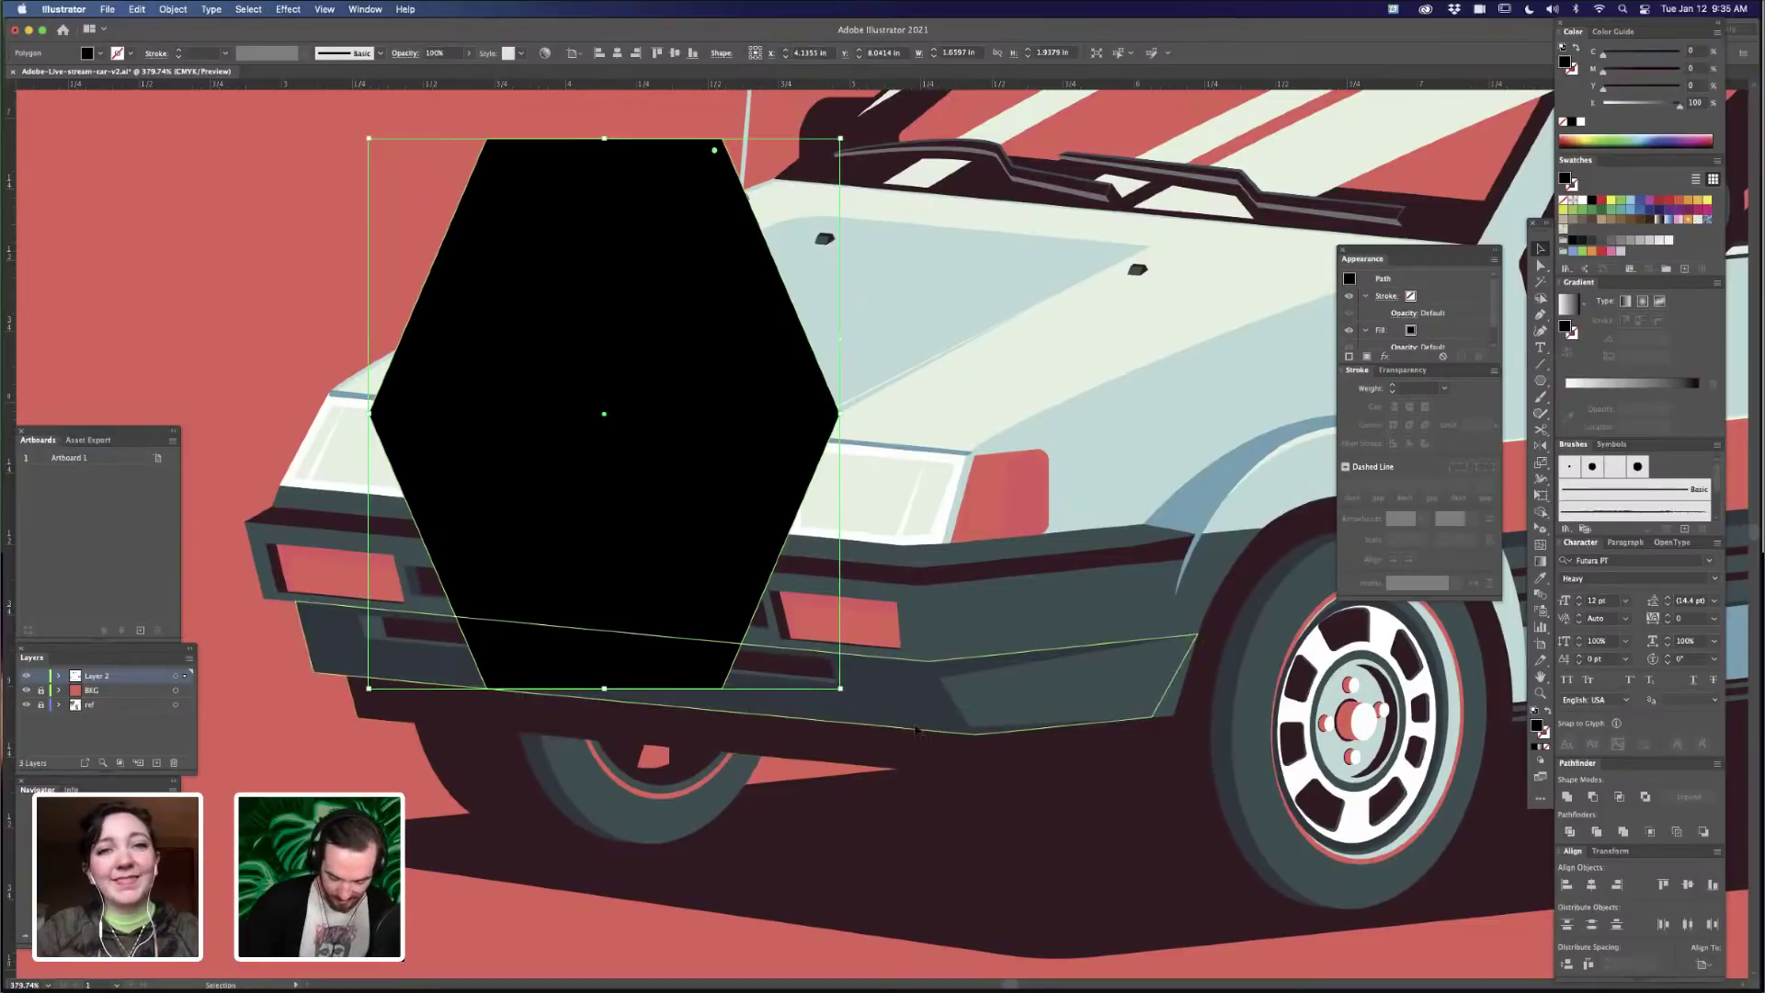
left_click_drag(771, 397, 356, 138)
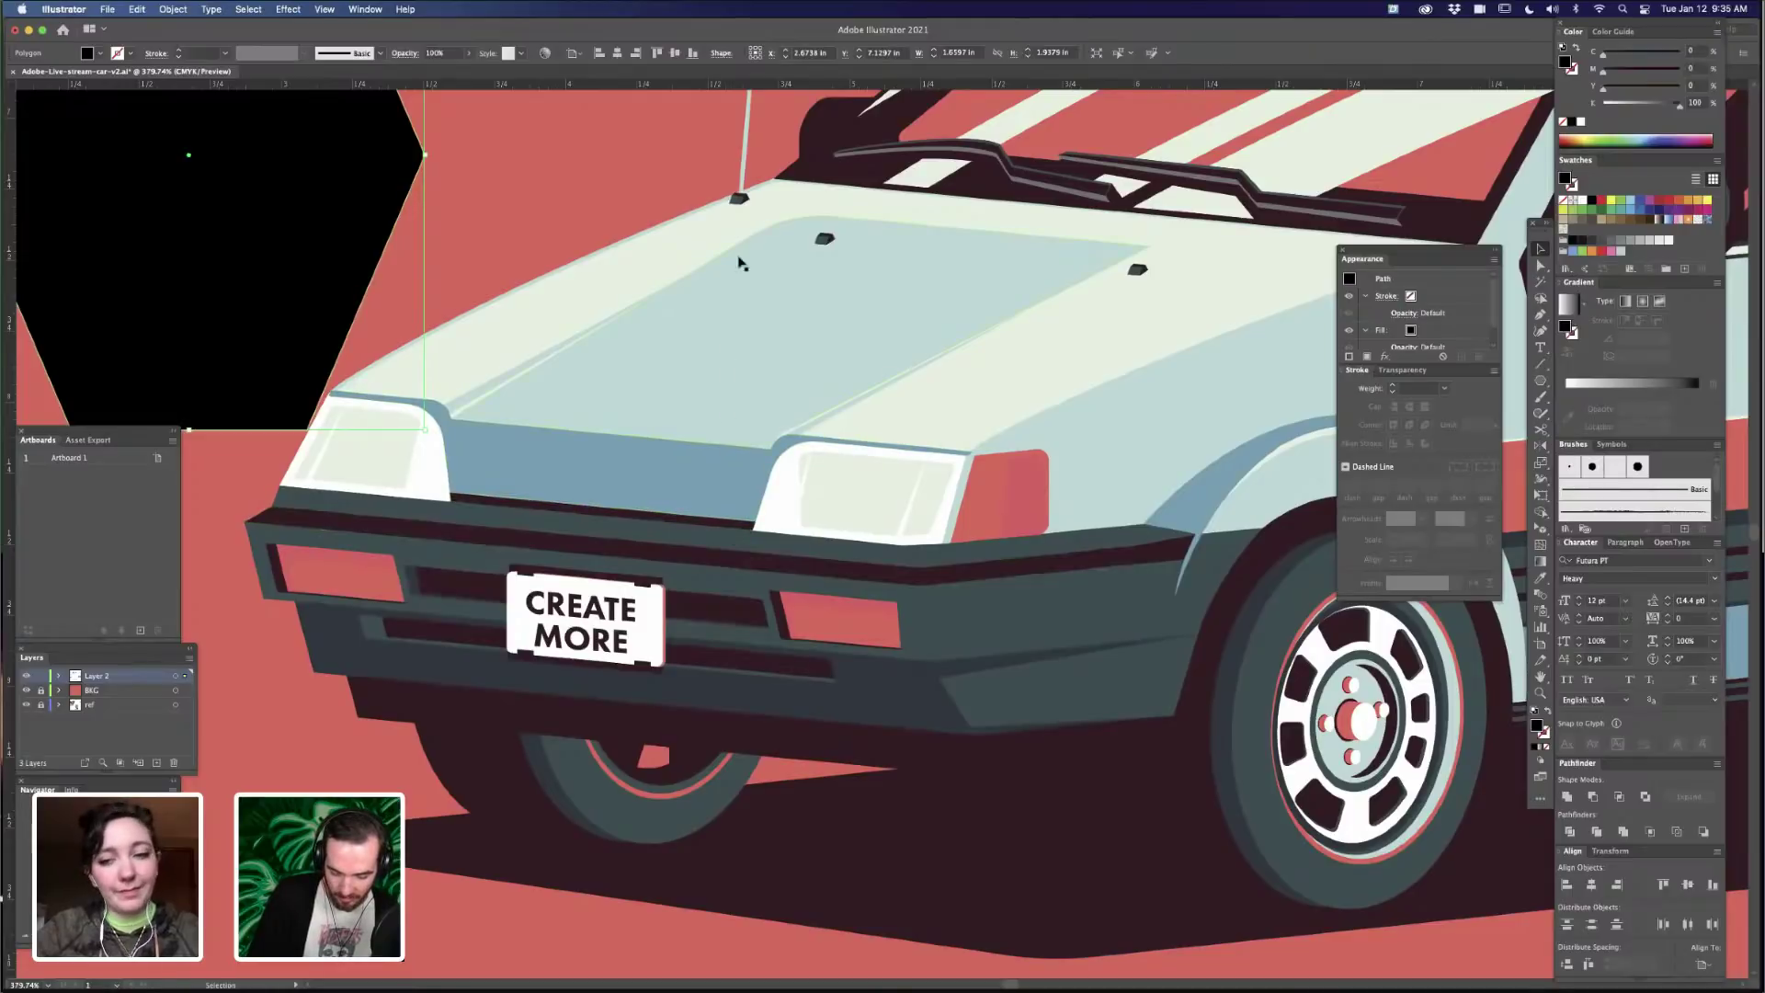
- Examine the coloured car up close along its bumper, doors, lower trim and windows, and return to its front
left_click_drag(935, 690, 806, 649)
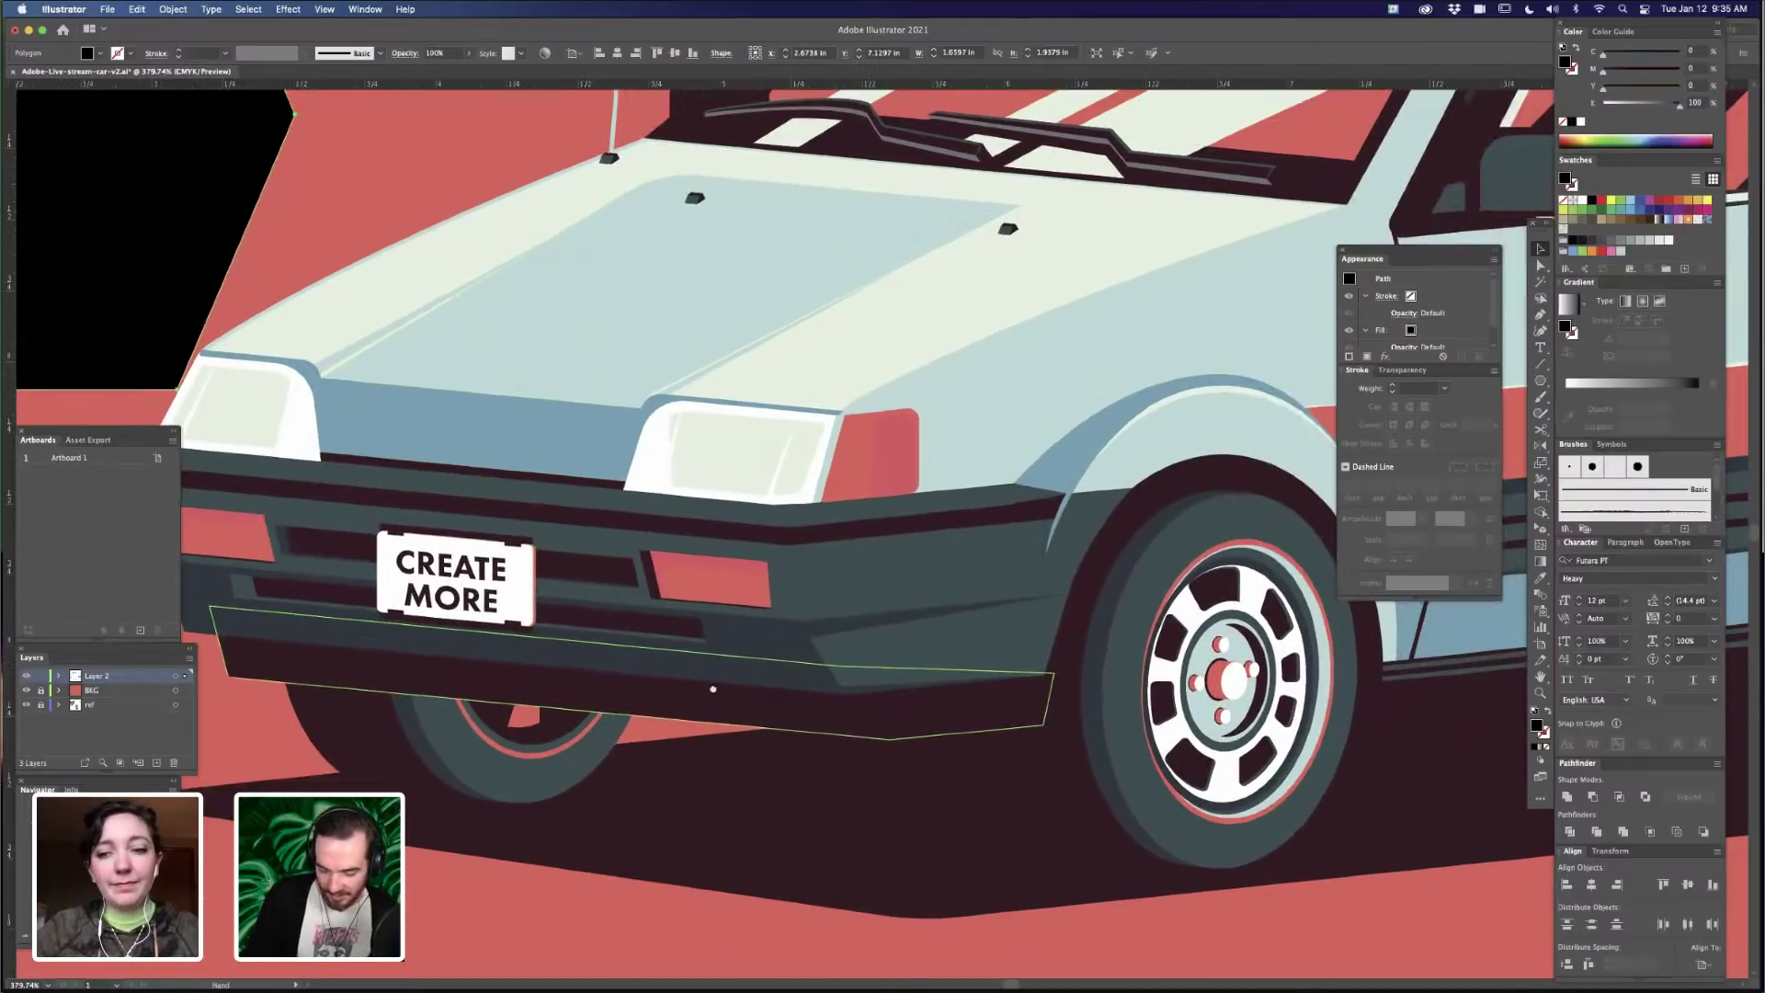
scroll(806, 649, "right", 10)
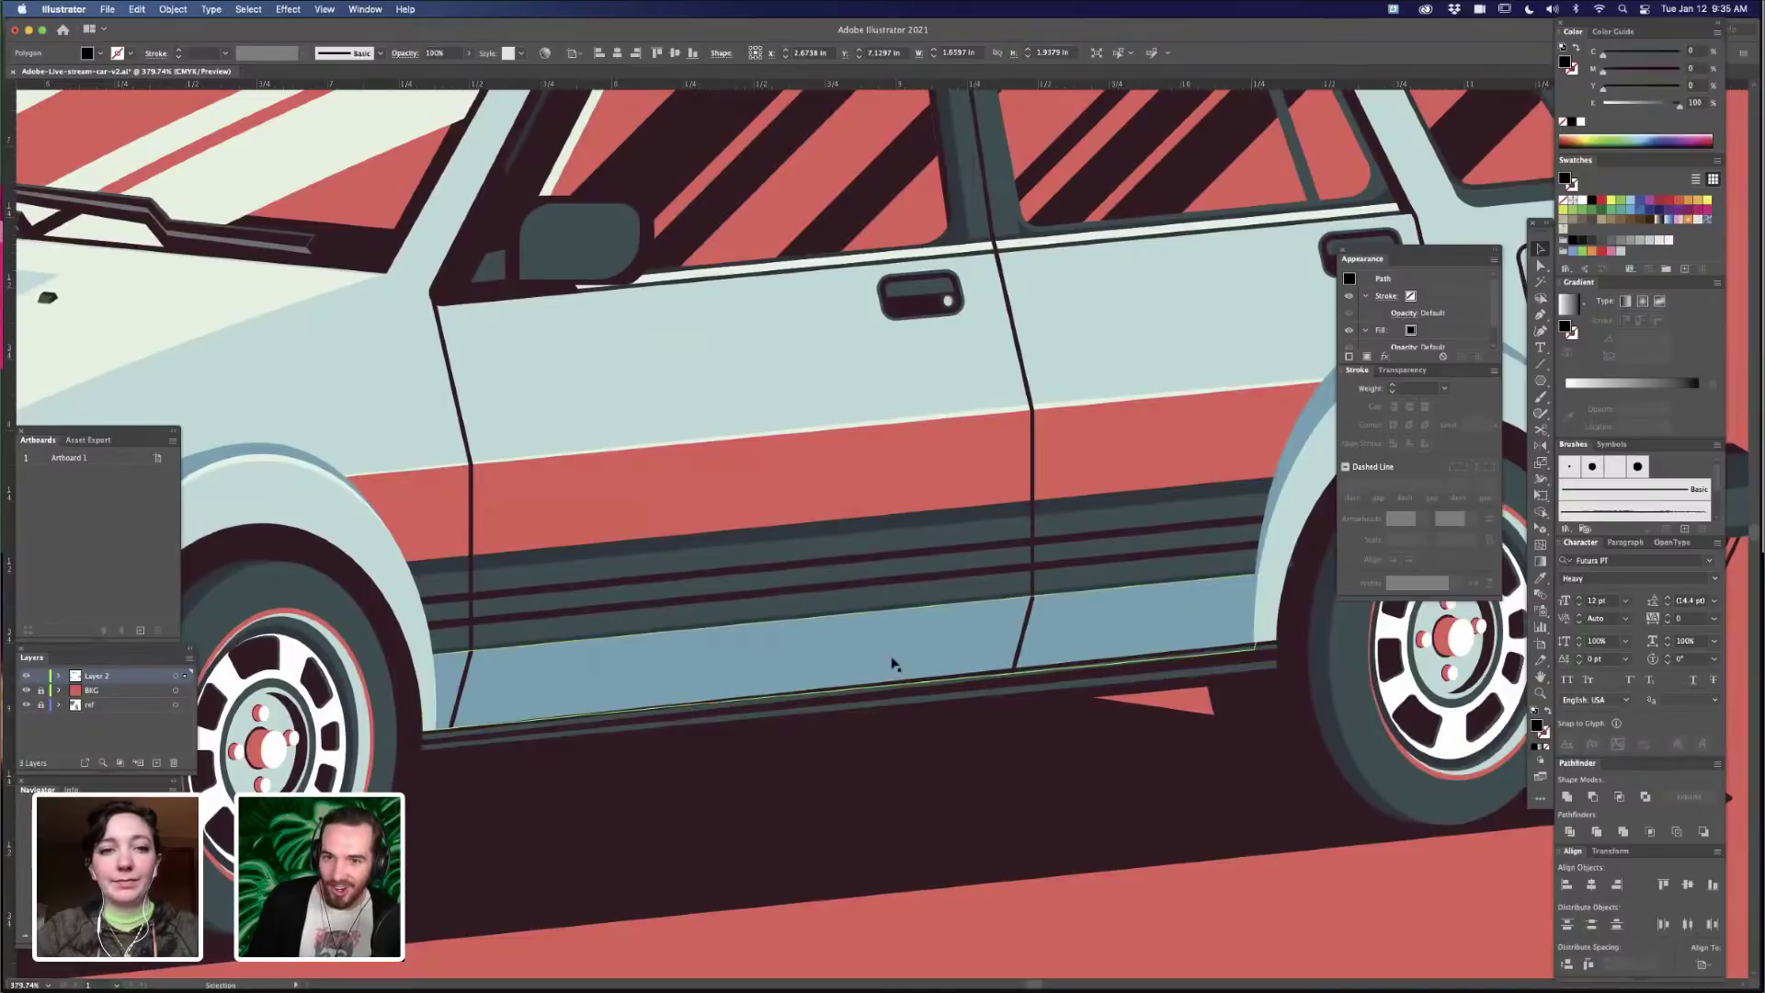
left_click_drag(969, 505, 980, 668)
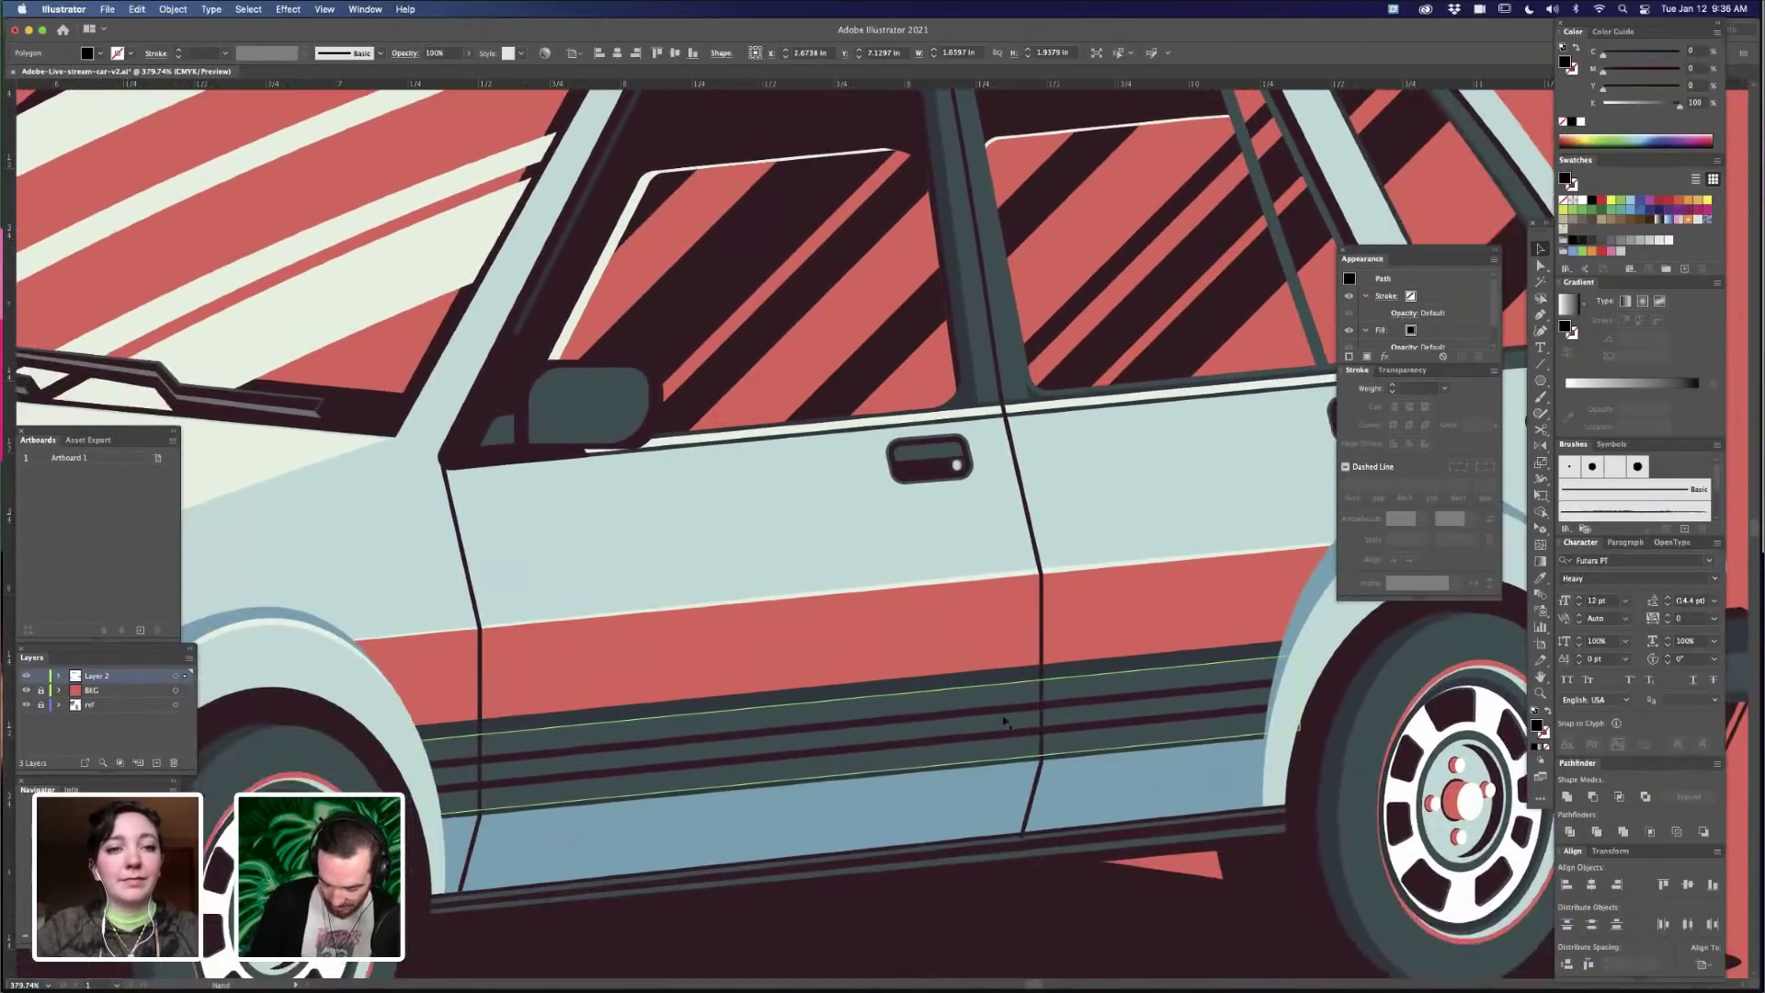
scroll(1003, 722, "down", 3)
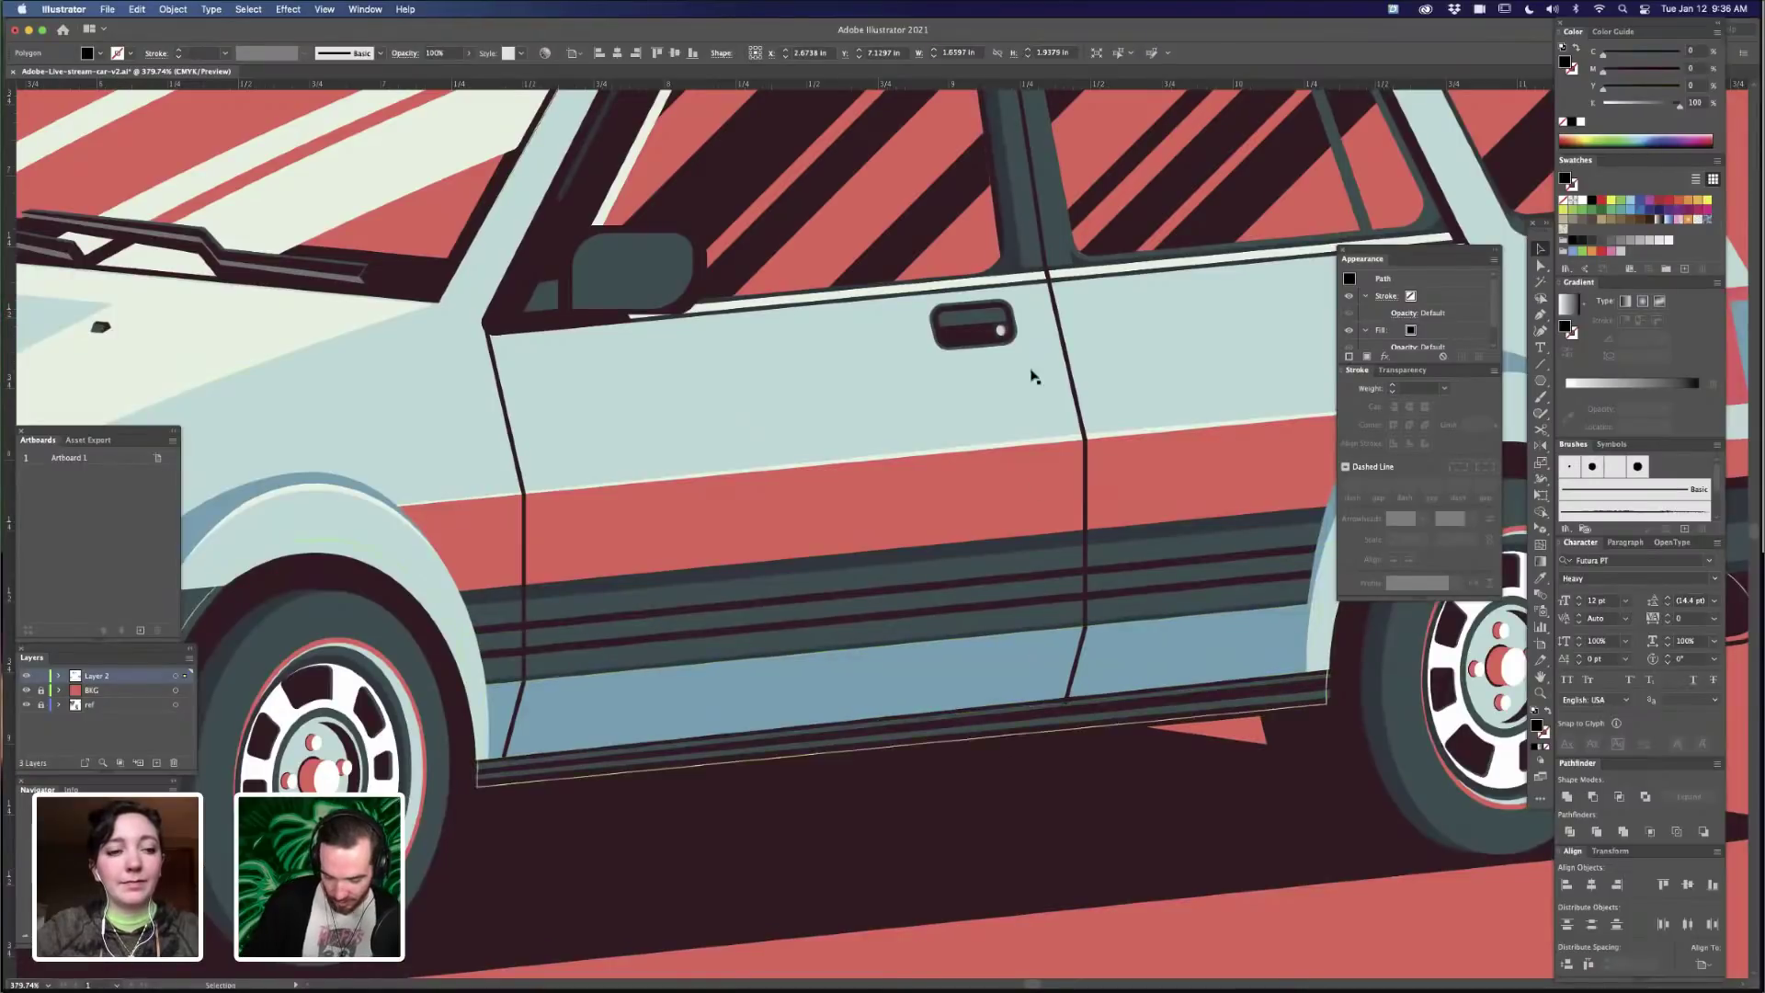
left_click_drag(1033, 366, 1006, 775)
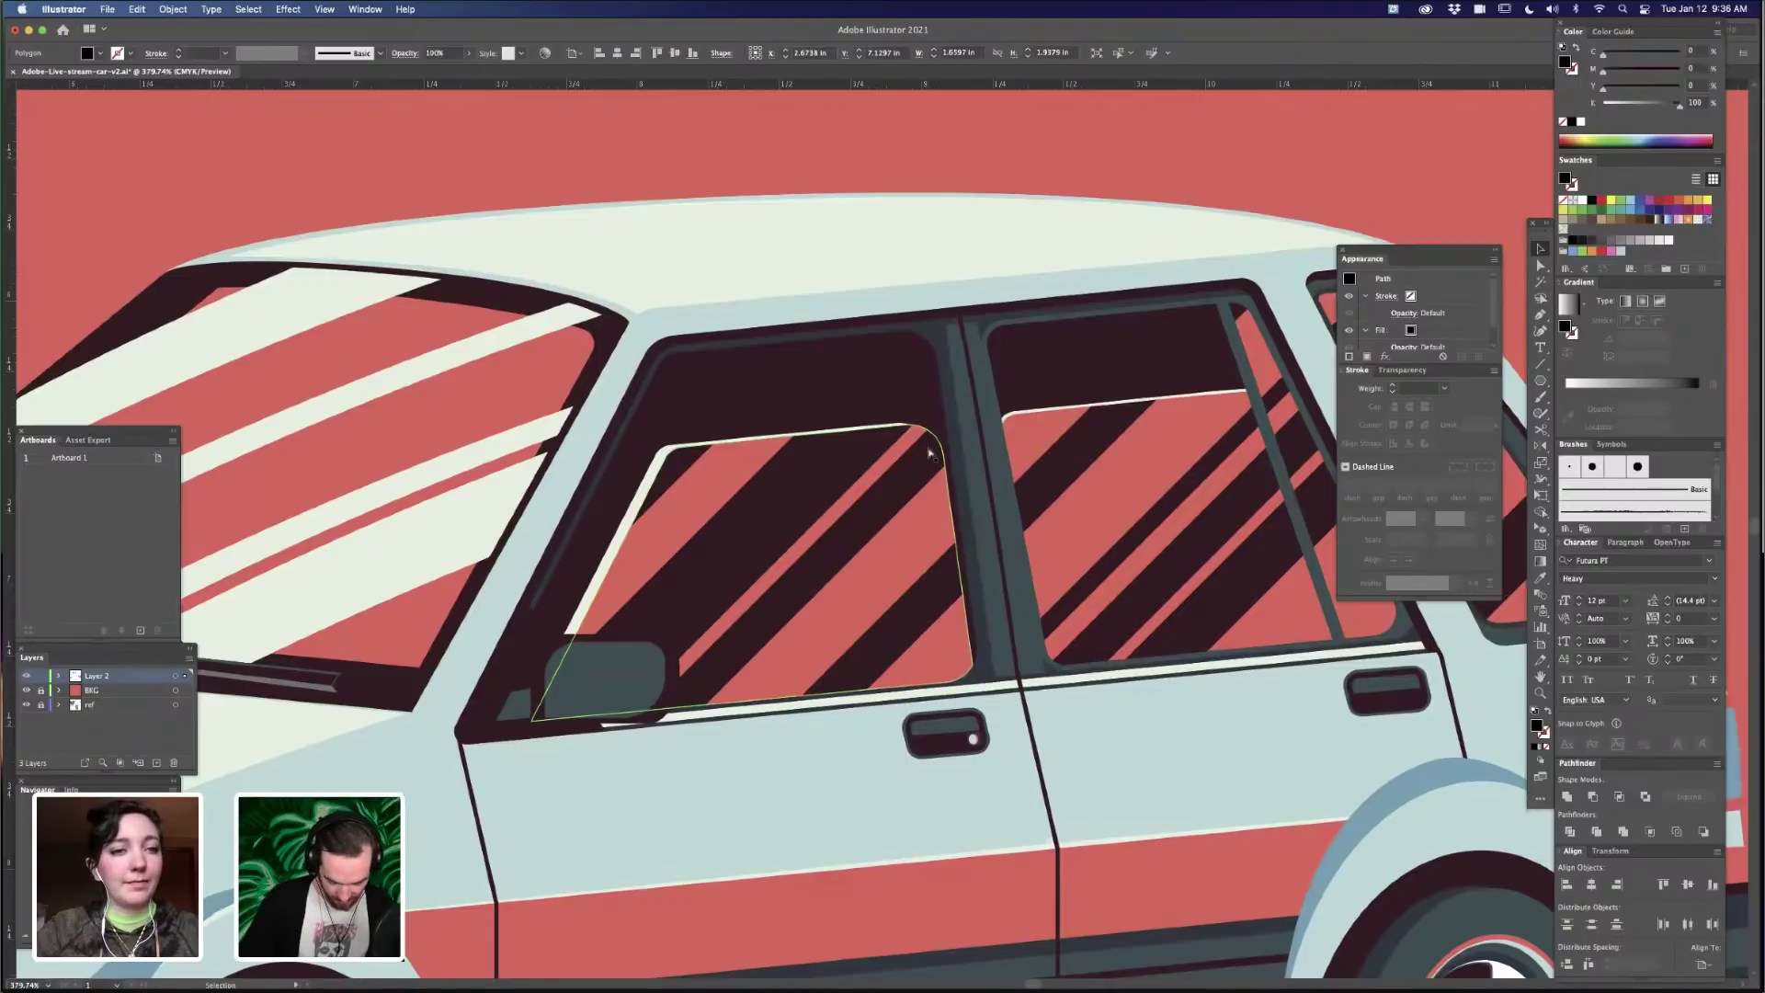
key("super+minus")
key("super+minus")
key("super+minus")
key("super+minus")
key("super+plus")
key("super+plus")
left_click_drag(560, 774, 1085, 600)
key("super+plus")
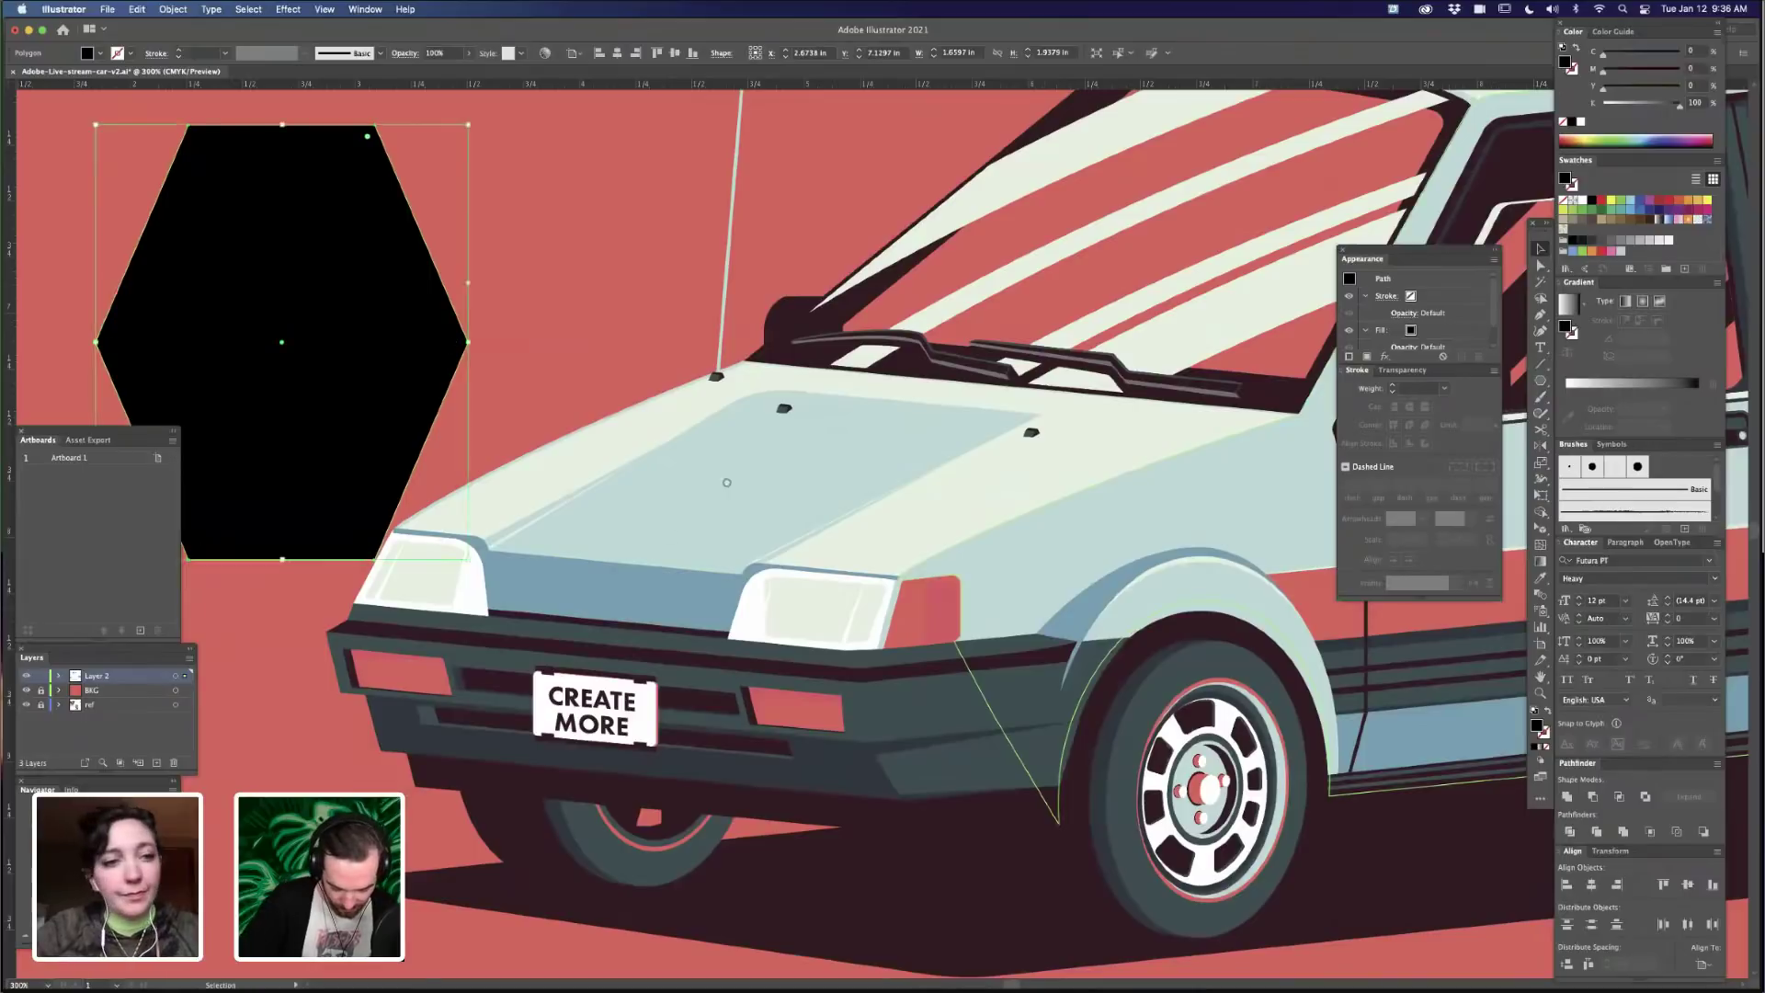
- Move the hexagon over the hood so its lower edge sits near the top of the front bumper, between the headlights
scroll(670, 533, "down", 3)
scroll(670, 533, "left", 3)
left_click_drag(518, 277, 856, 343)
key("a")
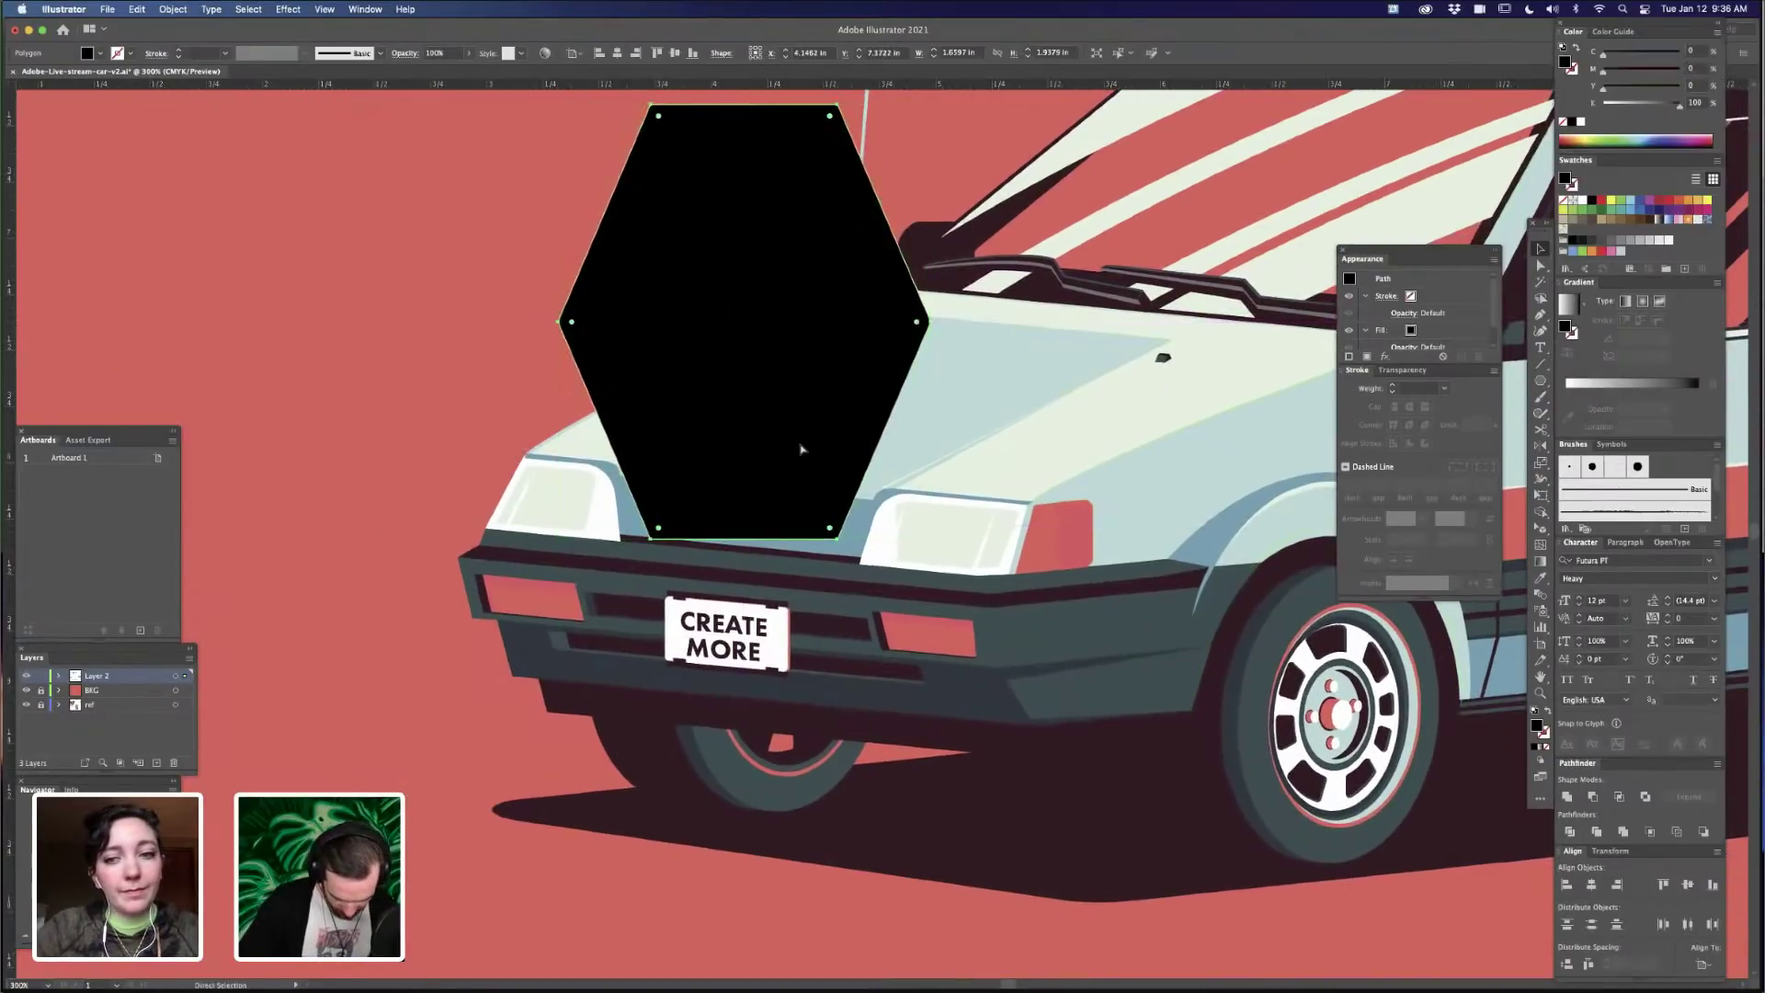
scroll(801, 450, "up", 5)
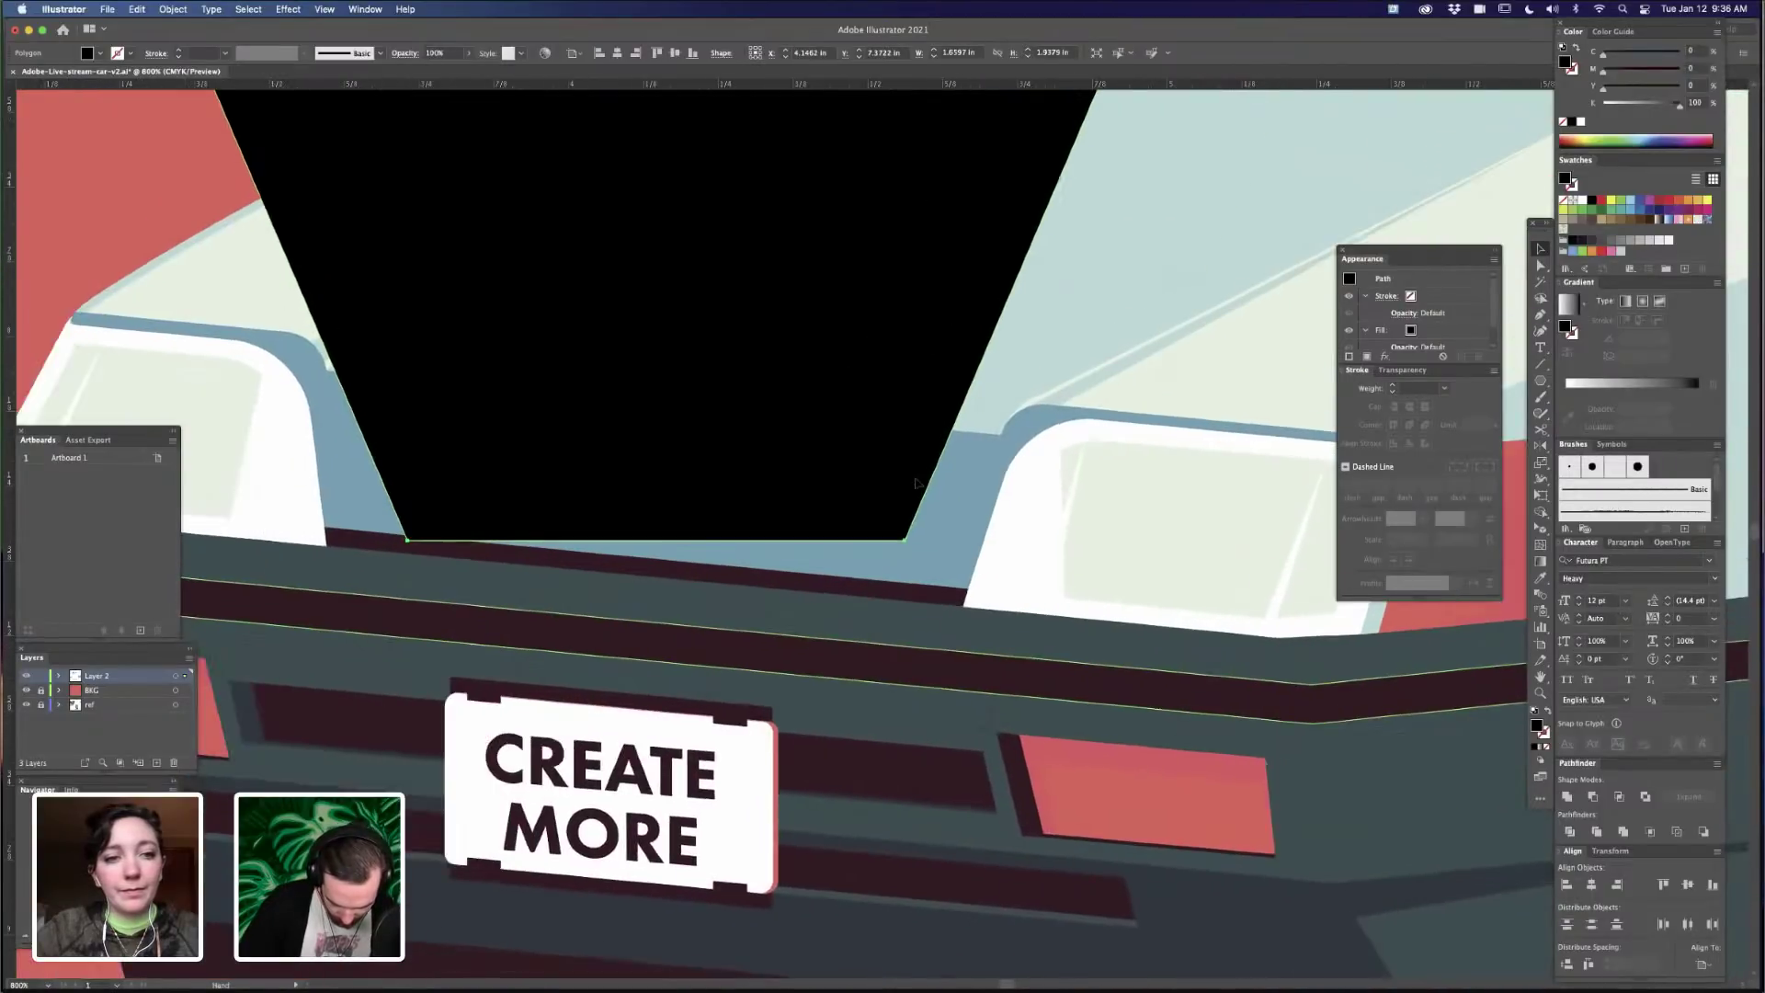
left_click_drag(732, 481, 916, 484)
left_click_drag(915, 492, 914, 485)
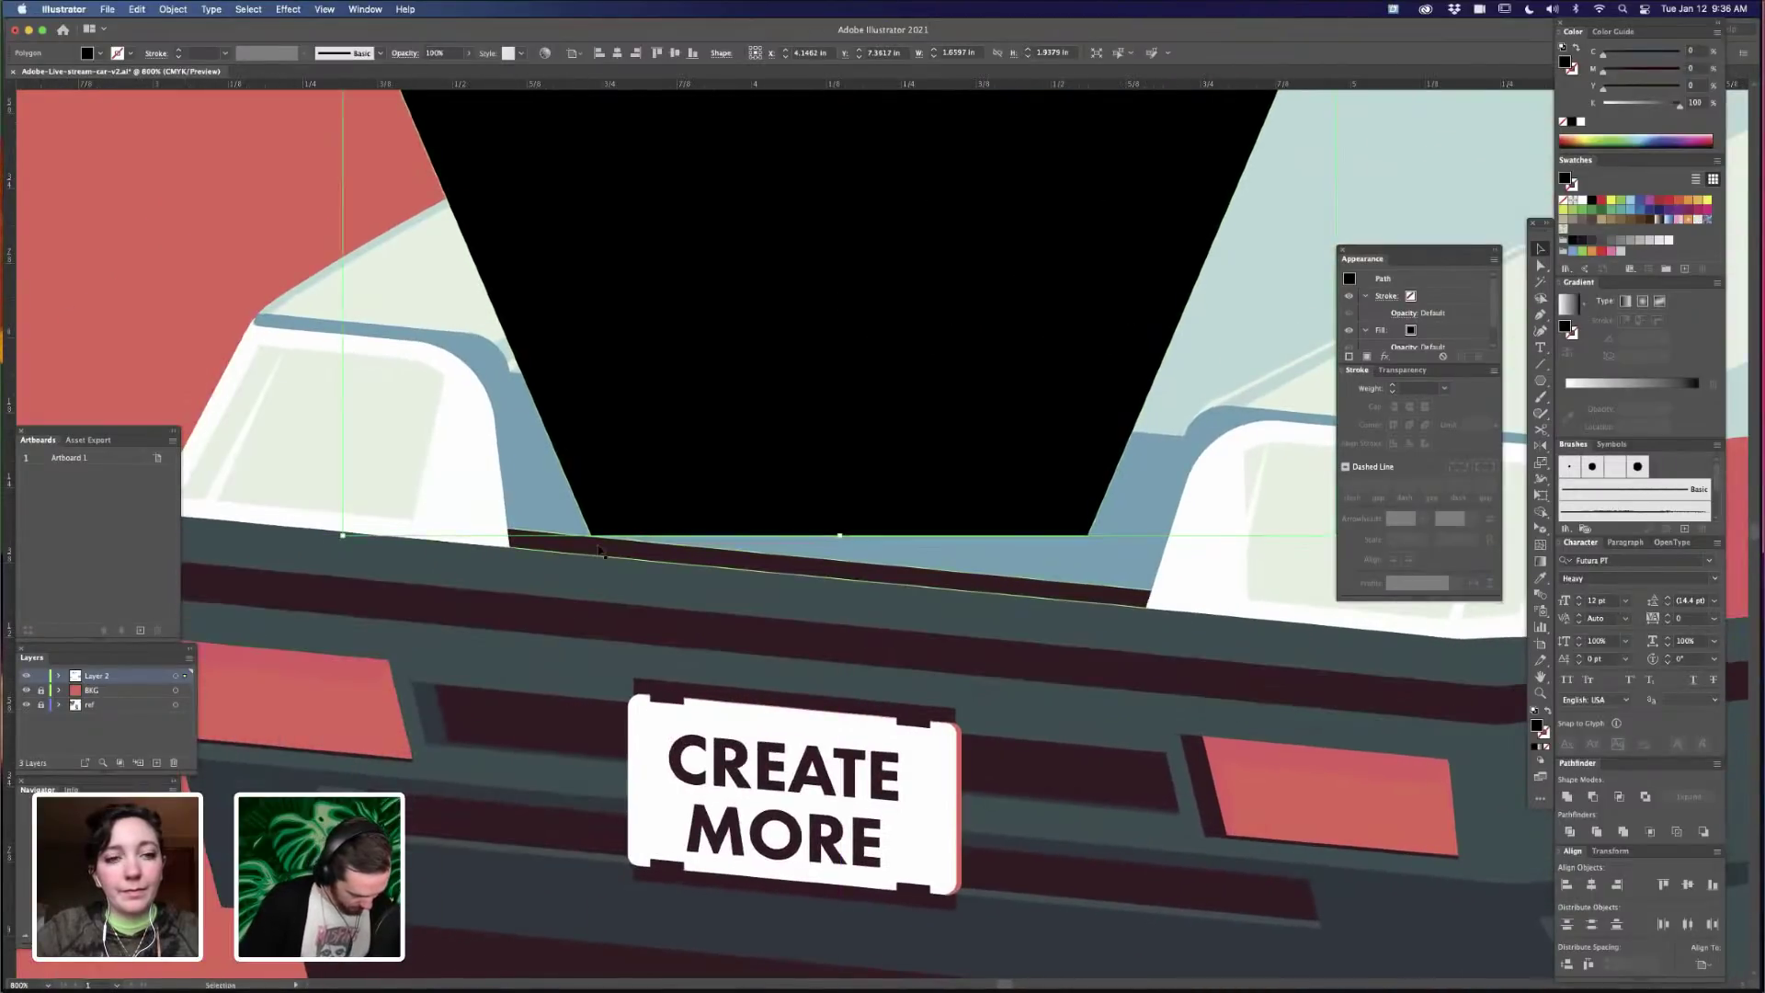
scroll(882, 525, "down", 3)
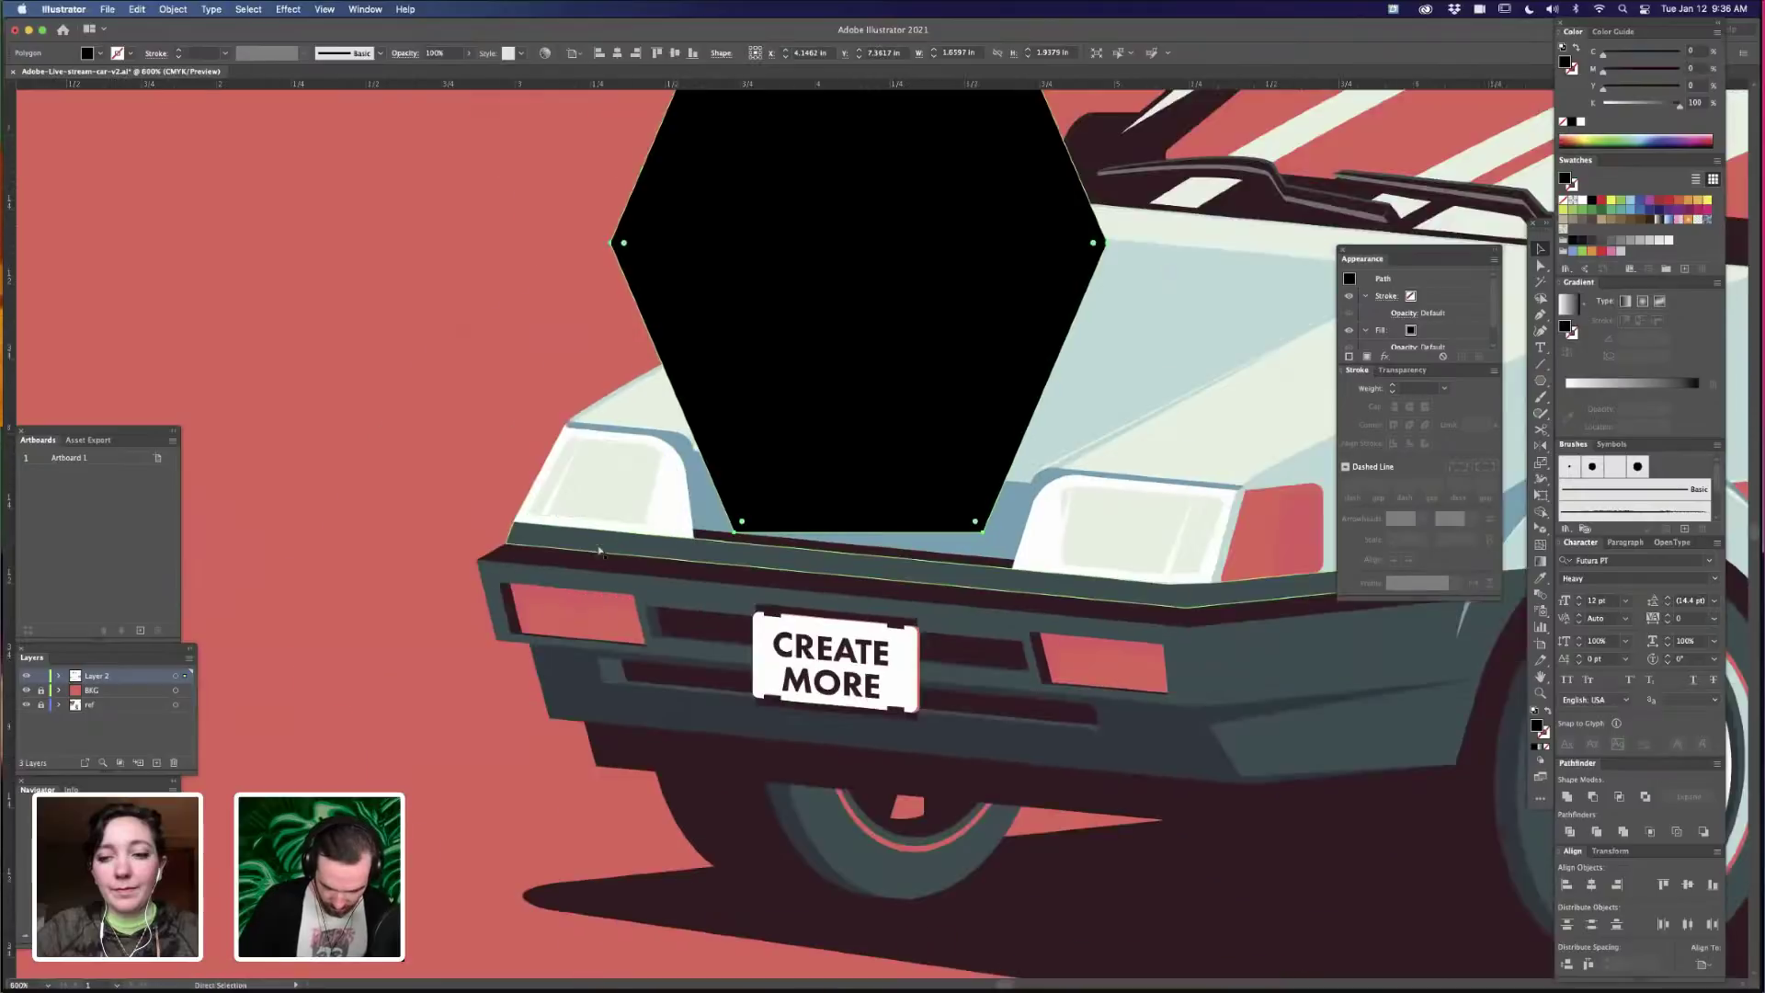
- Shear the hexagon vertically with Free Transform so its lower edge follows the slope of the car's front
key("e")
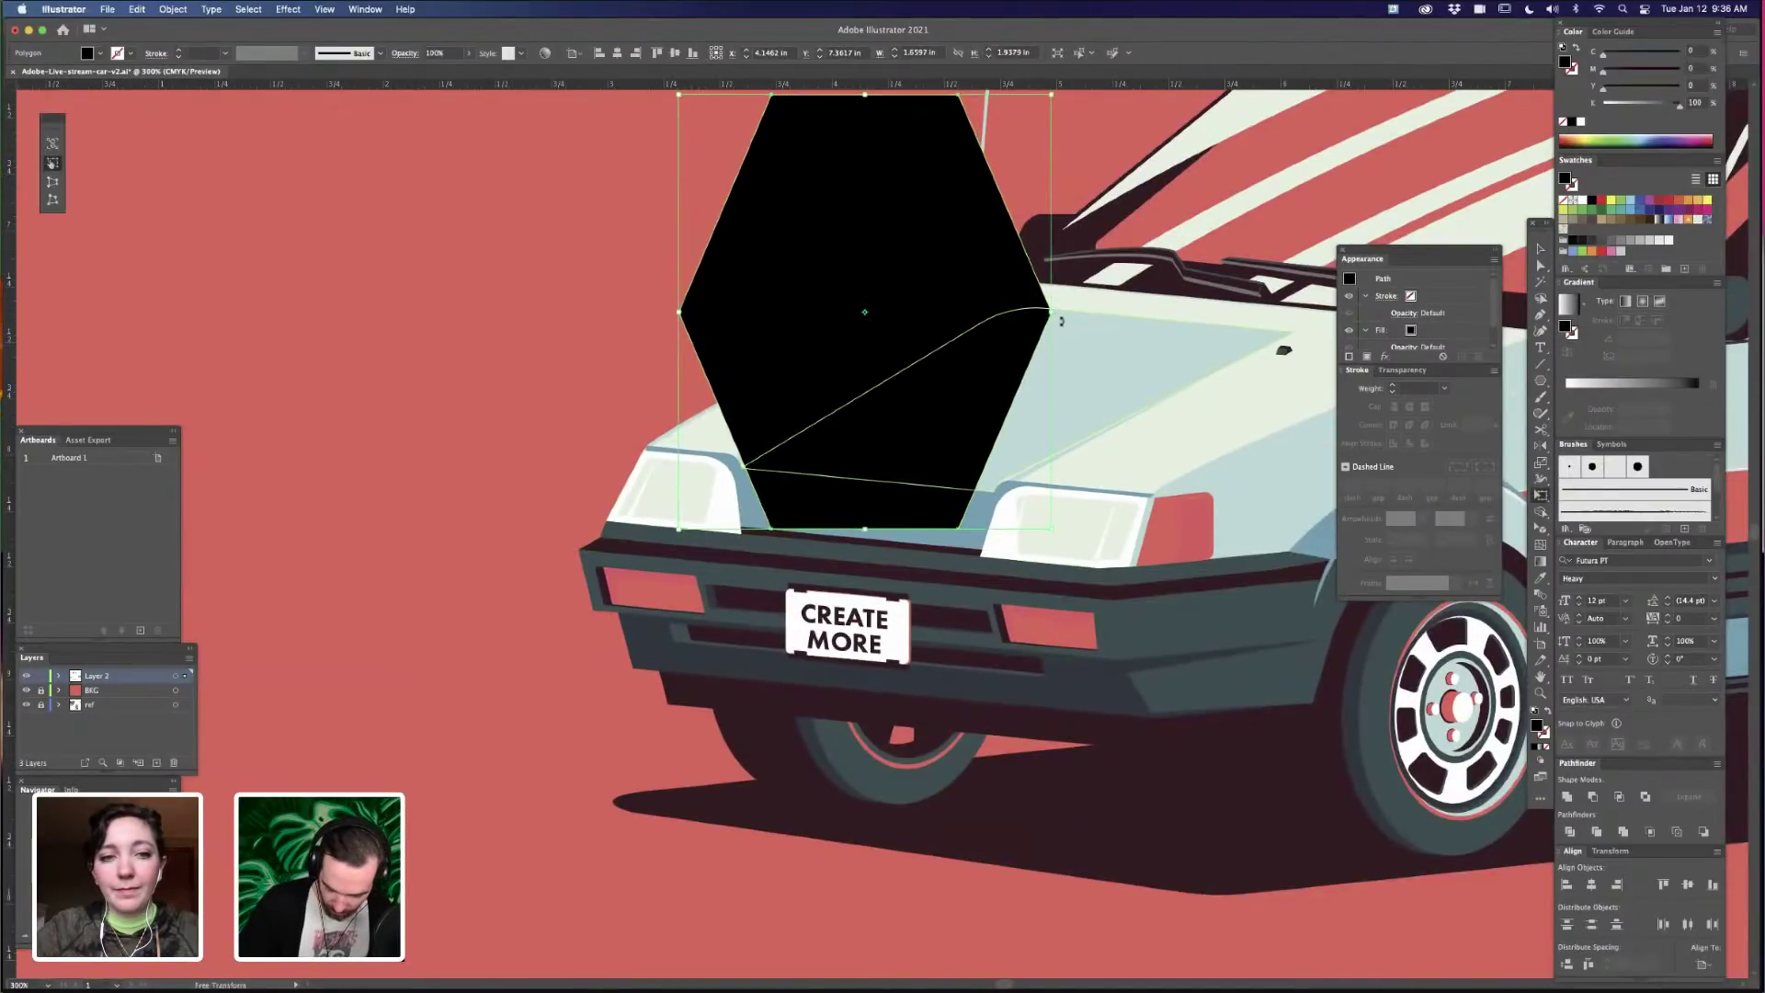
left_click_drag(1051, 311, 1047, 334)
key("super+equal")
key("super+equal")
left_click_drag(1139, 471, 982, 518)
left_click_drag(1051, 170, 1053, 184)
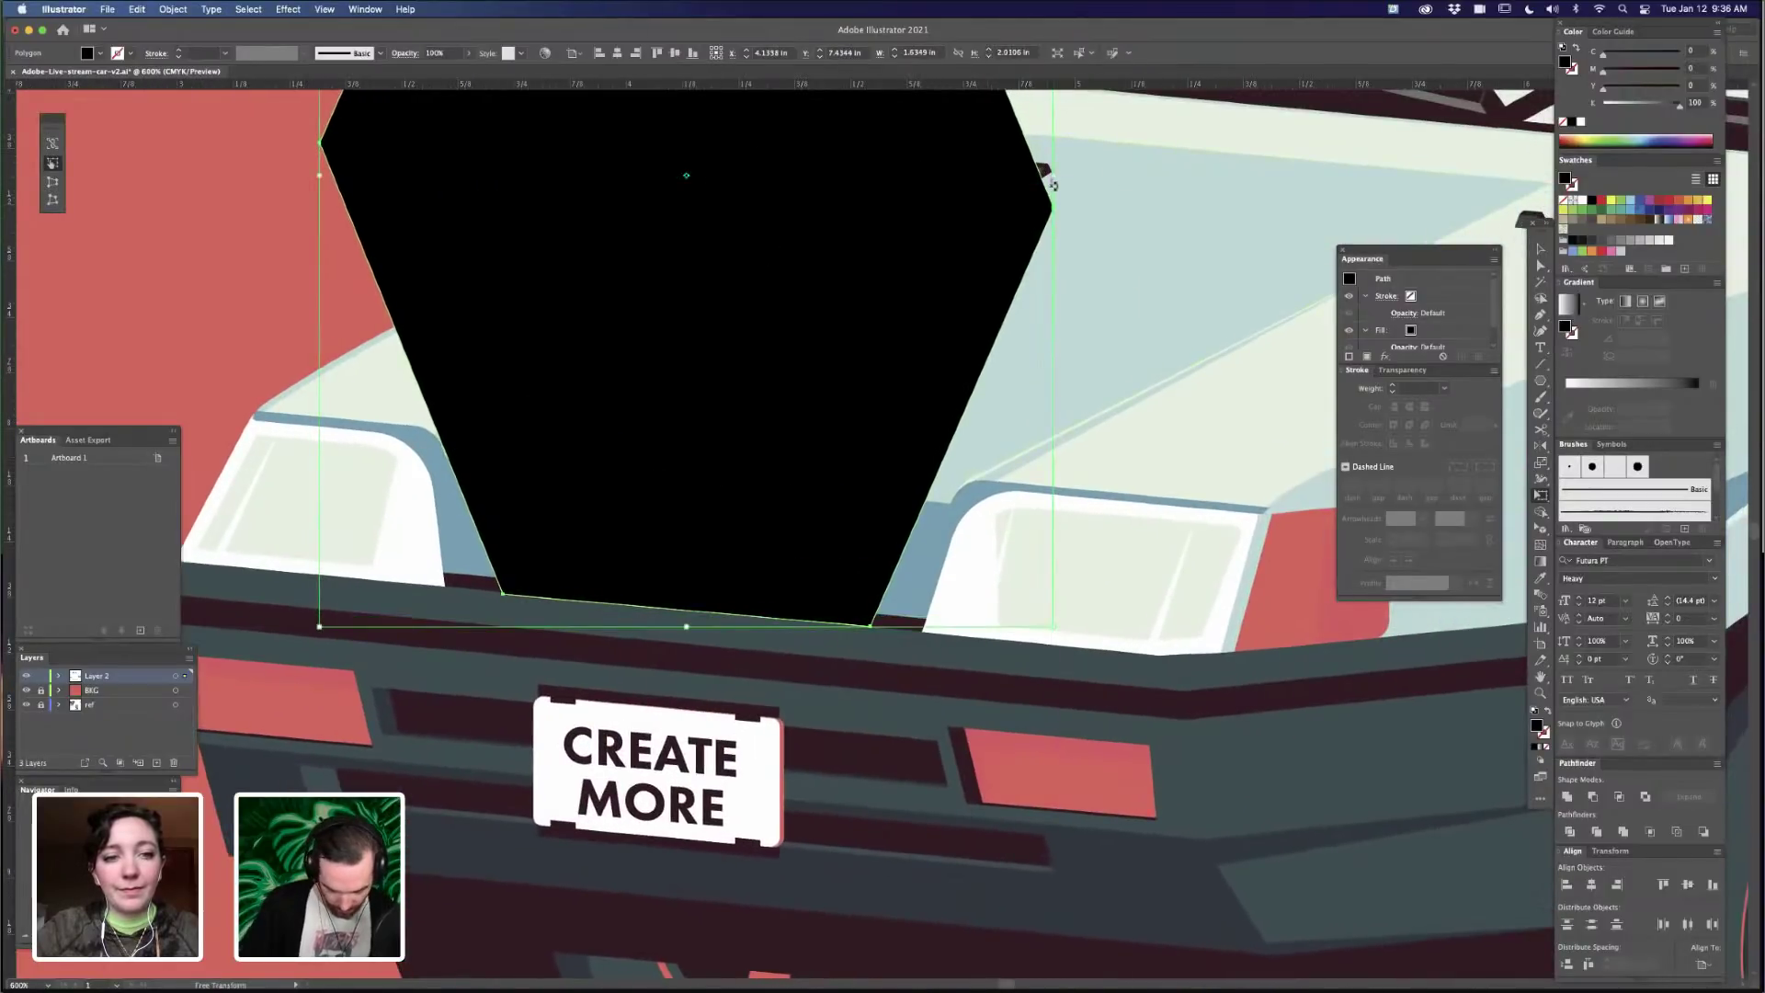
key("super+minus")
key("super+minus")
key("super+minus")
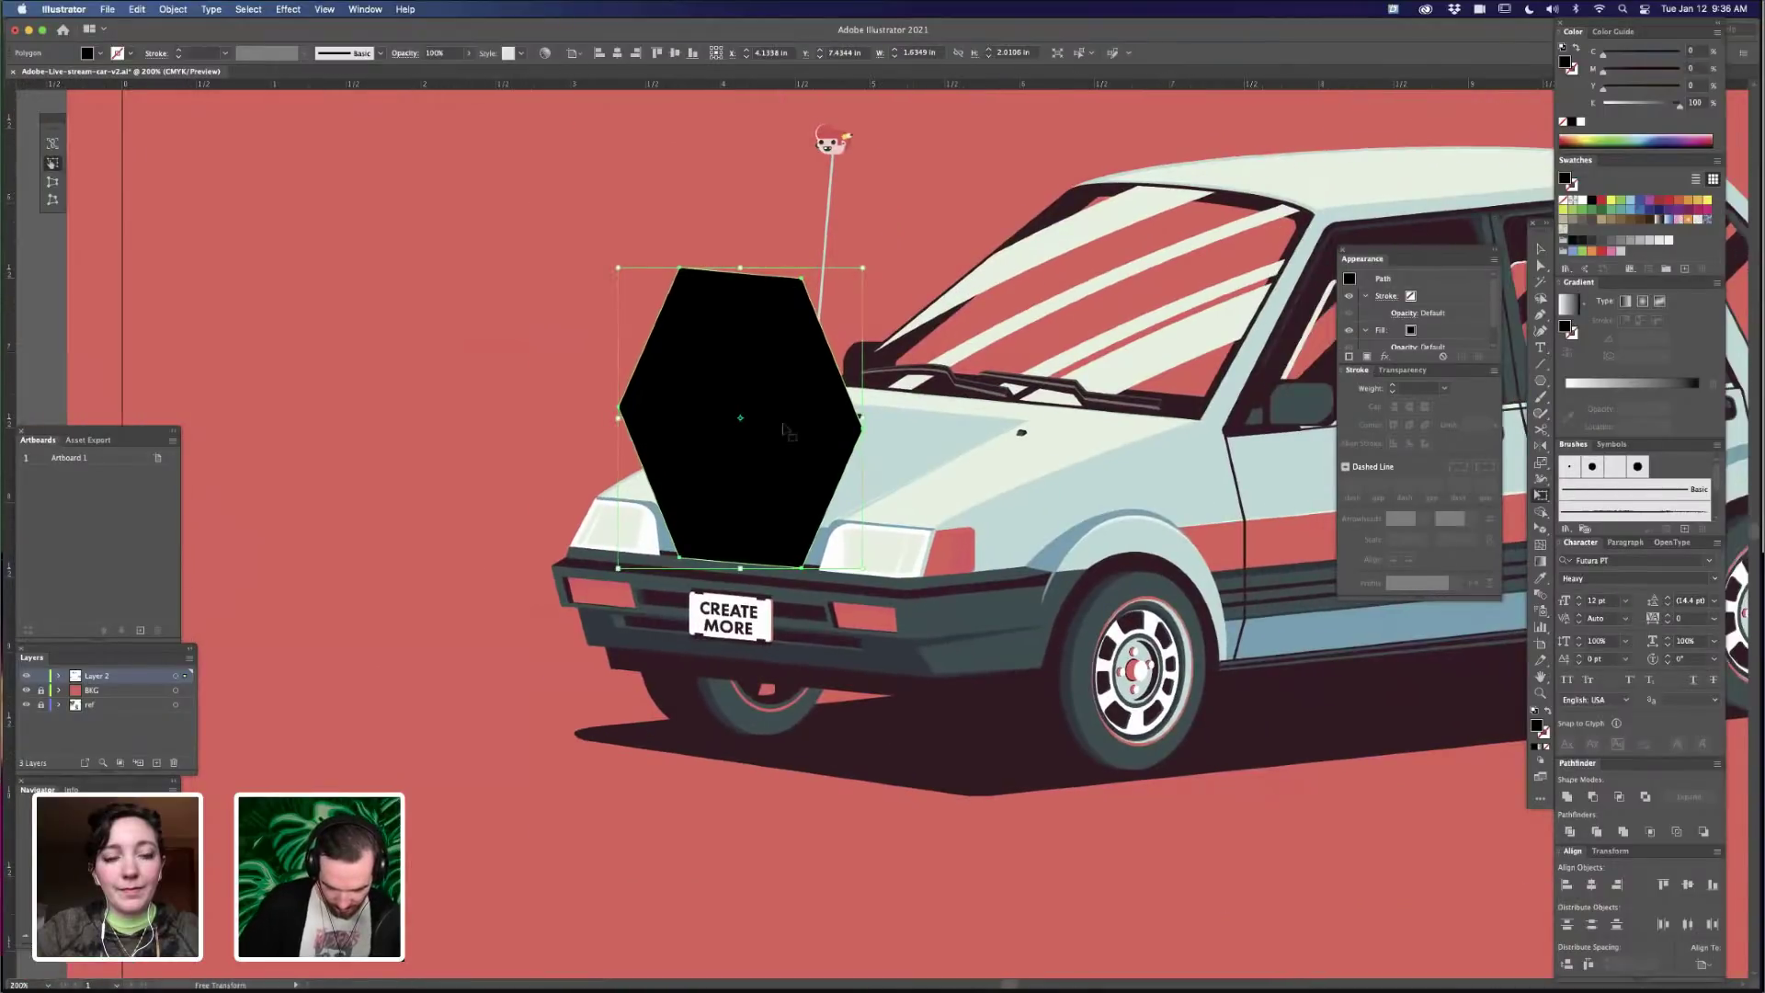
key("super+equal")
key("super+equal")
key("super+equal")
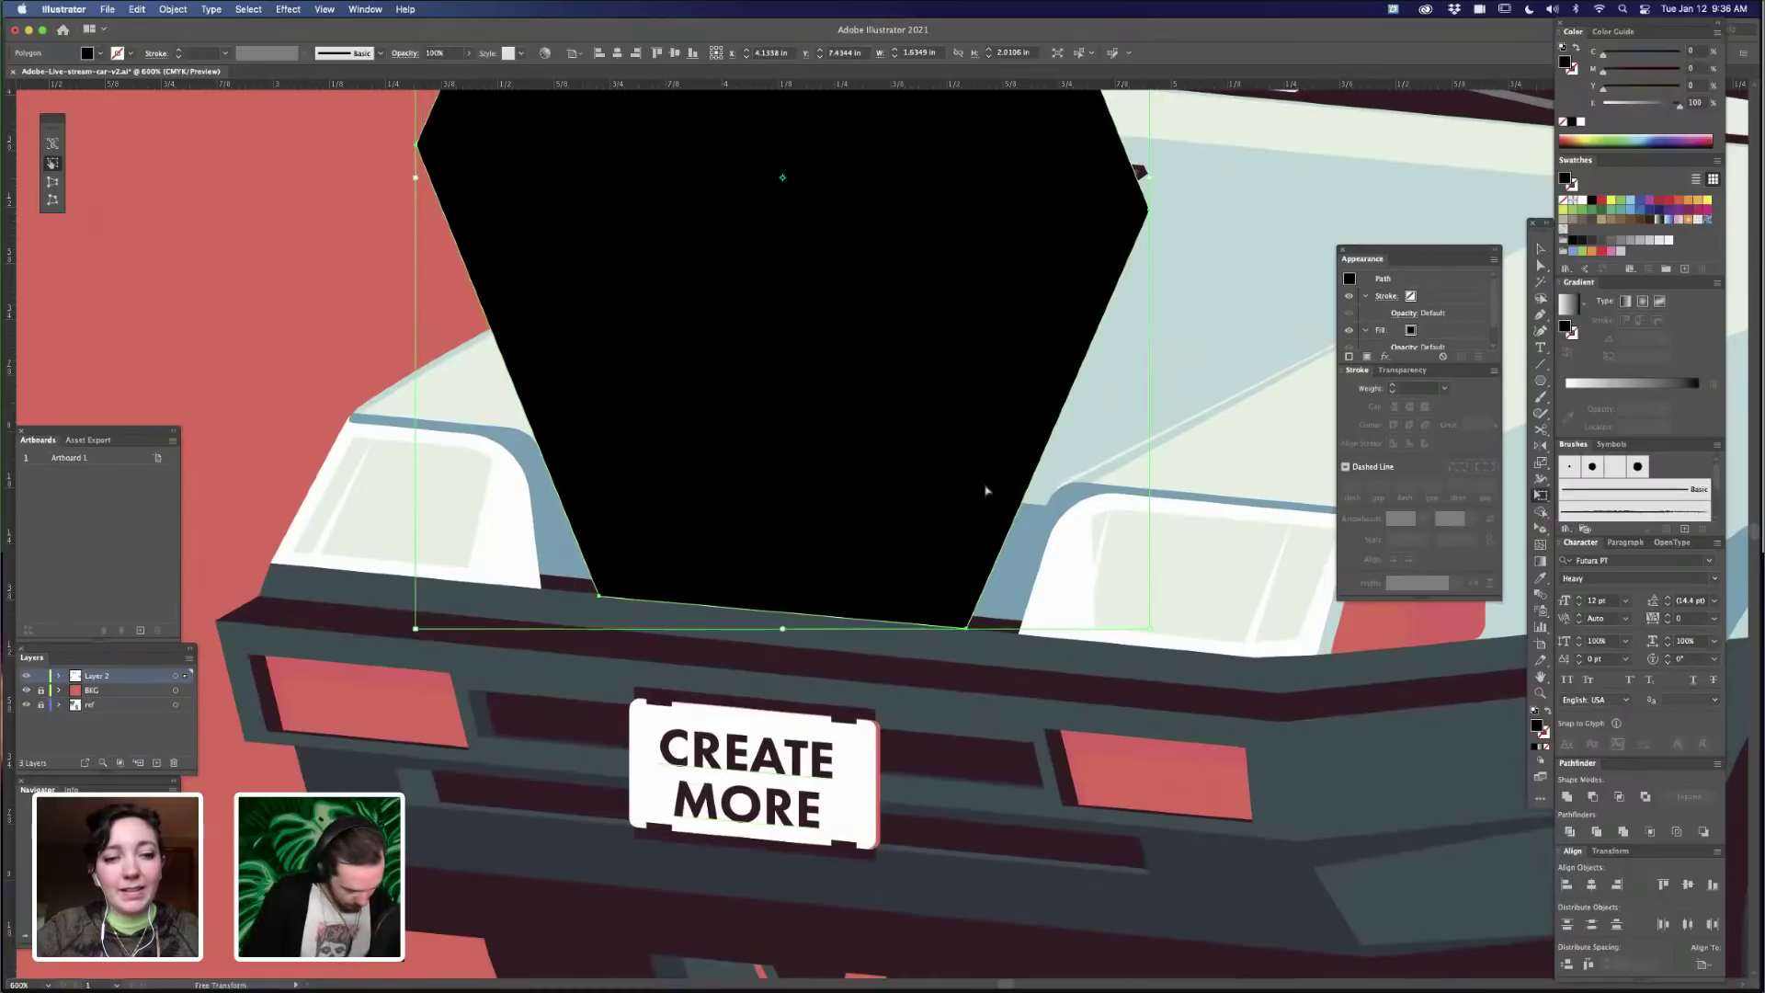
- Move the skewed hexagon onto the front of the car's roof above the windshield, and deselect it
key("a")
left_click_drag(987, 493, 1021, 335)
key("super+minus")
key("super+minus")
key("super+minus")
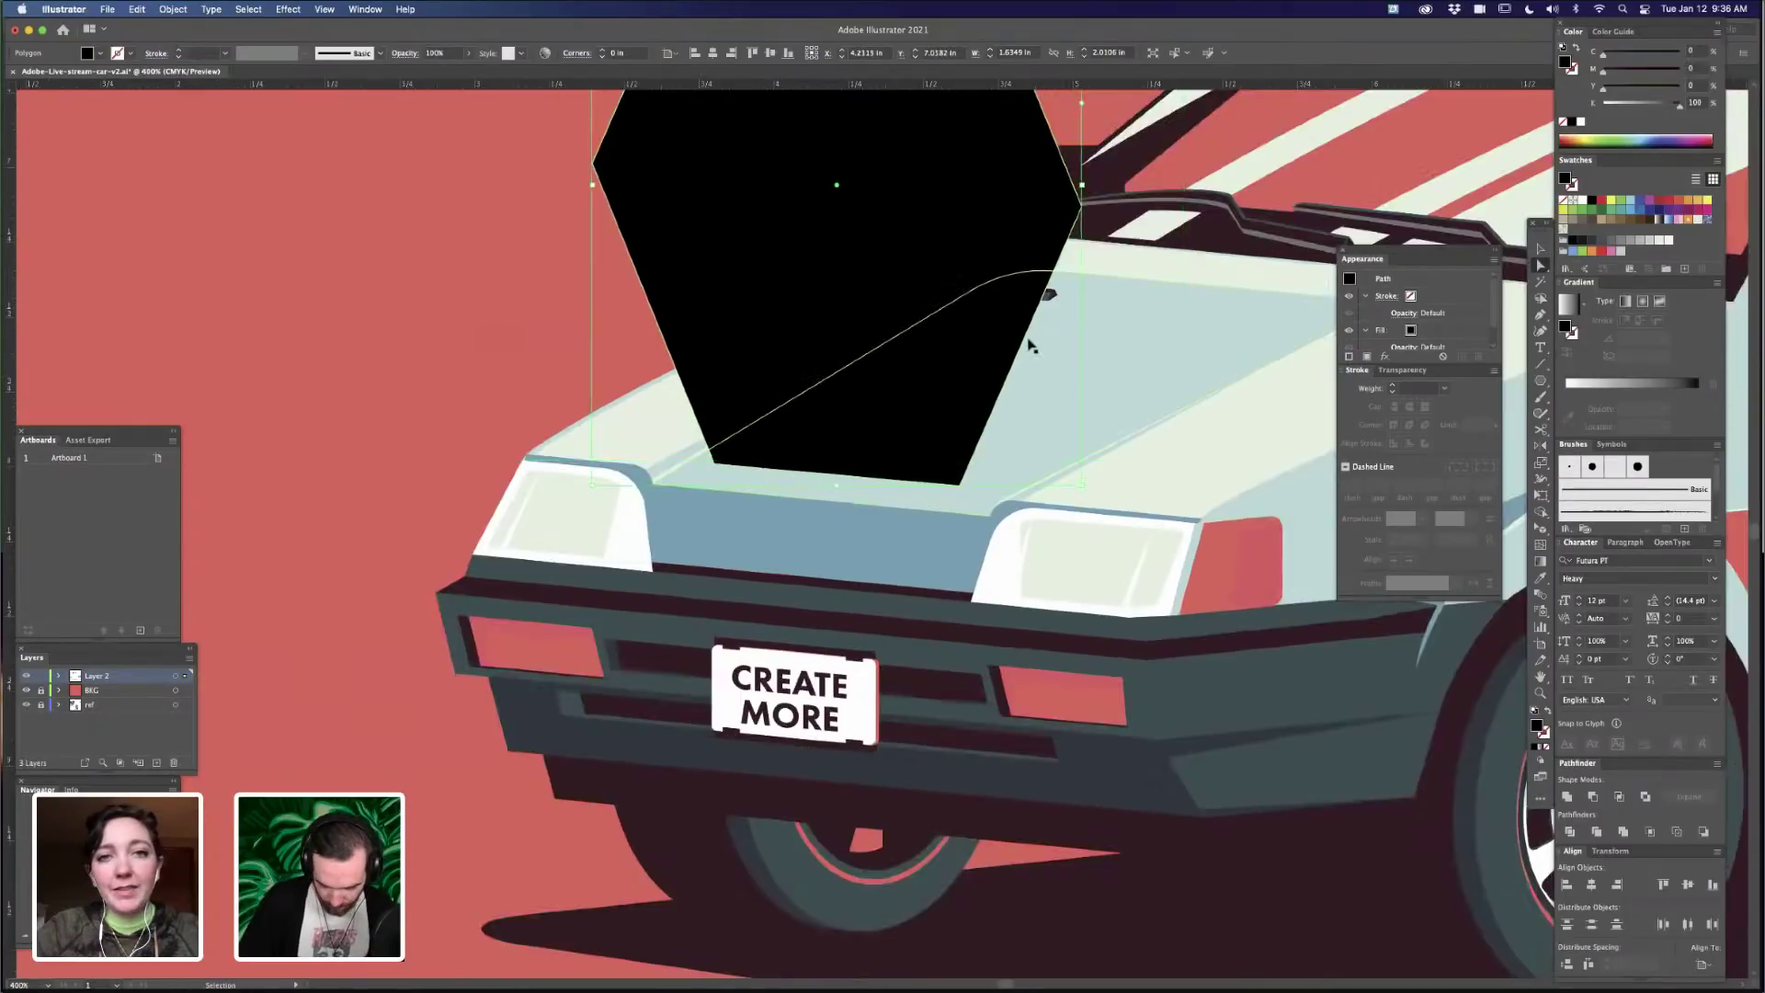
key("super+minus")
left_click_drag(760, 737, 406, 838)
left_click_drag(540, 532, 896, 275)
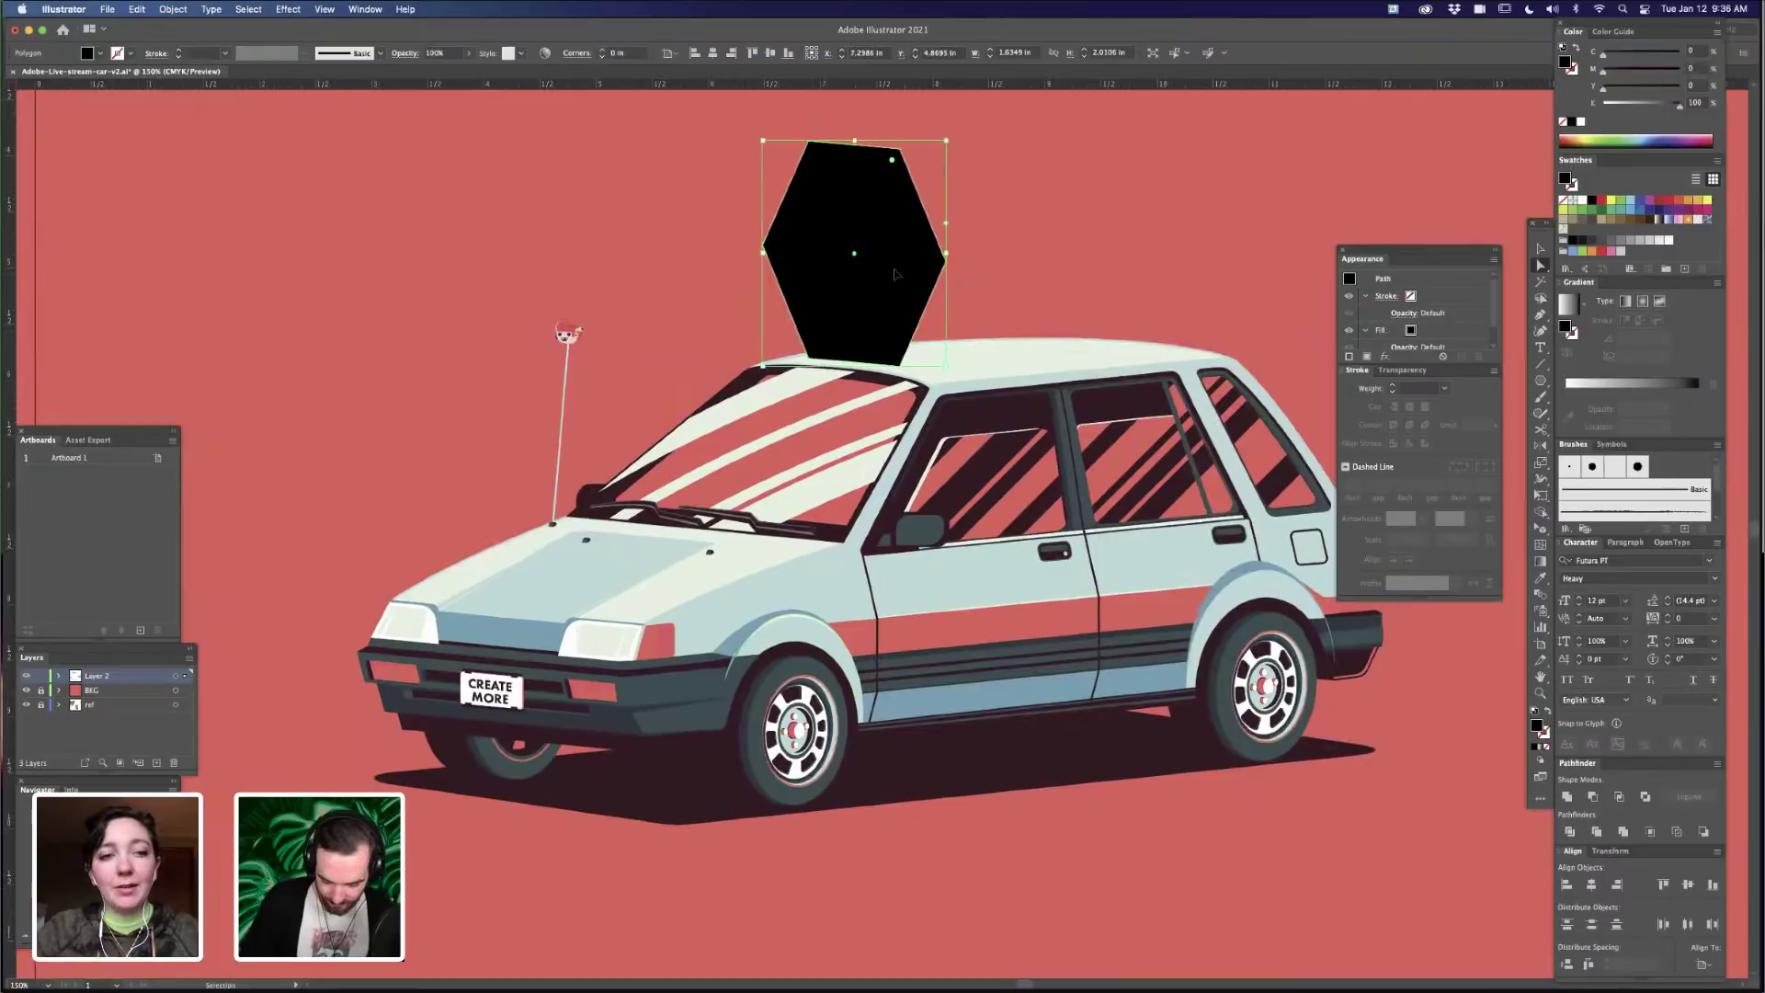
key("super+minus")
key("a")
key("v")
left_click(985, 312)
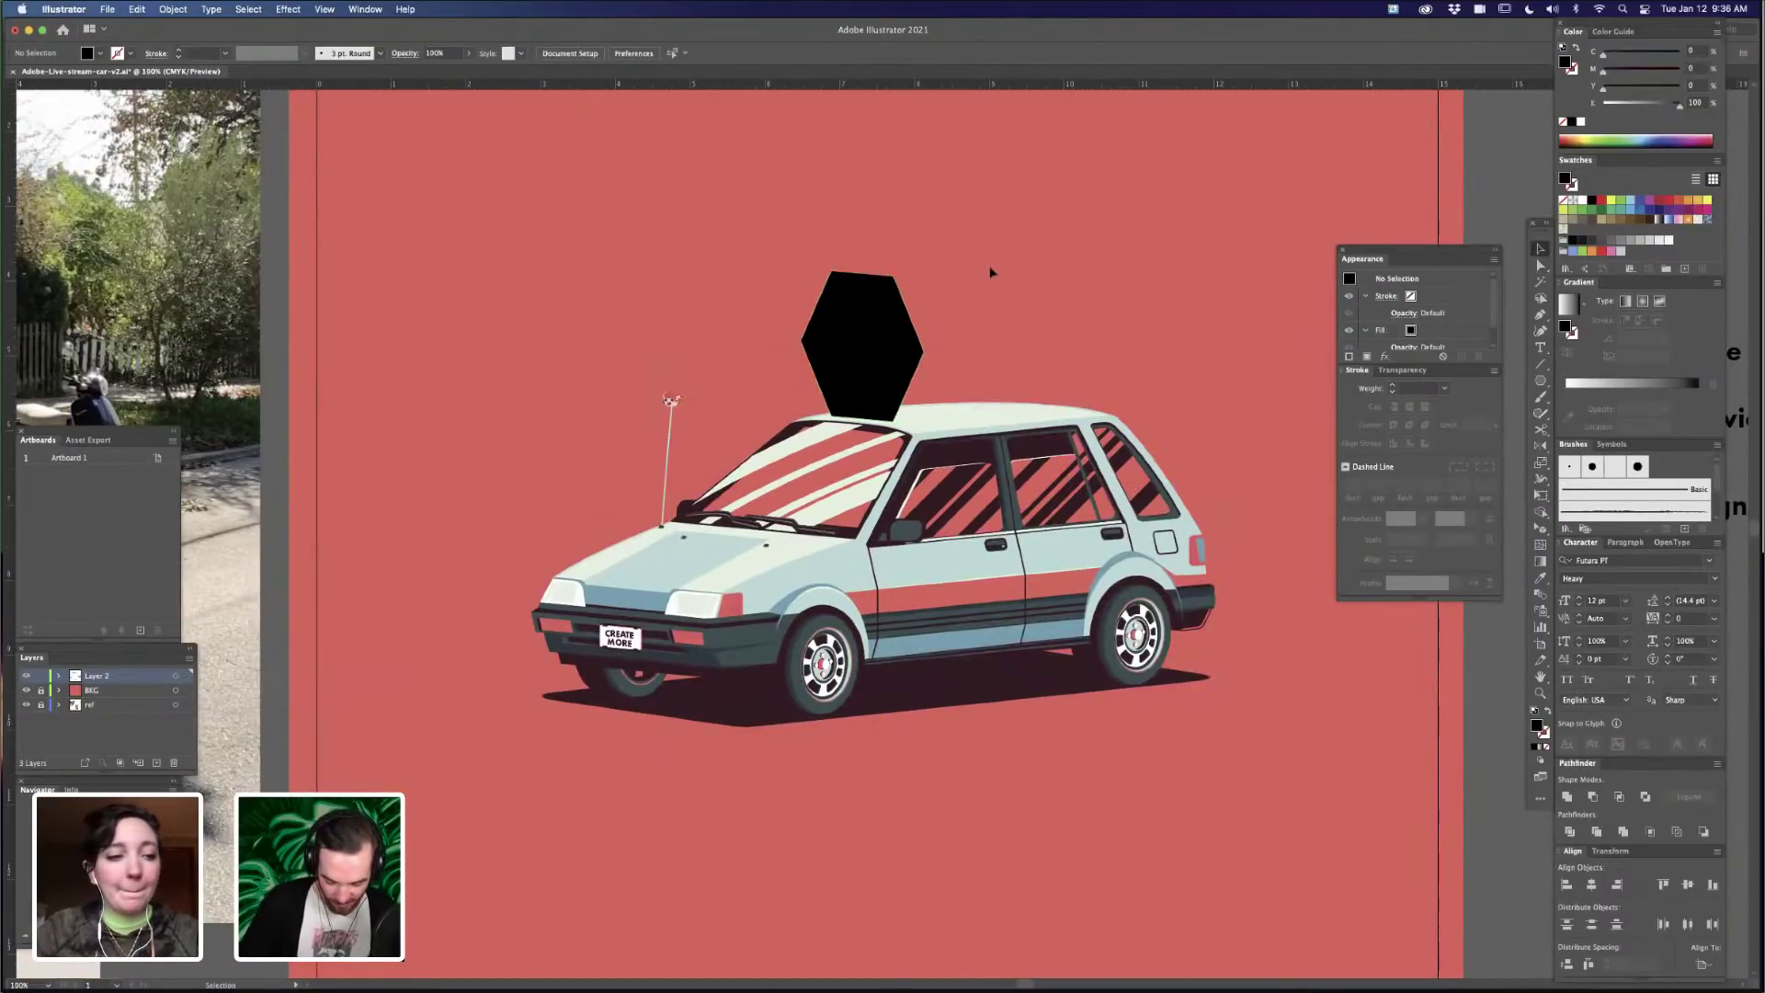
- Review the hexagon on the car's roof within the whole artboard, beside the reference photo and sketch
key("a")
scroll(899, 817, "left", 10)
scroll(899, 817, "down", 4)
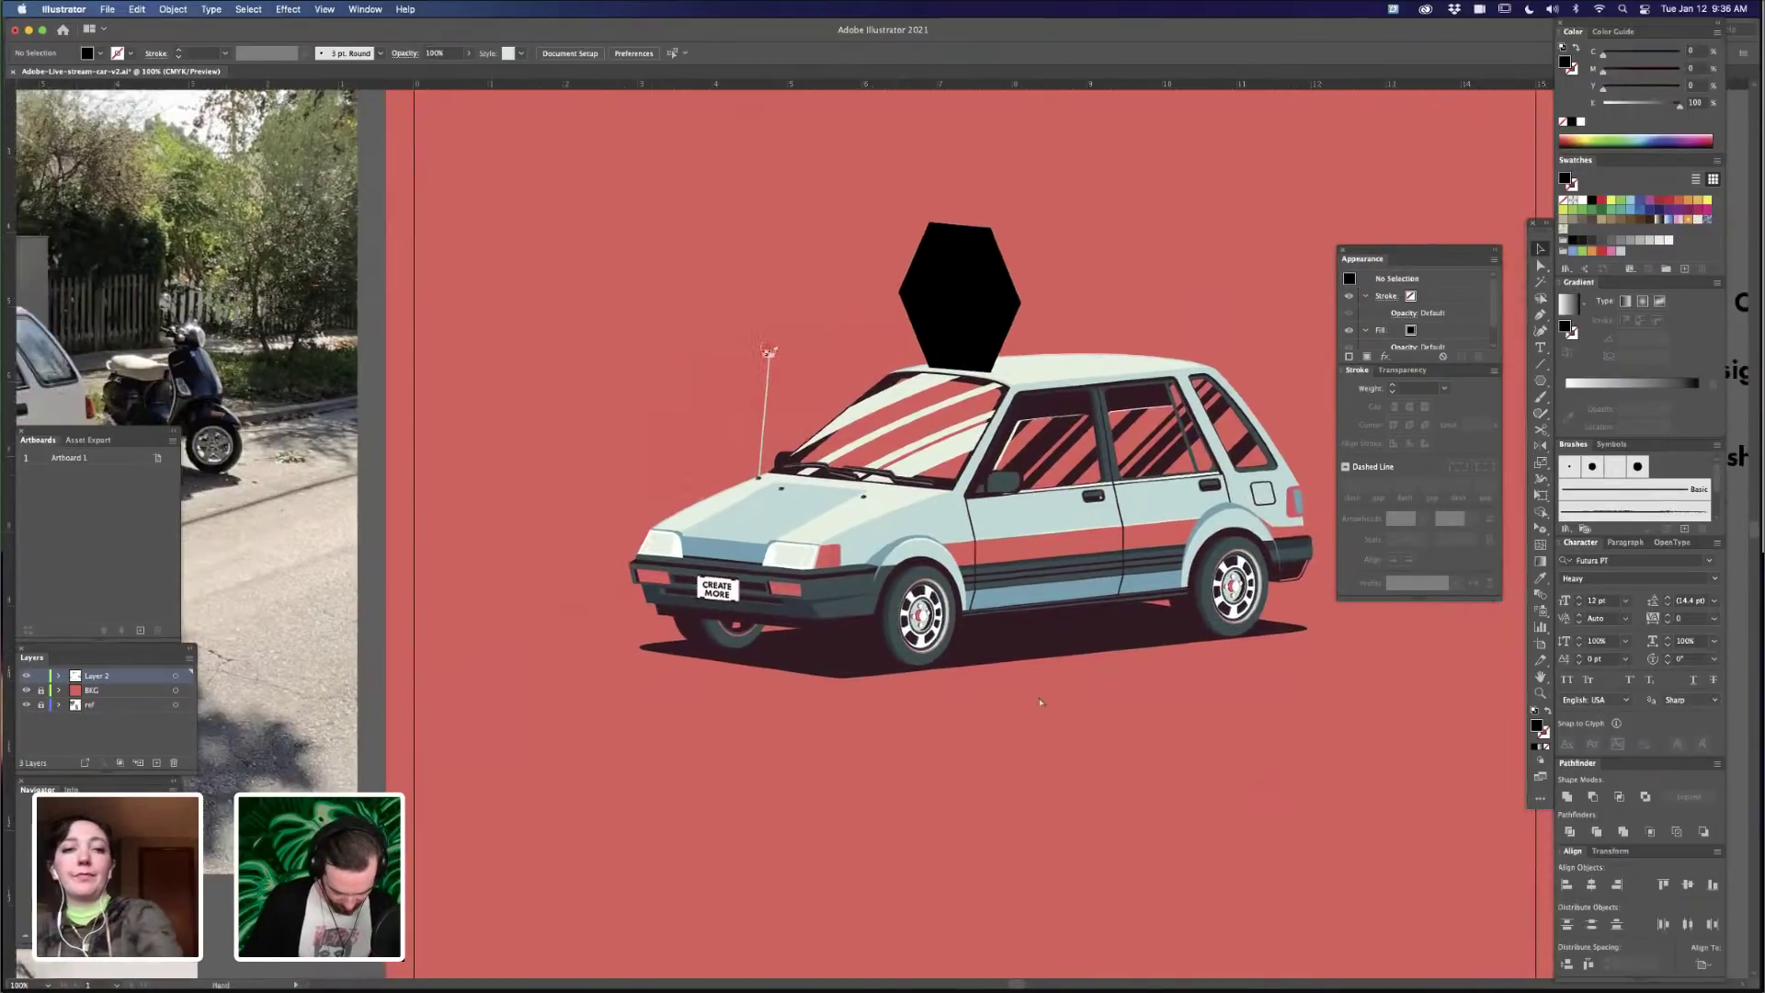
key("super+minus")
key("super+minus")
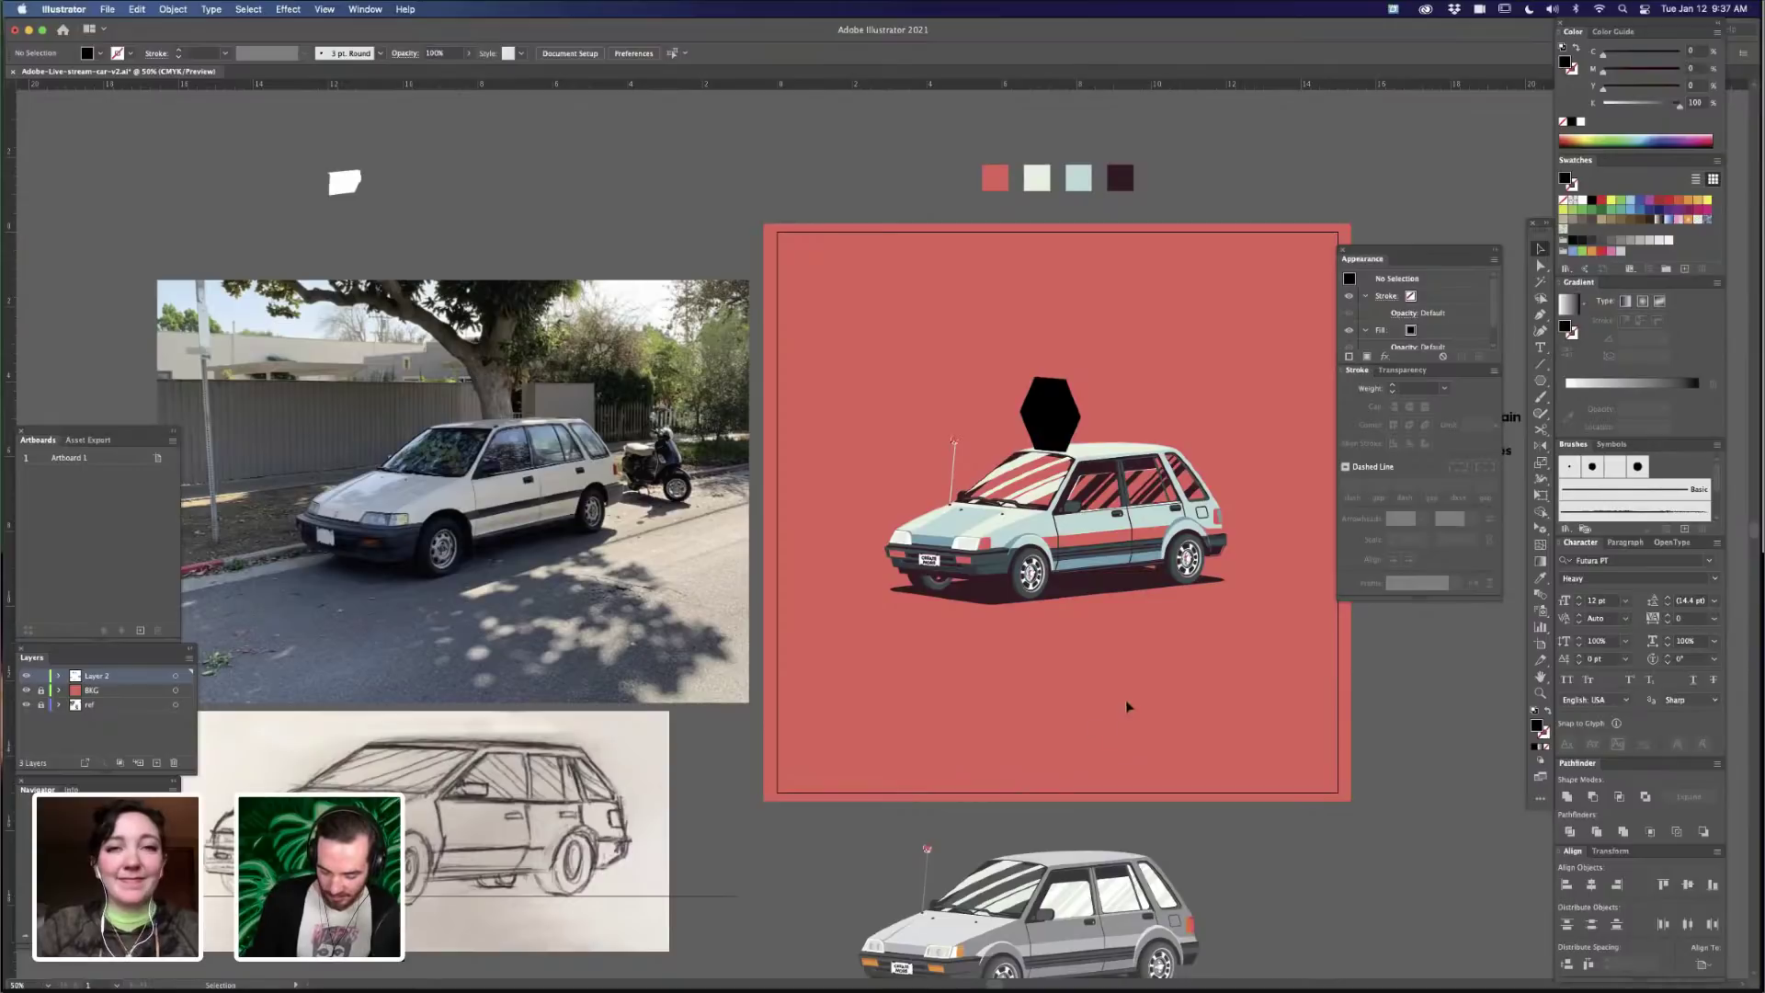
scroll(1159, 727, "down", 5)
scroll(1158, 727, "right", 5)
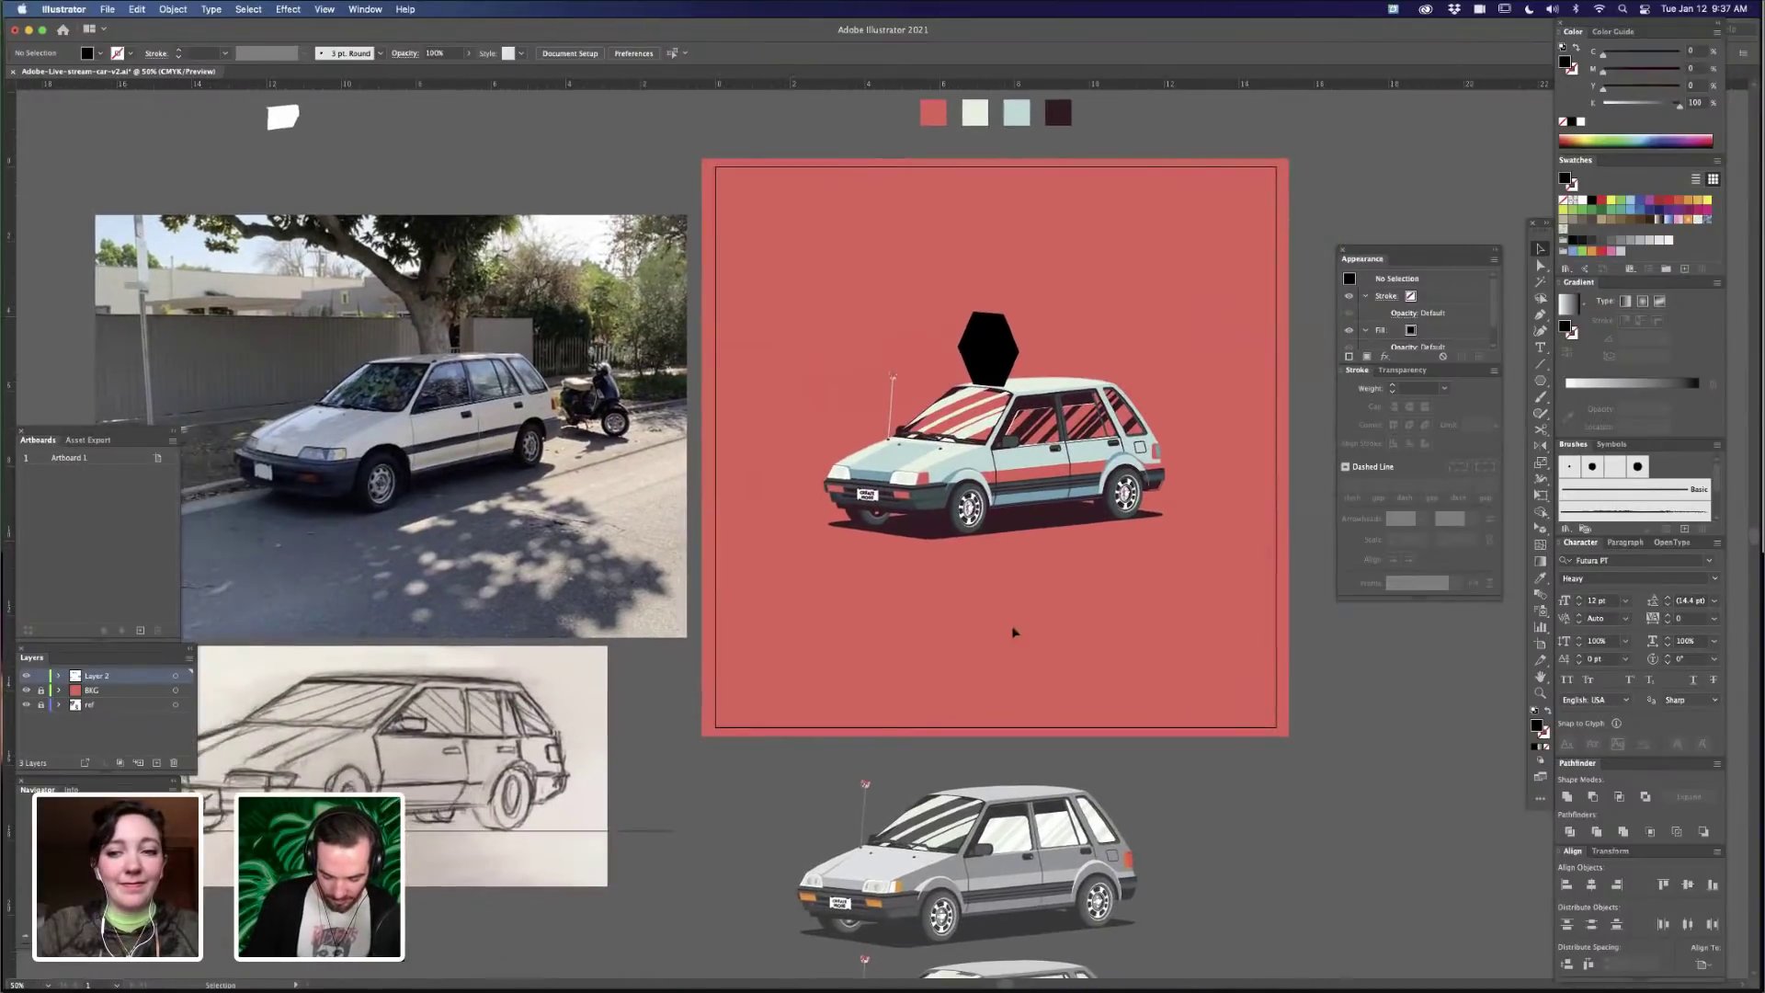
- Scale the hexagon down to about 1.06 × 1.31 in and move it to the roof's front edge
key("super+=")
key("super+=")
key("super+=")
left_click_drag(1069, 643, 744, 932)
key("super+=")
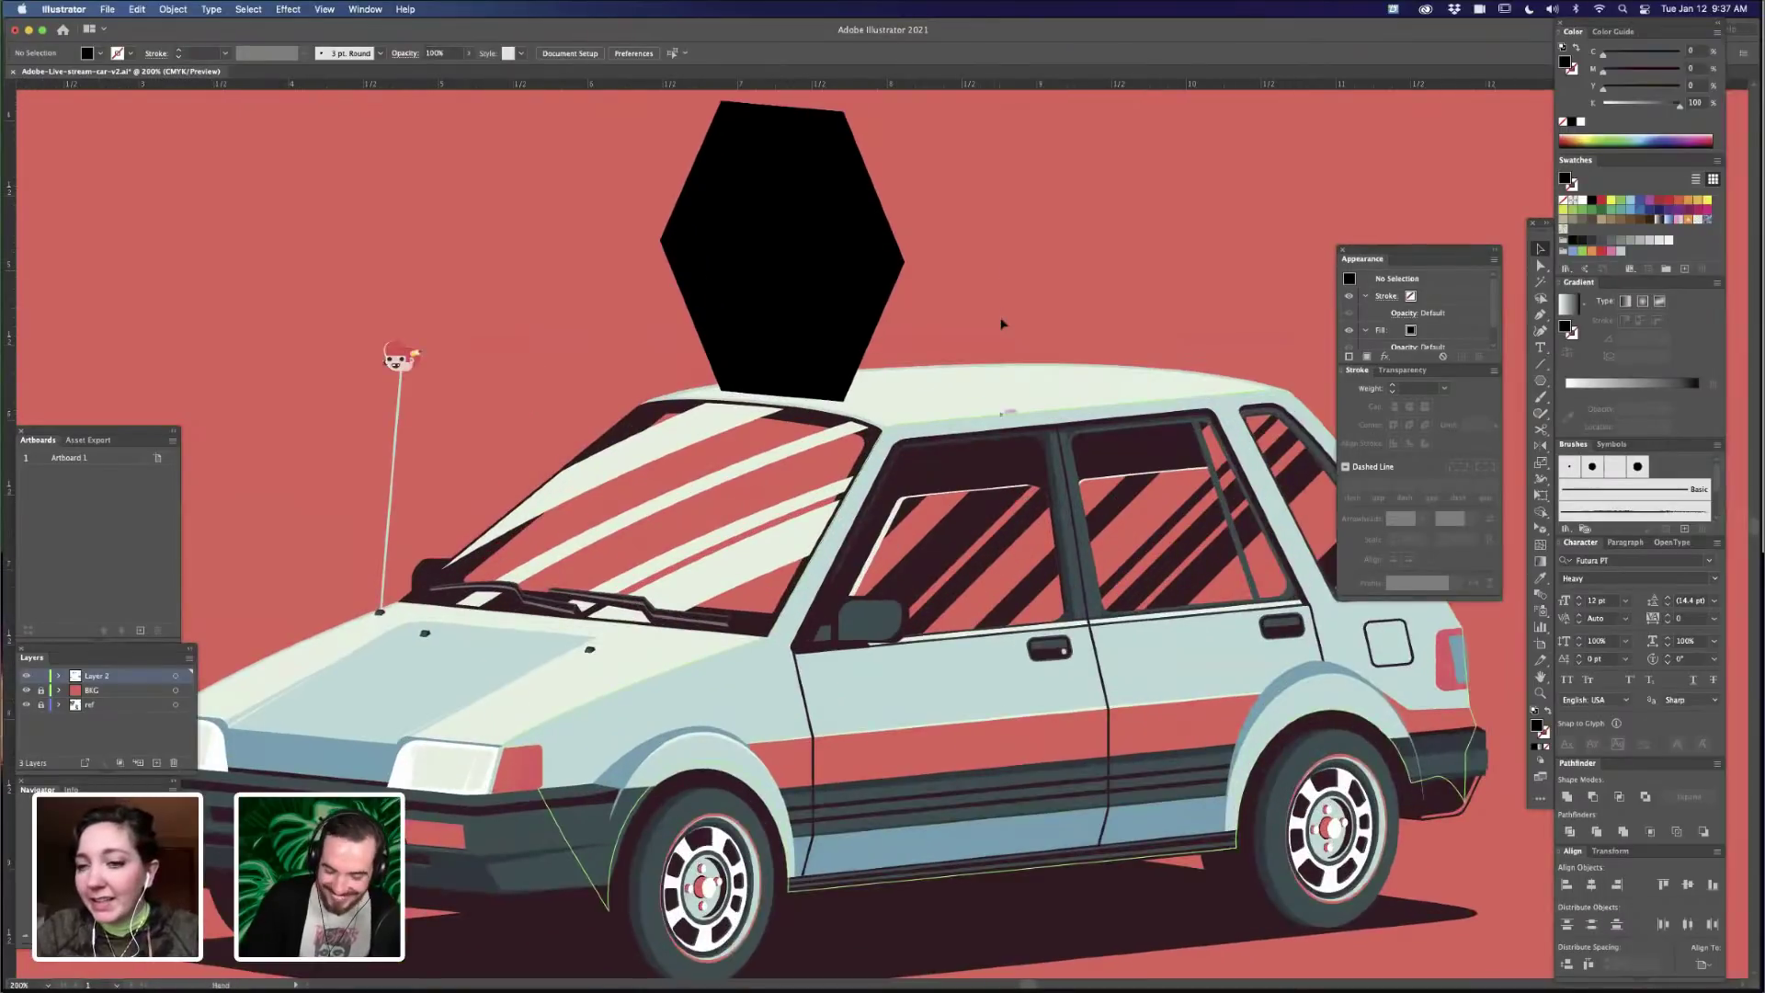
scroll(1002, 322, "up", 3)
left_click_drag(958, 637, 1006, 630)
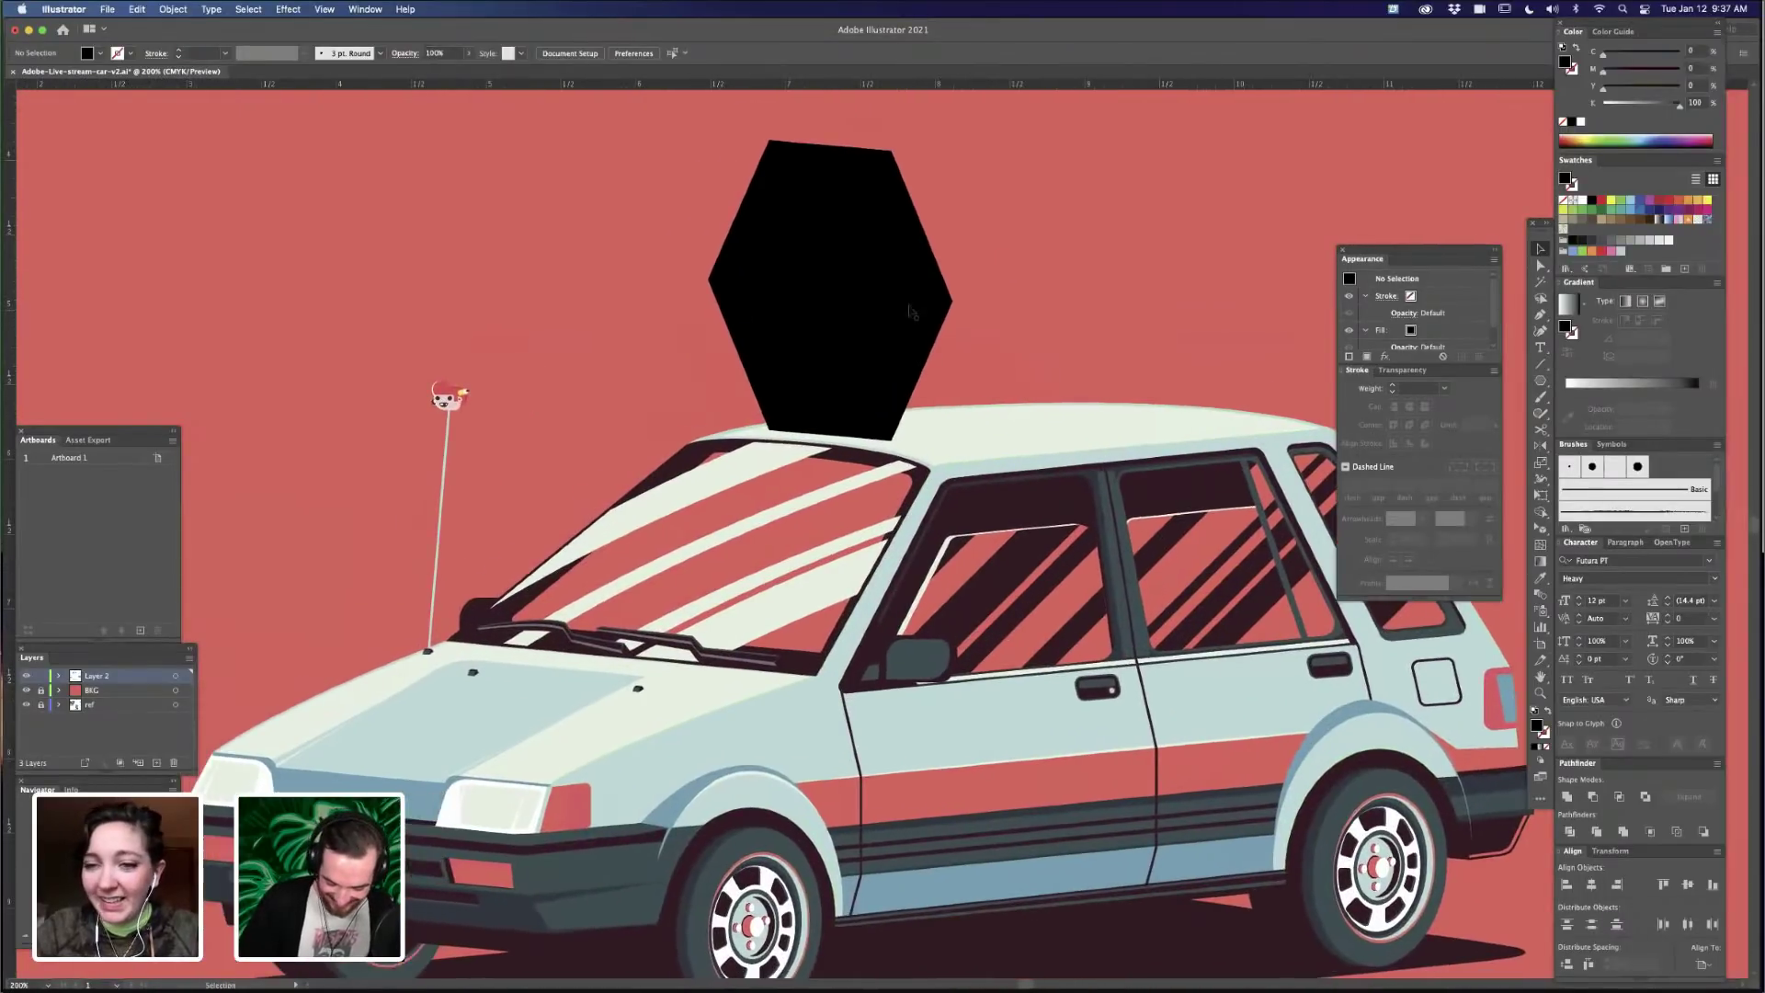
left_click(905, 242)
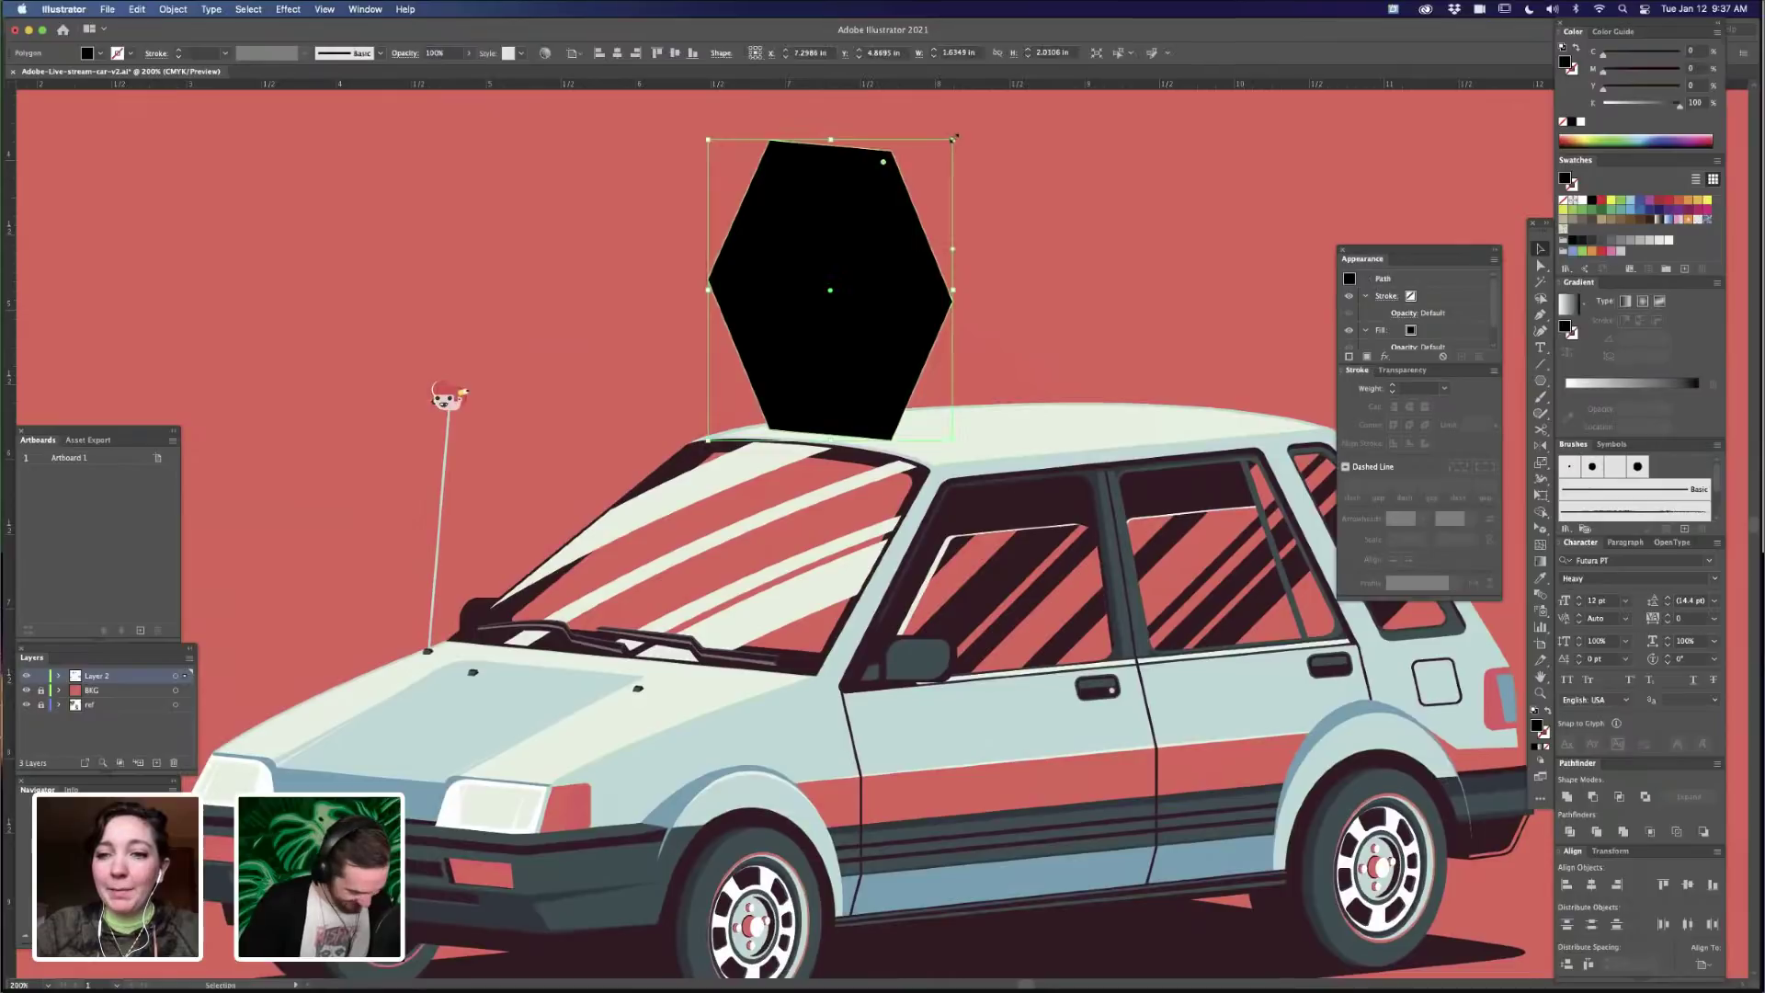
left_click_drag(953, 139, 902, 245)
left_click_drag(844, 368, 798, 361)
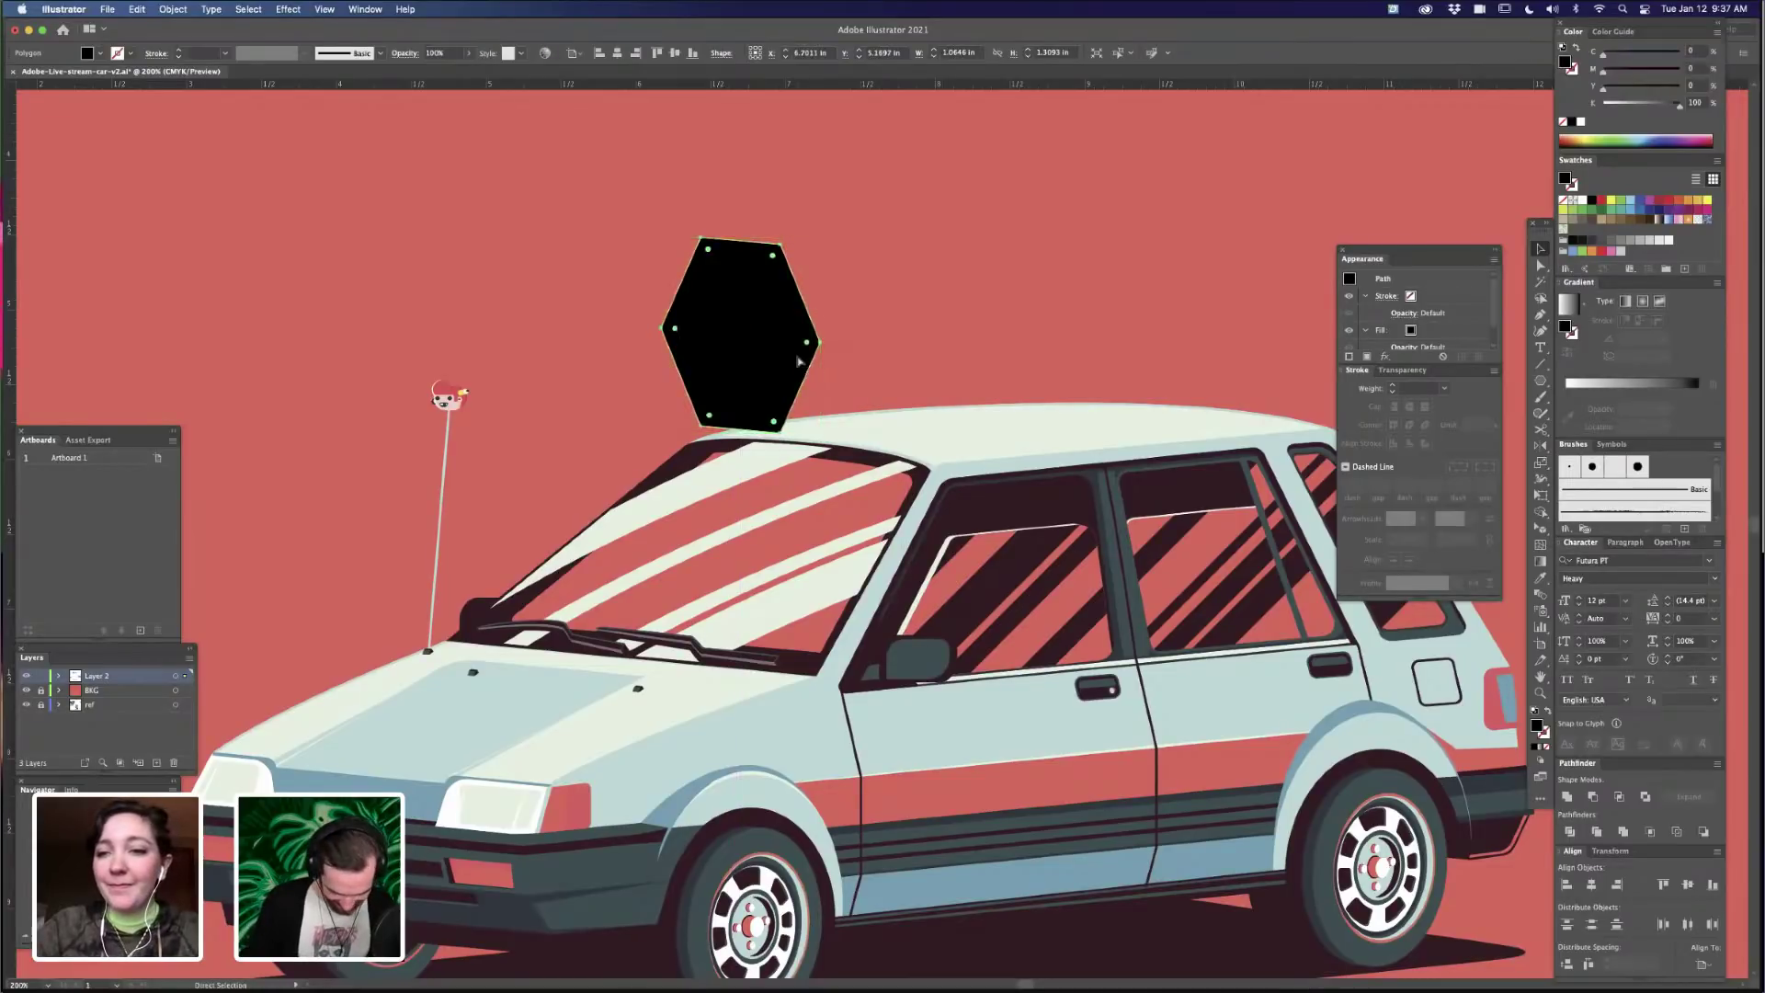
- Nudge the hexagon slightly towards the front of the car and deselect it
key("super+minus")
key("super+minus")
key("super+minus")
left_click(1121, 584)
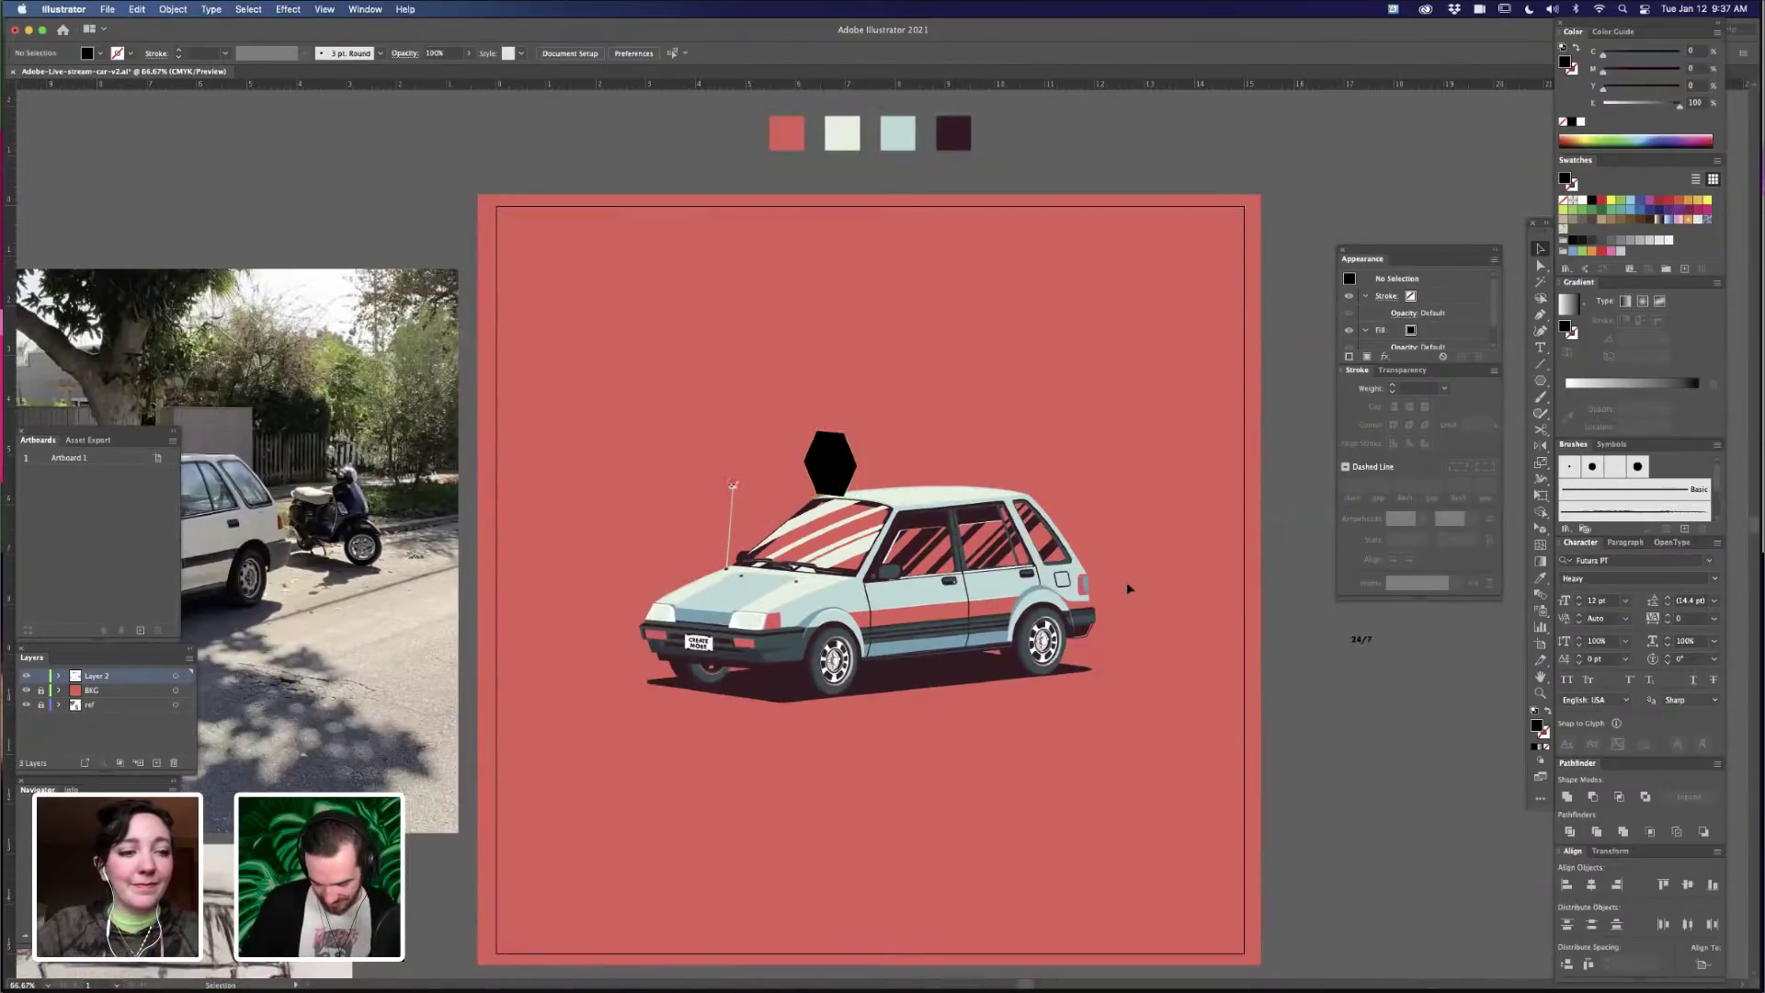
left_click(845, 476)
left_click(1072, 411)
left_click_drag(843, 460, 843, 457)
left_click(1207, 760)
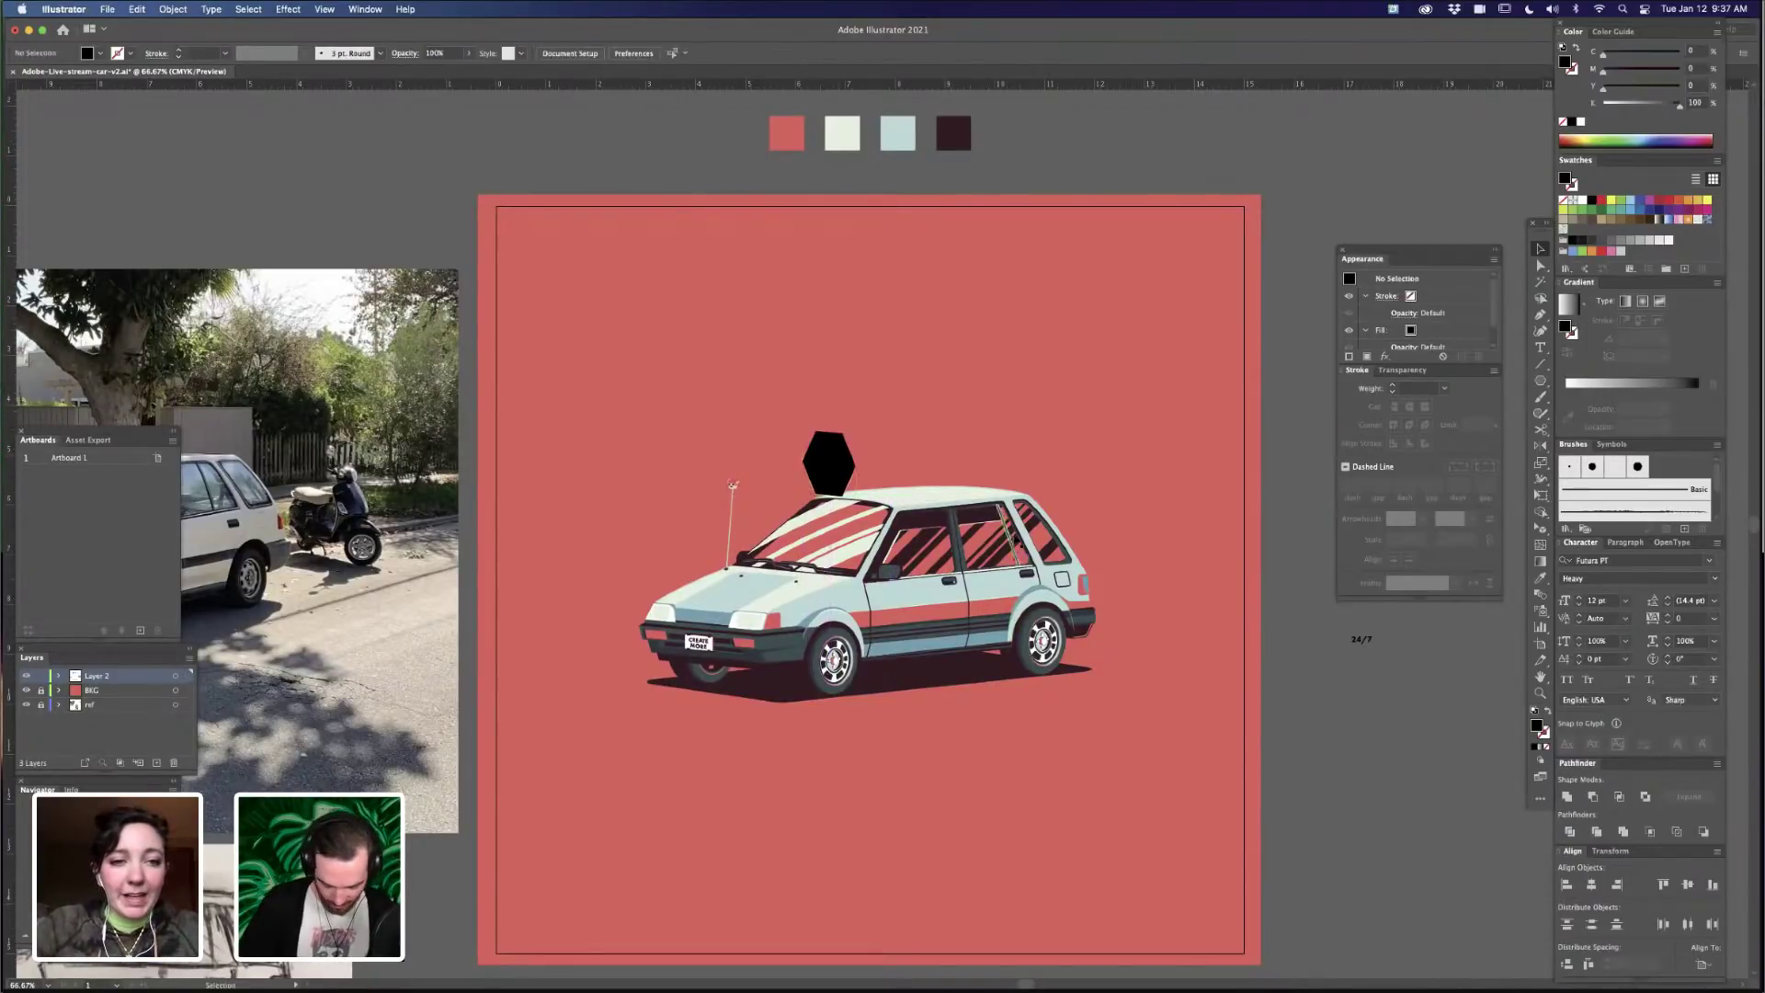
- Copy the near edge of the car's ground shadow as a separate line and move it above the roof
key("super+equal")
key("super+equal")
left_click_drag(962, 938, 1052, 740)
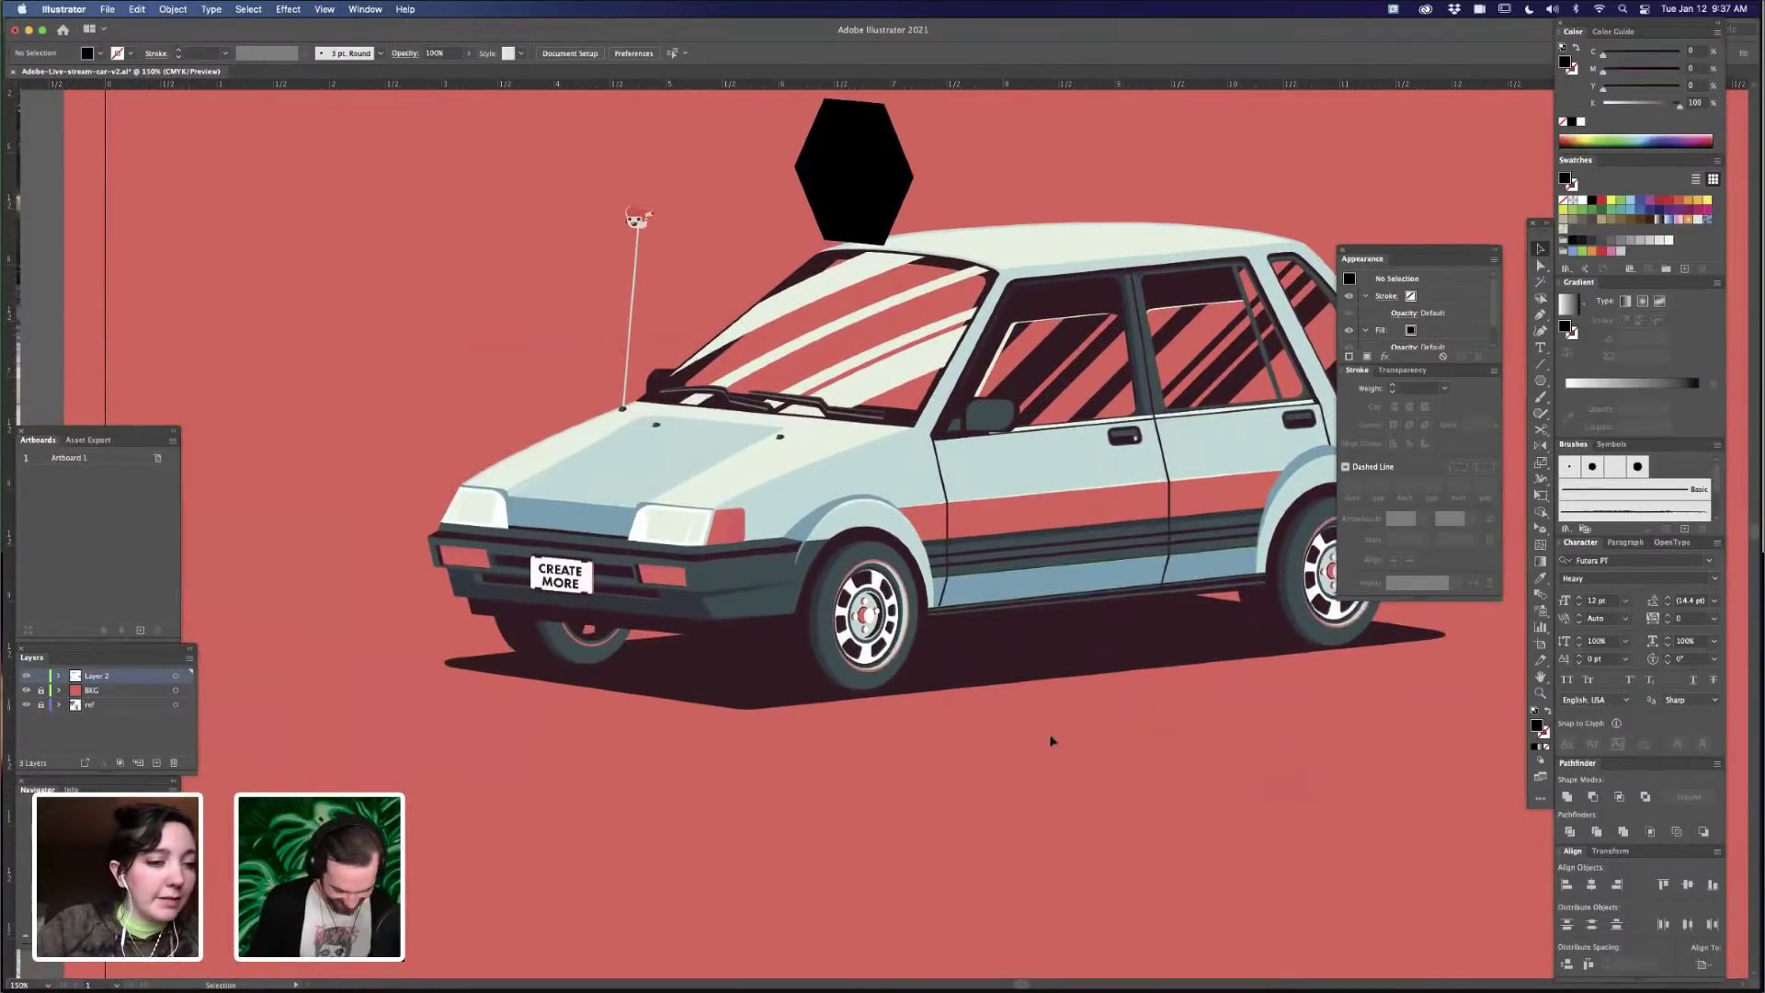
left_click(1089, 680)
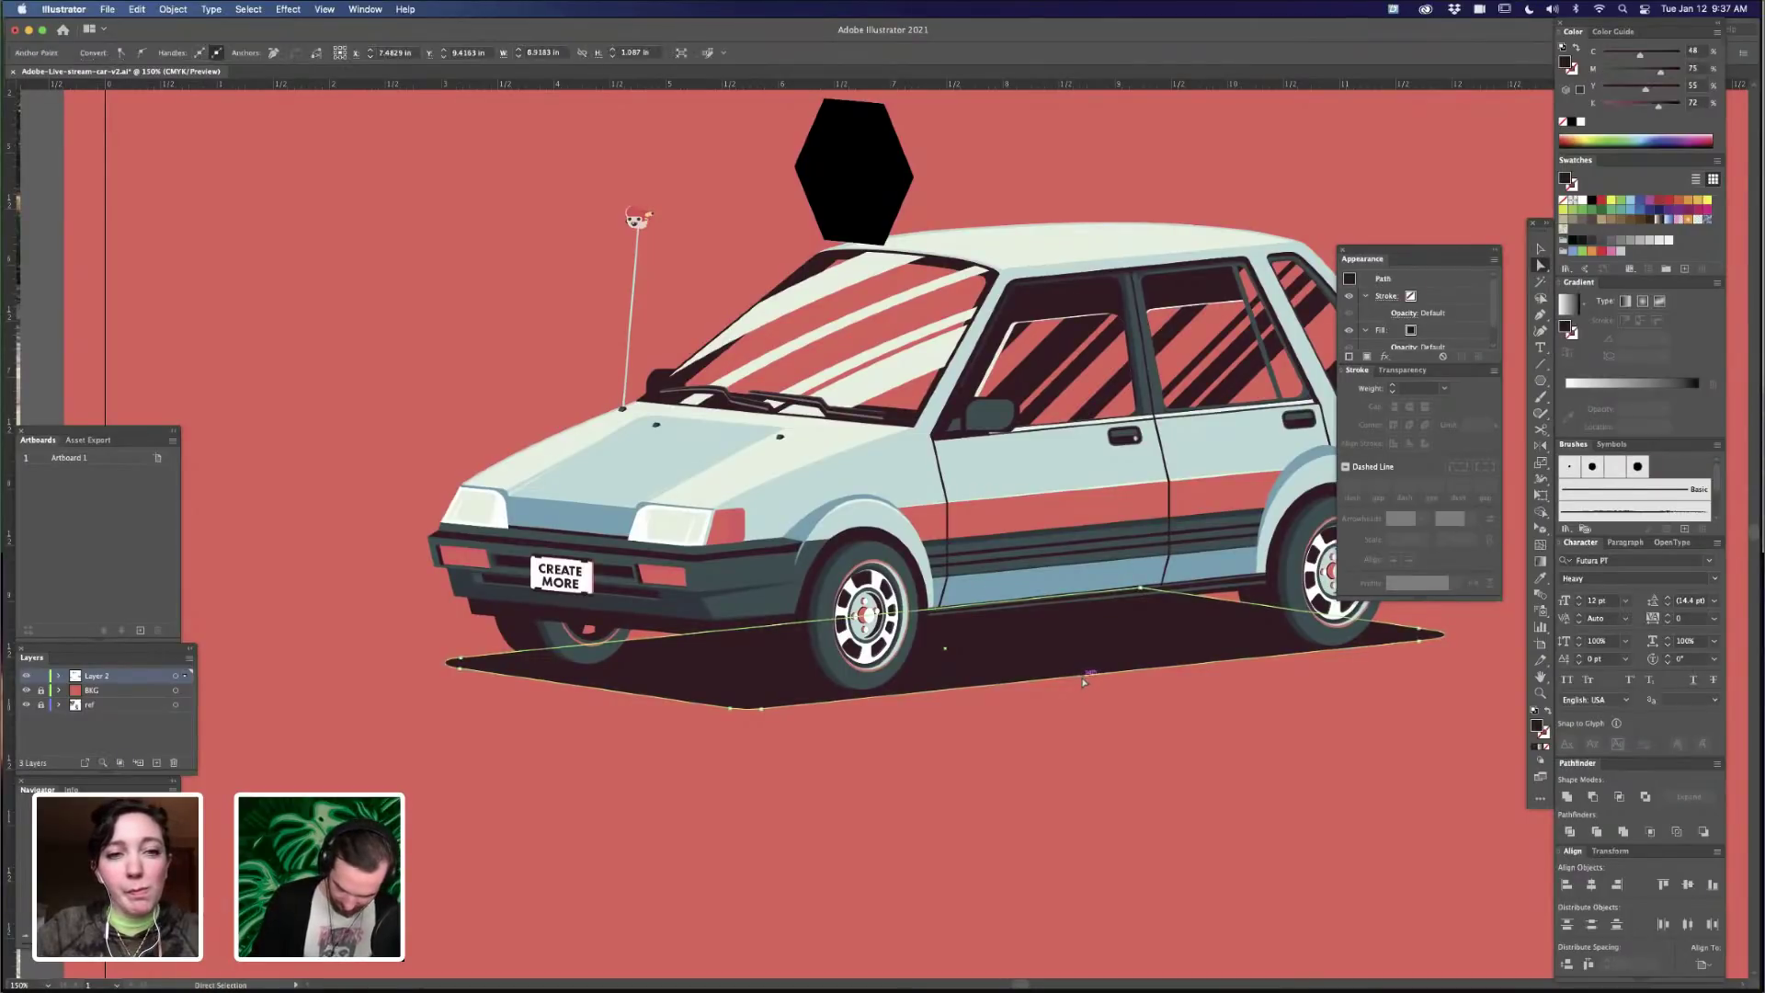
key("v")
left_click_drag(1124, 679, 1146, 183)
left_click_drag(1097, 324, 890, 570)
key("super+equal")
key("super+equal")
left_click(1020, 234)
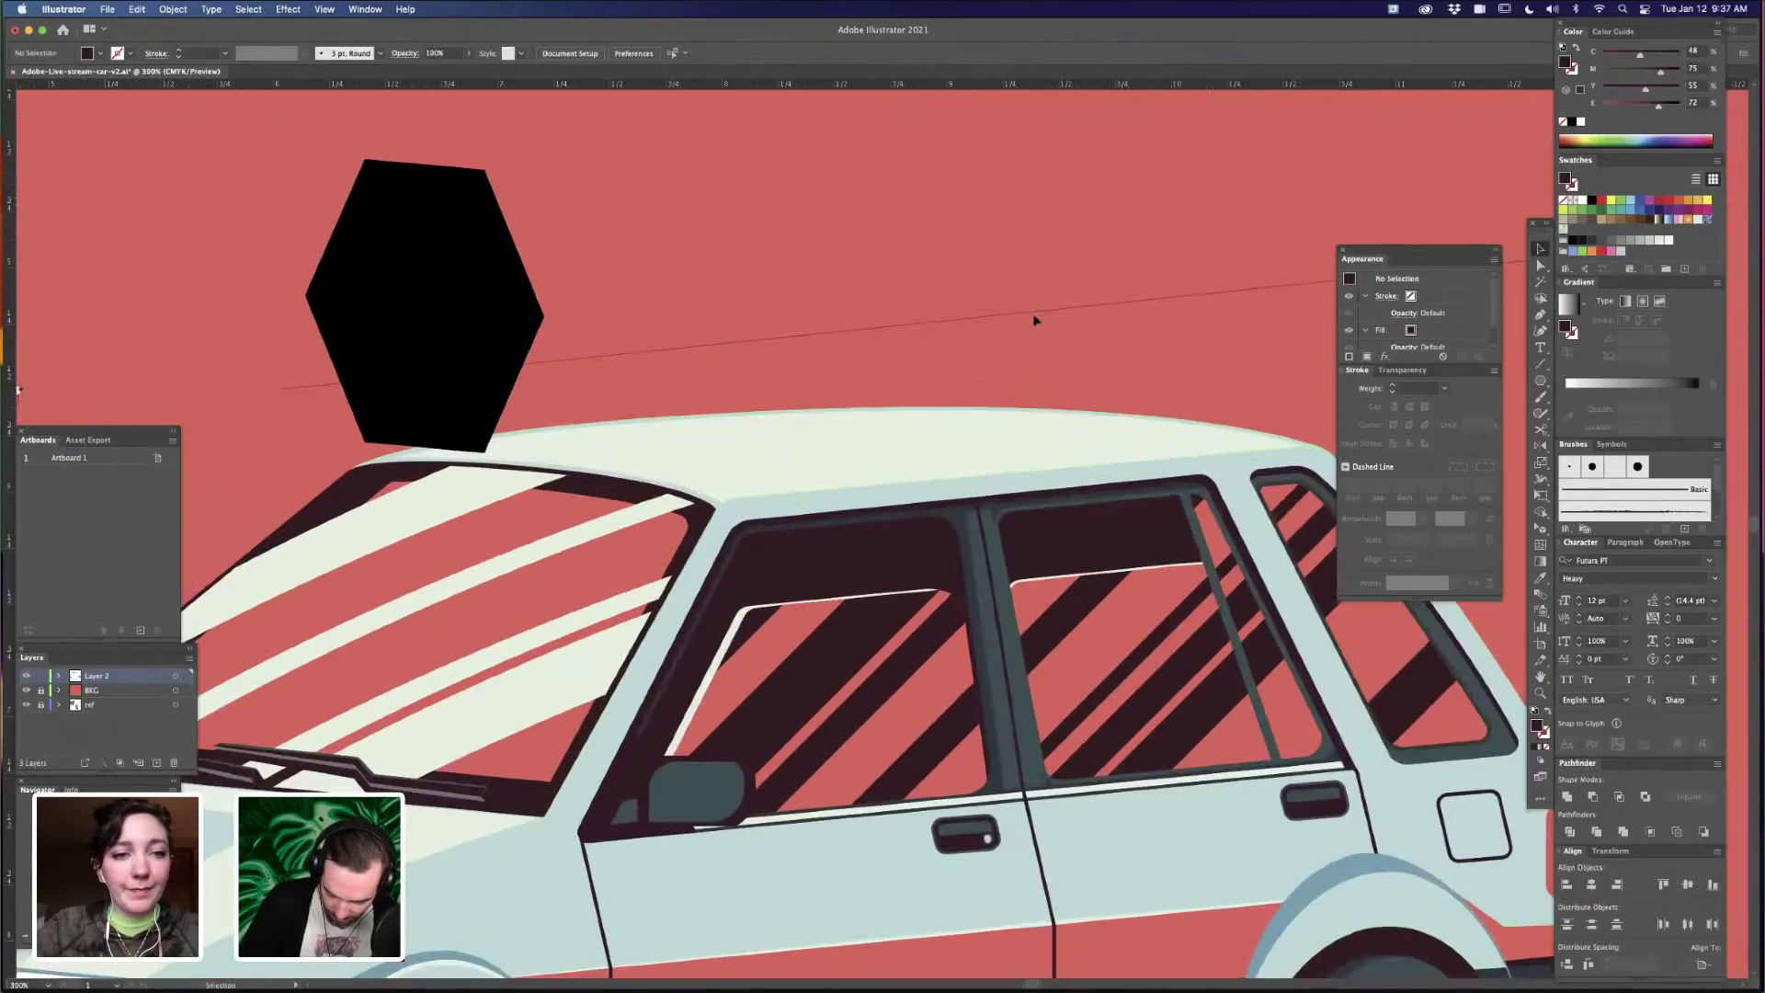
- Move the copied line so its front end starts exactly at the hexagon's bottom-right corner, and deselect it
left_click(1170, 311)
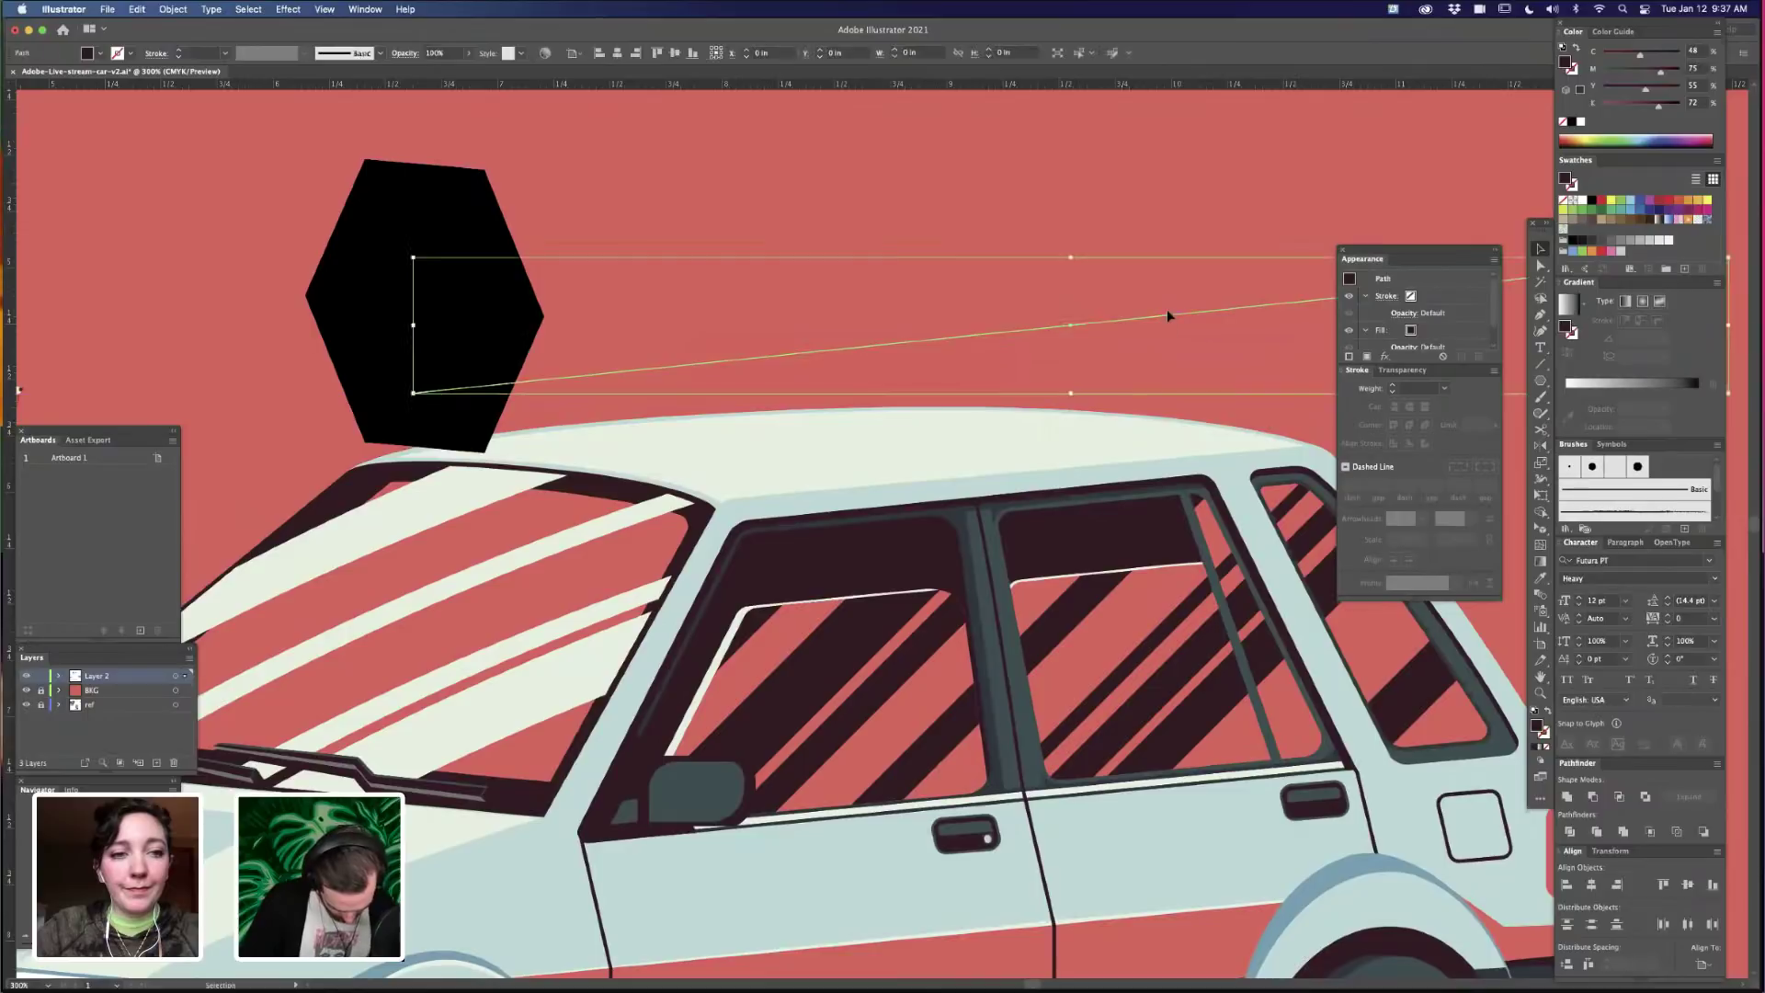
left_click_drag(965, 349, 1038, 398)
key("z")
left_click_drag(475, 446, 1081, 359)
key("b")
key("v")
left_click_drag(747, 591, 796, 555)
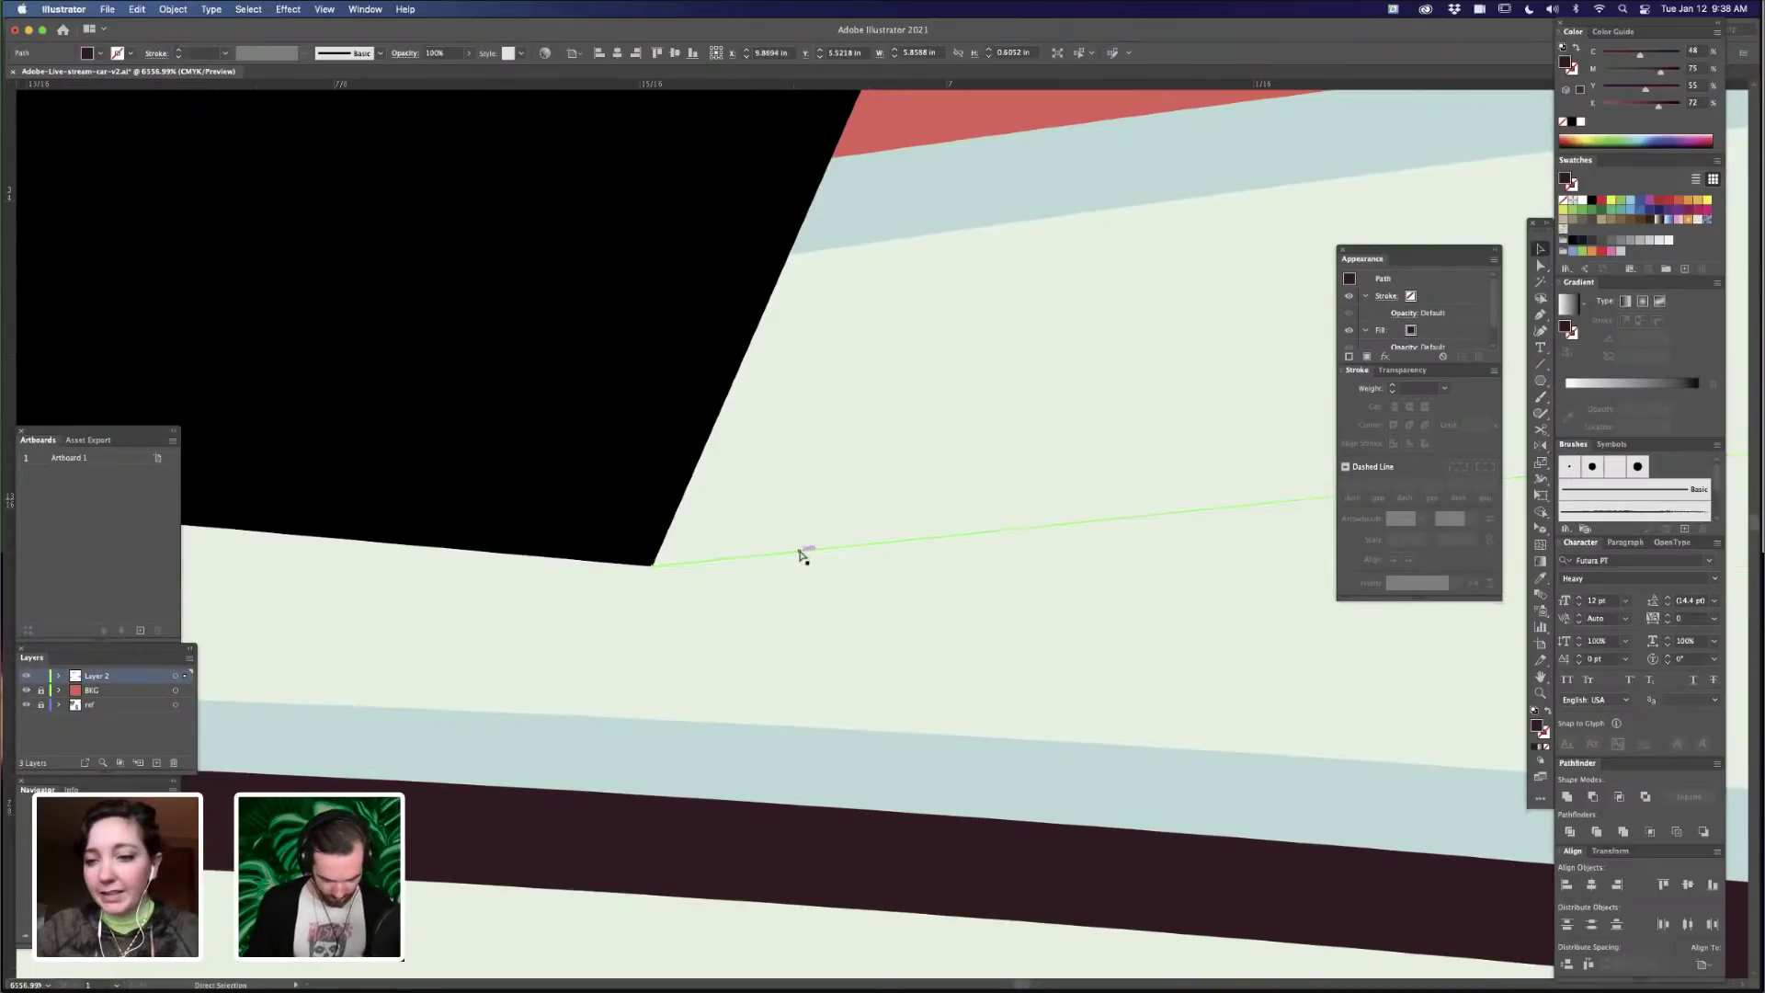
scroll(800, 554, "down", 10)
scroll(799, 554, "down", 6)
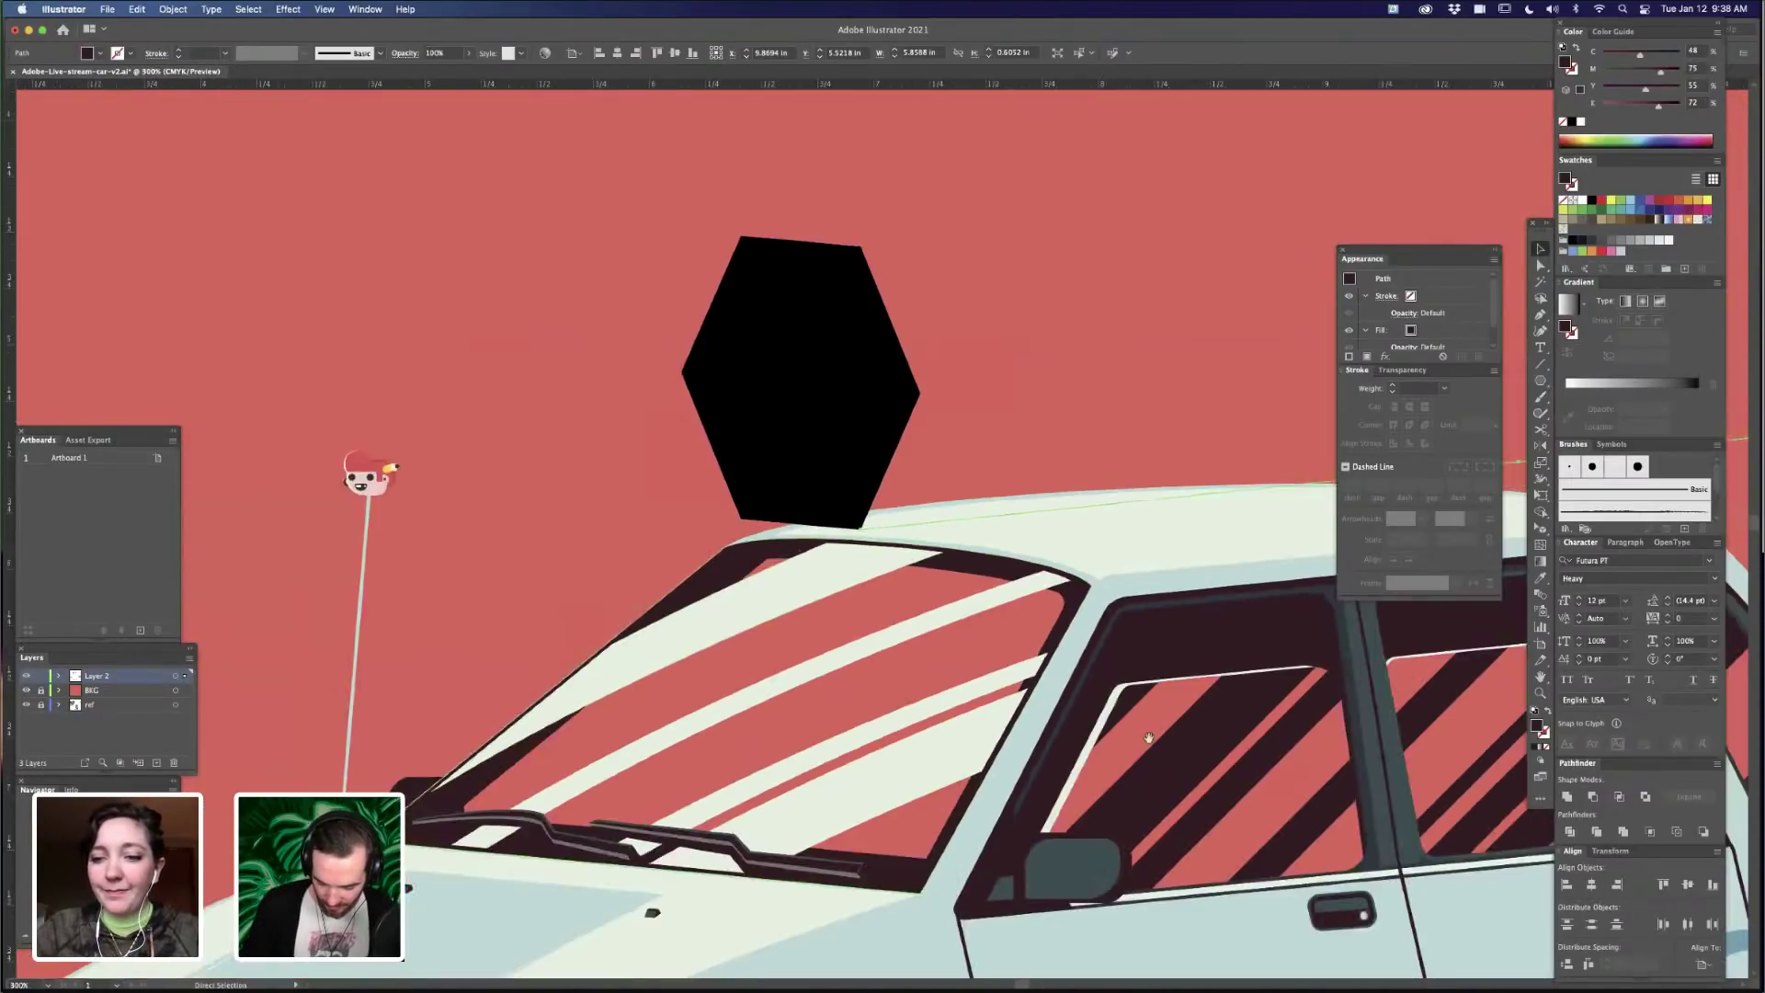
left_click(1040, 273)
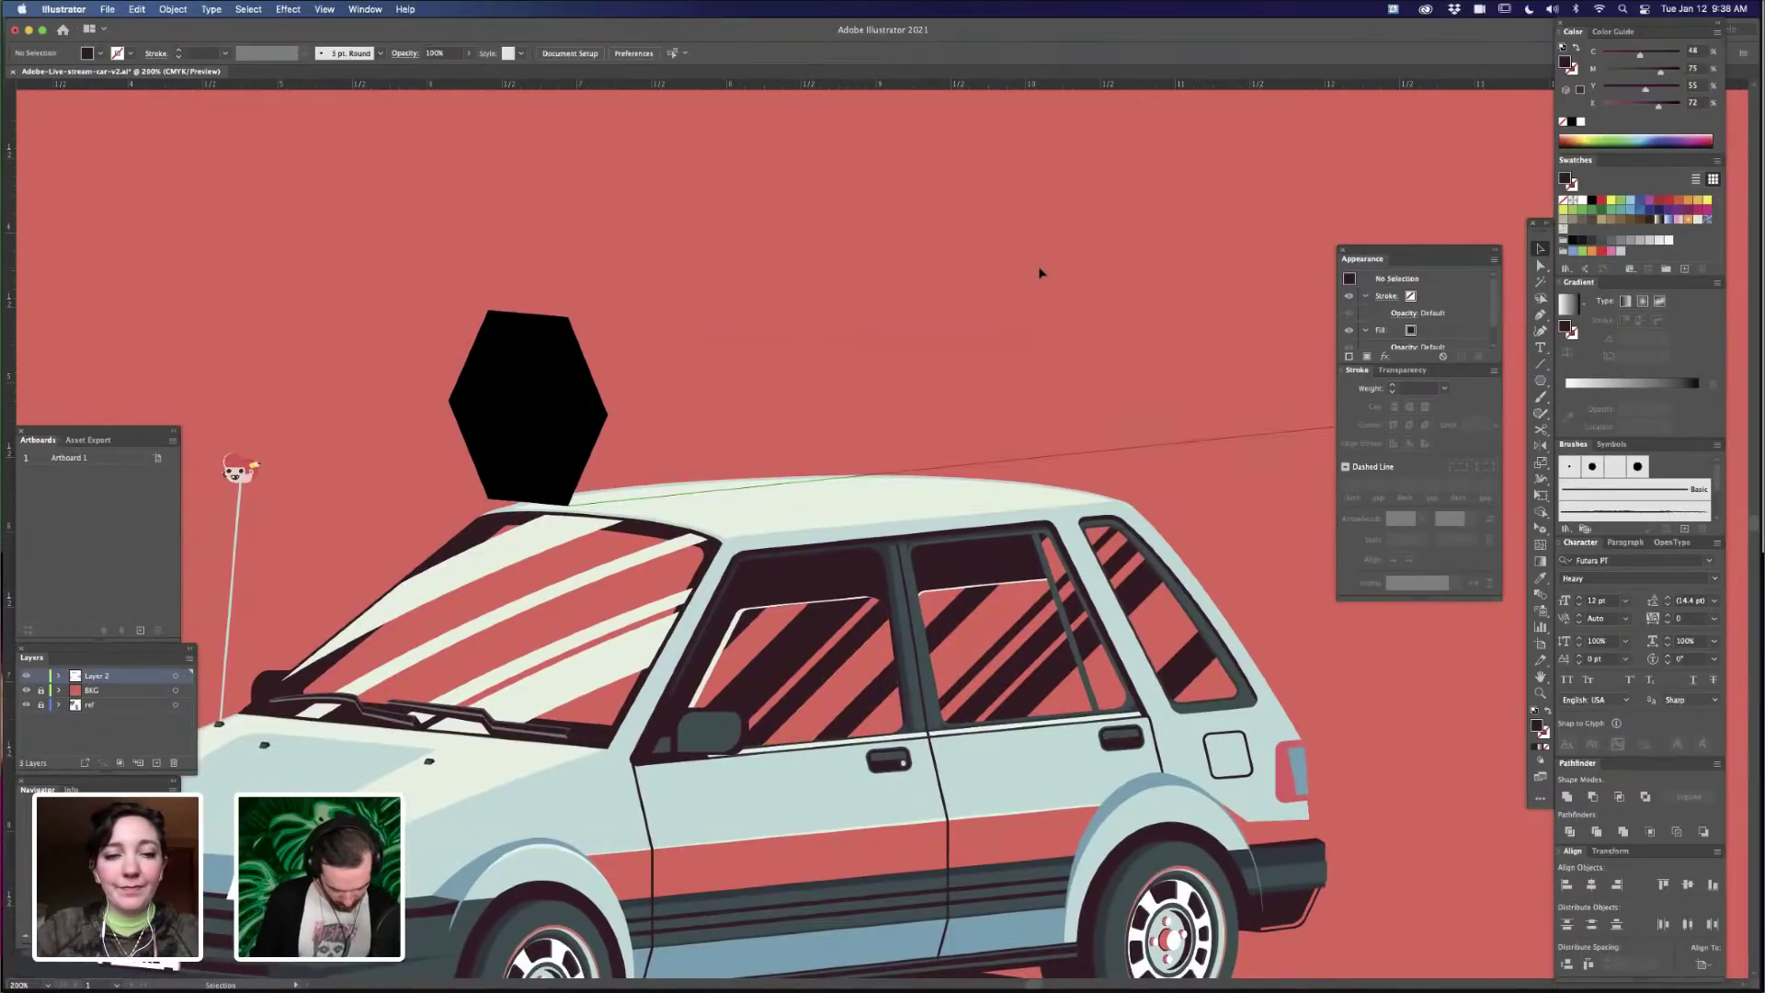
- Duplicate the hexagon and place the copy above the rear of the roof, along the perspective line
scroll(729, 295, "up", 4)
scroll(843, 316, "down", 2)
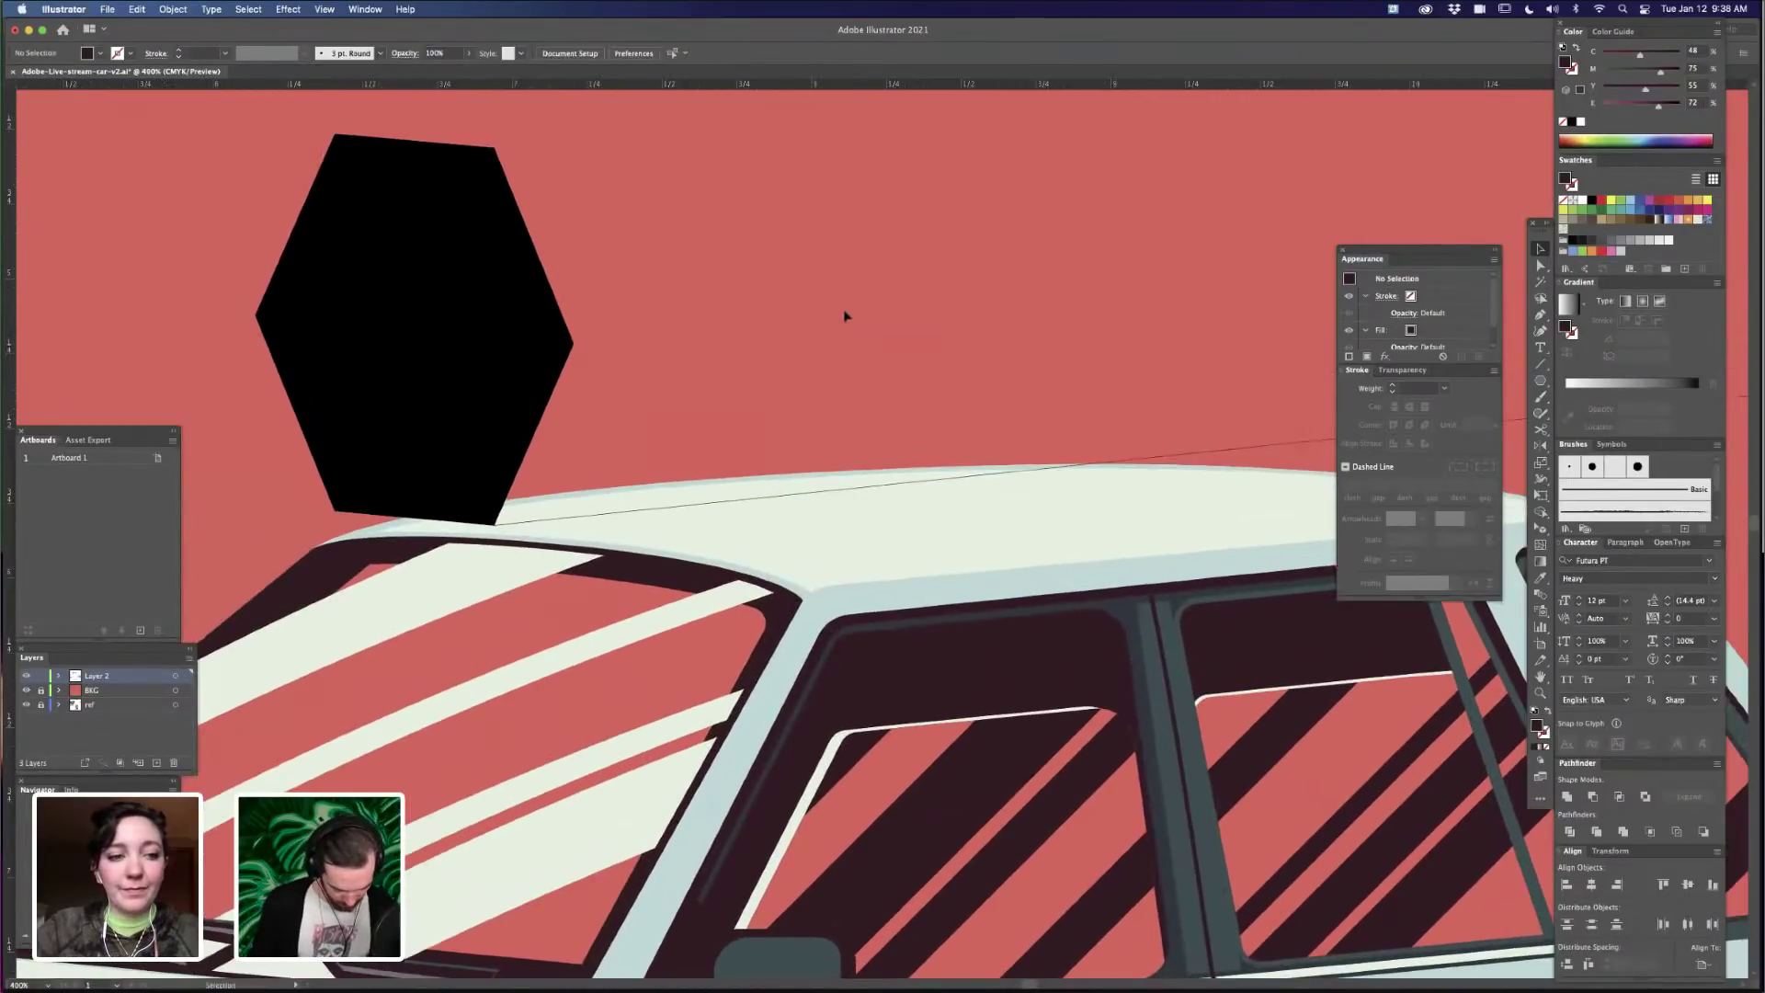
scroll(844, 315, "down", 2)
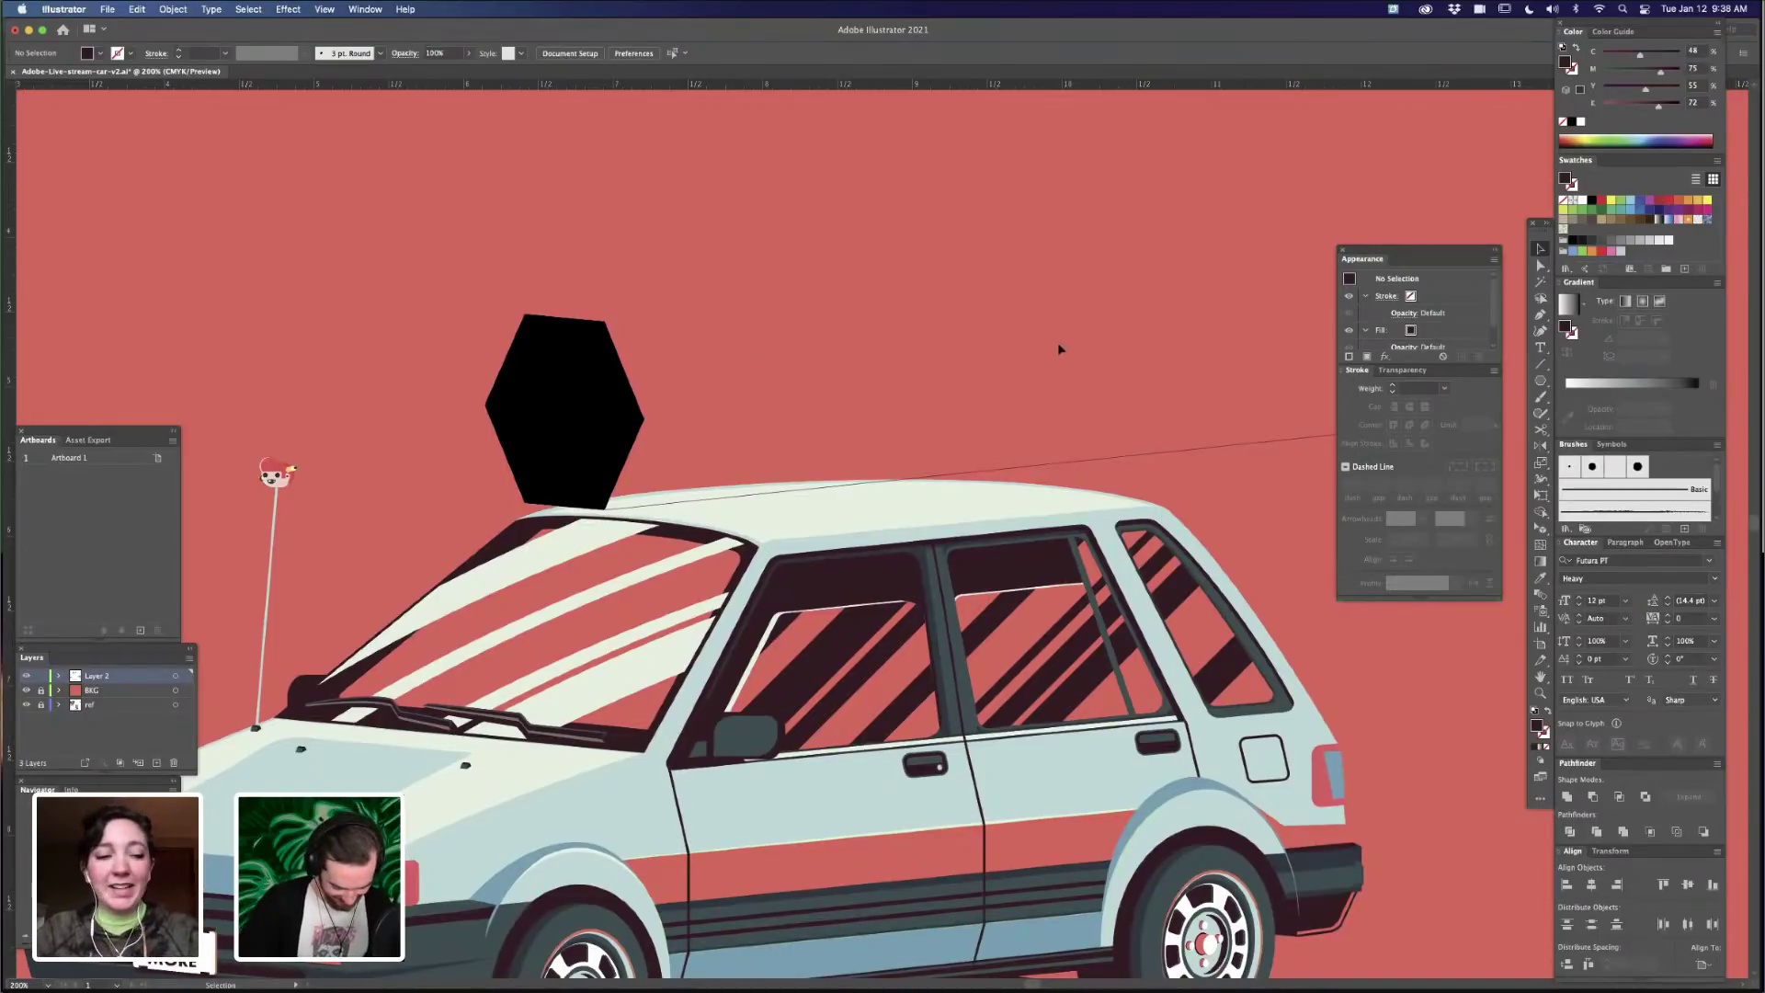
key("super+1")
left_click_drag(1031, 397, 1029, 357)
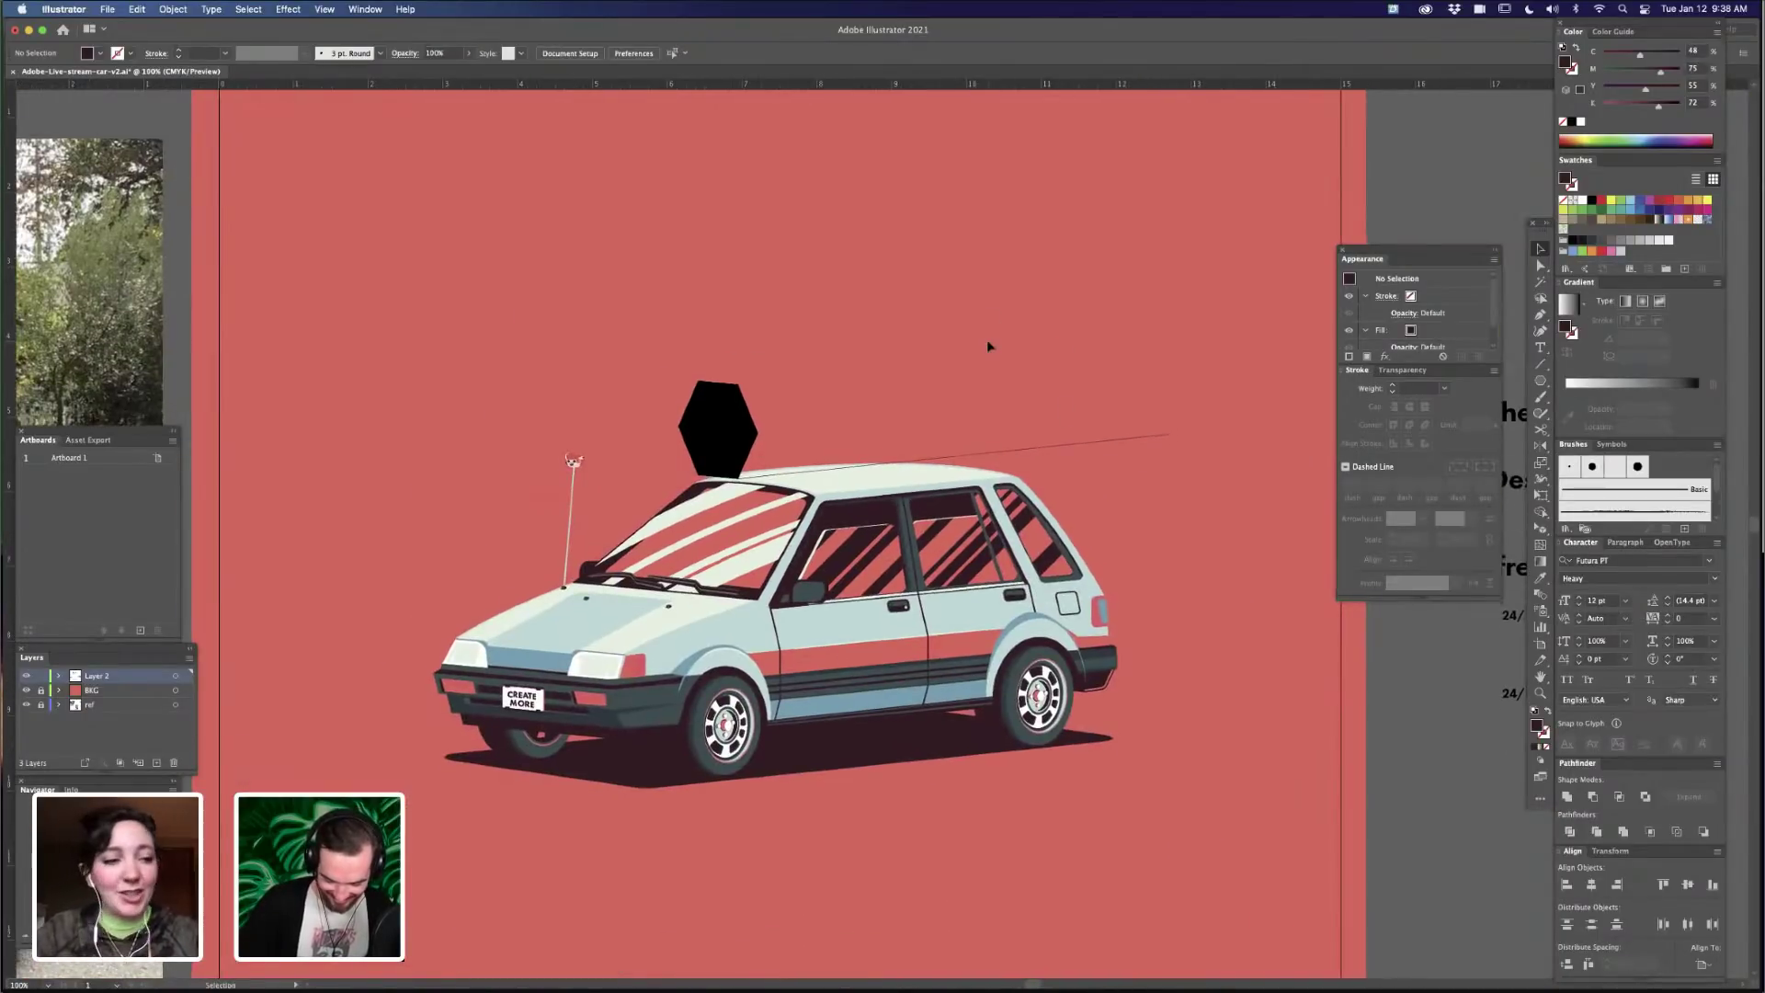
key("super+equal")
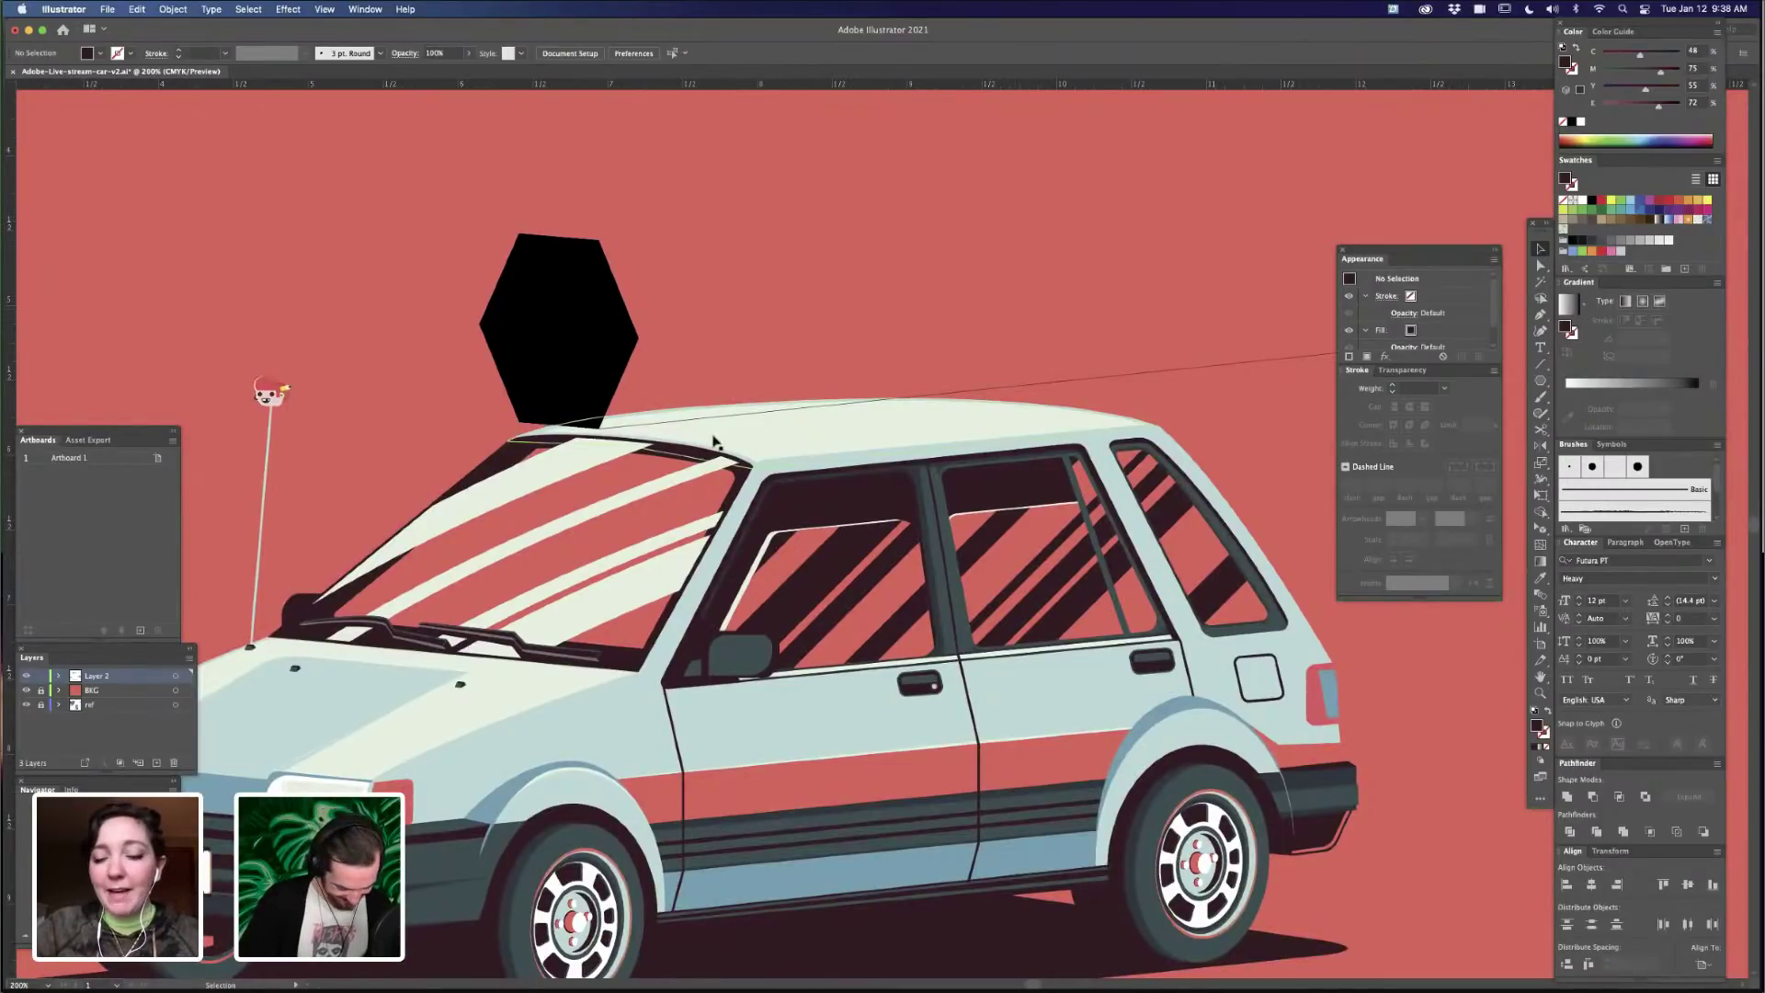
key("super+space")
left_click_drag(599, 427, 852, 361)
left_click_drag(1140, 259, 441, 464)
left_click_drag(910, 322, 870, 315)
left_click_drag(649, 360, 1461, 383)
- Nudge the rear hexagon so its bottom-right corner sits on the perspective line, and deselect it
key("super+space")
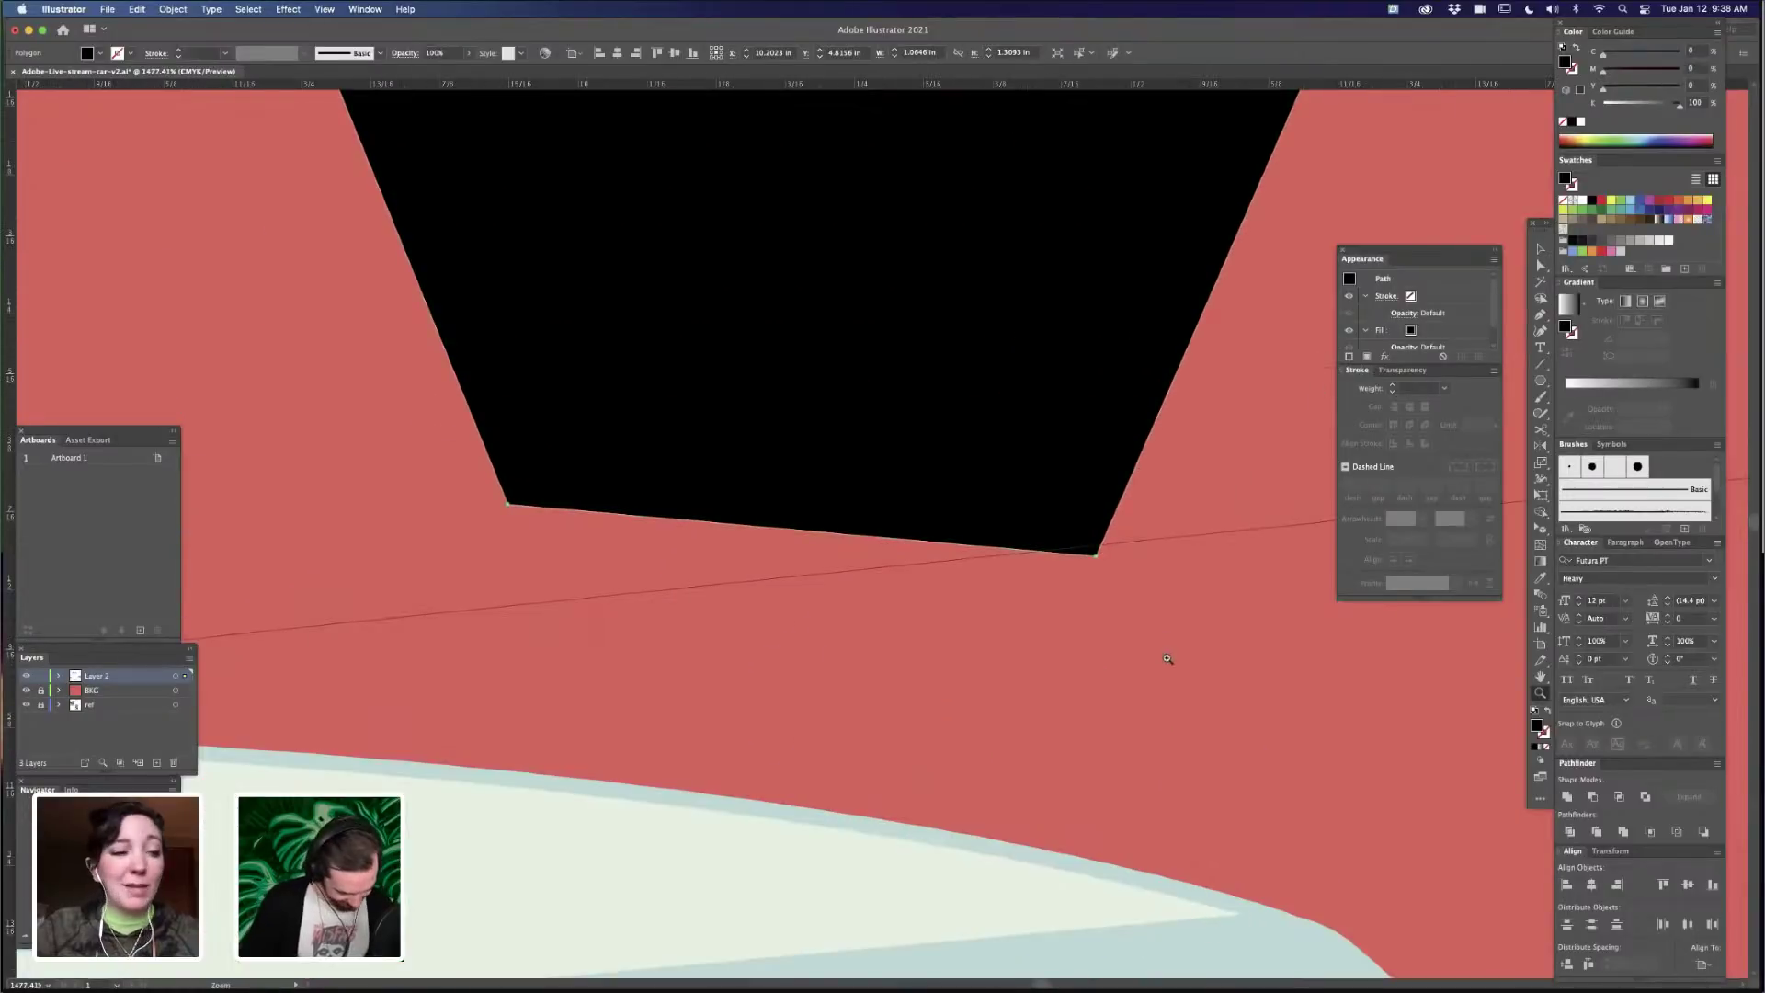
left_click(1171, 607)
left_click_drag(1132, 440, 1134, 416)
left_click(1094, 623)
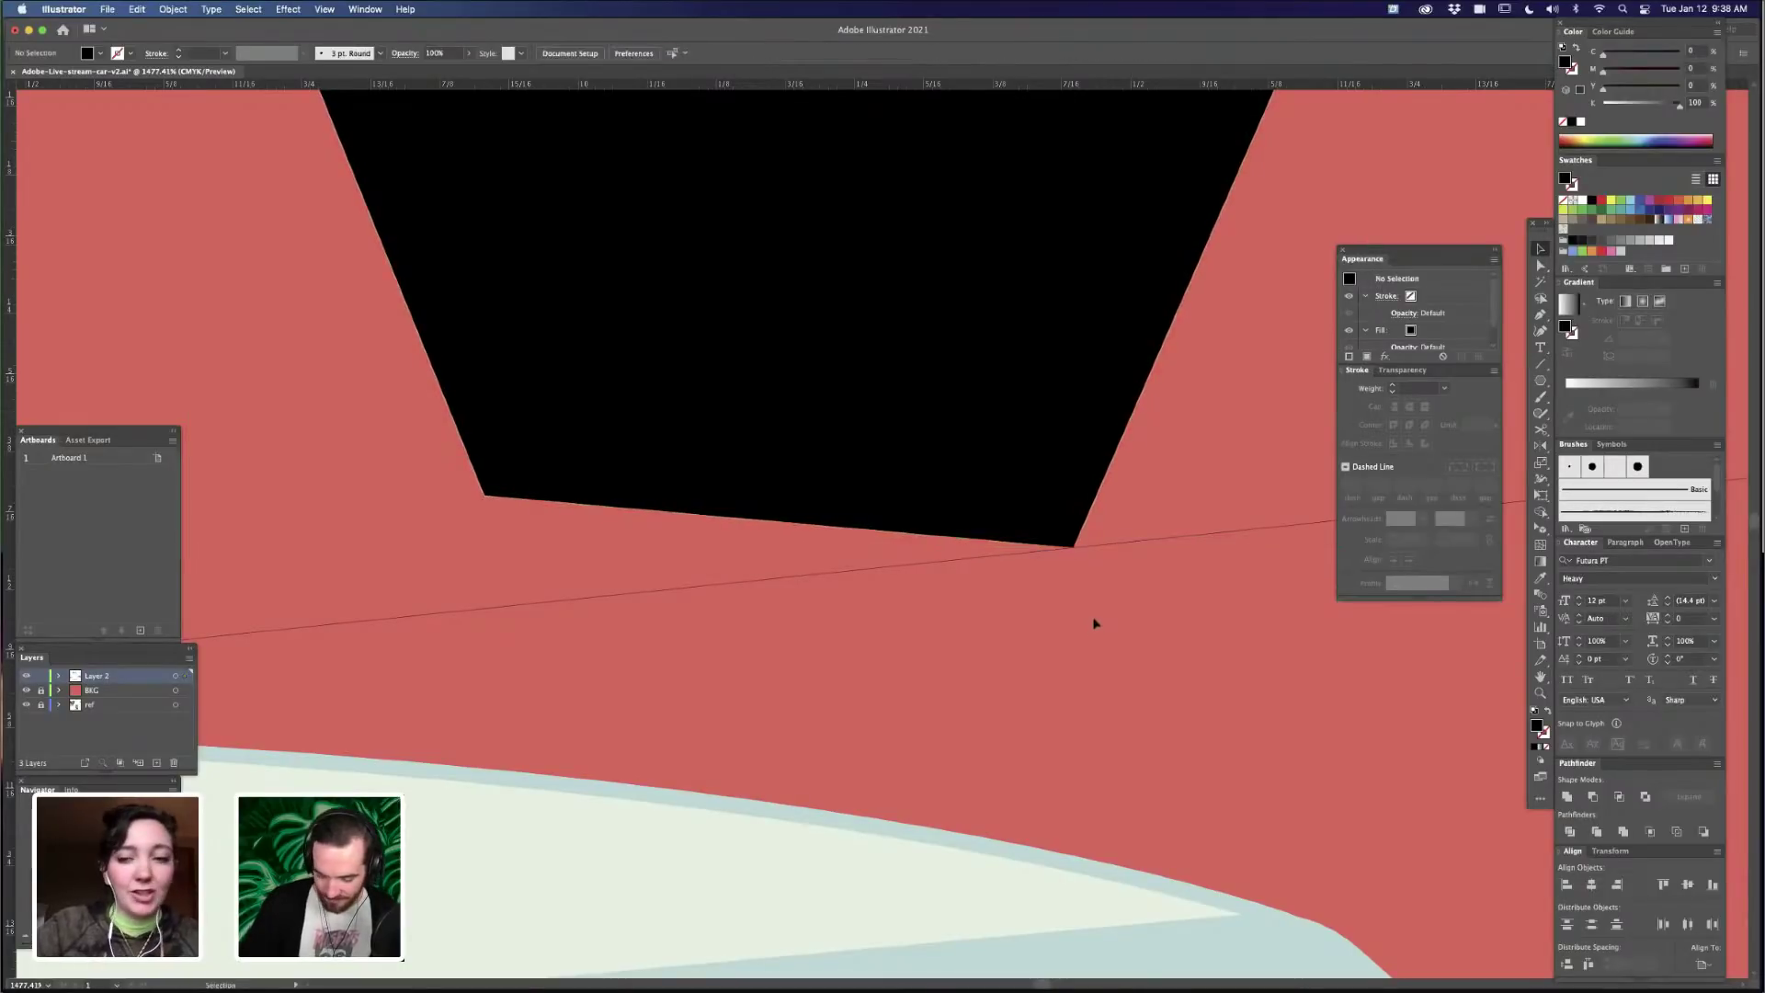
- Duplicate the perspective line twice, running the copies from the front hexagon's two top corners towards the rear hexagon
key("super+minus")
key("super+minus")
key("super+minus")
key("super+minus")
key("super+minus")
key("super+minus")
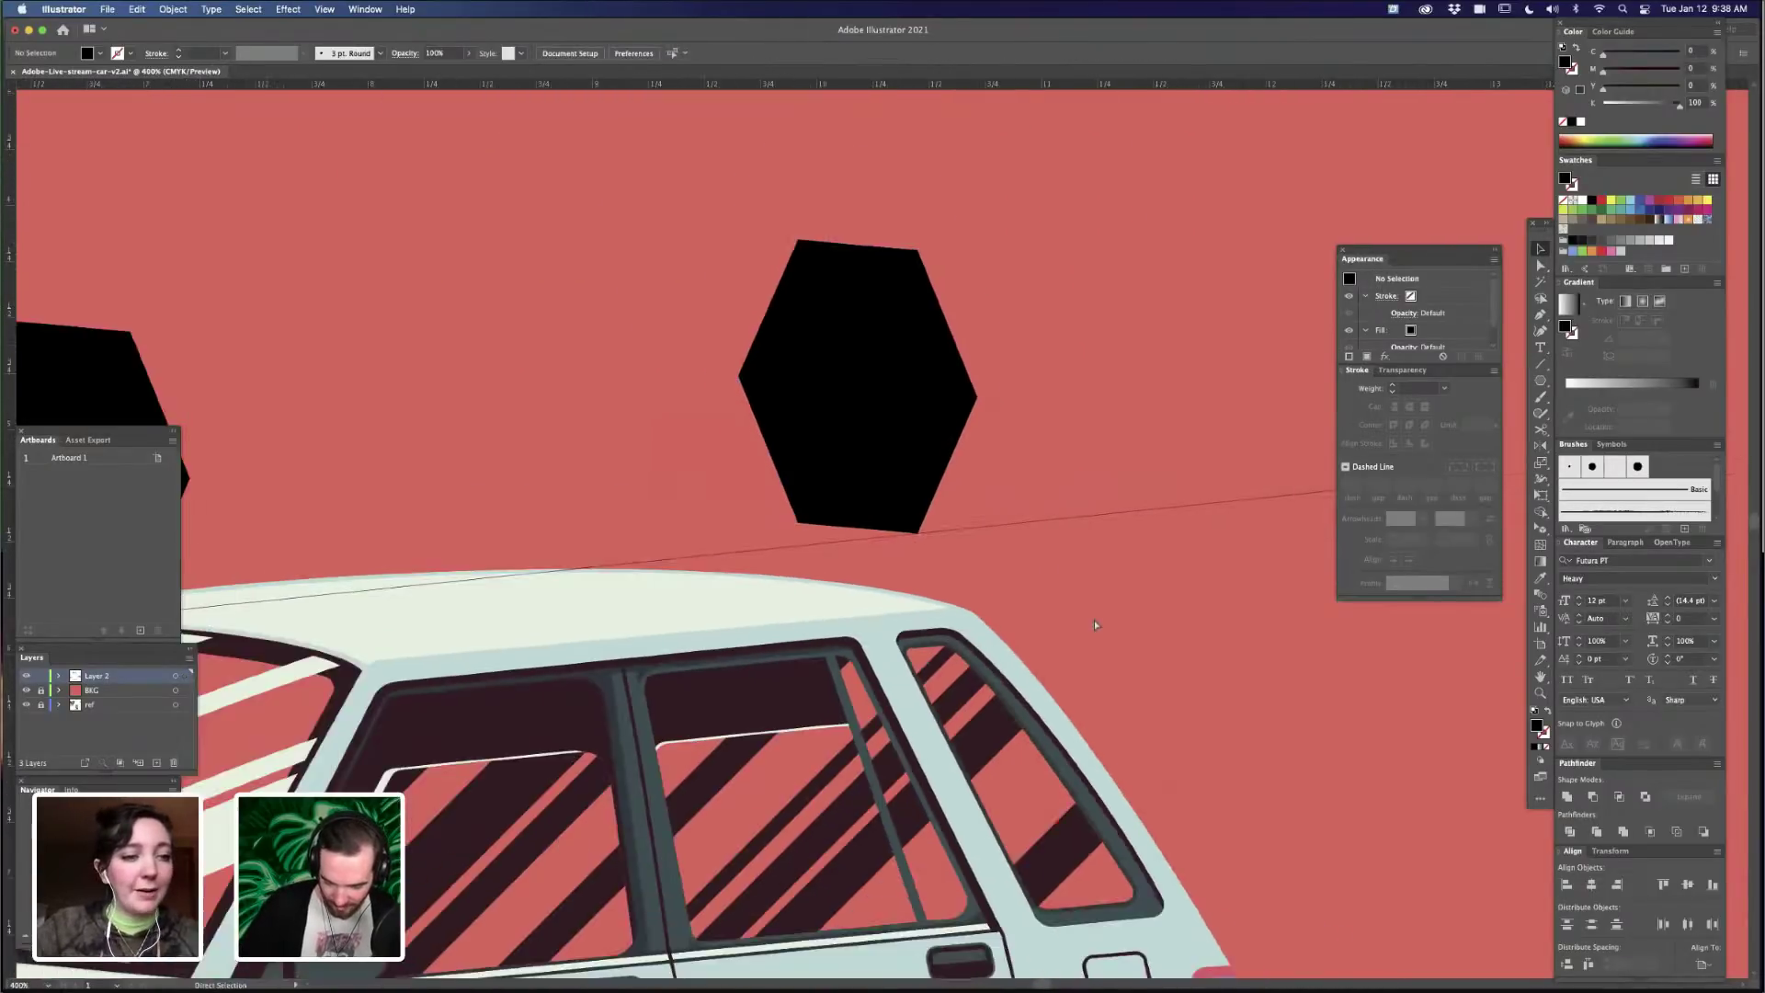
left_click_drag(1116, 578, 1250, 565)
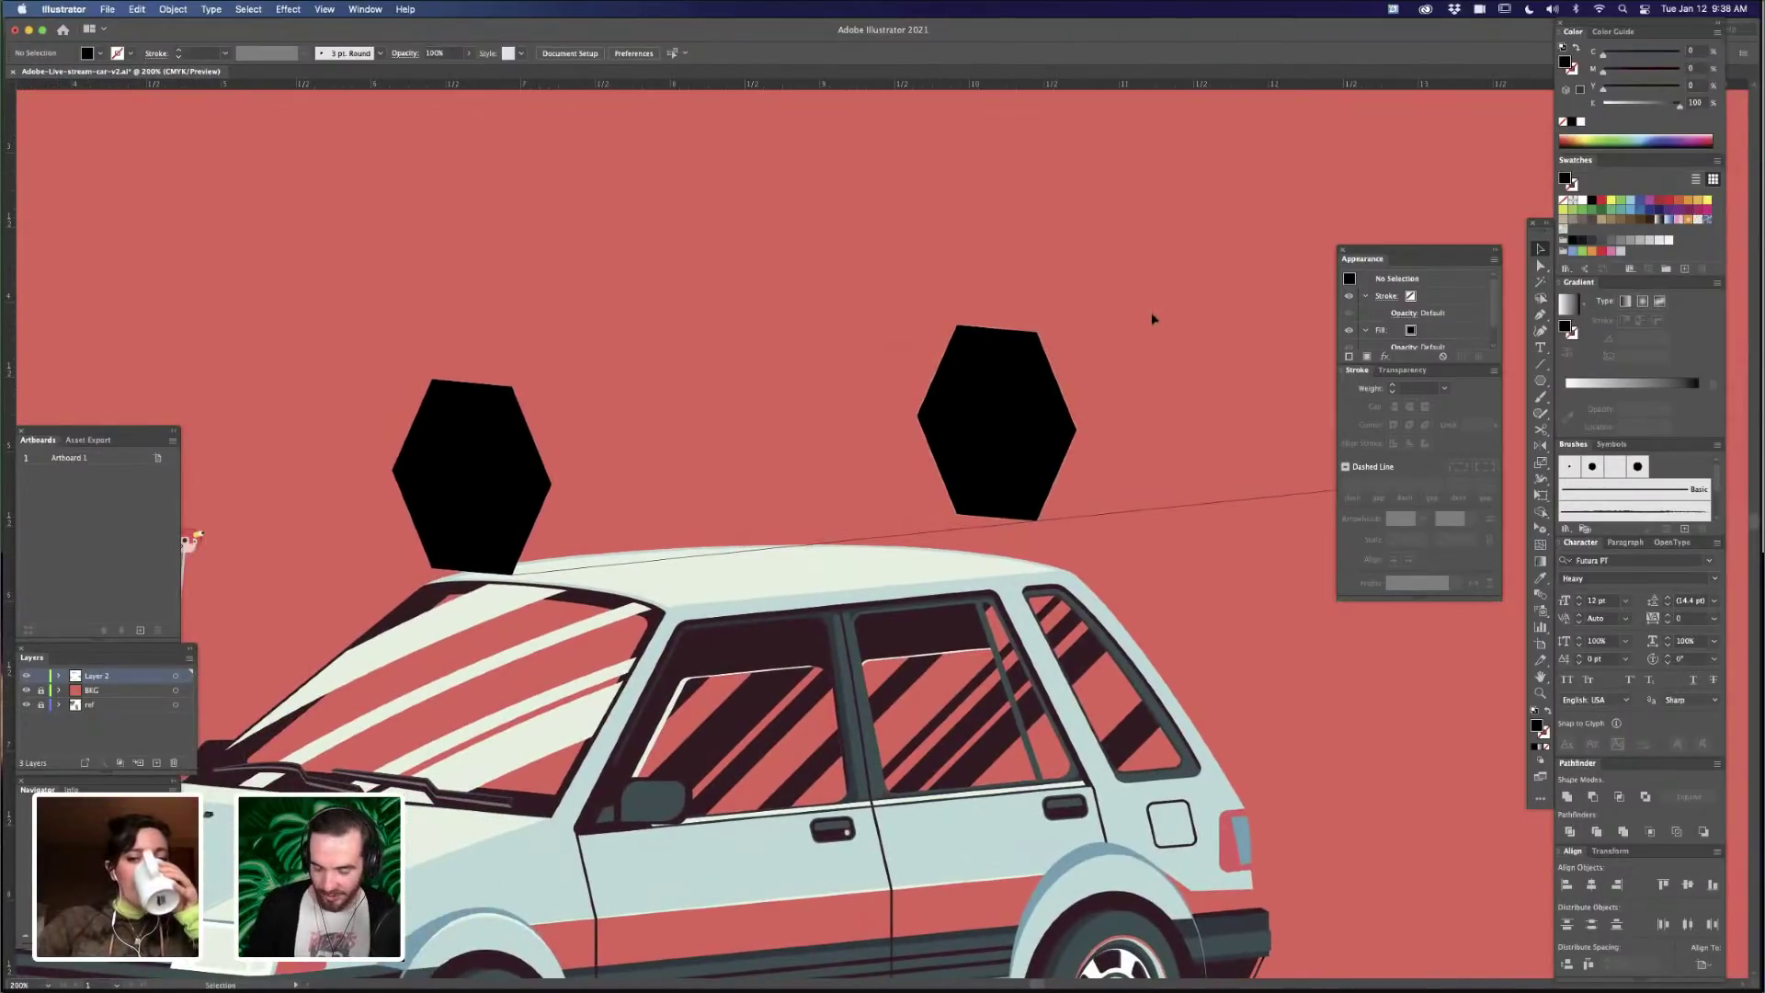
left_click_drag(1187, 646, 1161, 623)
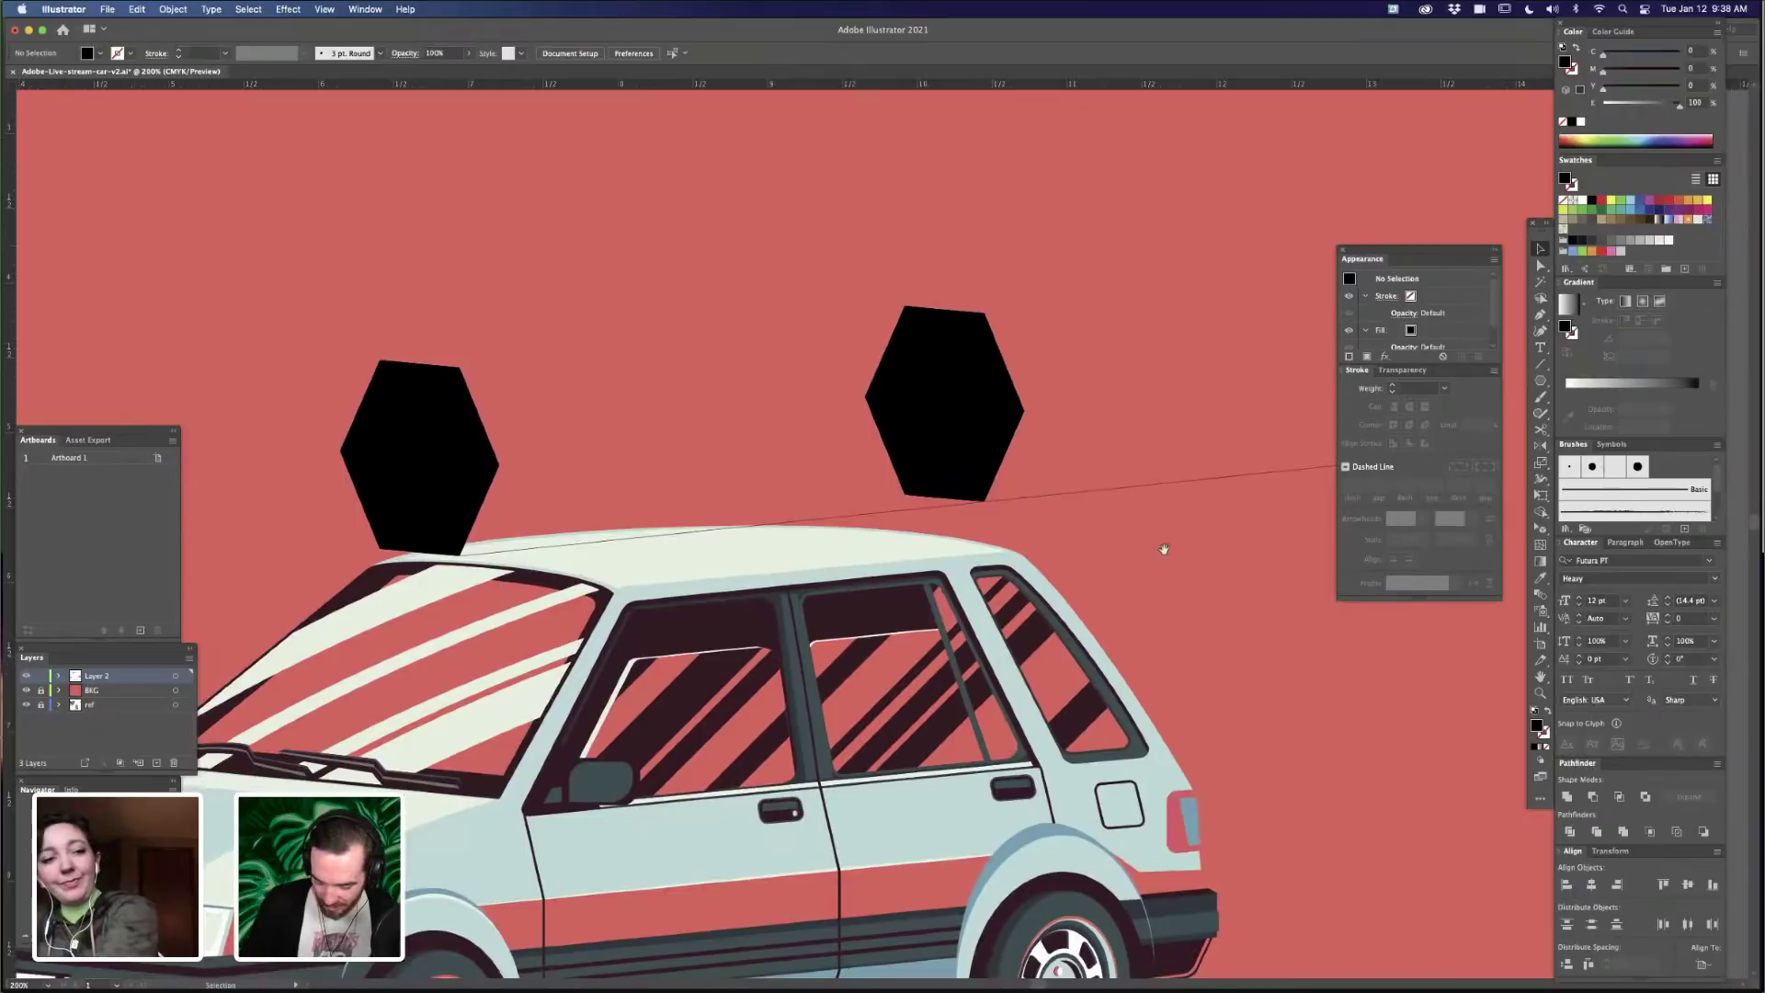
left_click_drag(1154, 549, 1115, 579)
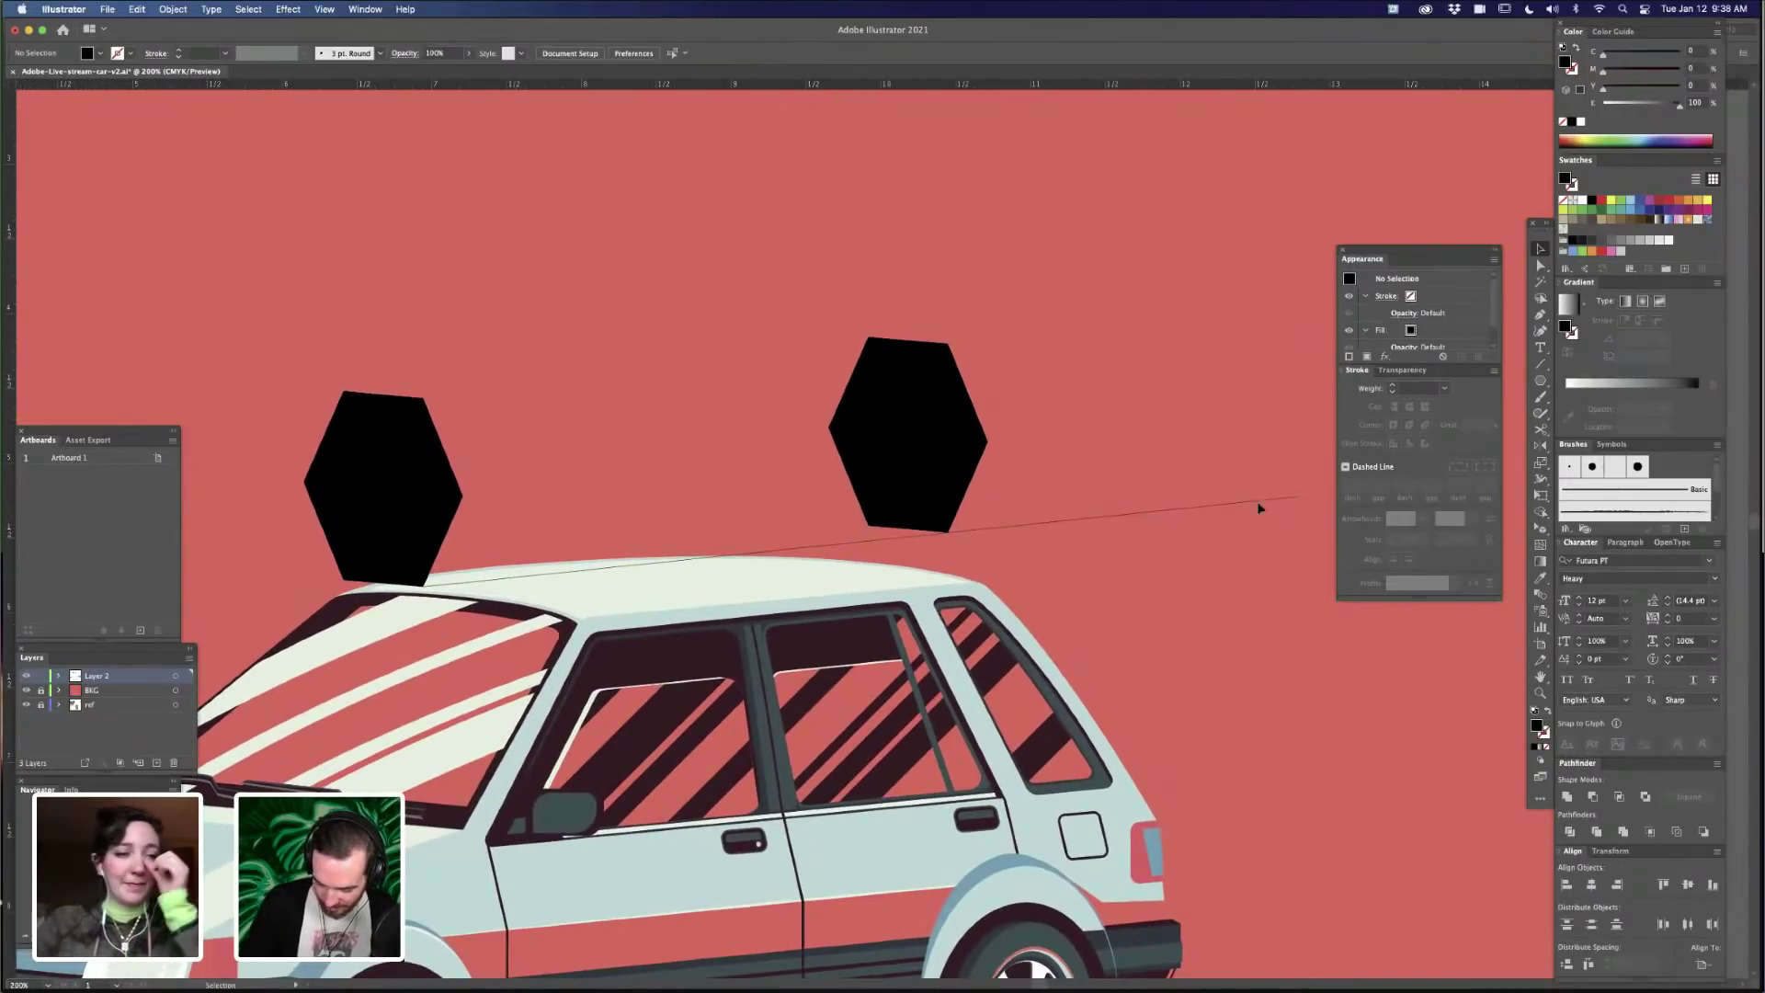
left_click_drag(1029, 528, 961, 330)
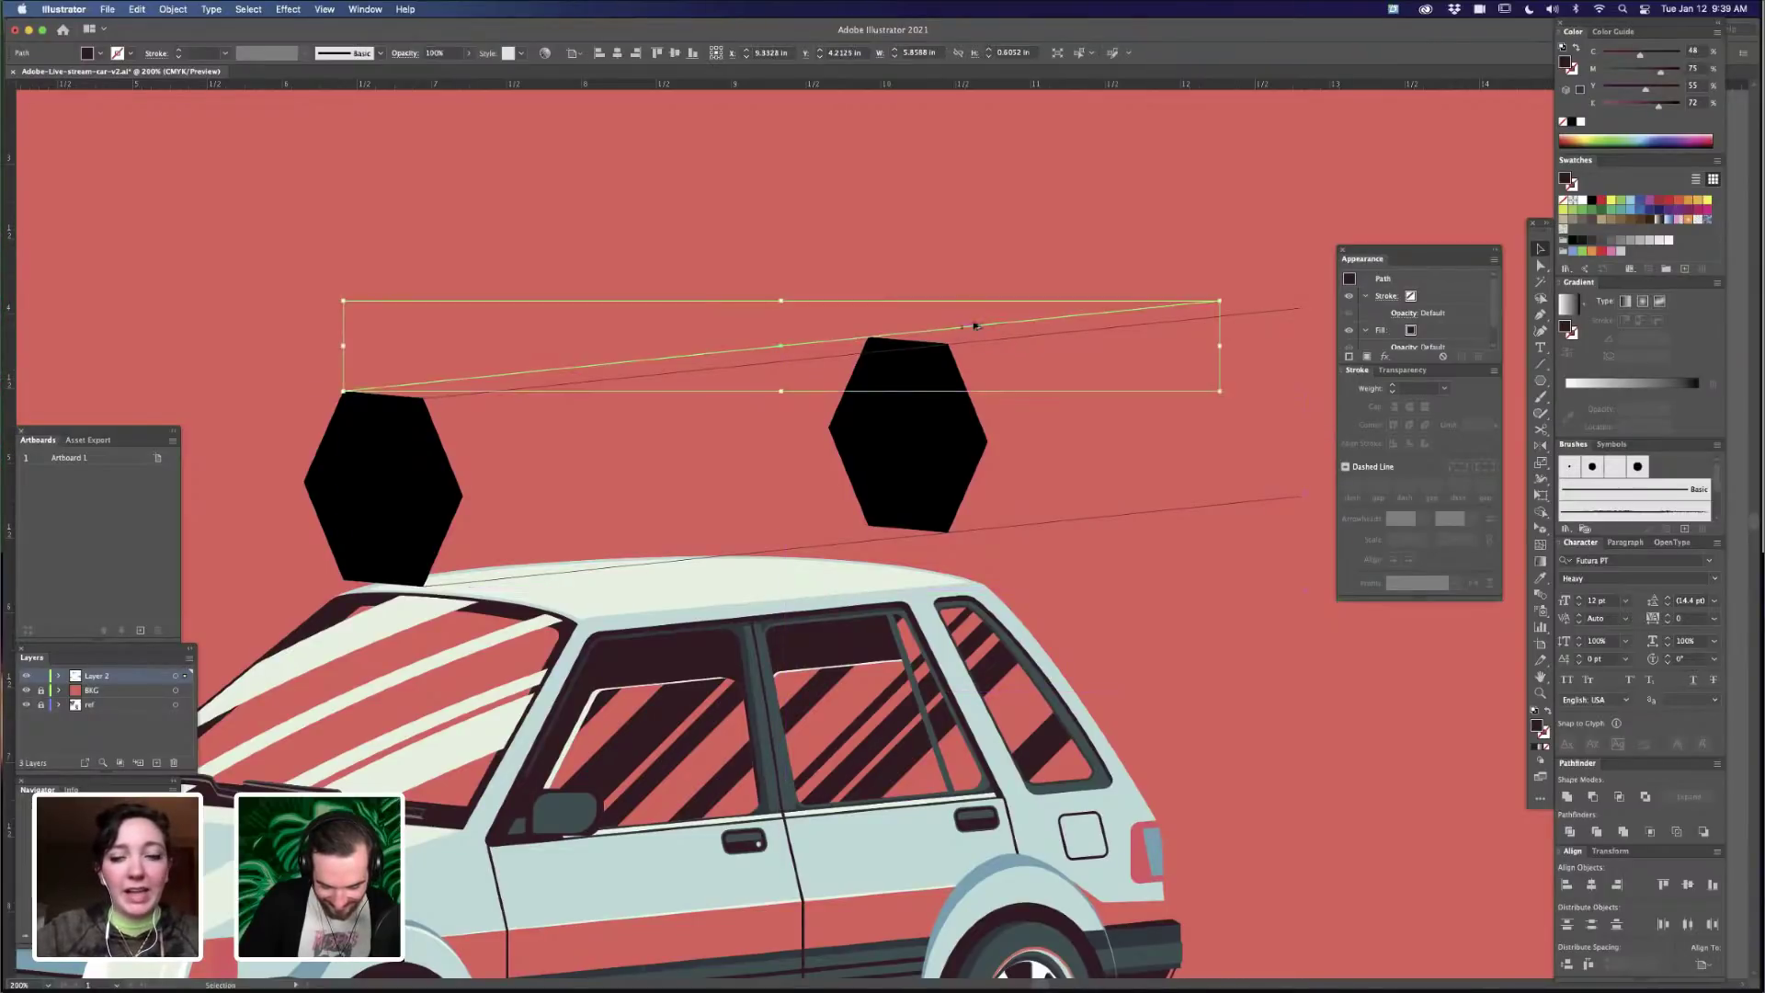
- Align the end of the uppermost line precisely with the front hexagon's top-left corner and deselect it
key("z")
left_click_drag(364, 377, 946, 273)
key("v")
left_click(800, 575)
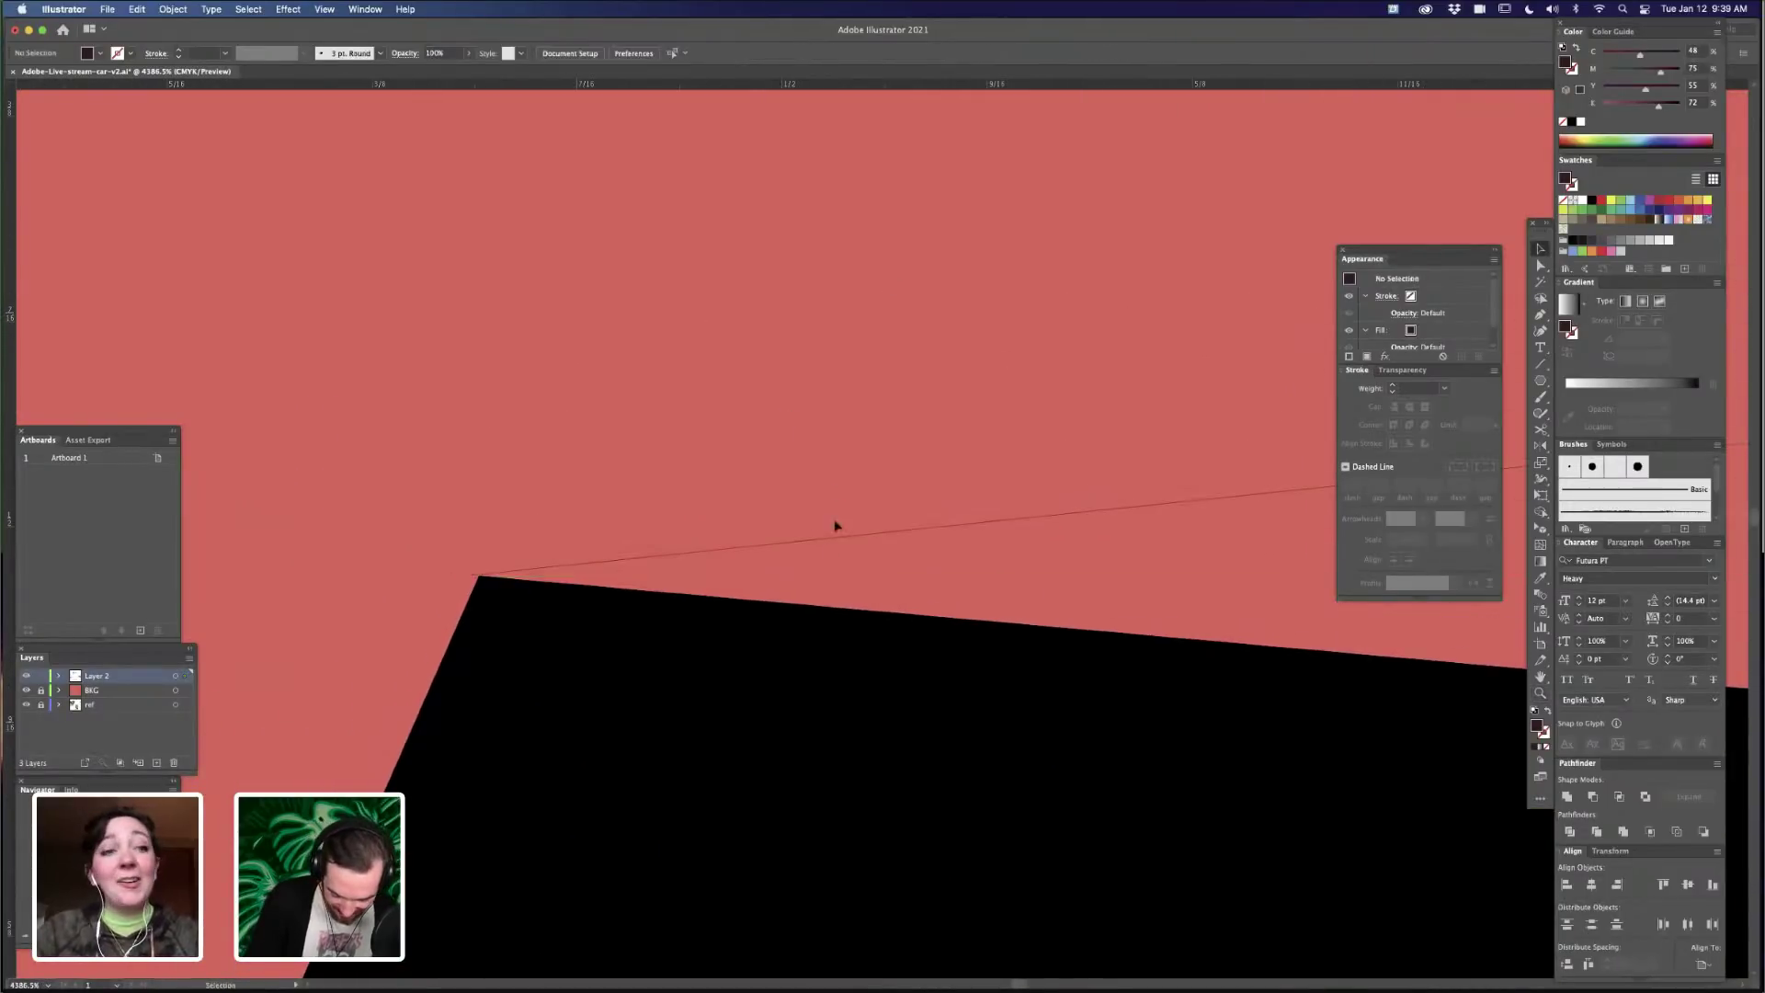
mouse_move(851, 529)
left_mouse_down()
mouse_move(855, 512)
mouse_move(841, 549)
left_mouse_up()
key("z")
left_click_drag(486, 554, 941, 461)
left_click_drag(674, 747, 936, 494)
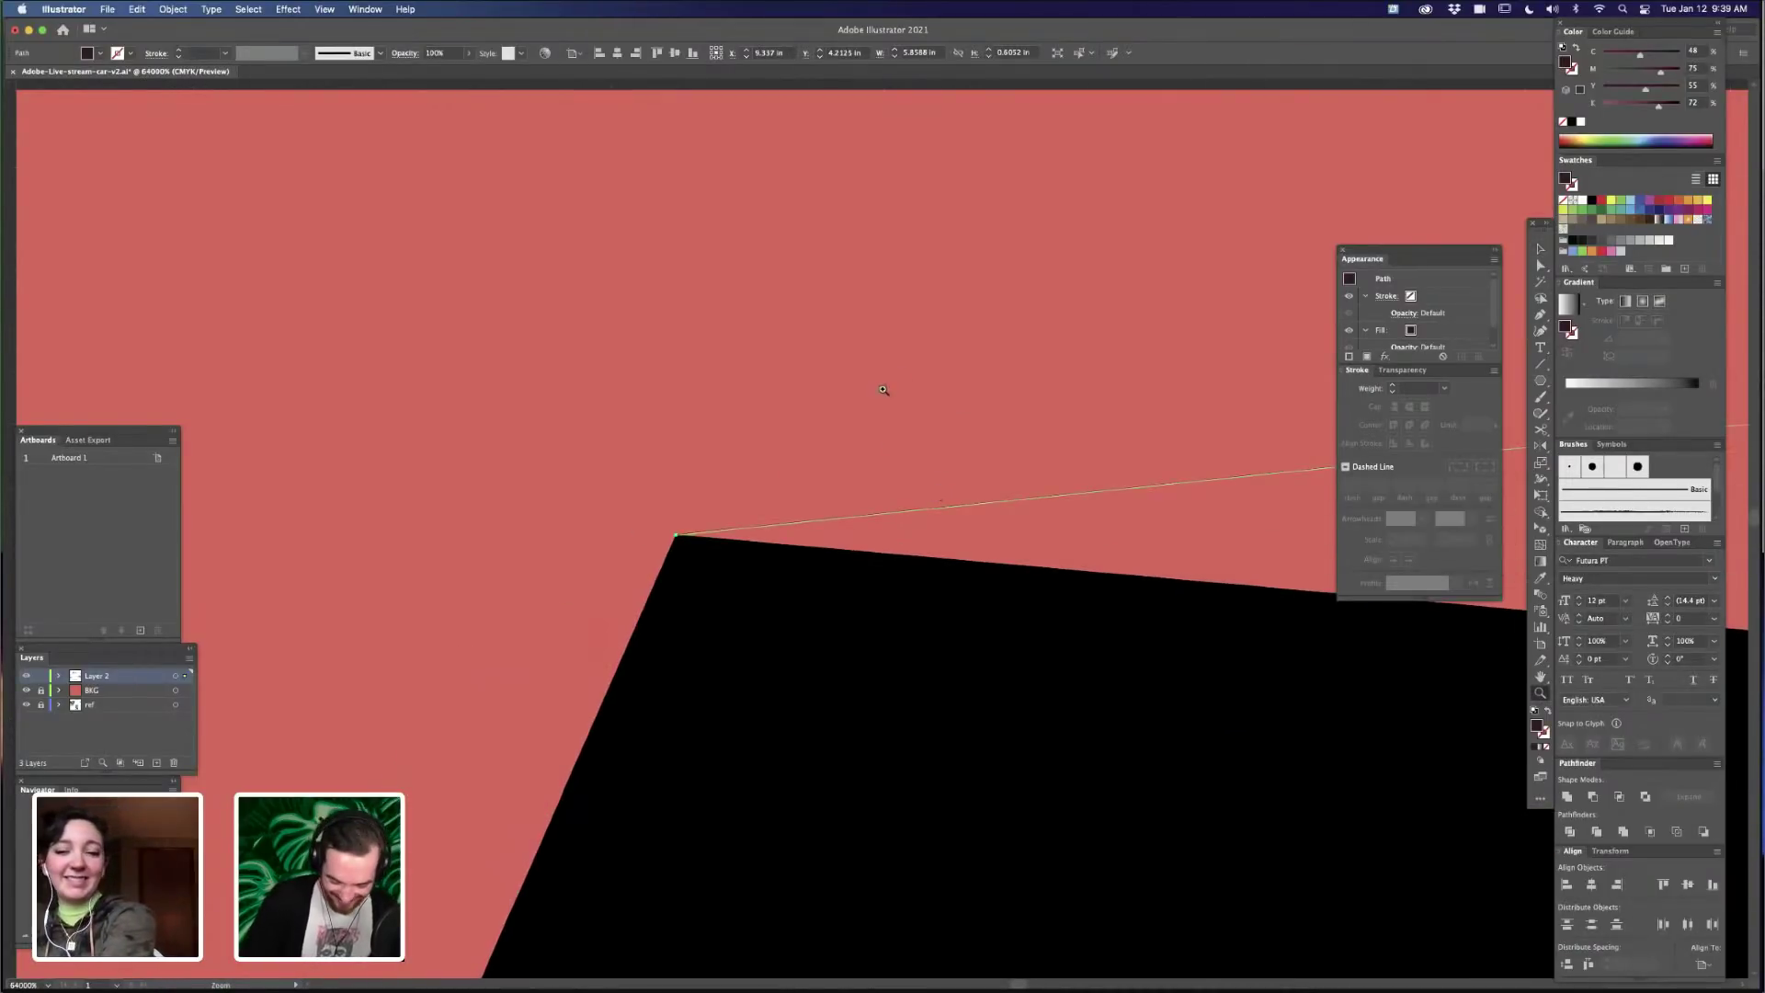
left_click(833, 450)
key("z")
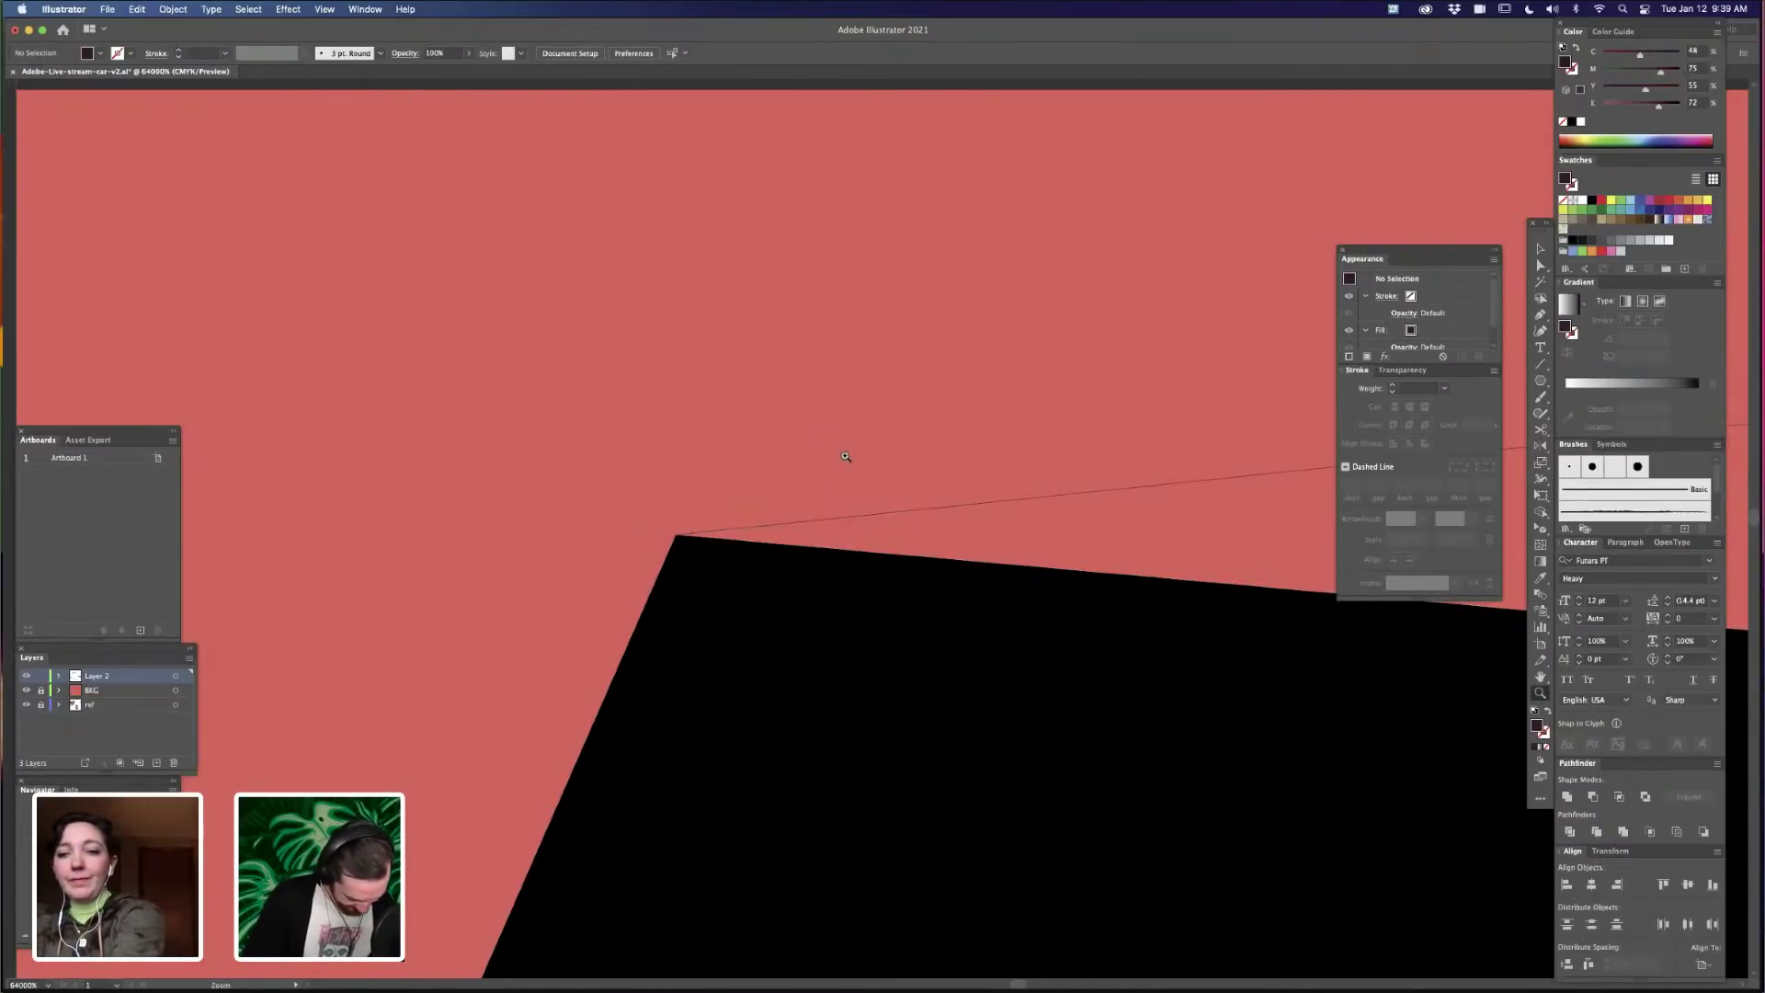
mouse_move(870, 514)
left_mouse_down()
mouse_move(879, 501)
mouse_move(872, 522)
left_mouse_up()
left_click(887, 423)
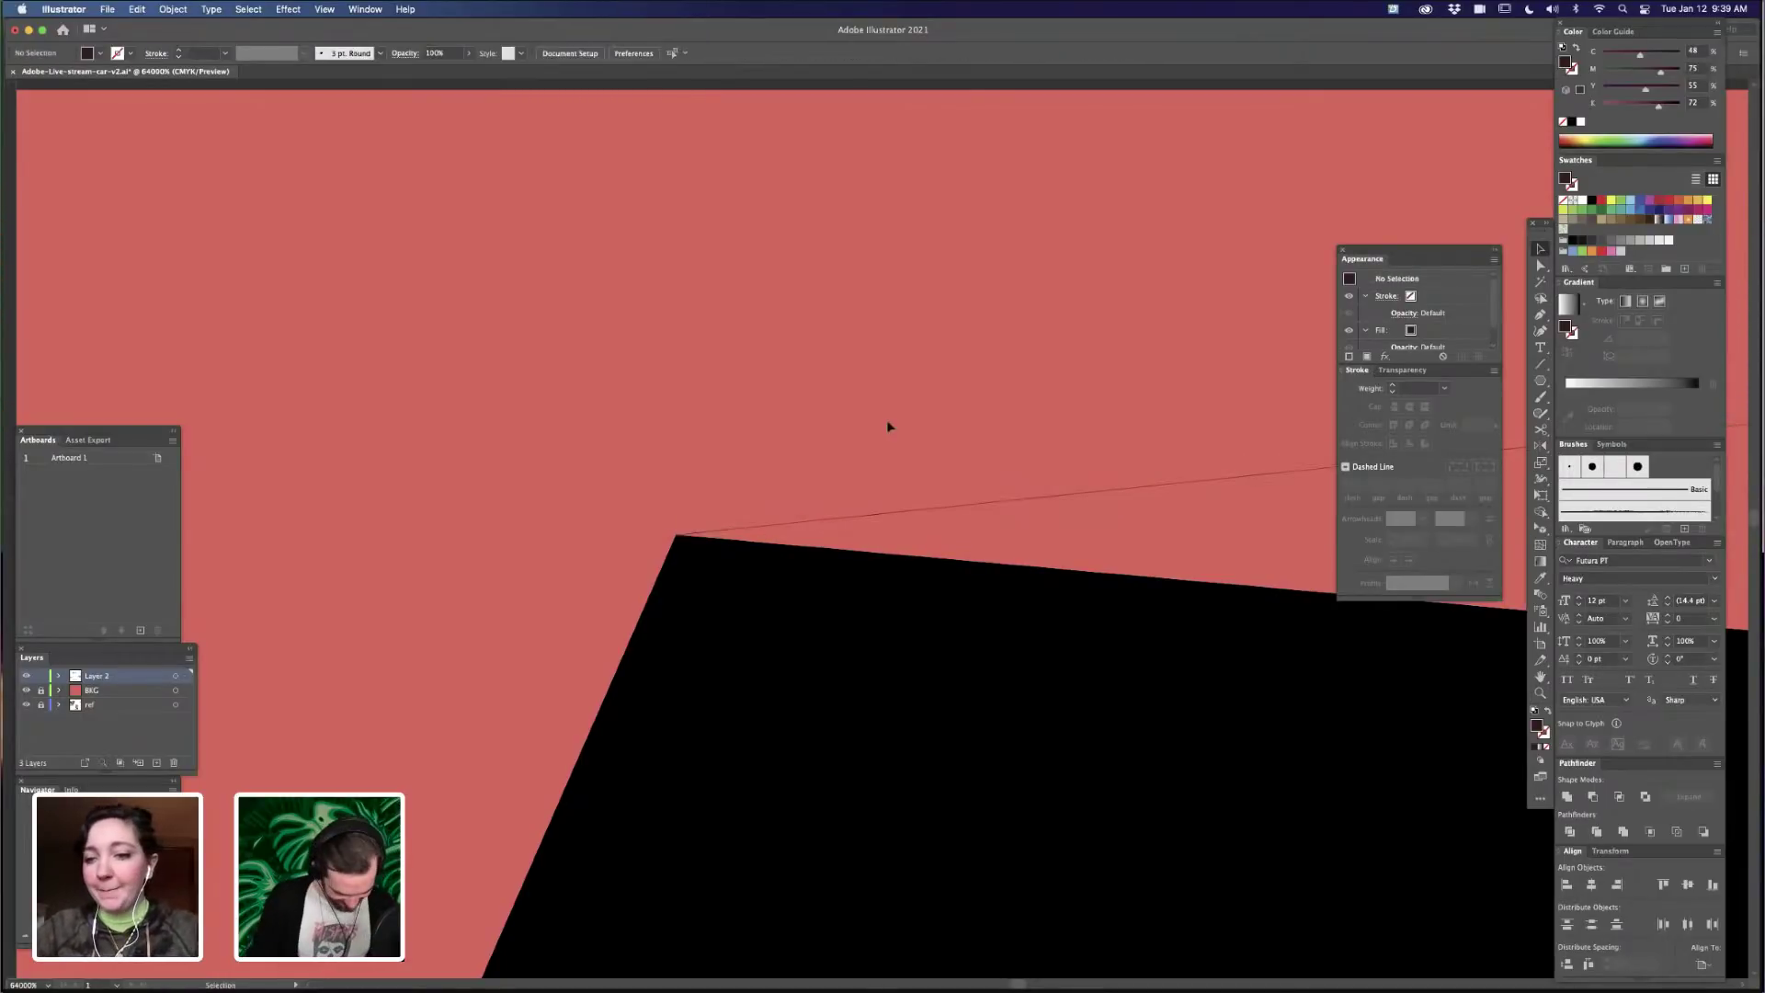
- Move the second upper line so its end snaps to the front hexagon's top-right corner
key("super+minus")
key("super+minus")
key("super+minus")
key("super+minus")
key("super+minus")
key("super+minus")
key("super+minus")
left_click_drag(1149, 655, 638, 569)
key("super+minus")
key("super+minus")
key("super+minus")
key("super+minus")
key("super+minus")
left_click_drag(1269, 699, 899, 520)
key("z")
left_click_drag(765, 411, 1134, 416)
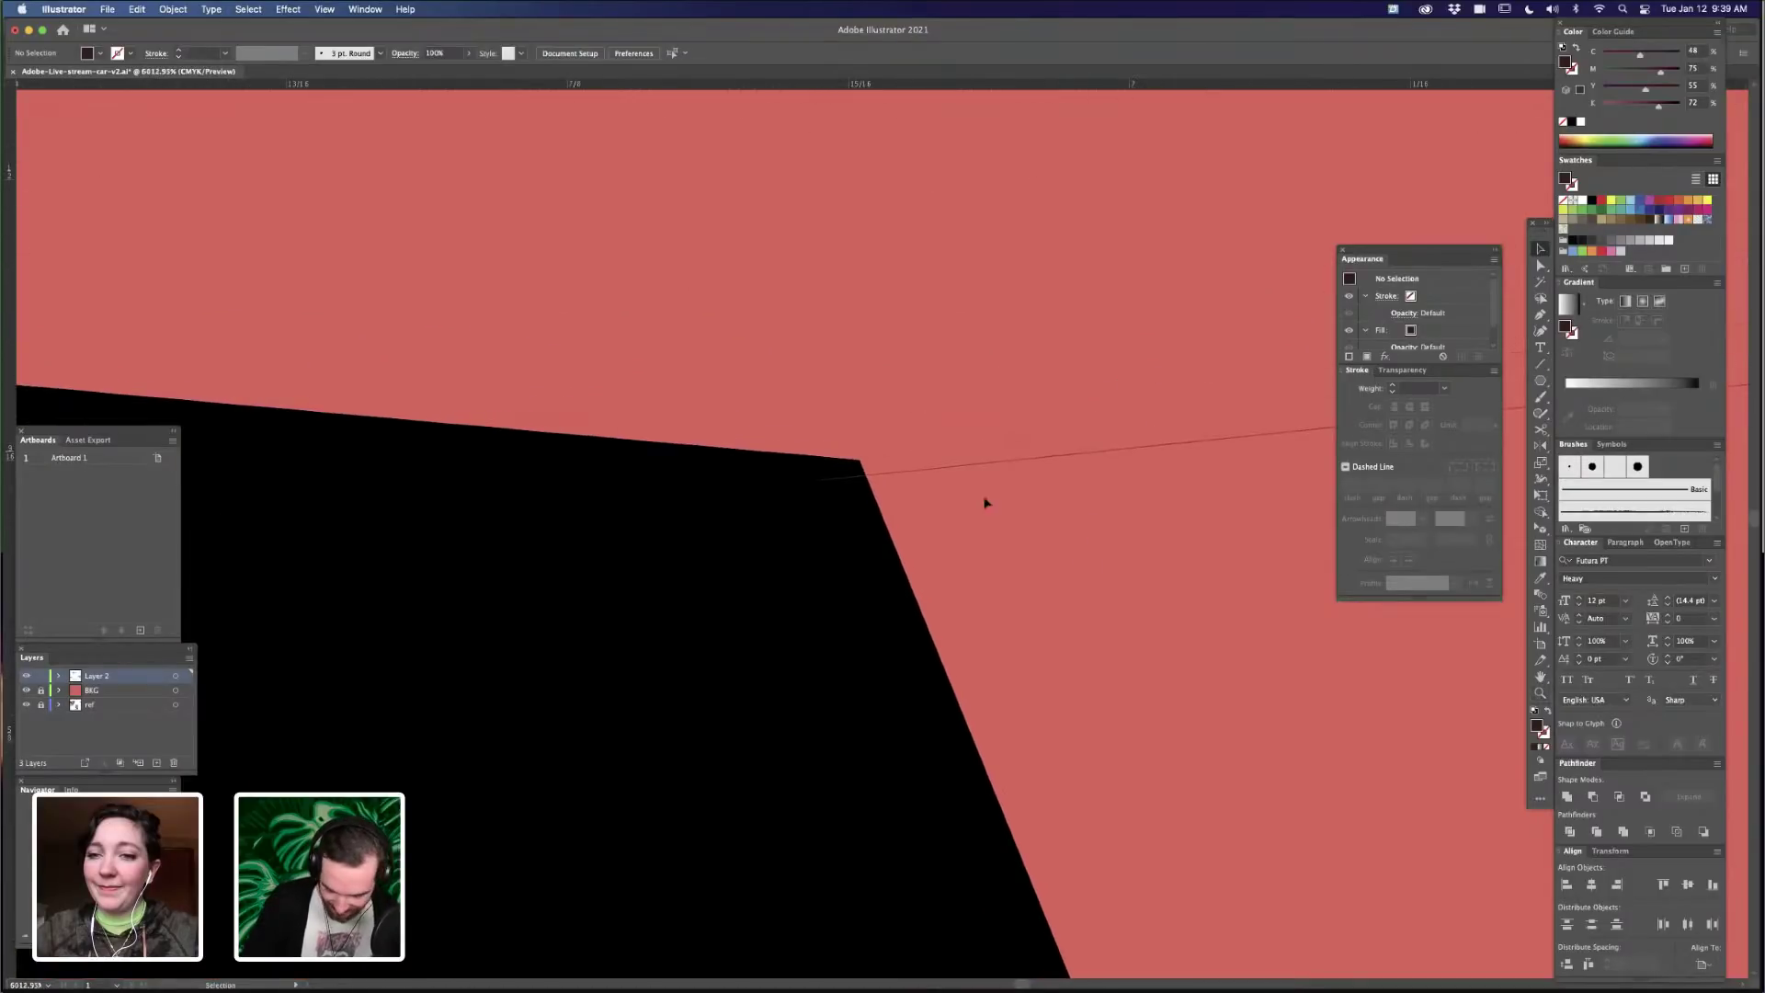
left_click_drag(934, 472, 972, 451)
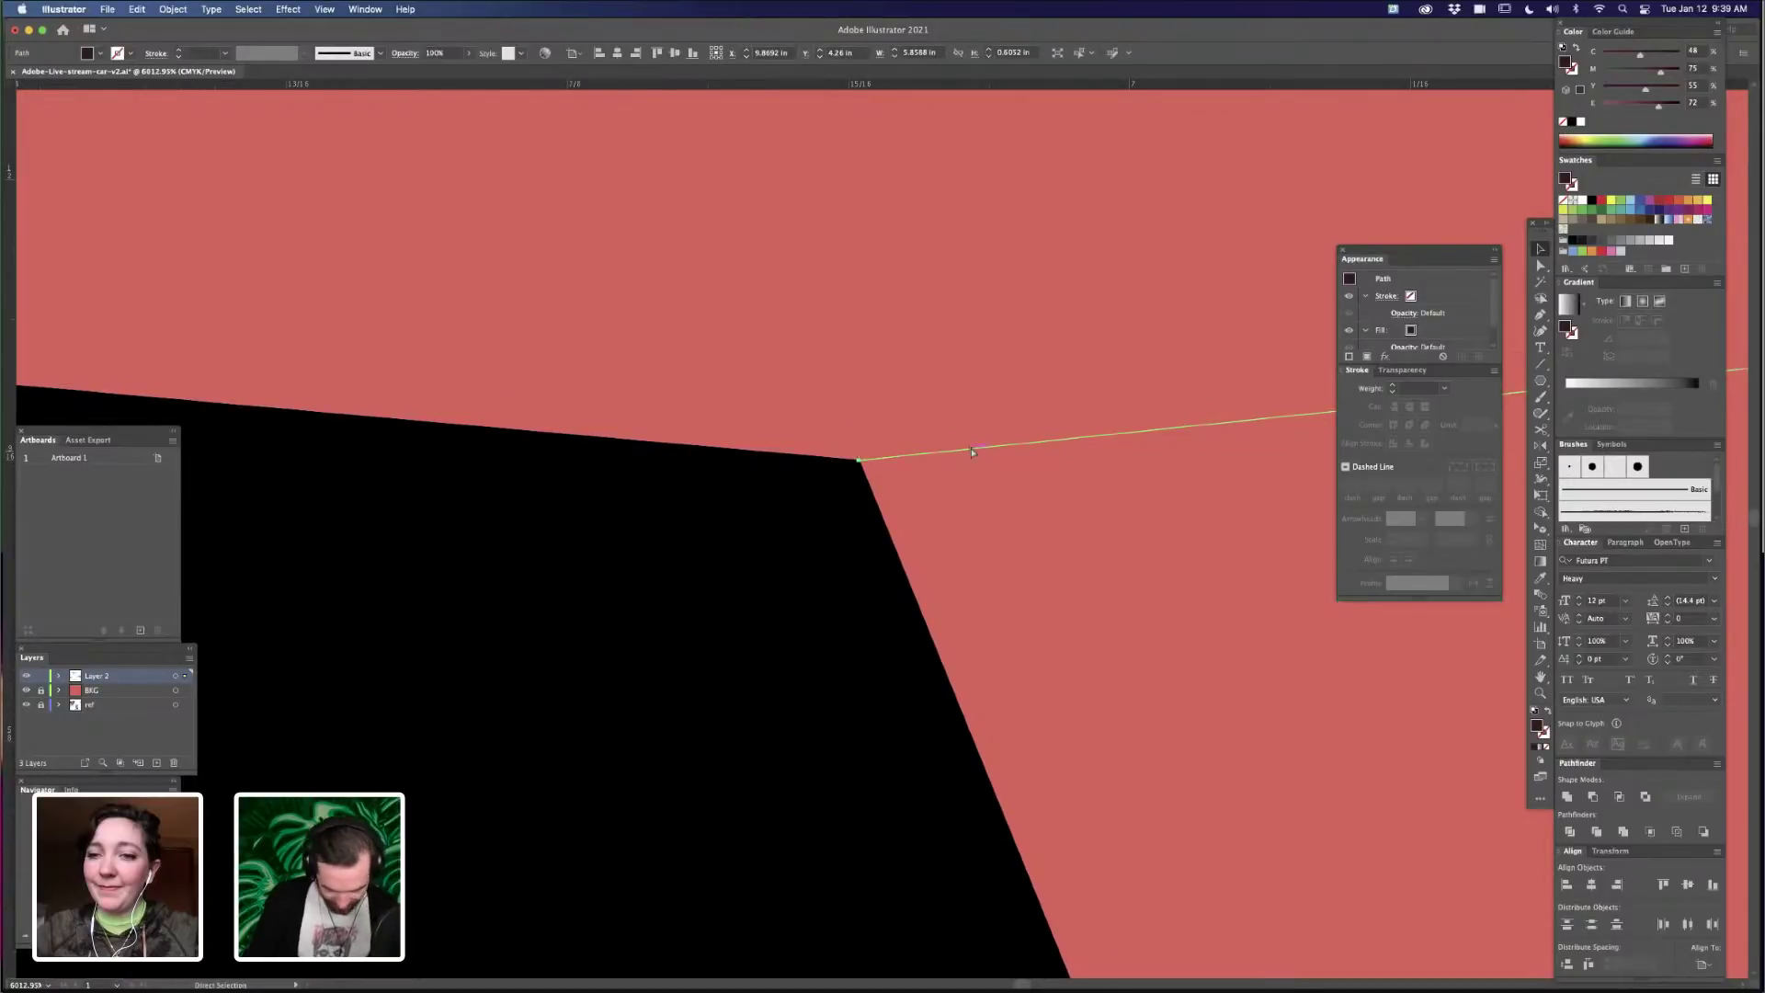
- Nudge the rear hexagon slightly so its top-left corner touches the uppermost line, and deselect it
key("super+minus")
key("super+minus")
key("super+minus")
key("super+minus")
key("super+minus")
key("super+minus")
key("super+minus")
key("super+minus")
key("super+minus")
key("super+minus")
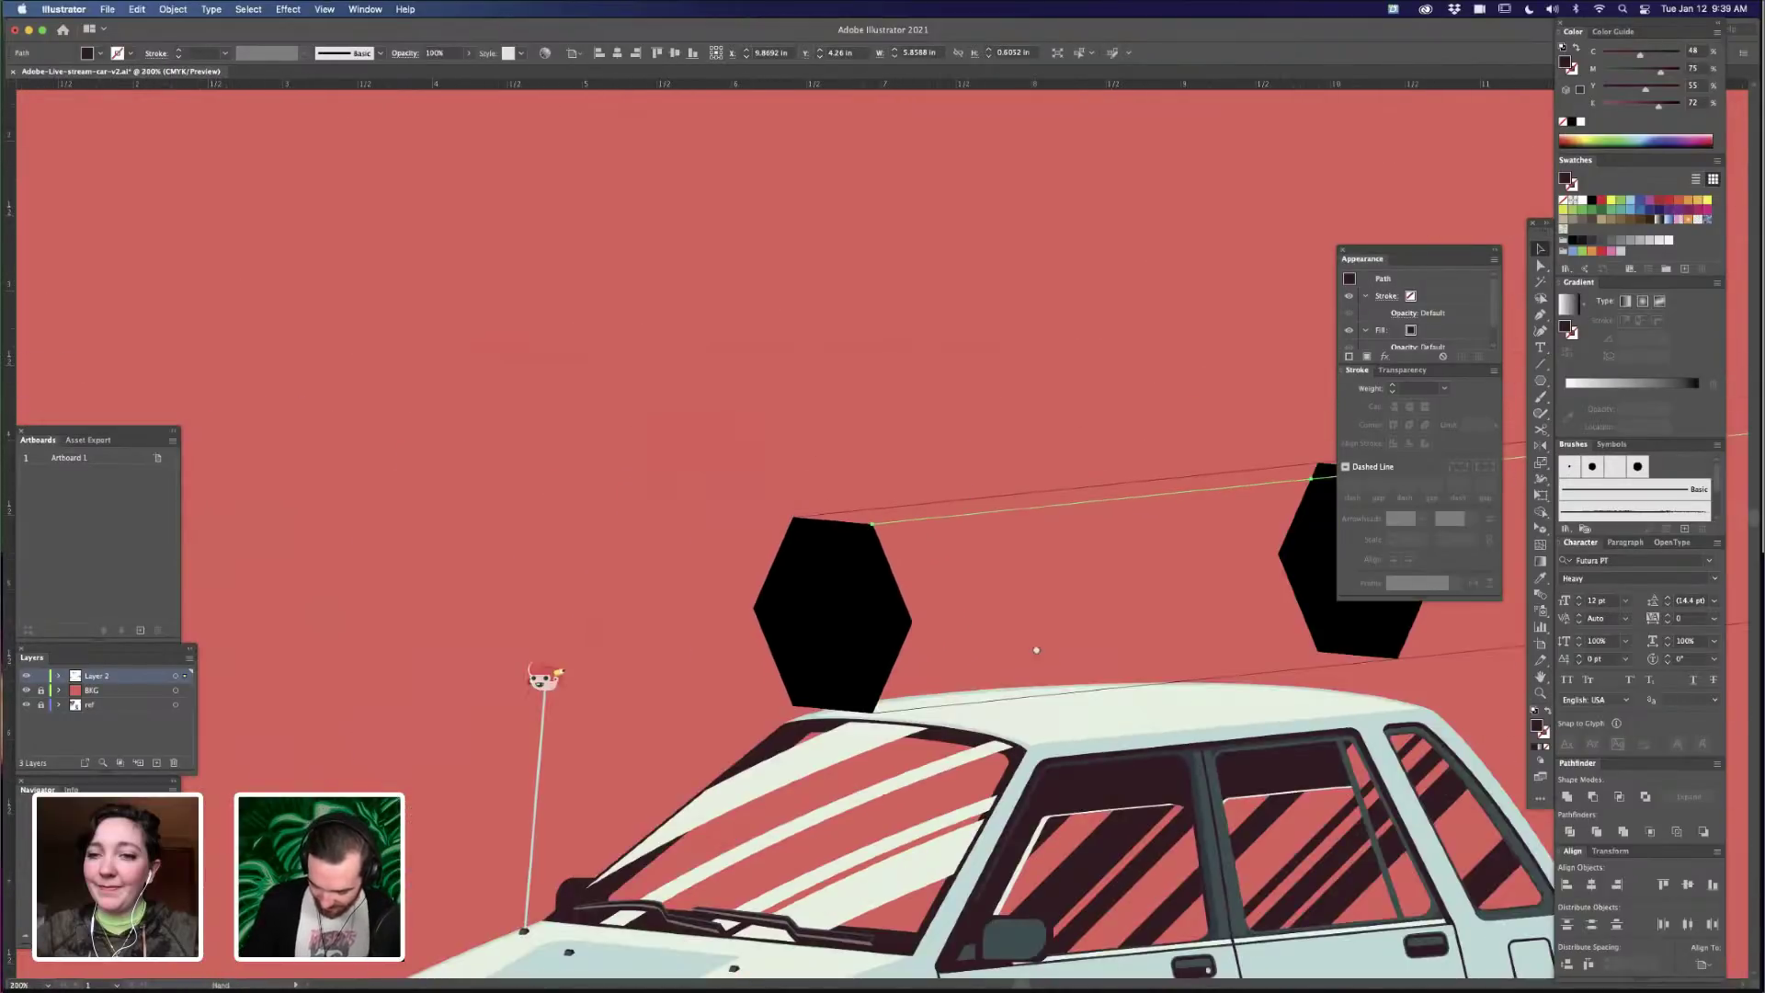
left_click_drag(1477, 697, 1154, 642)
left_click(1155, 641)
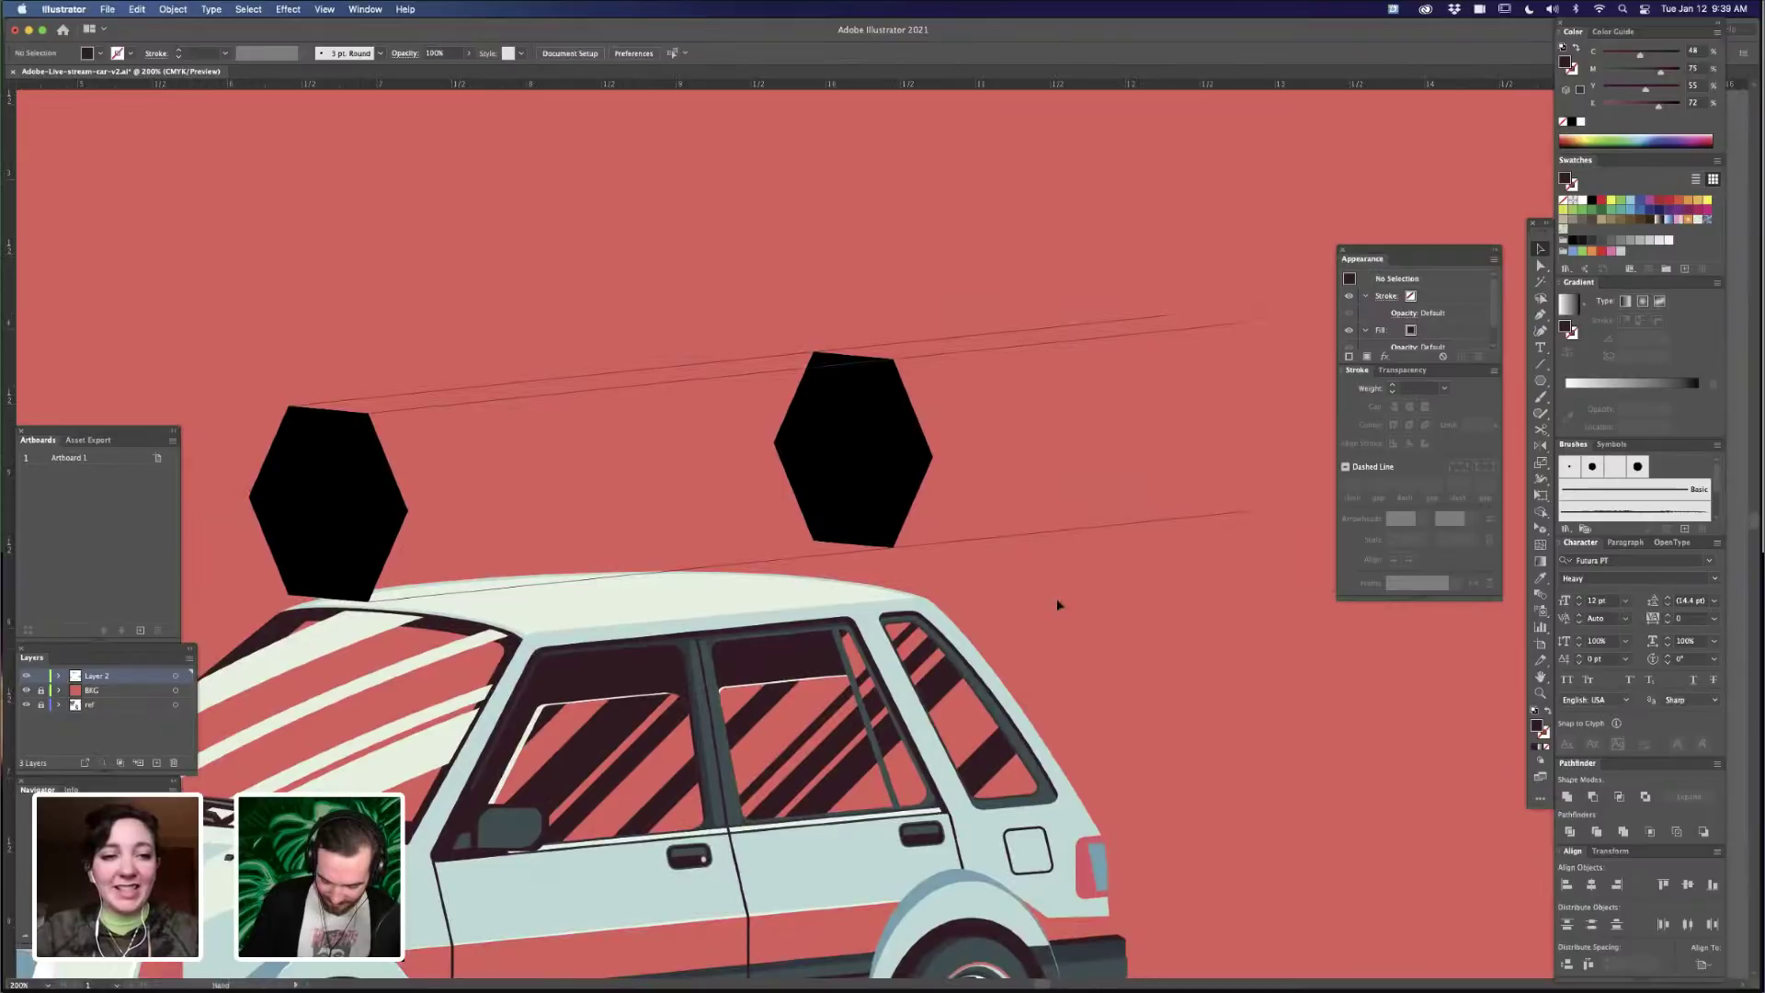
left_click_drag(827, 362, 1245, 354)
left_click_drag(1150, 480, 1315, 365)
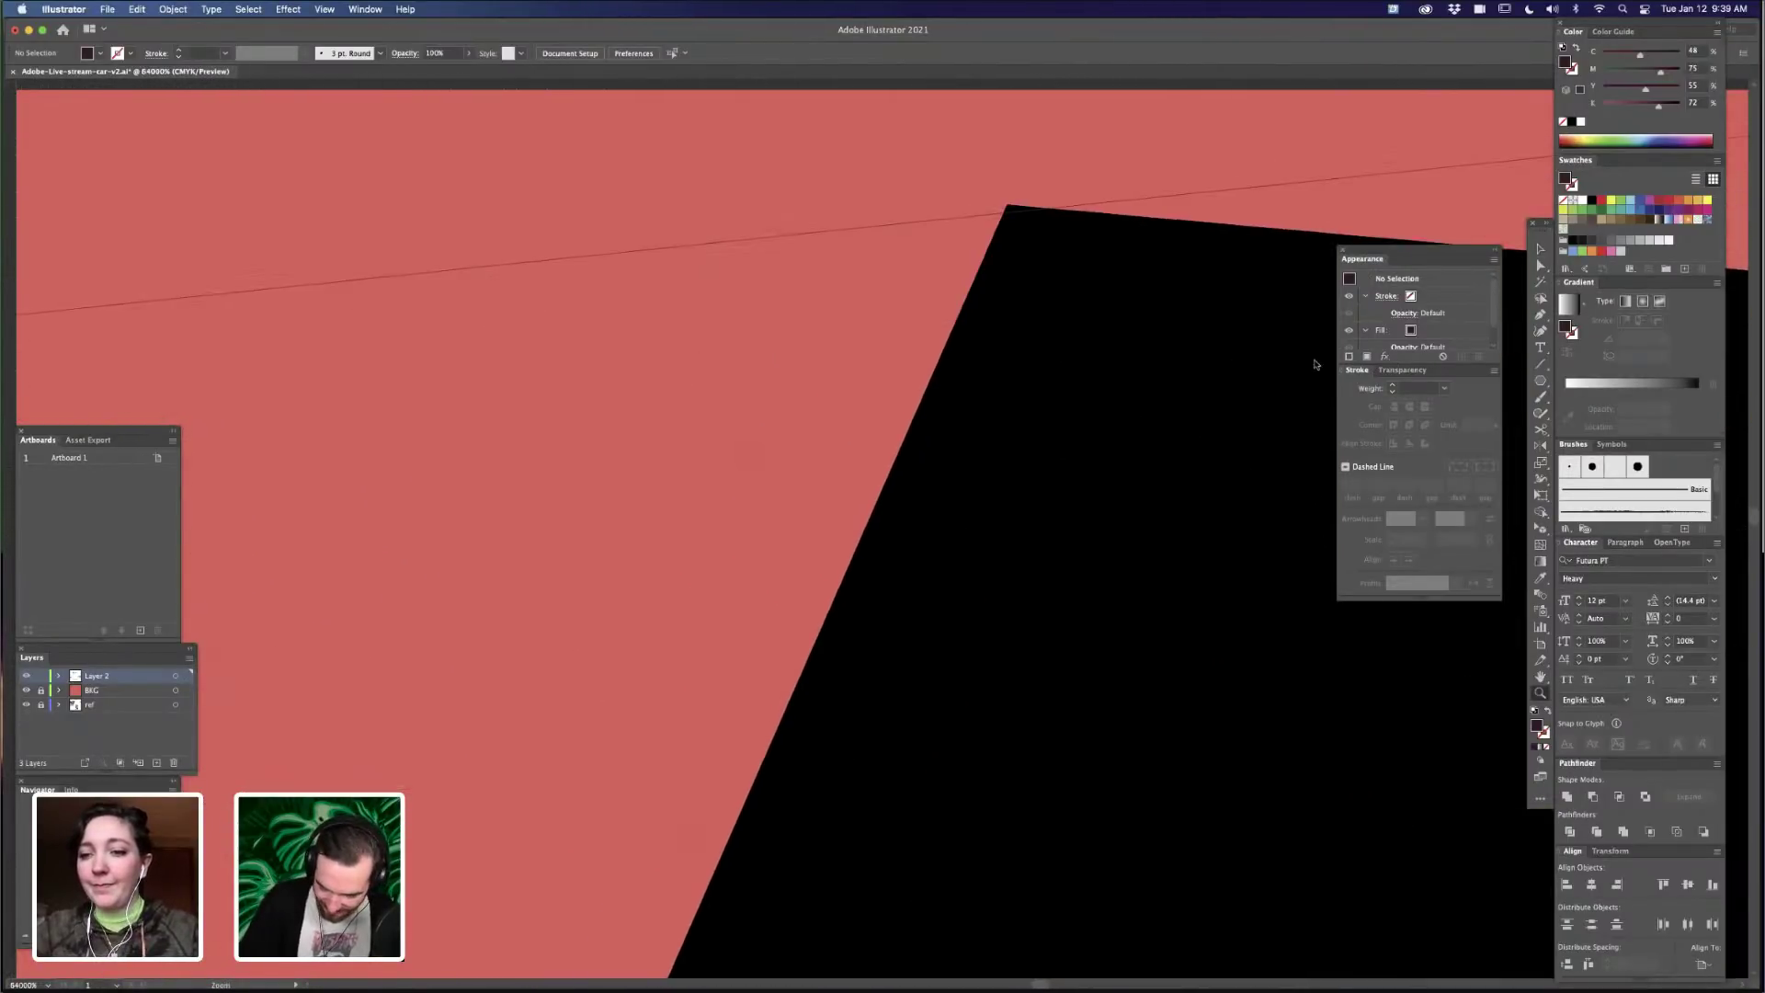
left_click_drag(1085, 351, 1091, 355)
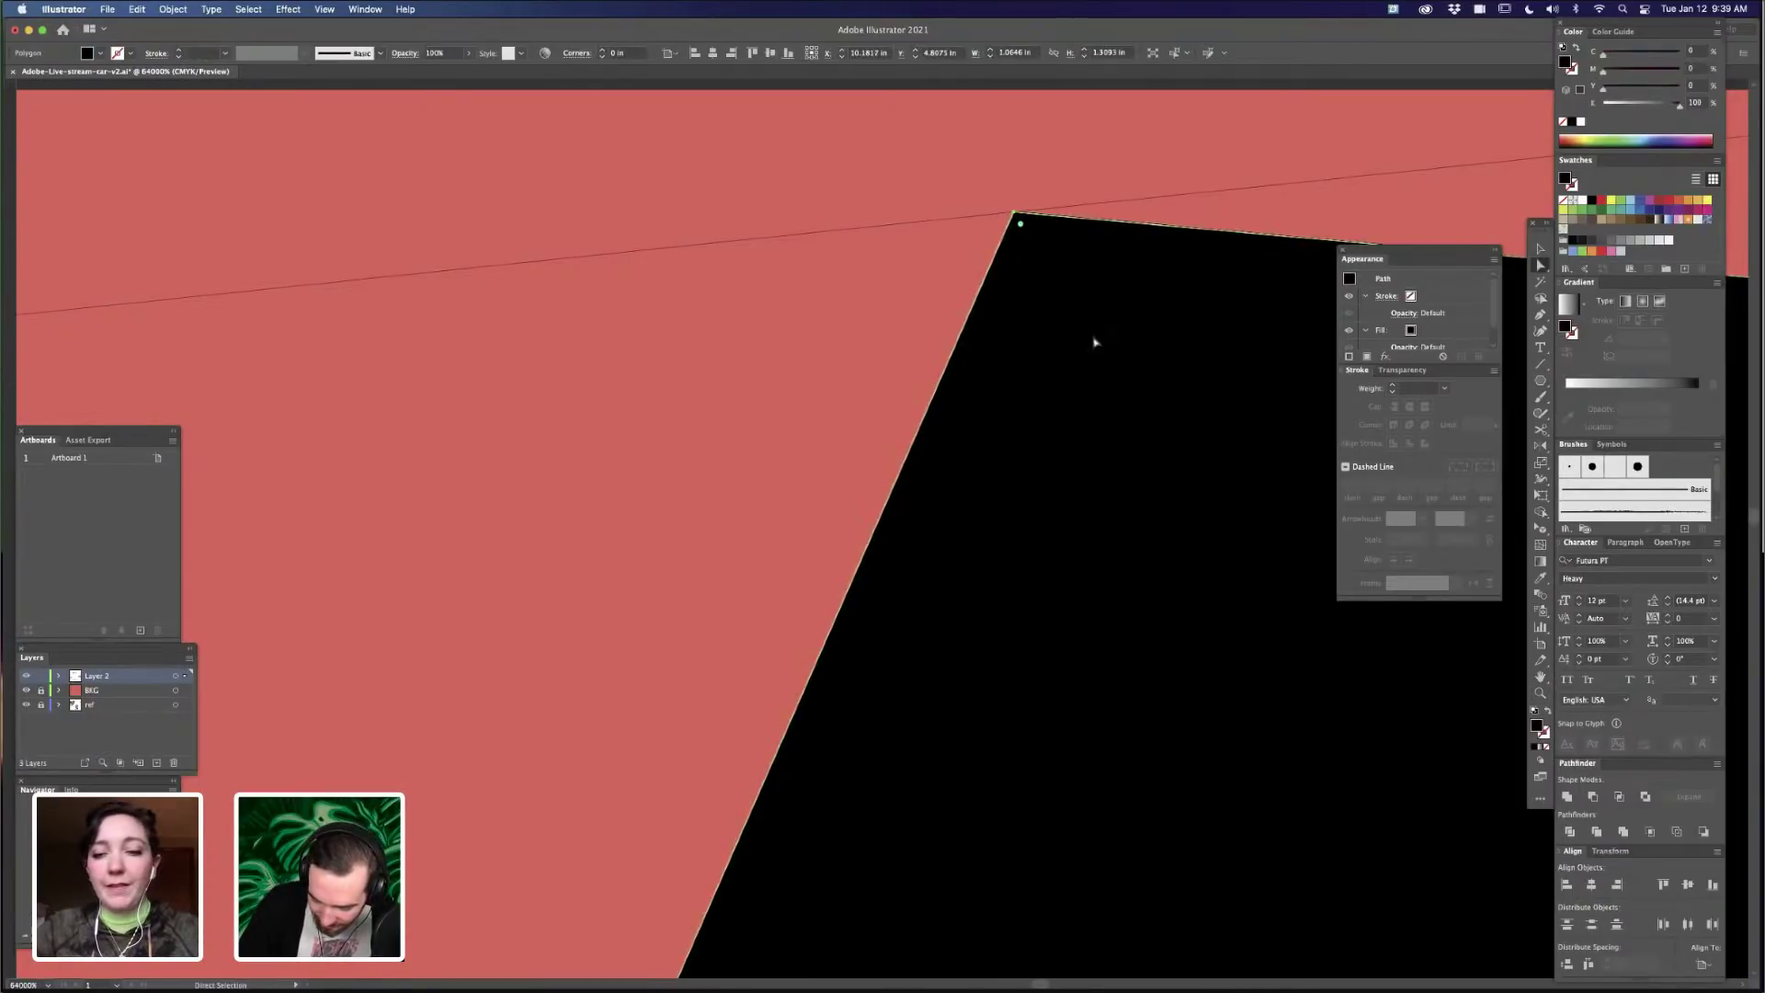
left_click(1083, 161)
- Fine-tune the lower perspective line against the rear hexagon's bottom-right corner and deselect it
key("super+minus")
key("super+minus")
key("super+minus")
key("super+minus")
key("super+minus")
key("super+minus")
key("super+minus")
key("super+minus")
key("super+minus")
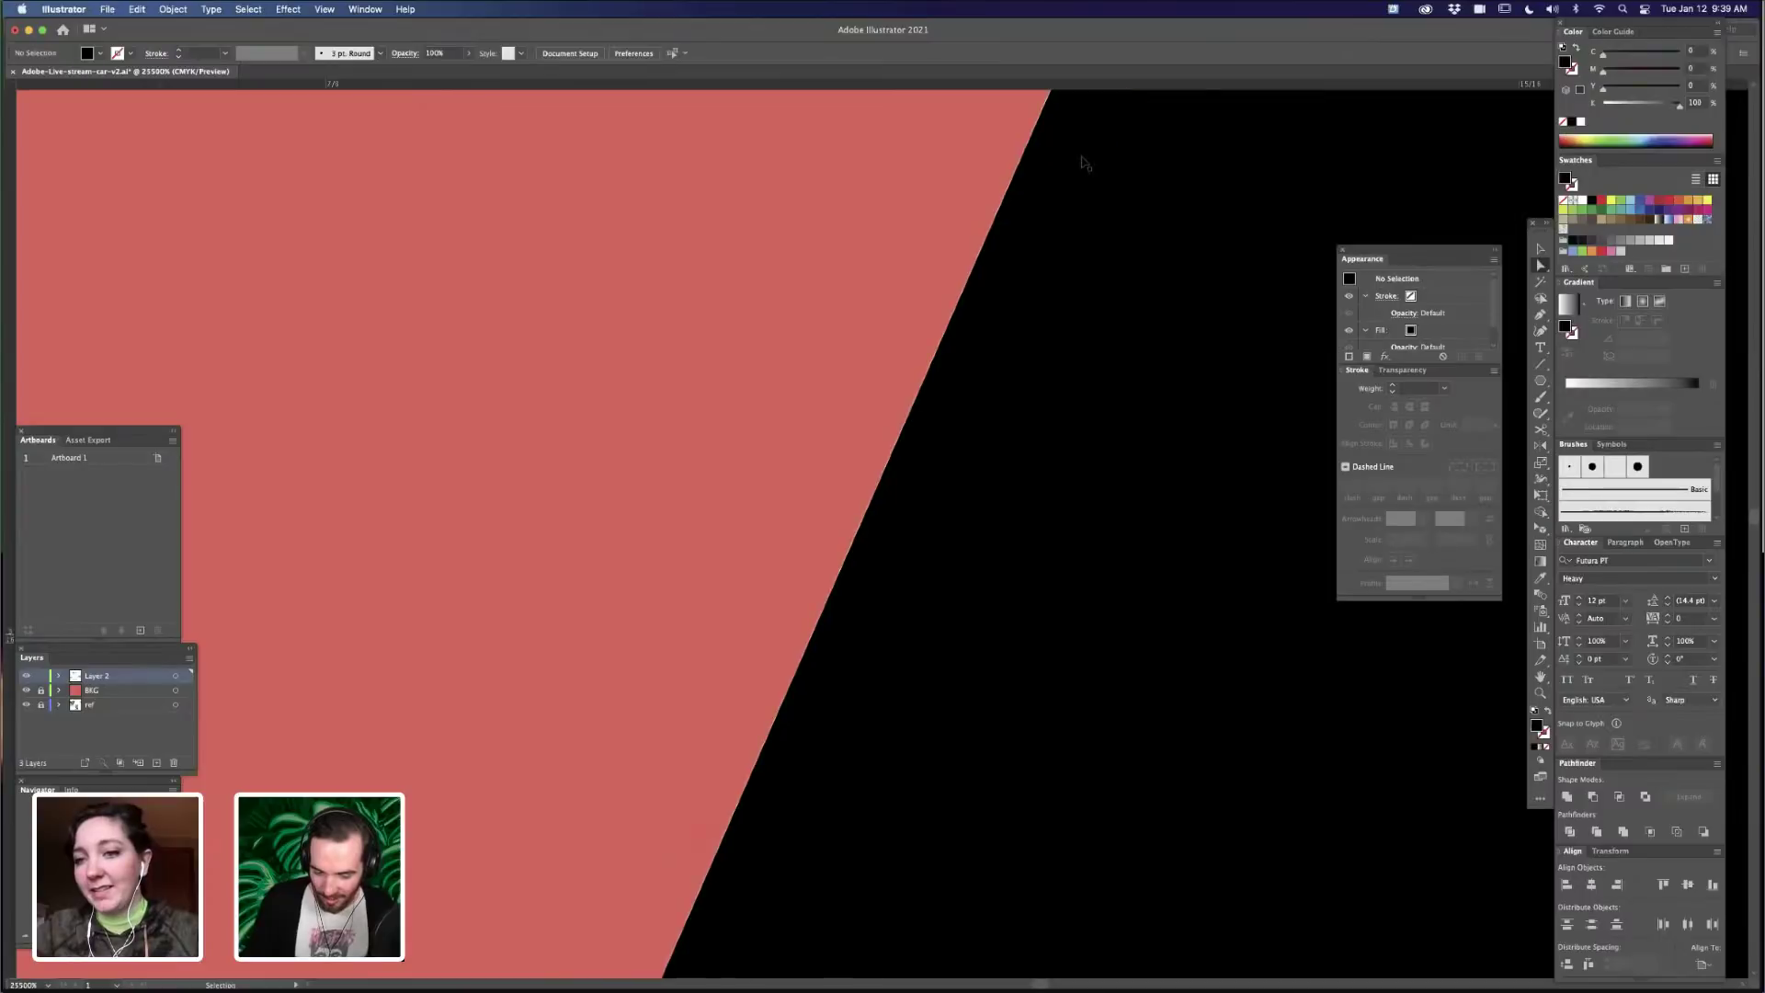
key("super+minus")
key("super+minus")
key("super+minus")
key("super+minus")
key("super+minus")
key("super+minus")
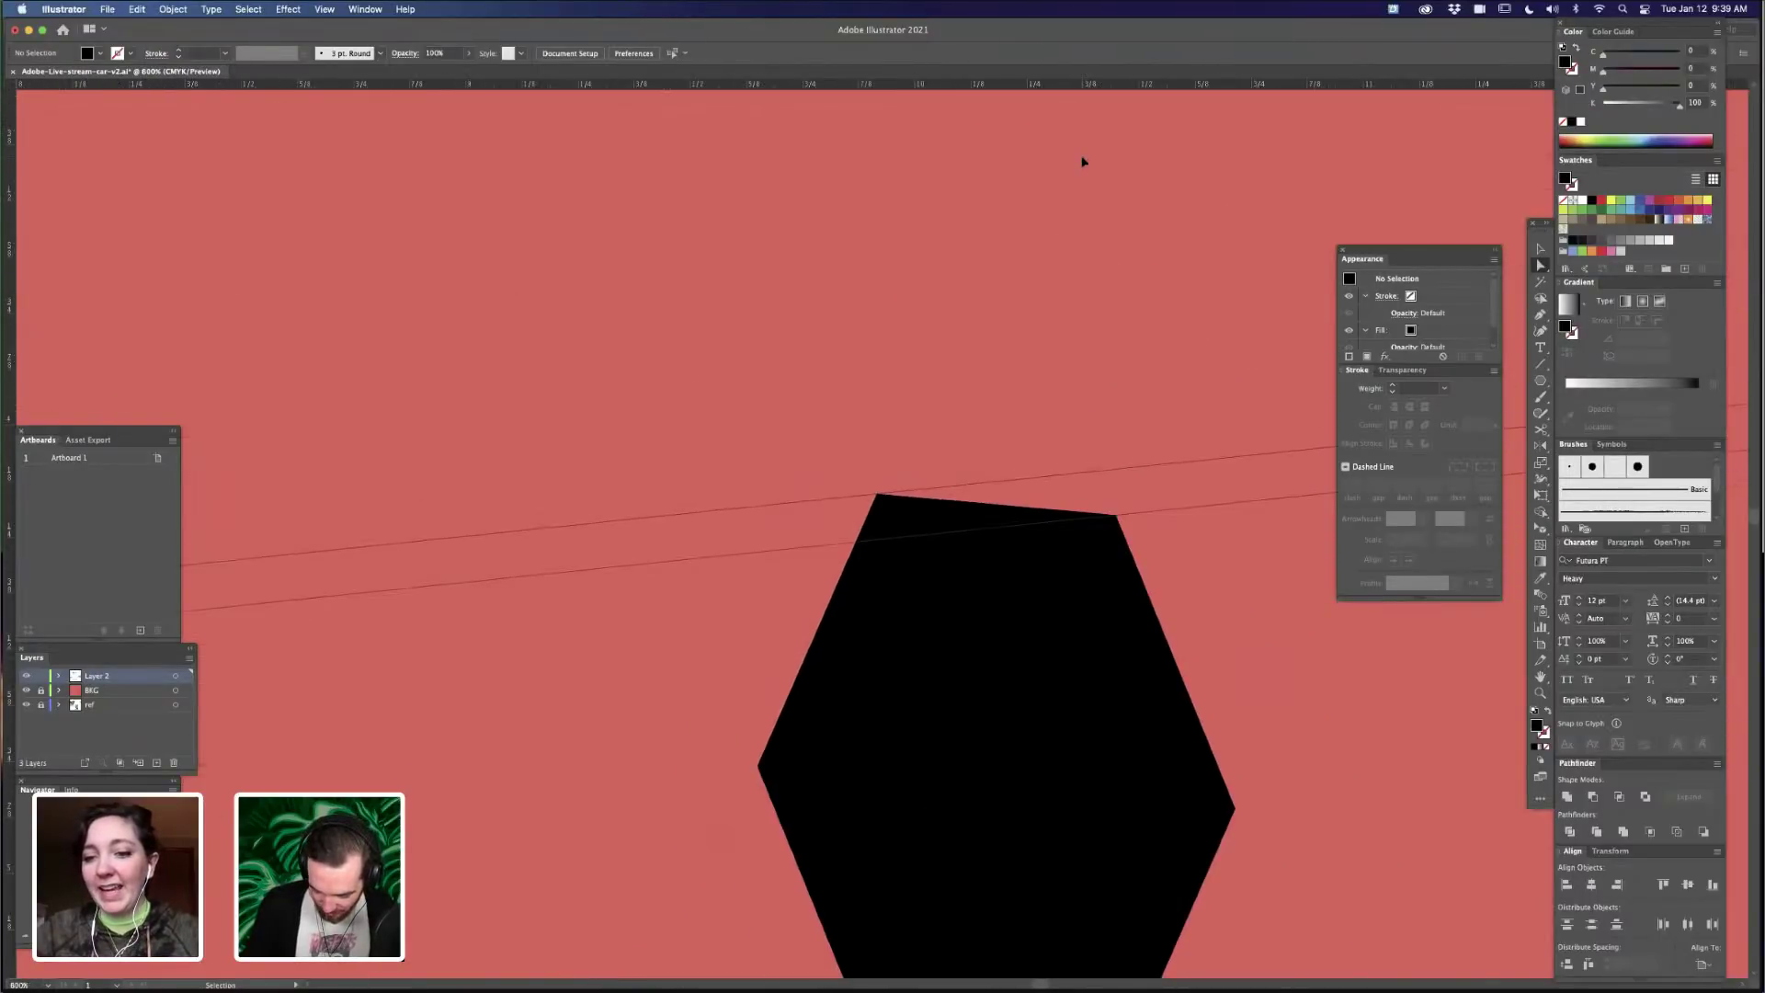
left_click_drag(1106, 609, 1120, 587)
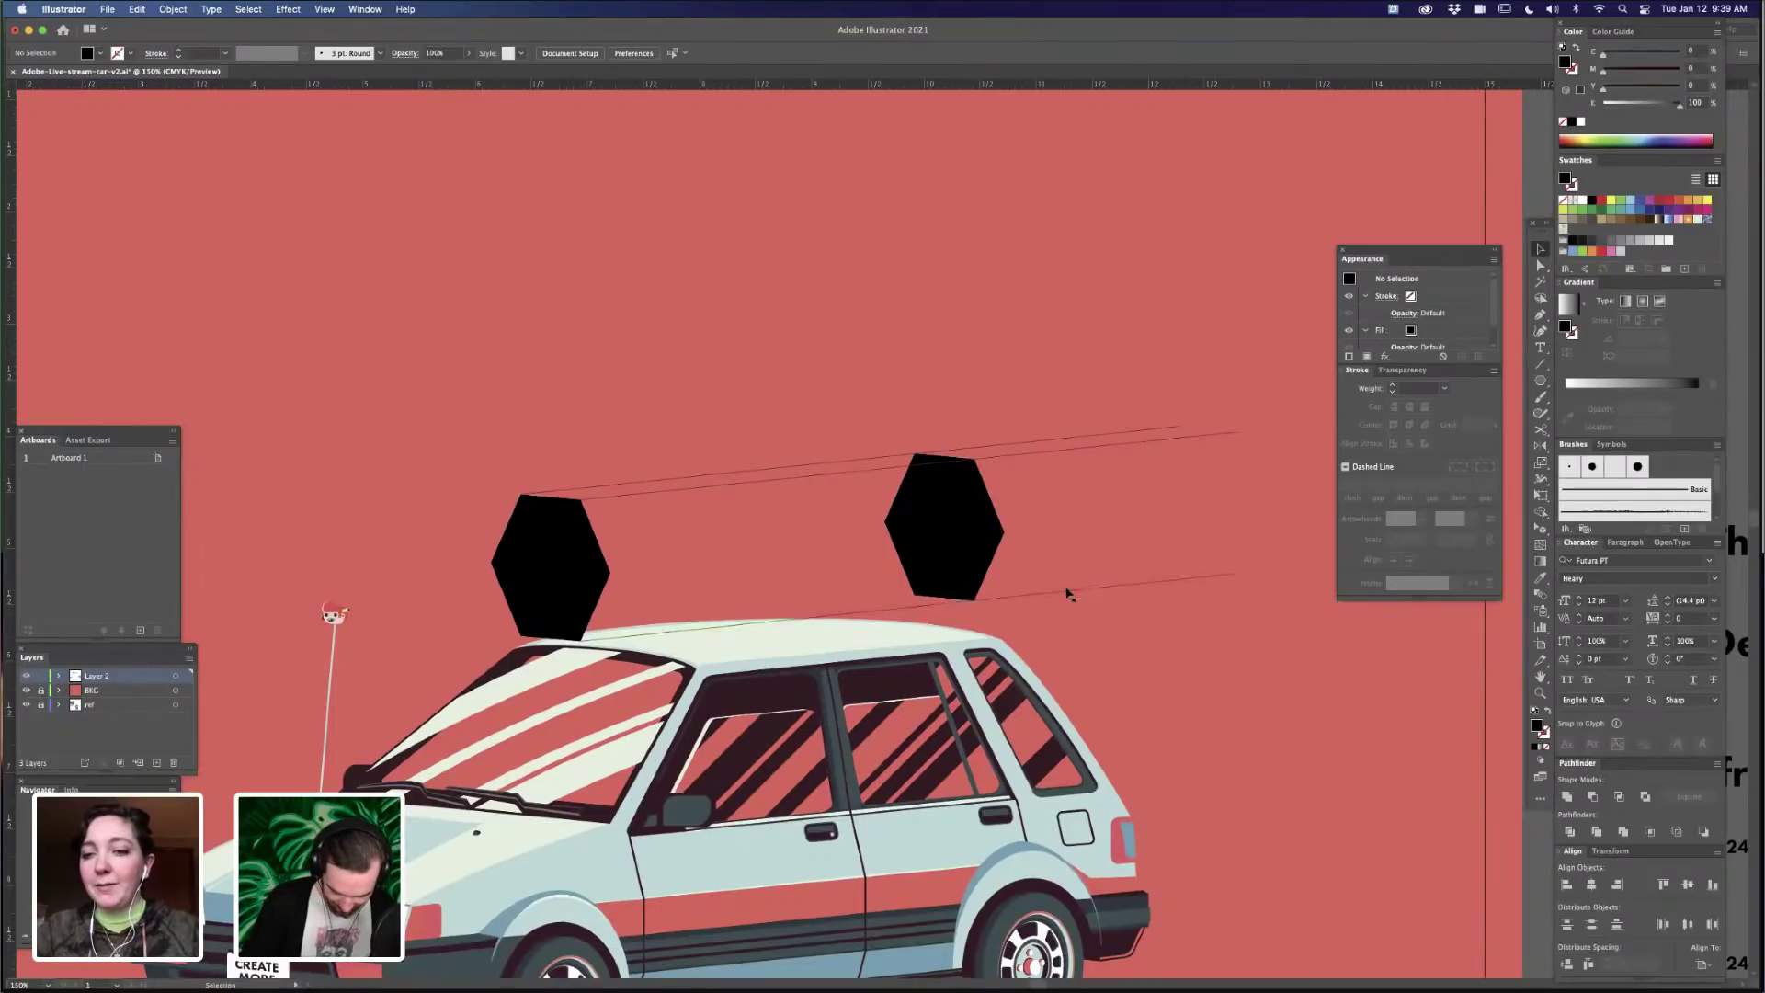
key("z")
left_click_drag(940, 597, 1320, 638)
left_click_drag(1069, 552, 1403, 631)
left_click_drag(1335, 677, 996, 663)
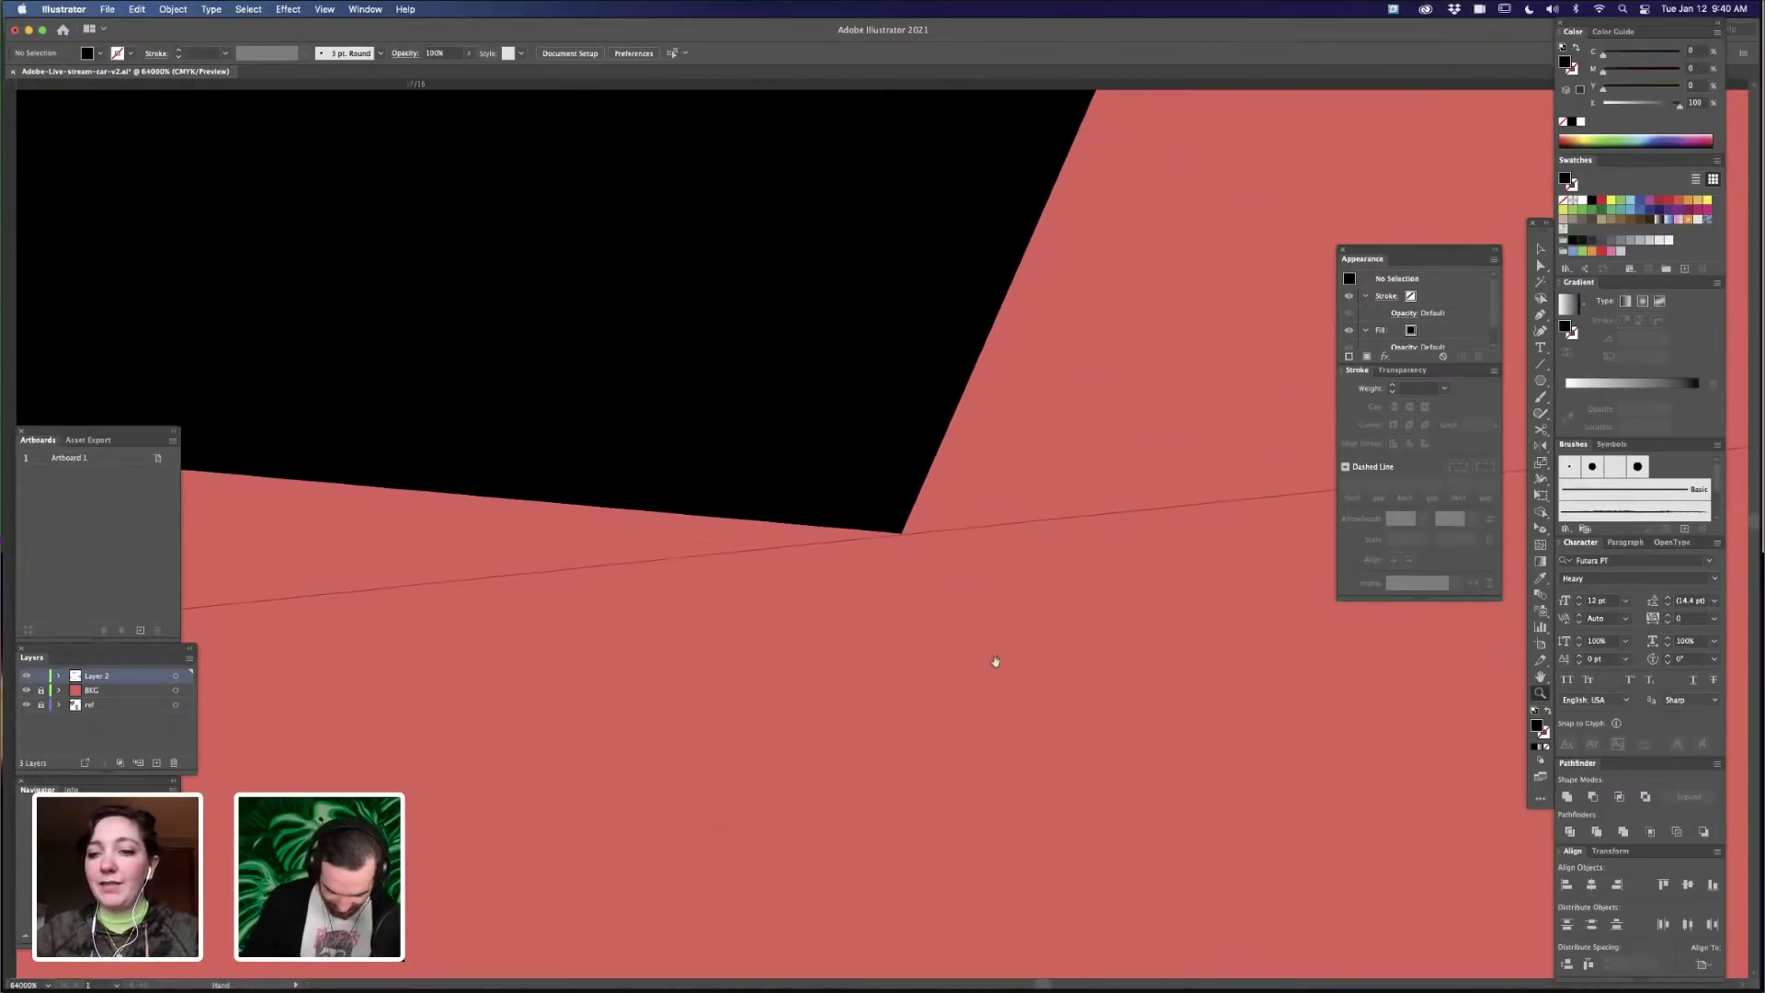
left_click(989, 531)
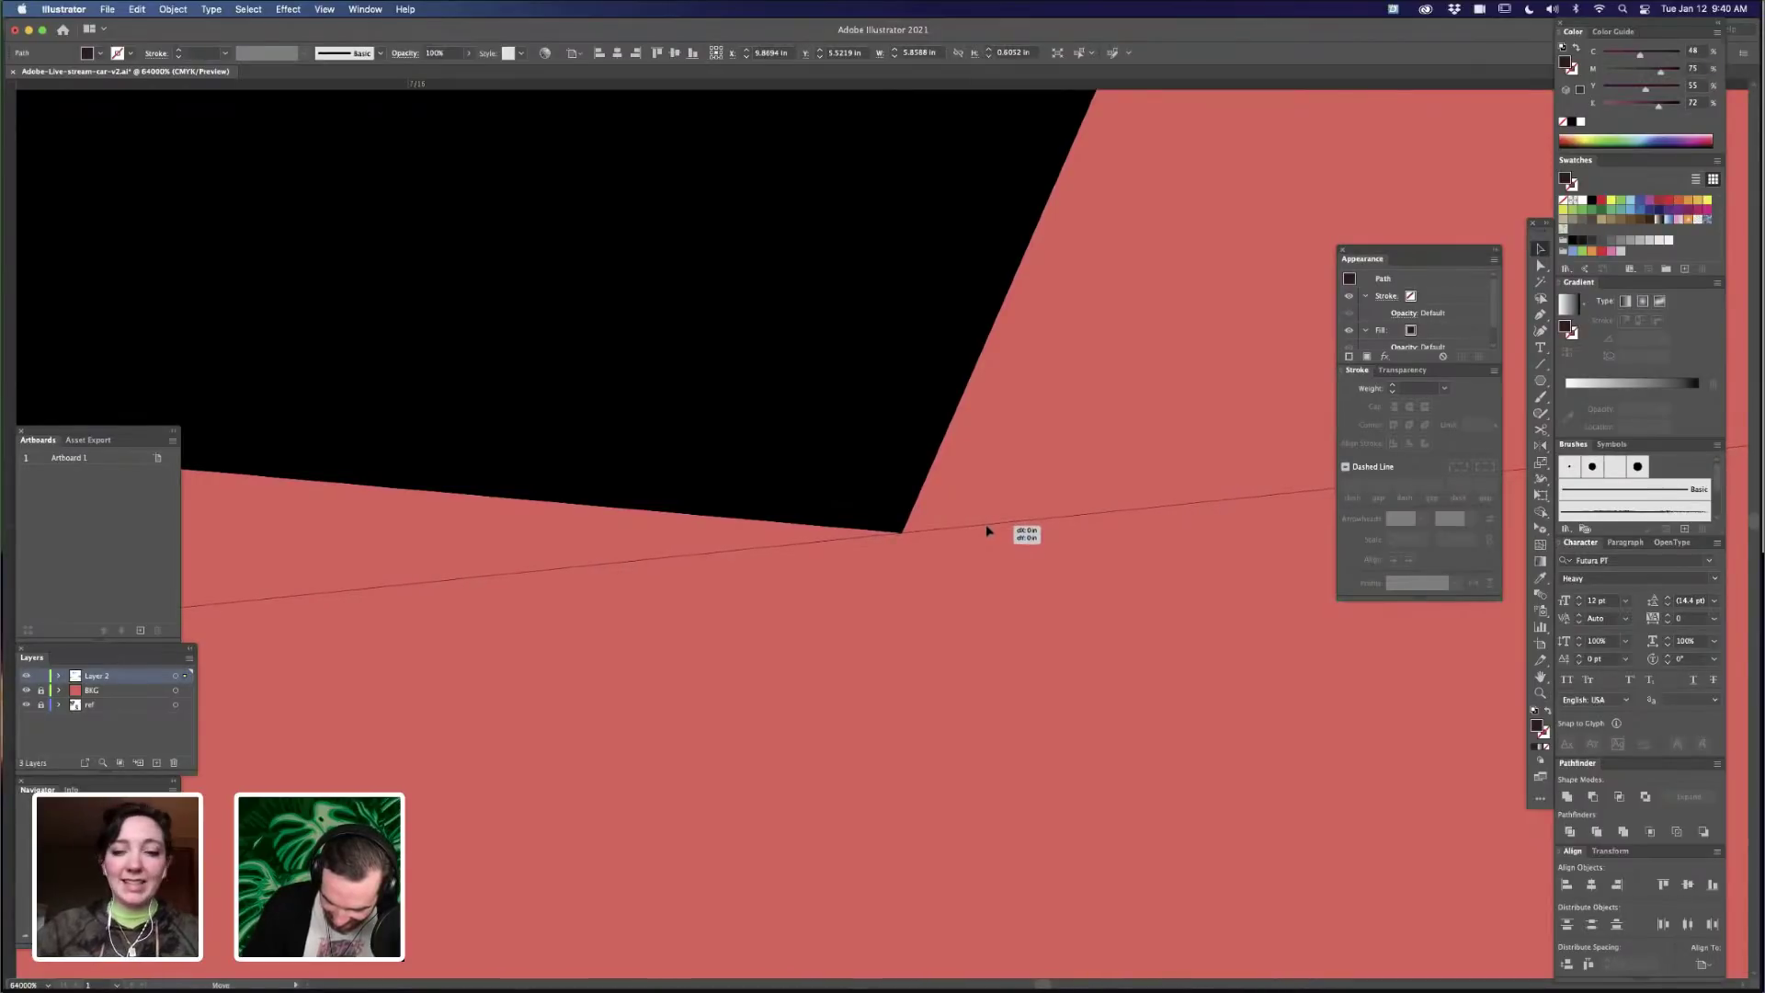
left_click(945, 579)
- Review both hexagons and the three perspective lines above the car's roof
key("super+minus")
key("super+minus")
key("super+minus")
key("super+minus")
key("super+minus")
key("super+minus")
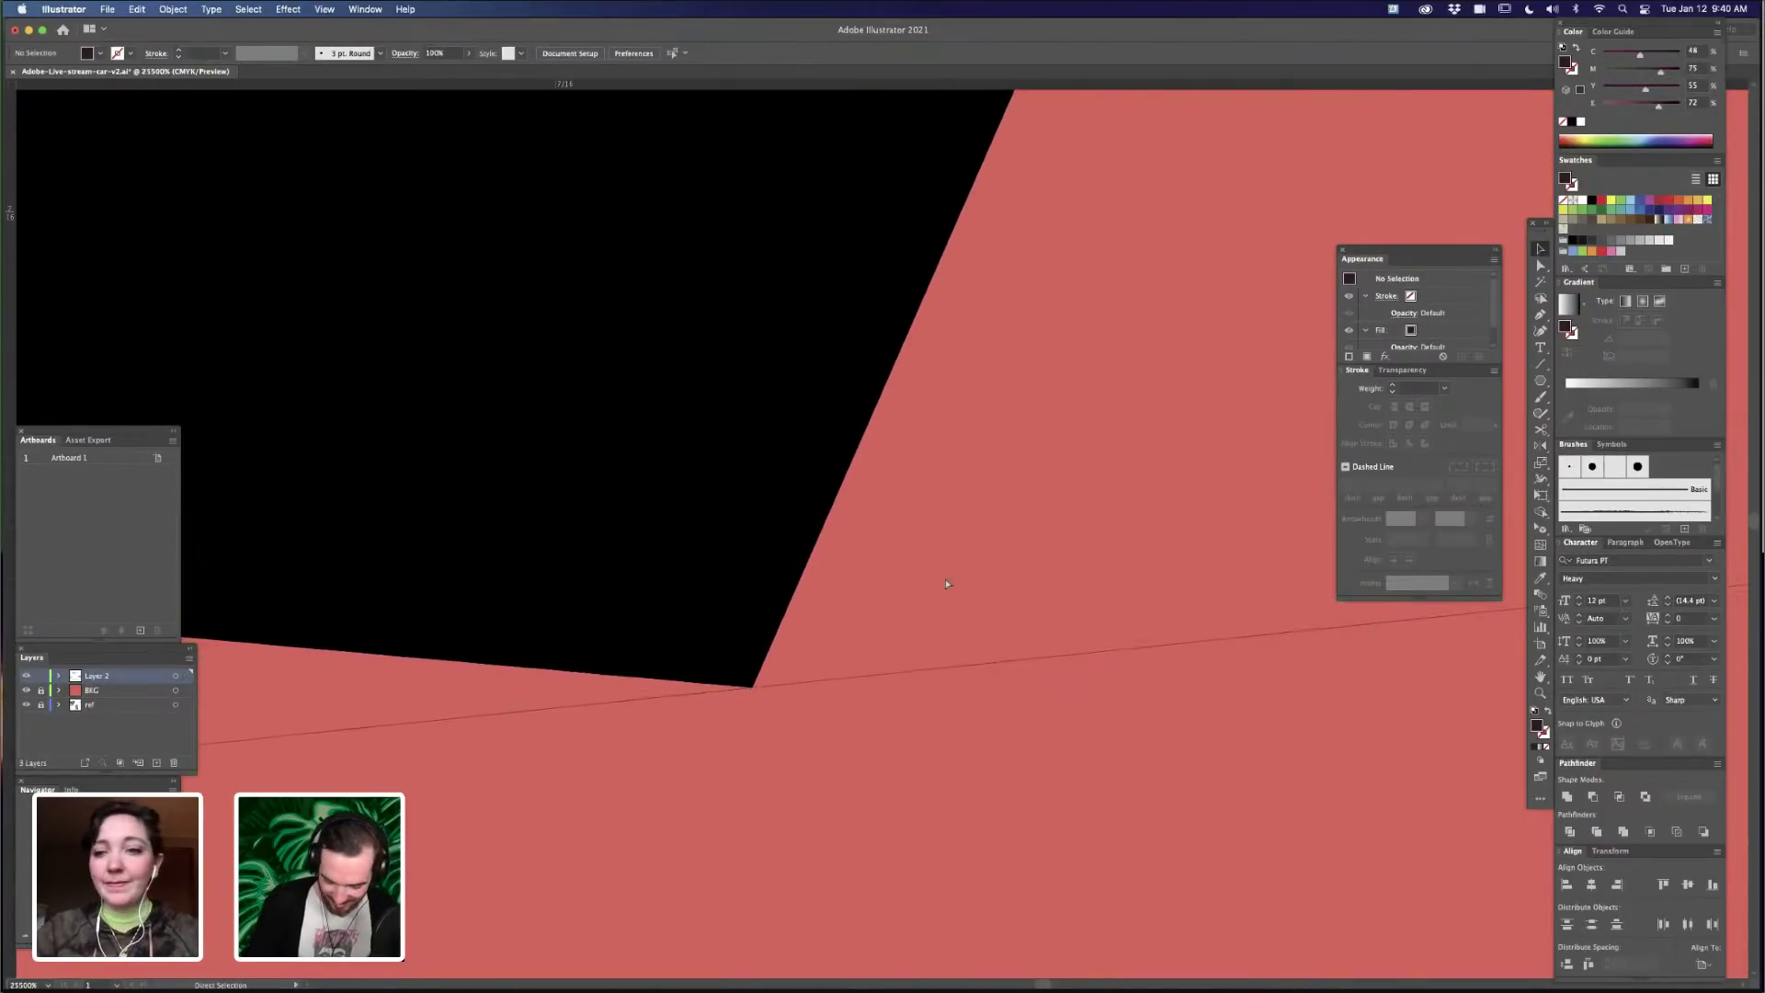
key("super+minus")
key("super+minus")
key("super+minus")
key("super+minus")
key("super+minus")
key("super+minus")
key("super+minus")
key("super+minus")
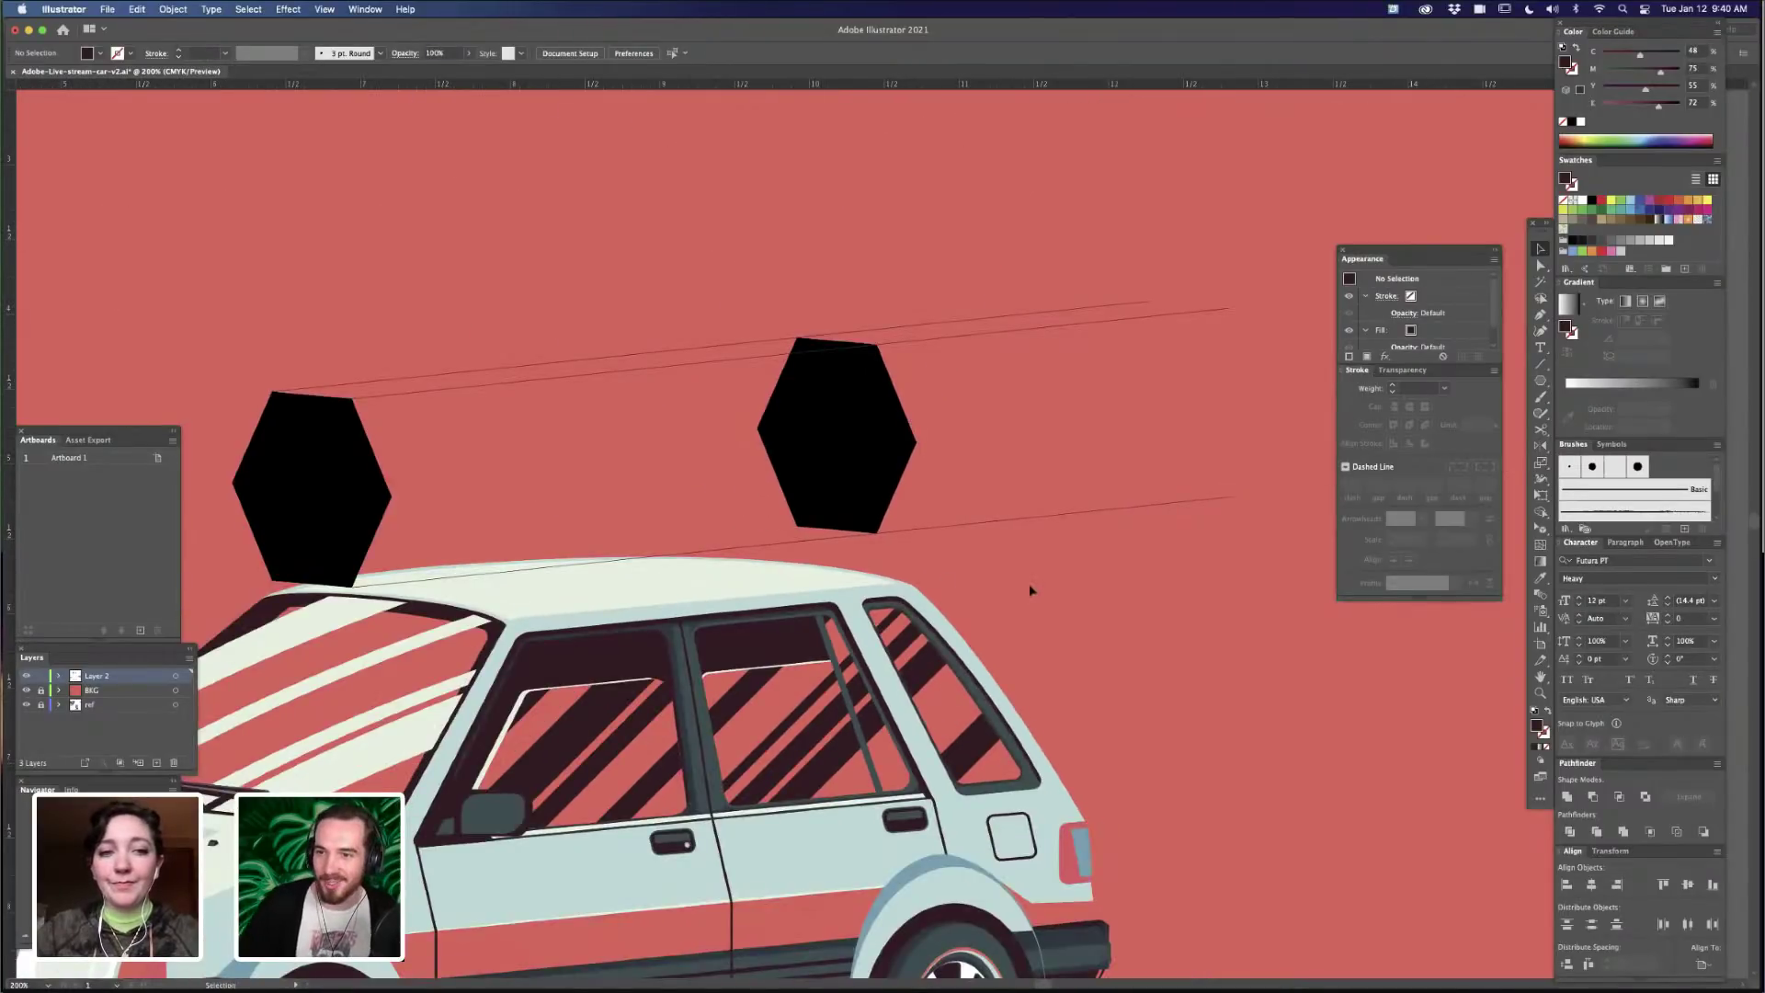
- Copy a perspective line between the upper and lower ones, aligning it with the rear hexagon's right corner, and deselect it
left_click_drag(1037, 414, 1132, 347)
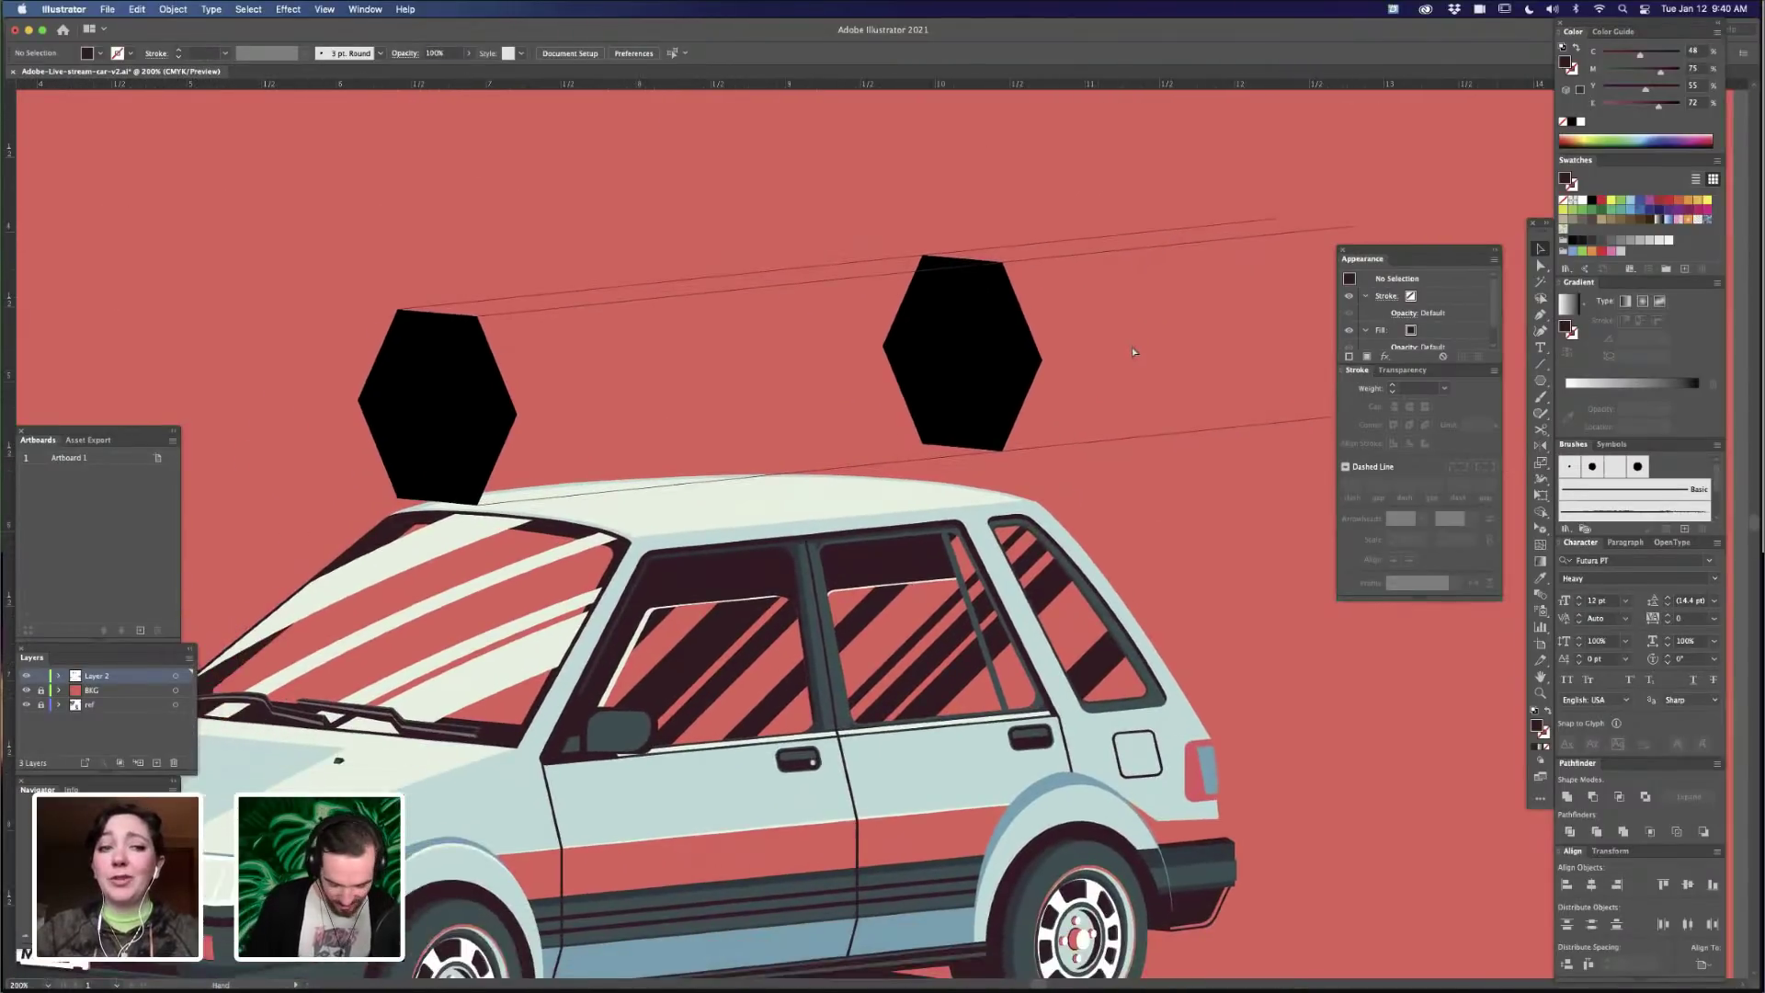
key("super+minus")
key("super+minus")
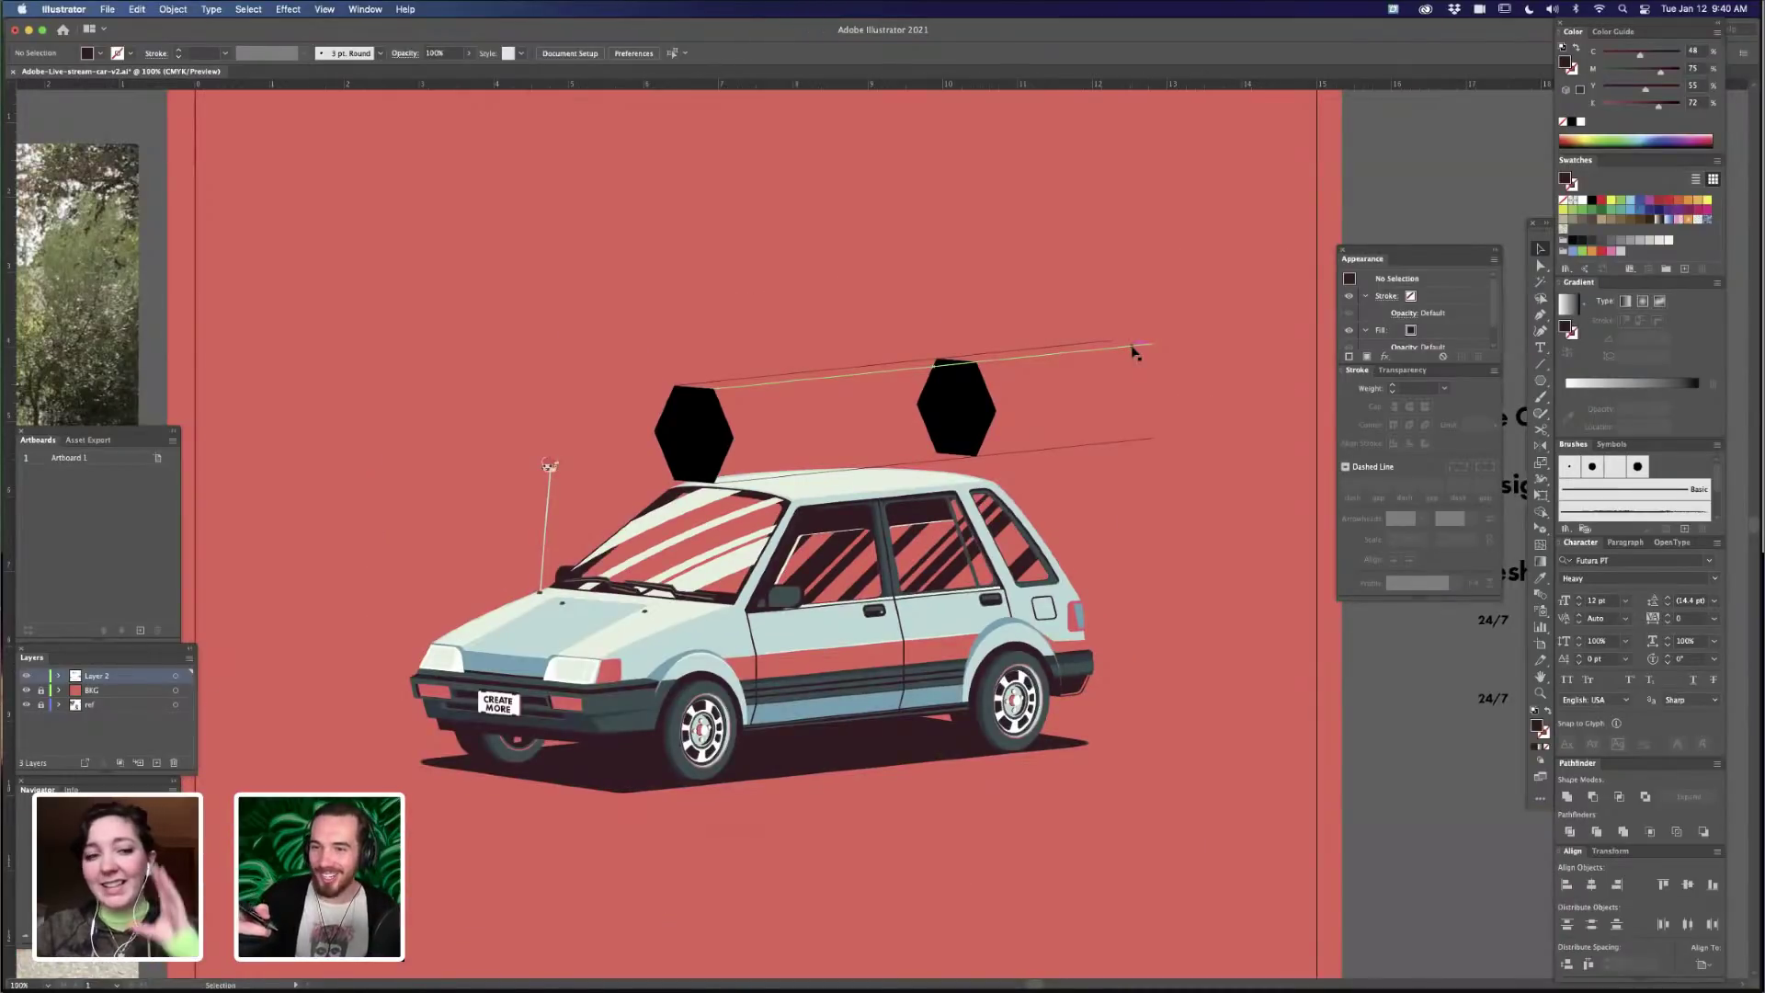
key("super+equal")
key("super+equal")
left_click_drag(1220, 403, 1248, 706)
key("z")
left_click_drag(1233, 599, 1000, 607)
key("v")
left_click(1051, 684)
left_click(1032, 644)
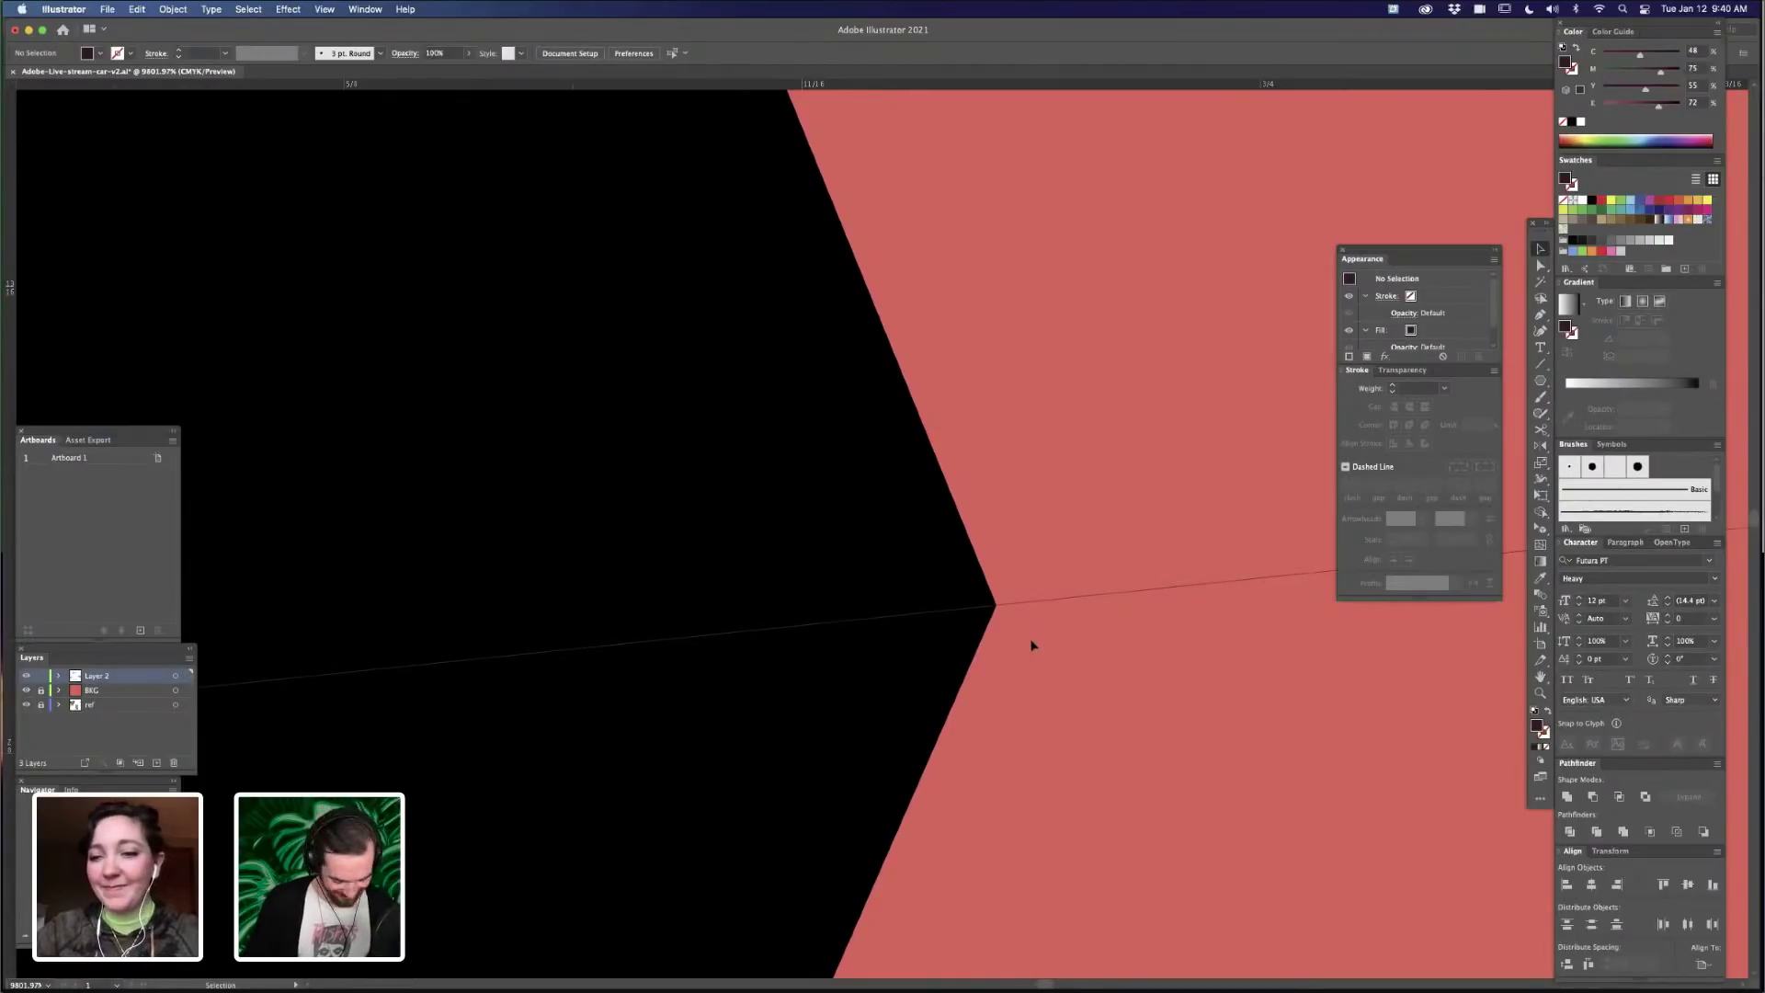
- Duplicate the rear hexagon a short distance further back along the perspective lines
key("super+minus")
key("super+minus")
key("super+minus")
key("super+minus")
key("super+minus")
key("super+minus")
key("super+minus")
key("super+minus")
key("super+minus")
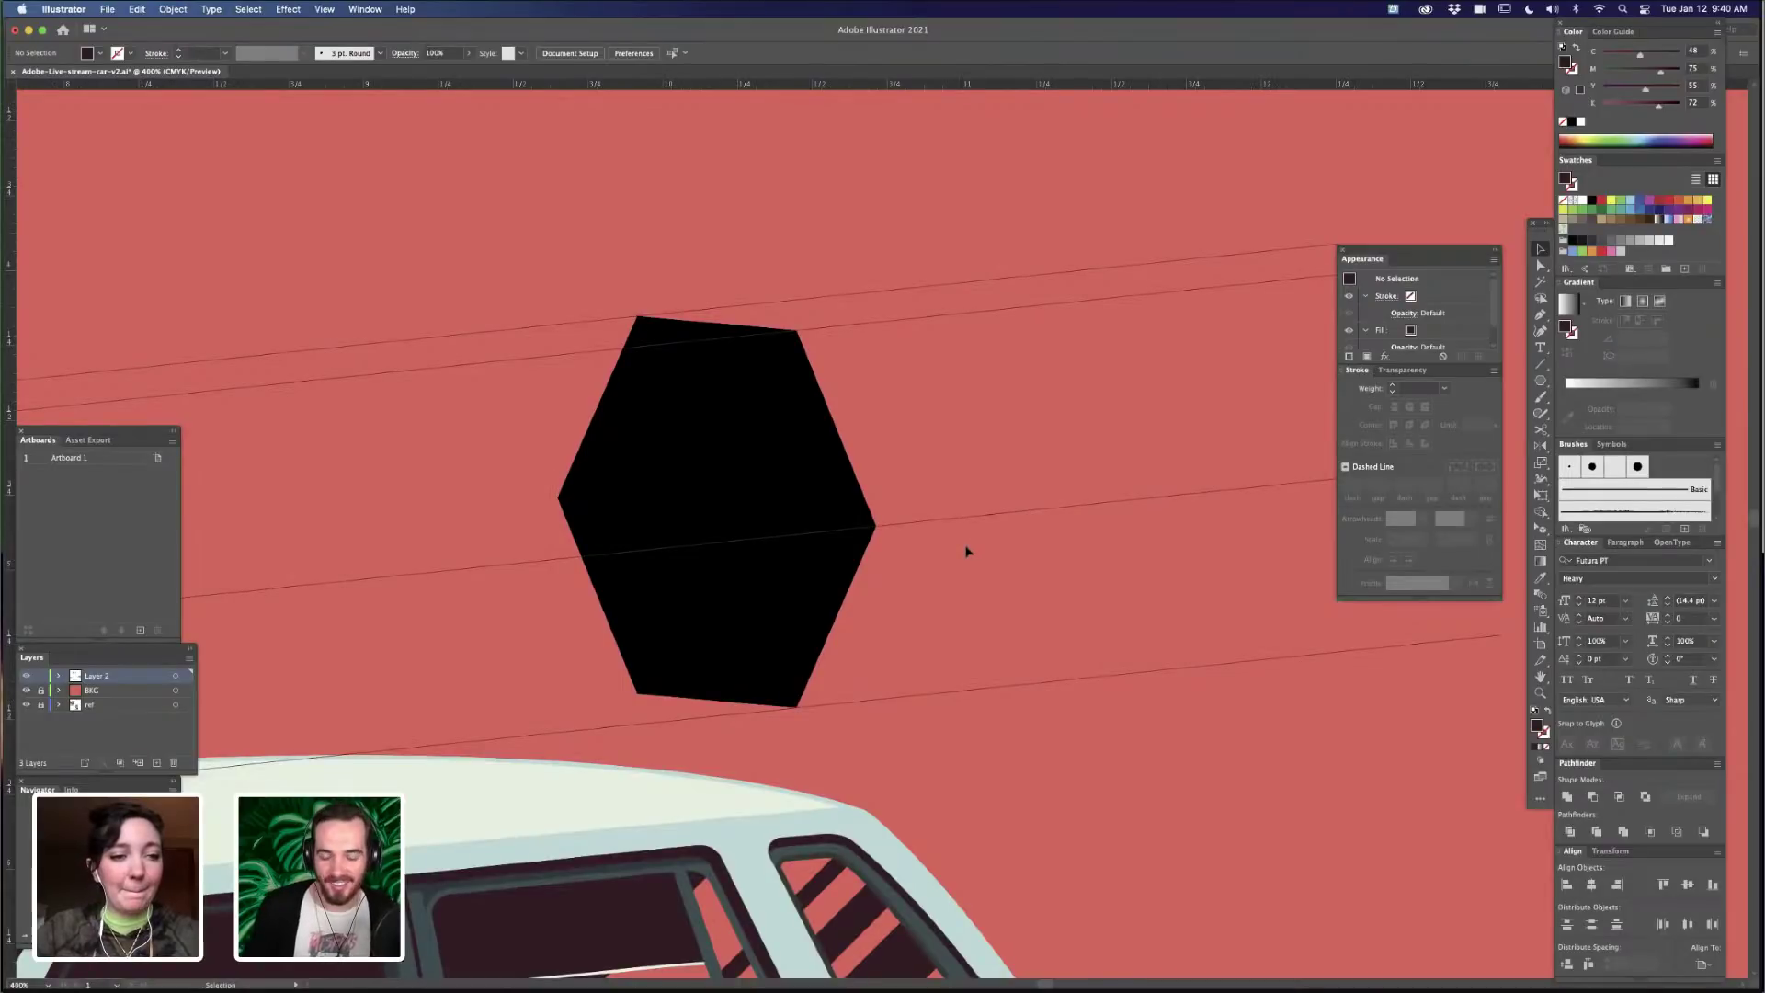
key("super+minus")
key("super+minus")
key("super+minus")
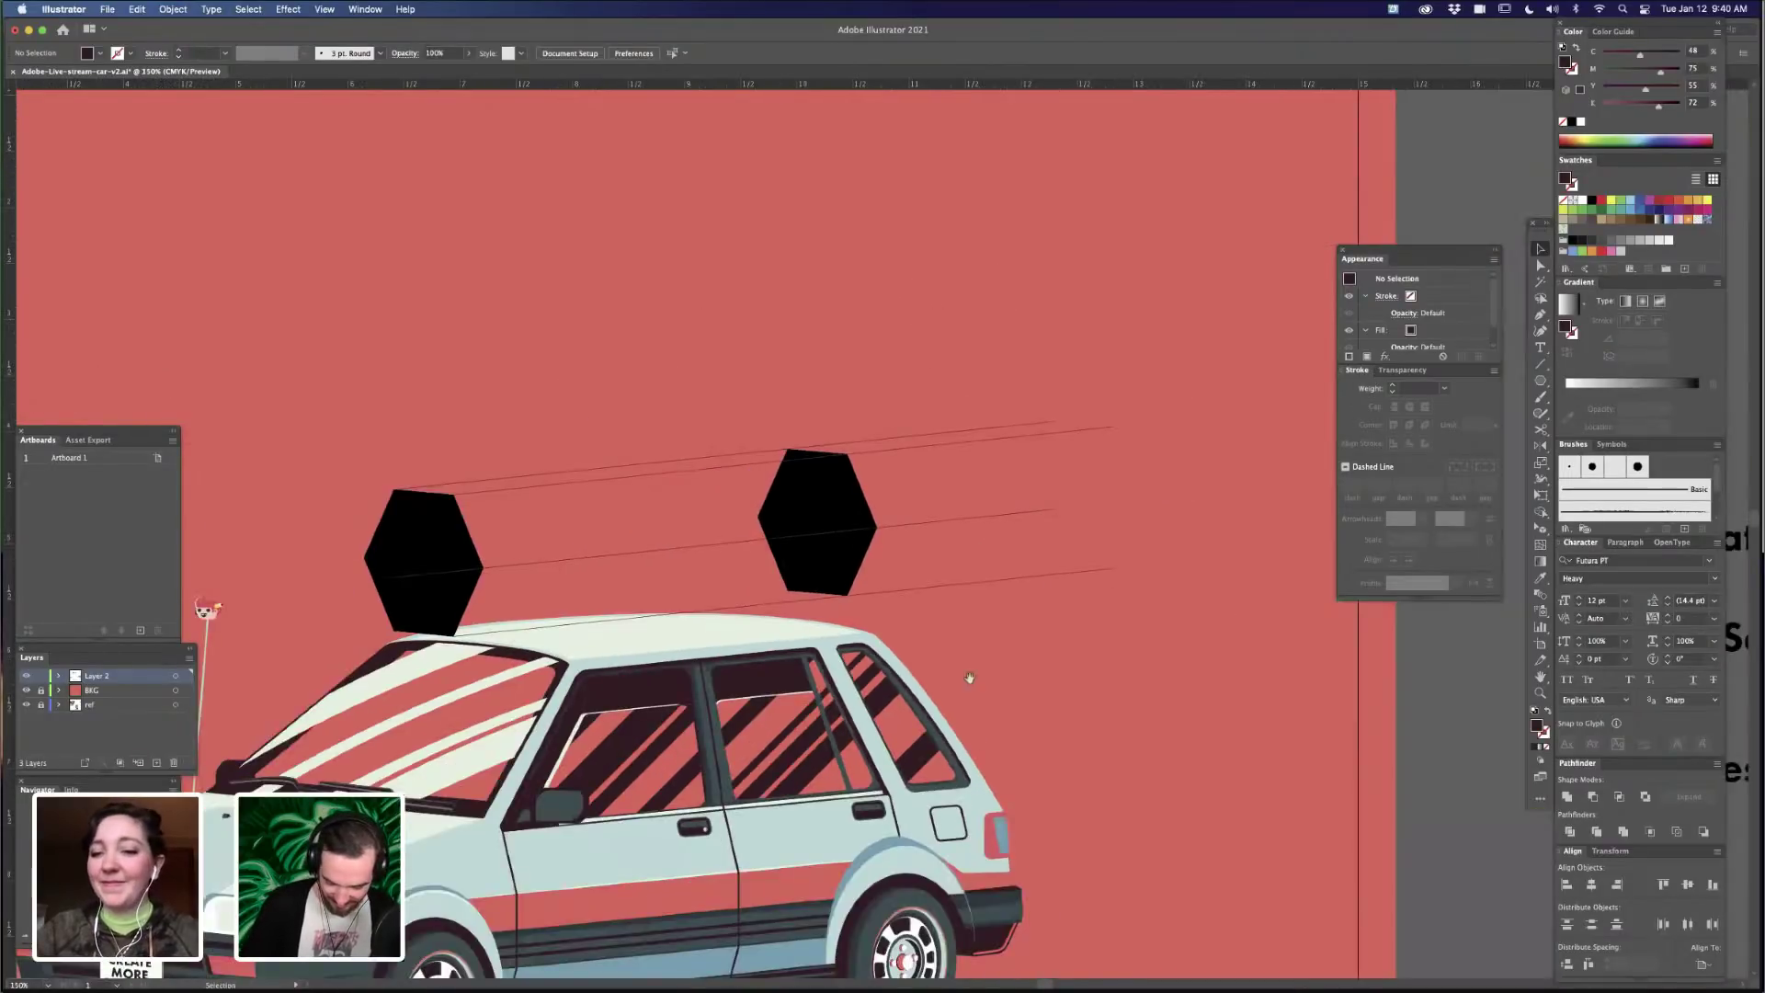
scroll(1039, 643, "left", 2)
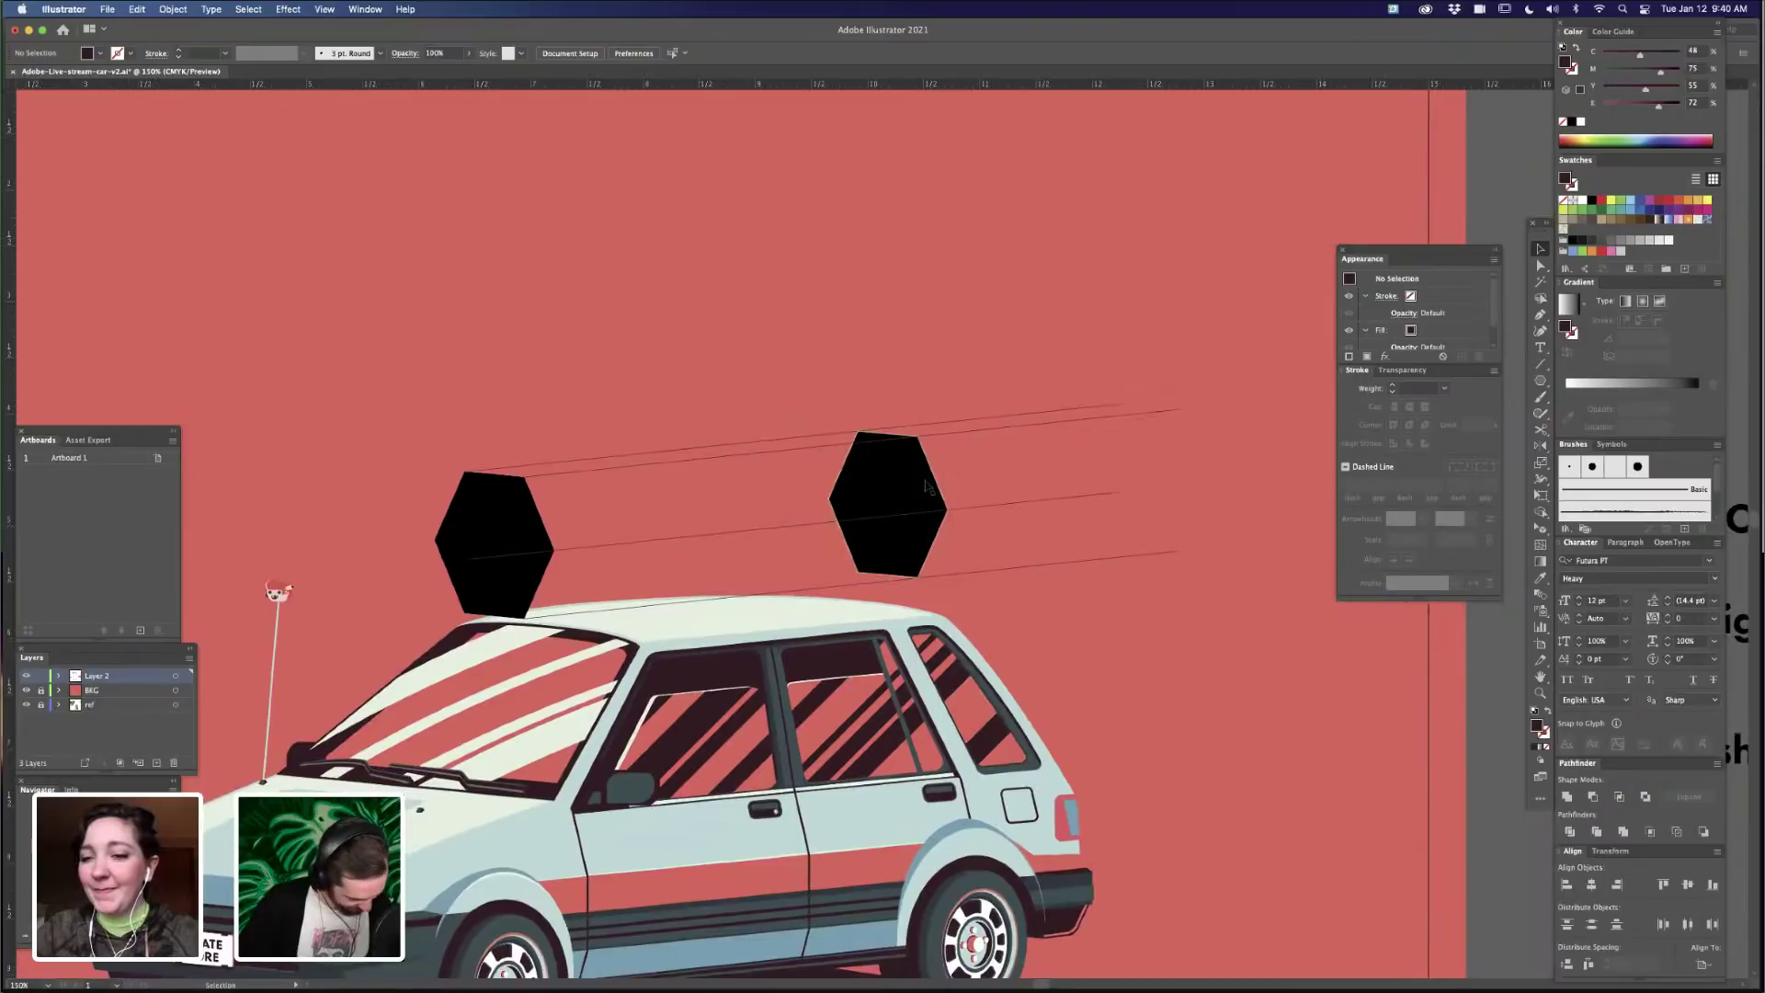
left_click_drag(929, 487, 1020, 478)
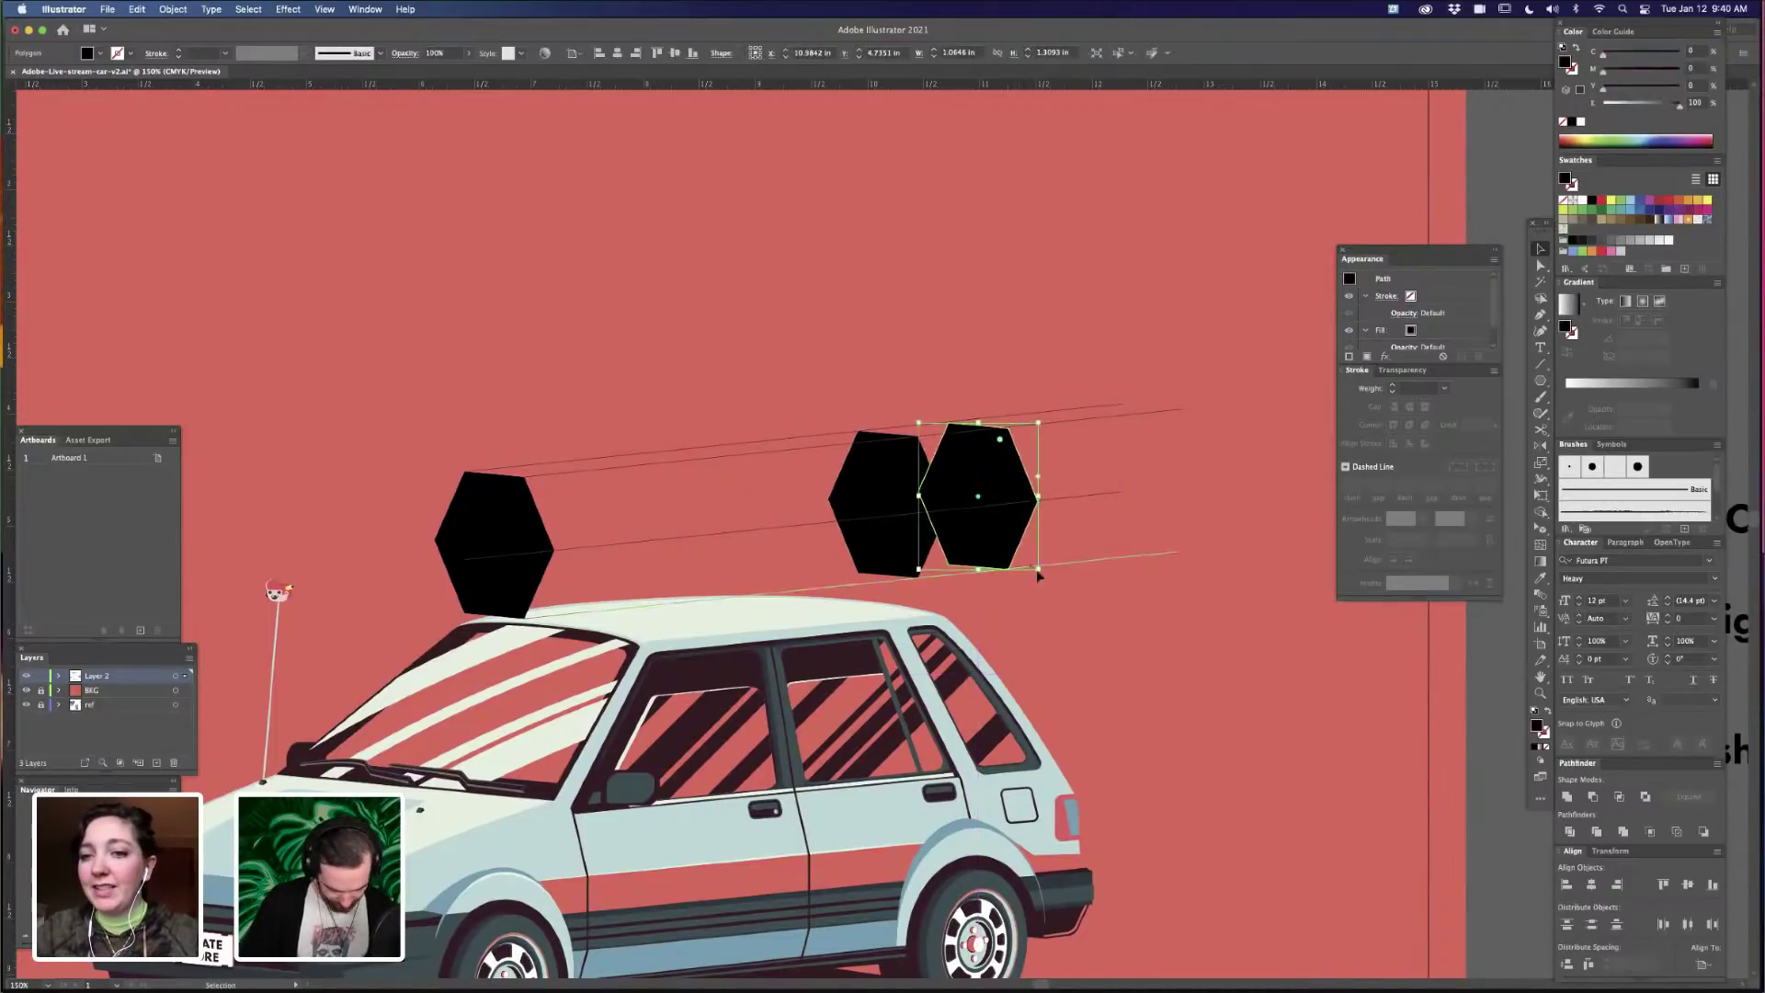
- Nudge the duplicated hexagon so its two top corners meet the upper perspective lines, and deselect it
key("z")
left_click_drag(1002, 420, 1186, 617)
key("a")
left_click_drag(1049, 631, 1055, 621)
key("super+shift+a")
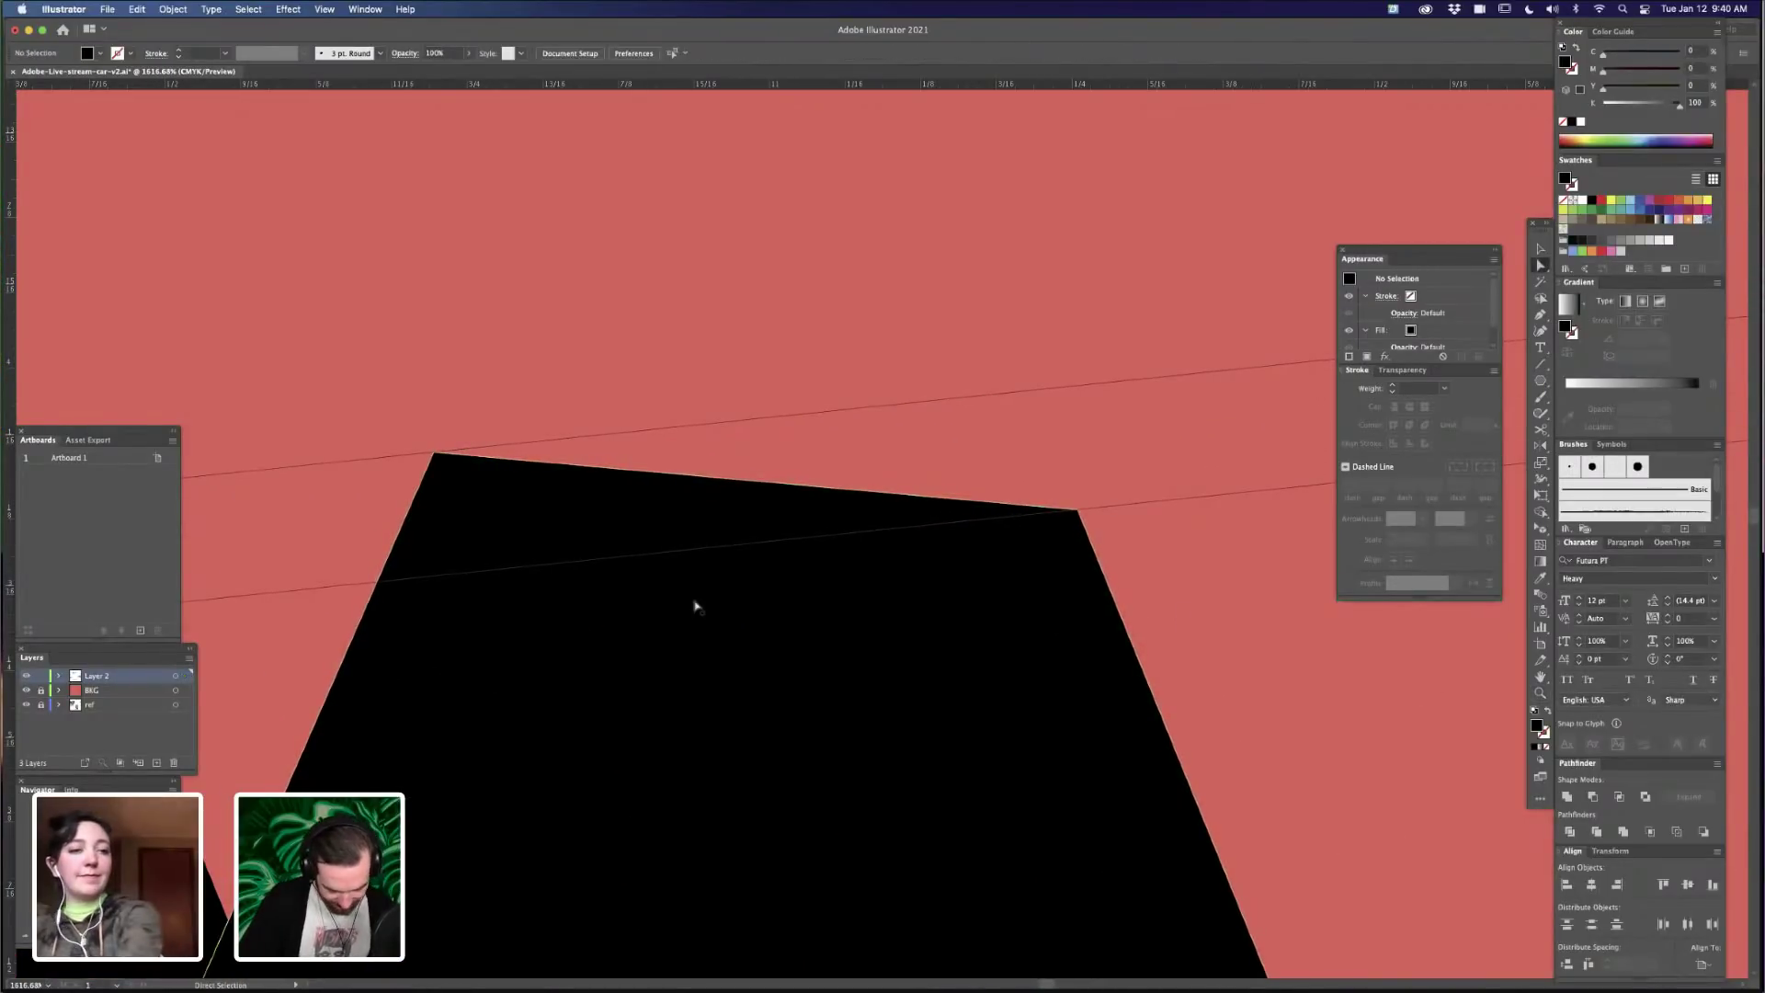
- Check the placement of the three hexagons against the perspective lines across the whole artwork
key("super+minus")
key("super+minus")
key("super+minus")
key("super+minus")
key("super+minus")
key("super+minus")
key("super+minus")
key("super+minus")
key("super+minus")
key("space")
left_click_drag(942, 700, 1109, 674)
left_click(979, 551)
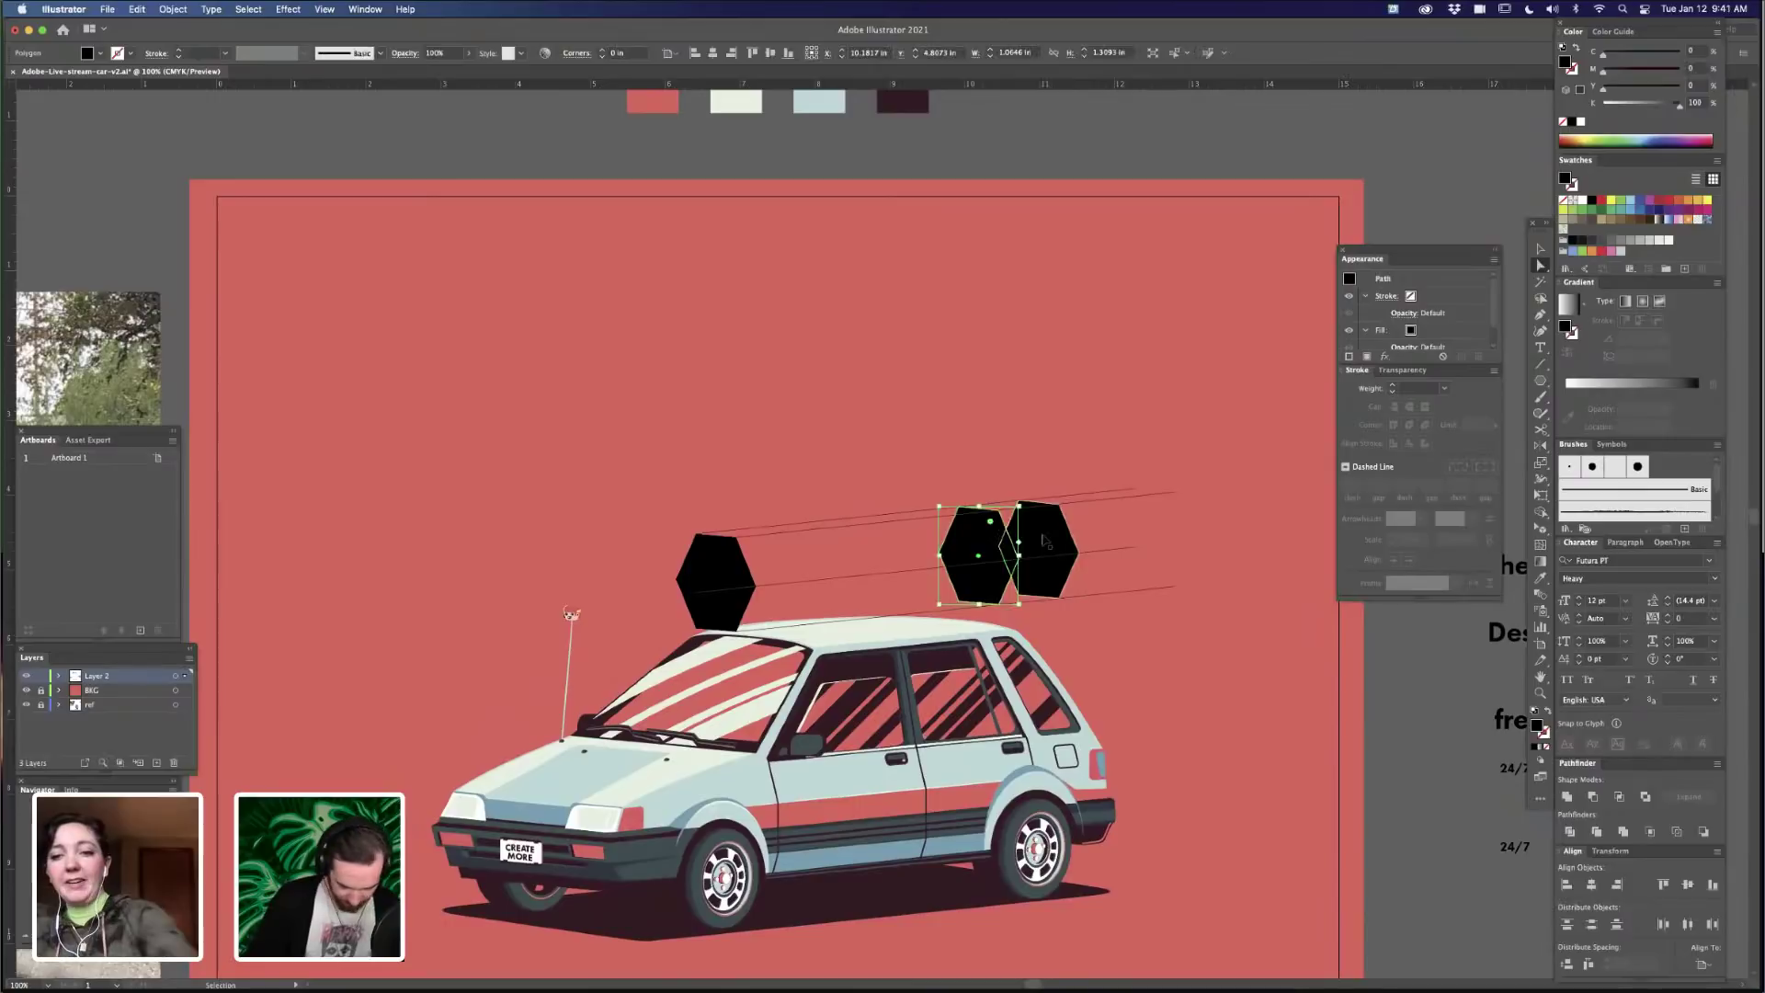
left_click(1067, 447)
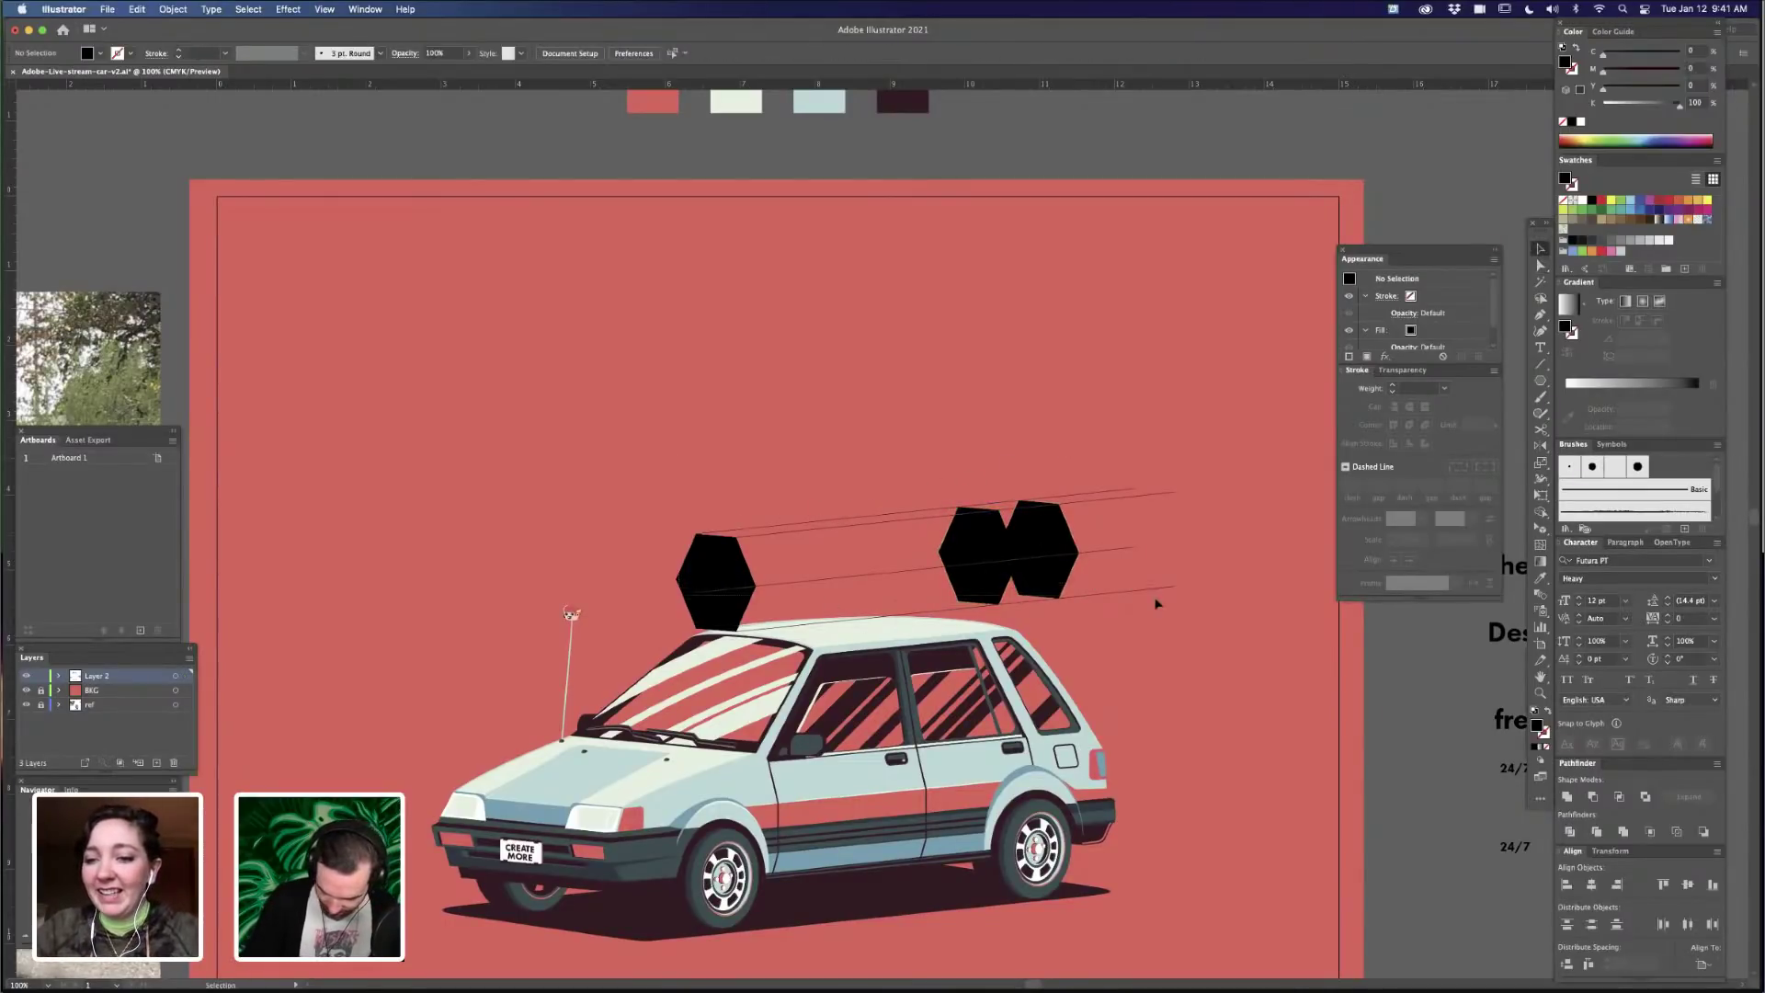
- Select all hexagons and perspective lines, move them to a new layer on top, and lock Layer 2
left_click_drag(1158, 604, 1161, 596)
left_click_drag(1012, 716, 1295, 554)
left_click(156, 762)
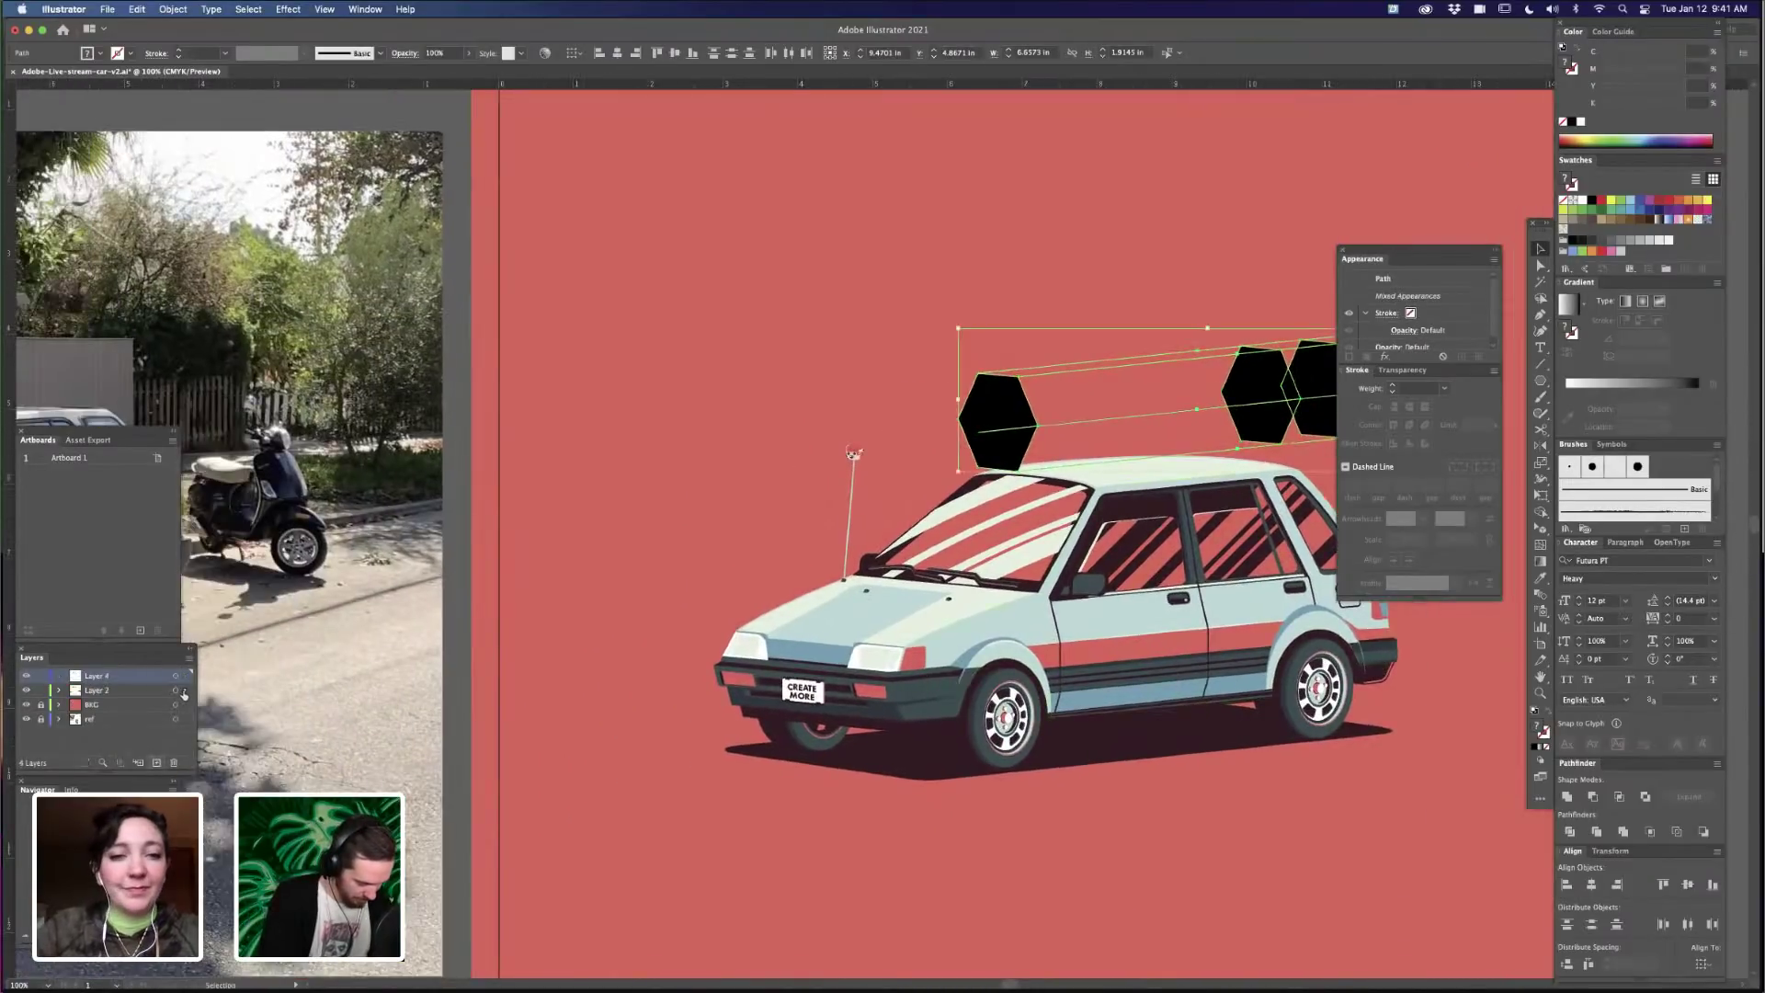
left_click_drag(185, 690, 184, 676)
left_click(40, 691)
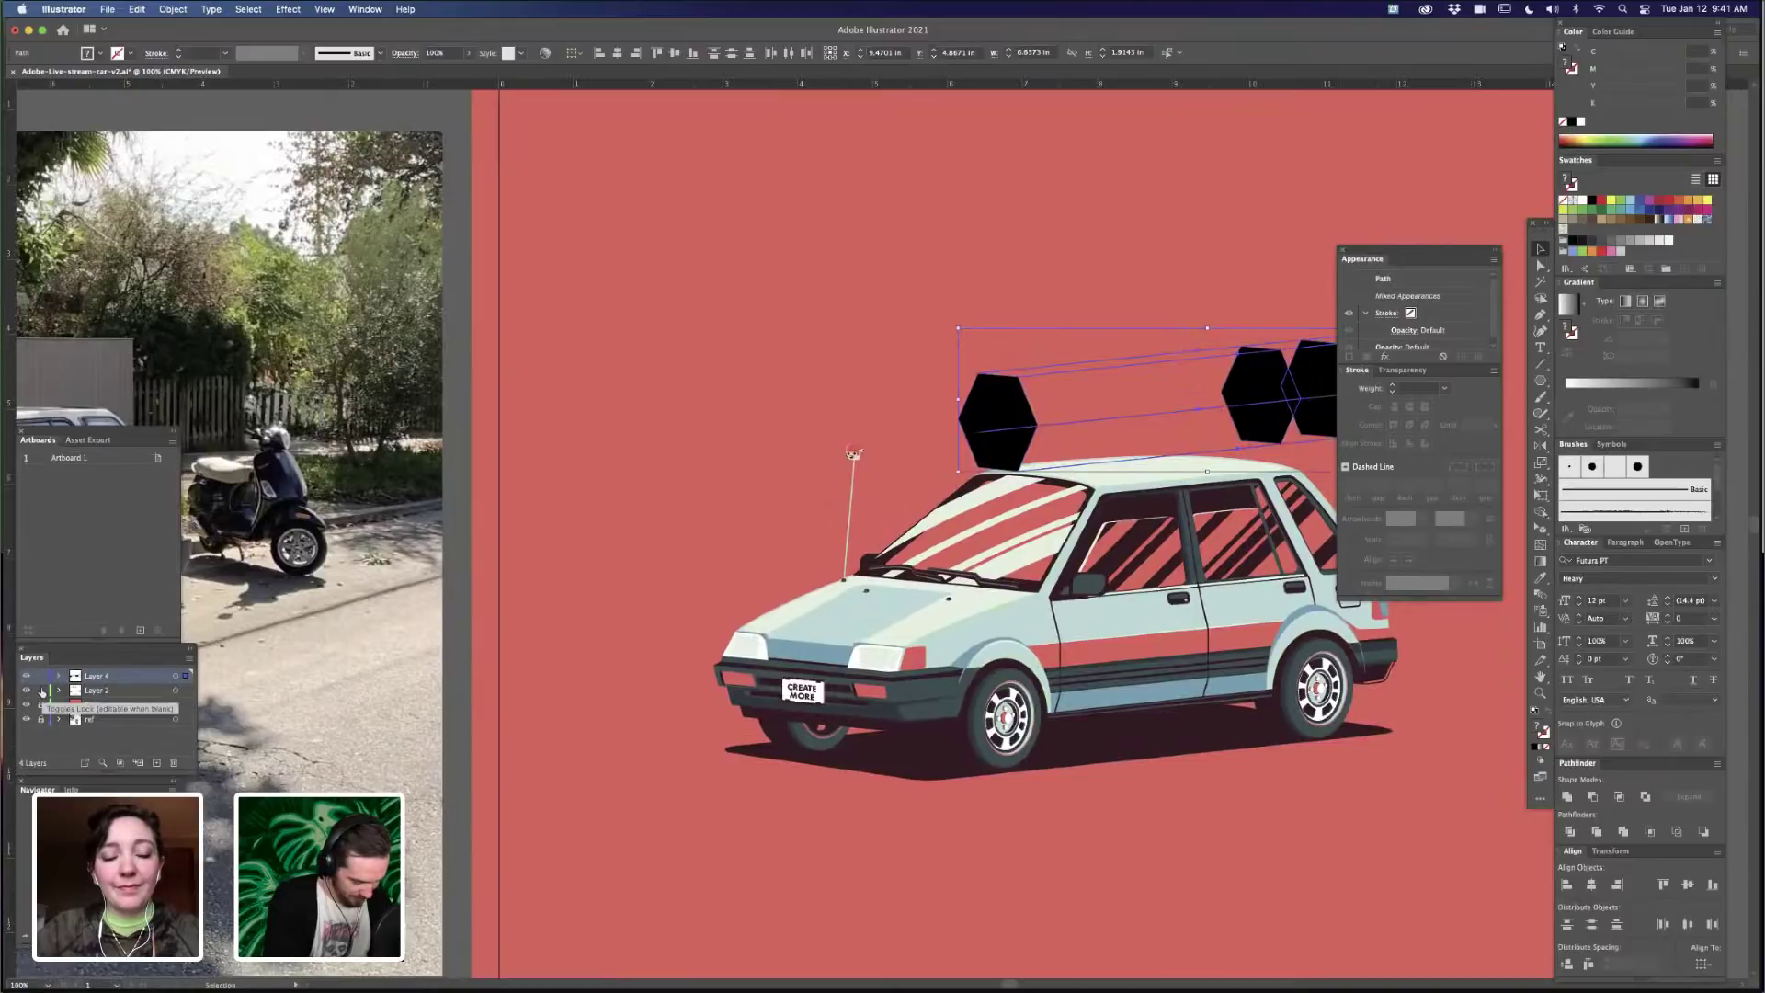
- Examine the hexagons and perspective lines on the new layer in relation to the car's roof
left_click_drag(1141, 752, 1104, 744)
scroll(1137, 751, "right", 5)
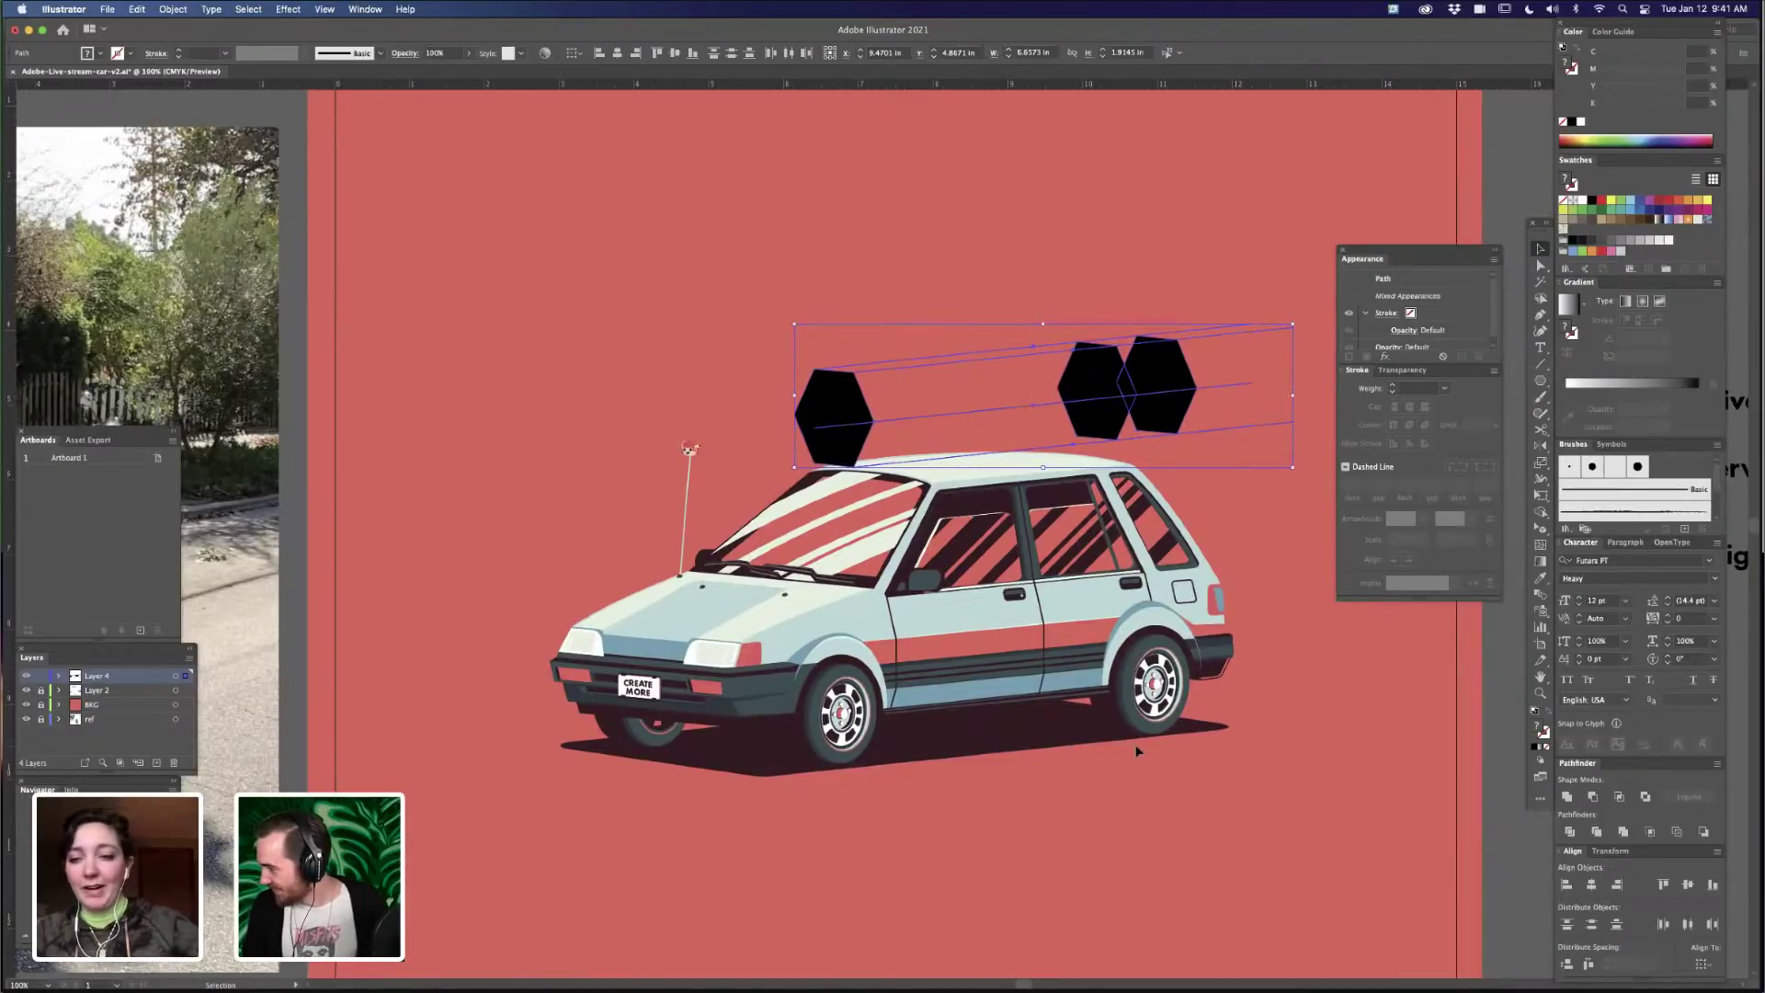
left_click(1260, 530)
left_click_drag(1159, 326, 1042, 378)
left_click(1056, 416)
key("super+a")
key("super+equal")
mouse_move(1127, 450)
left_mouse_down()
mouse_move(1120, 467)
mouse_move(1134, 452)
left_mouse_up()
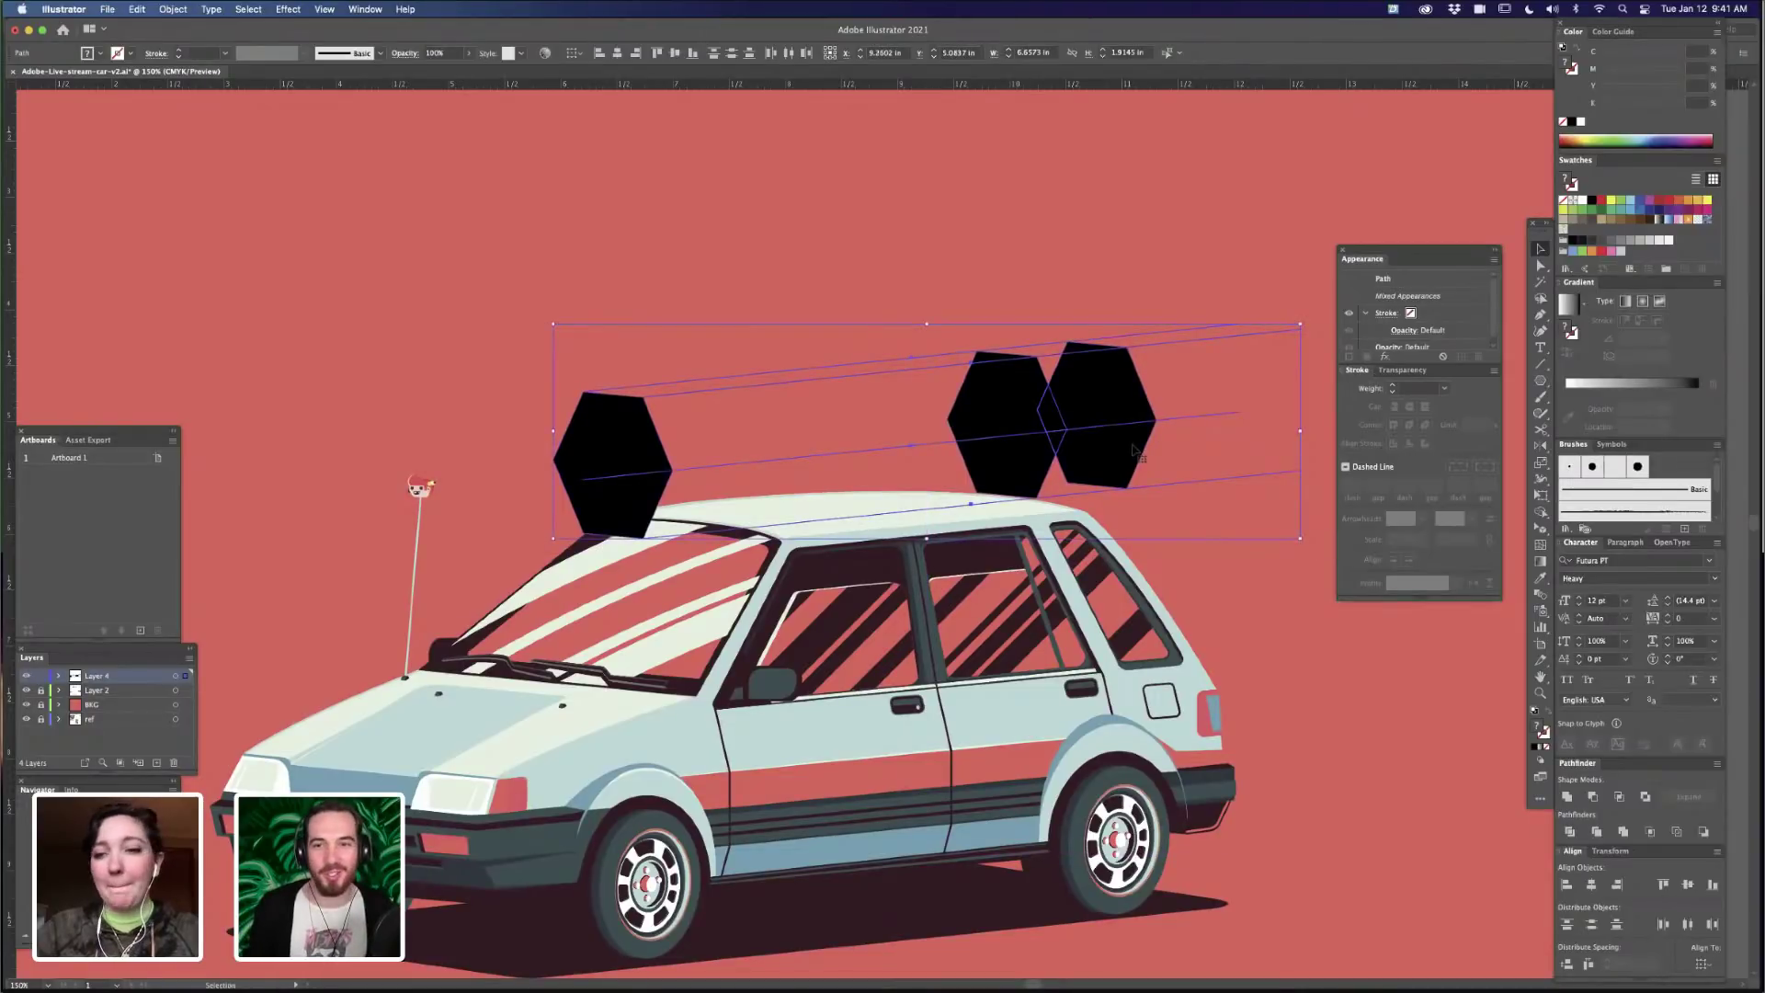
left_click(1167, 229)
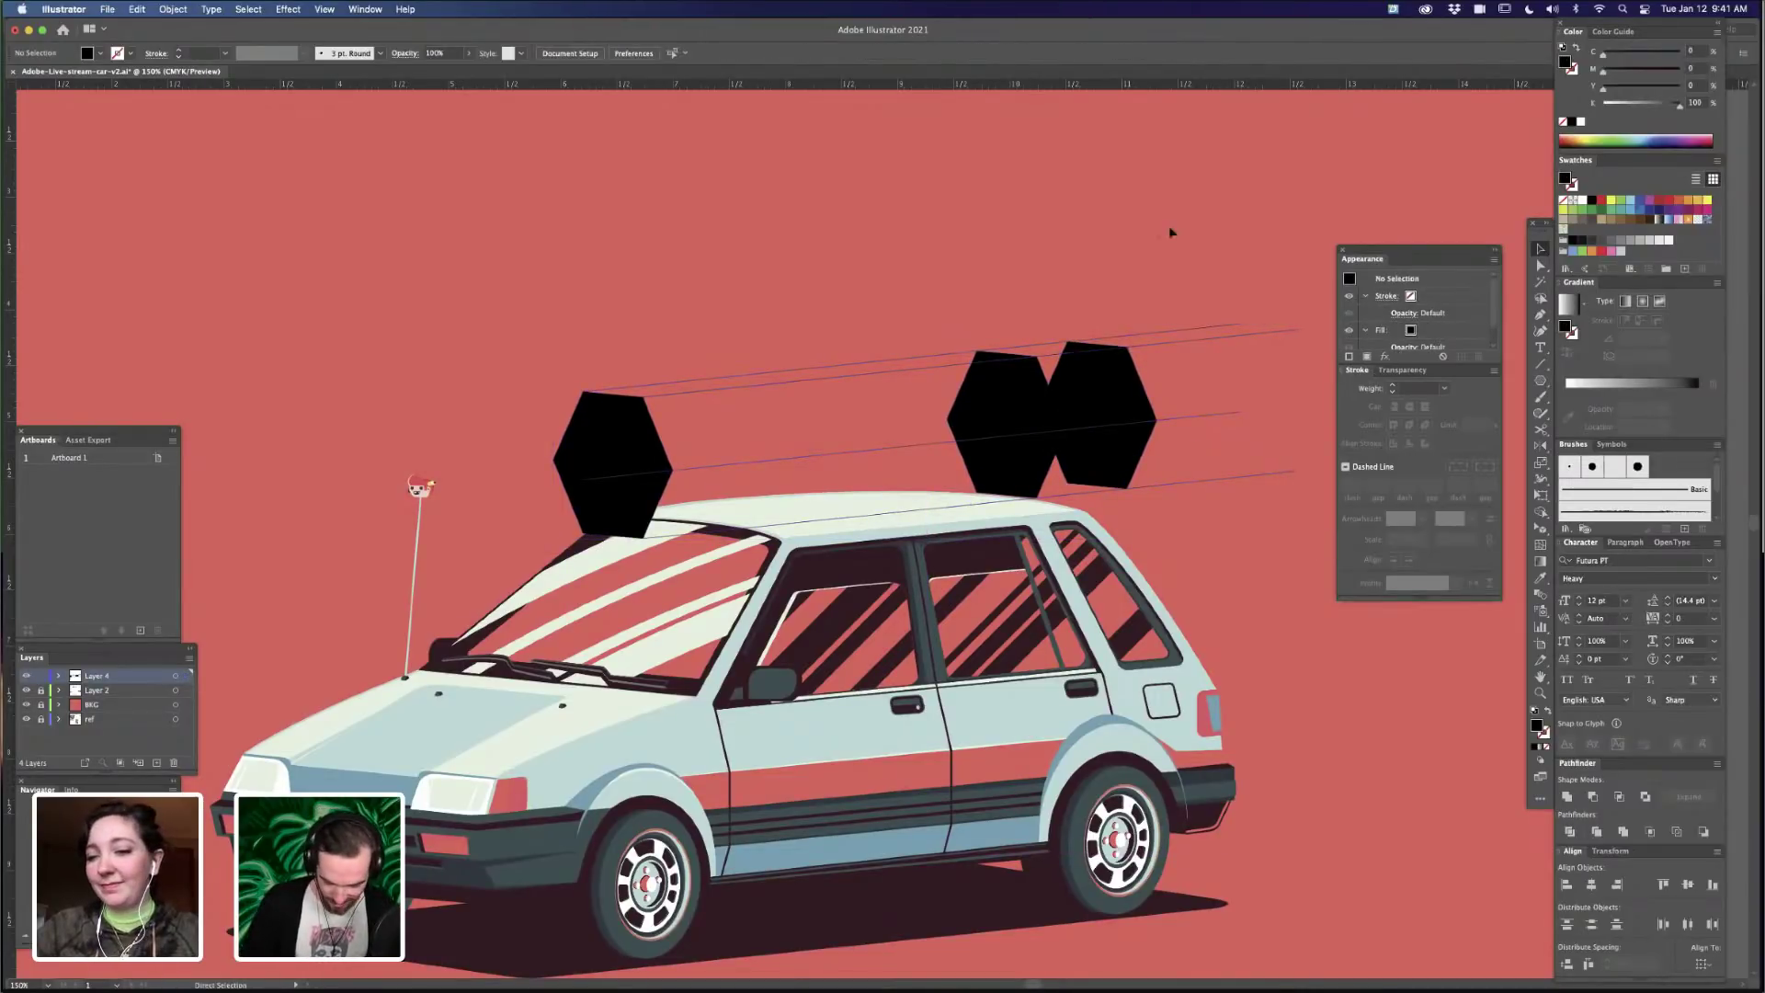
- Compare the car and its roof hexagons with the reference photo and pencil sketch
key("super+equal")
left_click_drag(887, 792, 958, 730)
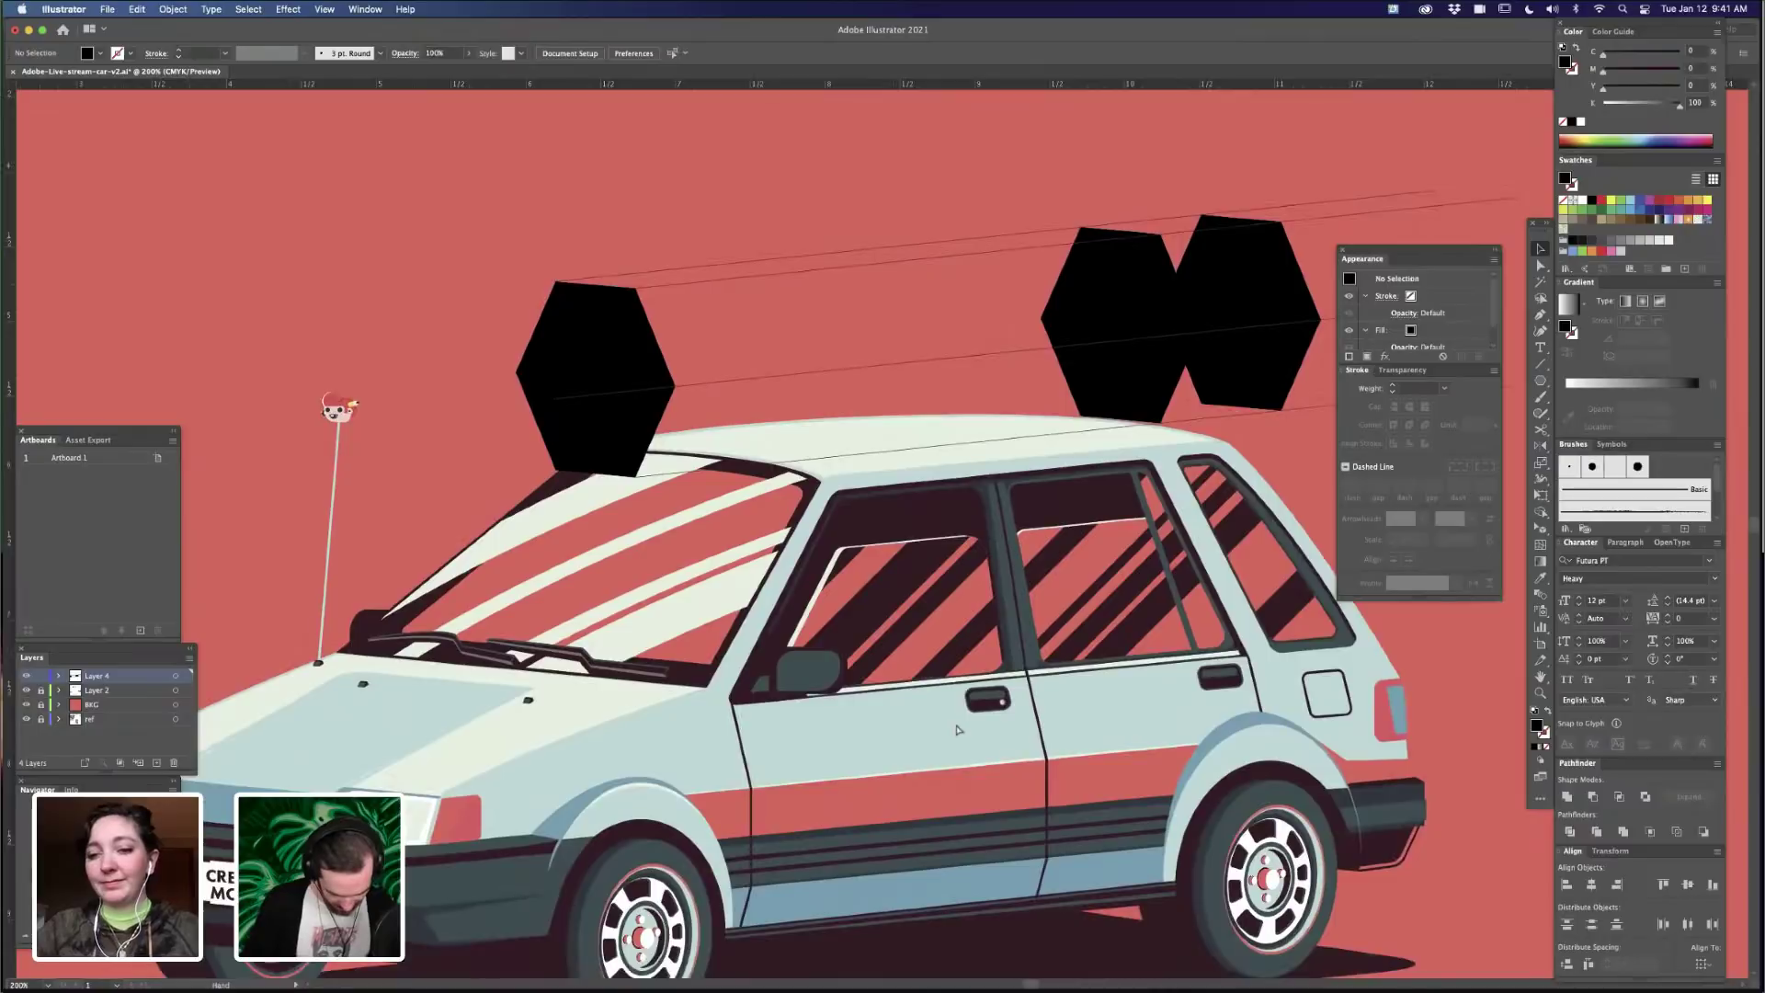
key("super+minus")
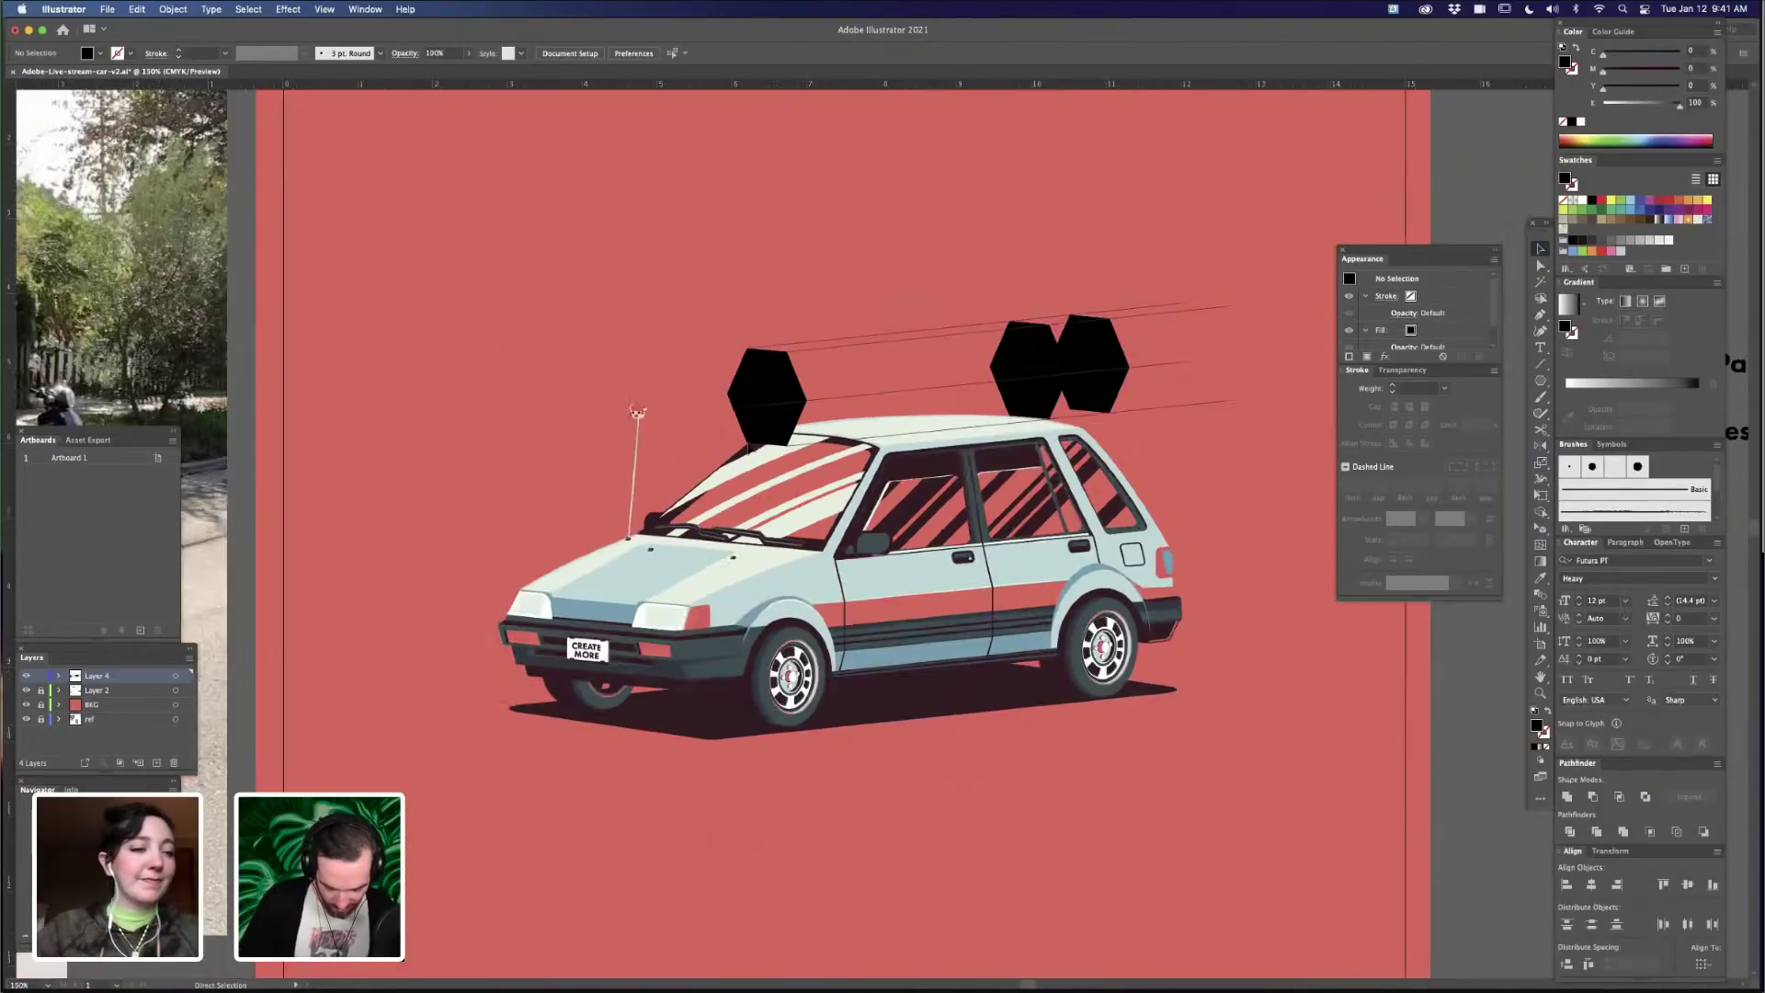
key("super+minus")
key("super+minus")
key("super+minus")
left_click_drag(693, 651, 905, 649)
key("super+equal")
key("super+equal")
scroll(1060, 773, "down", 3)
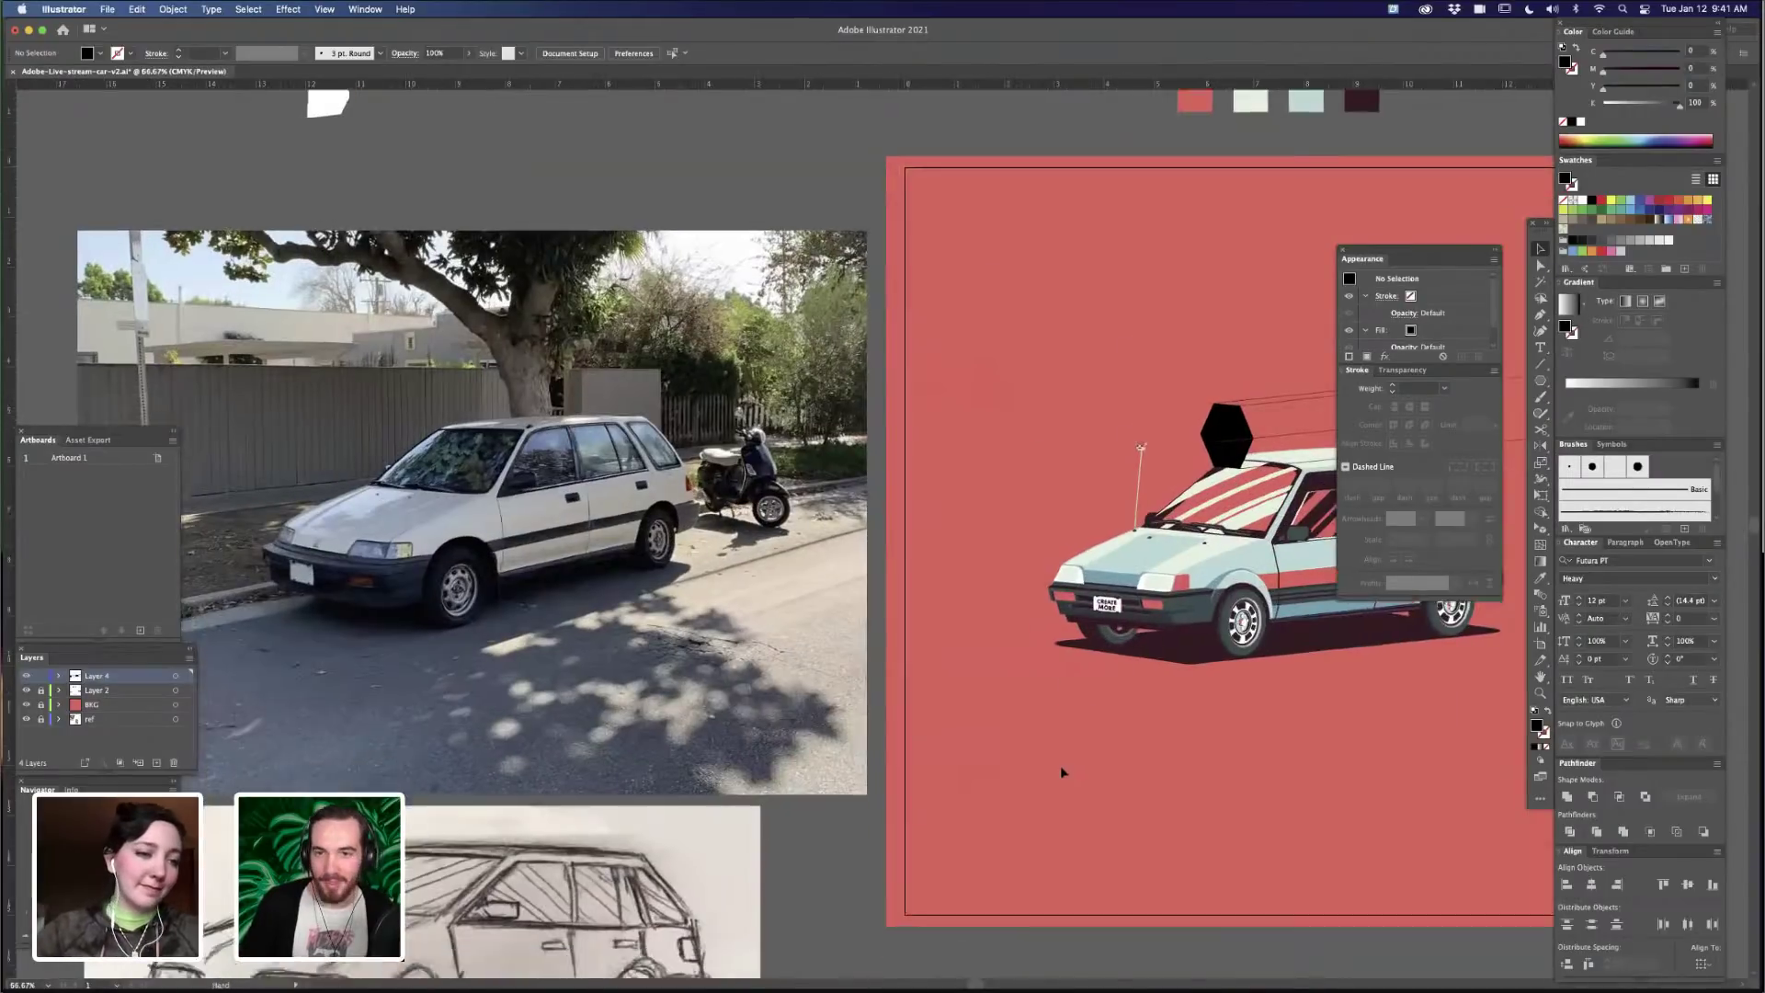
scroll(1061, 773, "left", 1)
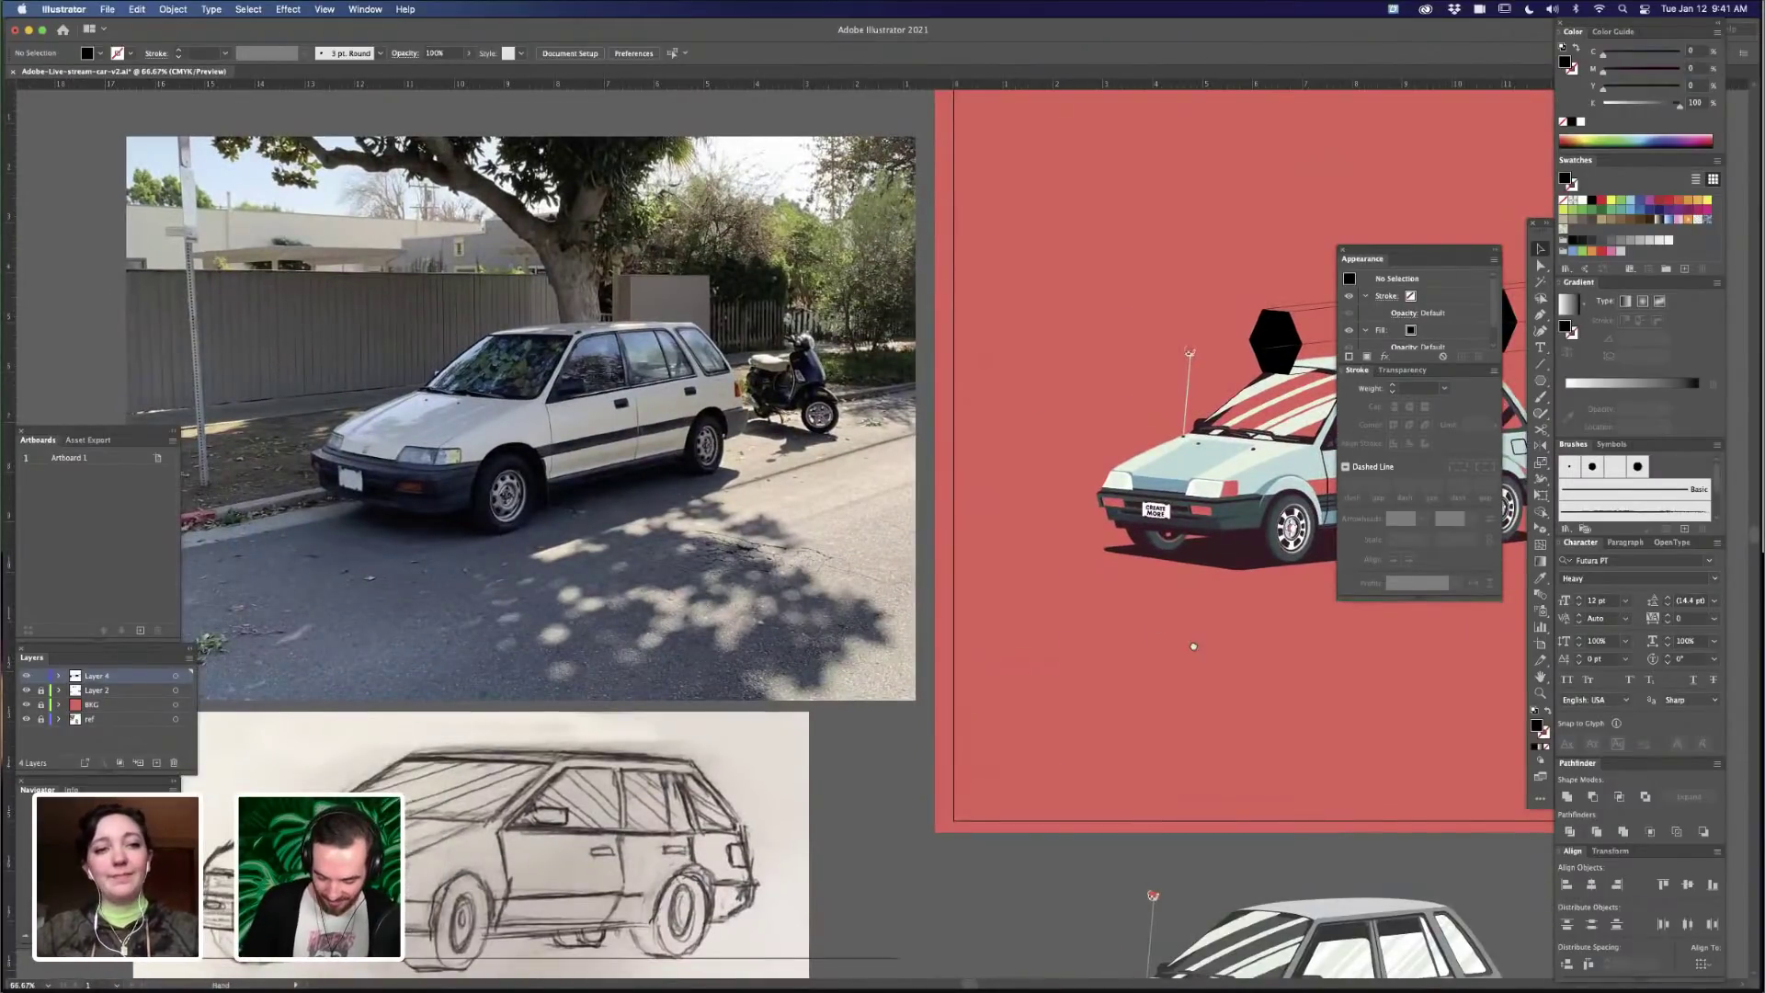
left_click_drag(1193, 646, 939, 575)
scroll(1059, 679, "right", 3)
scroll(1059, 679, "down", 1)
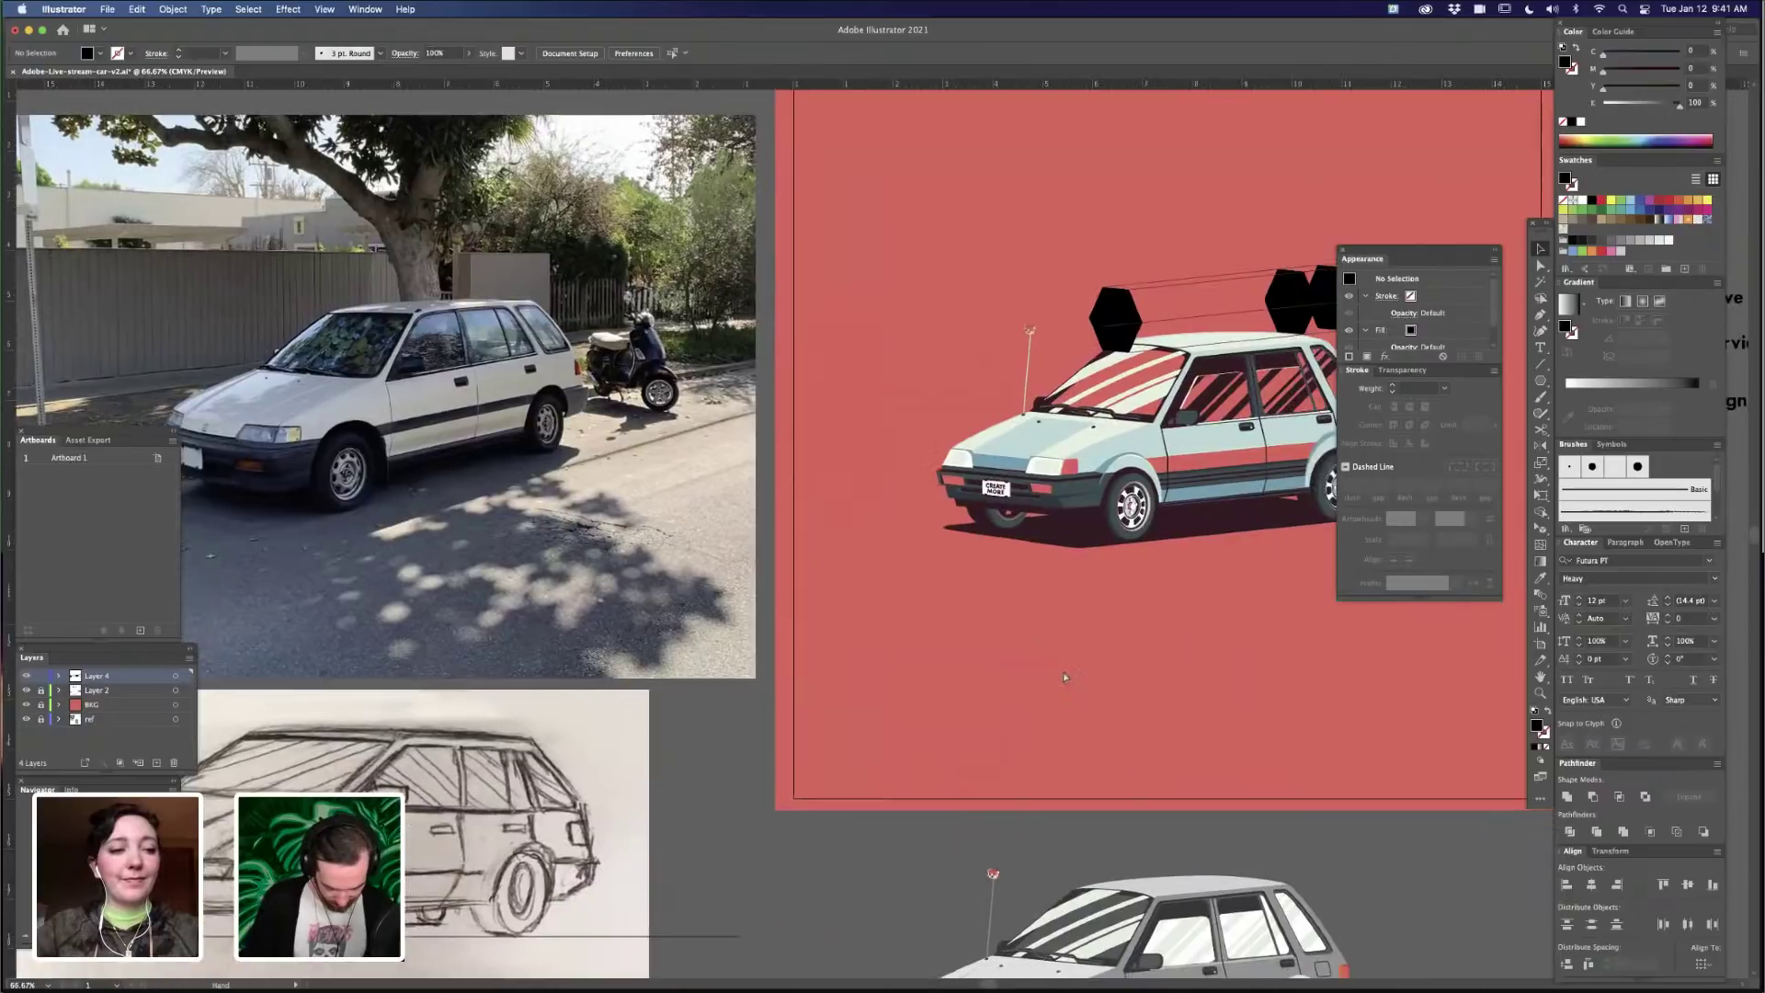
scroll(1036, 631, "right", 5)
scroll(1036, 631, "down", 1)
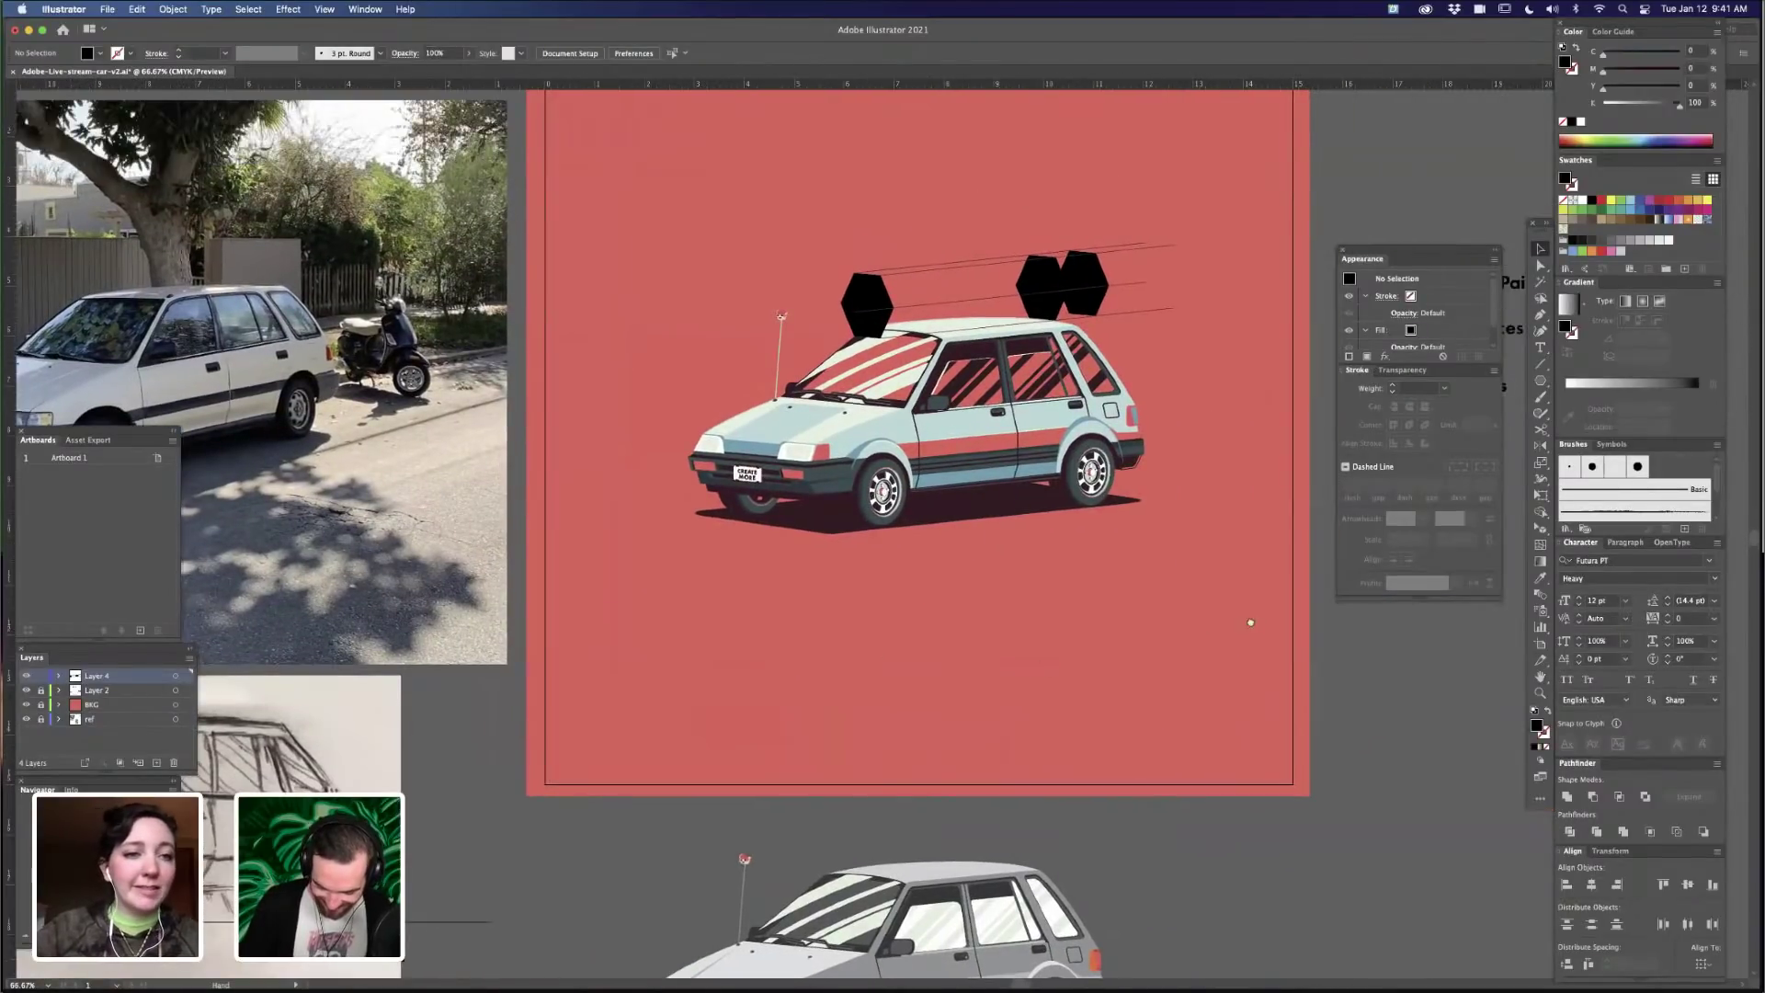
left_click_drag(1250, 623, 1195, 623)
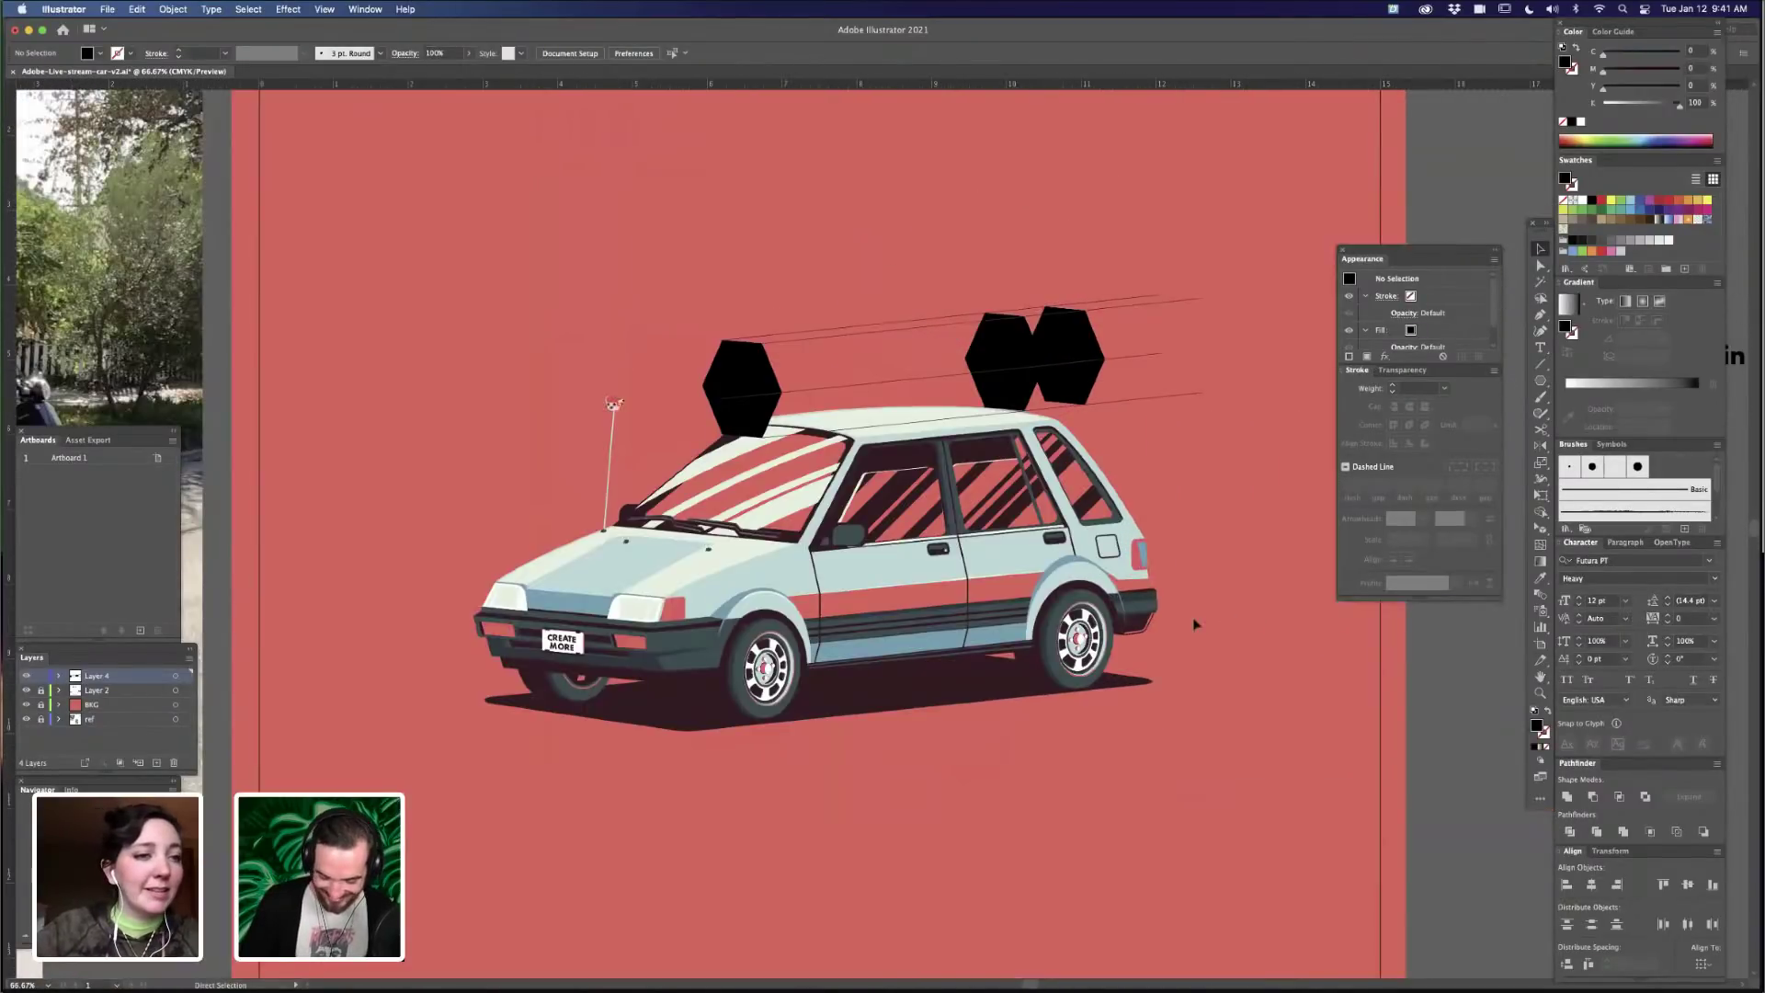
key("super+equal")
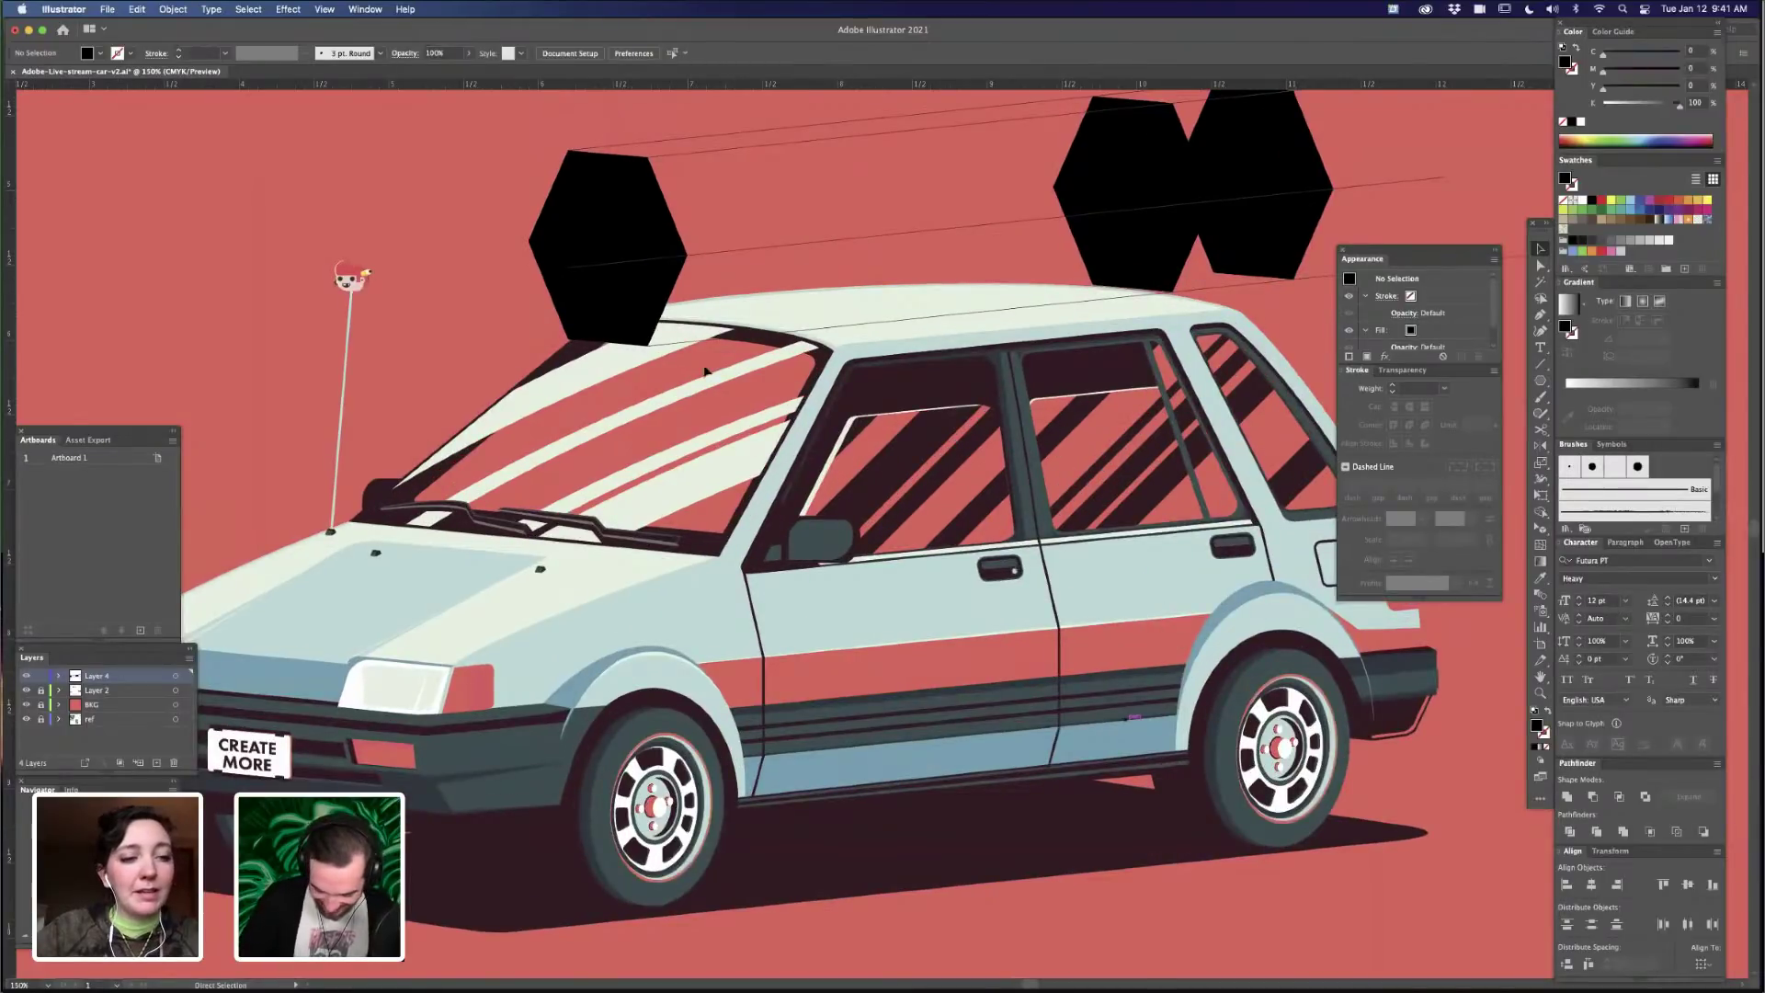
- Select all hexagons and lines and use Shape Builder to form the top face between the front and middle hexagons
key("super+plus")
key("super+a")
key("super+minus")
key("super+minus")
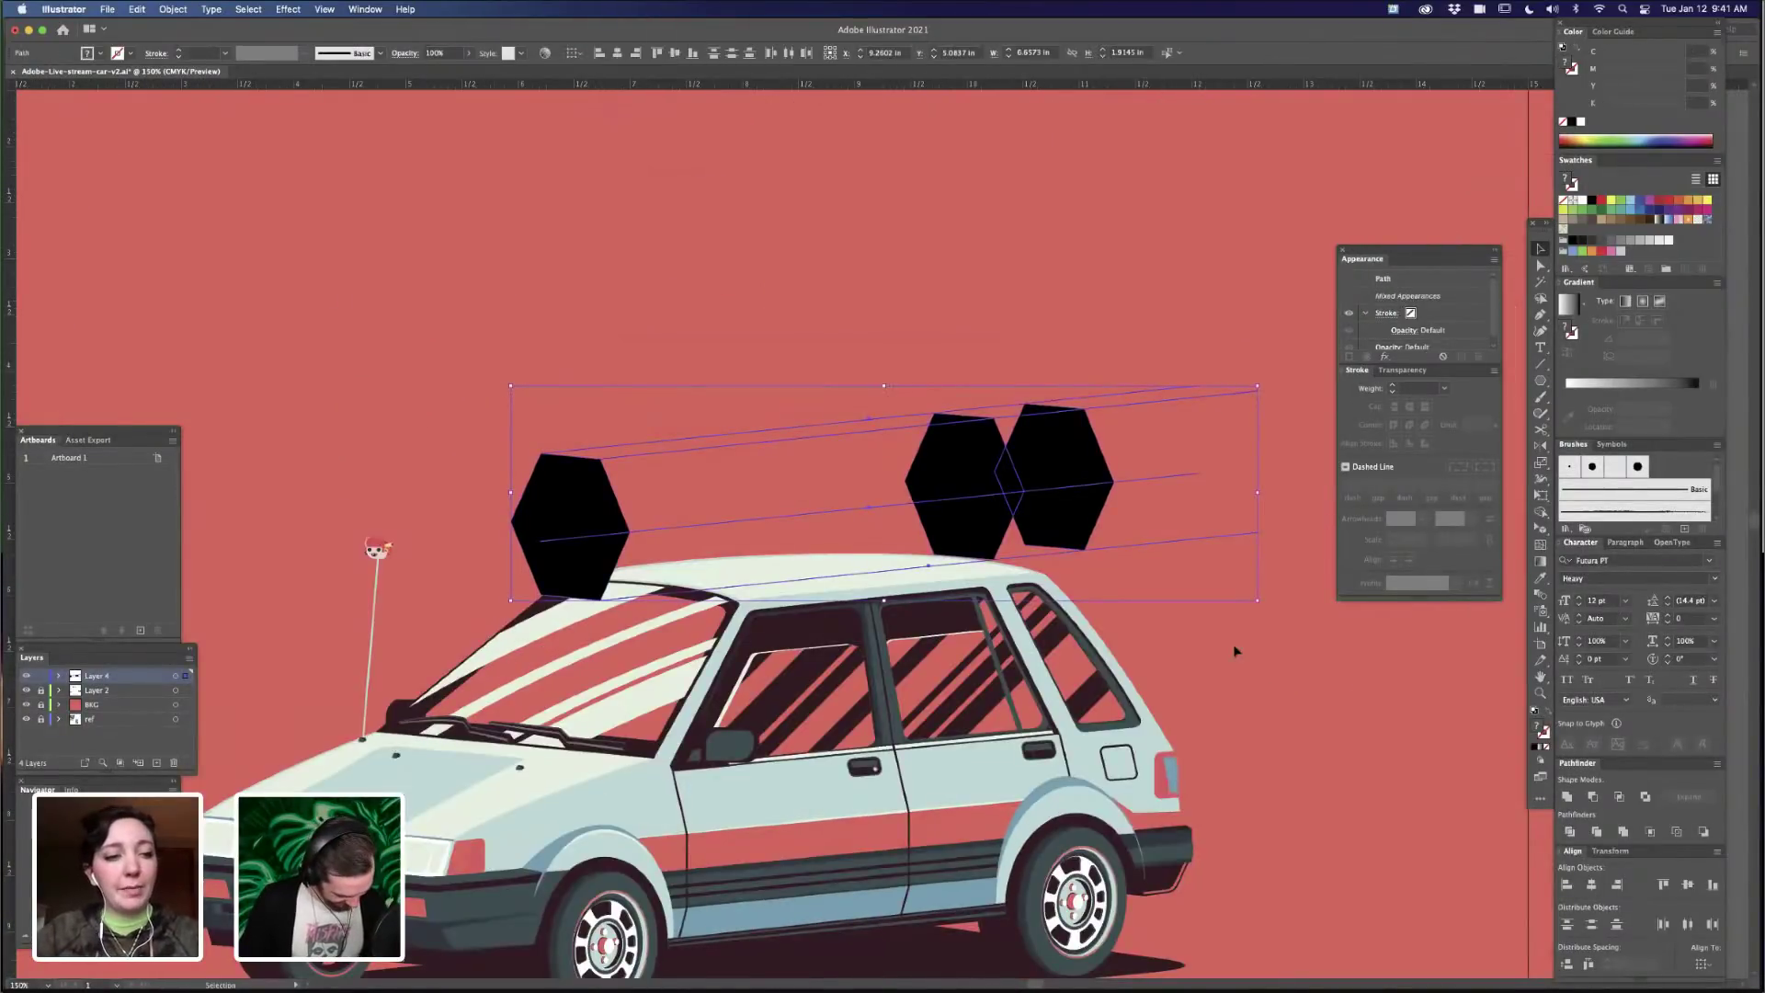
key("shift+m")
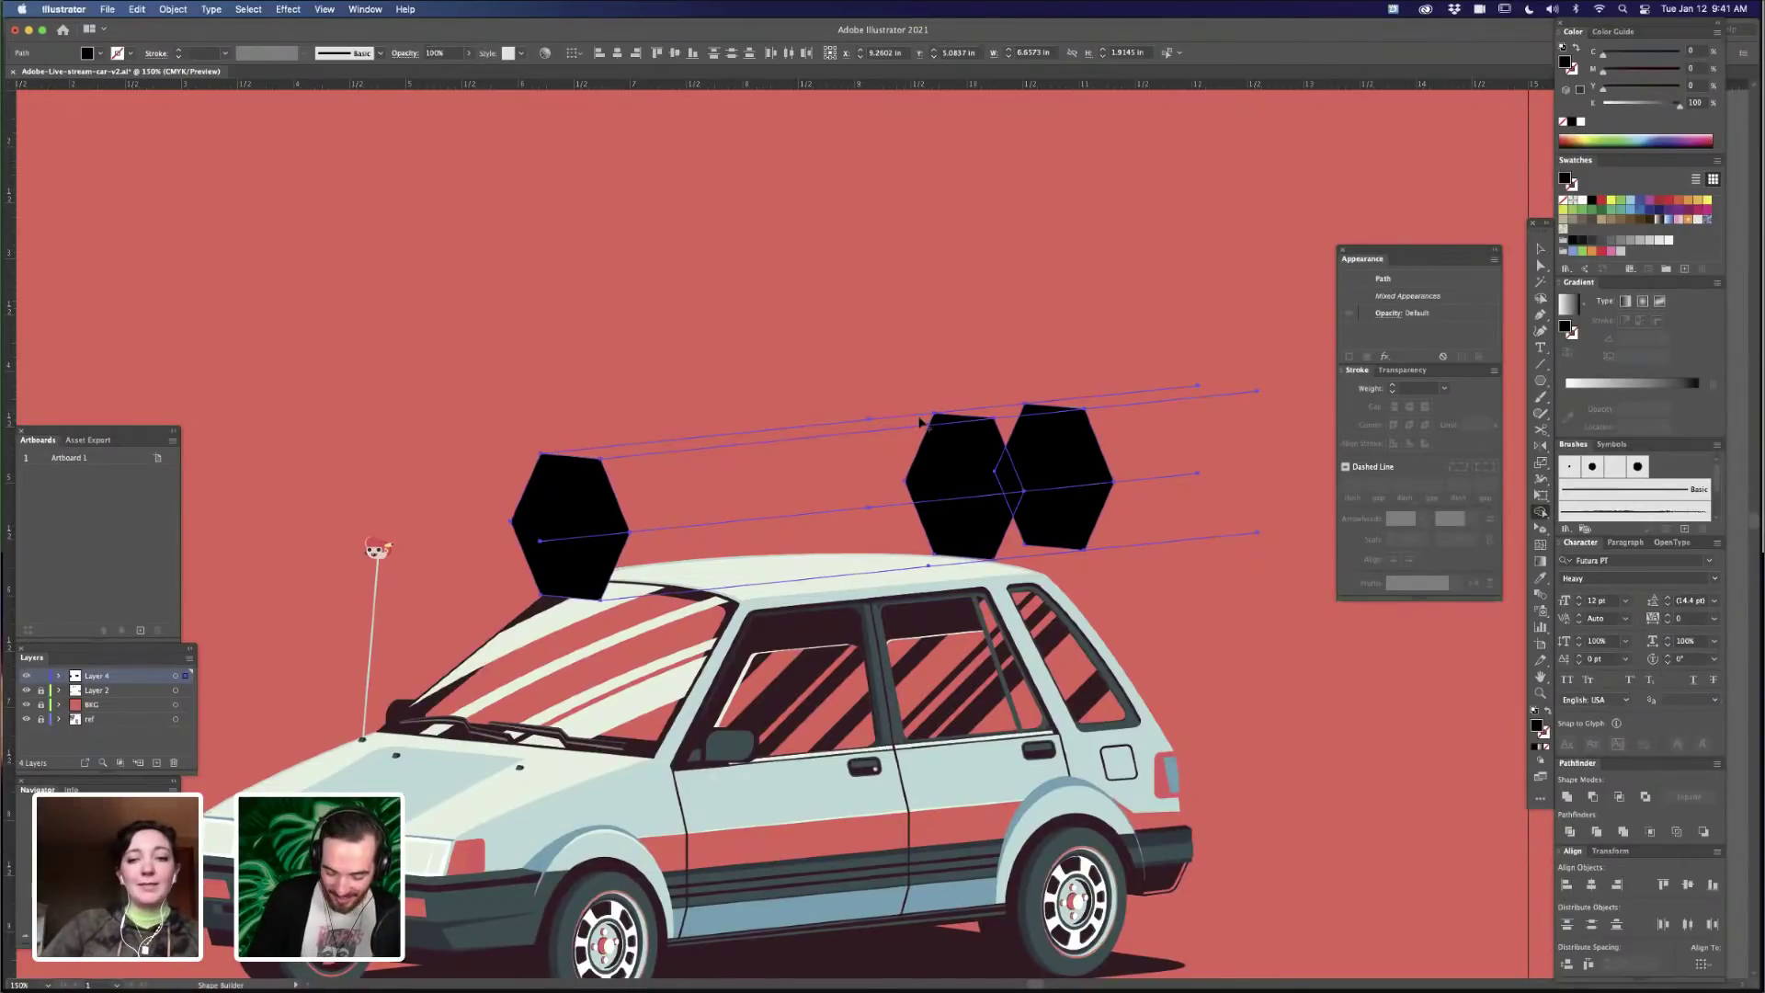
left_click(940, 419)
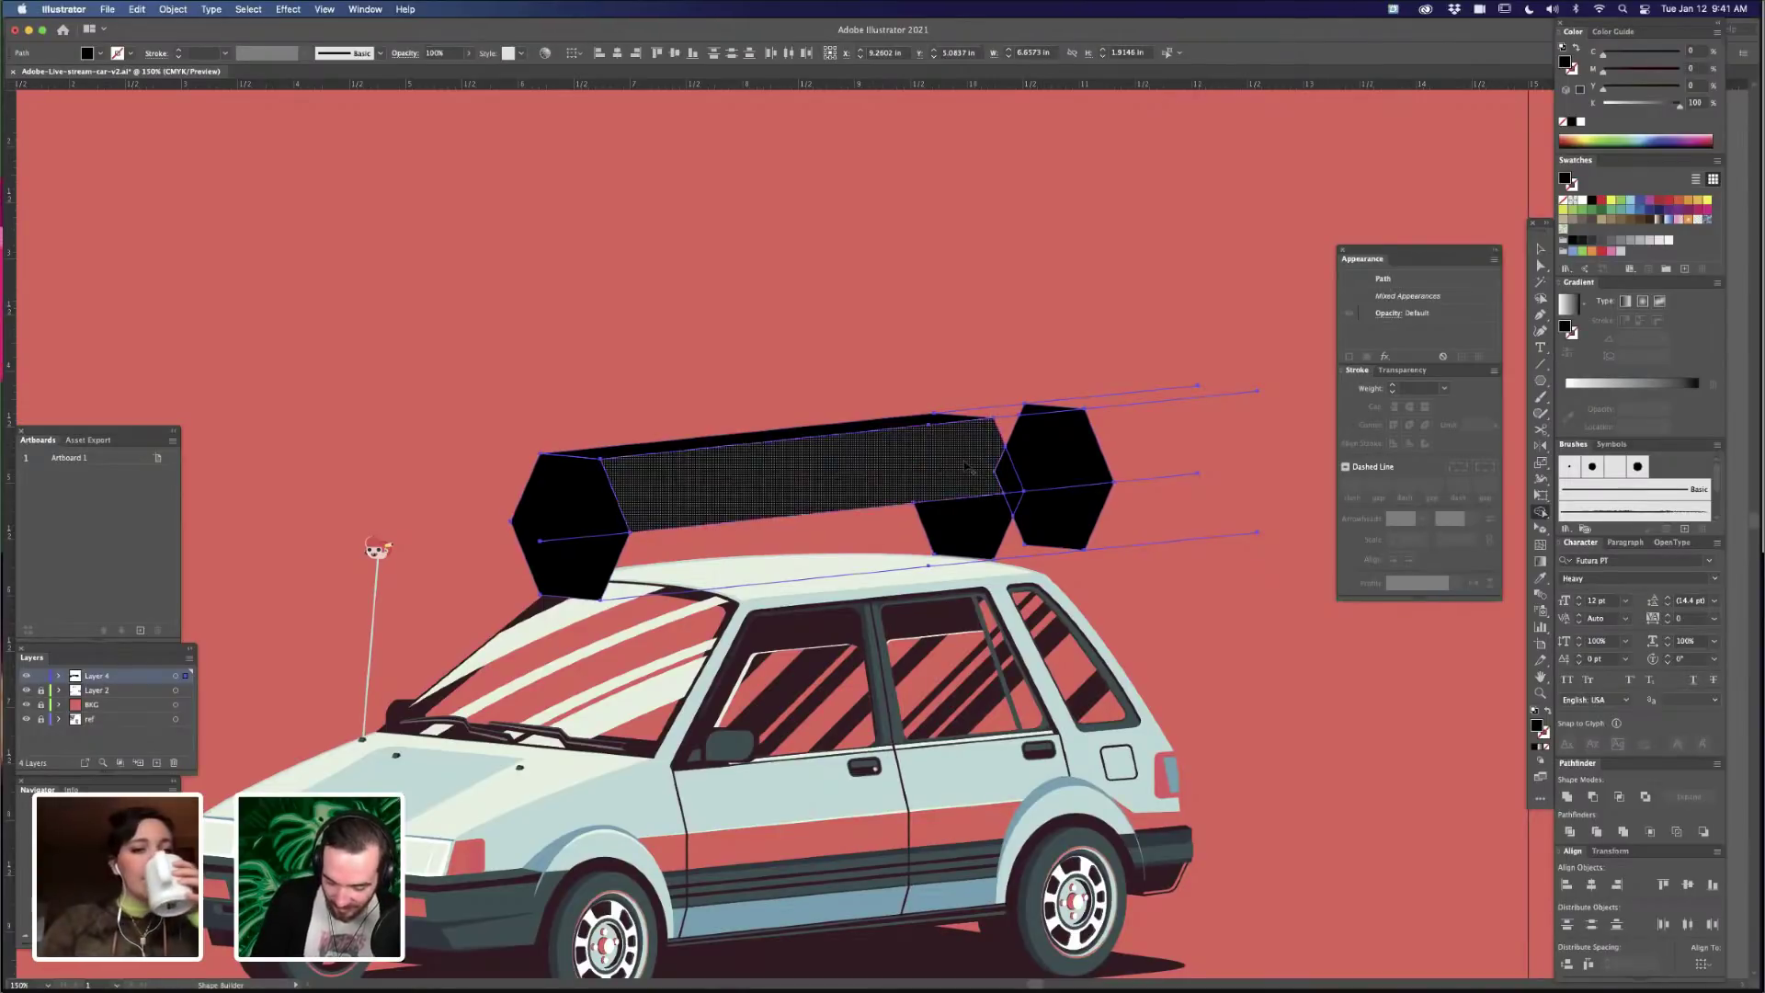
- Try Shape Builder on the side faces and the hexagon overlap, and undo back to before the lower side face
mouse_move(965, 466)
left_mouse_down()
mouse_move(882, 543)
mouse_move(1007, 504)
left_mouse_up()
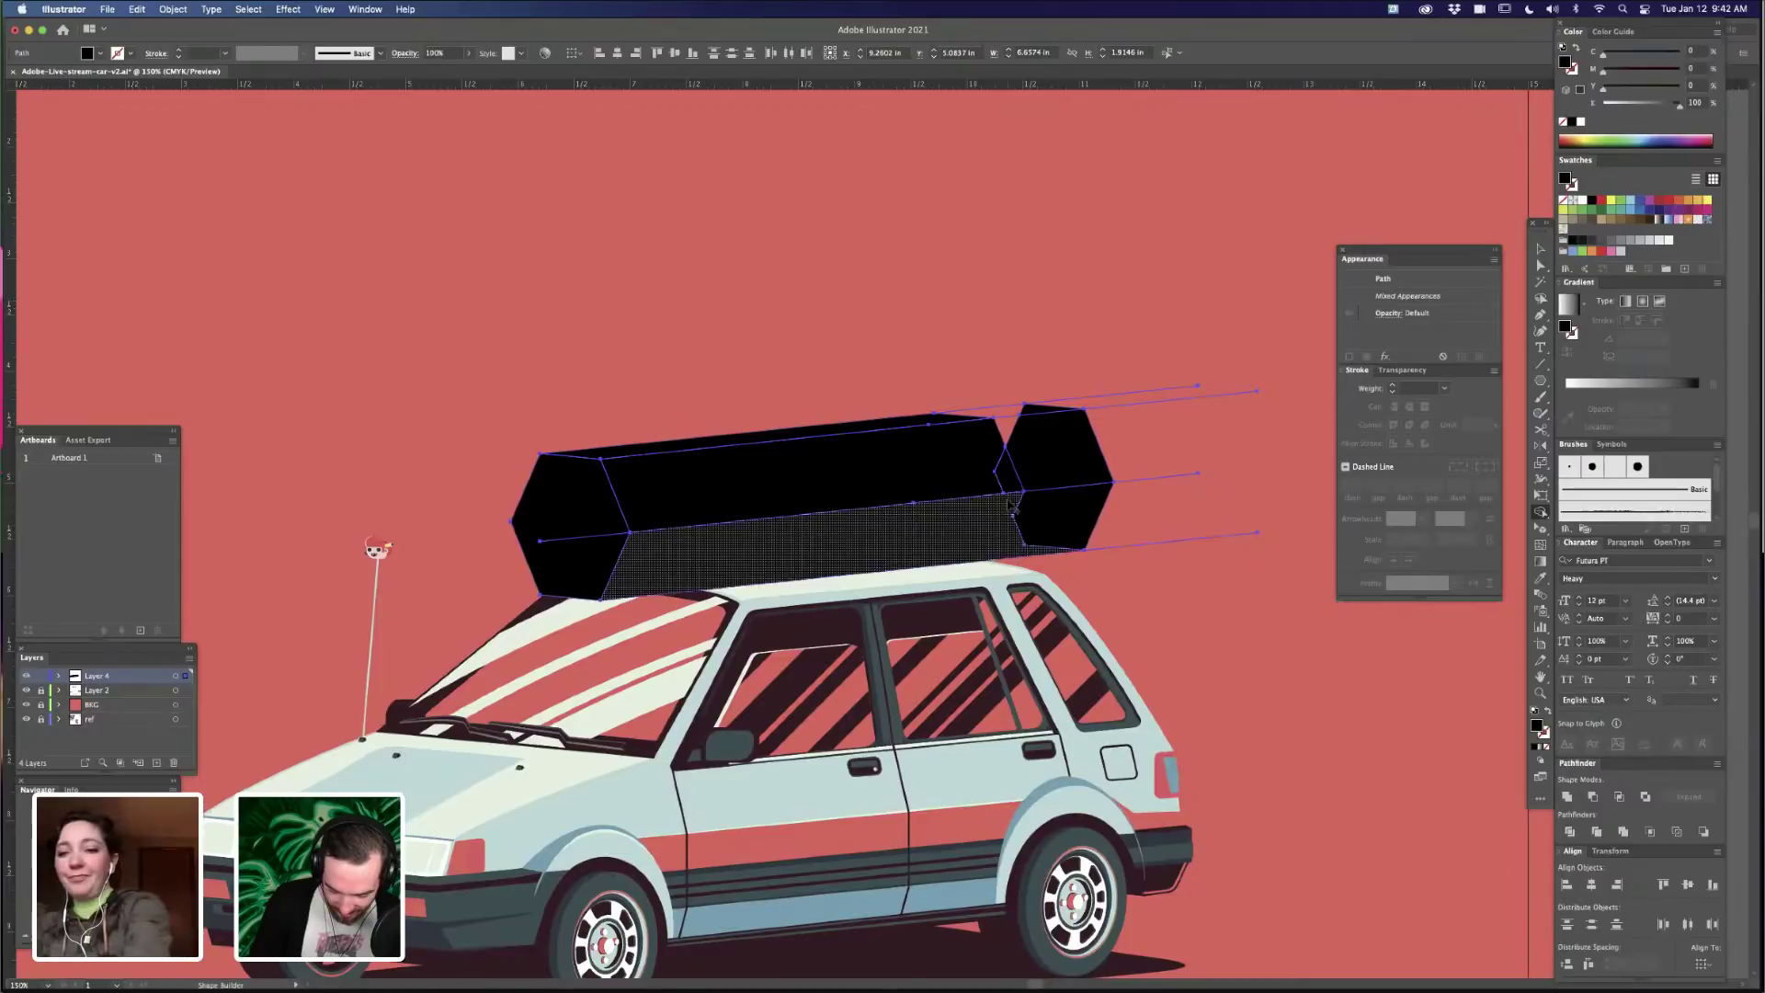
left_click(1014, 477)
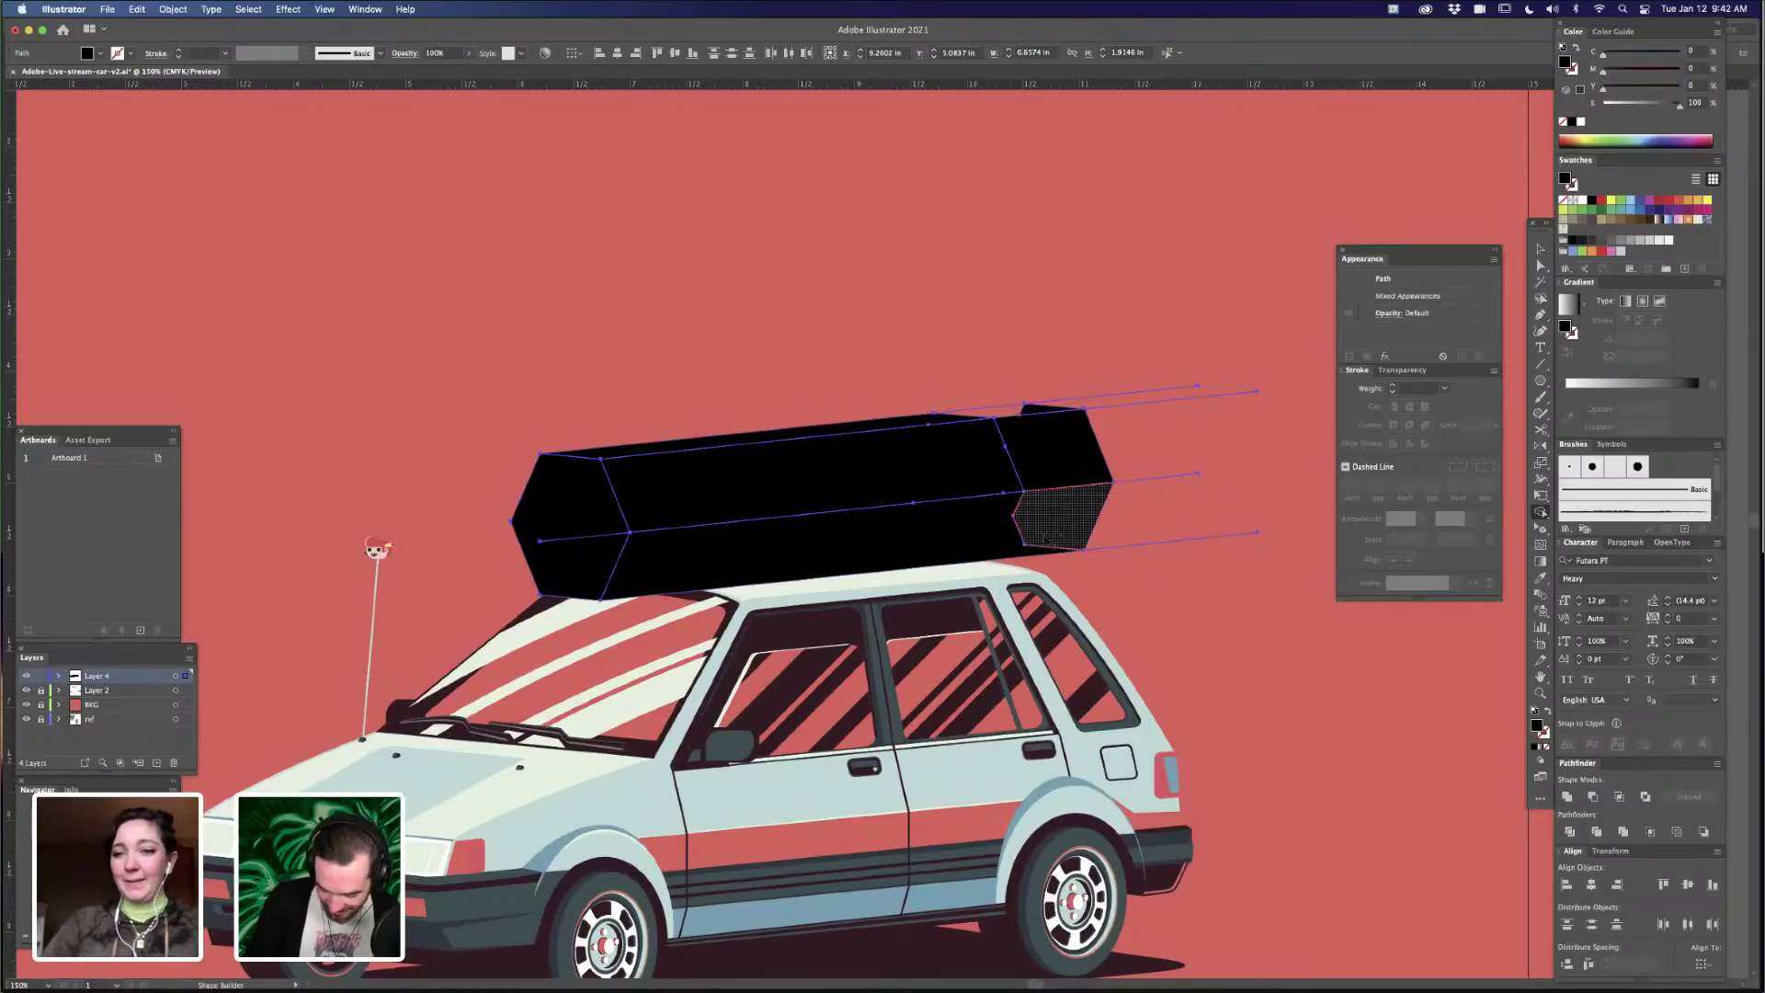
key("v")
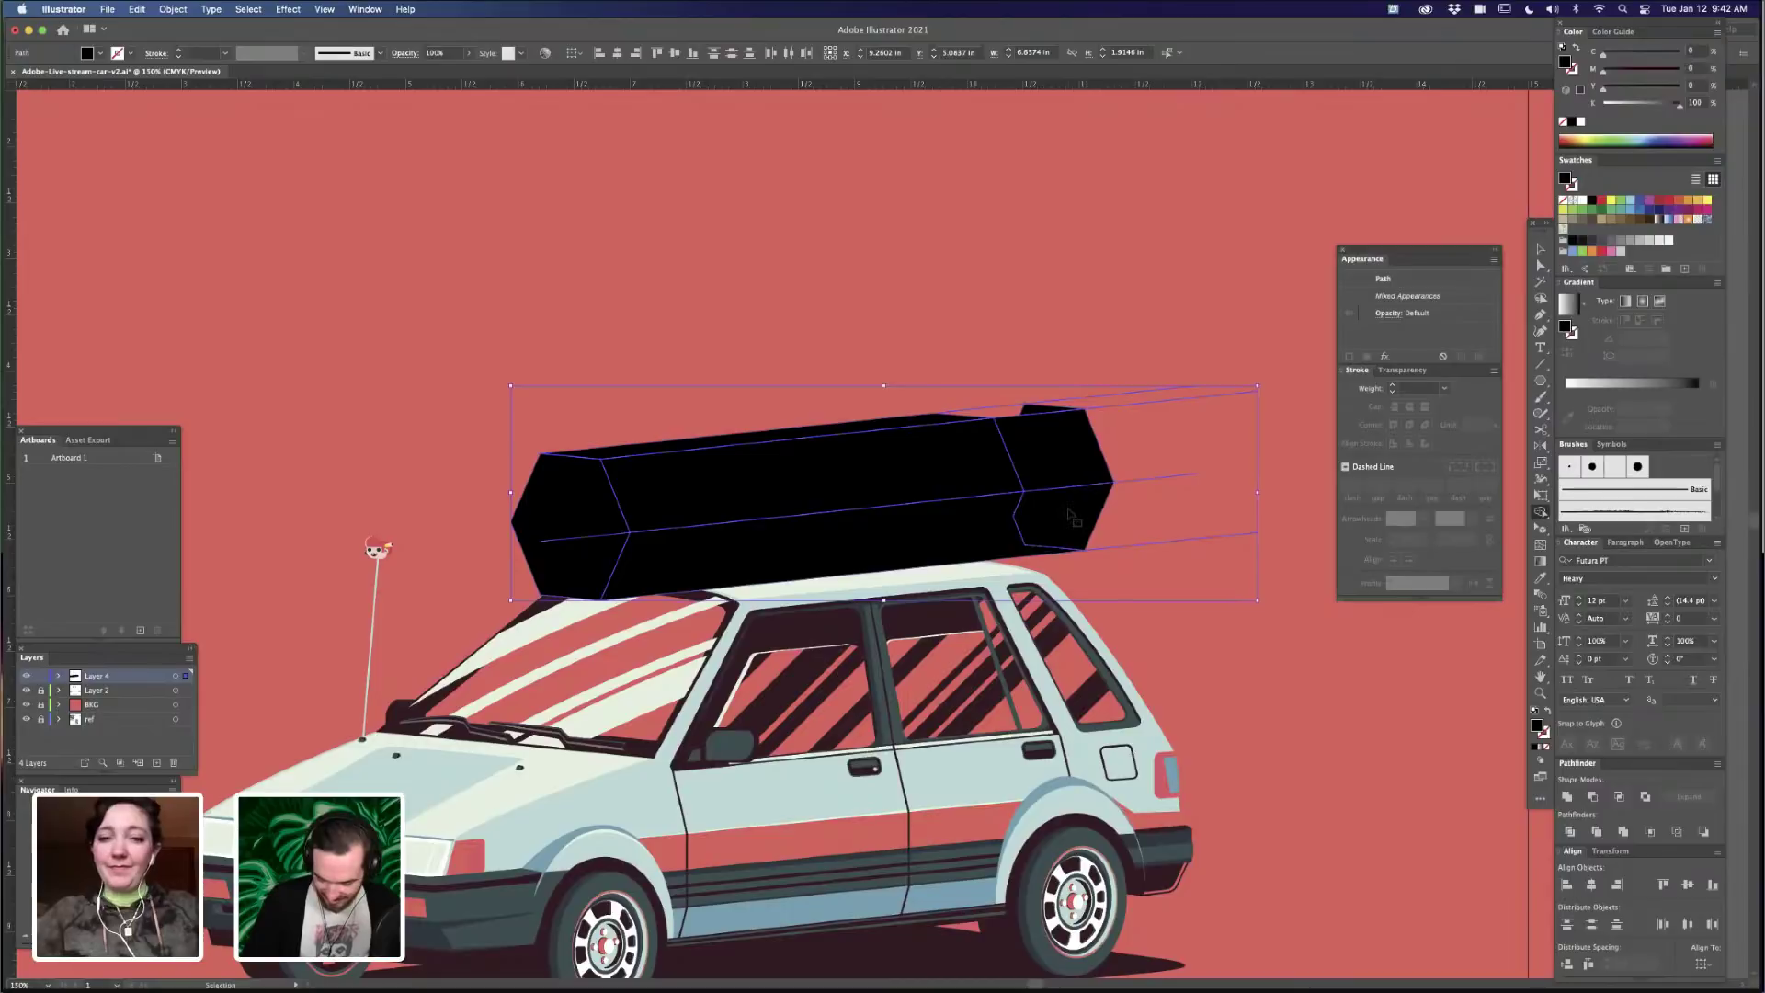
key("super+z")
key("super+z")
key("super+z")
key("super+z")
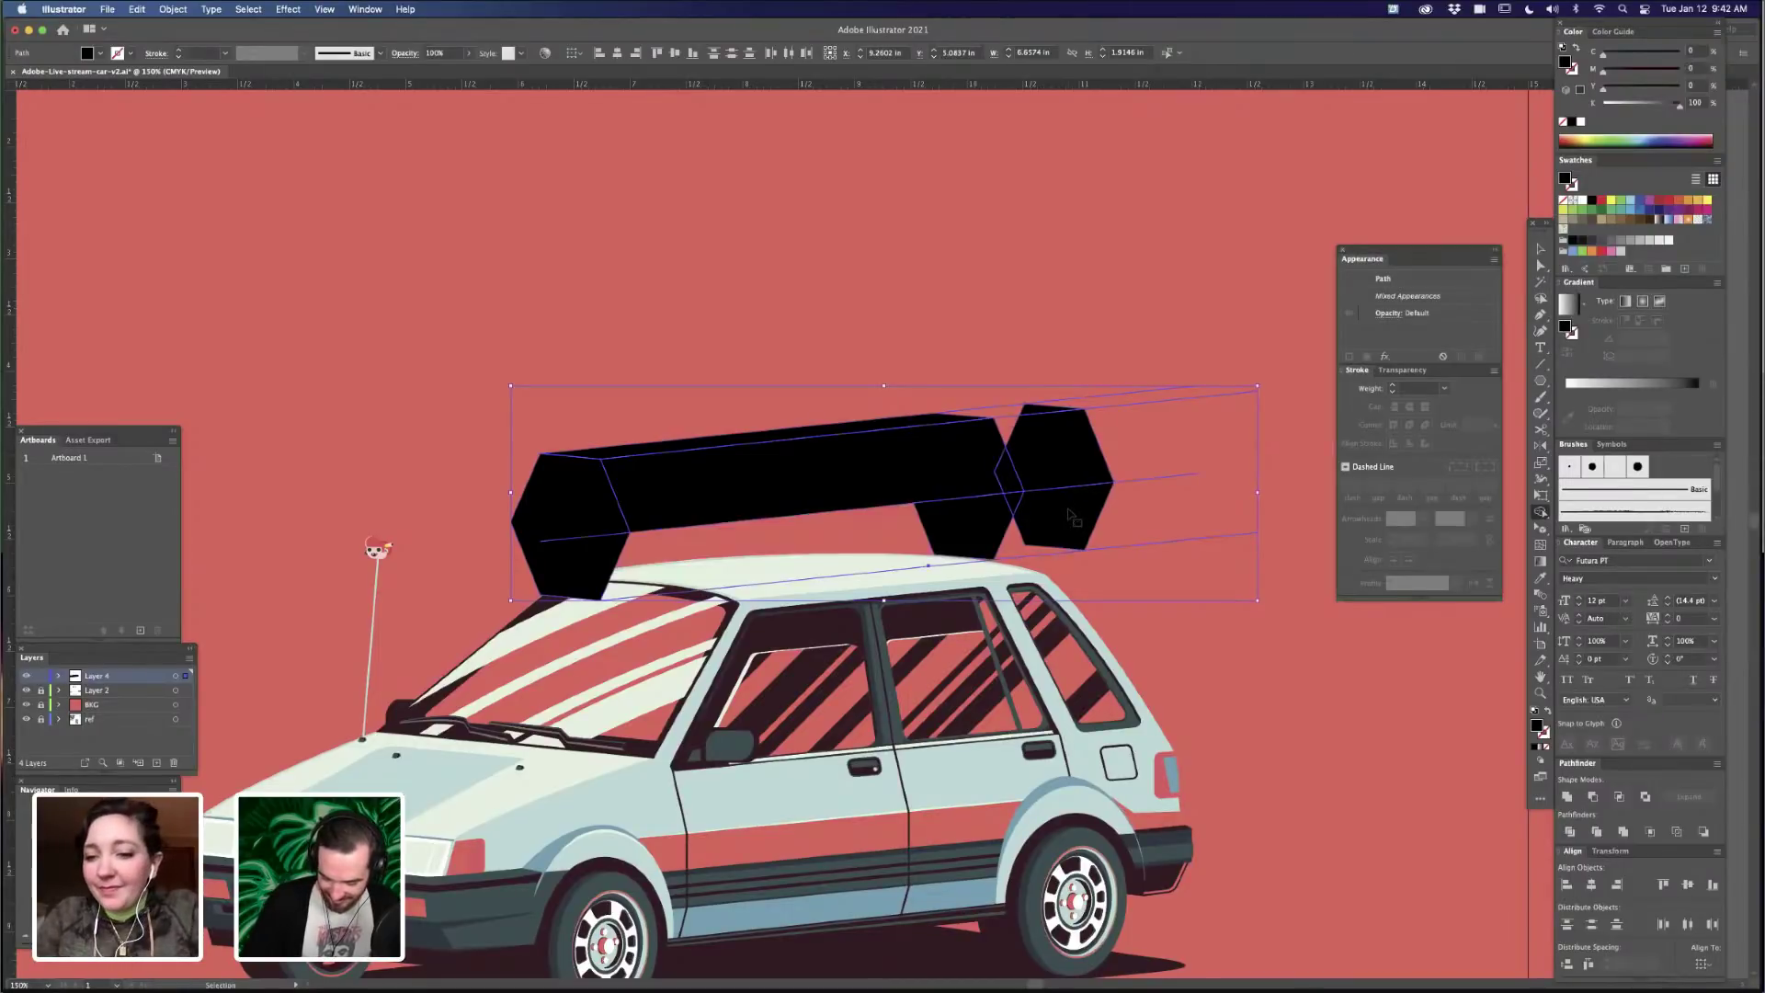
- Add an anchor point to the lower perspective line and snap it to the middle hexagon's bottom-right corner
key("z")
left_click_drag(1013, 541, 1291, 541)
key("plus")
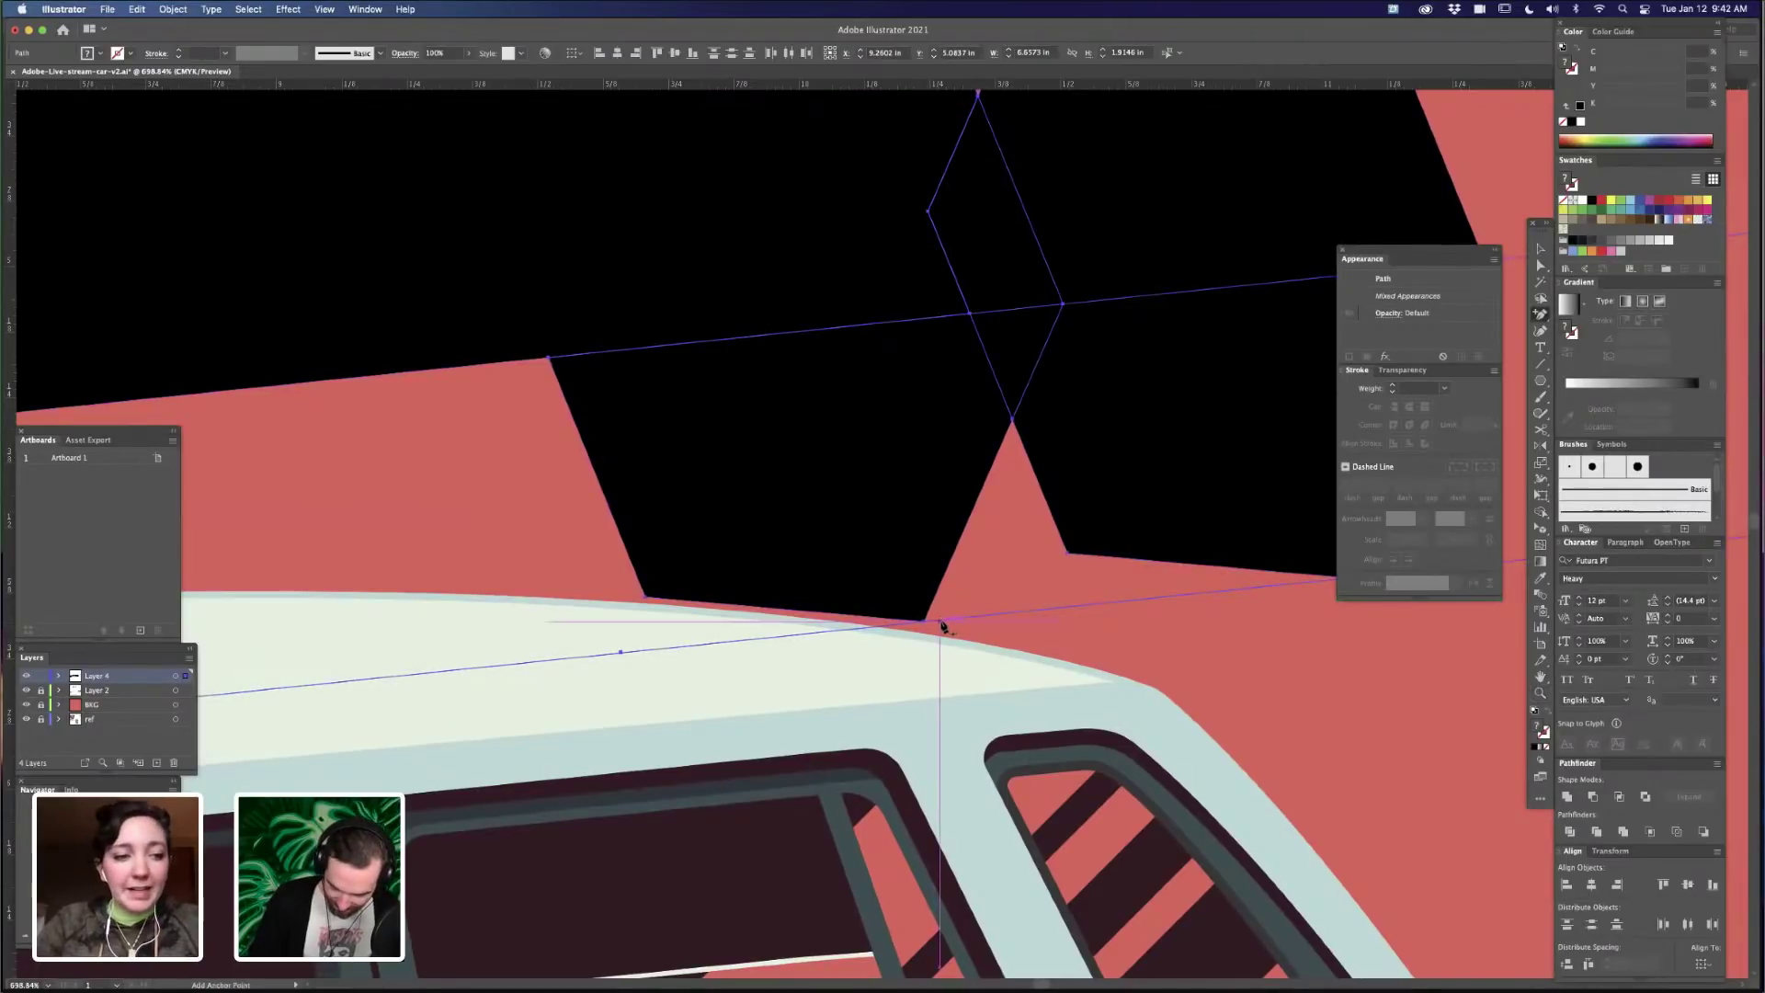
left_click(939, 623)
key("a")
left_click_drag(939, 623, 924, 621)
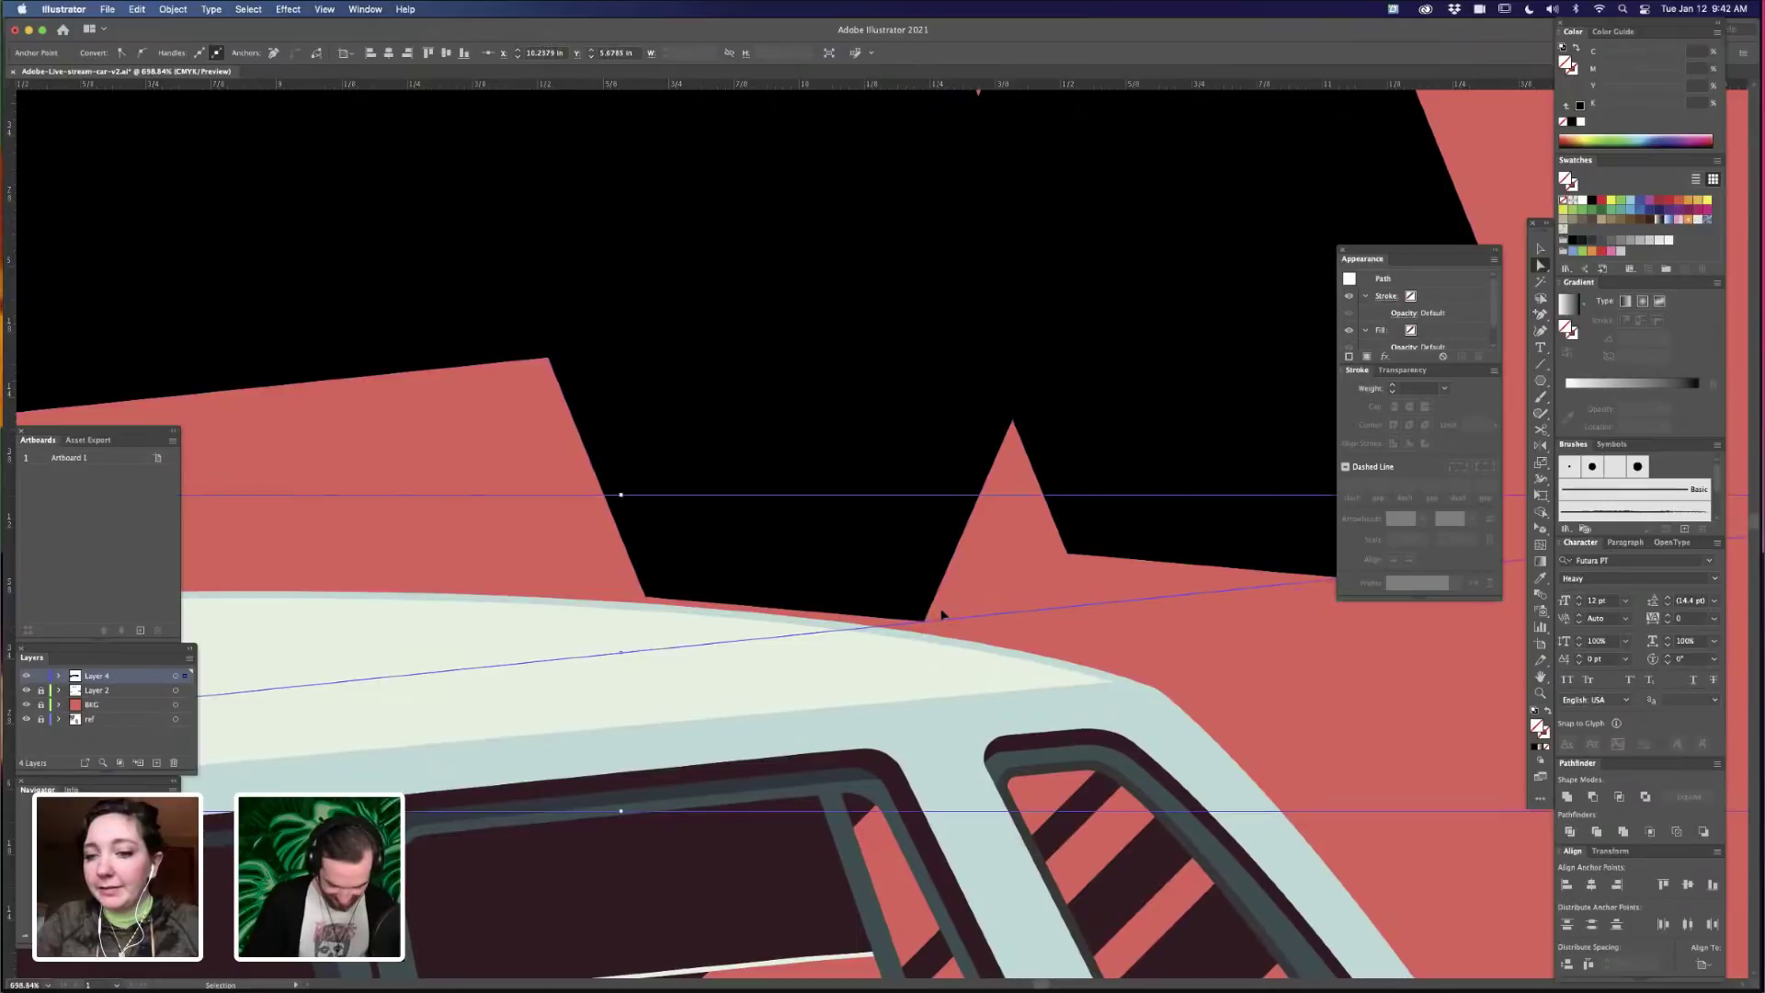
- Add another anchor point to the lower line and snap it to the rearmost hexagon's bottom-right corner
key("super+minus")
key("super+minus")
key("super+minus")
key("super+minus")
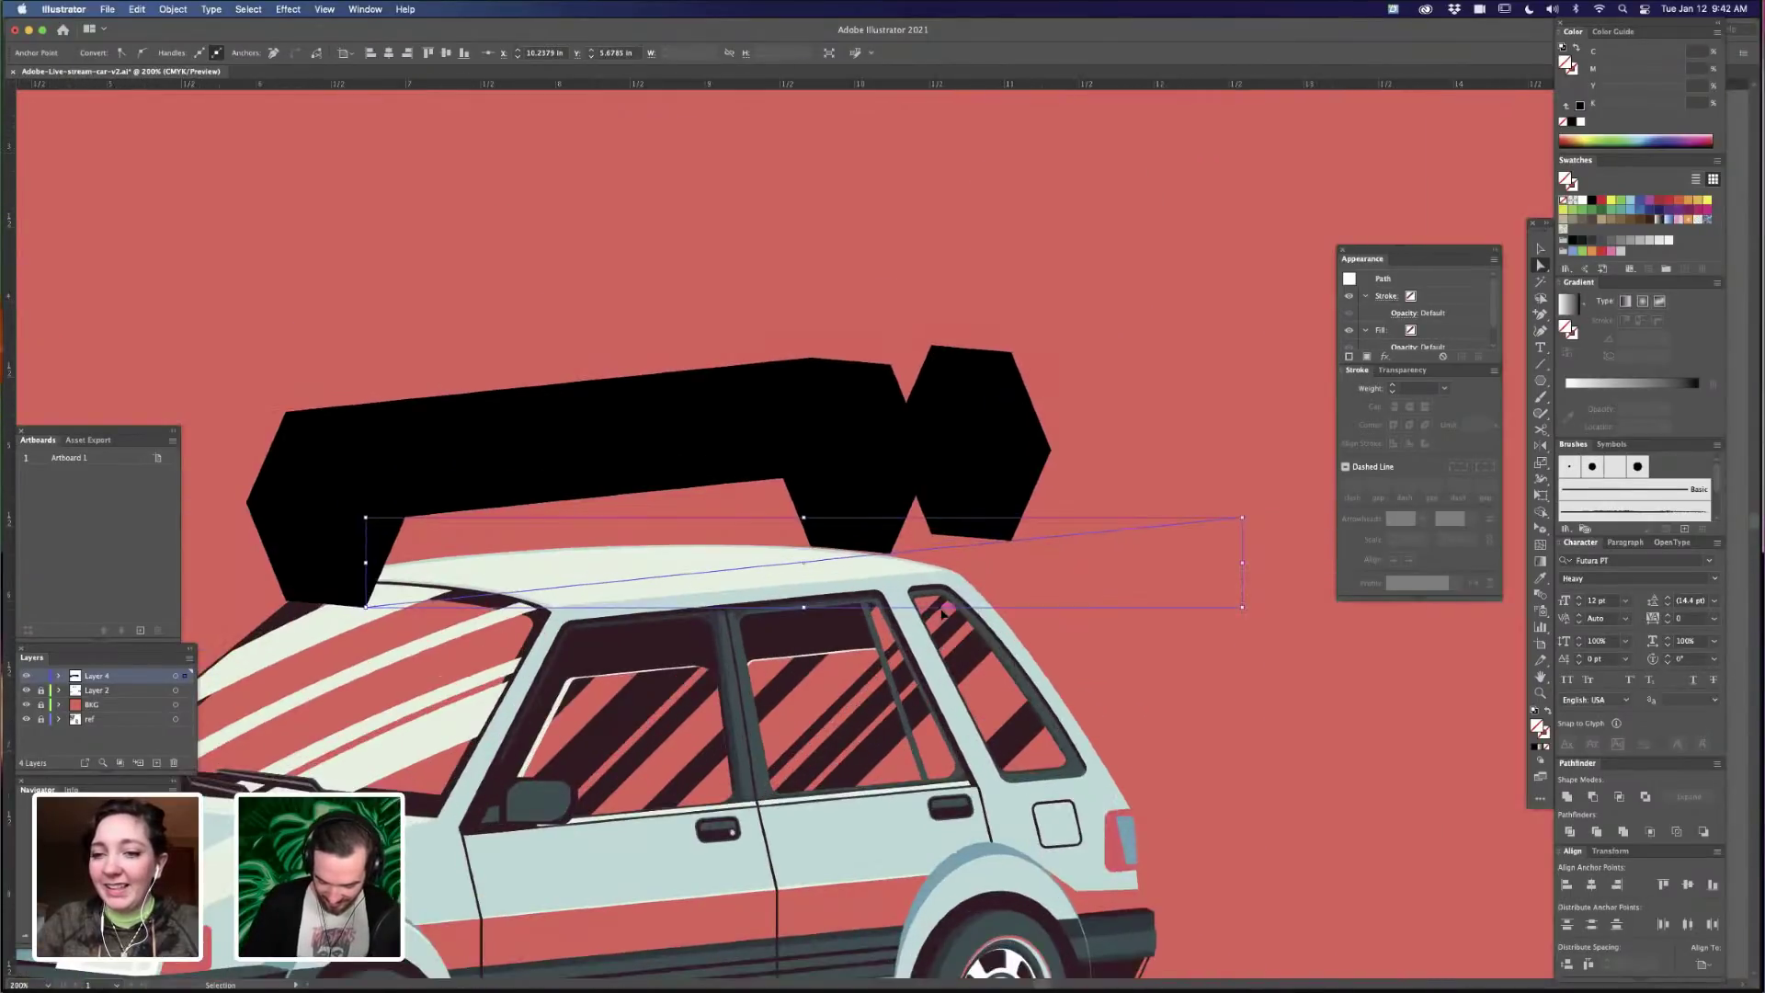
key("super+plus")
key("super+plus")
key("super+plus")
left_click_drag(1193, 625, 673, 574)
key("plus")
left_click(909, 517)
key("a")
left_click_drag(909, 518, 892, 522)
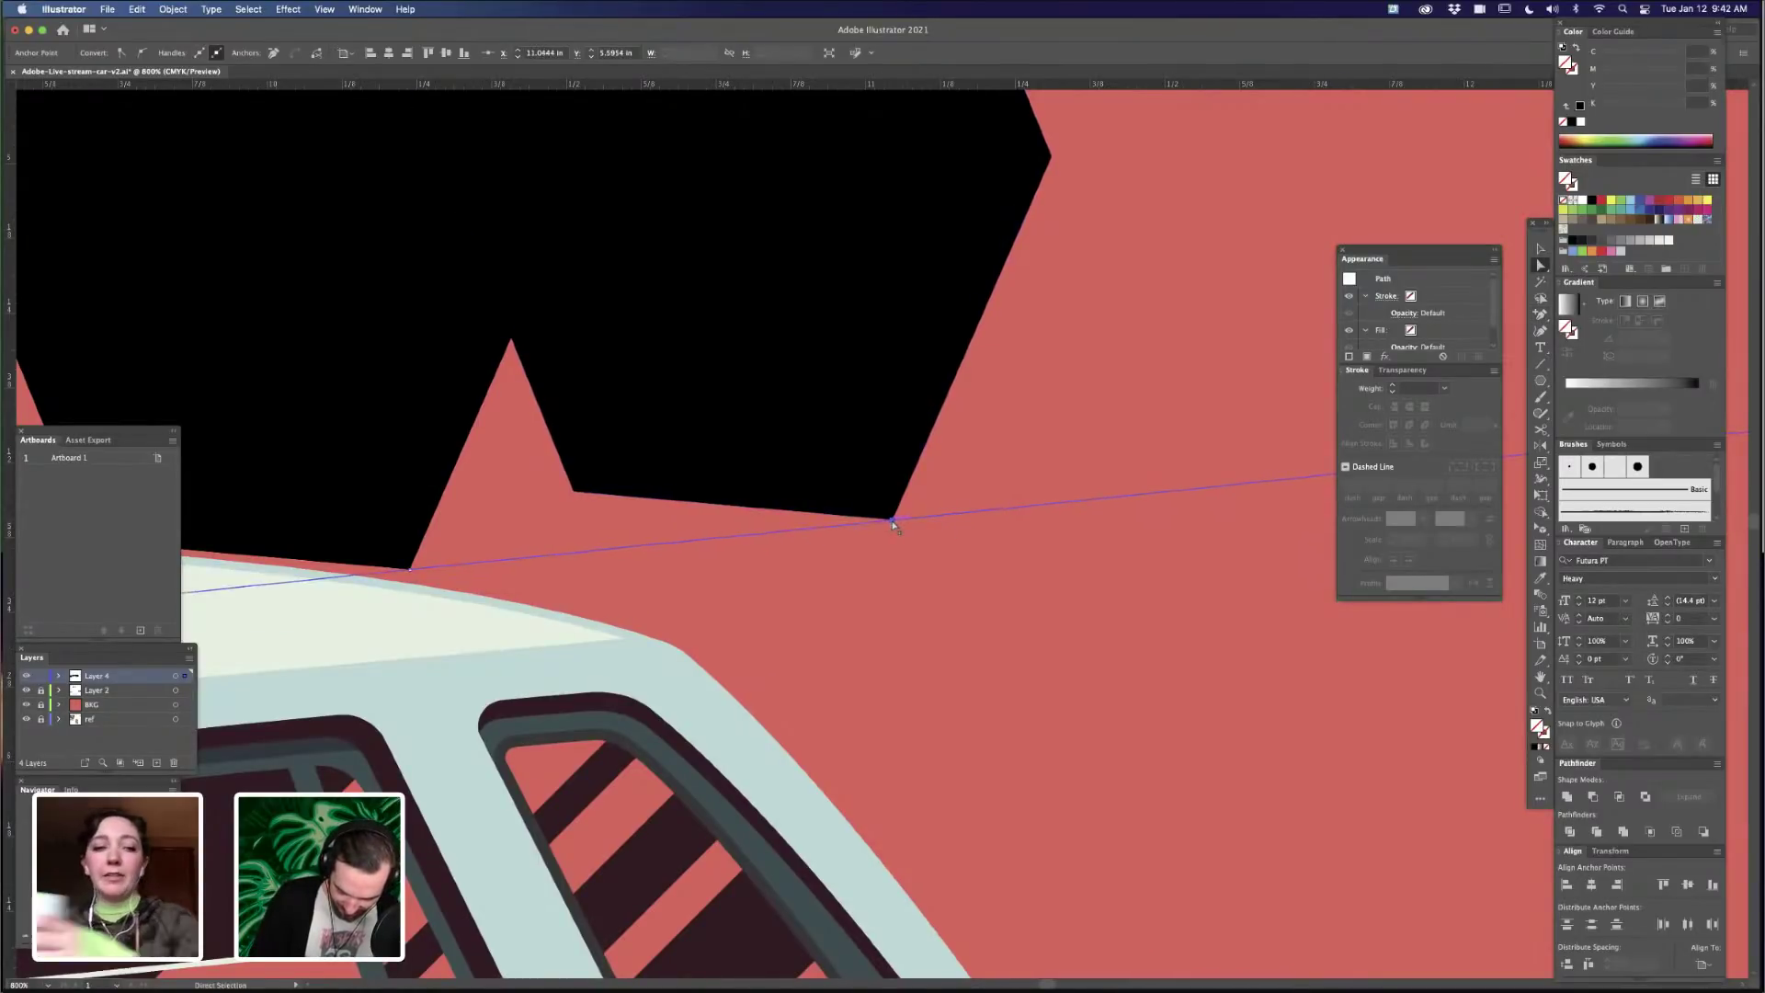
key("v")
key("super+minus")
key("super+minus")
key("super+minus")
key("super+minus")
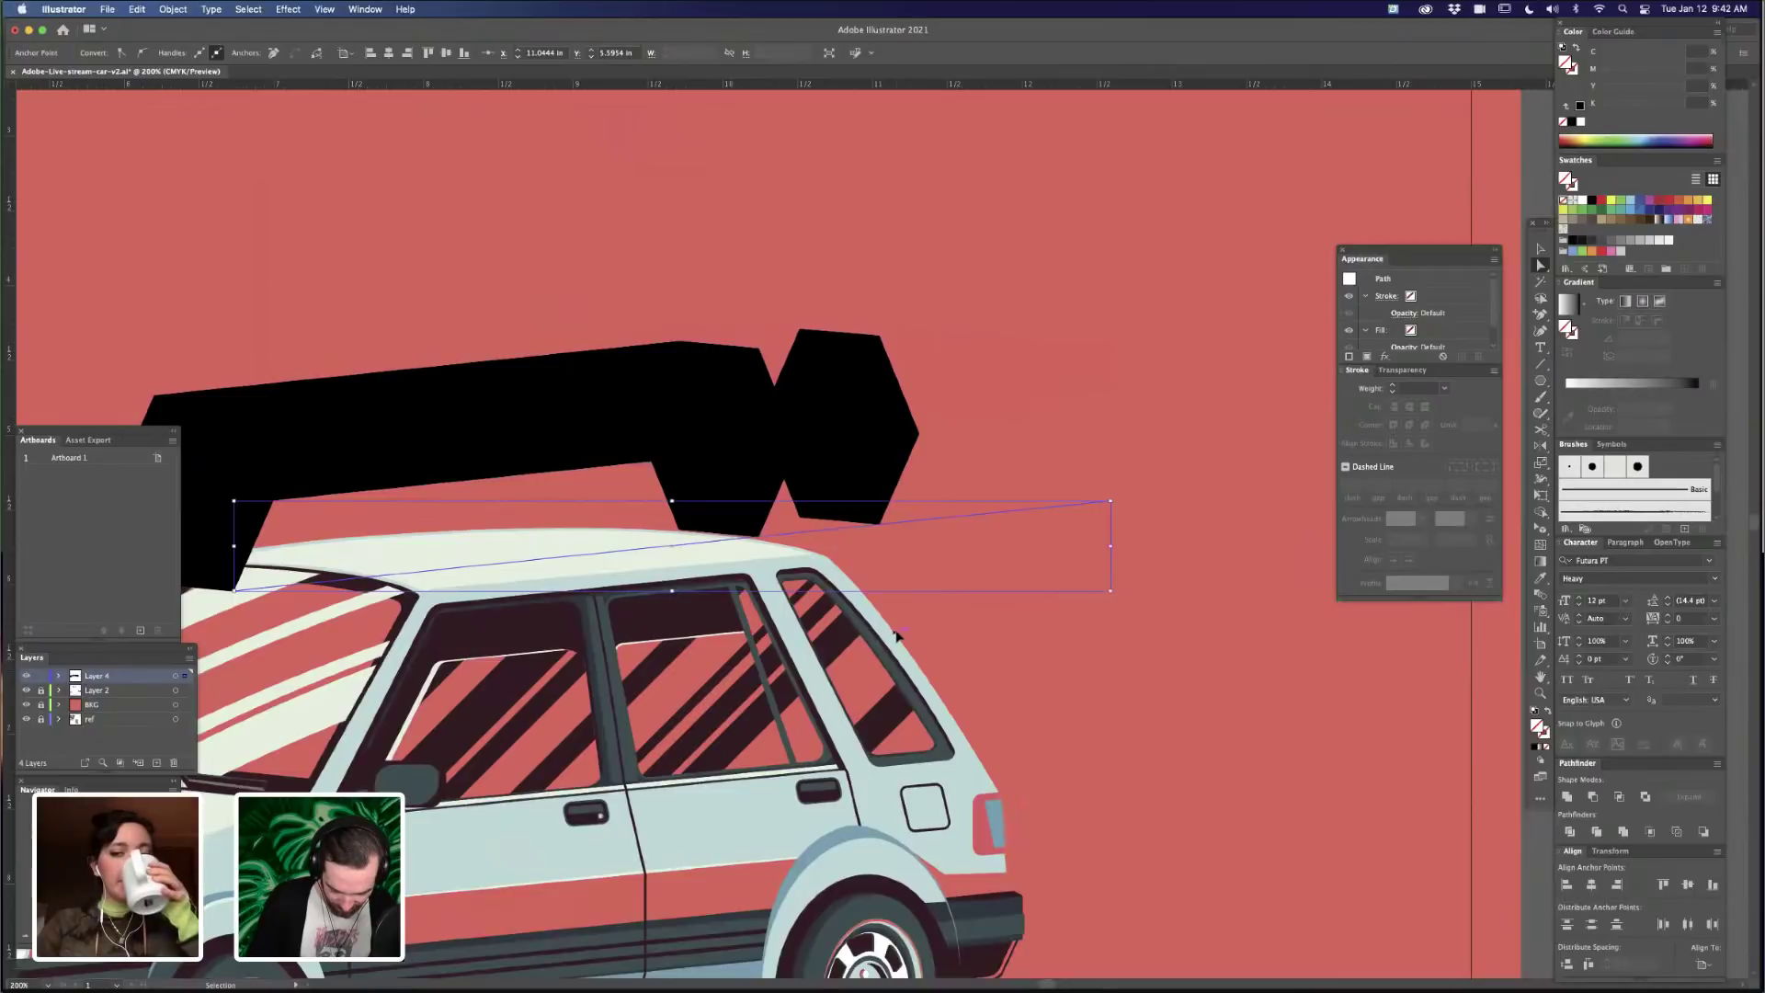
- Deselect the lower perspective line and look over the whole car illustration and the slogan text beside the artboard
key("super+minus")
key("super+minus")
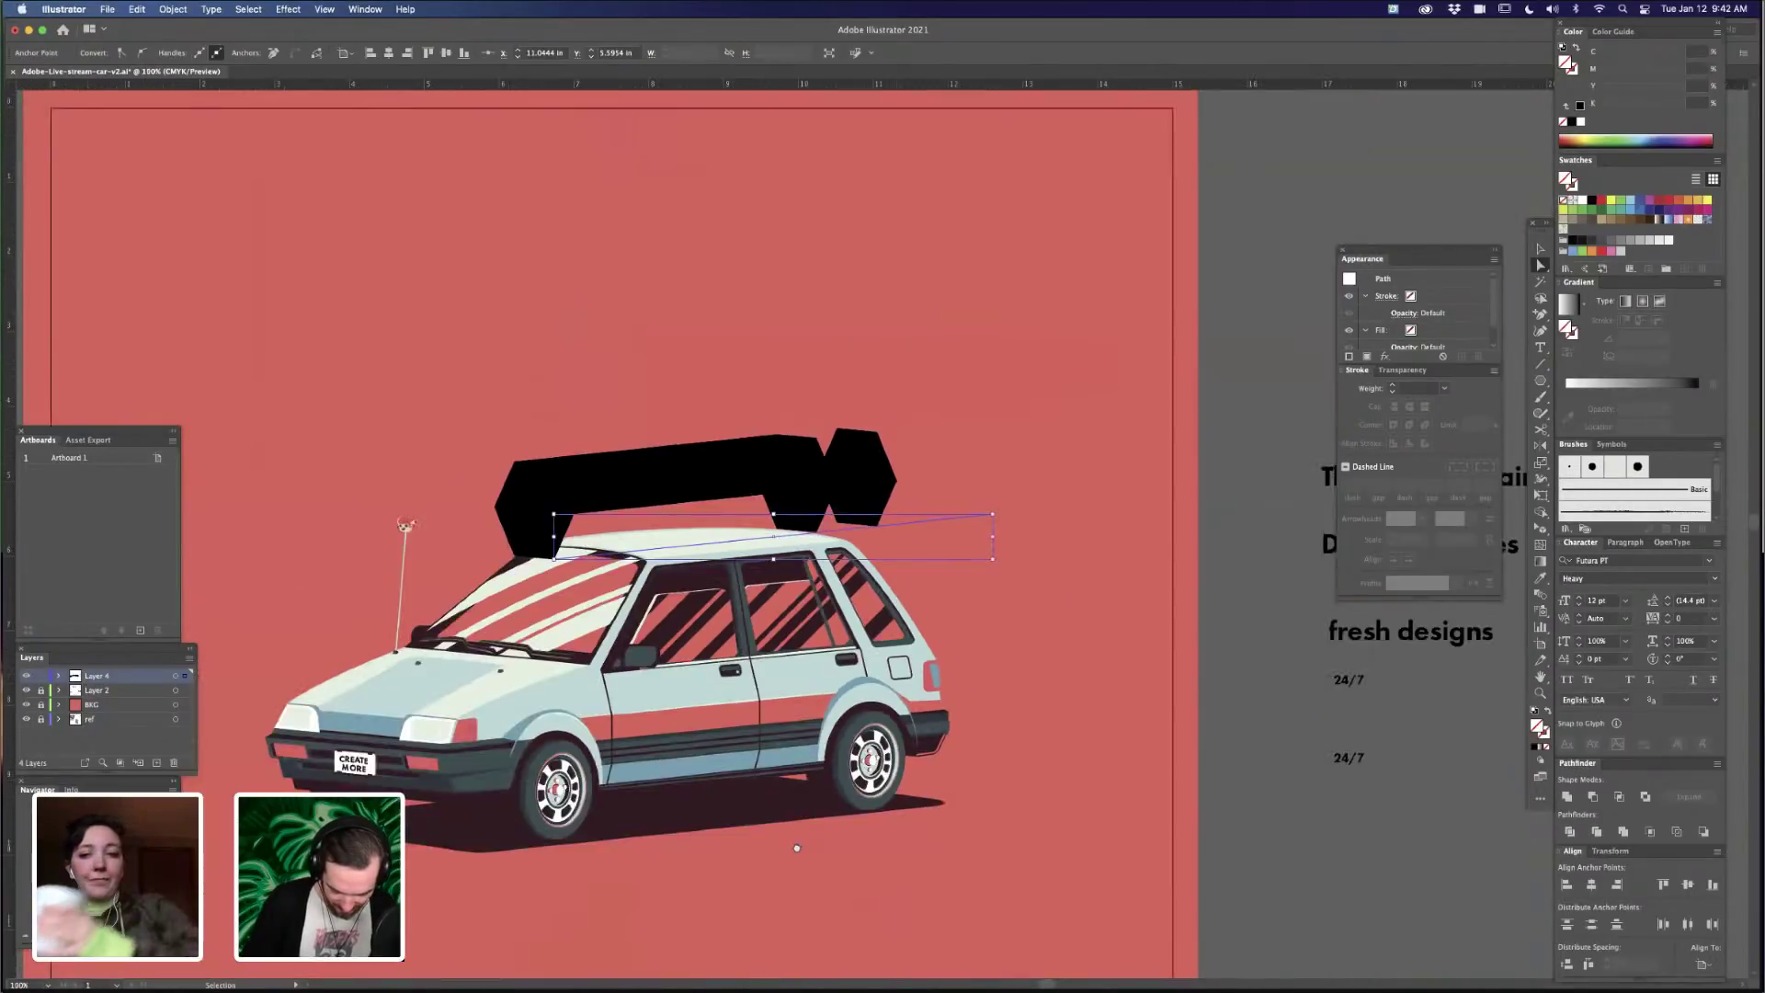
scroll(926, 765, "left", 5)
scroll(927, 765, "down", 3)
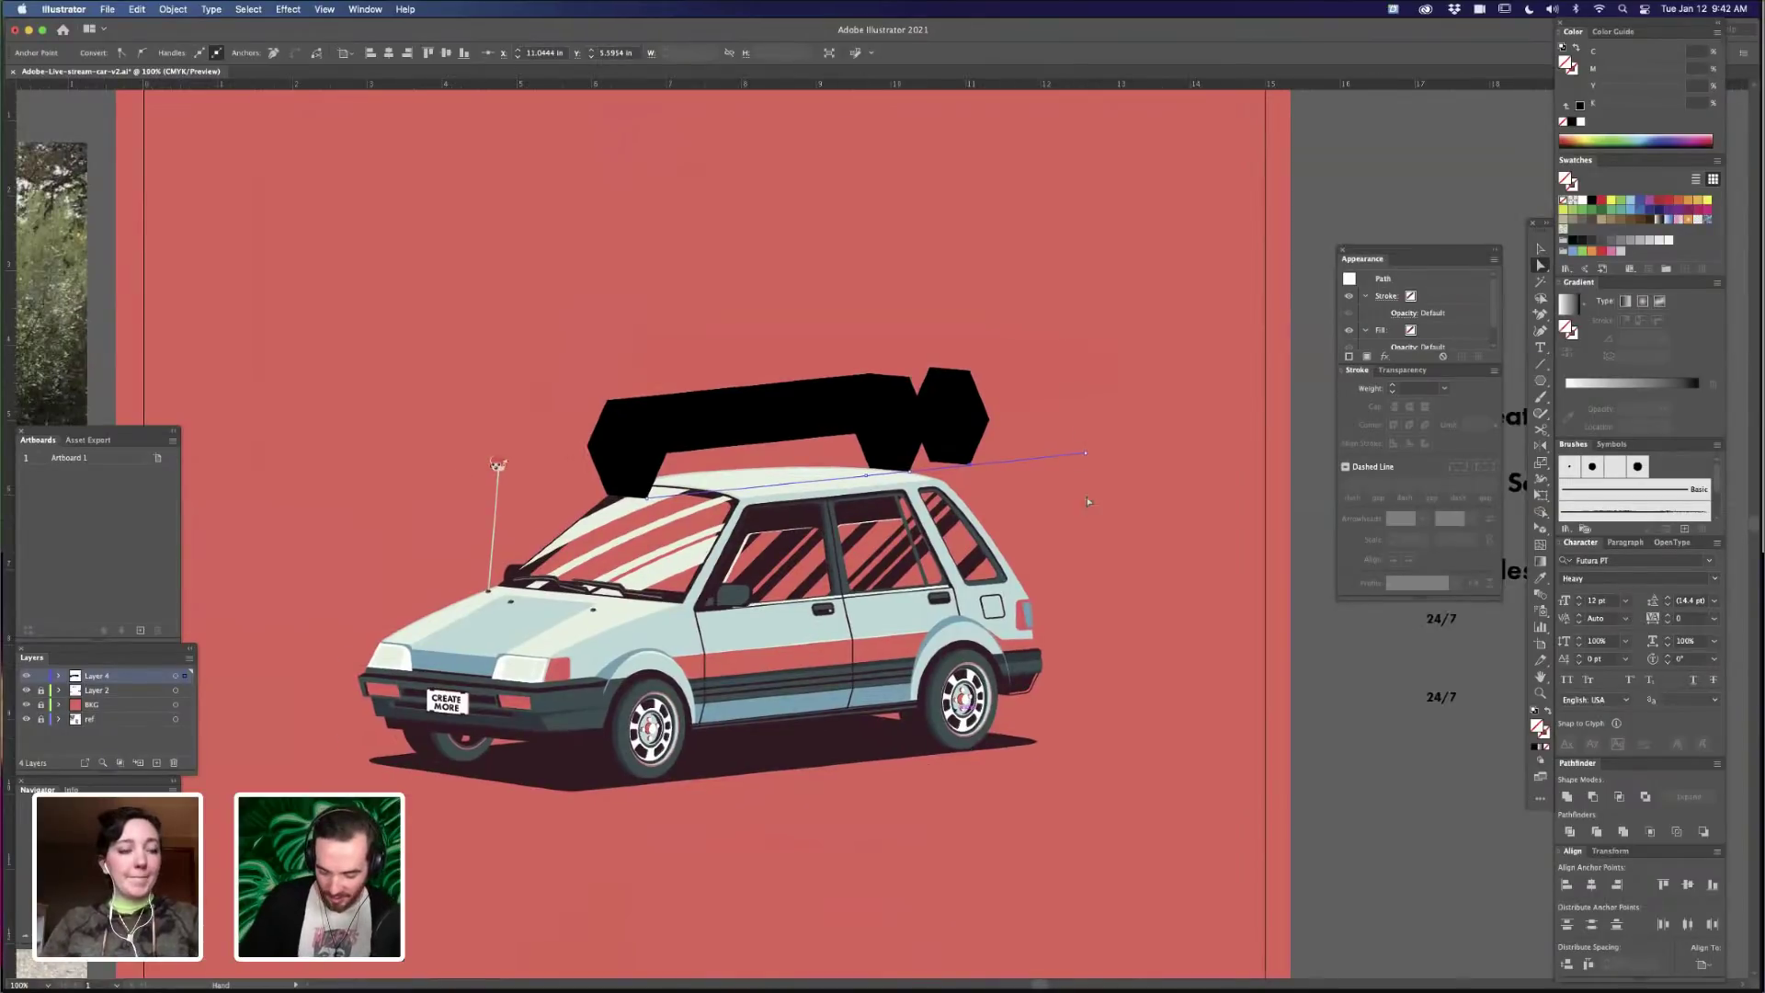
scroll(1082, 509, "left", 2)
scroll(1083, 509, "down", 1)
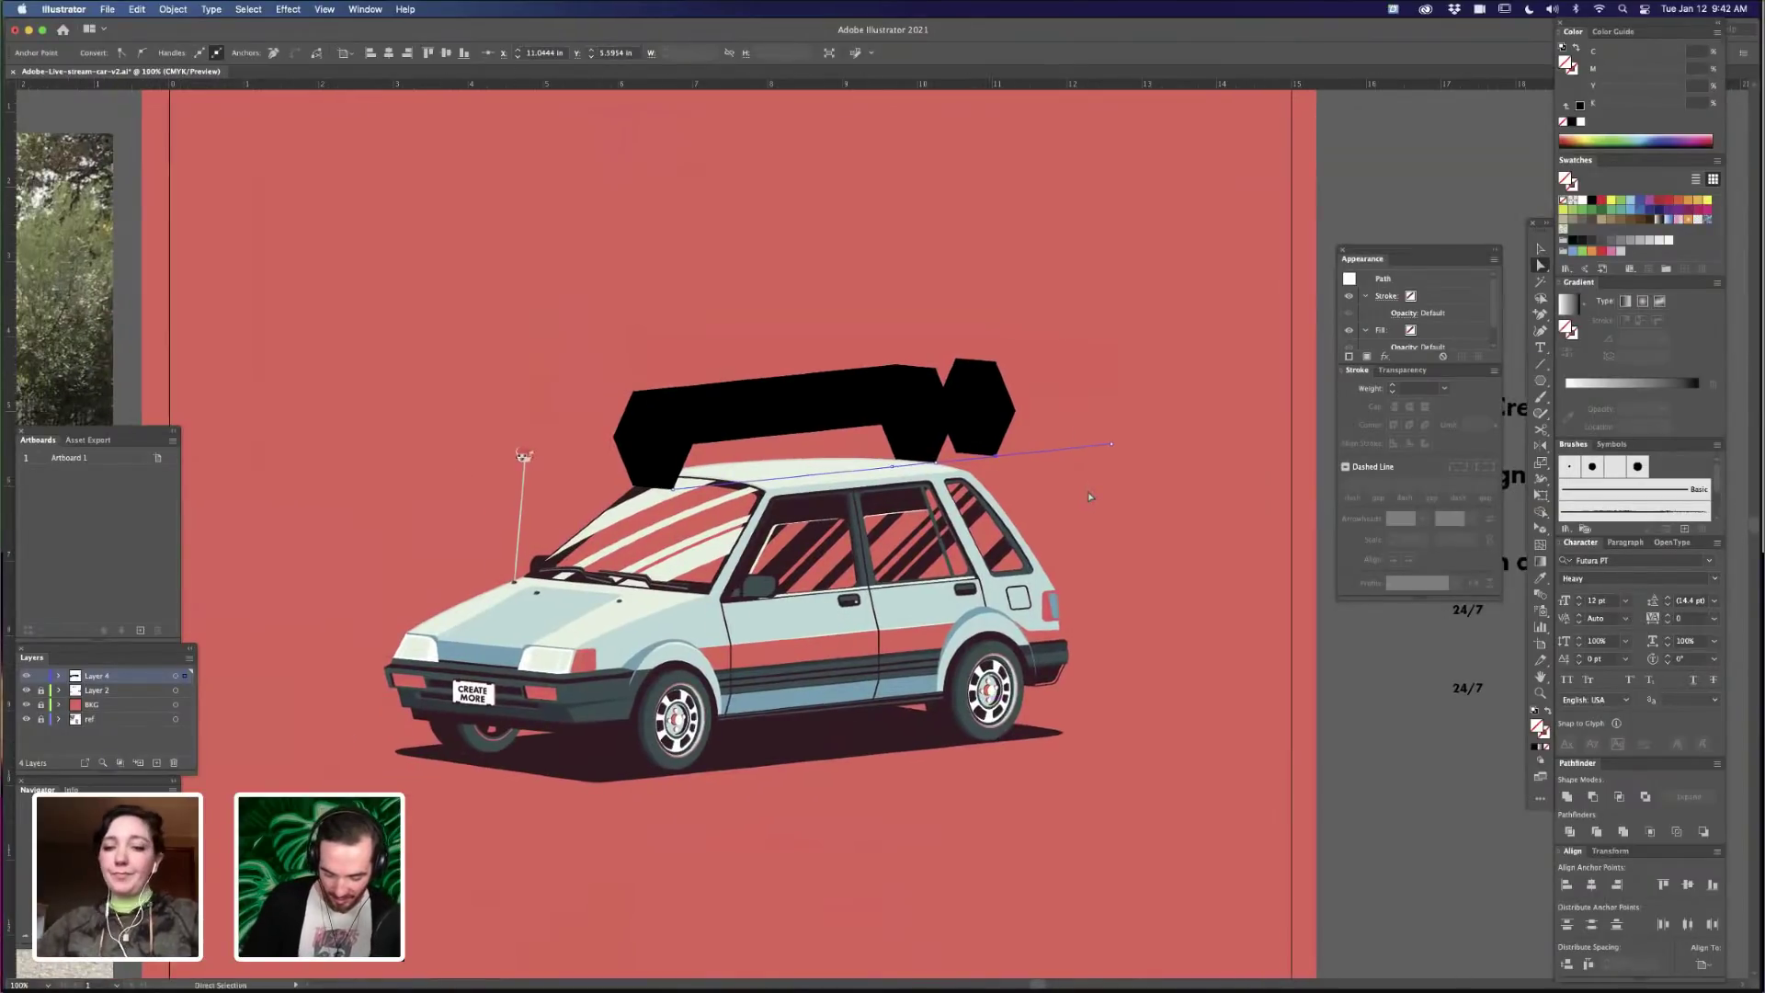
left_click(1094, 621)
scroll(935, 729, "right", 5)
scroll(935, 729, "down", 2)
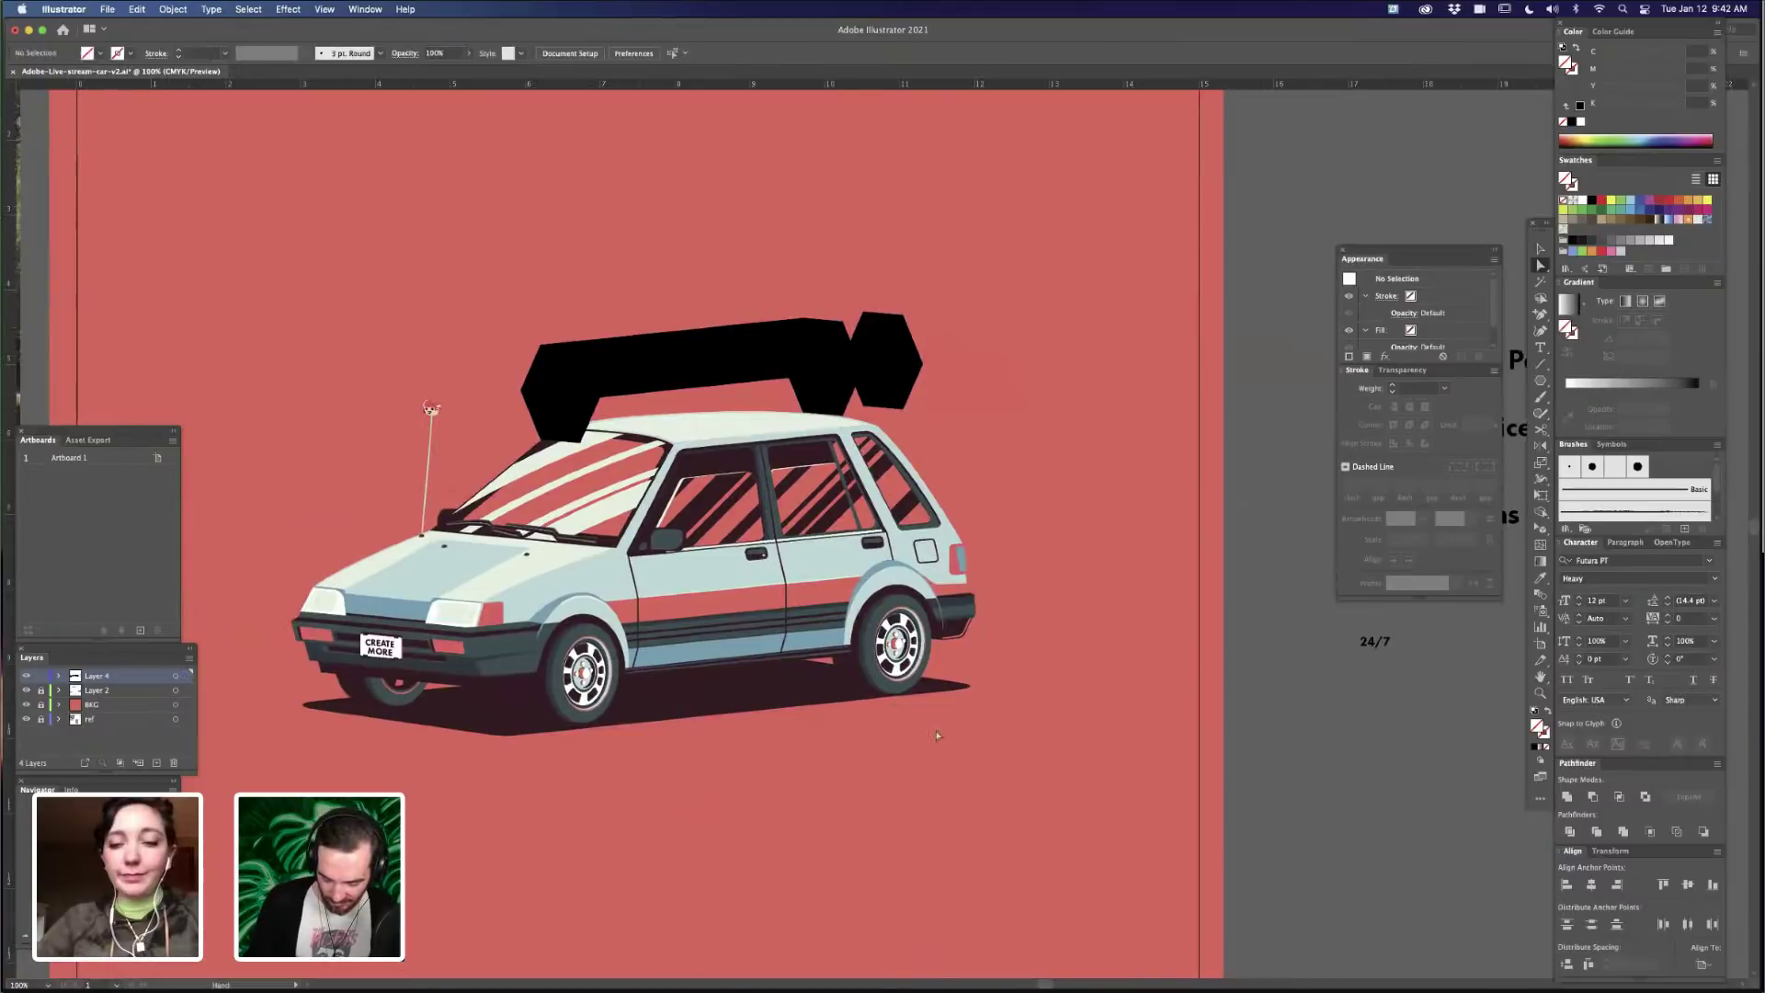
scroll(883, 552, "right", 7)
scroll(883, 551, "down", 3)
scroll(895, 638, "right", 8)
scroll(895, 638, "down", 3)
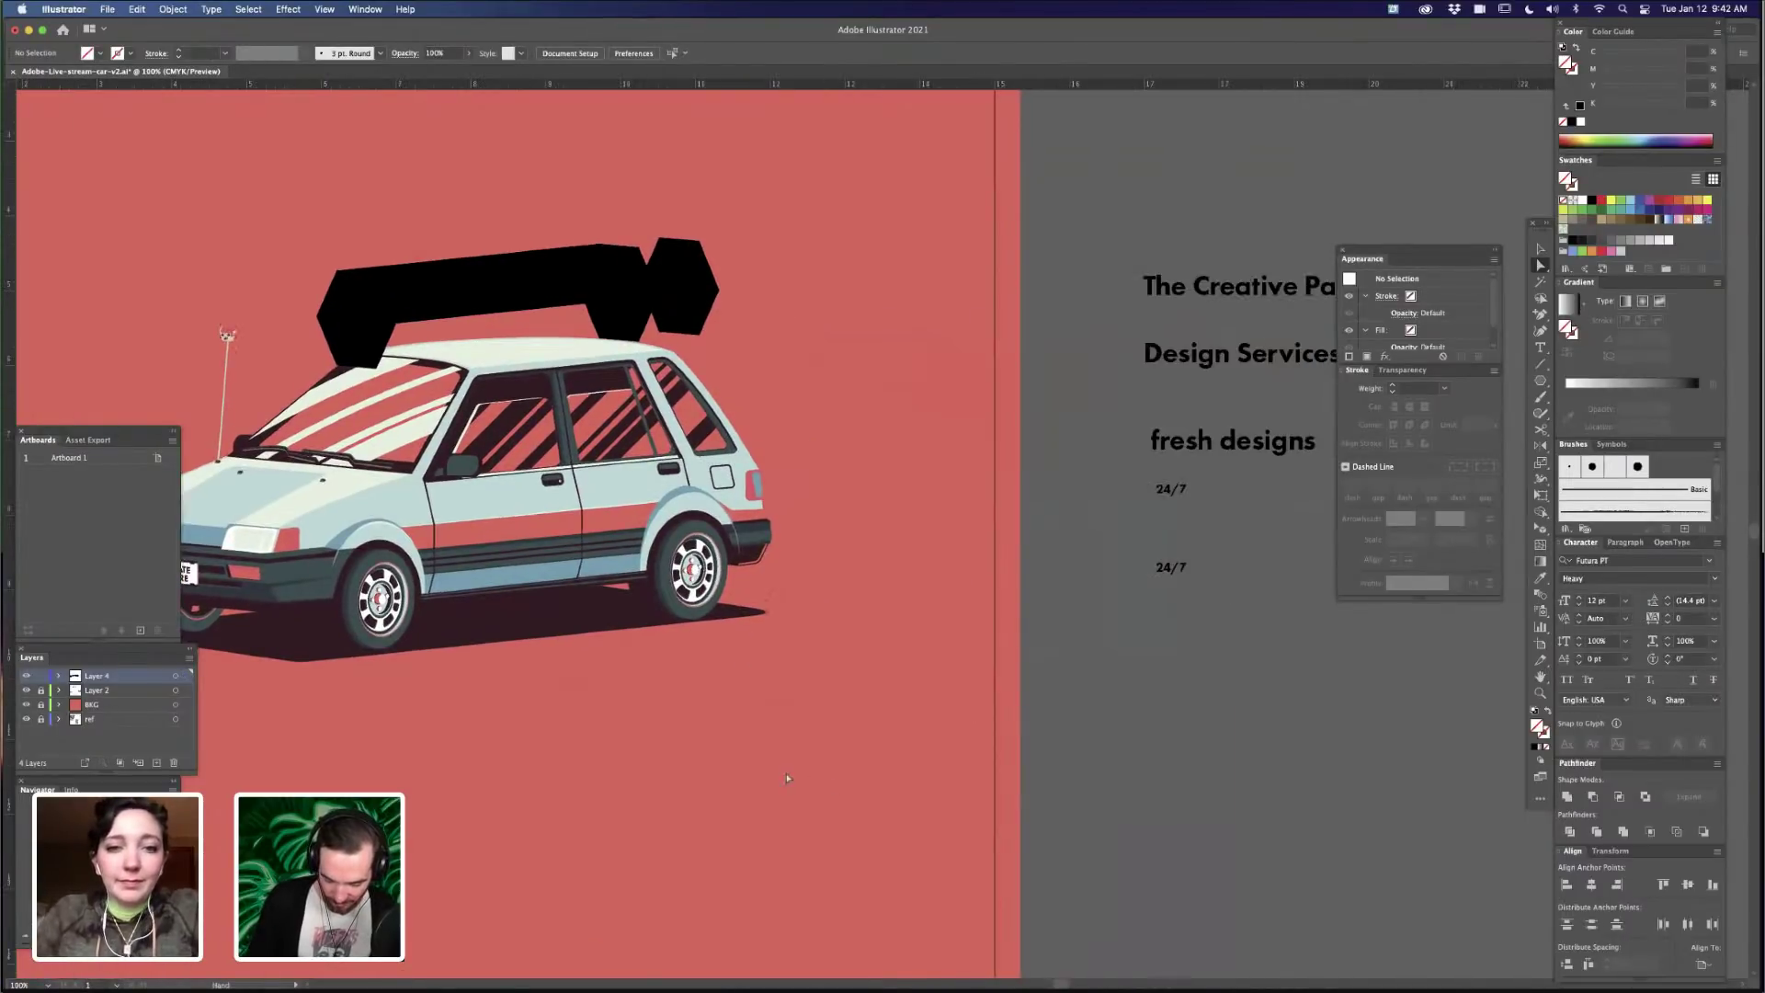
scroll(839, 713, "right", 15)
scroll(764, 737, "up", 4)
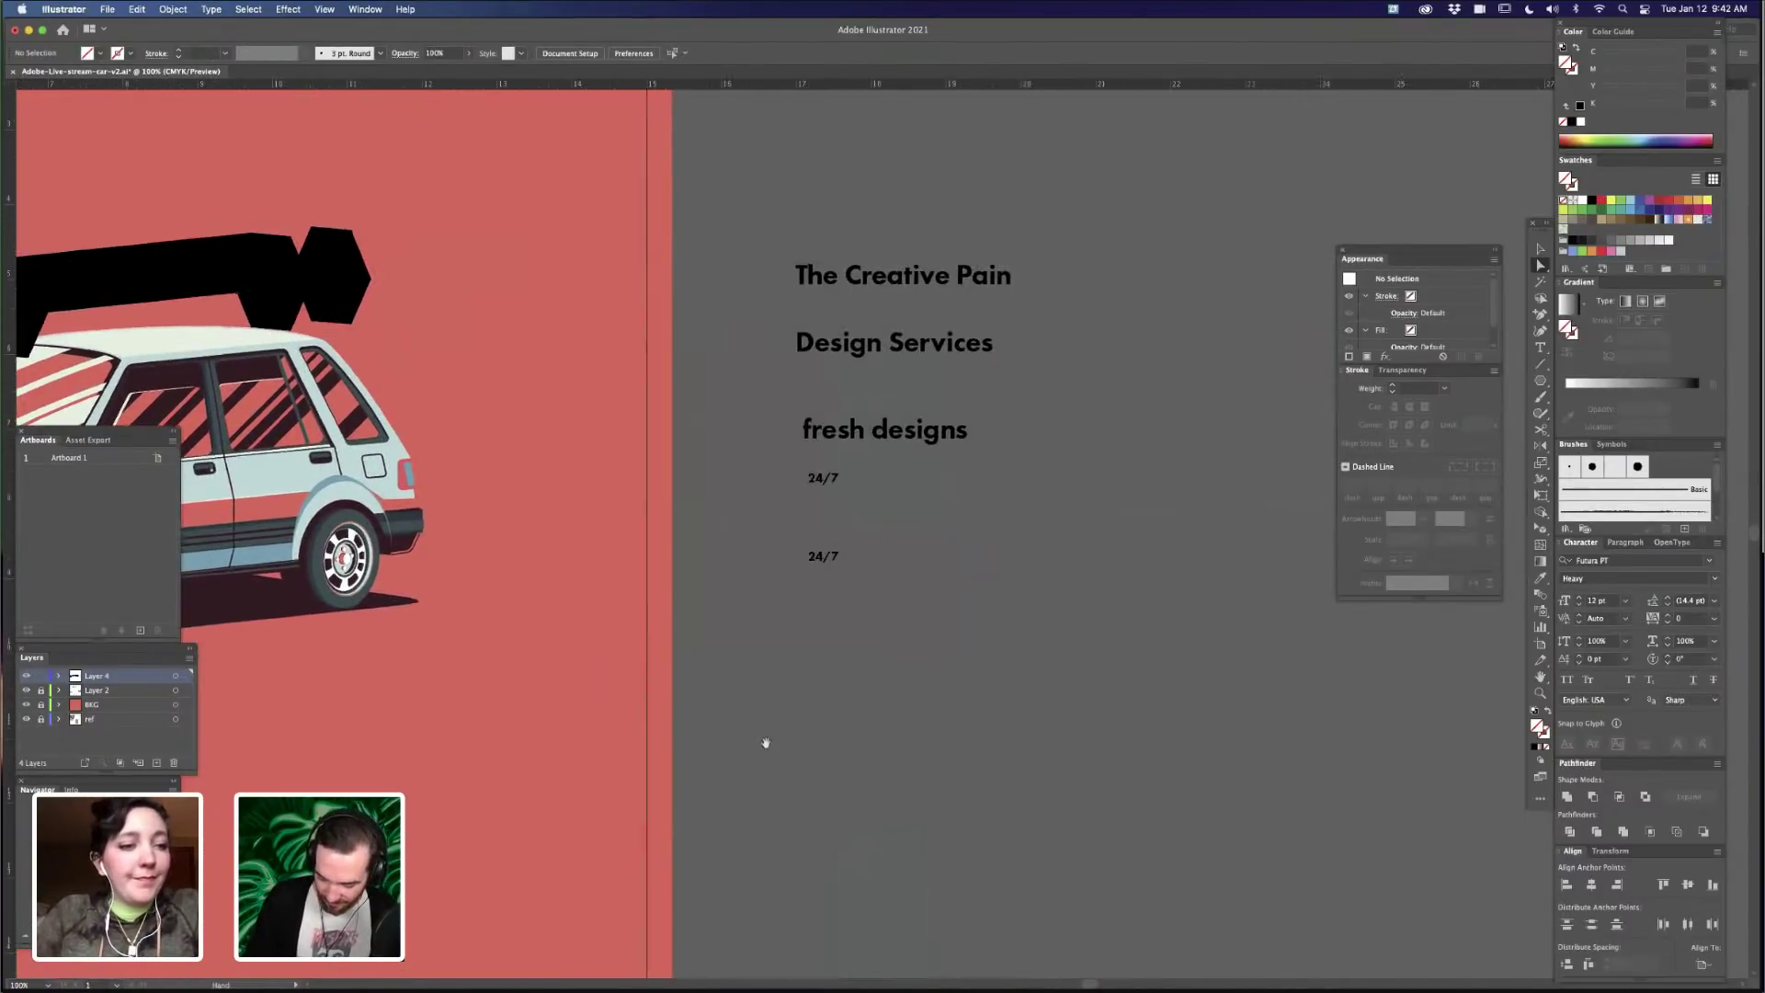
scroll(917, 656, "up", 2)
scroll(918, 656, "left", 2)
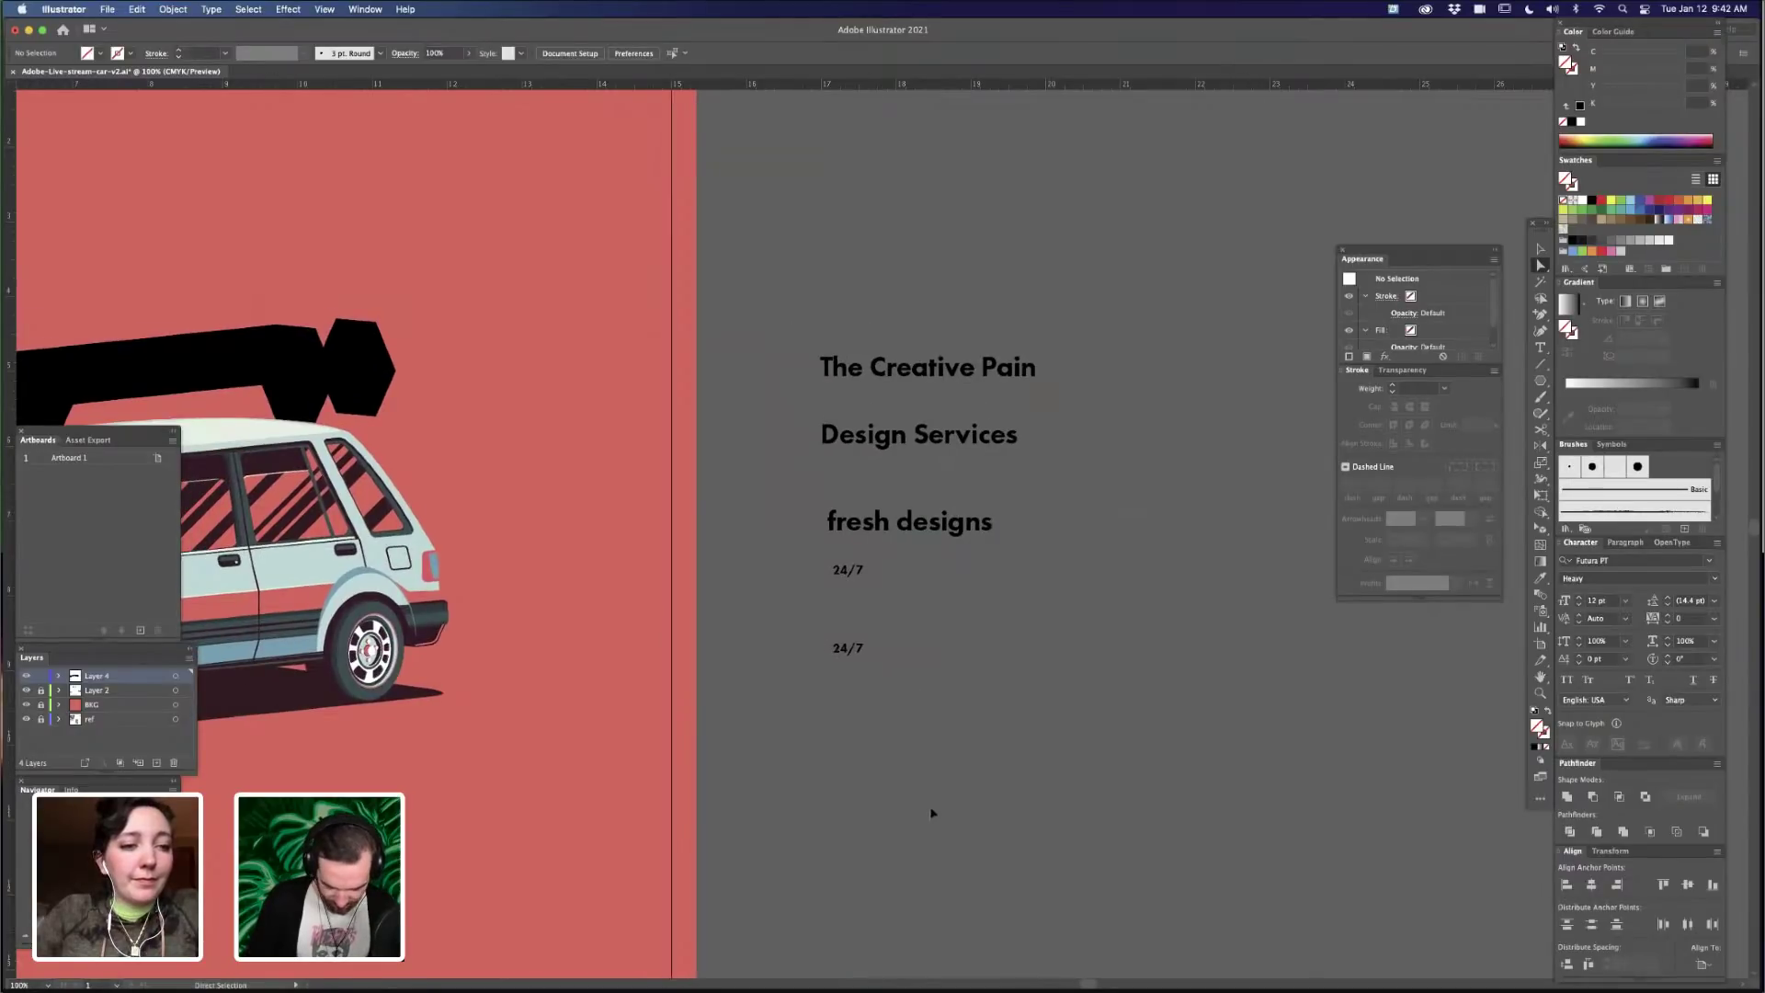
- Select all the roof shapes and lines and use Shape Builder to form the prism's upper and lower side faces, then deselect
scroll(878, 376, "left", 20)
key("super+=")
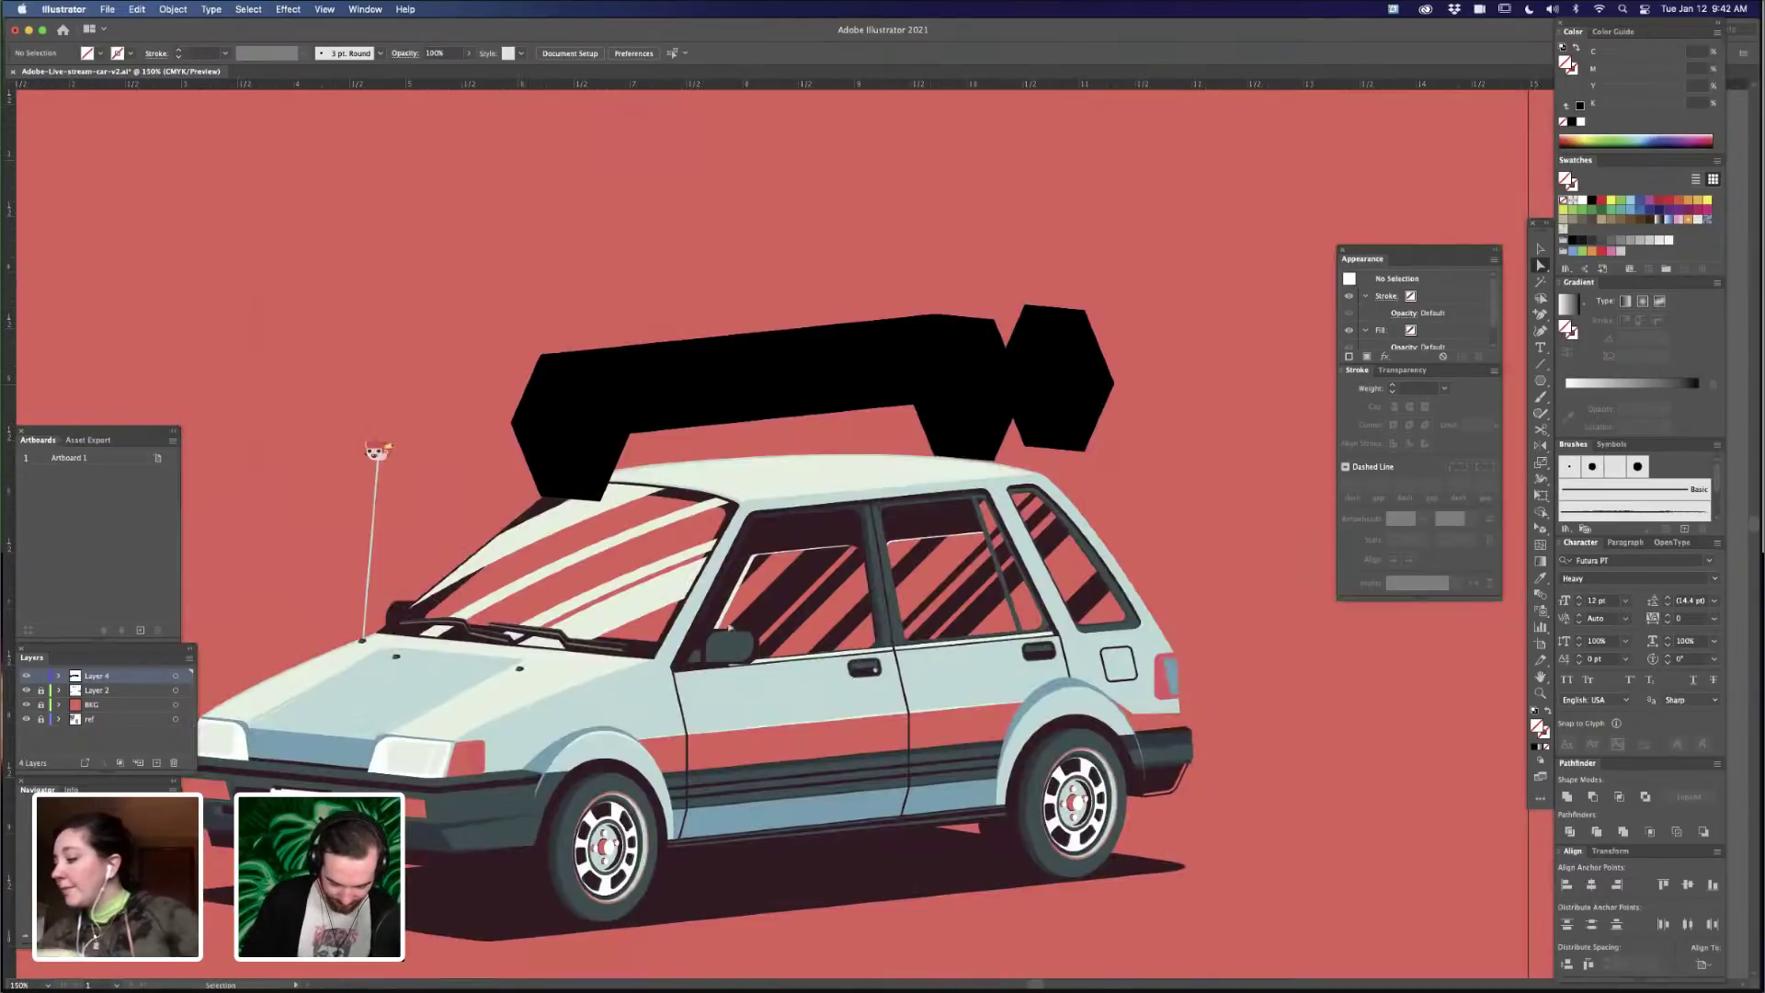
key("super+=")
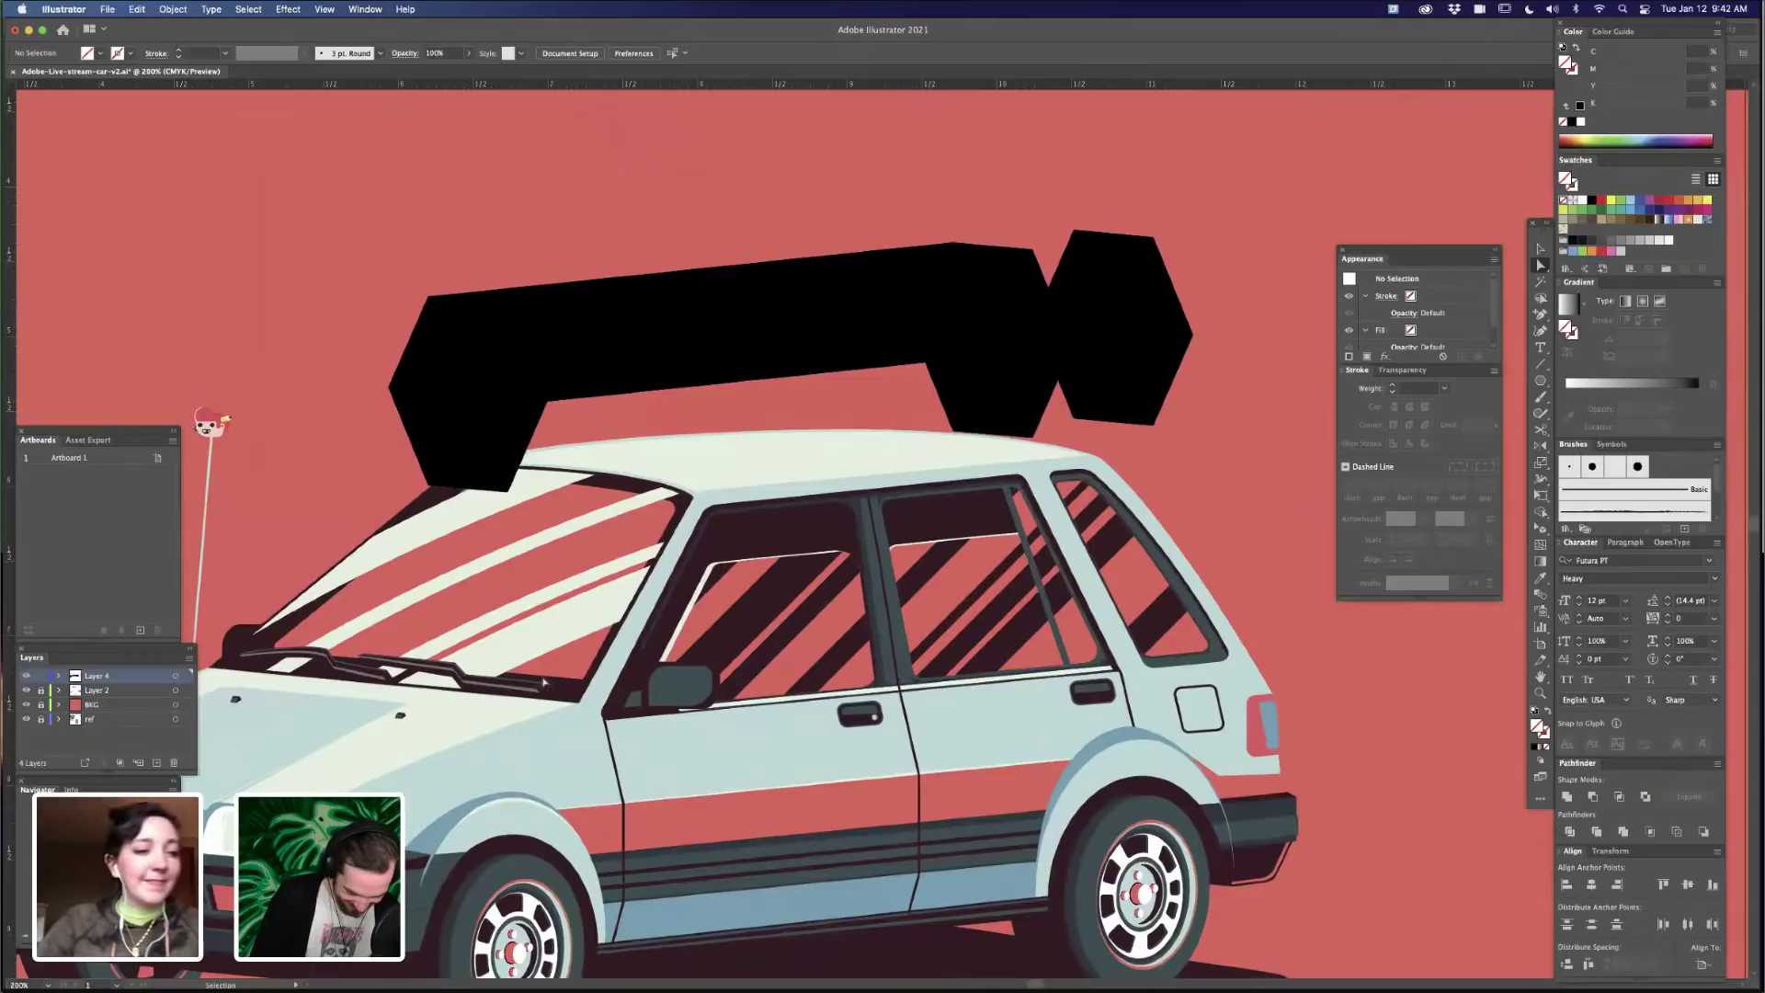
key("super+=")
scroll(533, 588, "up", 3)
scroll(533, 589, "left", 3)
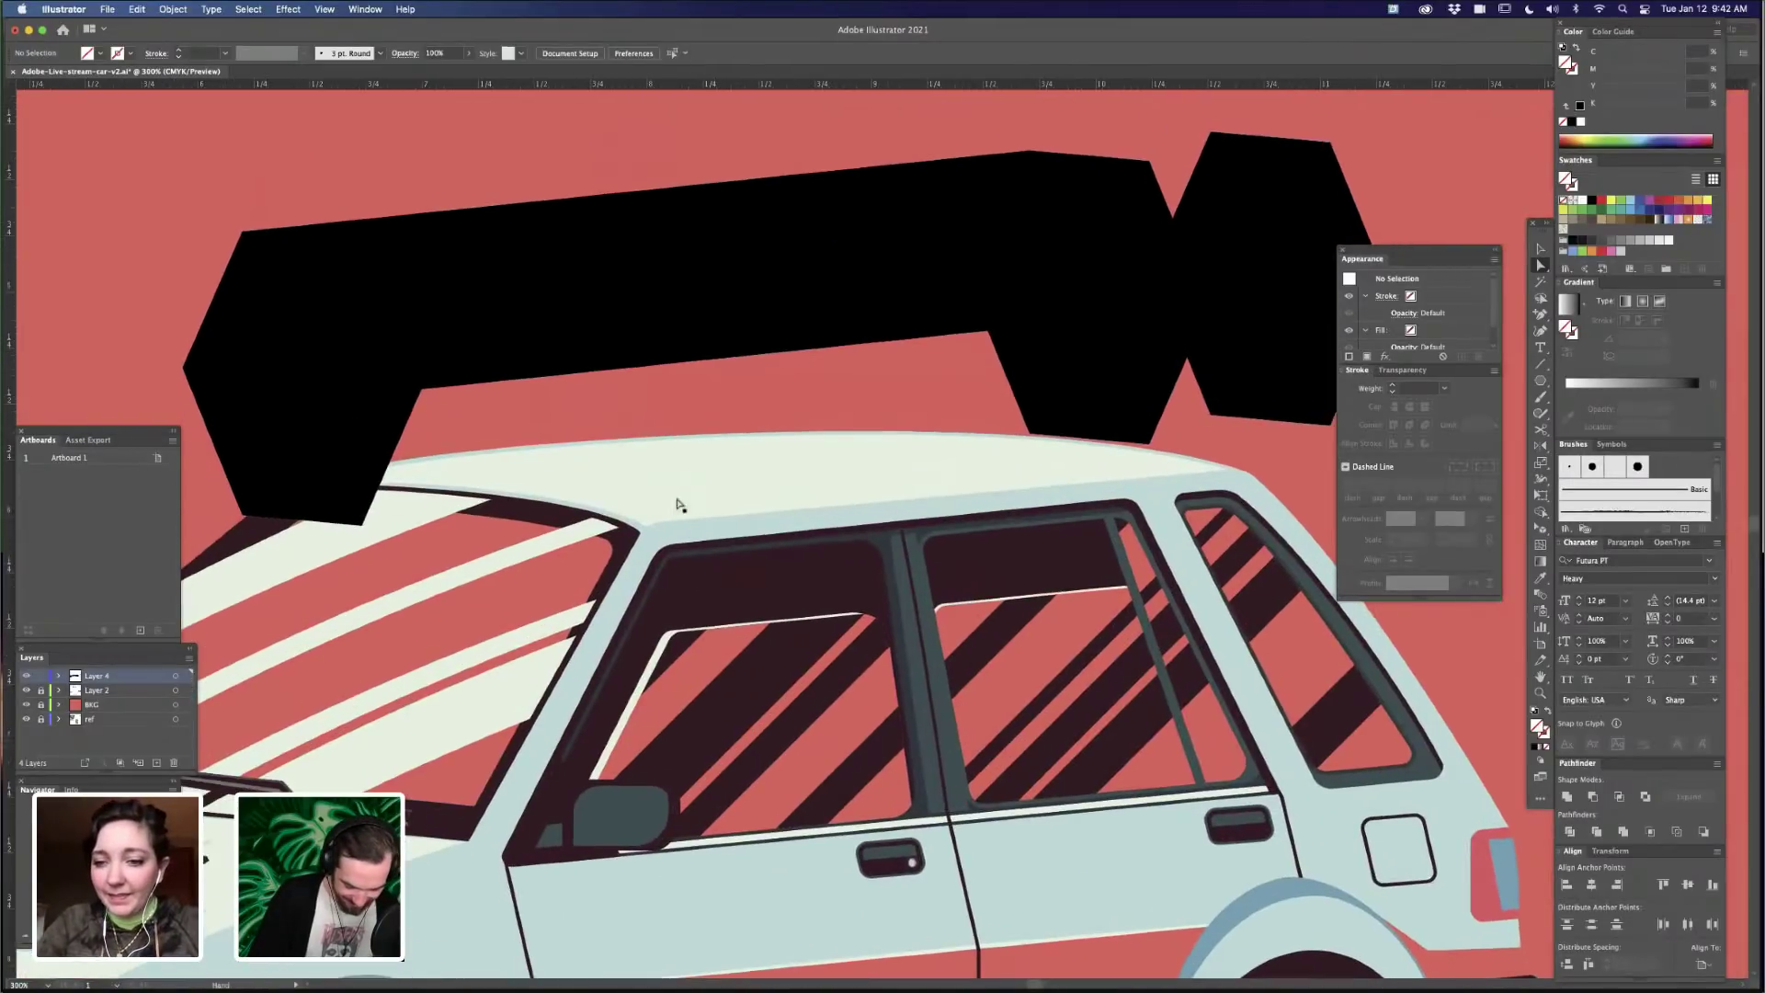
scroll(1305, 547, "up", 2)
scroll(1305, 547, "left", 2)
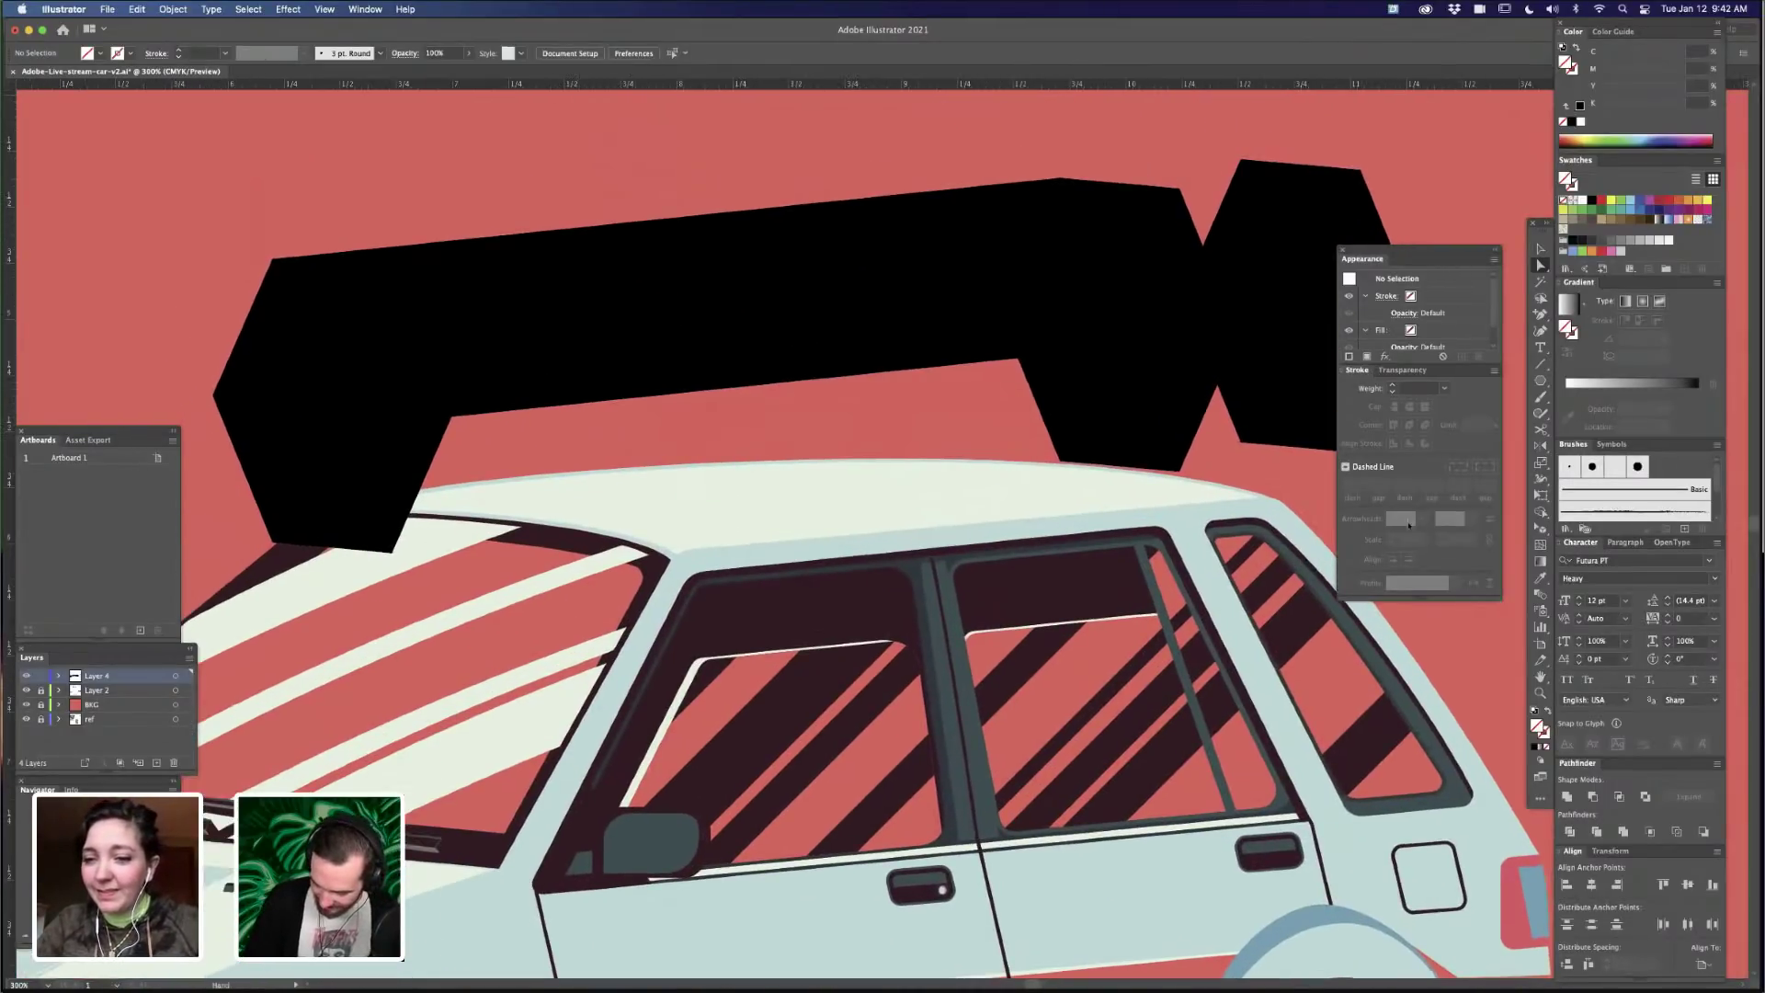
scroll(1287, 566, "up", 3)
scroll(1286, 565, "left", 3)
key("super+a")
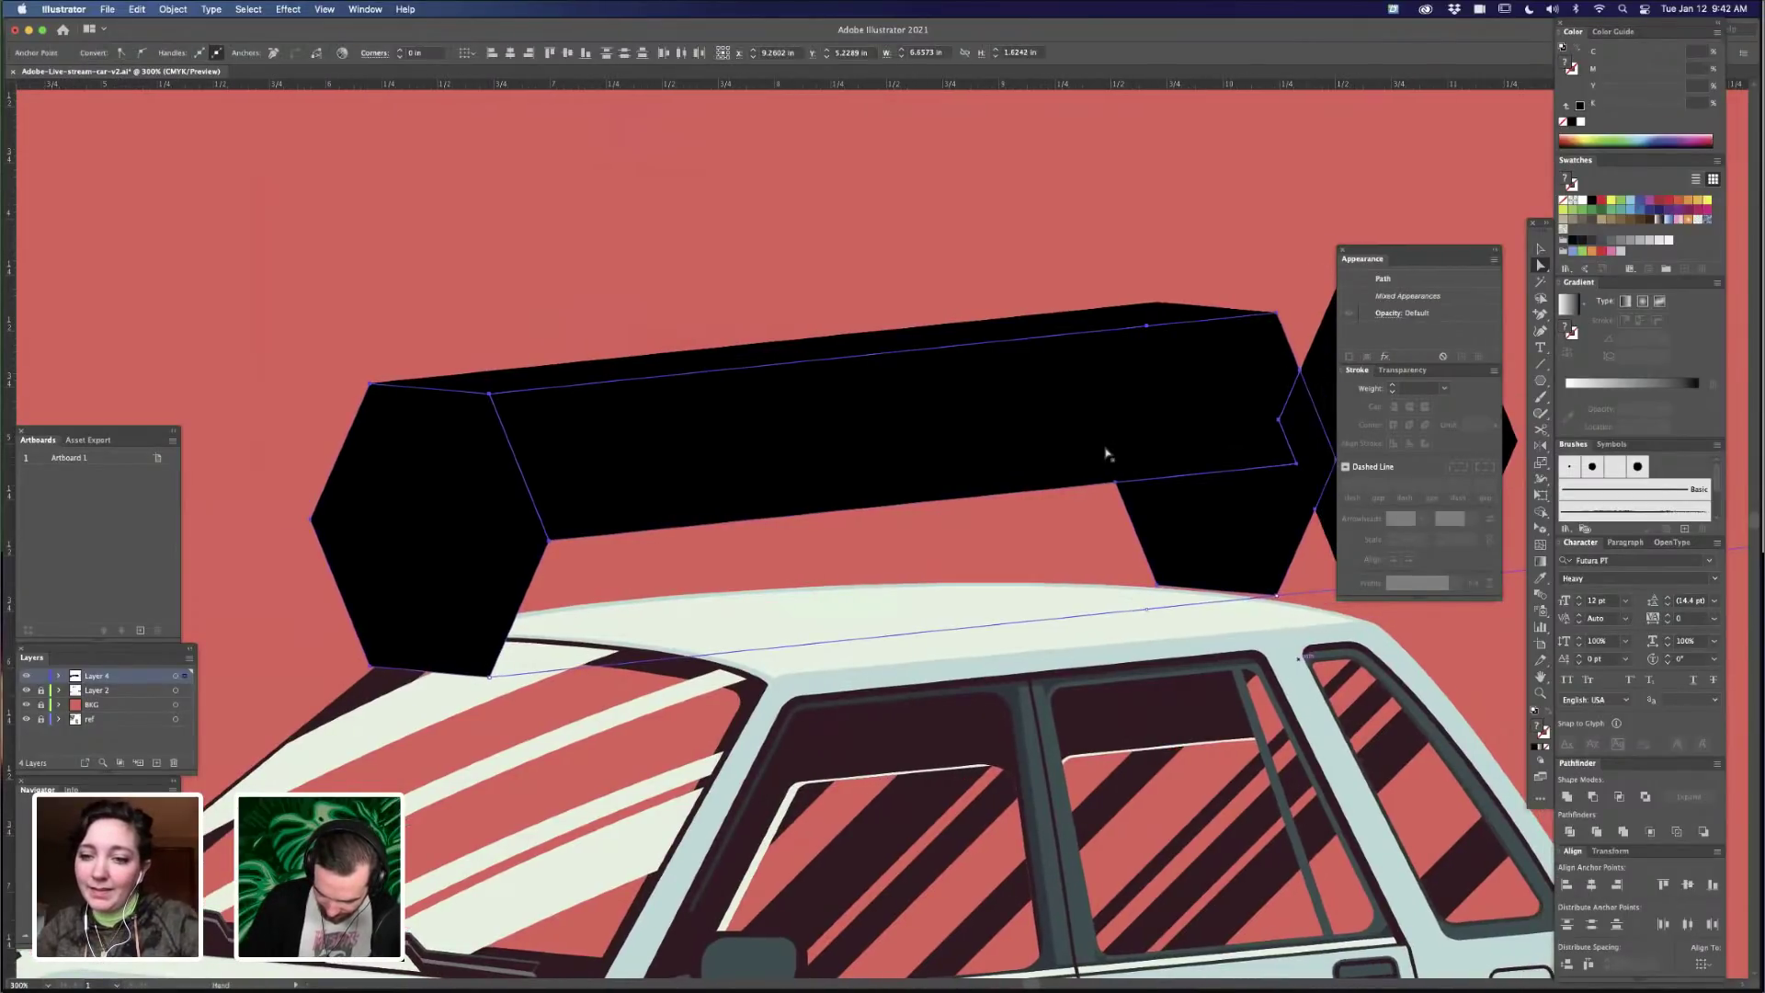
scroll(1117, 451, "right", 5)
scroll(1119, 449, "right", 1)
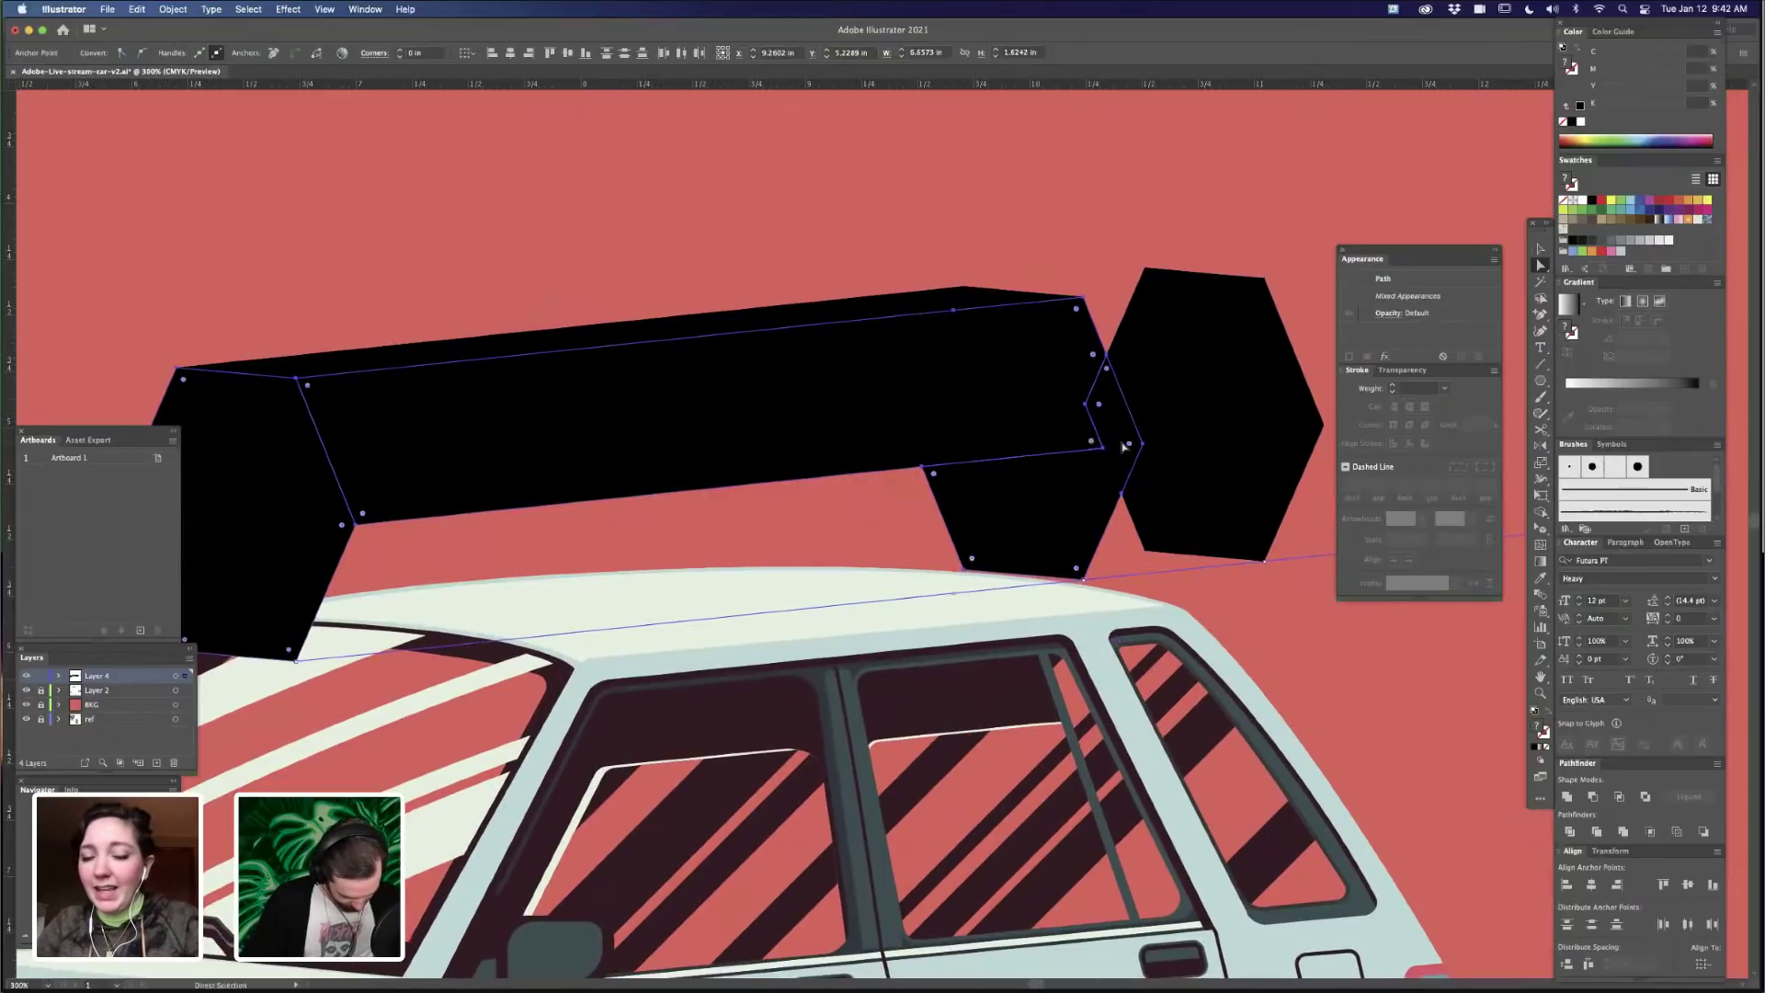
key("shift+m")
left_click_drag(1113, 425, 1066, 421)
left_click_drag(1038, 515, 901, 530)
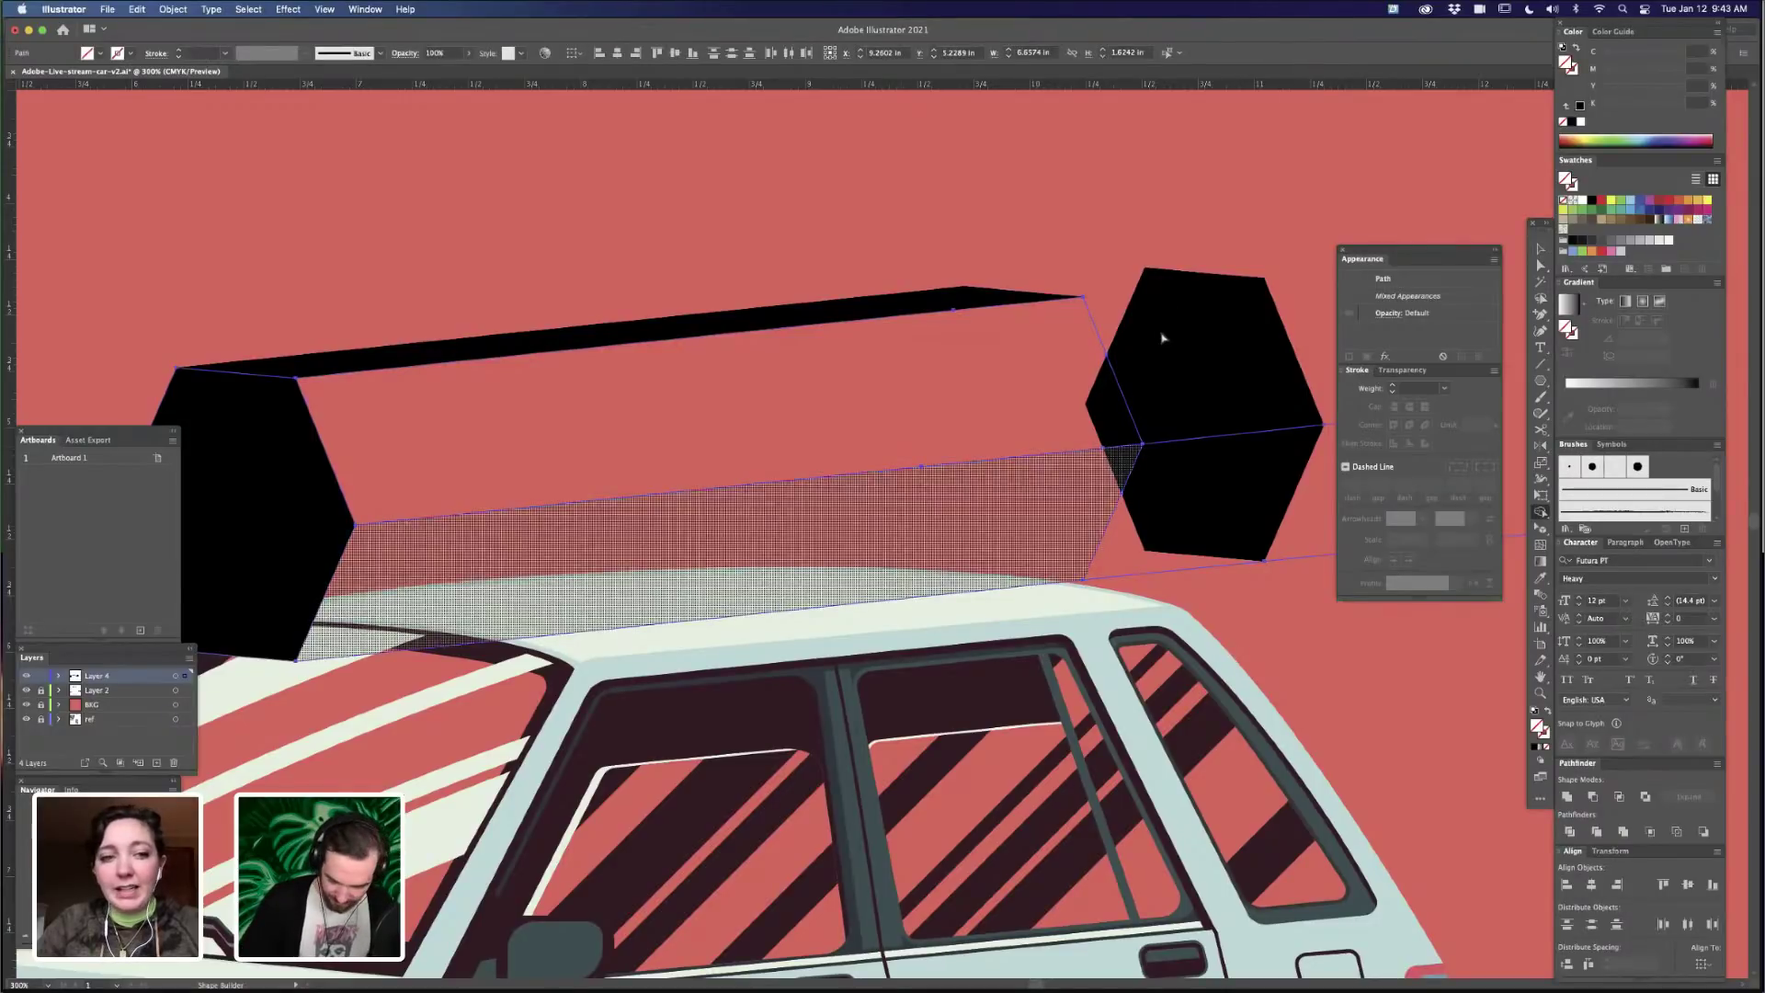
left_click_drag(1153, 634, 976, 649)
key("a")
left_click(649, 414)
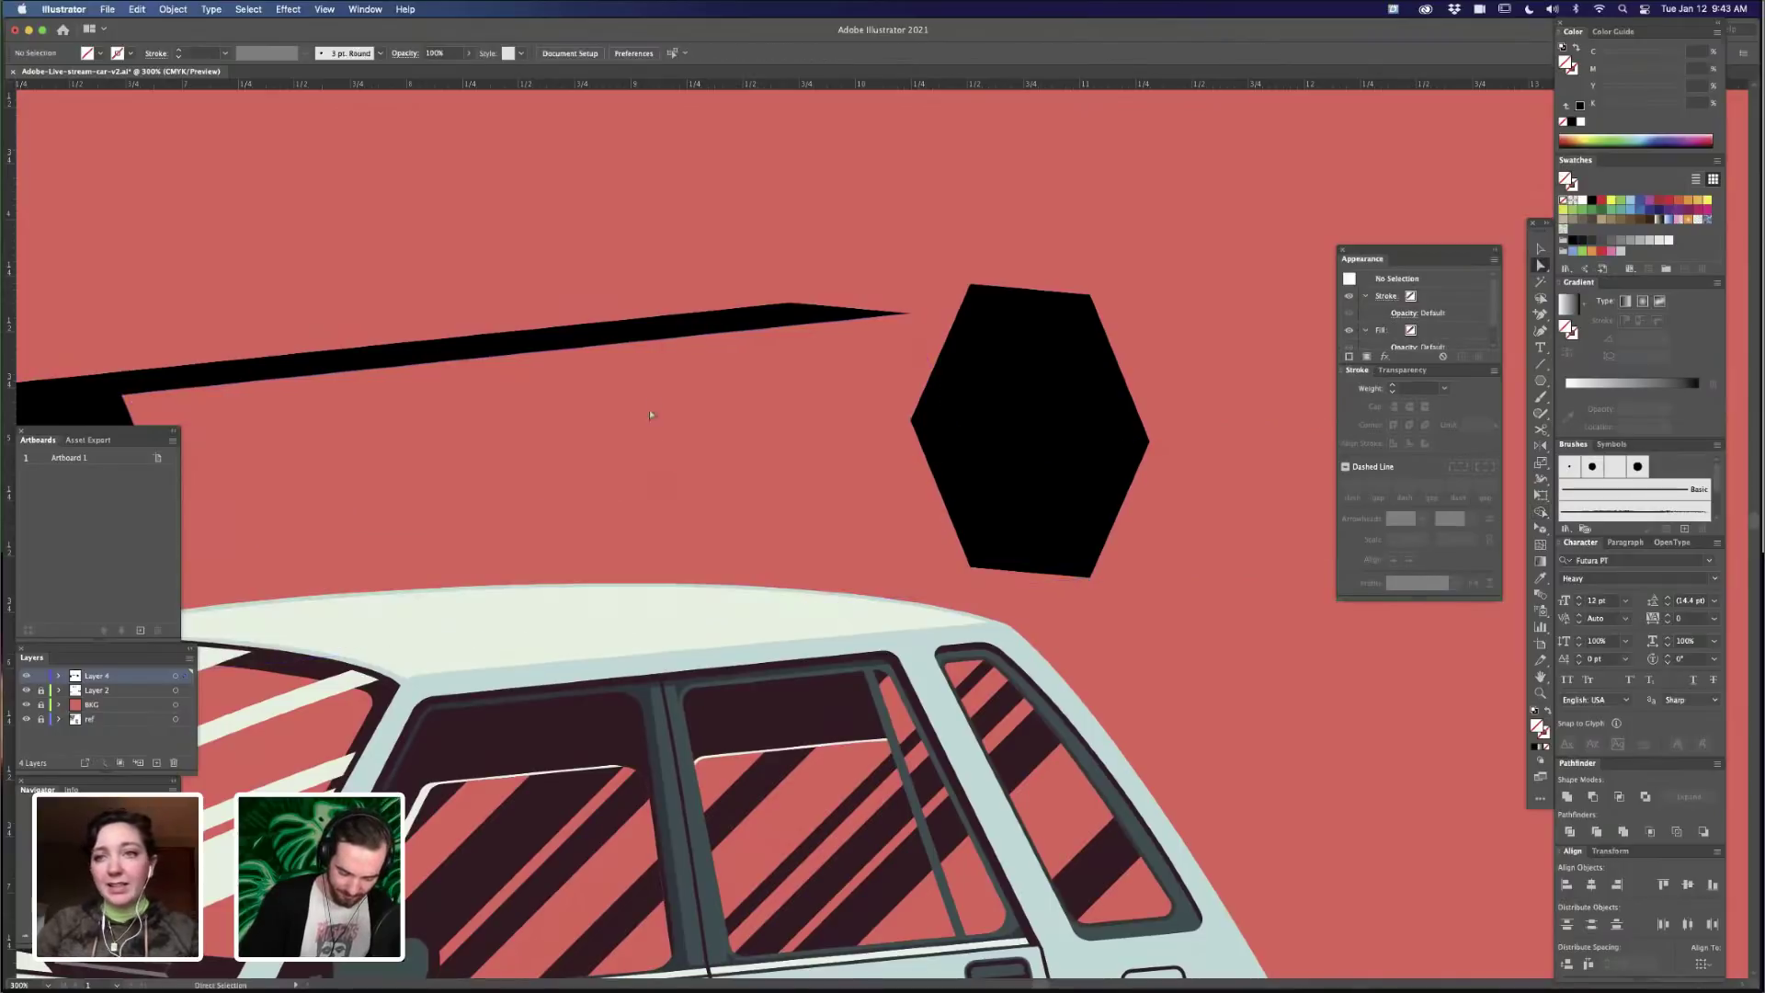
- Select all the roof shapes again and use Shape Builder to form the rear section's faces between the middle and rearmost hexagons
key("super+minus")
key("super+minus")
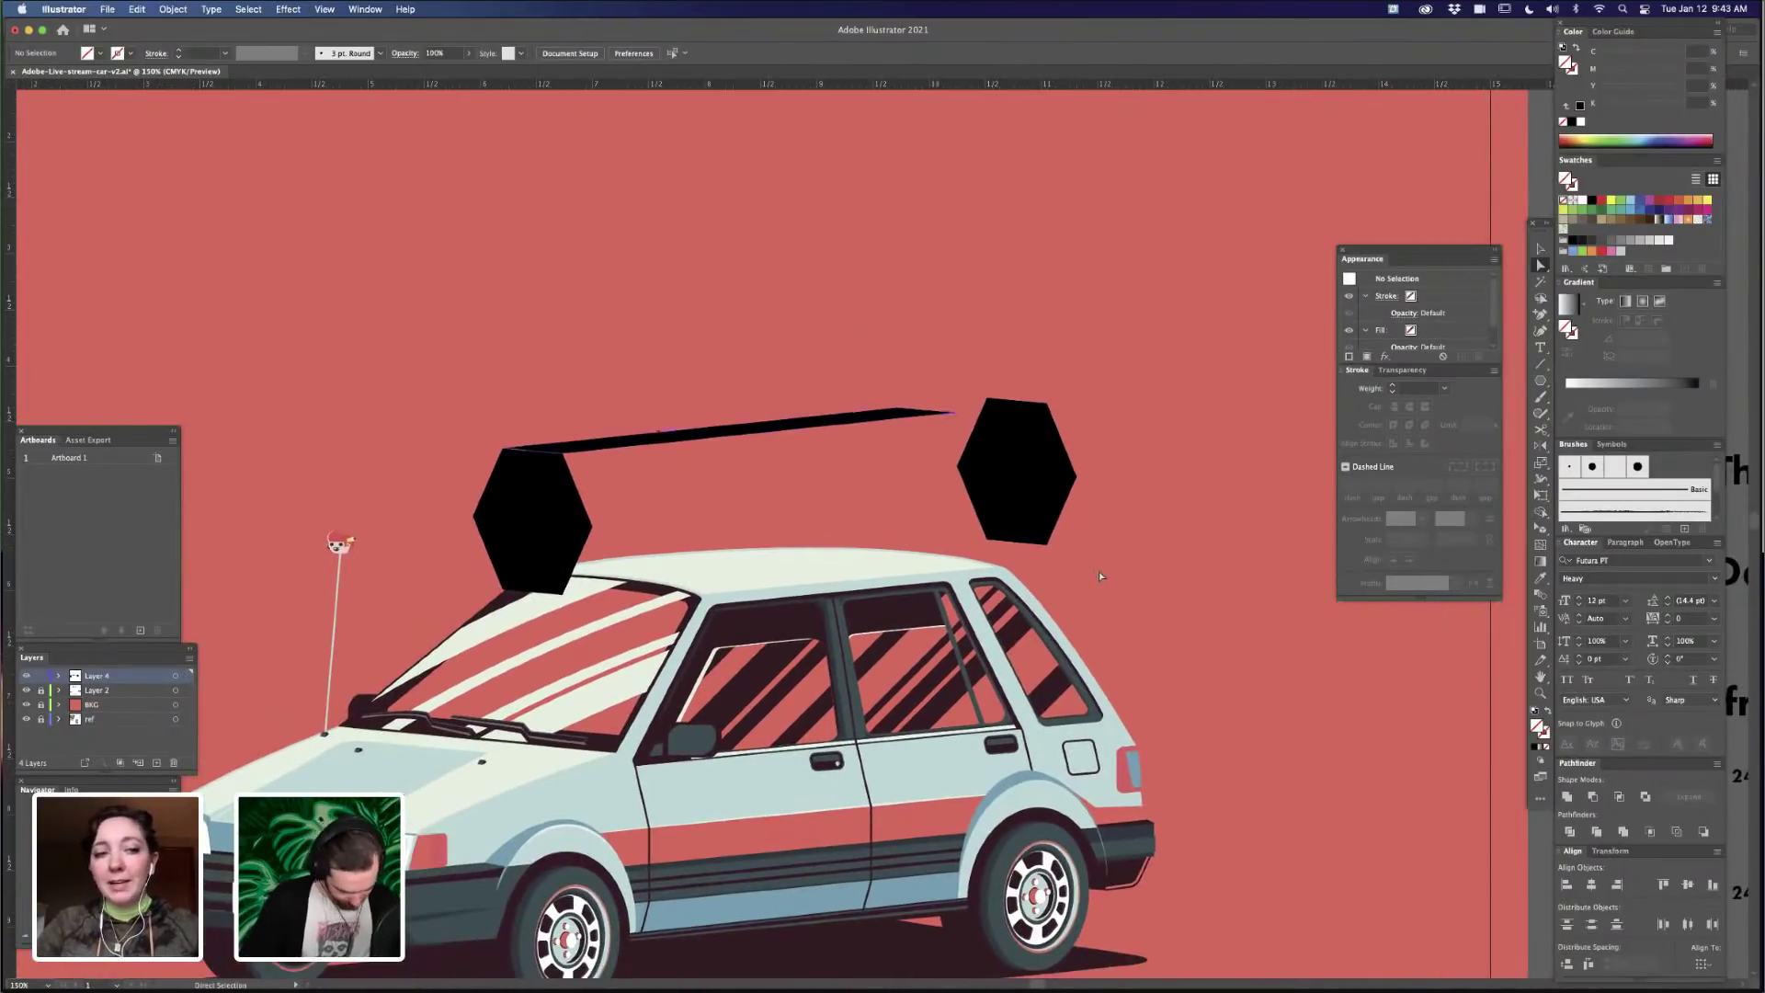
key("super+a")
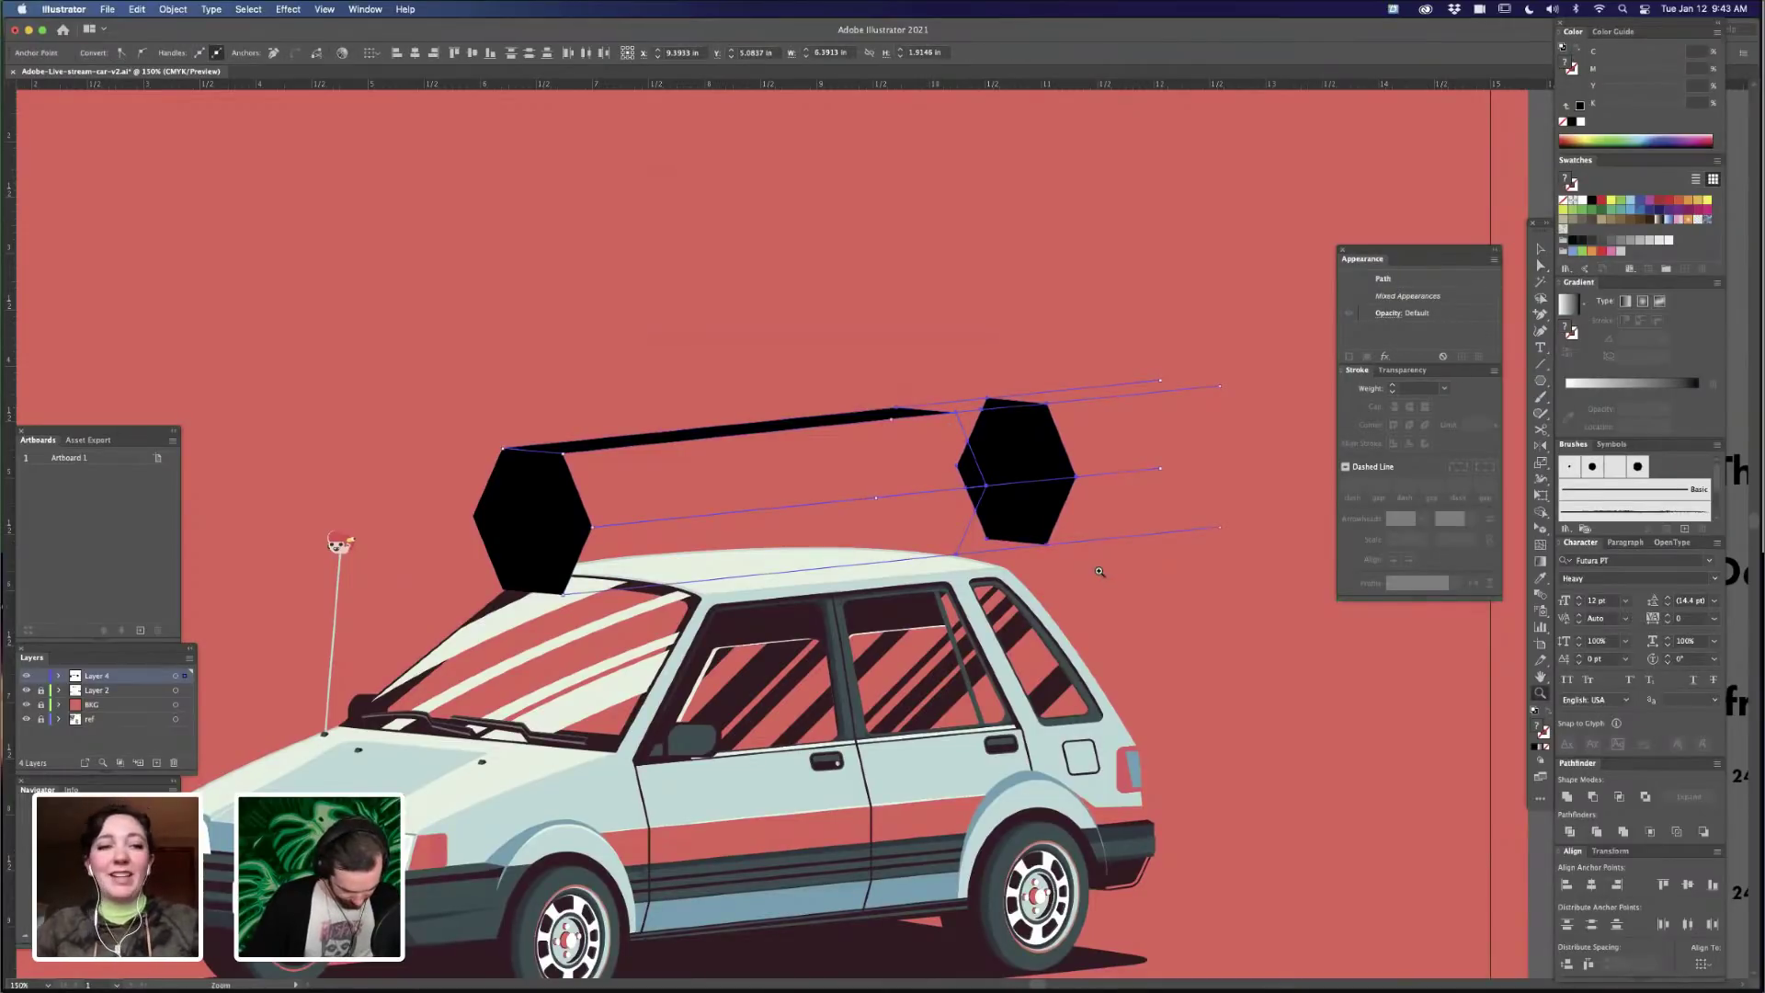
key("shift+m")
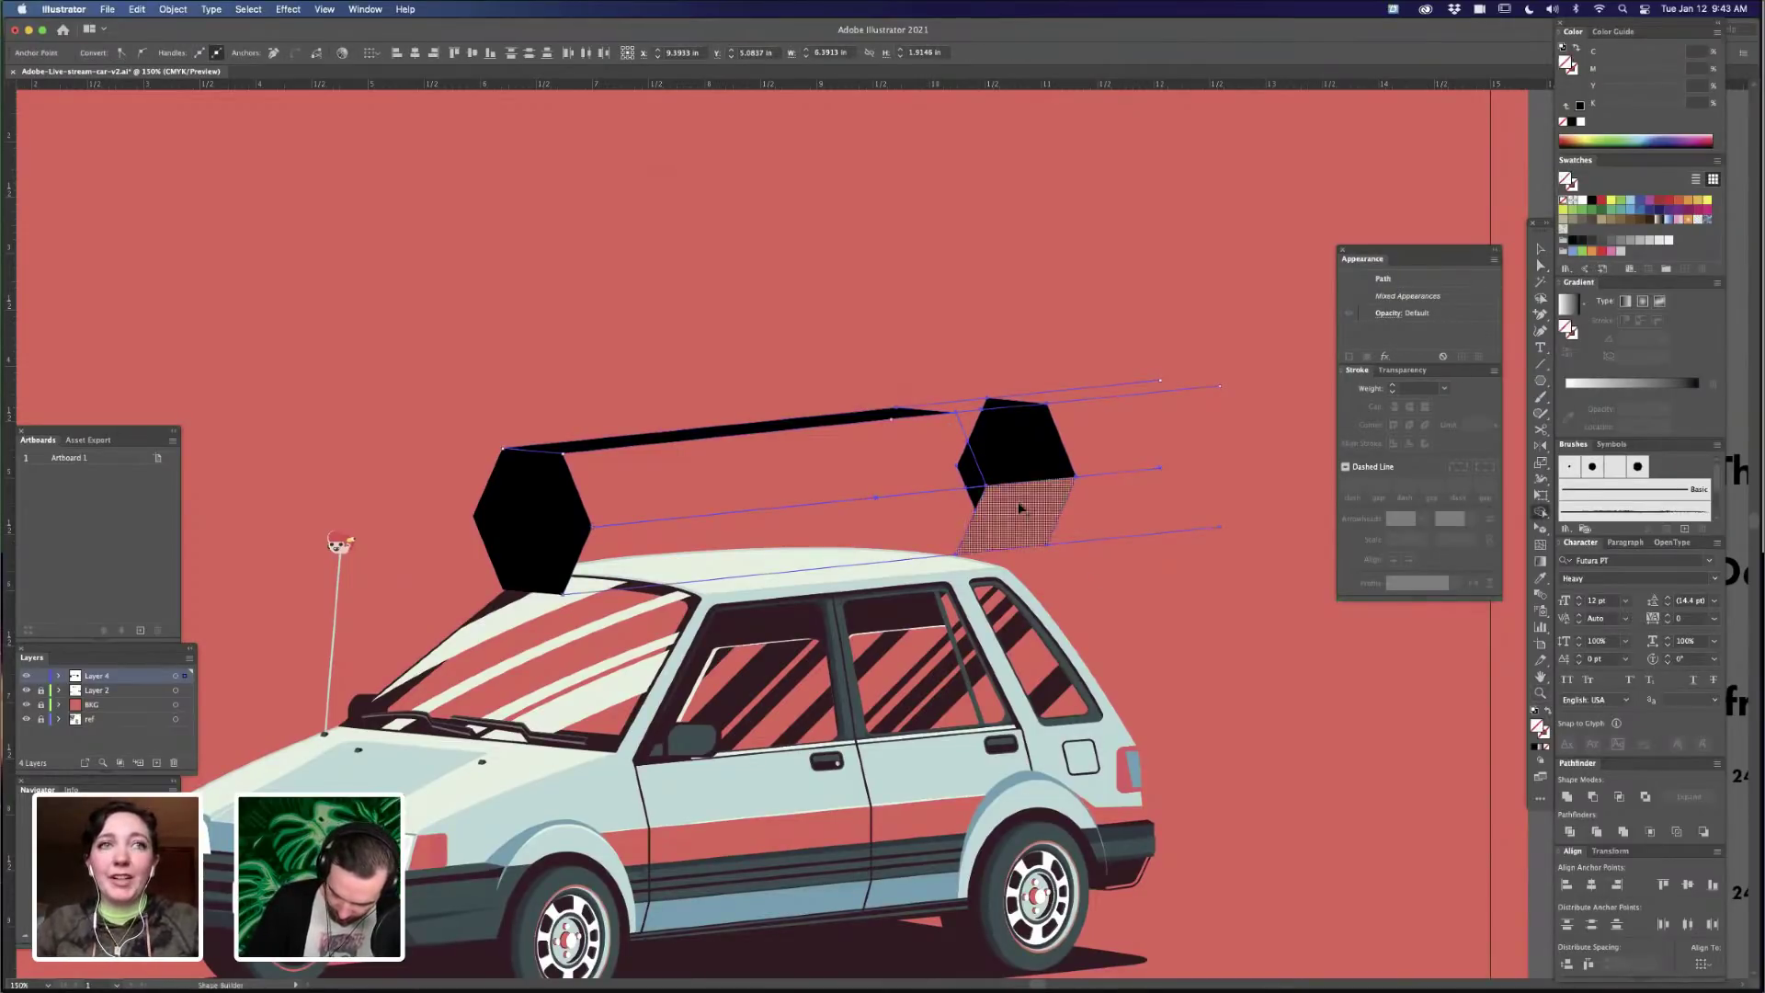
left_click(1002, 414, "alt")
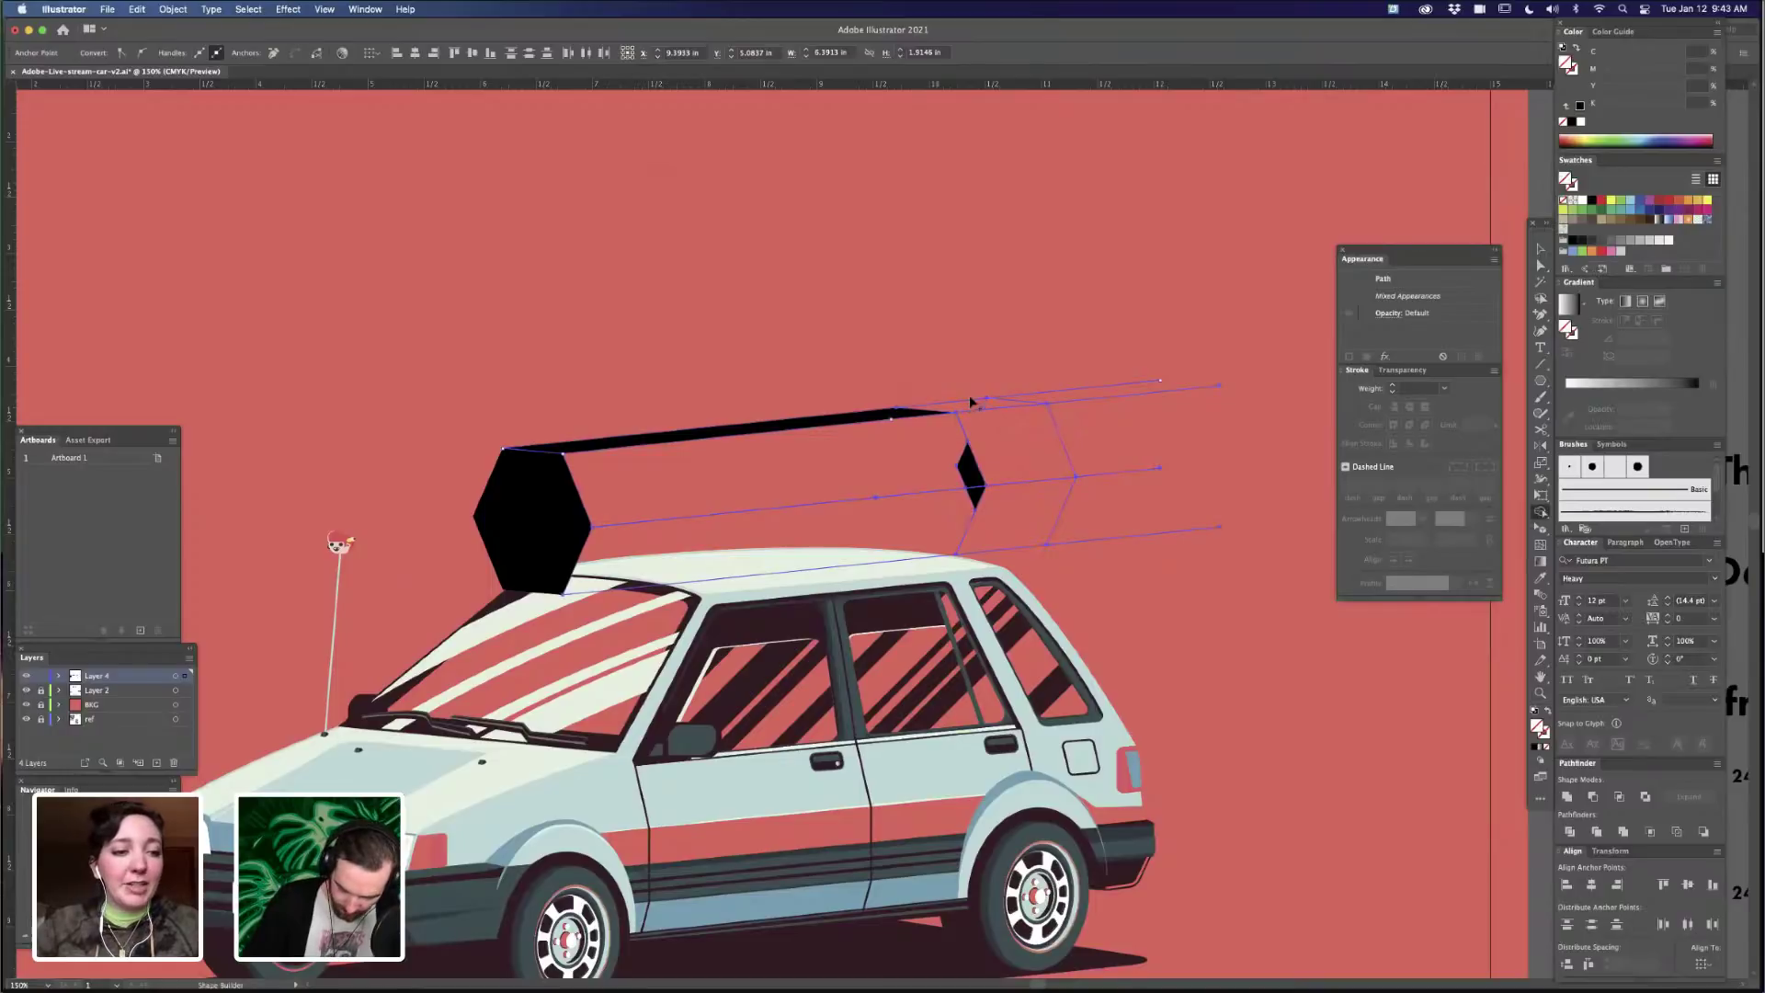
- In outline view, snap the rear top face's two front anchor points onto the rear corners of the long top face
key("z")
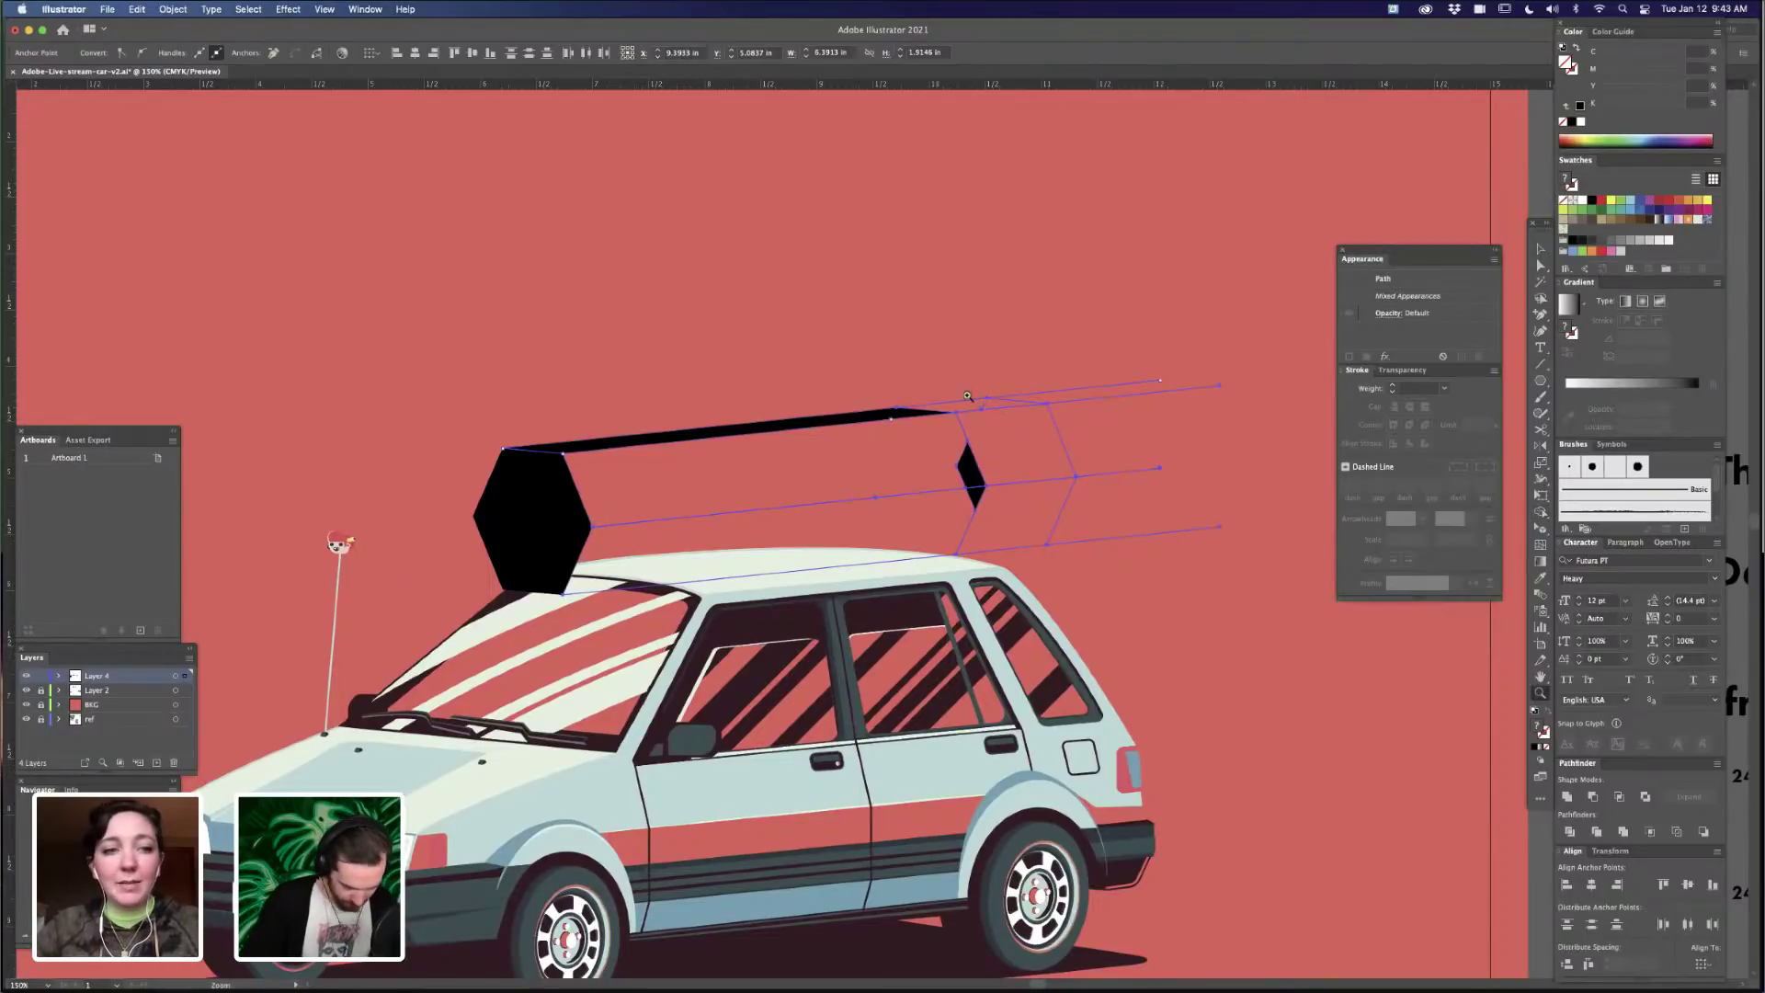
left_click_drag(1153, 410, 993, 424)
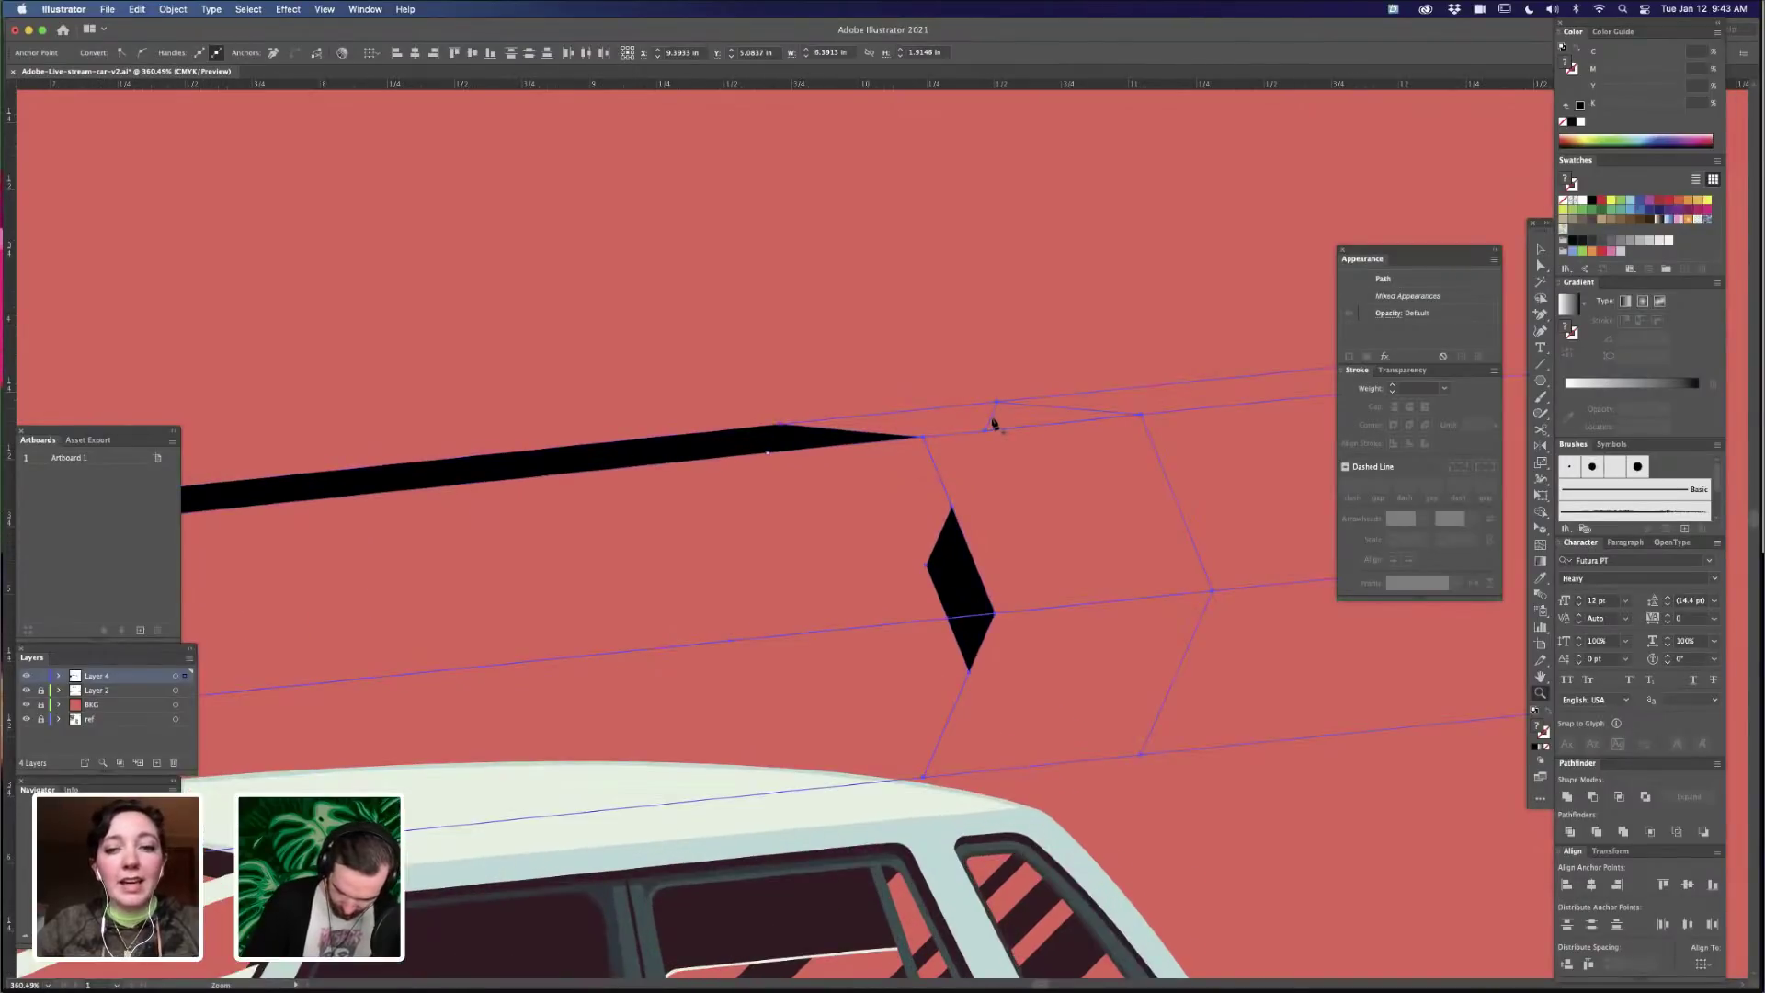
key("a")
left_click(993, 423)
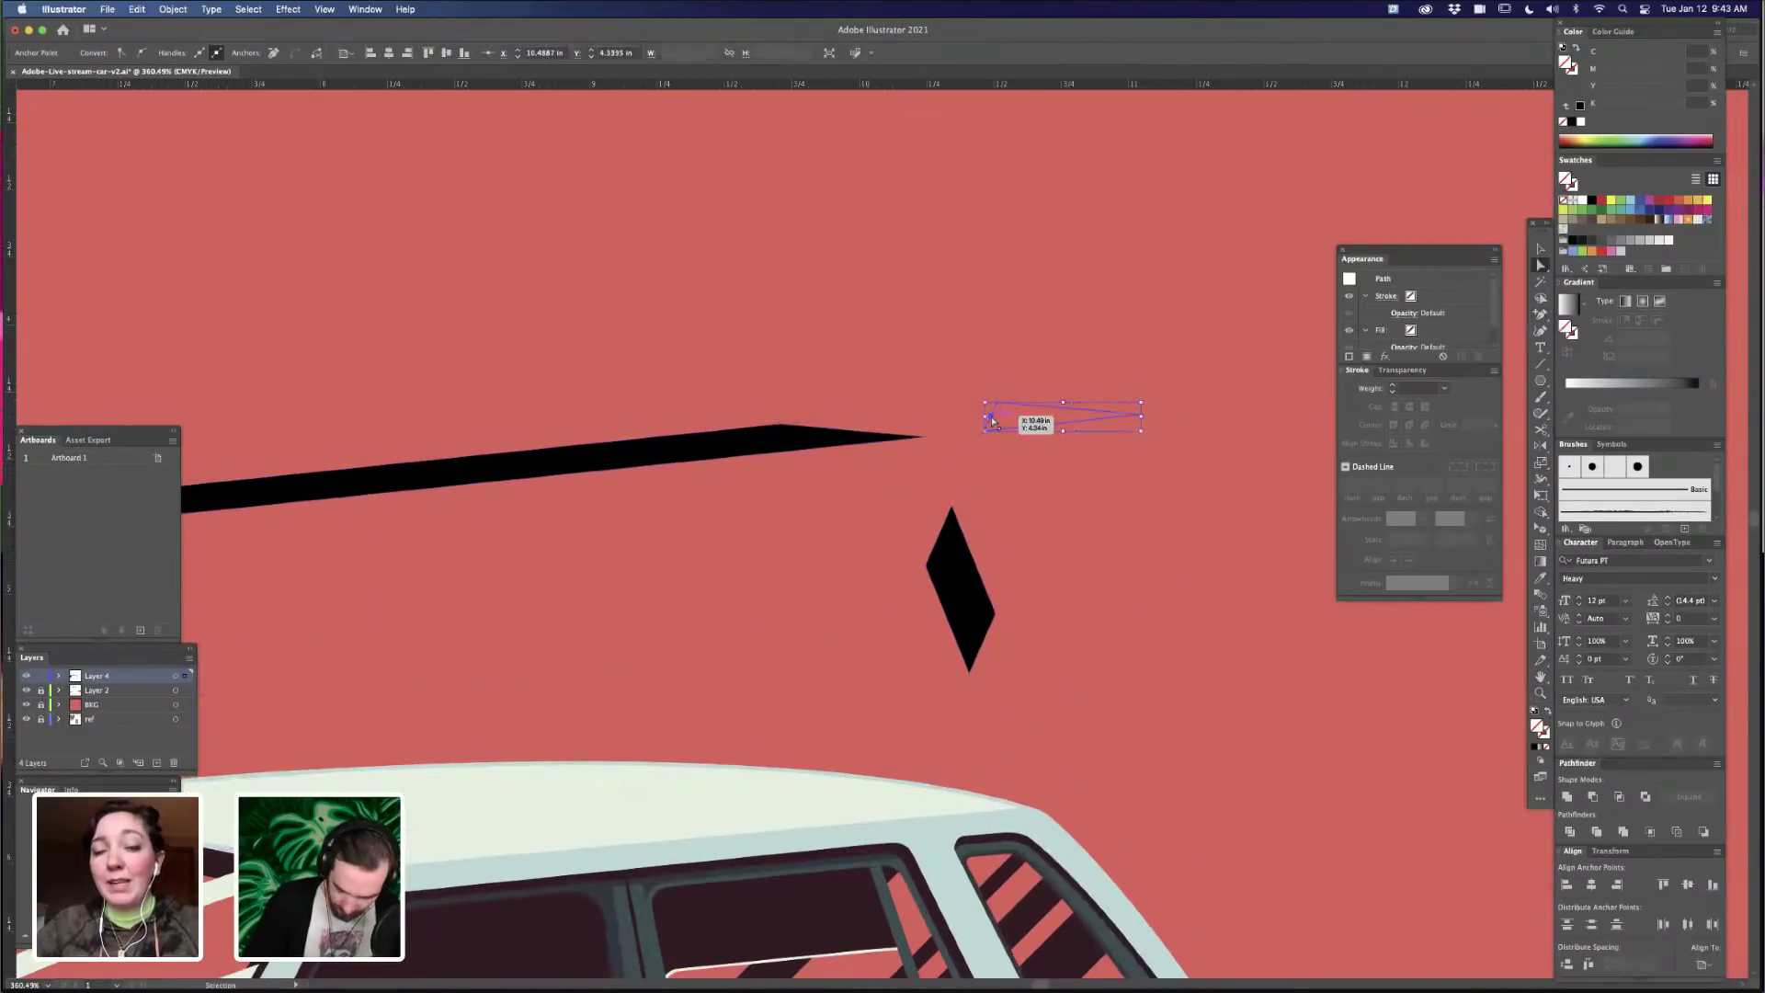
key("super+y")
left_click_drag(993, 420, 784, 423)
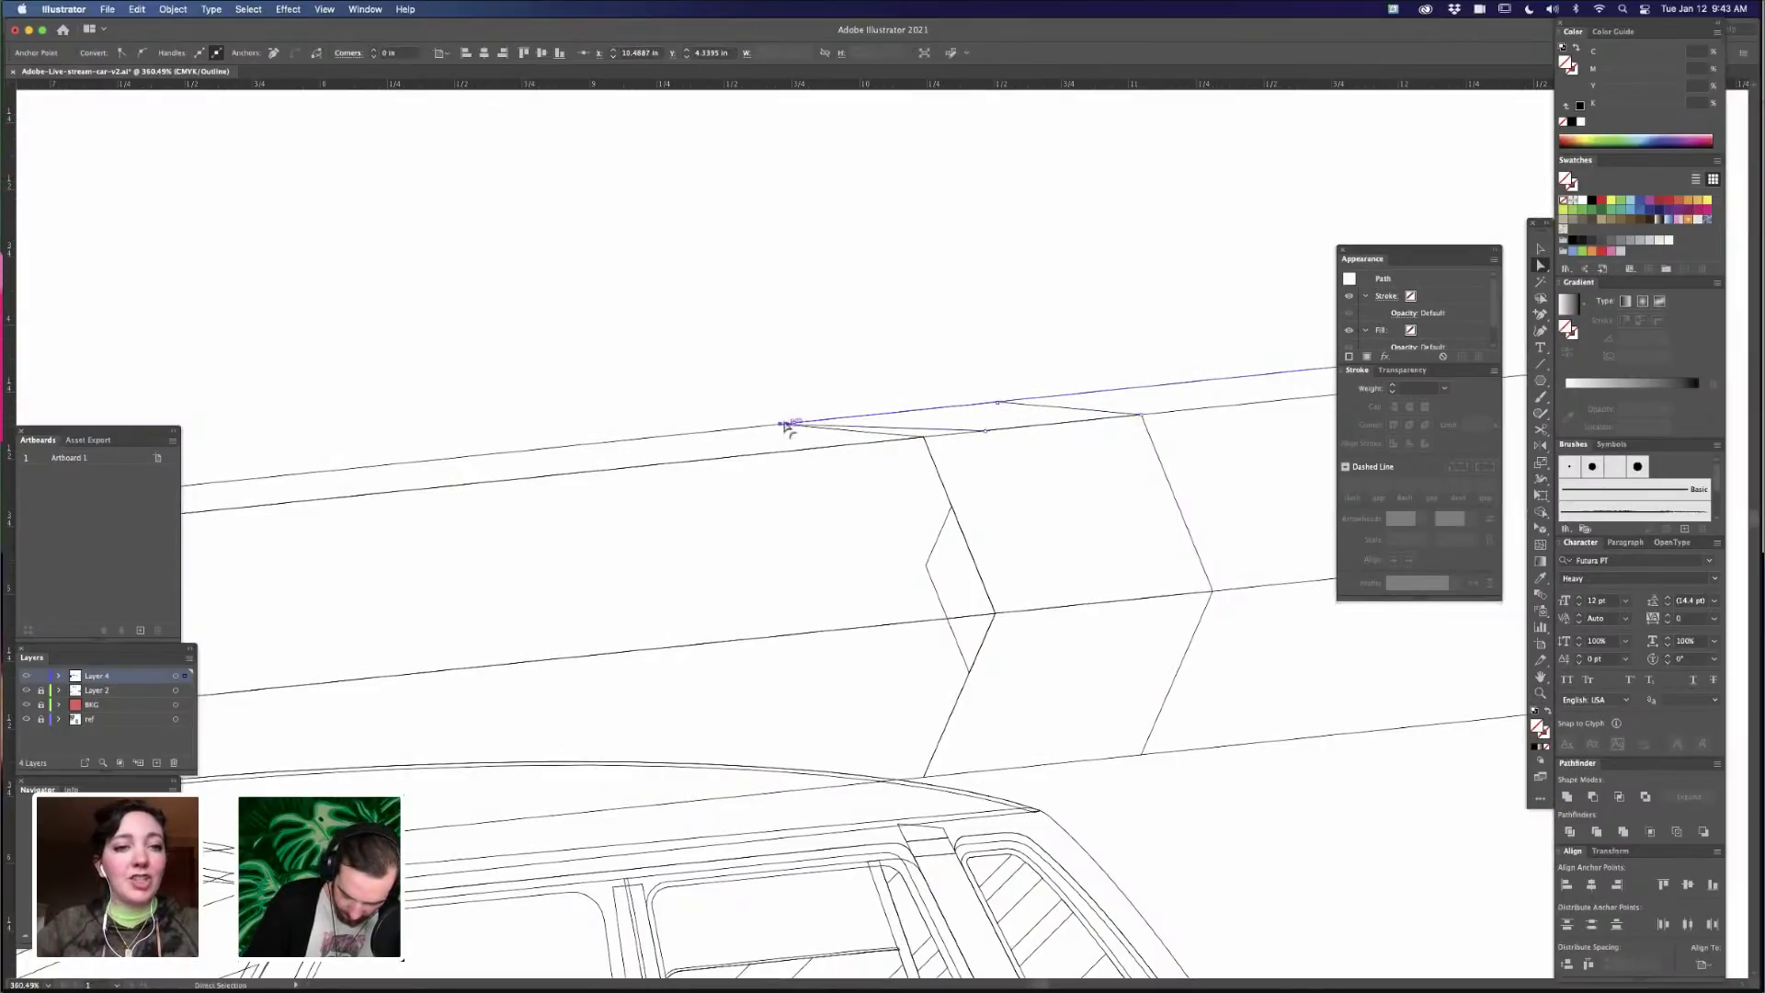
left_click_drag(986, 432, 954, 447)
left_click(1033, 317)
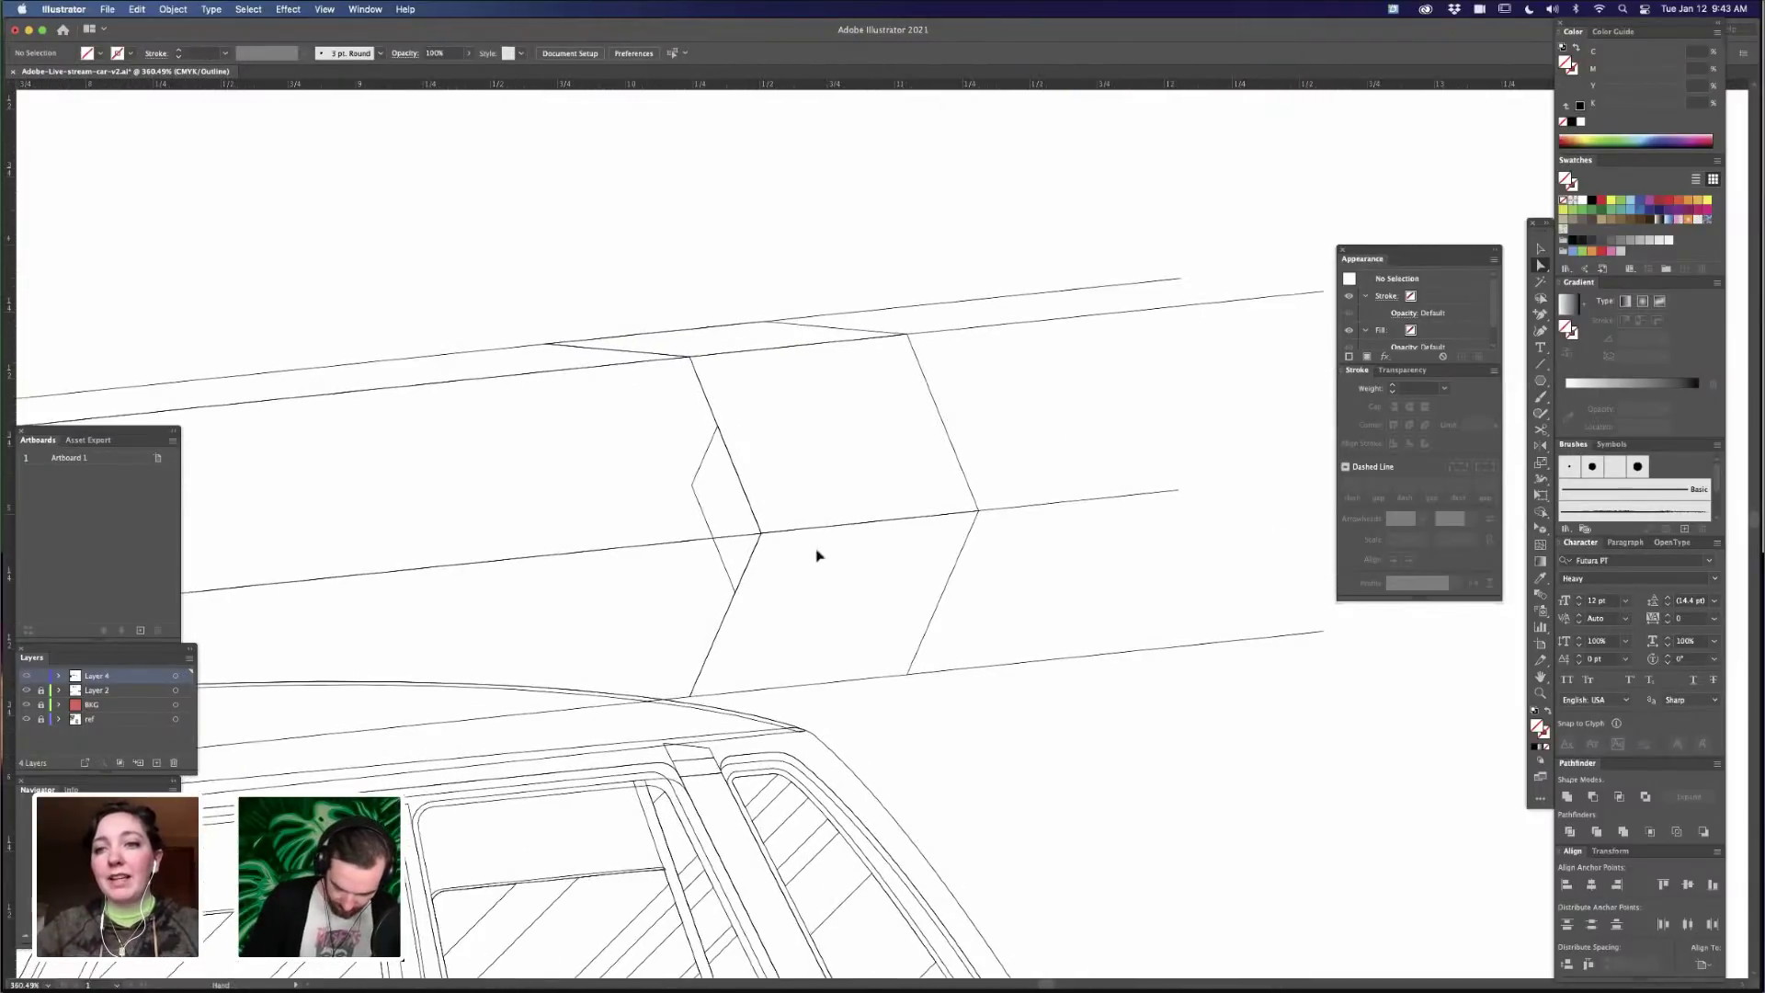
- Delete the leftover overlap sliver and the stray perspective-line ends extending behind the rear section
left_click_drag(801, 531, 759, 497)
key("super+minus")
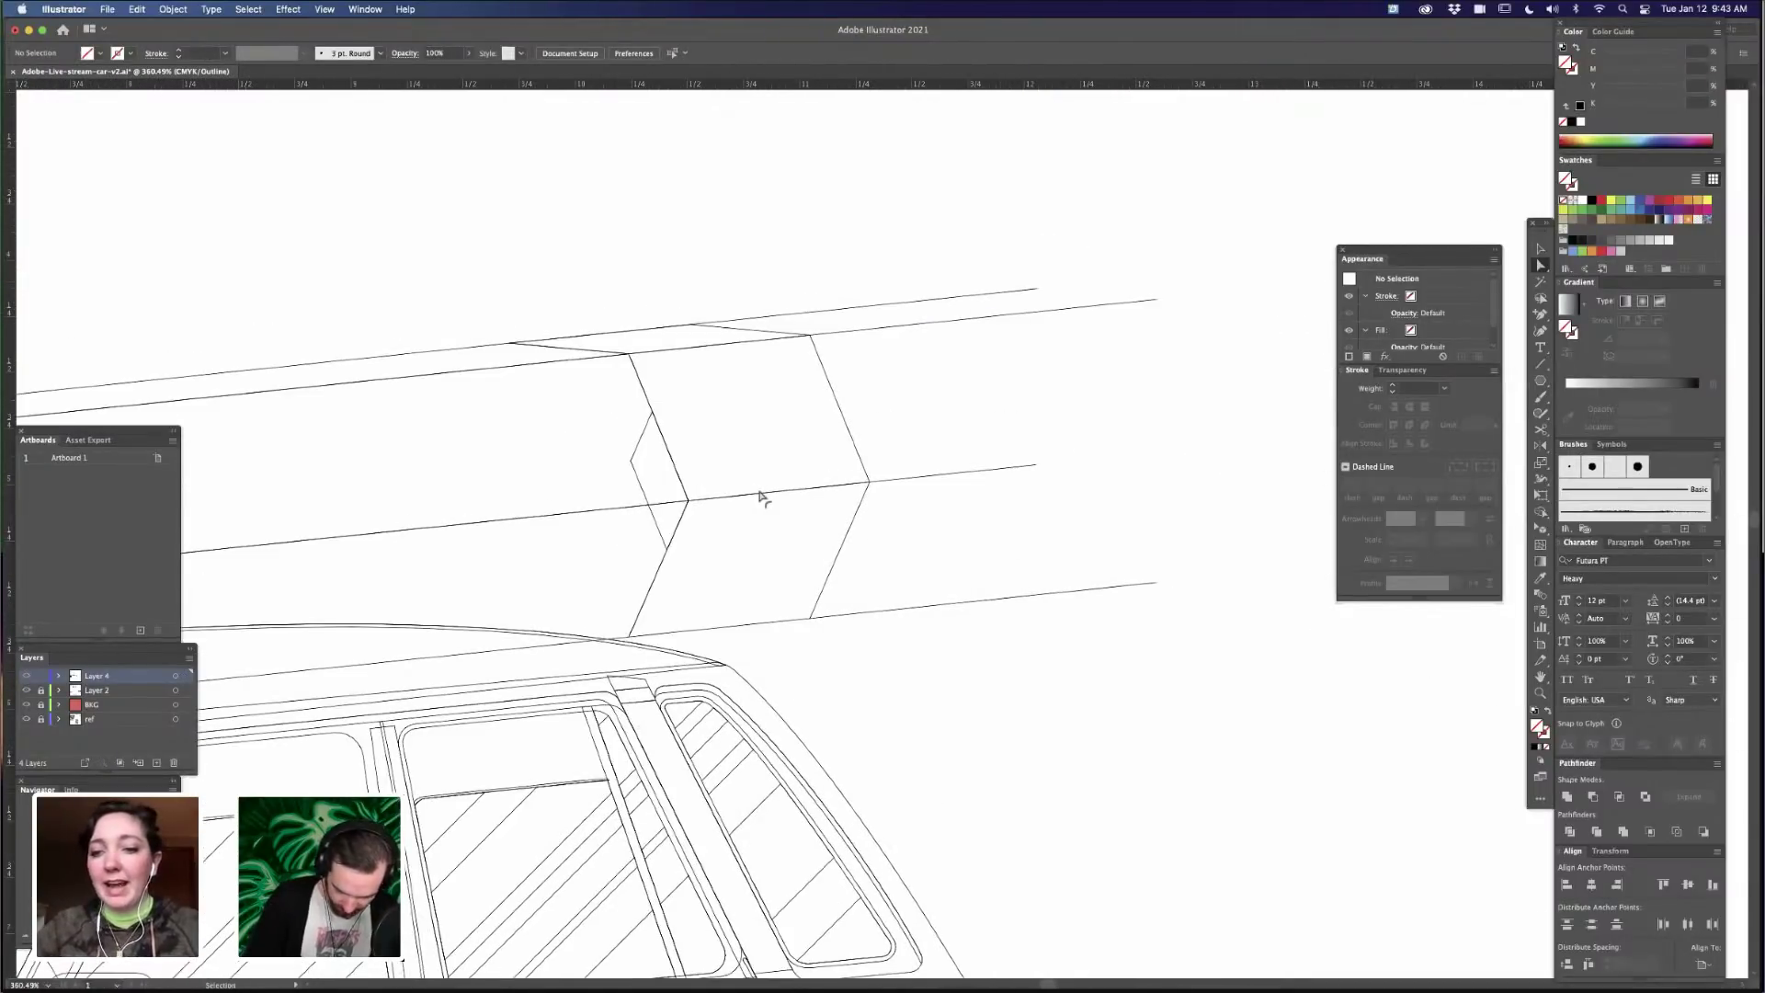
key("super+minus")
key("super+minus")
left_click(758, 493)
key("Delete")
key("Delete")
left_click_drag(970, 549, 969, 610)
- Return to preview mode and fill all the prism faces with black sampled from the front hexagon
key("super+y")
key("super+a")
key("i")
left_click(488, 501)
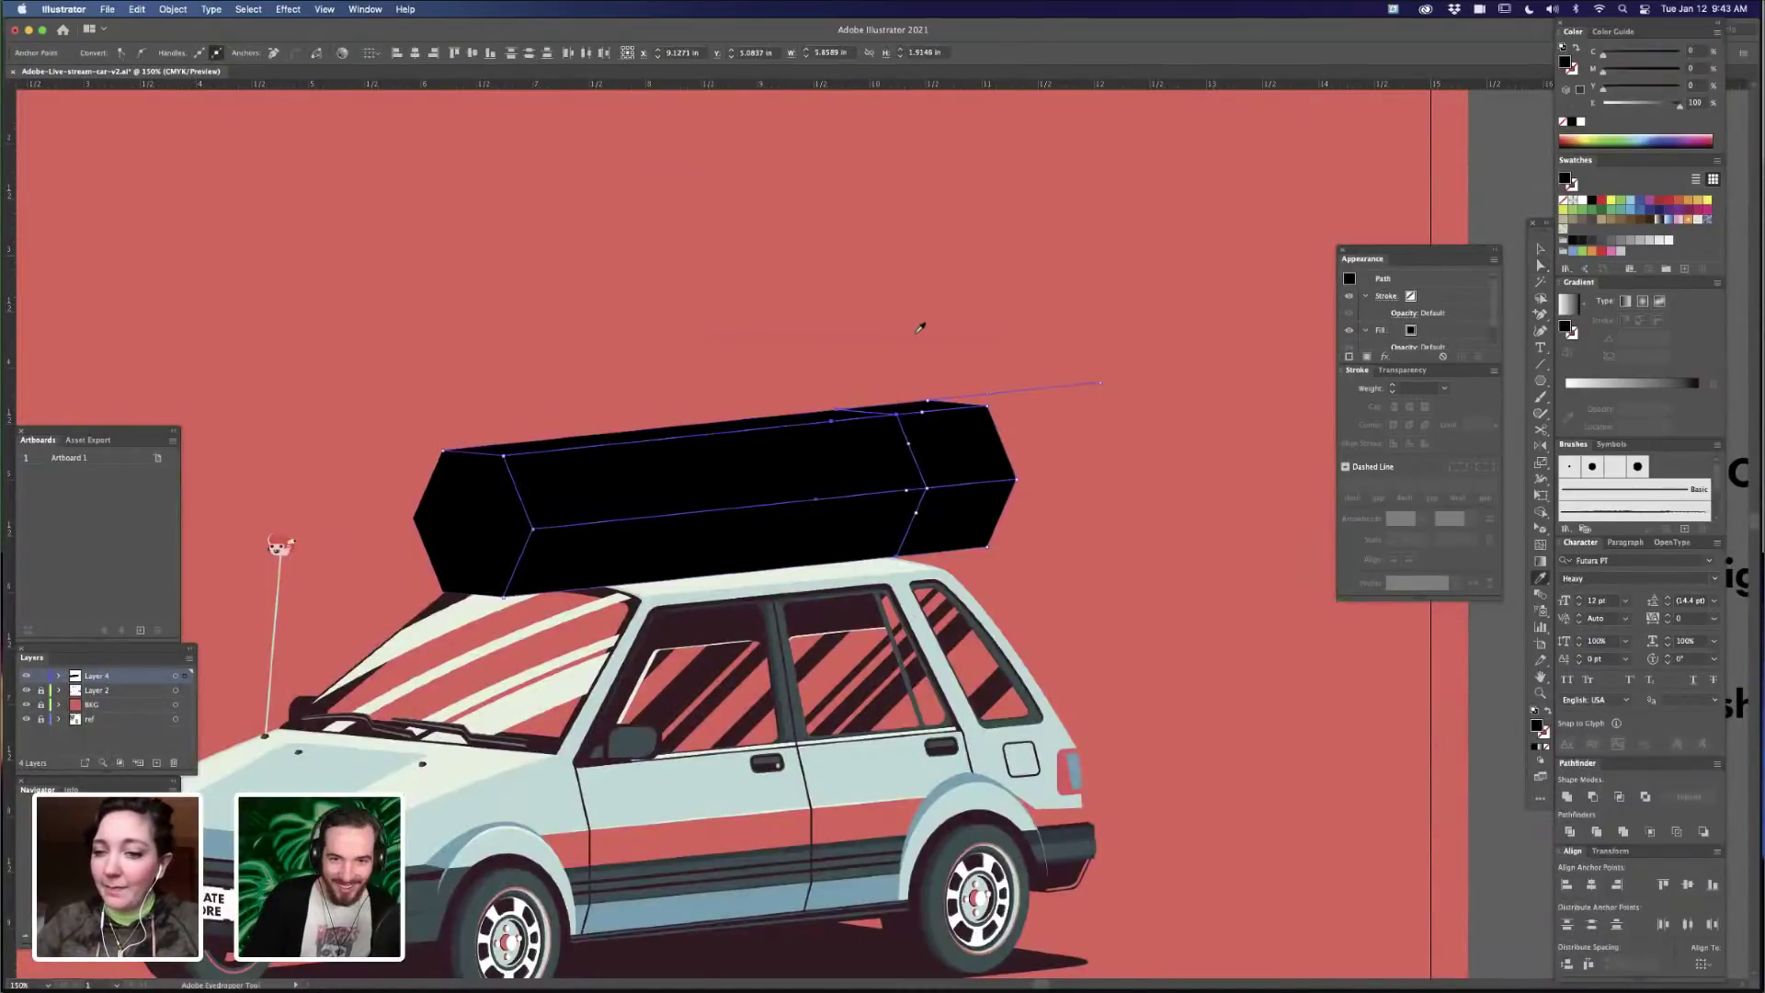
- Delete the last stray line end behind the prism and check the remaining shapes by selecting and deselecting them
key("a")
left_click(973, 313)
left_click_drag(1083, 364, 1156, 590)
left_click_drag(1122, 503, 1174, 644)
key("Delete")
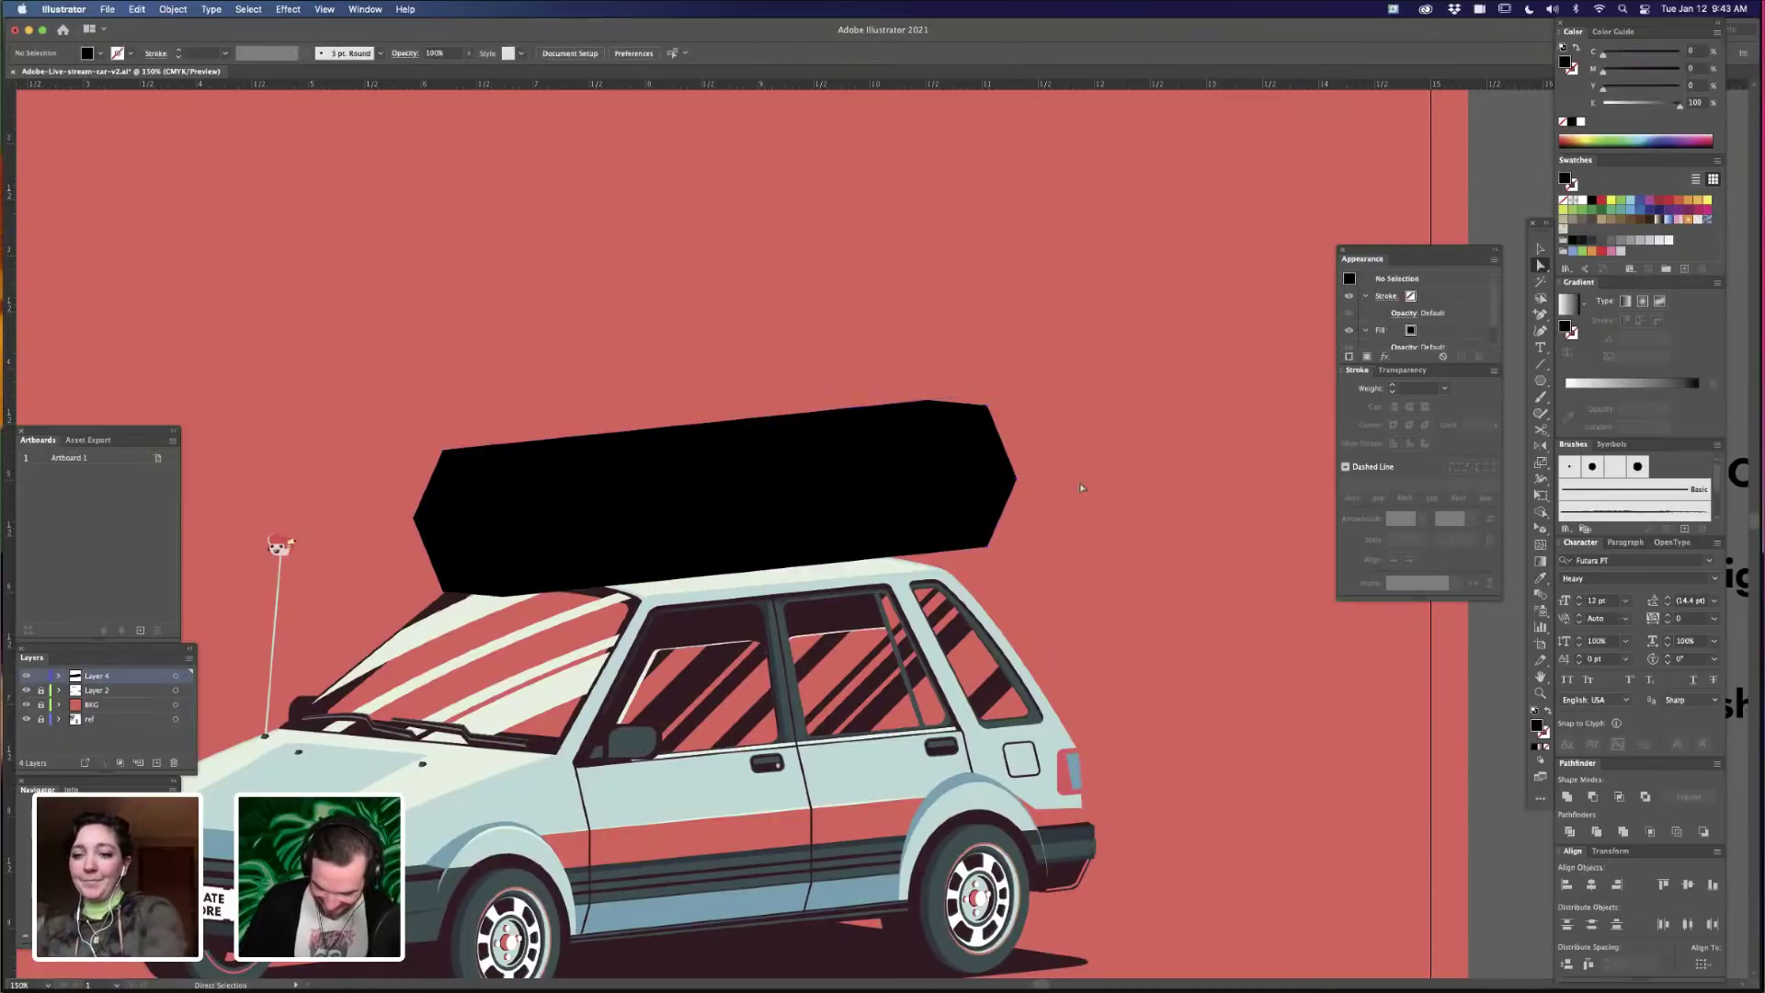
left_click_drag(562, 332, 1077, 590)
left_click(1073, 591)
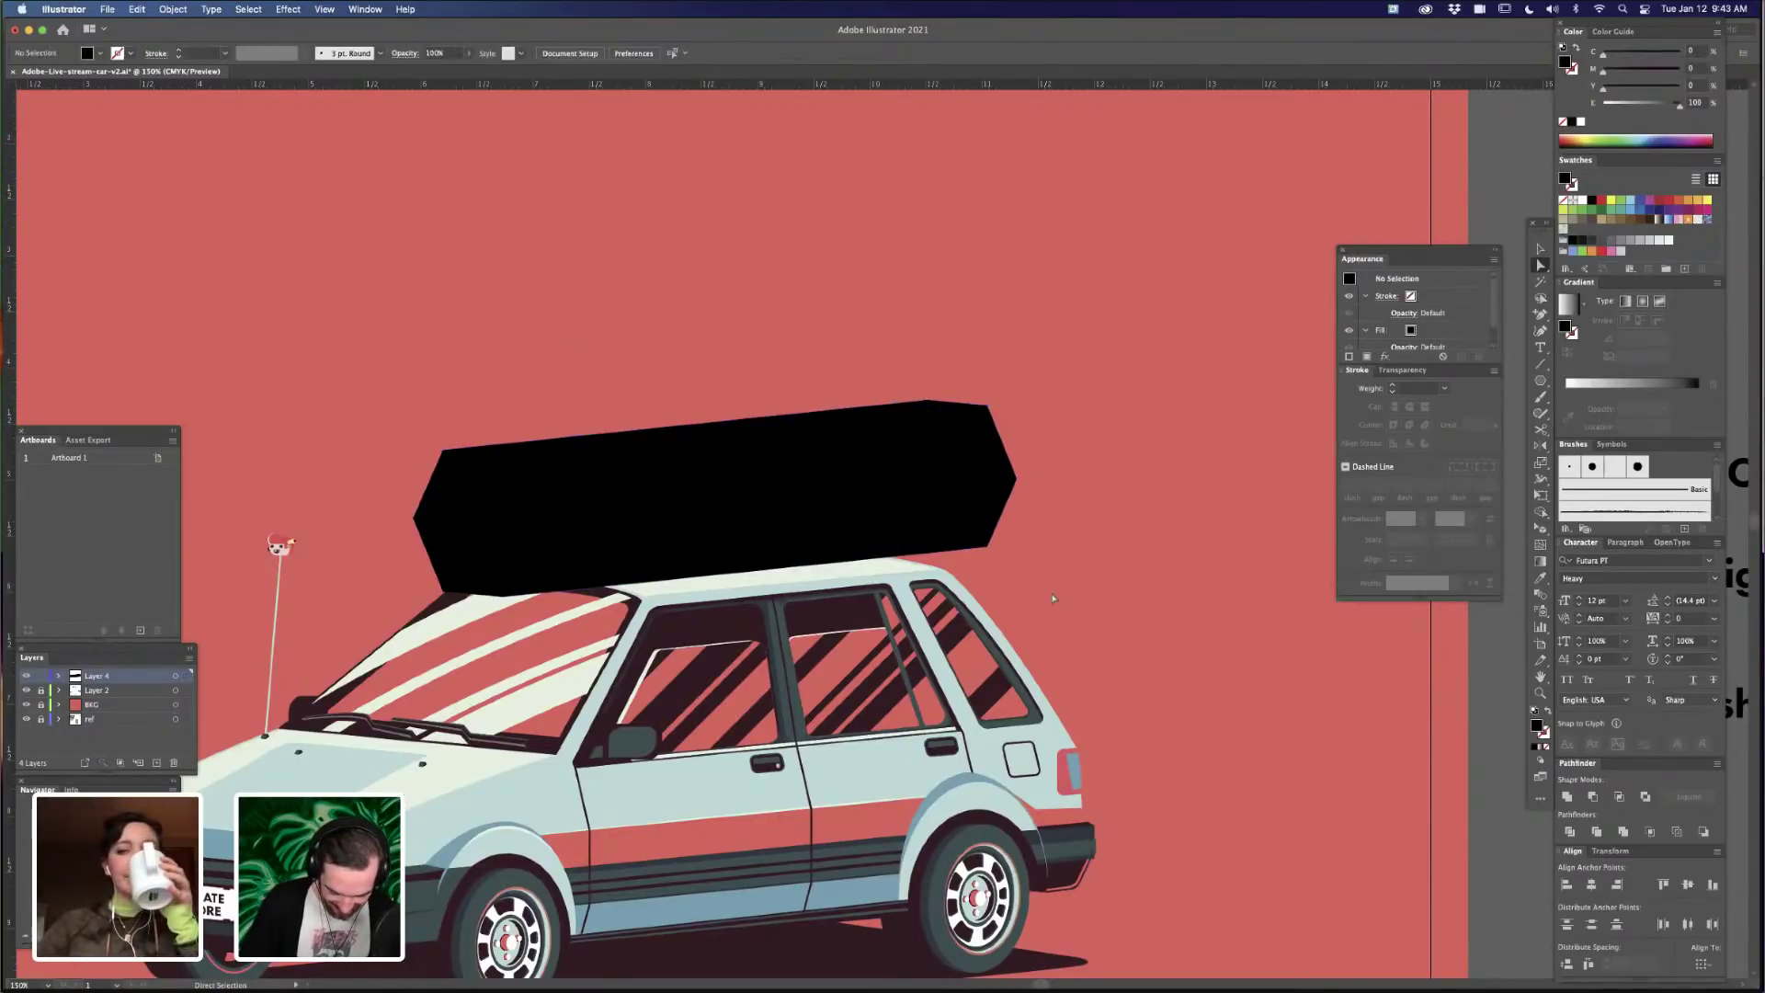
scroll(891, 508, "down", 1)
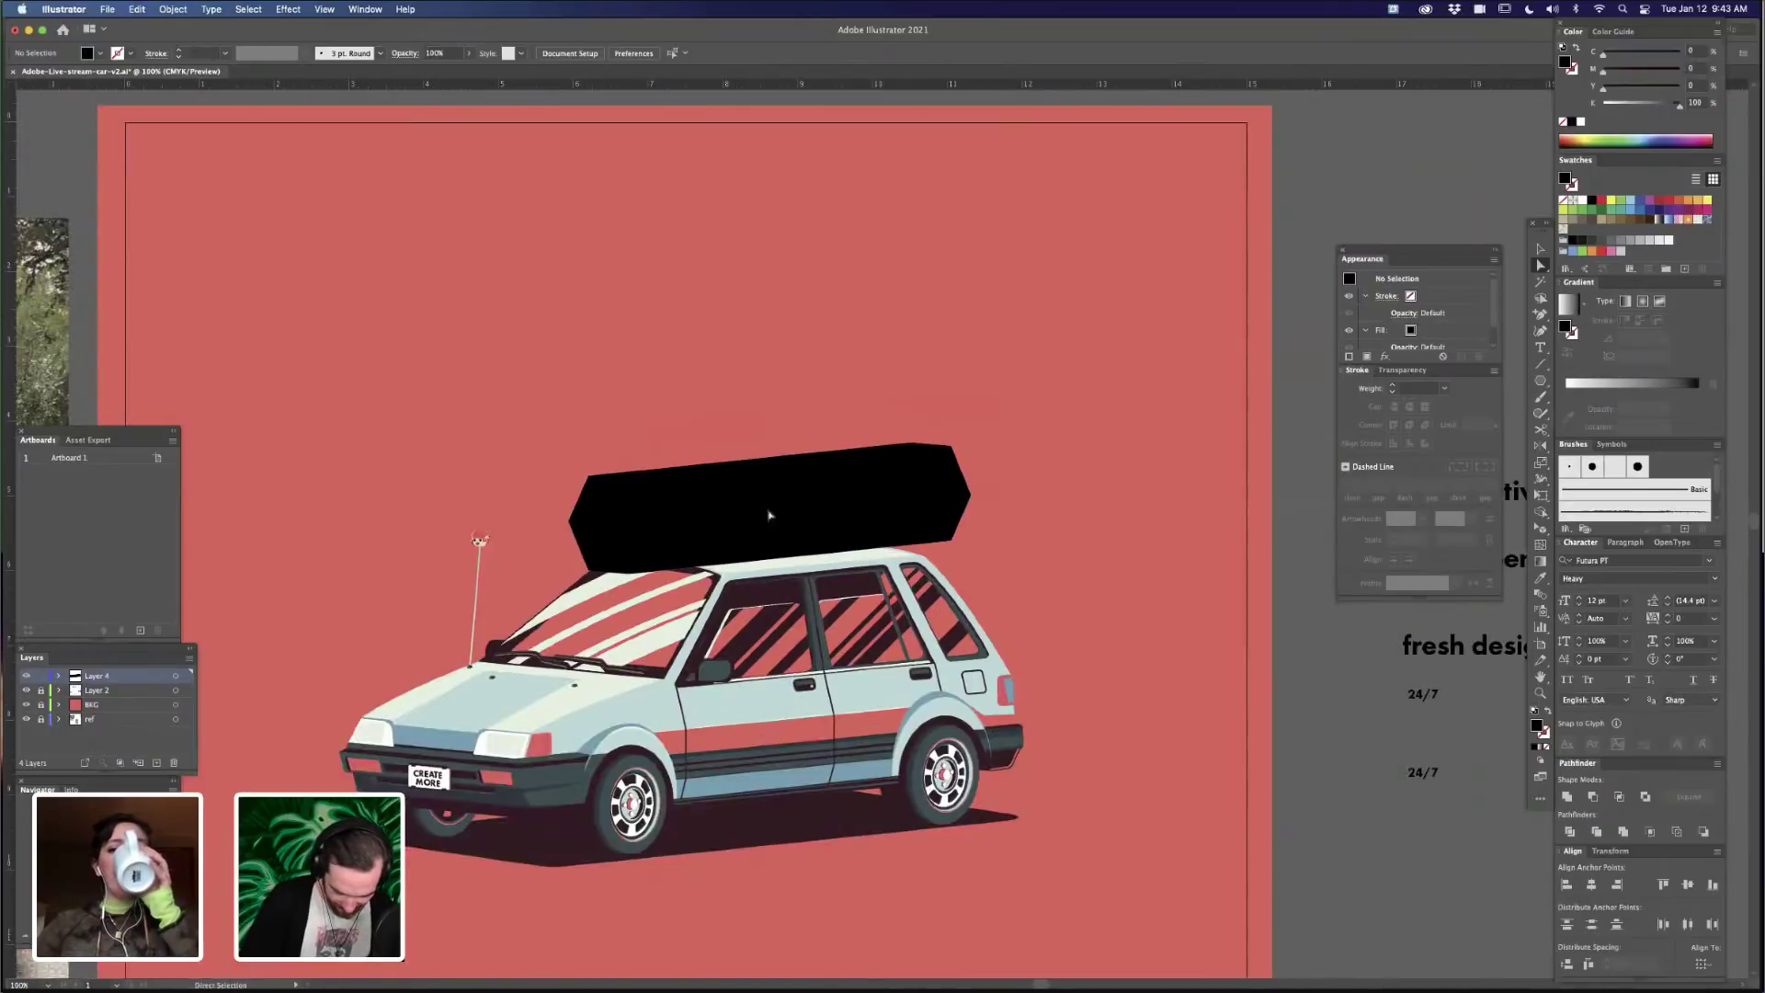
- Select the prism's long middle faces, sample the car door's light blue, and adjust the fill to pale yellow with yellow at 42%
left_click(802, 565)
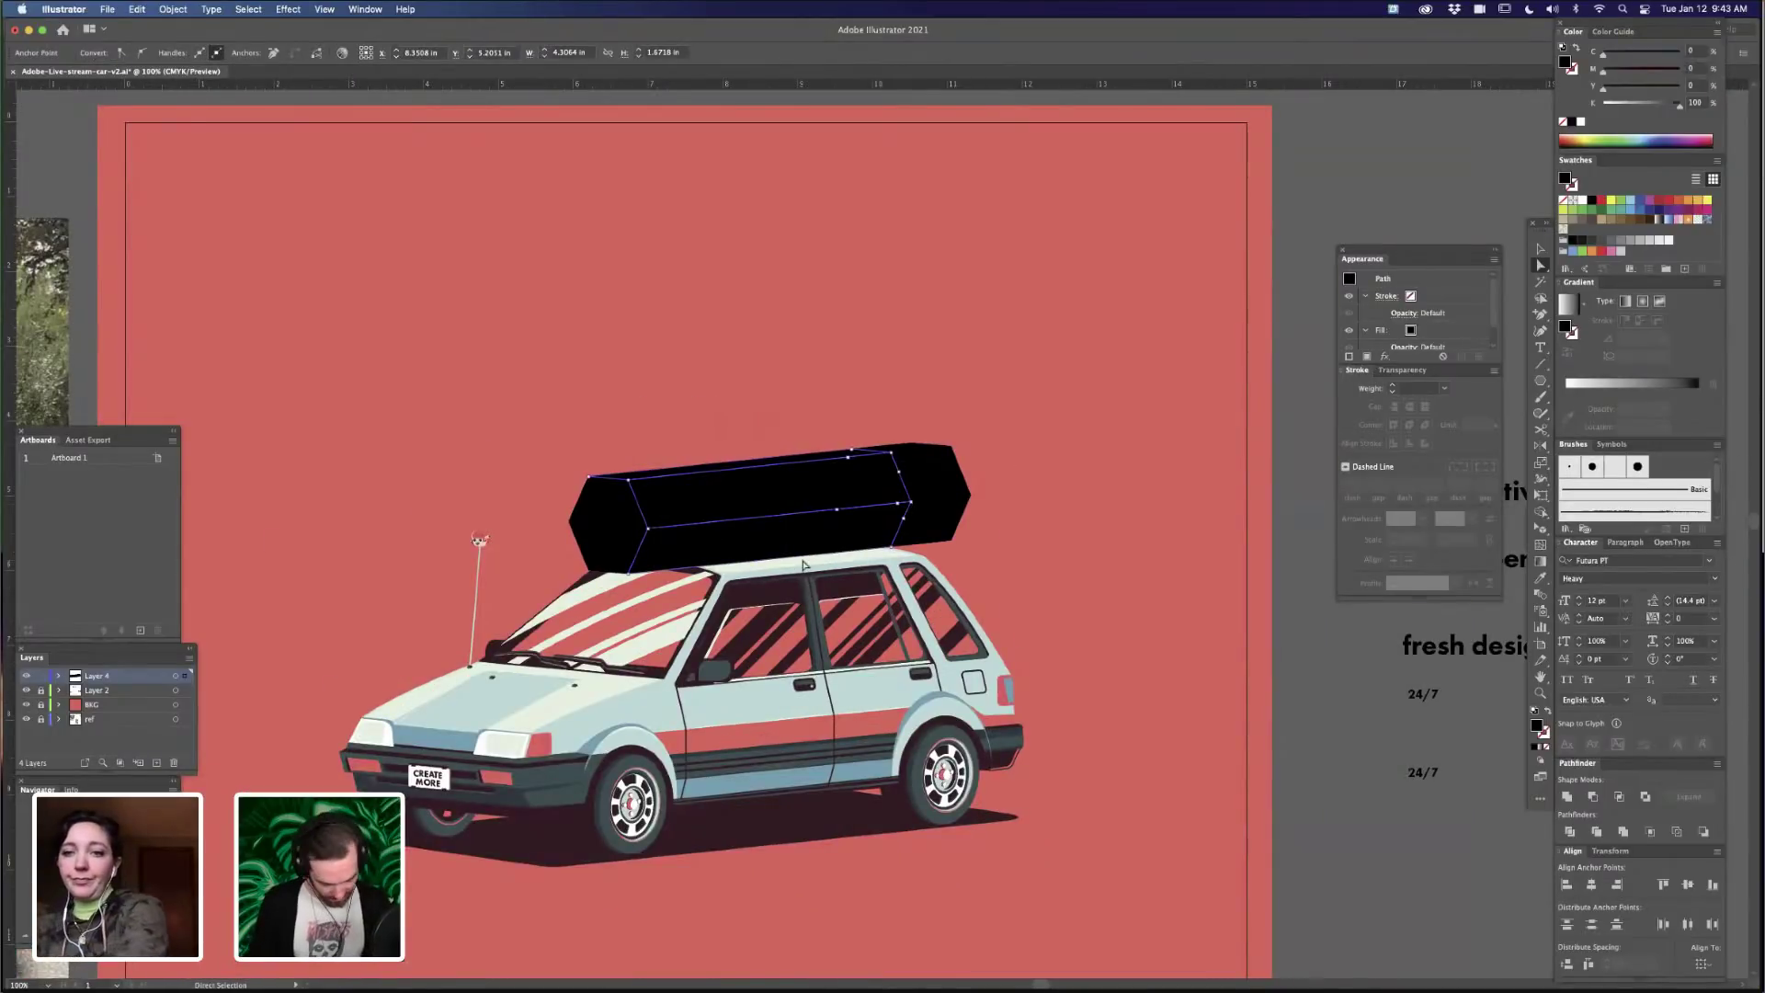
key("i")
left_click(886, 688)
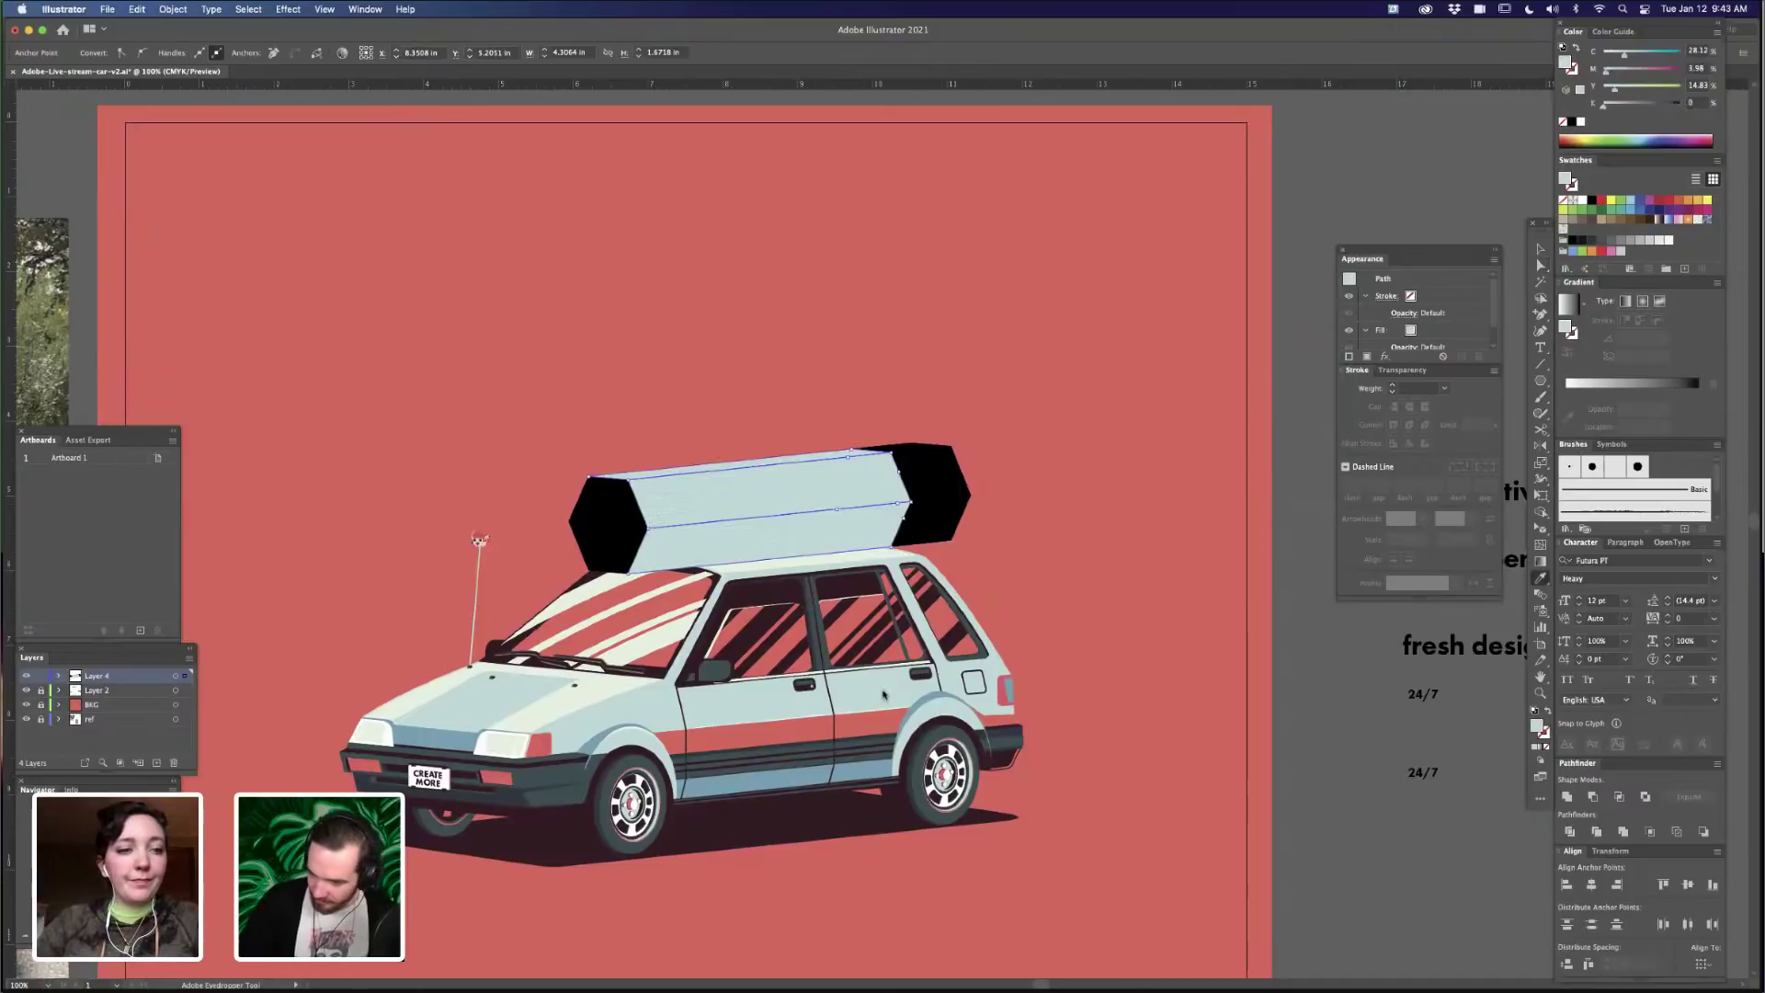
mouse_move(1614, 90)
left_mouse_down()
mouse_move(1652, 87)
mouse_move(1614, 56)
mouse_move(1602, 76)
left_mouse_up()
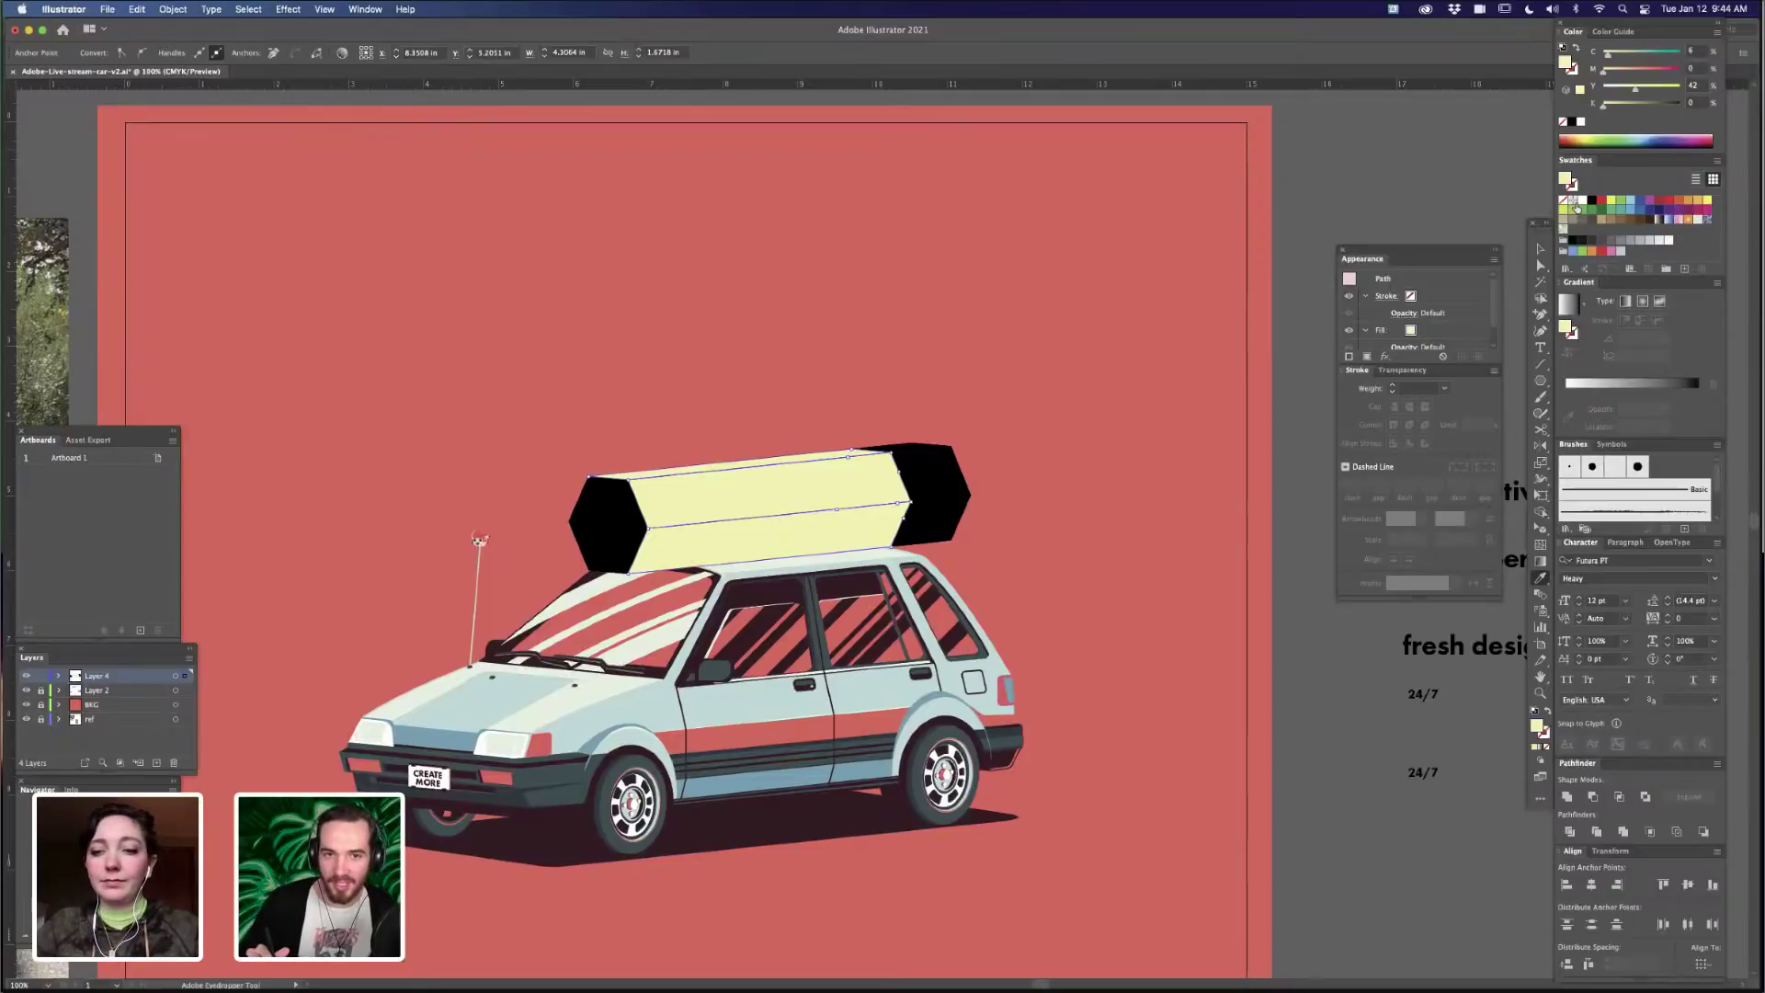
- Select only the lower side face and darken its fill to tan with magenta 23% and yellow 58%
scroll(1053, 690, "down", 3)
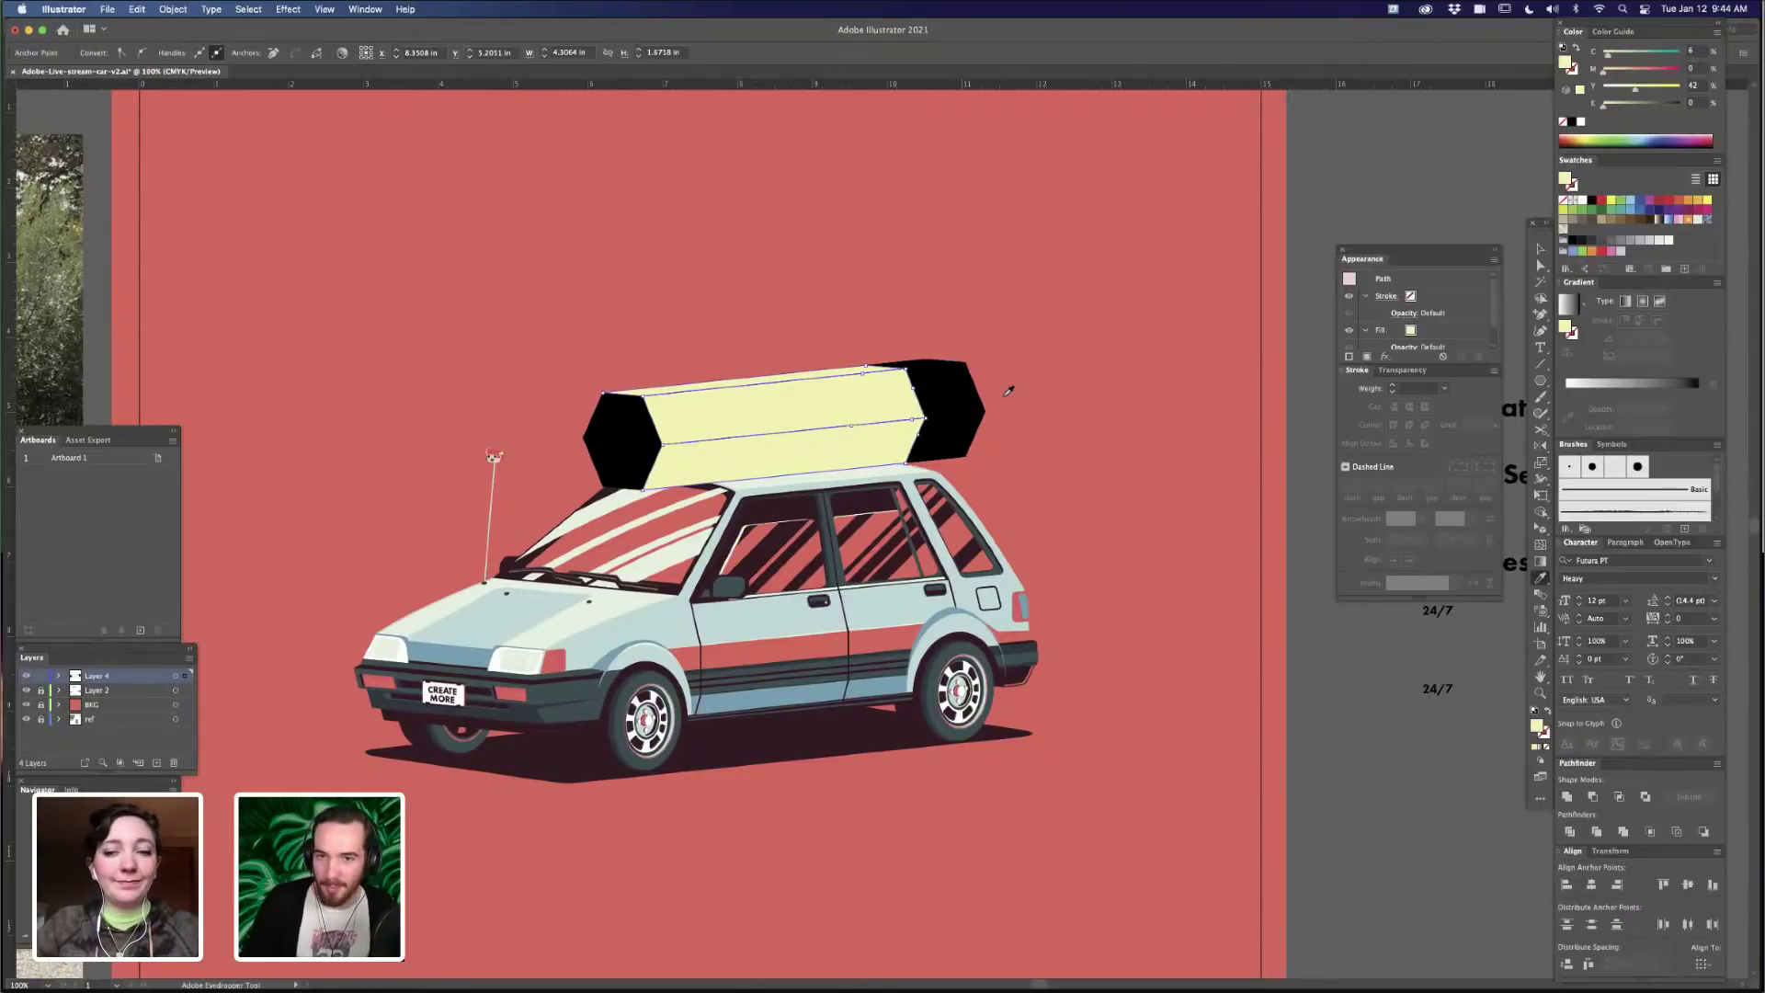
key("minus")
left_click(855, 426)
key("a")
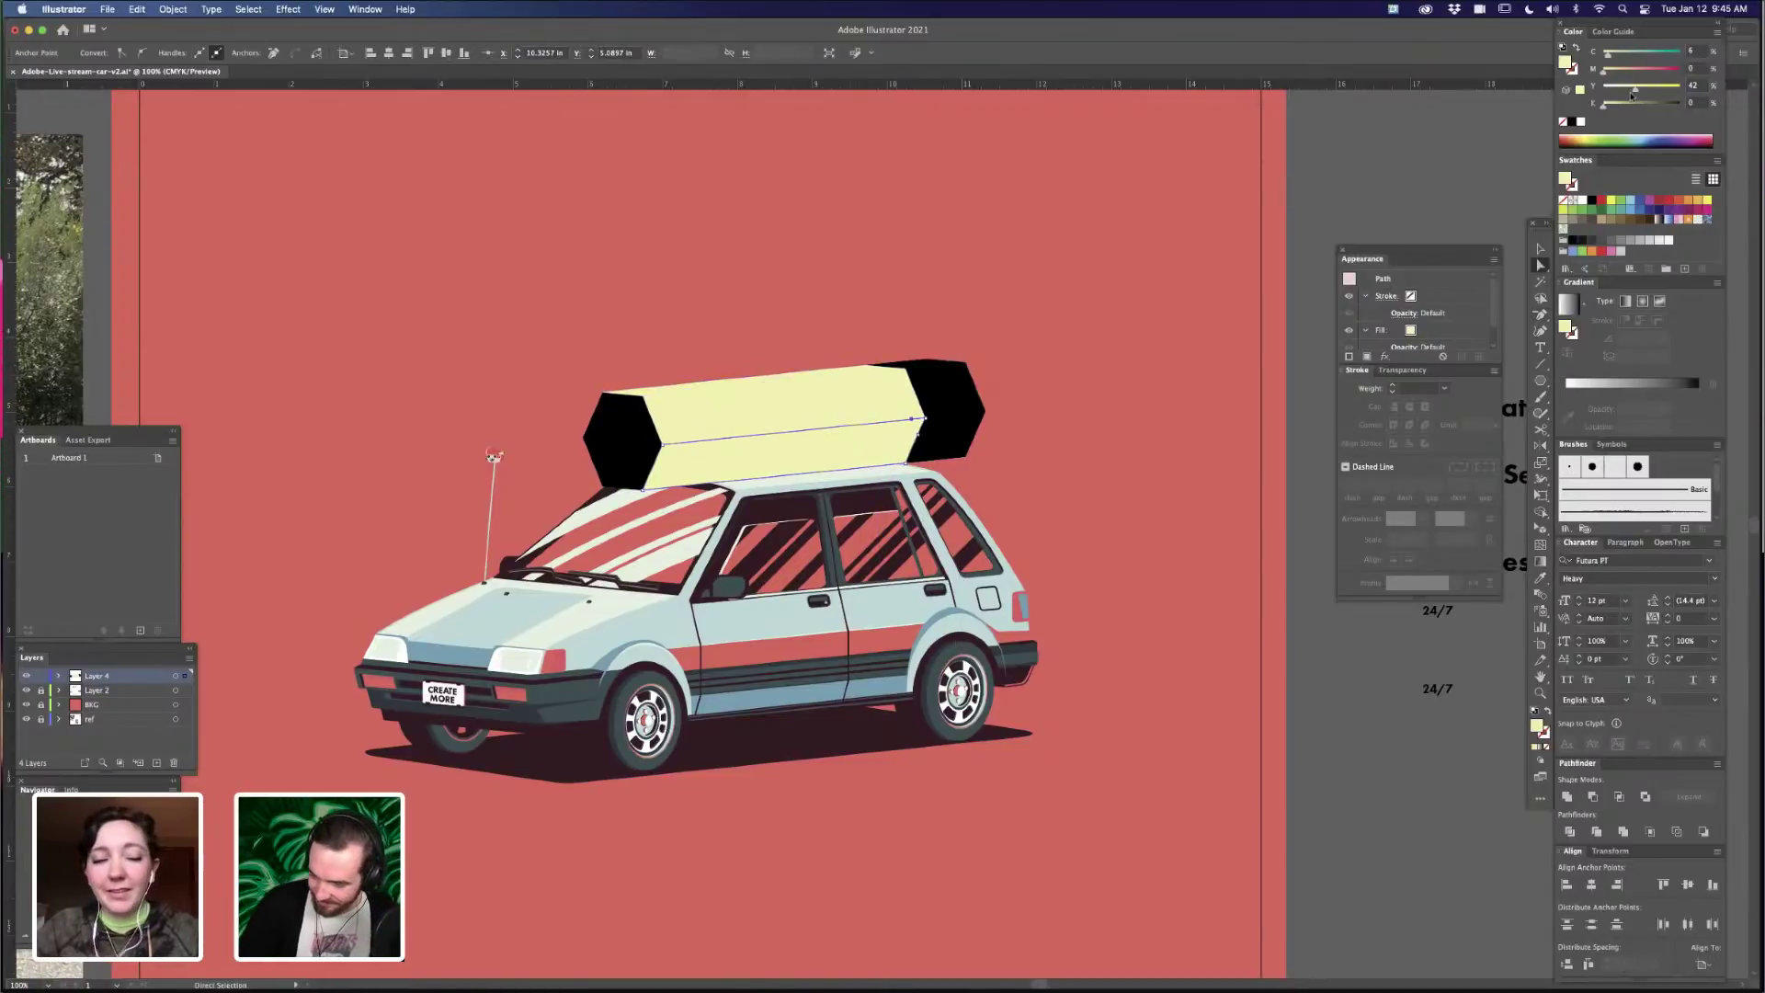
left_click(1621, 71)
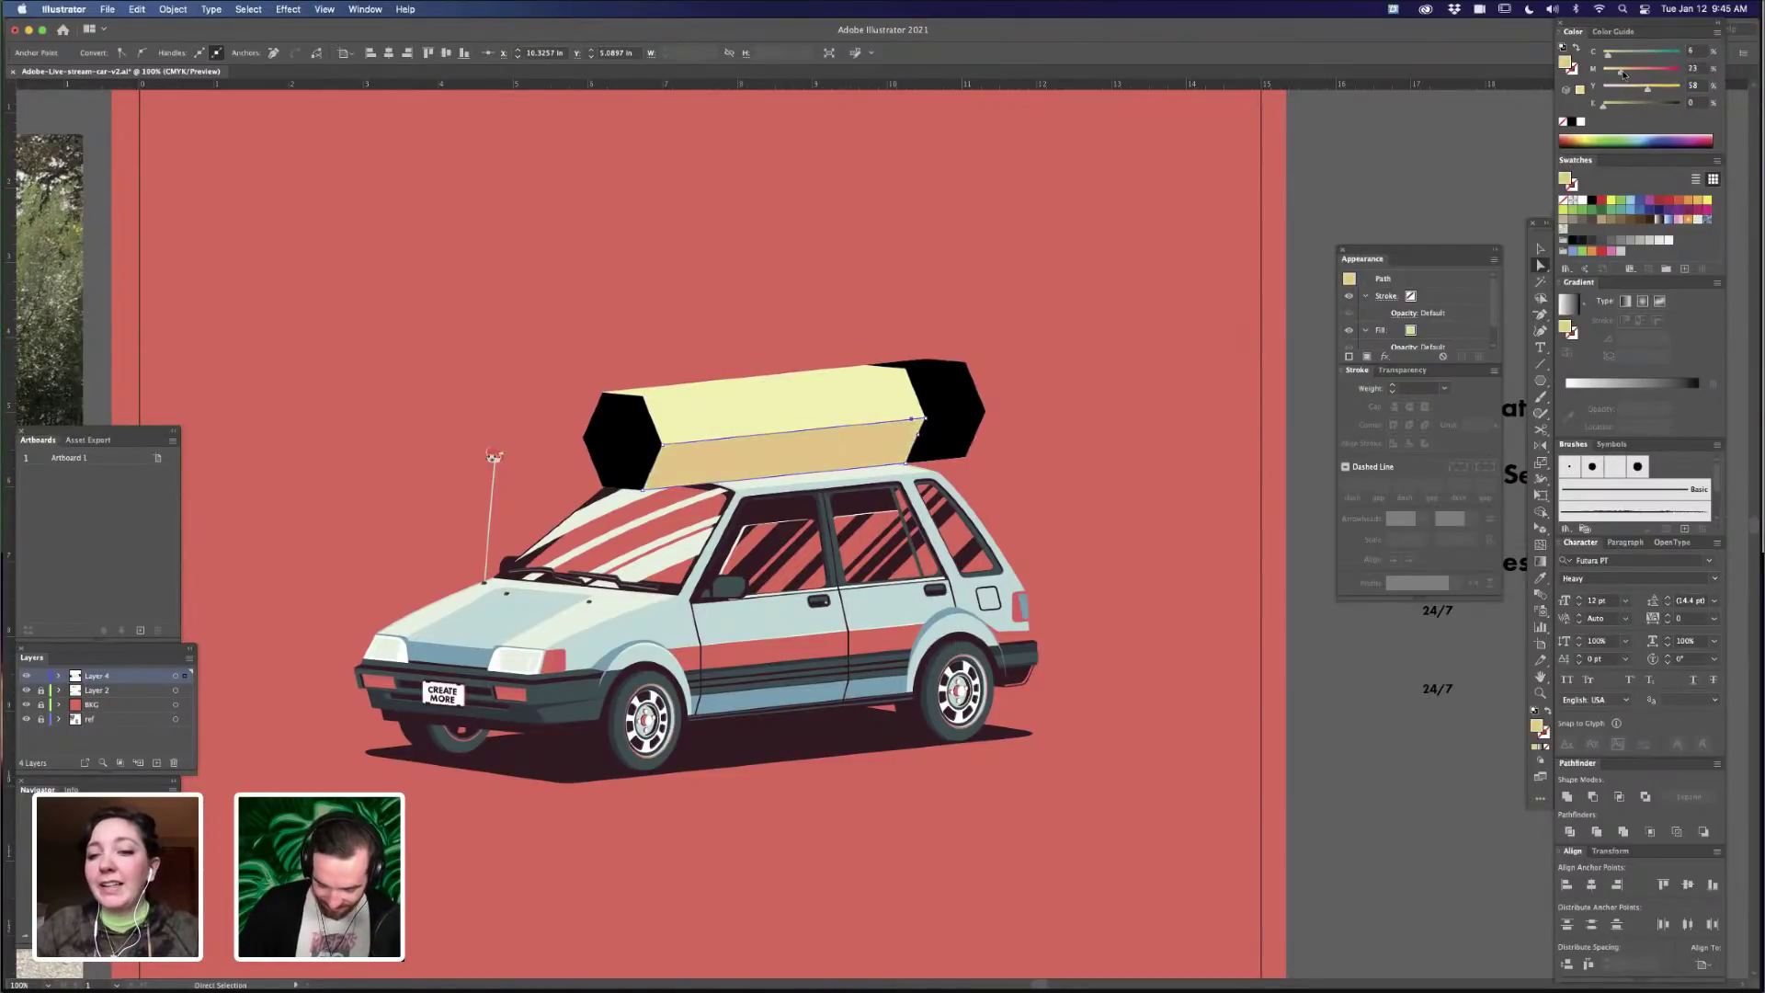
- Deepen the prism's lower side face fill to an orange tan with magenta 50% and yellow 67%, leaving it deselected
left_click_drag(1648, 90, 1654, 90)
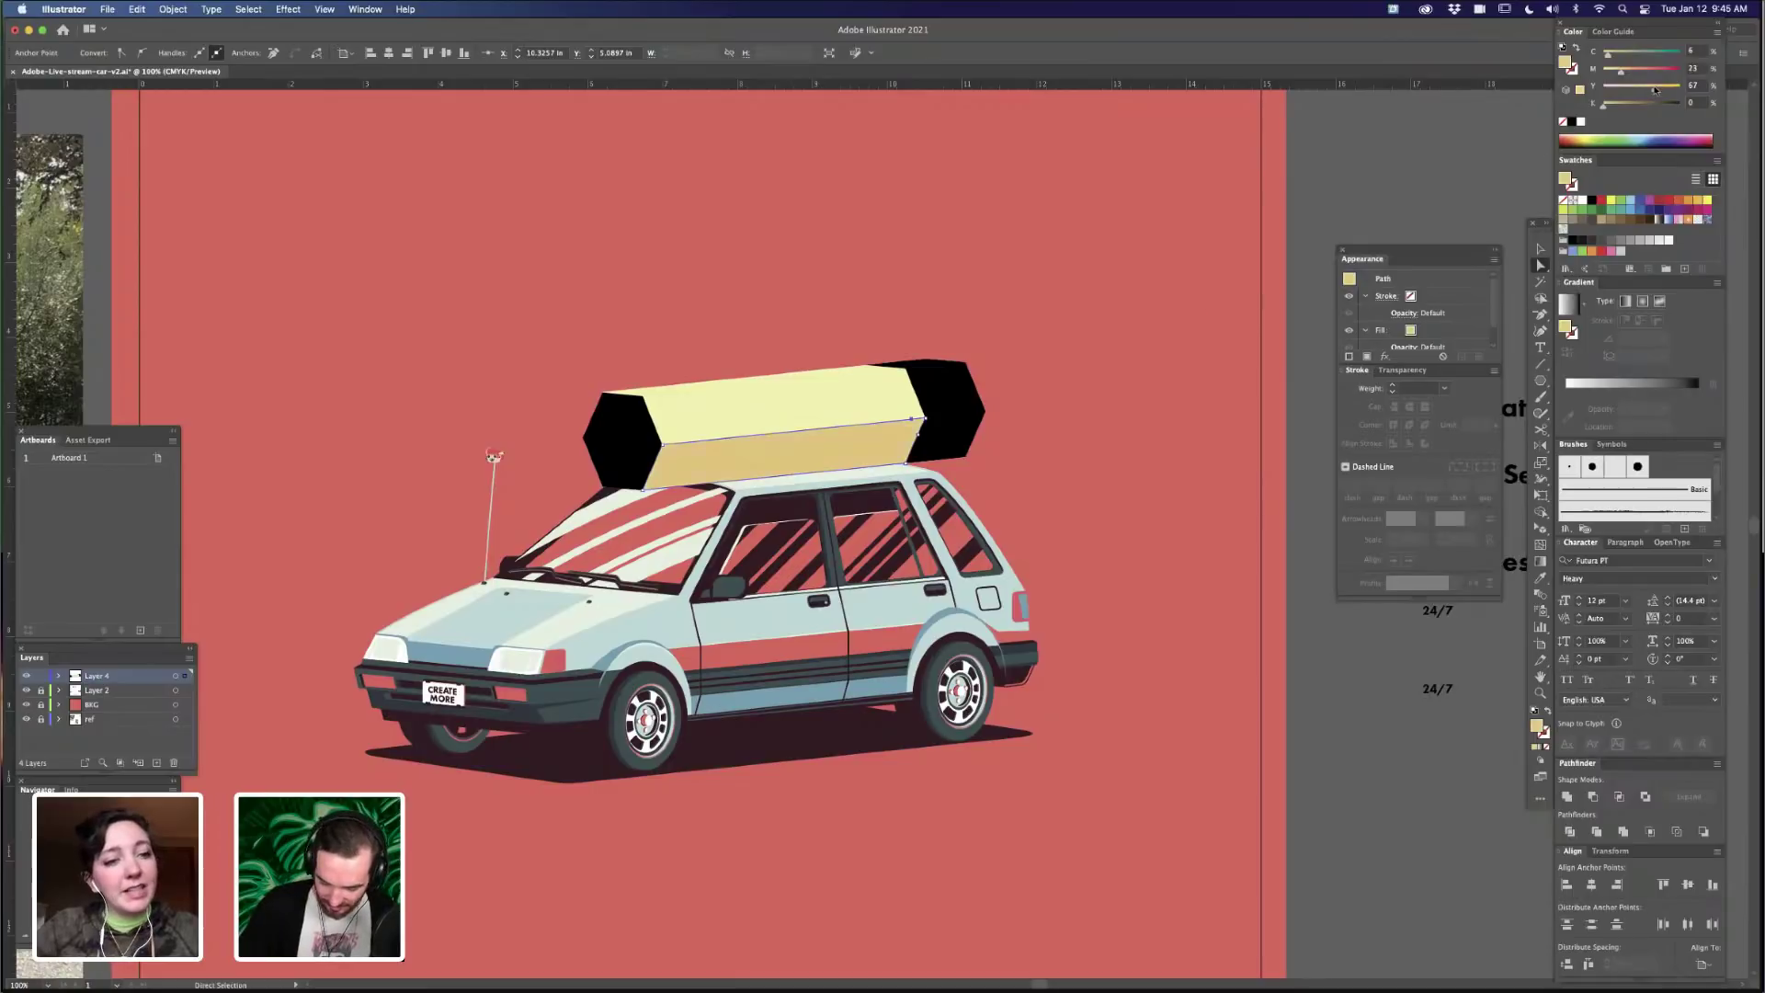
left_click_drag(1642, 71, 1646, 71)
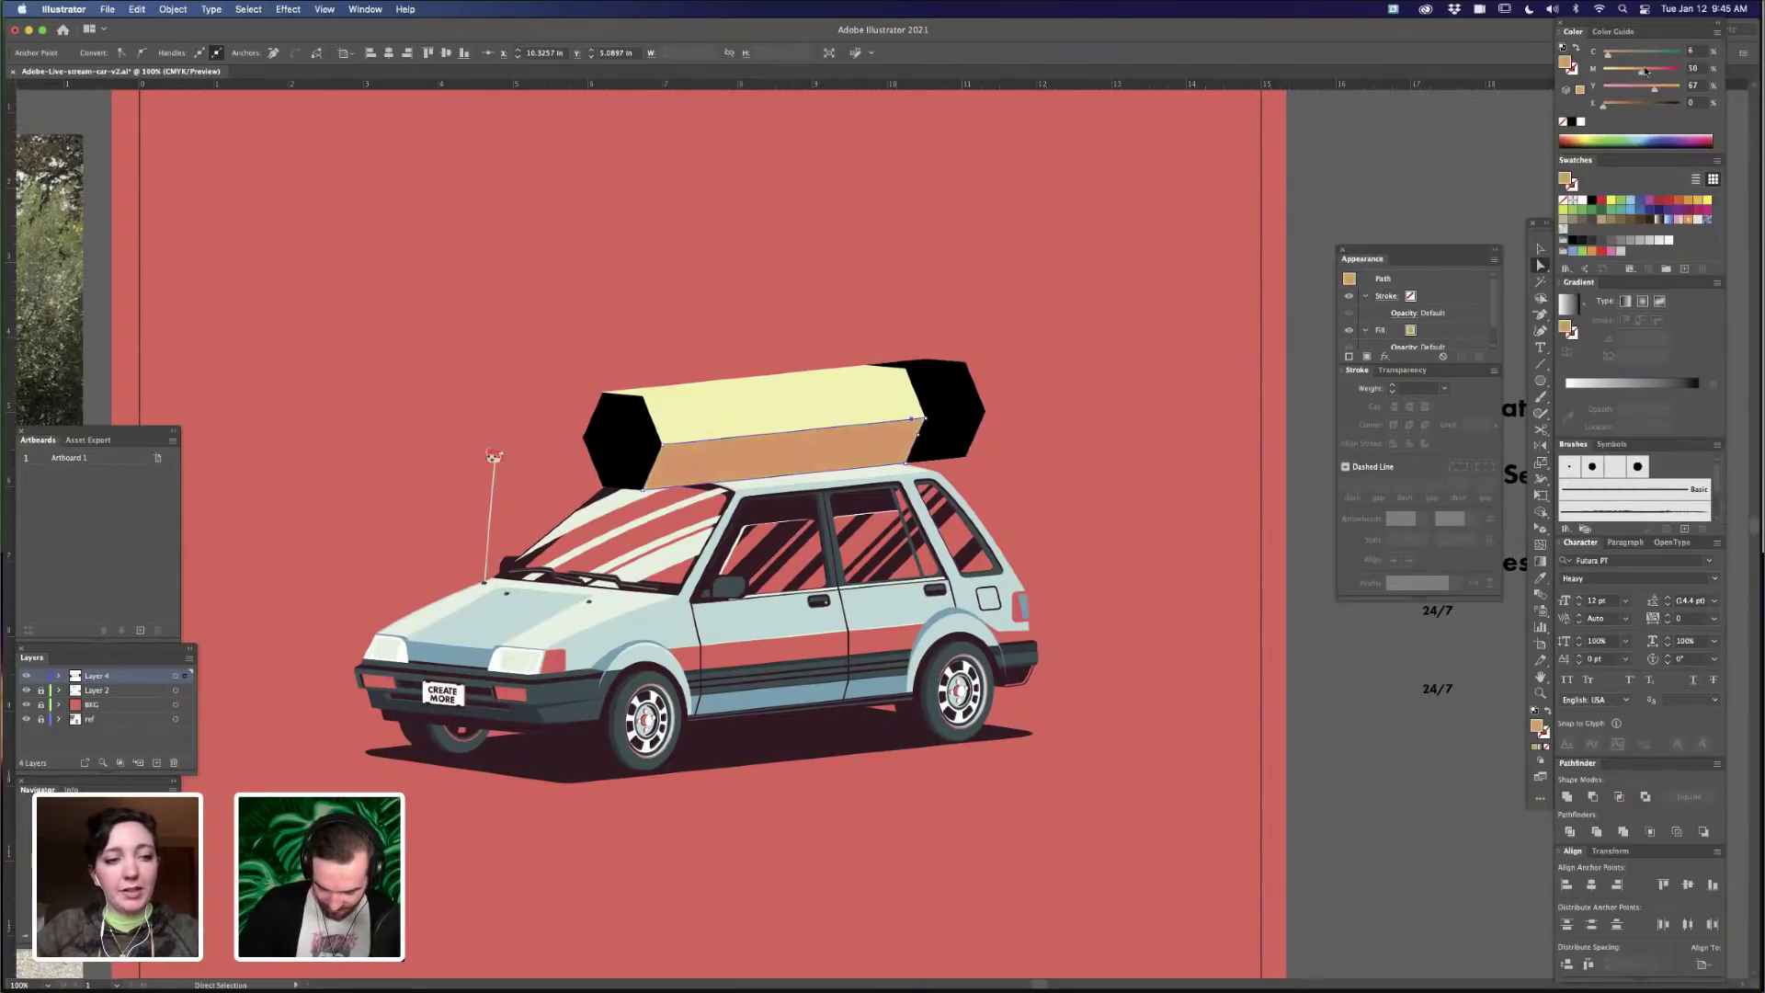
left_click(1023, 434)
- Select the prism's pale upper side face and raise its fill's yellow to 52%
left_click(900, 410)
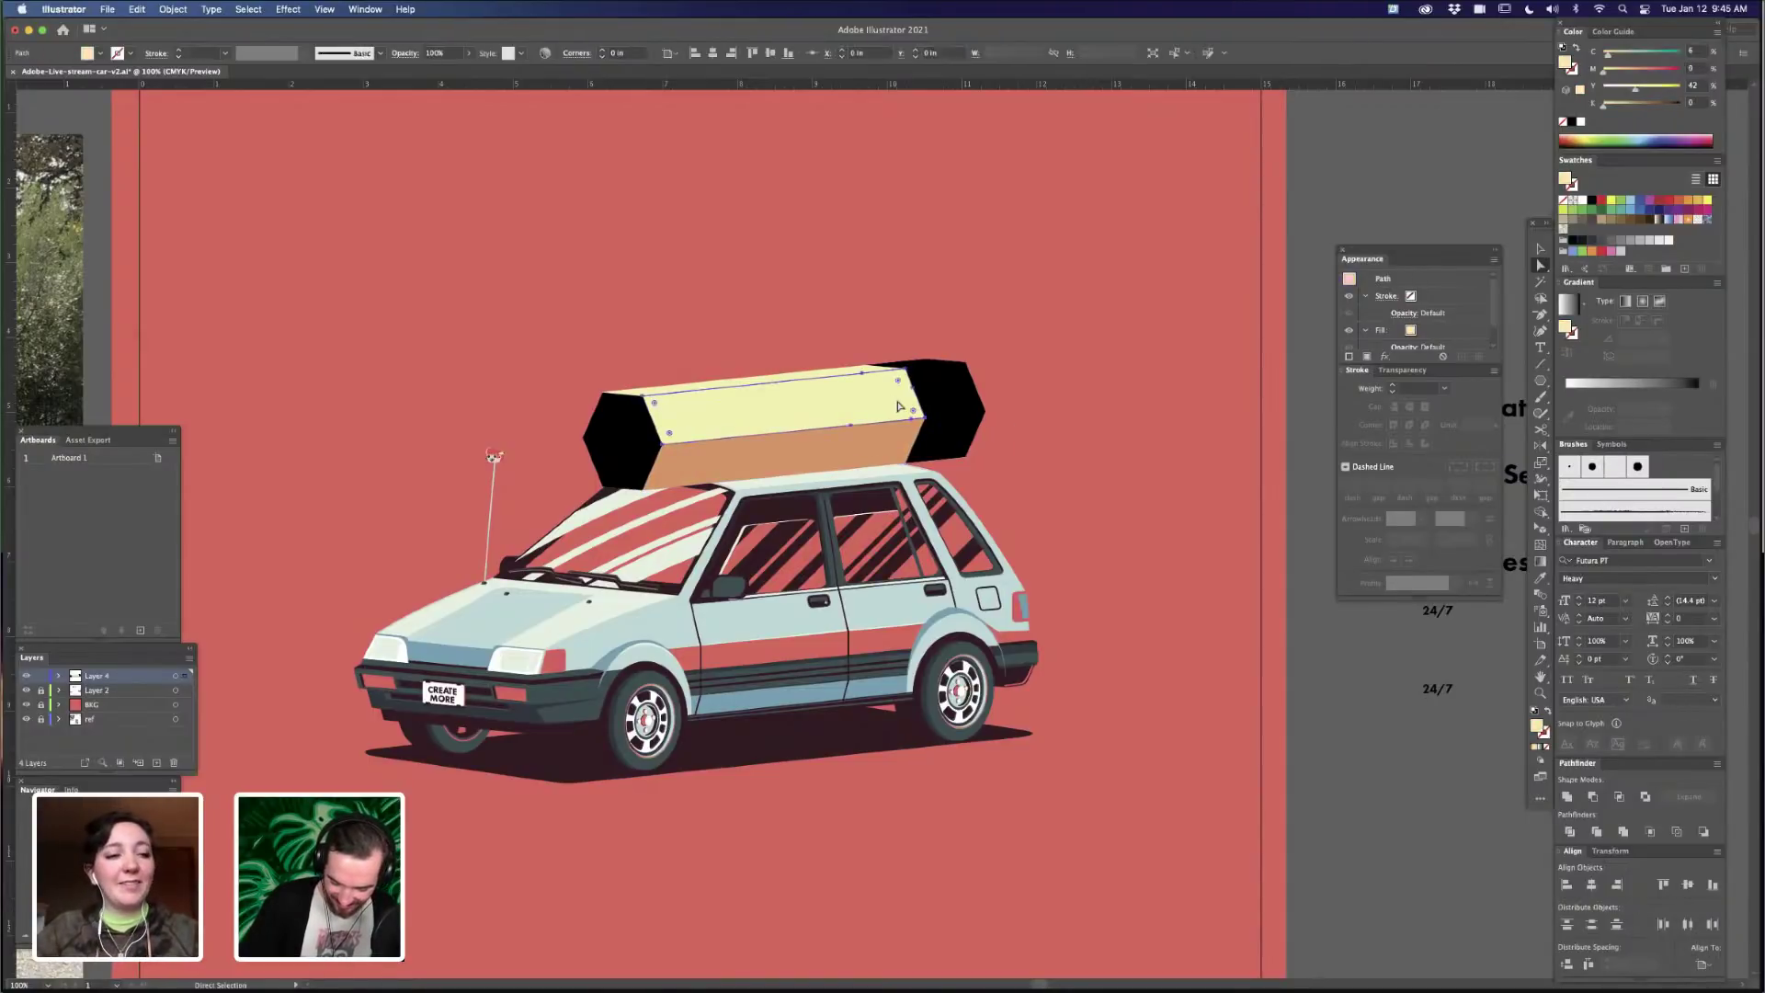
key("v")
key("super+equal")
key("a")
left_click_drag(1058, 444, 1191, 482)
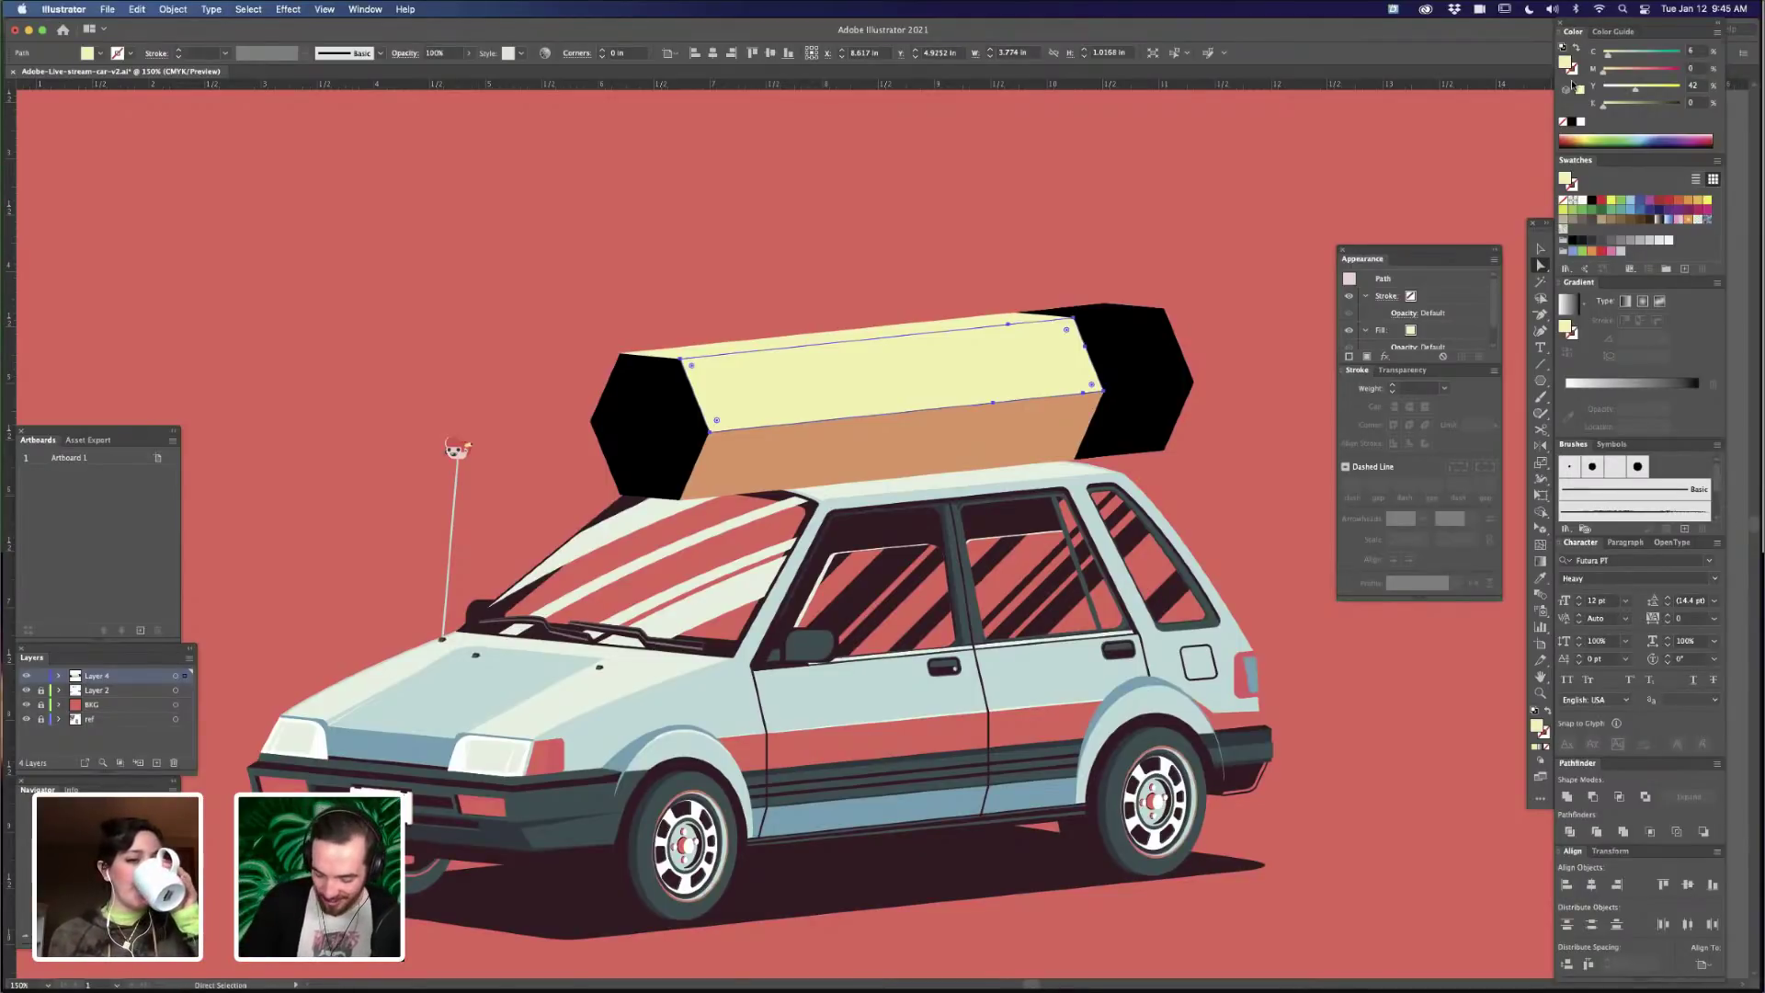
left_click_drag(1662, 89, 1604, 72)
- Lighten the narrow top face's fill with cyan 0% and yellow 36%, and leave it deselected
left_click(998, 329)
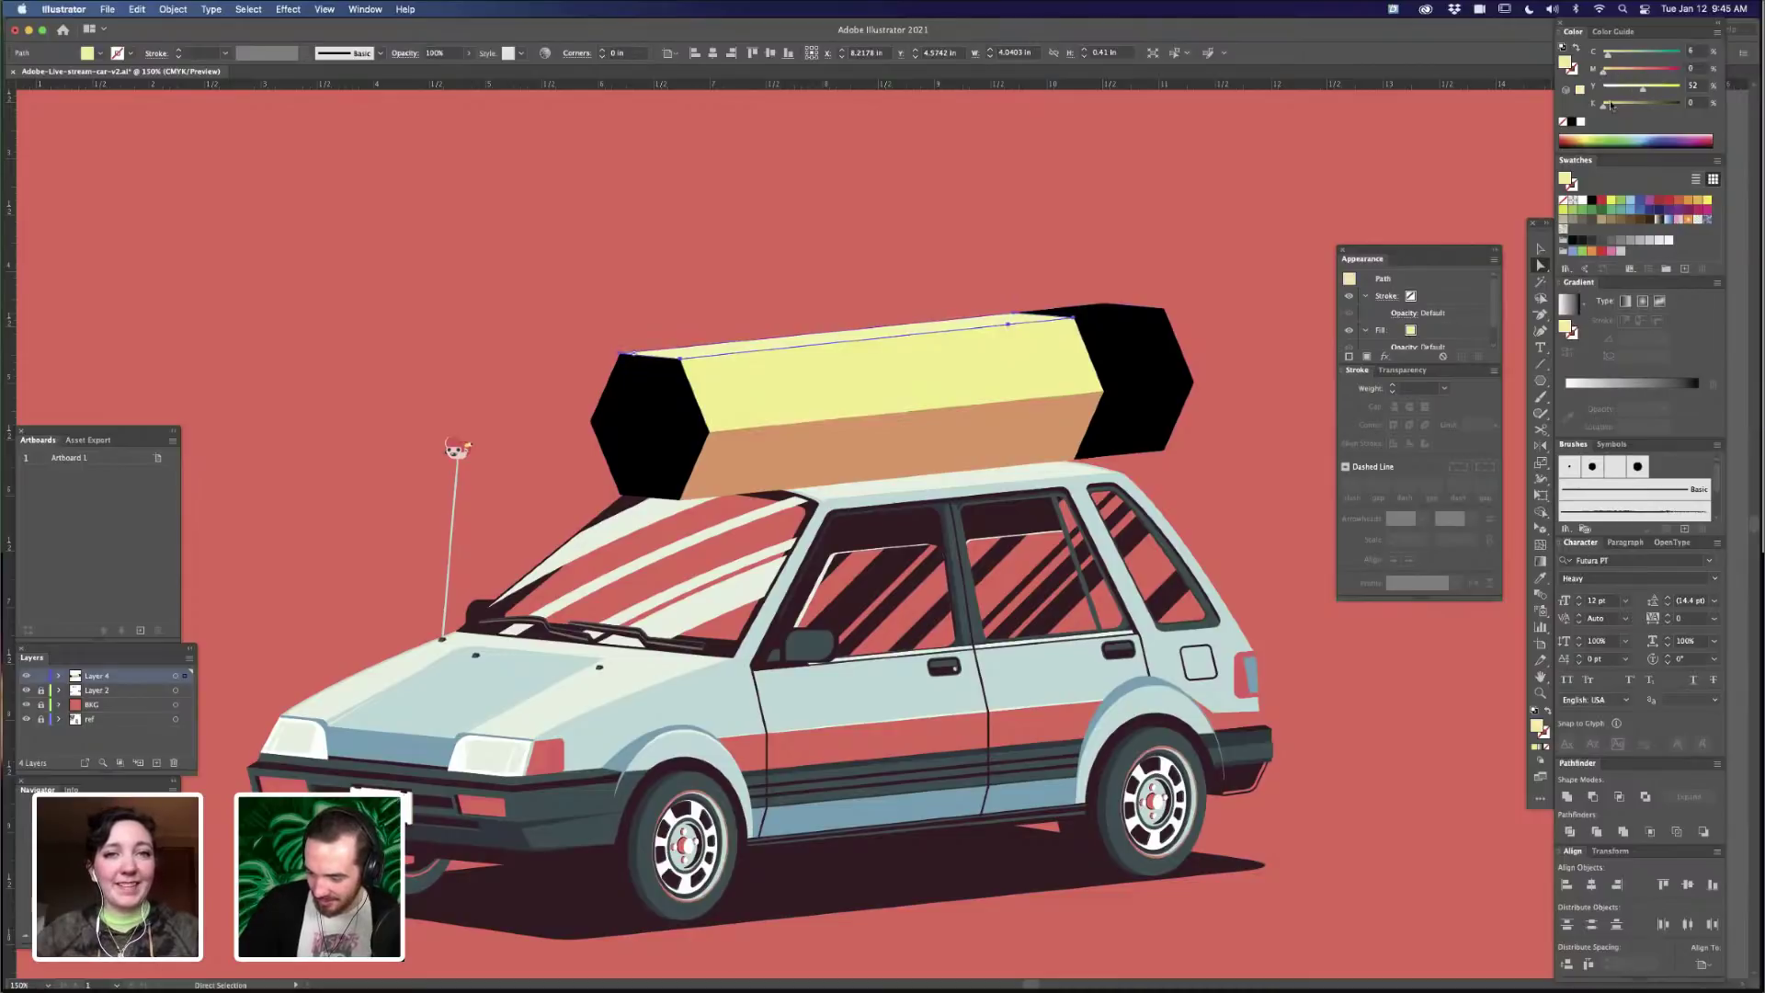
left_click_drag(1615, 73, 1604, 72)
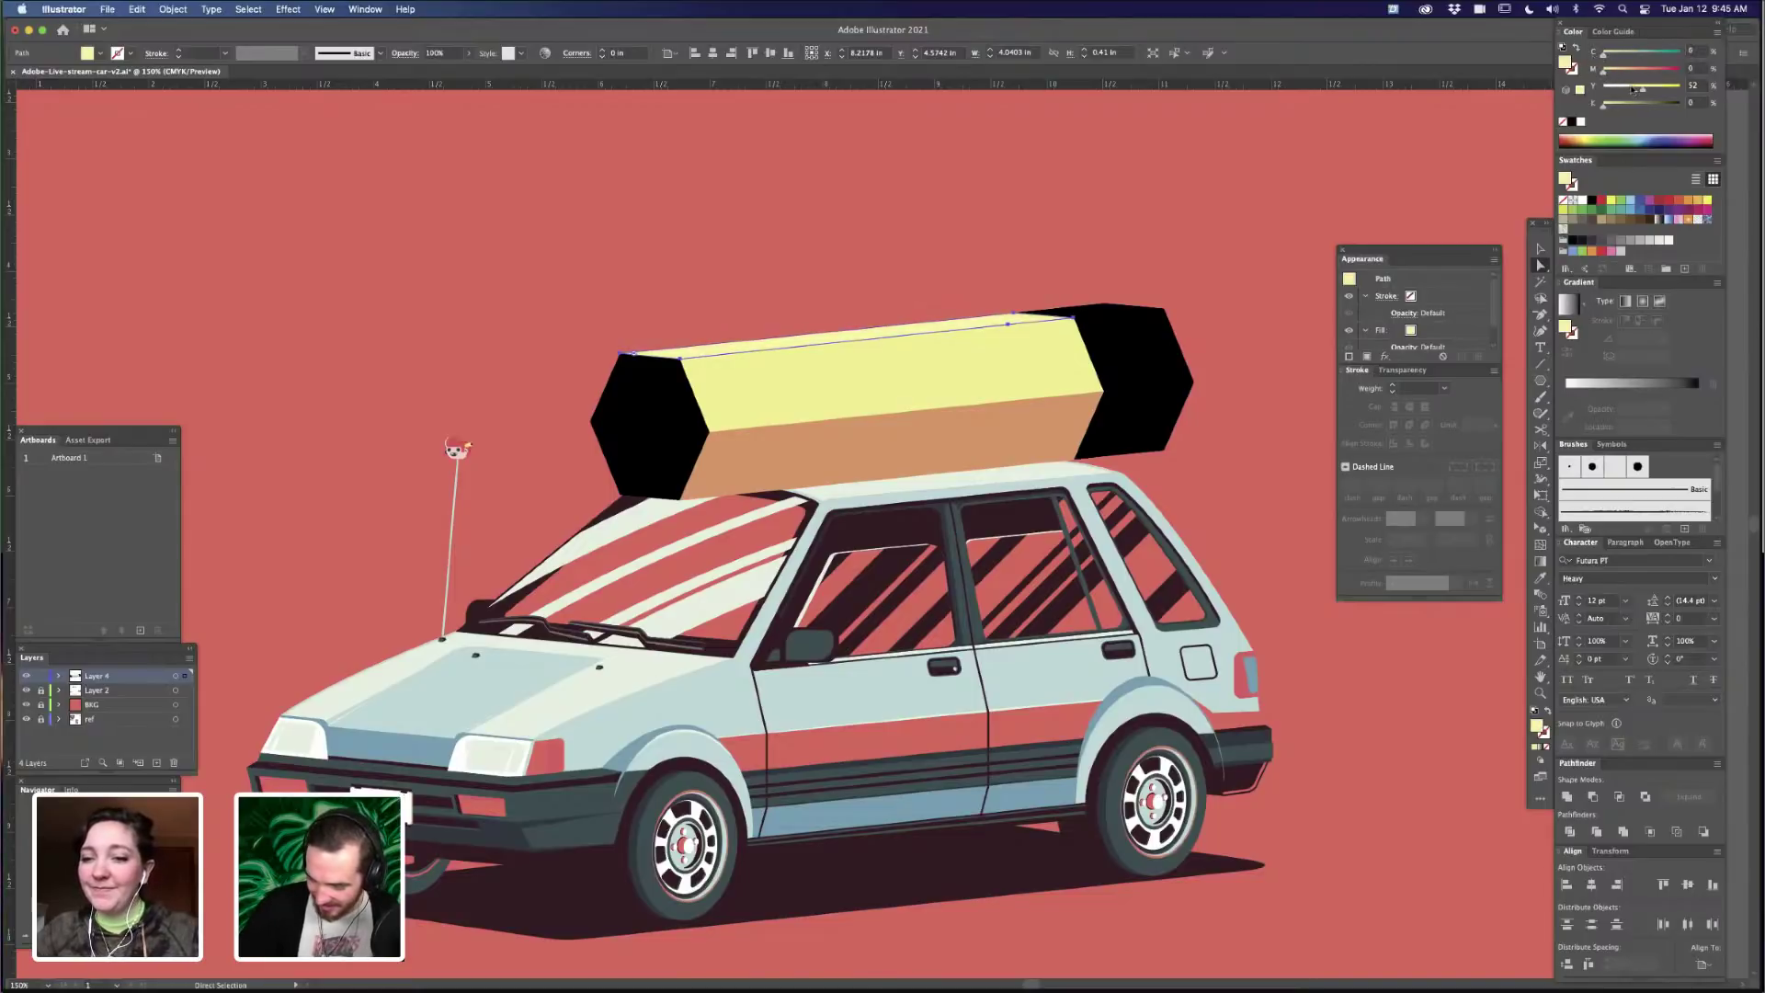
left_click(1191, 324)
- Copy the tan face's lower edge in place and scale it to about 9.4 in wide as a guide line reaching past the front hexagon
left_click_drag(938, 724, 994, 713)
left_click_drag(765, 393, 928, 391)
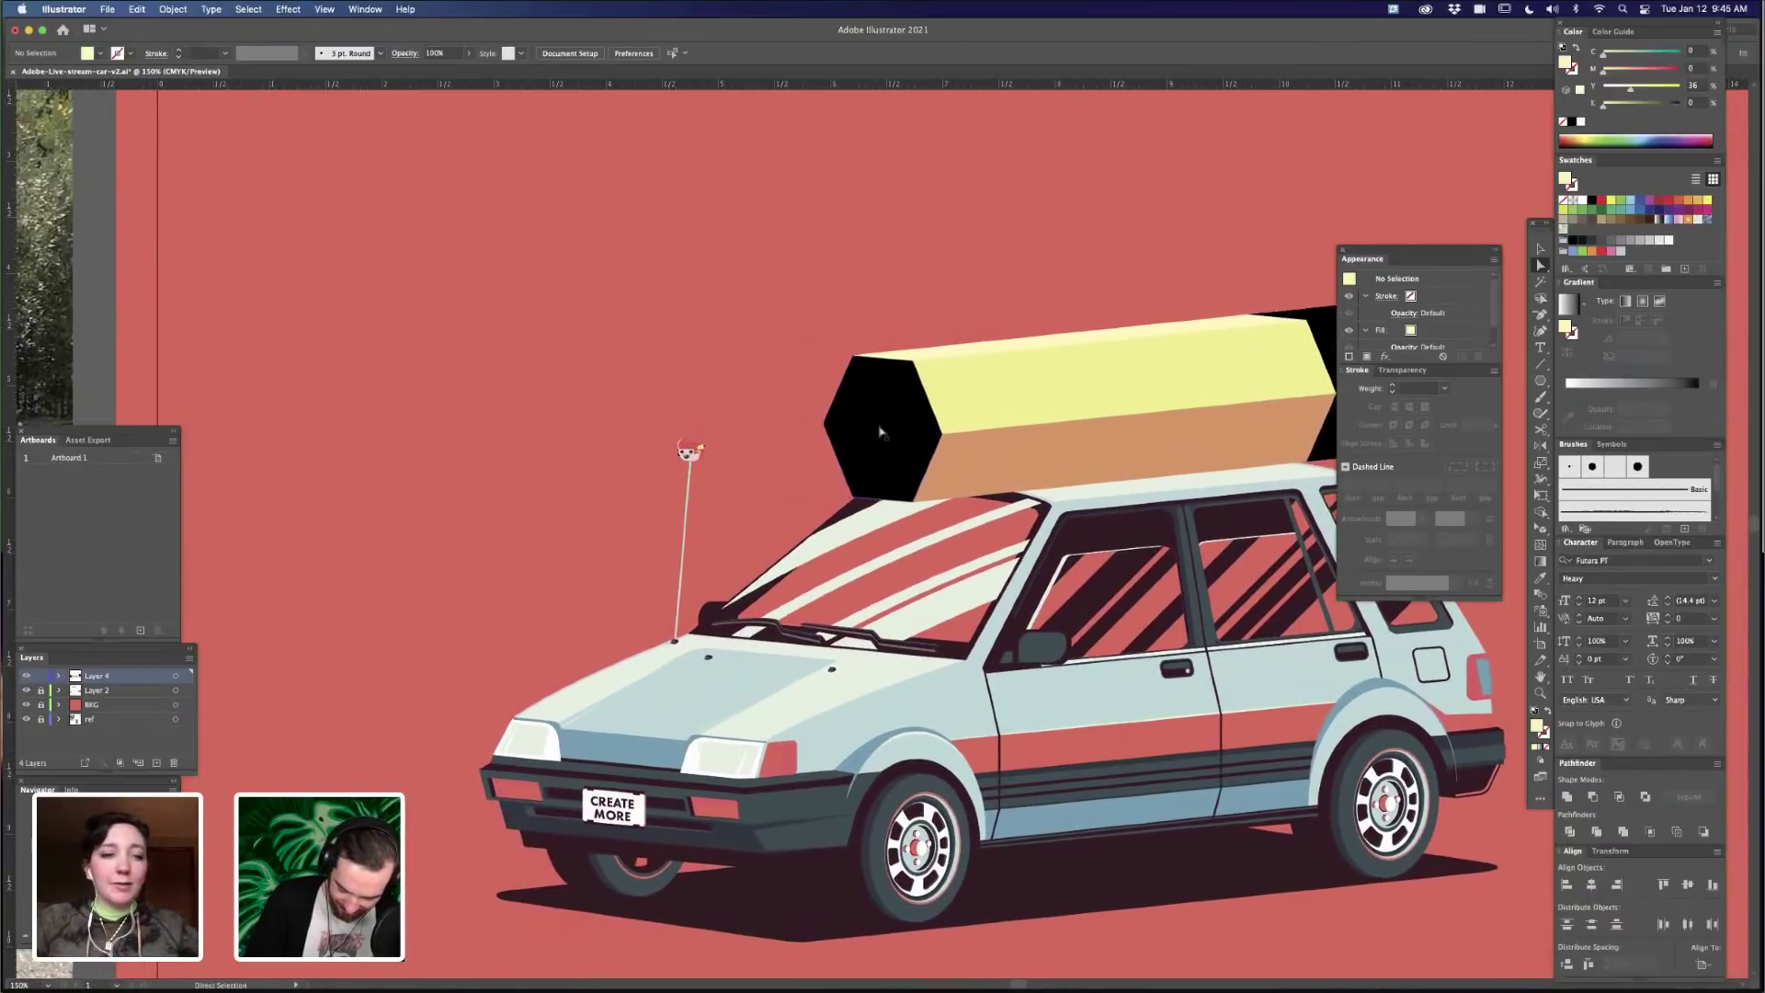
left_click(885, 430)
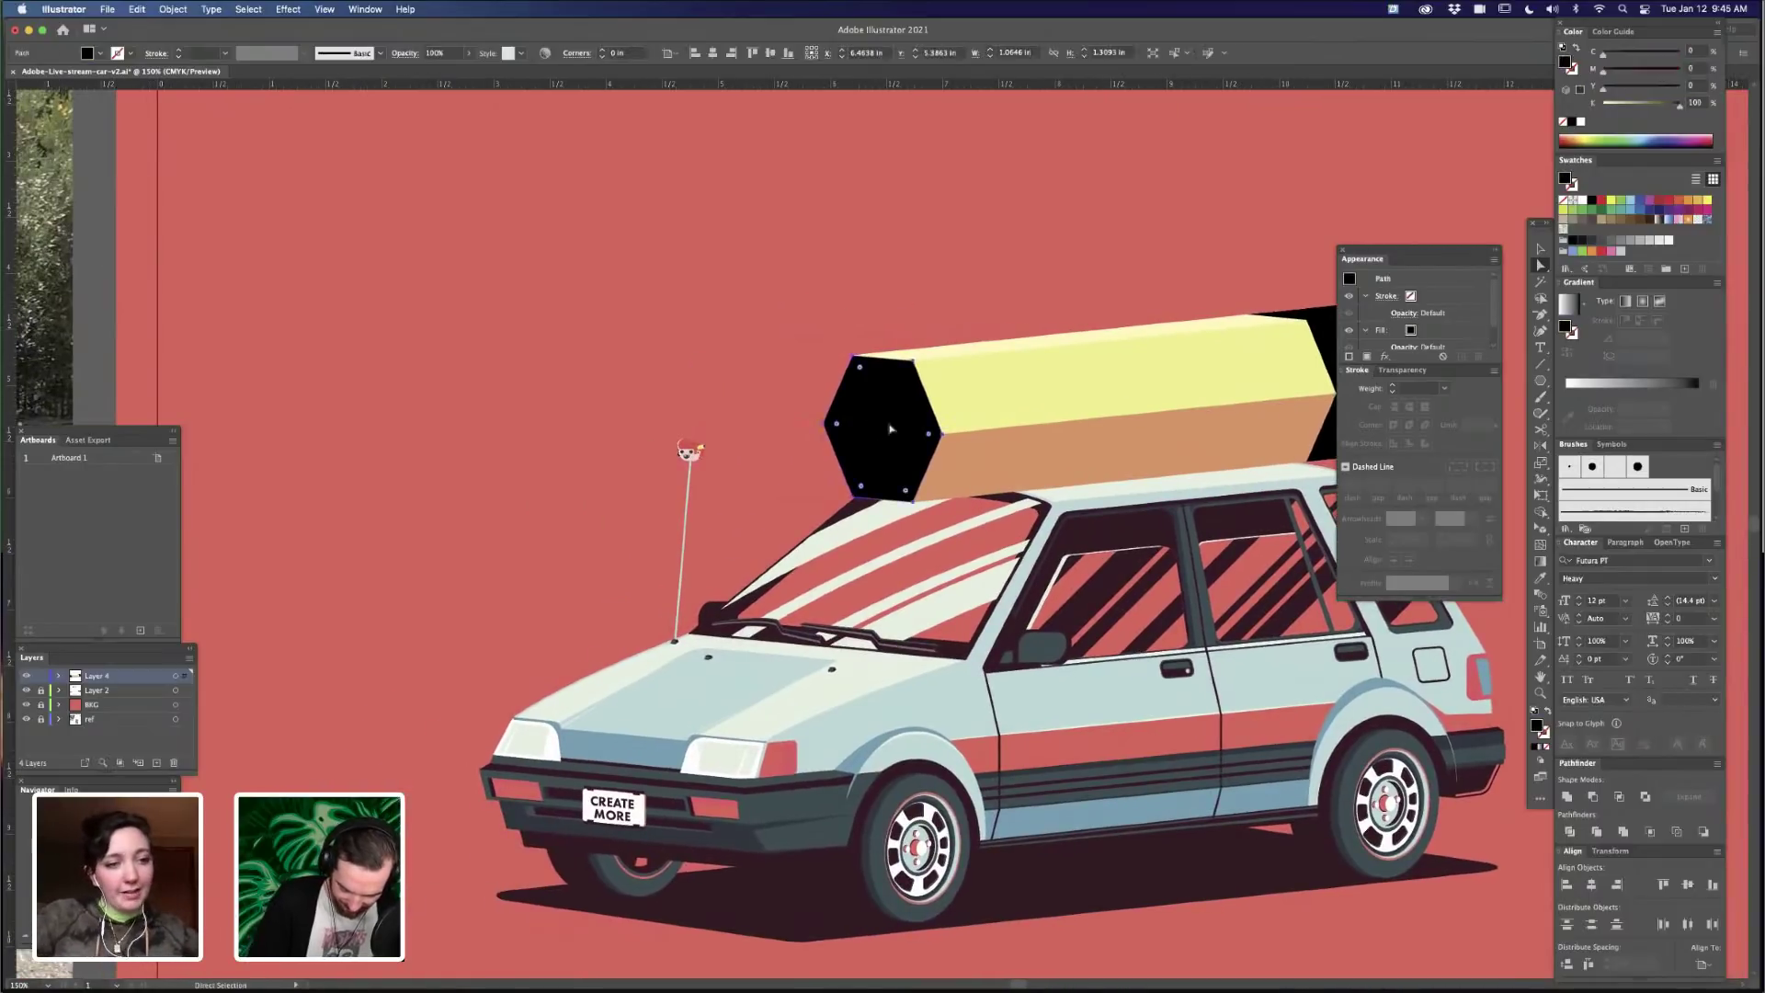
left_click(989, 496)
key("super+c")
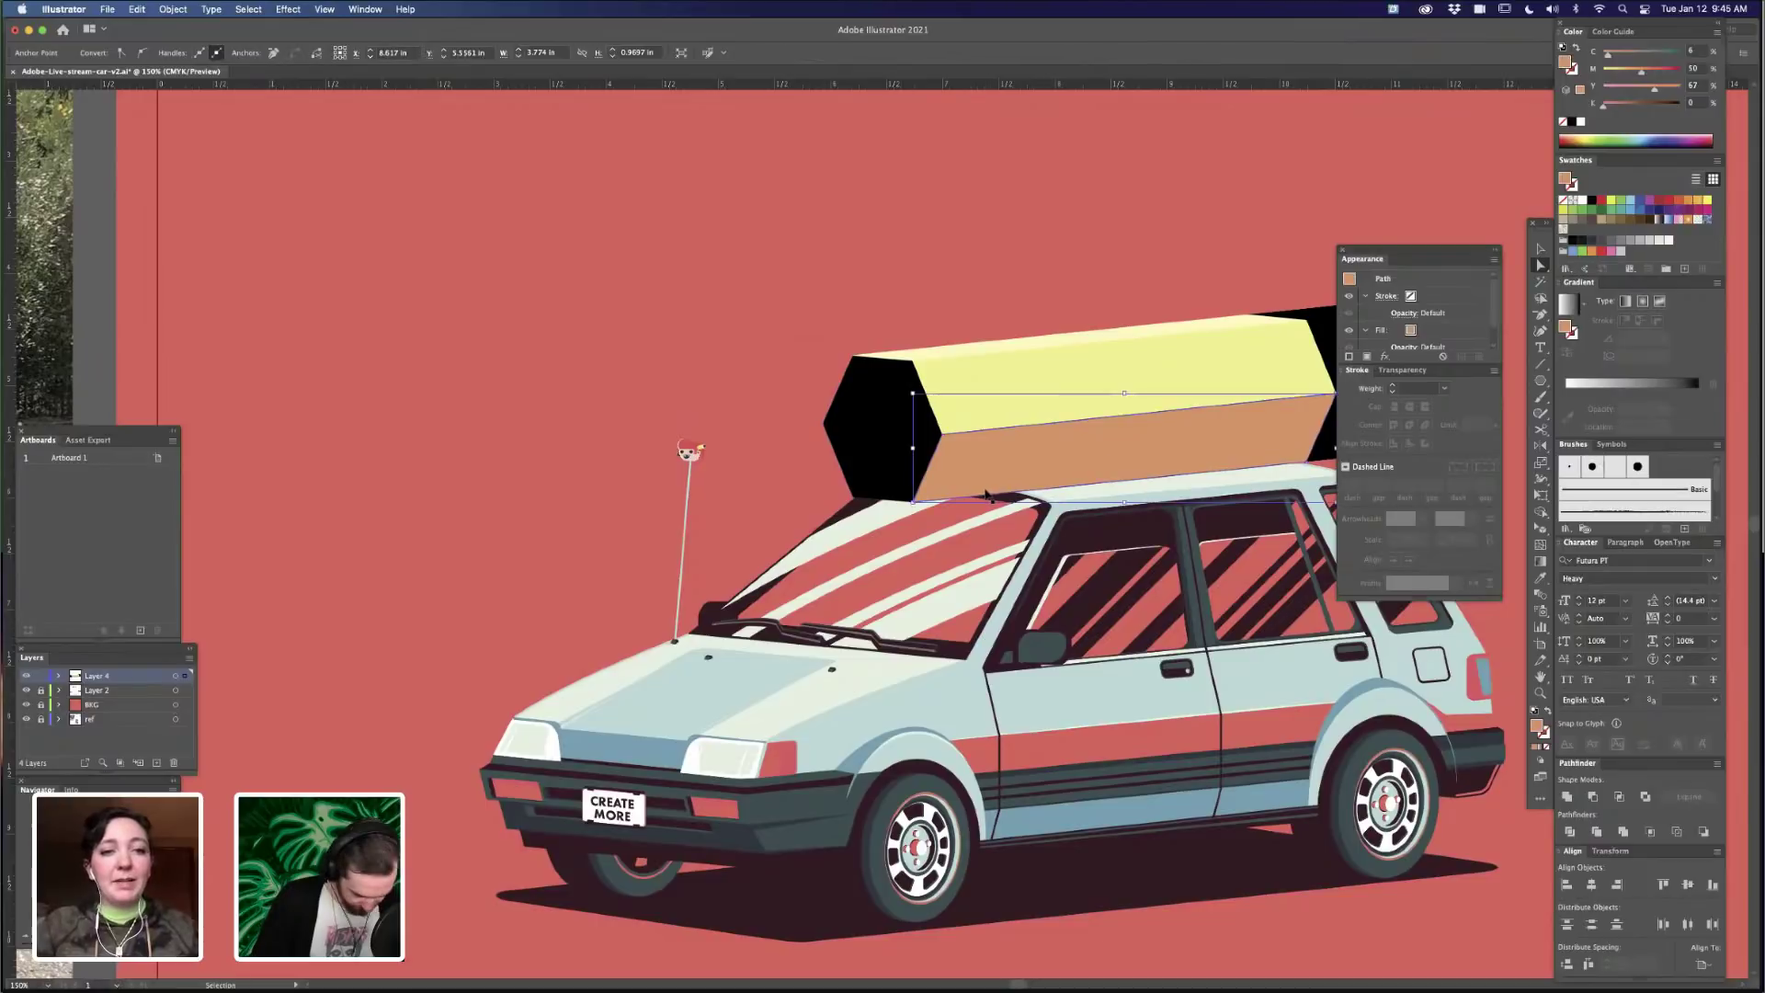
key("super+f")
key("v")
left_click_drag(923, 509, 579, 703)
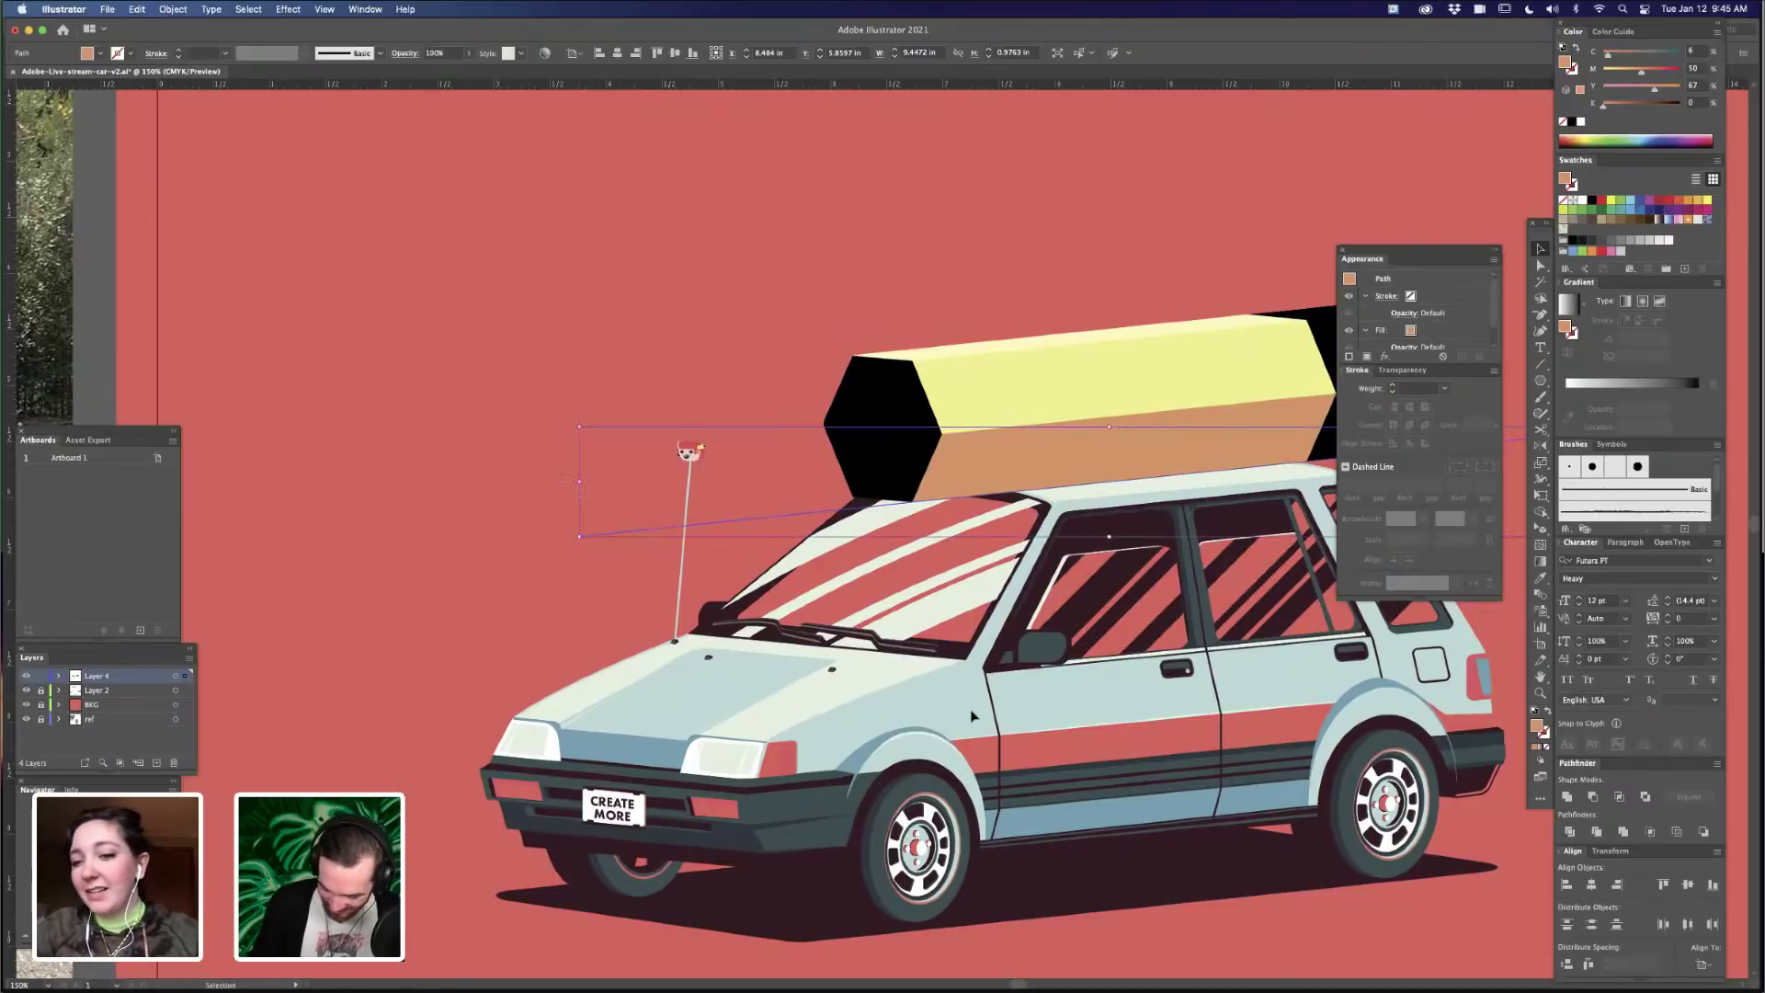
- Duplicate the black front hexagon and place the copy just ahead of the prism, beside the antenna
key("a")
left_click(901, 462)
left_click_drag(907, 462, 783, 473)
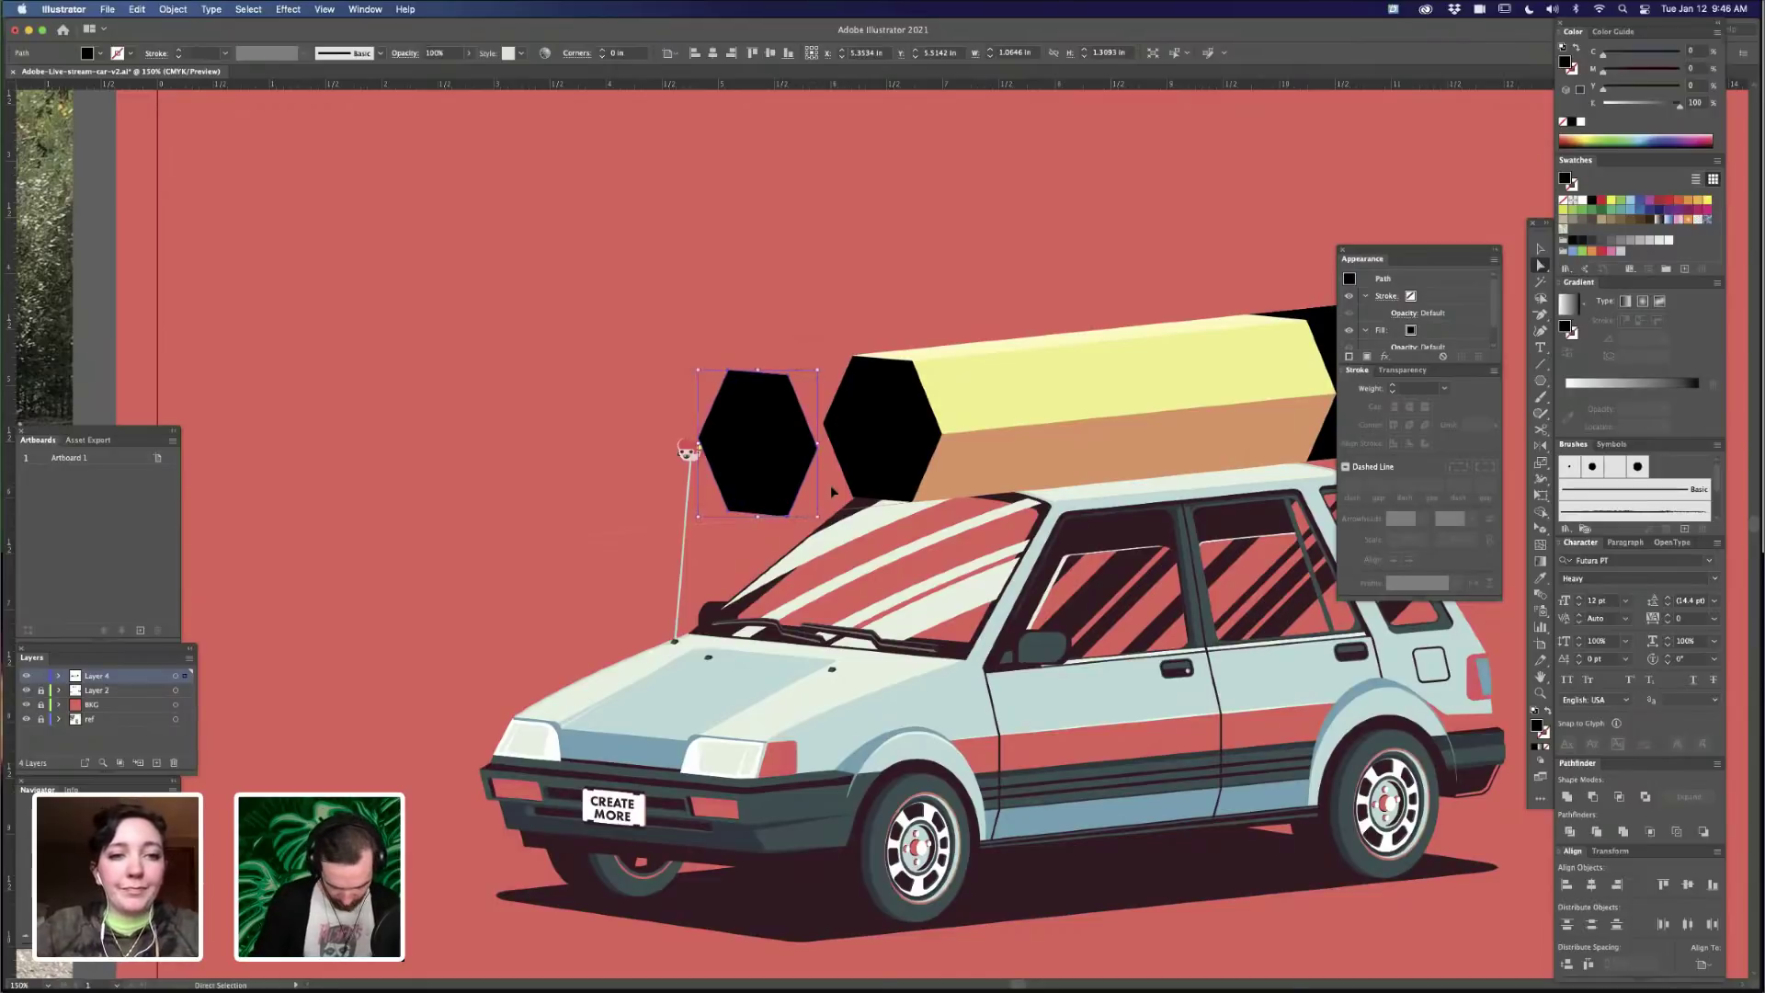
- Switch to outline mode and move the hexagon copy so its lower corner sits exactly on the extended guide line
key("super+equal")
key("super+equal")
key("super+equal")
left_click_drag(936, 658, 1130, 705)
key("super+y")
left_click(881, 492)
left_click_drag(855, 501, 849, 675)
key("z")
key("v")
left_click(842, 661)
left_click(796, 501)
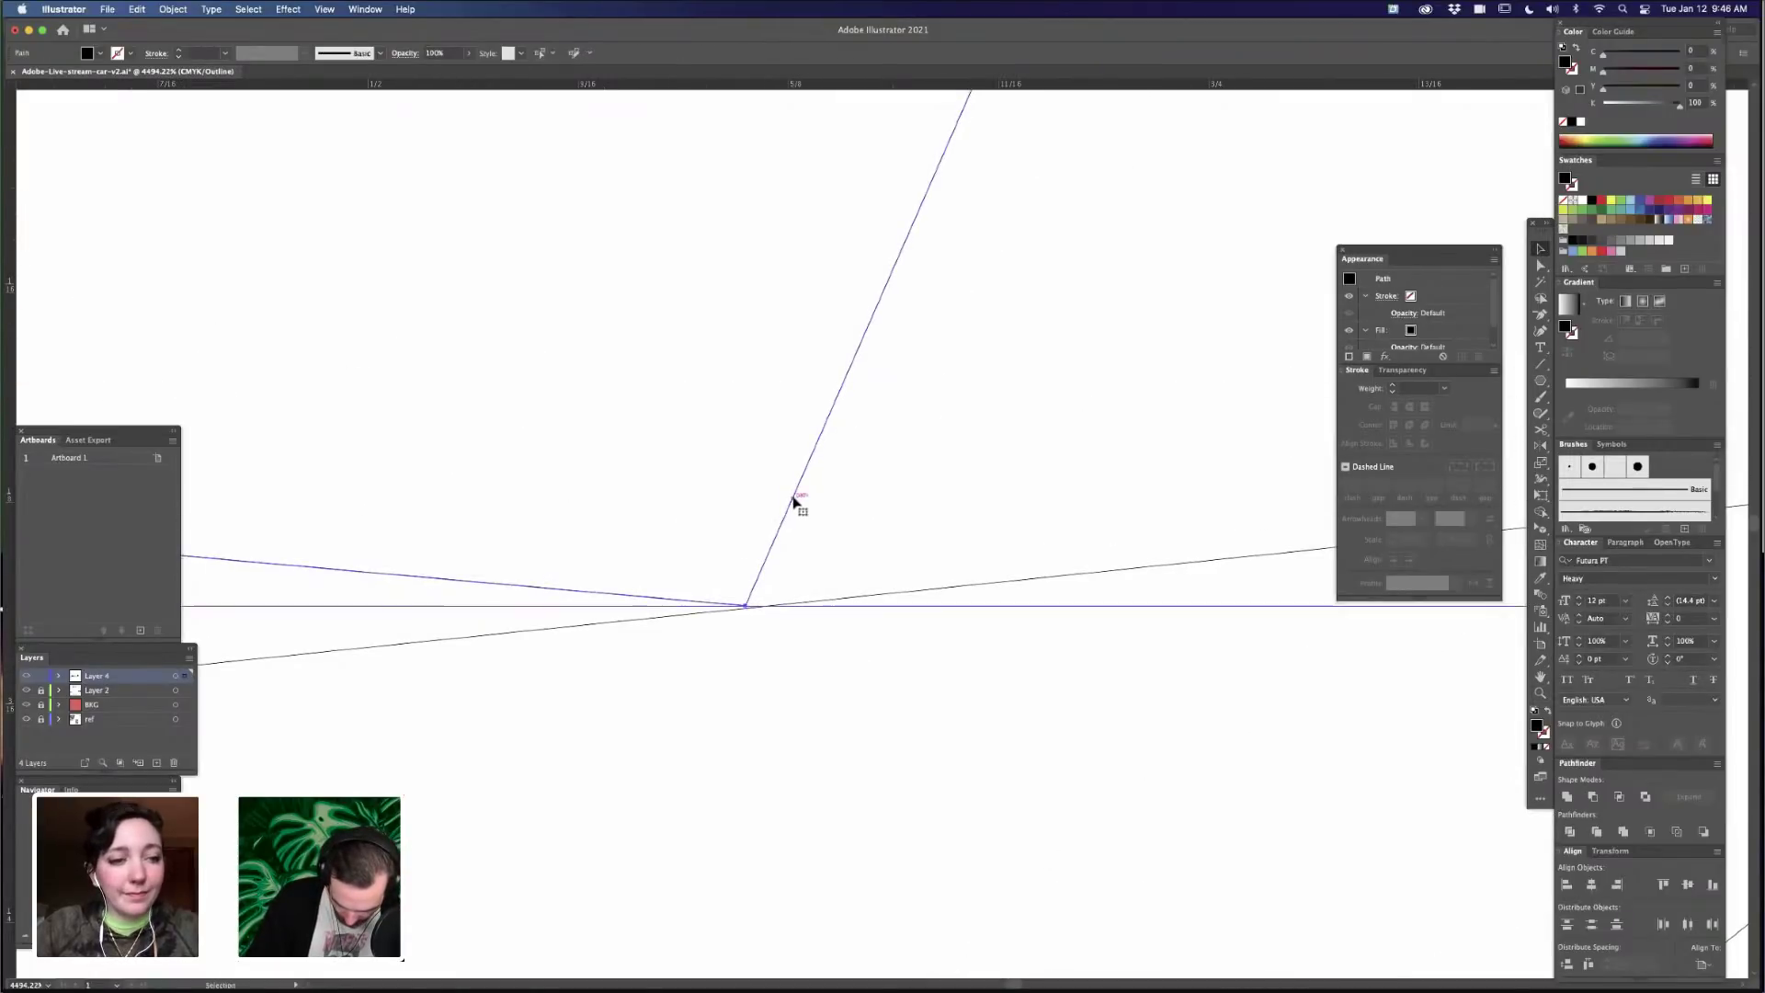
left_click_drag(796, 501, 800, 504)
- Scale the hexagon copy proportionally about its centre to about 0.13 by 0.16 in and deselect it
scroll(800, 506, "down", 15)
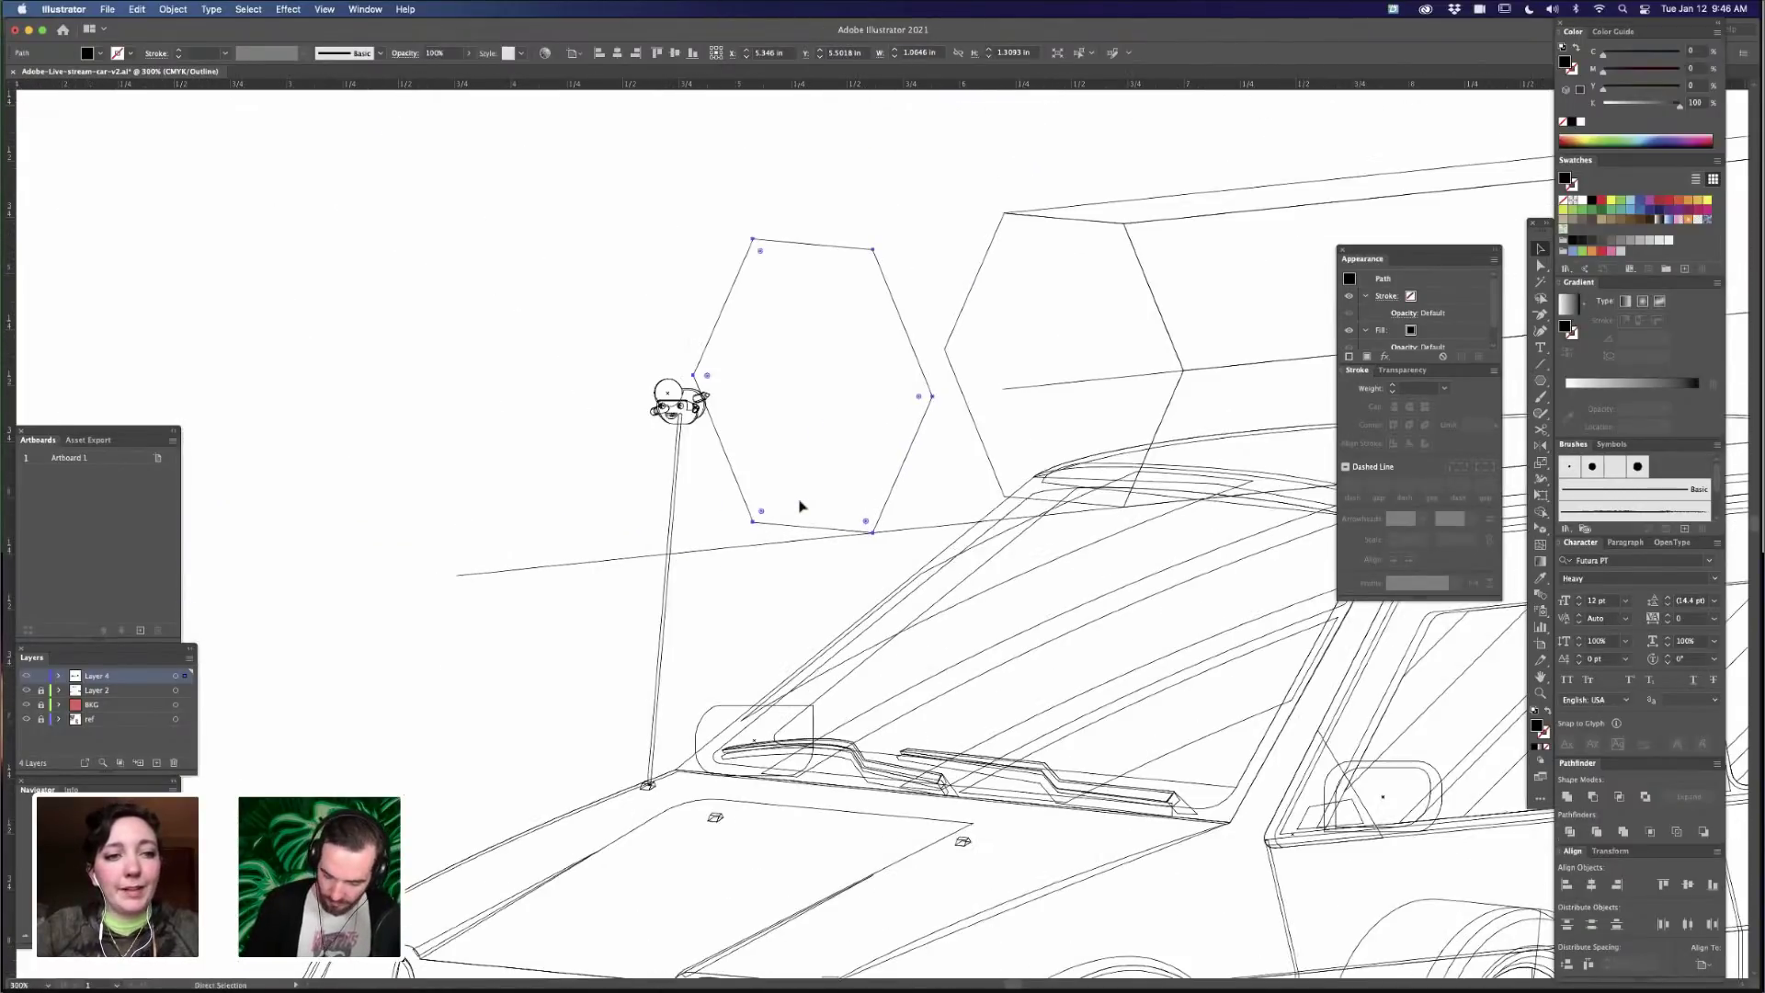
key("super+minus")
key("super+minus")
left_click_drag(905, 384, 855, 439)
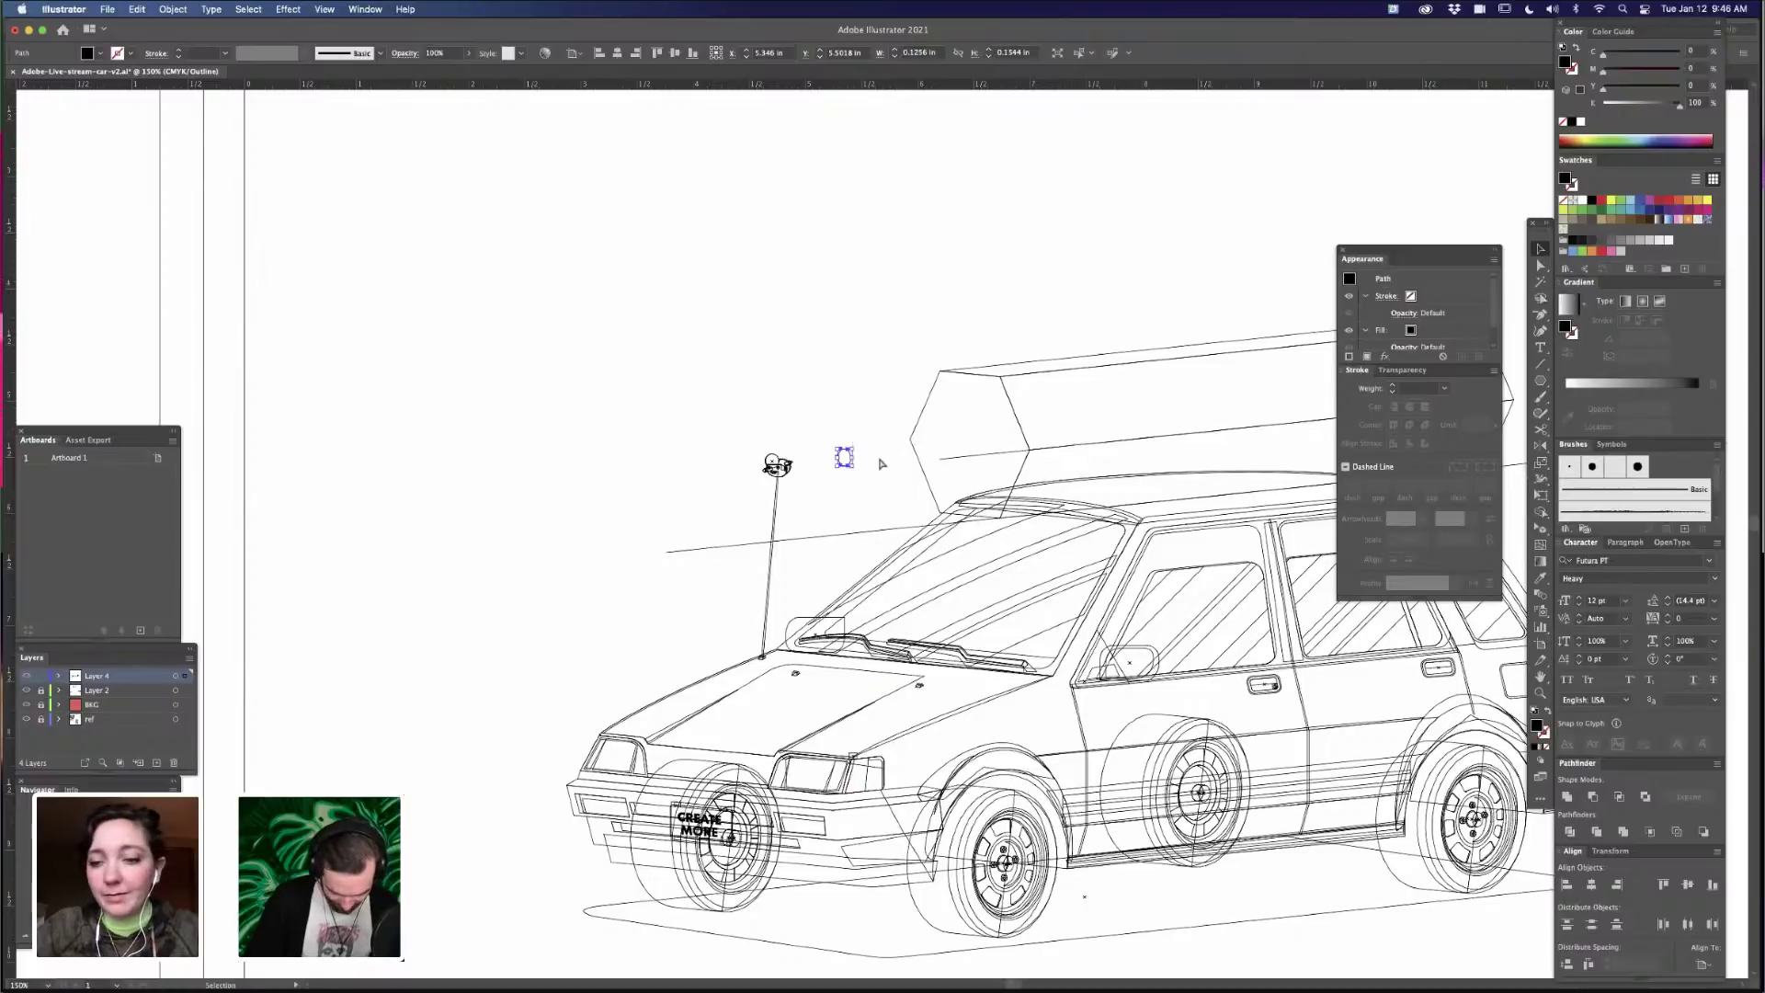
key("super+equal")
key("super+equal")
key("super+equal")
left_click_drag(728, 609, 569, 767)
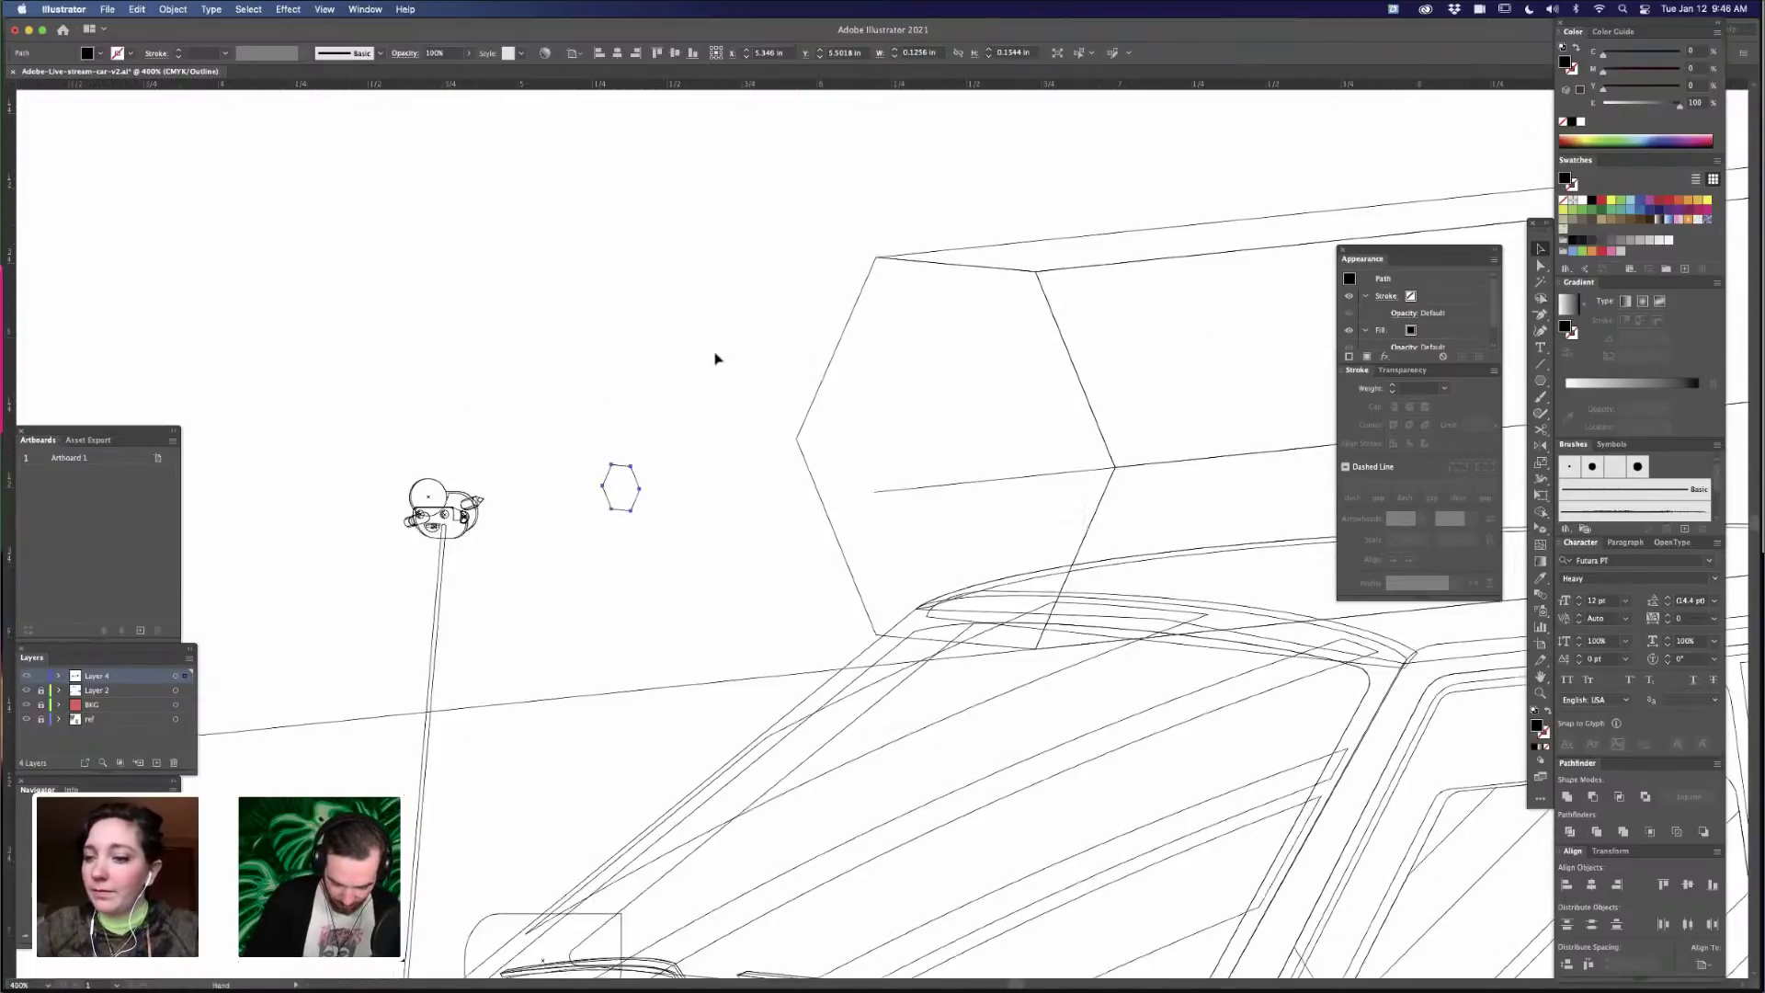
left_click_drag(717, 358, 695, 399)
left_click(729, 761)
left_click_drag(733, 654, 777, 643)
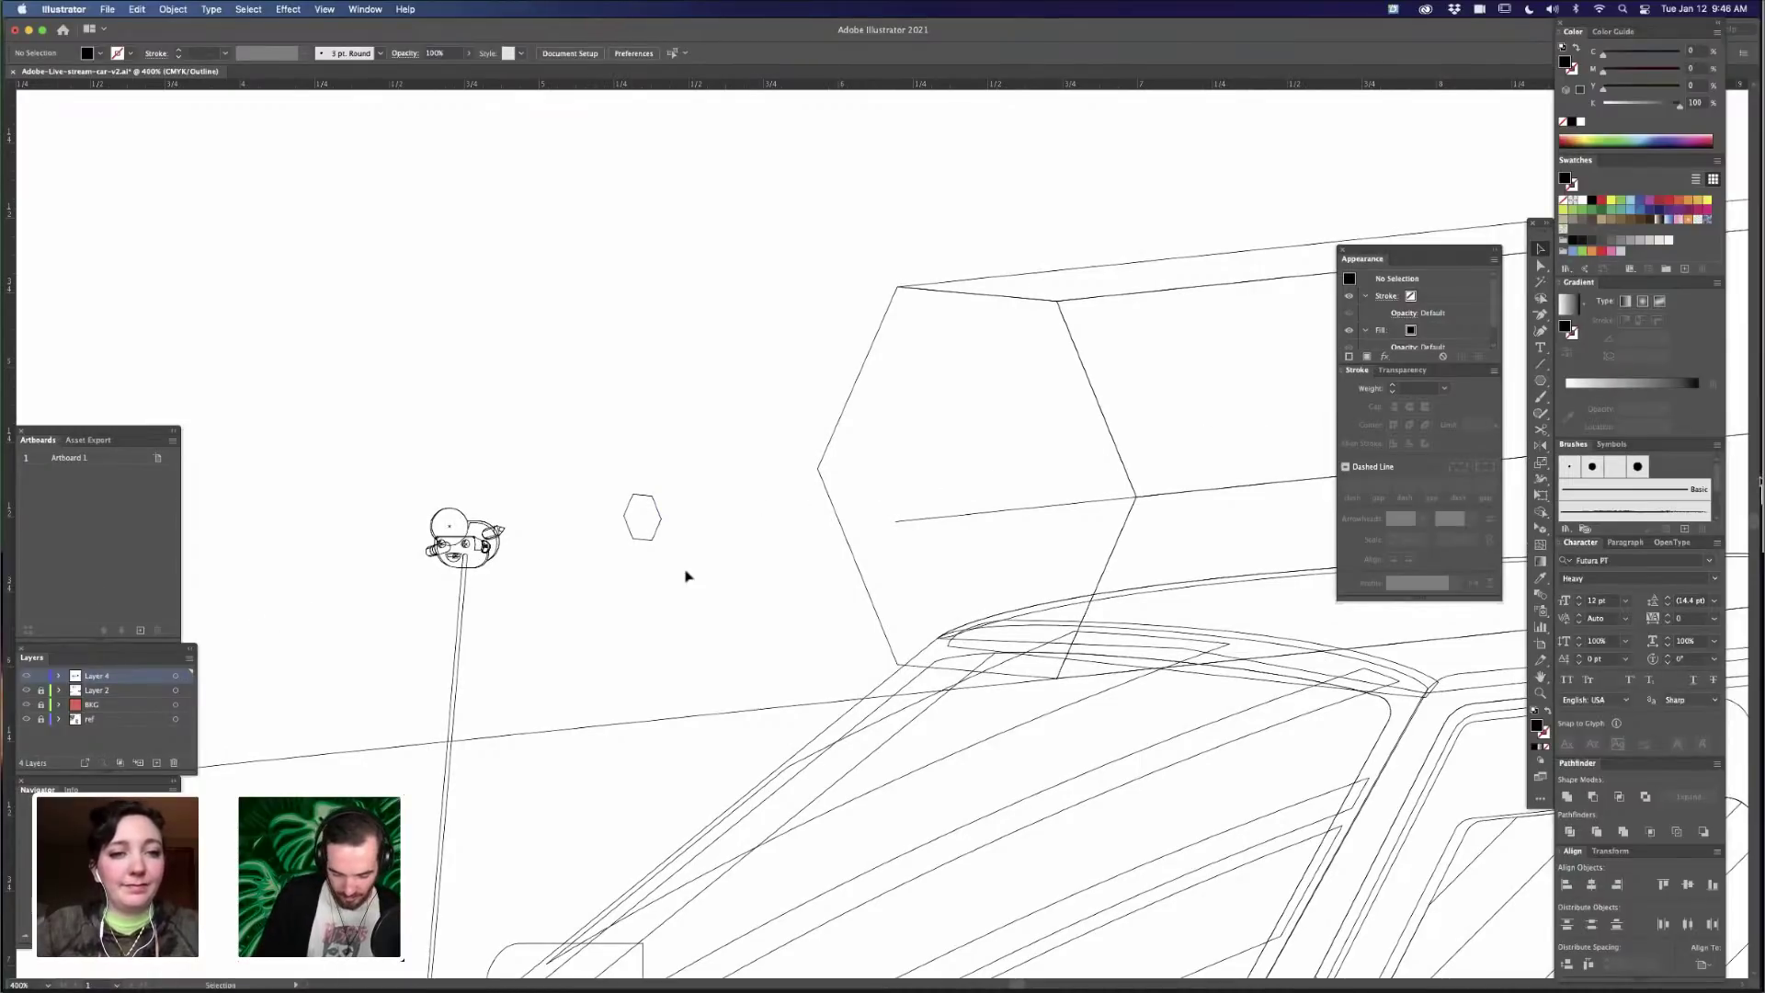
- Draw the tip's upper side face with the Pen tool, joining the small hexagon's upper-right edge to the matching large hexagon edge
key("p")
left_click(652, 496)
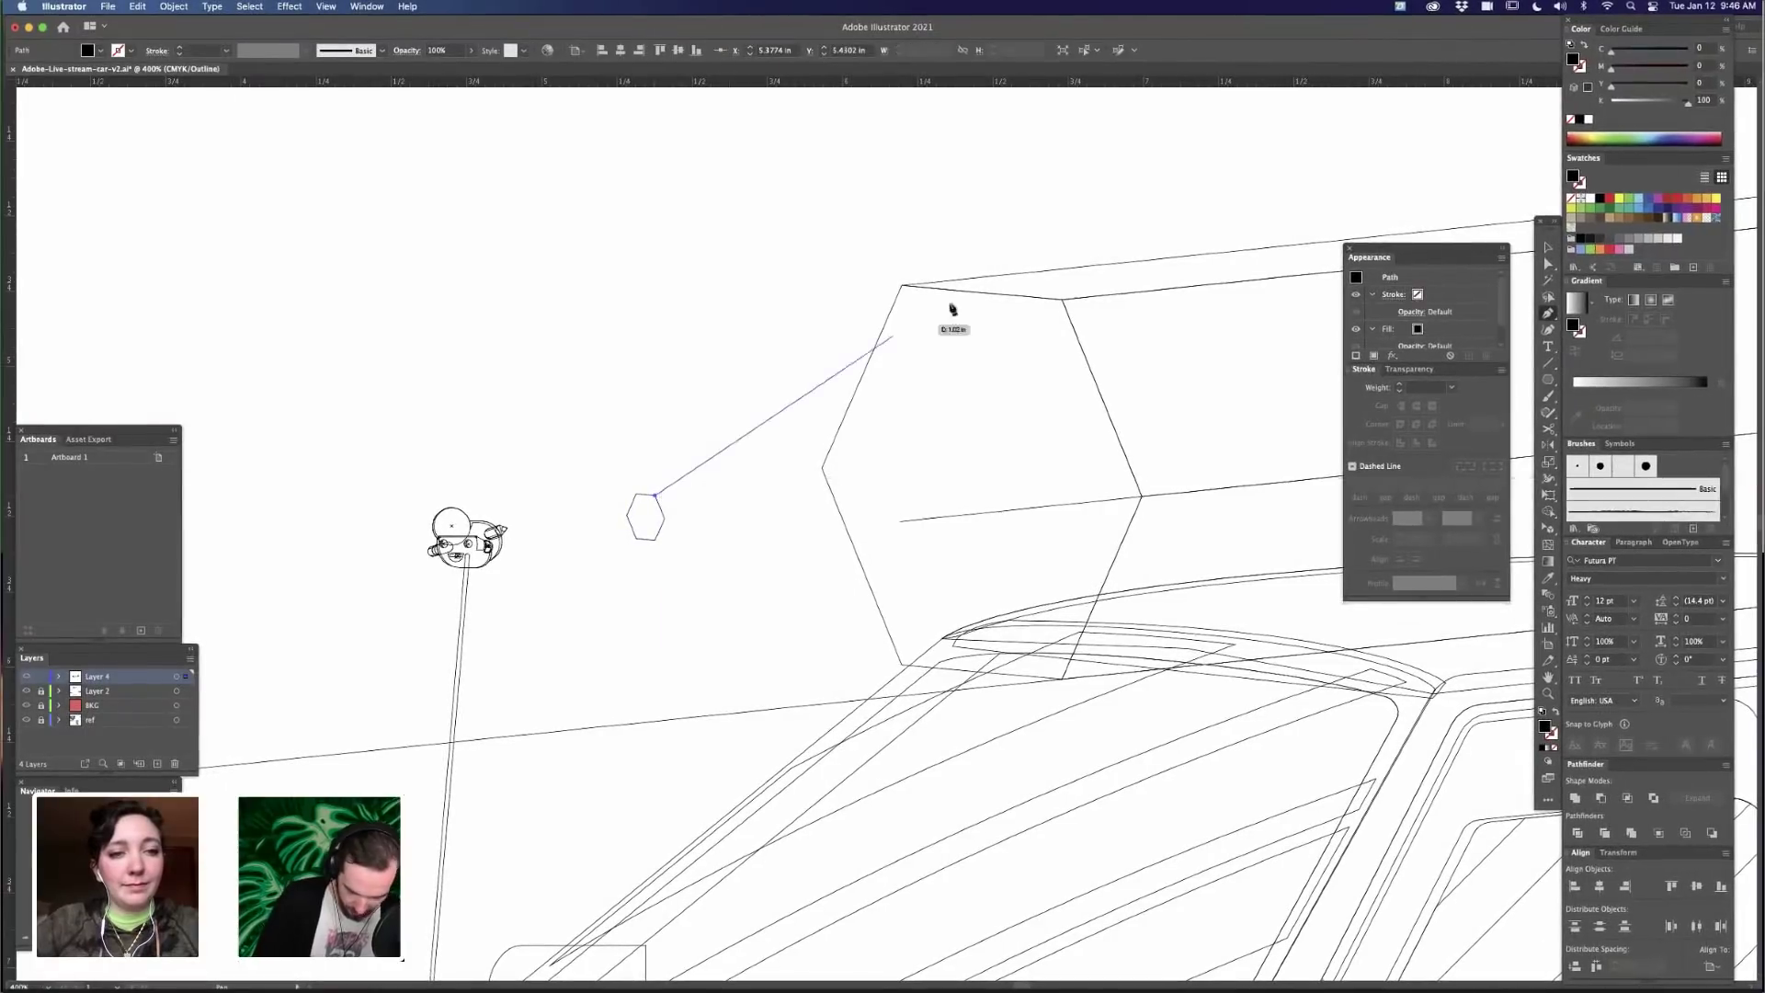
left_click(1063, 299)
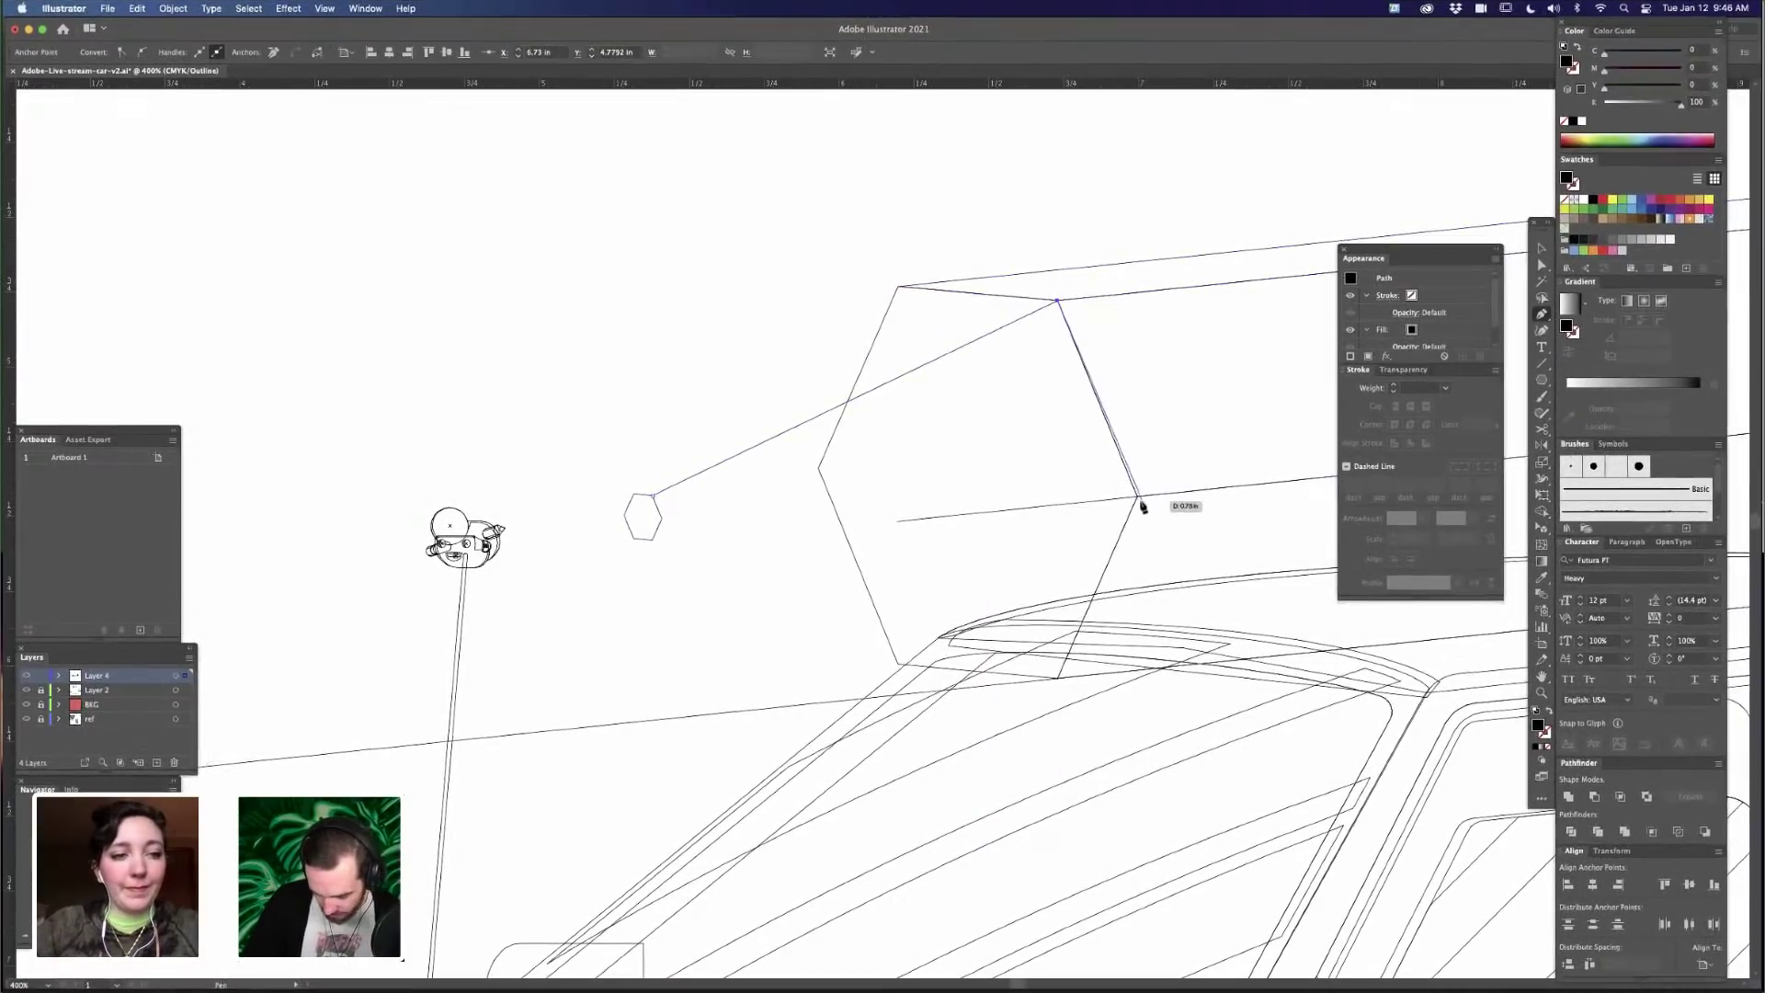
left_click(1137, 498)
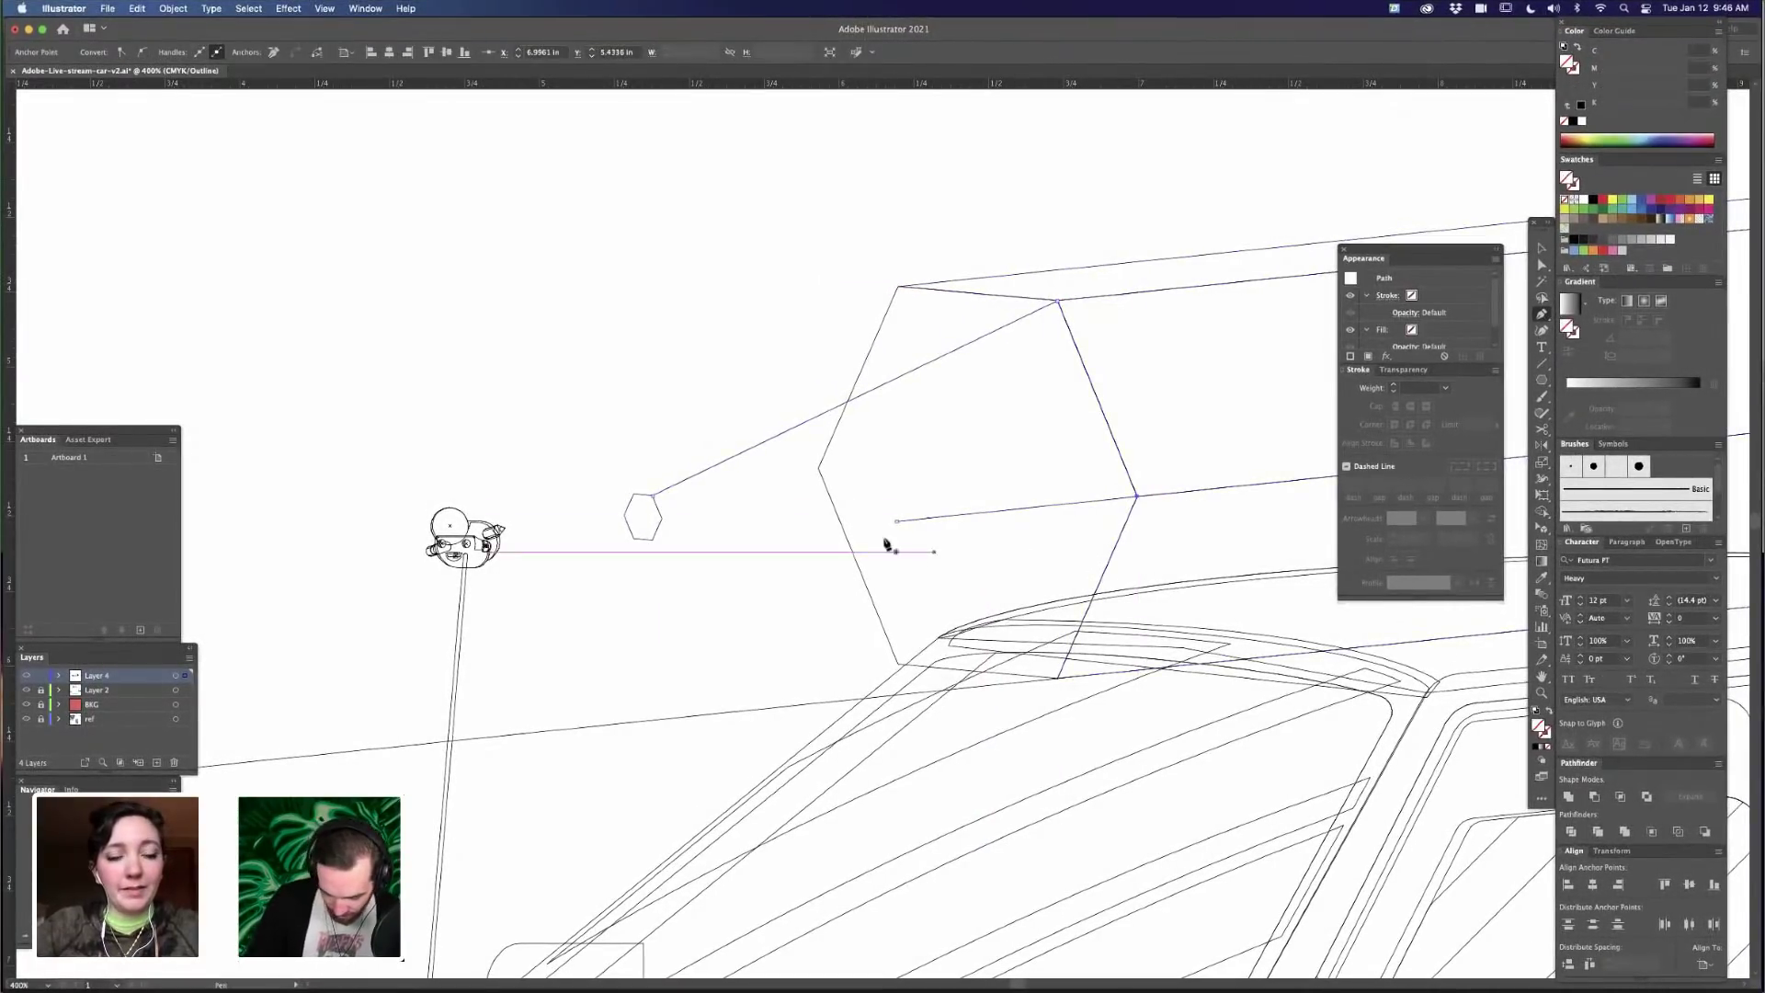
left_click(896, 521)
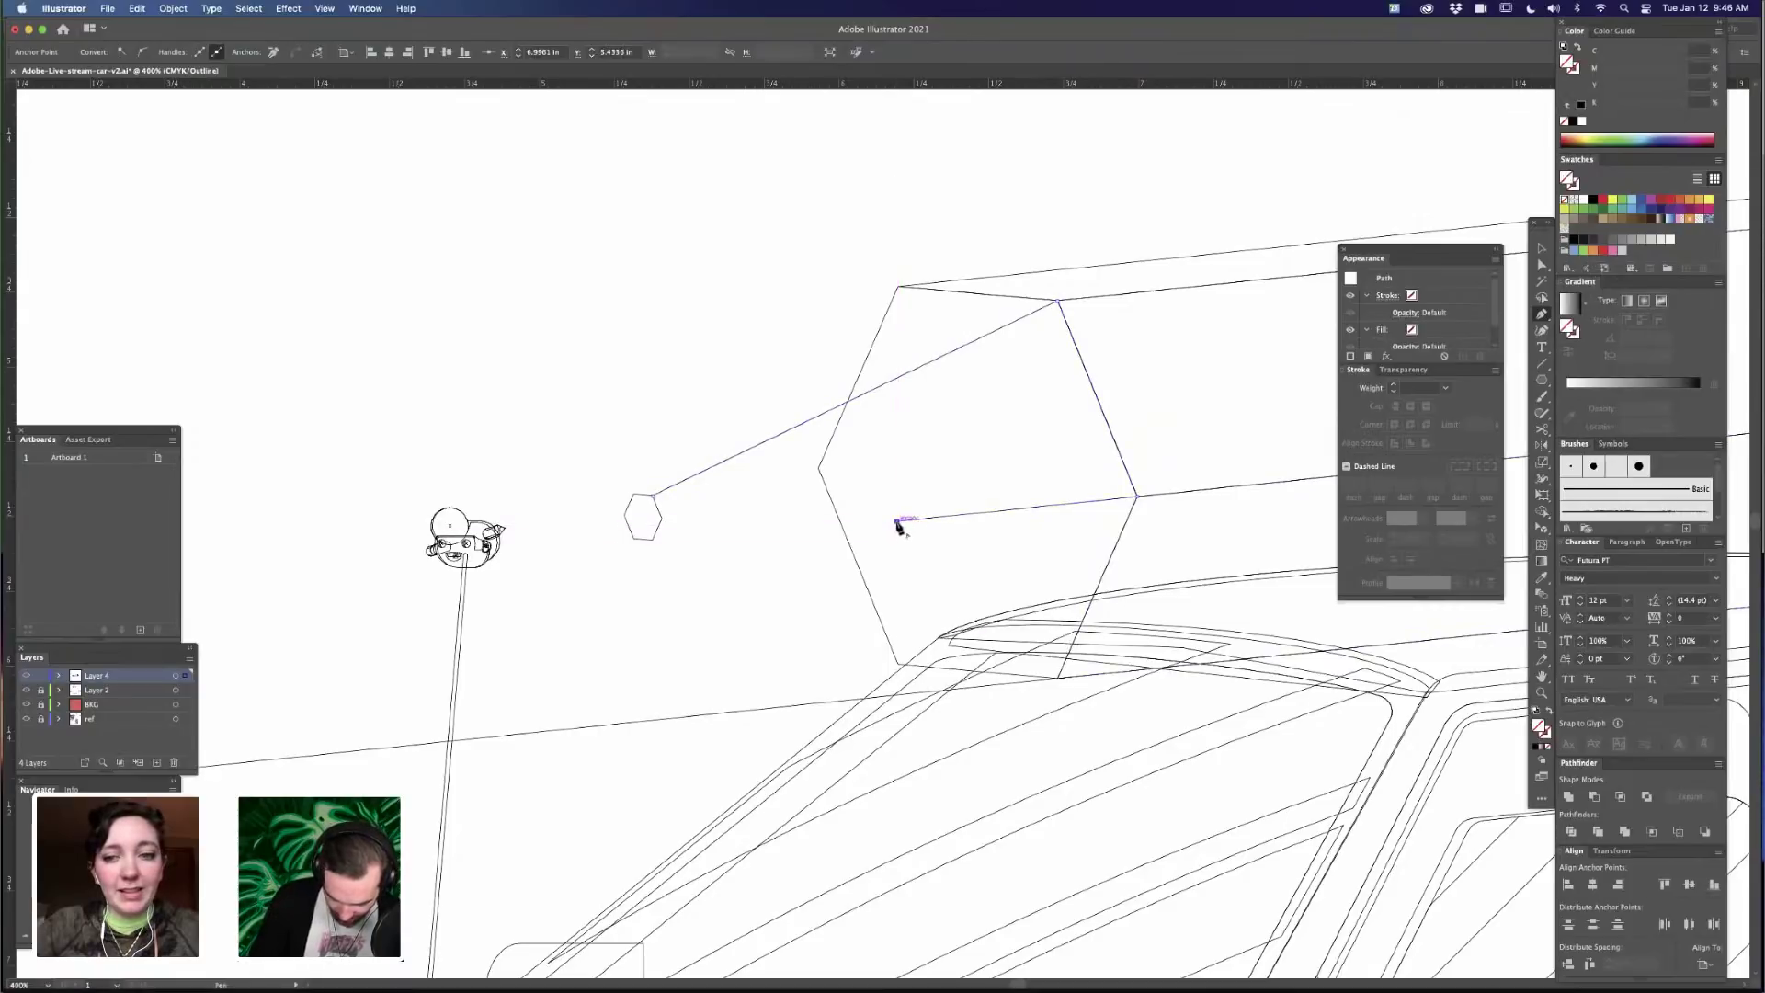
left_click(660, 517)
left_click(896, 522)
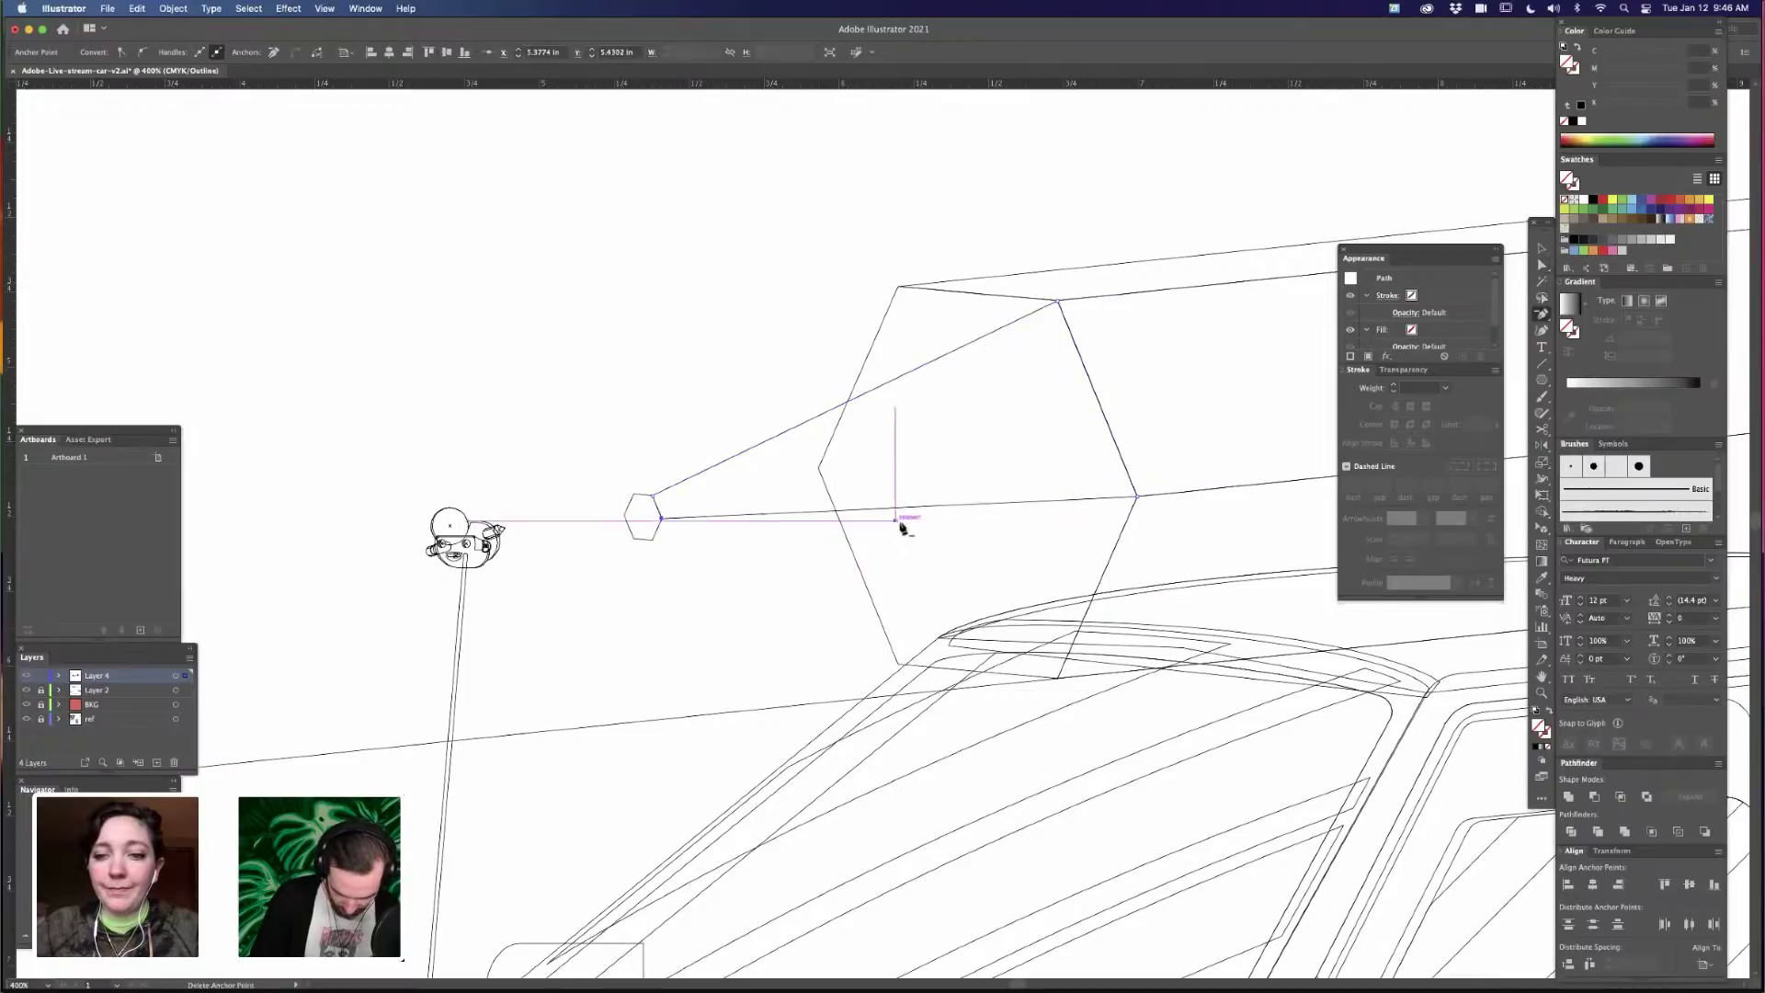
- Draw the tip's top face as a closed path joining the top edges of the small and large hexagons
key("p")
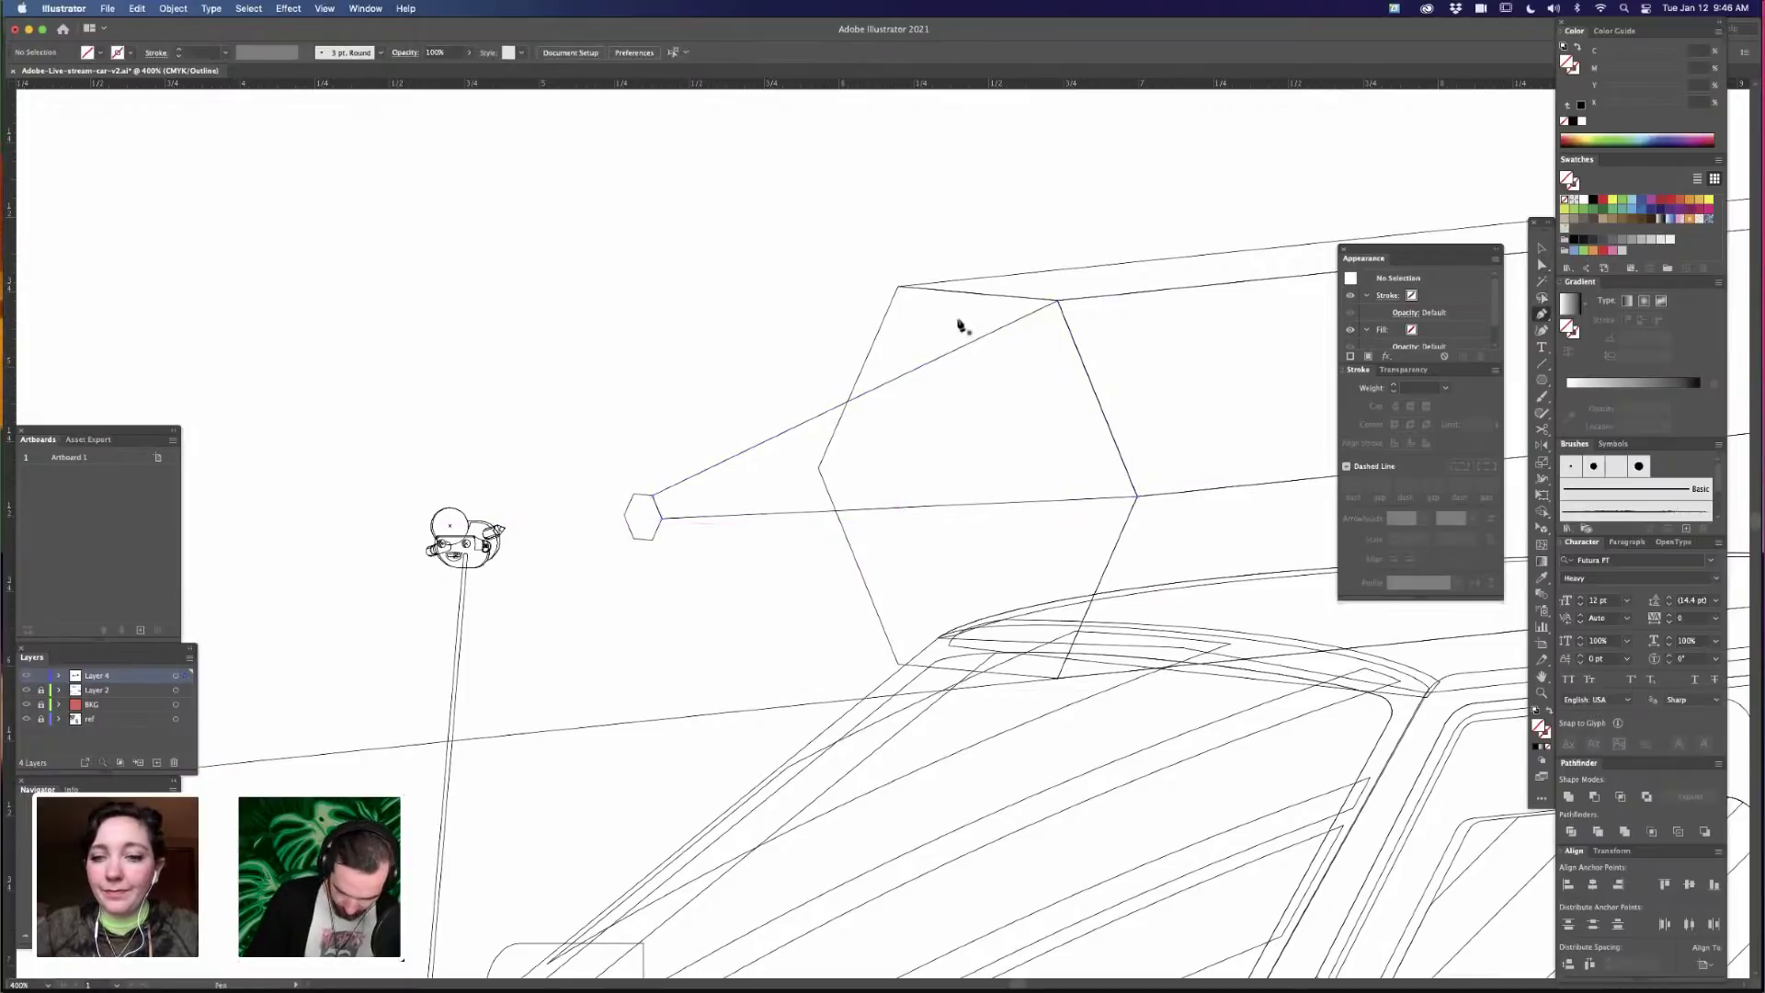
left_click_drag(899, 288, 901, 296)
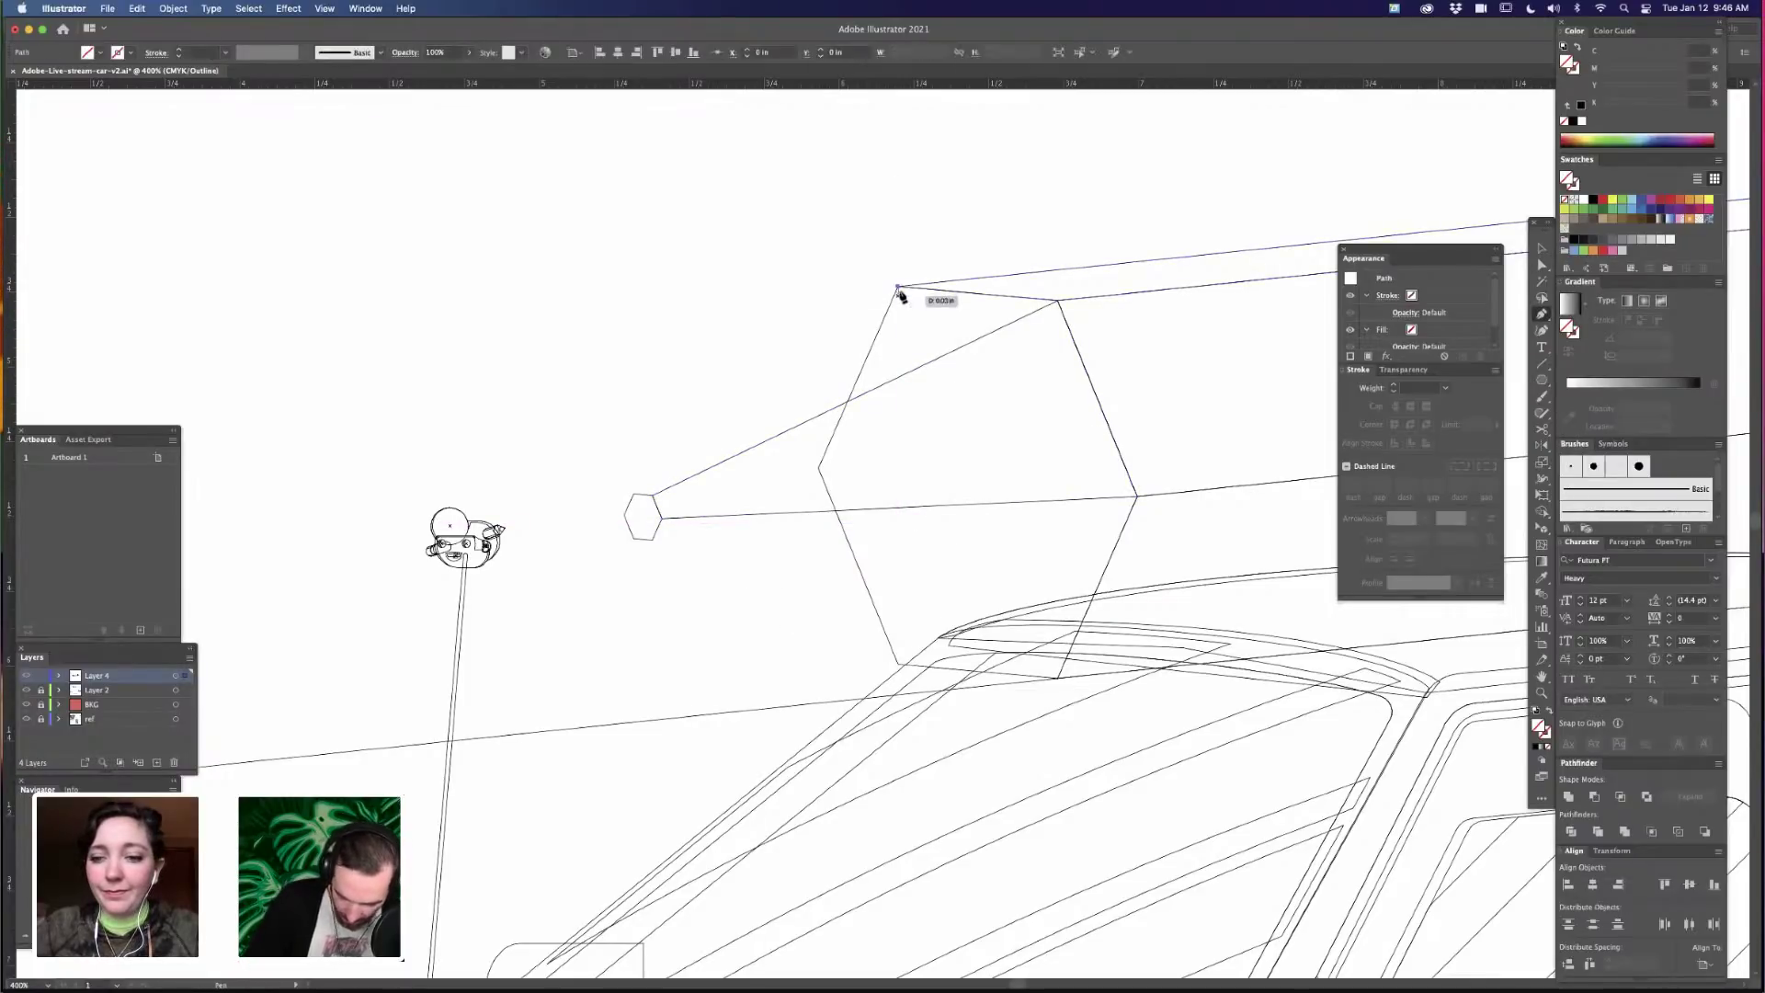
left_click(652, 496)
left_click(653, 496)
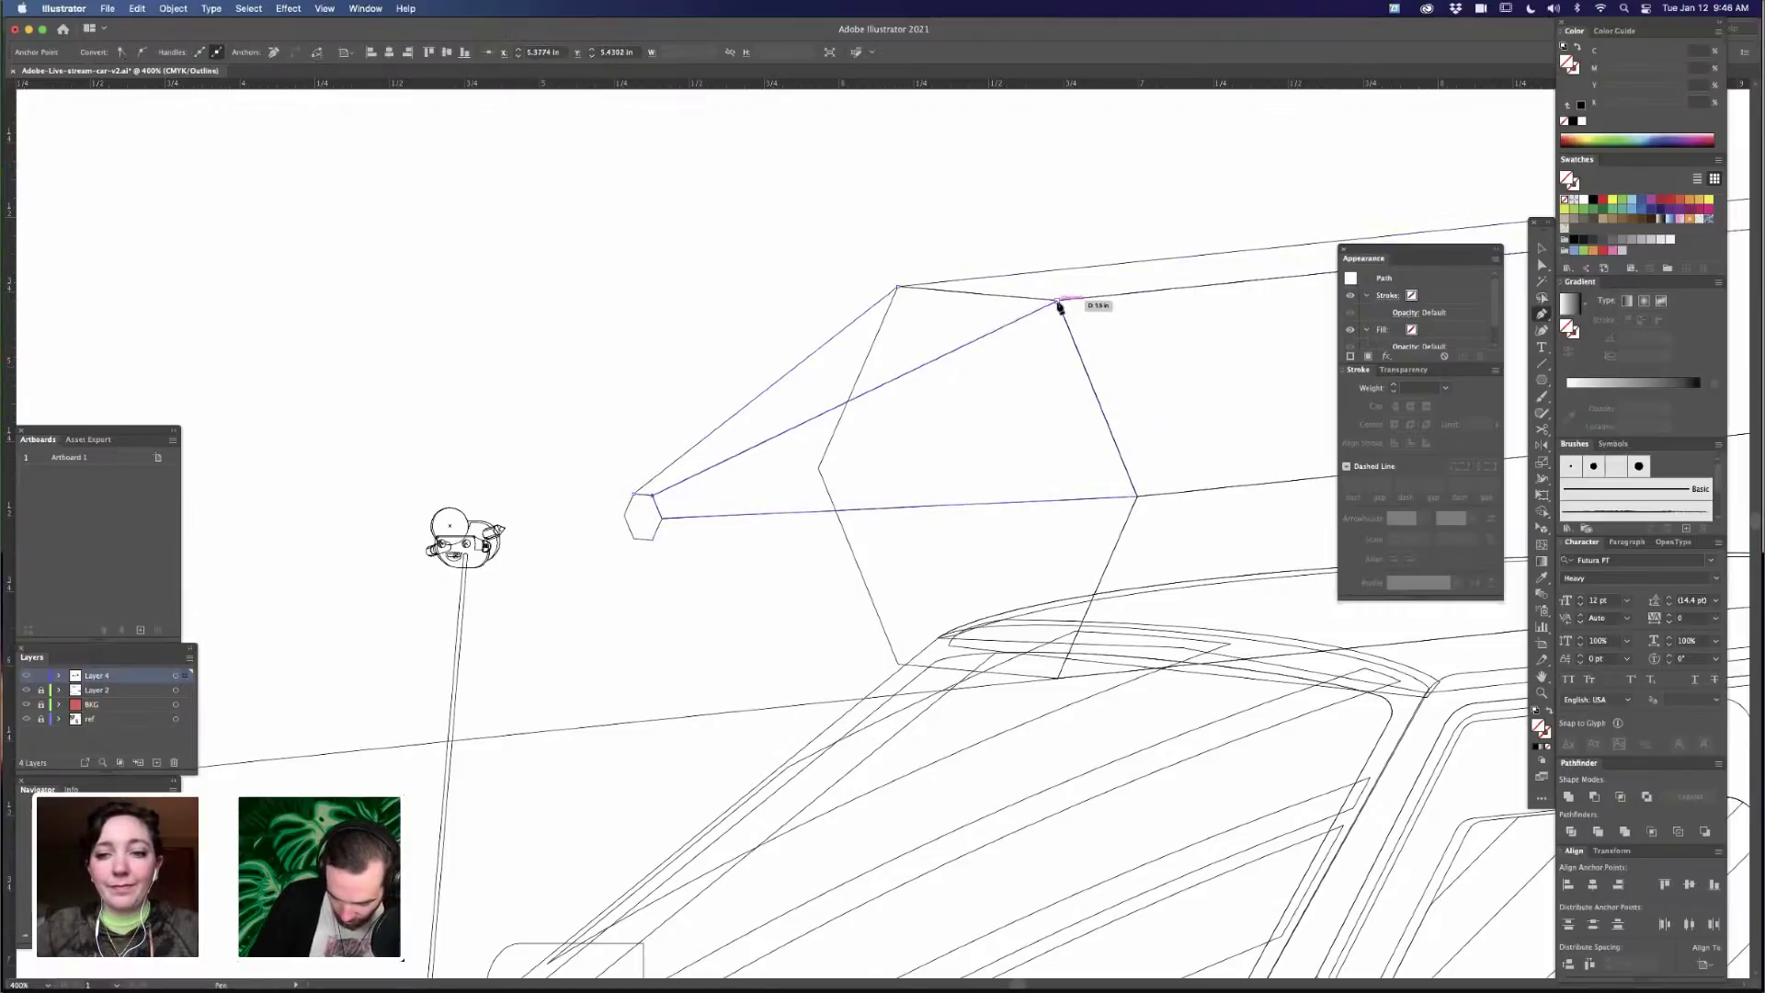
left_click(1058, 302)
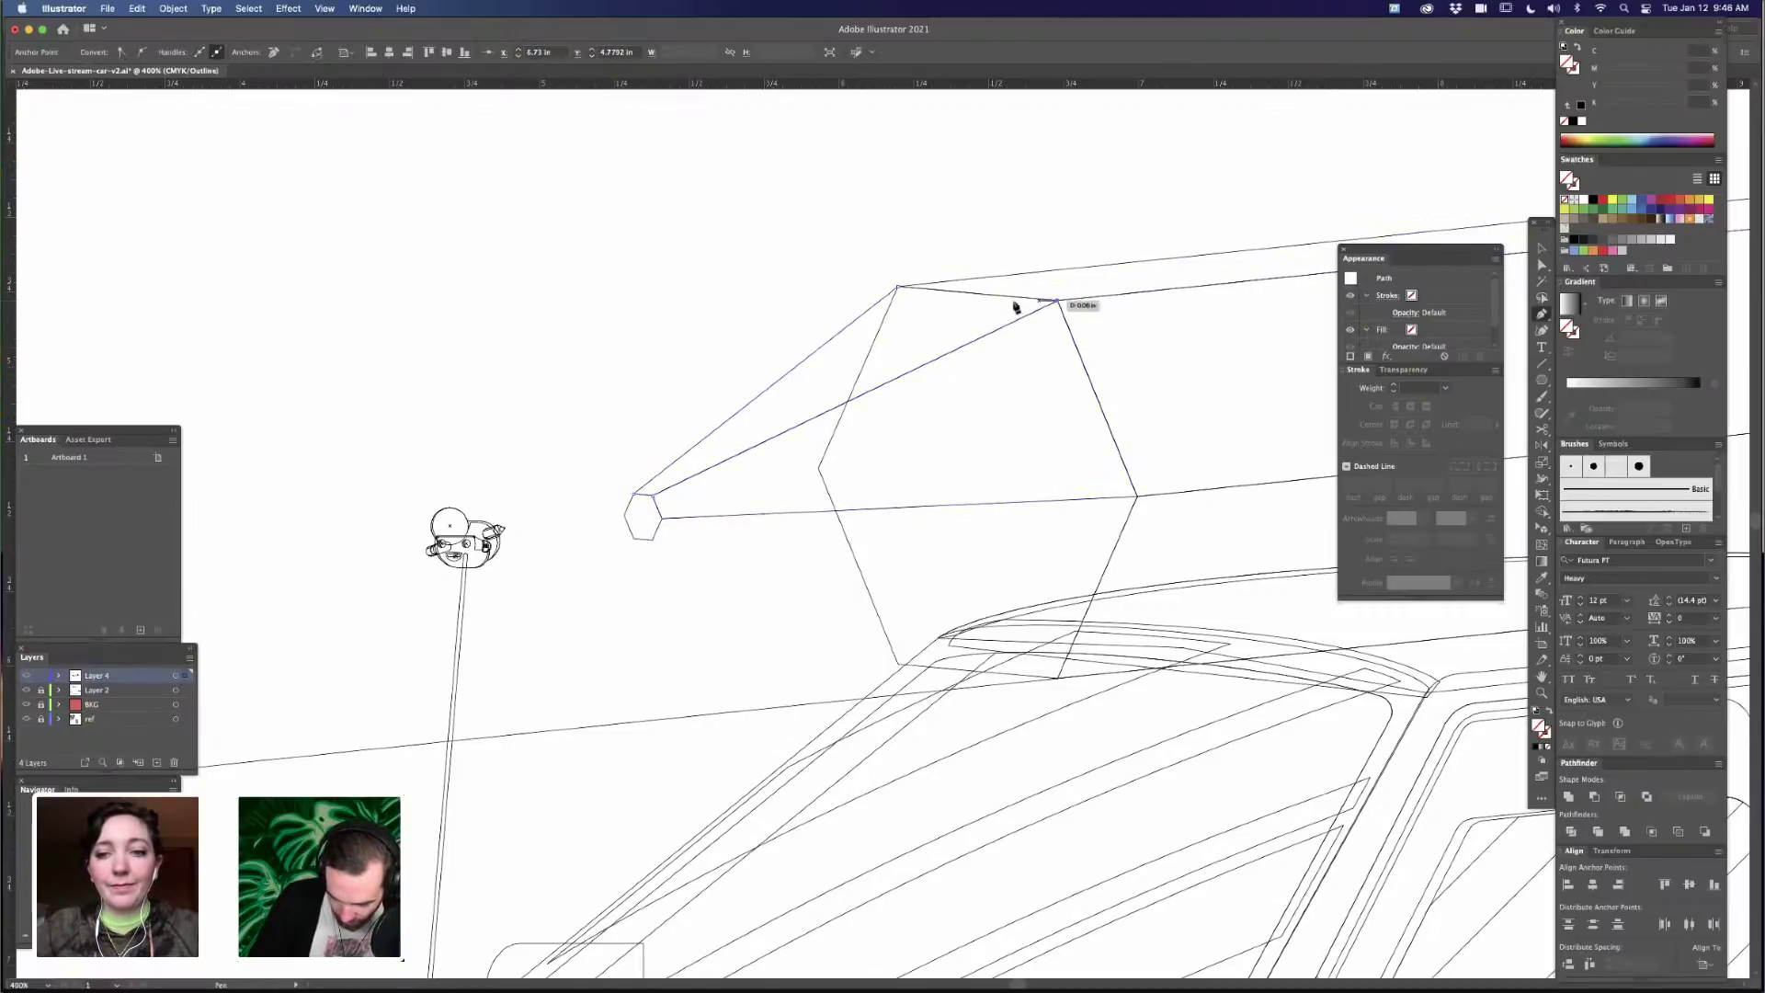
left_click(901, 293)
- Draw the tip's lower side face as a closed path between the lower-right edges of both hexagons
left_click(651, 541)
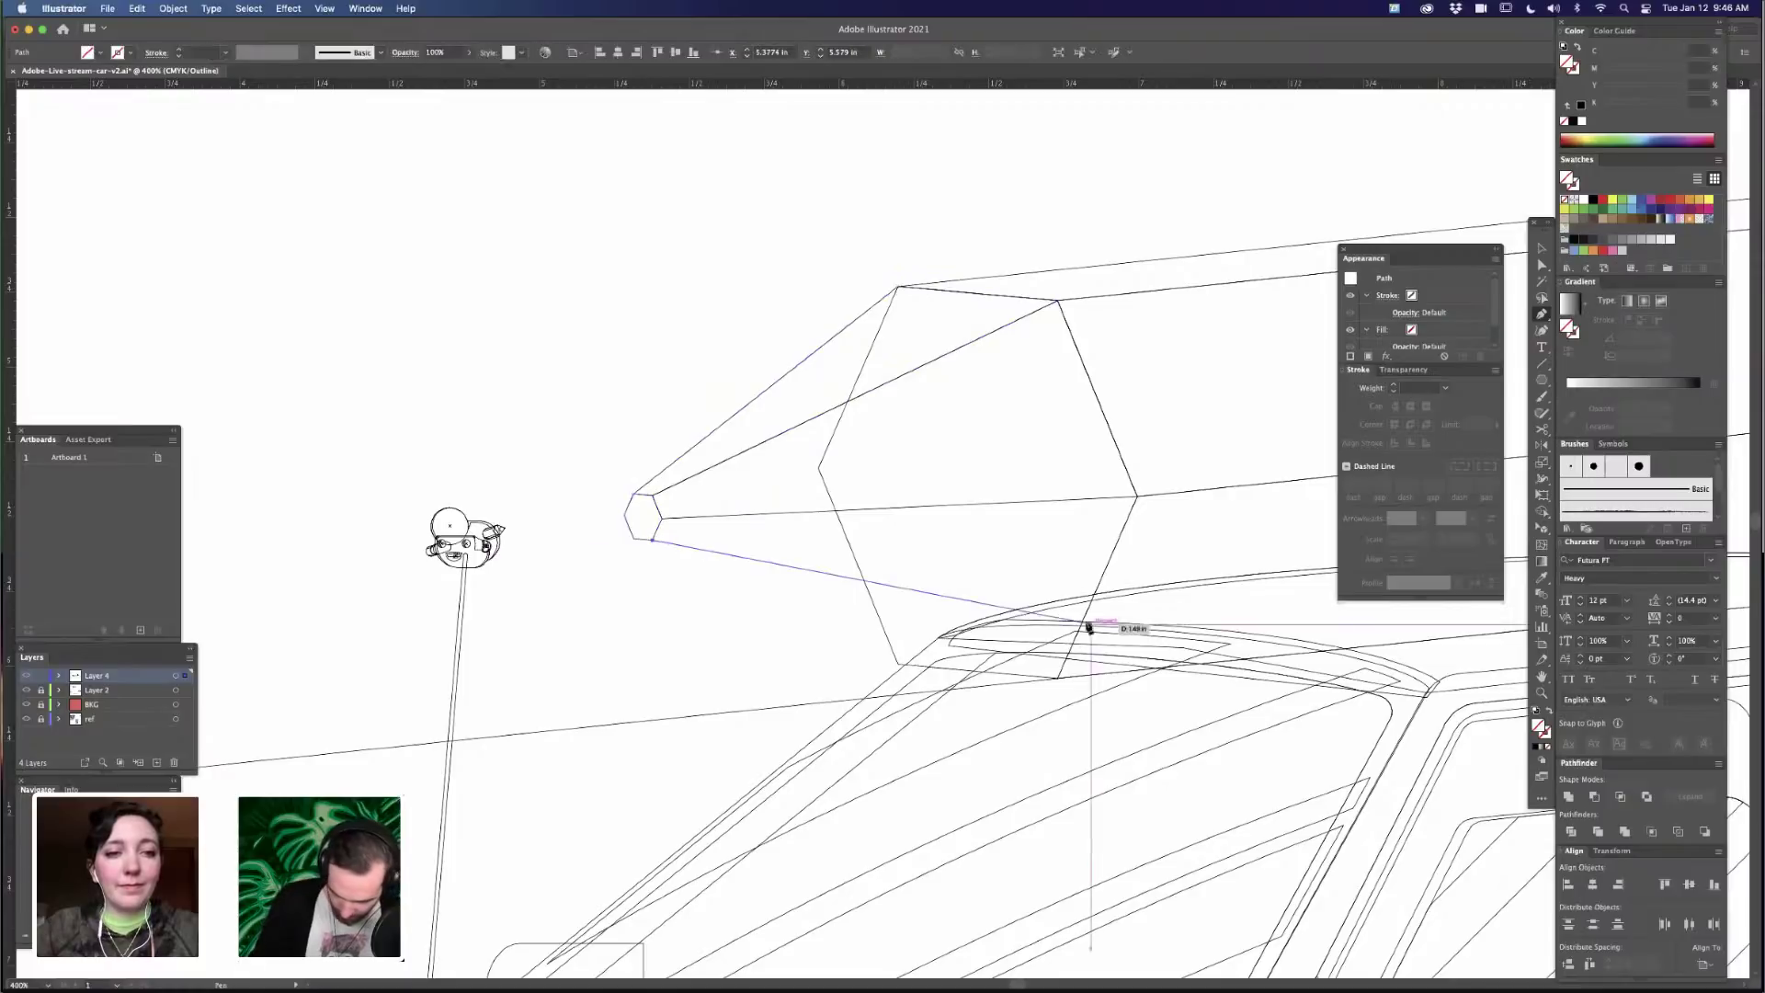
left_click(1058, 680)
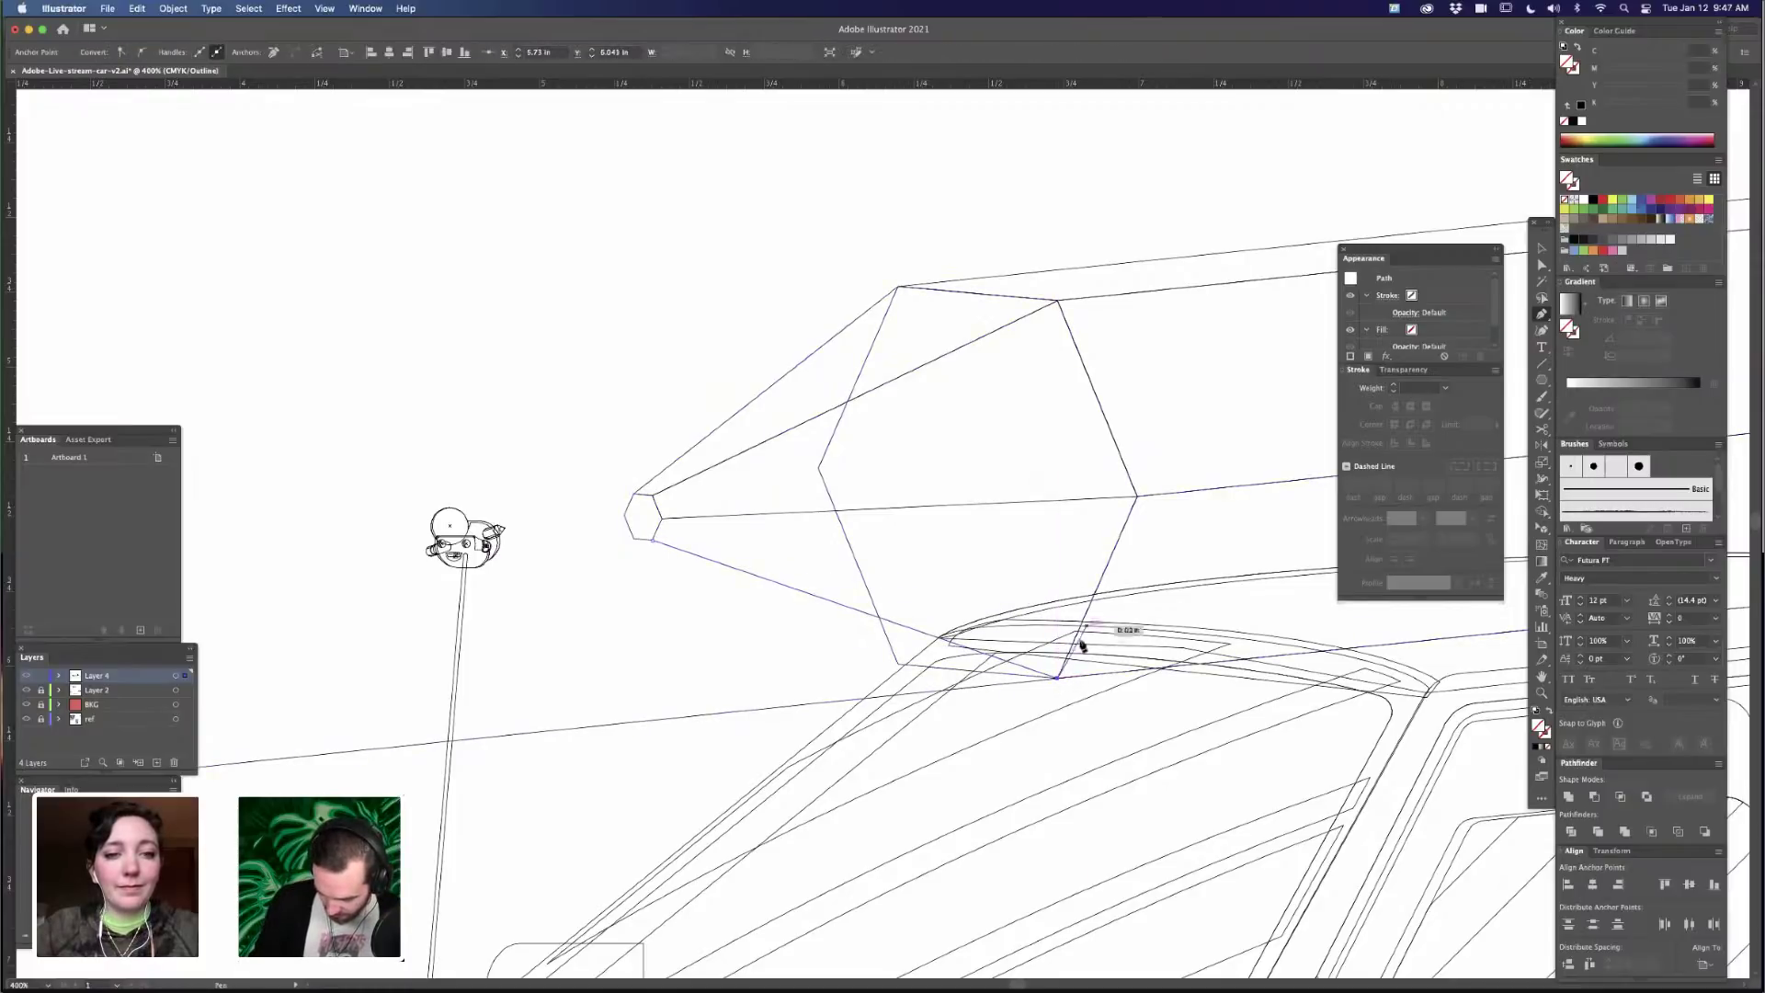
left_click(1136, 497)
left_click(654, 541)
- Draw the tip's underside as a closed path between both hexagons' bottom edges and deselect it
left_click(632, 537)
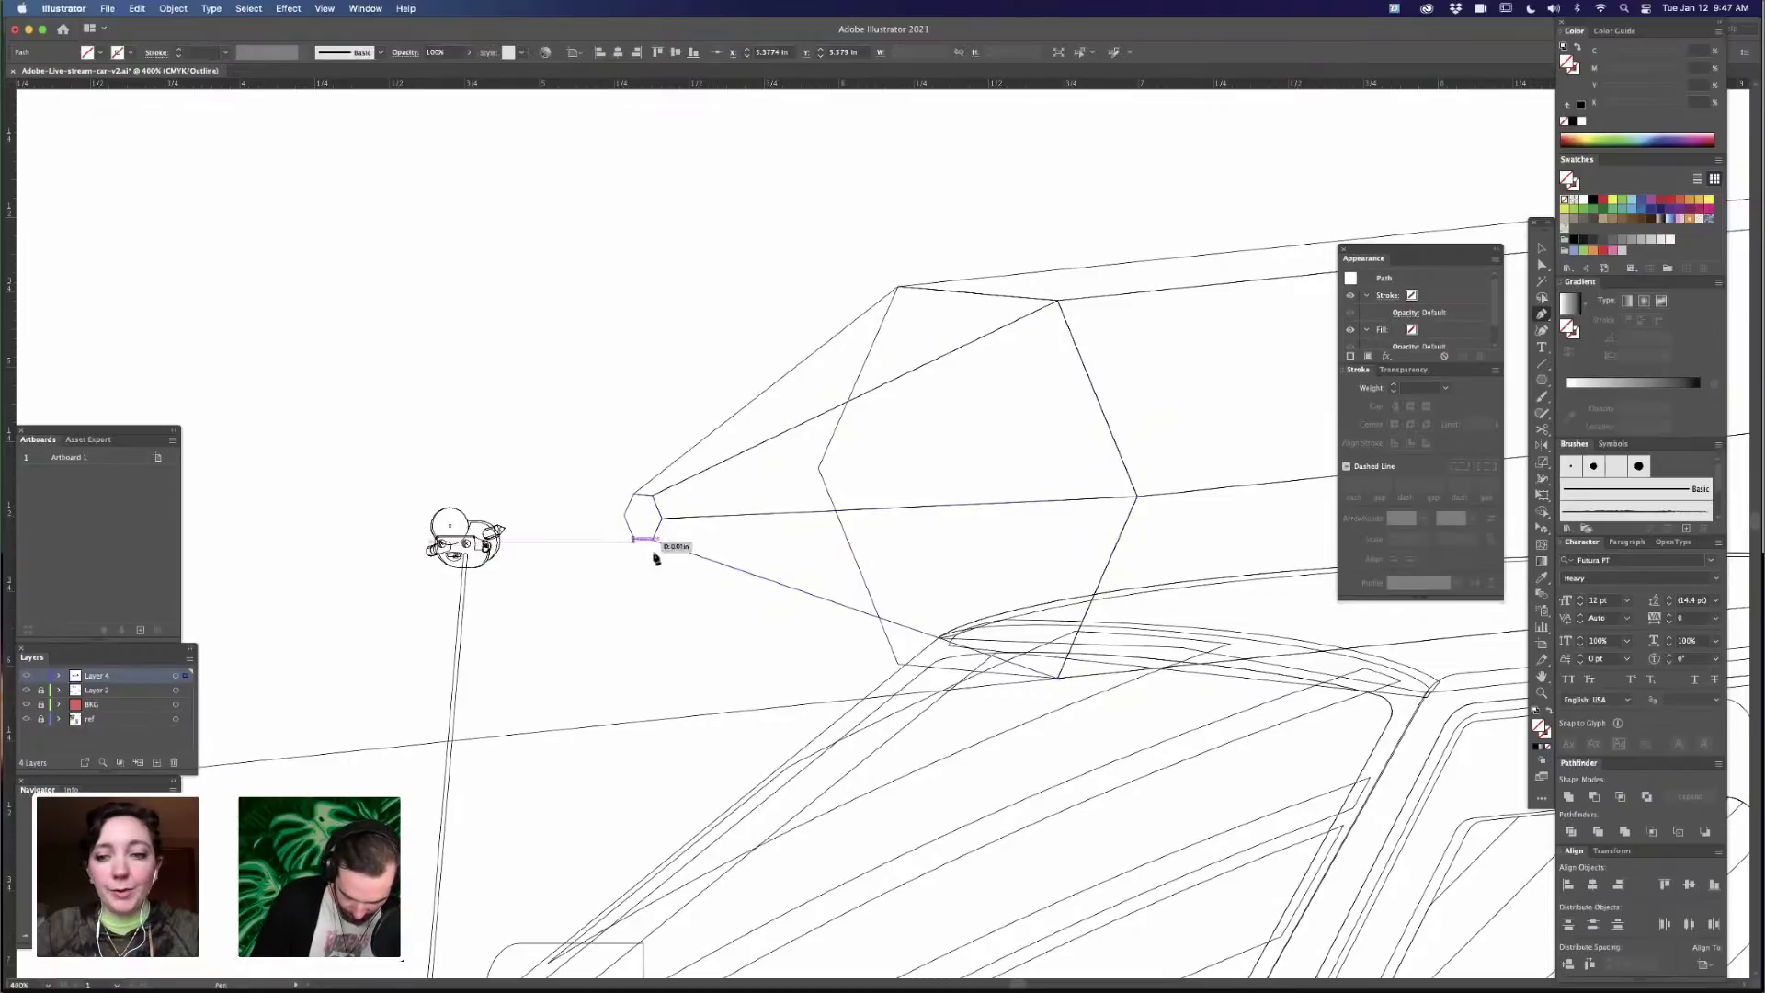
left_click(901, 665)
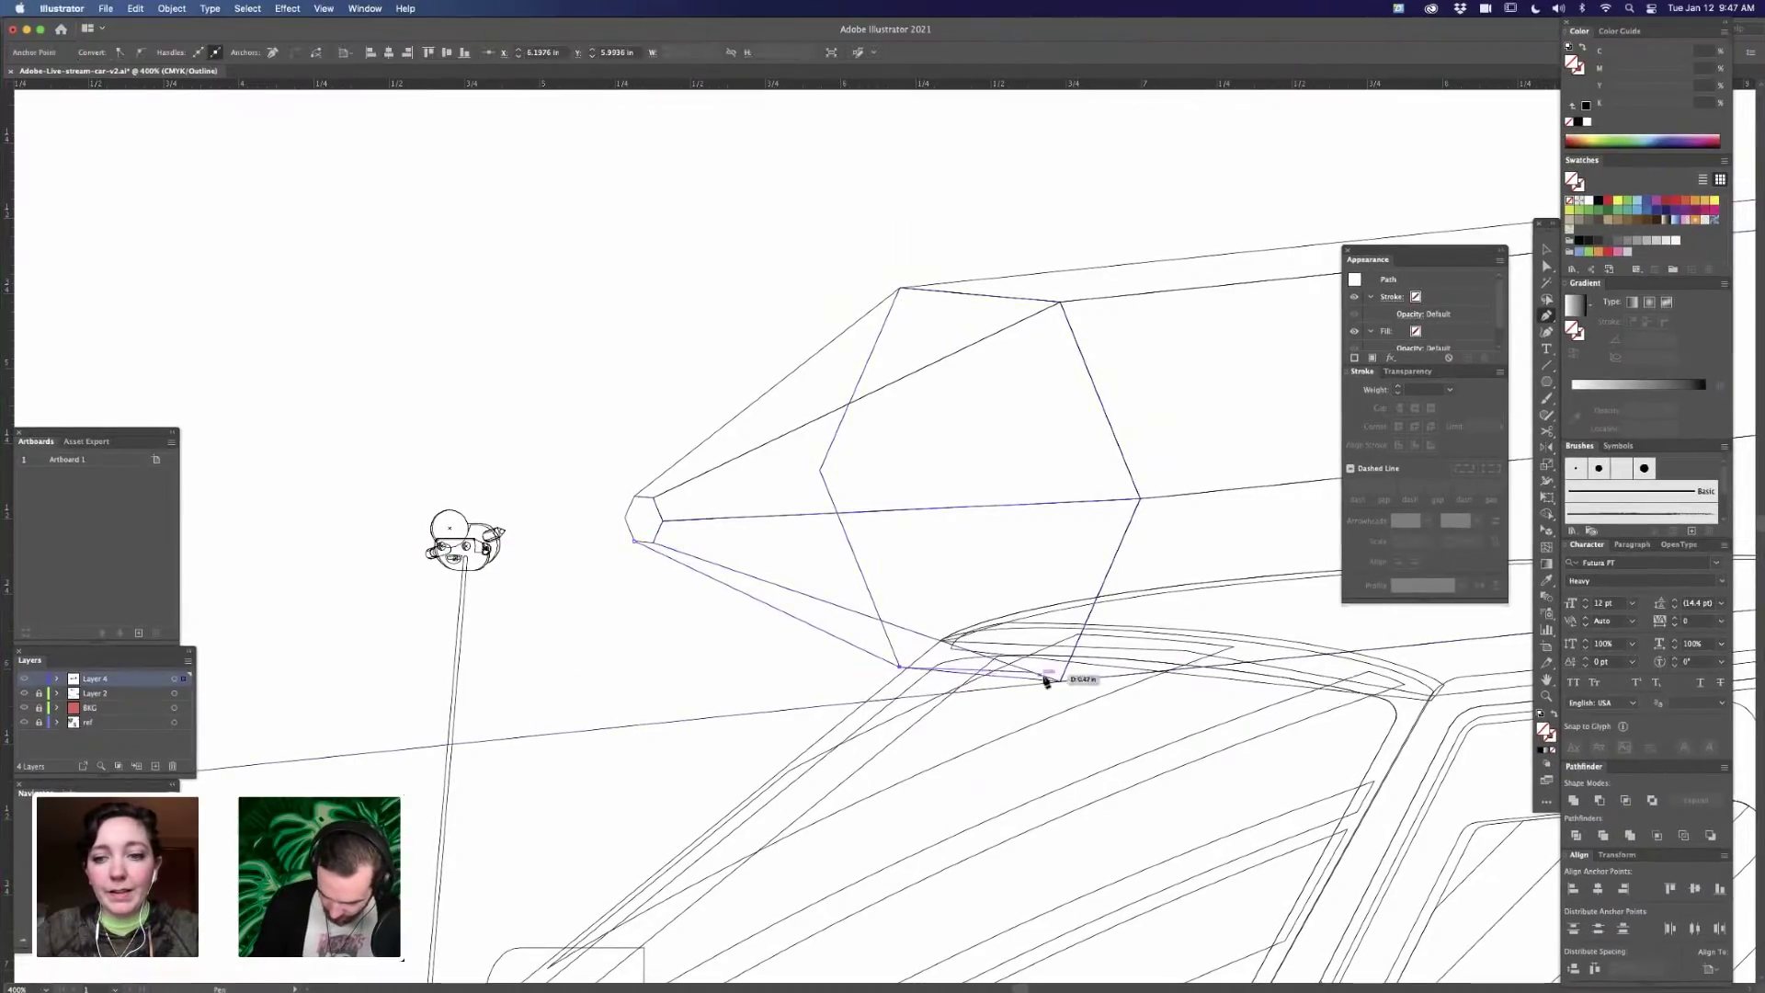
left_click(1060, 684)
left_click(635, 541)
key("a")
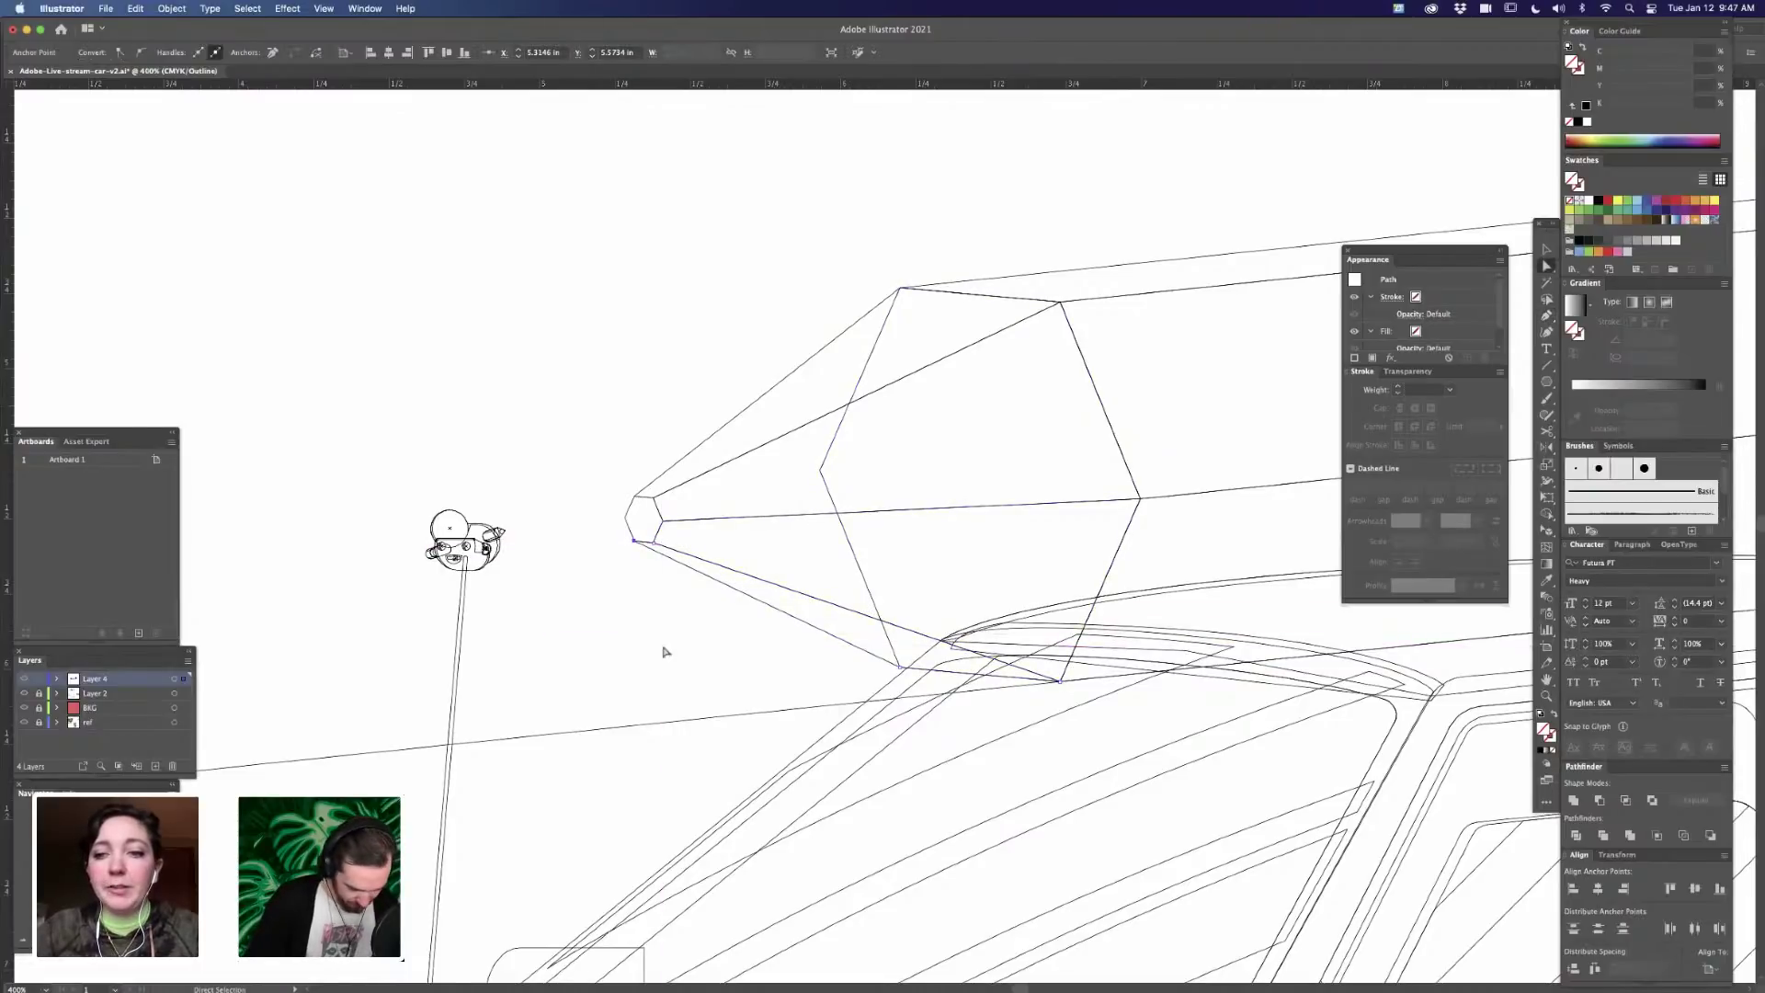
left_click(671, 647)
key("space")
left_click_drag(674, 659, 1088, 654)
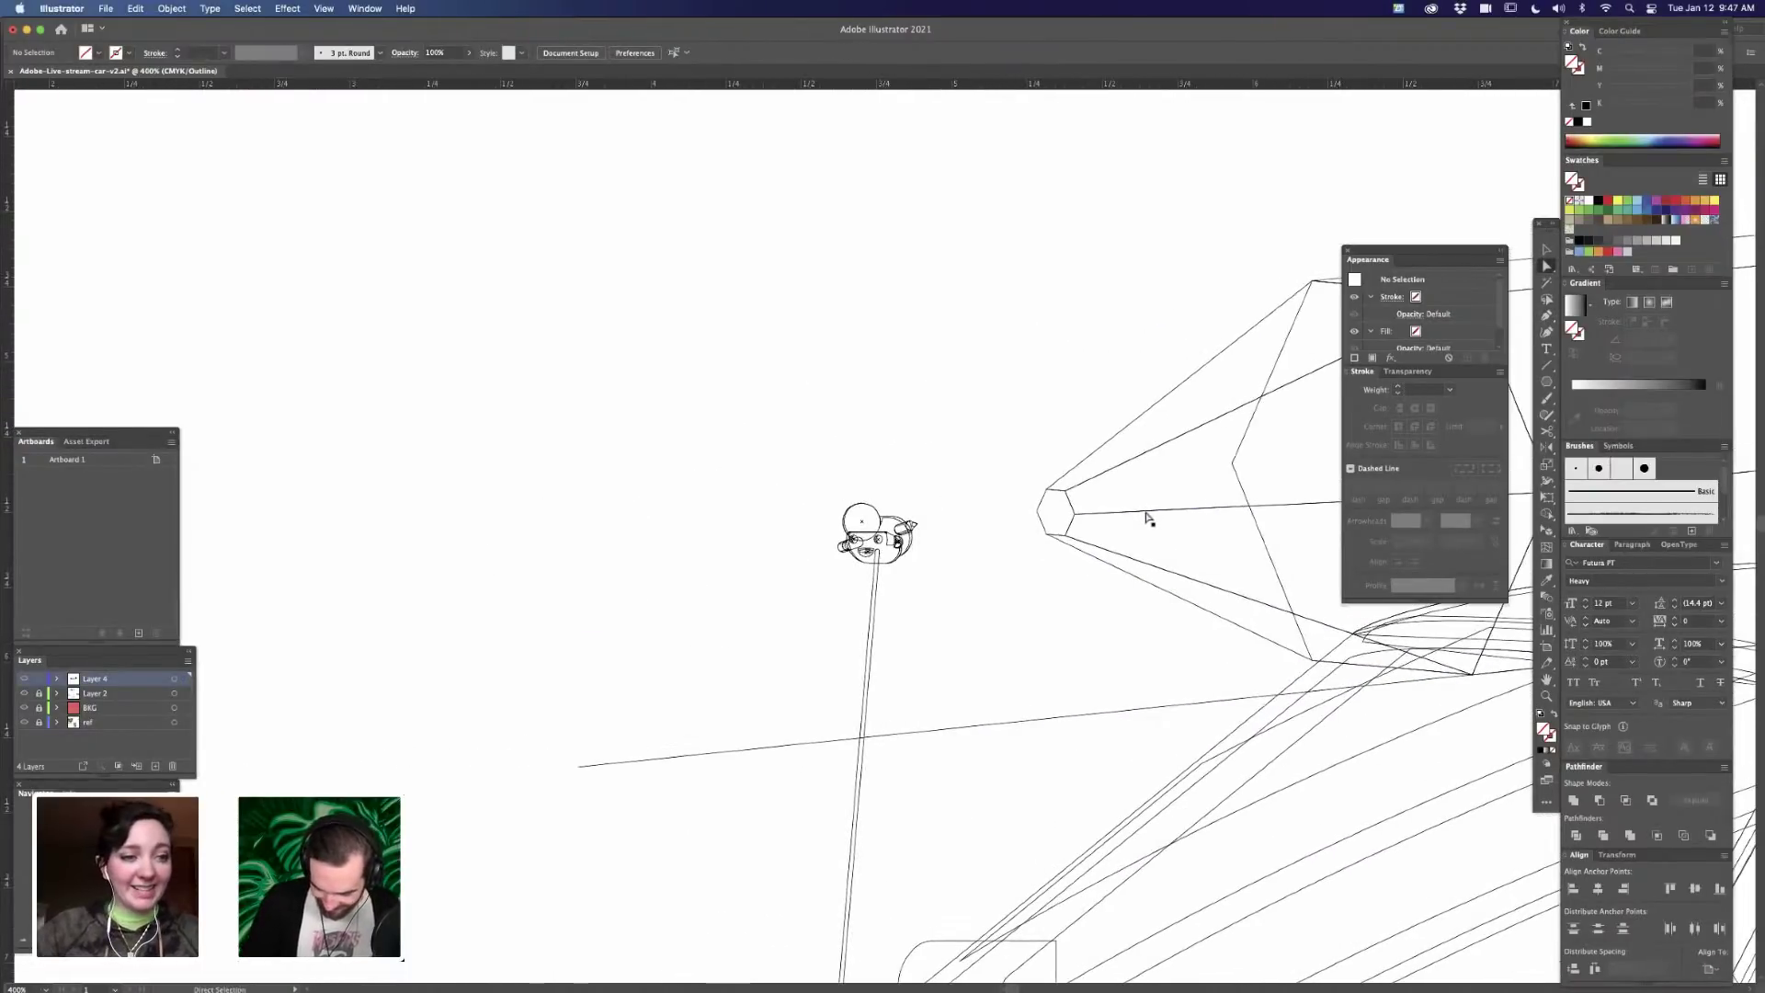
left_click(1146, 516)
key("v")
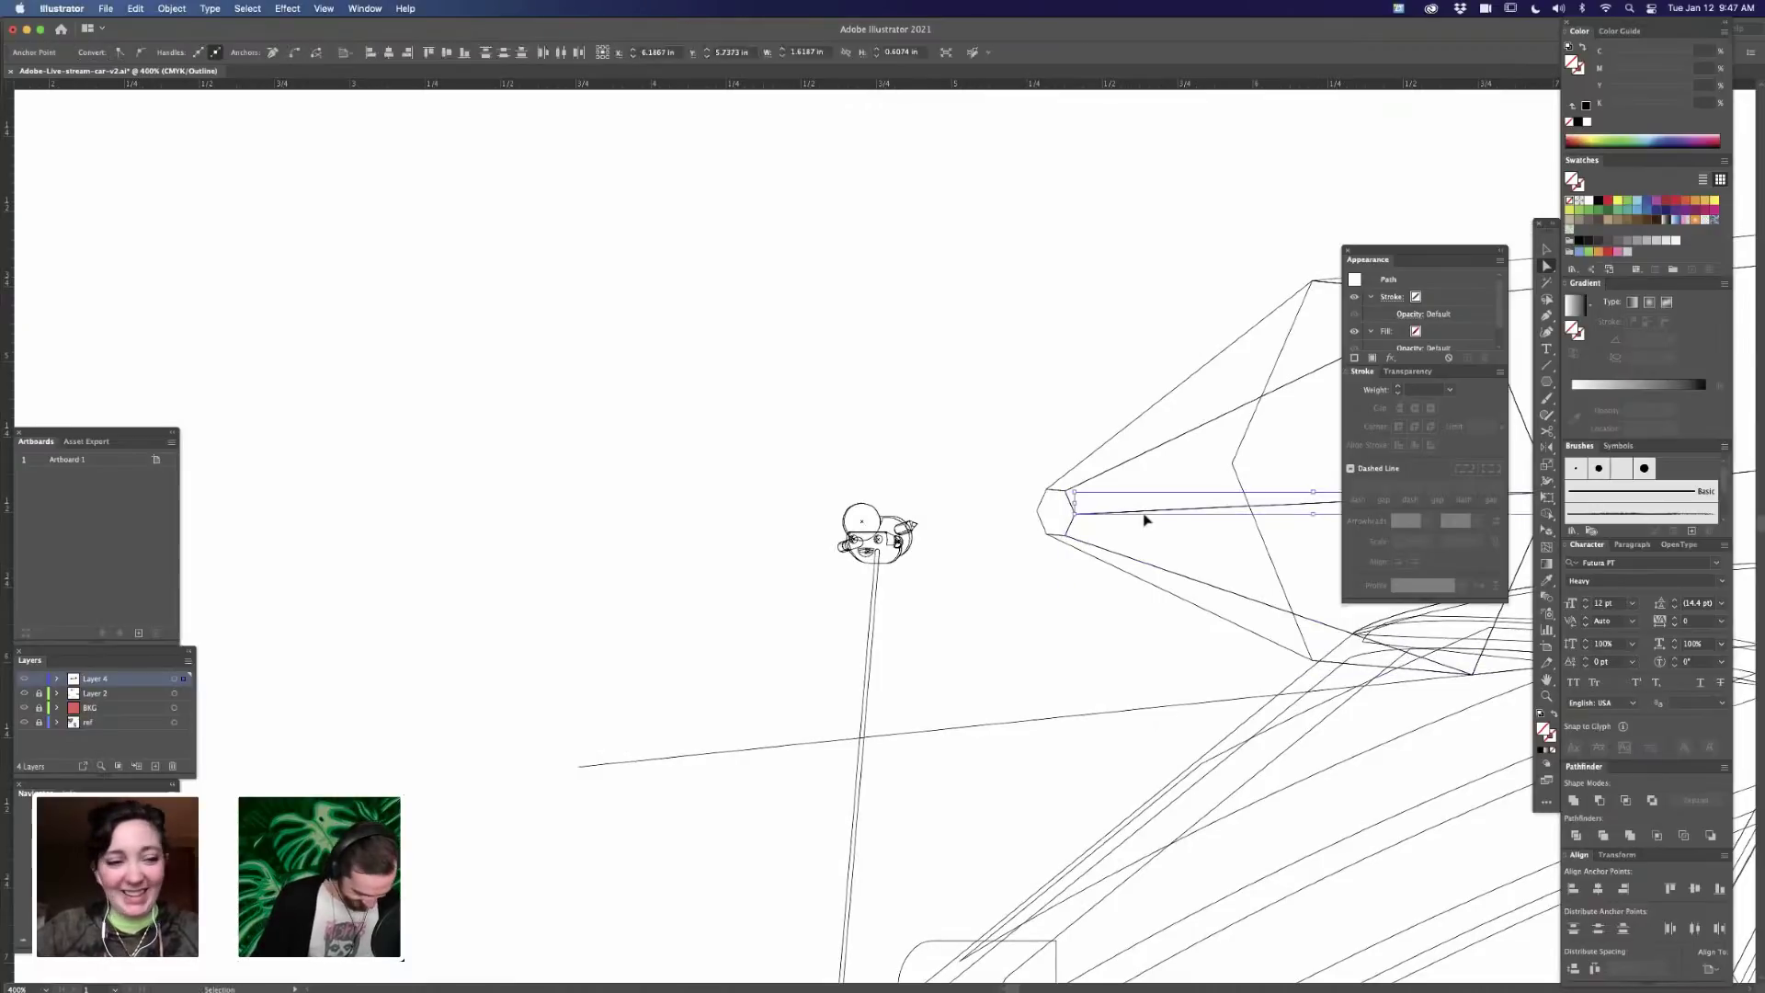
left_click_drag(1166, 516, 957, 543)
key("Delete")
- Copy the long edge between the prism's two side faces and scale it to extend forward inside the front hexagon as a guide line
key("super+=")
left_click_drag(1115, 689, 794, 677)
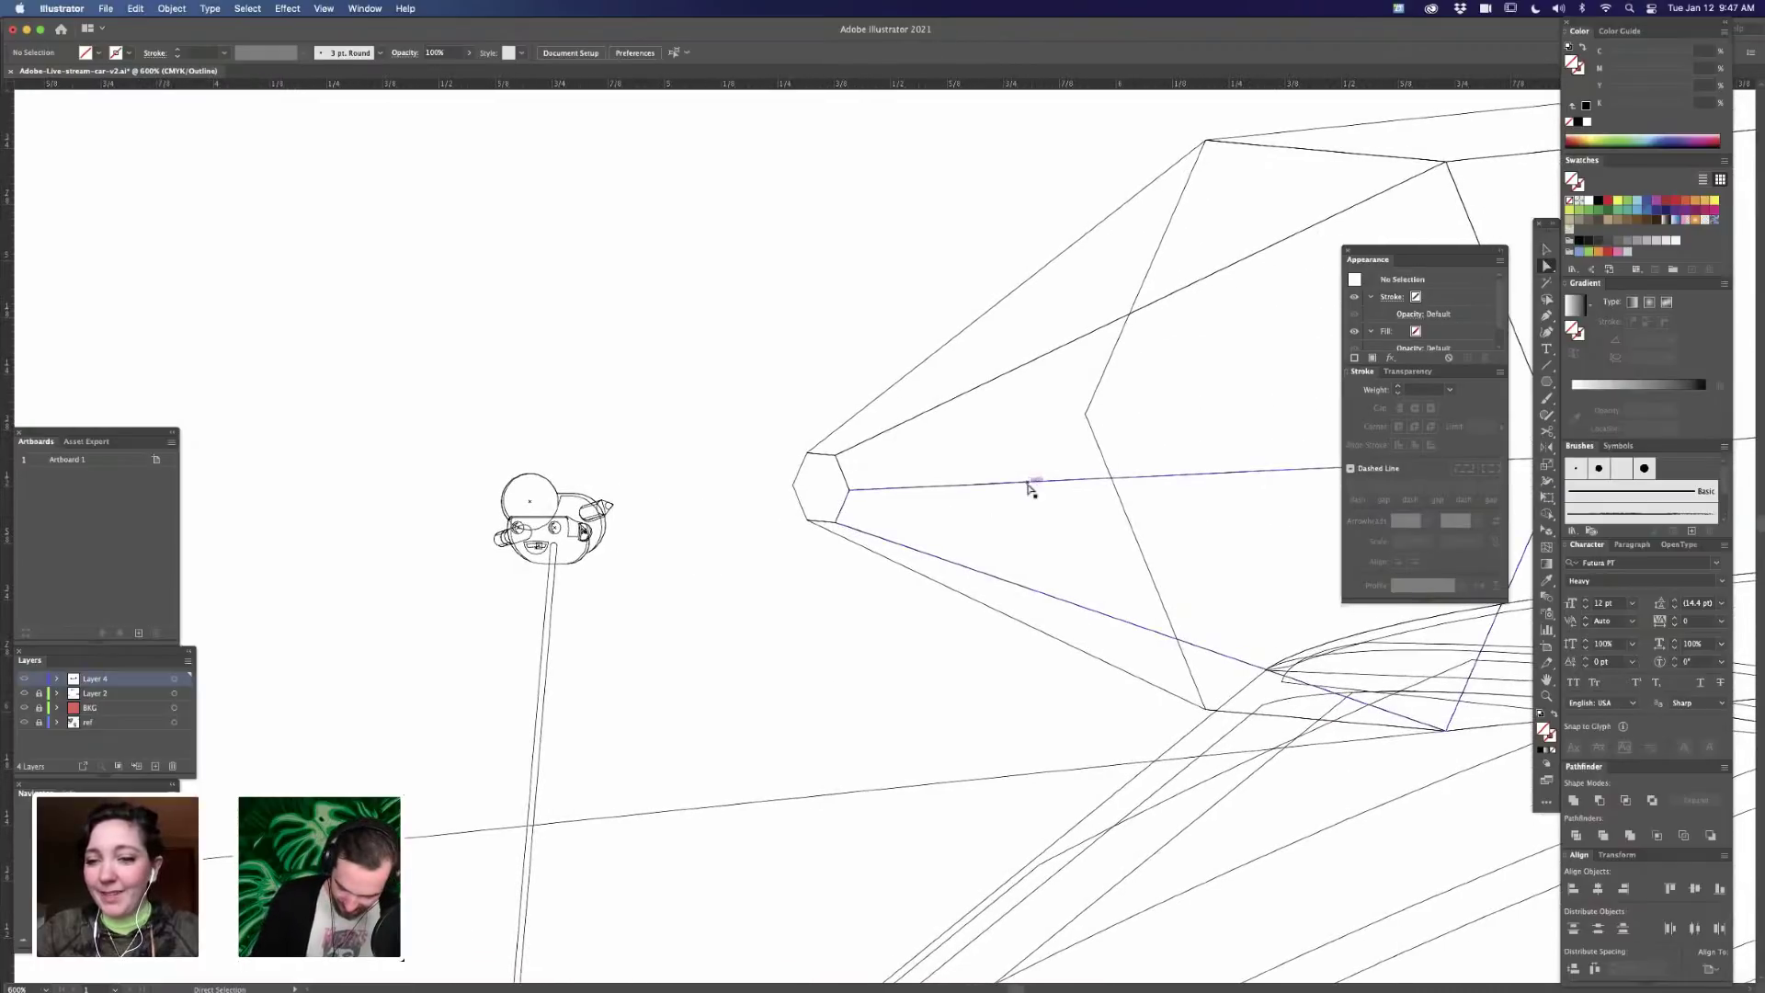
left_click_drag(1012, 692, 841, 649)
scroll(841, 649, "right", 10)
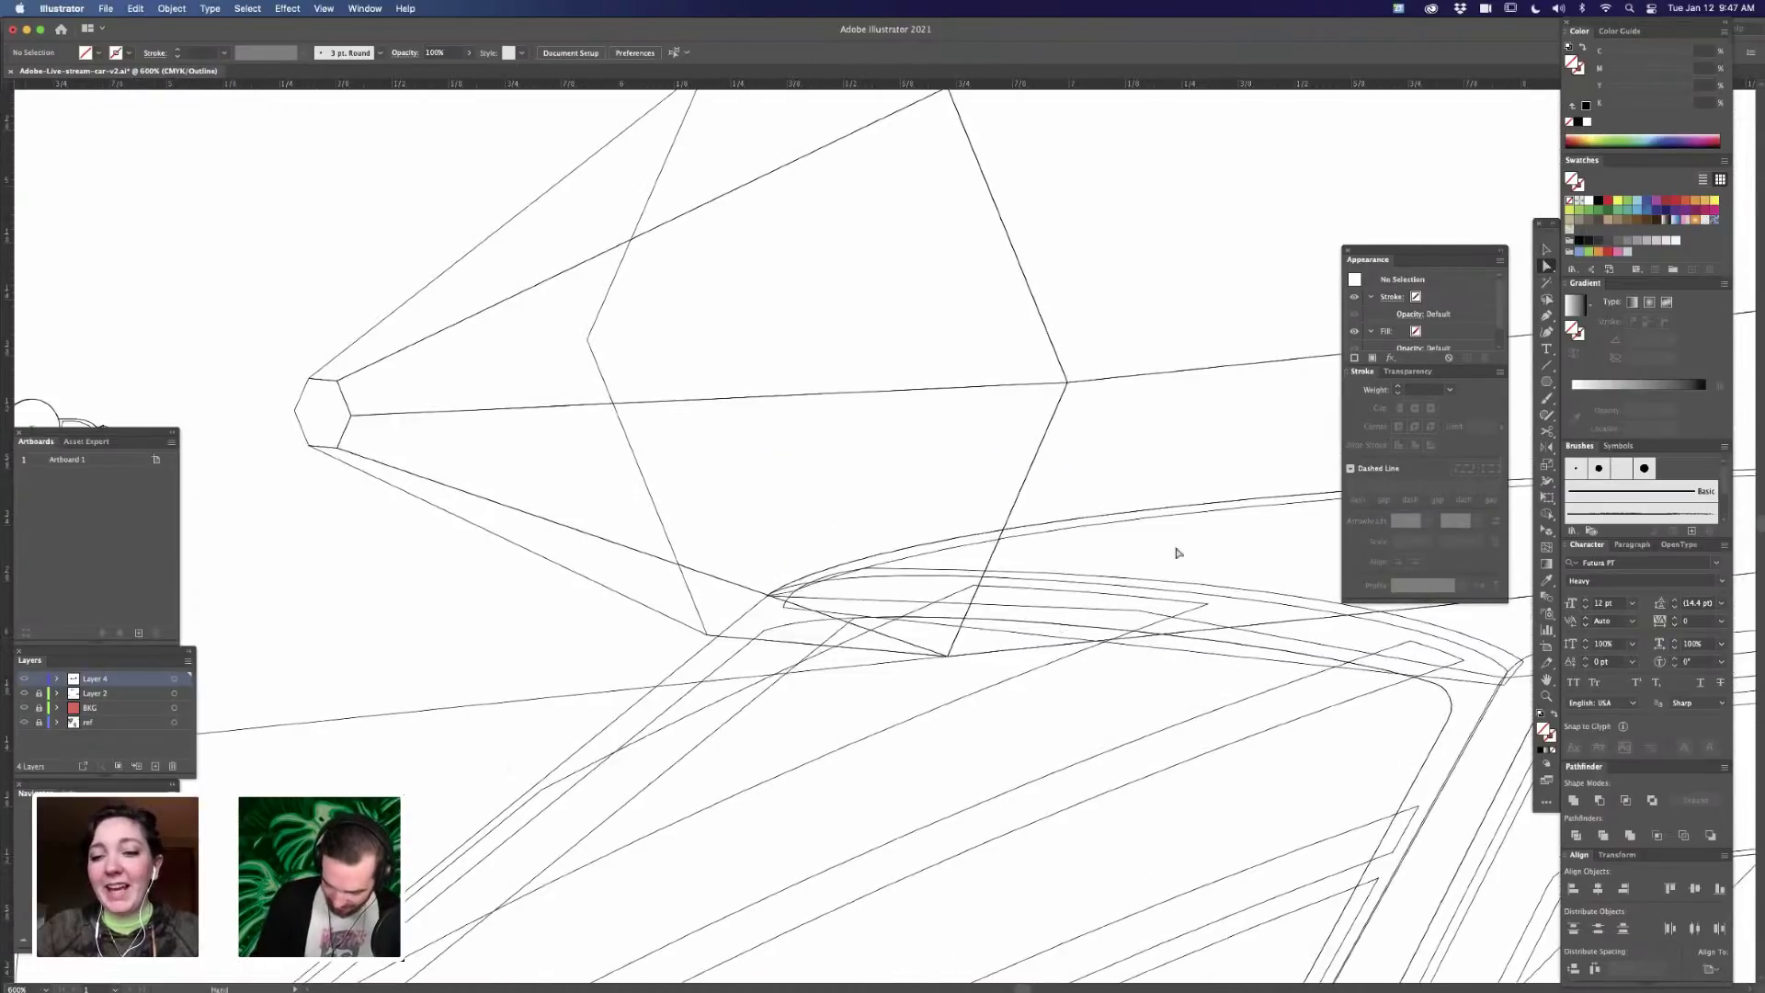
left_click(1202, 365)
key("v")
left_click(1201, 368)
left_click_drag(968, 388, 591, 691)
key("a")
key("super+minus")
left_click_drag(644, 578, 962, 654)
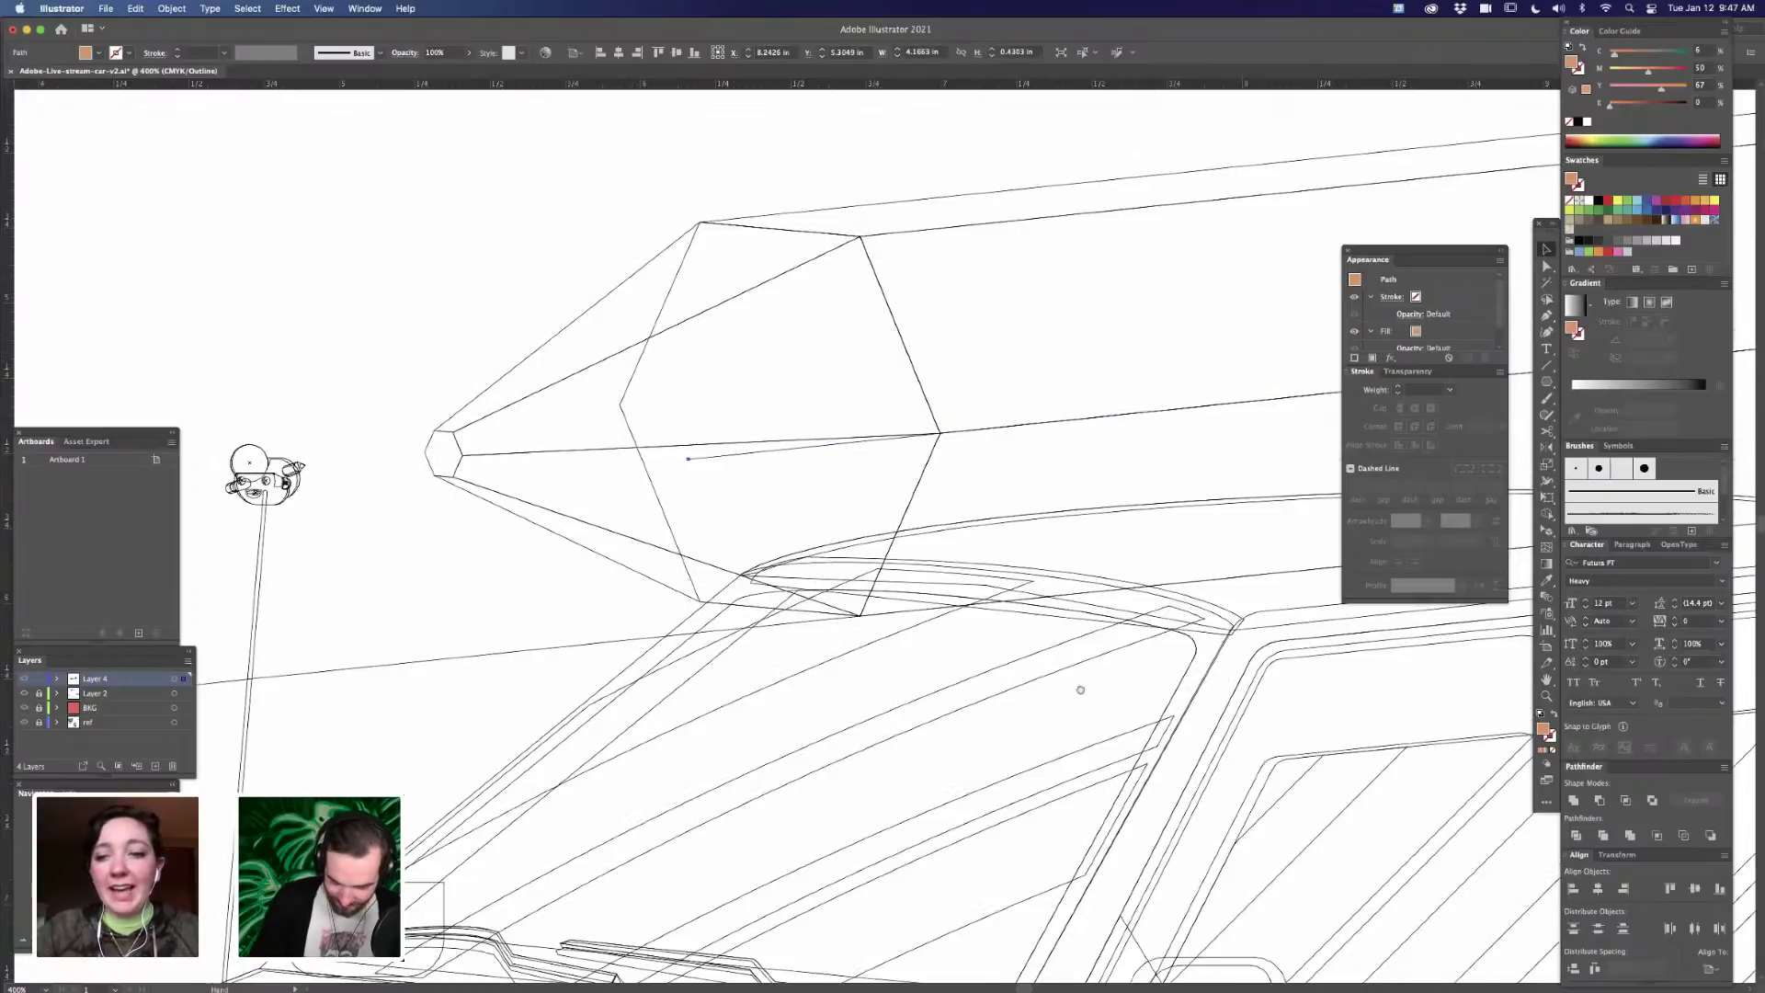
- Move the copied guide line forward until it runs along the bottom of the small hexagon
left_click(810, 328)
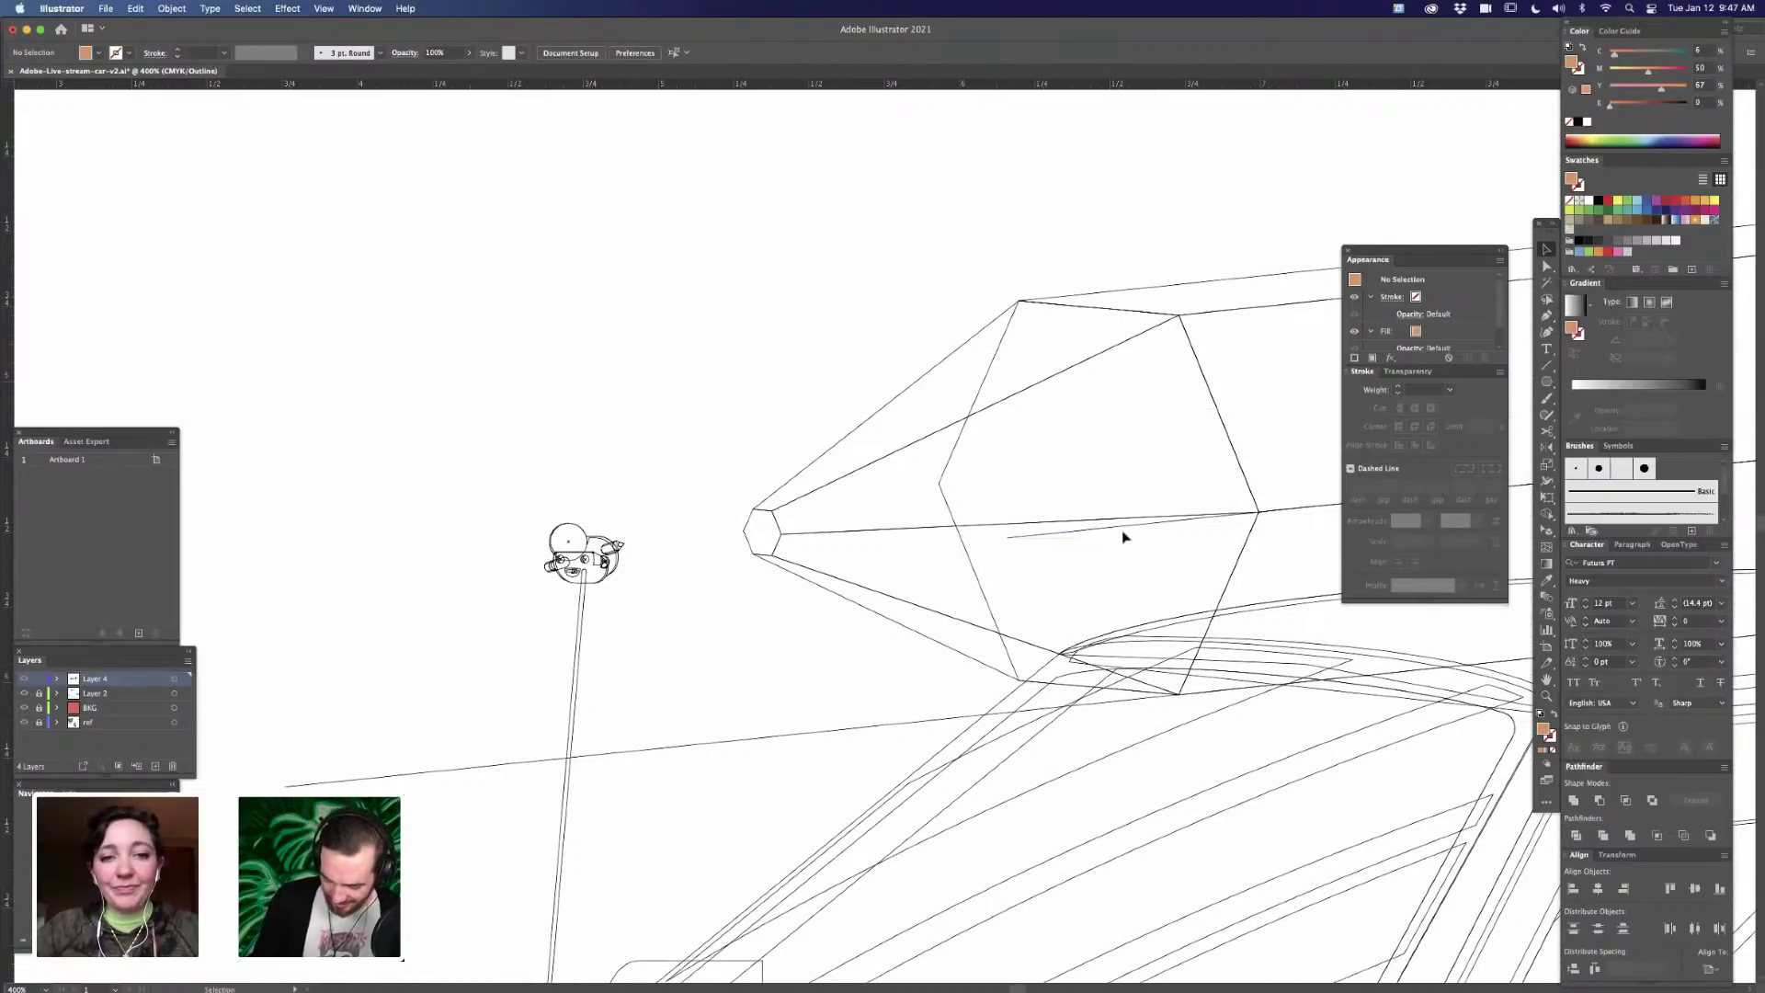
left_click_drag(1132, 529, 658, 564)
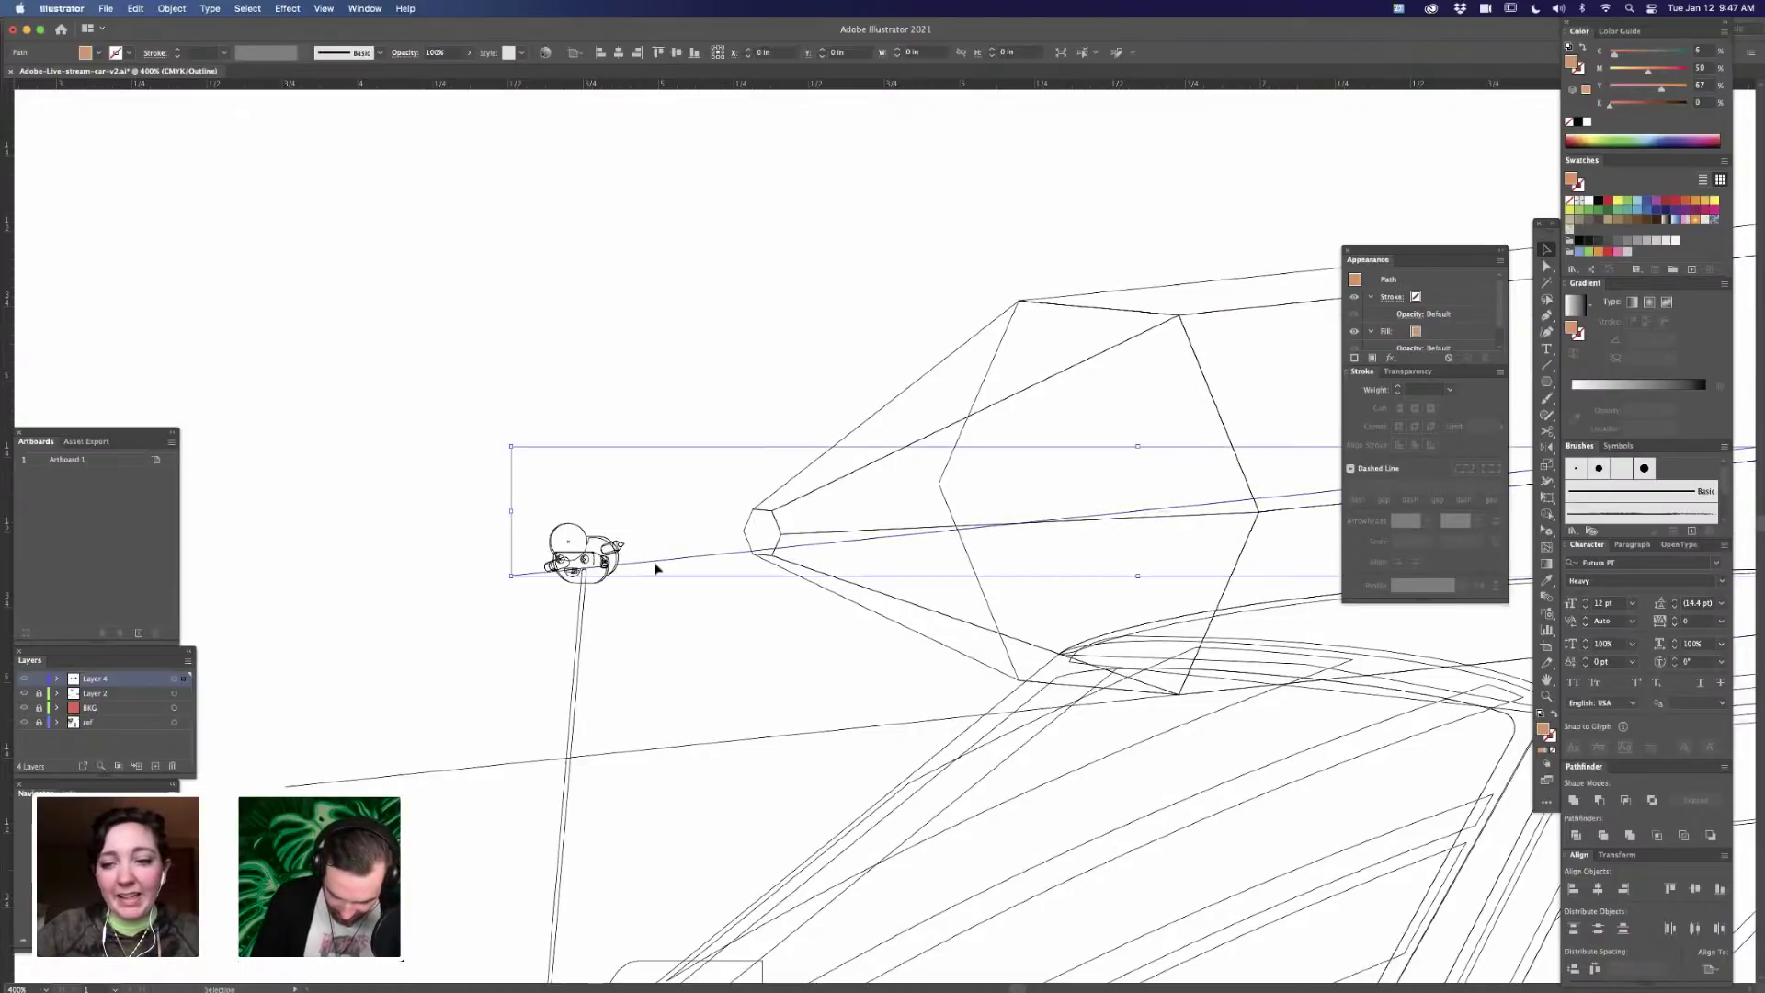
key("super+equal")
key("super+equal")
key("super+equal")
left_click_drag(619, 725, 1021, 666)
left_click(1143, 511)
left_click_drag(1140, 494, 1595, 614)
- Fine-tune the guide line so it passes exactly through the small hexagon's lower-right corner, and deselect it
key("super+space")
left_click_drag(1181, 777, 1098, 584)
left_click(1106, 646)
left_click_drag(1146, 482, 1569, 662)
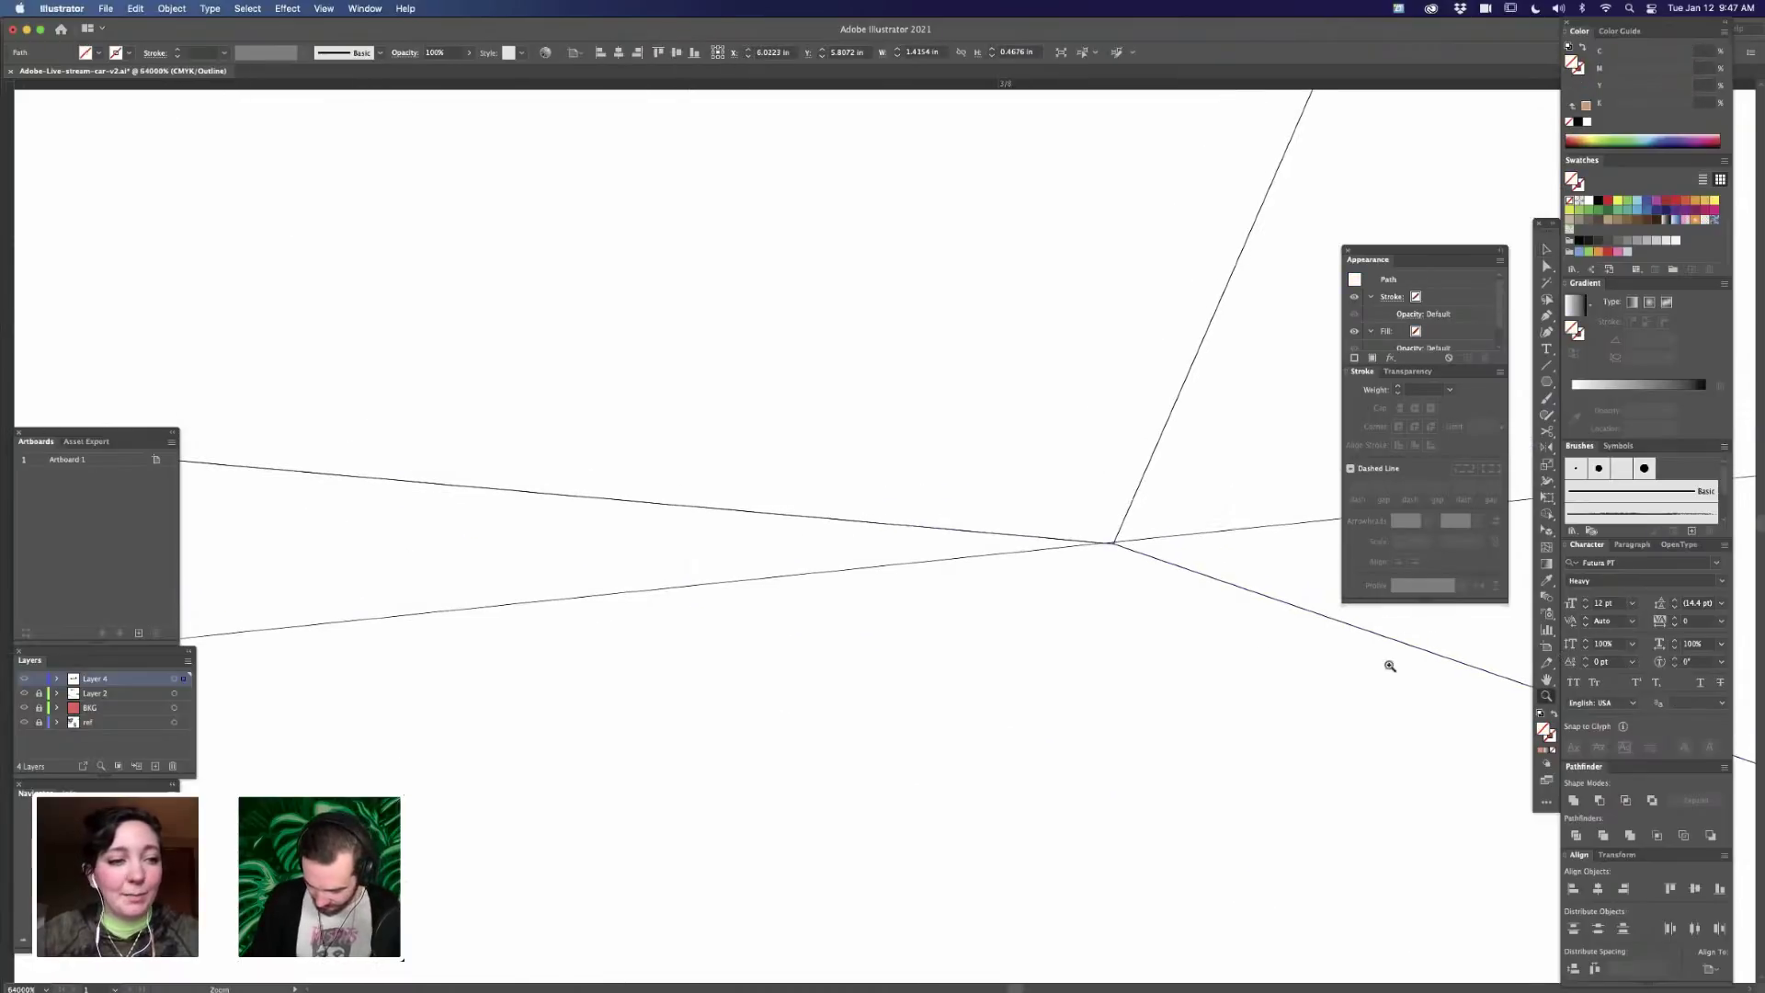
left_click_drag(1182, 536, 1119, 548)
left_click(1138, 587)
left_click(1201, 538)
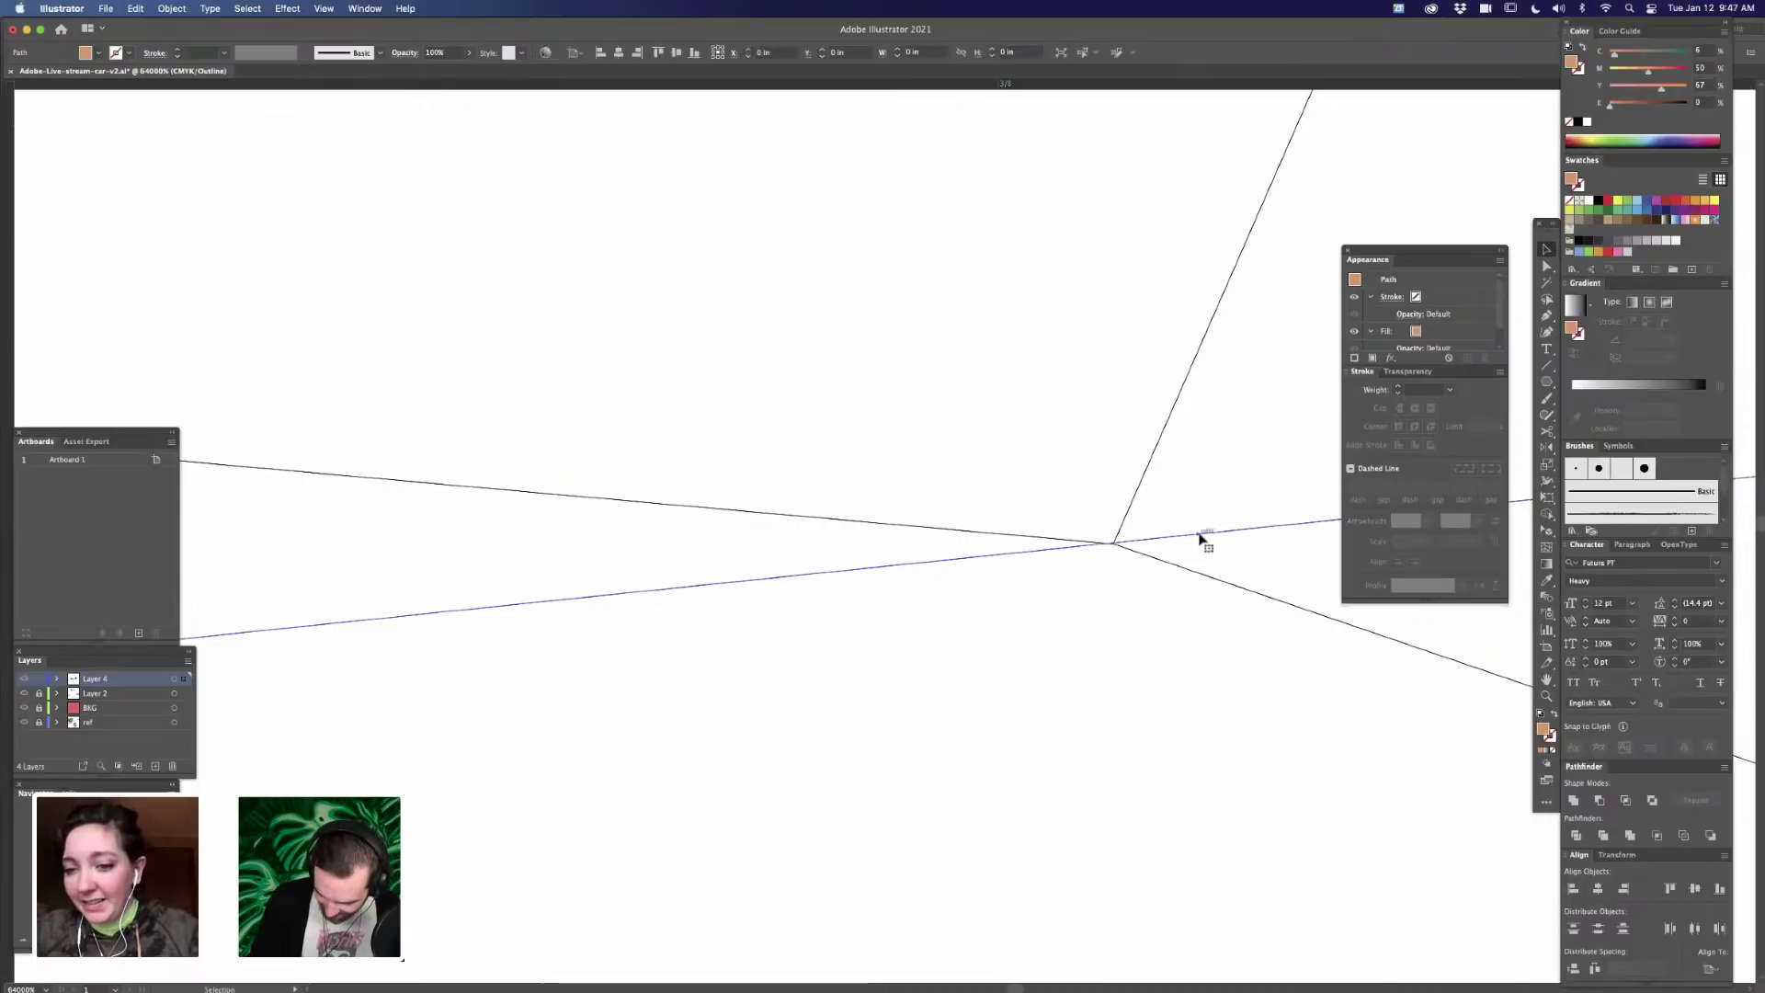
left_click_drag(1202, 538, 1211, 539)
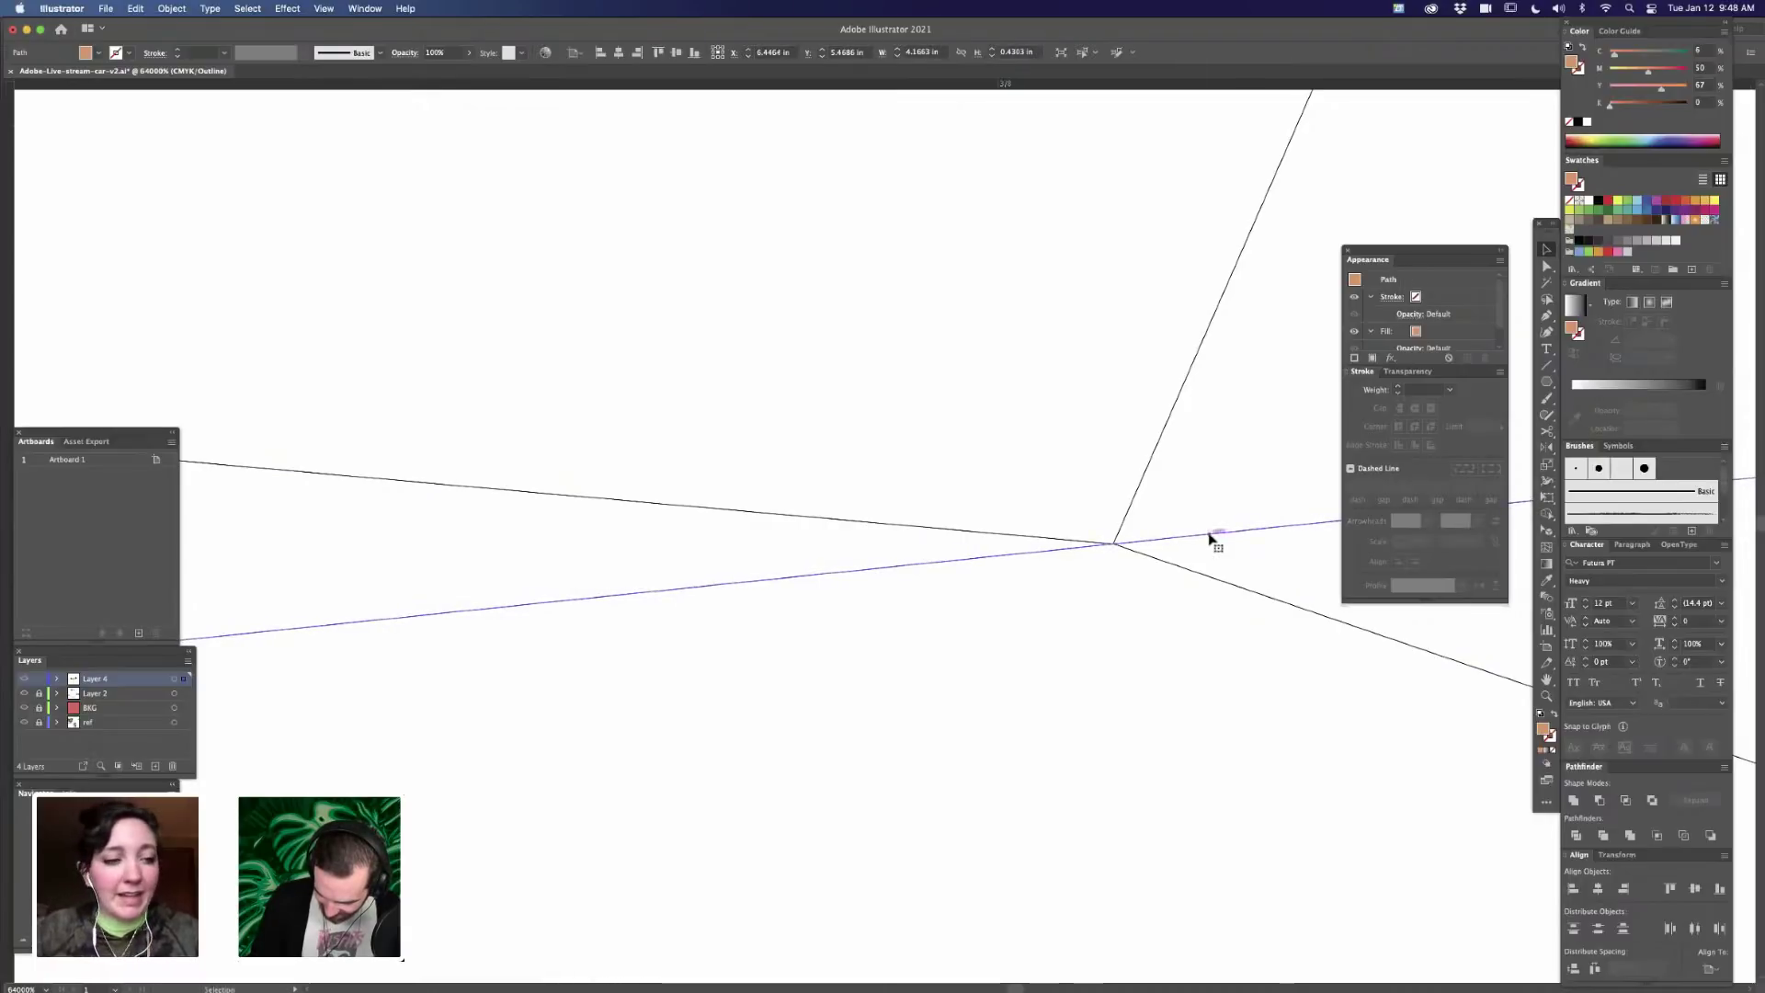
key("super+minus")
key("super+minus")
key("super+minus")
key("super+minus")
key("super+minus")
key("super+minus")
key("super+minus")
key("super+minus")
key("super+minus")
key("super+minus")
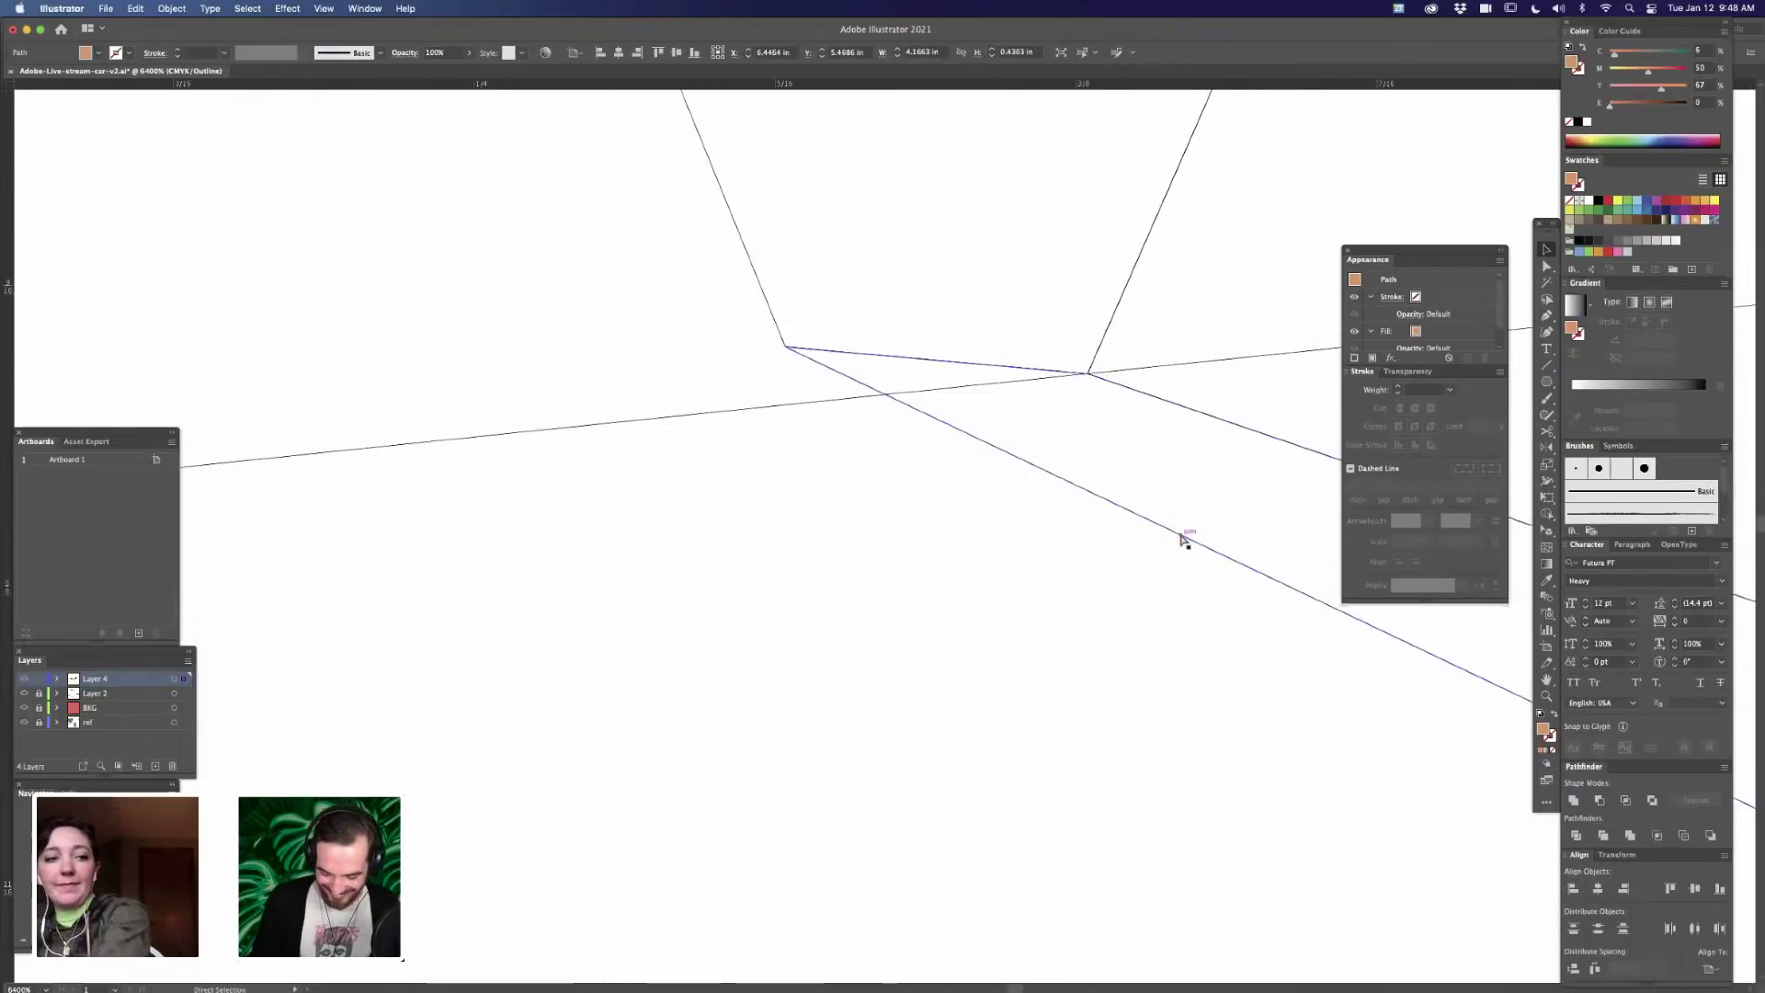
key("super+minus")
key("super+minus")
key("super+minus")
left_click(863, 615)
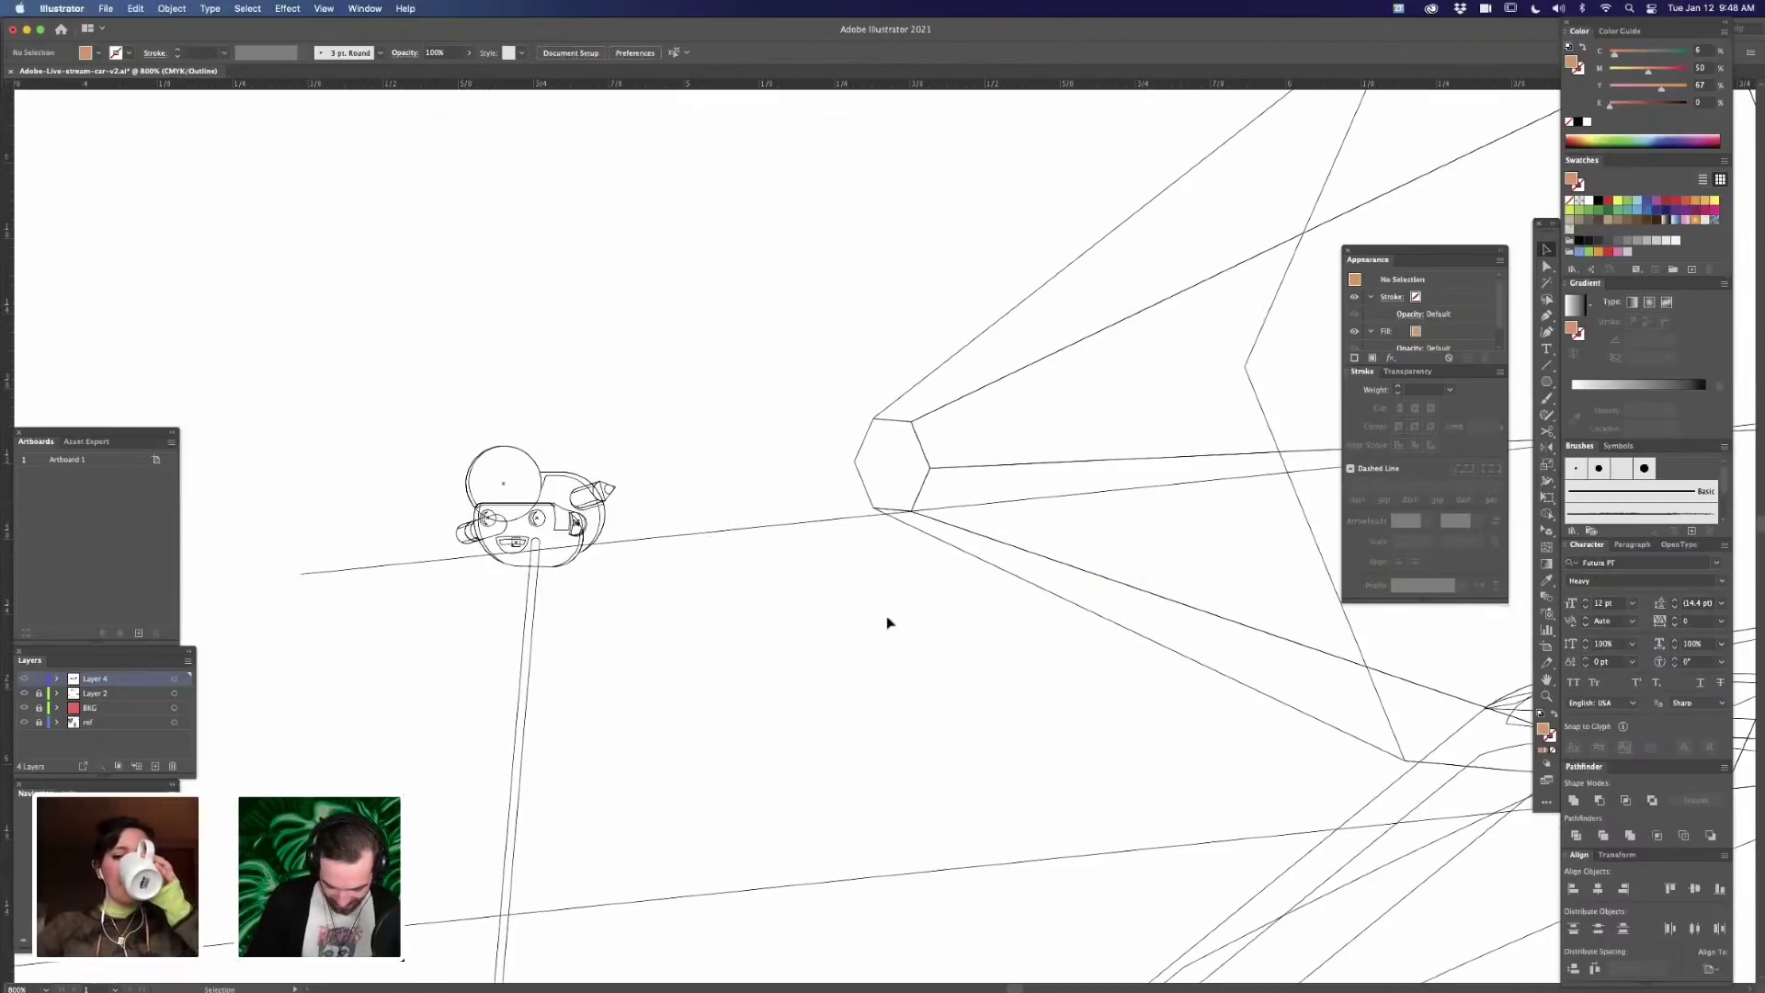
- Duplicate the small hexagon a short distance in front of the original and deselect the copy
left_click(925, 483)
left_click_drag(861, 450, 762, 455)
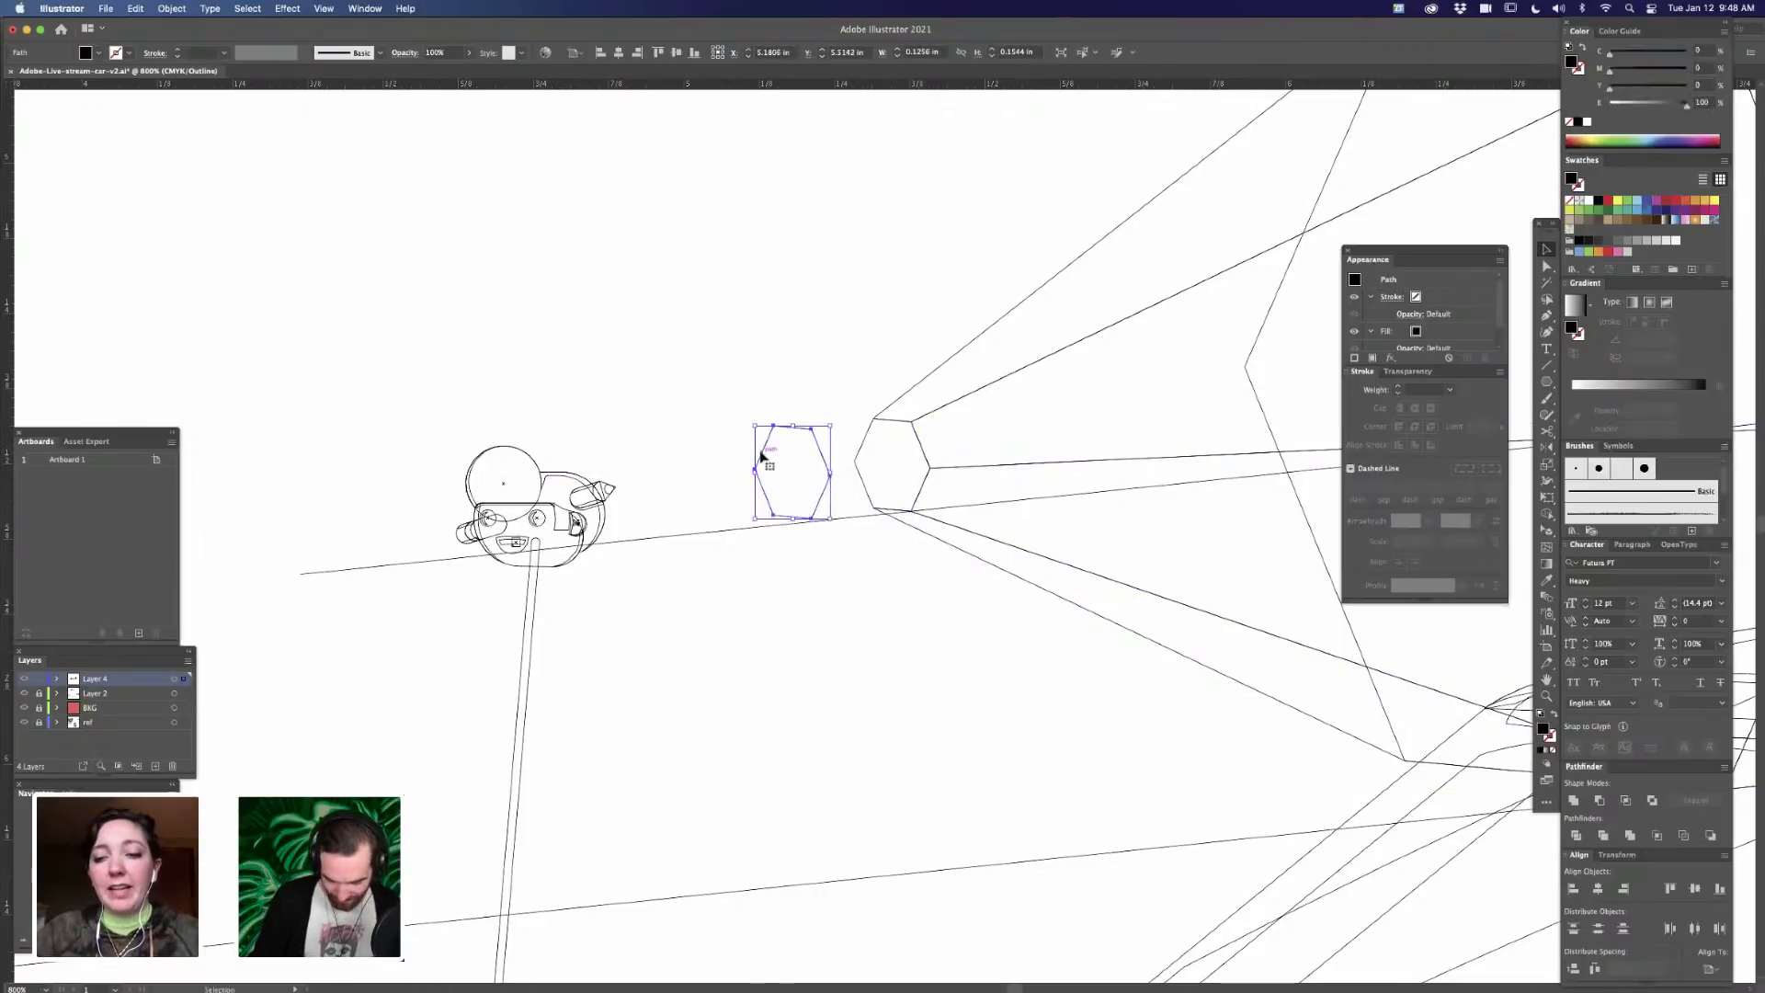
key("super+equal")
key("super+equal")
key("super+equal")
key("super+equal")
left_click_drag(737, 629, 1089, 655)
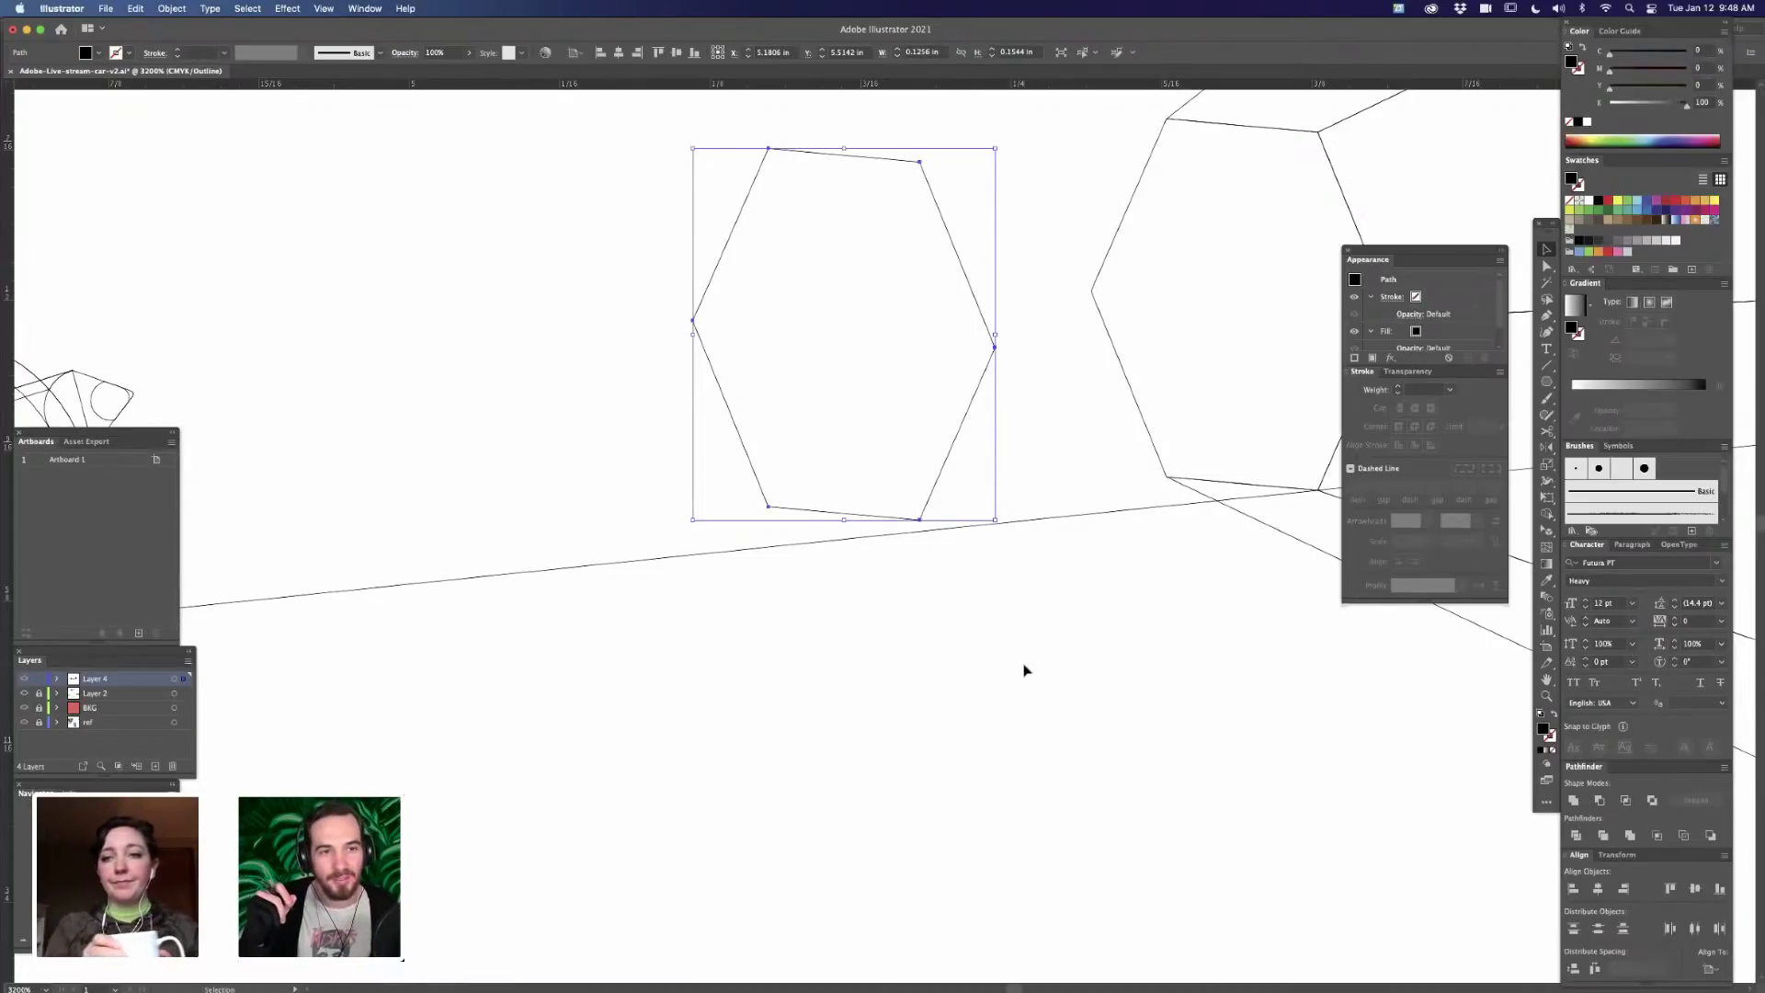
left_click(1003, 594)
- Align the hexagon copy so its lower-right corner sits exactly on the guide line, and deselect it
scroll(1003, 648, "up", 2)
scroll(1003, 648, "right", 1)
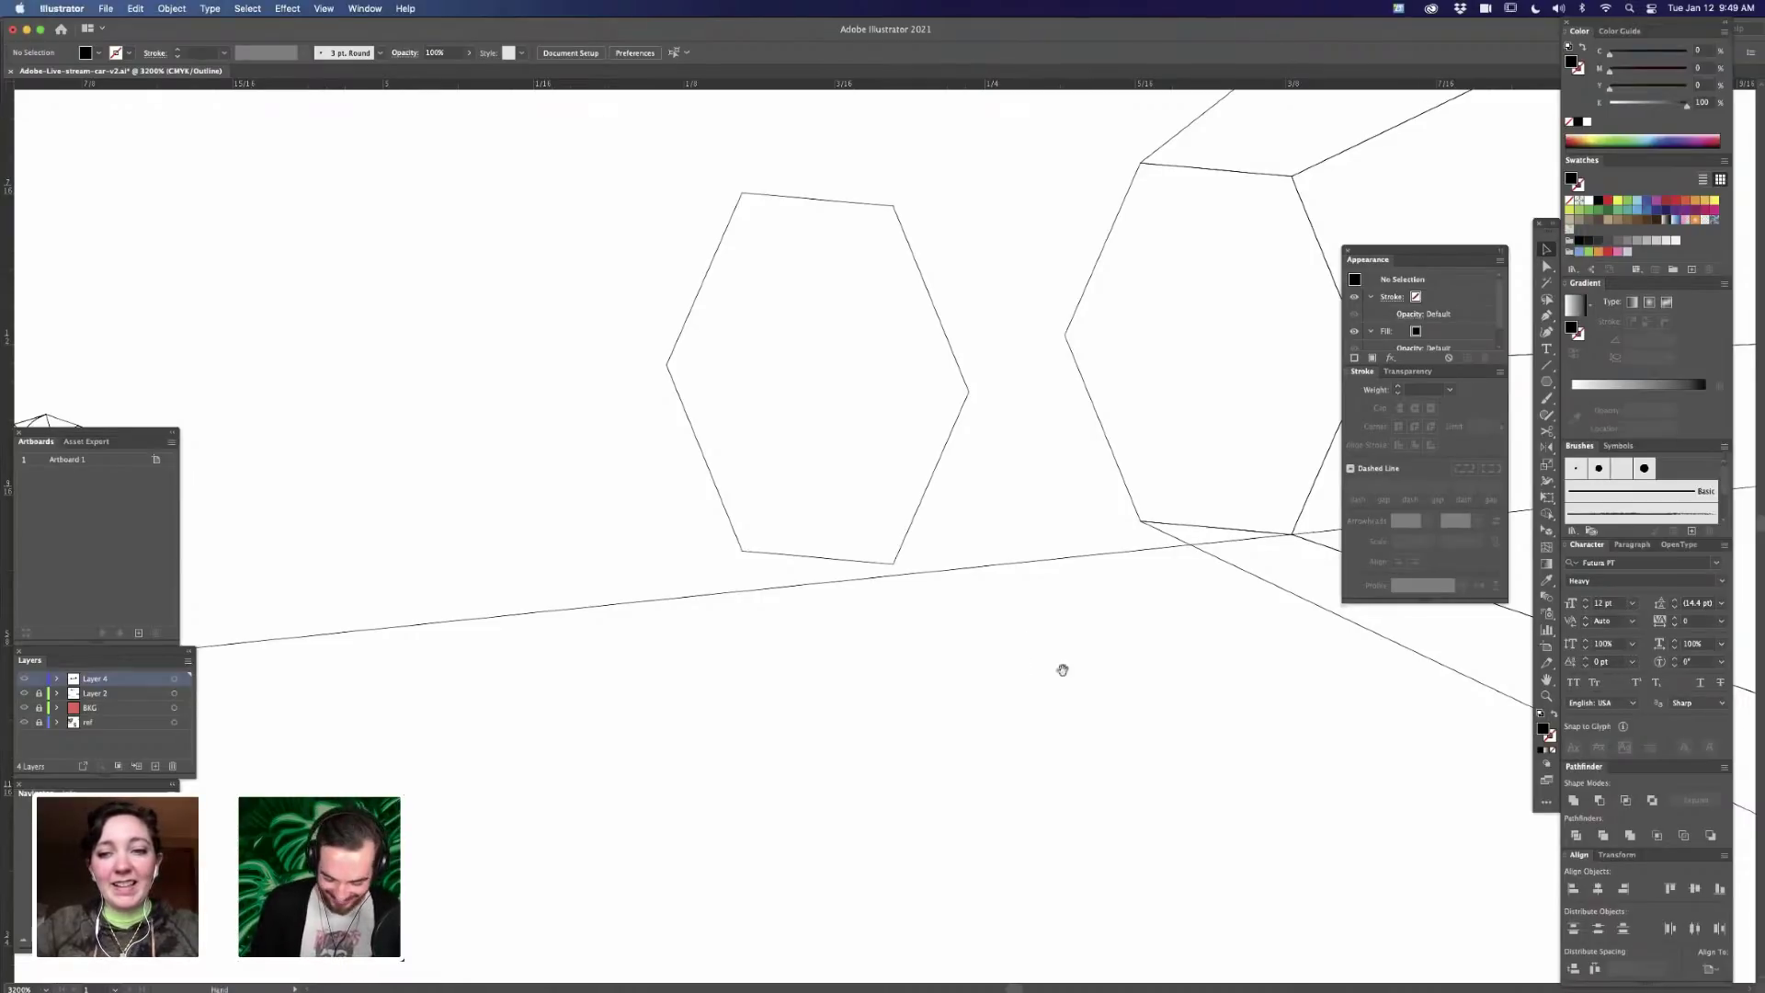
left_click_drag(1062, 670, 973, 682)
key("z")
left_click_drag(812, 578, 973, 654)
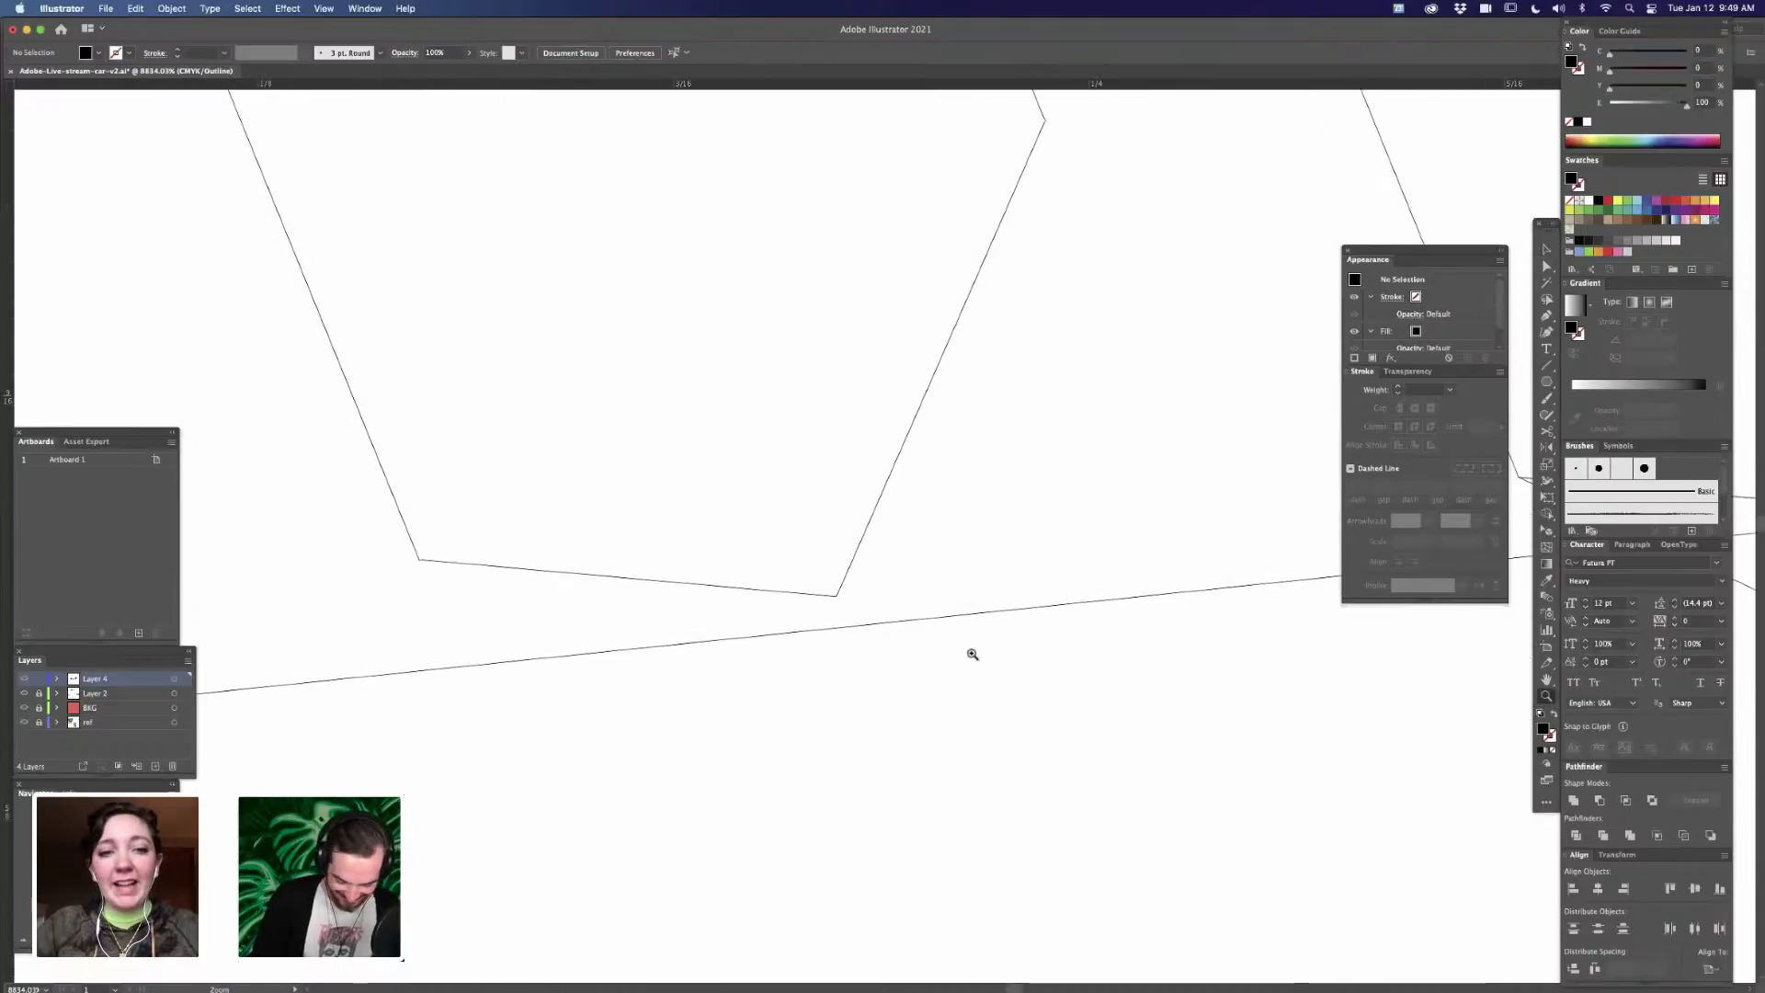
key("v")
left_click_drag(839, 589, 1191, 631)
key("z")
left_click_drag(1142, 767, 915, 704)
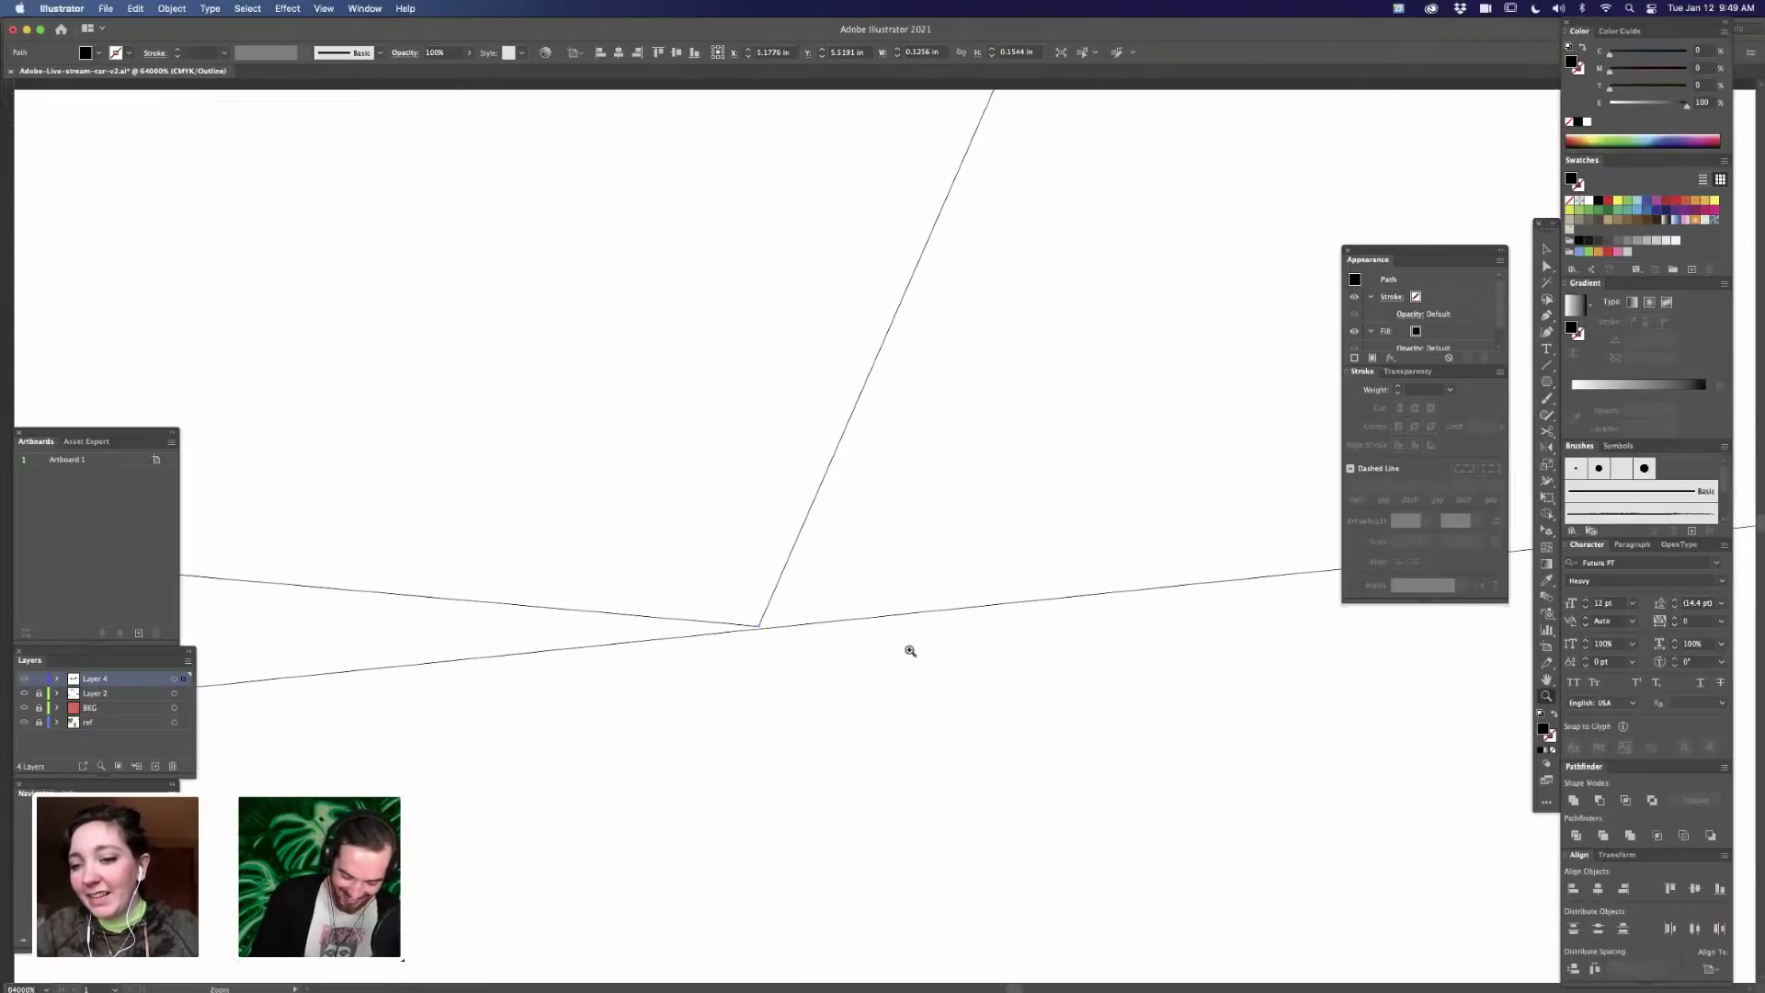
key("v")
left_click(902, 709)
left_click_drag(807, 528, 798, 530)
key("super+minus")
key("super+minus")
key("super+minus")
key("super+minus")
key("super+minus")
key("super+minus")
key("super+minus")
key("super+minus")
key("super+minus")
key("super+minus")
key("super+minus")
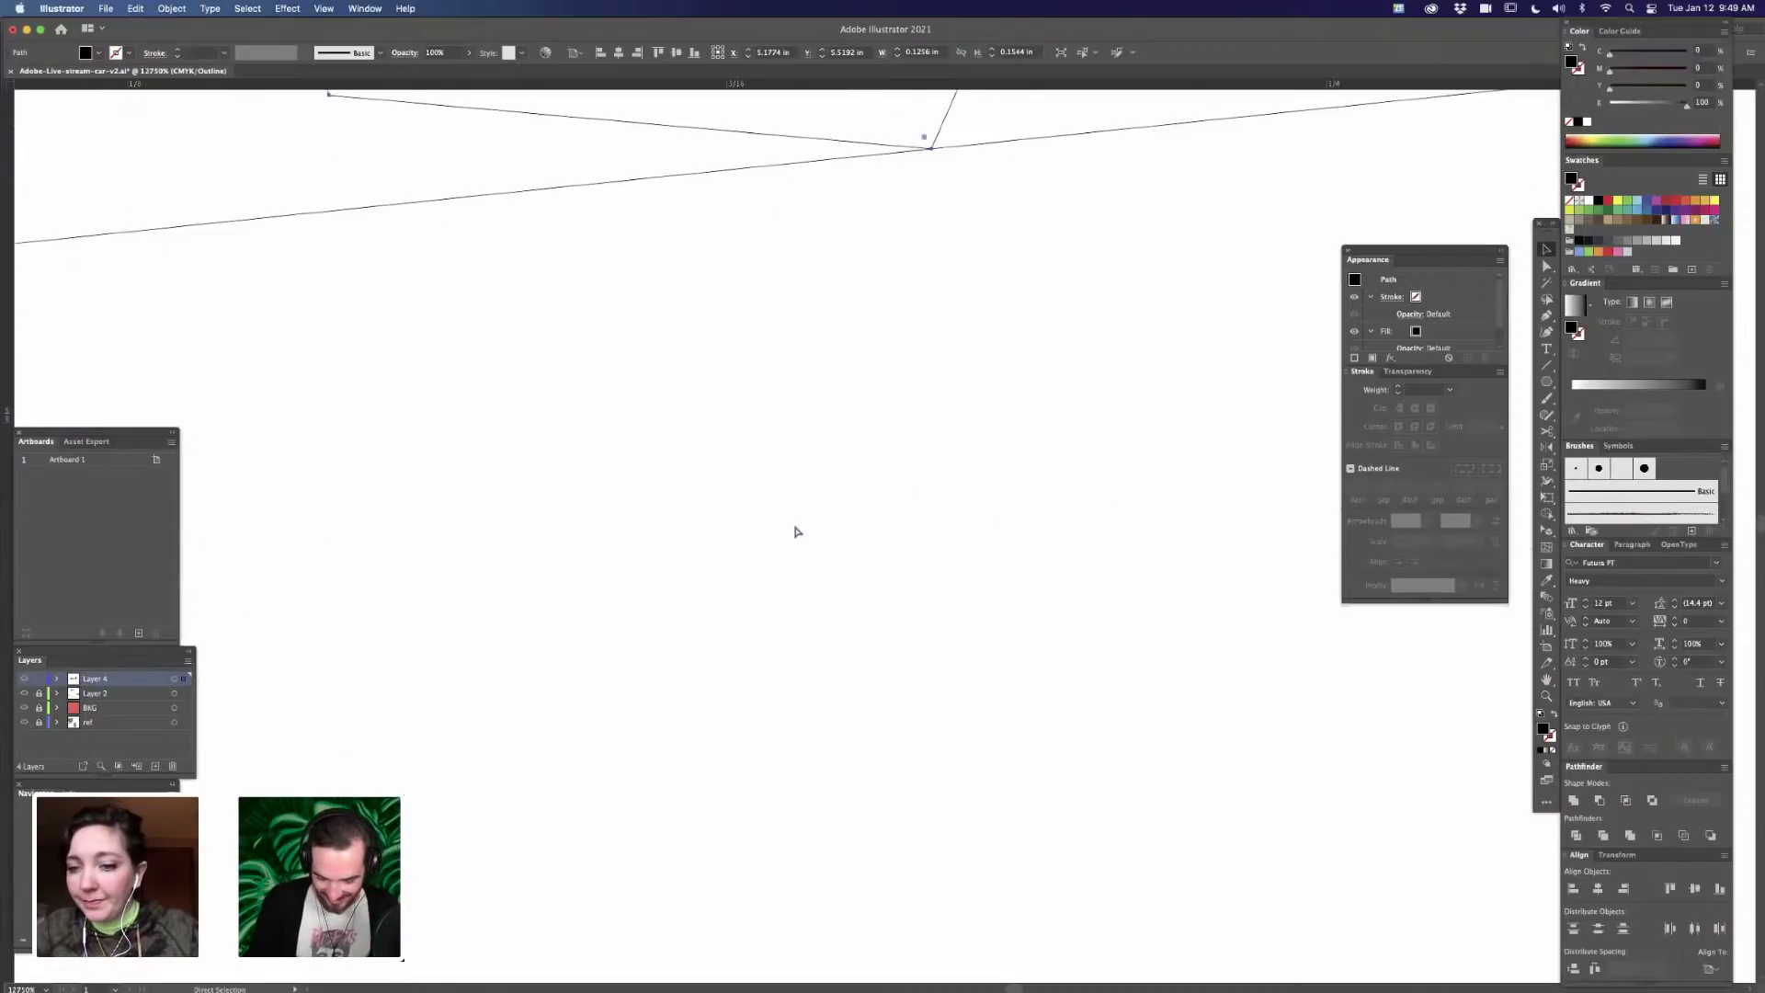
left_click_drag(795, 526, 720, 600)
left_click(890, 664)
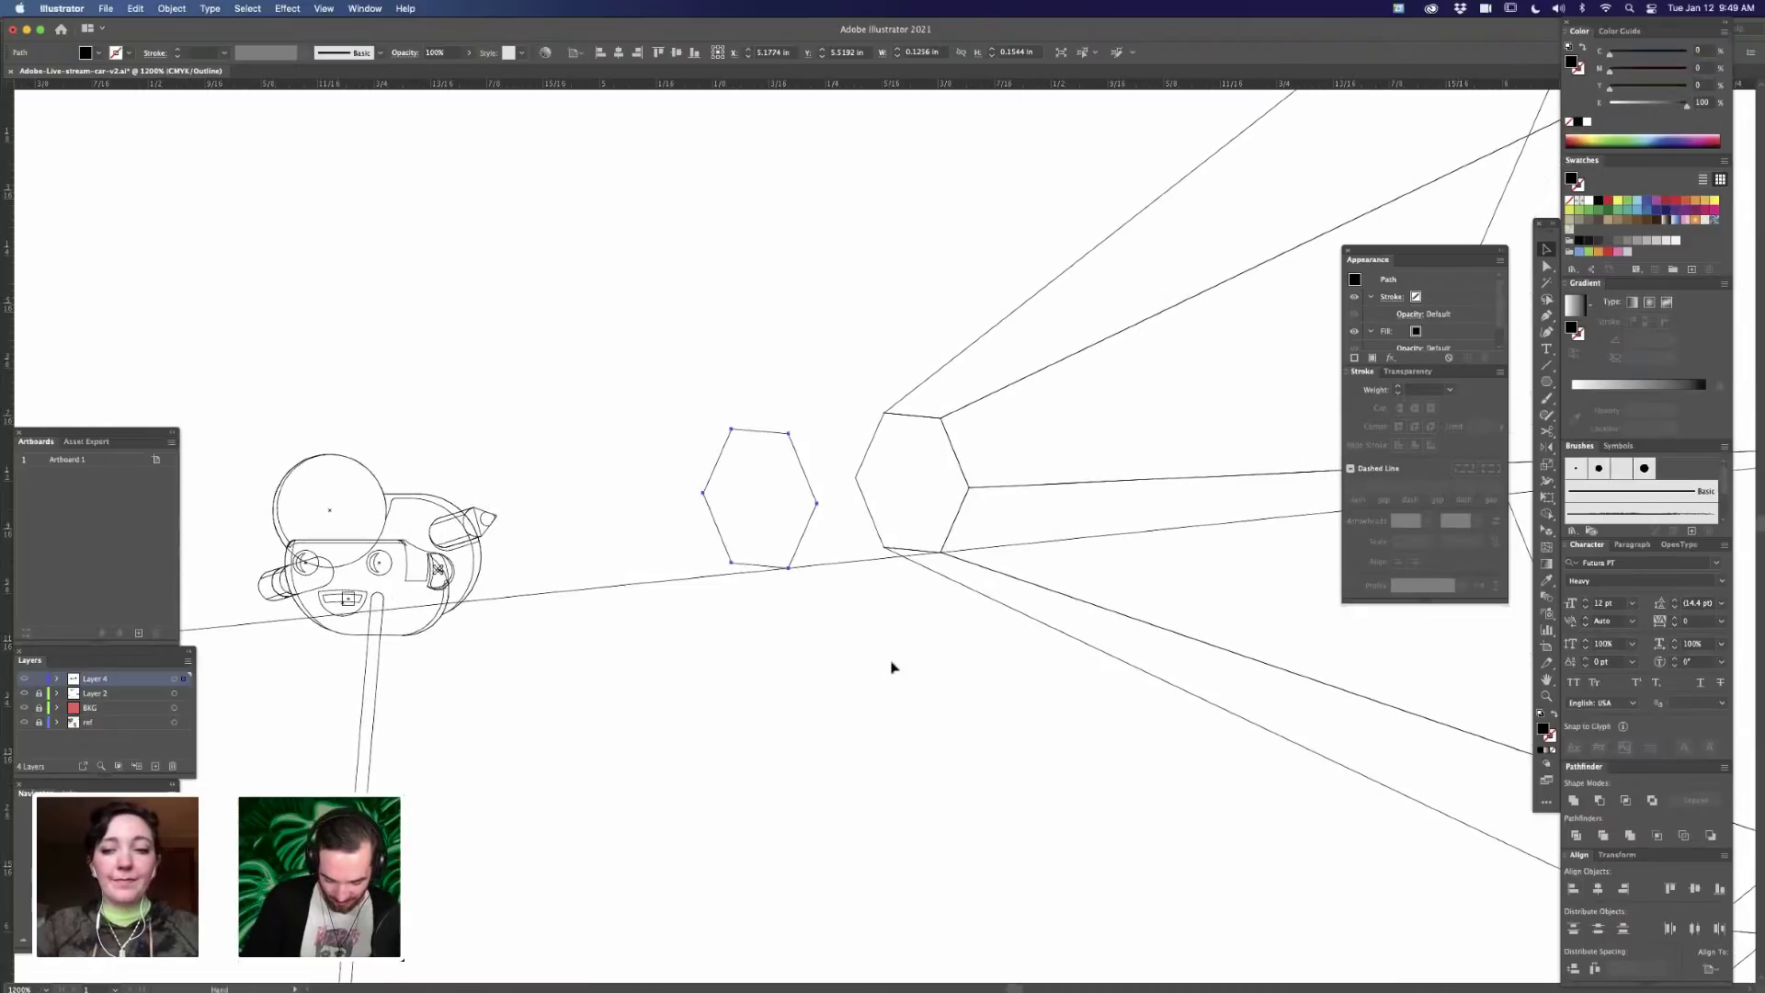
- Draw the point's upper side face as a closed path between the upper-right edges of both small hexagons
key("super+equal")
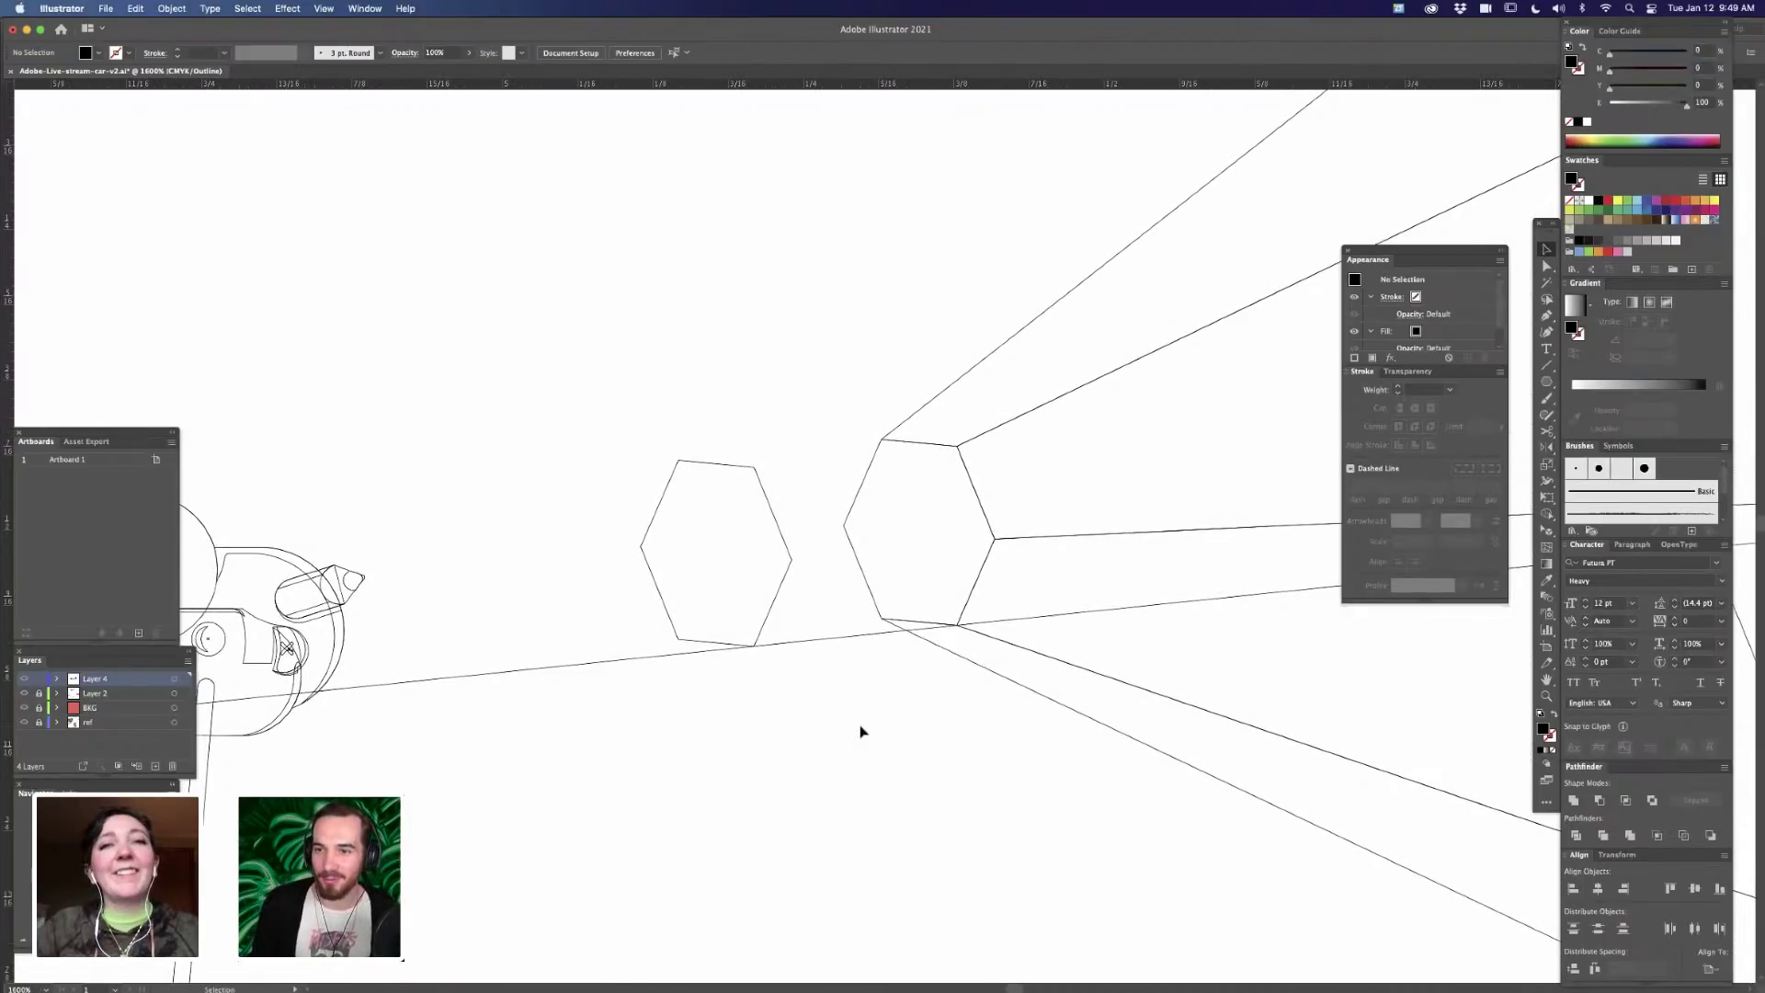
scroll(857, 717, "up", 2)
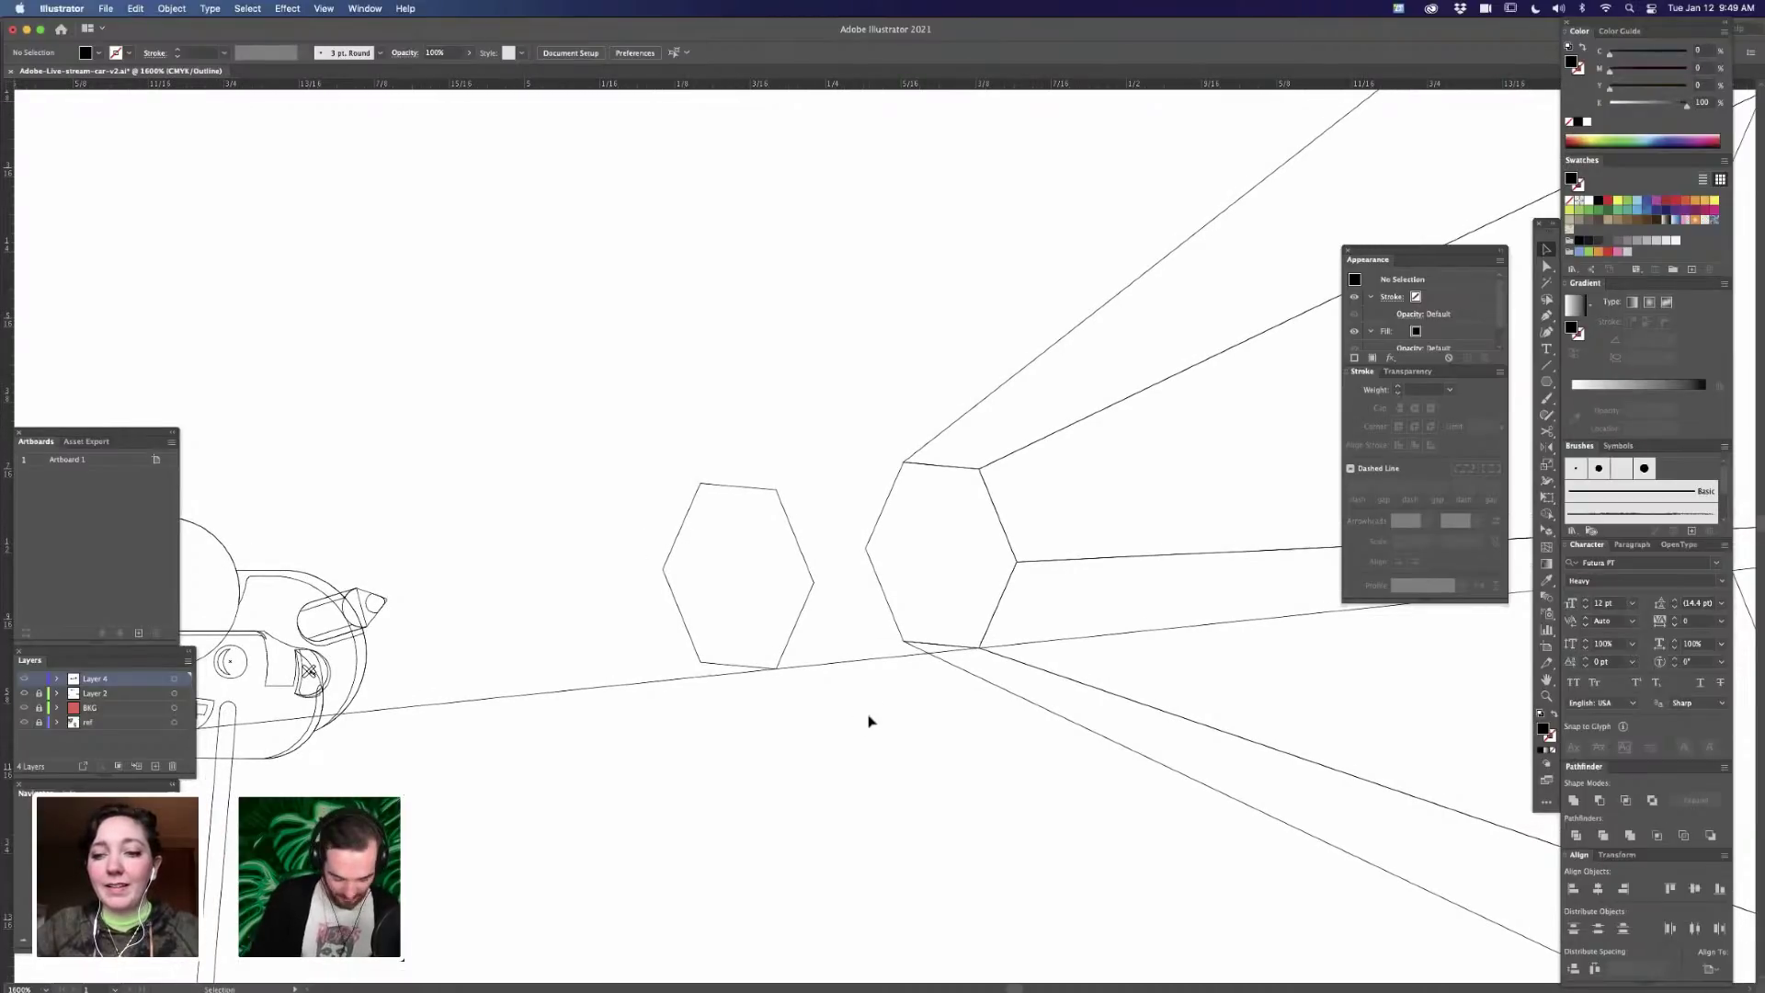
key("p")
left_click(776, 489)
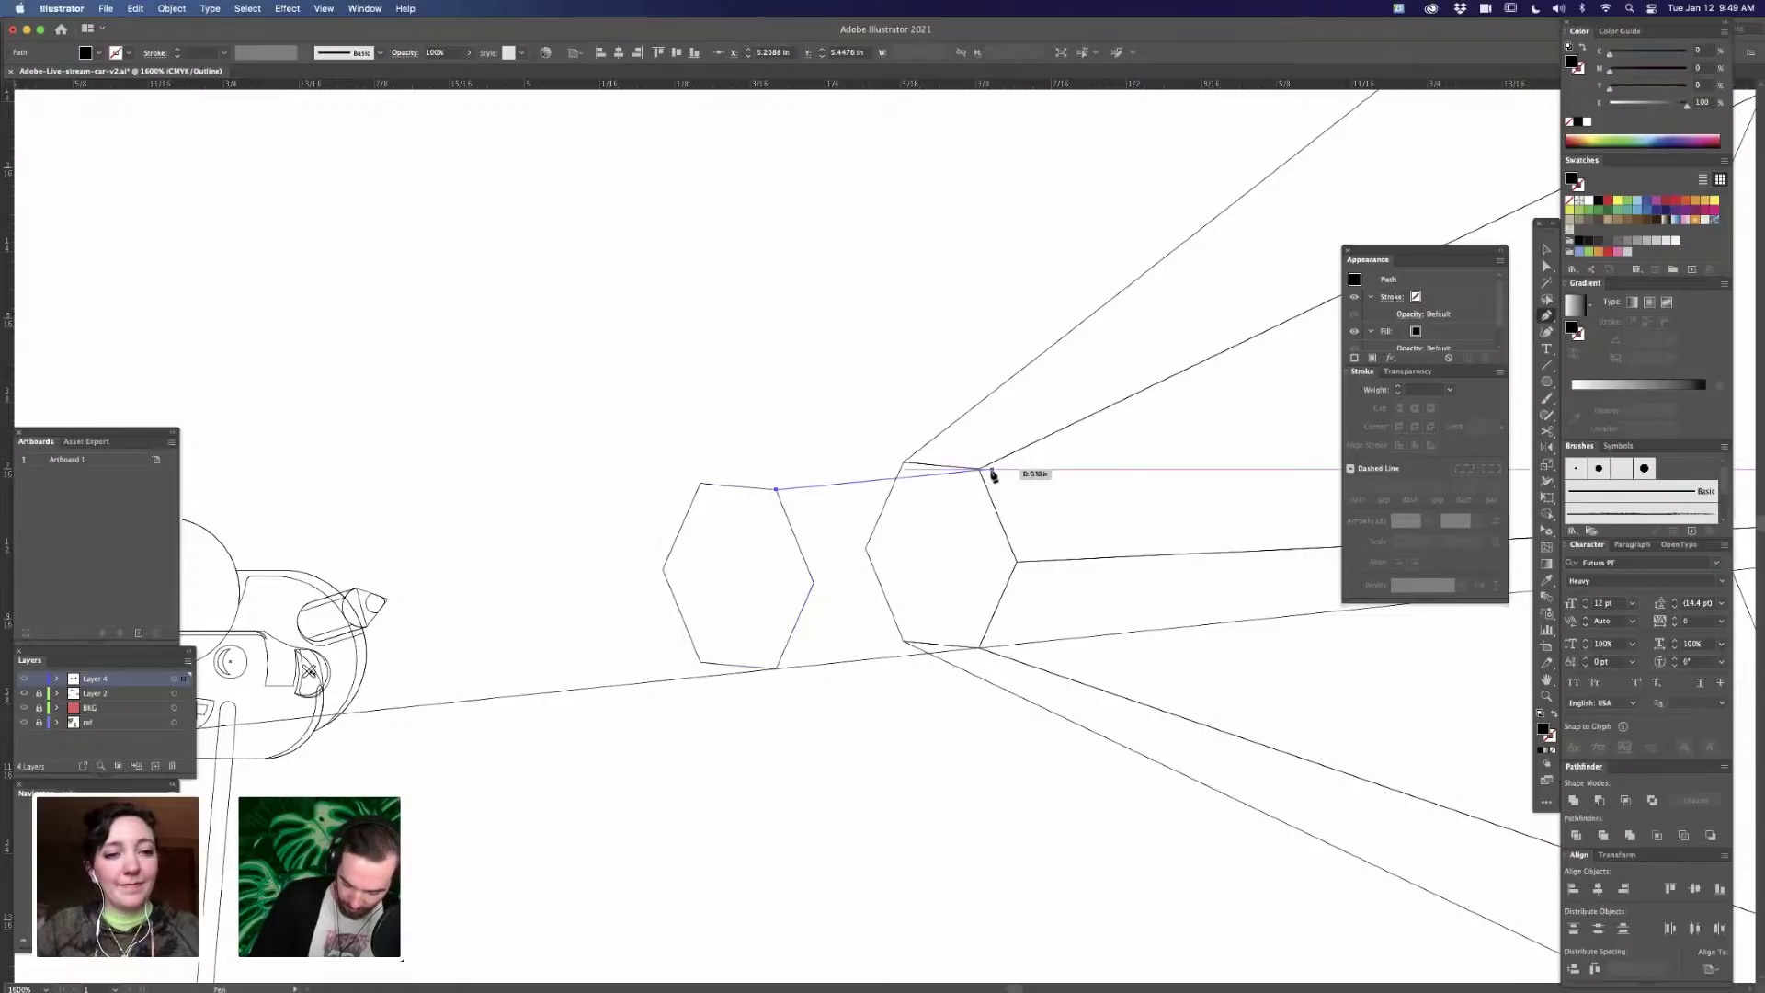
left_click(980, 468)
left_click(1016, 562)
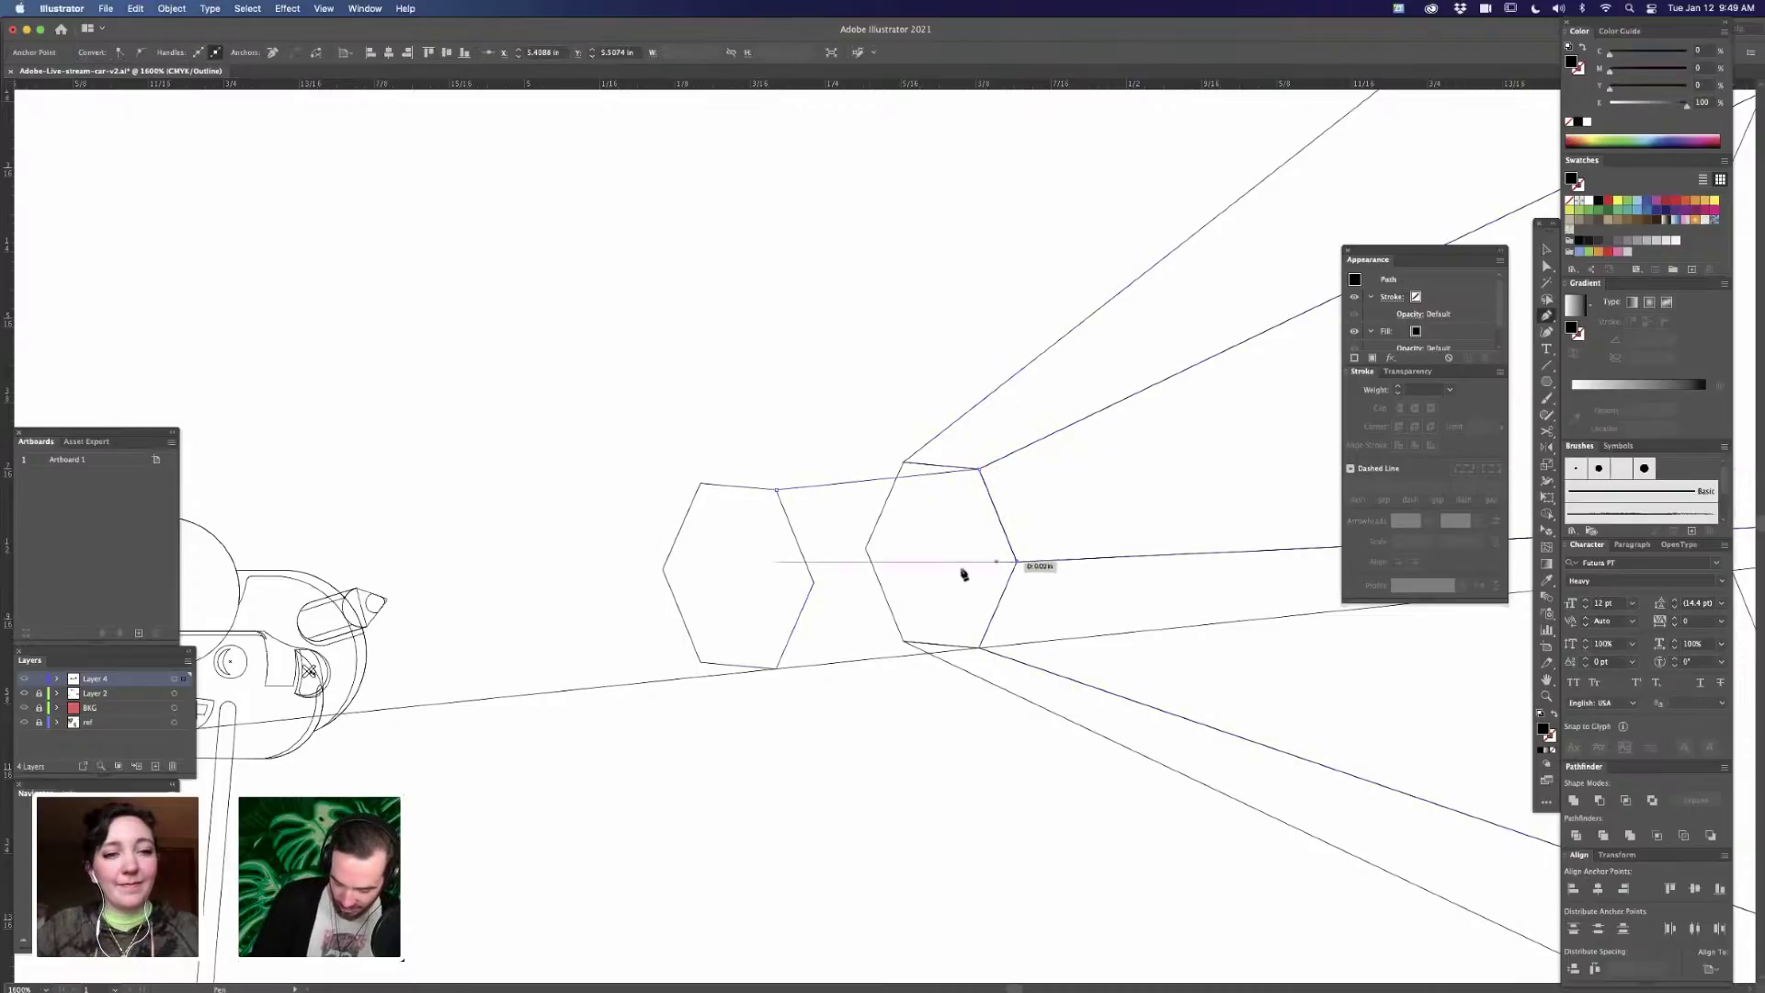
left_click(812, 582)
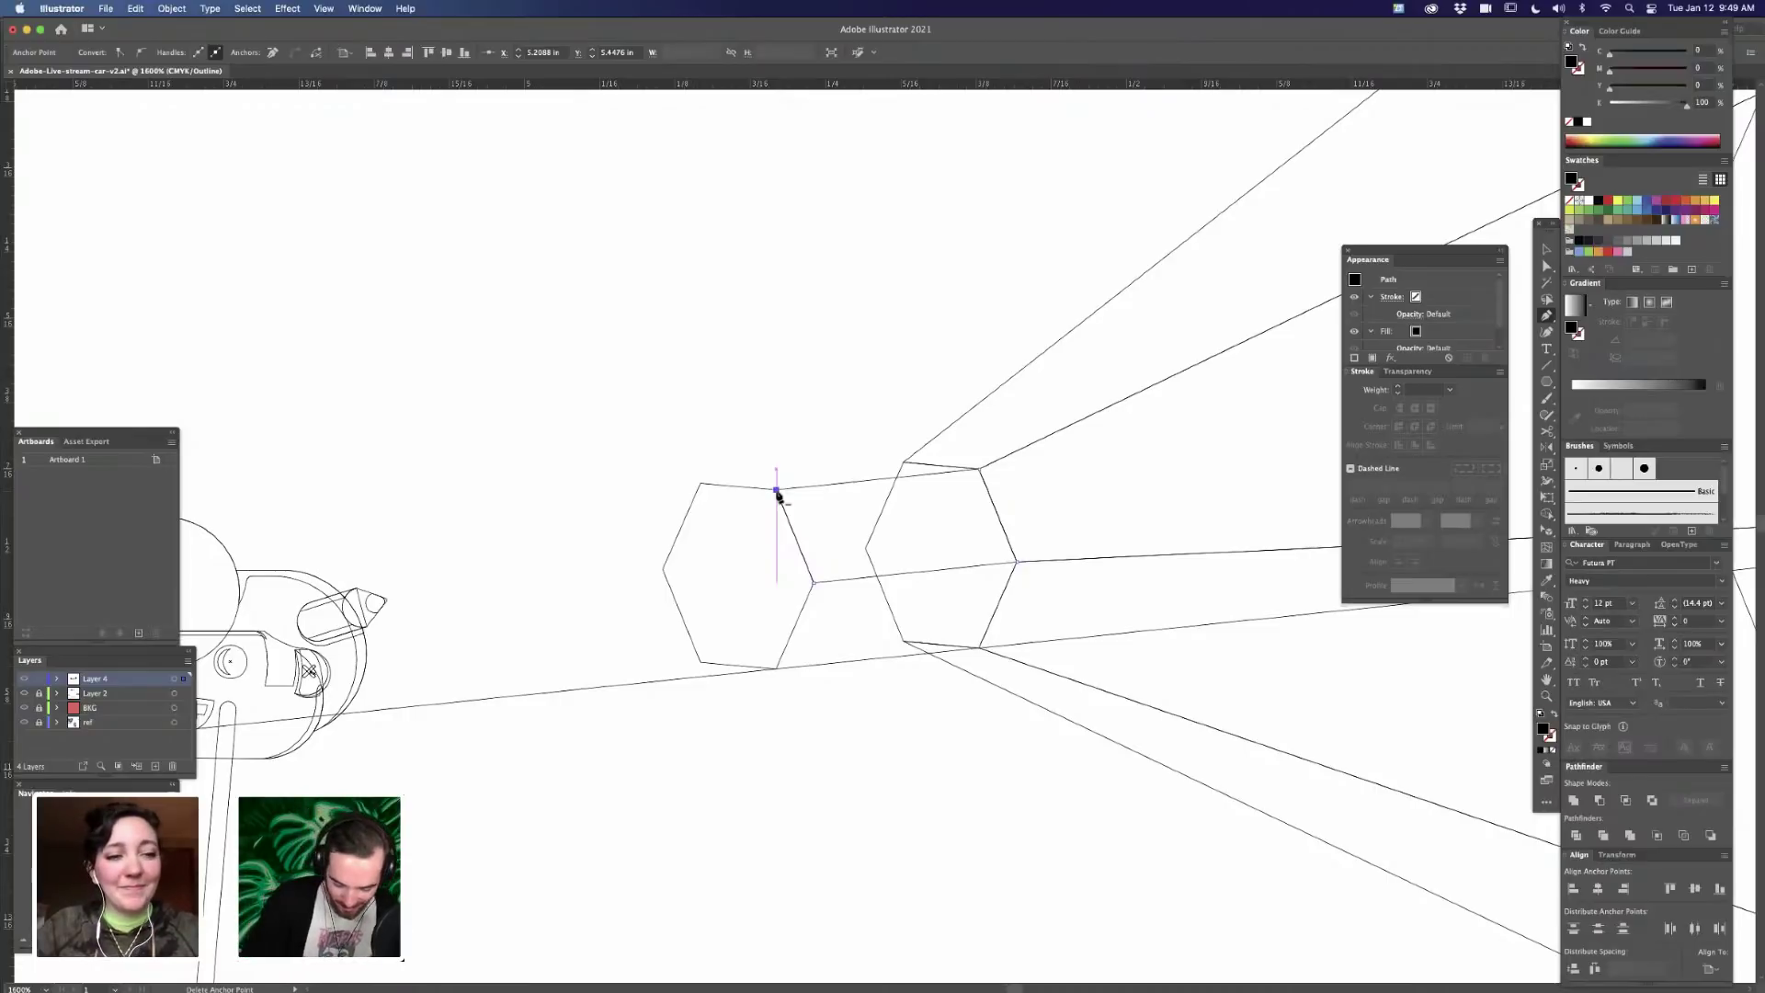
- Draw the point's top face as a closed path joining the top edges of both small hexagons
left_click(701, 485)
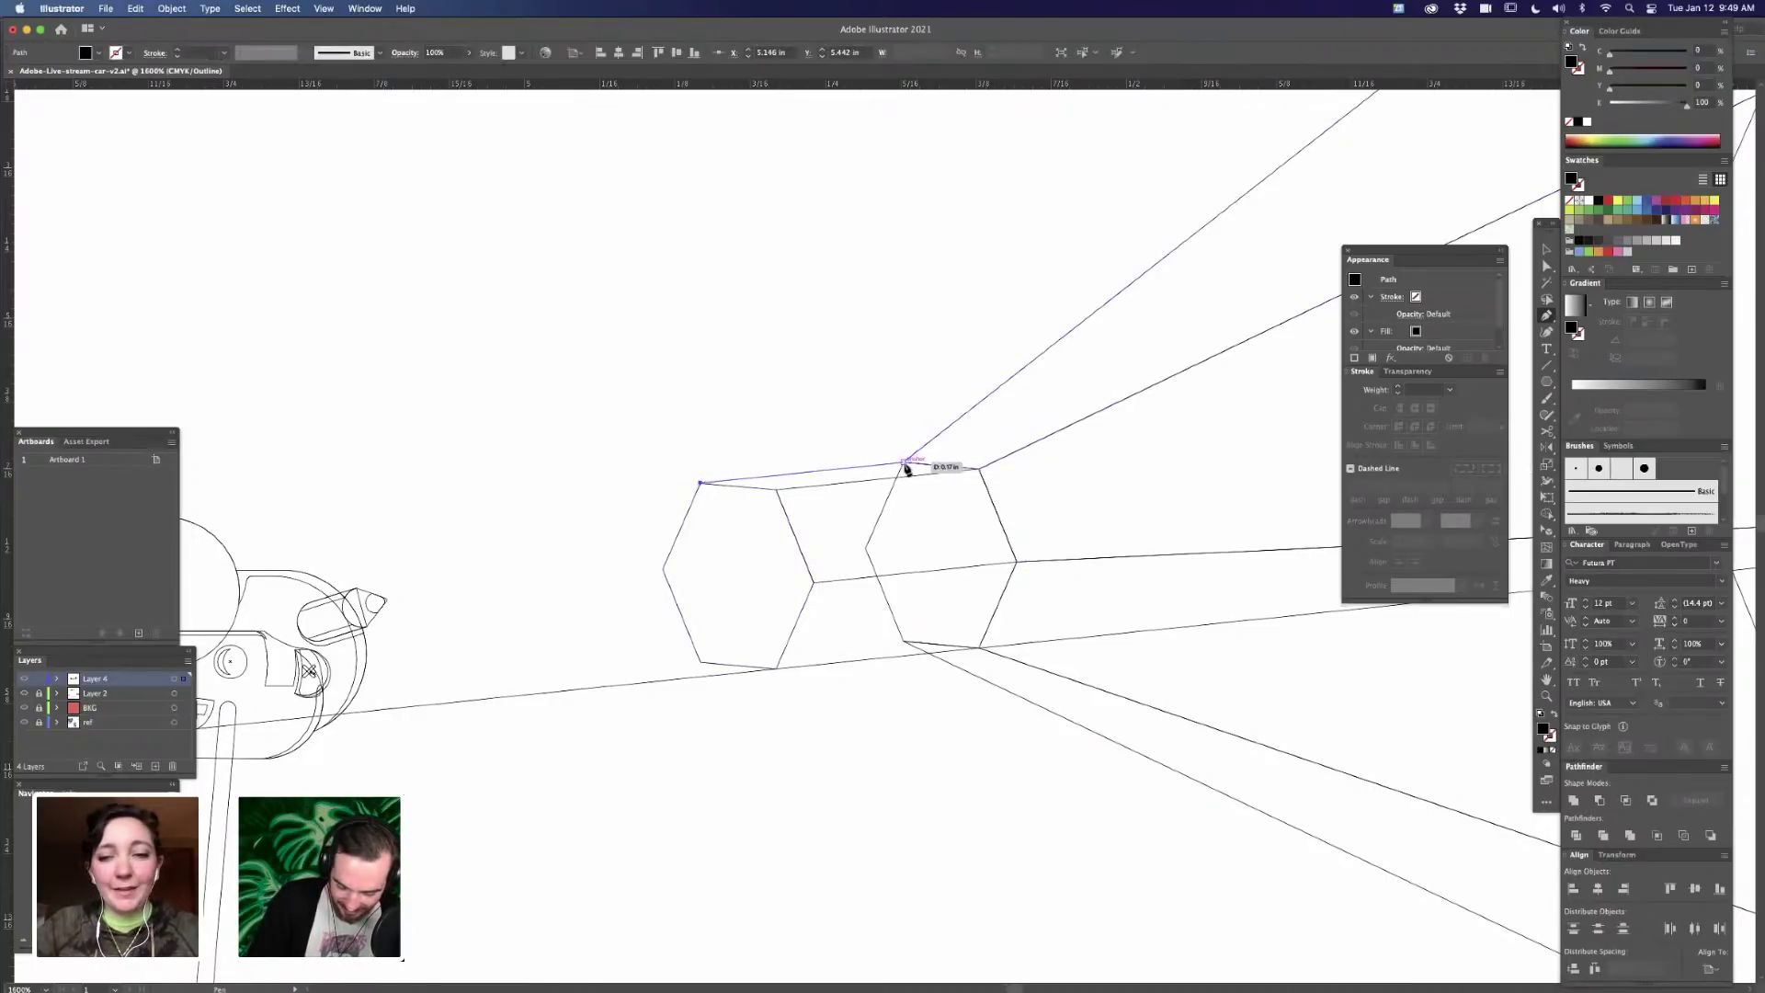
left_click(980, 469)
left_click(777, 490)
left_click(701, 483)
- Draw the point's lower side face as a closed path between the lower-right edges of both small hexagons
left_click(776, 669)
left_click(814, 582)
left_click(1015, 562)
left_click(980, 648)
left_click(774, 672)
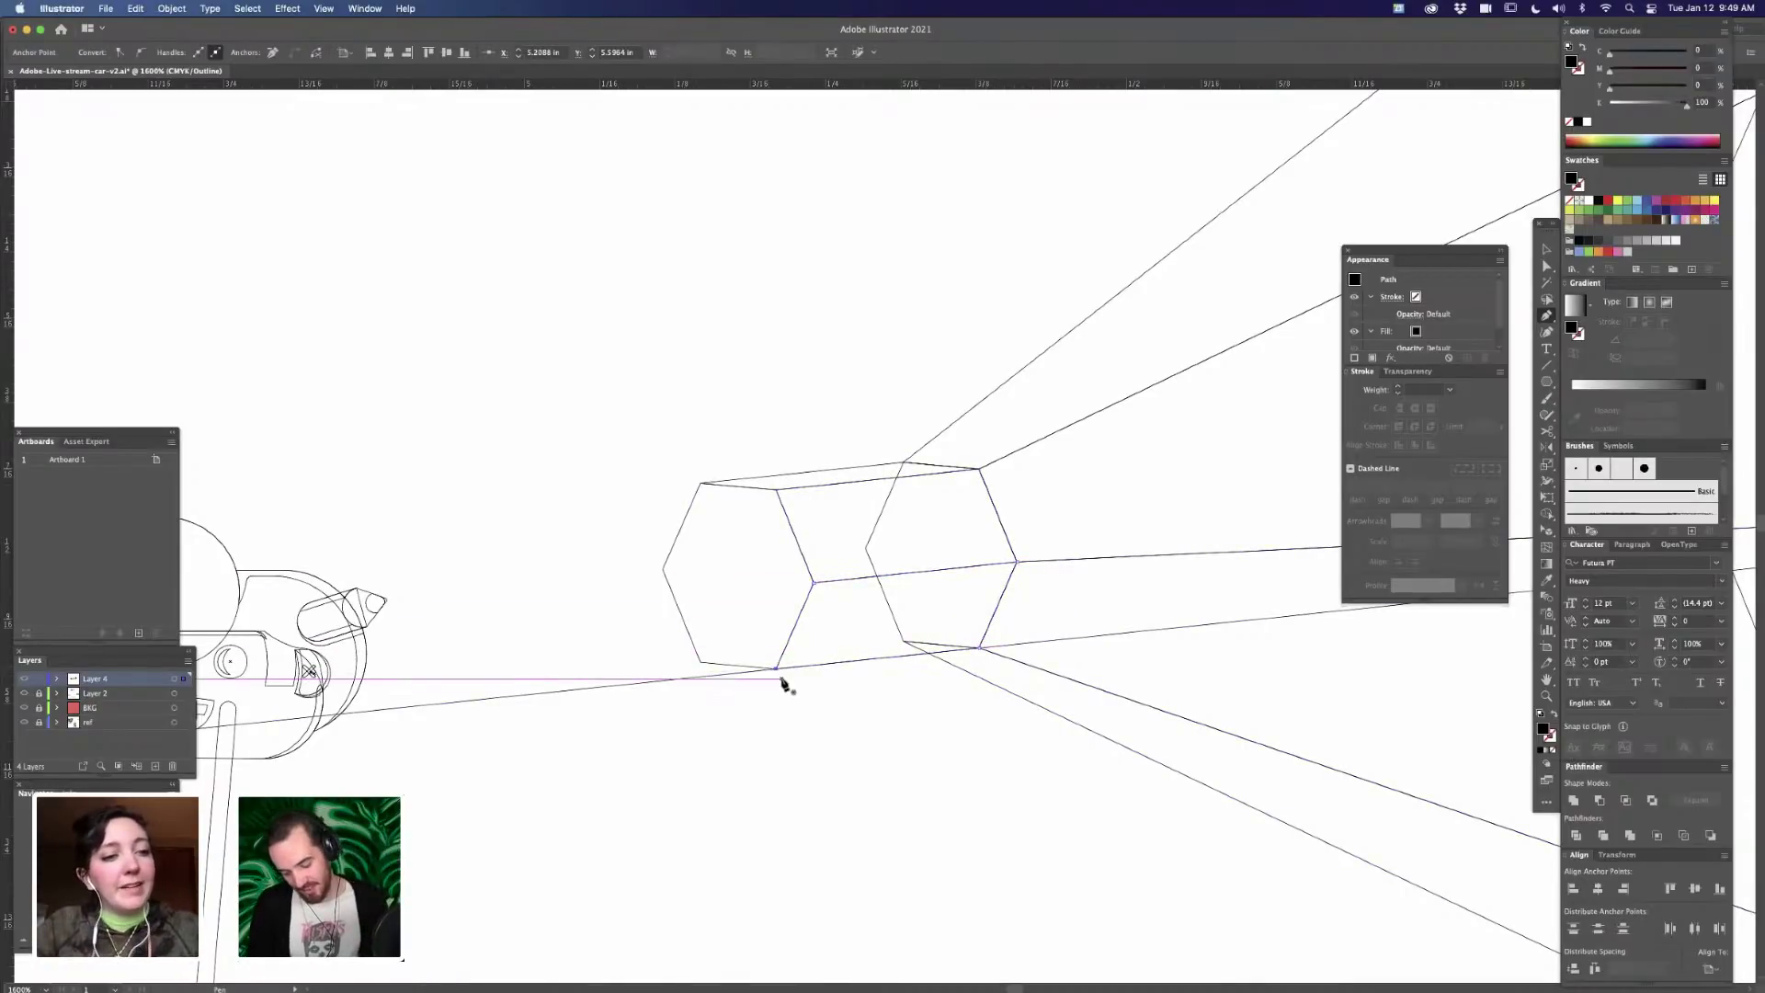
- Deselect the new face and delete the guide line running through the small hexagons
key("ctrl+minus")
key("ctrl+minus")
key("ctrl+minus")
key("ctrl+minus")
key("ctrl+minus")
key("ctrl+minus")
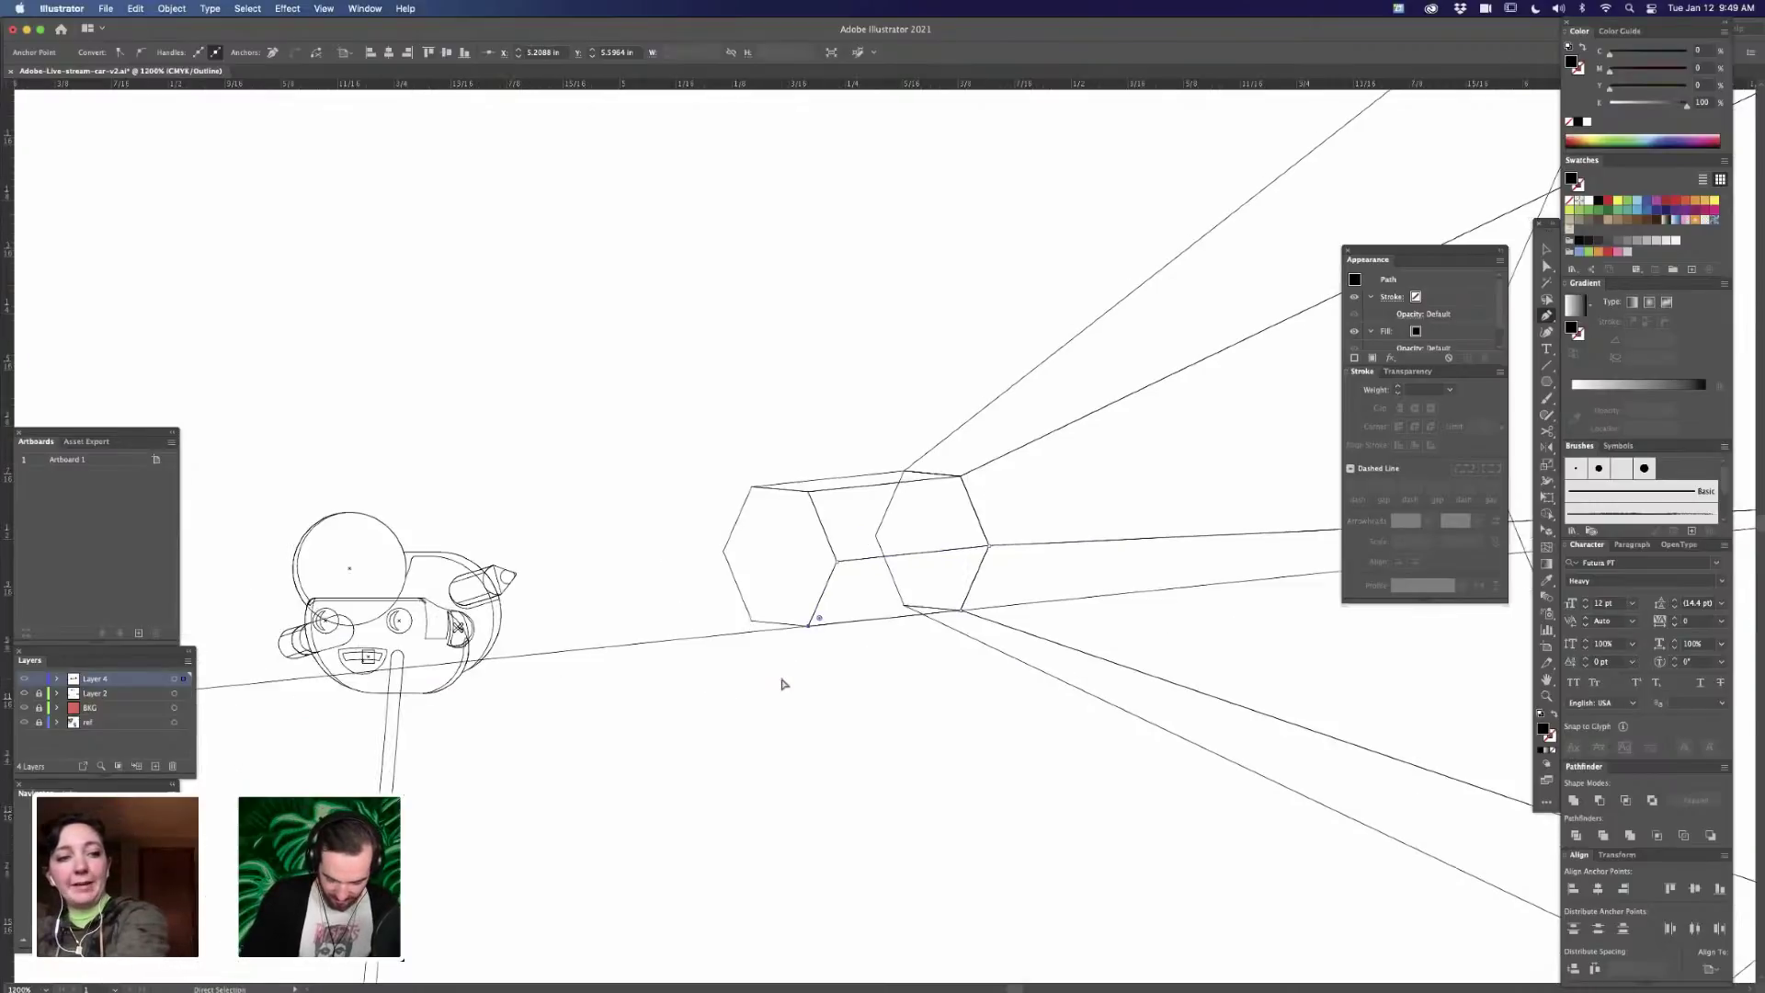
key("ctrl+plus")
key("ctrl+plus")
key("ctrl+plus")
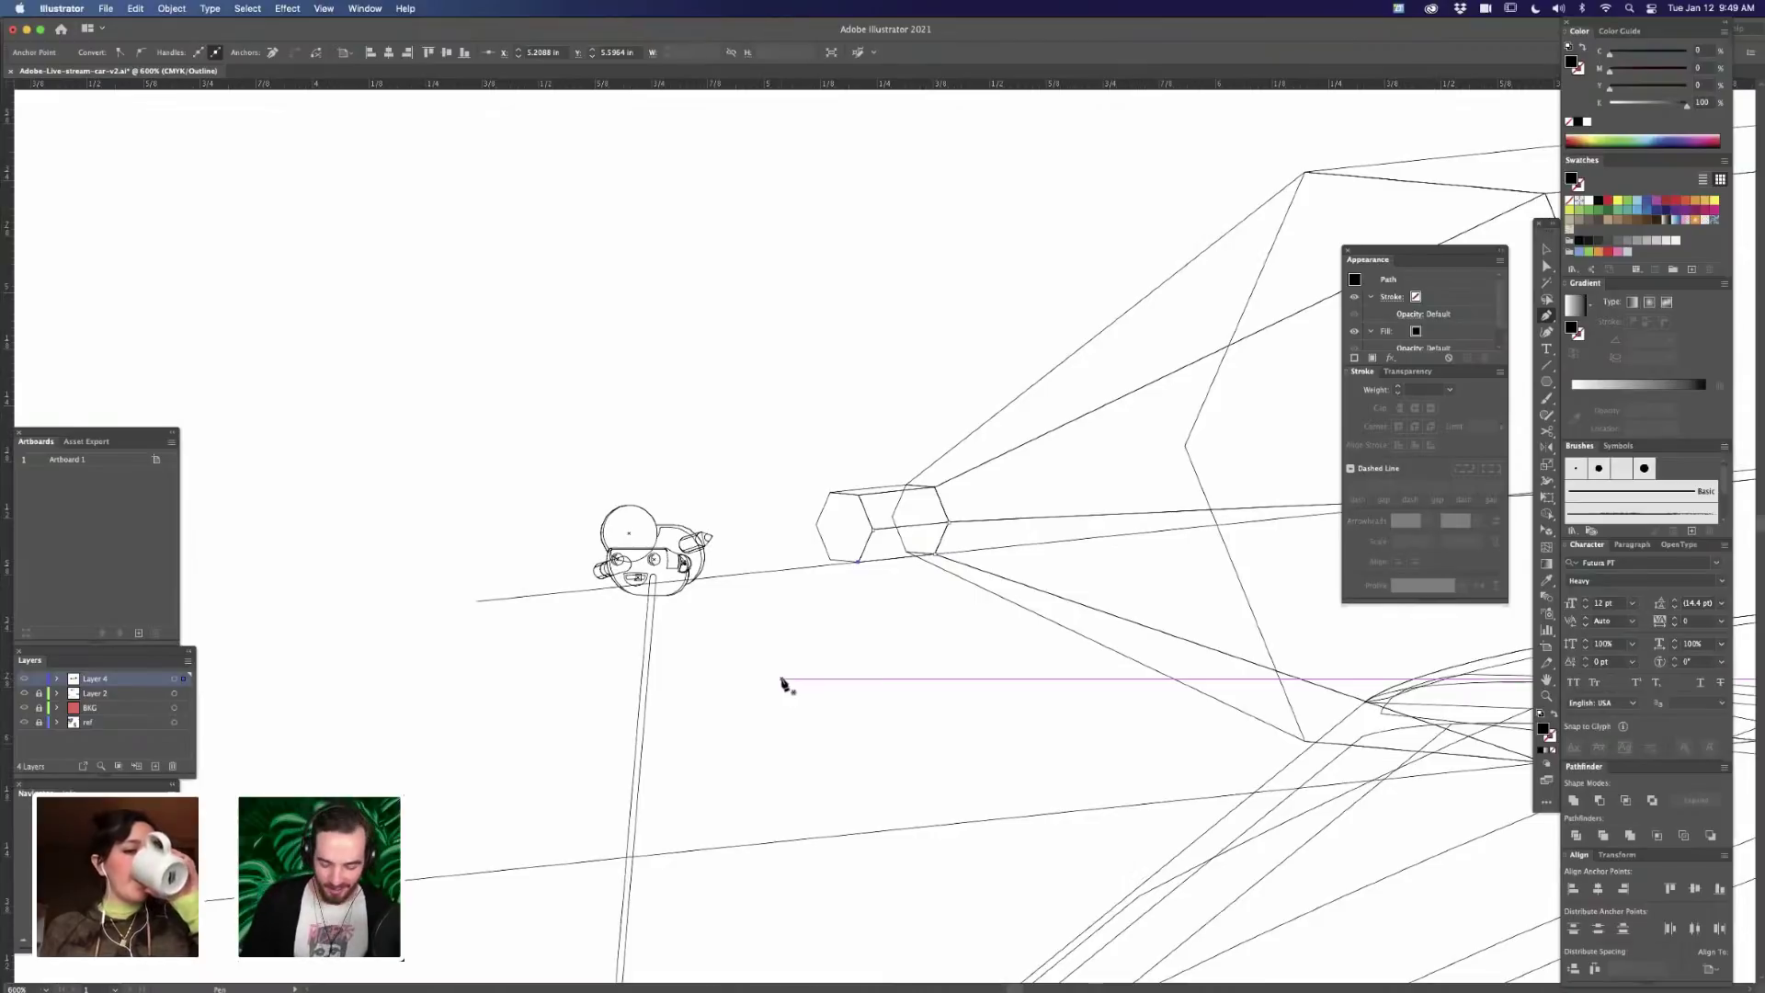
left_click(884, 390, "super")
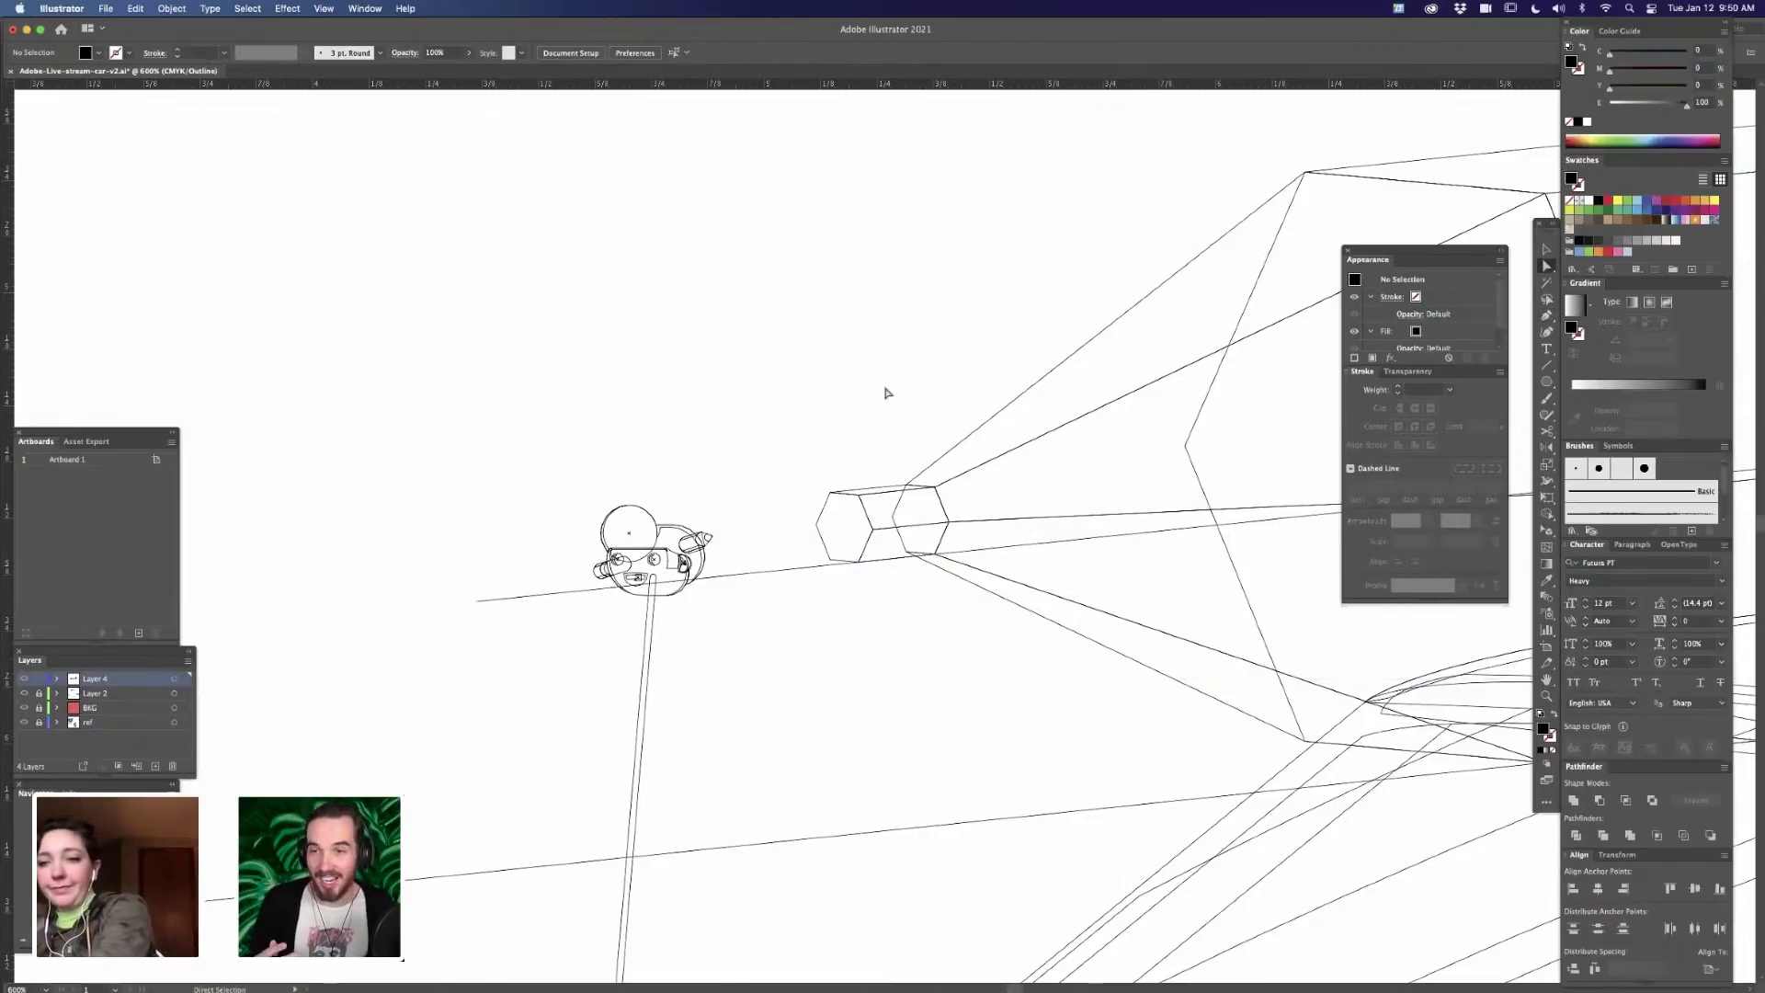
left_click(741, 572)
left_click(767, 610)
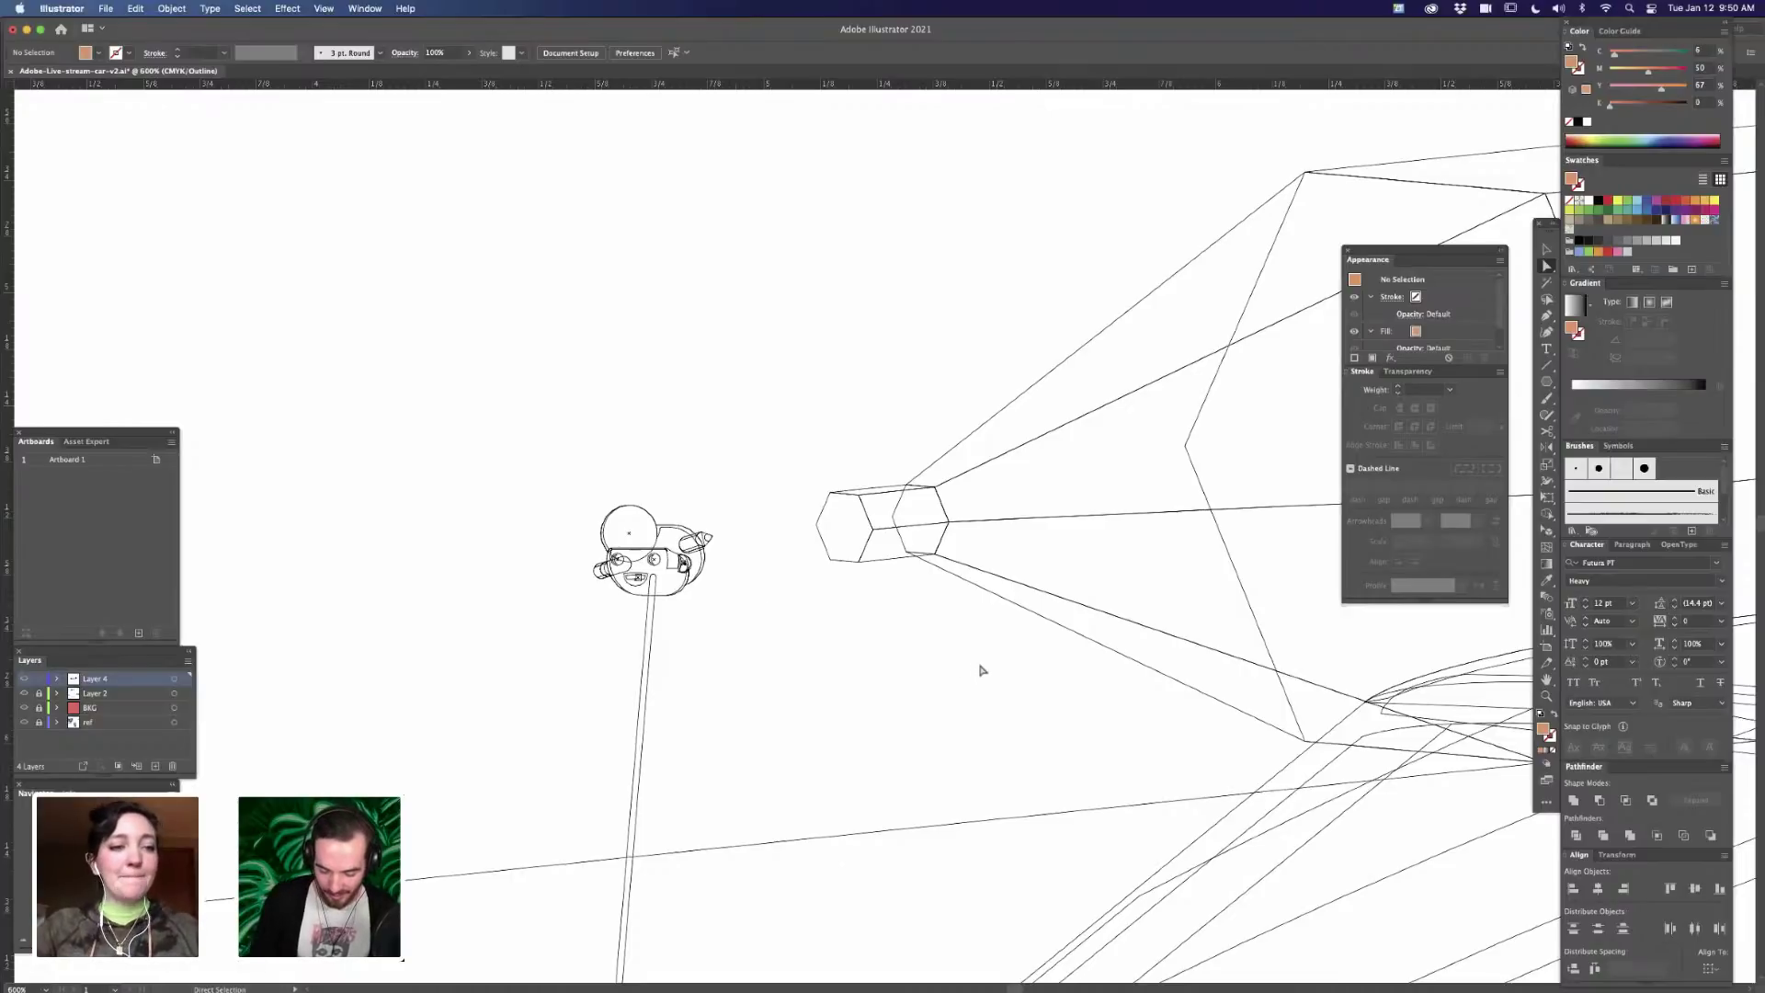
- Examine the outlined pencil's overall shape and its placement on the car's roof
left_click_drag(1046, 672, 905, 648)
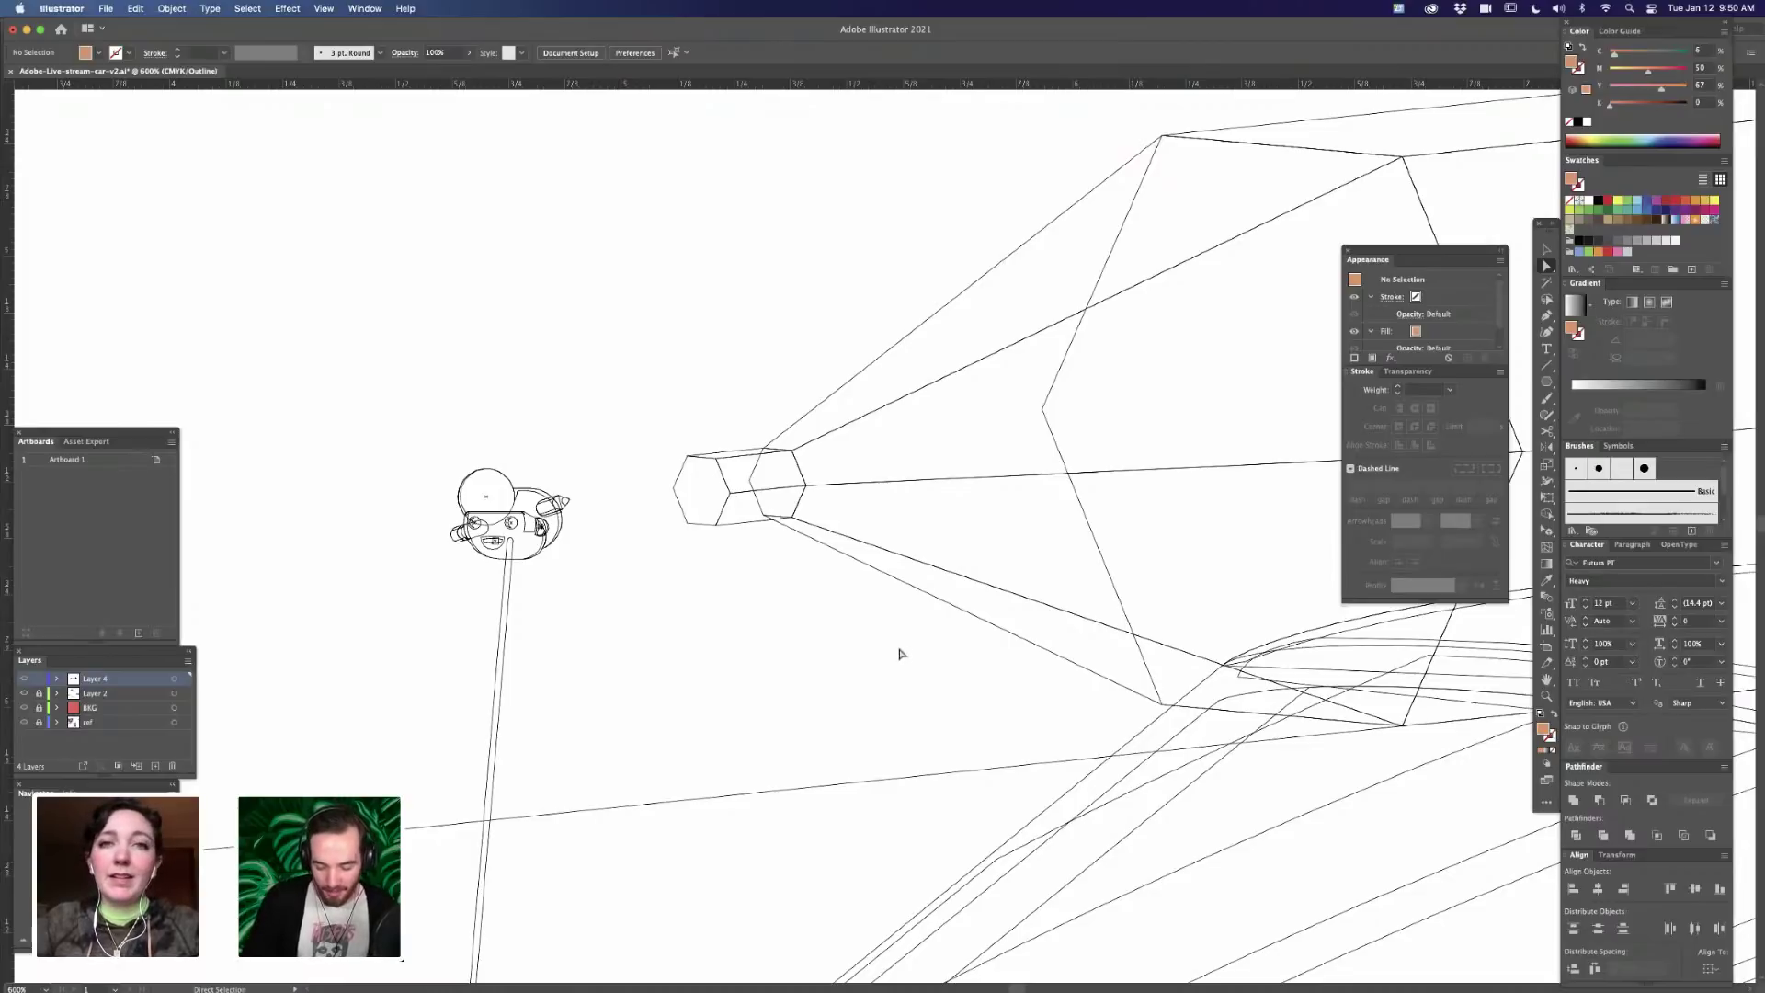
scroll(905, 650, "down", 3)
key("super+minus")
left_click_drag(1146, 758, 831, 753)
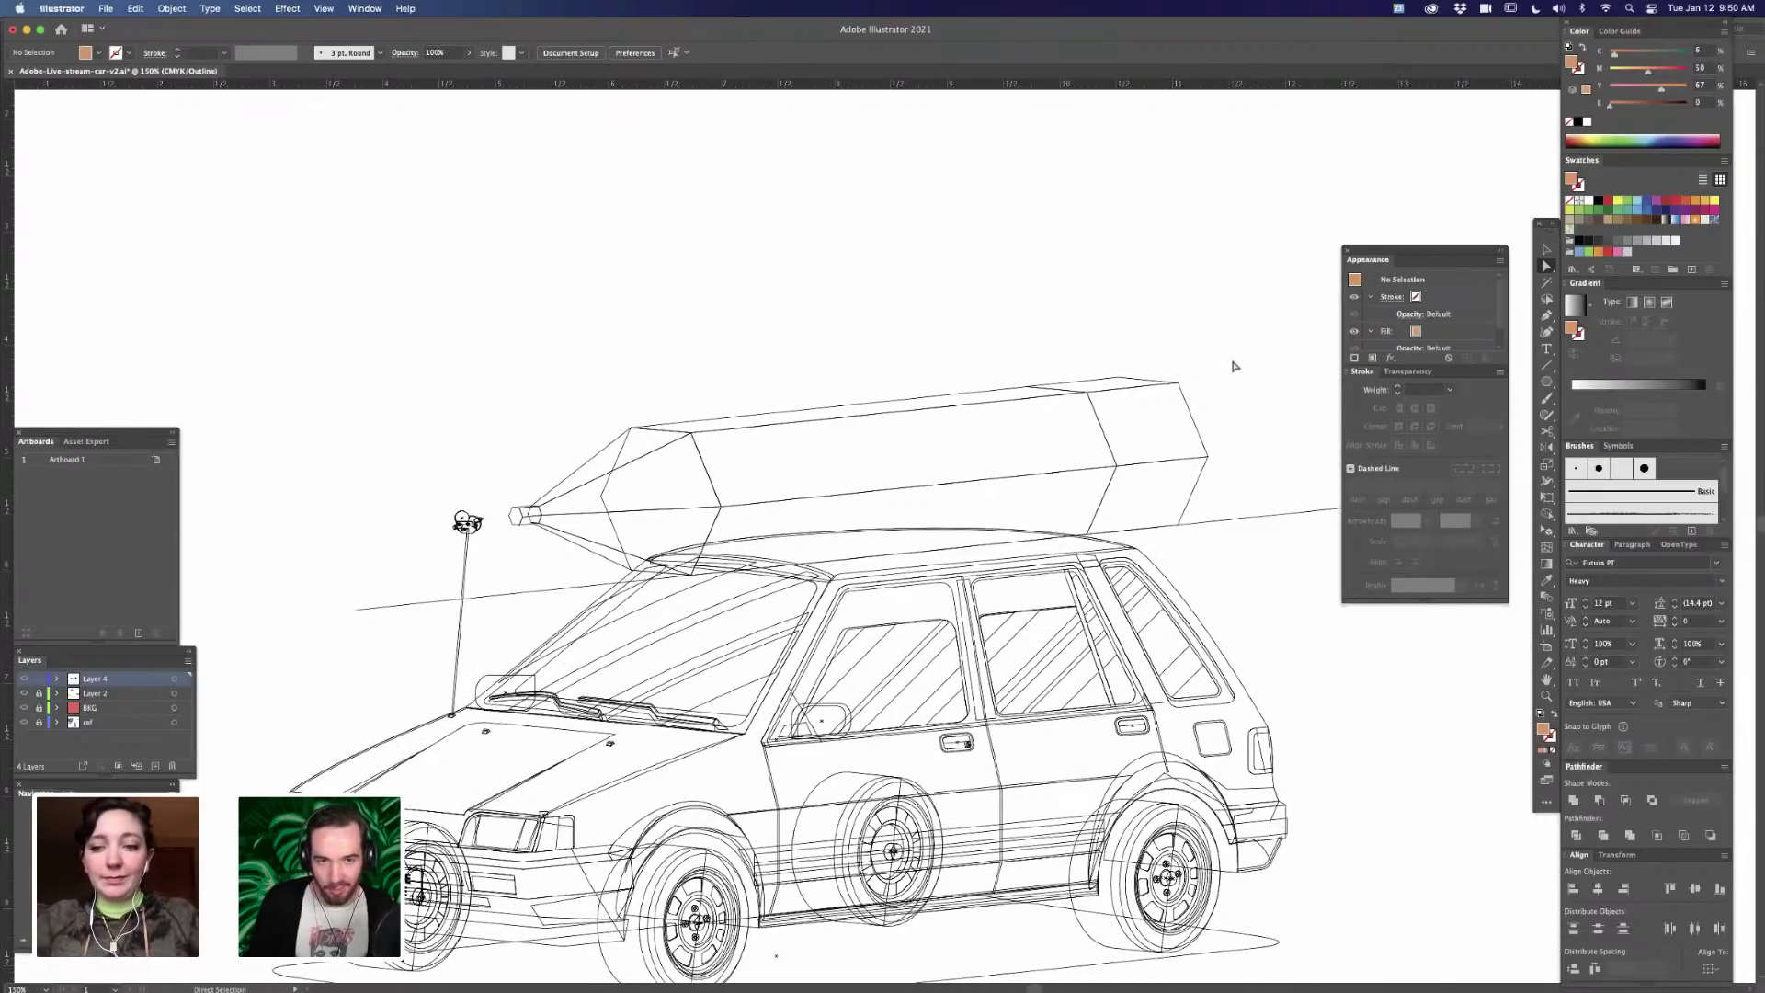
scroll(1234, 366, "right", 5)
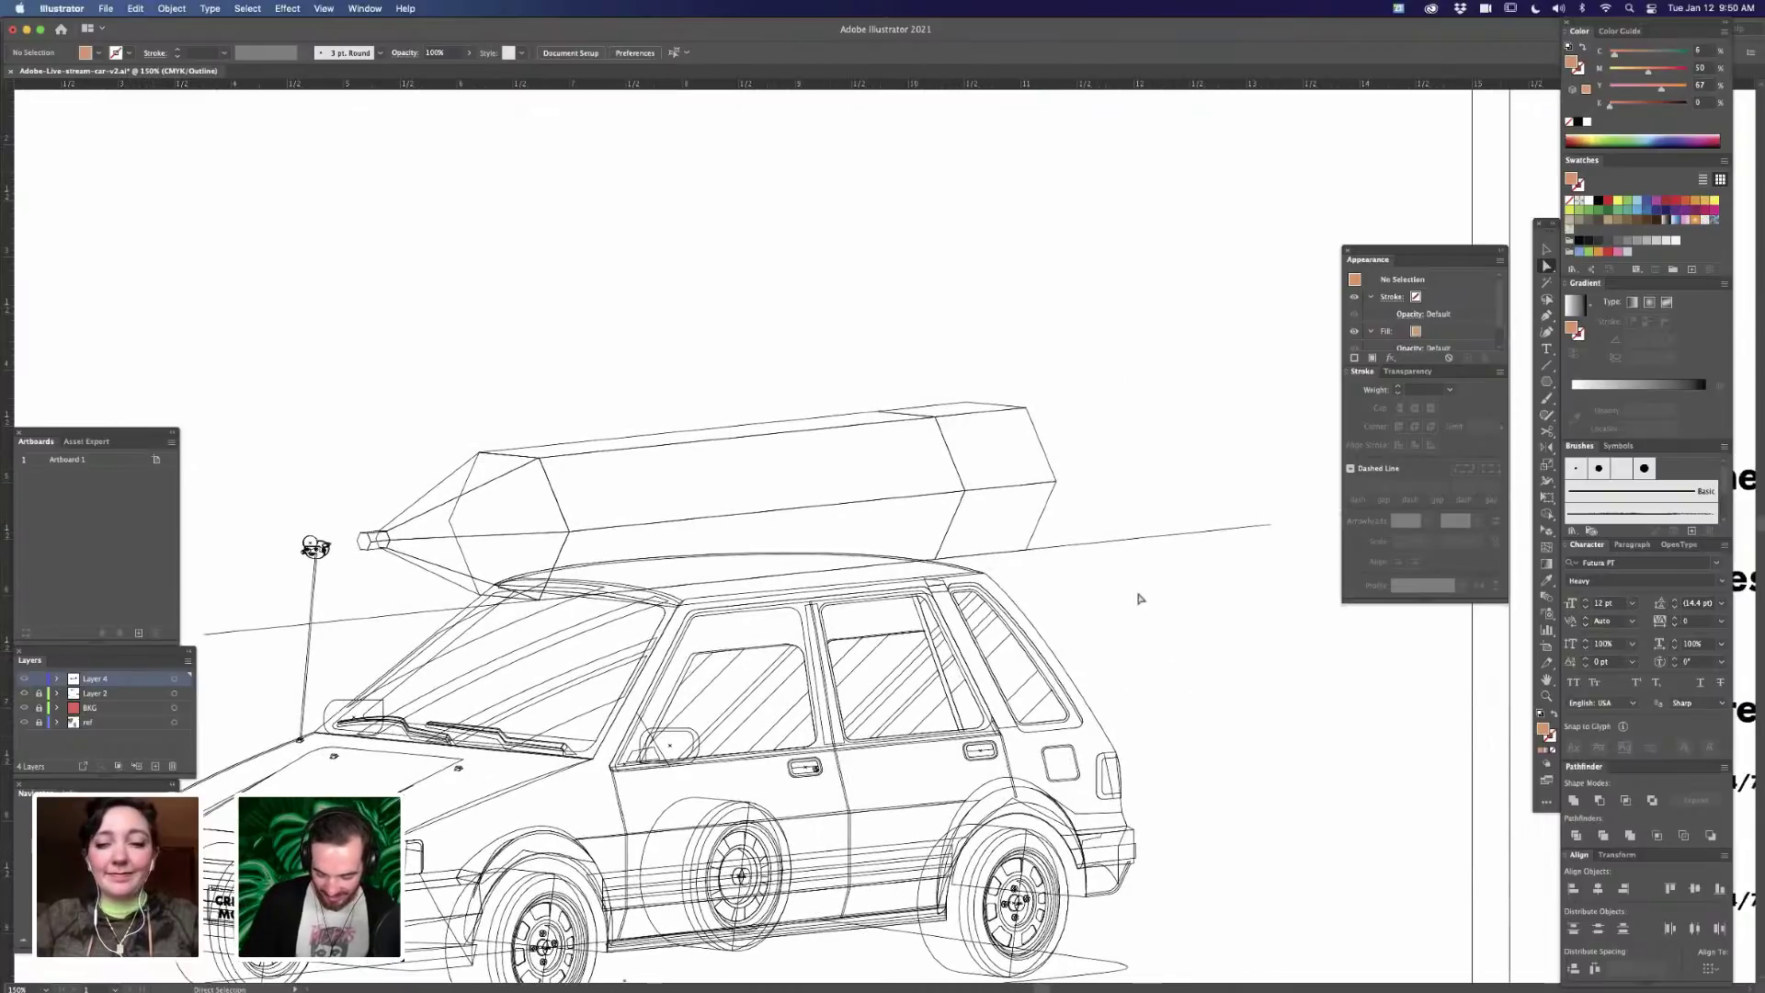
left_click_drag(838, 777, 911, 753)
scroll(911, 754, "left", 4)
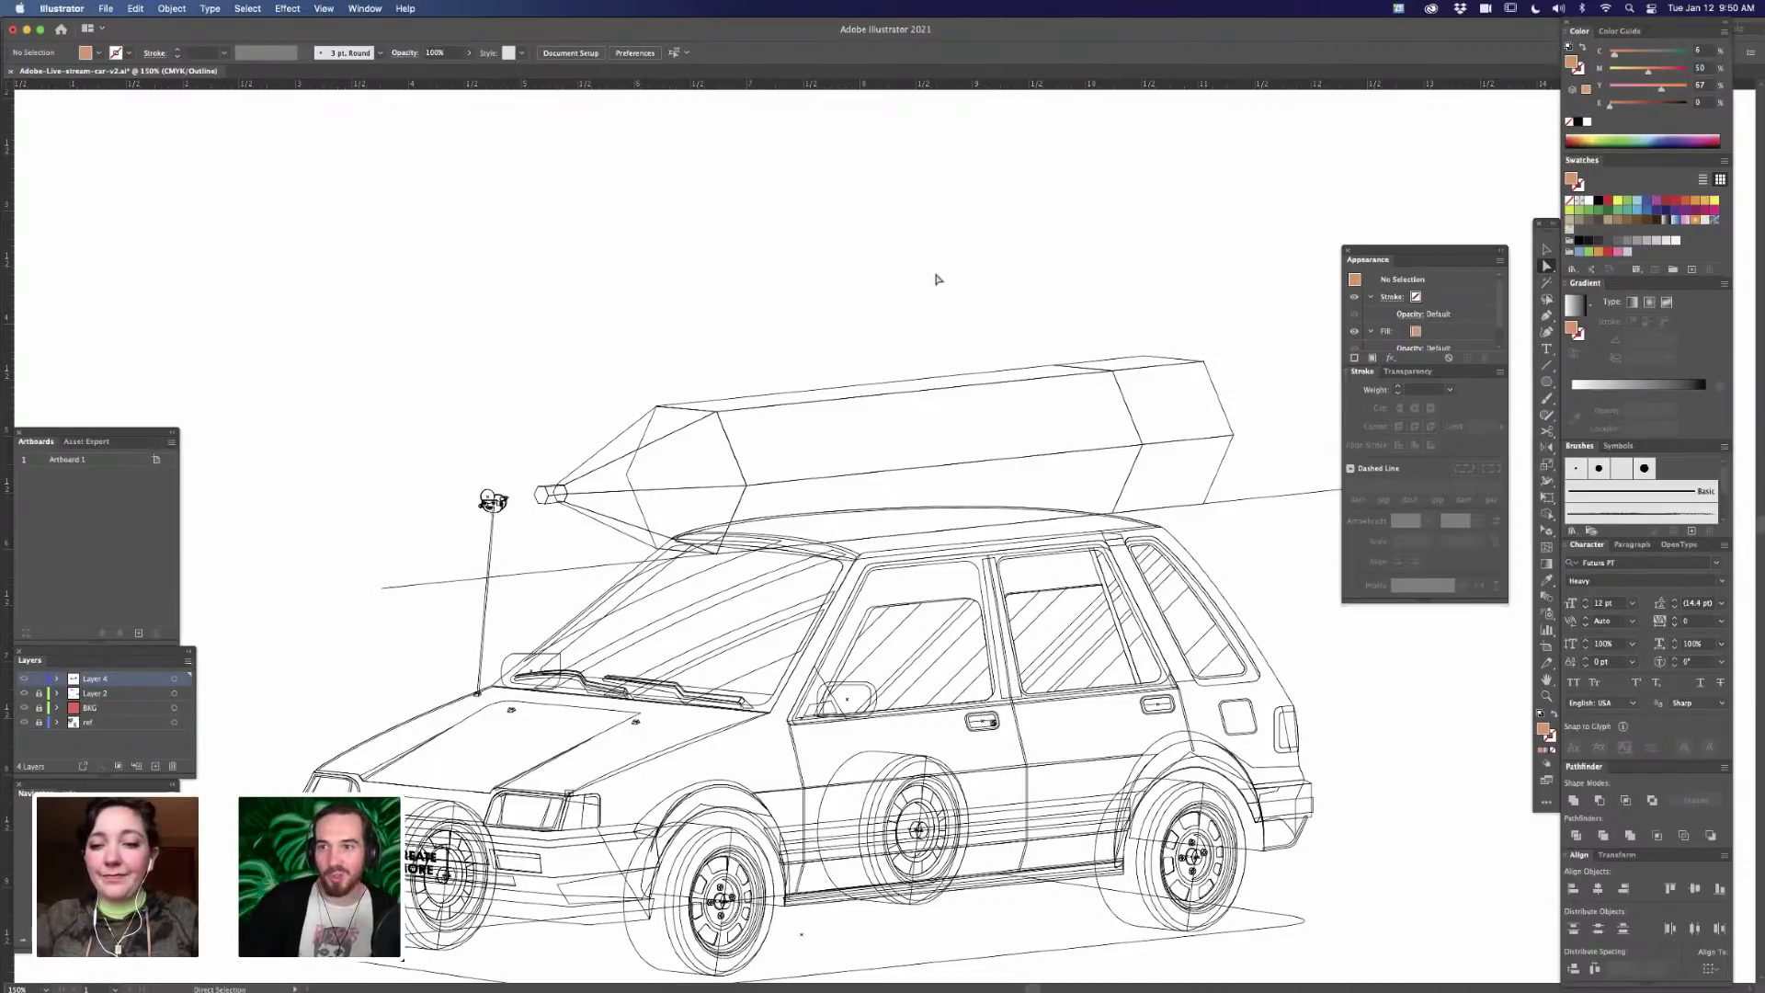
scroll(874, 303, "left", 5)
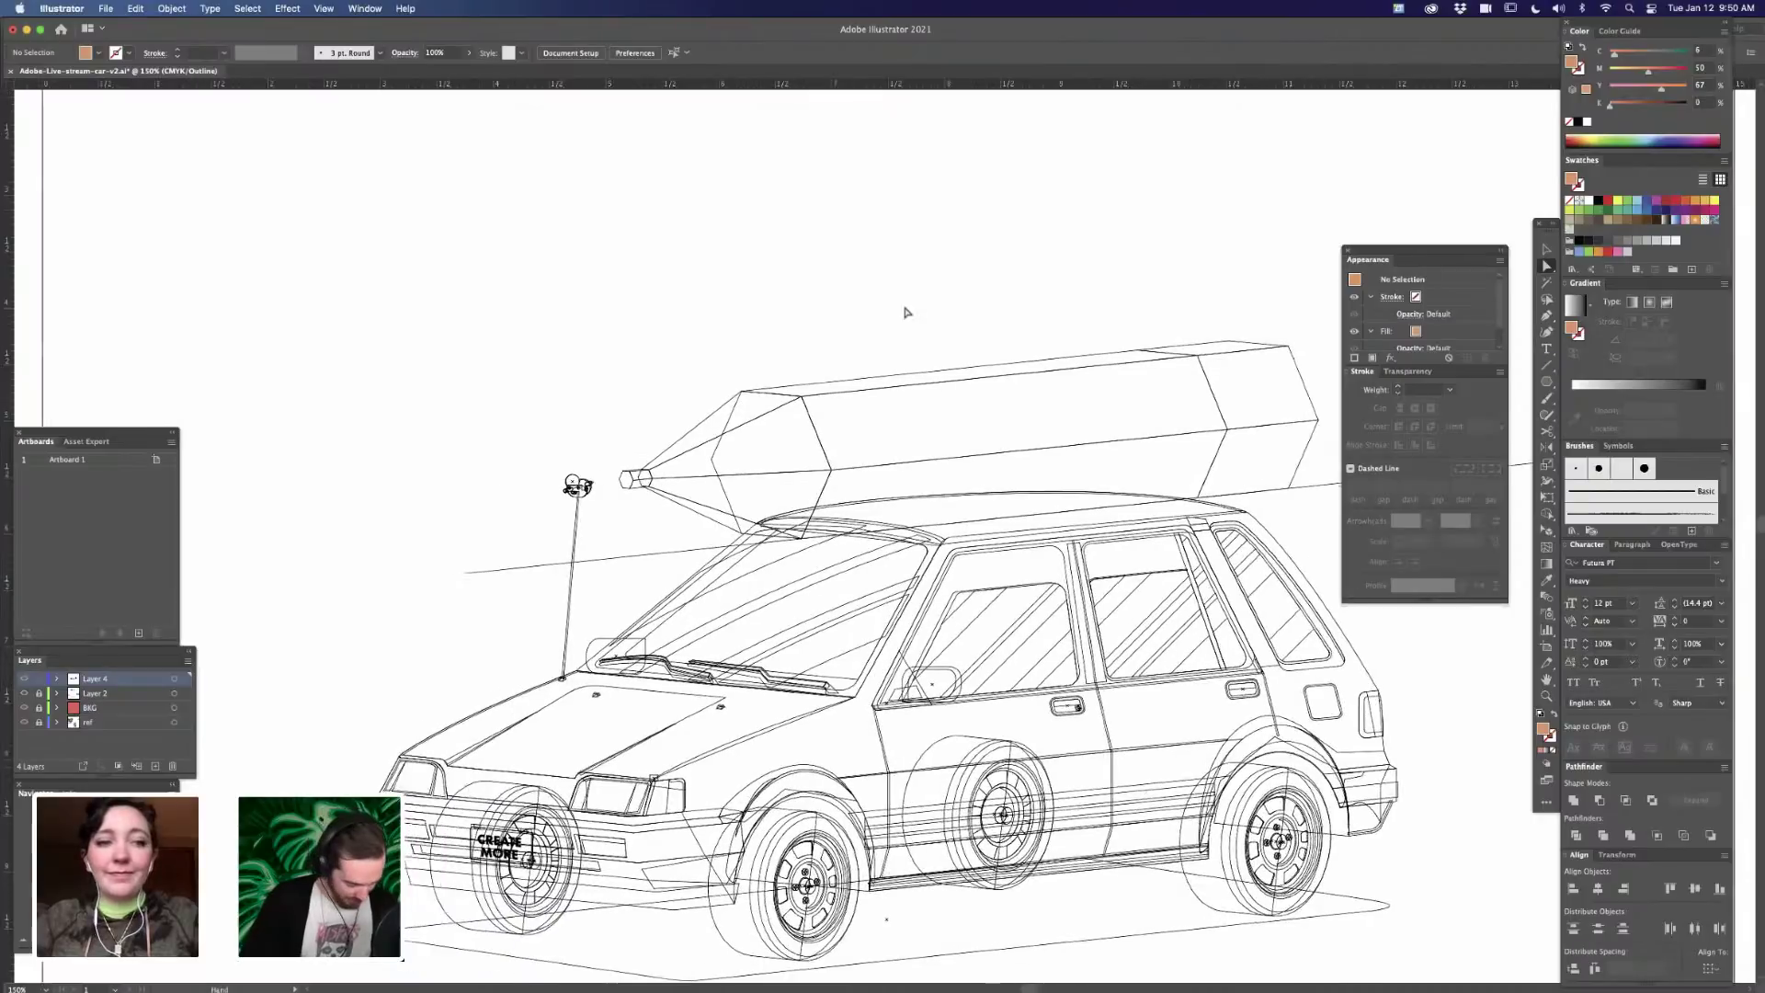
key("super+equal")
key("super+equal")
left_click_drag(831, 595, 1012, 643)
- Switch to preview mode, select the tapered tip's faces and fill them with the sampled highlight colour, reducing its yellow to near white
key("super+y")
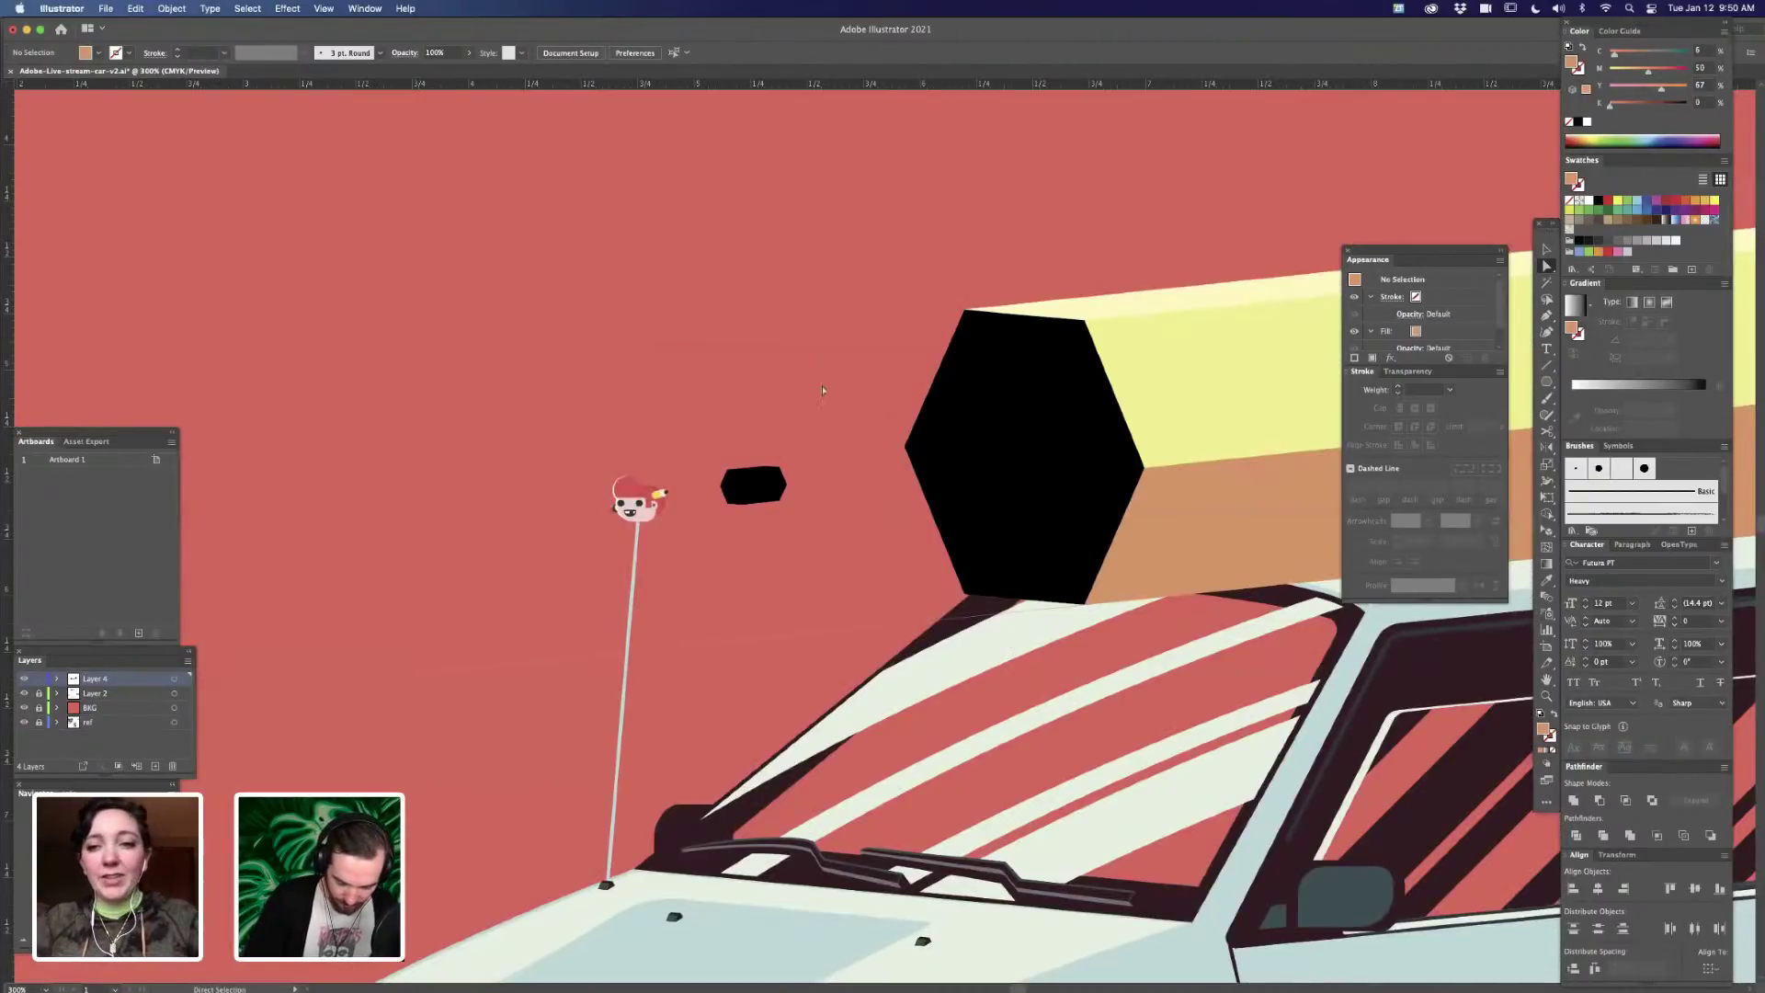
left_click_drag(844, 459, 858, 610)
key("i")
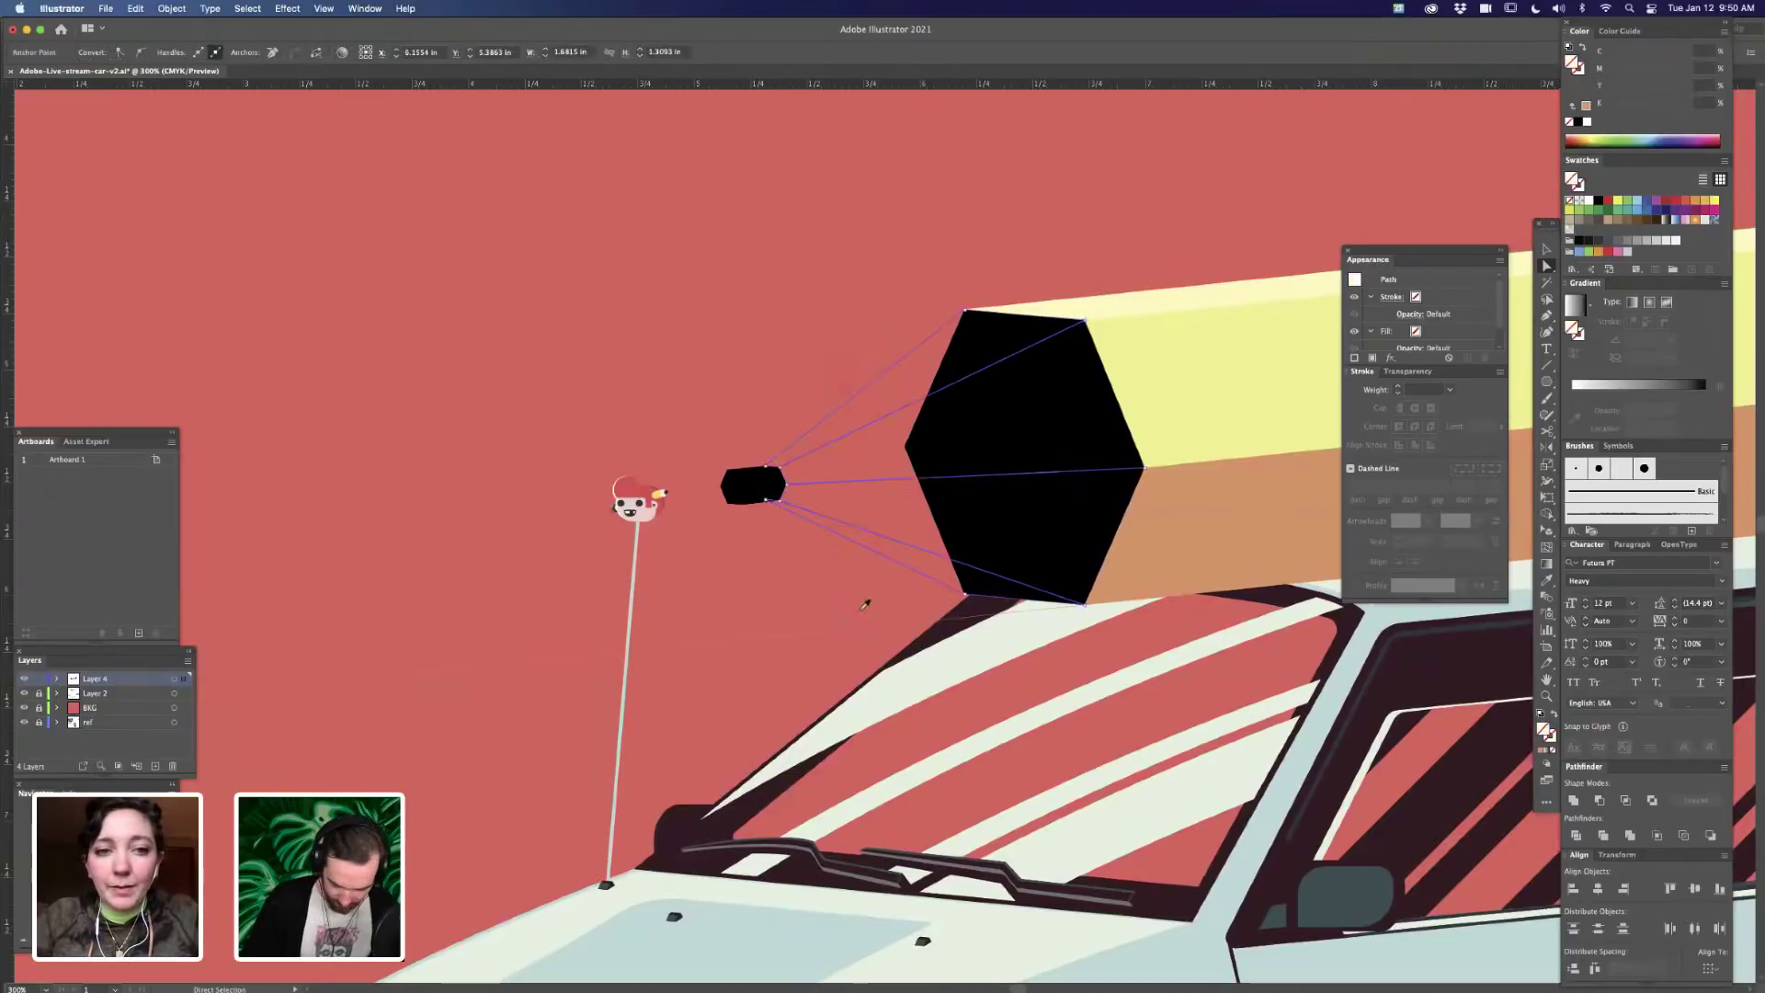
left_click(1110, 300)
left_click_drag(1623, 87, 1610, 89)
key("super+0")
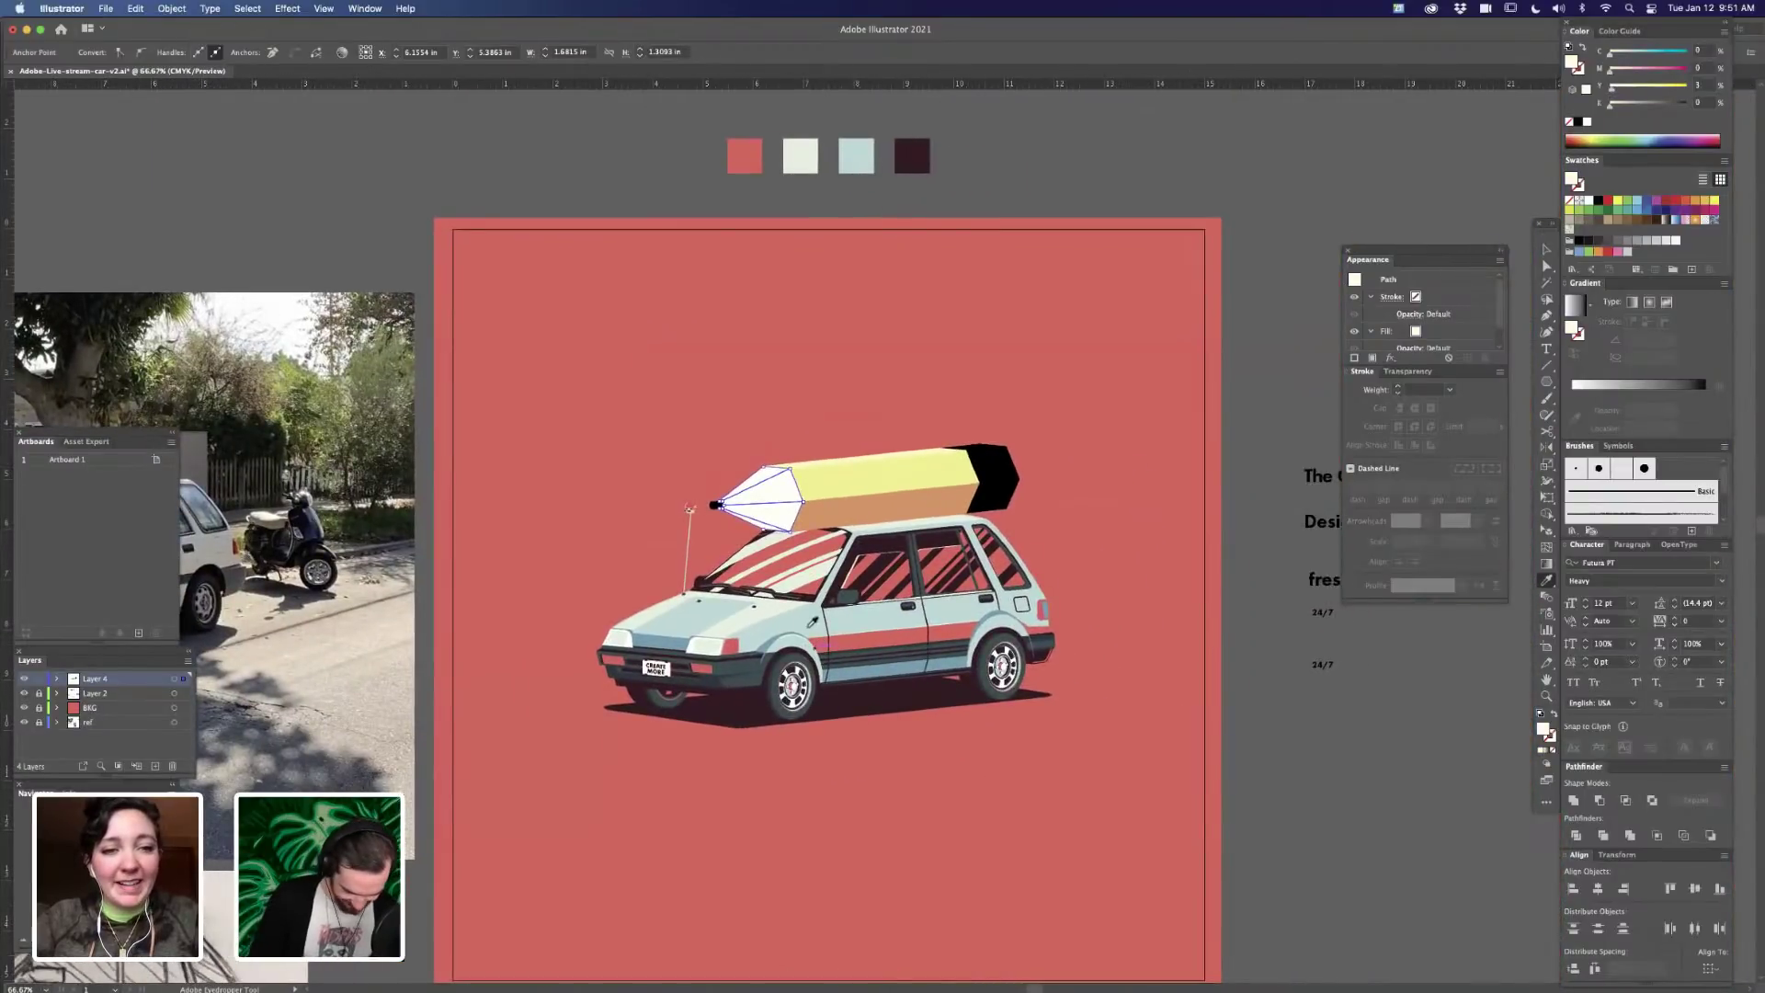
- Try filling the tip's faces with an off-white sampled from the car
left_click(796, 614)
left_click(775, 610)
left_click(861, 633)
left_click(788, 616)
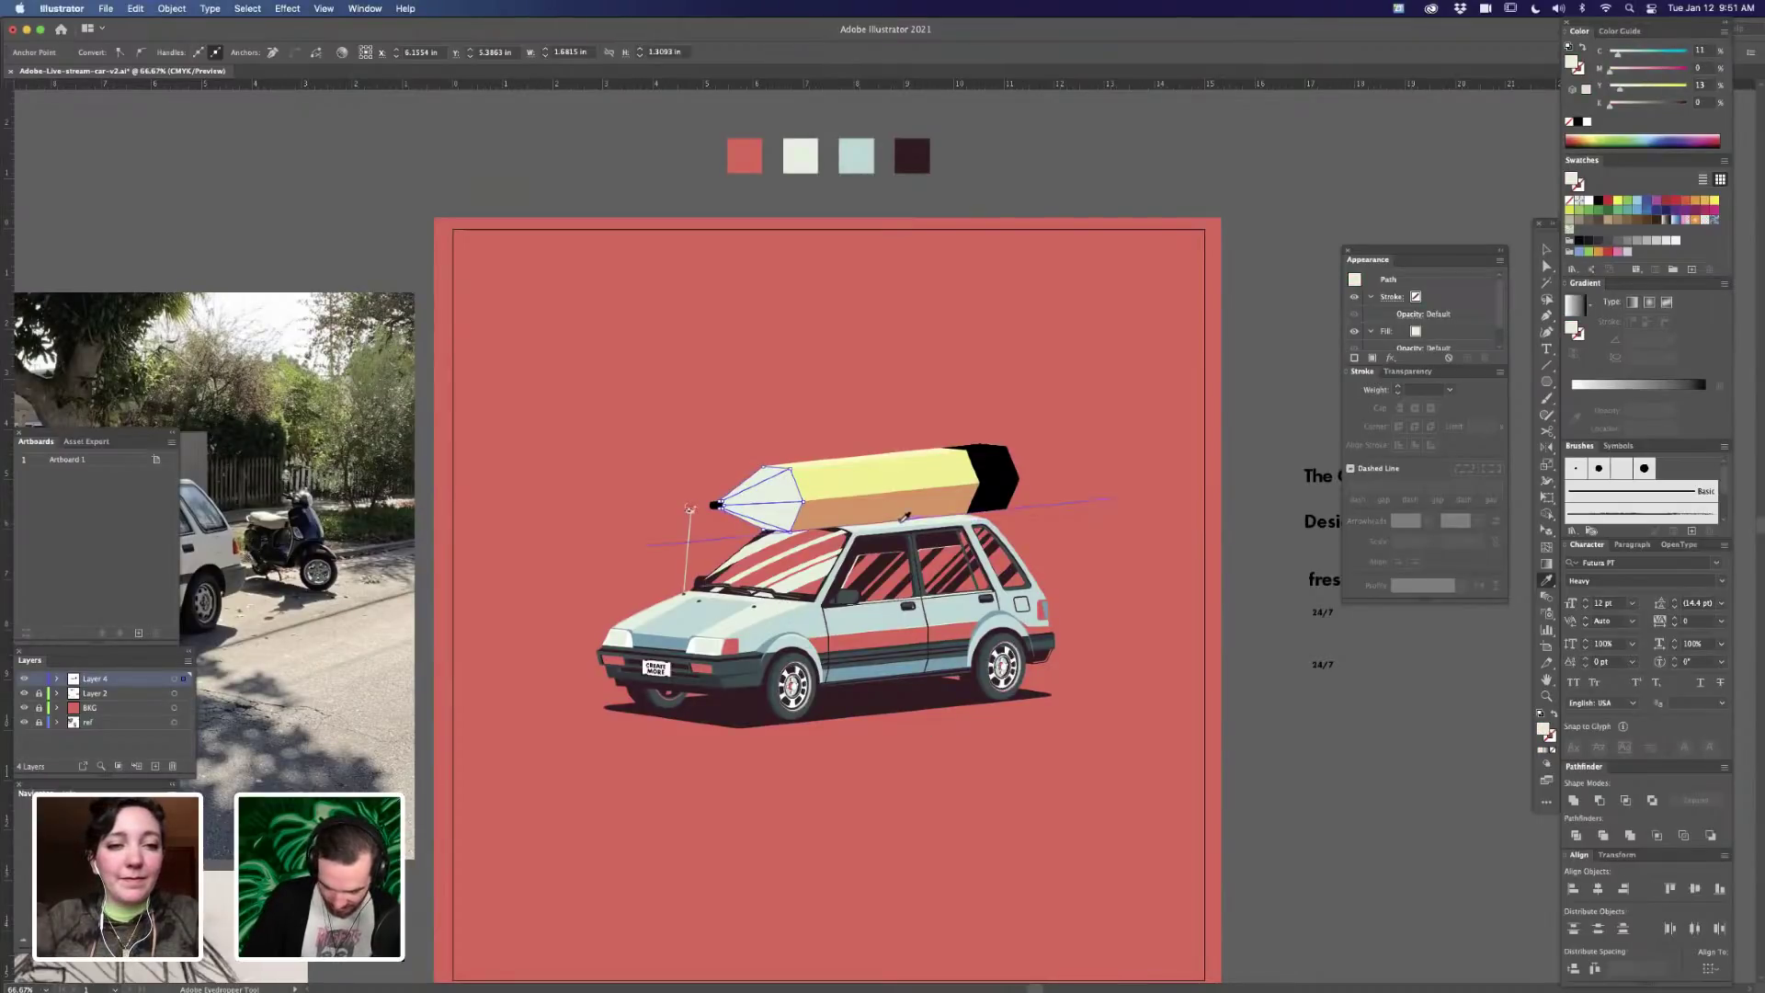
- Fill the selected tip faces with pure white (C 0, M 0, Y 0, K 0)
key("z")
mouse_move(677, 643)
left_mouse_down()
mouse_move(859, 626)
mouse_move(843, 628)
left_mouse_up()
key("i")
left_click(650, 712)
left_click_drag(986, 699, 820, 860)
scroll(1197, 777, "right", 2)
scroll(1198, 776, "down", 1)
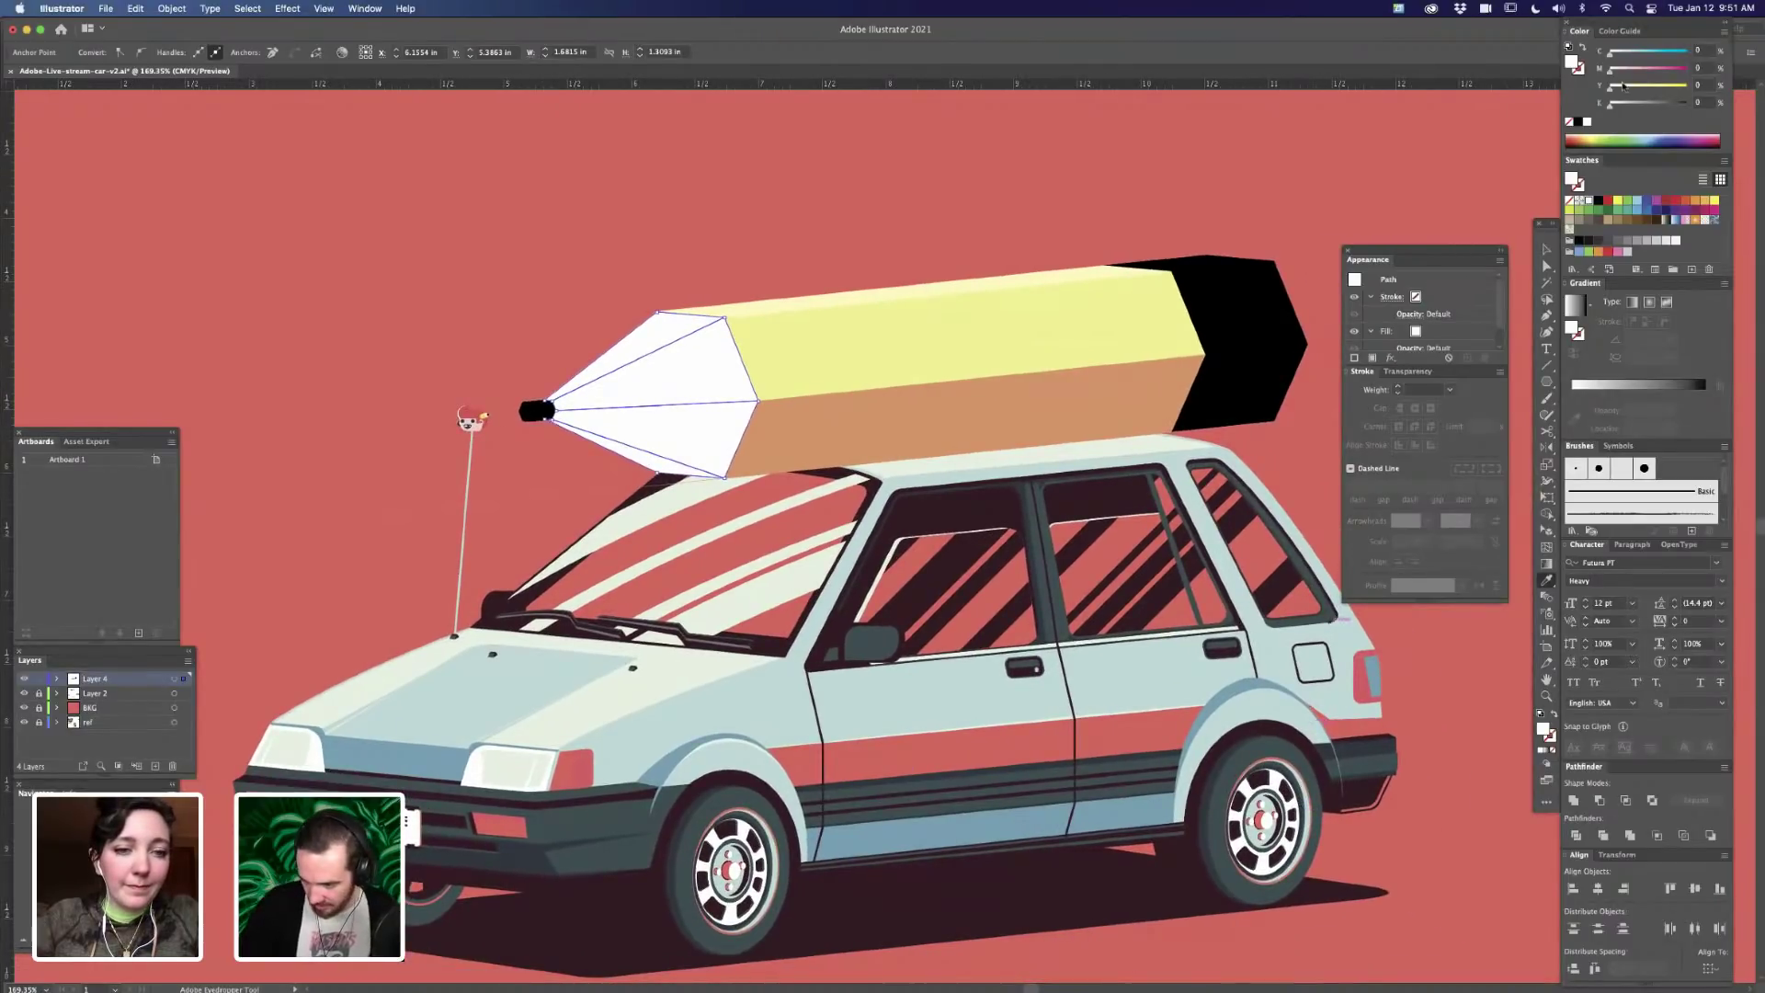
- Tint the tip's faces with 19% yellow, and shade its narrow underside face with M 11, Y 28
left_click_drag(1611, 89, 1629, 87)
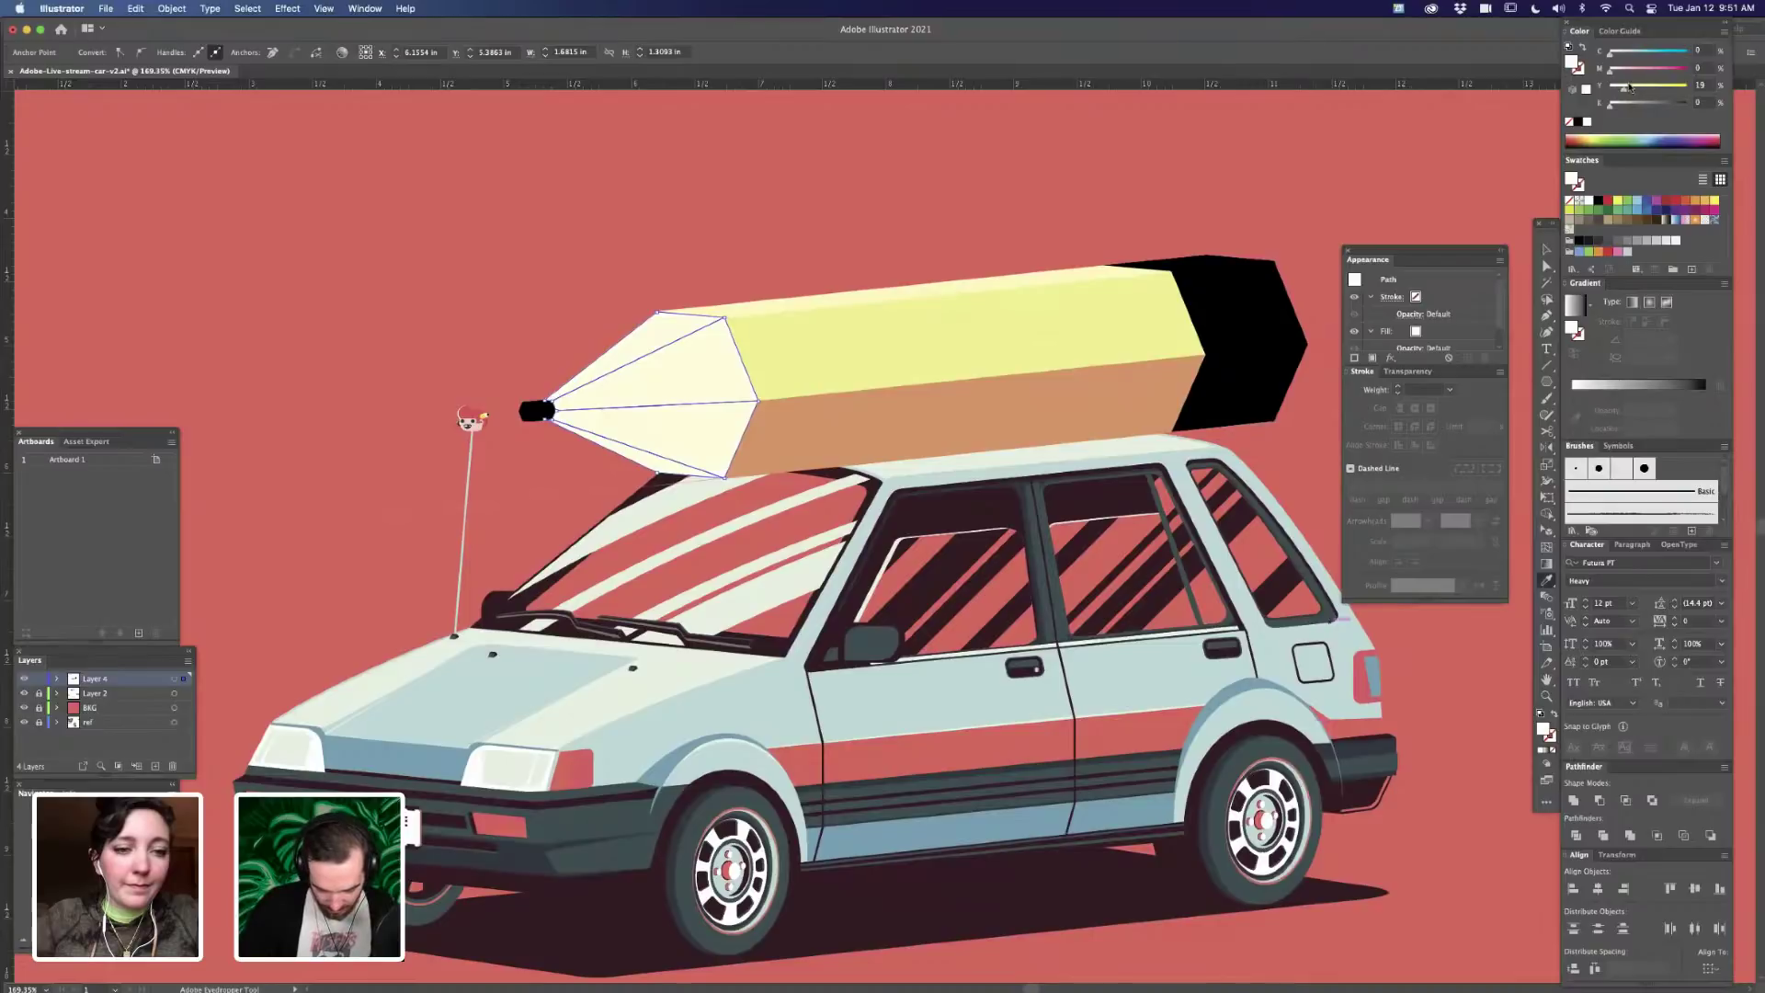
key("a")
left_click(705, 307)
left_click(677, 340)
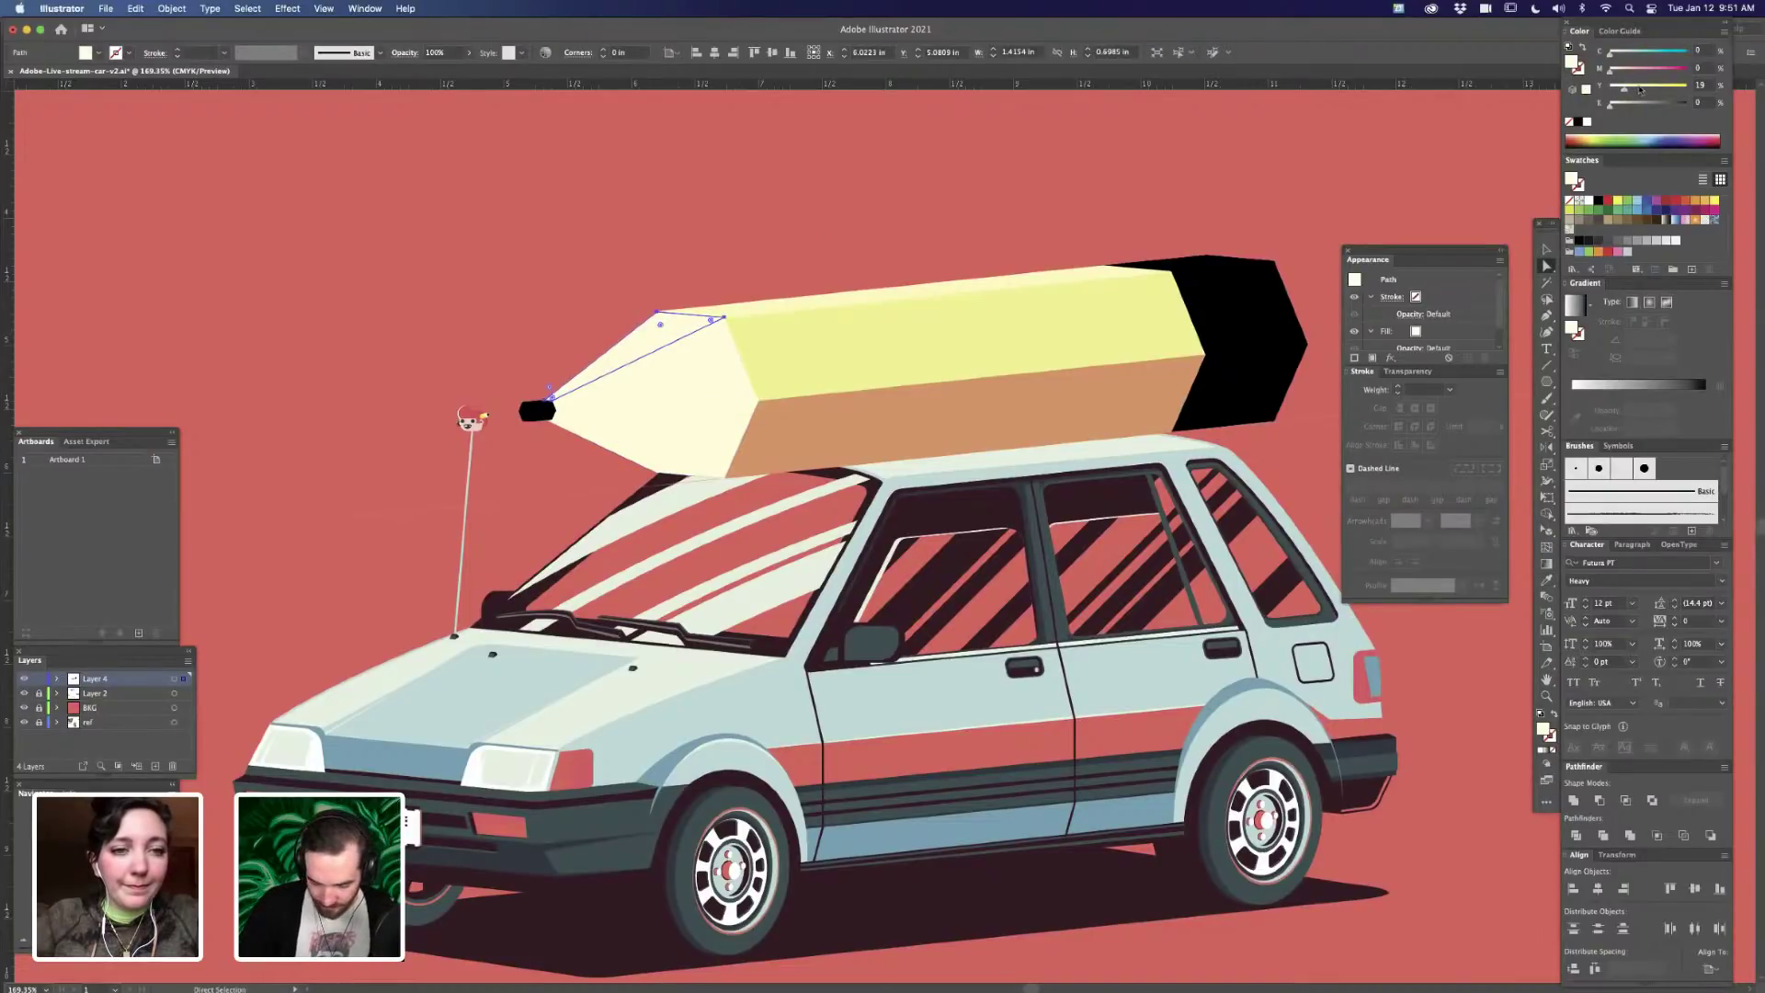
left_click(691, 469)
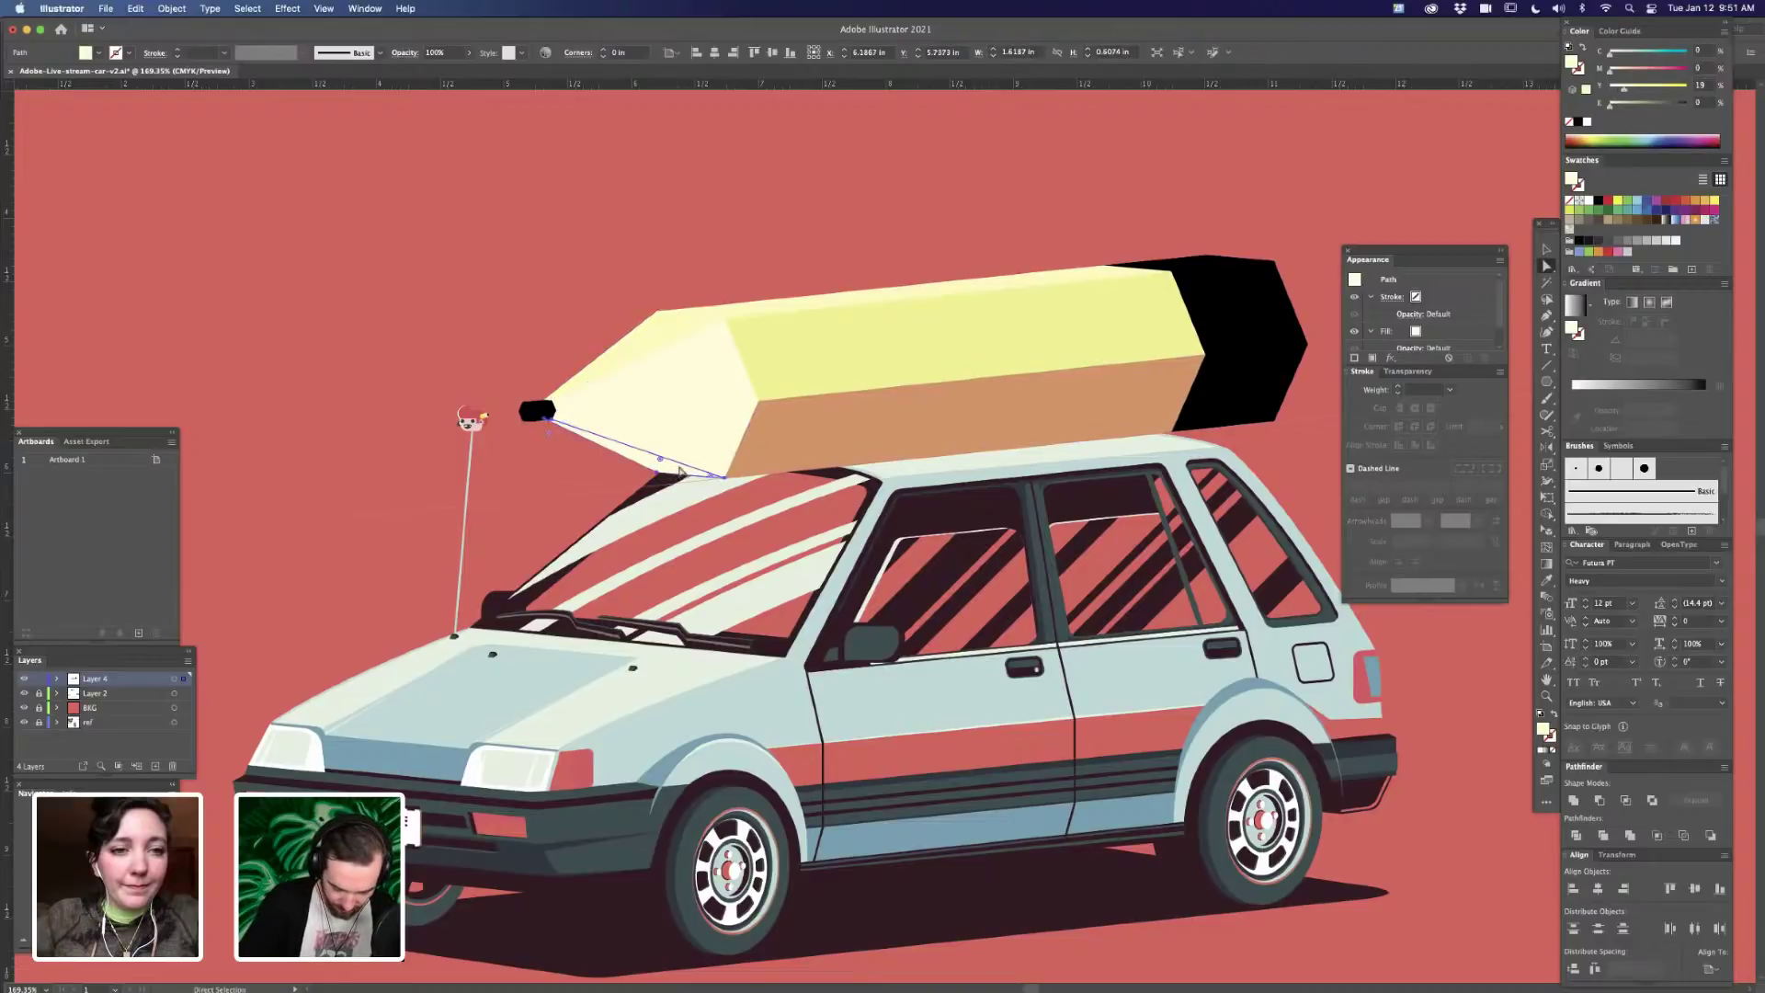
left_click_drag(1624, 89, 1625, 75)
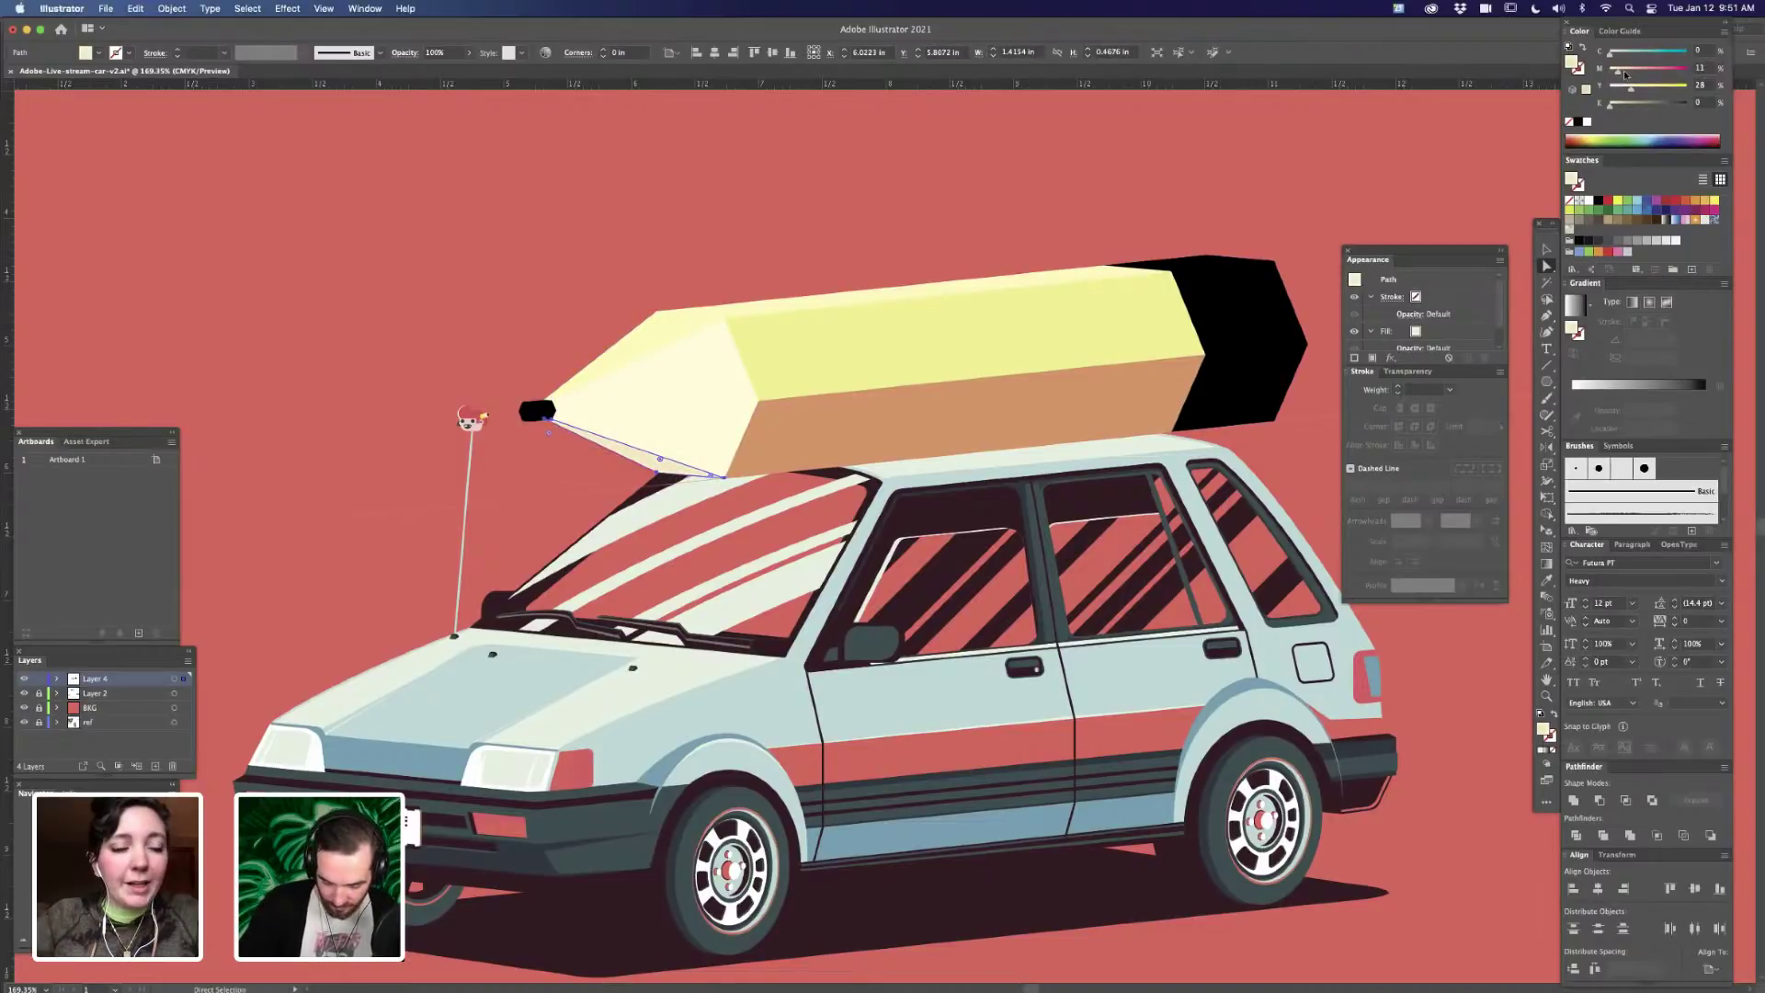
- Shade the tip's lower front face with M 14, Y 33
left_click(712, 445)
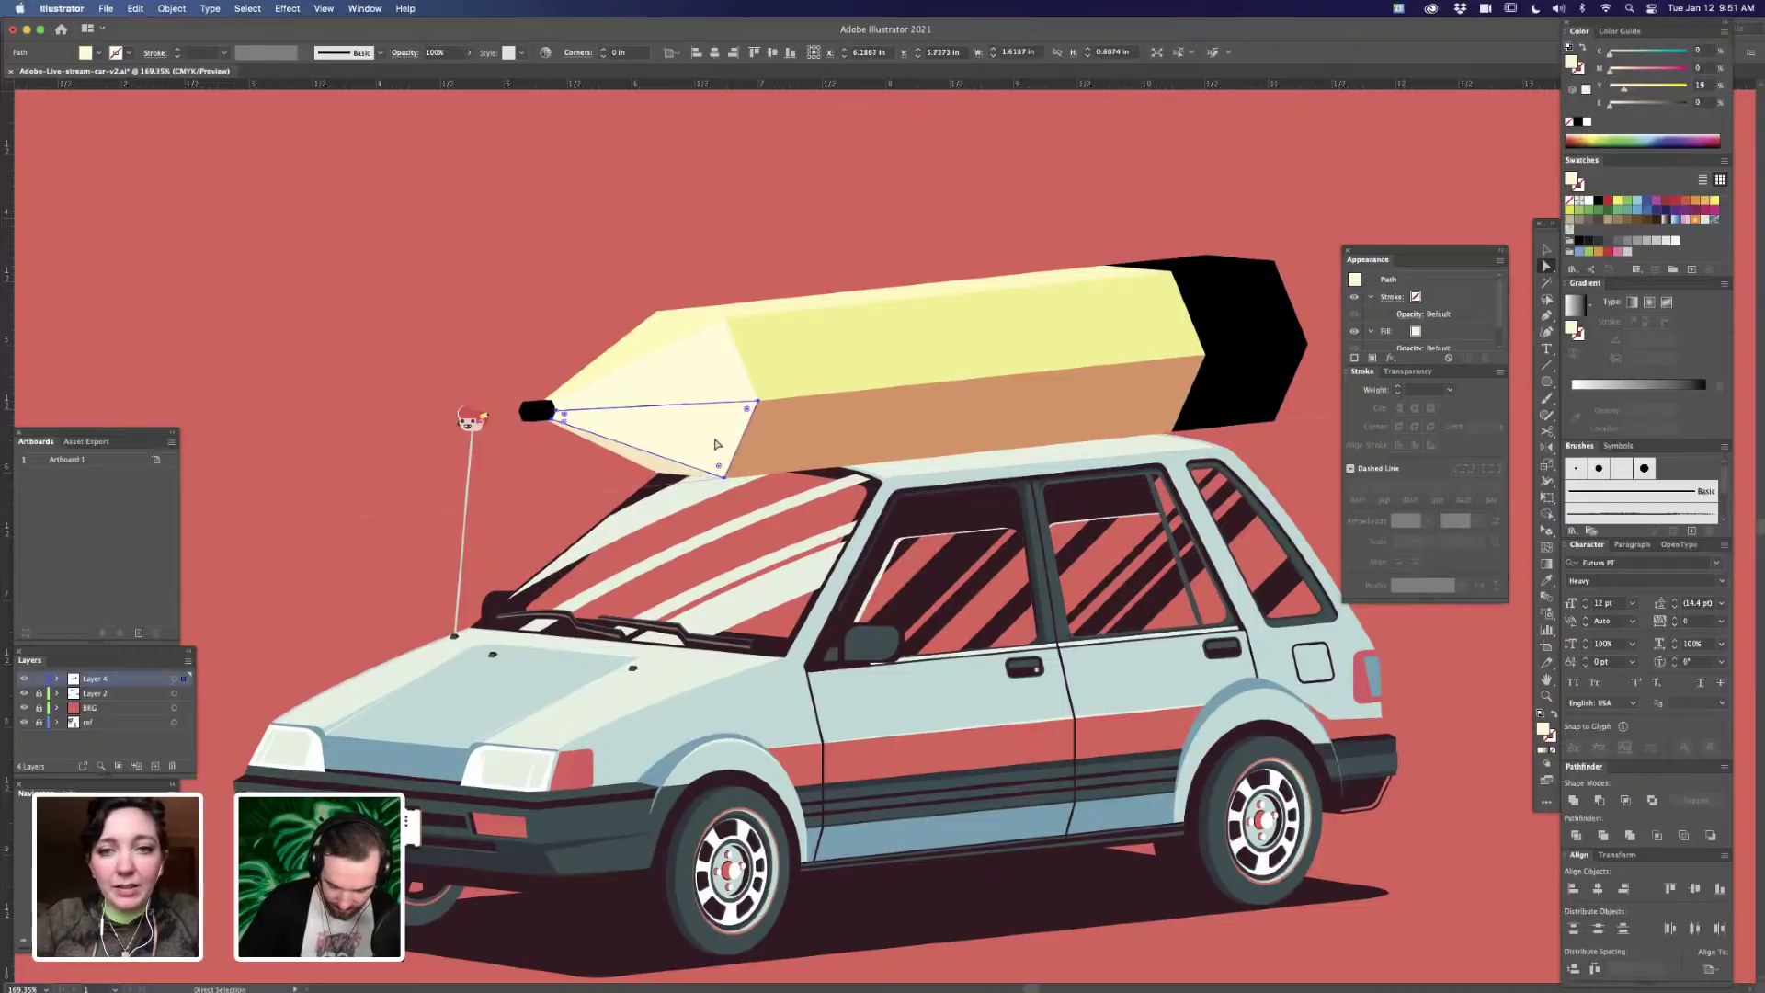
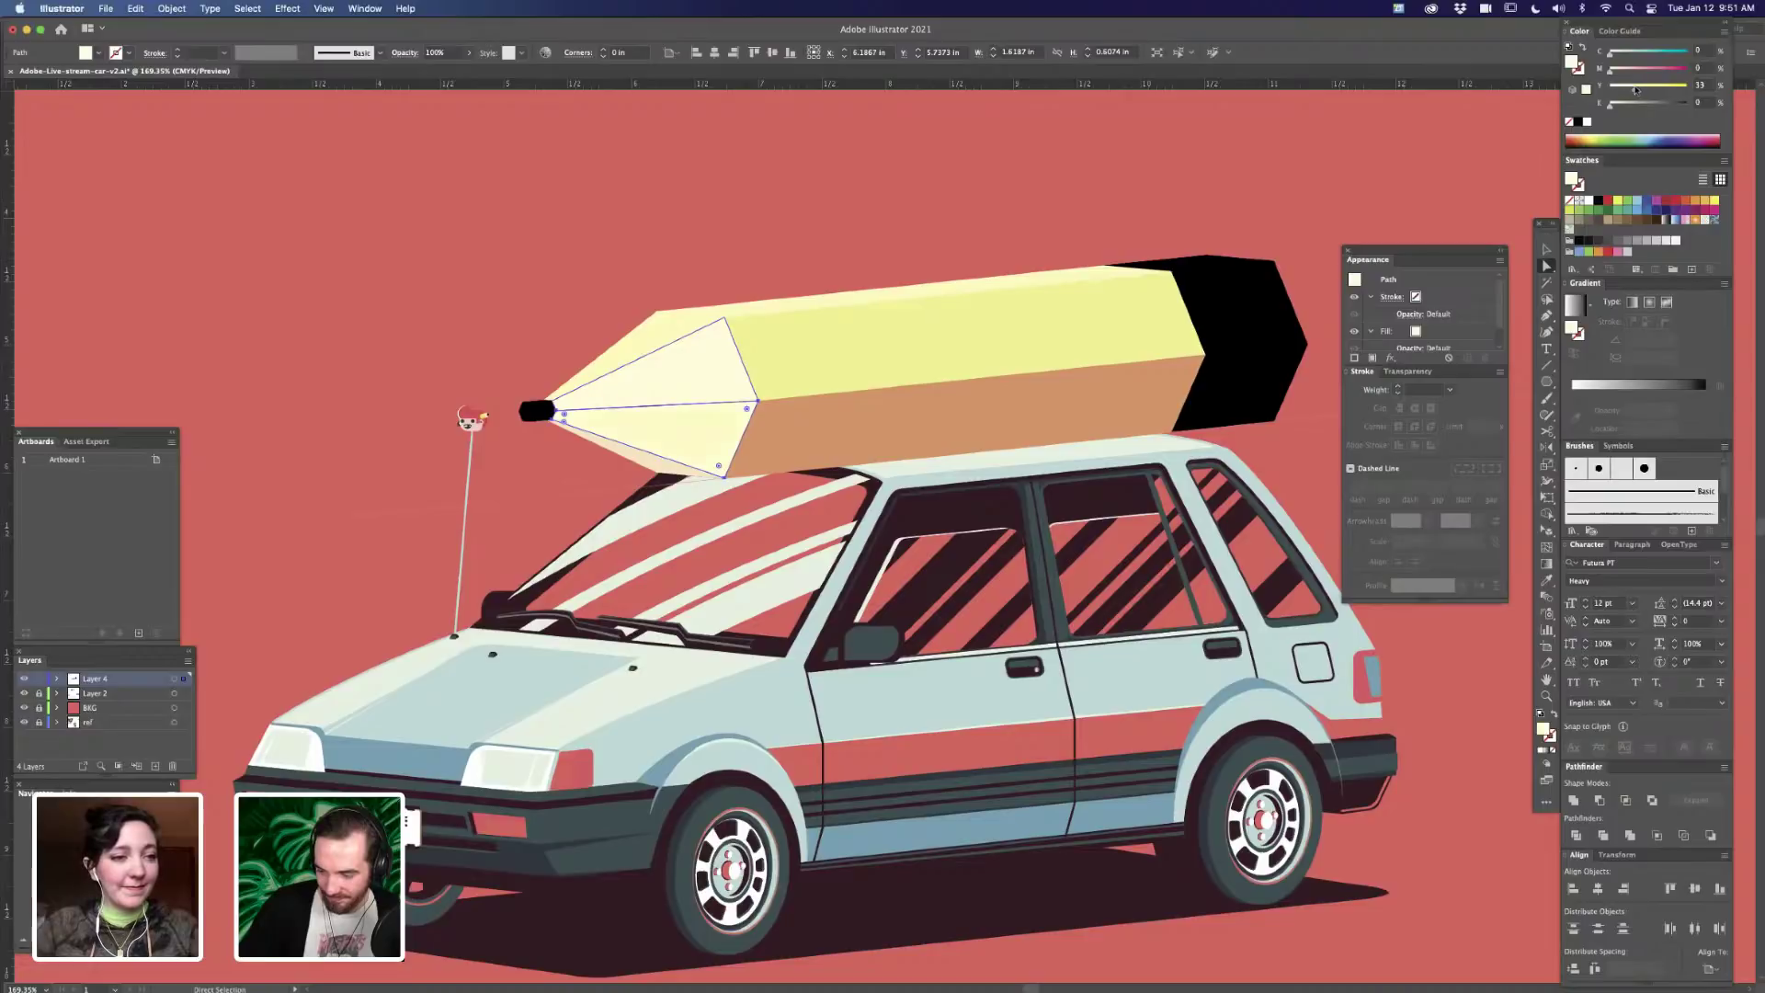
left_click(1621, 70)
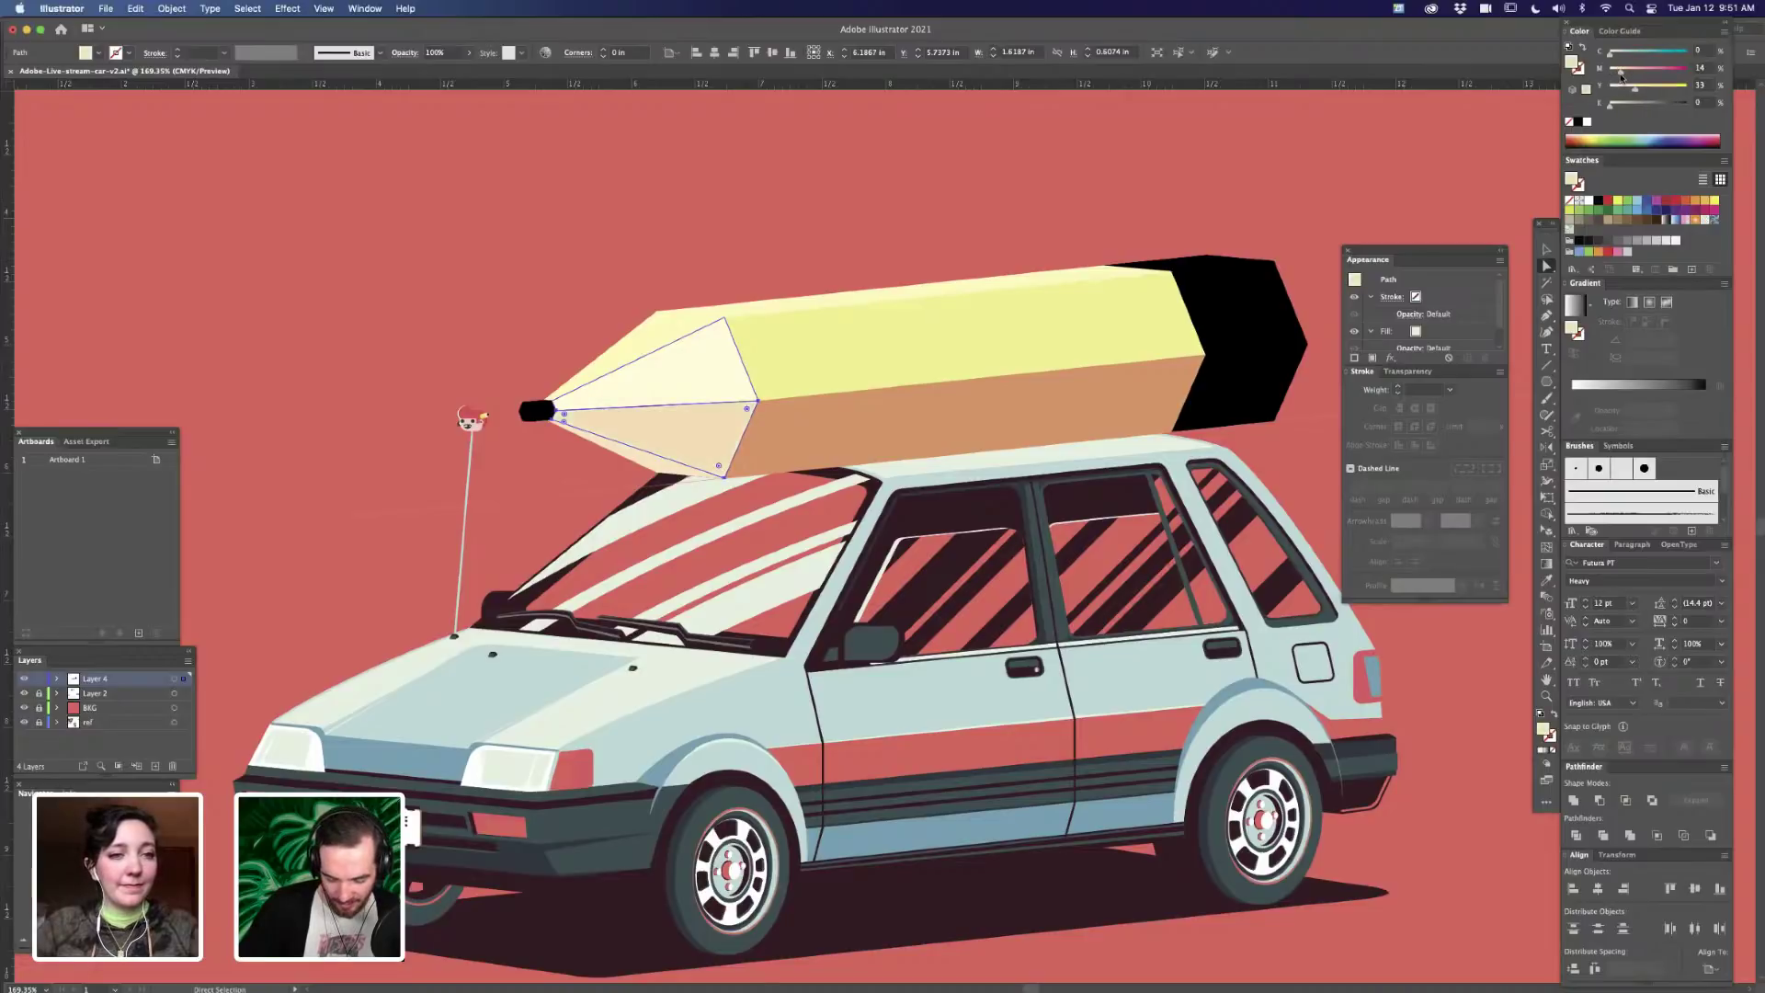
left_click(744, 377)
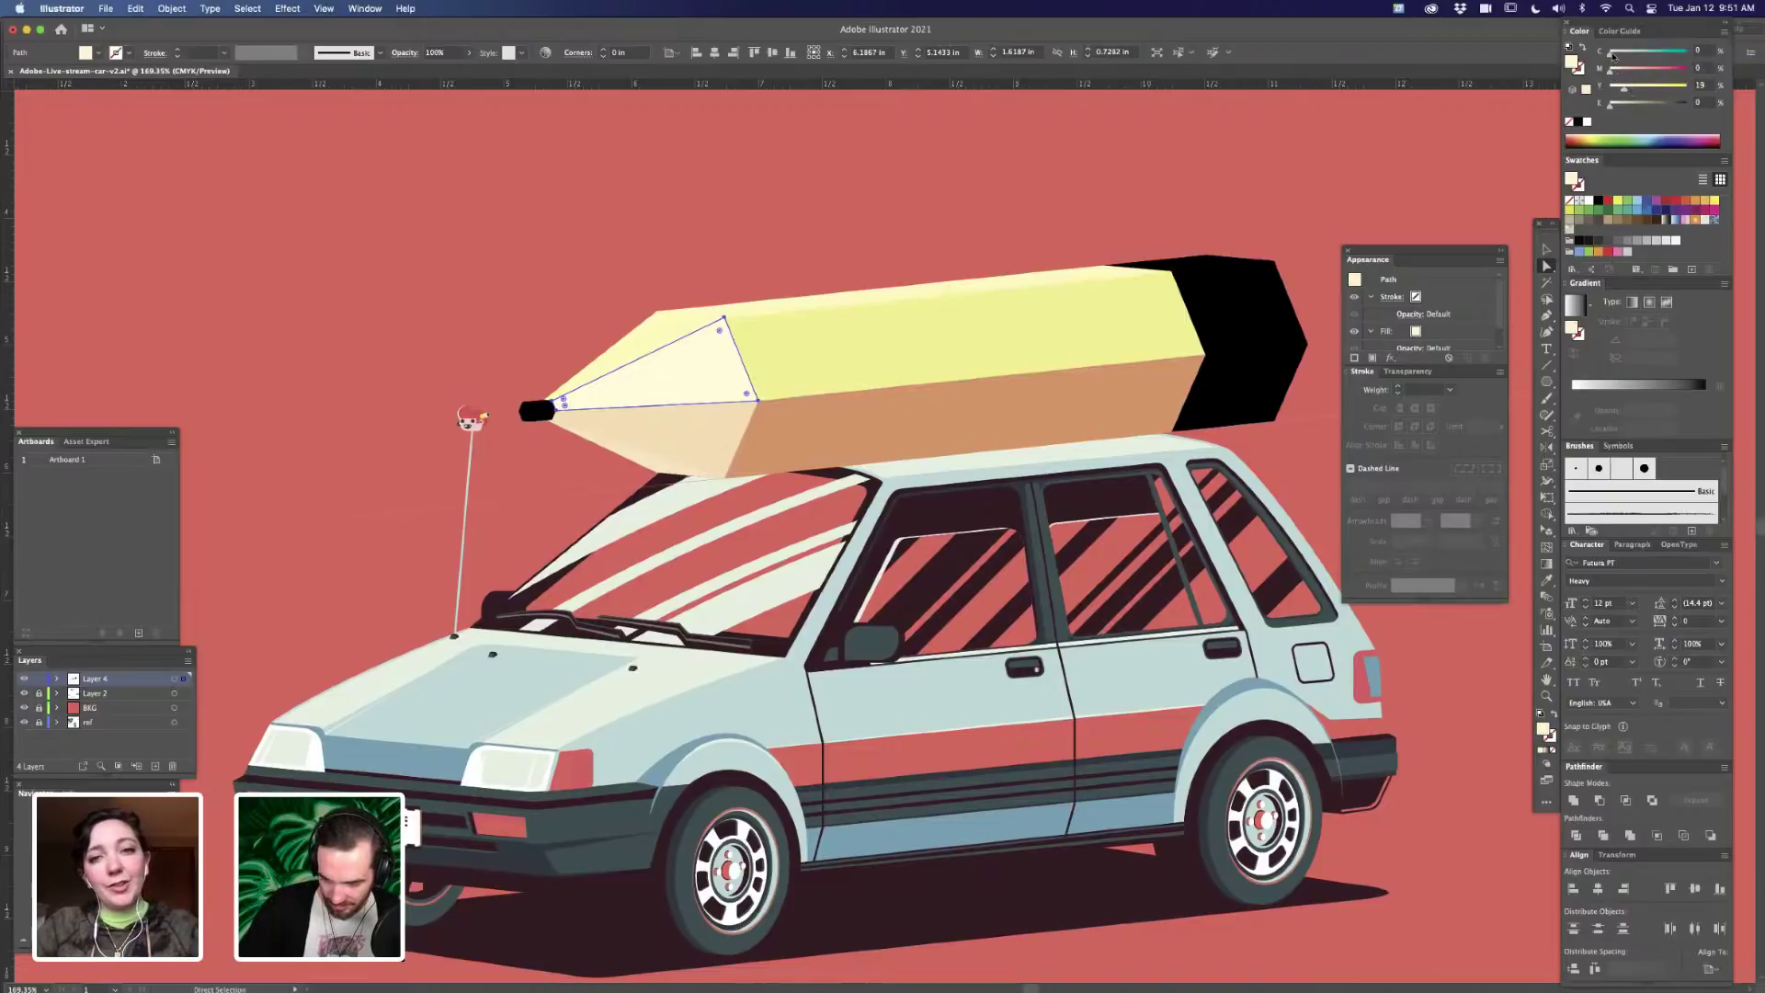
- Recolour the tip's narrow top face with the cream sampled from the adjacent front face, adding 7% magenta
left_click(662, 473)
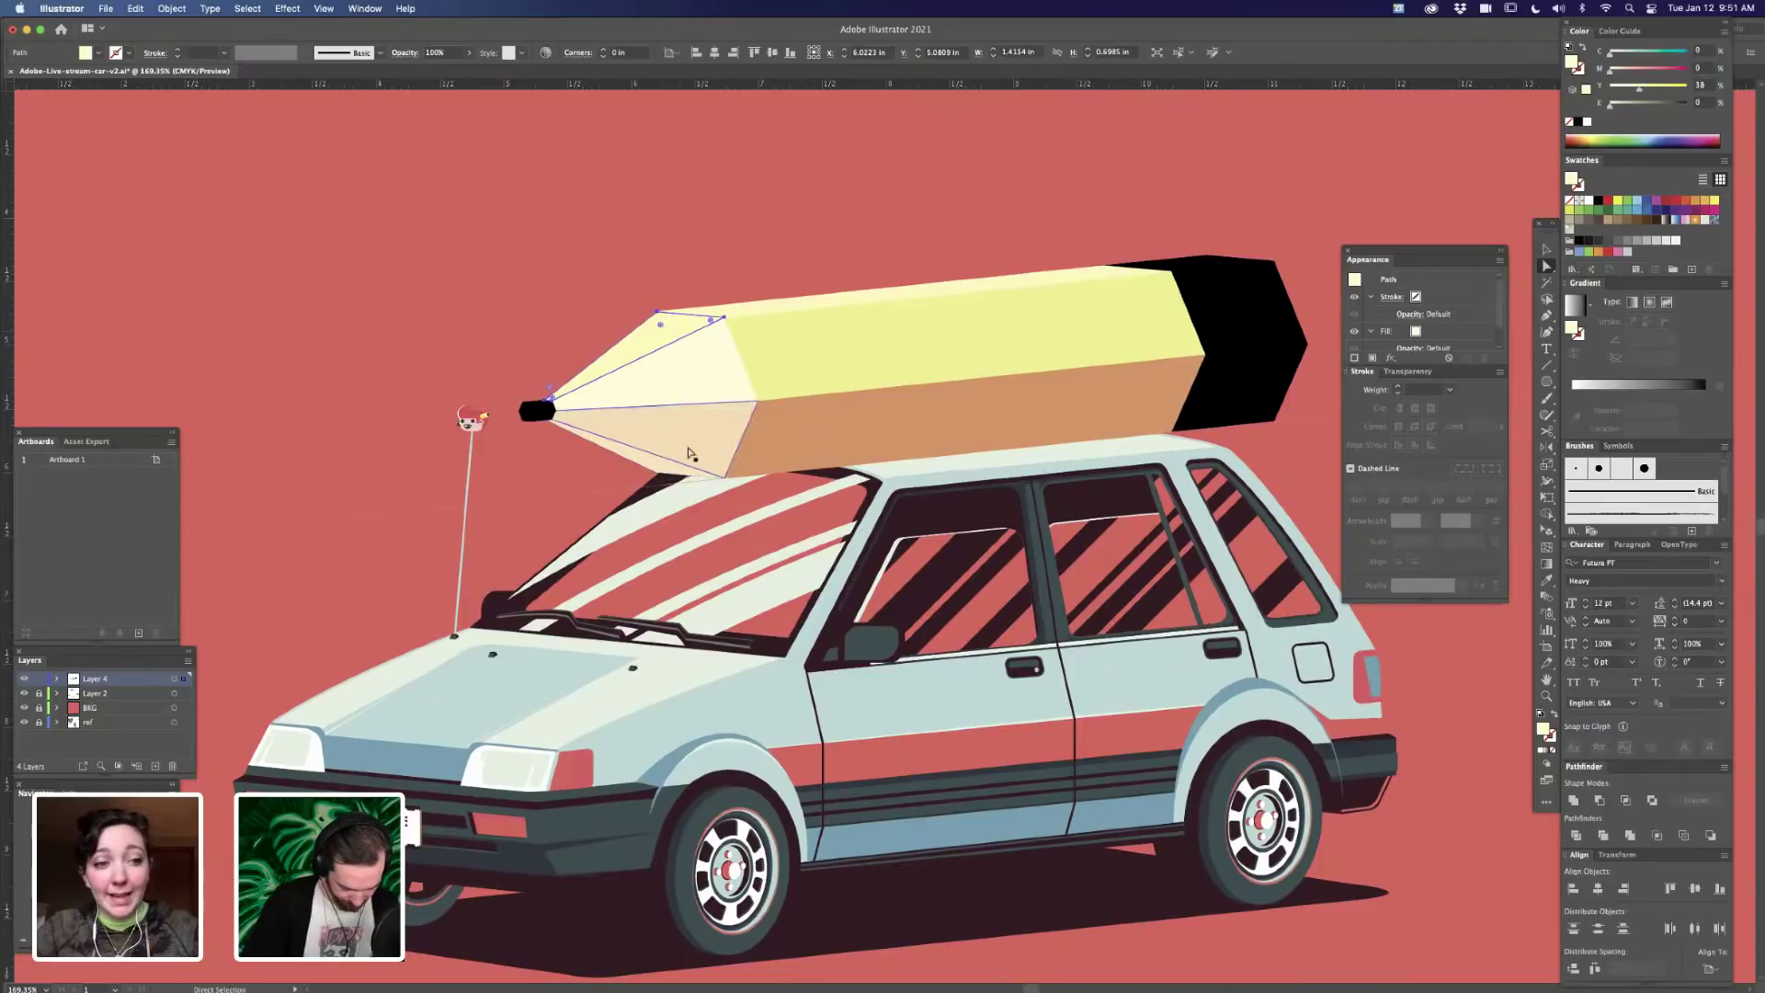
left_click(717, 390)
key("i")
key("a")
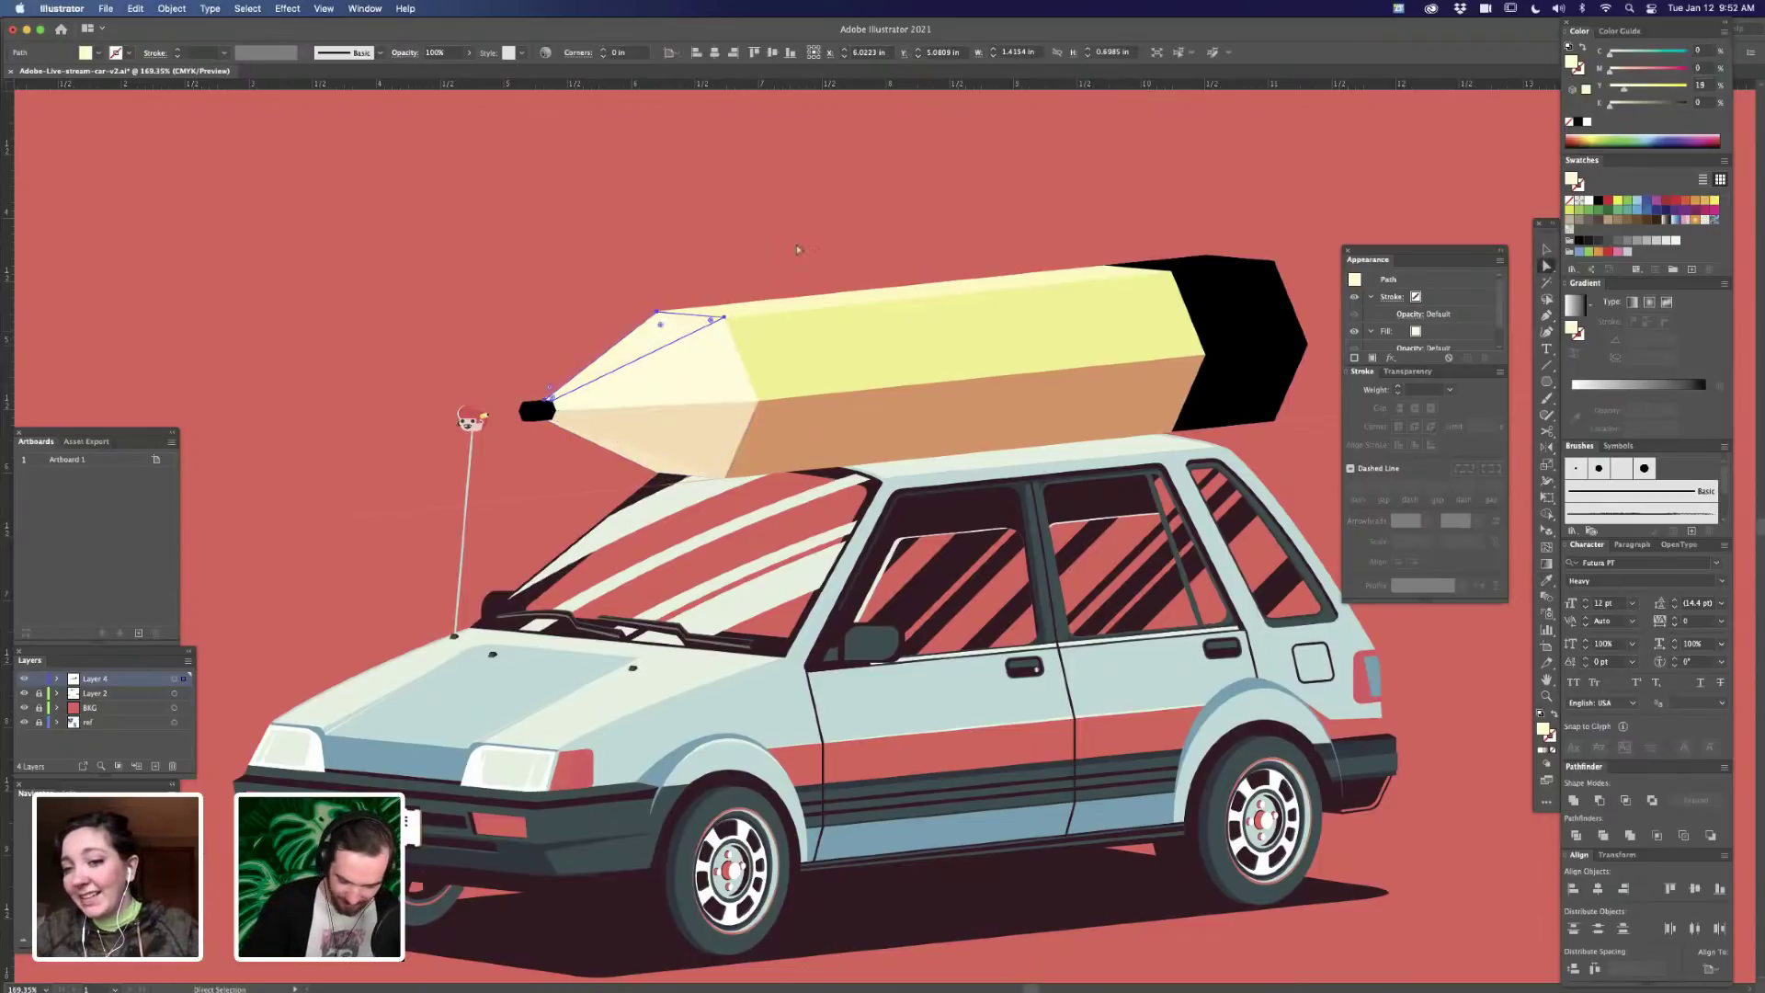
left_click_drag(1614, 73, 1618, 74)
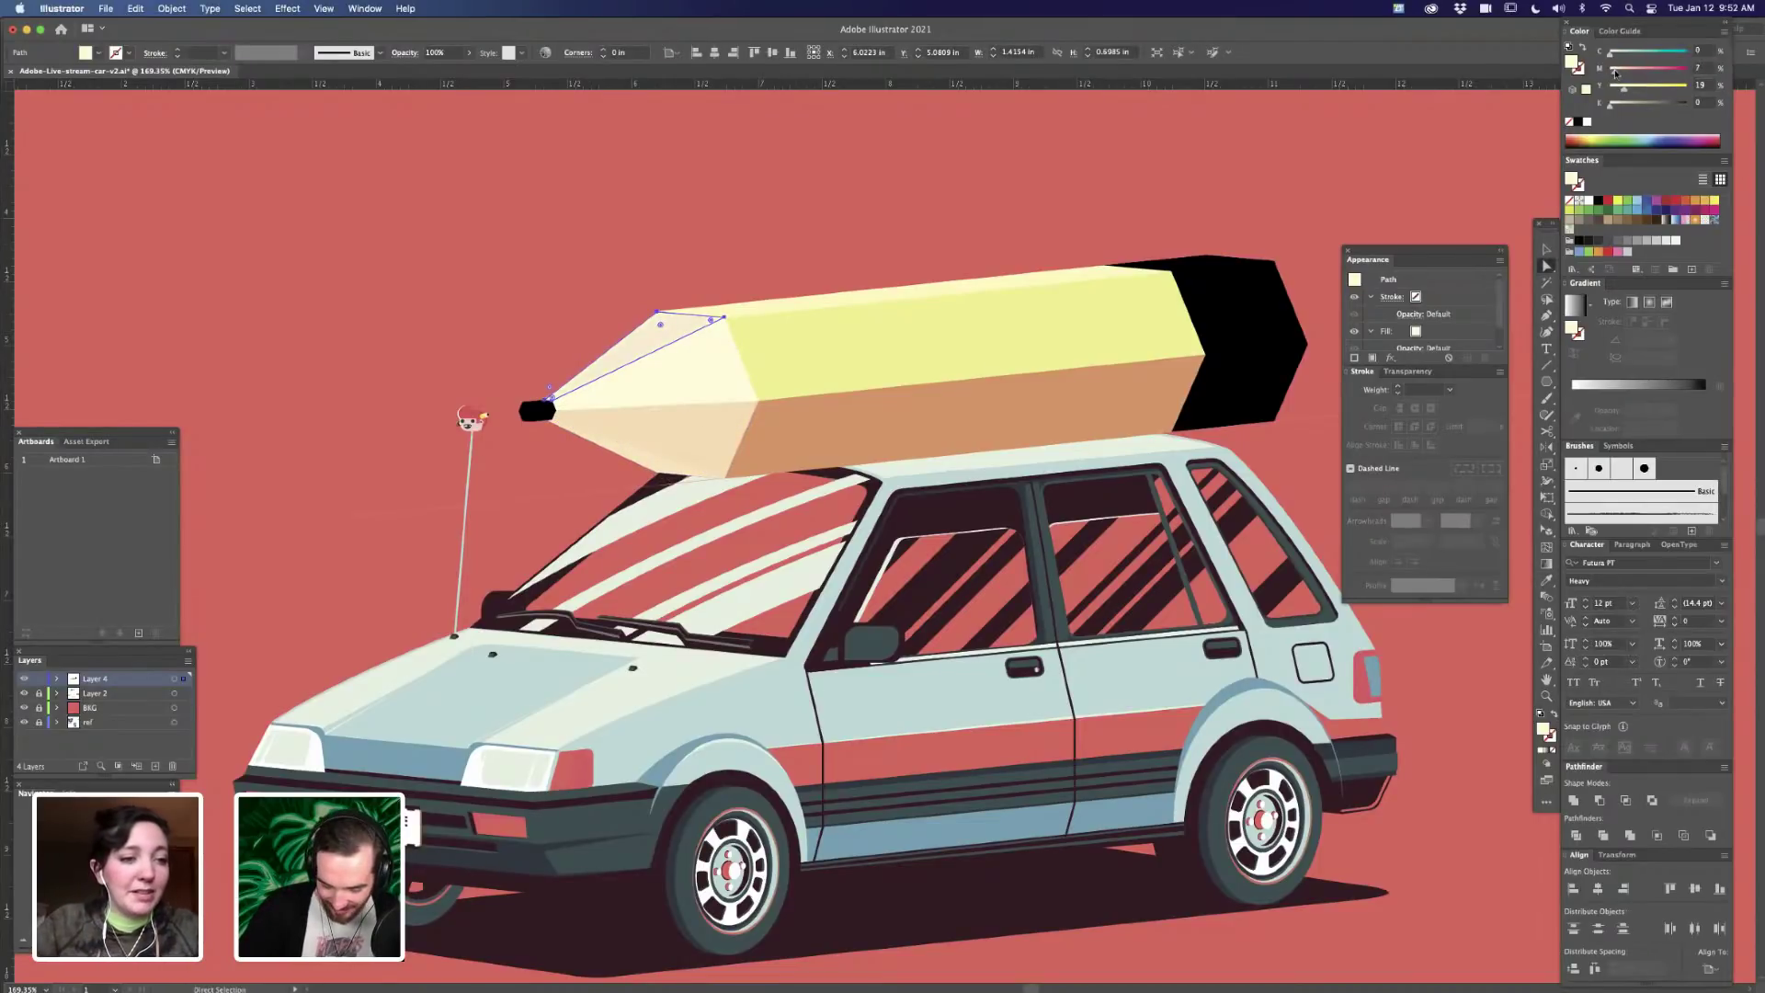
left_click(970, 210)
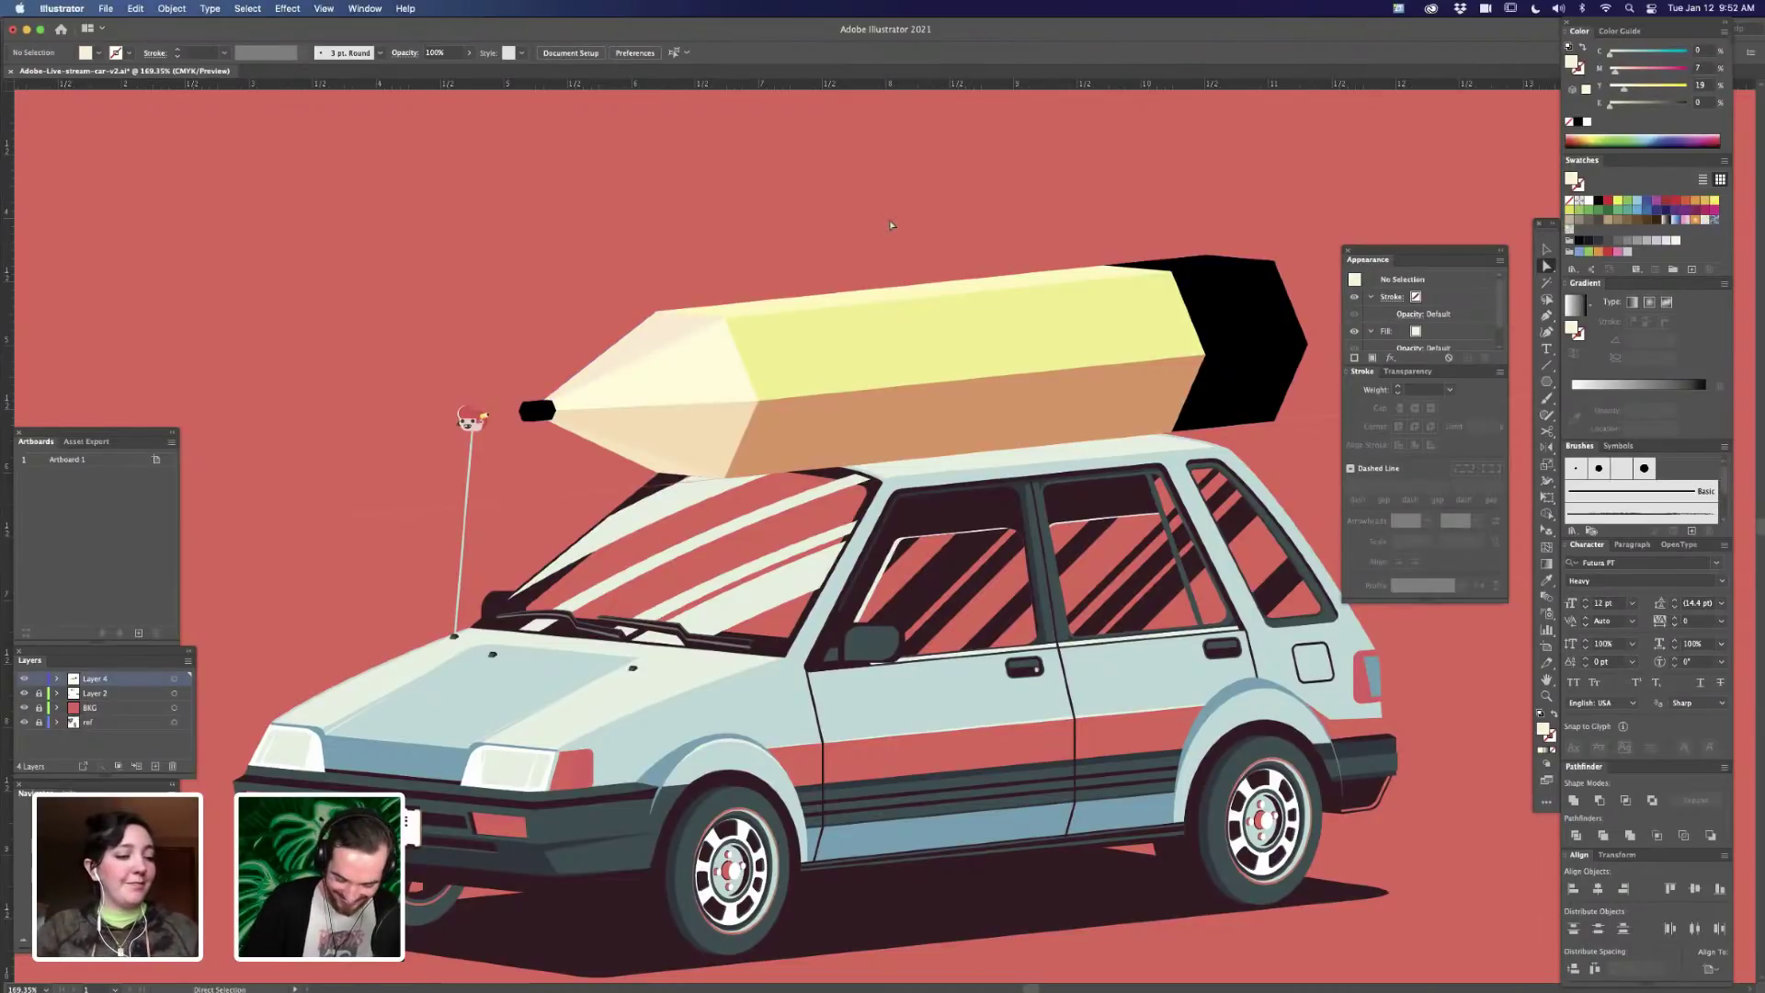
- Deepen the tip's lower front face by setting its magenta to 19%
left_click_drag(806, 813, 868, 818)
left_click(789, 454)
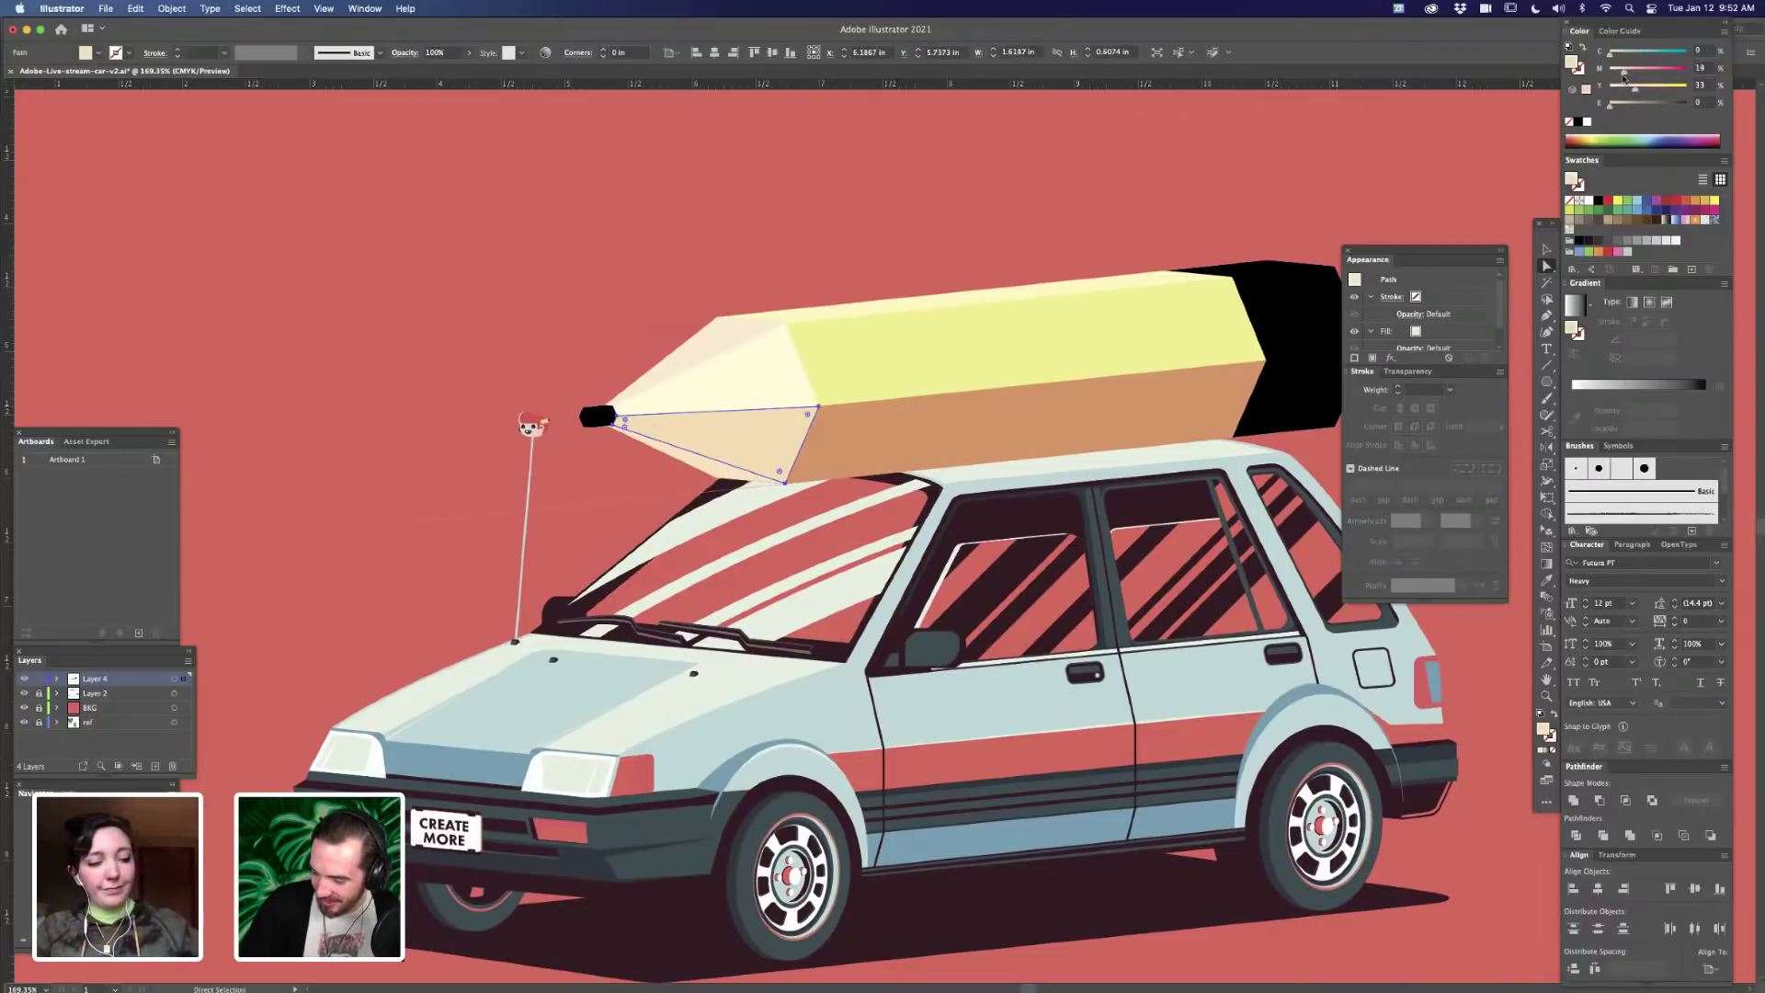
left_click(1051, 205)
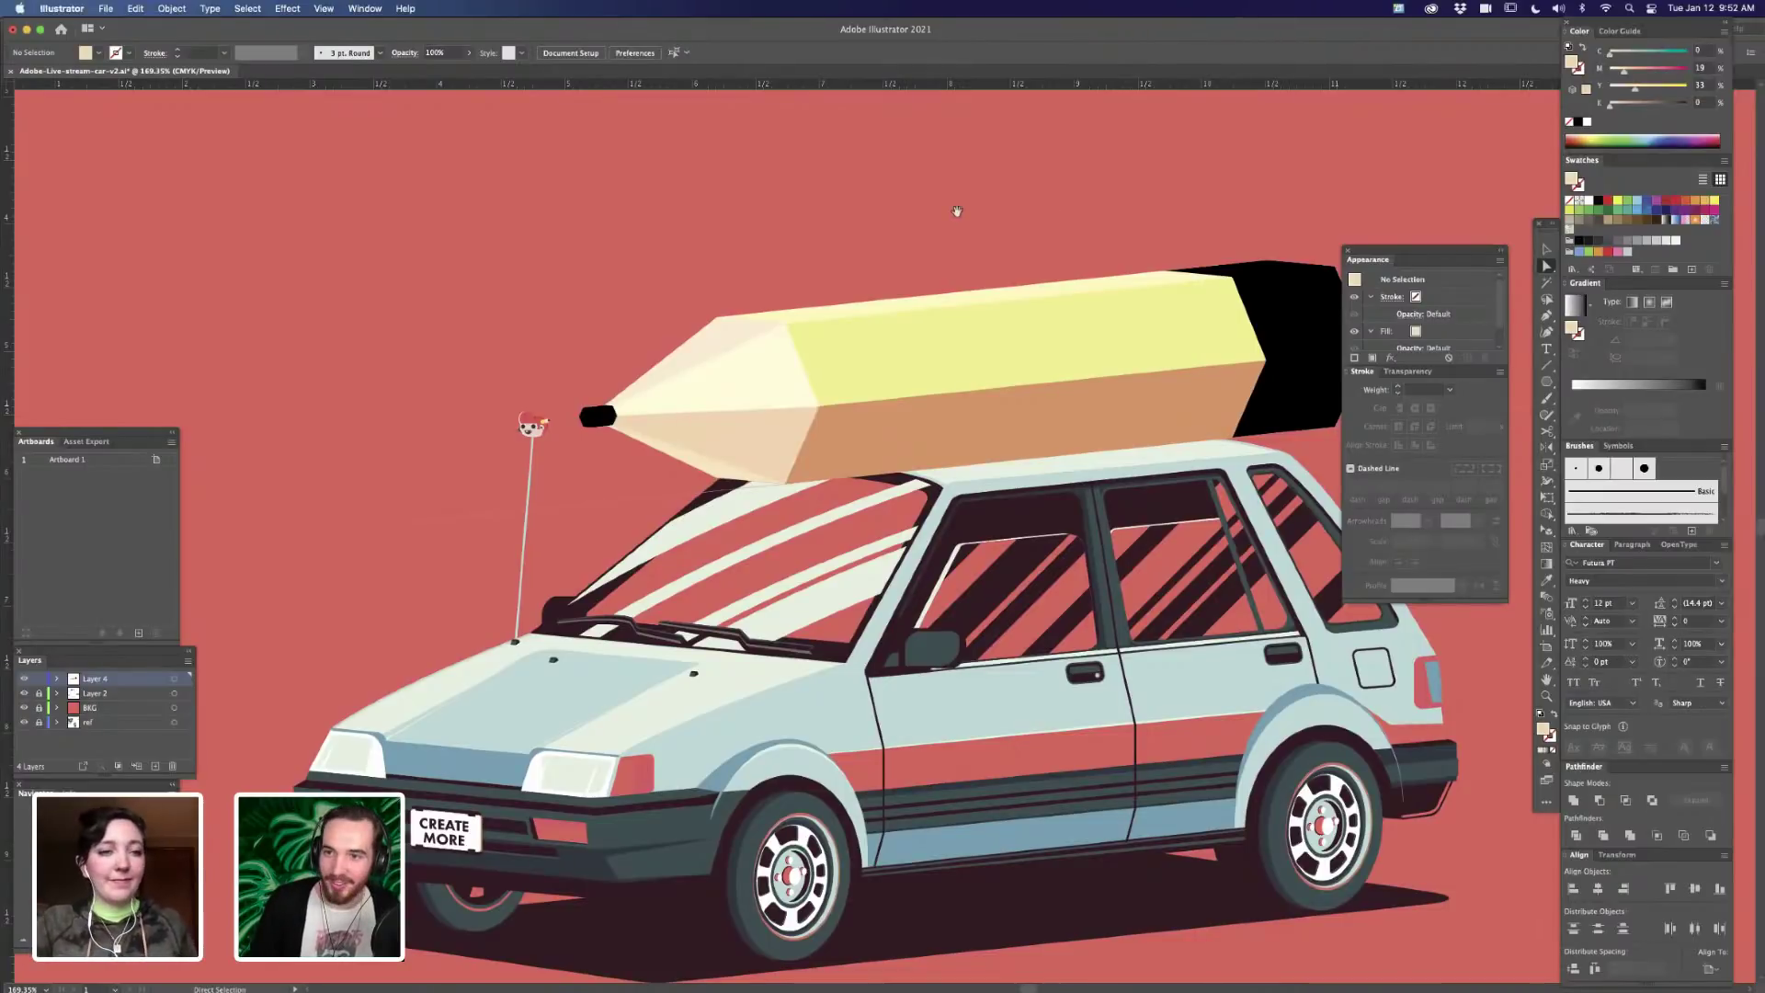
- Lighten the hexagonal end face of the pencil's black point to 77% black
left_click_drag(956, 211, 1028, 223)
key("super+equal")
key("super+equal")
left_click_drag(457, 448, 730, 625)
key("Delete")
key("Delete")
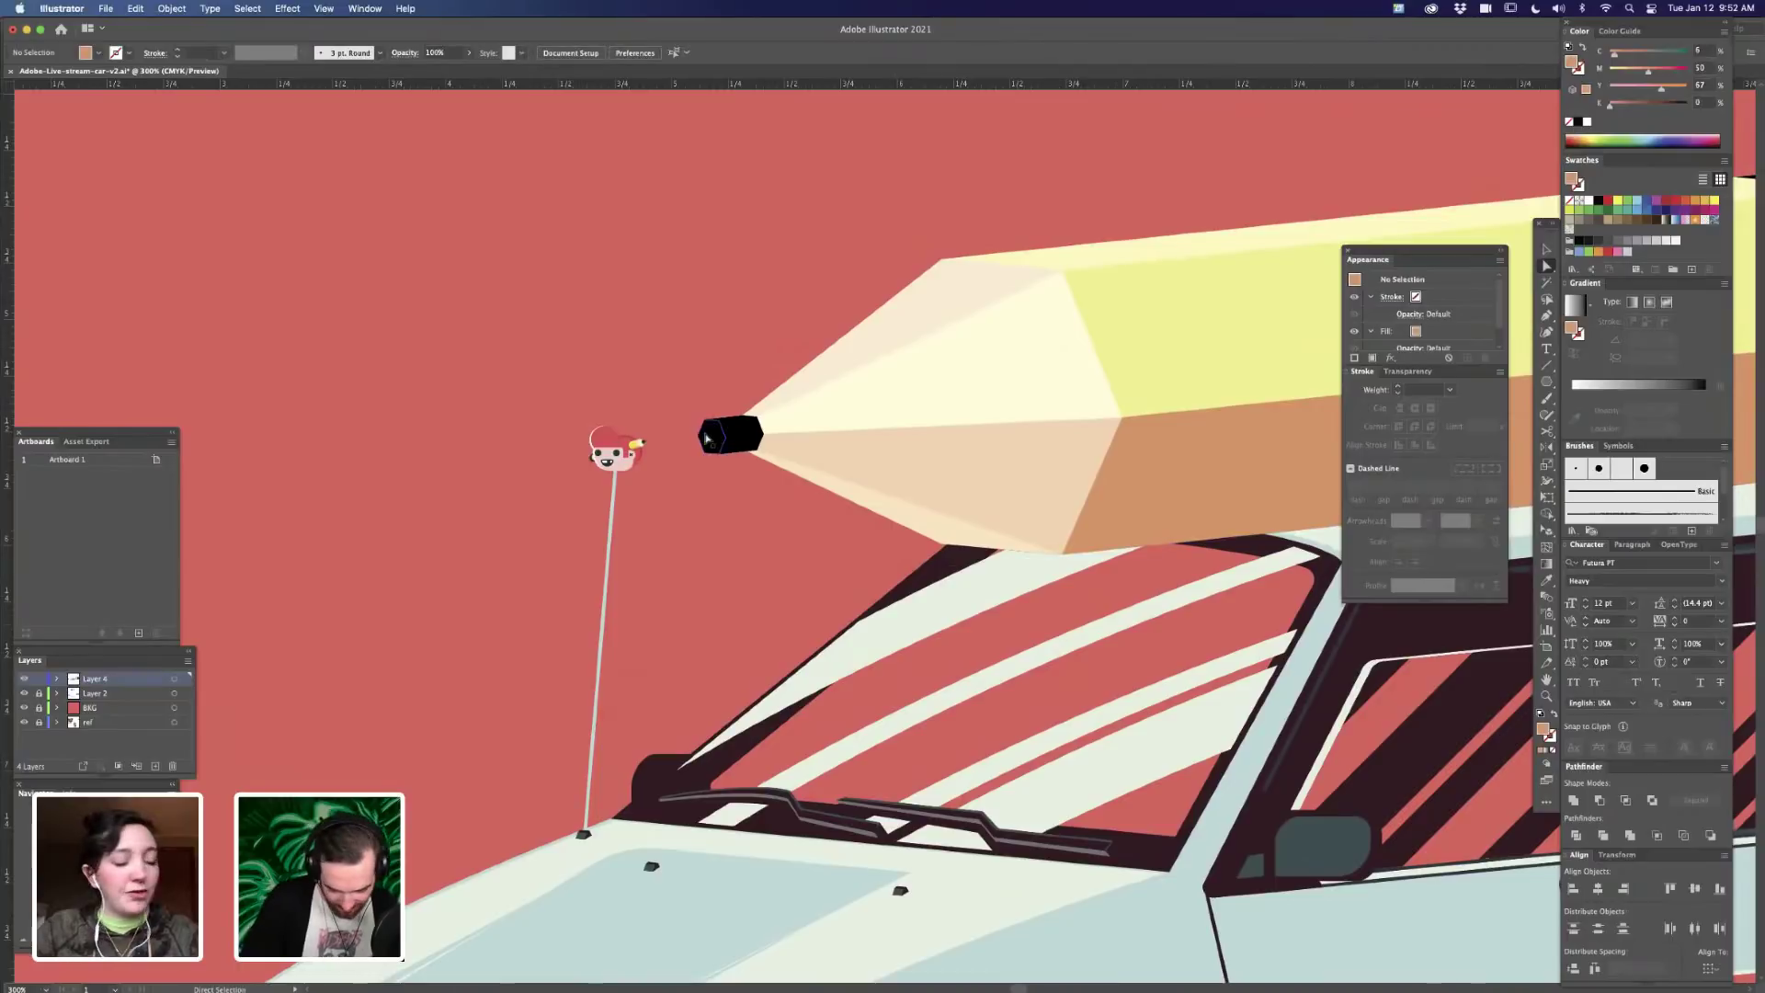
left_click(708, 440)
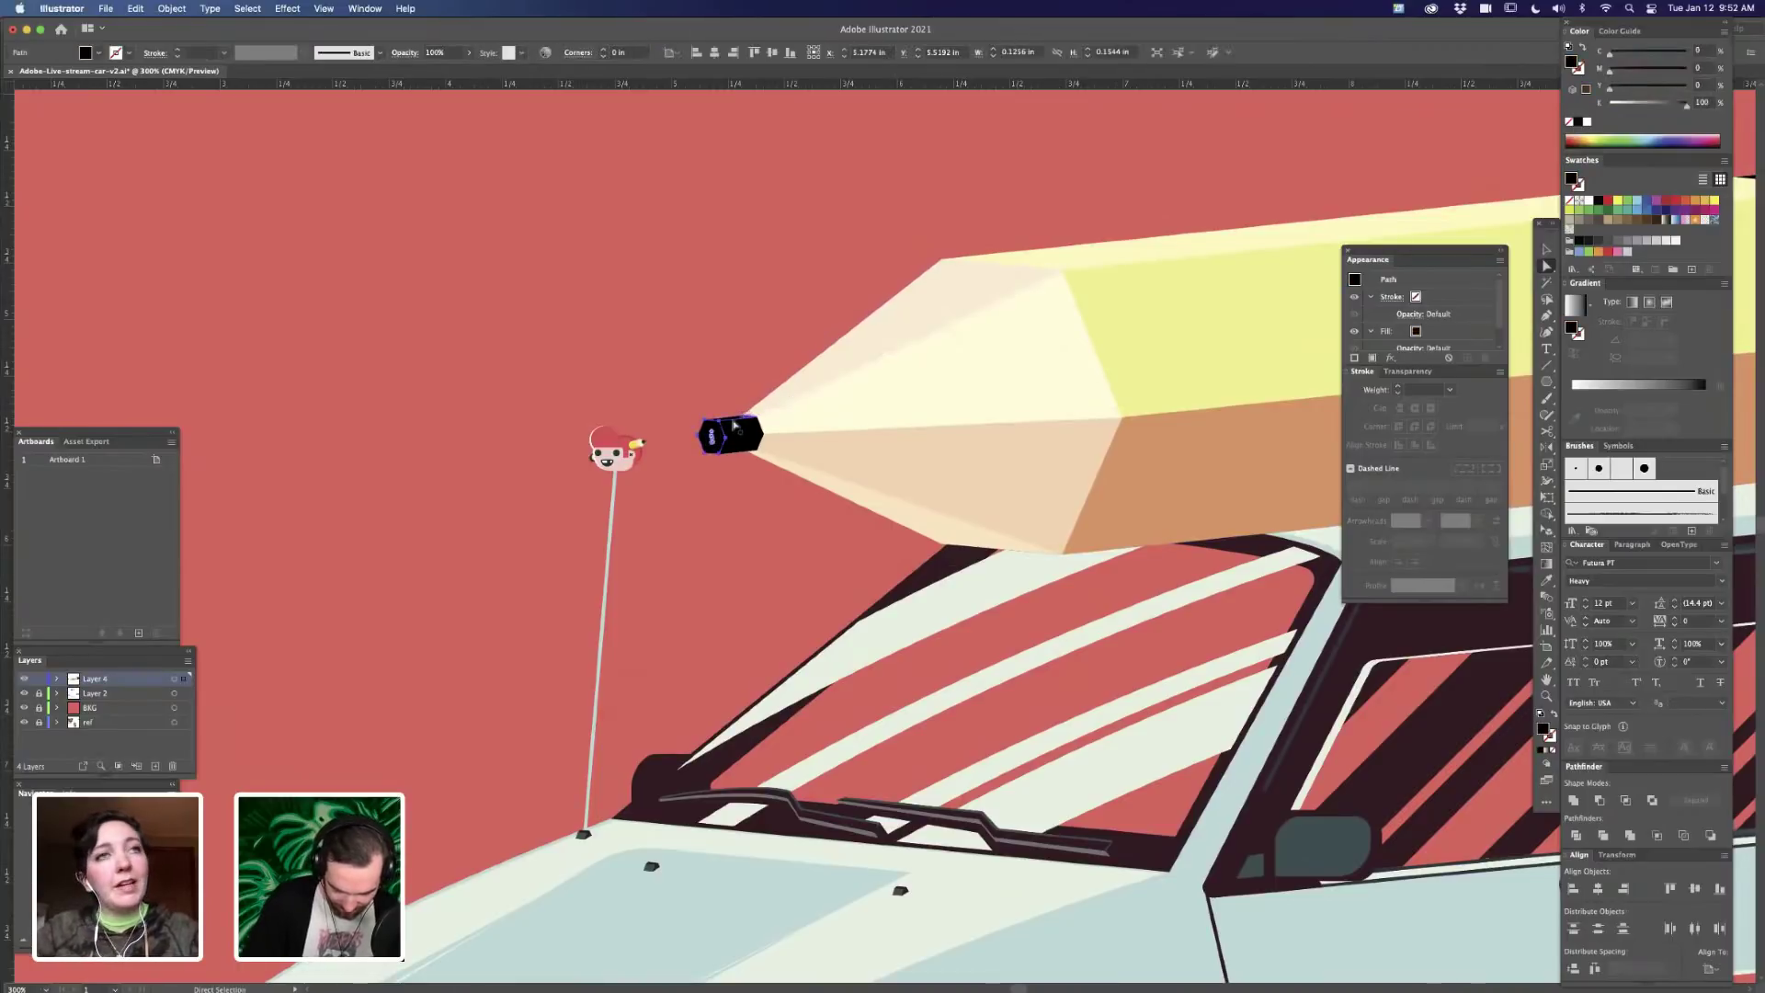
left_click_drag(1679, 107, 1666, 107)
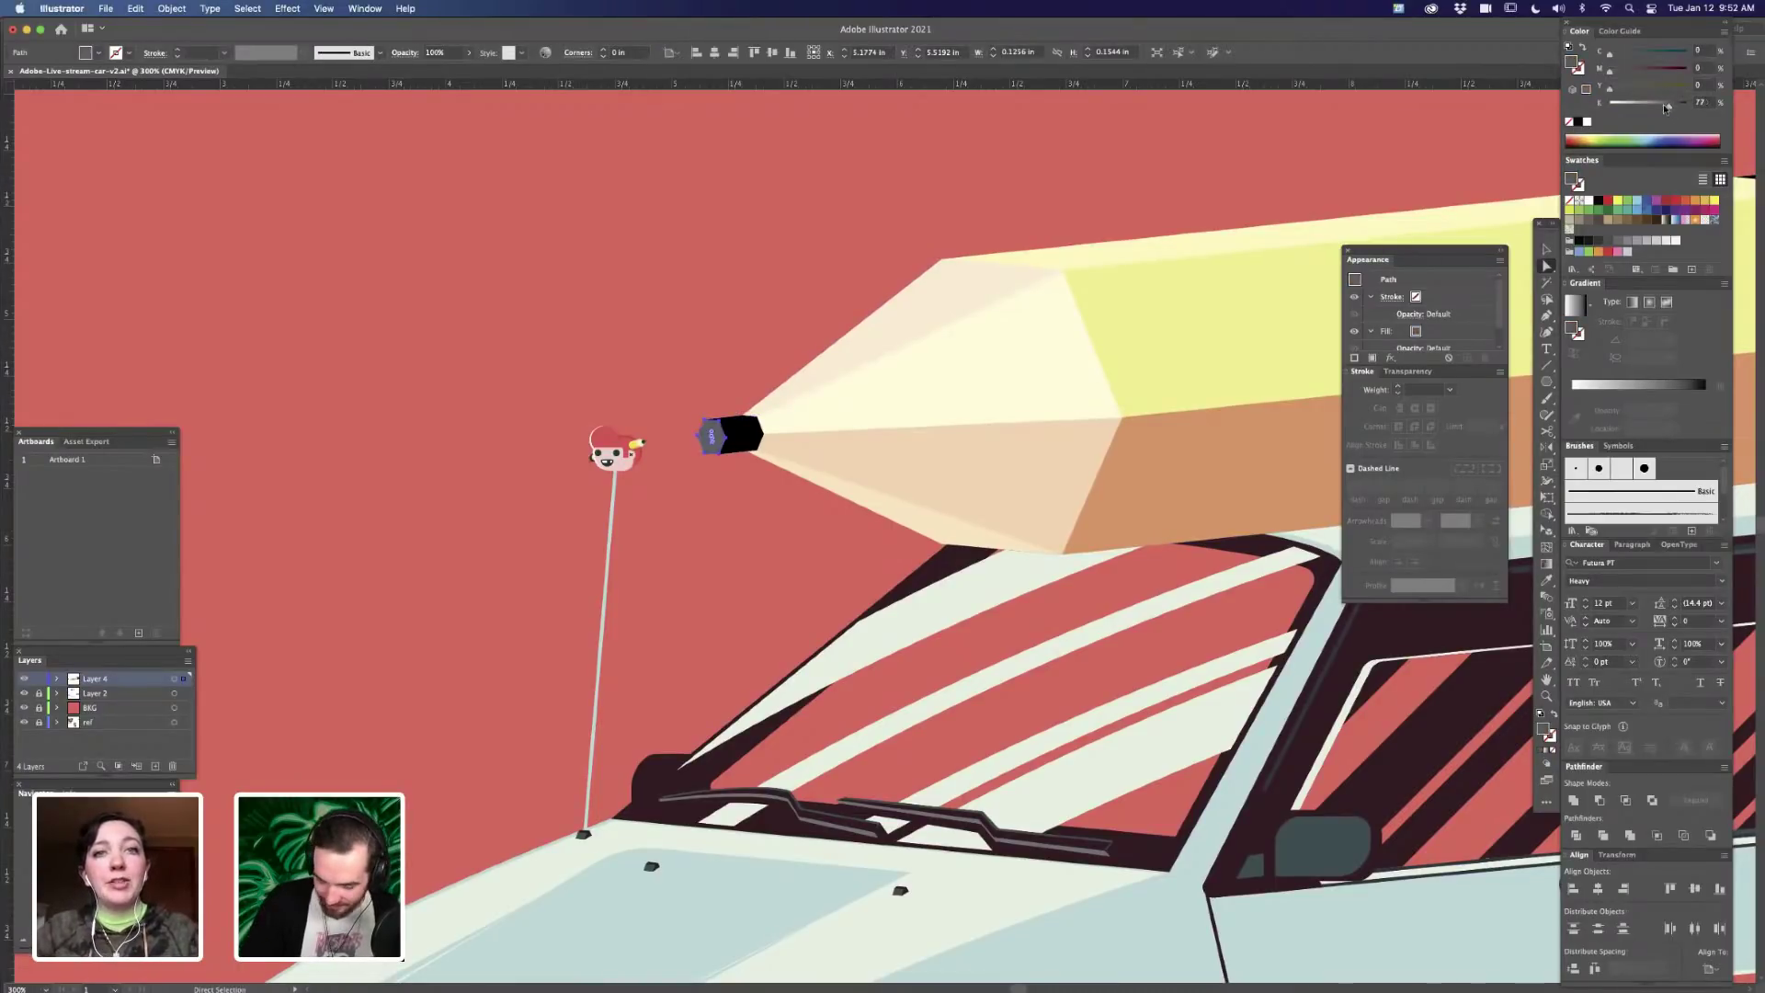
left_click(1145, 188)
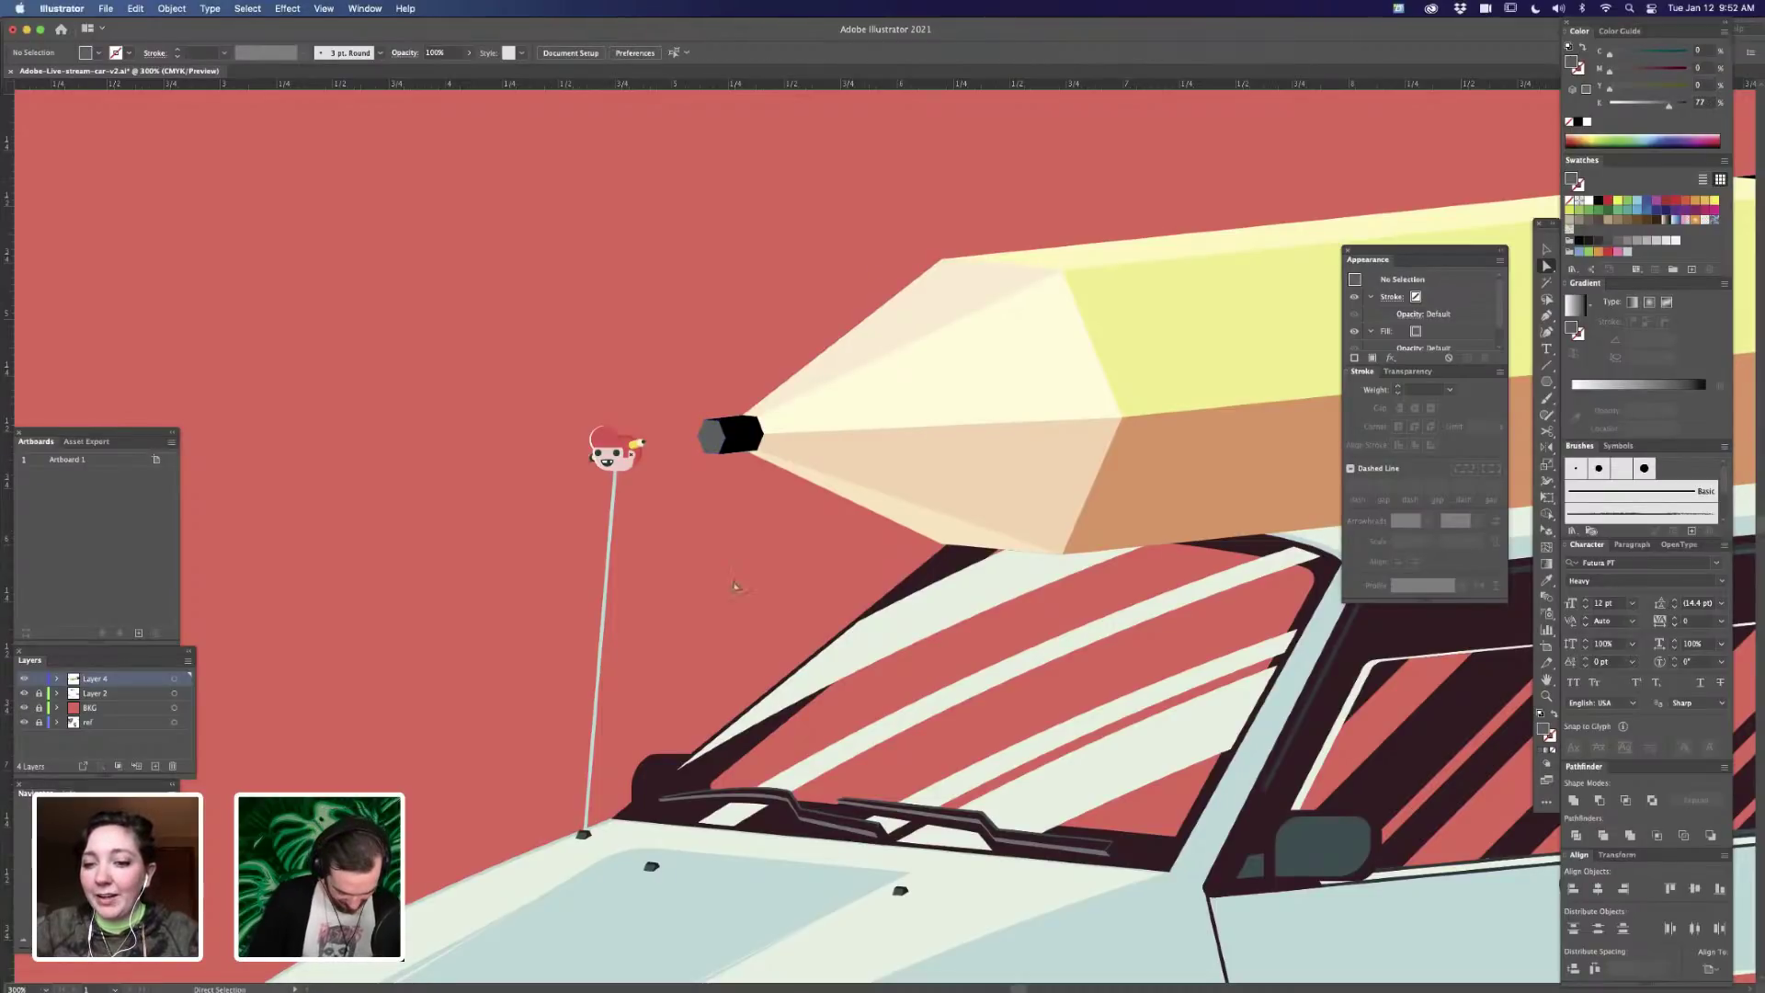
- Lighten the point's upper front side face to 85% black
key("super+equal")
left_click_drag(721, 539, 775, 599)
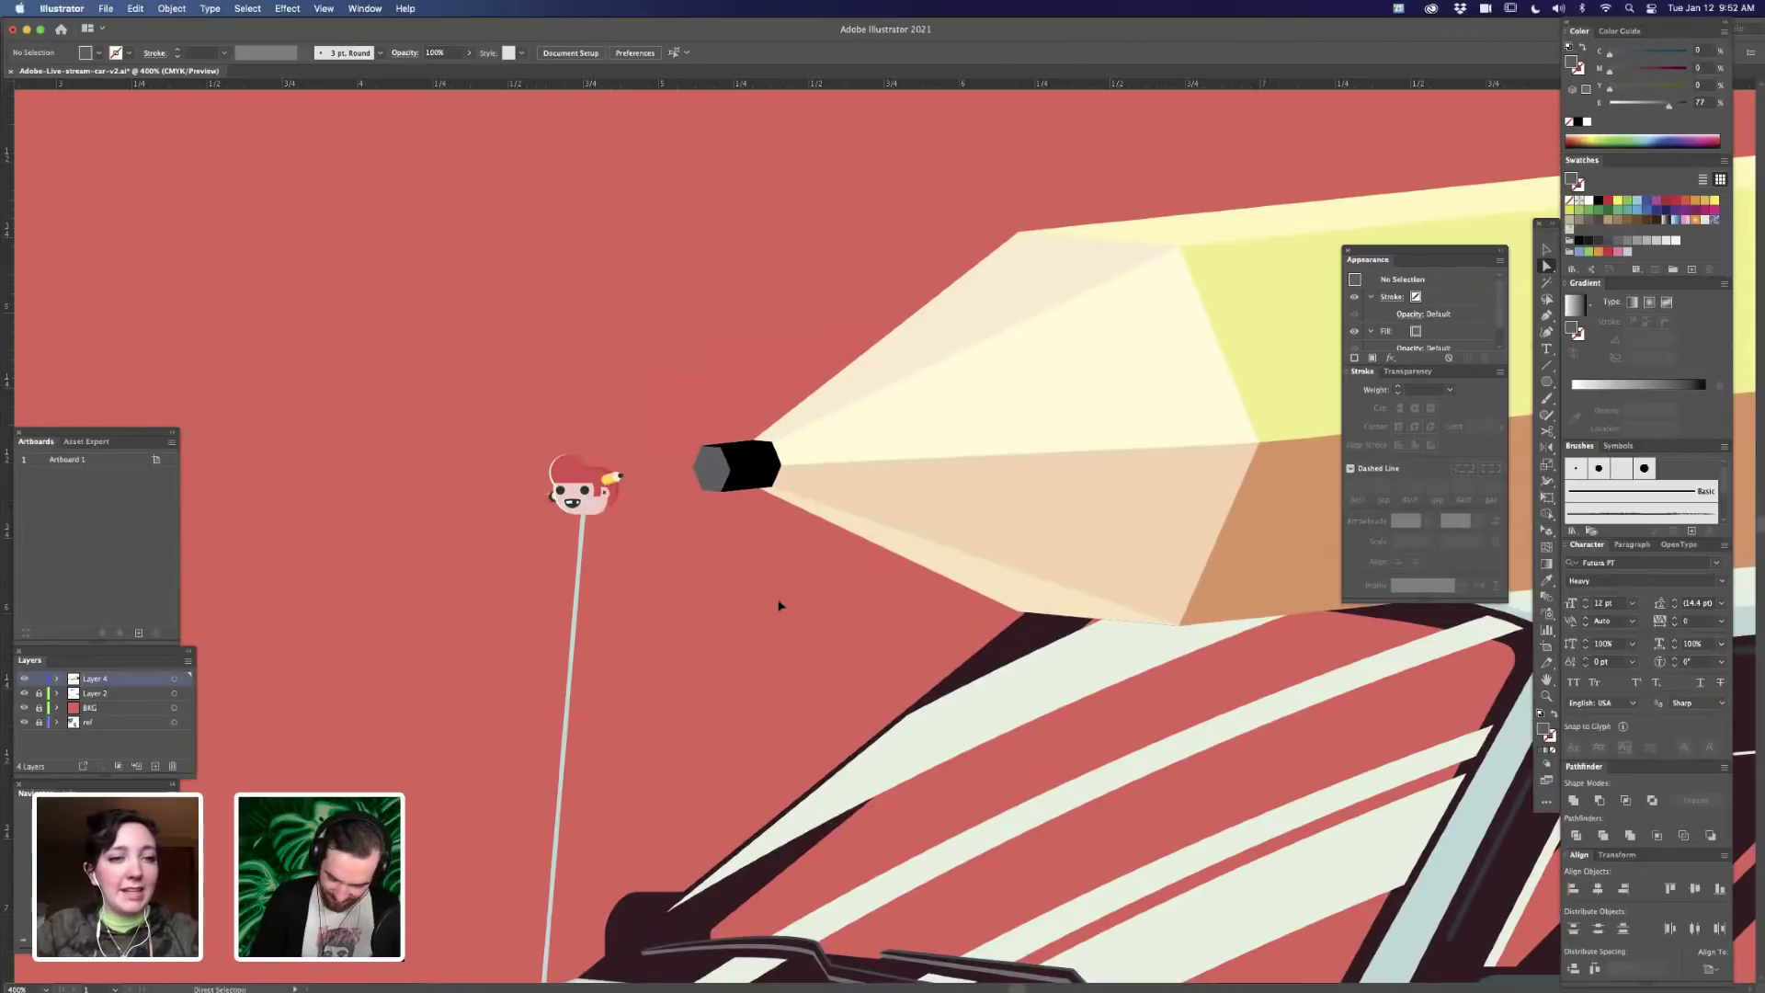
key("super+equal")
left_click_drag(672, 271, 752, 351)
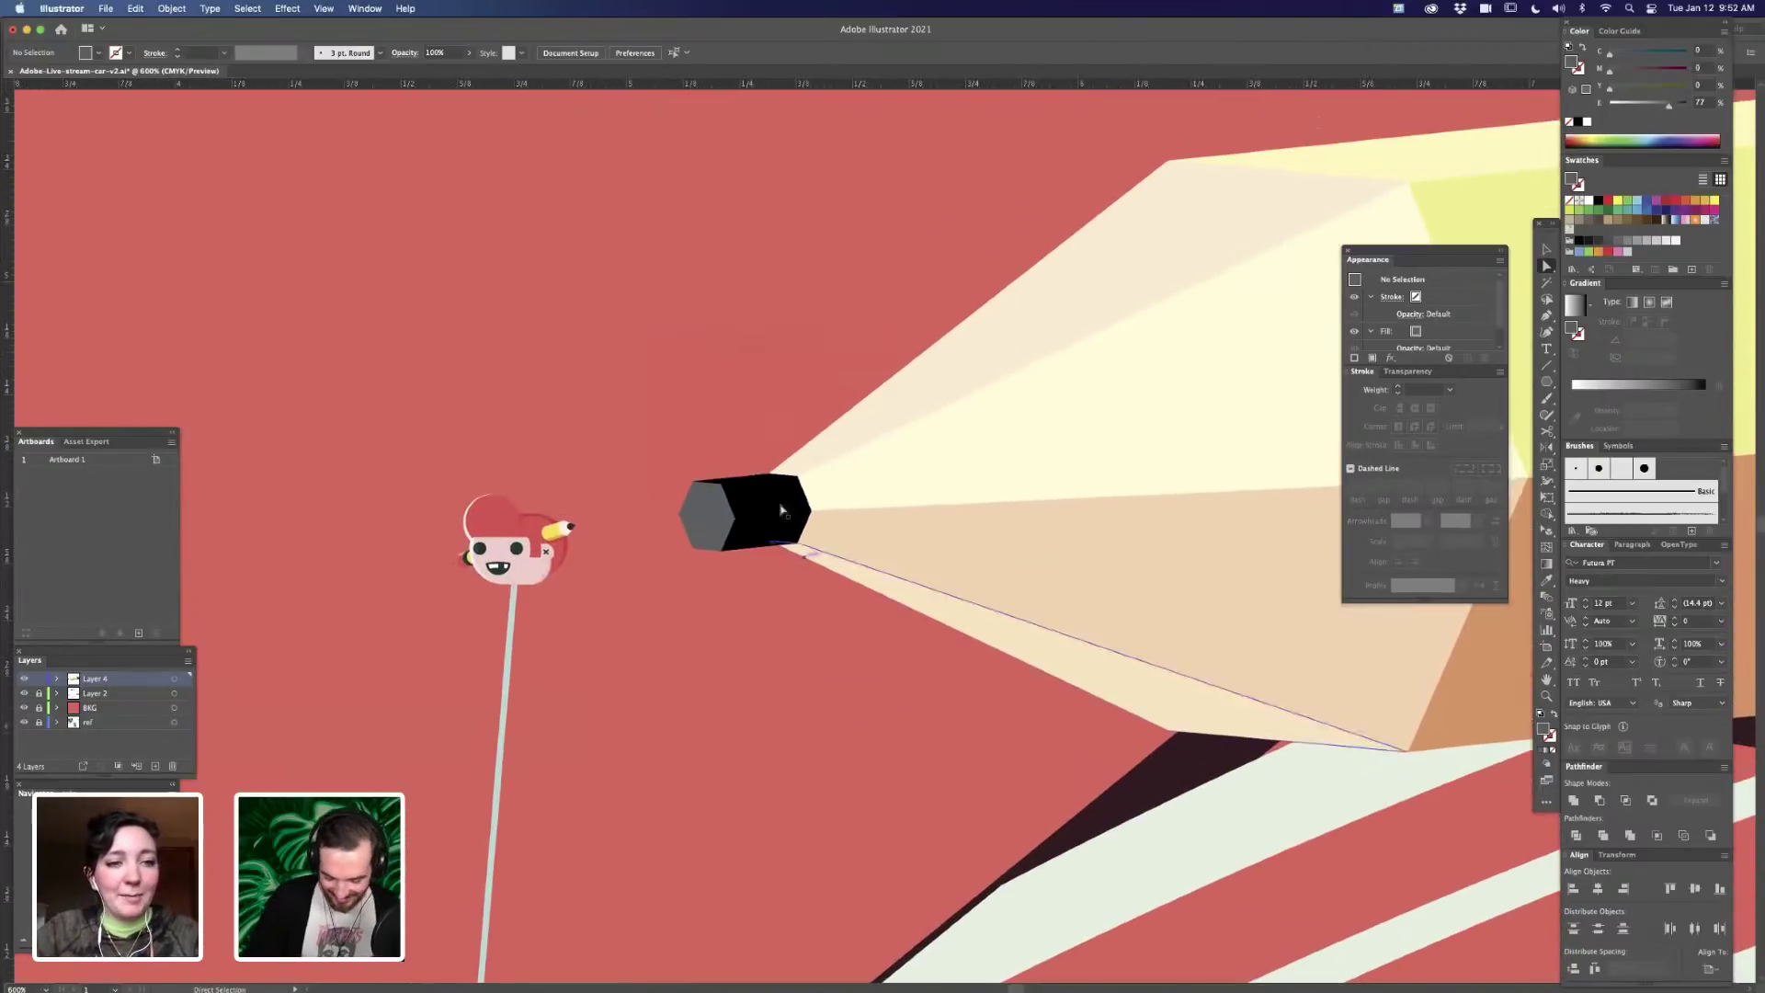
left_click(782, 492)
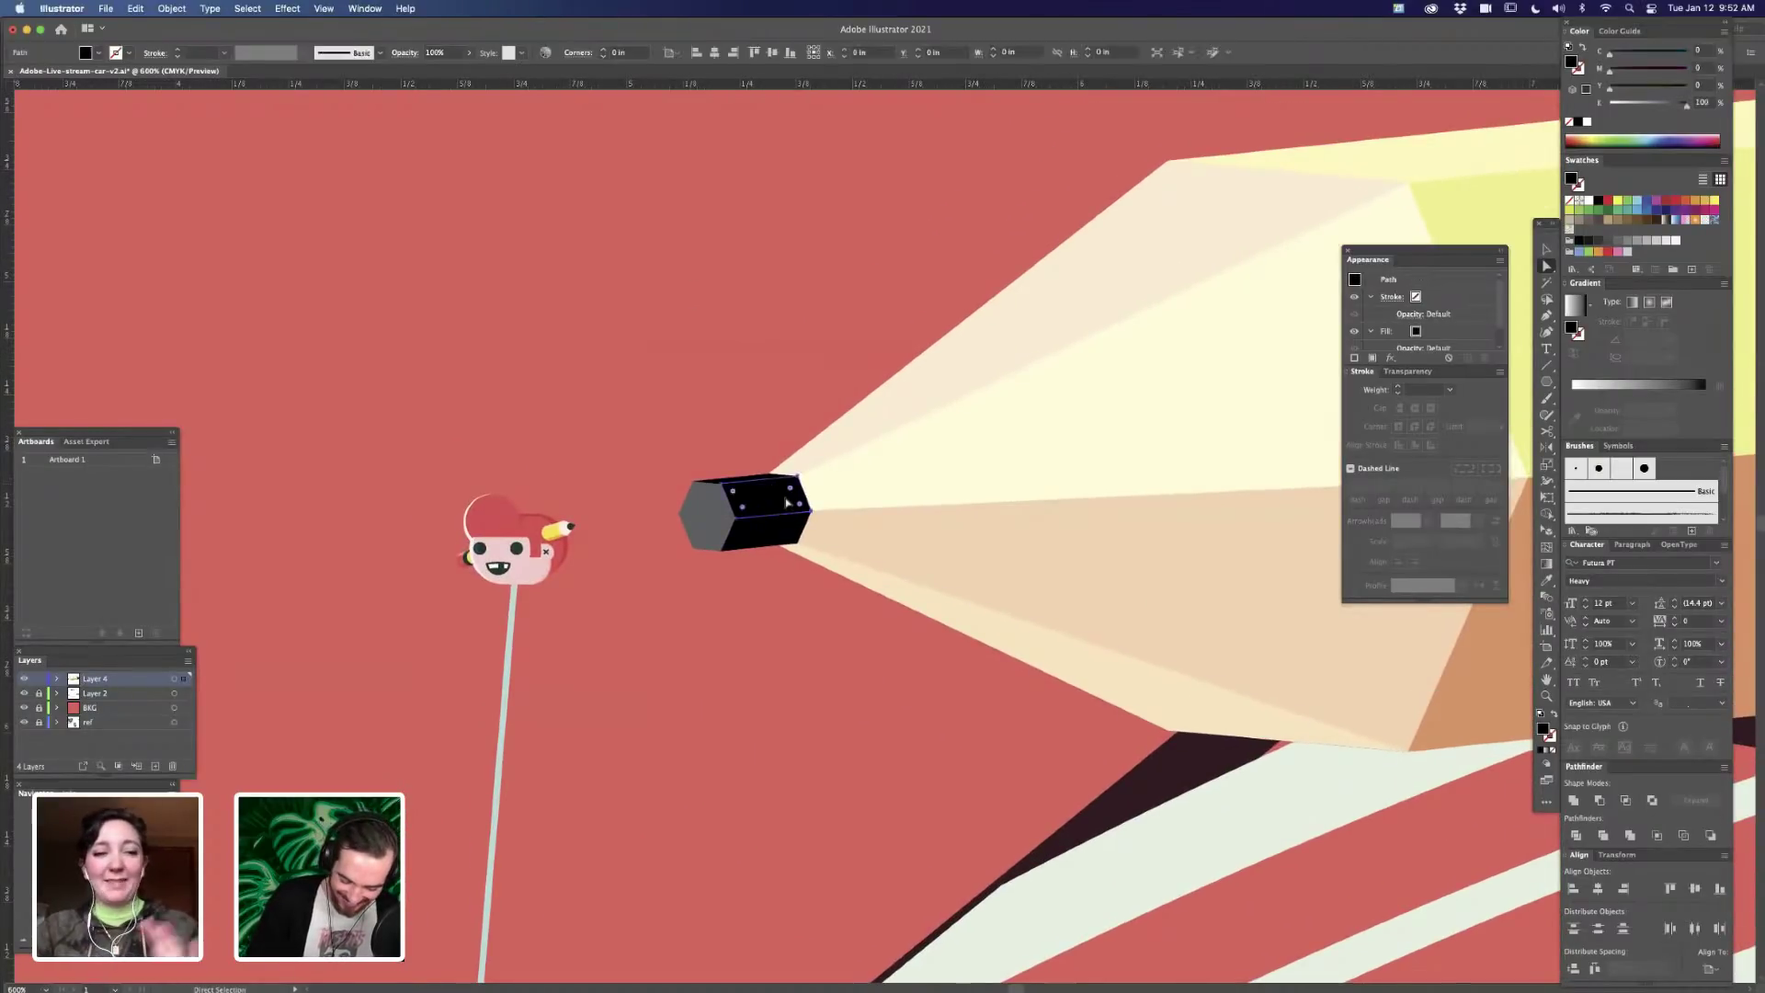
left_click(1671, 103)
left_click(842, 304)
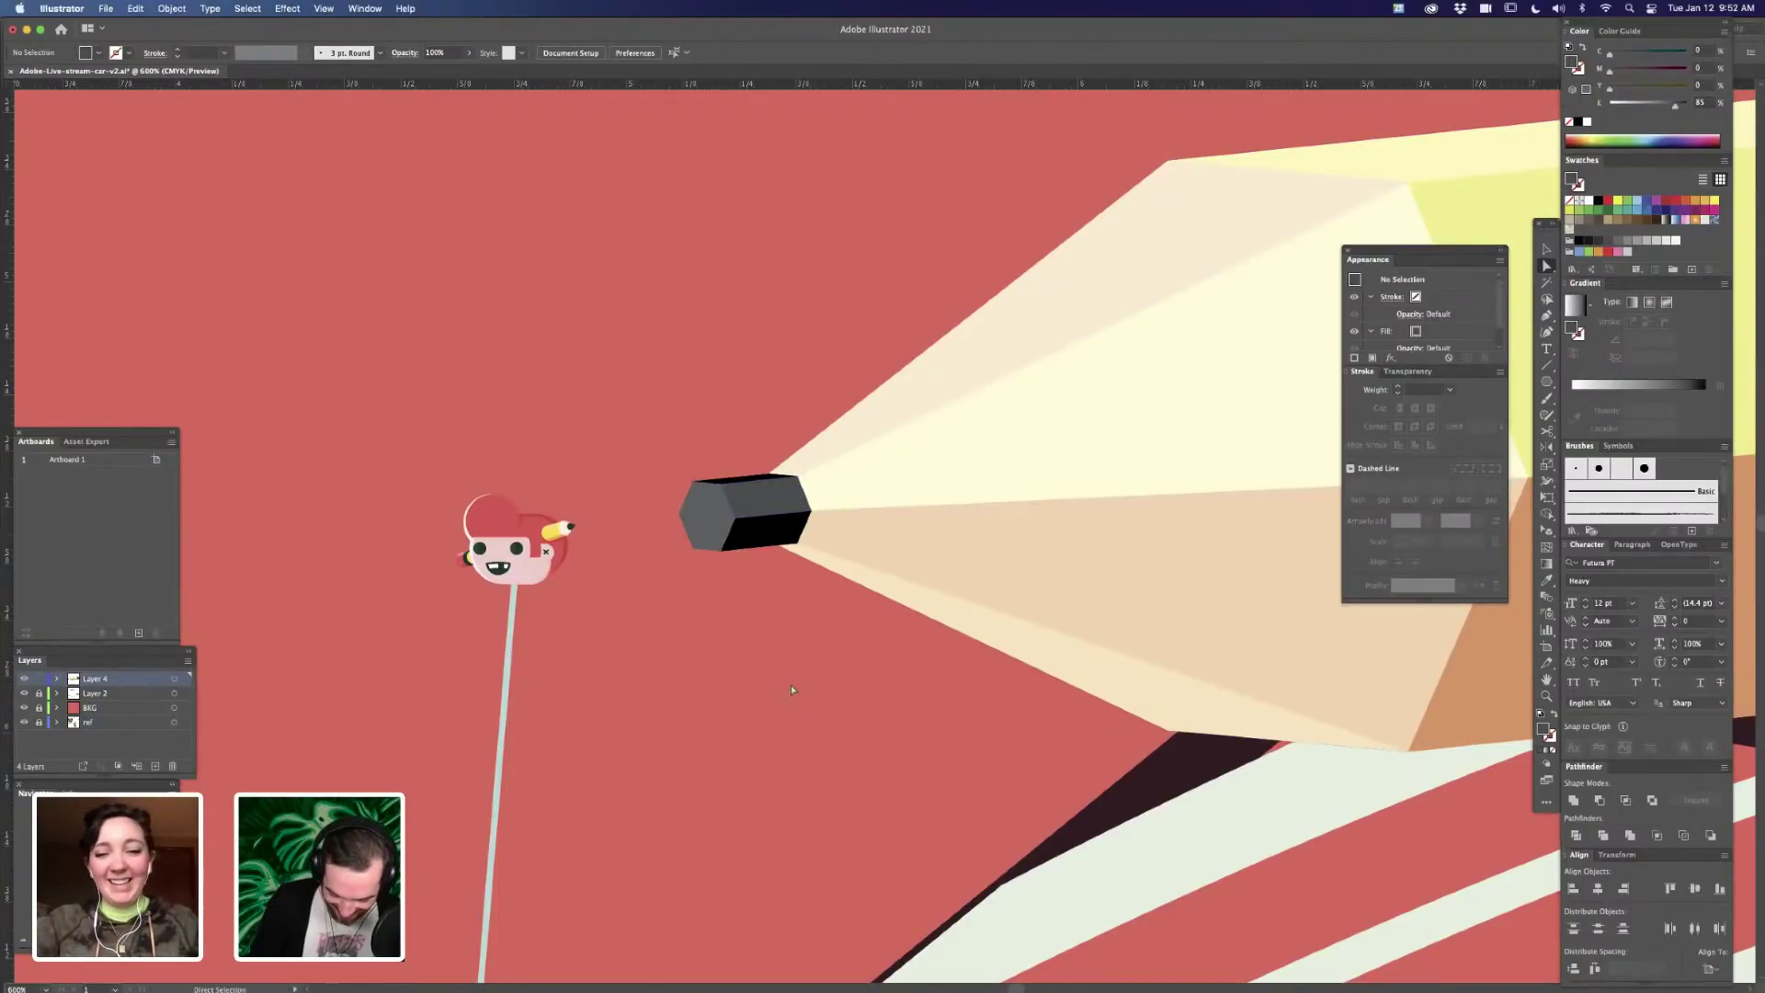
- Examine the shaded pencil tip and point against the whole car
key("super+minus")
key("super+minus")
key("super+minus")
key("super+minus")
key("super+minus")
left_click_drag(1092, 813, 1016, 788)
key("super+plus")
key("super+plus")
key("super+plus")
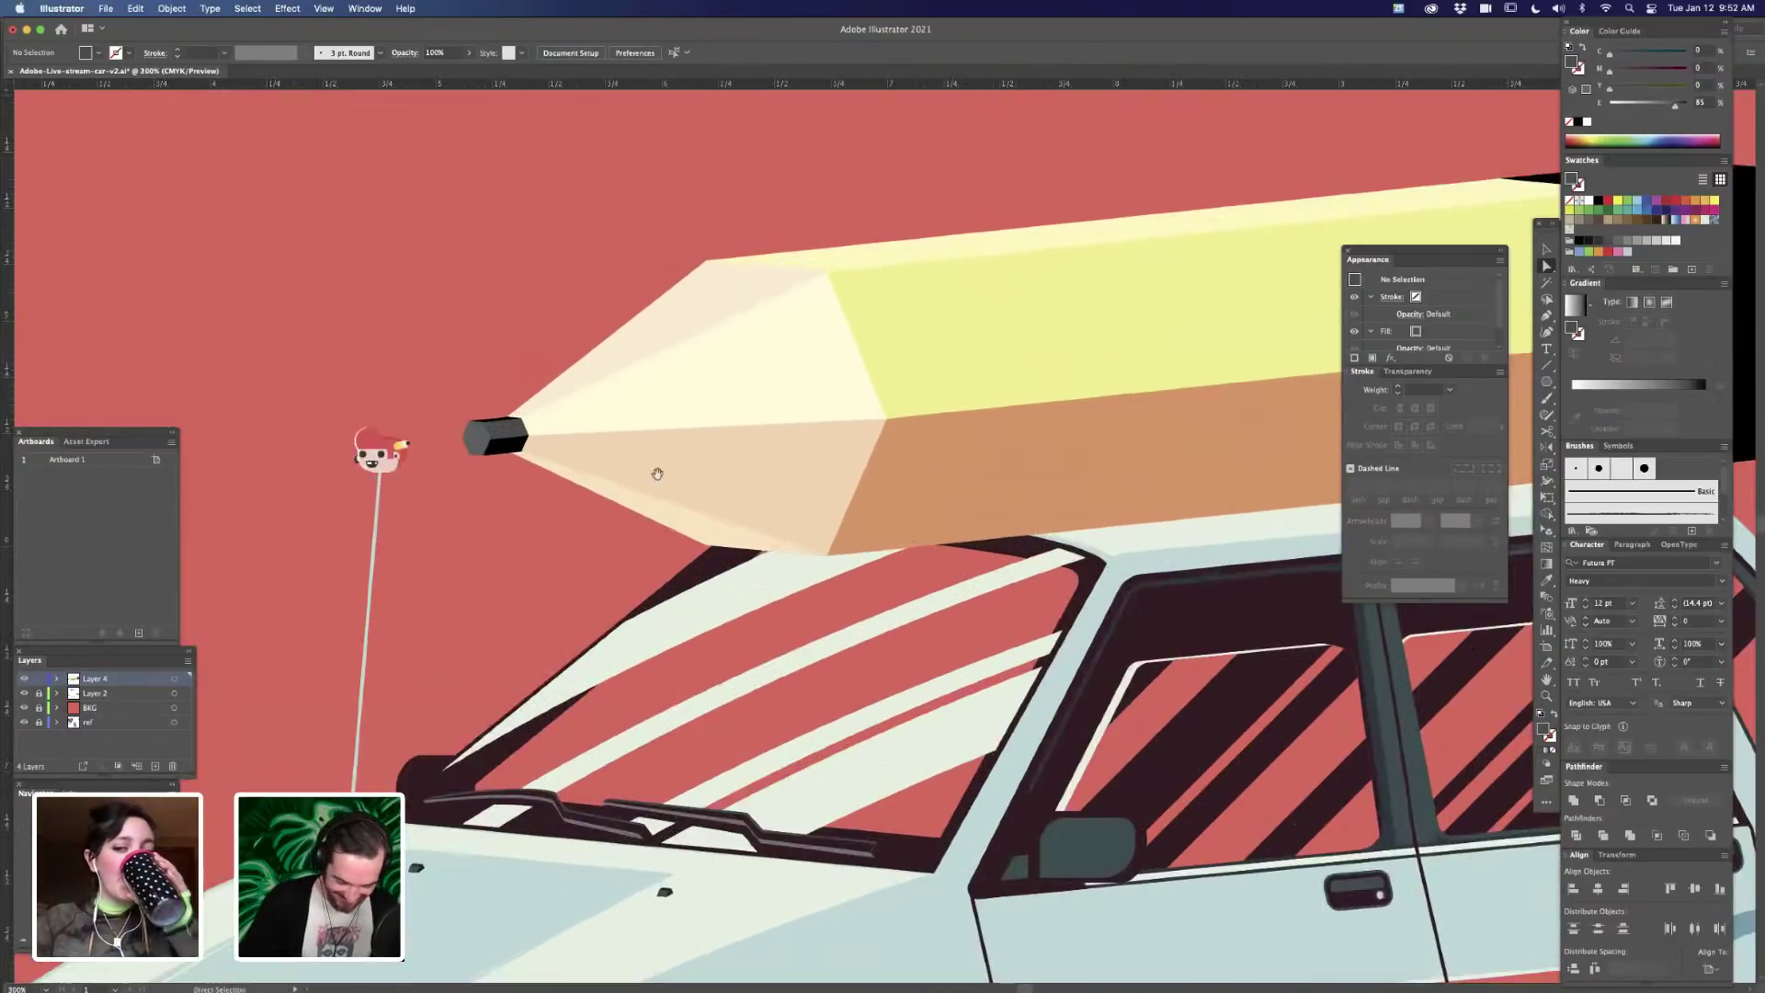
left_click_drag(813, 469, 986, 479)
- Rotate the point's hexagonal end face so that one corner points up and its opposite corner points down
key("super+plus")
key("super+plus")
key("super+plus")
left_click_drag(856, 524, 943, 763)
key("super+plus")
left_click(703, 491)
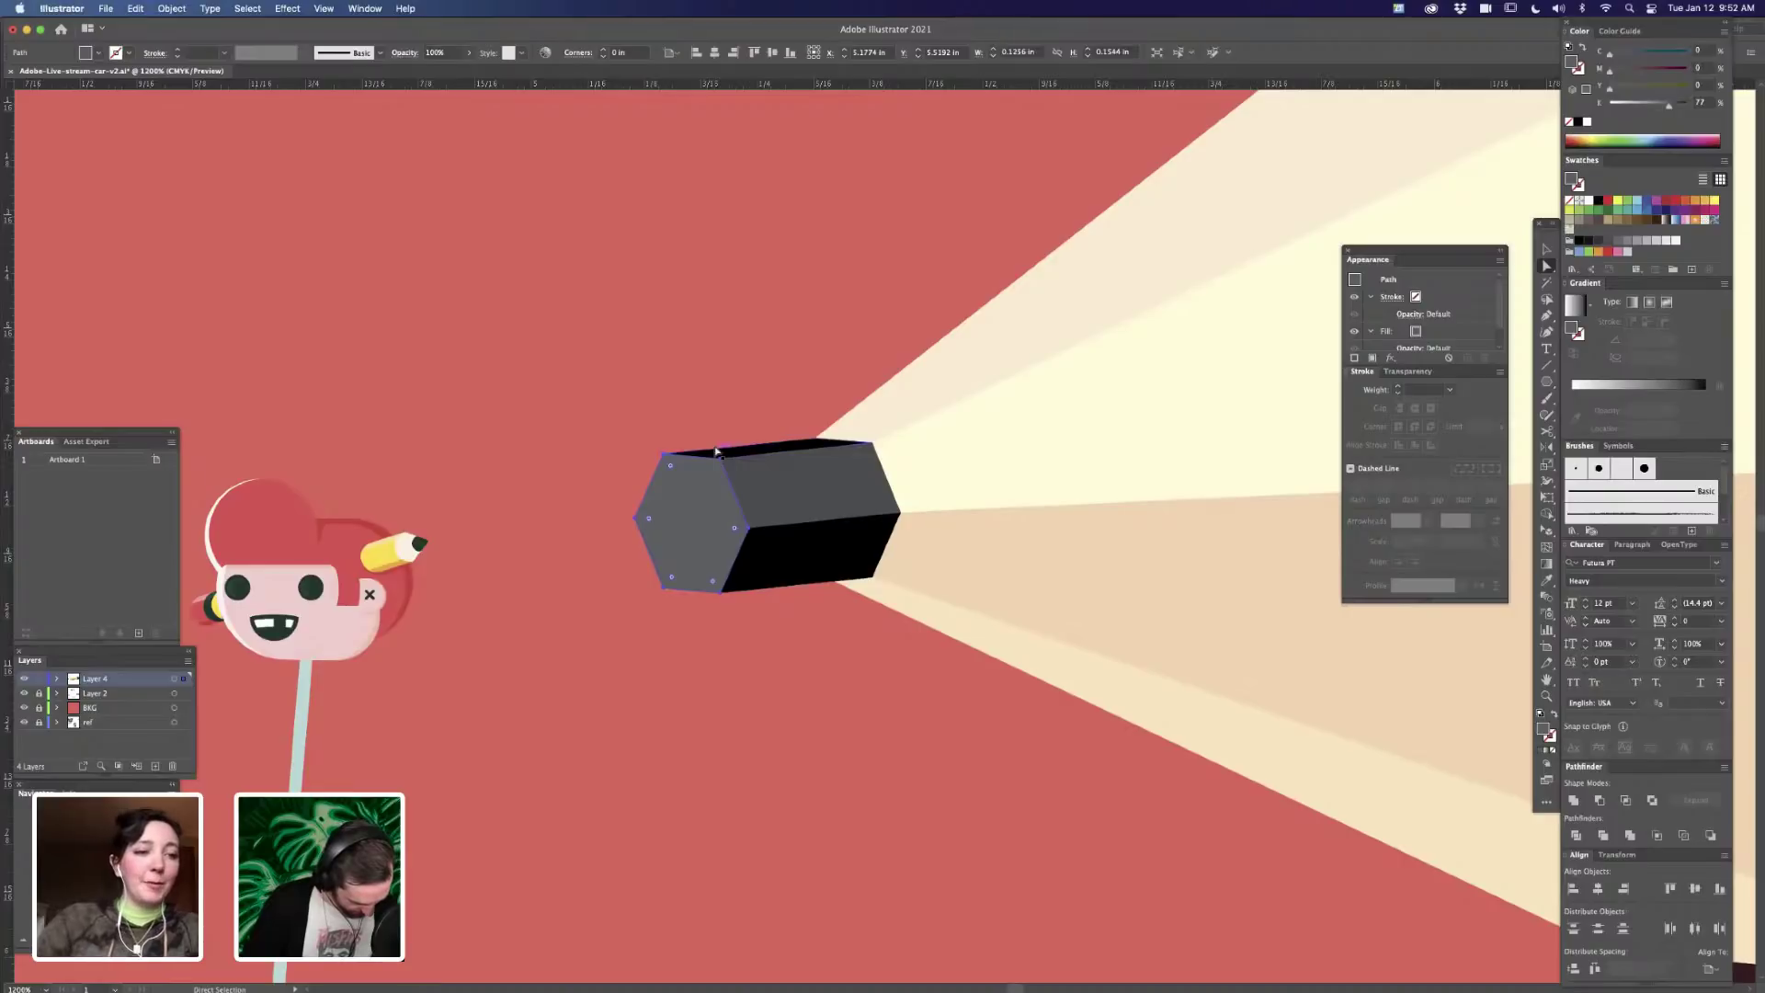
key("e")
left_click_drag(692, 452, 1016, 444)
key("z")
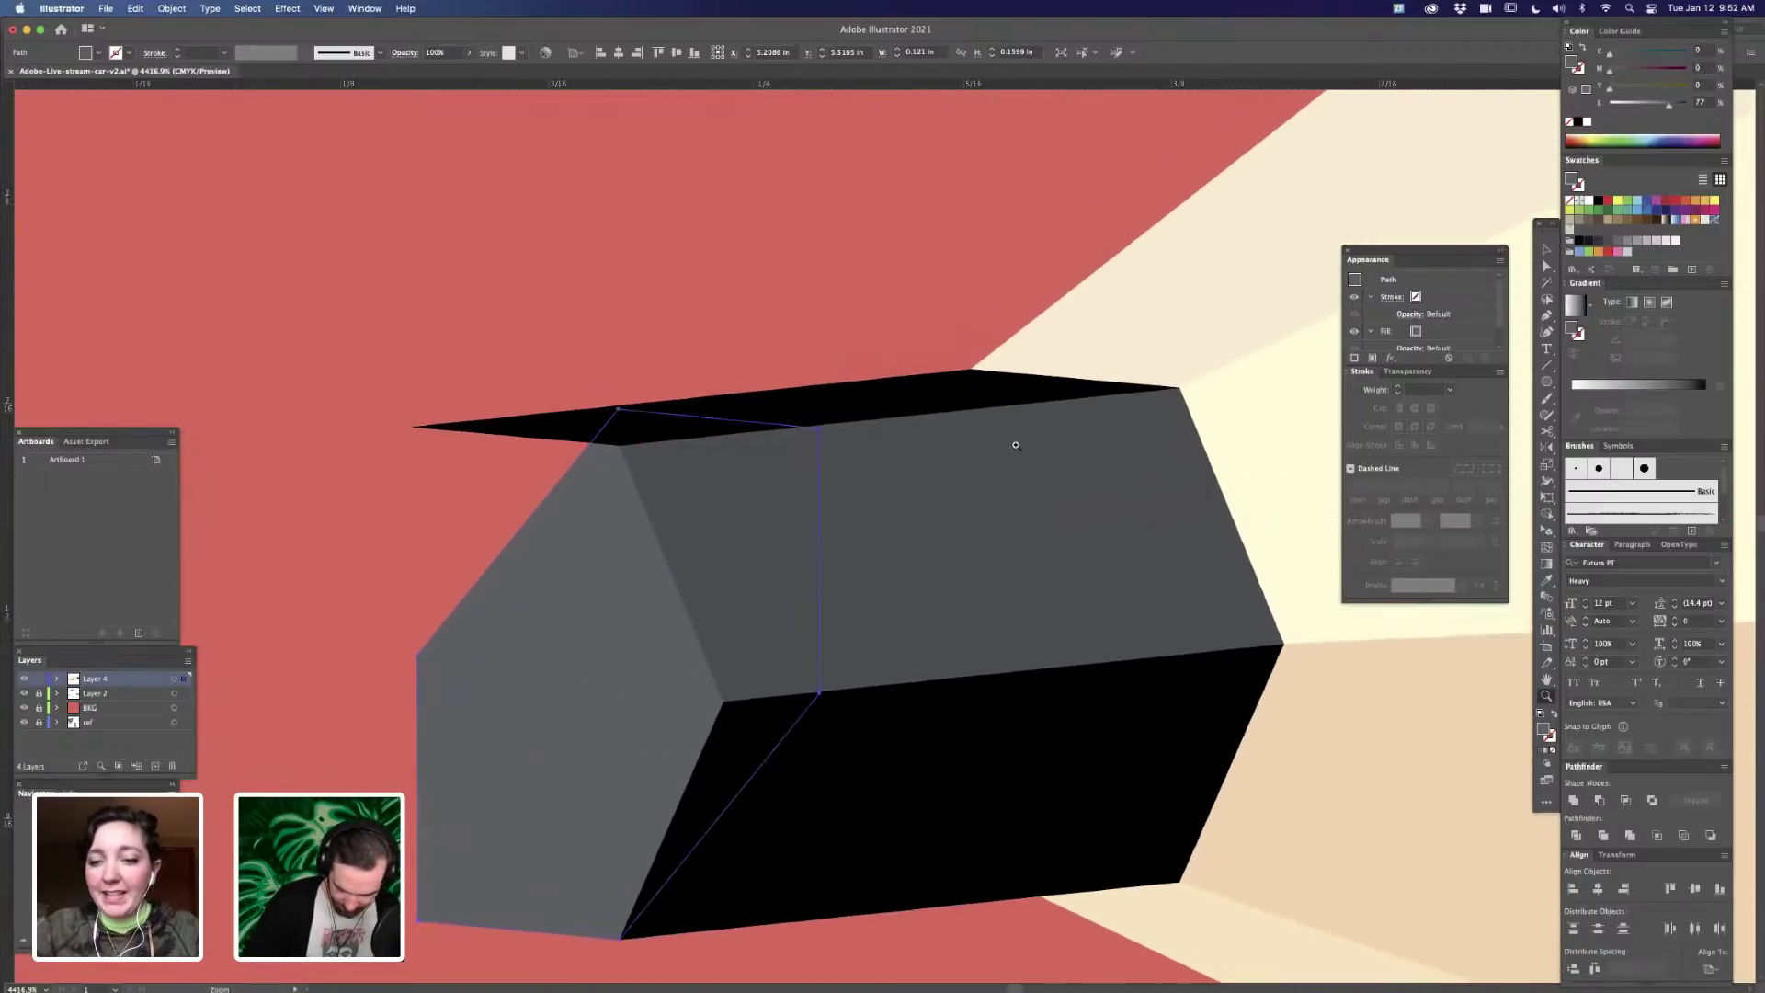
key("a")
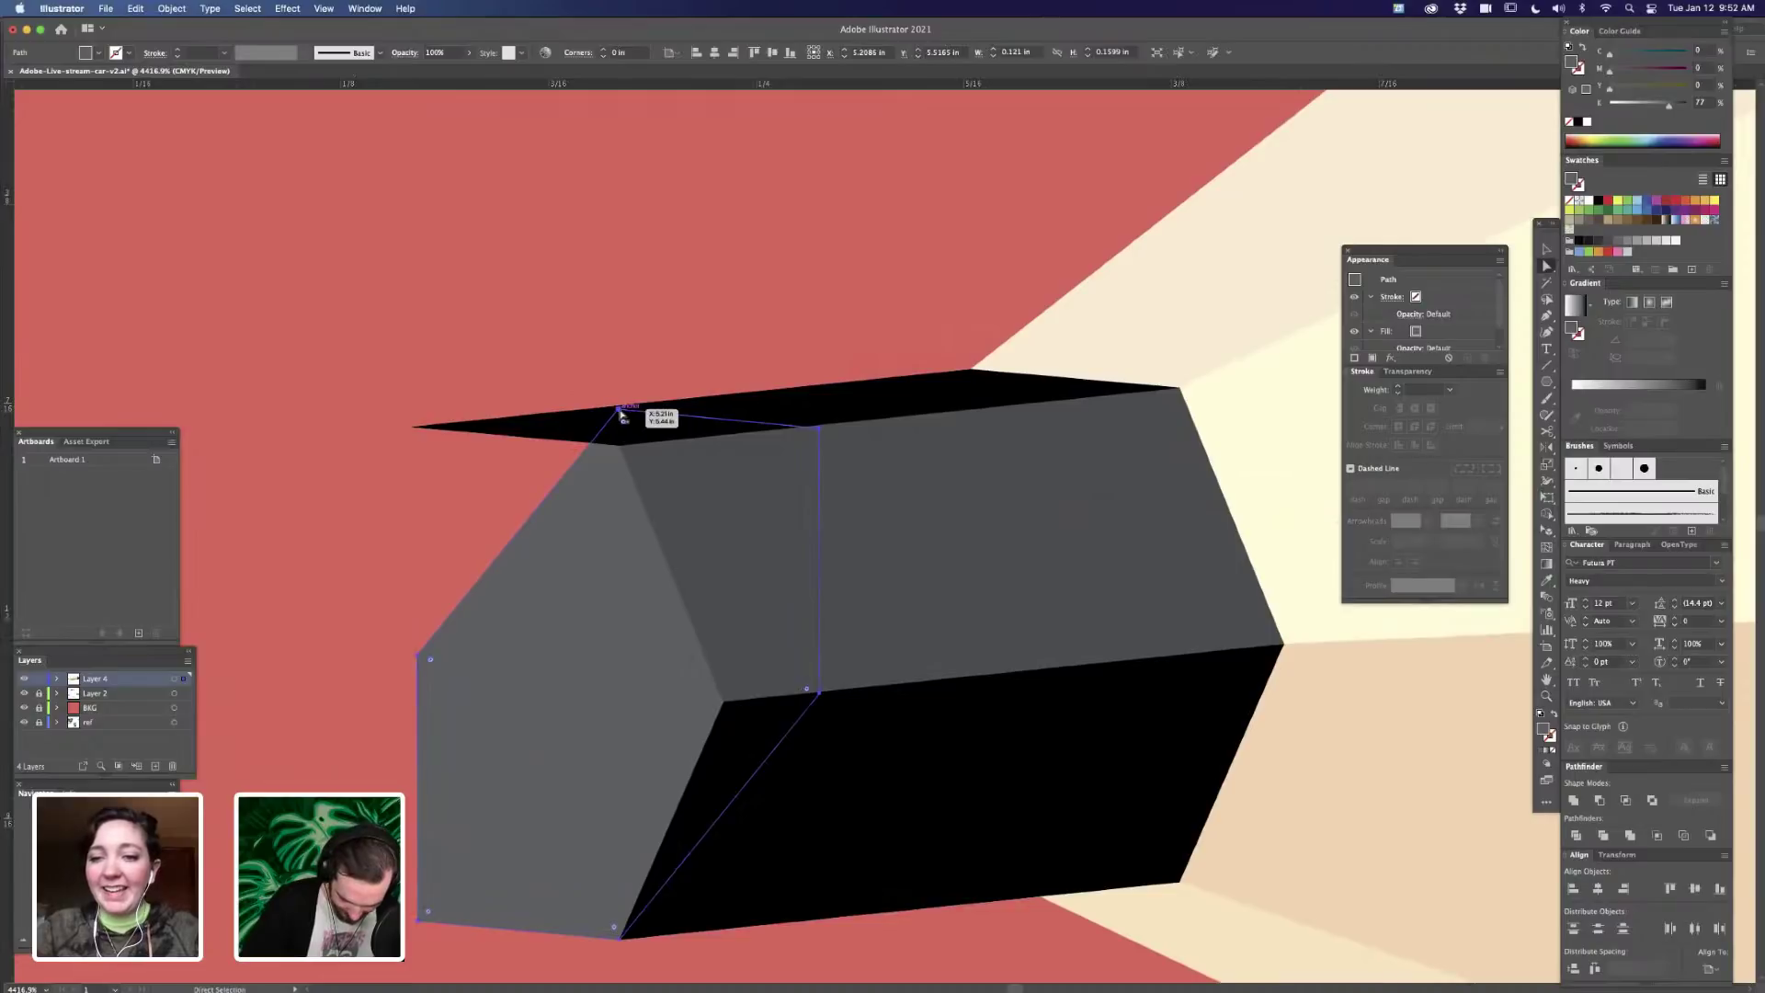
- Nudge the end face's upper and lower inner corners into line with the edges of the point's side faces
left_click(618, 406)
left_click(618, 406)
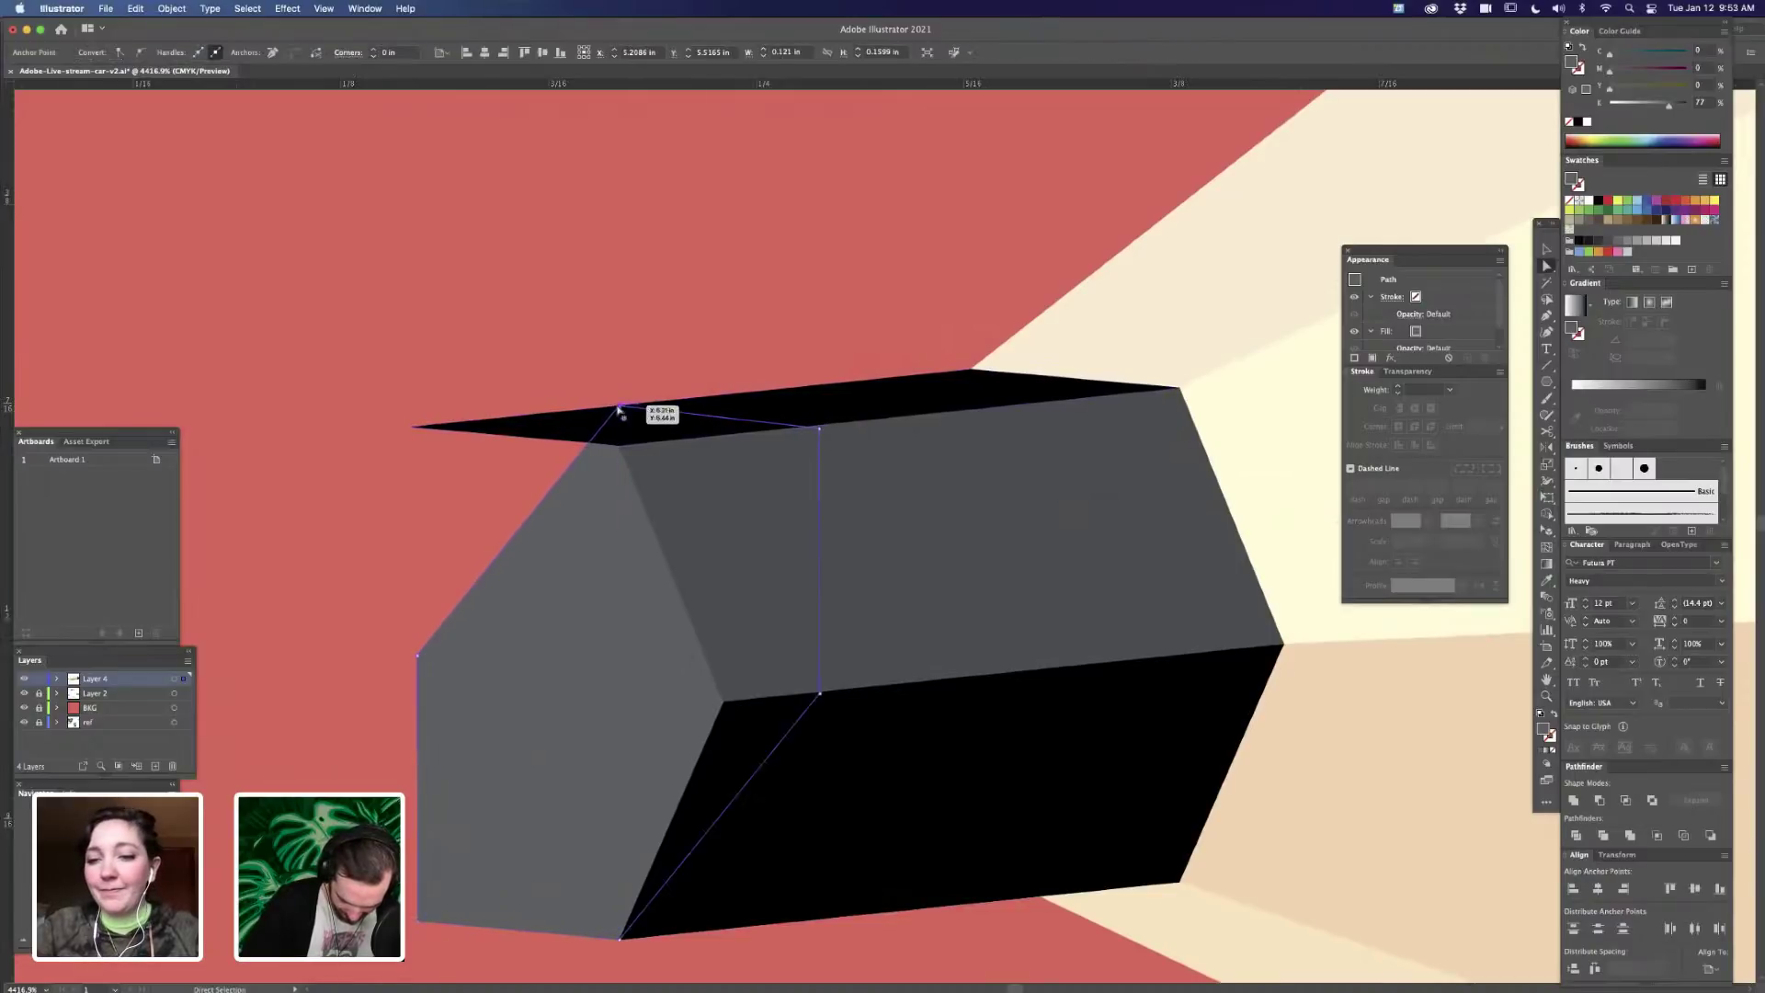
left_click(819, 429)
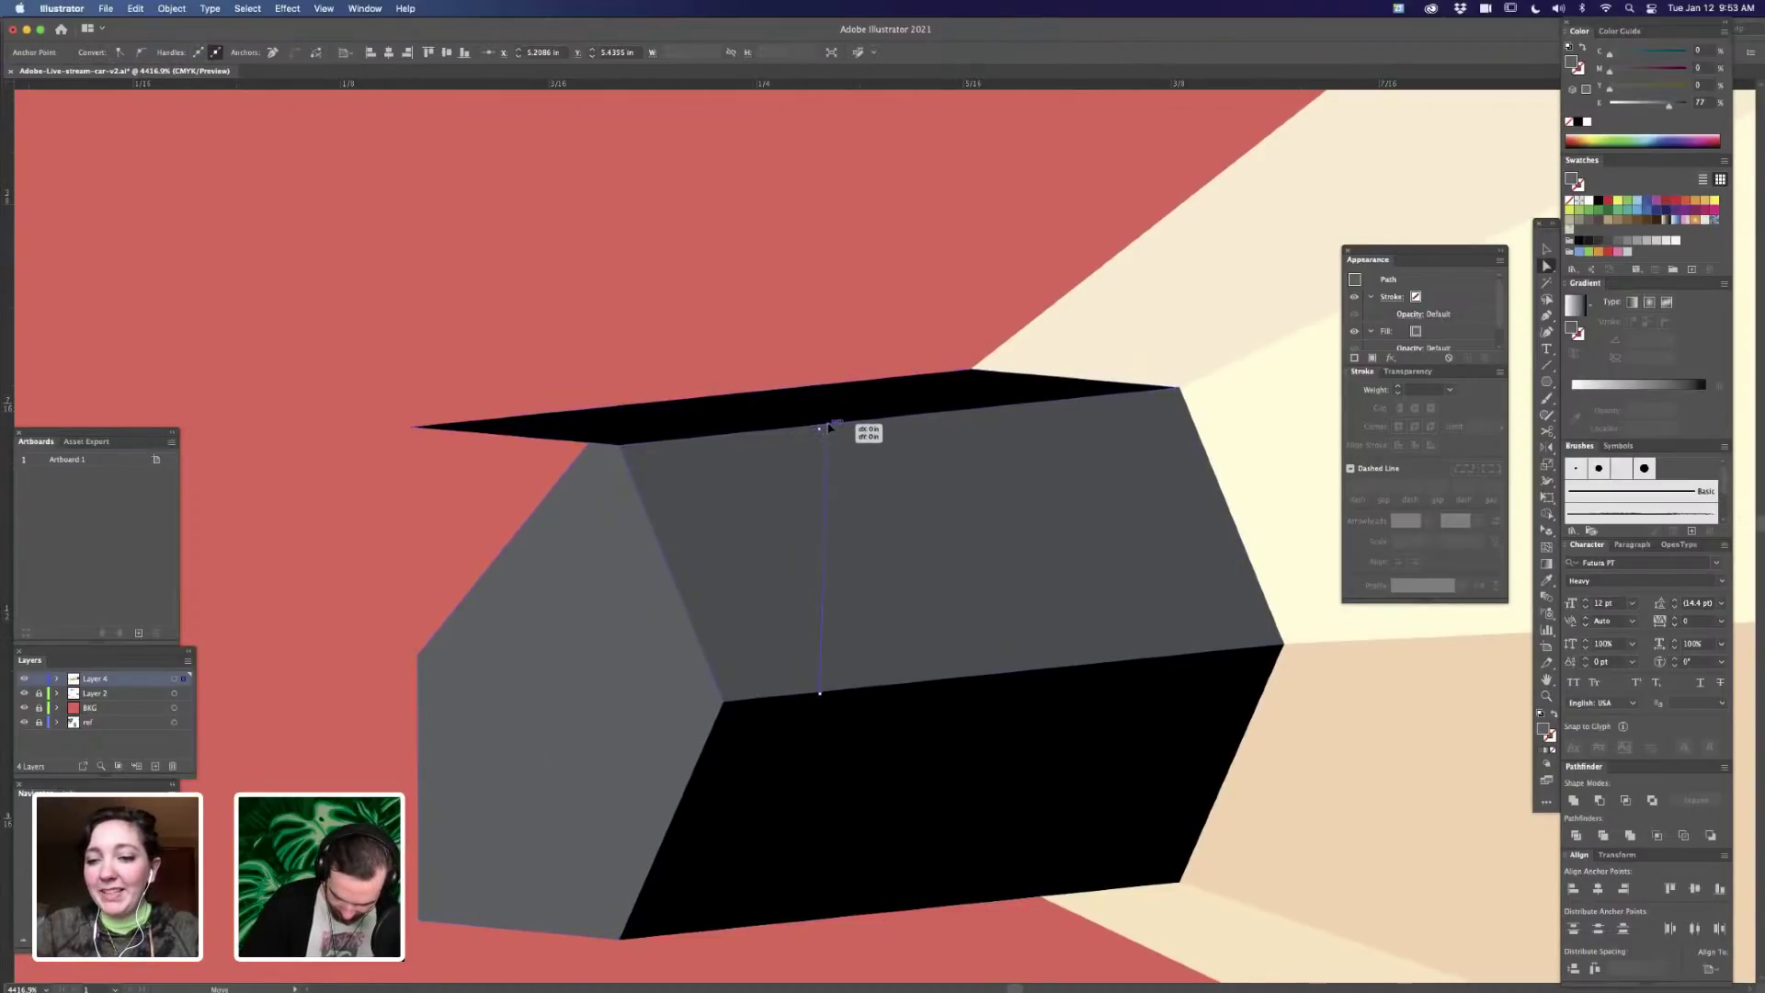
left_click_drag(819, 429, 829, 425)
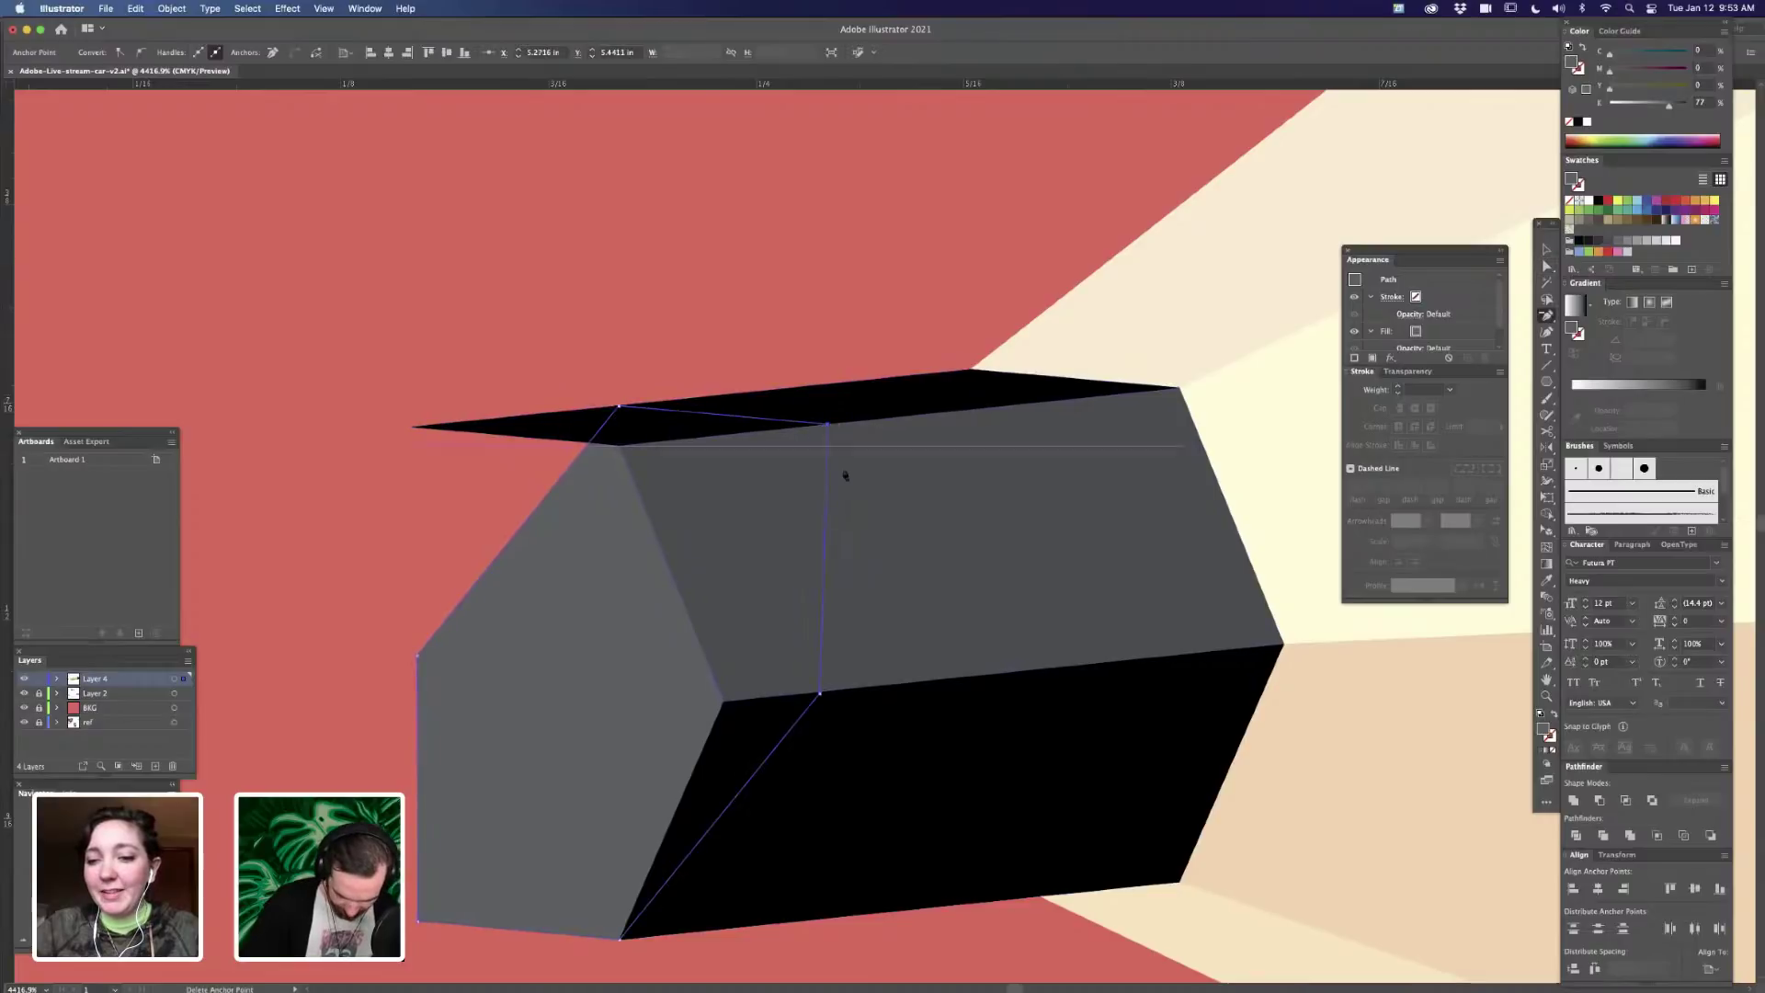
left_click(819, 696)
left_click_drag(820, 701, 833, 698)
- In outline mode, move the front corners of the point's side faces onto the matching corners of the rotated end face
left_click_drag(867, 845, 1001, 729)
left_click(868, 597)
left_click(858, 589)
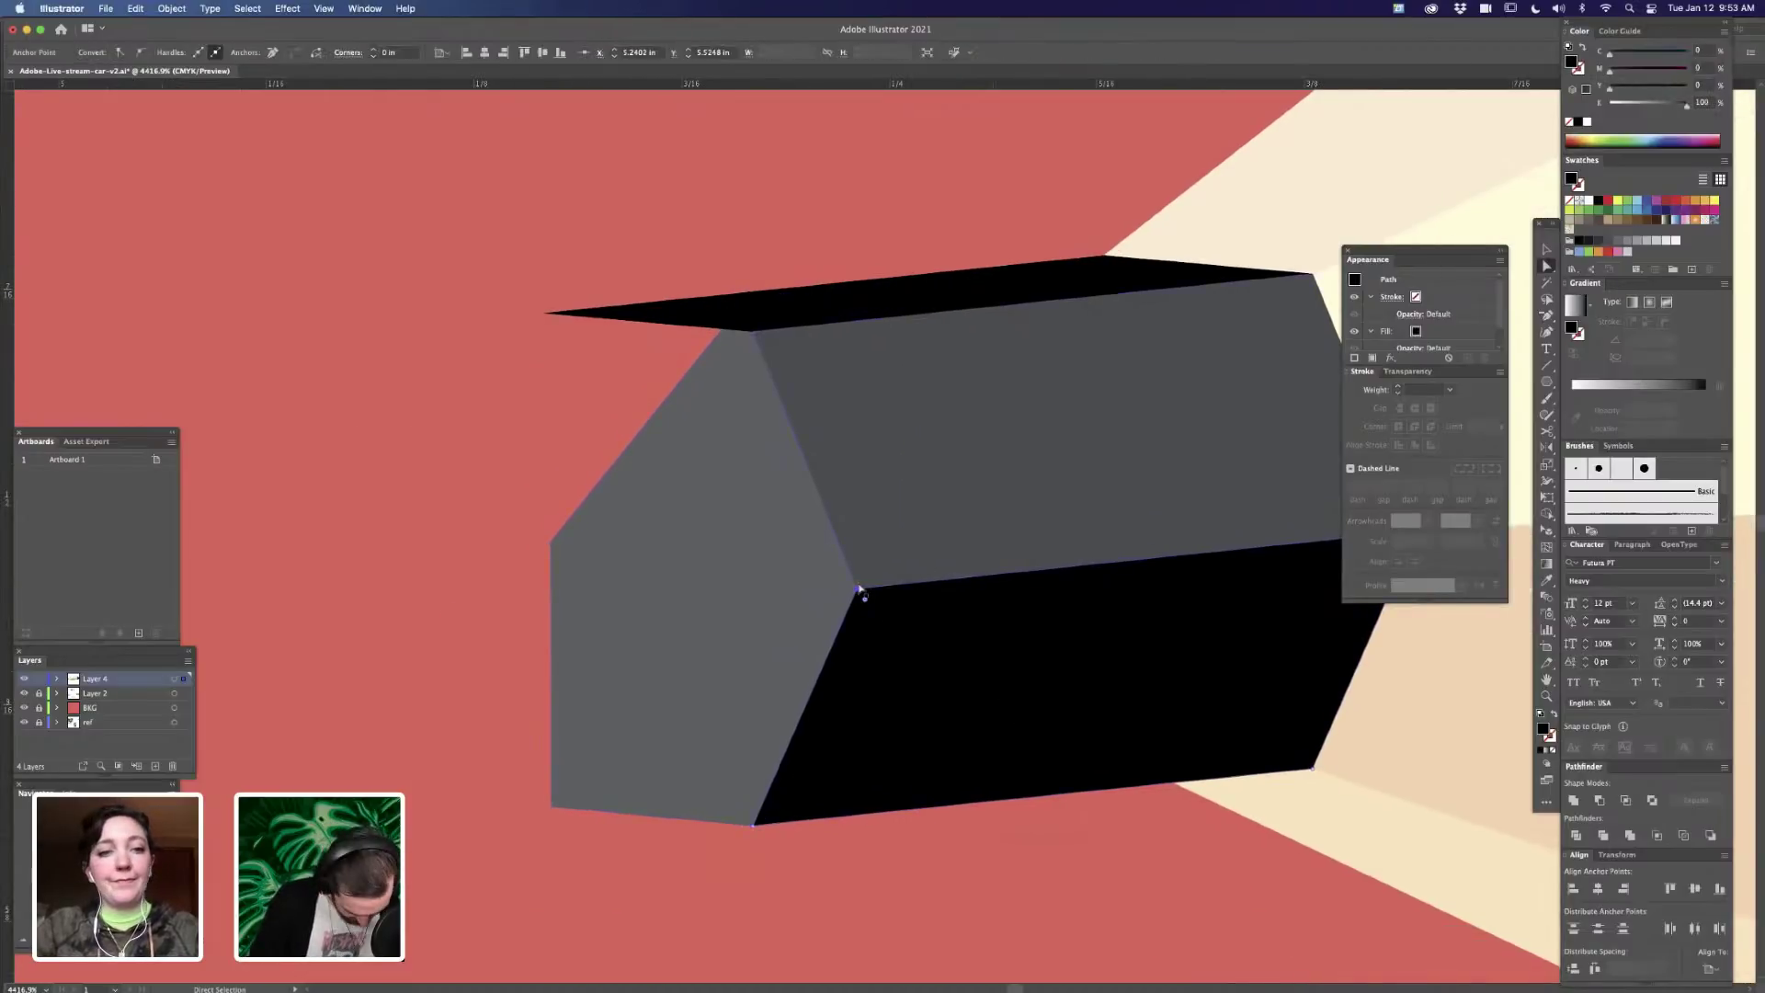
key("super+y")
left_click_drag(859, 593, 970, 572)
left_click_drag(753, 331, 963, 314)
left_click_drag(550, 318, 752, 291)
left_click(768, 245)
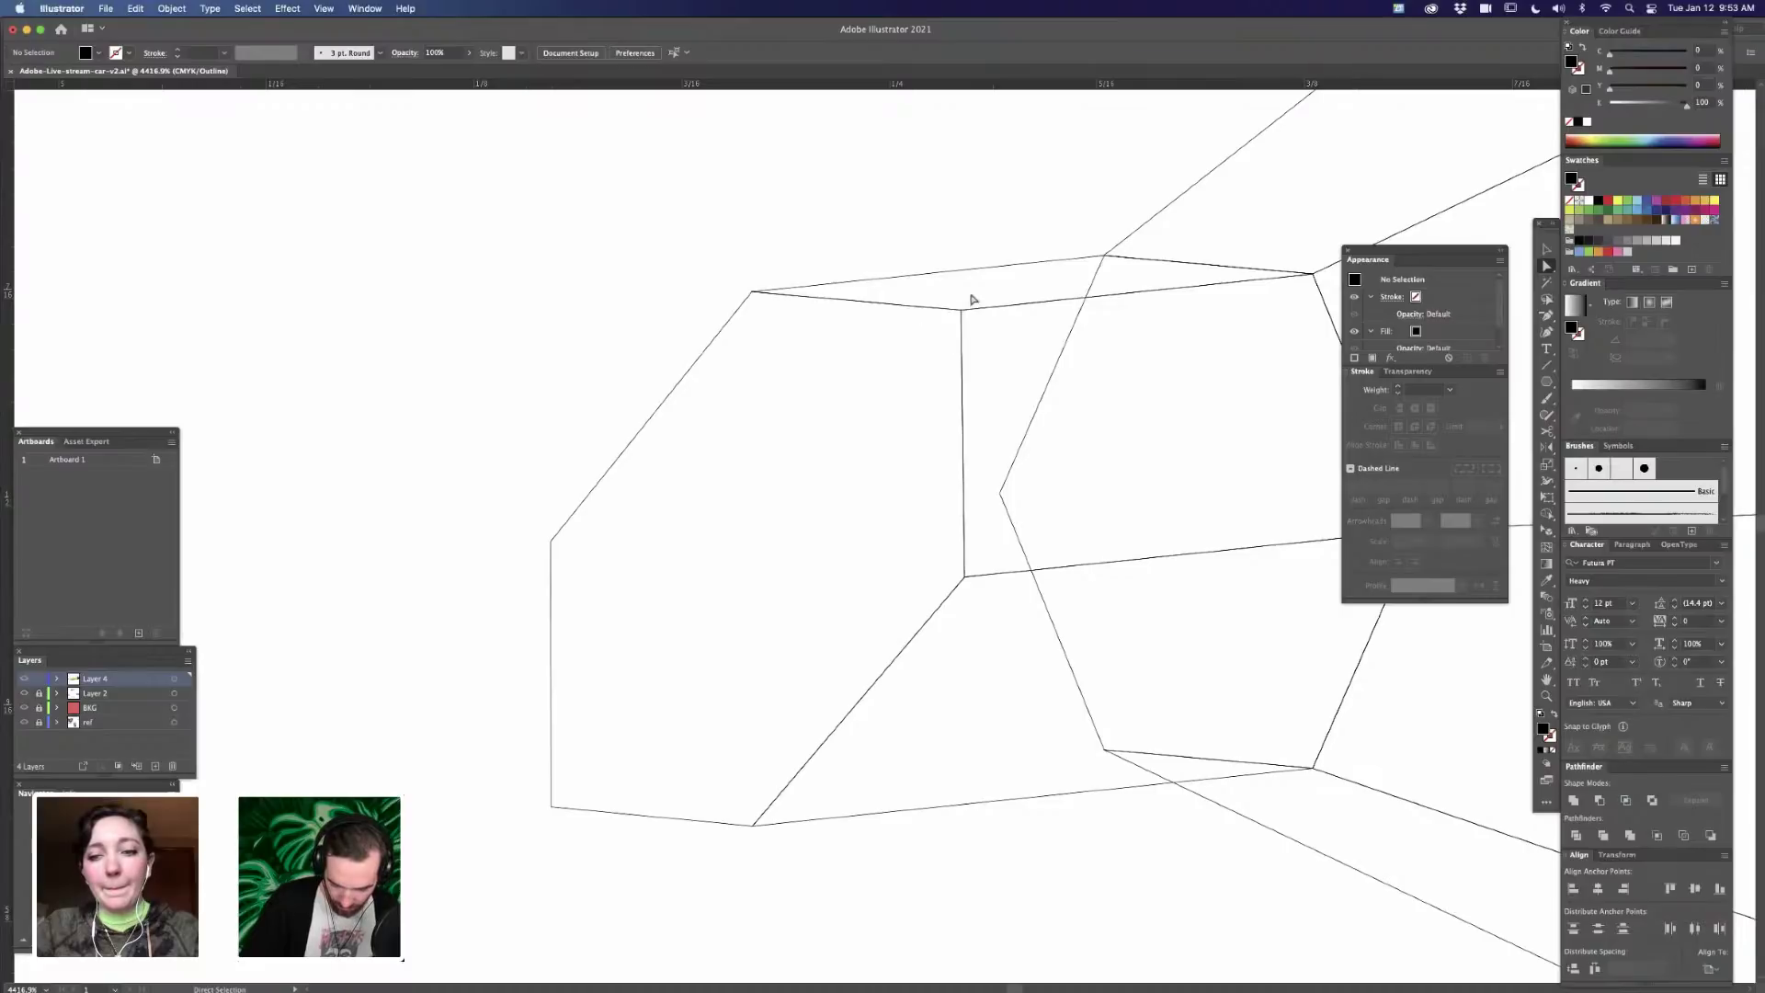
- Check that the faces' corners meet at the point's end and return to preview mode
left_click_drag(973, 297, 950, 334)
left_click(874, 420)
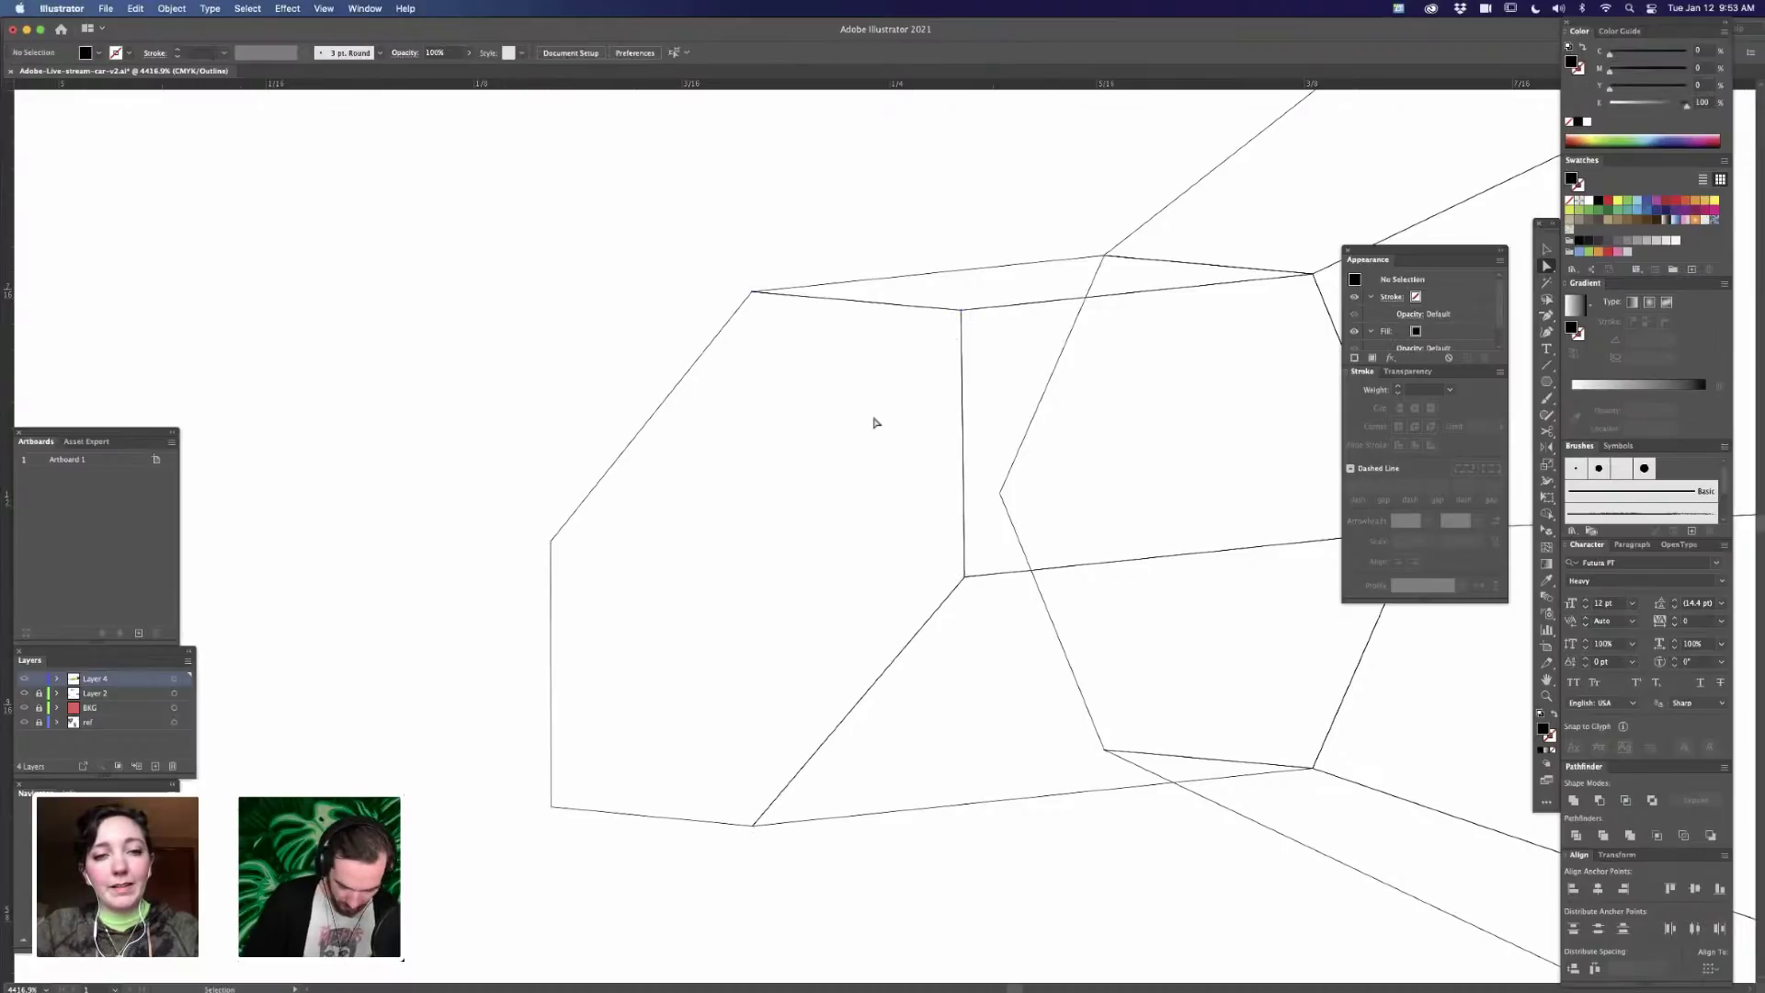
left_click_drag(778, 318, 736, 277)
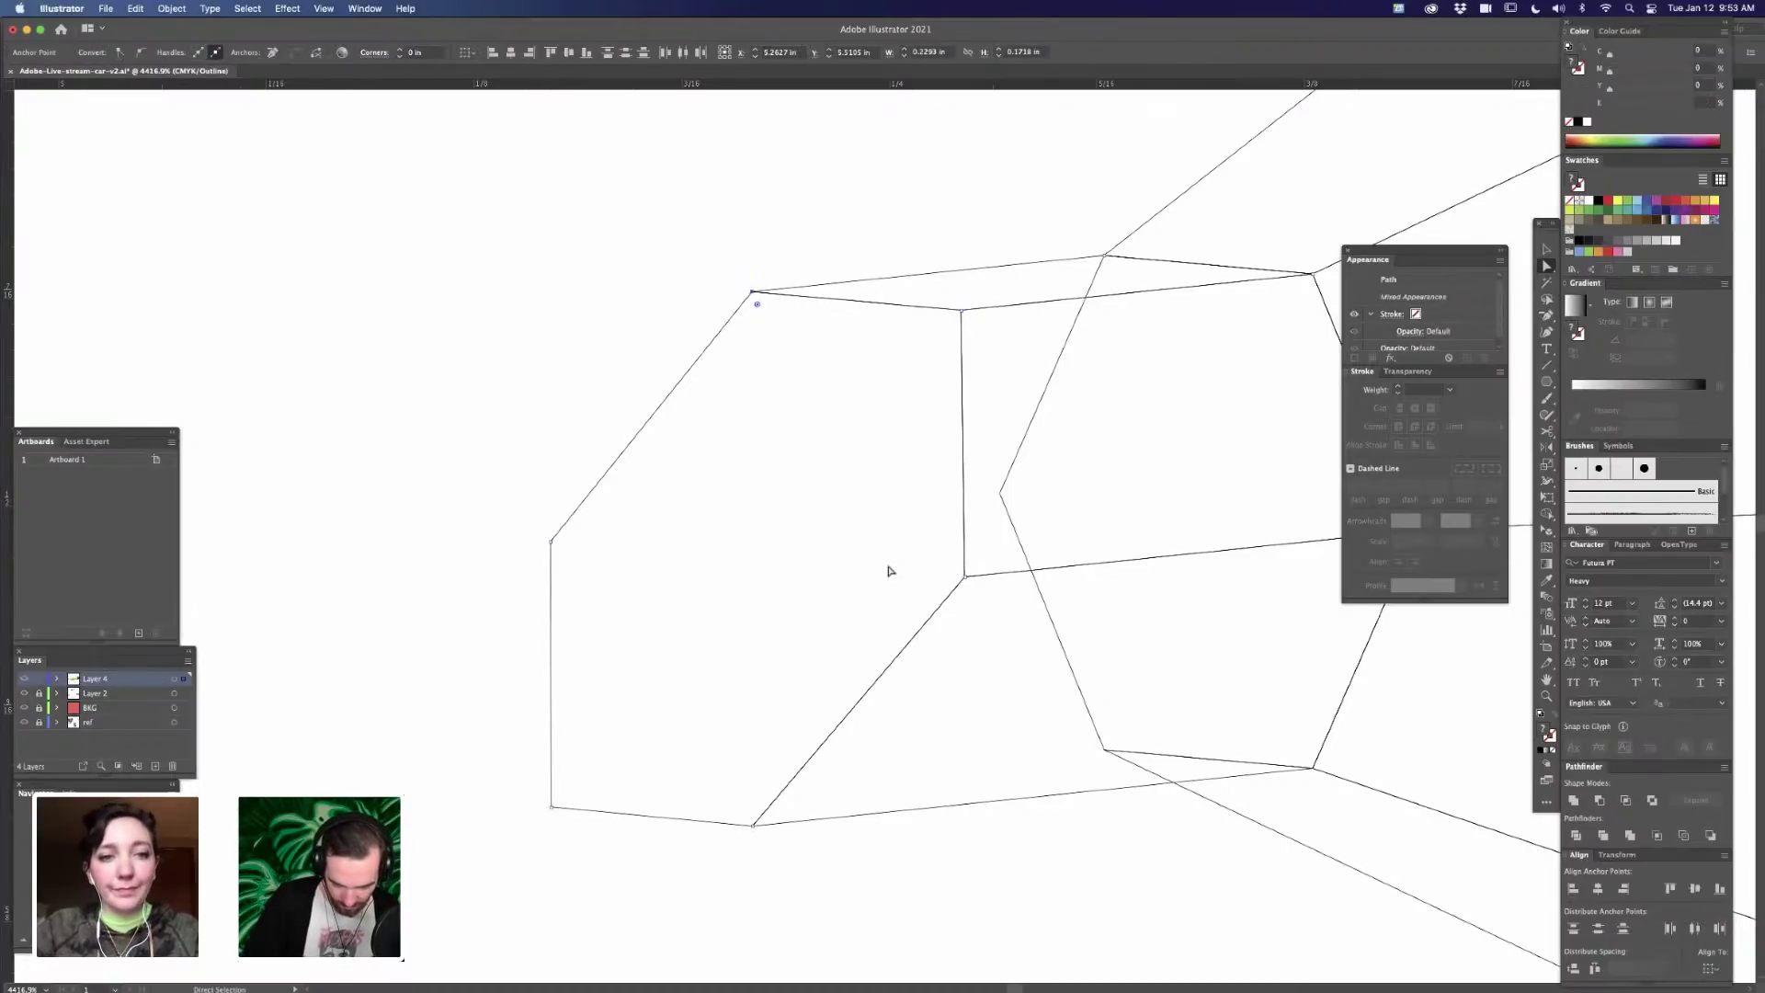
key("super+minus")
key("super+minus")
key("super+minus")
key("super+minus")
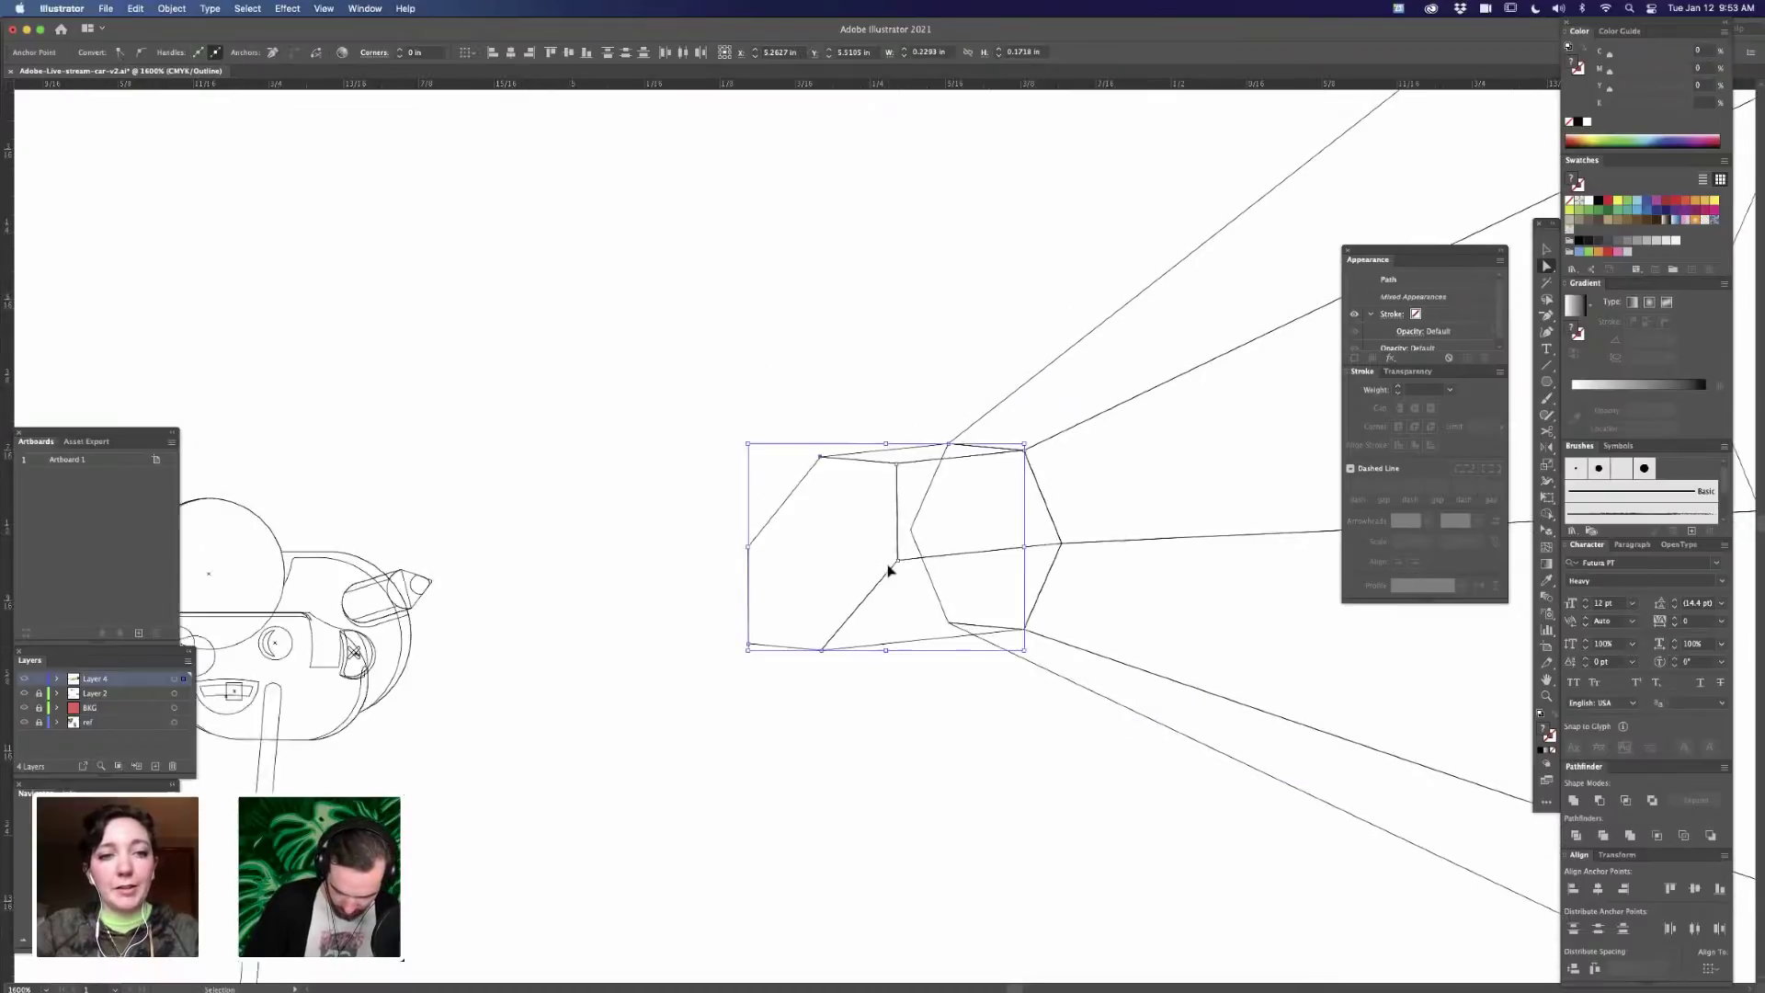
key("super+y")
left_click(903, 631)
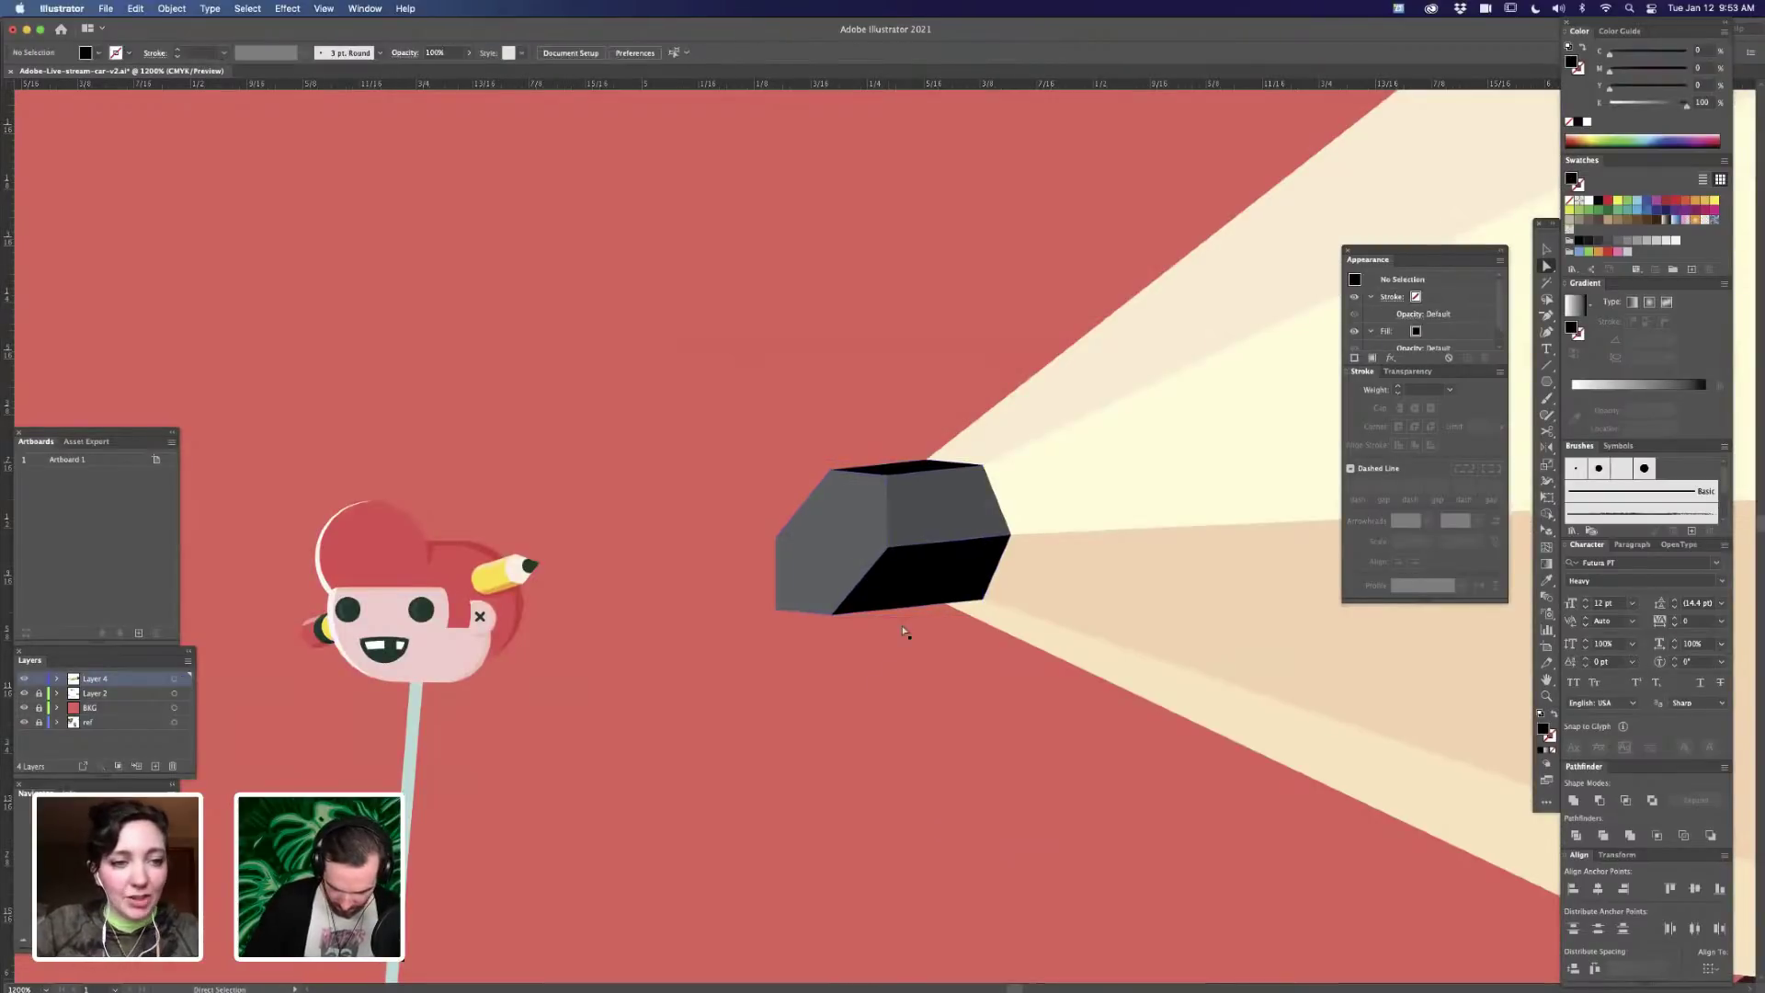
left_click(866, 515)
key("v")
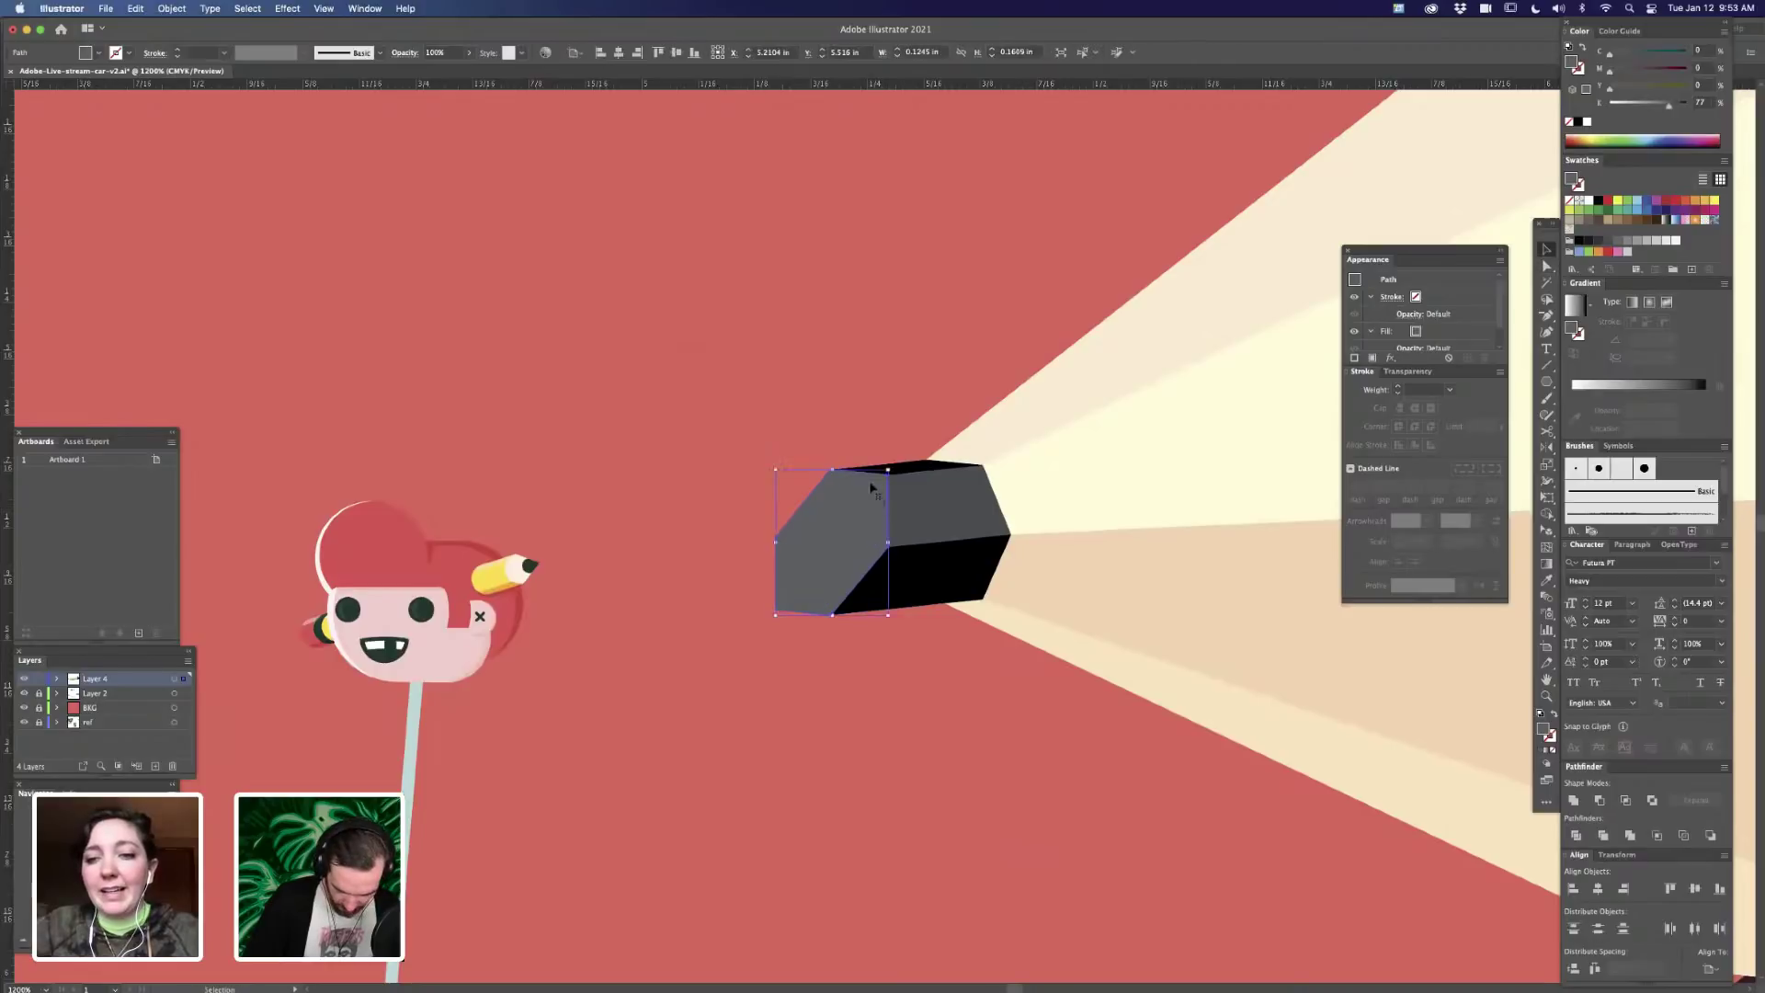
key("p")
left_click(874, 409)
left_click_drag(963, 374, 984, 386)
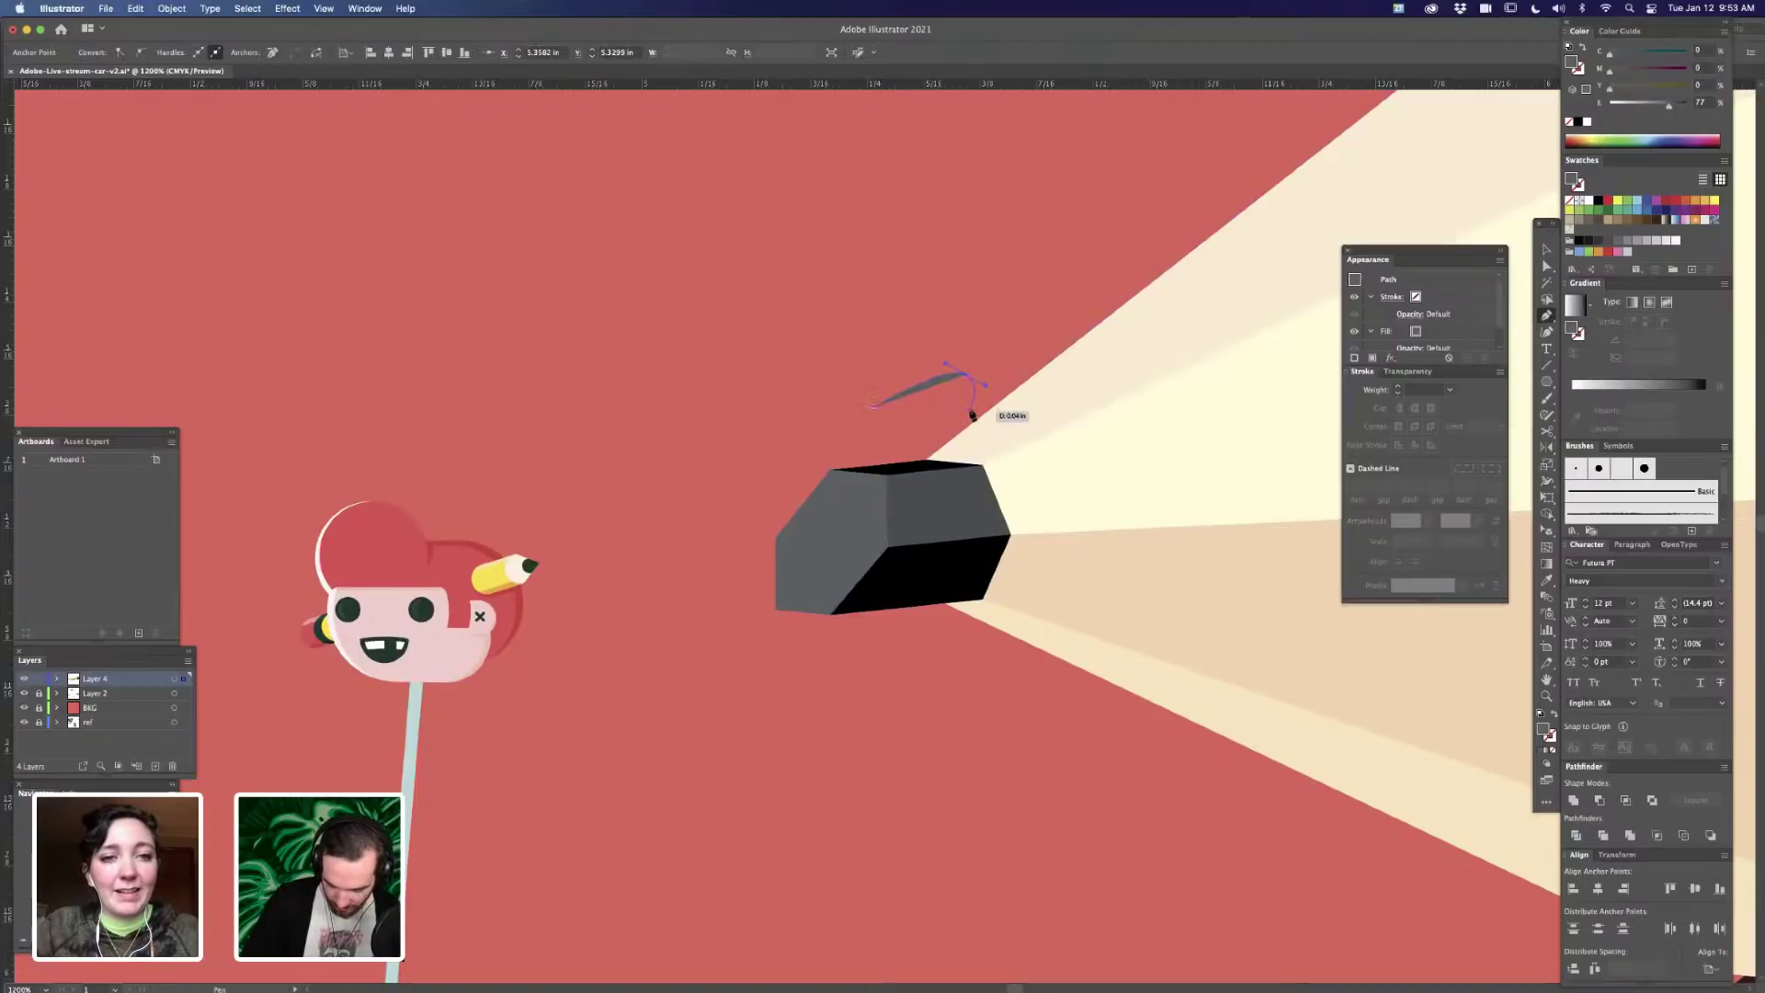
key("super+z")
key("super+z")
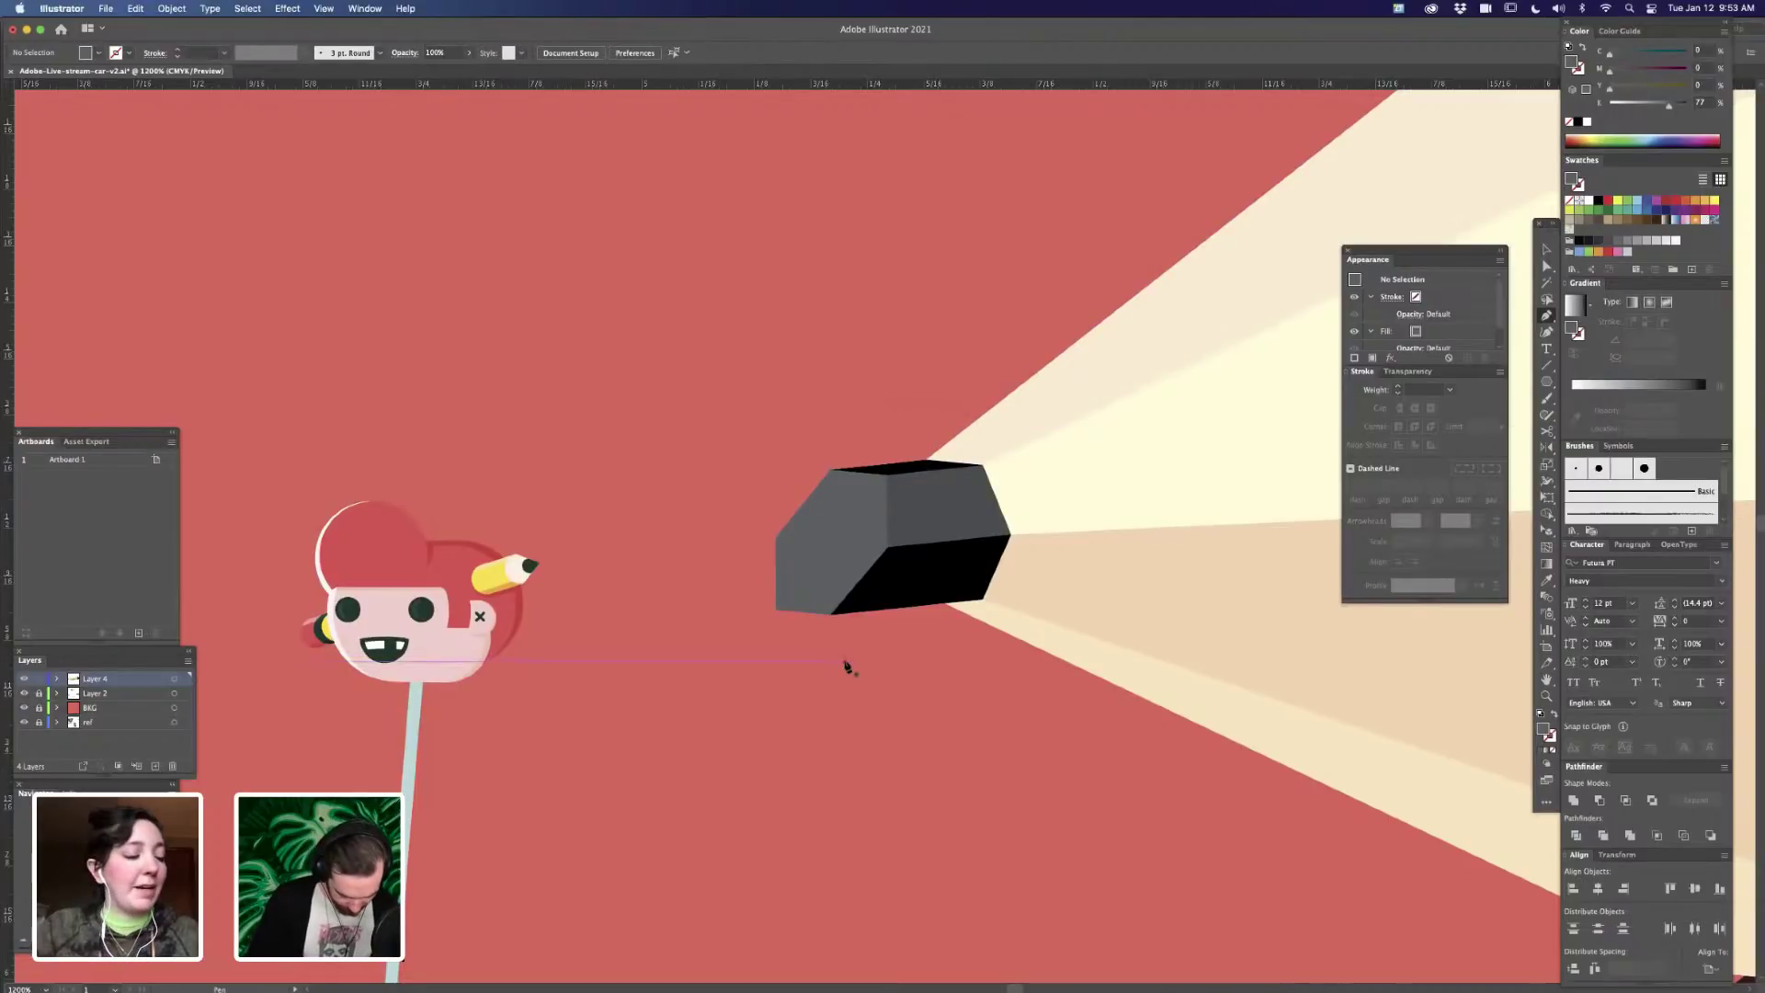
- Move the lower front corner of the black hexagon hidden behind the tapered tip inward, so it sits behind the tip's lower faces
key("super+minus")
key("super+minus")
key("super+minus")
key("super+minus")
key("super+minus")
key("super+minus")
key("super+minus")
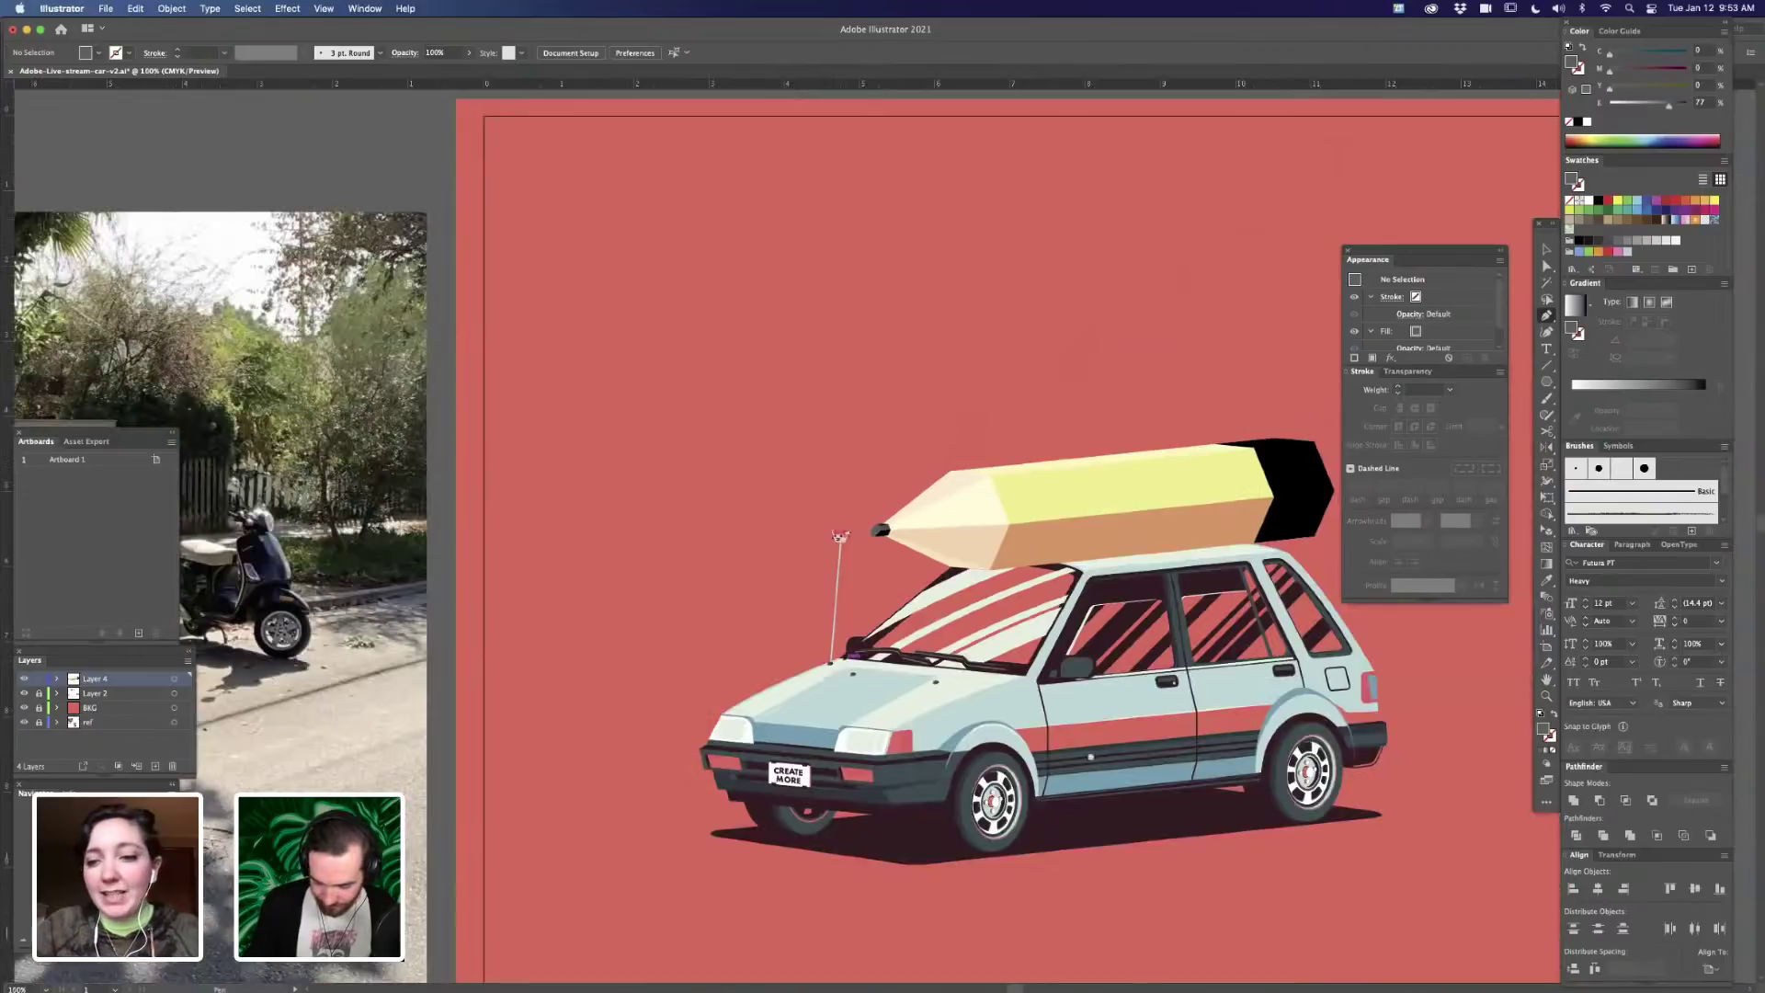
key("z")
mouse_move(726, 496)
left_mouse_down()
mouse_move(965, 461)
mouse_move(1060, 426)
left_mouse_up()
left_click(870, 649)
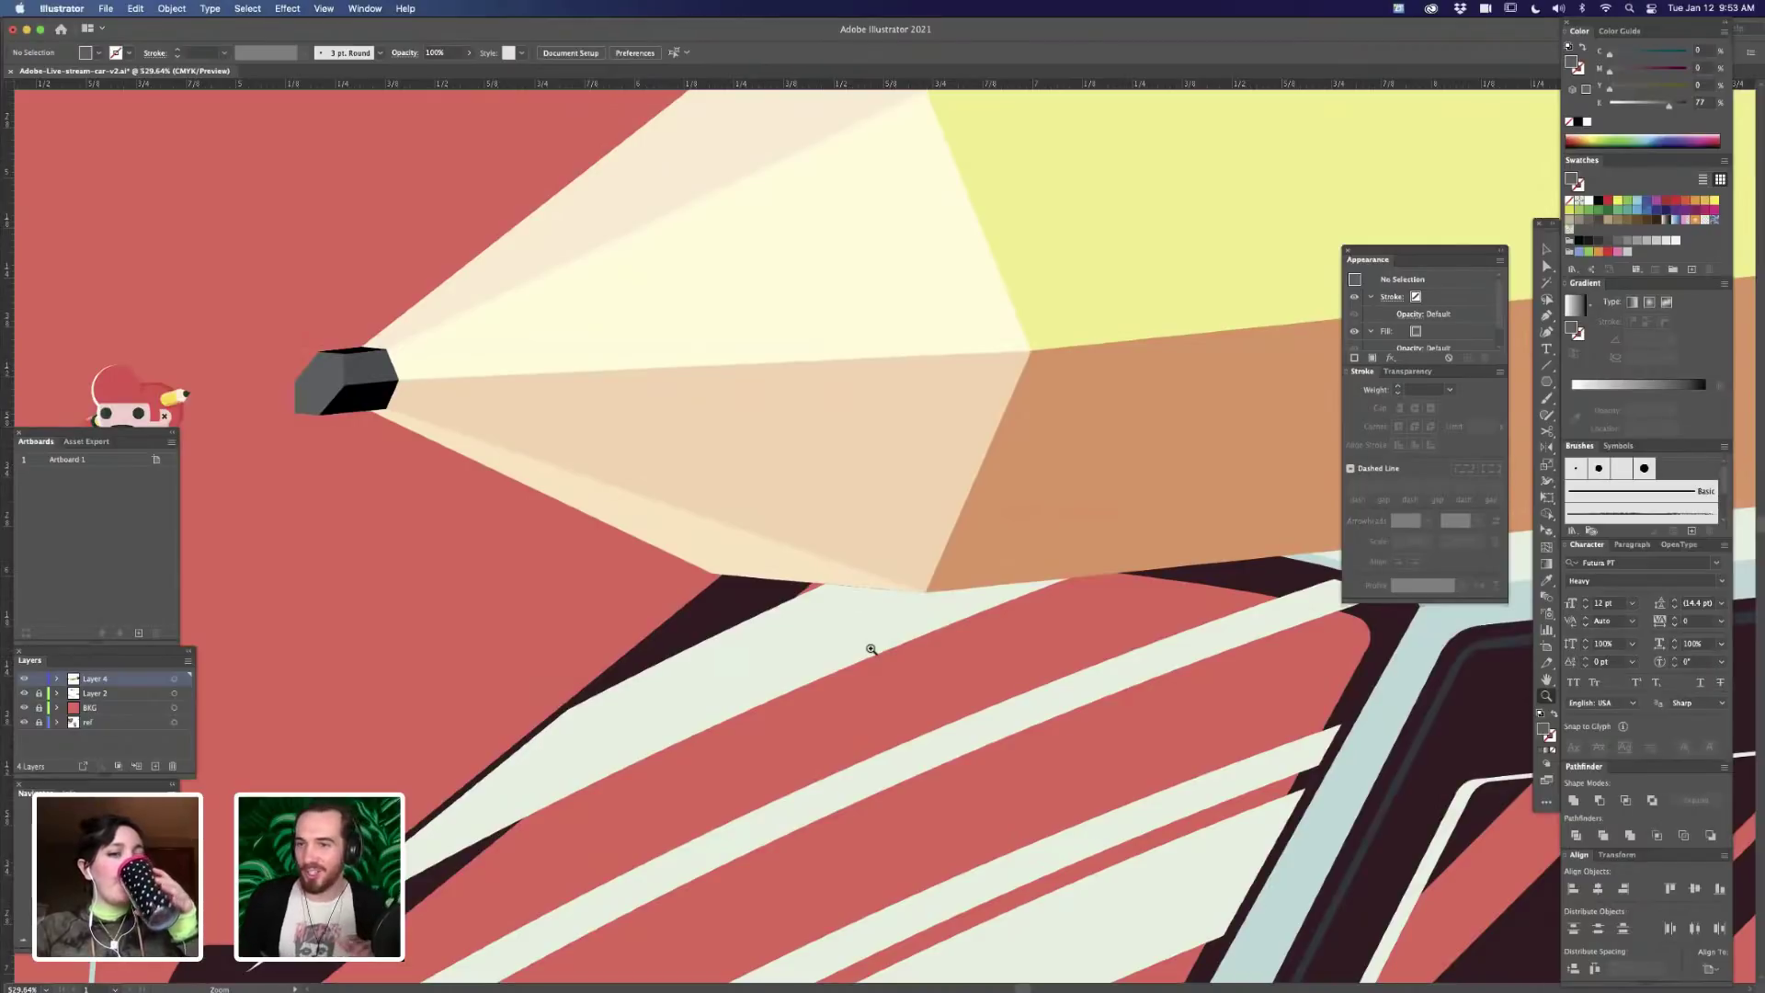
mouse_move(809, 569)
left_mouse_down()
mouse_move(908, 519)
mouse_move(965, 542)
mouse_move(926, 620)
left_mouse_up()
key("a")
key("super+z")
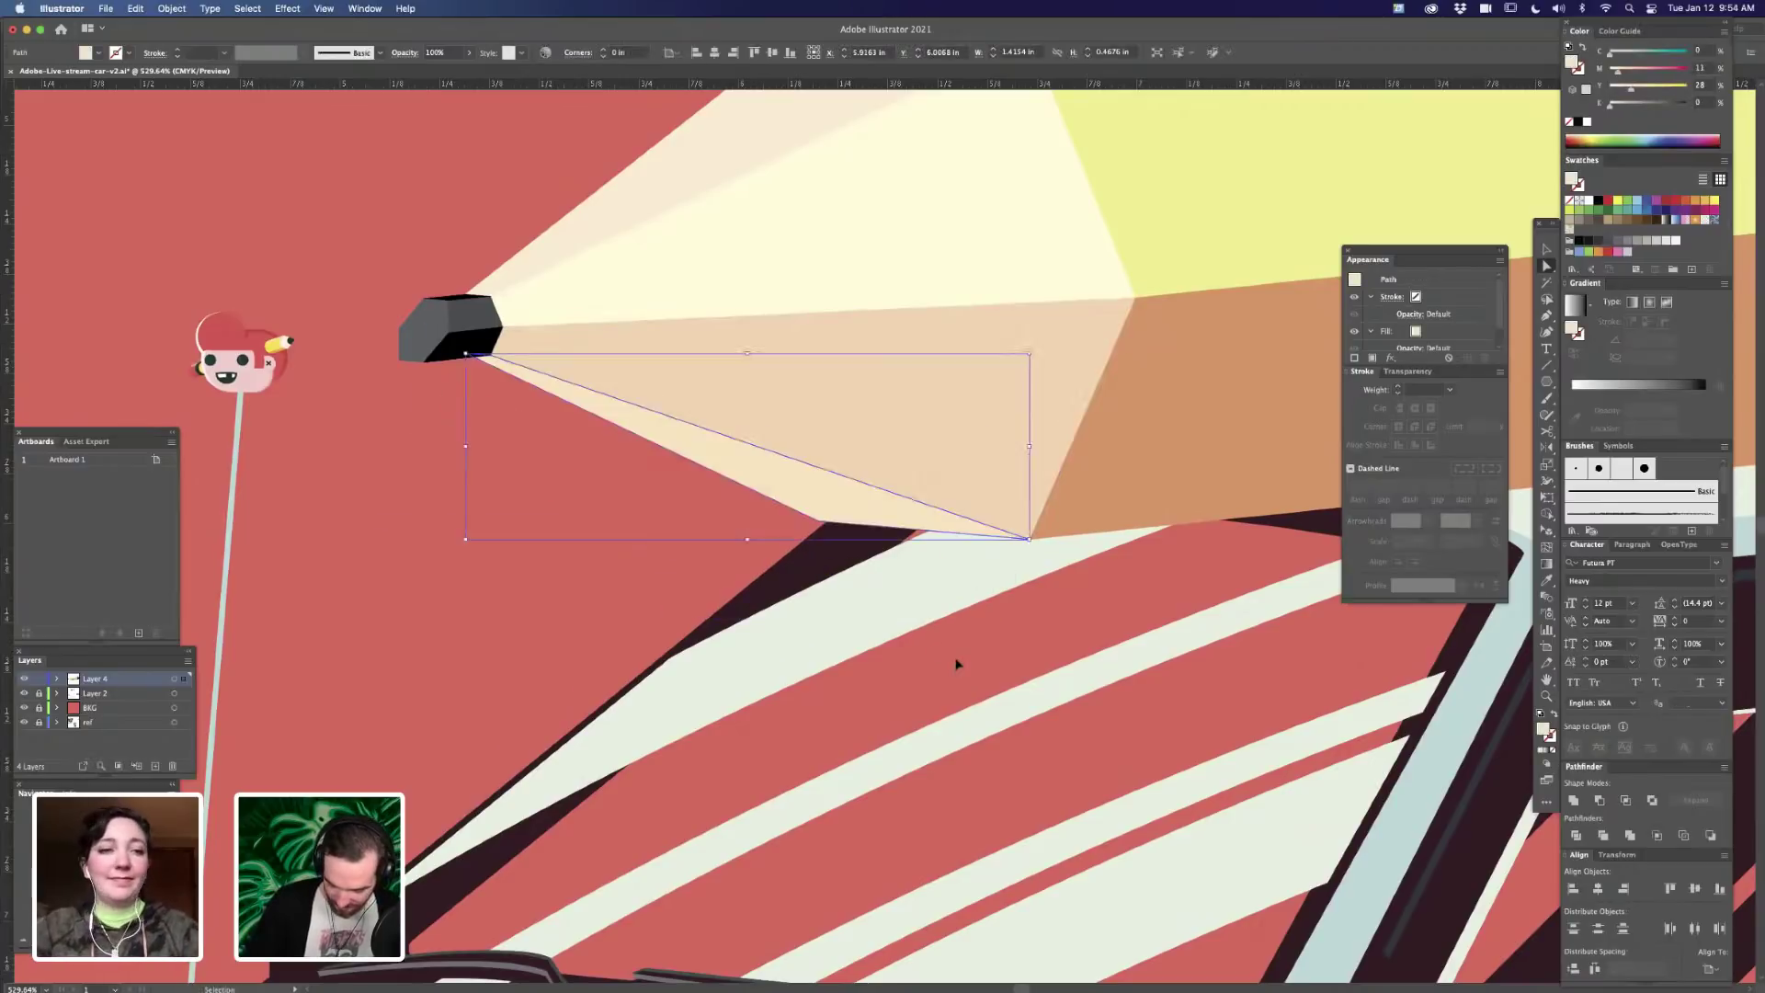
key("a")
left_click(887, 525)
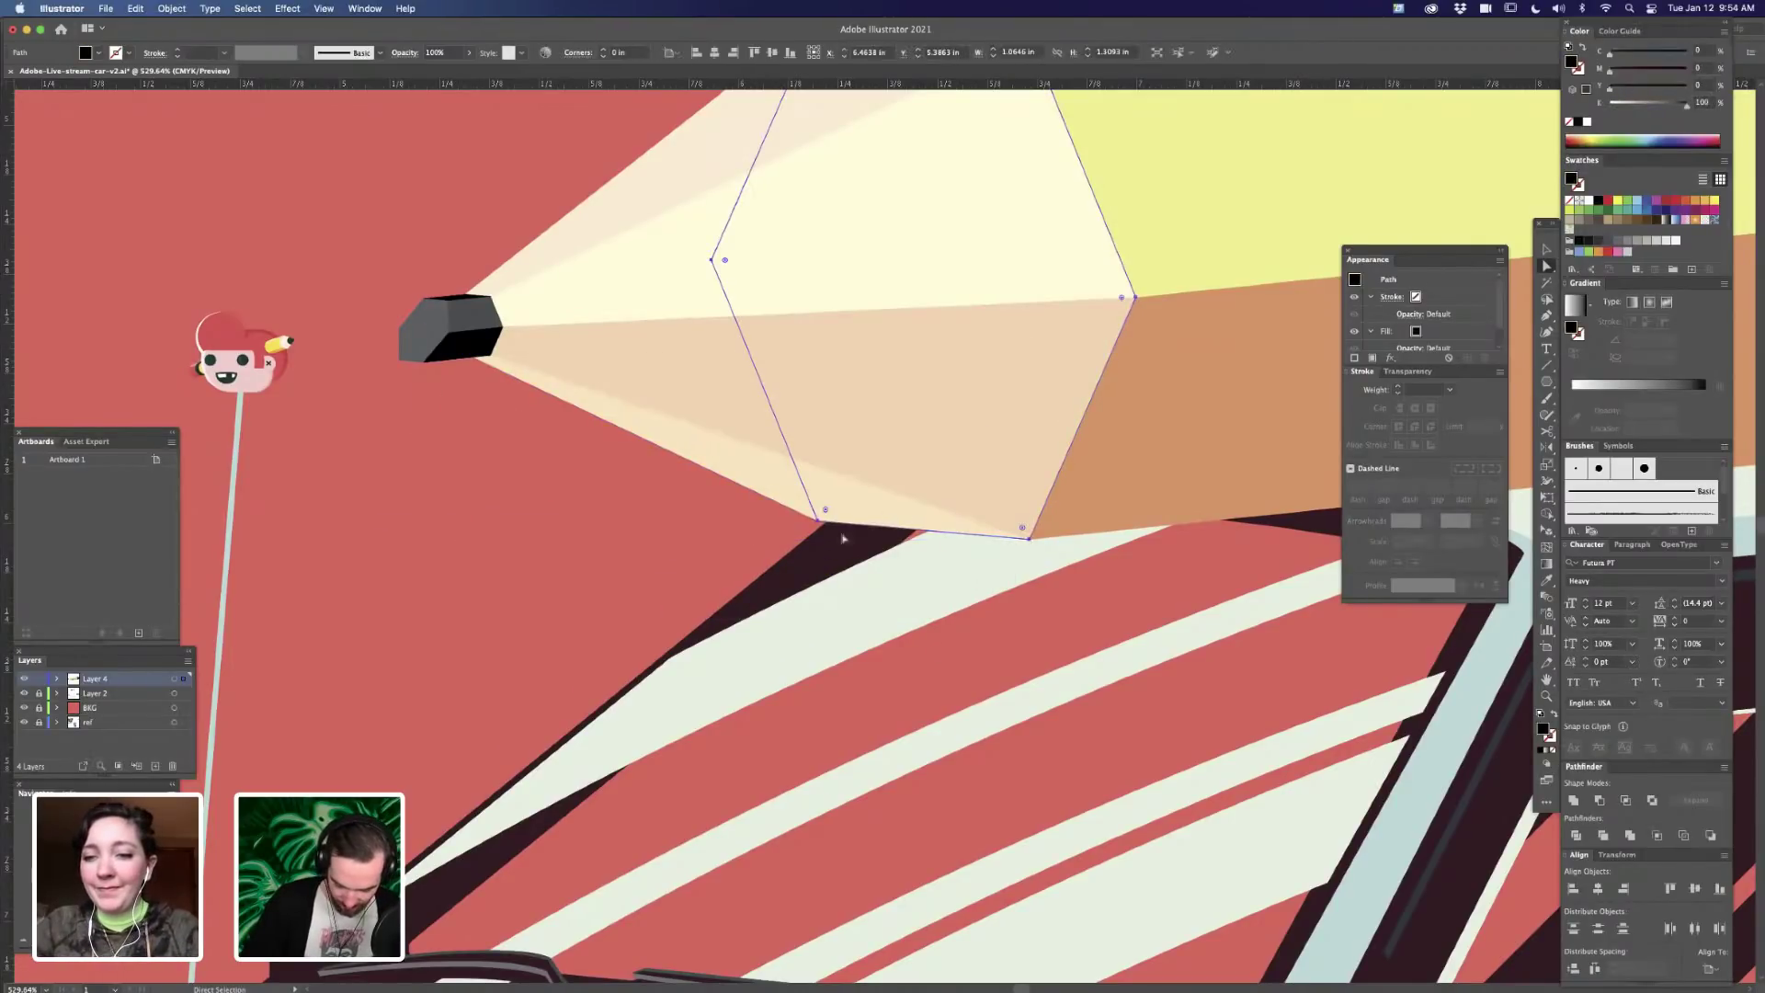
left_click_drag(819, 524, 833, 483)
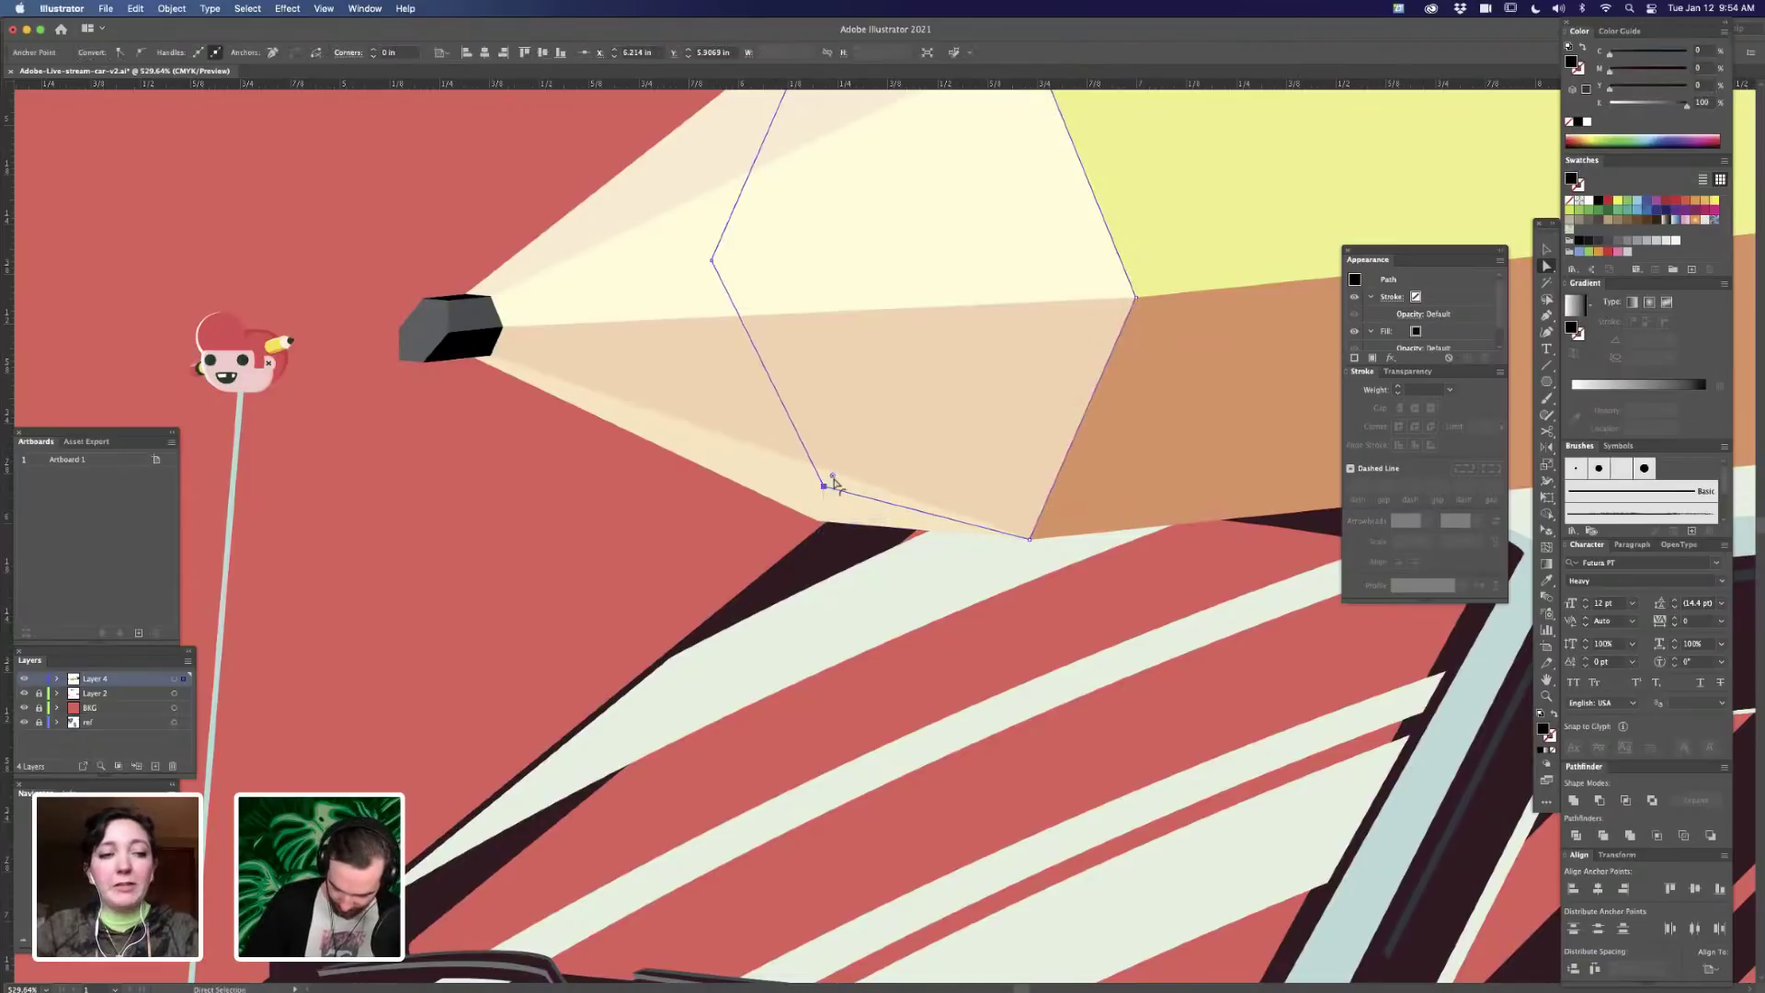
key("super+minus")
key("super+minus")
key("super+minus")
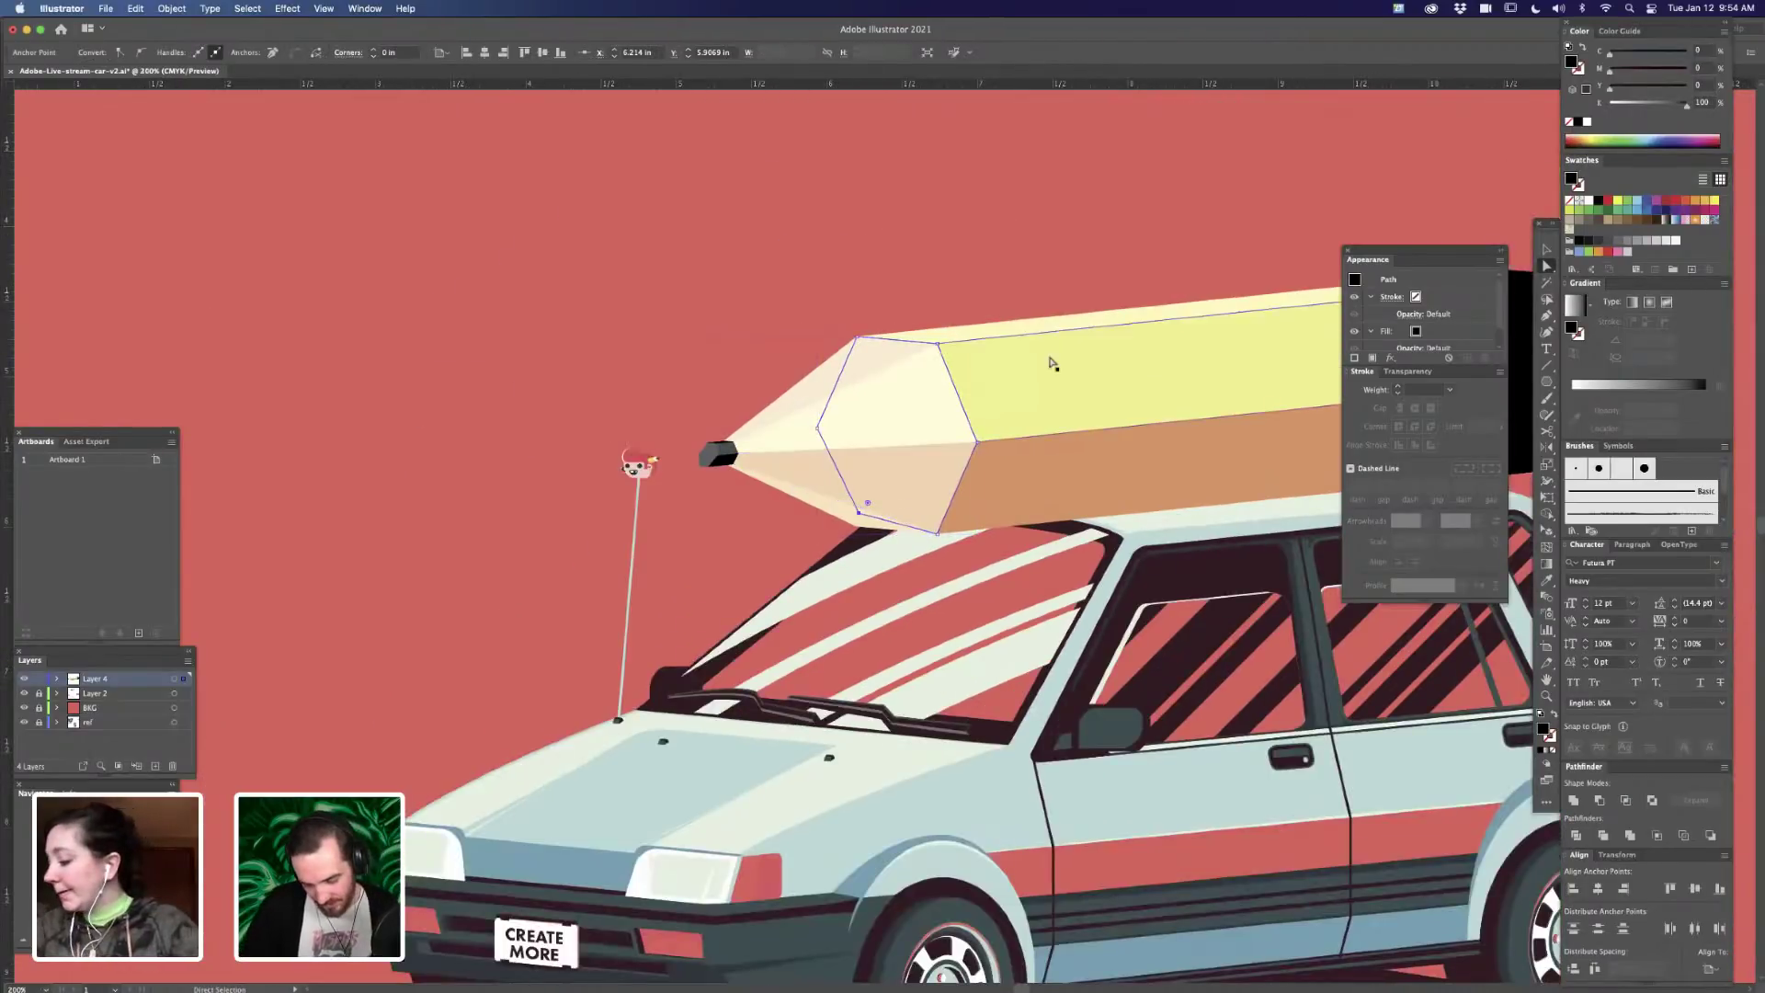
left_click(1056, 231)
- Select the whole pencil and shift it slightly toward the front of the car
key("super+minus")
key("super+minus")
key("super+minus")
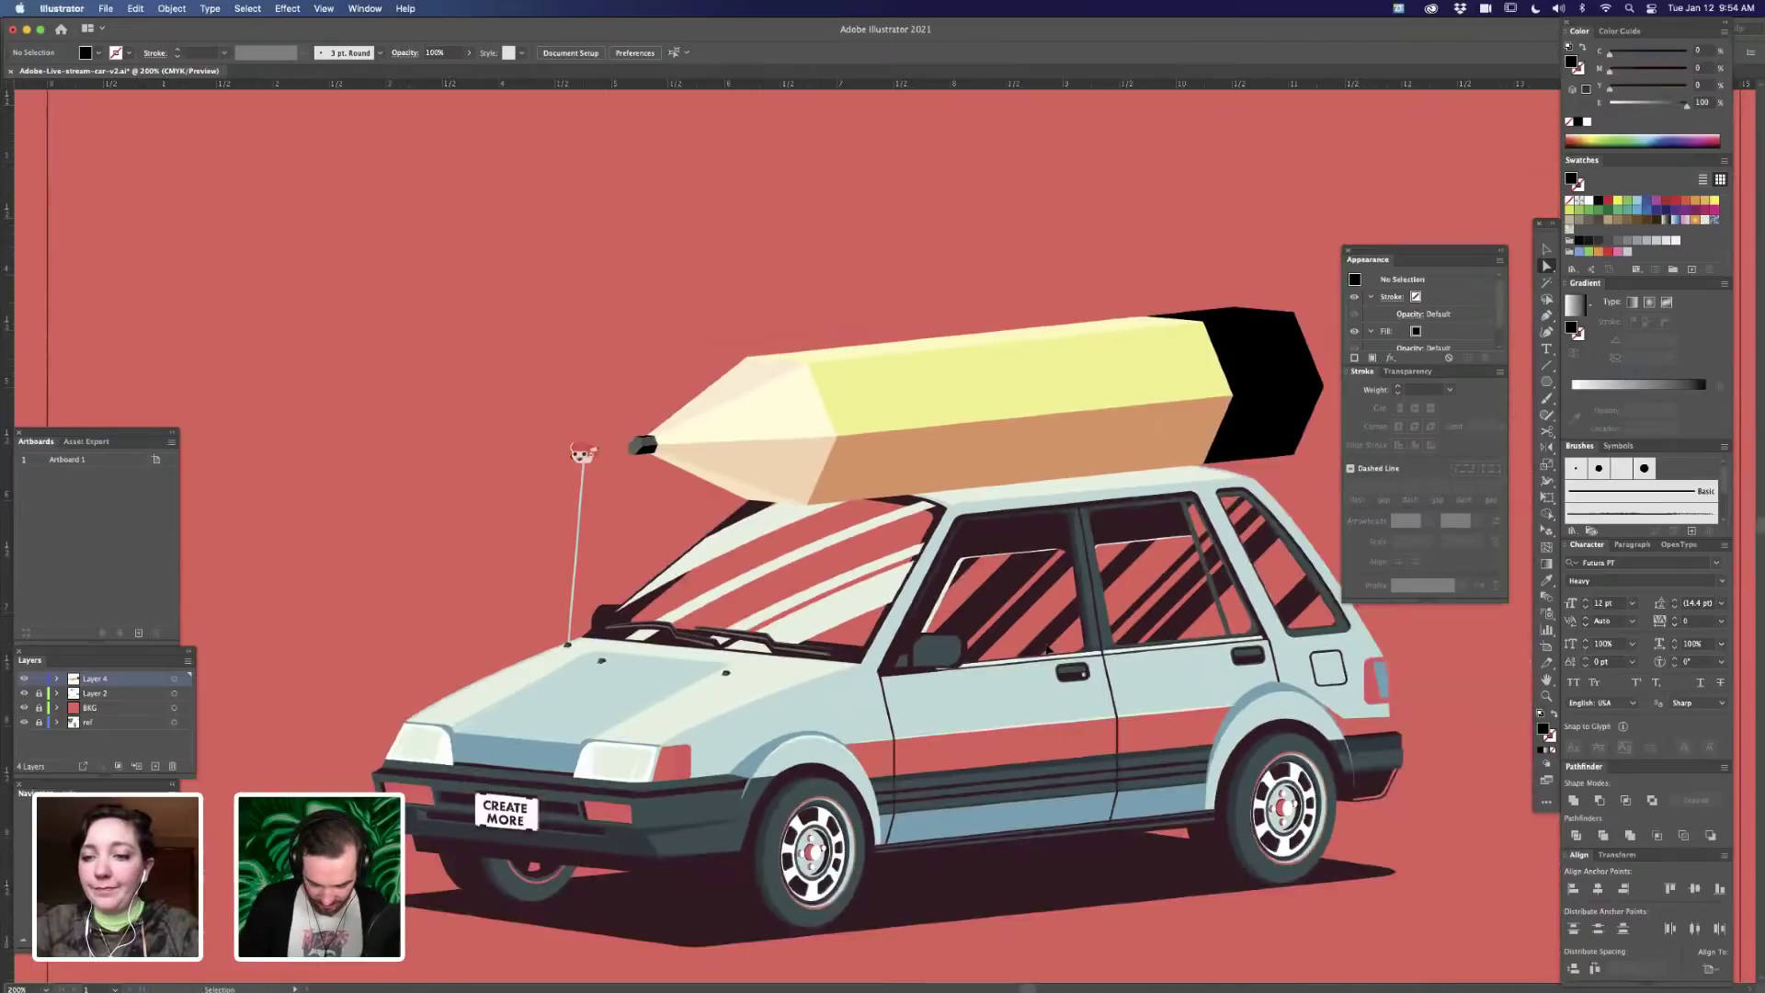
key("v")
key("v")
left_click(1057, 480)
left_click_drag(1057, 480, 1060, 481)
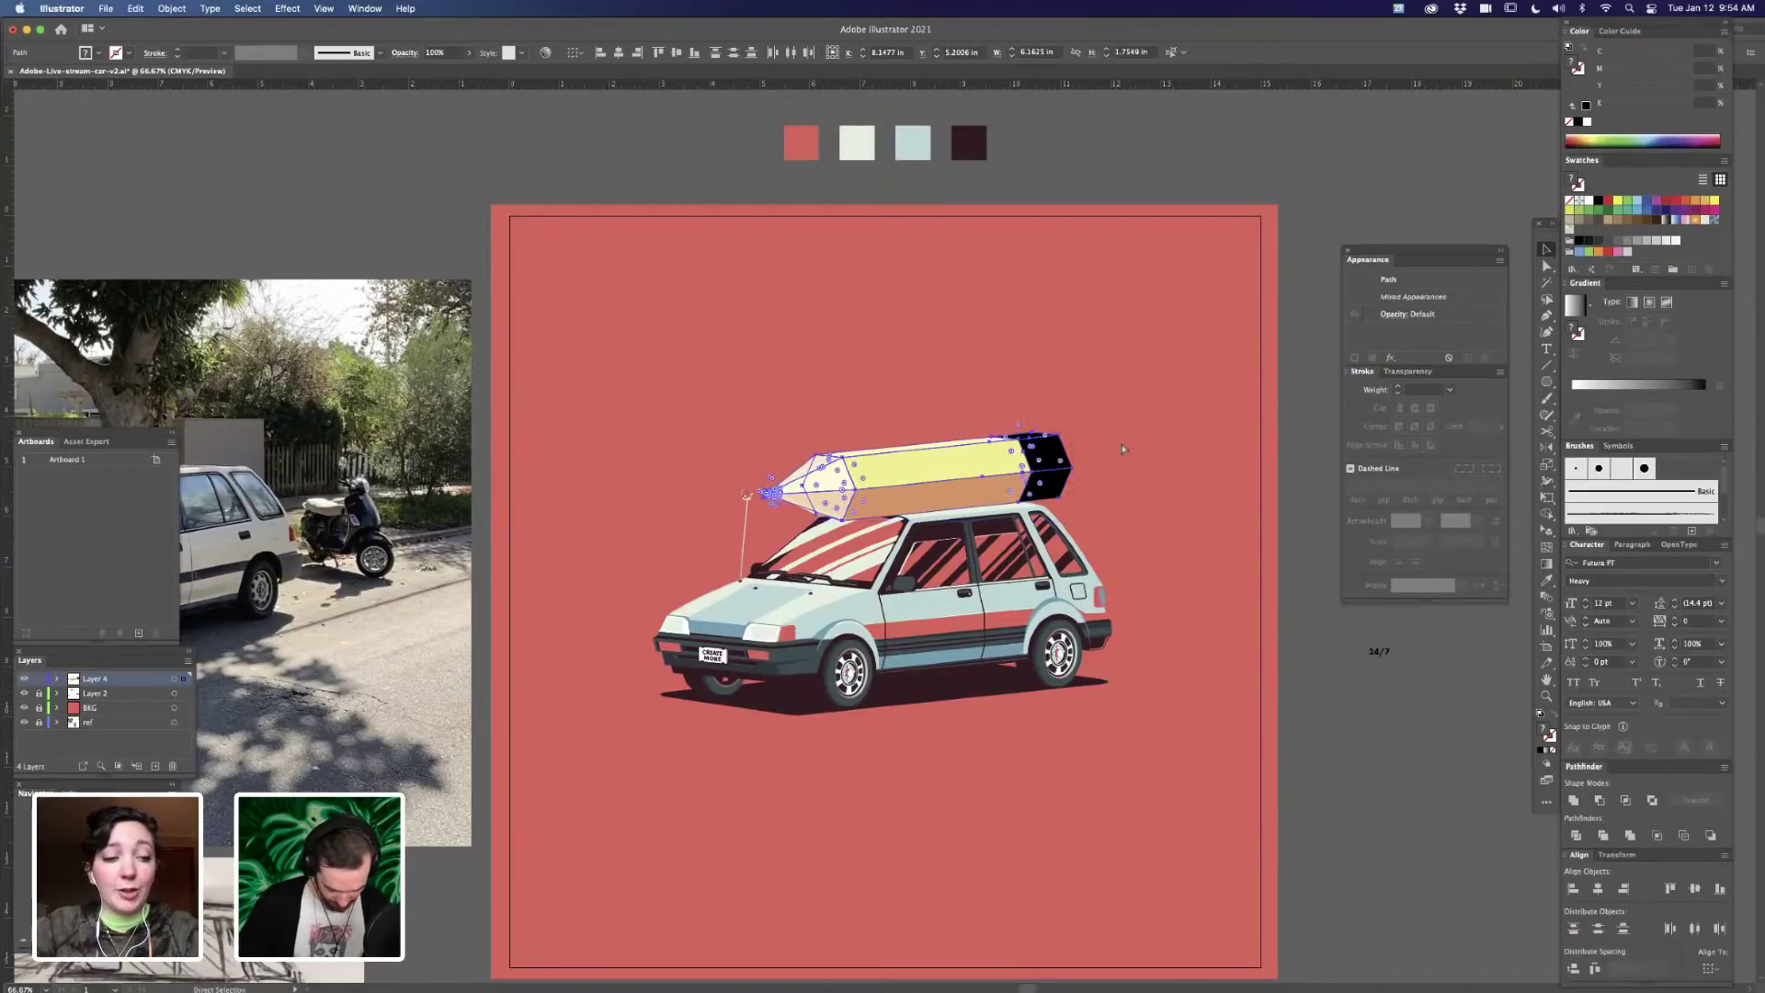
key("super+equal")
key("super+equal")
left_click_drag(1326, 446, 1182, 472)
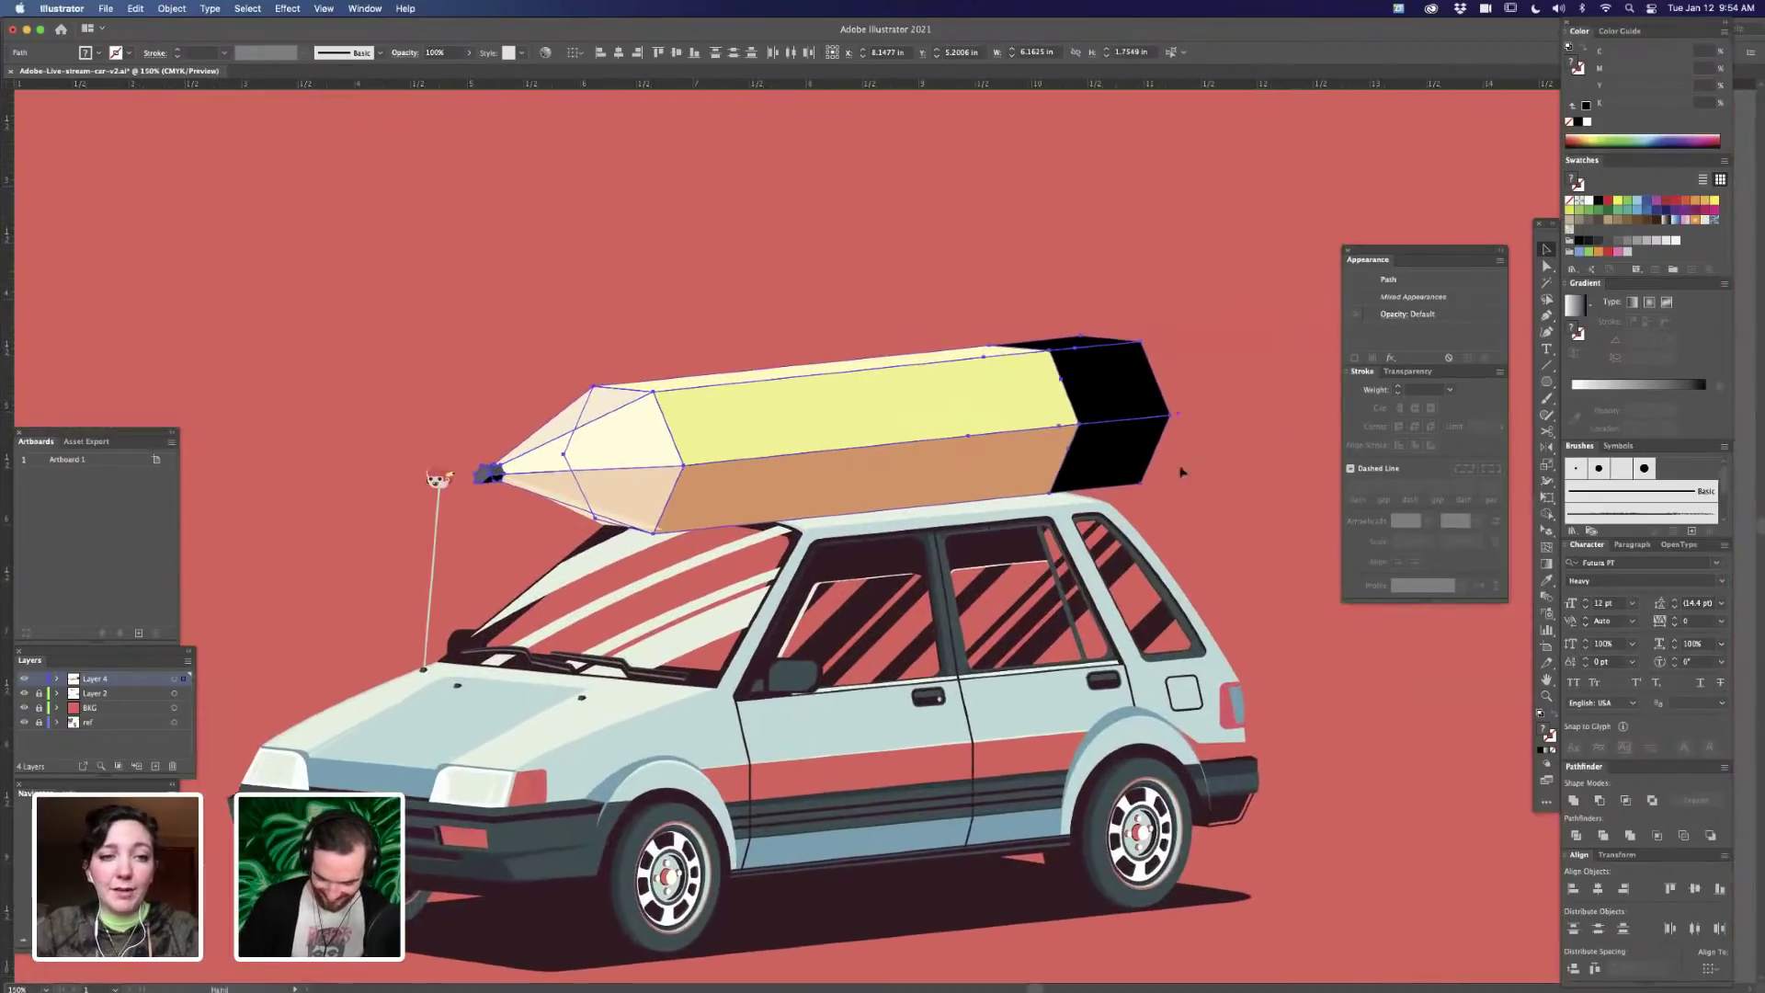
left_click(1215, 367)
left_click_drag(1202, 295, 459, 592)
left_click_drag(1169, 422, 1167, 421)
left_click(1235, 474)
left_click_drag(1237, 477, 1021, 504)
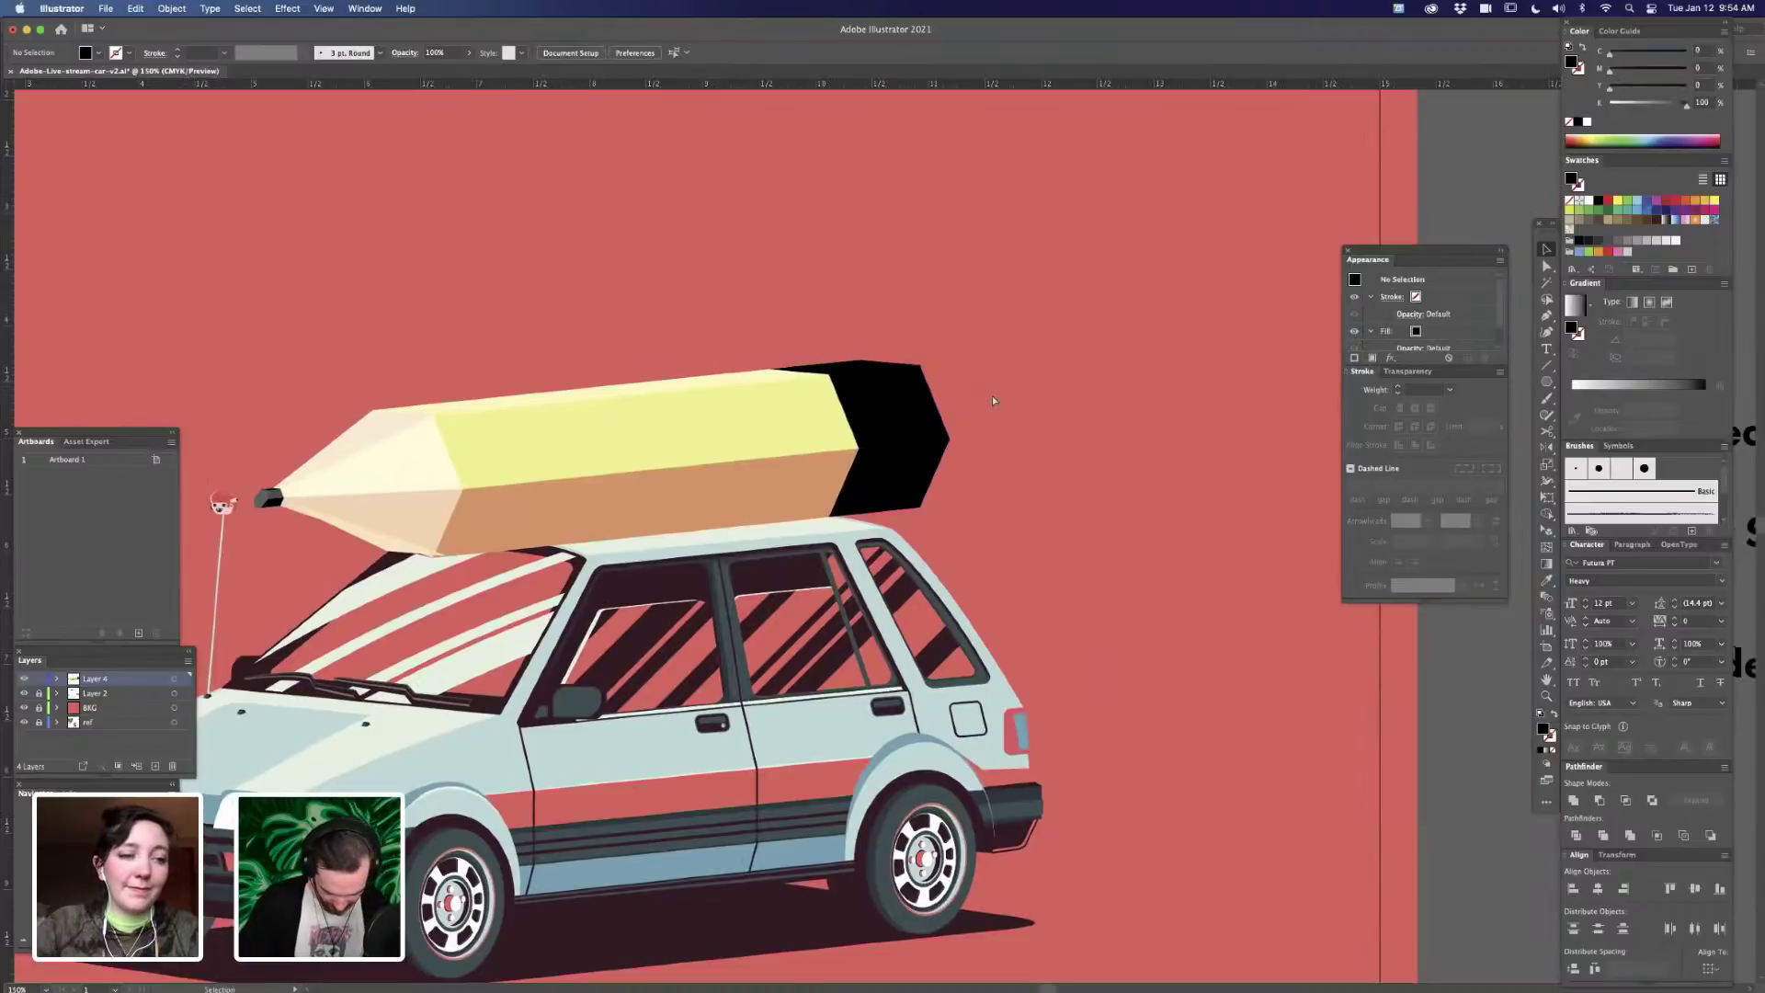
- In outline mode, shorten the pencil's black end section by moving its back corners toward the body
key("super+equal")
key("super+equal")
left_click_drag(1089, 664, 1136, 847)
left_click_drag(1080, 701, 1076, 707)
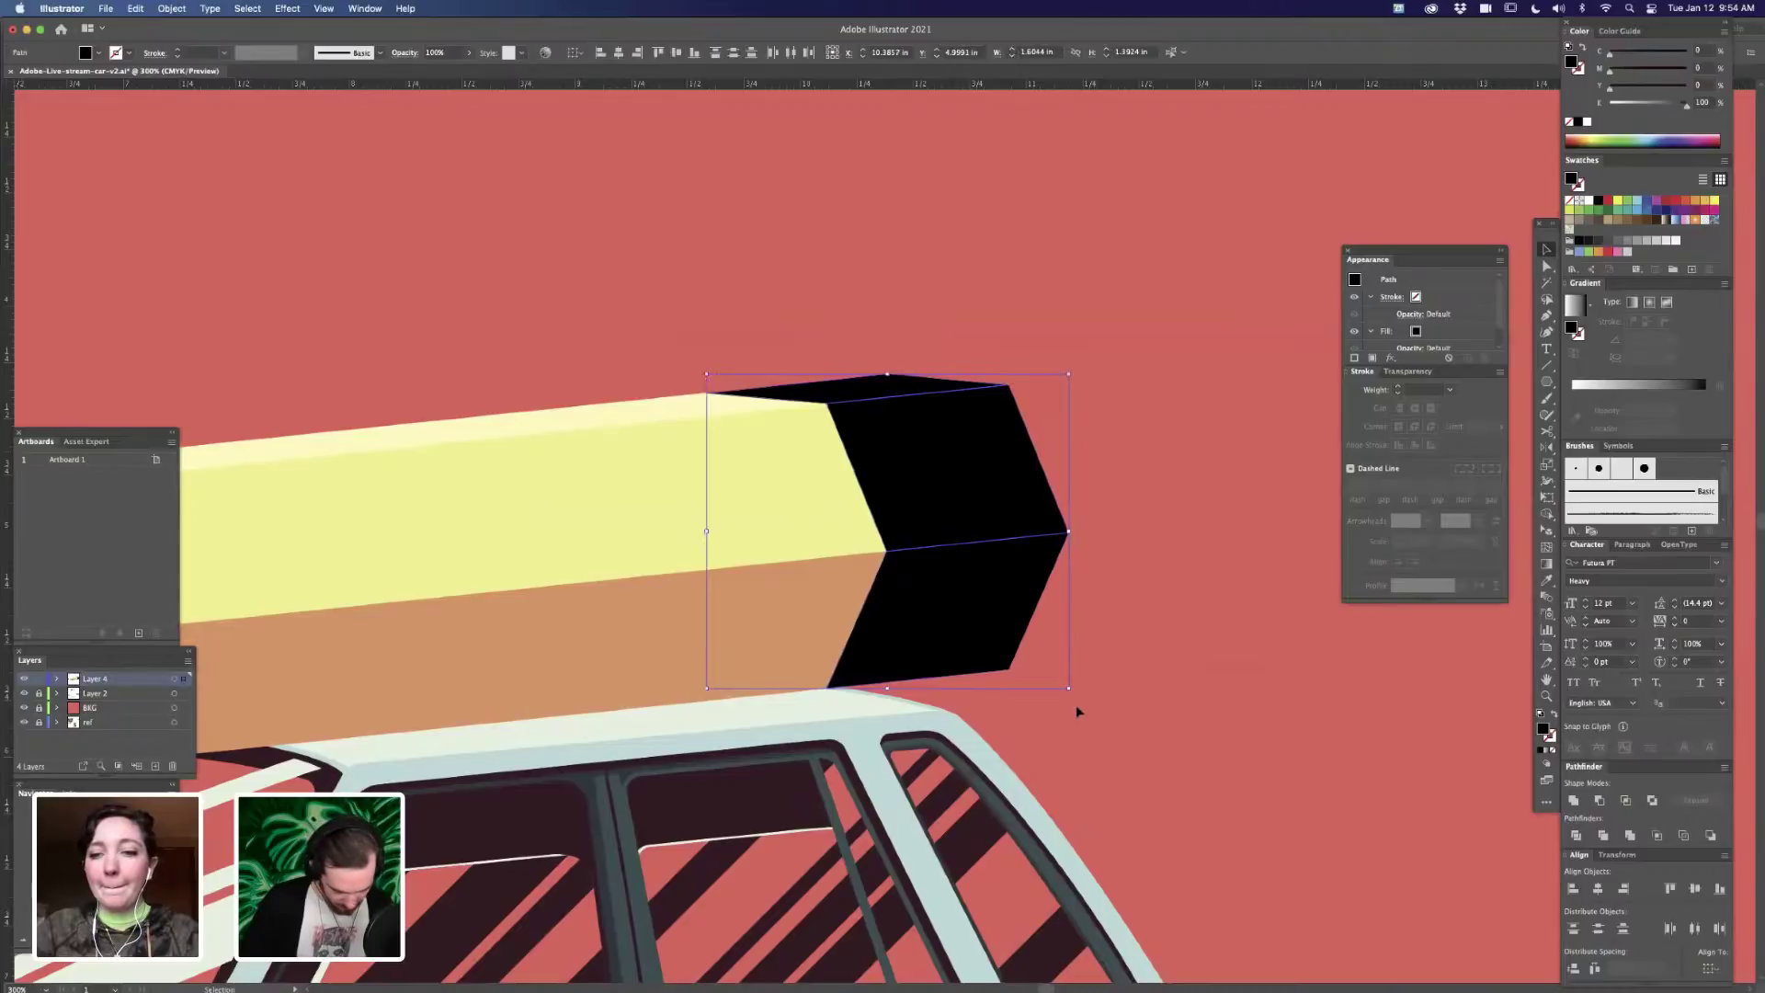
key("a")
key("v")
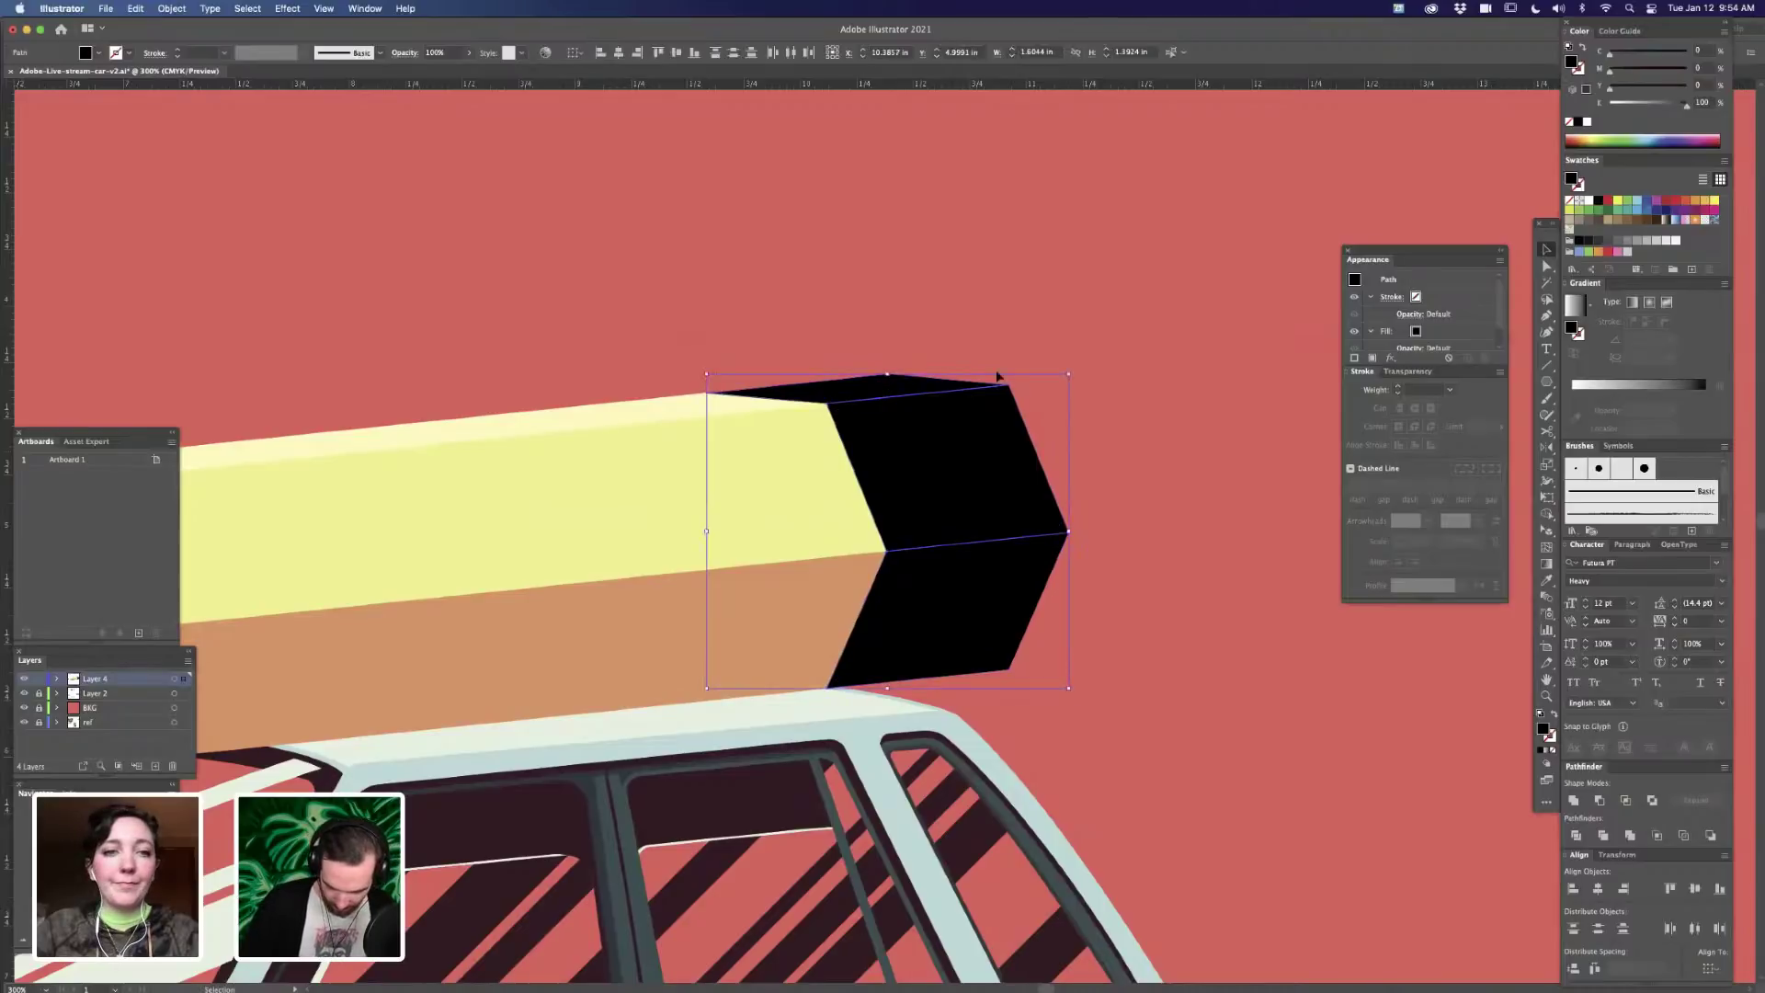
key("super+y")
left_click(1084, 381)
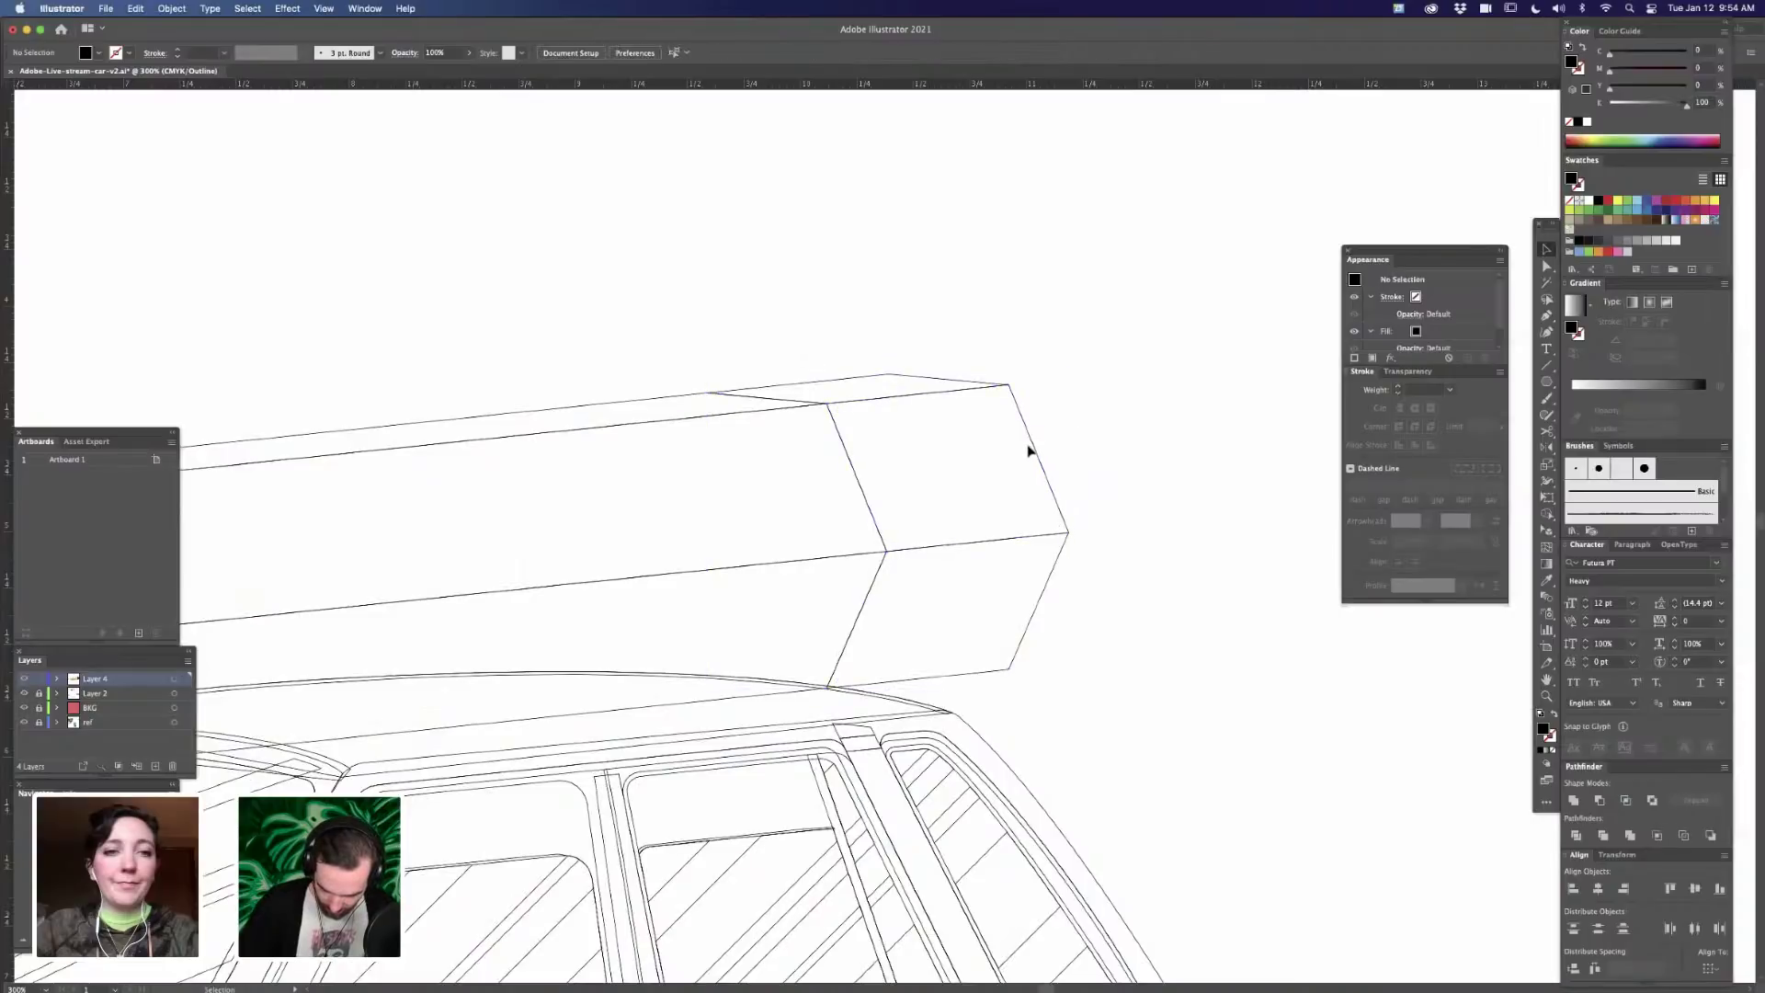
key("a")
left_click_drag(878, 336, 1078, 428)
left_click_drag(1109, 488, 1252, 642)
left_click_drag(1041, 732, 741, 761)
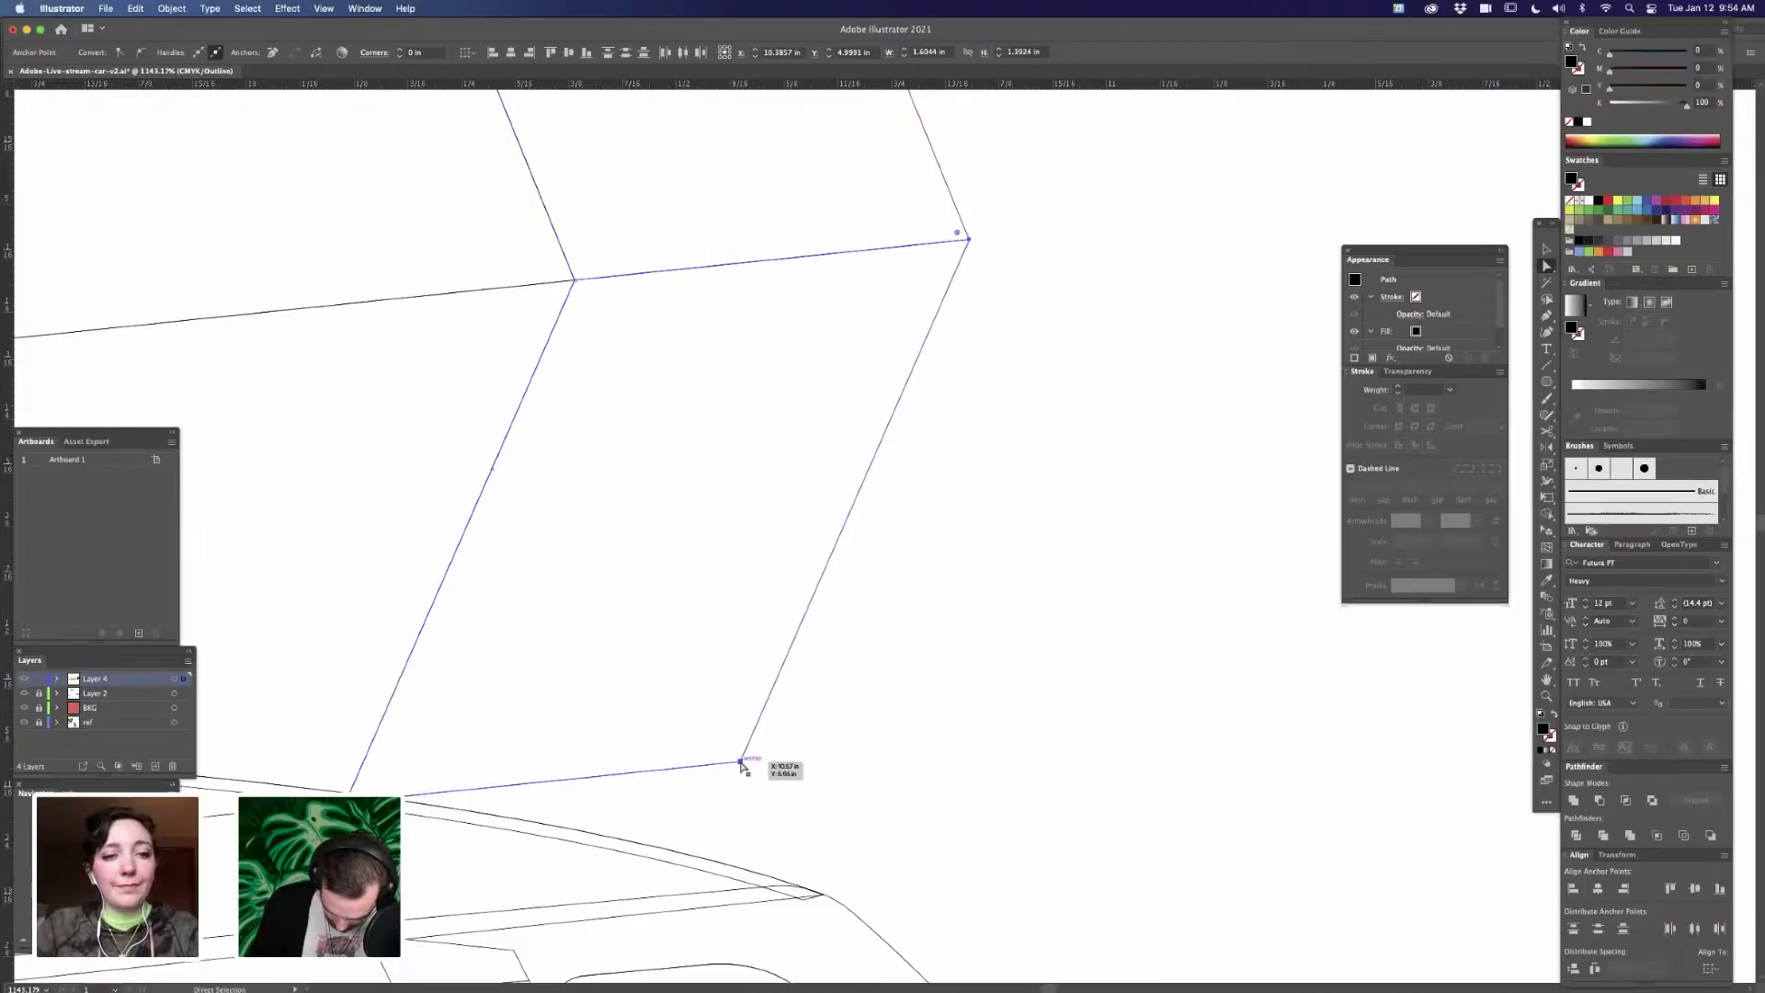
- Examine the end section's proportions against the pencil body and car in outline mode, and return to preview mode
key("super+minus")
key("super+minus")
key("super+minus")
key("super+minus")
key("super+minus")
left_click_drag(957, 565, 954, 602)
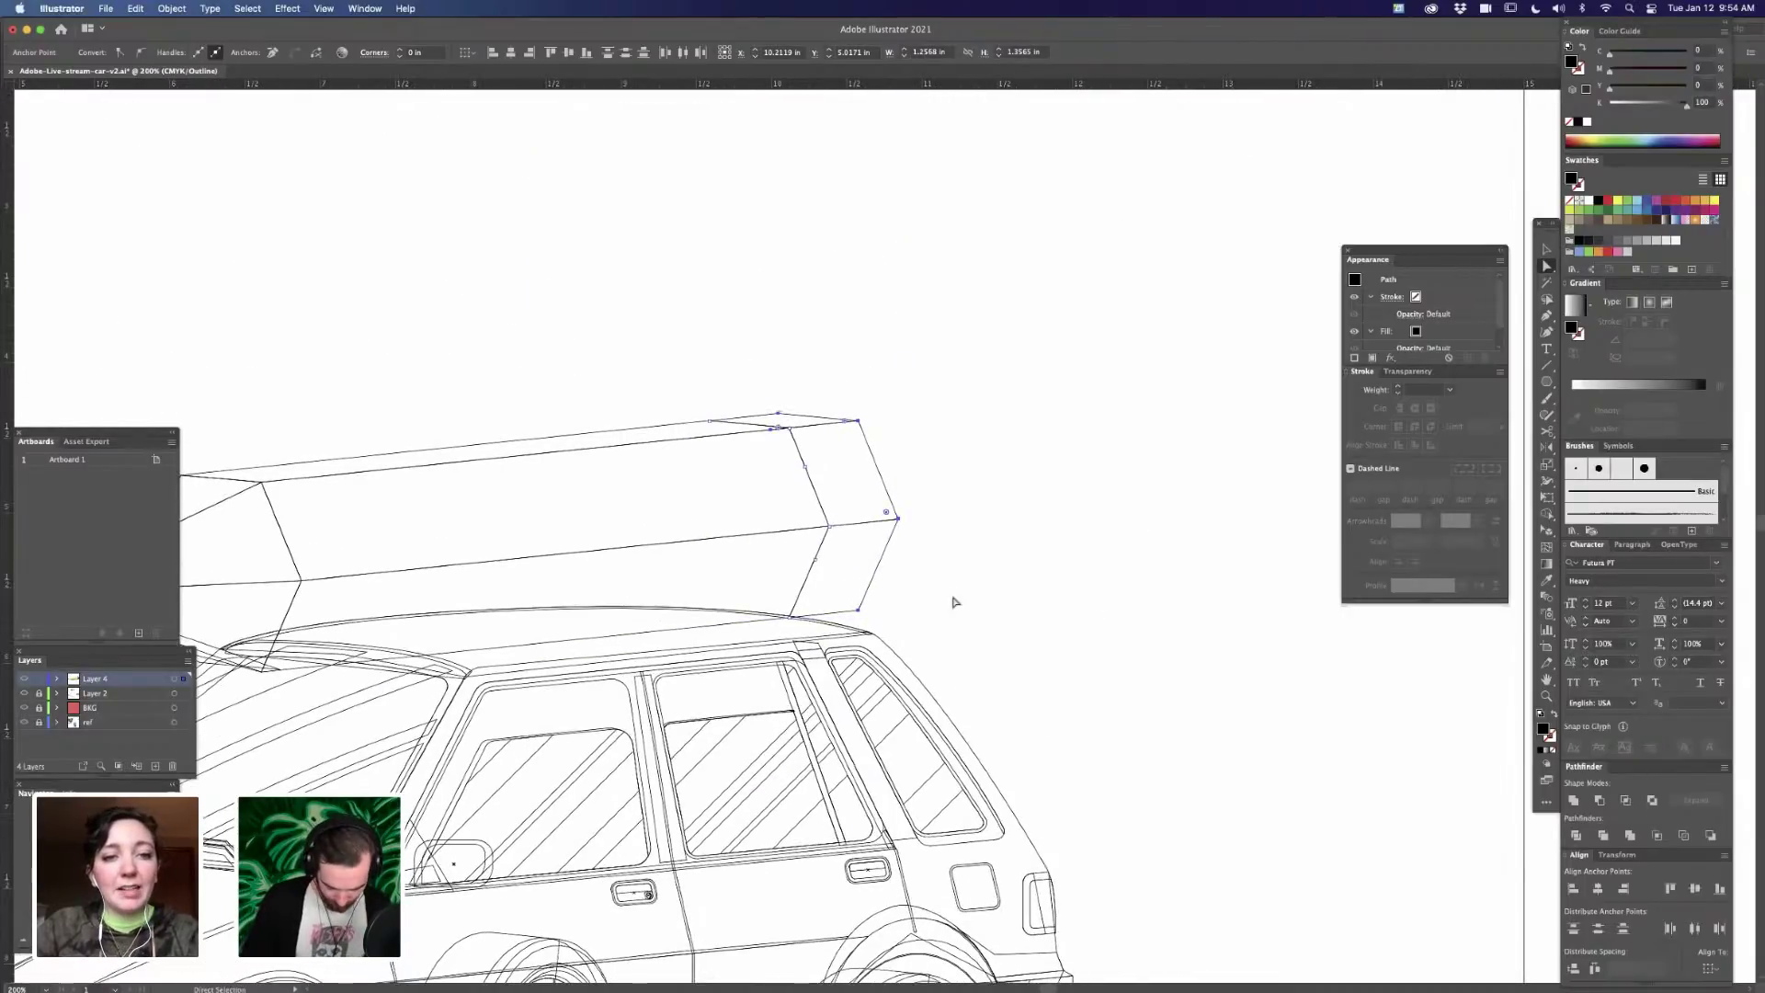
key("super+plus")
key("super+plus")
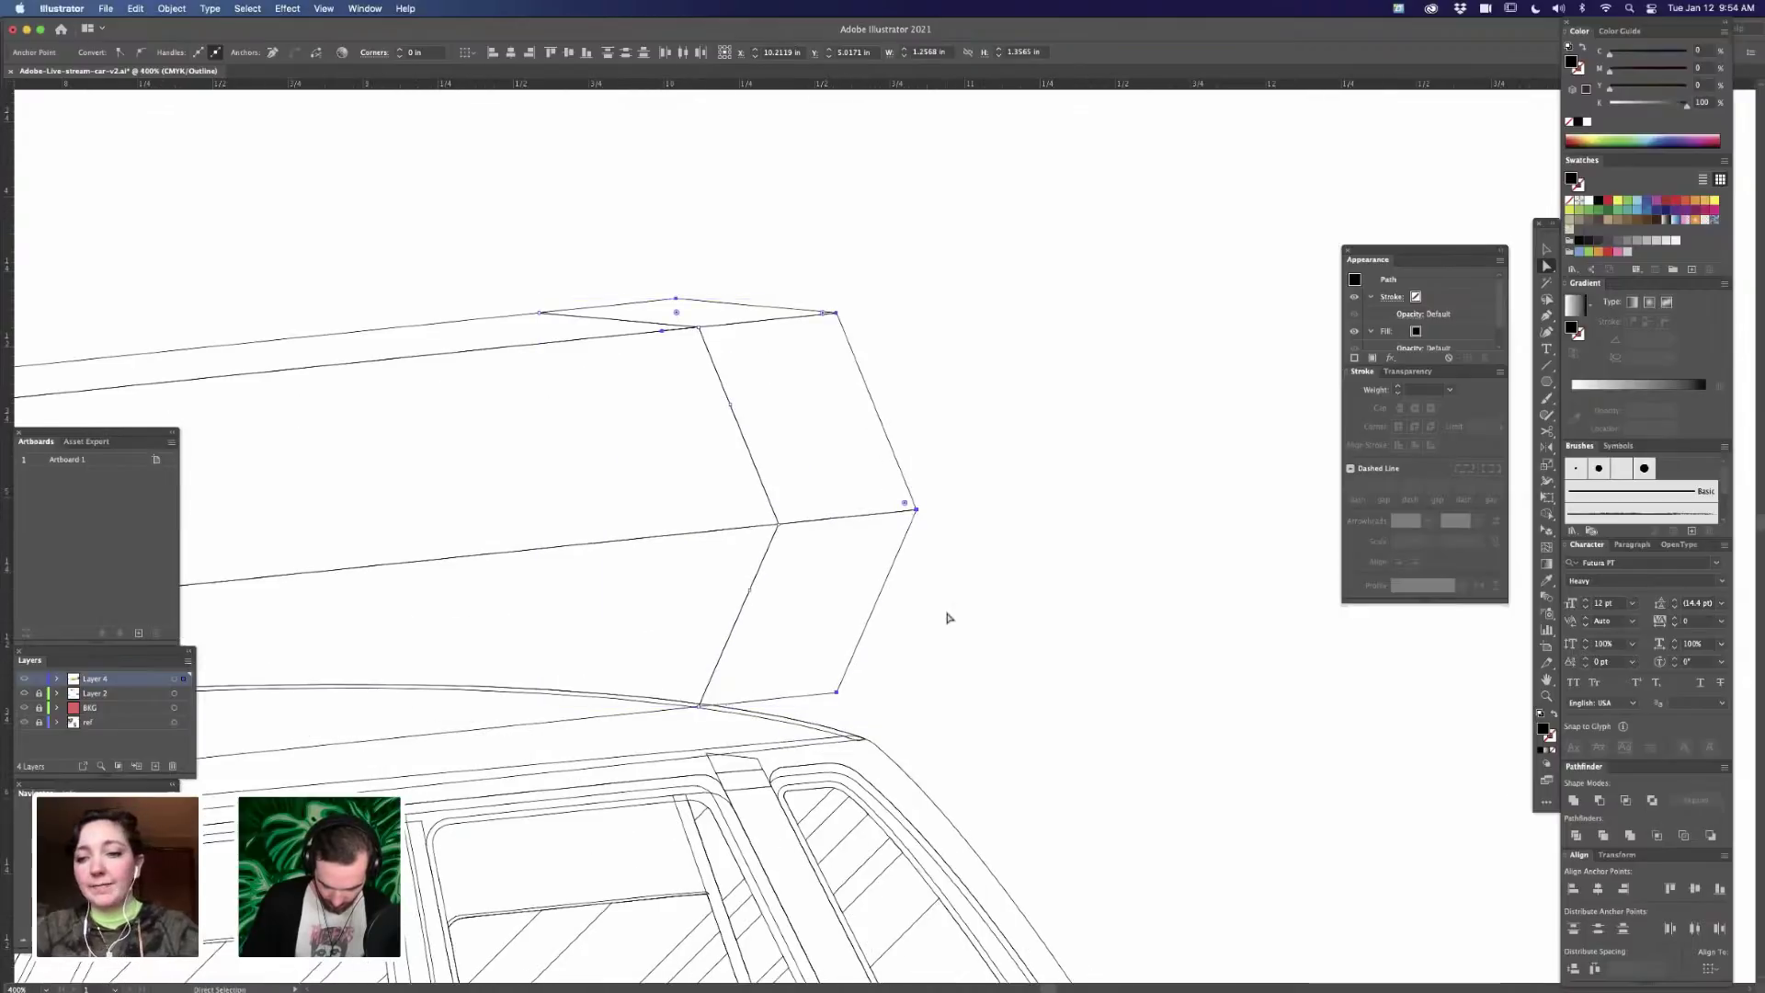
left_click_drag(917, 658, 1016, 567)
key("v")
key("super+minus")
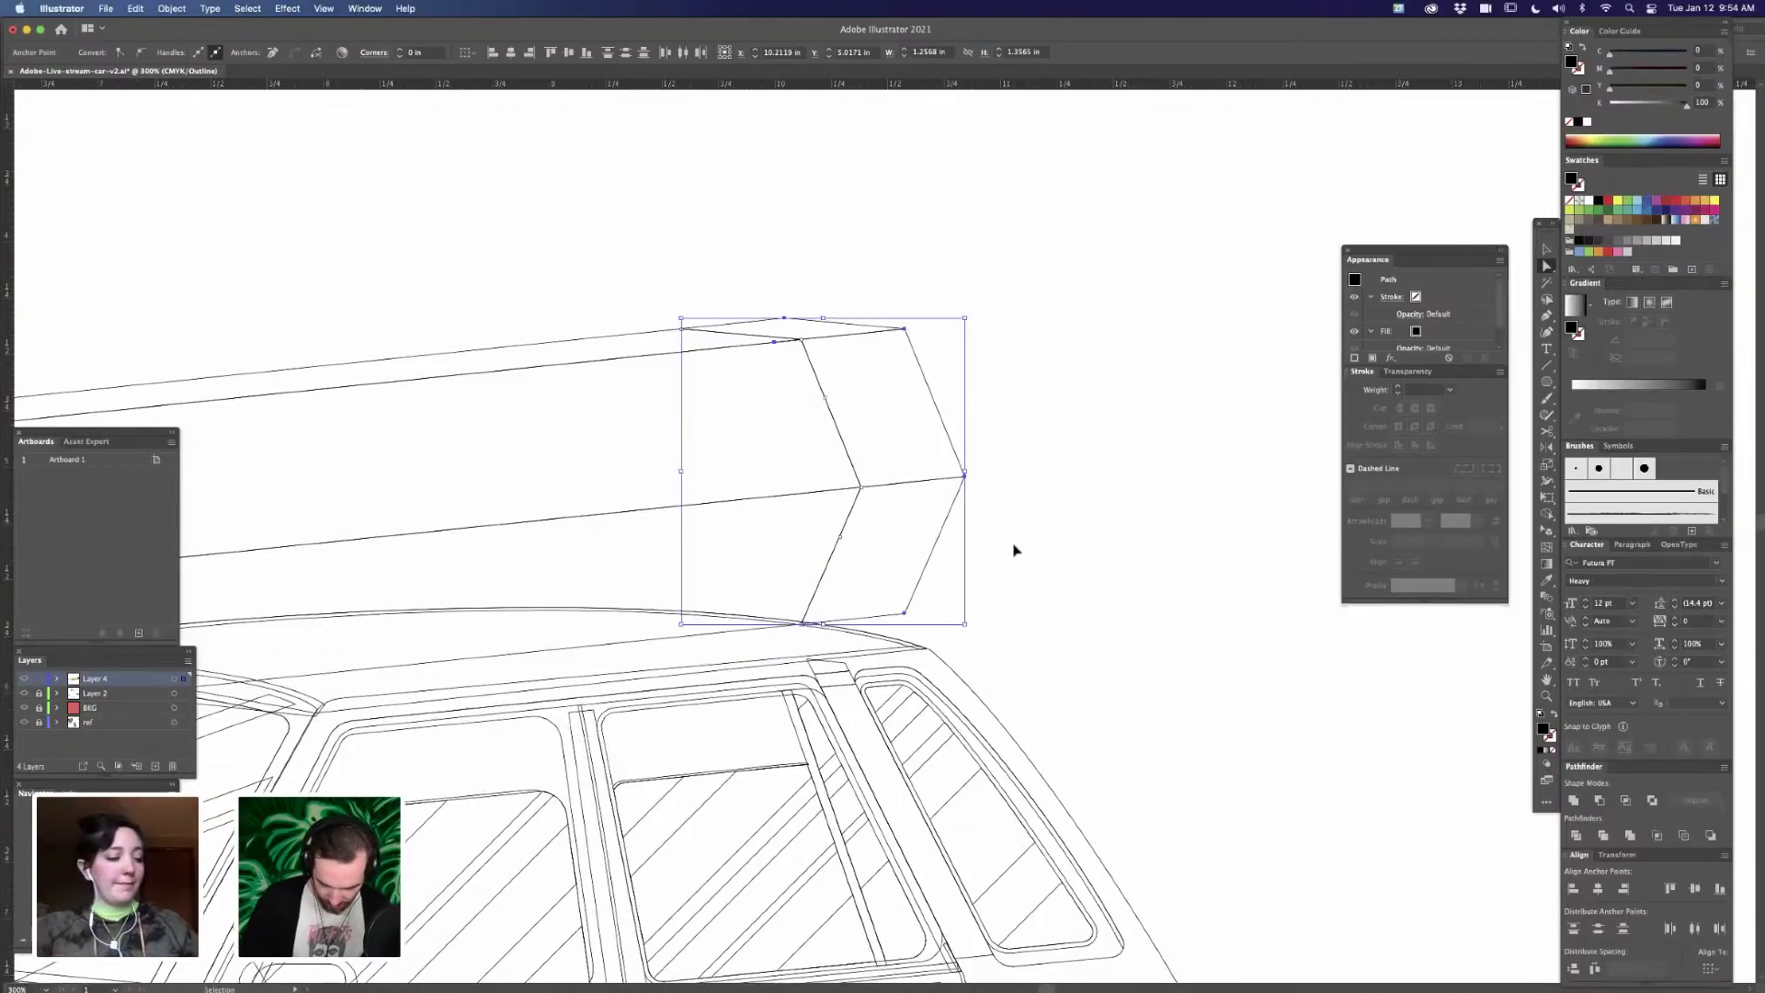
key("super+minus")
key("super+minus")
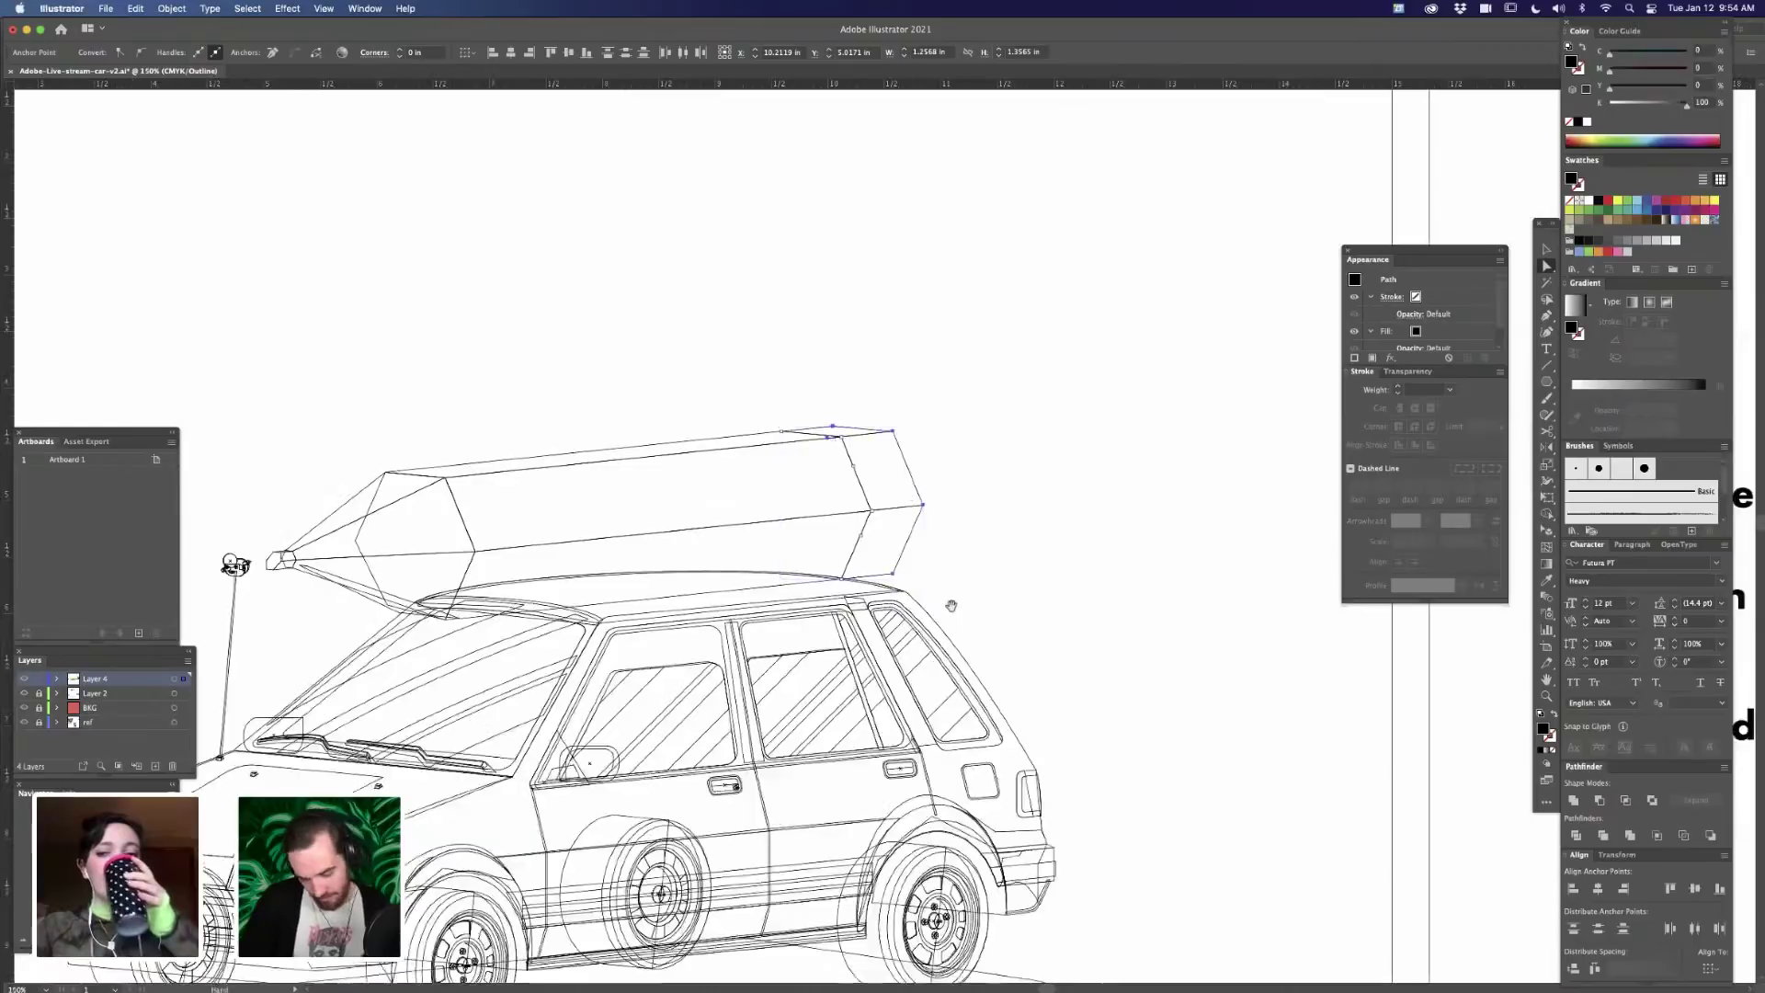
scroll(954, 612, "up", 3)
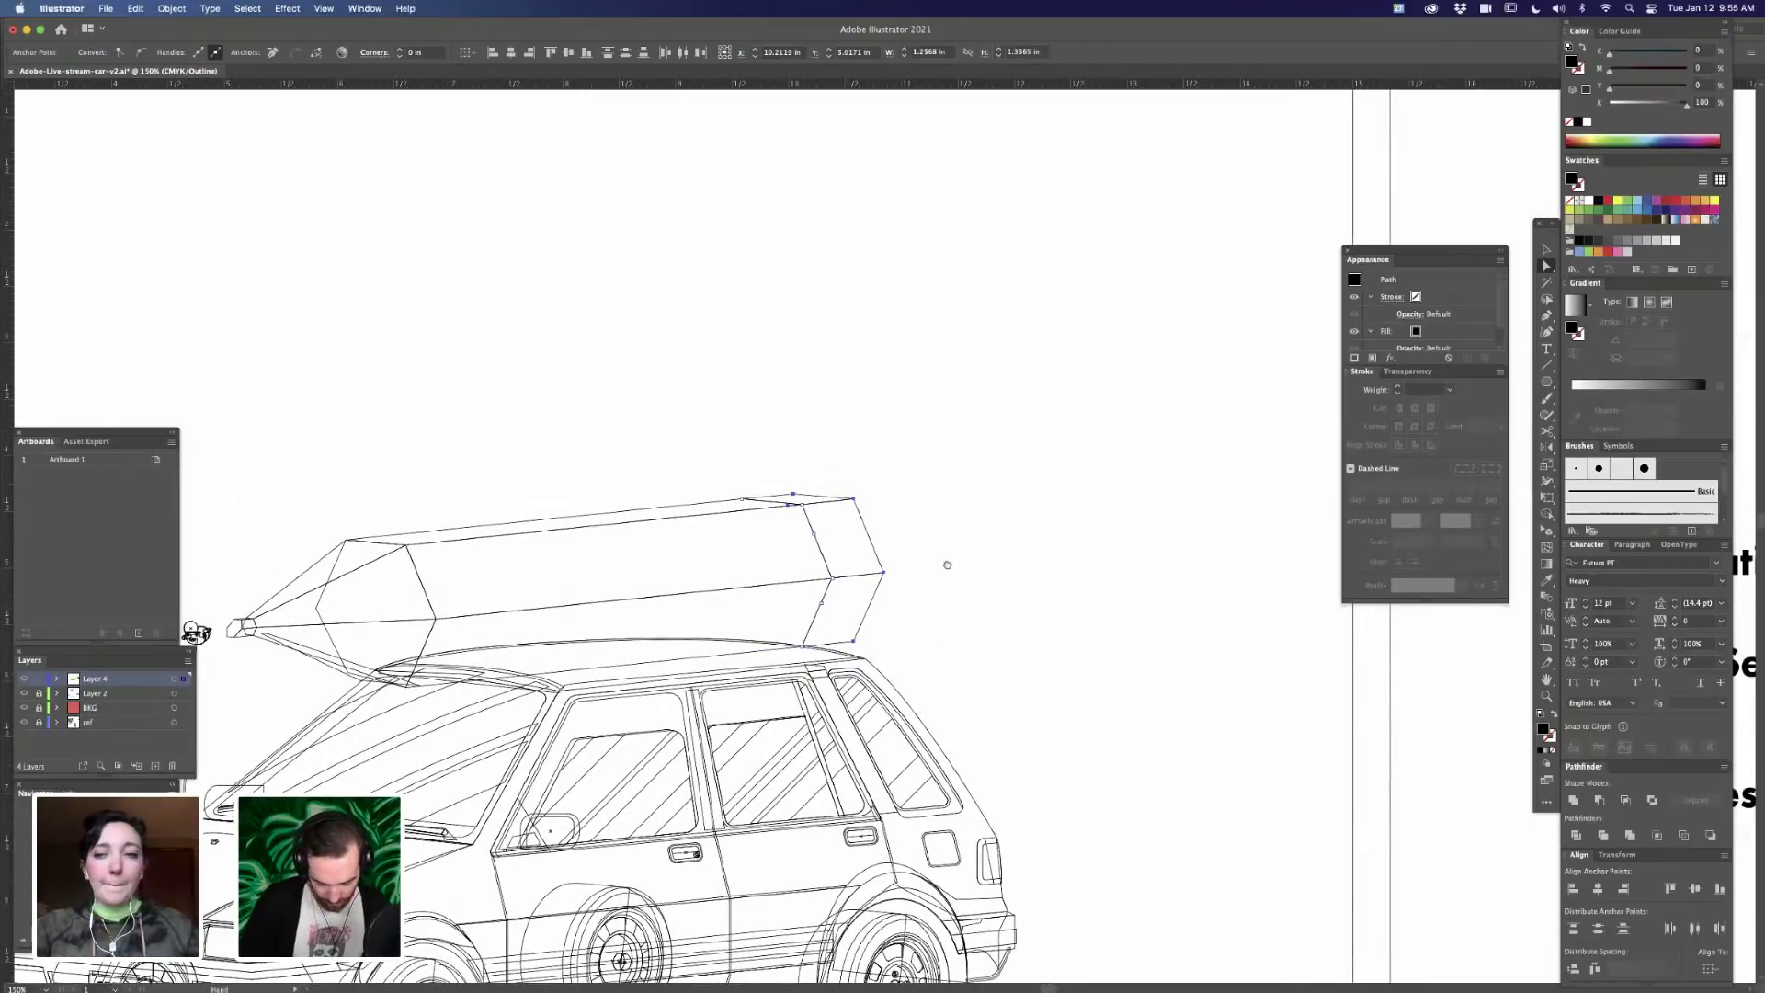
scroll(947, 564, "left", 2)
key("super+equal")
key("super+equal")
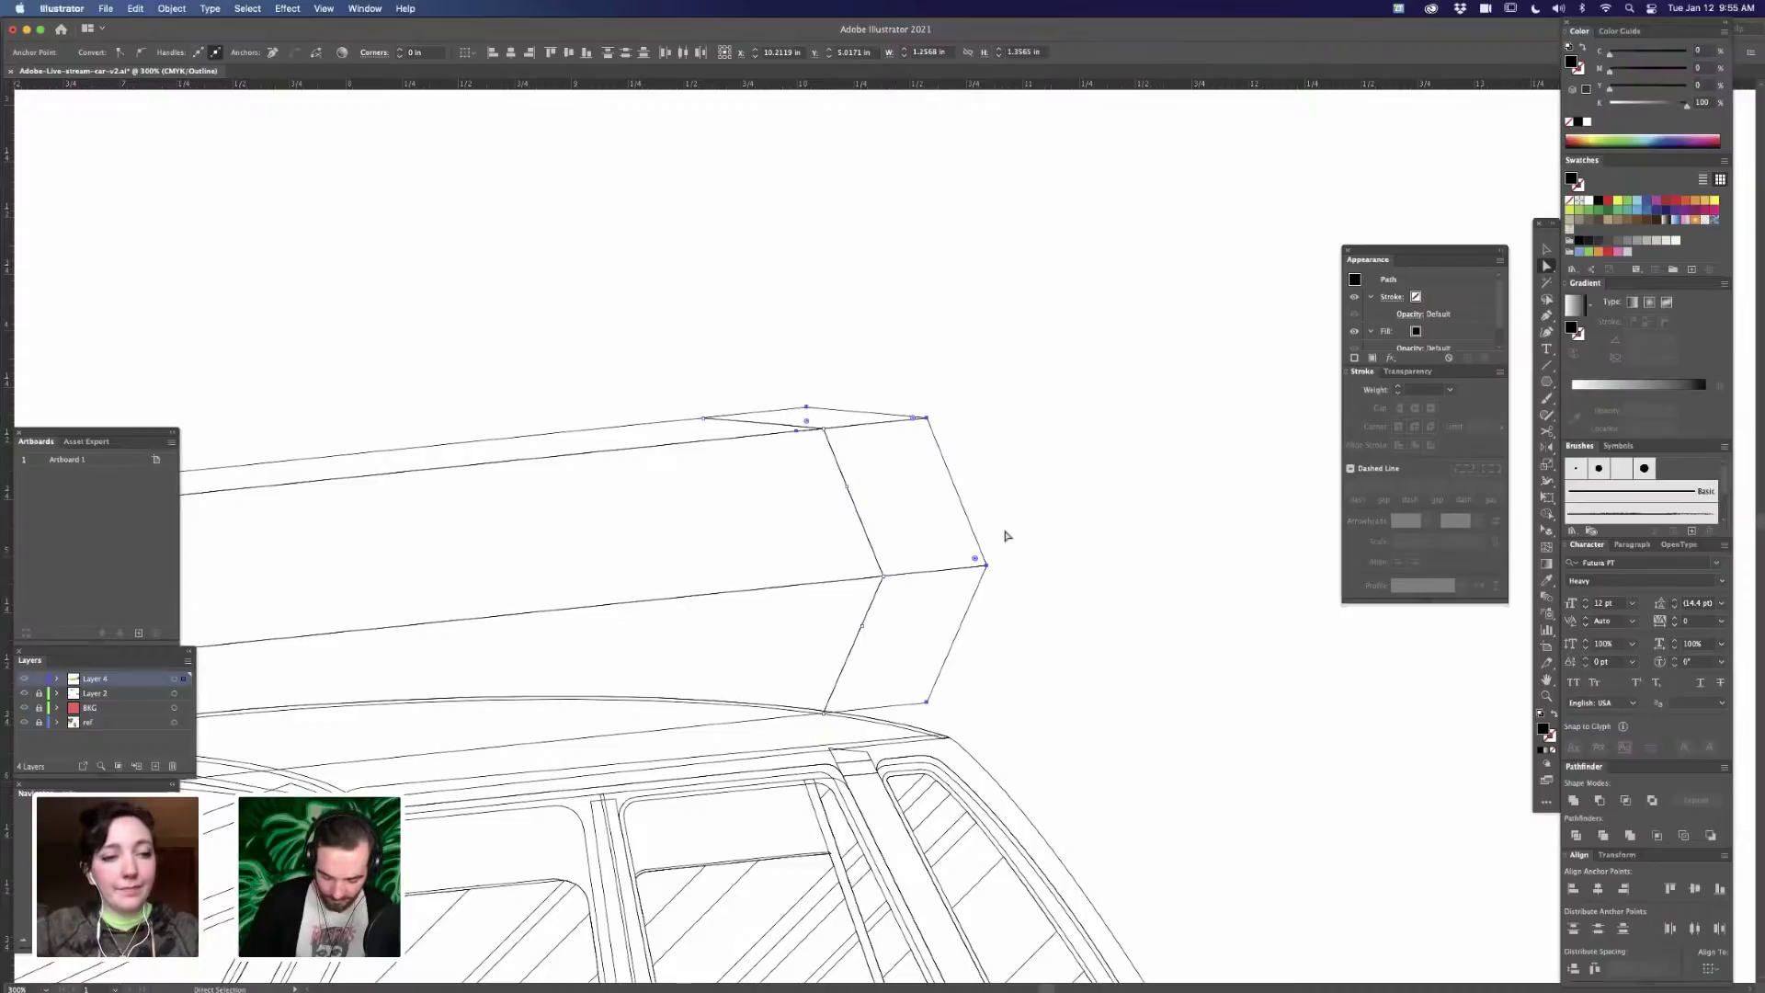
key("super+y")
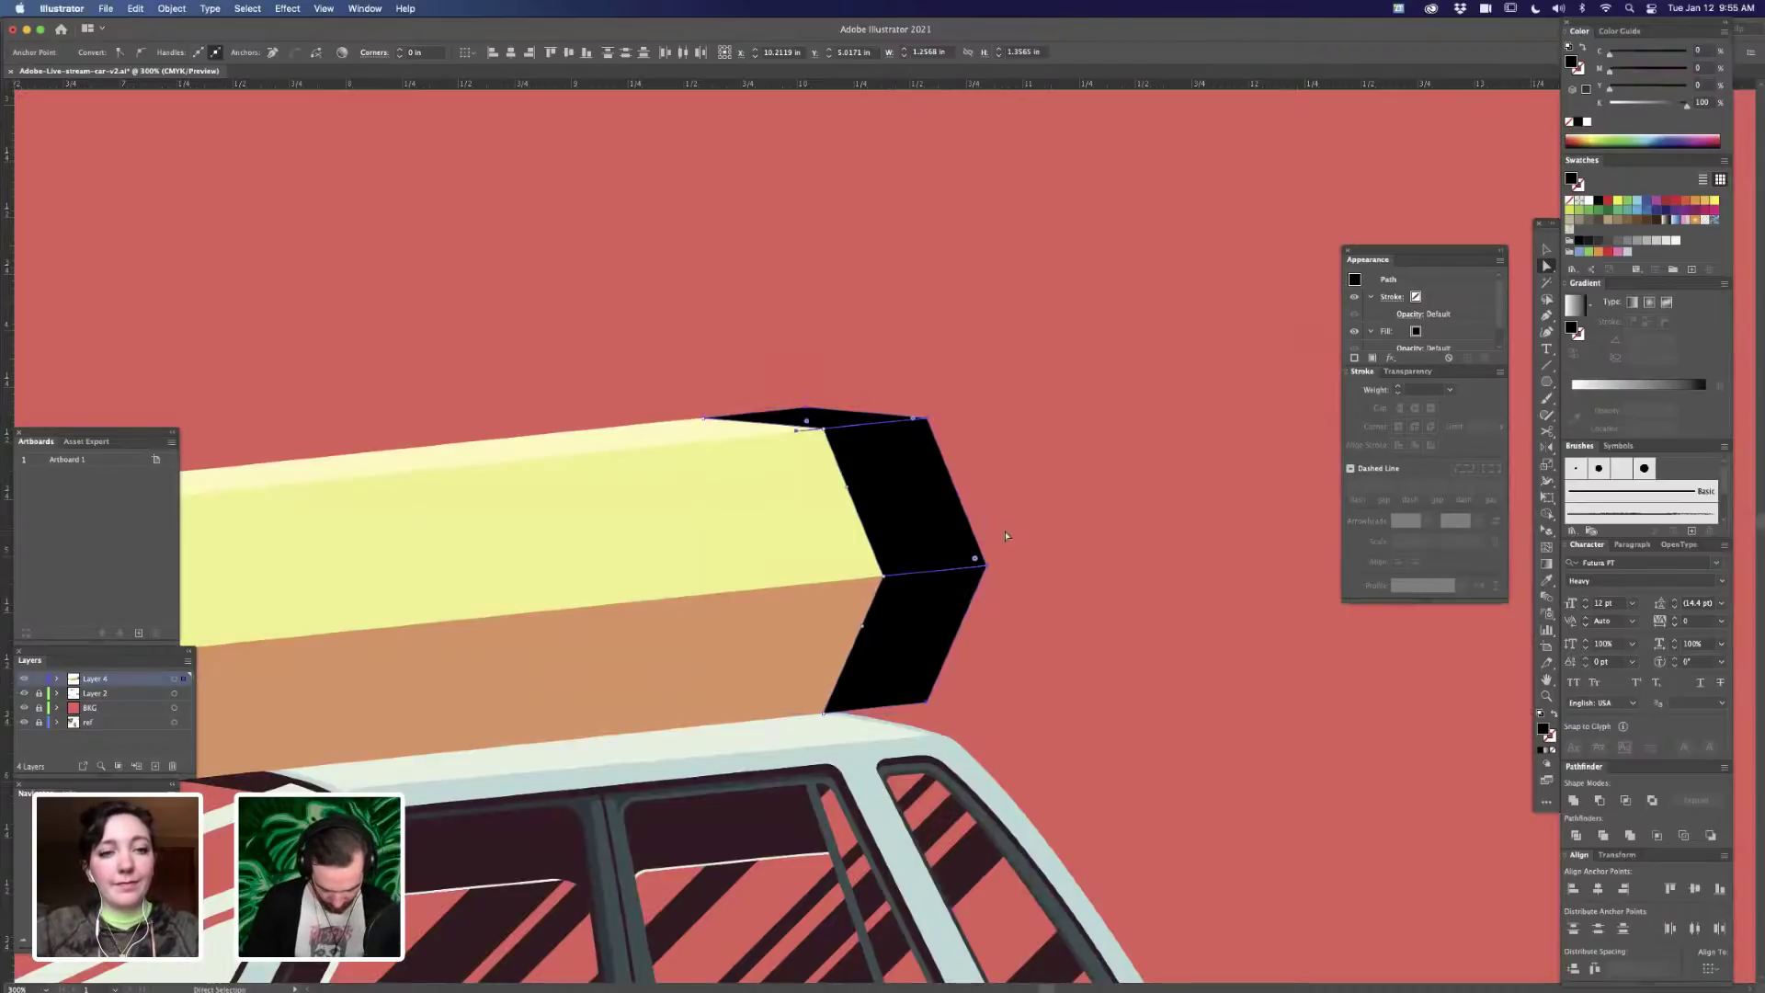
- Colour the end section's lower face with the darker blue of the car's lower body and its side face with the light blue door colour
key("super+1")
key("i")
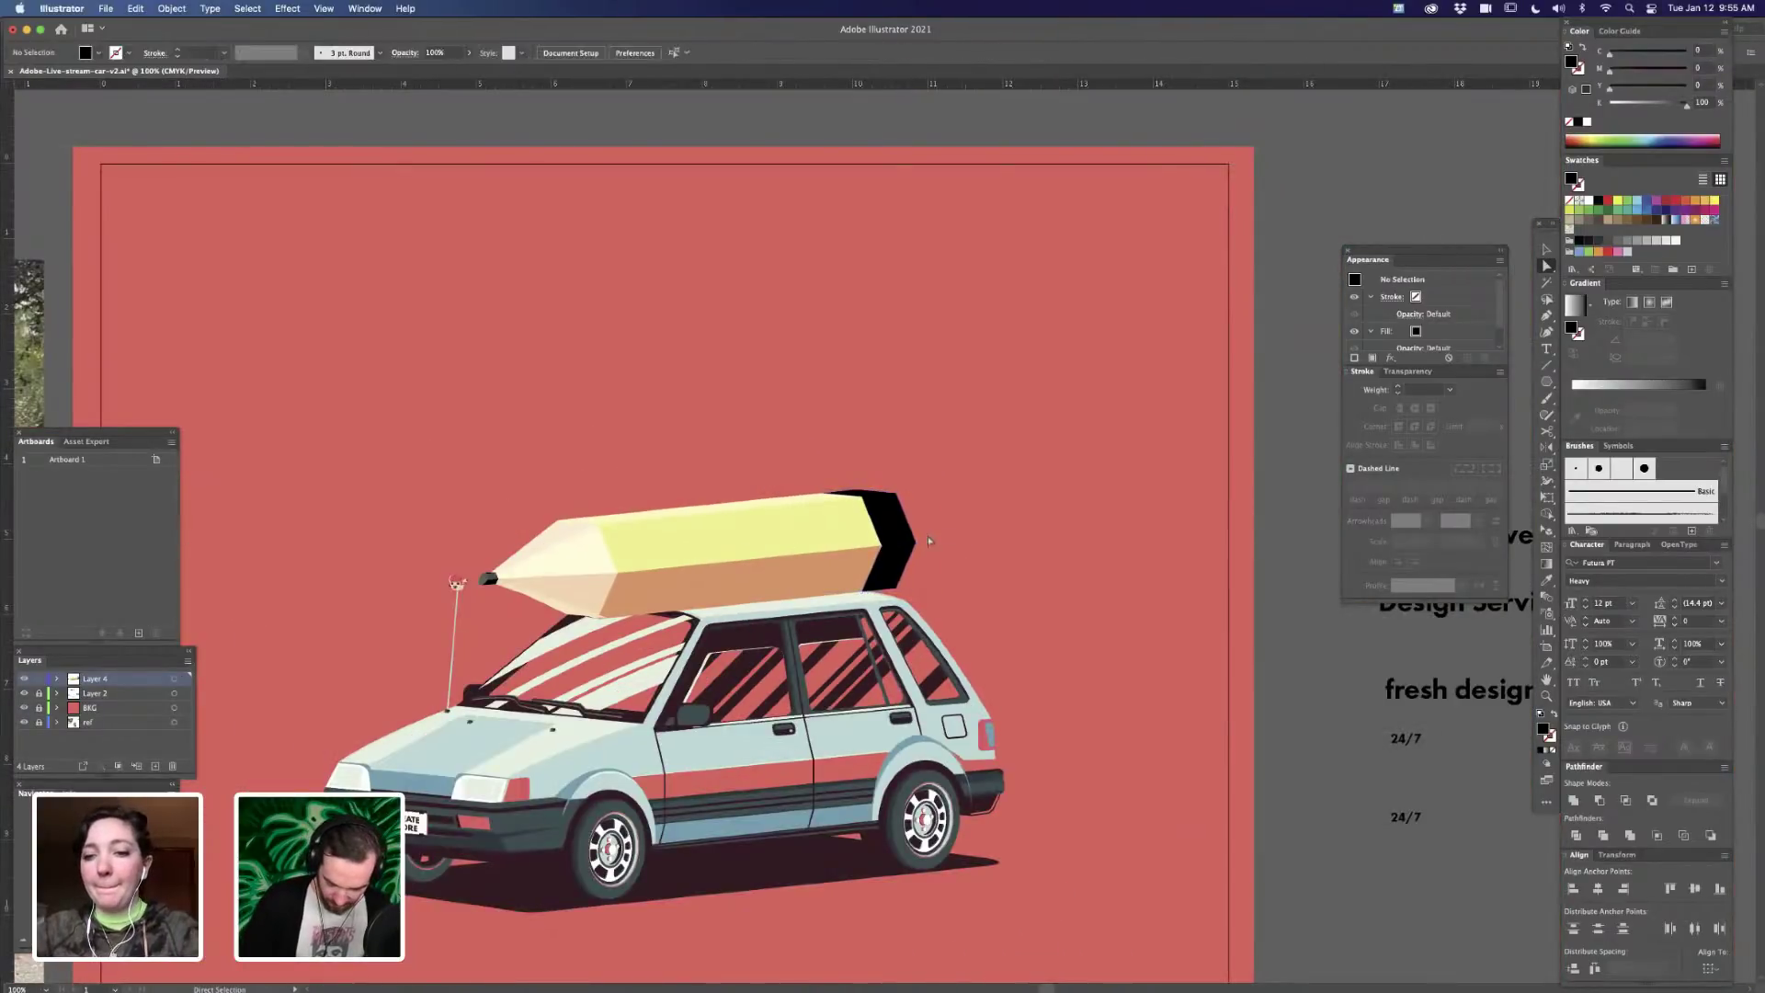
left_click(866, 818)
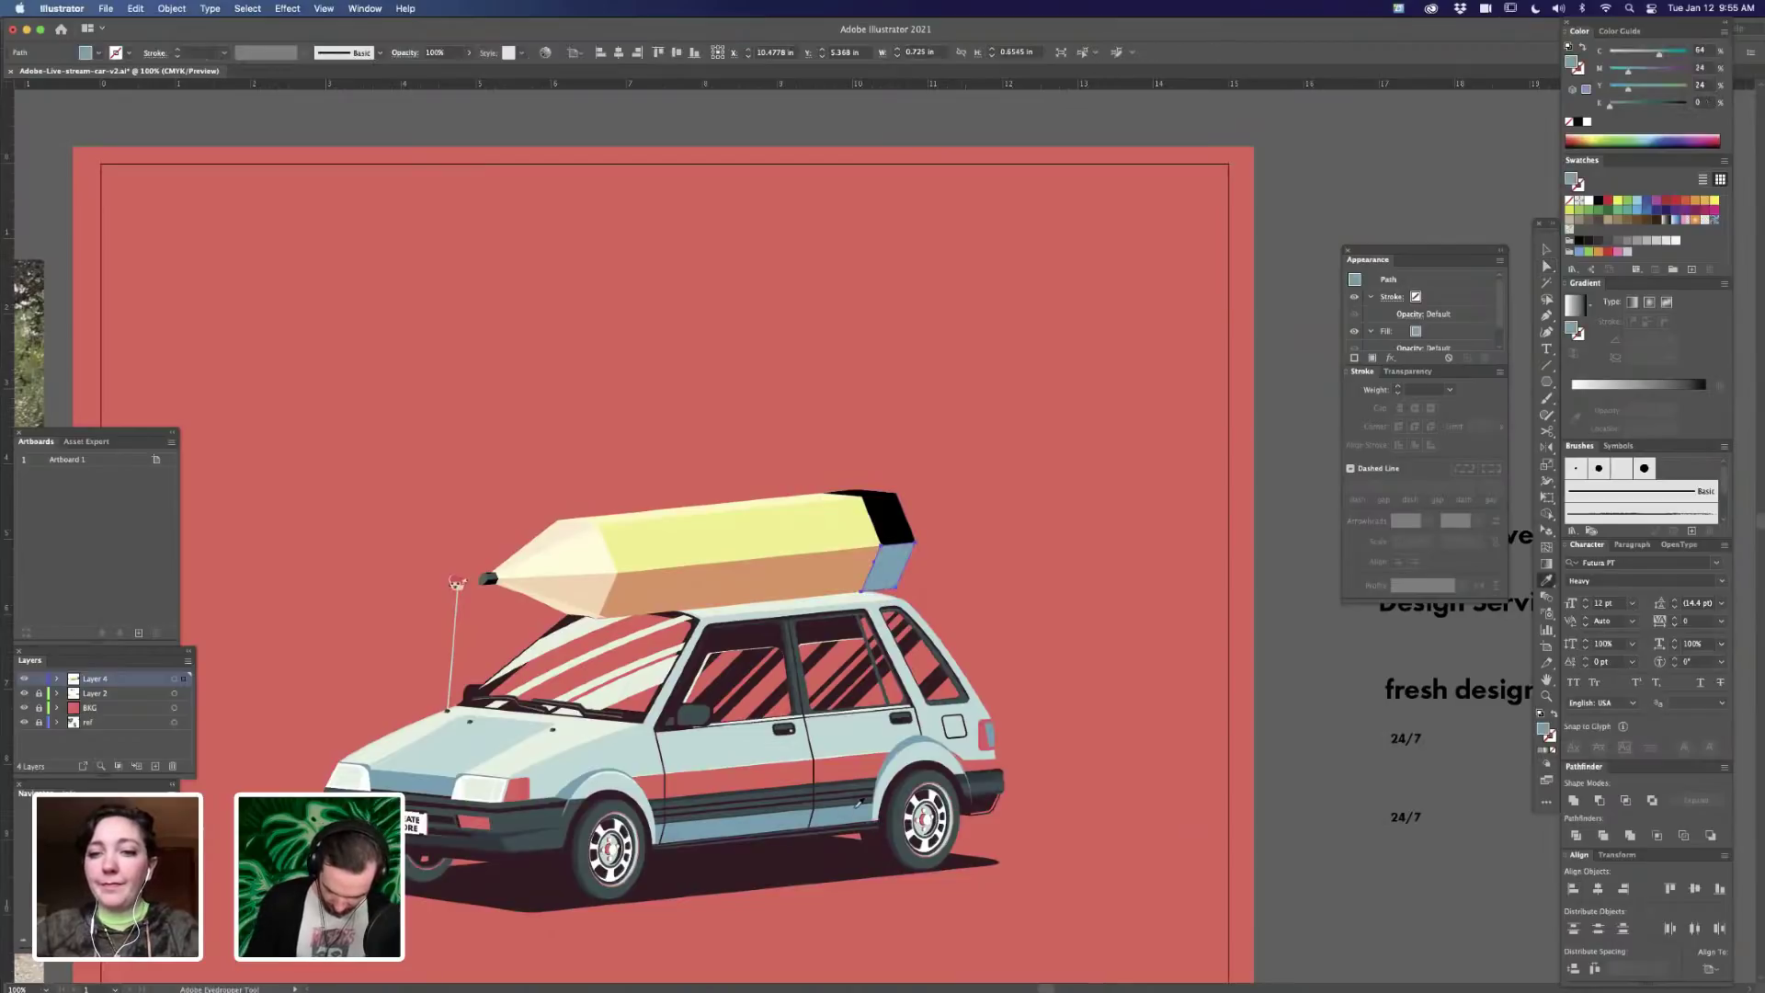
key("a")
left_click(901, 534)
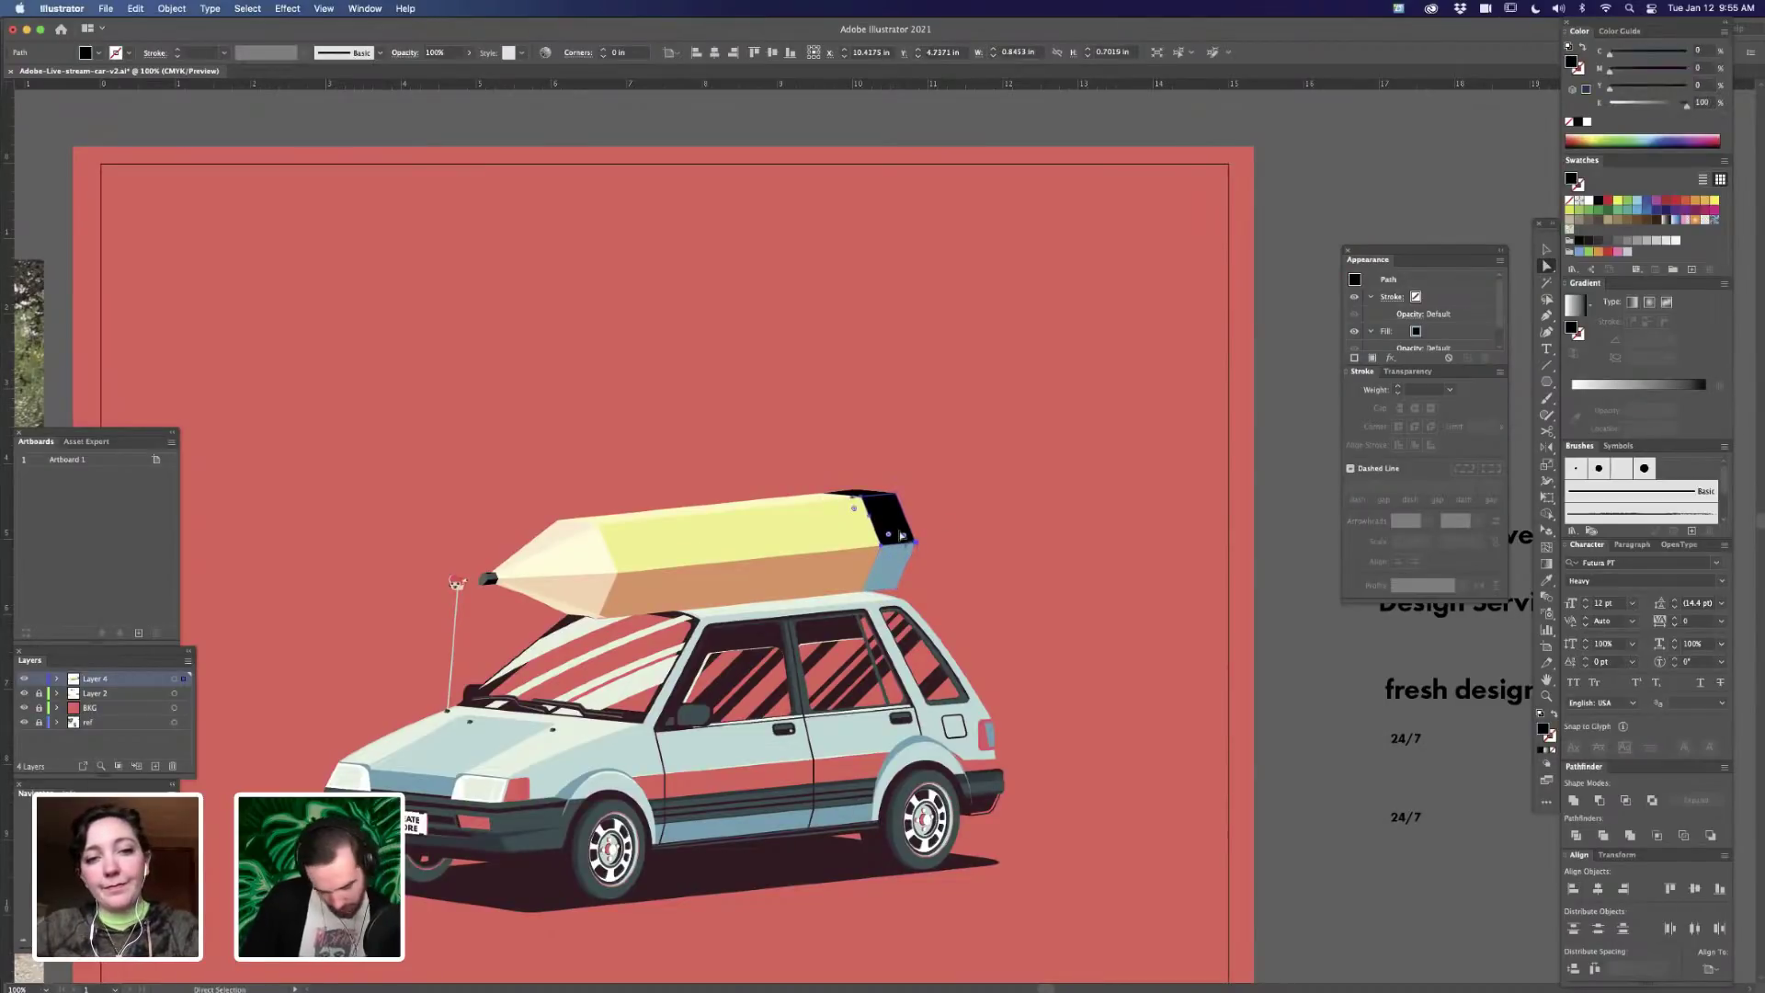
key("i")
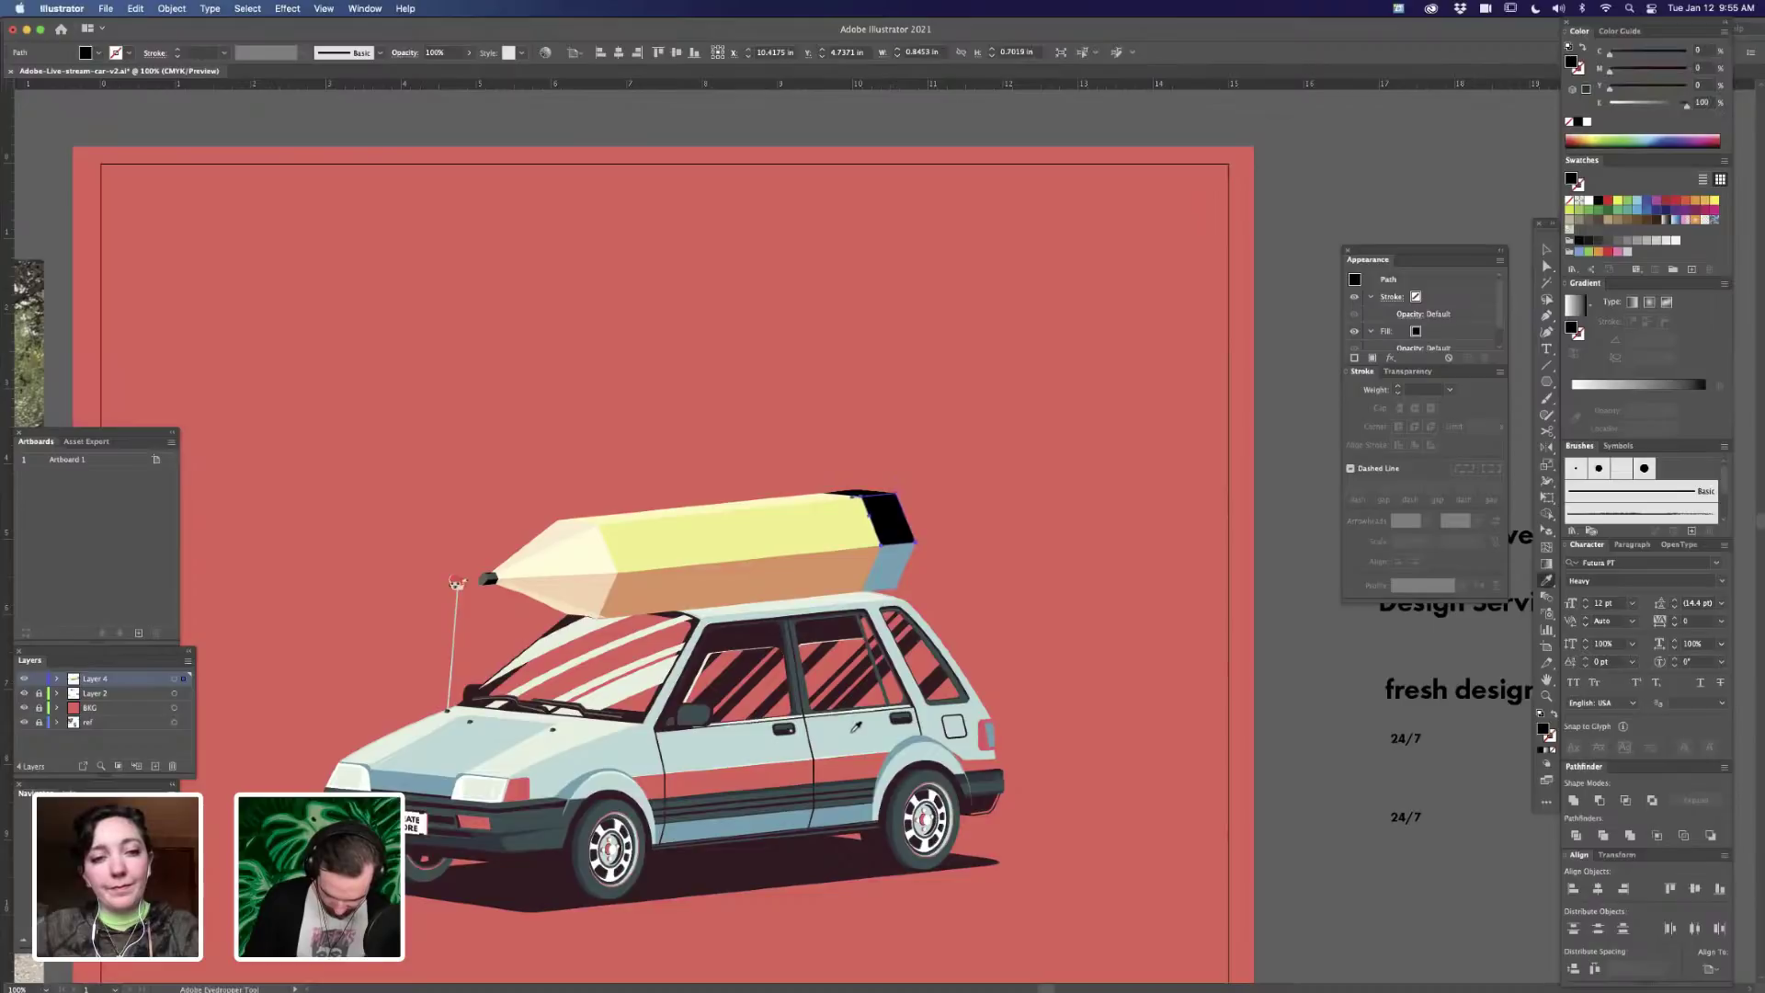
left_click(849, 733)
- Colour the end section's thin top face with the pale off-white sampled from the car's roof
key("a")
left_click(866, 502)
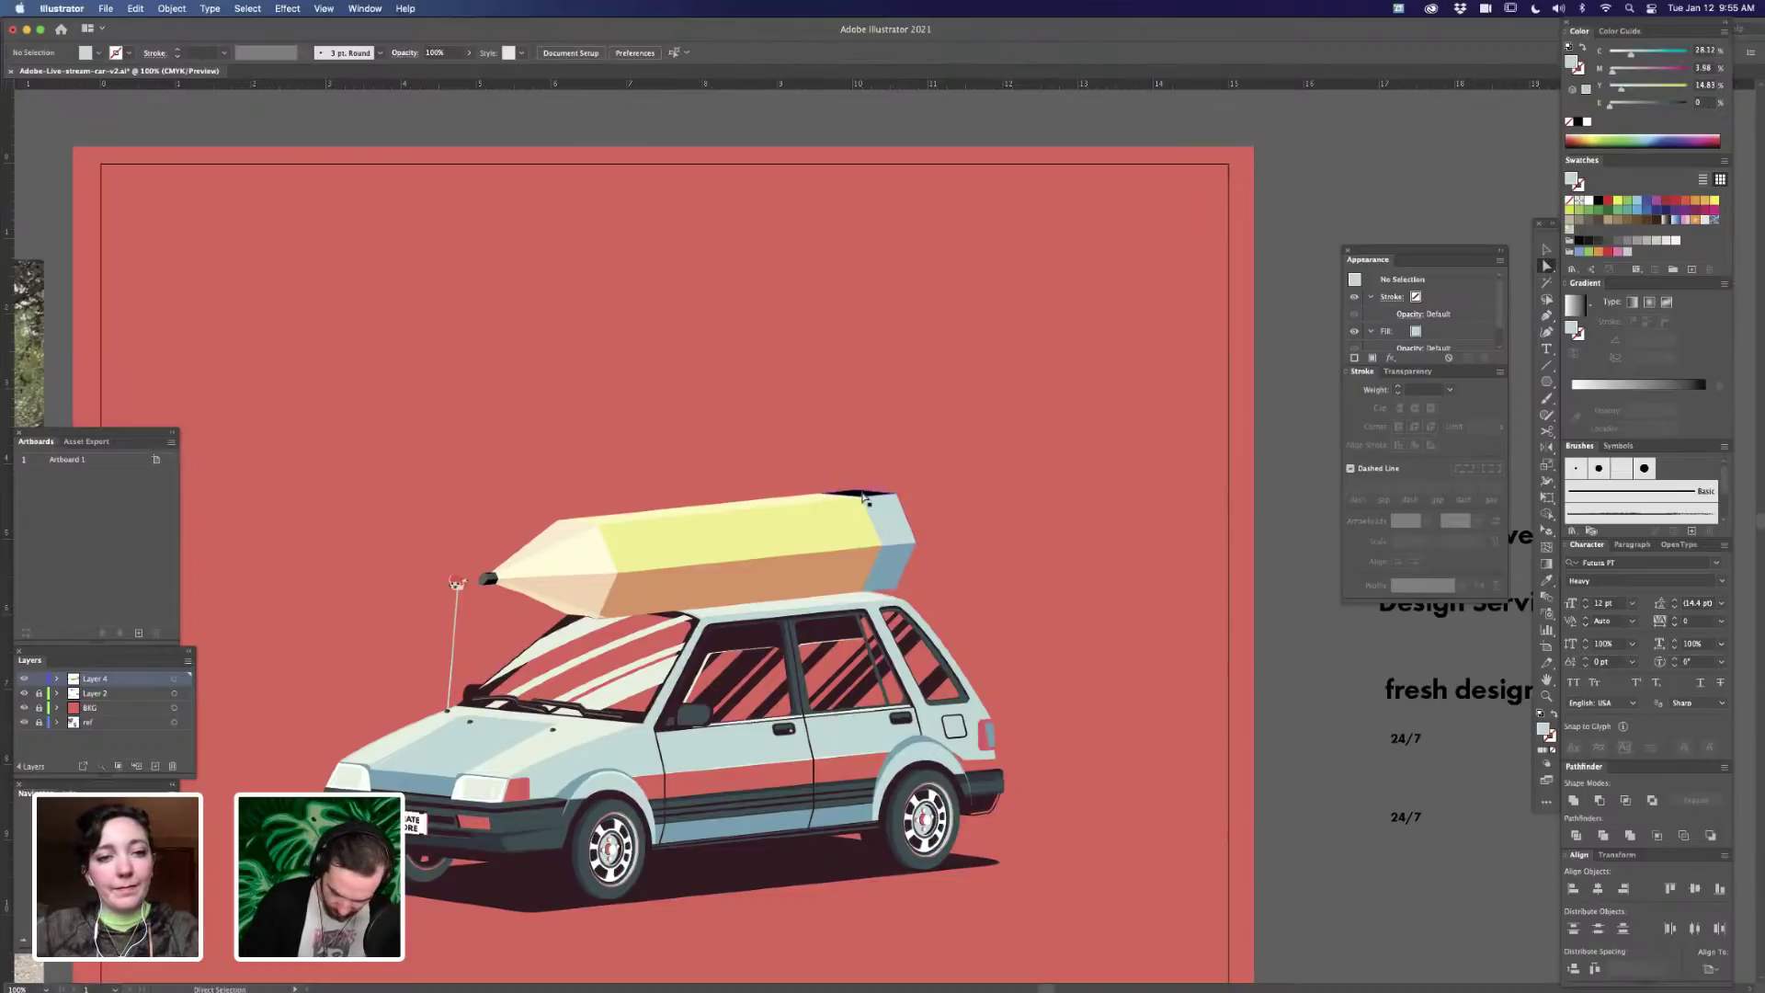
key("i")
left_click(828, 598)
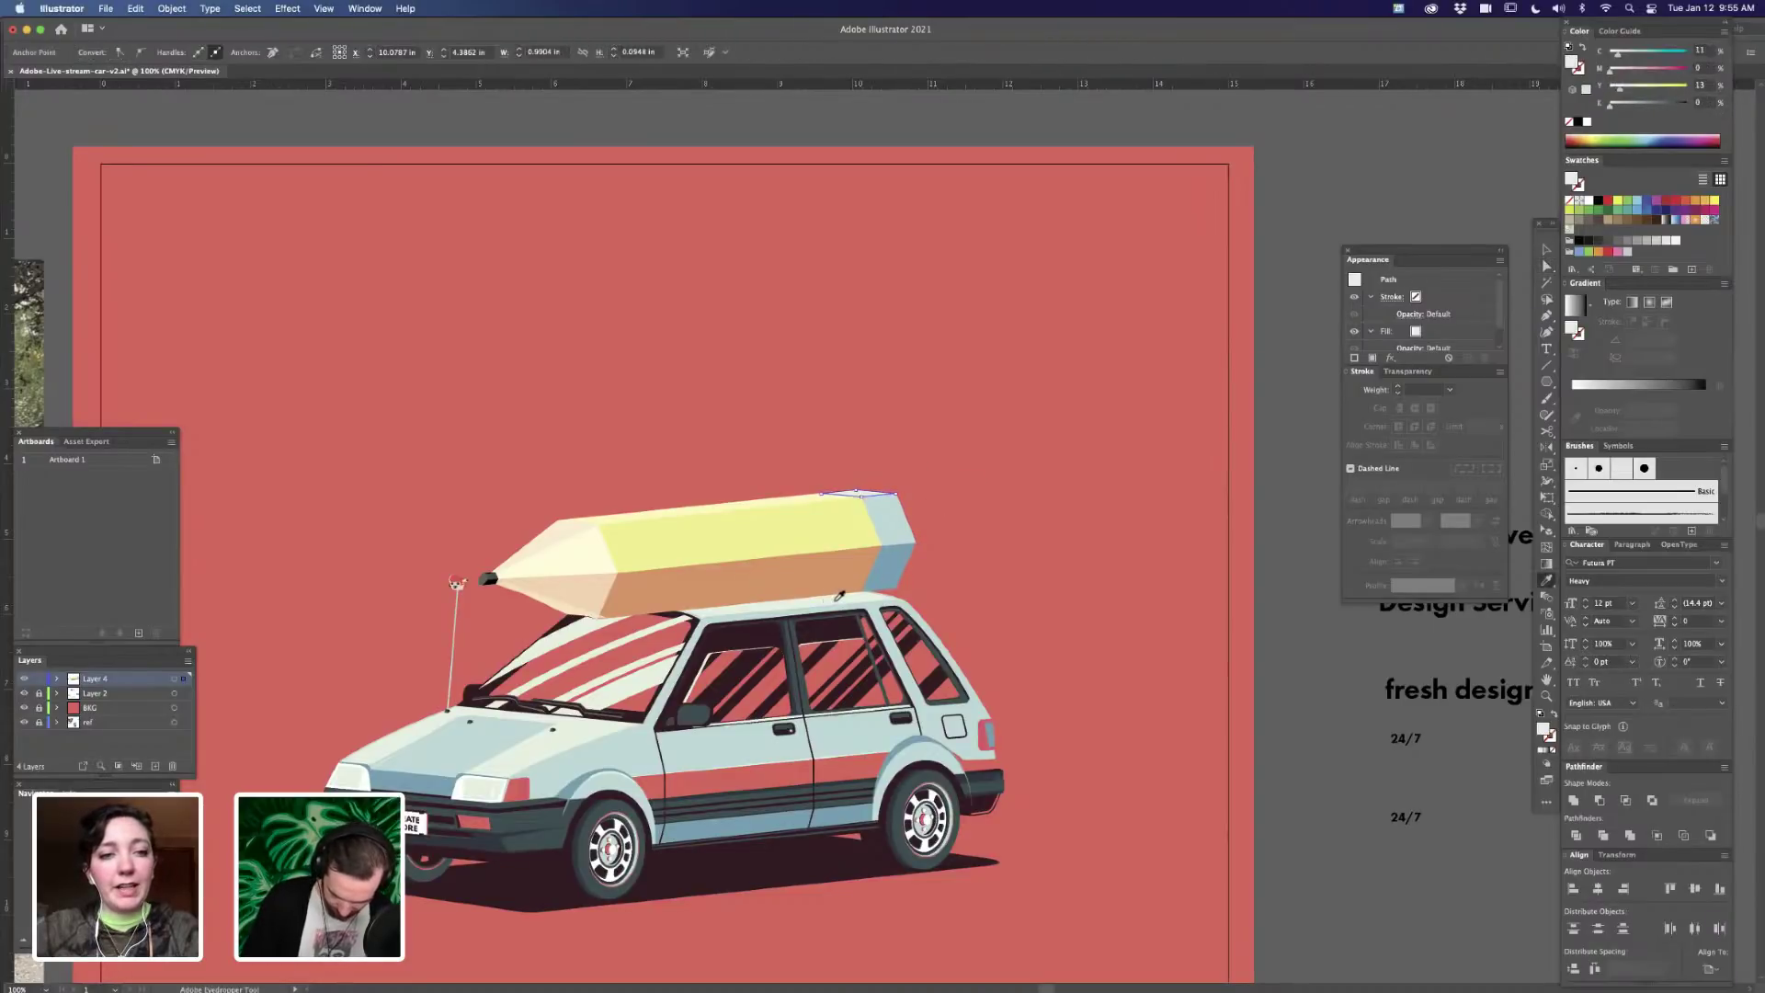
key("a")
left_click(981, 522)
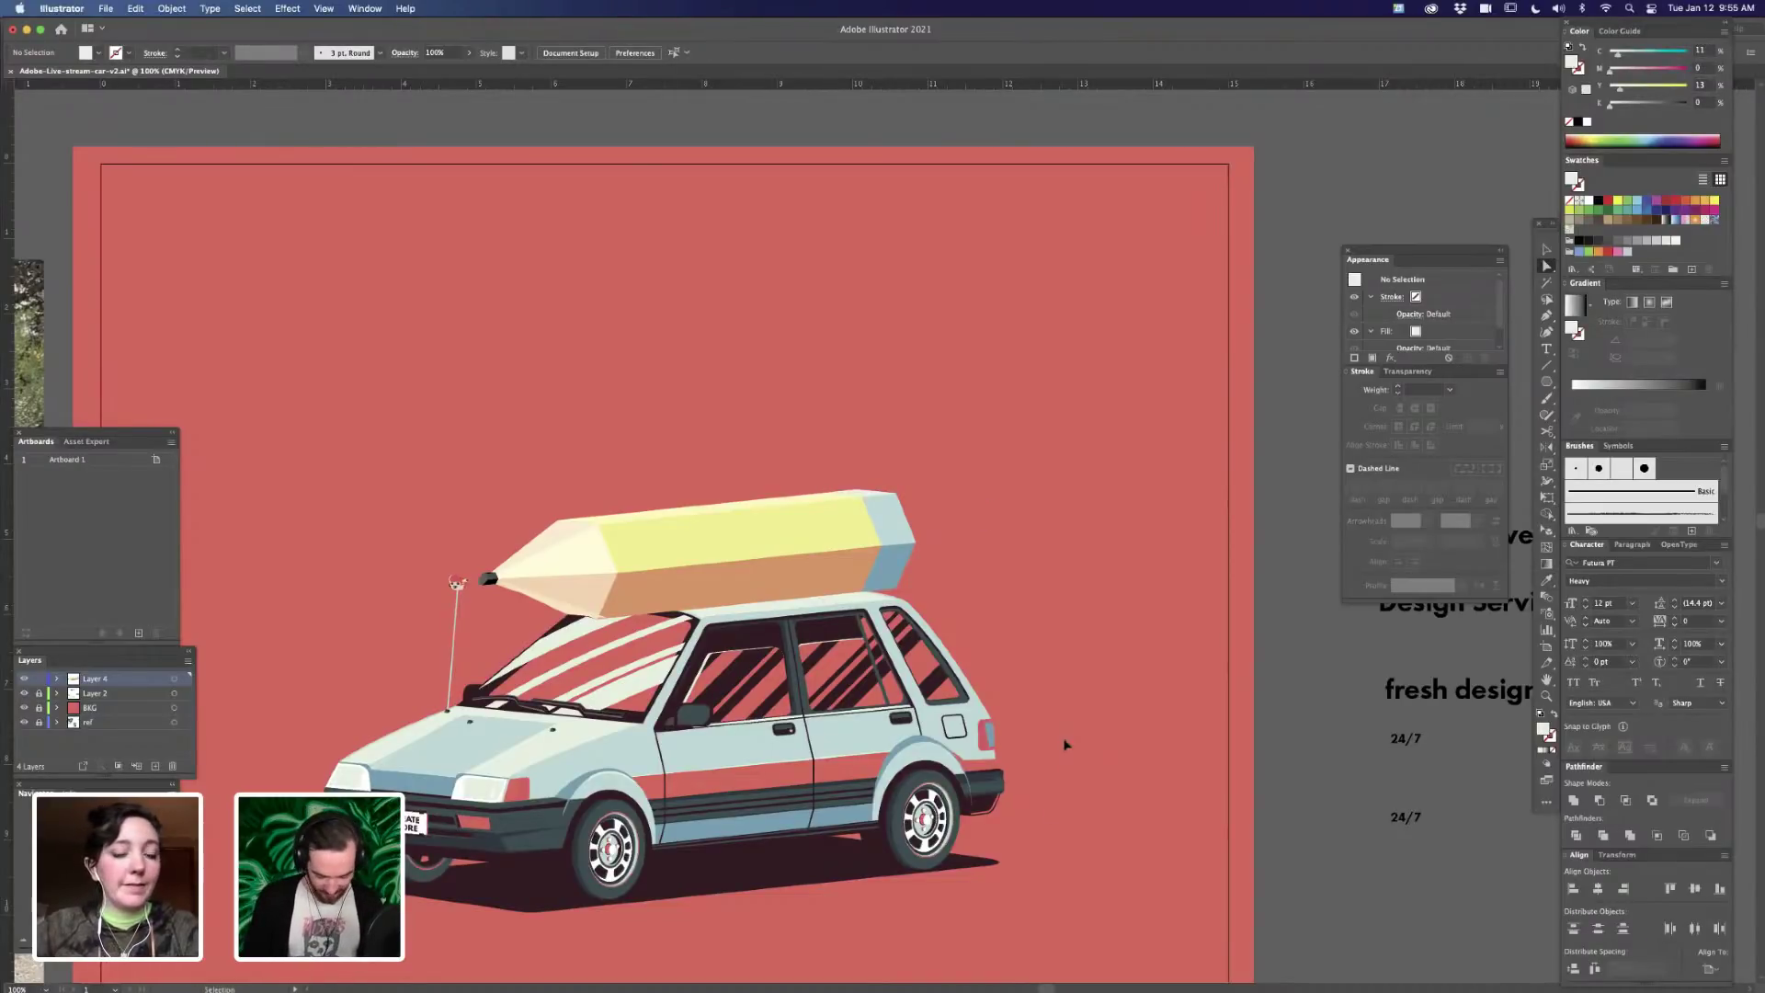
- Review the coloured car and pencil alongside the reference photo, sketch and earlier grey car versions around the artboard
key("super+minus")
key("super+minus")
key("super+minus")
left_click_drag(1030, 713, 1091, 312)
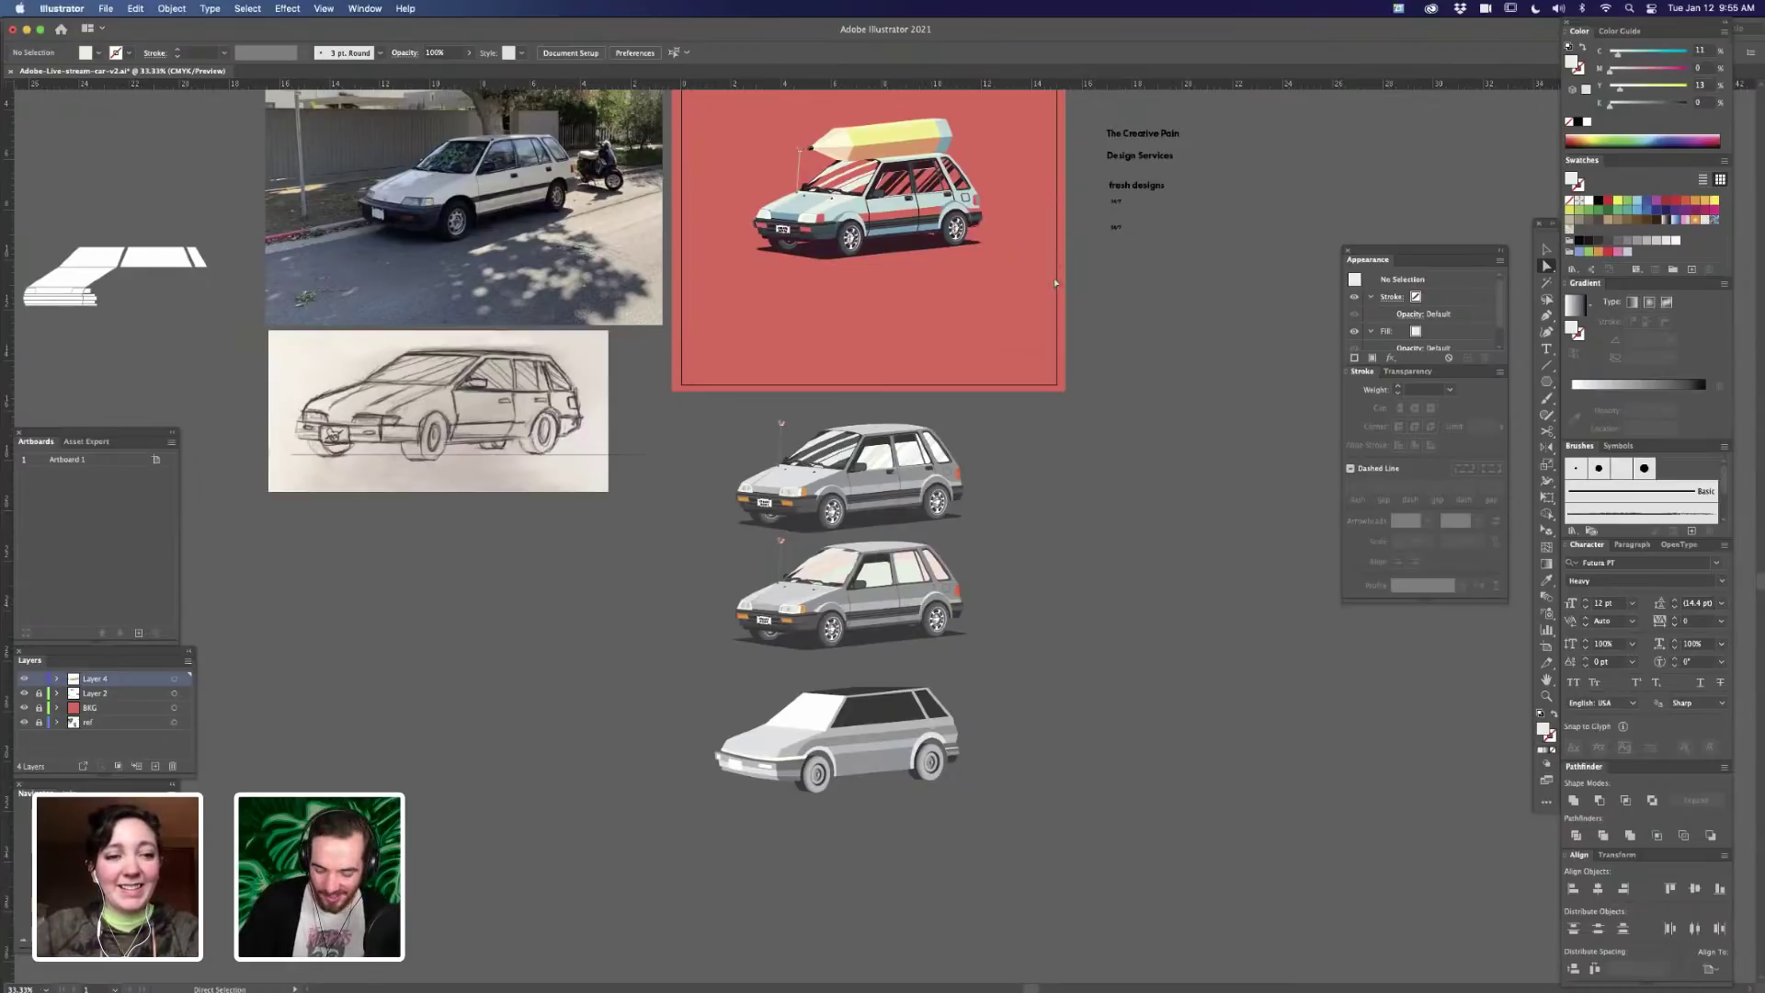
left_click_drag(1011, 231, 988, 396)
key("super+plus")
key("super+plus")
key("super+plus")
left_click_drag(1054, 171, 1012, 688)
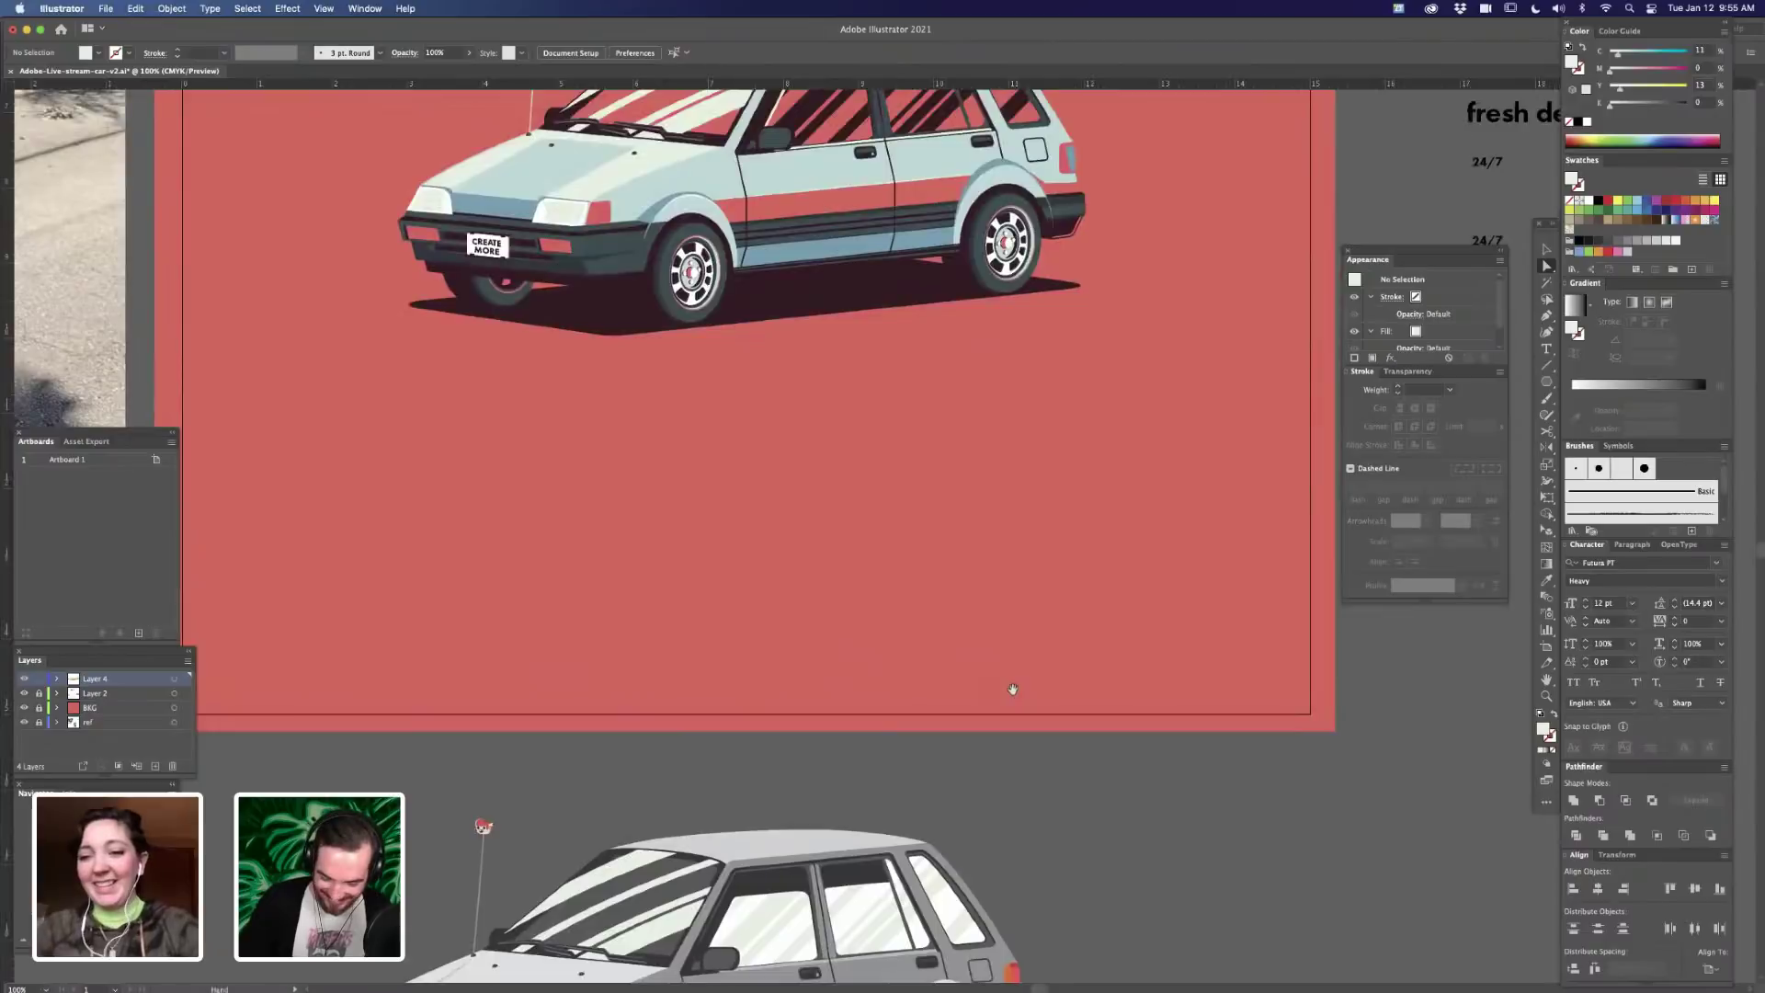
- Delete the stray anchor point beside the upper front corner of the end section's light blue side face
key("super+plus")
key("super+plus")
left_click_drag(1010, 106, 986, 441)
left_click(984, 438)
key("minus")
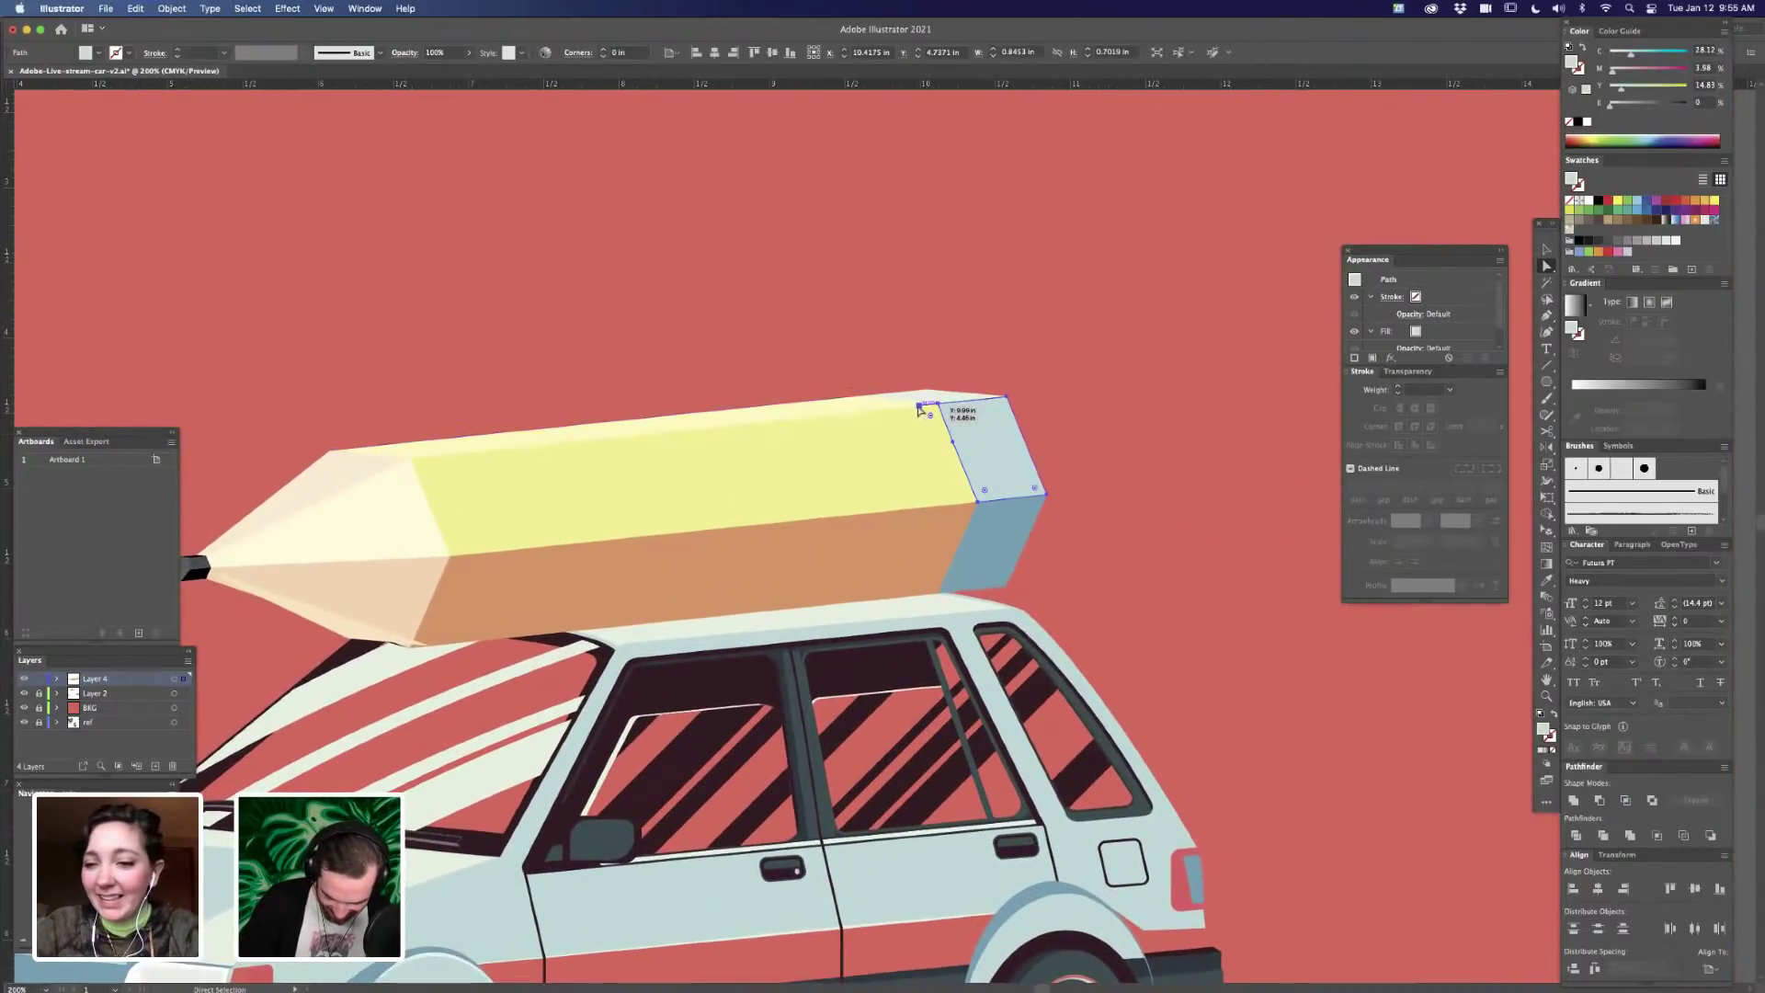
key("a")
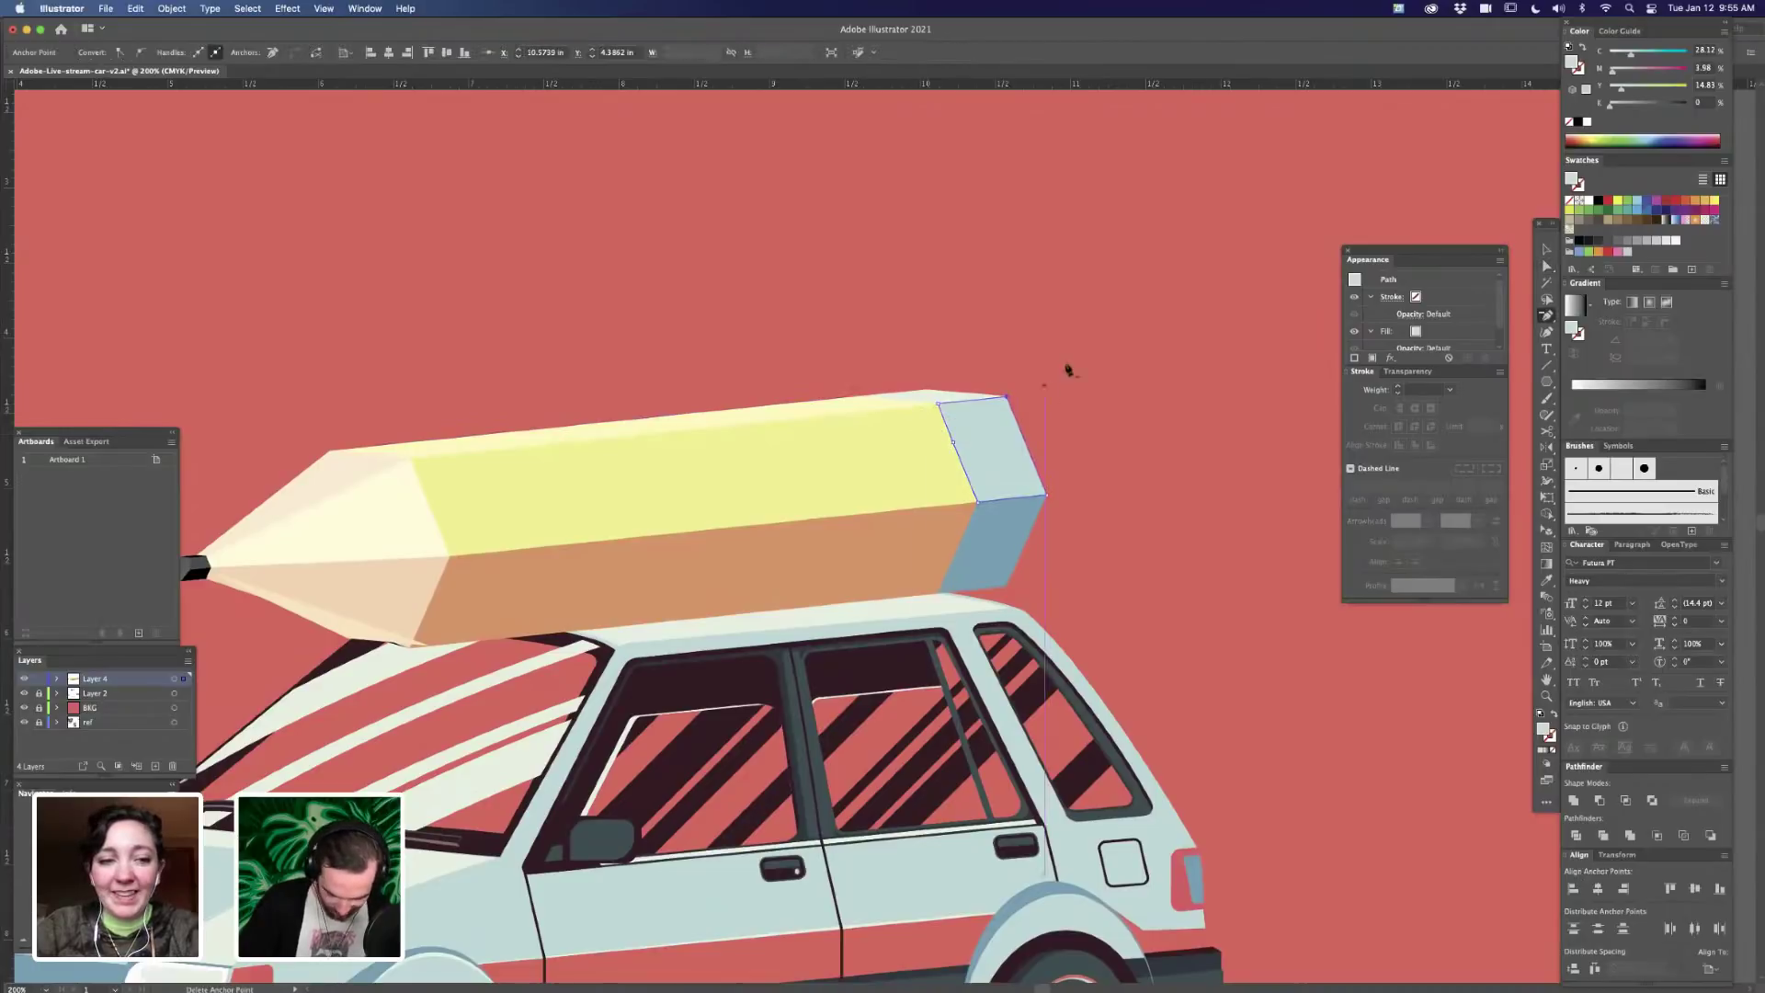
- Deselect the end section's light blue face and check the coloured pencil against the whole car
left_click(961, 460)
left_click(1082, 446)
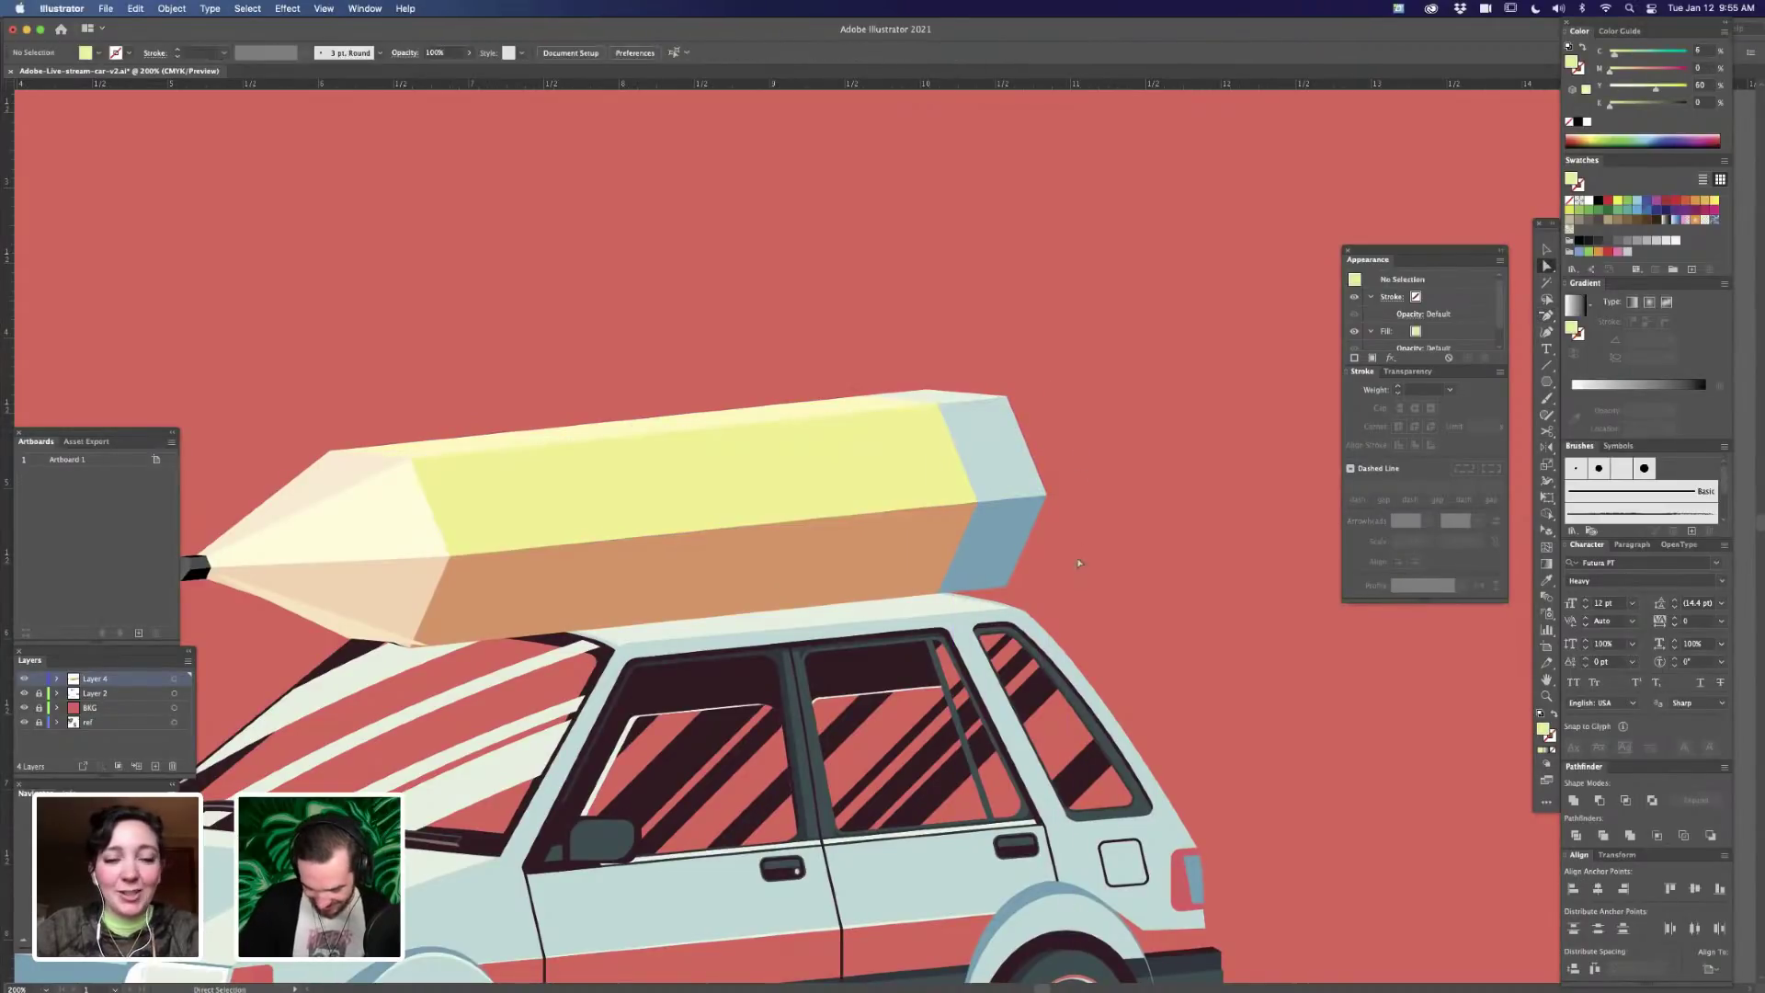
key("super+minus")
key("super+minus")
key("super+minus")
key("space")
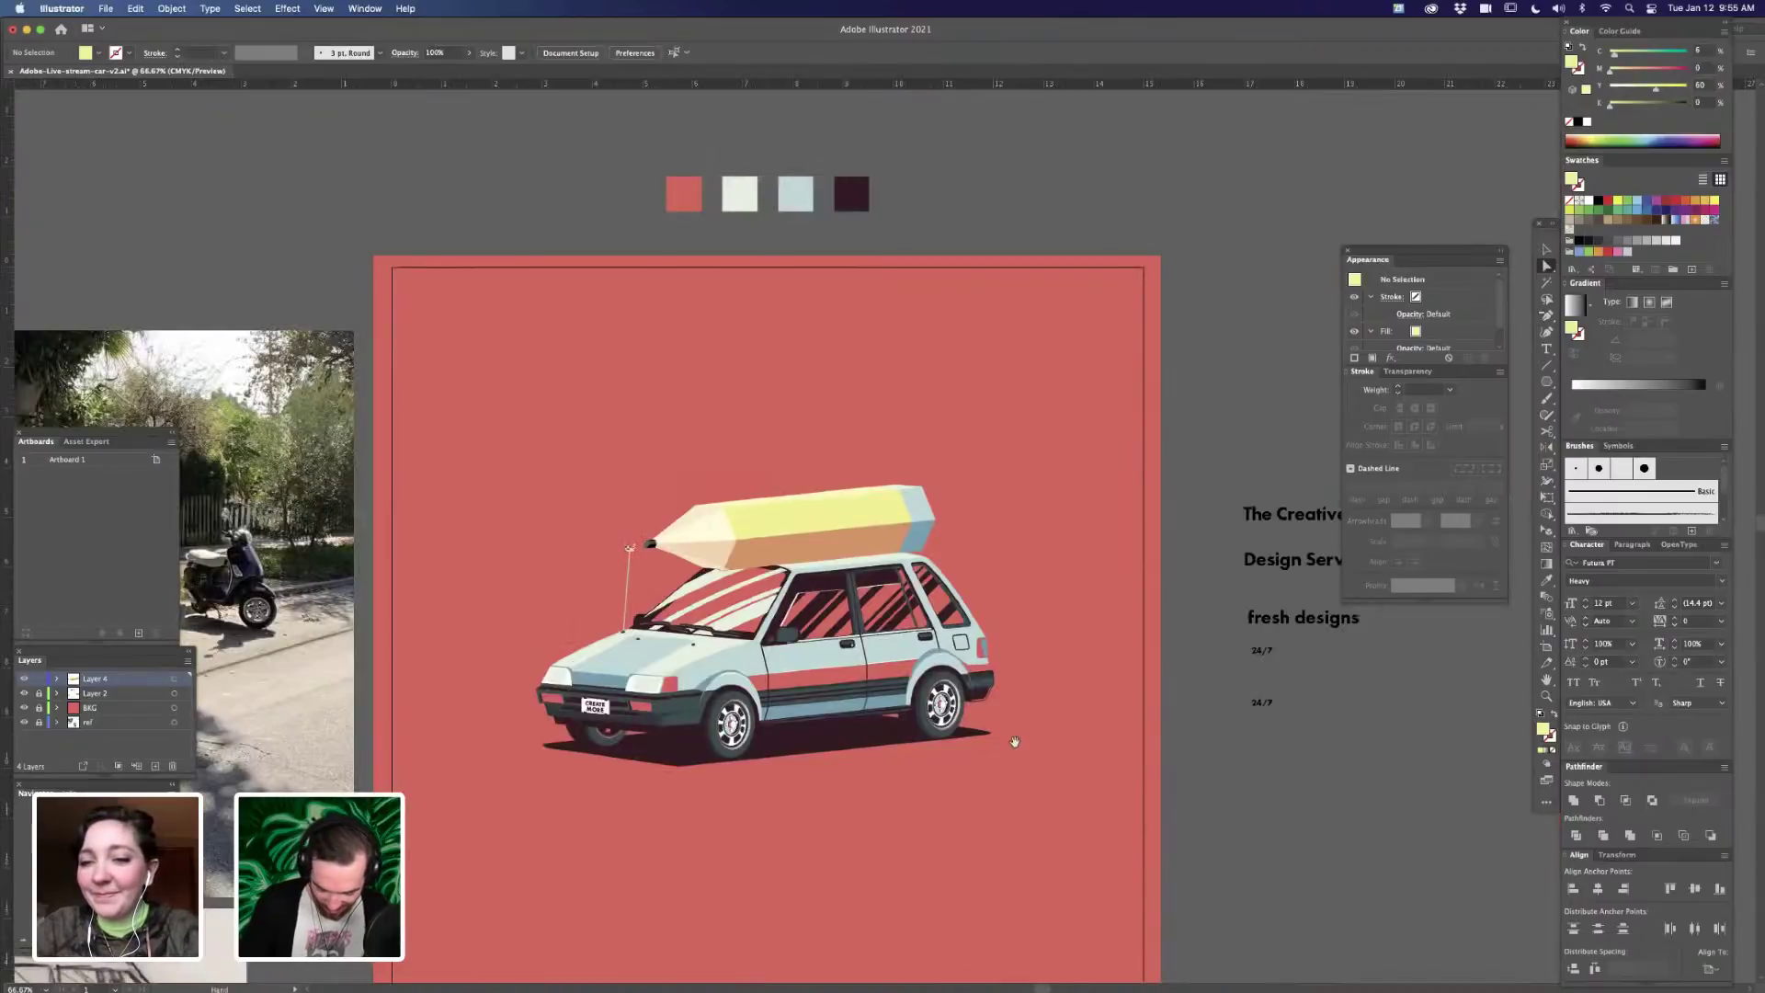
key("super+equal")
key("super+equal")
key("super+equal")
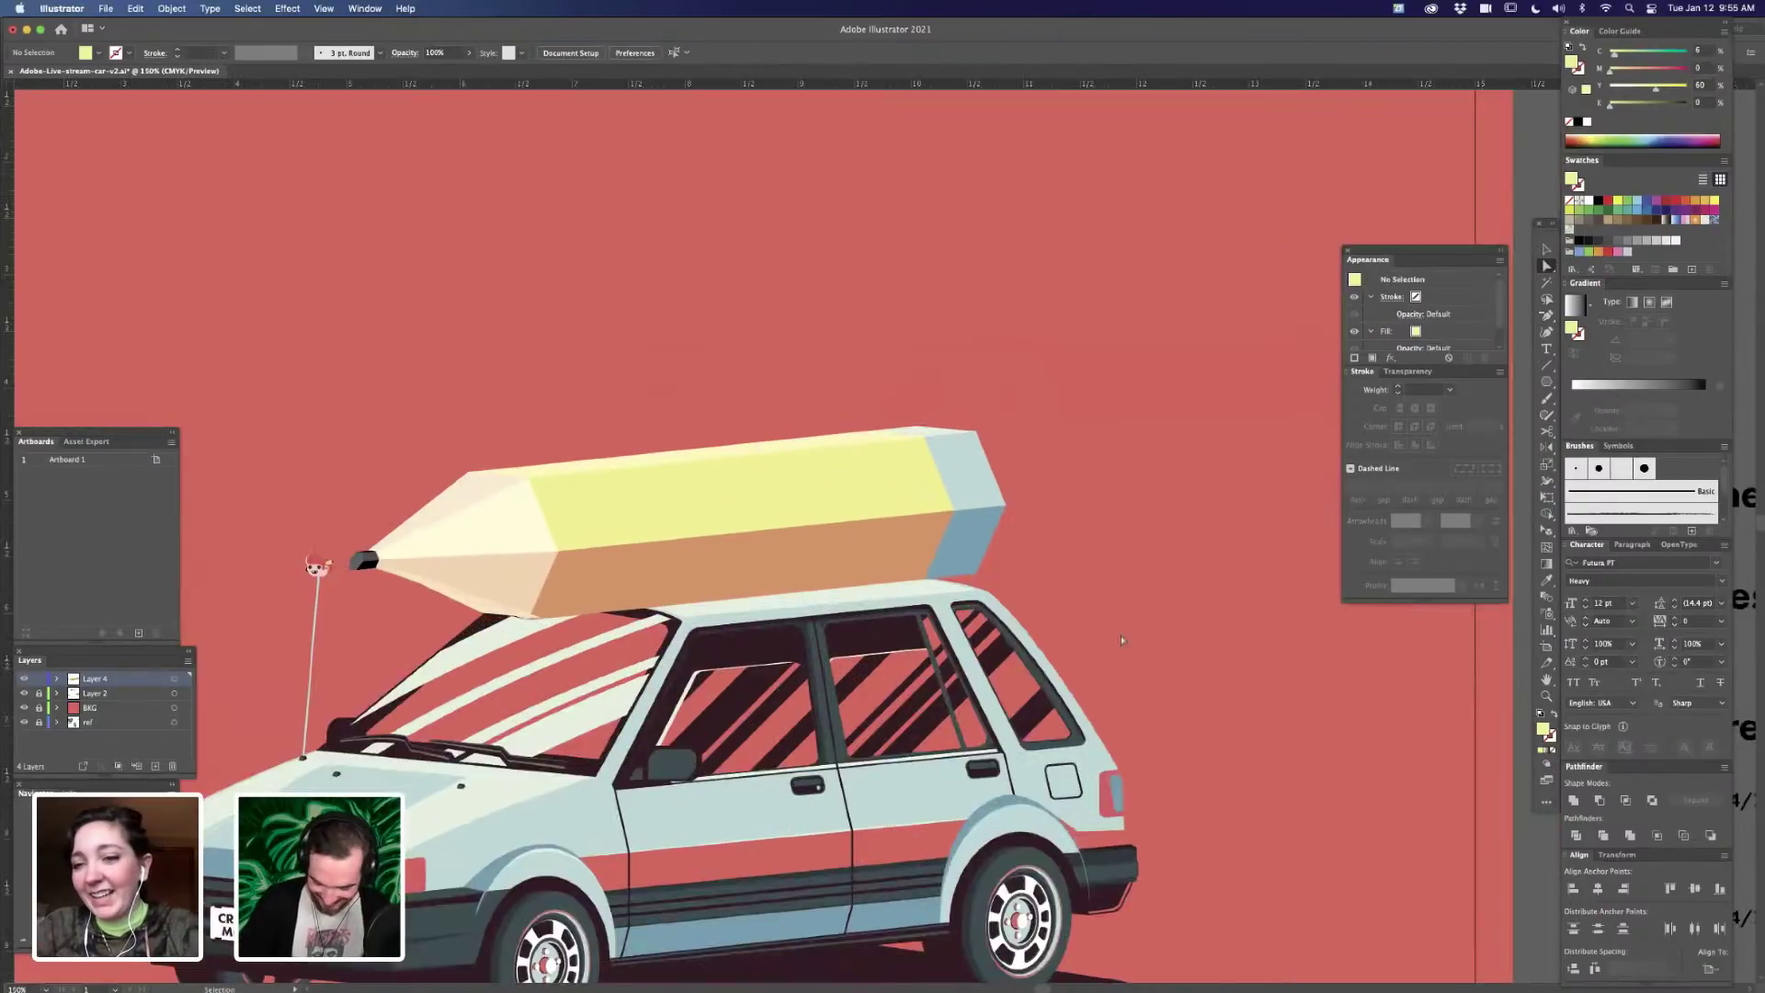
- Add black copies of the end section's three faces behind the originals, extending past the pencil's blunt end
key("space")
left_click_drag(1077, 603, 1004, 595)
key("super+f")
key("super+shift+bracketleft")
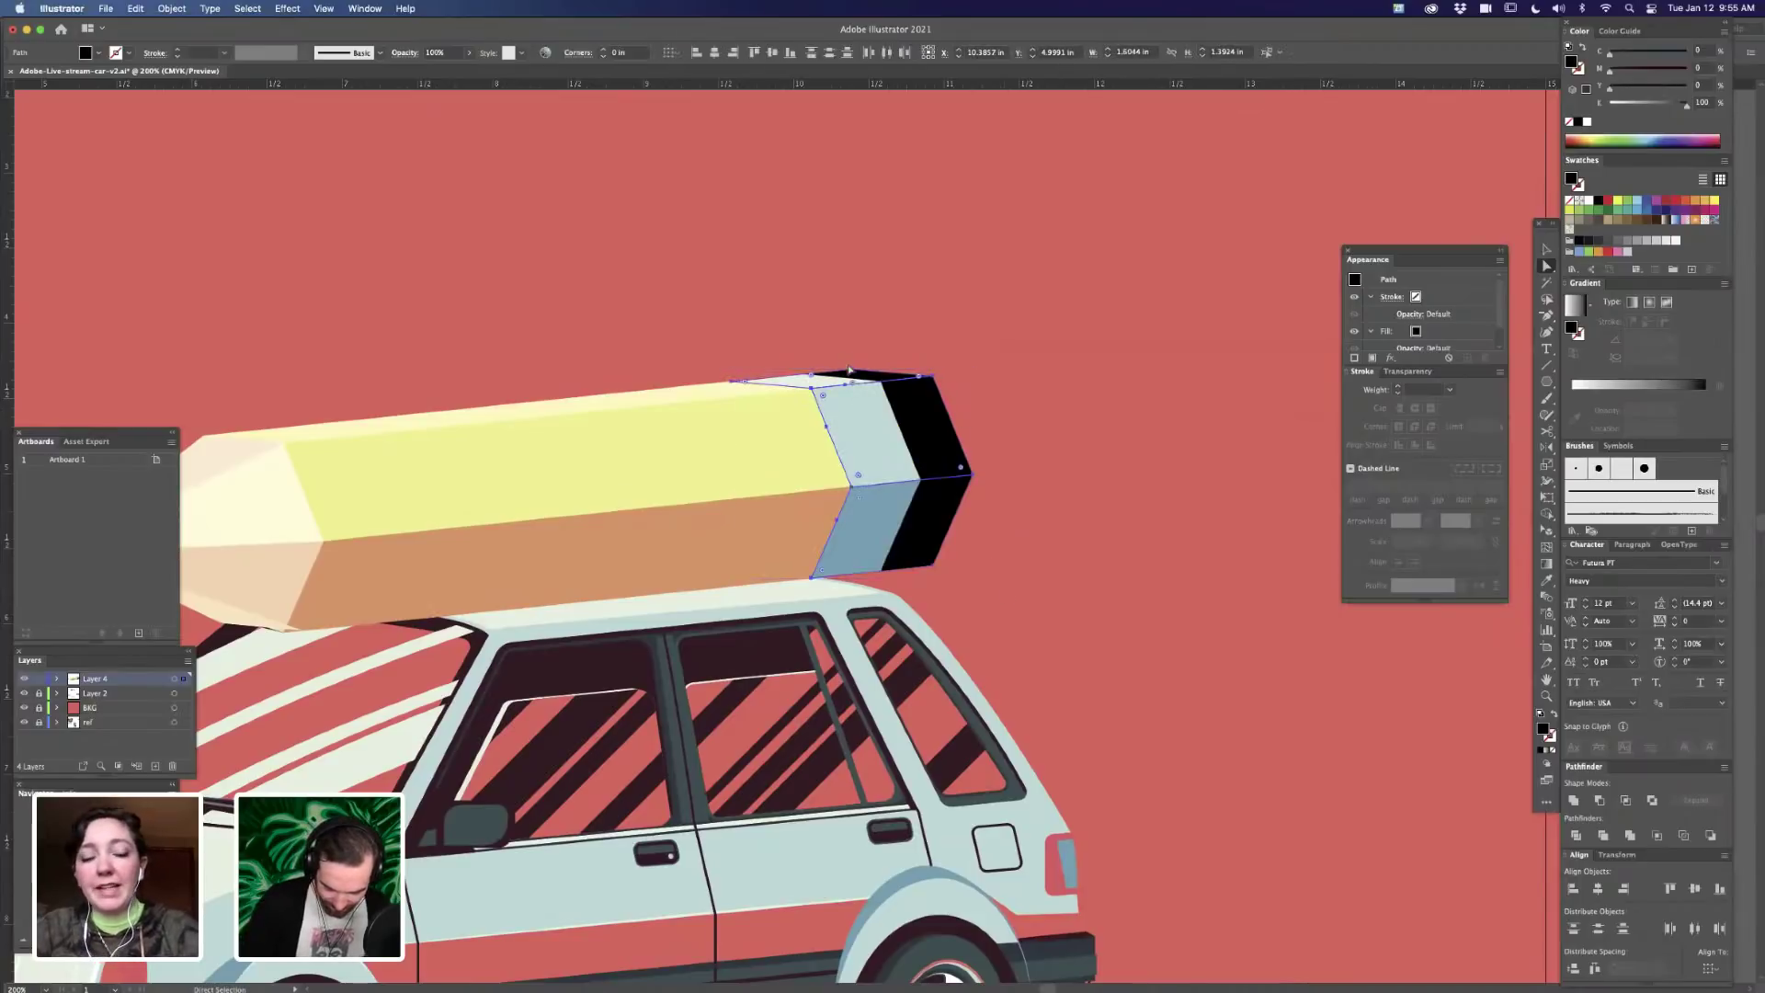
- Select the outer corner anchor points of the black faces along the pencil's blunt end
left_click(853, 370)
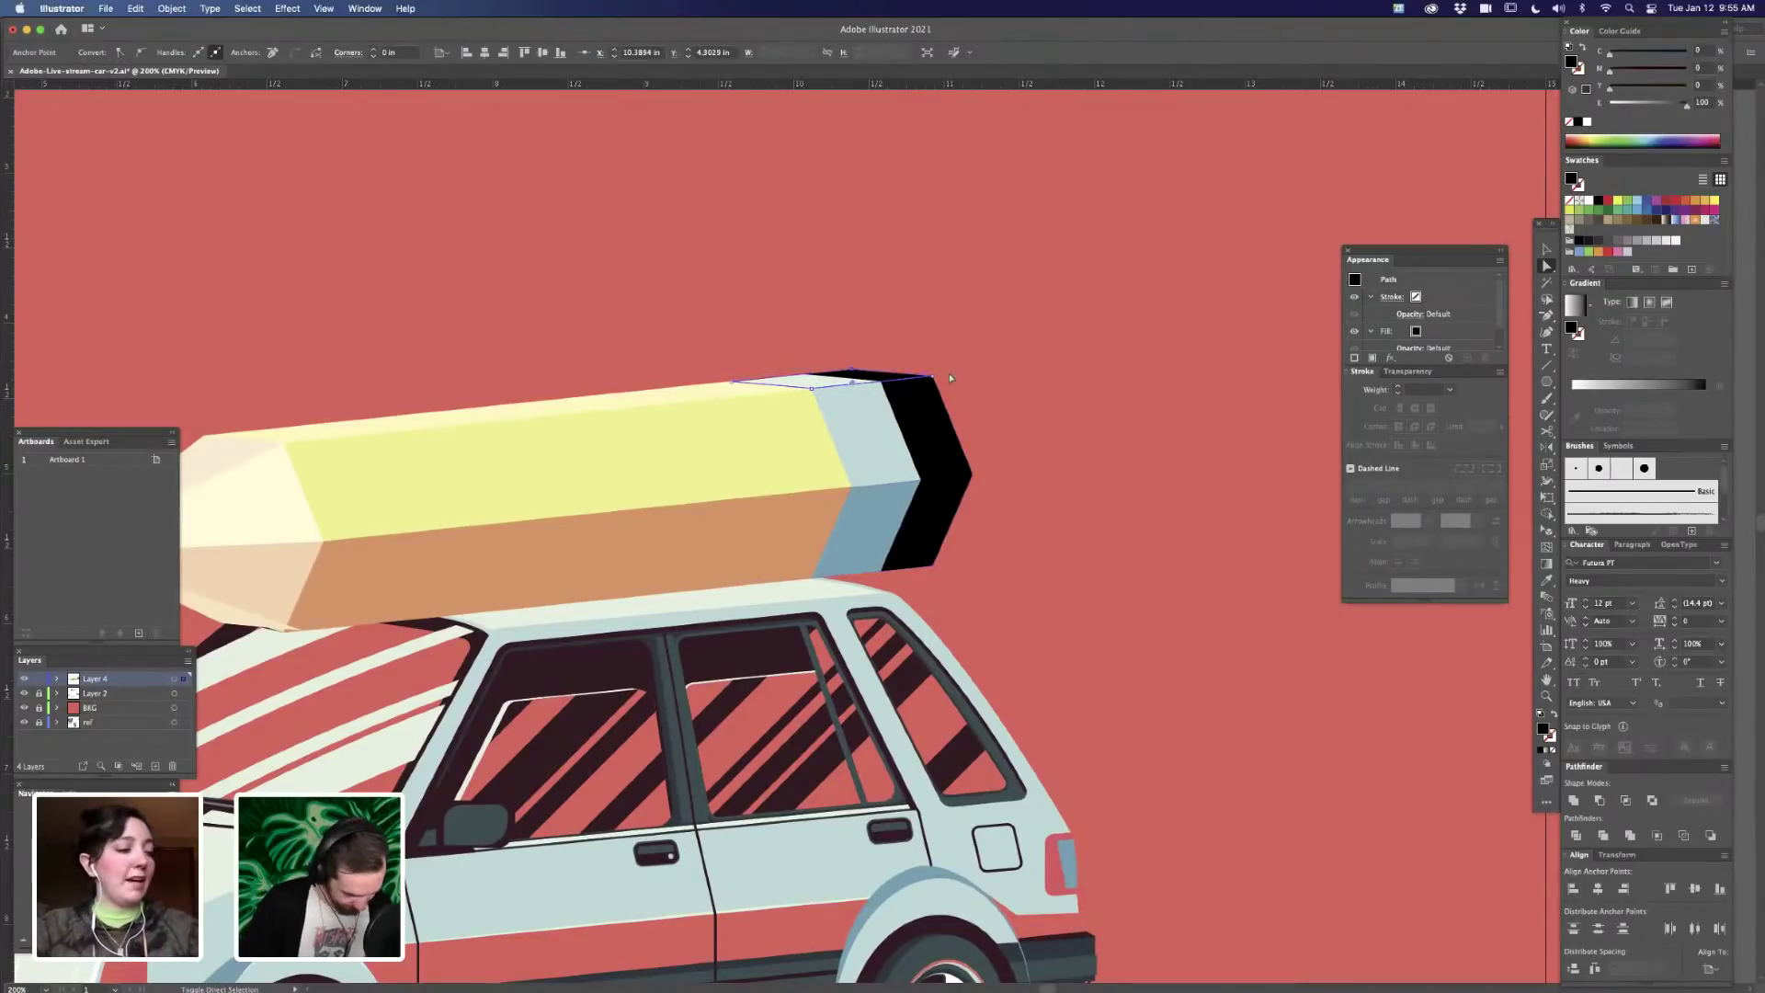
left_click(933, 377, "shift")
left_click(972, 476, "shift")
left_click(934, 565, "shift")
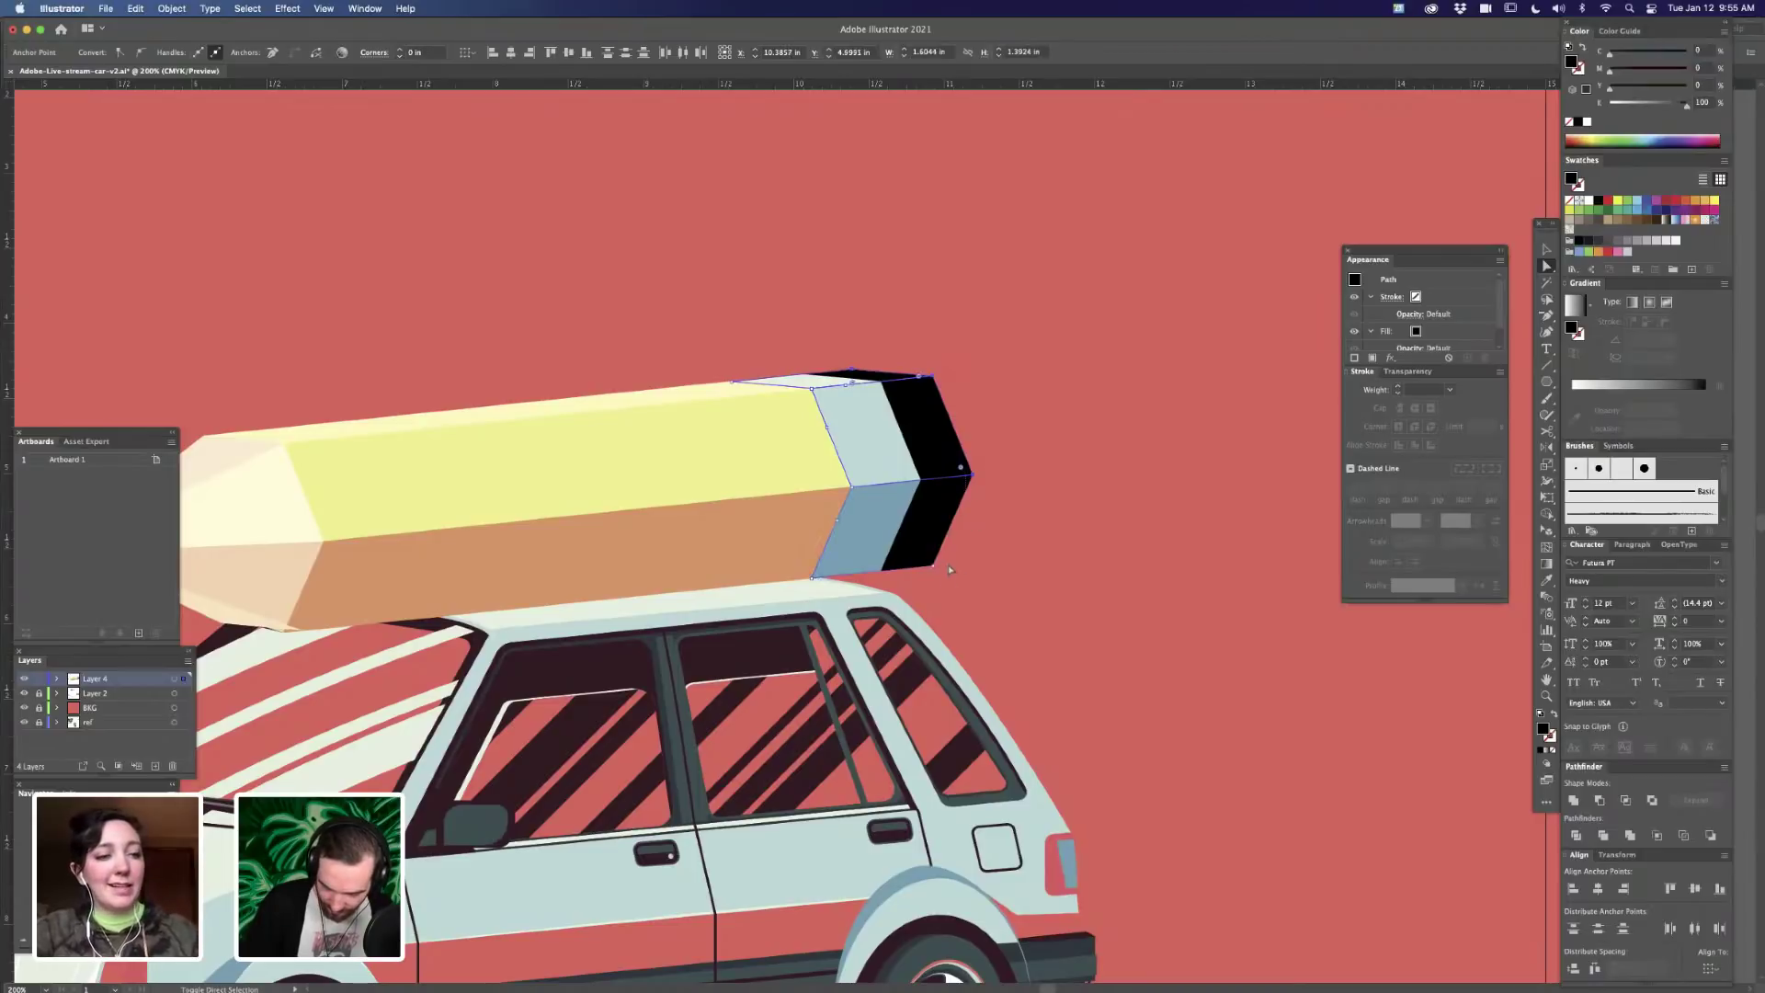
scroll(943, 582, "up", 3)
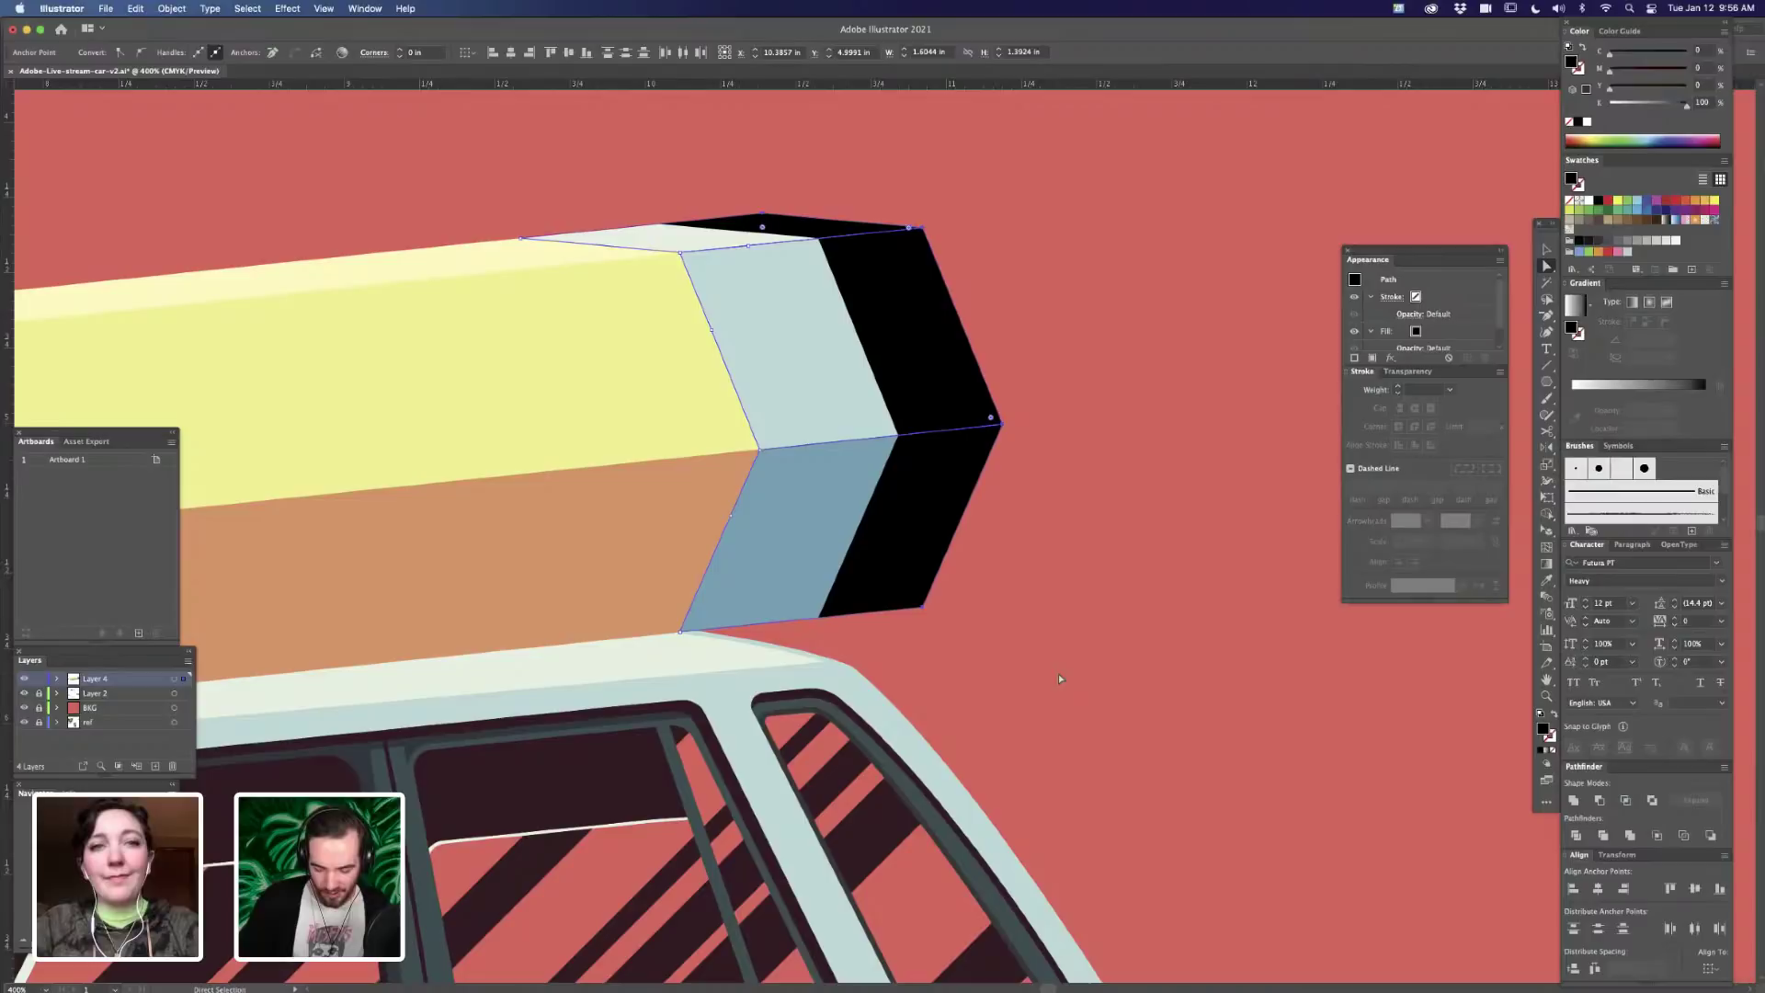
key("super+minus")
left_click_drag(1014, 559, 925, 586)
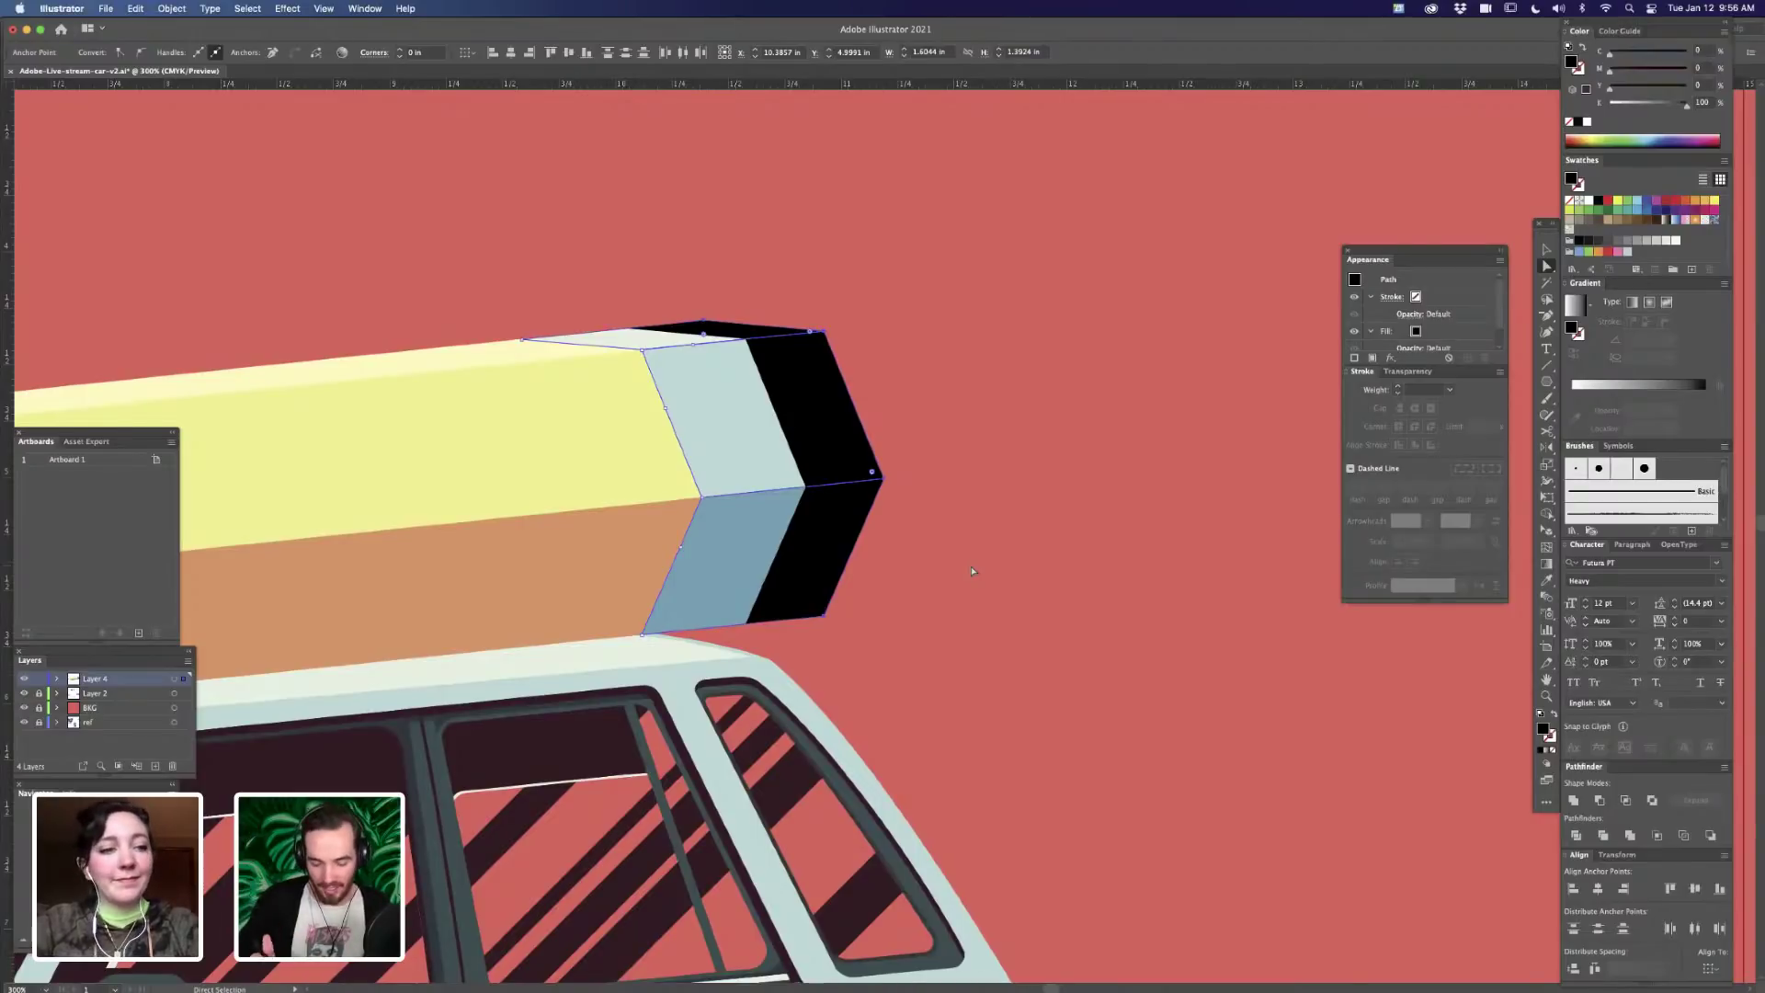
- Examine the outer corner of the pencil's black eraser end up close, and leave nothing selected
key("super+equal")
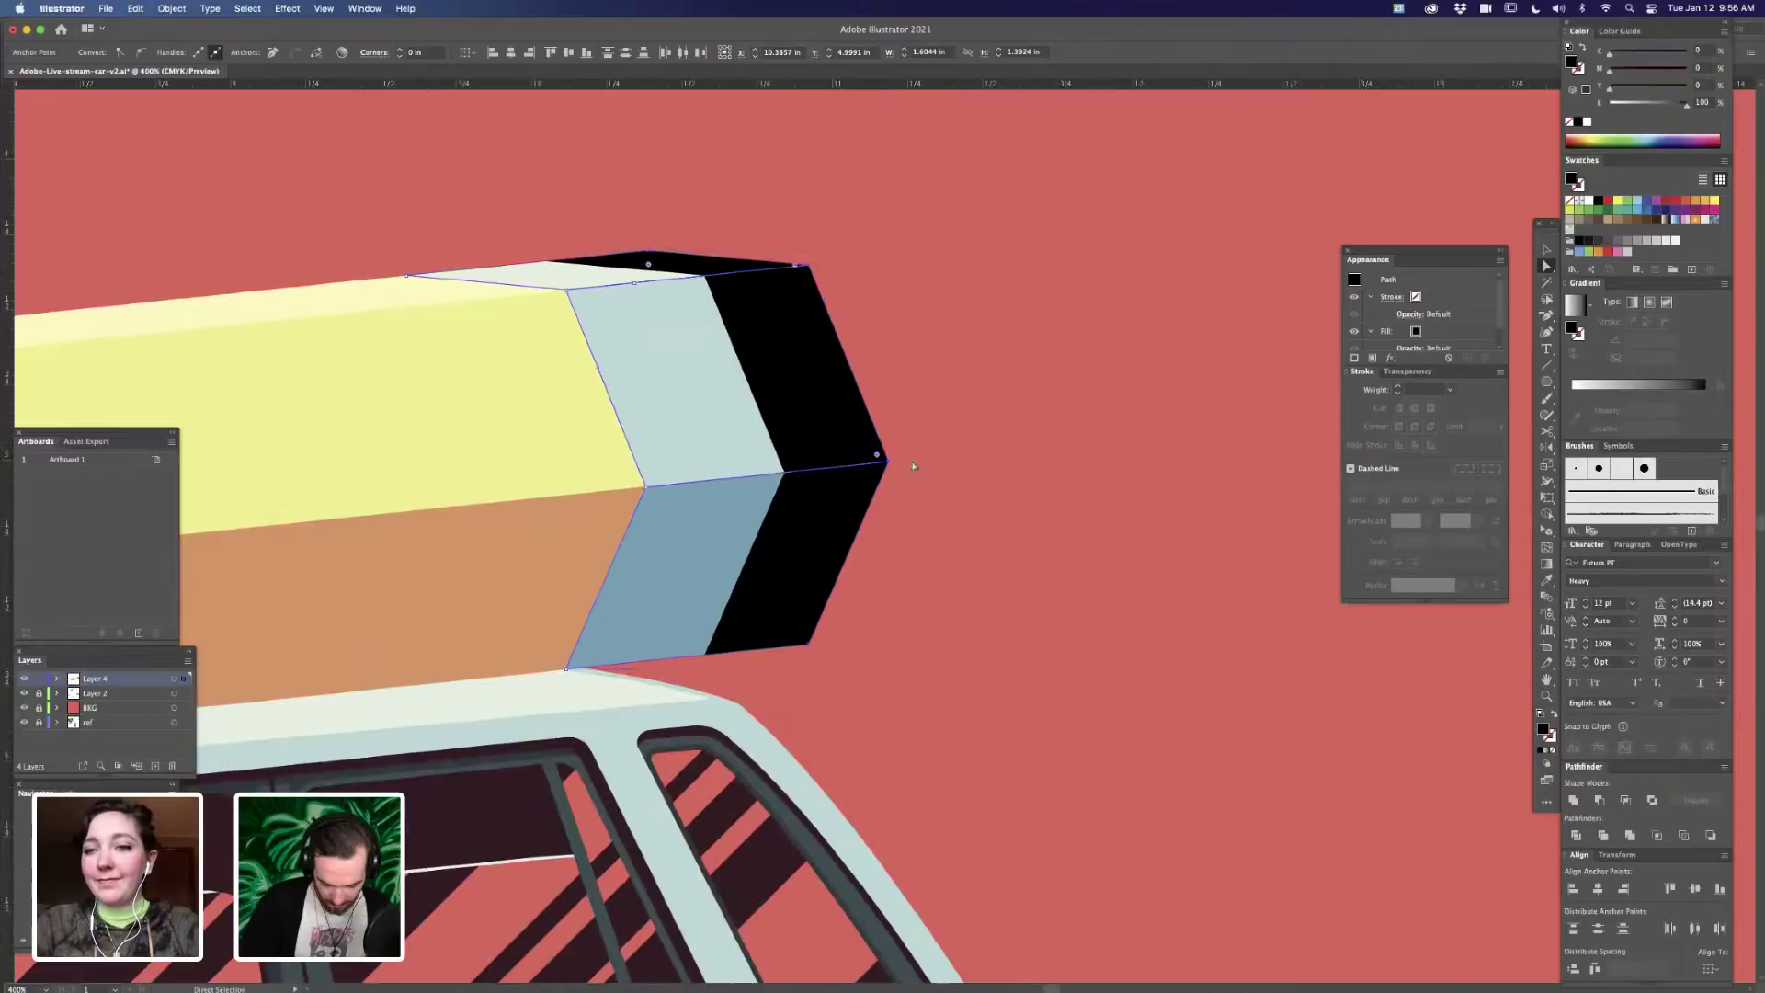
key("super+equal")
key("super+equal")
left_click_drag(946, 461, 1017, 566)
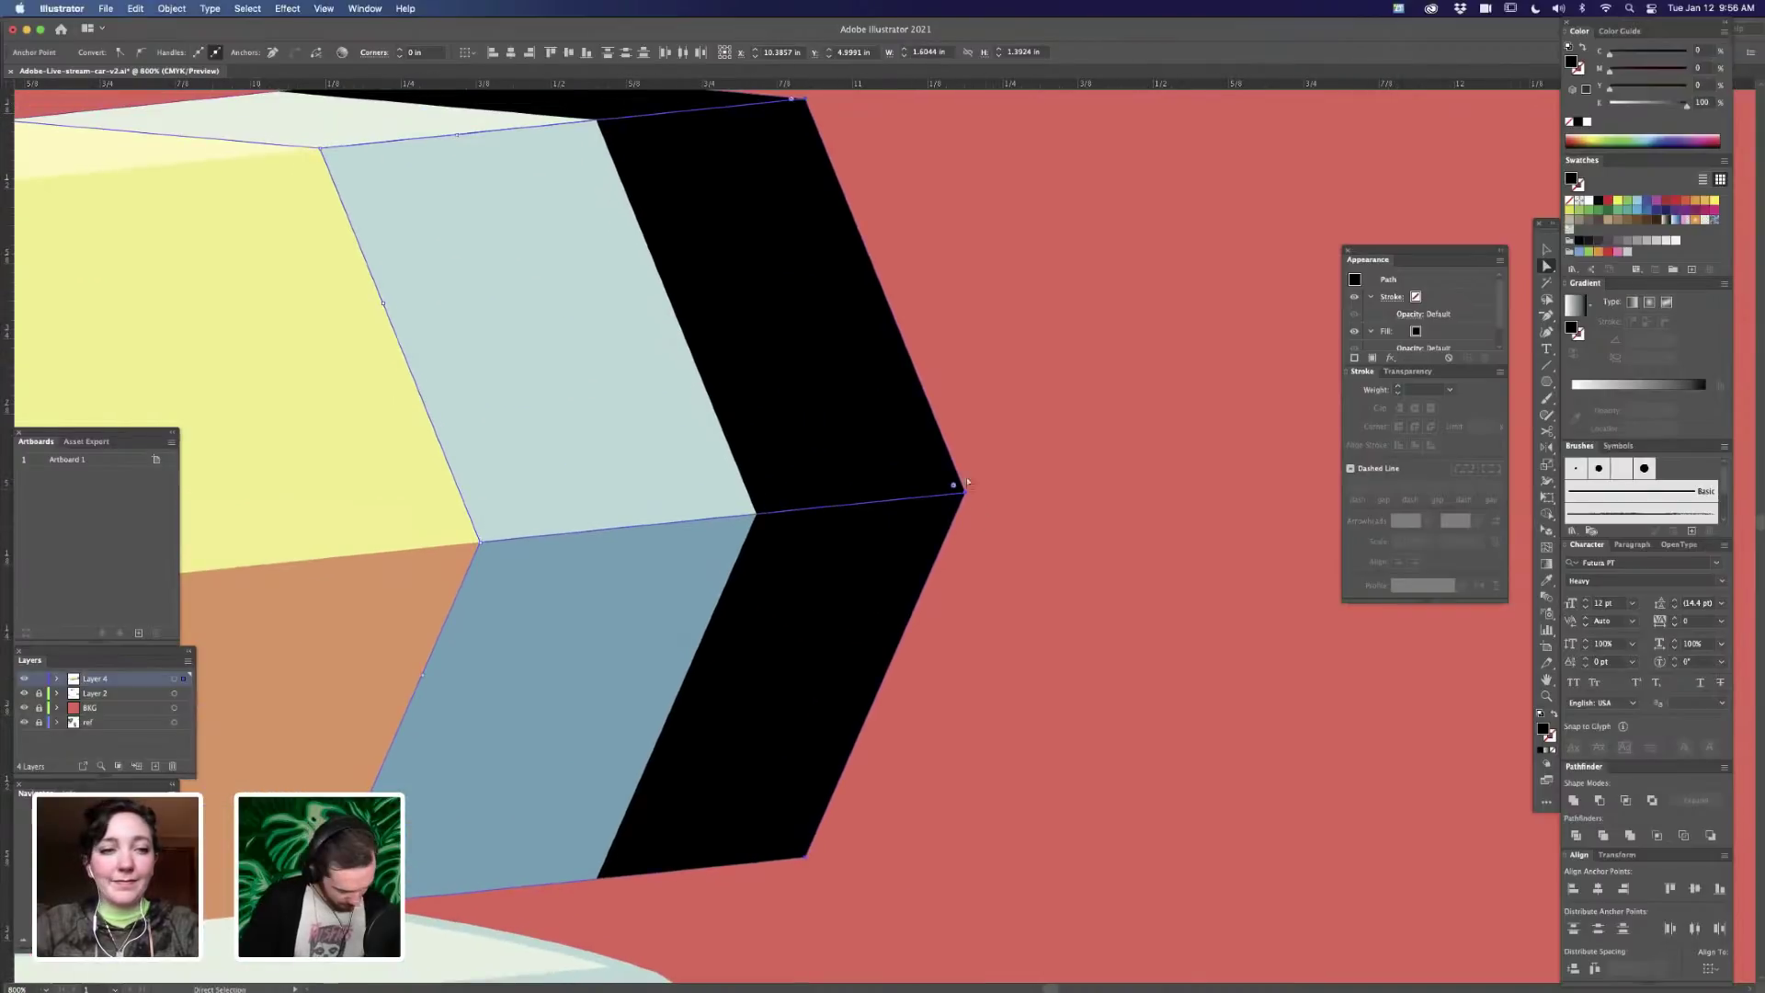
key("z")
left_click_drag(957, 493, 1130, 515)
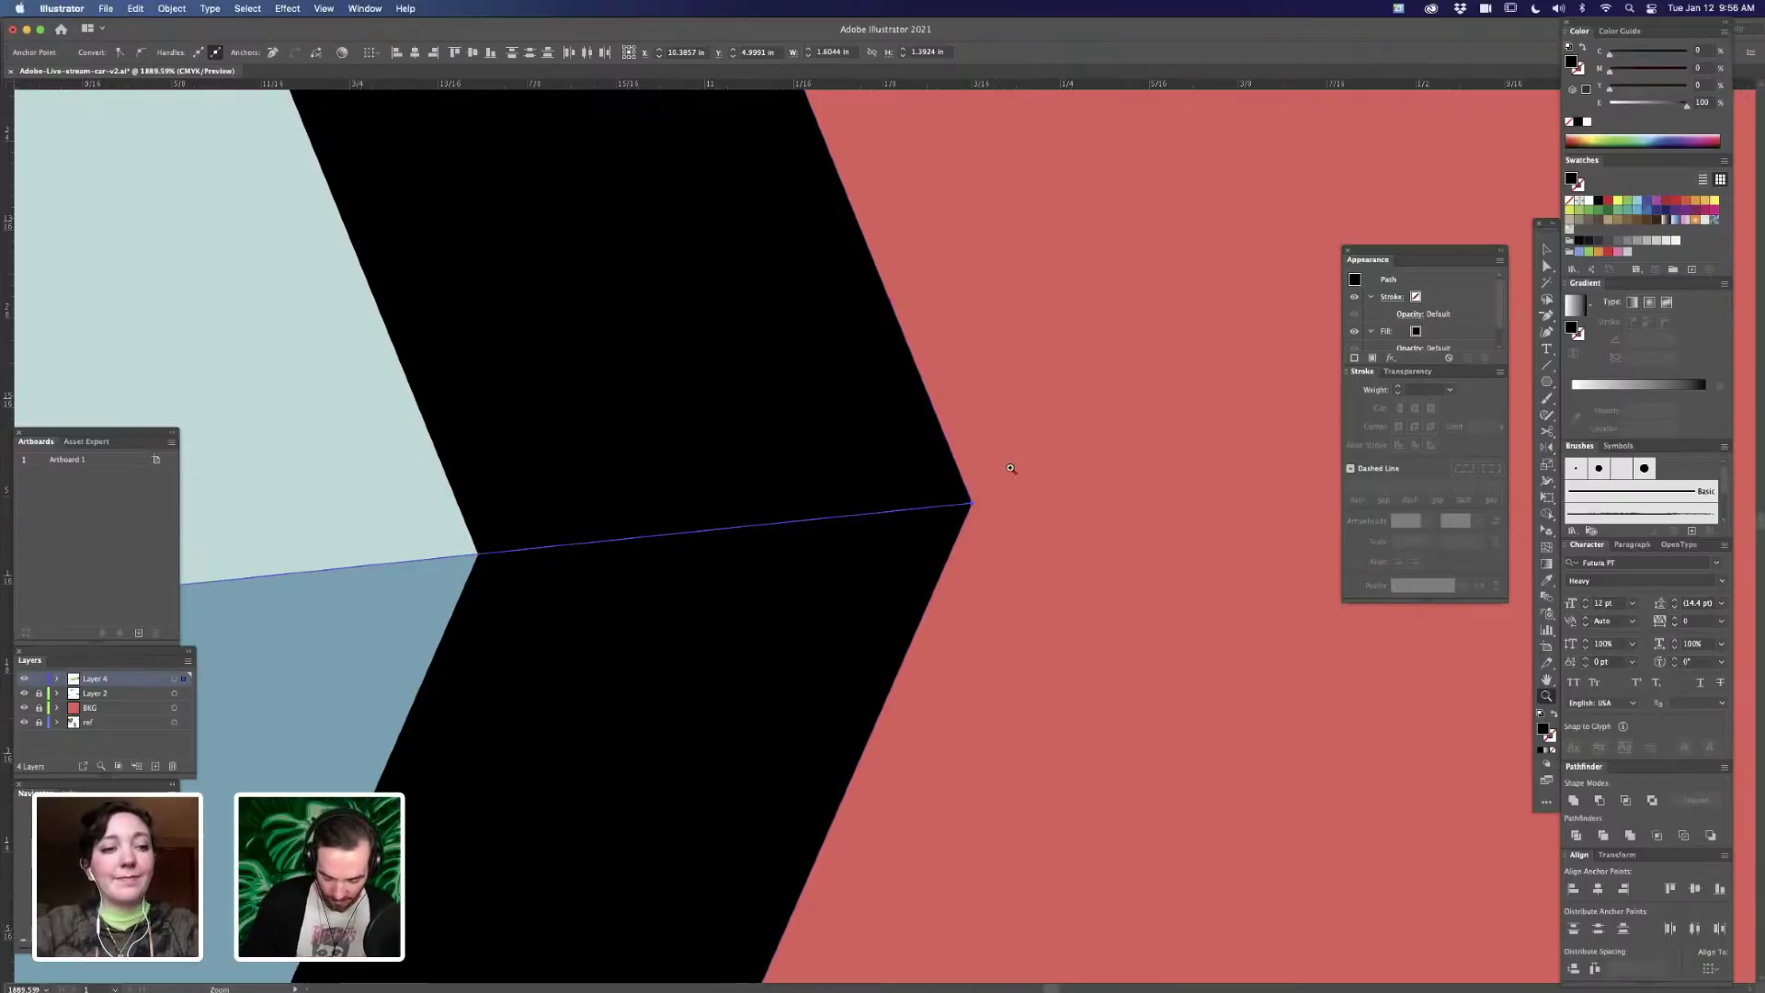
key("super+minus")
key("super+minus")
key("super+minus")
key("super+minus")
key("super+minus")
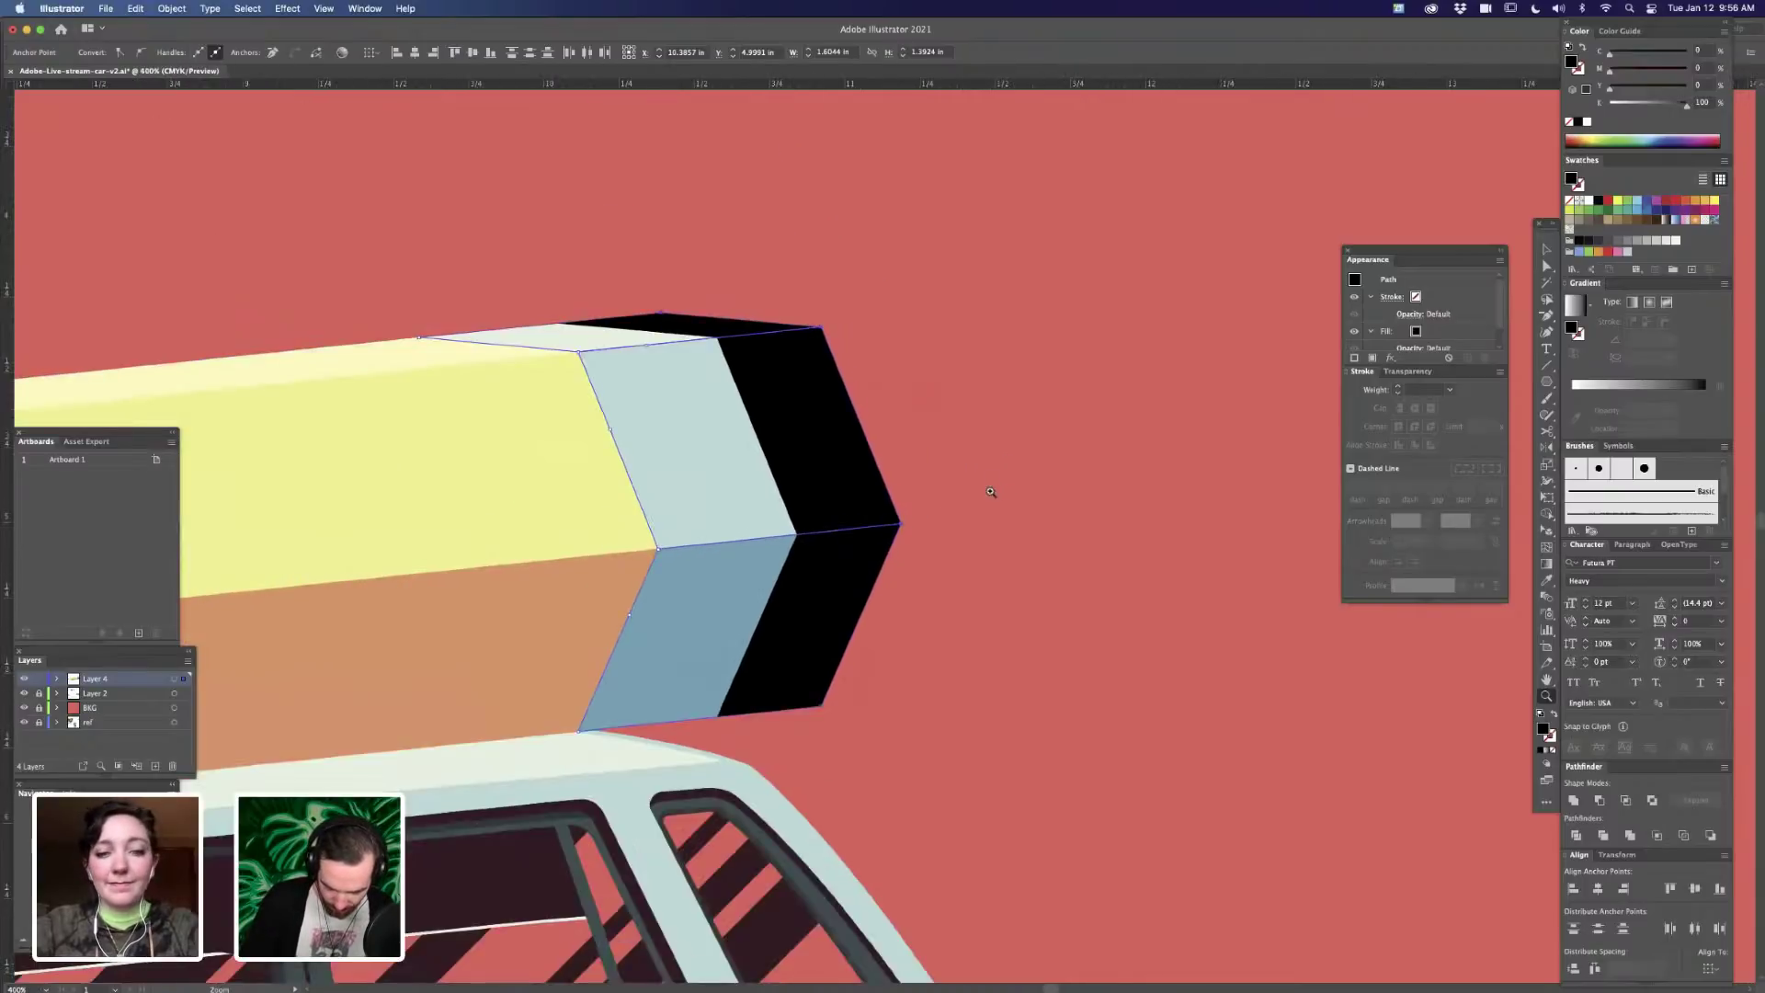
key("v")
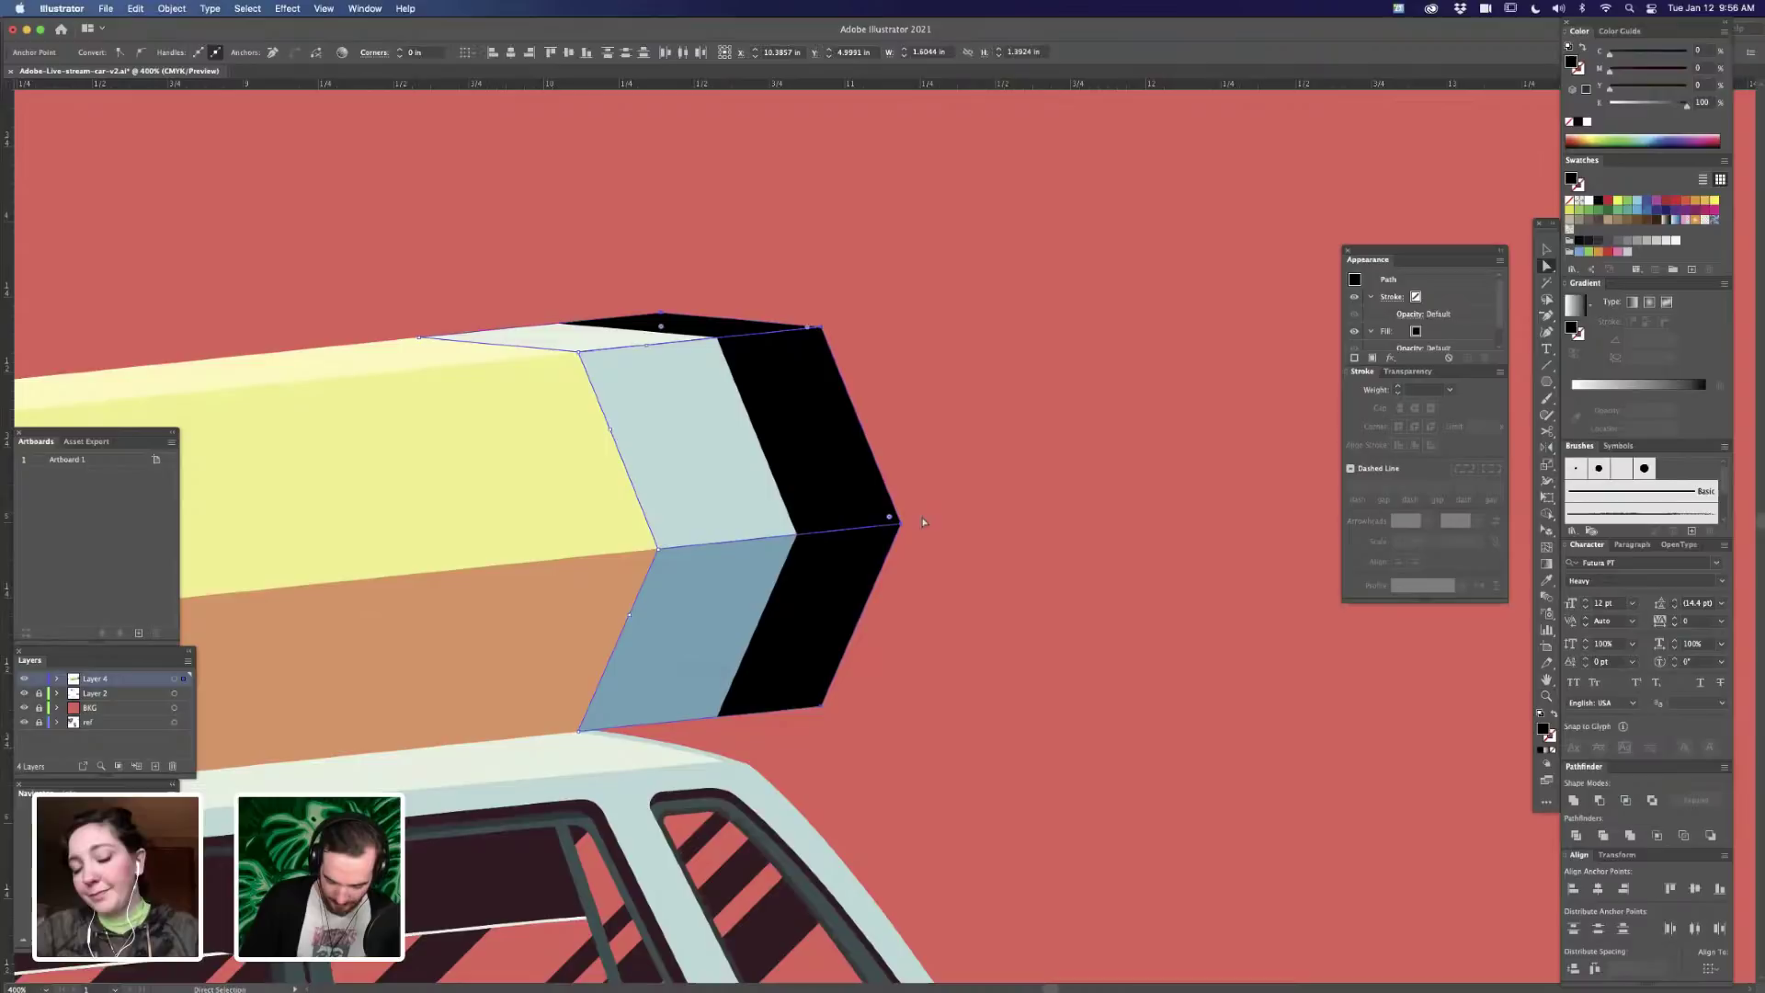
key("super+equal")
key("super+equal")
key("super+equal")
key("super+equal")
key("super+equal")
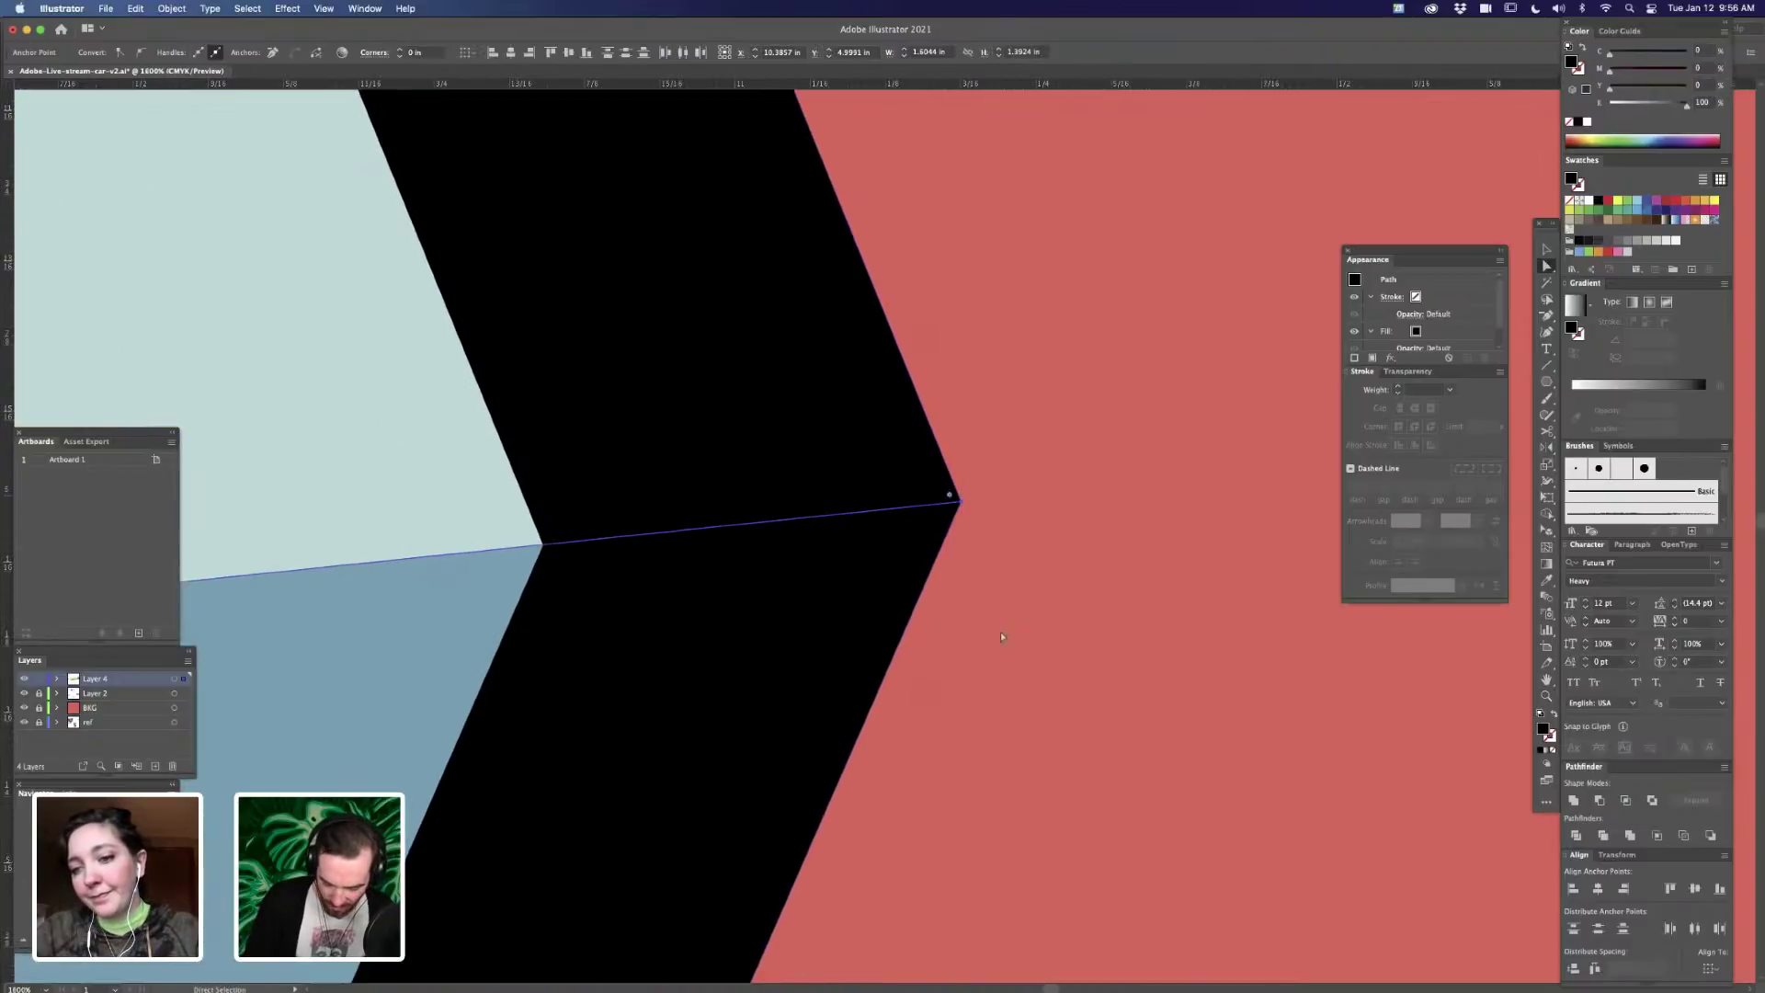
left_click_drag(1003, 623, 942, 628)
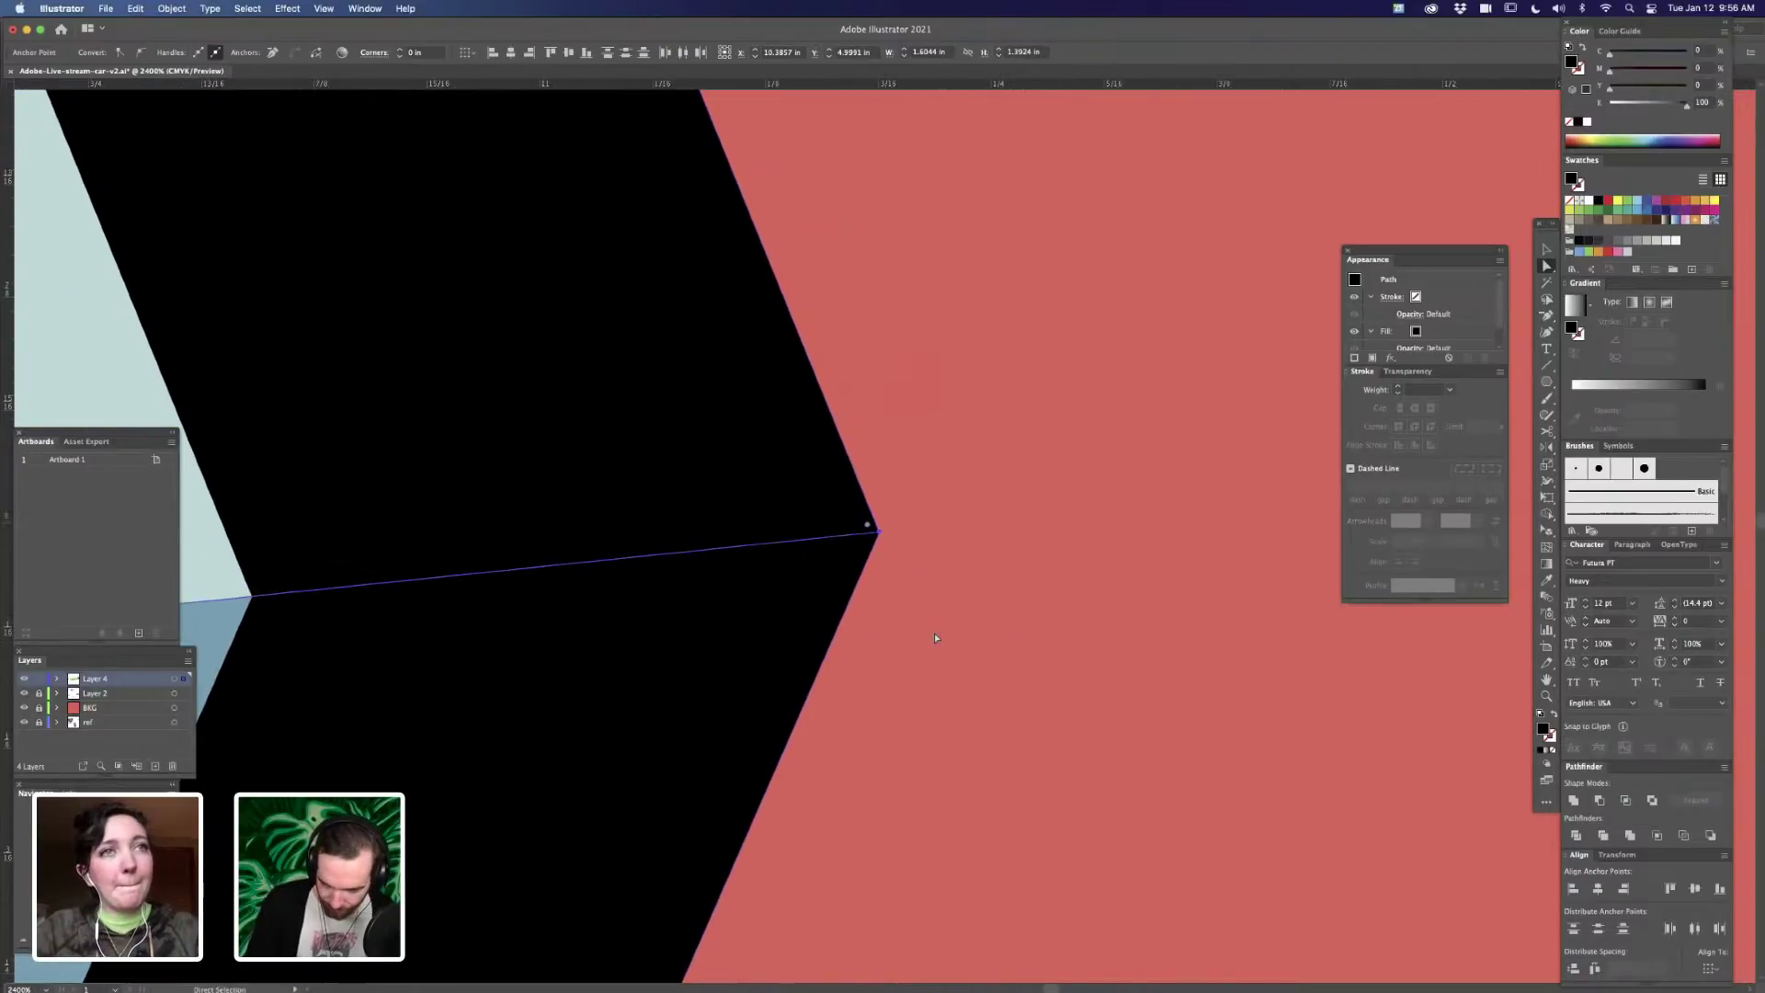
left_click(918, 461)
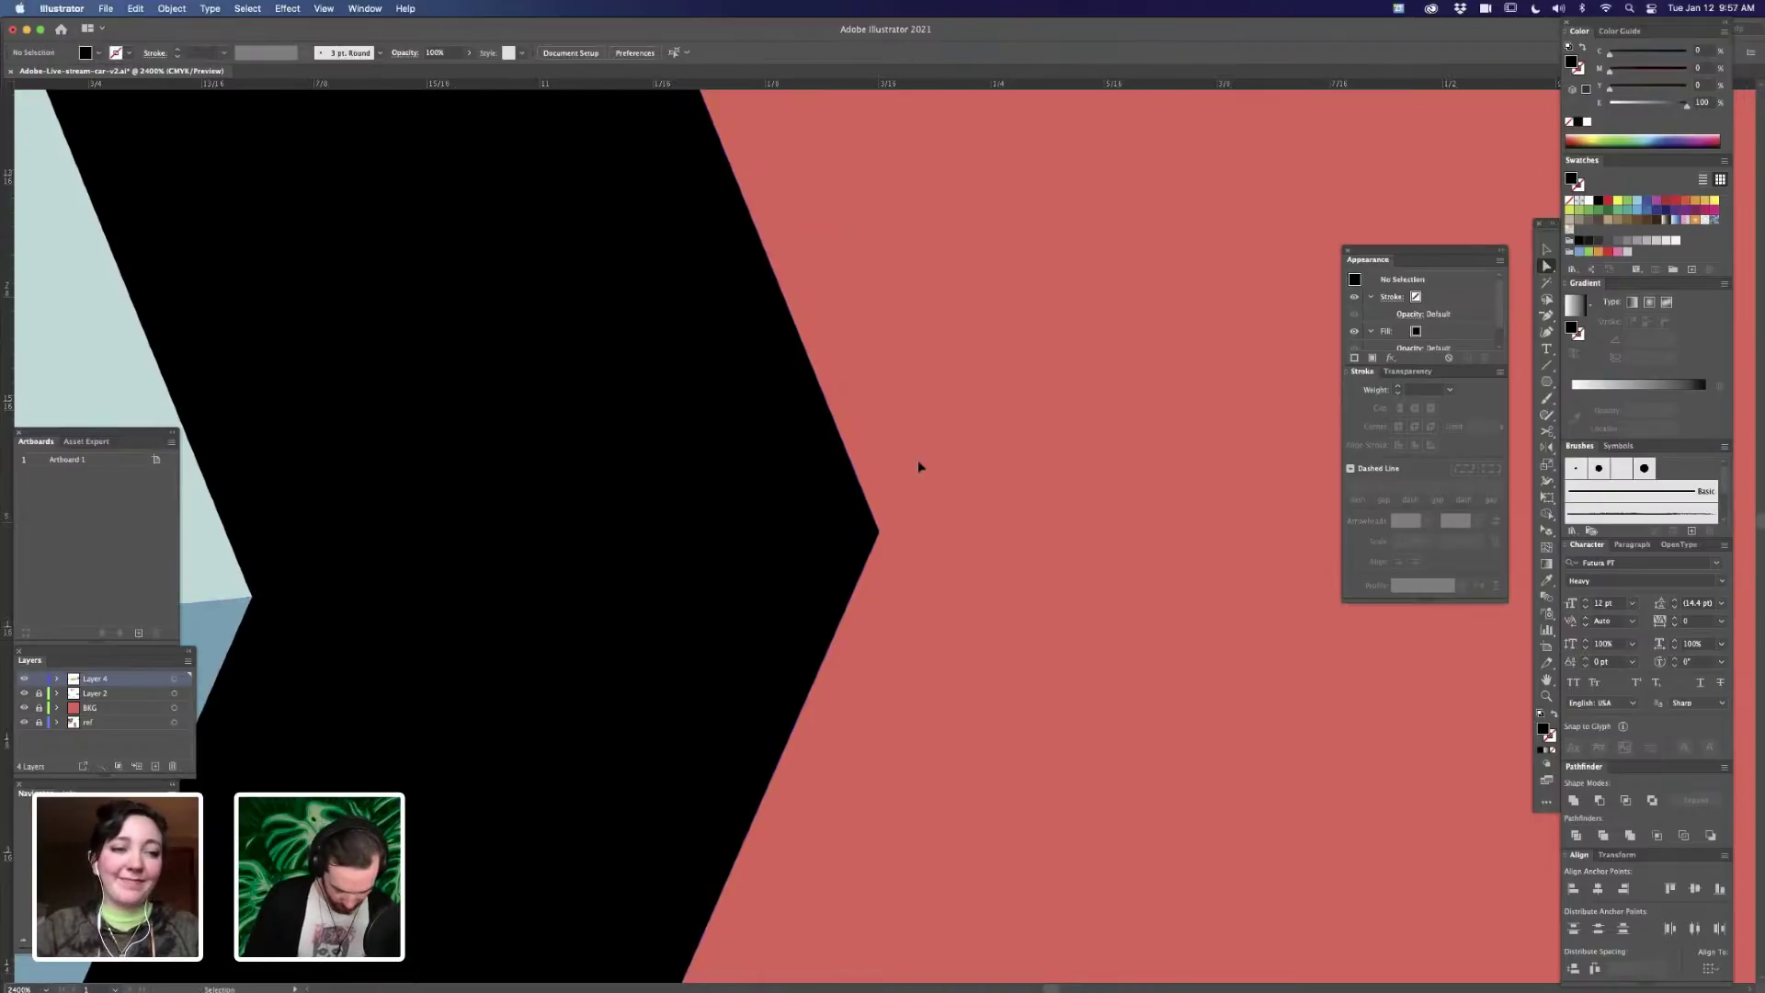
- In outline view, shift the outer corner anchor points of the three black eraser faces slightly outward along the pencil's slant
key("super+minus")
key("super+minus")
key("super+minus")
key("super+minus")
key("super+minus")
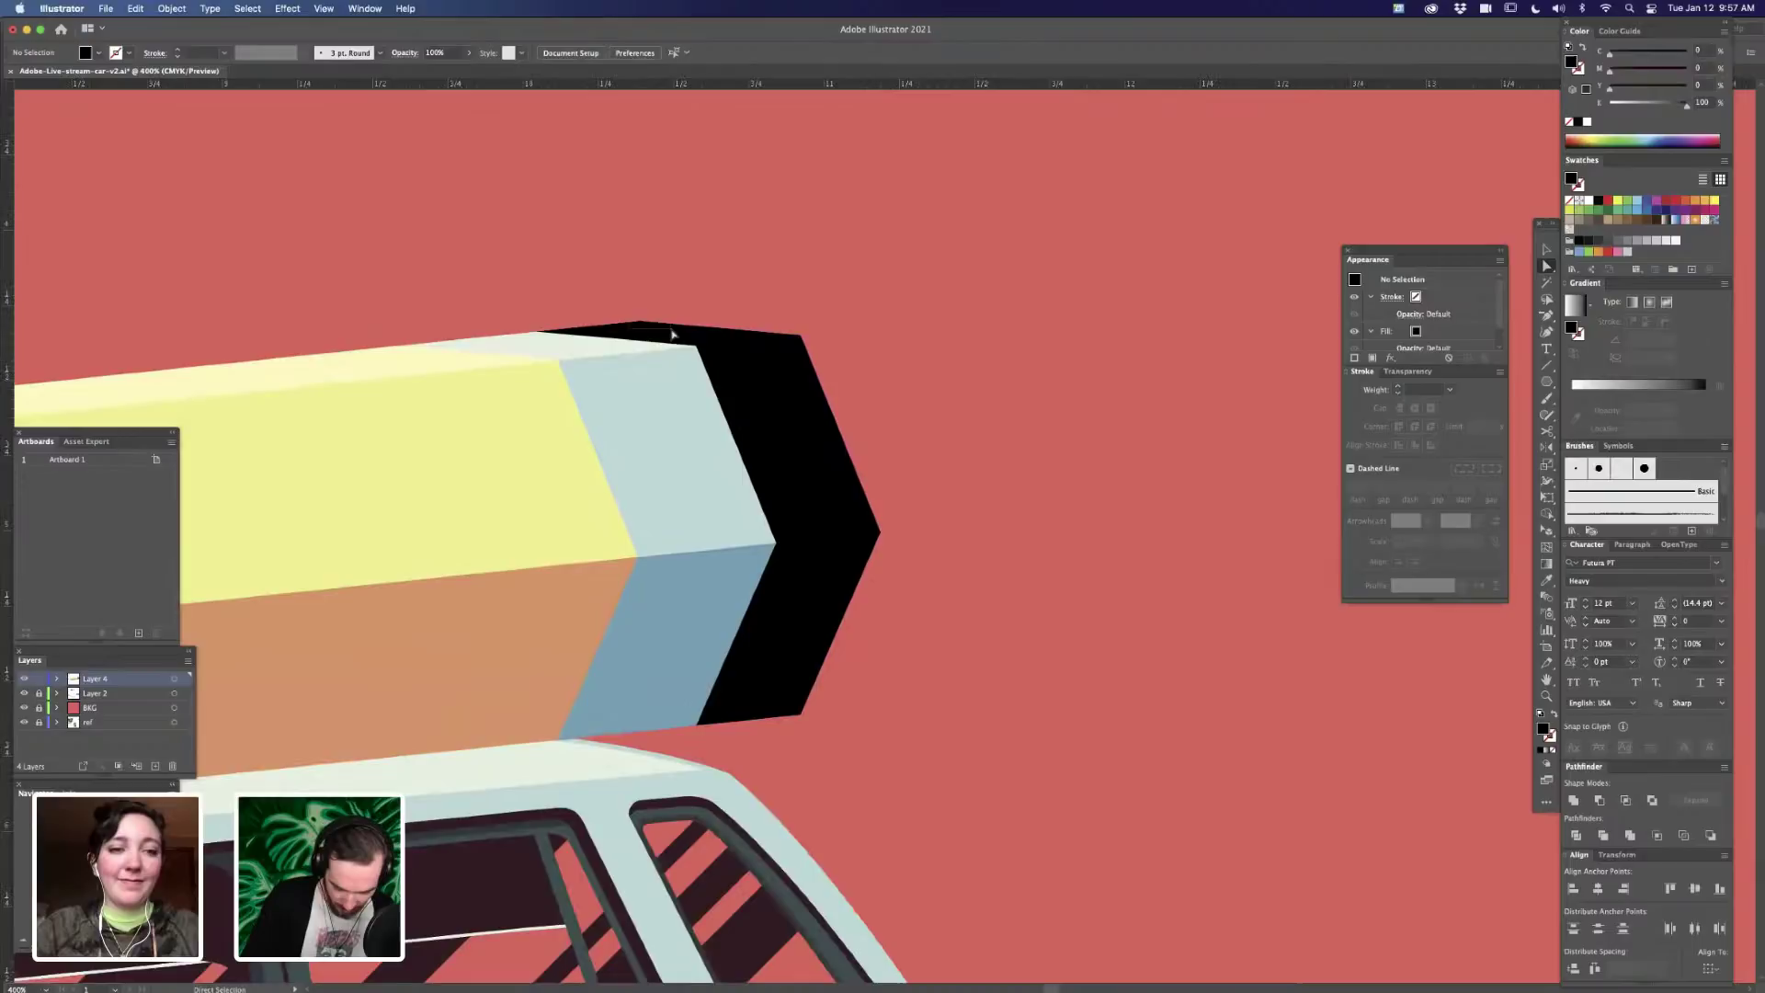
left_click(640, 333)
left_click_drag(794, 331, 816, 357)
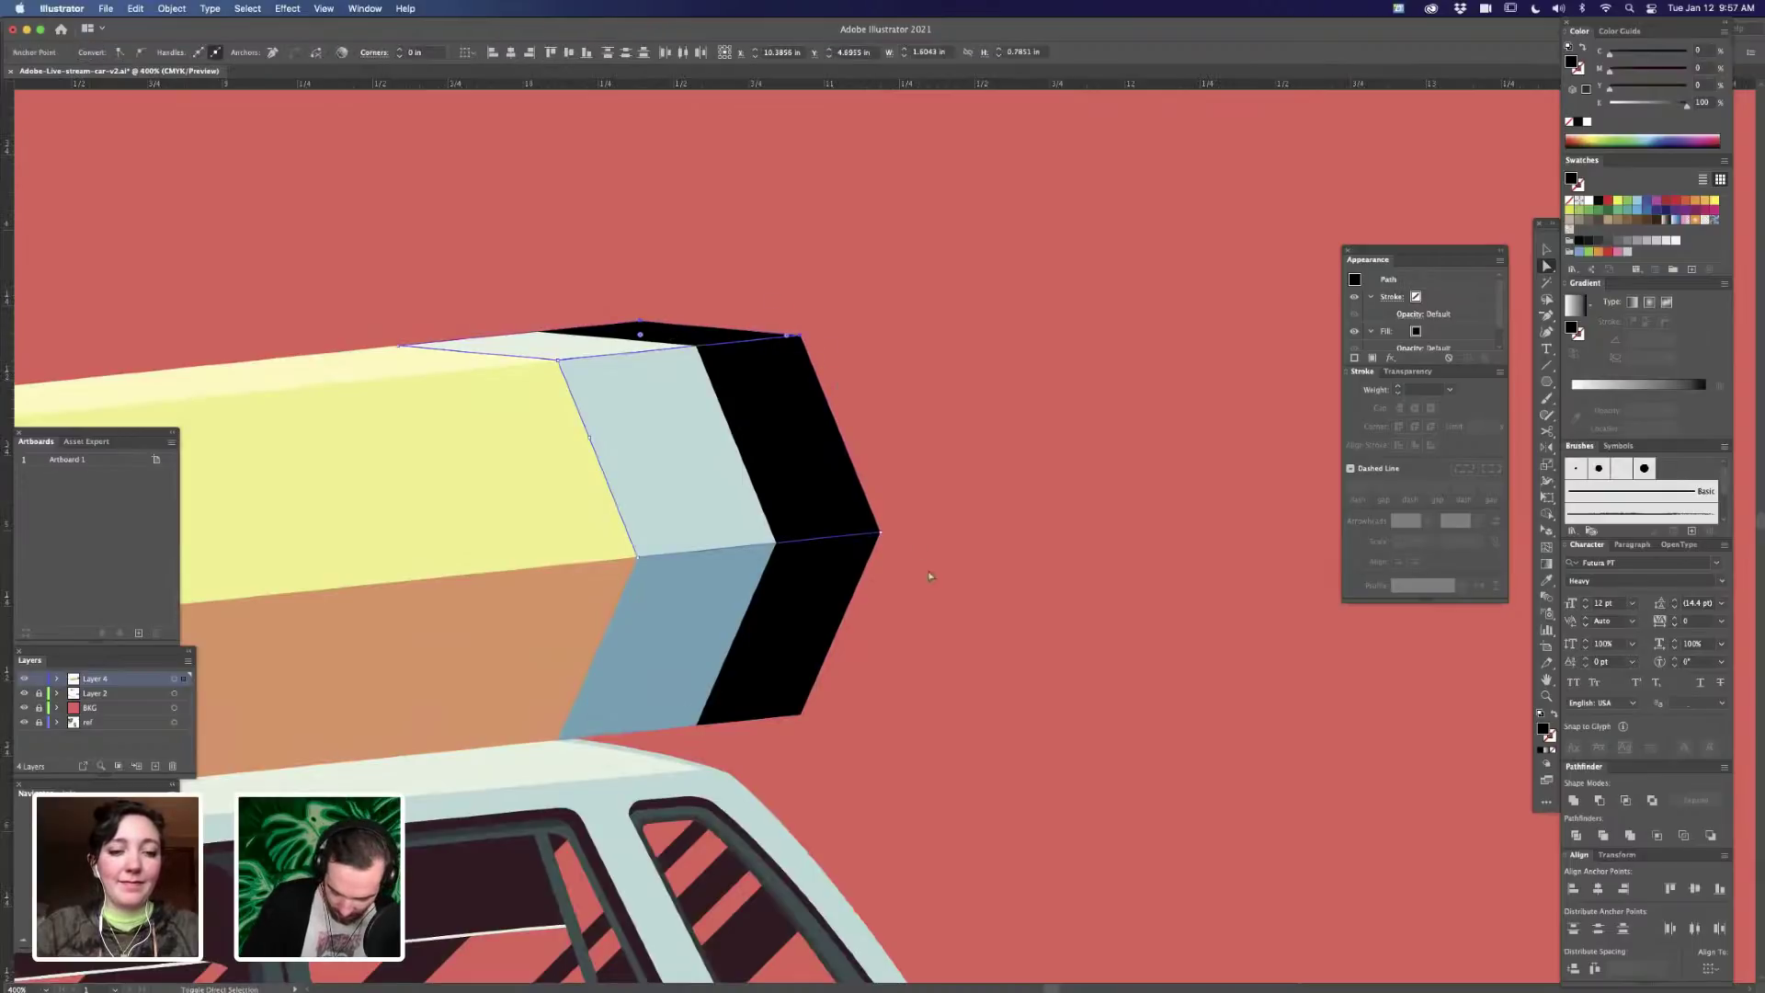
left_click(801, 714, "shift")
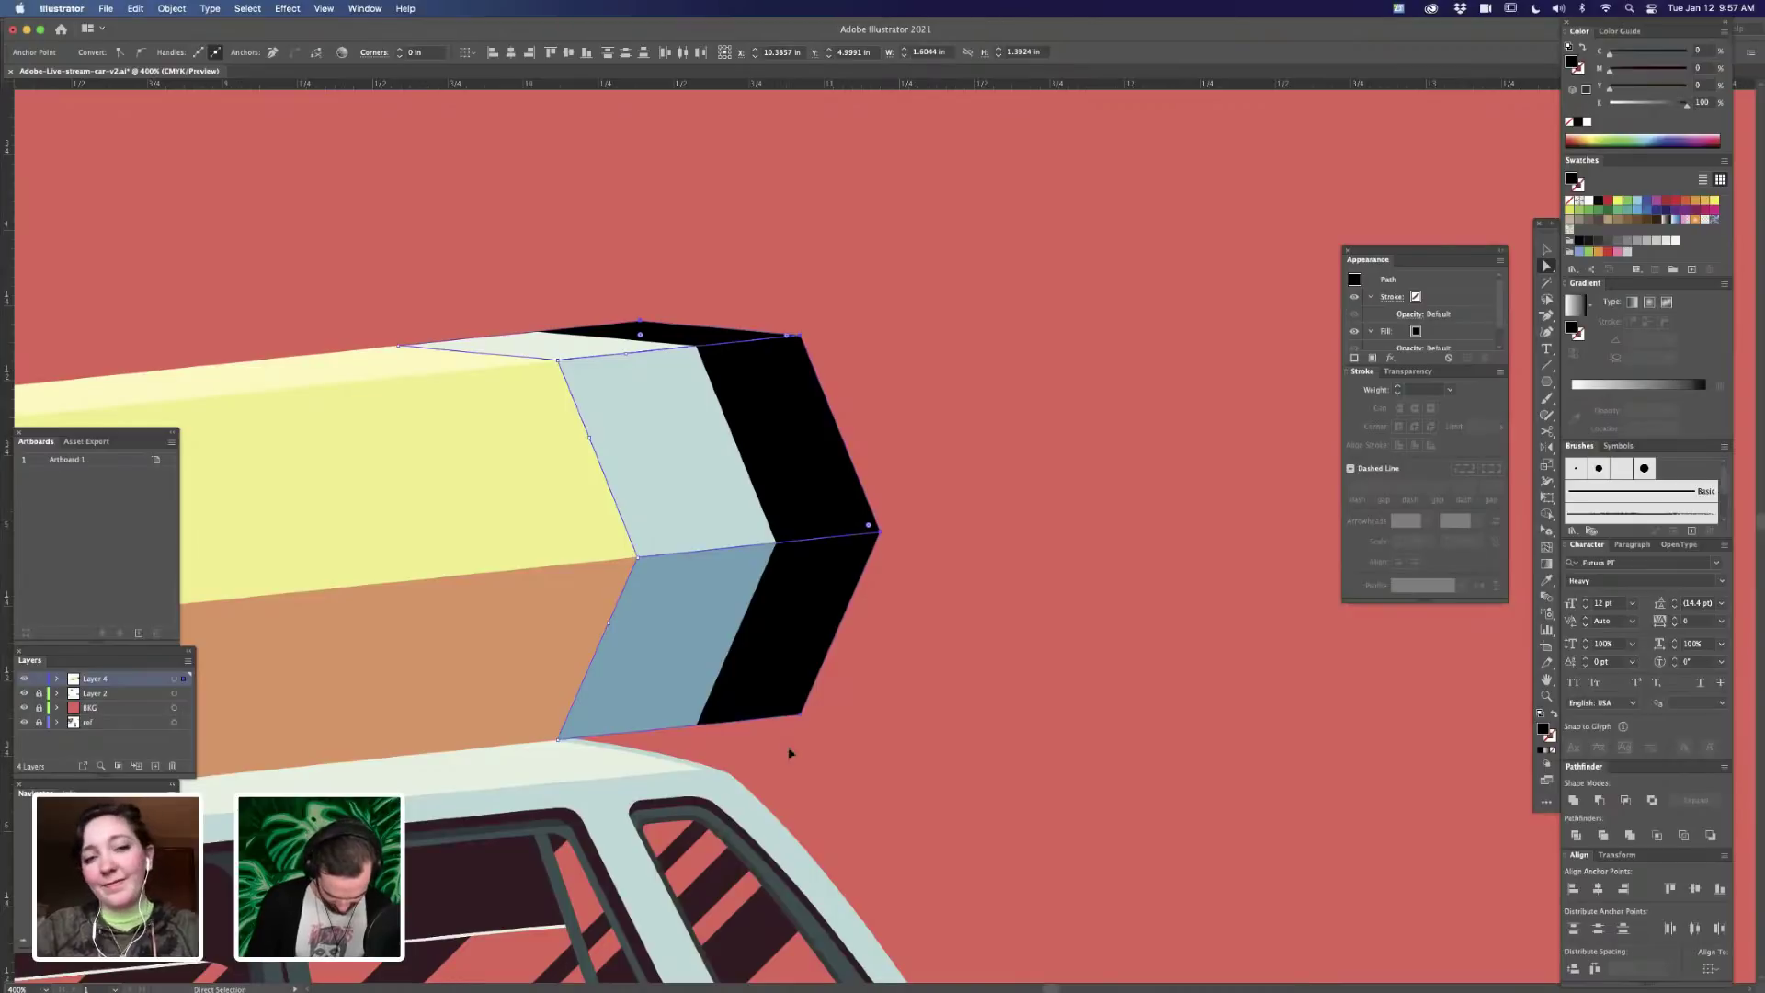
key("super+equal")
key("super+equal")
key("super+equal")
left_click_drag(831, 758, 1060, 454)
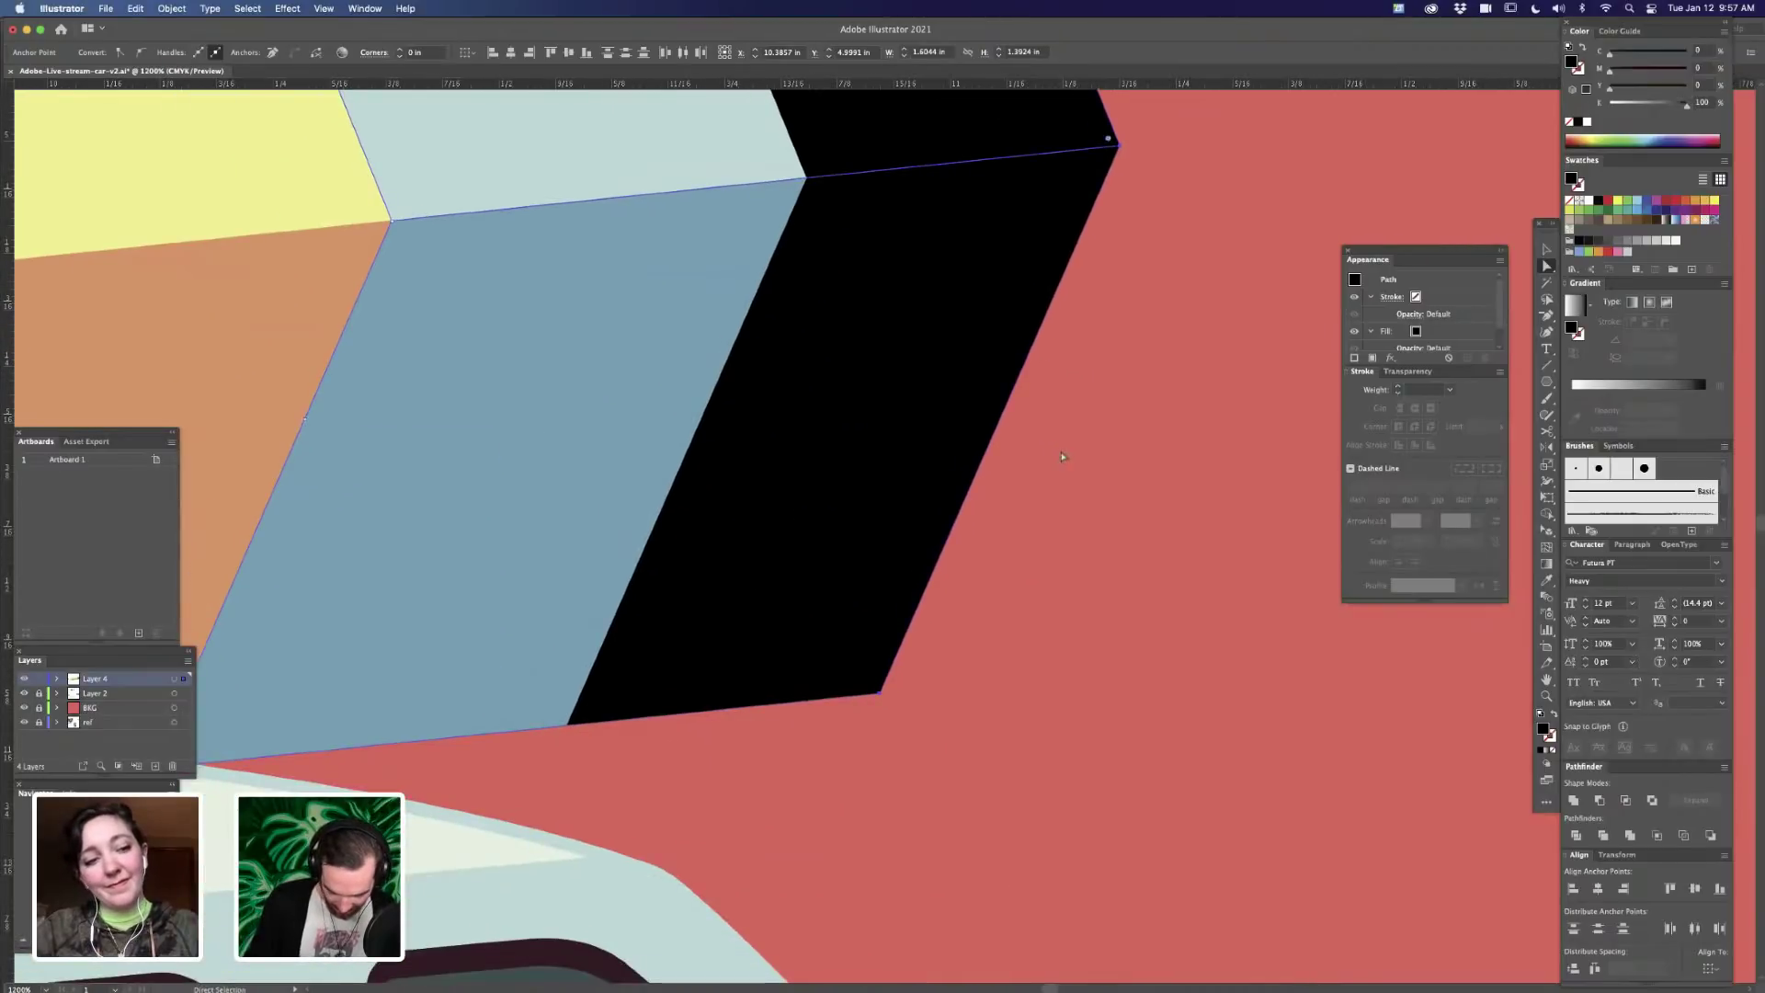
key("super+equal")
key("super+equal")
left_click_drag(922, 831, 976, 714)
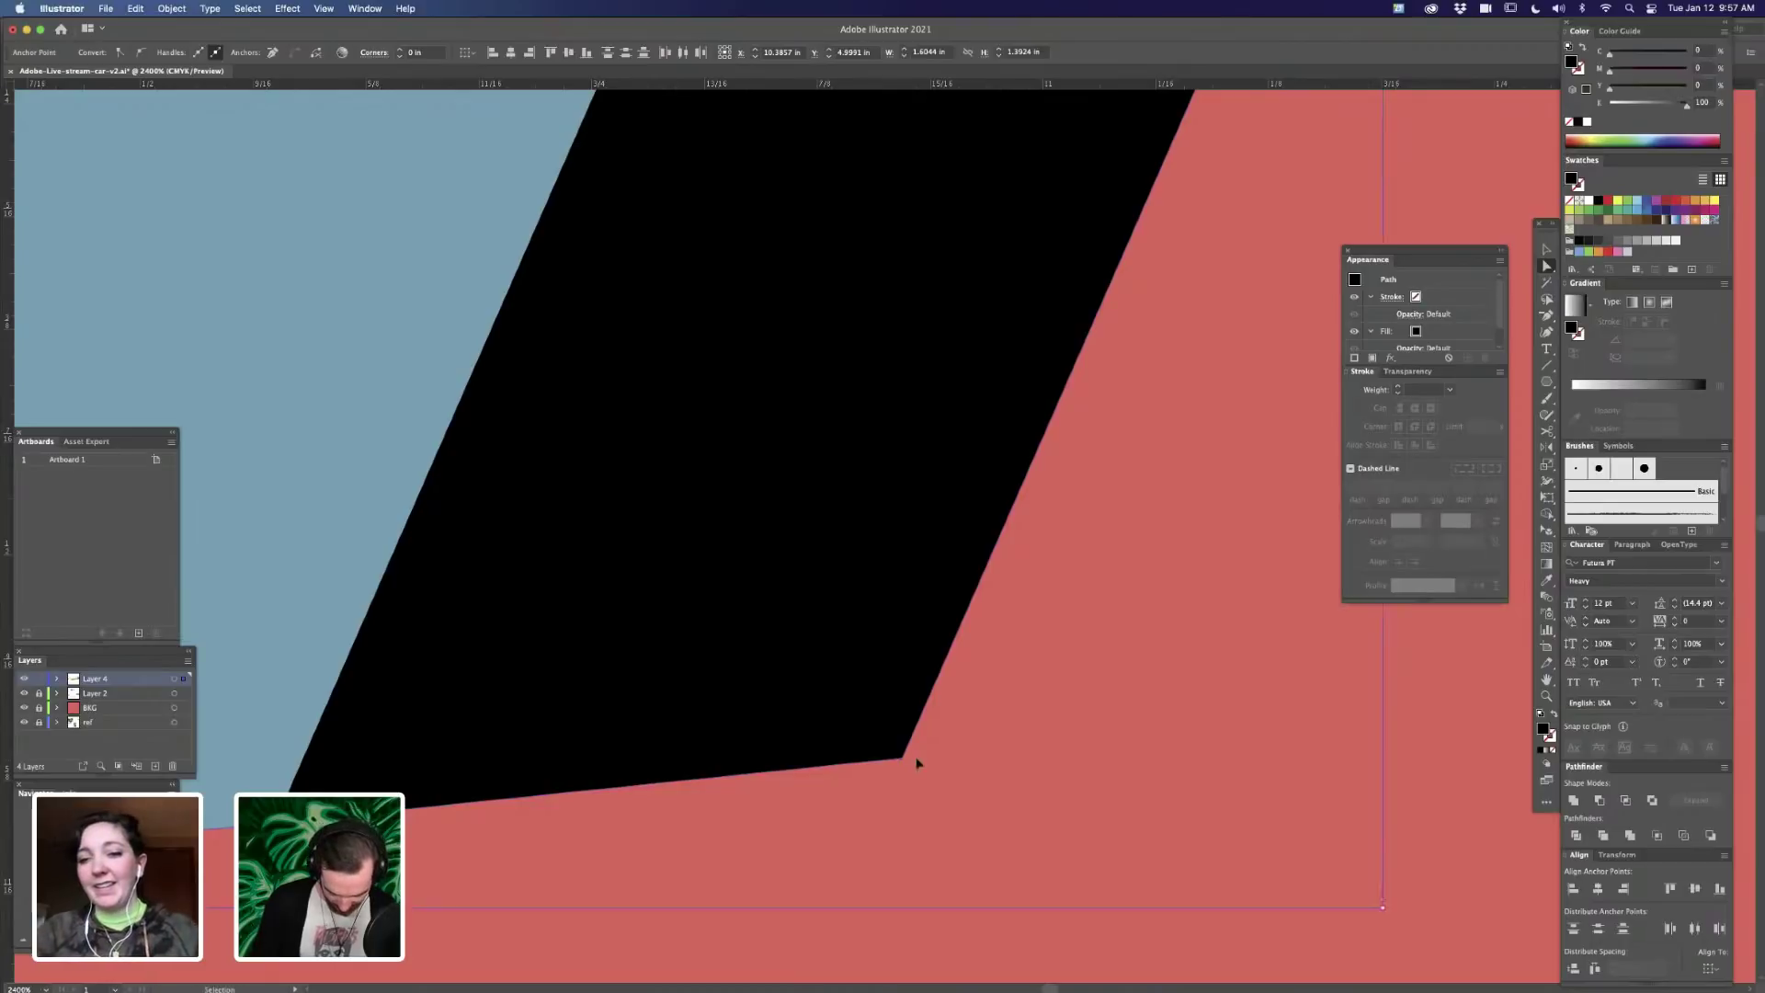
key("super+equal")
left_click_drag(1009, 816, 1225, 743)
key("super+z")
key("super+y")
left_click_drag(943, 779, 1158, 759)
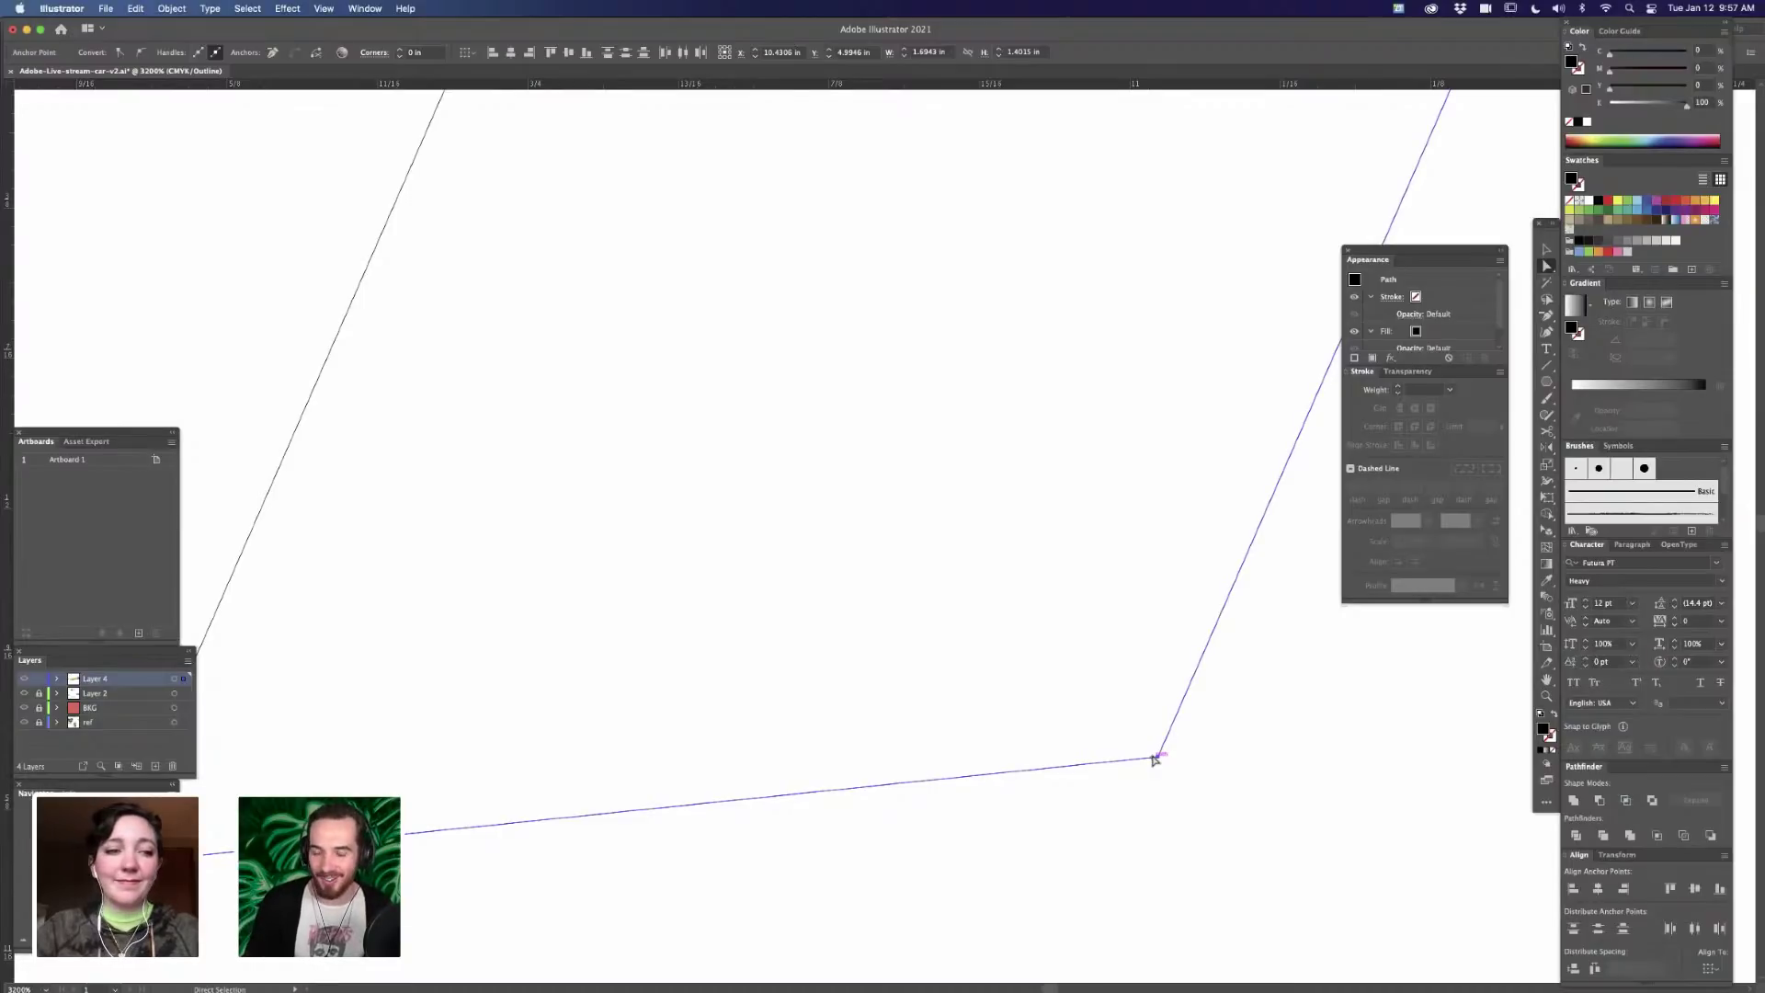
- Move the same eraser end anchor points farther outward along the pencil's lower edge line to lengthen the eraser
key("super+minus")
key("super+minus")
key("super+minus")
key("super+minus")
key("super+minus")
key("super+minus")
key("space")
left_click_drag(1026, 576, 992, 663)
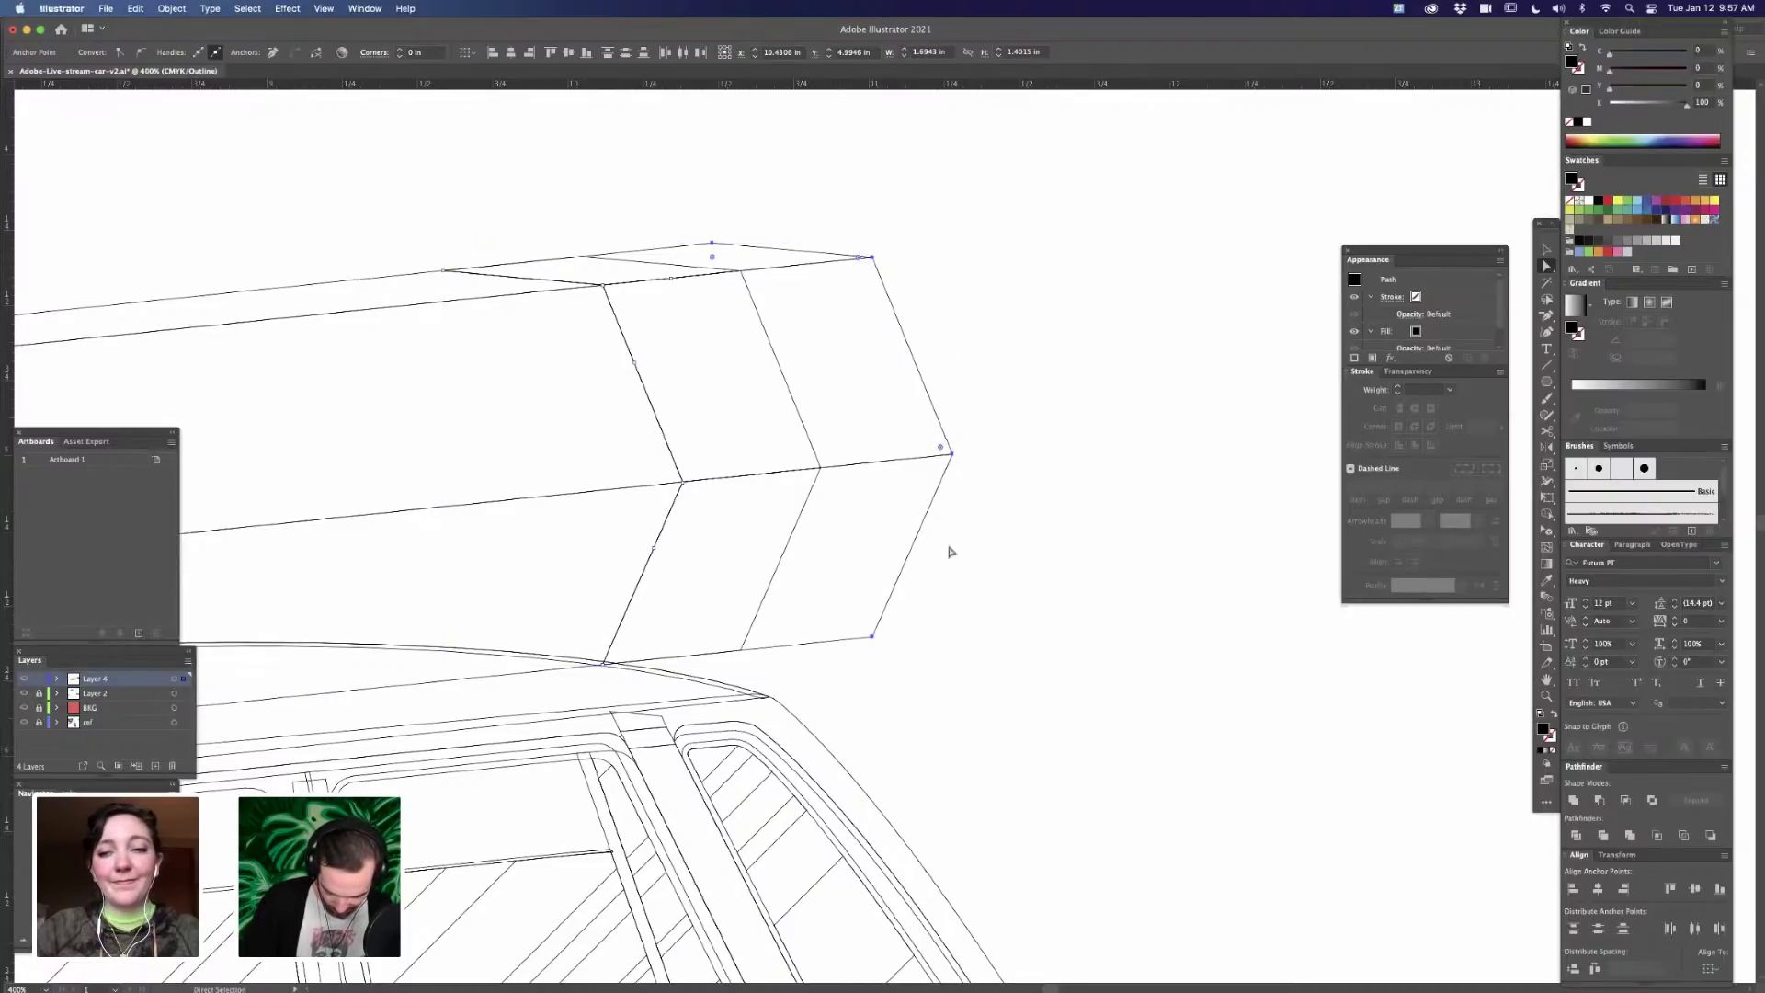
left_click_drag(864, 631, 1098, 644)
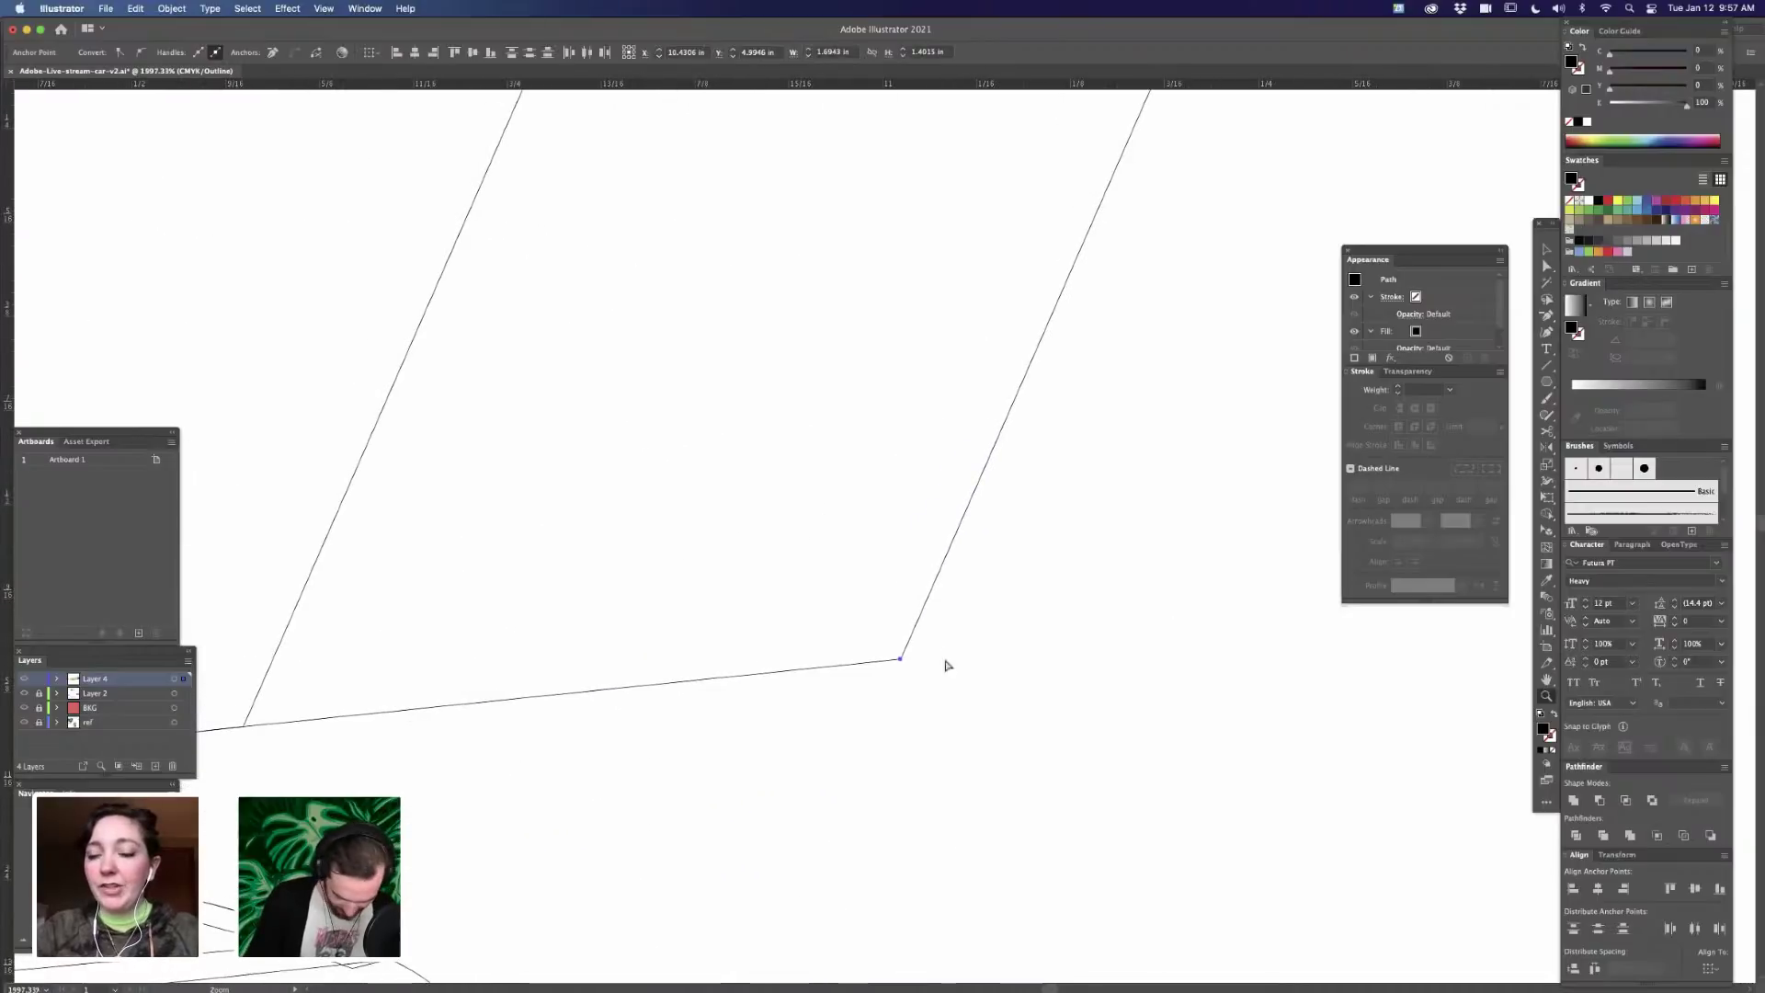
left_click_drag(900, 660, 1095, 642)
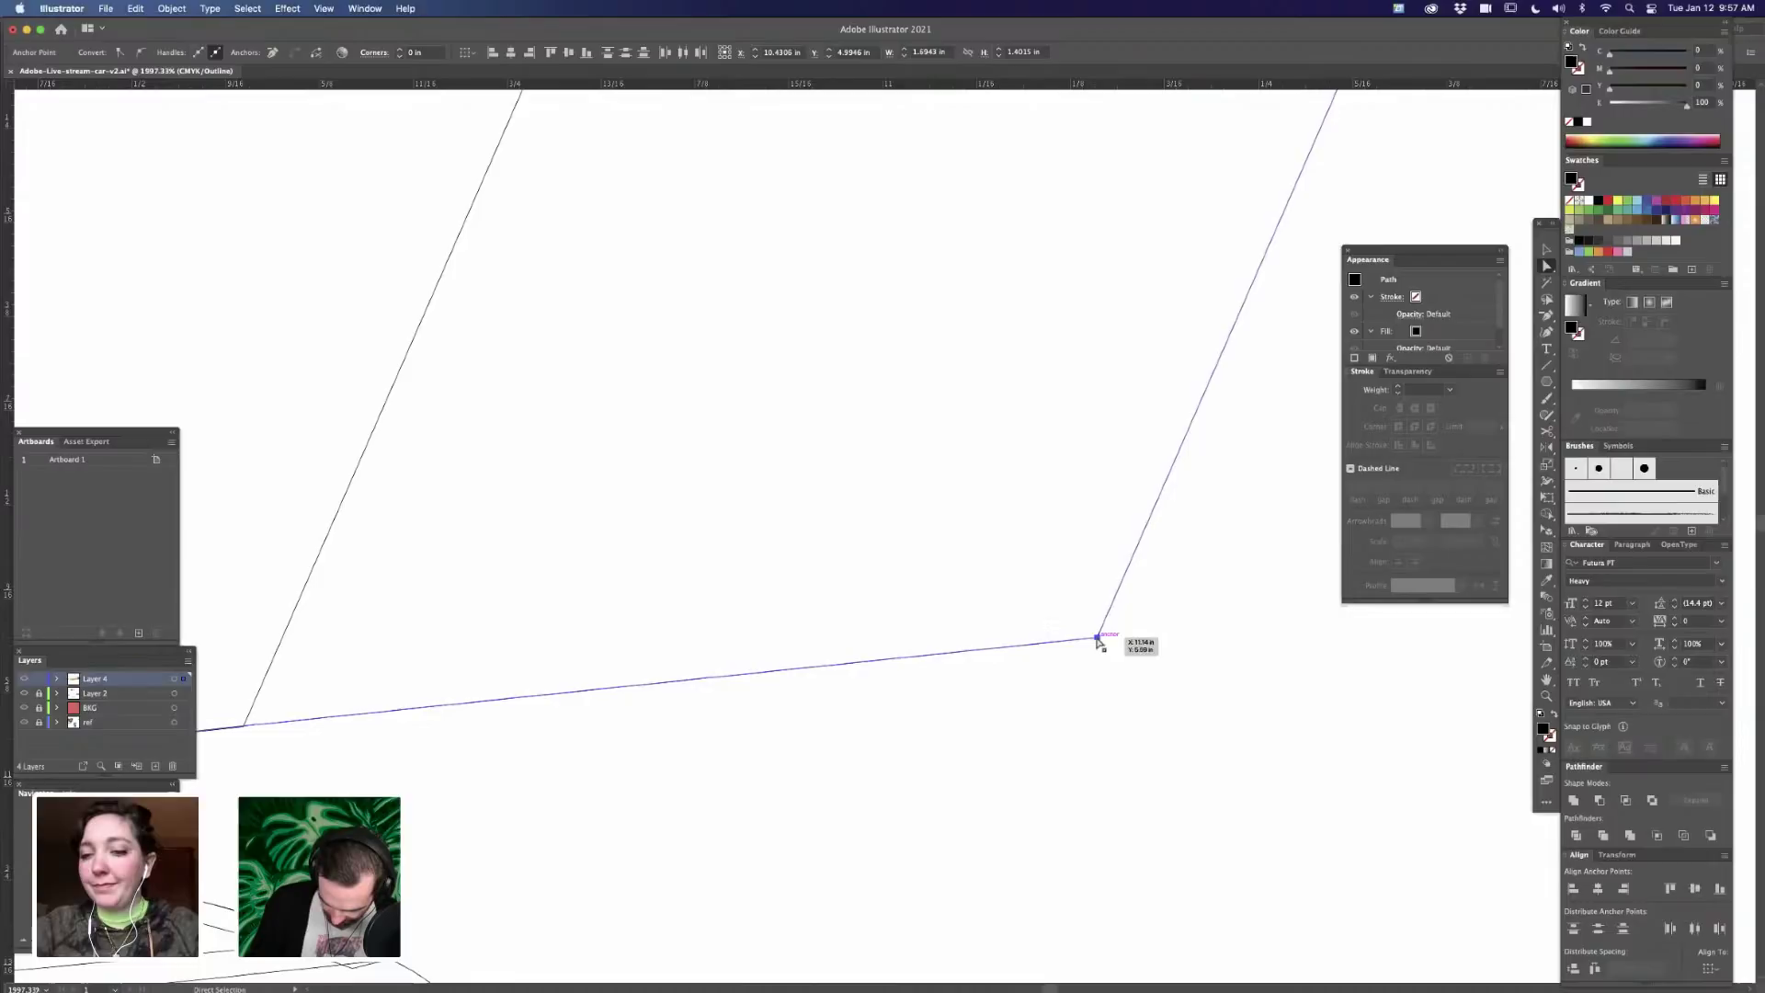
key("super+z")
left_click_drag(901, 659, 1201, 631)
- Deselect the eraser shapes and show the whole artwork in full-colour preview again
key("super+minus")
key("super+minus")
key("super+minus")
key("super+minus")
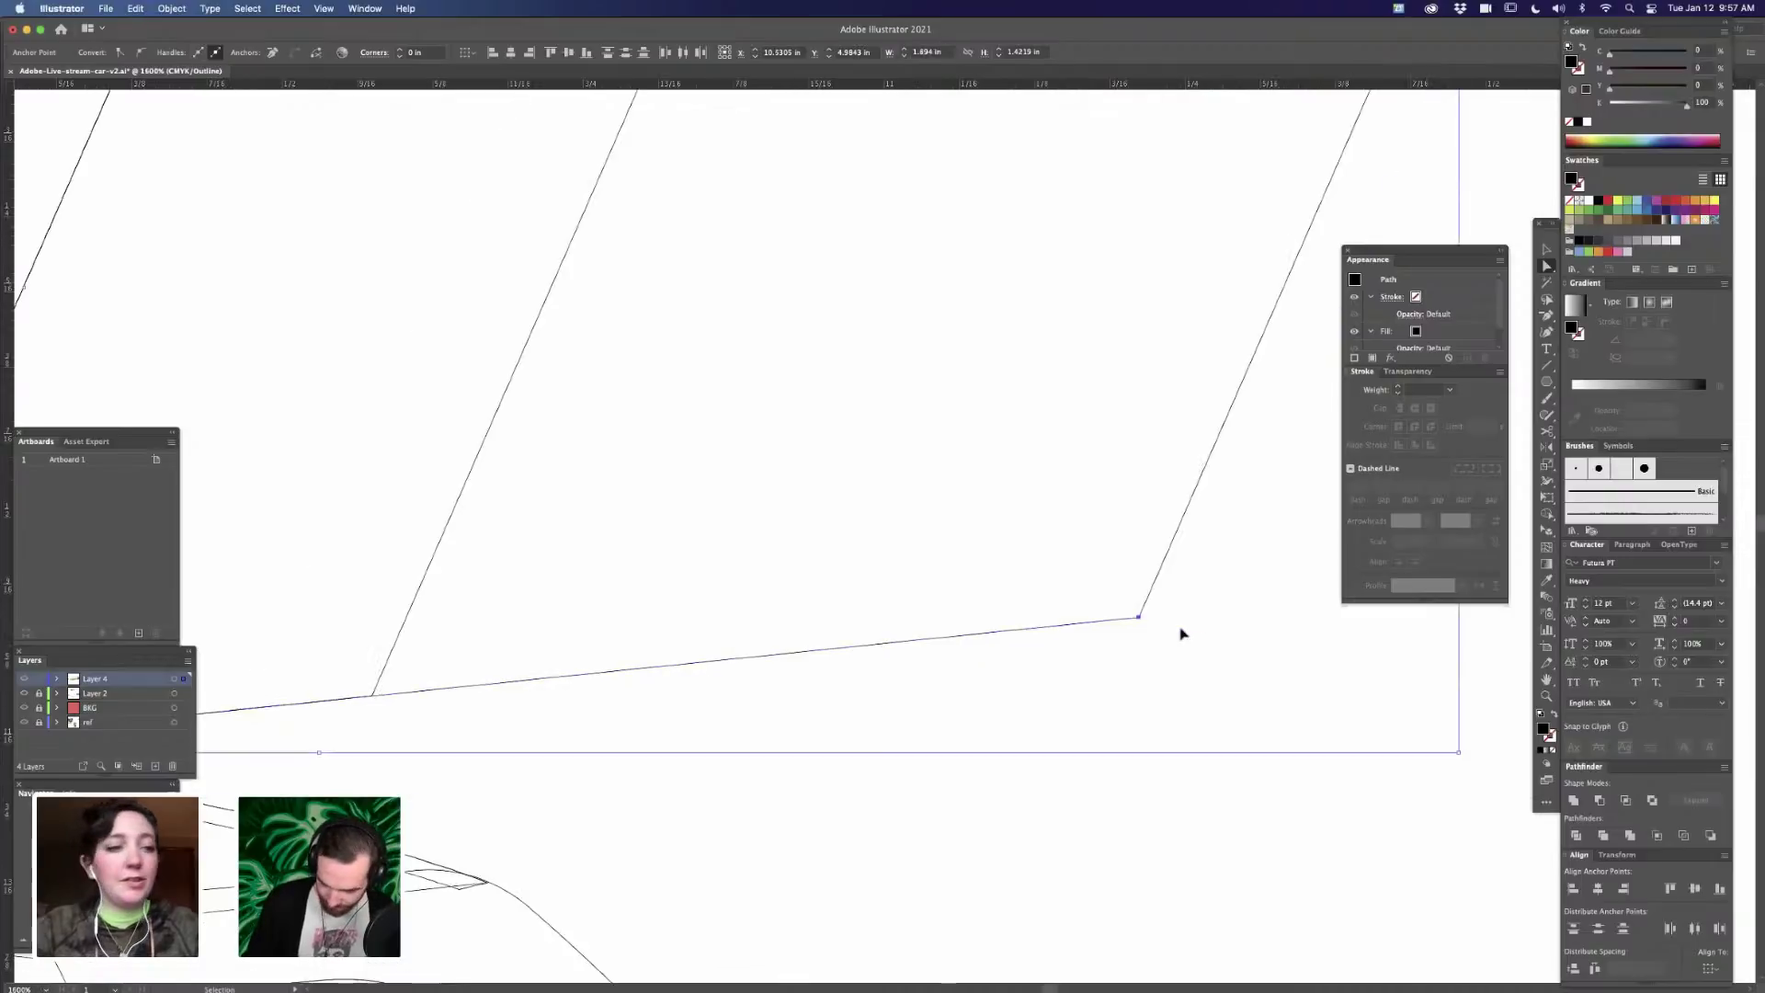
key("super+minus")
key("super+minus")
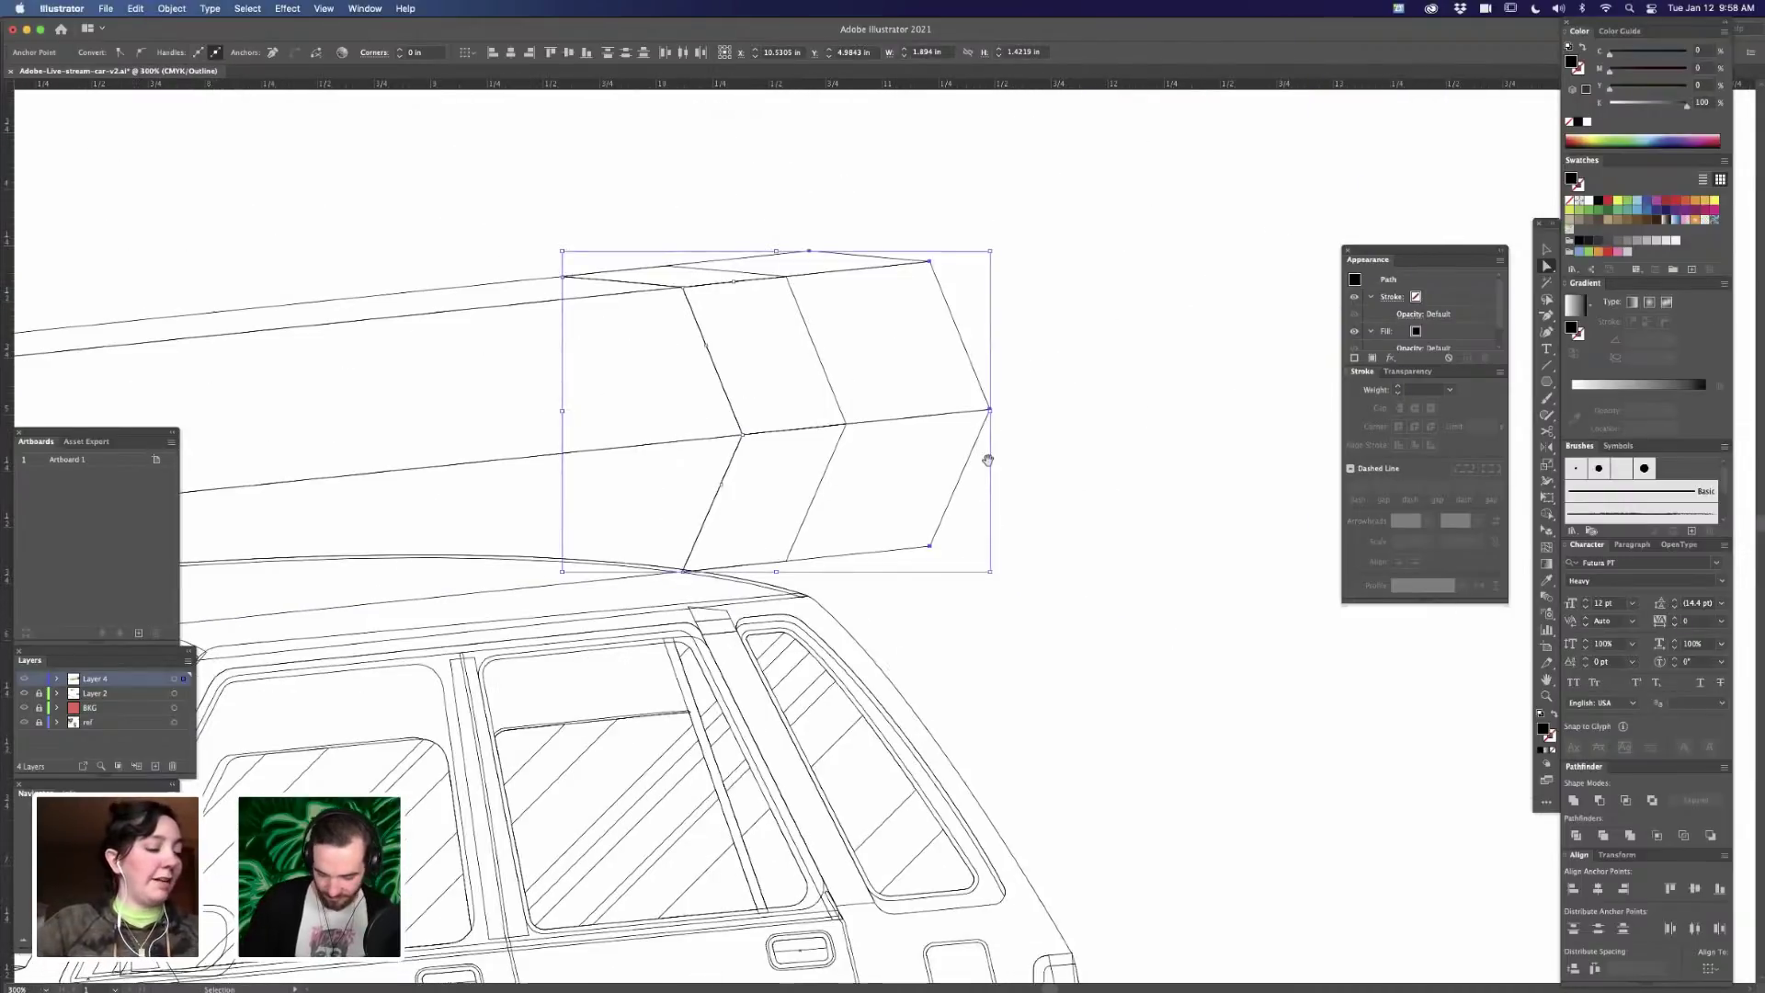
key("super+minus")
scroll(1042, 443, "left", 2)
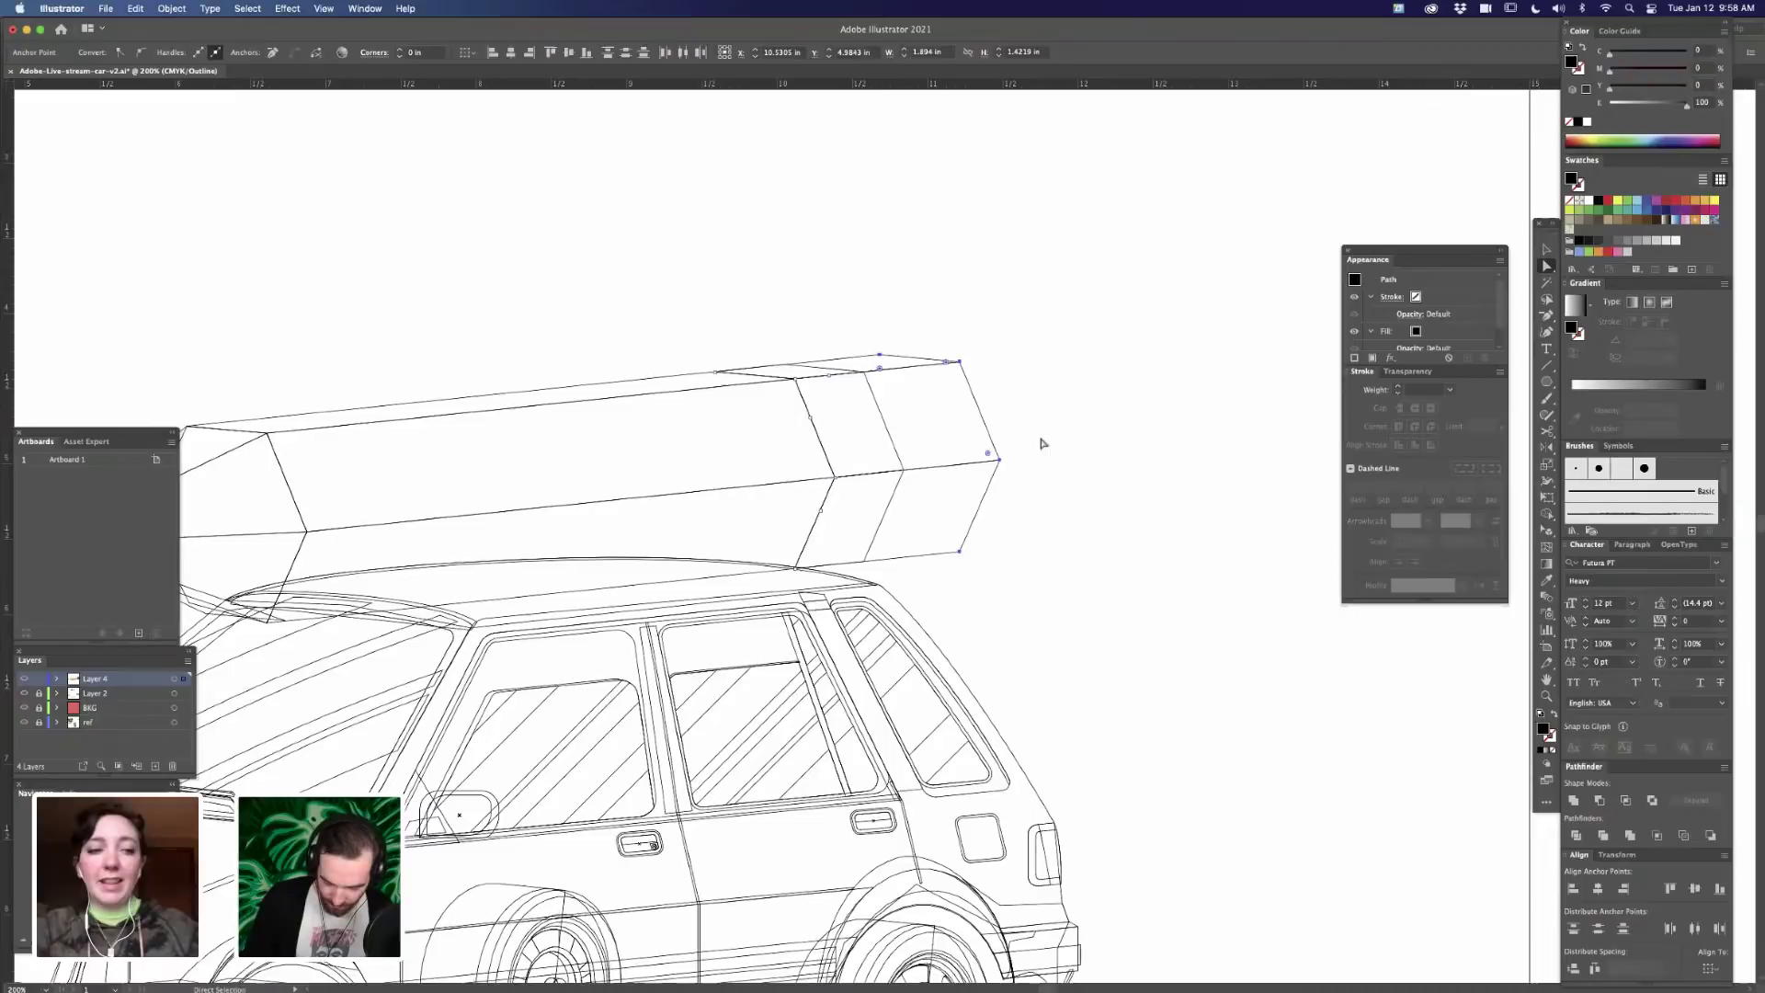
left_click(1041, 443)
key("super+minus")
key("super+minus")
scroll(993, 572, "up", 2)
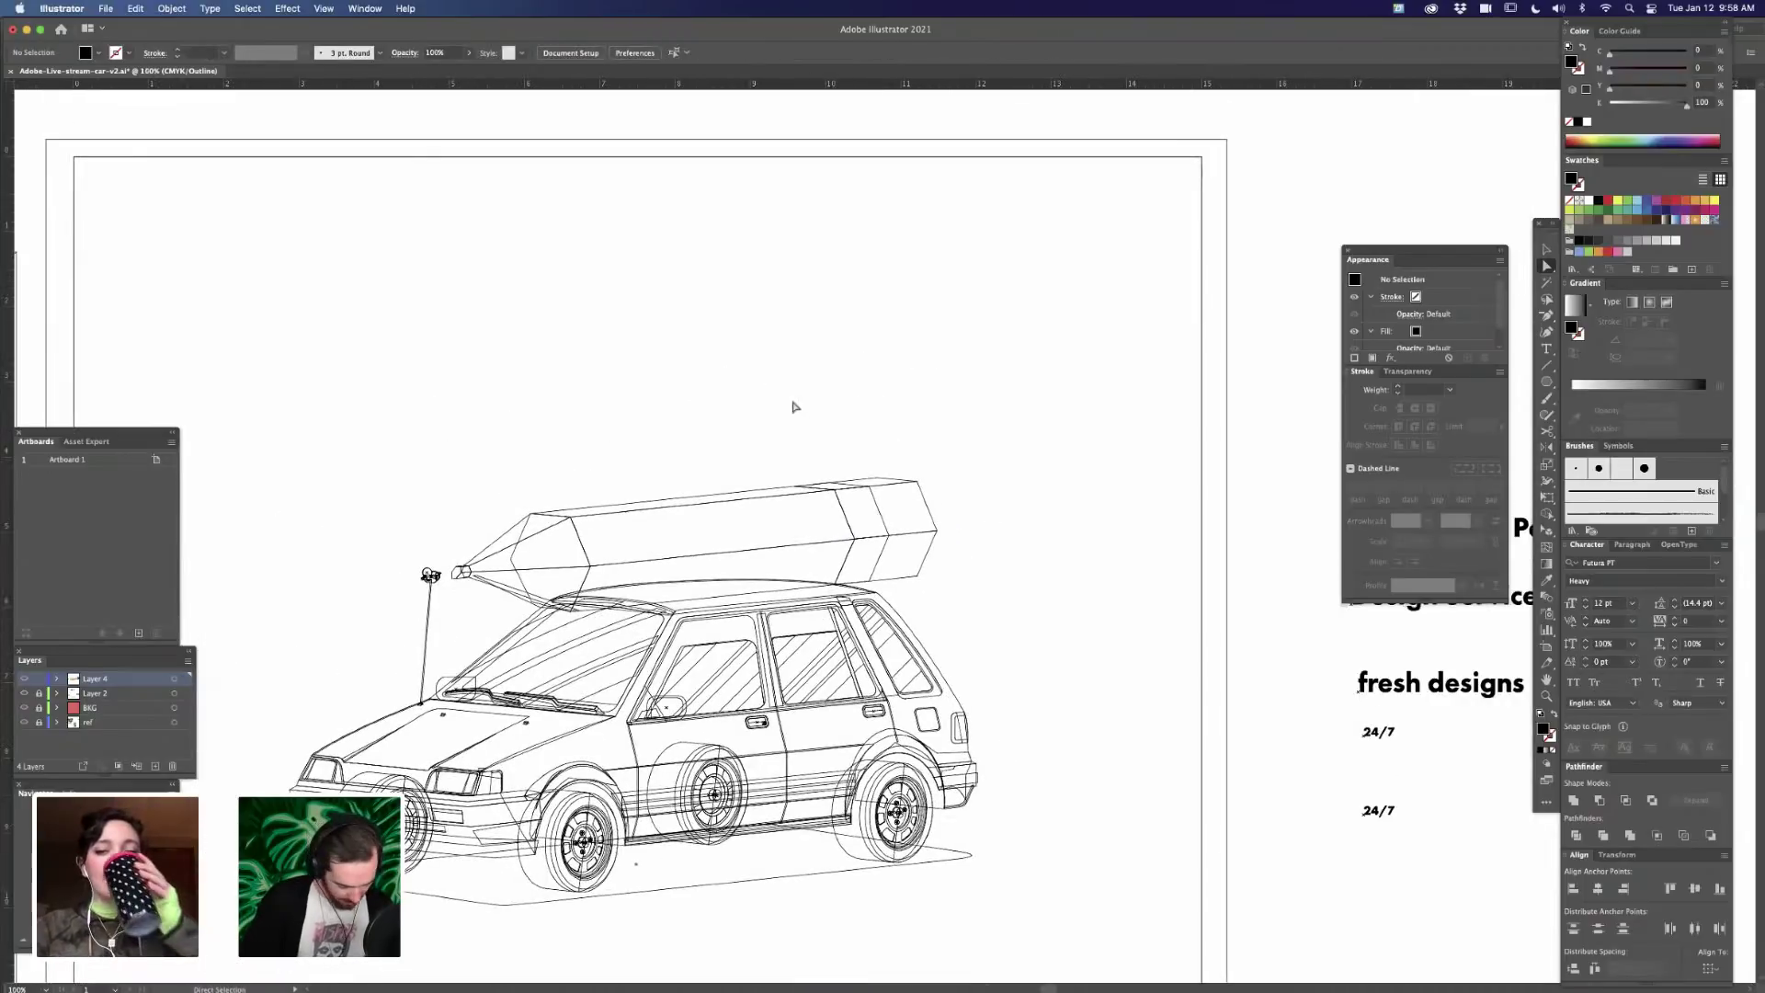
key("super+y")
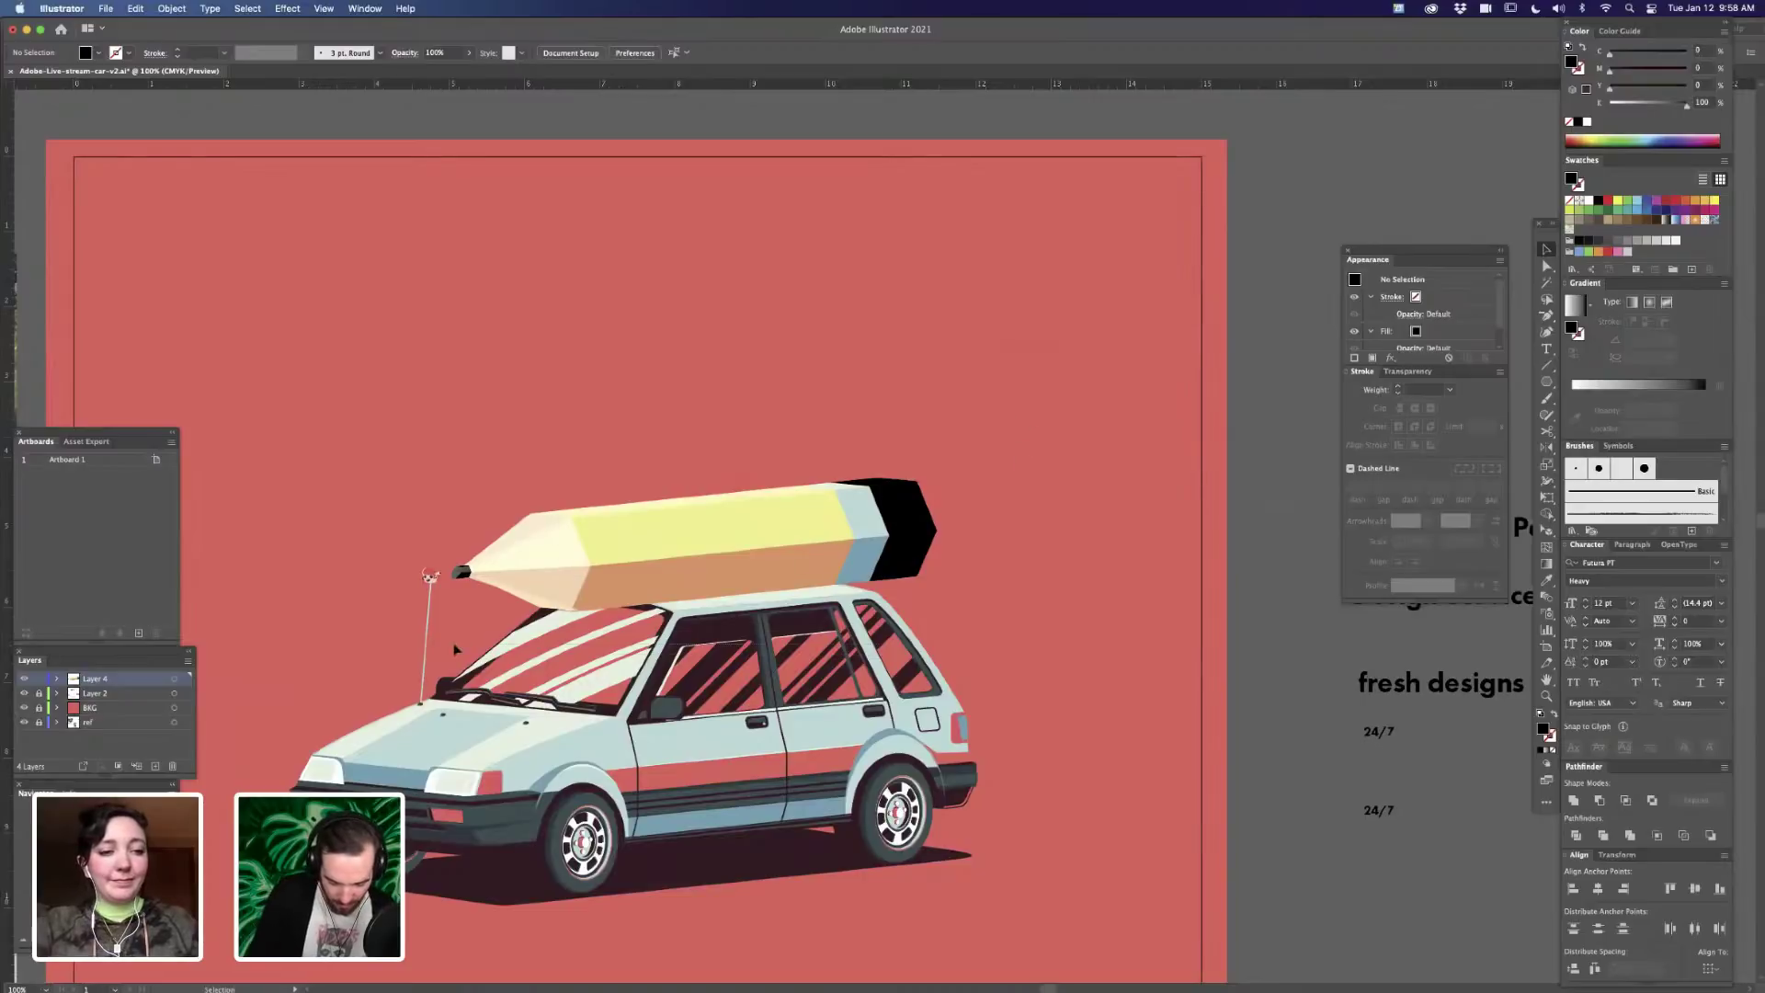
- Select all the pencil artwork, move it slightly toward the front of the car, and deselect it
key("super+a")
left_click_drag(907, 544, 898, 546)
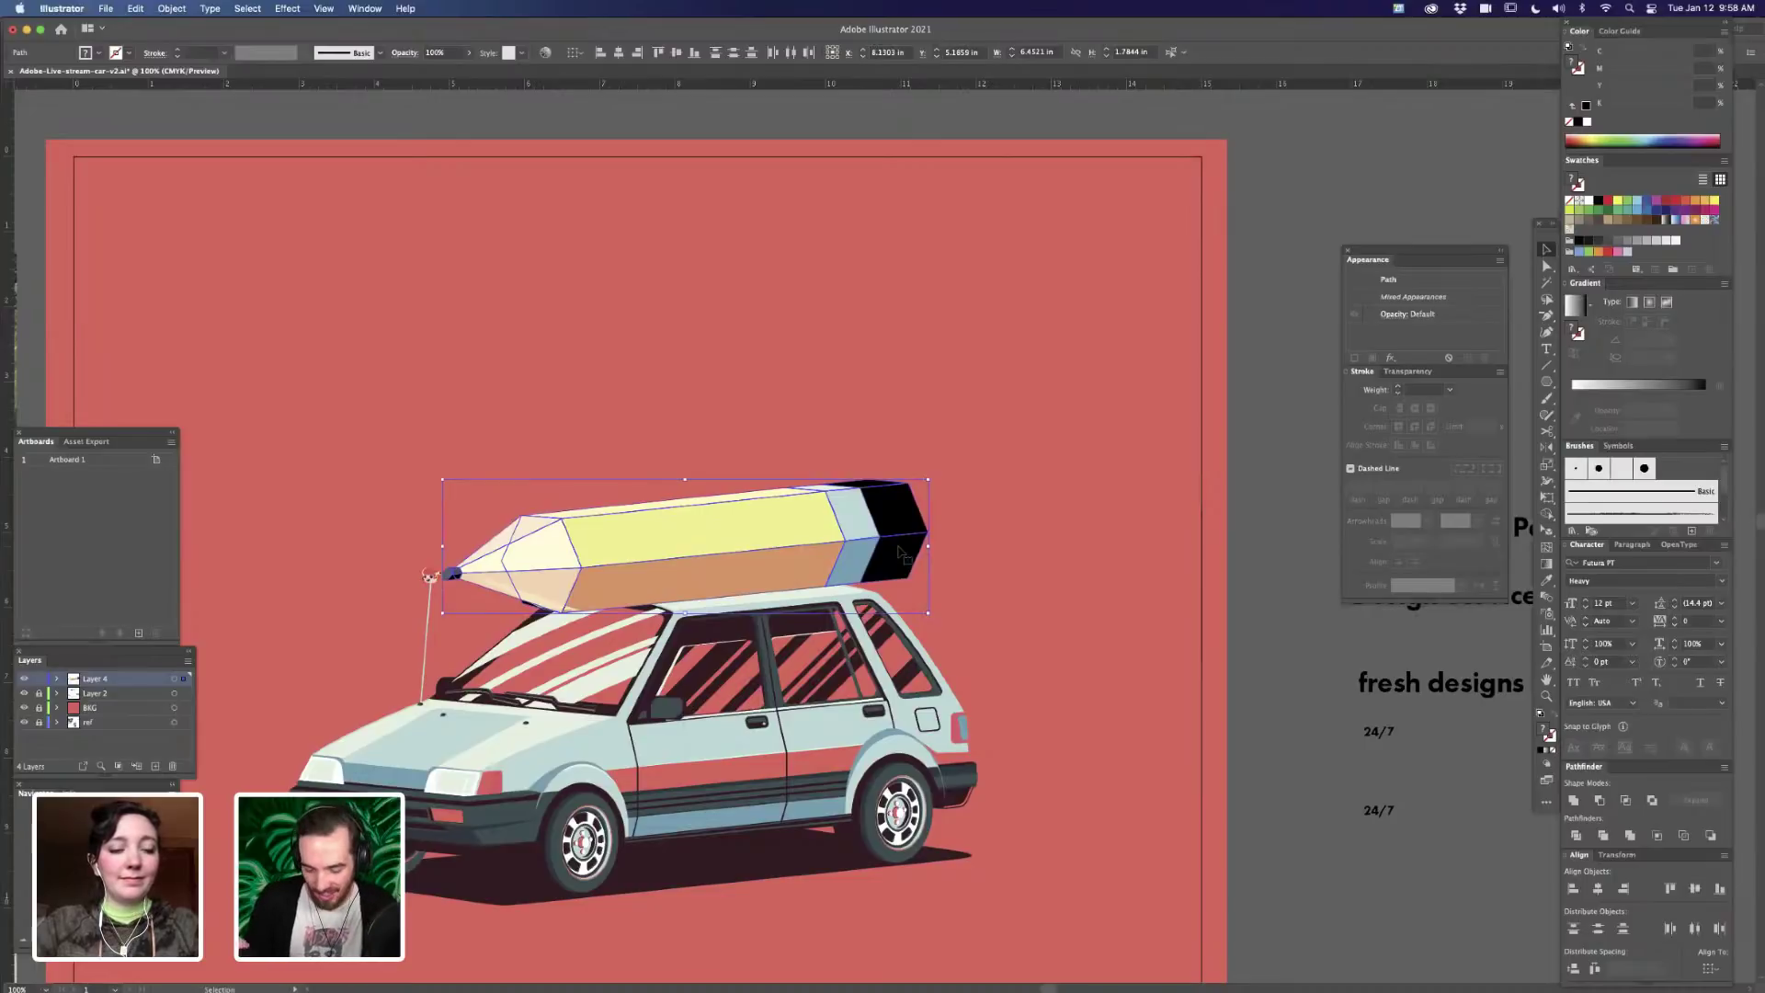
key("super+=")
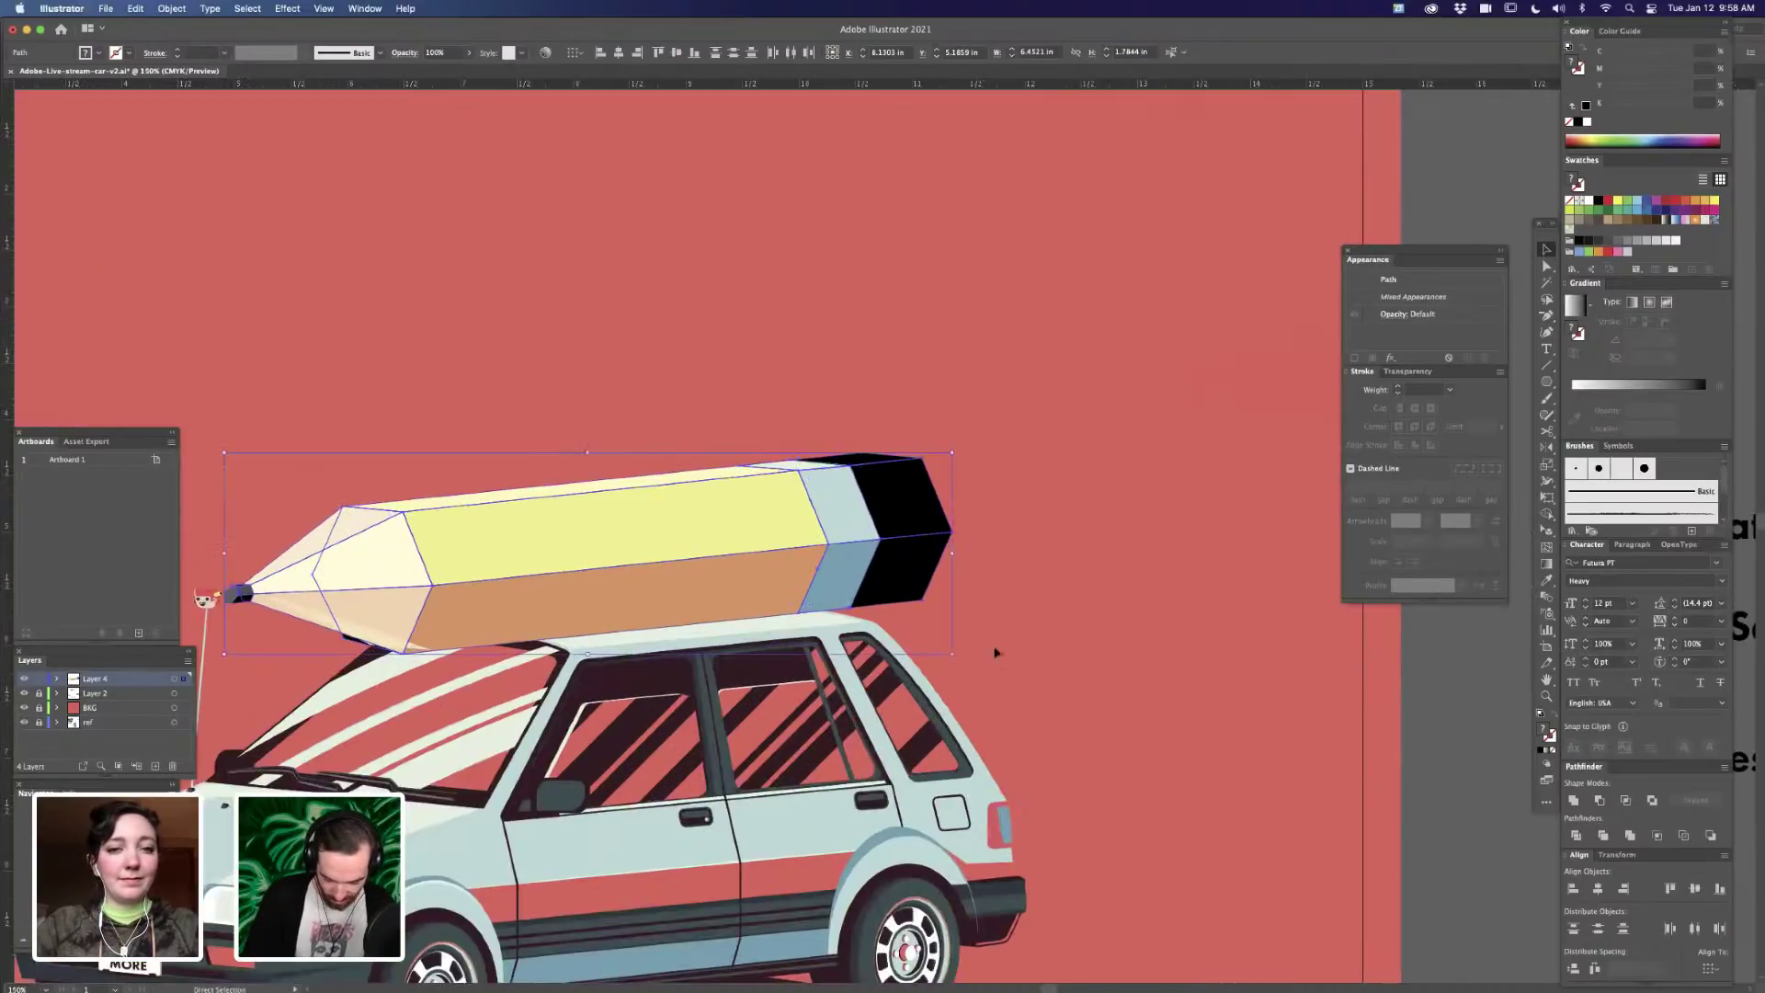
left_click_drag(1020, 649, 1154, 616)
key("a")
left_click(1107, 452)
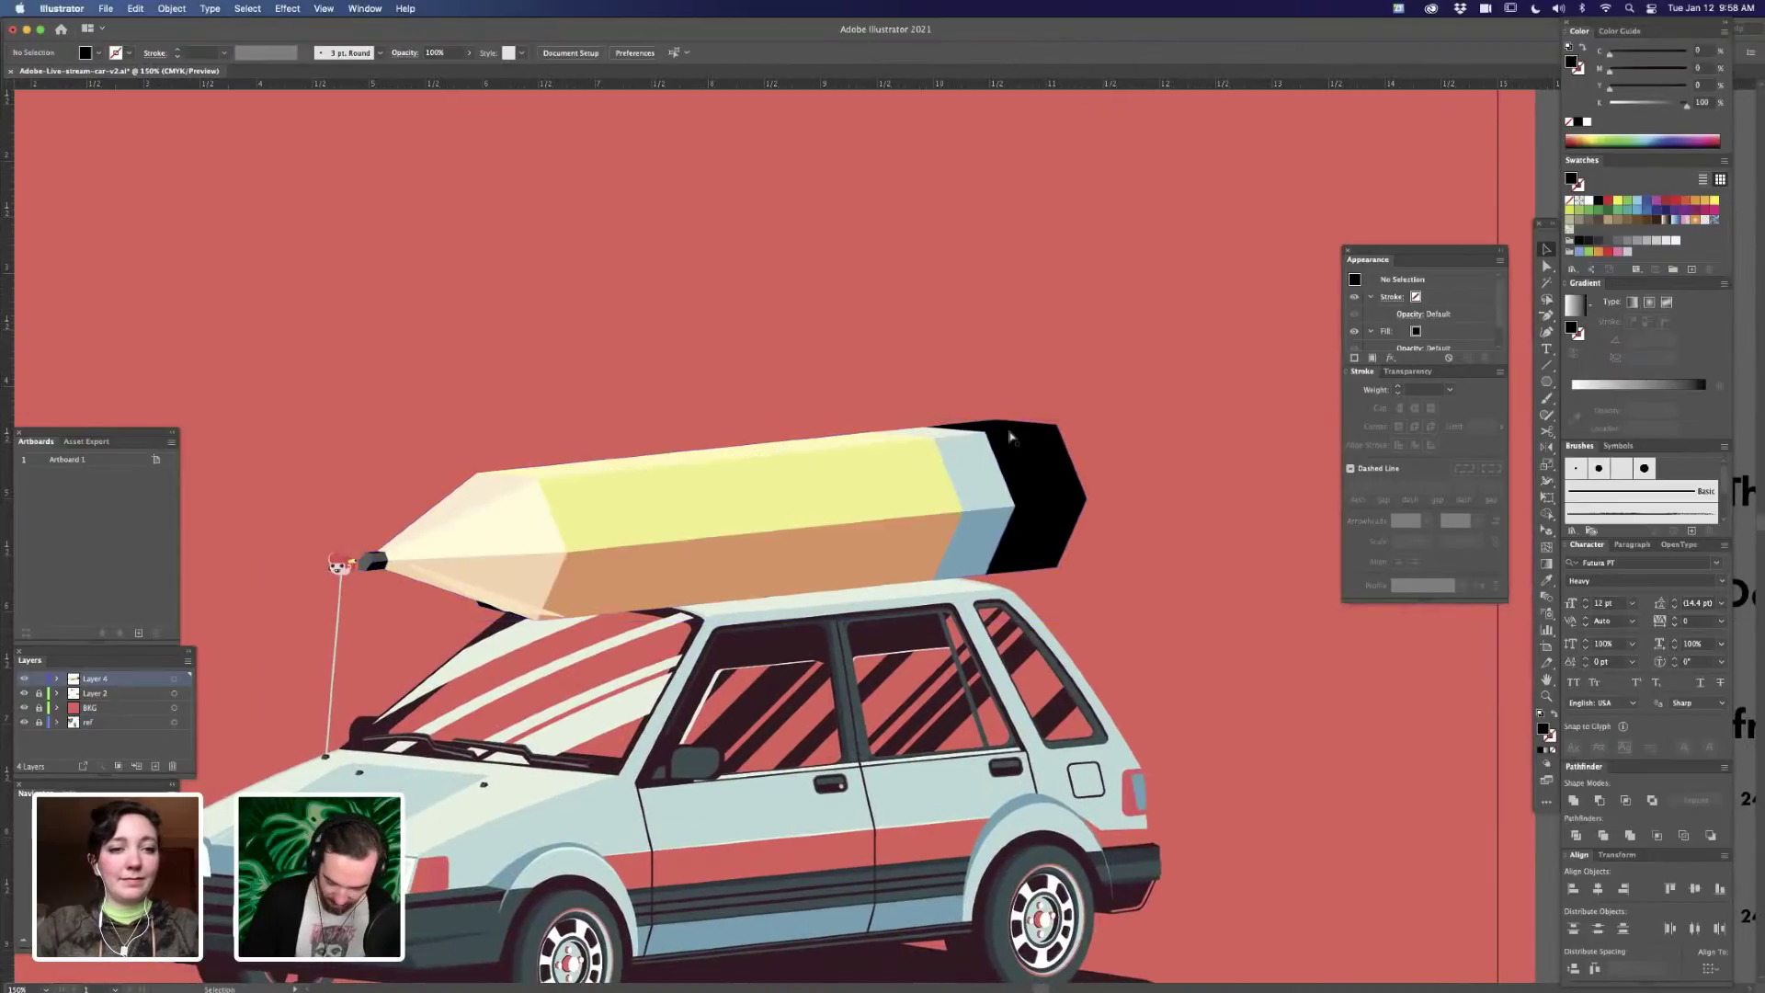
- Try filling the upper side face of the black eraser with the red sampled from the background
left_click(1005, 429)
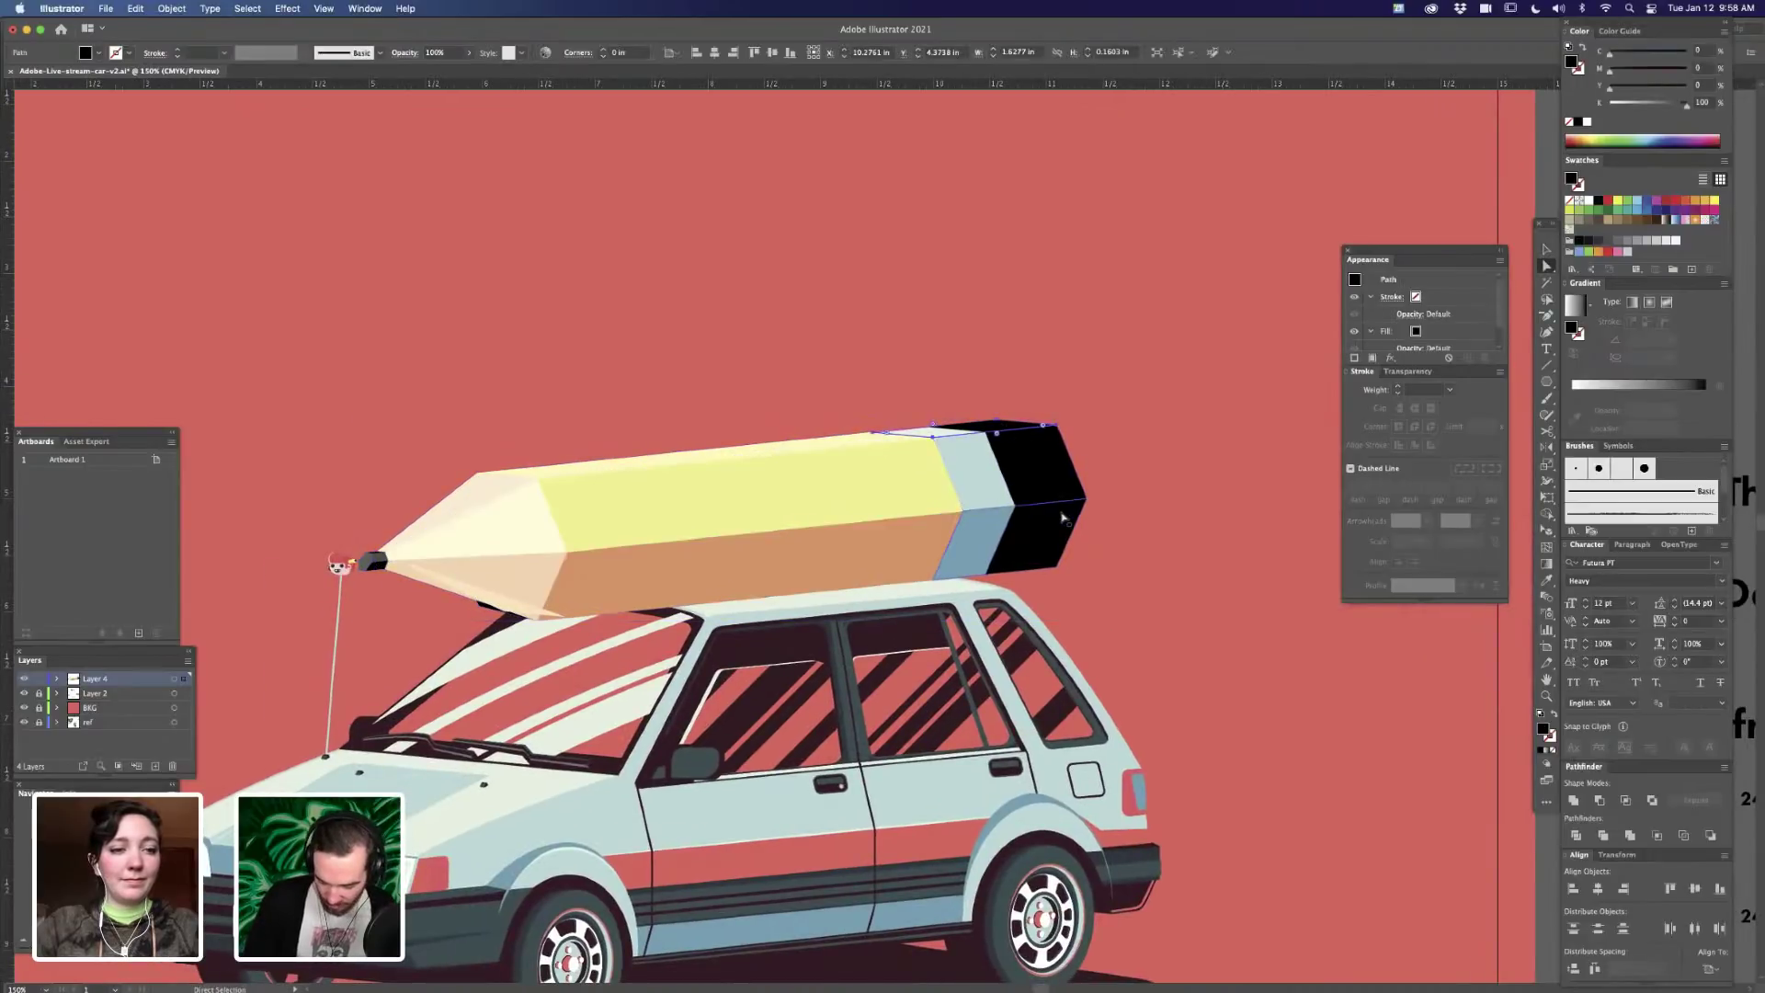
left_click(1075, 494)
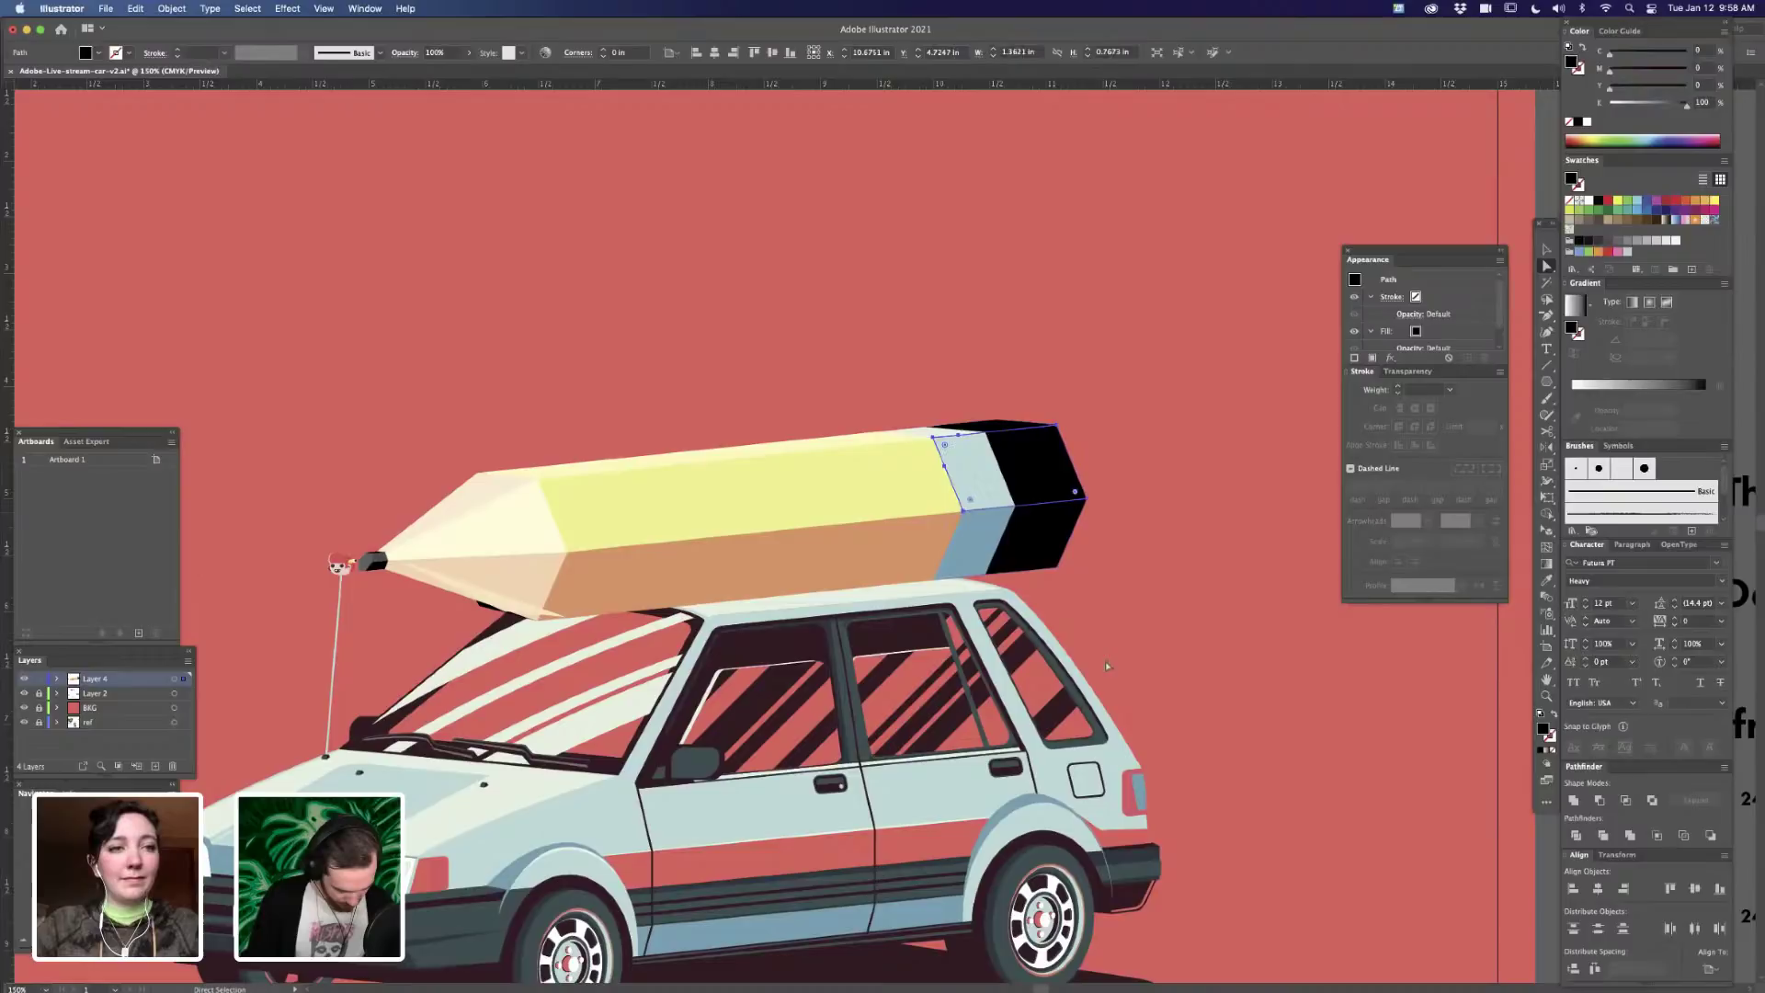
key("i")
left_click(1124, 602)
key("a")
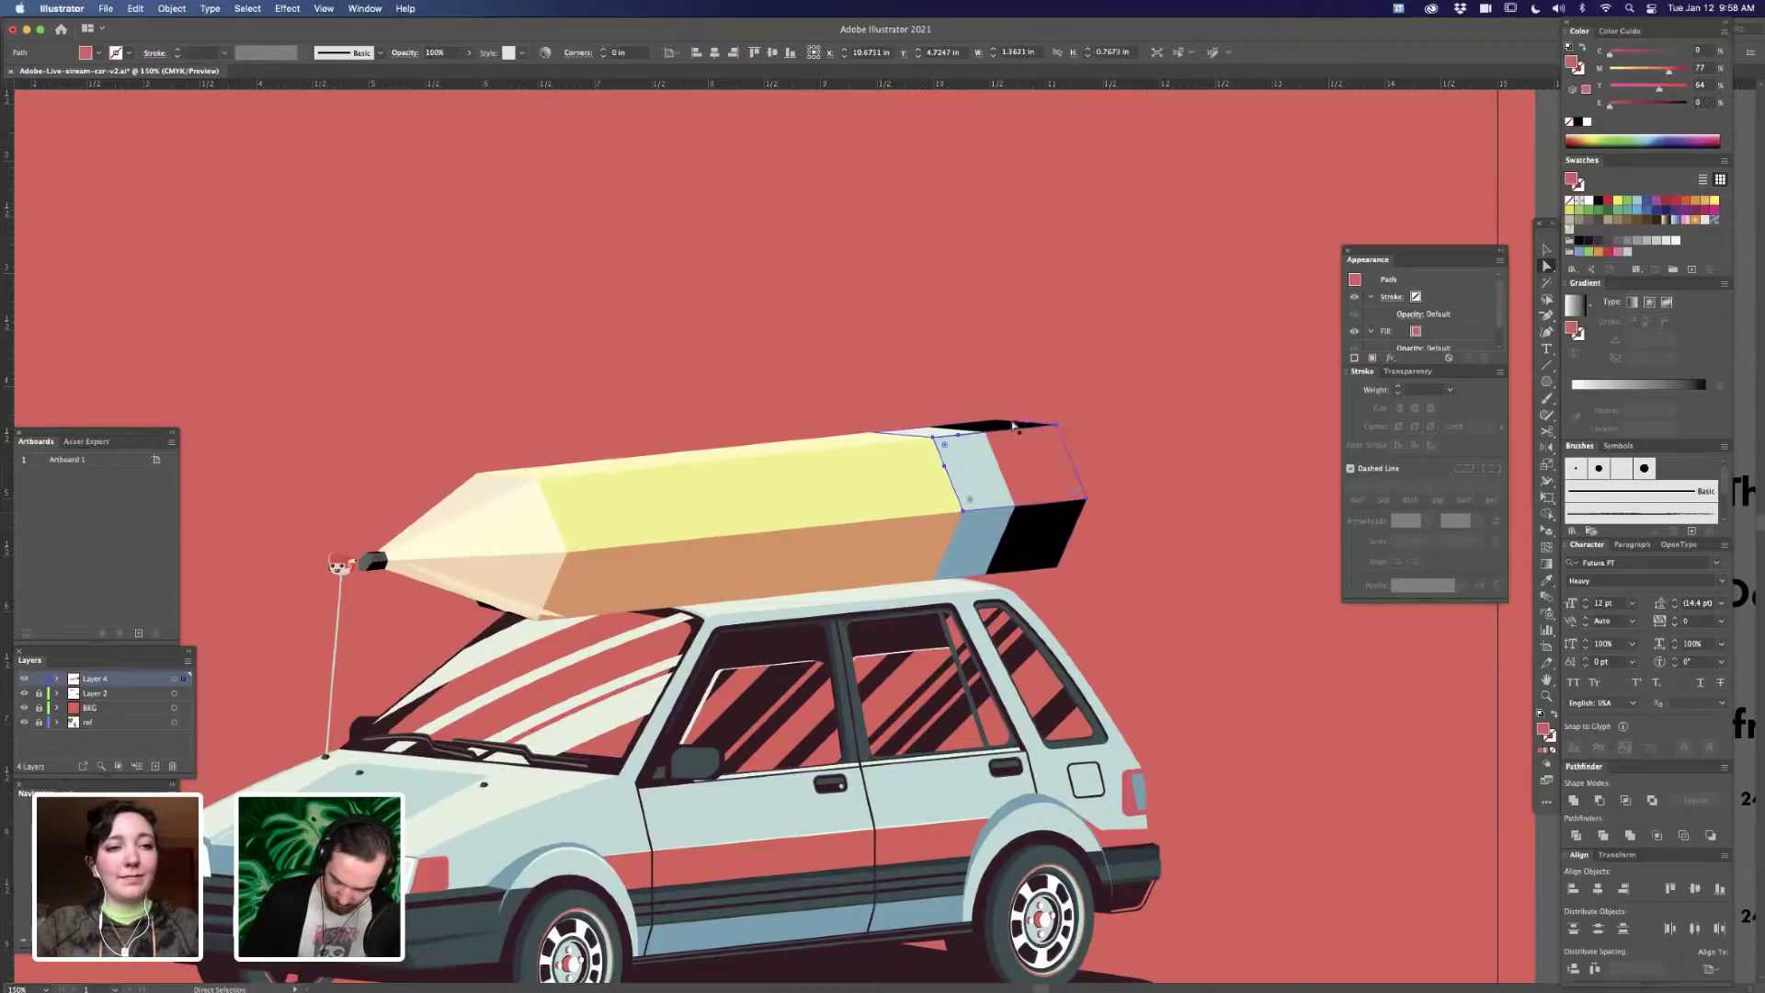
left_click(1031, 440)
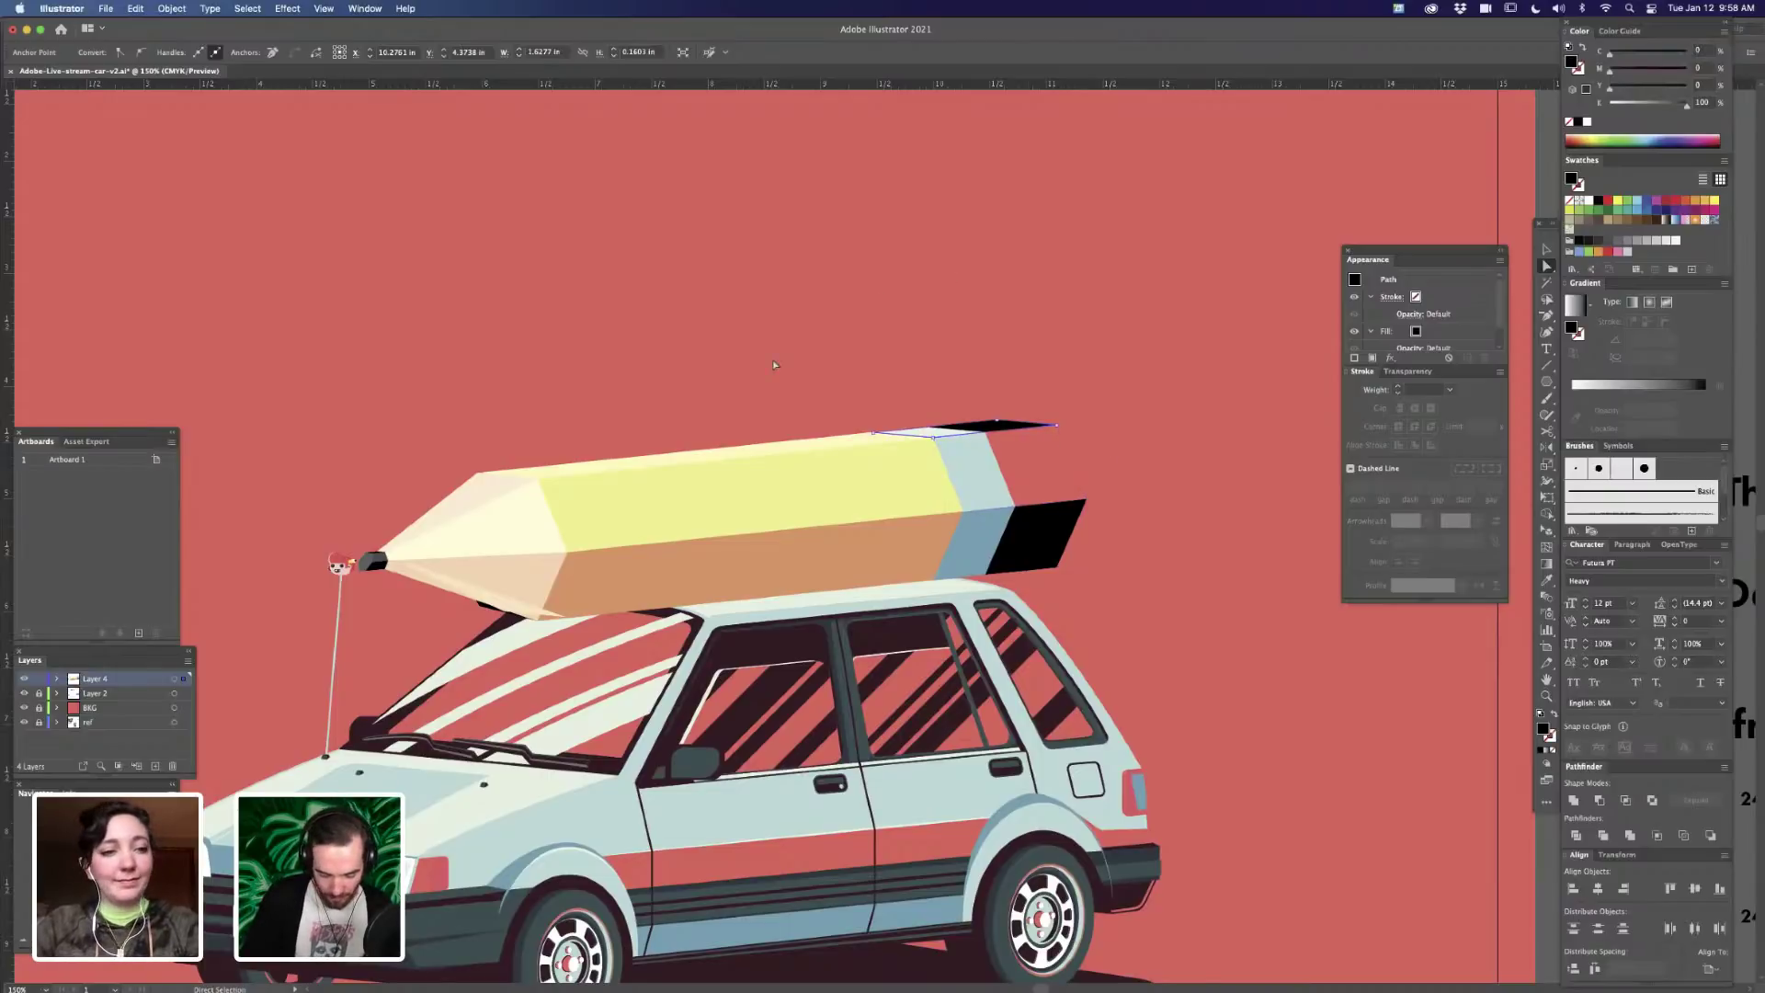
- Undo the eraser face recolouring and the pencil's shift, then clear the selection
key("super+z")
key("super+z")
key("super+z")
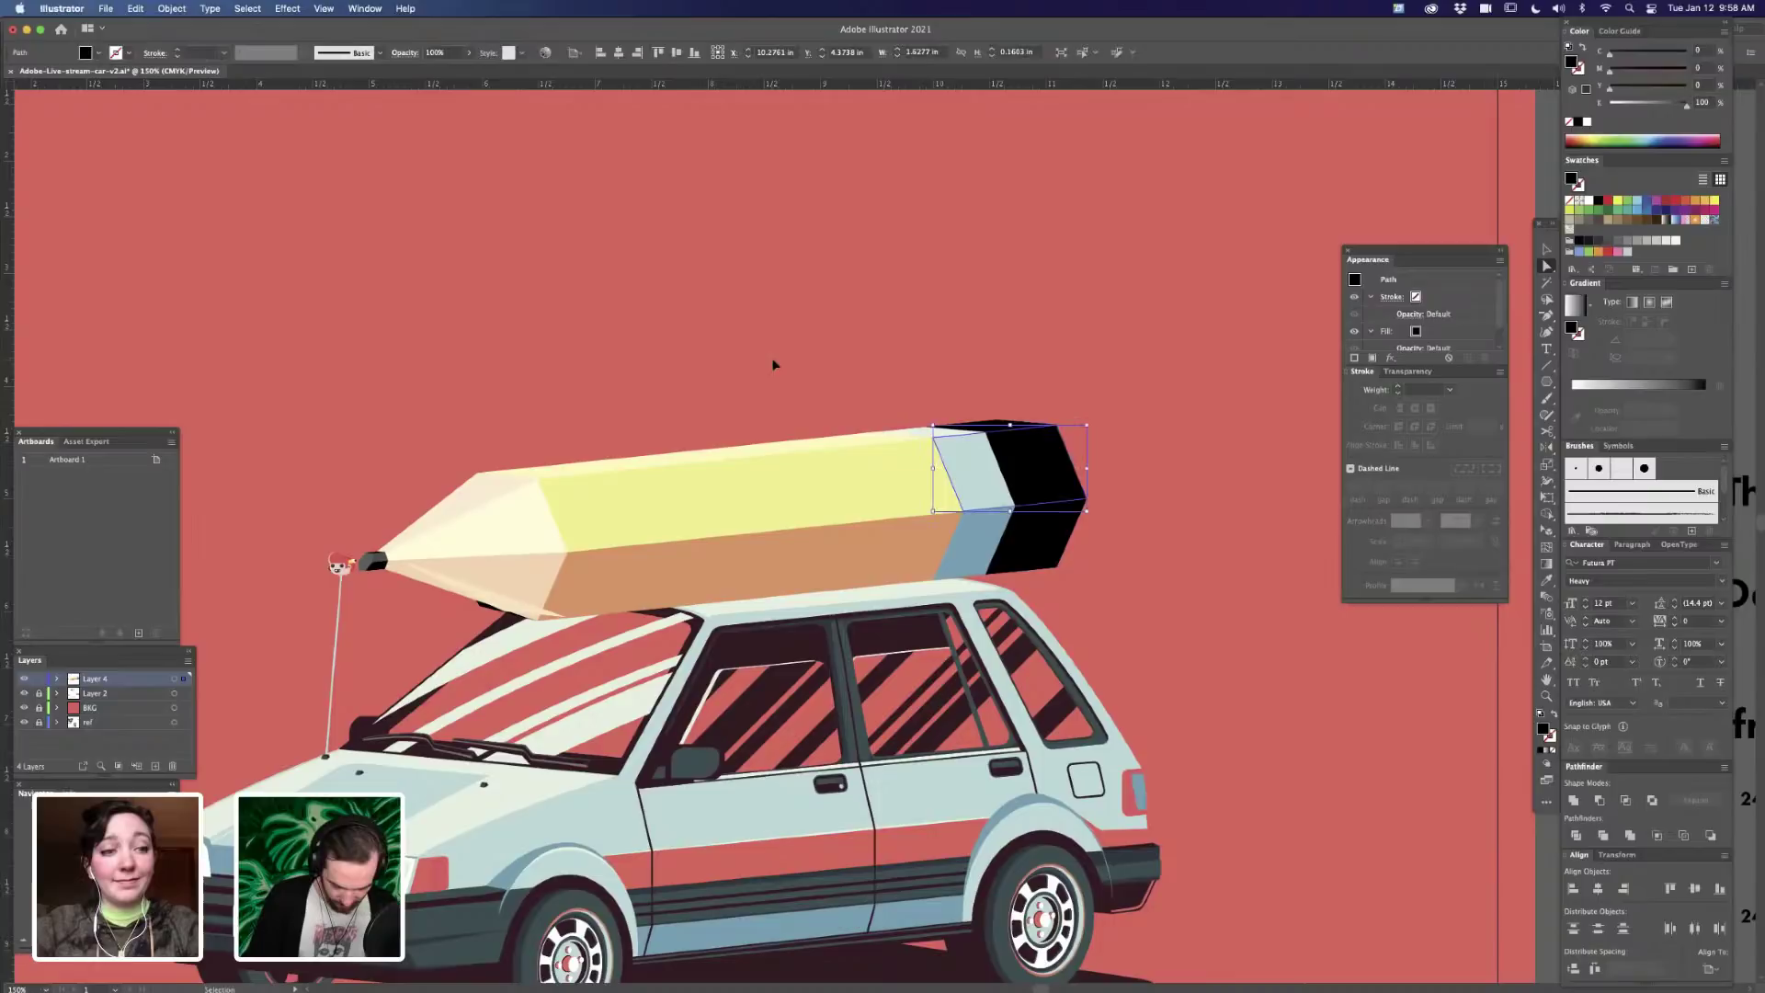
key("a")
left_click(1170, 564)
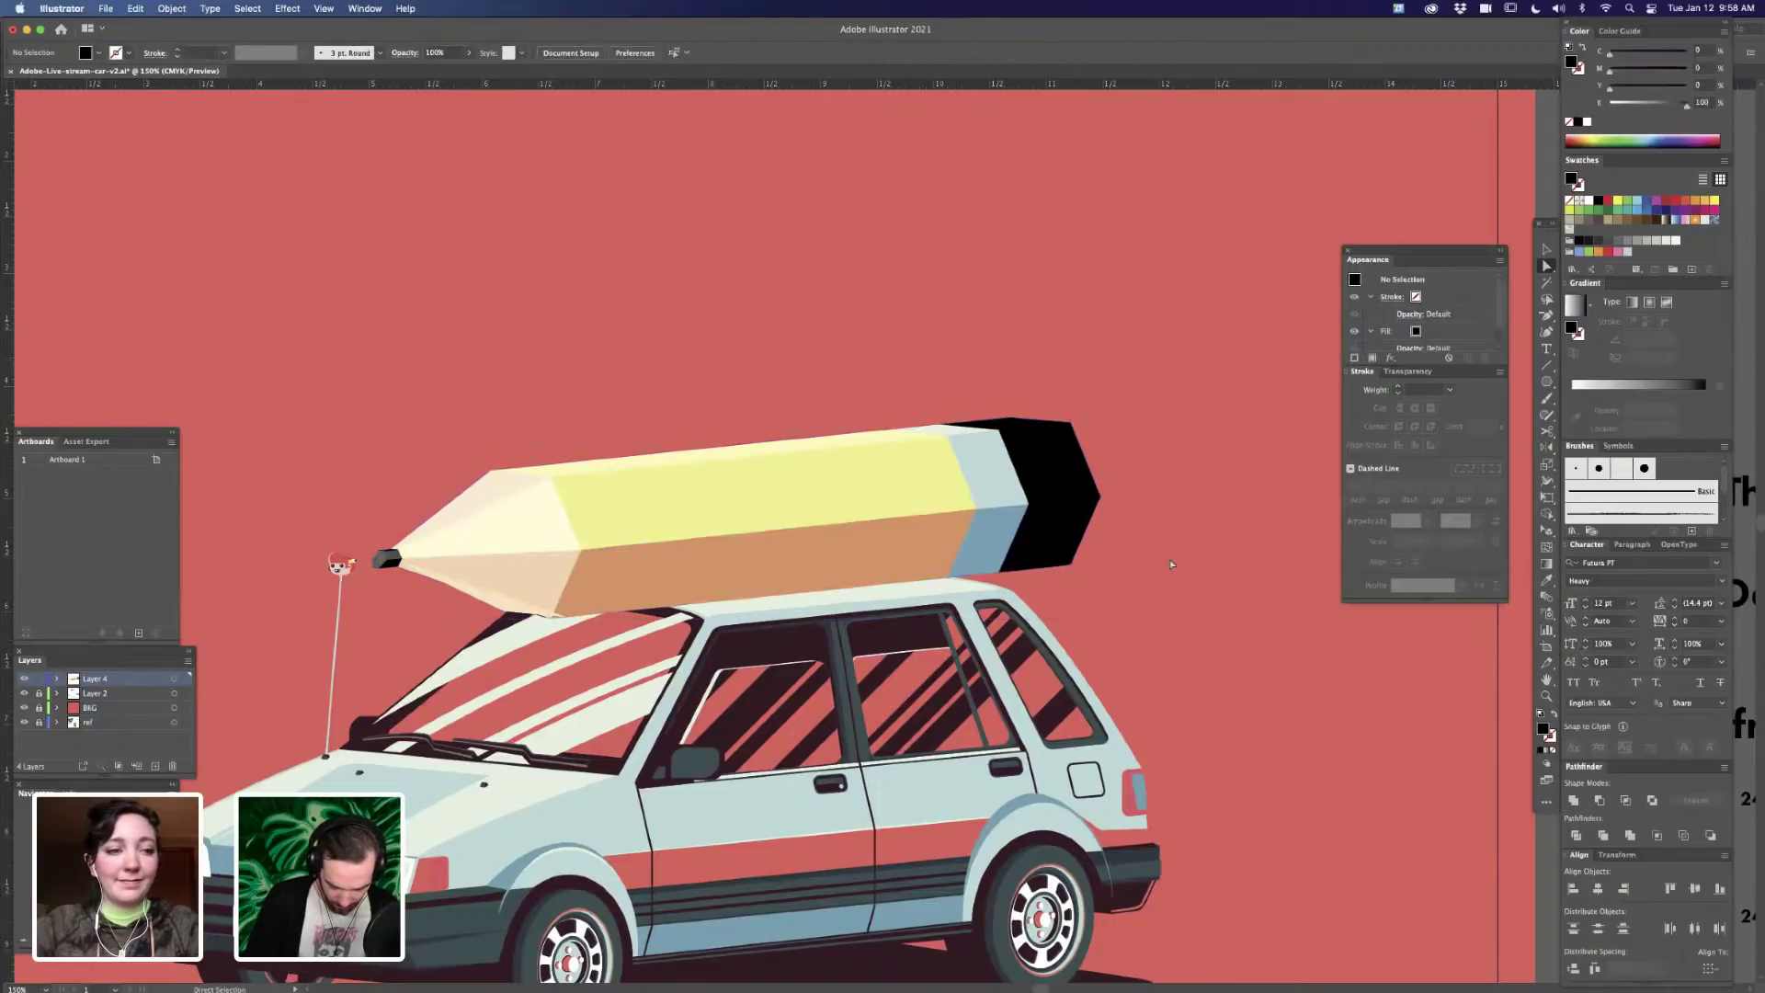
- Select and copy the ferrule faces and the black eraser shapes at the rear end of the pencil
key("super+shift+z")
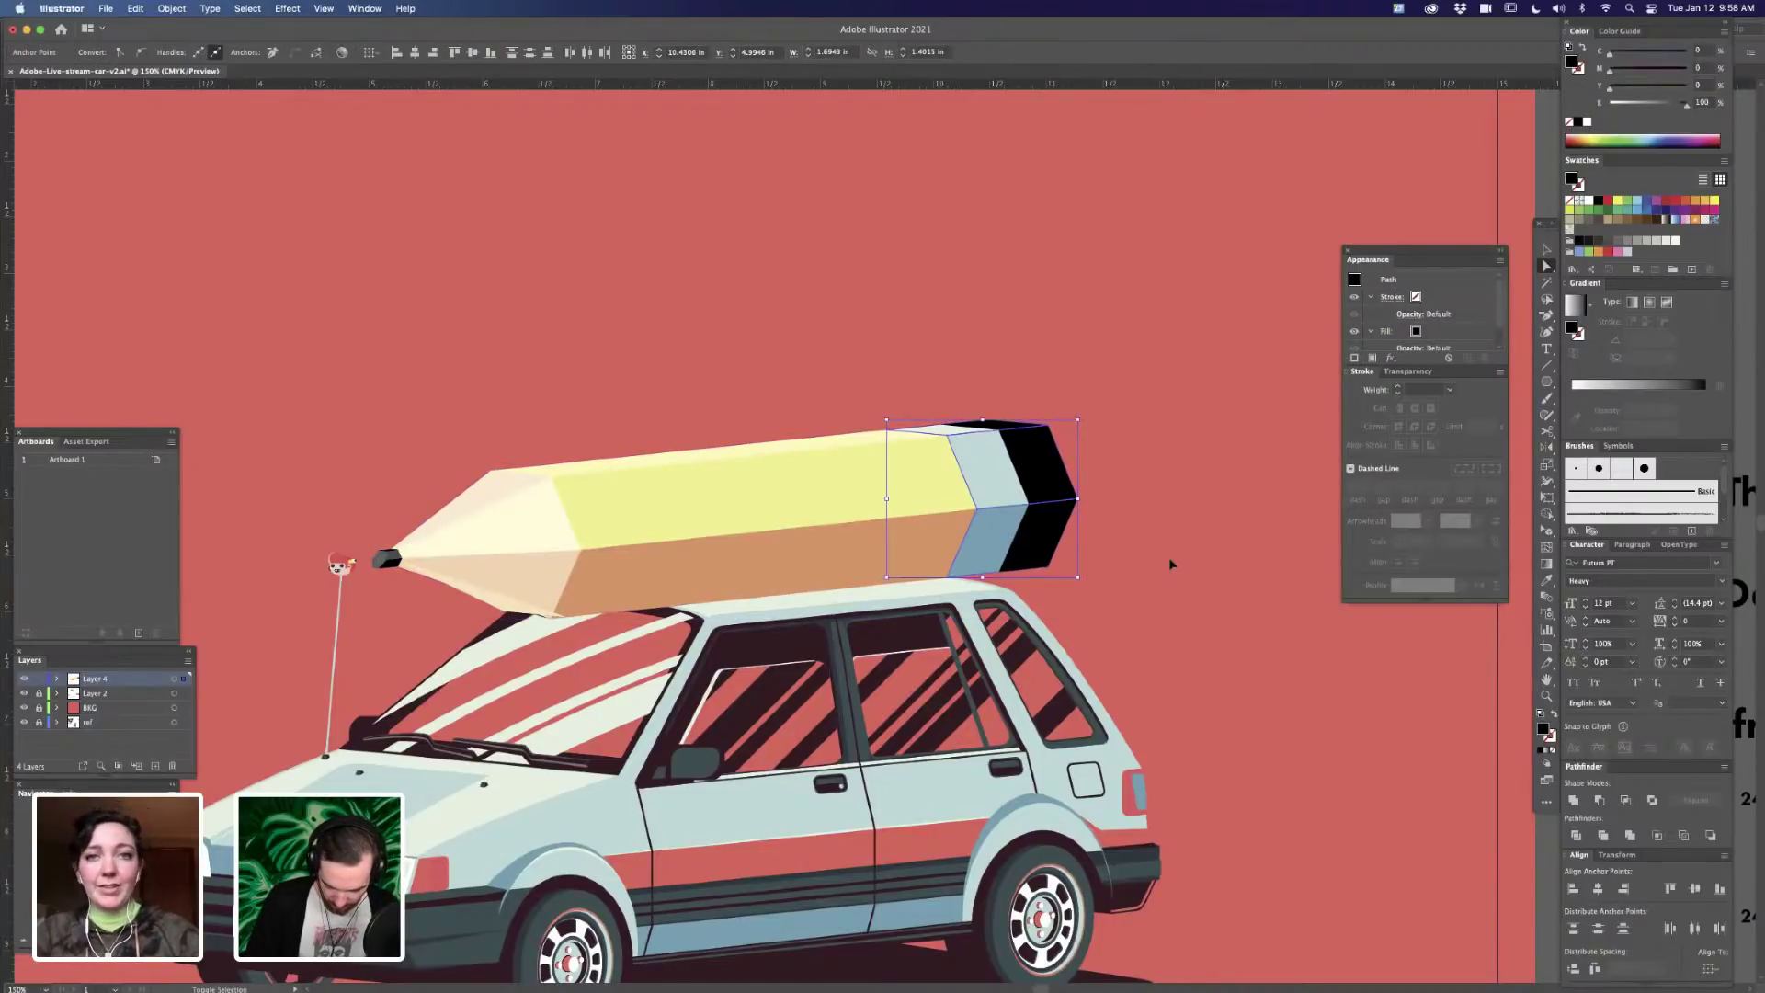
key("super+z")
key("v")
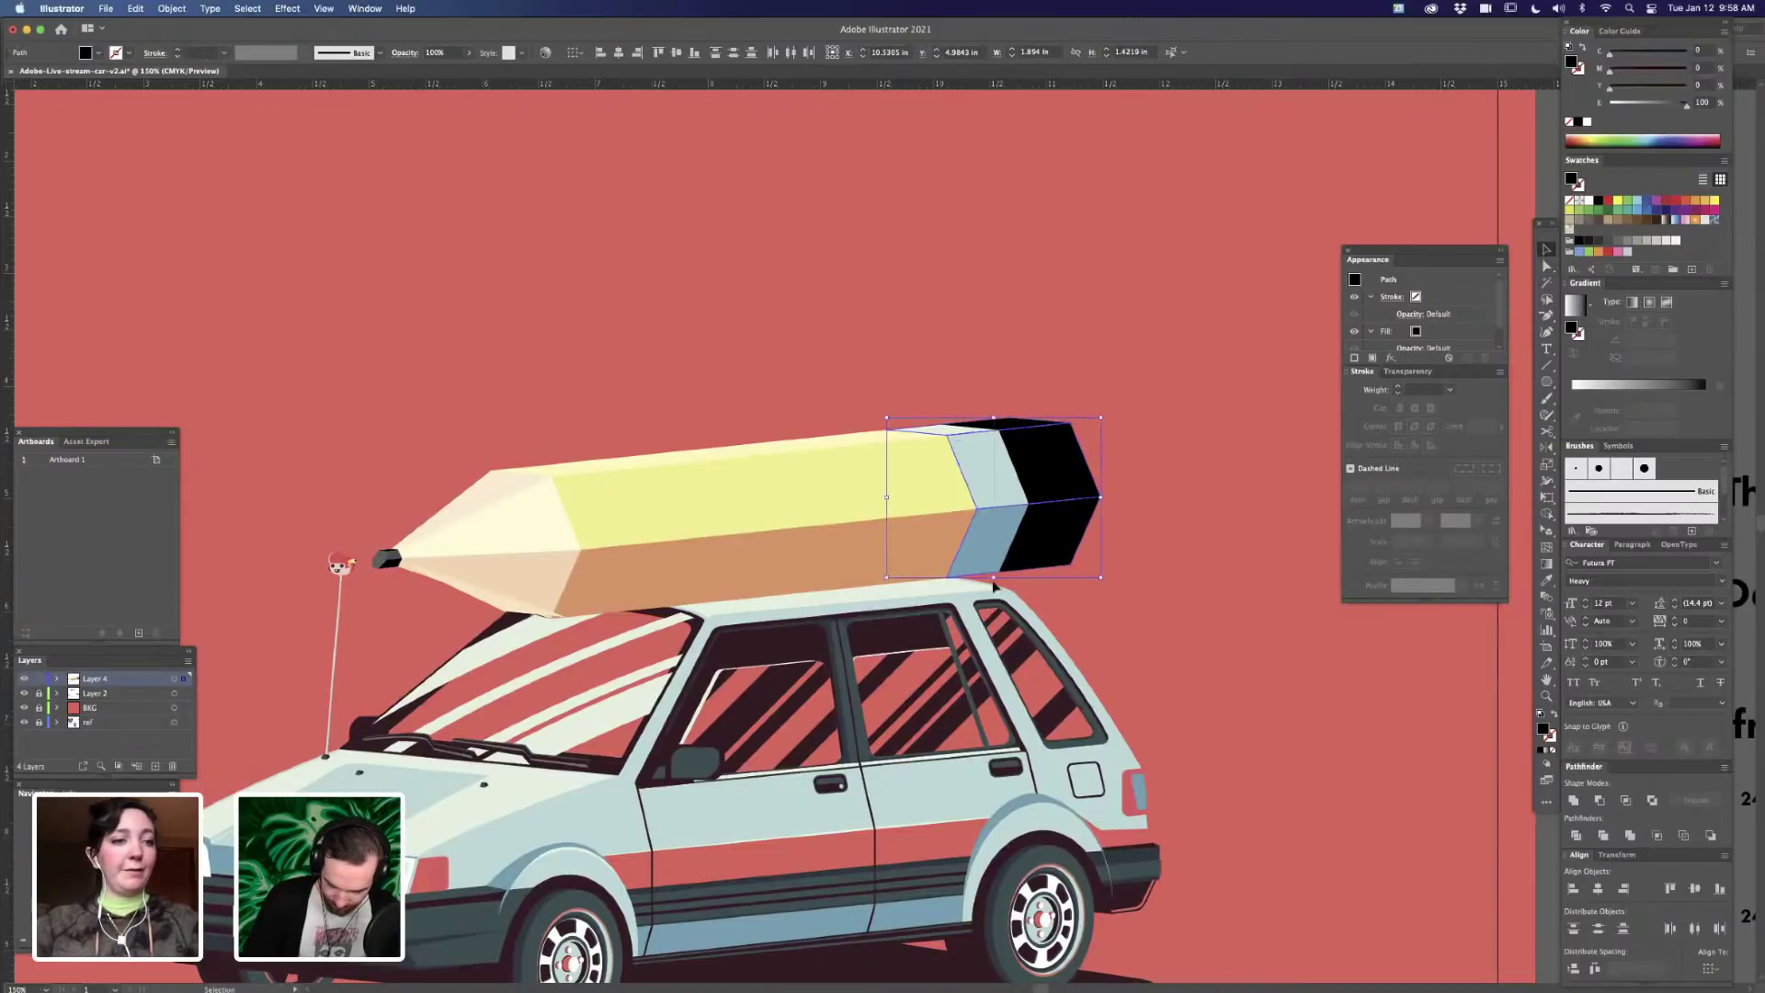
left_click(991, 577, "shift")
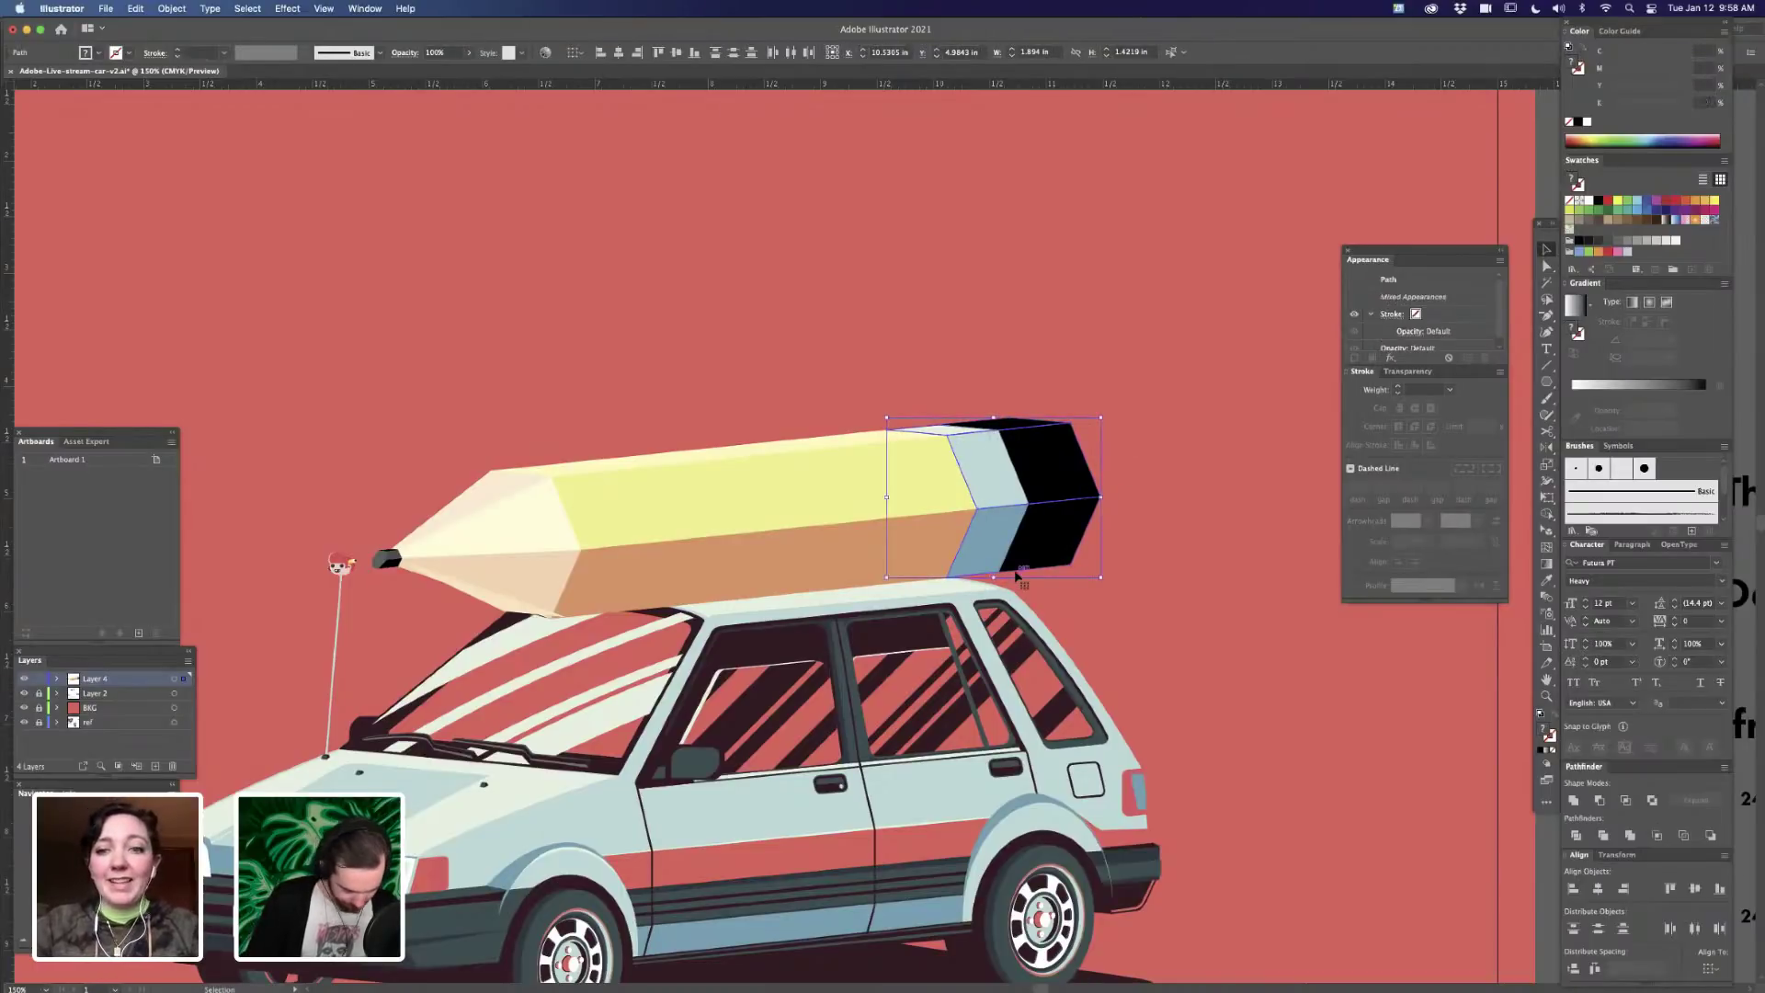
- Step through the edit history to restore the version with the pencil body shifted toward the rear and a plain black end
key("super+z")
key("super+z")
key("super+z")
key("super+z")
key("super+z")
key("super+shift+z")
key("super+shift+z")
key("super+shift+z")
key("super+shift+z")
key("super+shift+z")
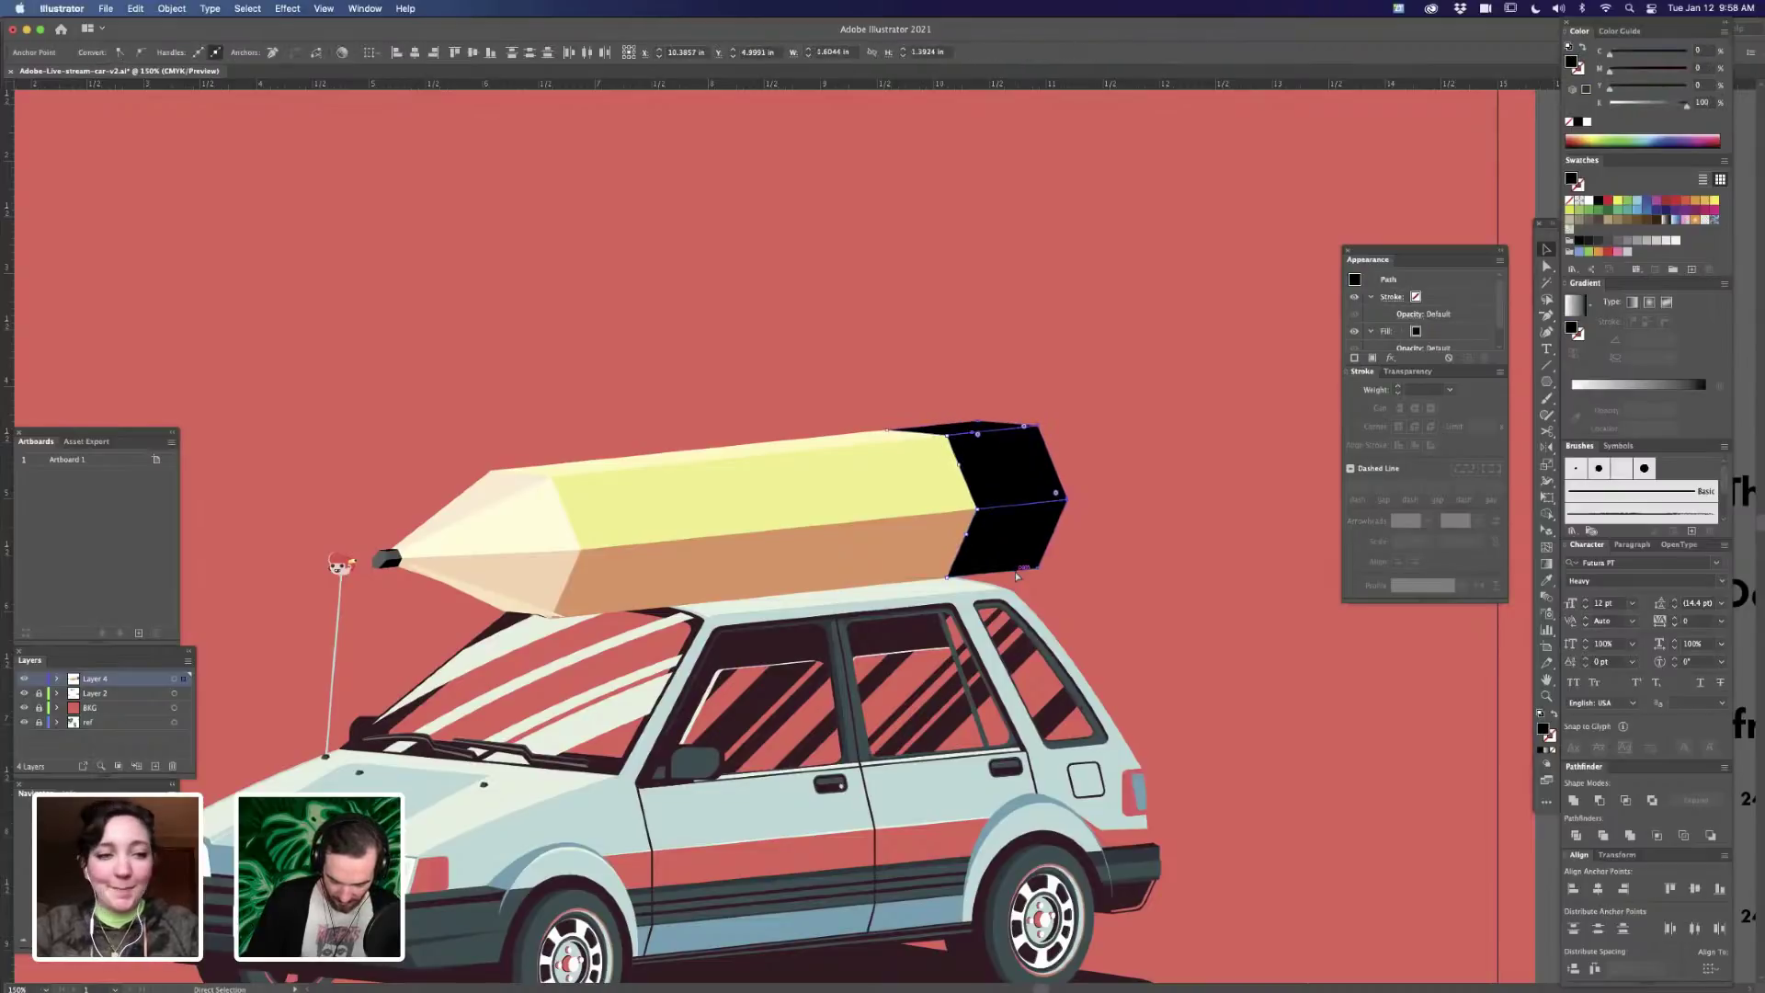
key("super+shift+z")
key("super+shift+z")
key("super+shift+z")
key("super+shift+z")
key("super+shift+z")
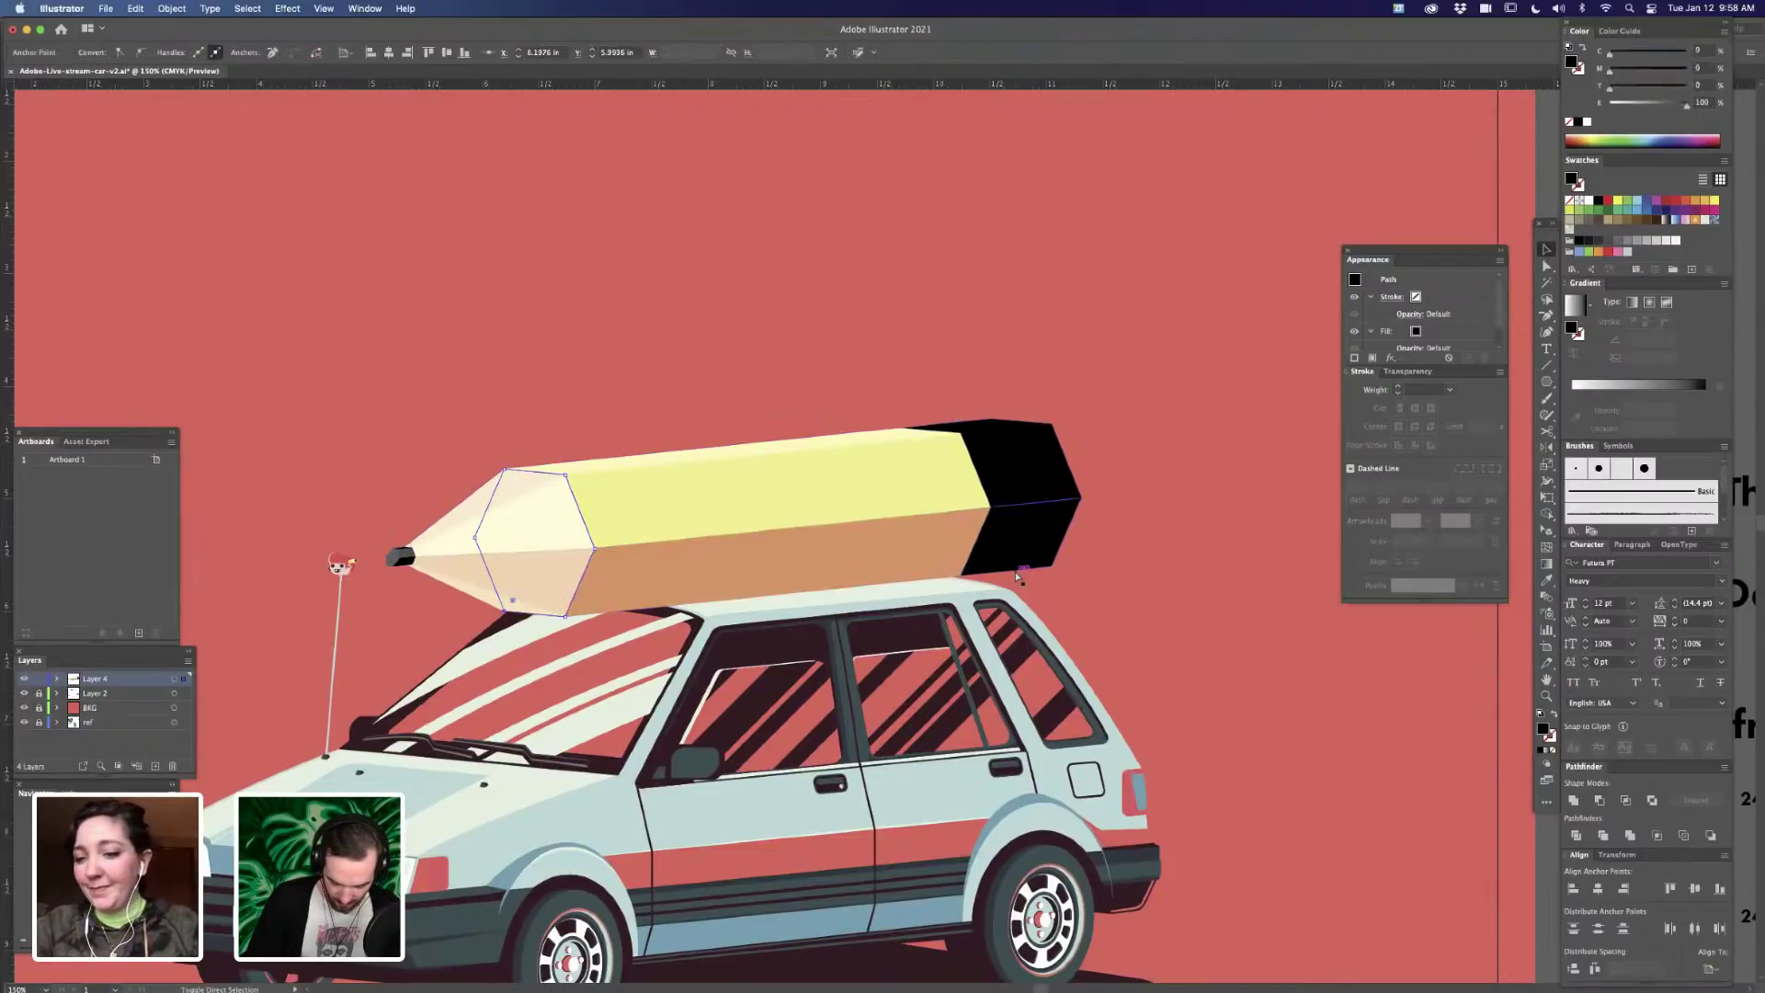
- Replace the pencil's plain black end with the copied ferrule and eraser shapes, and group the pasted pieces
left_click(1088, 538)
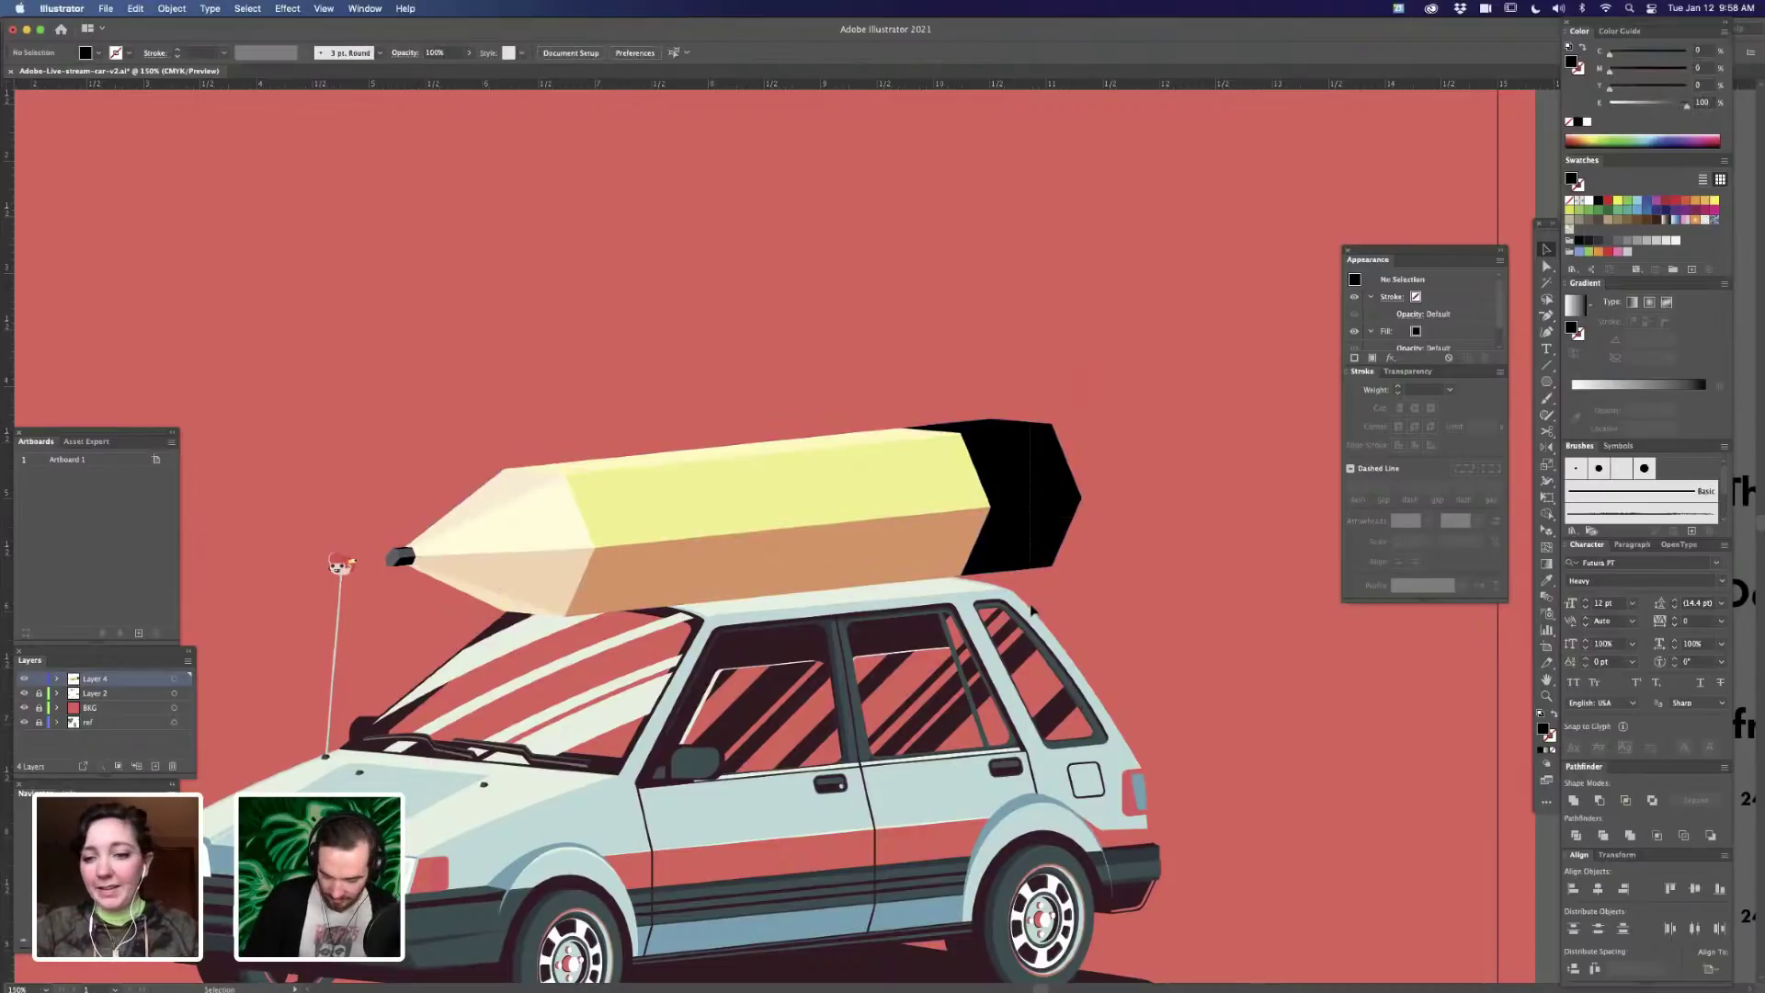
left_click(1020, 565)
key("Delete")
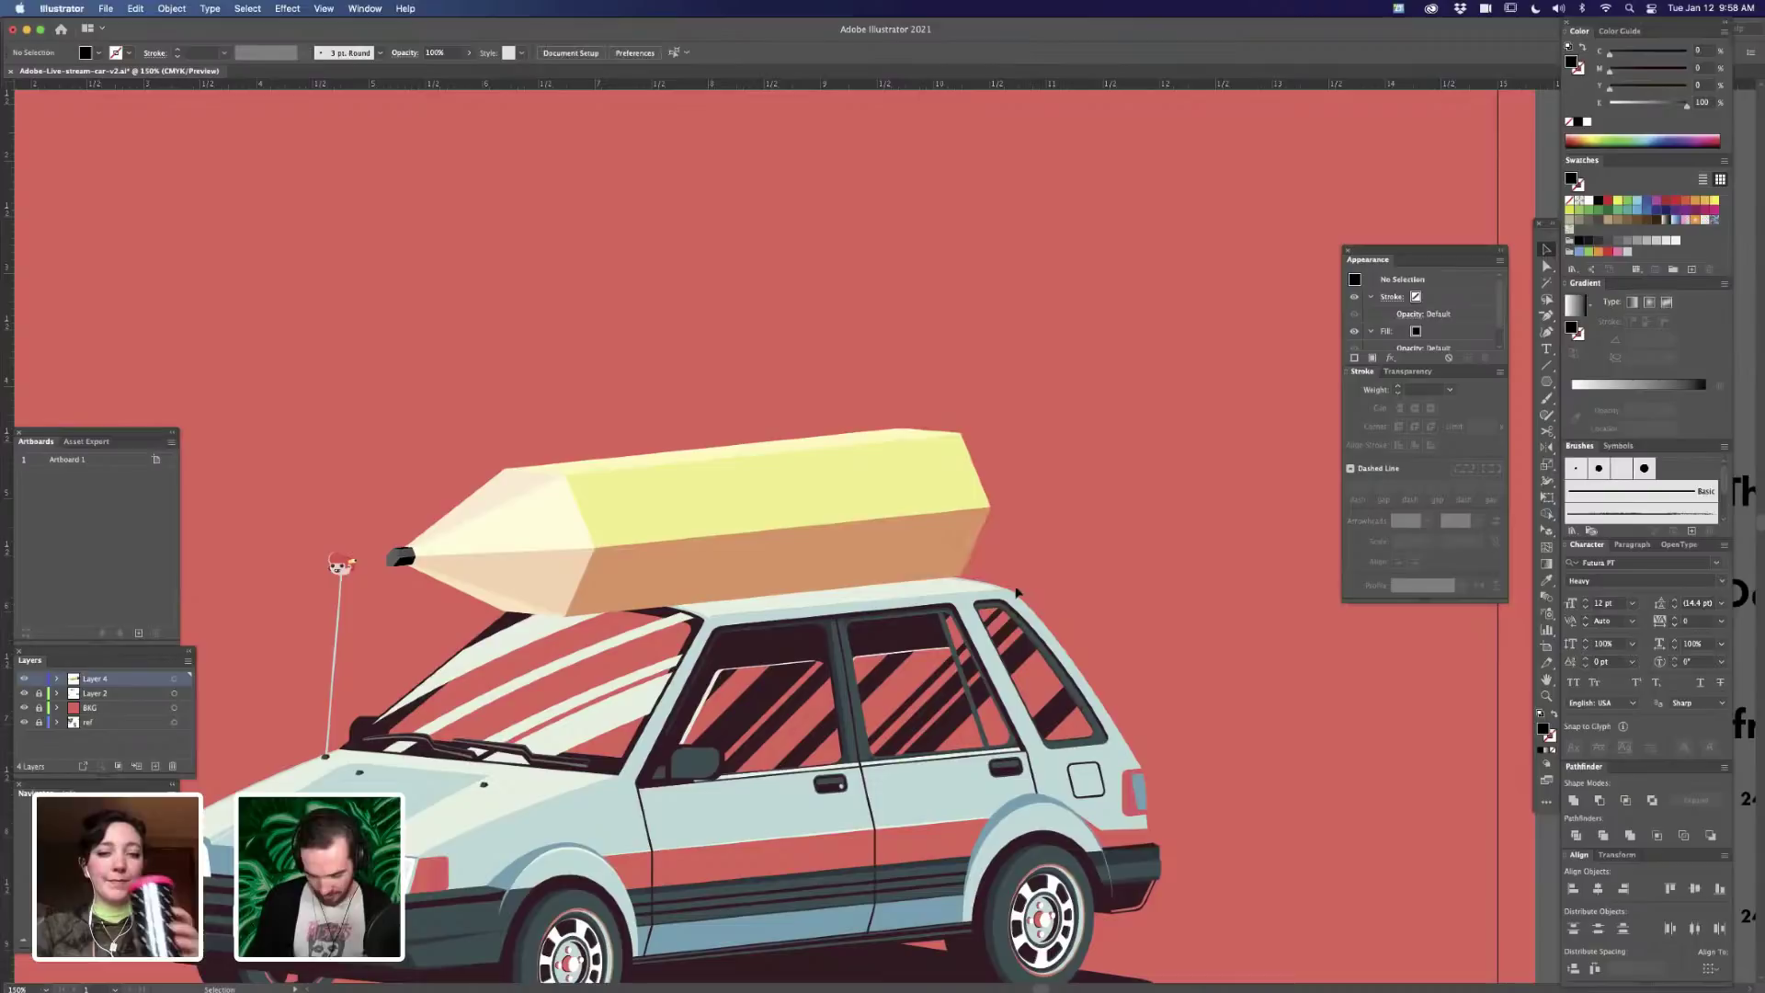
key("super+z")
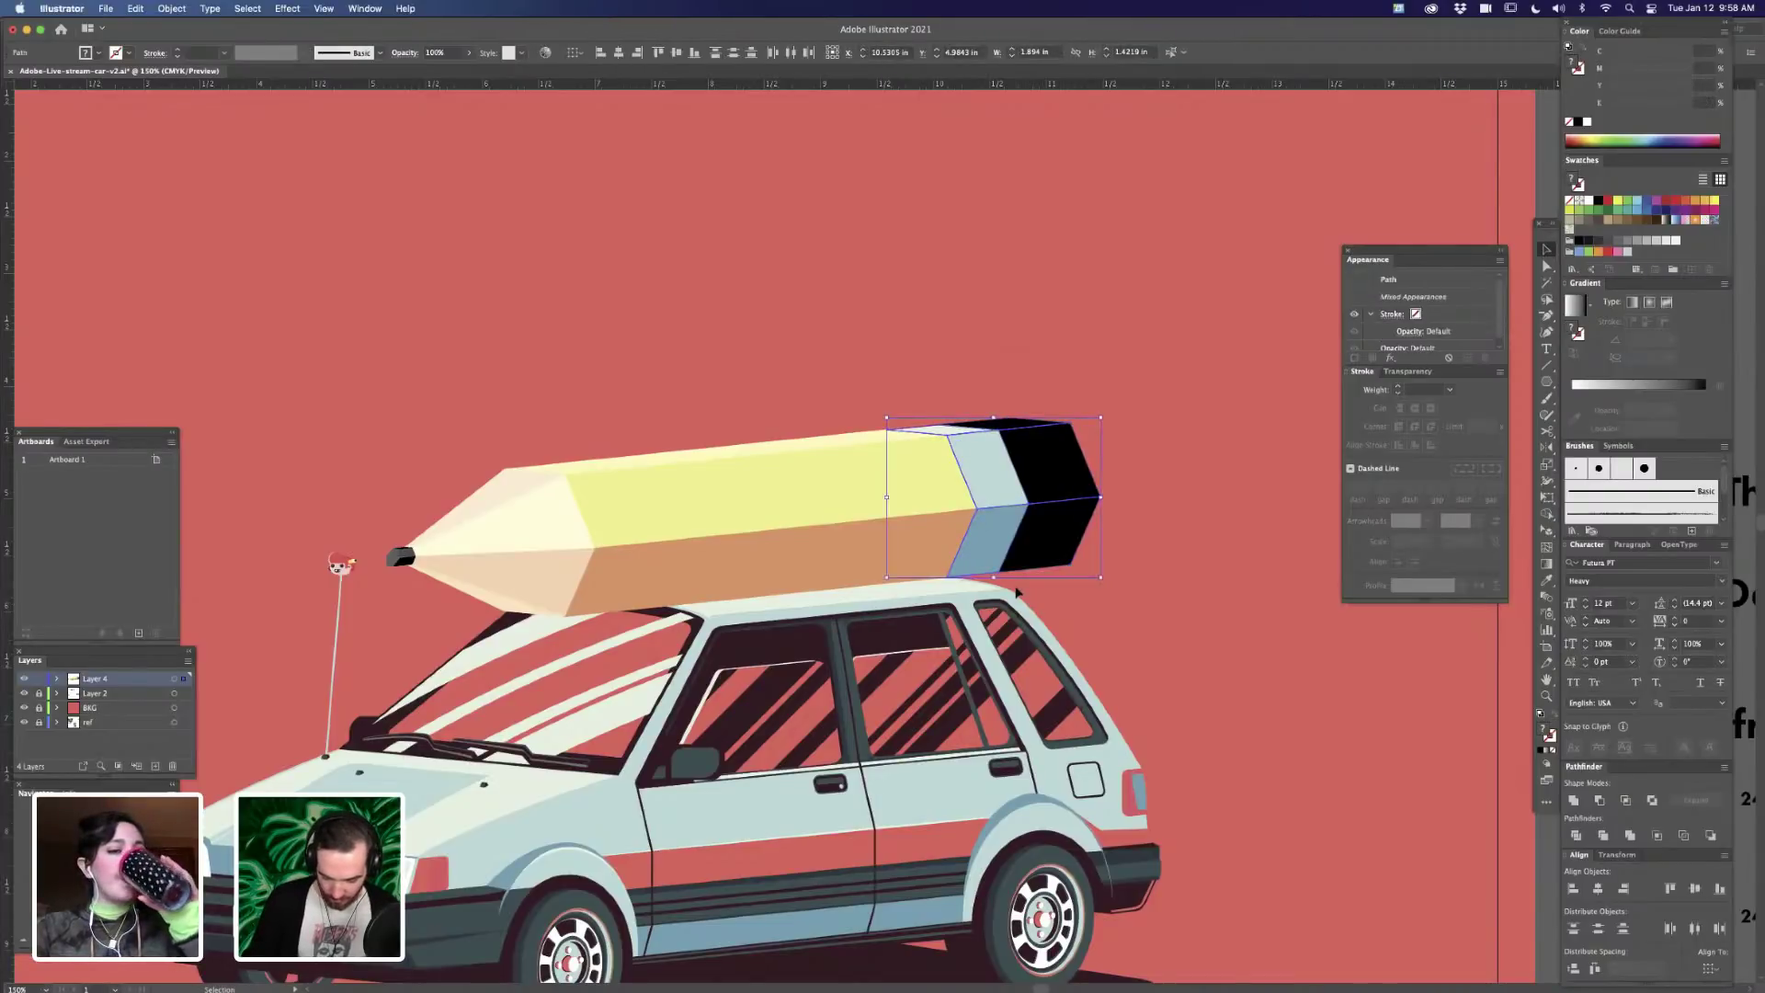
key("super+g")
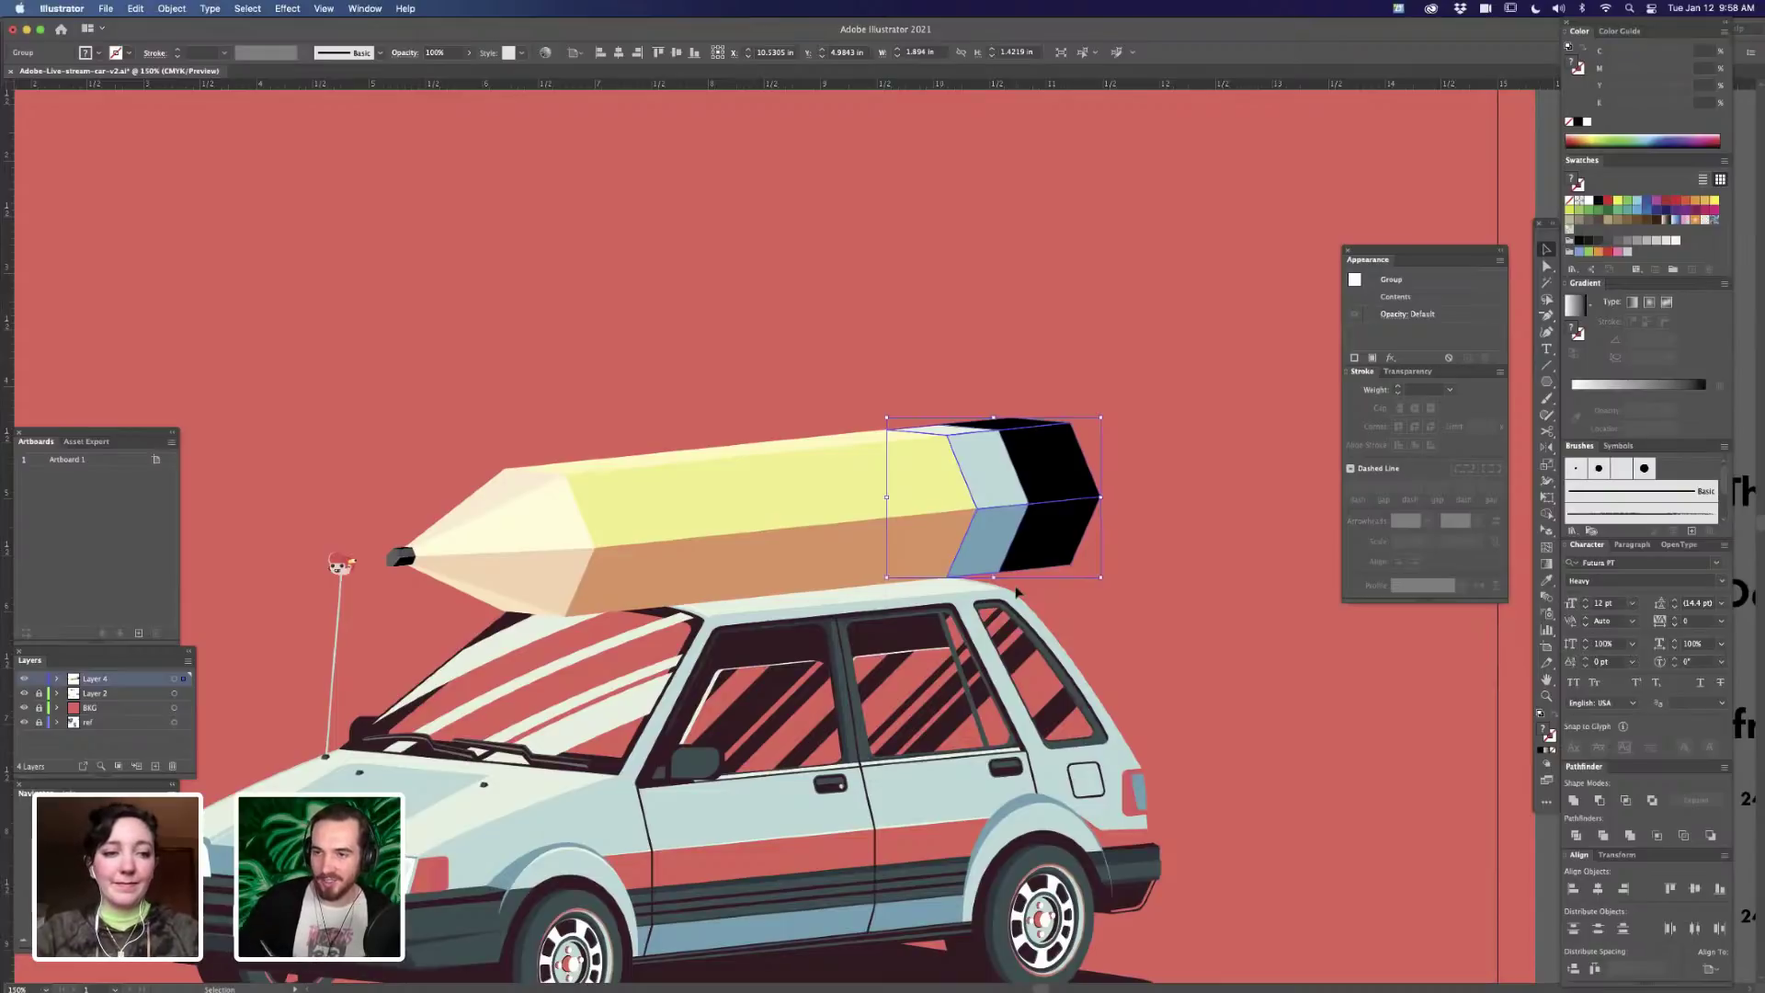
- Move the ferrule and eraser group rearward so its front tip meets the upper rear corner of the pencil body
key("z")
left_click_drag(919, 410, 1421, 370)
left_click_drag(798, 586, 950, 550)
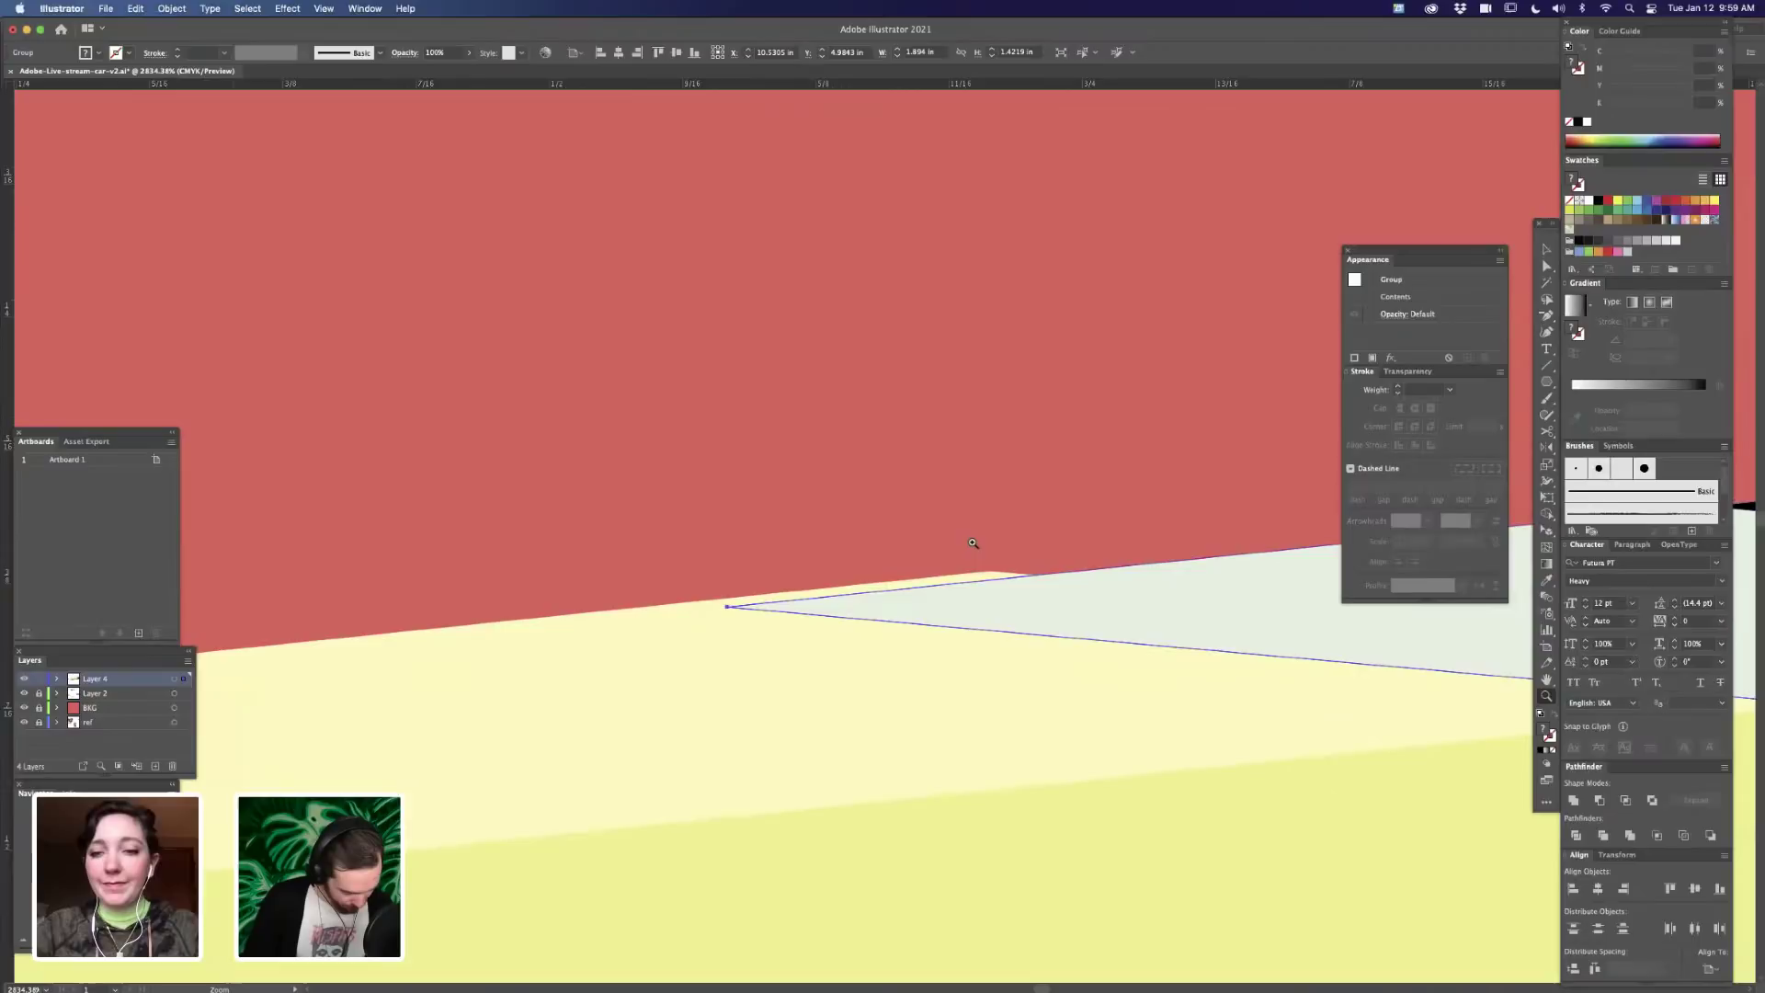
key("a")
mouse_move(980, 611)
left_mouse_down()
mouse_move(1253, 564)
mouse_move(1237, 576)
left_mouse_up()
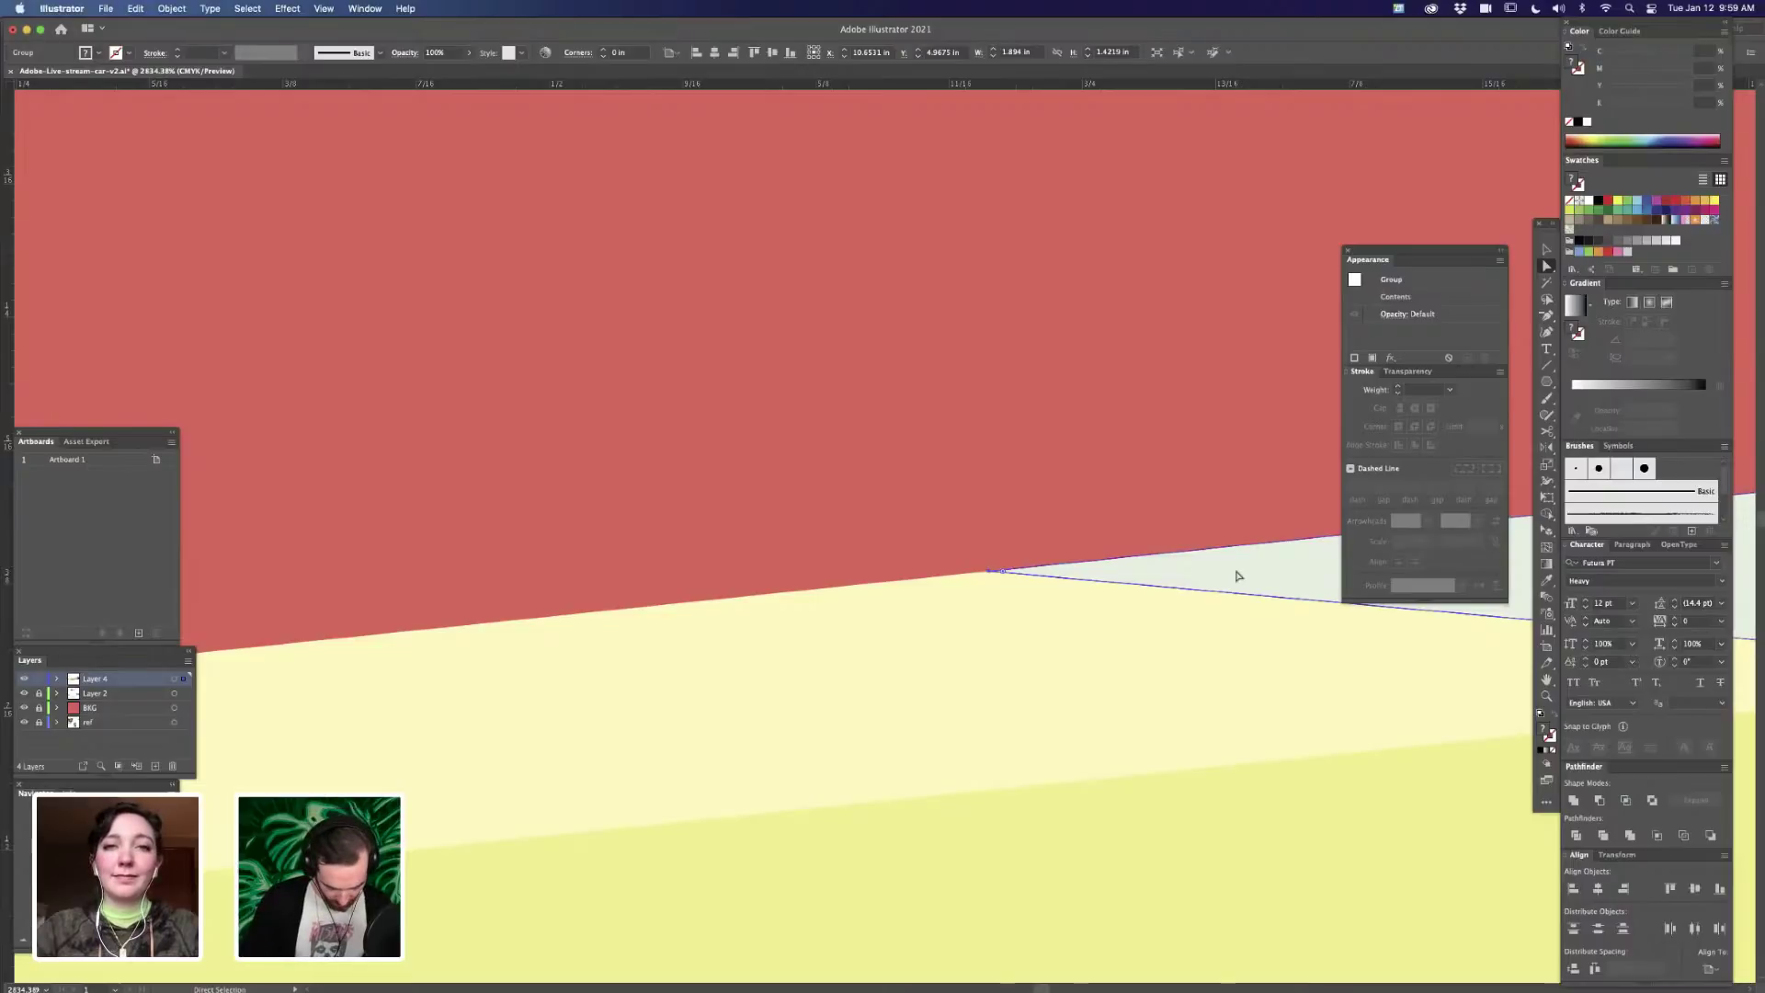
- Fine-tune the ferrule group's position so its front tip sits exactly on the corner of the pencil body's top face
key("super+minus")
key("super+minus")
key("super+minus")
key("super+minus")
key("super+minus")
key("super+minus")
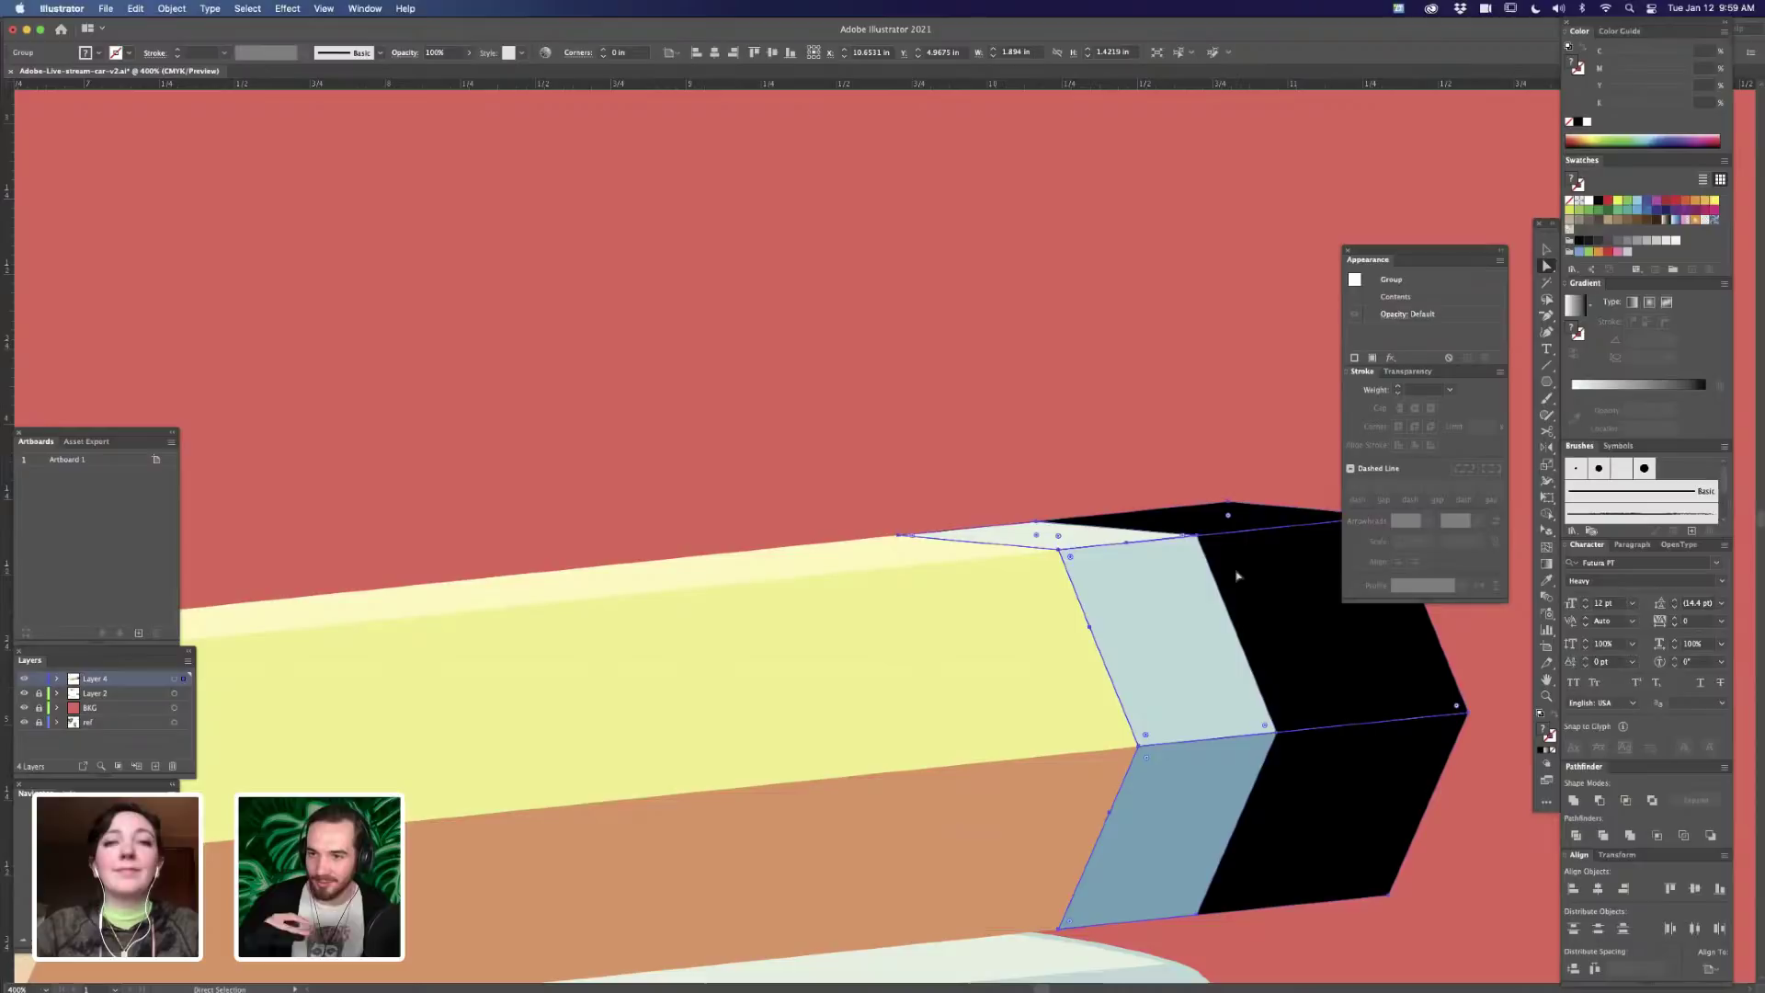
scroll(1158, 611, "down", 2)
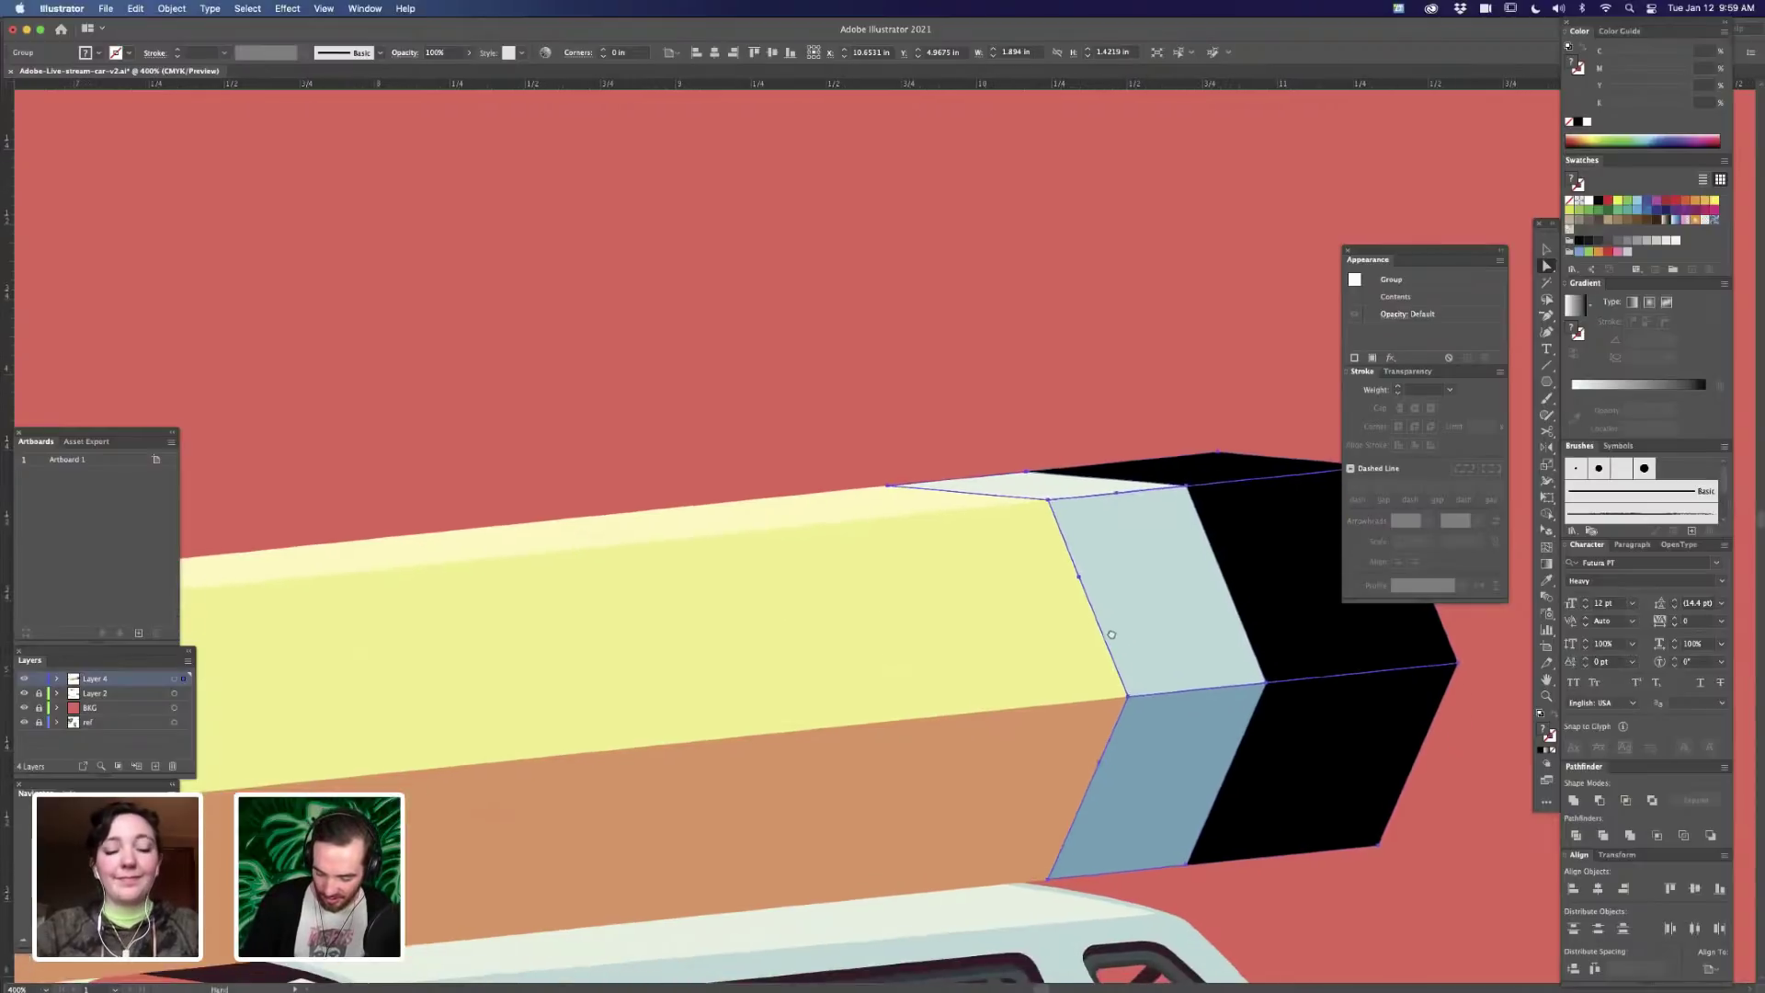
key("z")
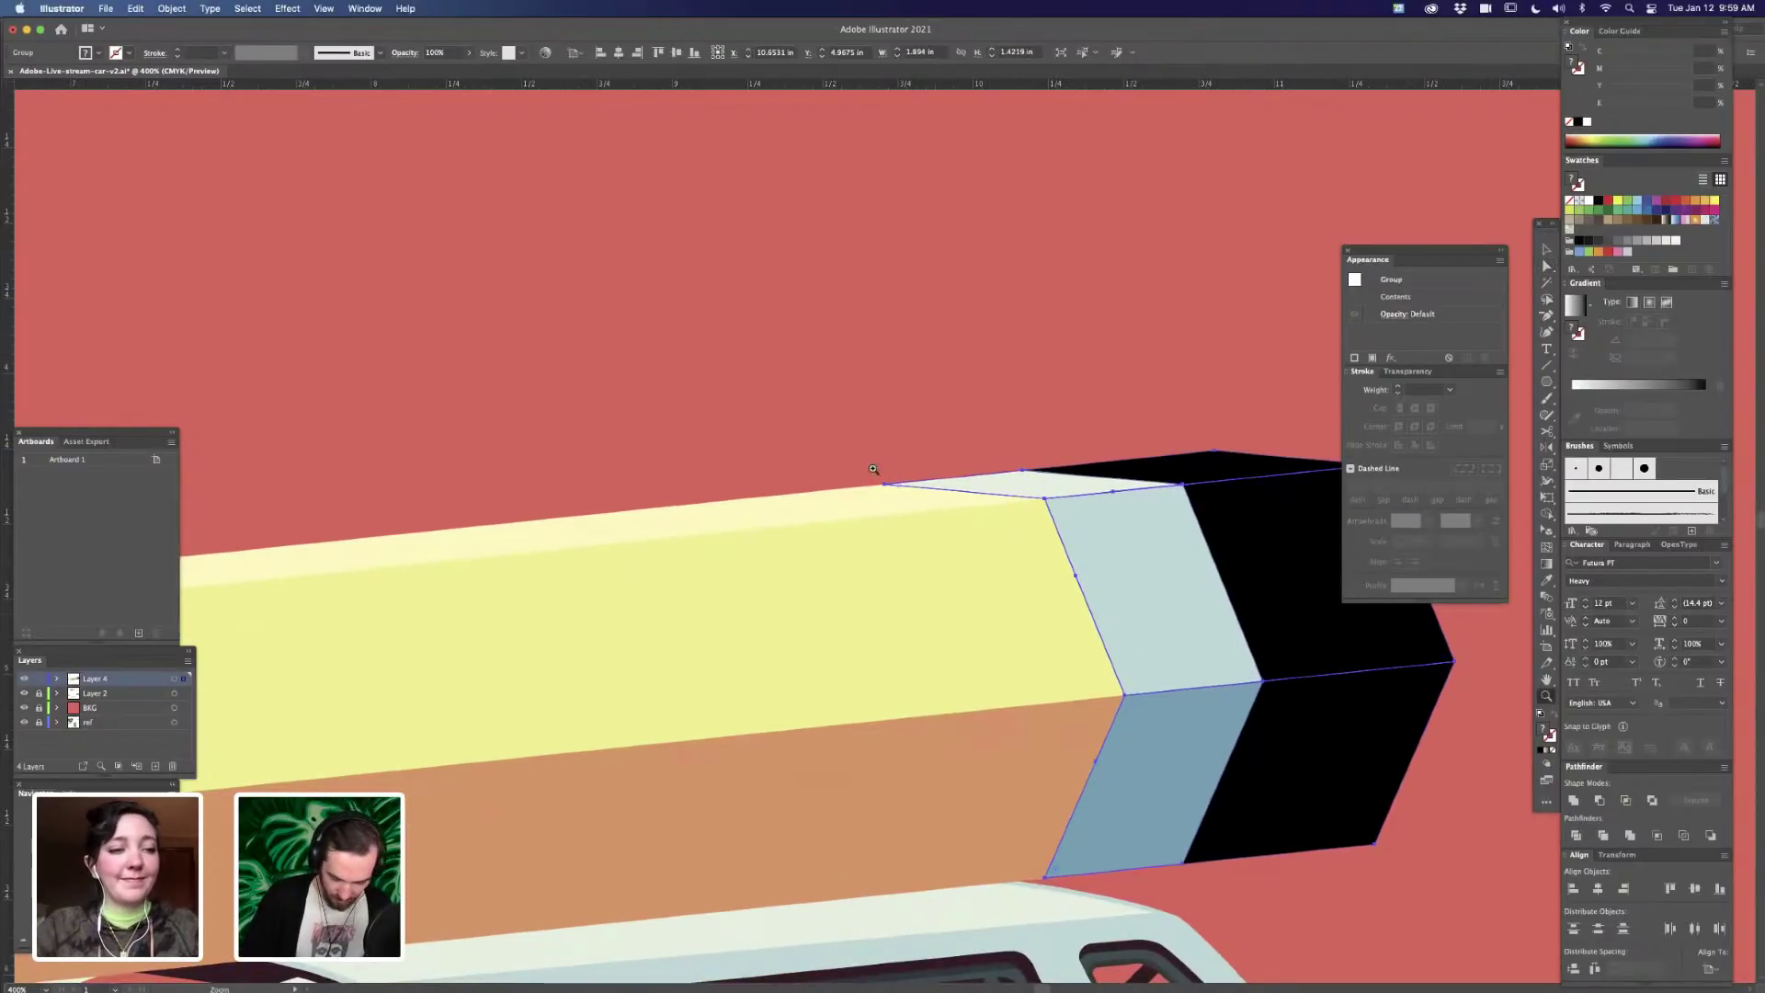
left_click_drag(879, 469, 1272, 441)
key("space")
left_click_drag(1131, 680, 901, 588)
left_click_drag(771, 505, 1396, 529)
key("space")
left_click_drag(1009, 718, 915, 393)
left_click_drag(884, 506, 1101, 529)
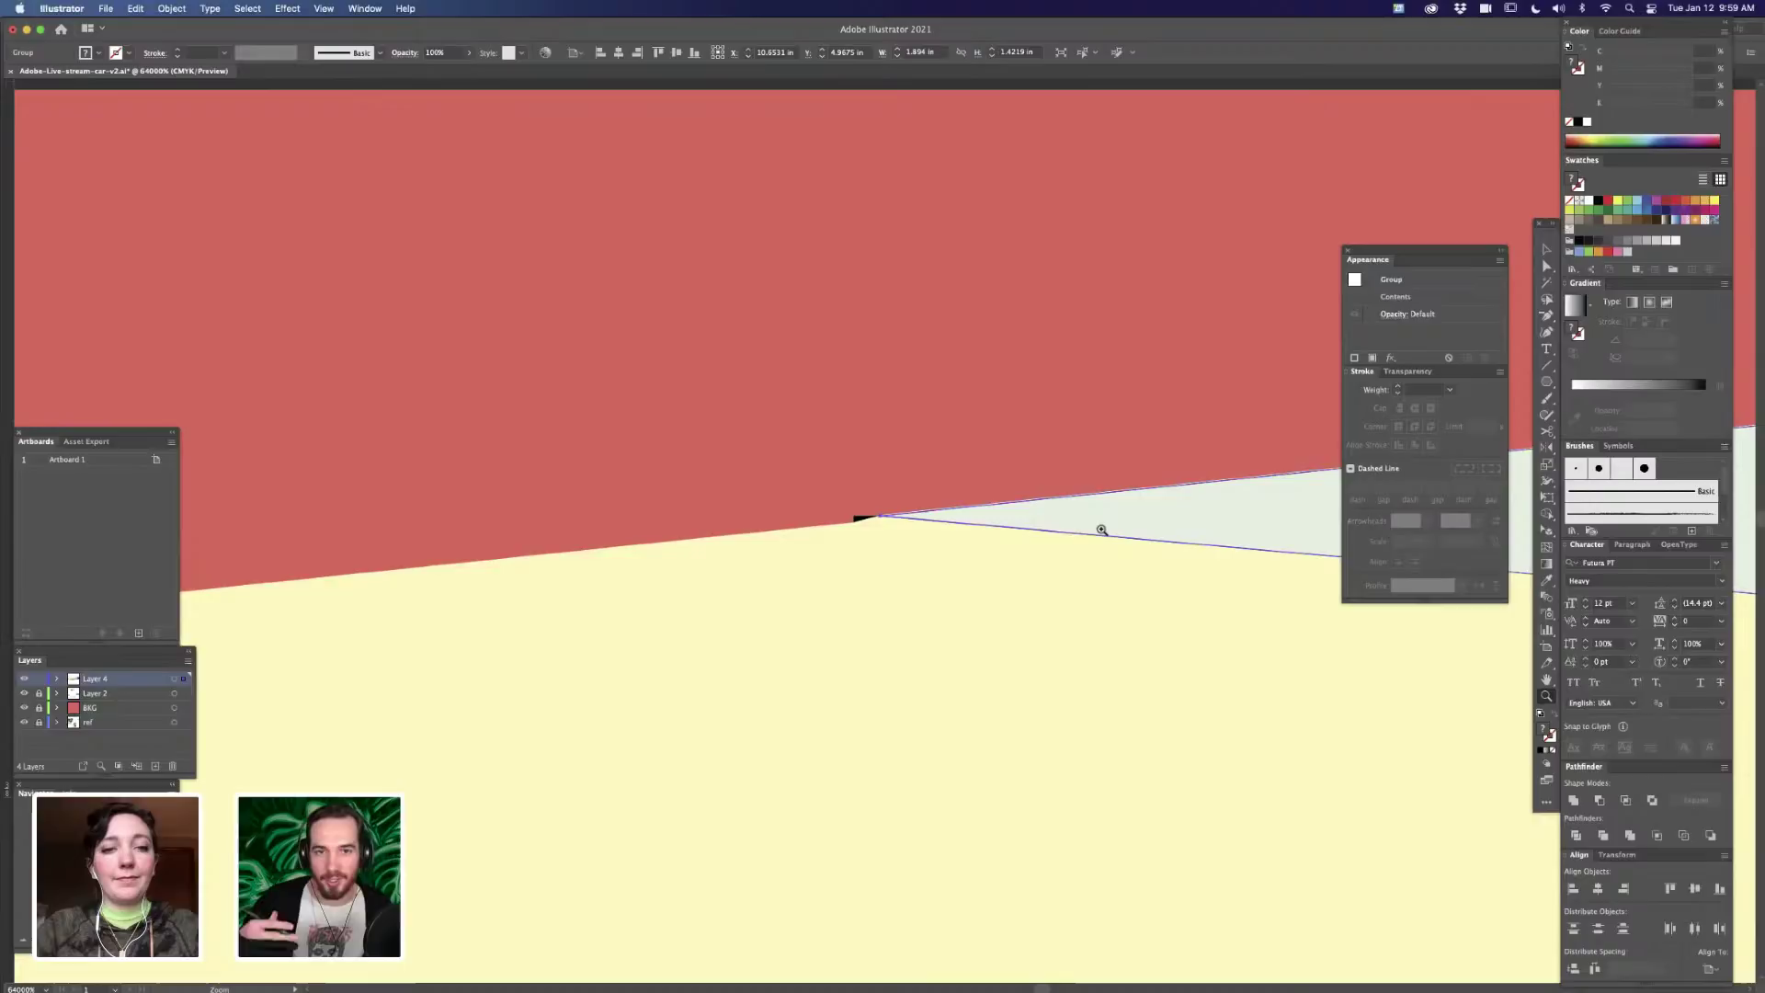
key("a")
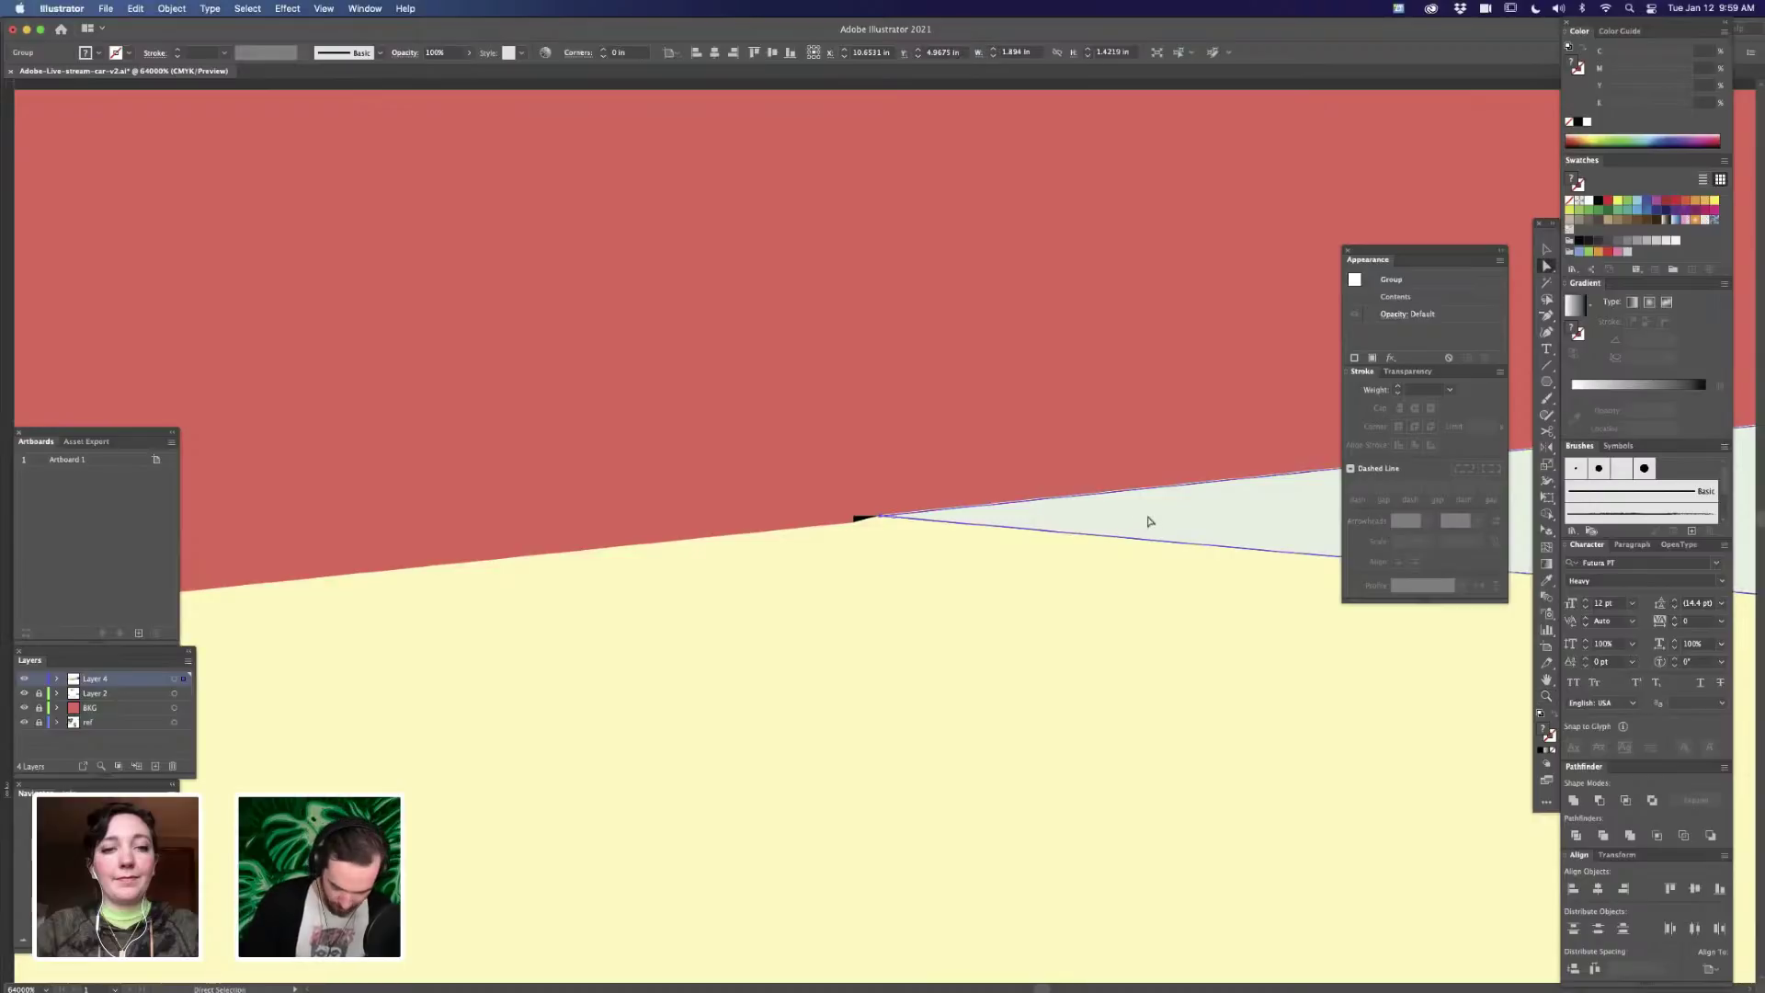
left_click_drag(1150, 521, 1122, 526)
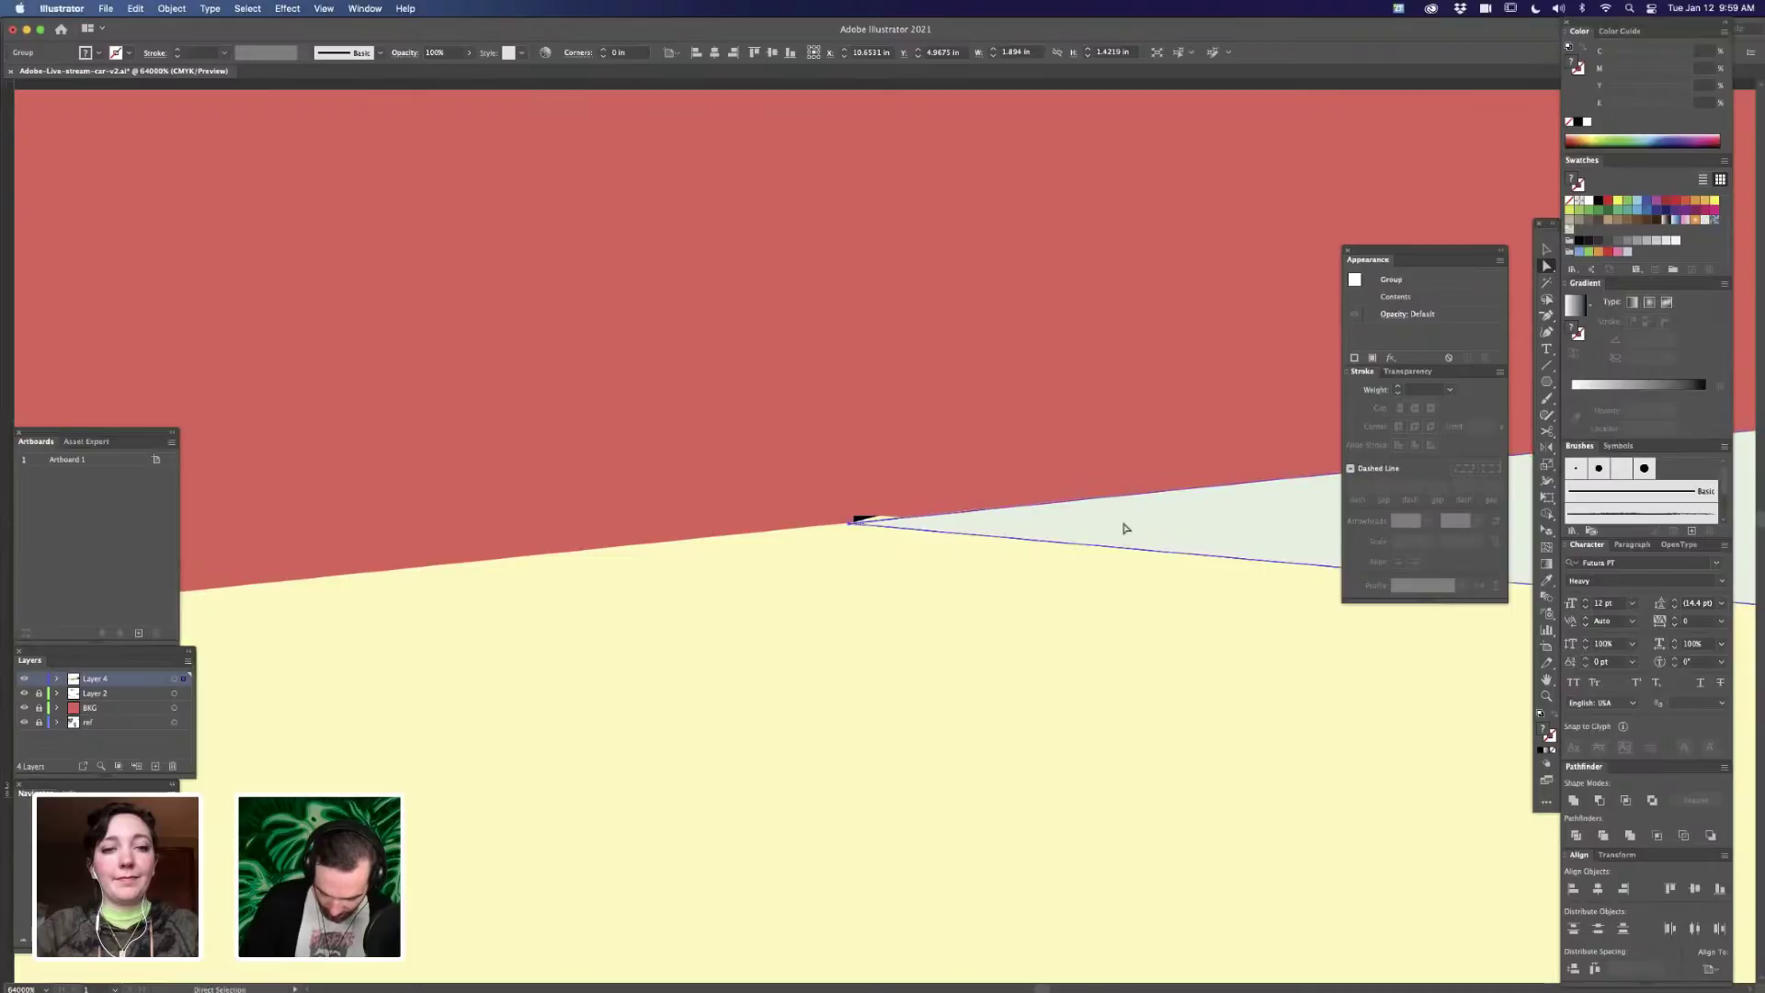
- Delete the leftover black sliver at the junction of the pencil body and the ferrule
left_click(891, 504)
left_click(880, 523)
left_click(879, 521)
left_click_drag(880, 519, 886, 524)
left_click(864, 520)
key("Delete")
key("Delete")
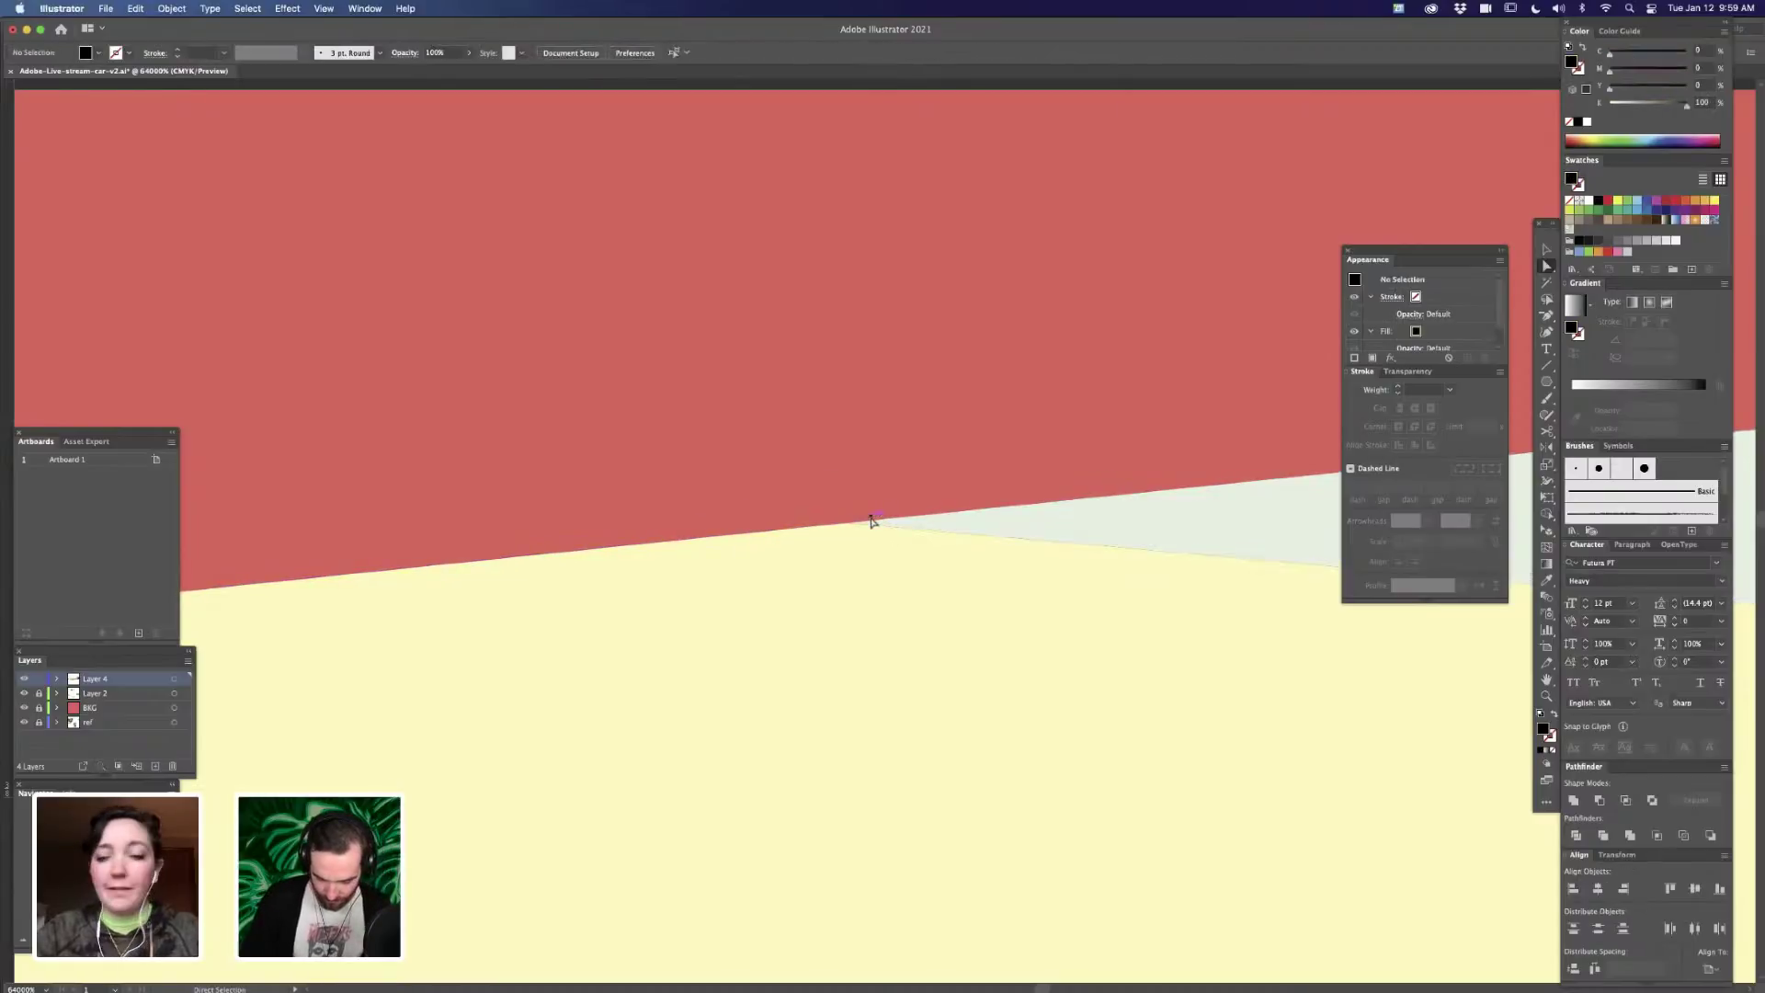
- Fill the lower side face of the black eraser with the red sampled from the background, and deselect it
key("super+minus")
key("super+minus")
key("super+minus")
key("super+minus")
key("super+minus")
key("super+minus")
key("super+minus")
key("super+minus")
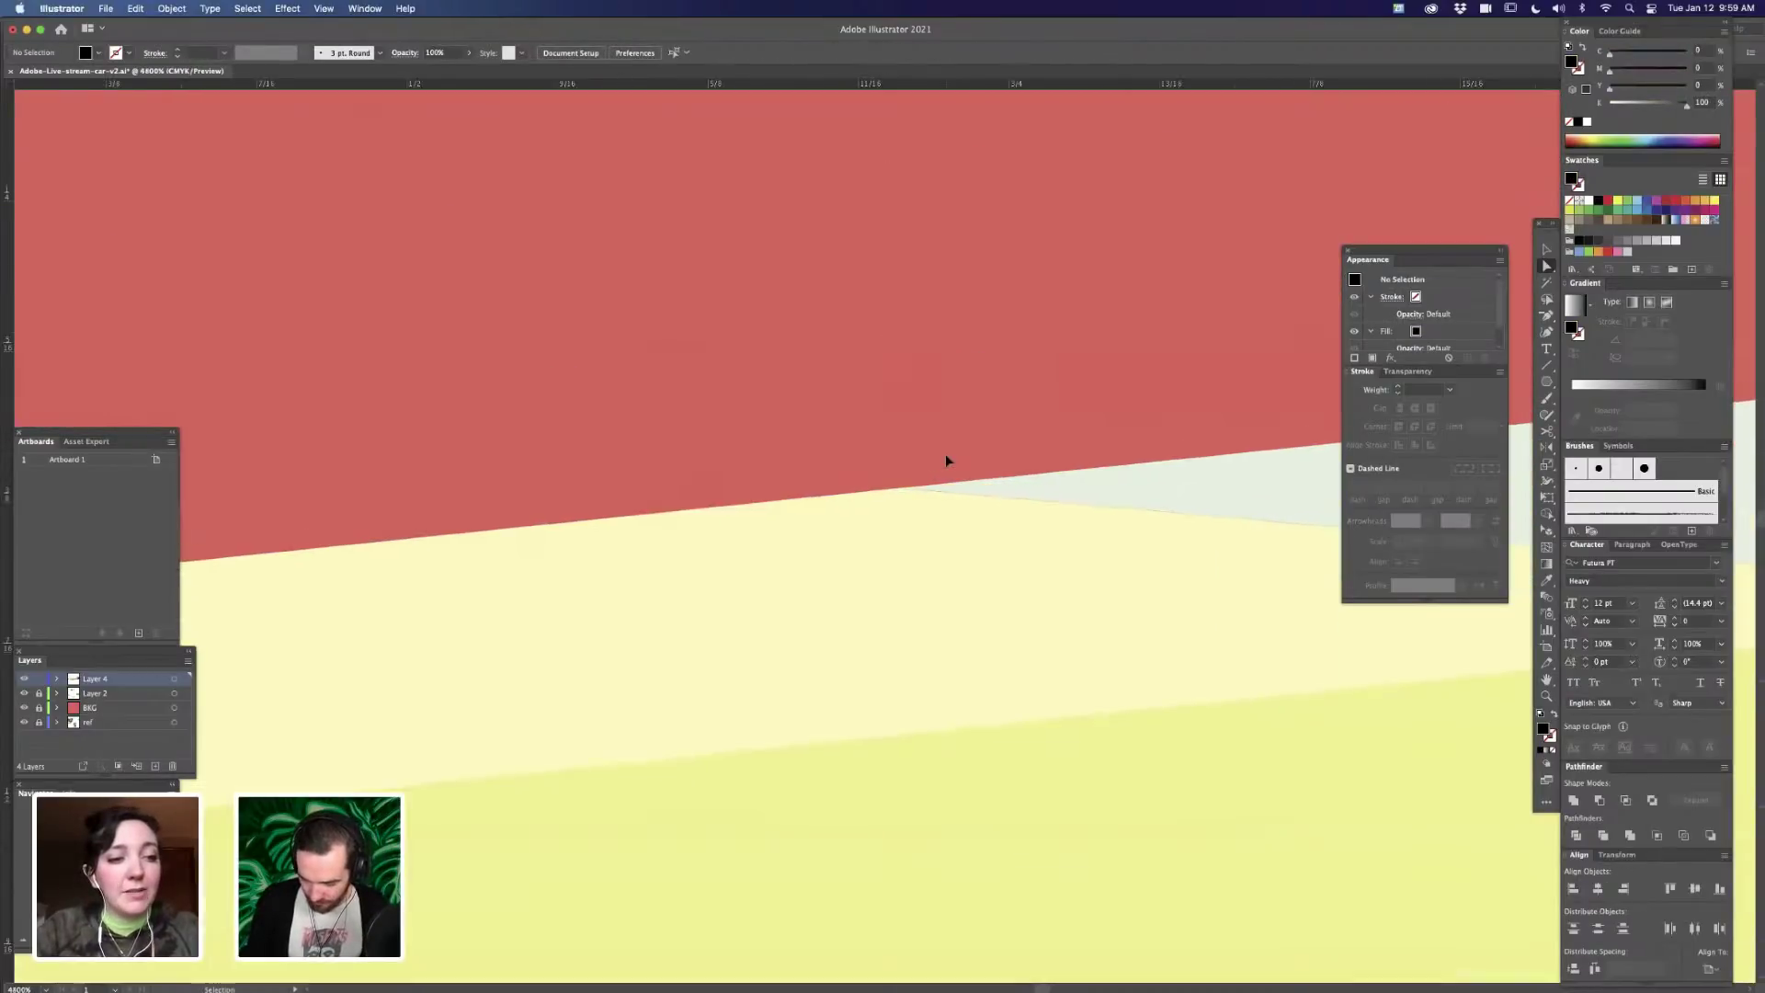
key("super+minus")
key("super+minus")
key("super+minus")
key("super+minus")
key("super+minus")
key("super+minus")
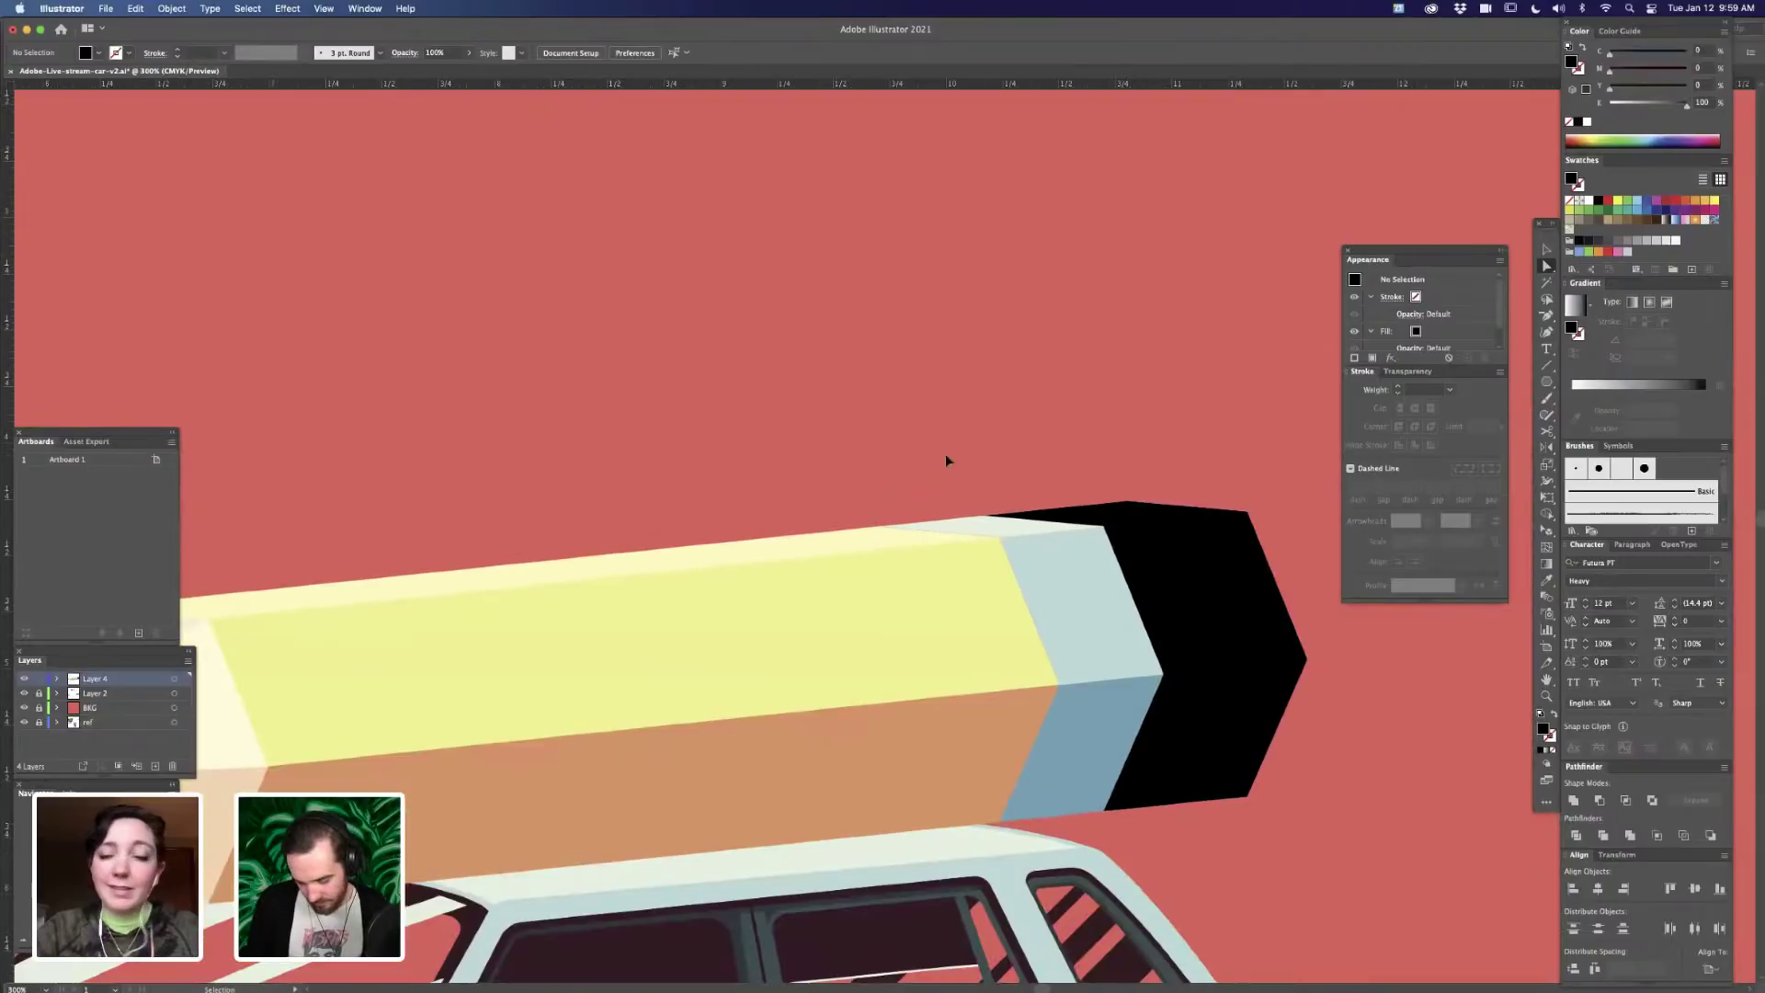
key("super+minus")
key("super+minus")
key("super+minus")
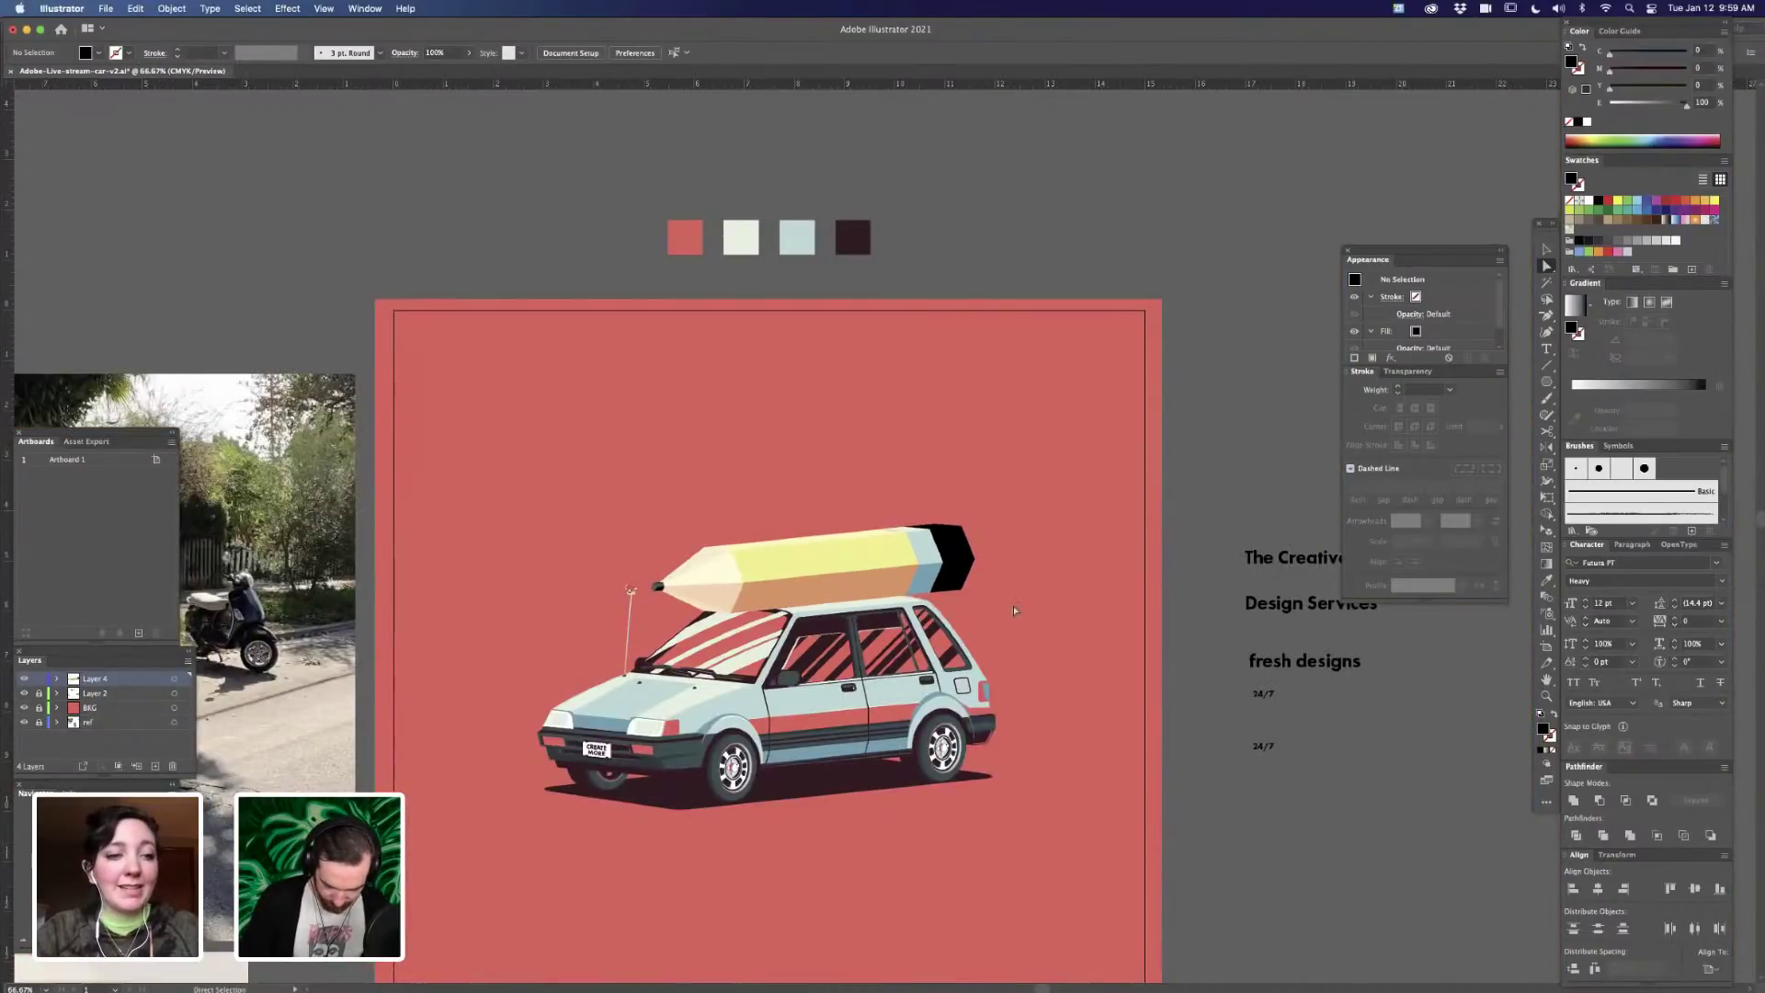
left_click(955, 578)
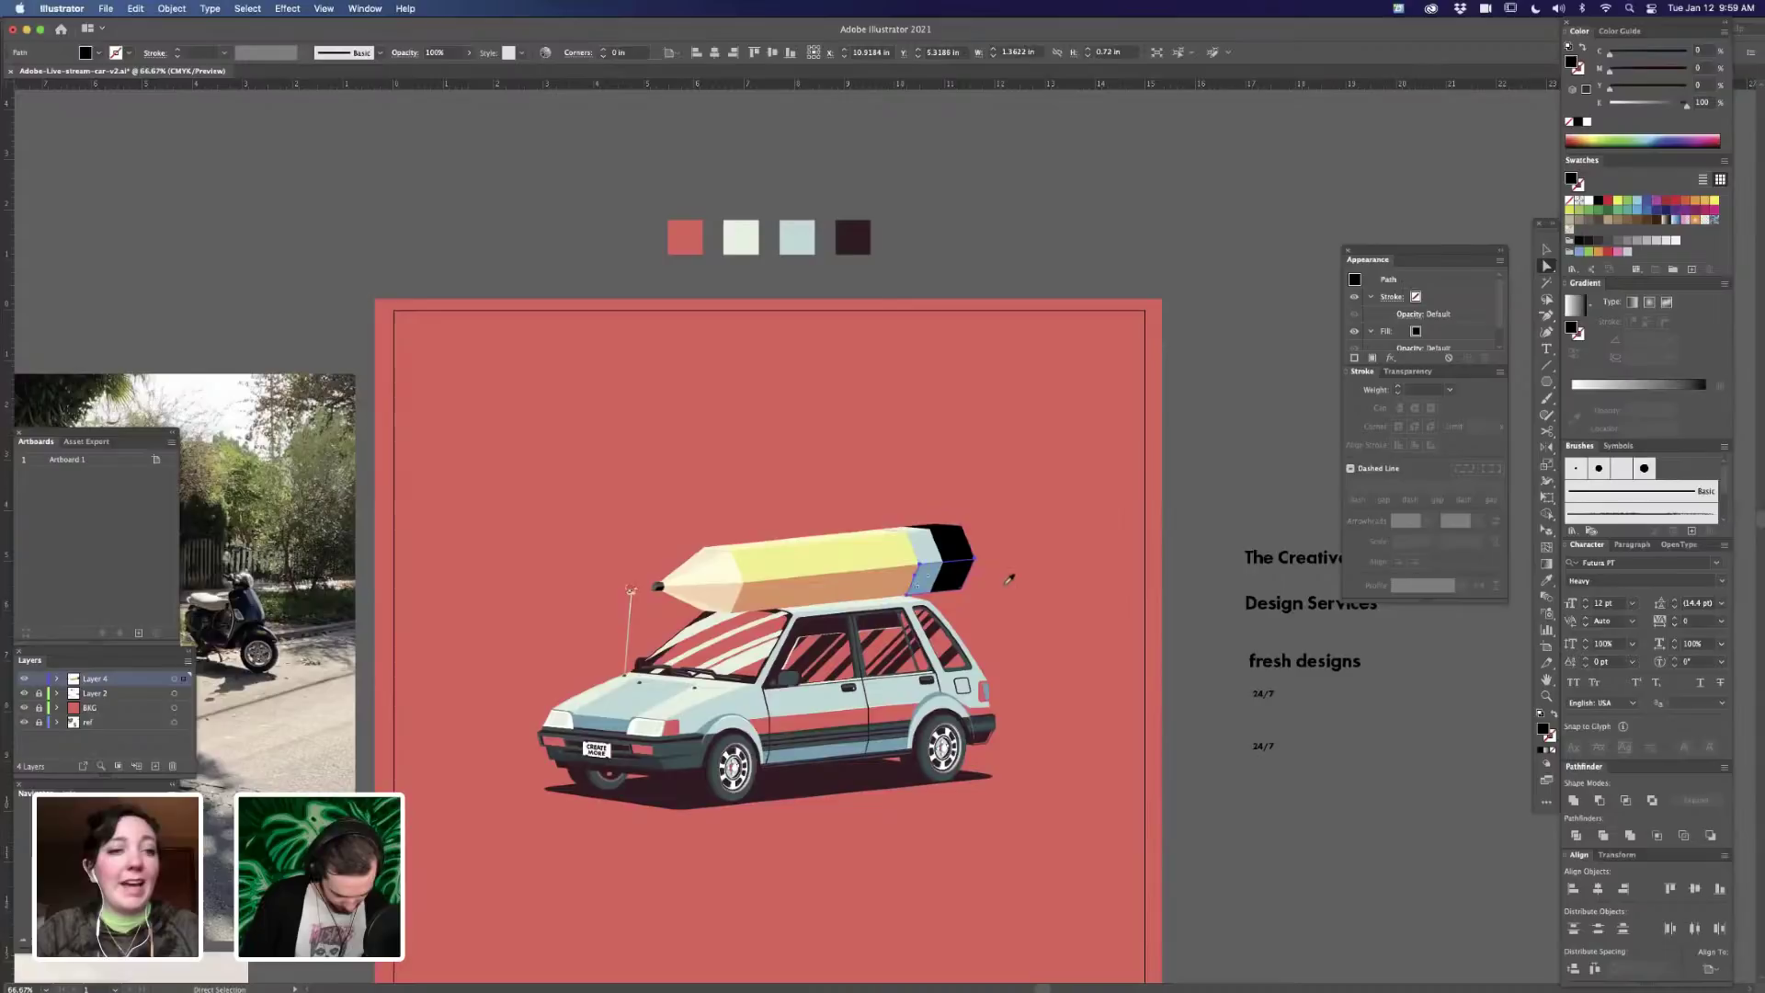
key("i")
left_click(1024, 562)
key("a")
left_click(1020, 549)
- Fill the eraser's upper side face with the sampled background red, lightened by setting magenta to 62%
left_click(956, 552)
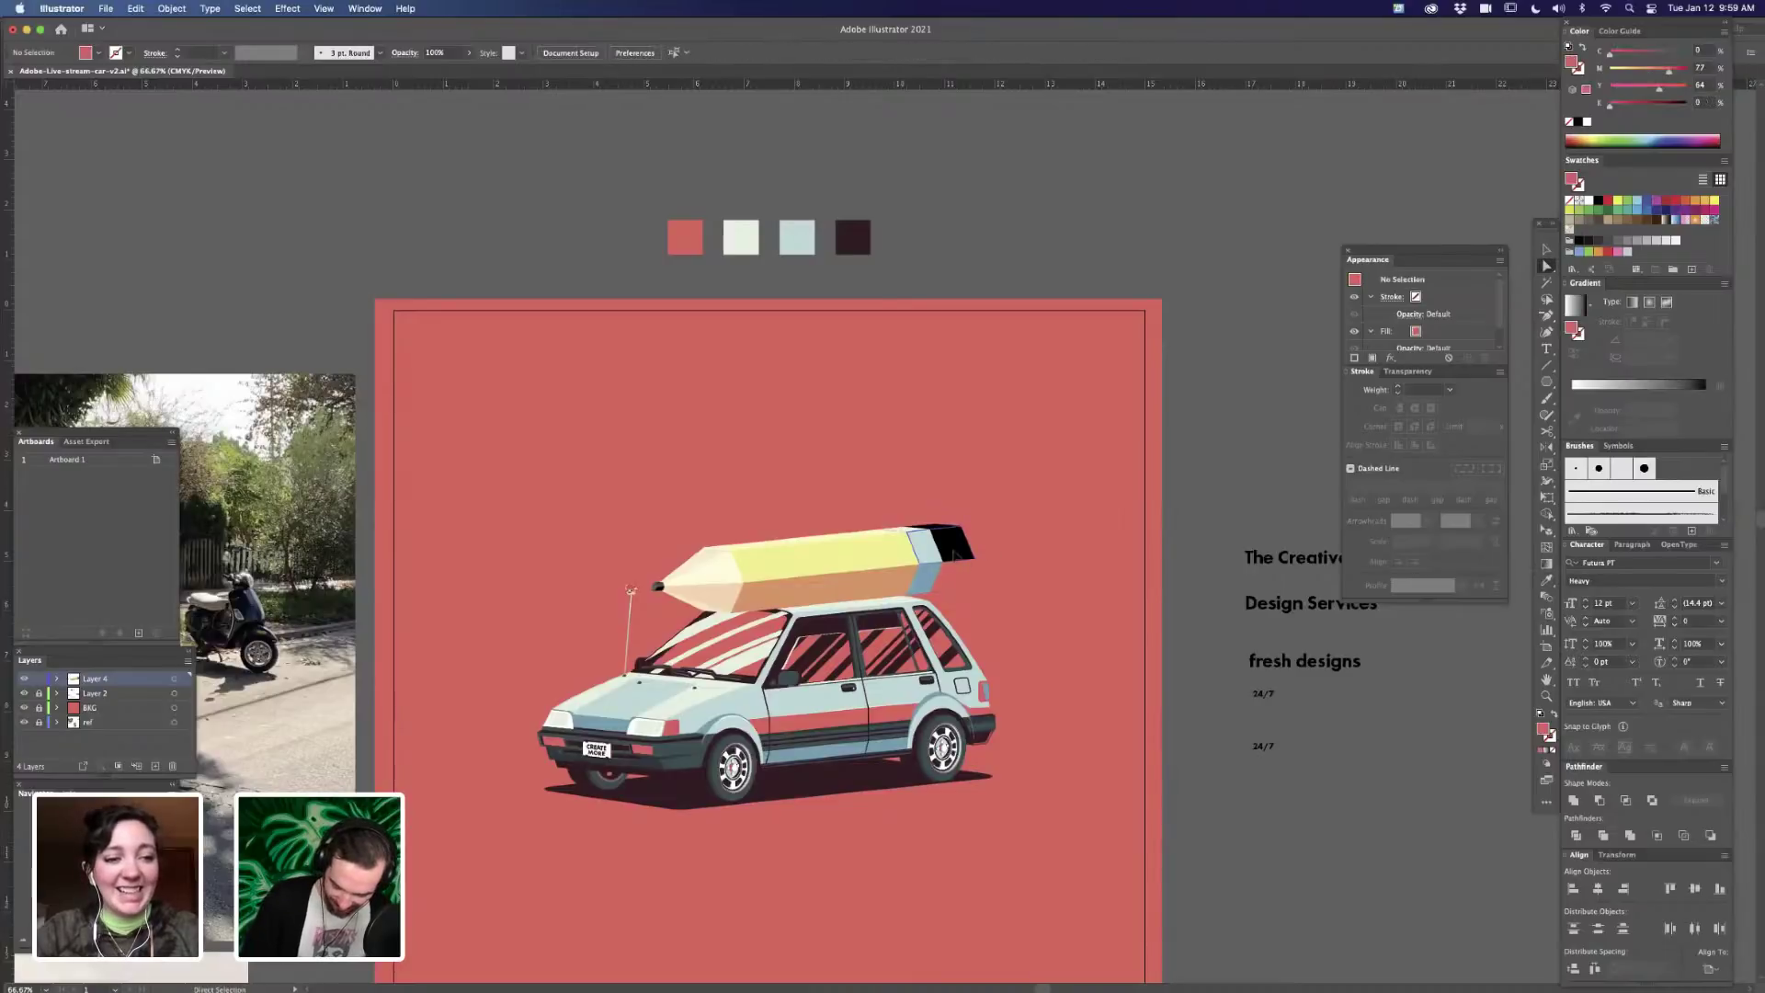
key("i")
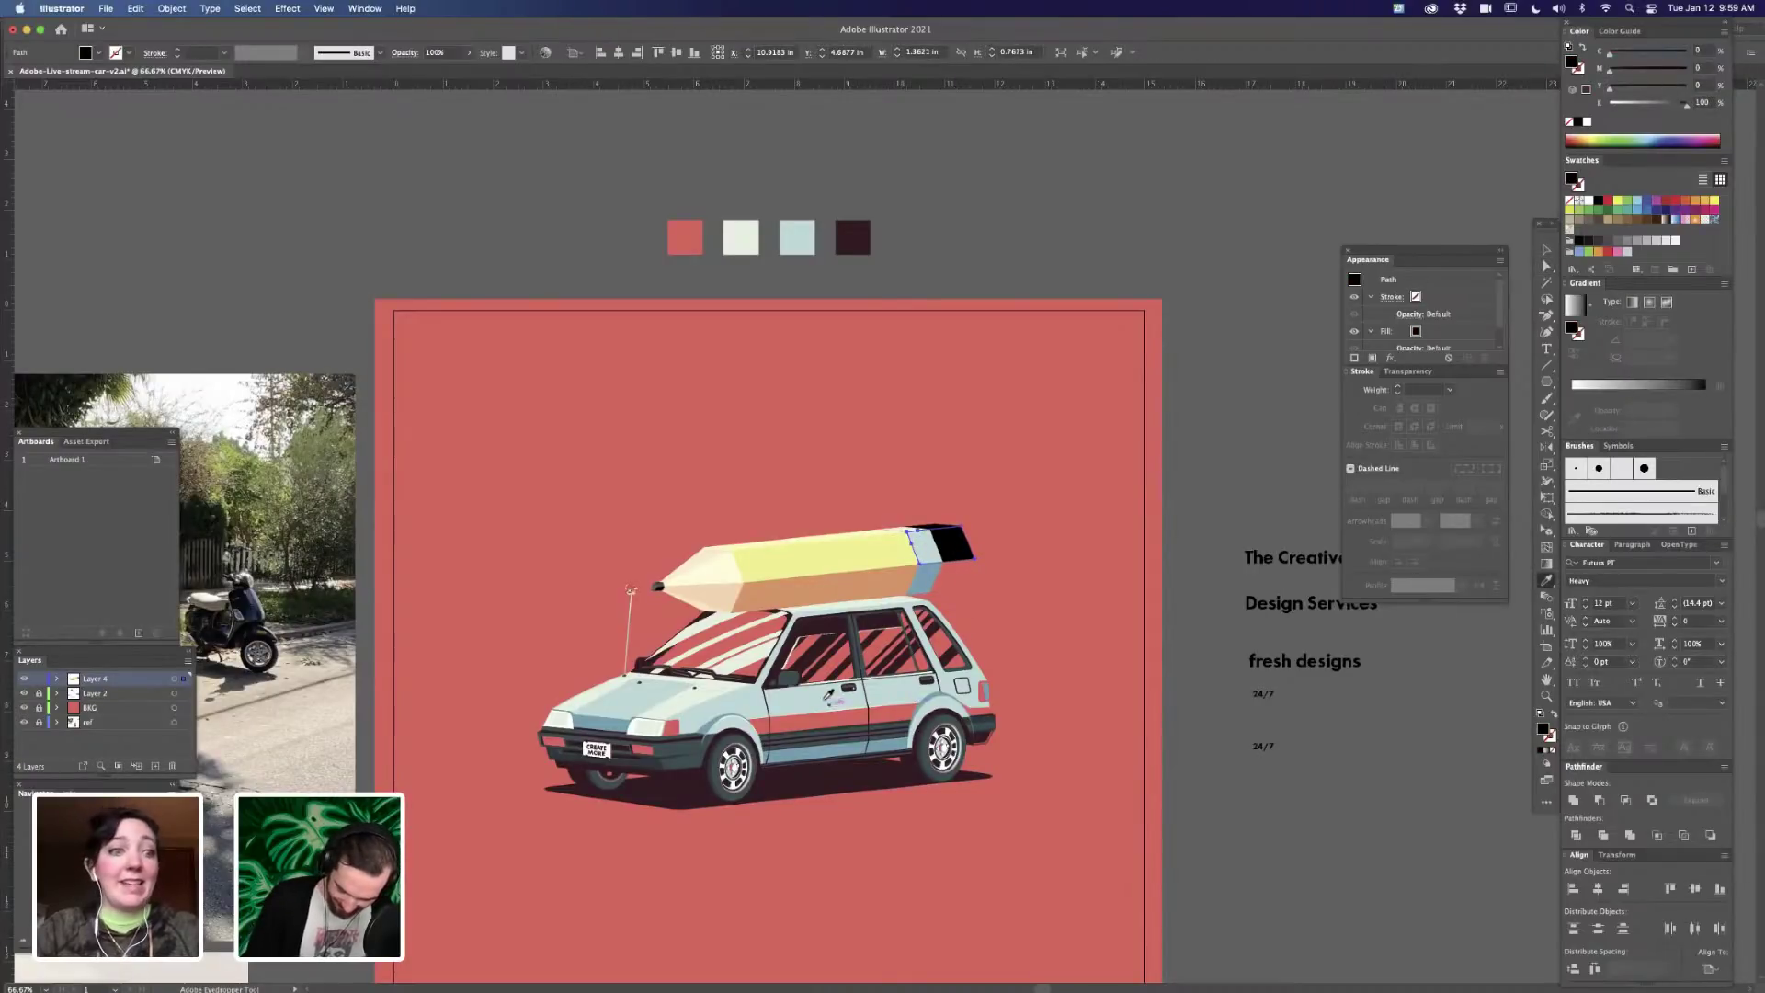
left_click(1048, 568)
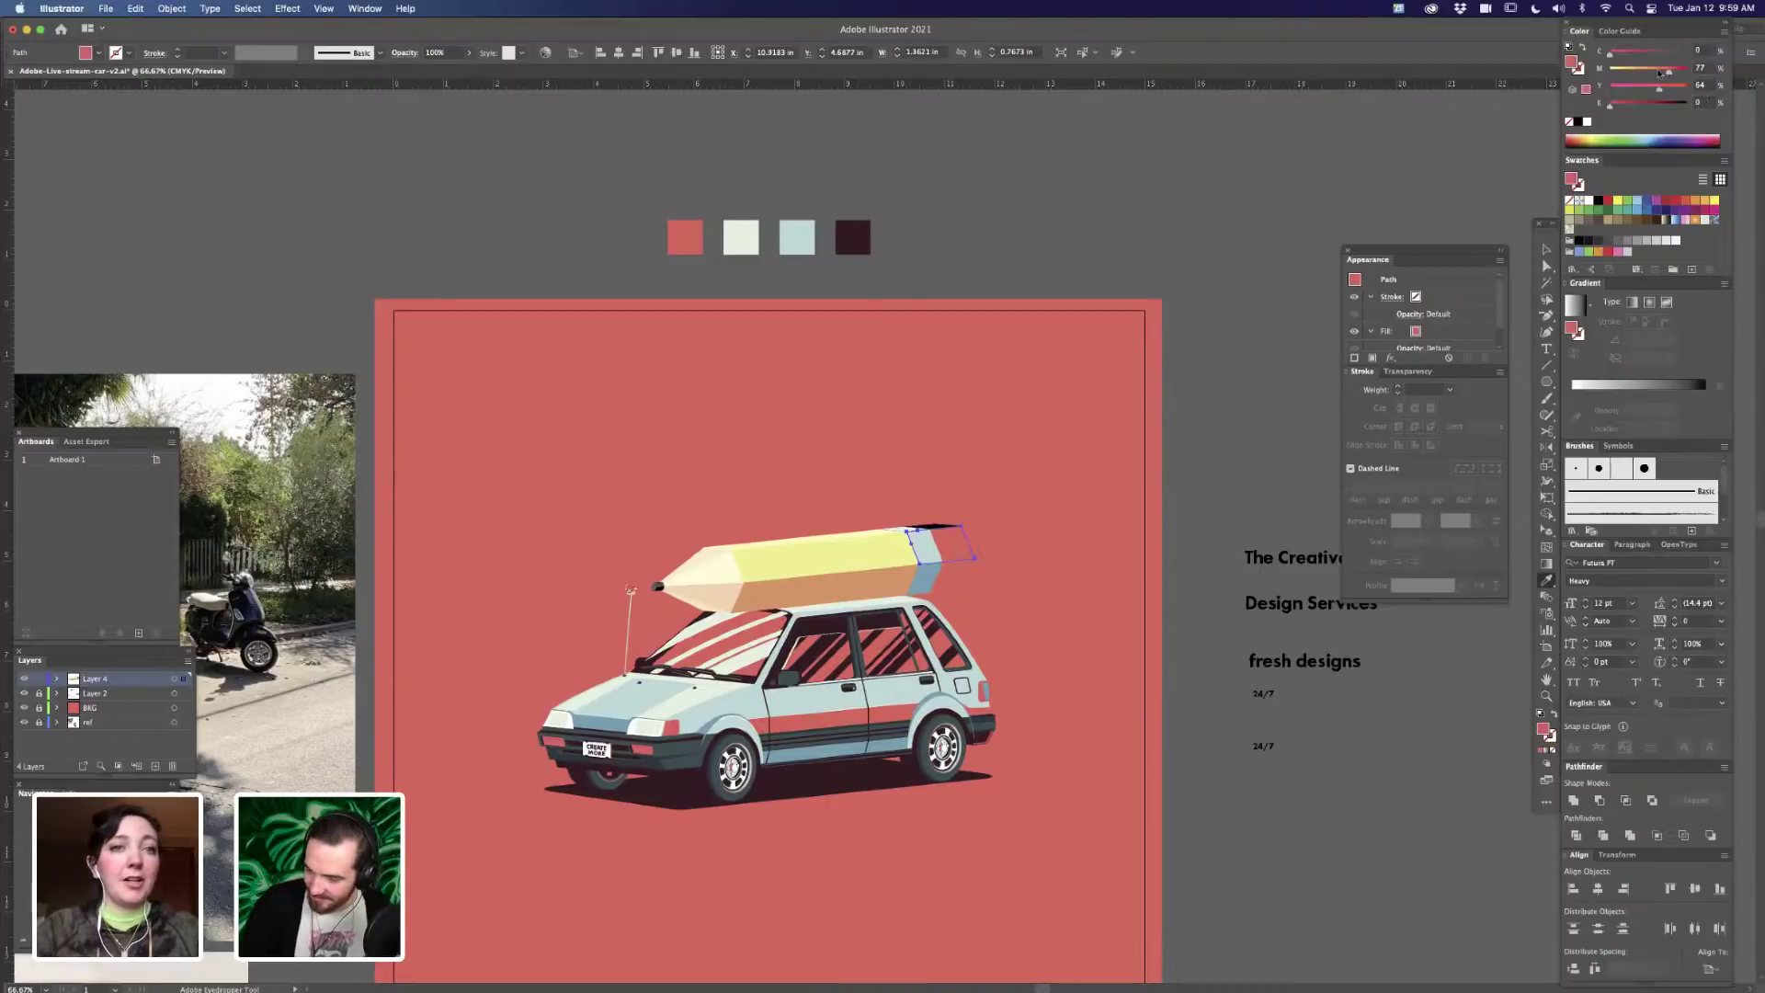
- Fill the eraser's top face with the colour sampled from its upper side face, lightened by setting magenta to 40%
key("a")
left_click(948, 528)
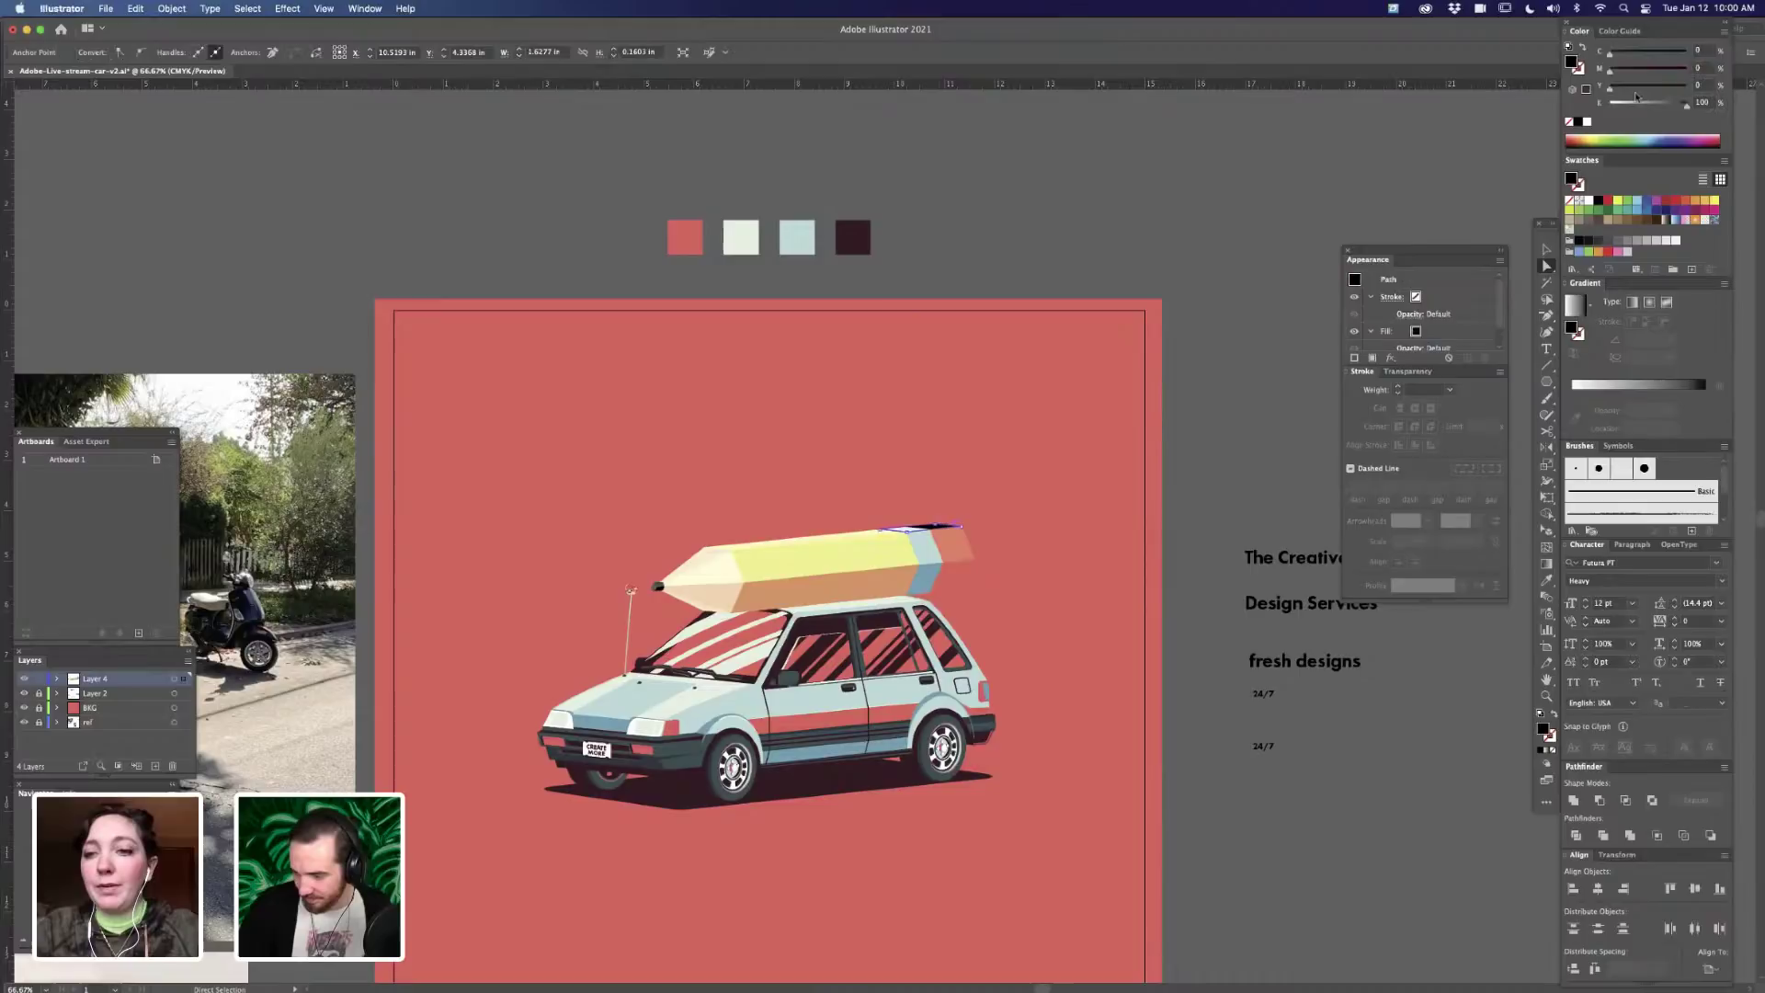
key("i")
left_click(957, 548)
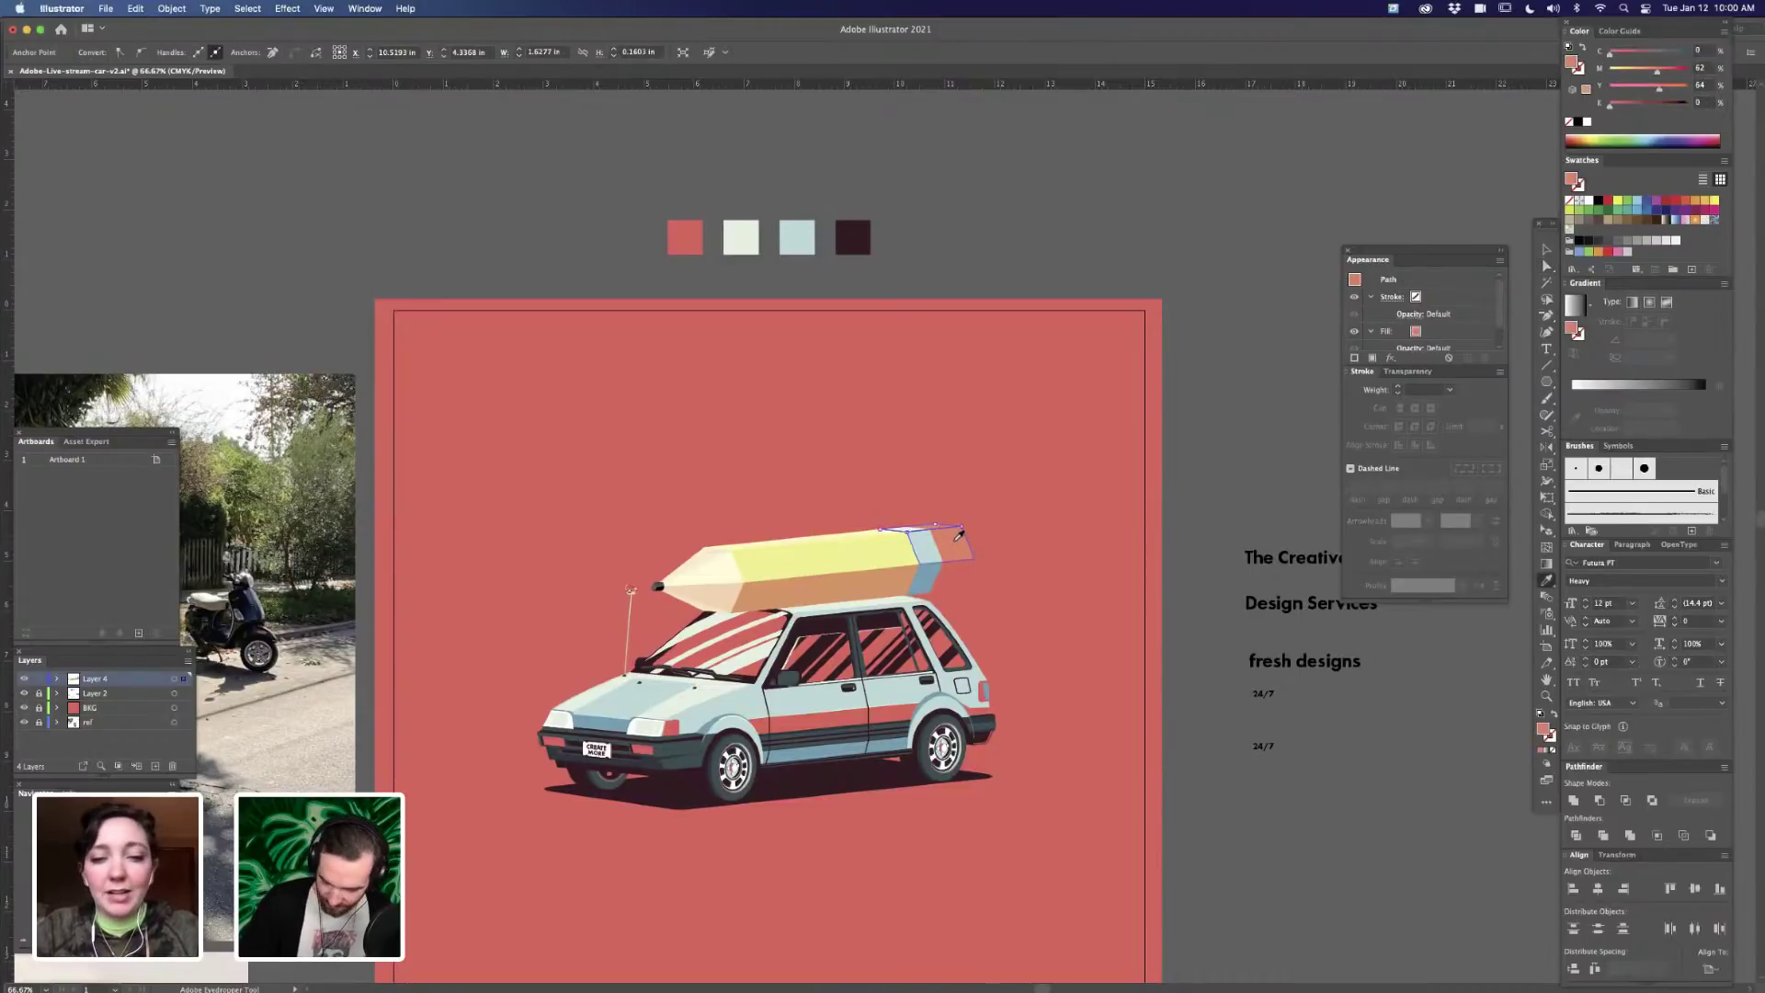
left_click_drag(1658, 74, 1645, 72)
key("a")
left_click(1057, 584)
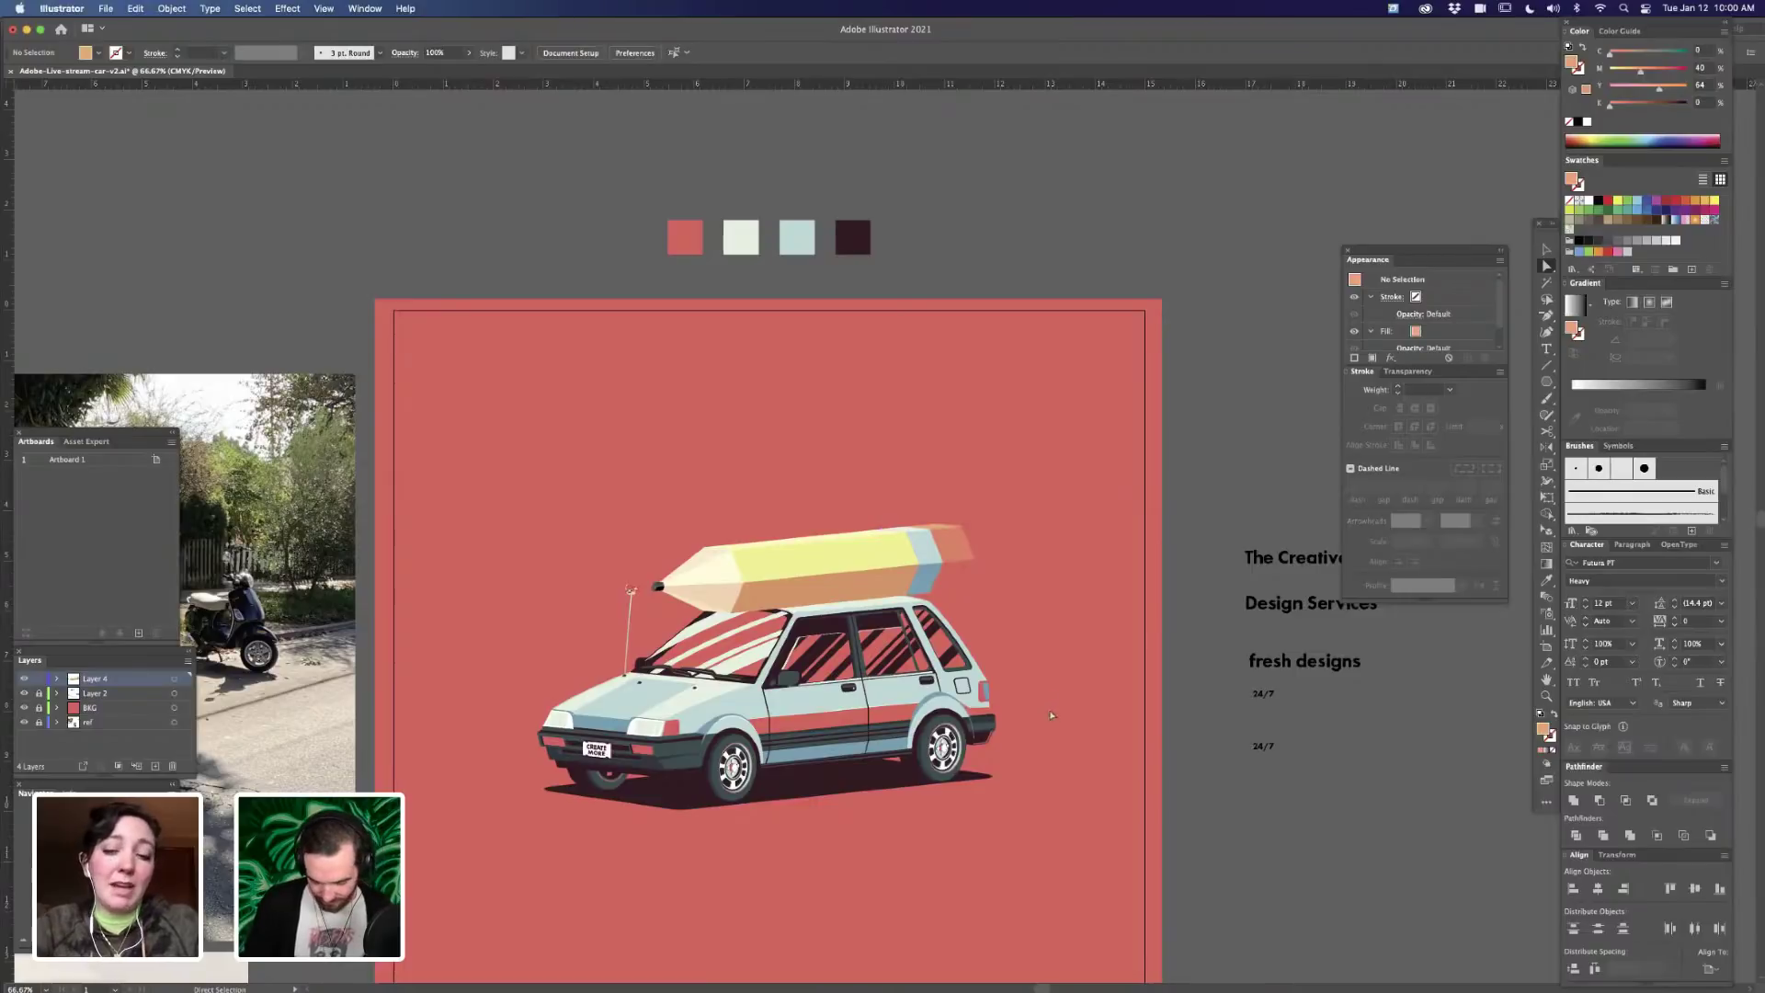
- Select all the pencil artwork and group it into one object
left_click_drag(971, 827, 997, 810)
key("v")
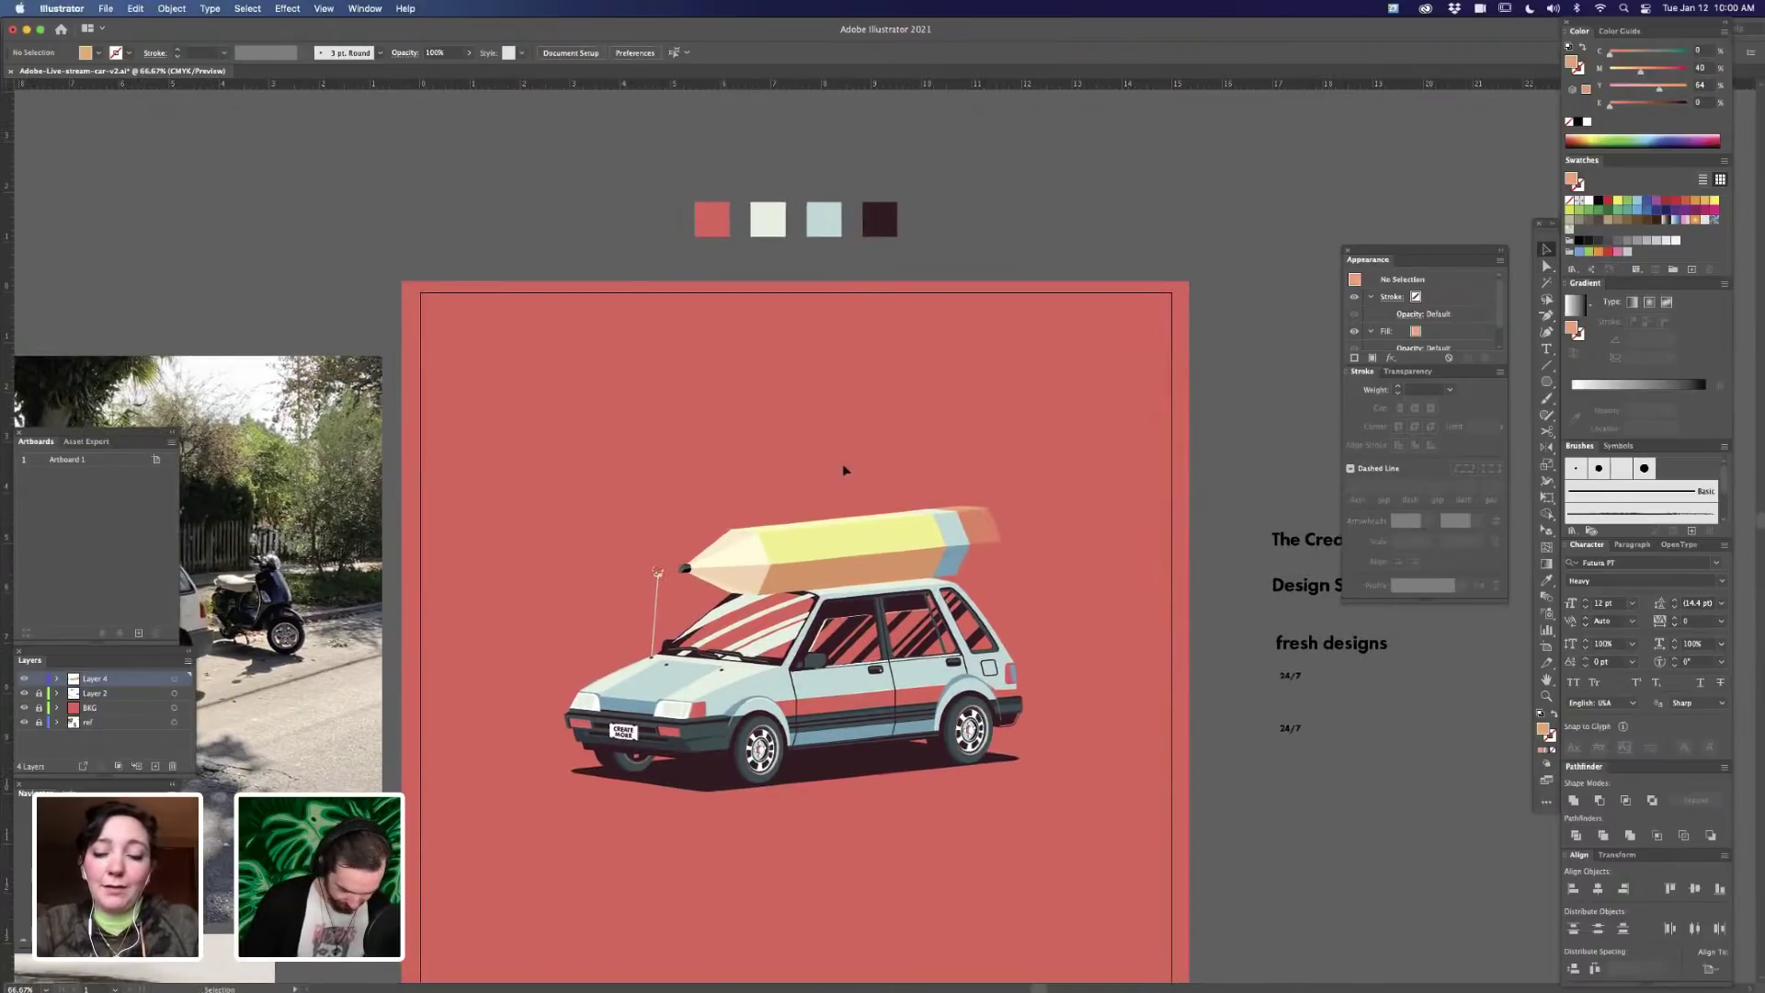
key("super+a")
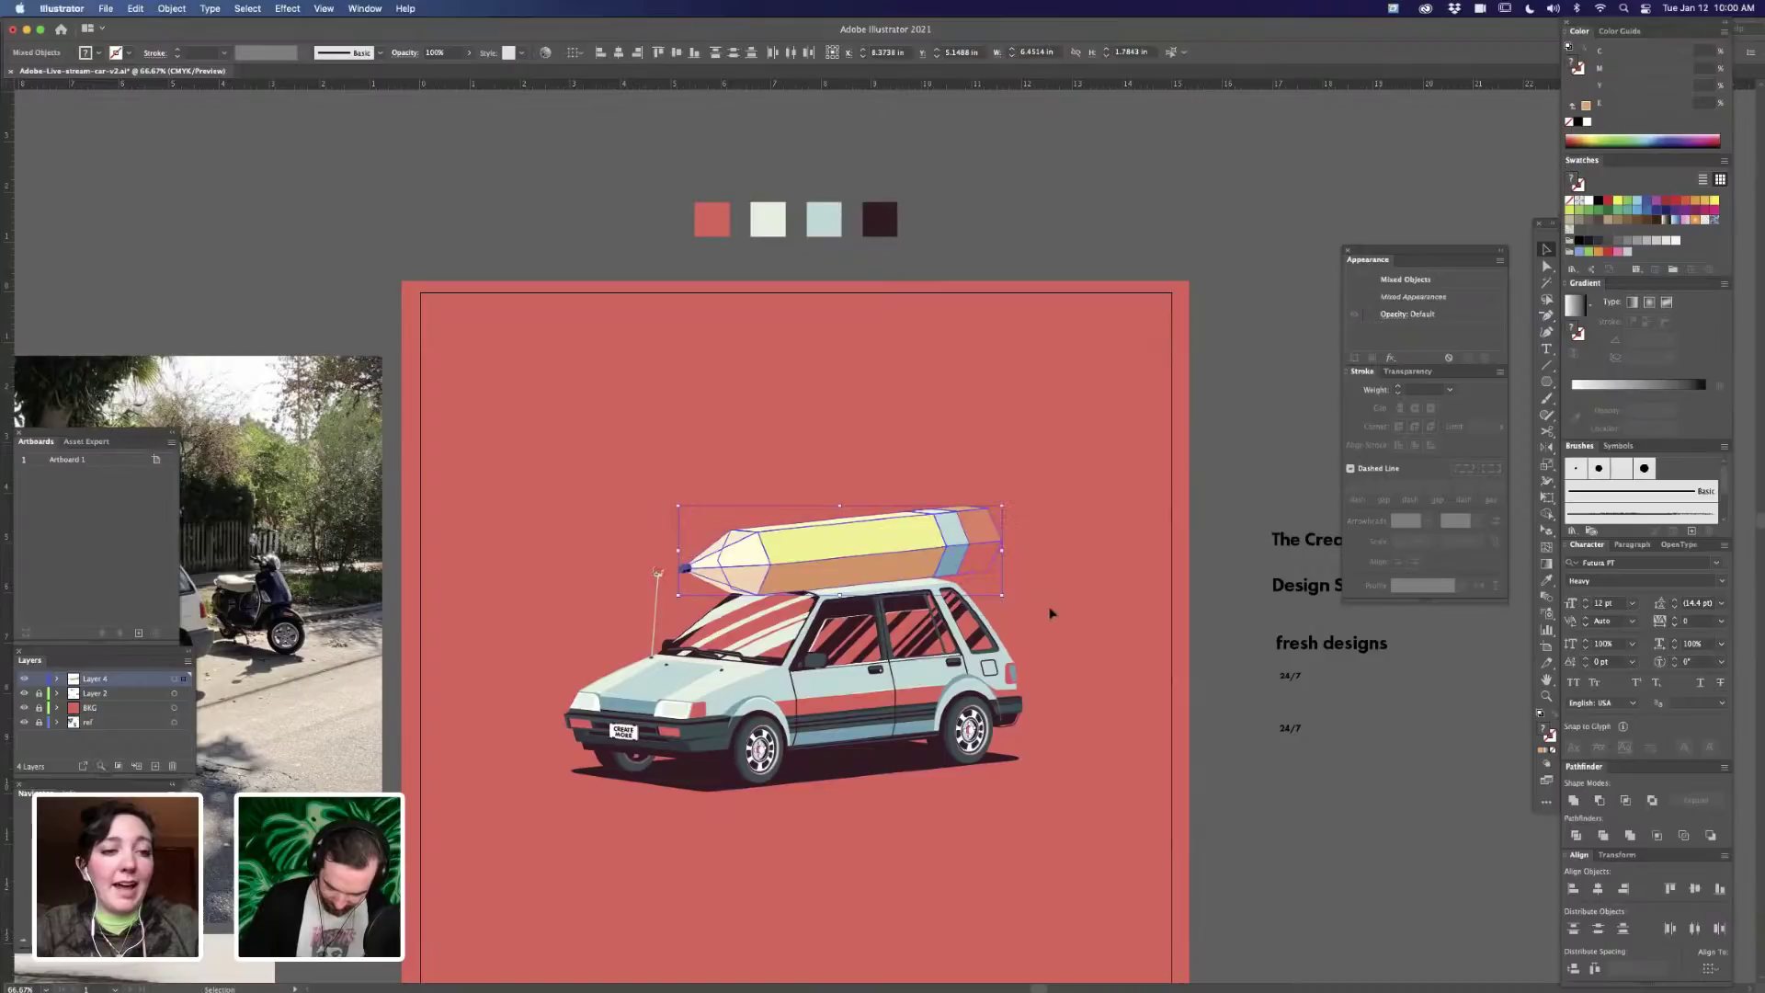
left_click(1151, 444)
key("super+z")
key("super+z")
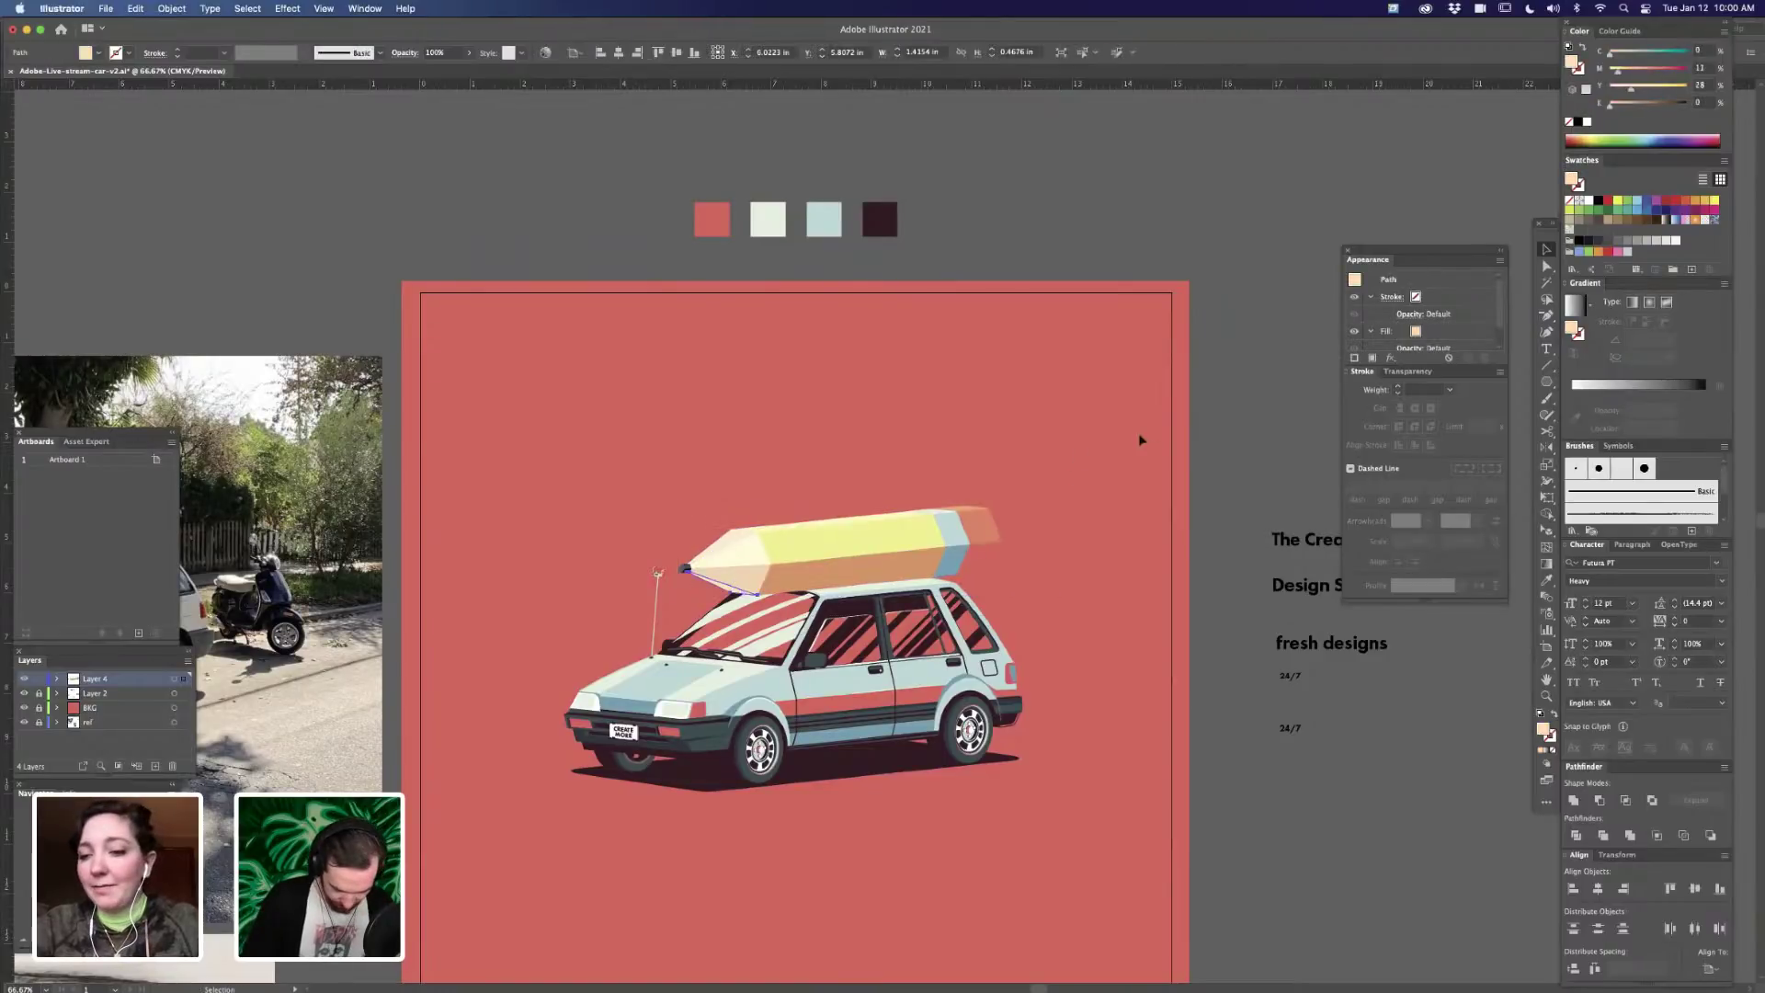
key("super+a")
key("a")
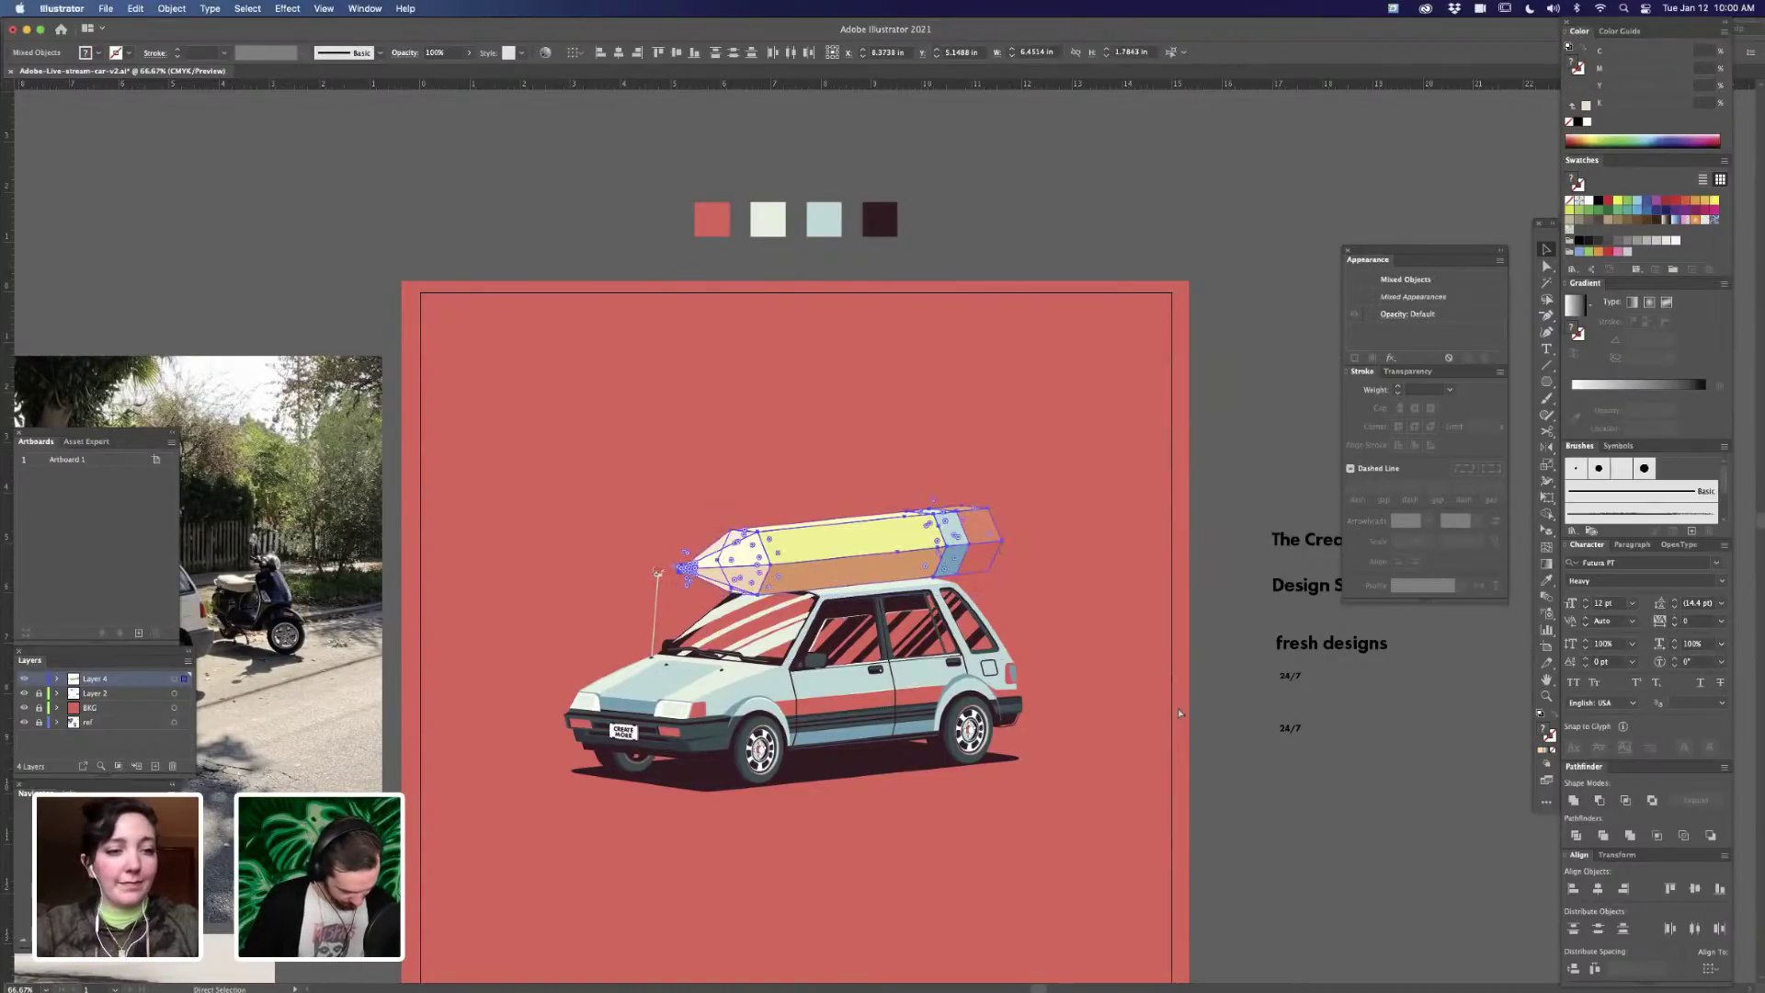
key("super+g")
- Scale the grouped pencil down proportionally, keep it placed on the car roof, and deselect it to inspect it up close
mouse_move(986, 554)
left_mouse_down()
mouse_move(963, 532)
mouse_move(984, 548)
left_mouse_up()
left_click(1080, 664)
left_click(1080, 645)
left_click_drag(1041, 798, 1062, 786)
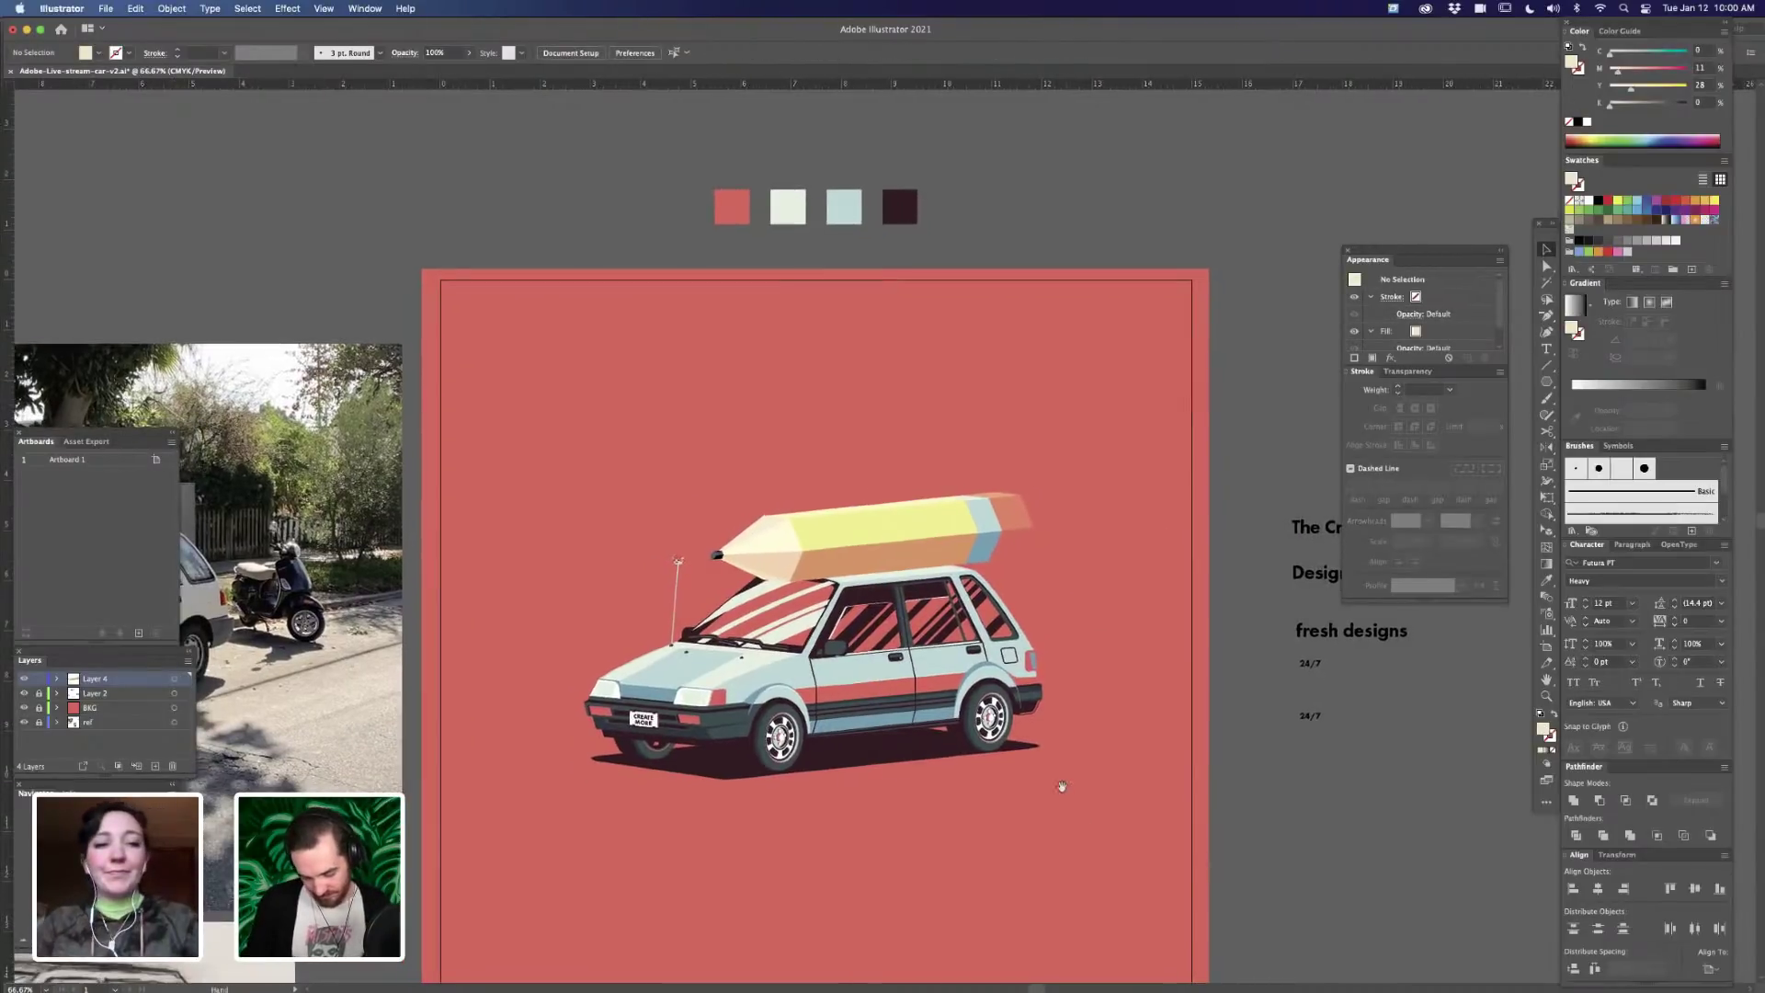
left_click_drag(997, 553, 990, 554)
mouse_move(1026, 493)
left_mouse_down()
mouse_move(970, 509)
mouse_move(978, 543)
left_mouse_up()
left_click(1082, 577)
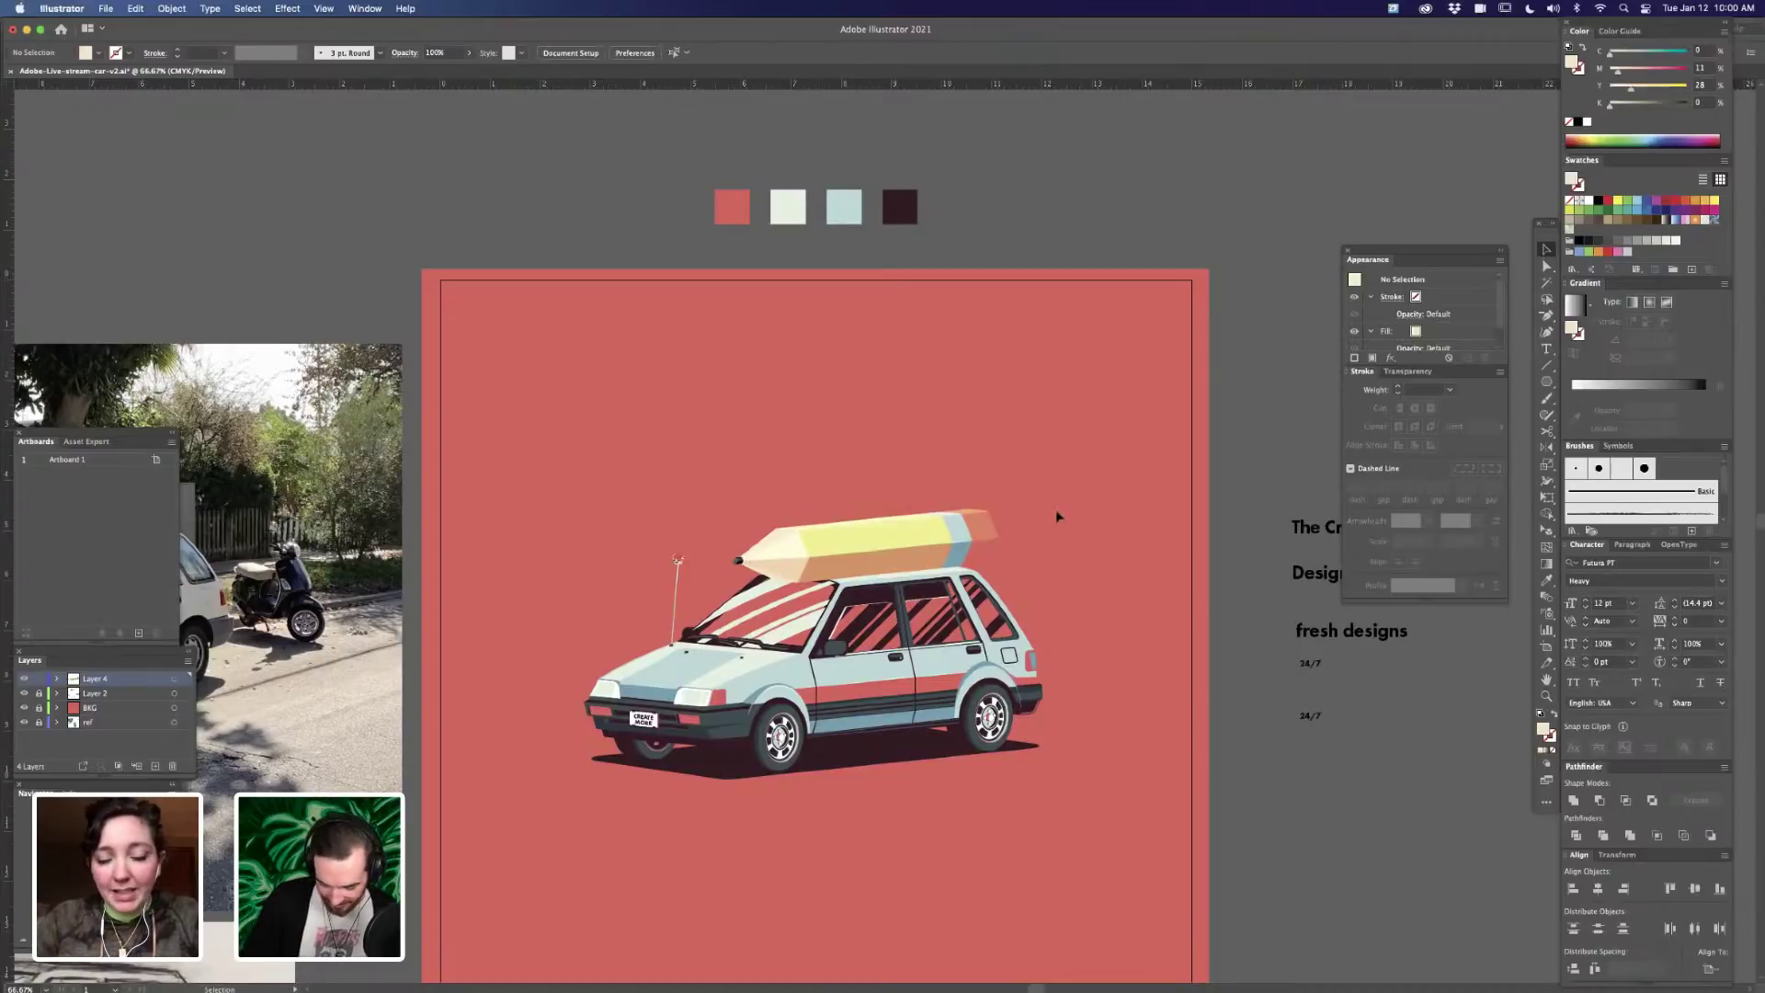
key("super+equal")
key("super+equal")
left_click_drag(1095, 554, 1082, 521)
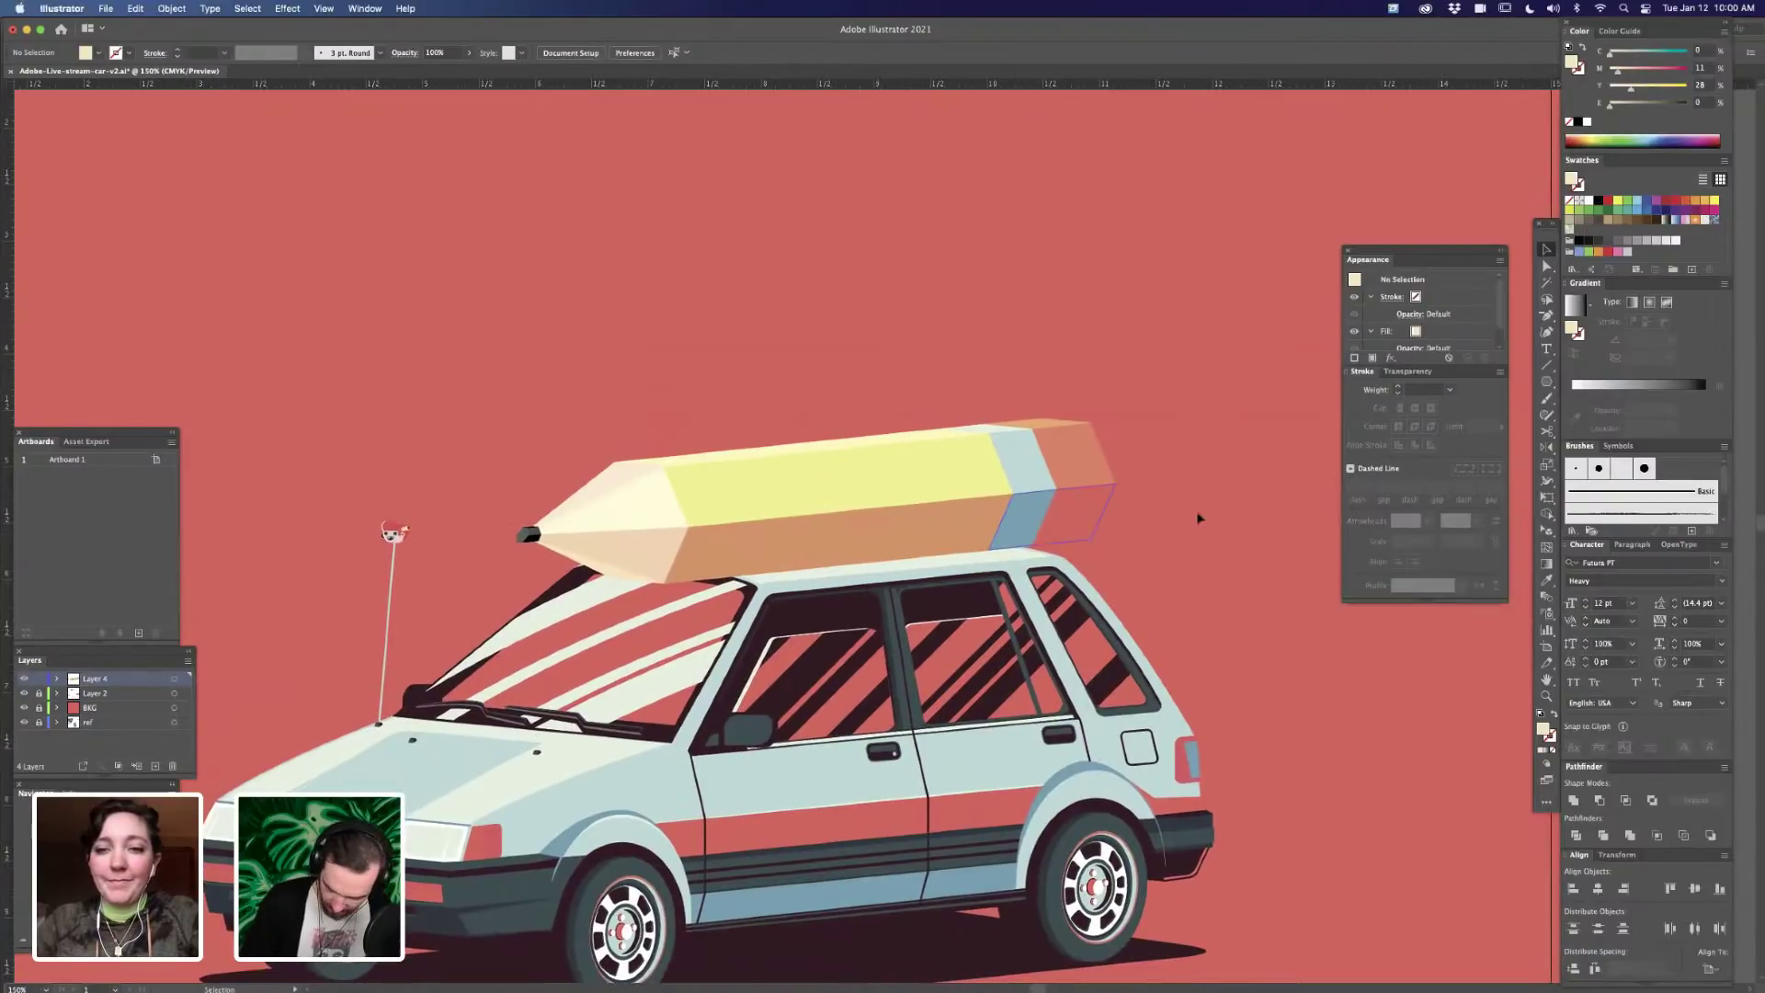
- Try to adjust the corner anchor points of the eraser's lower side face and the faces around it
key("a")
left_click(1092, 537)
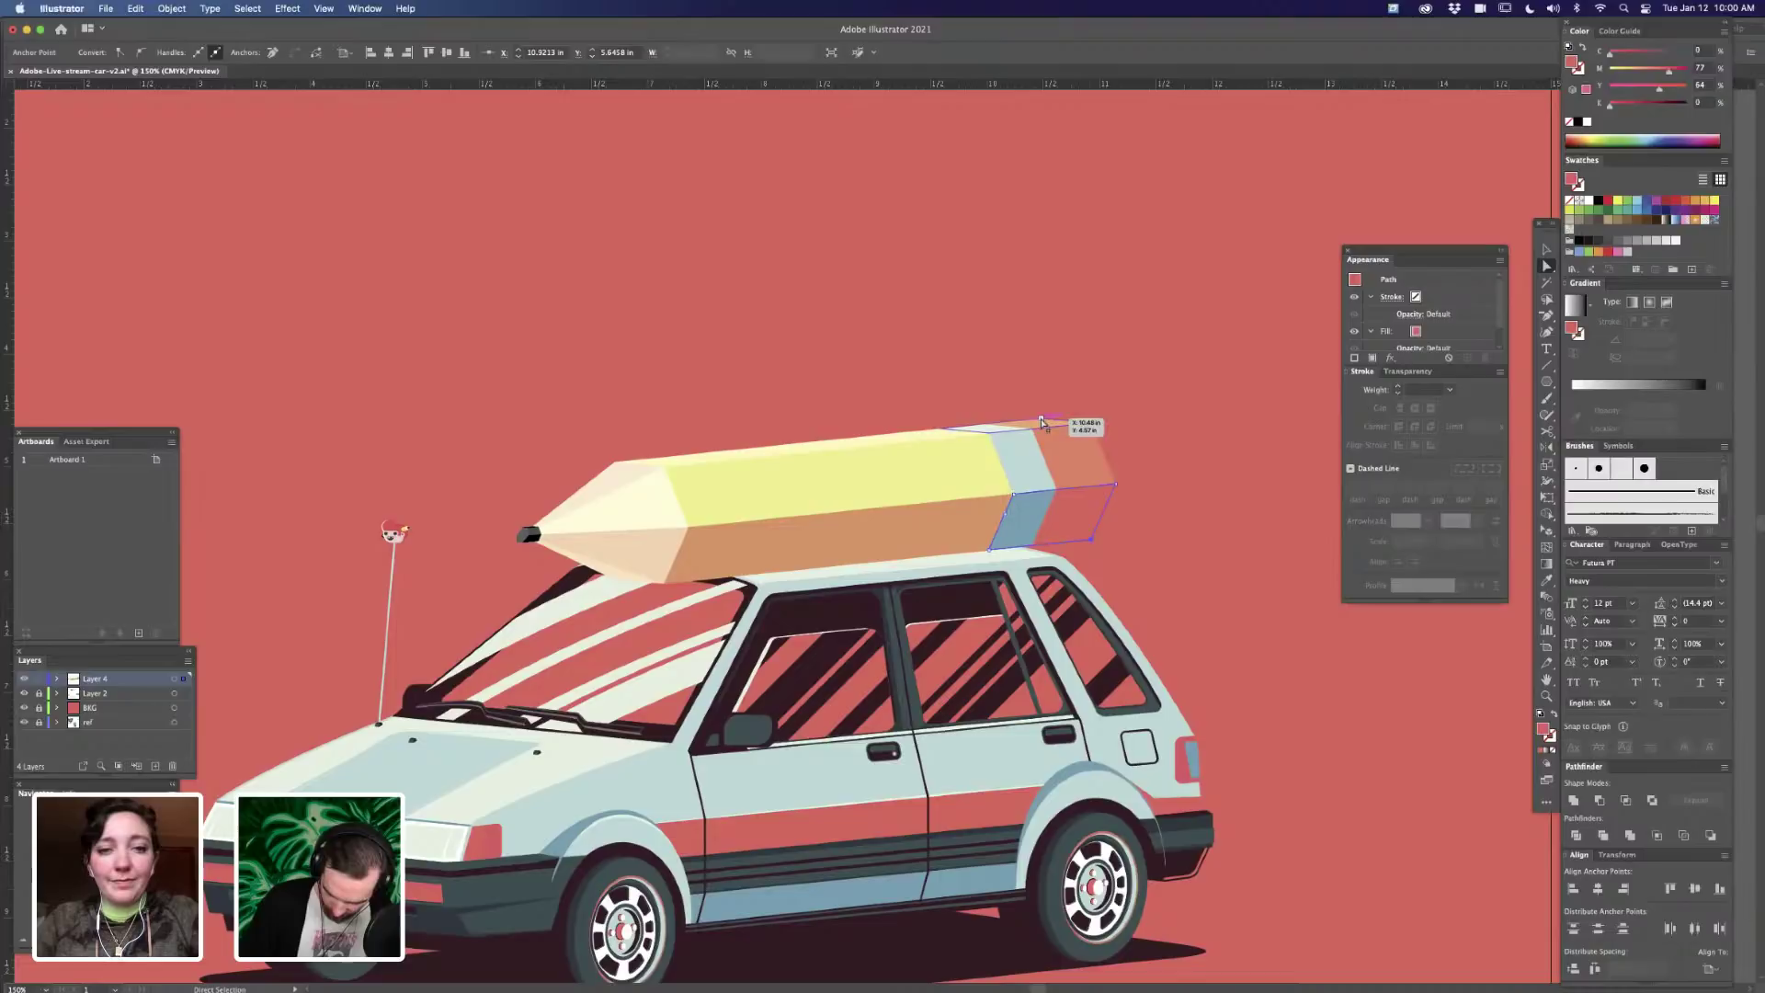
left_click(1042, 420, "shift")
left_click_drag(1042, 436, 1044, 479)
left_click(1084, 540)
left_click(1091, 543)
left_click(1091, 543)
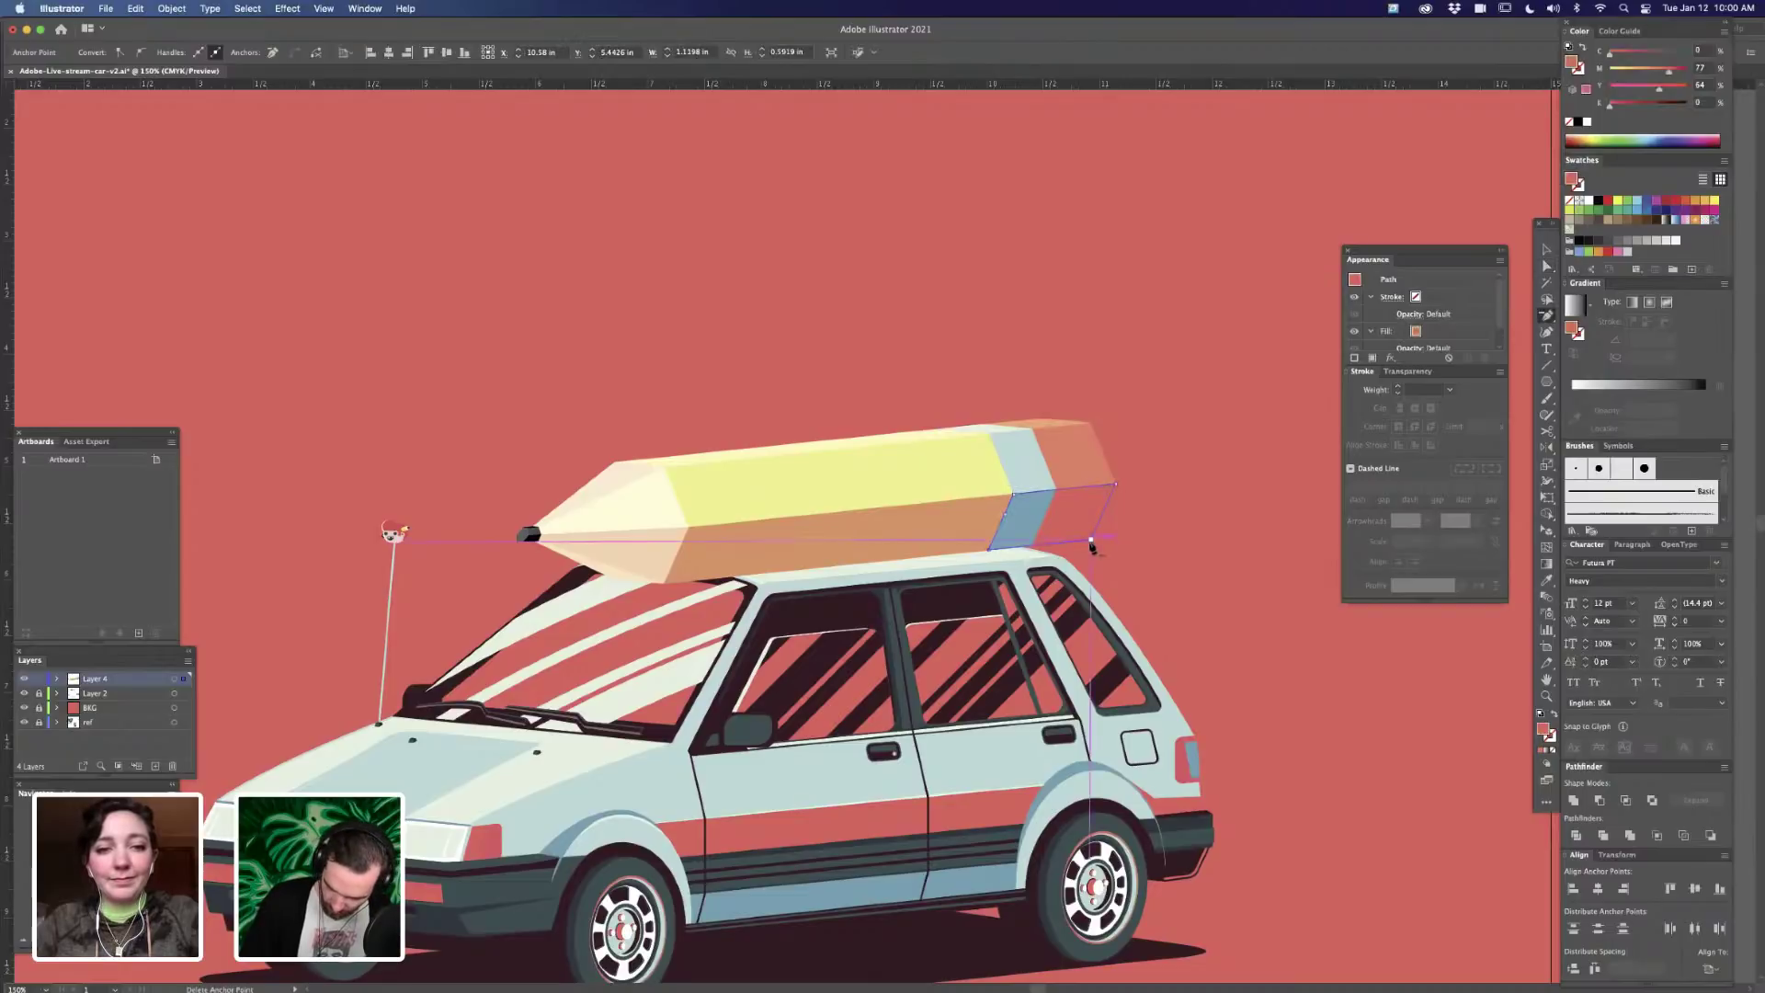
left_click_drag(1083, 528, 1081, 511)
left_click(1122, 396)
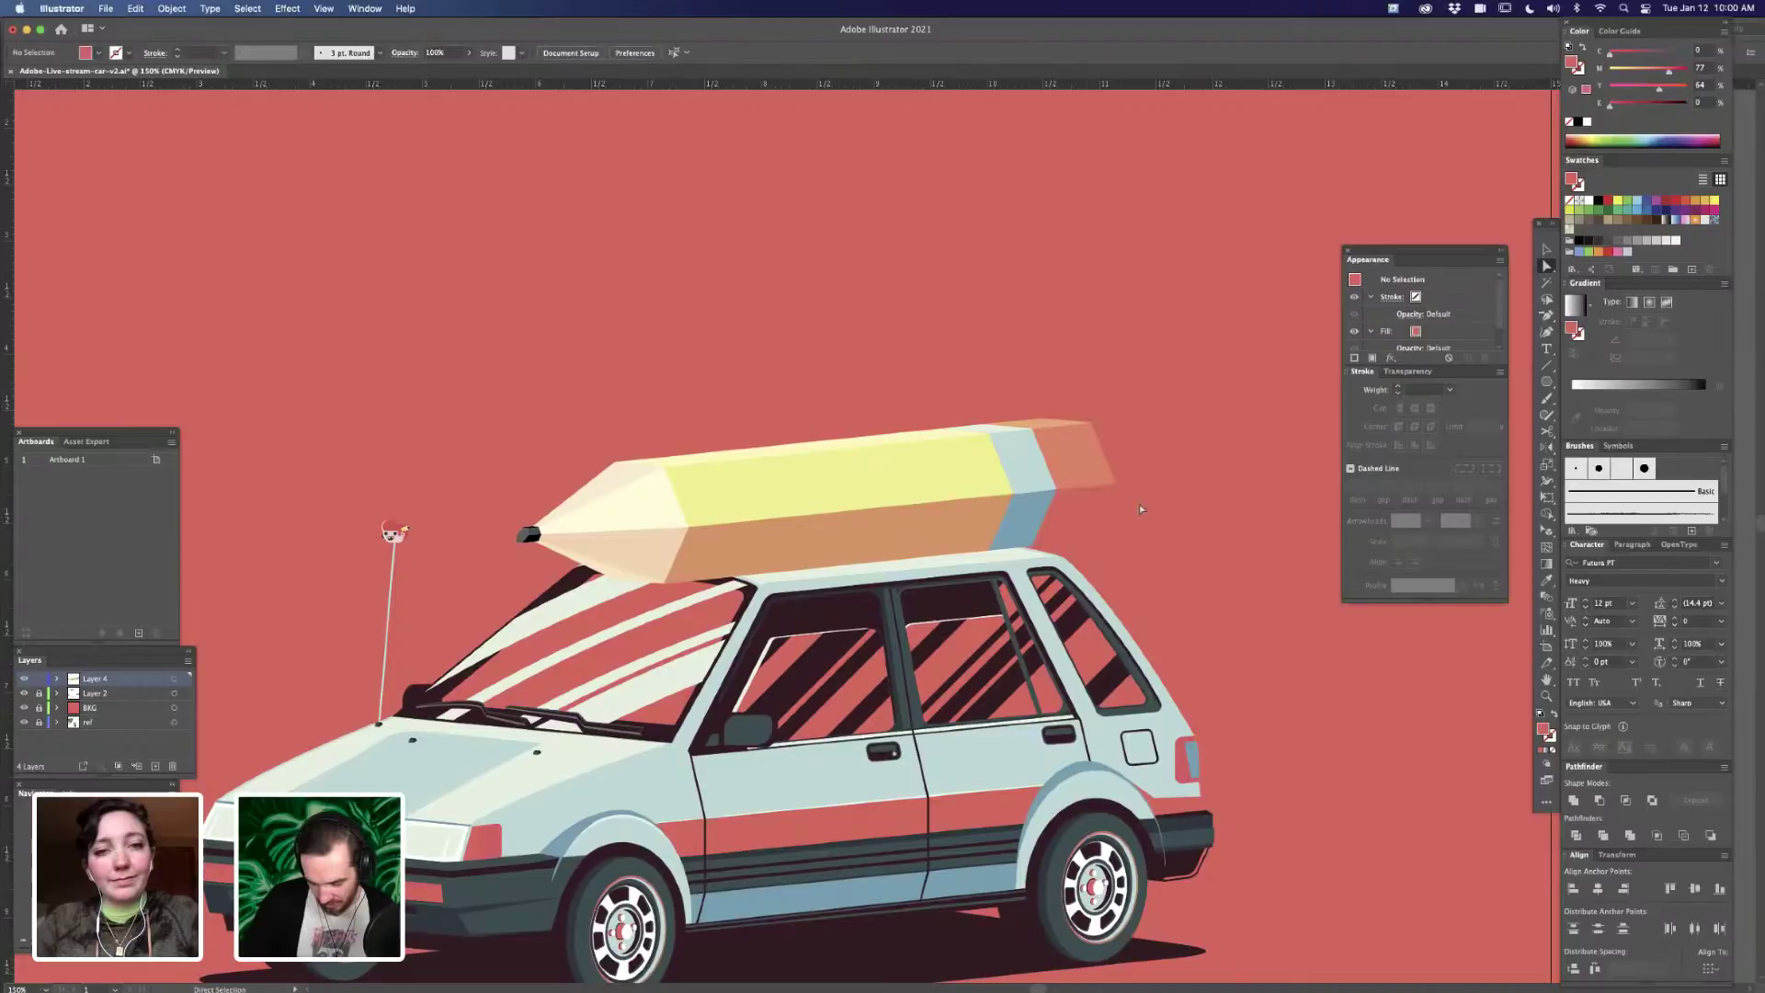
key("super+z")
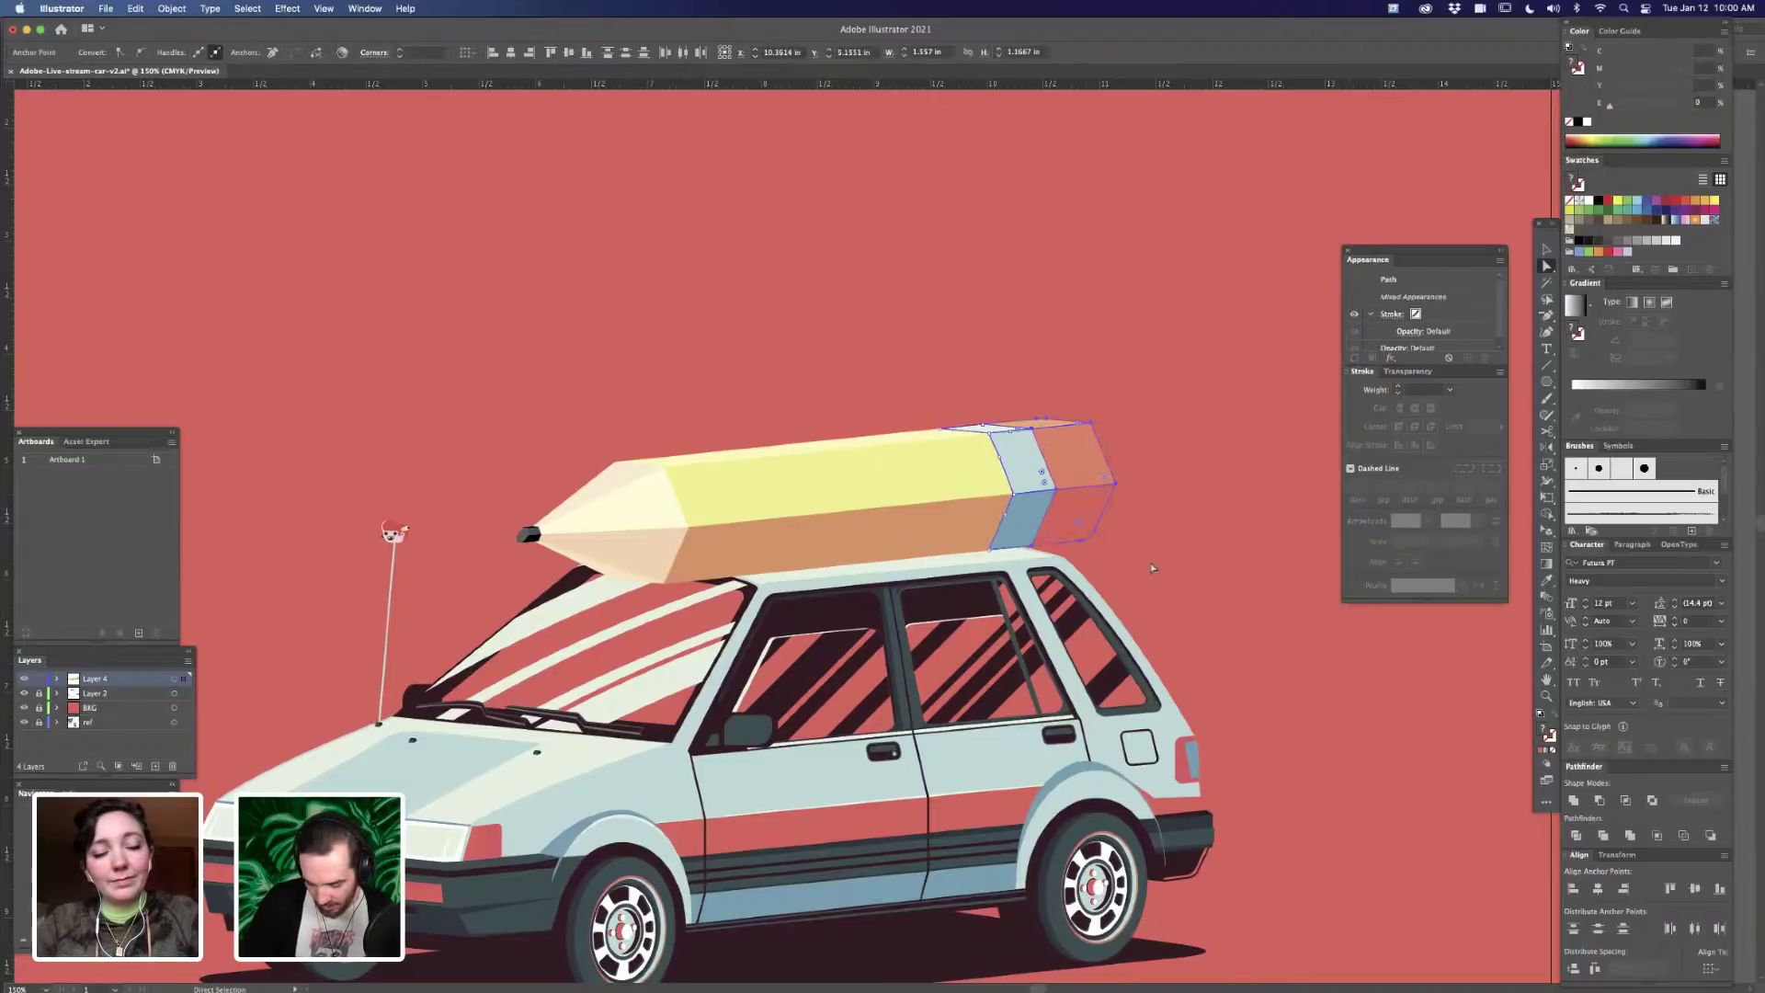
left_click(1092, 549)
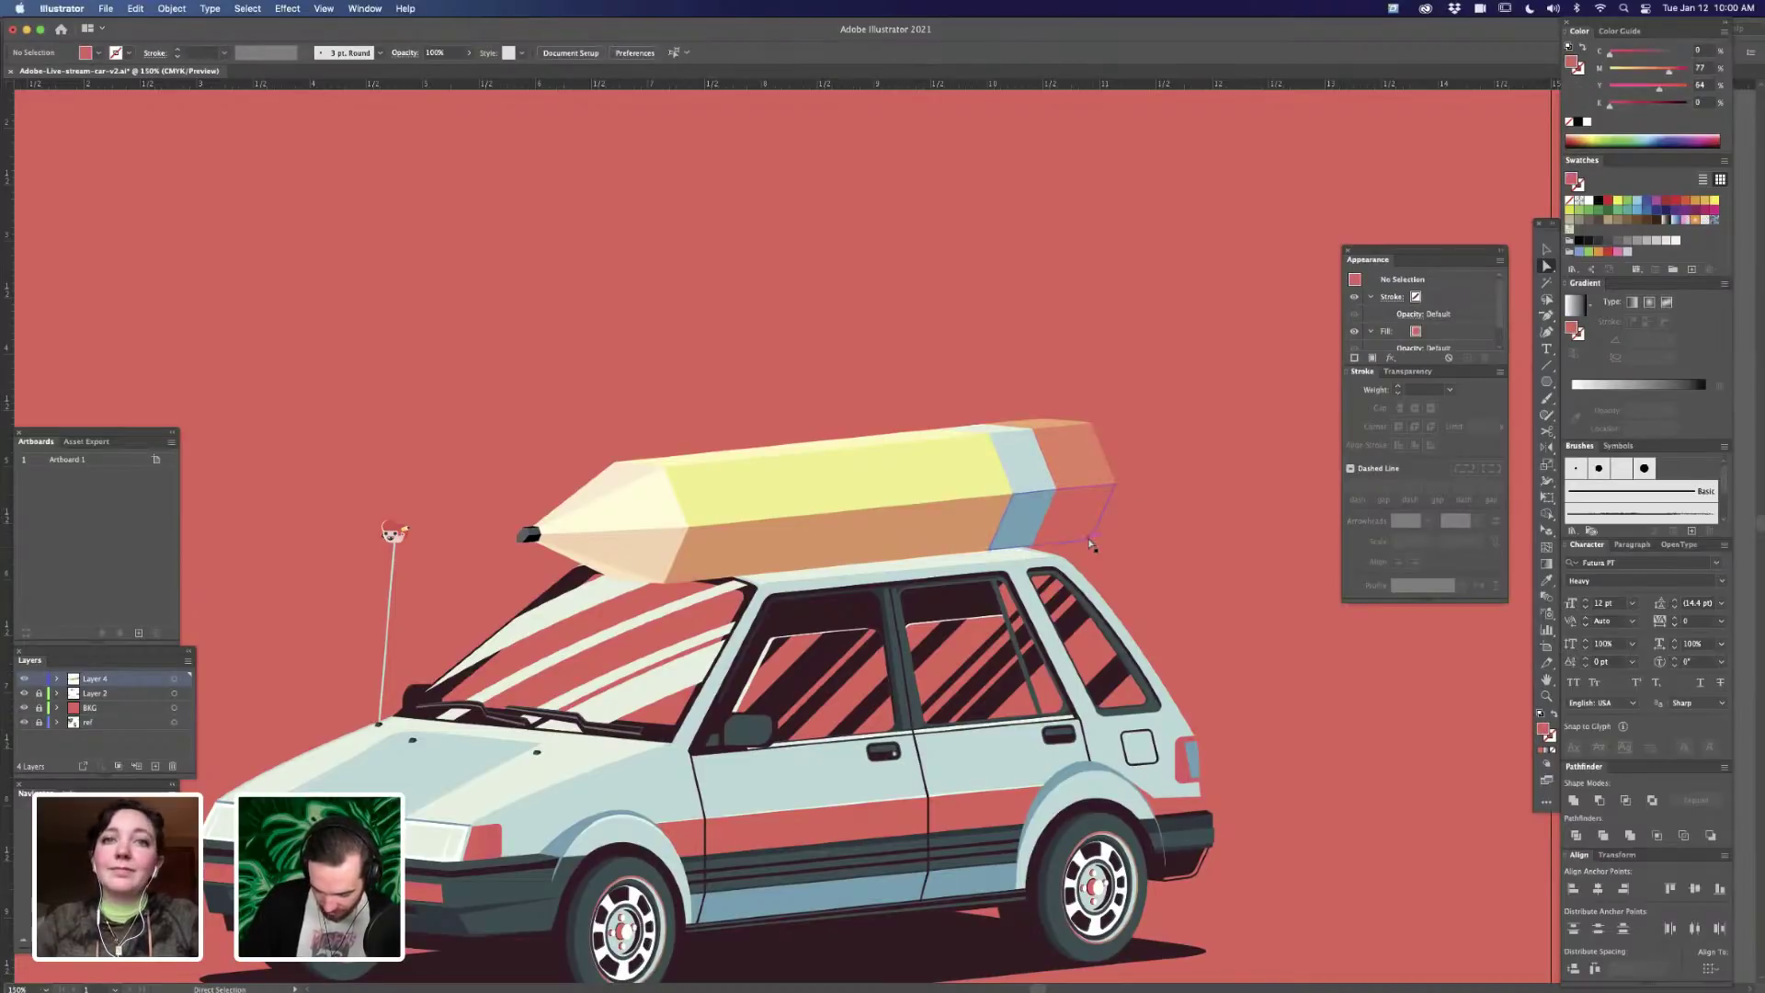
left_click(1136, 535)
left_click_drag(1209, 362, 976, 604)
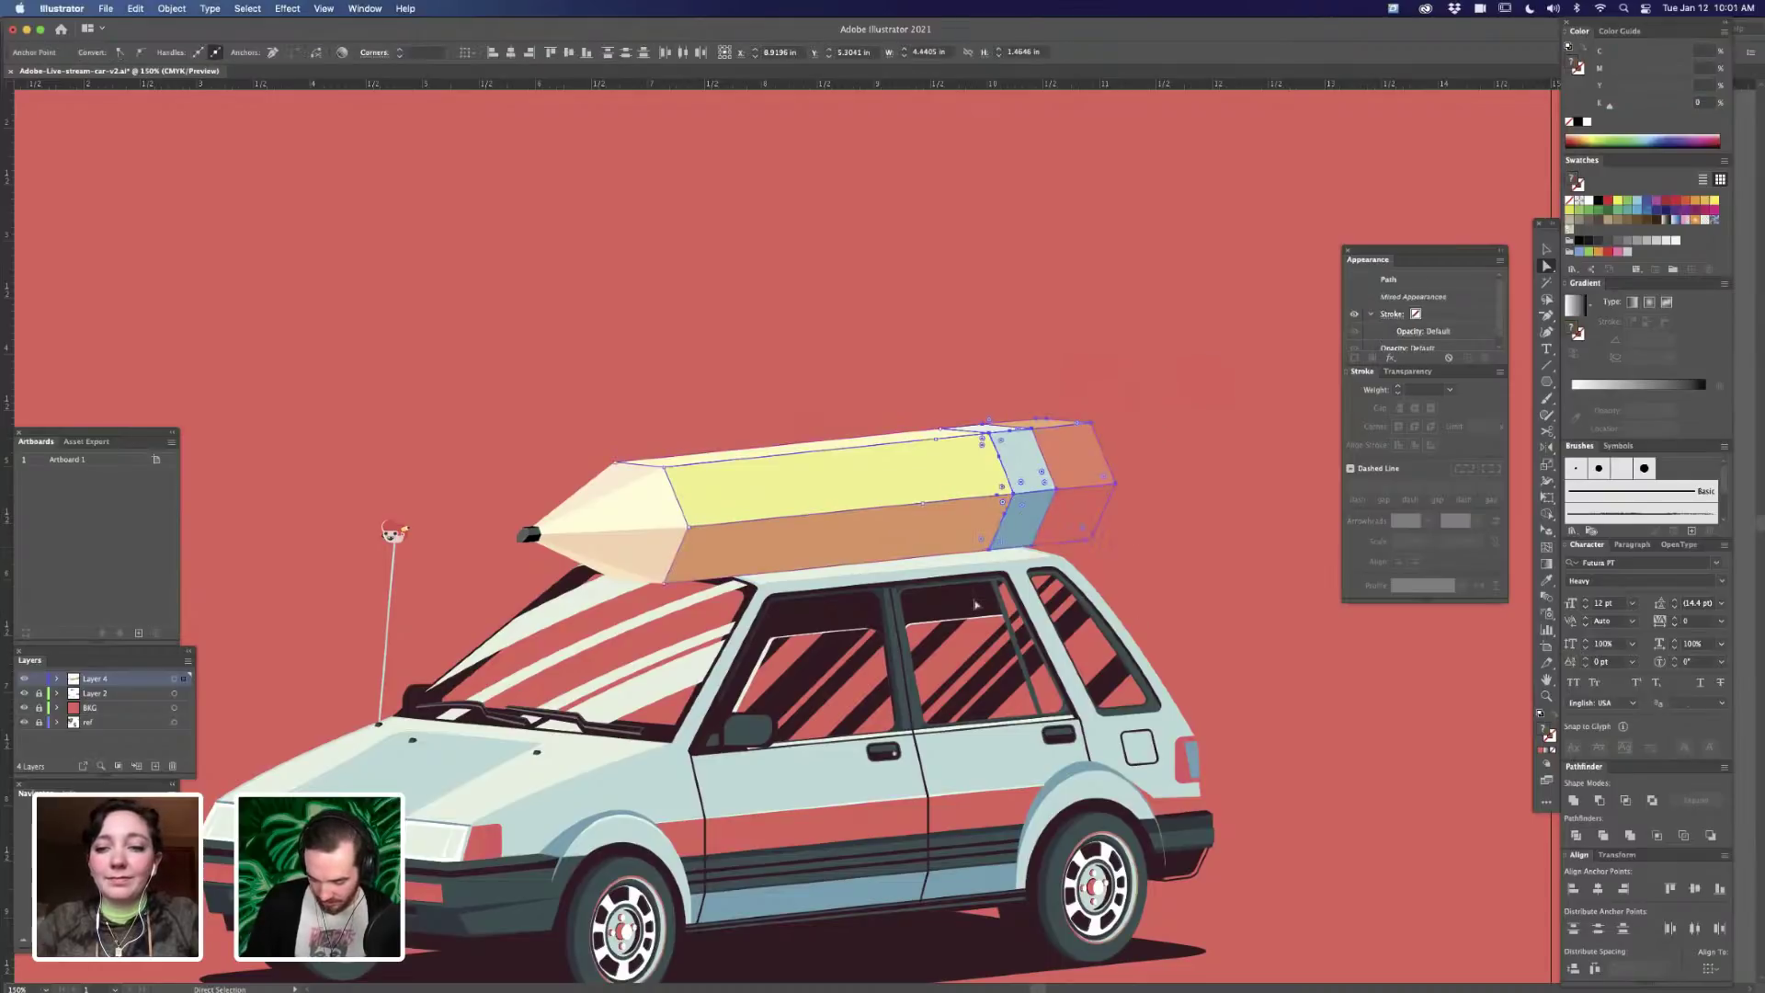
left_click(1183, 470)
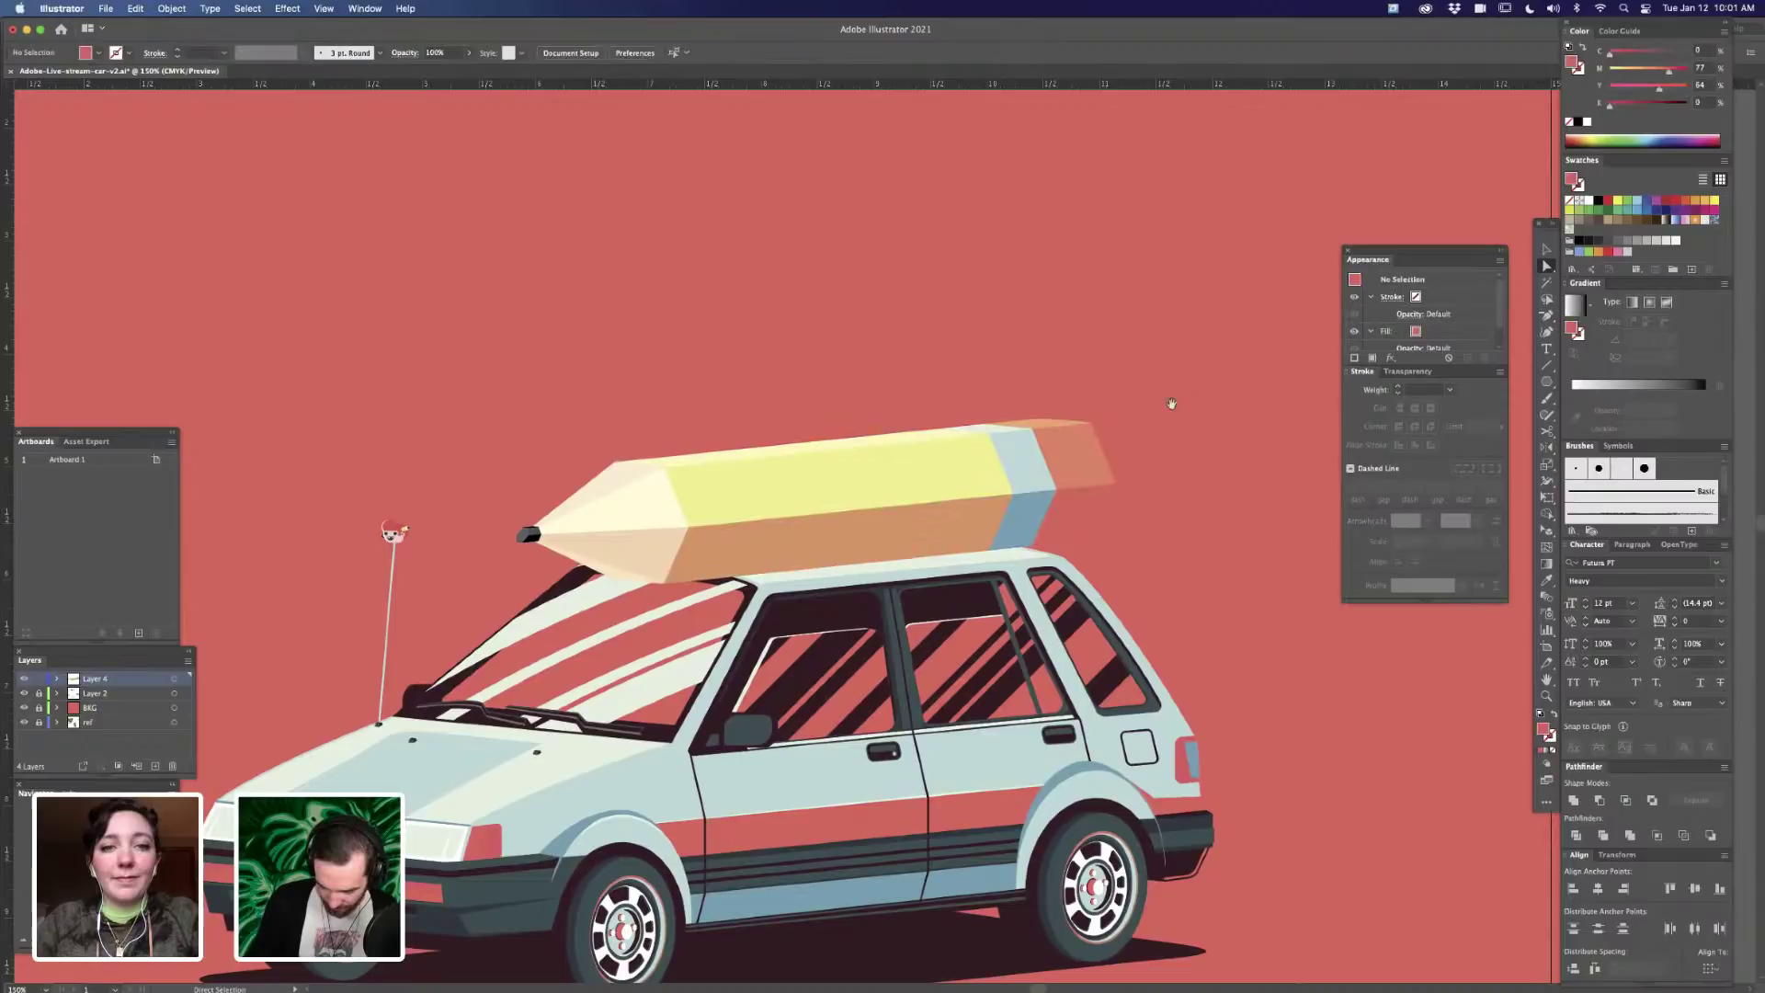
- Copy the edge between the pencil's bare wood tip and yellow side face, and place the copy across the middle of that yellow face
left_click_drag(1194, 565, 1184, 524)
scroll(1213, 731, "down", 3)
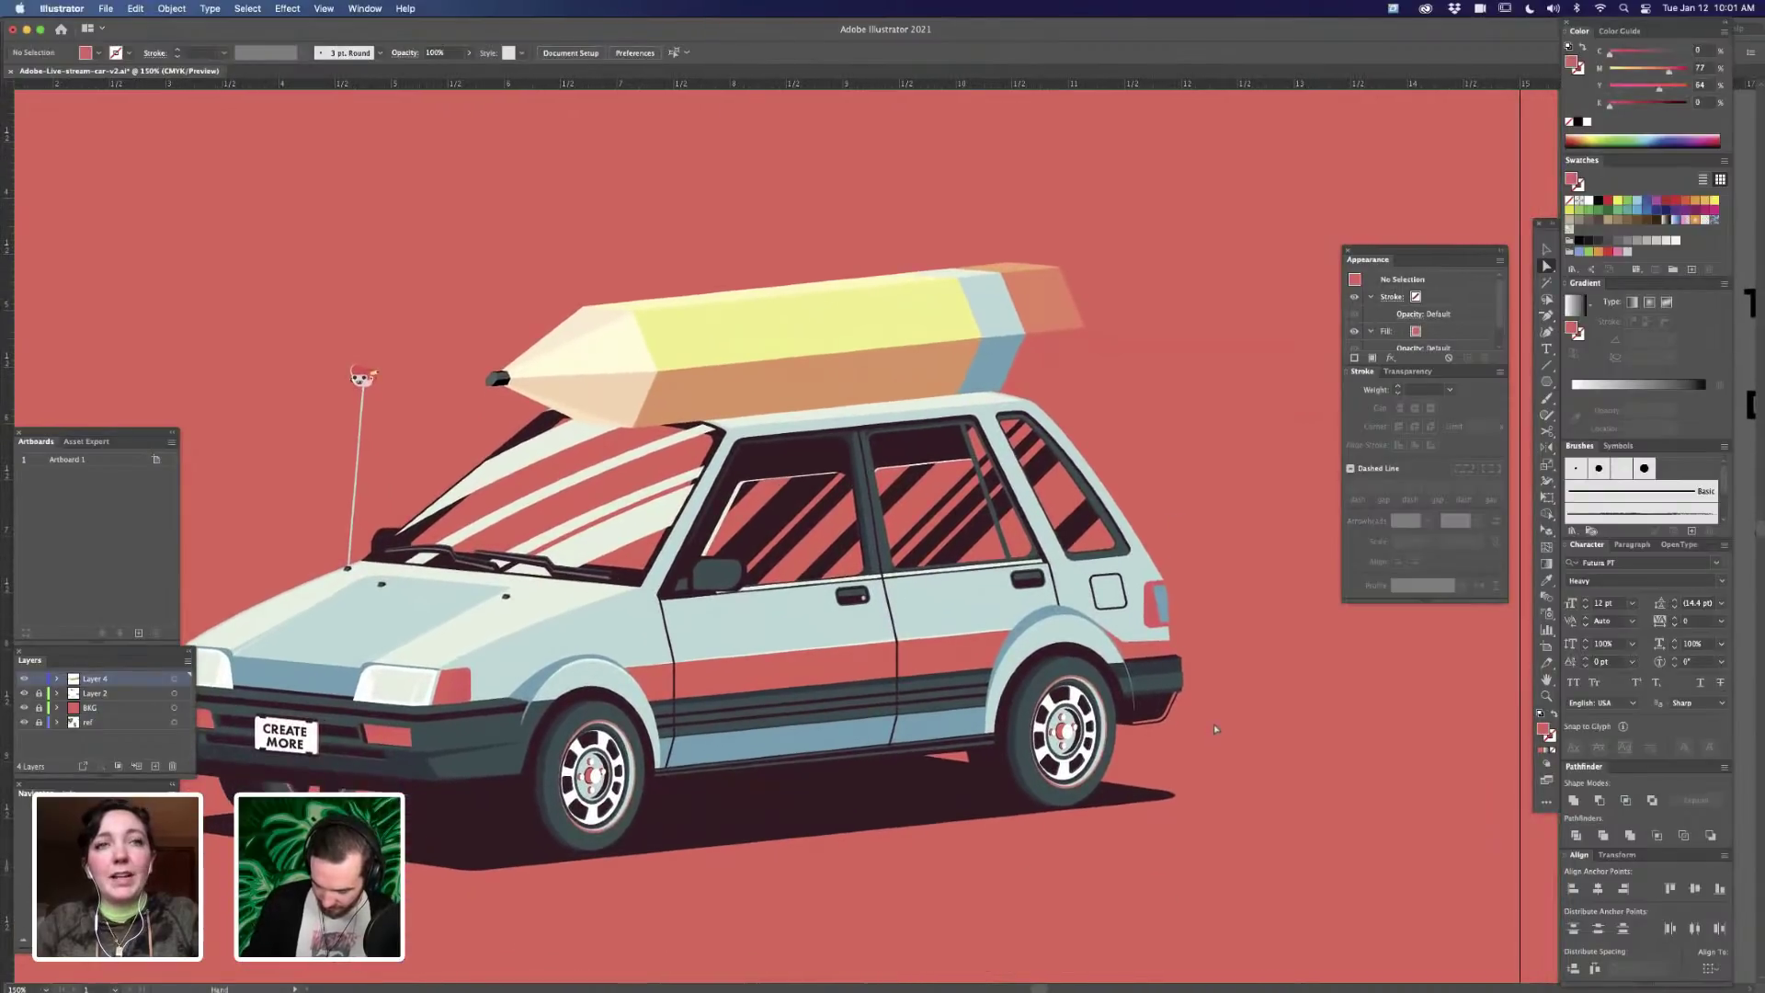
left_click_drag(688, 777, 1009, 646)
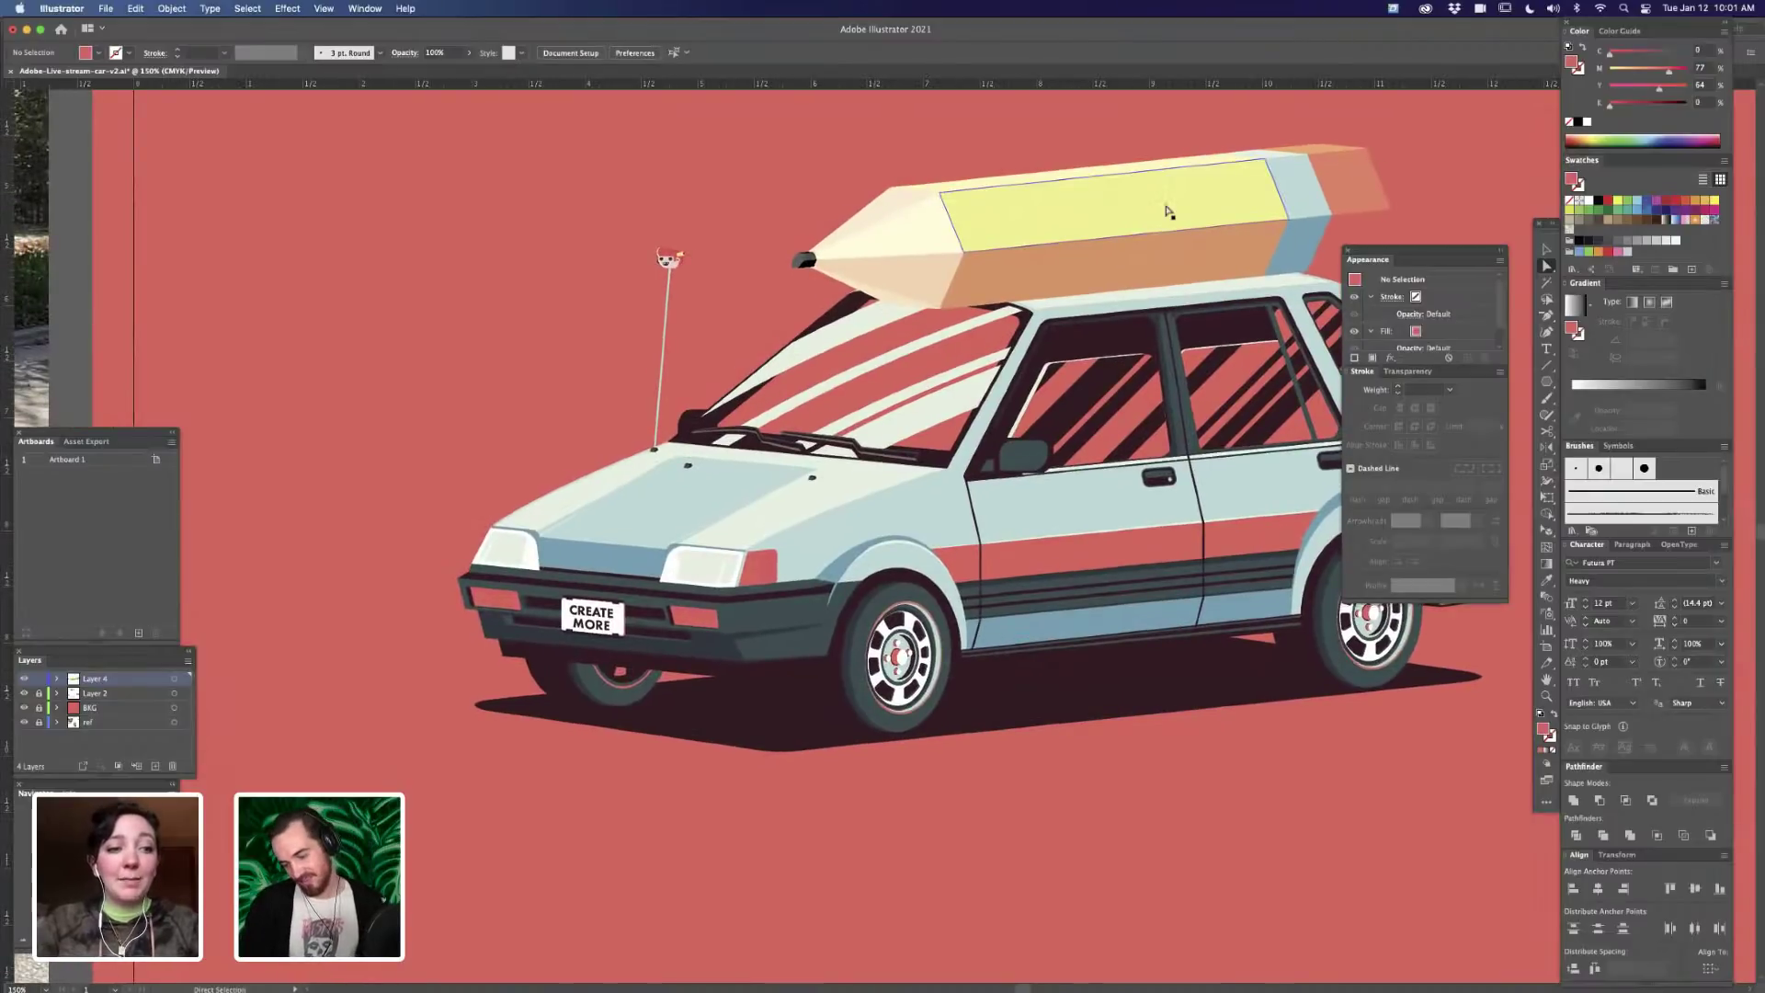
left_click_drag(1336, 284, 1180, 383)
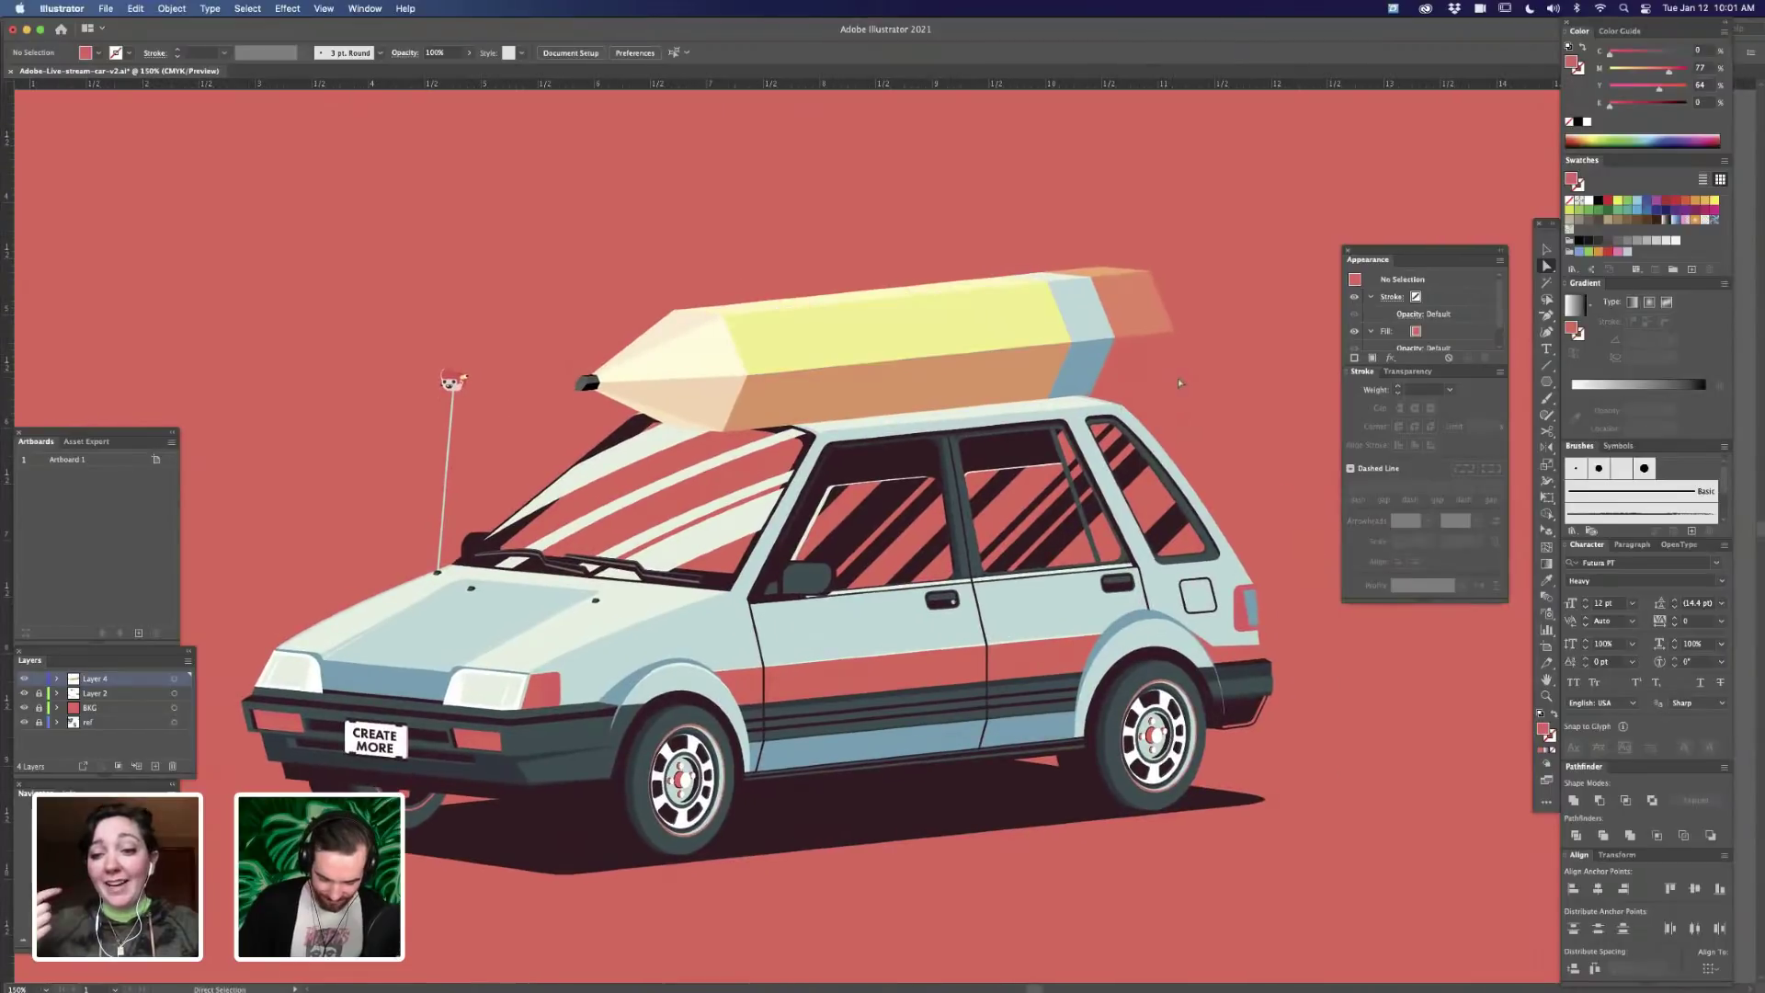
left_click(733, 344)
key("super+c")
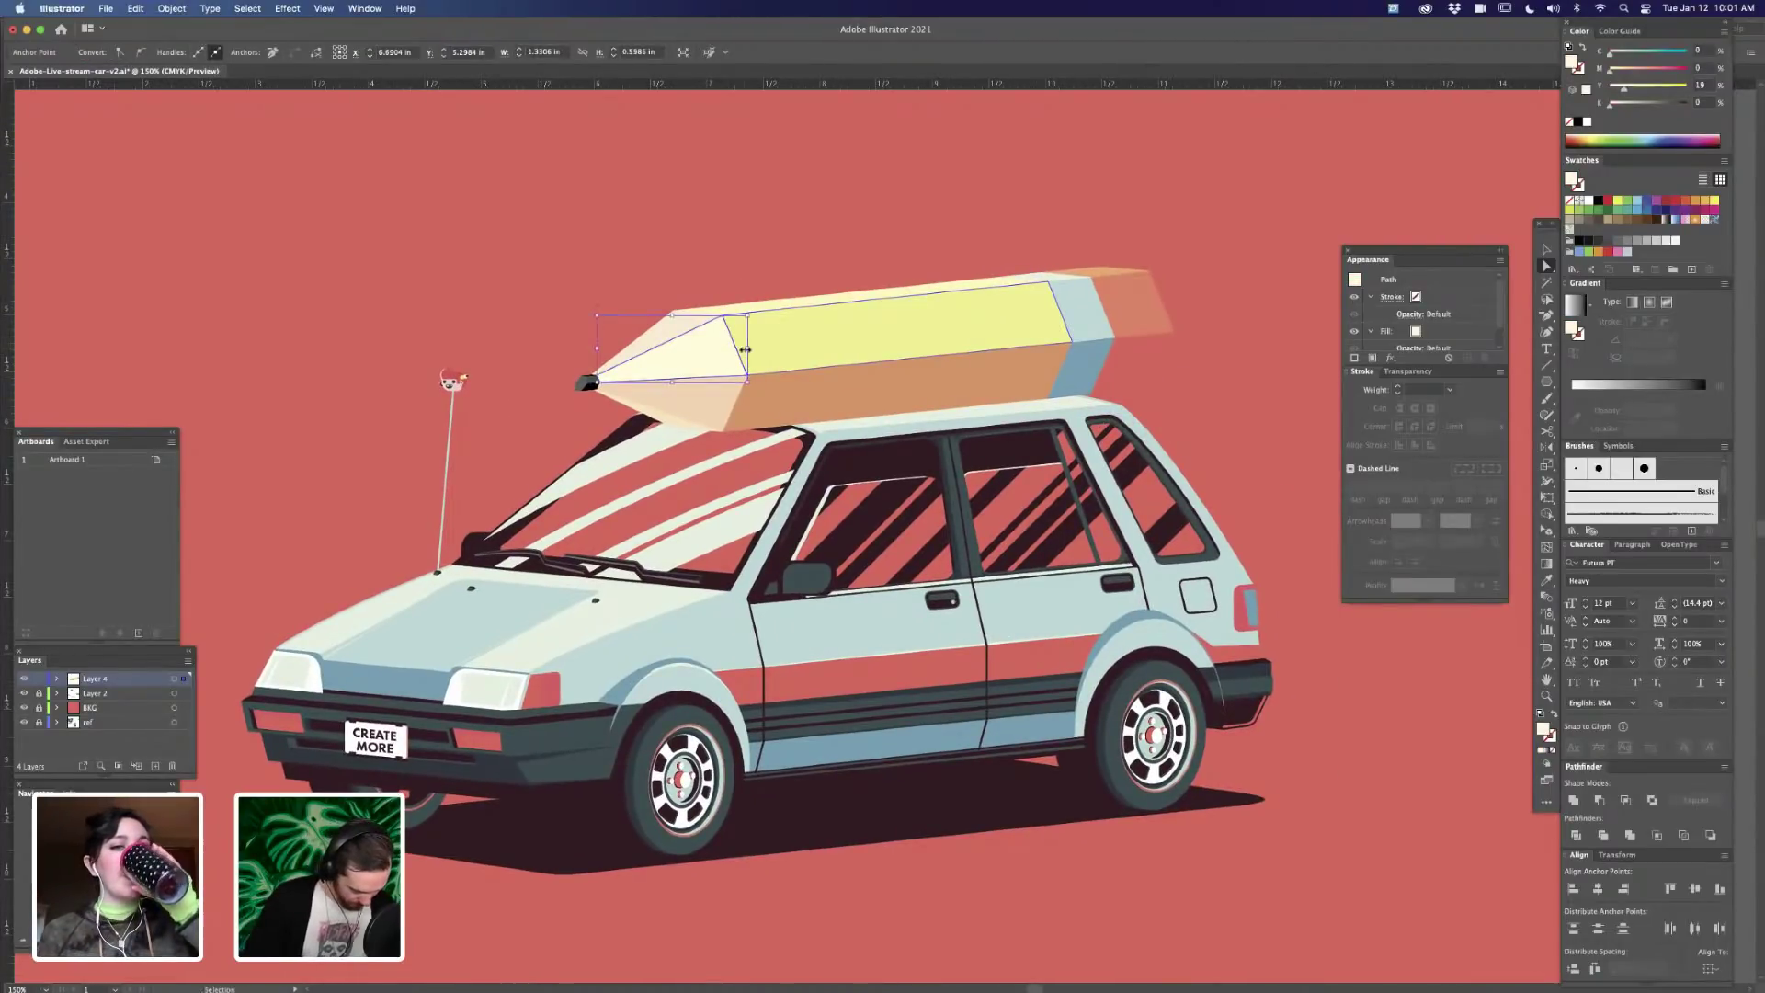
key("super+f")
key("v")
left_click_drag(743, 361, 860, 327)
key("a")
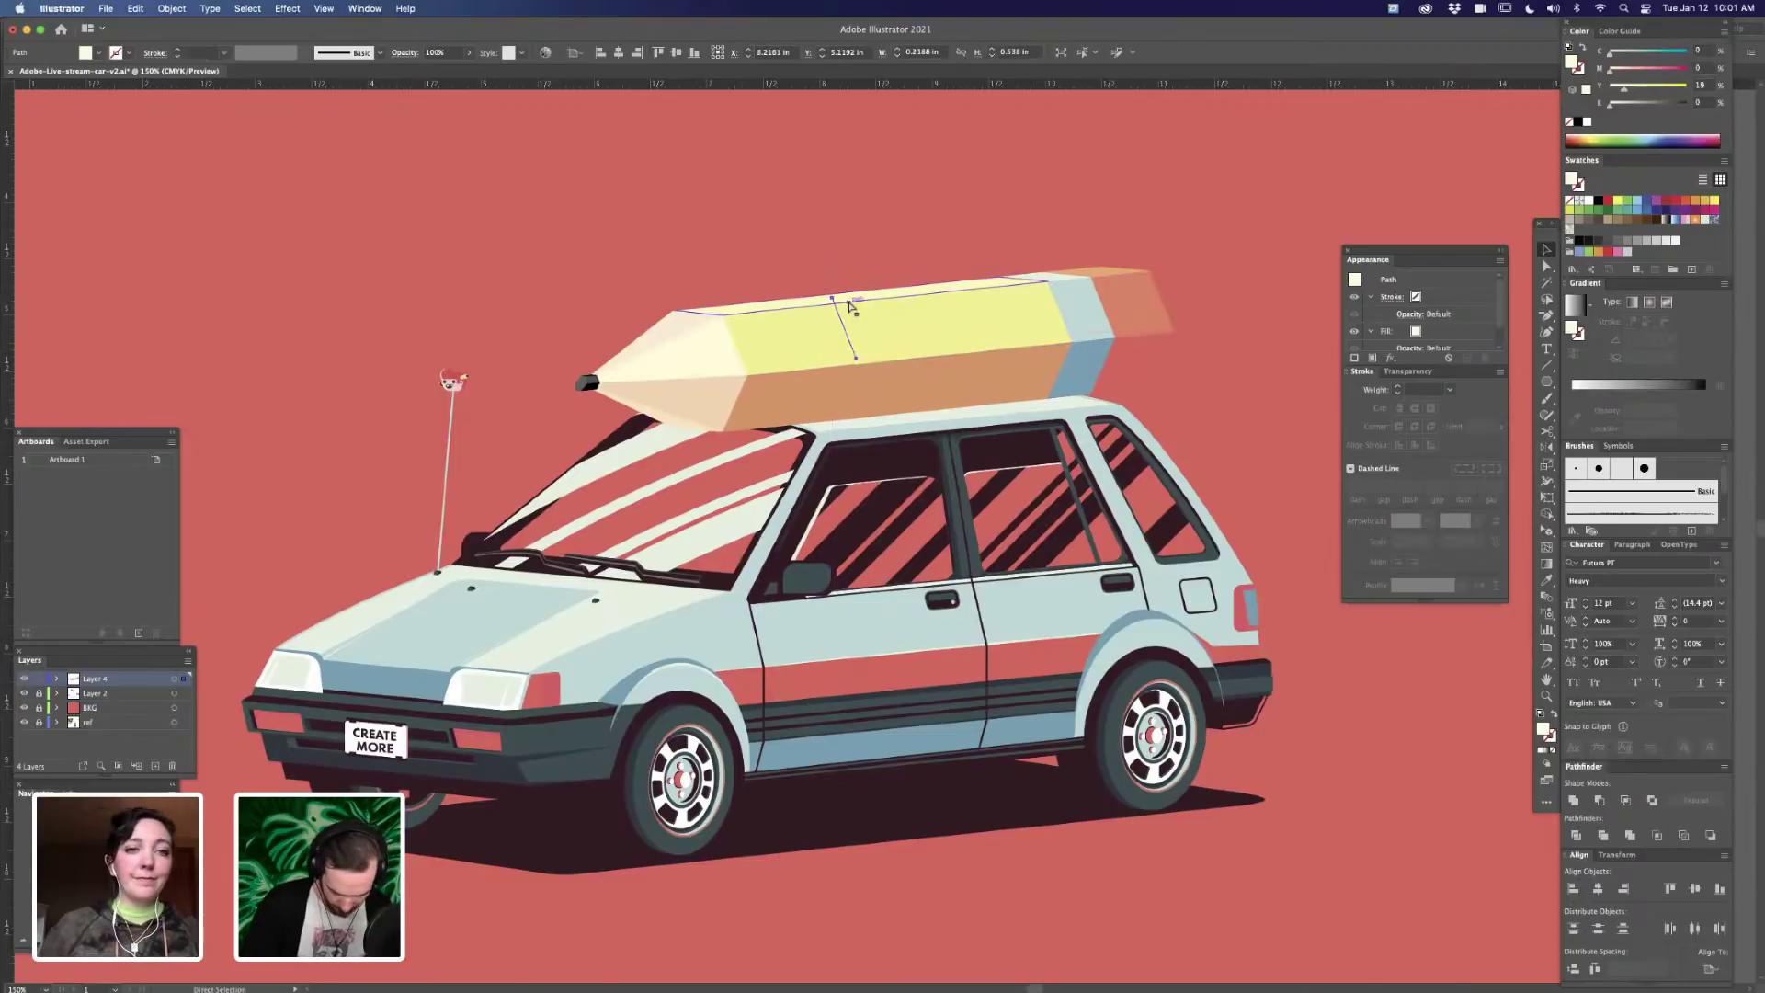
- Give the copied line no fill and a dark stroke using the colour sampled from the car's side window
scroll(869, 547, "up", 1)
scroll(864, 551, "up", 1)
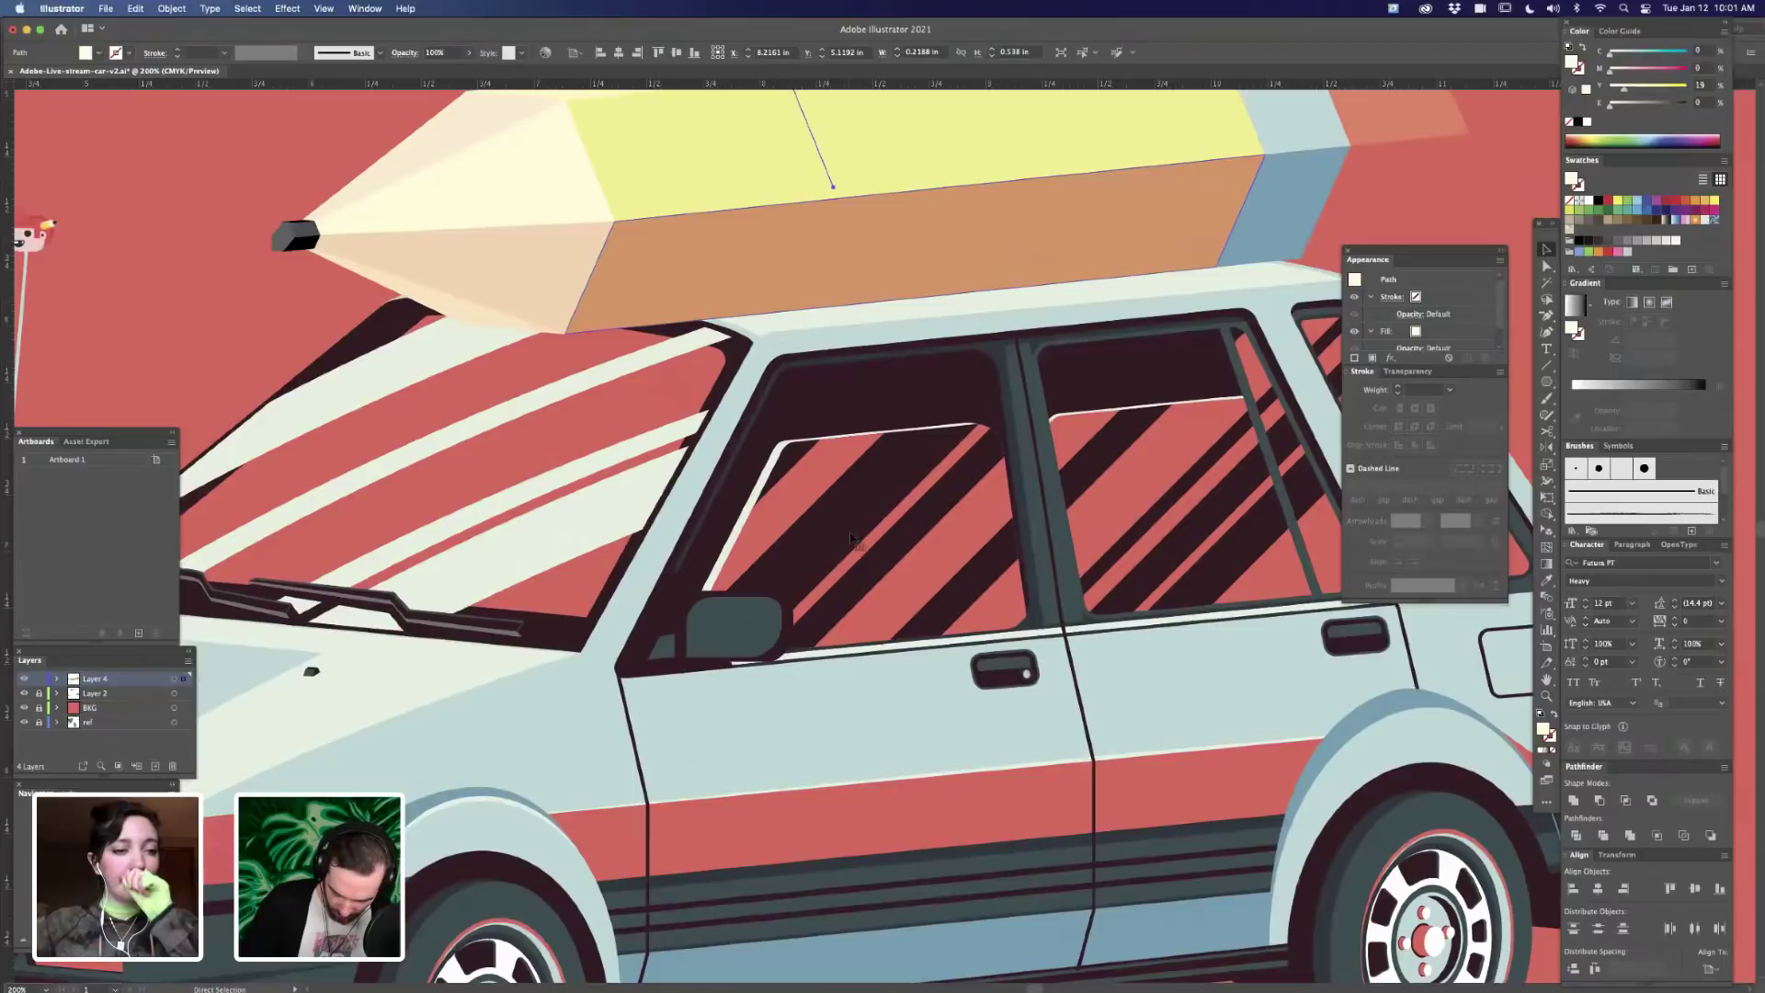
scroll(864, 552, "up", 1)
left_click_drag(993, 598, 1009, 804)
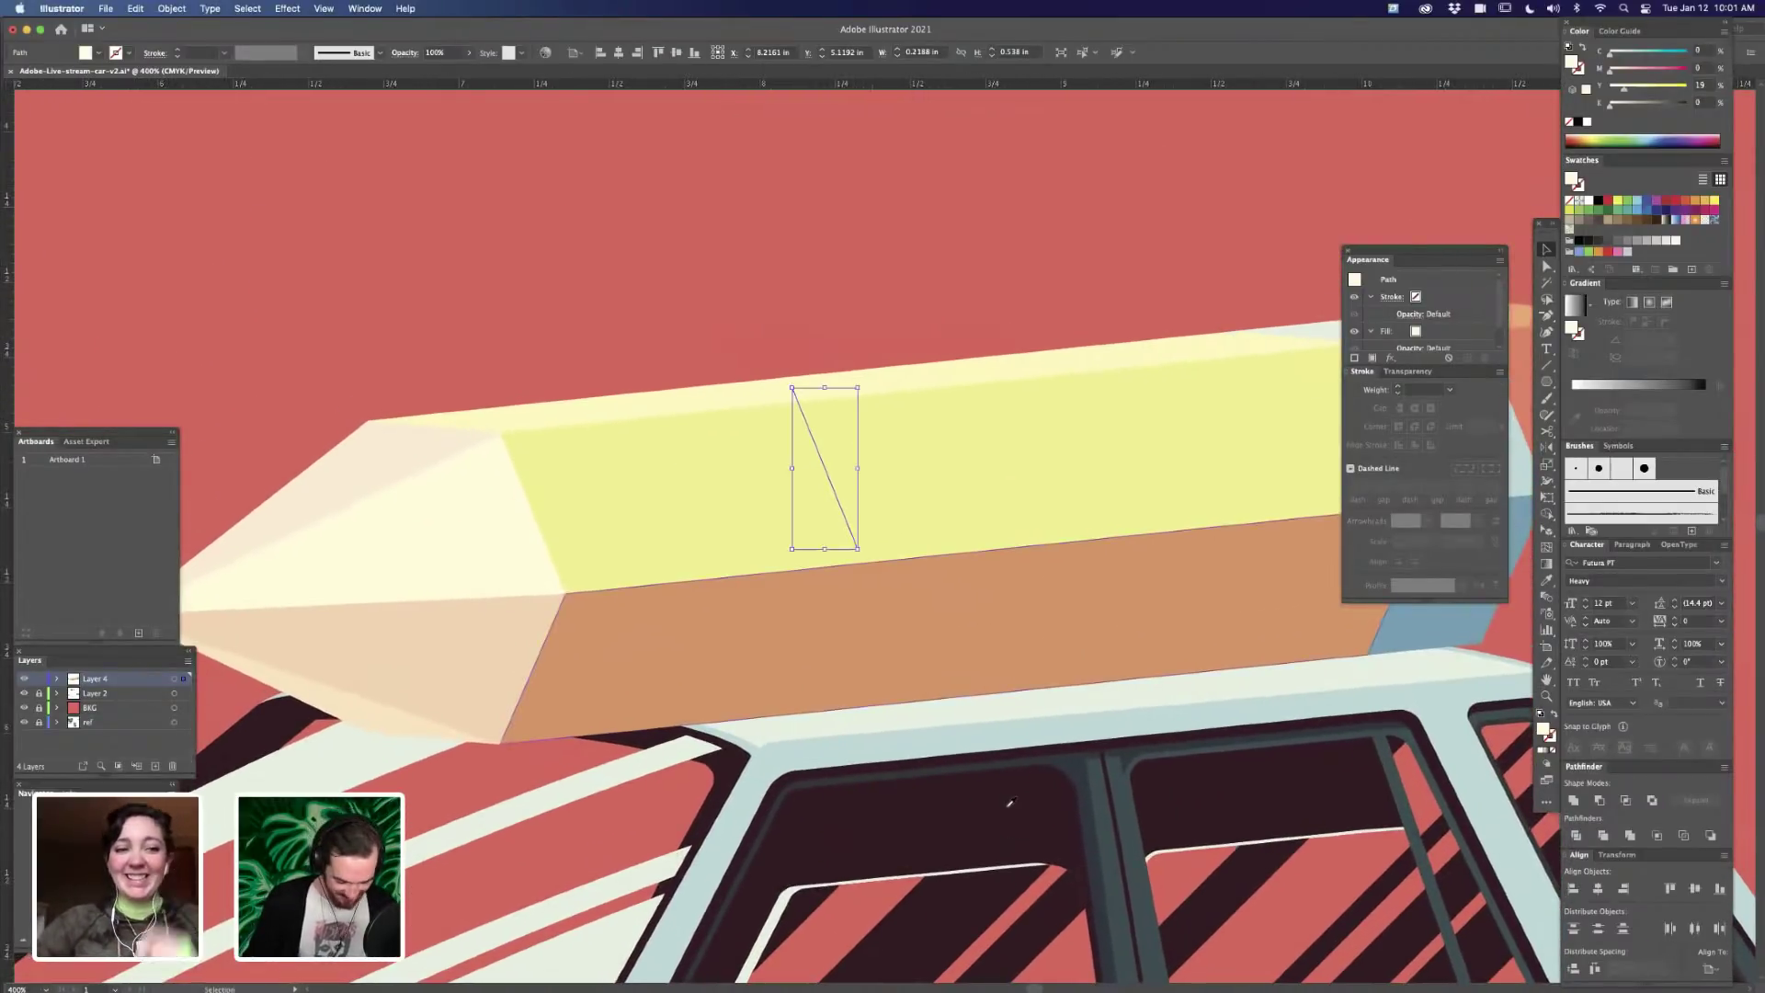
key("i")
left_click(1010, 802)
key("shift+x")
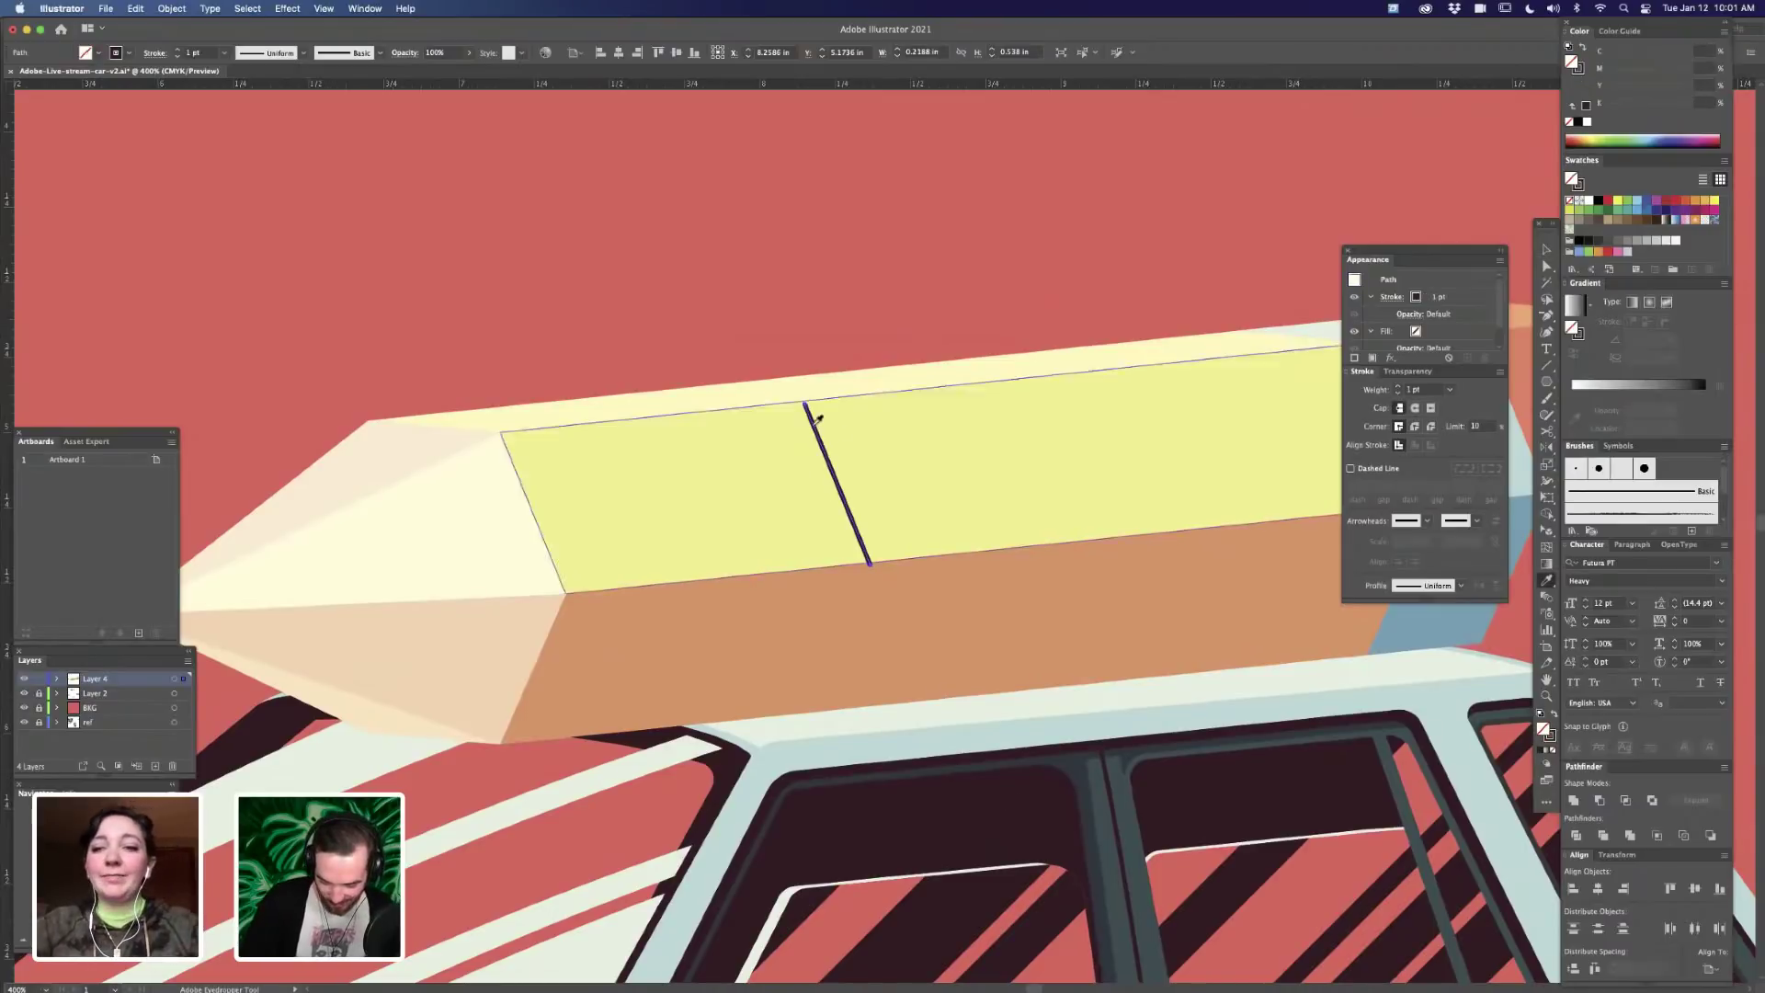
- Shift the dark line slightly towards the eraser and enlarge it to span the full height of the yellow side face
key("v")
left_click_drag(836, 454, 847, 479)
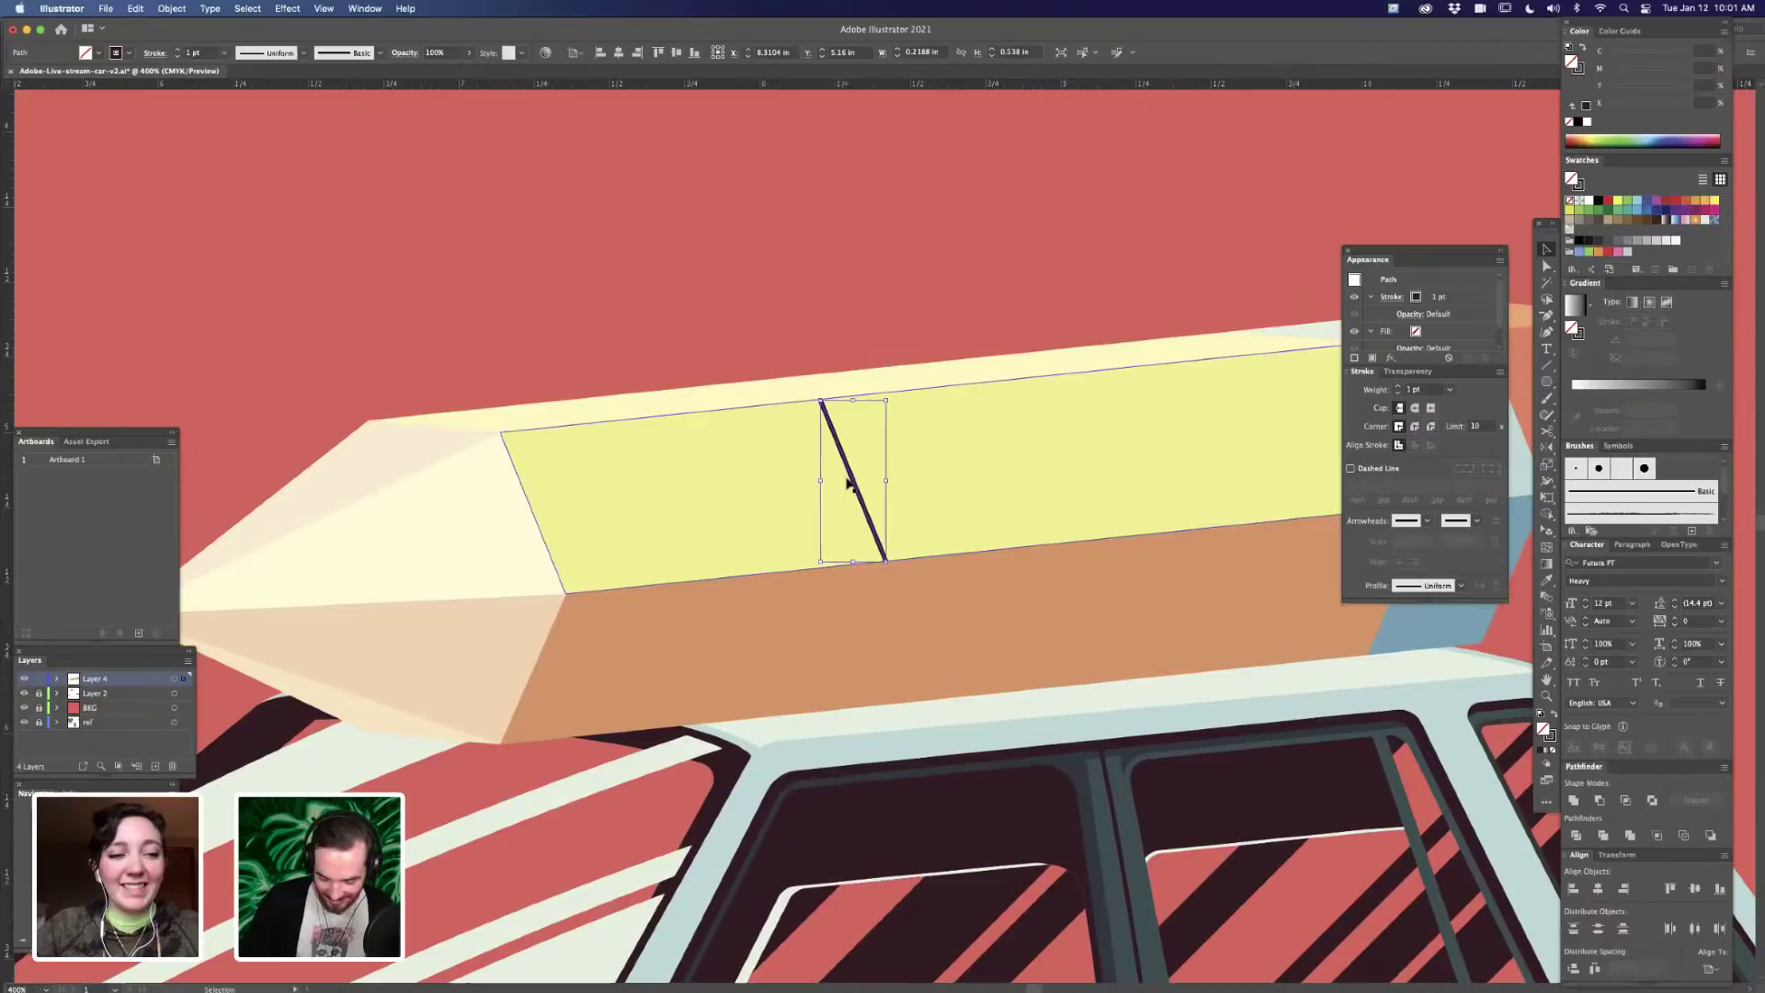
left_click_drag(886, 400, 894, 392)
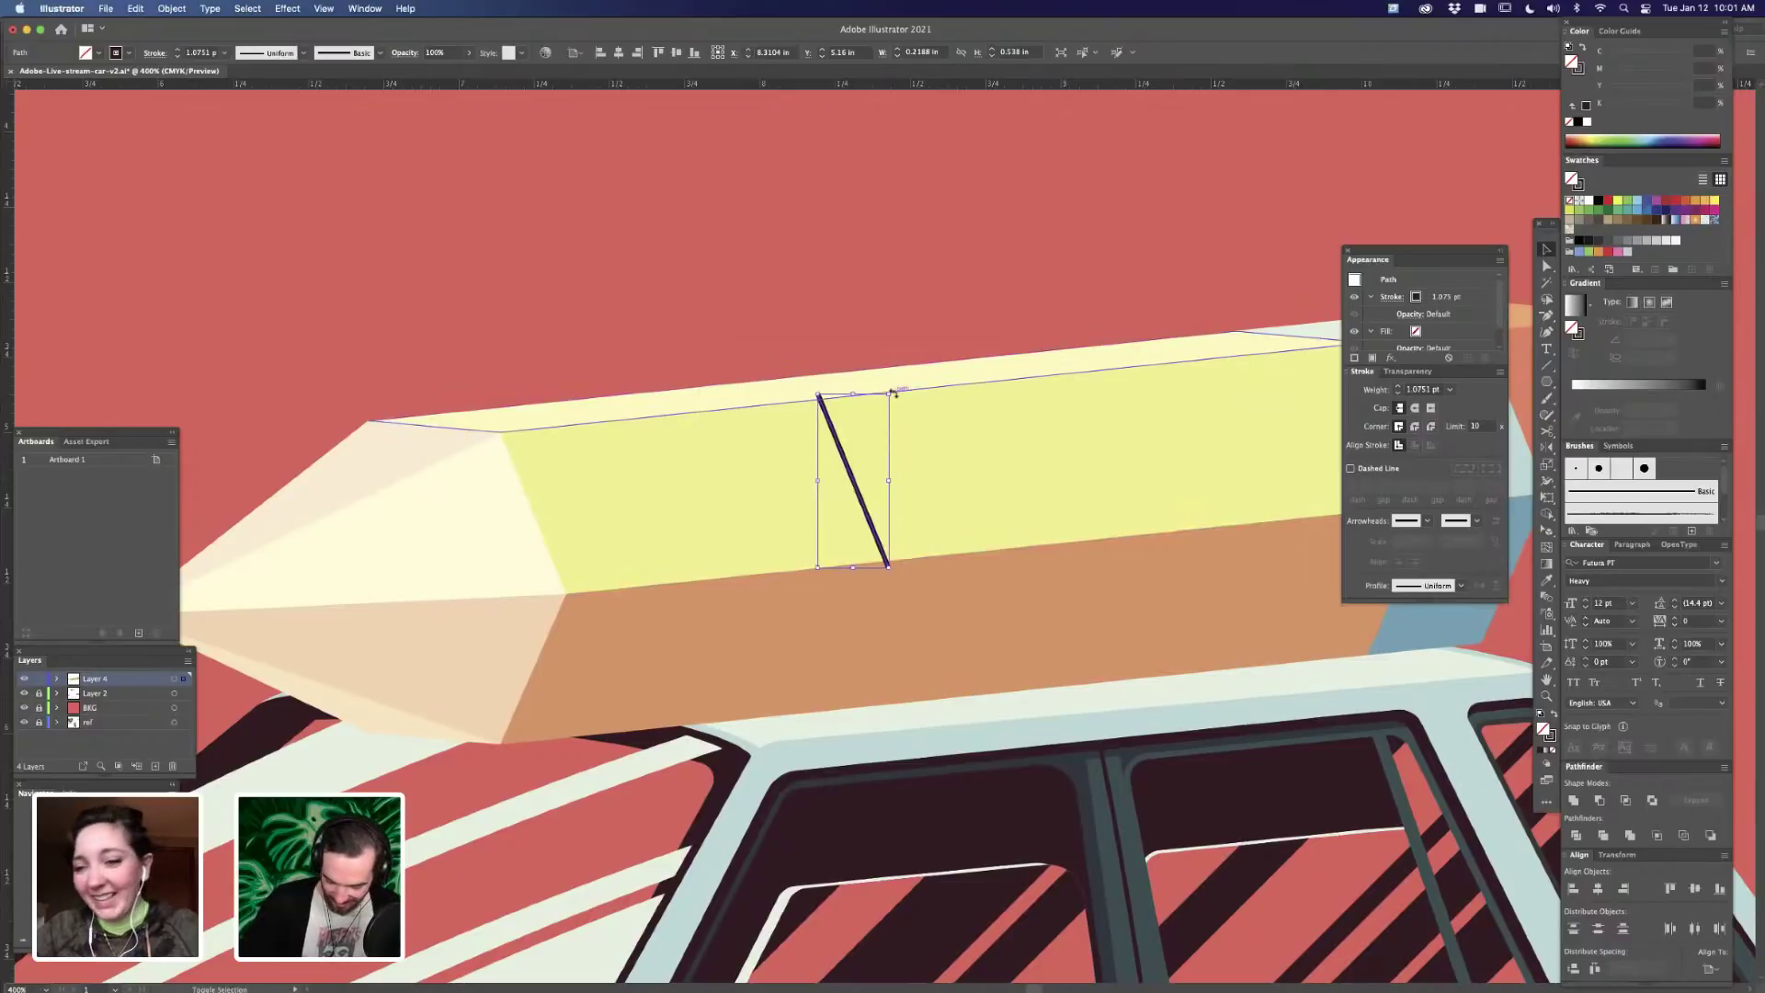
- Extend the dark line with the Pen tool from its lower end down over the orange face to the top of the front side window
scroll(919, 644, "down", 3)
key("p")
left_click(892, 494)
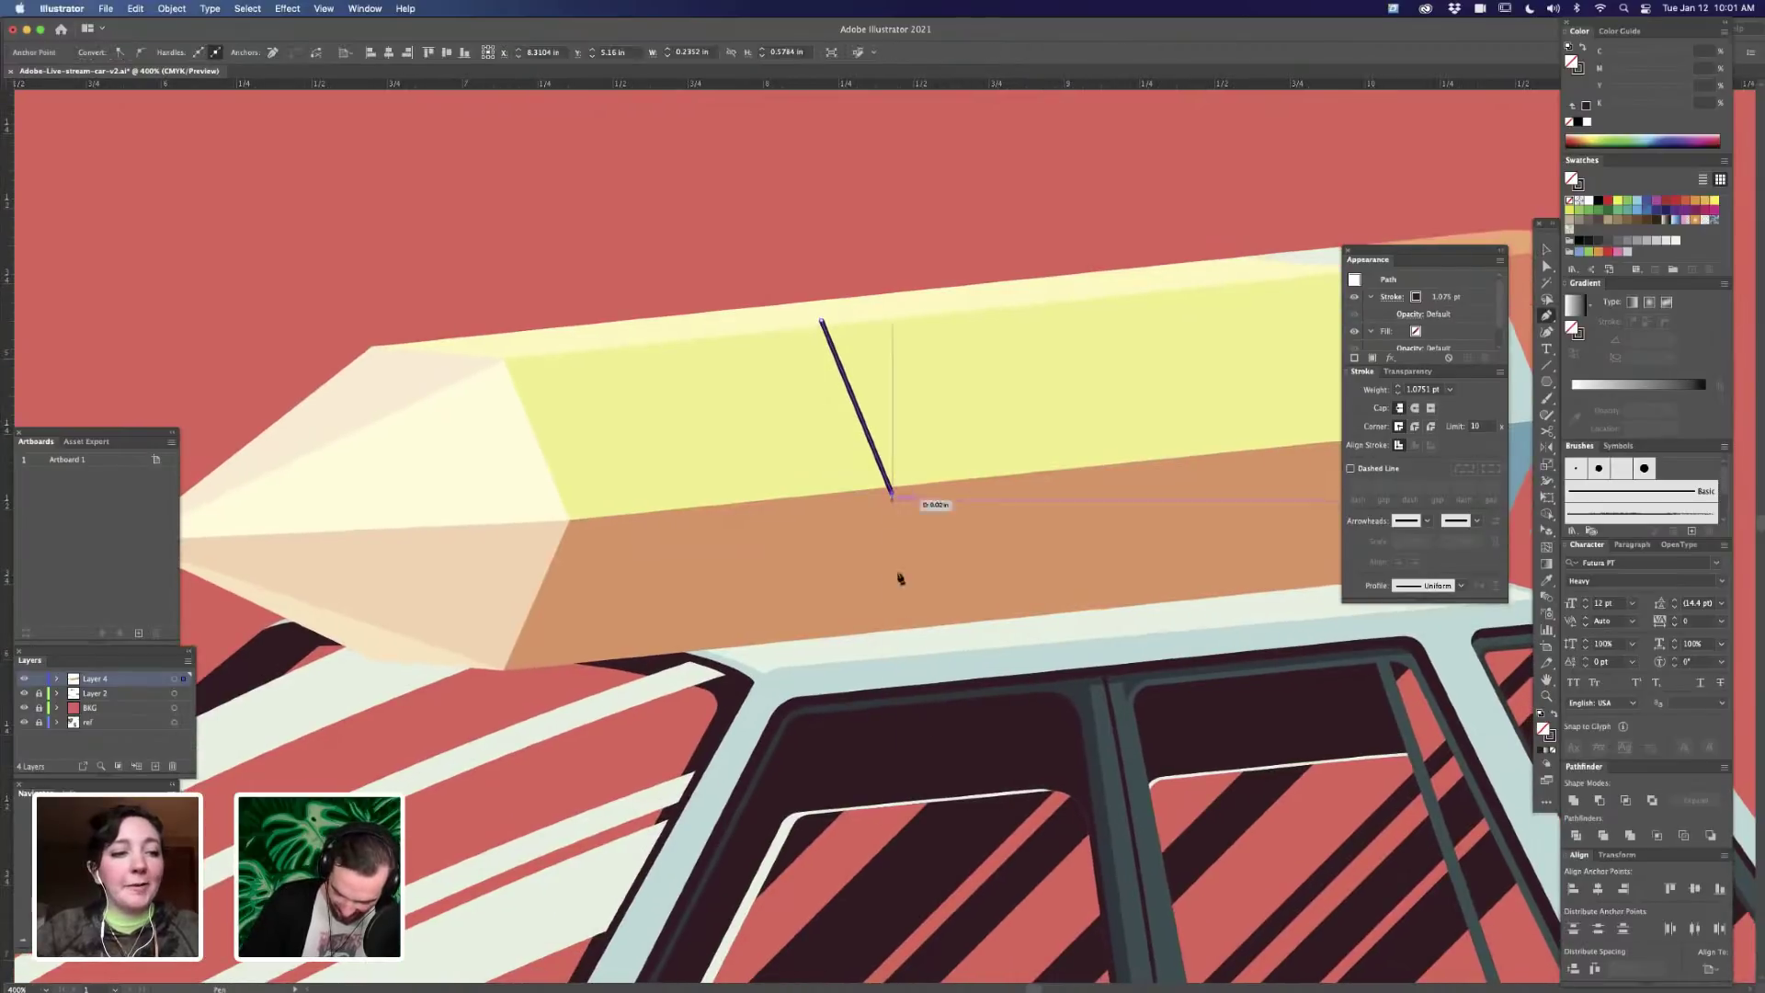
left_click(899, 720)
key("a")
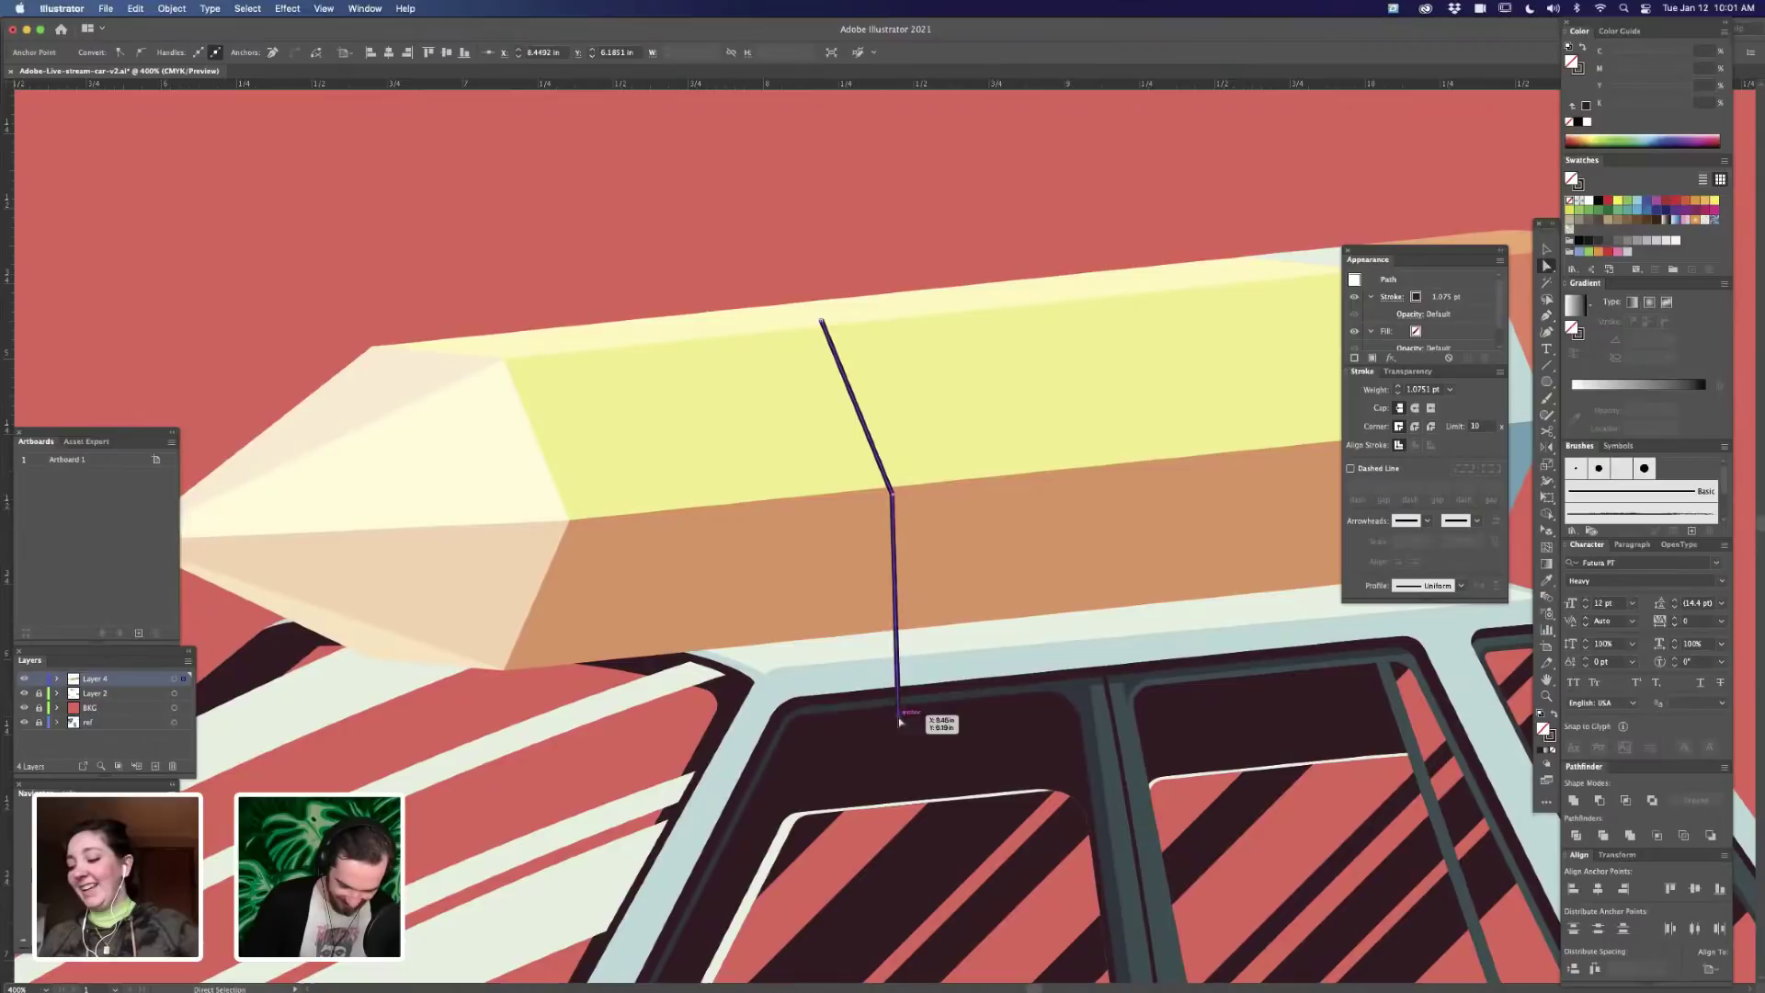
left_click(859, 264)
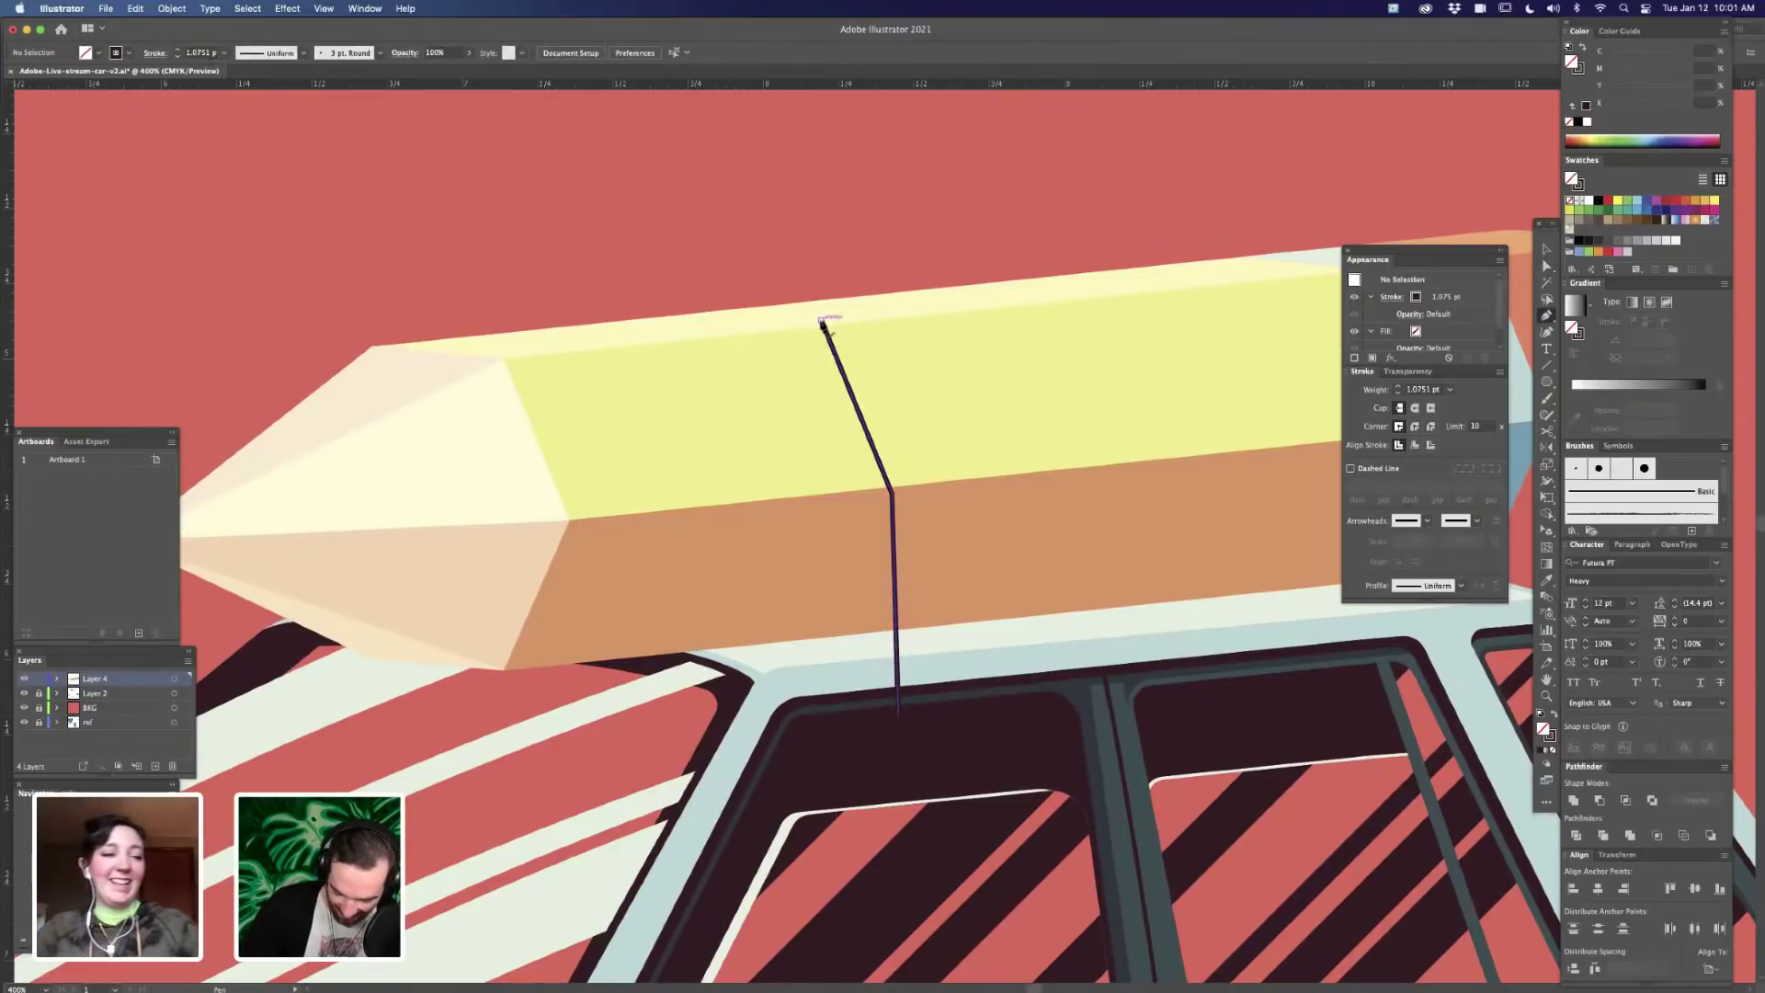
- Extend the dark line with the Pen tool from its upper end across the pencil's narrow top face to the far edge
key("p")
left_click(821, 320)
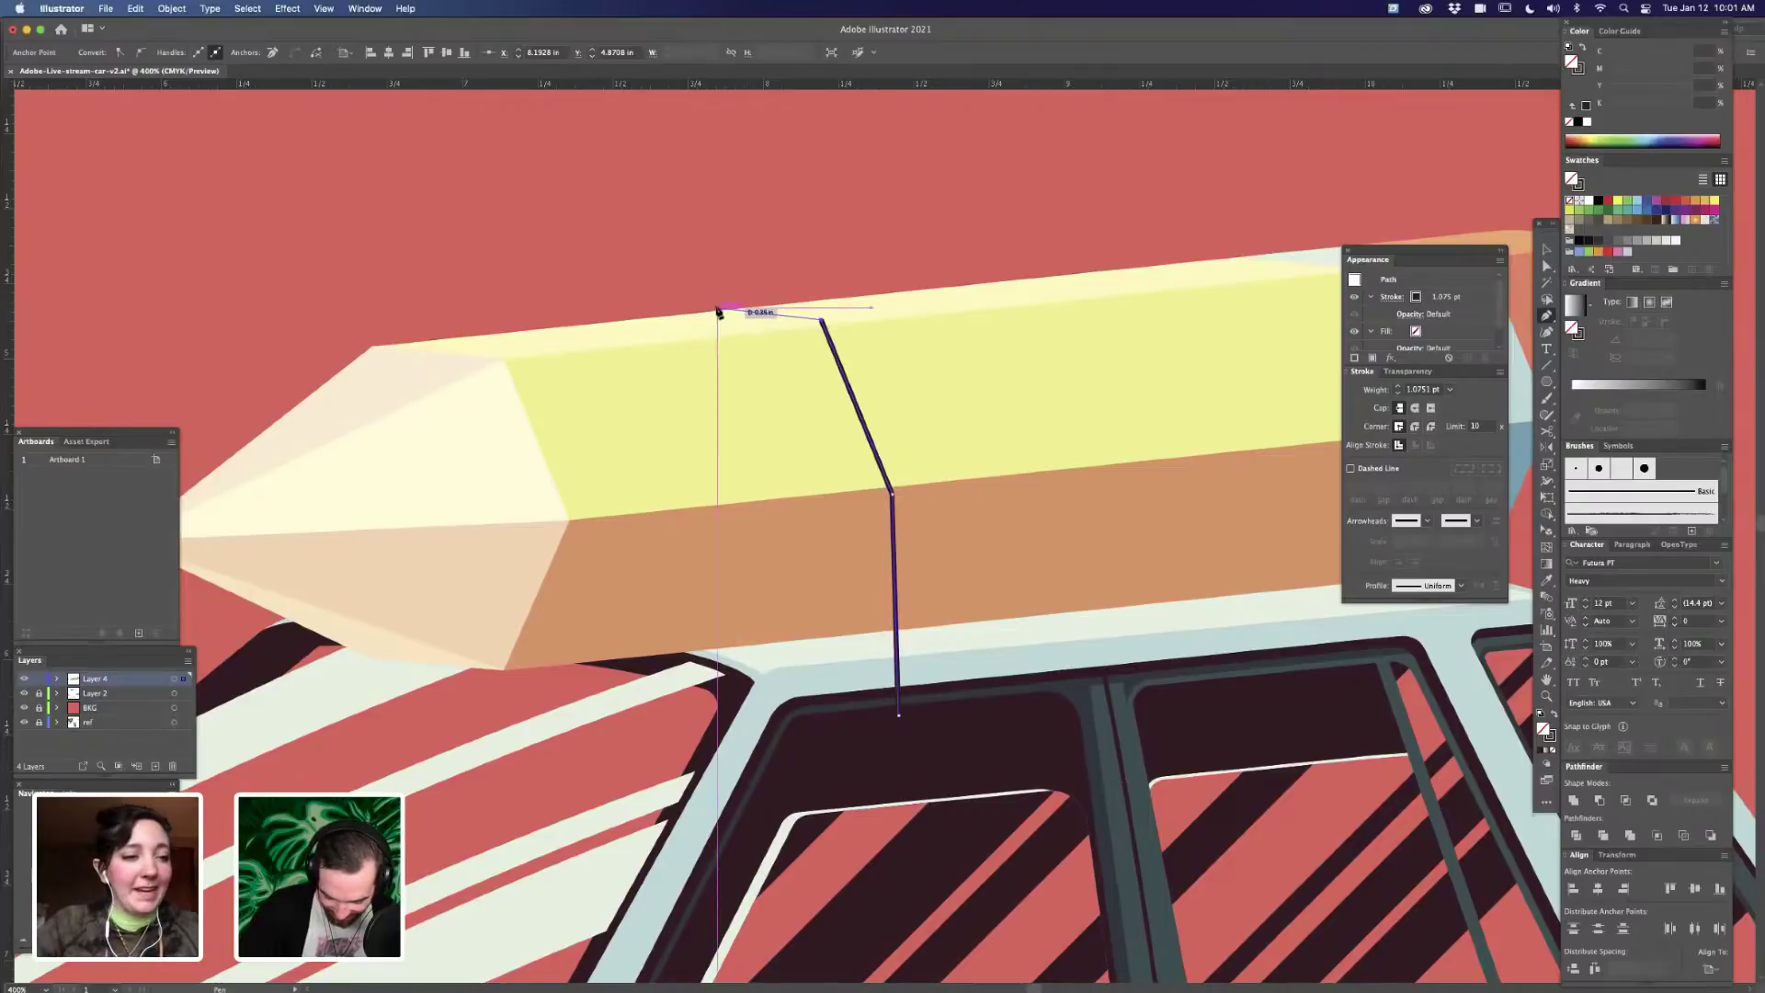
left_click(718, 309)
left_click(802, 241, "super")
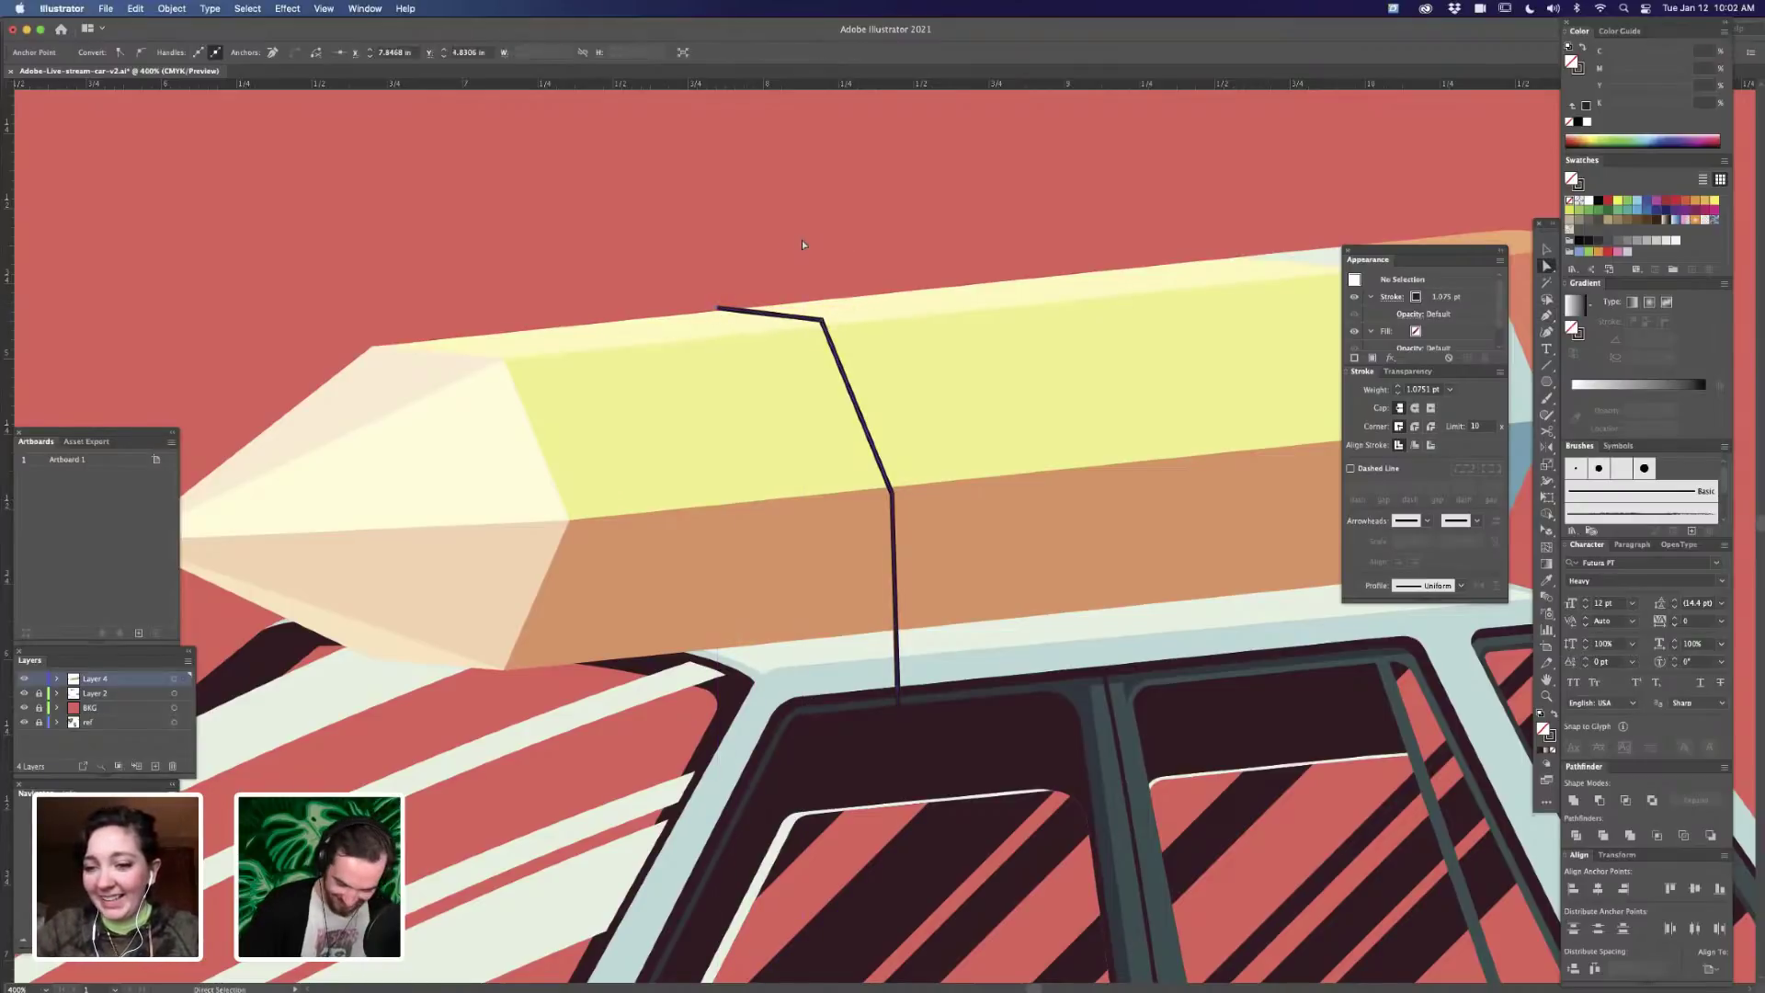
- Duplicate the strap line a short distance towards the eraser as a second strap edge, and isolate the pencil group for editing
key("super+minus")
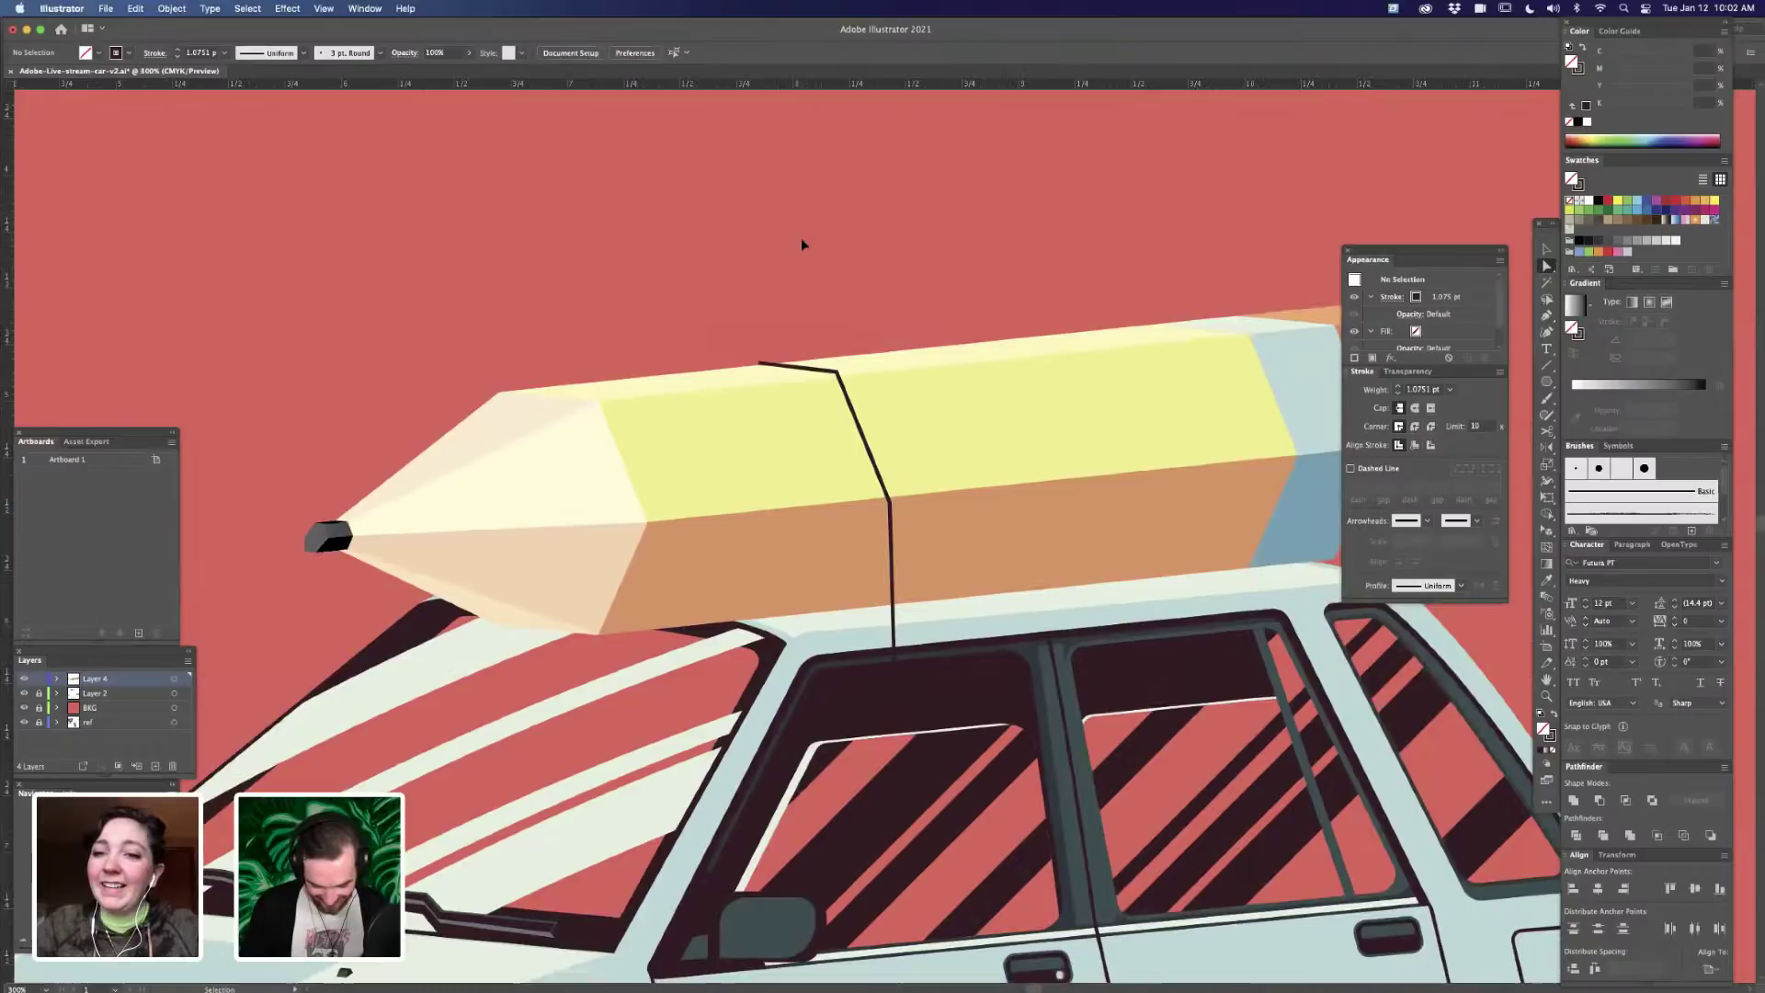
key("super+minus")
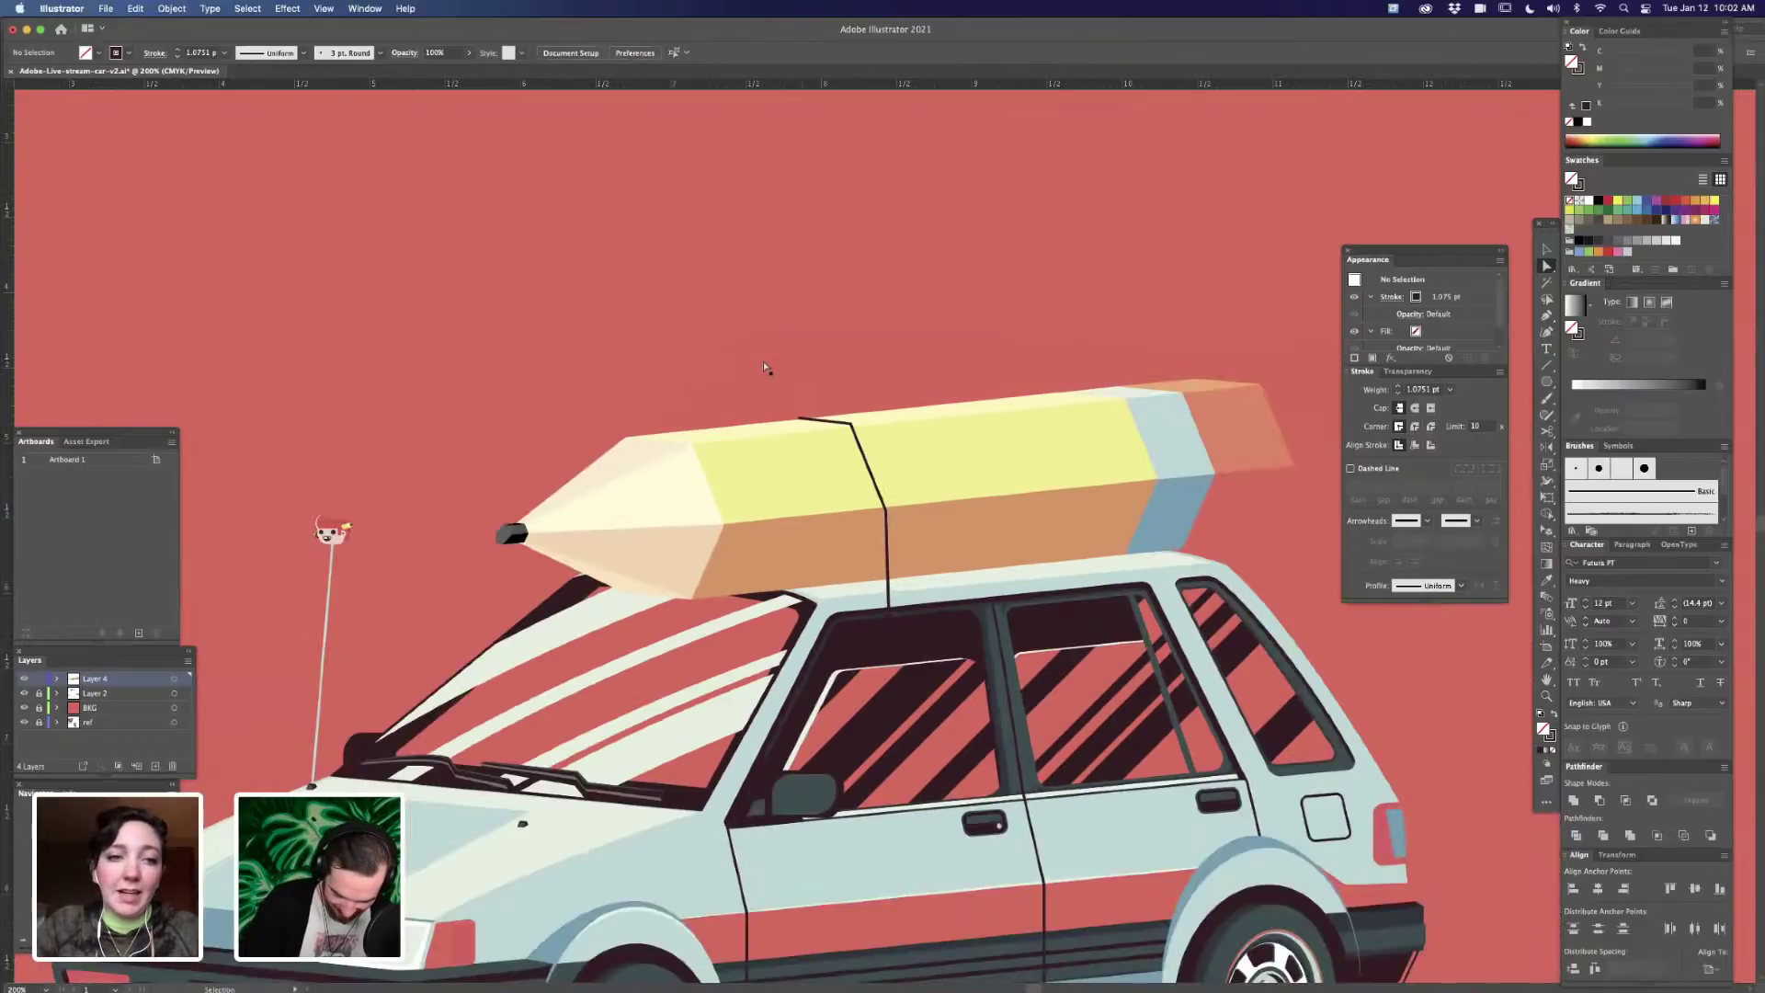
key("super+minus")
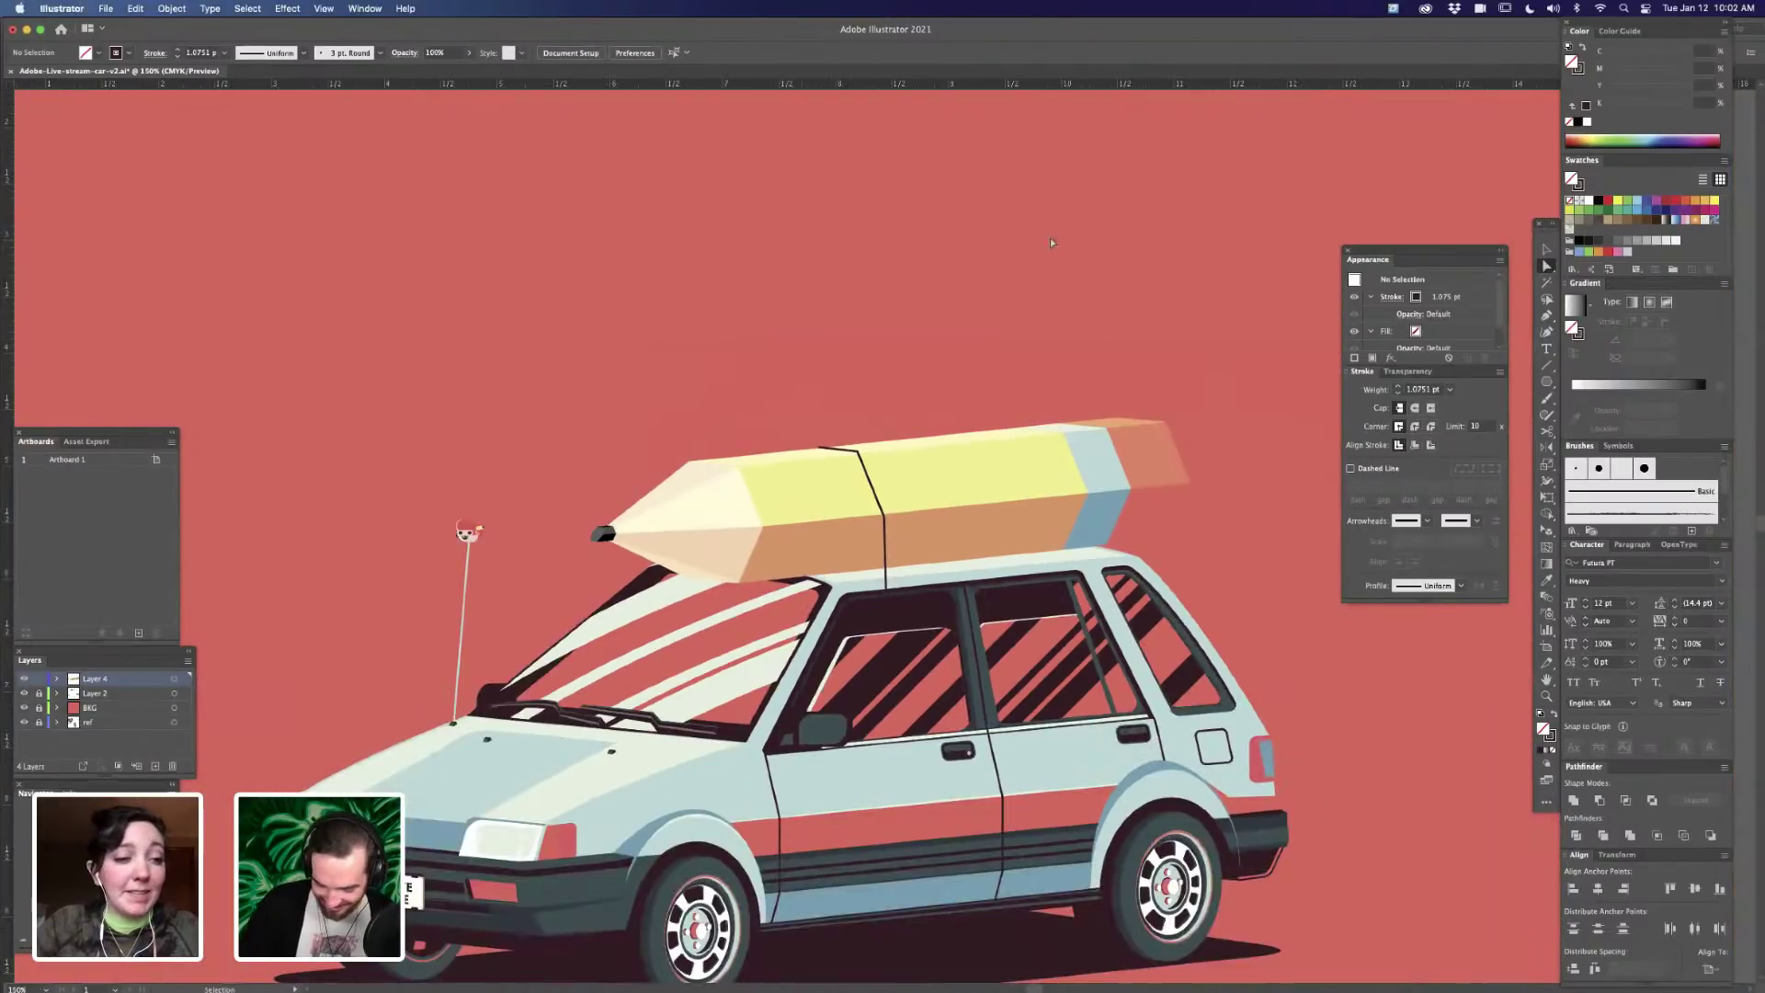
key("super+equal")
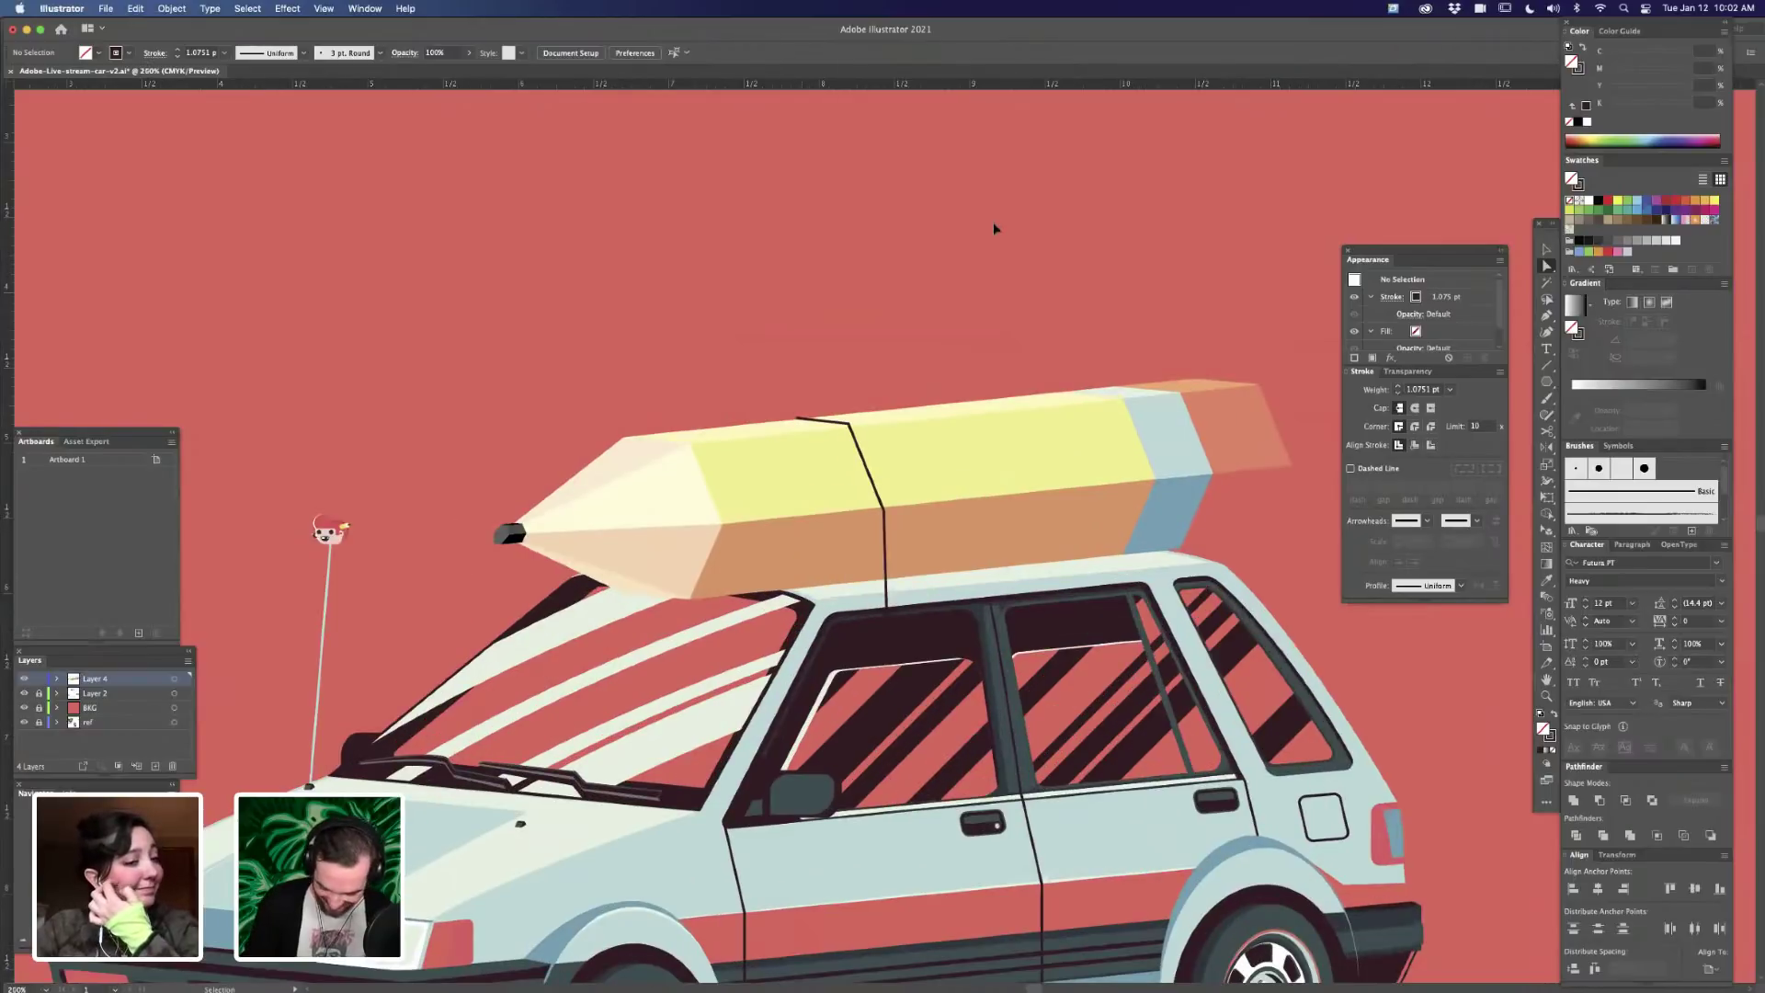
key("super+equal")
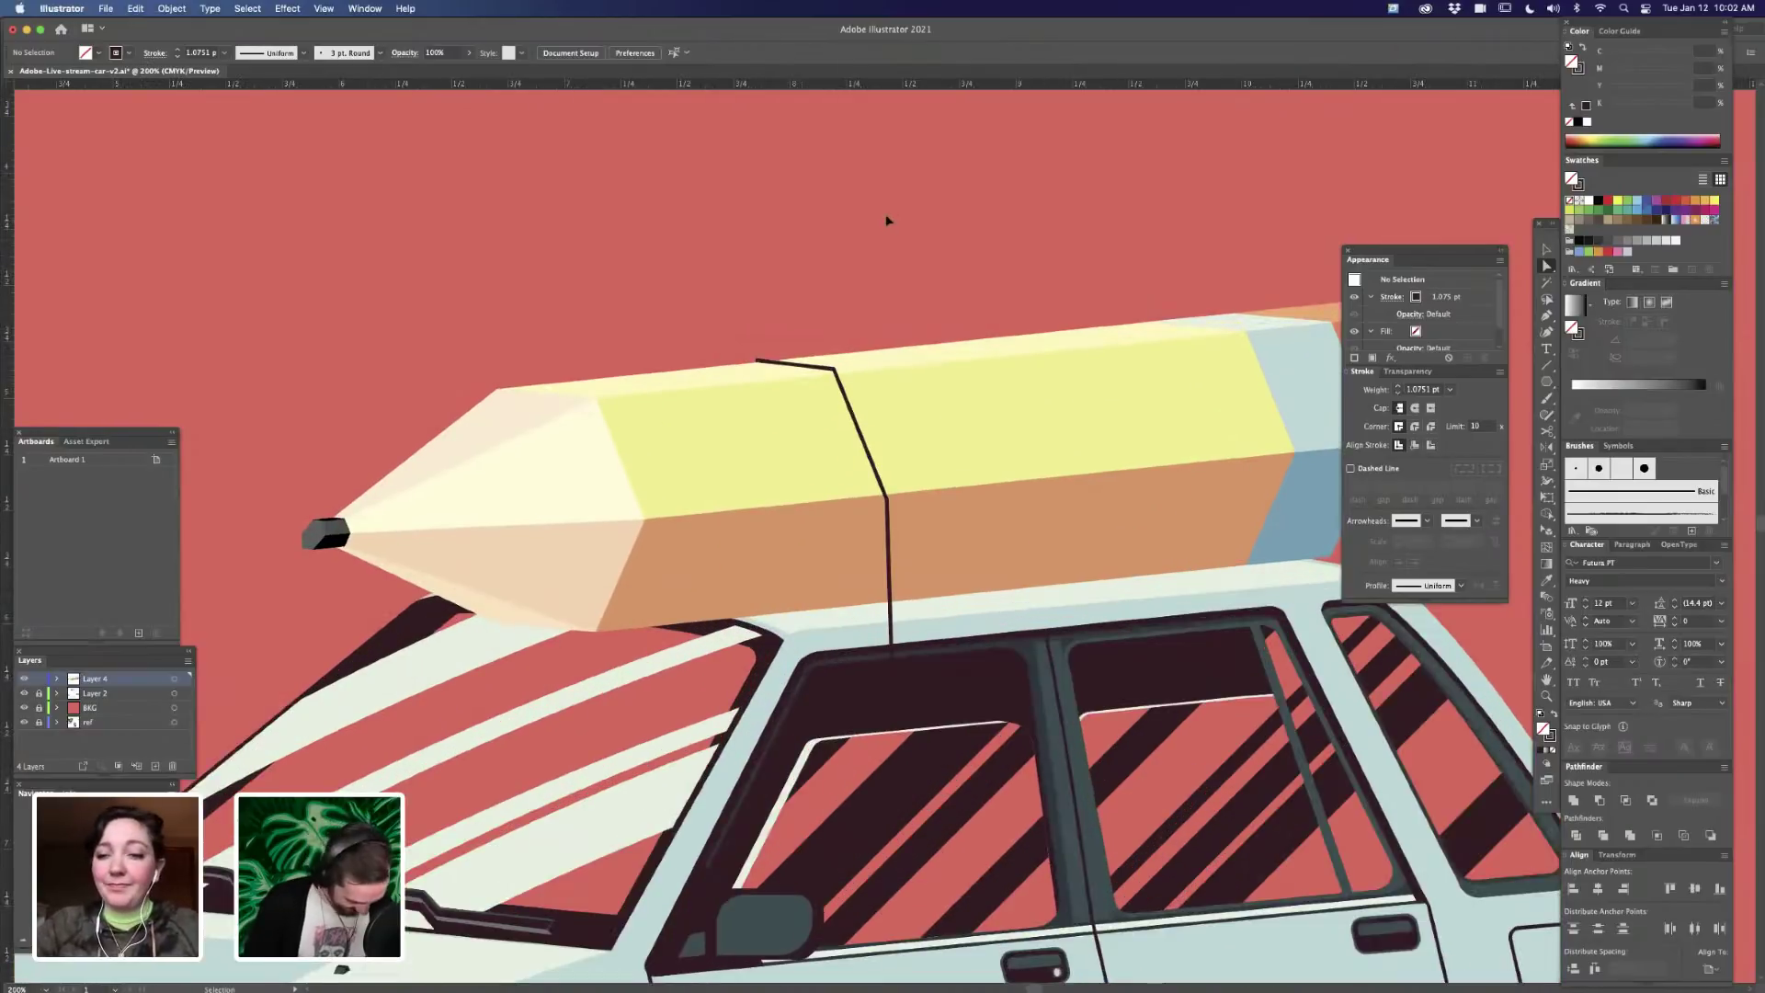
scroll(878, 451, "down", 3)
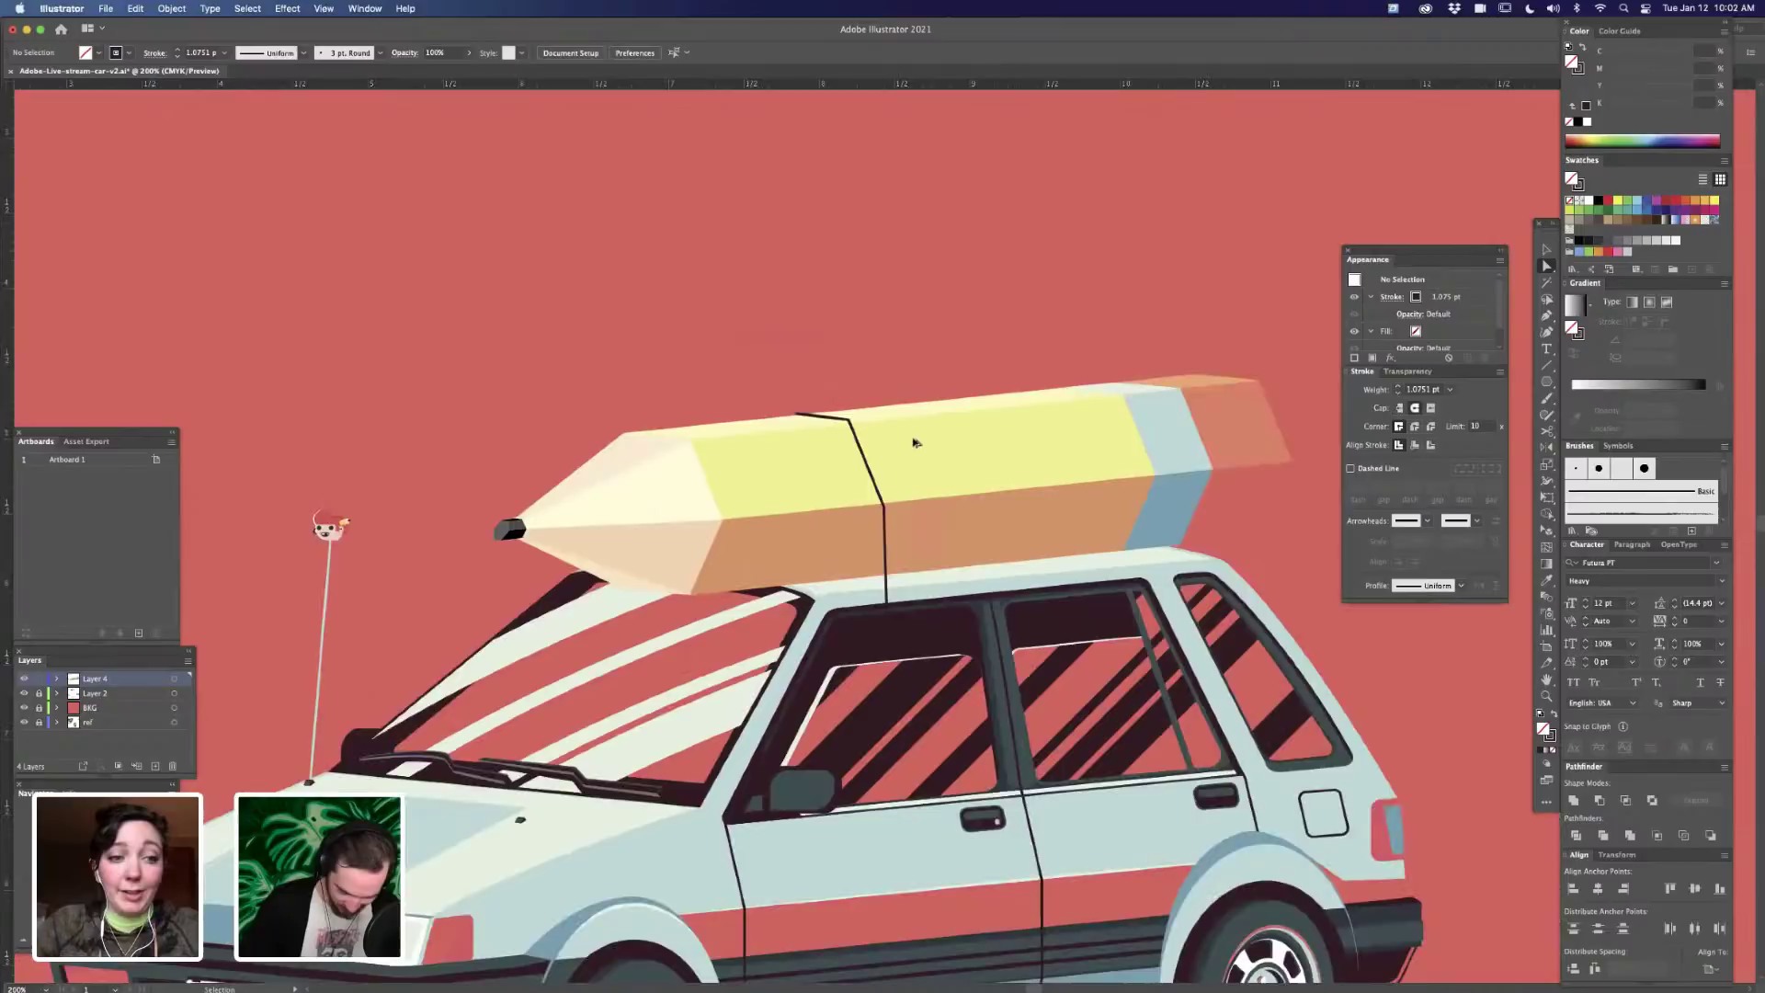
scroll(884, 446, "up", 5)
left_click_drag(821, 361, 883, 349)
double_click(876, 348)
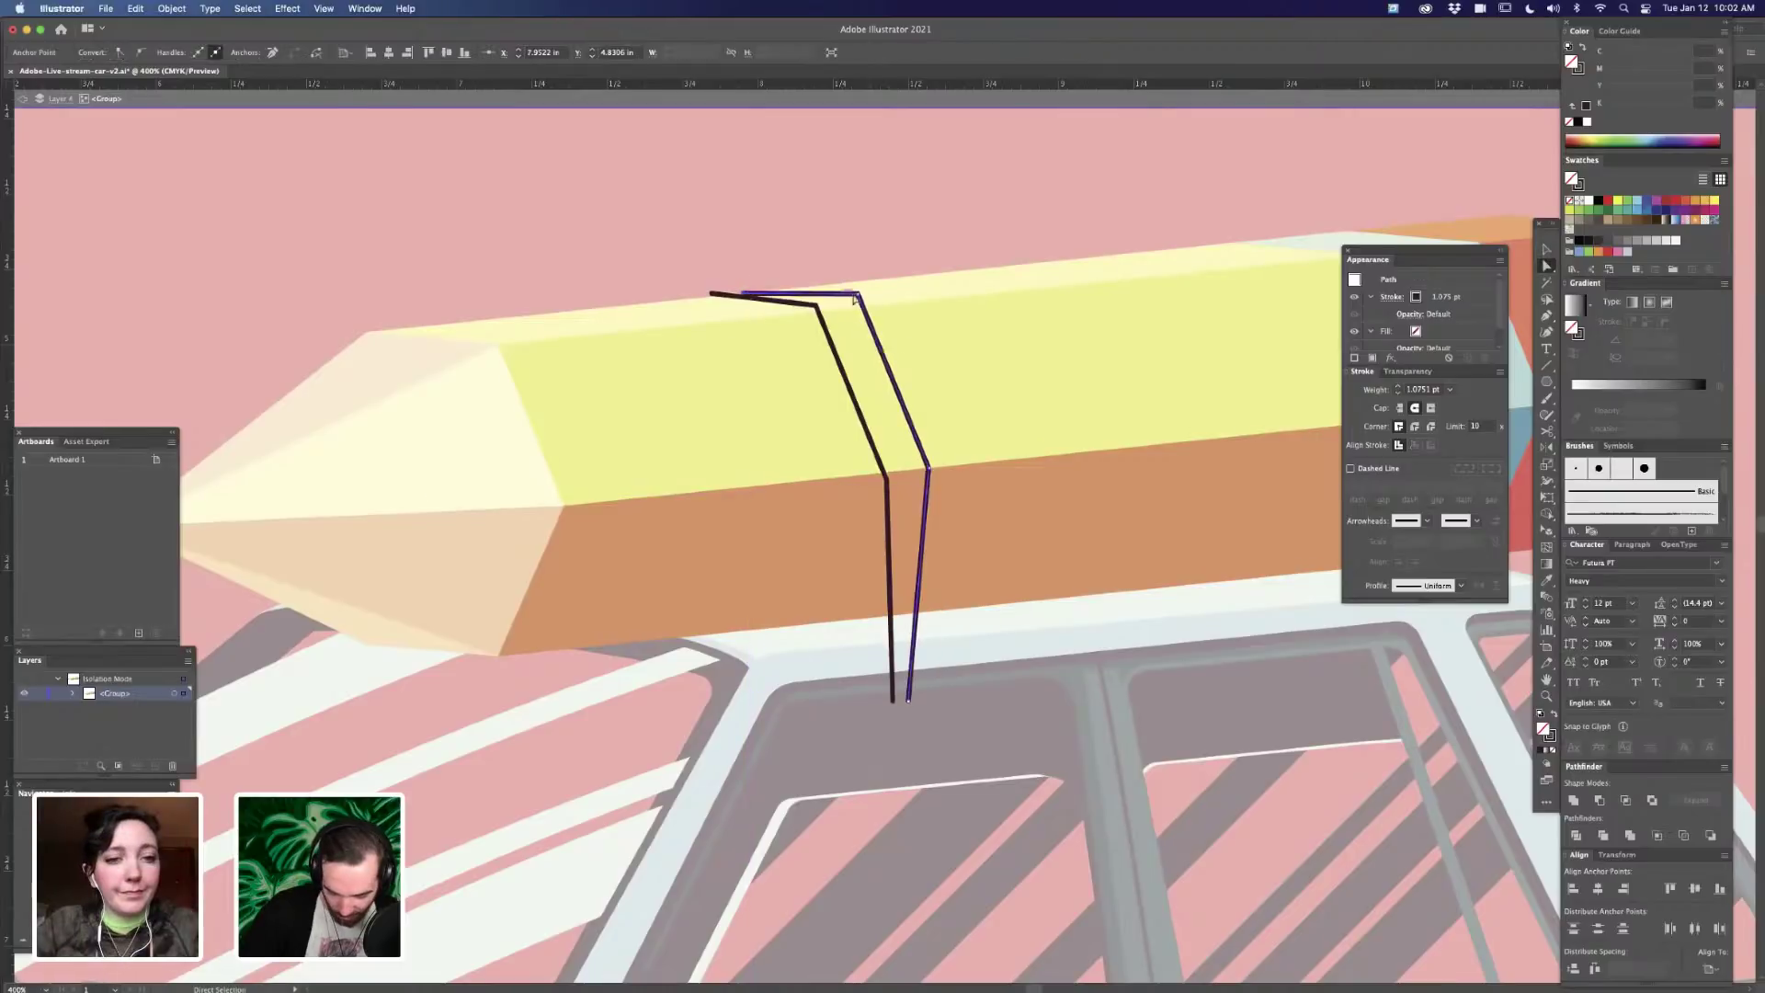
- Spread the two strap lines apart by moving their upper corners away from each other and the second line's lower corner towards the eraser
left_click_drag(857, 294, 880, 309)
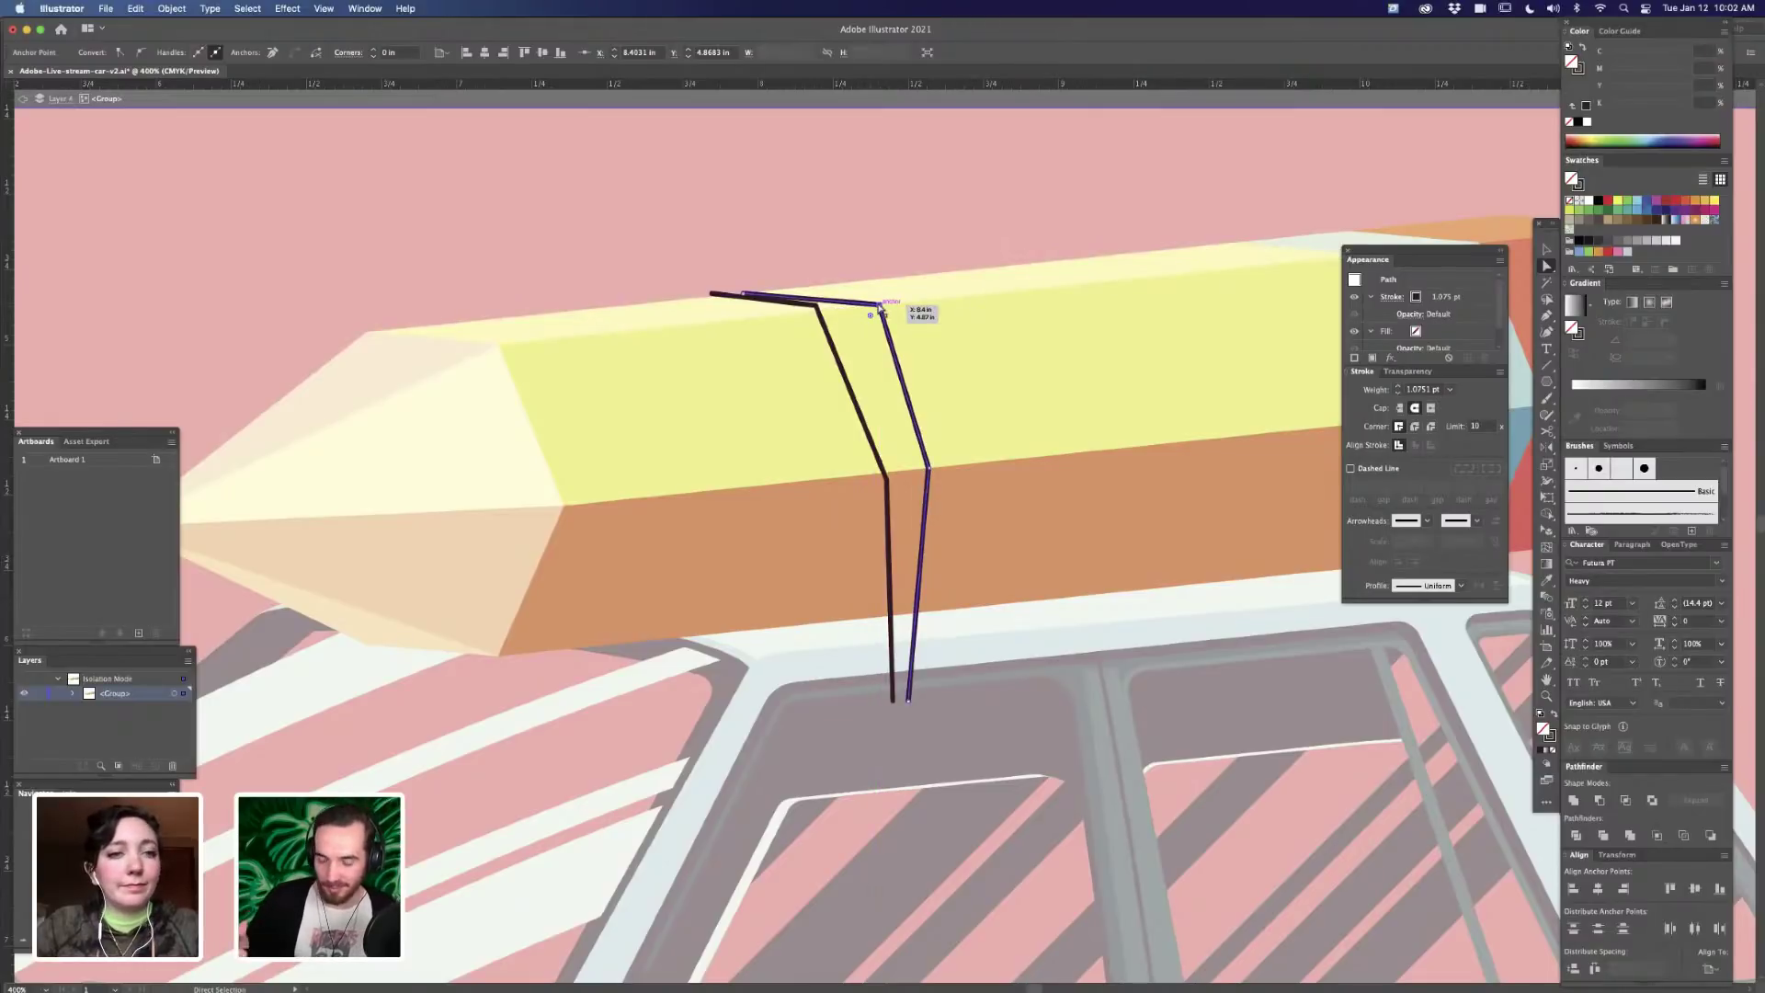
left_click_drag(817, 306, 803, 313)
left_click(928, 469)
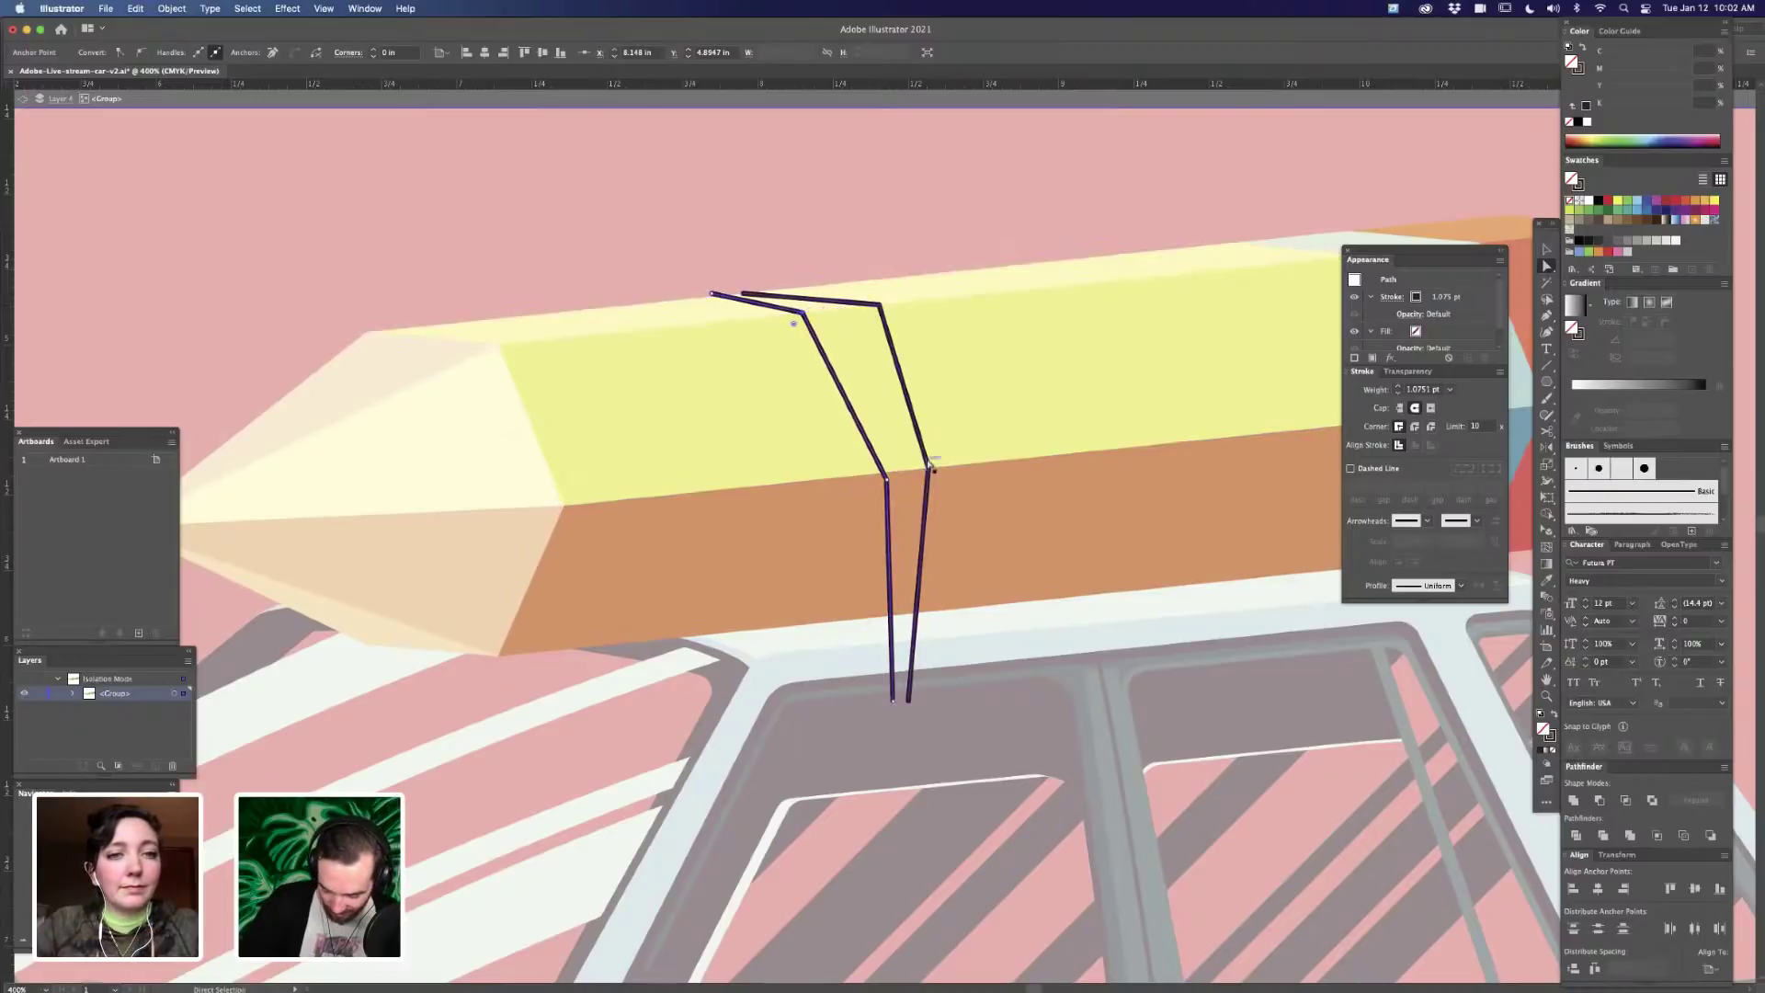
left_click_drag(931, 471, 937, 466)
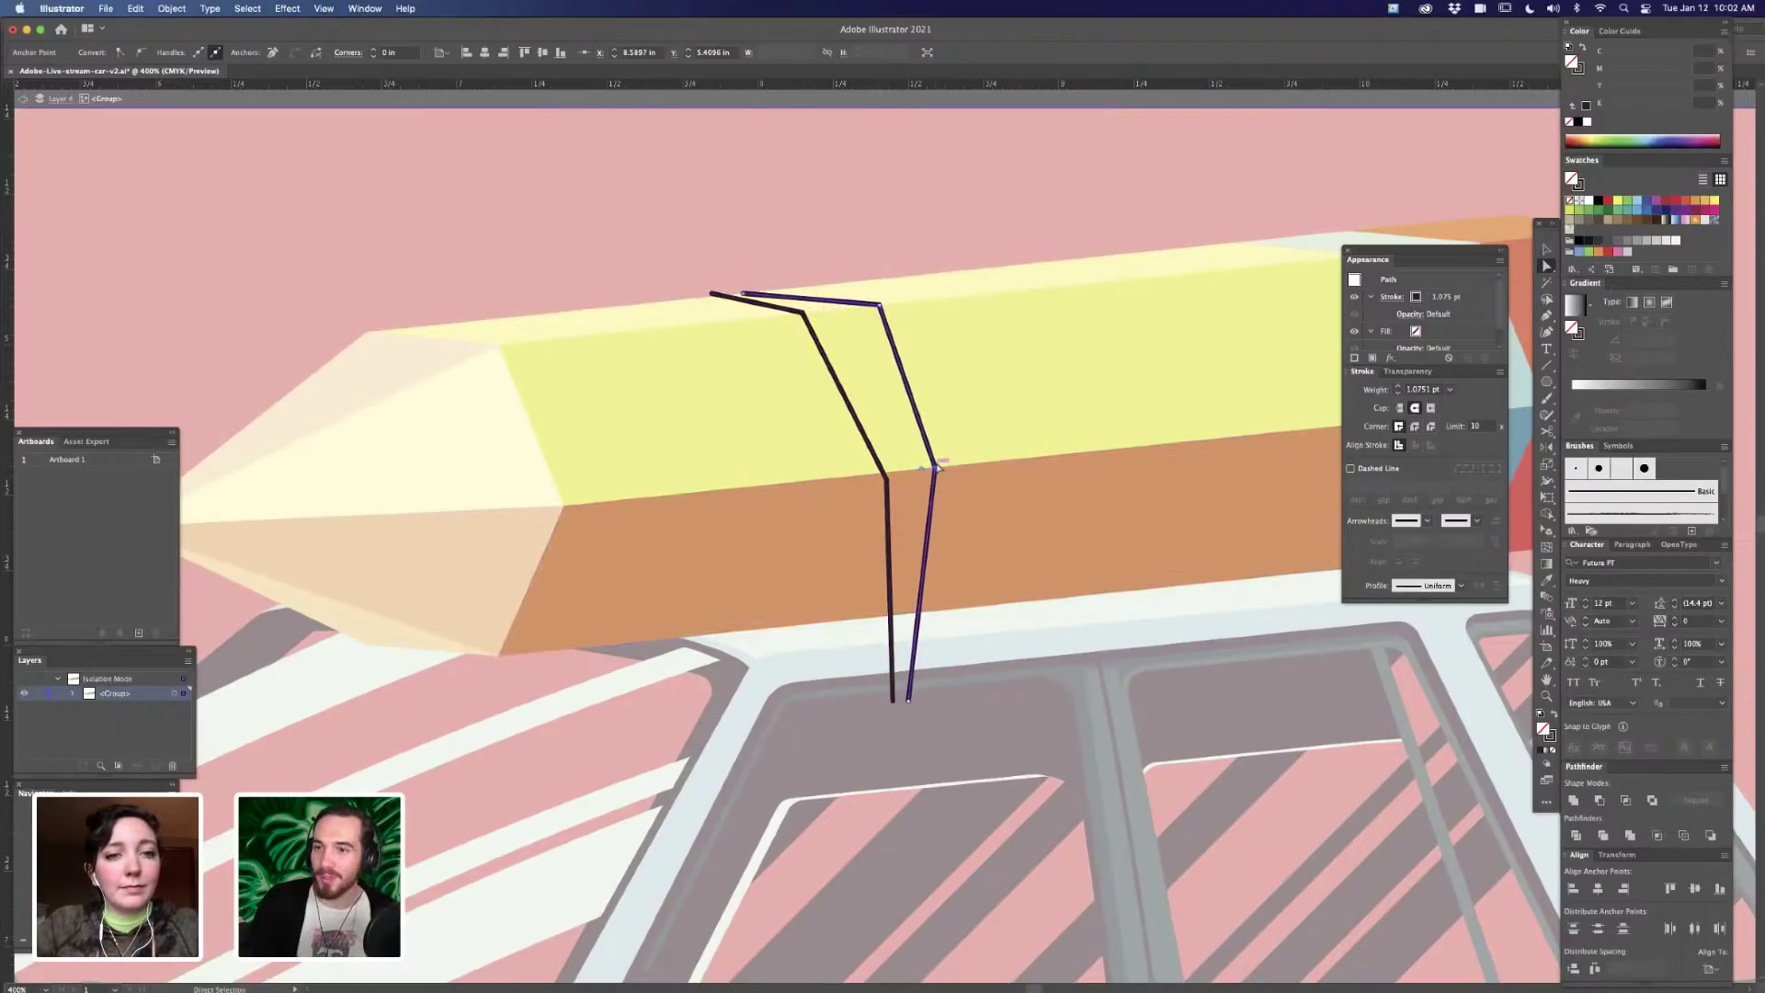
left_click(950, 230)
key("super+minus")
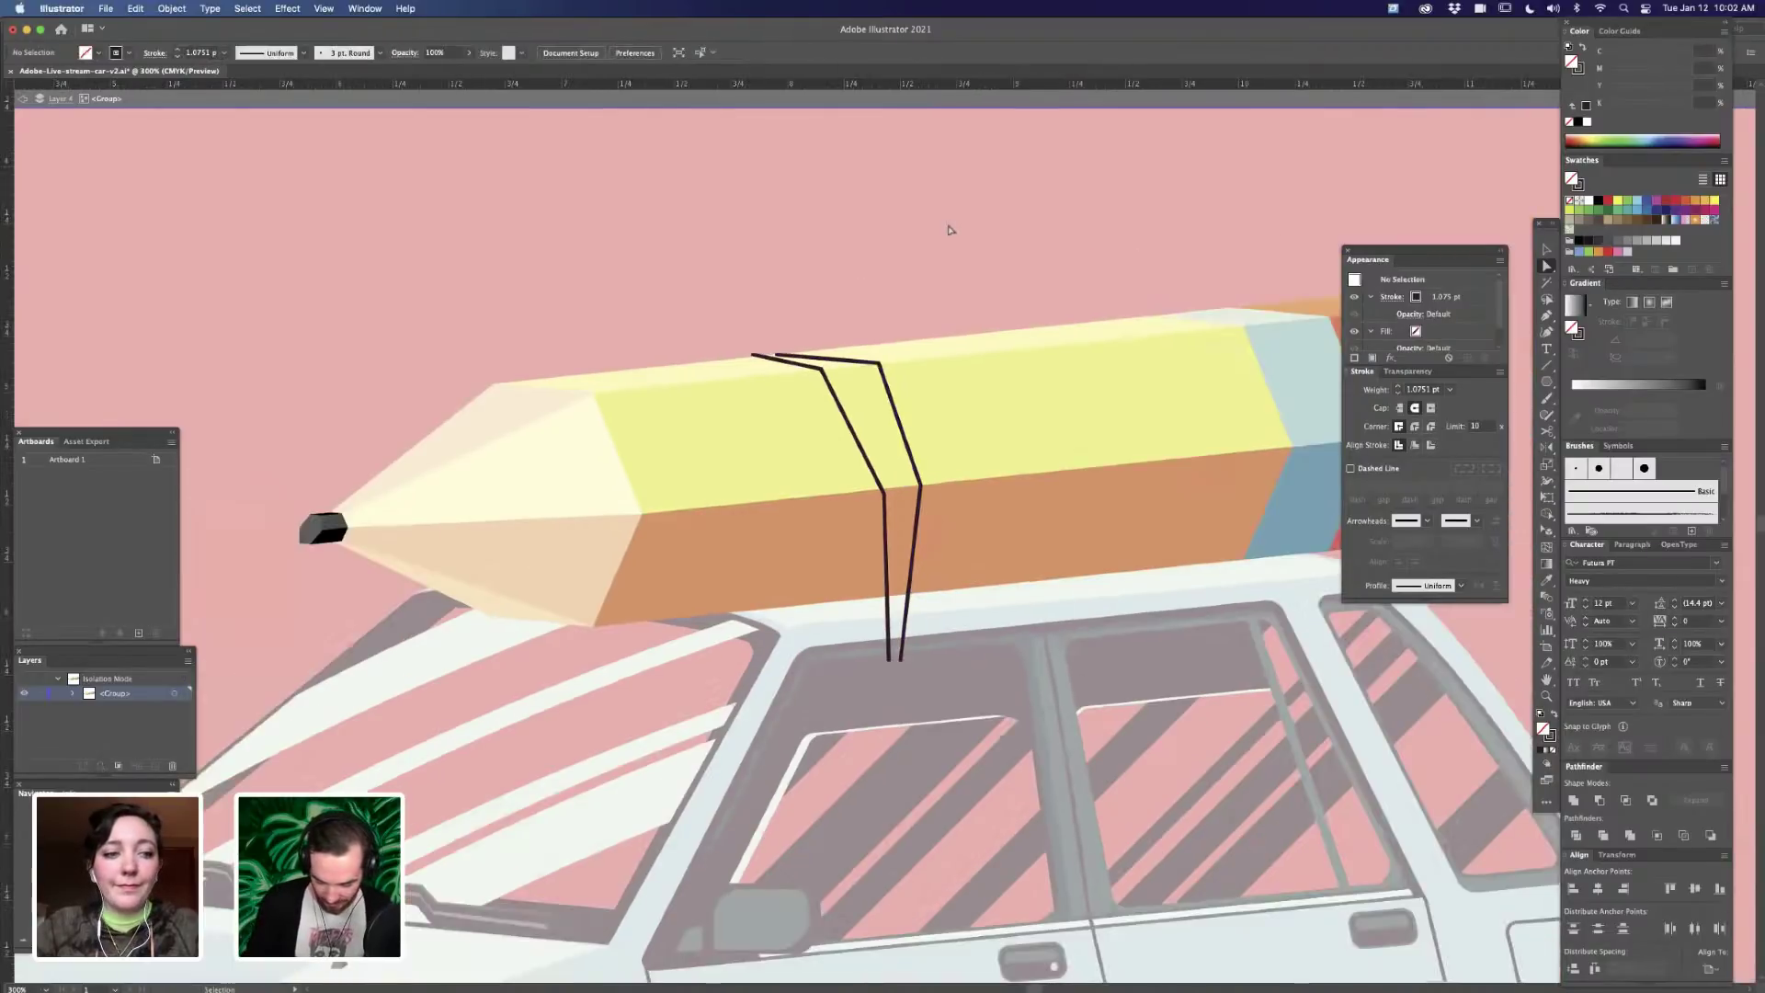
key("super+minus")
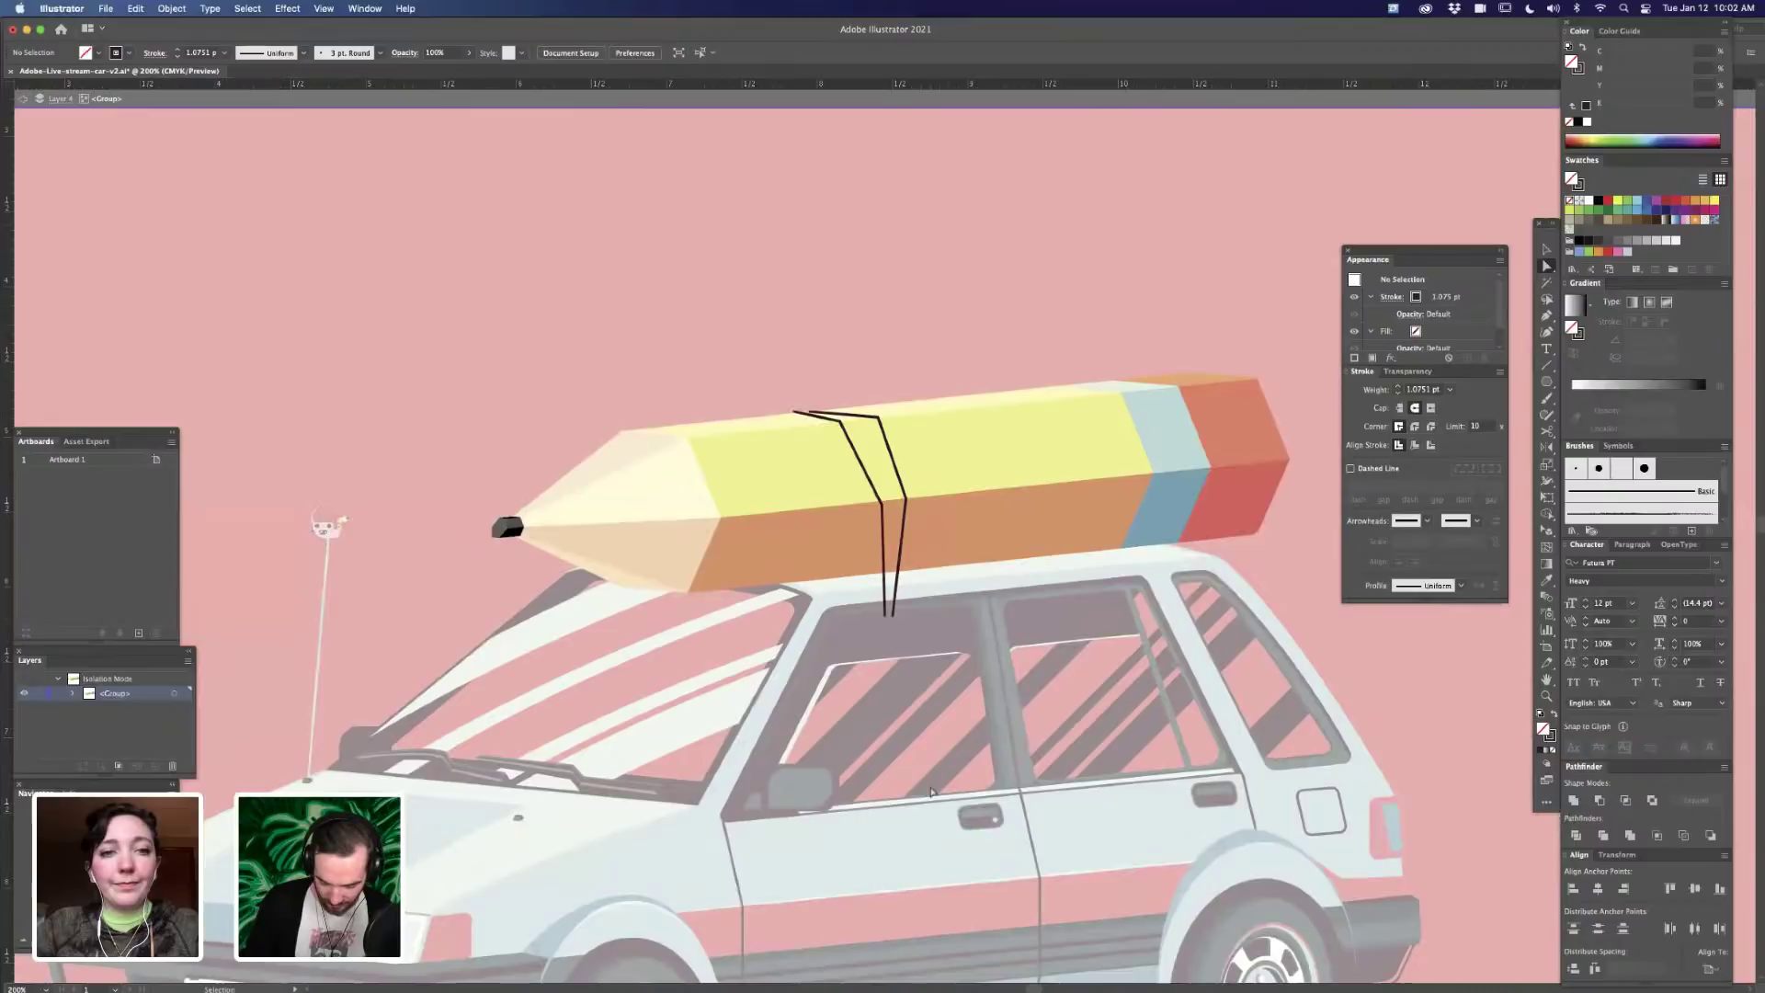
key("super+minus")
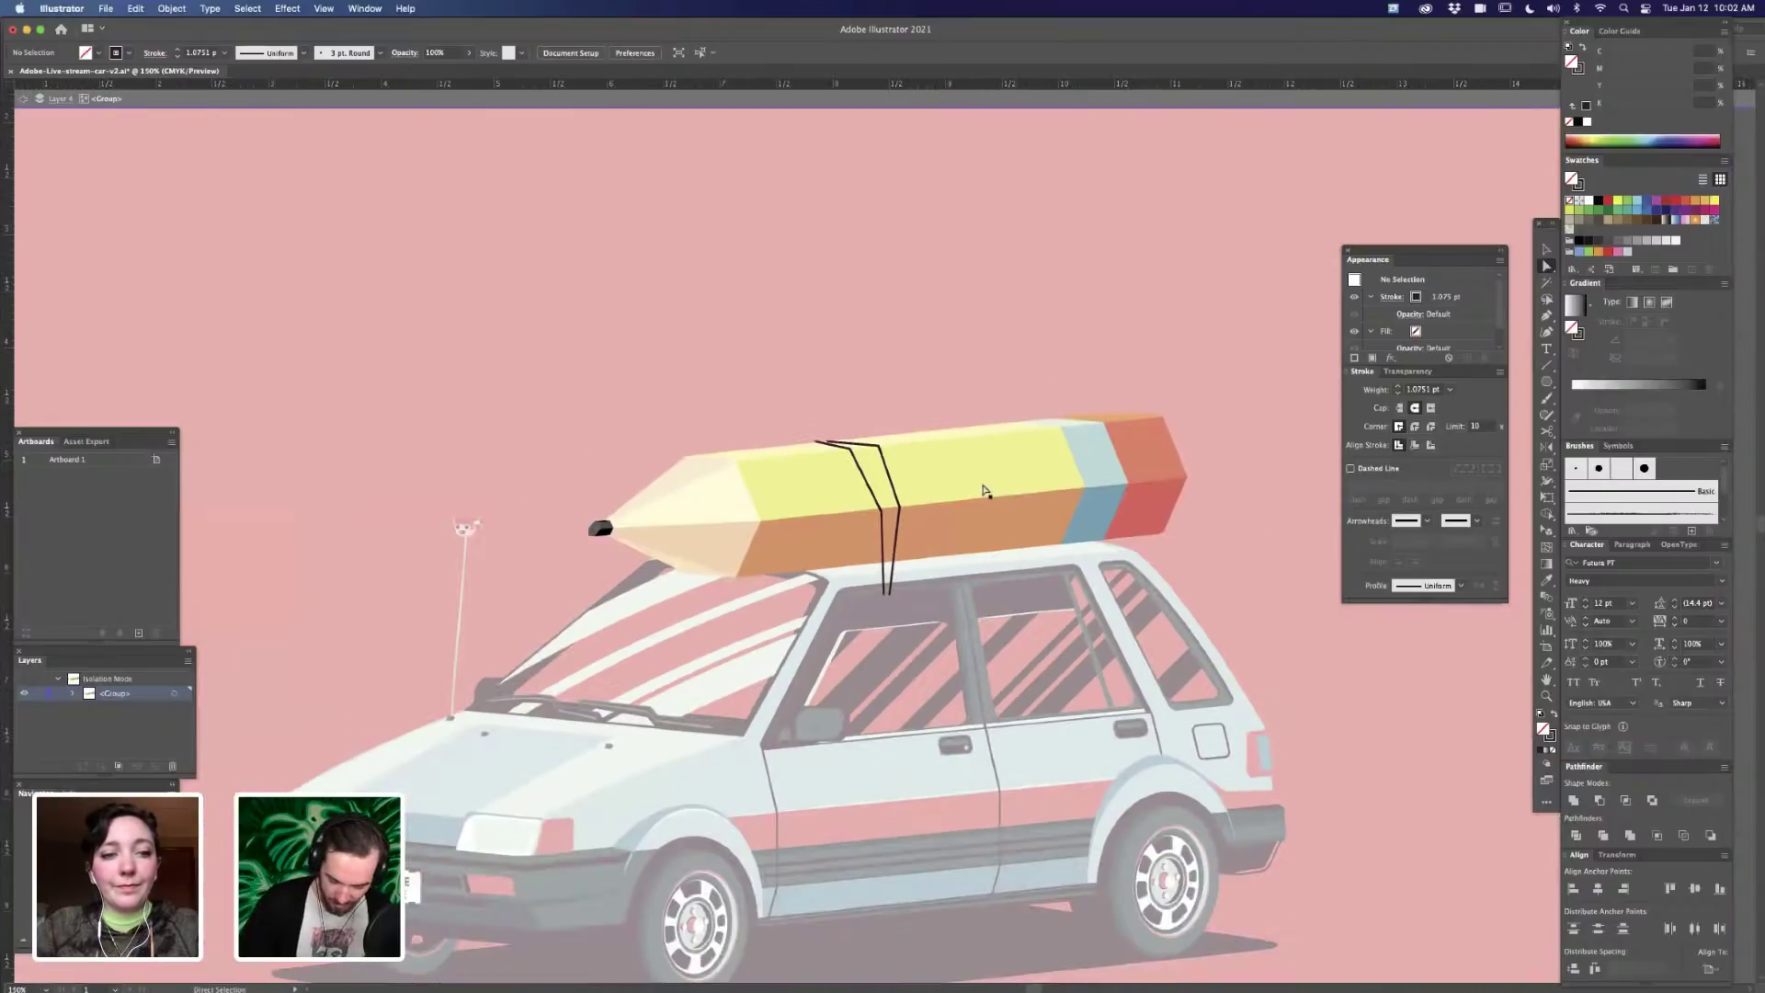
- Duplicate the strap's two lines farther along the pencil towards the ferrule as a second strap, within the isolated pencil group
key("Escape")
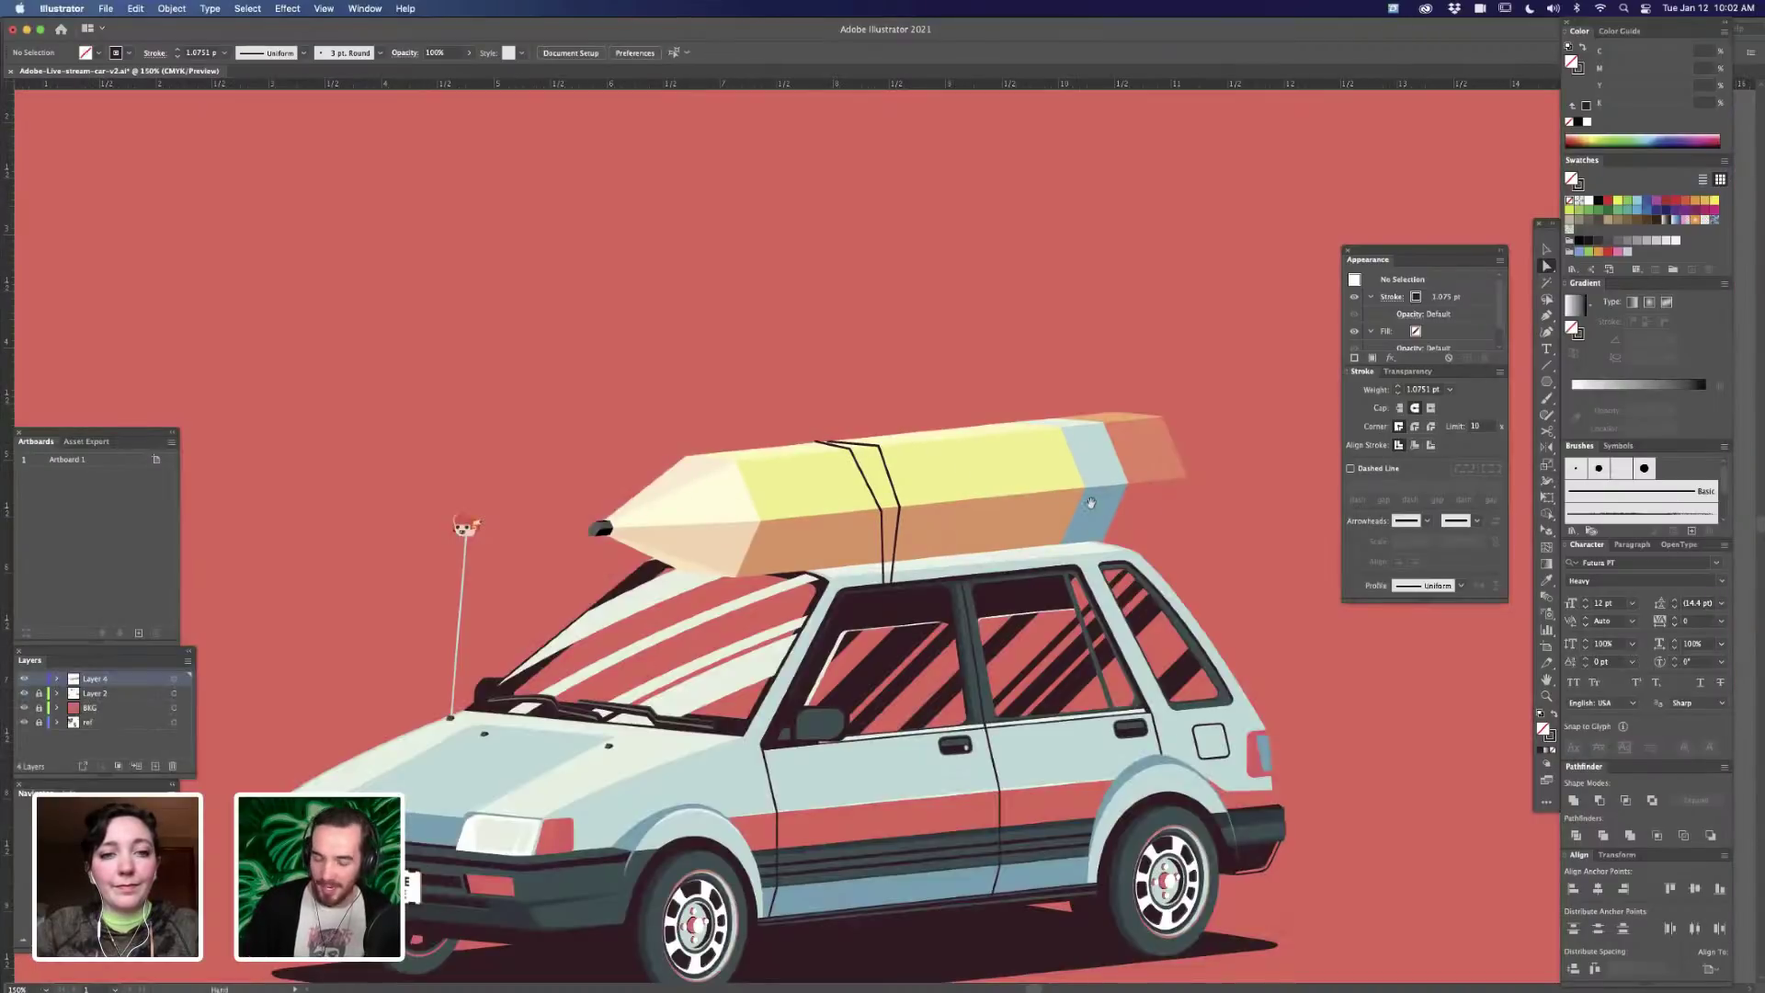
left_click_drag(976, 473, 694, 482)
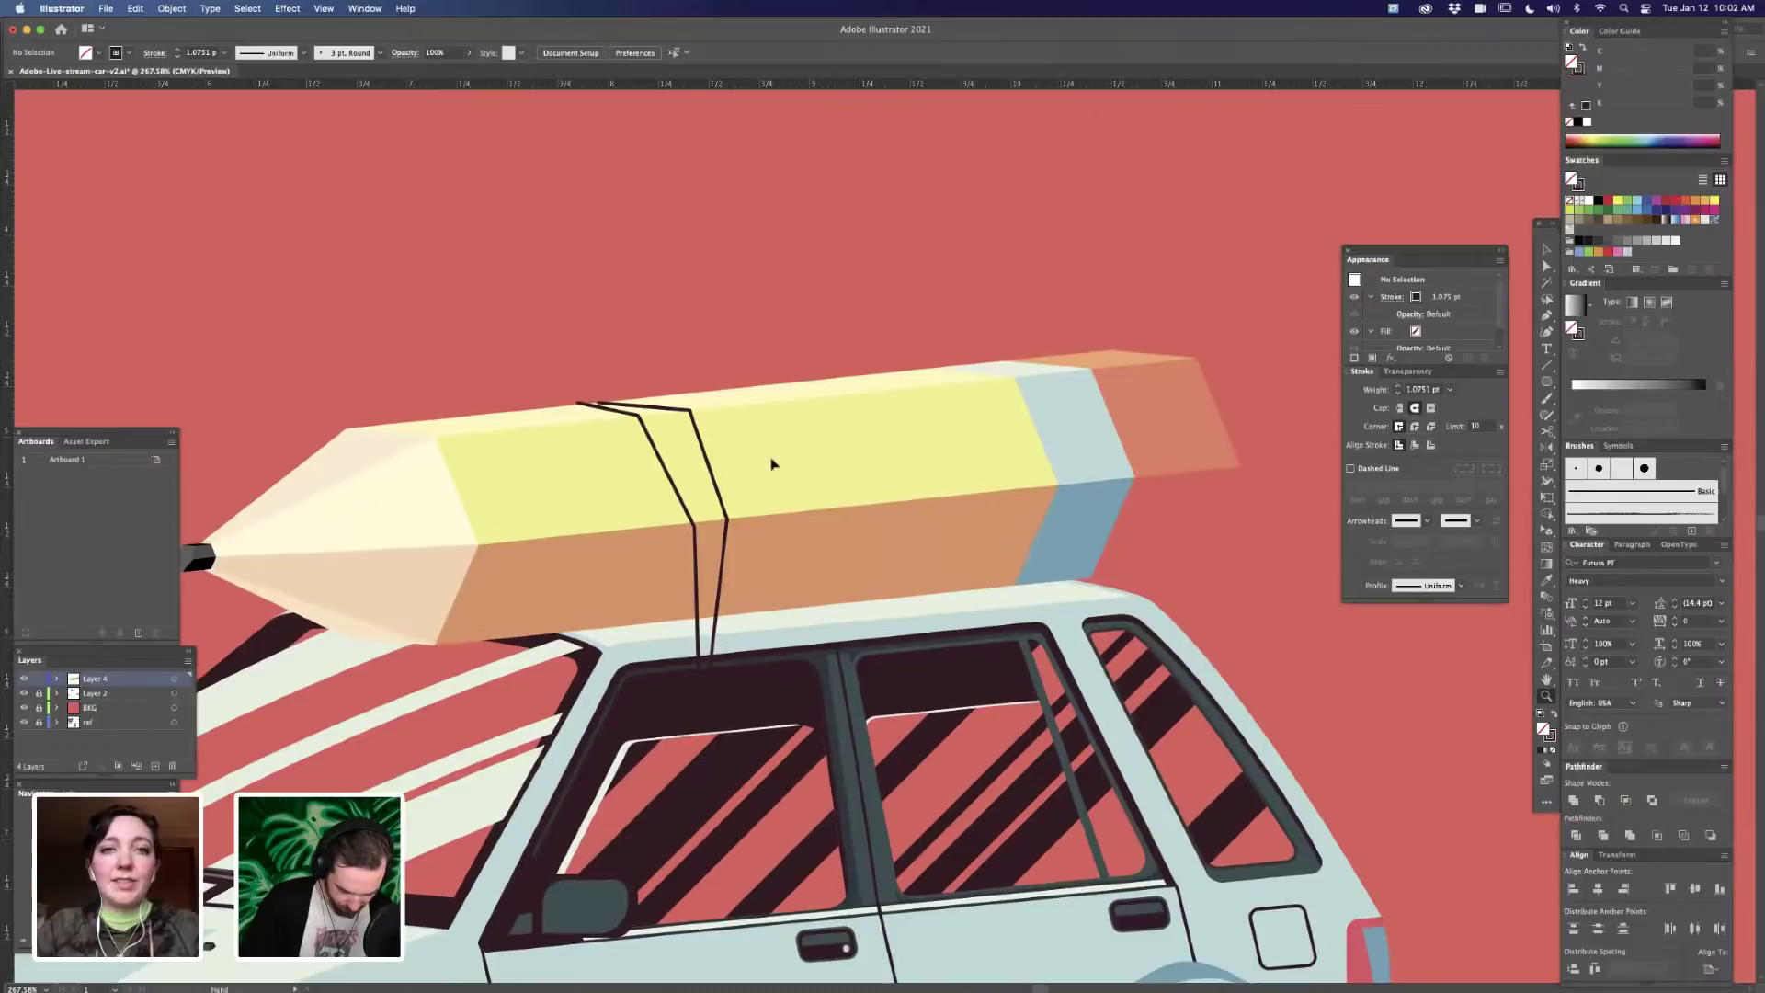
double_click(713, 481)
left_click_drag(713, 479, 947, 457)
key("super+c")
key("super+z")
key("super+f")
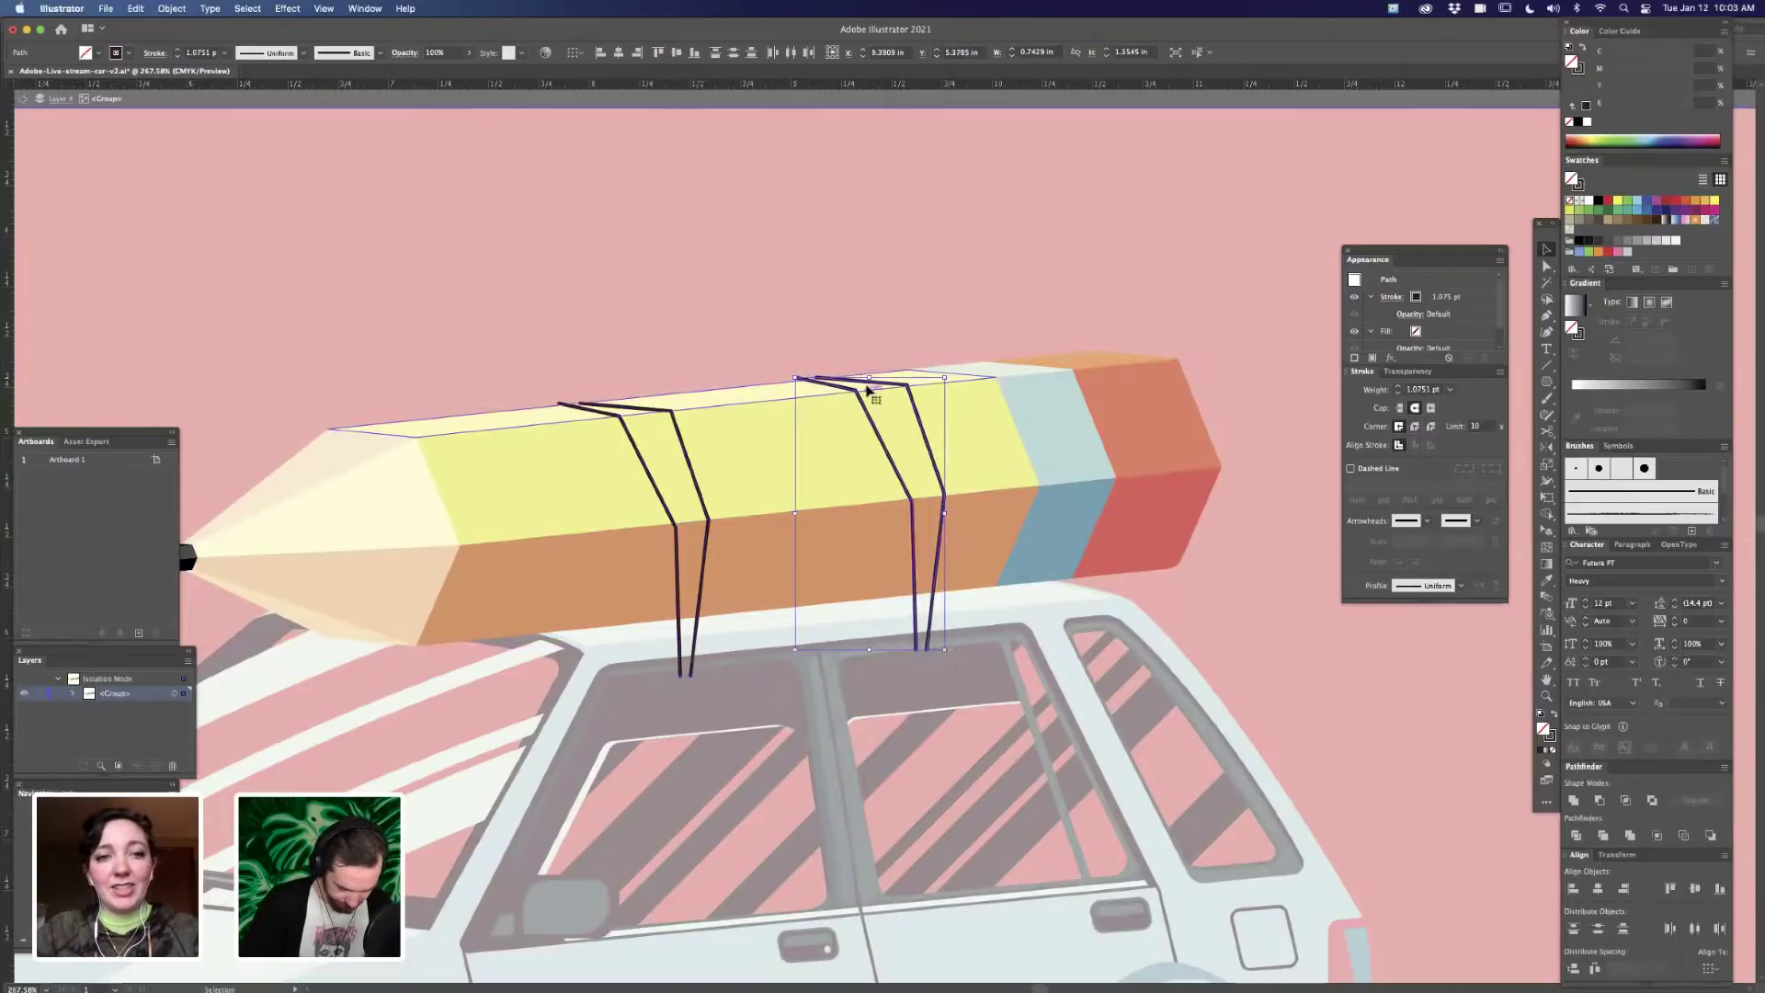
- Move the corner of the second strap's rear line along the yellow-orange edge towards the eraser
key("z")
left_click_drag(852, 386, 700, 365)
key("a")
left_click(865, 398)
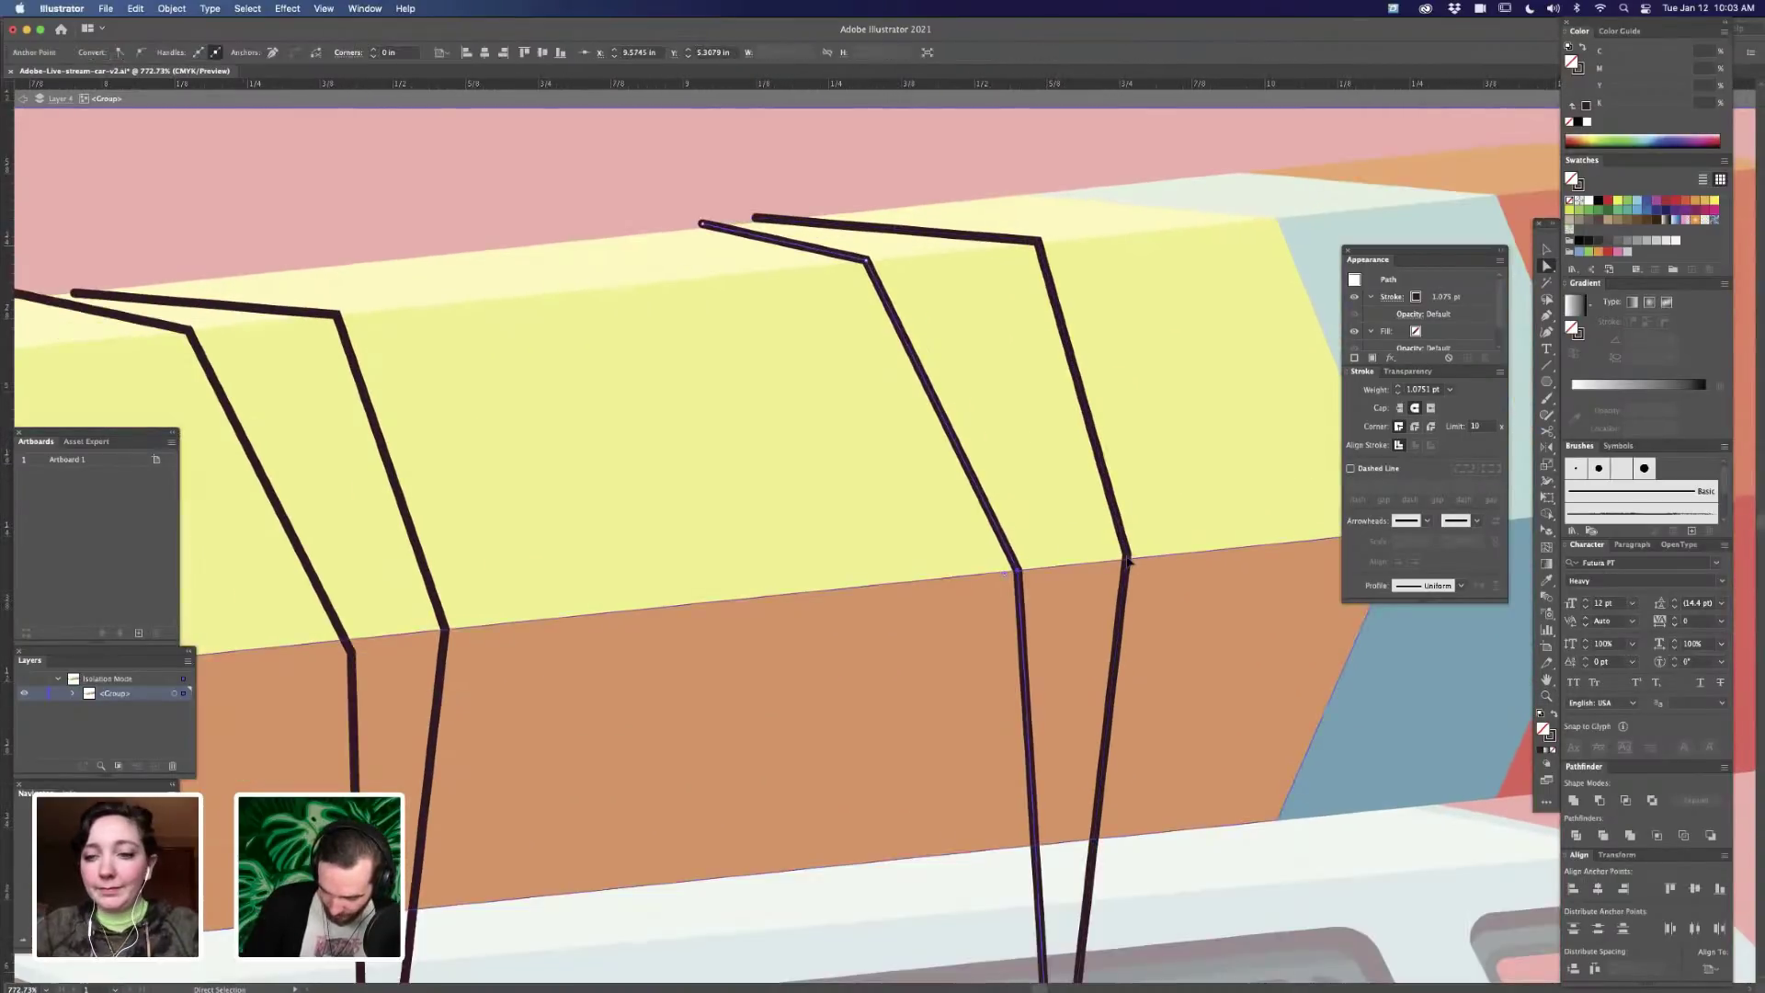
left_click_drag(1126, 558, 1134, 481)
scroll(1106, 680, "down", 4)
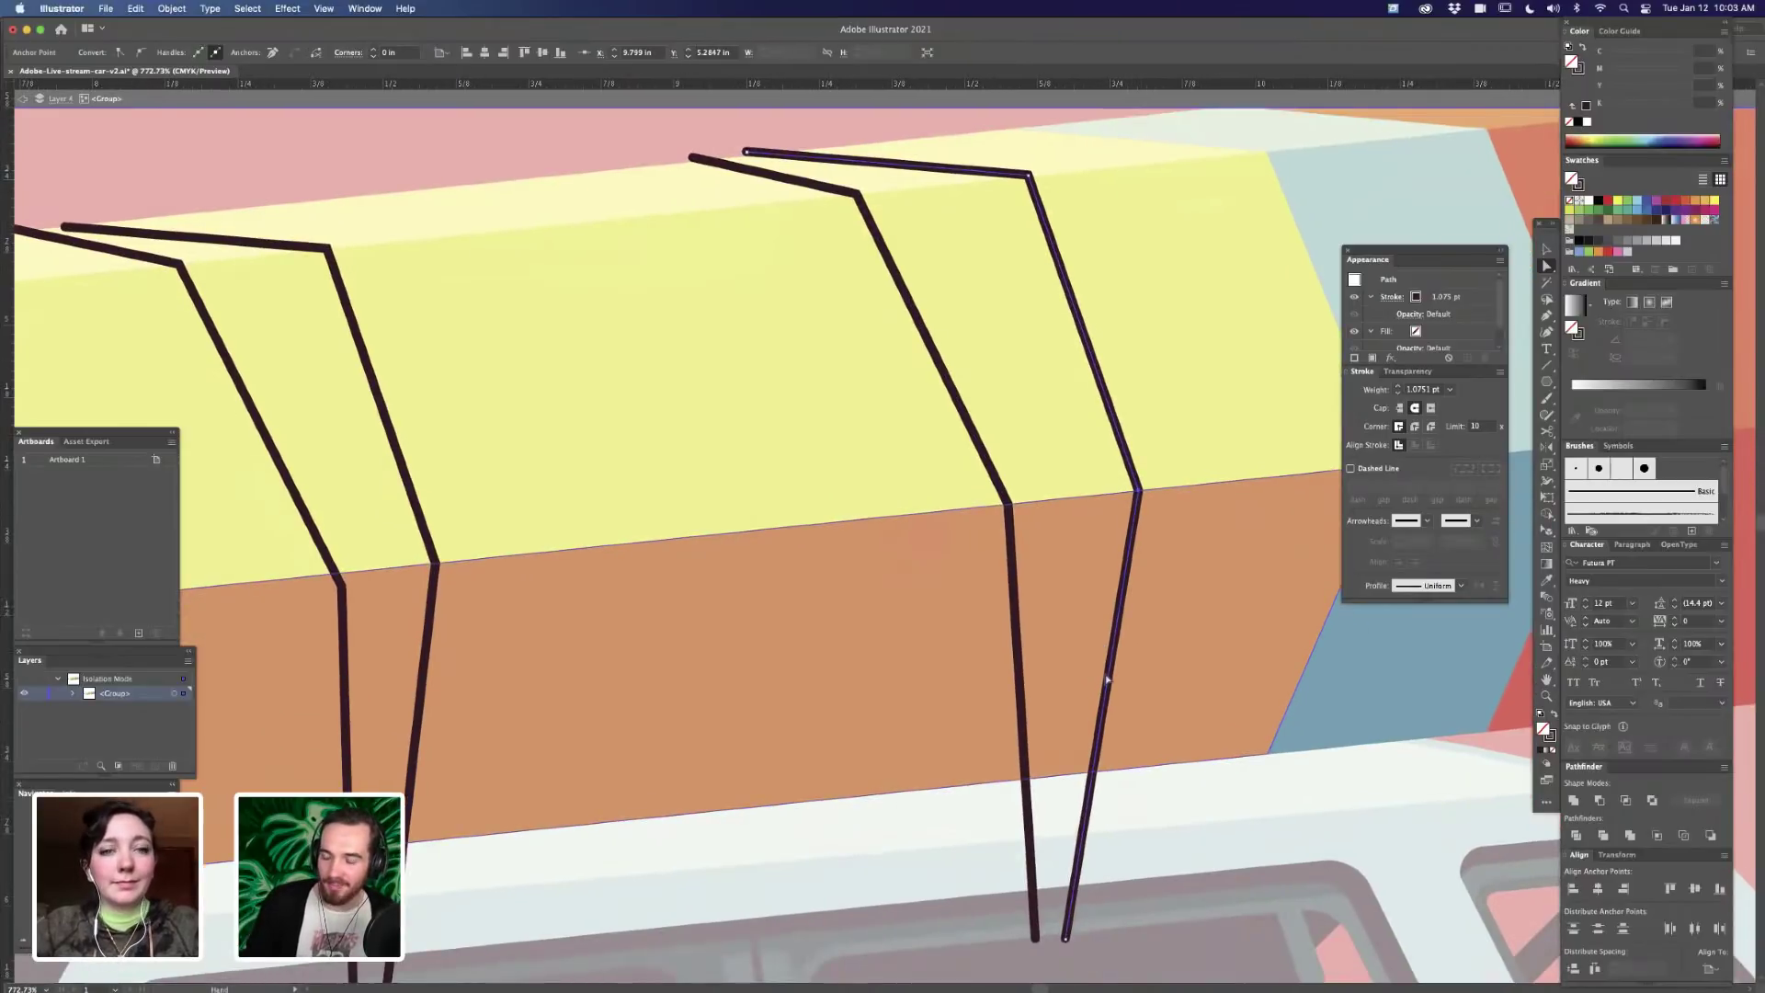
- Bring the lower ends of the second strap's two lines close together at the top of the rear side window
scroll(1107, 680, "down", 12)
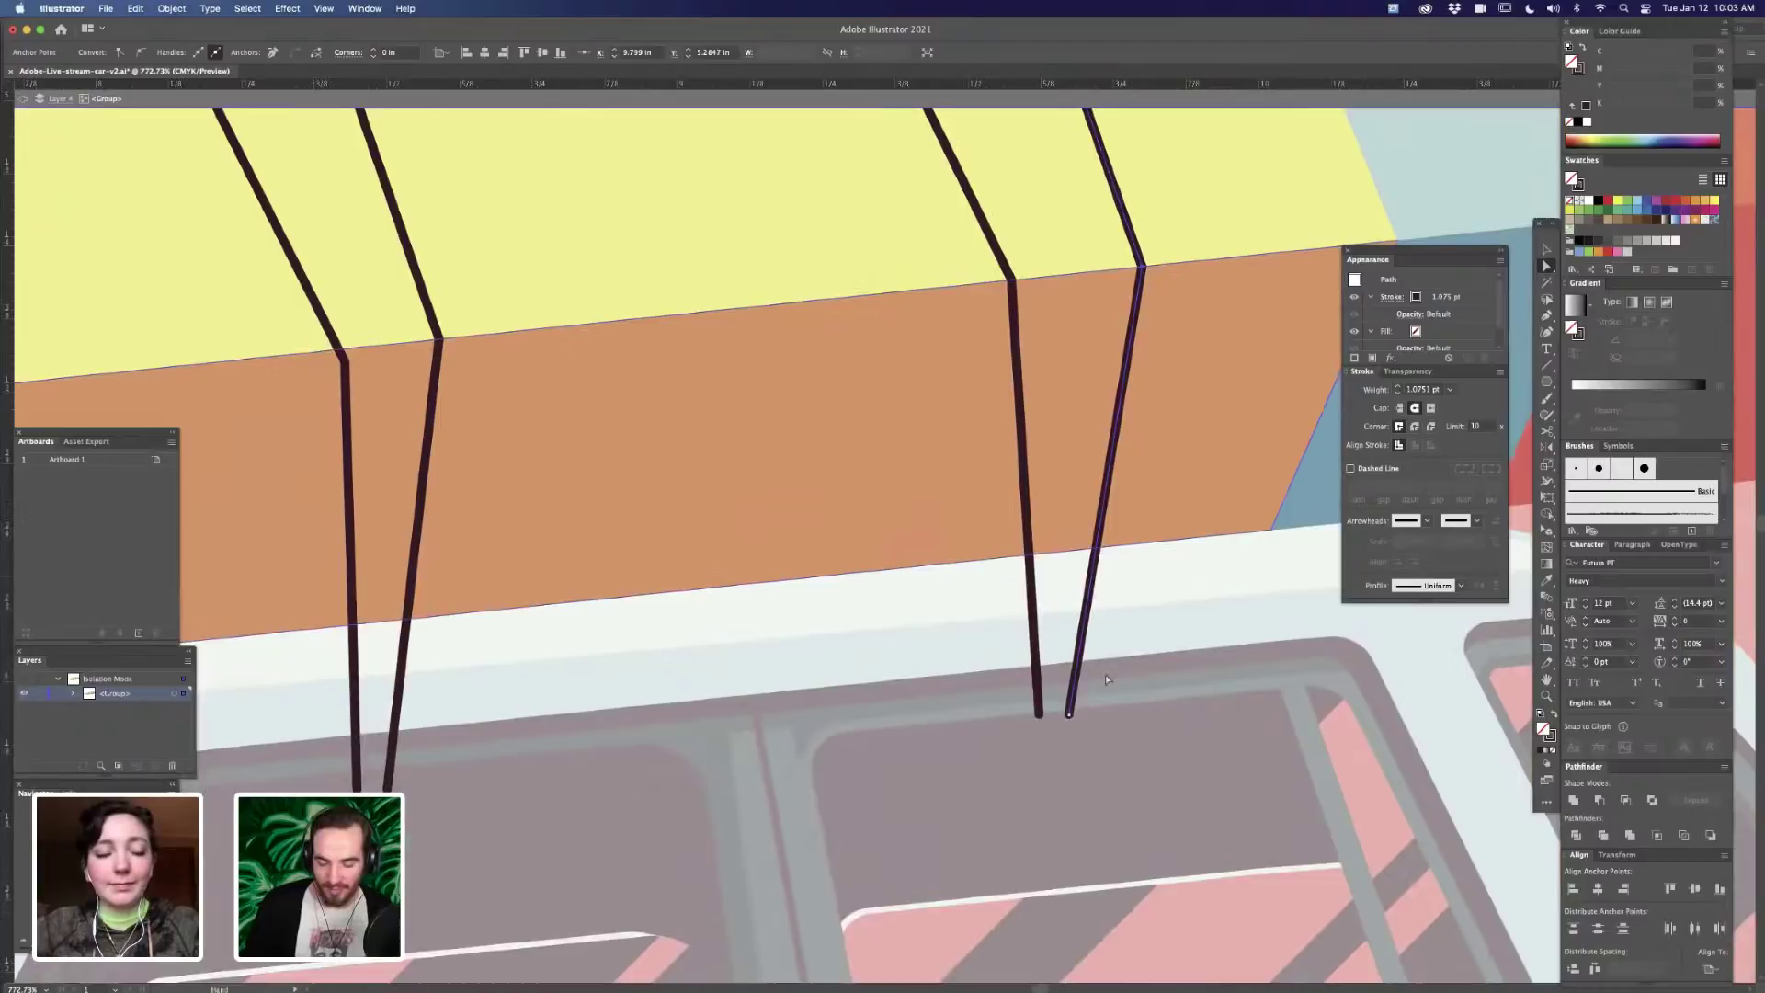
key("v")
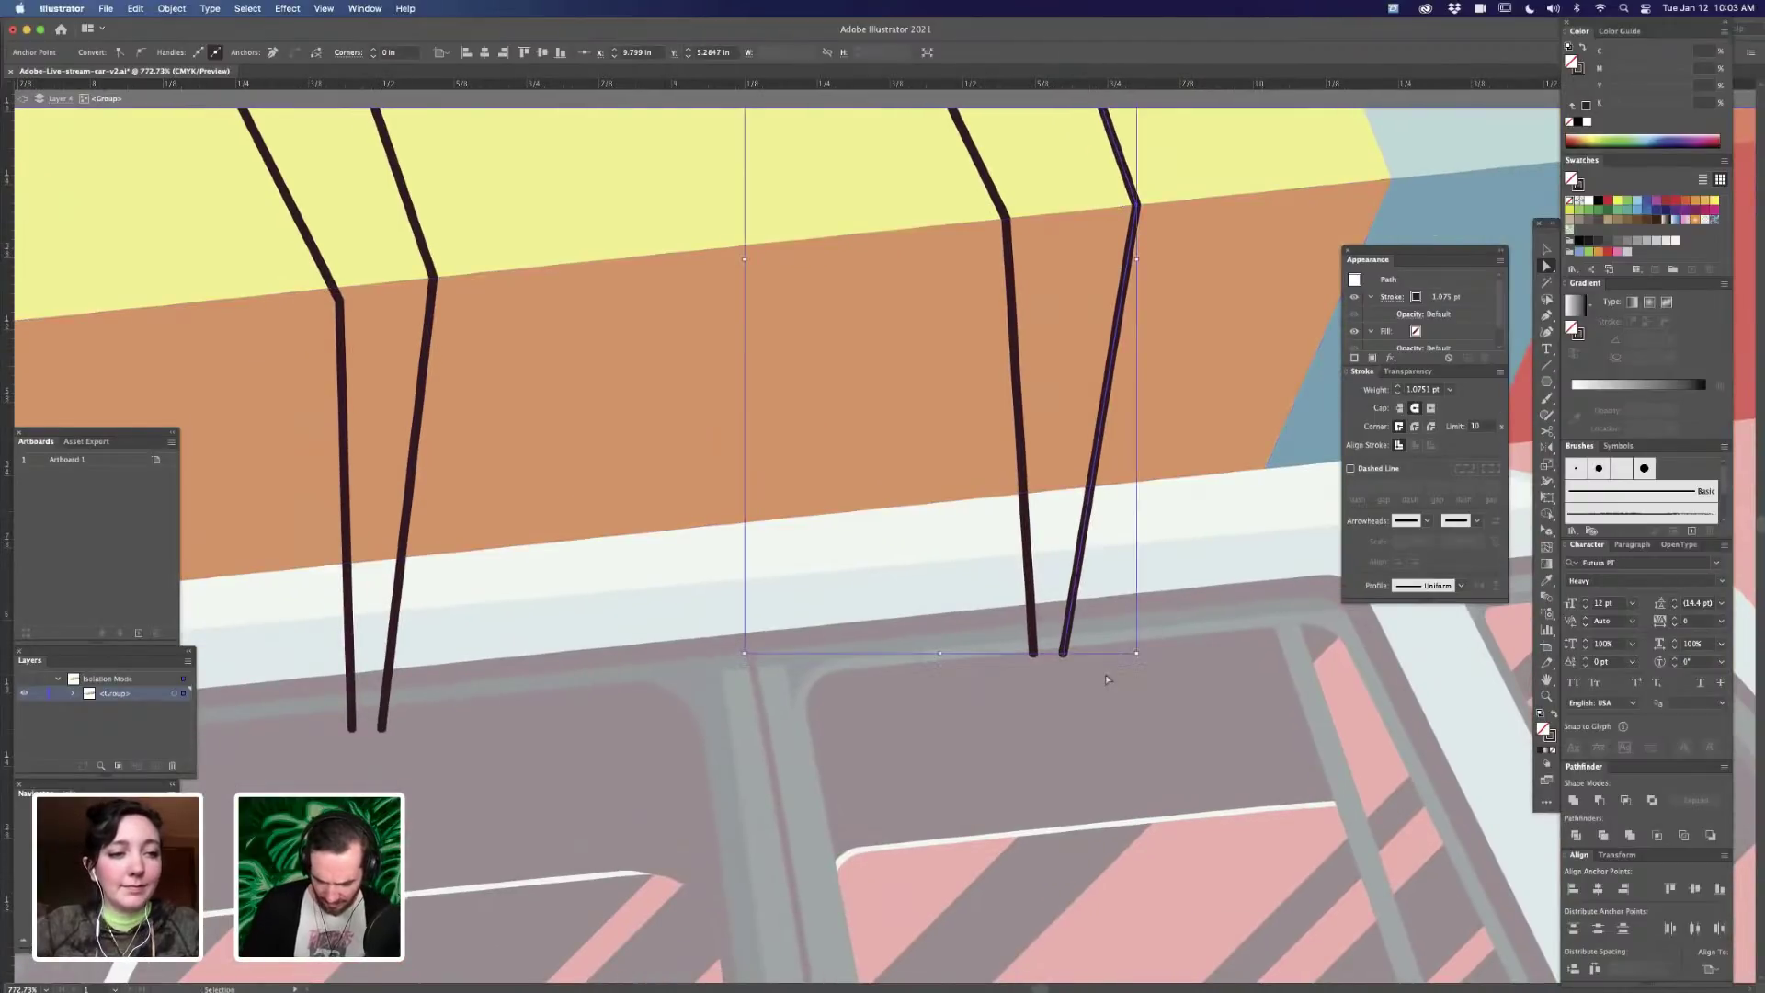
key("super+minus")
key("super+minus")
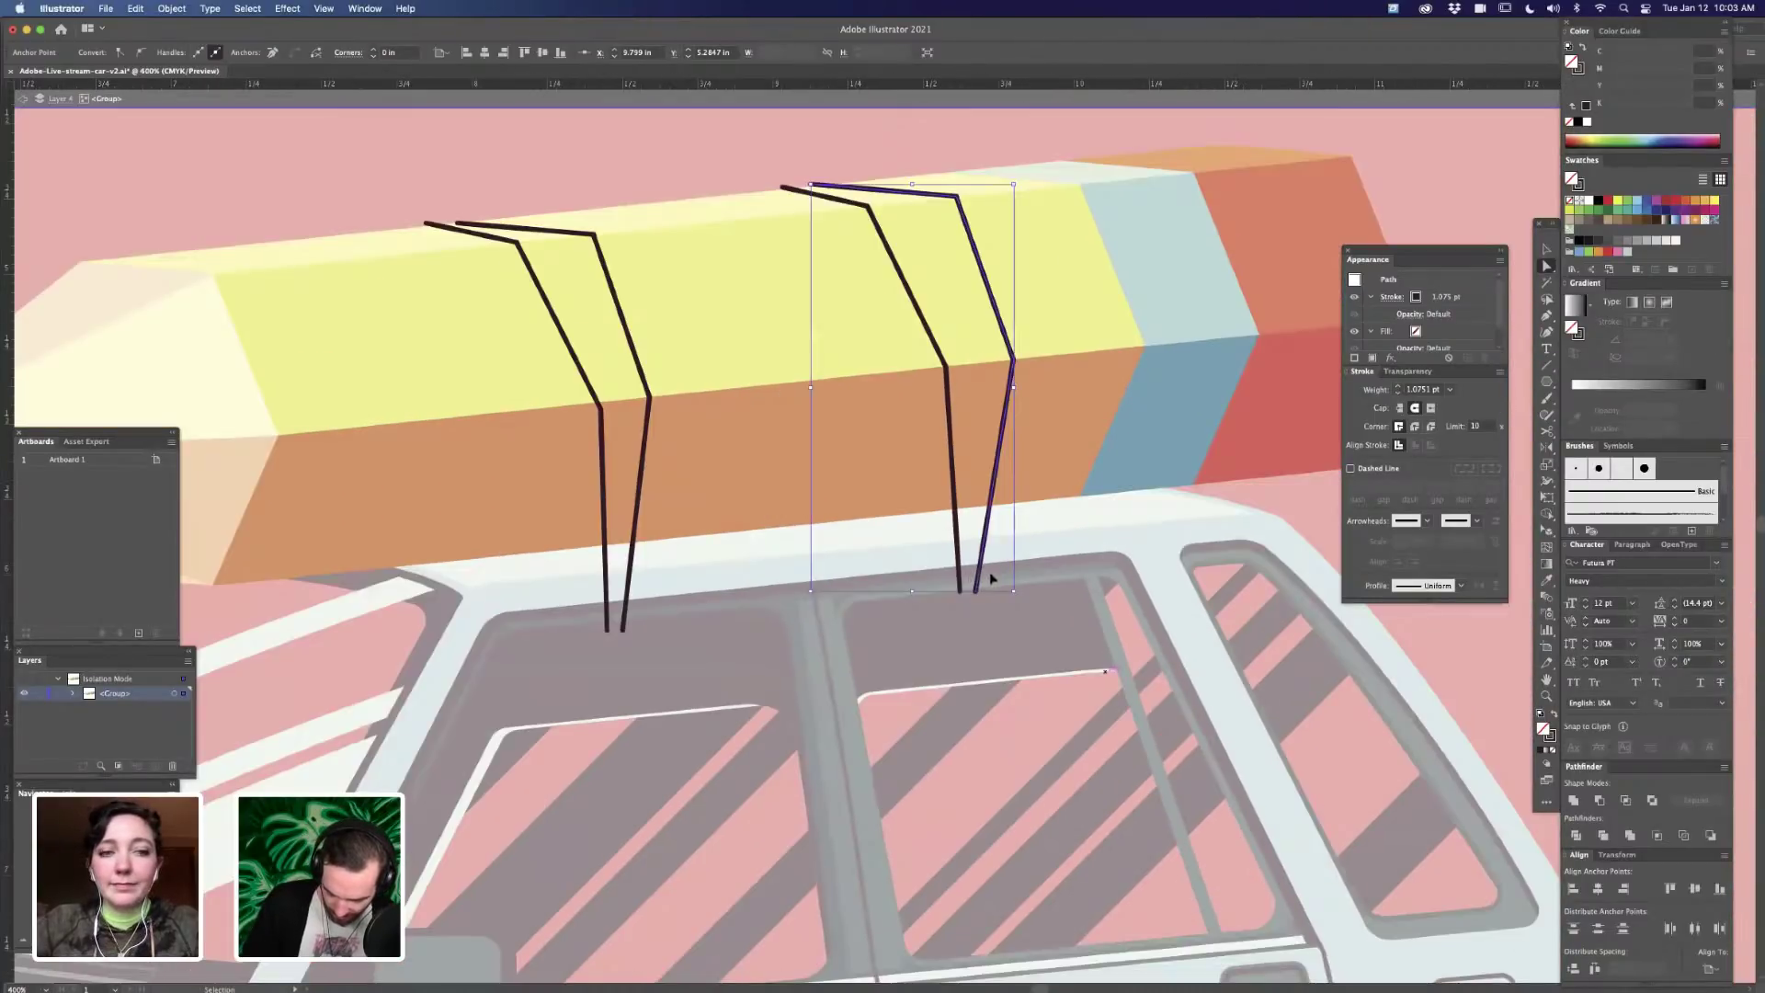
key("super+minus")
key("a")
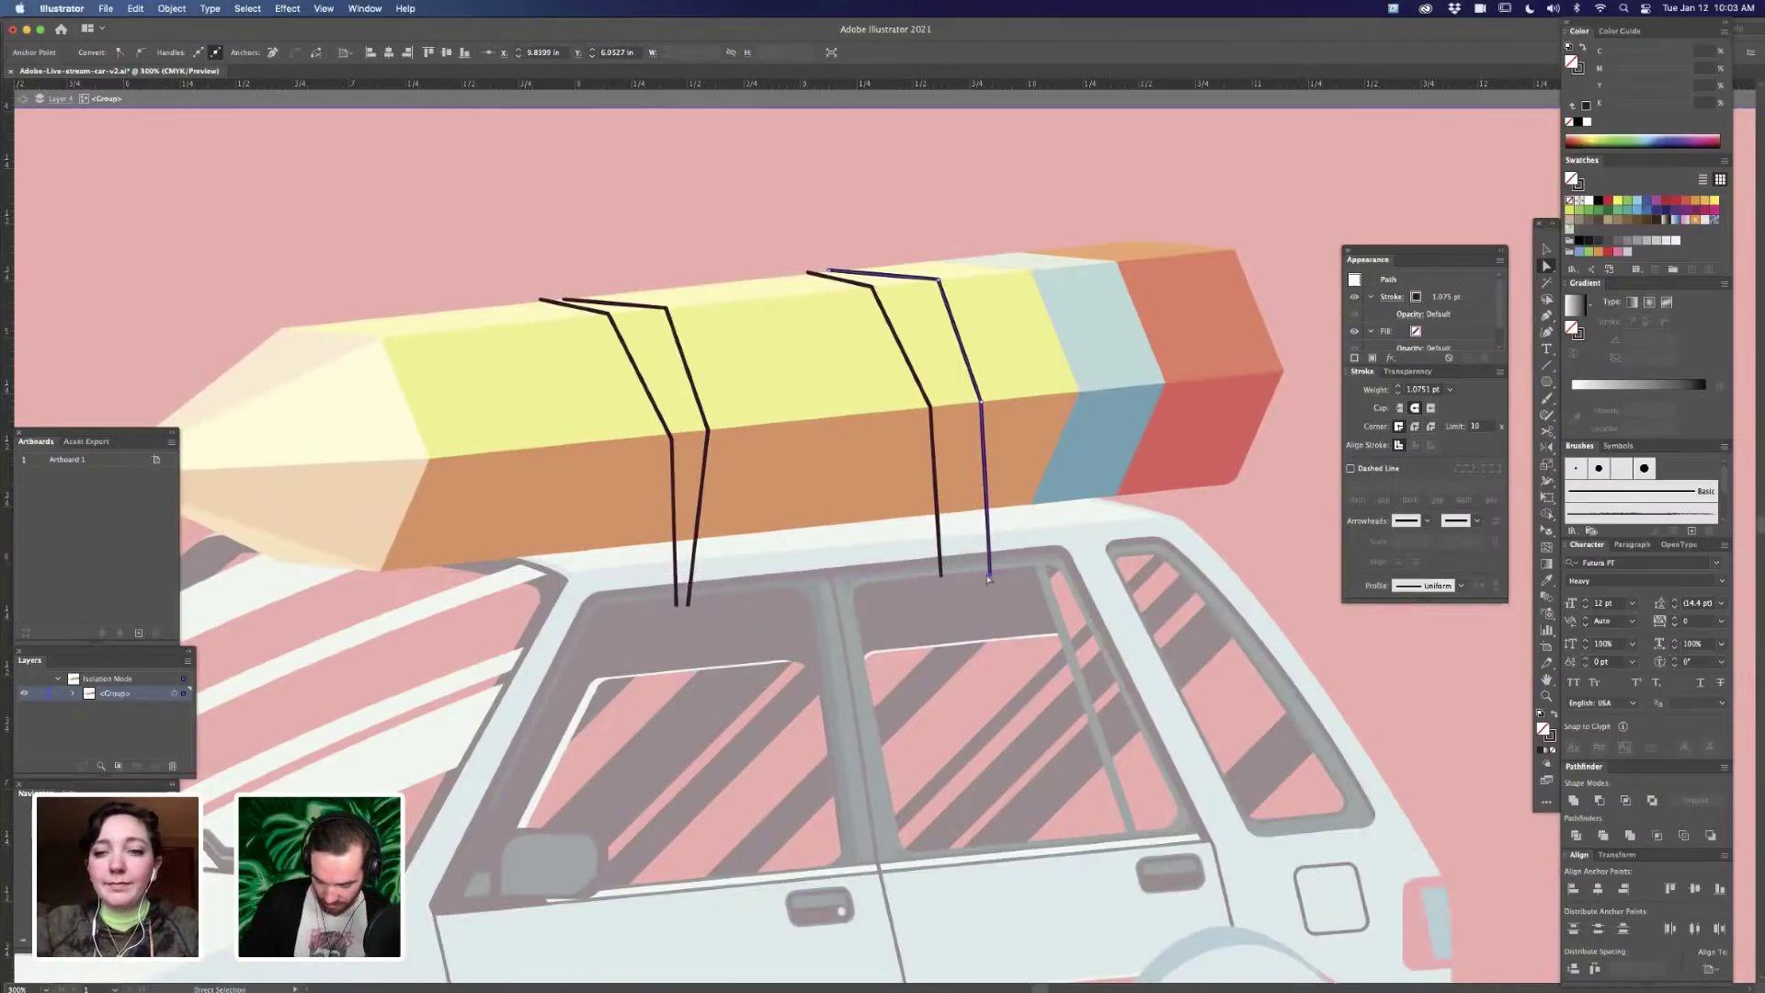
mouse_move(989, 579)
left_mouse_down()
mouse_move(1010, 573)
mouse_move(945, 581)
mouse_move(1016, 576)
mouse_move(963, 584)
left_mouse_up()
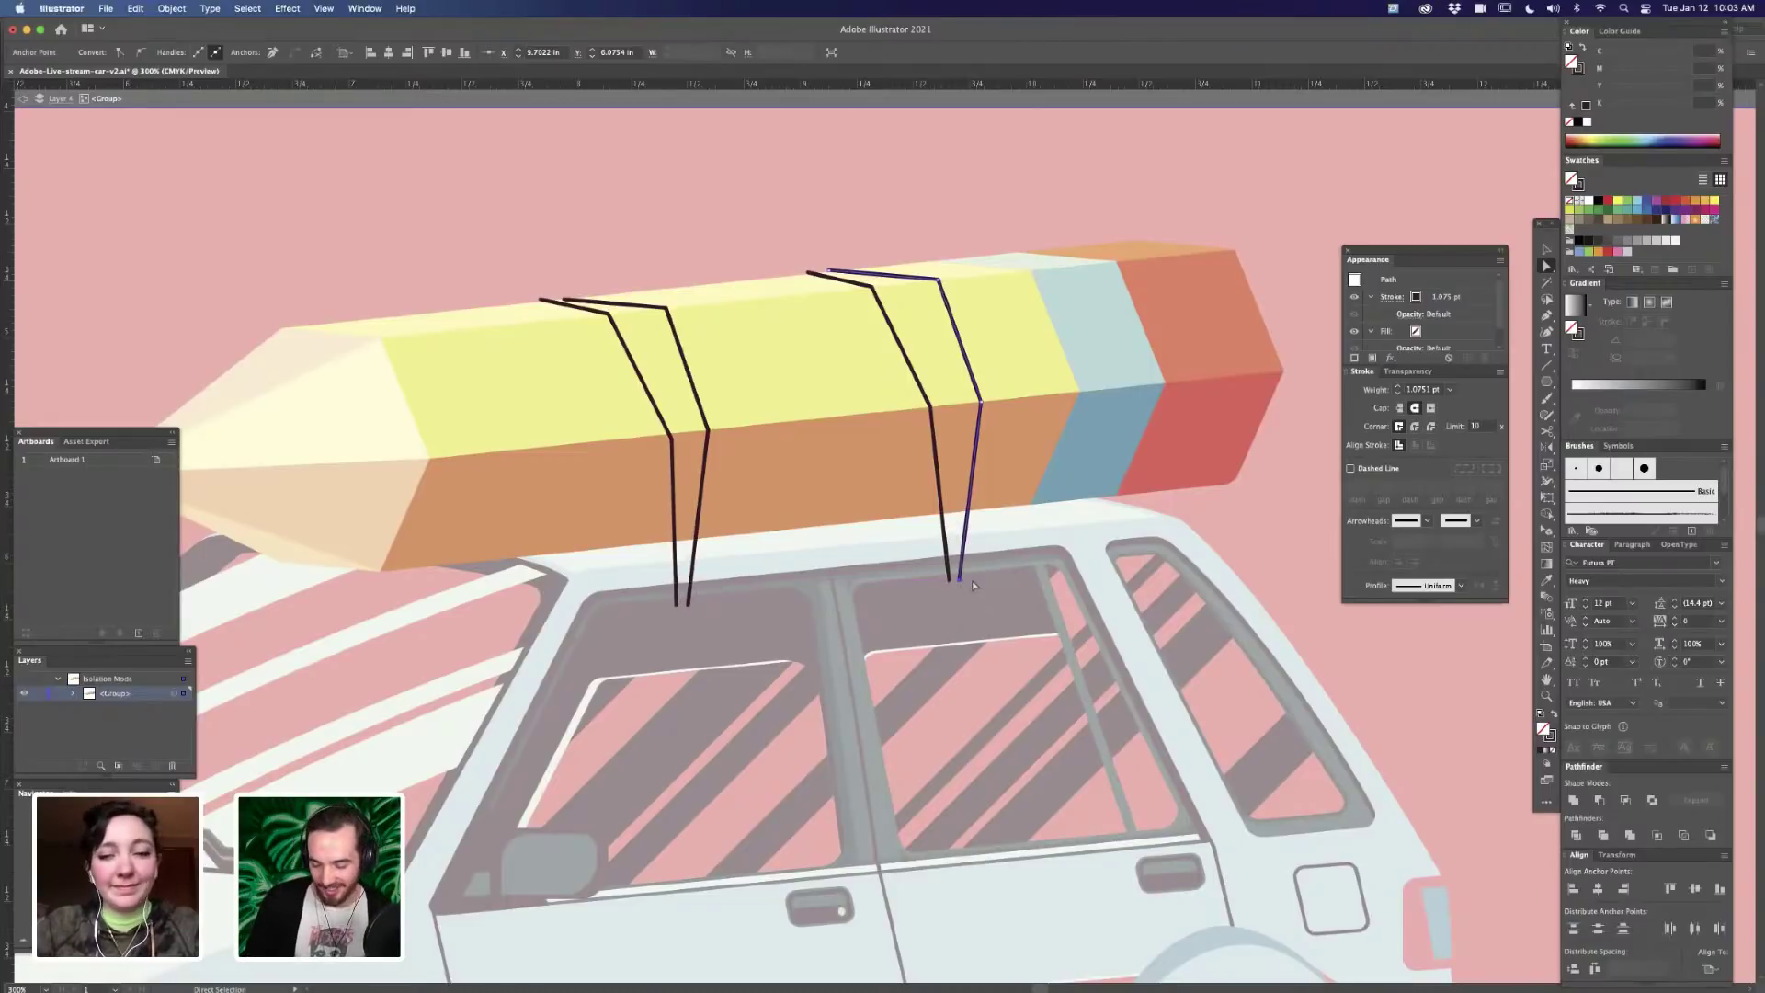
- Shift the upper end of the second strap's rear line along the pencil's far edge towards the eraser, and exit group isolation
left_click(973, 581)
left_click_drag(817, 256, 990, 279)
left_click_drag(858, 311, 978, 303)
key("super+minus")
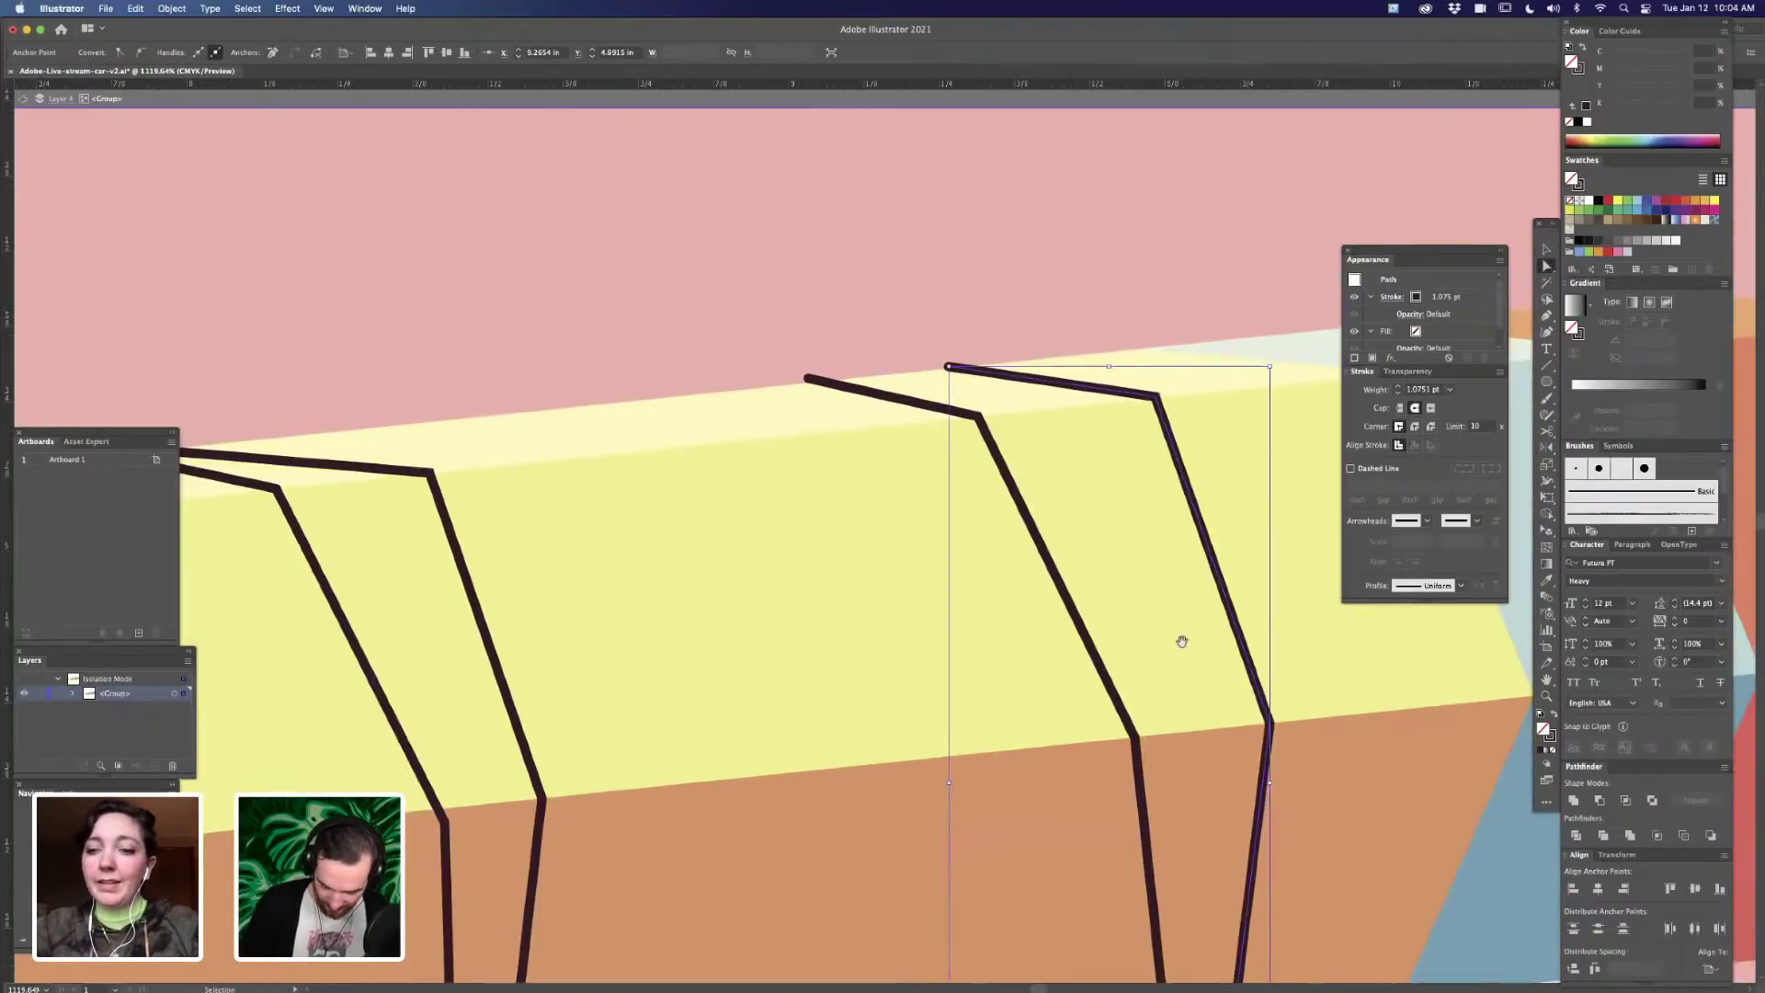
key("super+minus")
key("super+minus")
key("super+minus")
key("super+minus")
key("super+minus")
key("super+minus")
key("Escape")
left_click_drag(855, 545, 864, 516)
left_click_drag(786, 429, 800, 394)
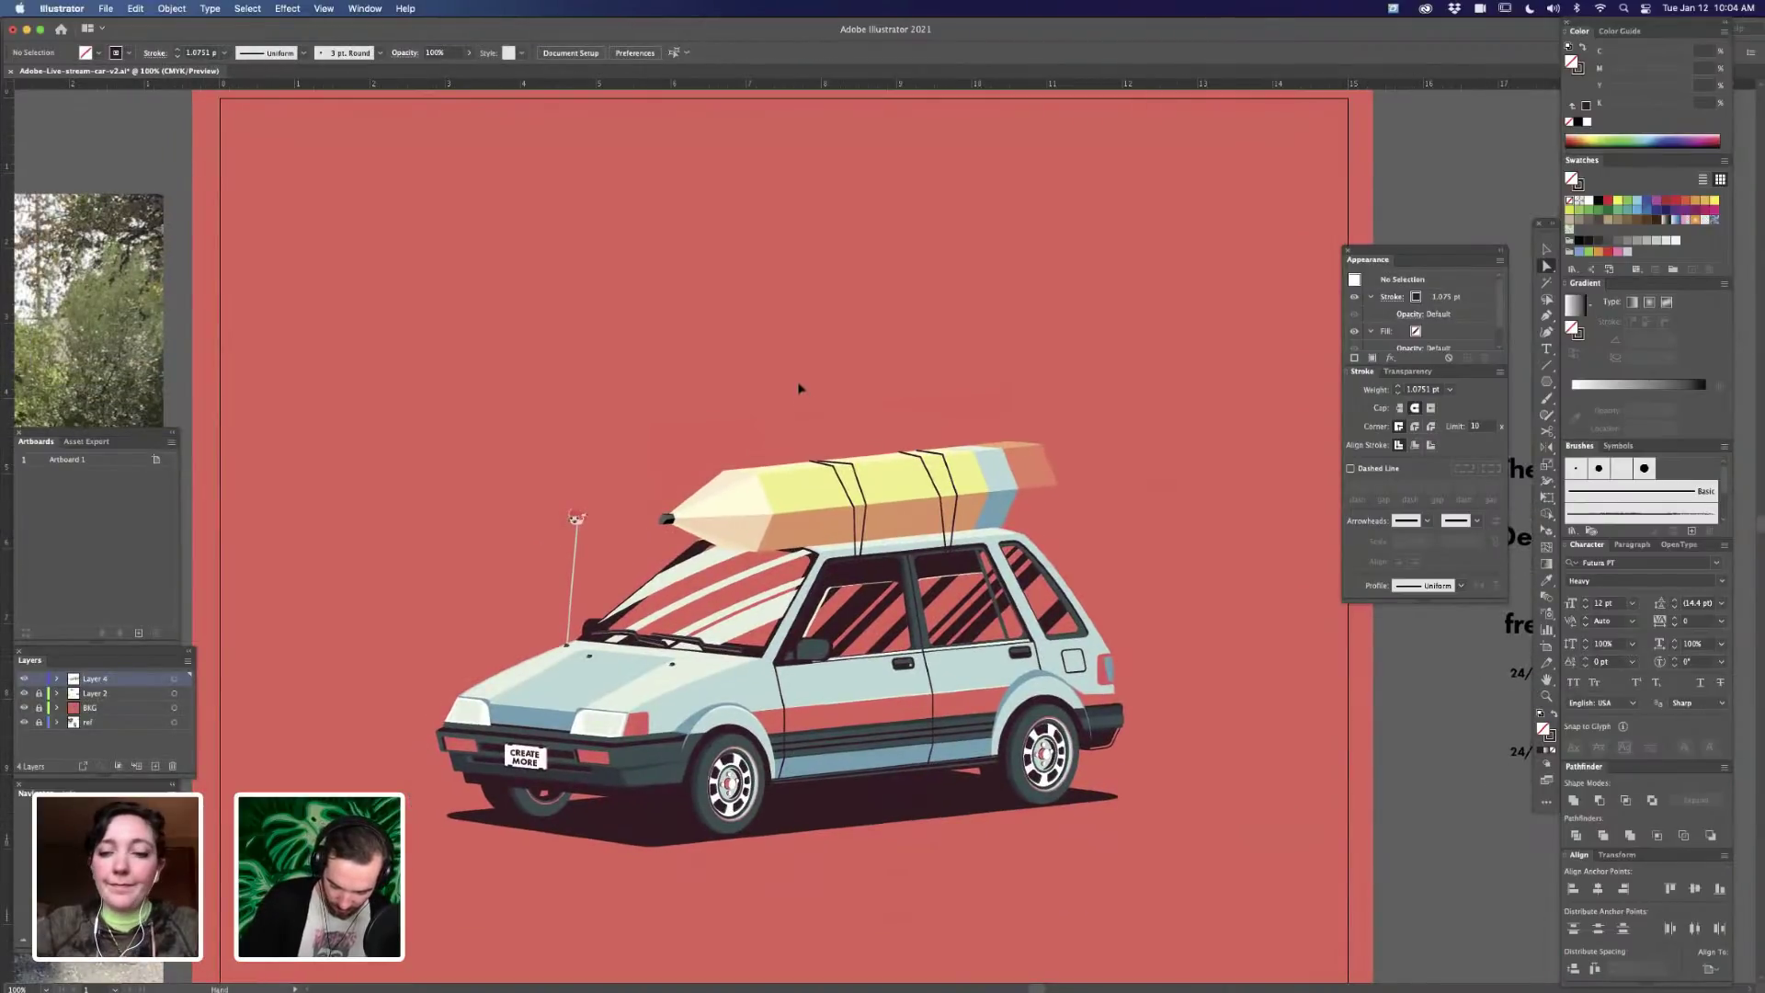
- Copy the front strap line's segment on the orange face in place and swing the copy's lower end forward to the pencil's lower edge
key("super+equal")
key("super+equal")
key("super+equal")
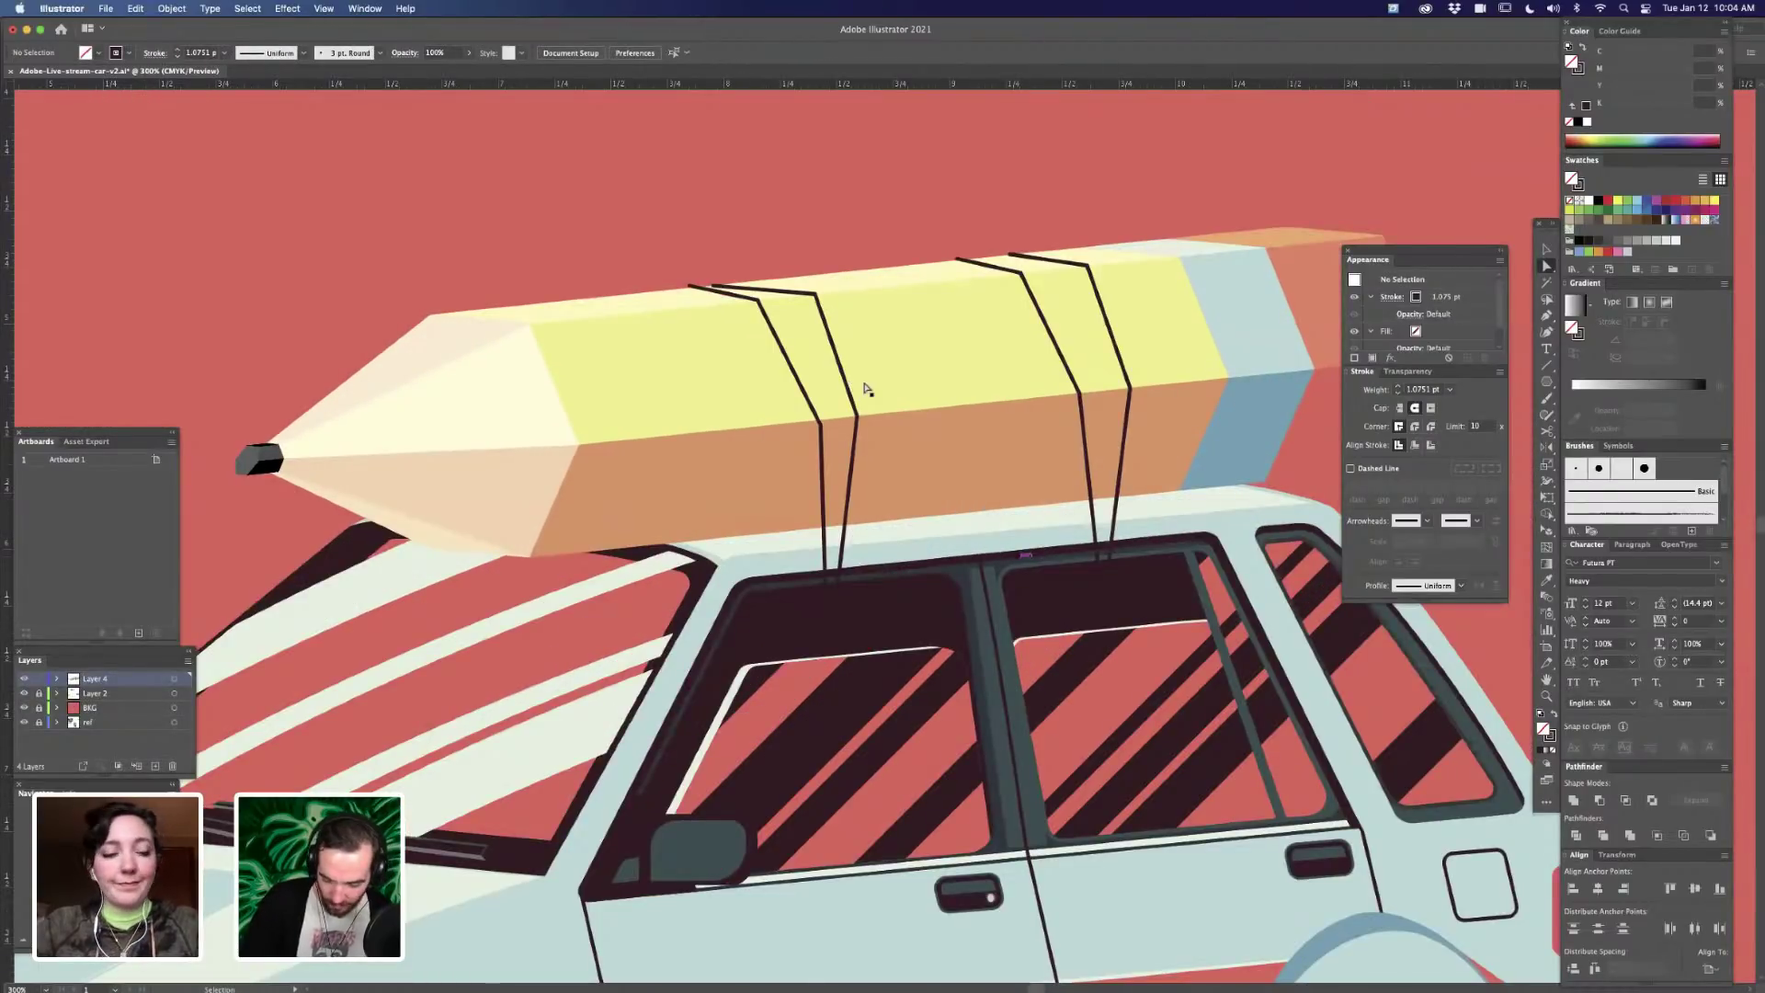
key("super+equal")
left_click(800, 387)
left_click_drag(801, 388, 797, 382)
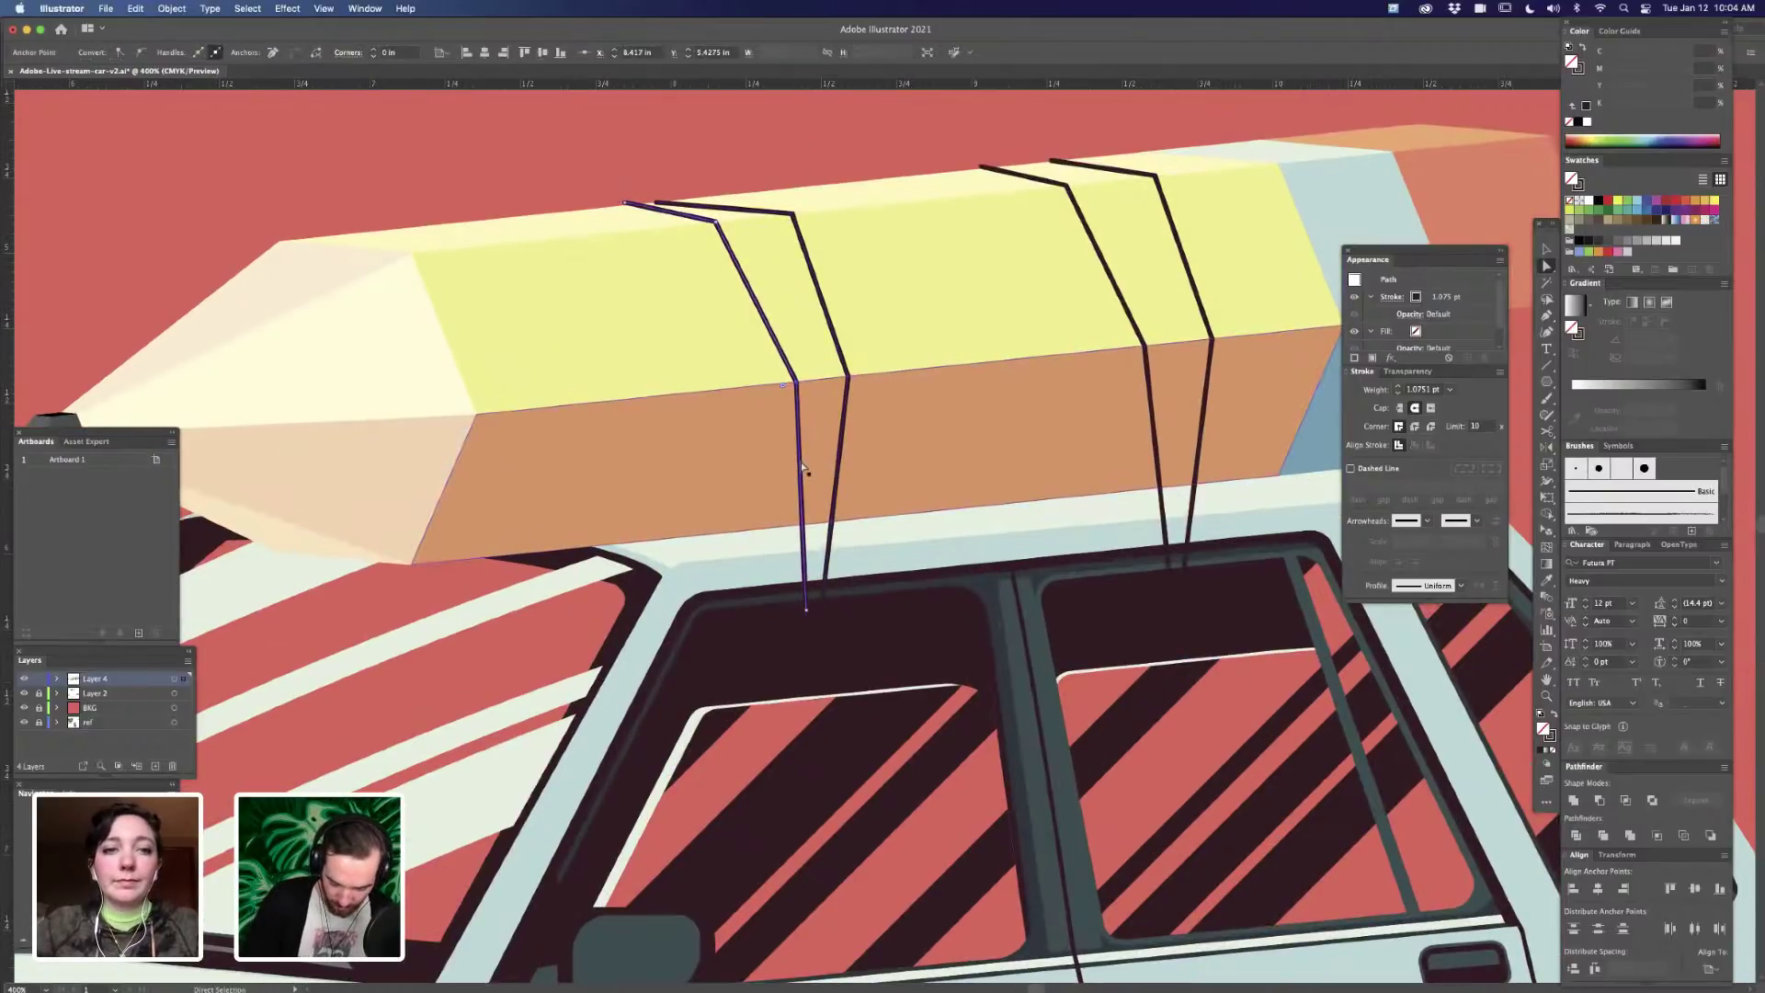
key("shift+super+a")
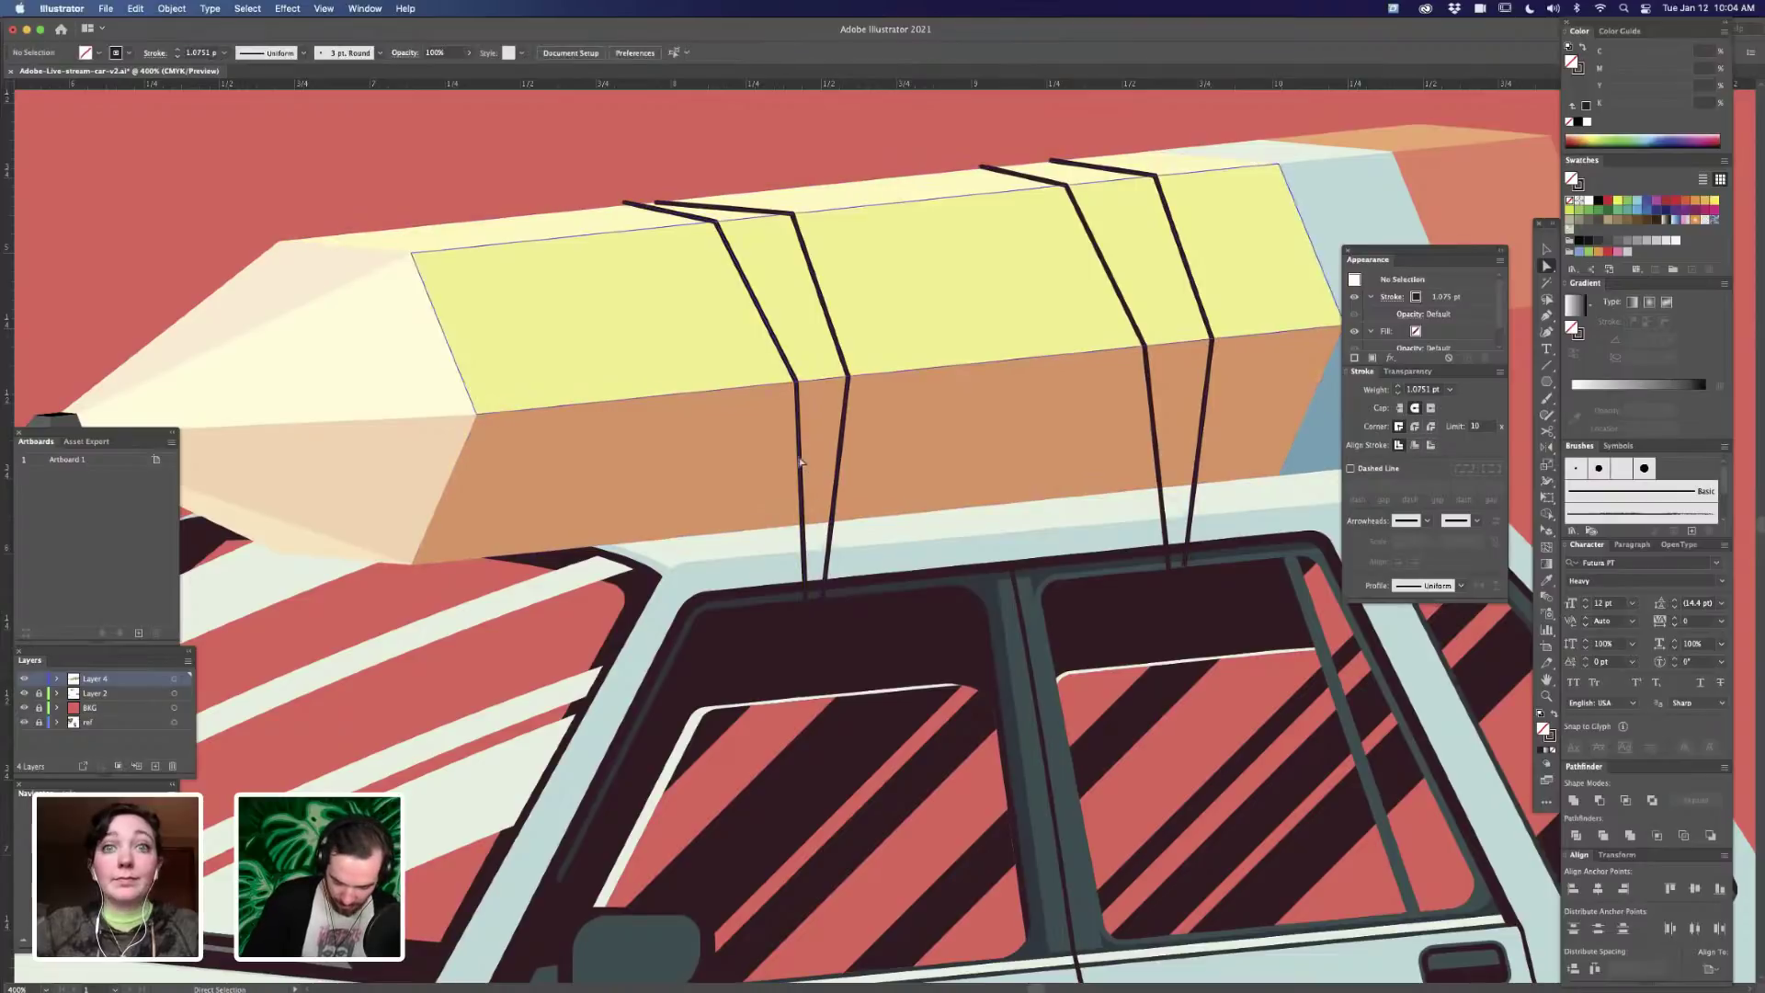
left_click(799, 464)
key("super+c")
key("super+f")
left_click_drag(799, 464, 803, 464)
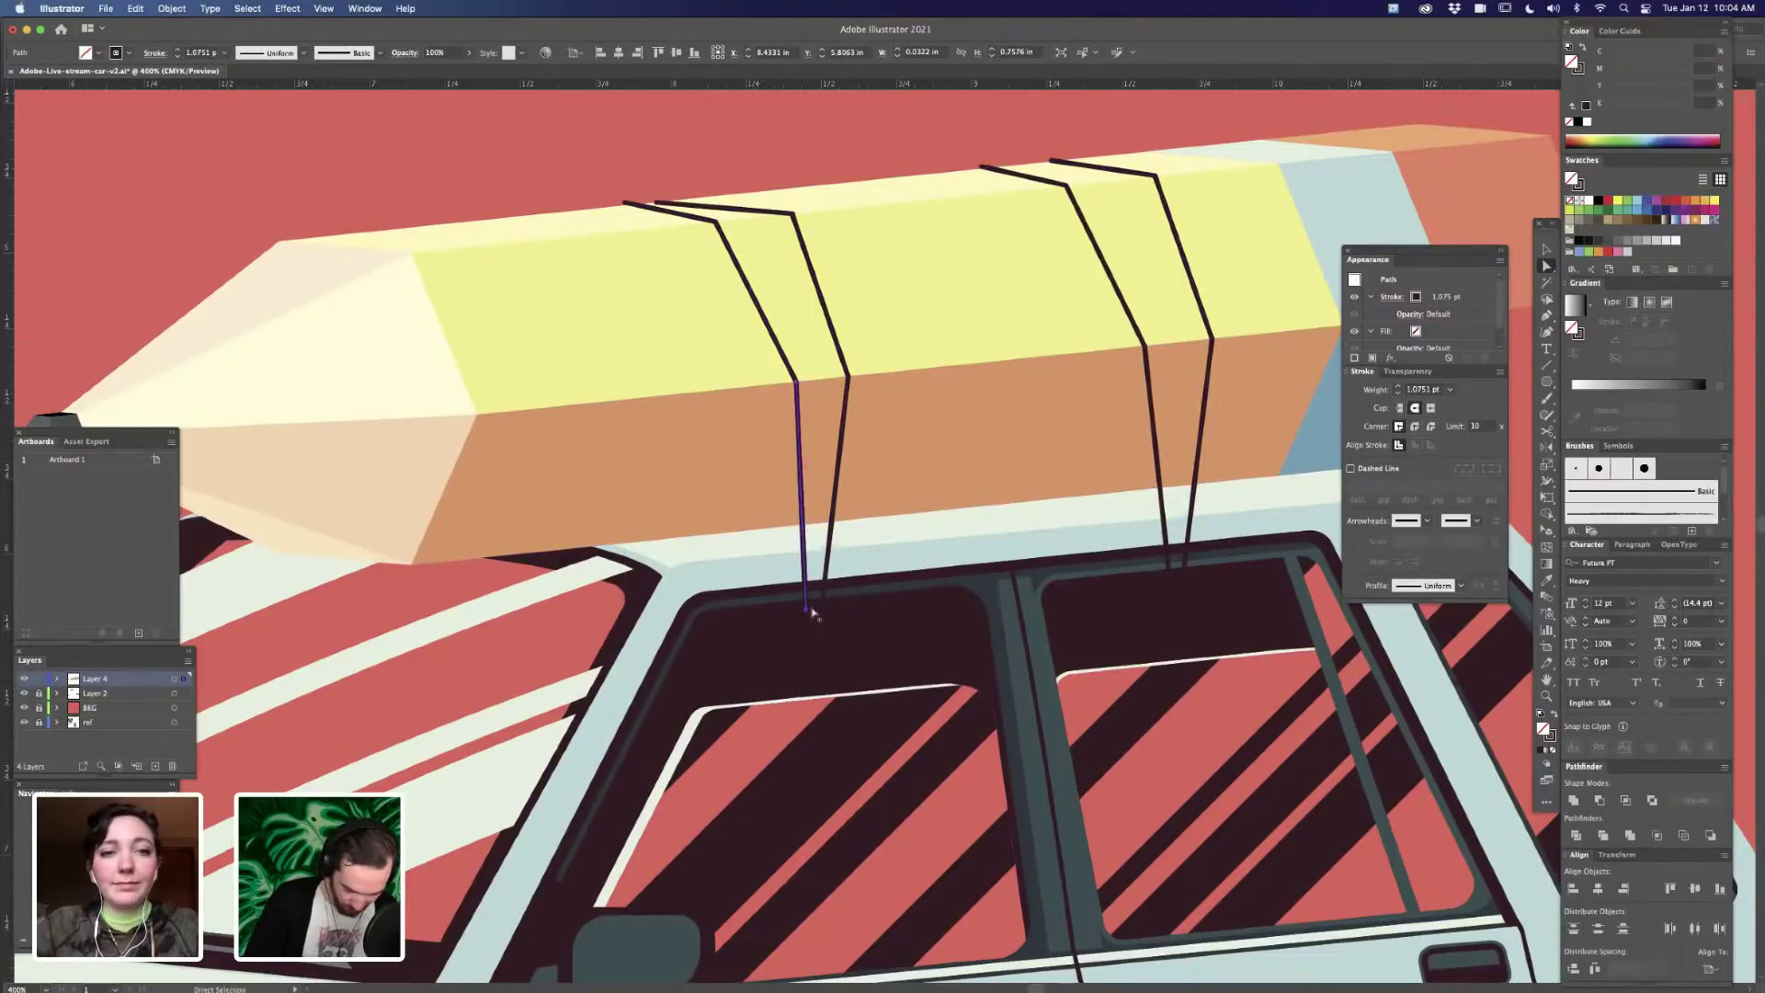
left_click_drag(807, 609, 776, 530)
- Extend the copied line with the Pen tool down over the car roof and back to the strap as a bent shadow
key("p")
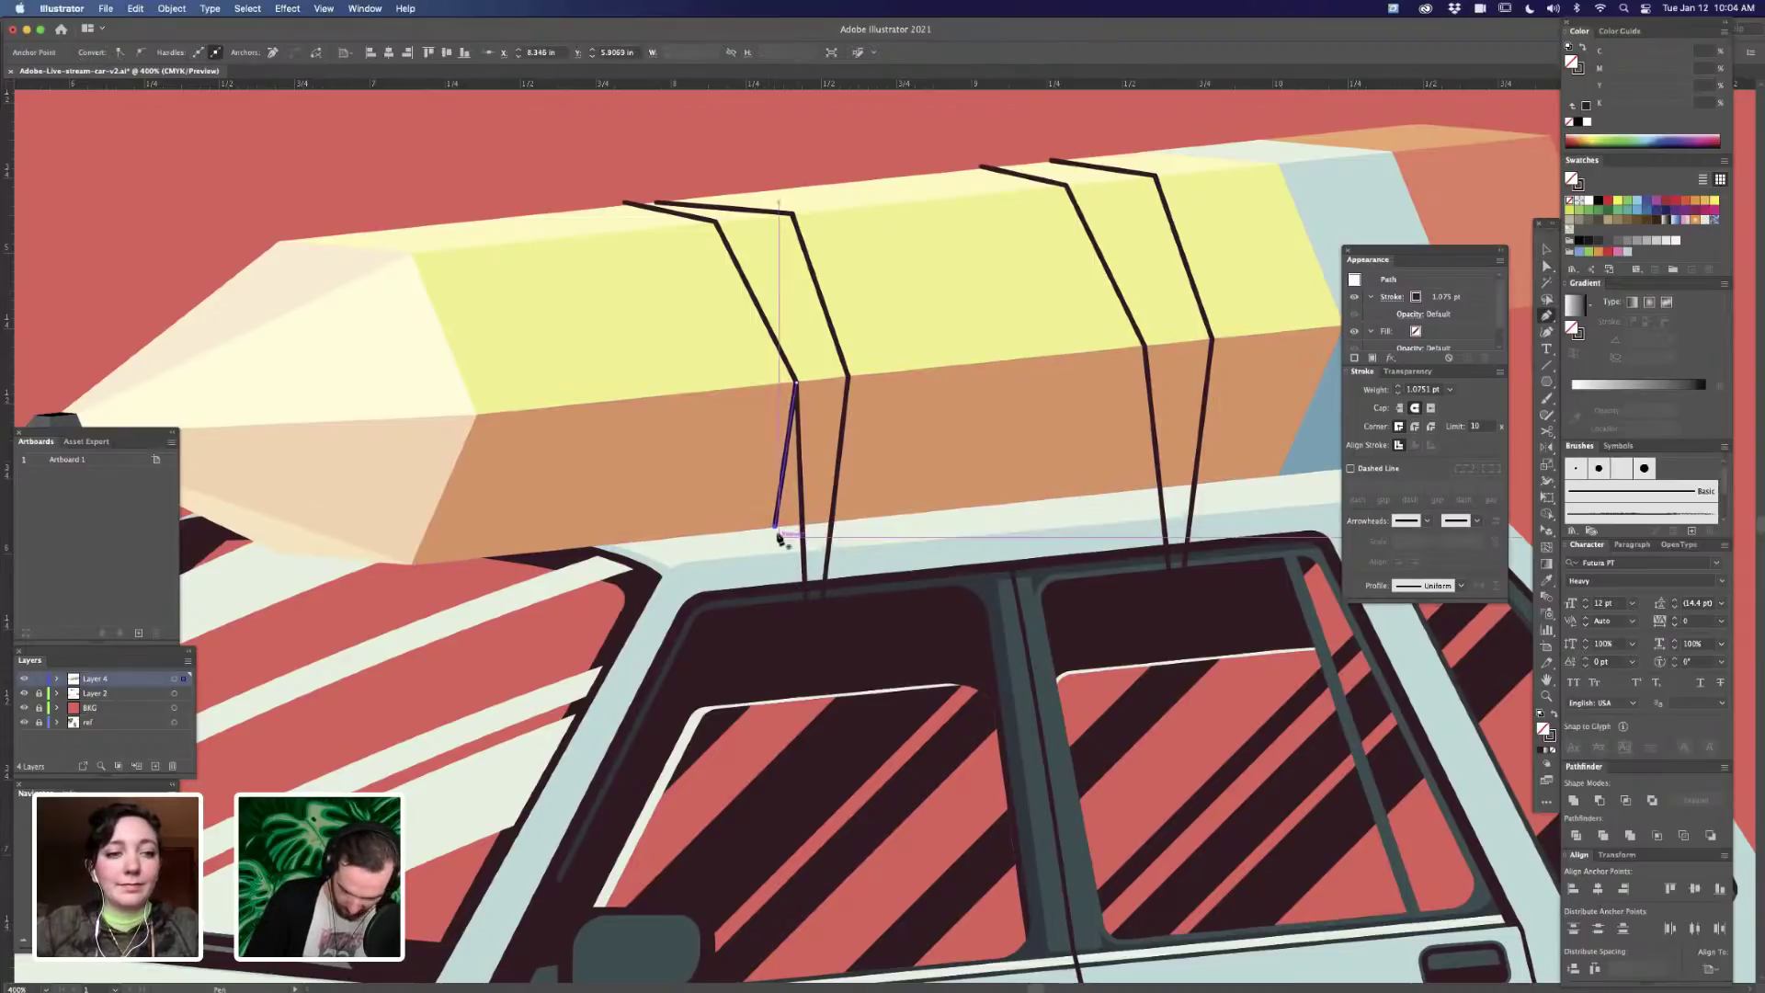
left_click(776, 530)
left_click(786, 551)
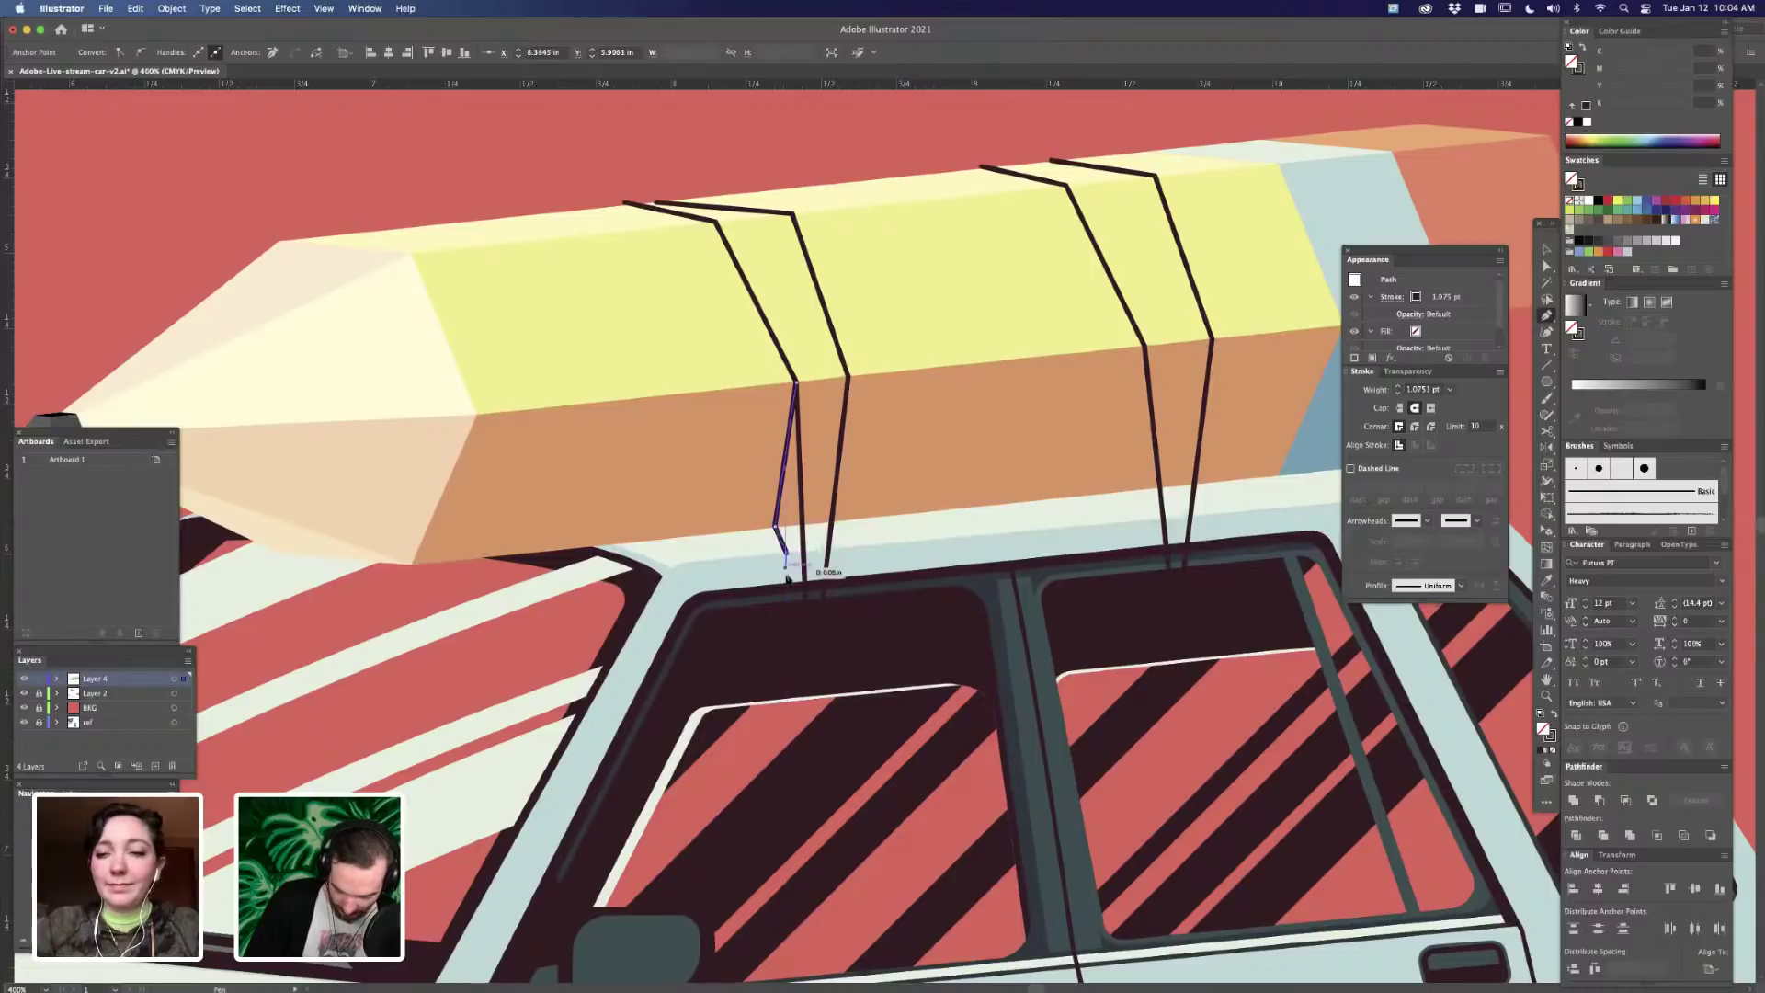
left_click(786, 602)
key("super+z")
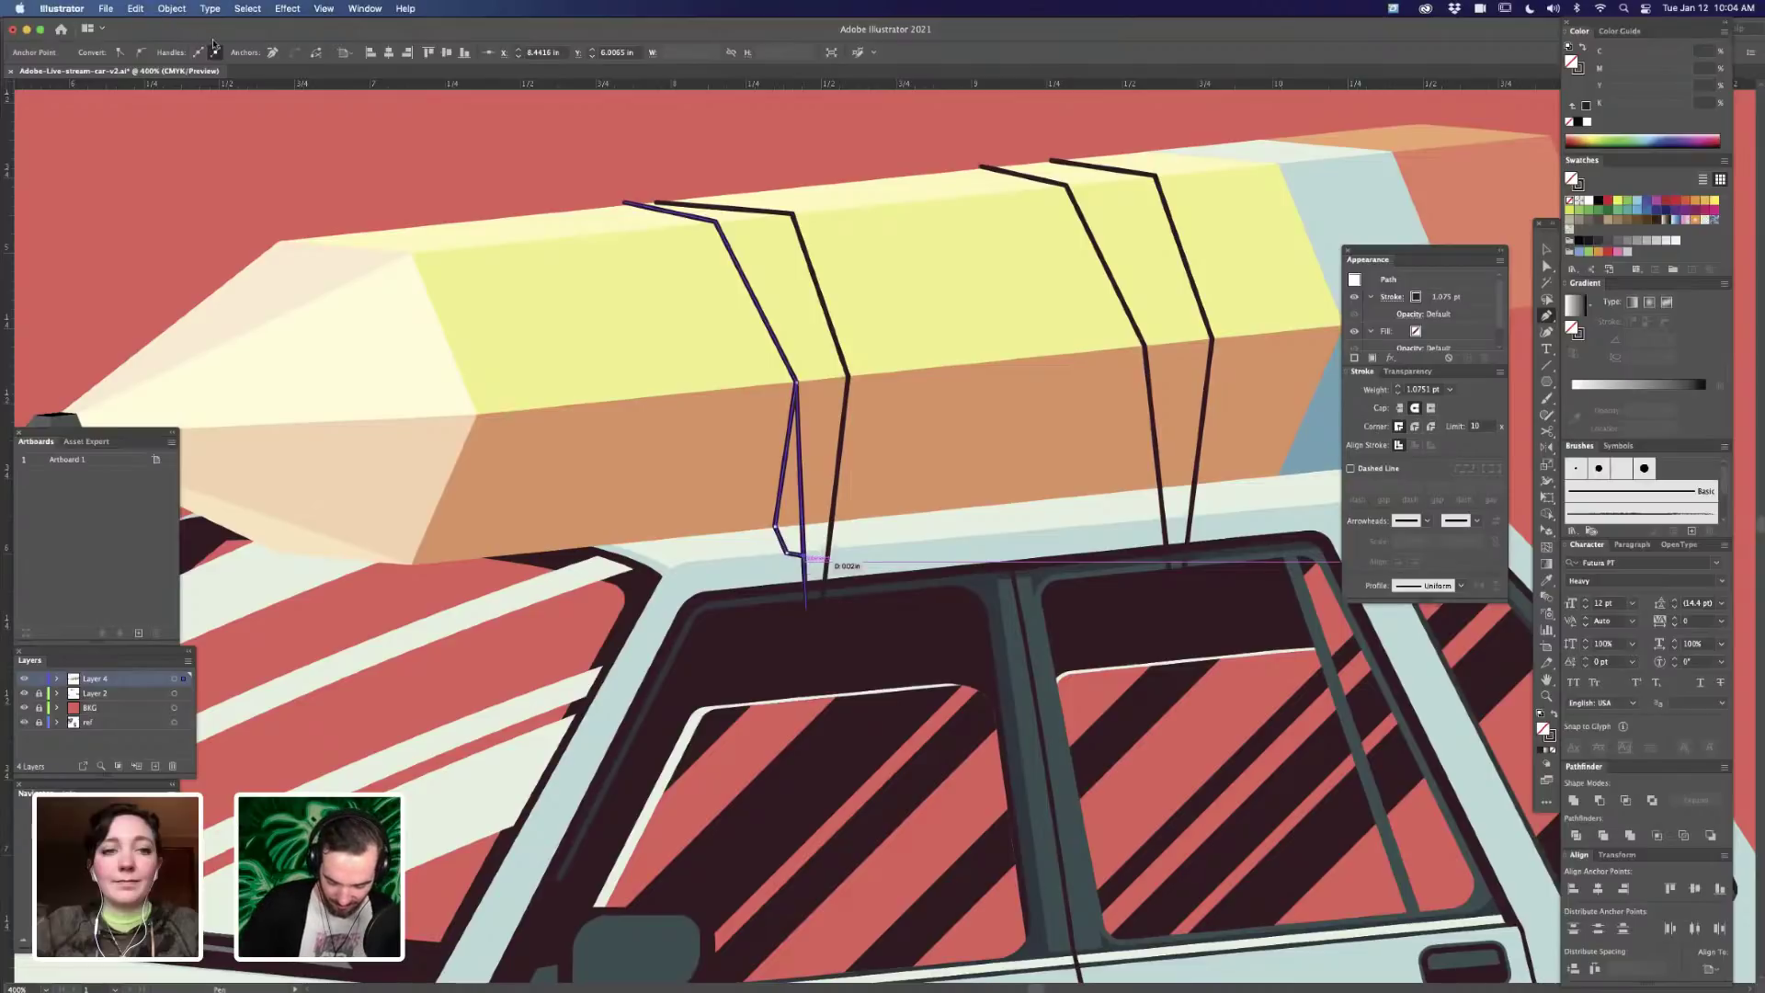
- Convert the shadow line's stroke into a filled shape with Outline Stroke
left_click(175, 9)
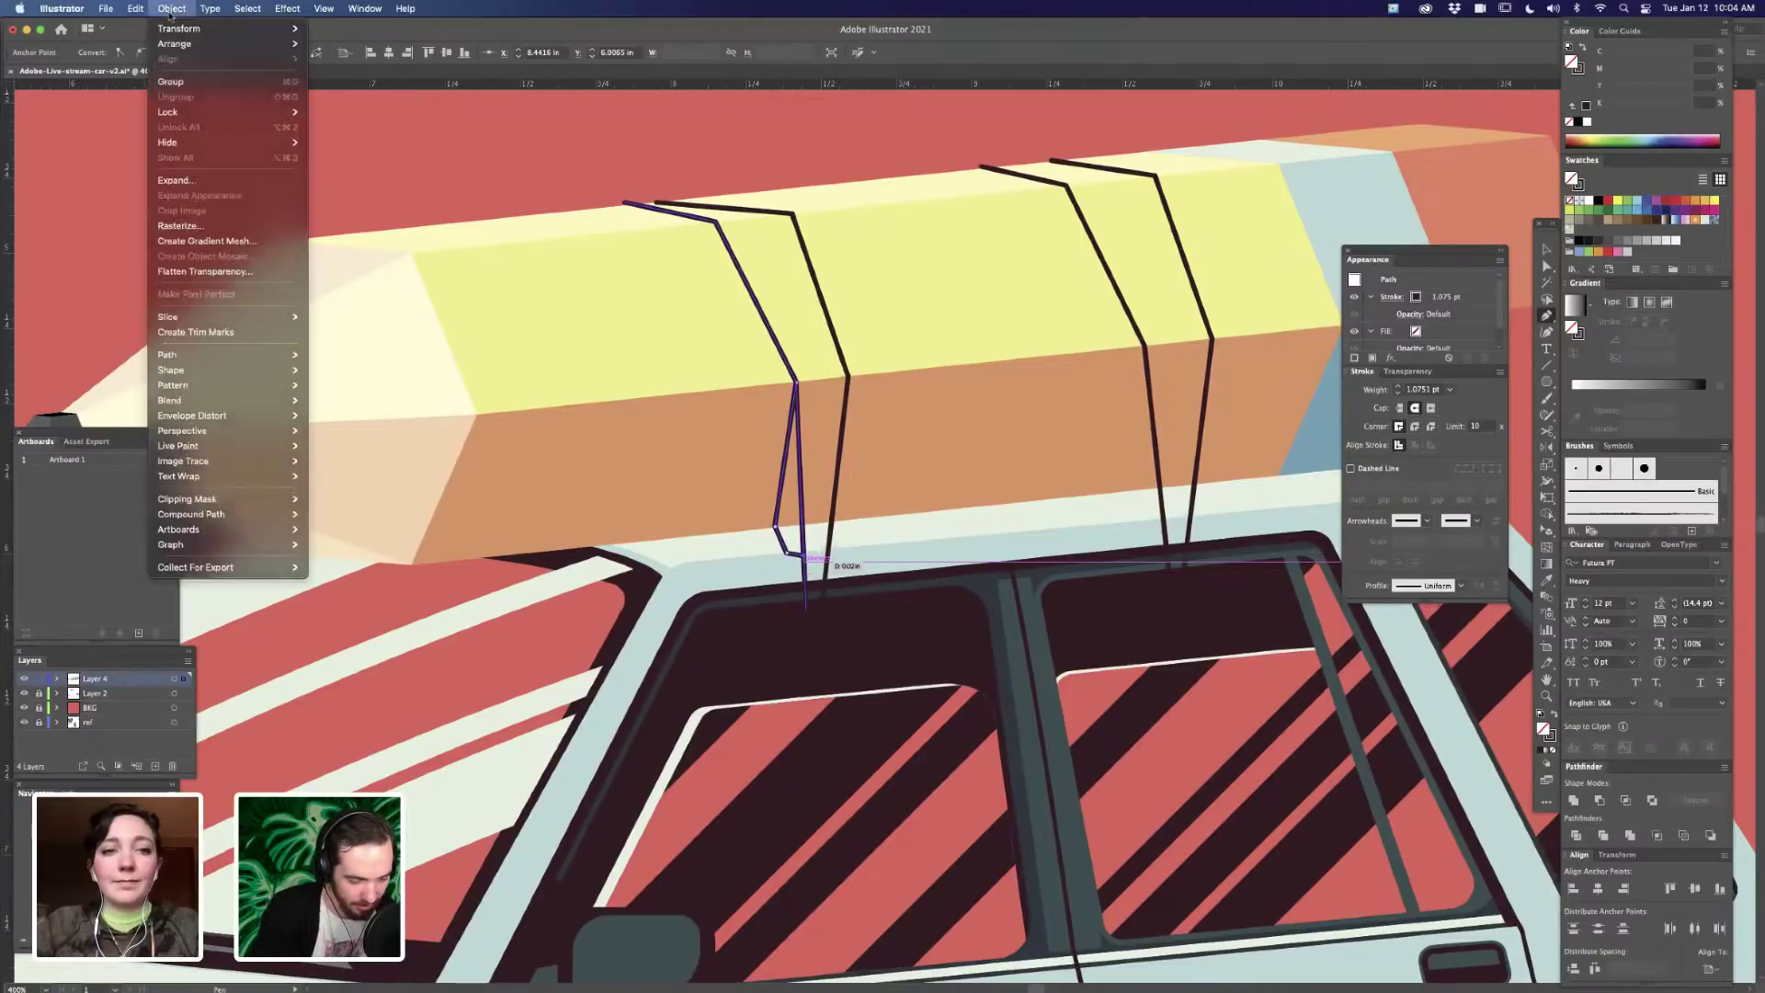
left_click(174, 9)
left_click(173, 9)
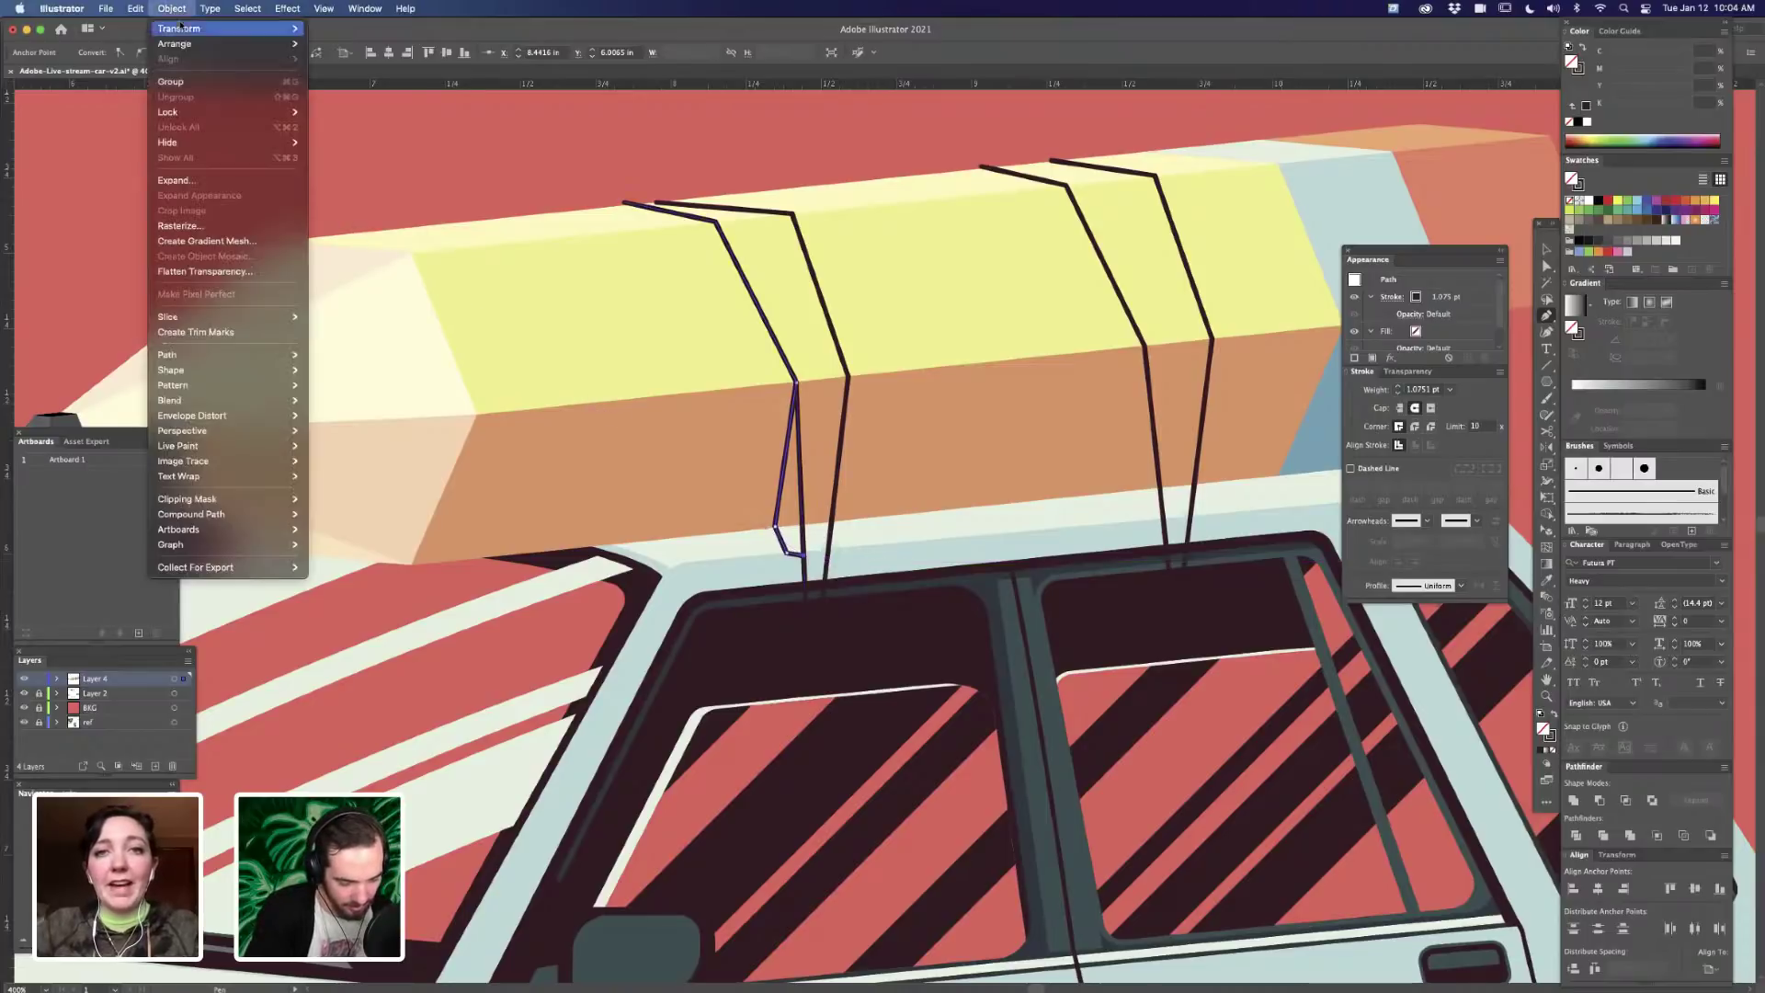
mouse_move(295, 356)
left_click(344, 392)
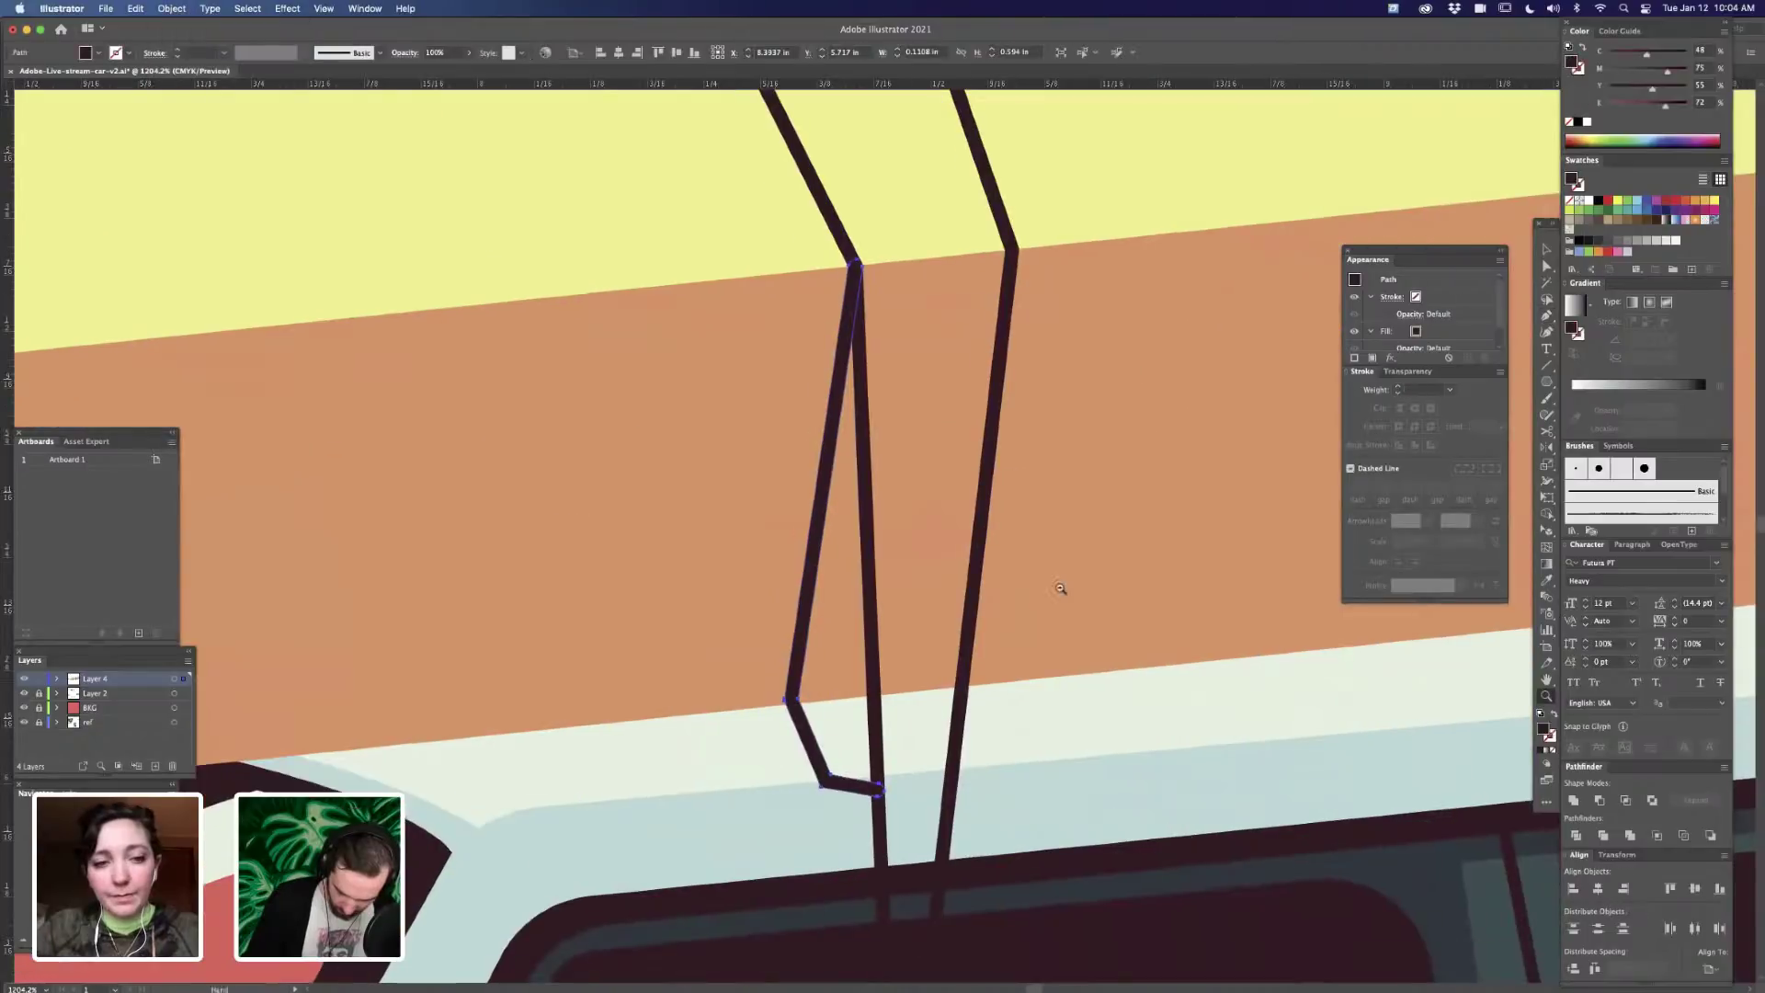
- Align the corner points at the shadow shape's upper bend with the pencil's lower edge
left_click_drag(1064, 591, 1074, 563)
left_click(806, 683)
key("z")
left_click(807, 687)
left_click_drag(807, 690, 857, 695)
key("a")
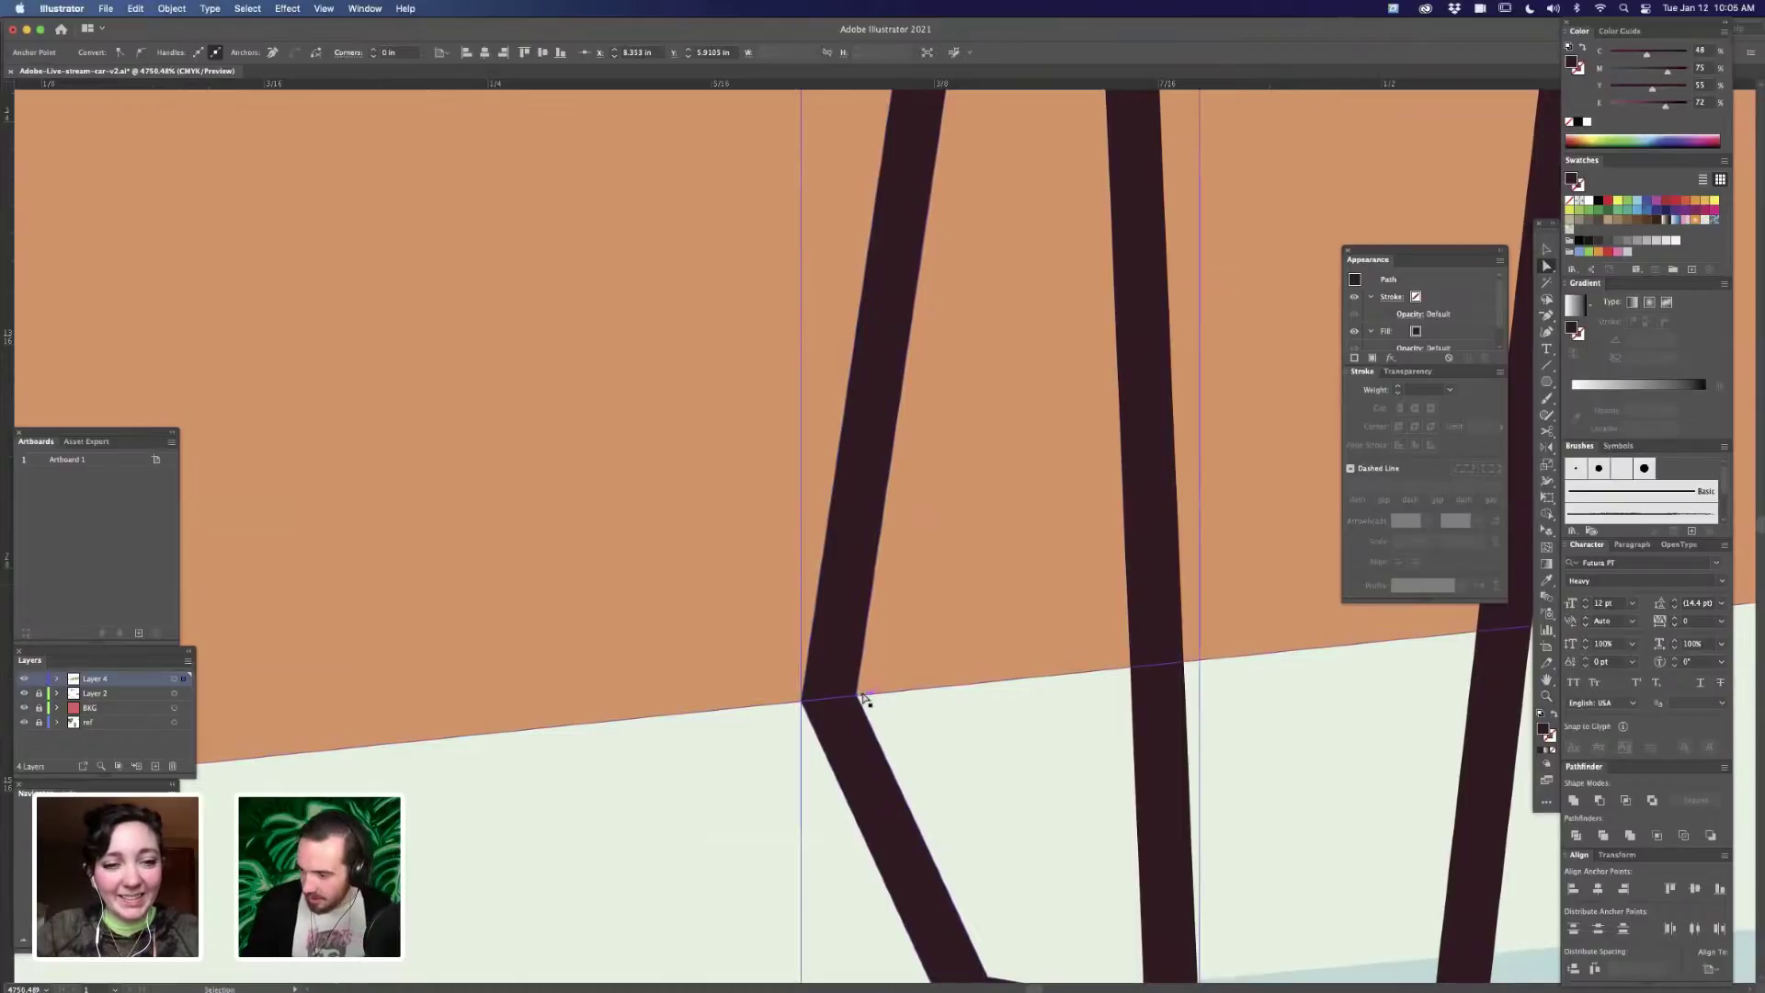
- Try to pull the shadow shape's lower corner down to the top of the window frame
key("super+minus")
key("super+minus")
key("super+minus")
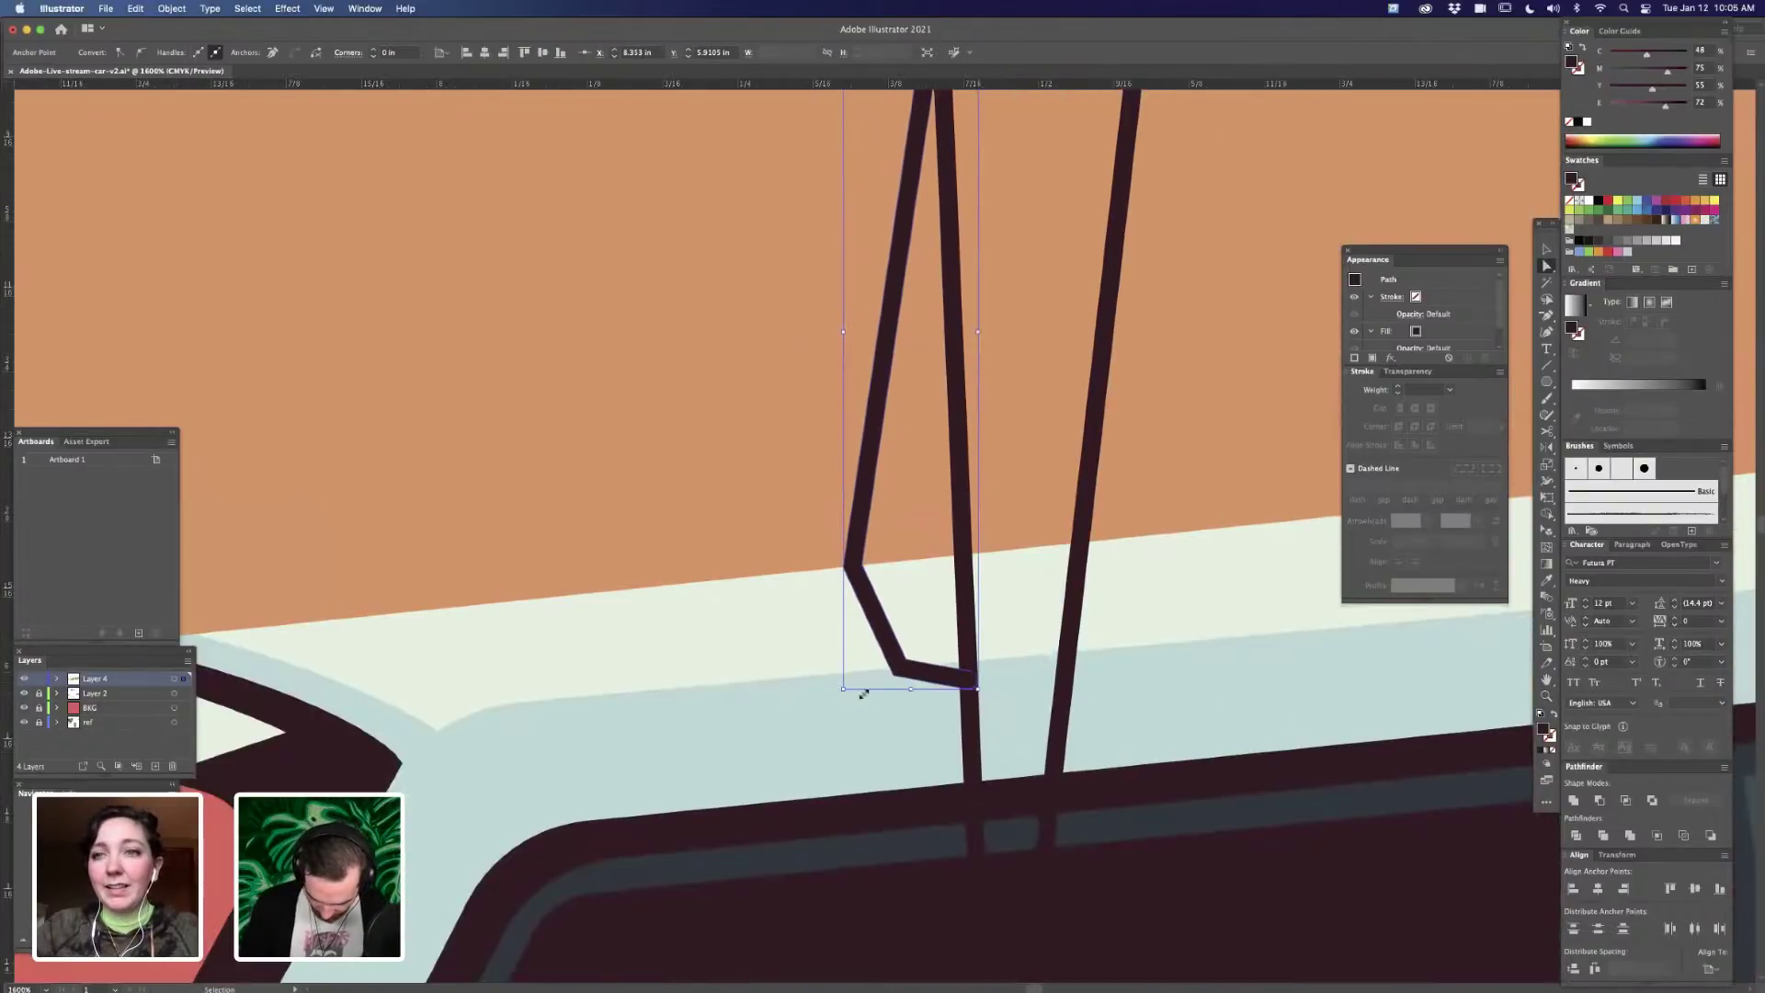
key("super+minus")
key("super+equal")
left_click_drag(905, 672, 982, 781)
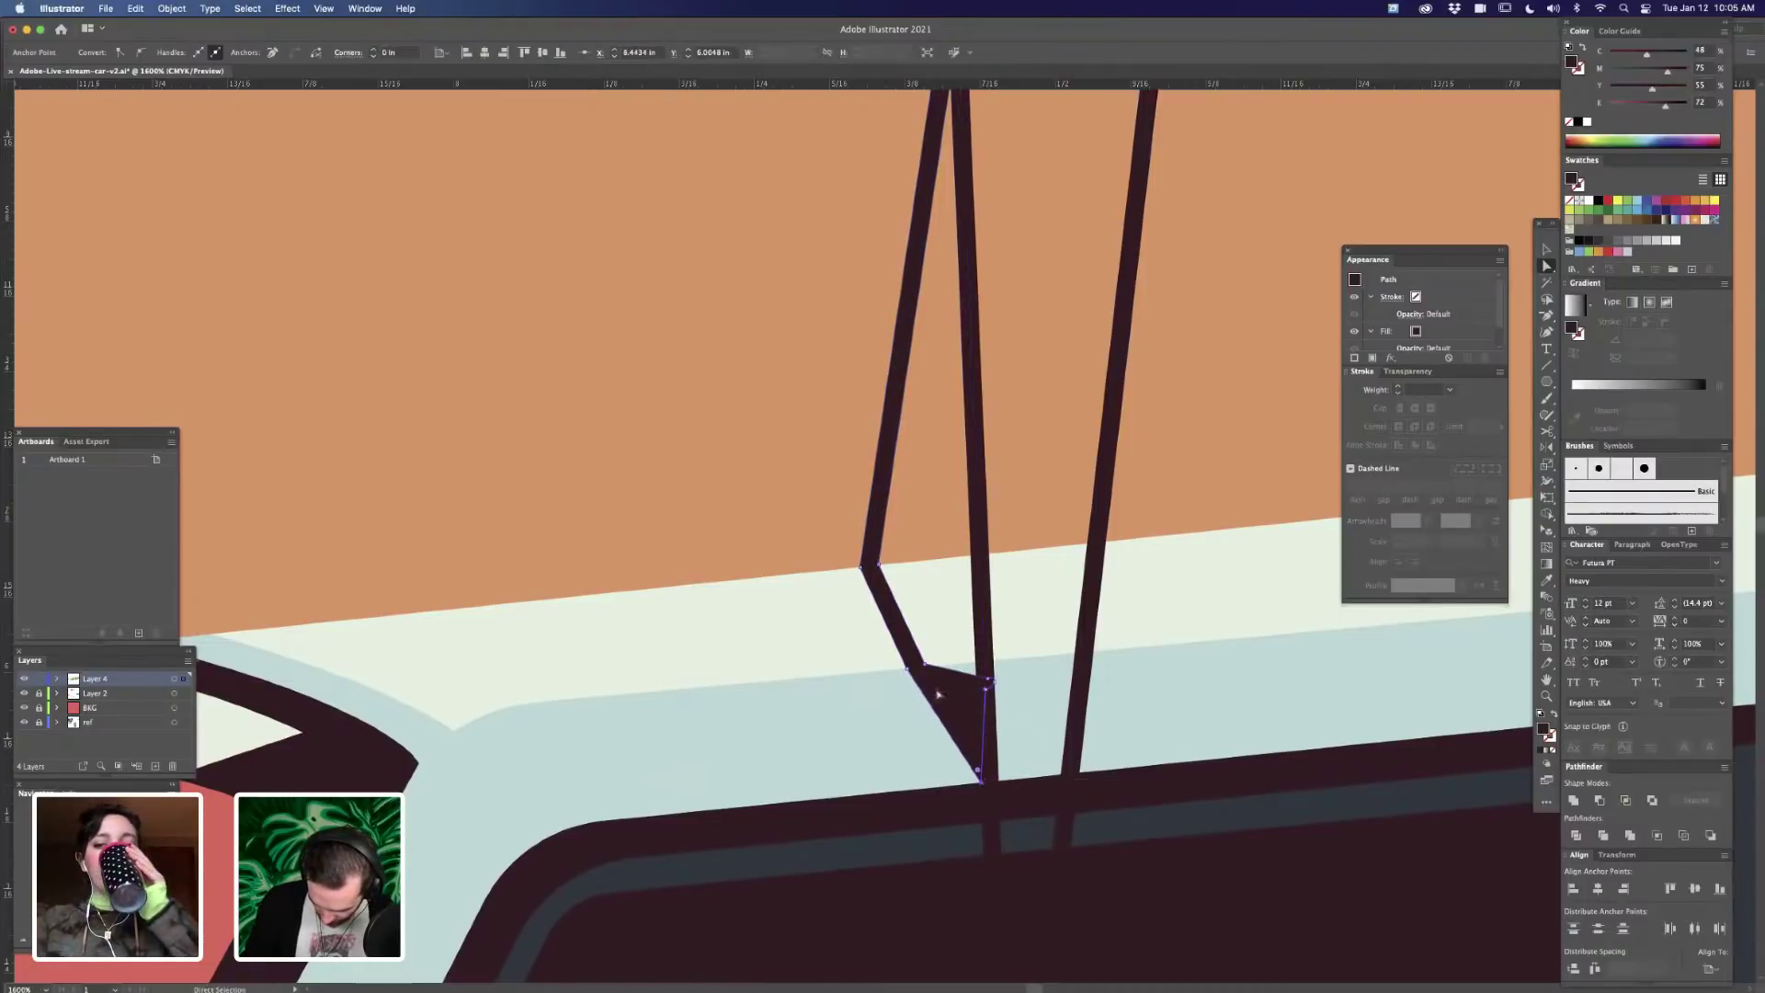
key("cmd+z")
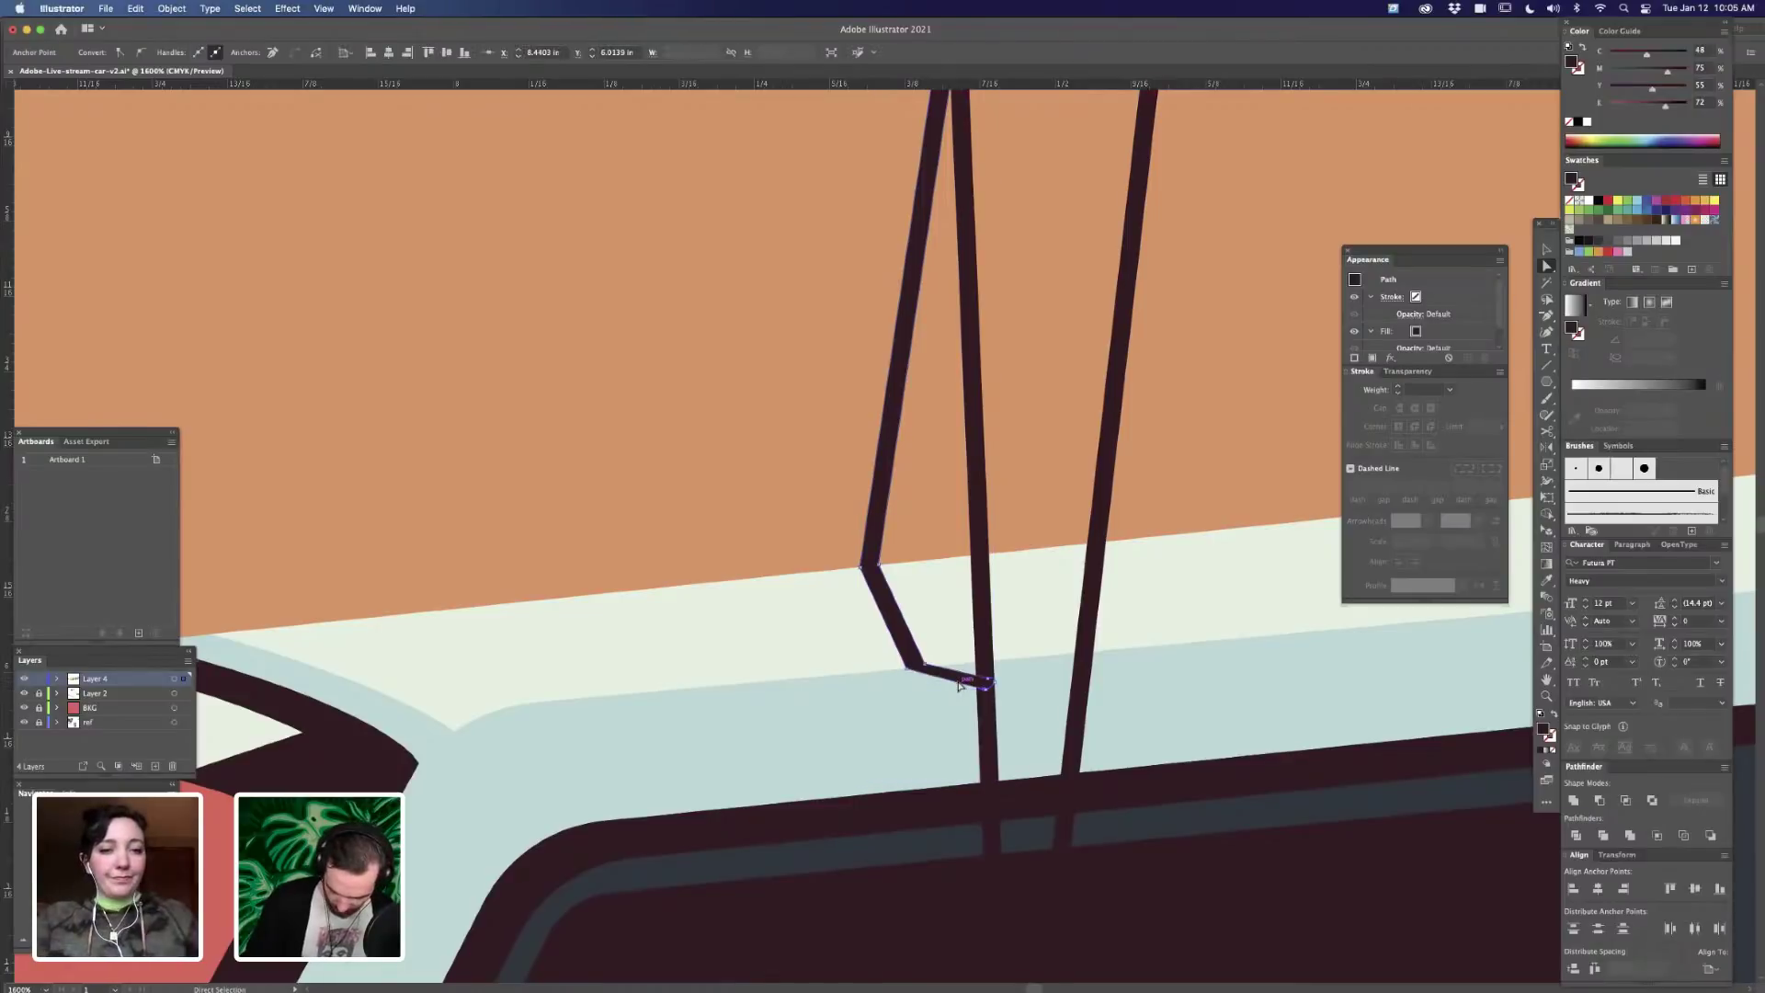
- Isolate the pencil group and set the strap shadow shape's blending mode to Overlay
key("super+minus")
key("super+minus")
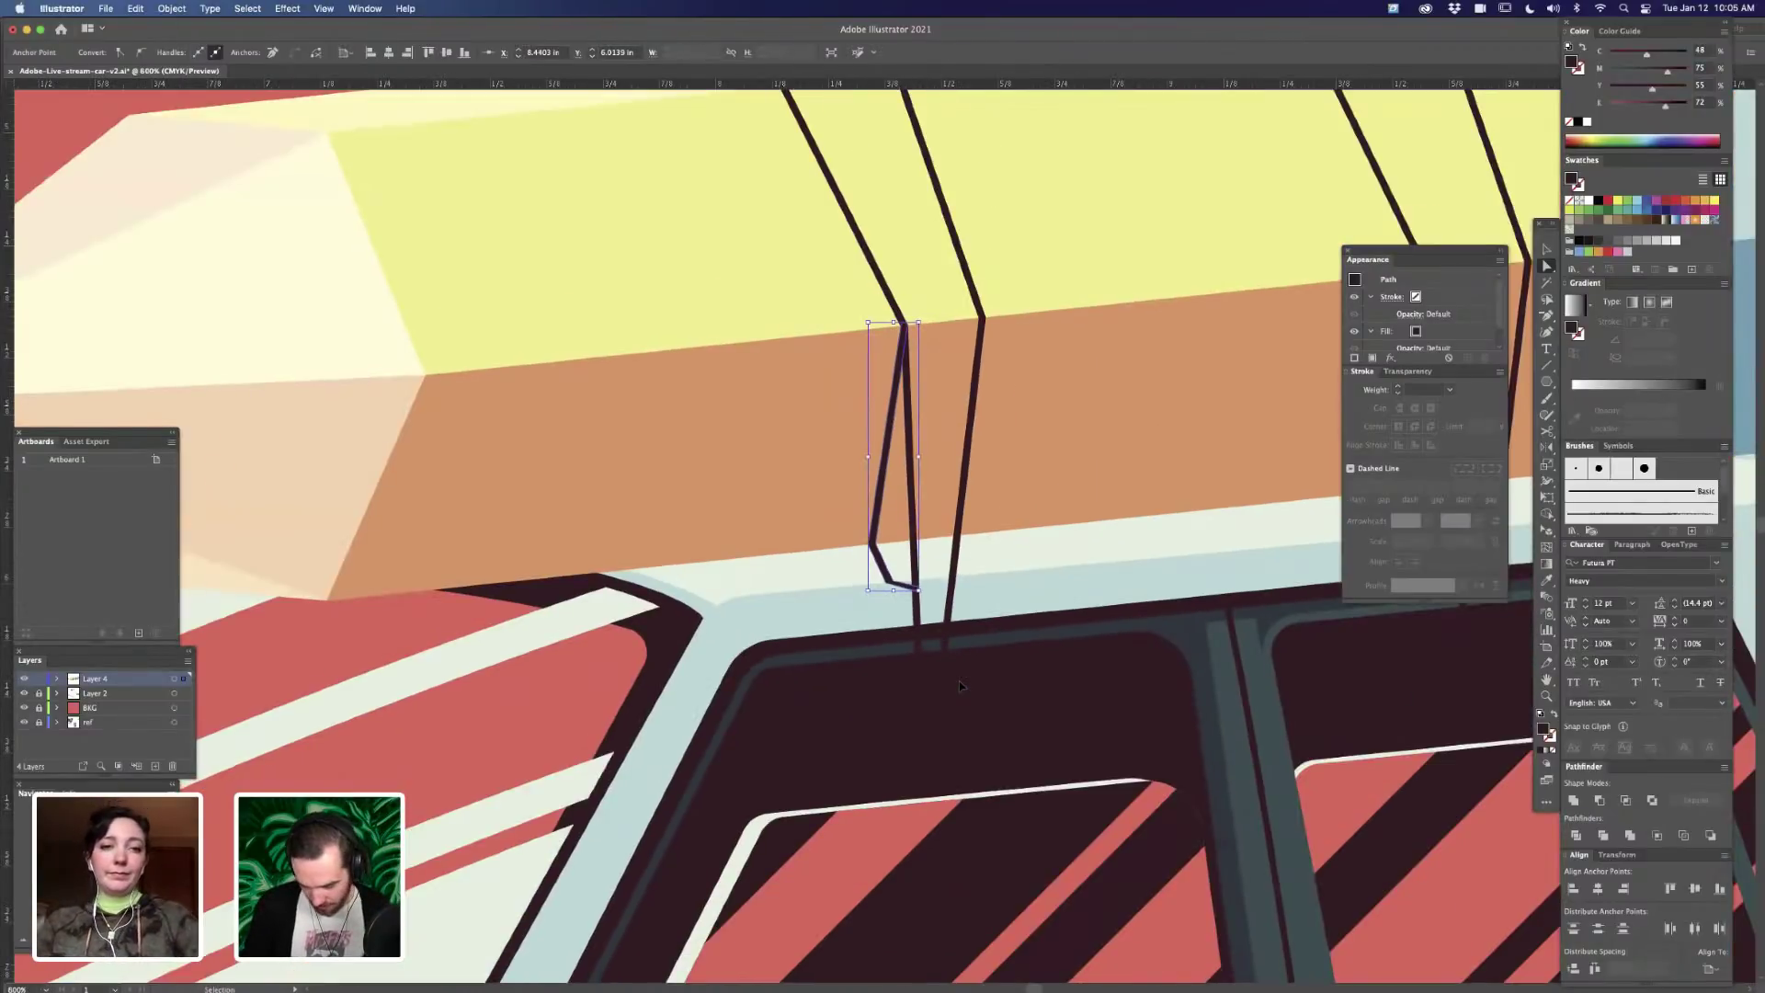
key("a")
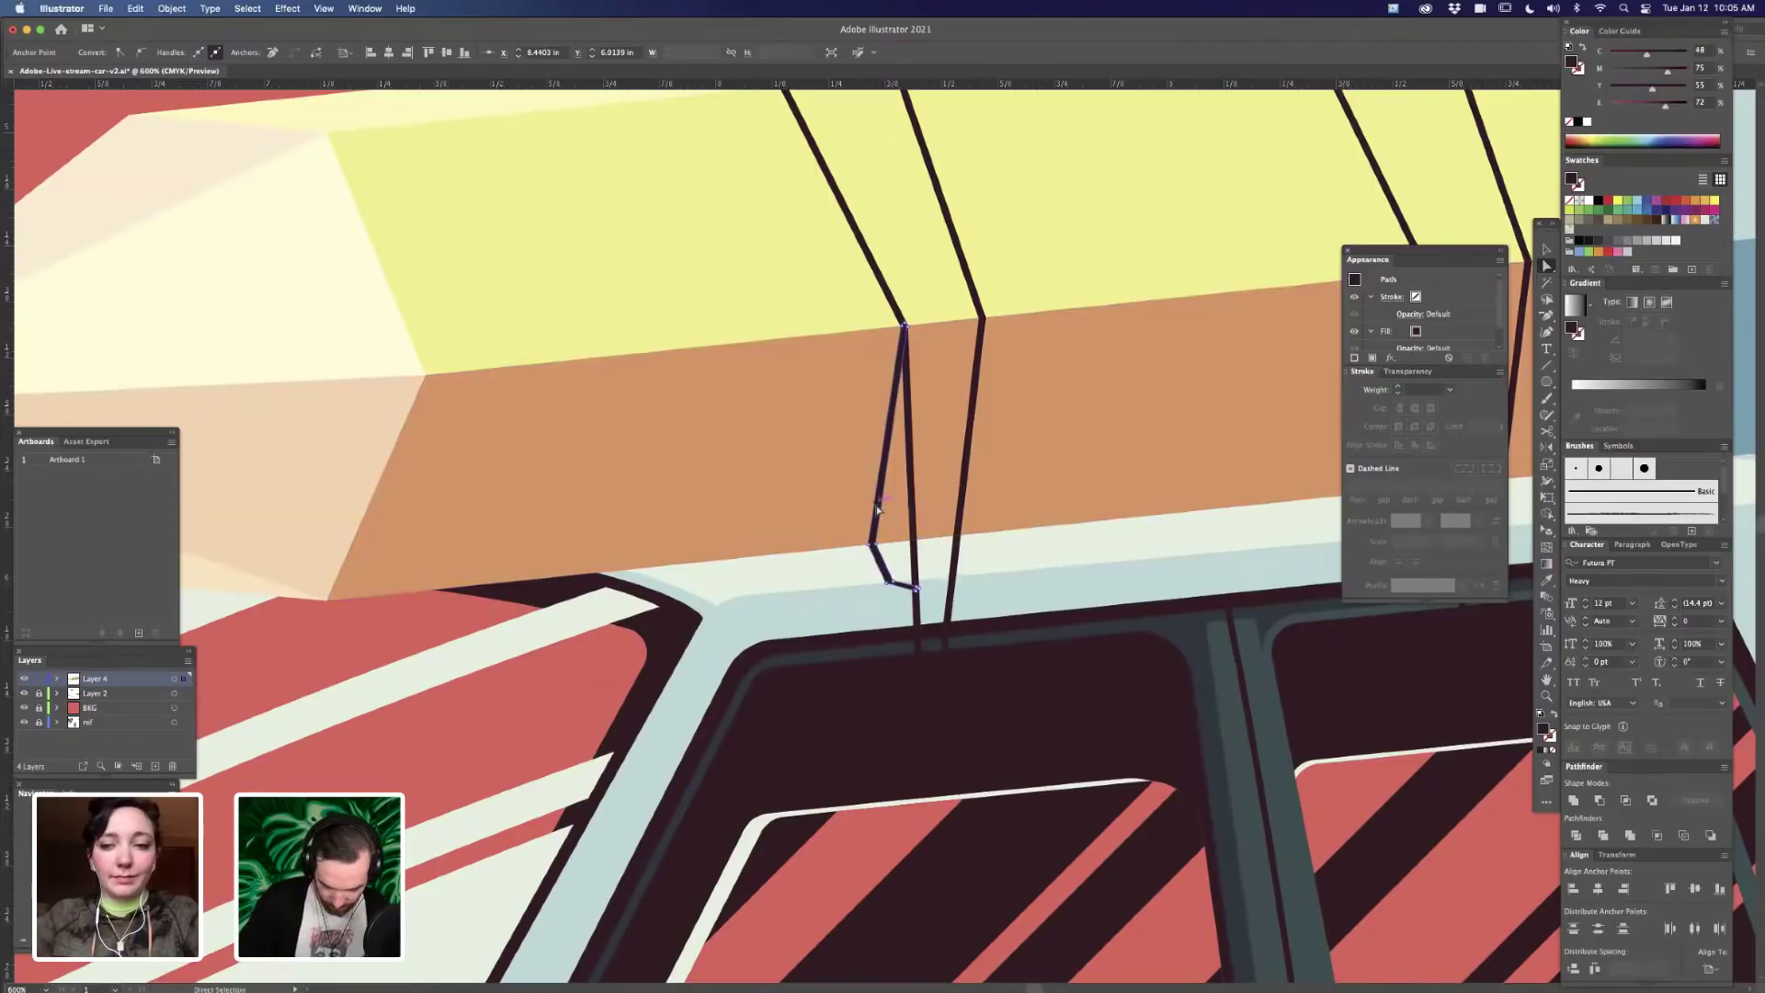
key("v")
double_click(886, 500)
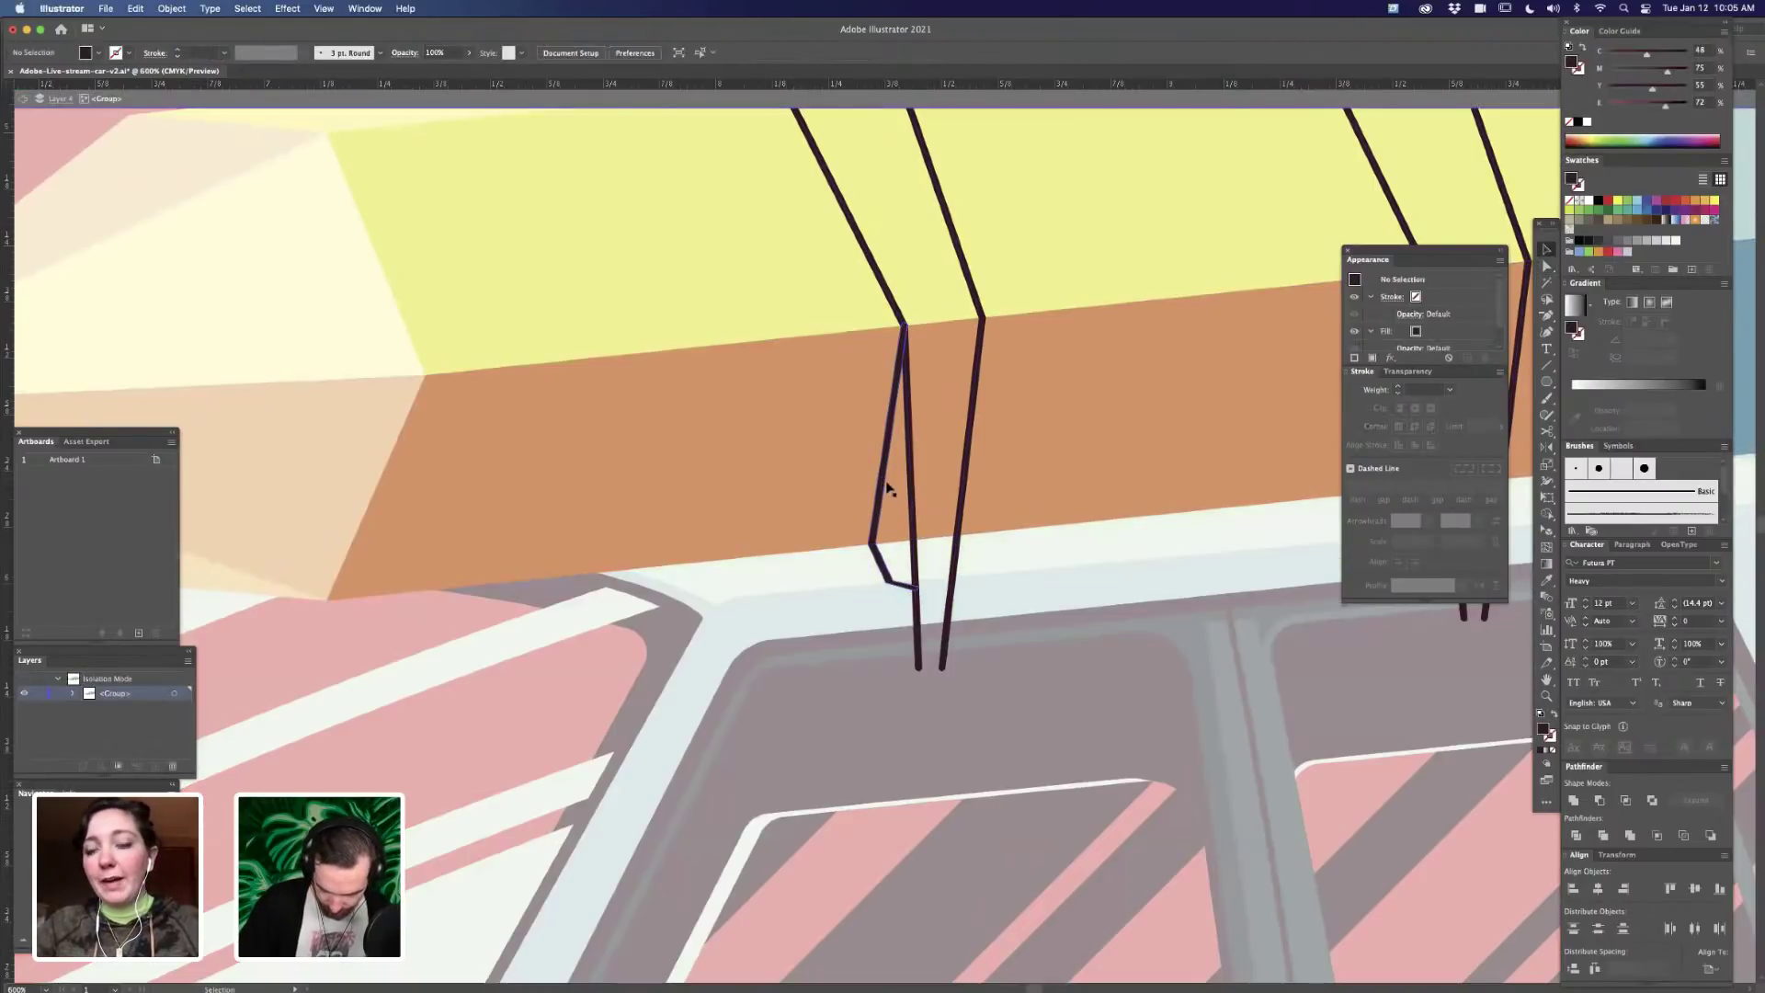
left_click(888, 489)
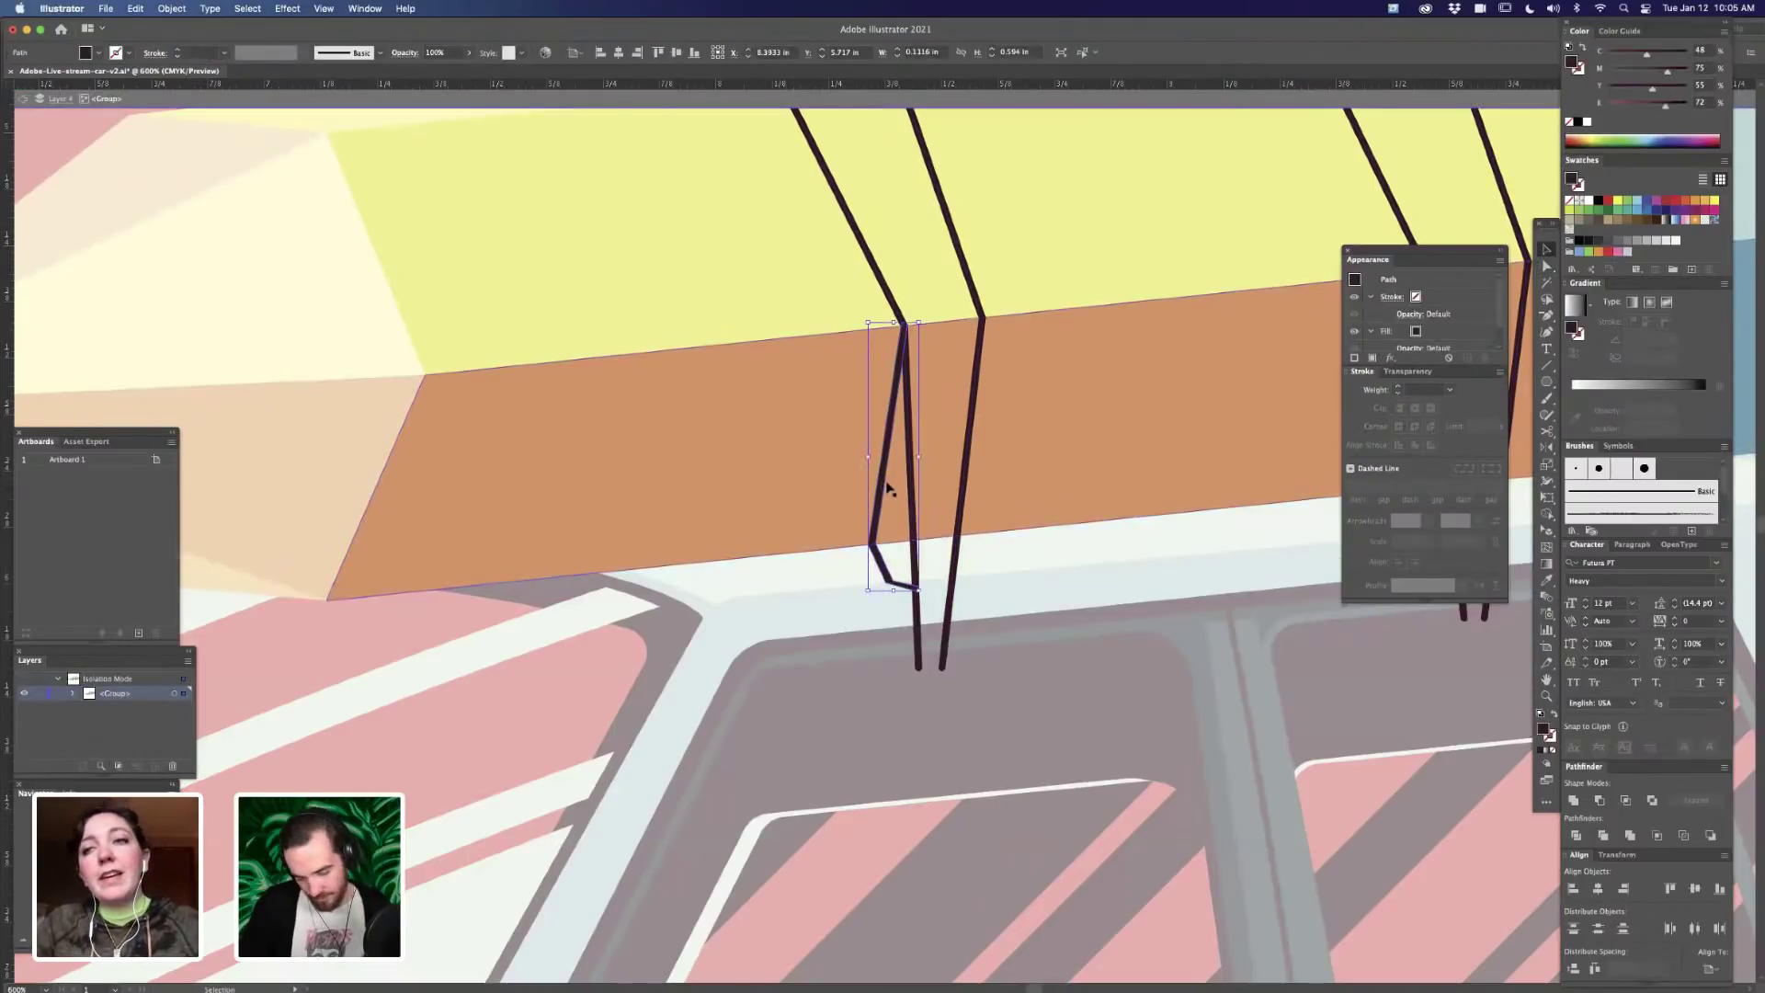
left_click(405, 52)
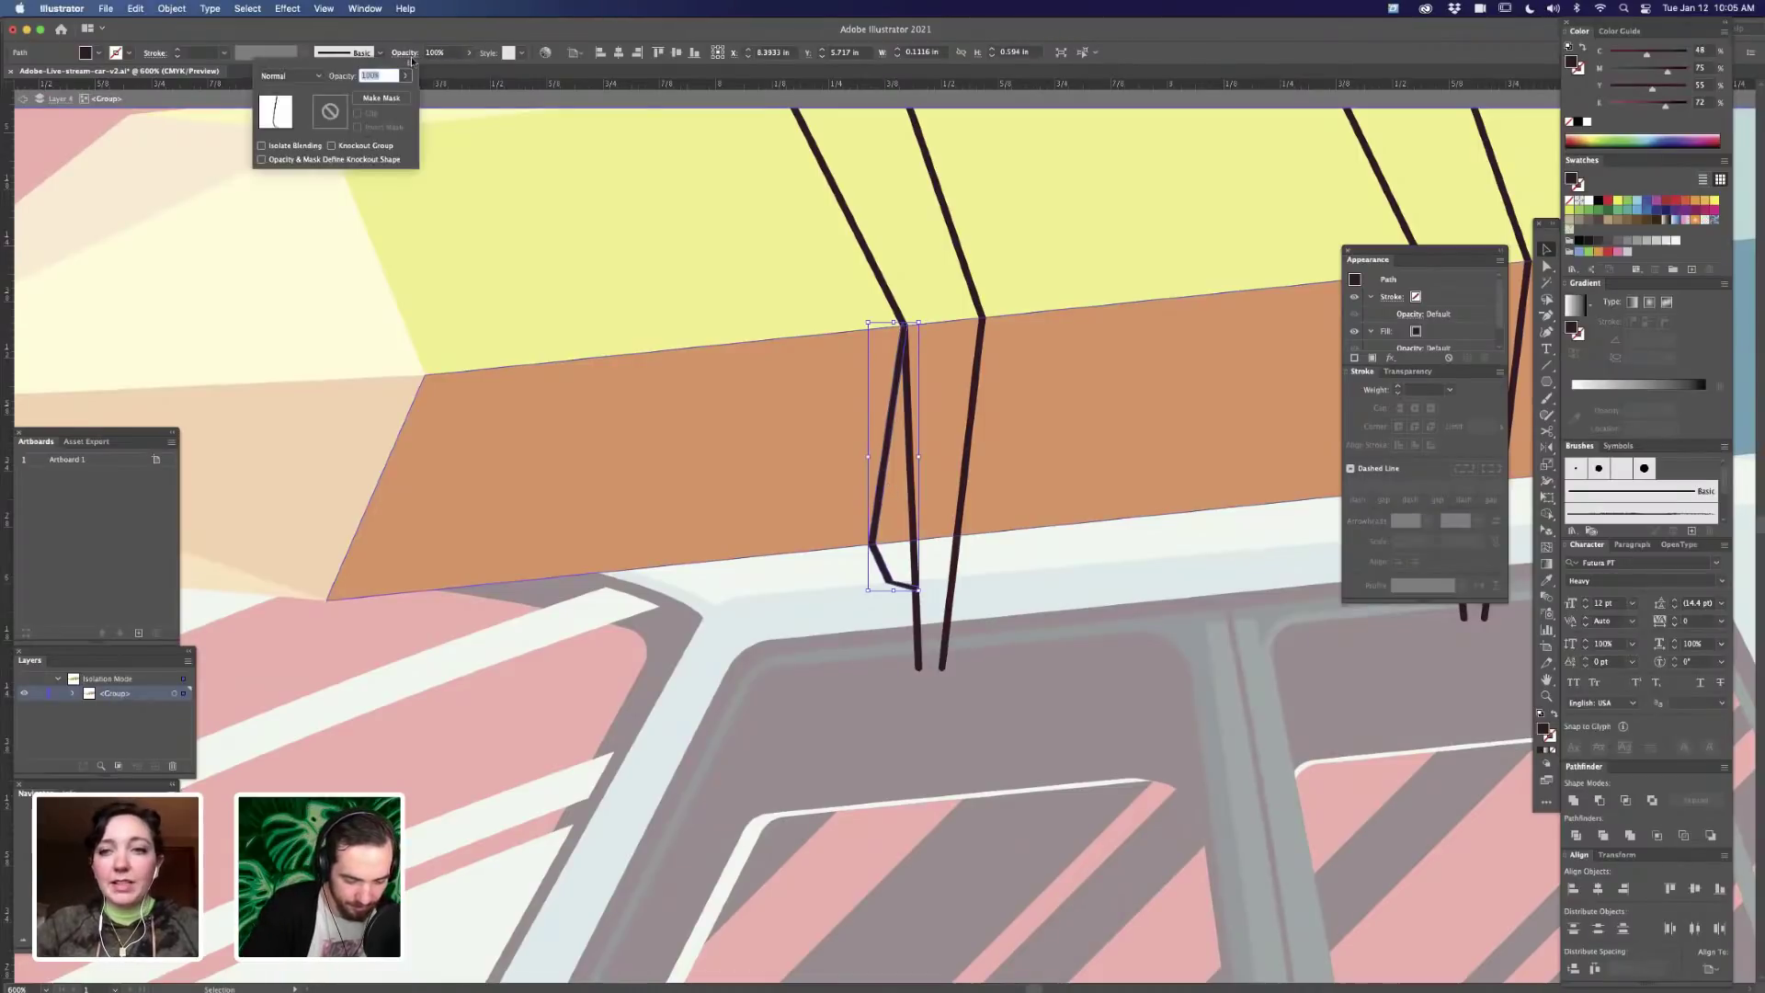
left_click(289, 75)
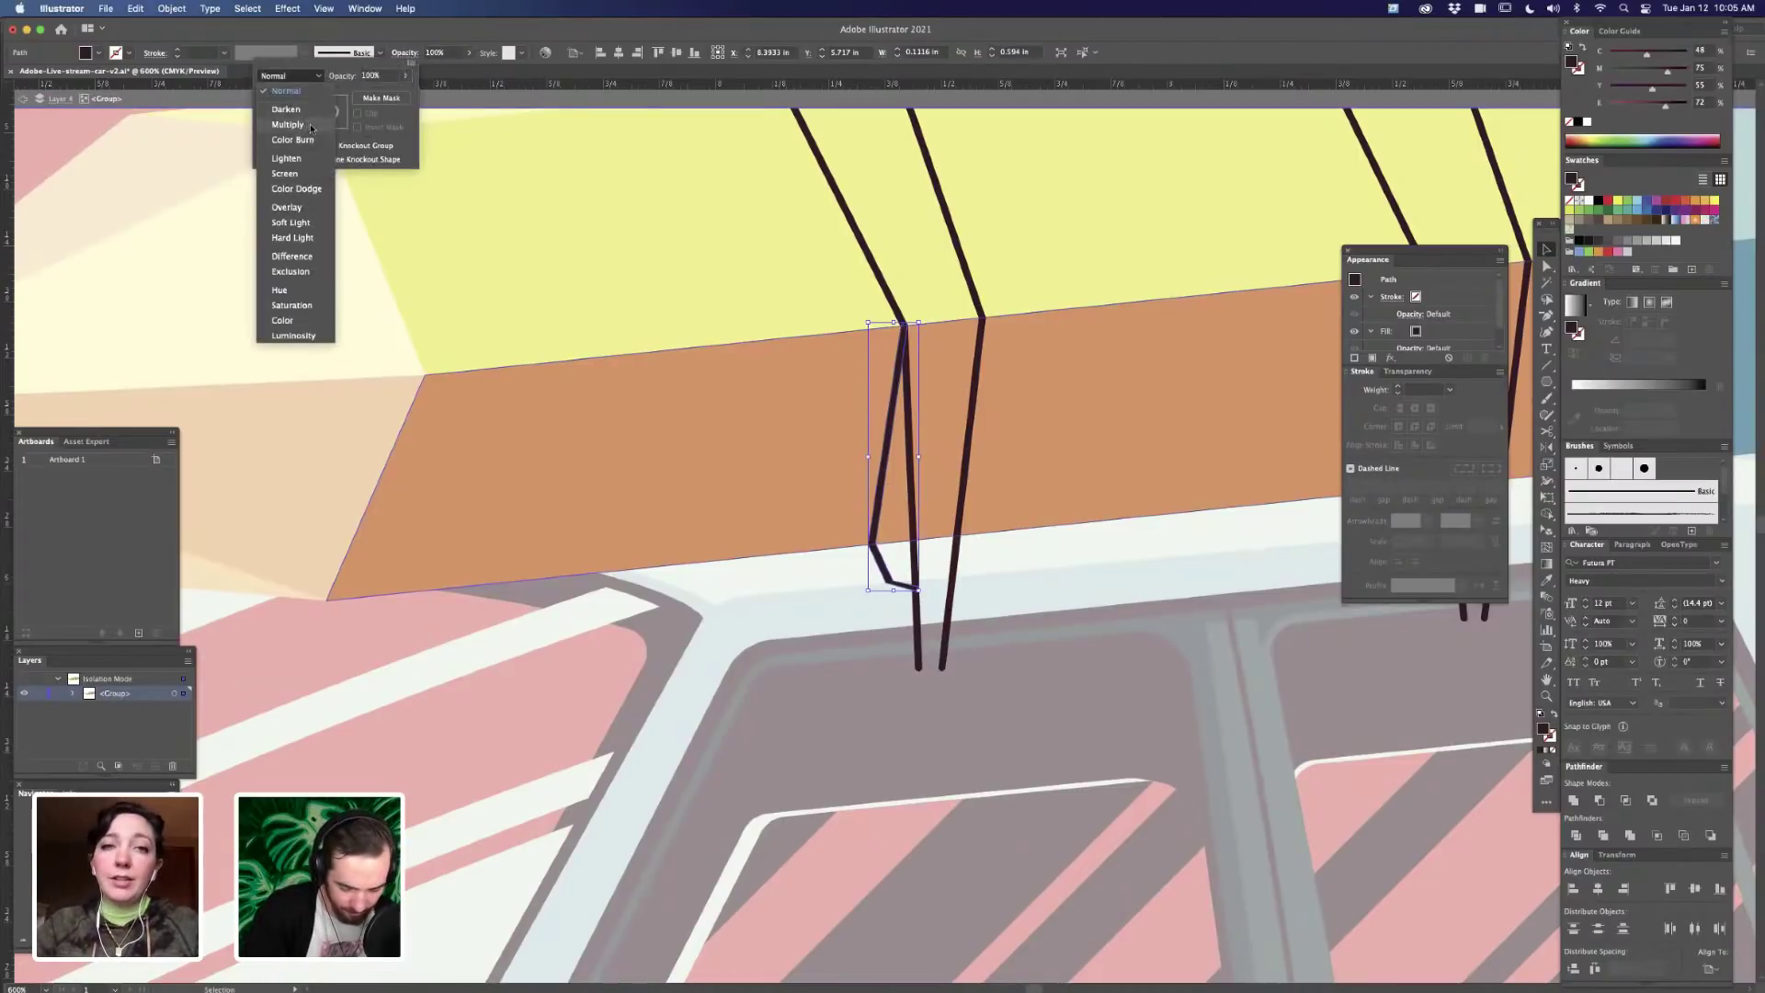
left_click(287, 125)
left_click(290, 75)
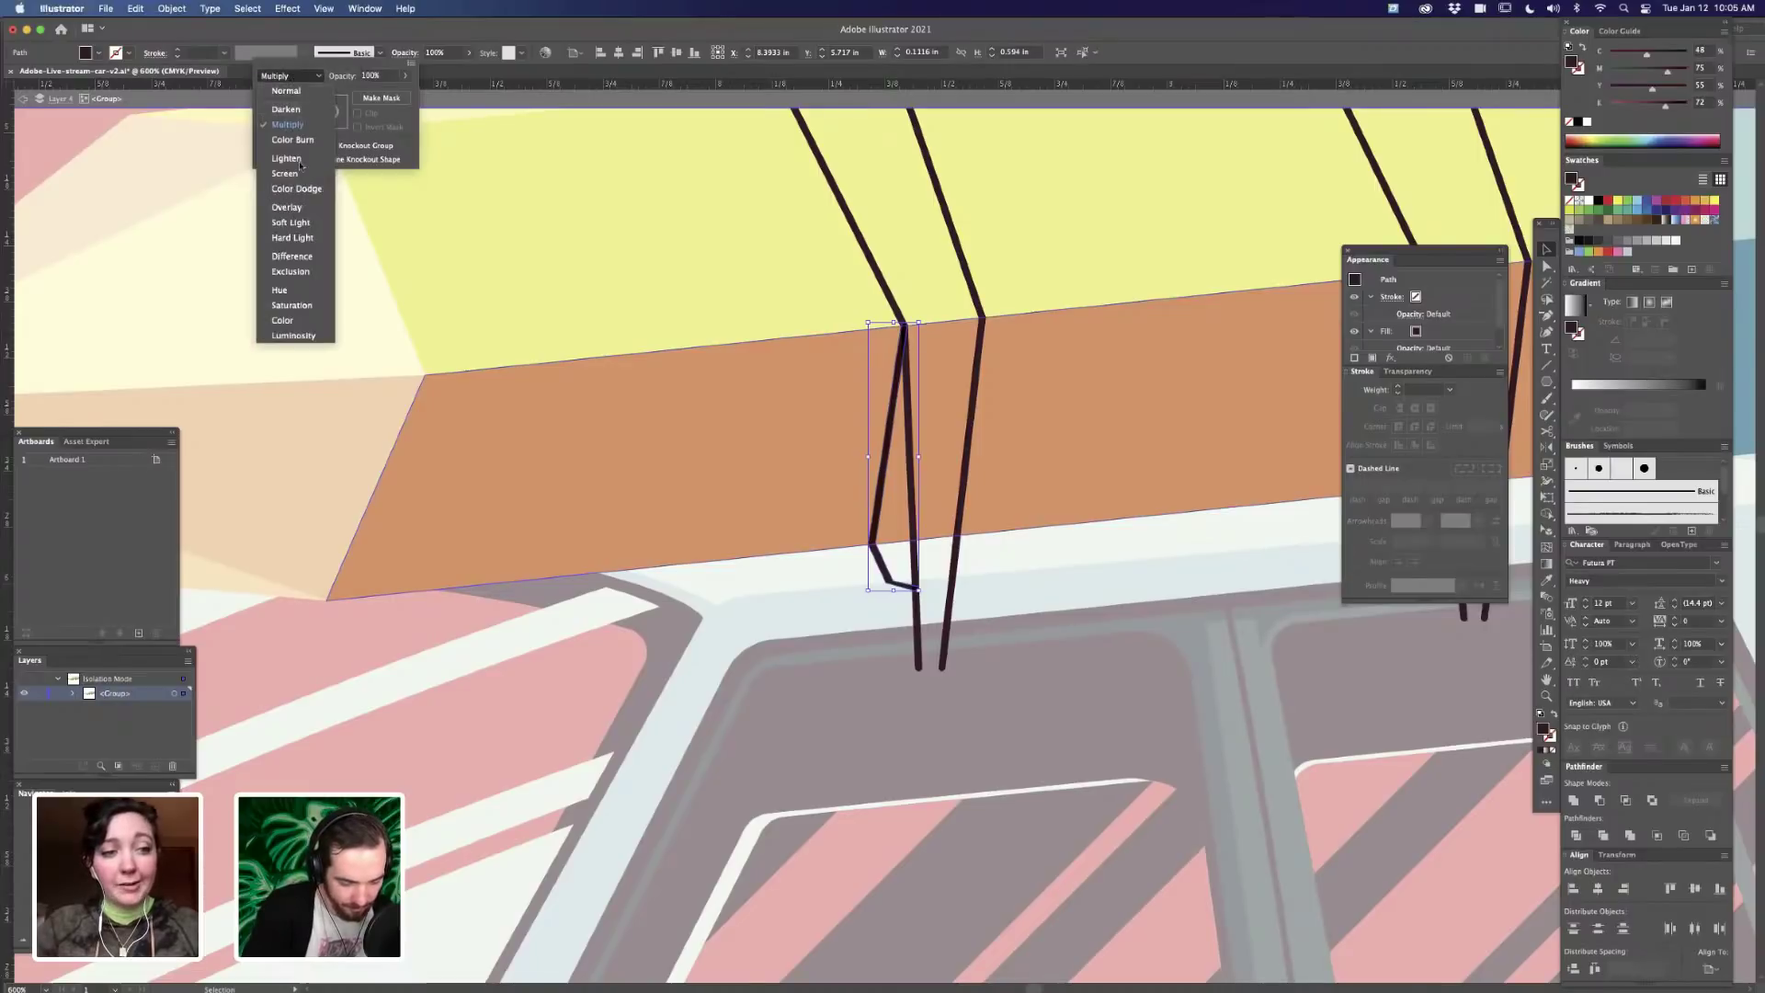
left_click(313, 208)
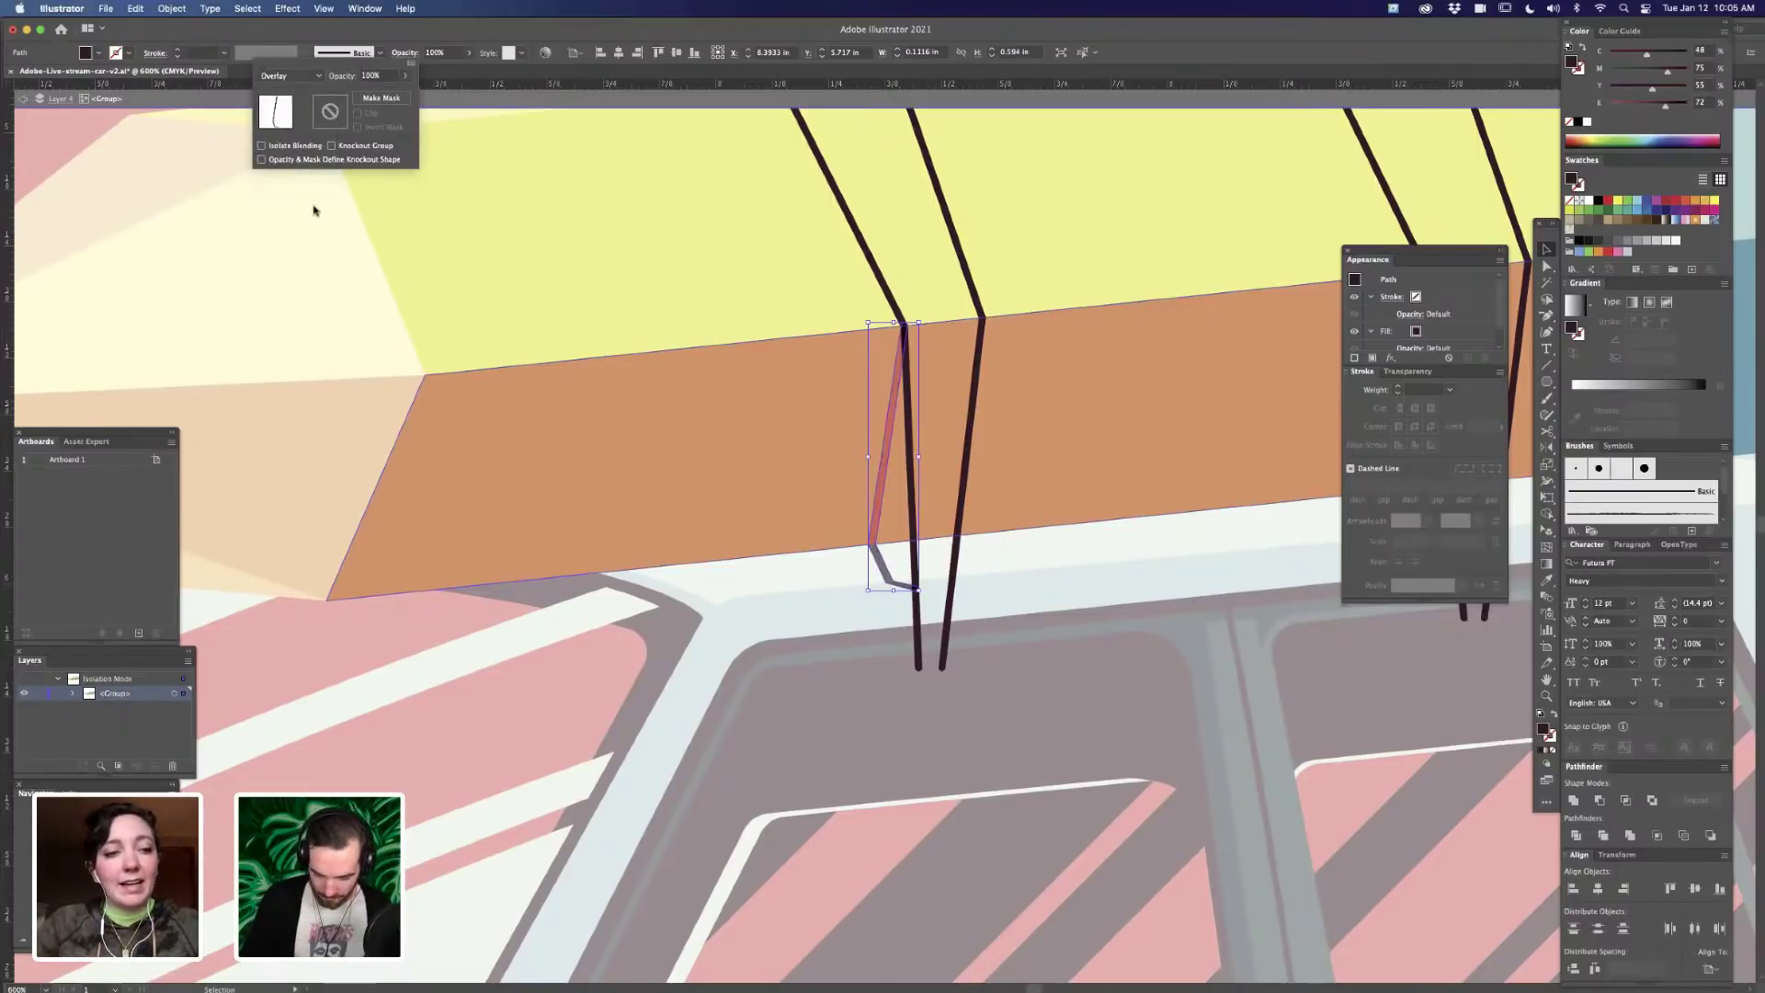
left_click(314, 210)
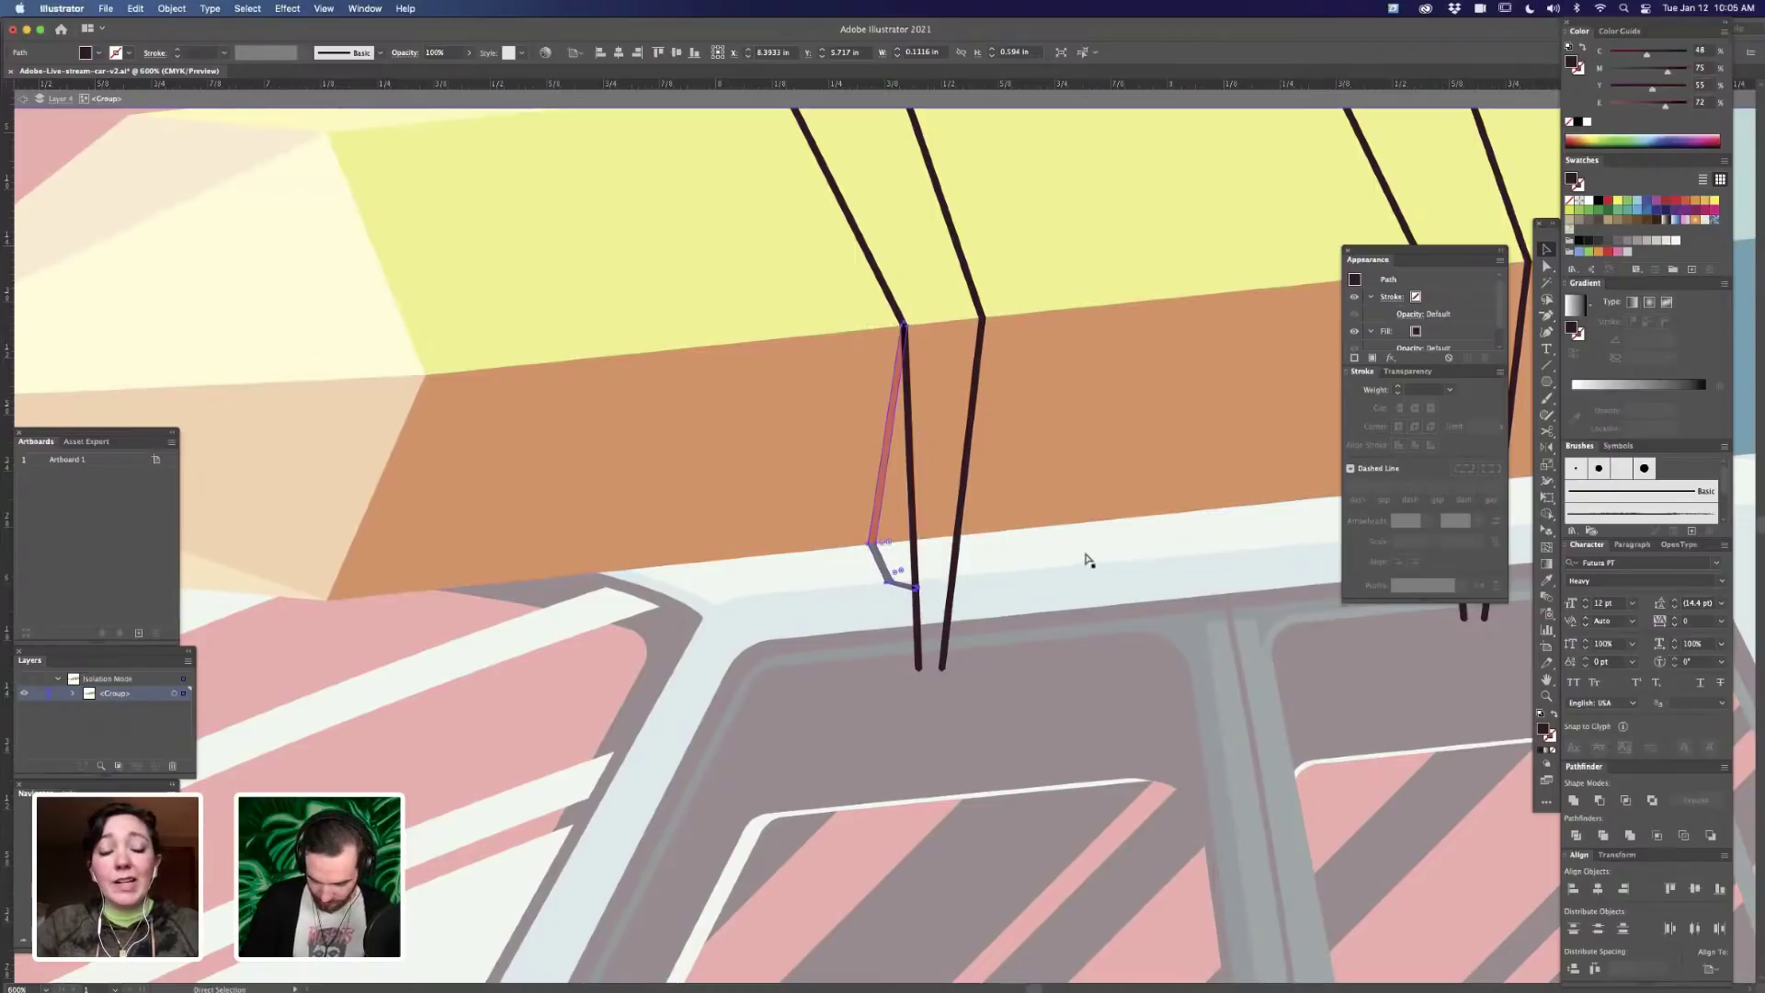
- Deselect the strap shadow shape and leave the pencil group's isolation mode
key("super+minus")
key("super+minus")
key("super+minus")
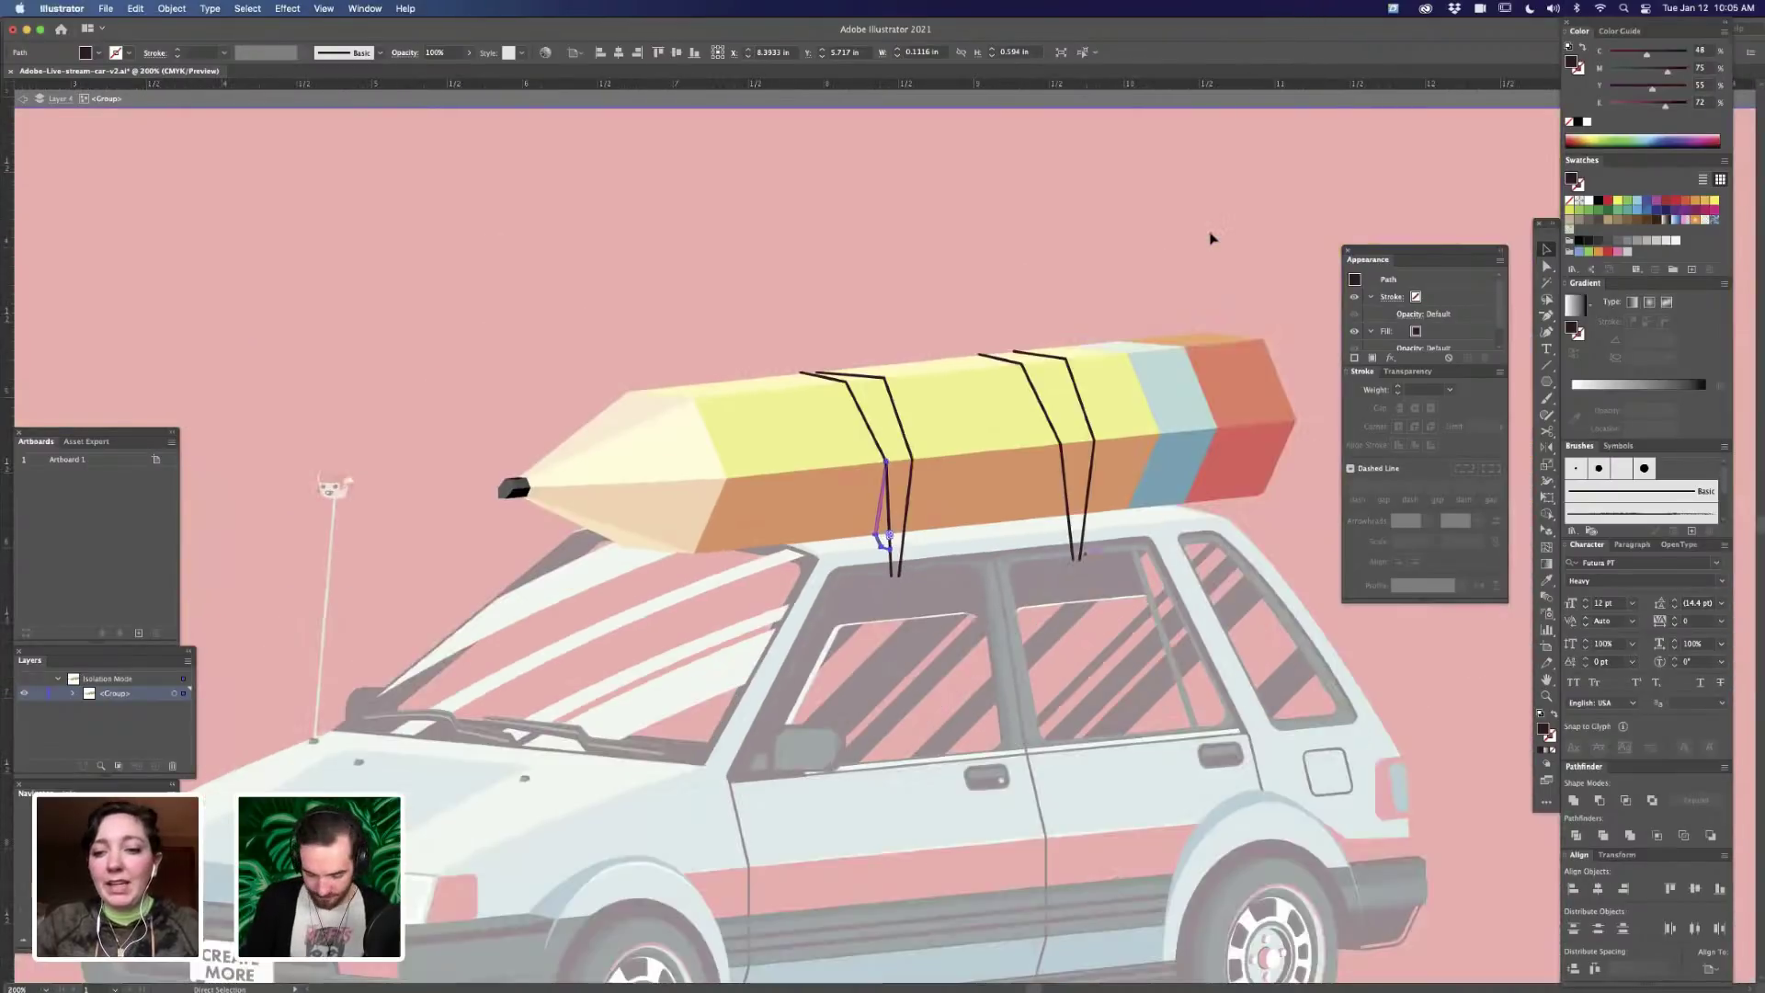
left_click(1210, 238)
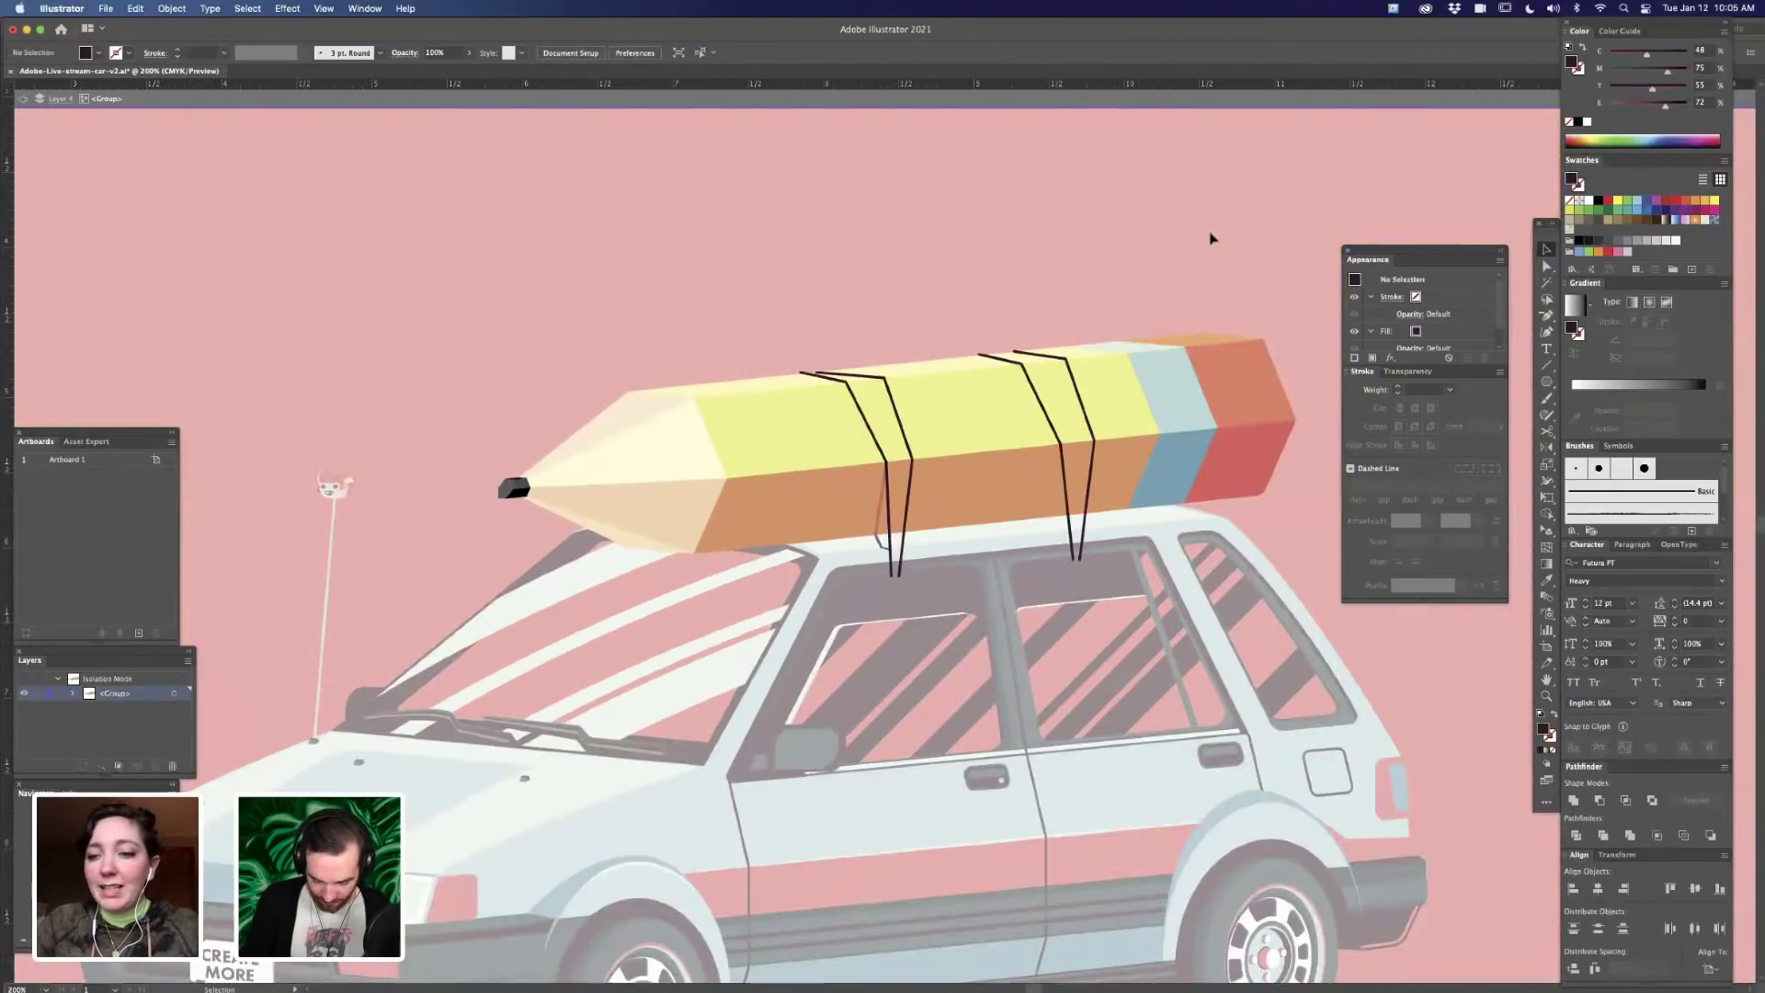
key("Escape")
- Select the front strap's shadow shape and fill it with the background red sampled through the windshield
key("z")
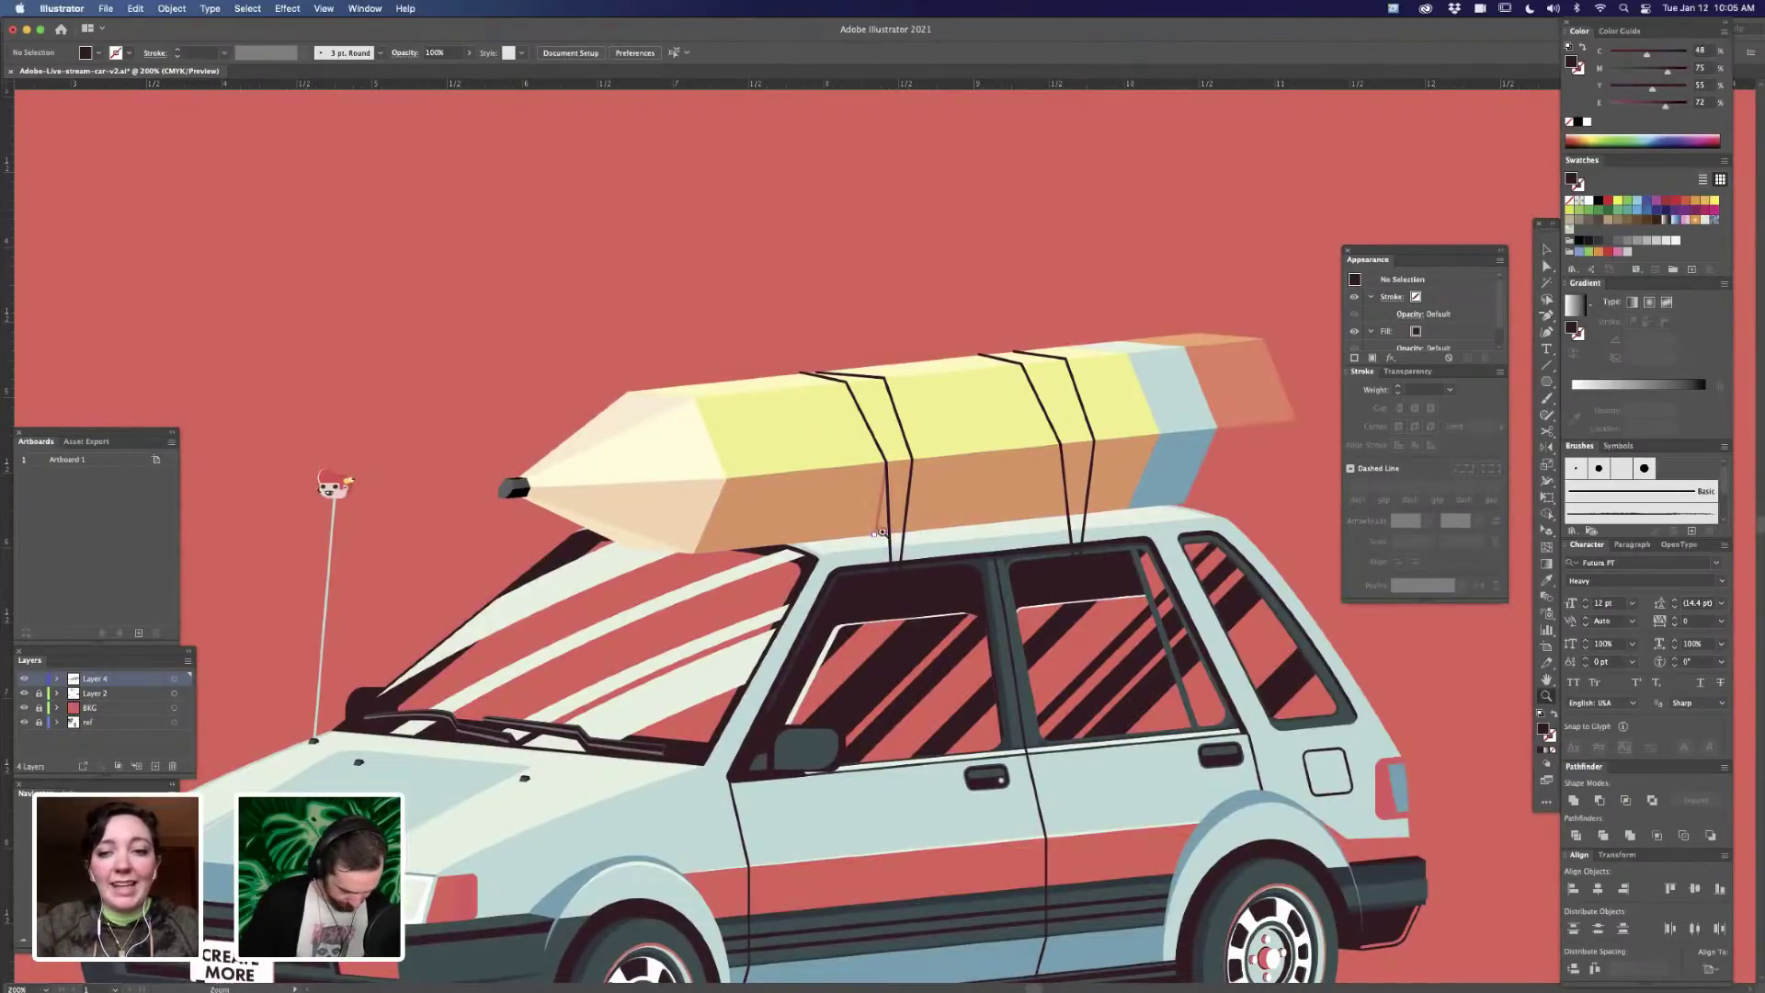
left_click(881, 490)
left_click(881, 492)
left_click(880, 492)
left_click(881, 492)
key("a")
left_click(876, 496)
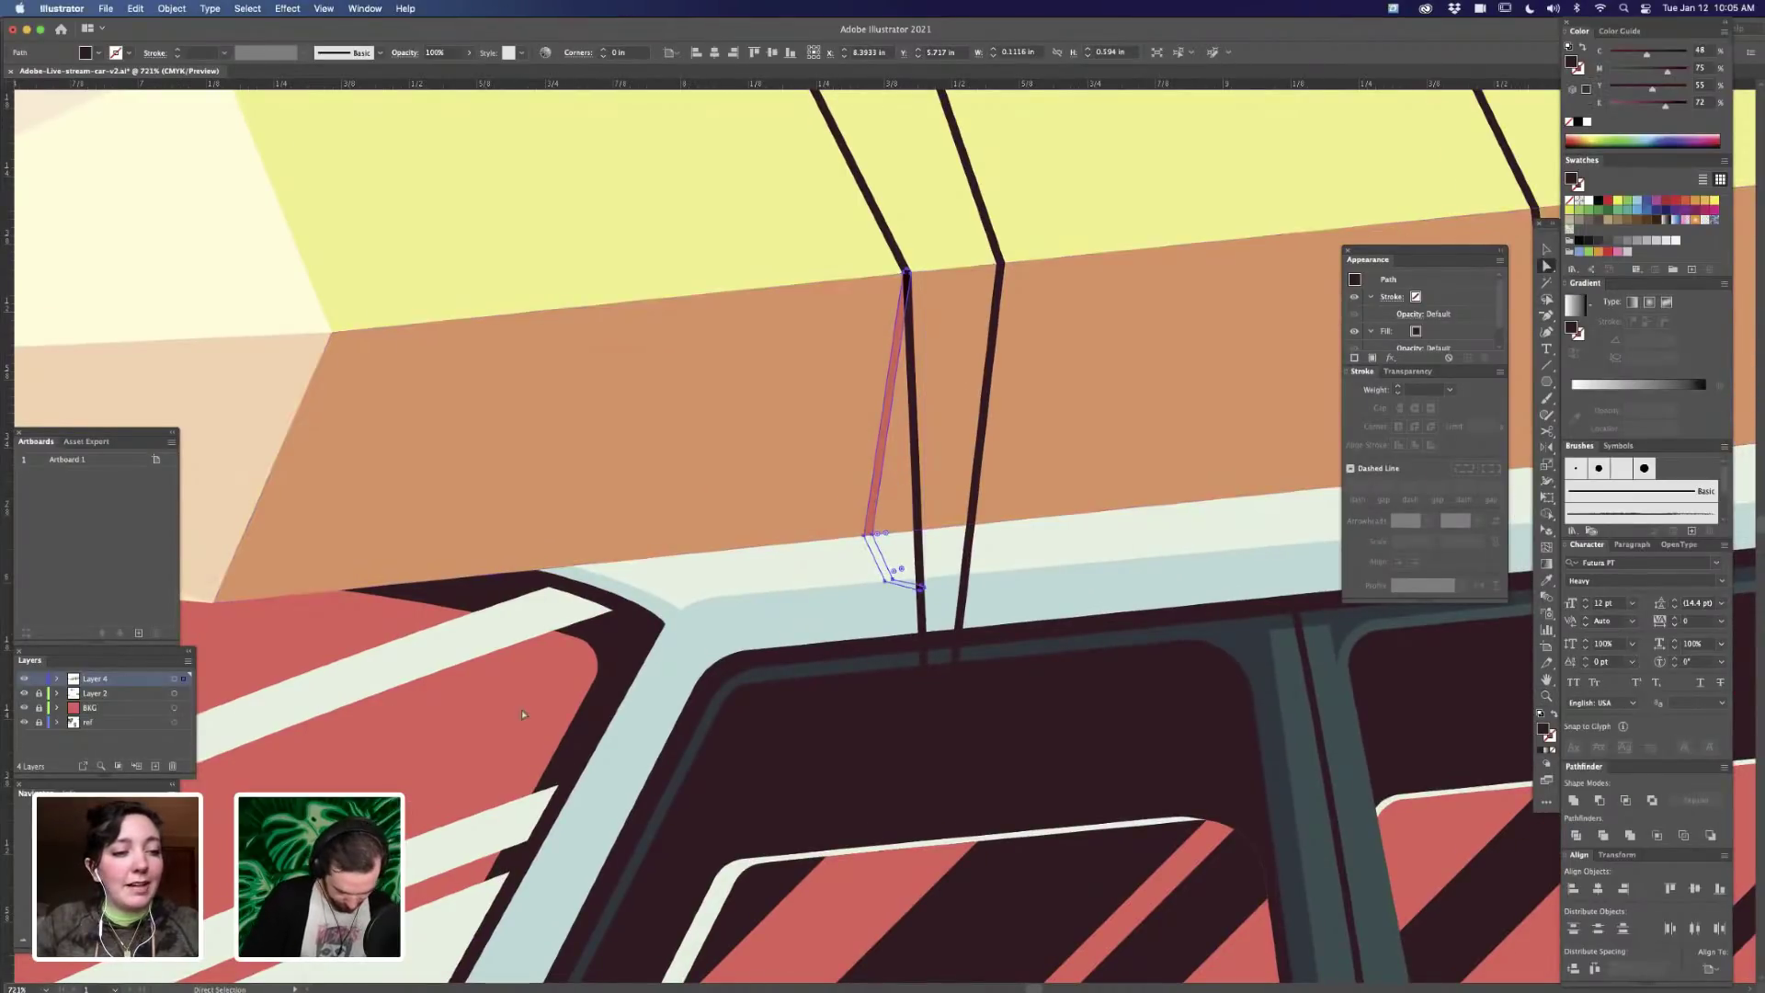
key("i")
left_click(546, 705)
- Delete the red shadow shape's anchor points beyond the pencil's lower edge, keeping only the part on the pencil's orange face
key("a")
key("minus")
left_click(887, 581)
left_click(892, 579)
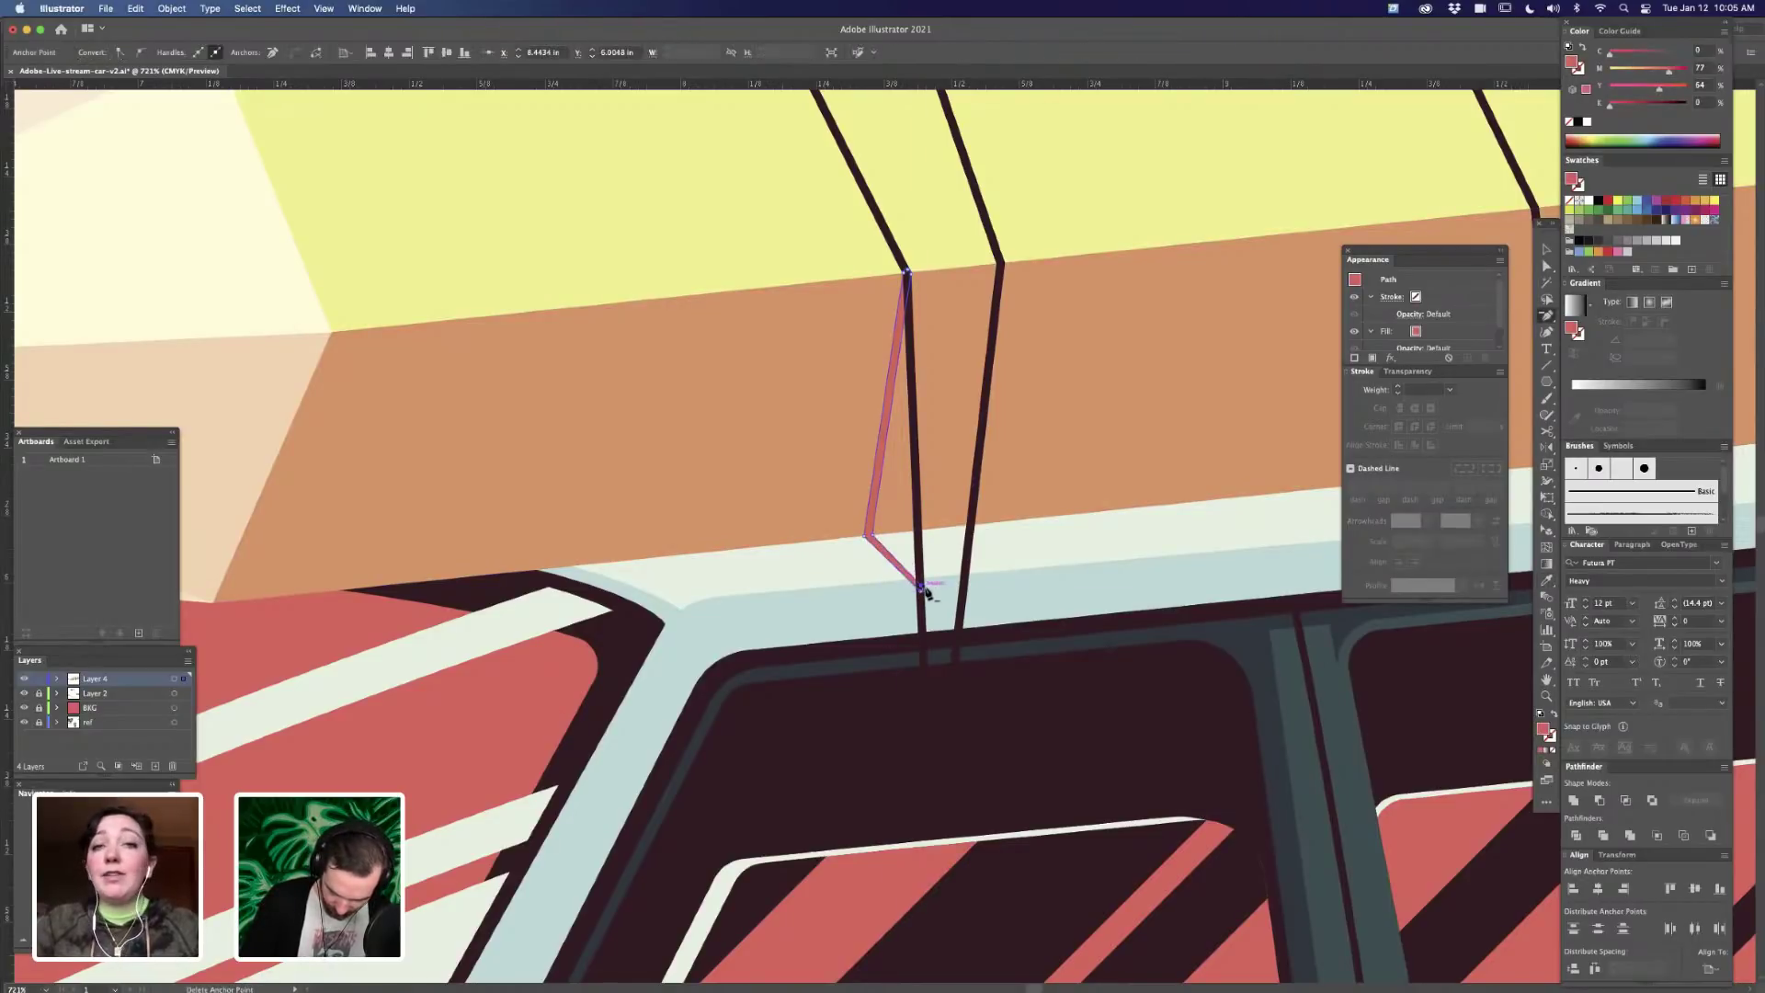
left_click(921, 591)
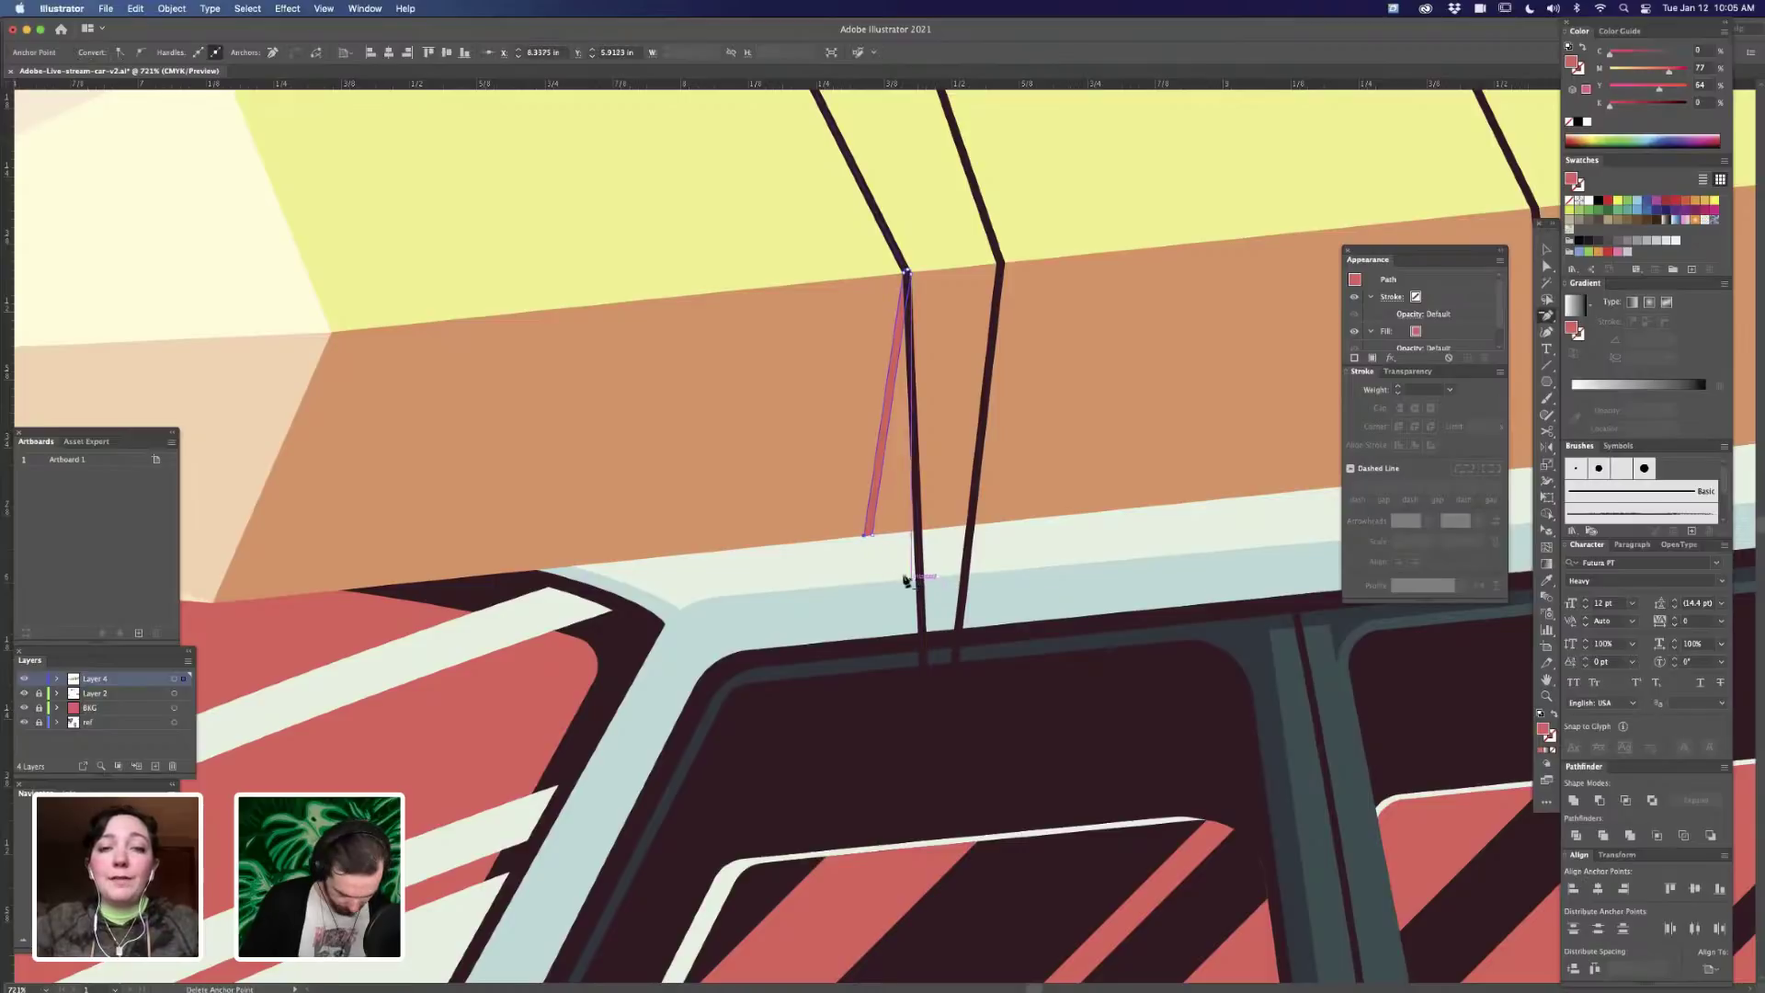
- Restore the full-length dark shadow shape and delete its upper anchor points so only the roof portion remains
key("super+z")
key("super+z")
key("super+z")
key("super+z")
key("super+z")
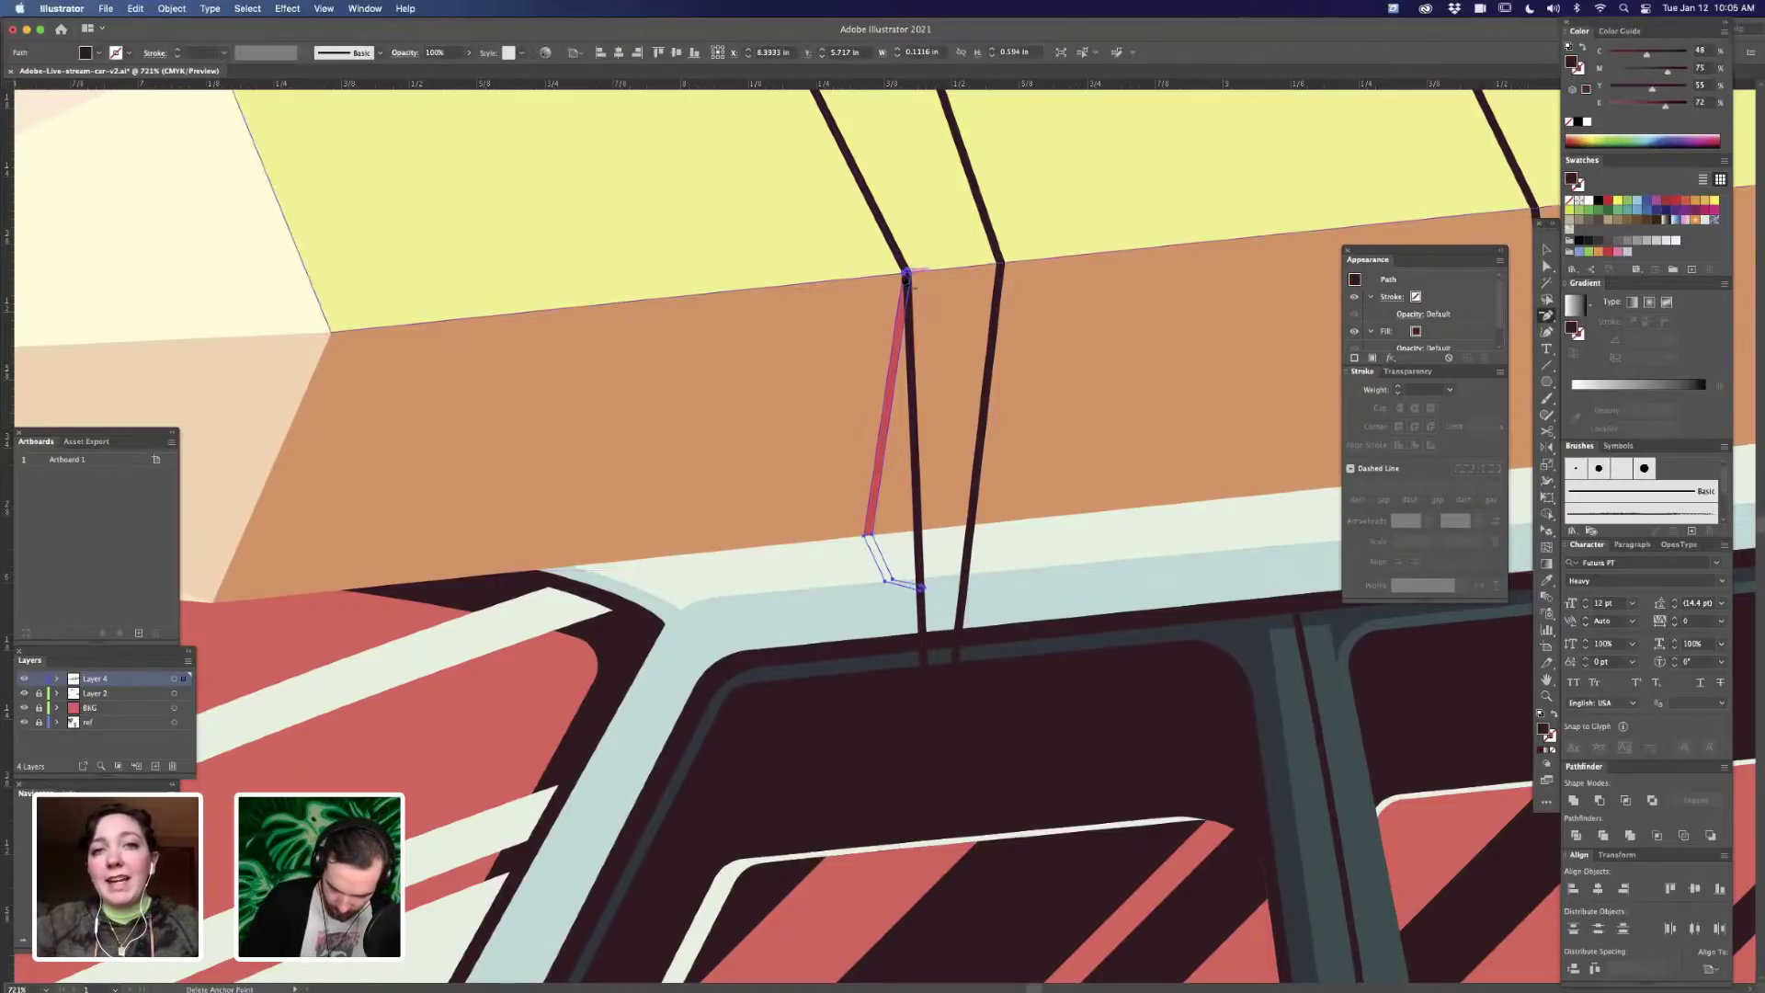
left_click(906, 273)
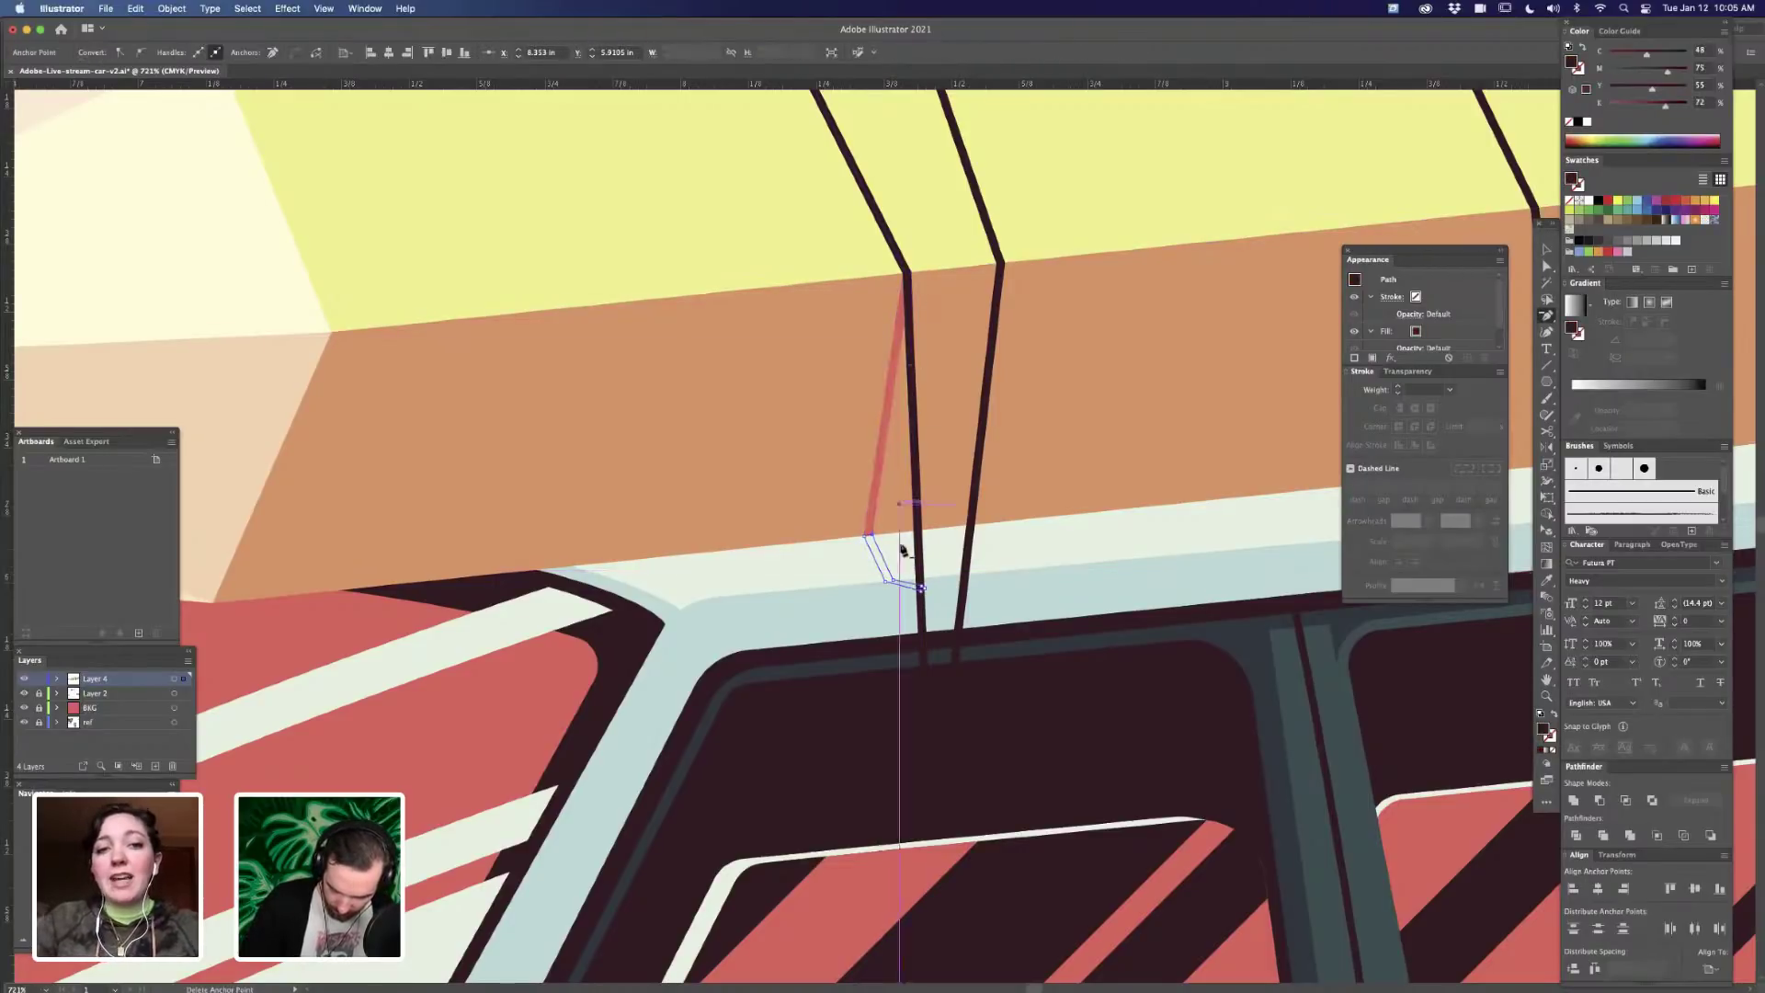
- Fill the roof portion of the shadow with the roof's pale blue-grey shade and isolate its group
key("i")
left_click(1005, 594)
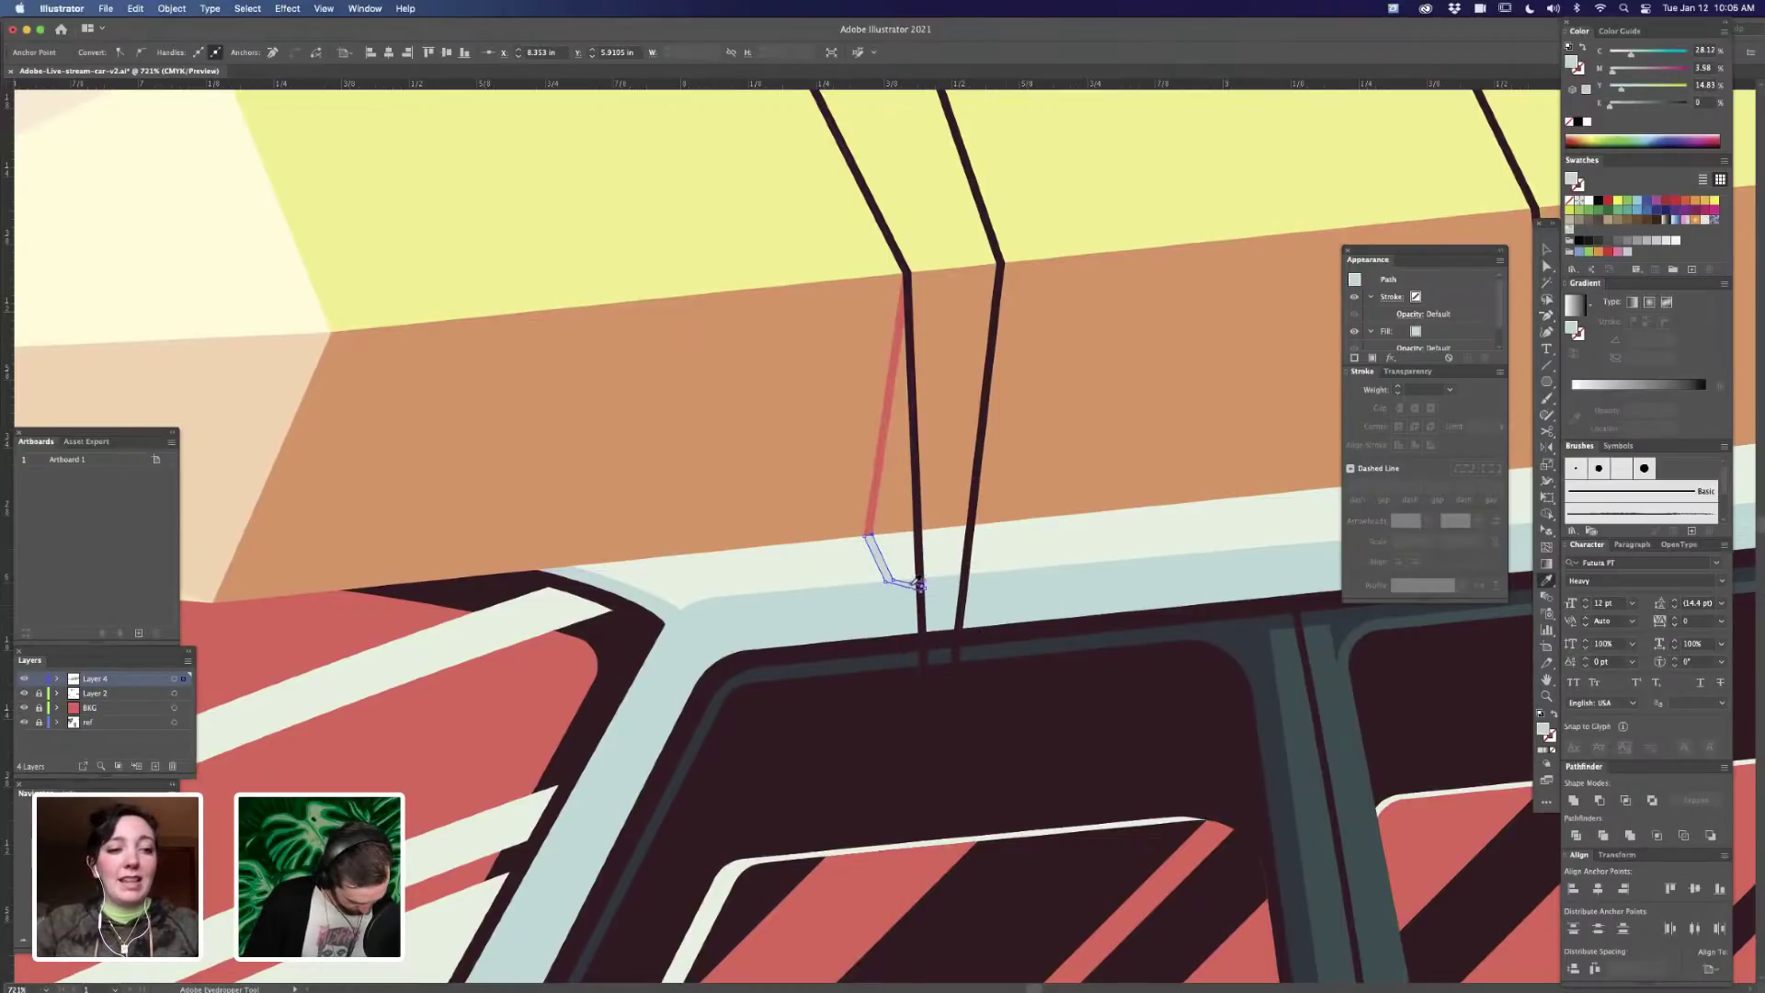
key("v")
left_click(880, 560)
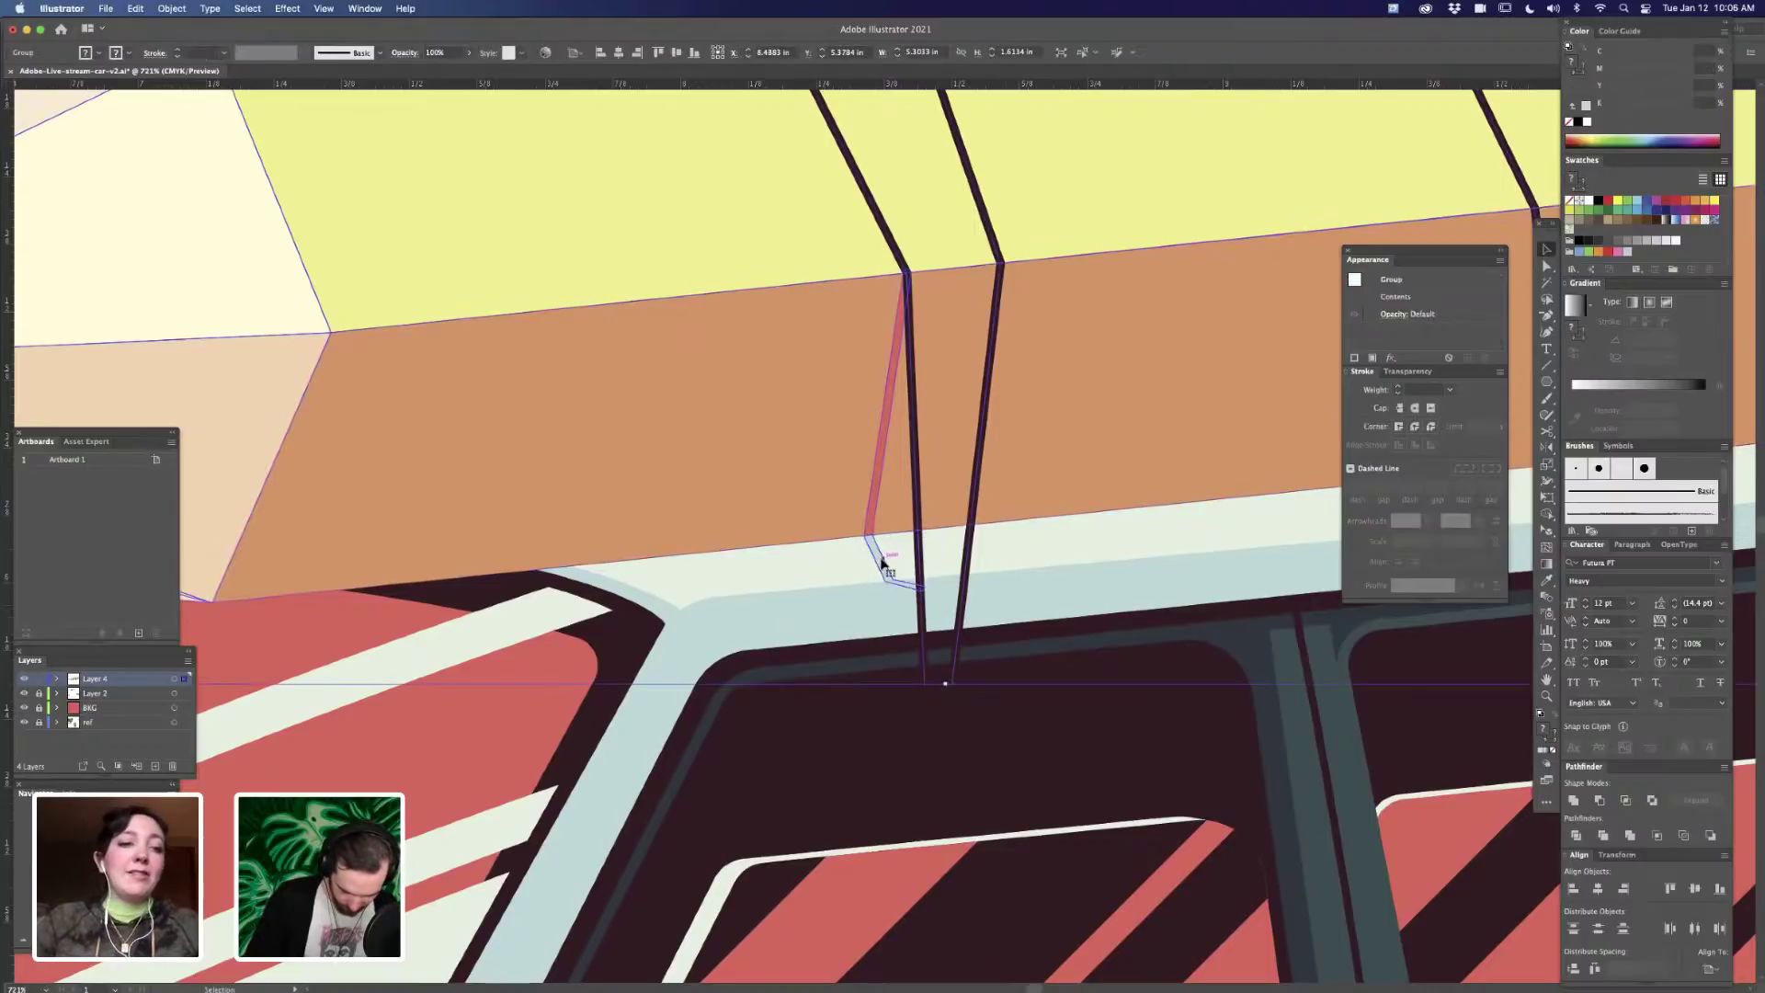
double_click(880, 561)
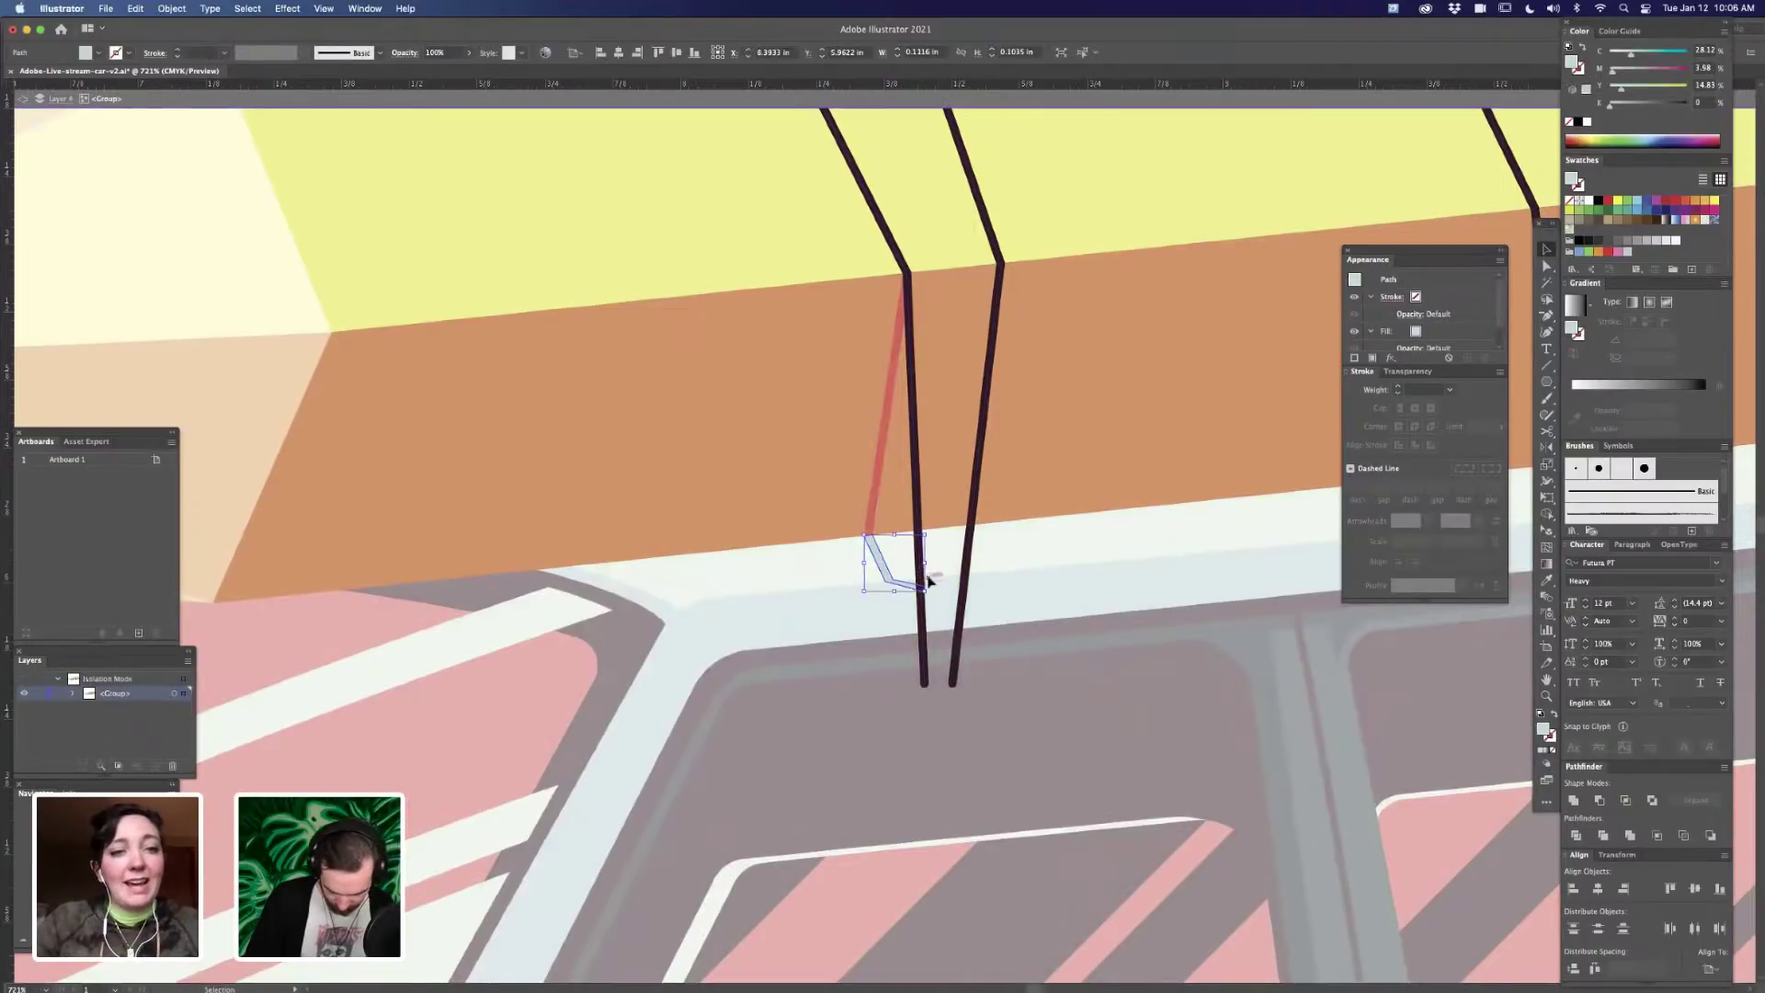
- Trim the tail off the pale roof shadow so it ends at the edge of the roof's shaded band
key("p")
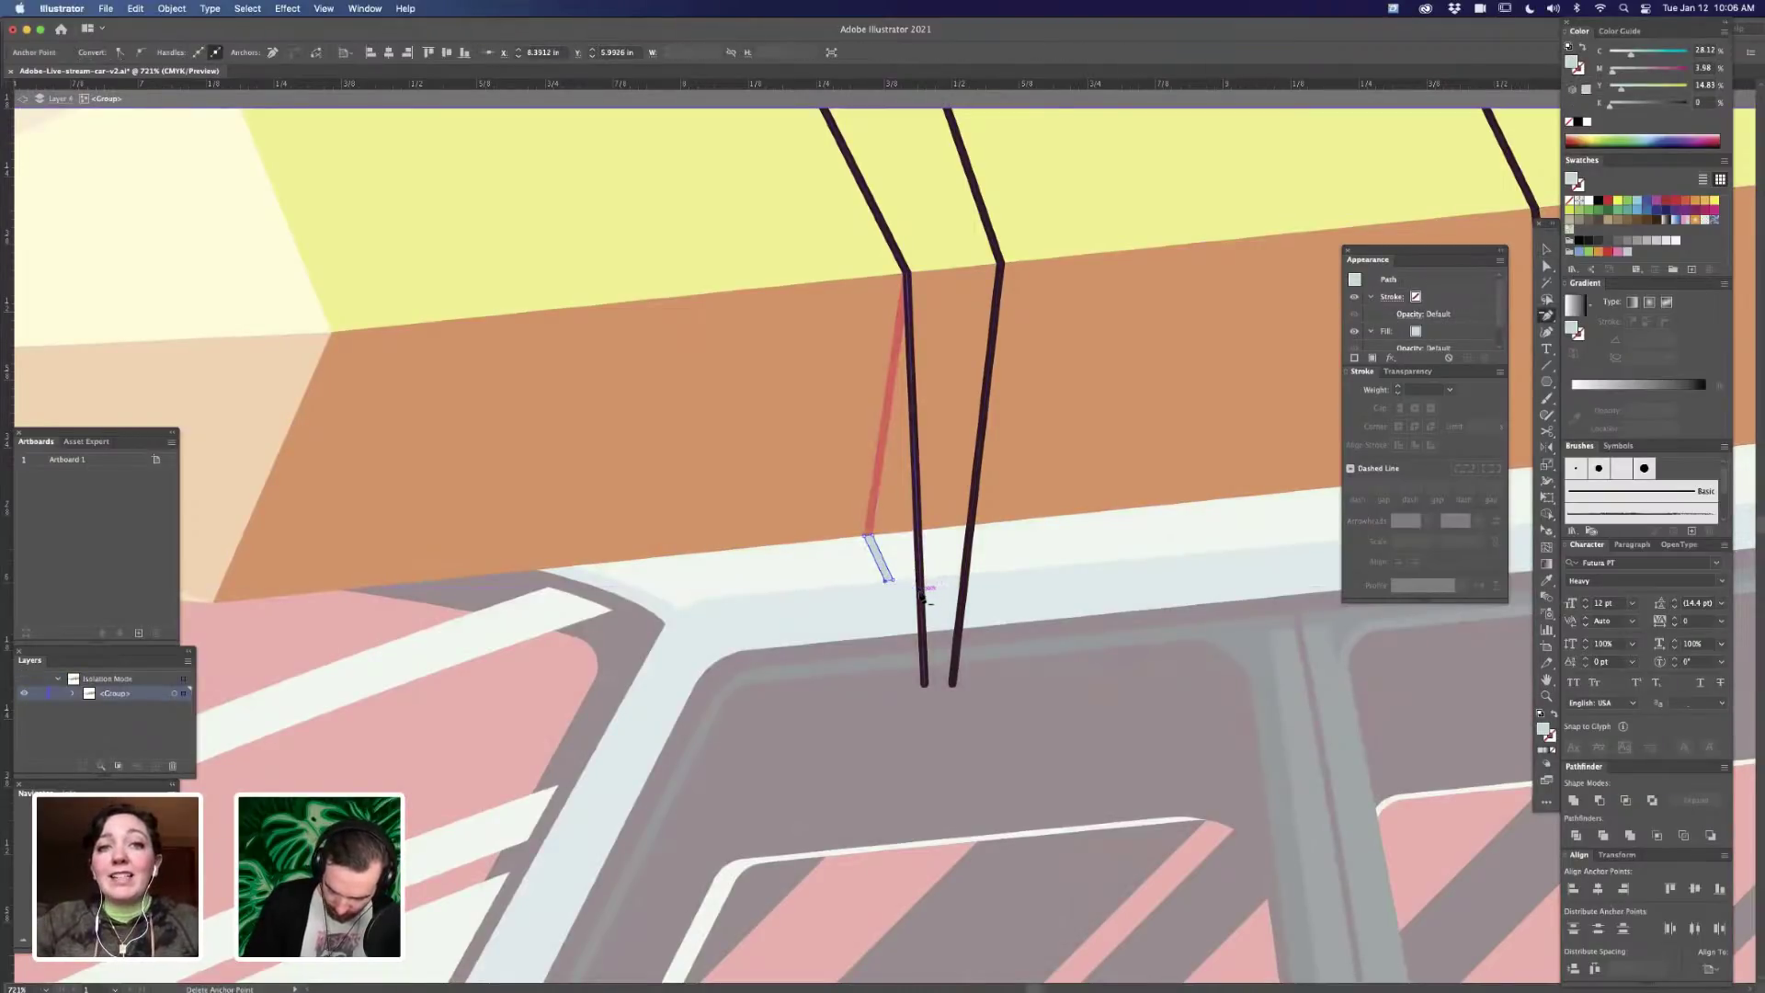
scroll(924, 598, "up", 5)
key("a")
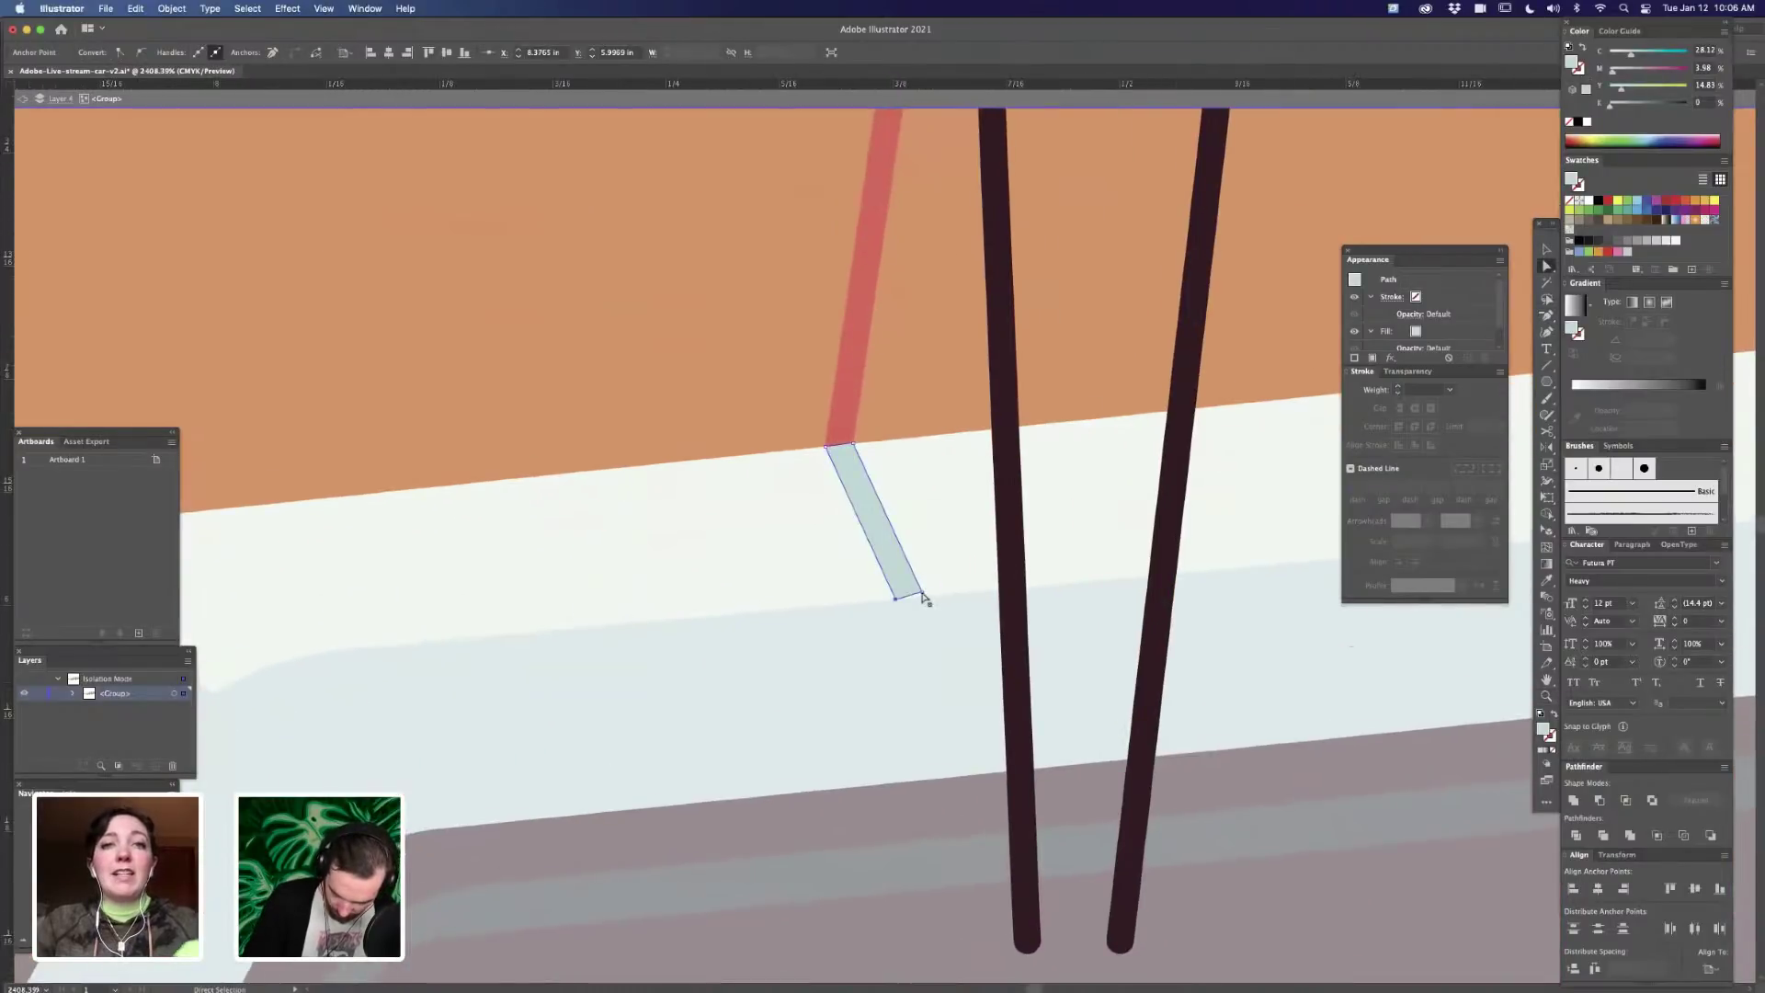
left_click(945, 579)
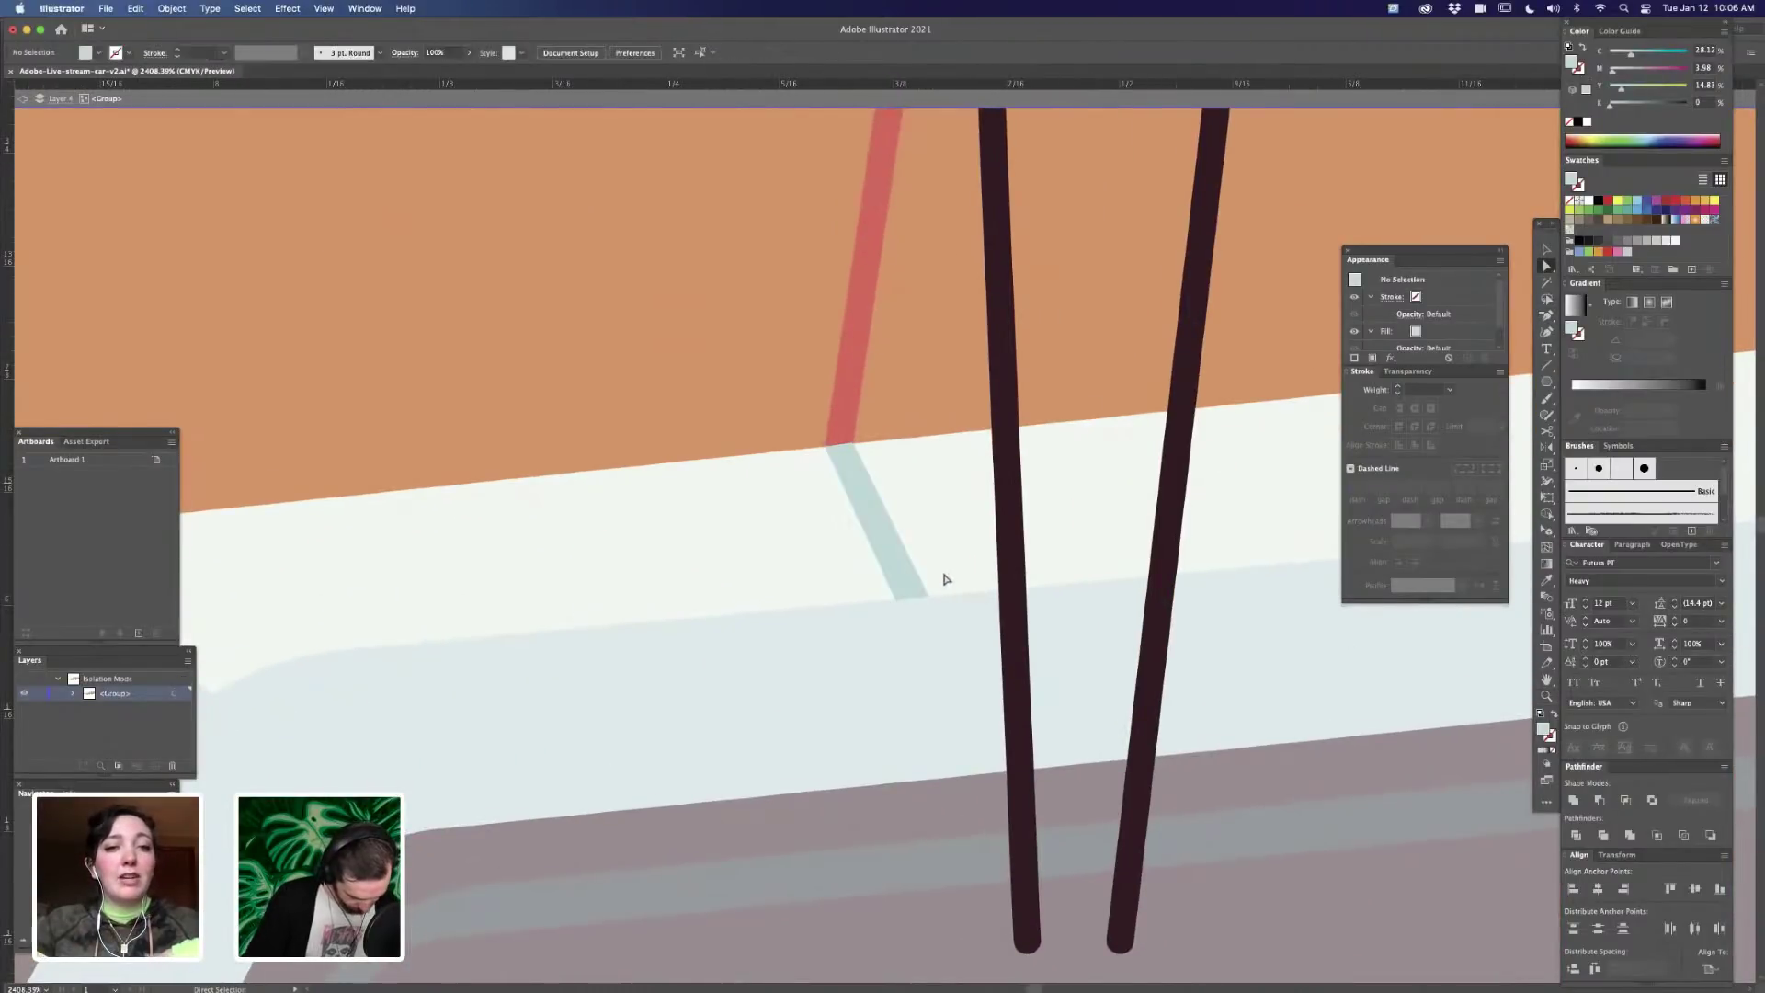
key("ctrl+z")
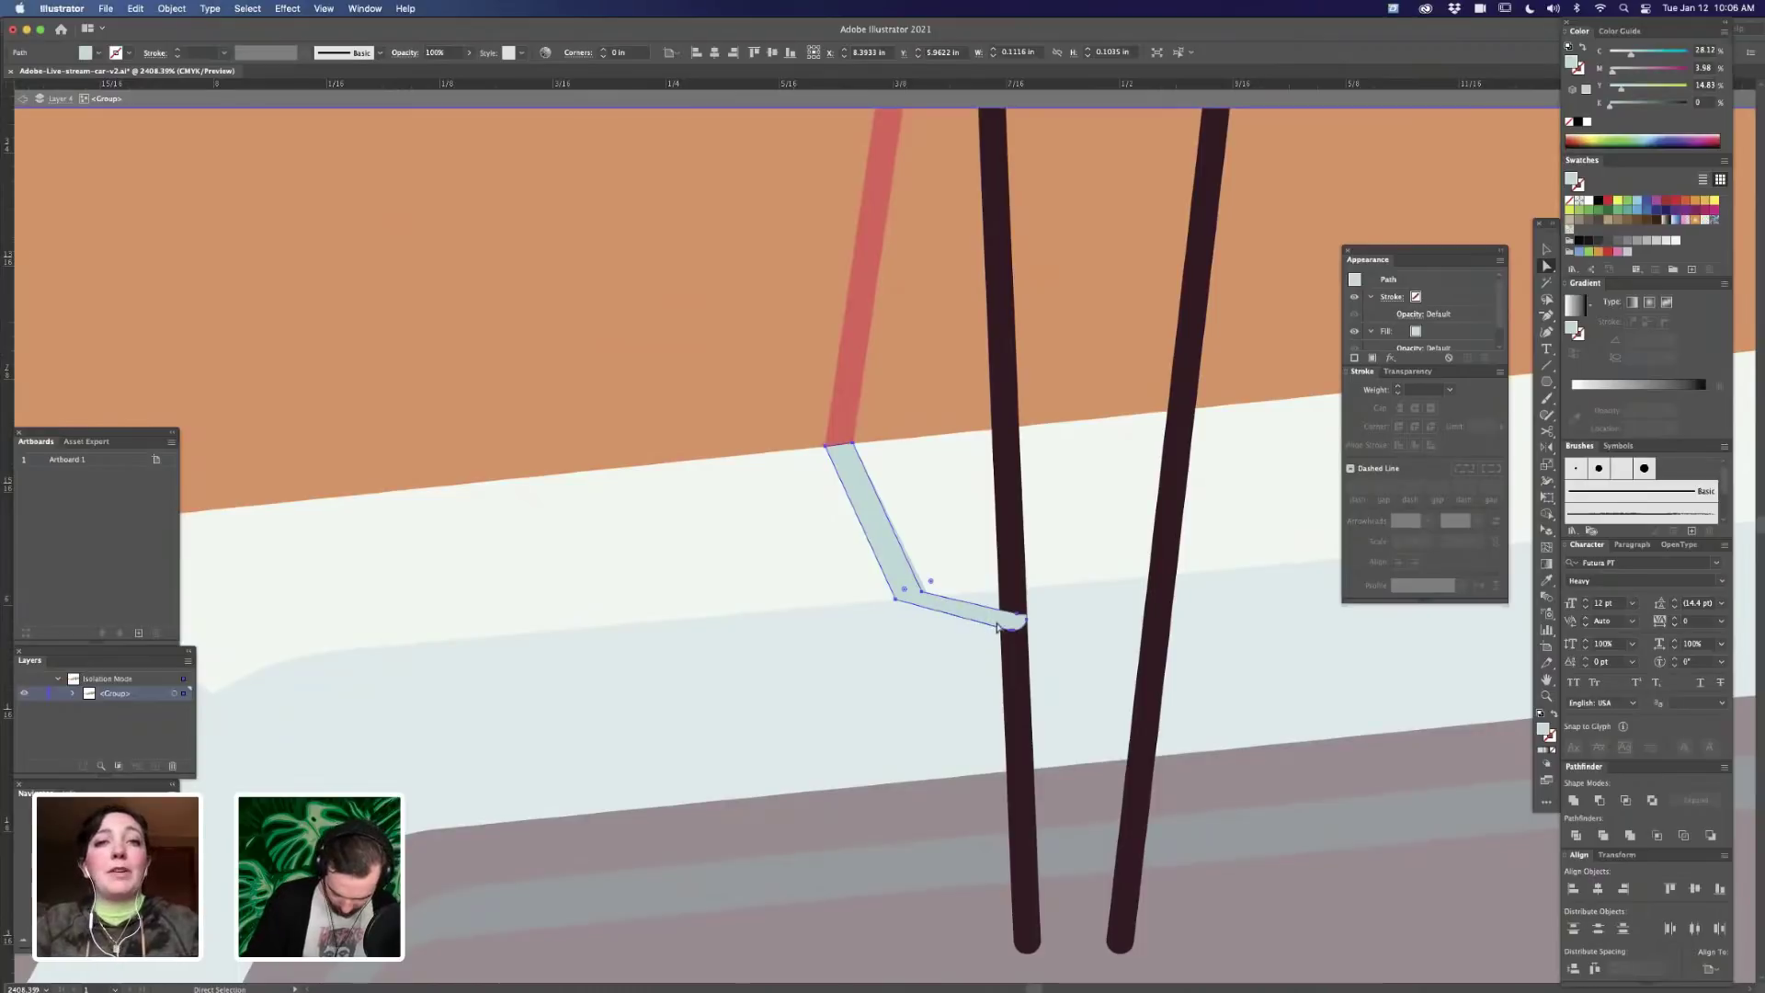
left_click(1000, 624)
key("p")
- Draw a closed four-point shadow segment across the roof's shaded band, from the pale segment's end down to the window frame
left_click(895, 599)
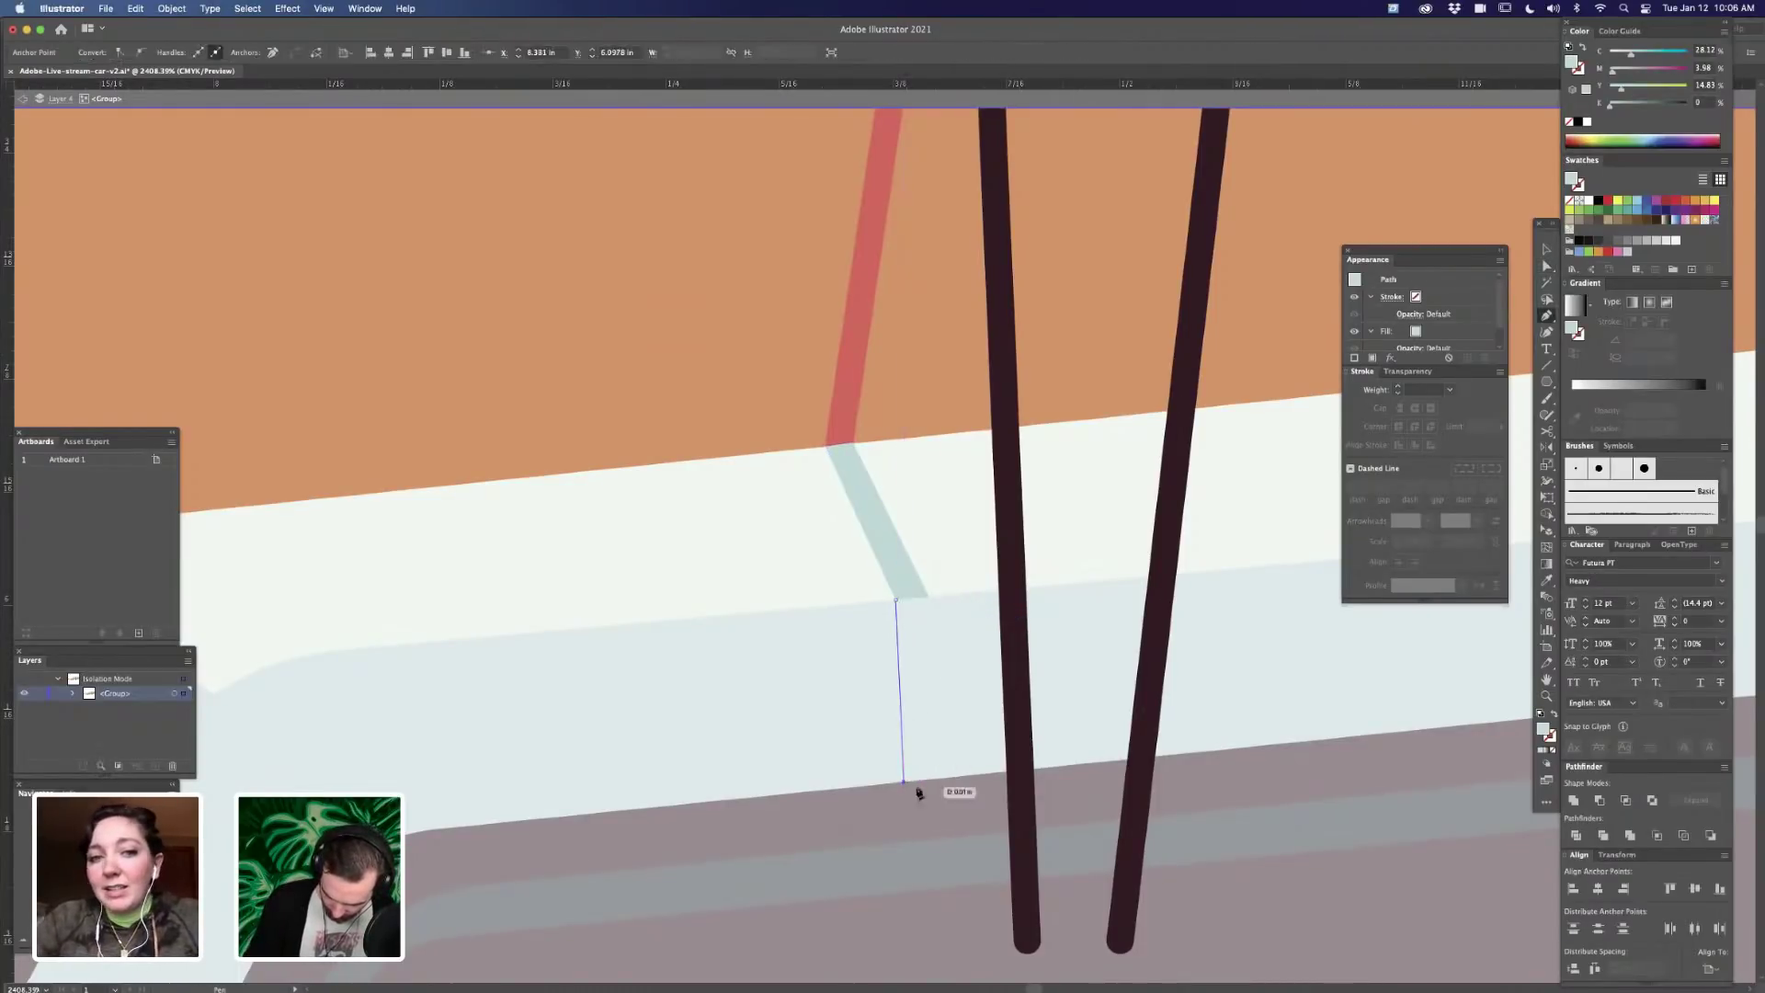
left_click(972, 775)
left_click(1009, 773)
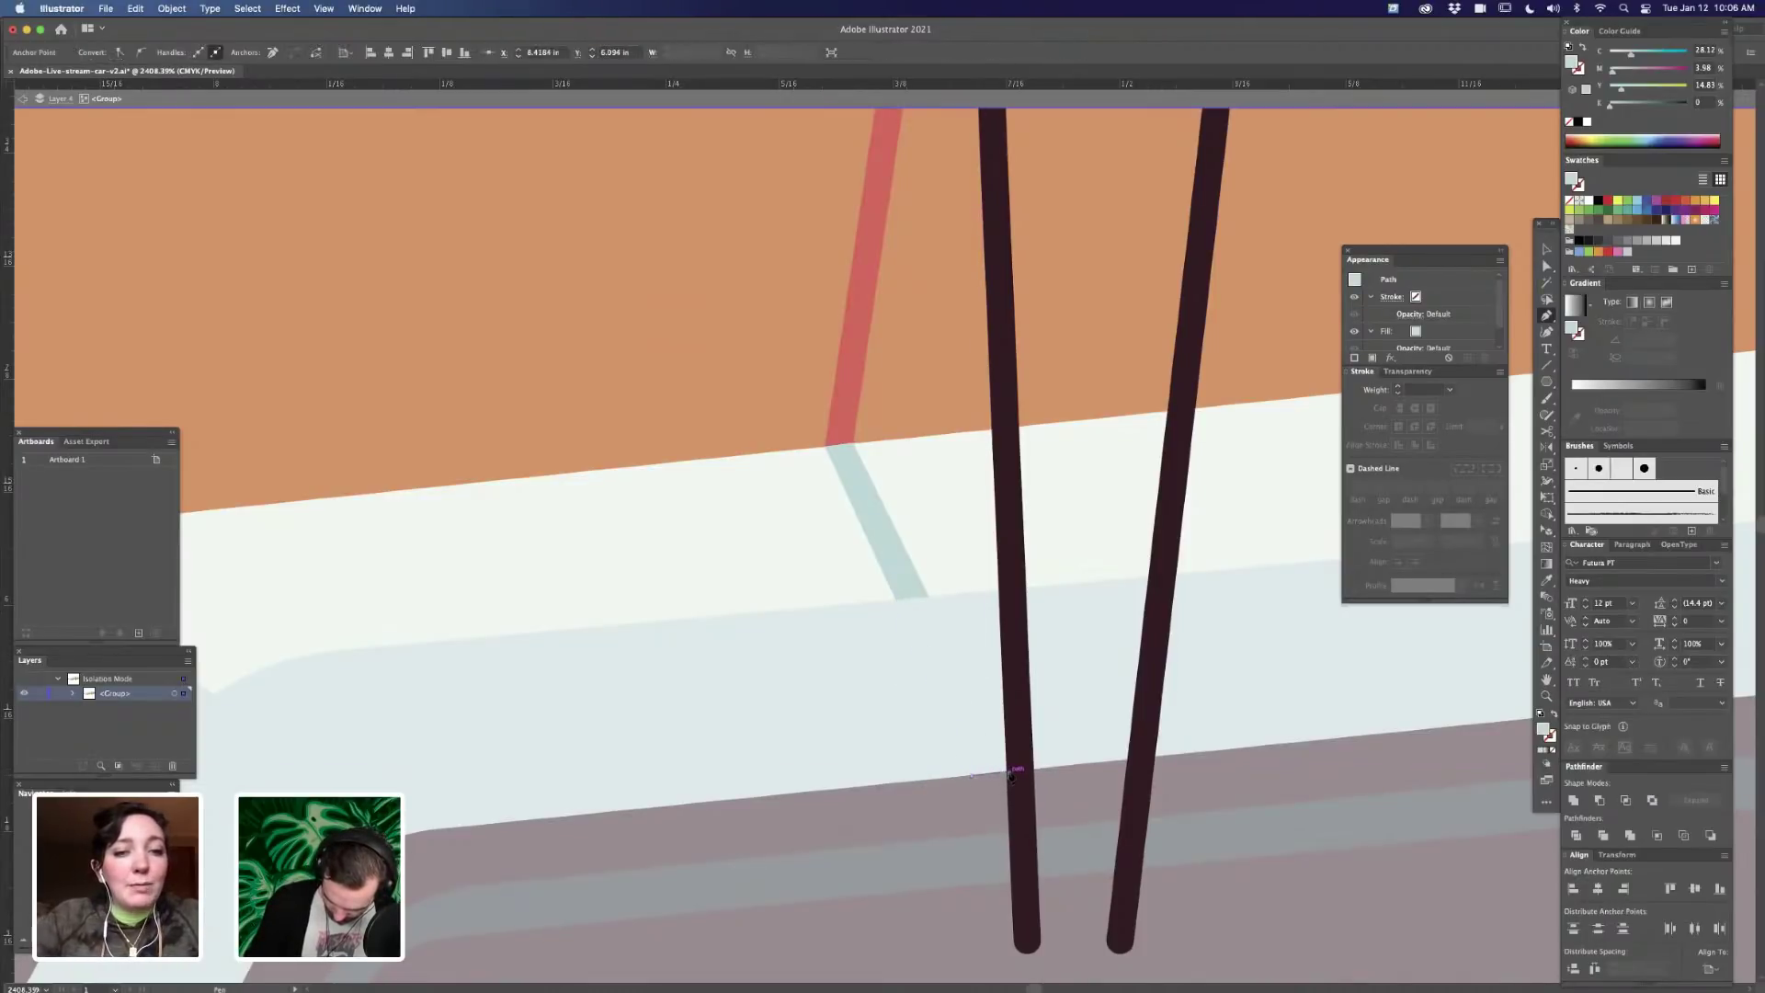
left_click(930, 596)
left_click(898, 600)
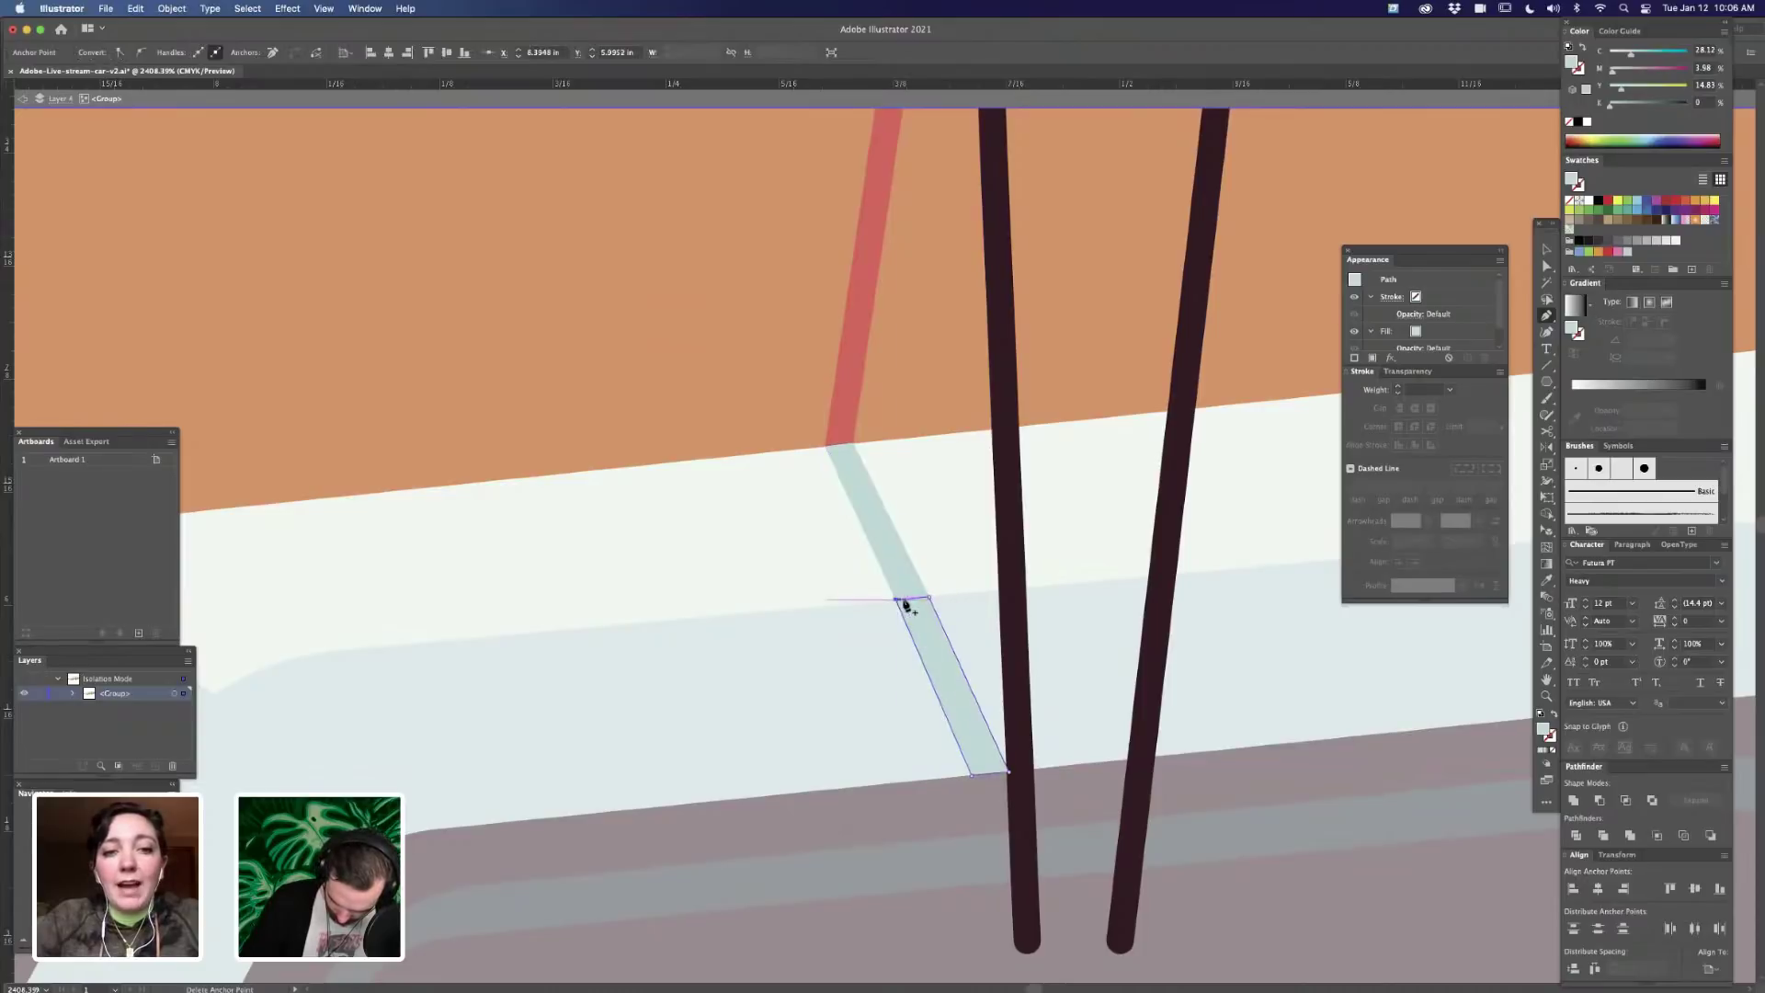
- Fill the new lower shadow segment with the dark slate color sampled from the window frame
key("super+minus")
key("super+minus")
key("super+minus")
key("super+minus")
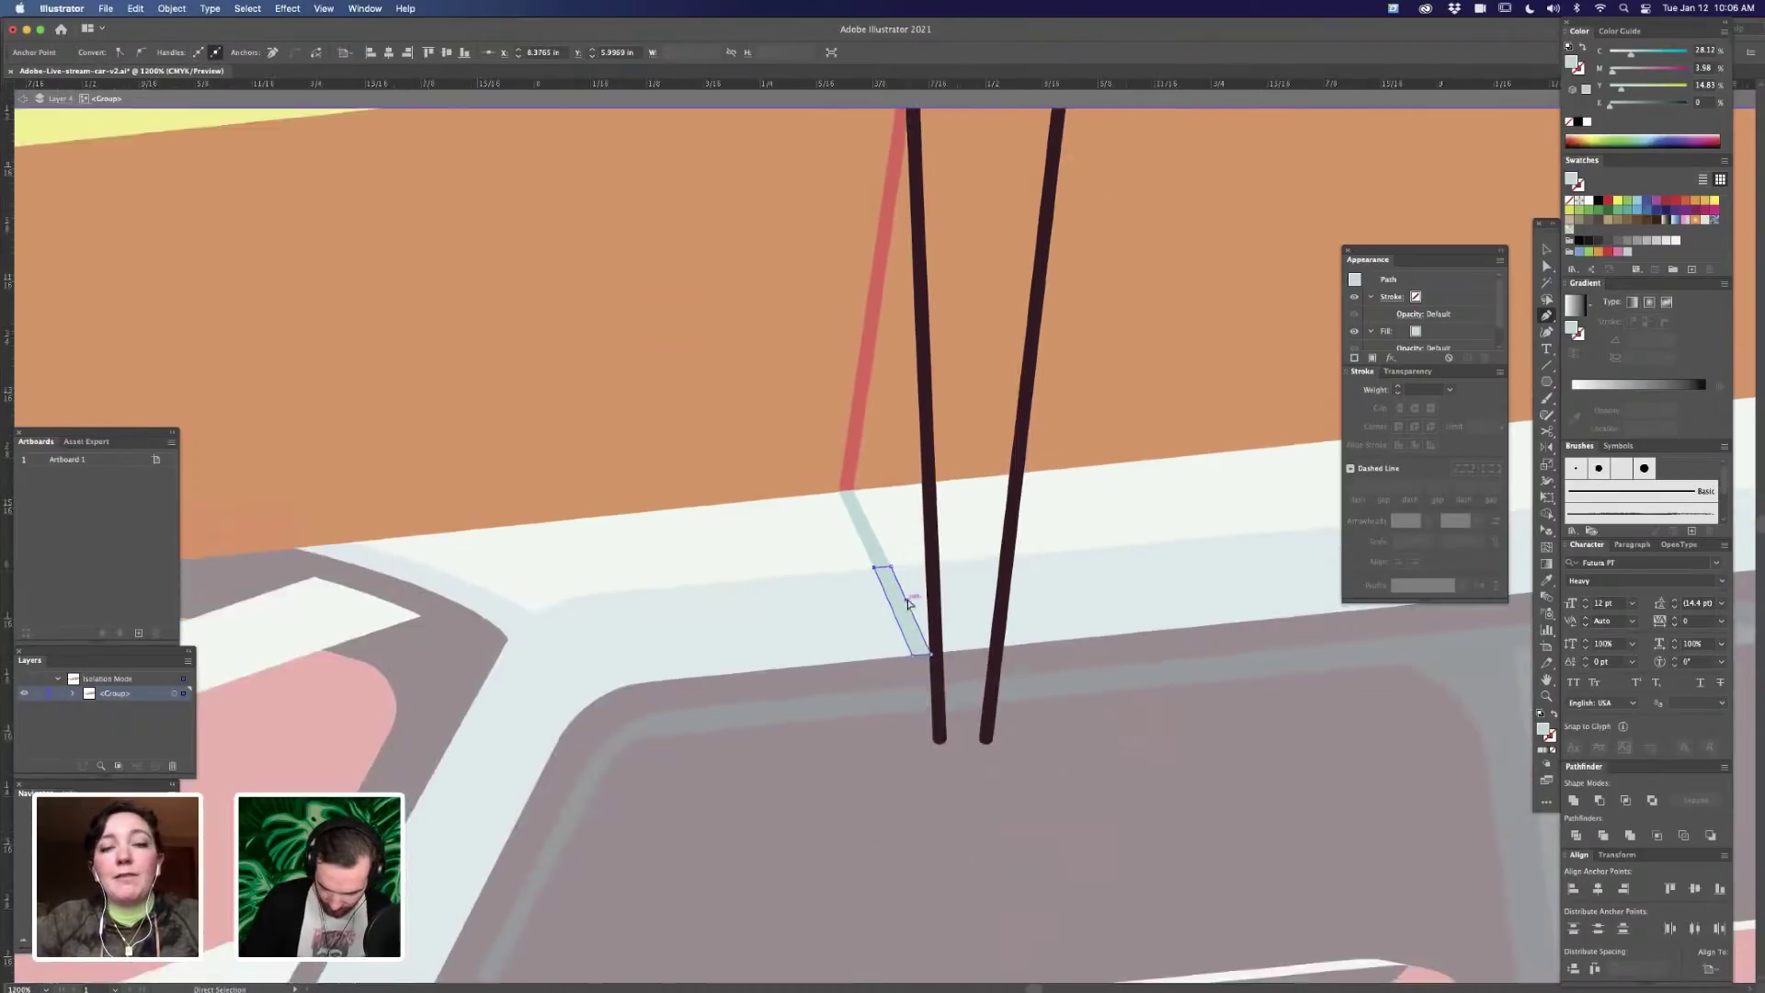
key("p")
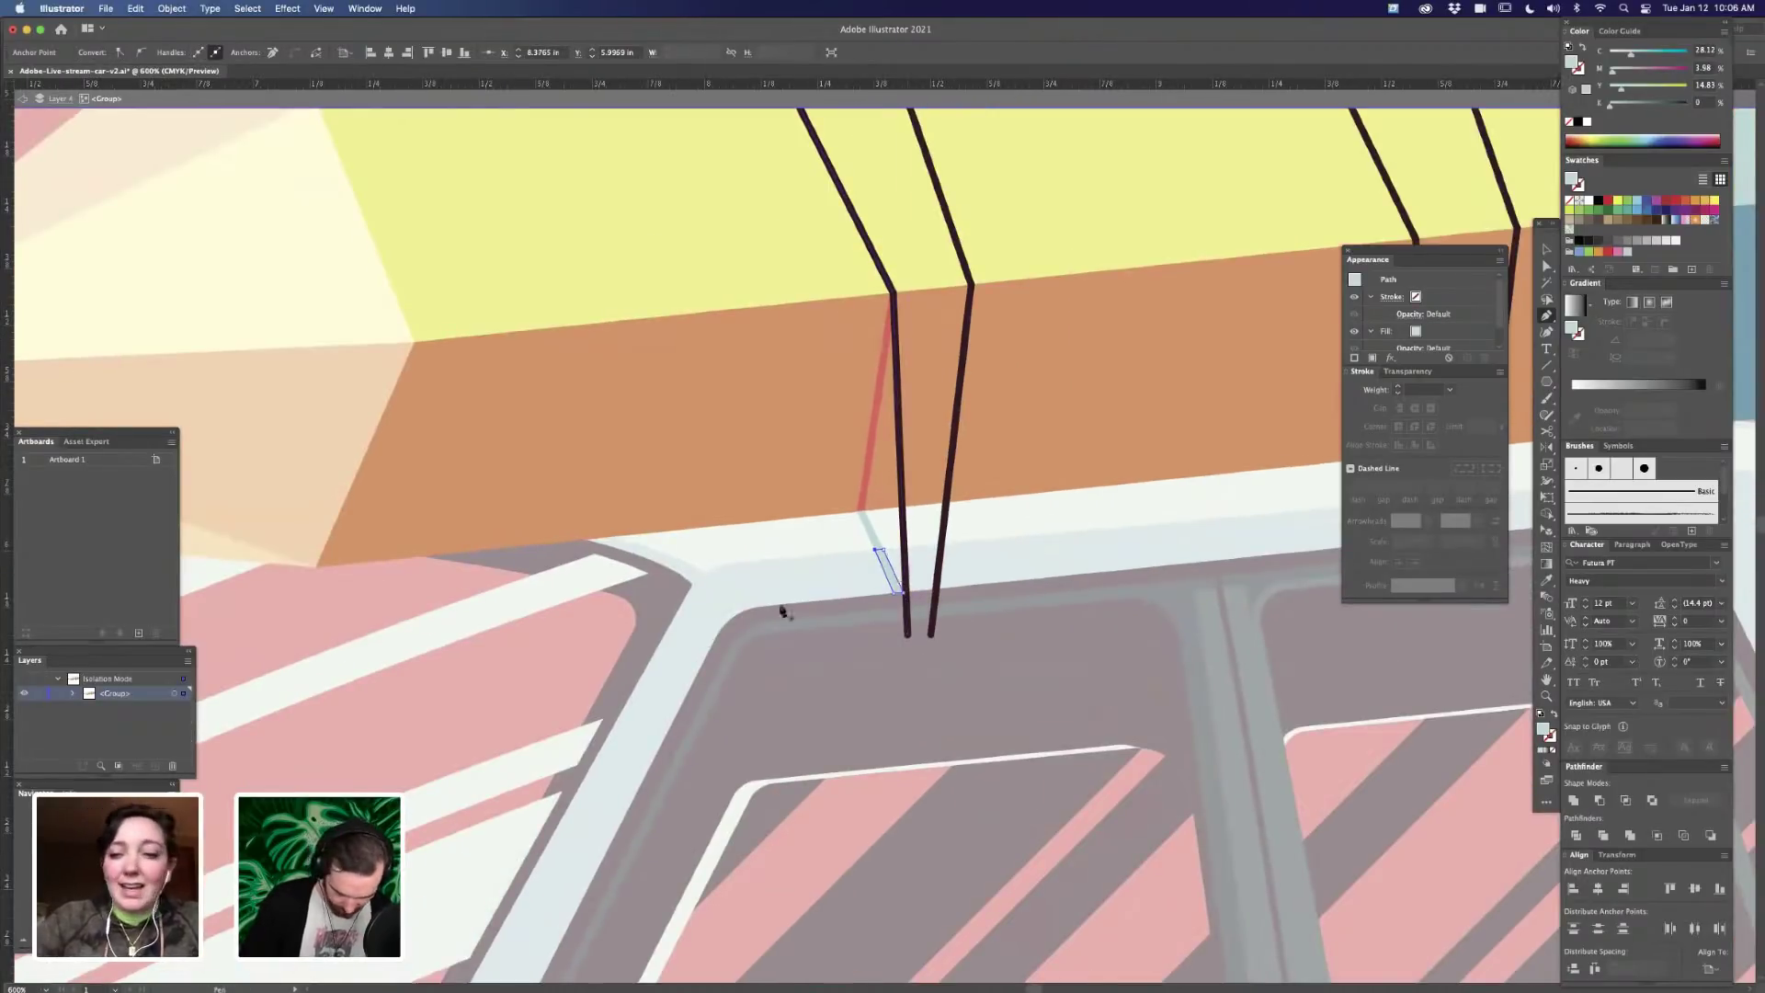
key("i")
left_click(844, 660)
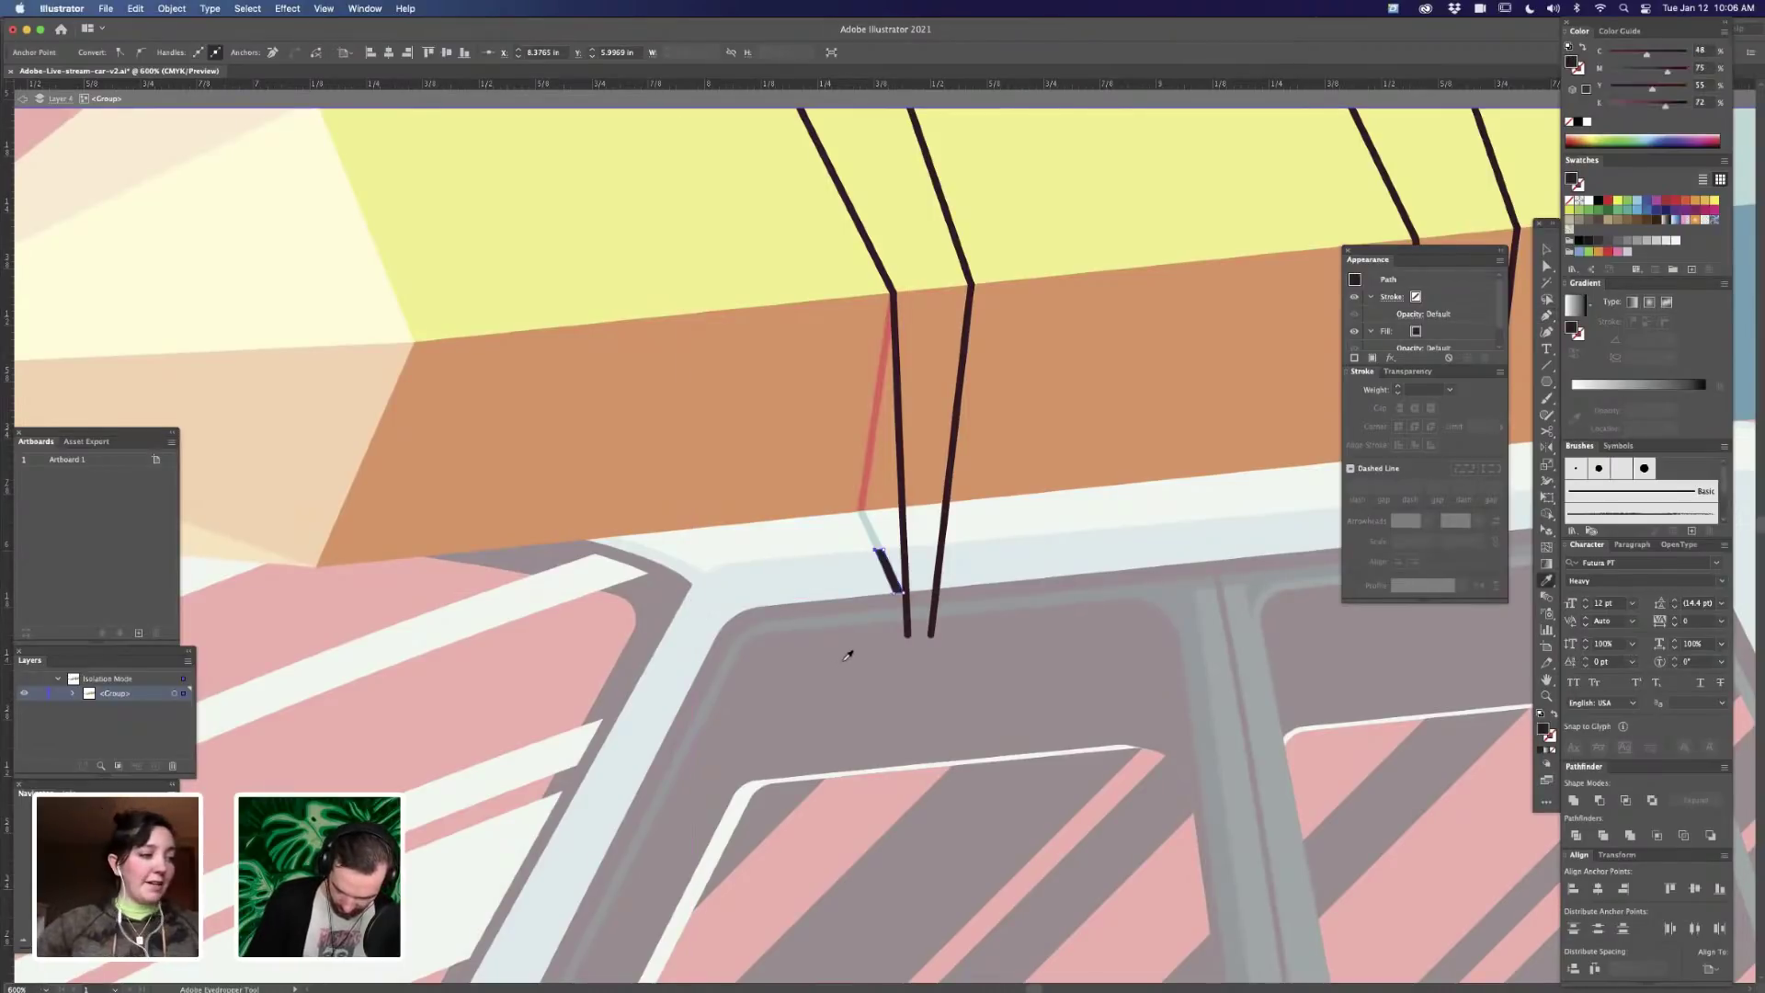
left_click(919, 618)
- Move the anchor points joining the pale and dark roof shadow segments closer to the front strap
key("z")
left_click_drag(865, 532, 1160, 501)
key("a")
left_click_drag(865, 570, 972, 584)
left_click(1036, 515)
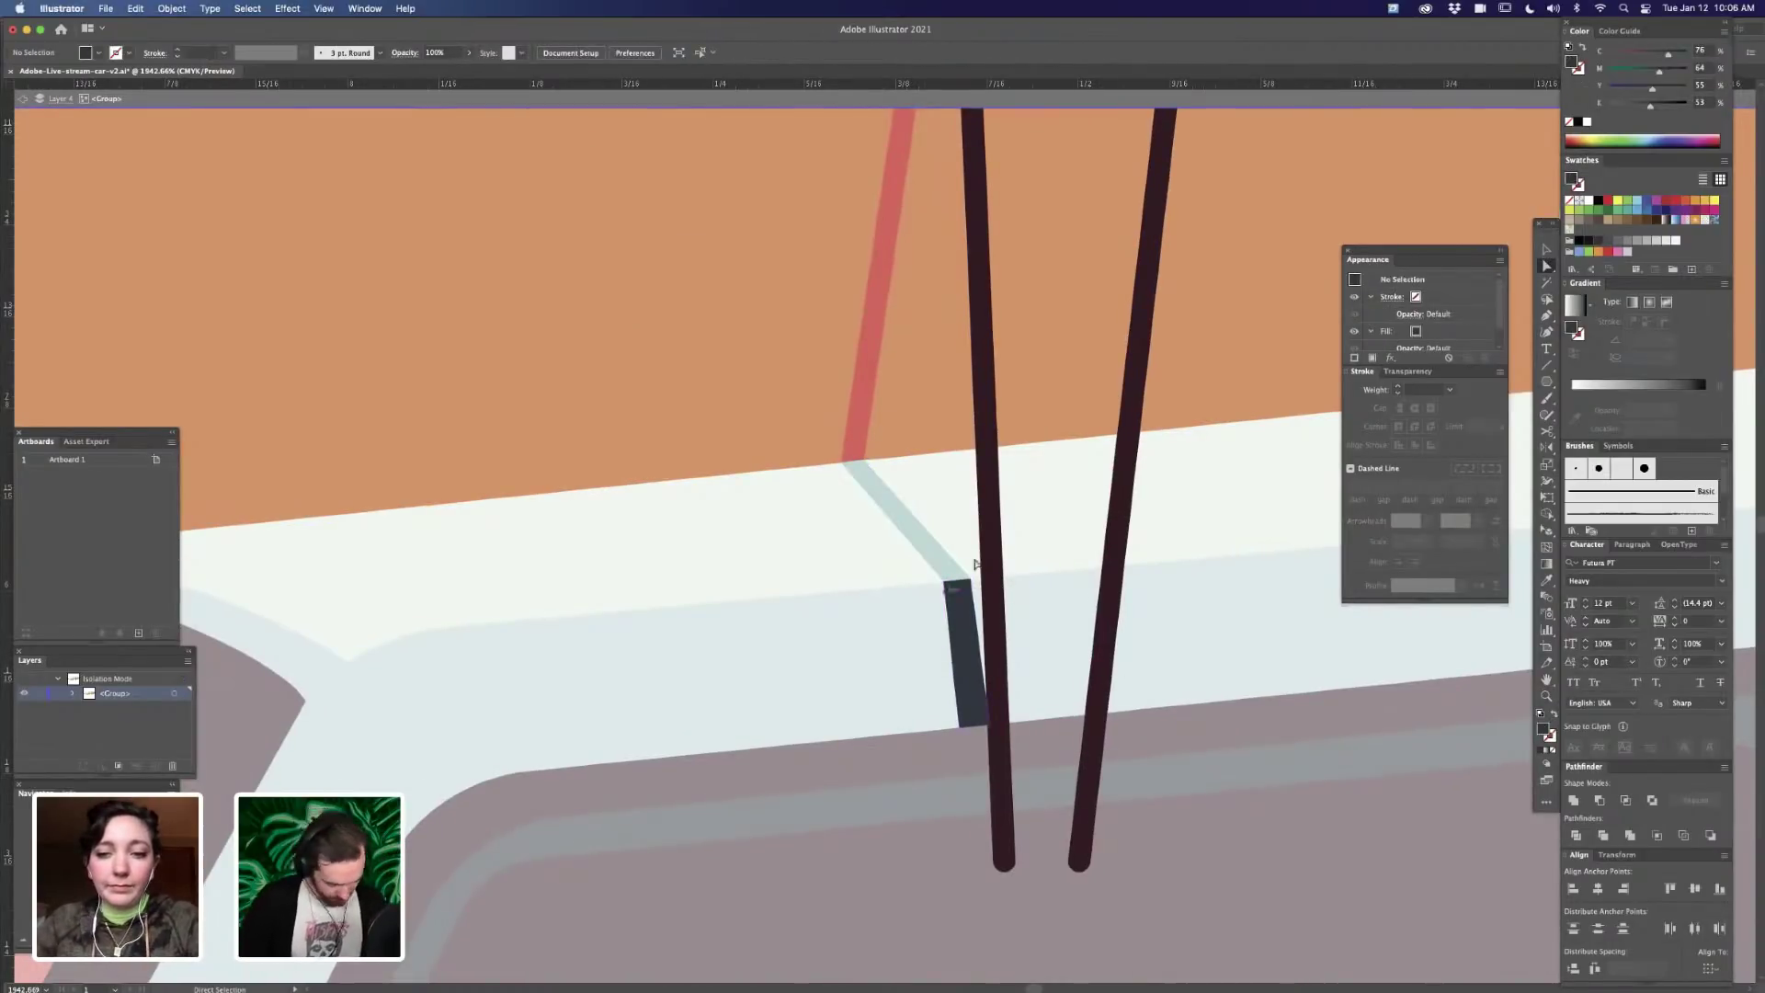
- Examine the strap shadow segments at different magnifications against the whole pencil and car
key("super+minus")
key("super+minus")
key("super+minus")
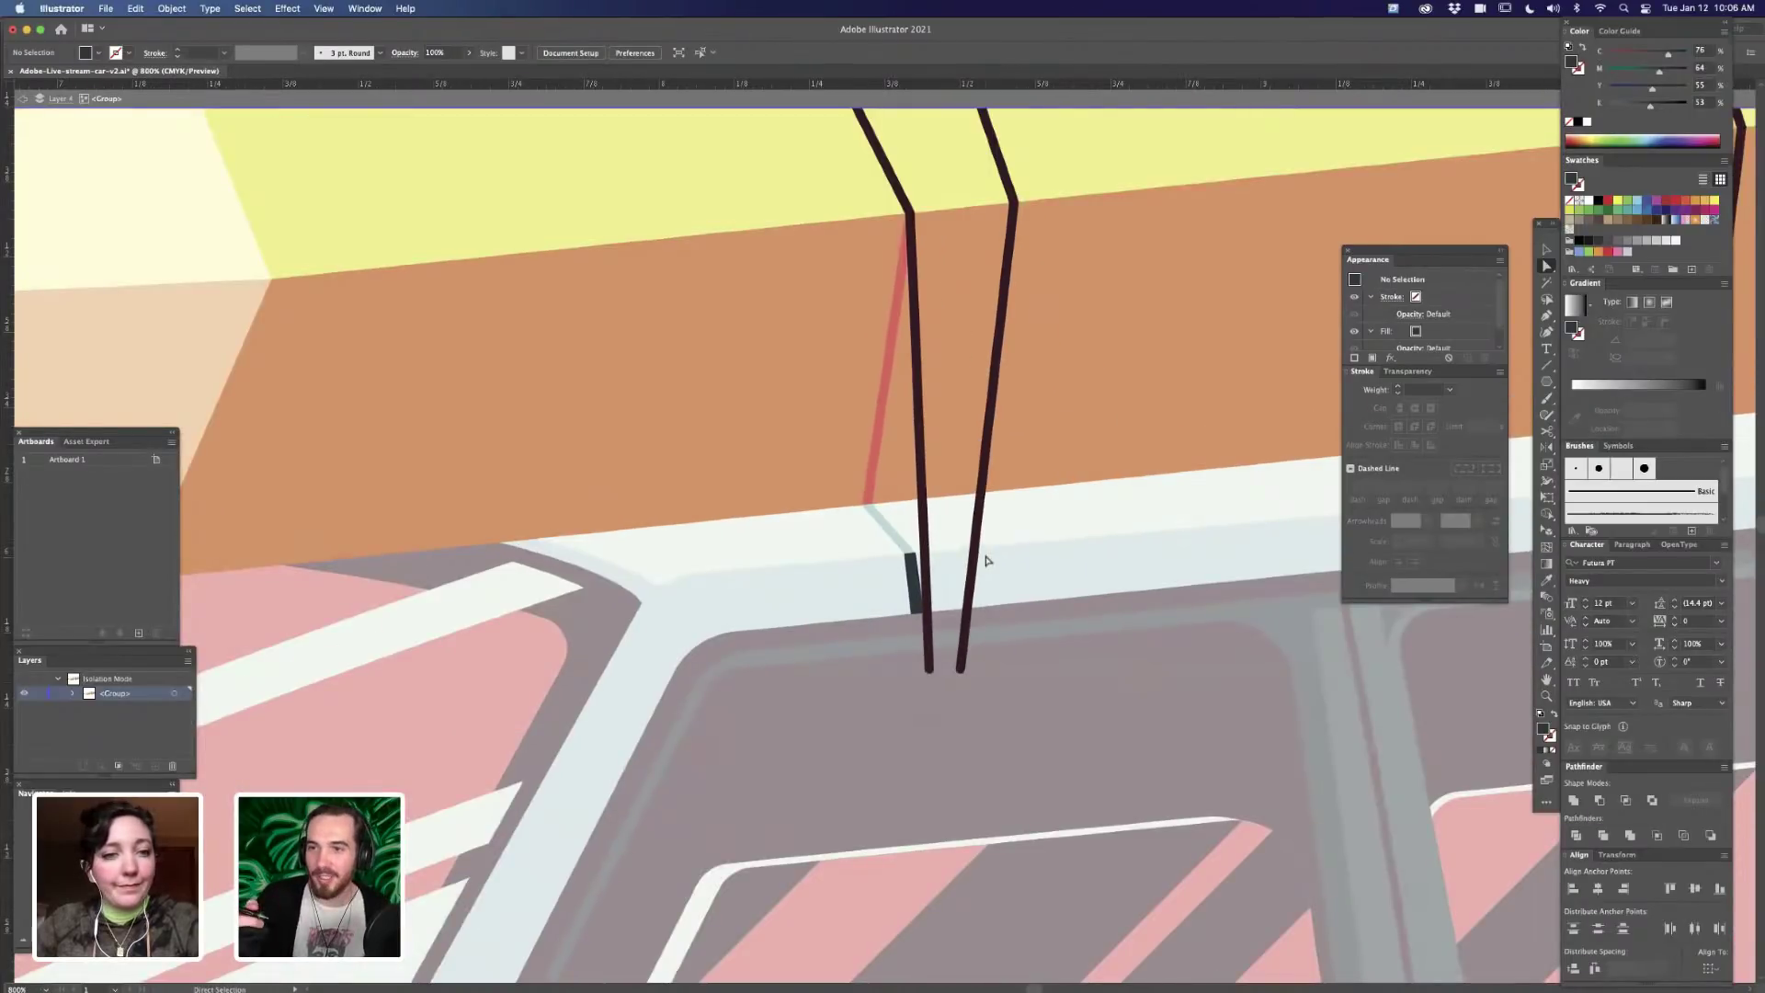
key("super+minus")
key("super+minus")
key("super+minus")
key("super+equal")
key("super+equal")
key("super+equal")
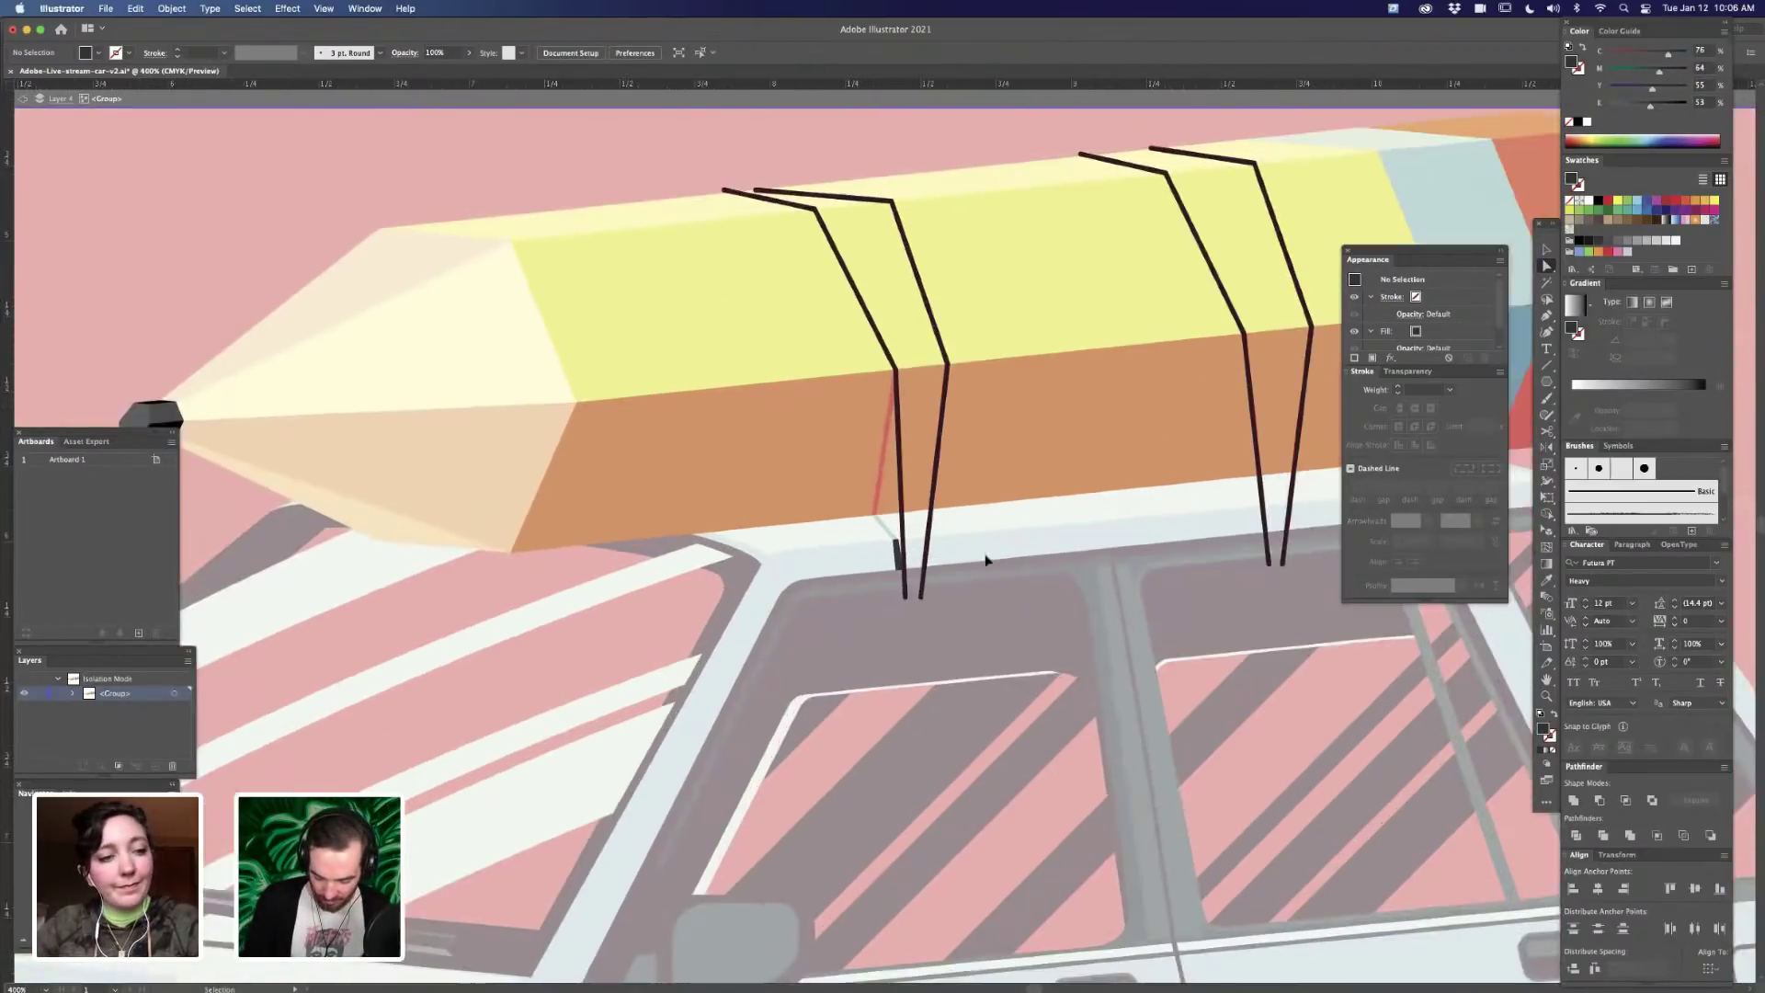
key("super+minus")
key("super+minus")
key("super+minus")
key("super+minus")
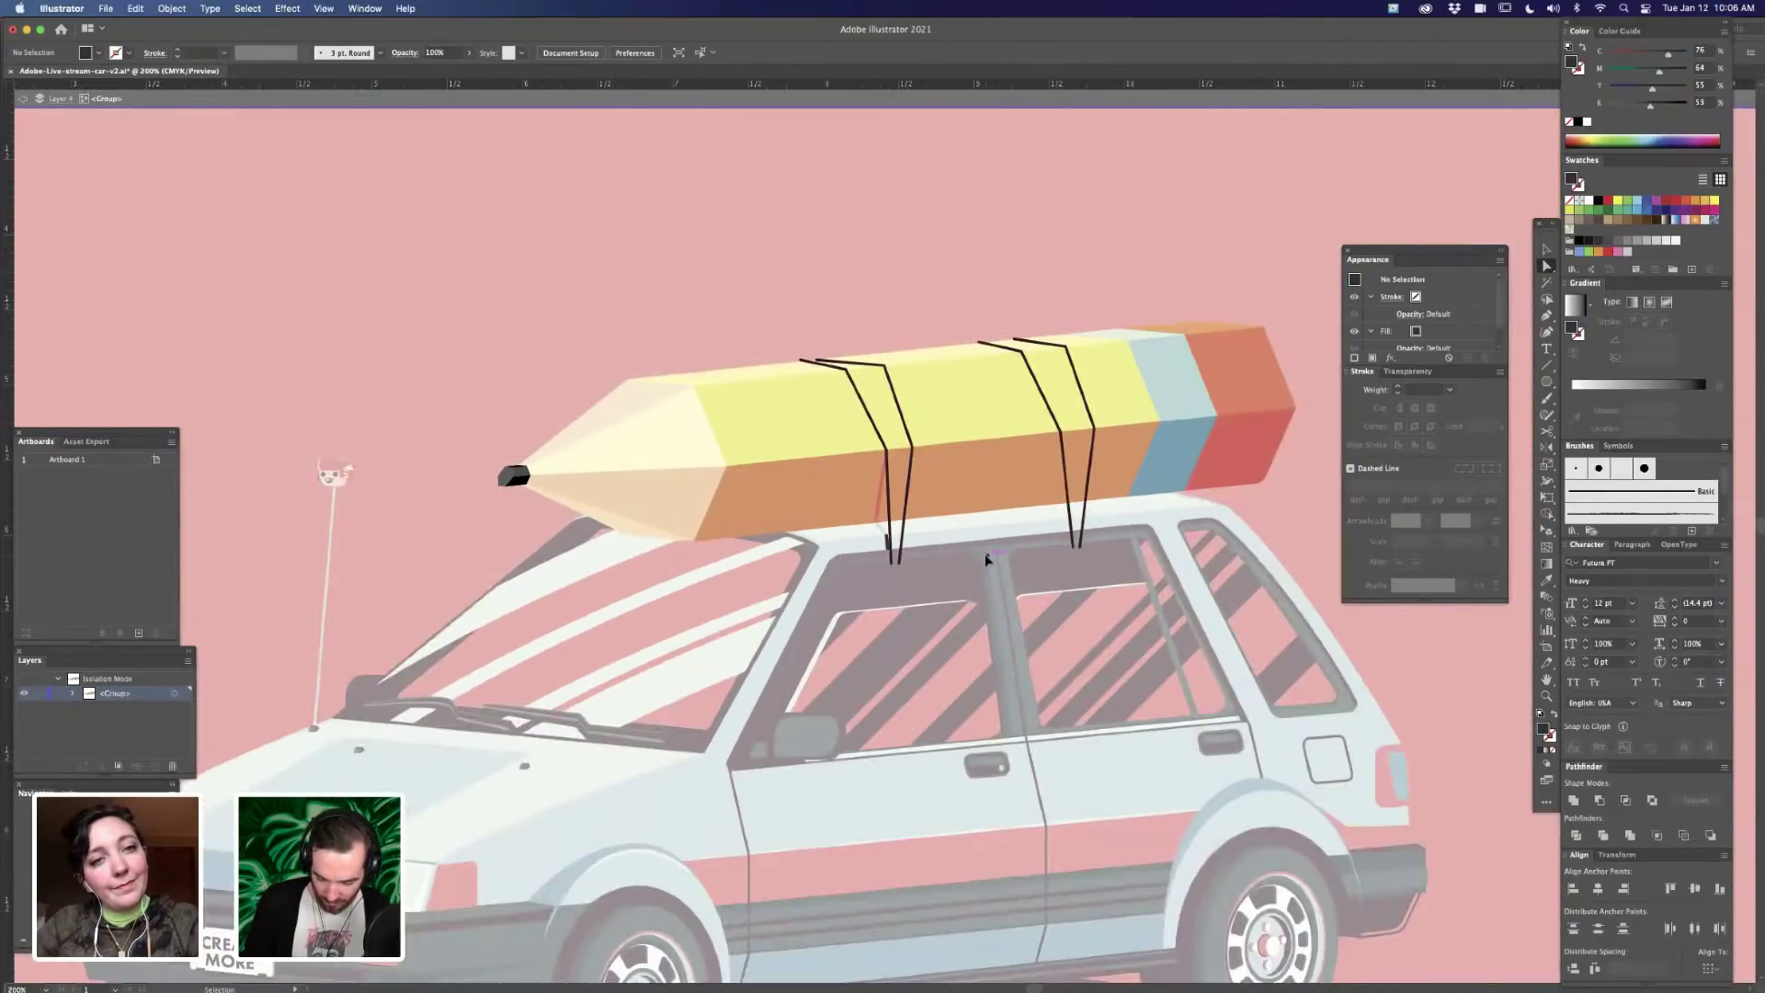
- Draw a thin red shadow shape alongside the front strap across the pencil's yellow face, matching the orange-face shadow's fill
key("super+equal")
key("super+equal")
key("super+equal")
key("a")
key("v")
left_click(927, 634)
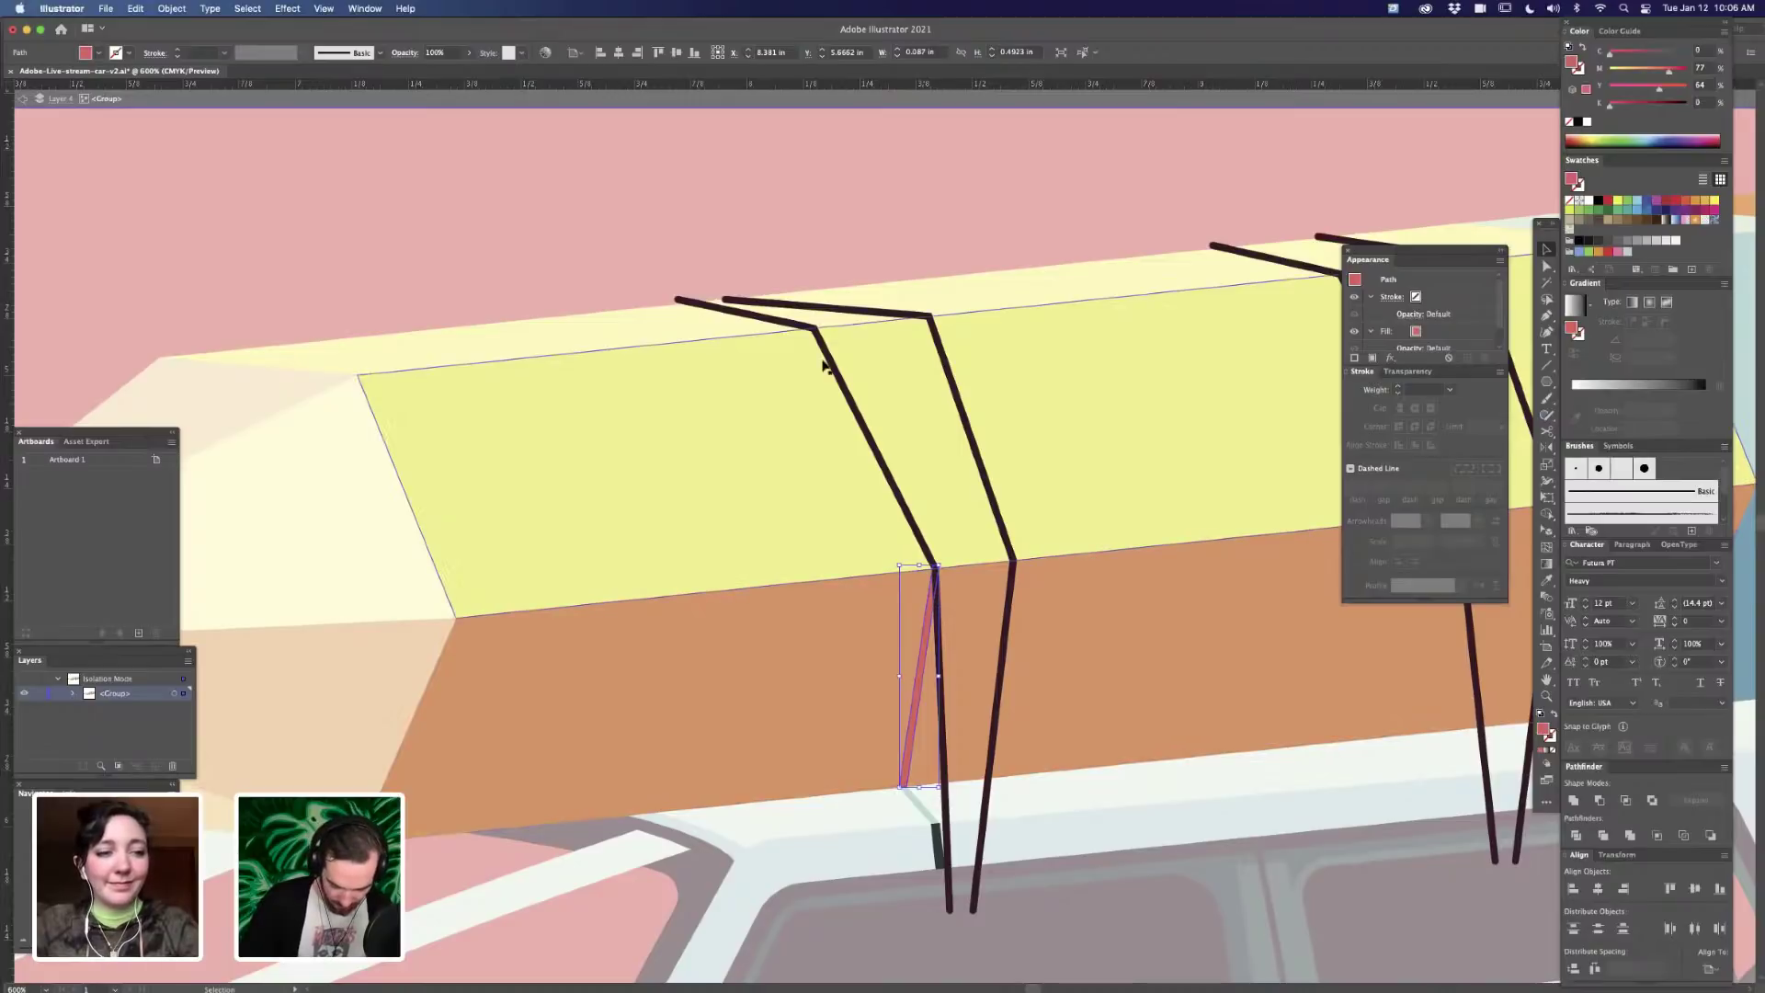
key("p")
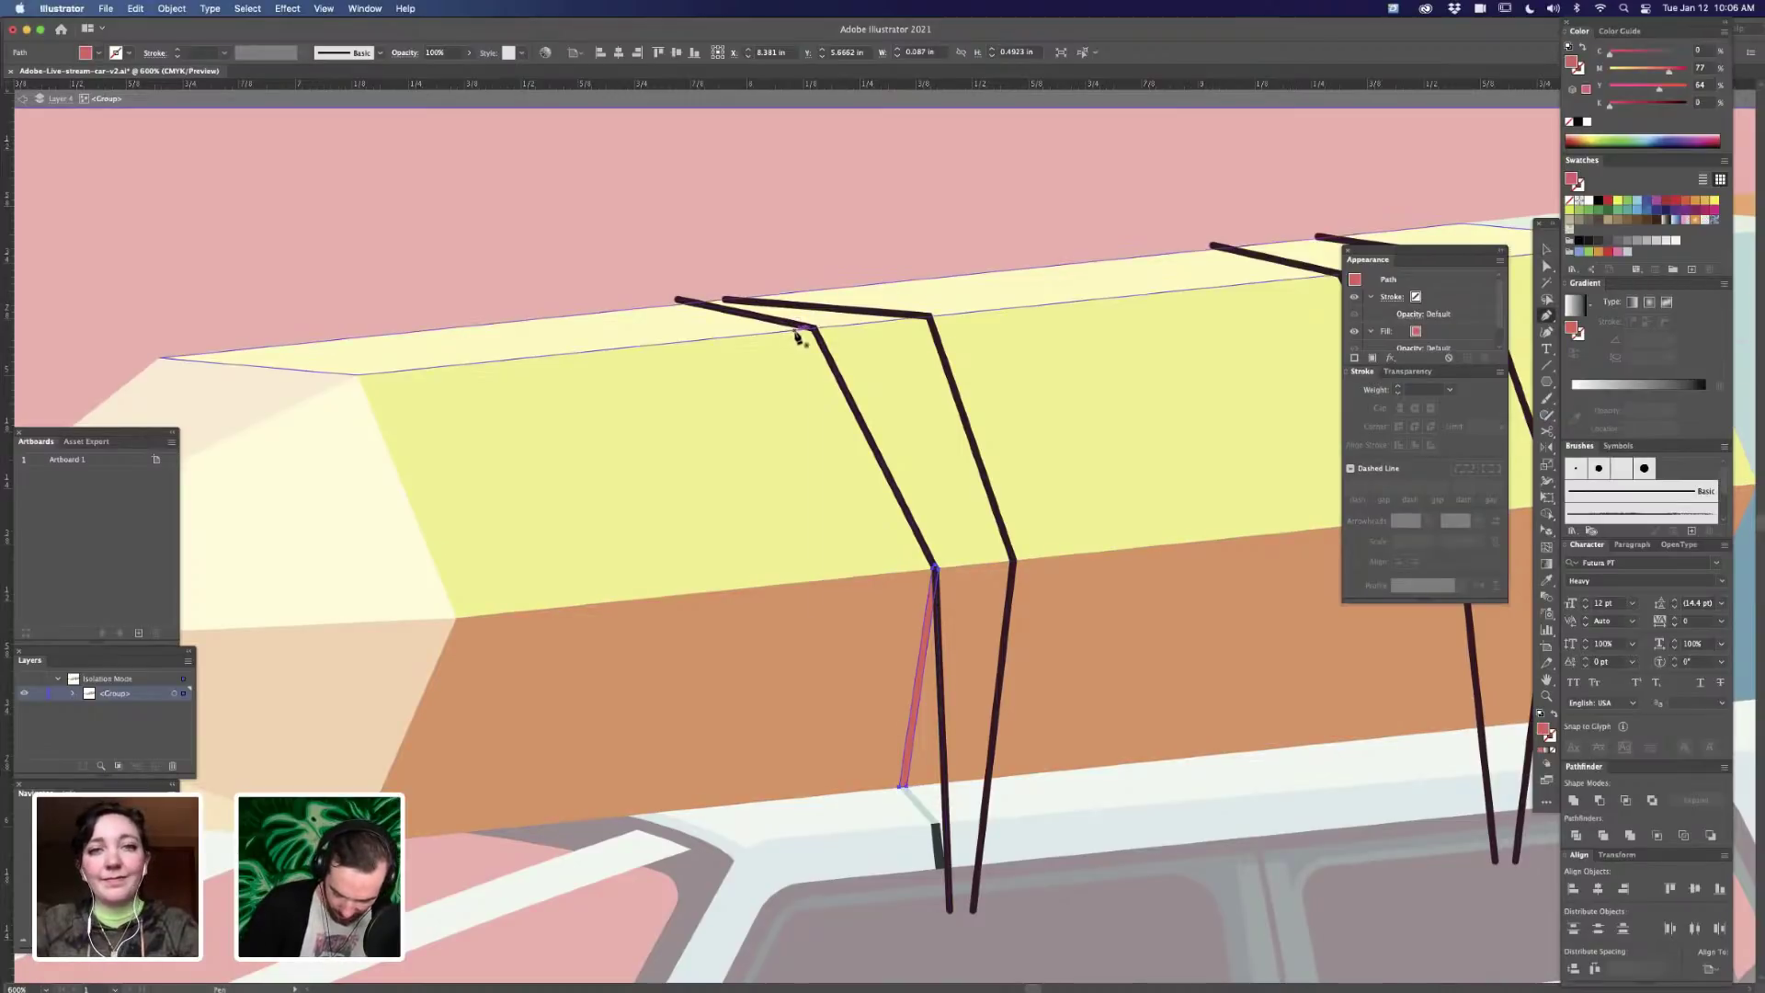
left_click(800, 331)
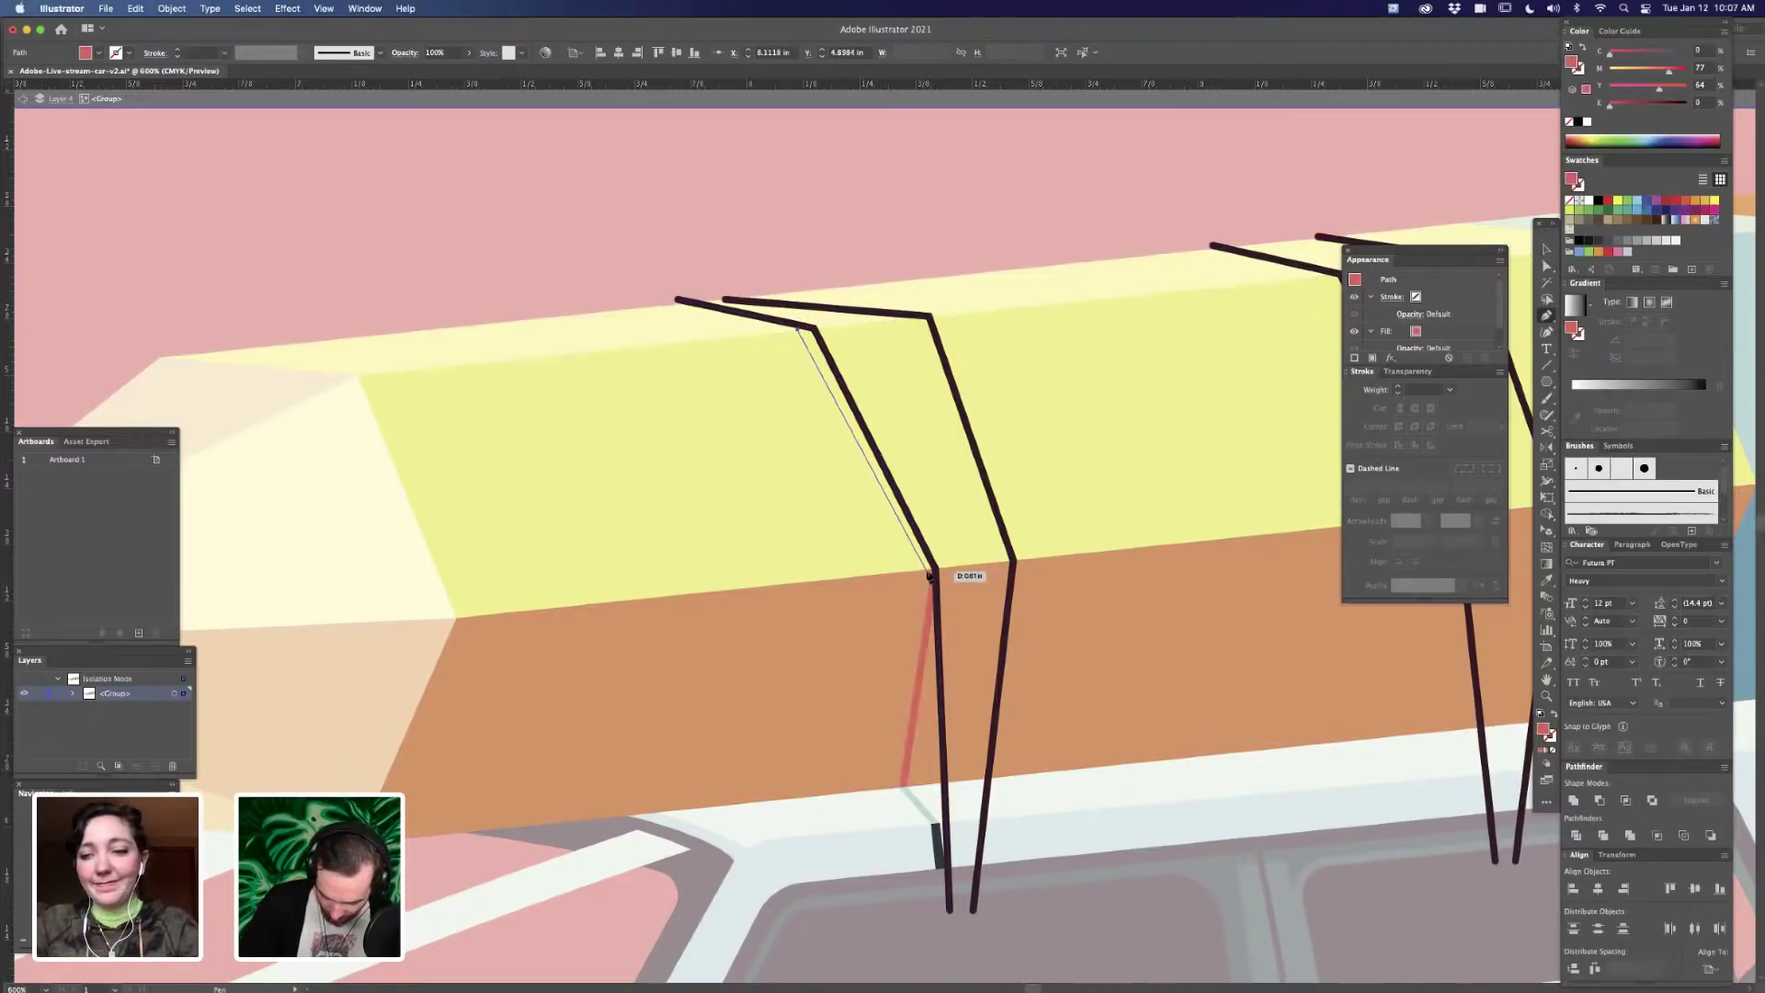
left_click(930, 569)
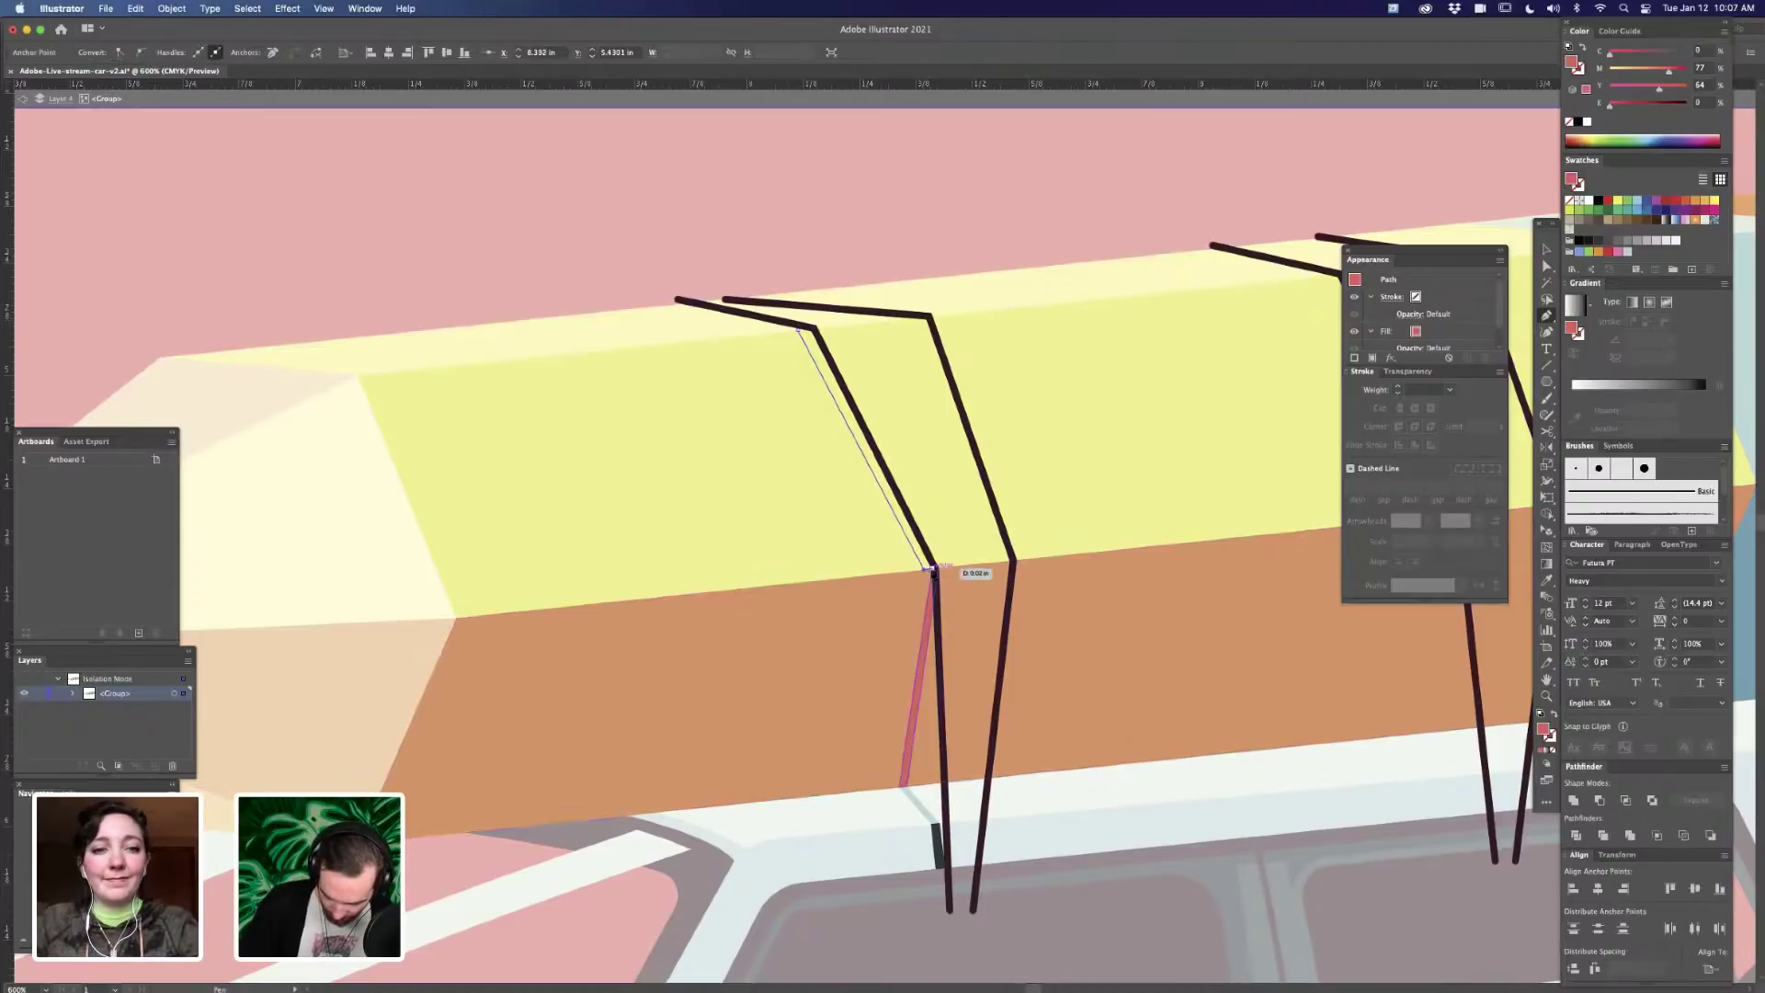
left_click(805, 333)
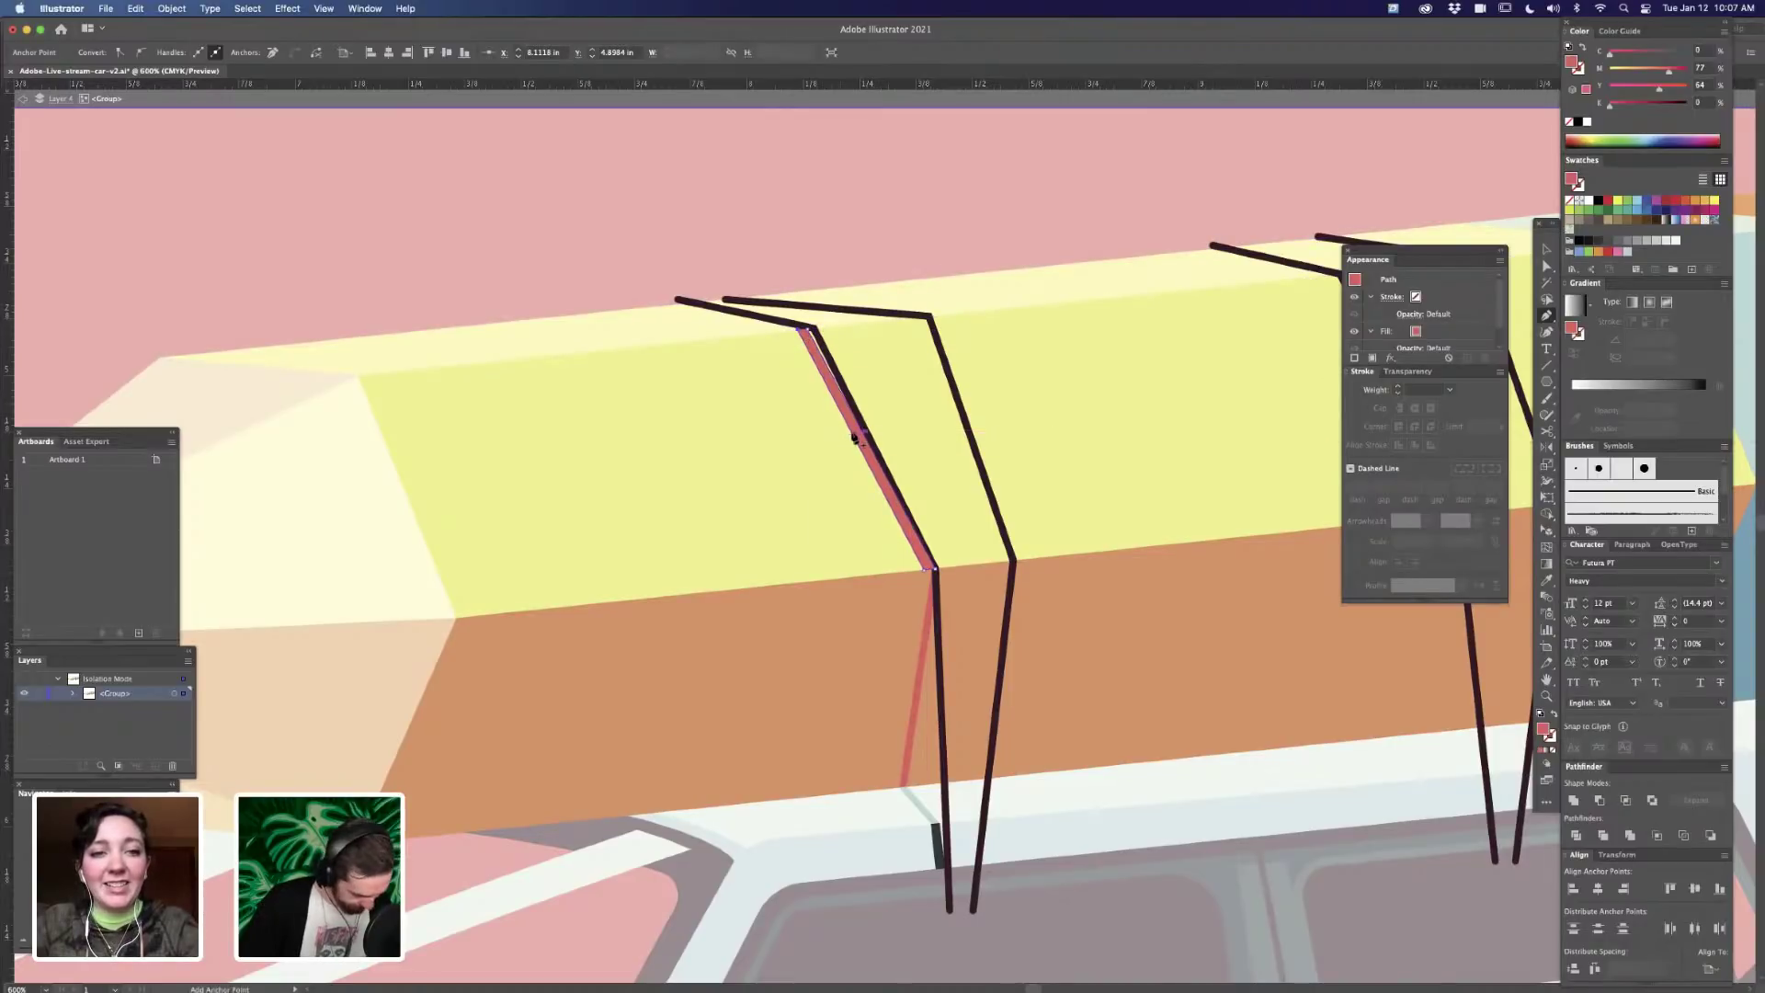
- Adjust the anchor points at the yellow face's lower edge so the new shadow sits beside the strap and meets the shadow below
key("z")
left_click(853, 427)
left_click(868, 454)
key("a")
left_click(883, 459)
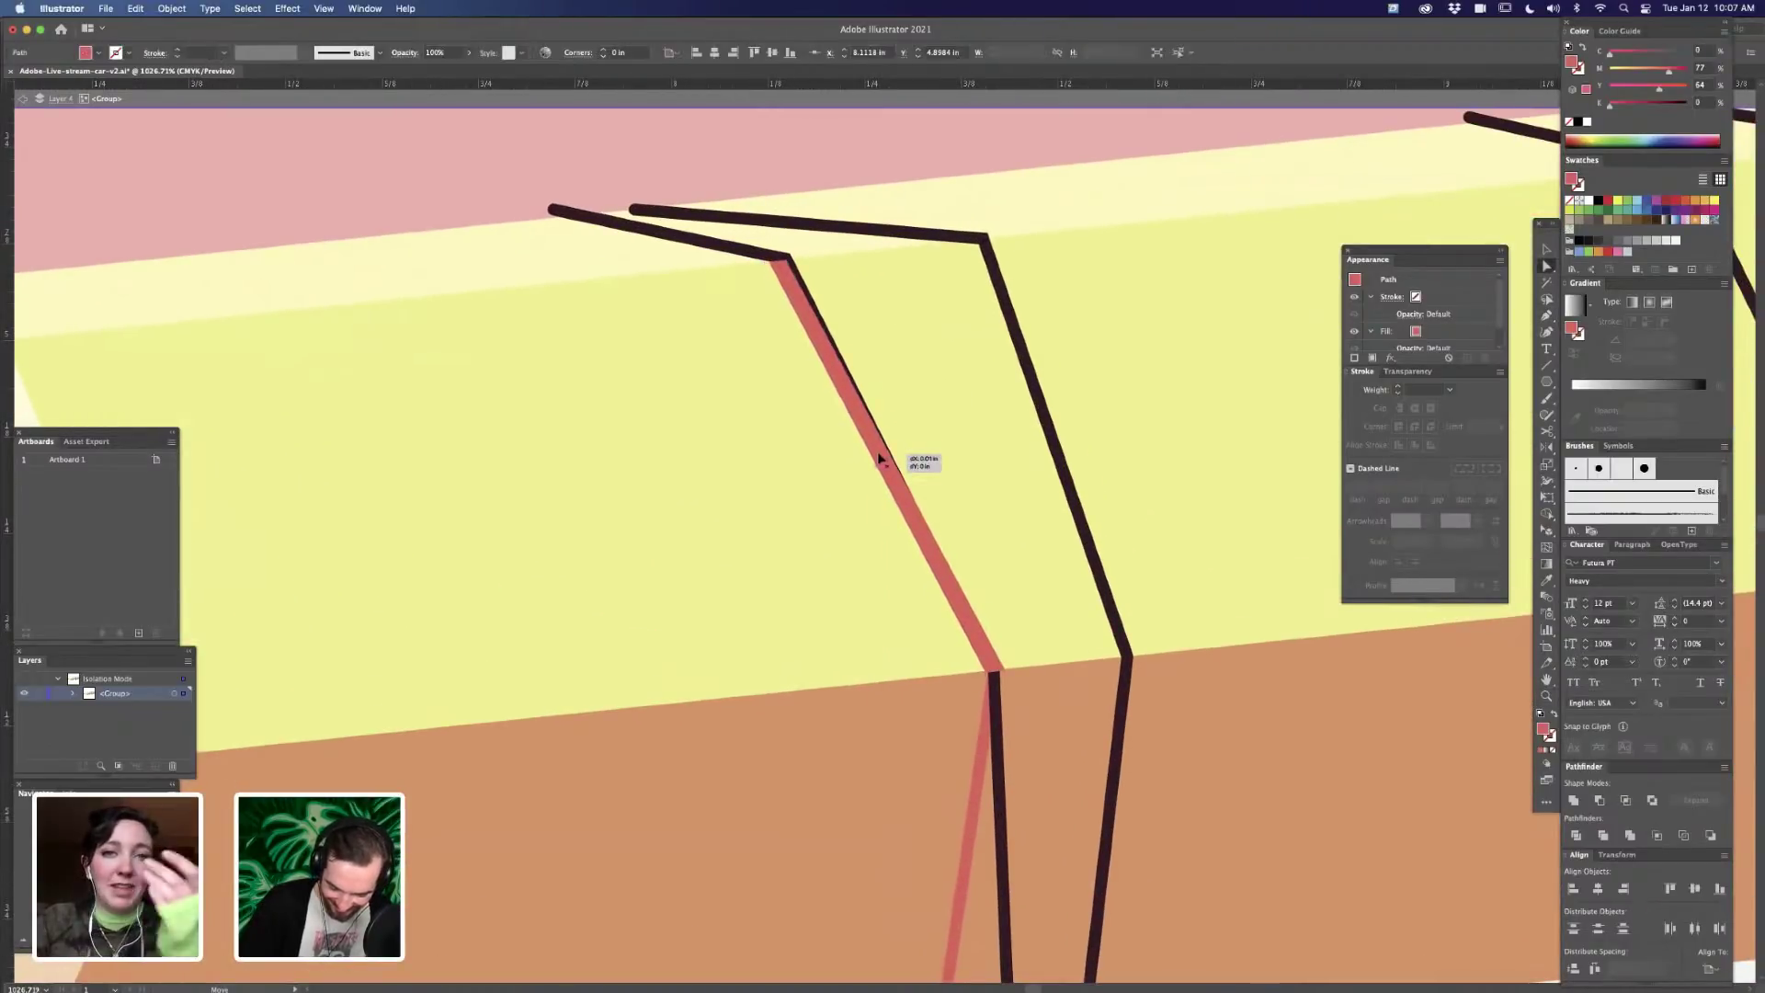
left_click(992, 663)
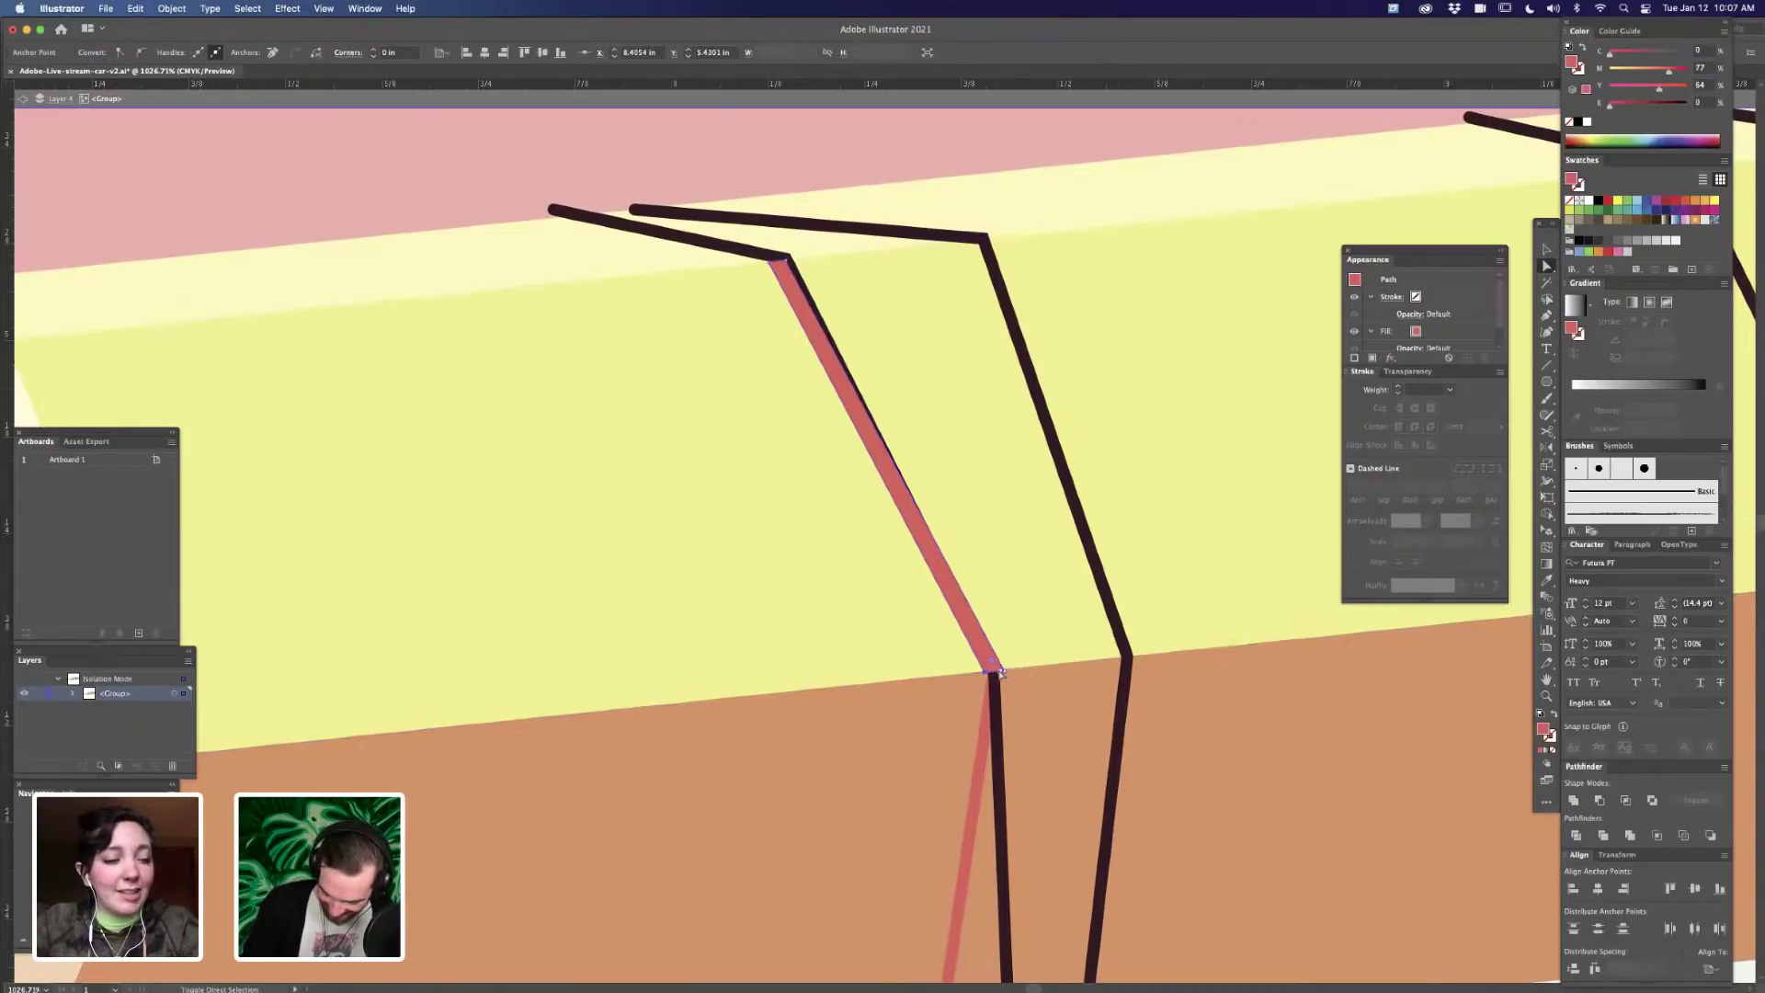
left_click(1002, 672, "shift")
left_click_drag(986, 673, 978, 676)
left_click(970, 642)
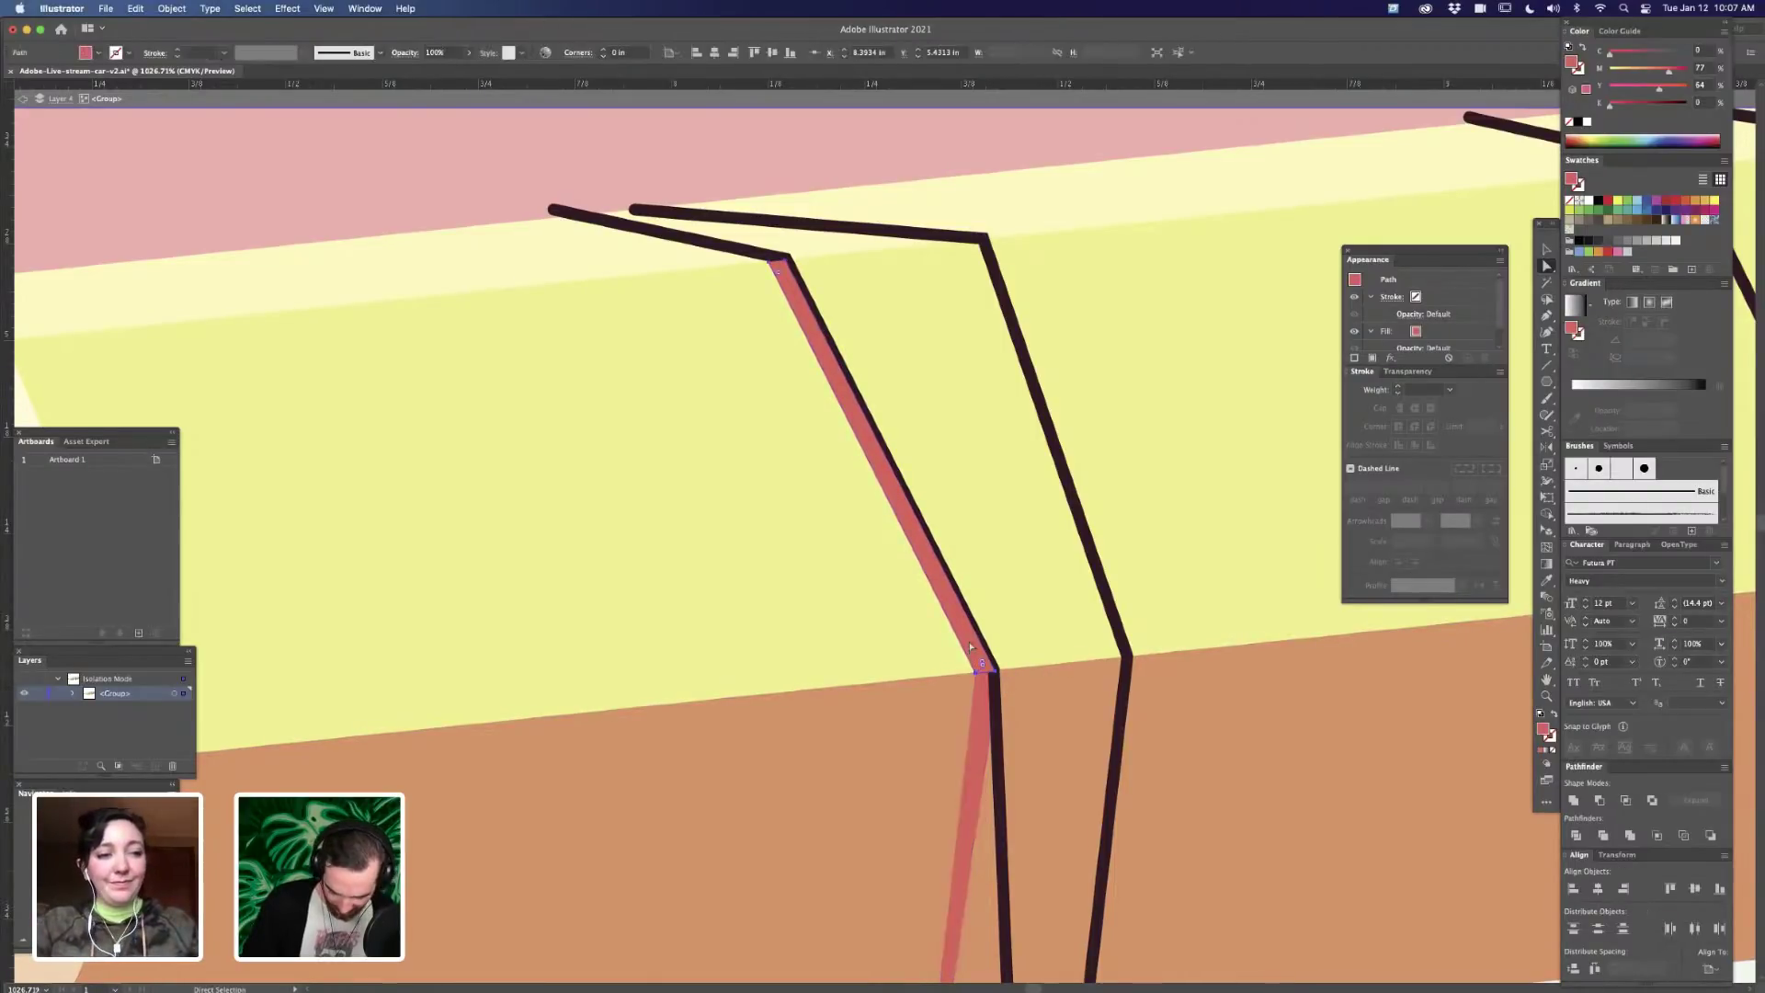
key("v")
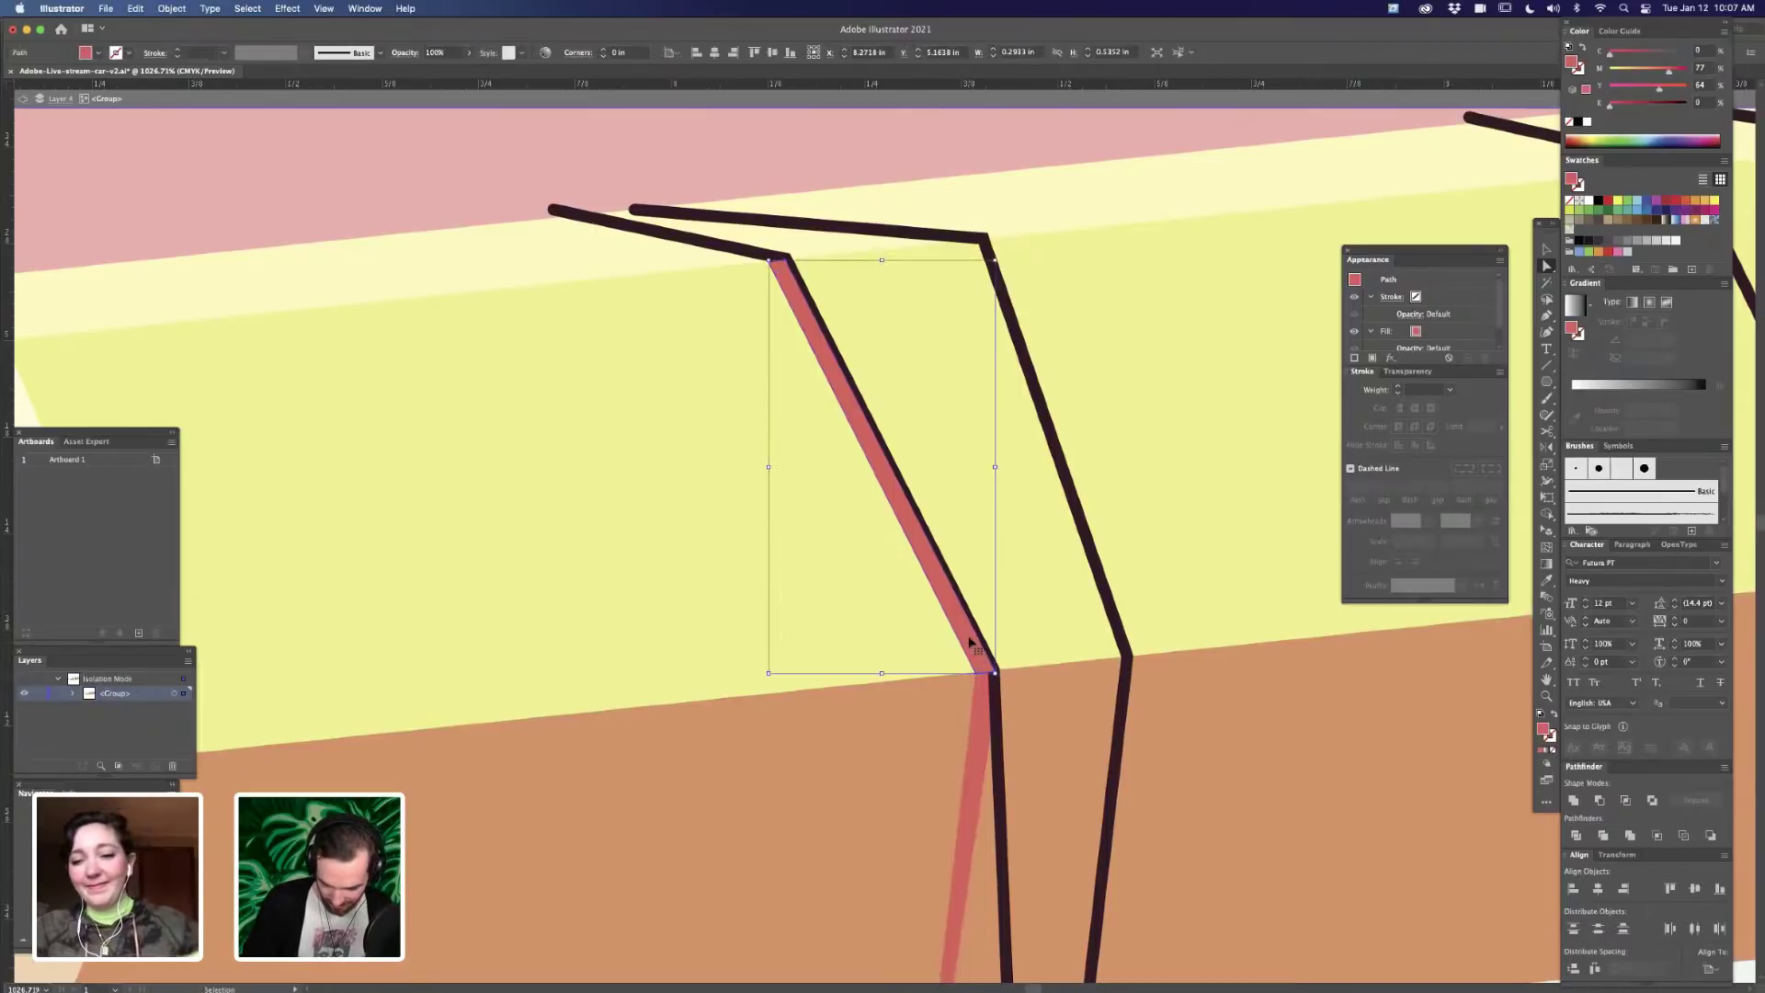
key("a")
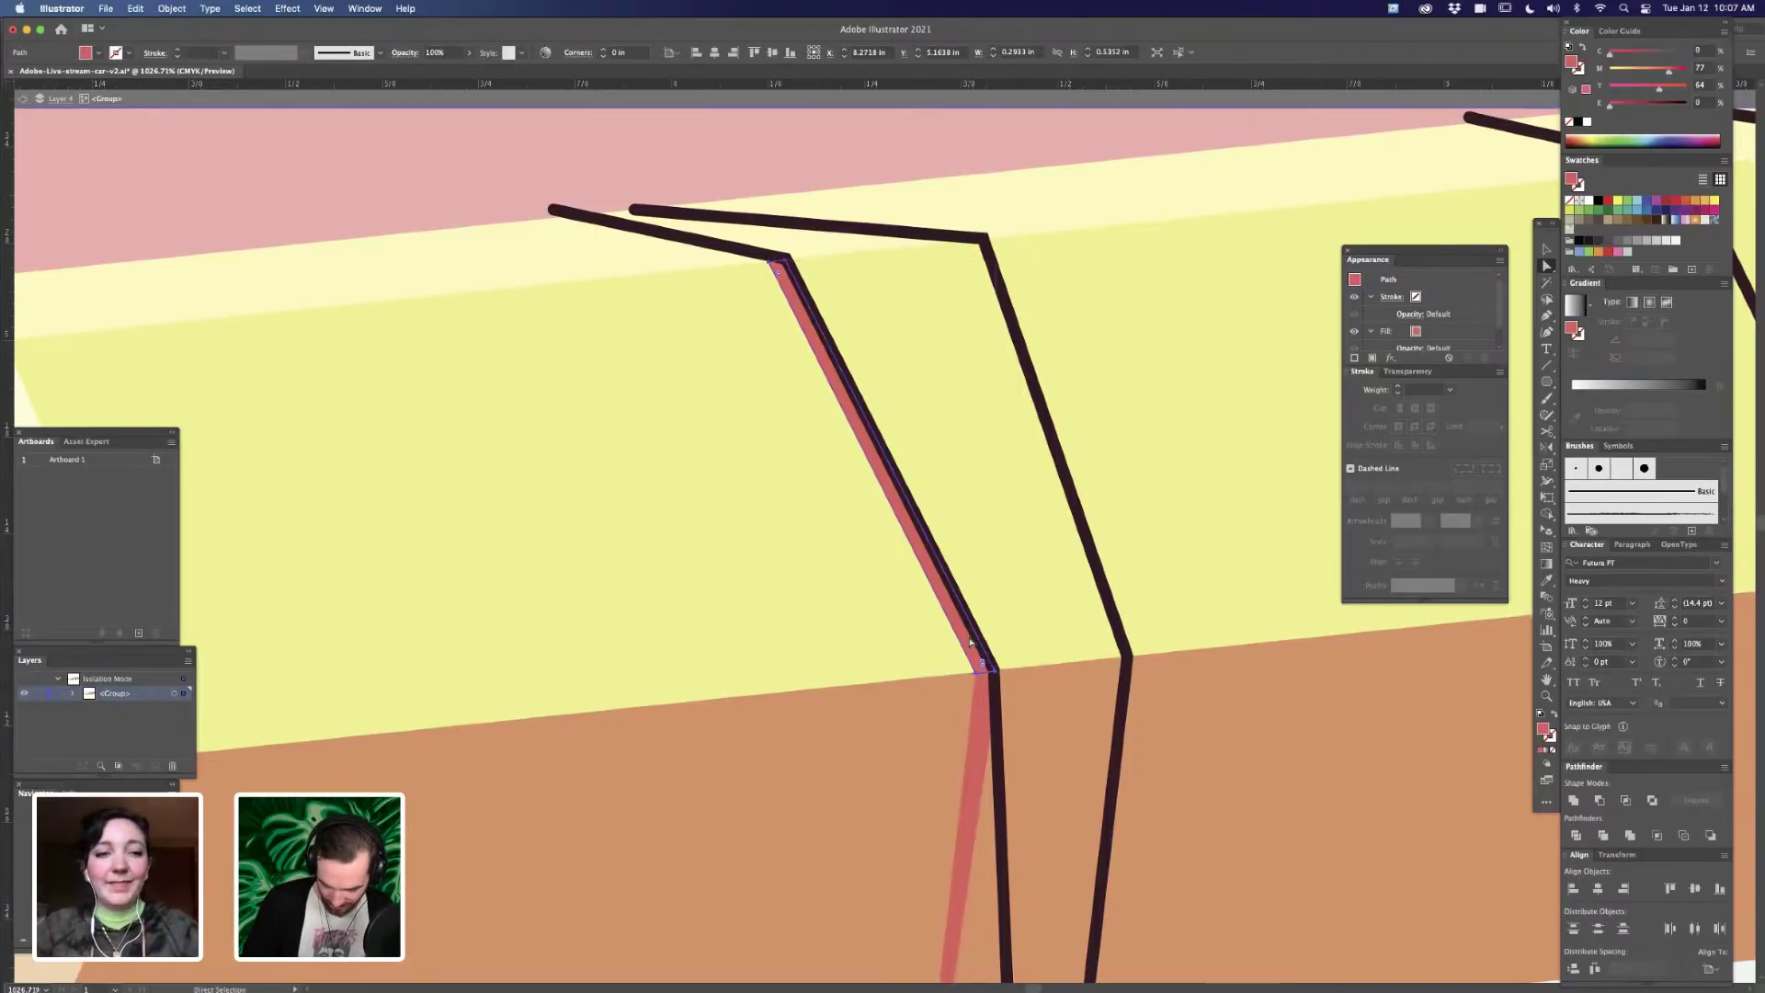
- Examine the front strap's new yellow-face shadow at different magnifications against the whole pencil and car
left_click(873, 154)
key("super+minus")
key("super+minus")
key("super+minus")
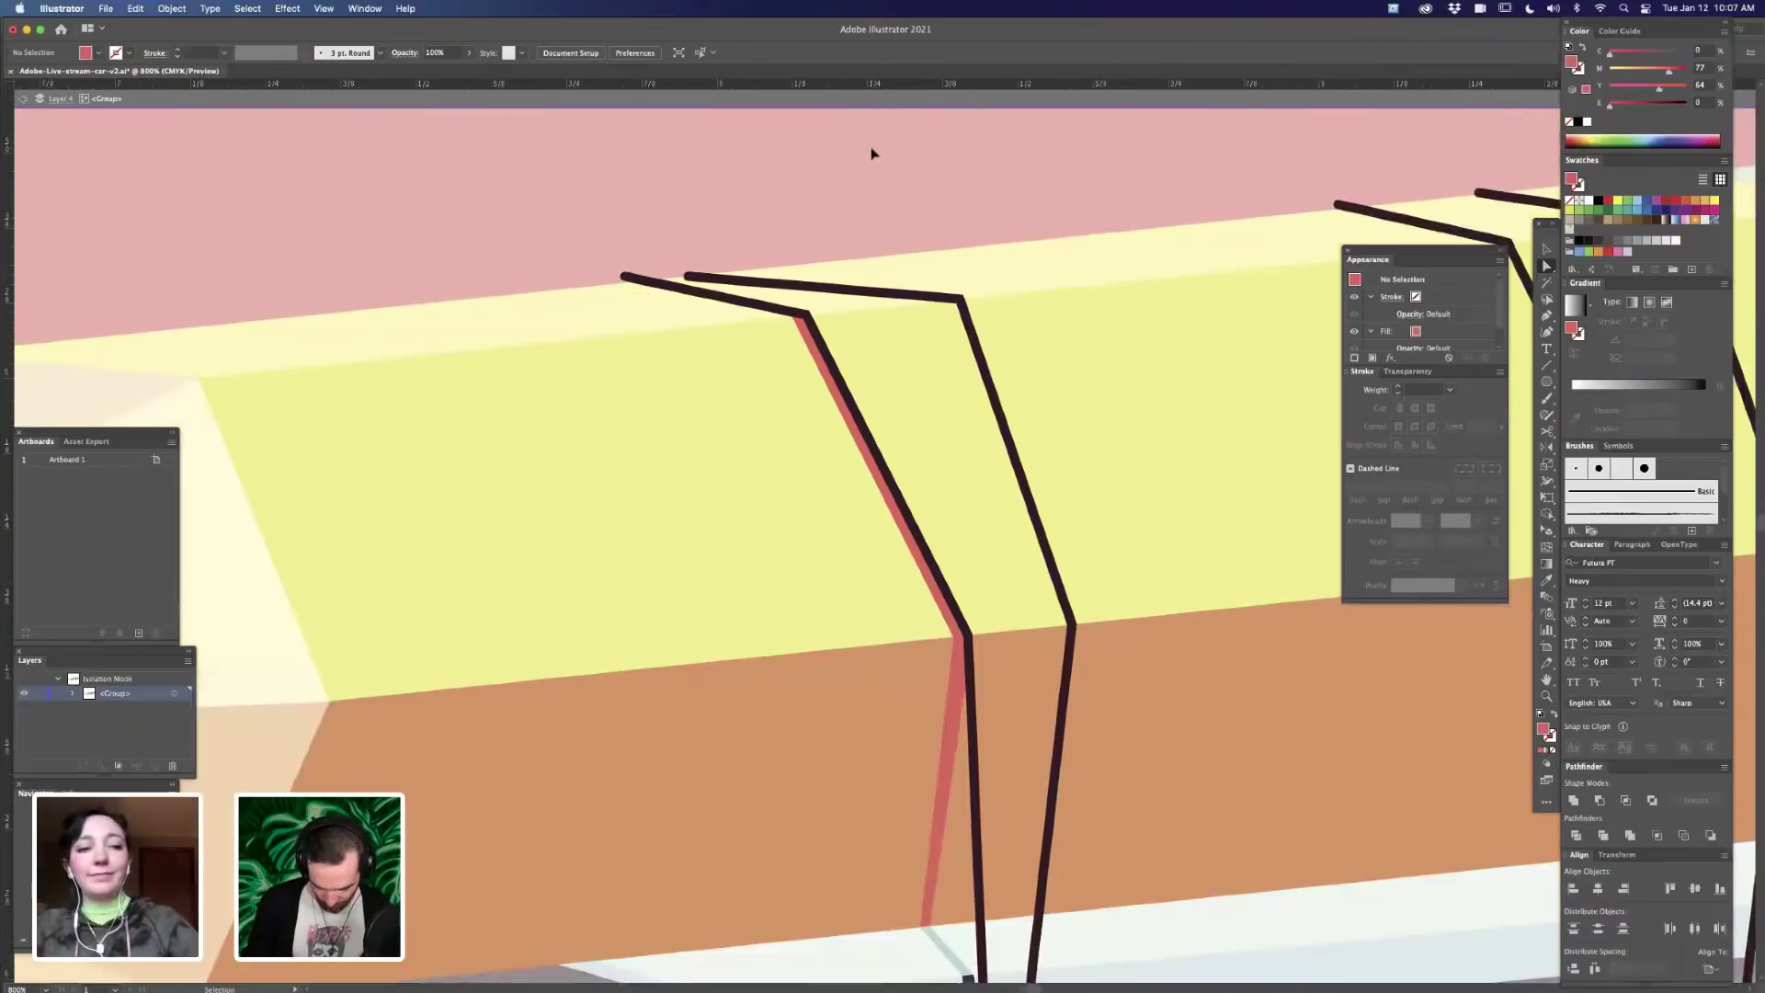
key("super+minus")
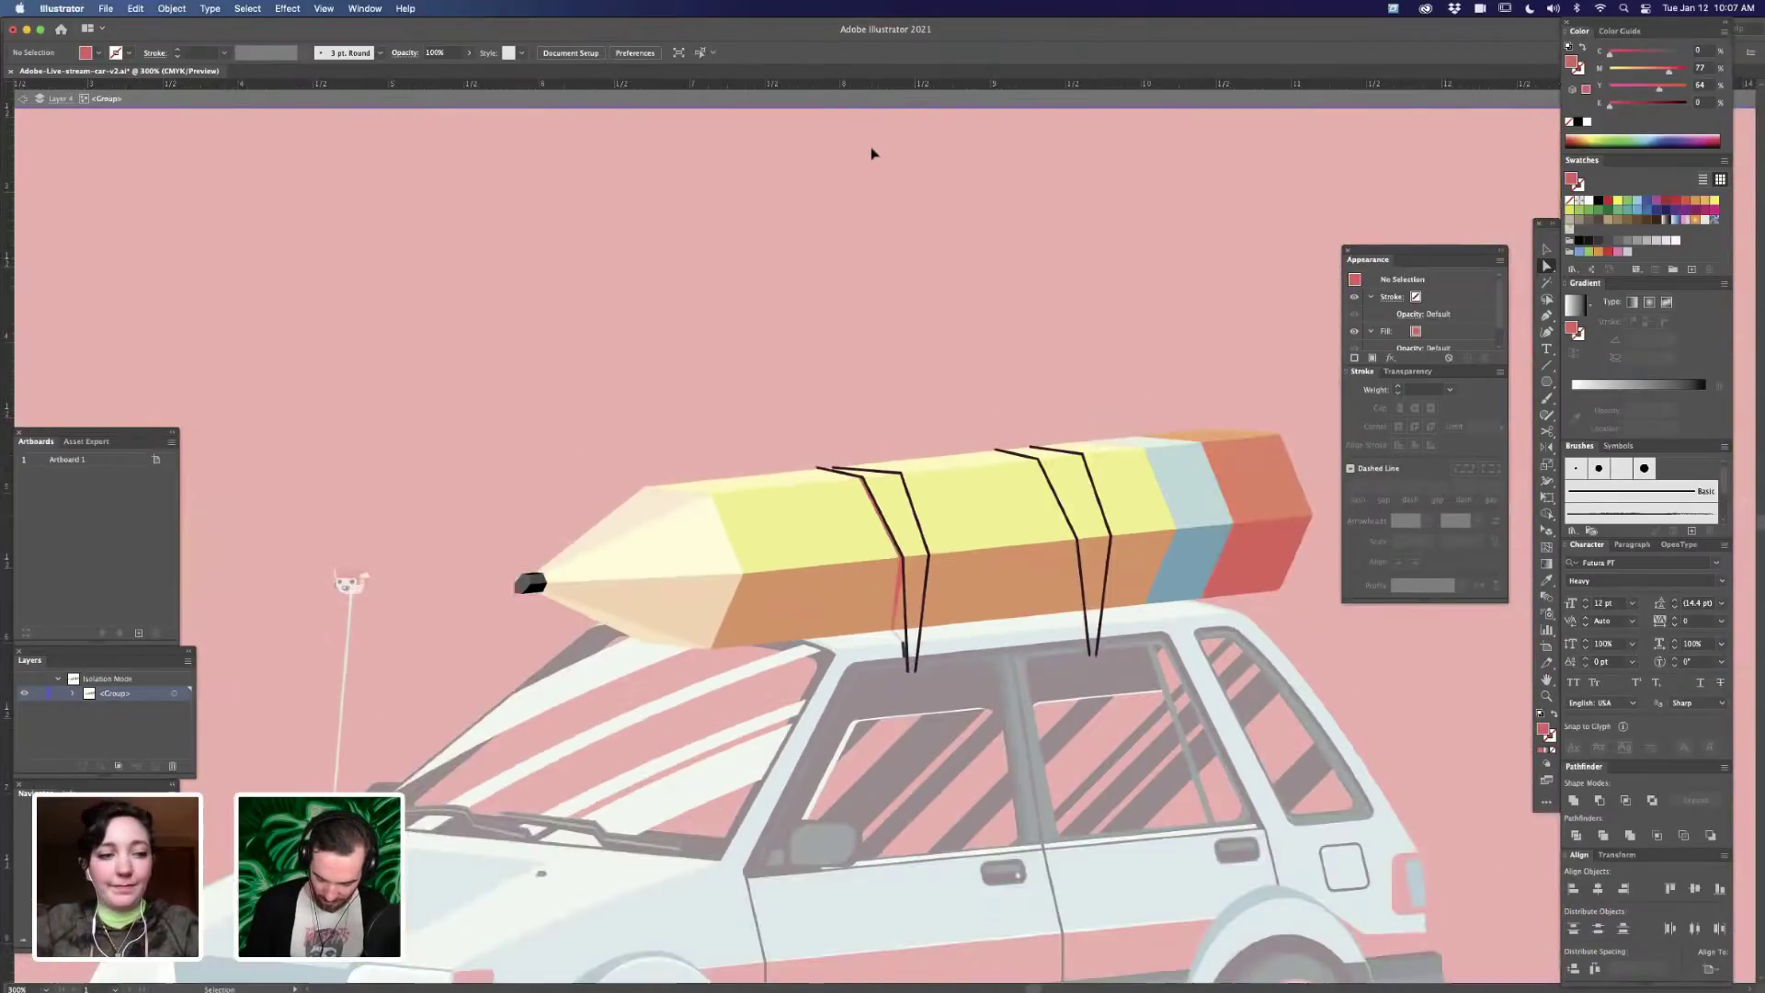
key("super+minus")
key("super+plus")
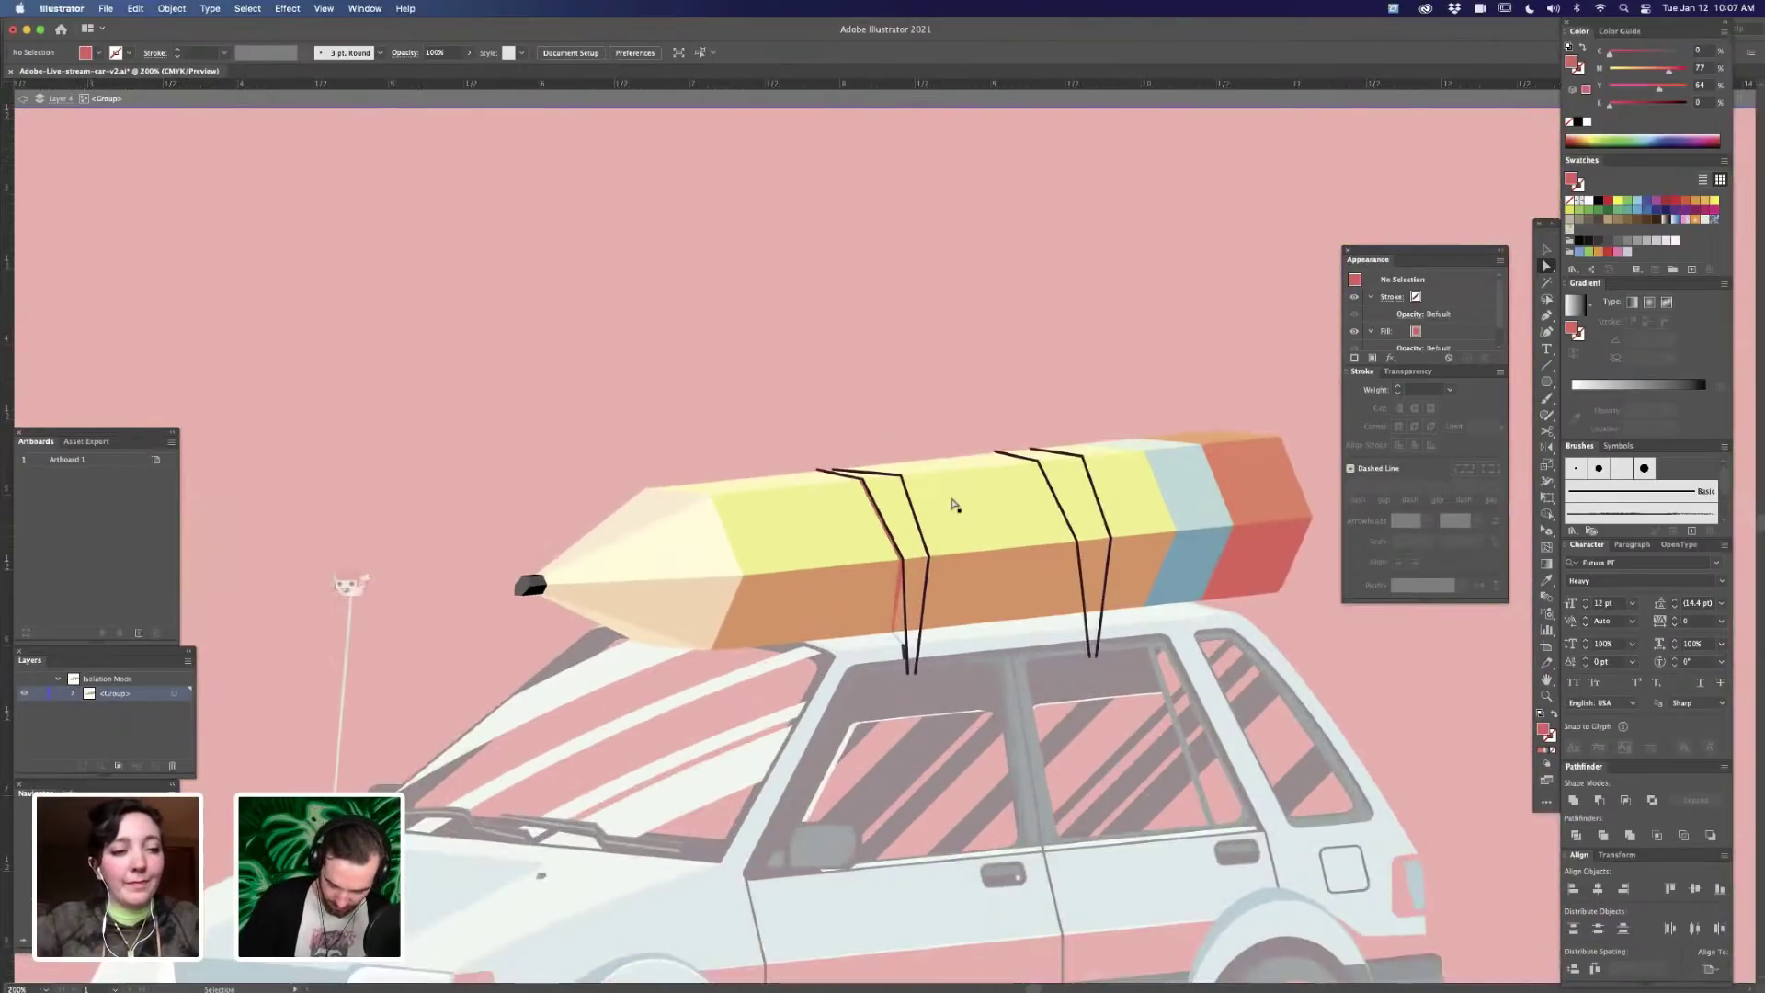
key("super+plus")
key("super+plus")
key("super+plus")
key("super+plus")
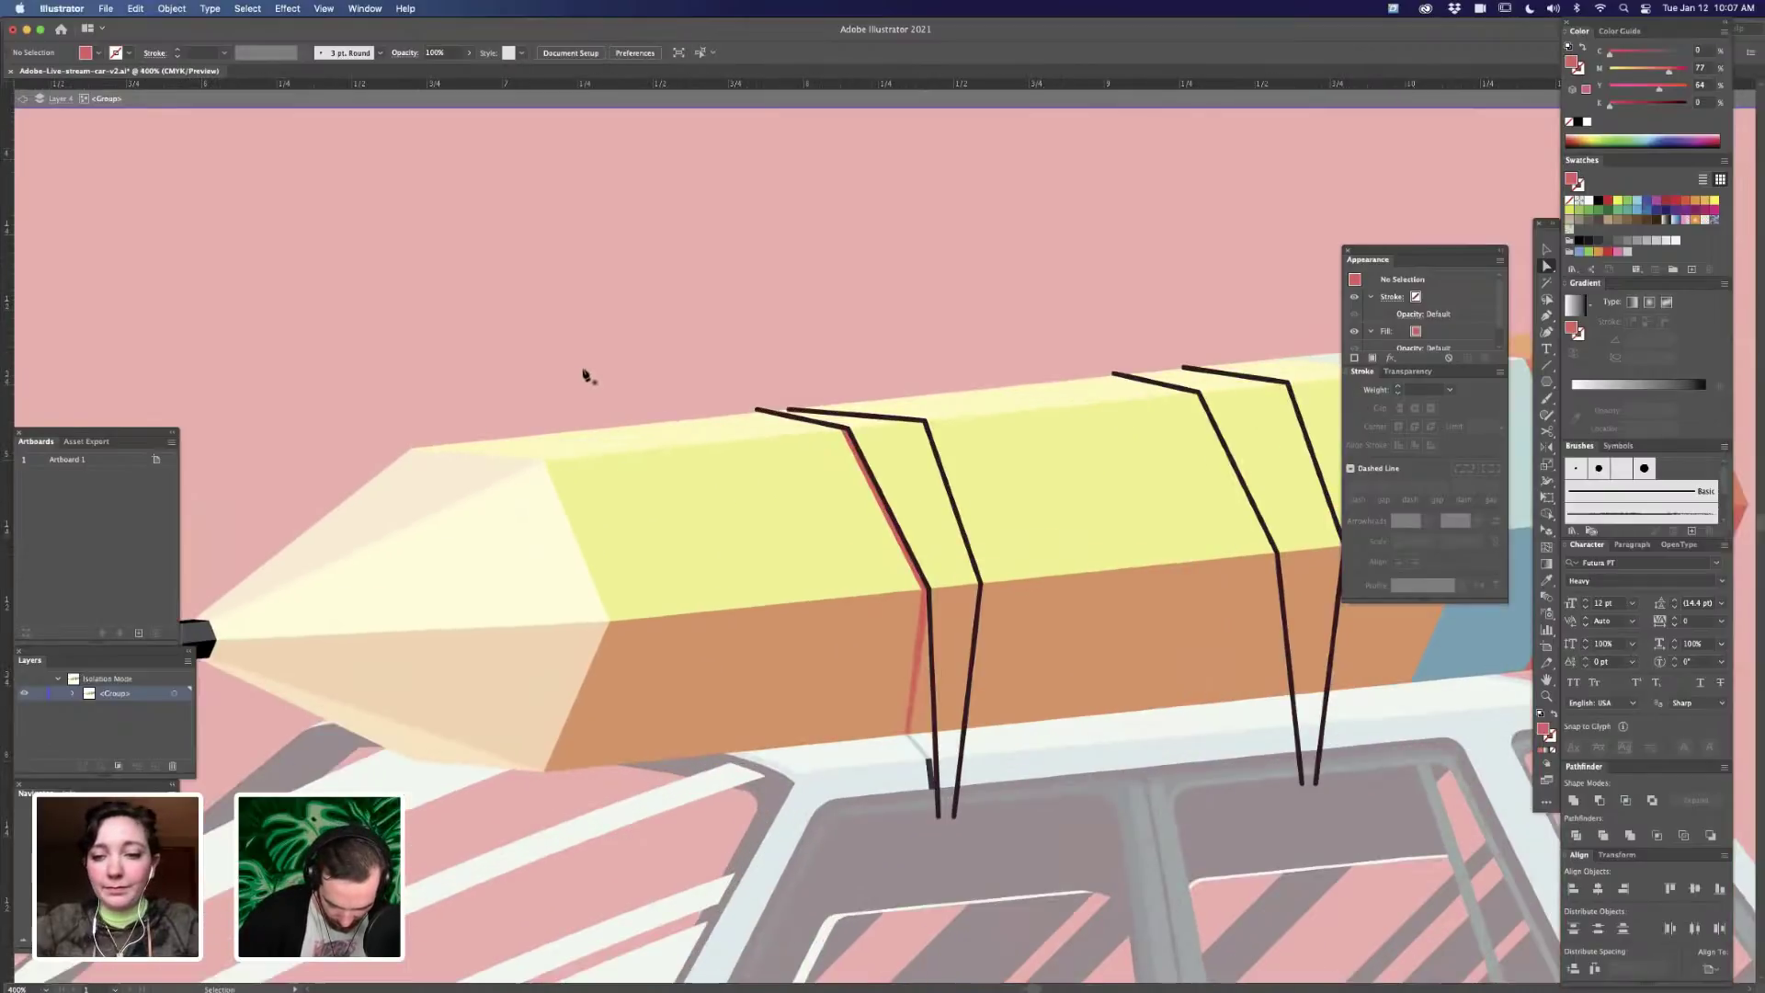
- Draw a thin red shadow shape under the front strap's first line across the pencil's pale top face
key("super+plus")
key("super+plus")
key("super+plus")
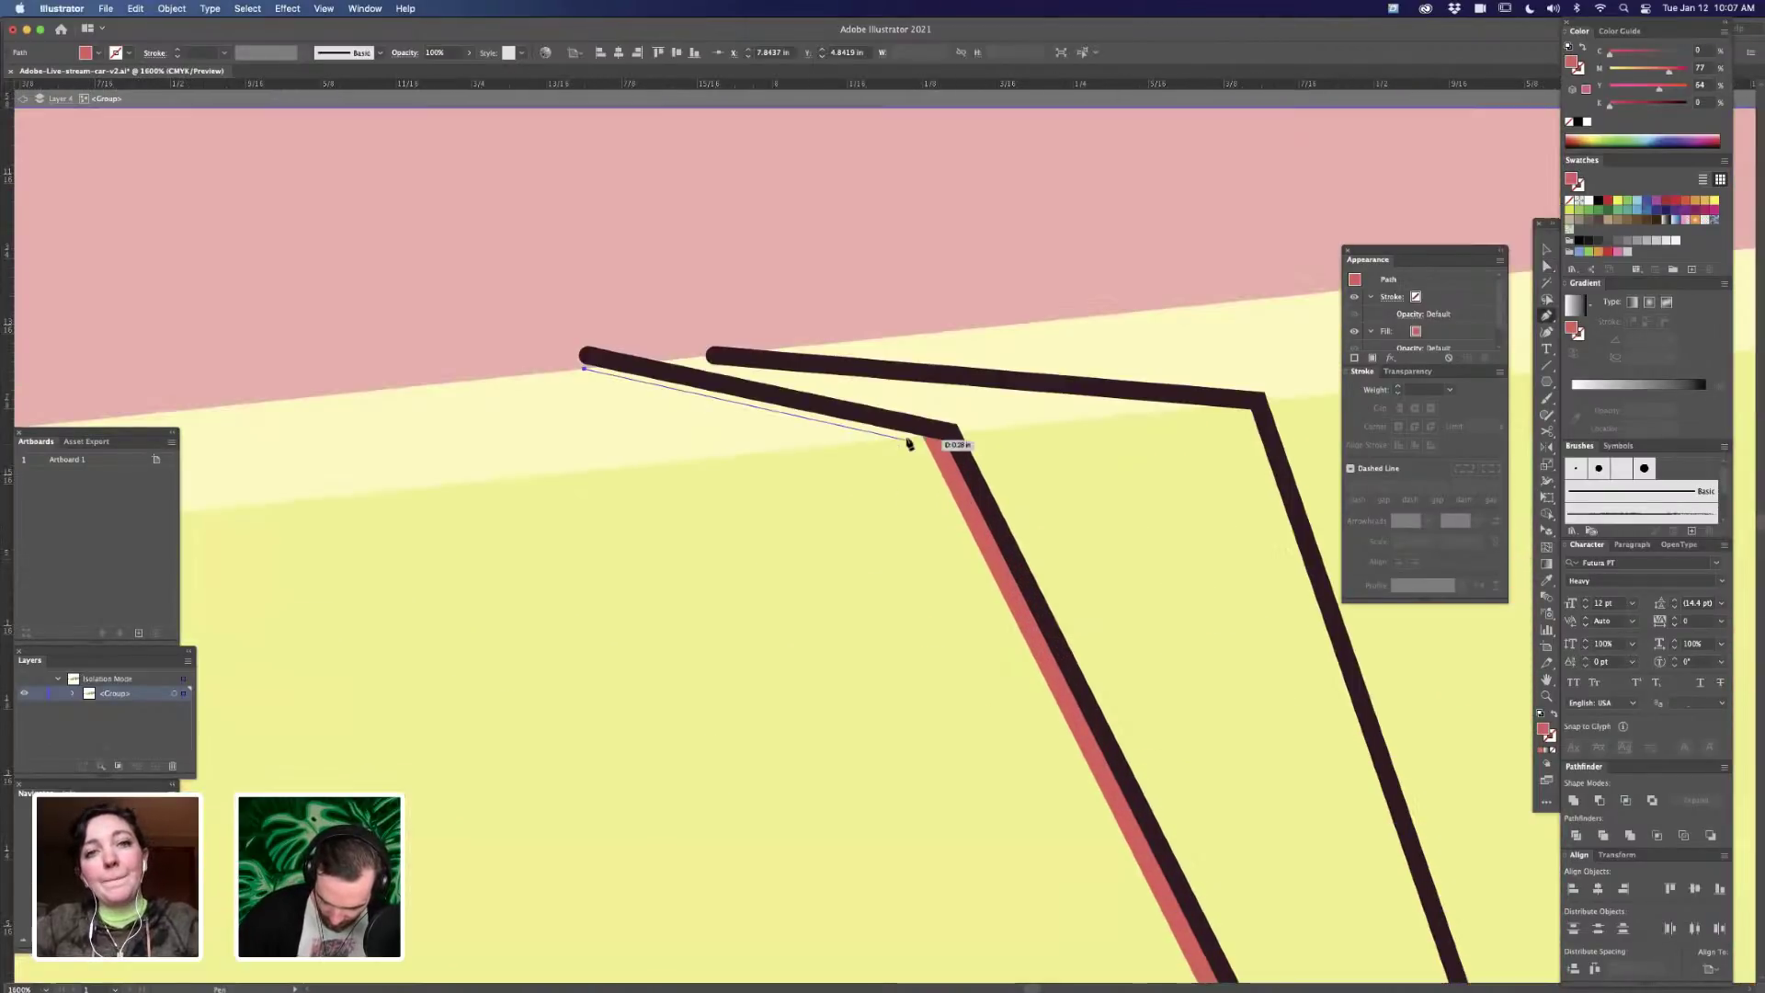
left_click(909, 442)
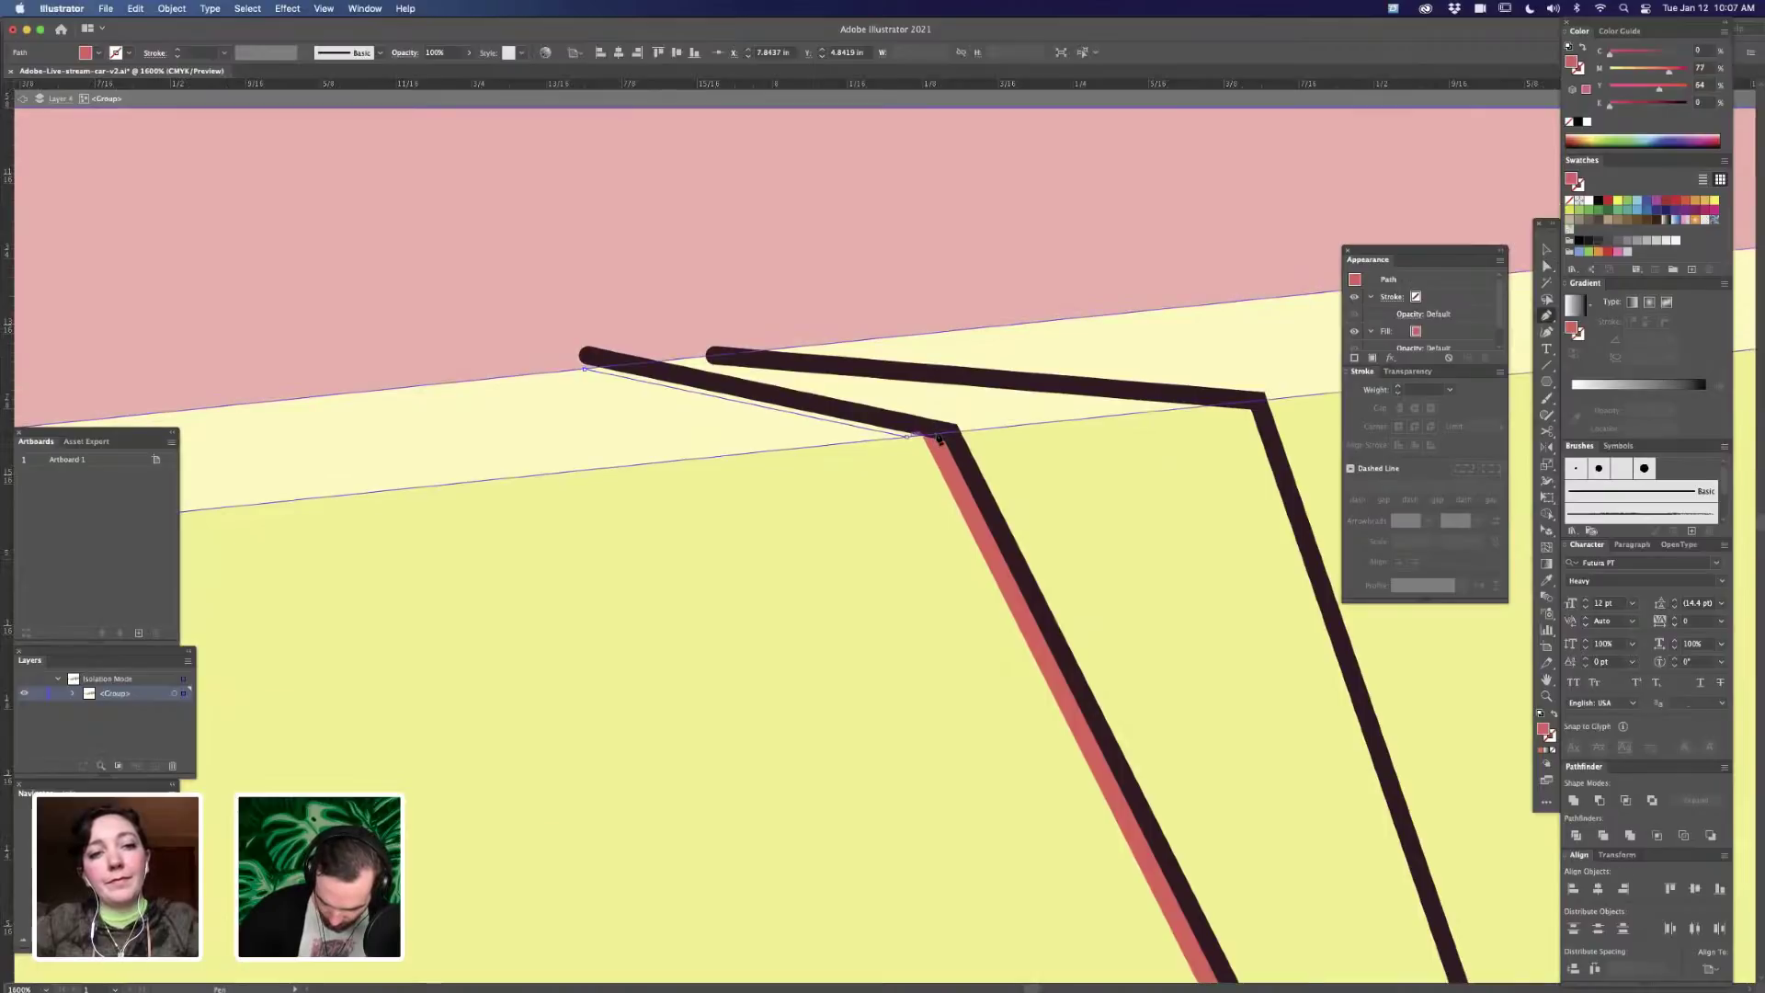
left_click(937, 439)
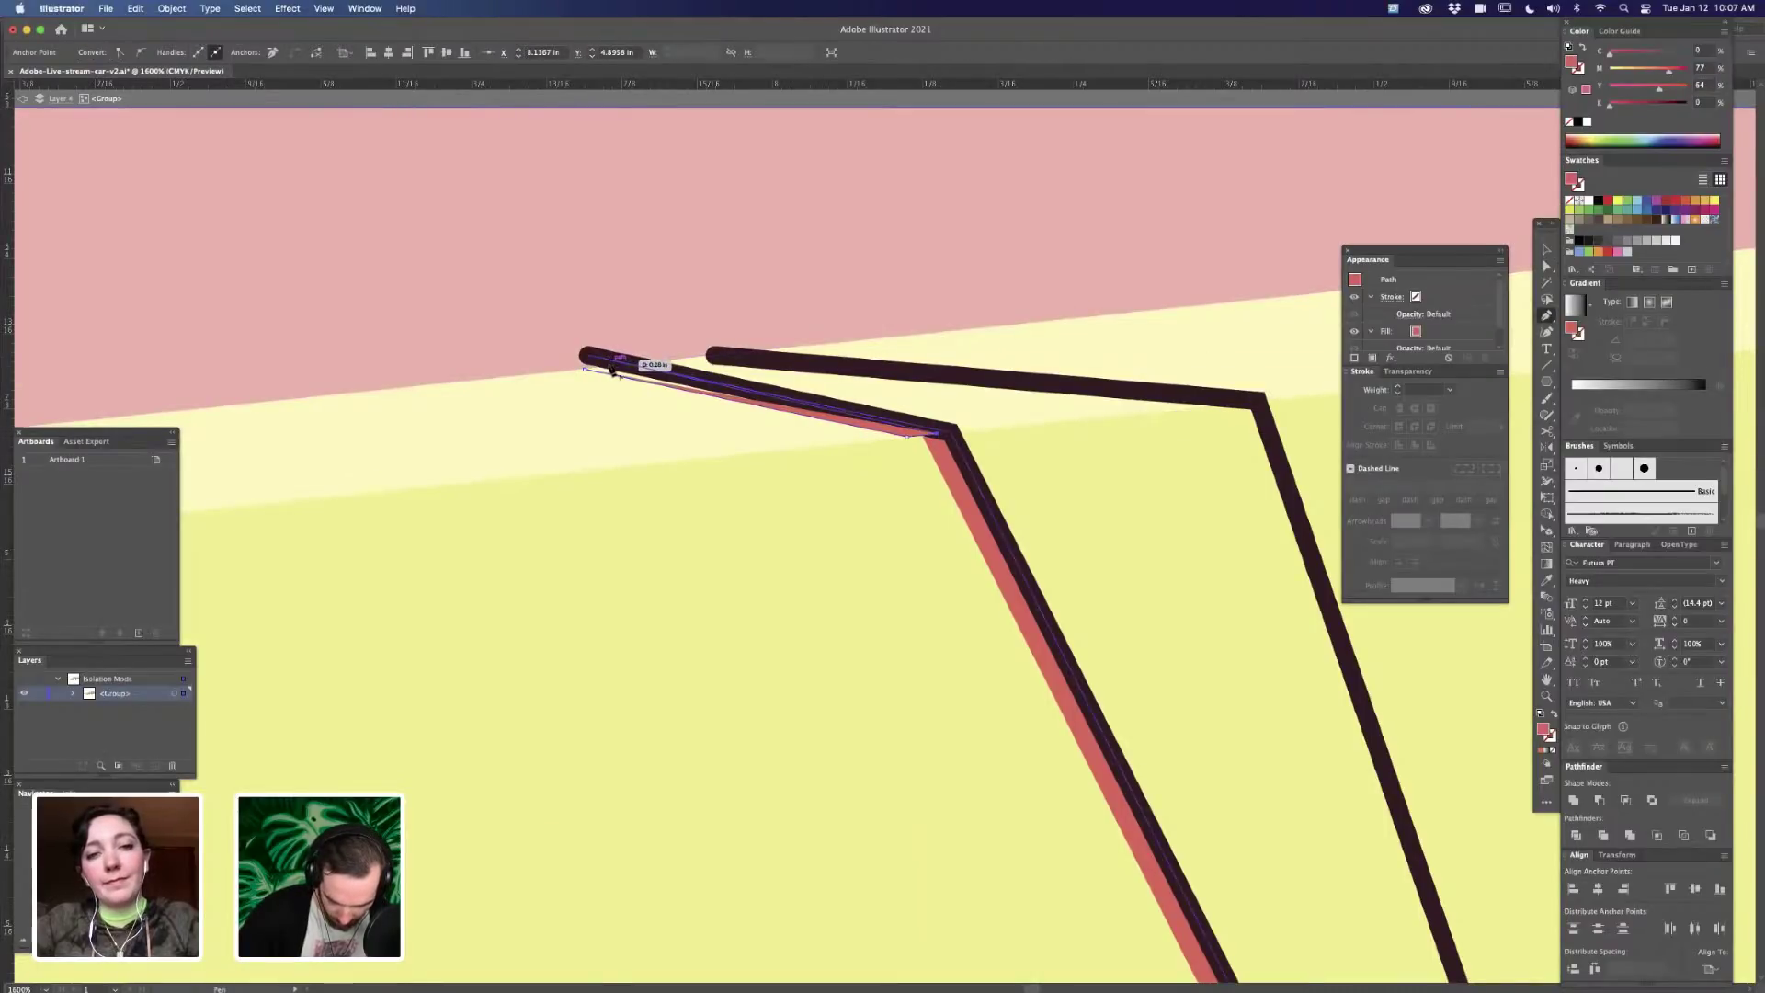
left_click(585, 369)
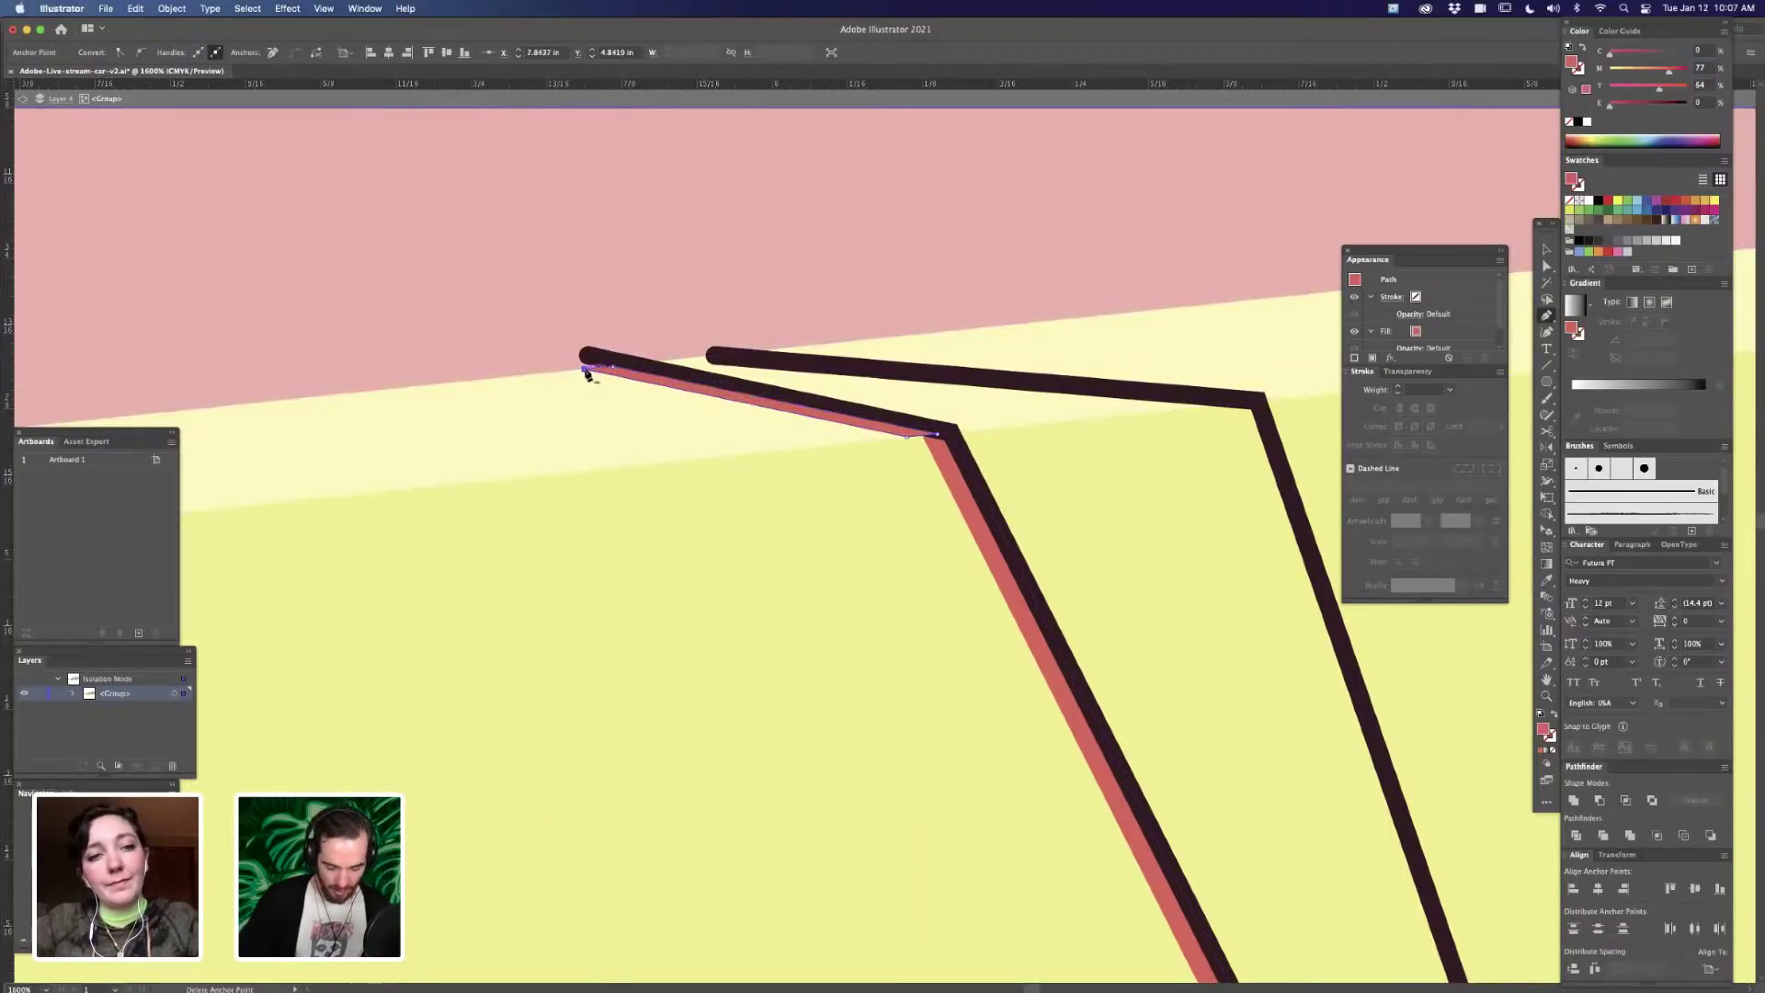
left_click(770, 227, "super")
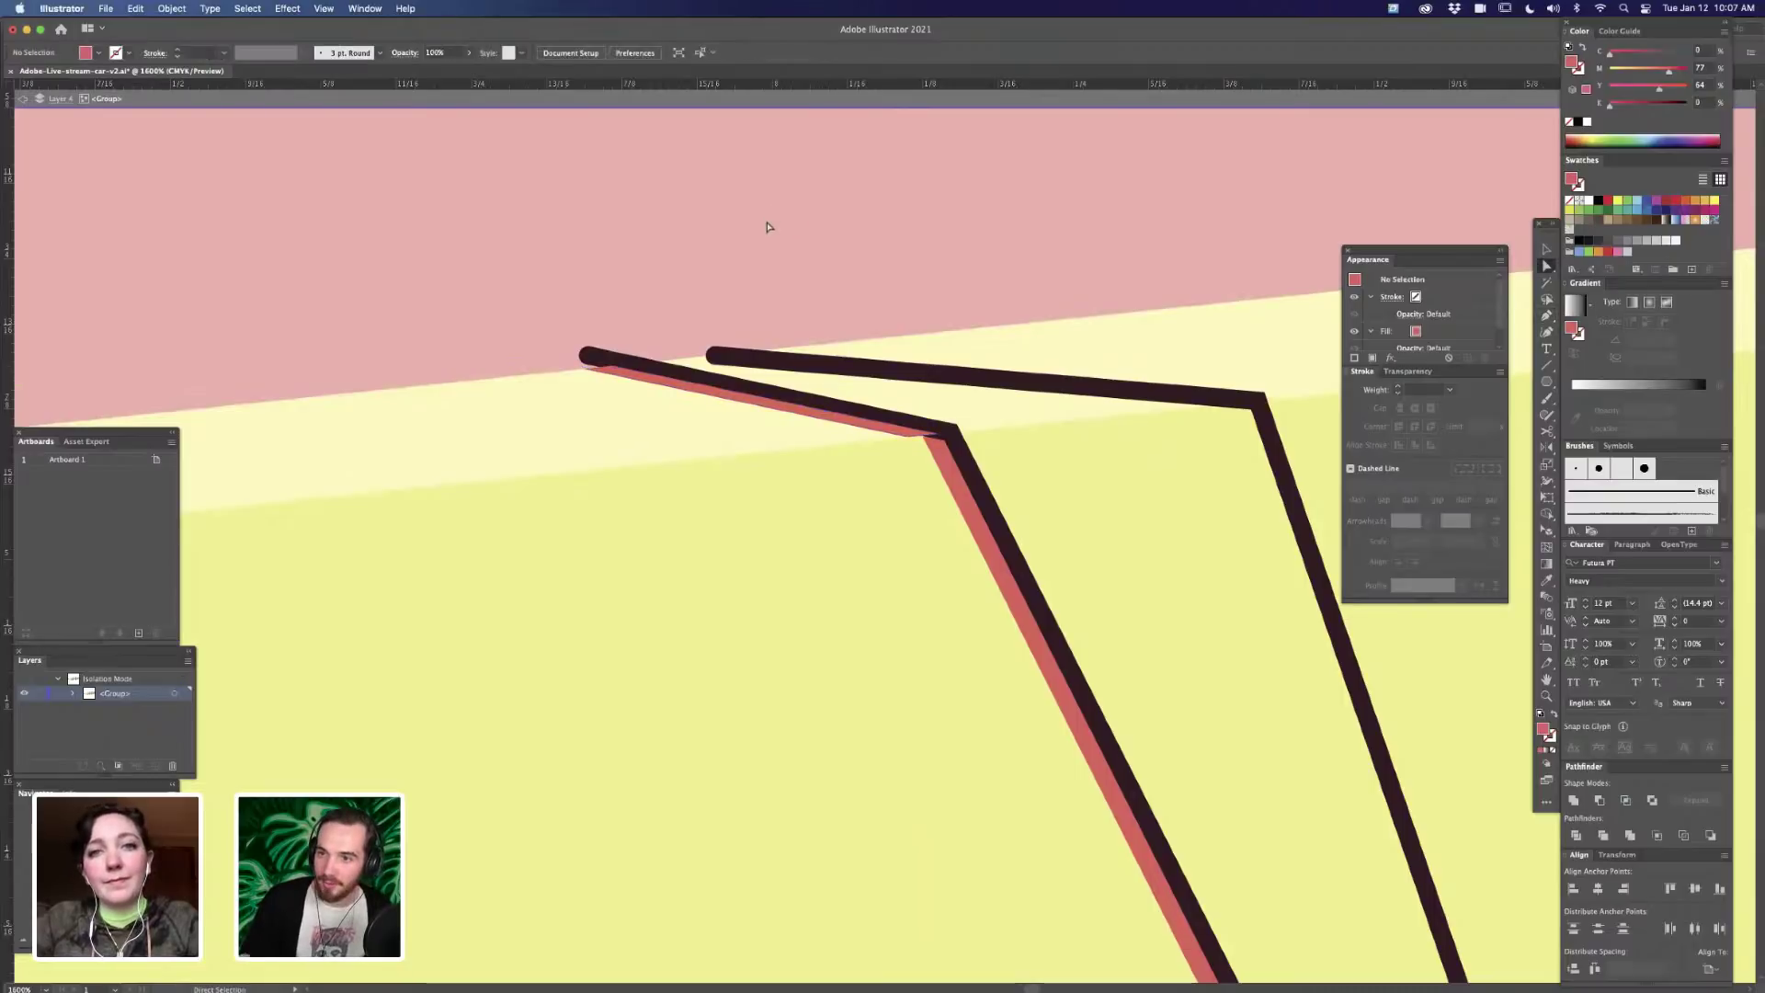
- Move the new top-face shadow behind the strap line while keeping it in front of the pencil's faces
key("v")
left_click(894, 433)
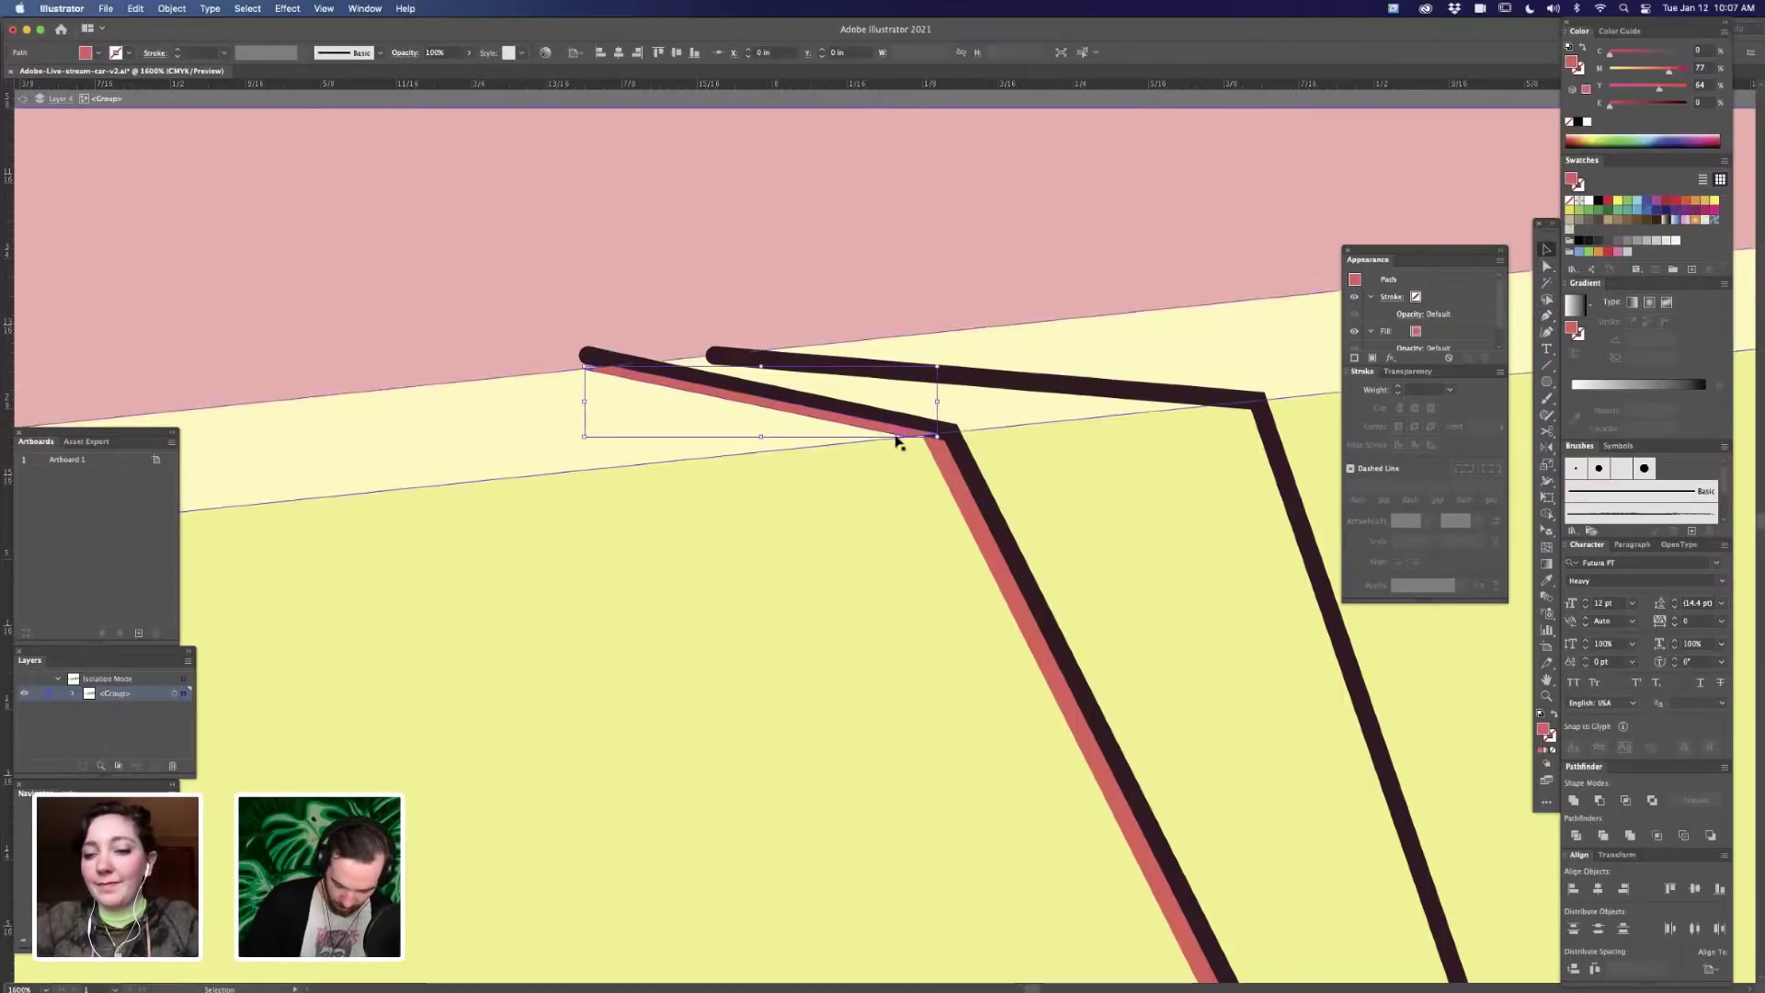
key("a")
key("shift+super+bracketleft")
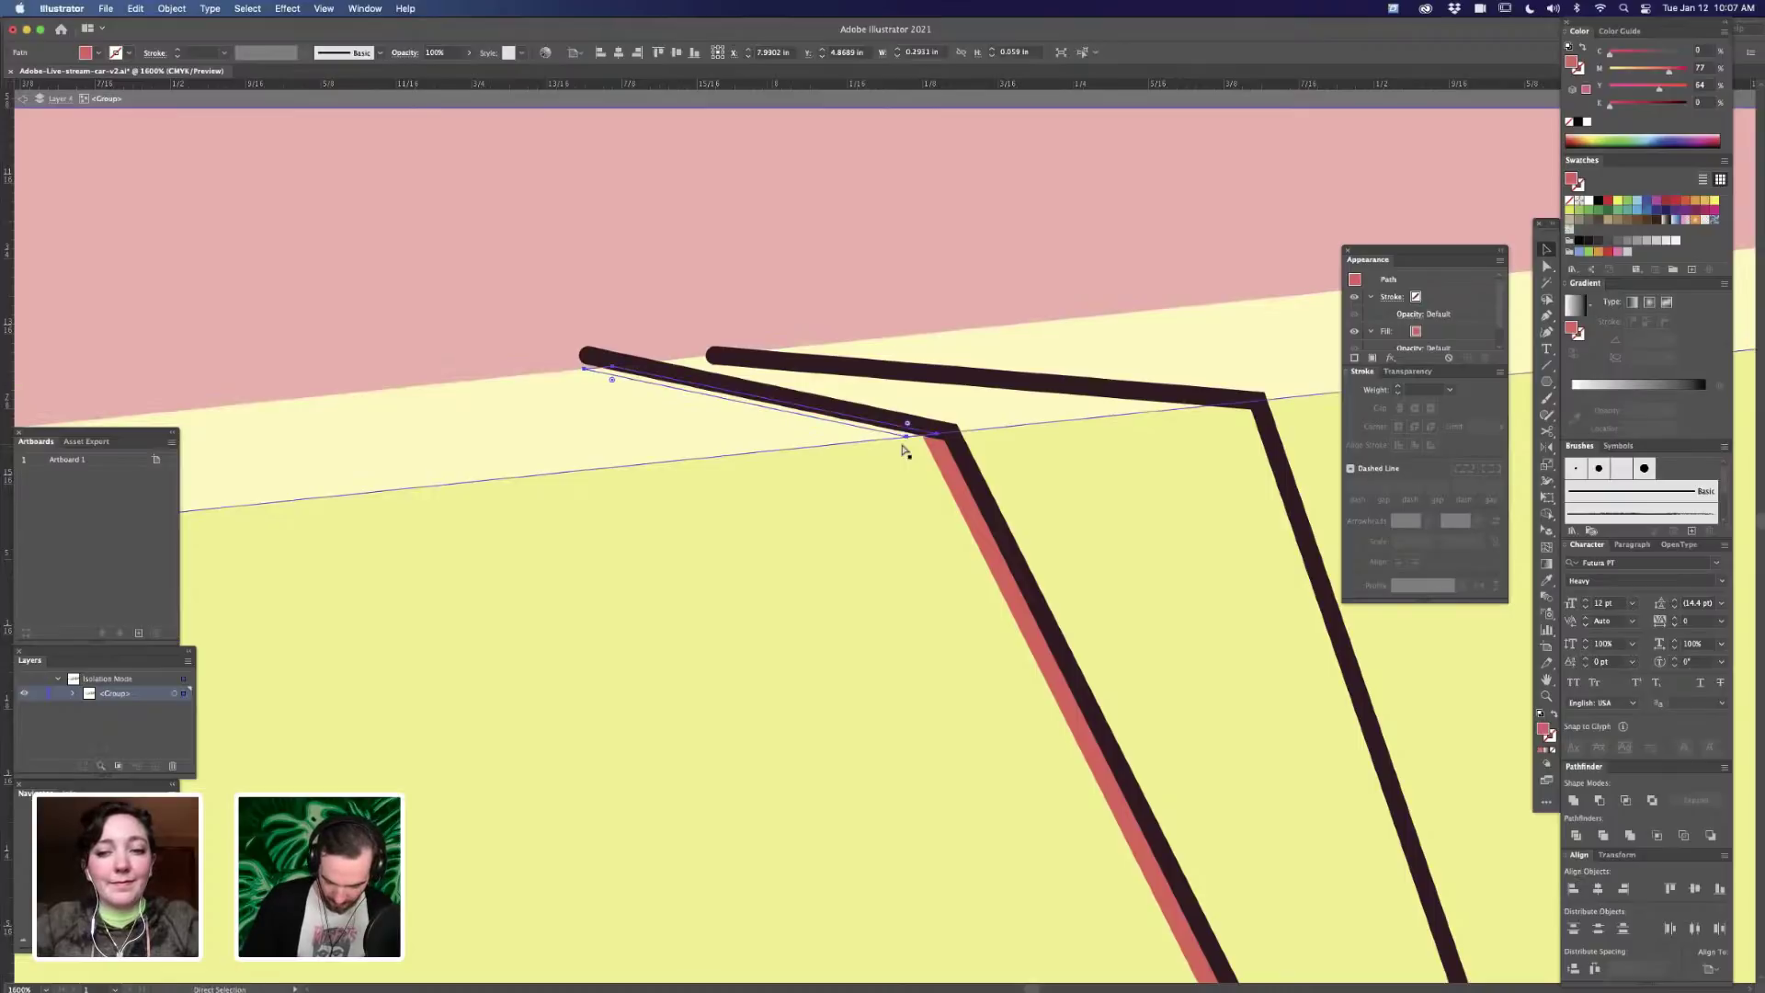
key("super+bracketright")
key("v")
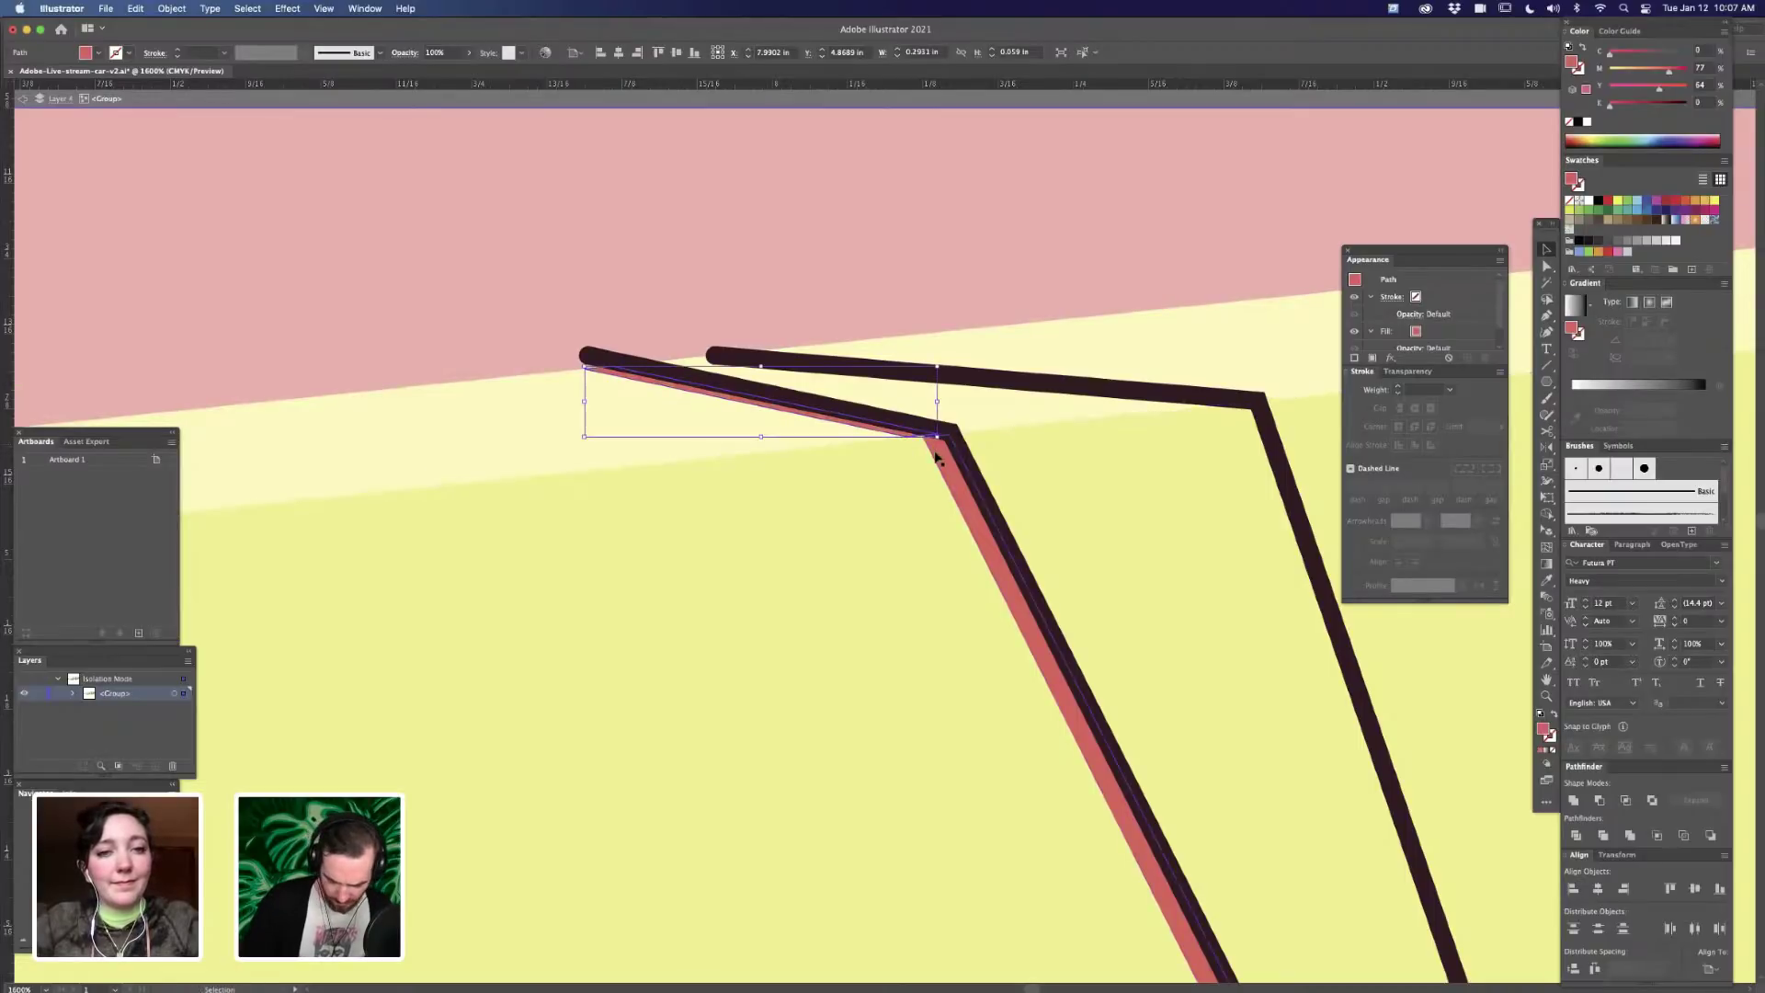
- Adjust the yellow-face shadow's upper anchor so its end follows the edge between the pale and yellow faces
key("a")
left_click_drag(934, 436, 1042, 419)
key("z")
key("a")
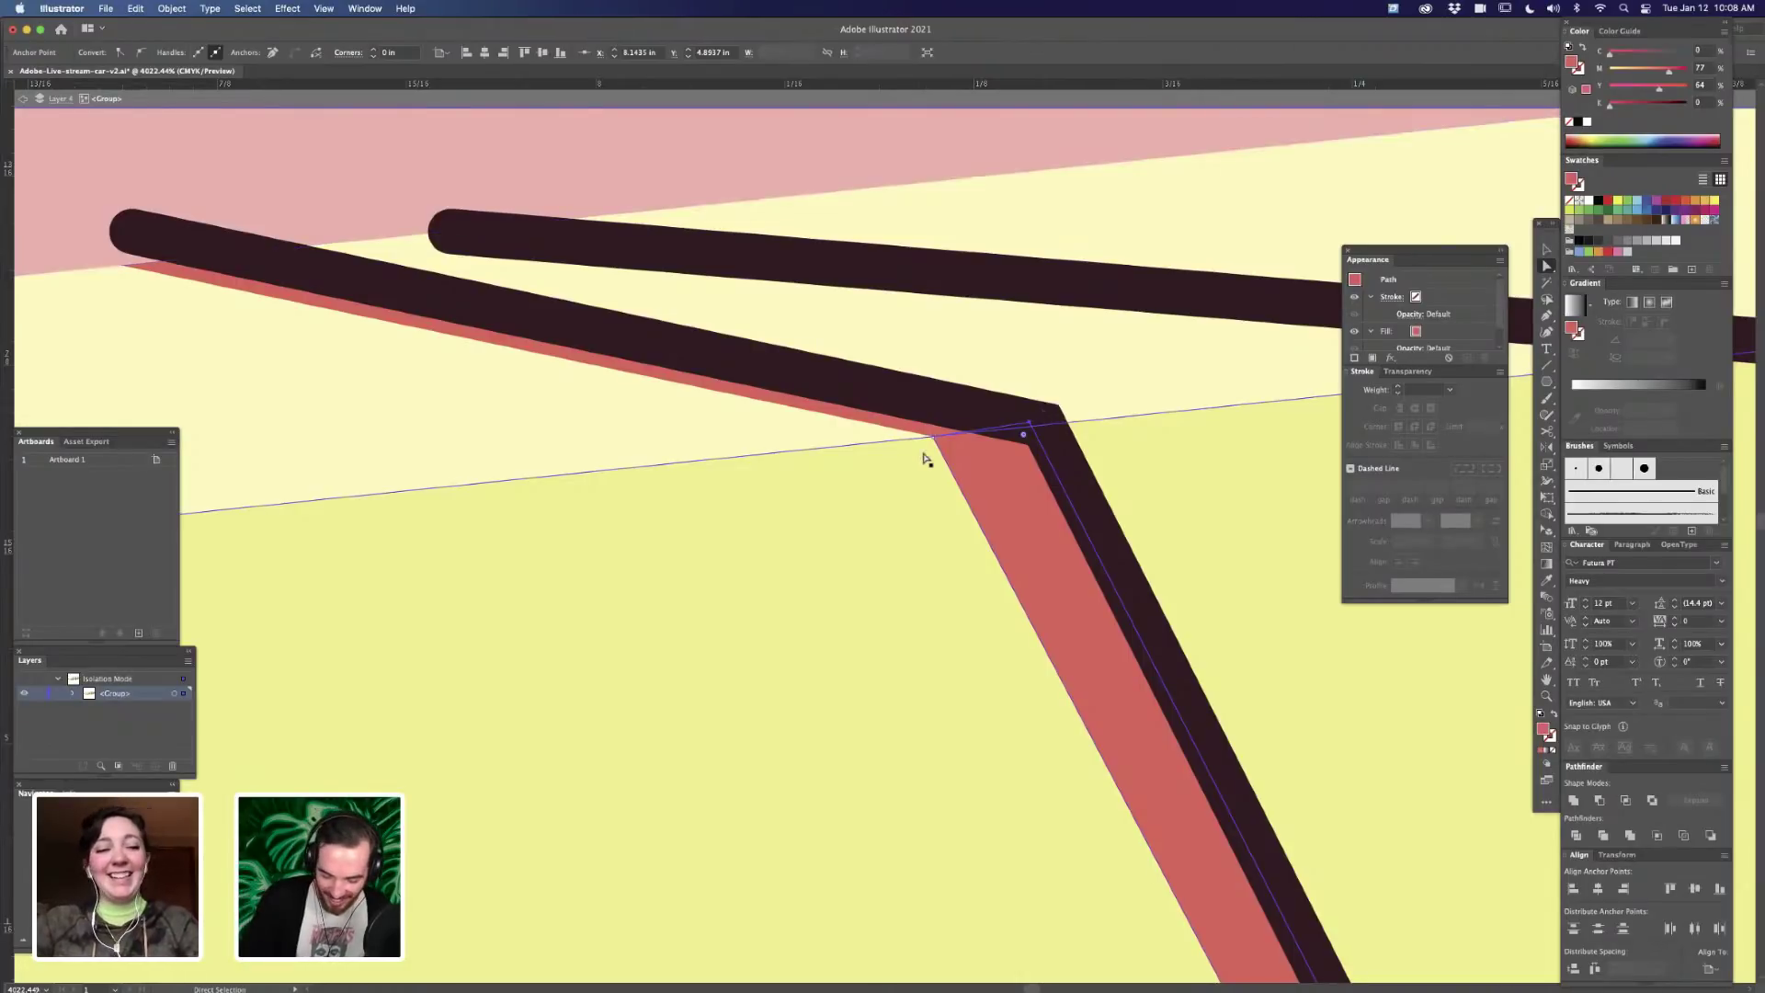
left_click(1056, 414)
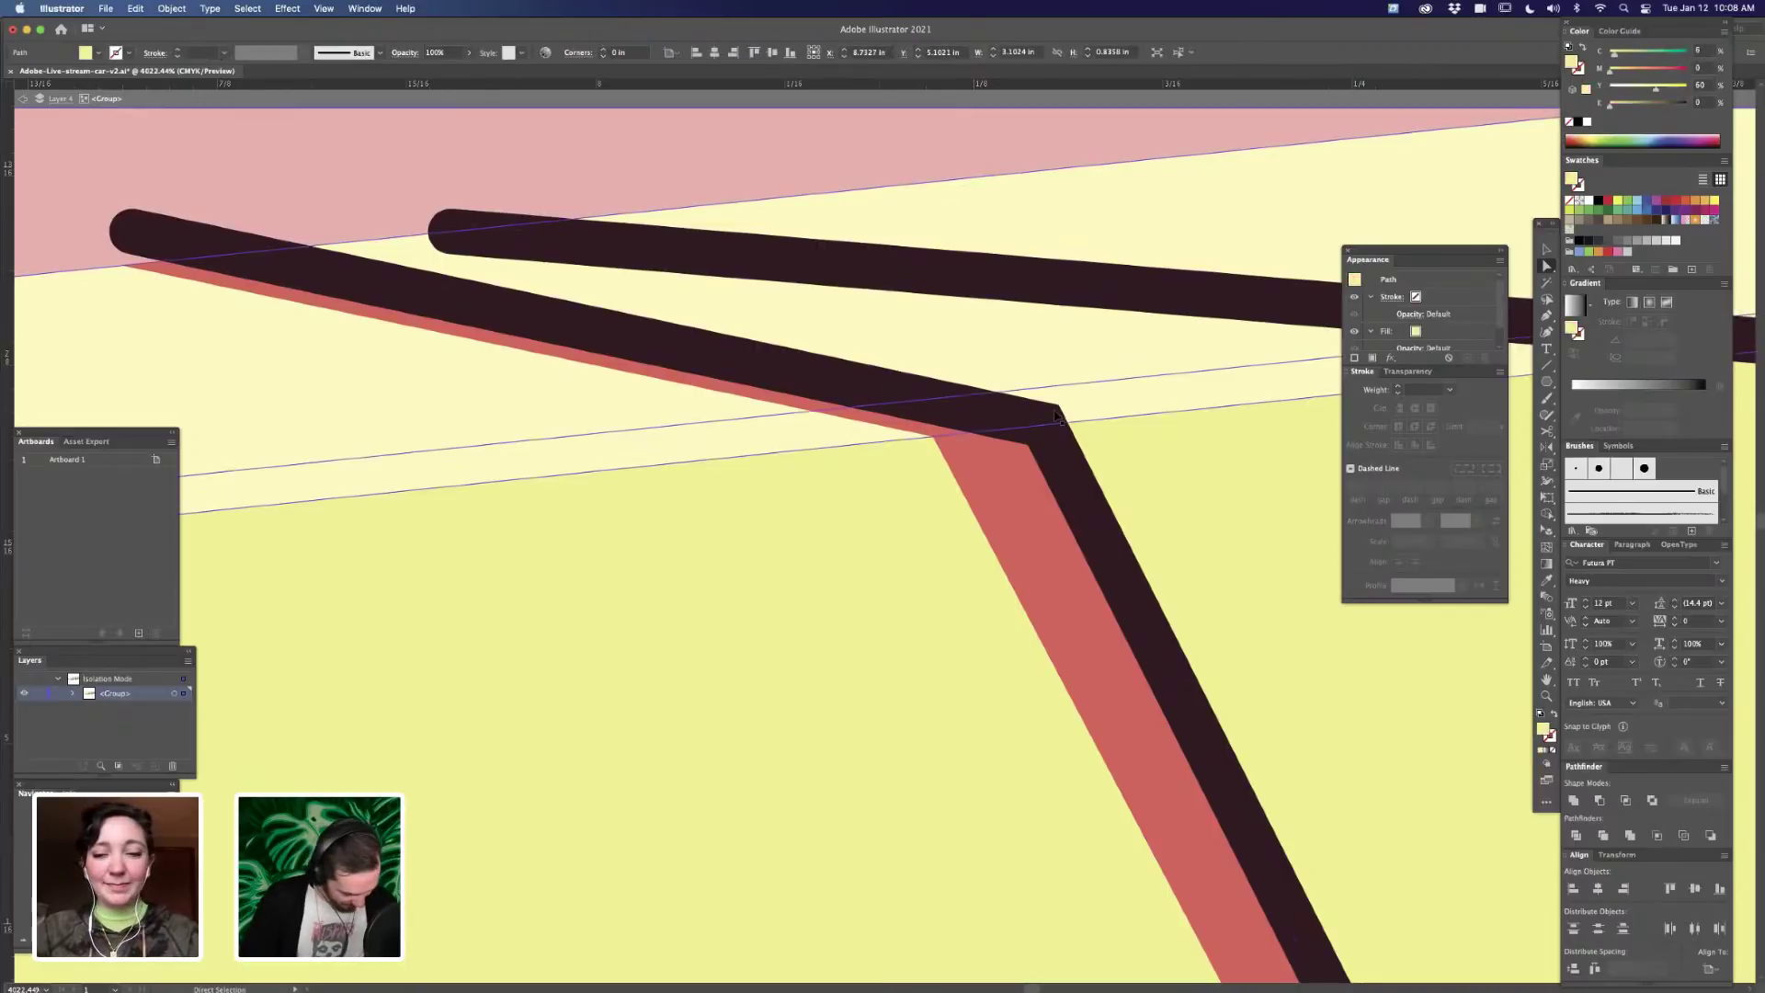
- Move the top-face shadow's lower anchor to meet the yellow-face shadow at the crease below the strap
key("super+minus")
key("super+minus")
key("super+minus")
key("super+minus")
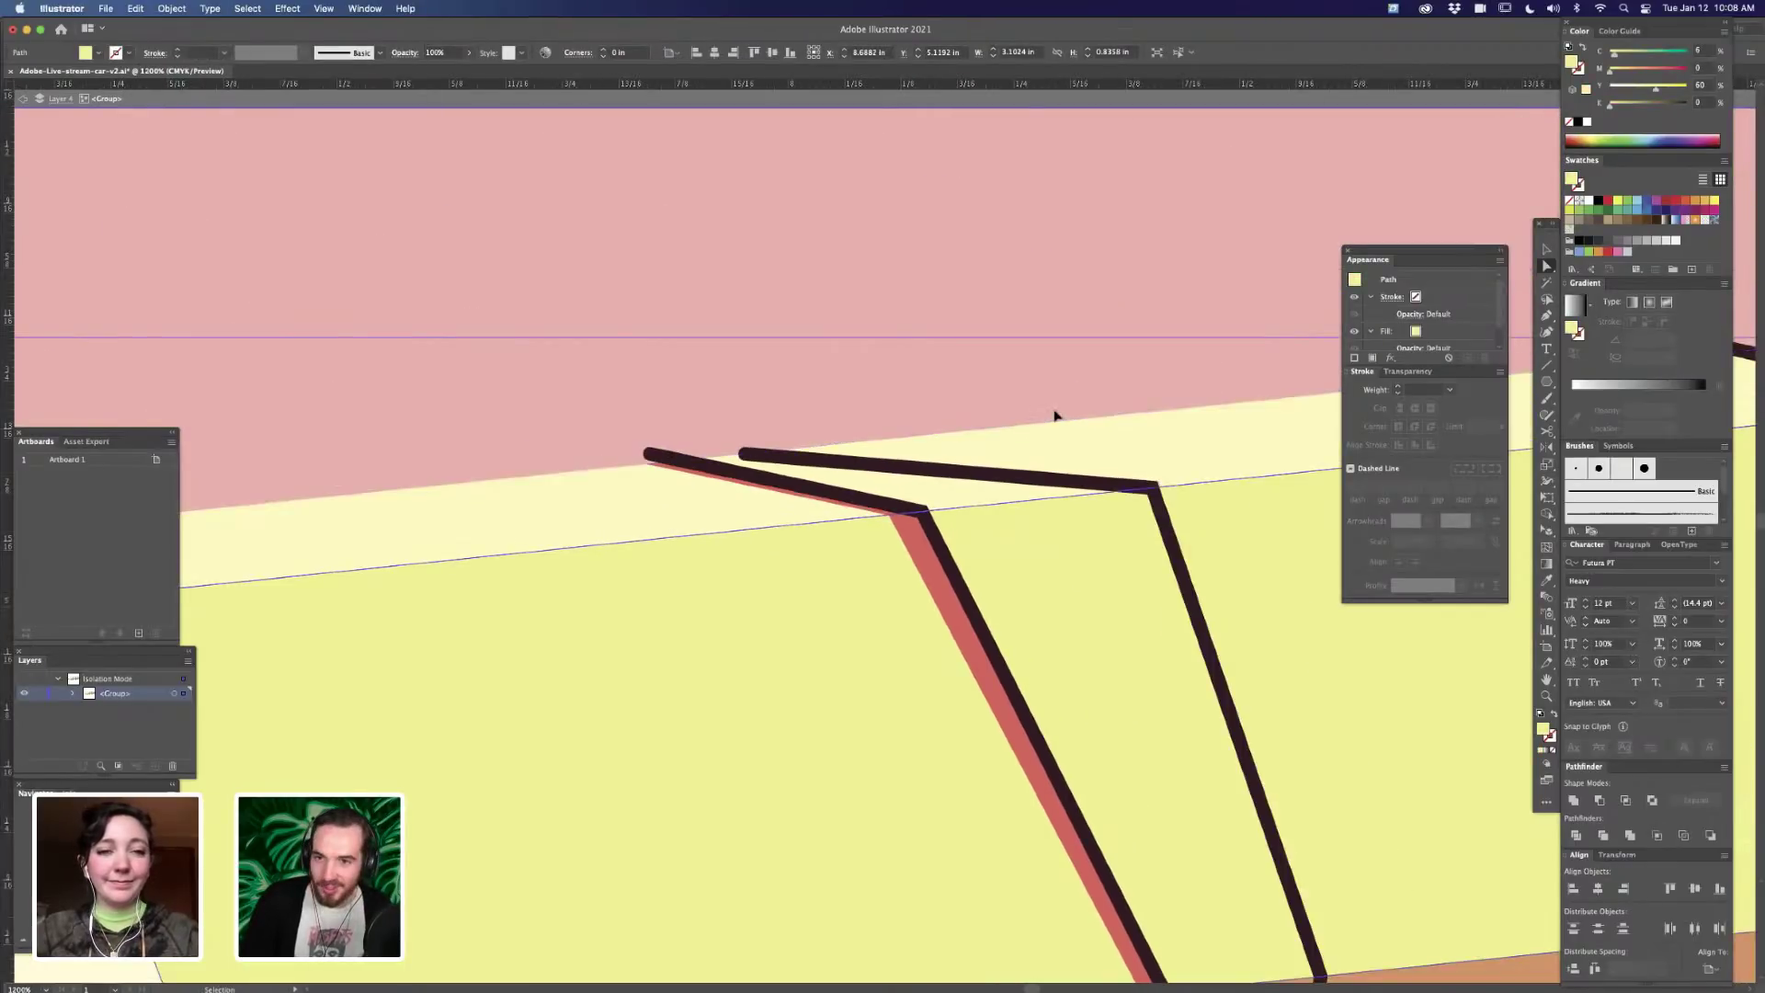
key("super+plus")
key("super+plus")
key("super+plus")
key("super+plus")
left_click(905, 464)
left_click(896, 461)
mouse_move(896, 460)
left_mouse_down()
mouse_move(942, 460)
mouse_move(896, 460)
mouse_move(925, 445)
left_mouse_up()
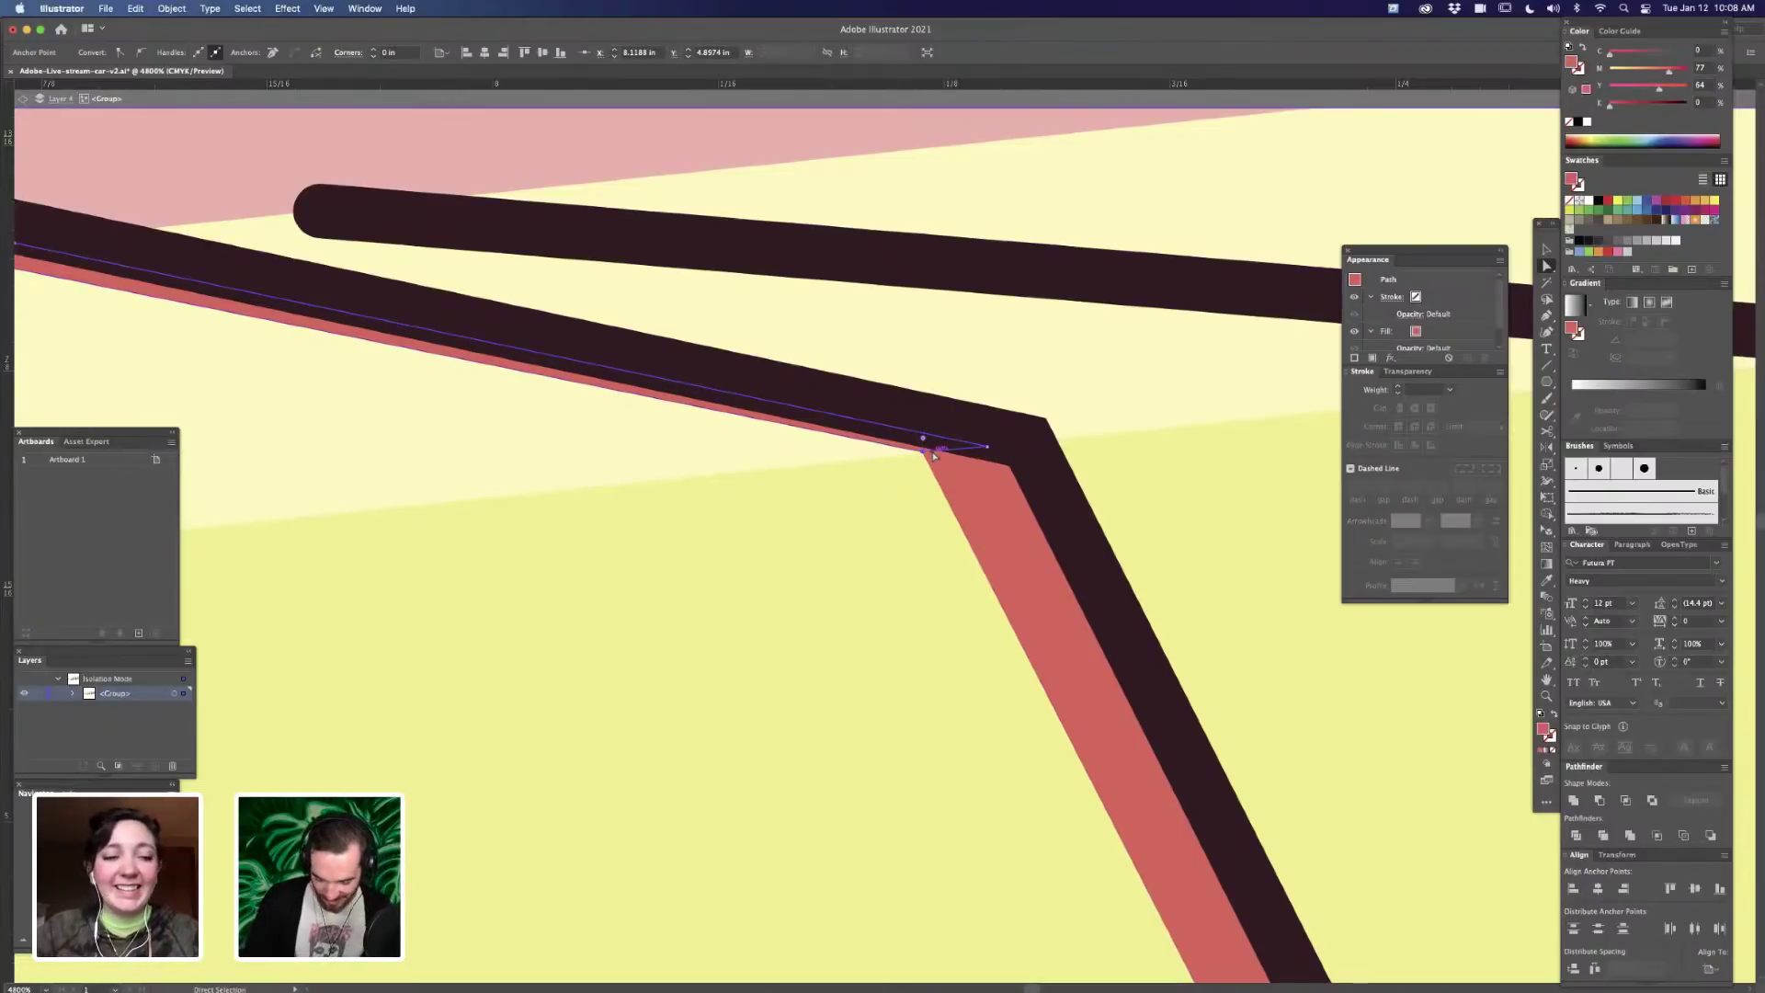
- Round the front strap line's upper bend with a corner radius of about 0.066 in
left_click(1028, 449)
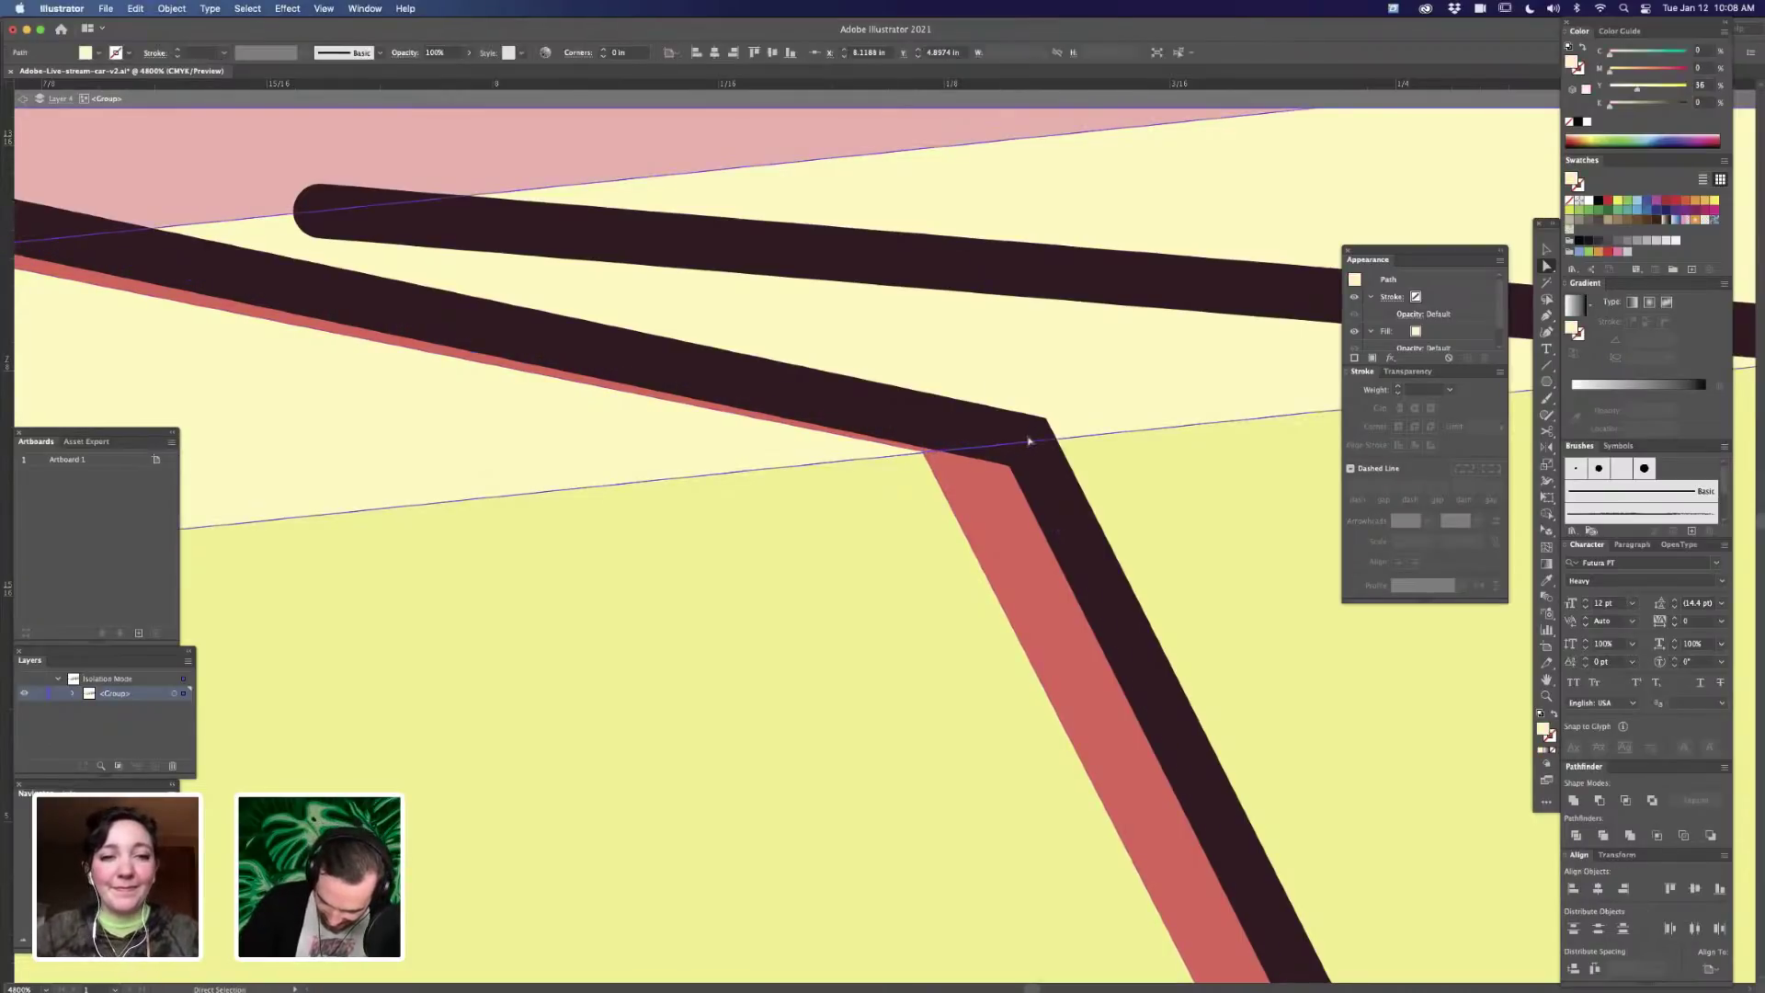
left_click_drag(1031, 450, 896, 678)
double_click(1012, 469)
key("Escape")
key("super+minus")
key("super+minus")
key("super+minus")
key("super+minus")
key("super+minus")
key("super+minus")
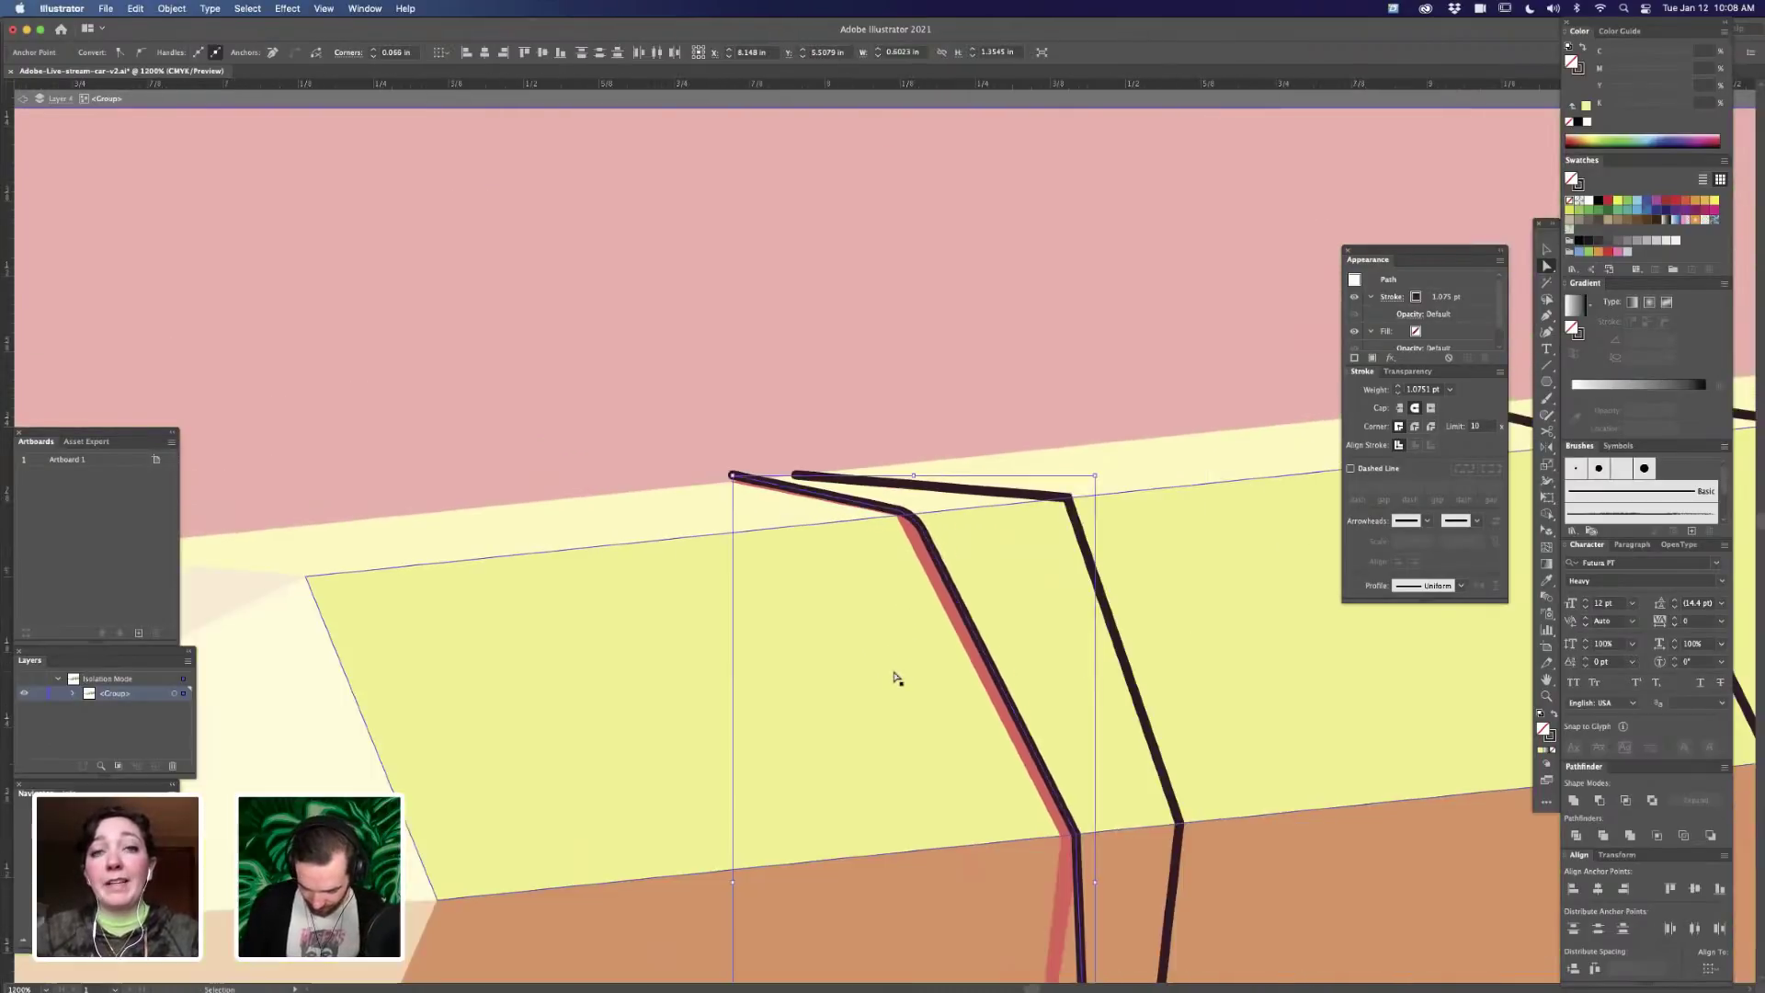
- Examine the rounded strap bend and the shadow segments against the whole pencil and car
scroll(926, 319, "right", 3)
scroll(926, 319, "down", 2)
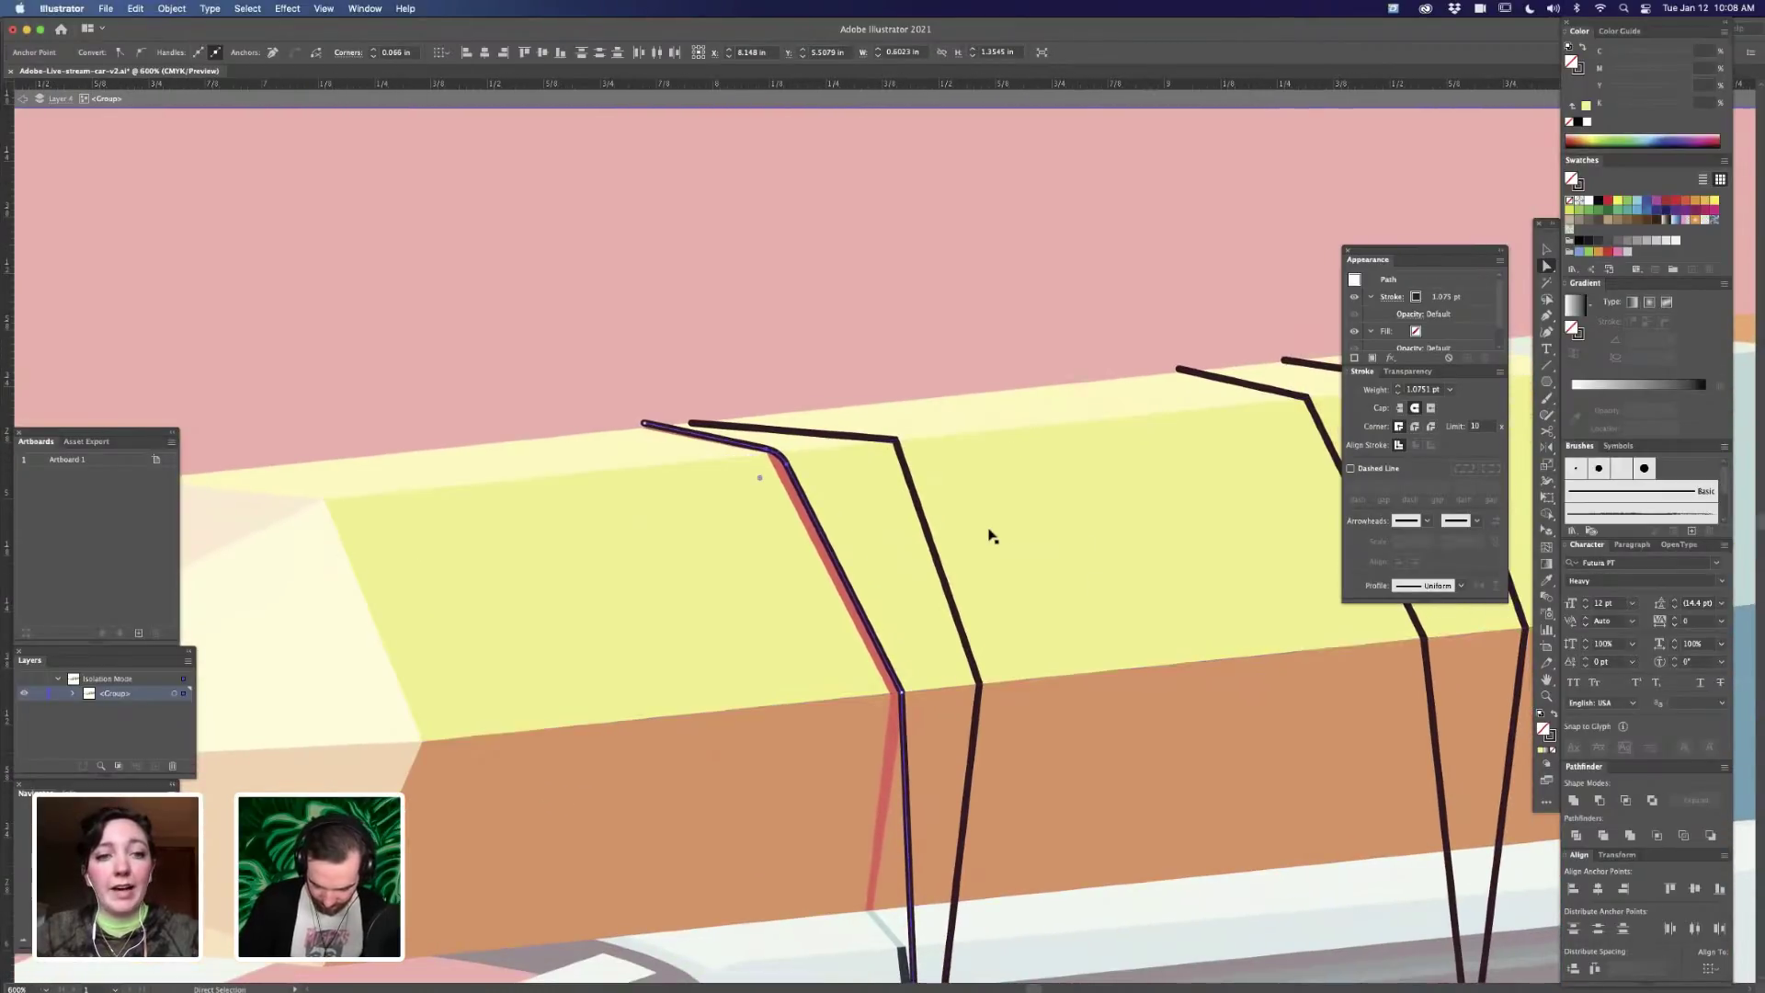
left_click(1252, 593)
scroll(1256, 581, "down", 2)
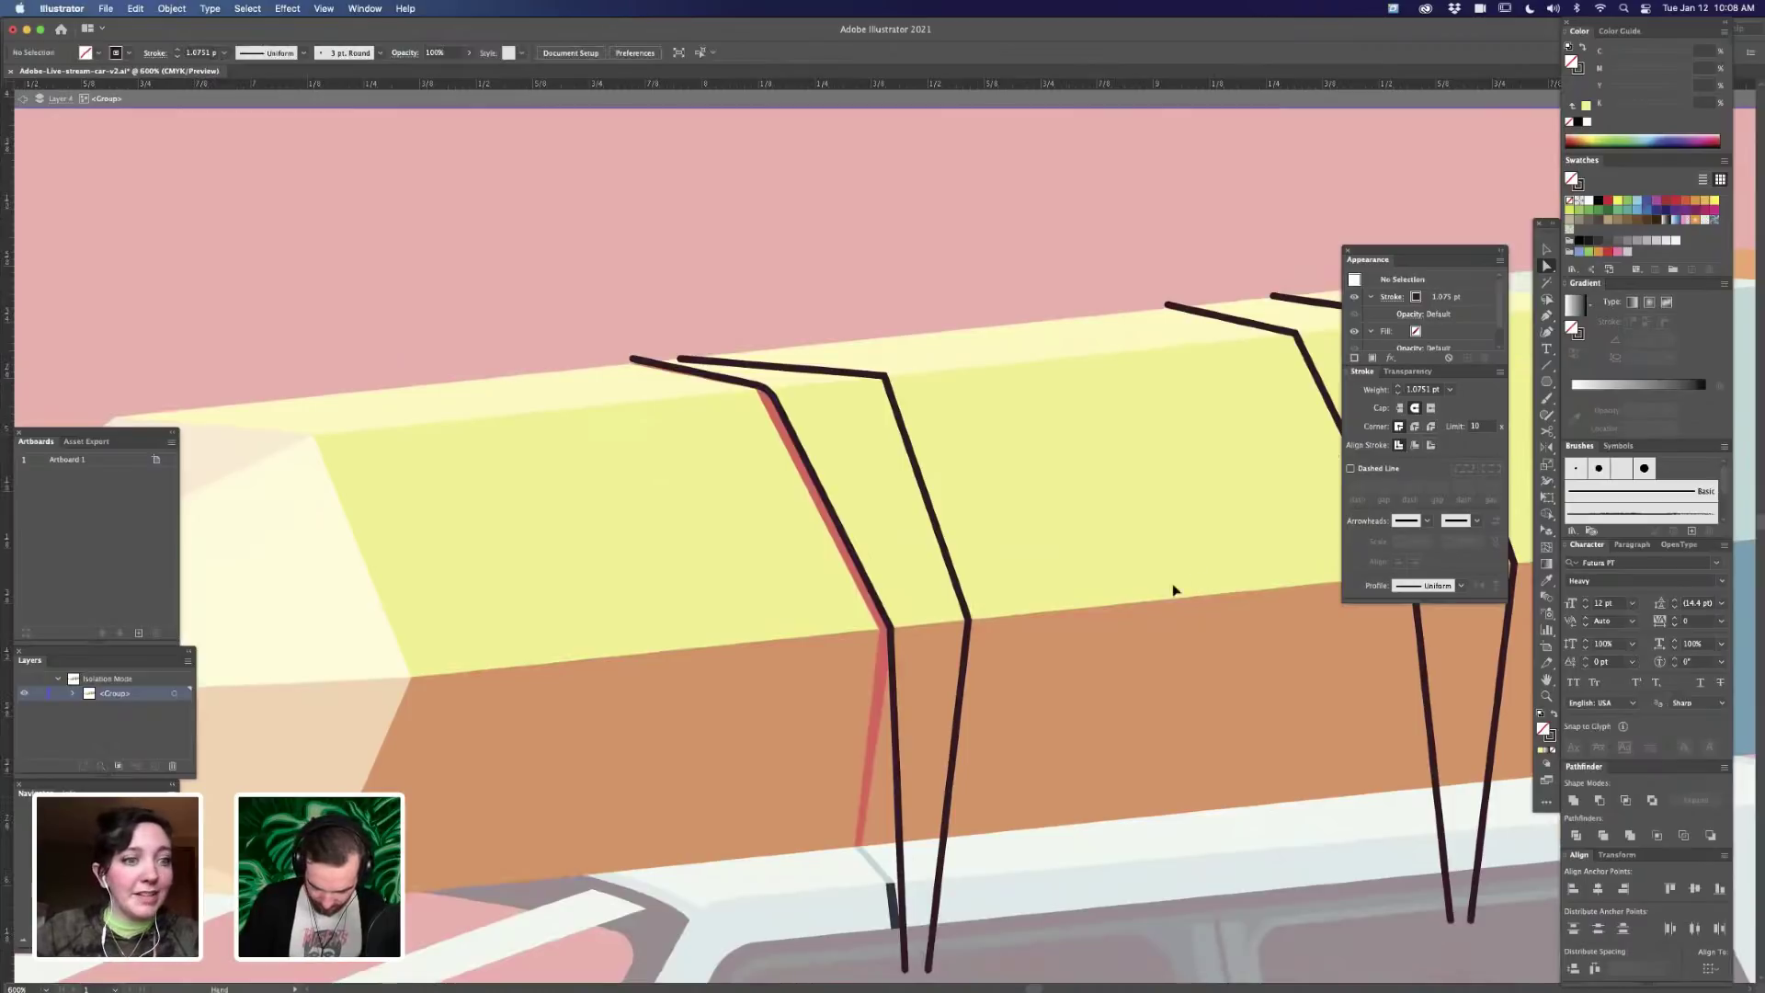
key("super+minus")
key("super+minus")
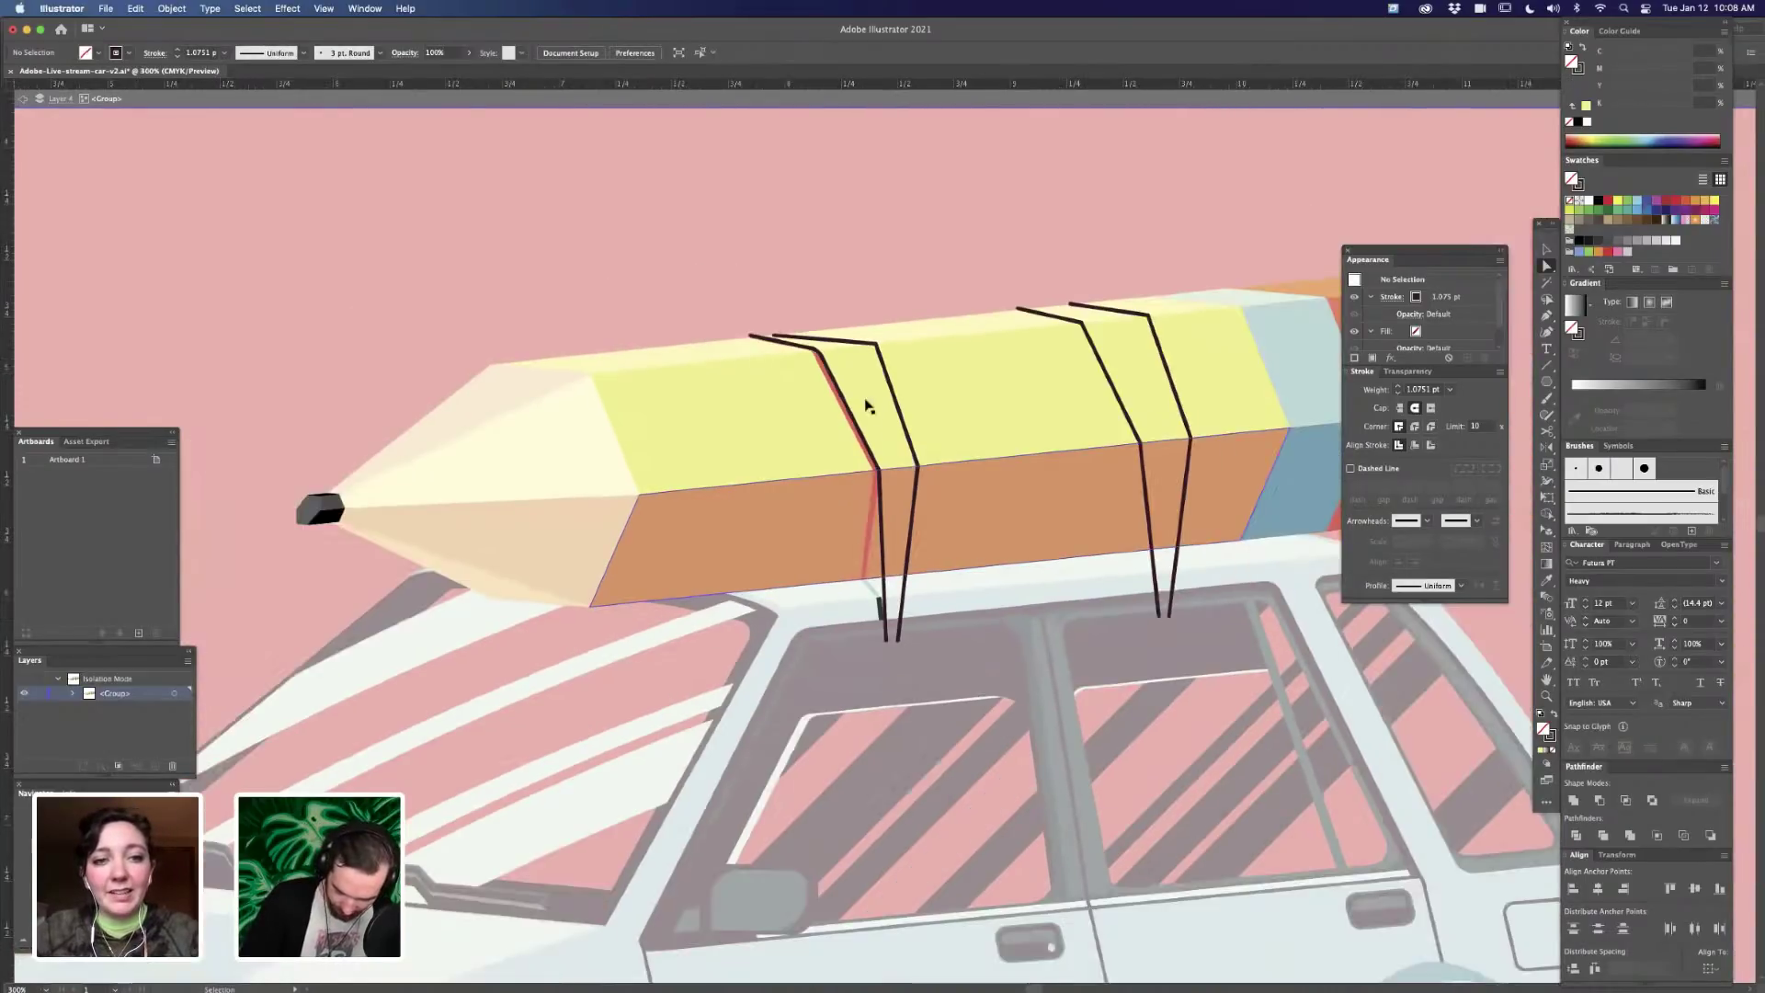
key("super+minus")
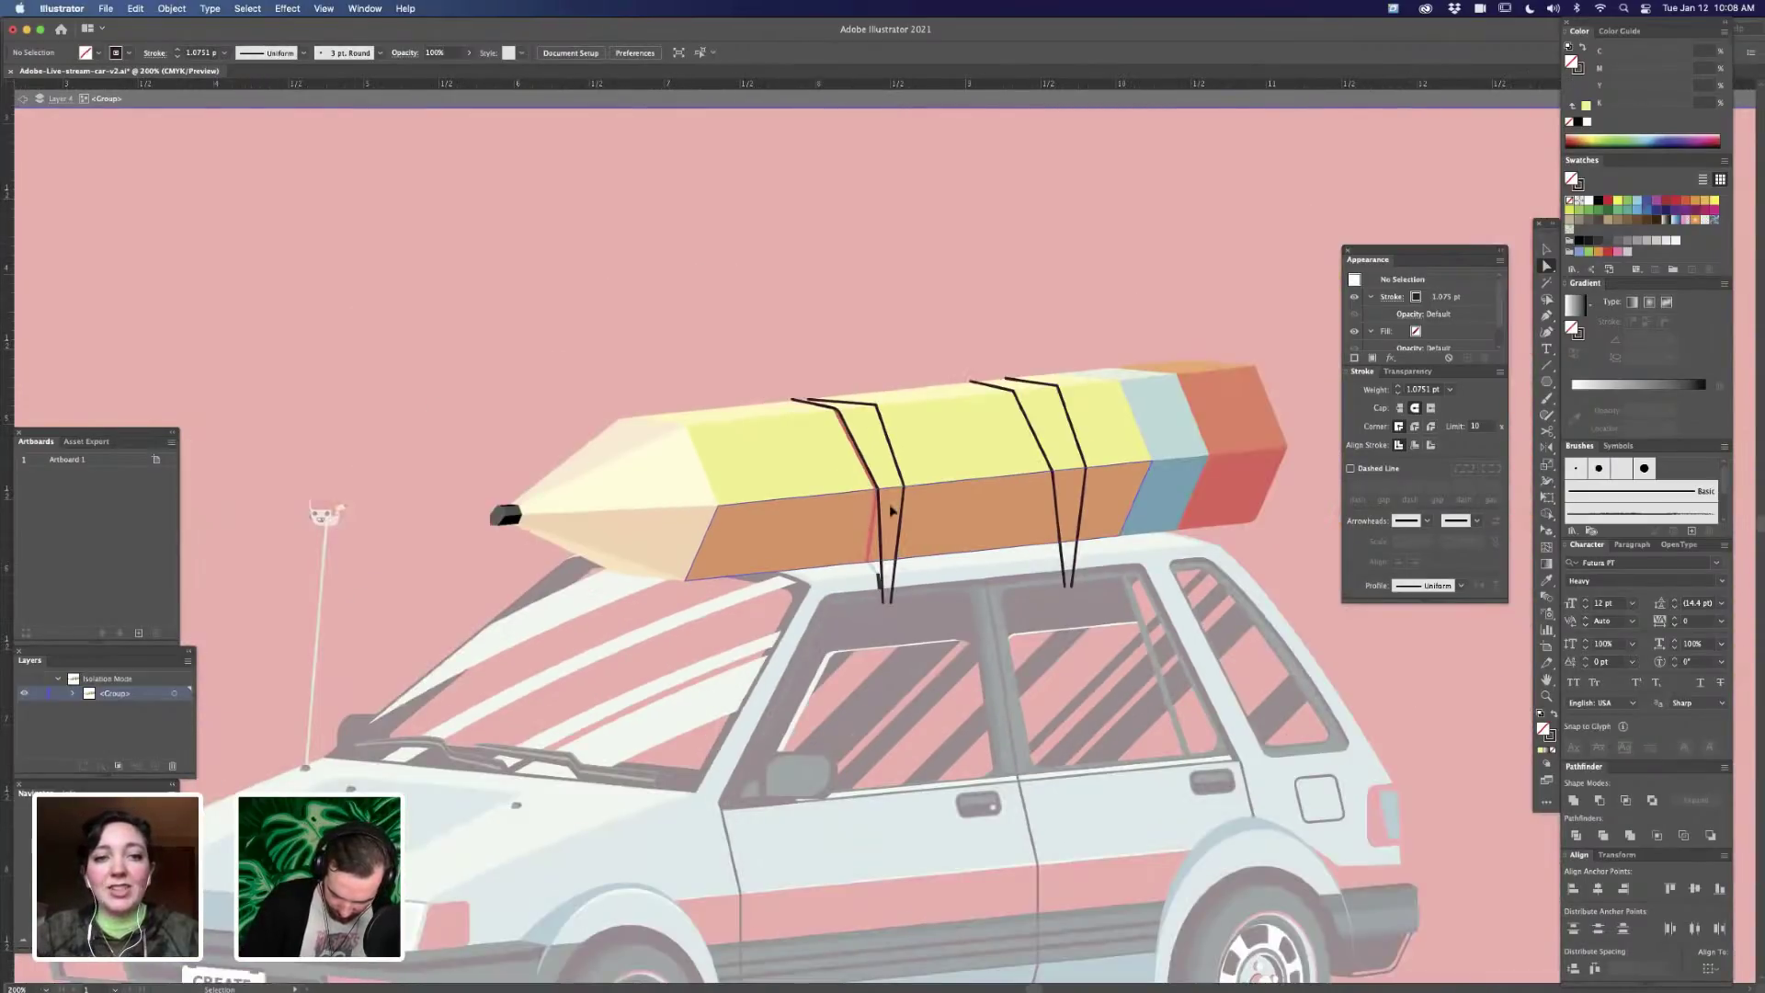
key("super+minus")
- Duplicate the front strap's yellow-face, orange-face and roof shadow segments as a group, starting the copy at the second line's upper bend
key("super+equal")
key("super+equal")
key("super+equal")
key("super+equal")
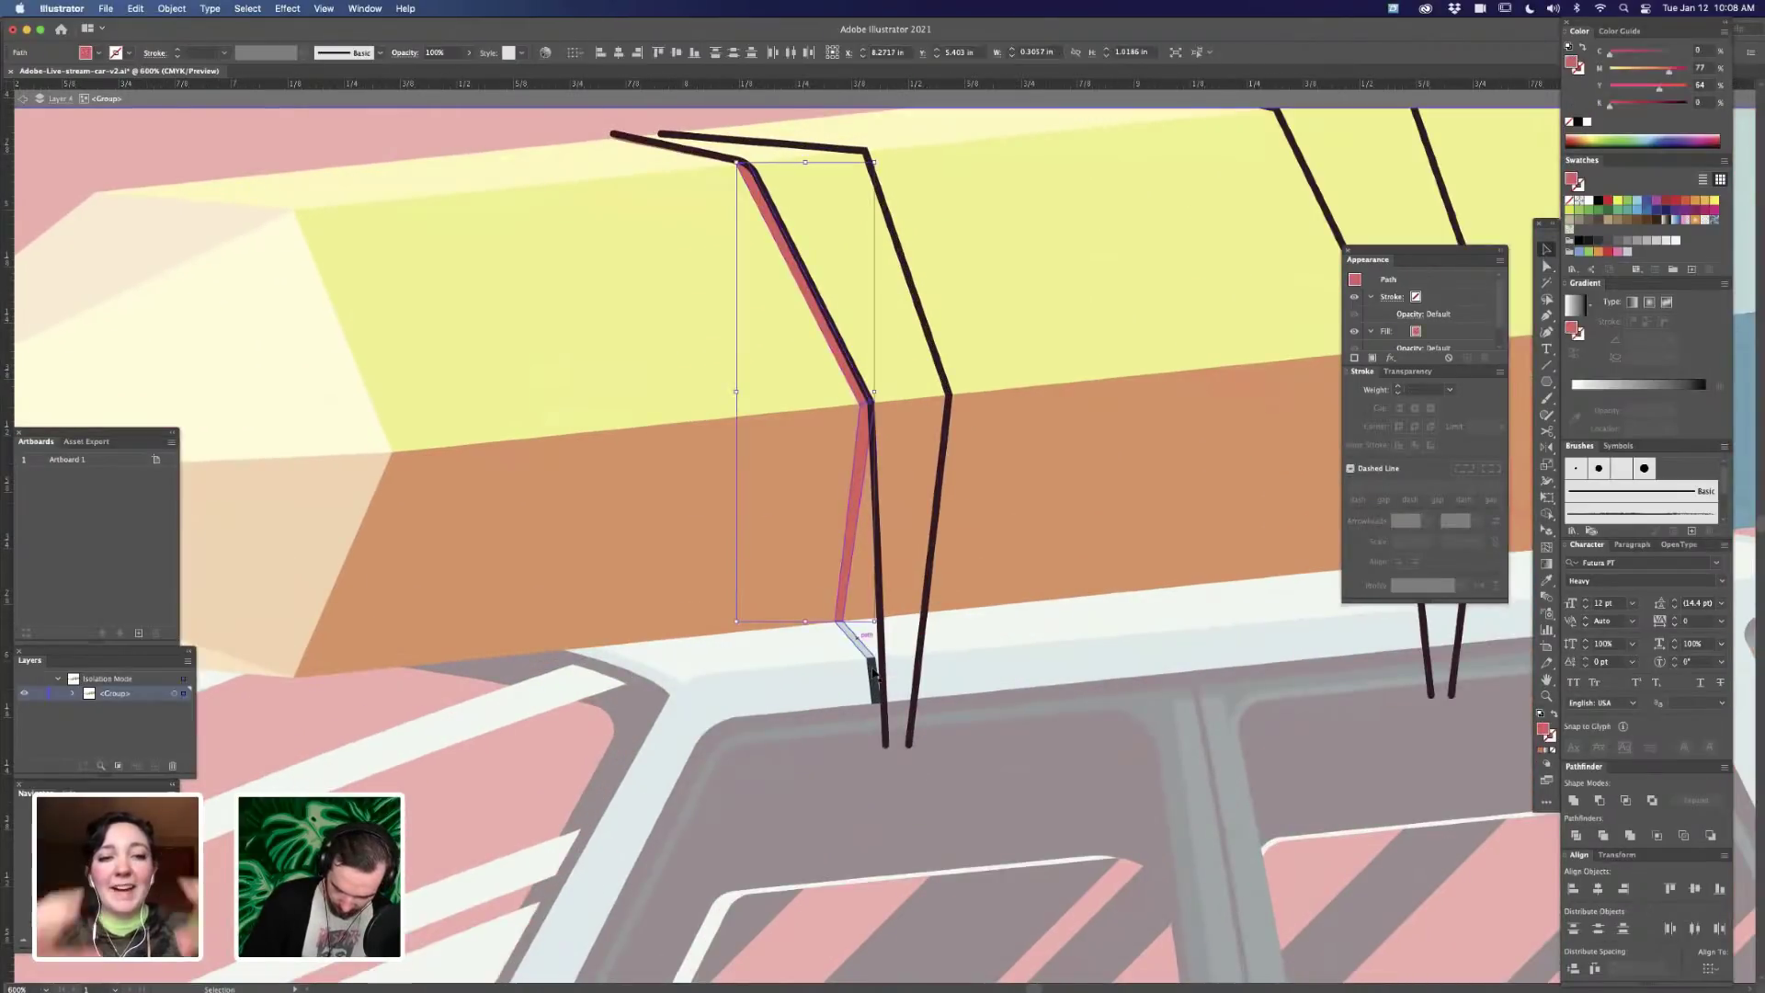
left_click(872, 665)
left_click_drag(863, 499, 887, 492)
left_click_drag(901, 490, 980, 395)
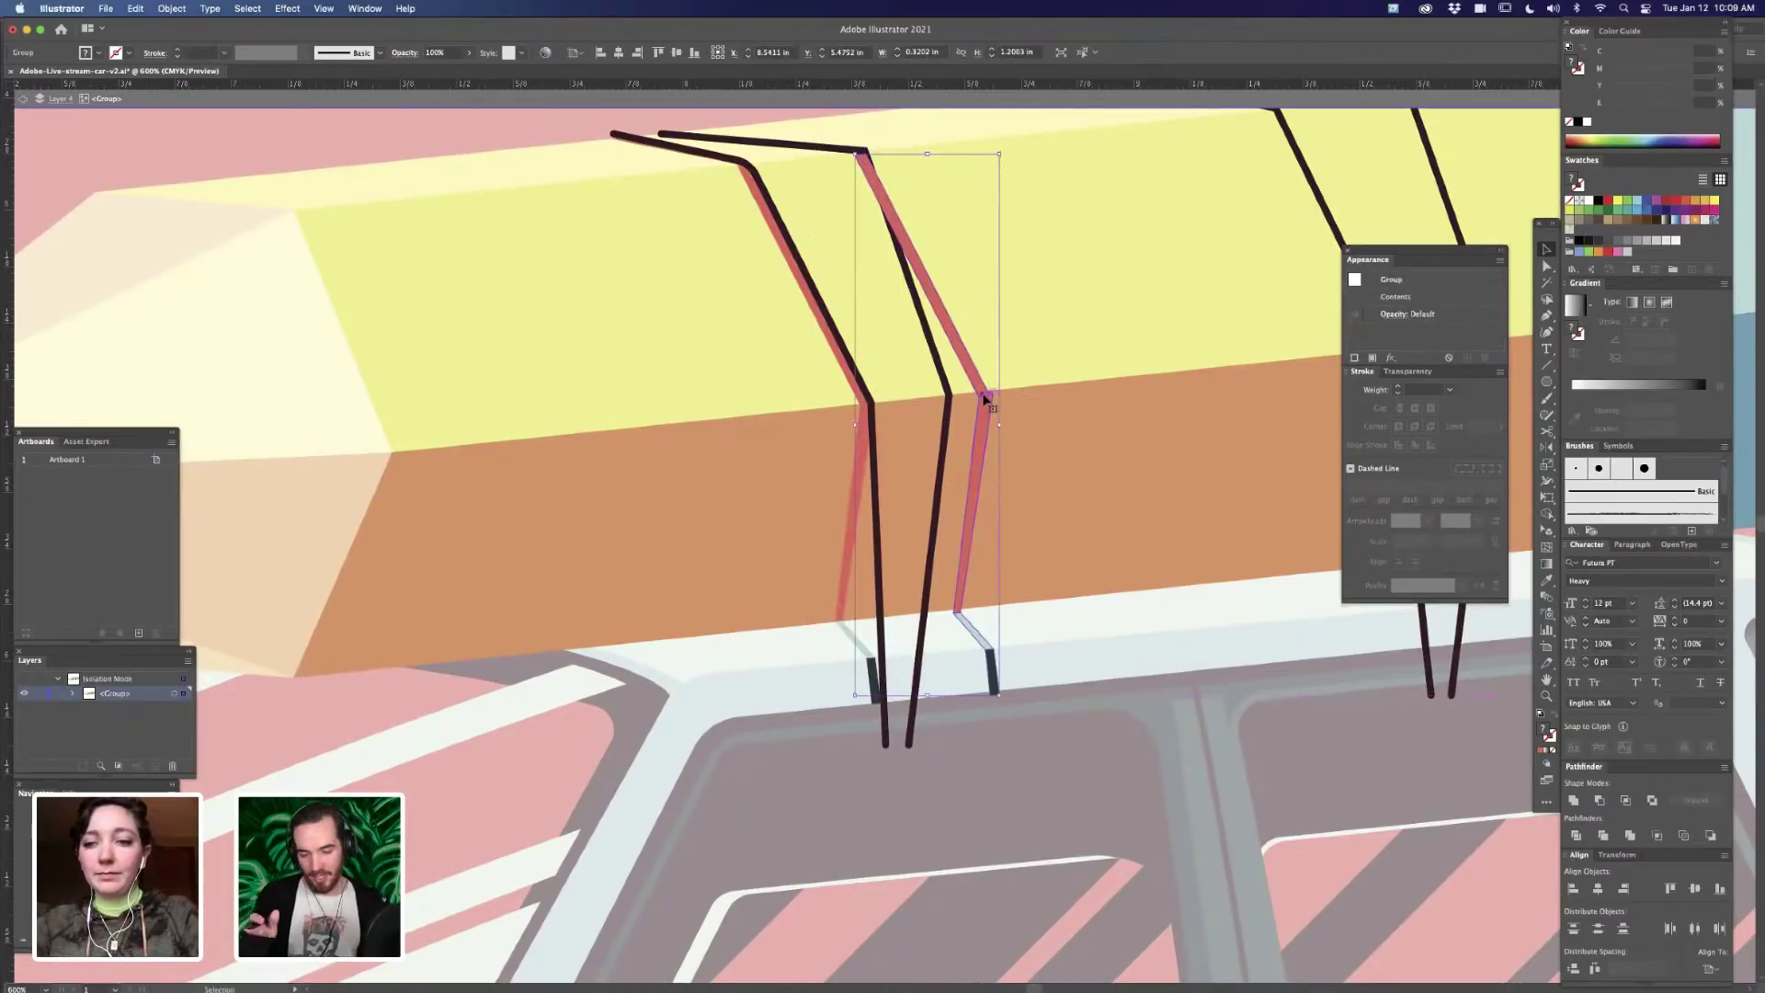
- Inside the copied shadow group, move all anchors below the yellow face together so they meet the second strap line's lower bend
key("super+equal")
left_click_drag(1059, 499, 1059, 582)
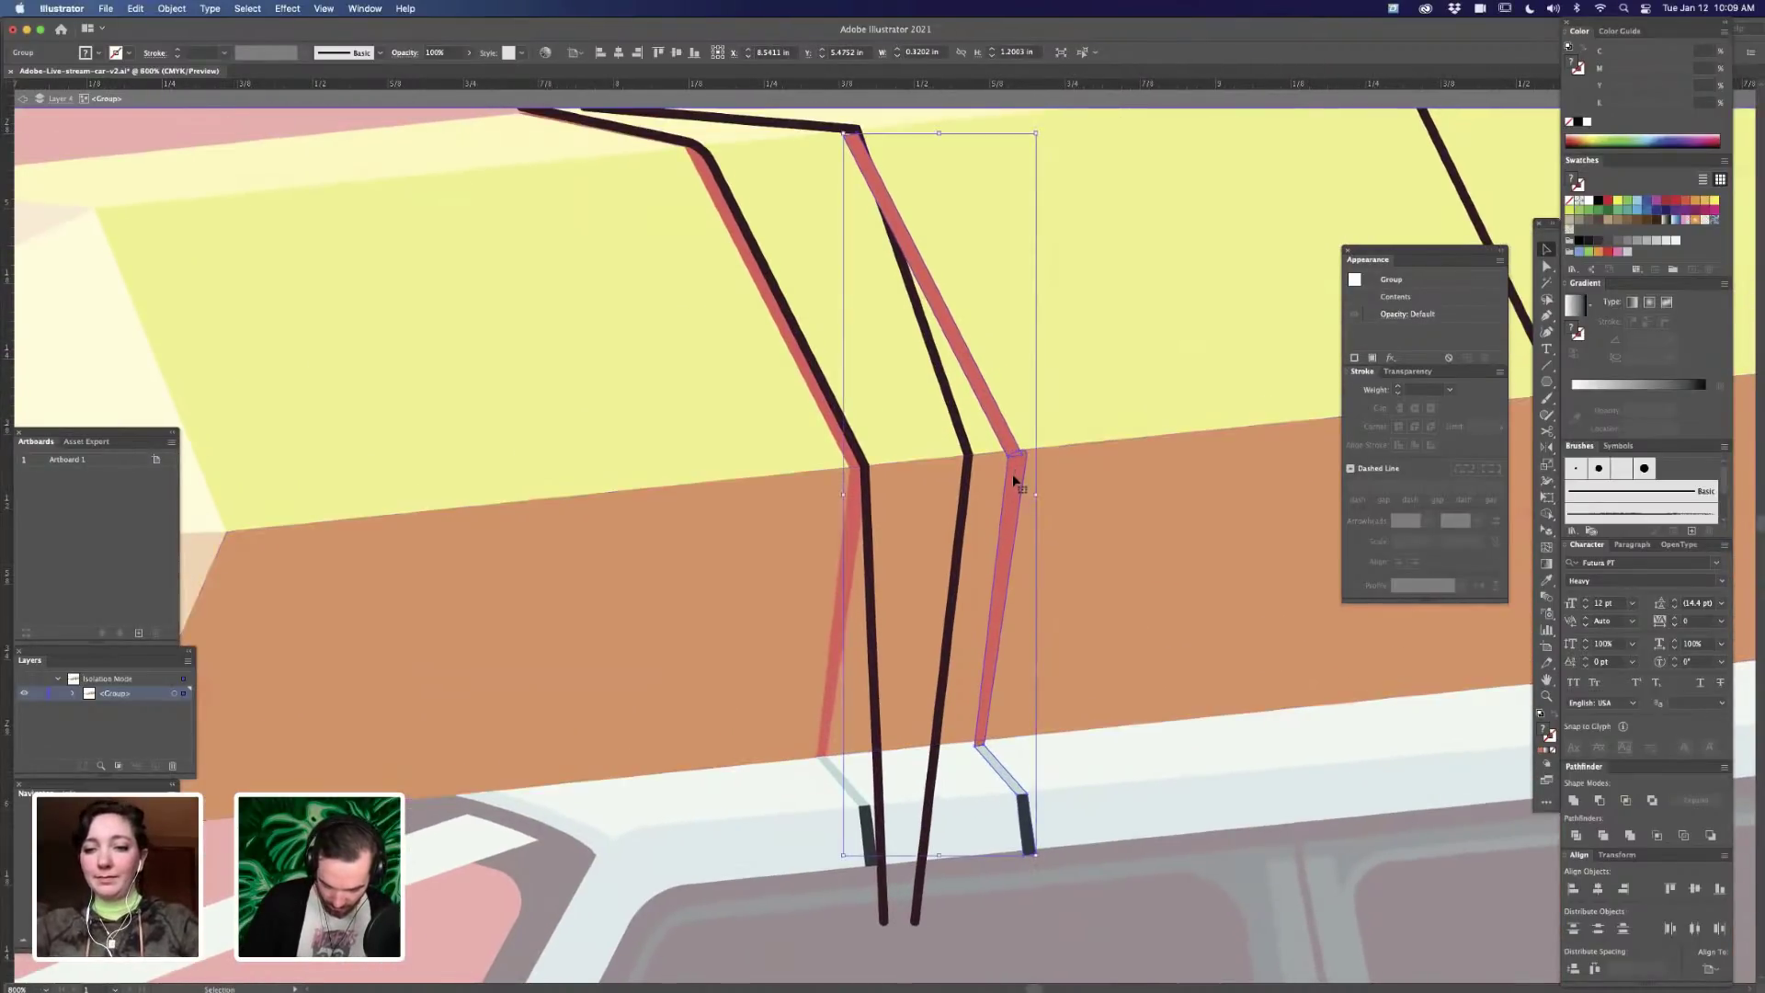
double_click(1015, 471)
key("a")
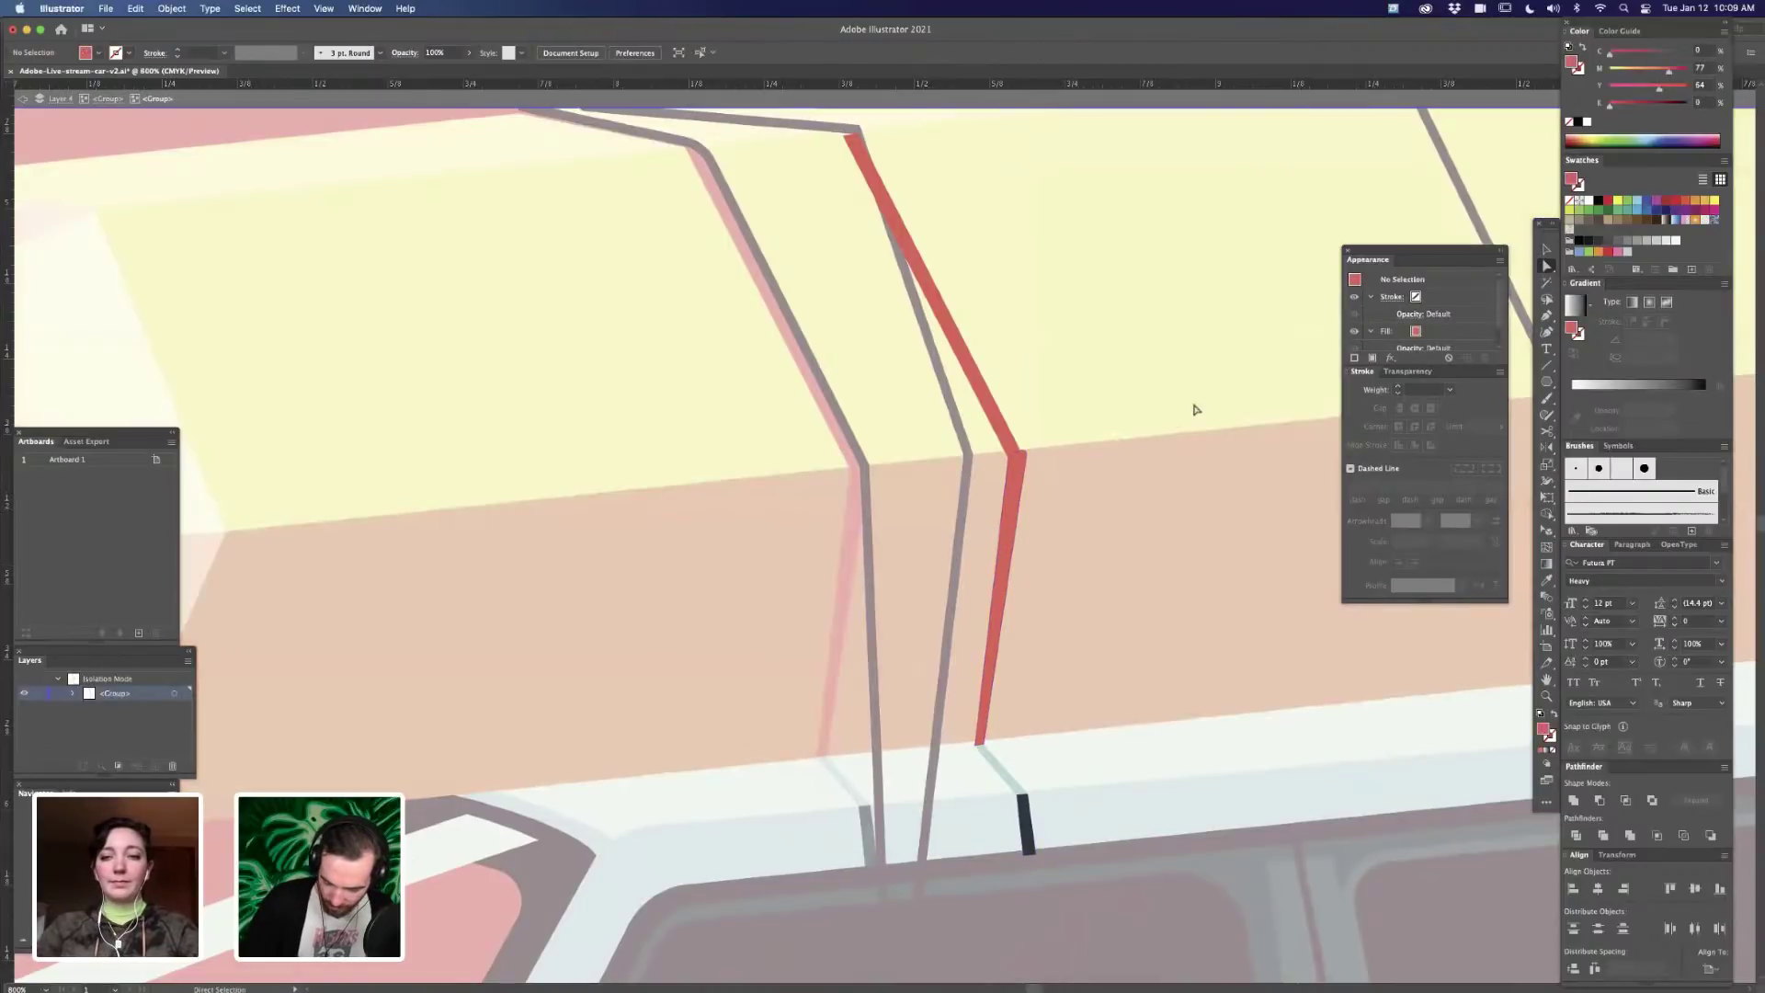
left_click_drag(1120, 596, 916, 884)
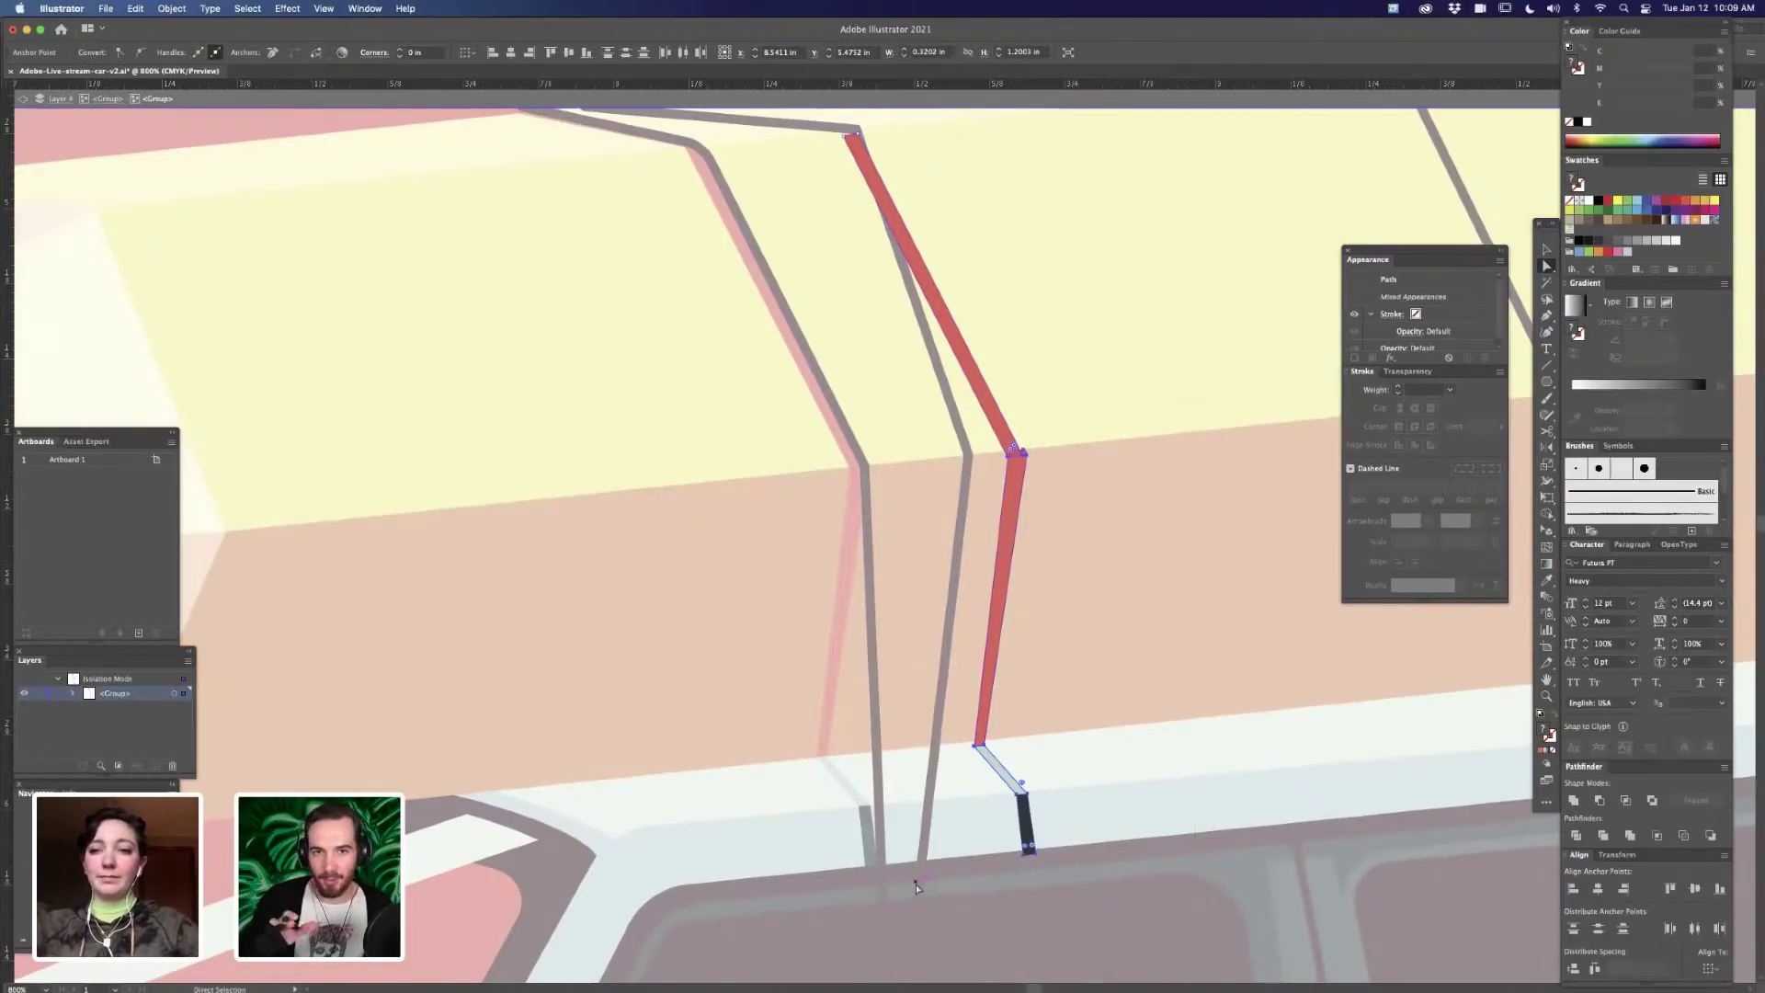
left_click_drag(1020, 463, 973, 459)
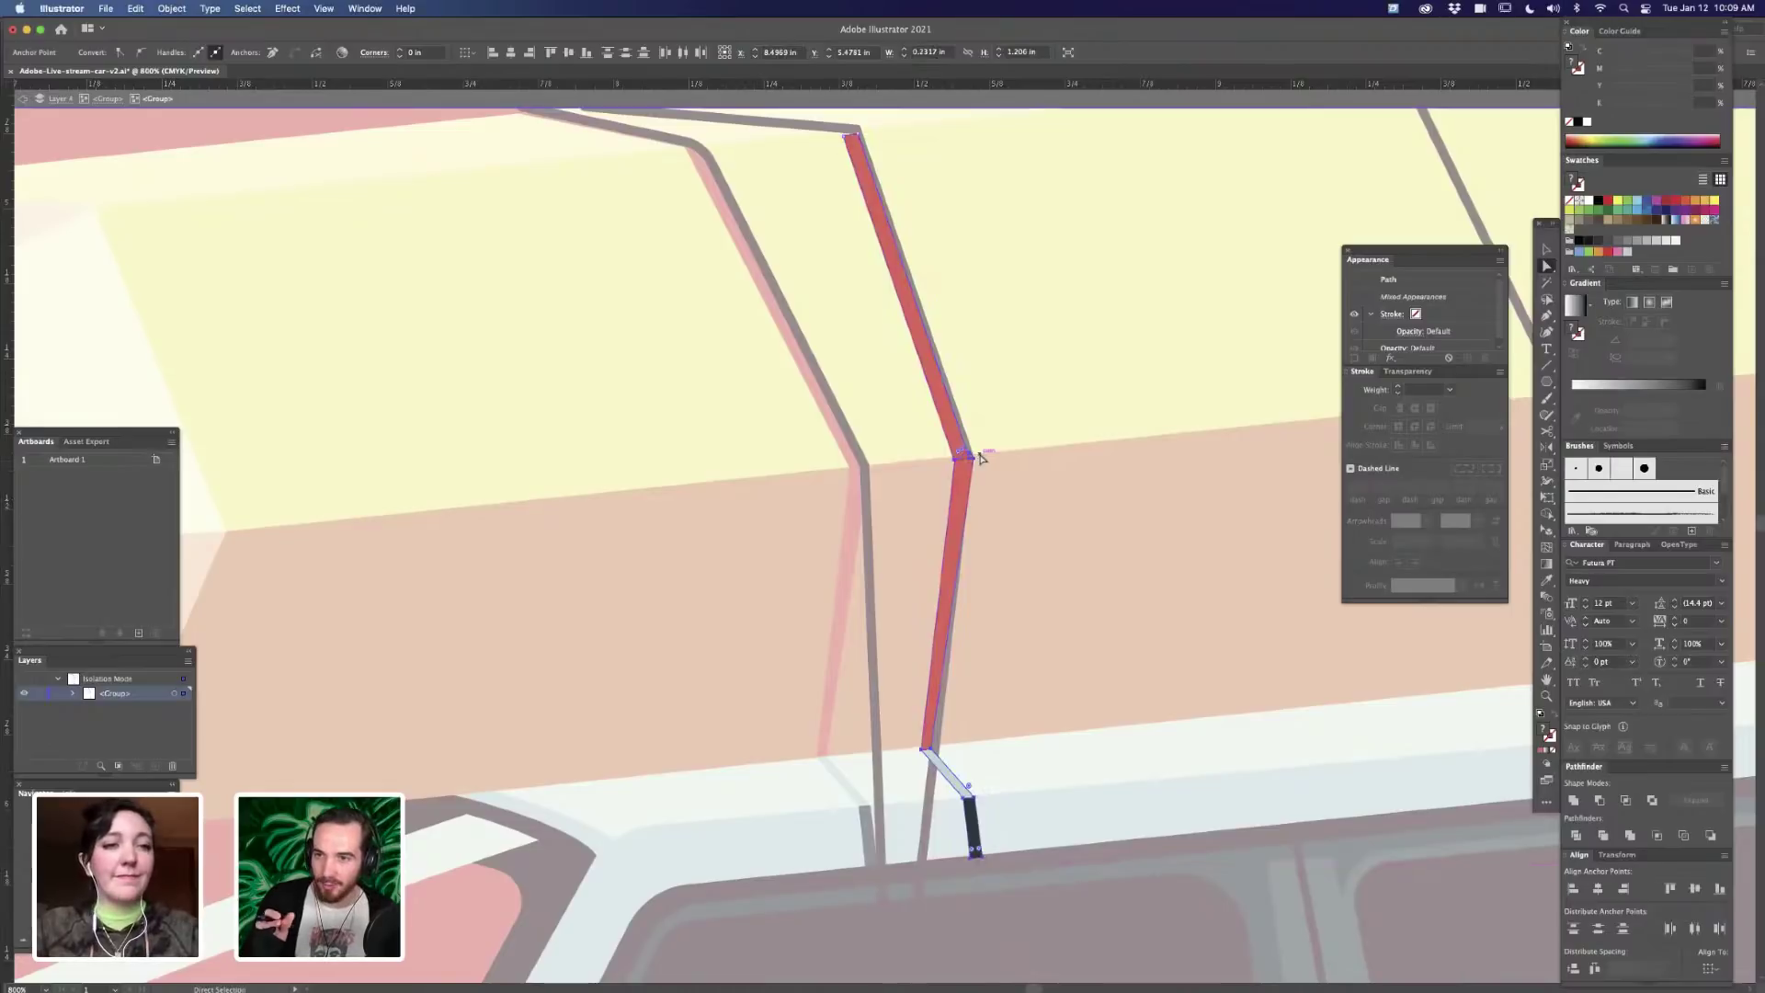
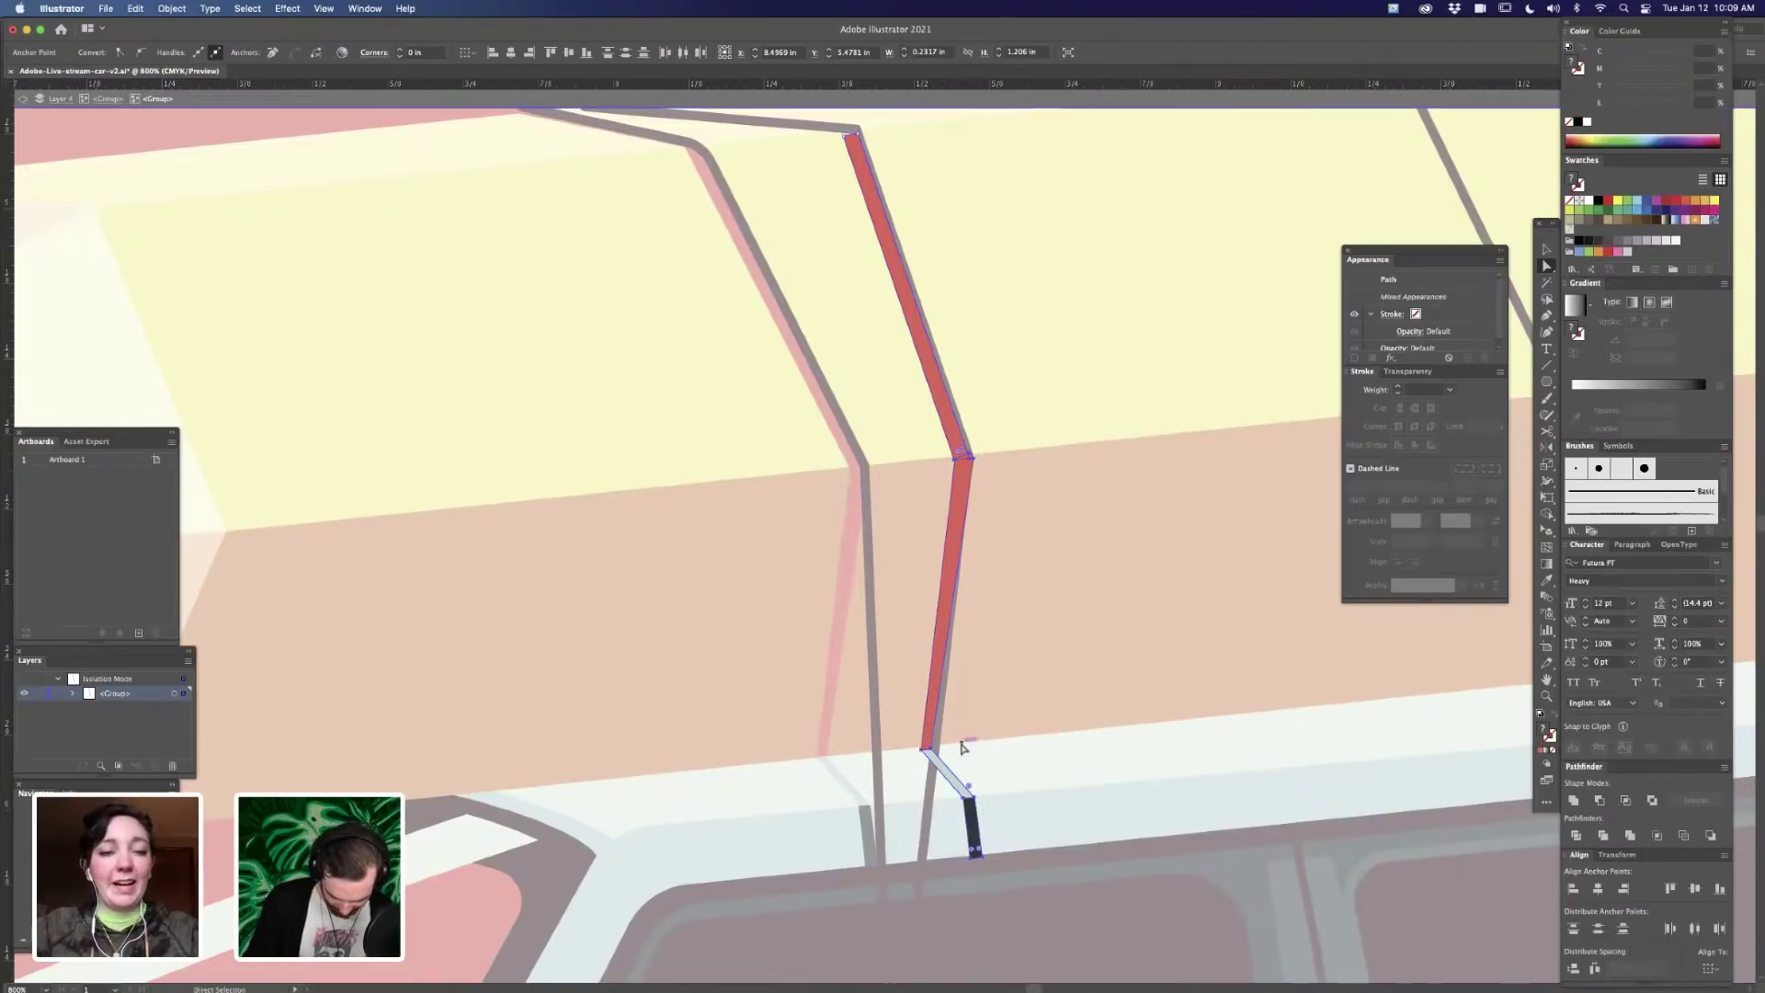
- Shift the copied roof shadow's lower anchors toward the second strap line so both roof segments run beside it
key("super+equal")
scroll(1074, 815, "down", 5)
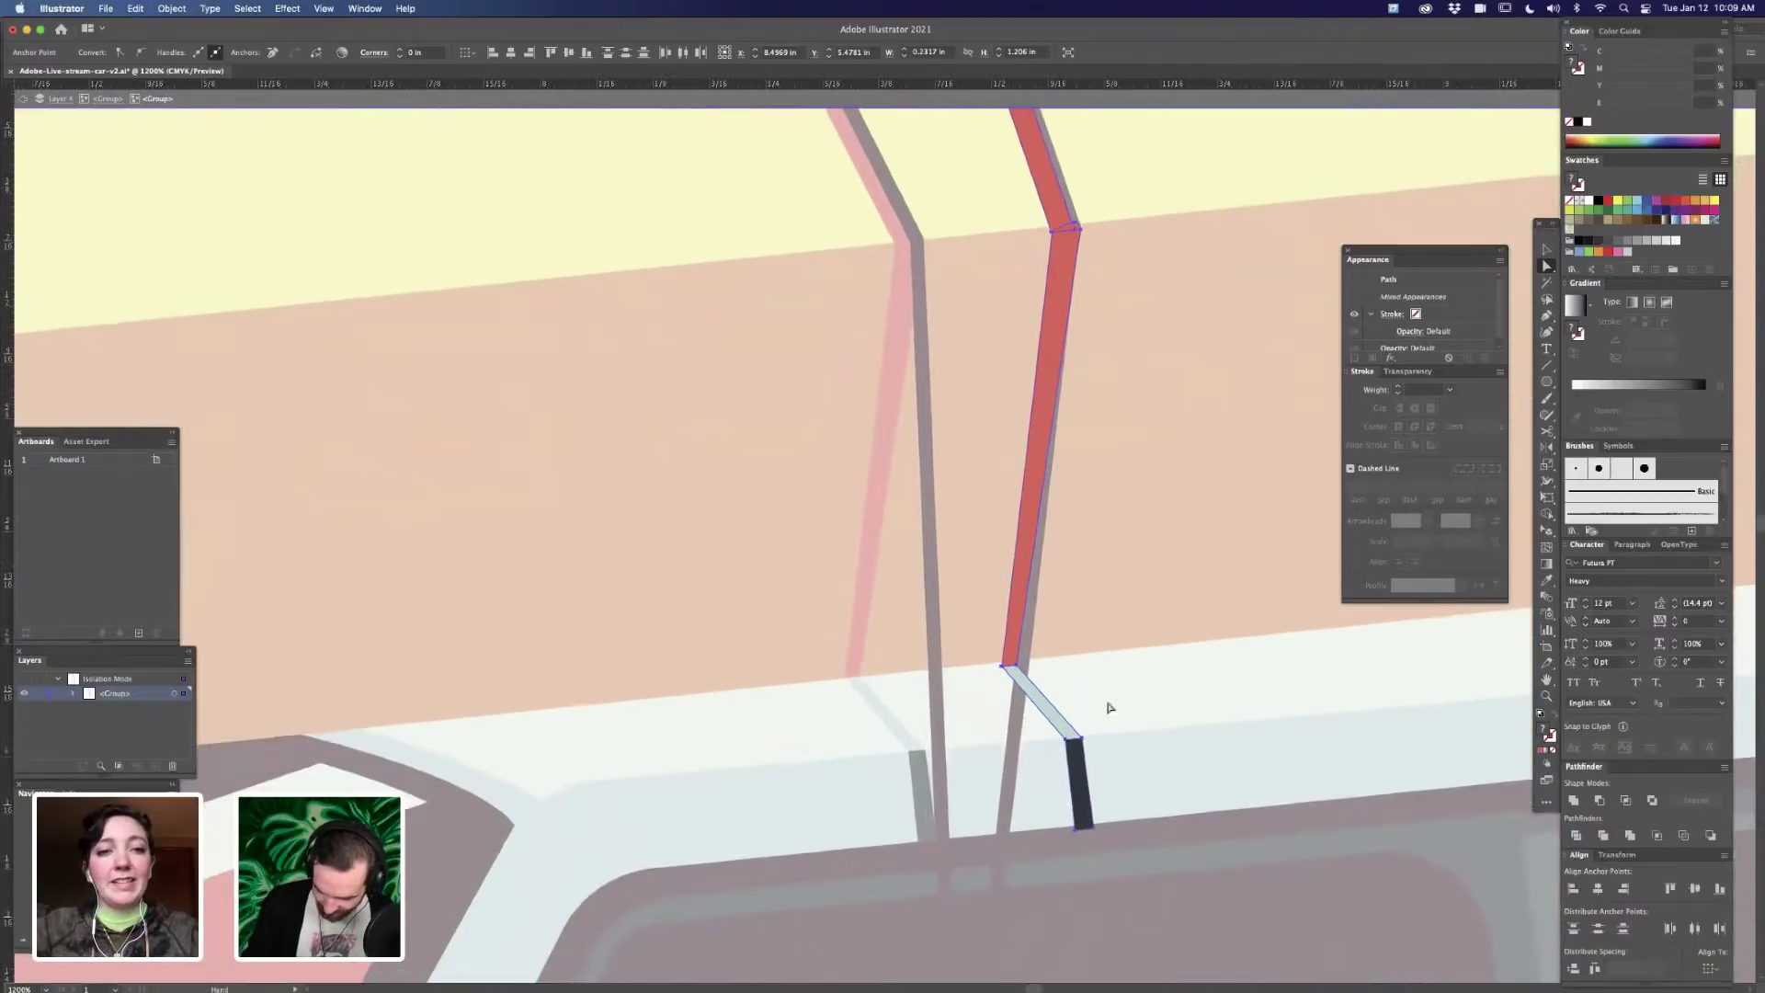
left_click_drag(1080, 812, 1001, 821)
key("Escape")
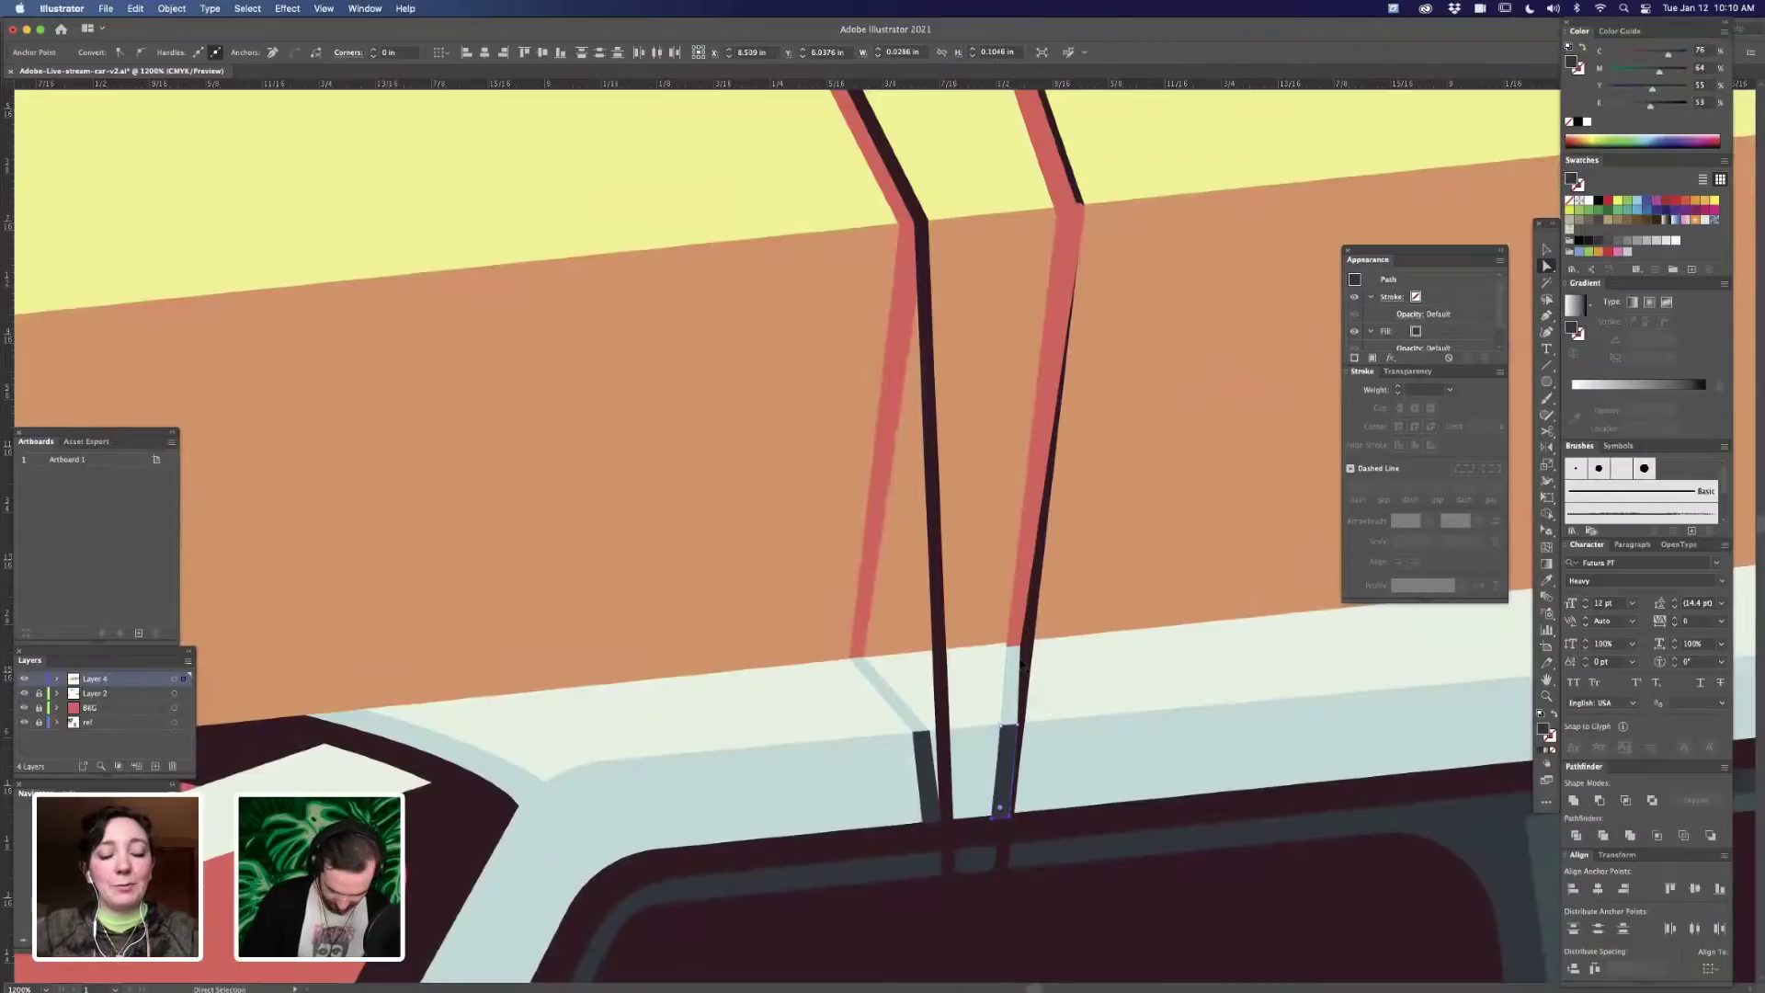
- Place the copied shadow group behind the second strap line but in front of the pencil and roof
key("v")
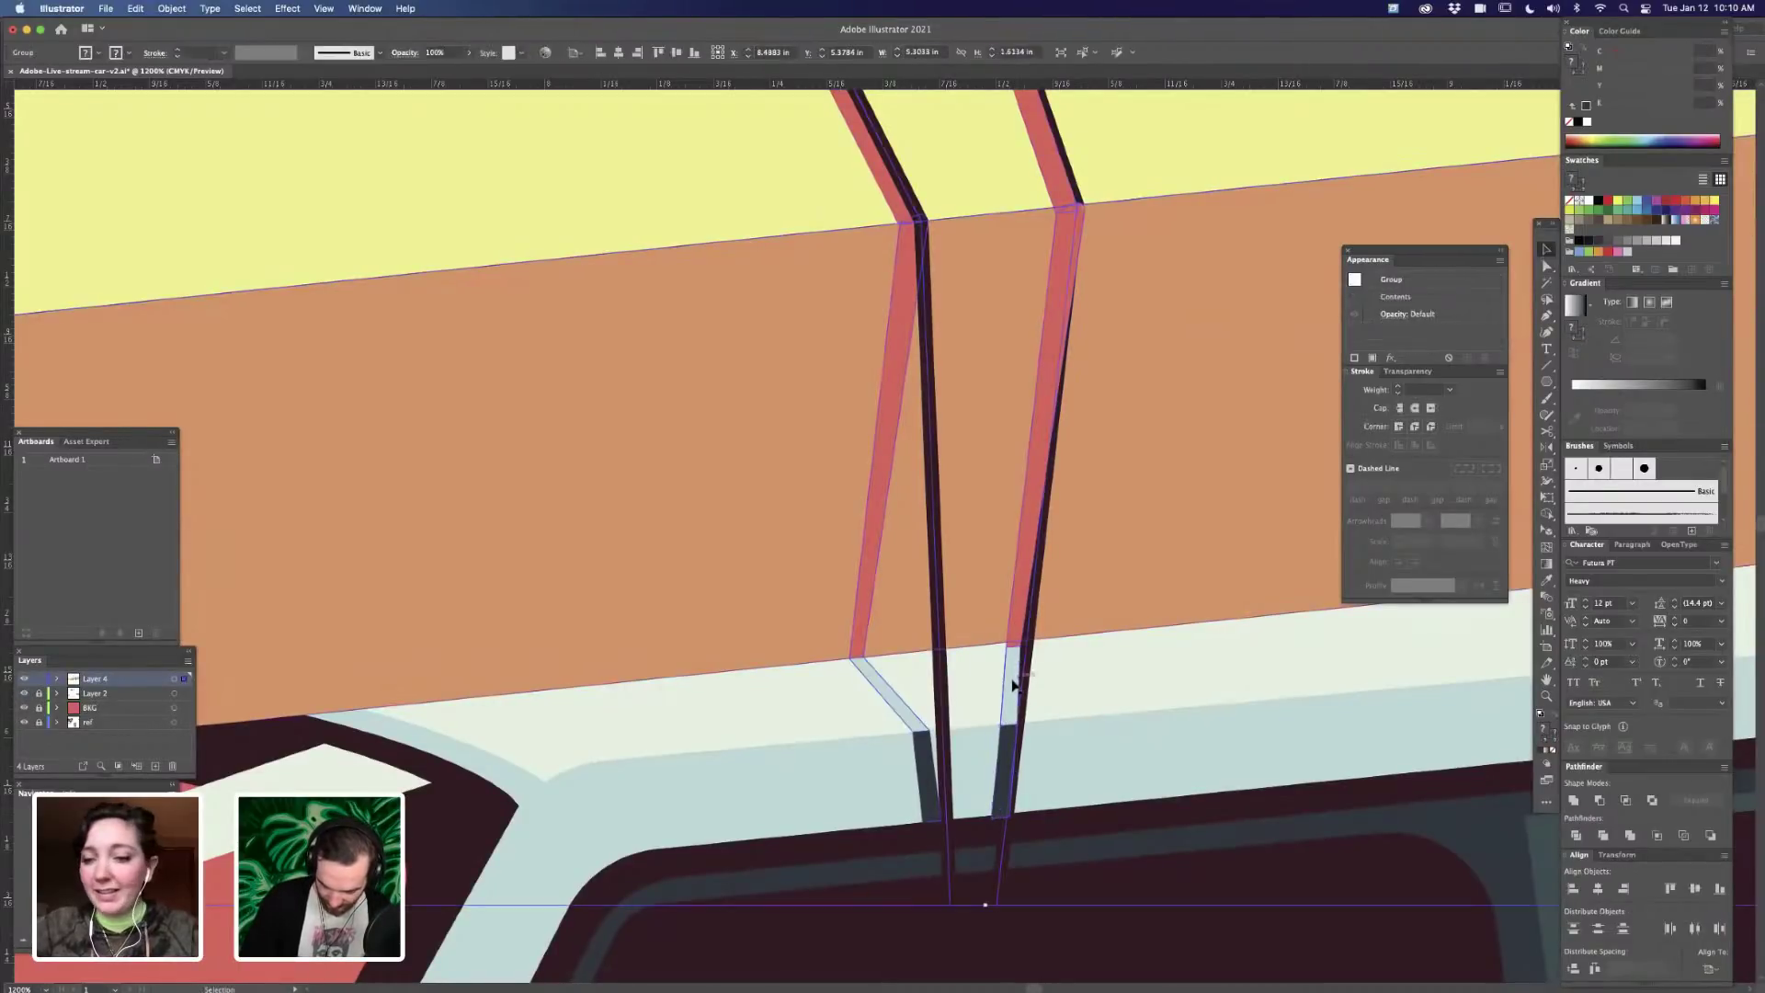
double_click(1013, 685)
key("a")
left_click(1016, 676)
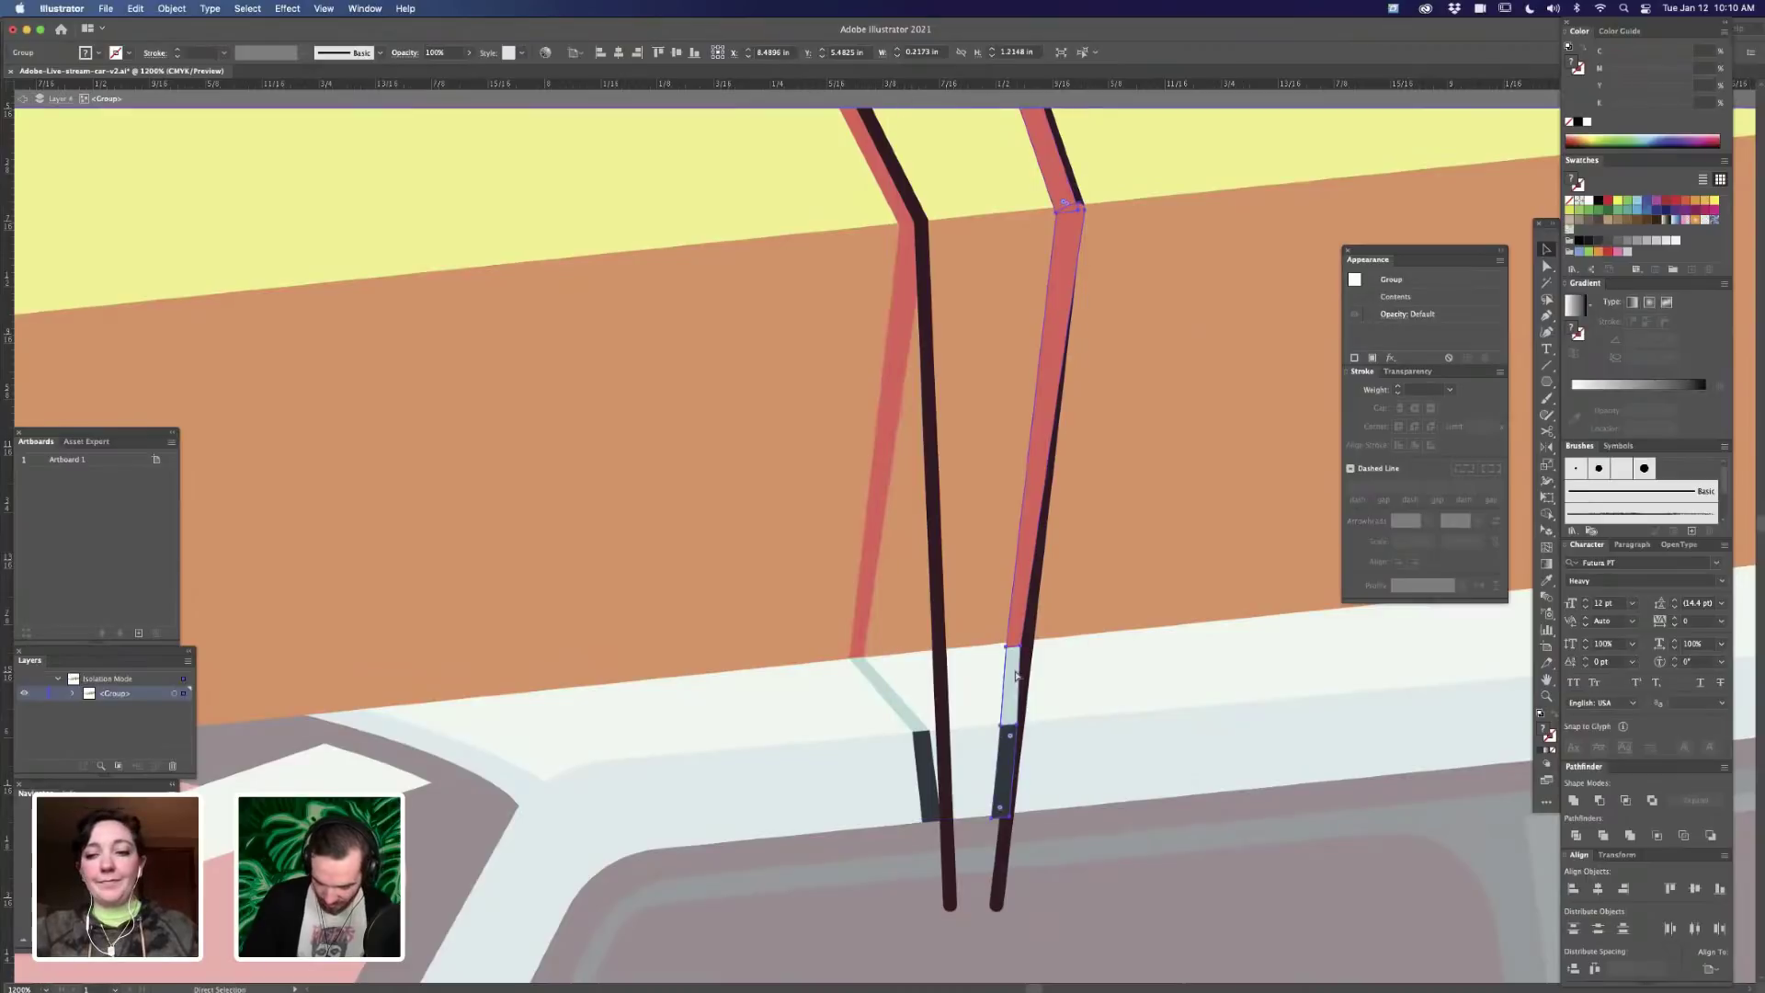
key("shift+super+bracketleft")
key("super+z")
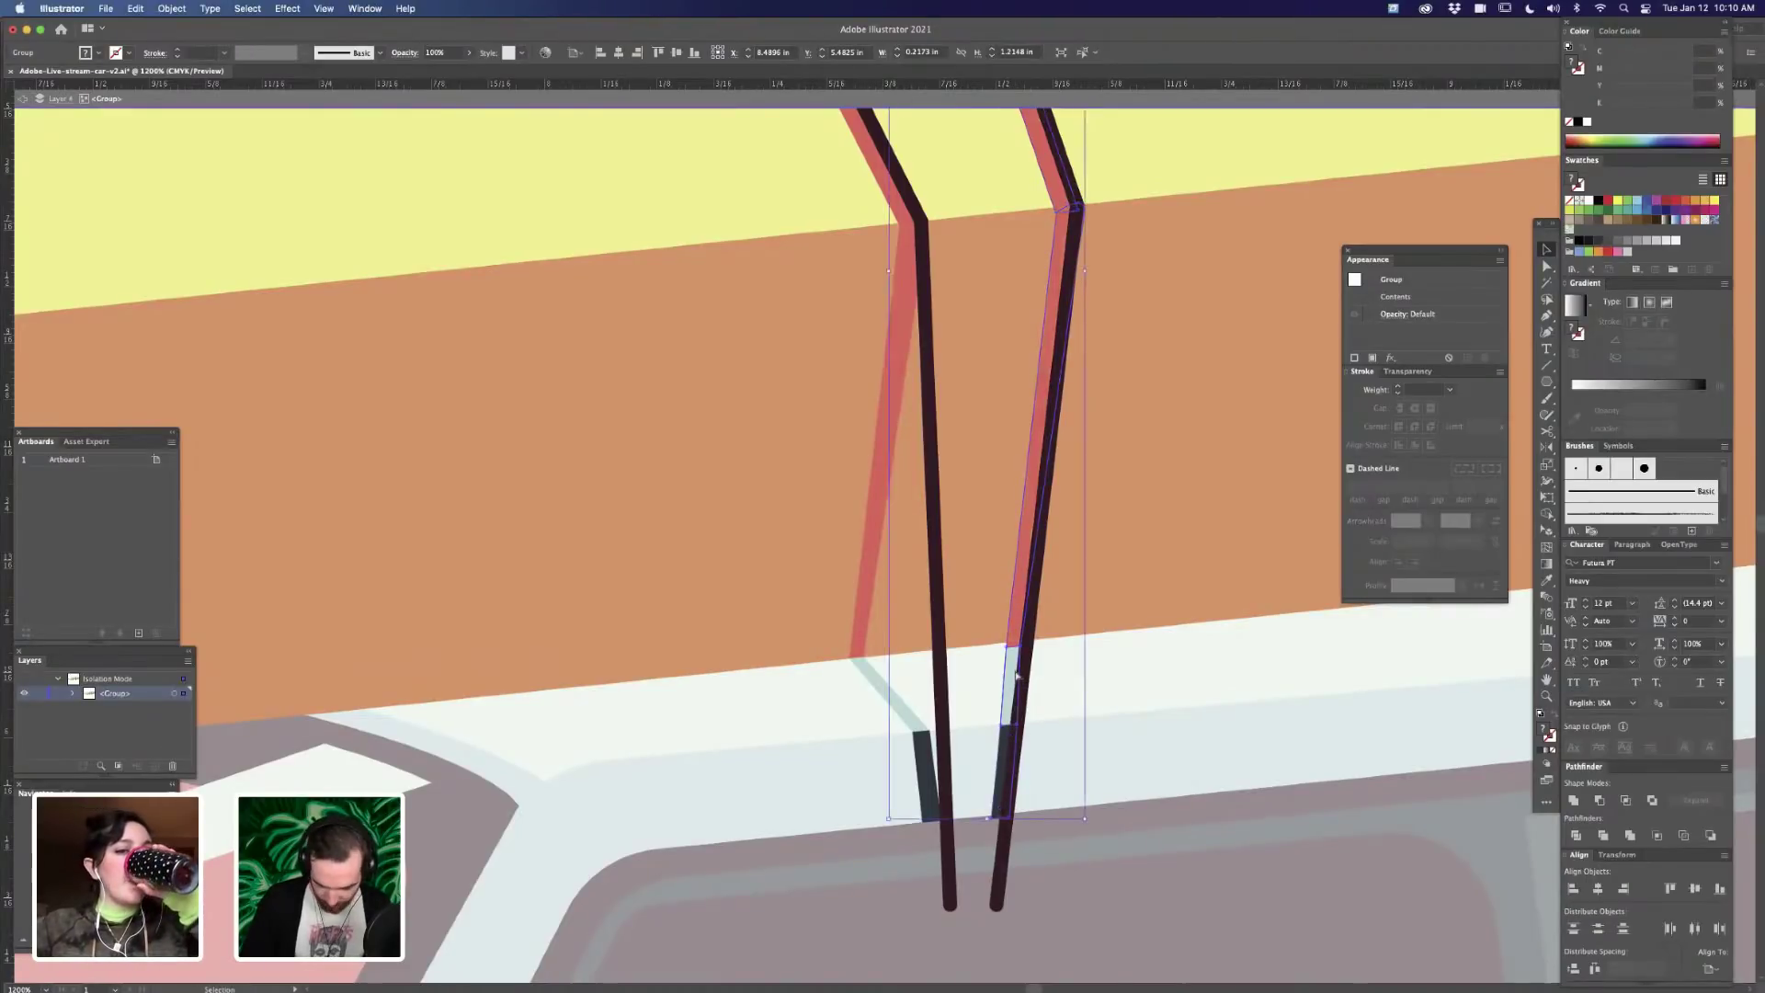
key("super+minus")
key("super+minus")
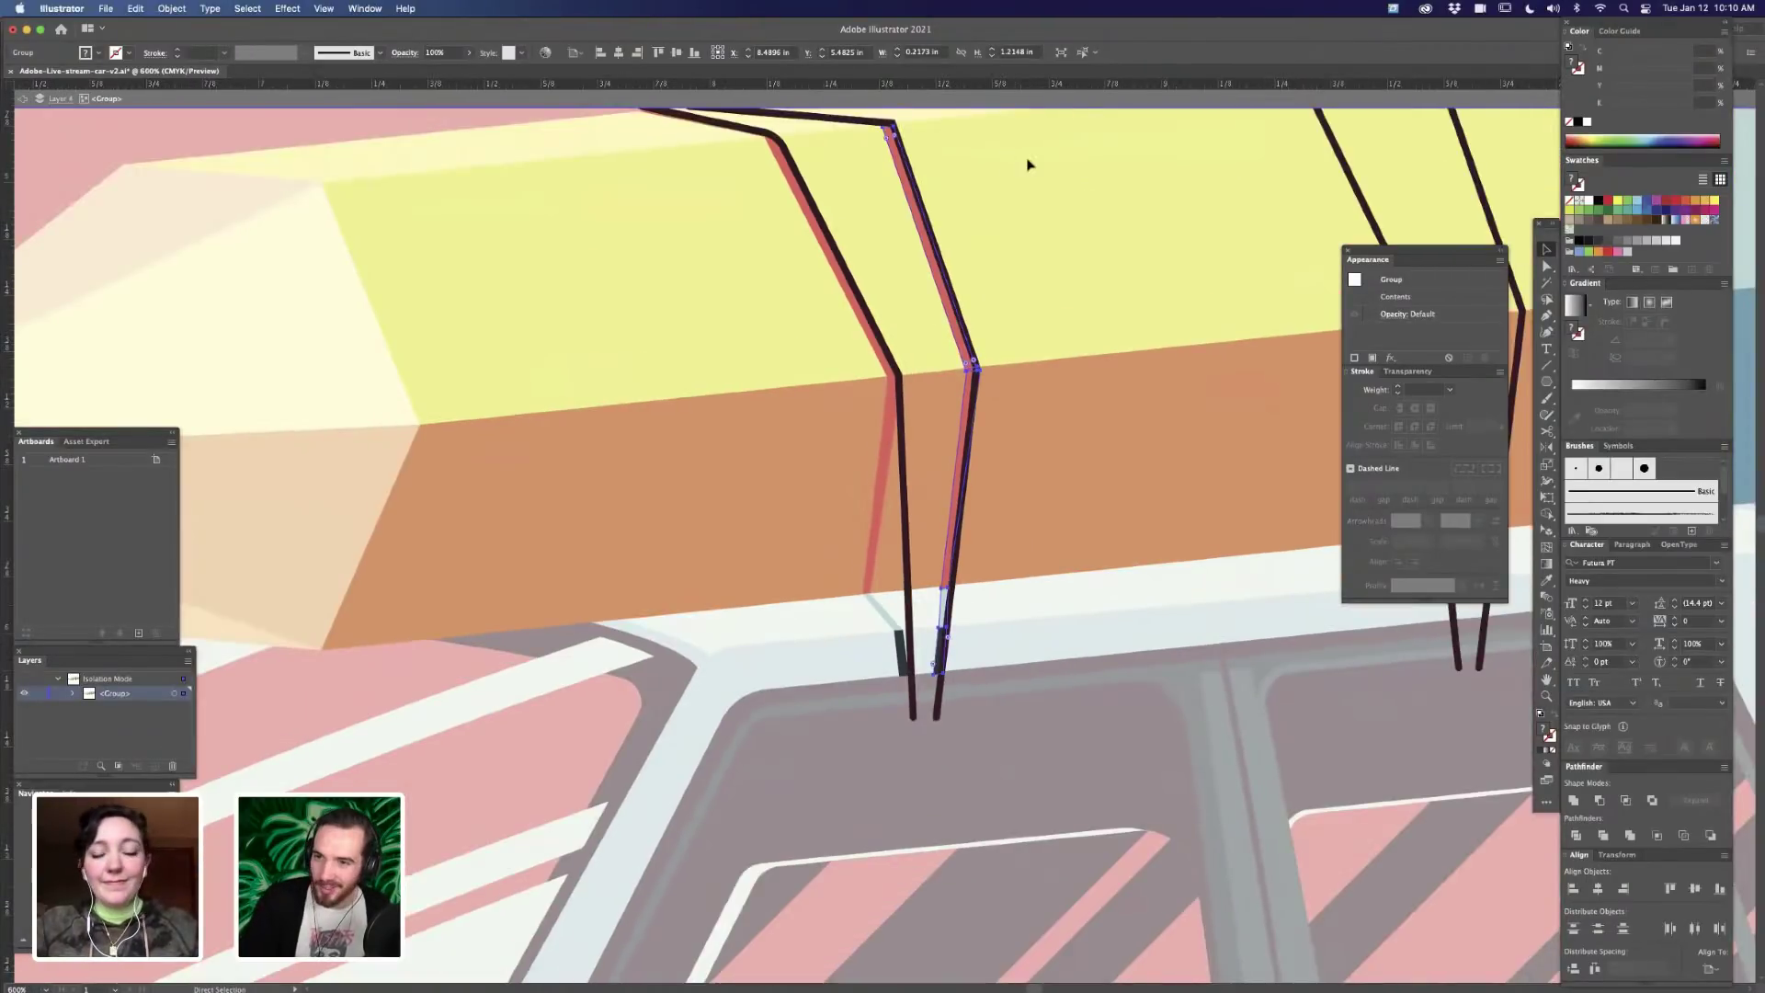
- Inside the front strap's second shadow group, pull the joint between the orange-face and pale roof segments slightly away from the strap line
key("super+minus")
left_click(1058, 647)
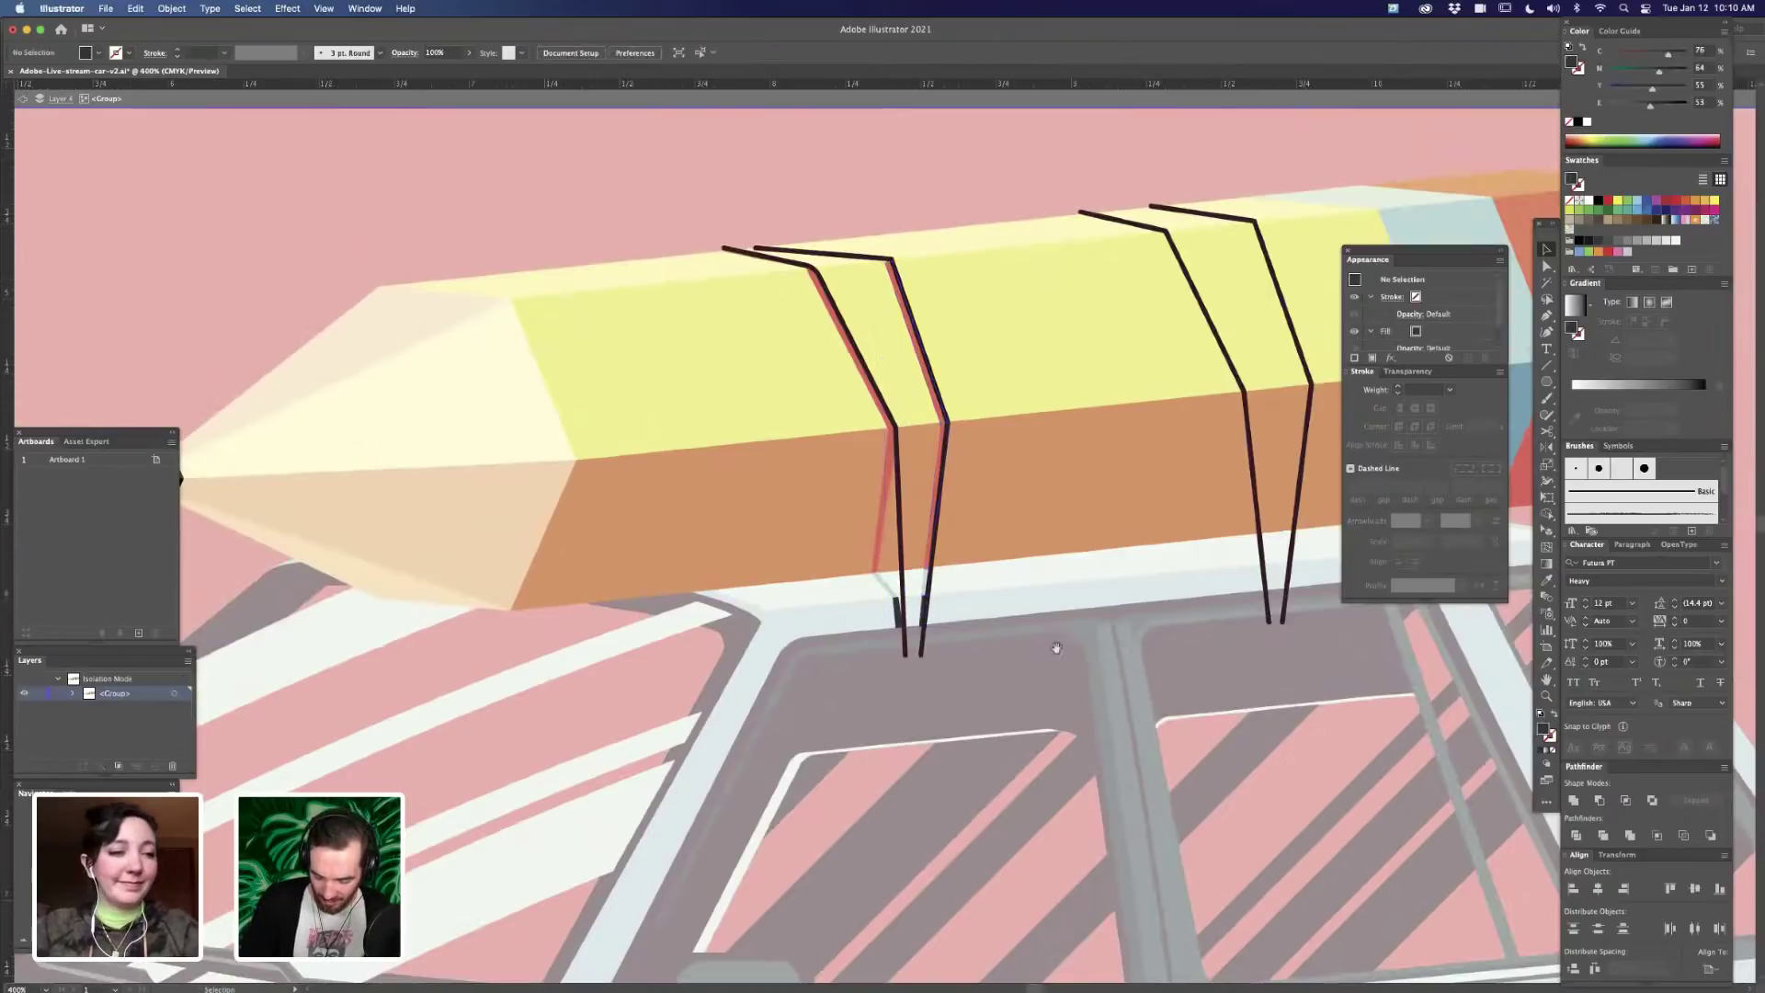
left_click_drag(946, 603, 912, 588)
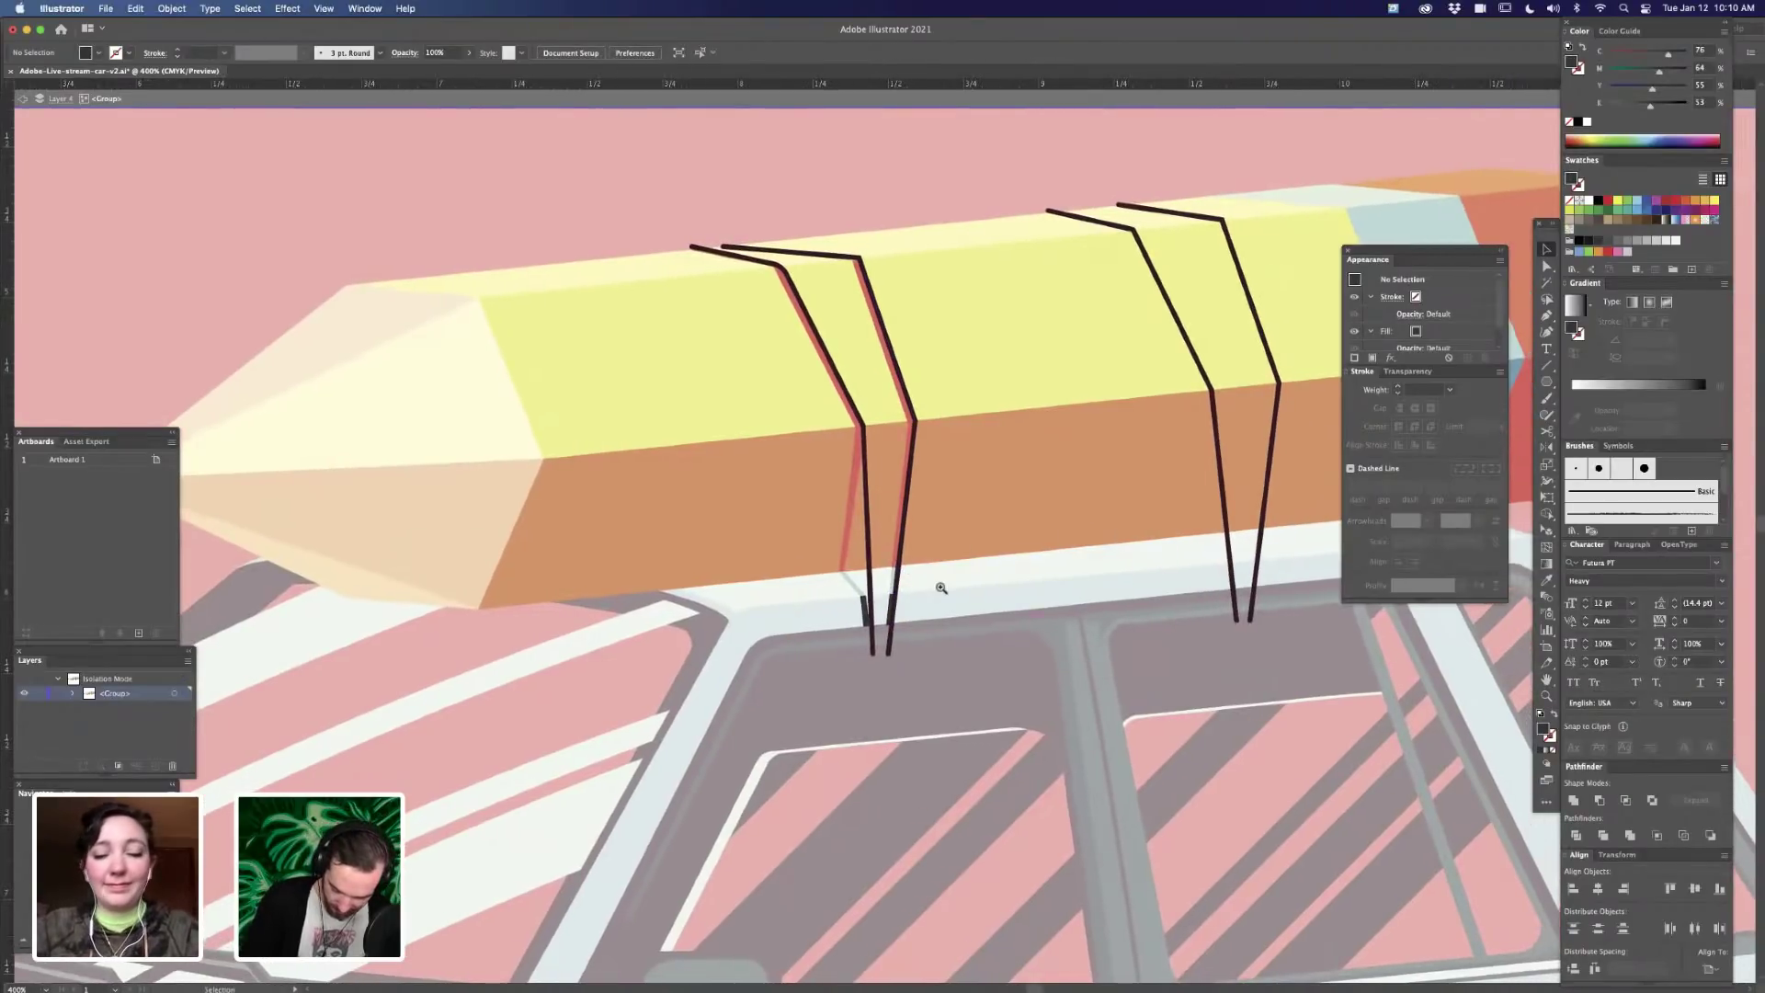
key("z")
left_click(899, 603)
left_click(899, 603)
key("a")
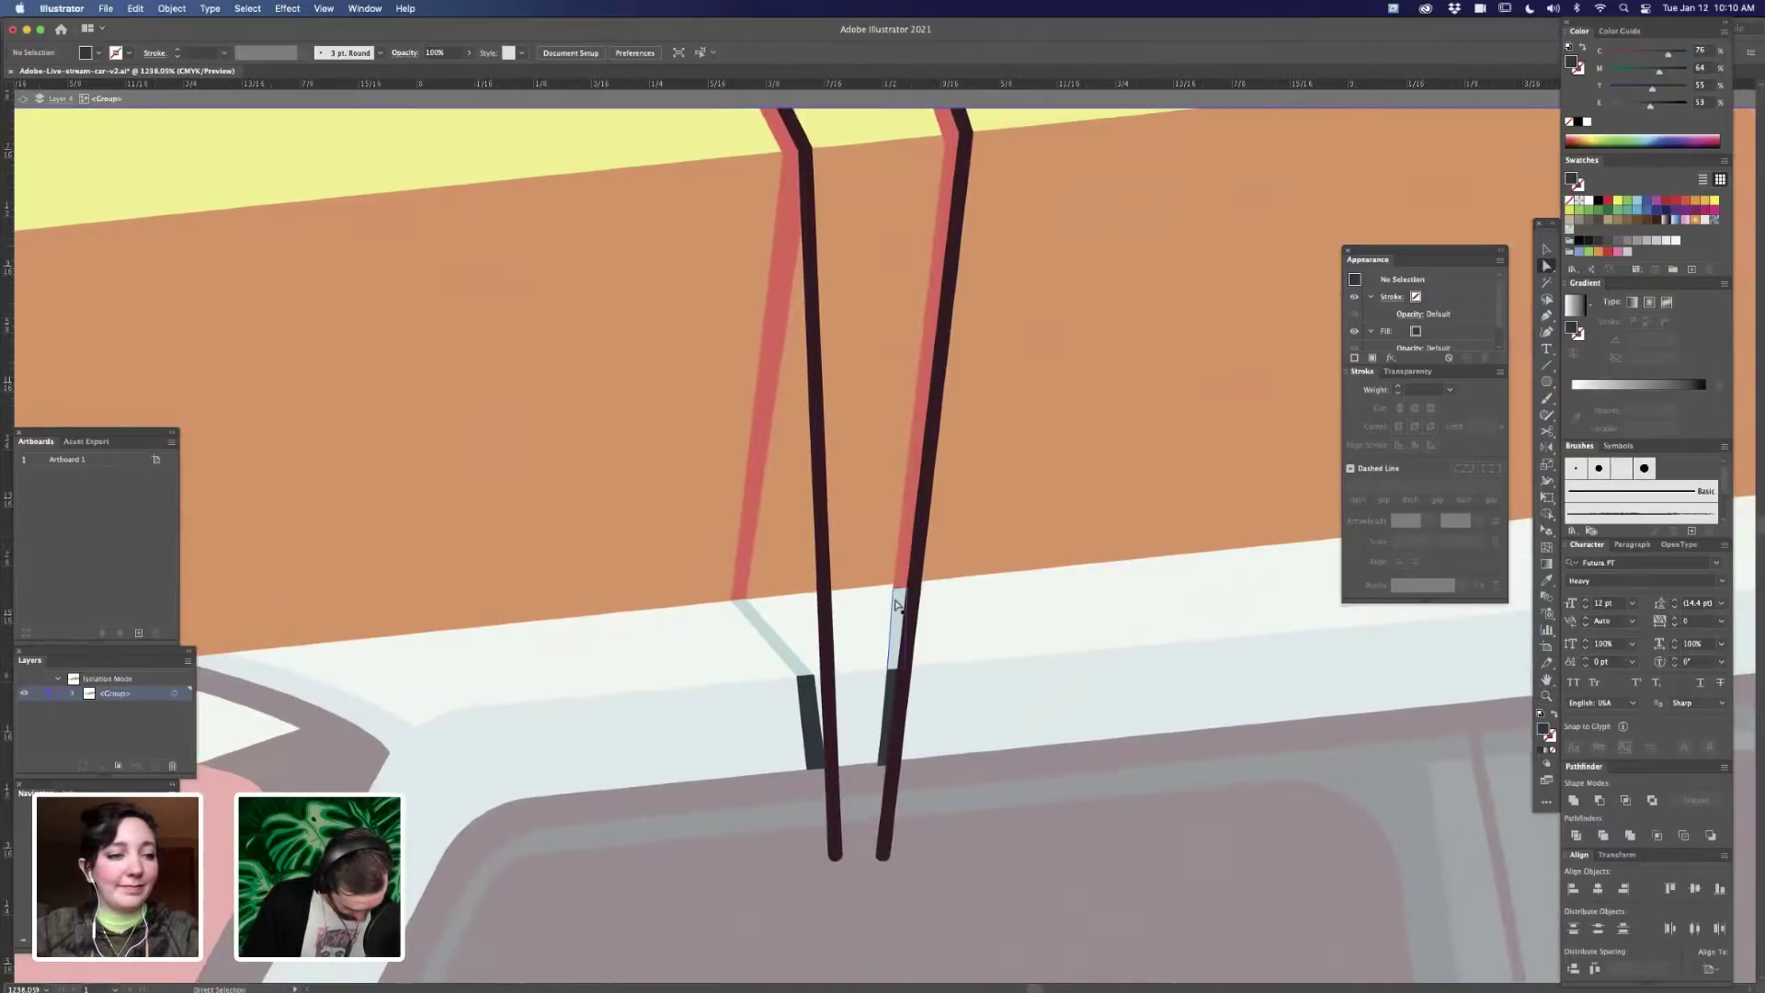
double_click(893, 597)
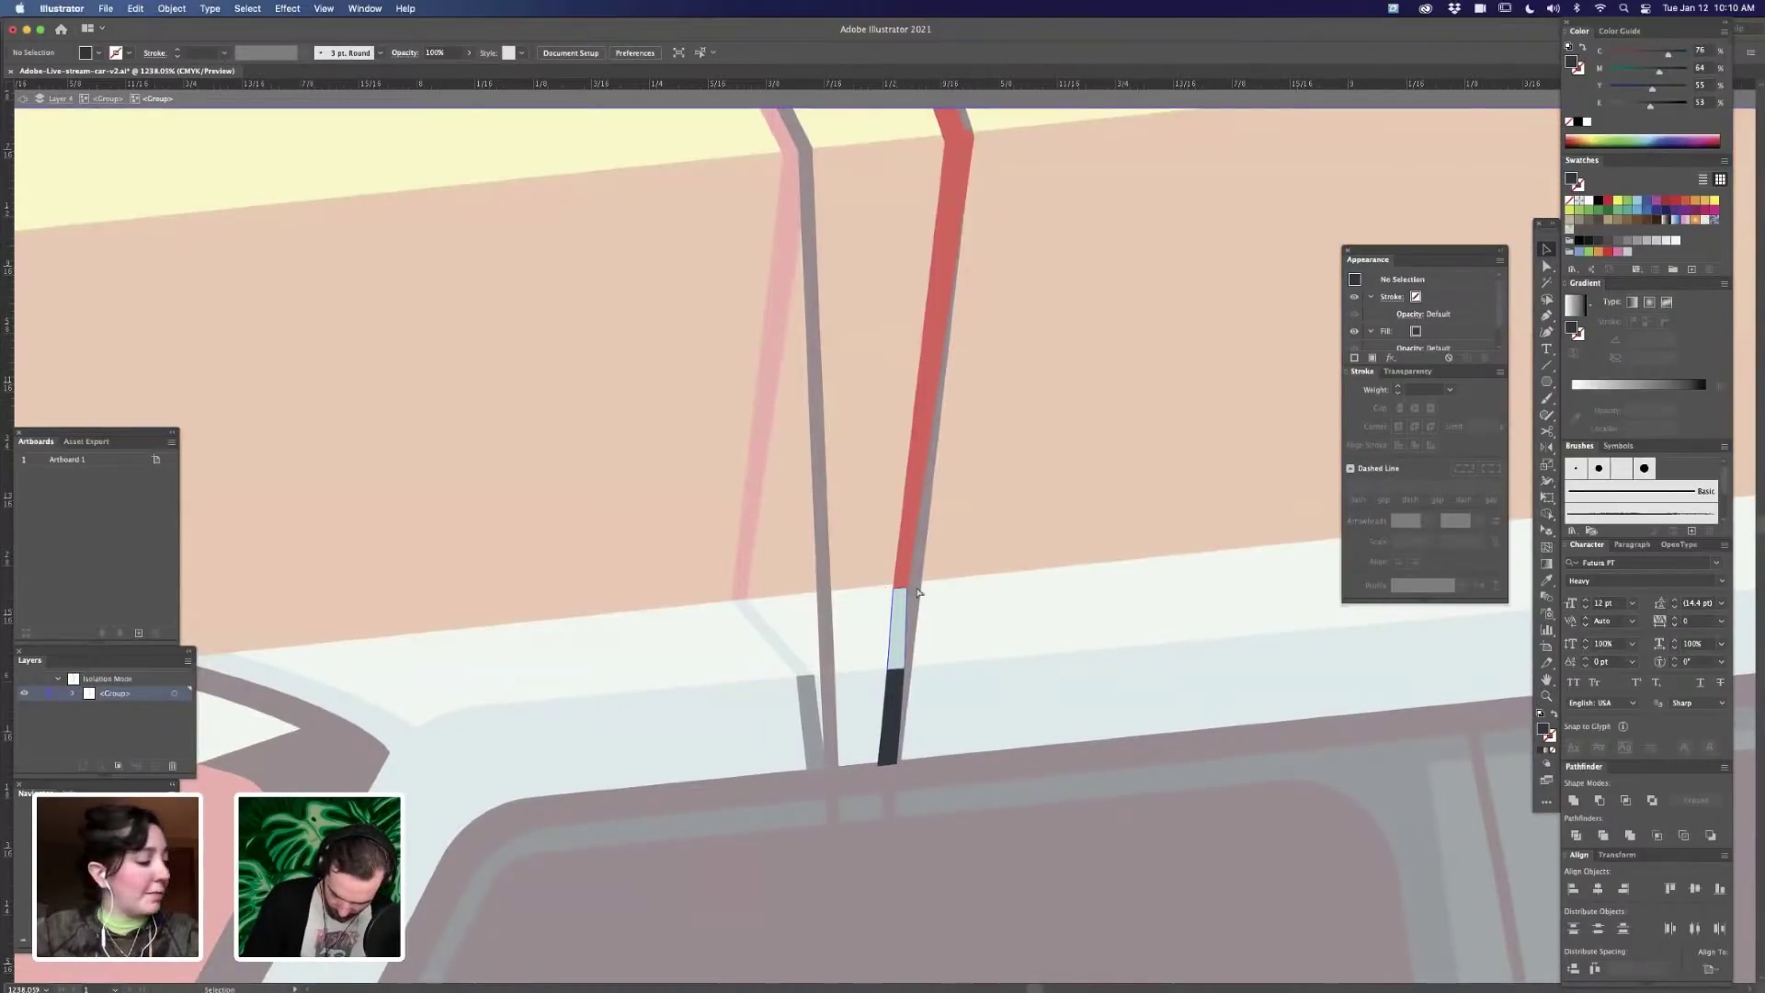
left_click(902, 592)
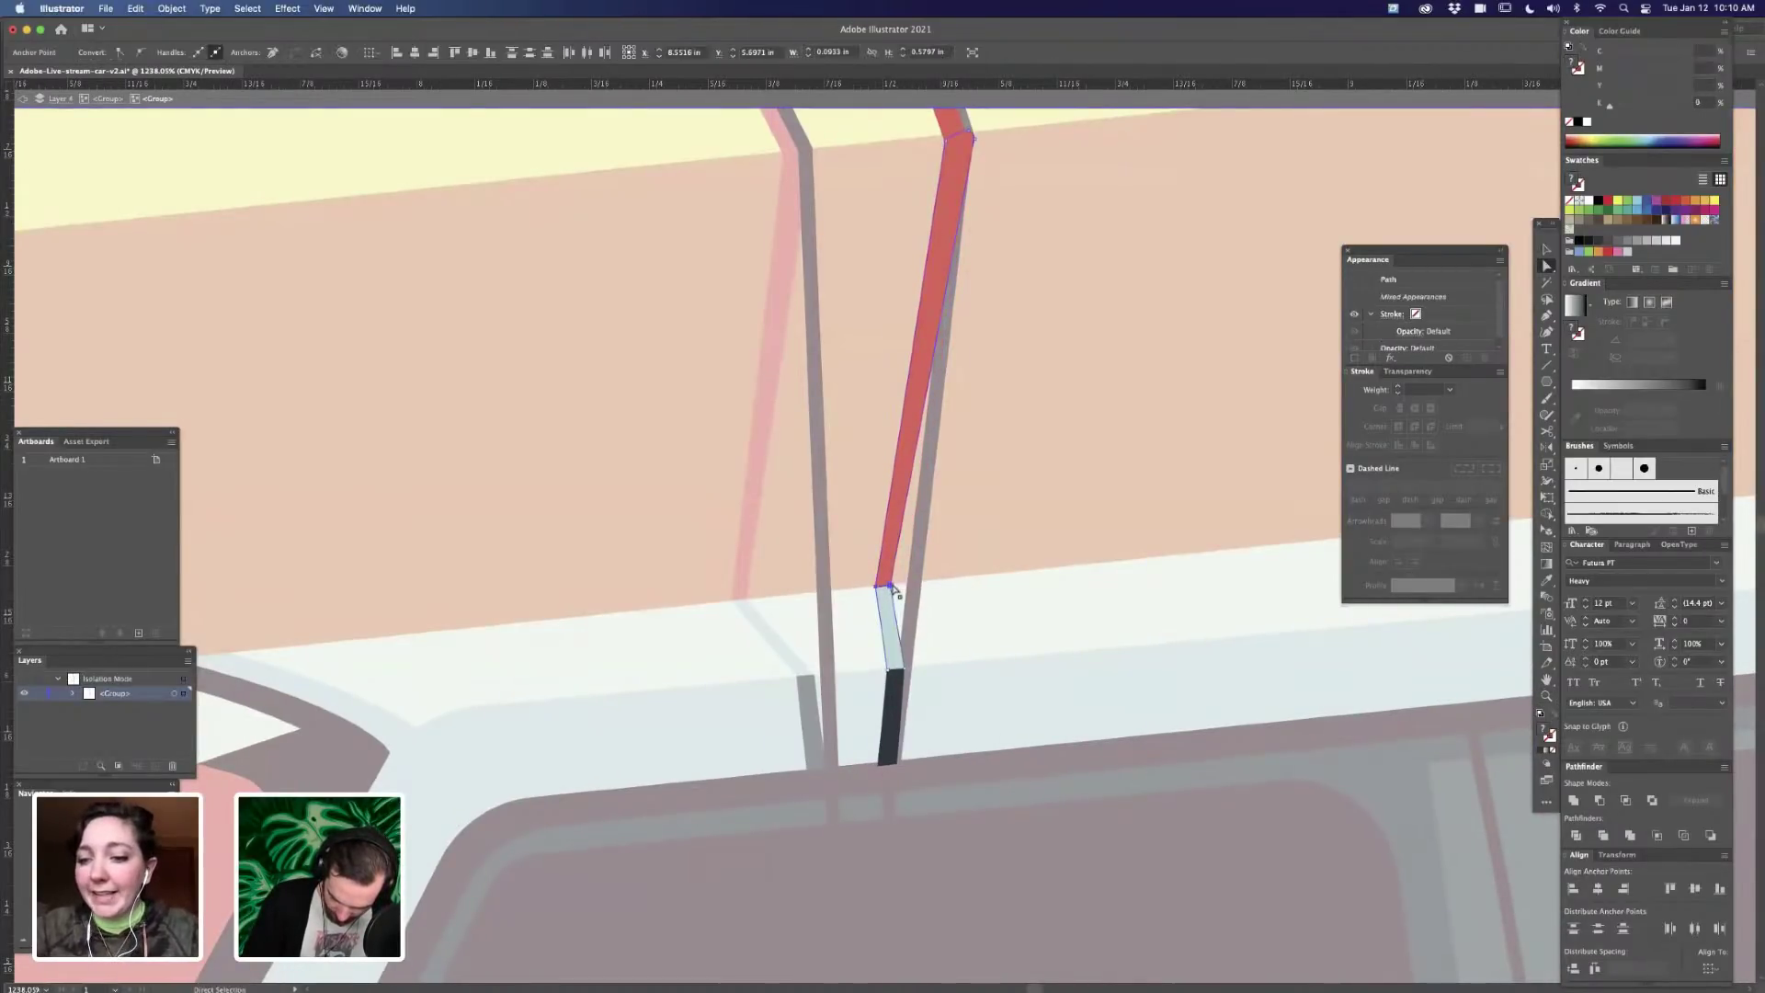
key("super+minus")
key("super+minus")
key("super+minus")
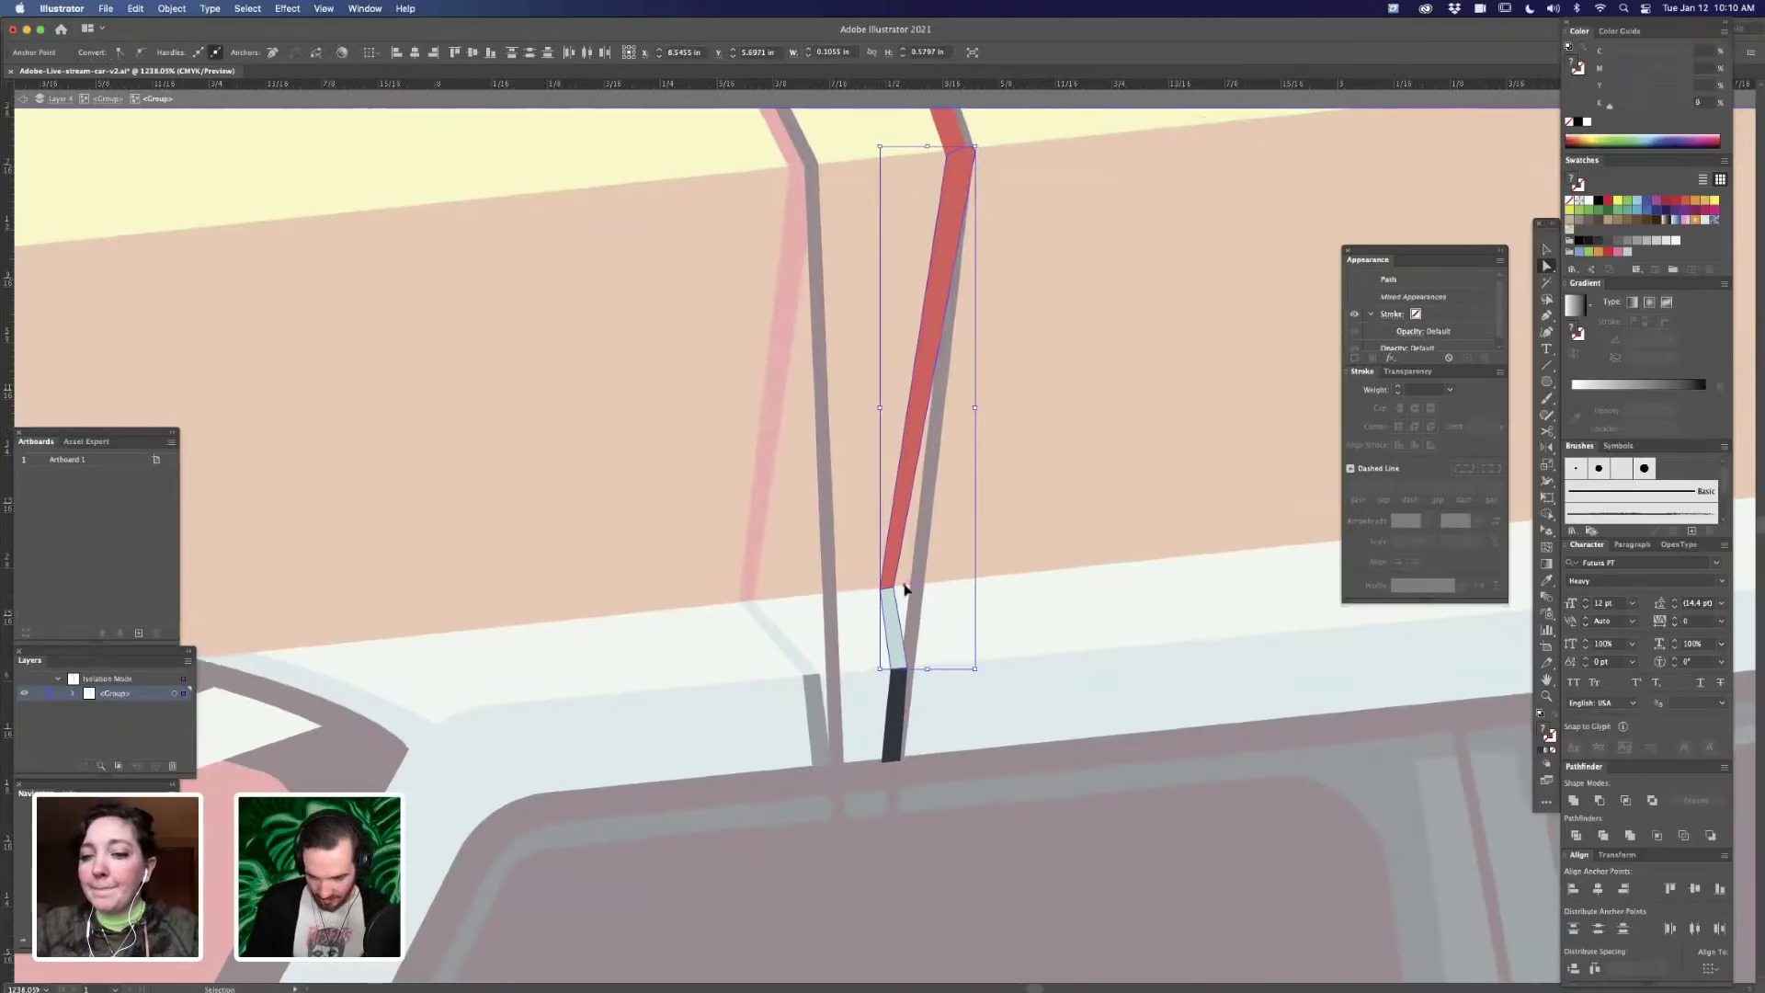
- Examine the front strap's second shadow at its lower bend and on the whole car with the interface panels hidden
key("super+plus")
key("super+plus")
scroll(956, 407, "up", 3)
left_click(954, 402)
key("minus")
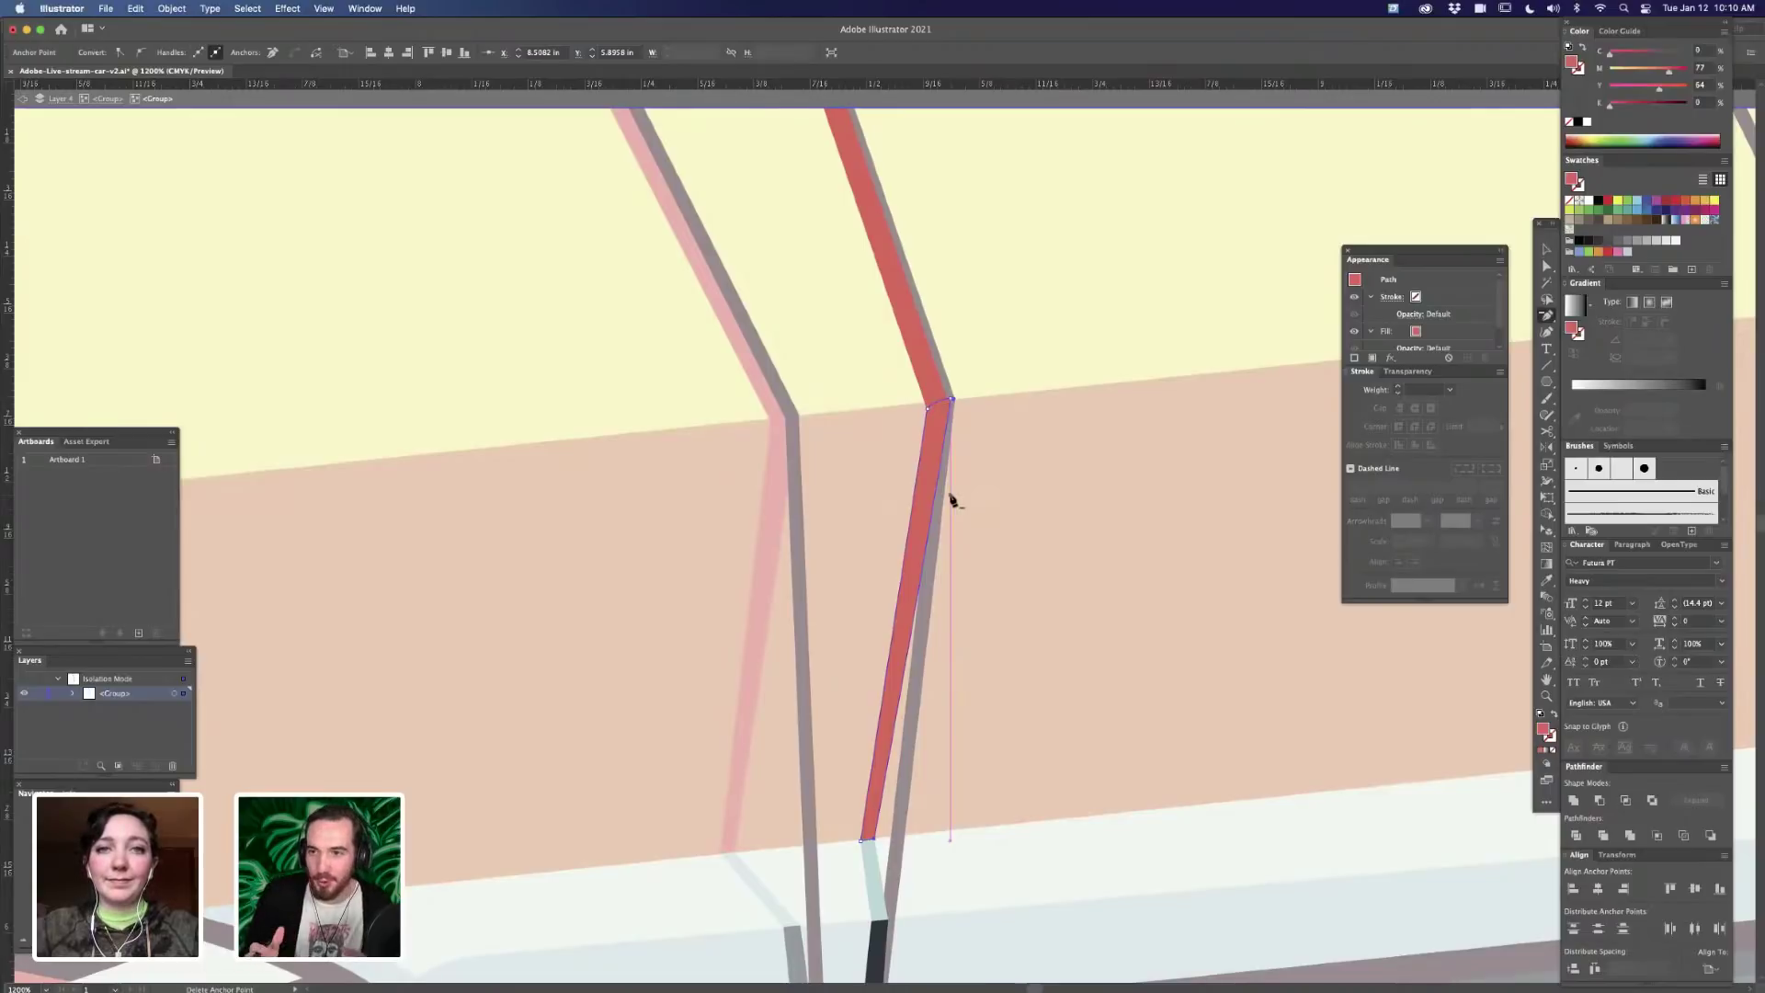
key("super+minus")
key("super+minus")
key("super+minus")
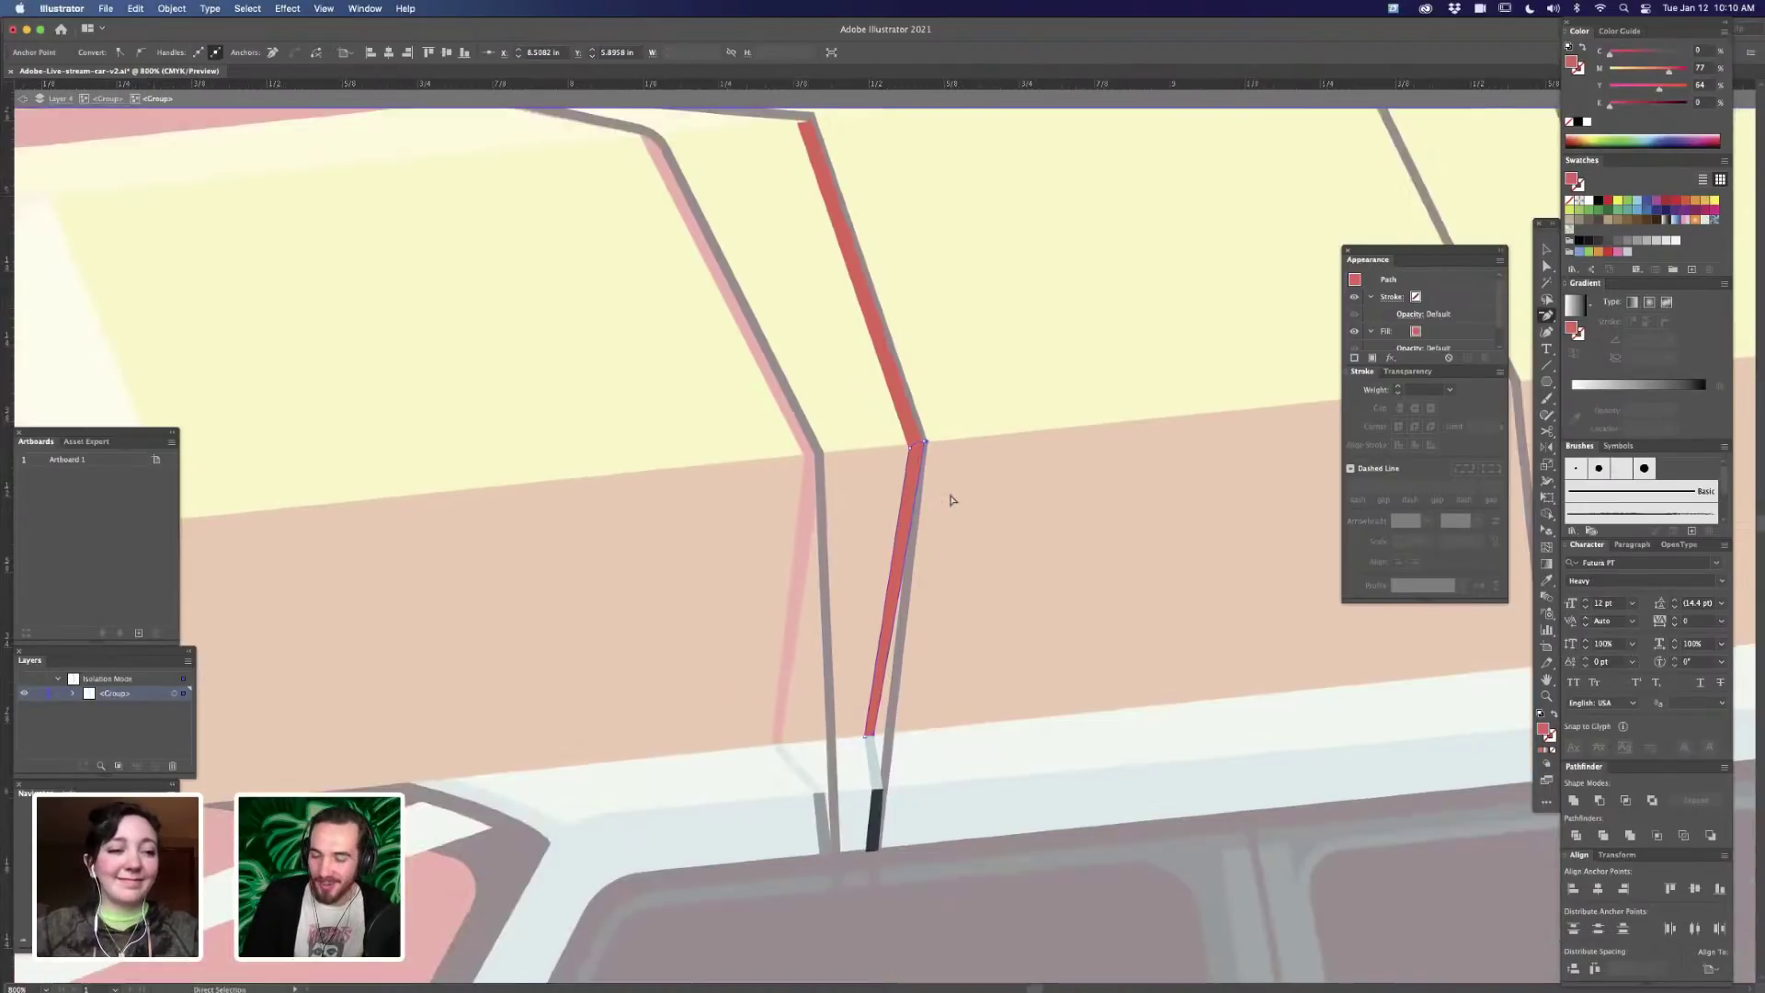
key("super+minus")
key("super+minus")
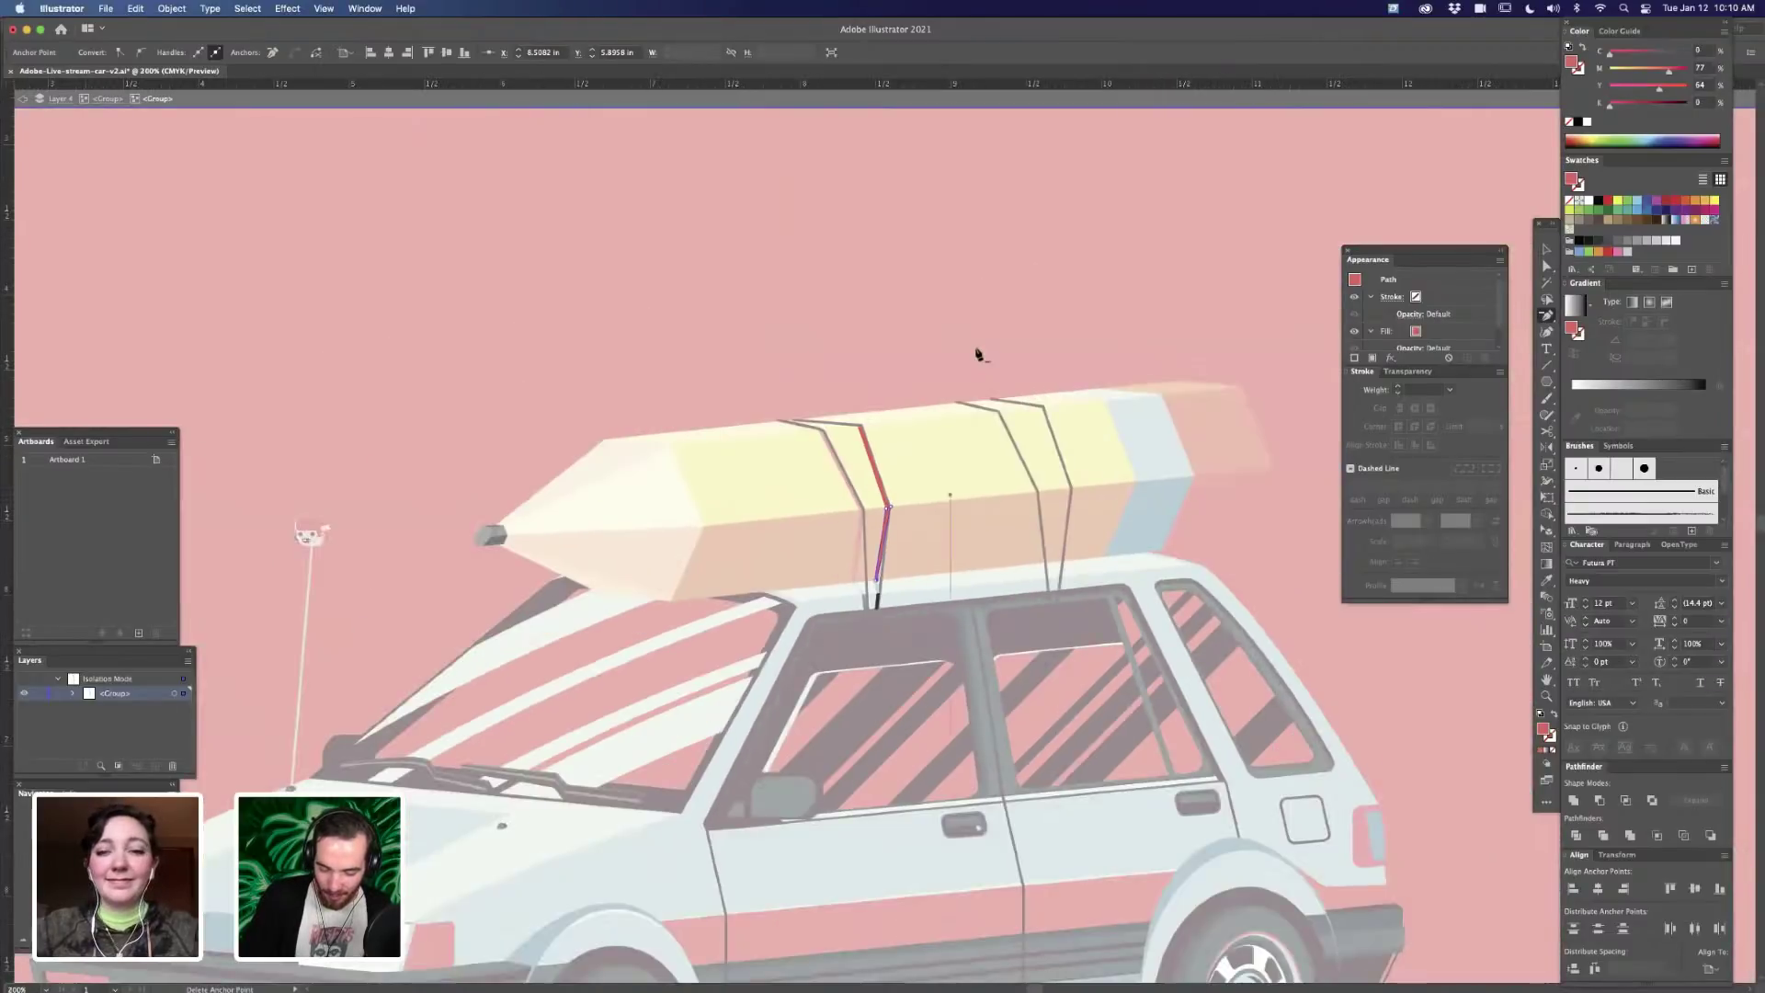
key("Escape")
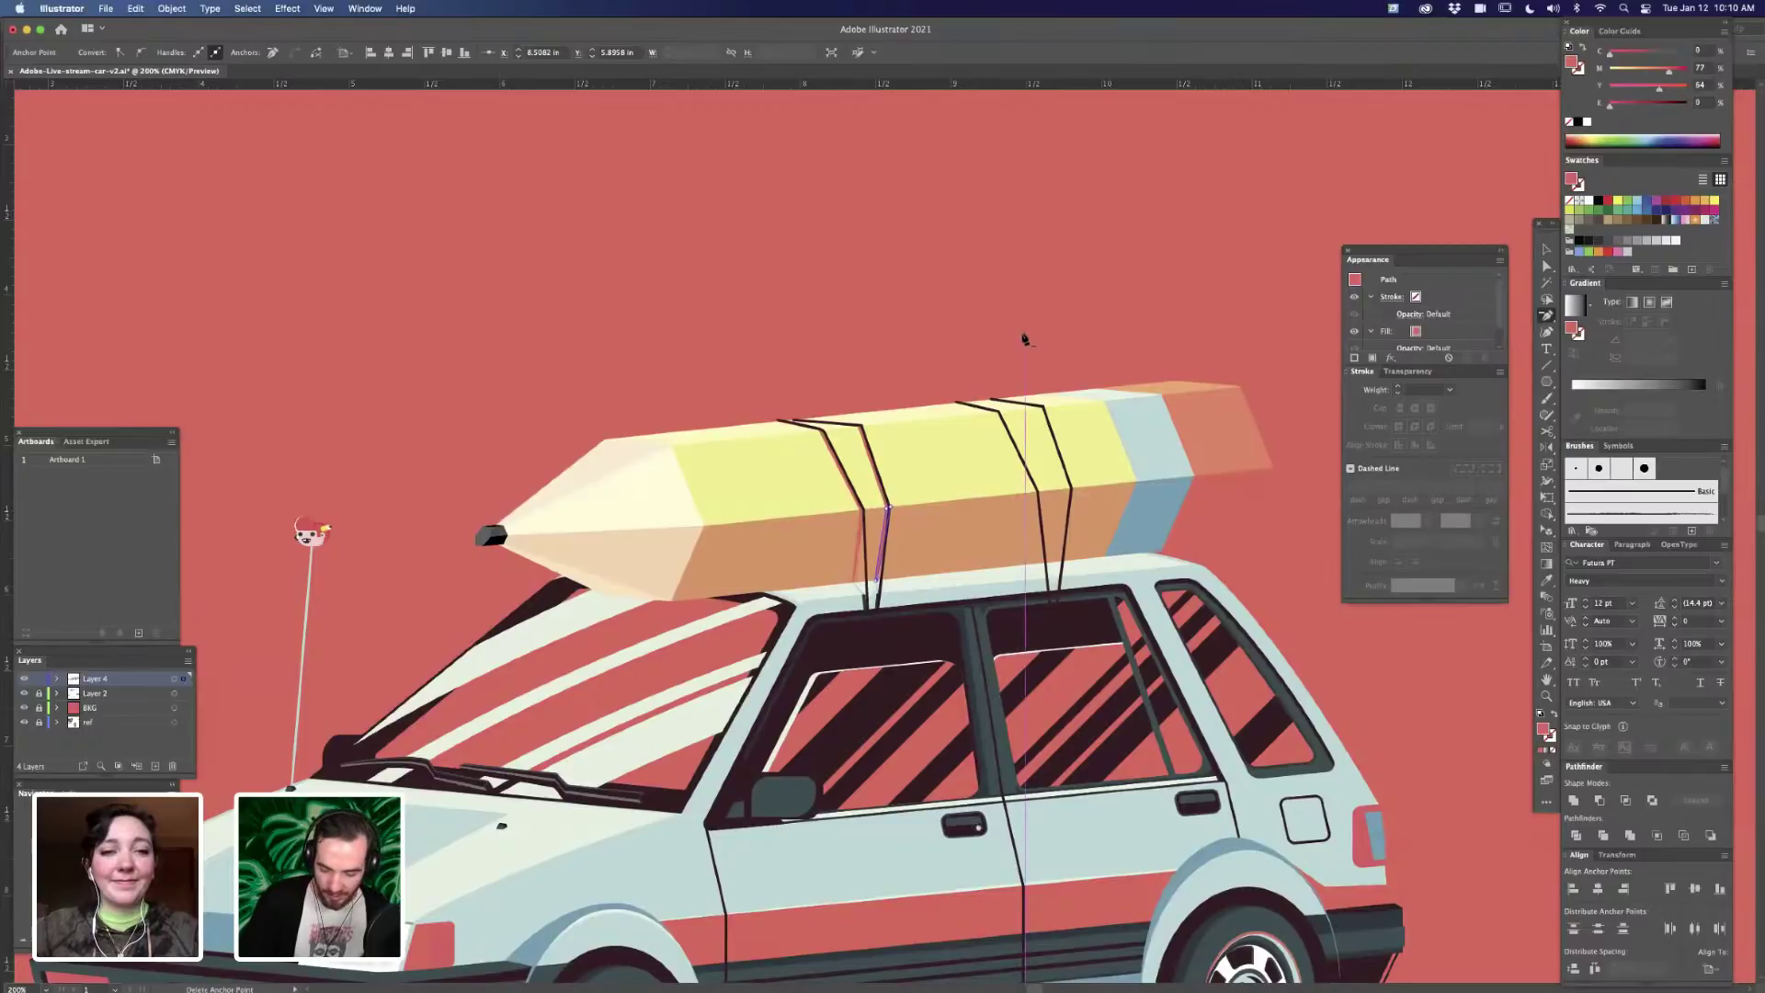
key("Tab")
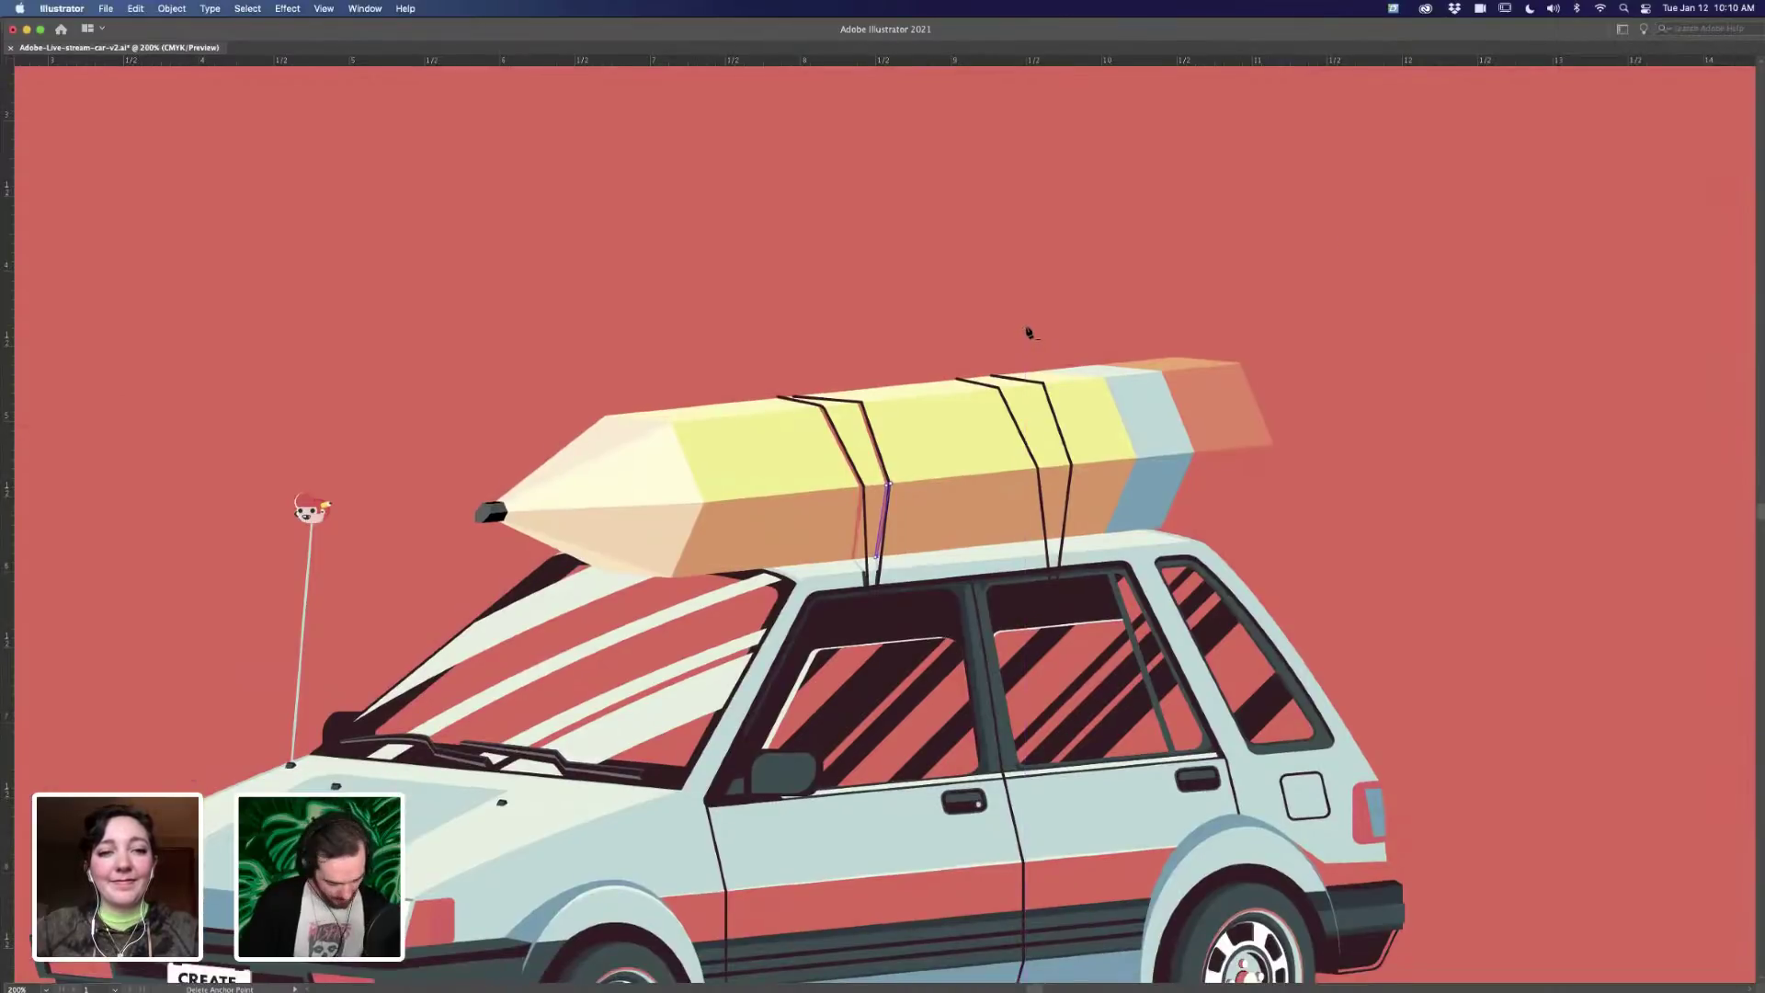
key("Tab")
- Duplicate the front strap's second shadow group inside the pencil group, placing the copy beside the rear strap's first line
key("a")
left_click(997, 333)
left_click_drag(1189, 528, 1092, 512)
key("super+=")
key("super+=")
key("v")
mouse_move(567, 528)
left_mouse_down()
mouse_move(660, 505)
mouse_move(645, 510)
left_mouse_up()
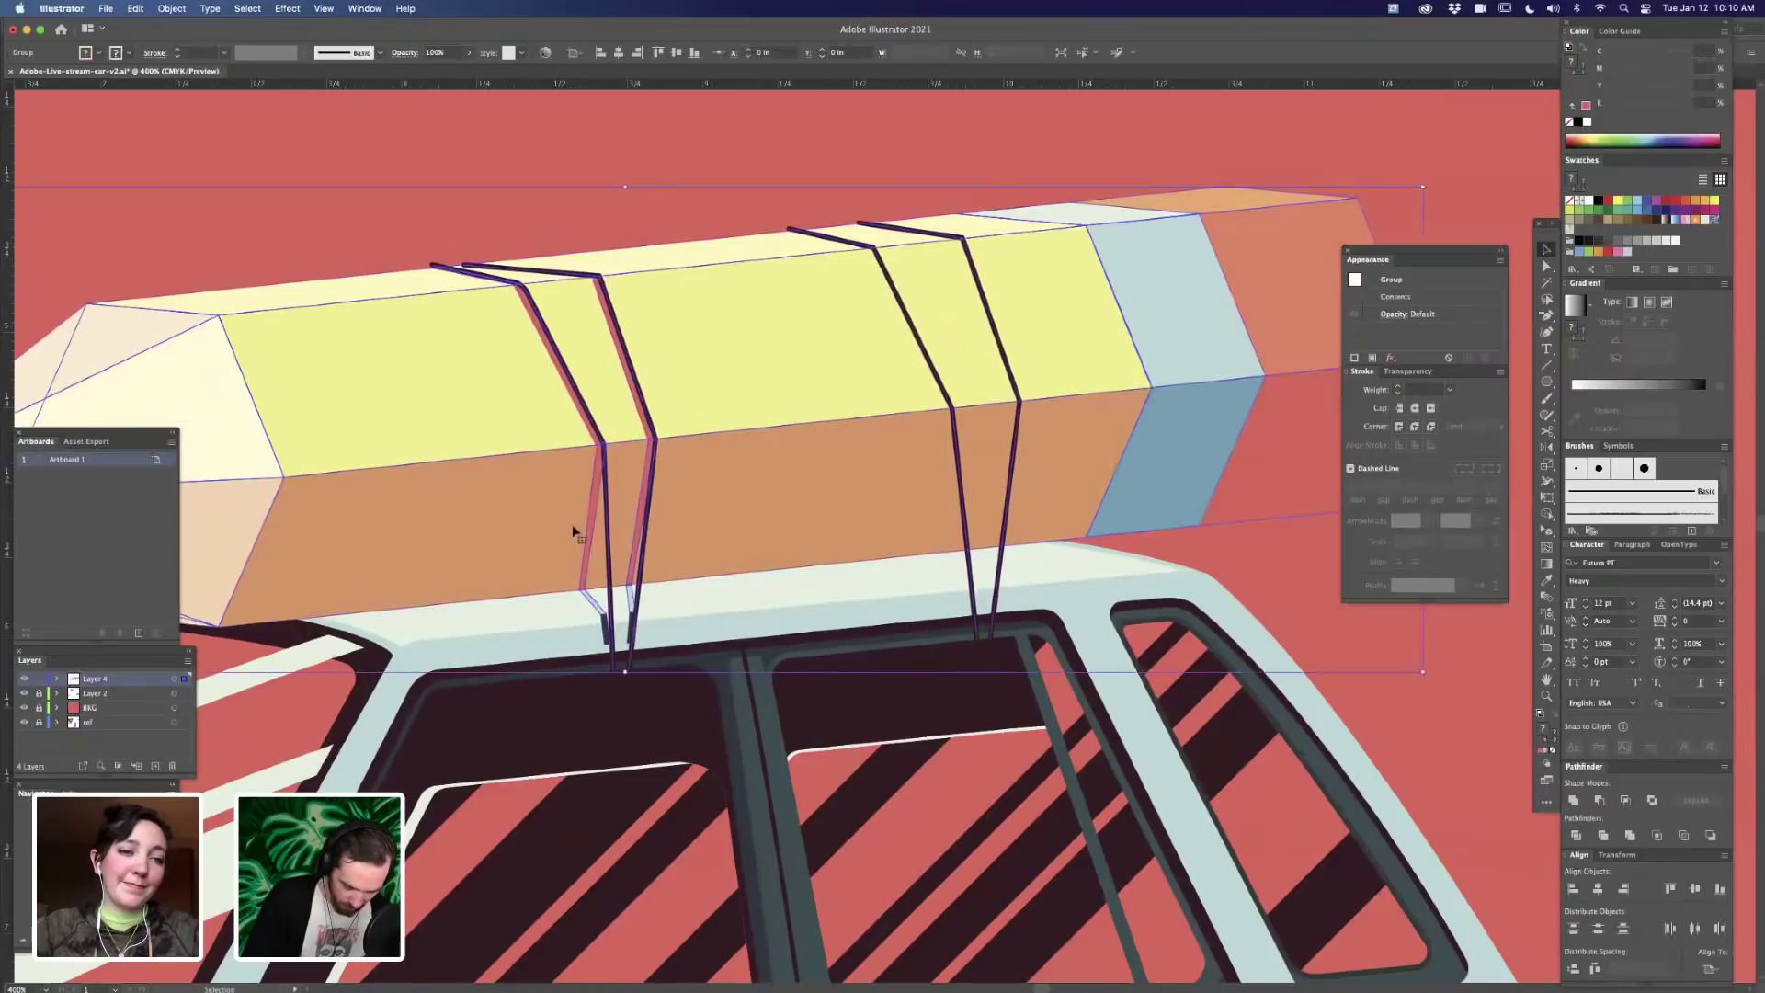
key("super+z")
double_click(566, 520)
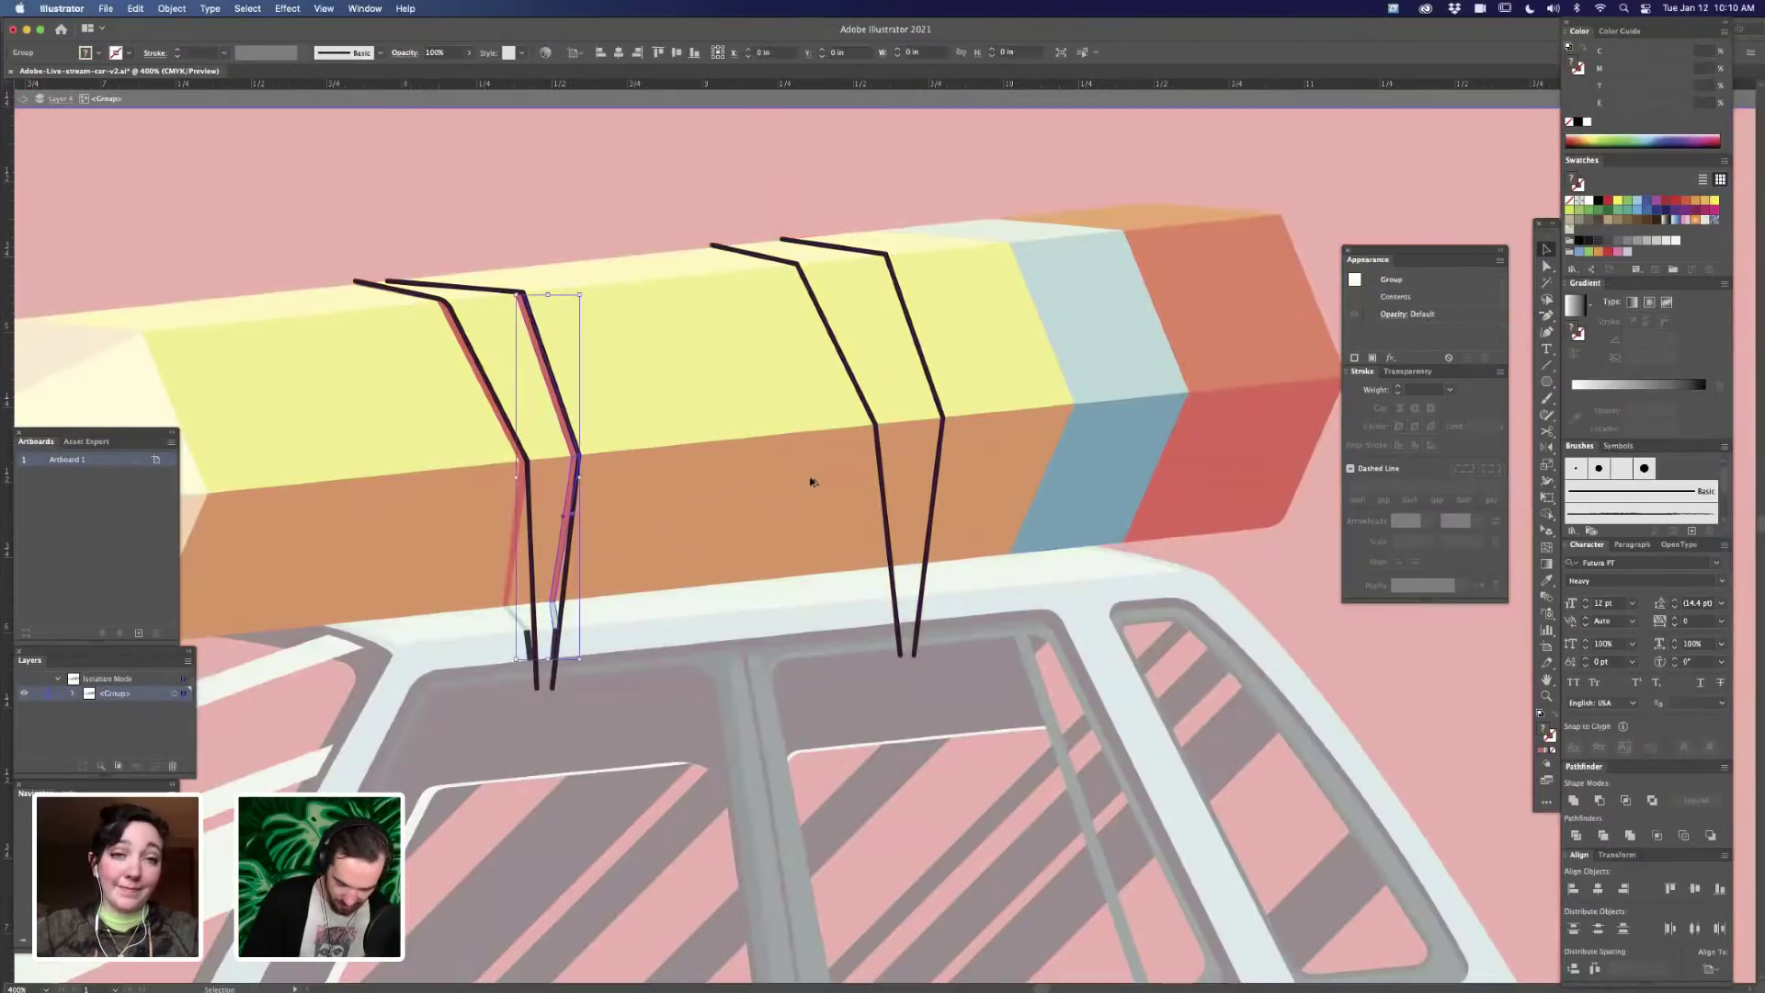
left_click_drag(562, 529, 867, 496)
- Inside the copied shadow group, shift the dark roof segment and the pale segment's lower end toward the rear strap's first line
double_click(863, 531)
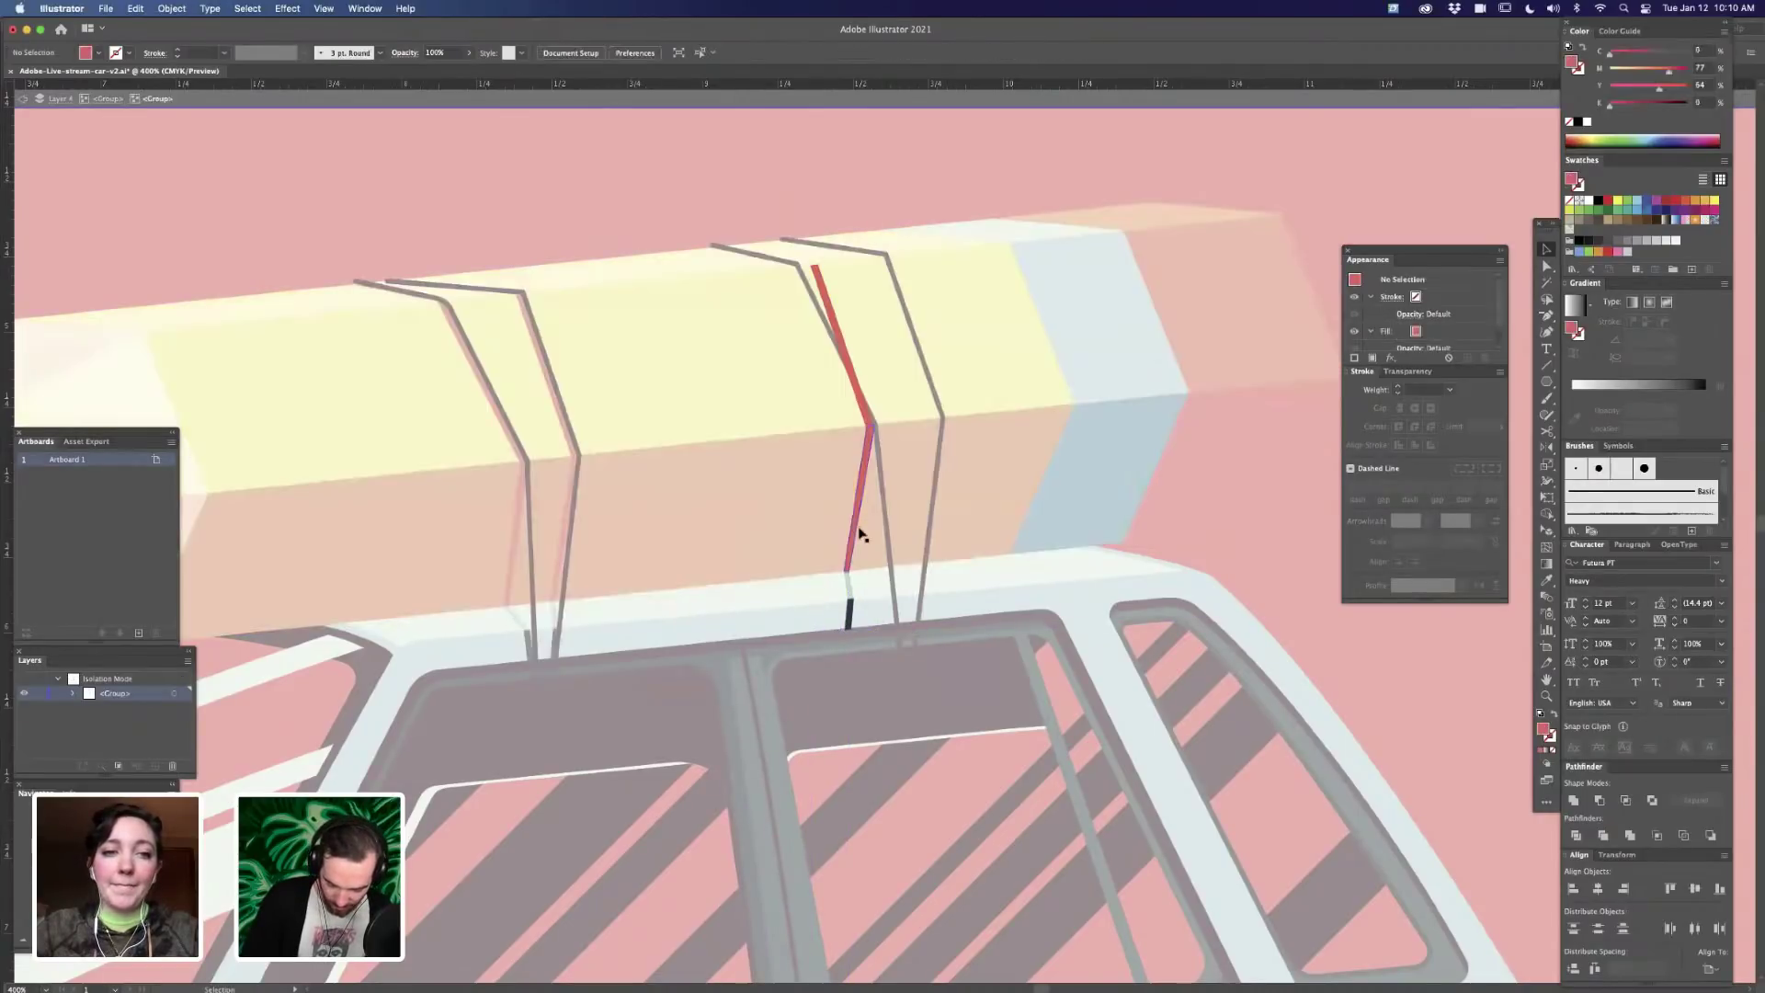
key("a")
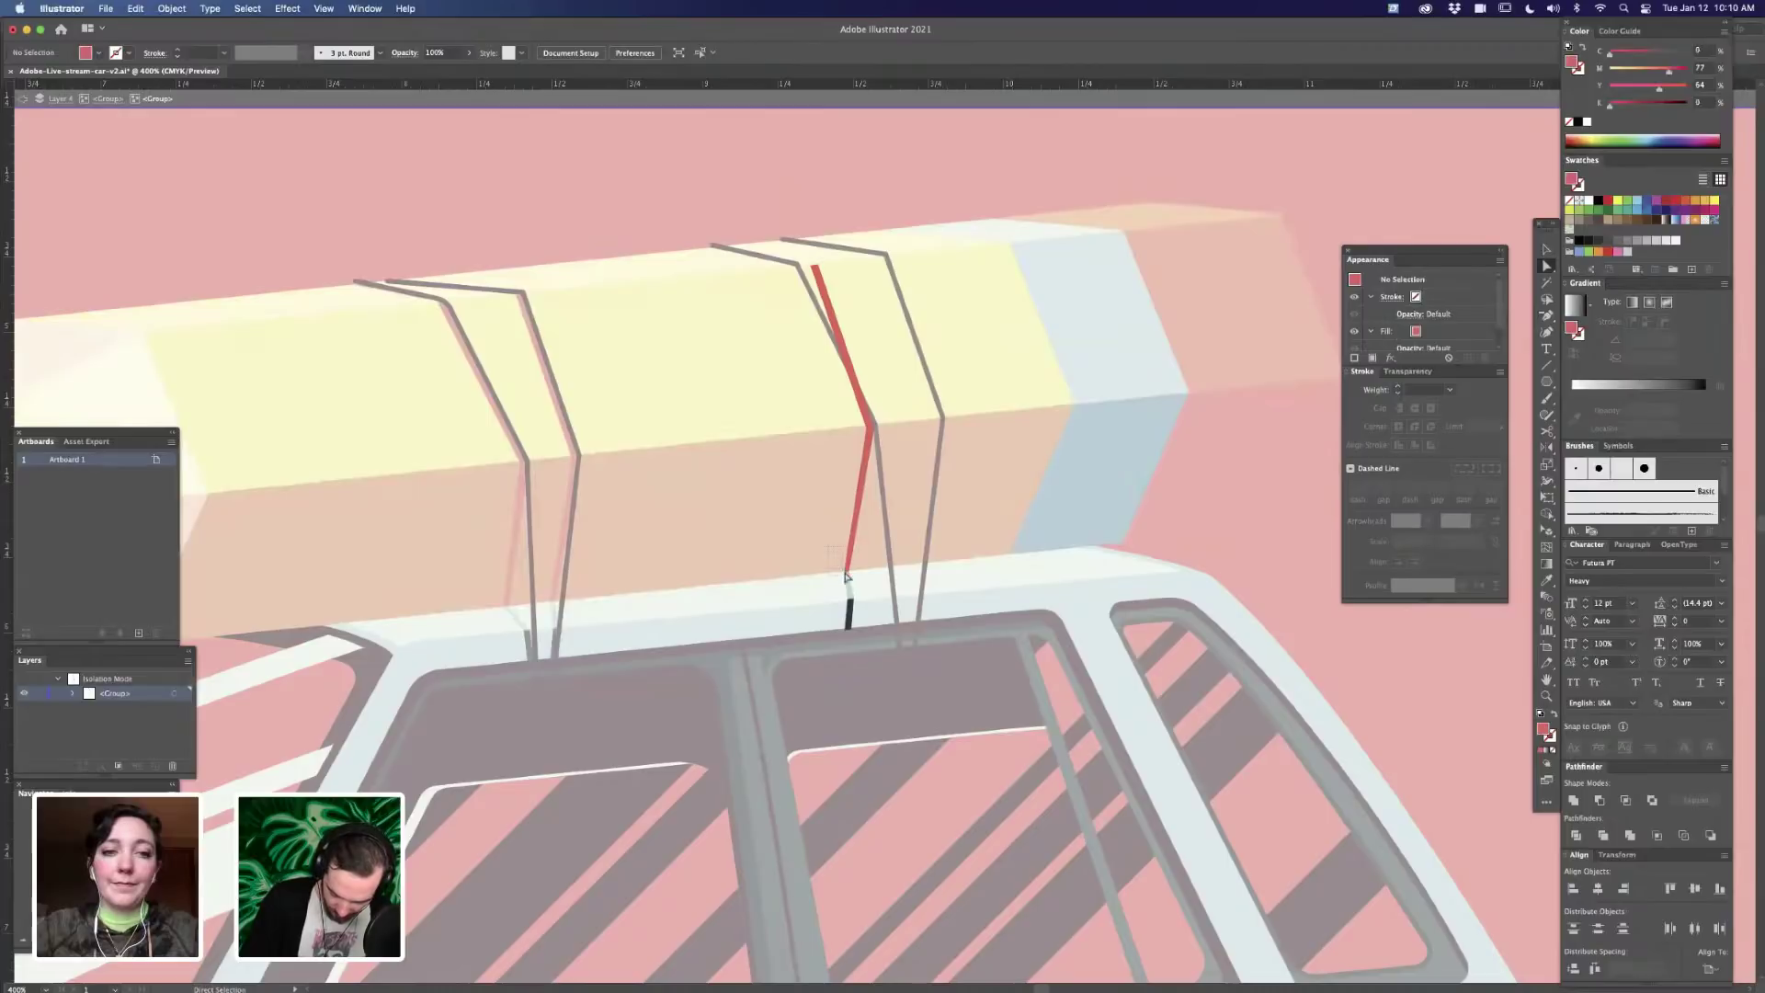
left_click_drag(847, 628, 880, 630)
key("super+equal")
key("super+equal")
key("super+equal")
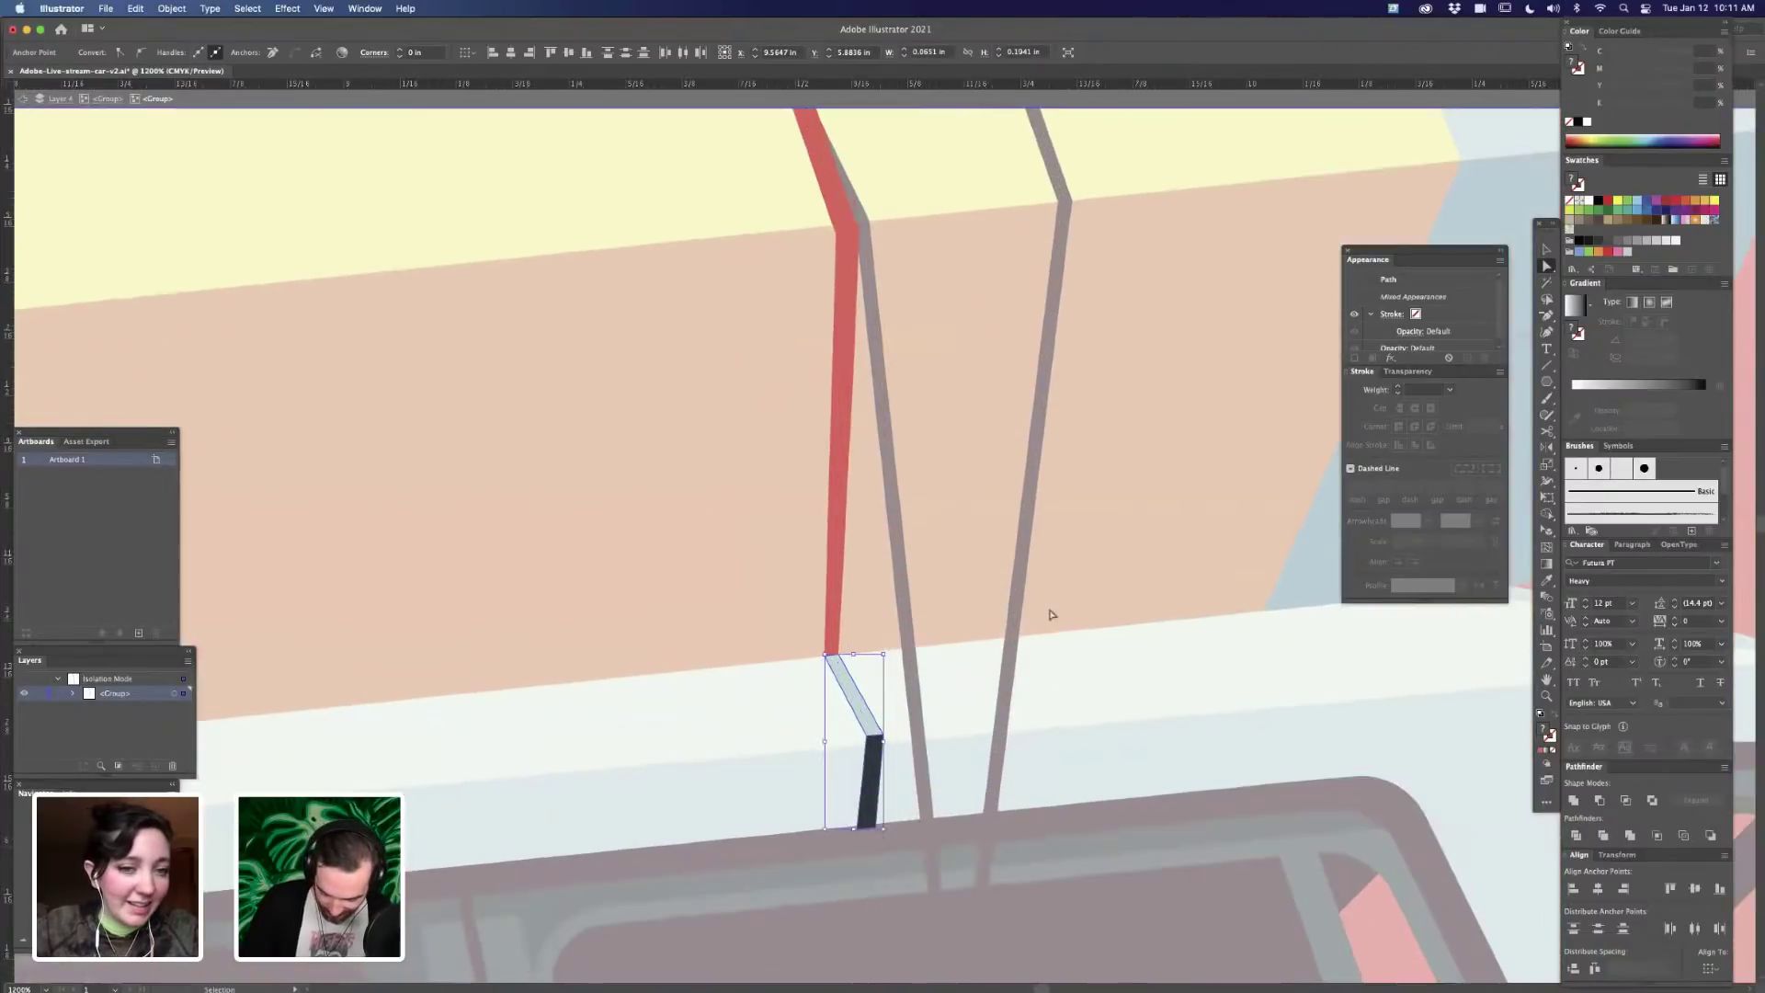
- Slant the dark roof segment by moving its lower anchors to meet the rear strap's first line at the roof edge
scroll(952, 593, "down", 3)
scroll(953, 593, "left", 1)
left_click_drag(951, 593, 952, 695)
left_click_drag(941, 688, 984, 690)
key("super+minus")
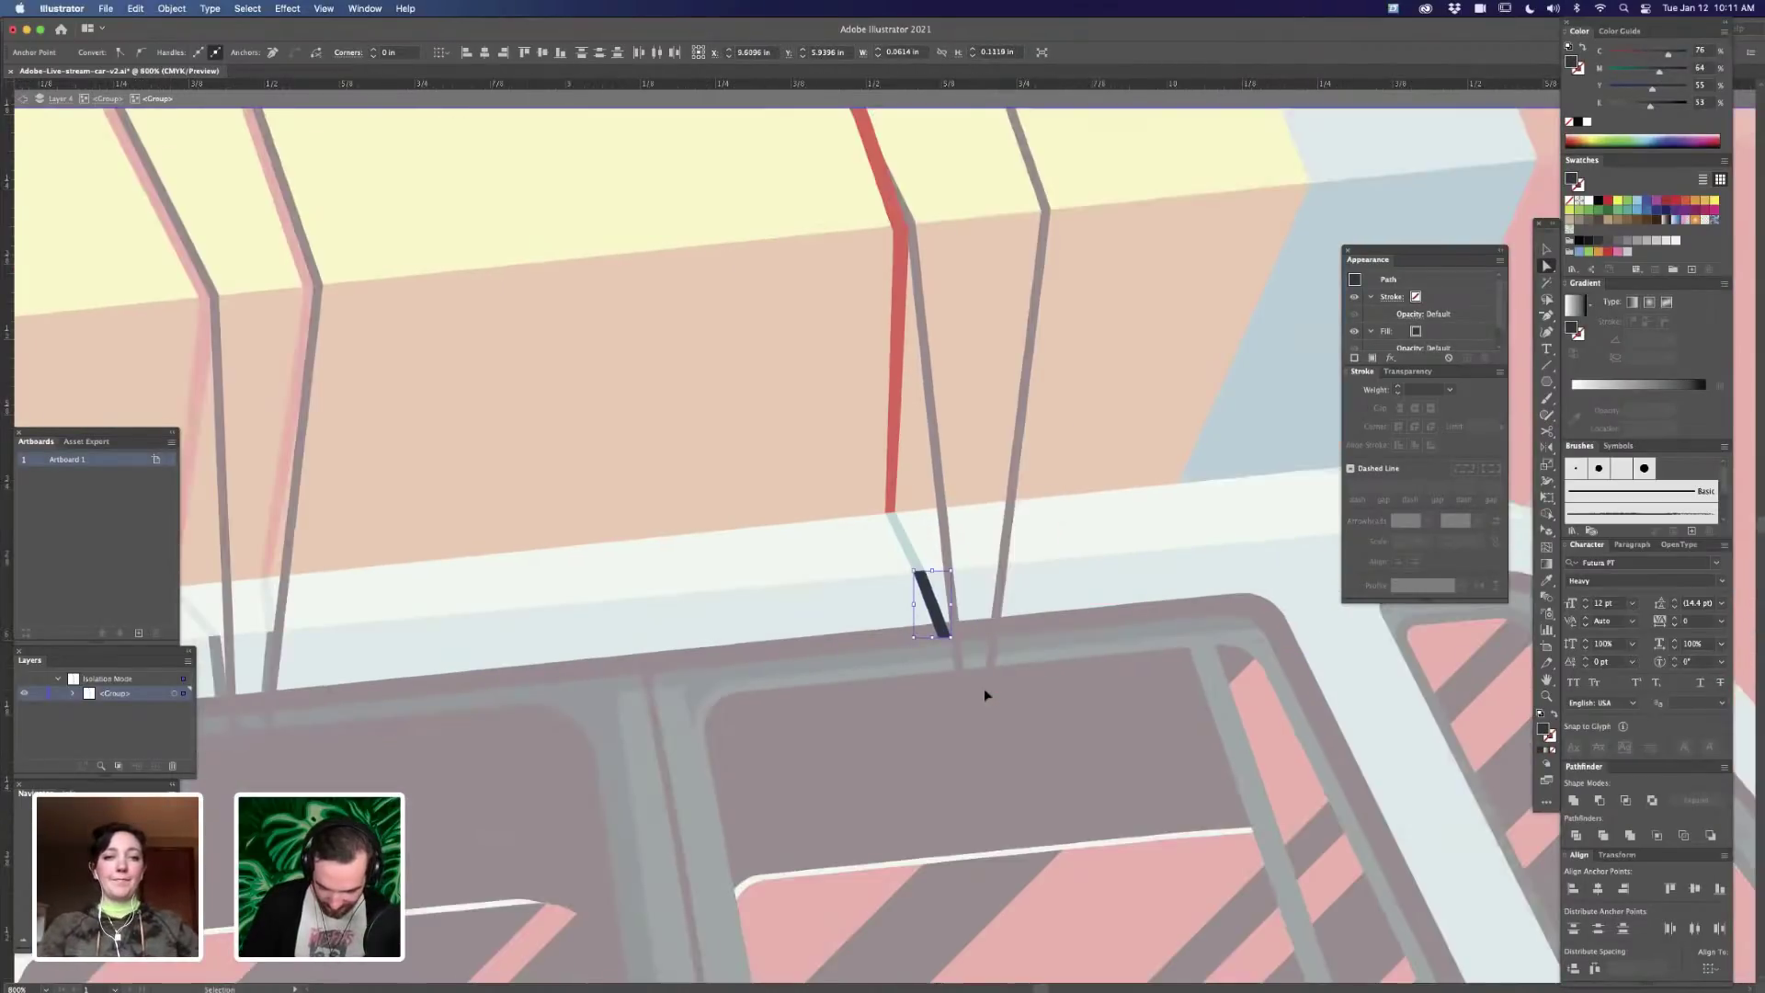
key("super+minus")
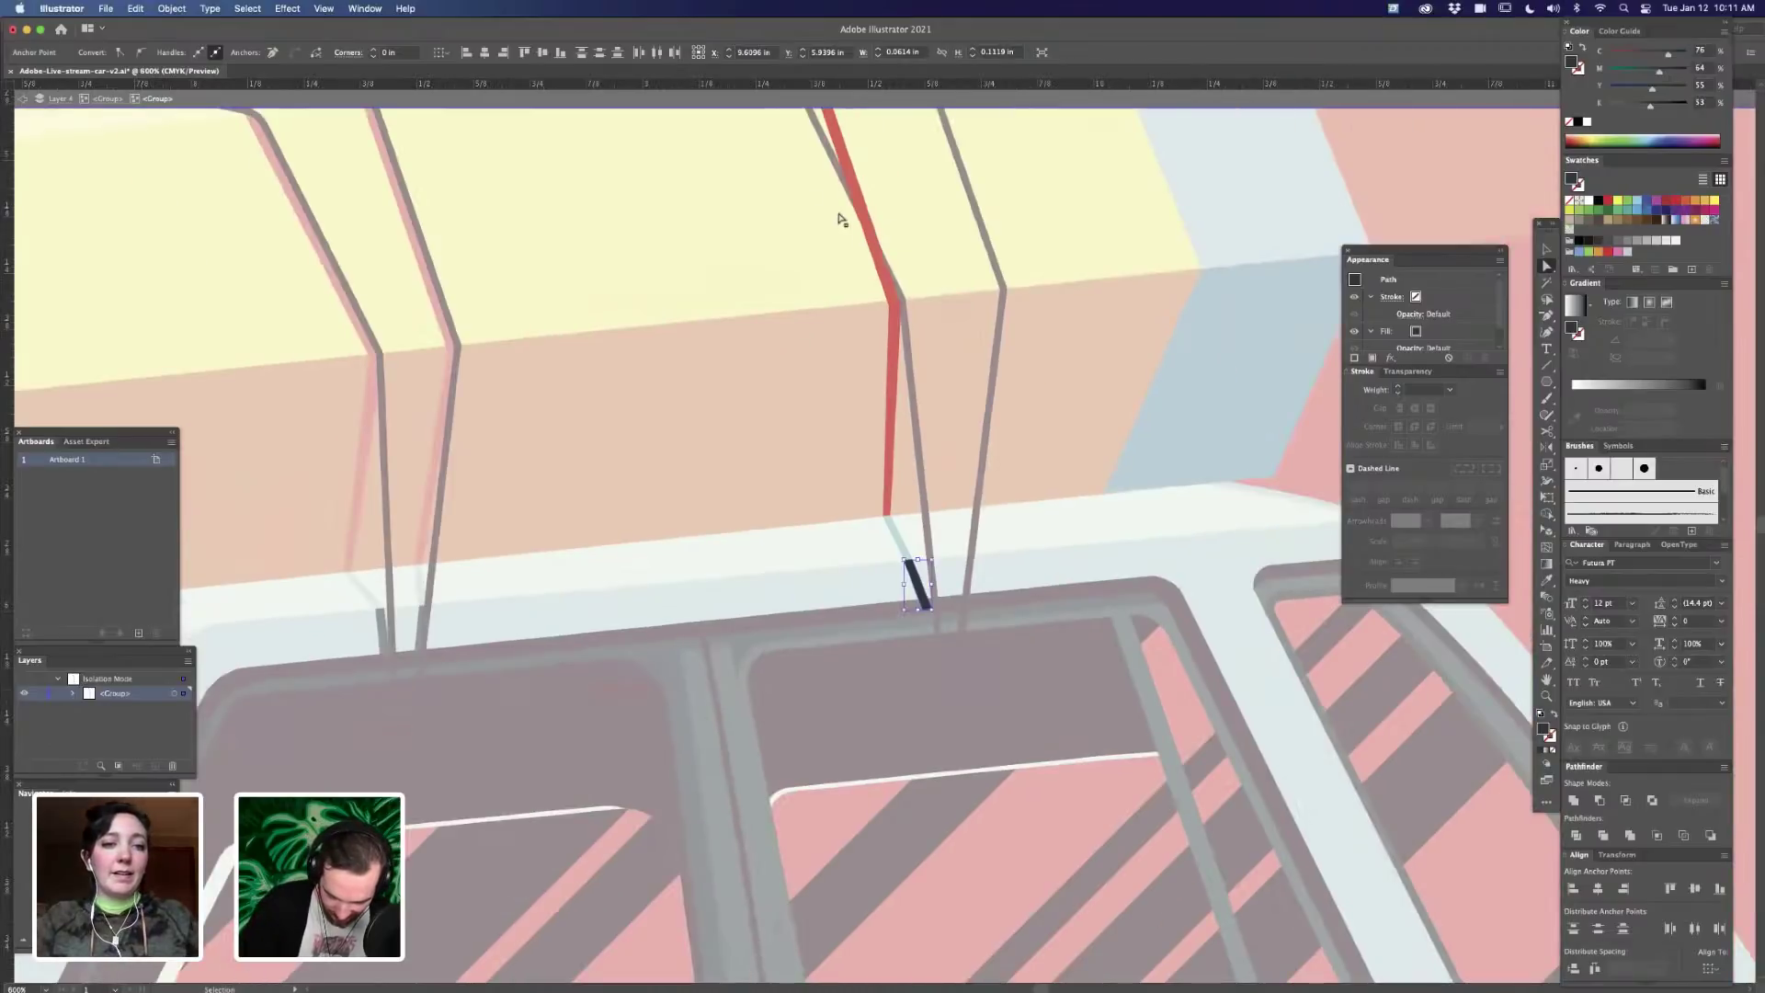
key("super+minus")
- Move the yellow-face shadow's top anchors to the upper bend of the rear strap's first line and leave the group
mouse_move(835, 217)
left_mouse_down()
mouse_move(859, 217)
mouse_move(814, 215)
left_mouse_up()
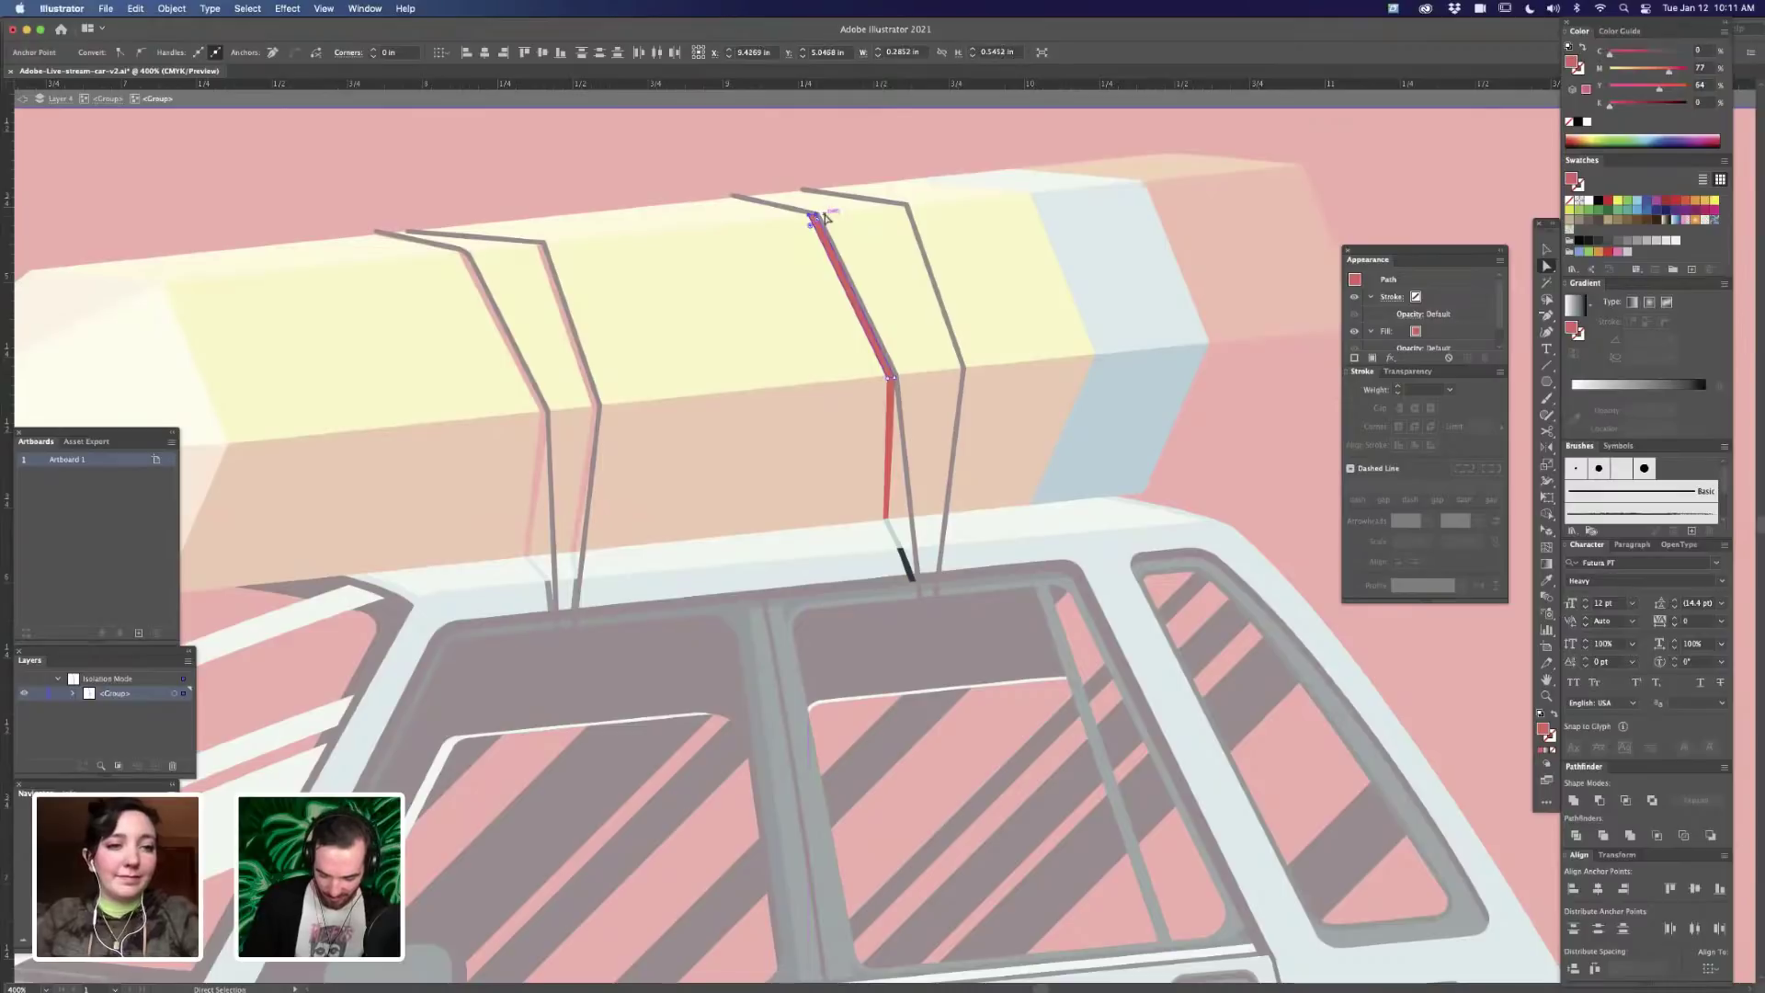
key("v")
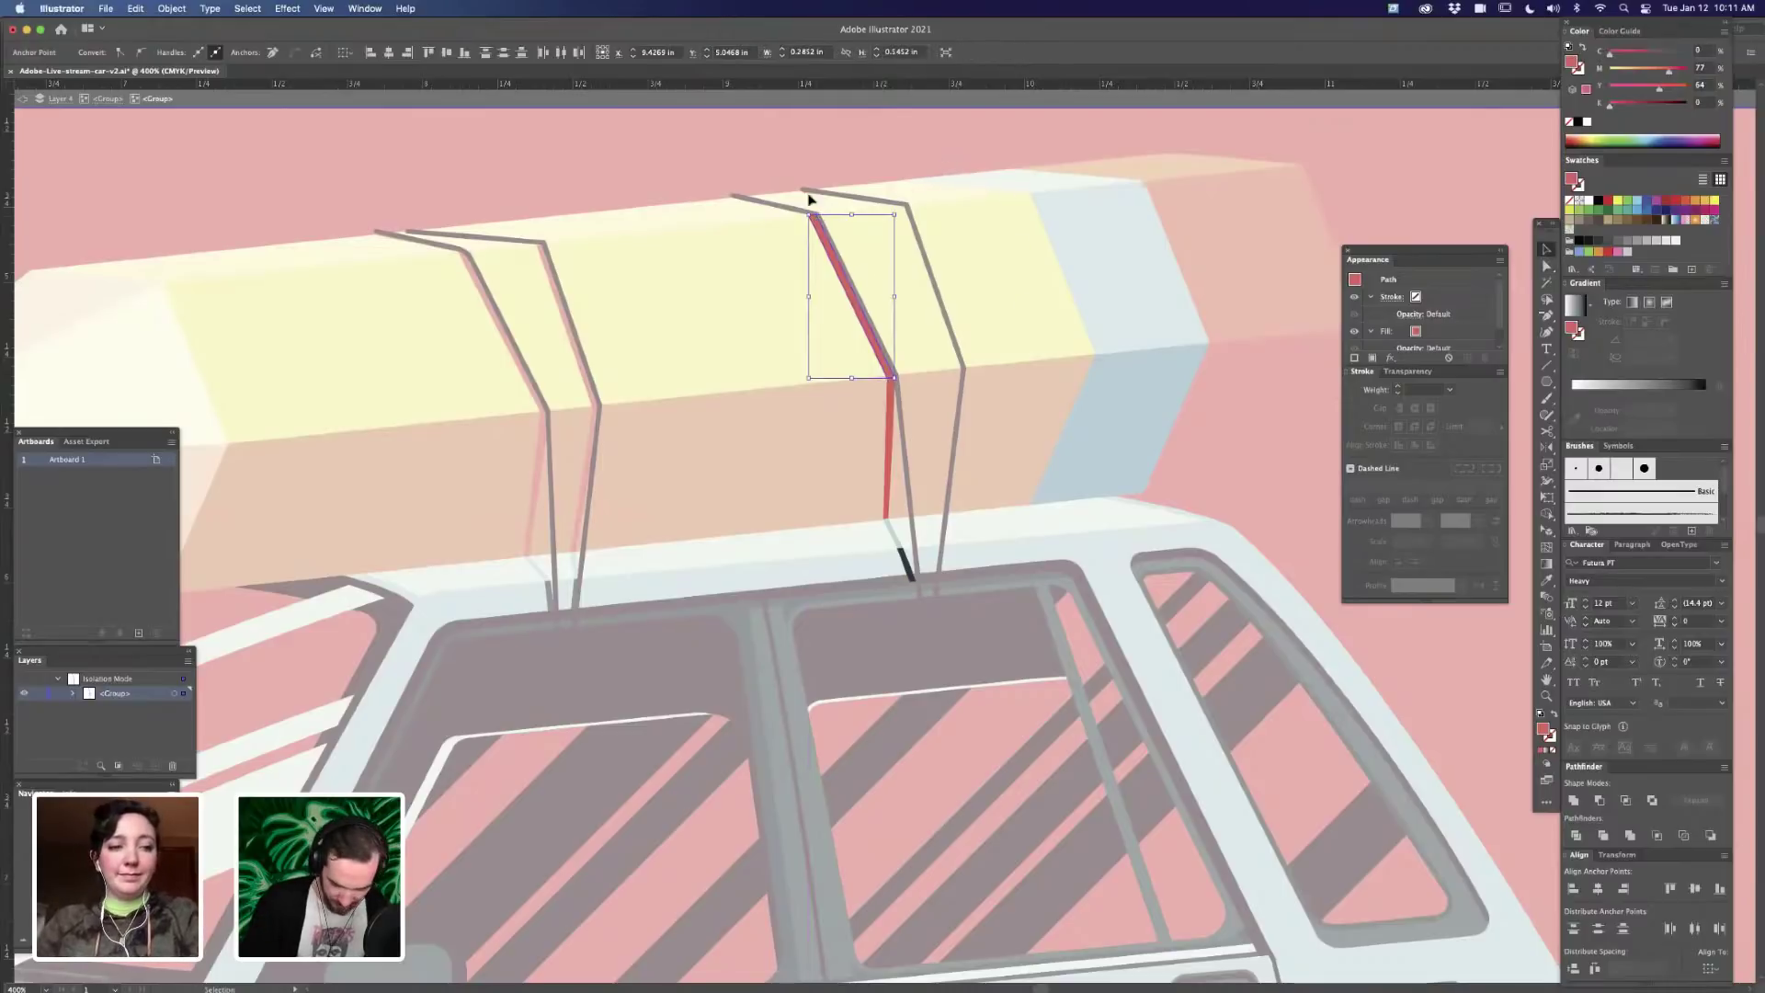
key("a")
left_click(914, 576, "shift")
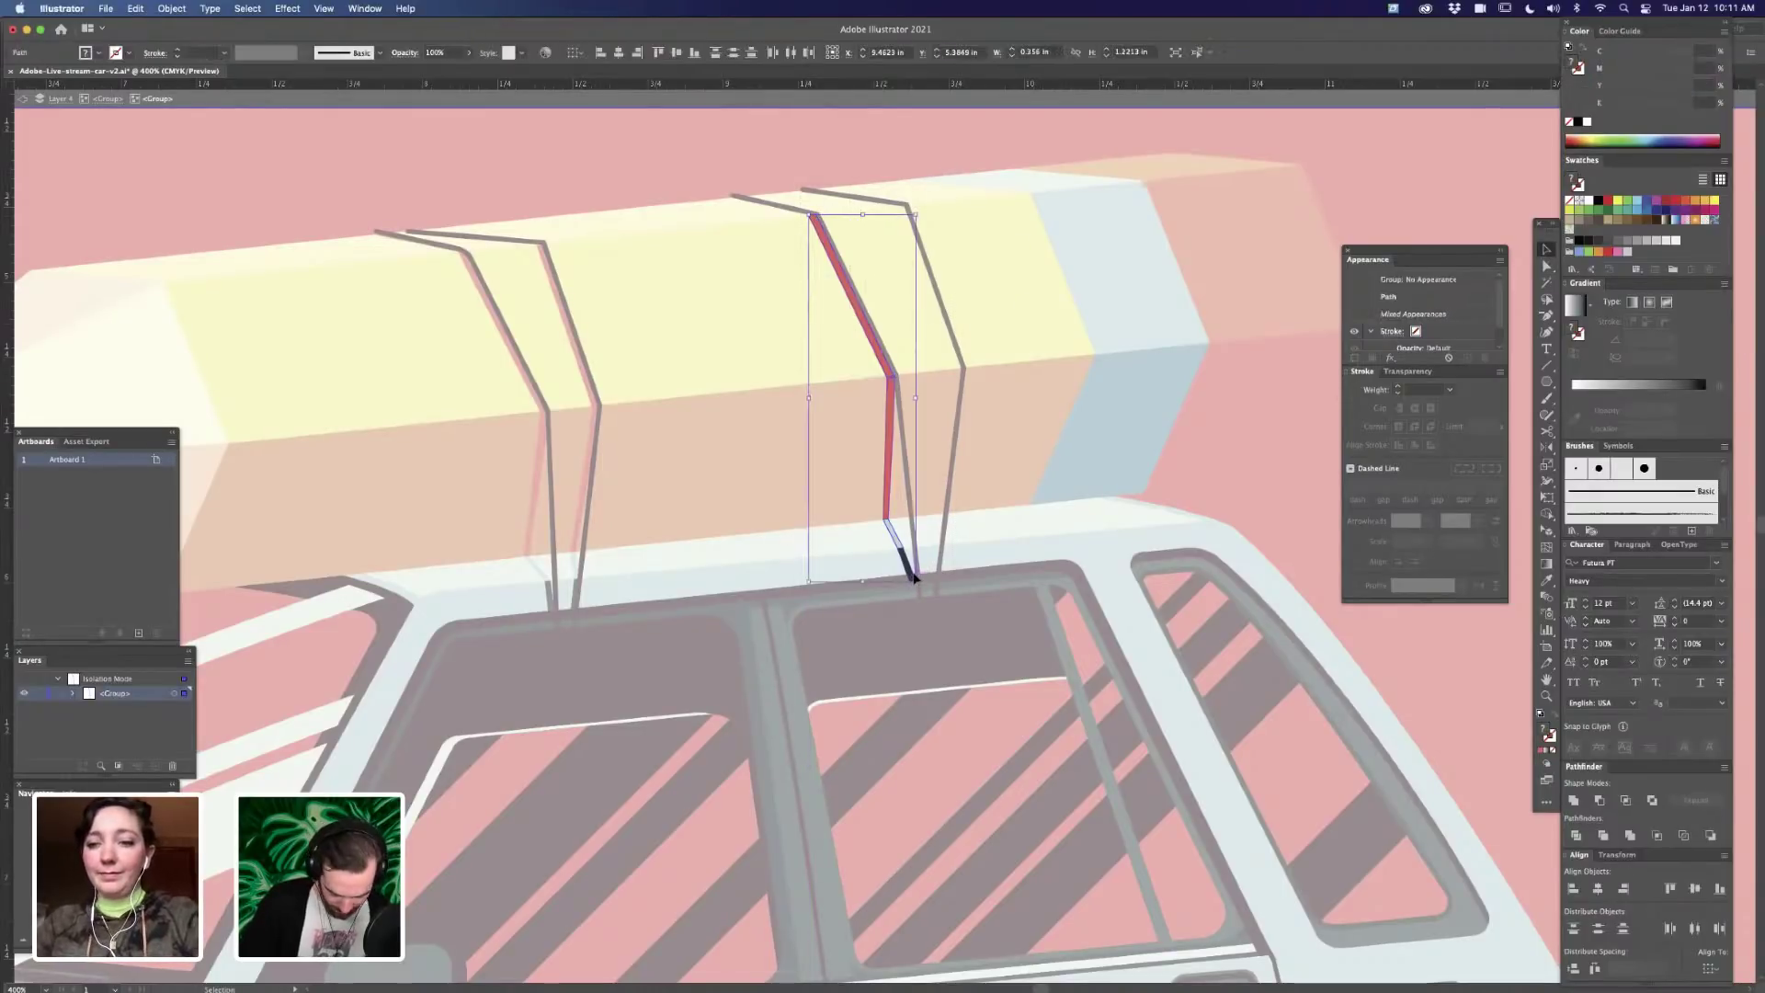
key("v")
key("Escape")
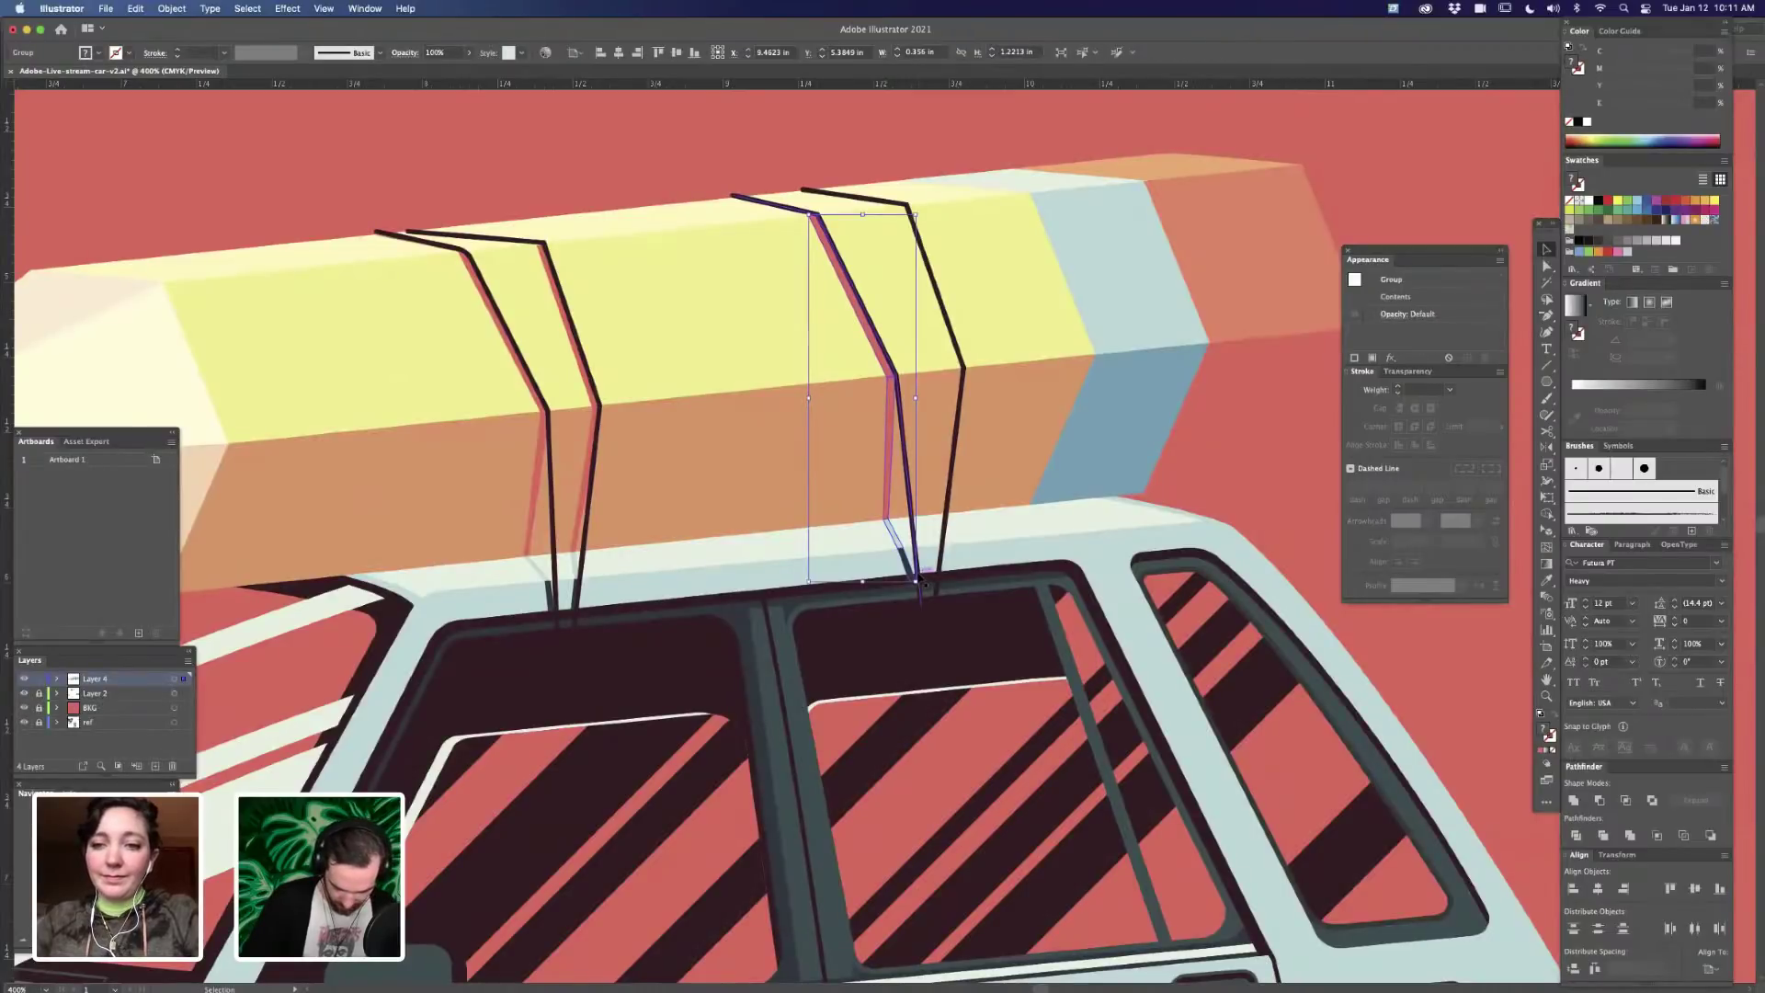
- Duplicate the rear shadow group inside the pencil group, starting the copy at the upper bend of the rear strap's second line
left_click_drag(901, 404, 977, 384)
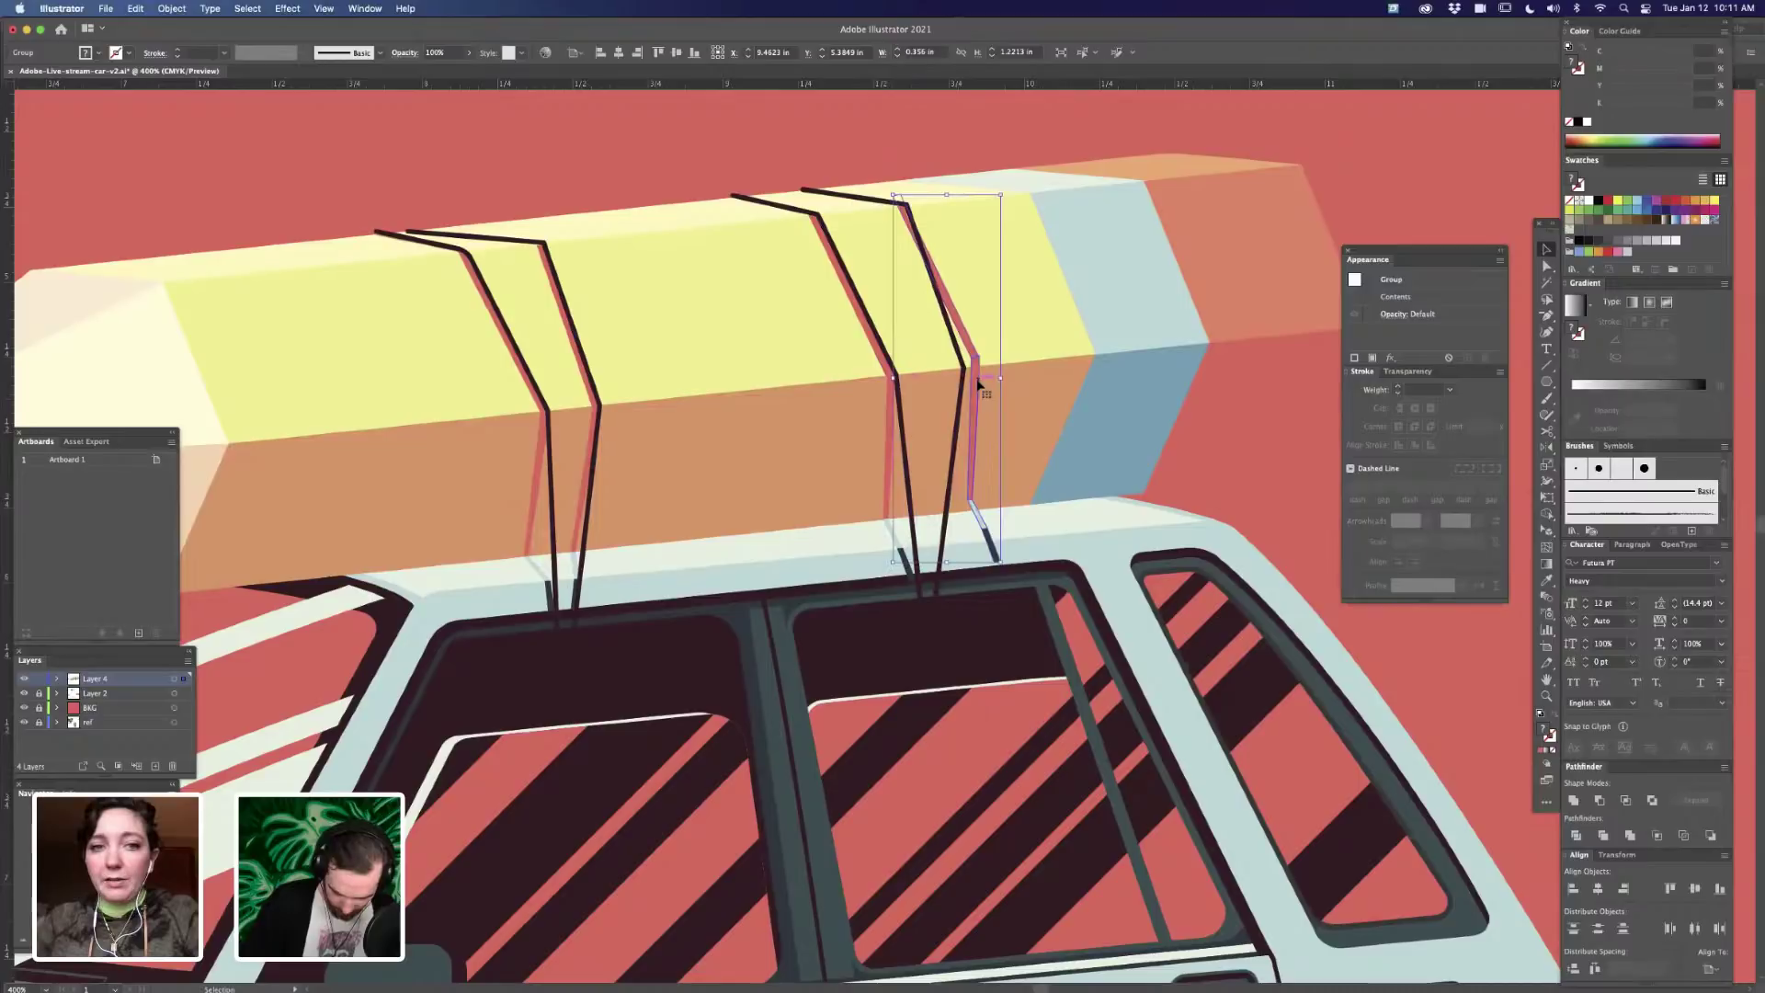
key("Delete")
double_click(953, 331)
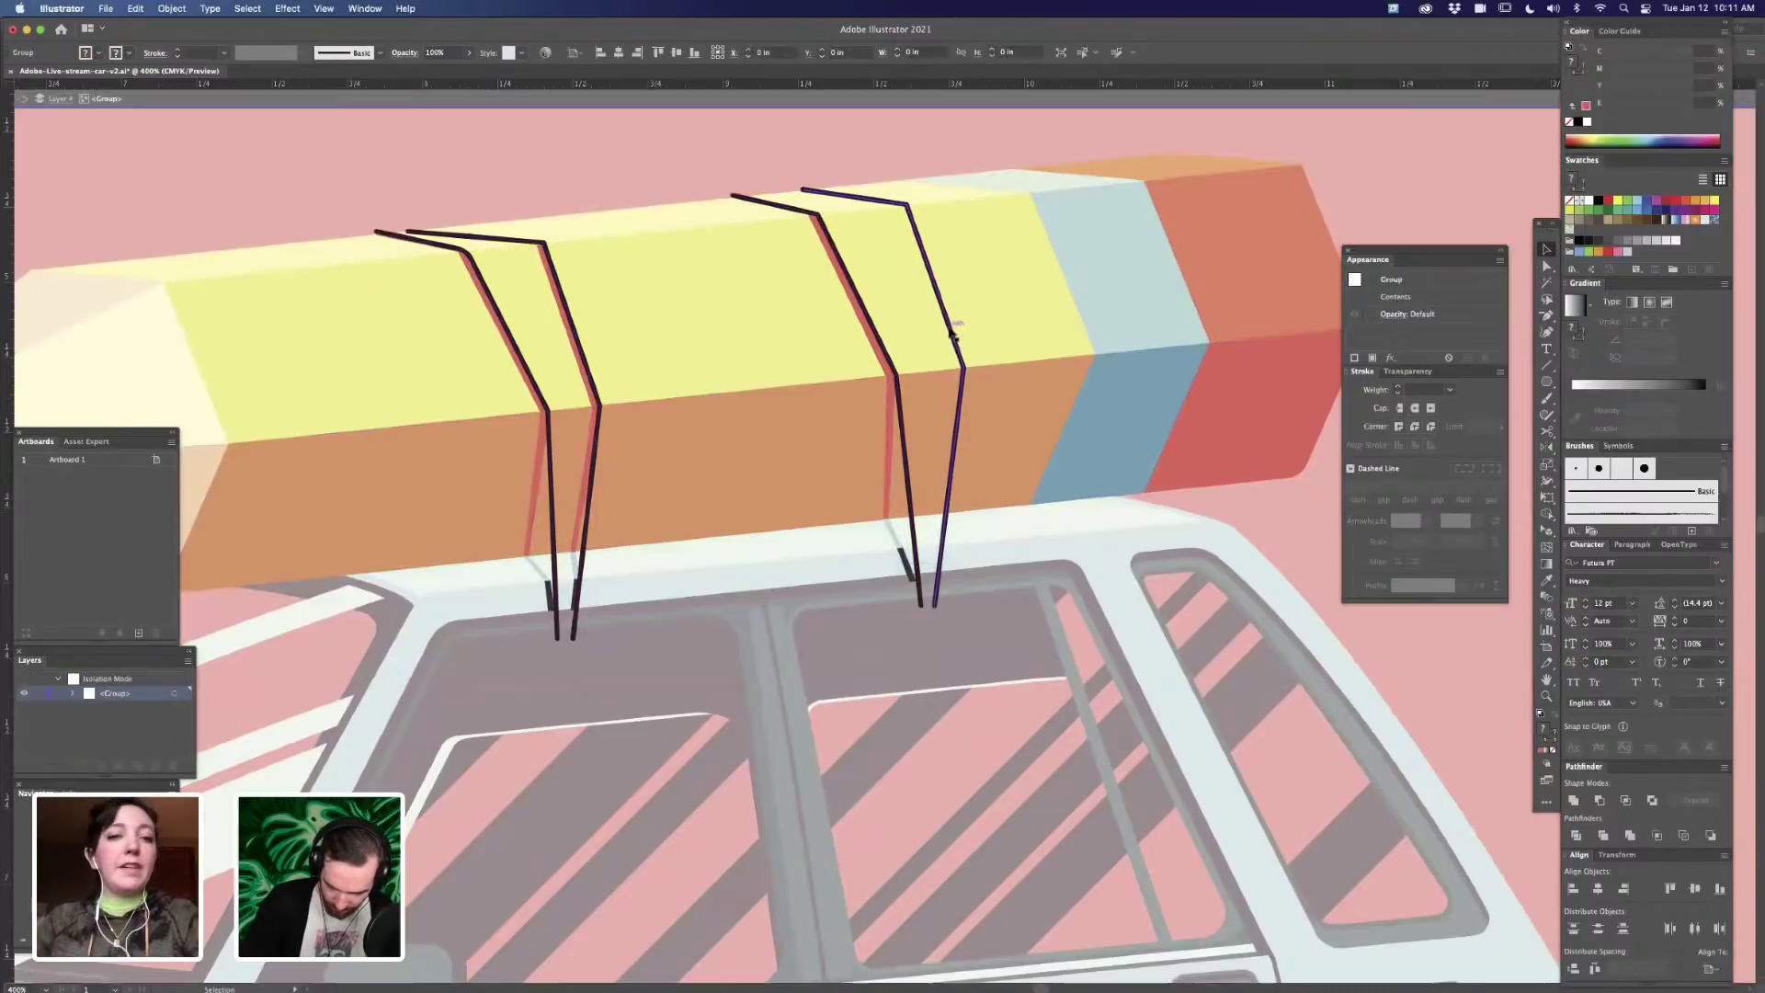
key("super+z")
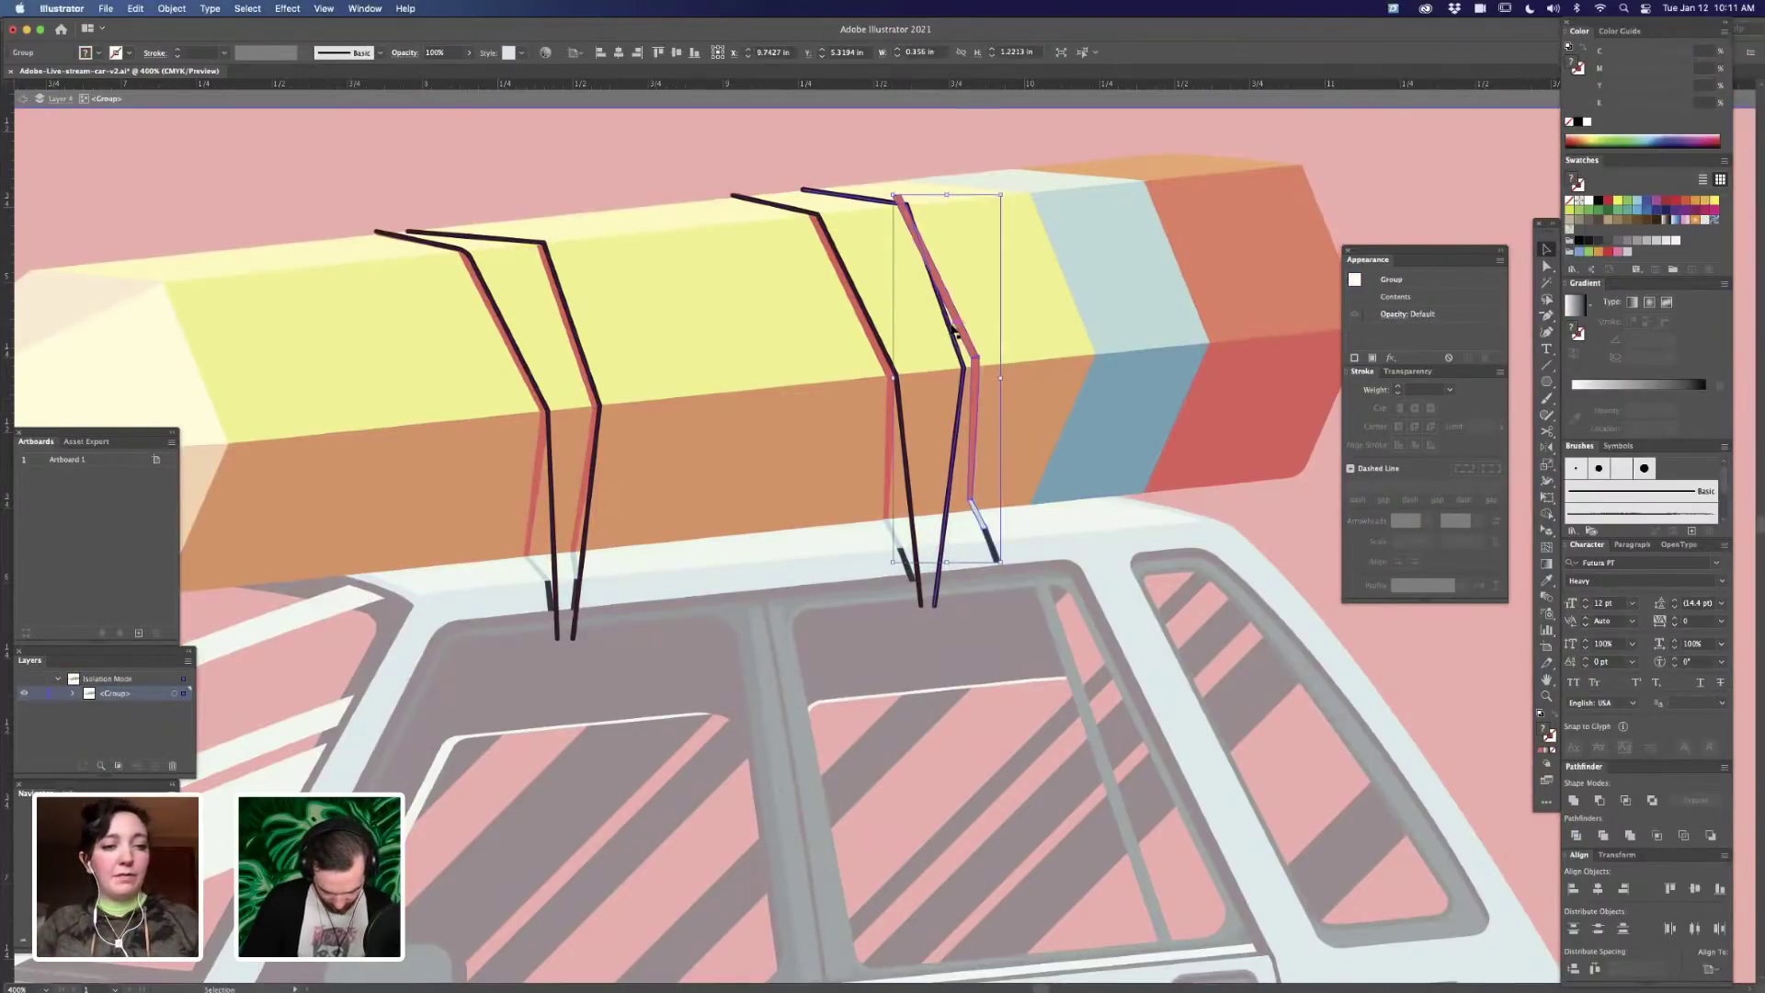
key("a")
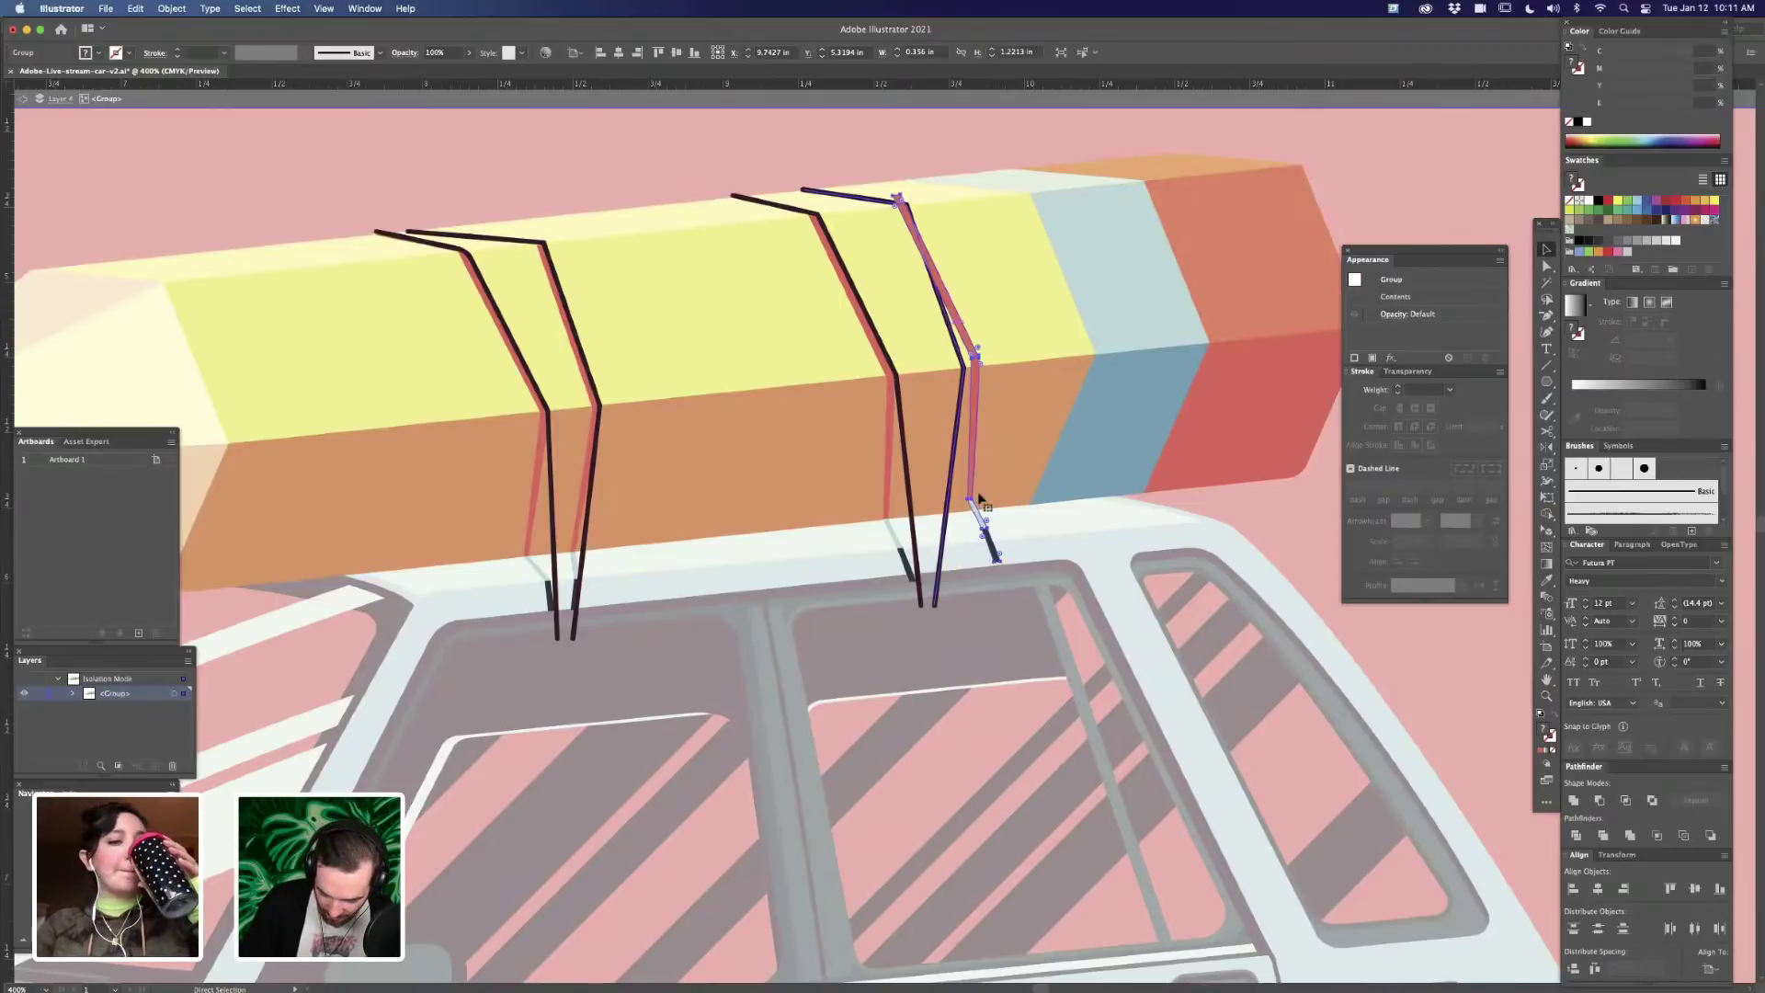
key("super+plus")
left_click_drag(1033, 294, 993, 512)
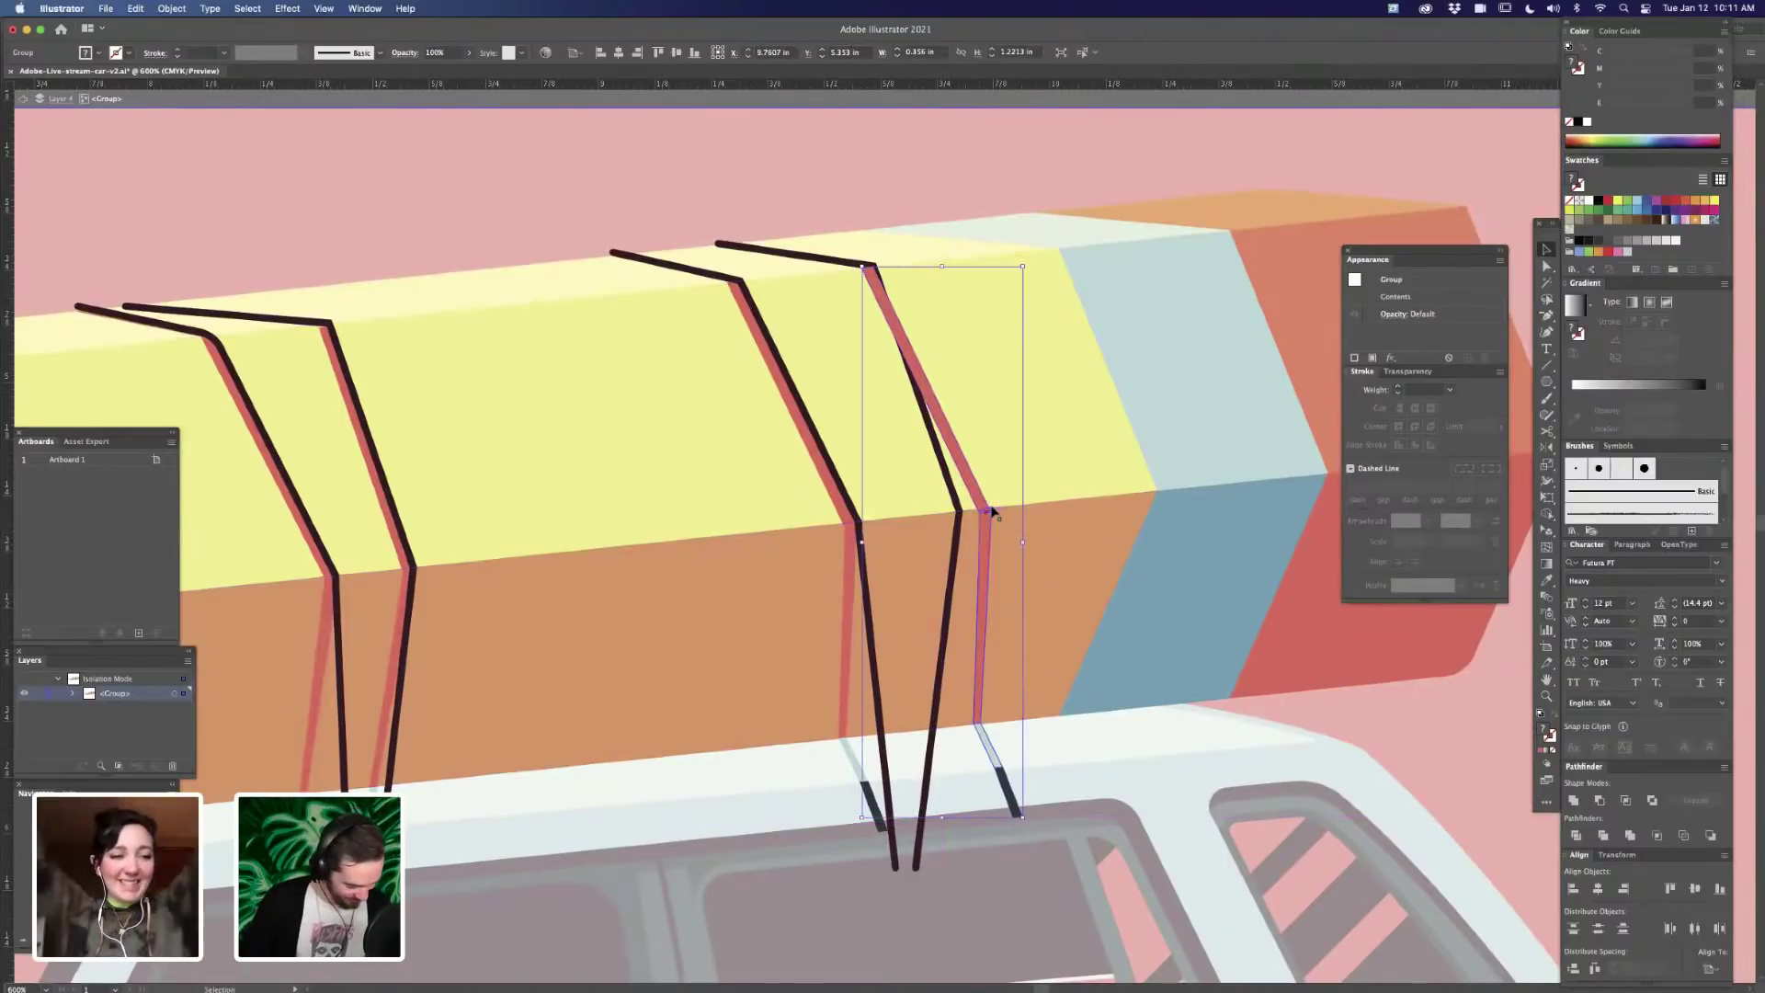
- Inside the new copy, move all anchors below the yellow face together so the shadow follows the rear strap's second line
double_click(1032, 512)
key("a")
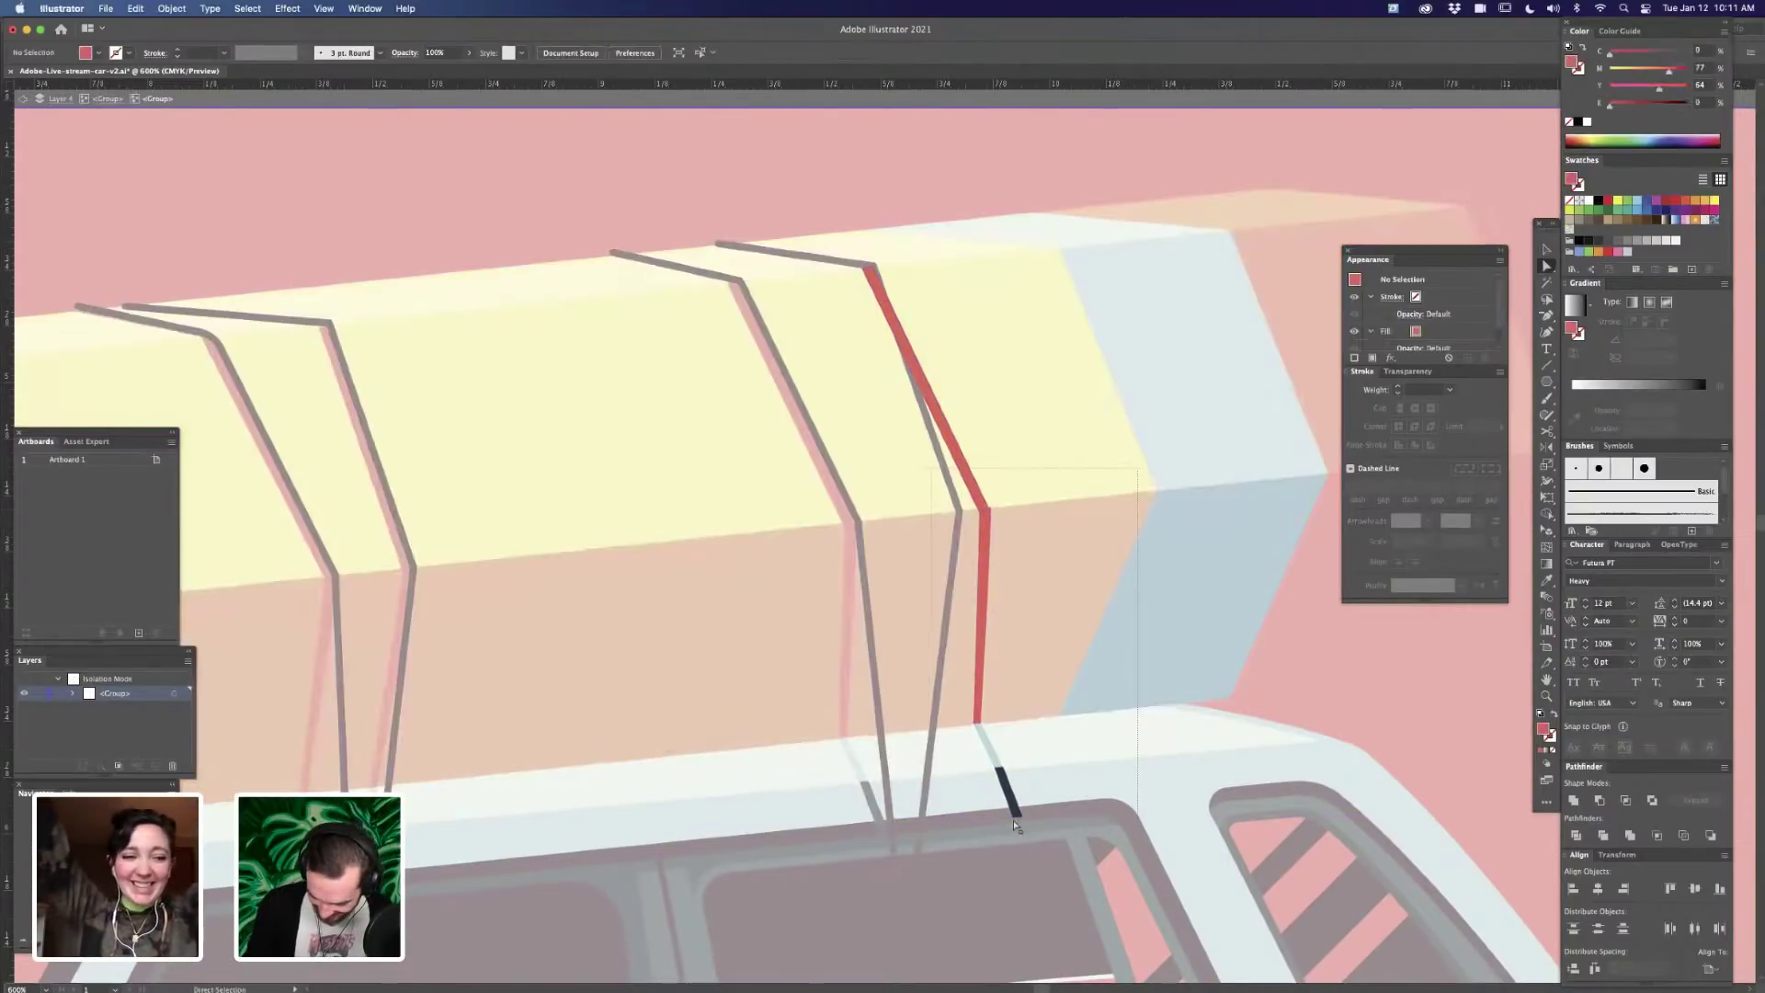
left_click(1018, 816)
left_click_drag(1015, 816, 959, 830)
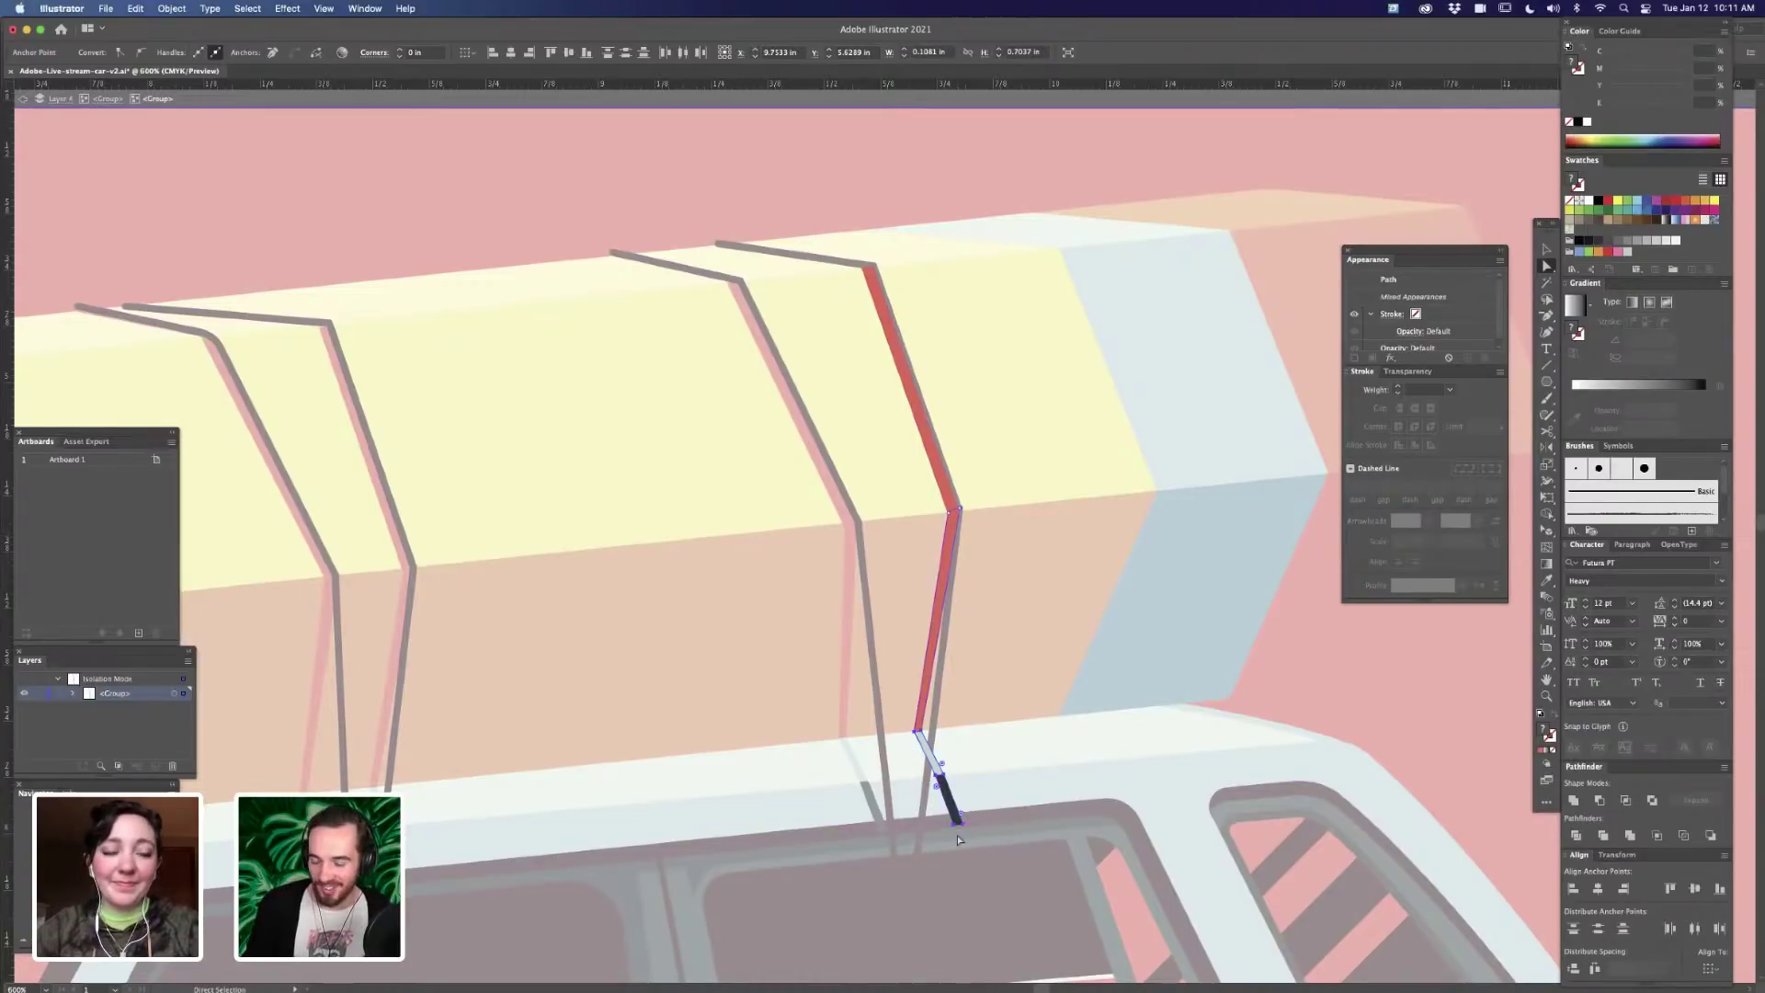
key("v")
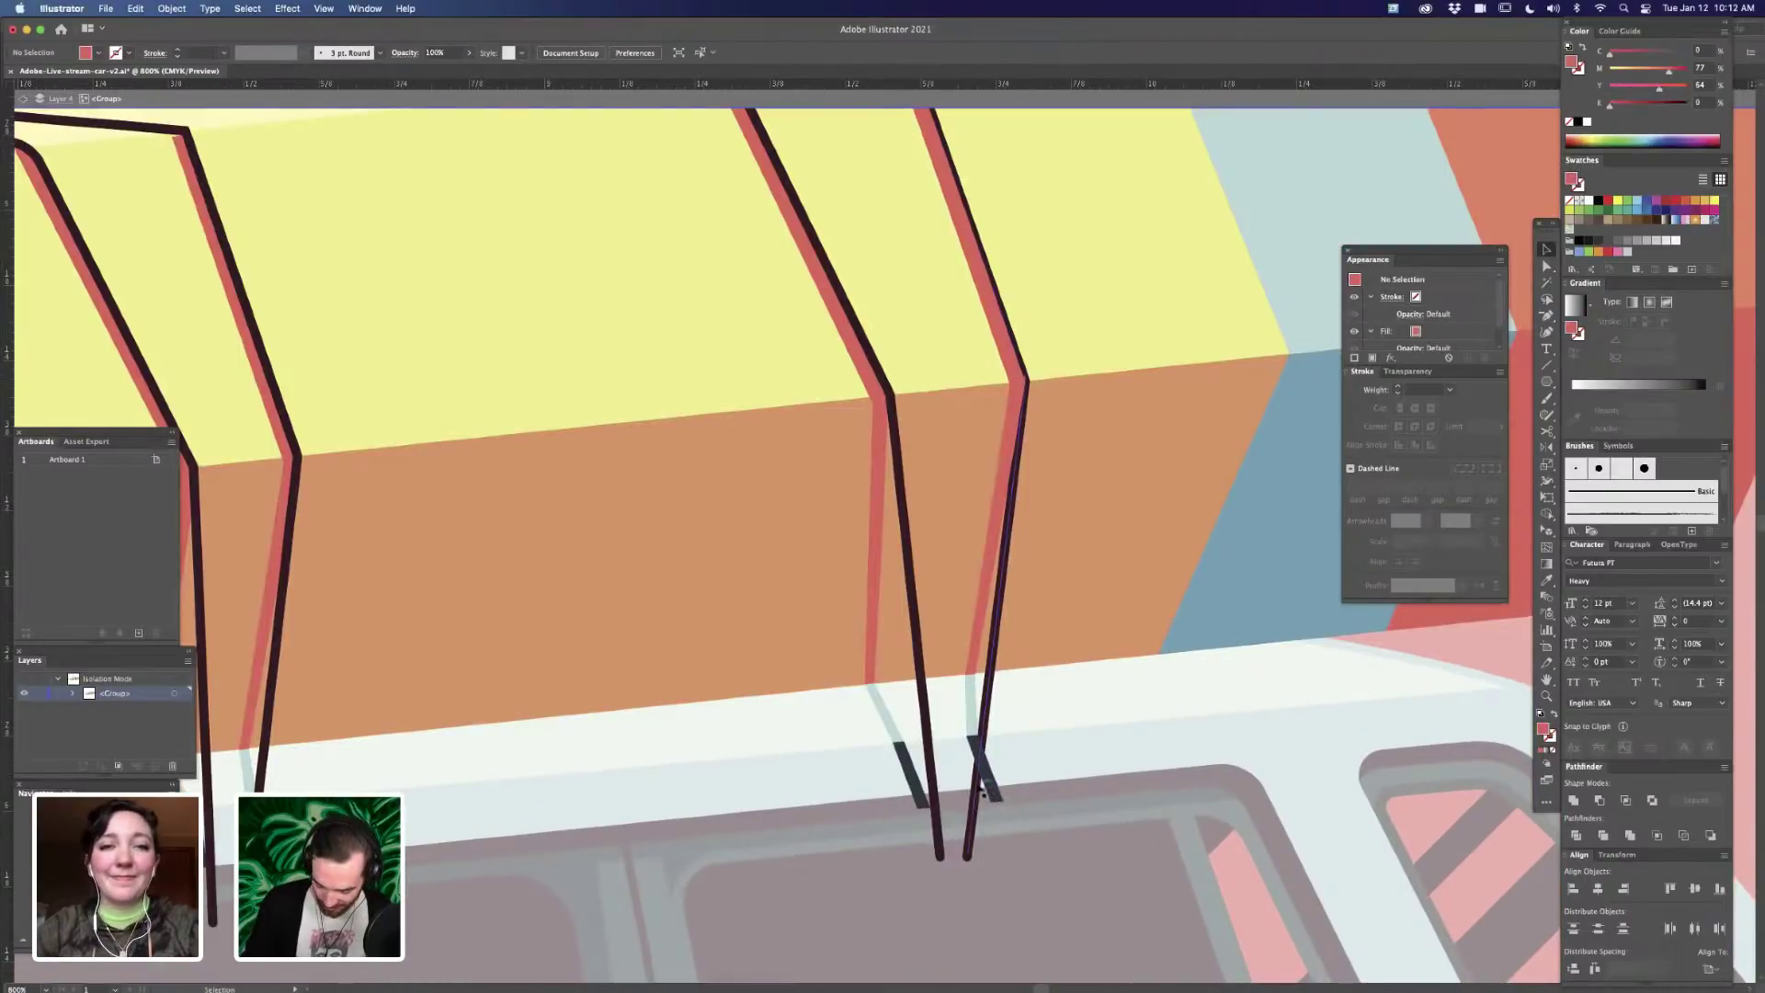
- Straighten the copy's dark roof segment by moving its lower anchors to the near side of the rear strap's second line
left_click(993, 788)
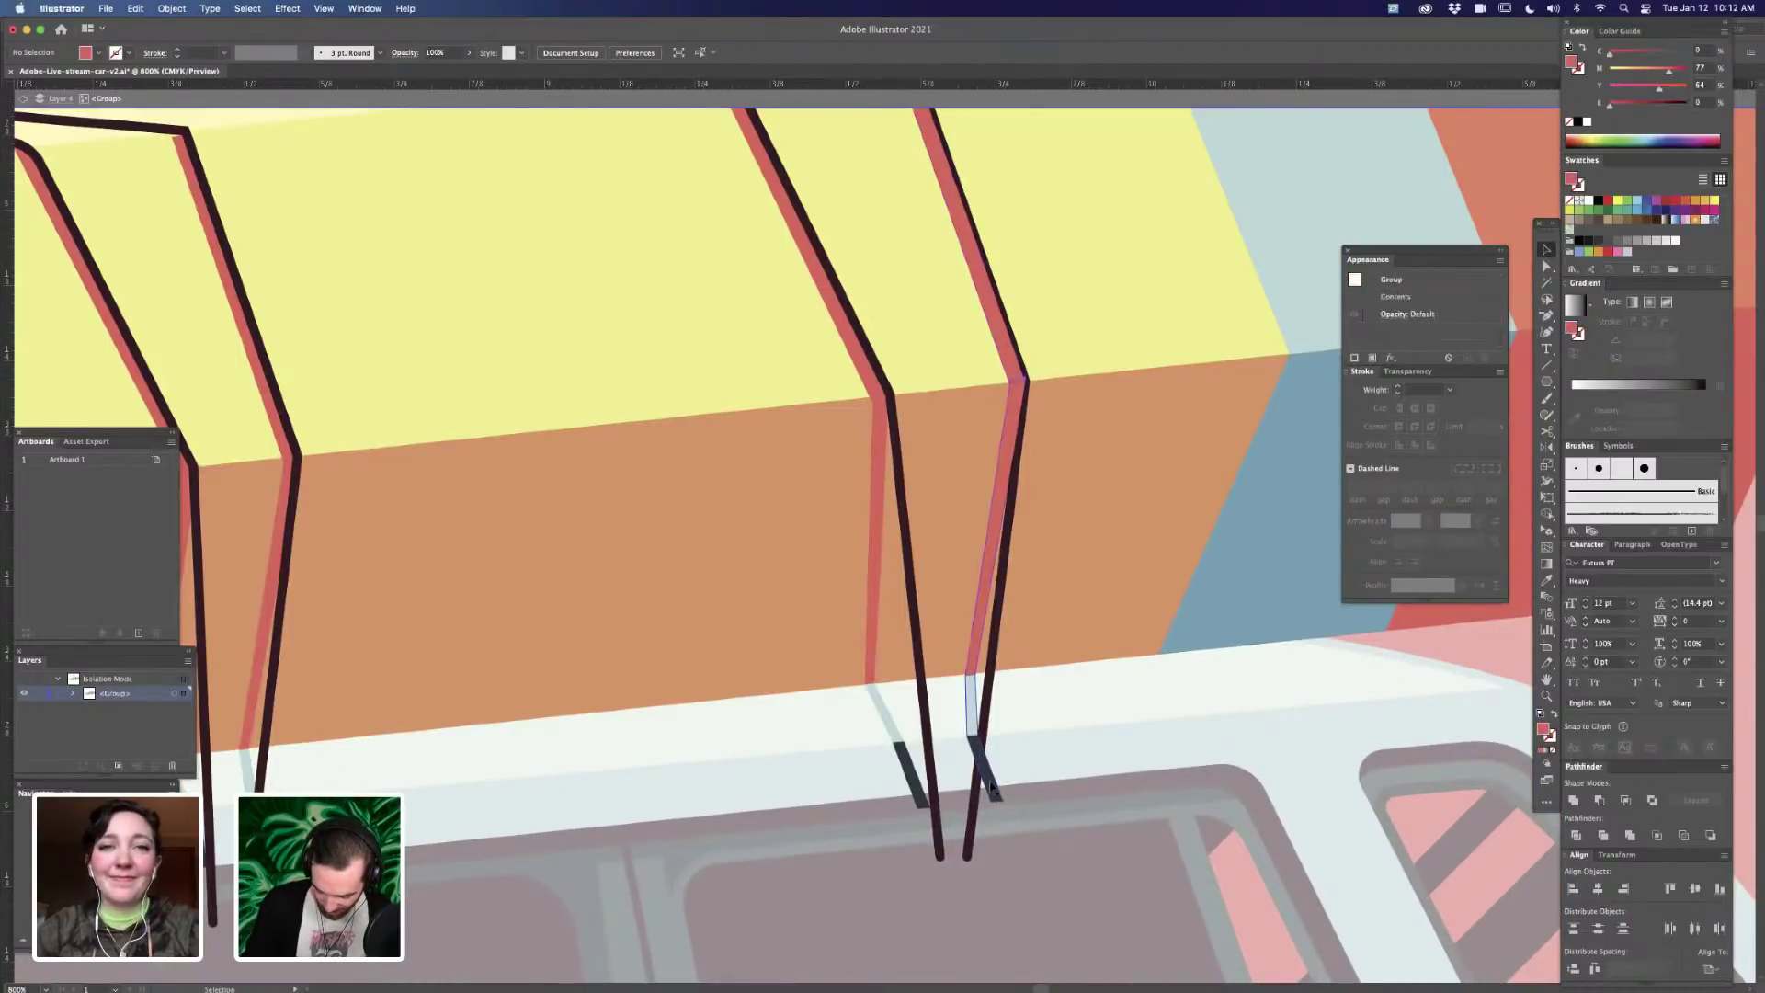
double_click(993, 788)
key("a")
left_click_drag(1024, 780, 969, 804)
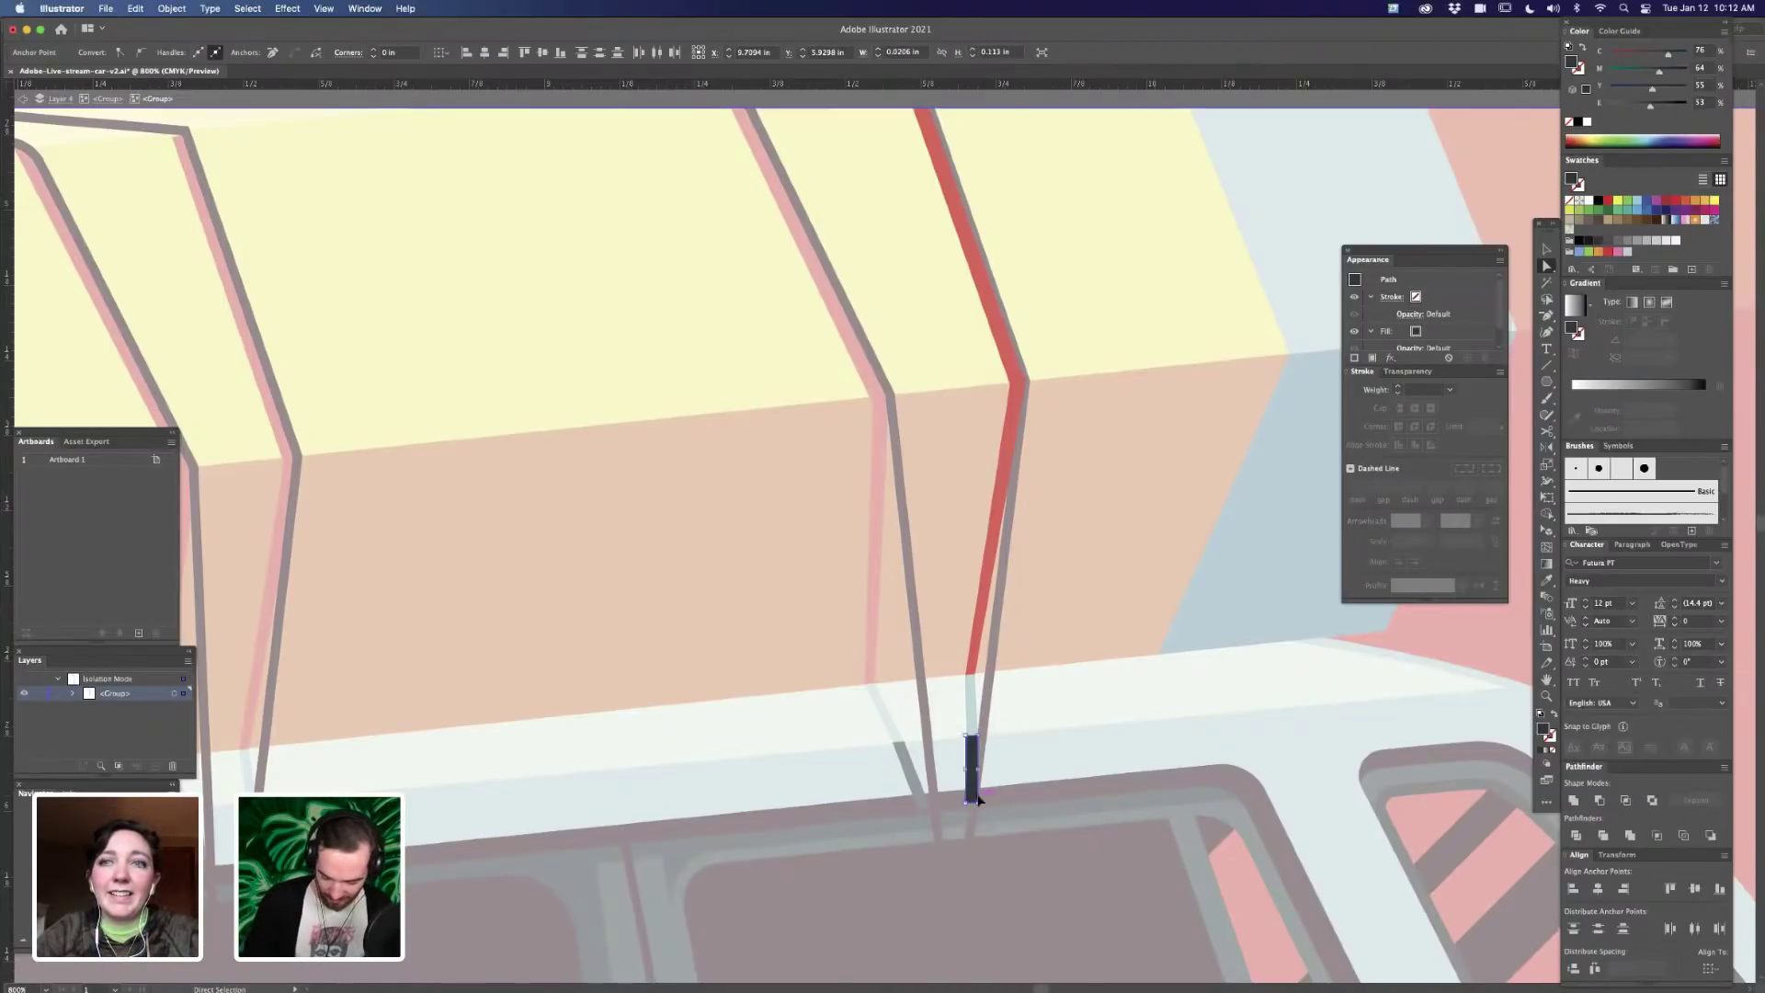
key("super+minus")
key("super+minus")
key("super+minus")
key("super+minus")
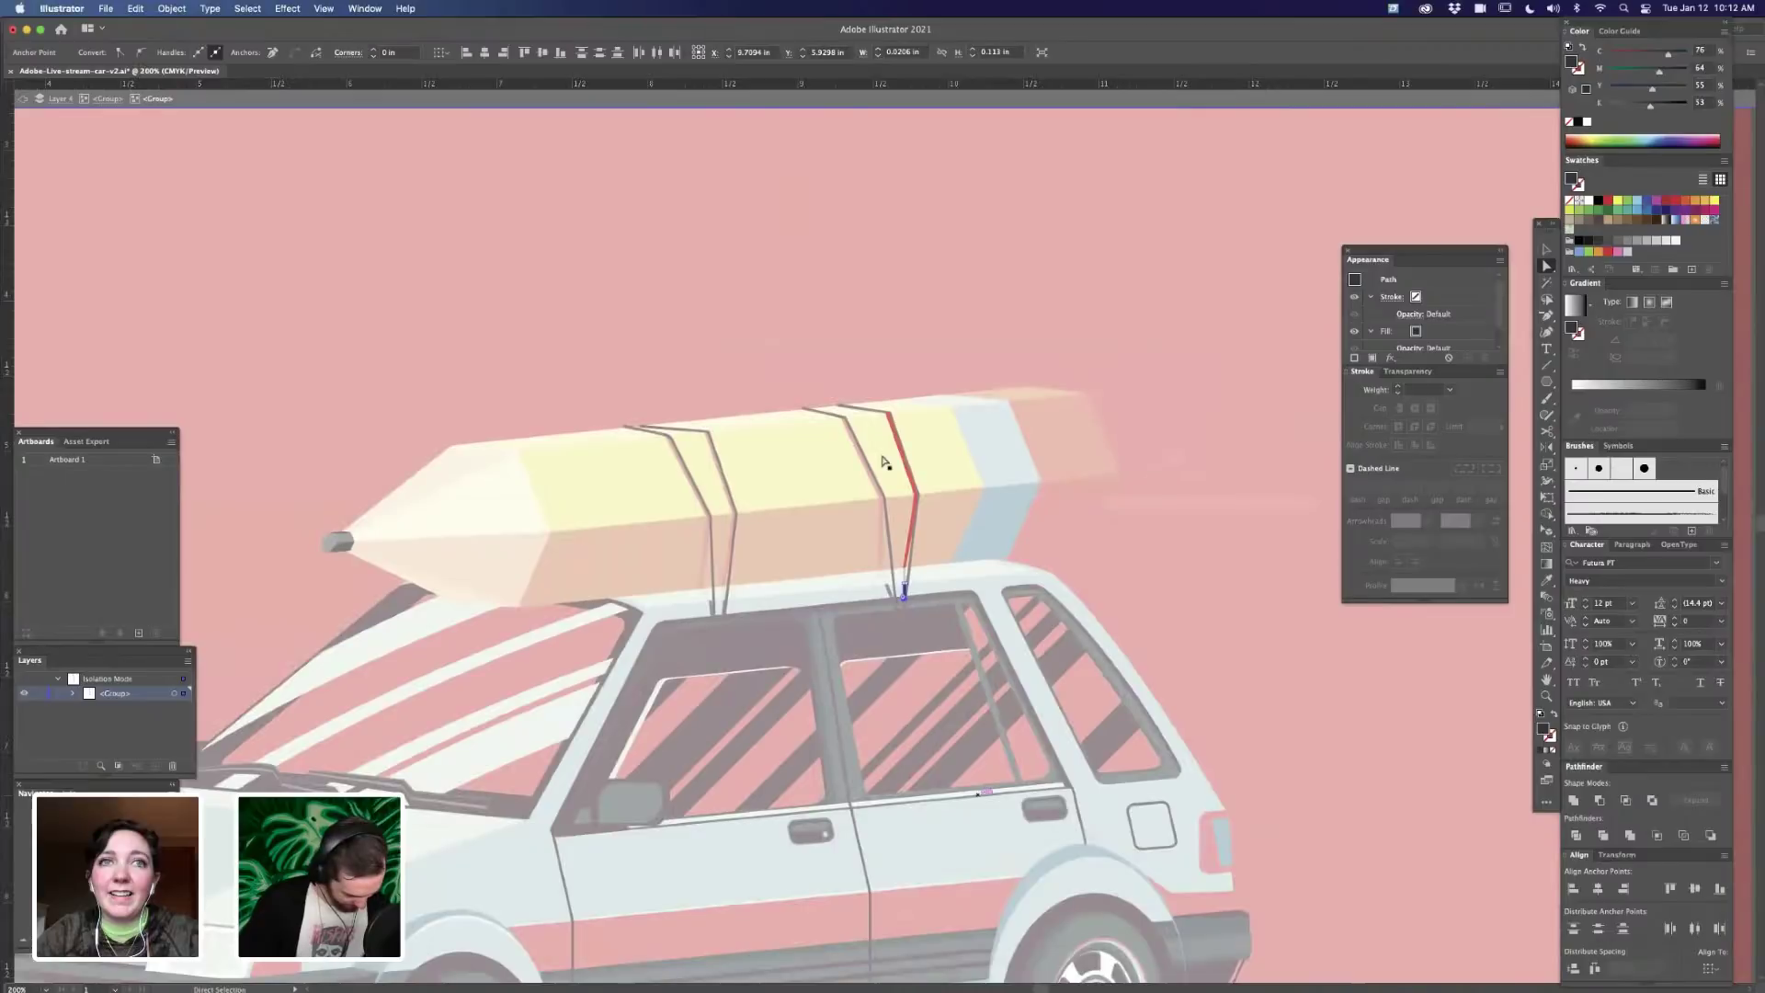
- Leave the rear strap's copied shadow group, select that group within the pencil group, and clear the selection
key("Escape")
key("v")
left_click(901, 456)
double_click(906, 456)
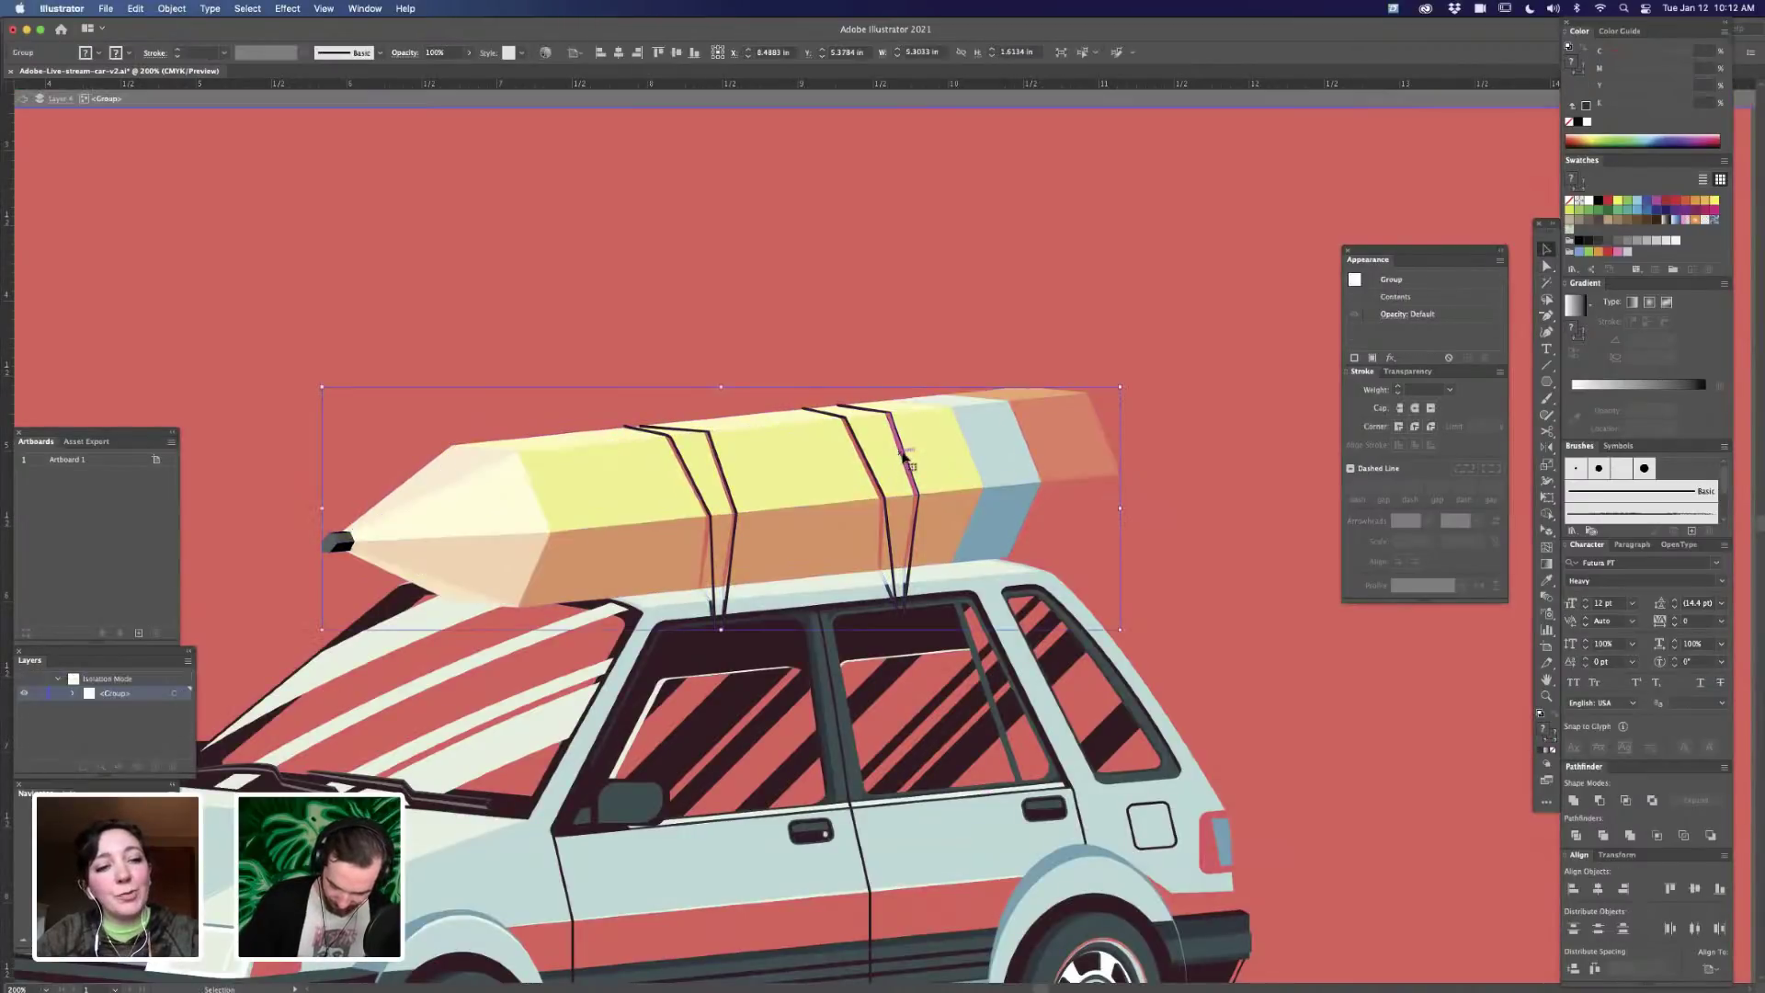
key("a")
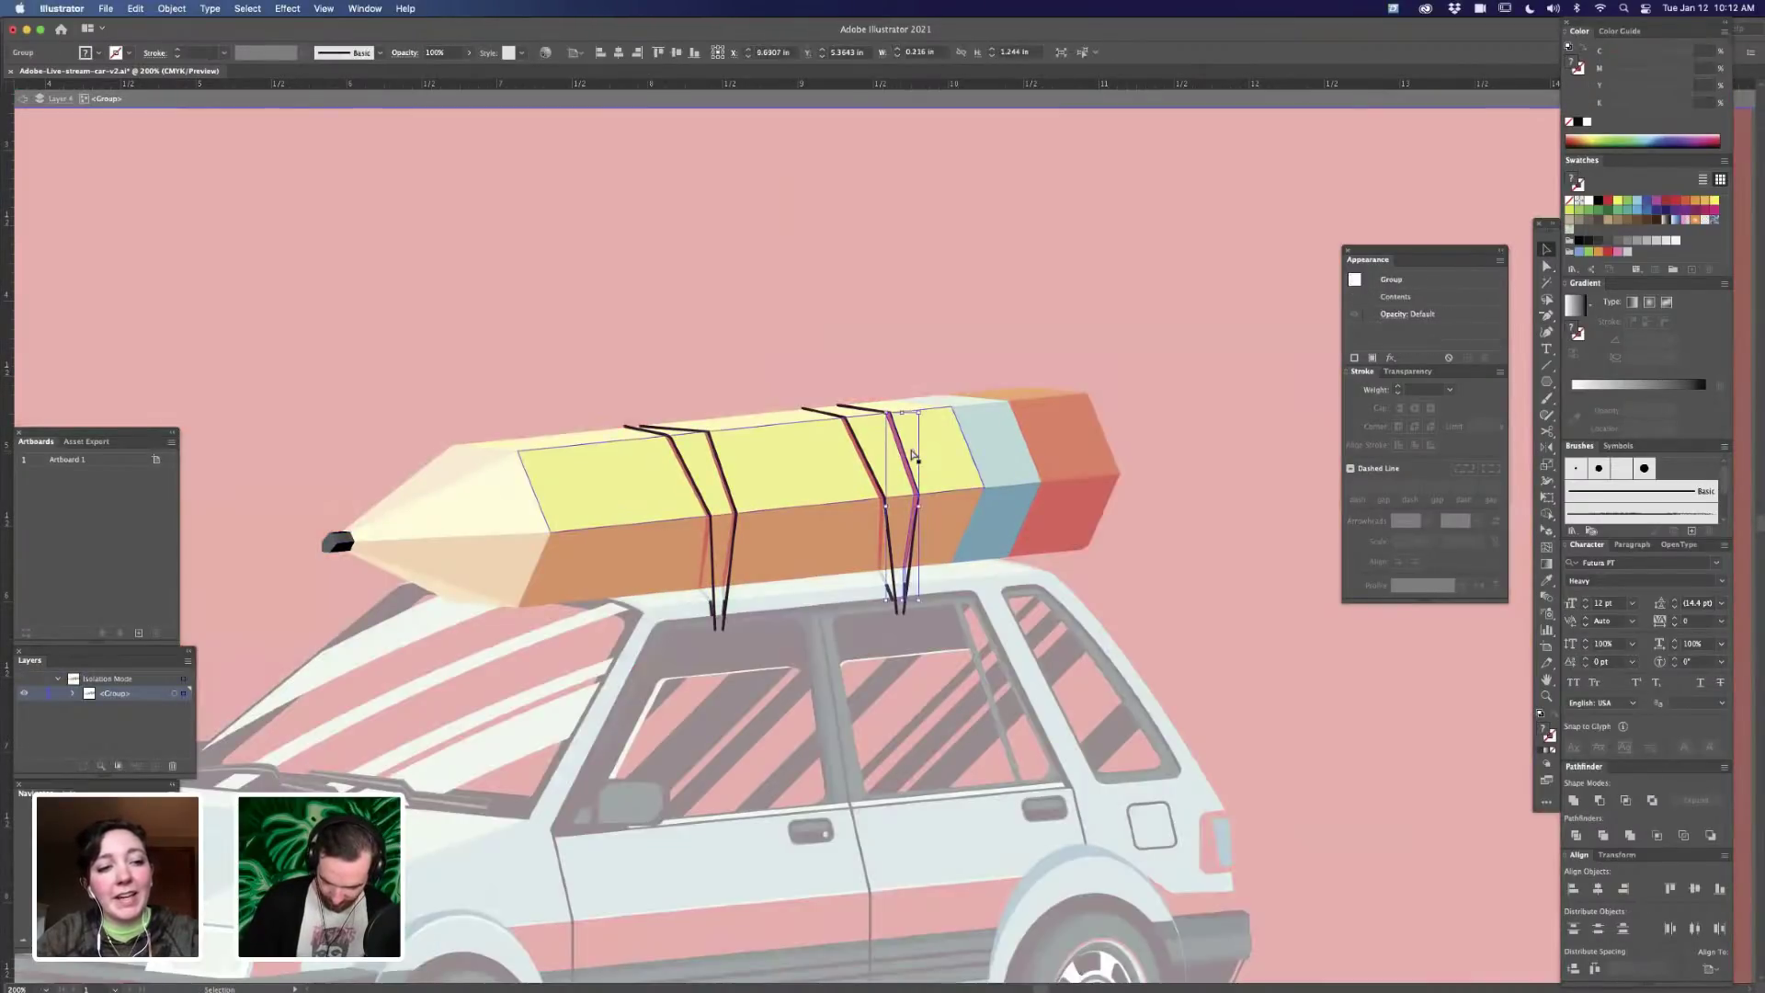
left_click(910, 456)
left_click(960, 341)
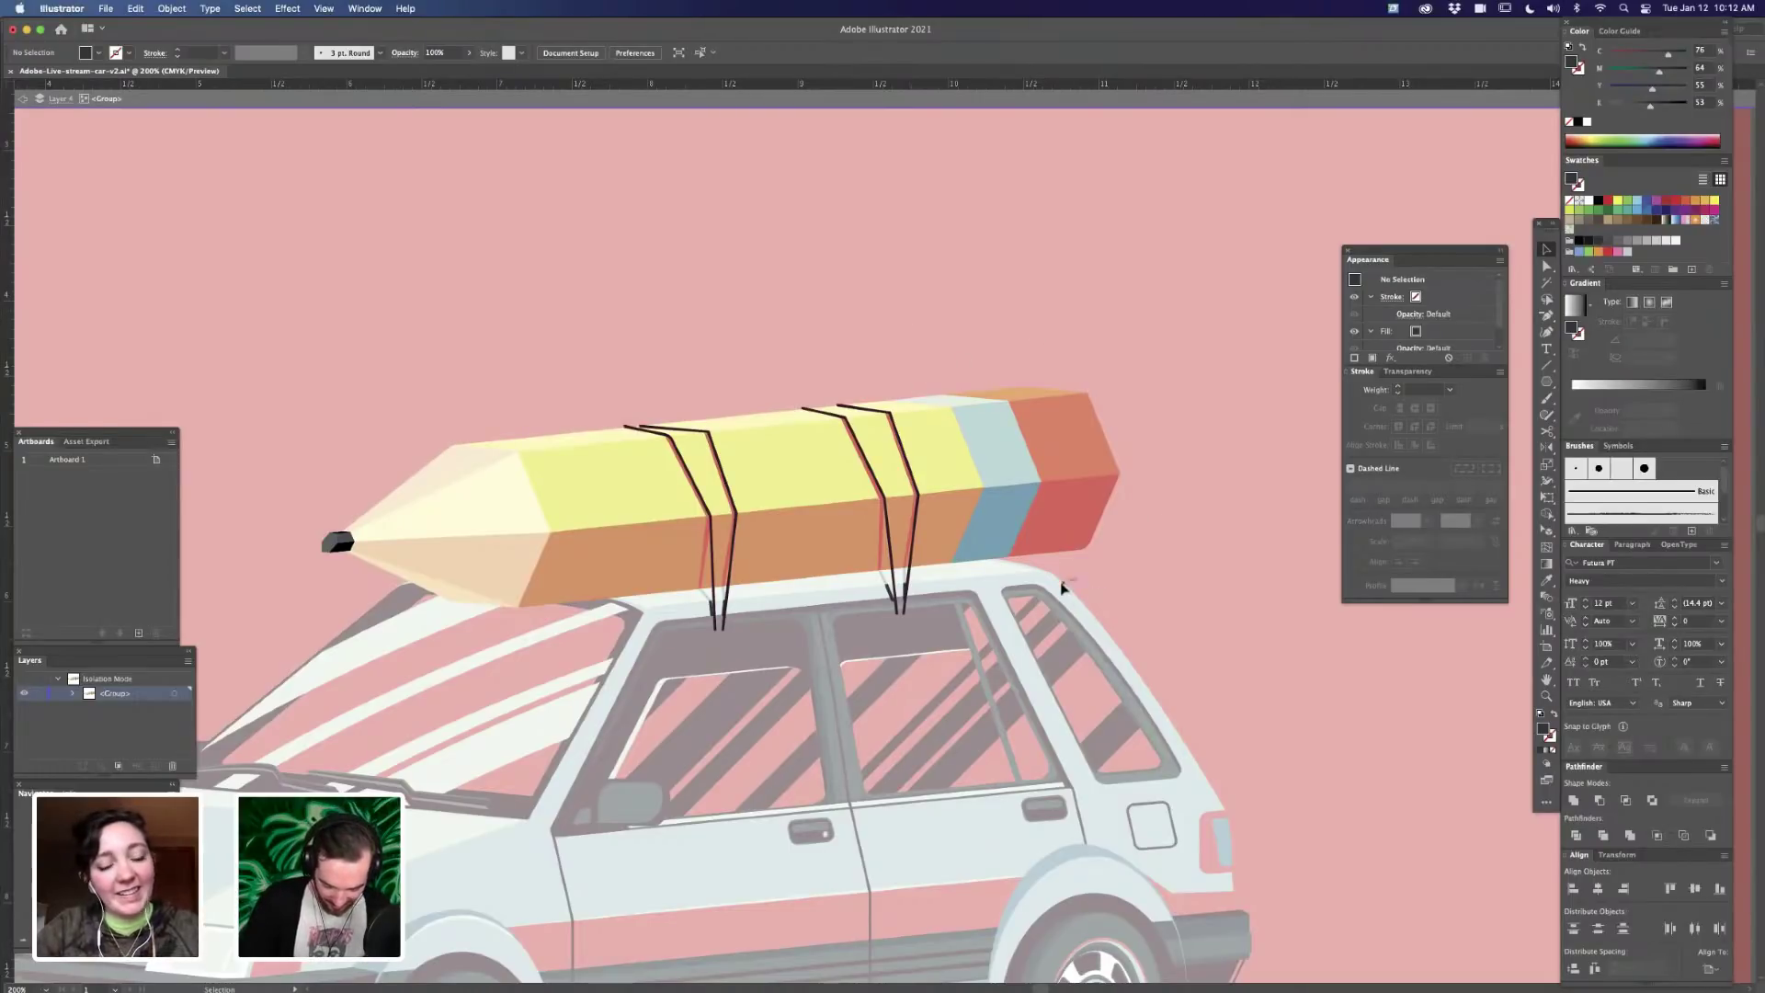
key("super+equal")
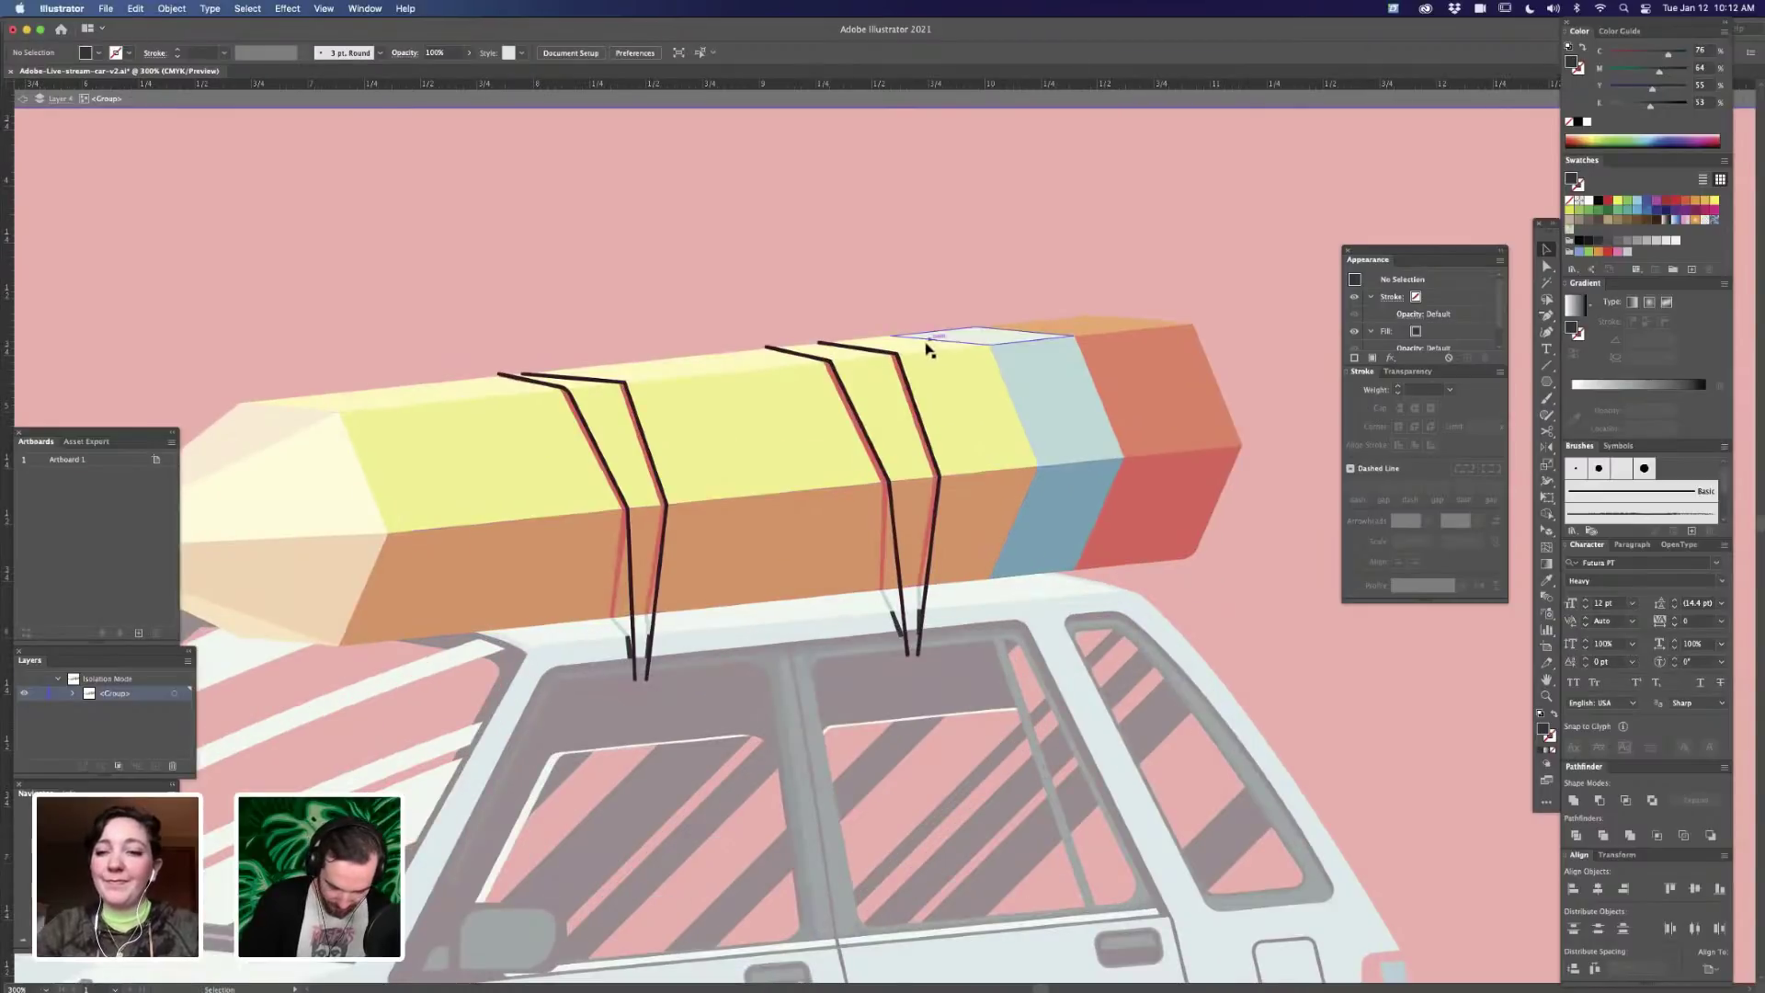
key("a")
mouse_move(924, 352)
left_mouse_down()
mouse_move(926, 589)
mouse_move(980, 579)
left_mouse_up()
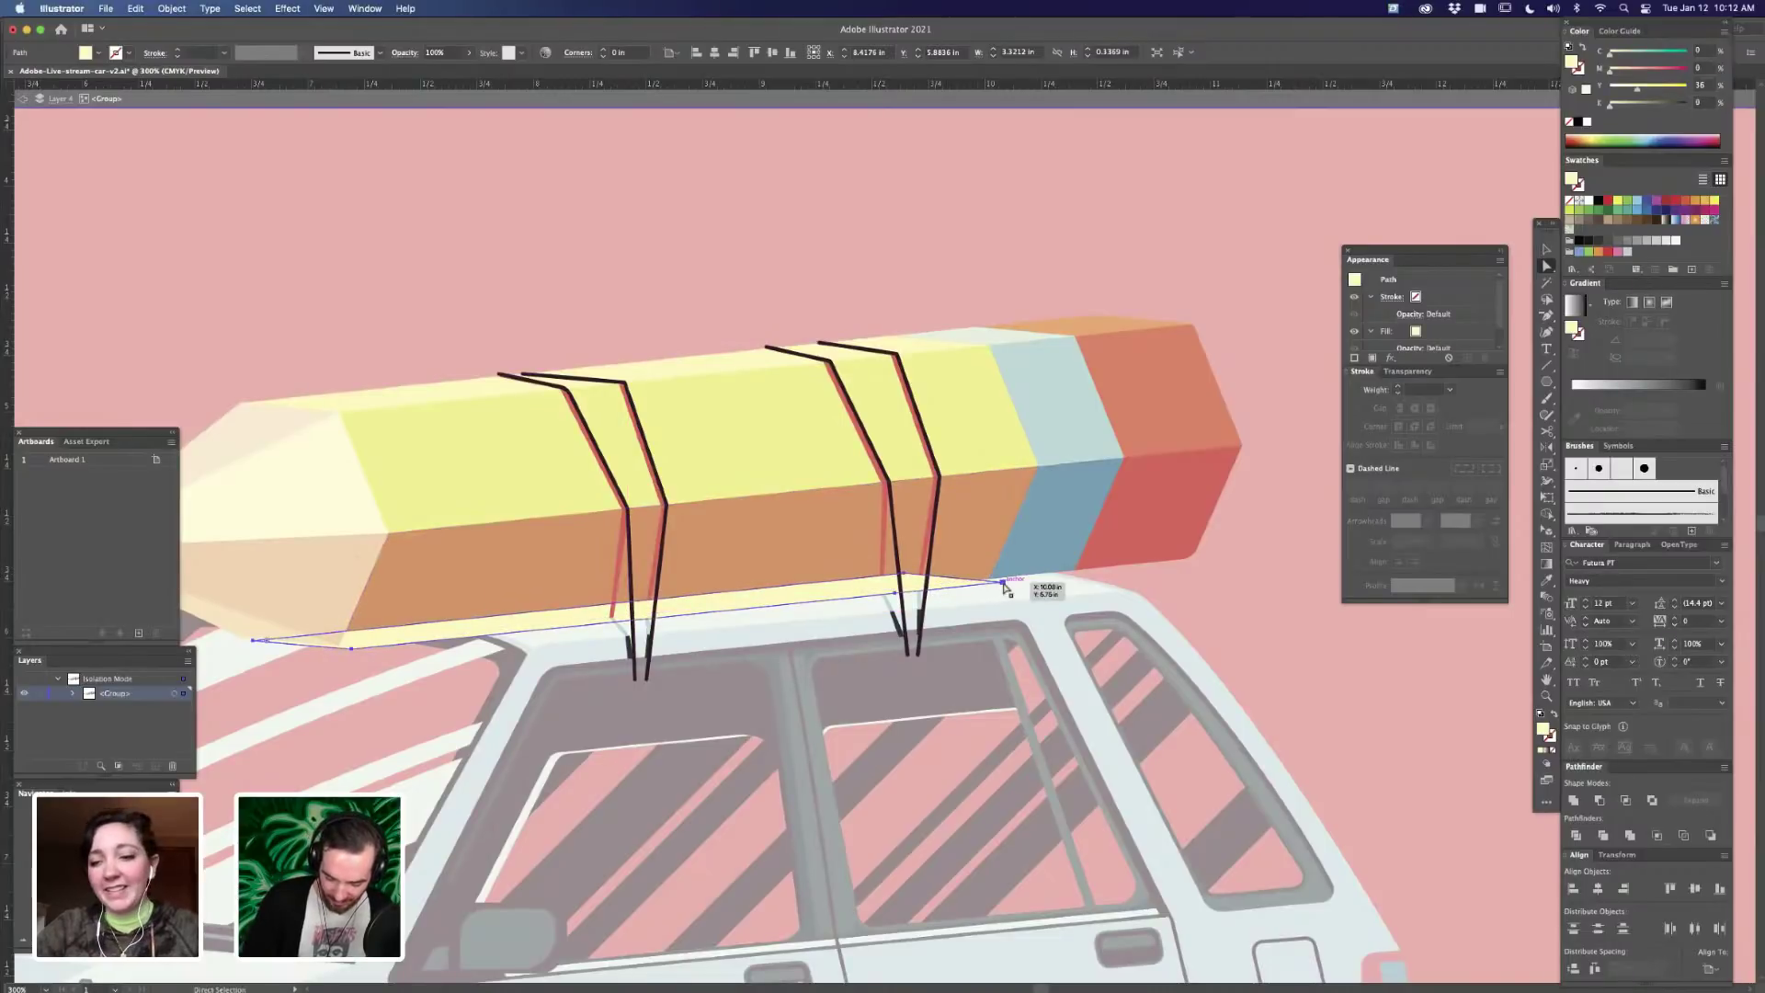
left_click(1002, 582)
key("v")
left_click_drag(1002, 574, 1090, 564)
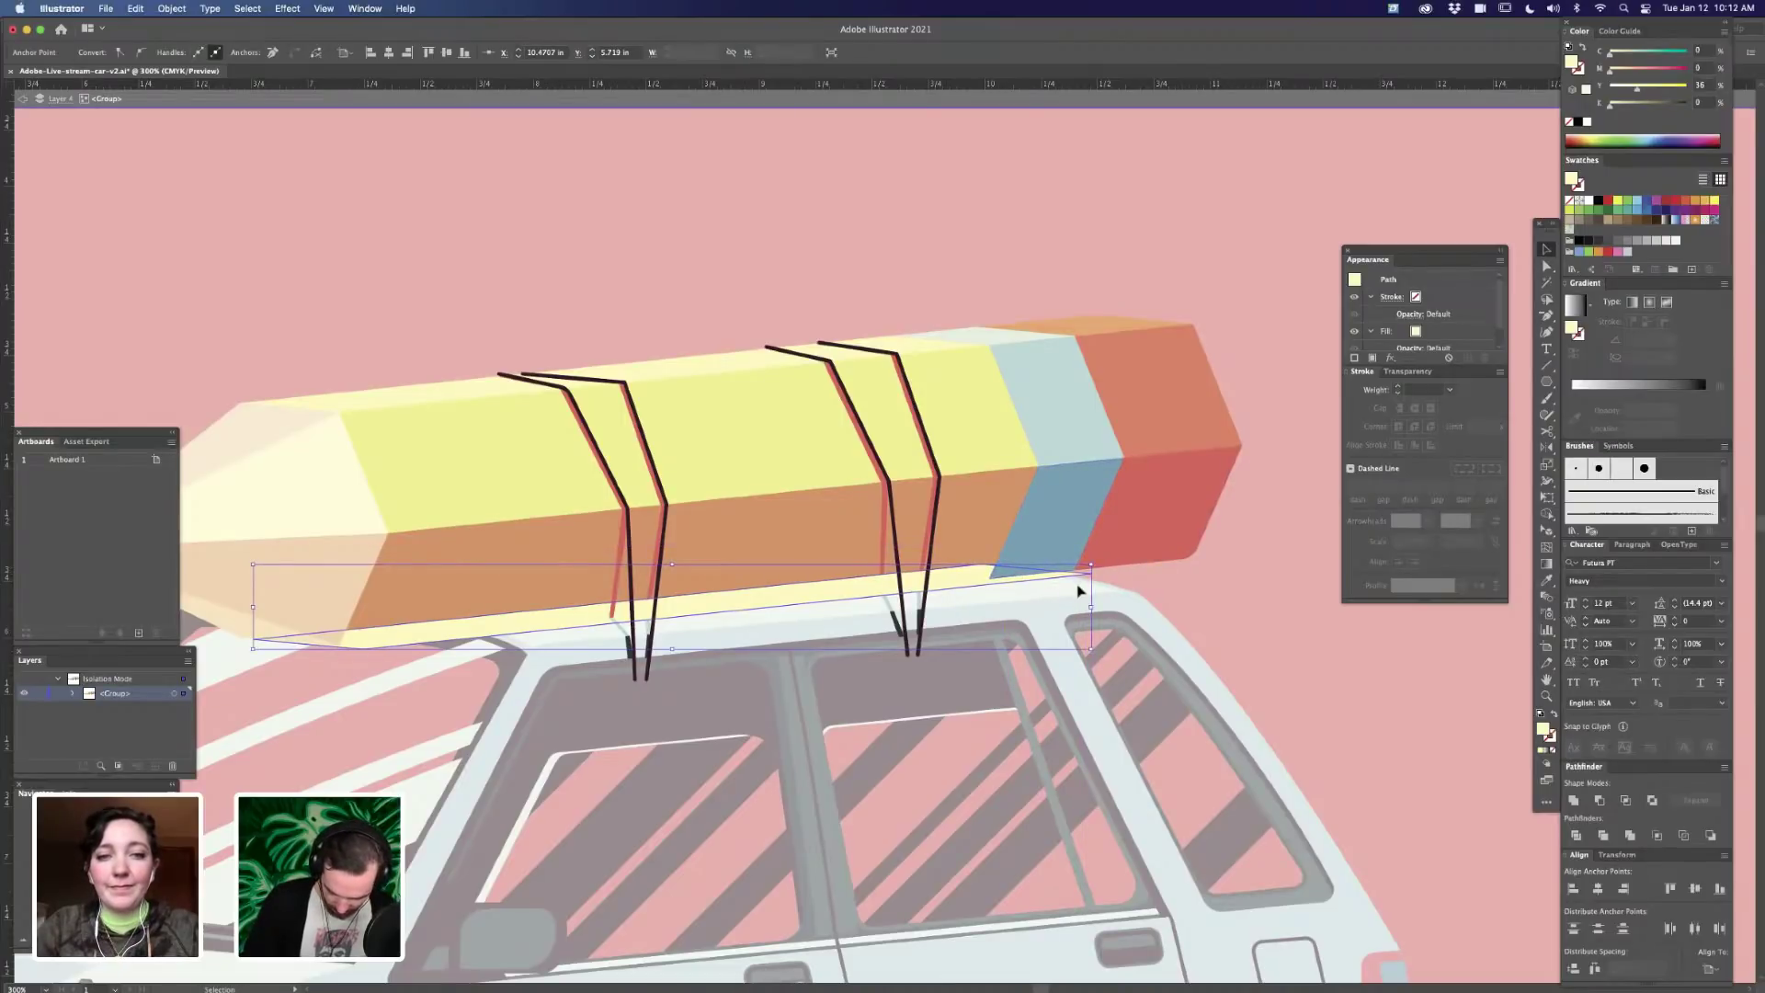
left_click(1069, 593)
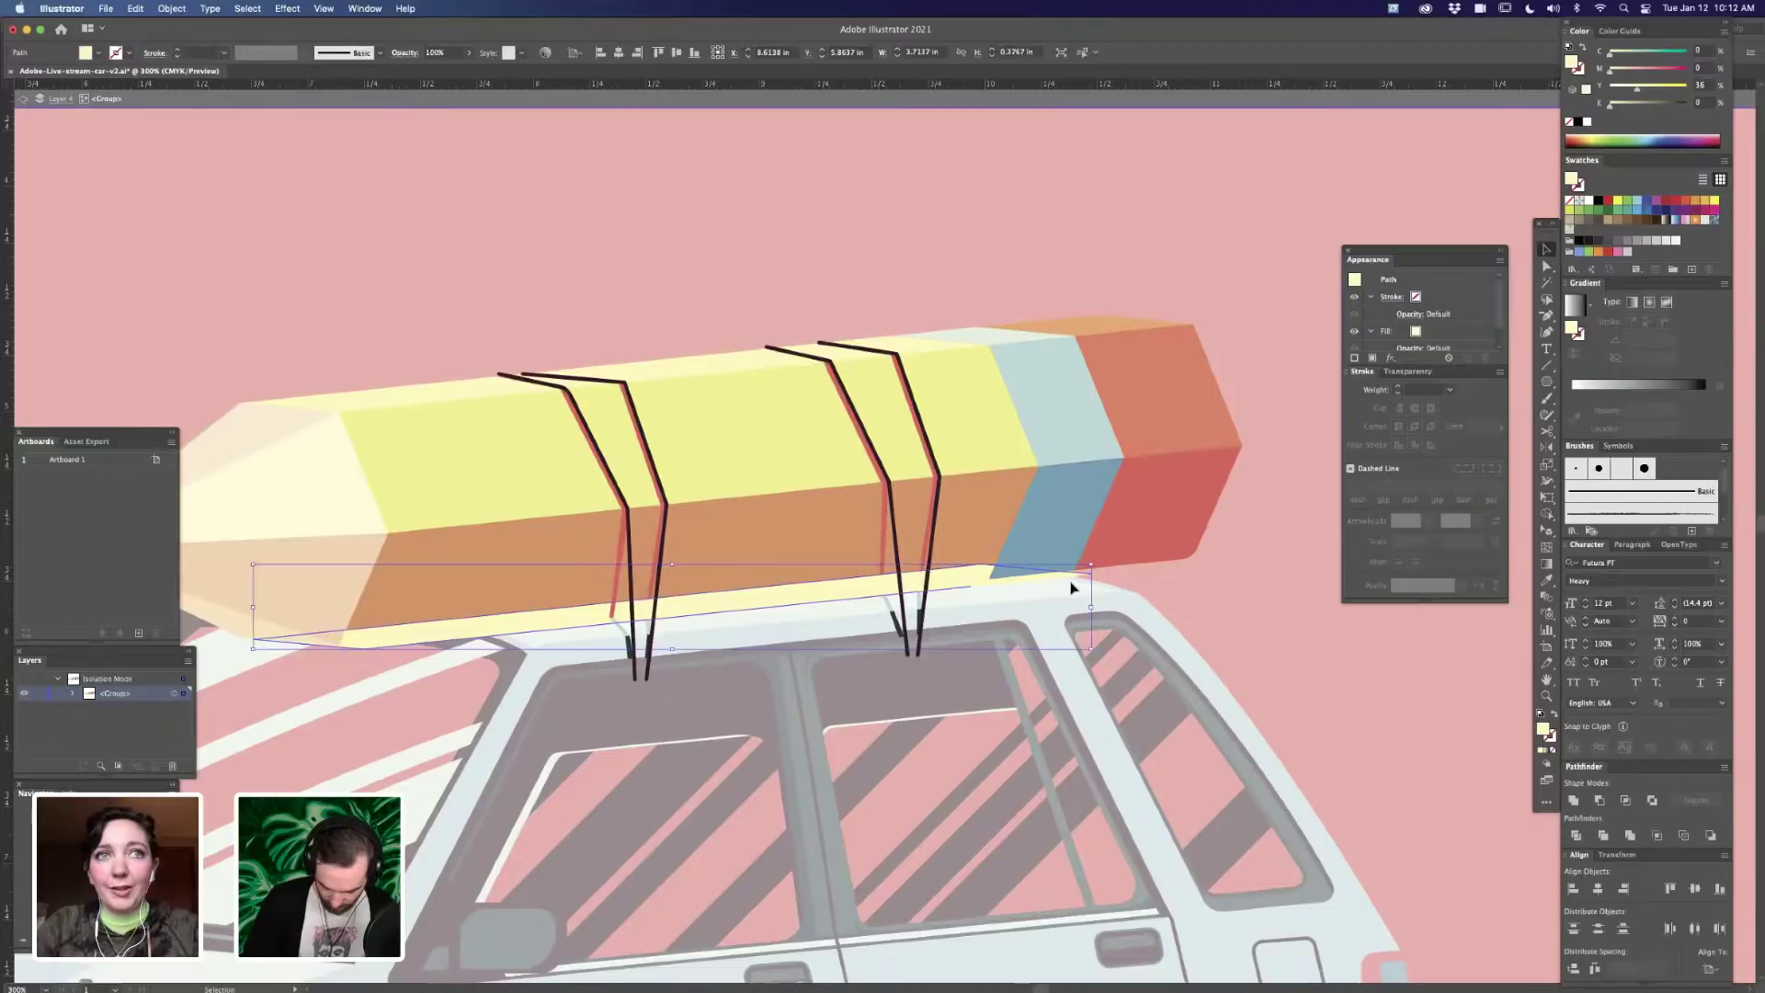
- Outside the pencil group, draw a long path along the car's roof edge beneath the pencil for a contact shadow
double_click(1069, 587)
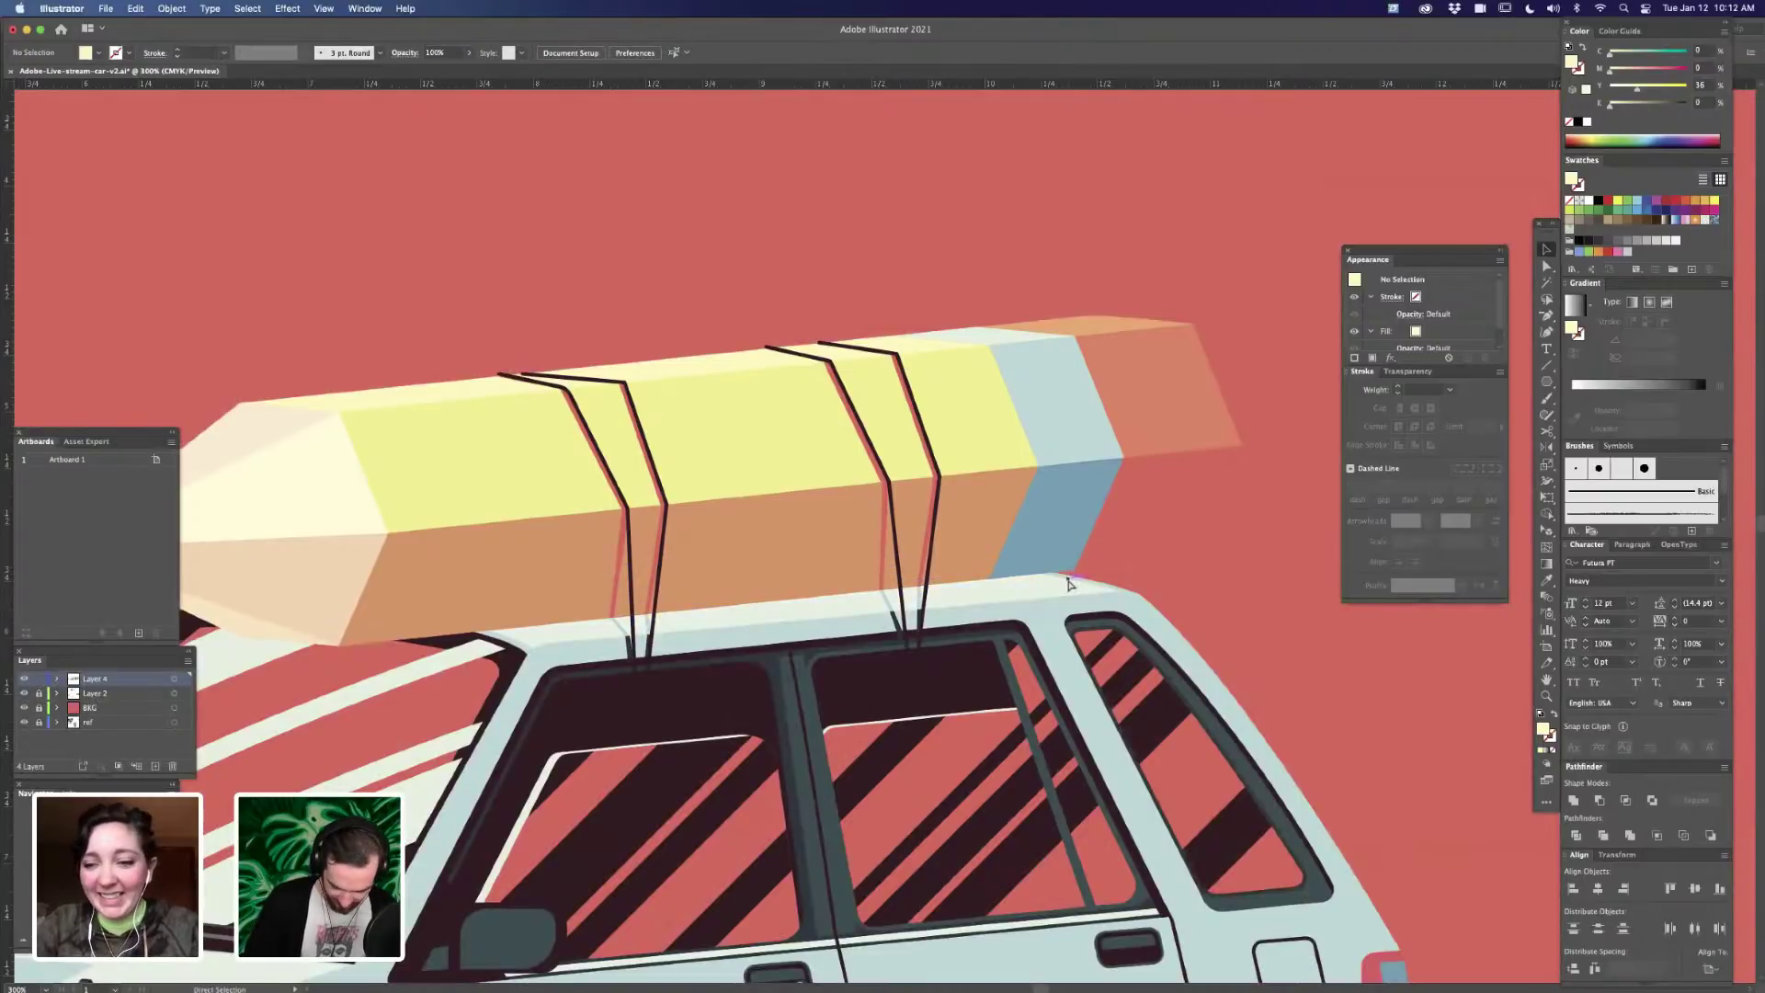
left_click(1068, 584)
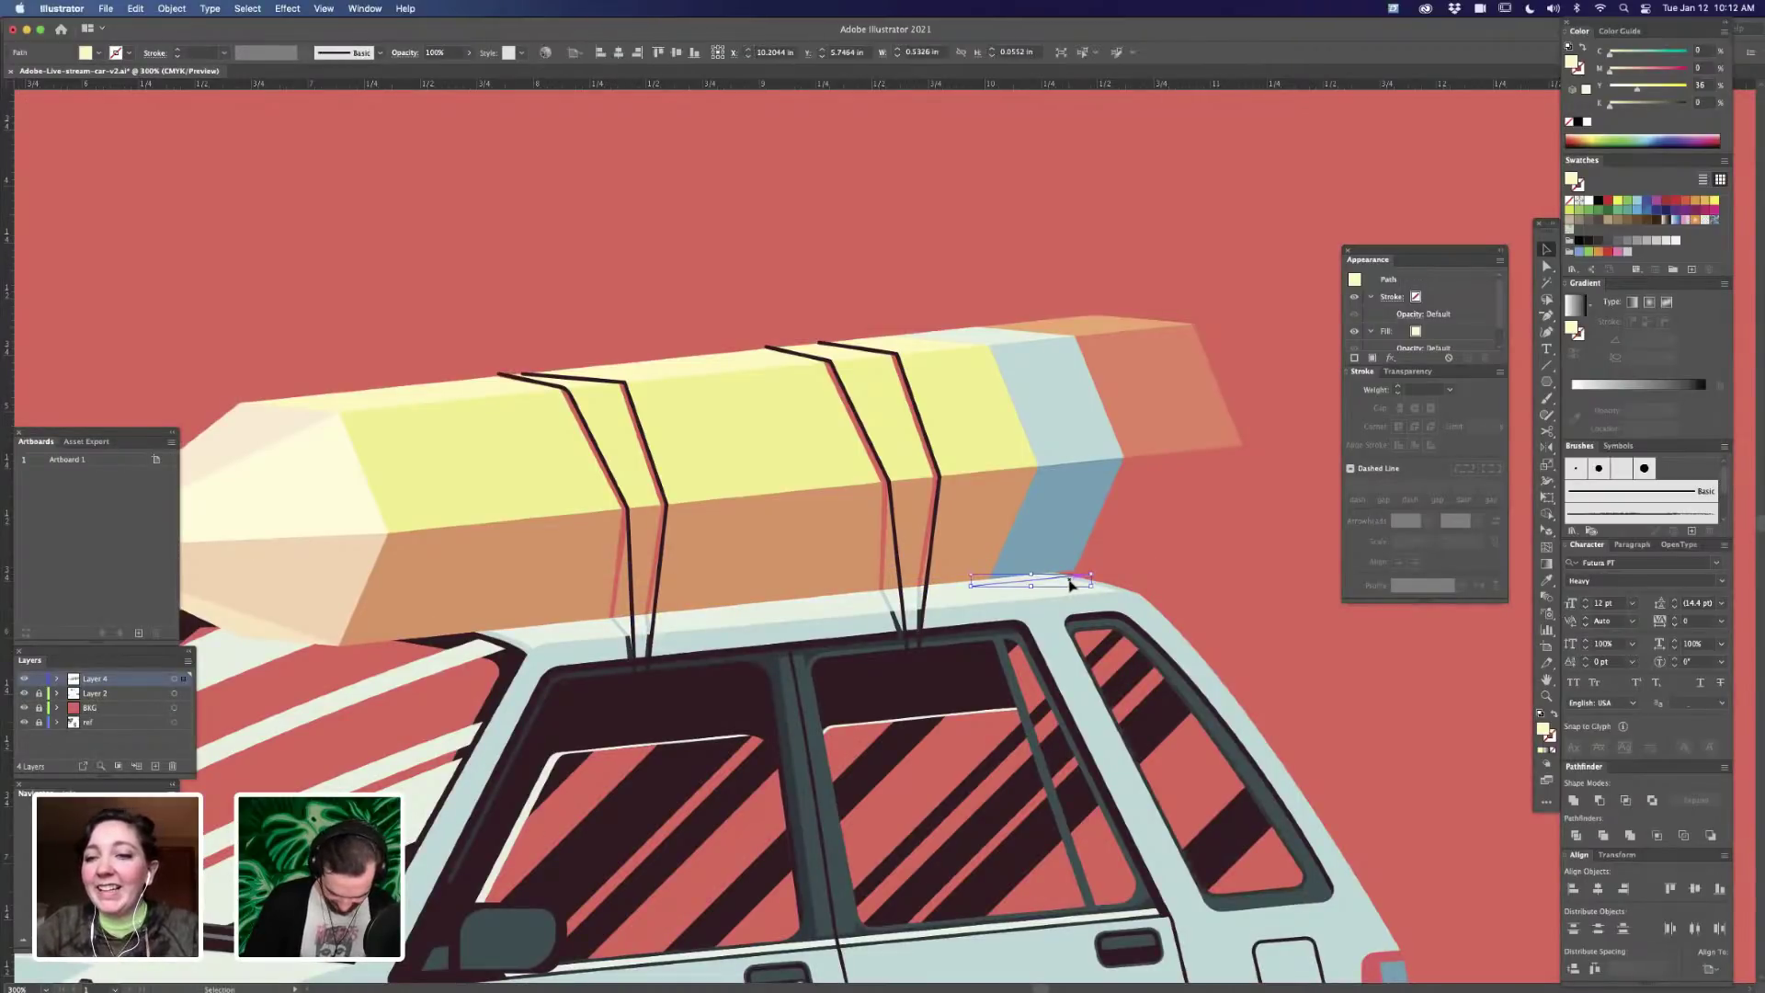
left_click_drag(968, 589, 371, 648)
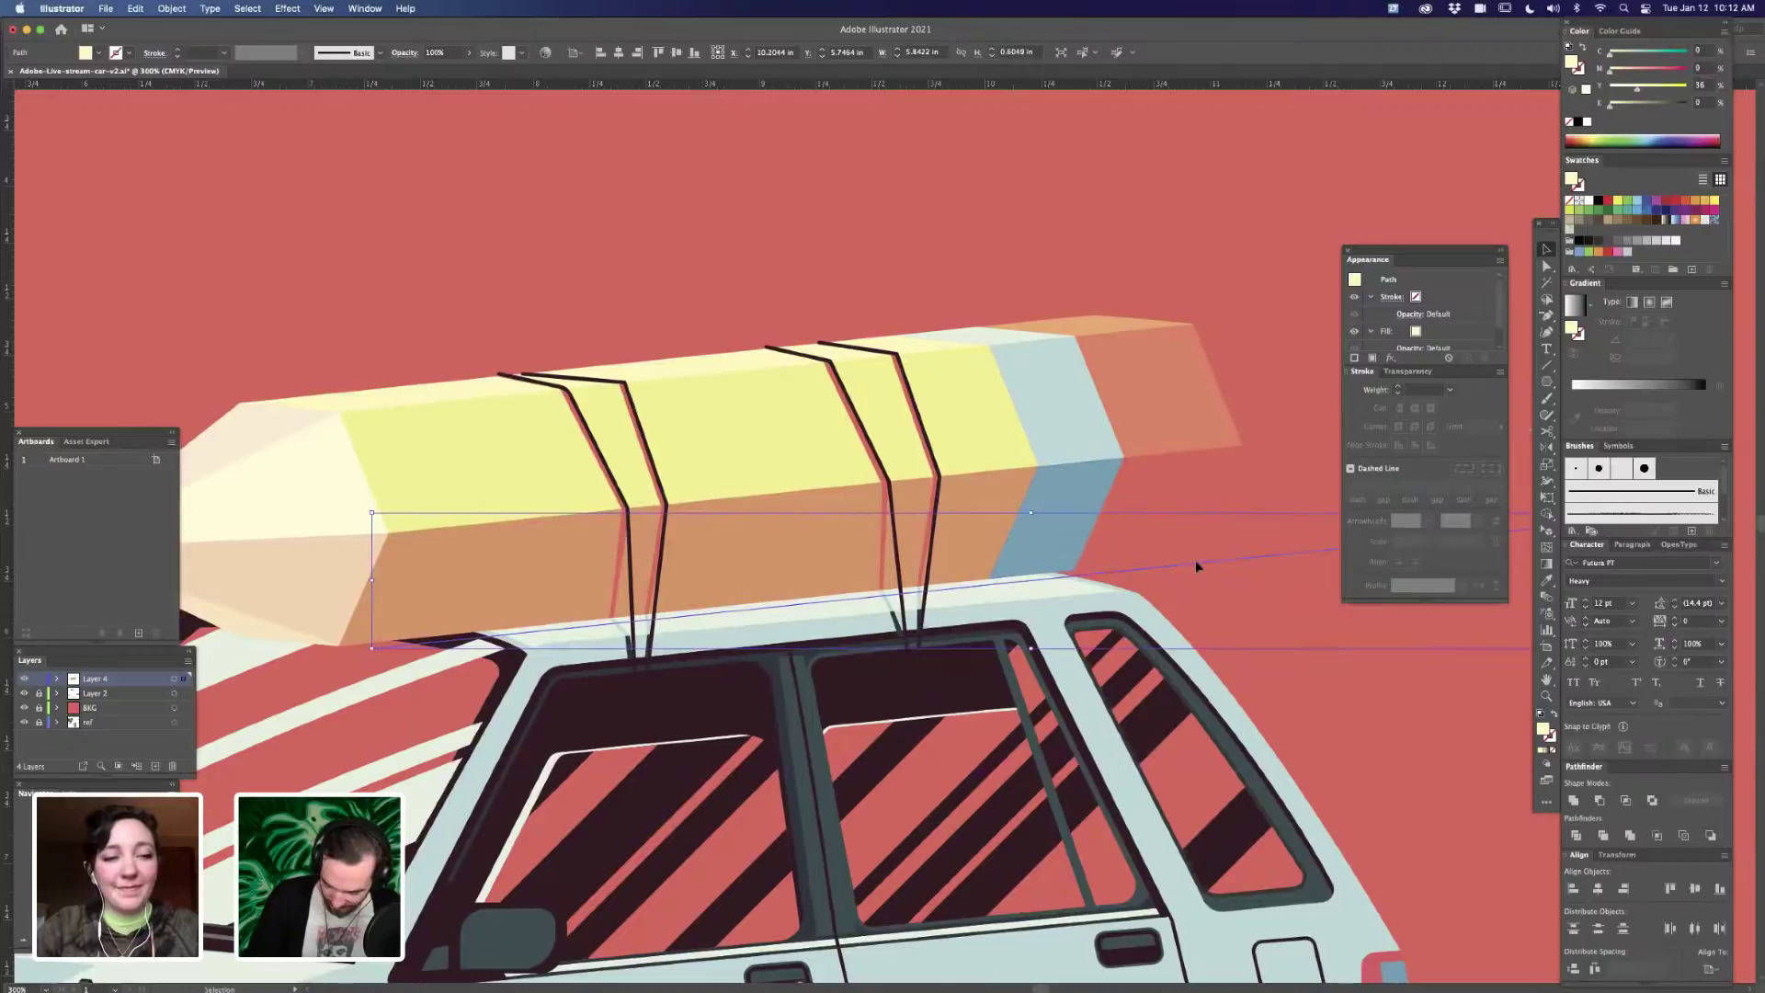
left_click_drag(1138, 591, 1128, 596)
key("a")
left_click(1072, 593)
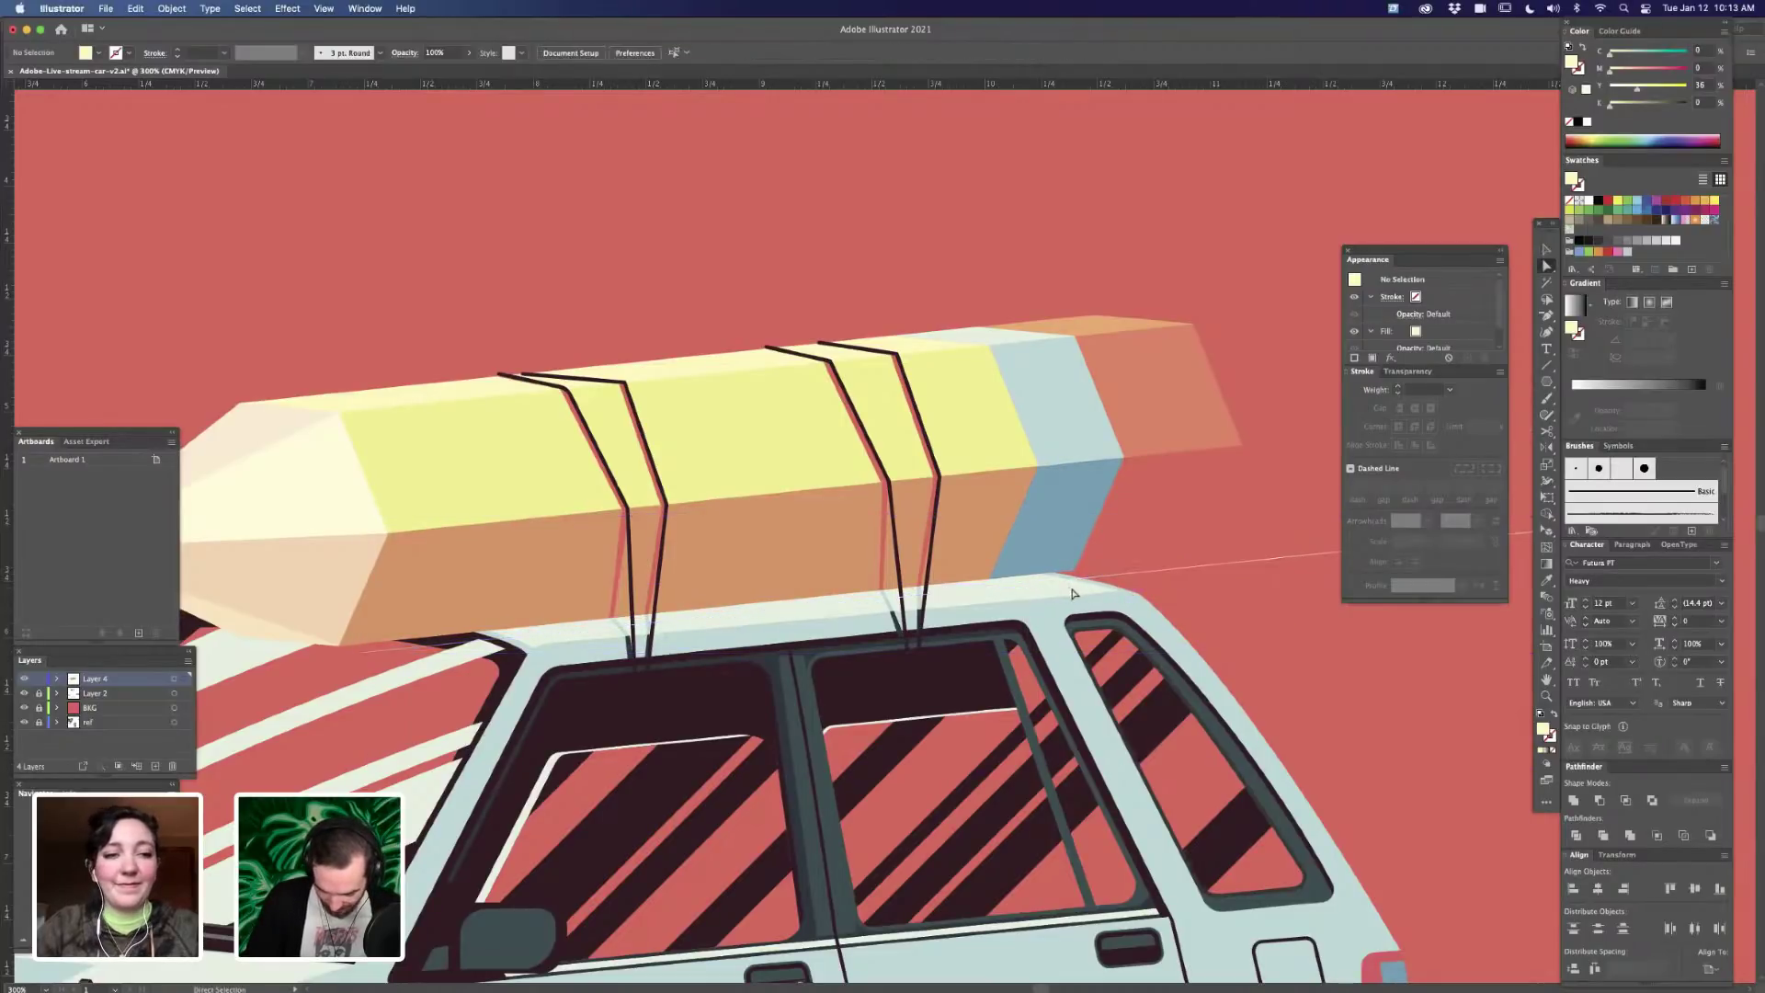
- Reshape the rear end of the roof shadow path so it curves along the roof's rear corner under the blue band
key("p")
left_click(1084, 578)
left_click(1329, 596, "super")
key("super+equal")
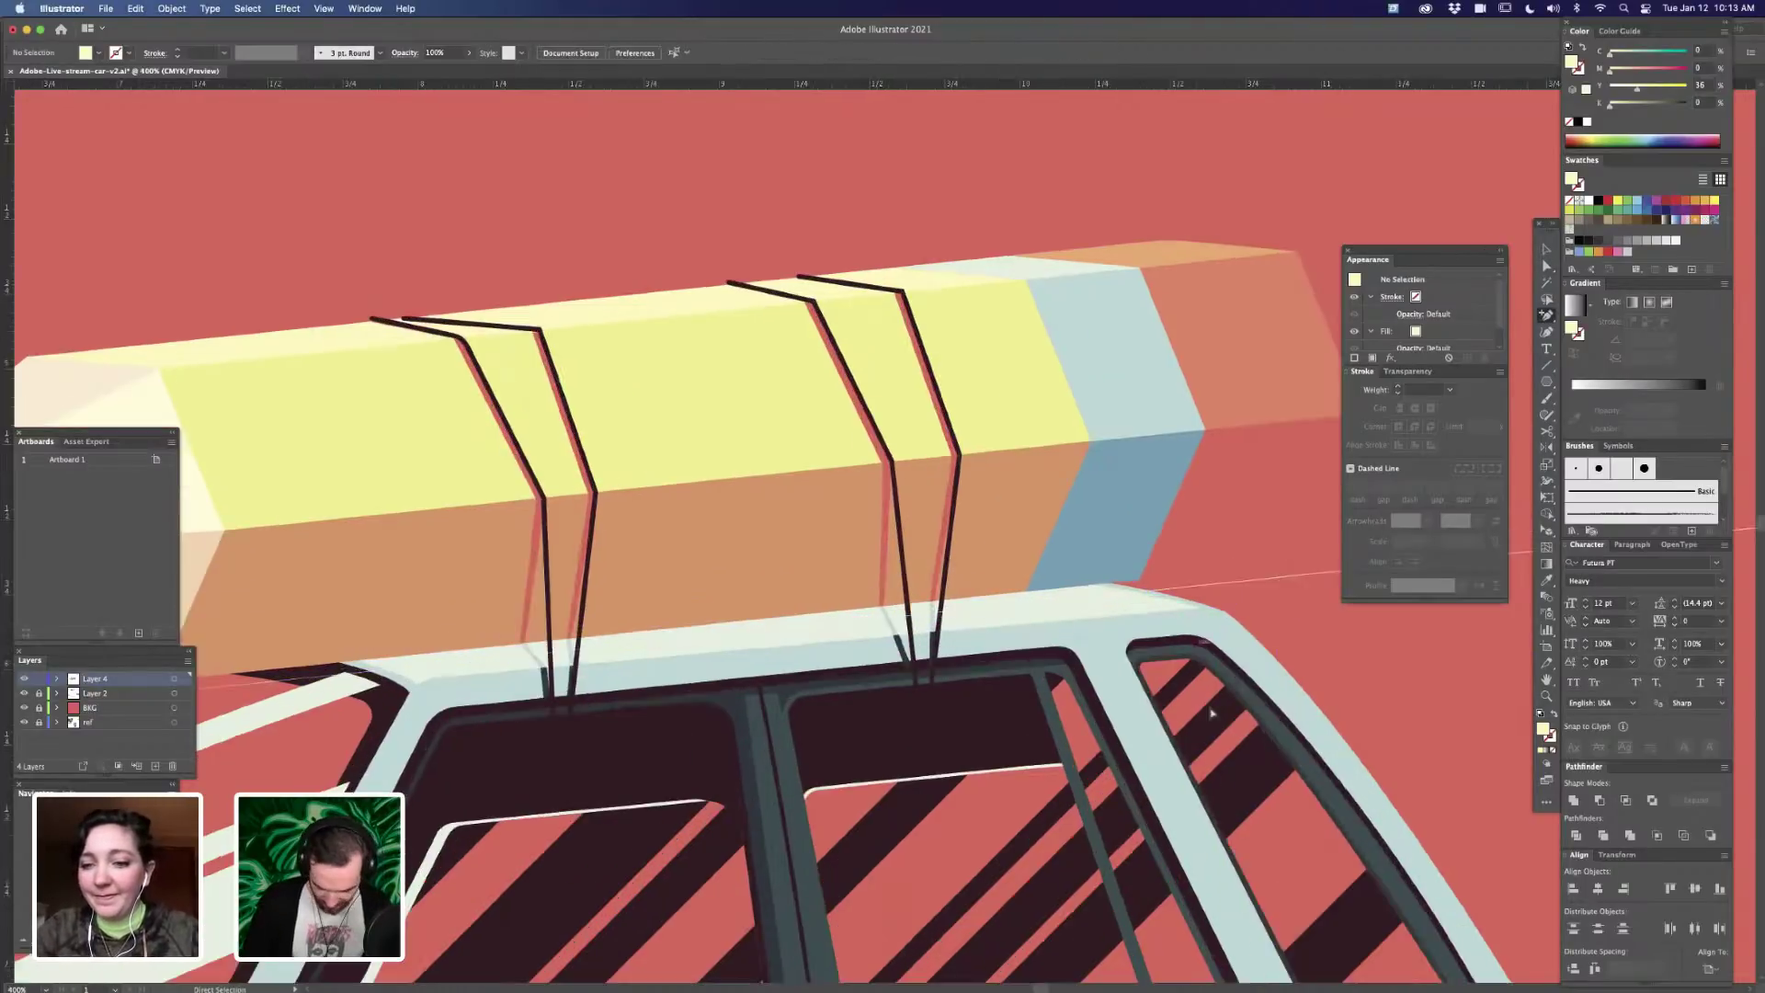
key("super+equal")
left_click_drag(1000, 641, 952, 636)
left_click_drag(1150, 519, 1030, 500)
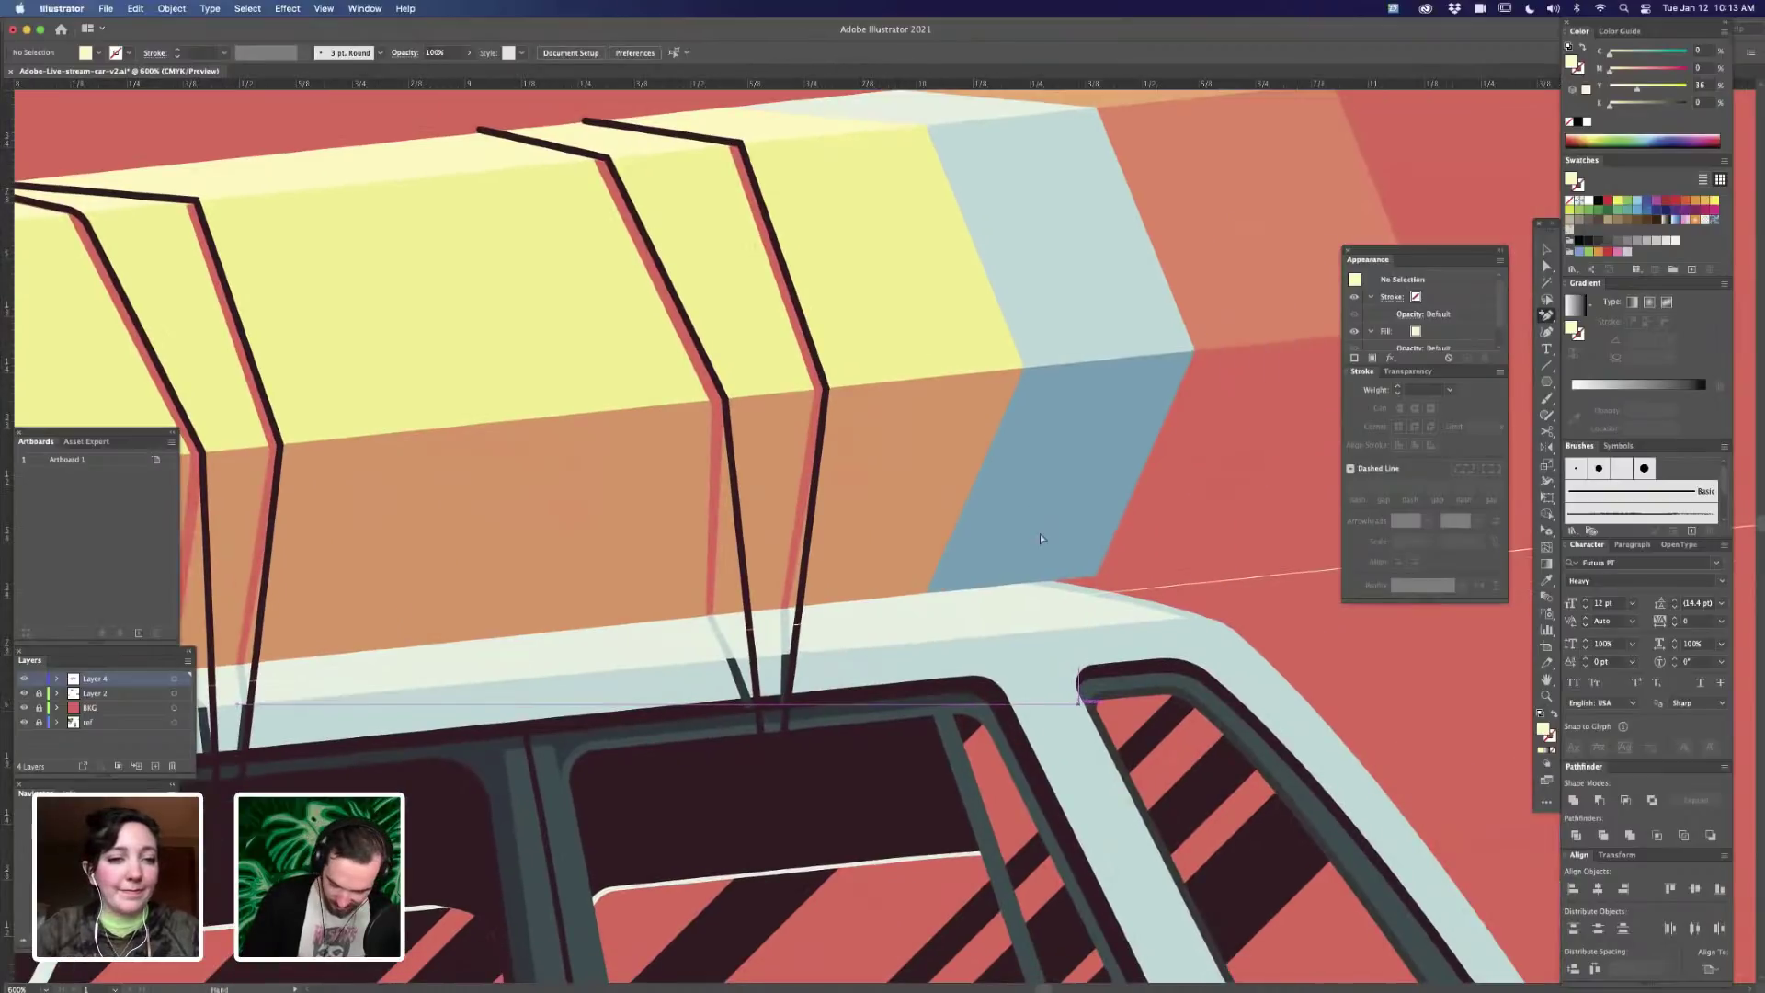
left_click_drag(952, 579, 857, 548)
left_click_drag(1253, 607, 1186, 591)
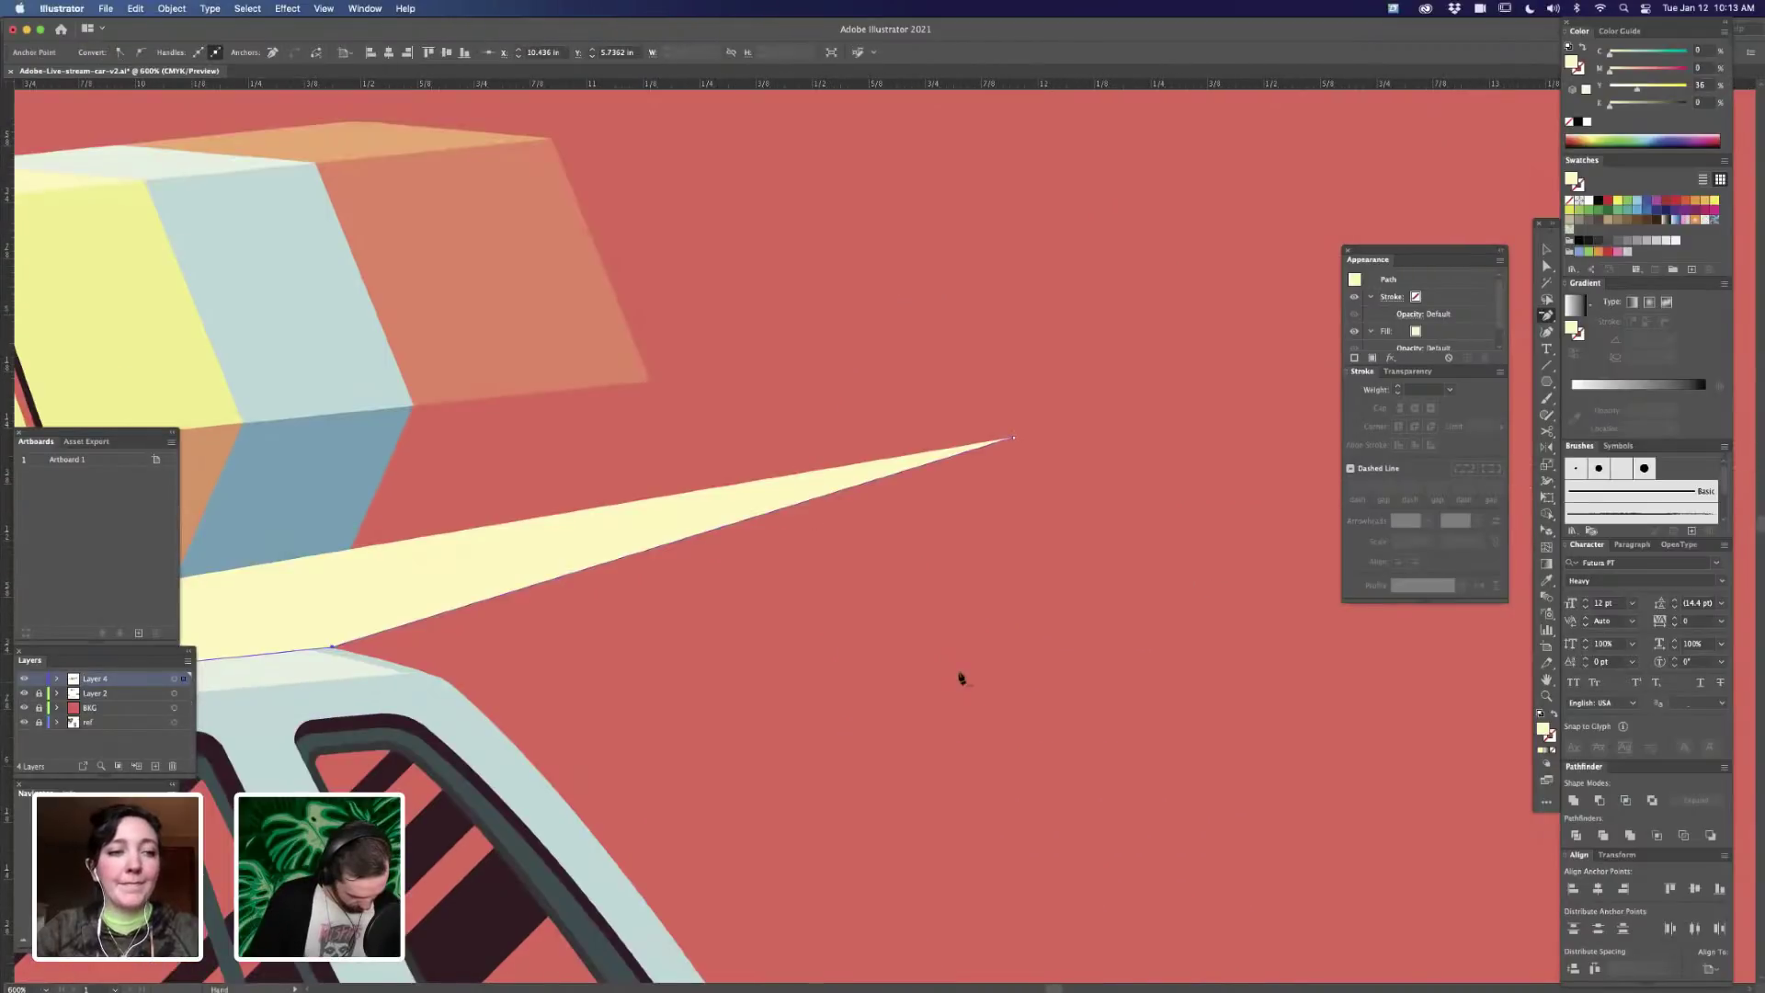
left_click_drag(731, 677, 960, 678)
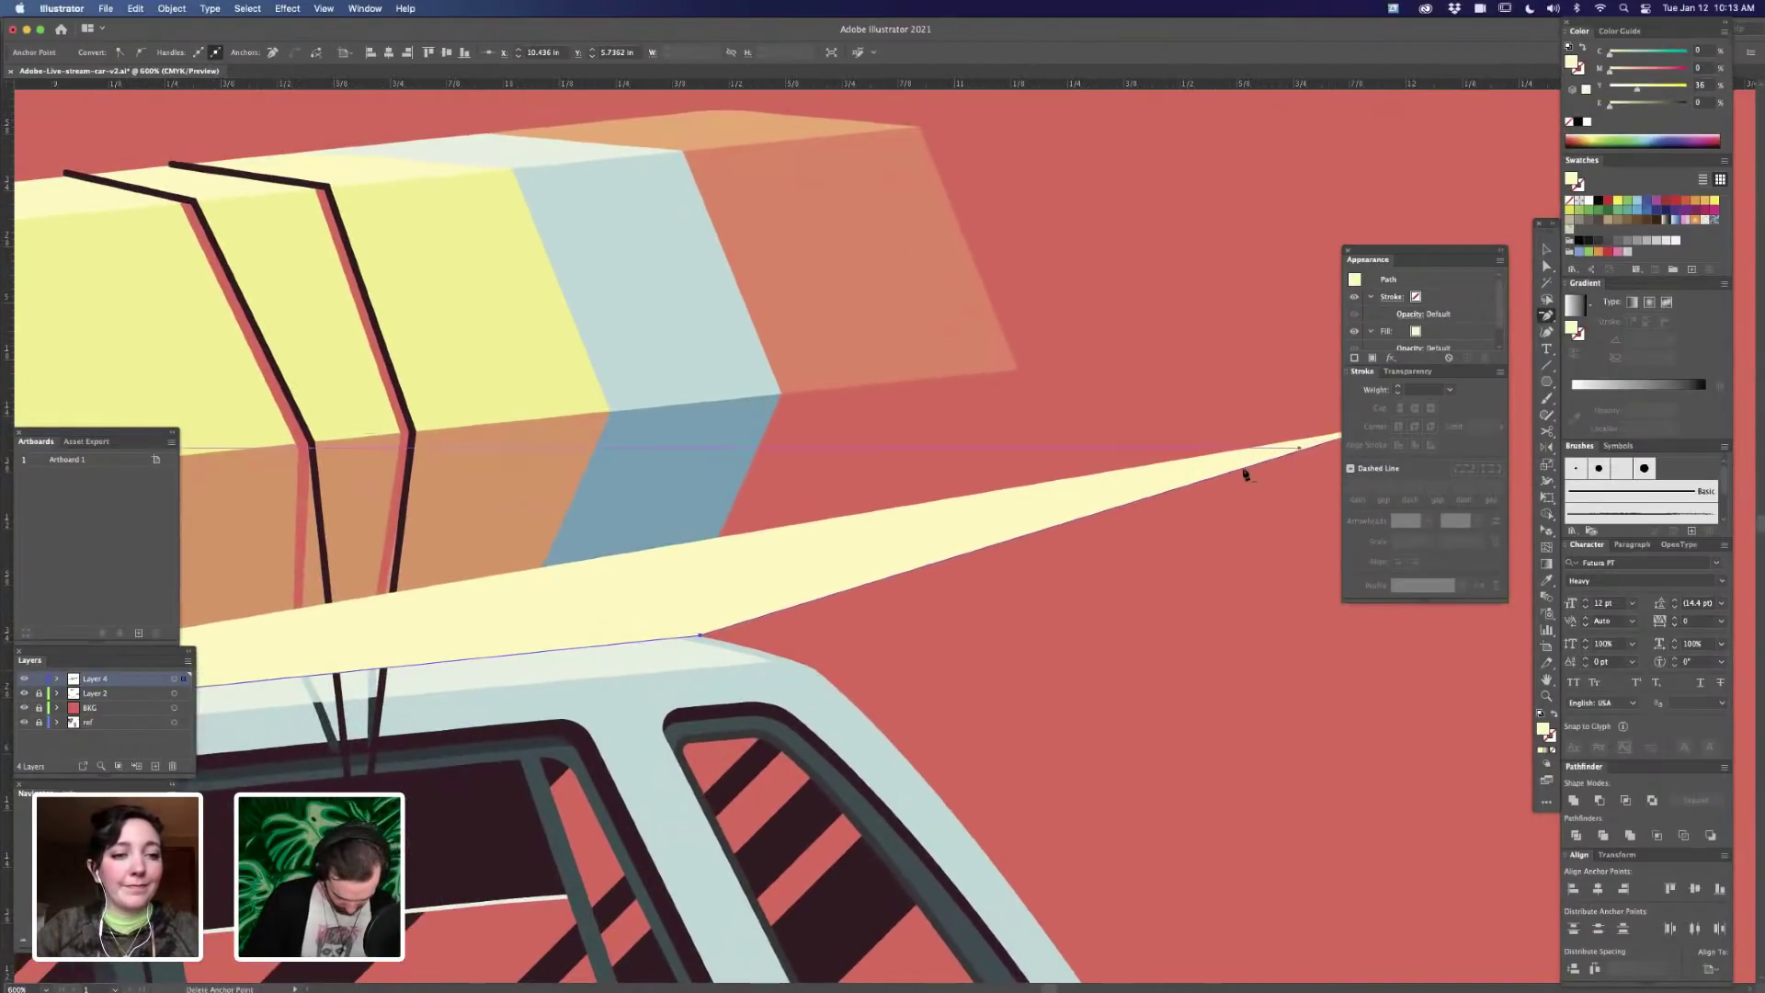
left_click(1241, 473)
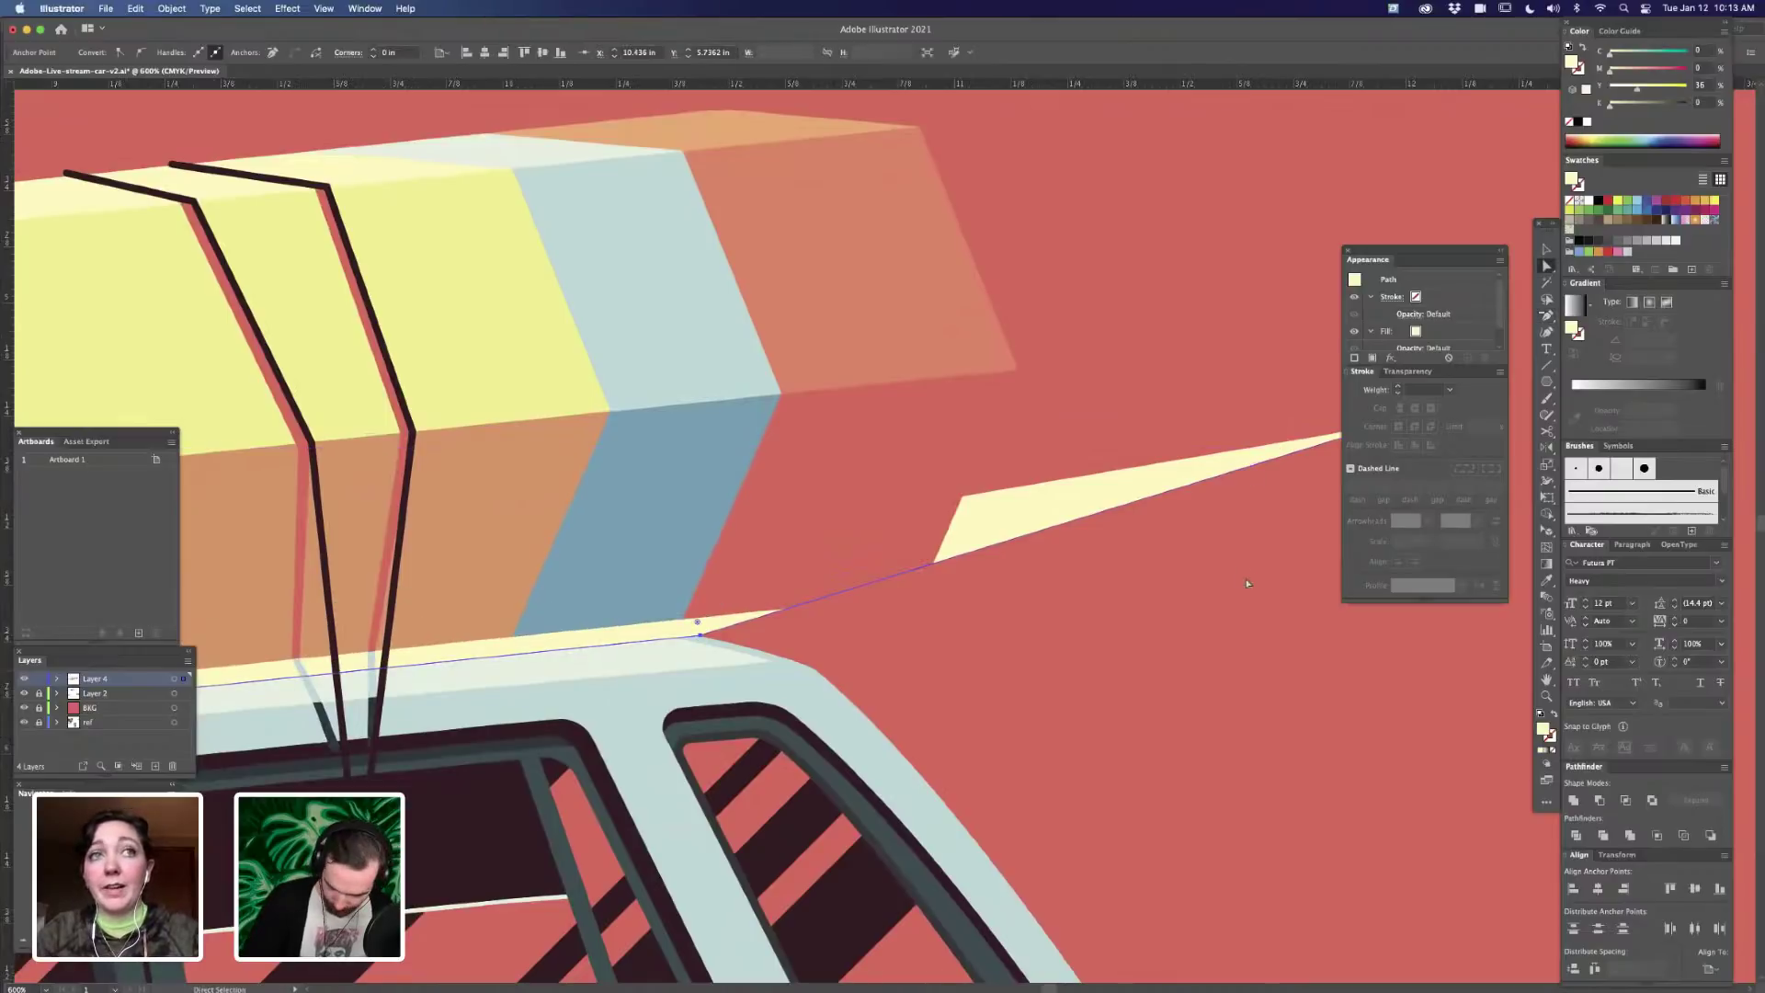
scroll(1245, 478, "right", 5)
left_click_drag(1126, 454, 322, 648)
left_click_drag(324, 647, 373, 632)
left_click_drag(1259, 742, 1359, 706)
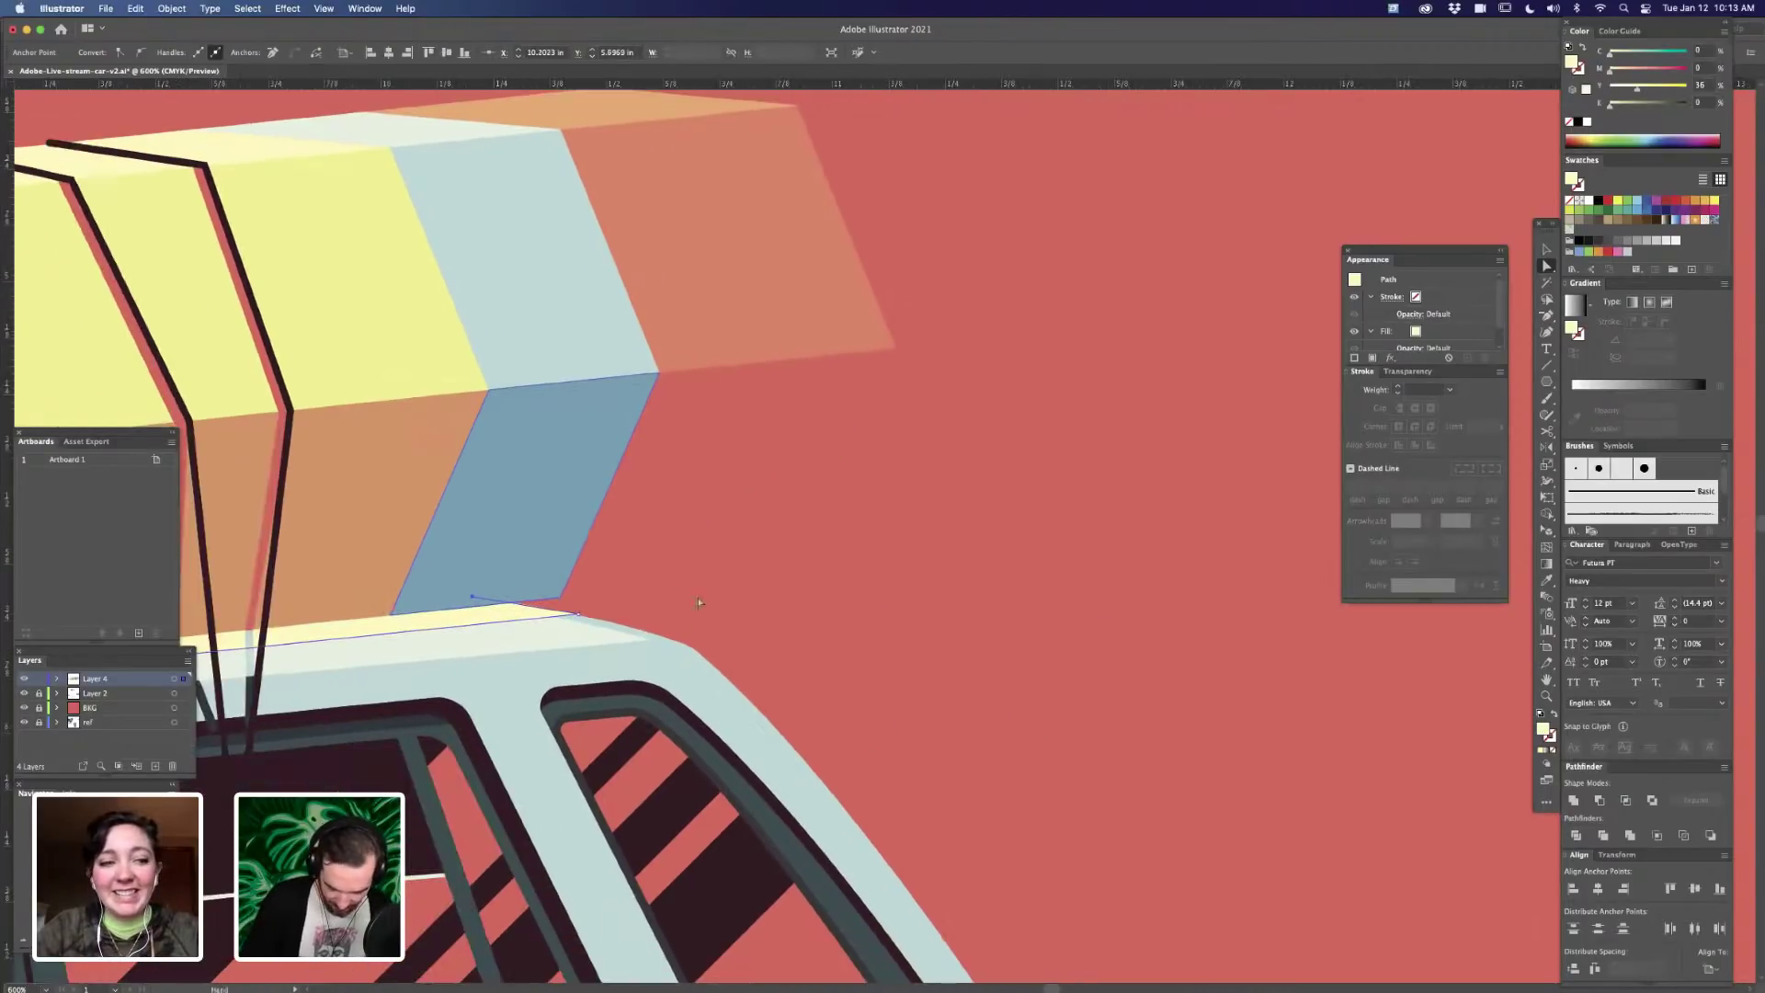
- Continue the roof shadow path at its front end with a curved anchor at the windshield's top corner
scroll(662, 559, "left", 5)
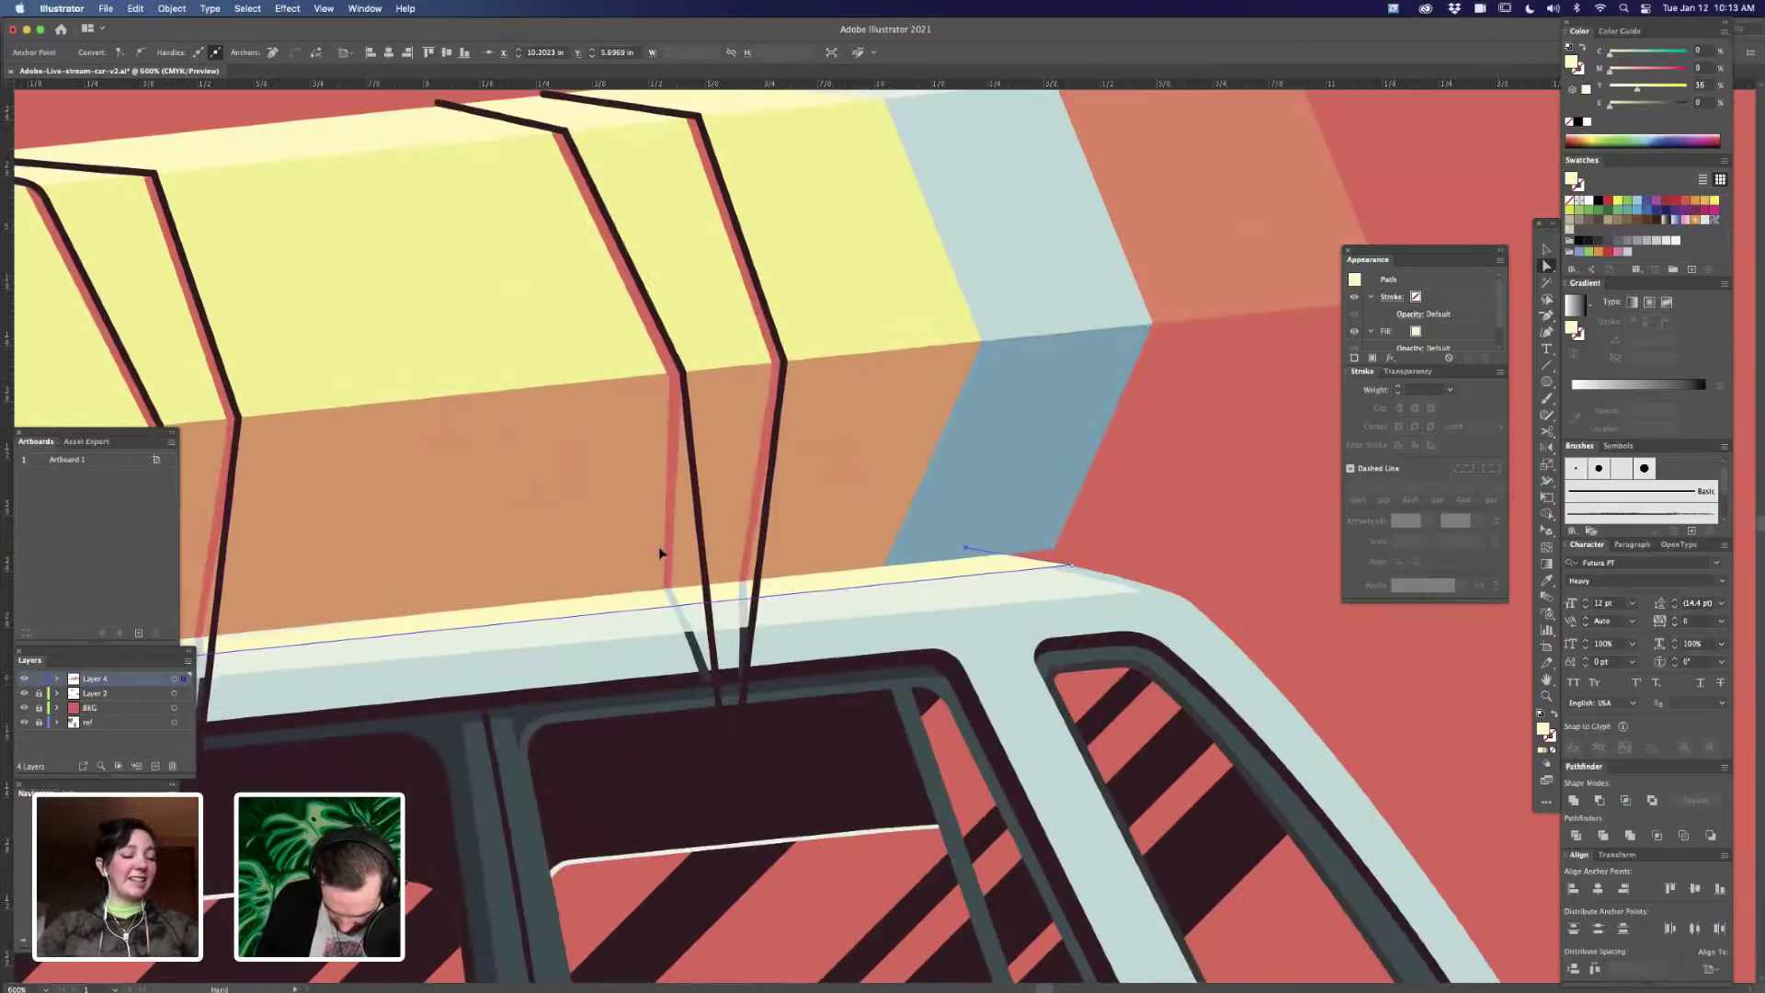
scroll(658, 554, "left", 2)
scroll(917, 524, "left", 3)
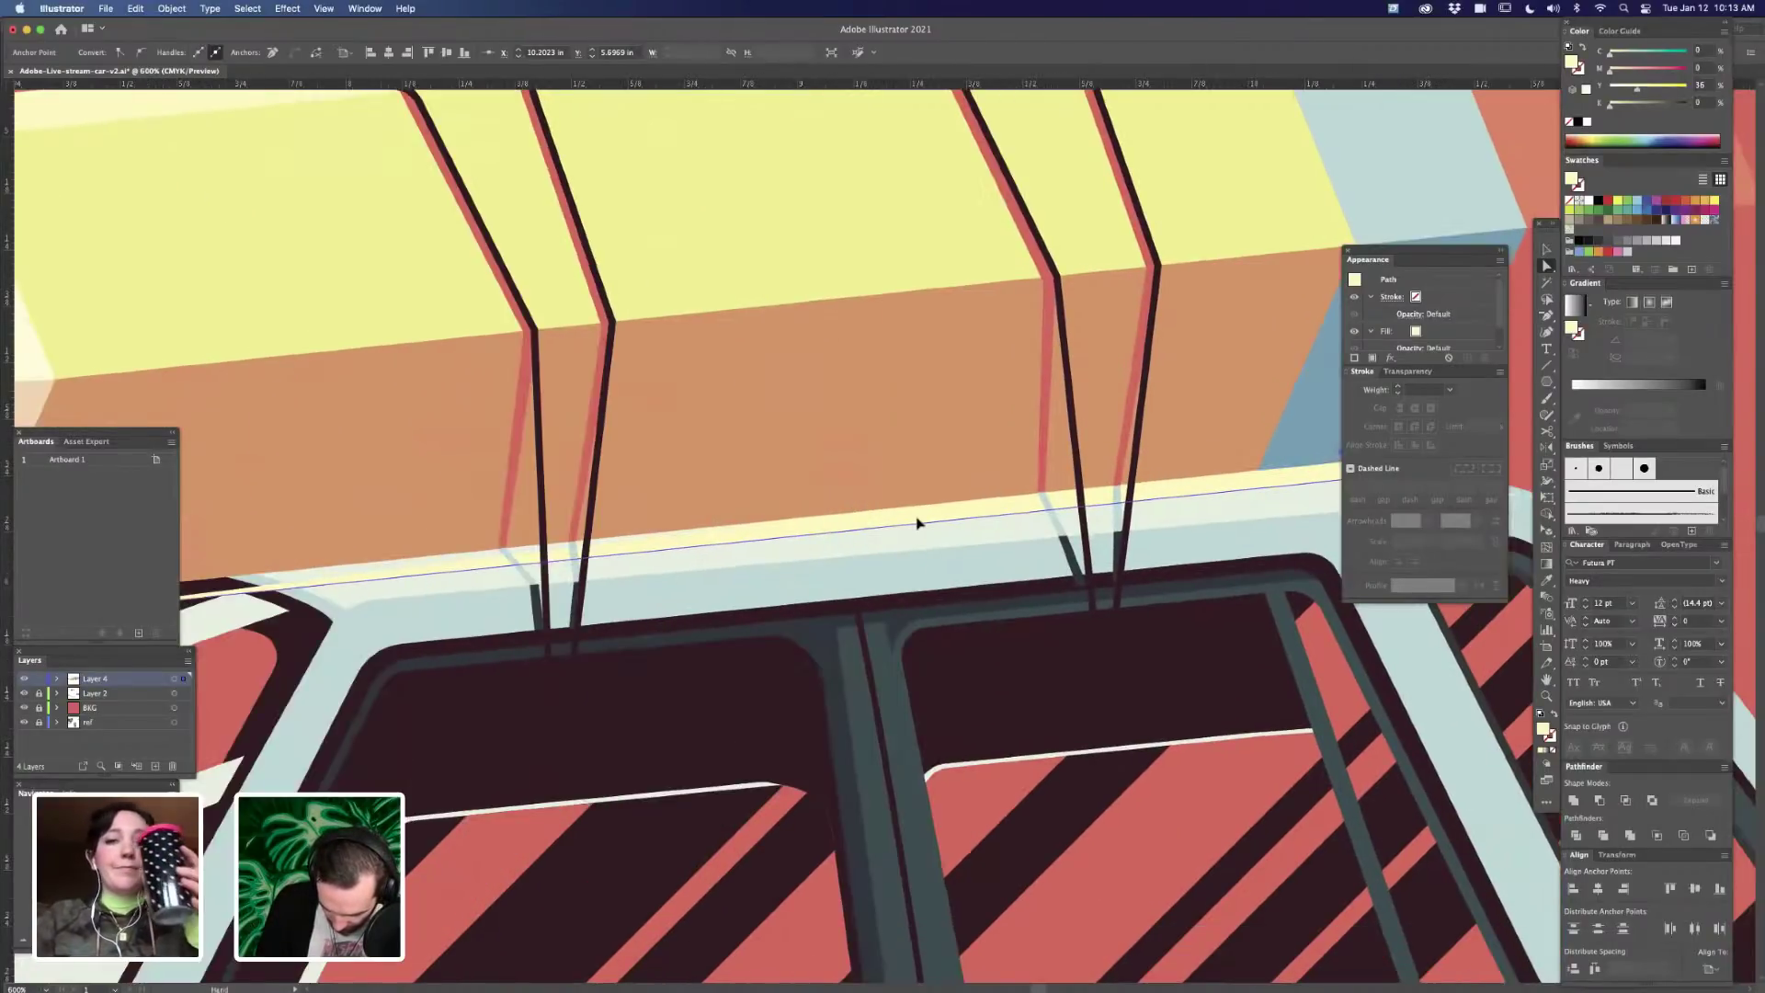
scroll(917, 522, "left", 5)
scroll(912, 522, "left", 2)
key("p")
left_click_drag(917, 521, 826, 497)
left_click_drag(1103, 721, 532, 764)
left_click_drag(1108, 584, 600, 663)
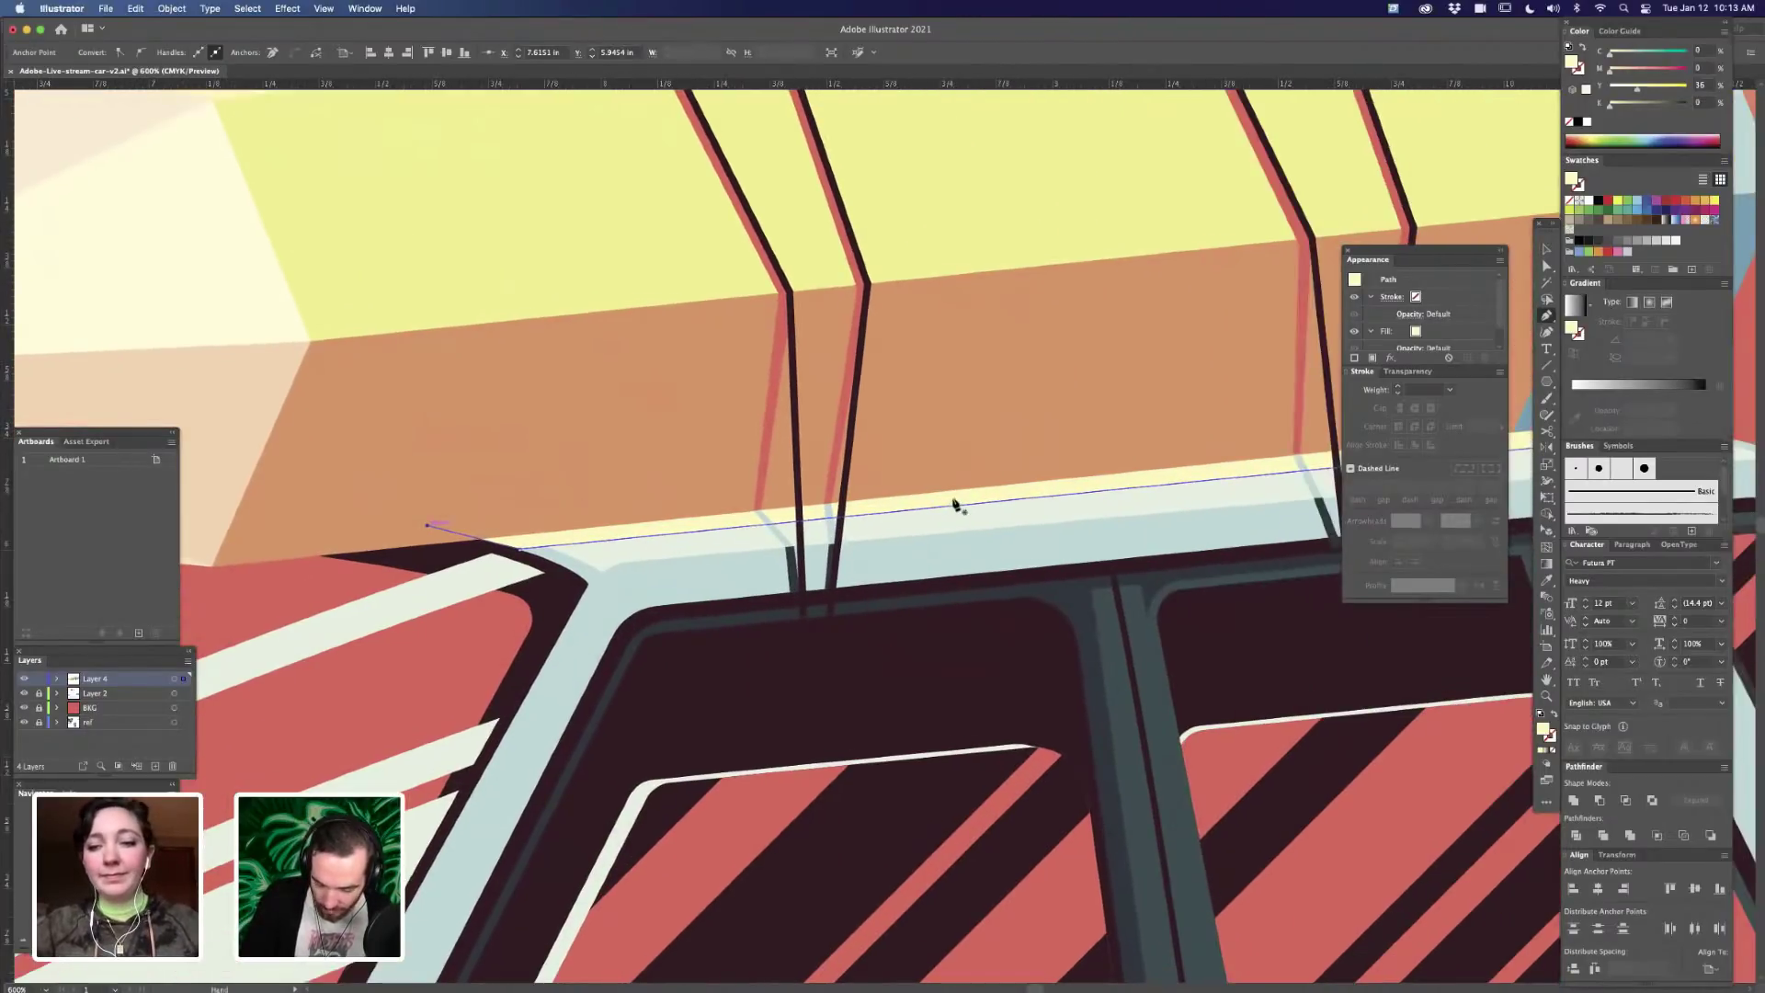
- Close the roof shadow shape at its rear anchor and recolor it with the dark color sampled from the car
scroll(956, 505, "right", 3)
scroll(956, 506, "right", 3)
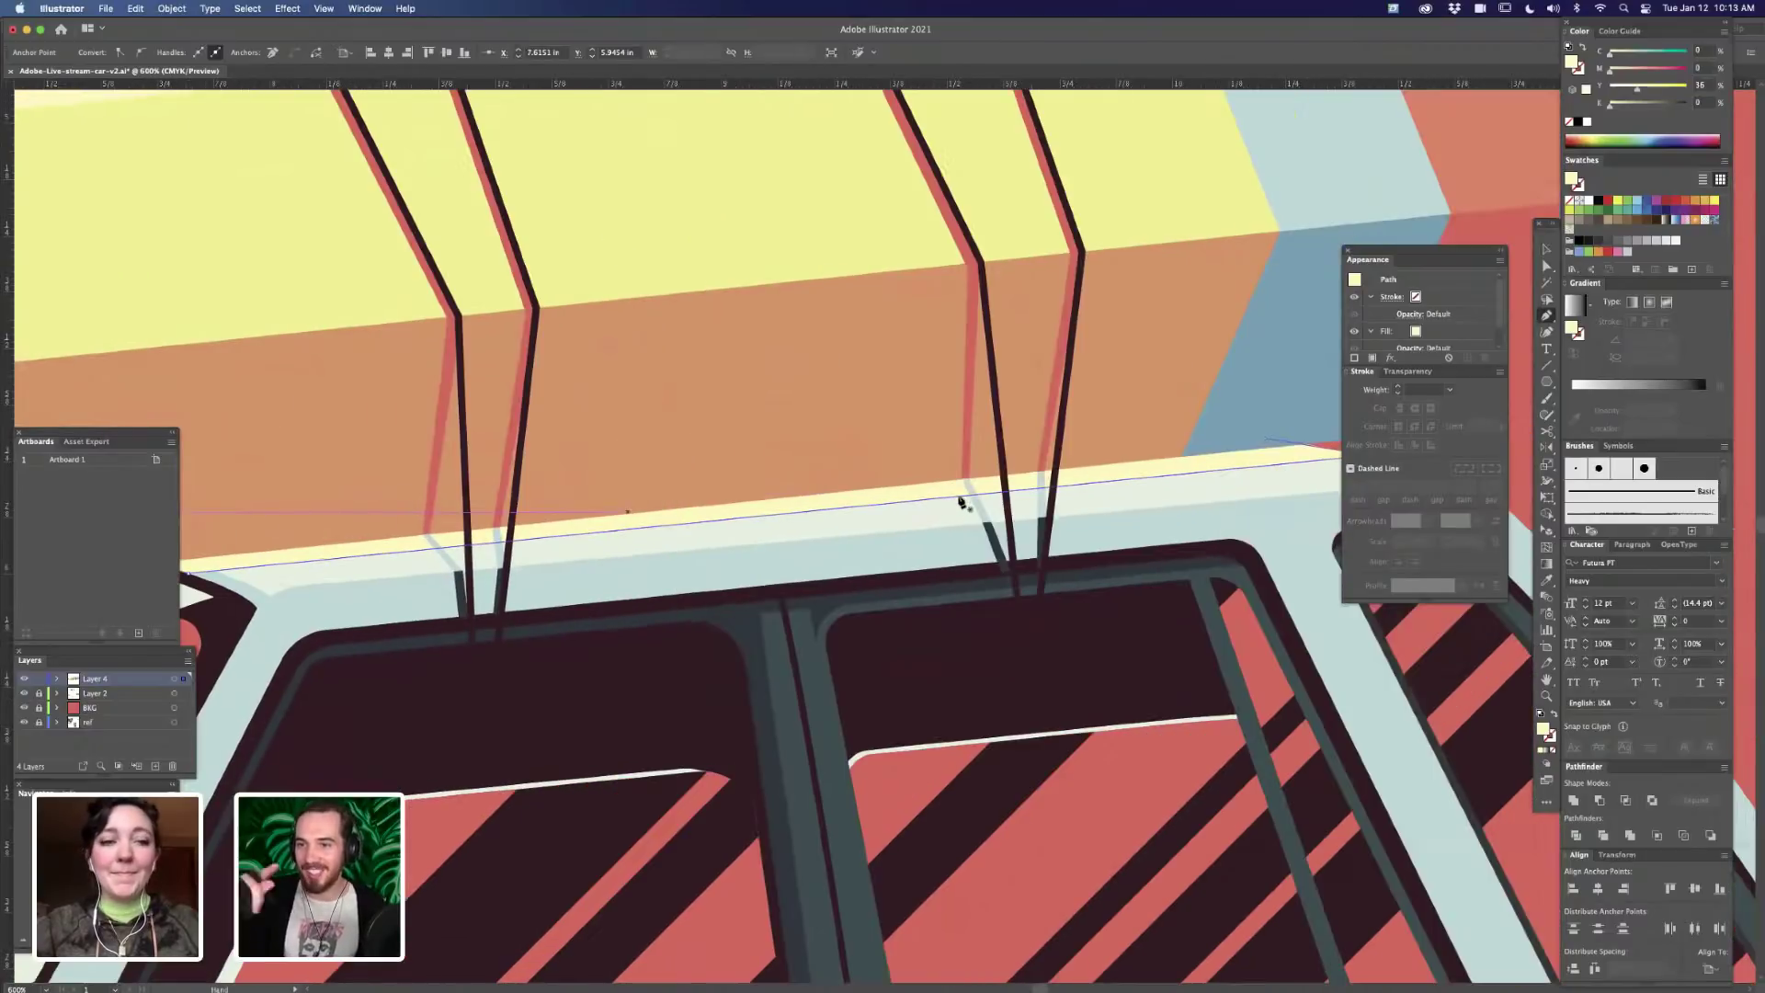
scroll(961, 503, "right", 3)
scroll(960, 503, "right", 3)
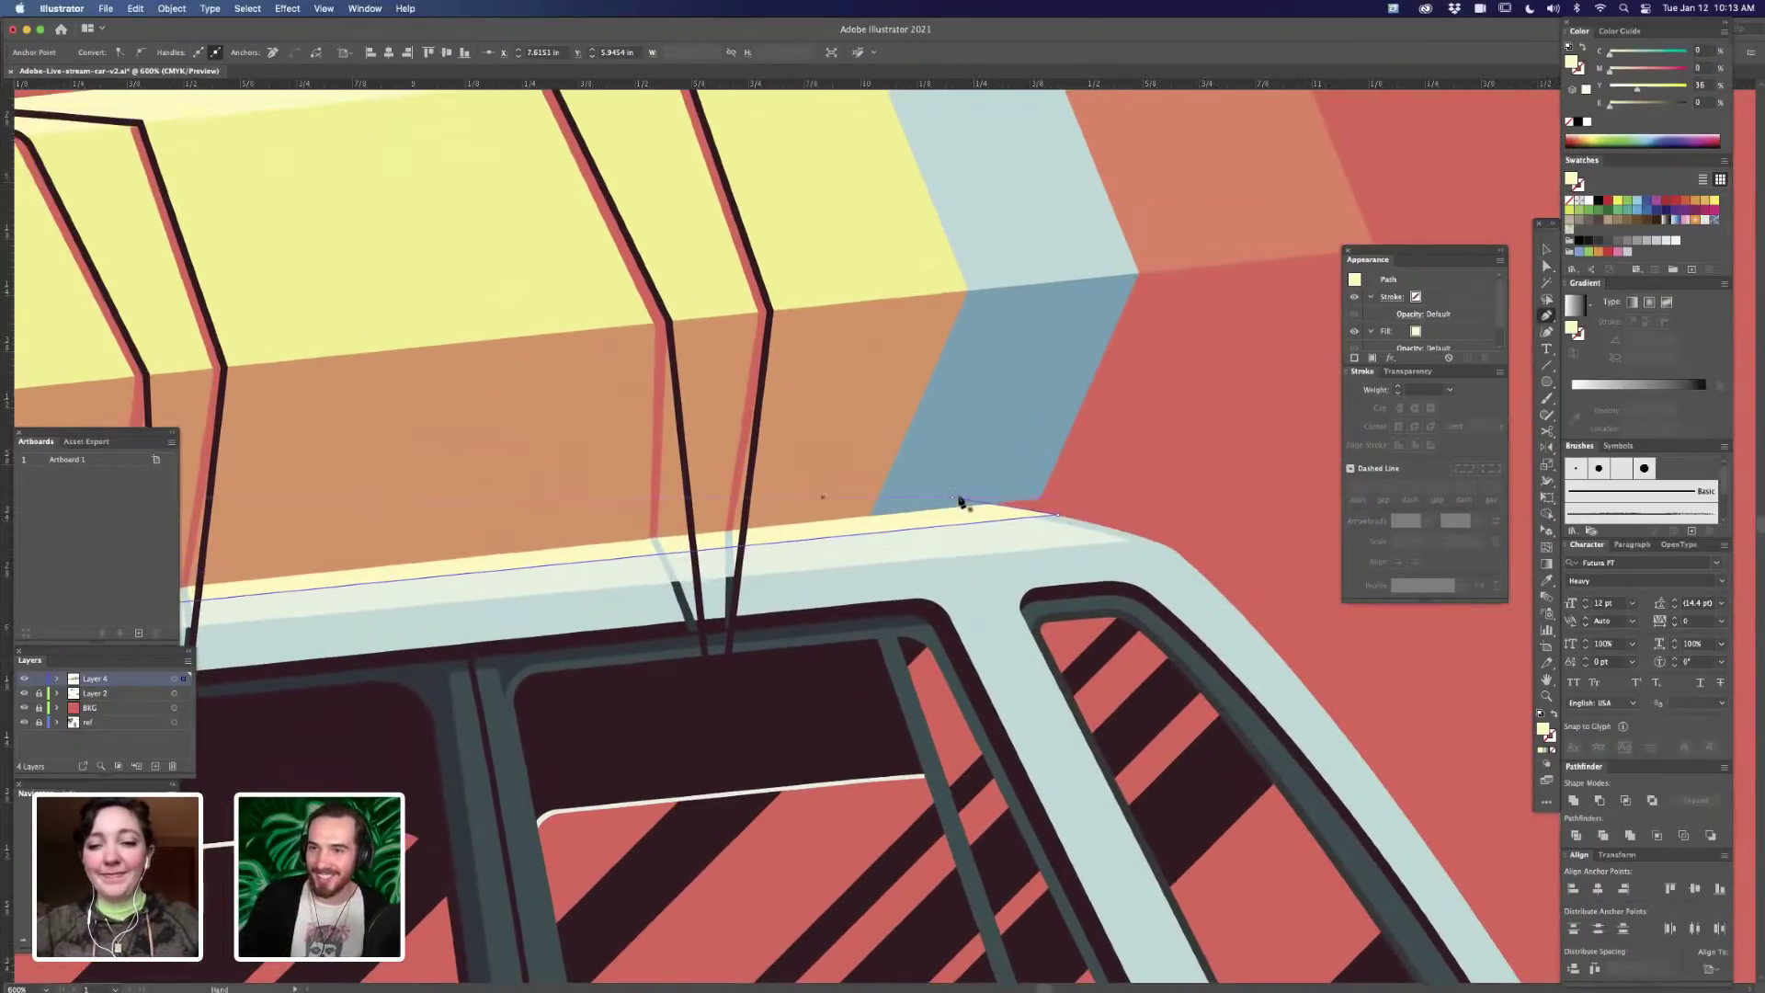
left_click(959, 499)
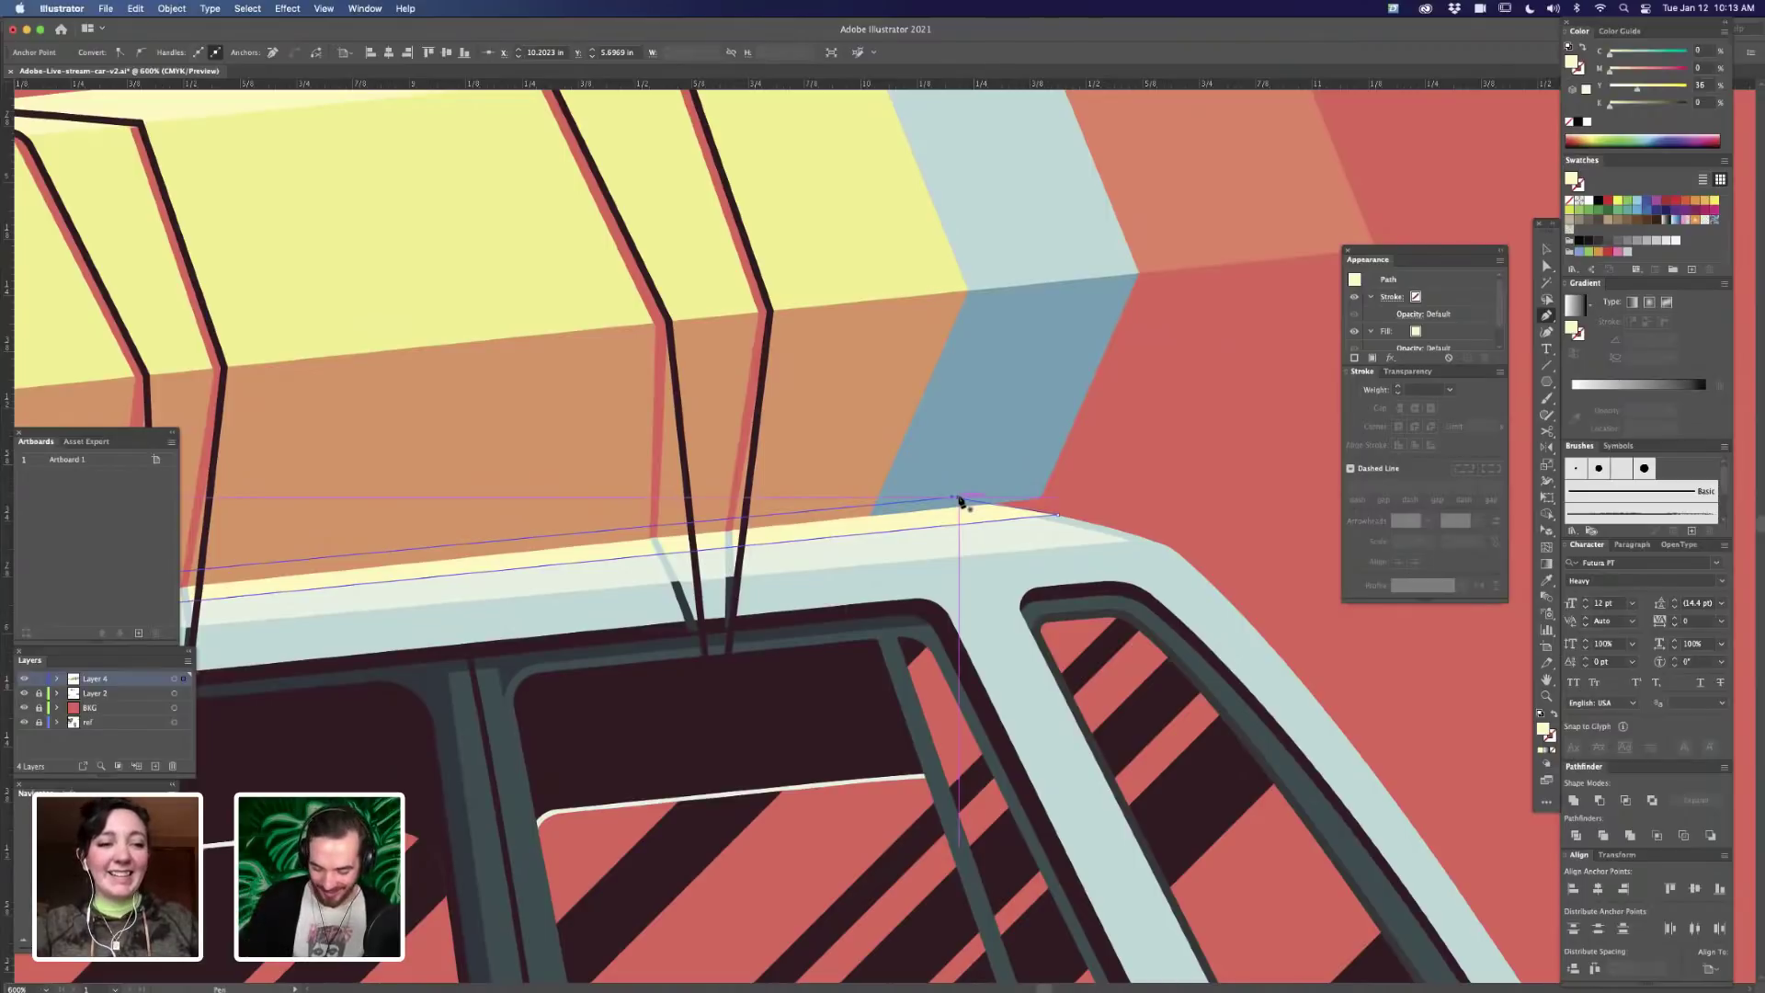
key("i")
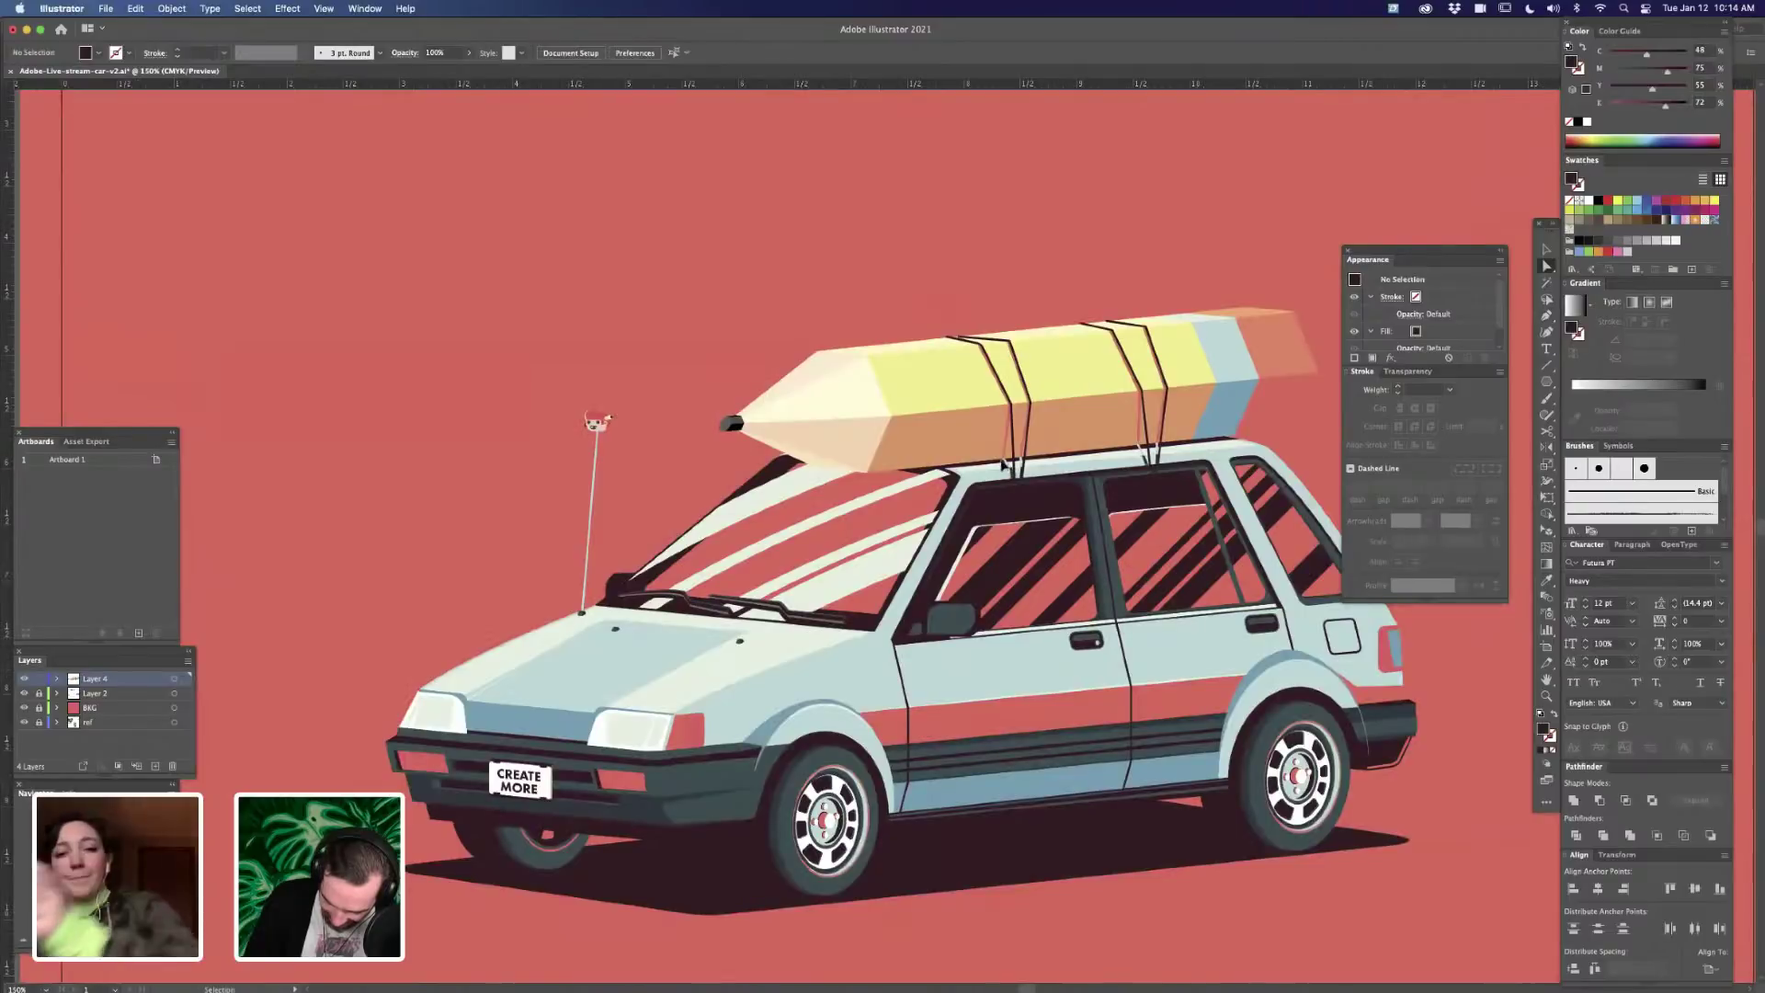
- Draw a closed dark shadow shape on the windshield, tapering from the roof corner and pencil down to a blunt end
key("ctrl+equal")
key("p")
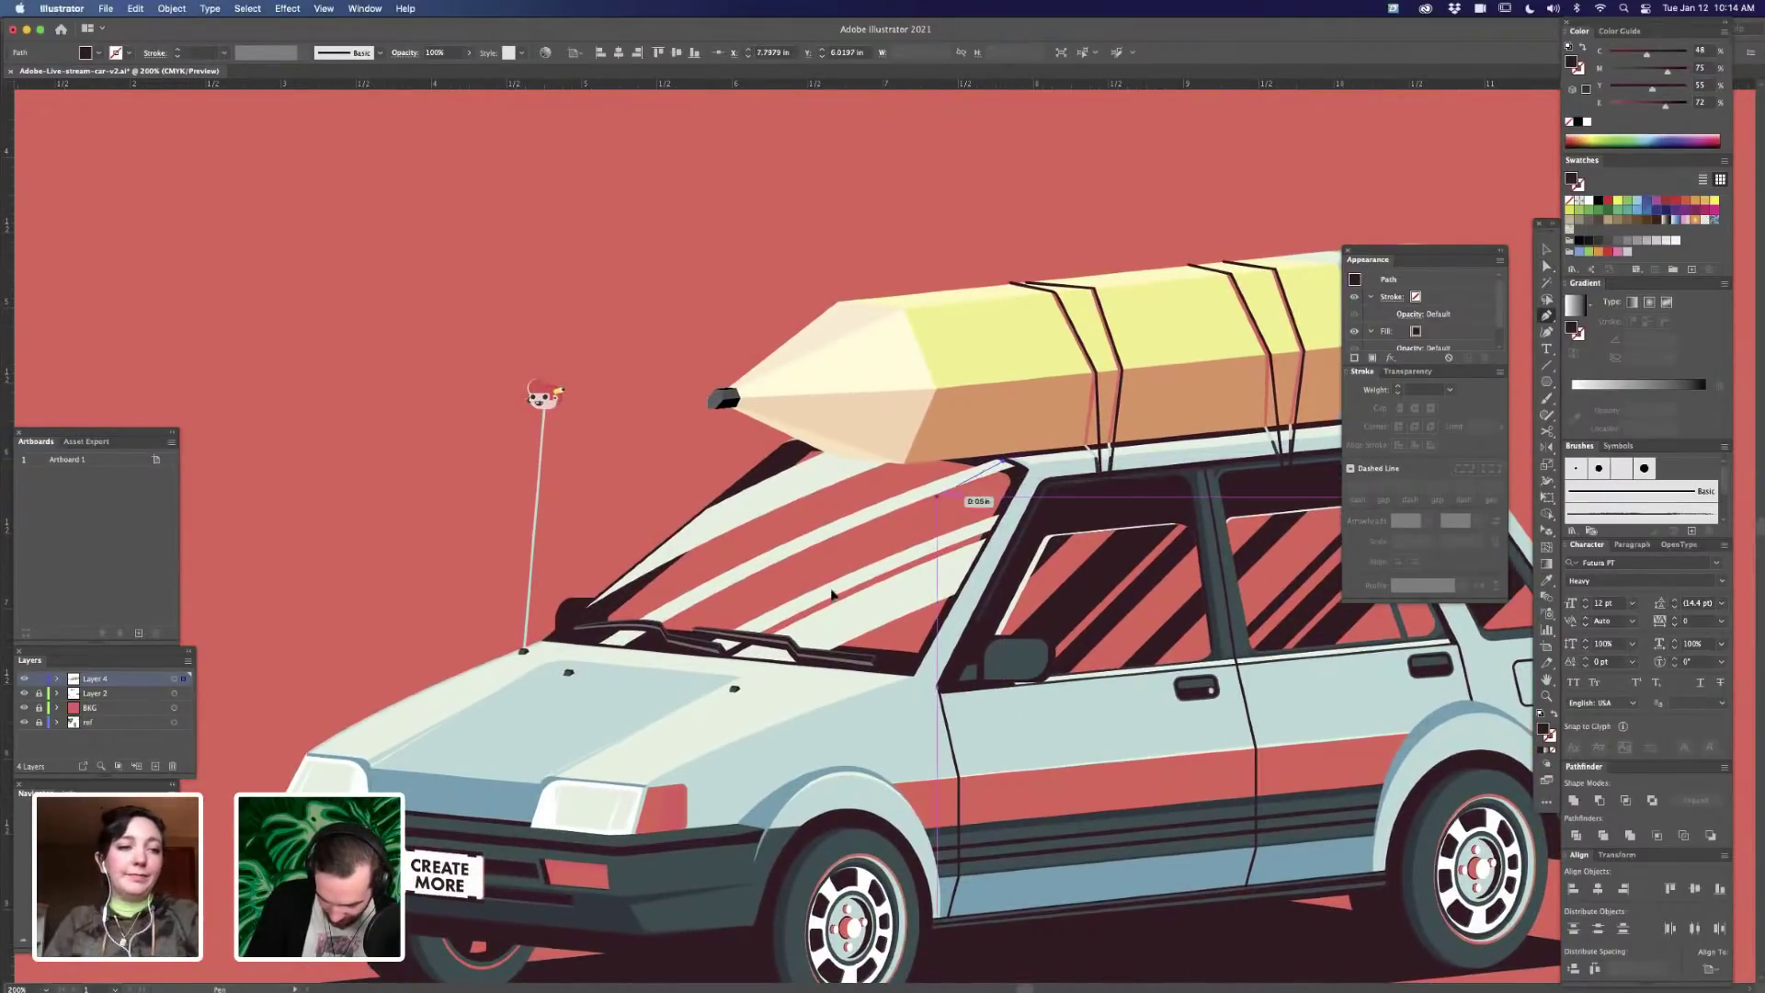
left_click_drag(832, 589, 749, 659)
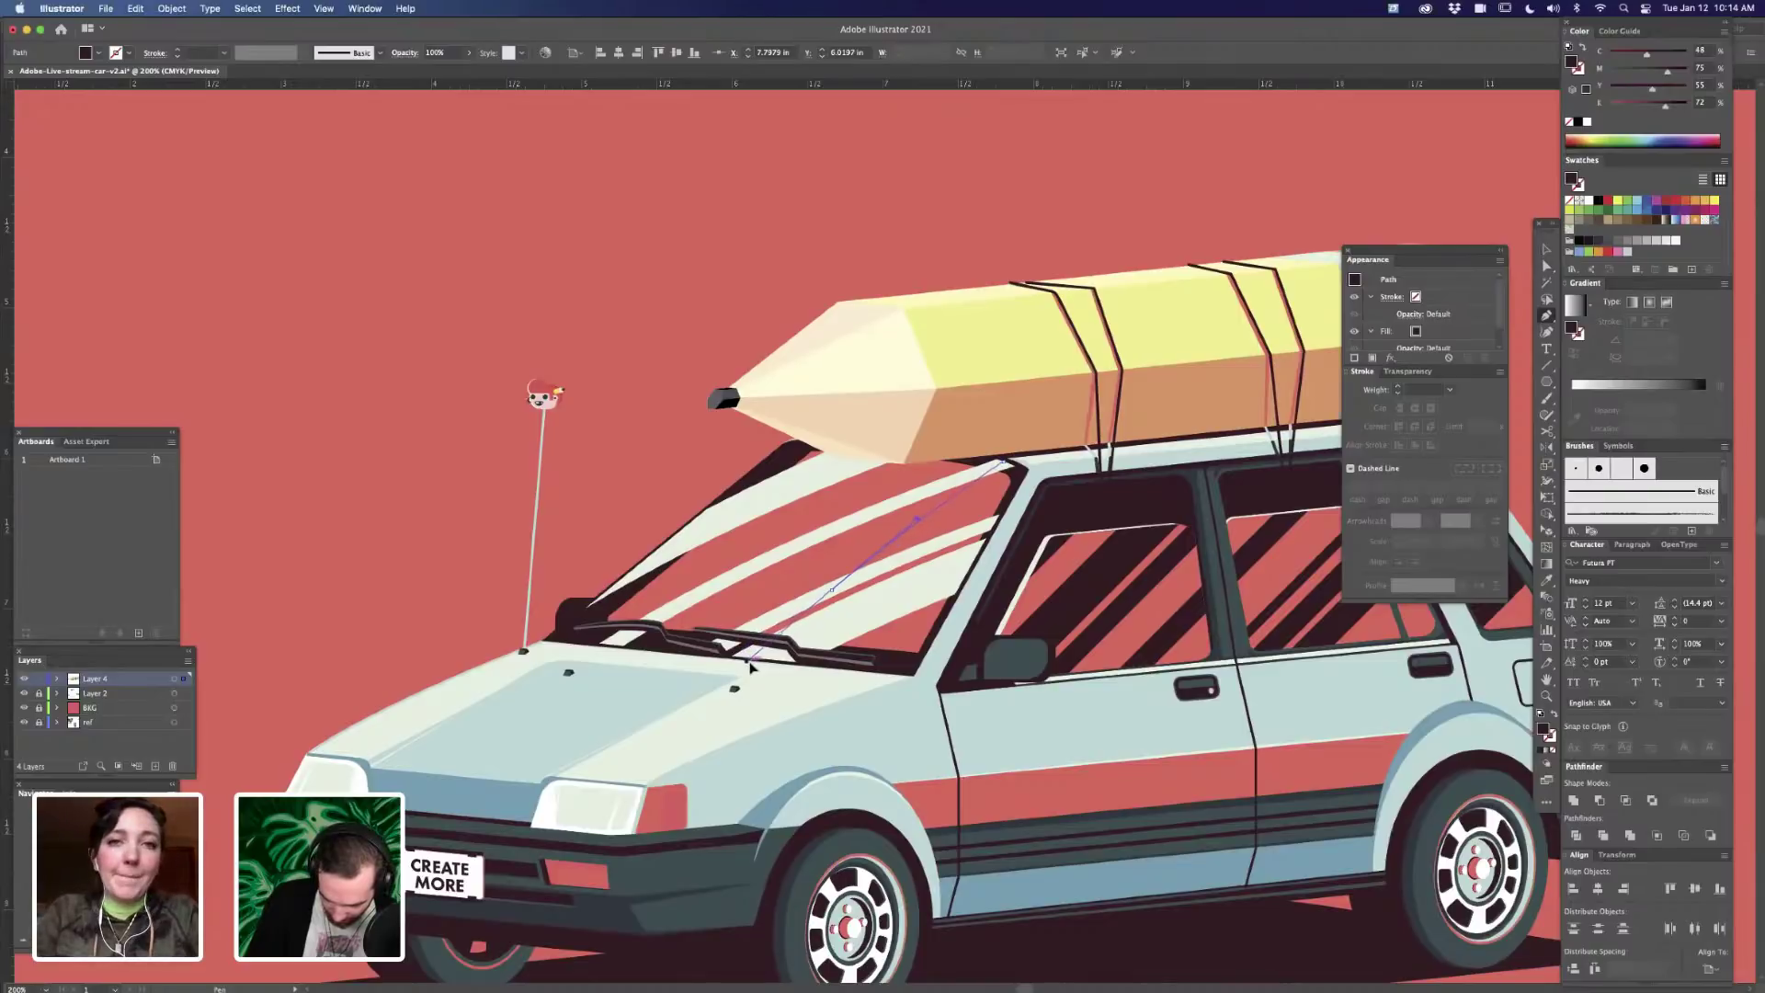
left_click(831, 589)
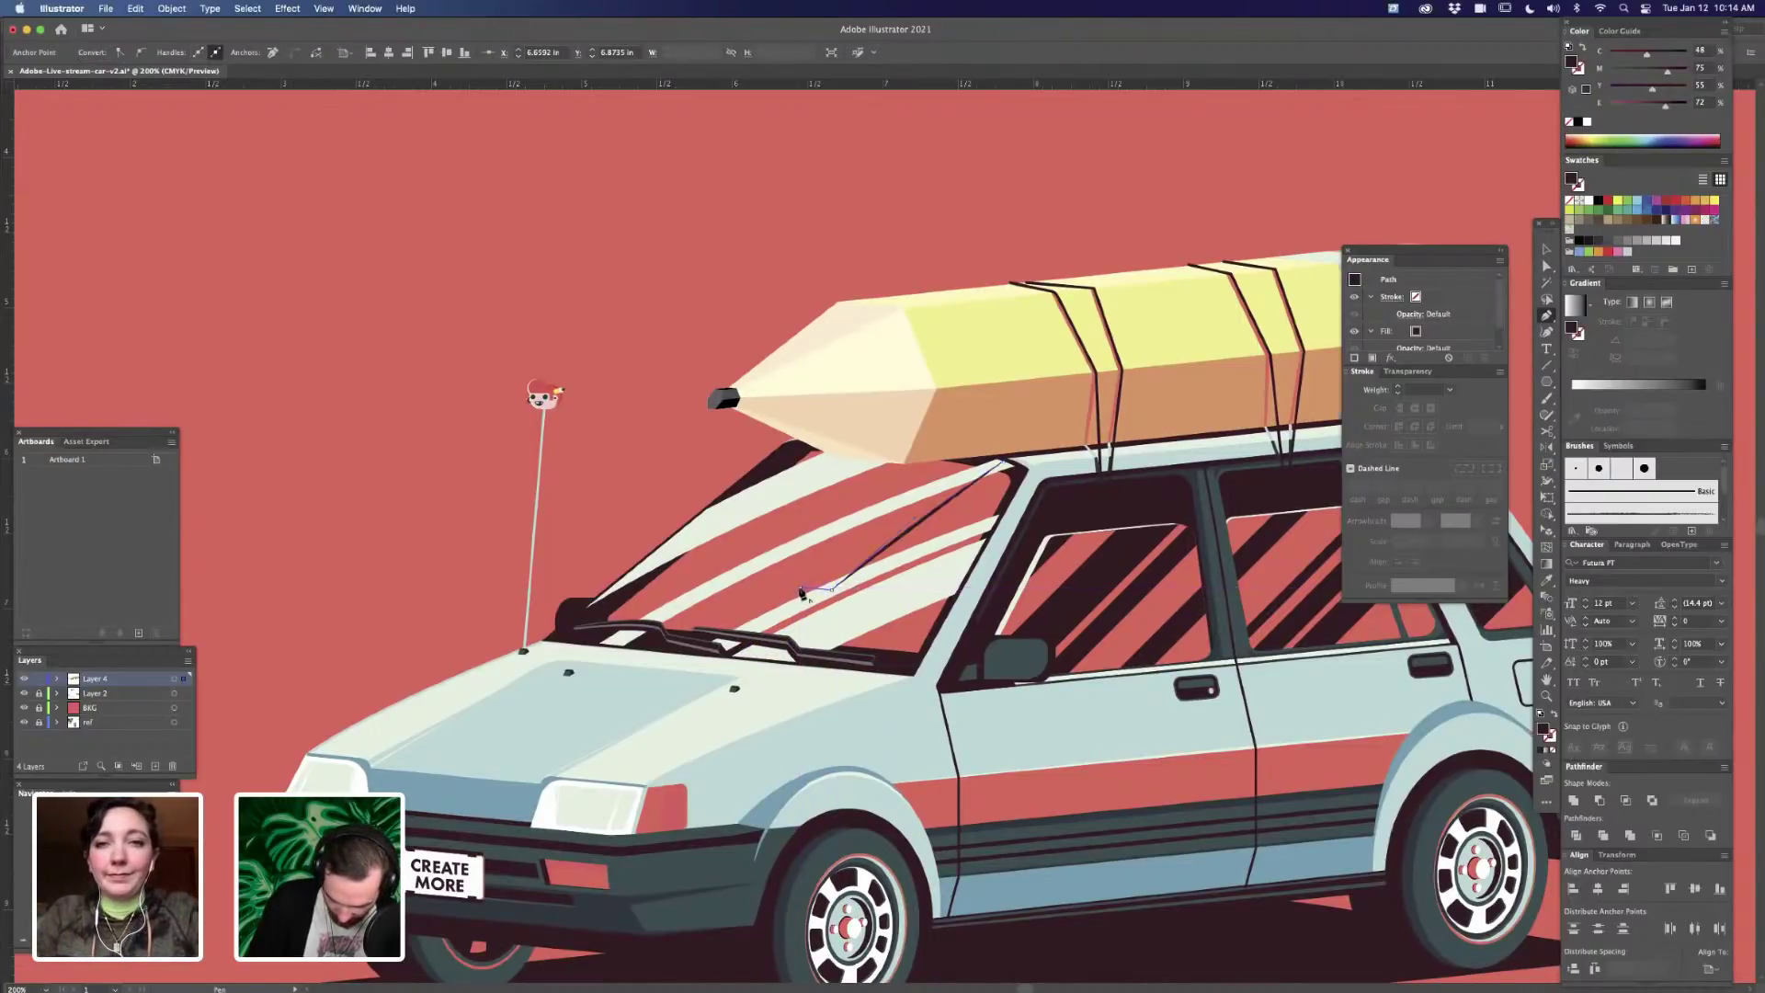
left_click(798, 588)
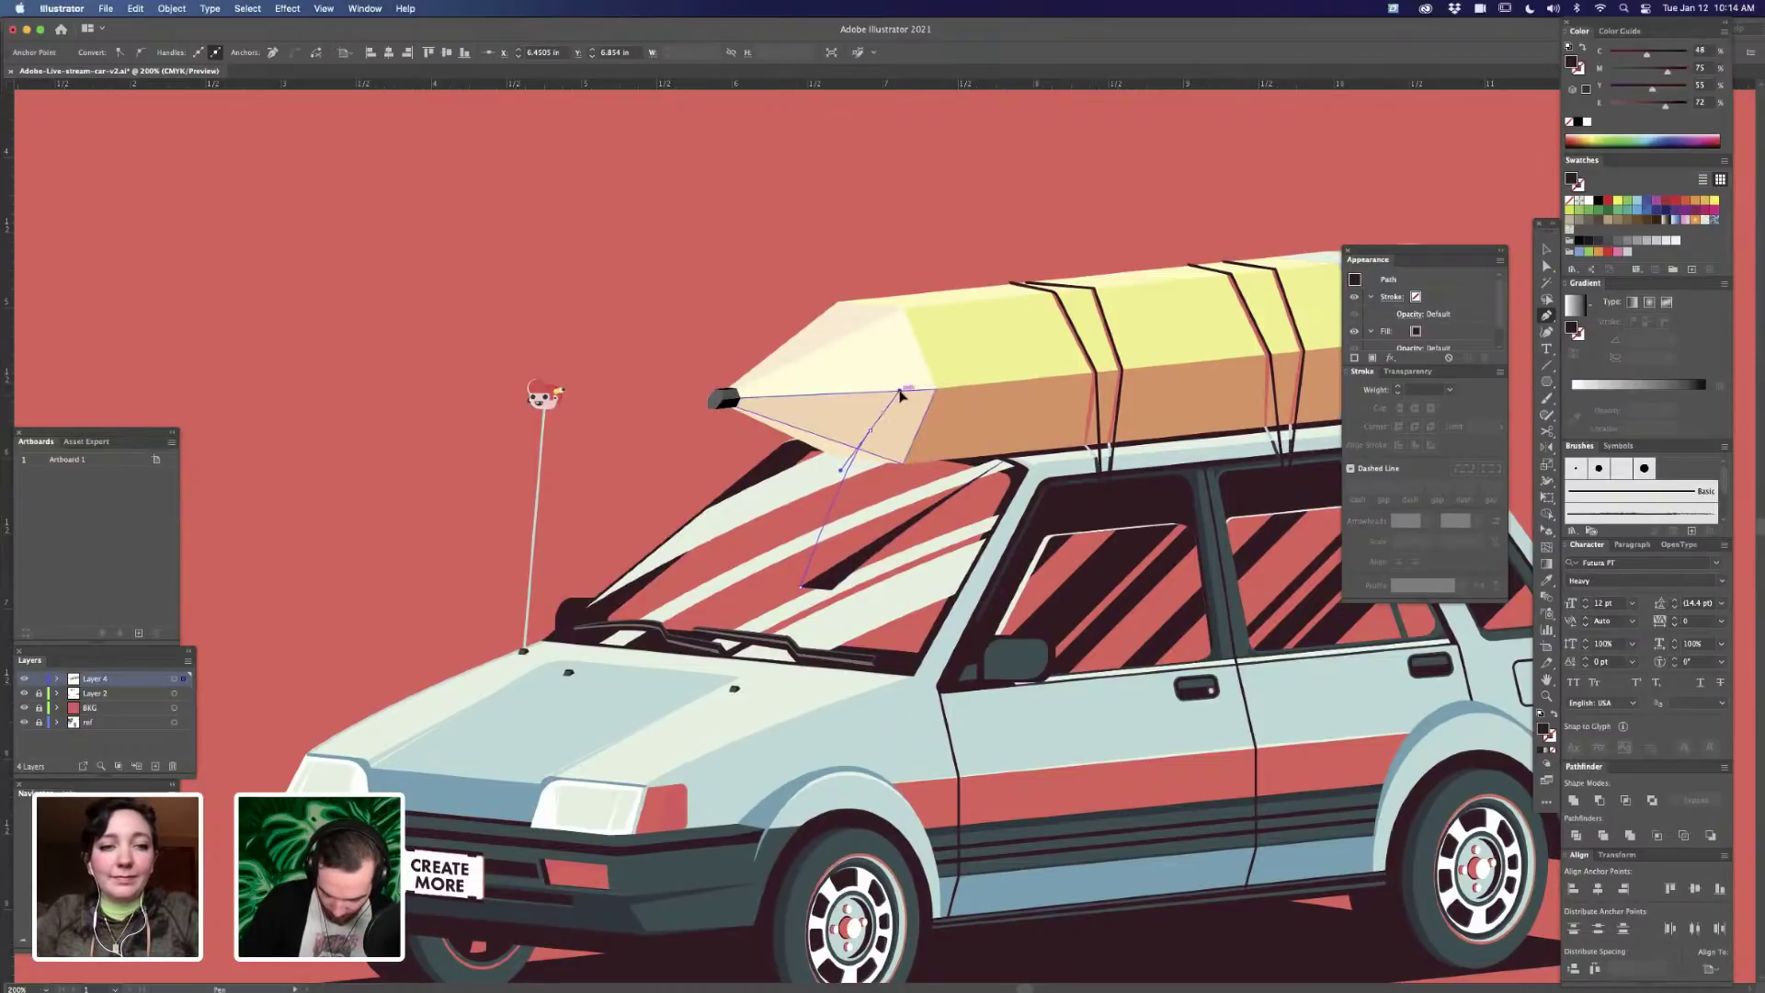
left_click(870, 432)
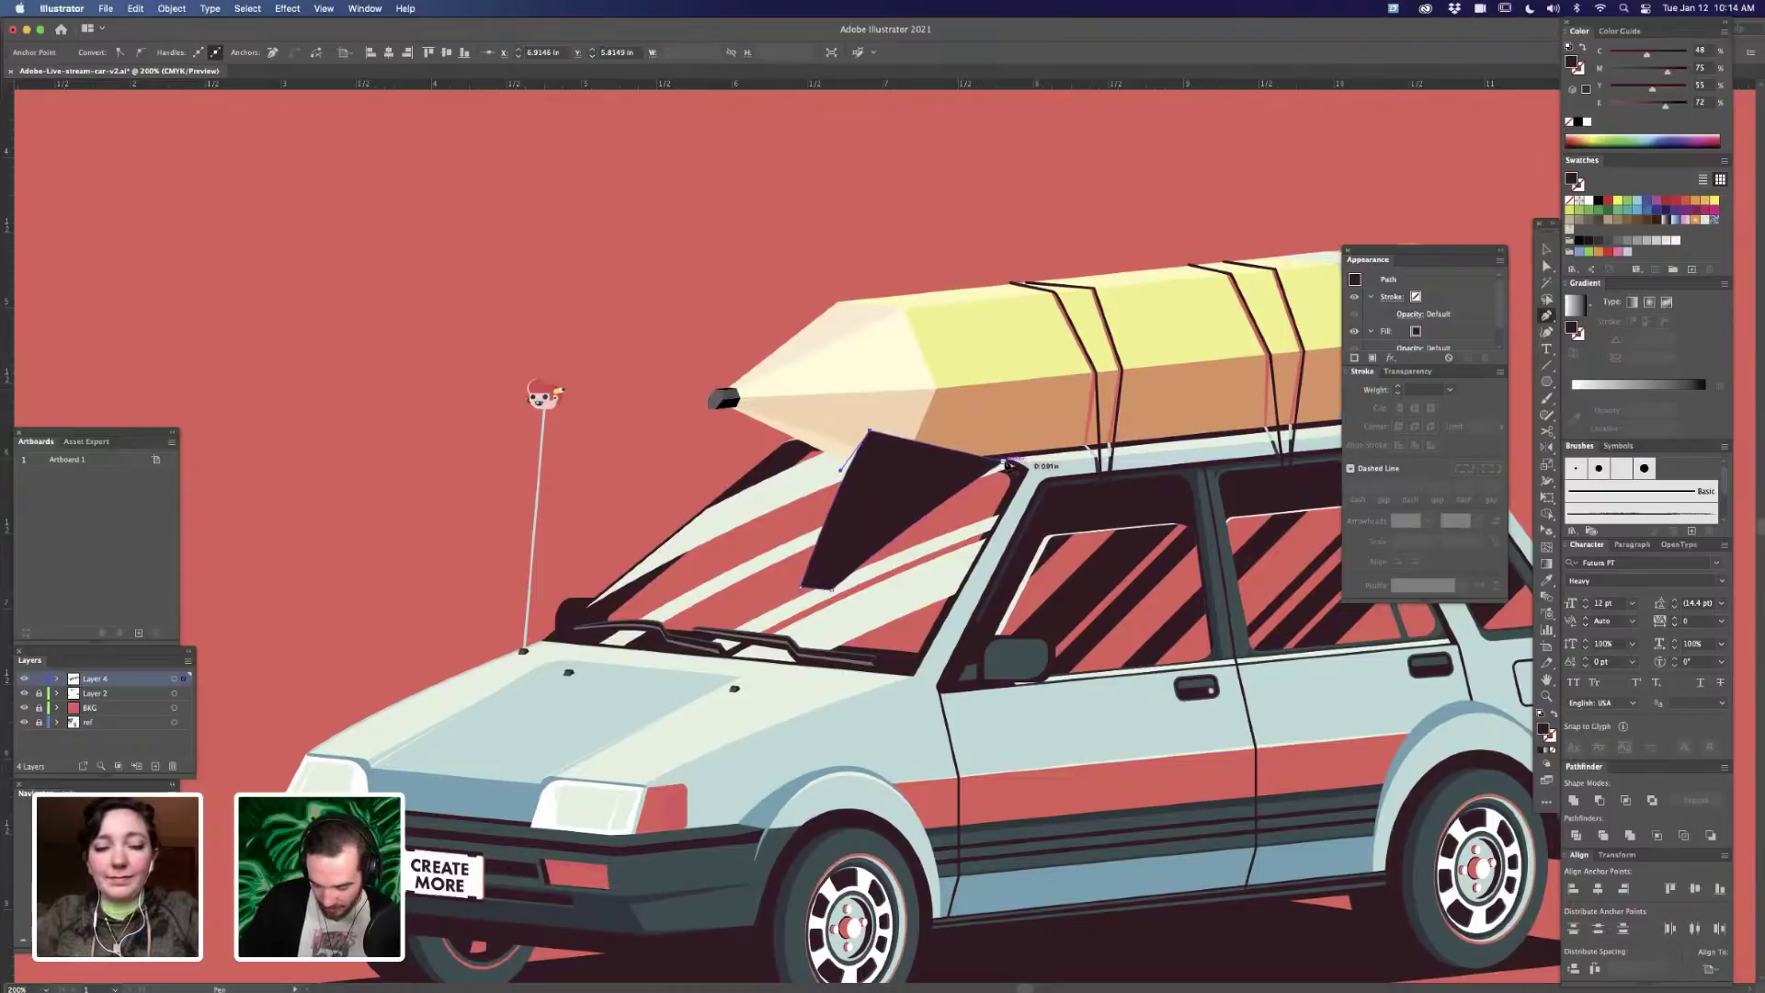
left_click_drag(1002, 462, 1009, 477)
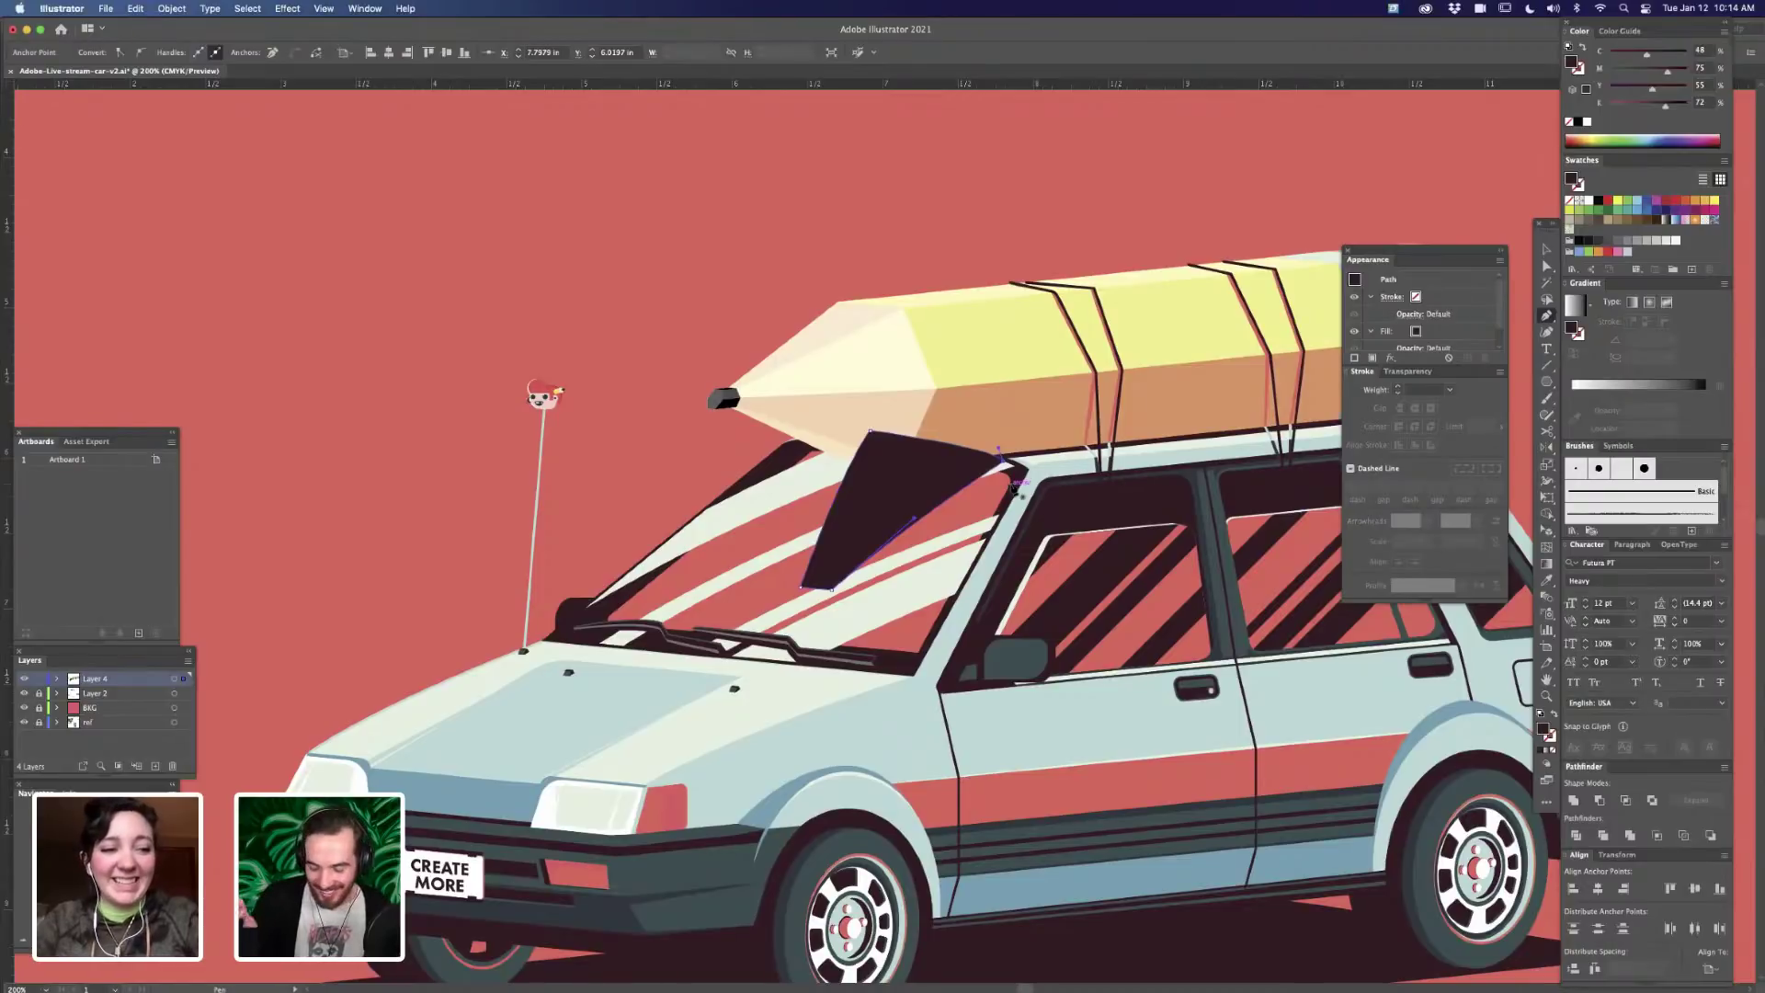
- Send the windshield shadow shape behind the pencil
key("a")
left_click(1031, 228)
left_click(947, 484)
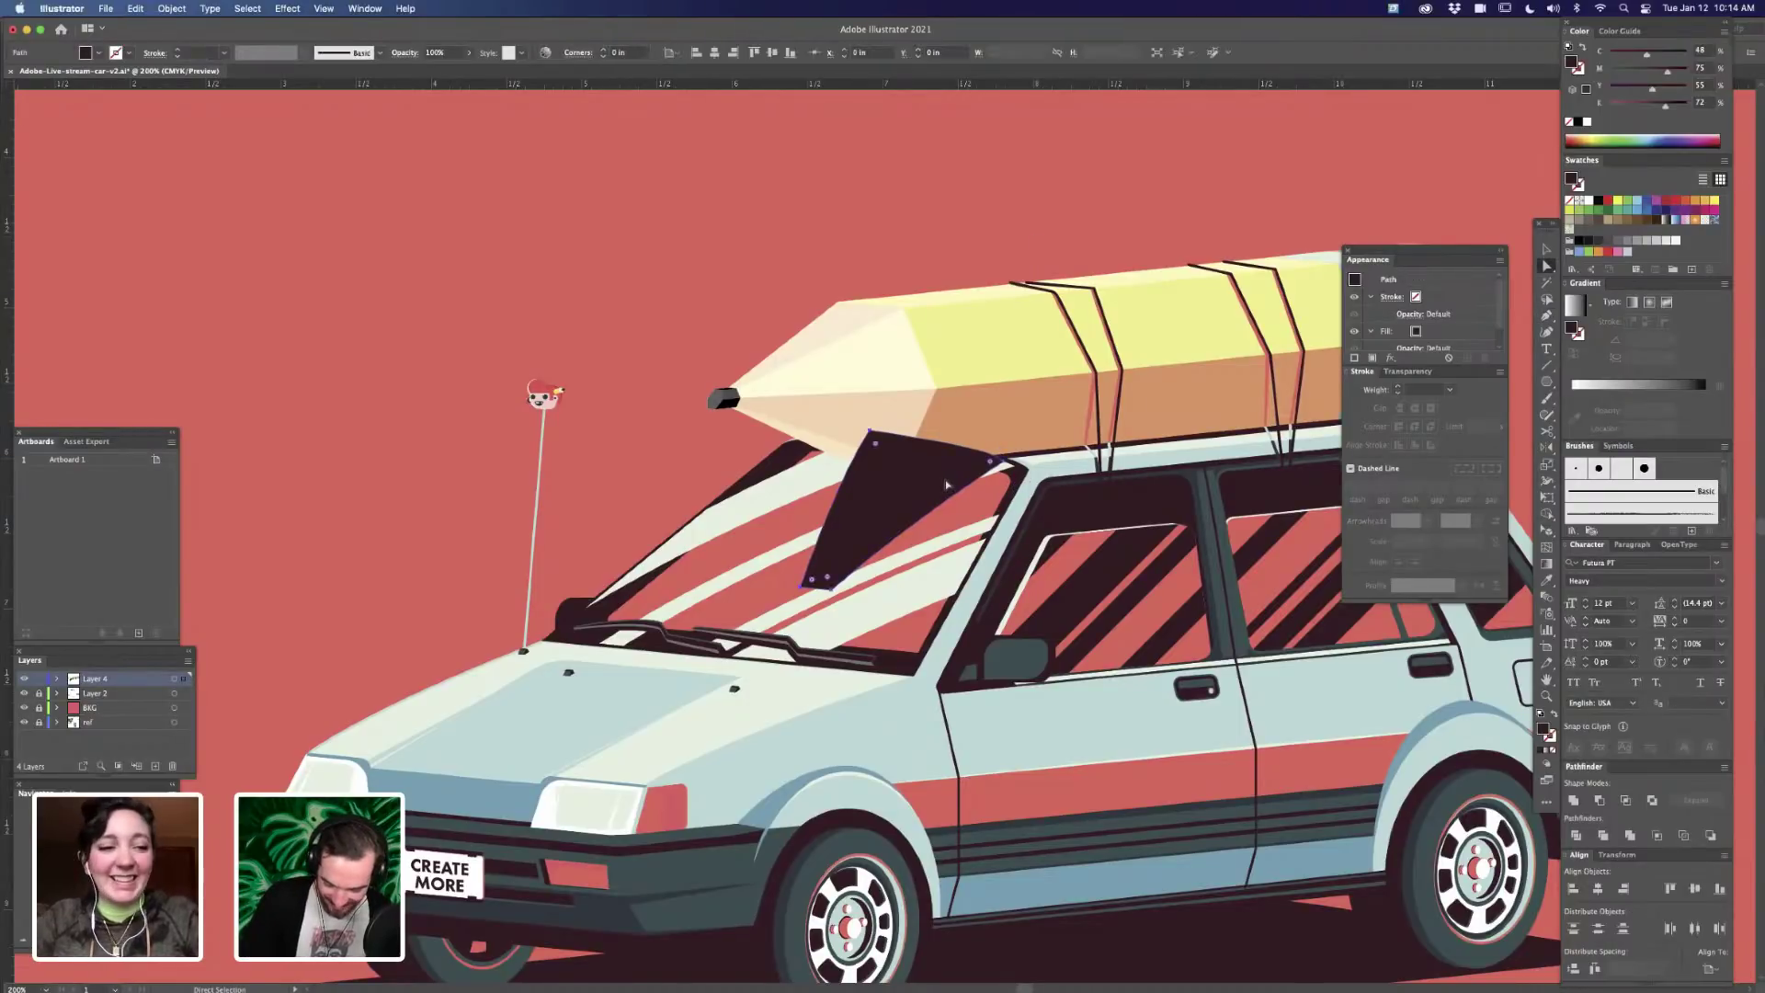
key("super+bracketleft")
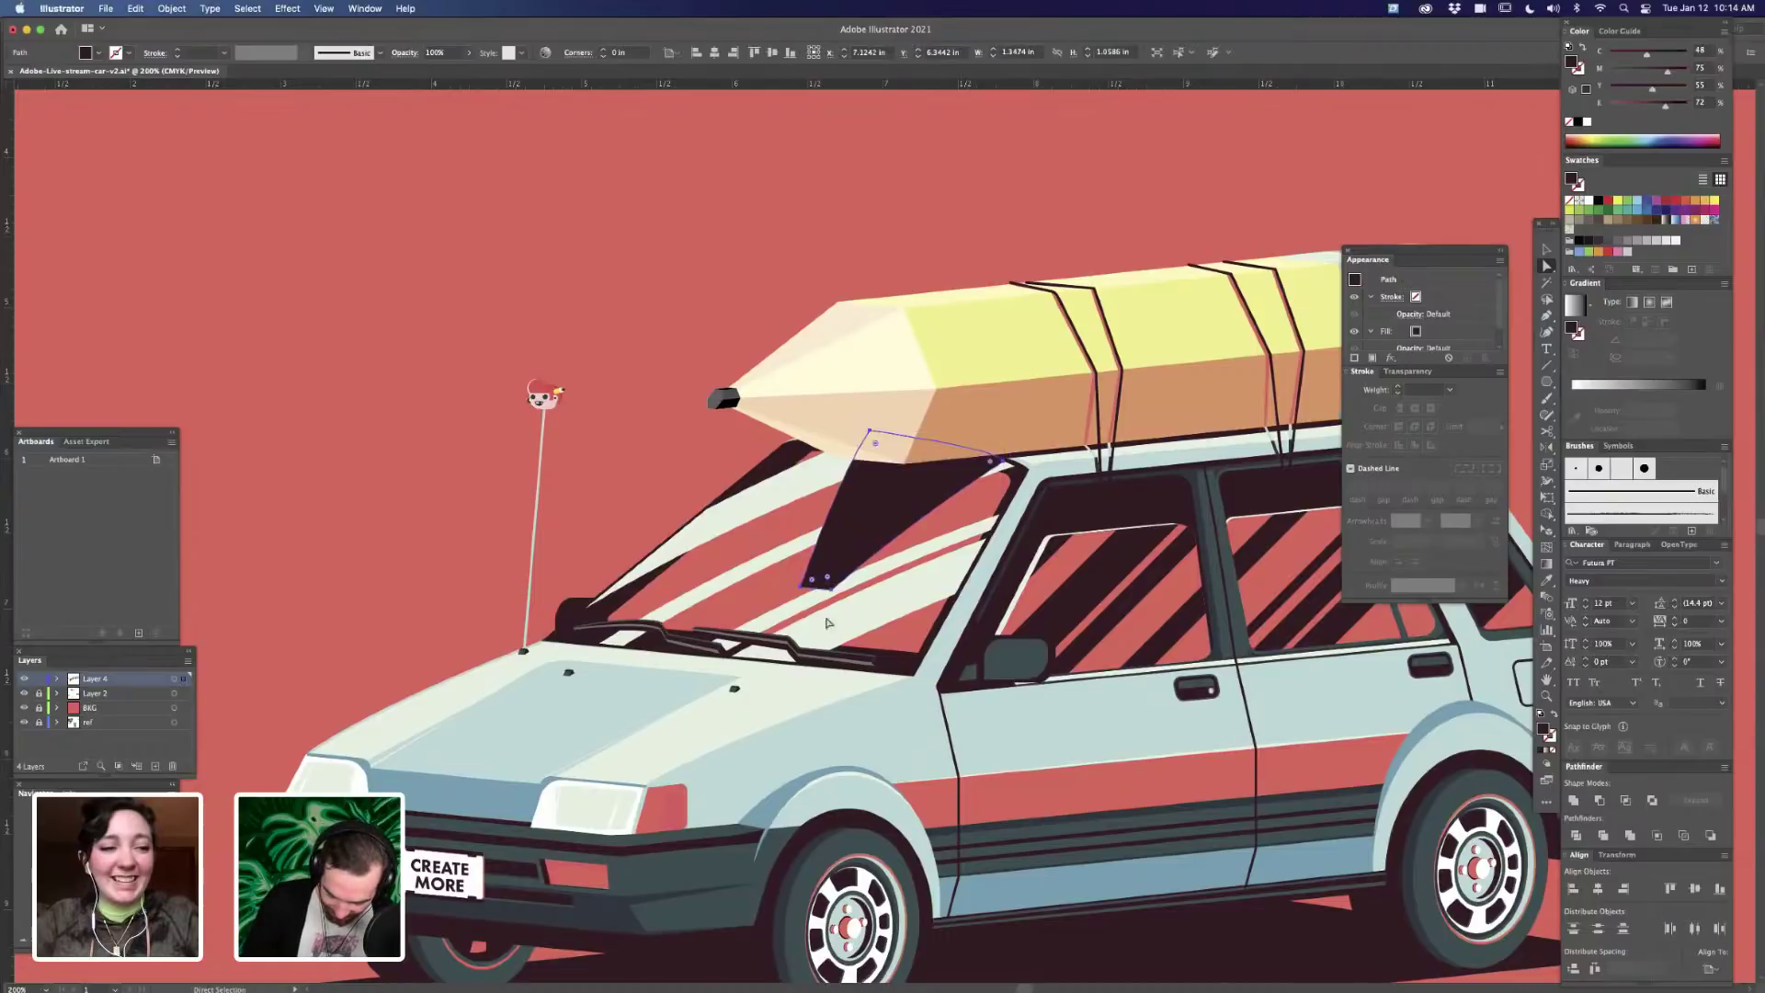
- Move the blunt lower end of the windshield shadow farther down toward the wipers
key("plus")
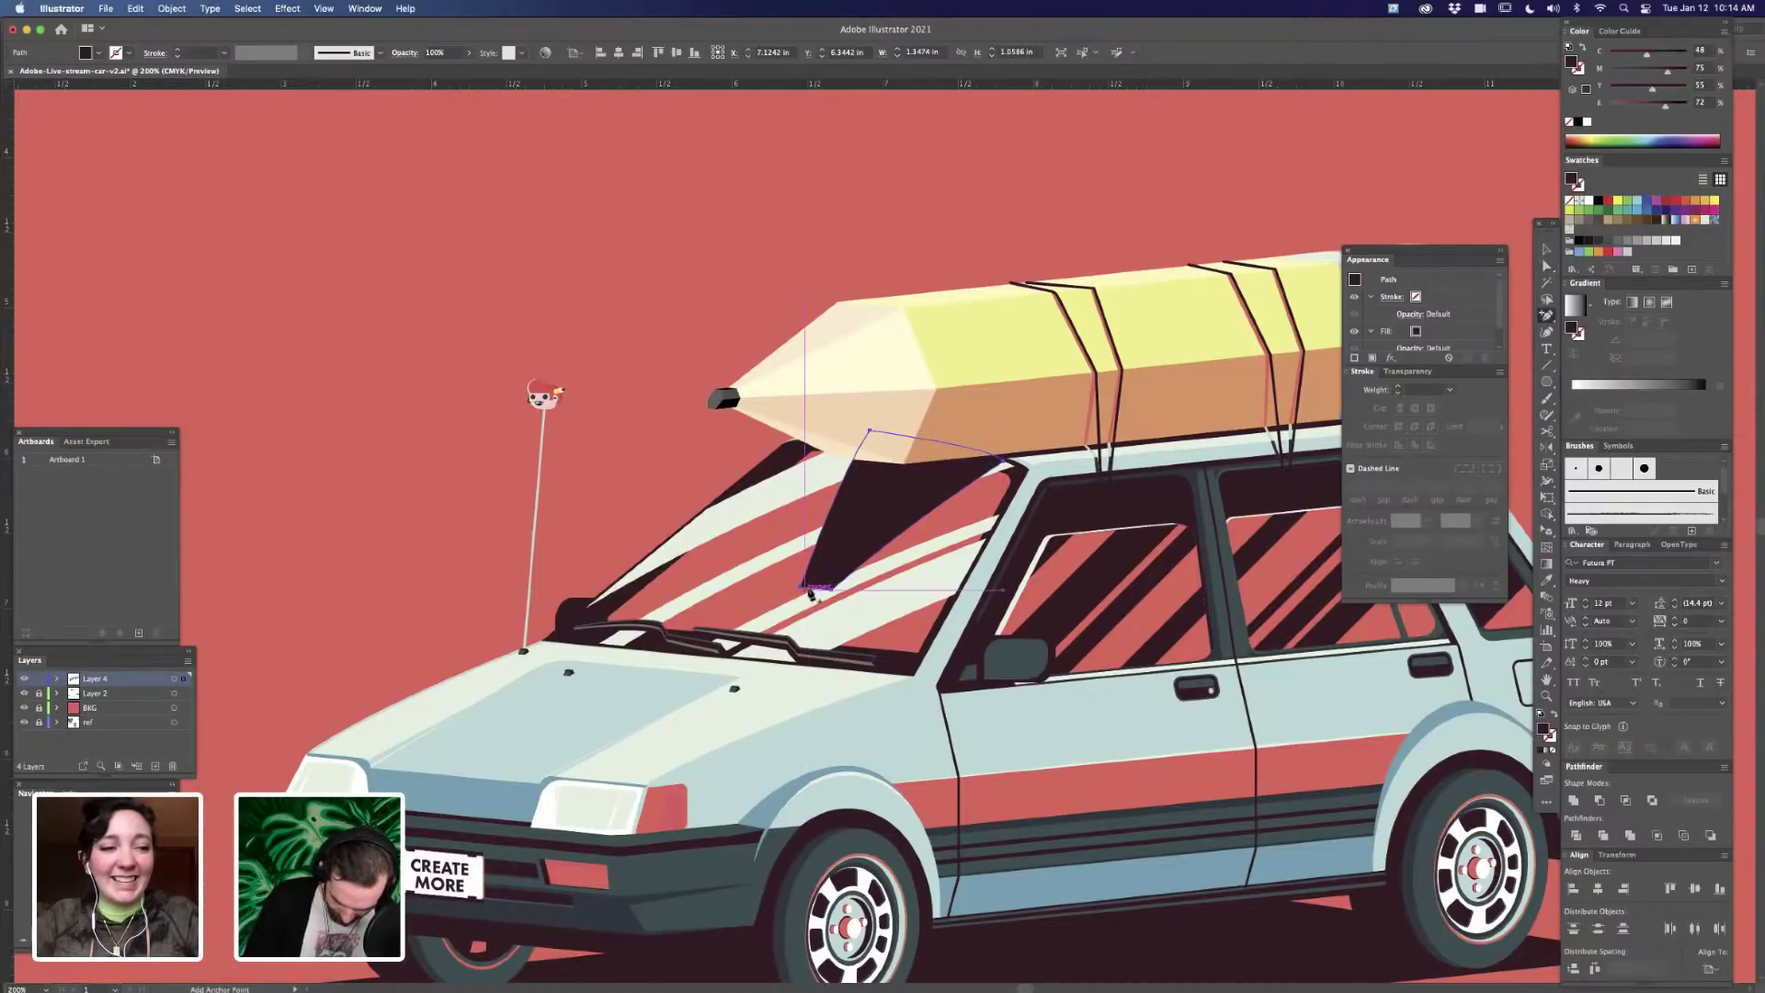
key("z")
left_click_drag(807, 592, 856, 593)
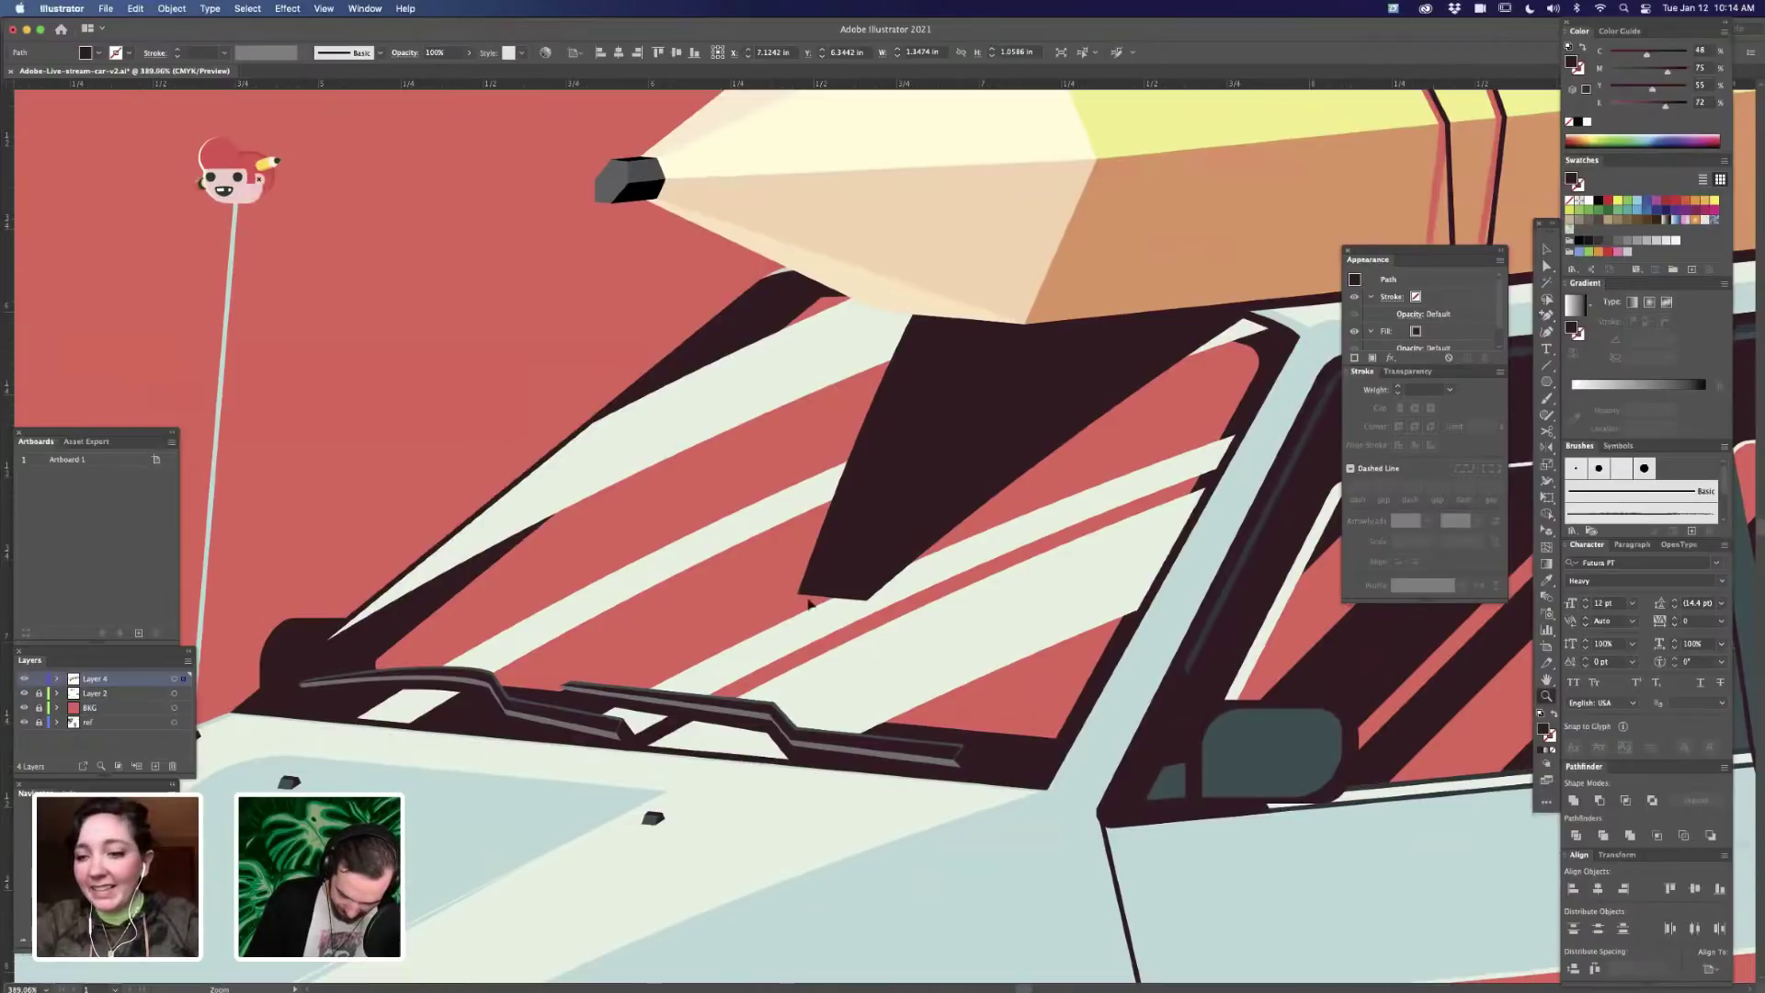
left_click_drag(812, 605, 839, 655)
key("a")
key("super+minus")
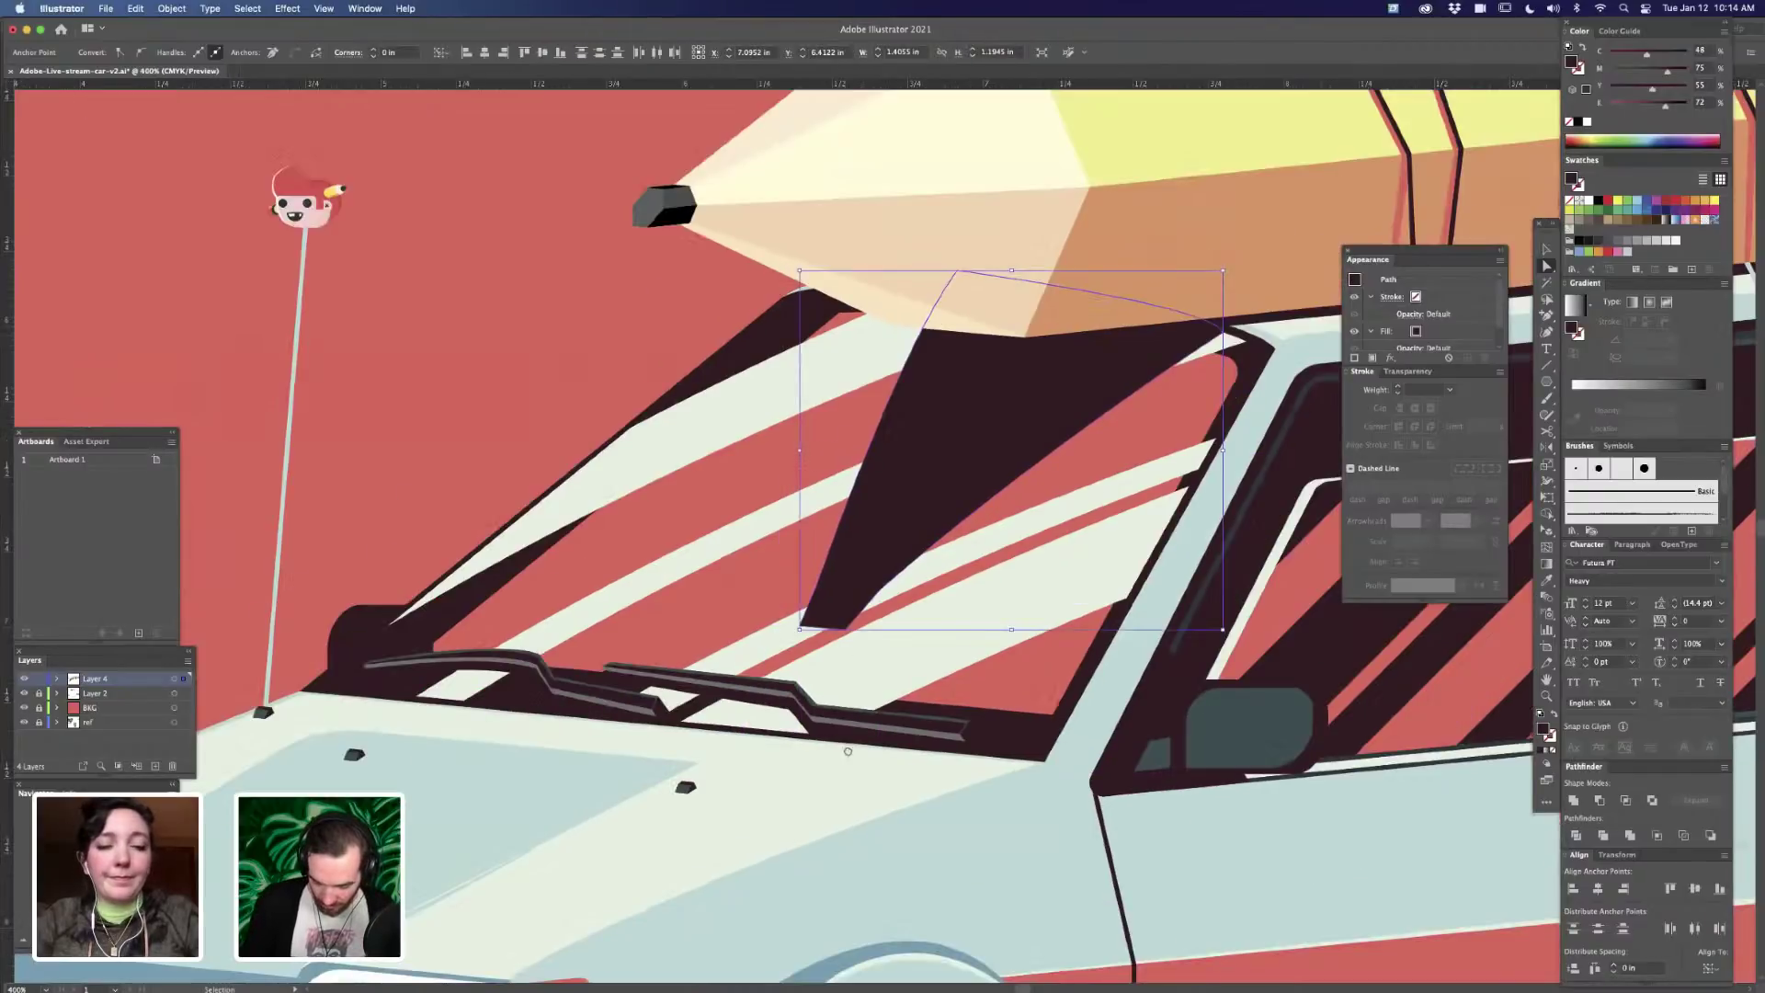
- Move the windshield shadow's anchor at the upper roof corner to line it up with the windshield's dark frame
key("super+minus")
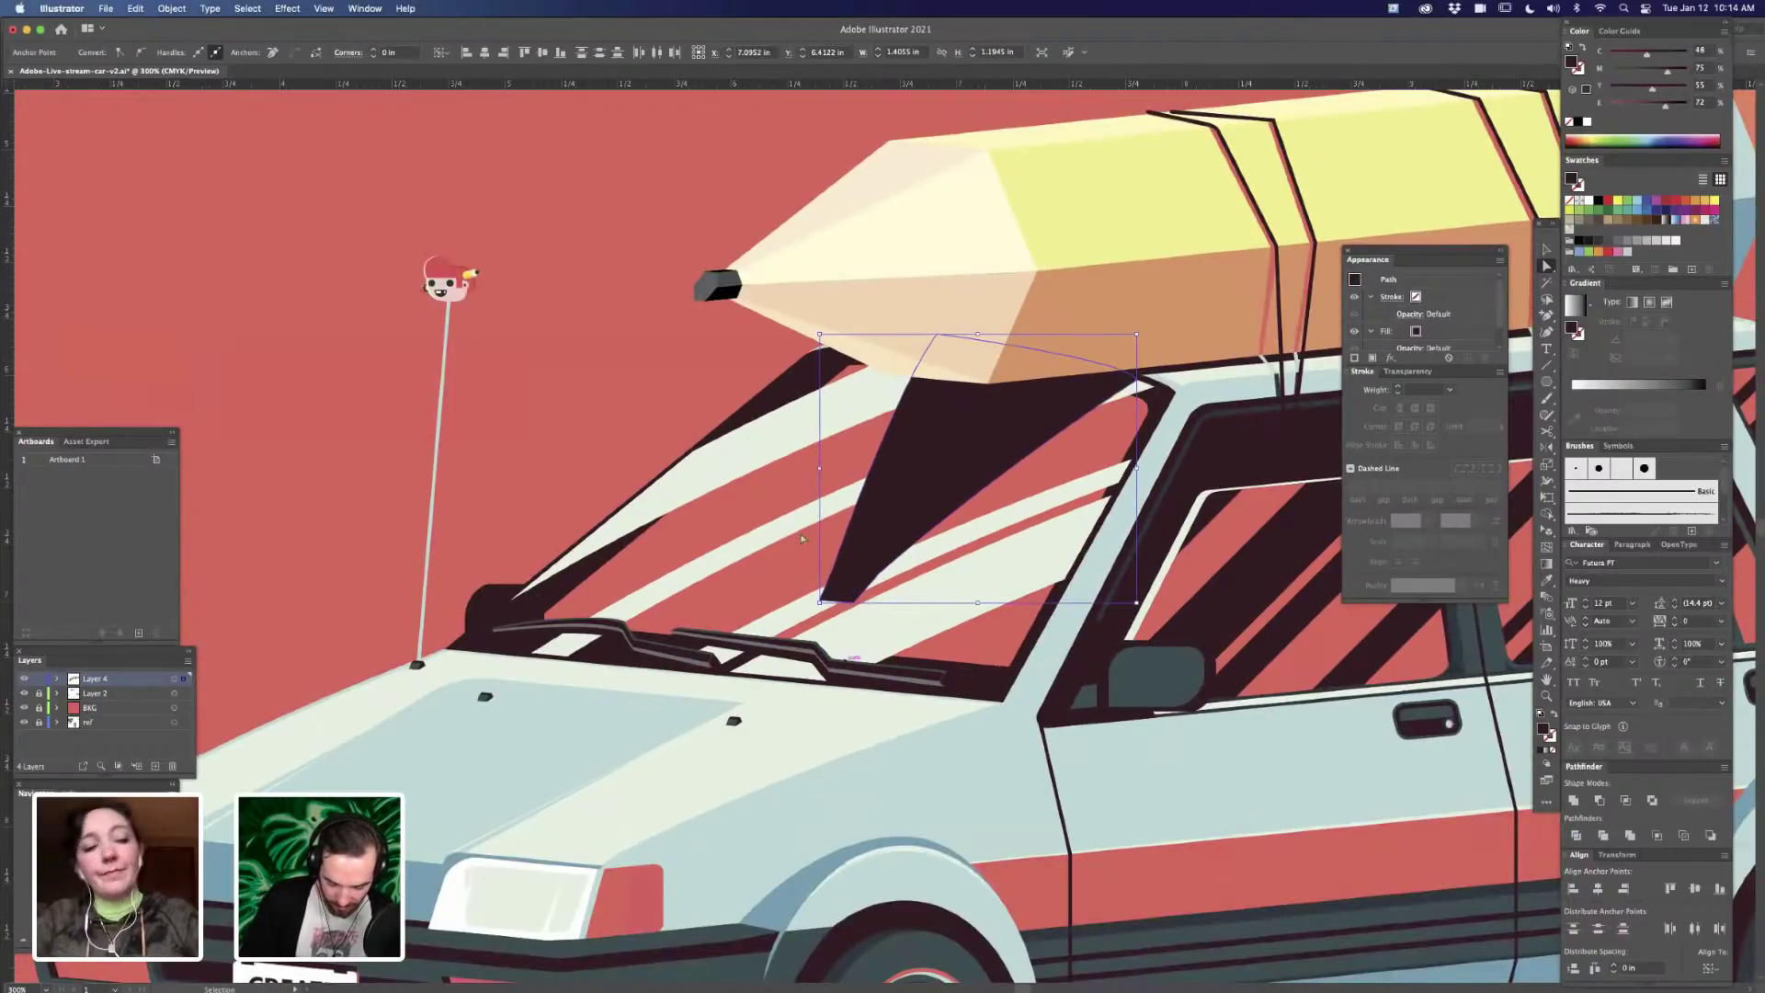
key("super+minus")
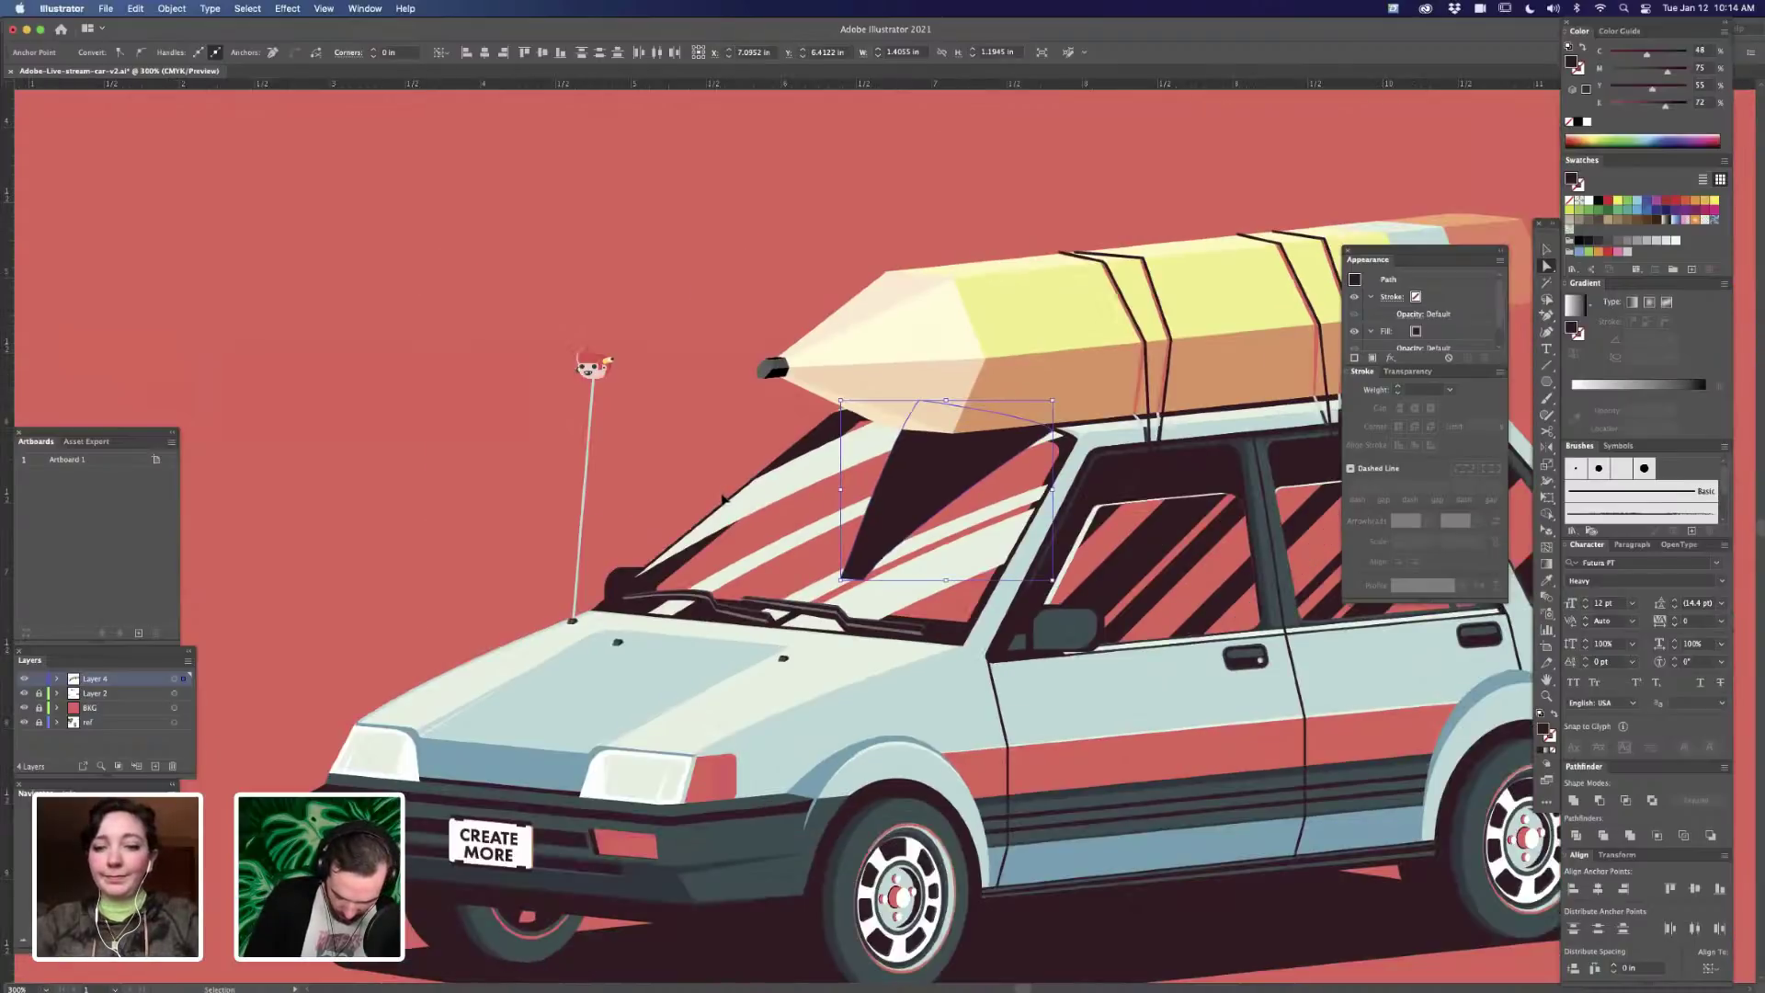
key("super+minus")
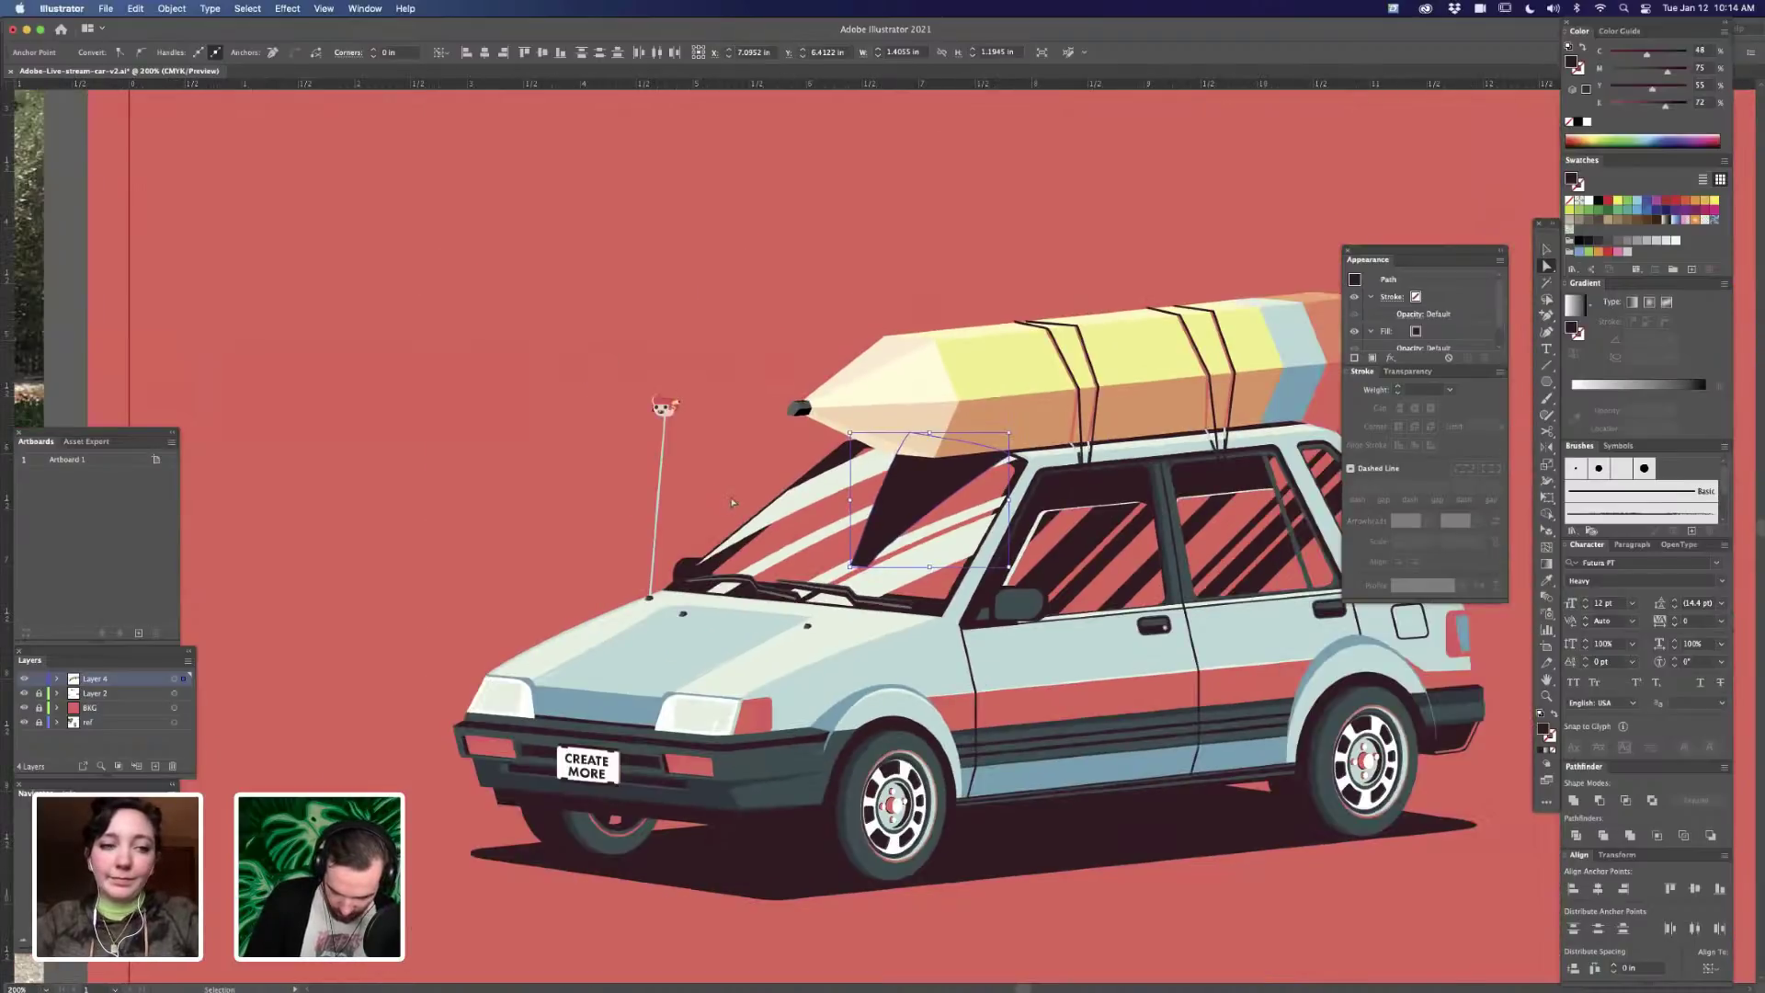
key("super+minus")
left_click_drag(737, 503, 733, 502)
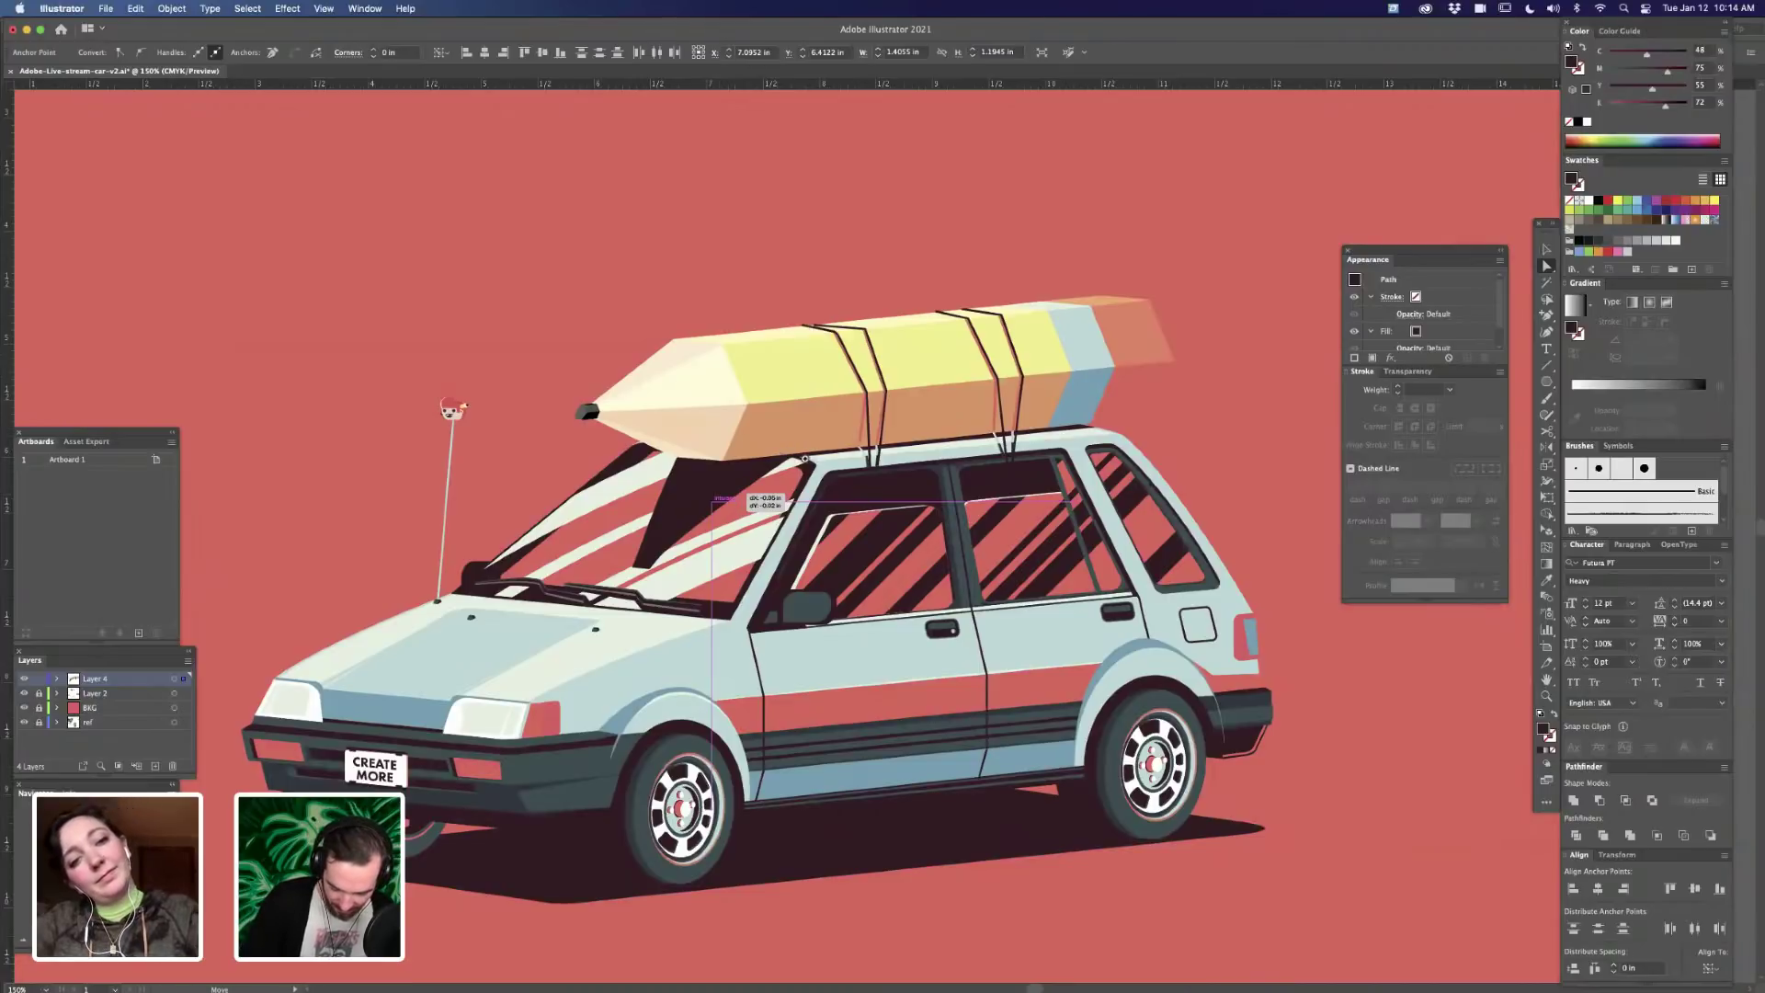
left_click_drag(949, 458, 975, 451)
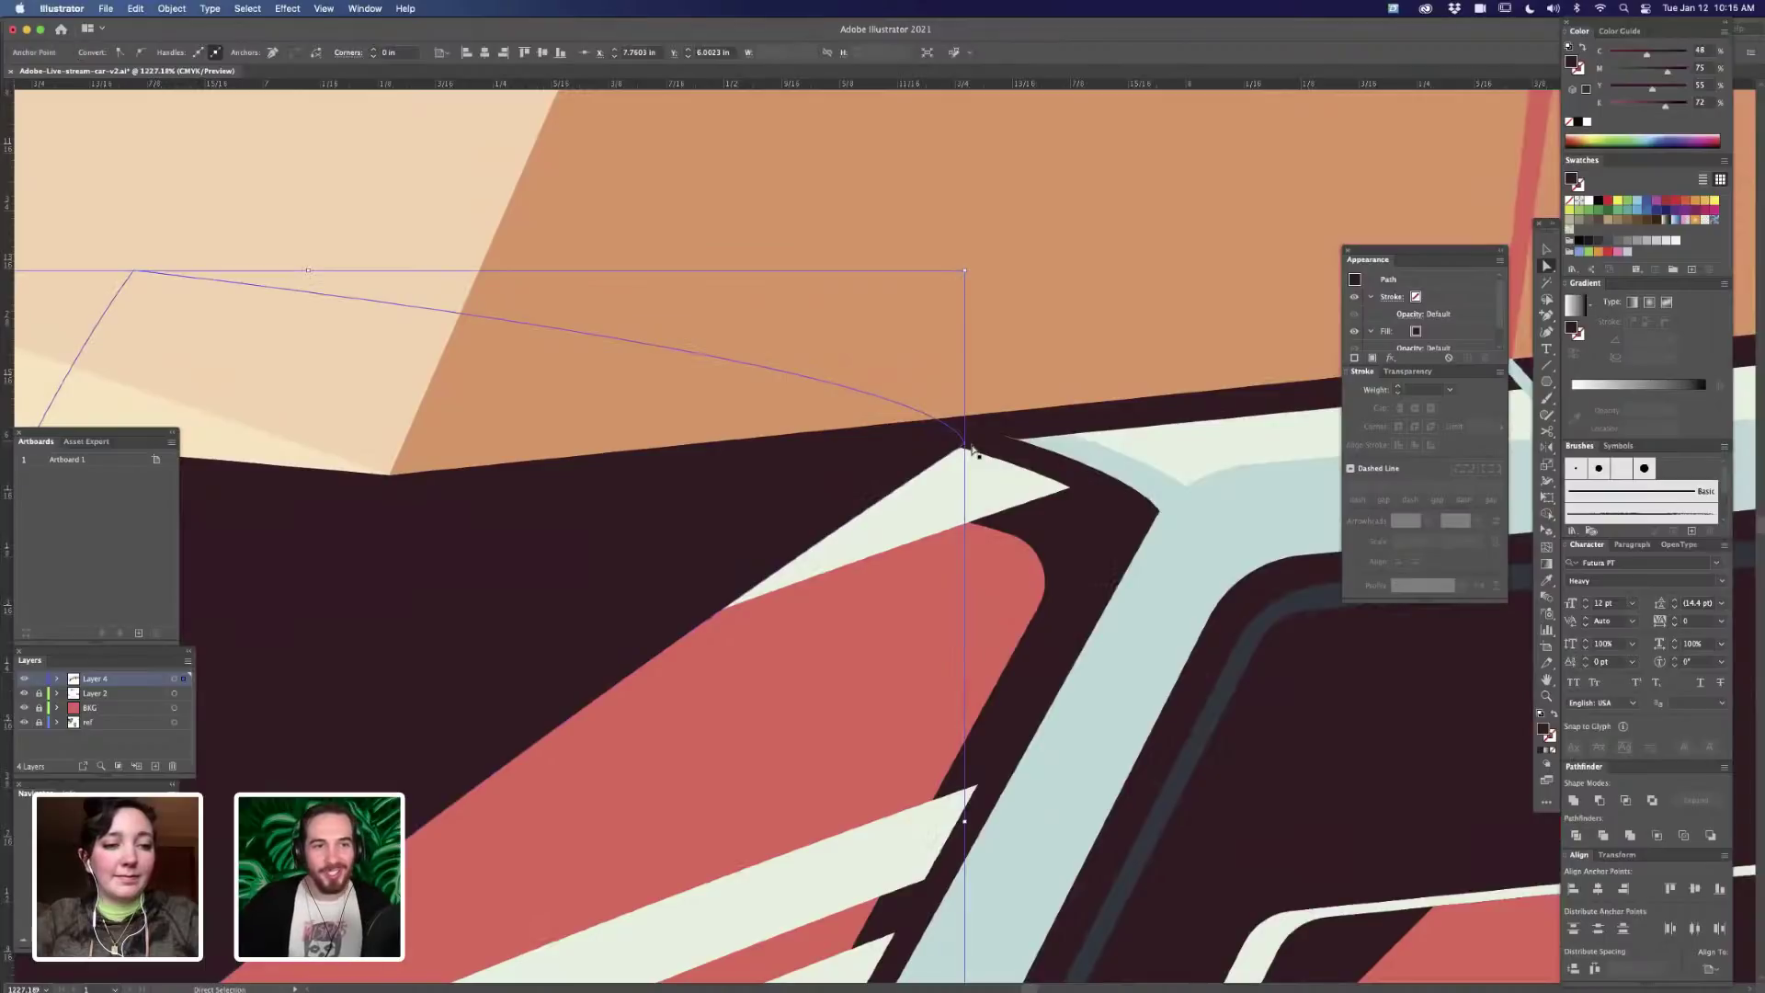
key("super+minus")
key("super+minus")
key("super+minus")
key("super+minus")
key("super+minus")
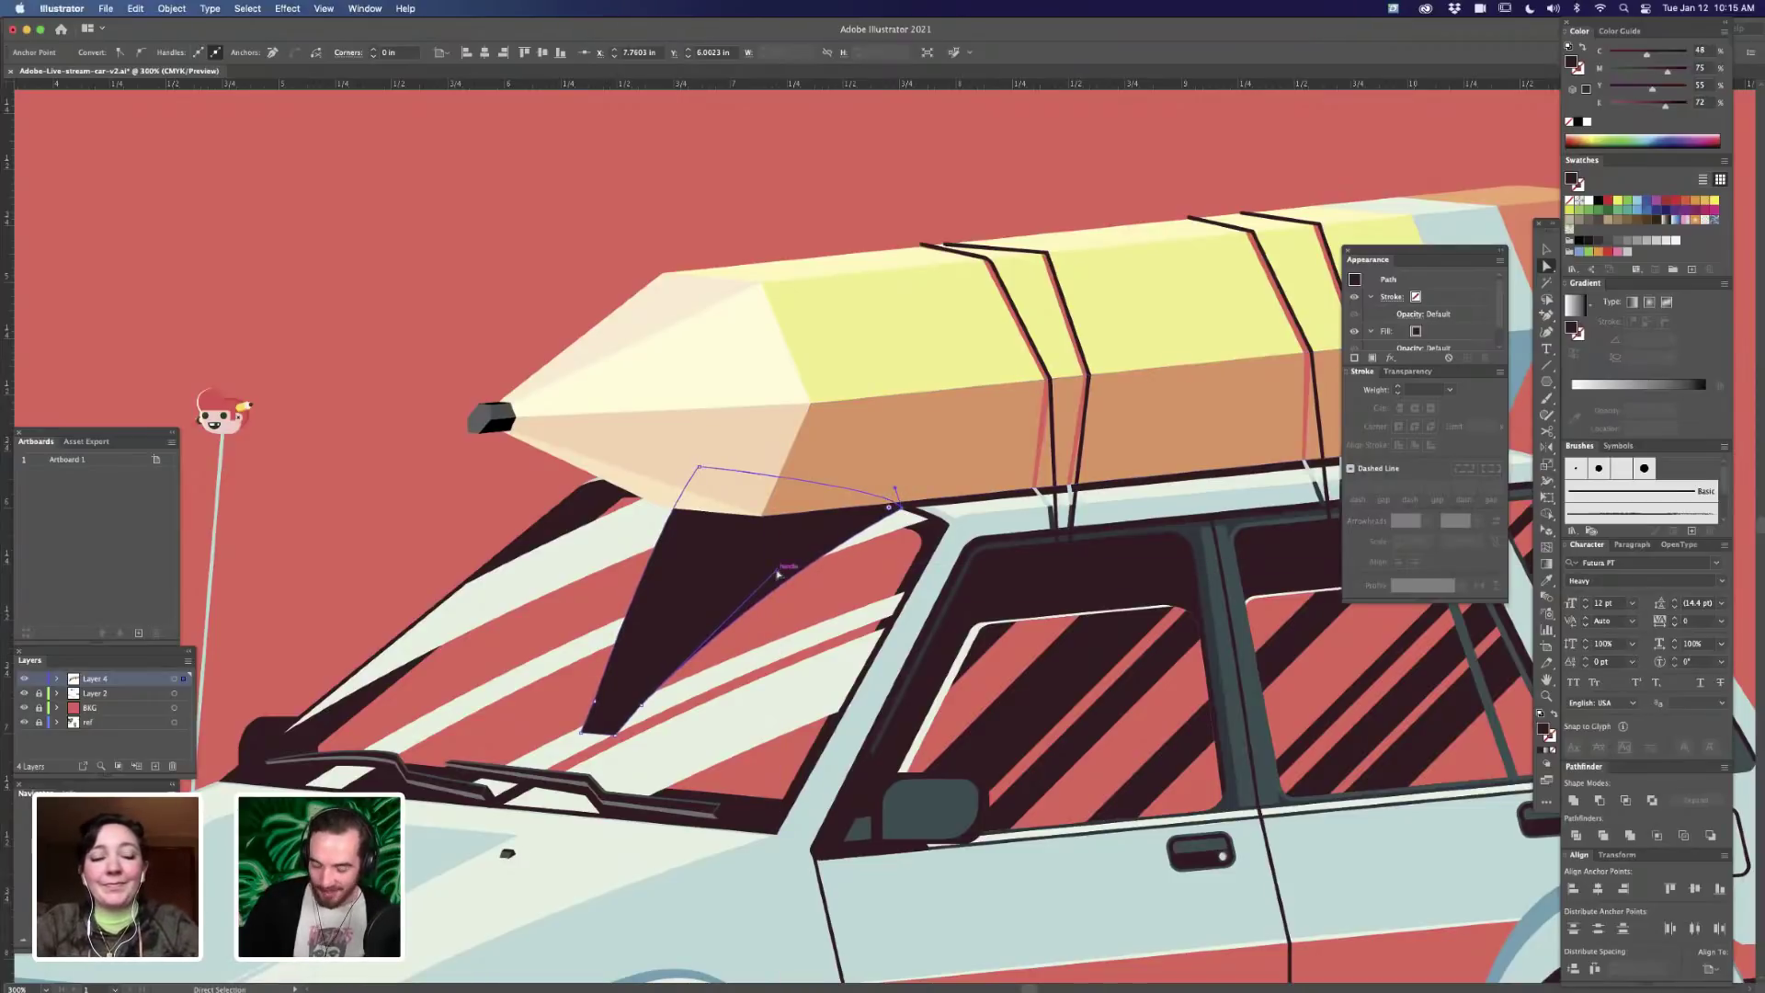
left_click(937, 193)
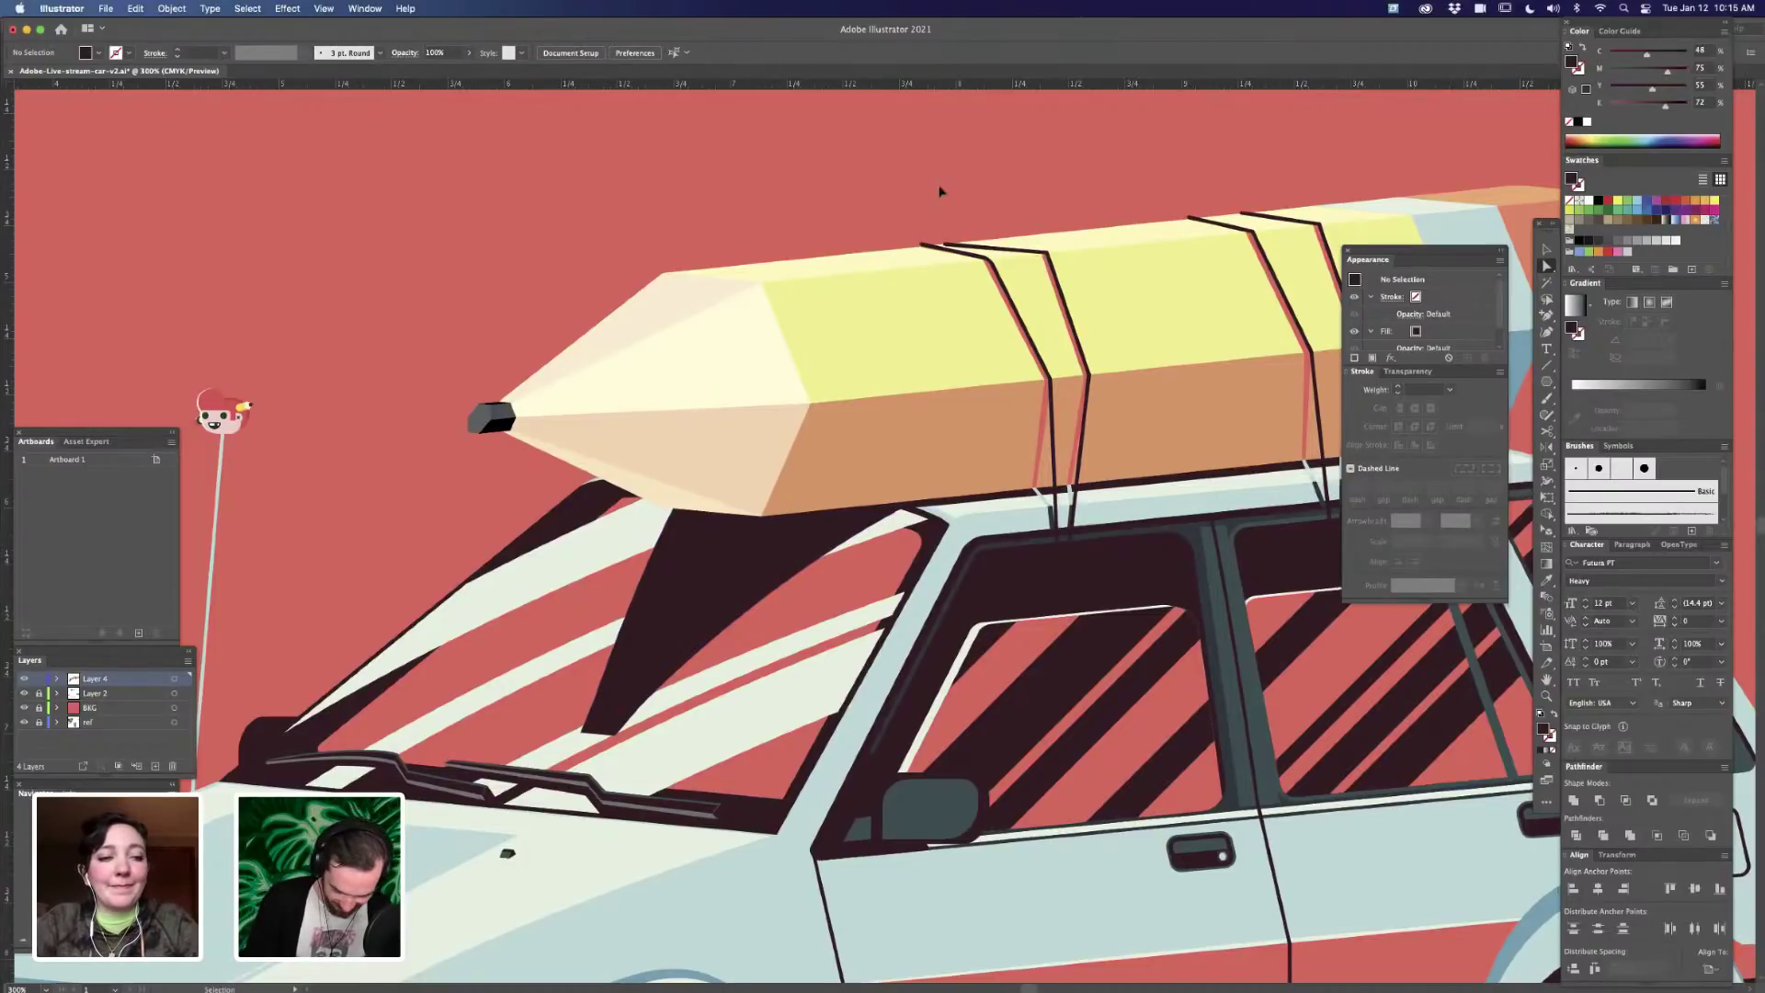
key("super+minus")
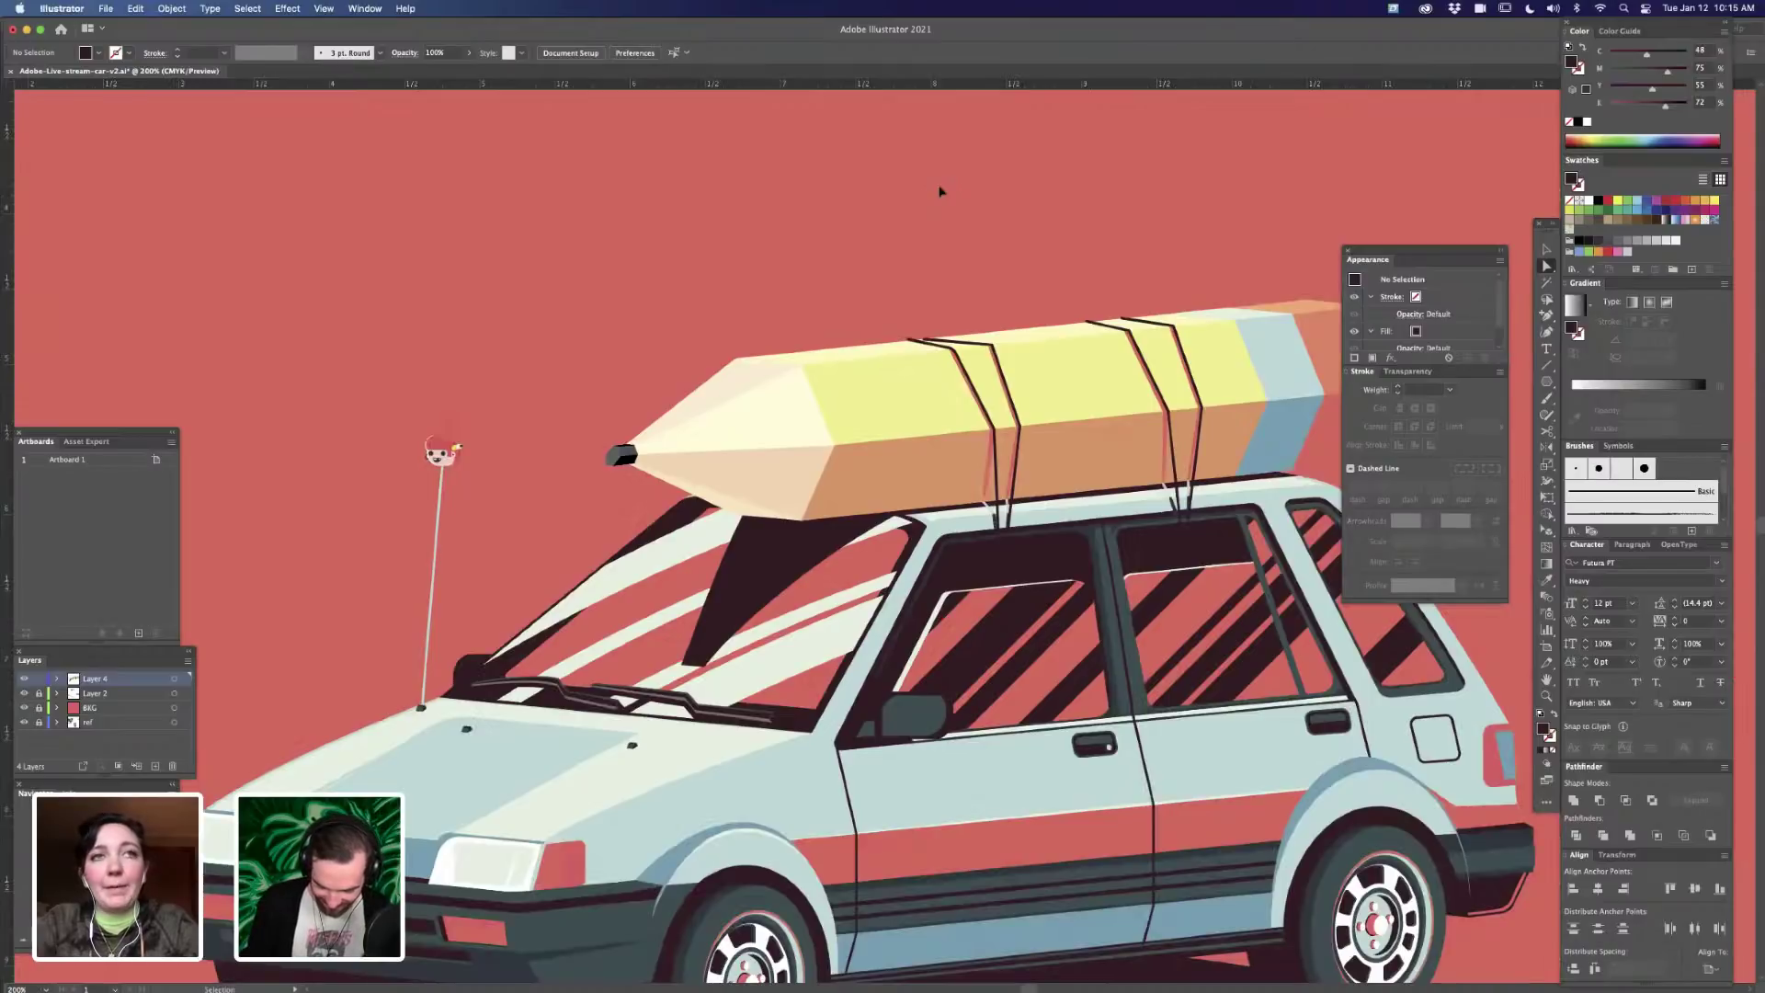
key("super+minus")
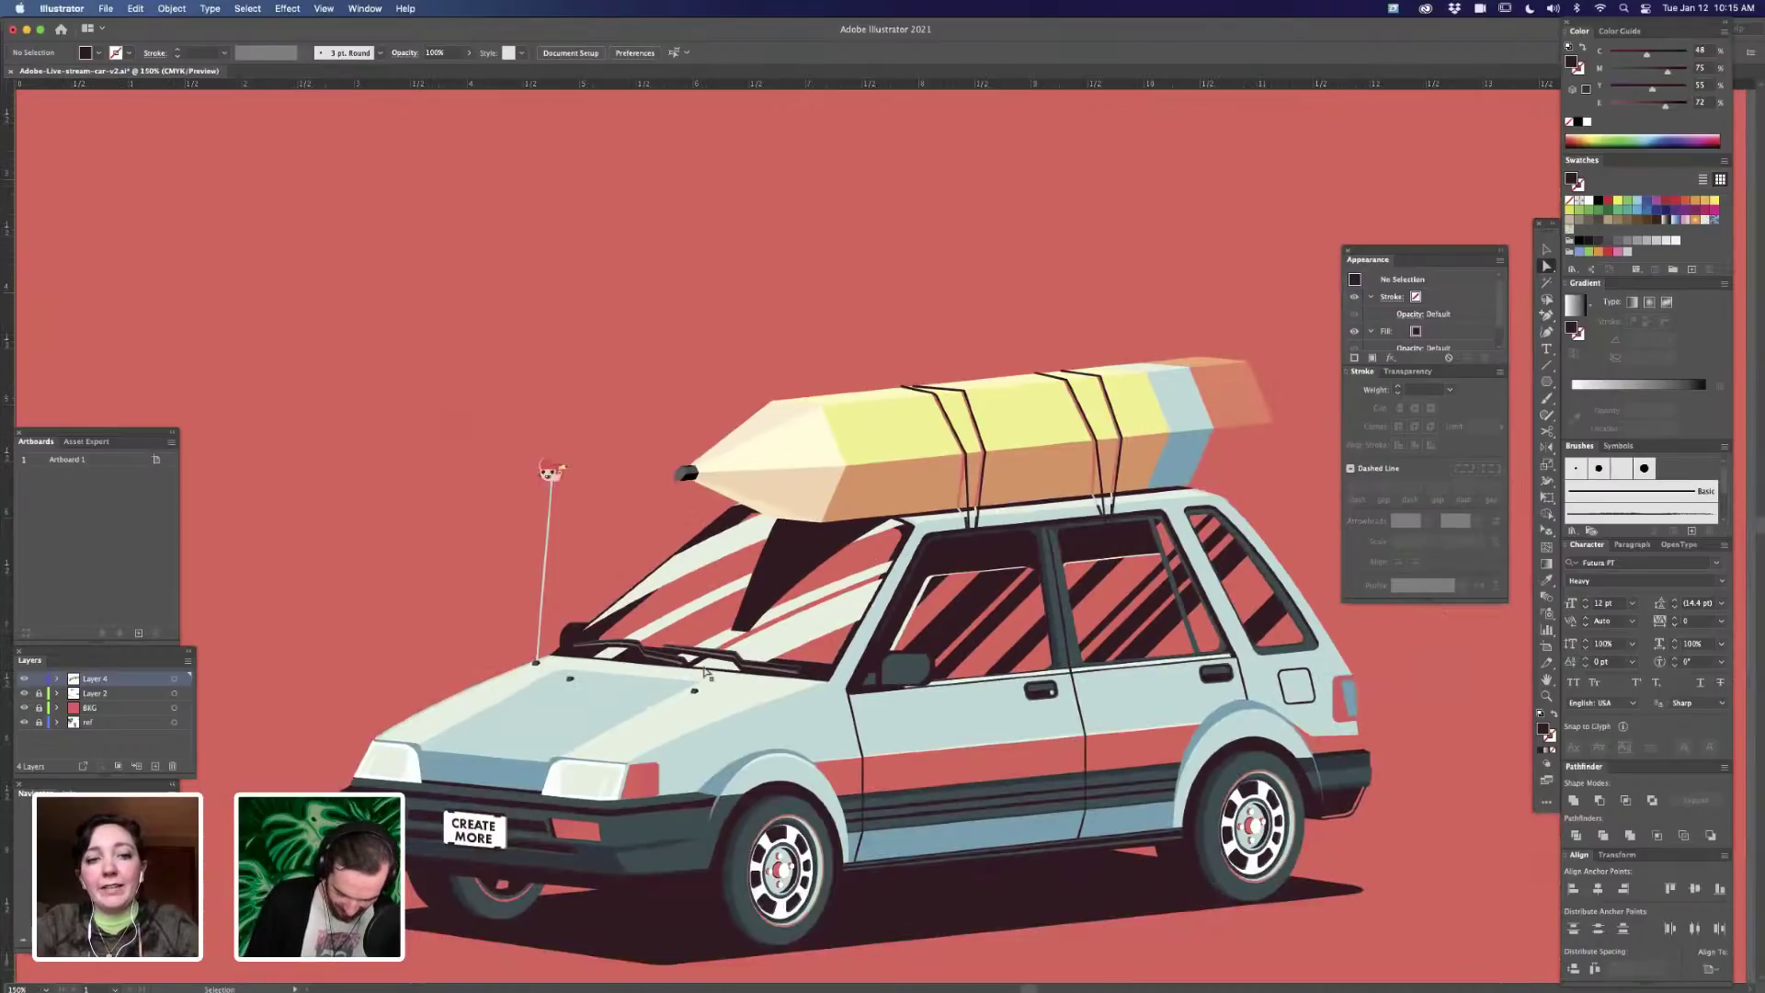
key("super+minus")
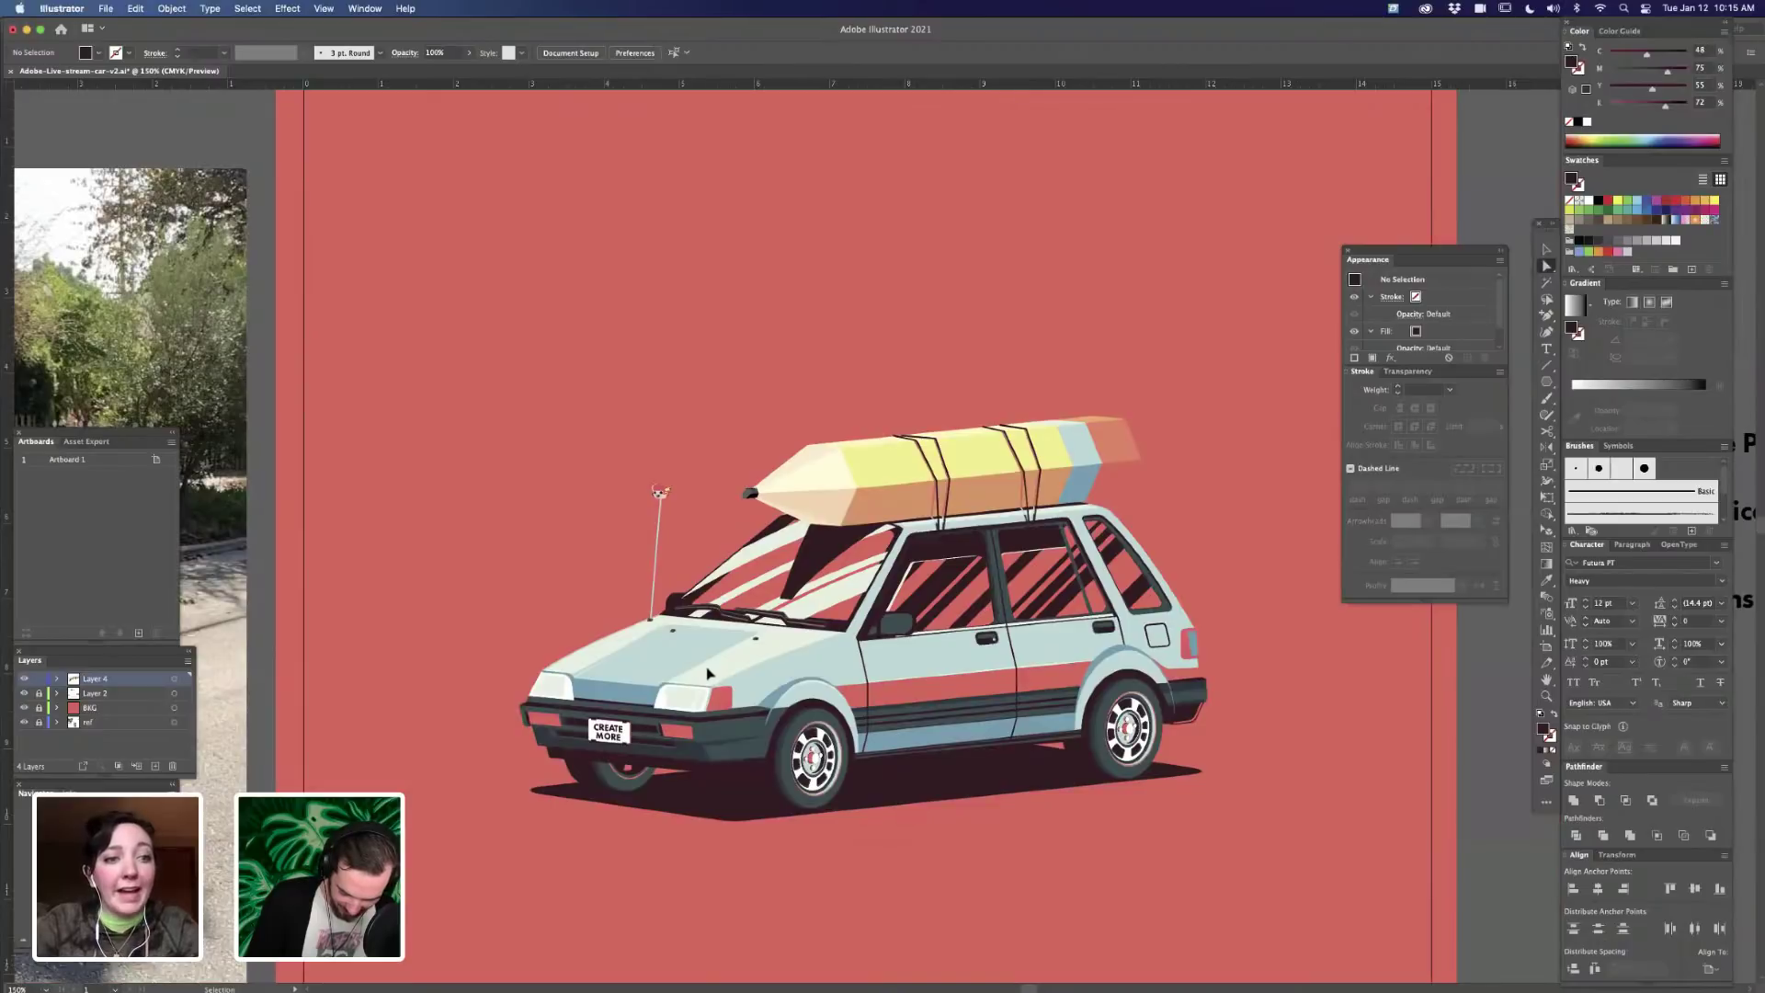
key("super+minus")
key("super+equal")
key("super+equal")
key("super+equal")
left_click(694, 651)
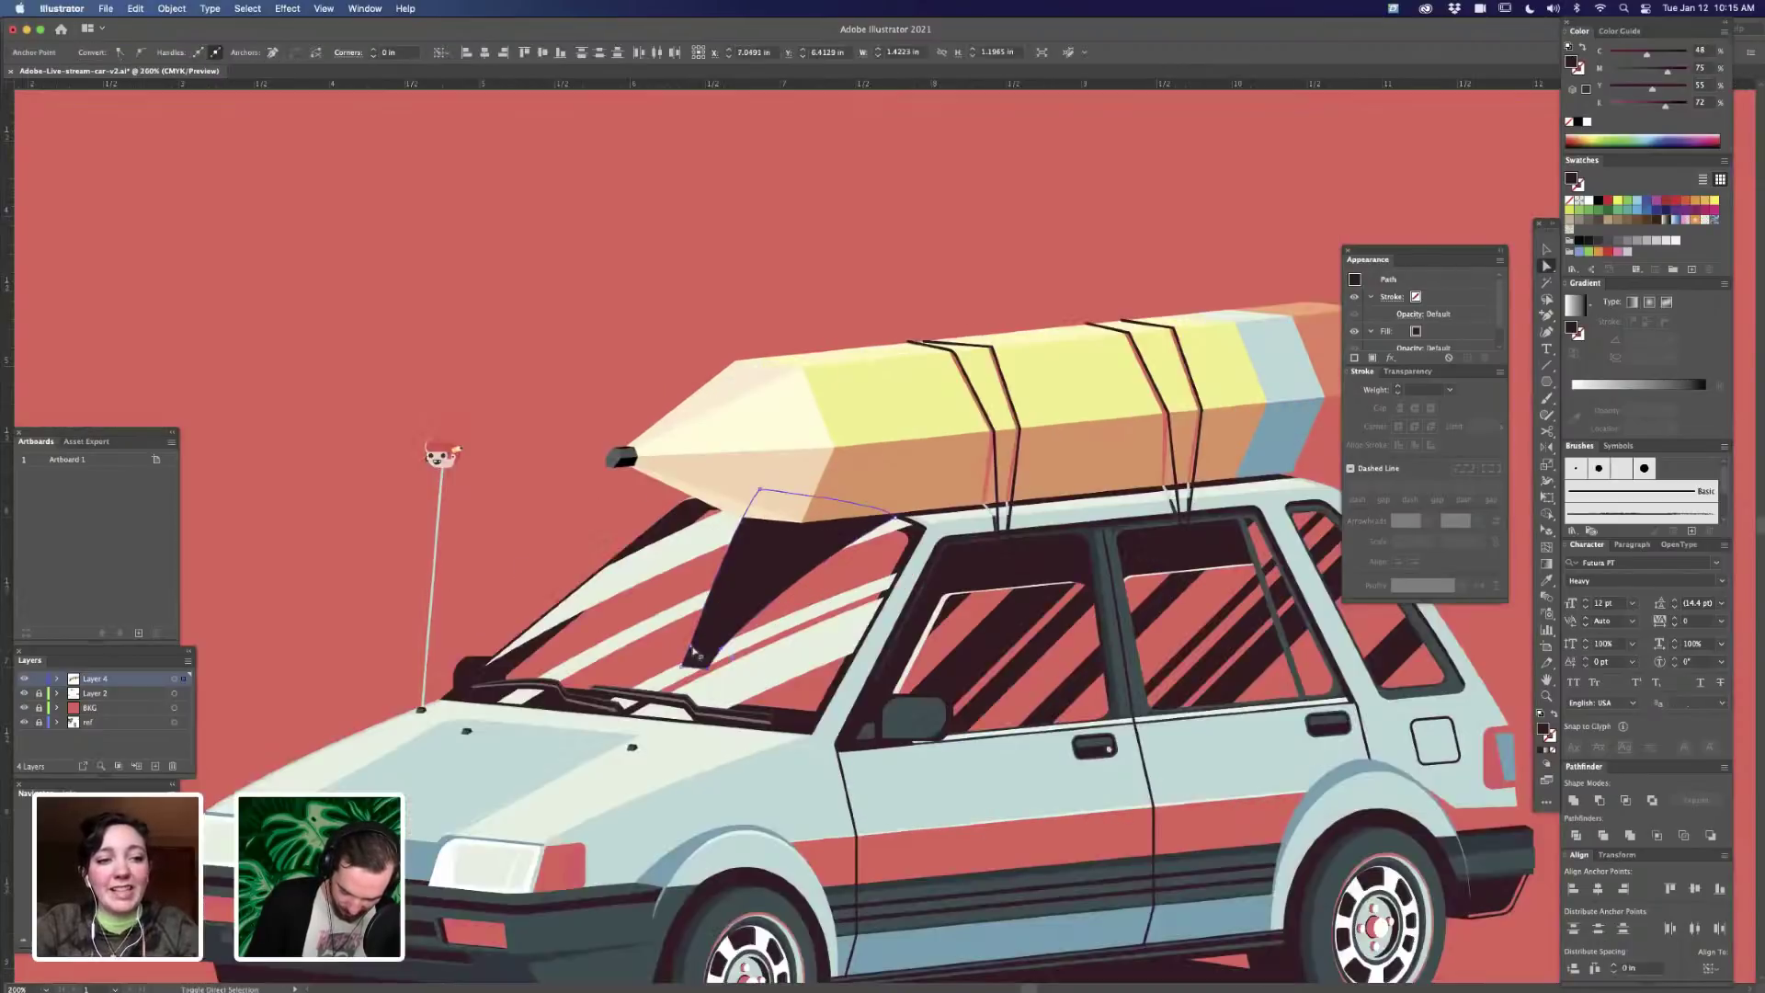
left_click(694, 639)
left_click(709, 669)
left_click_drag(727, 655, 720, 645)
key("super+z")
- Select the anchors at the windshield shadow's blunt lower end and shift them toward the antenna side
left_click(682, 666)
left_click(699, 642)
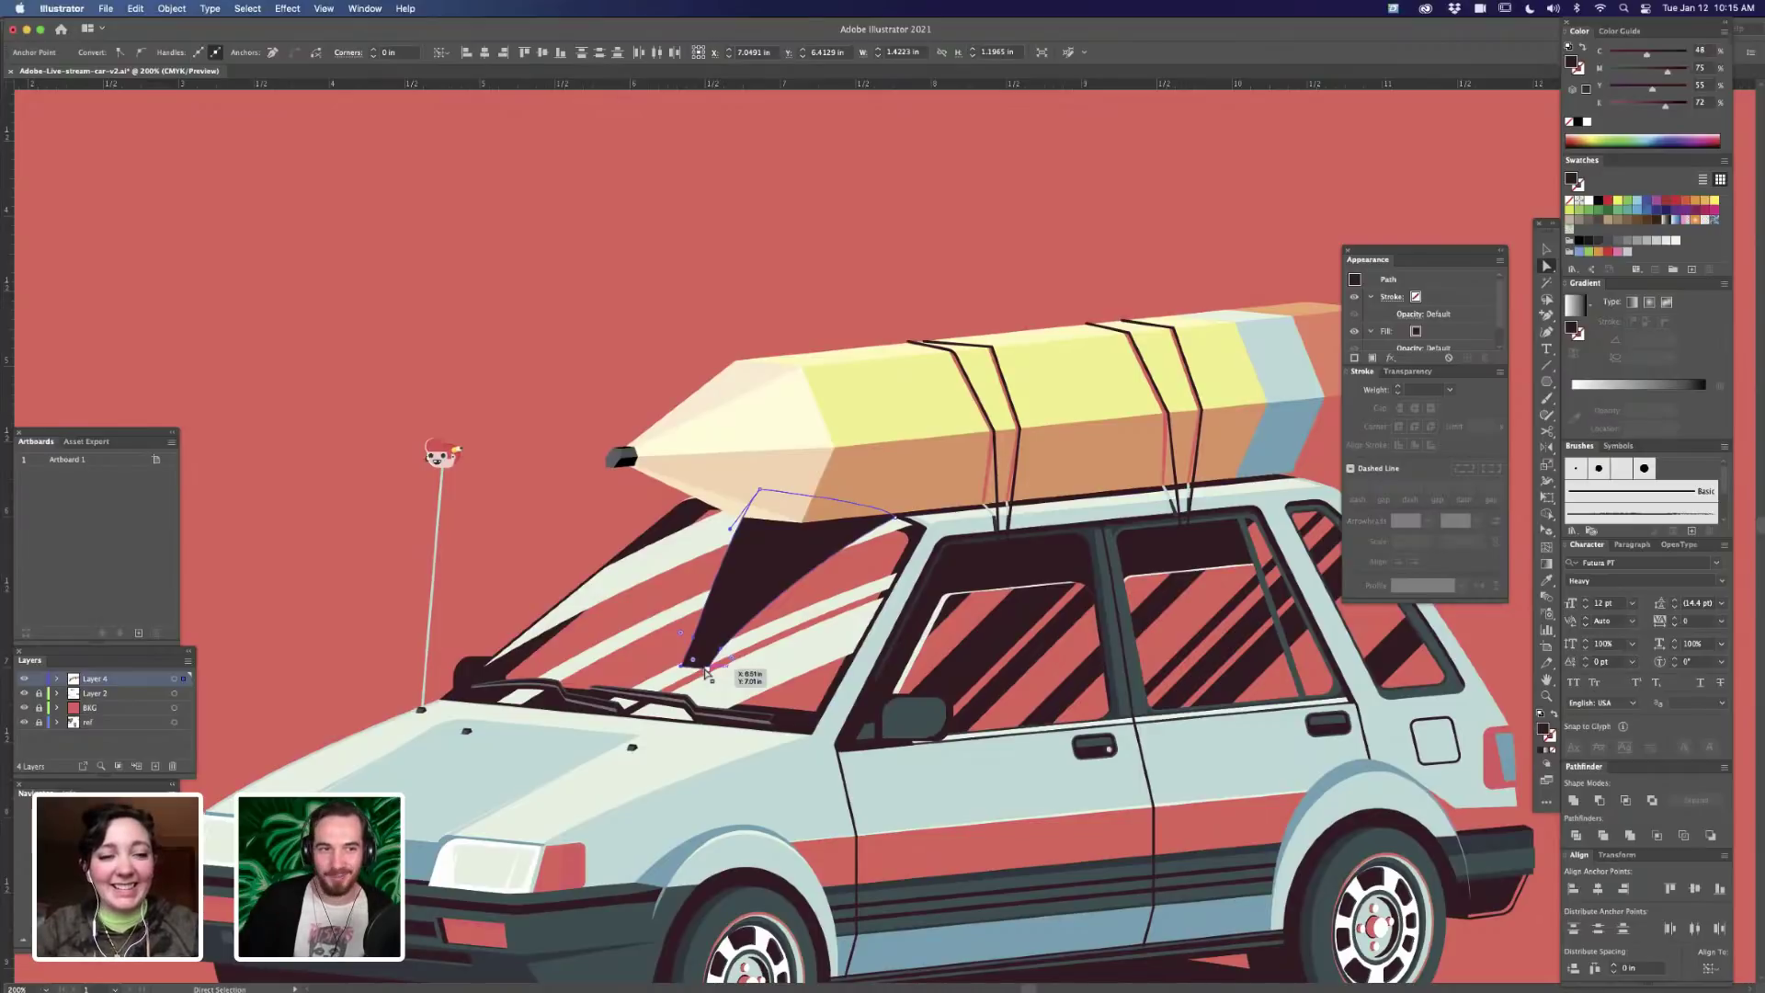
left_click(706, 670)
left_click(683, 665, "shift")
left_click(694, 638, "shift")
left_click(722, 649, "shift")
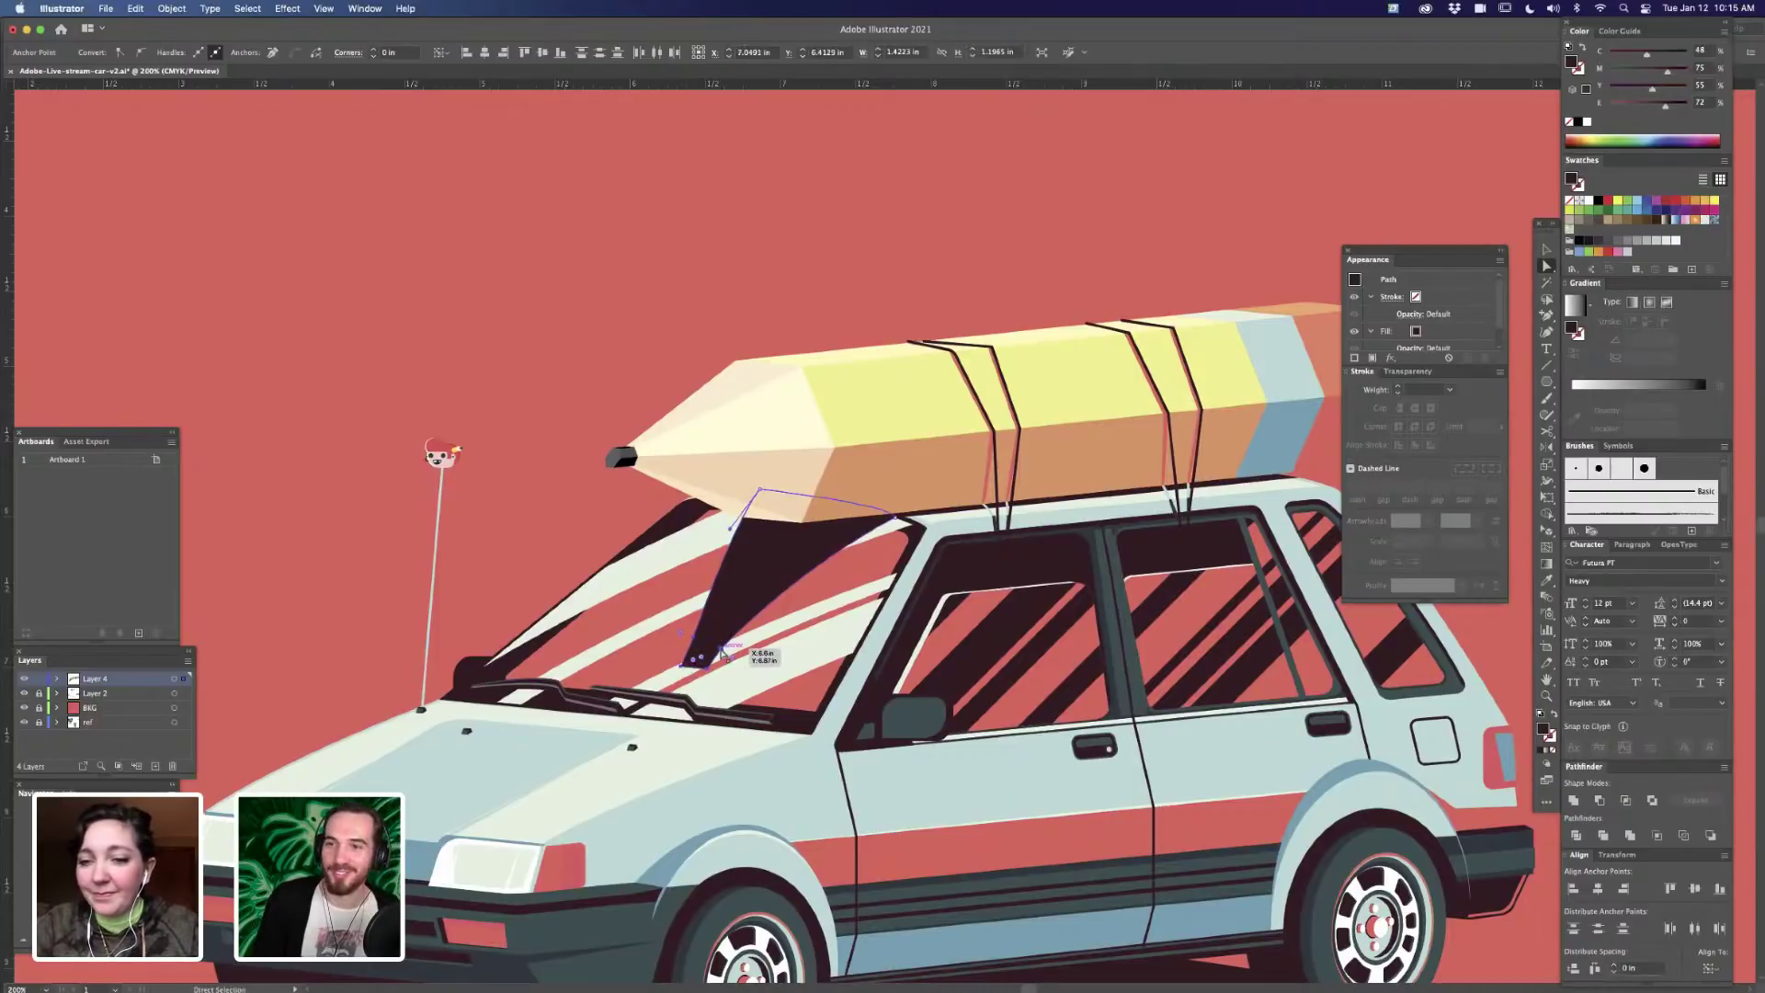
mouse_move(706, 671)
left_mouse_down()
mouse_move(678, 666)
mouse_move(702, 639)
left_mouse_up()
left_click(696, 647)
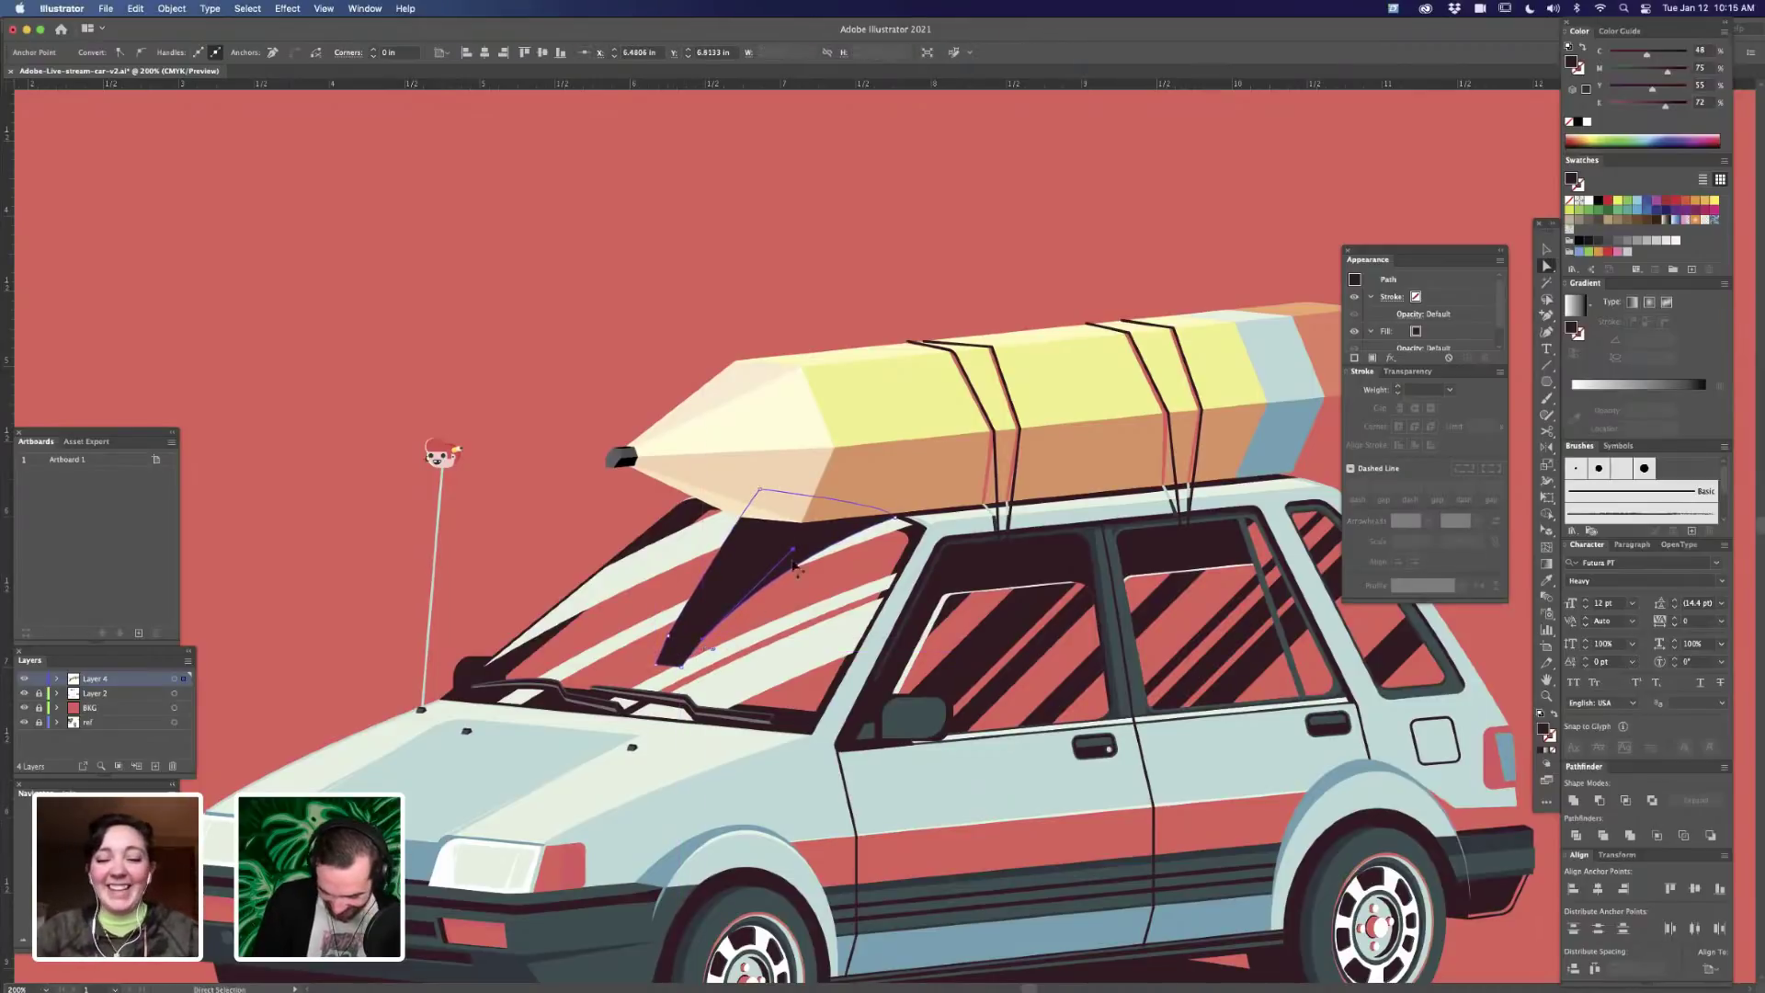
- Refine the curve of the windshield shadow's edge facing the side windows by adjusting its handles
left_click_drag(793, 549, 802, 554)
left_click_drag(708, 644, 729, 632)
left_click(957, 248)
left_click(775, 568)
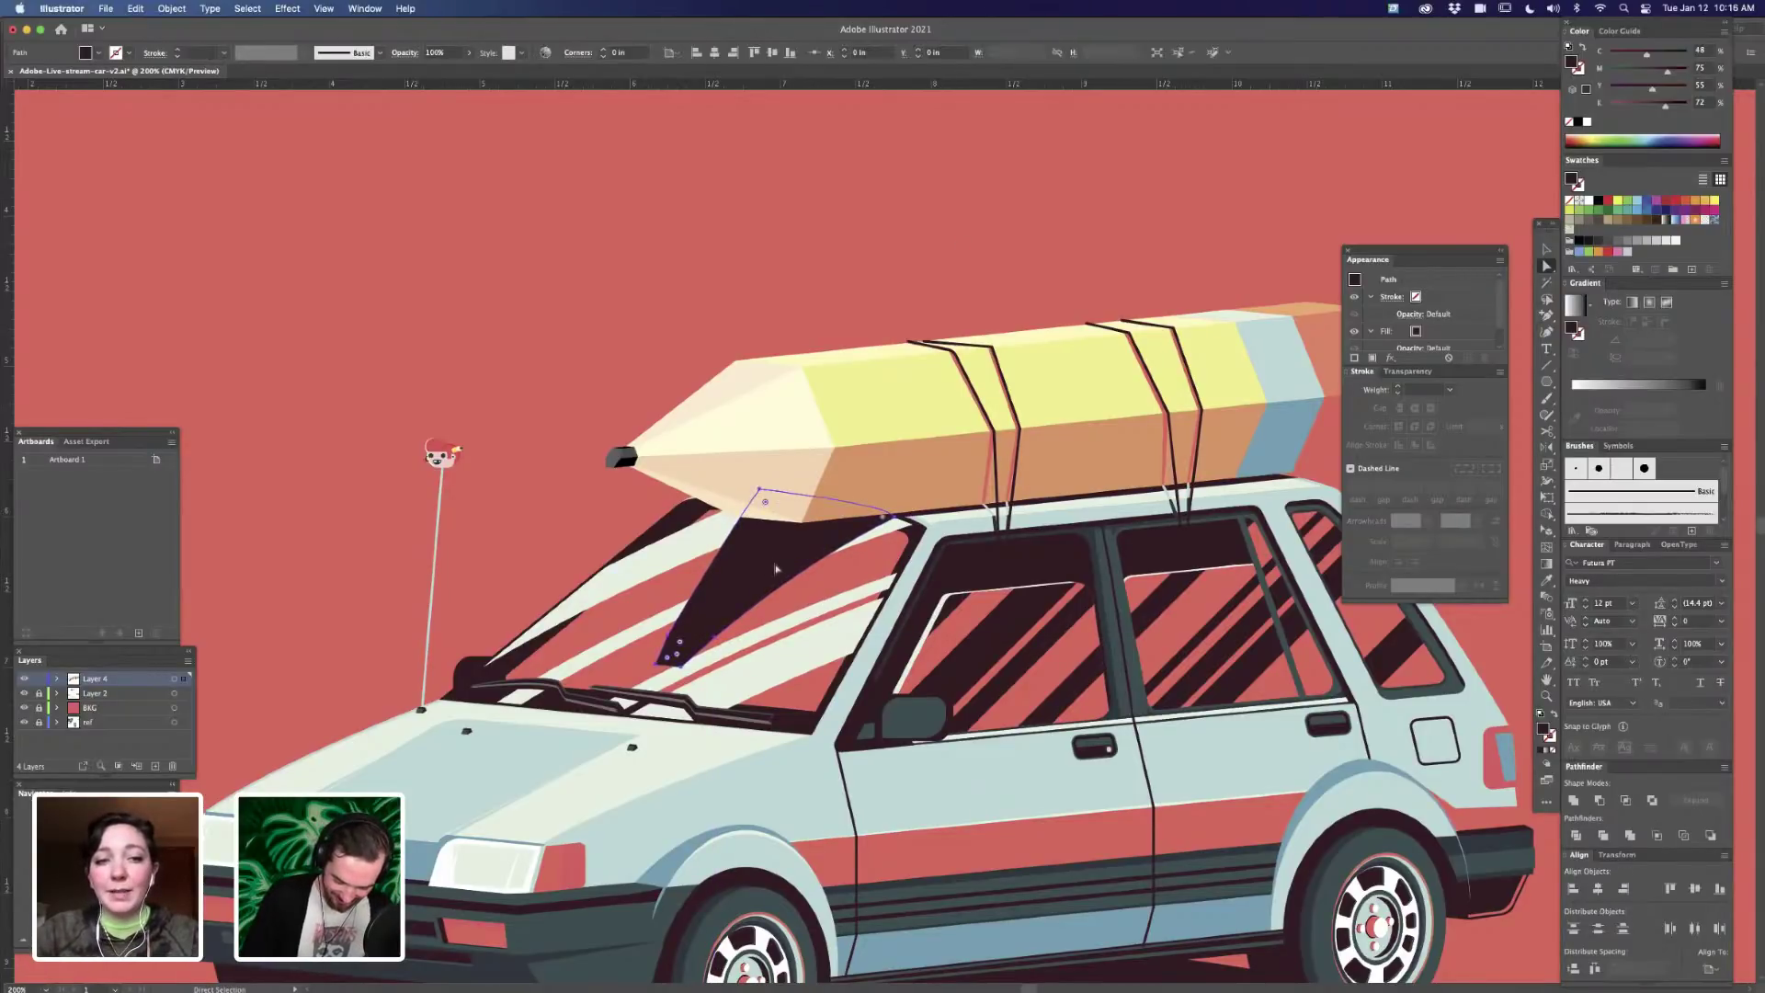
key("v")
key("super+minus")
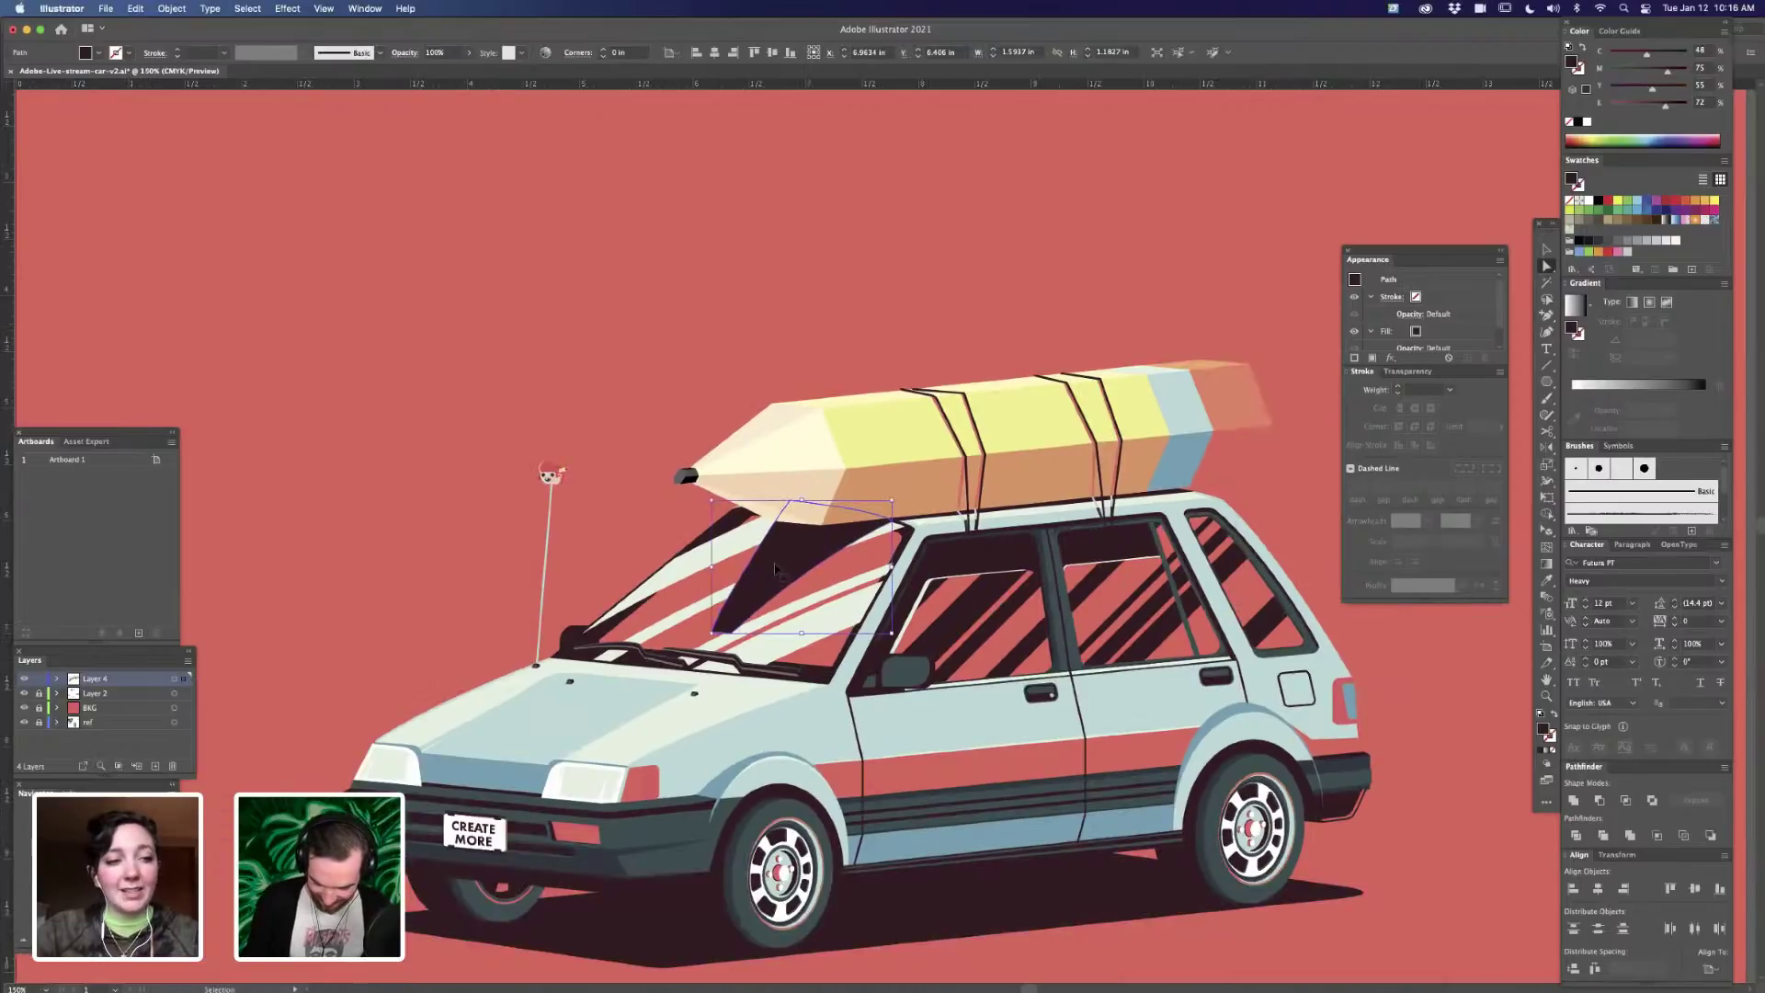
key("super+minus")
key("super+minus")
key("super+equal")
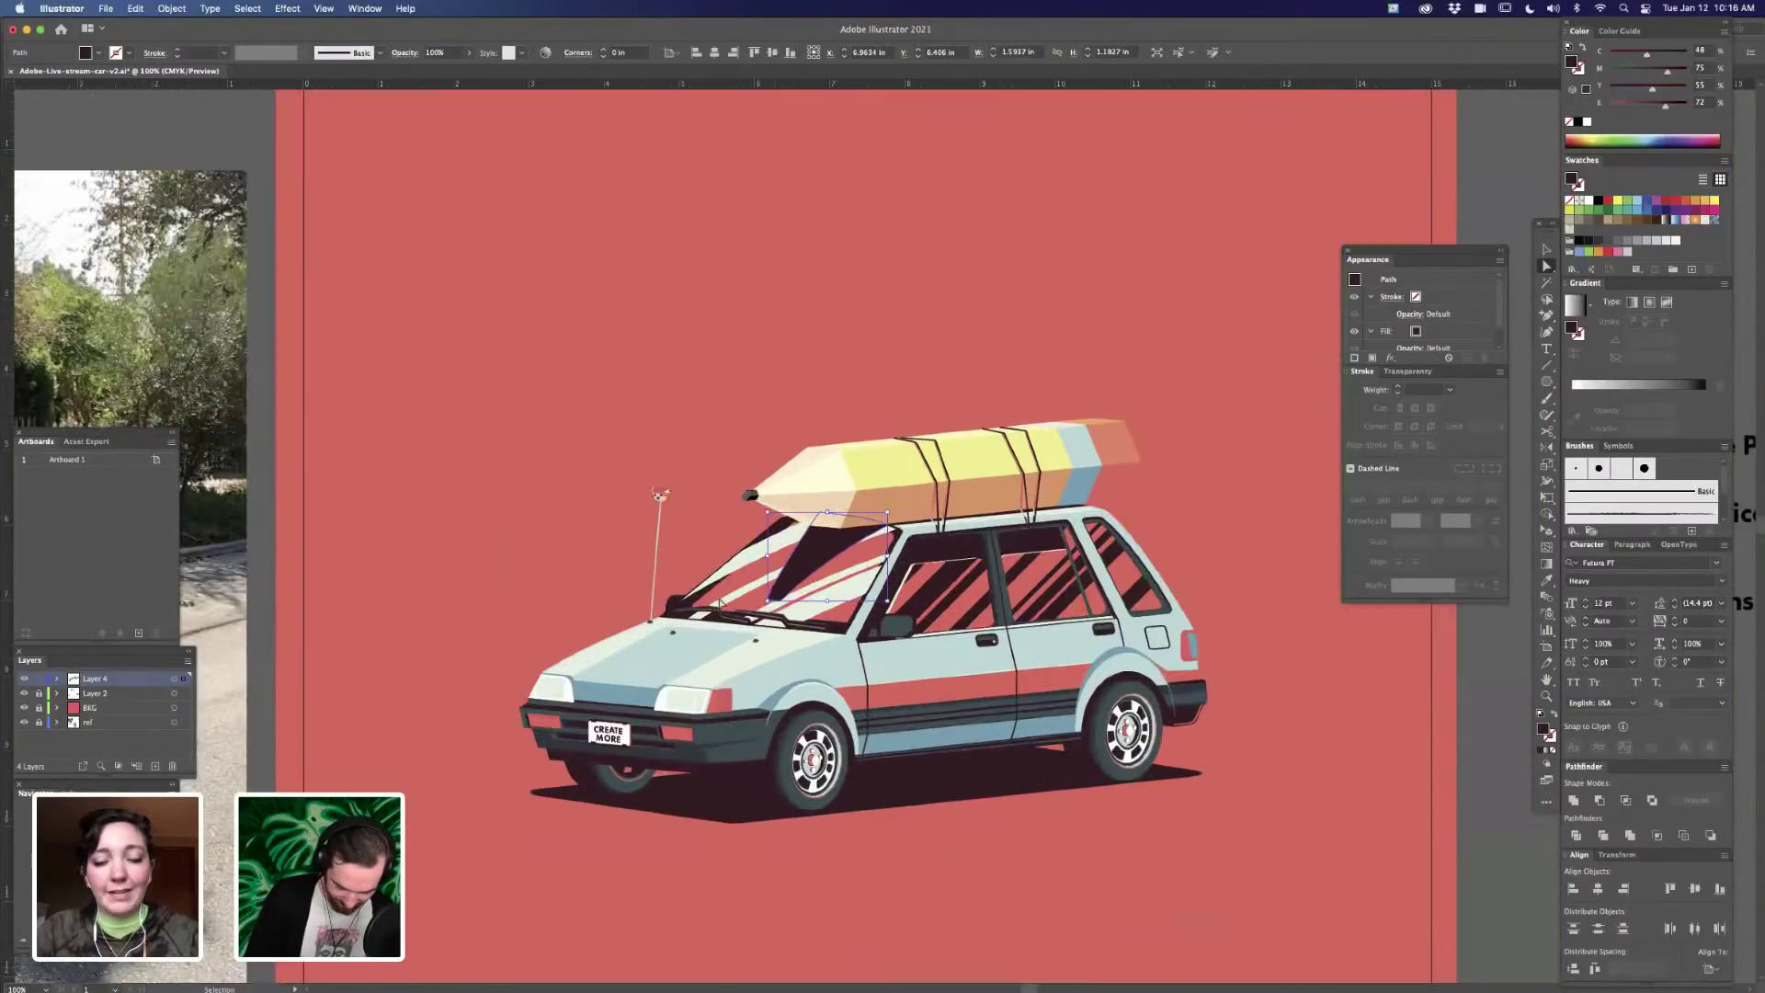
key("super+equal")
- Try the dark slate color sampled from the car's side trim on the windshield shadow
key("a")
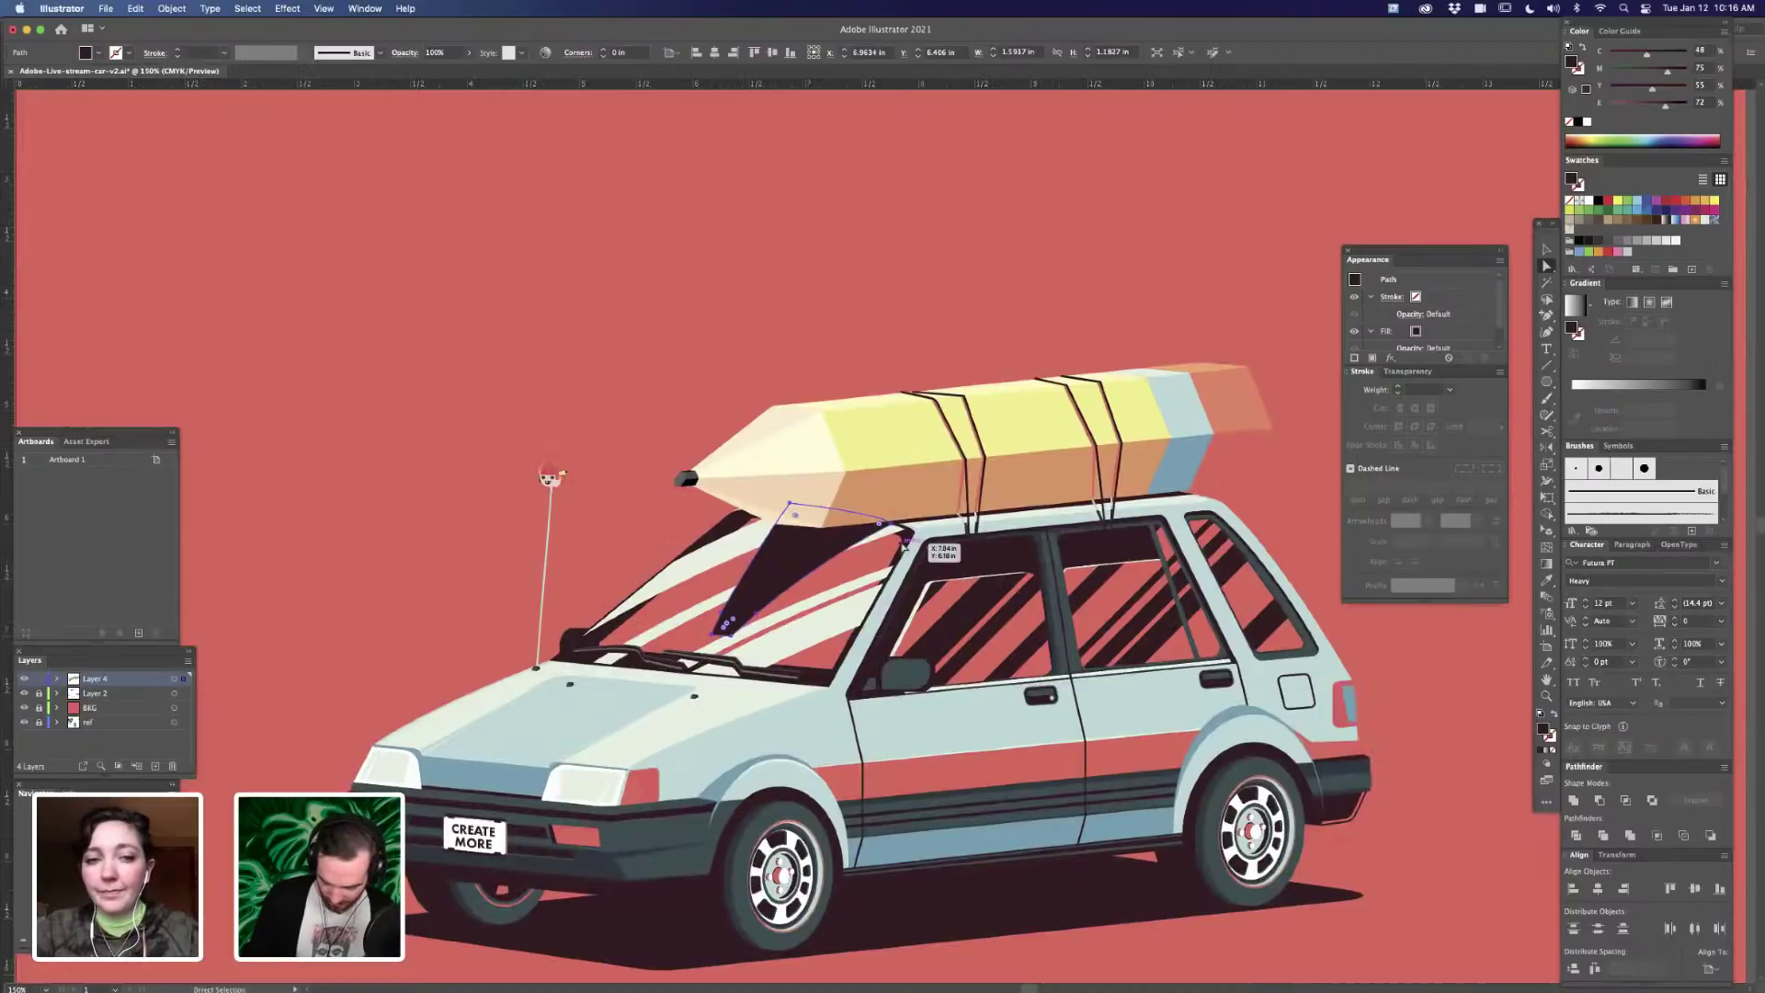
key("i")
left_click(941, 797)
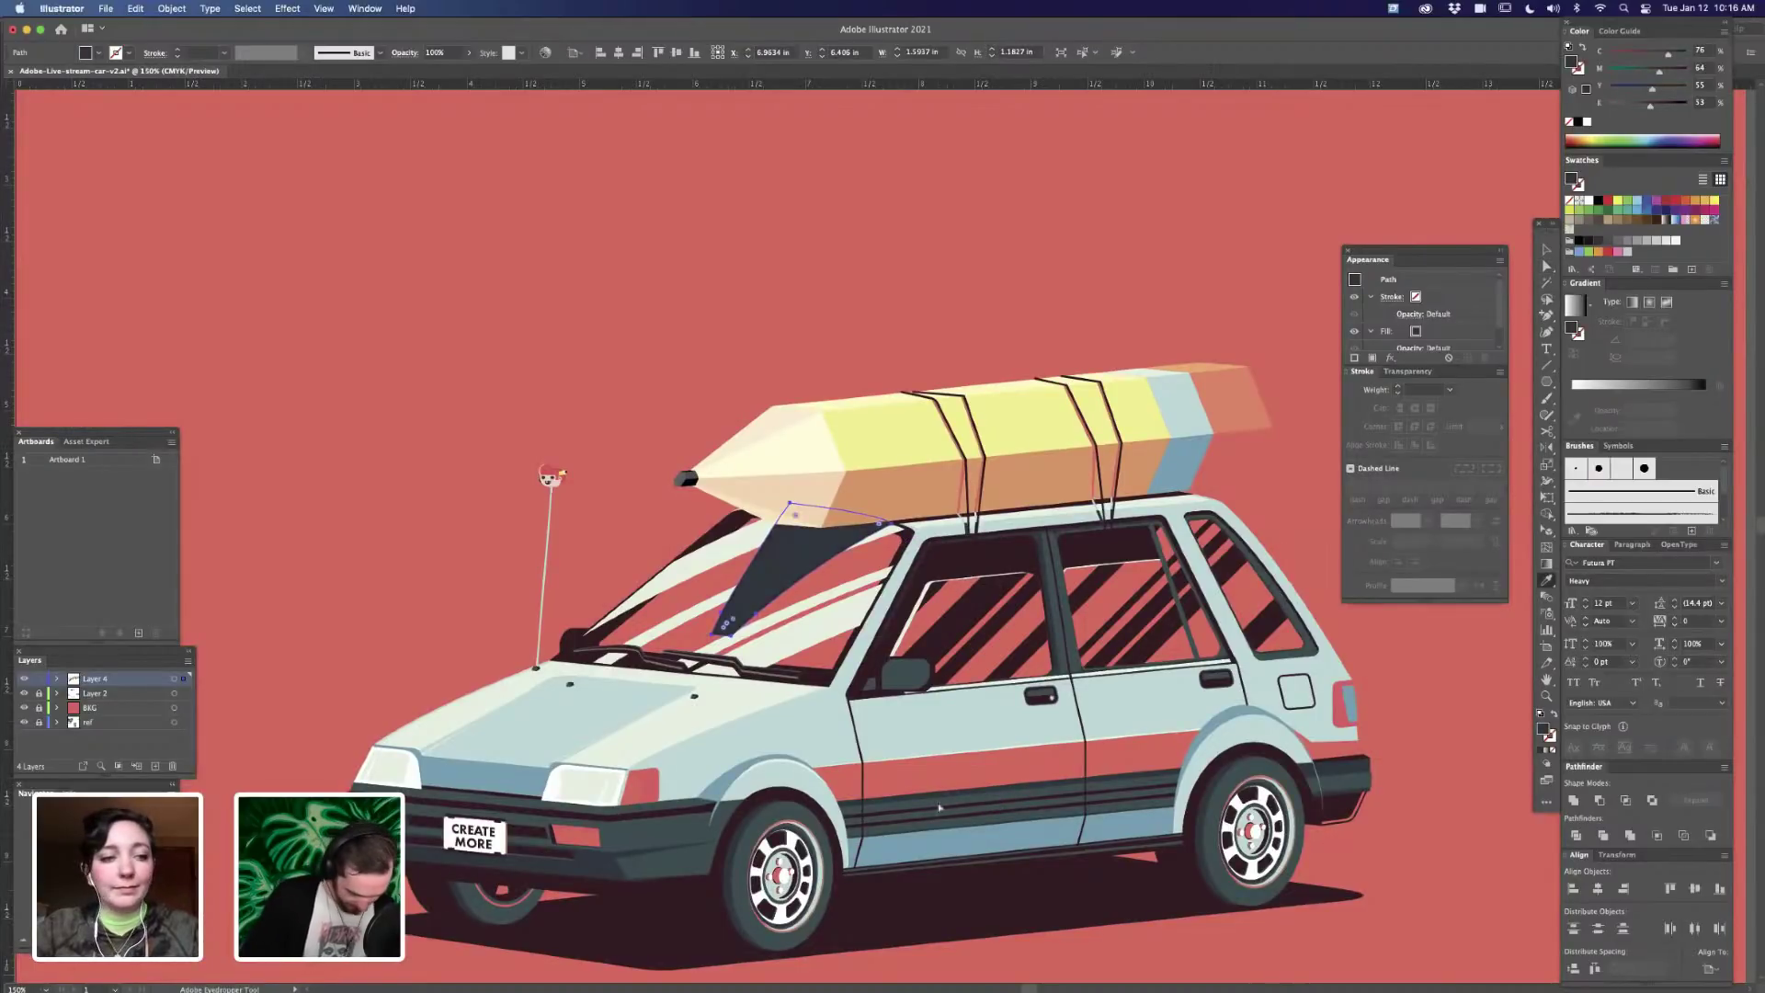
left_click(939, 807)
key("a")
key("v")
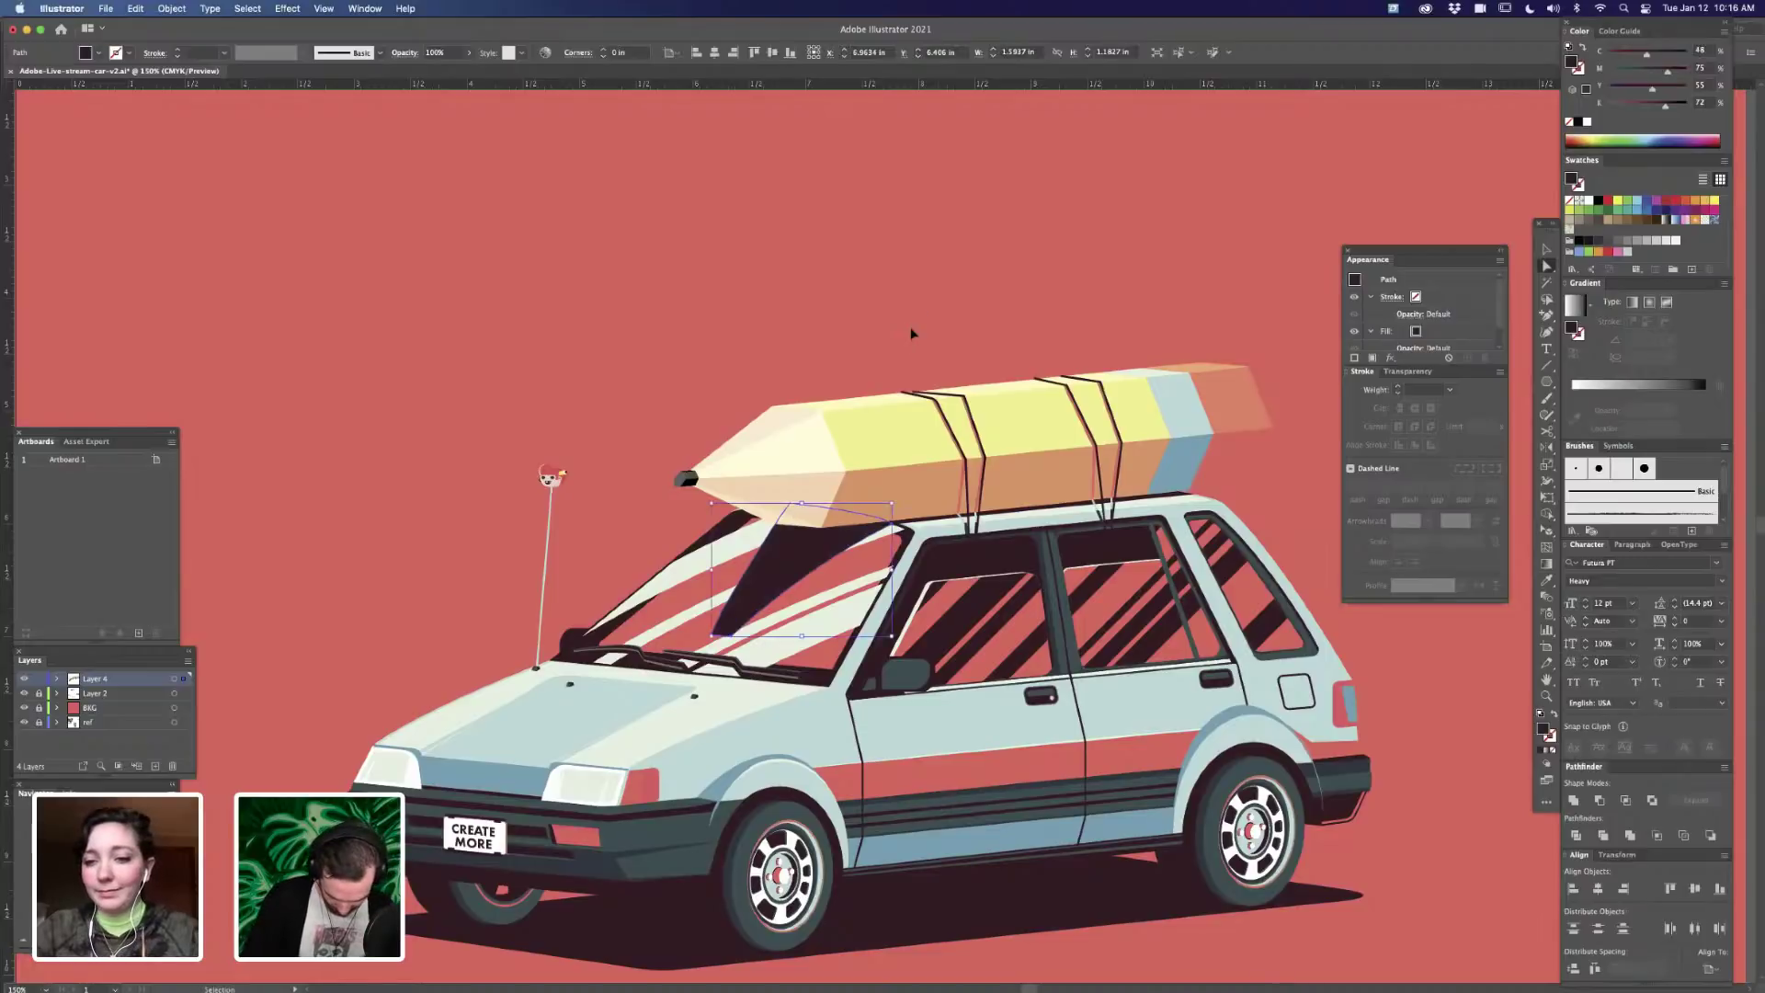
key("a")
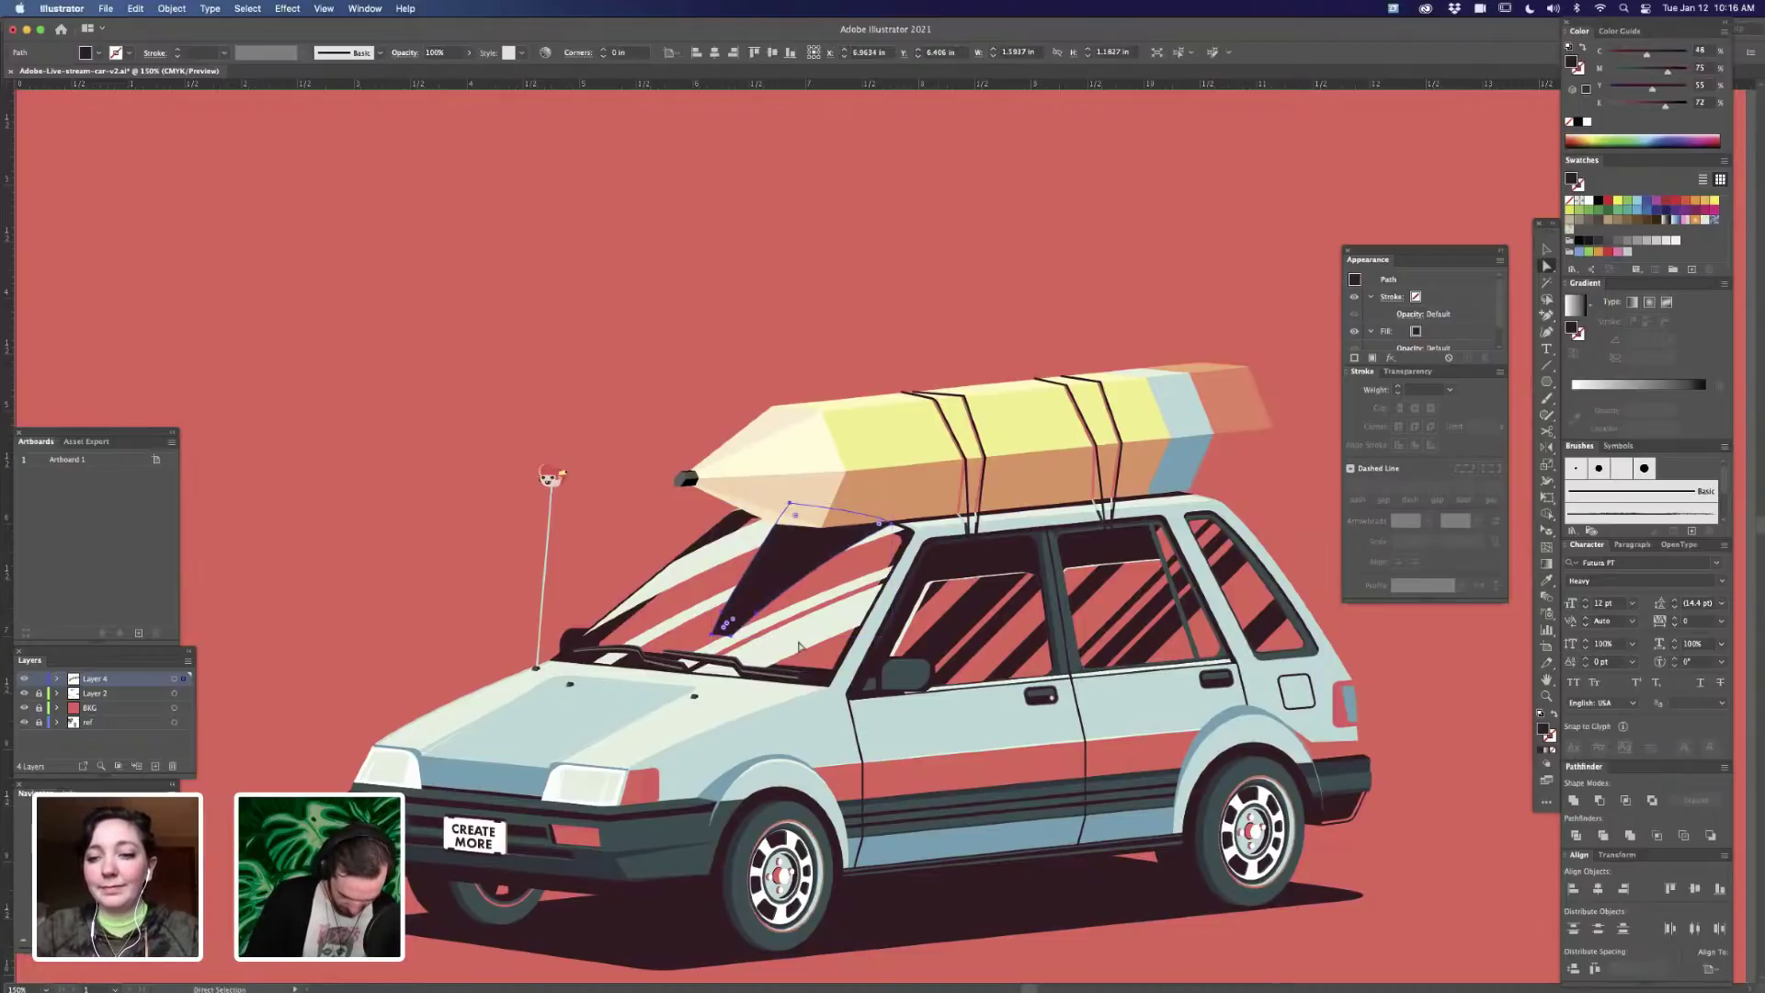
- Try to divide the windshield shadow along the overlapping reflection shapes with Pathfinder Divide
key("v")
left_click(772, 593)
left_click(774, 594, "shift")
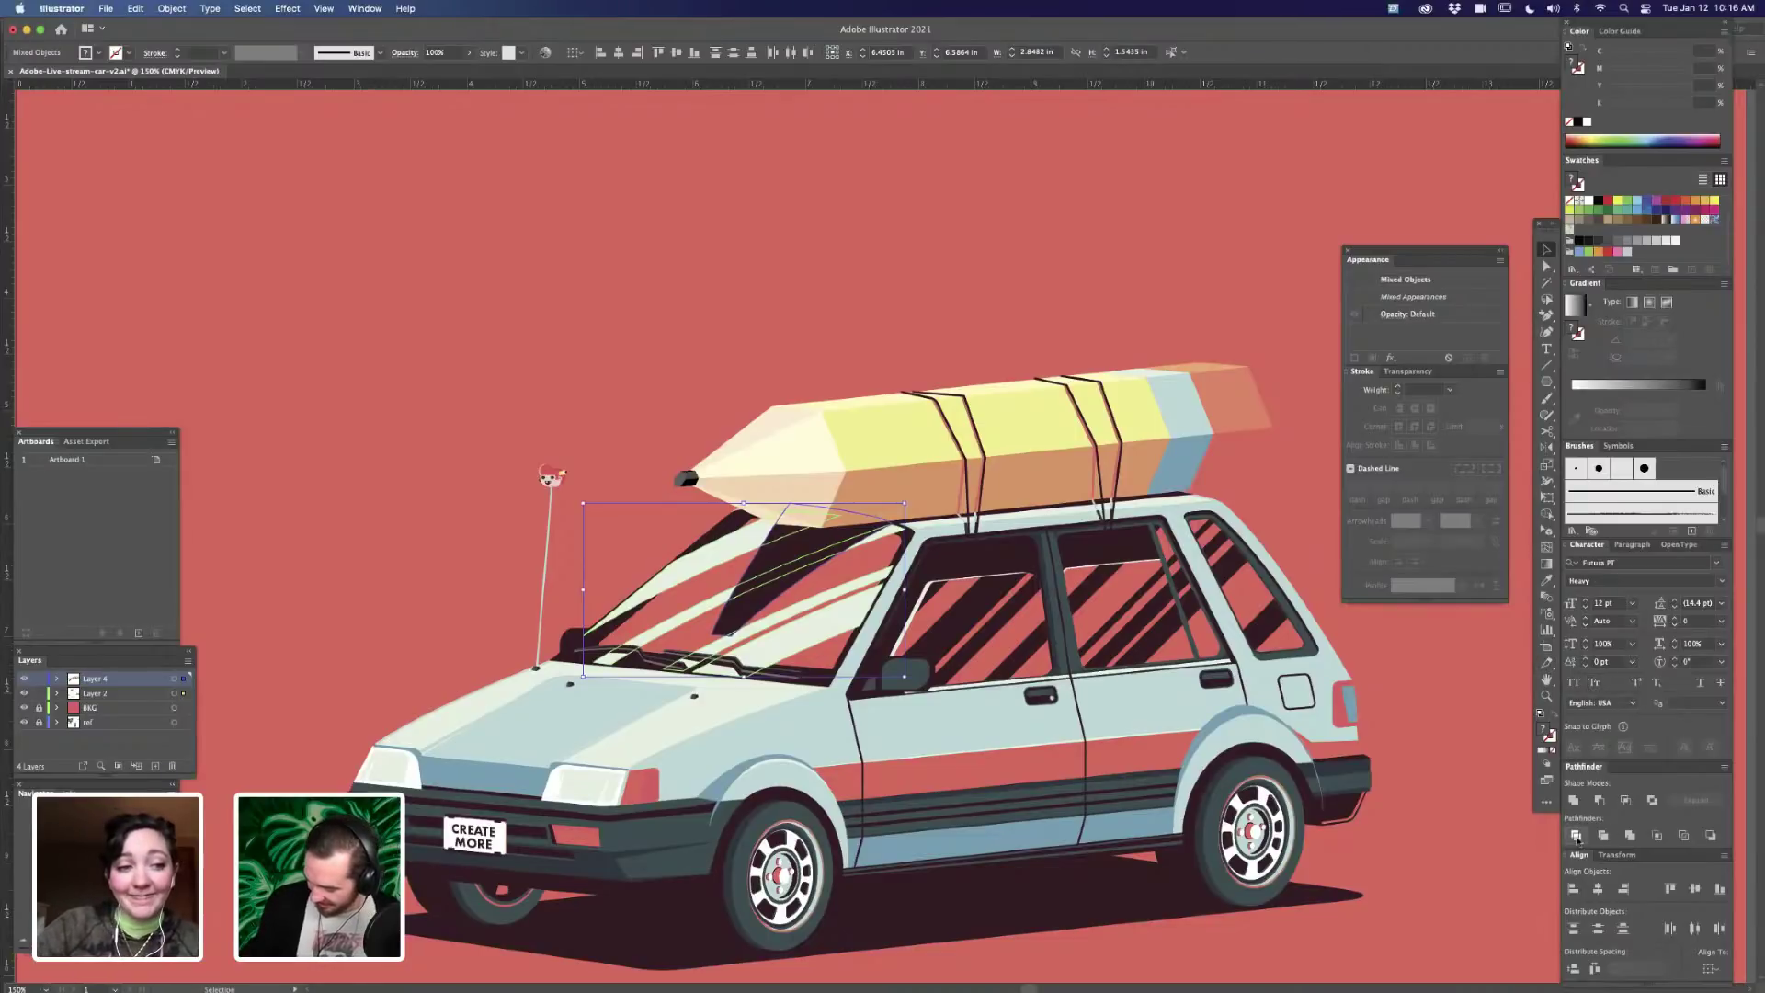
left_click(1575, 836)
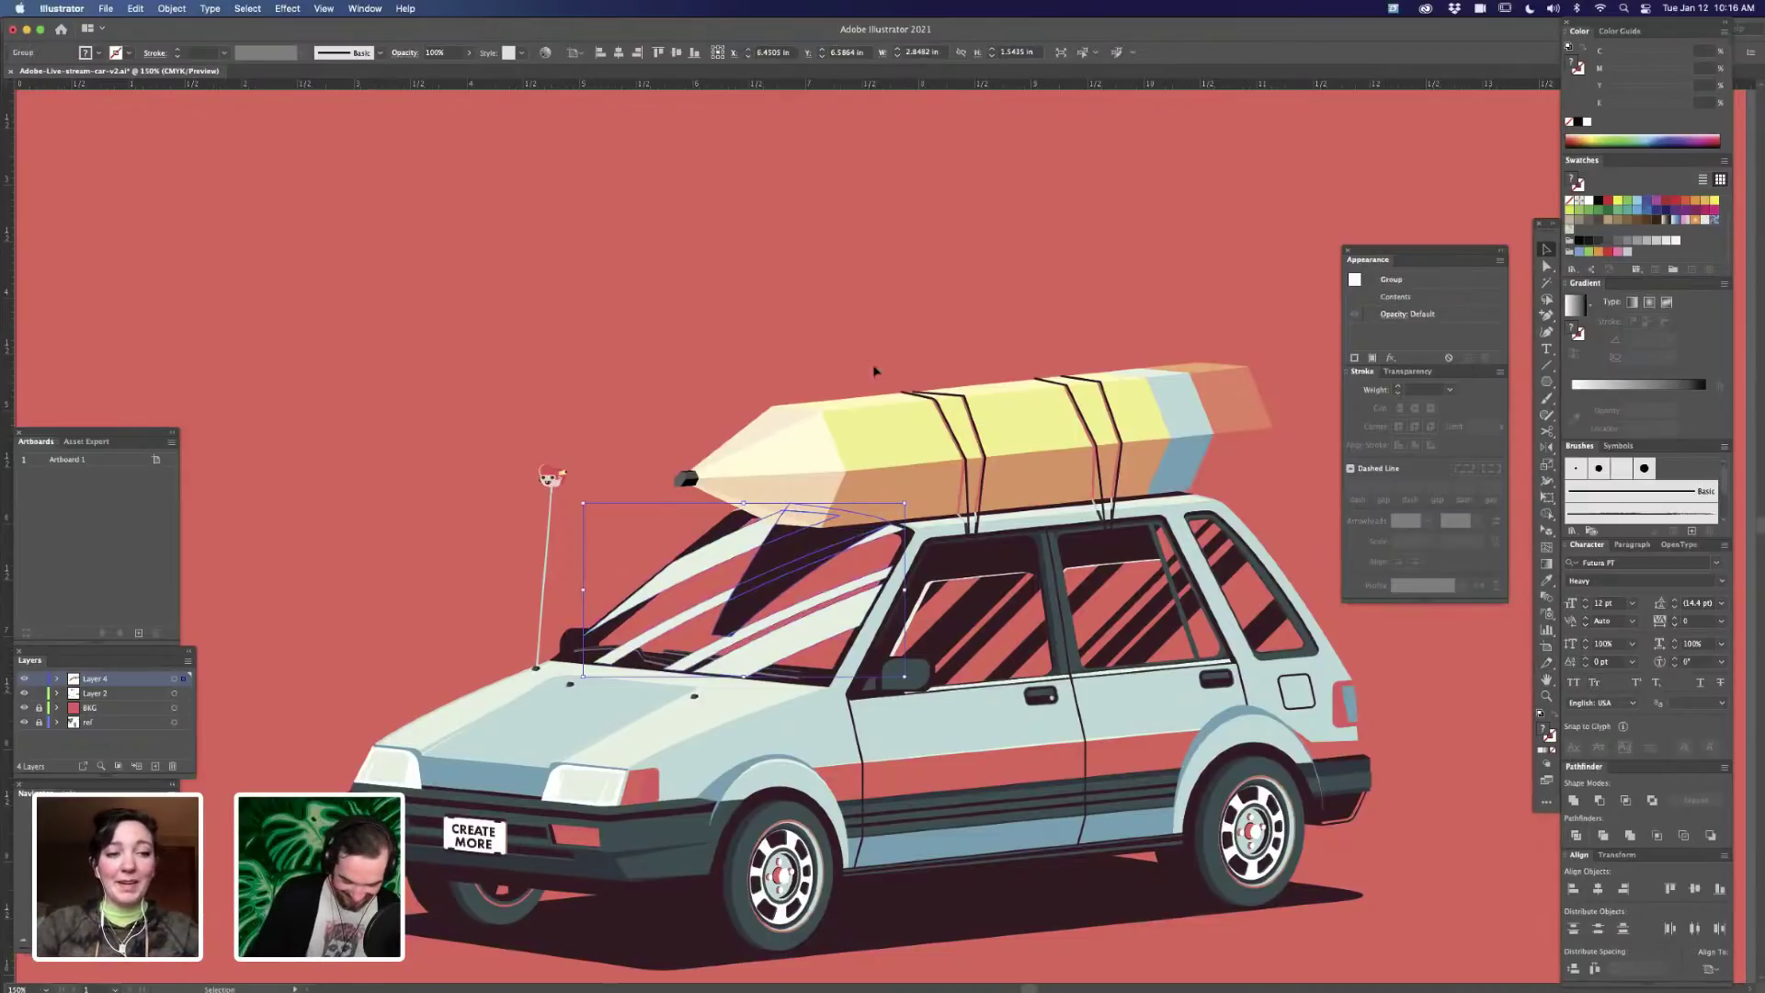
left_click(868, 300)
key("a")
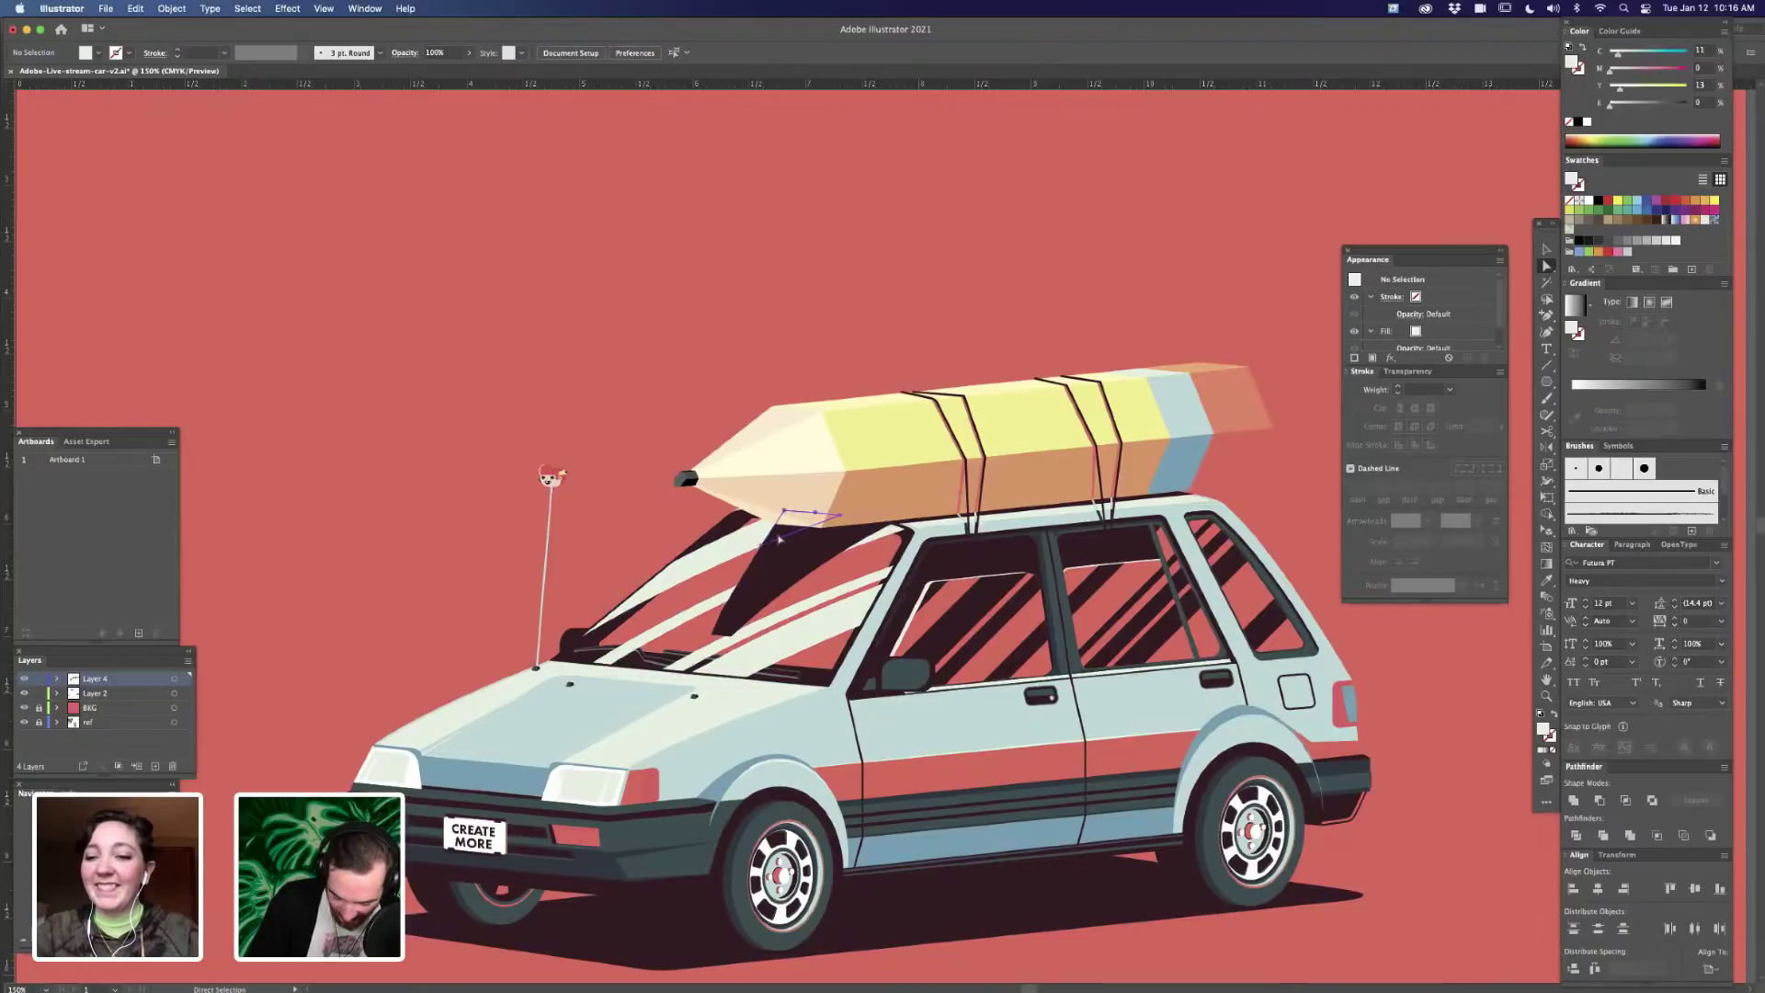
left_click(779, 539)
left_click(761, 594, "shift")
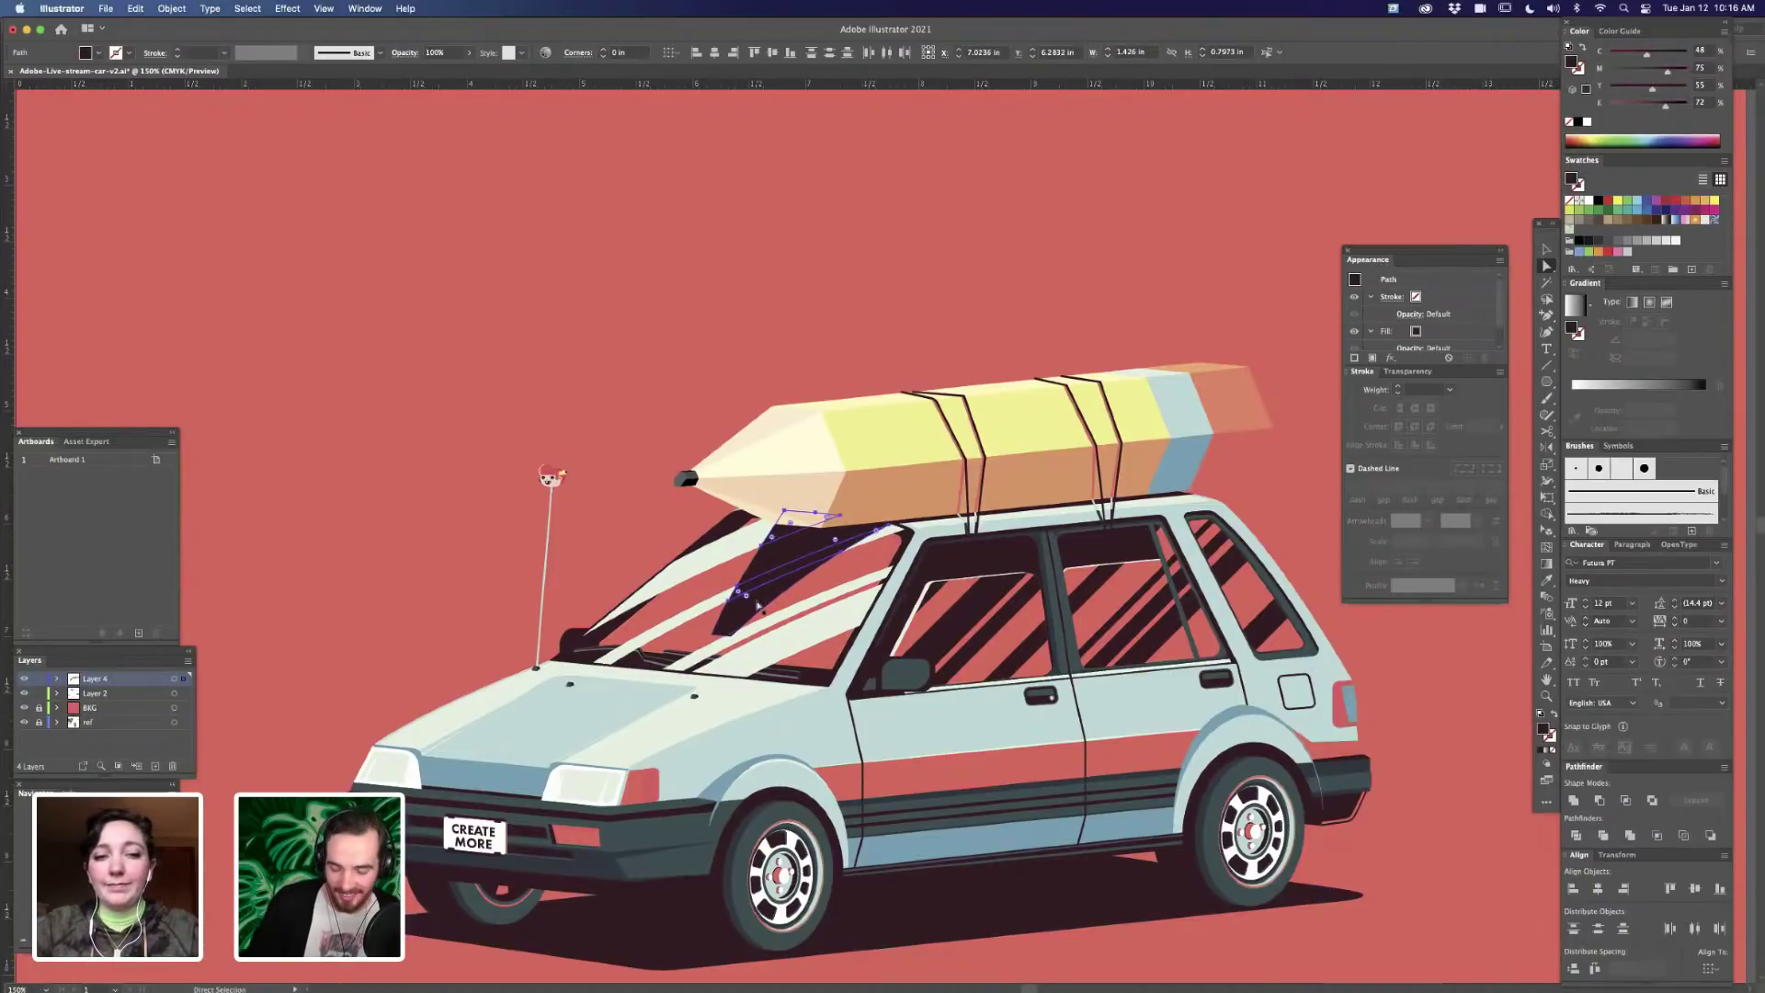
key("super+z")
key("super+z")
key("super+z")
key("super+z")
key("super+z")
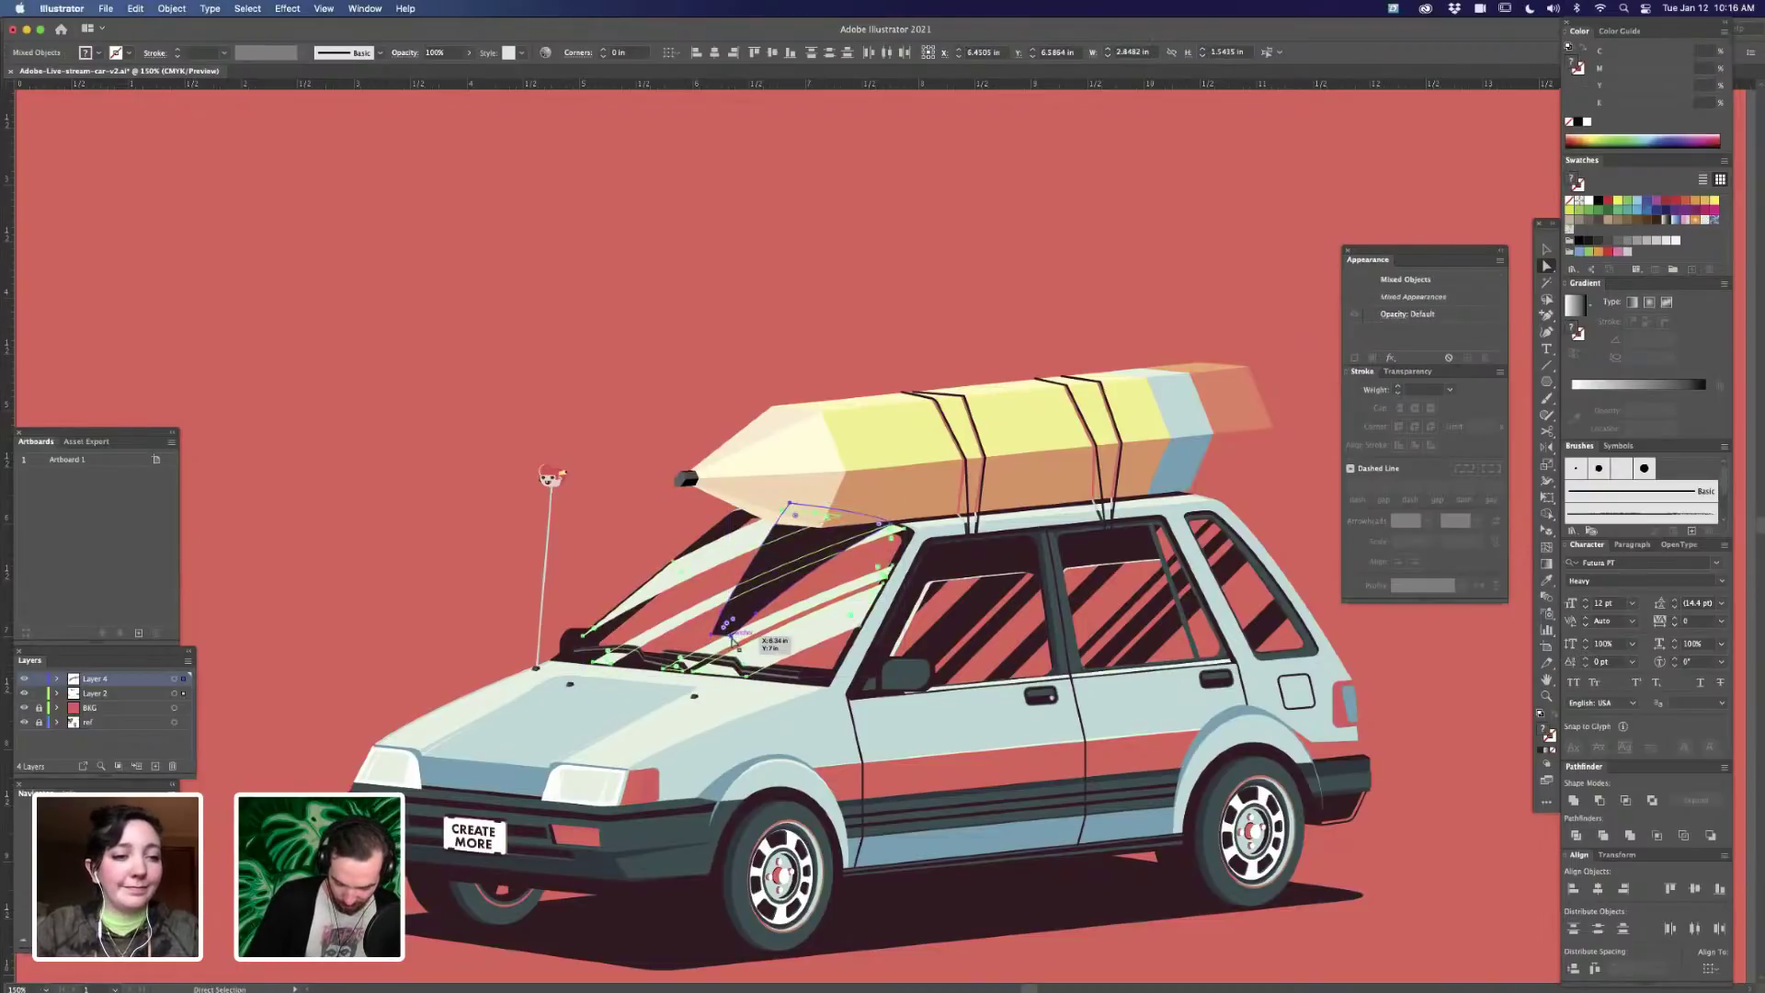
- Select the stripe pieces overlapping the windshield shadow and recolor them with the red sampled from the background
key("v")
left_click(798, 363)
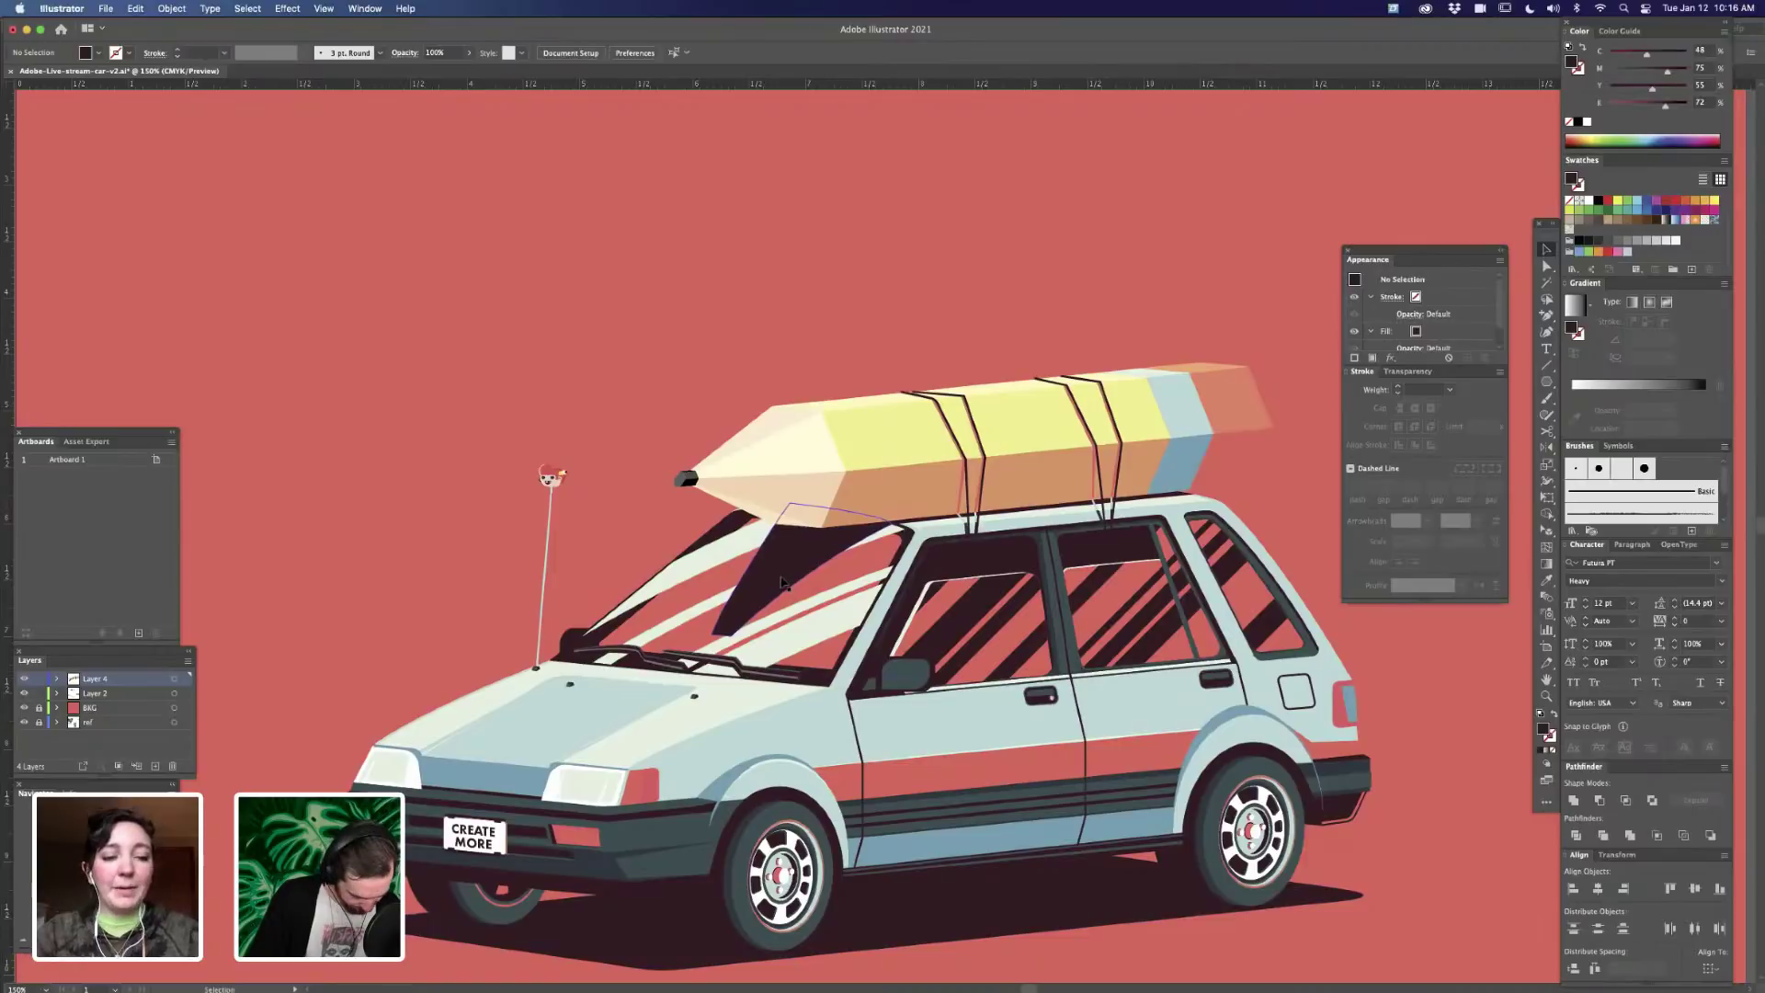
double_click(782, 582)
left_click(785, 579)
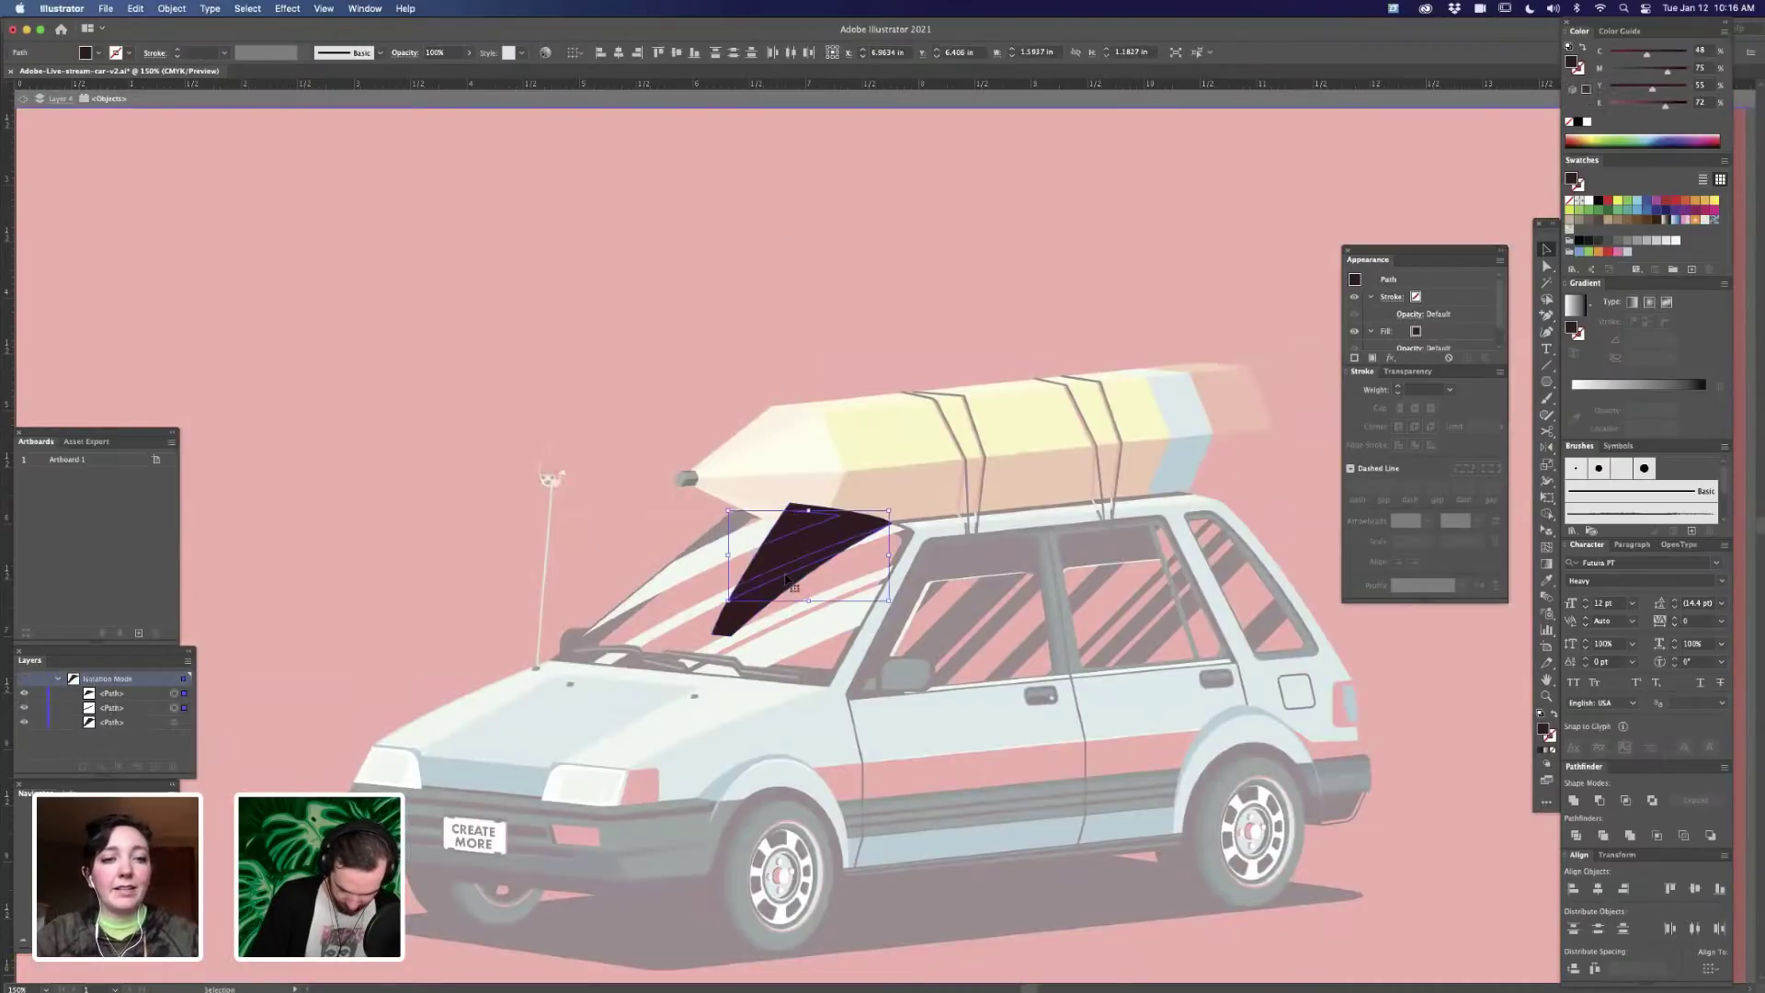
key("Escape")
key("i")
left_click(978, 300)
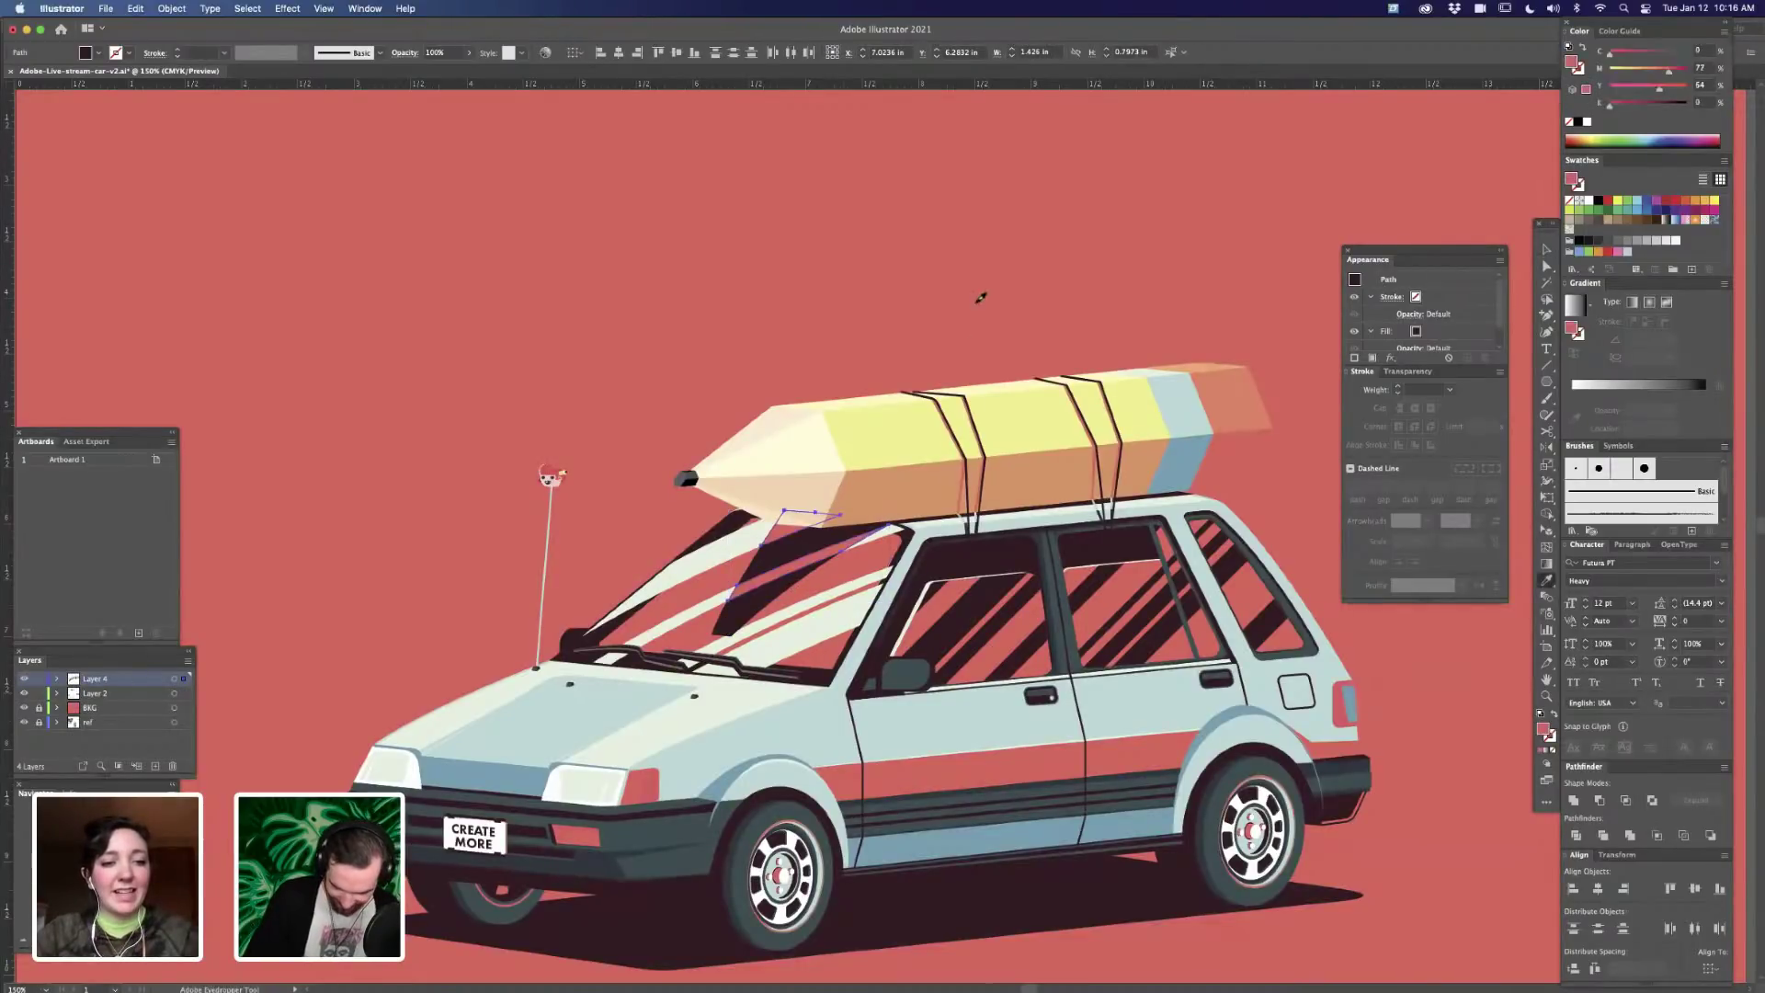
key("a")
left_click(952, 278)
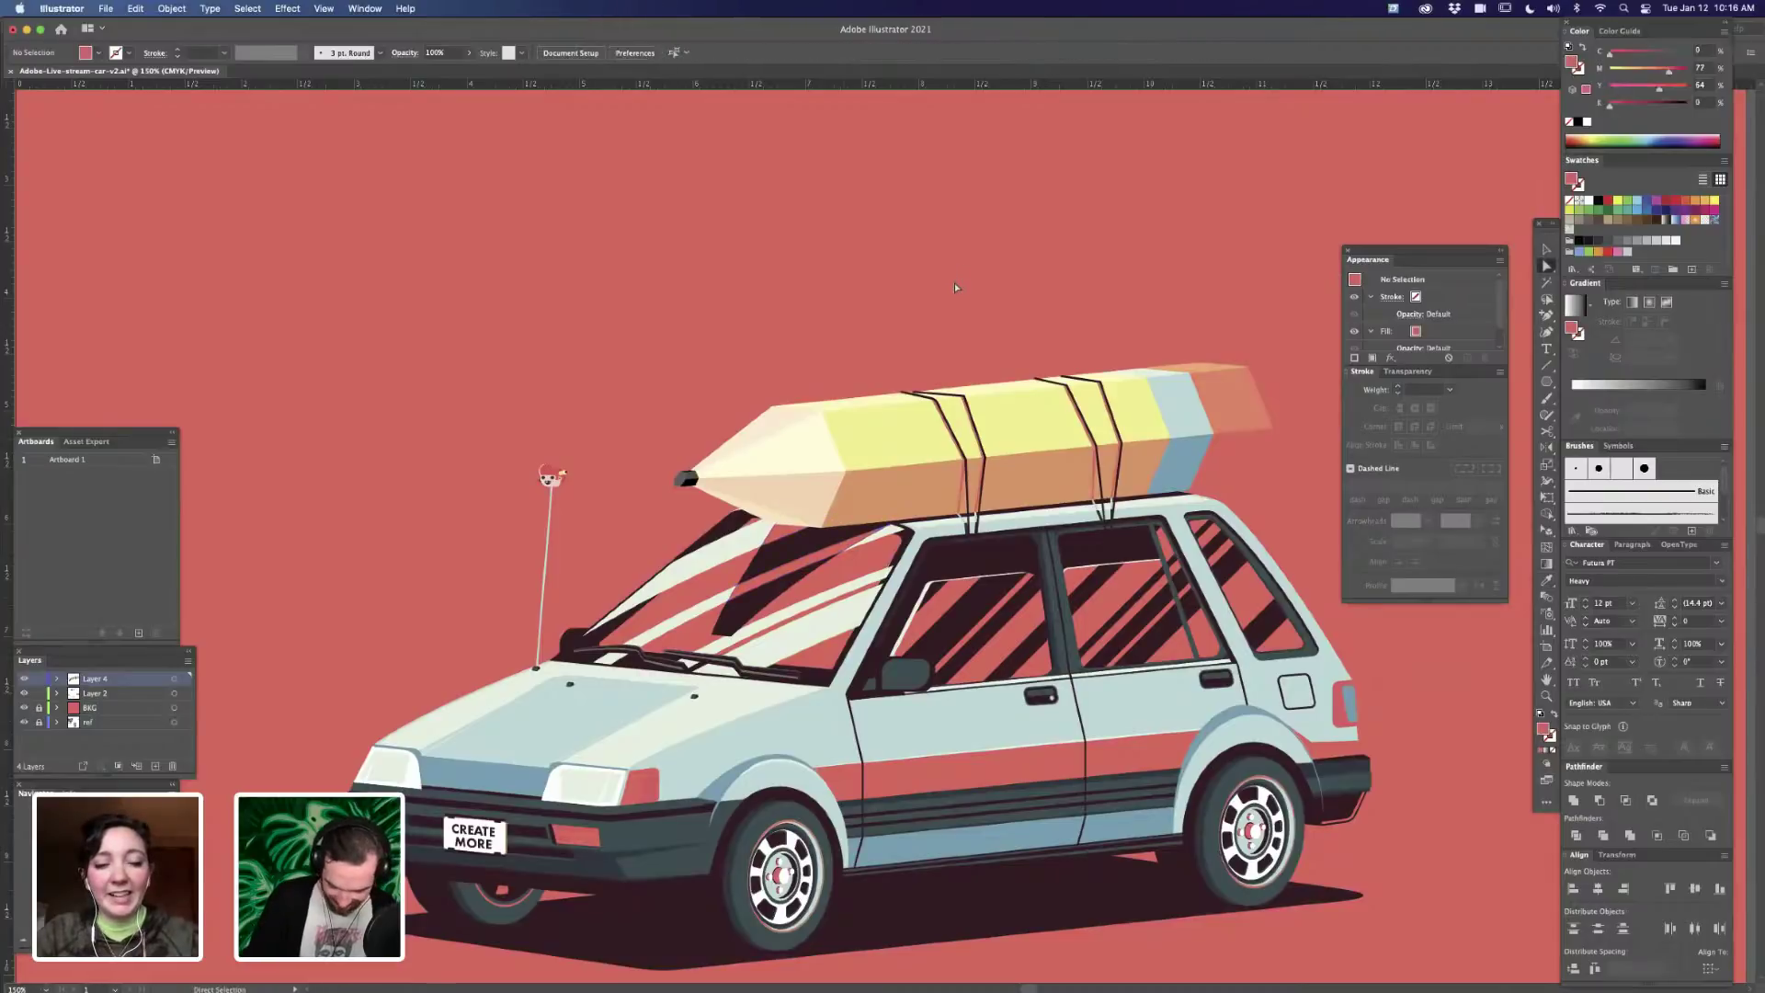
- Draw a small closed shape with the Pen tool at the bend of the windshield wiper nearest the side mirror
key("space")
scroll(956, 868, "down", 3)
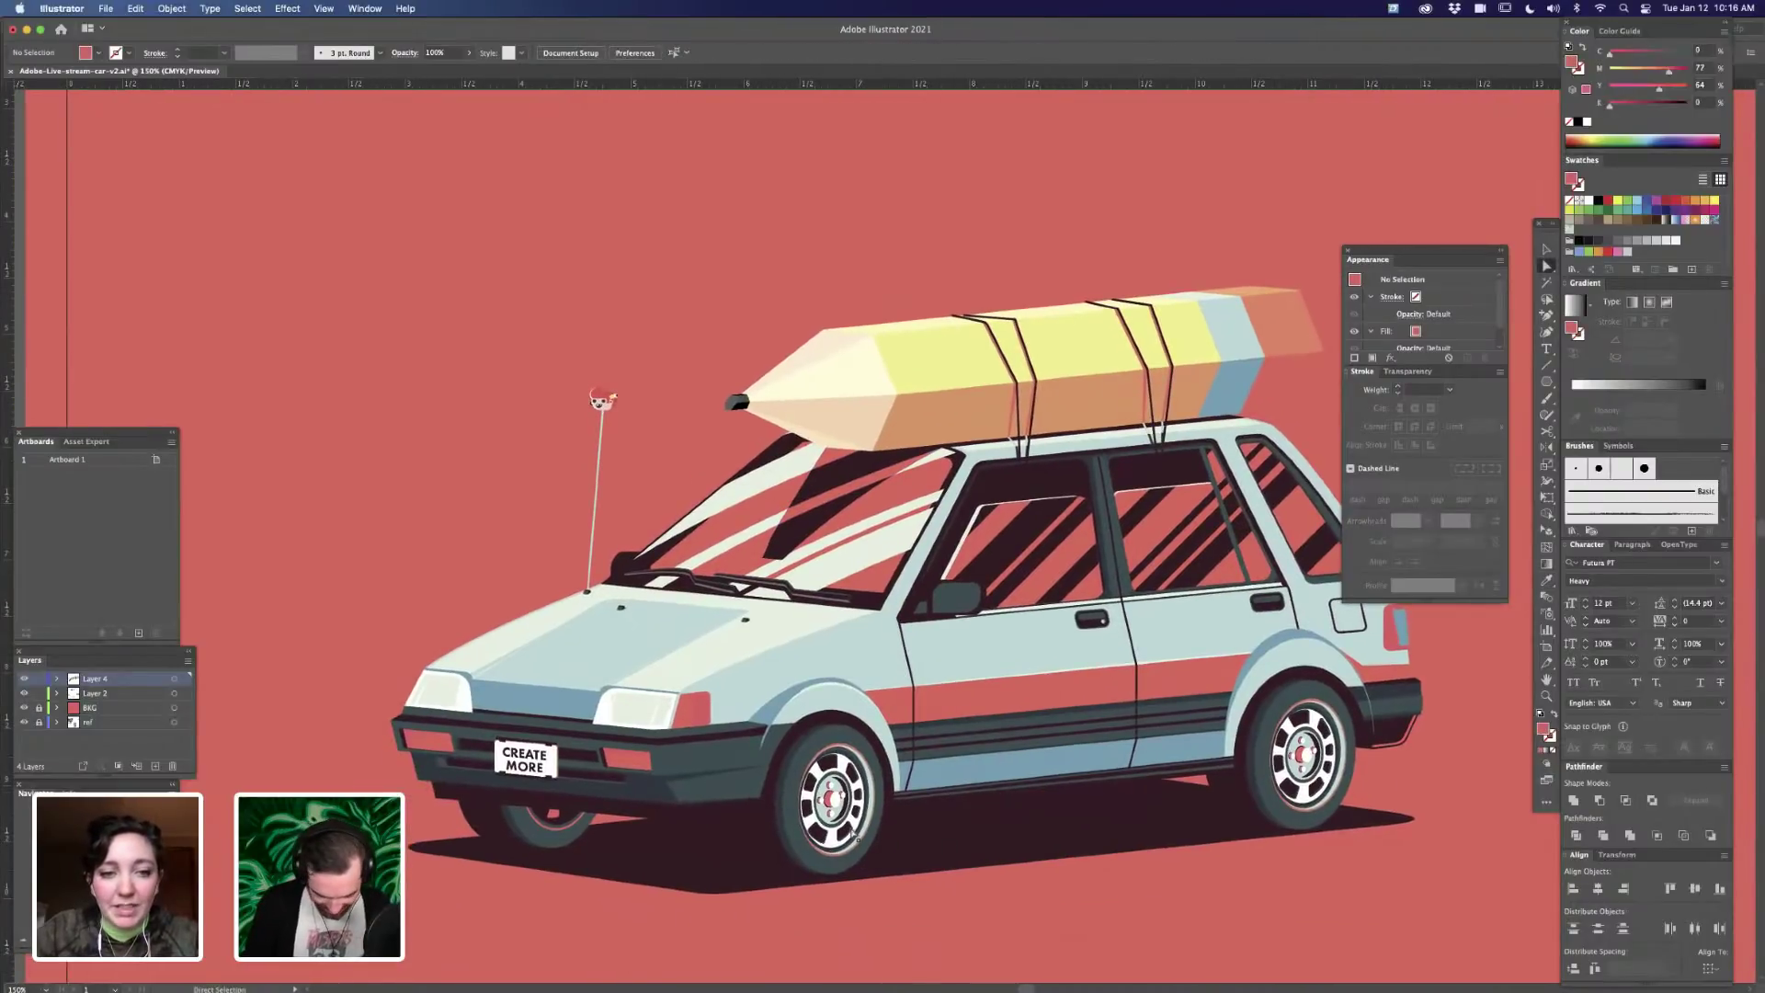
key("super+equal")
key("super+equal")
scroll(832, 597, "left", 3)
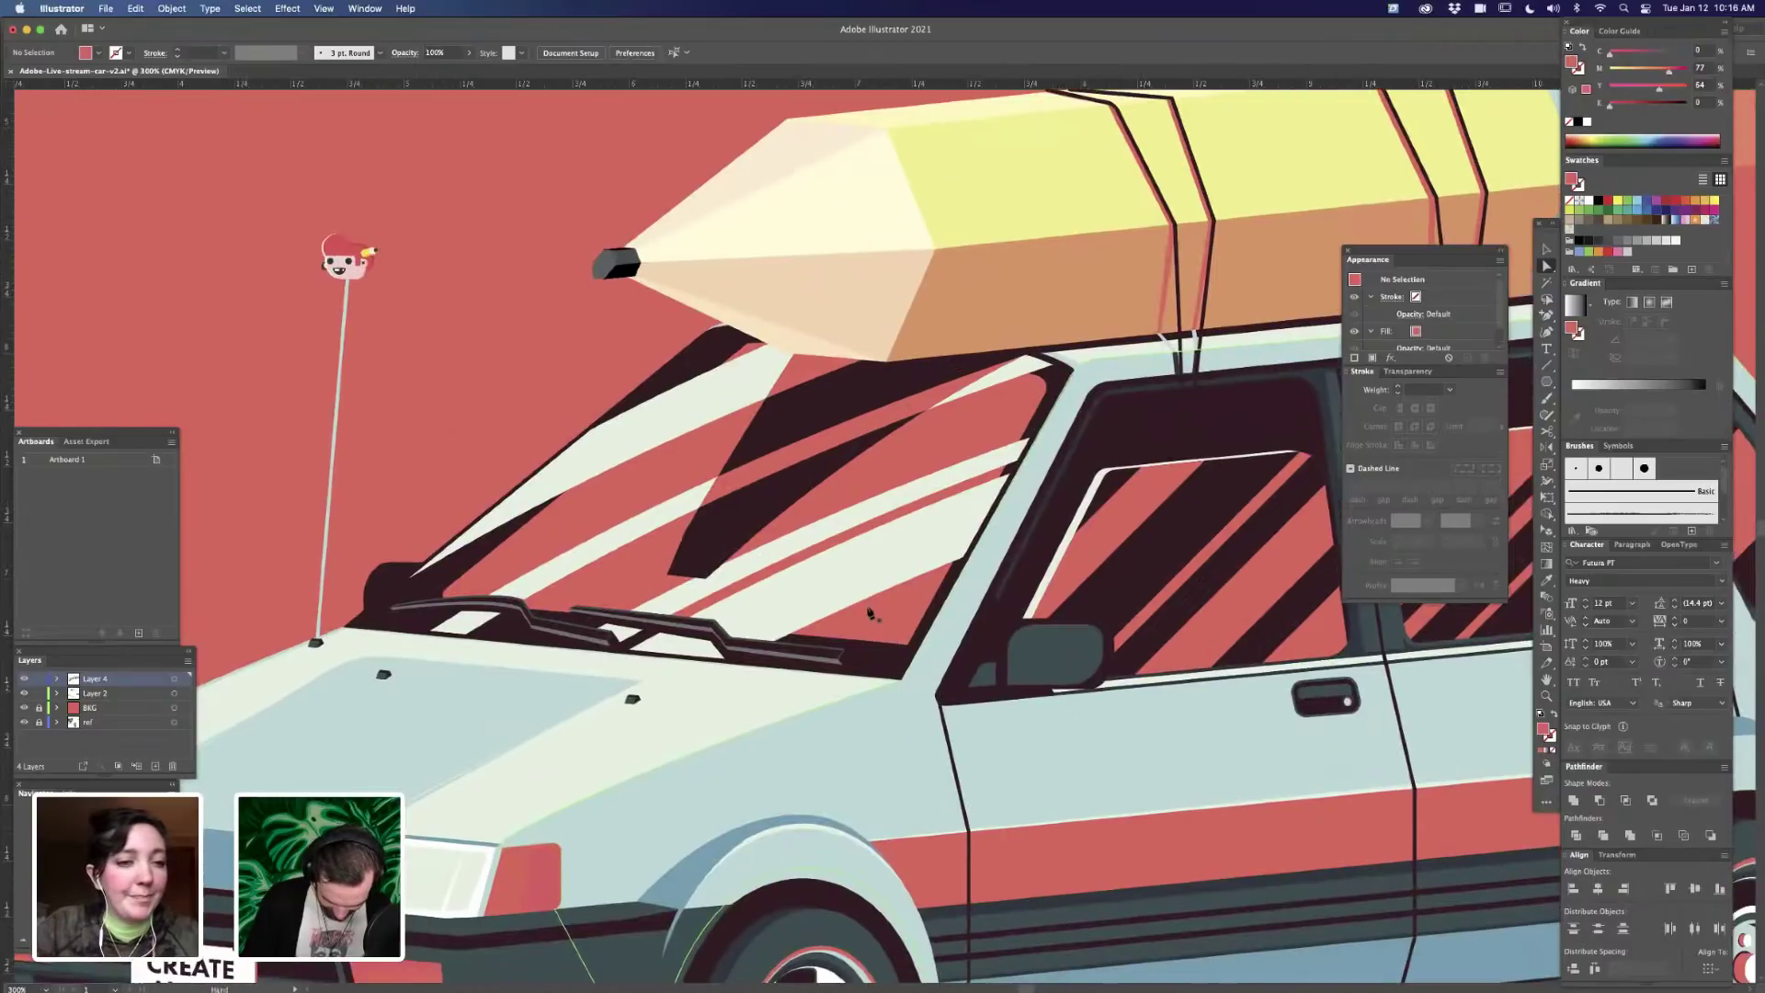
key("p")
left_click(826, 598)
mouse_move(858, 562)
left_mouse_down()
mouse_move(879, 554)
mouse_move(847, 627)
left_mouse_up()
left_click(858, 563)
left_click(877, 589)
left_click(851, 612)
left_click(827, 599)
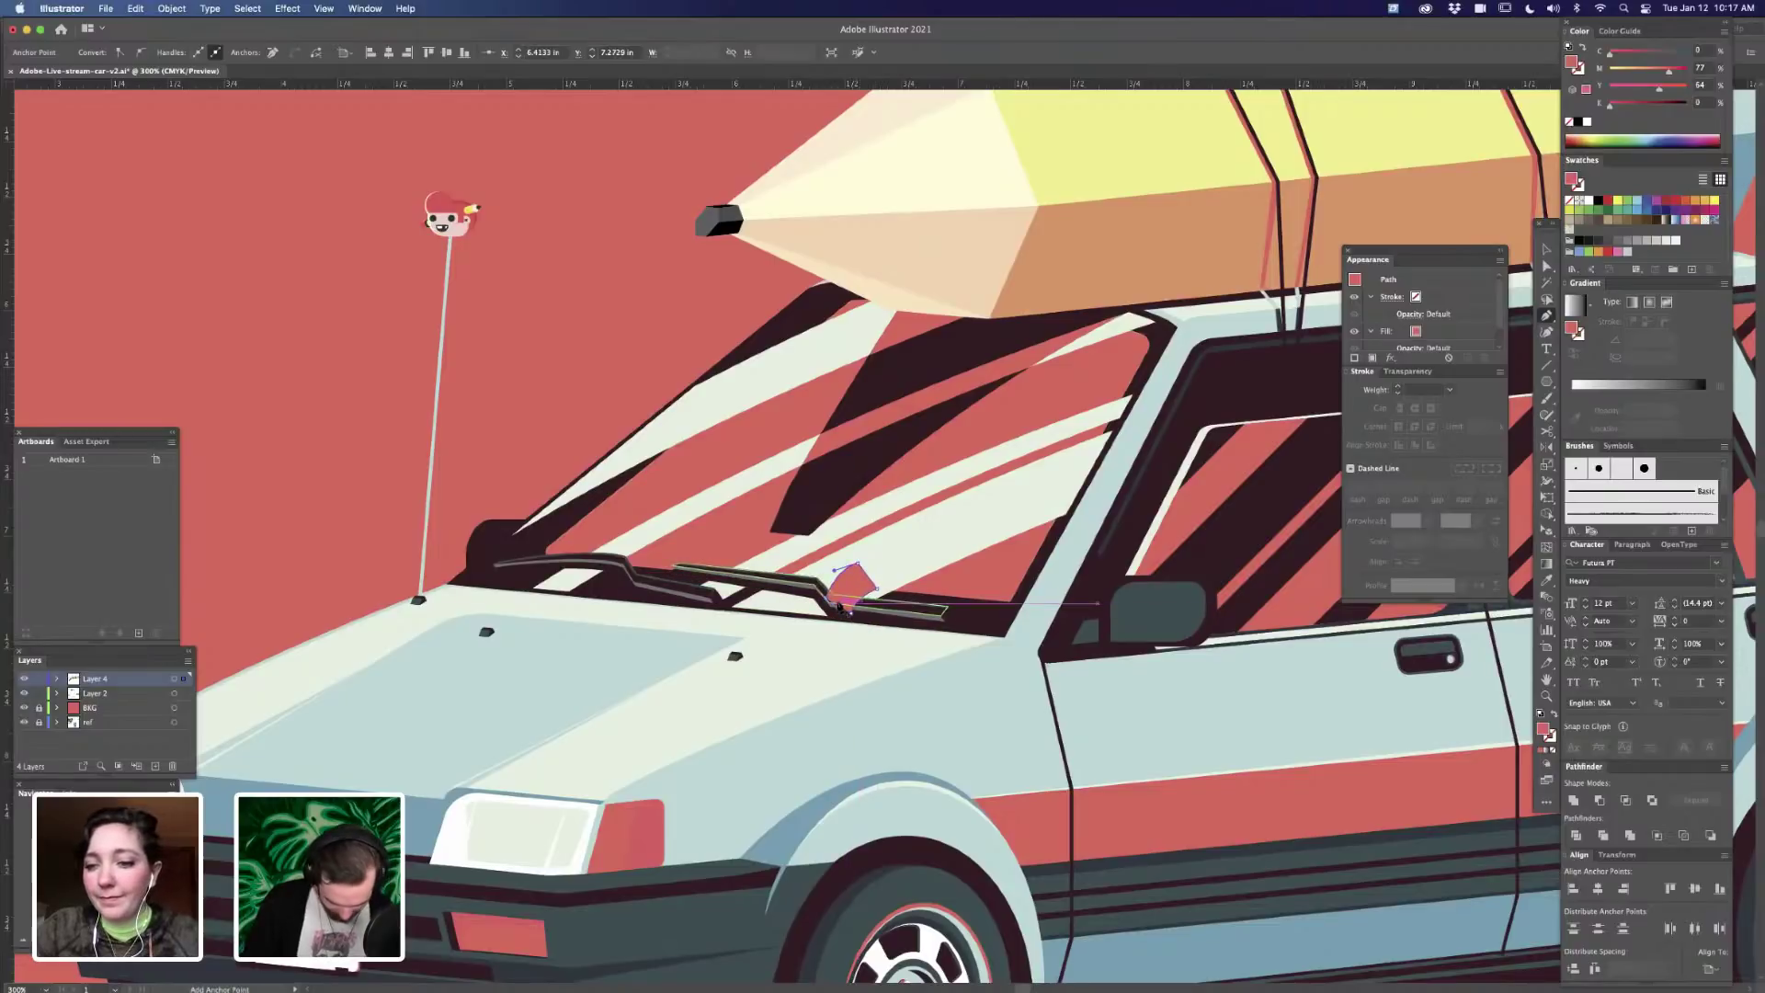
- Recolor the small shape at the wiper bend with the light blue sampled from the car door and reposition its lower anchor point
key("i")
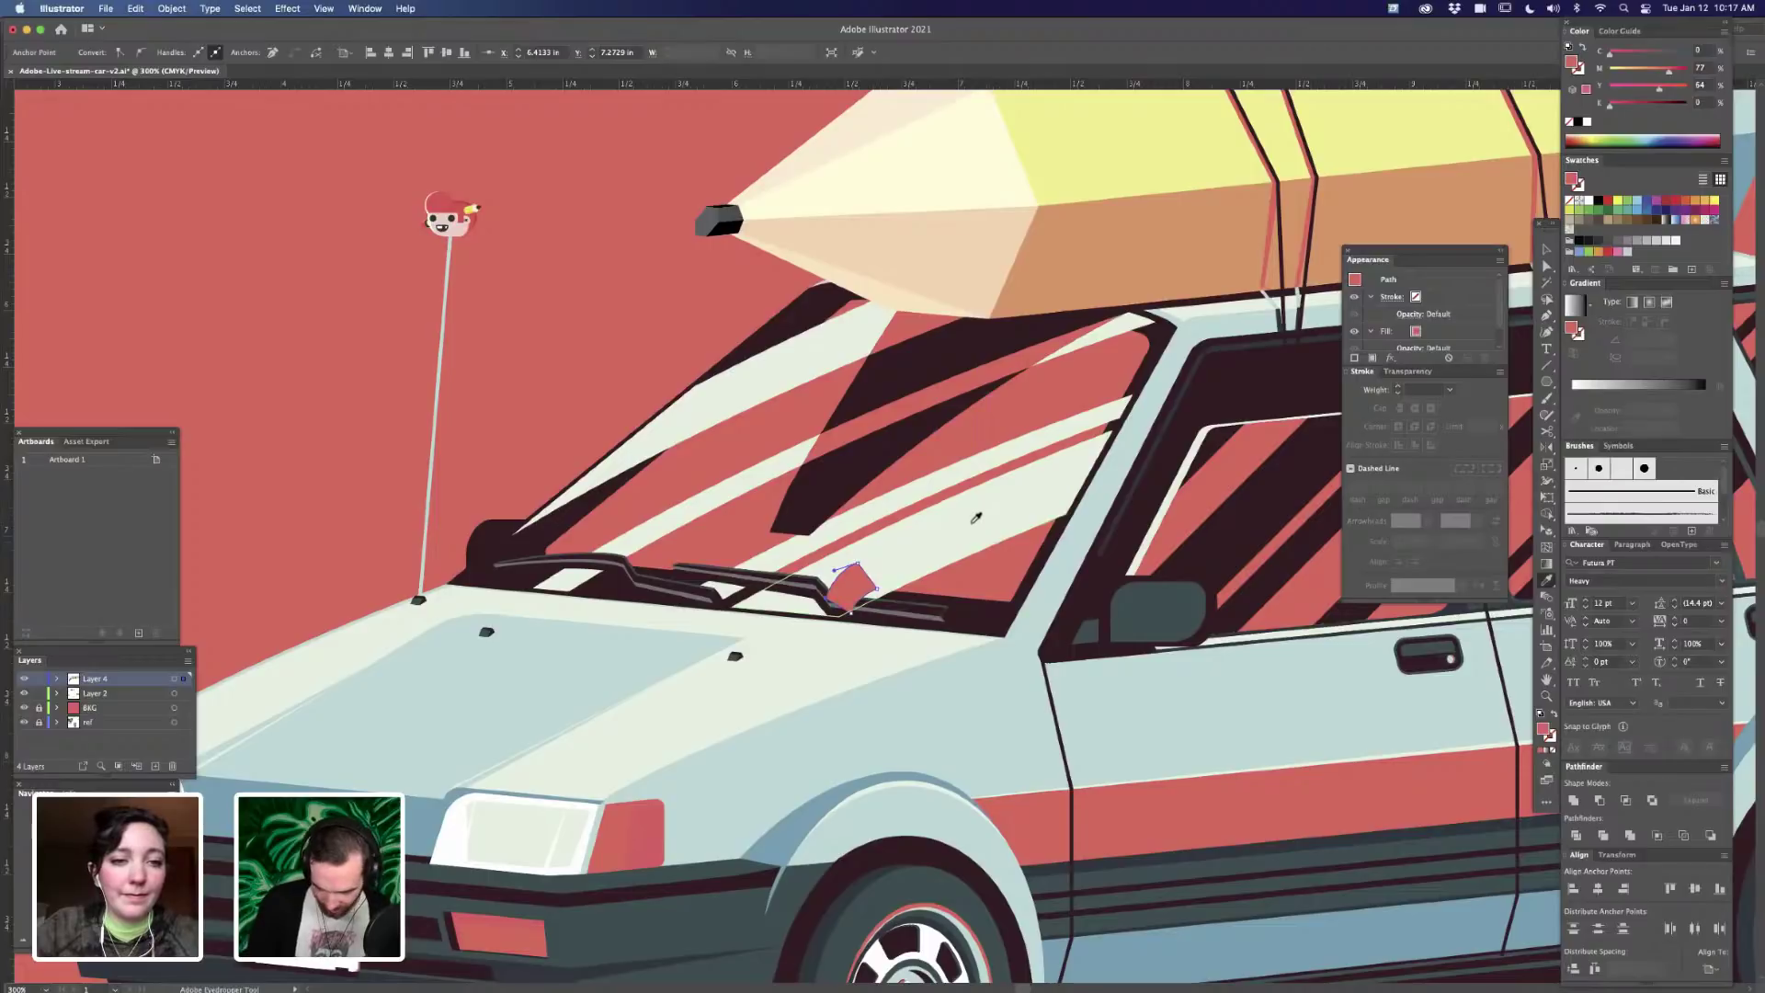
left_click(1190, 700)
key("a")
left_click_drag(851, 612, 861, 595)
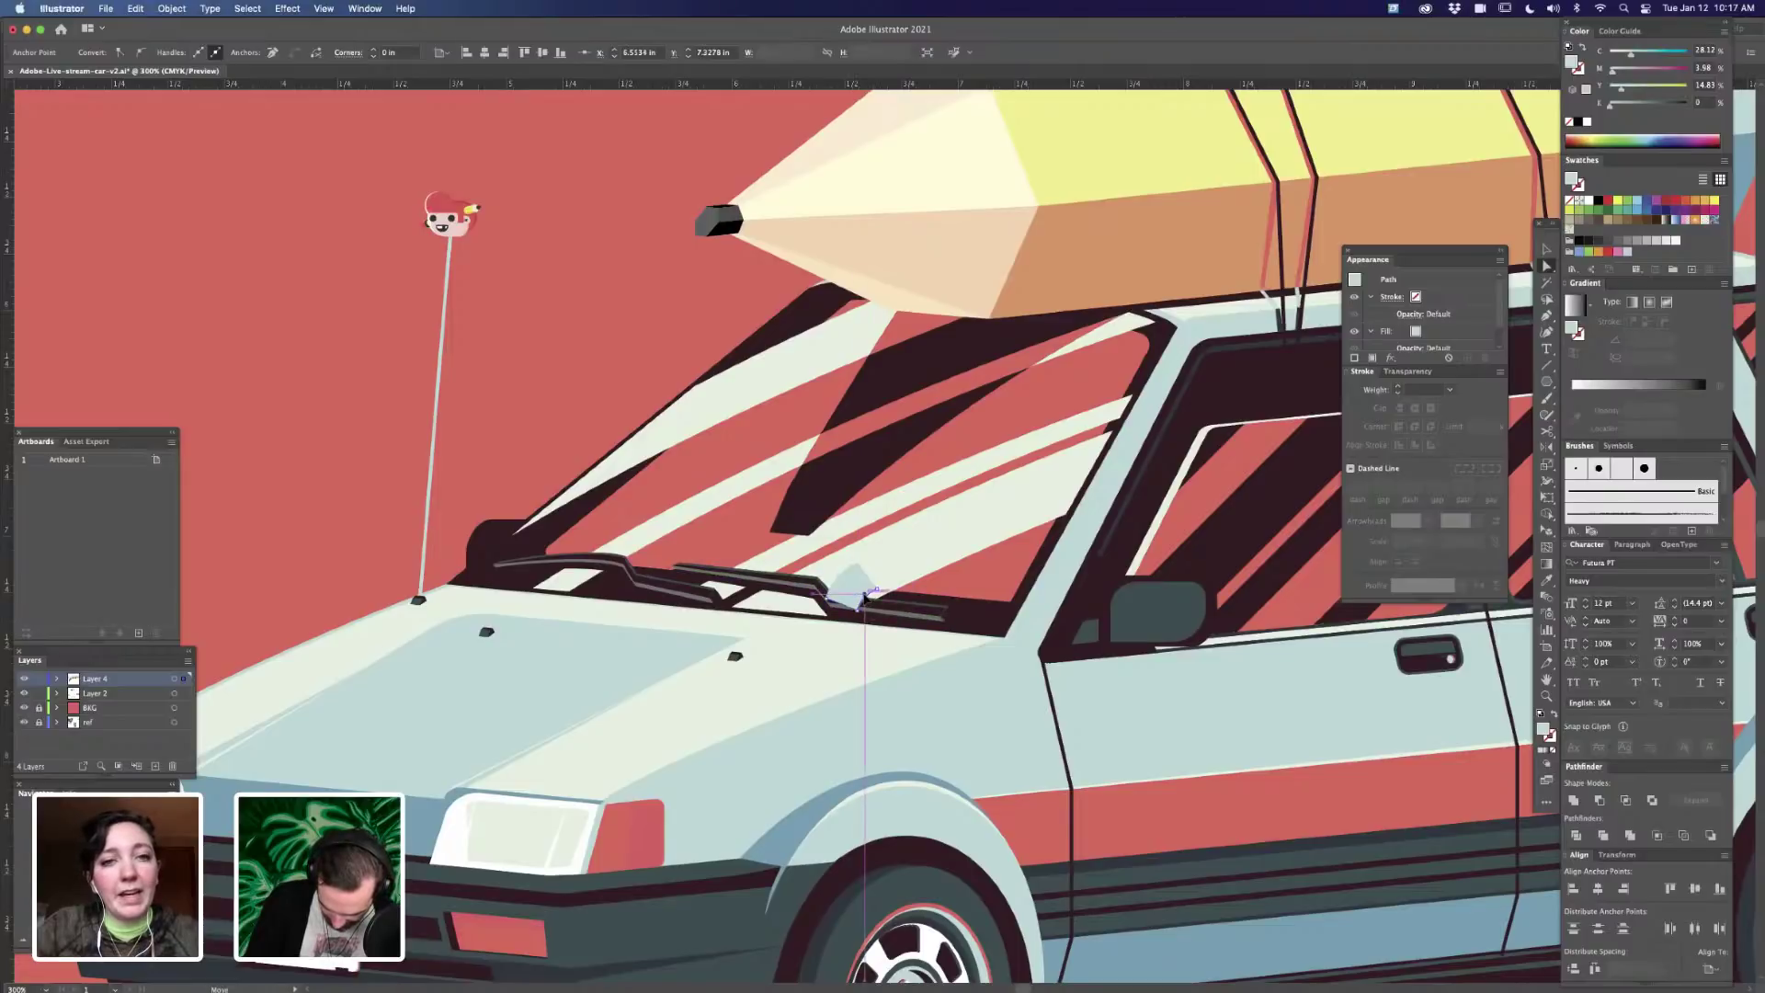
- Move the small shape into the group of the wiper nearest the side mirror, stacked behind the wiper blade
key("v")
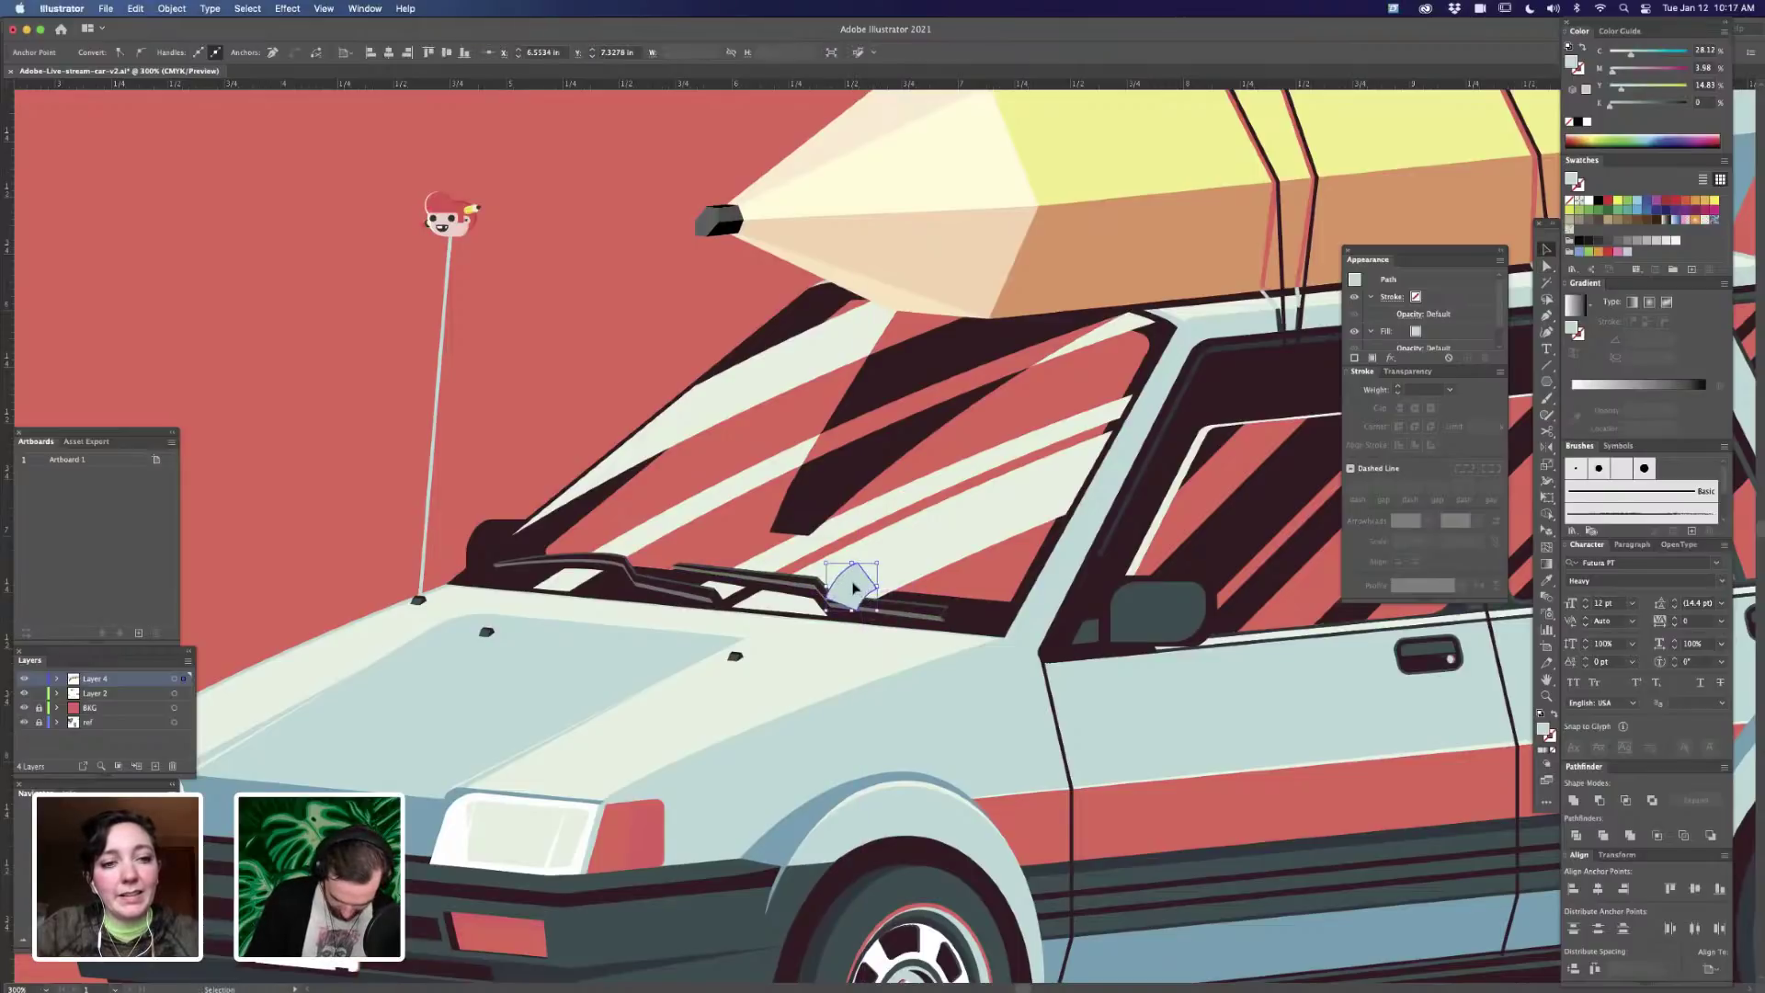
key("super+shift+a")
left_click(880, 610)
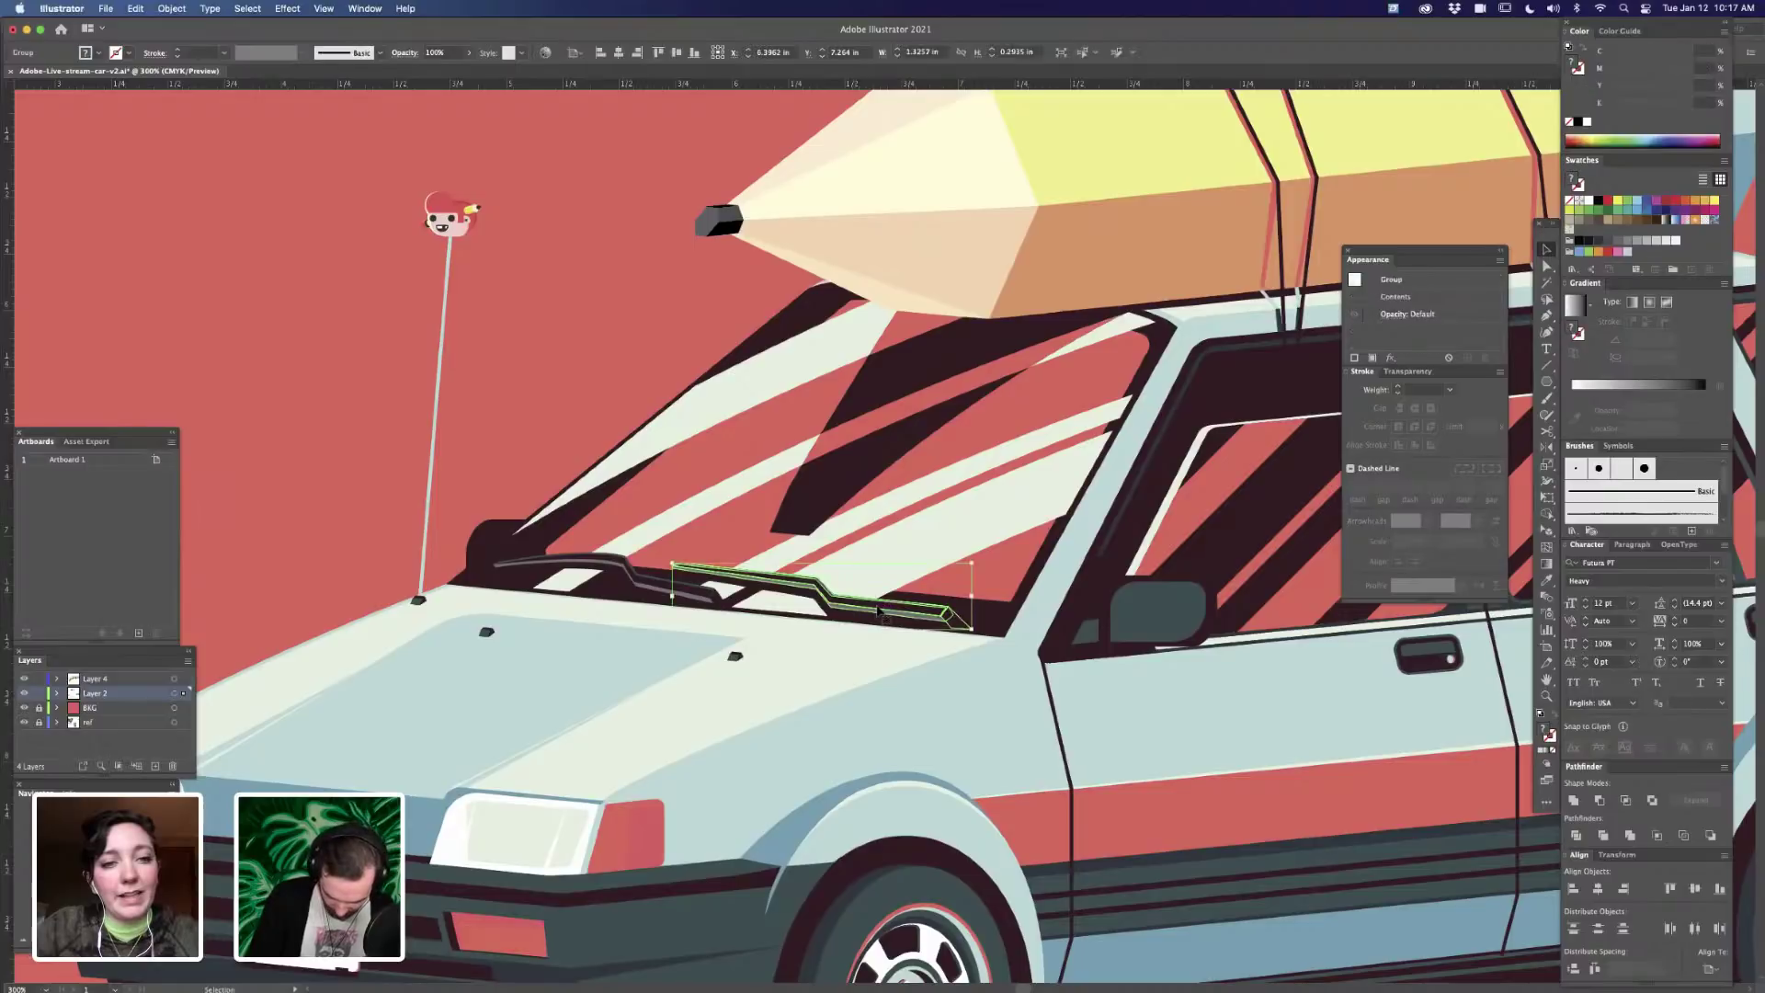
double_click(880, 611)
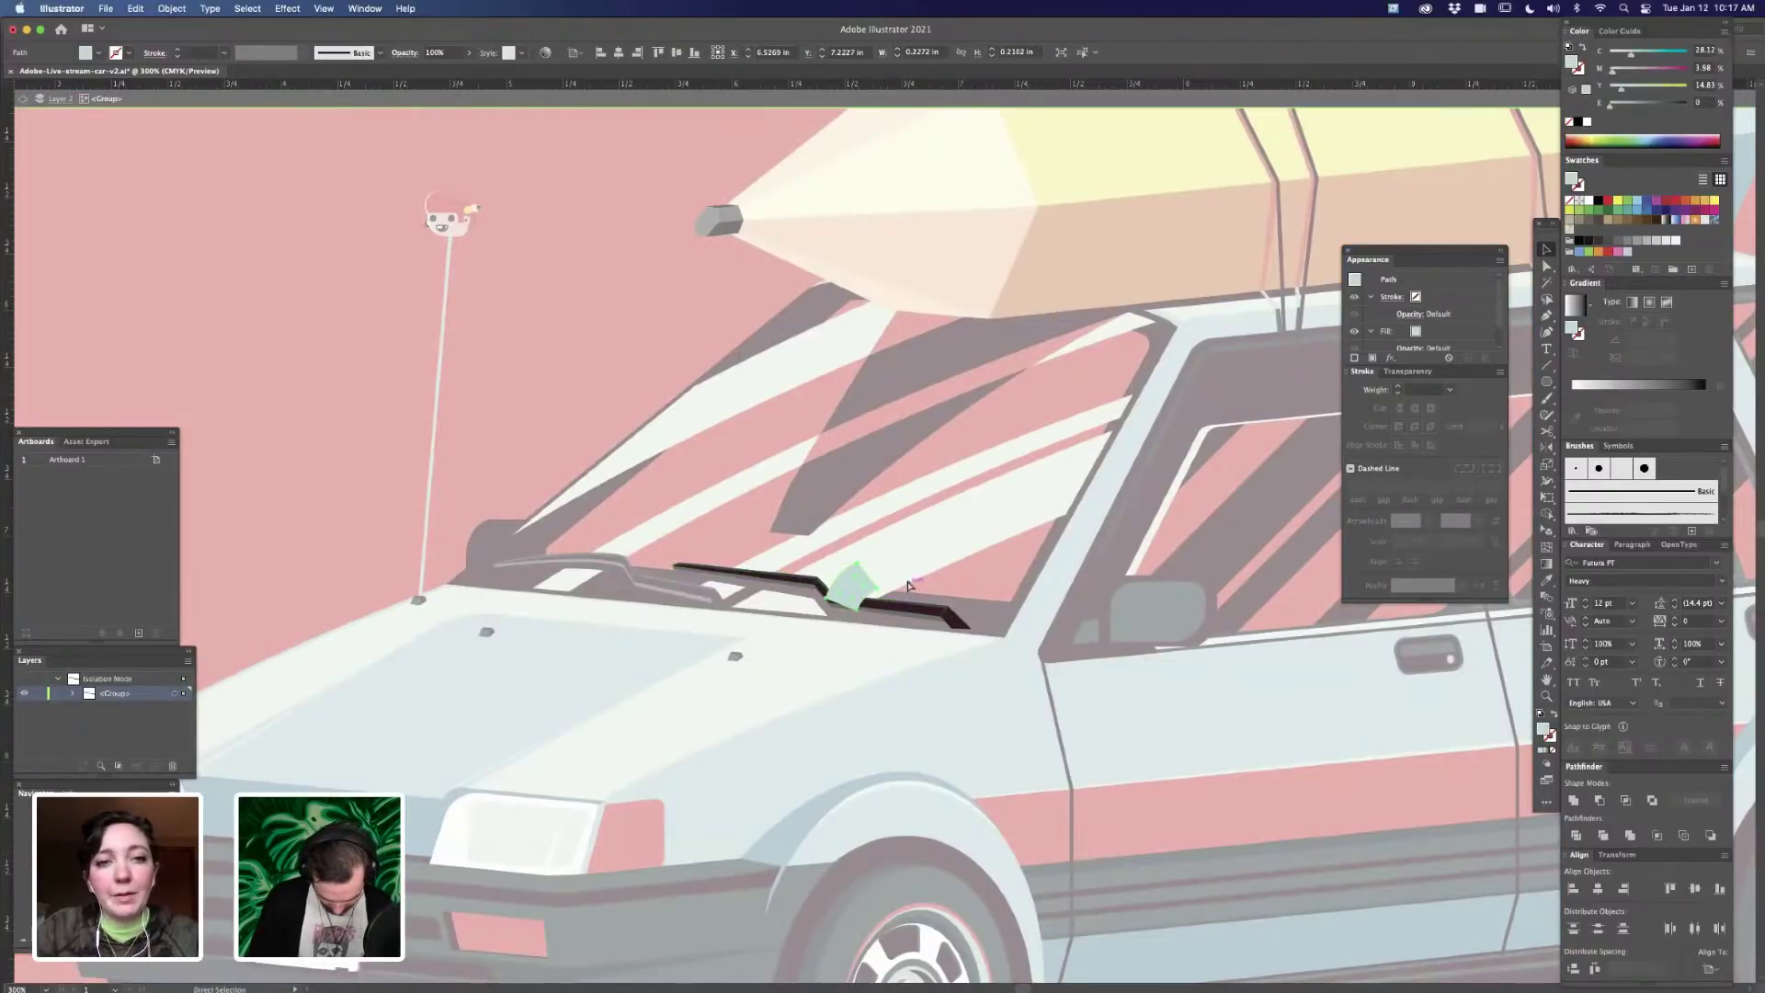
key("Escape")
- Try the pencil's yellow on the small shape, and recolor it with the orange sampled from the pencil's shaded side
key("i")
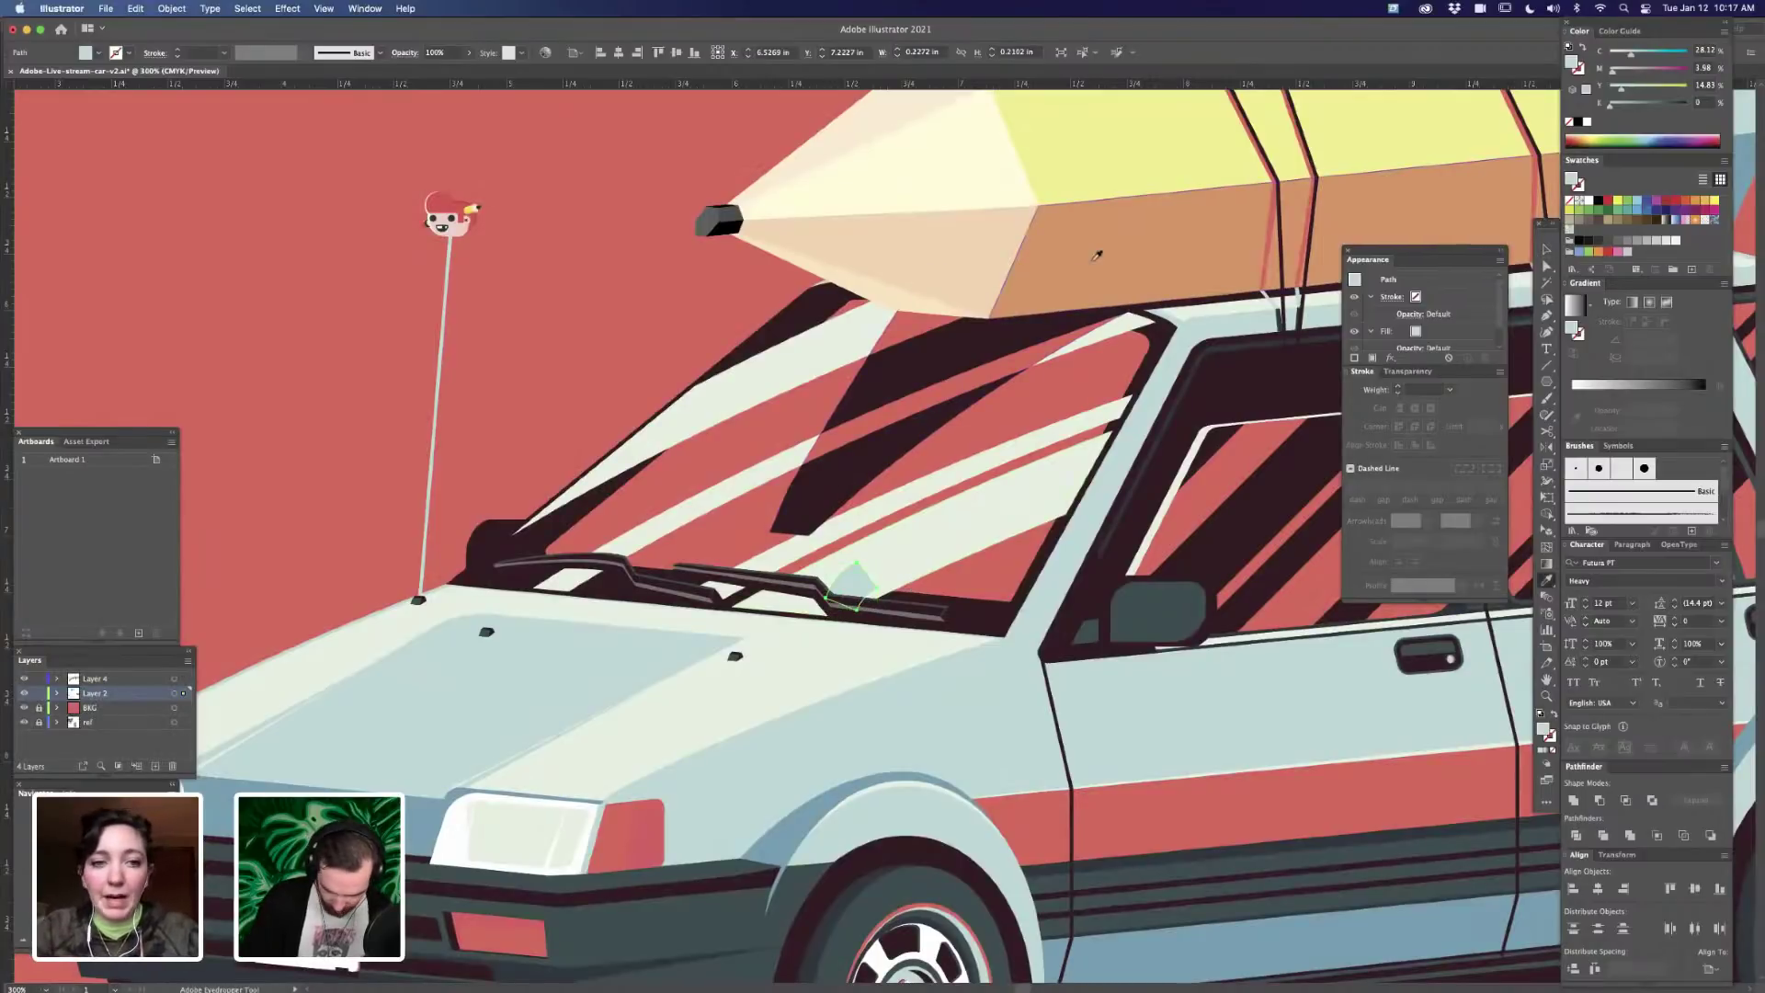
left_click(1115, 158)
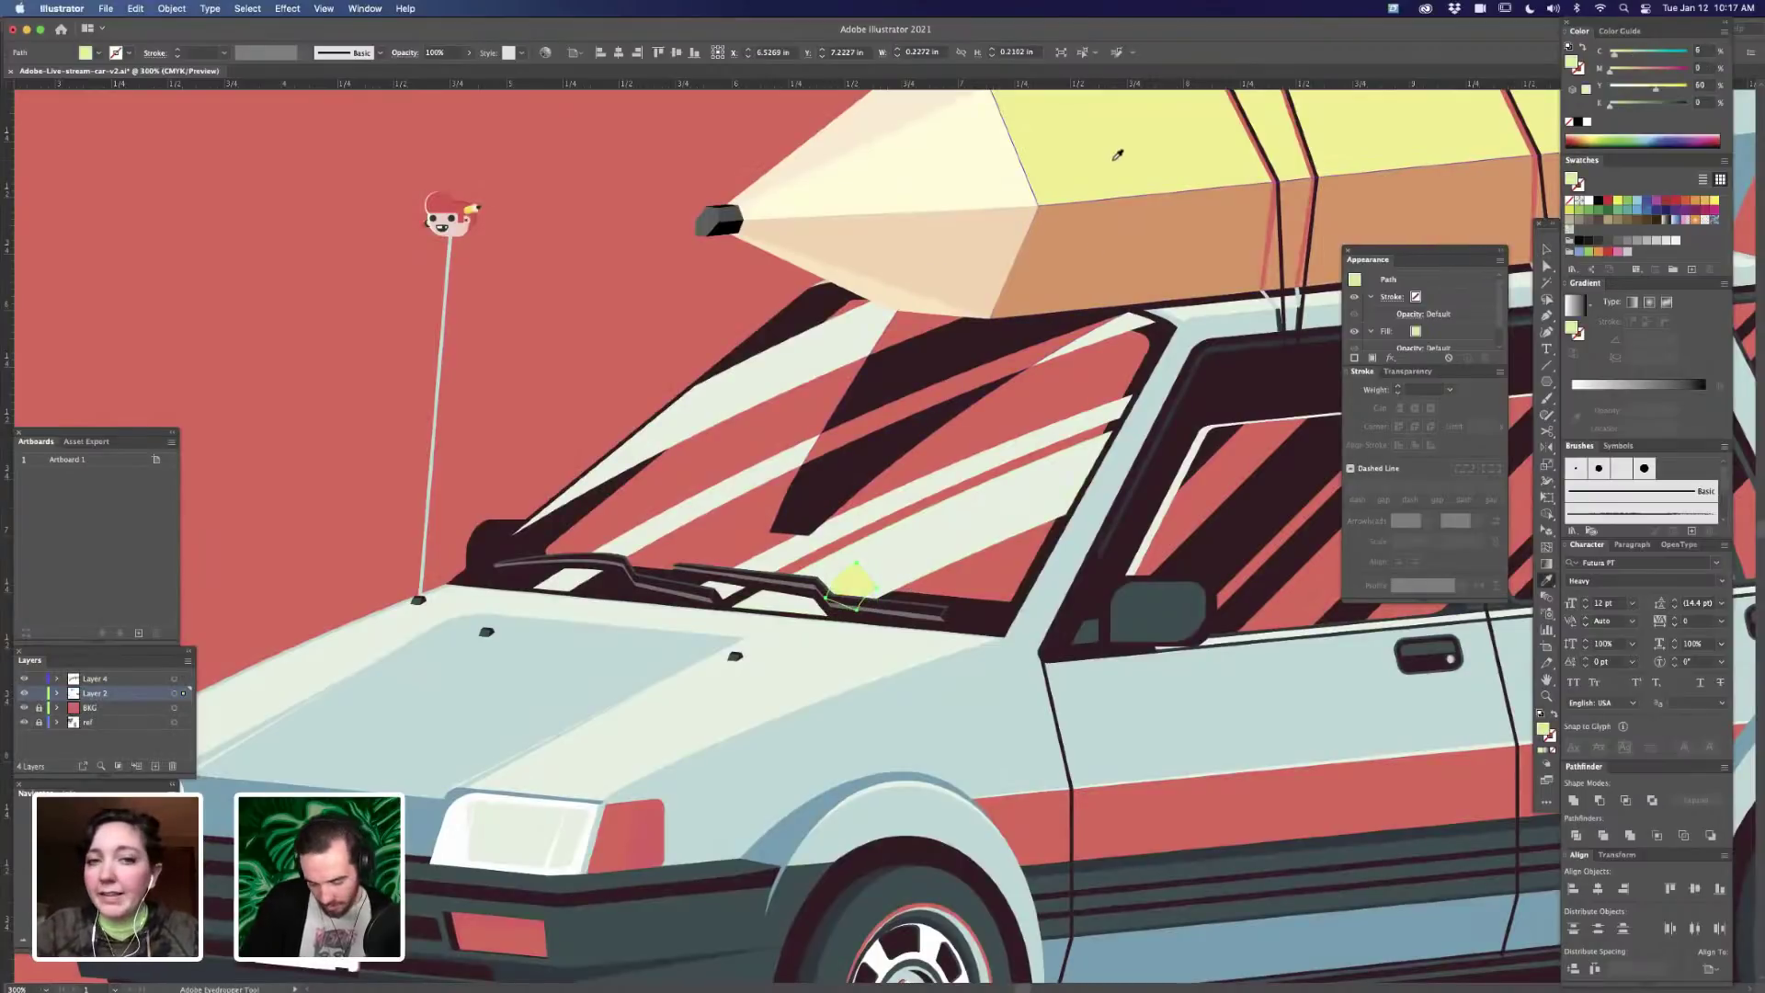
left_click(1112, 237)
key("super+minus")
key("super+minus")
key("super+minus")
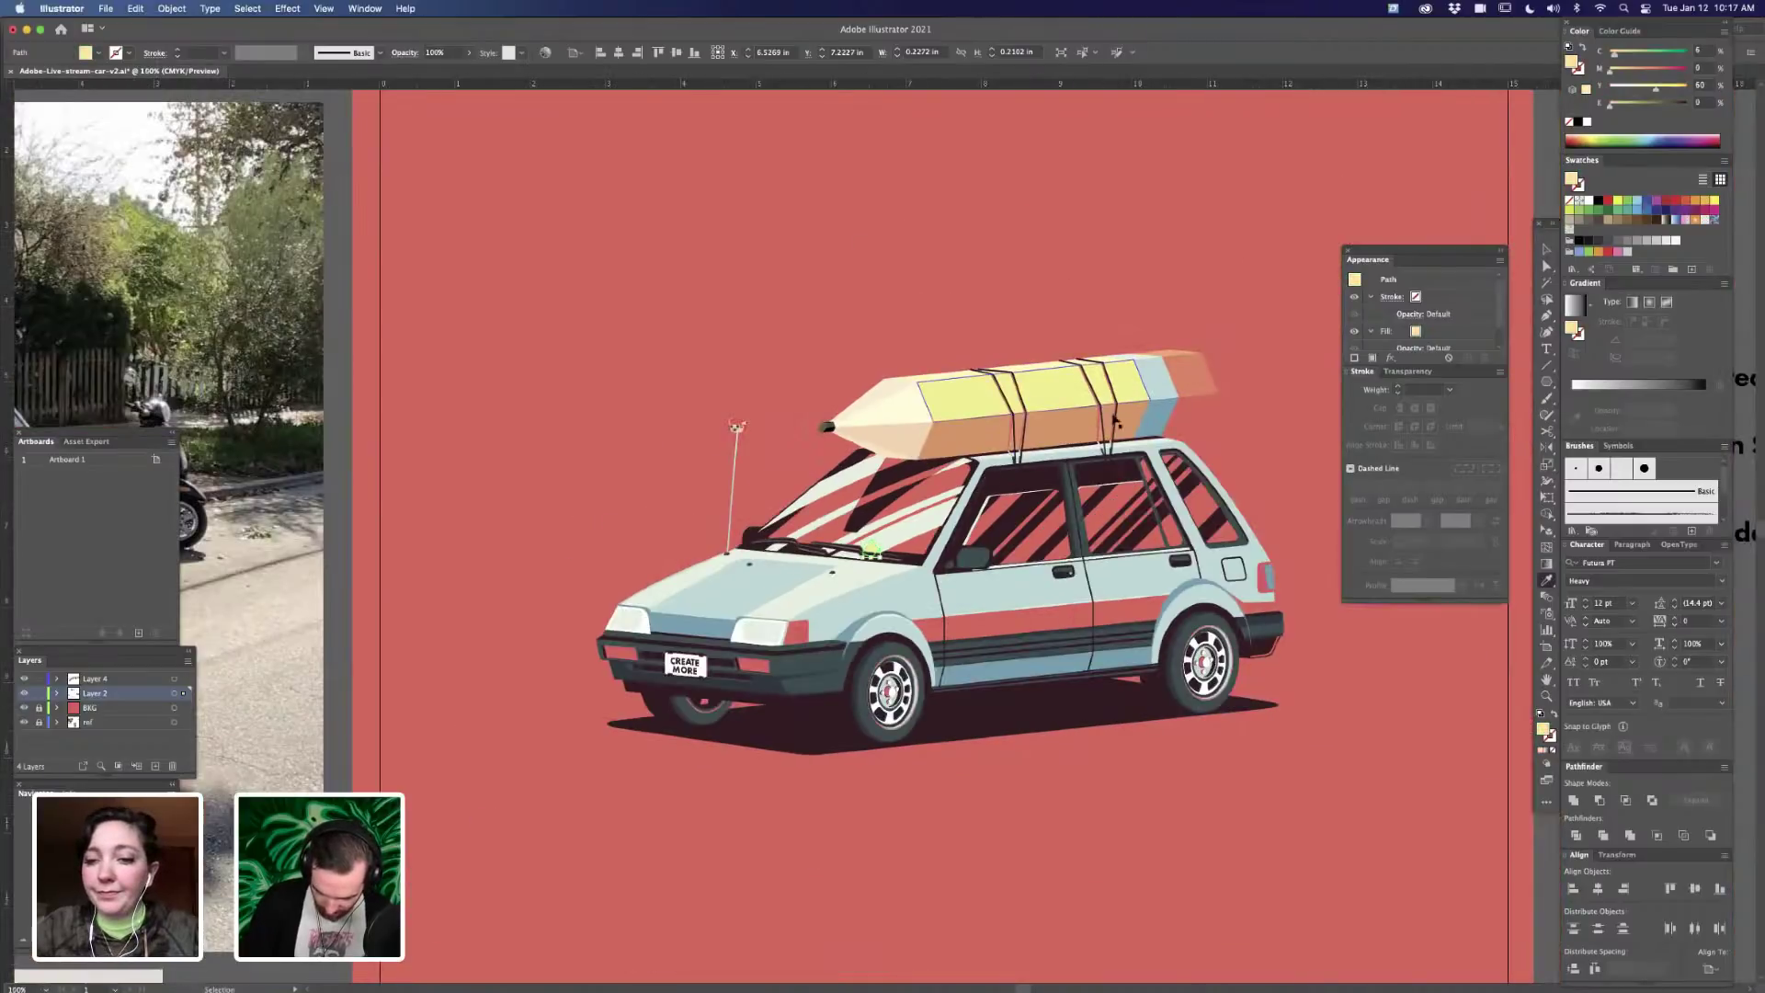
key("super+plus")
key("super+plus")
key("super+plus")
- Reshape the orange piece by moving its anchor points, and undo the last adjustment
key("a")
left_click_drag(847, 588, 885, 584)
mouse_move(860, 560)
left_mouse_down()
mouse_move(886, 584)
mouse_move(867, 596)
mouse_move(876, 576)
left_mouse_up()
left_click(680, 291)
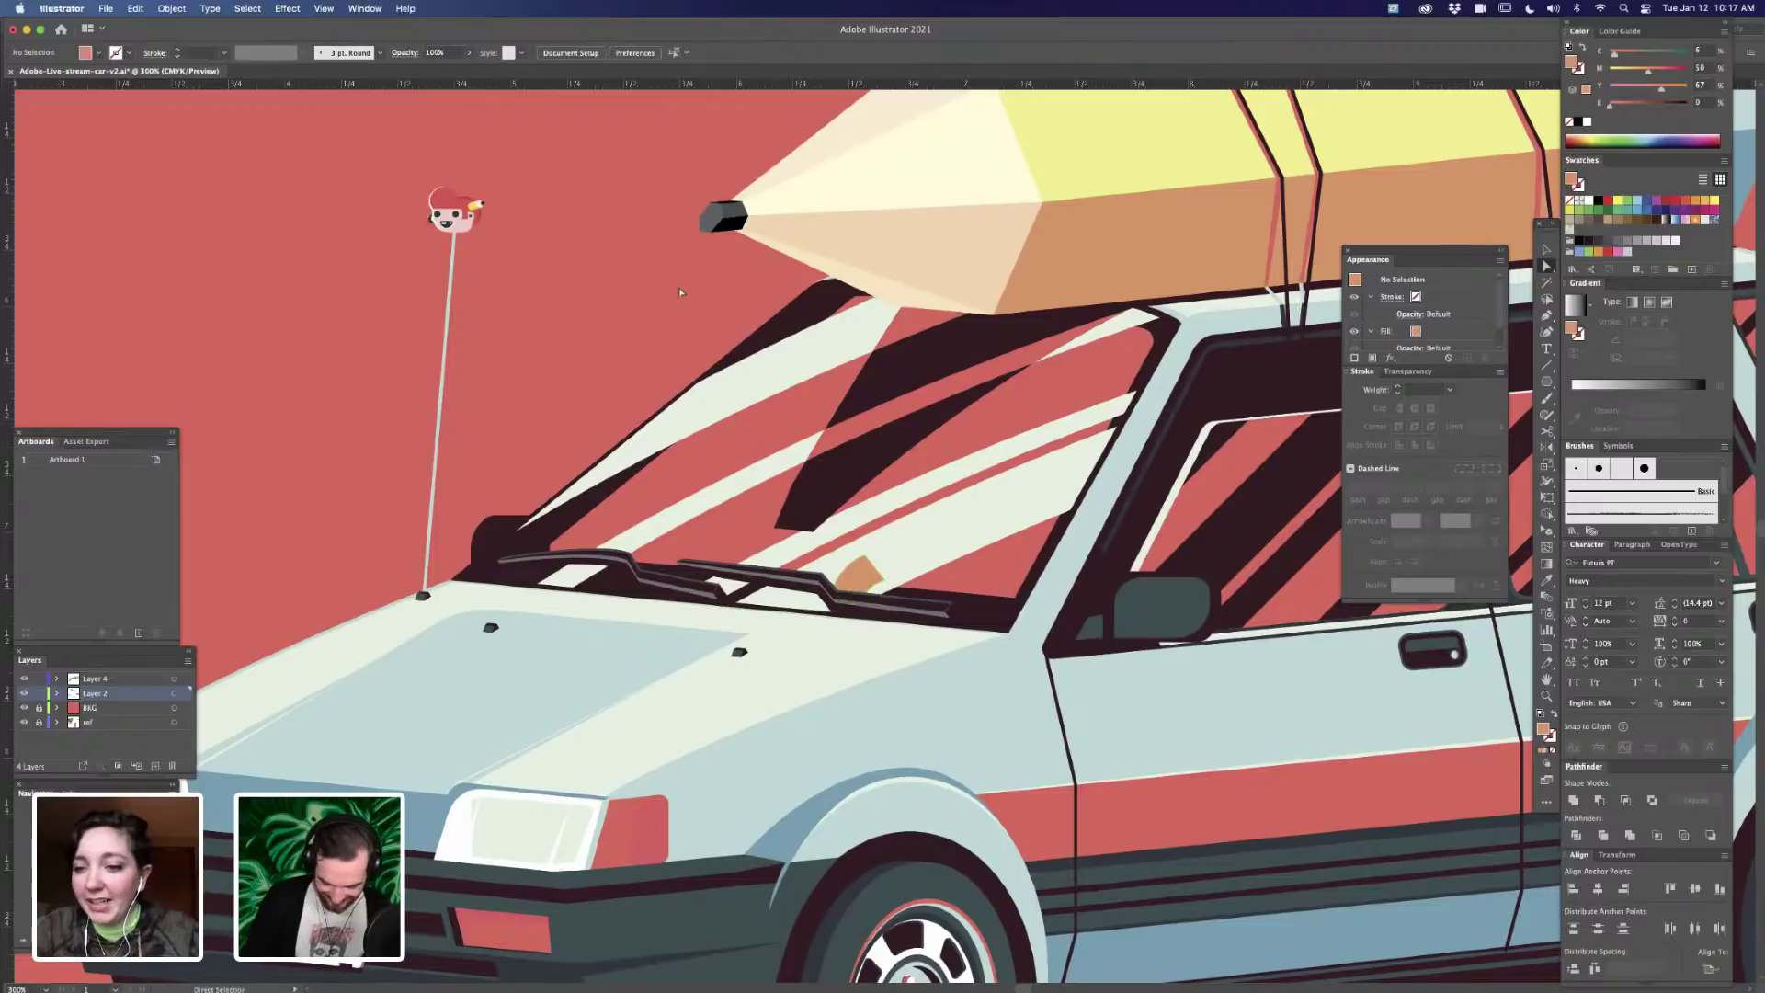
left_click_drag(866, 577, 824, 558)
key("super+z")
- Add the text "ticket" on the windshield beside the orange piece
scroll(851, 554, "up", 2)
key("t")
left_click(925, 550)
type("ticket")
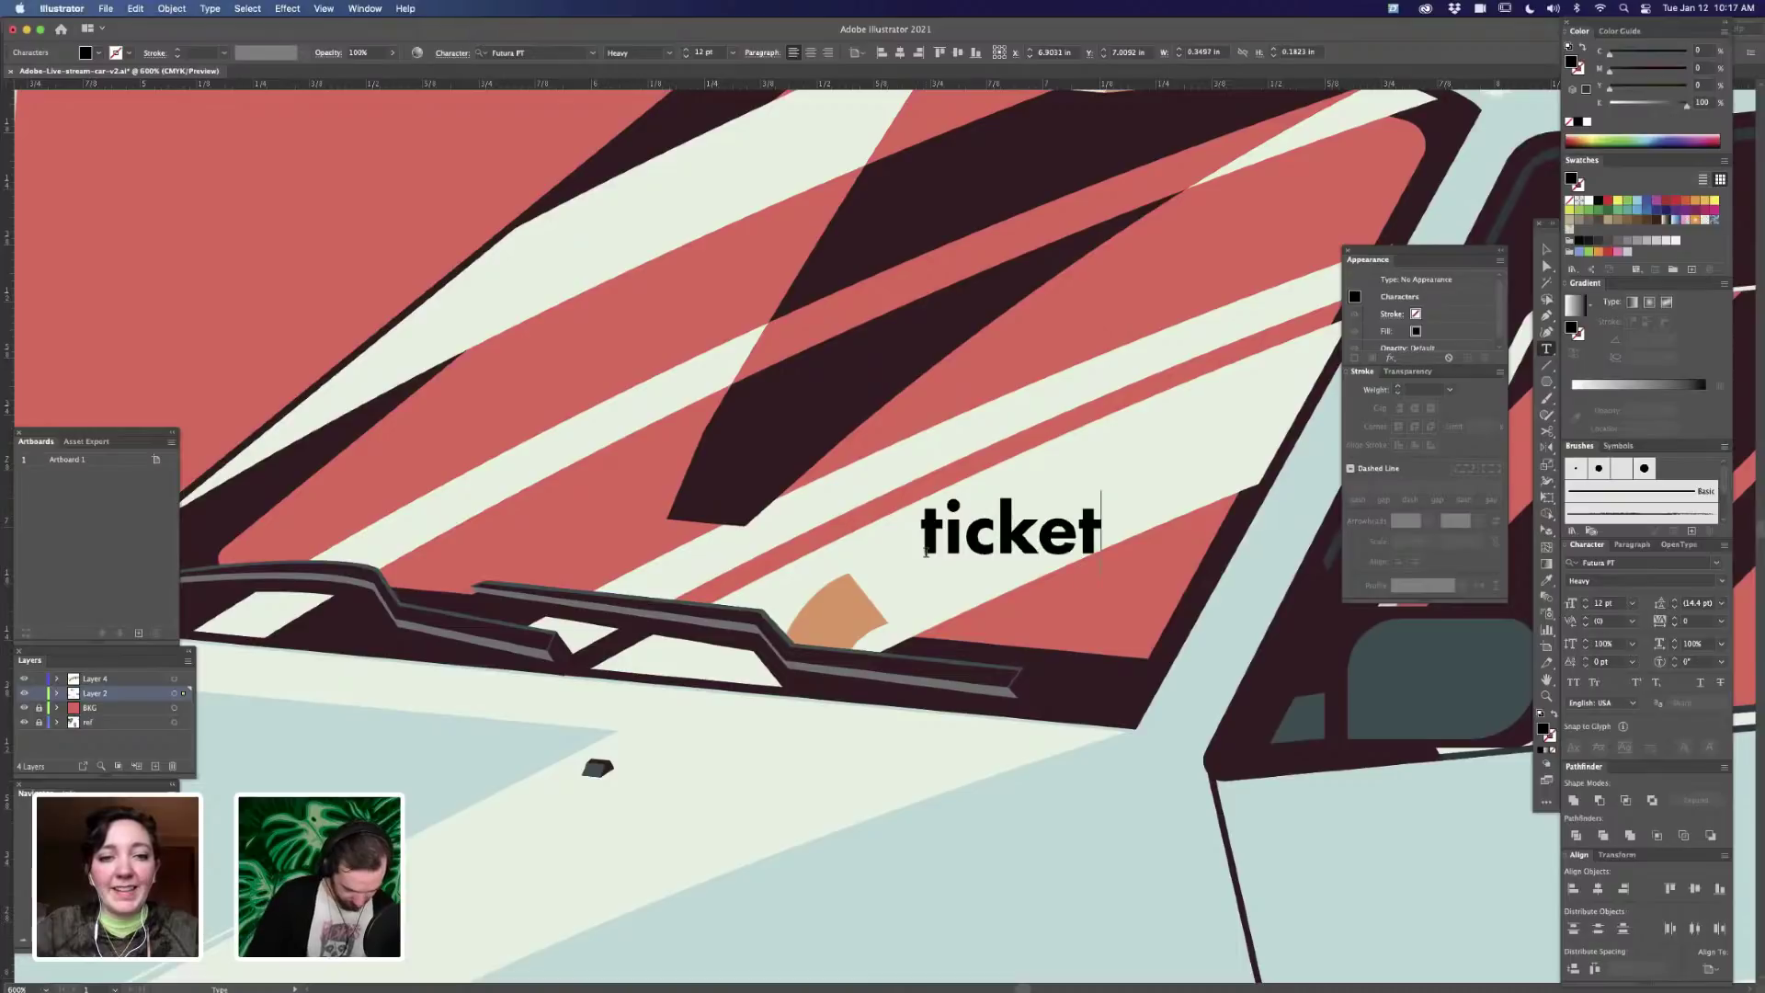
key("Escape")
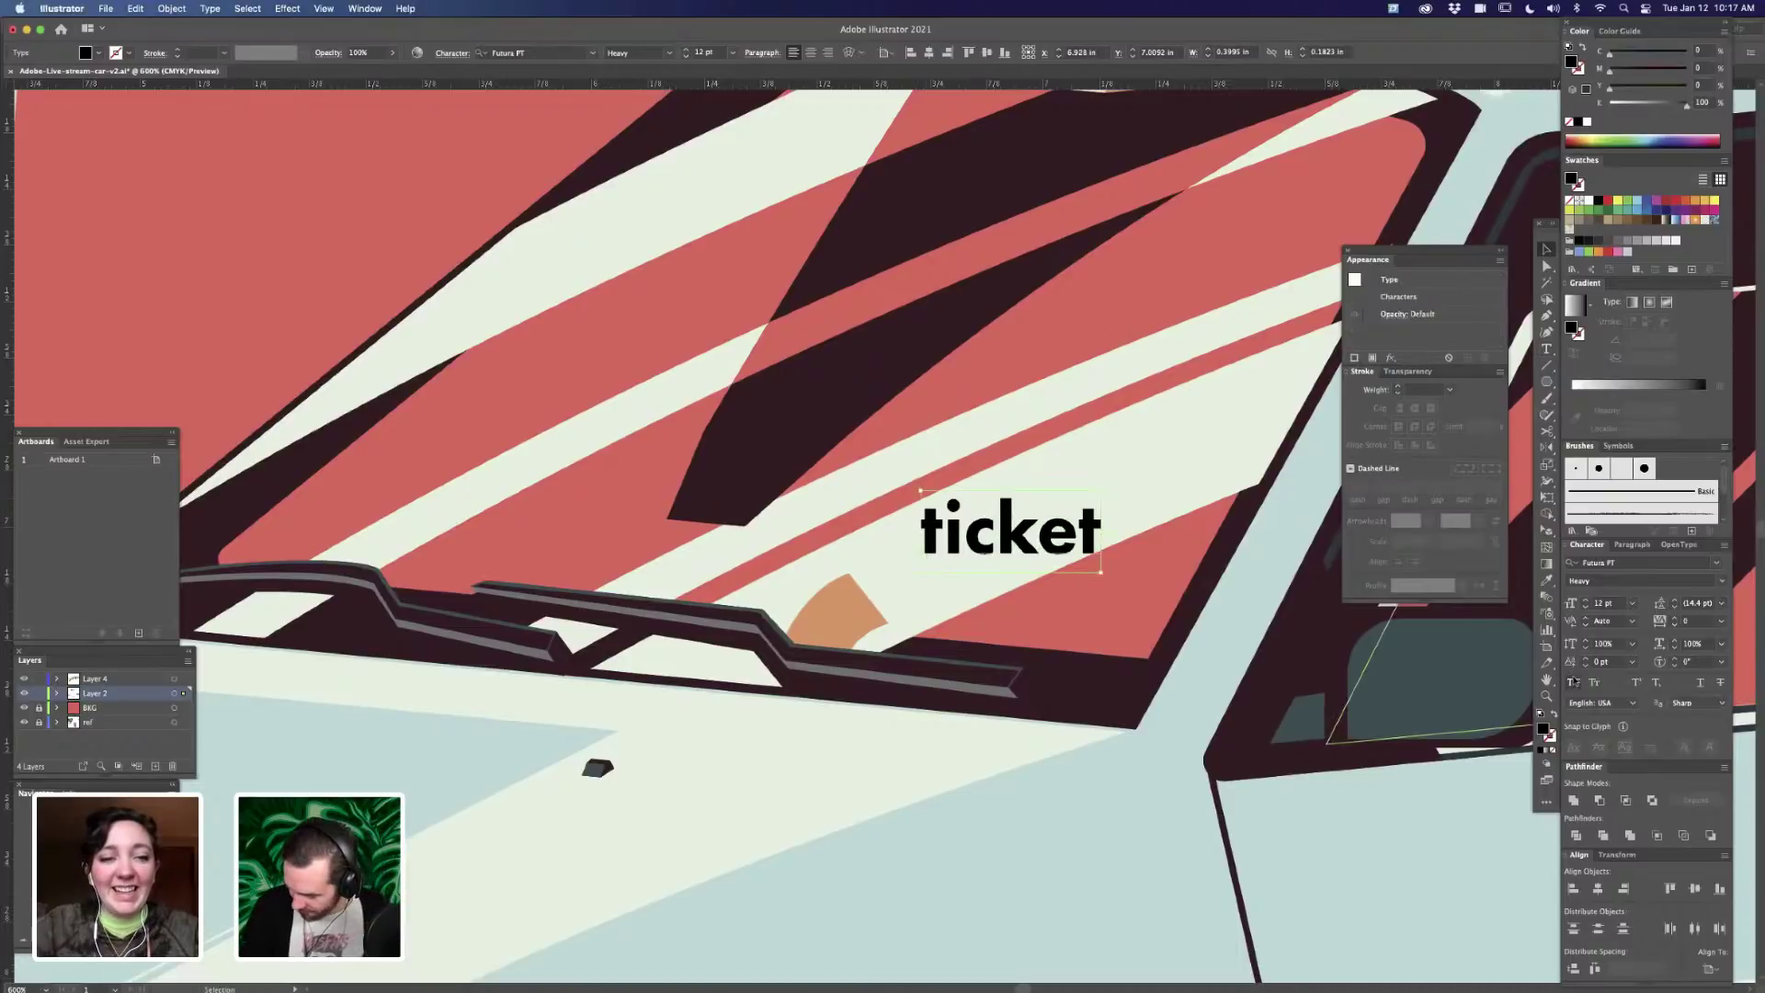
- Format the ticket text in All Caps with tracking 25, keeping Futura PT as its font
left_click(1574, 682)
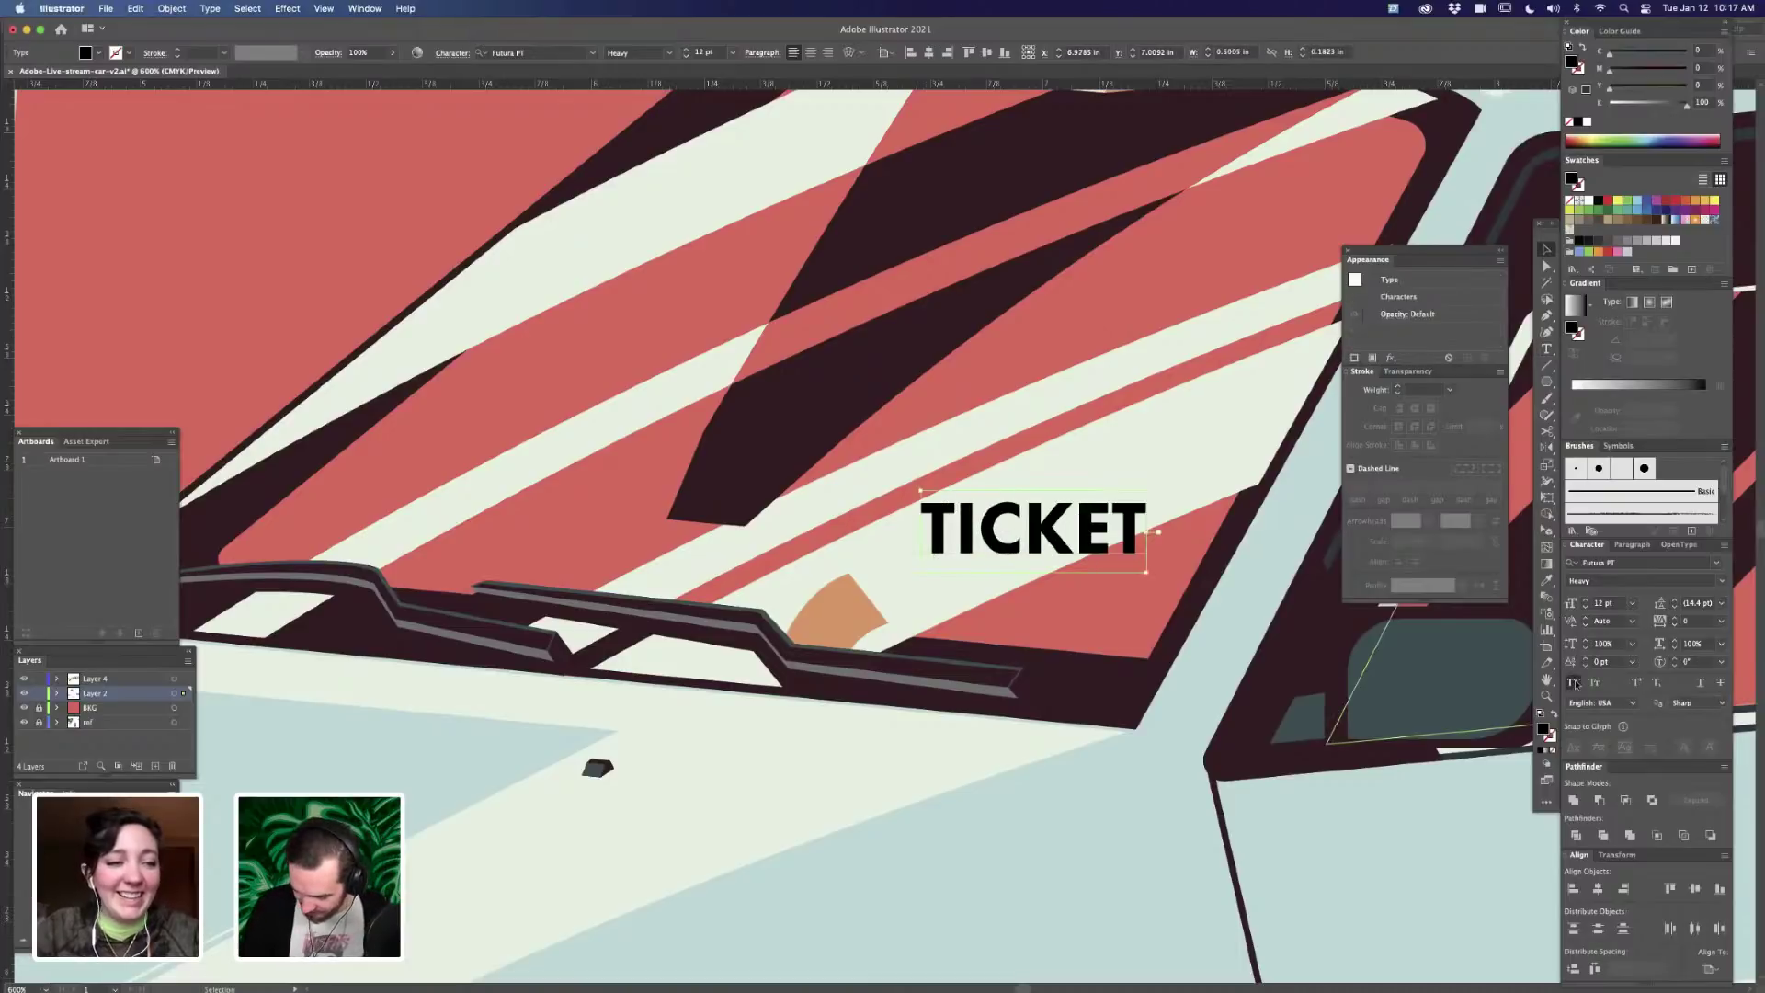
left_click(1722, 620)
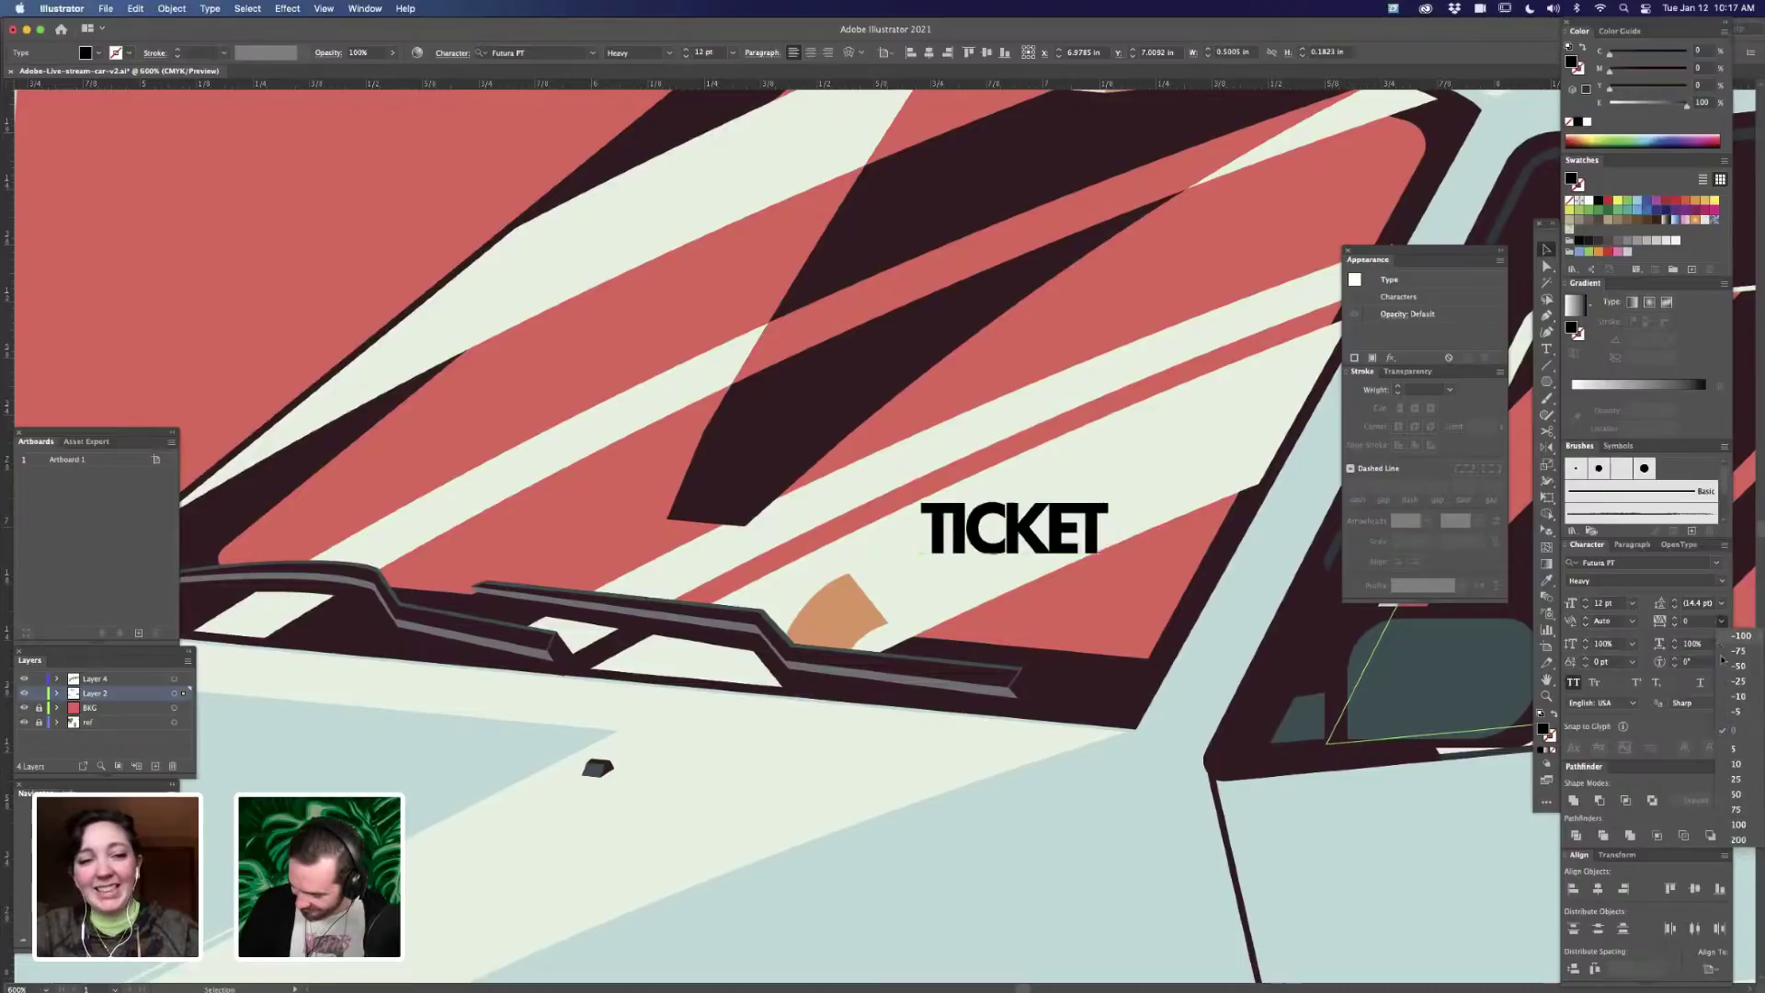
left_click(1738, 779)
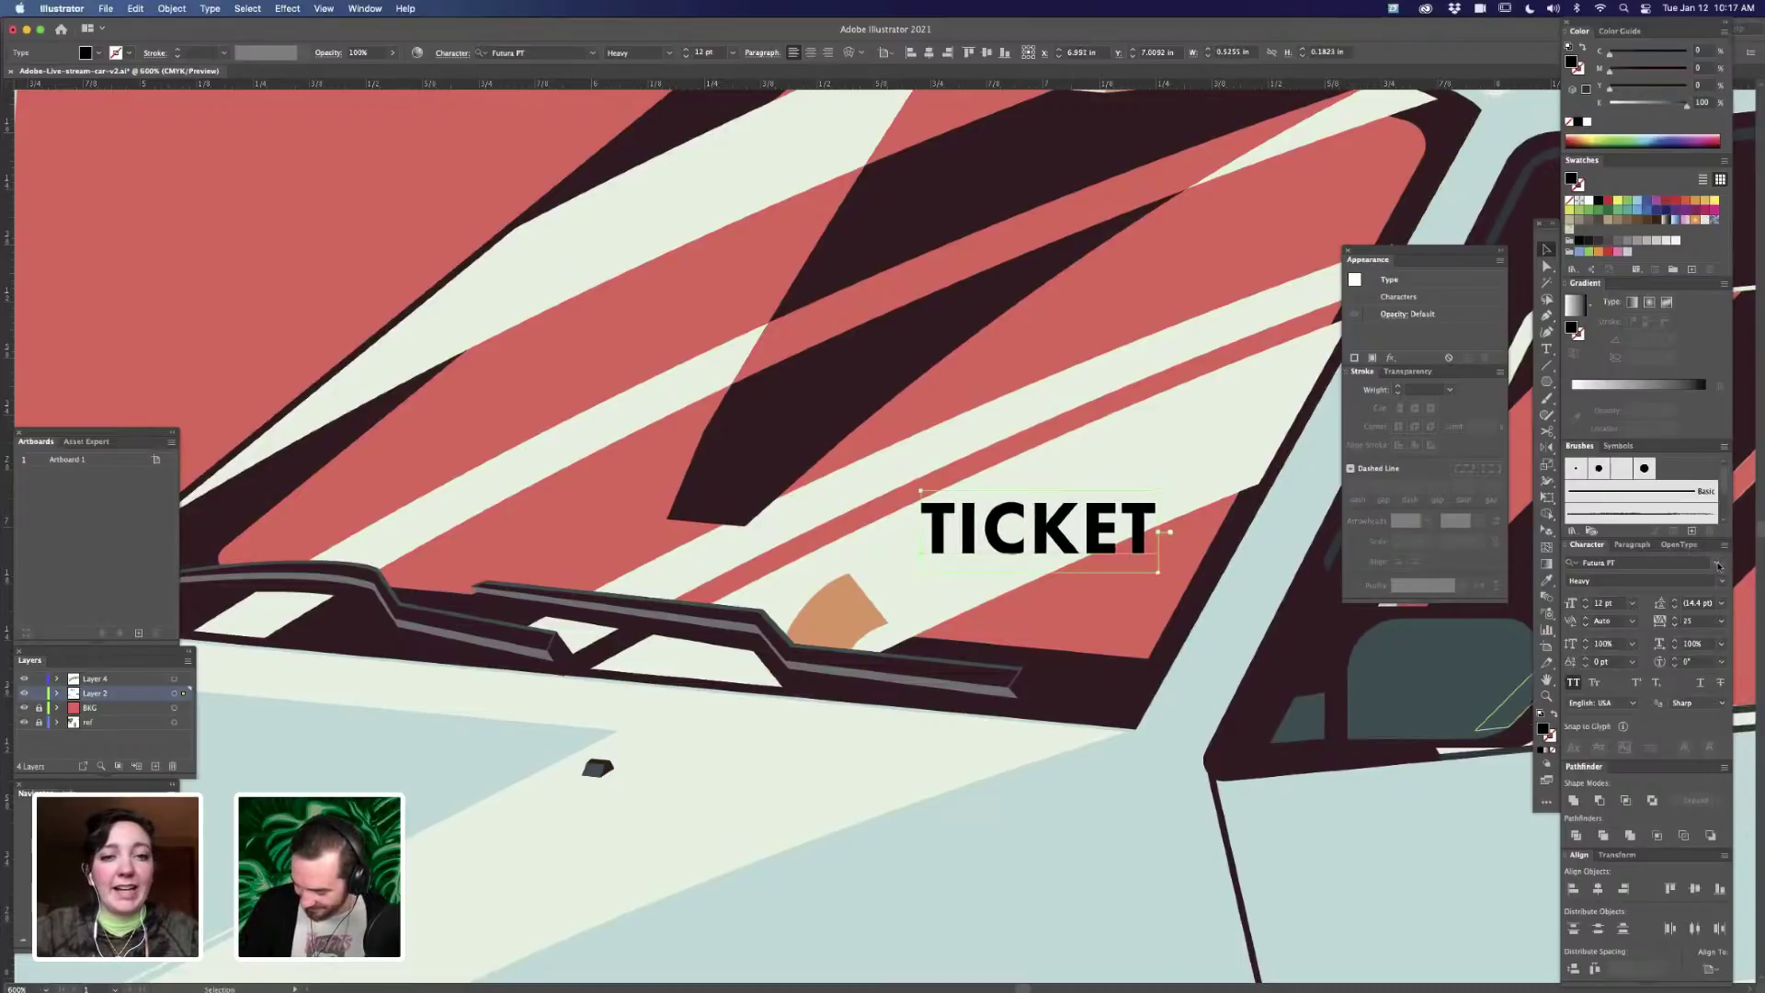
left_click(1717, 564)
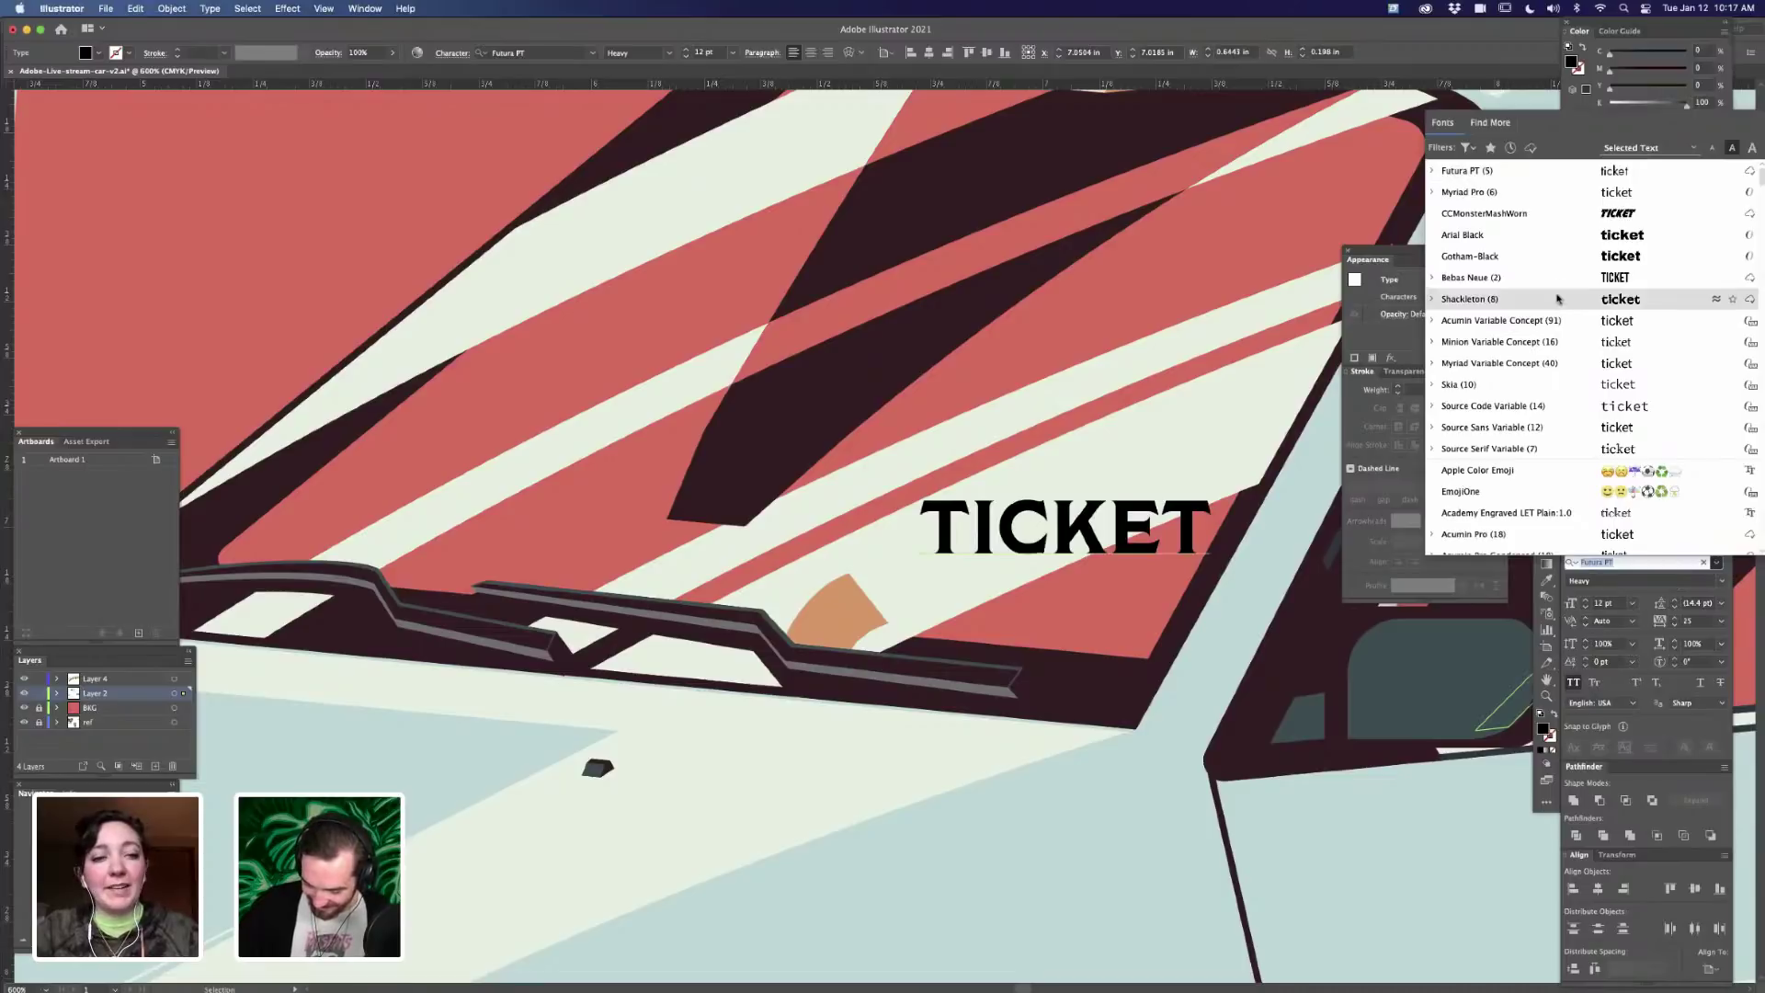
left_click(1556, 179)
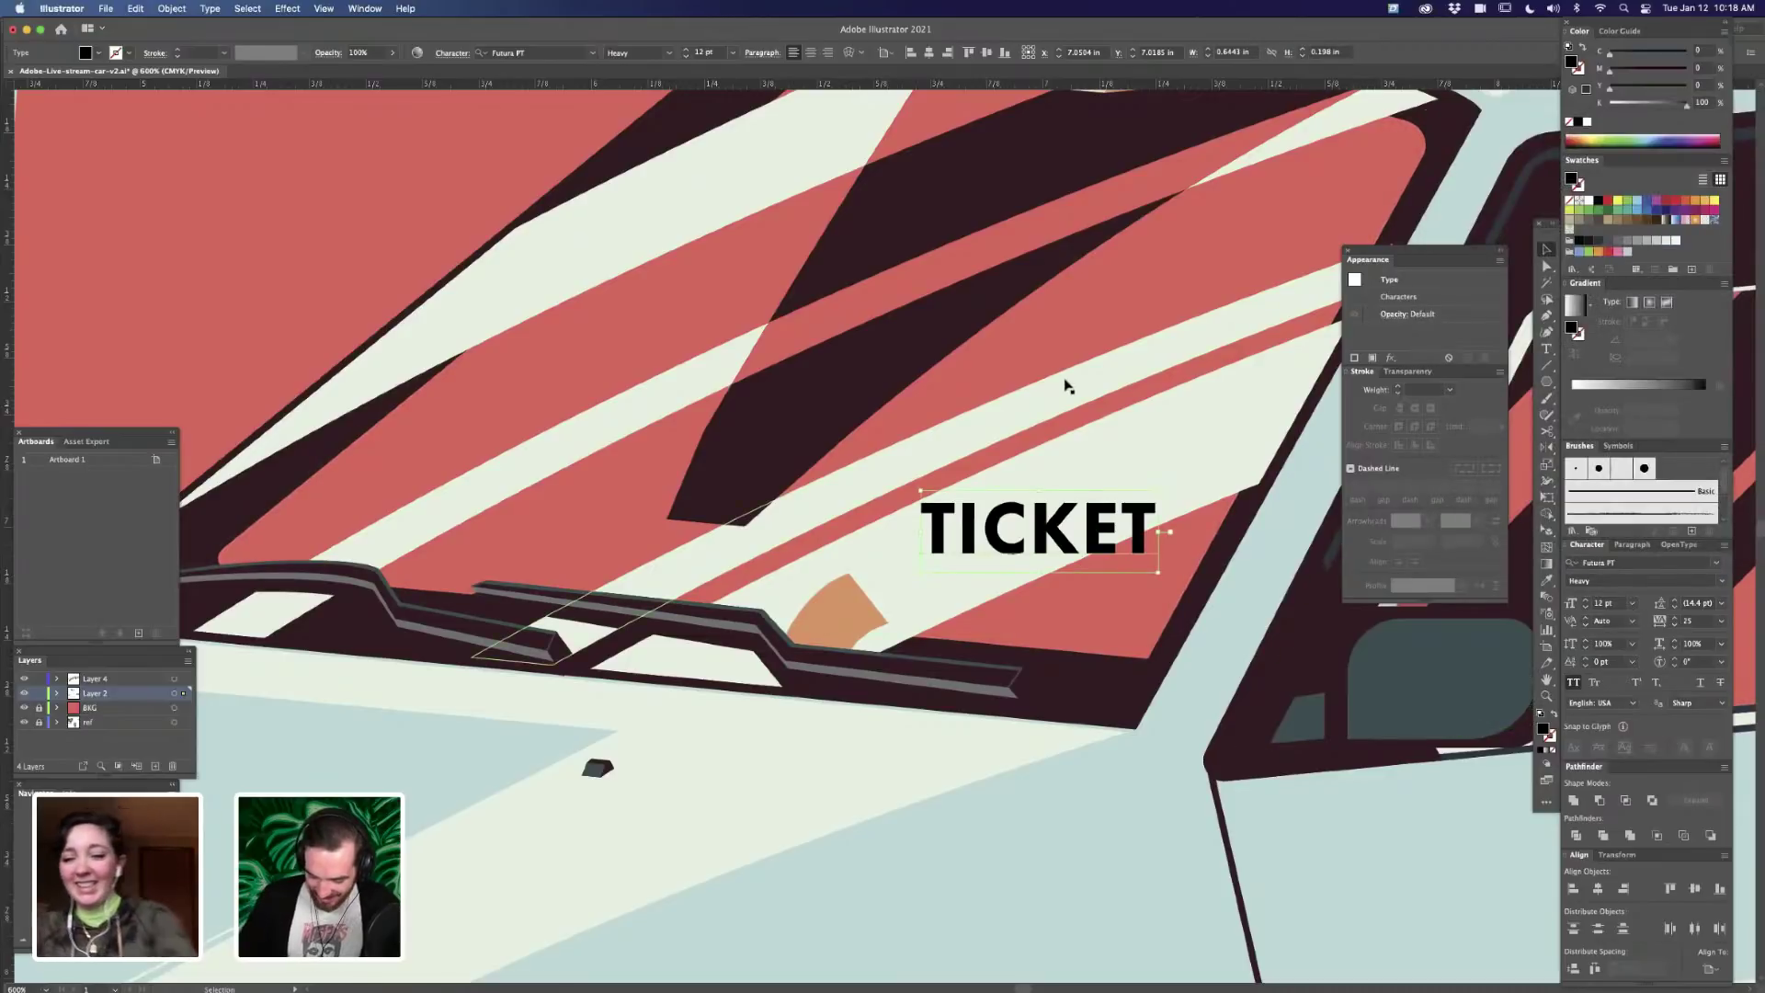
- Position the TICKET text just above the orange ticket at the base of the windshield
left_click_drag(1149, 526, 1047, 538)
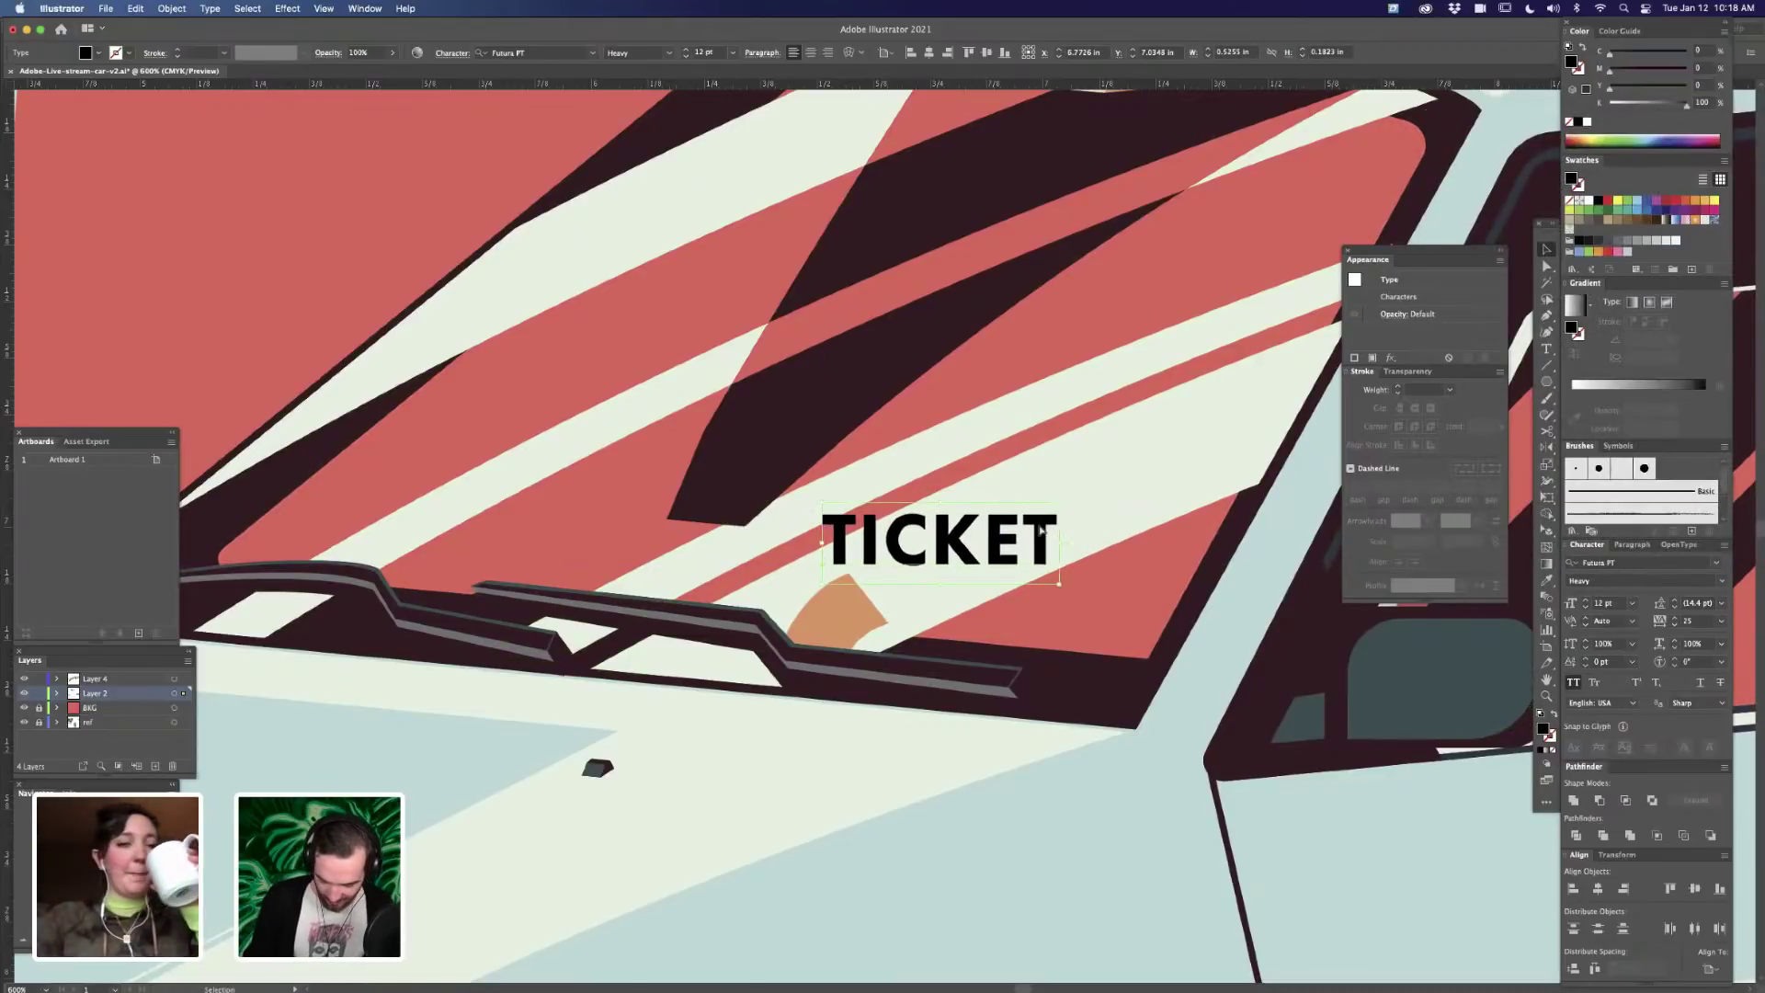
key("super+minus")
key("super+minus")
key("super+minus")
key("super+minus")
key("super+equal")
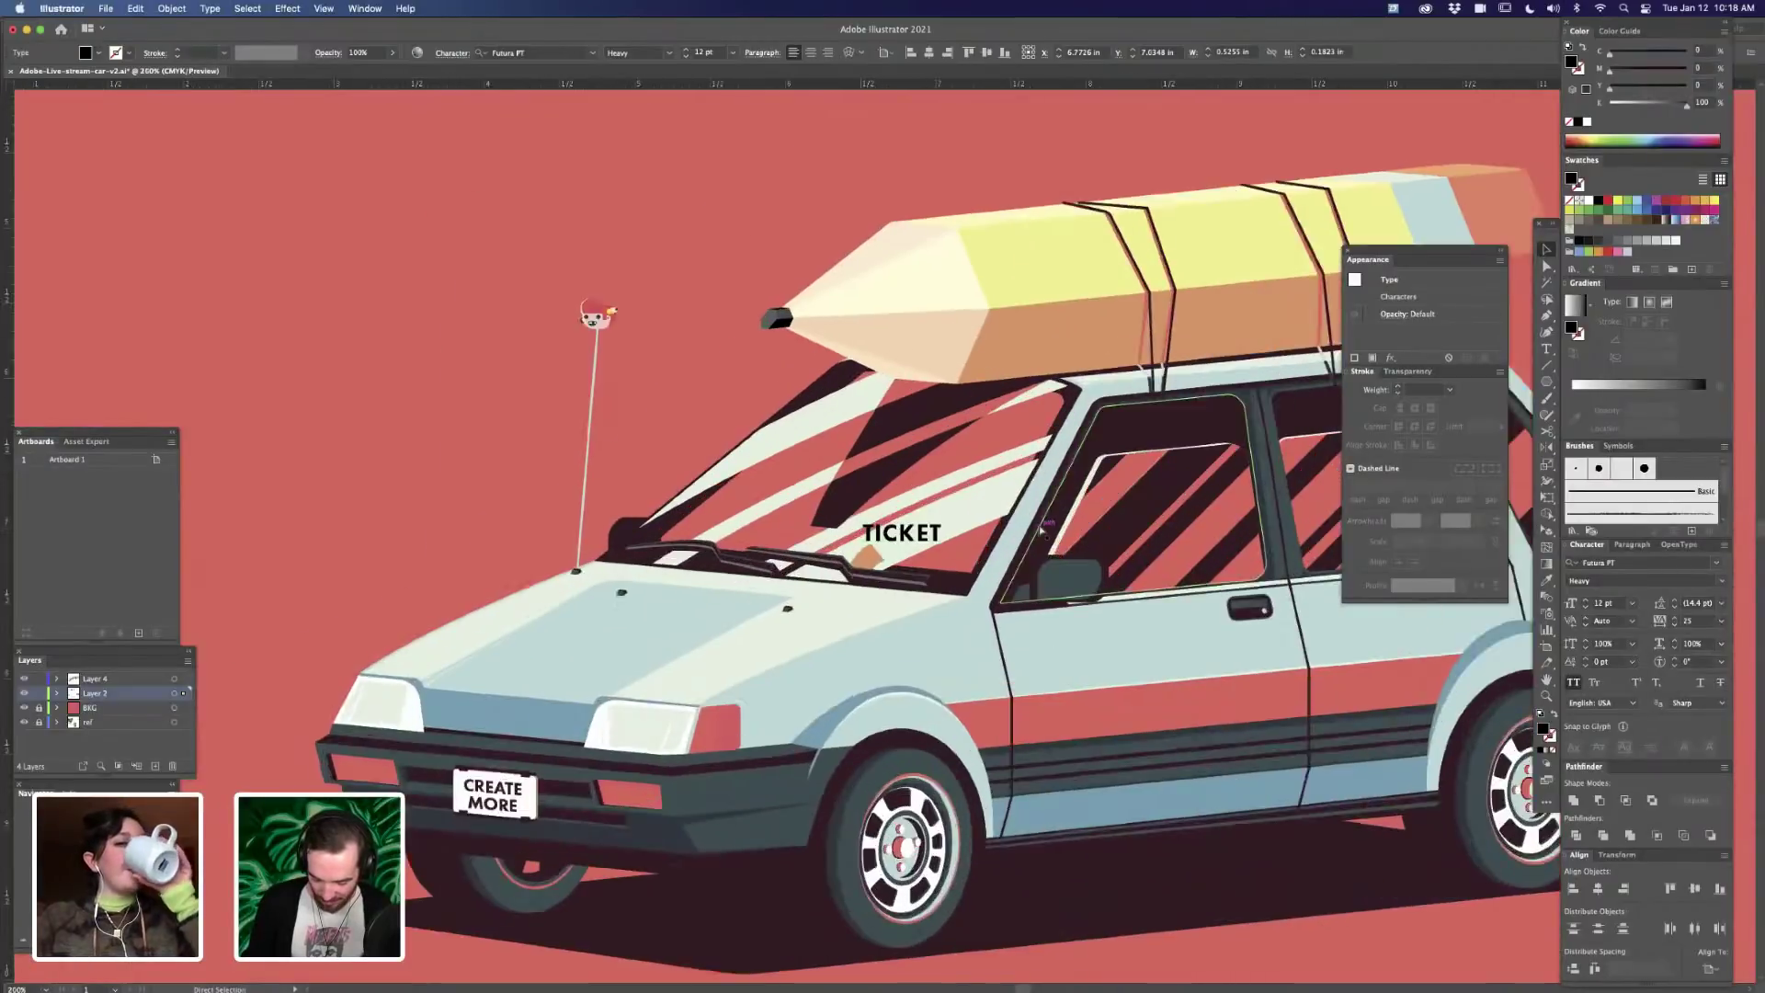
key("super+equal")
key("super+equal")
key("super+equal")
left_click_drag(1047, 542, 1068, 554)
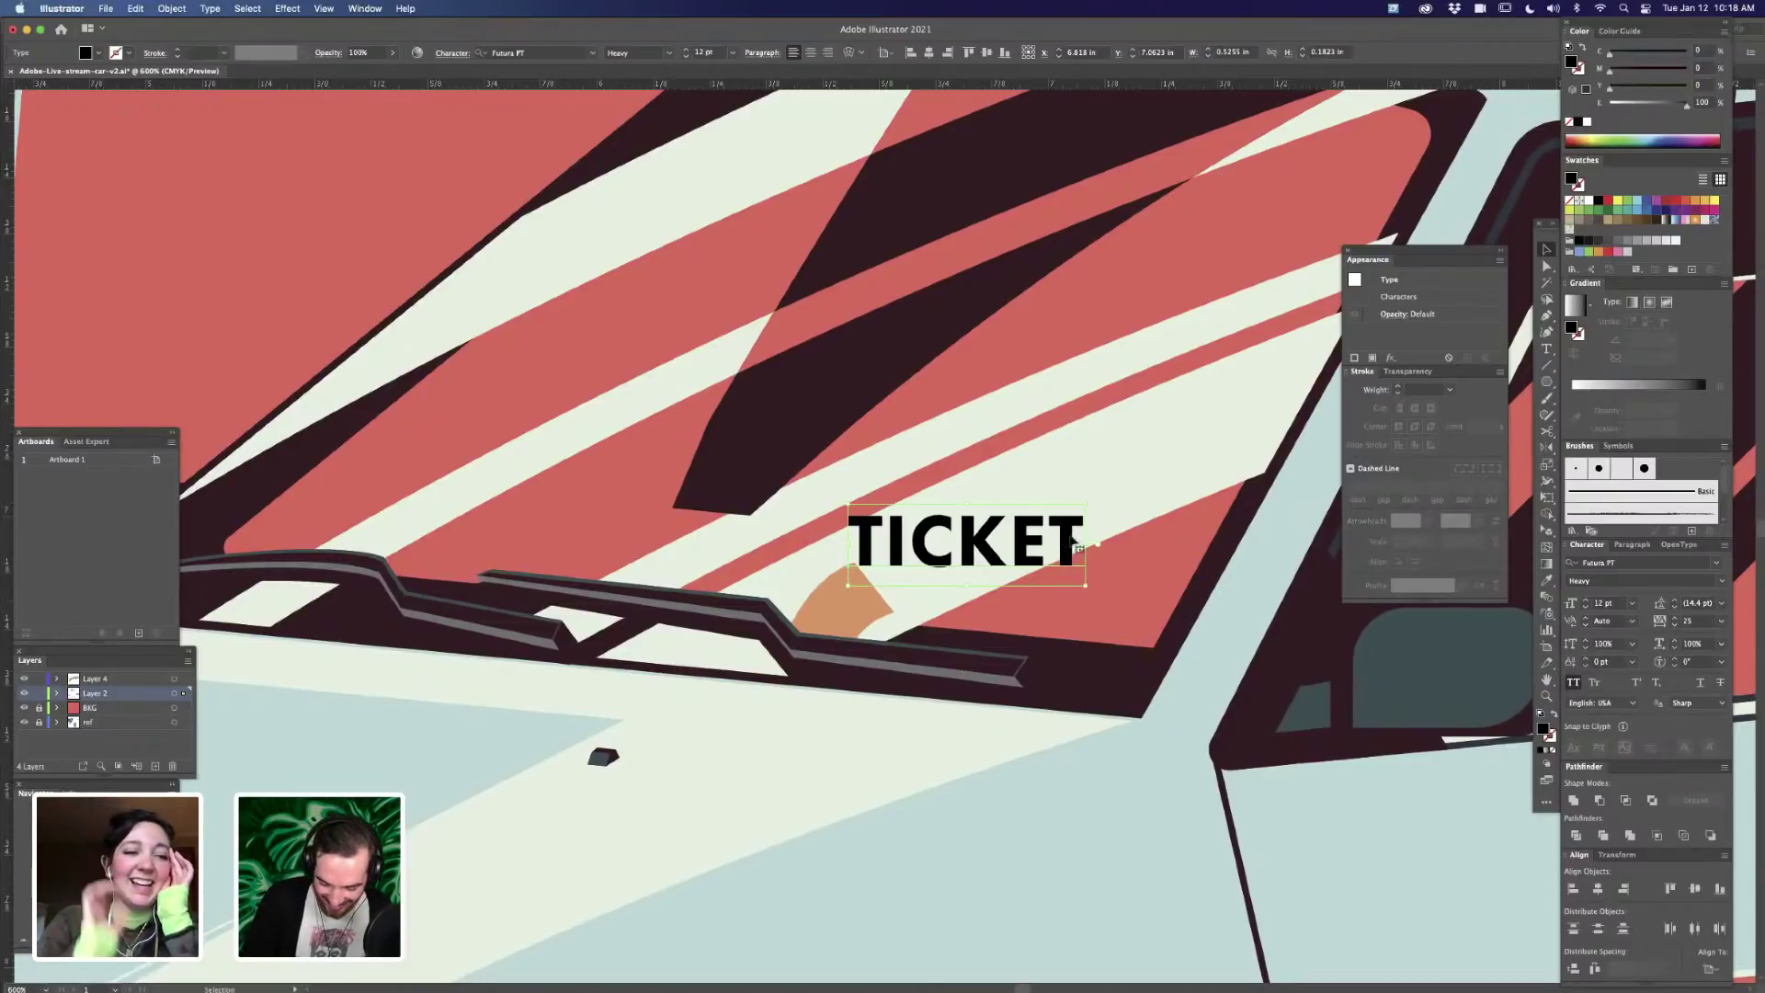
- Shrink, rotate and skew the TICKET text with Free Transform so it fits on the orange ticket in perspective
key("e")
left_click_drag(1083, 546, 1002, 581)
left_click_drag(928, 506, 996, 536)
left_click_drag(1045, 622, 1033, 639)
key("super+equal")
key("super+equal")
left_click_drag(1138, 650, 1047, 631)
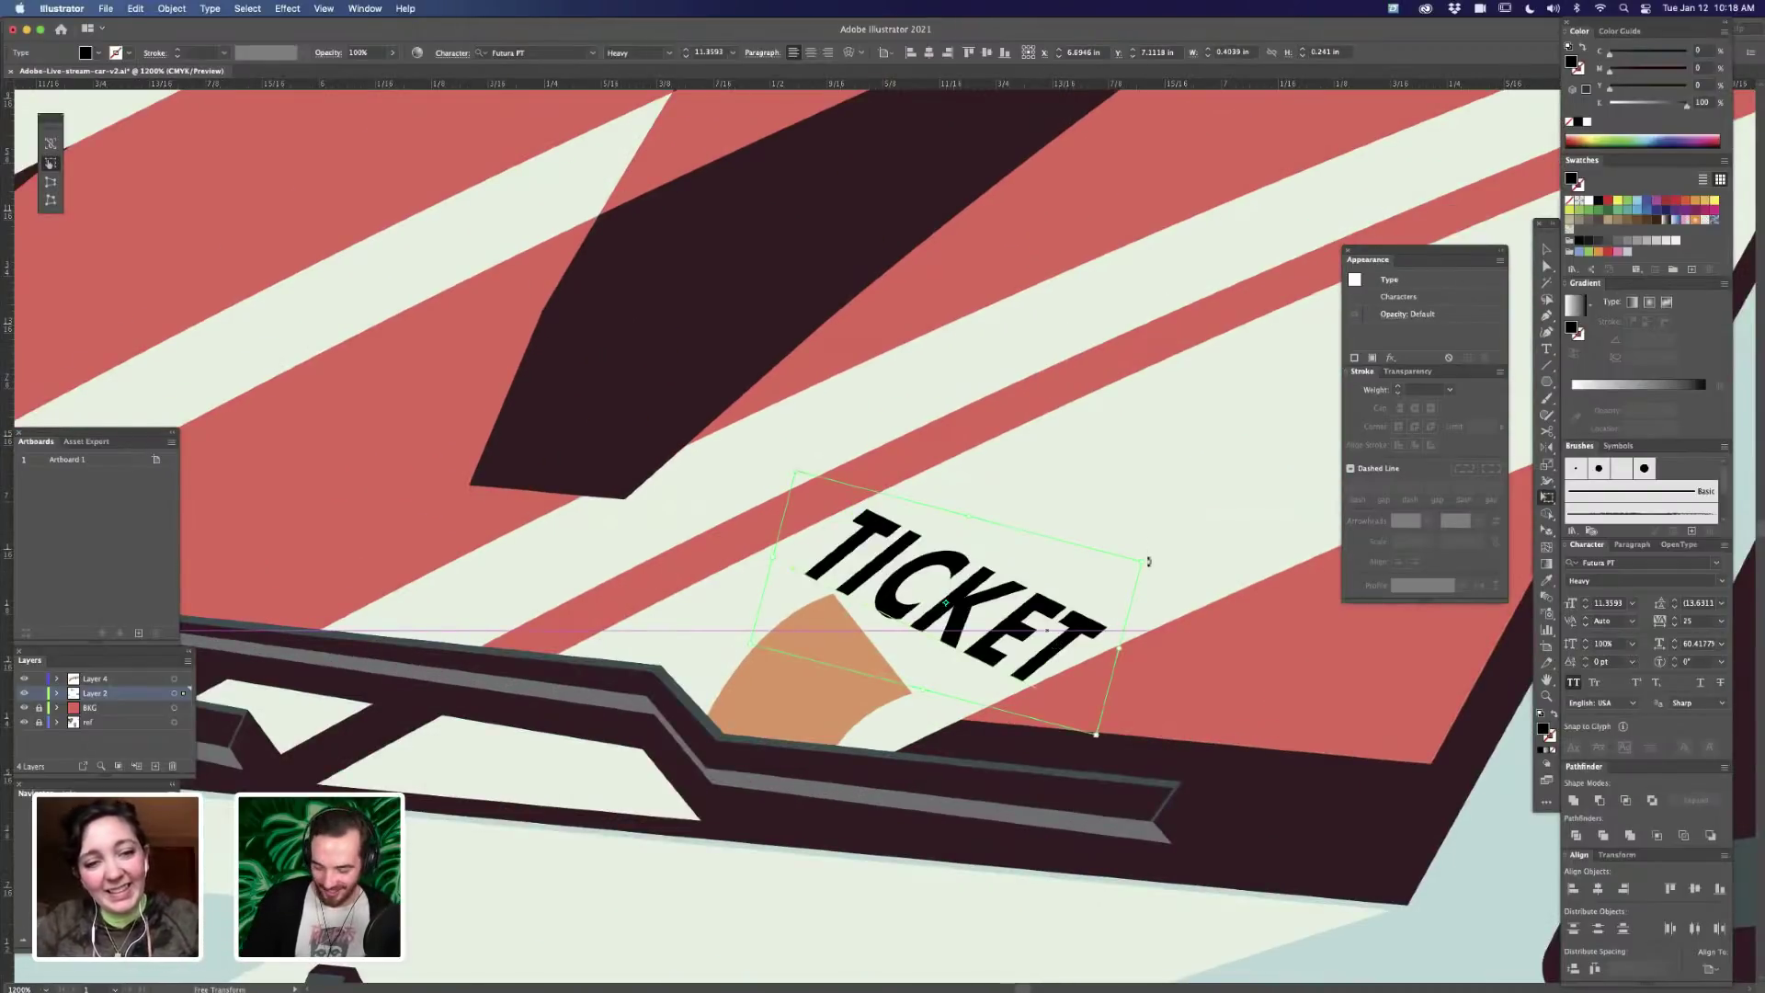
left_click_drag(1141, 562, 871, 715)
left_click_drag(889, 651, 861, 703)
- Recolor the TICKET text with the red sampled from the windshield, leaving it deselected
key("i")
left_click(1140, 655)
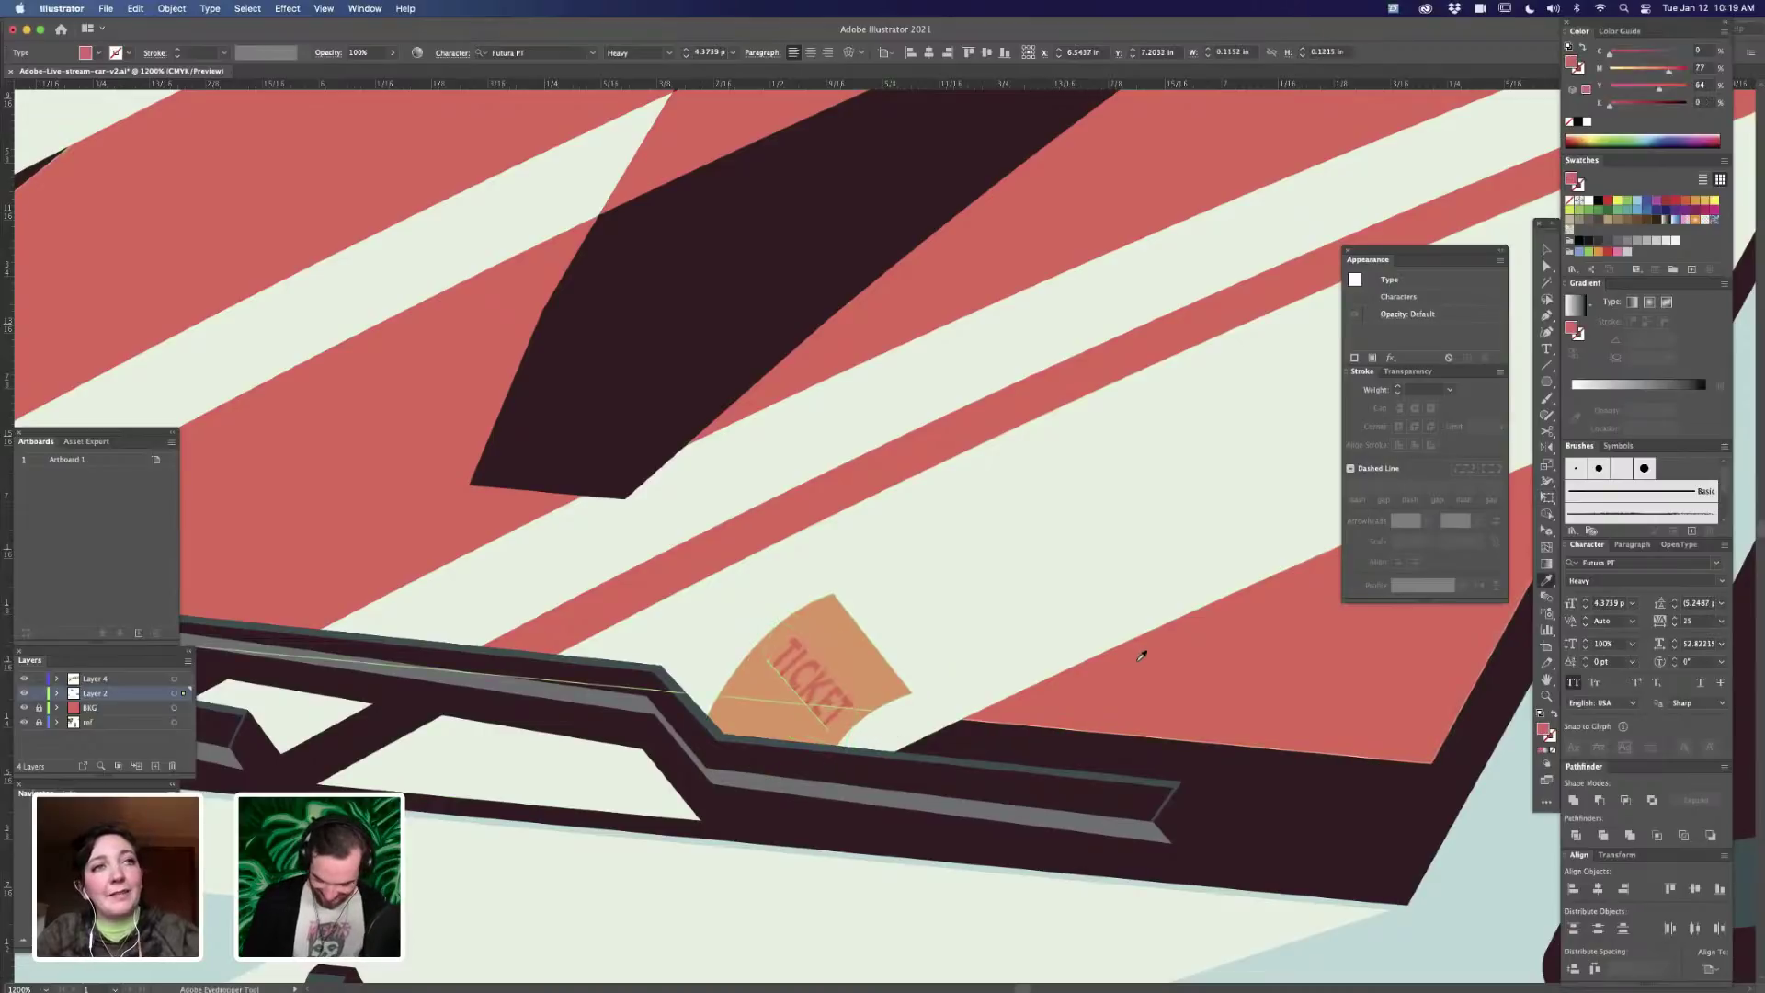
key("super+minus")
key("super+minus")
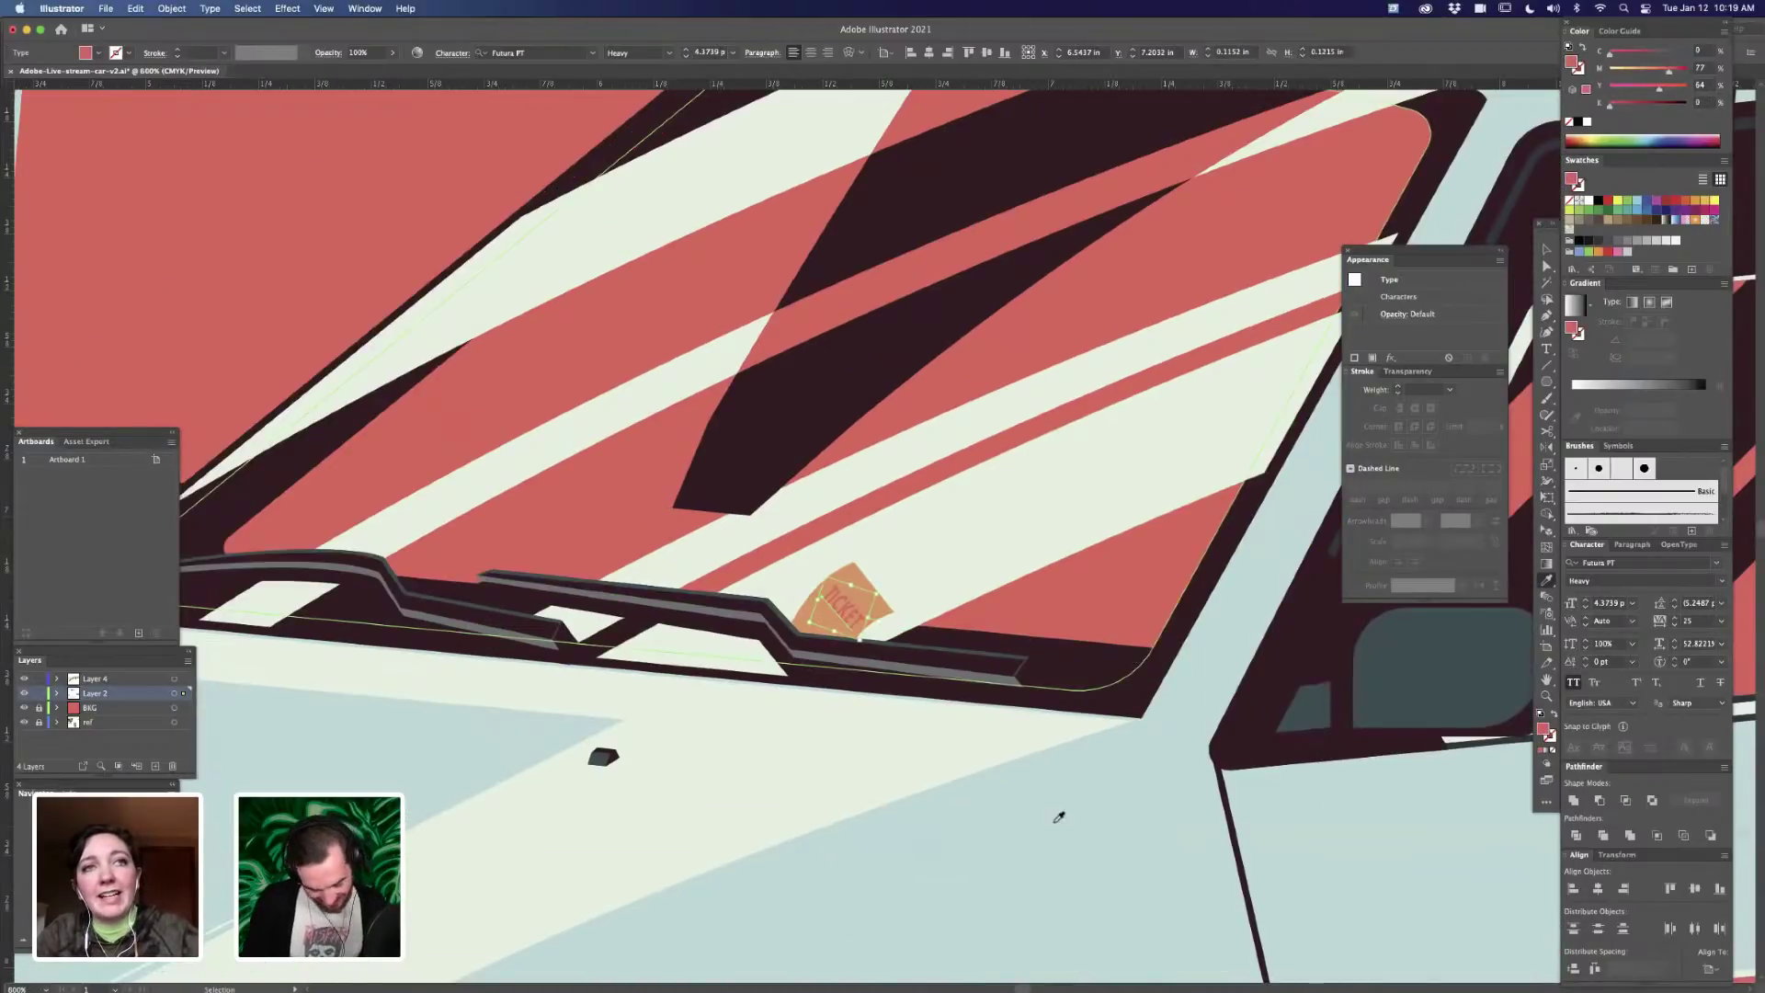
key("super+minus")
key("super+minus")
key("super+minus")
key("super+minus")
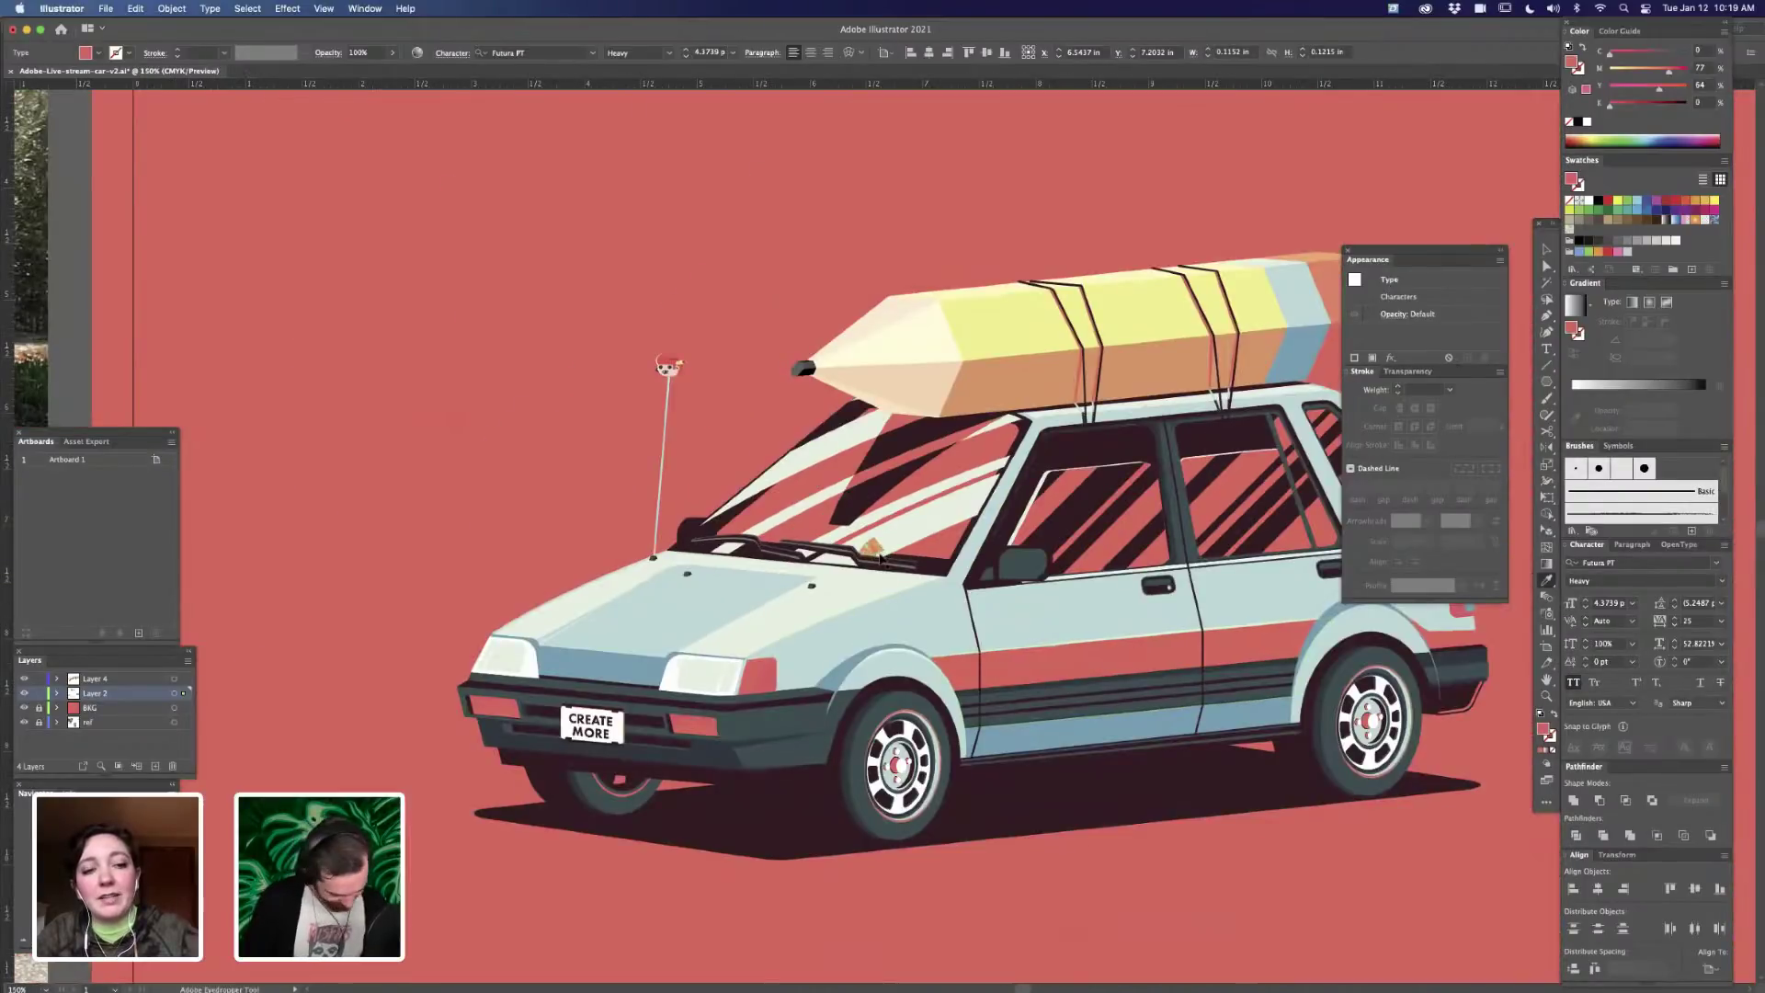
key("v")
key("super+shift+a")
- Recolor the shape underneath the orange ticket dark maroon, sampled from the windshield frame, to form the ticket's shadow
key("z")
left_click_drag(965, 586, 908, 602)
key("a")
left_click(1094, 646)
key("i")
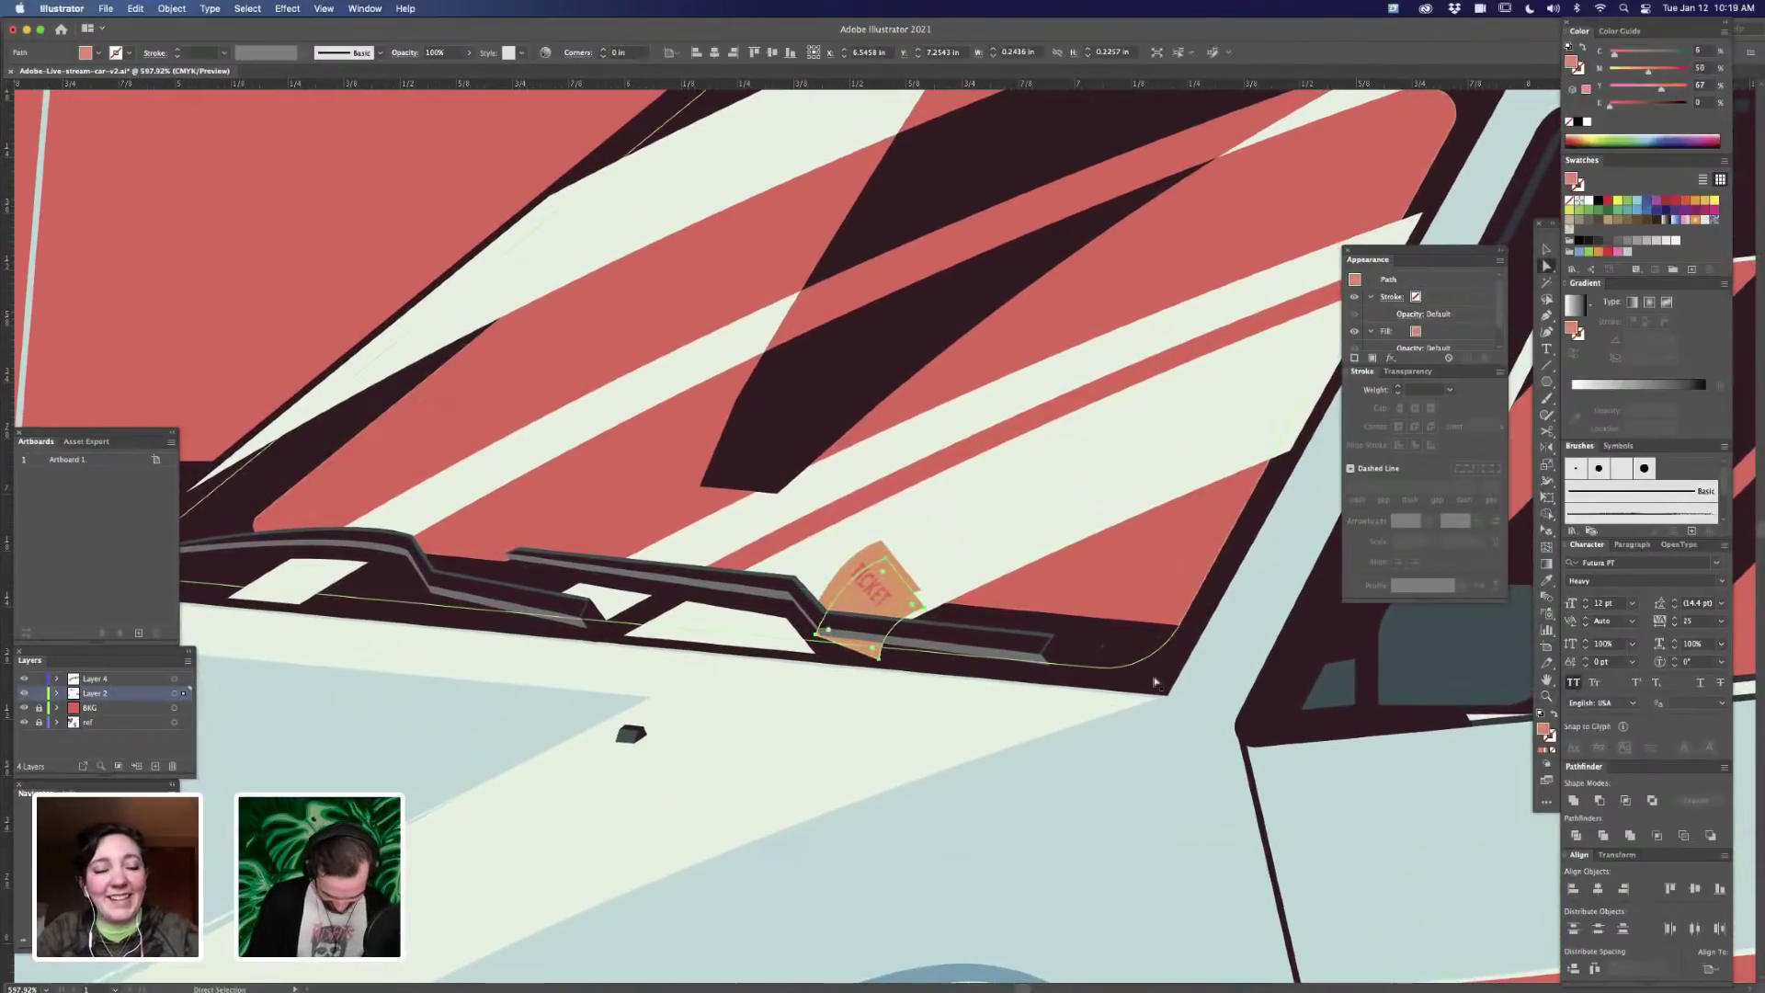
key("a")
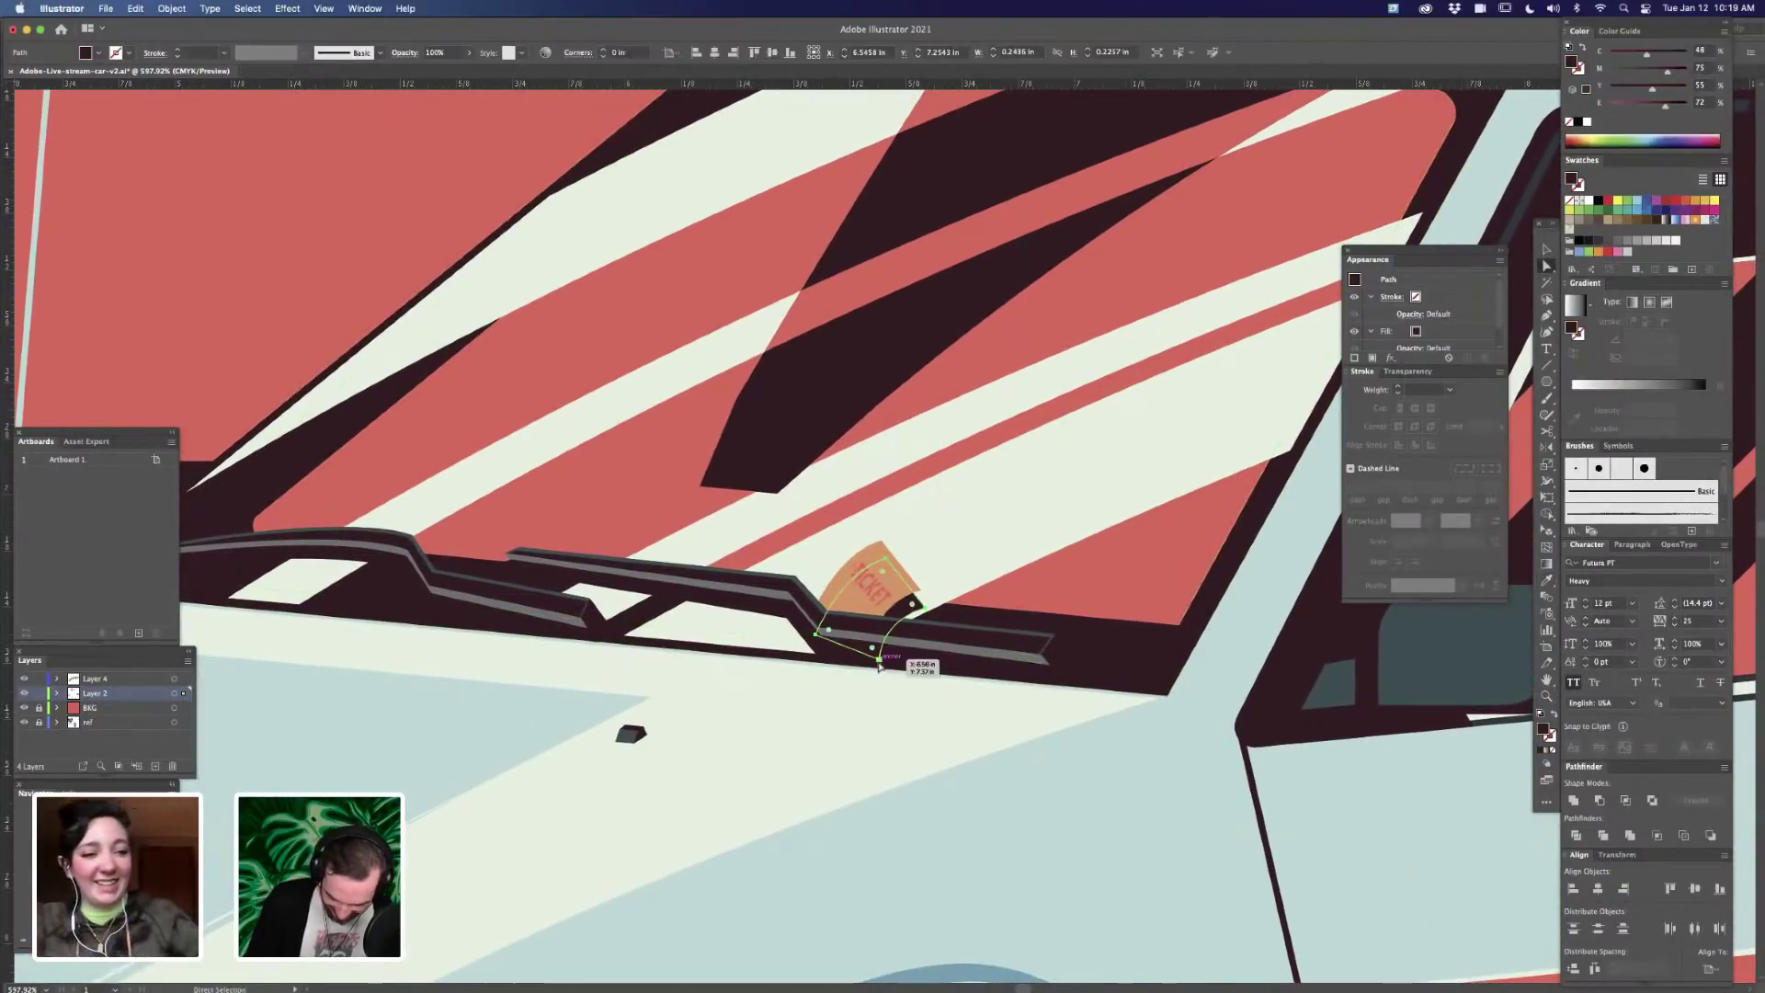
left_click(888, 662)
key("super+minus")
key("super+minus")
key("super+minus")
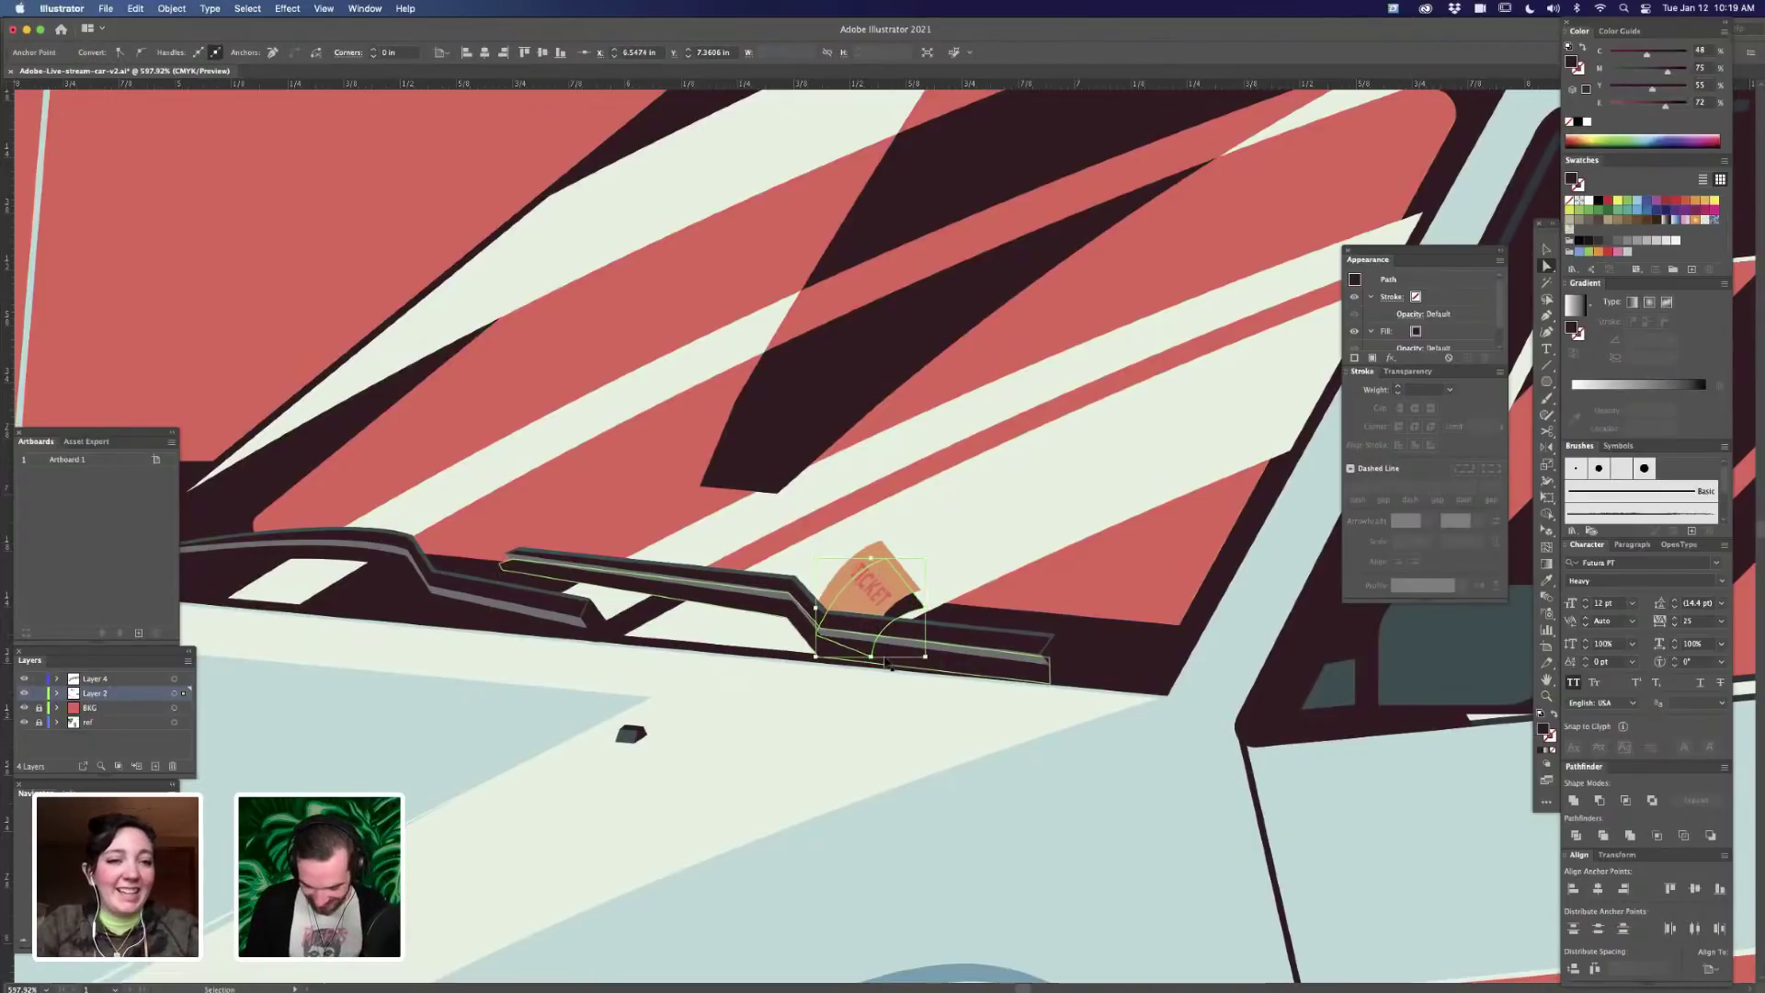
key("super+minus")
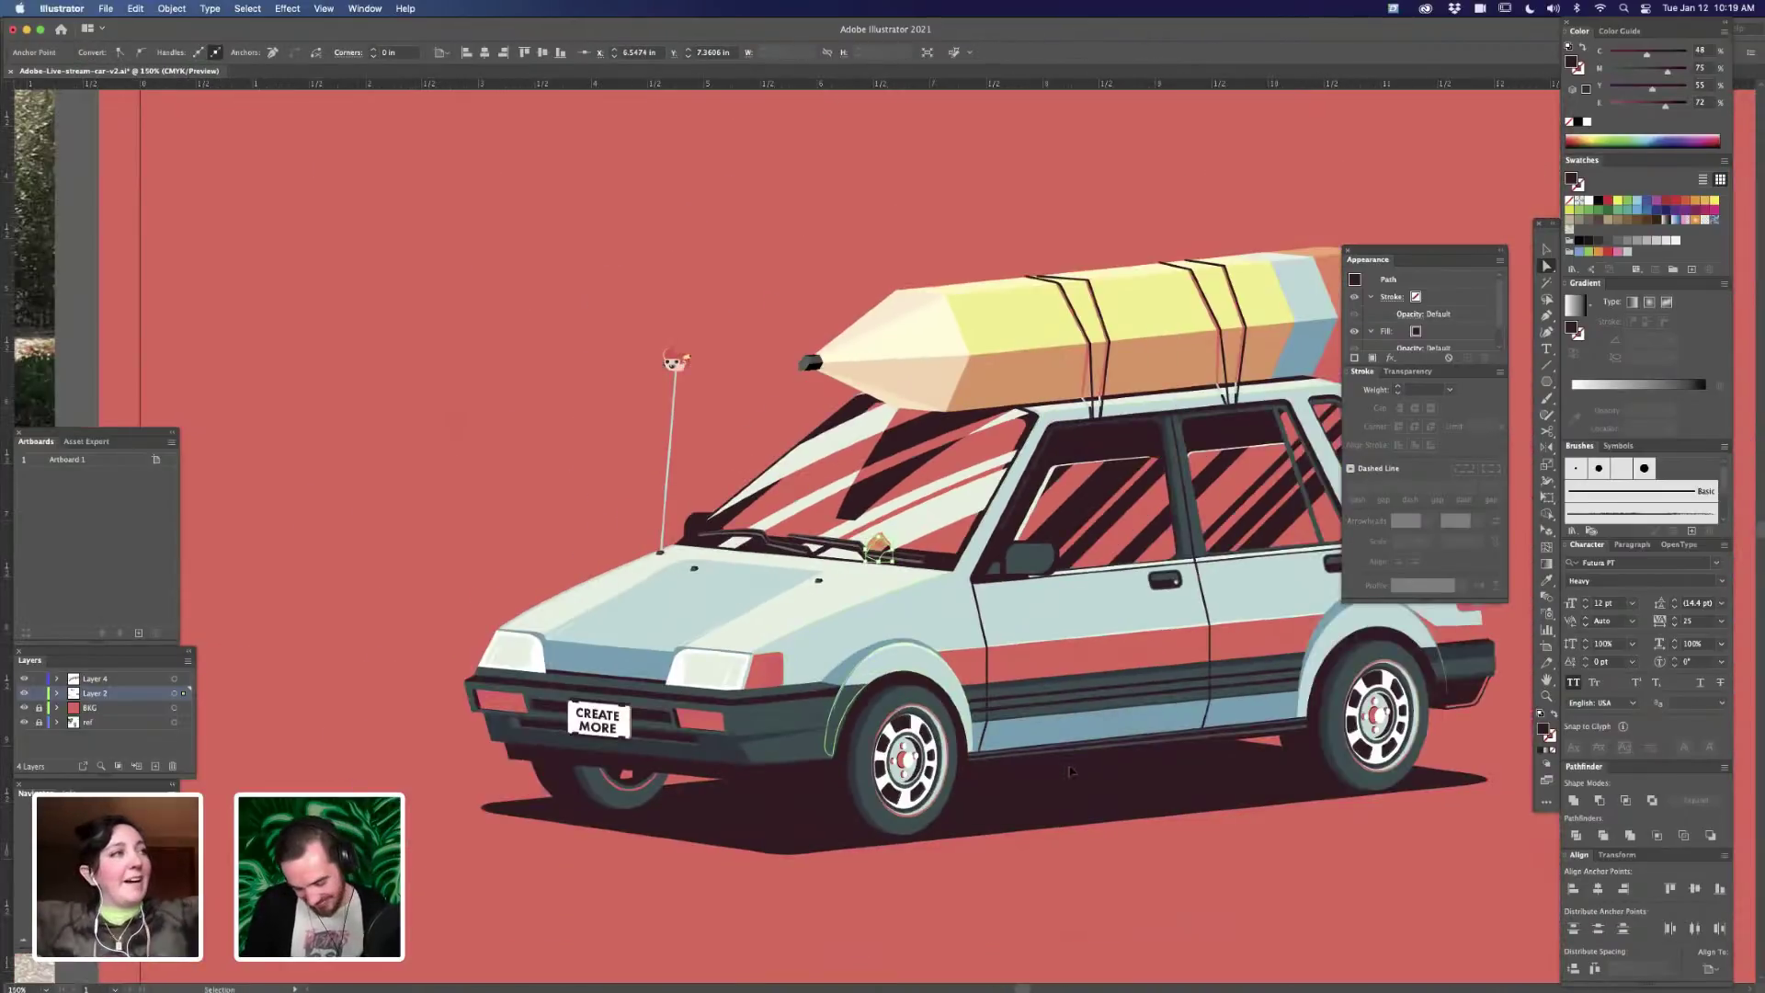
key("super+minus")
left_click(1110, 803)
left_click_drag(1027, 725, 926, 713)
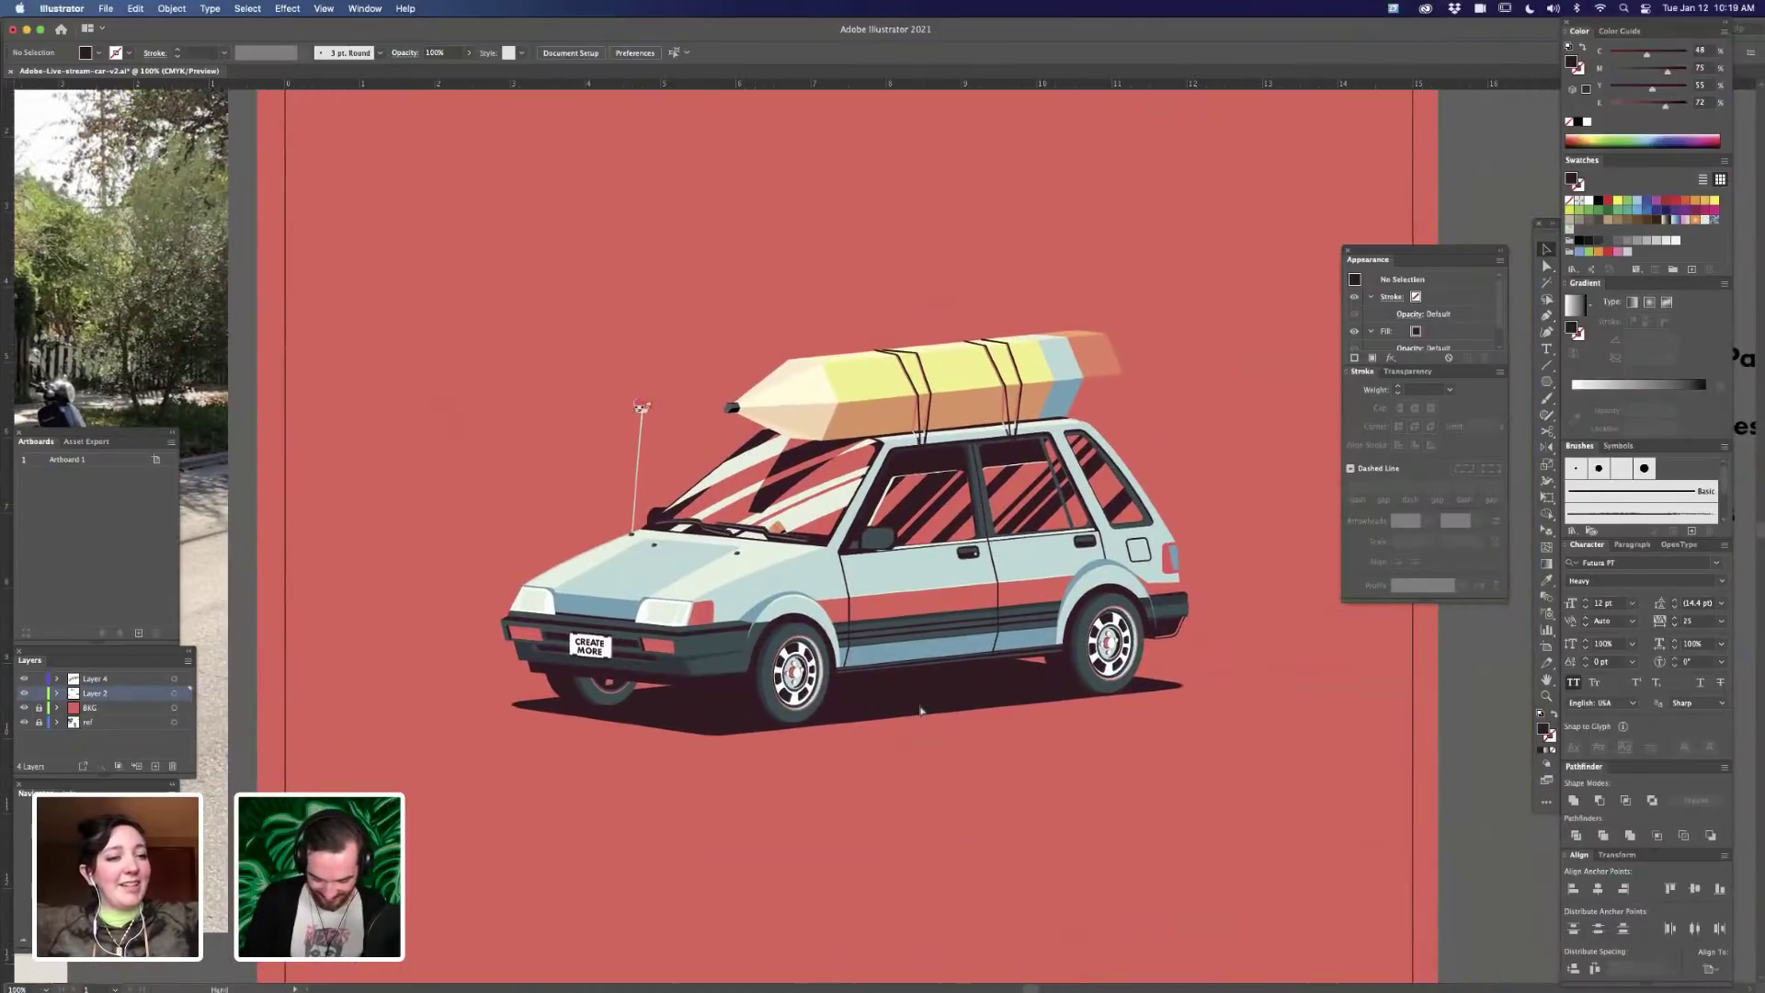
- Move the text lines beside the artboard from the ref layer to the layer directly above BKG, and lock the ref layer
key("super+plus")
key("v")
key("super+plus")
left_click_drag(1057, 687, 720, 529)
key("super+minus")
key("super+minus")
left_click_drag(735, 590, 542, 625)
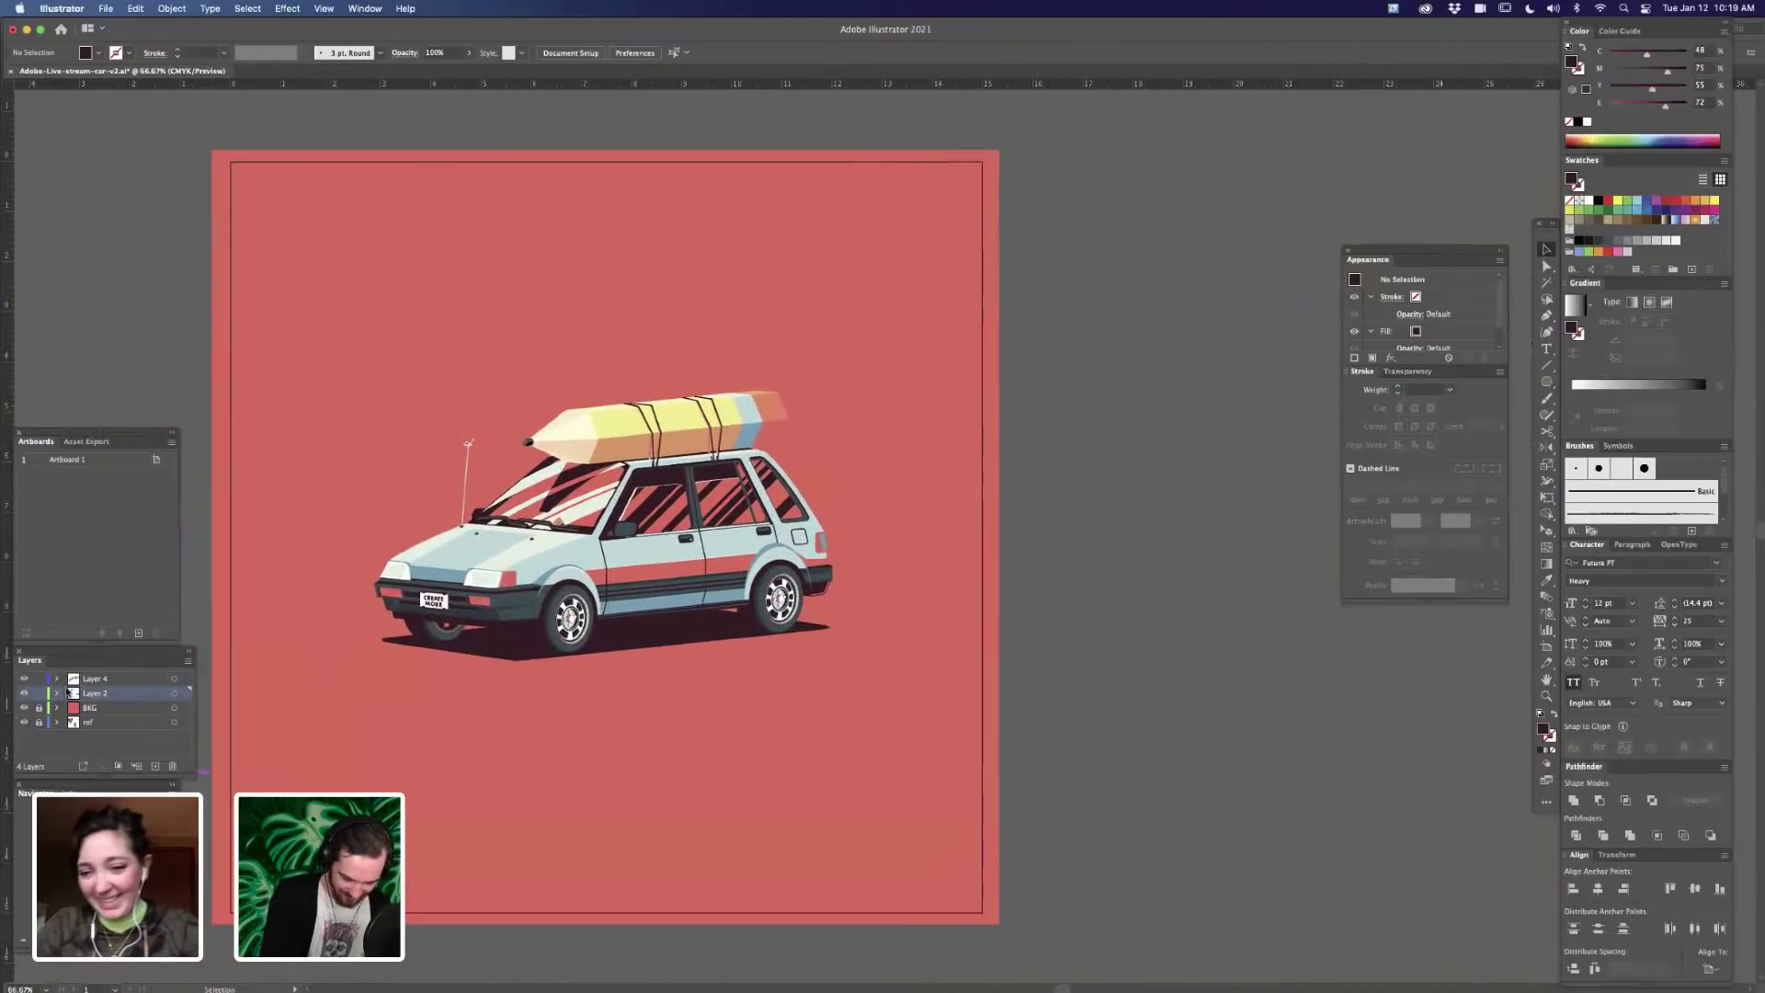
left_click(1144, 550)
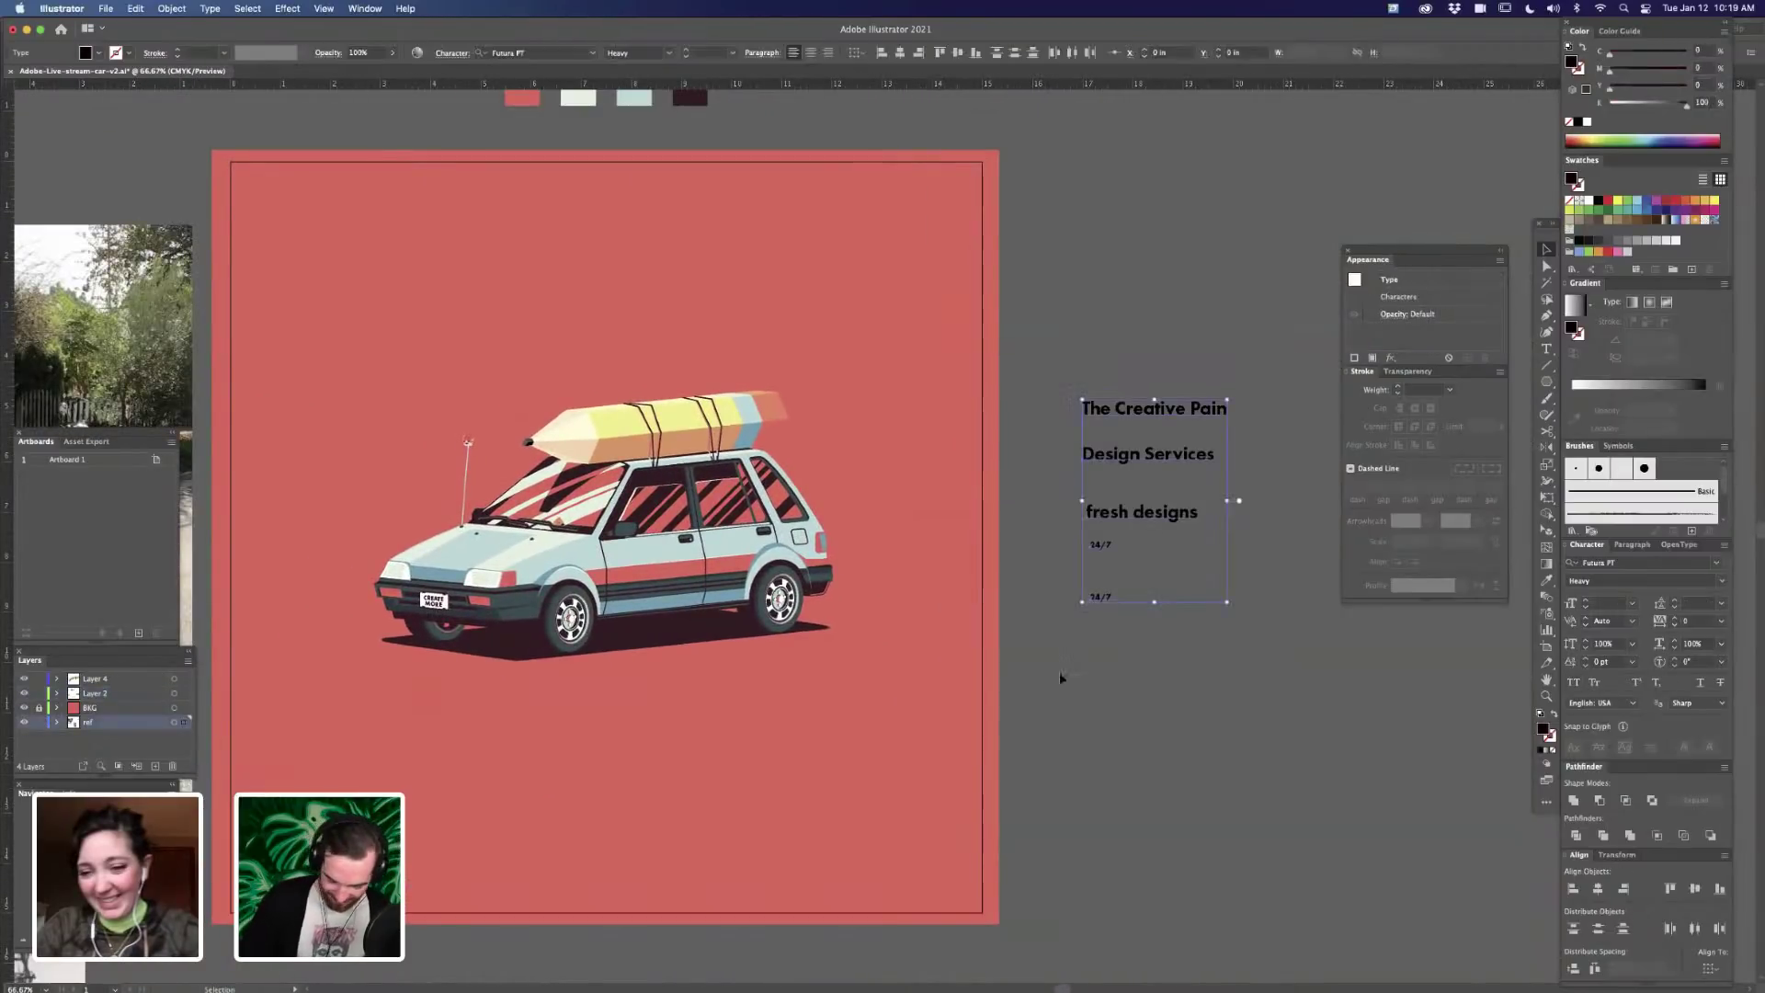
left_click_drag(184, 700, 185, 693)
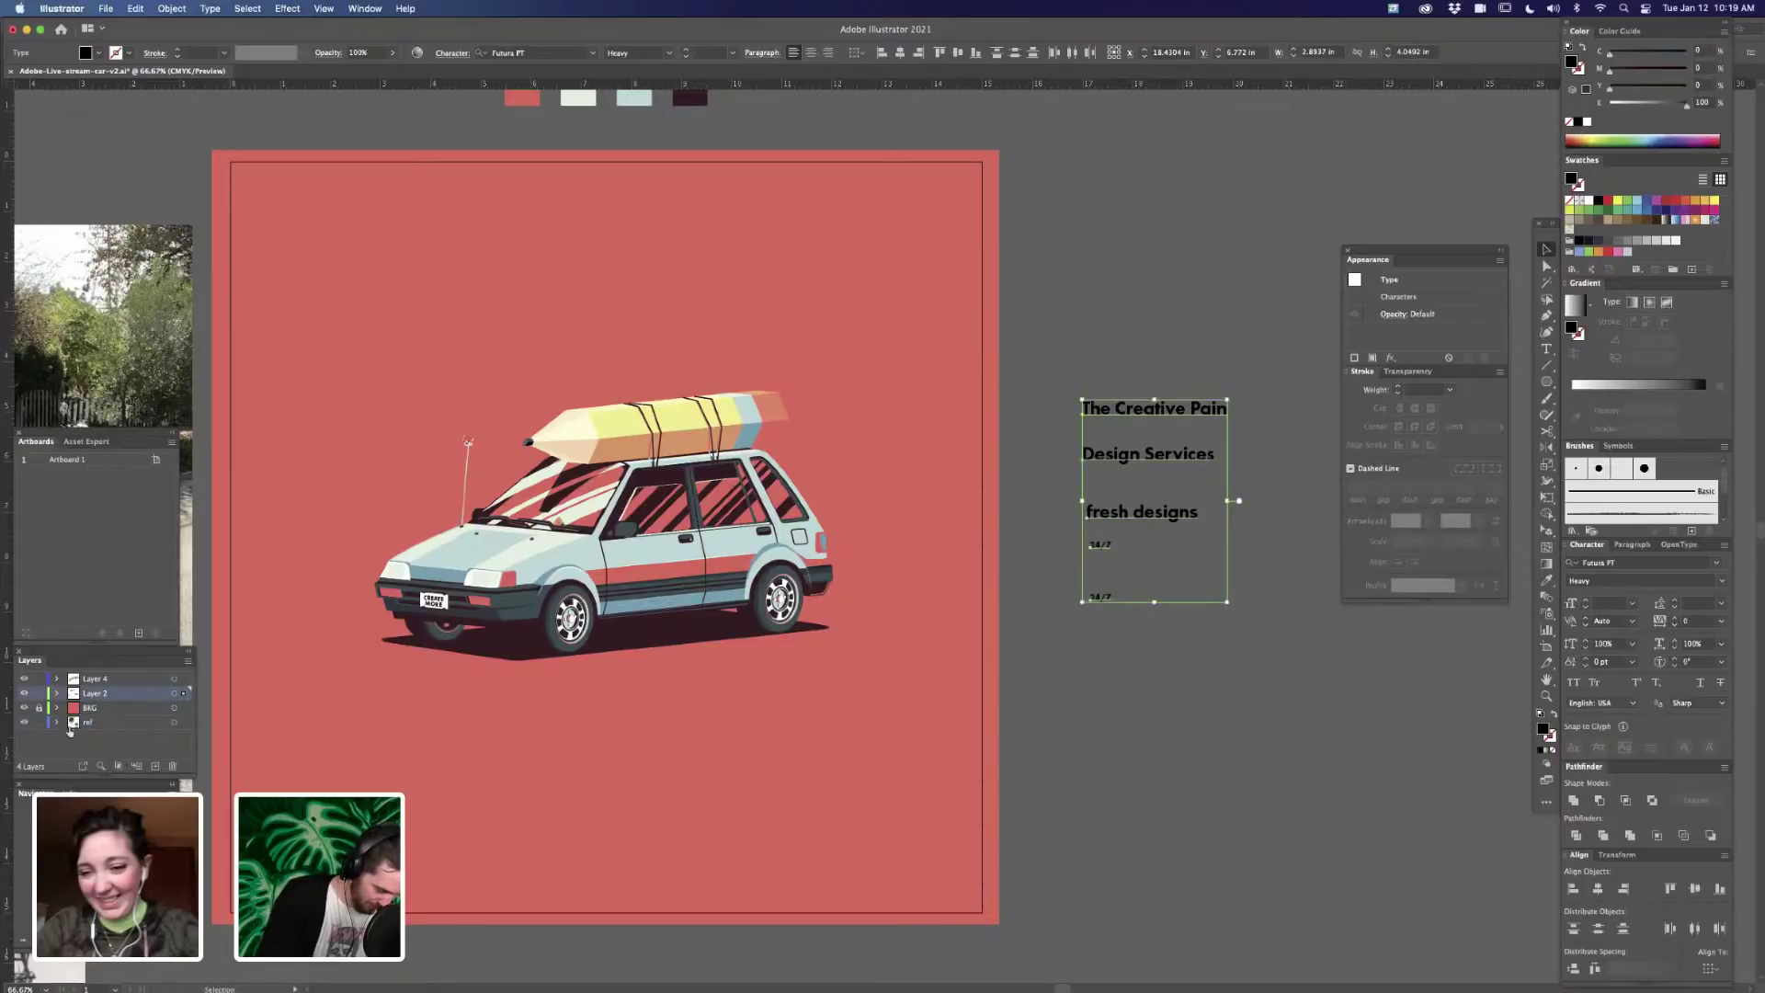
left_click(39, 723)
left_click(1257, 435)
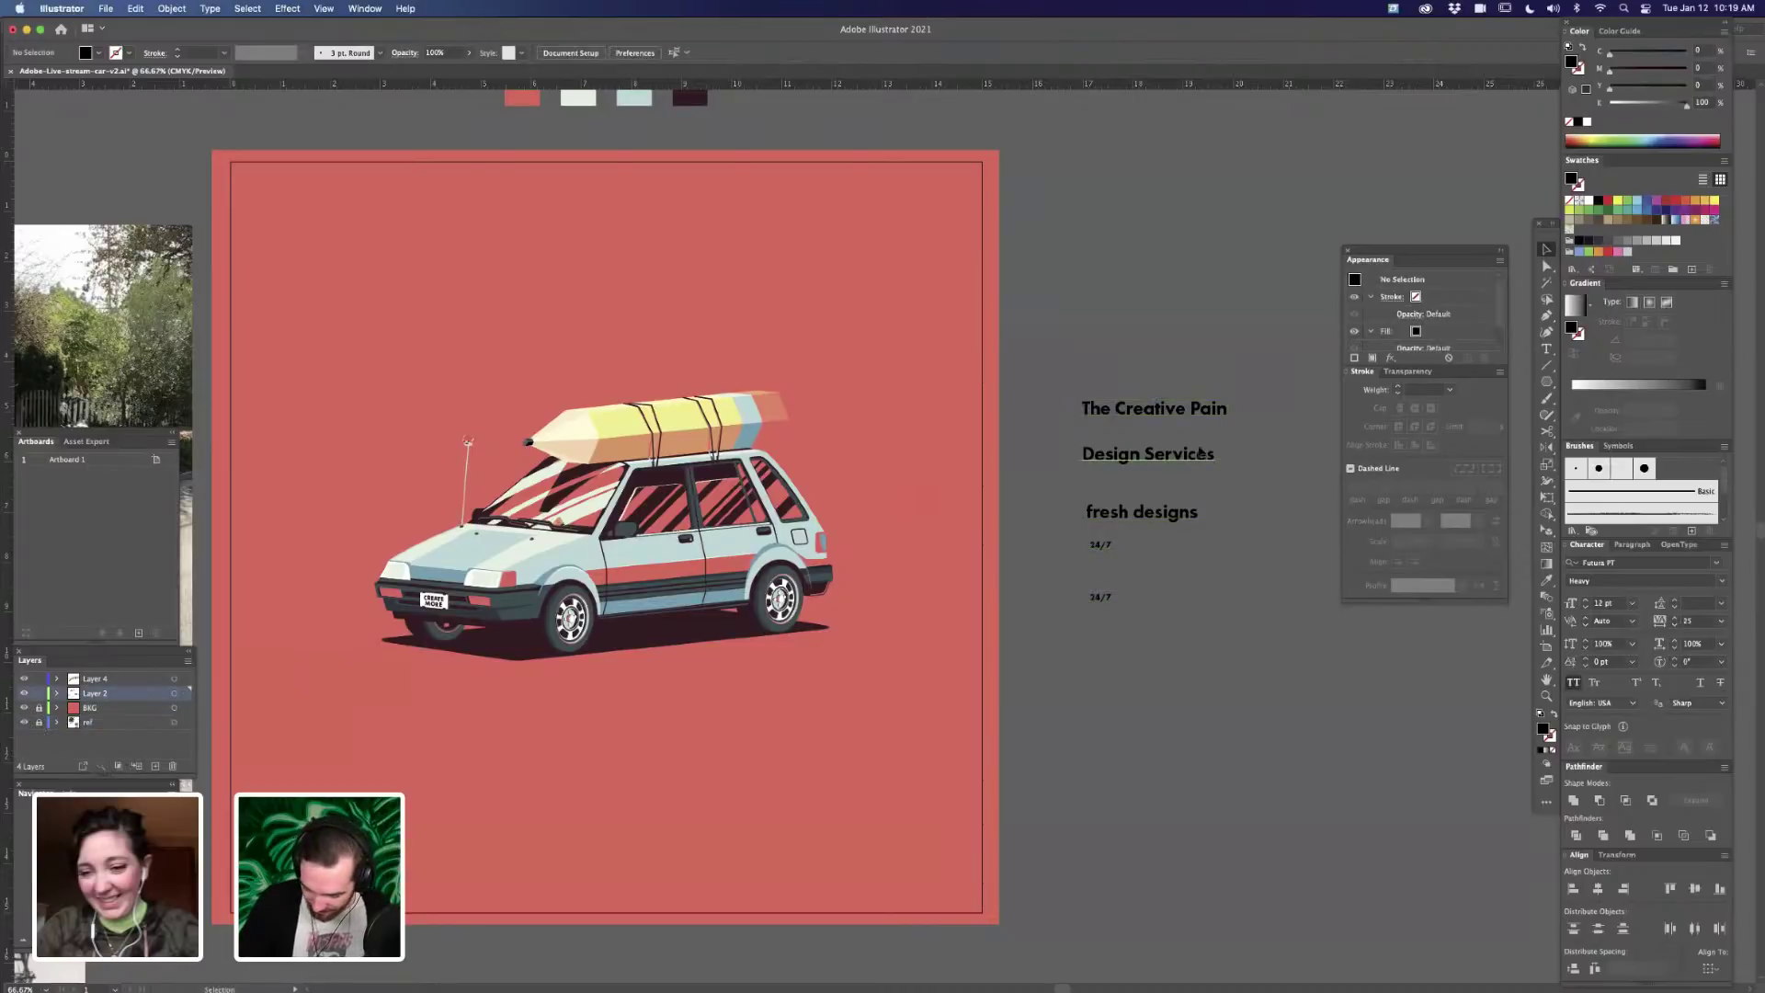
- Duplicate "The Creative Pain" and "Design Services" and stack the copies closely below the other text lines
left_click_drag(1207, 416, 1175, 709)
left_click_drag(1189, 457, 1174, 727)
left_click(1218, 710)
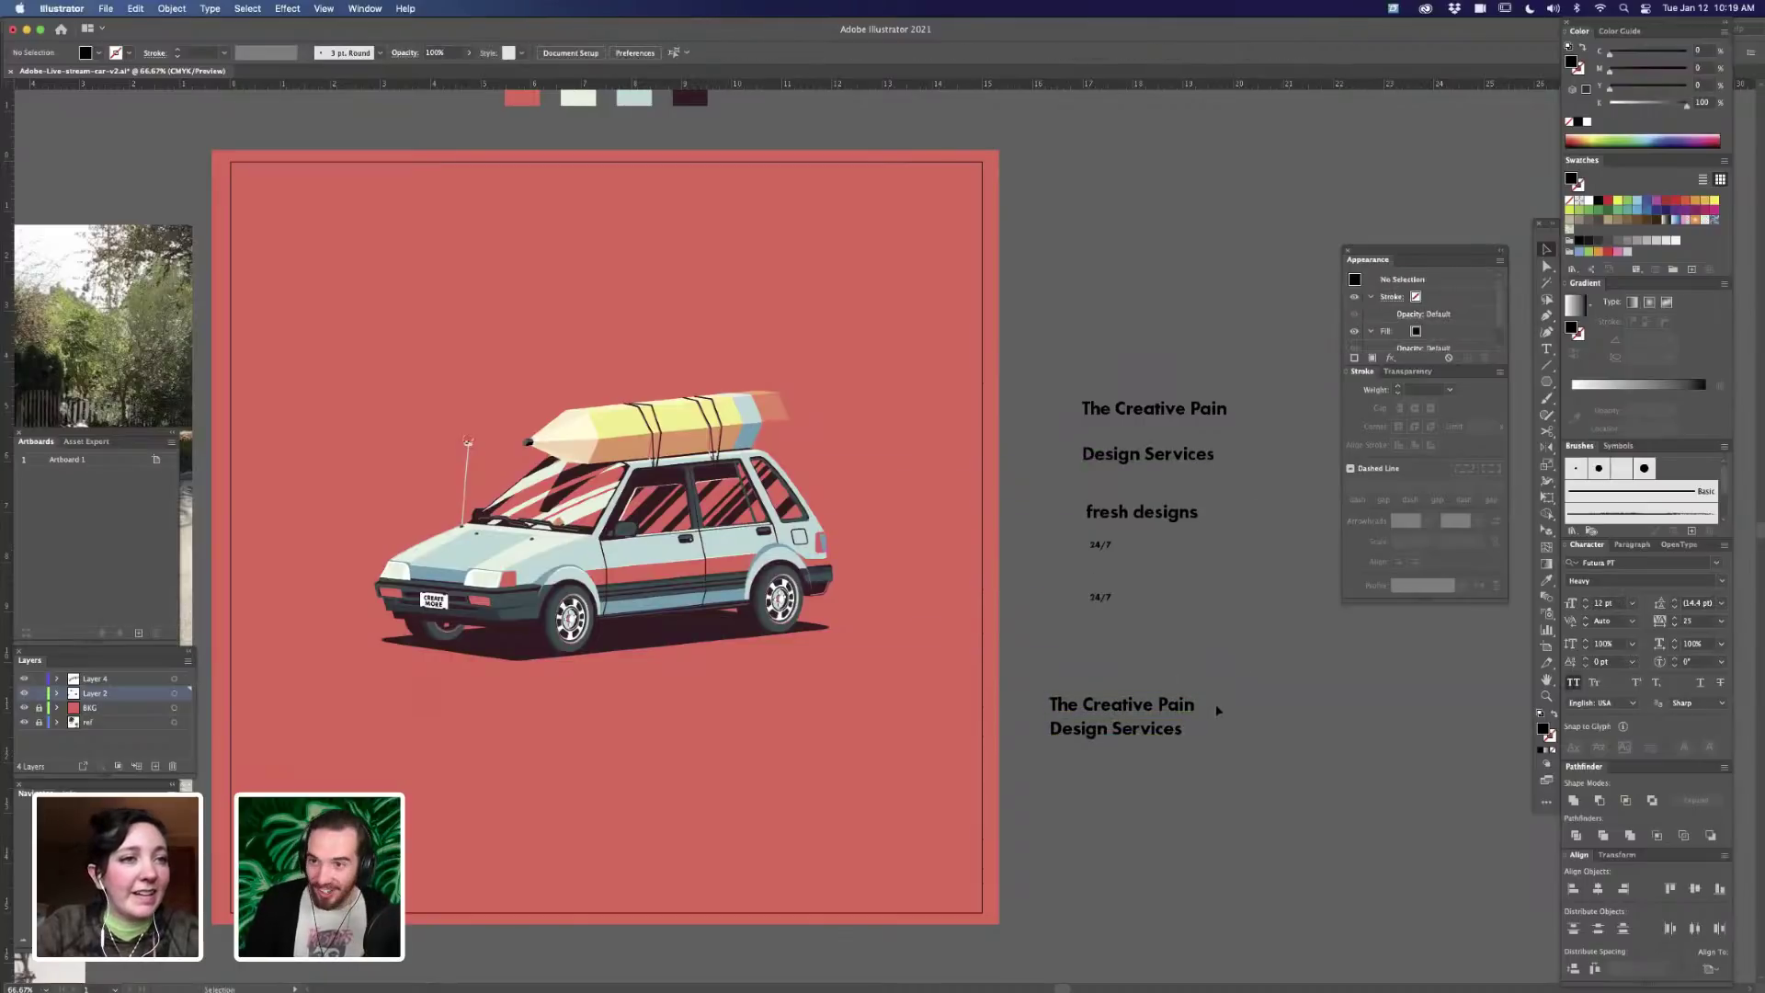
- Set the copied "The Creative Pain" line in all caps
scroll(1187, 798, "right", 2)
scroll(1187, 798, "down", 2)
left_click(1148, 671)
left_click(1575, 682)
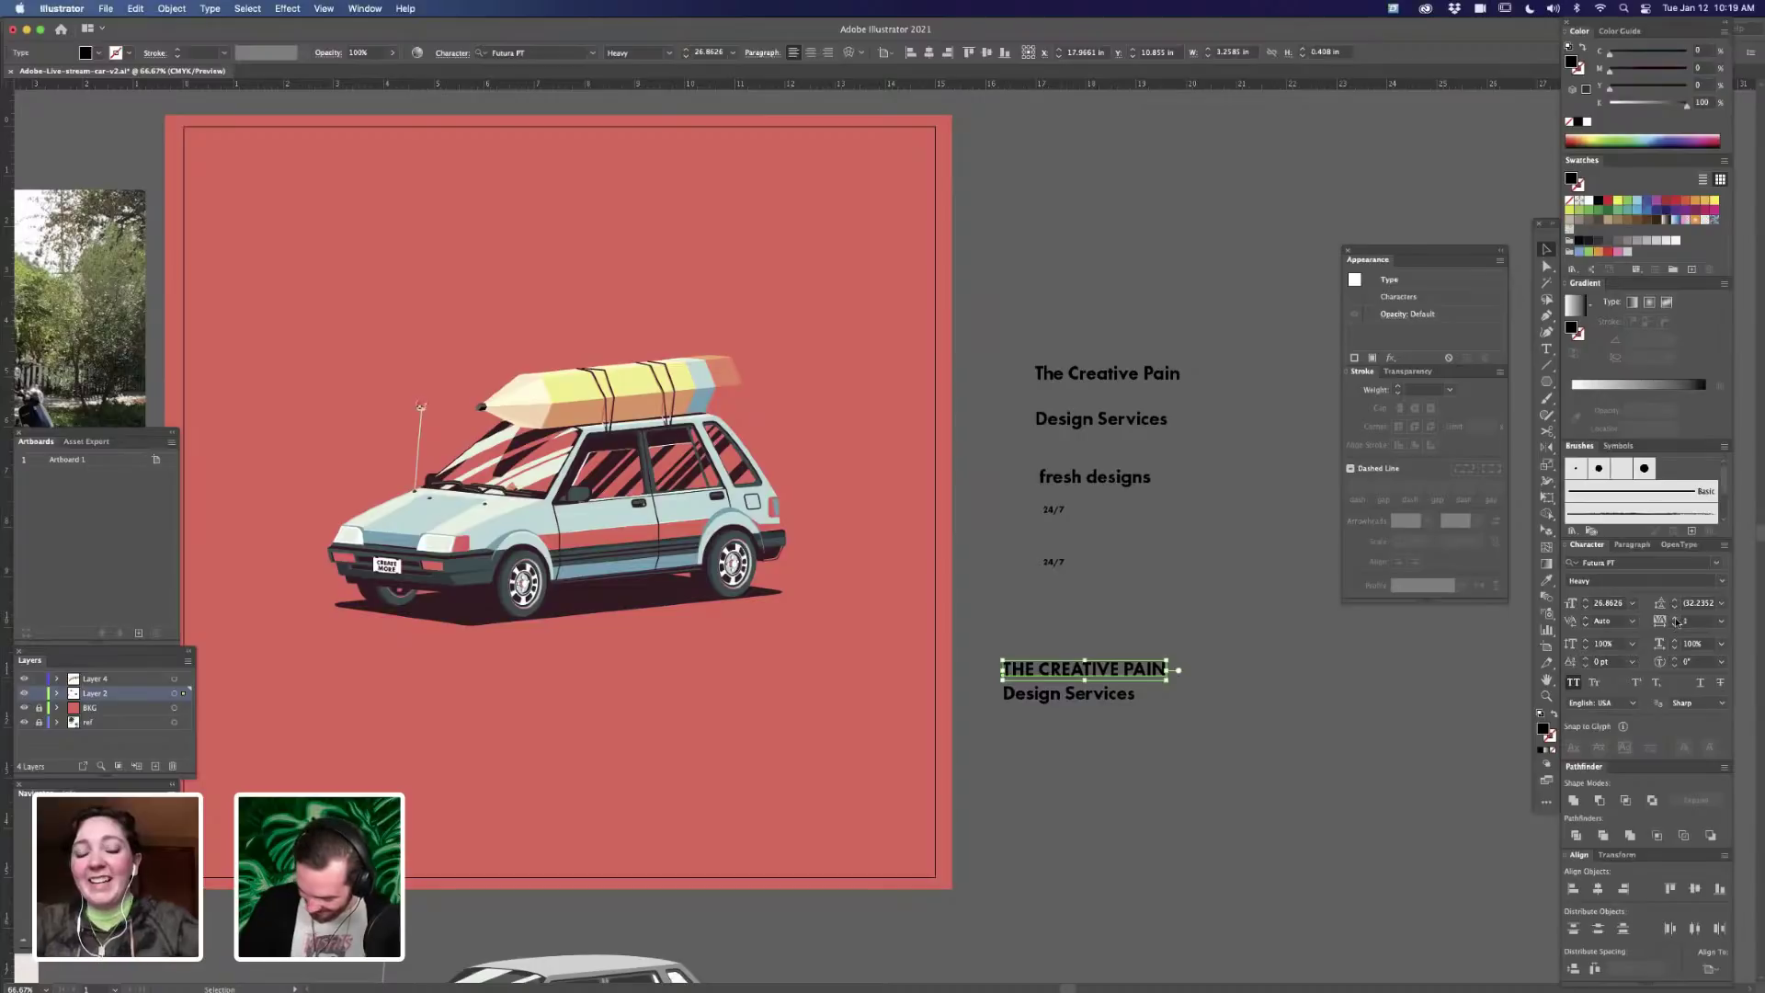
- Give the copied "Design Services" line 200 tracking and all caps, and scale it down to match the width of the line above
left_click(1189, 720)
left_click(1132, 704)
left_click(1724, 623)
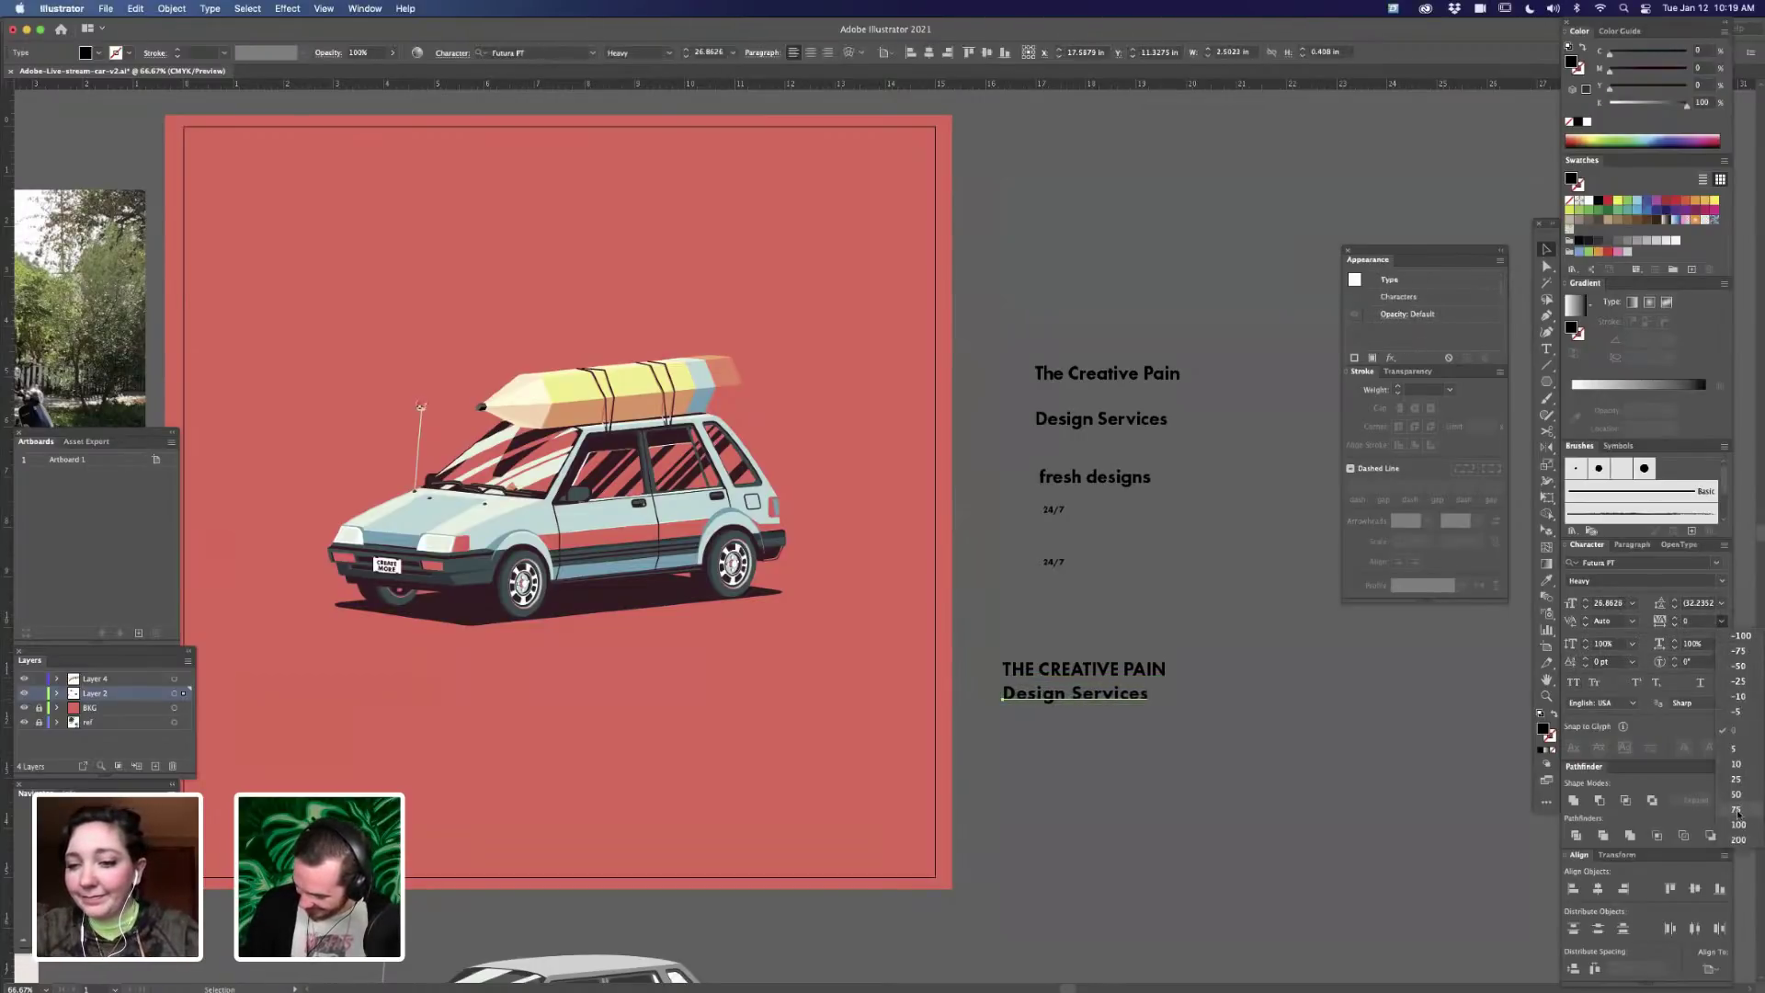
left_click(1738, 840)
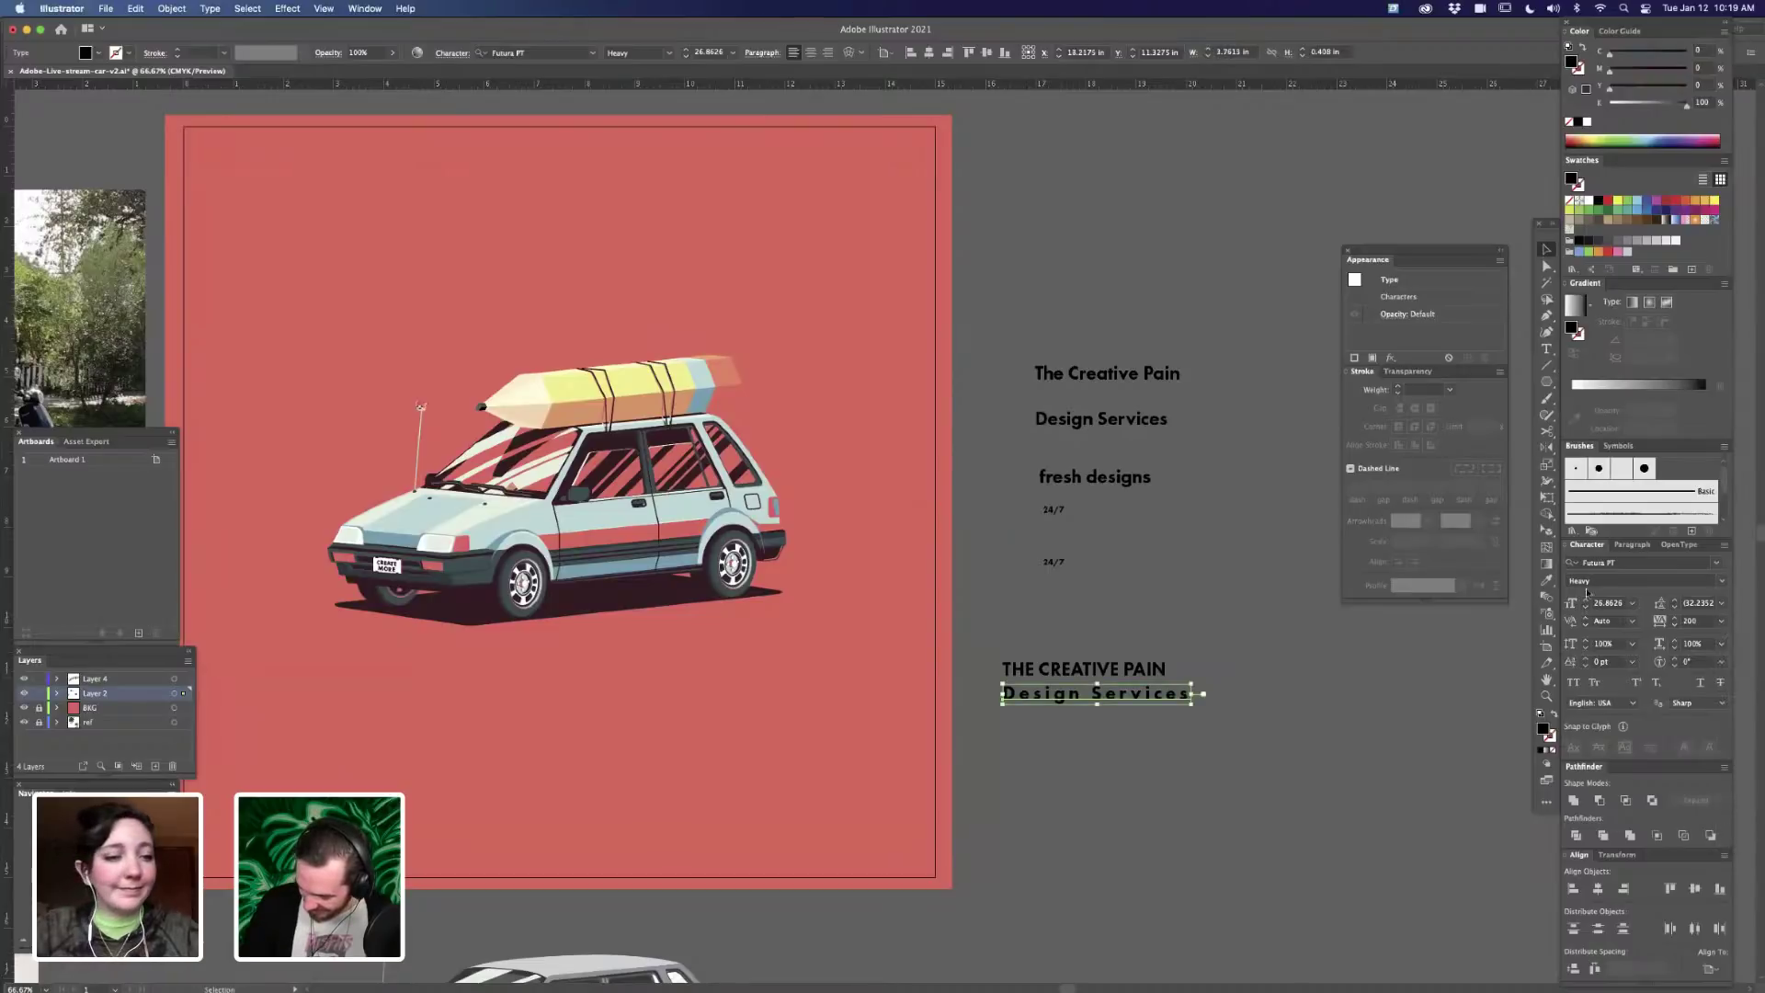
left_click(1574, 682)
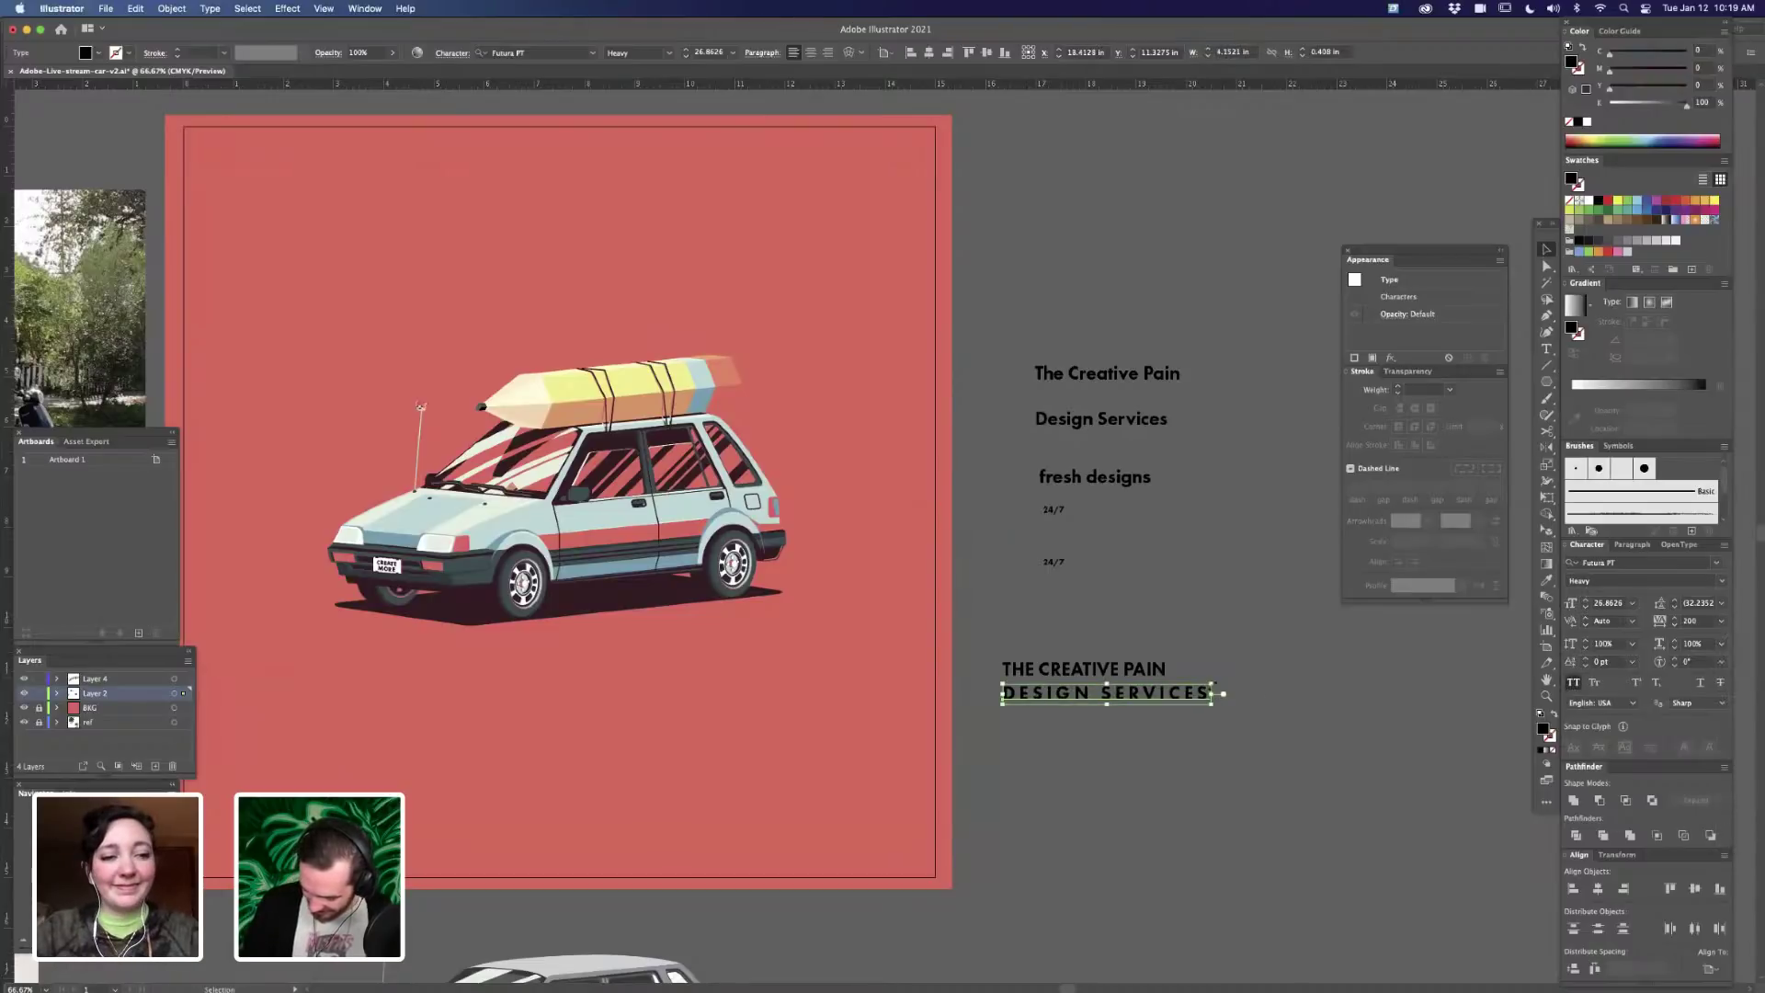
left_click_drag(1212, 693, 1169, 685)
left_click(1205, 684)
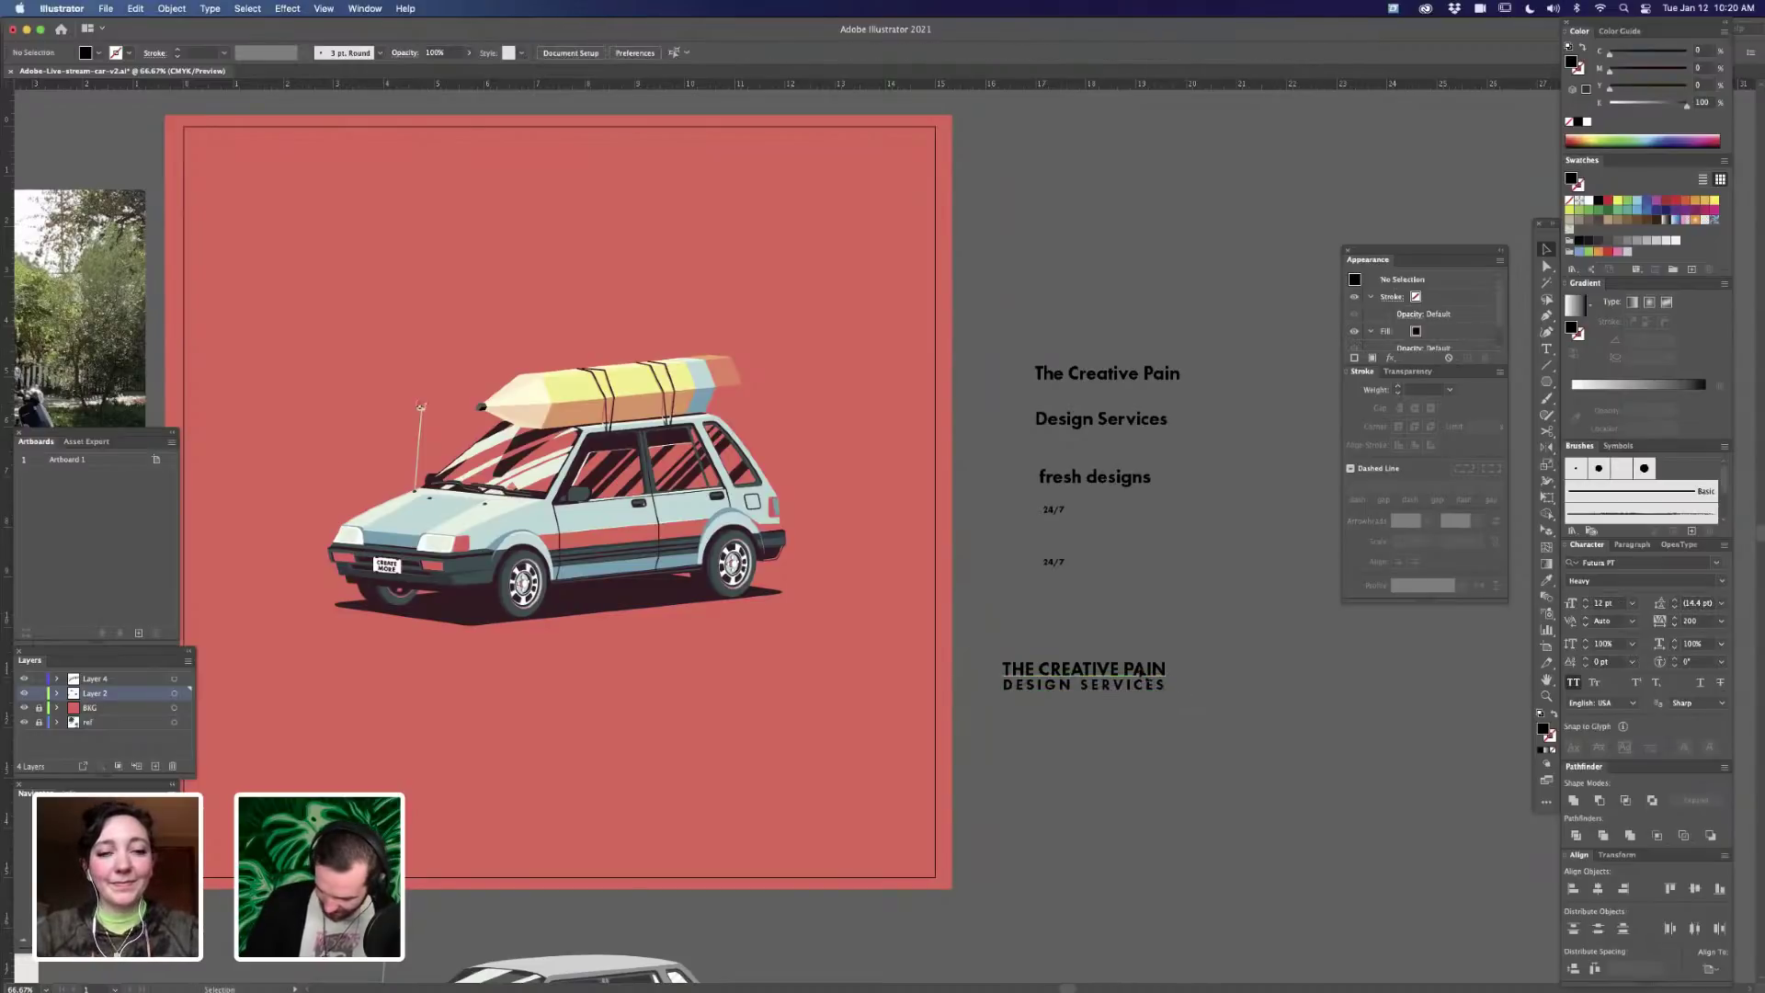
- Draw a rectangle about 4.1 by 1.1 in behind the two-line lettering and fill it with the pencil's yellow
key("m")
left_click_drag(992, 647, 1200, 703)
key("v")
key("i")
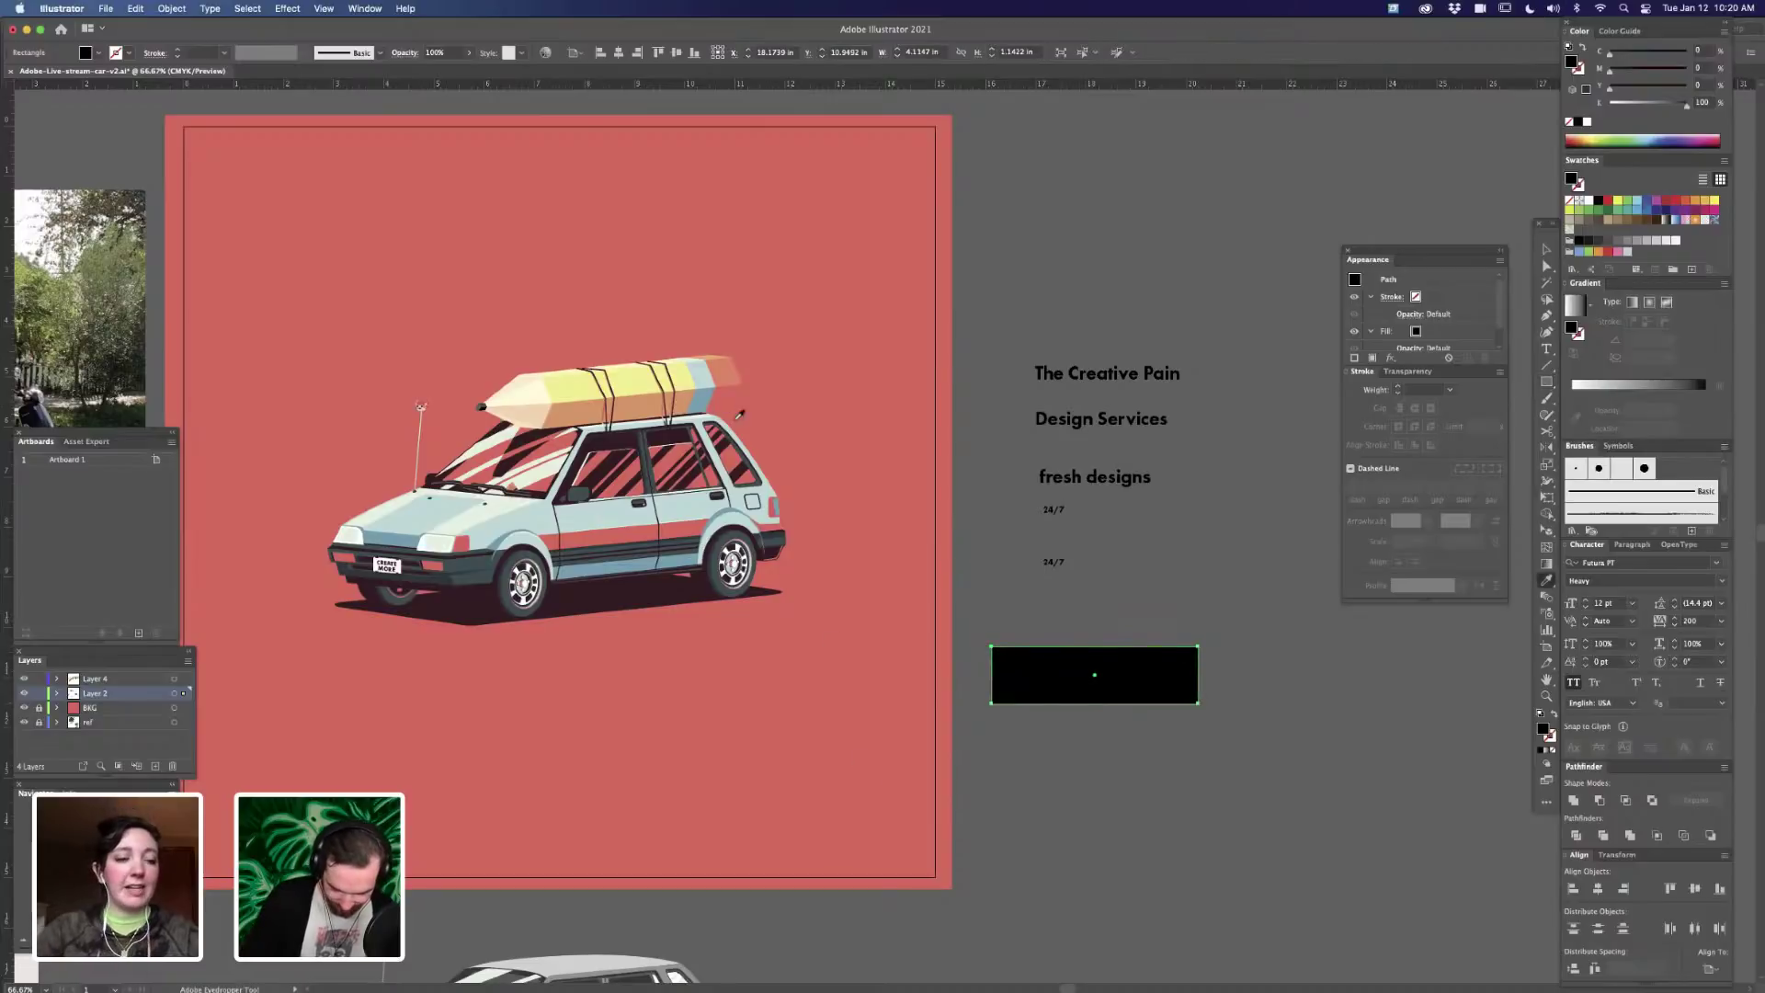
left_click(686, 374)
key("v")
left_click_drag(1183, 685, 1174, 685)
key("ctrl+shift+a")
- Recolor both lettering lines on the yellow rectangle with the red sampled from the artboard background
key("ctrl+equal")
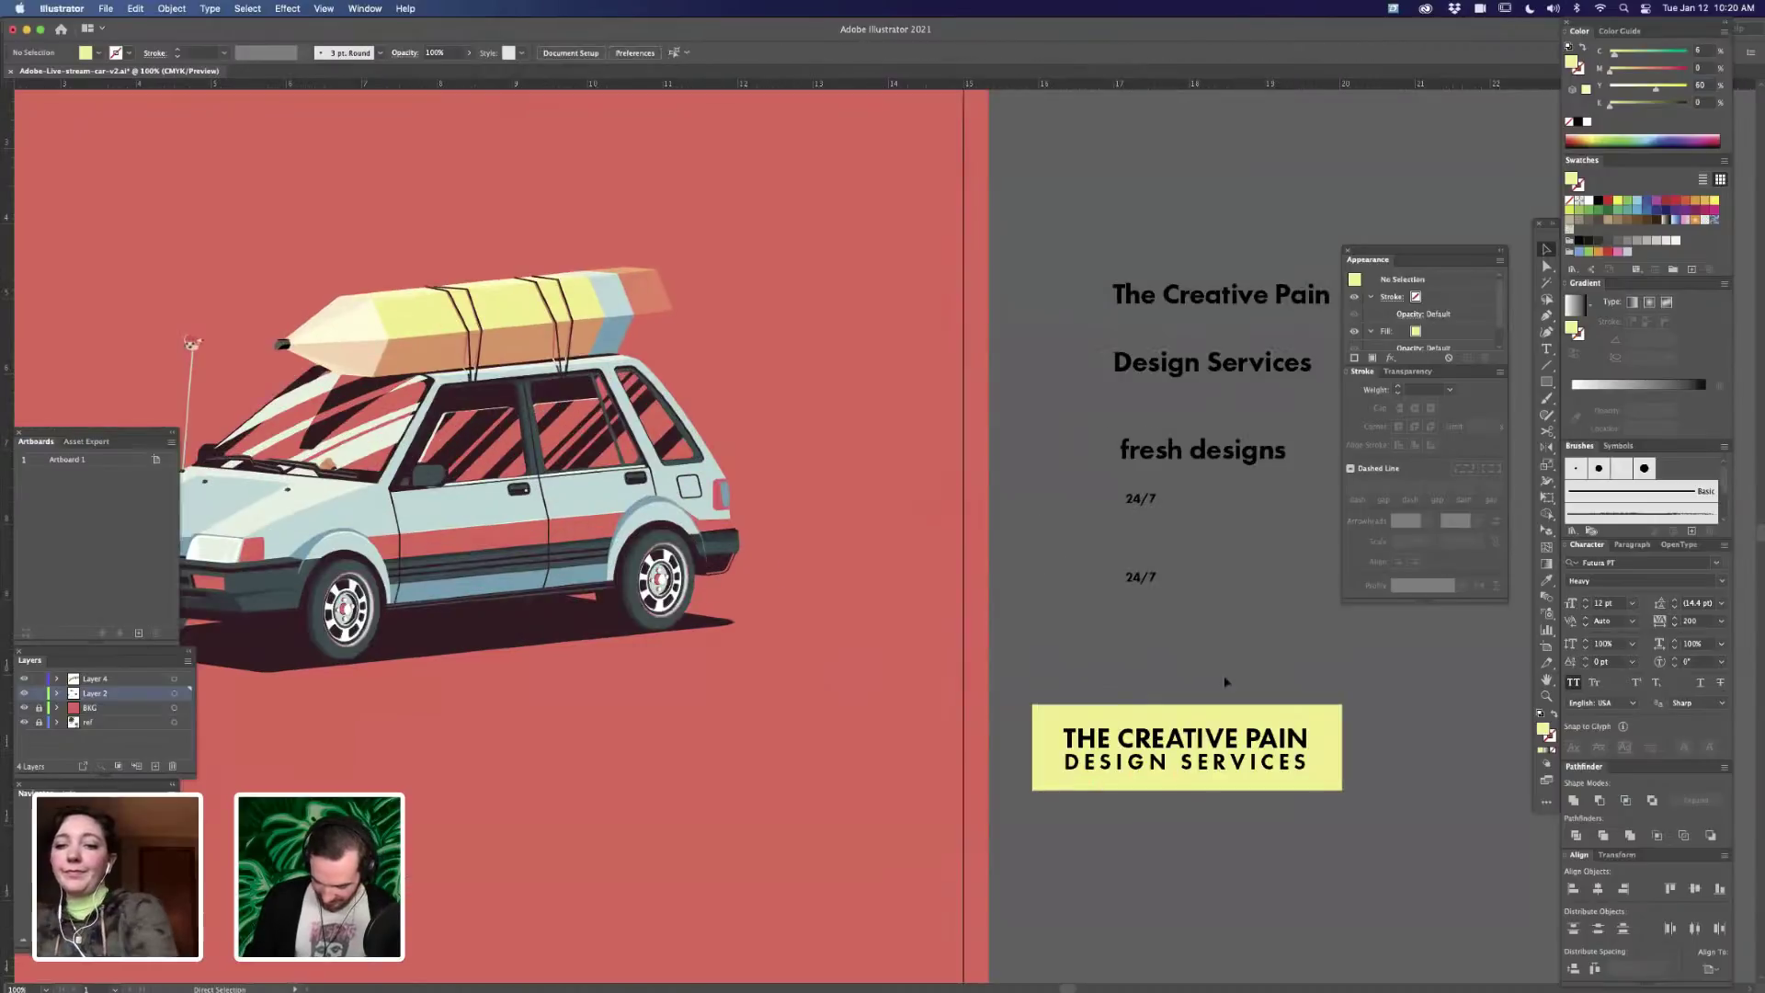
key("ctrl+equal")
left_click_drag(985, 733, 887, 623)
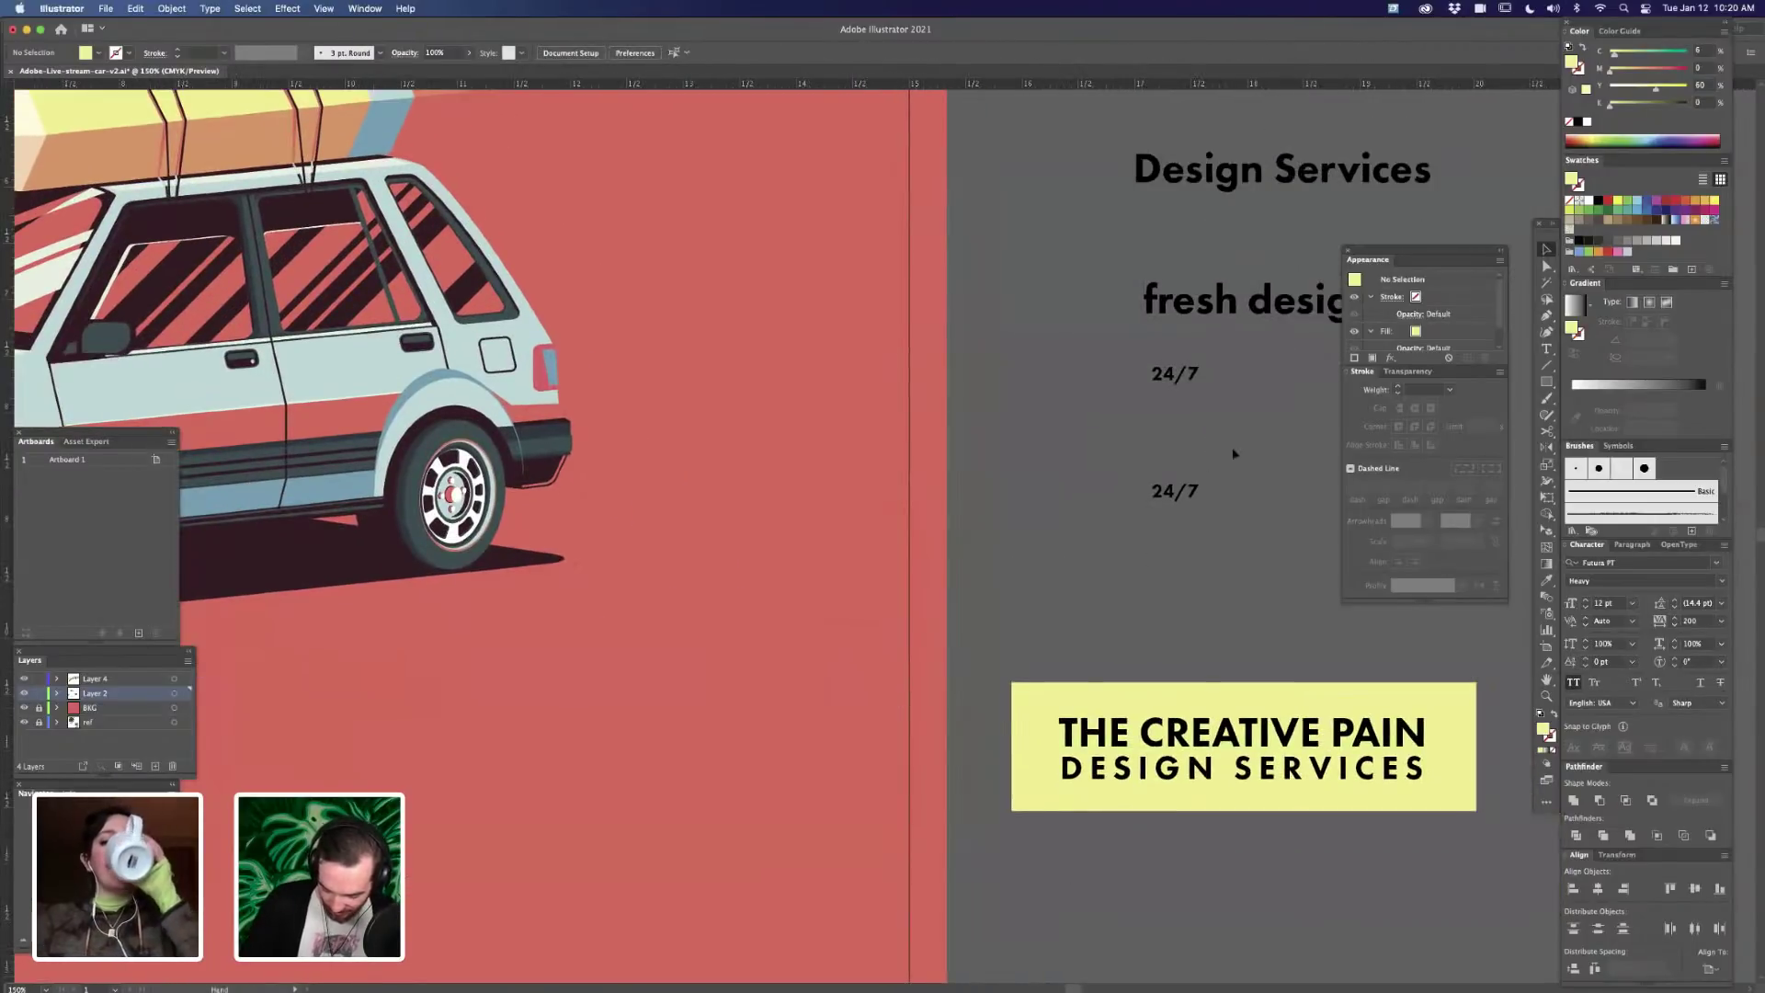
left_click_drag(1252, 664, 1106, 510)
scroll(1106, 515, "right", 5)
scroll(1106, 515, "down", 3)
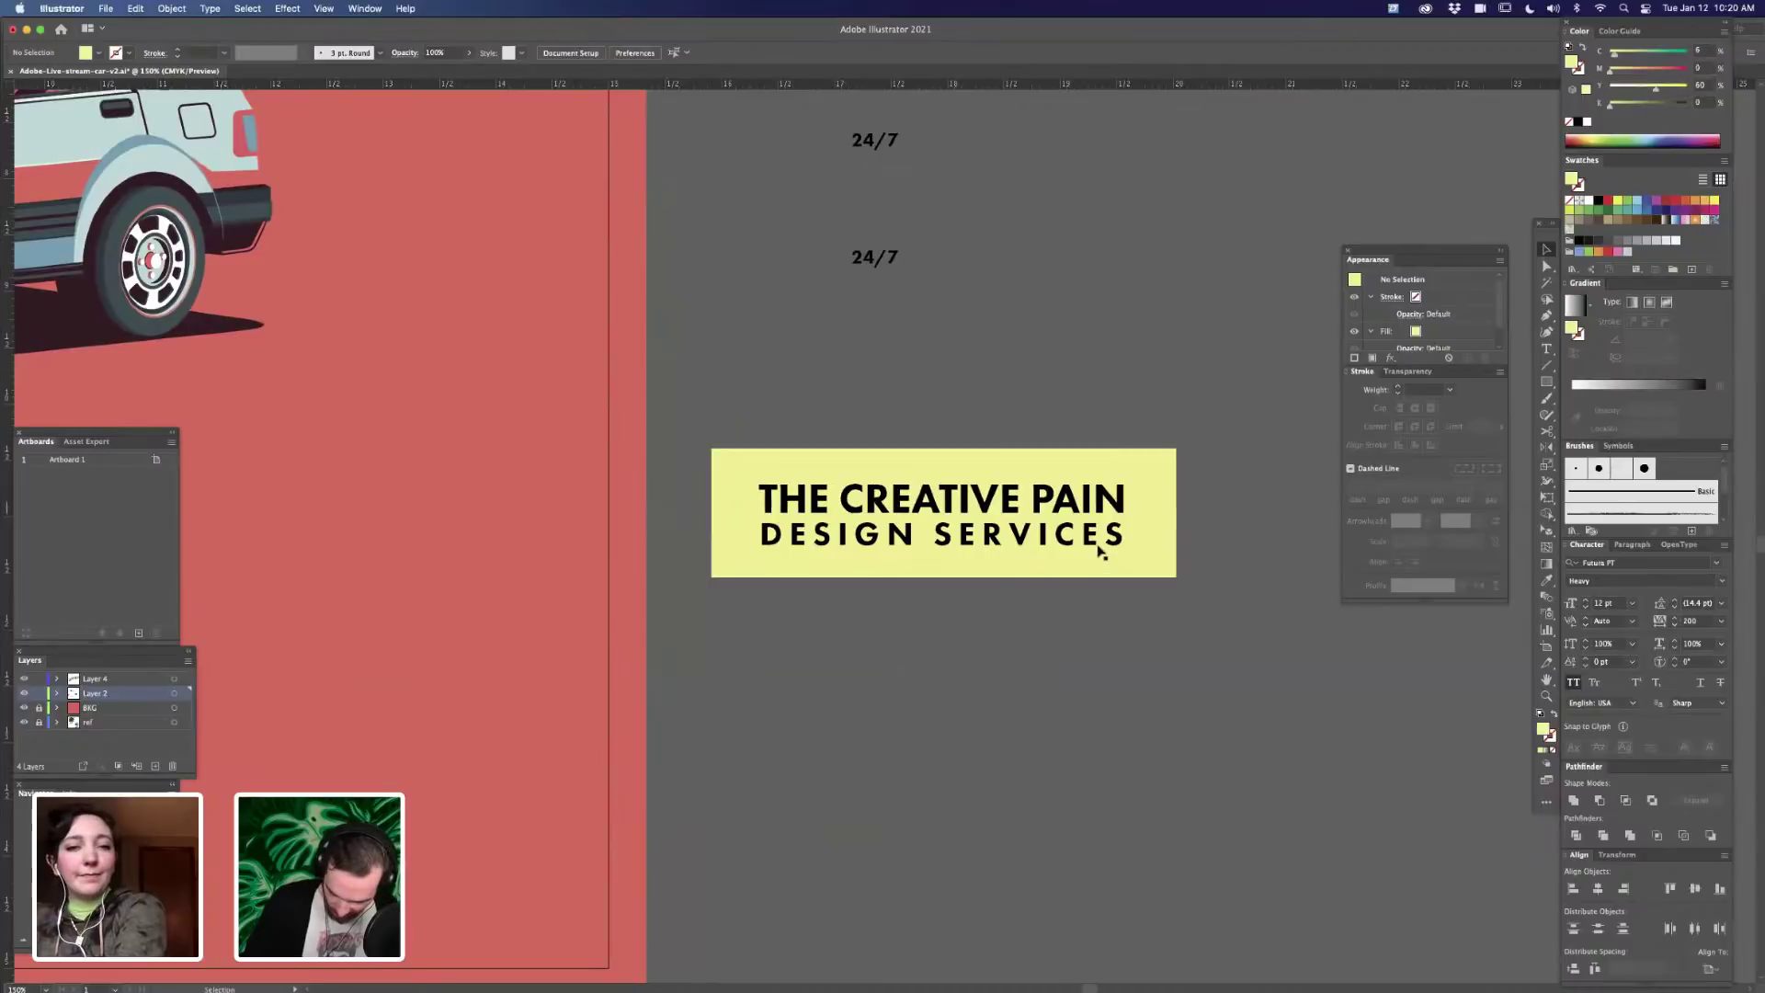
left_click(1103, 548)
left_click(1104, 549, "shift")
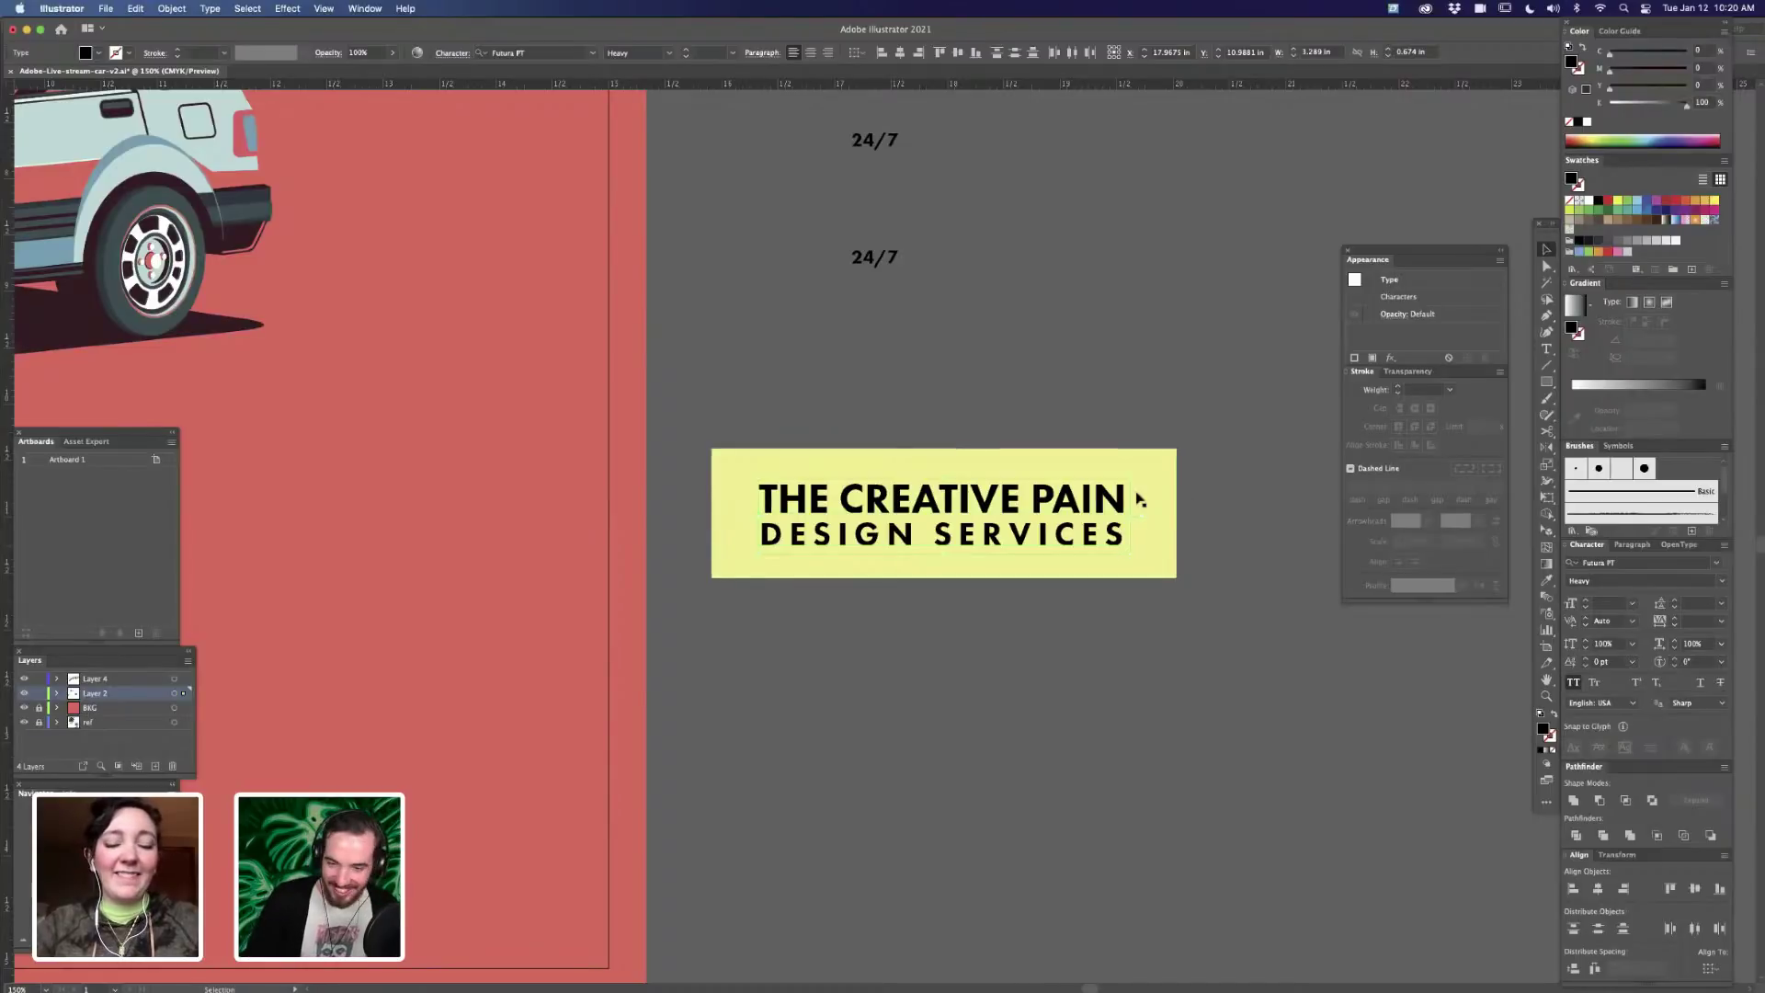
key("i")
left_click(536, 675)
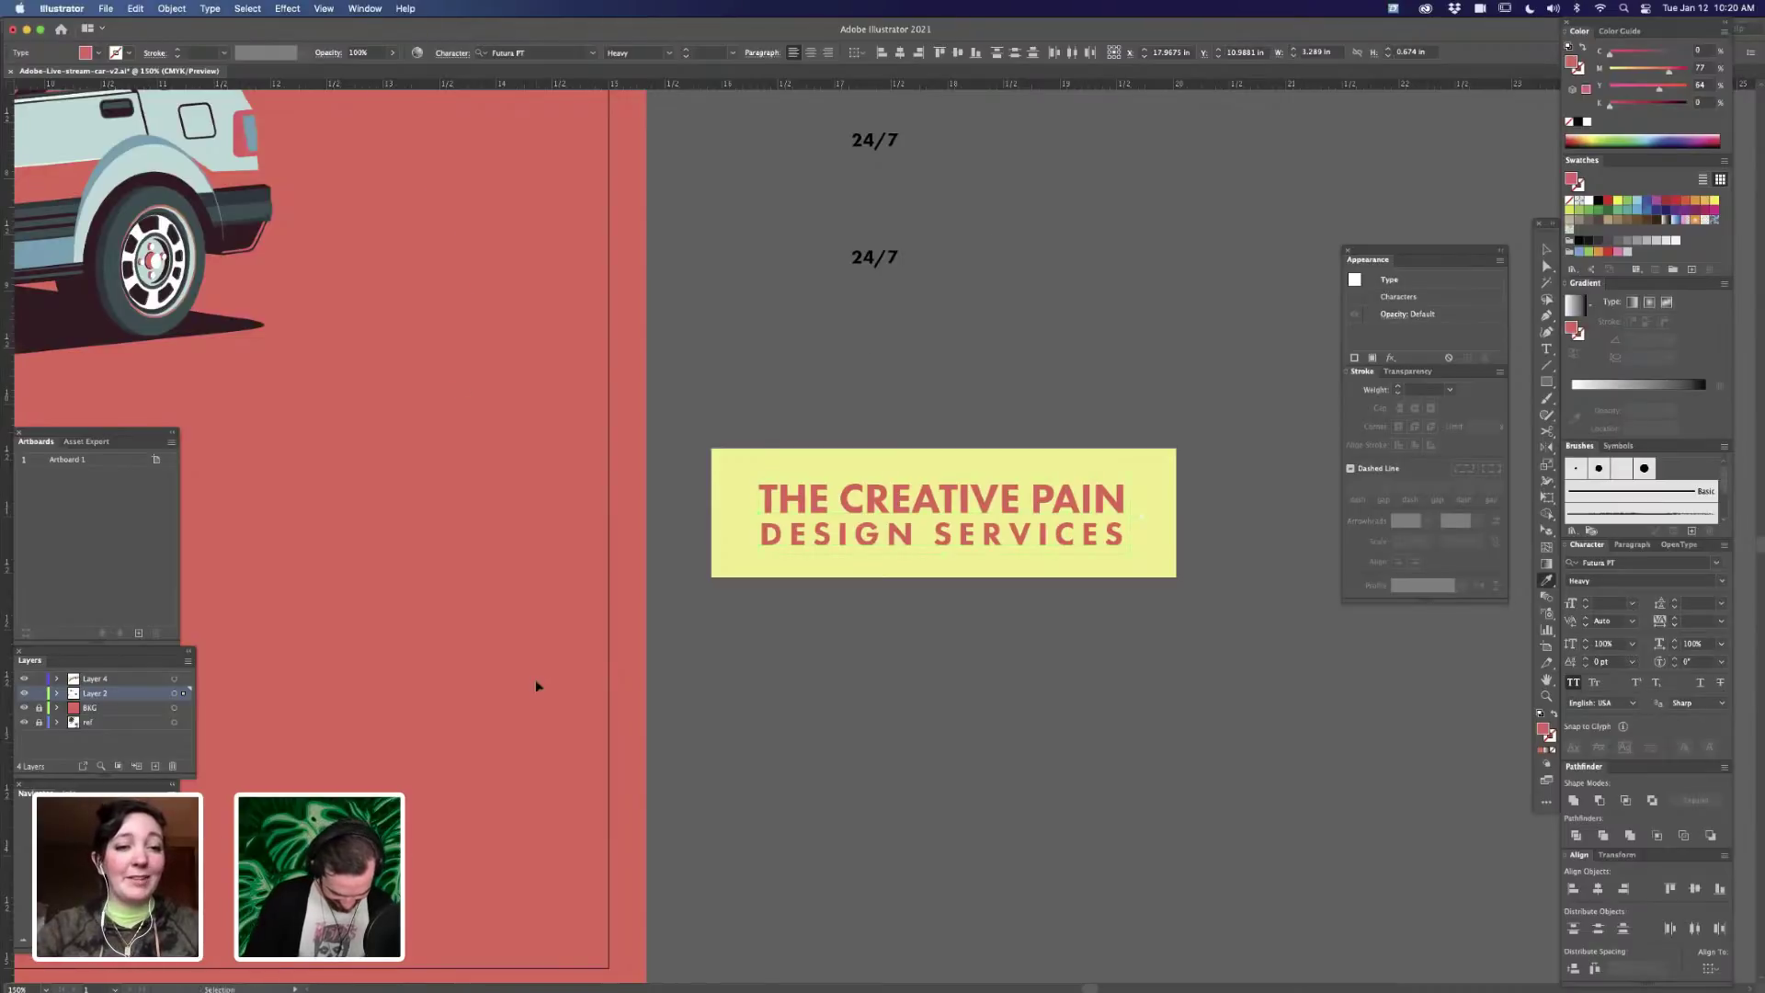
- Create a copy of both lettering lines in the car shadow's dark maroon and offset it slightly downward as a drop shadow
key("super+minus")
key("super+minus")
left_click_drag(504, 442, 625, 455)
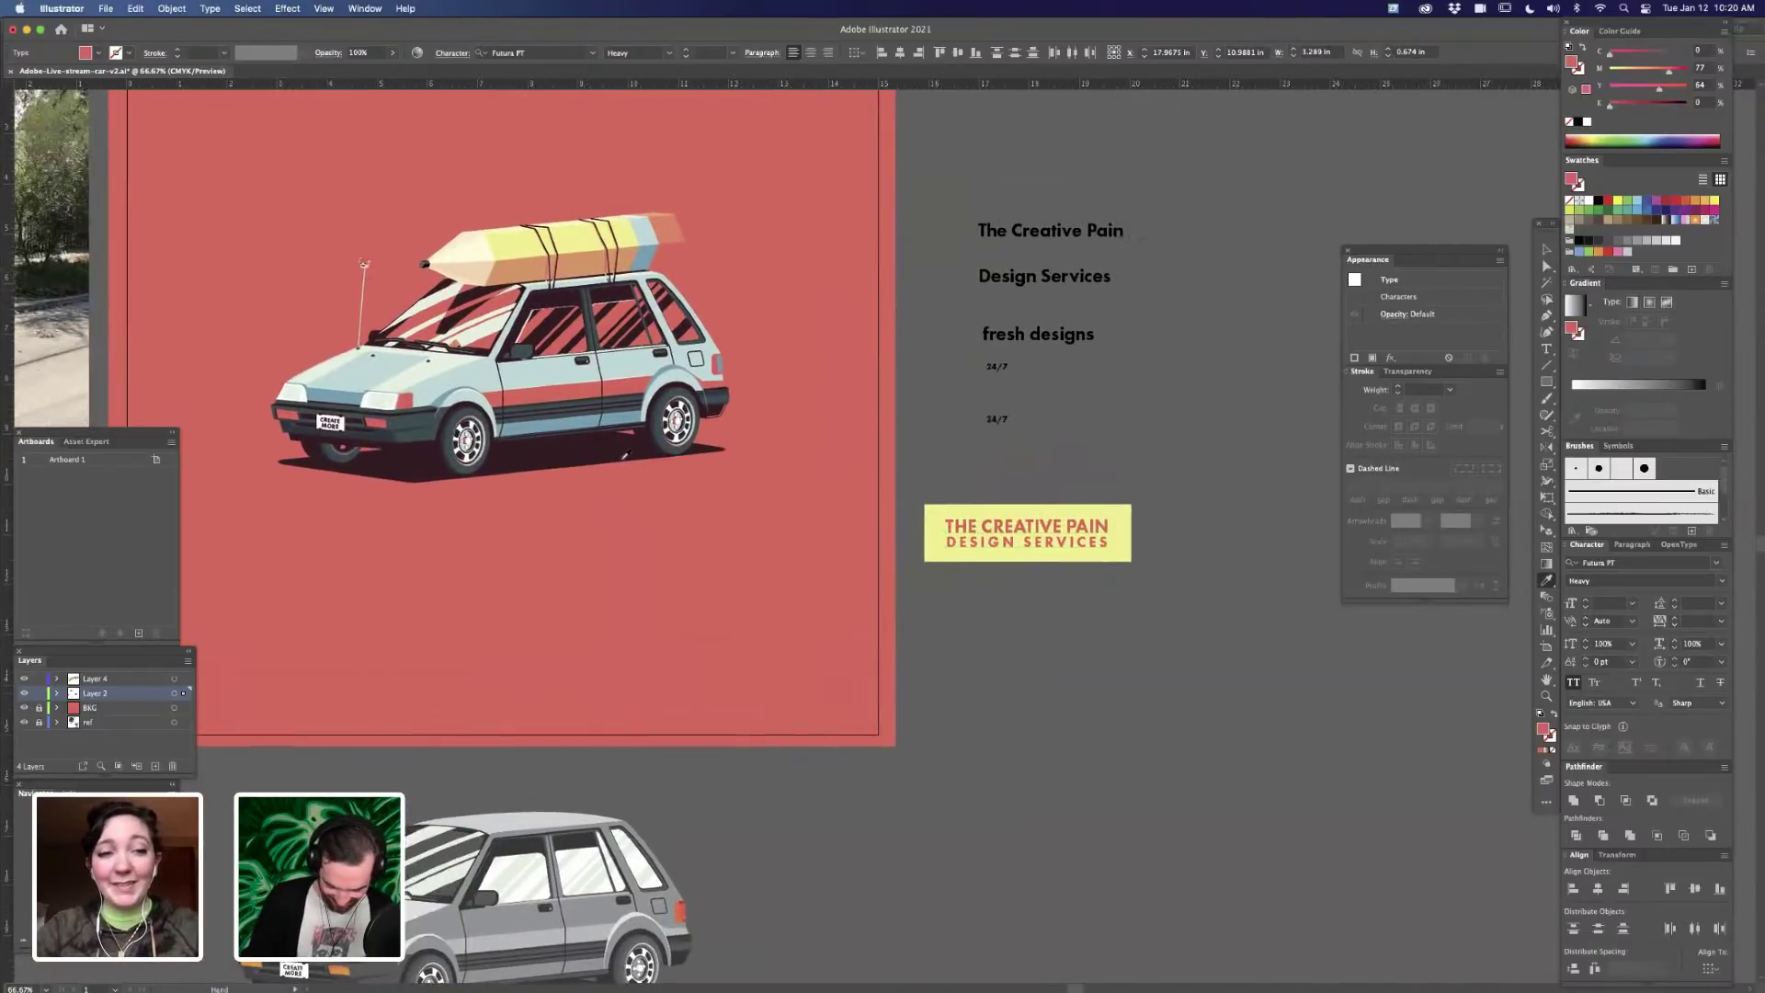
left_click(623, 467)
key("Down")
key("Down")
key("Down")
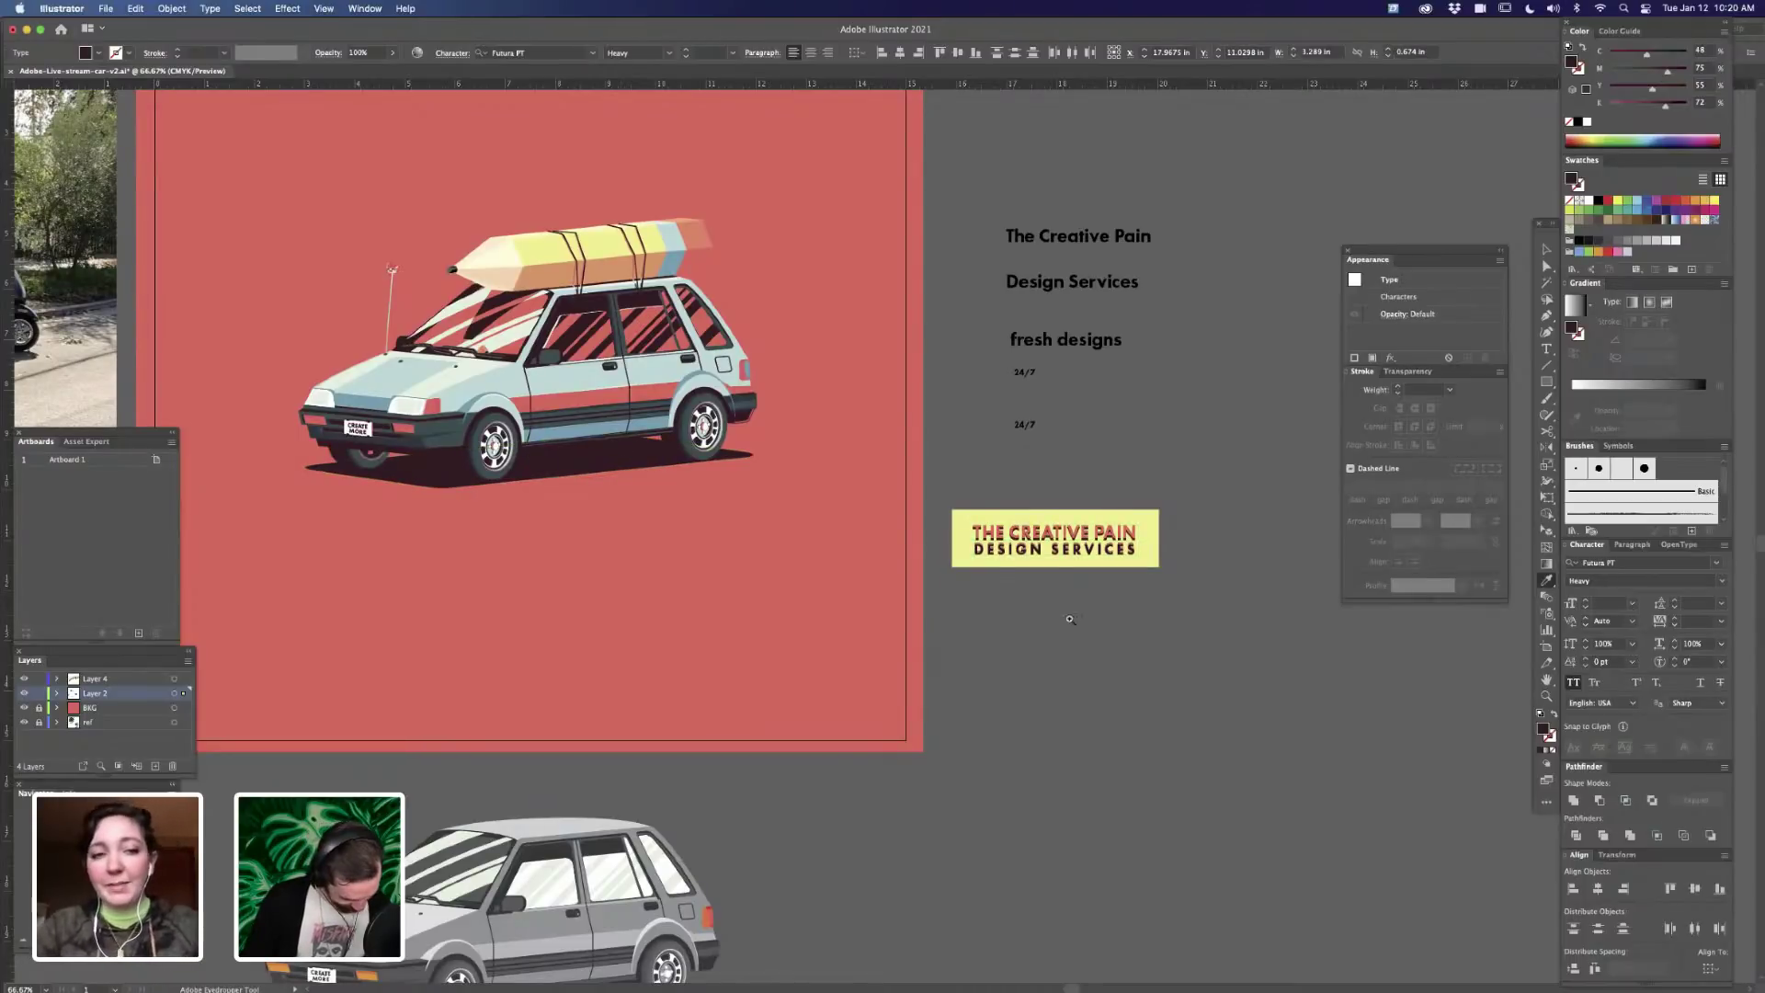
- Send the dark "DESIGN SERVICES" copy behind its red lettering
key("z")
left_click_drag(1038, 542, 1253, 540)
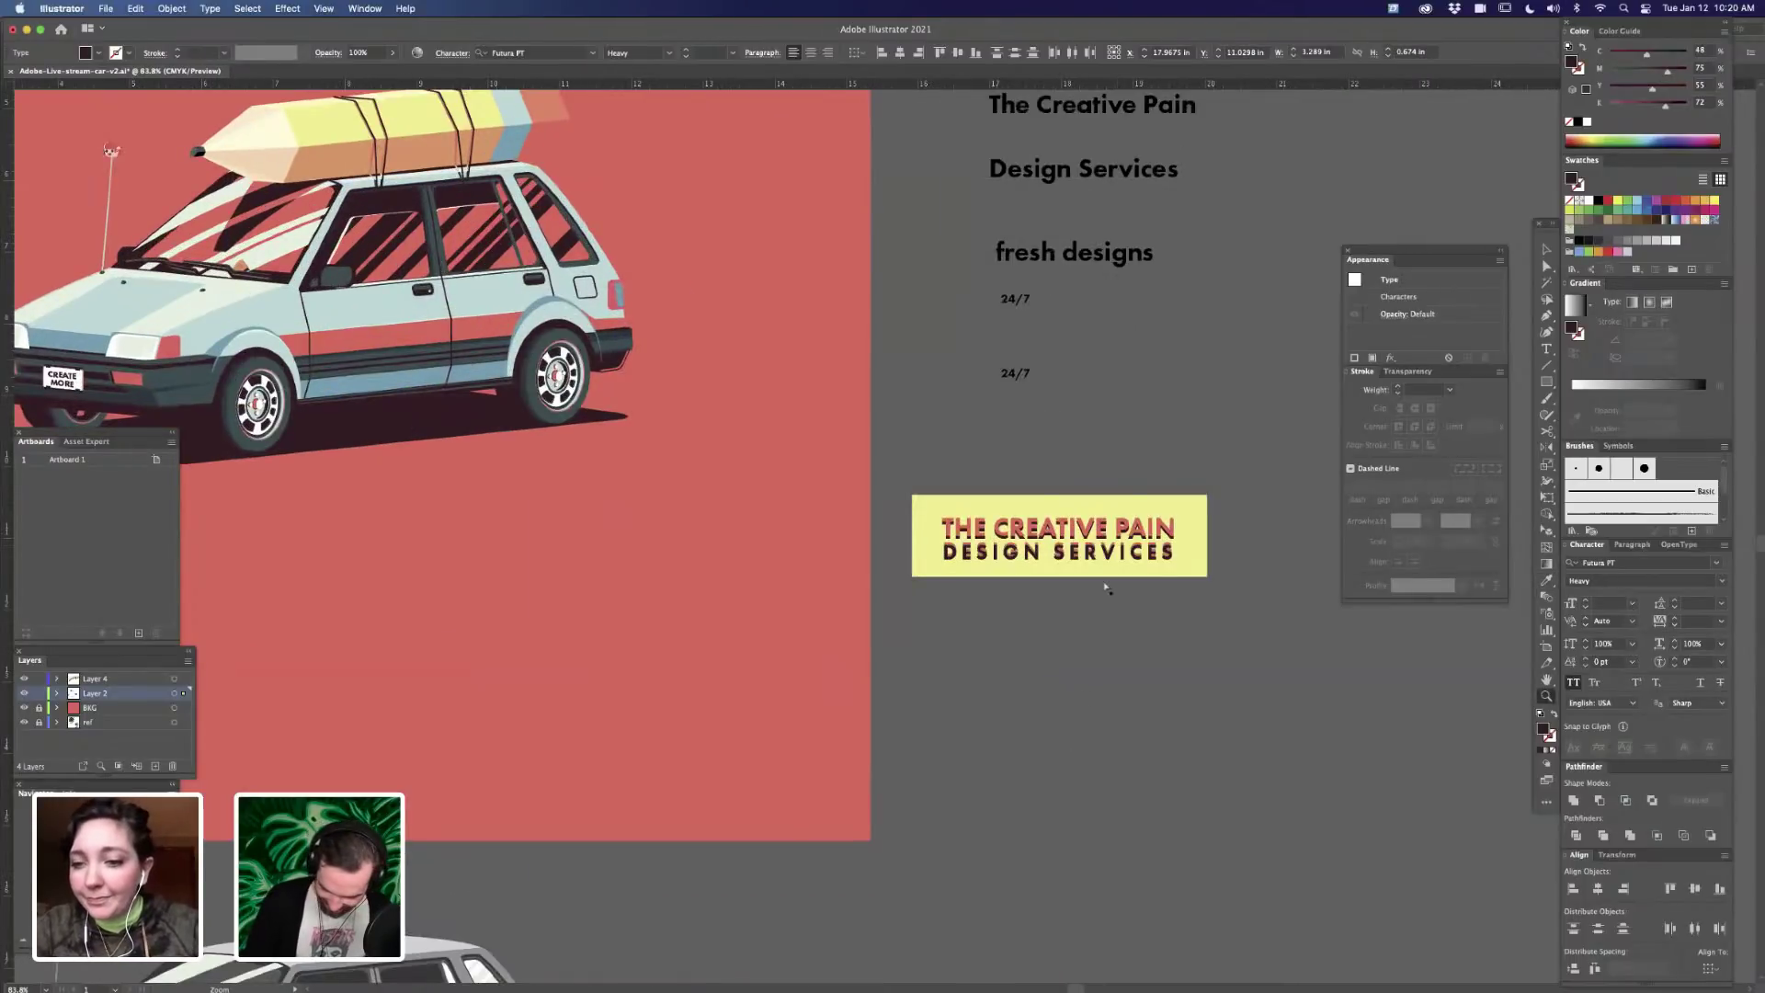
left_click_drag(1107, 590, 1119, 771)
key("a")
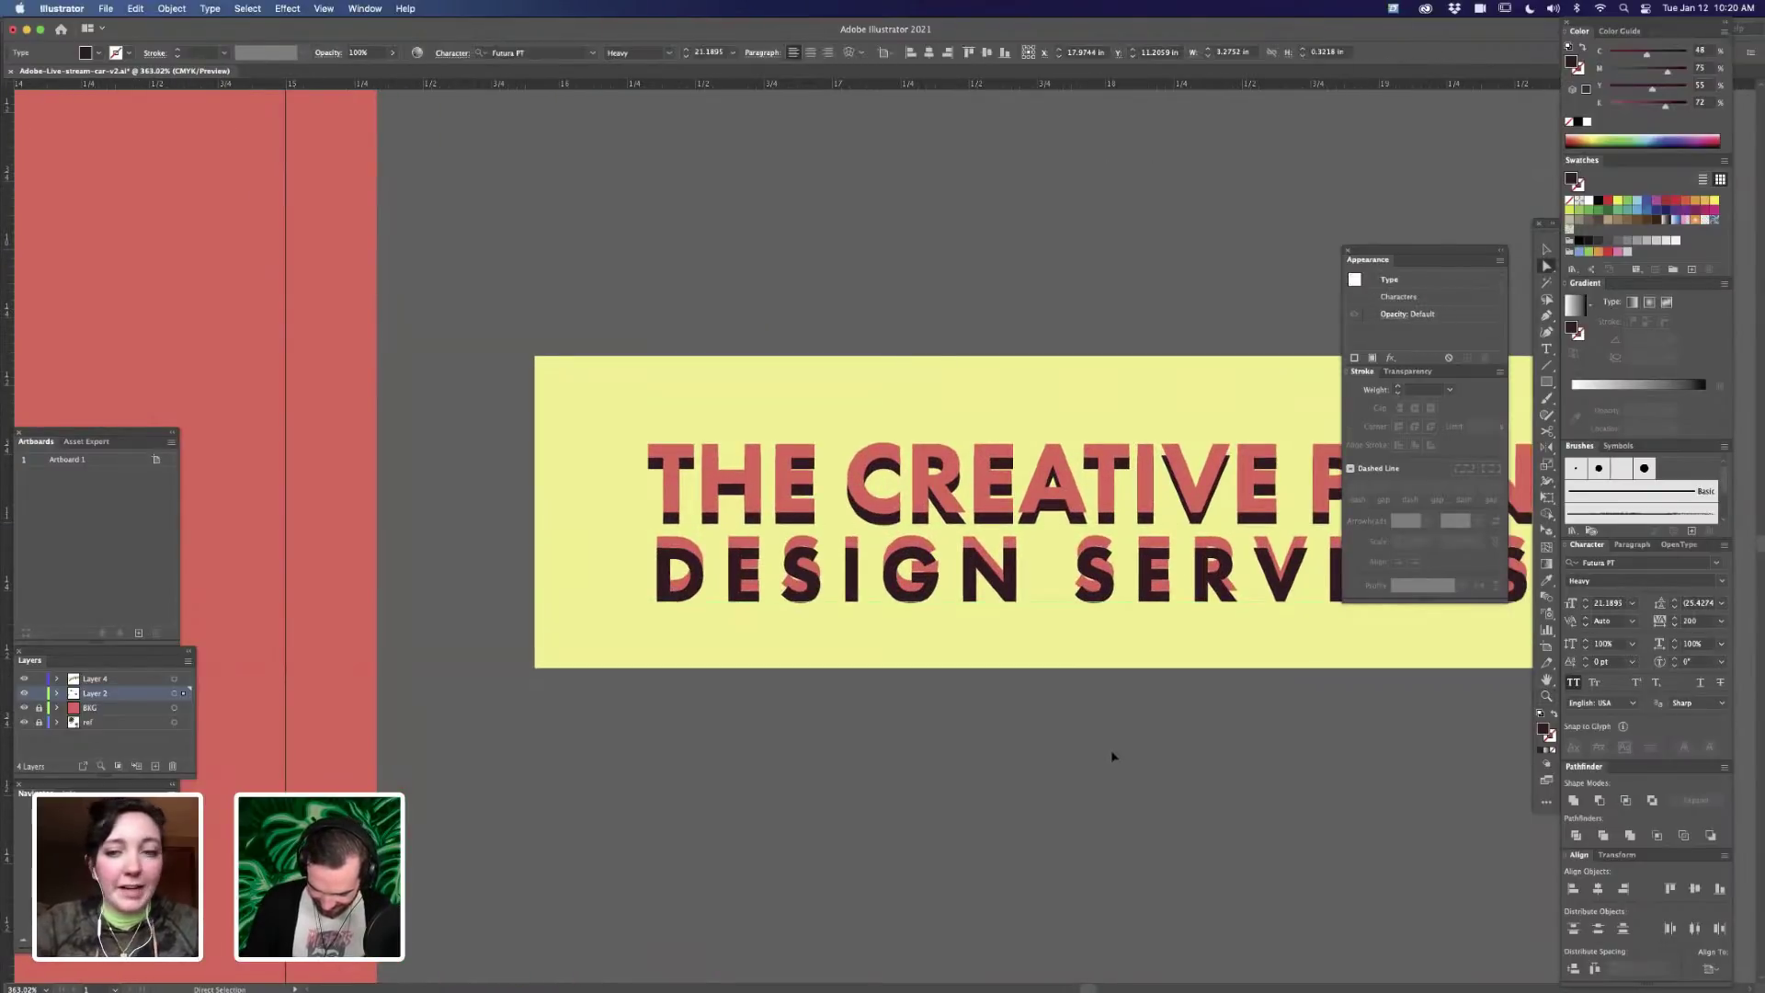
key("super+minus")
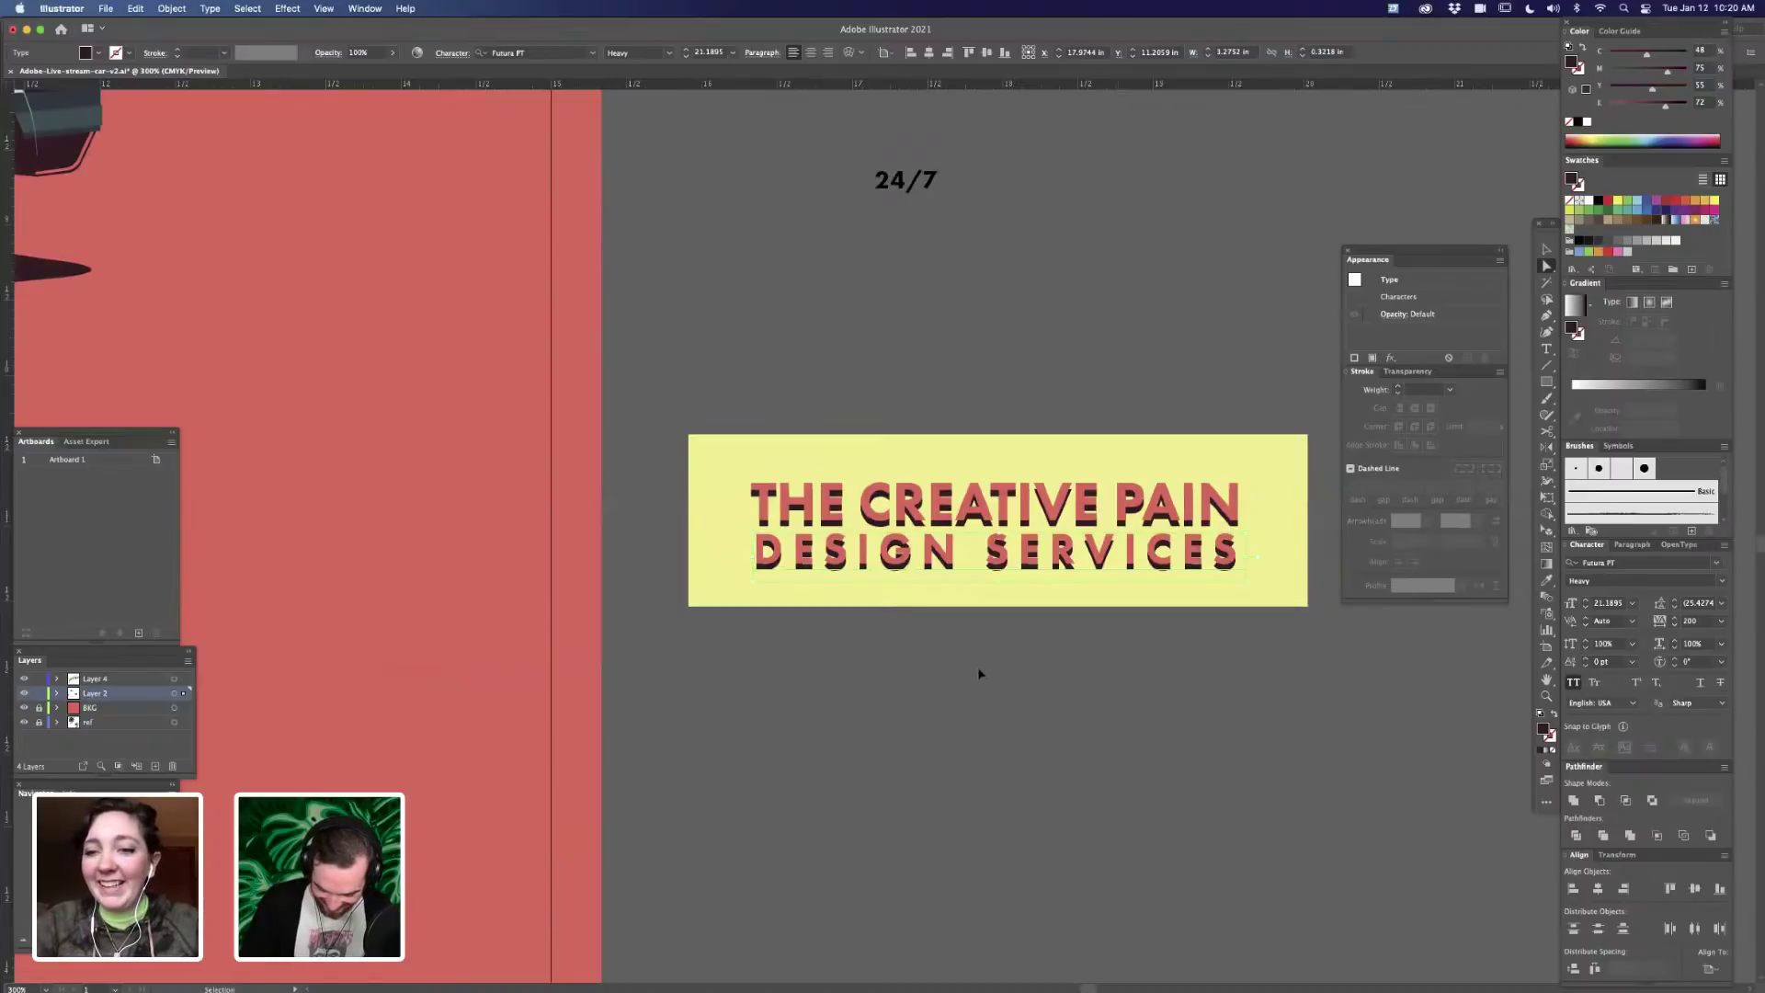
- Examine the shadowed lettering on the yellow sign beside the car illustration, both in overview and up close
key("super+minus")
key("super+minus")
key("super+minus")
key("super+minus")
key("super+equal")
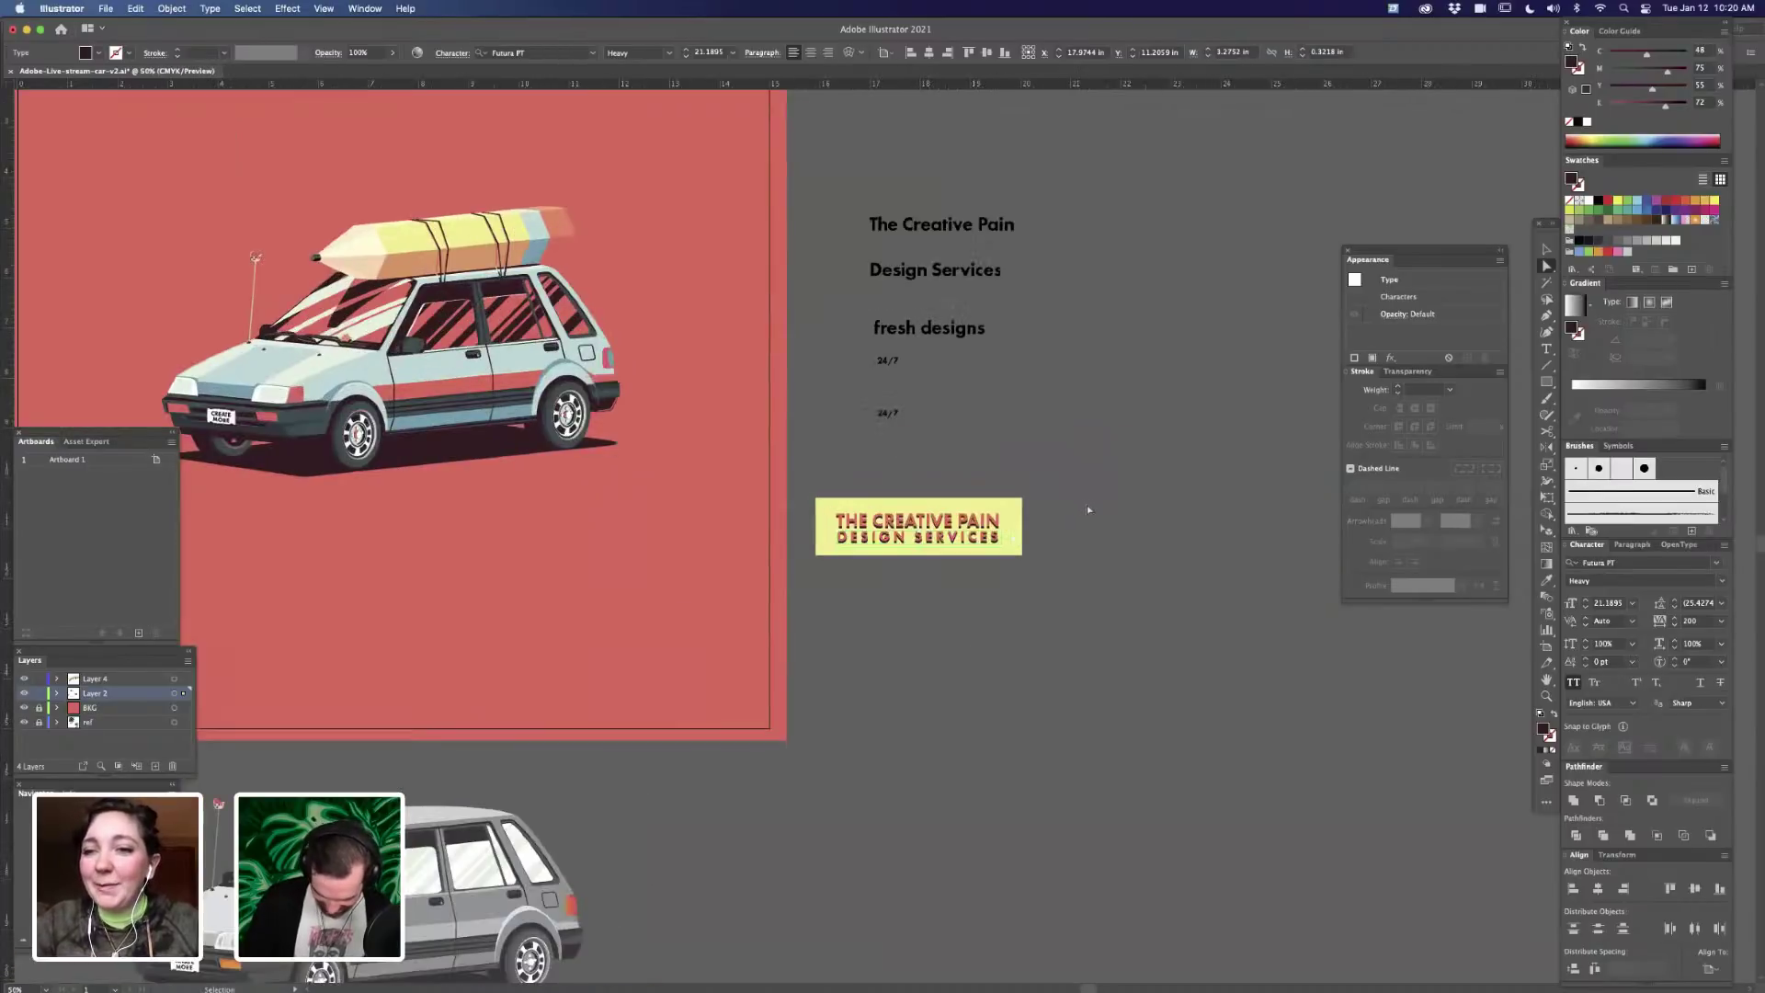
key("super+equal")
key("super+equal")
key("super+equal")
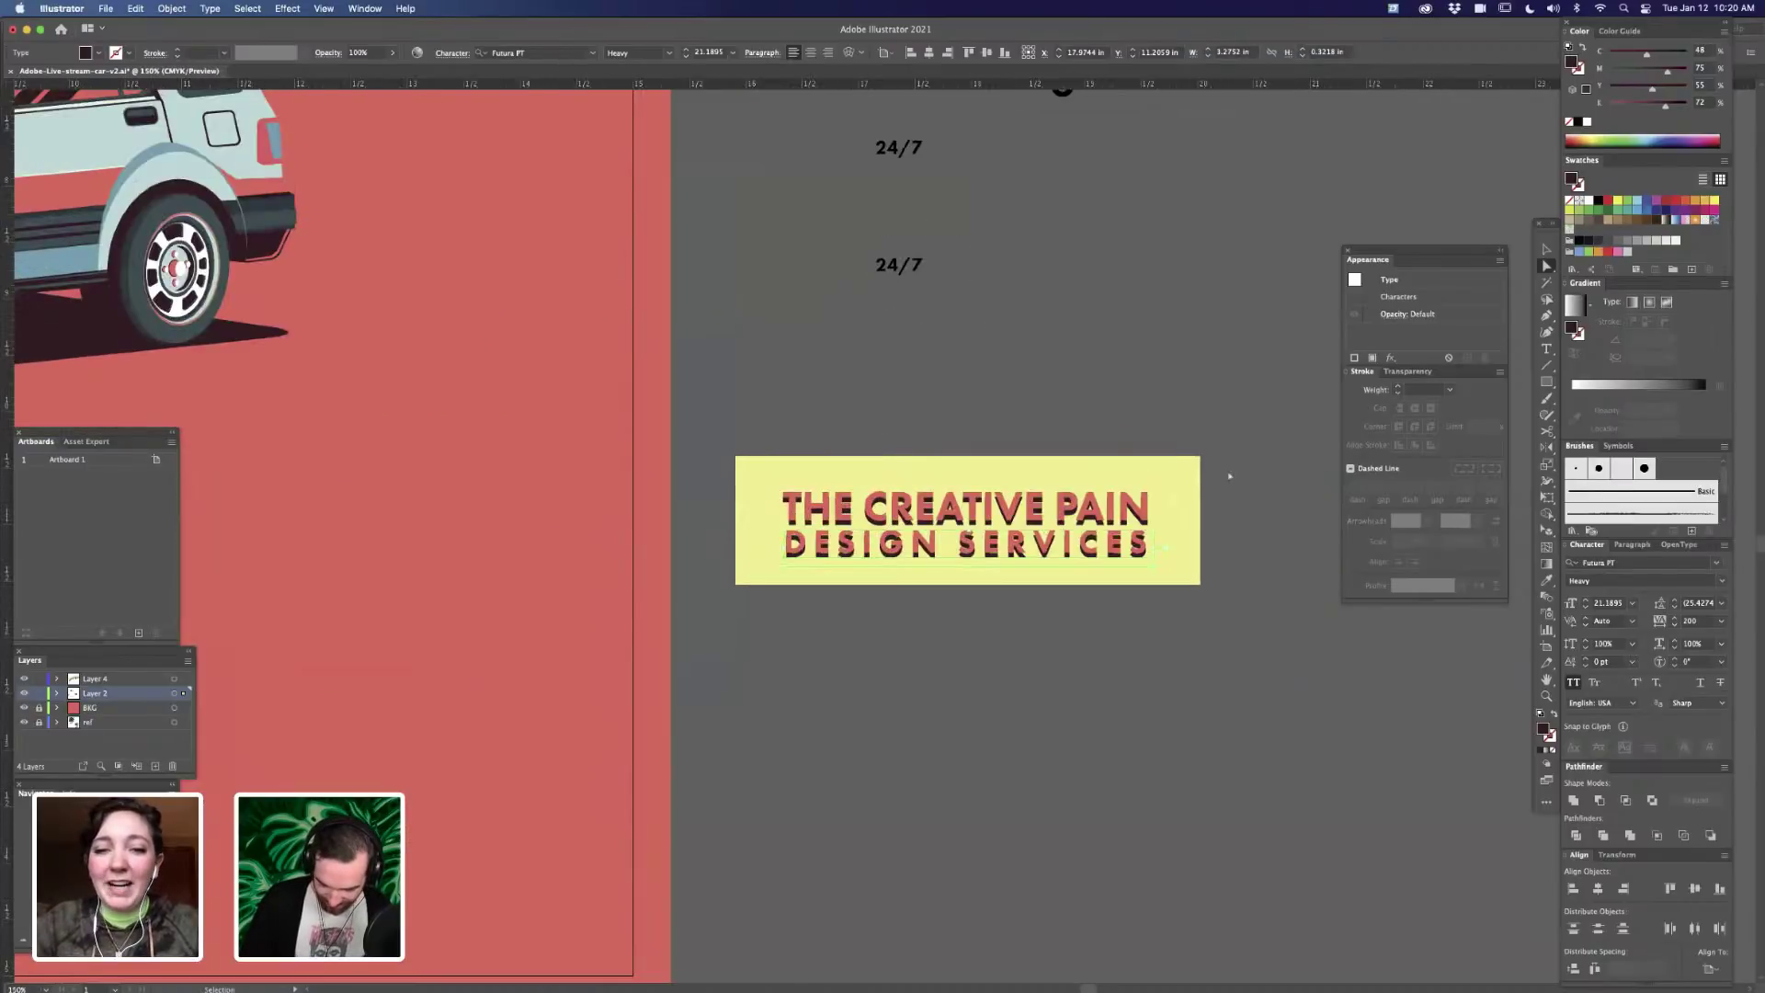
- Round all four corners of the yellow rectangle behind the sign lettering with a large radius
key("super+shift+a")
left_click(1171, 487)
left_click_drag(1184, 472, 1149, 513)
left_click(1095, 400)
key("v")
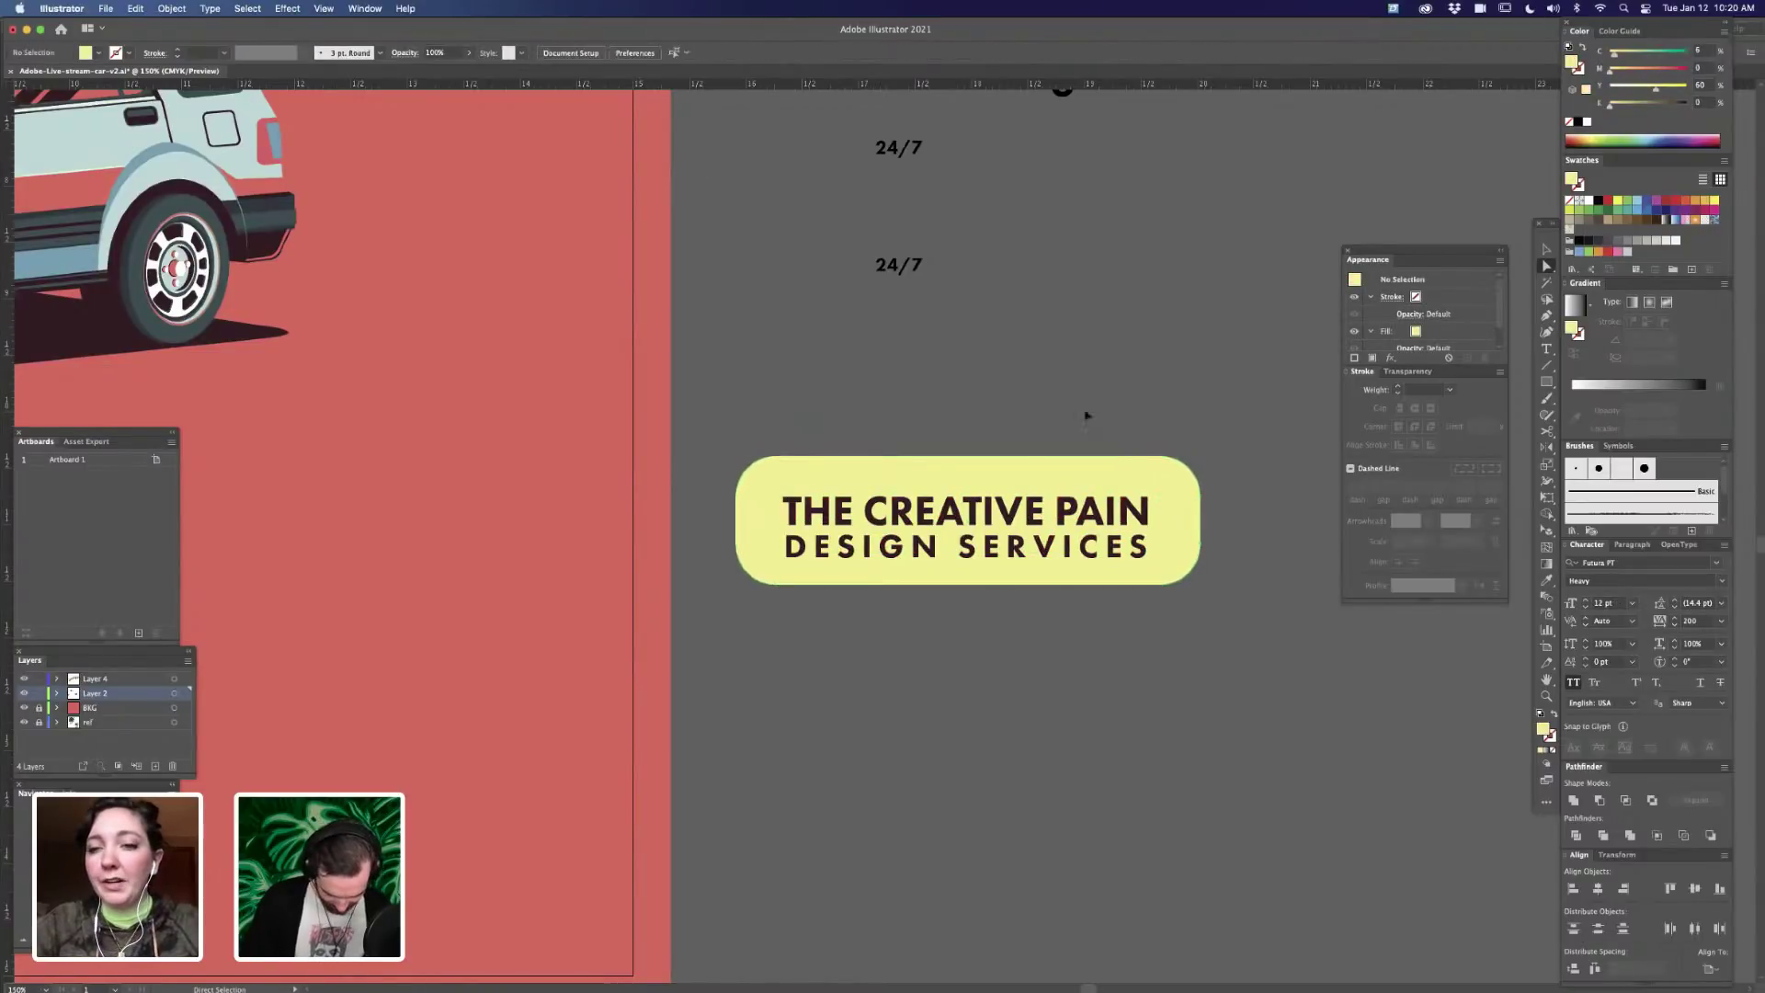
- Unlock all artwork and place a copy of the round "TODAY IS GOING TO BE A GOOD DAY" badge below the yellow sign
key("super+minus")
key("super+minus")
key("super+minus")
key("super+minus")
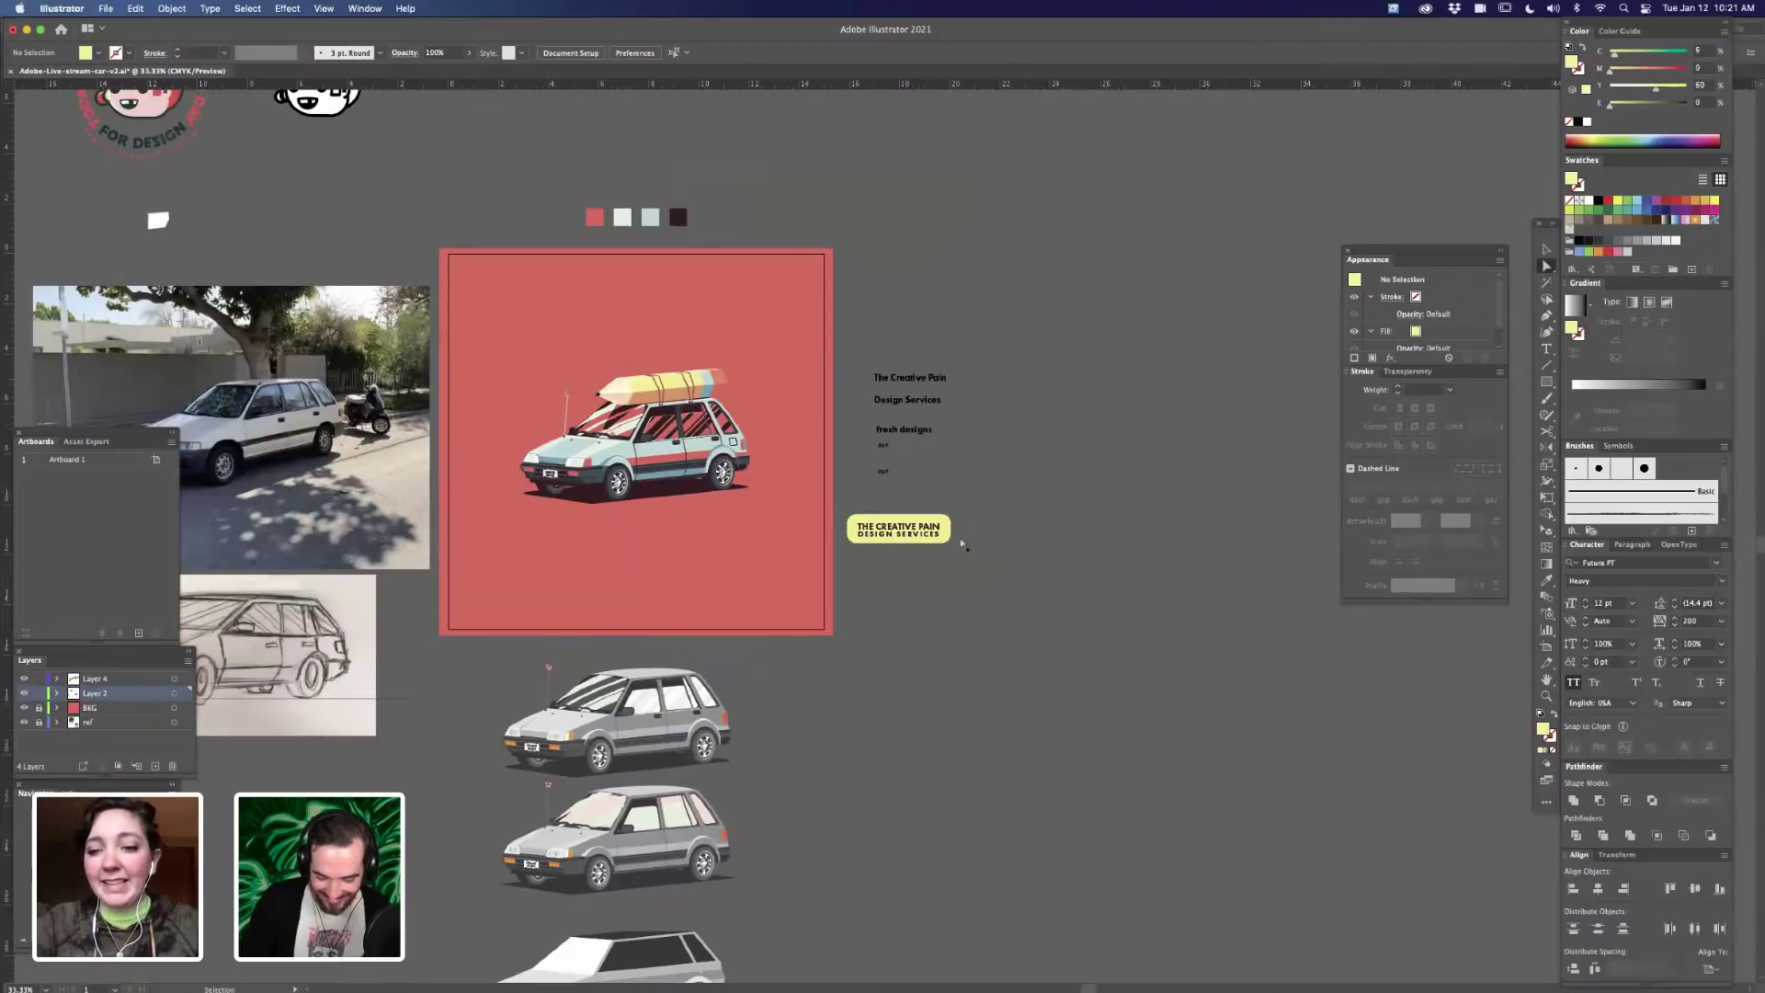
key("super+minus")
key("super+plus")
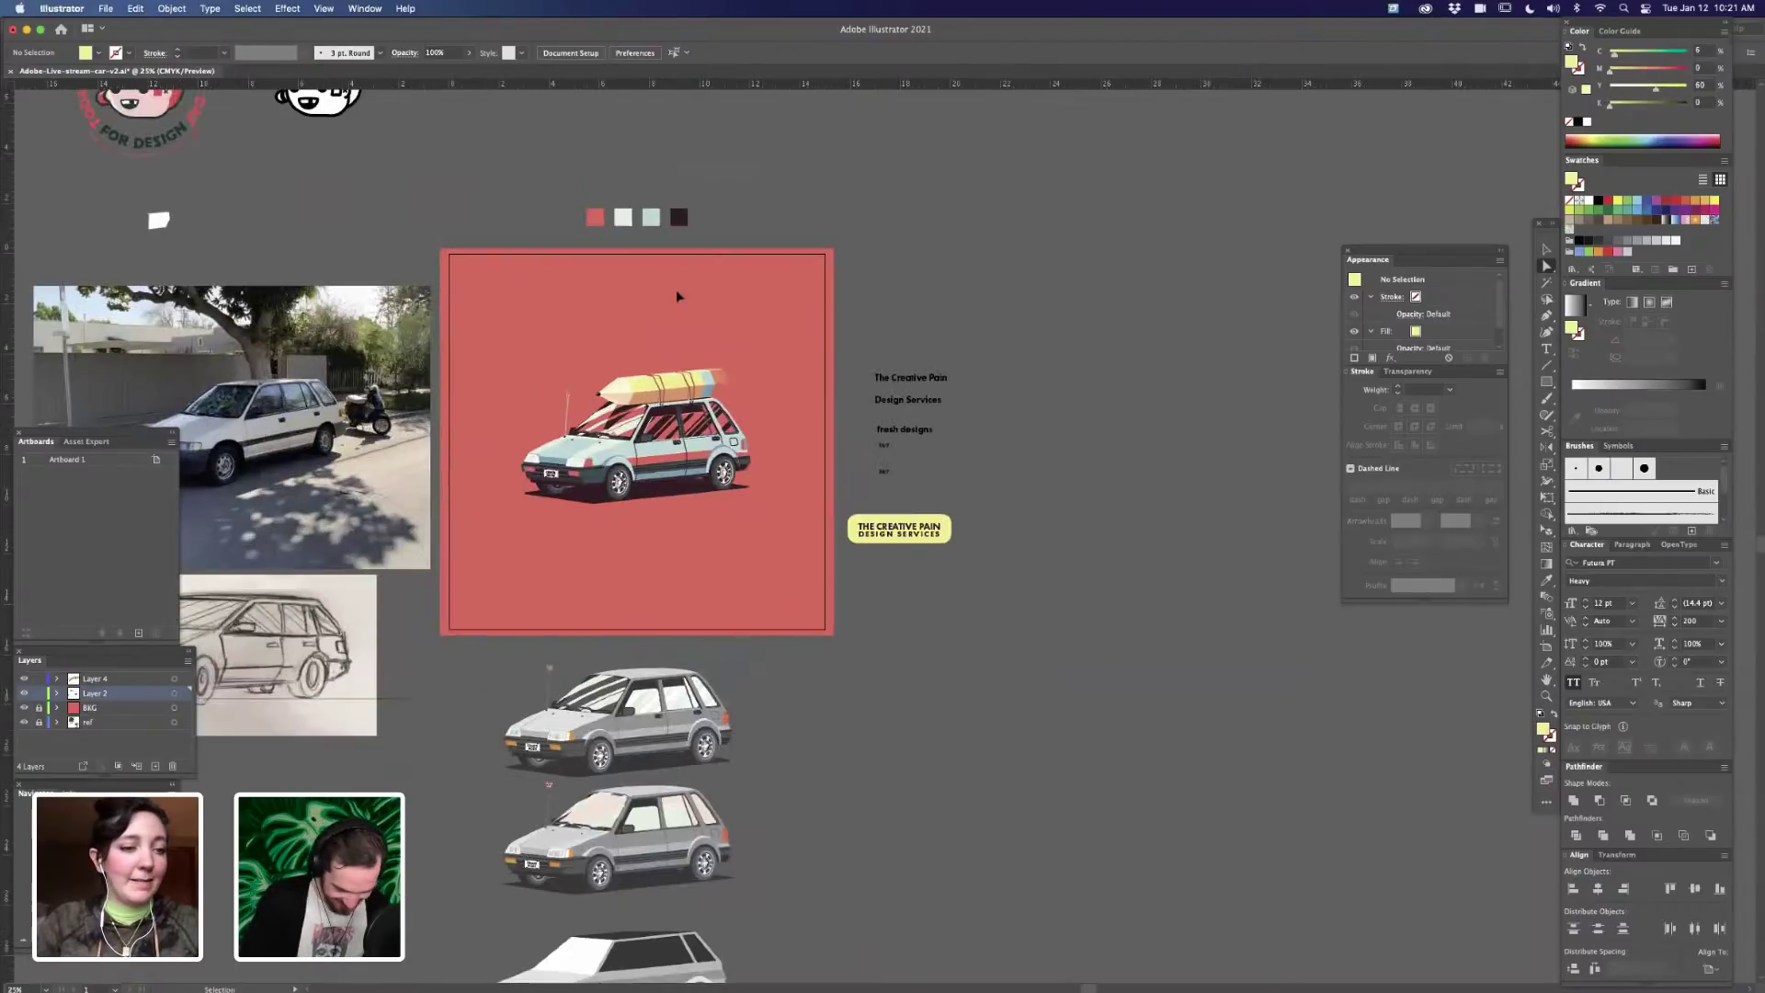
left_click_drag(678, 300, 757, 313)
scroll(773, 253, "left", 5)
scroll(772, 258, "up", 2)
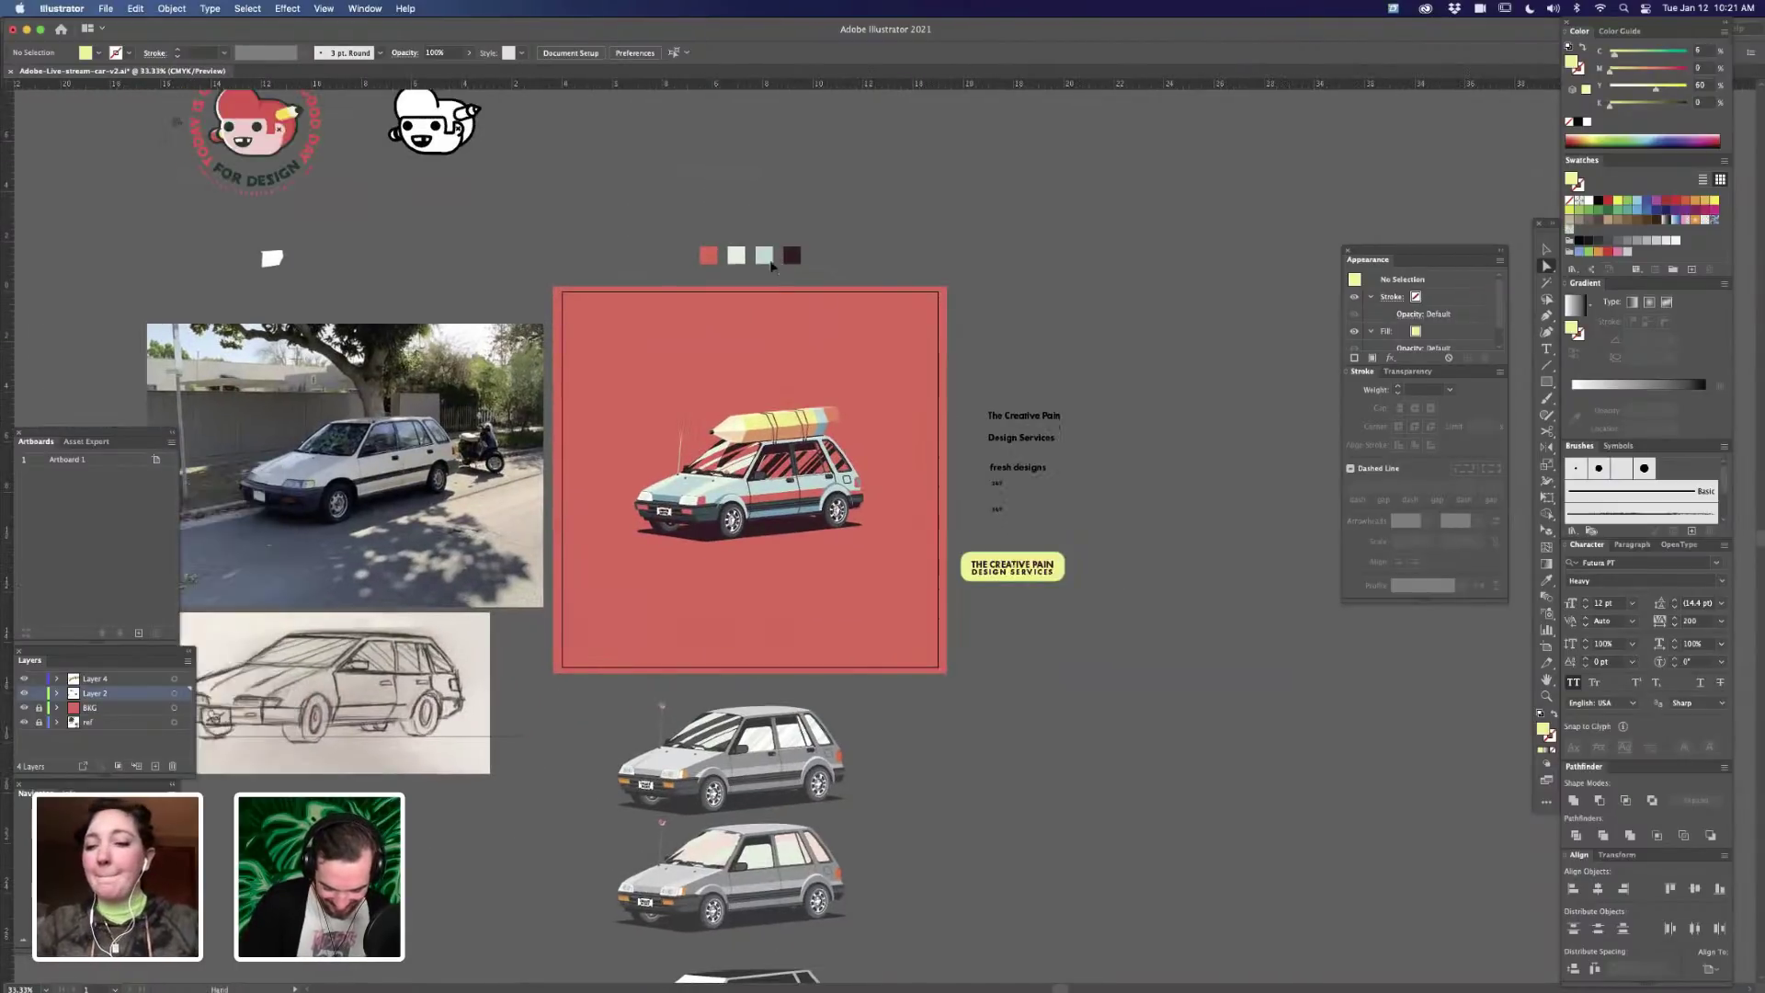
scroll(791, 262, "left", 6)
scroll(775, 273, "up", 3)
scroll(563, 241, "left", 6)
scroll(563, 241, "up", 3)
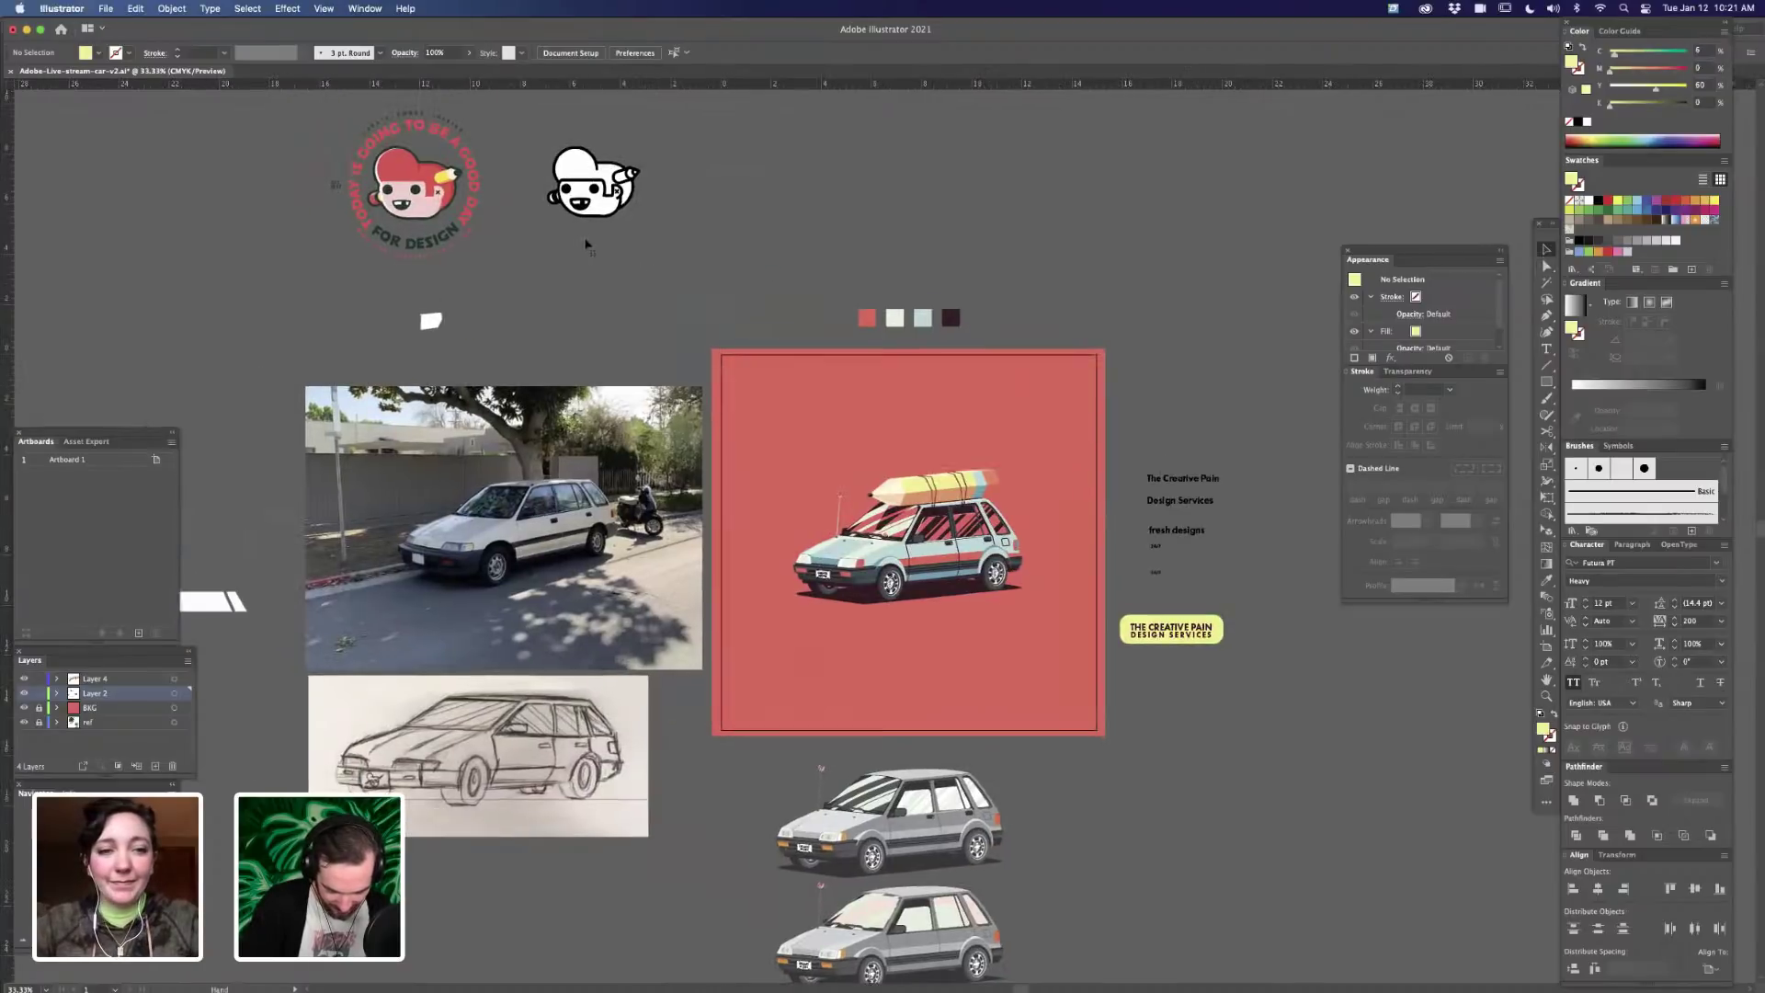
scroll(658, 343, "left", 5)
scroll(659, 343, "up", 2)
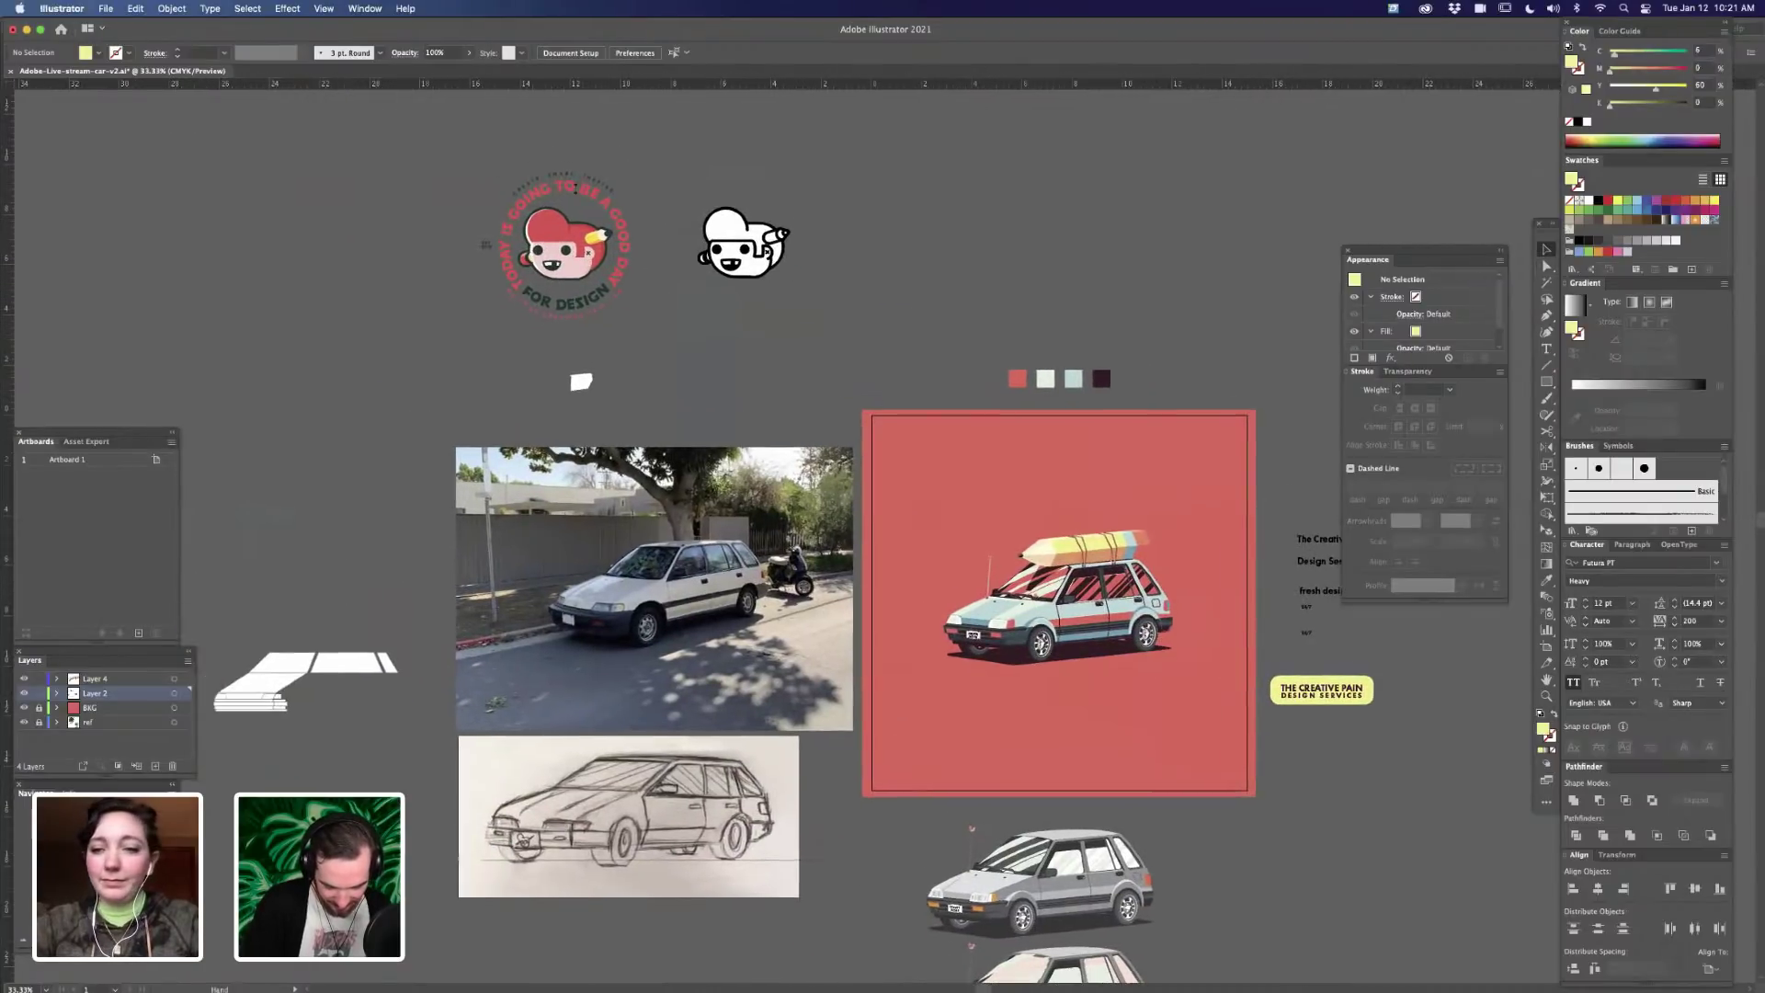
left_click(740, 244)
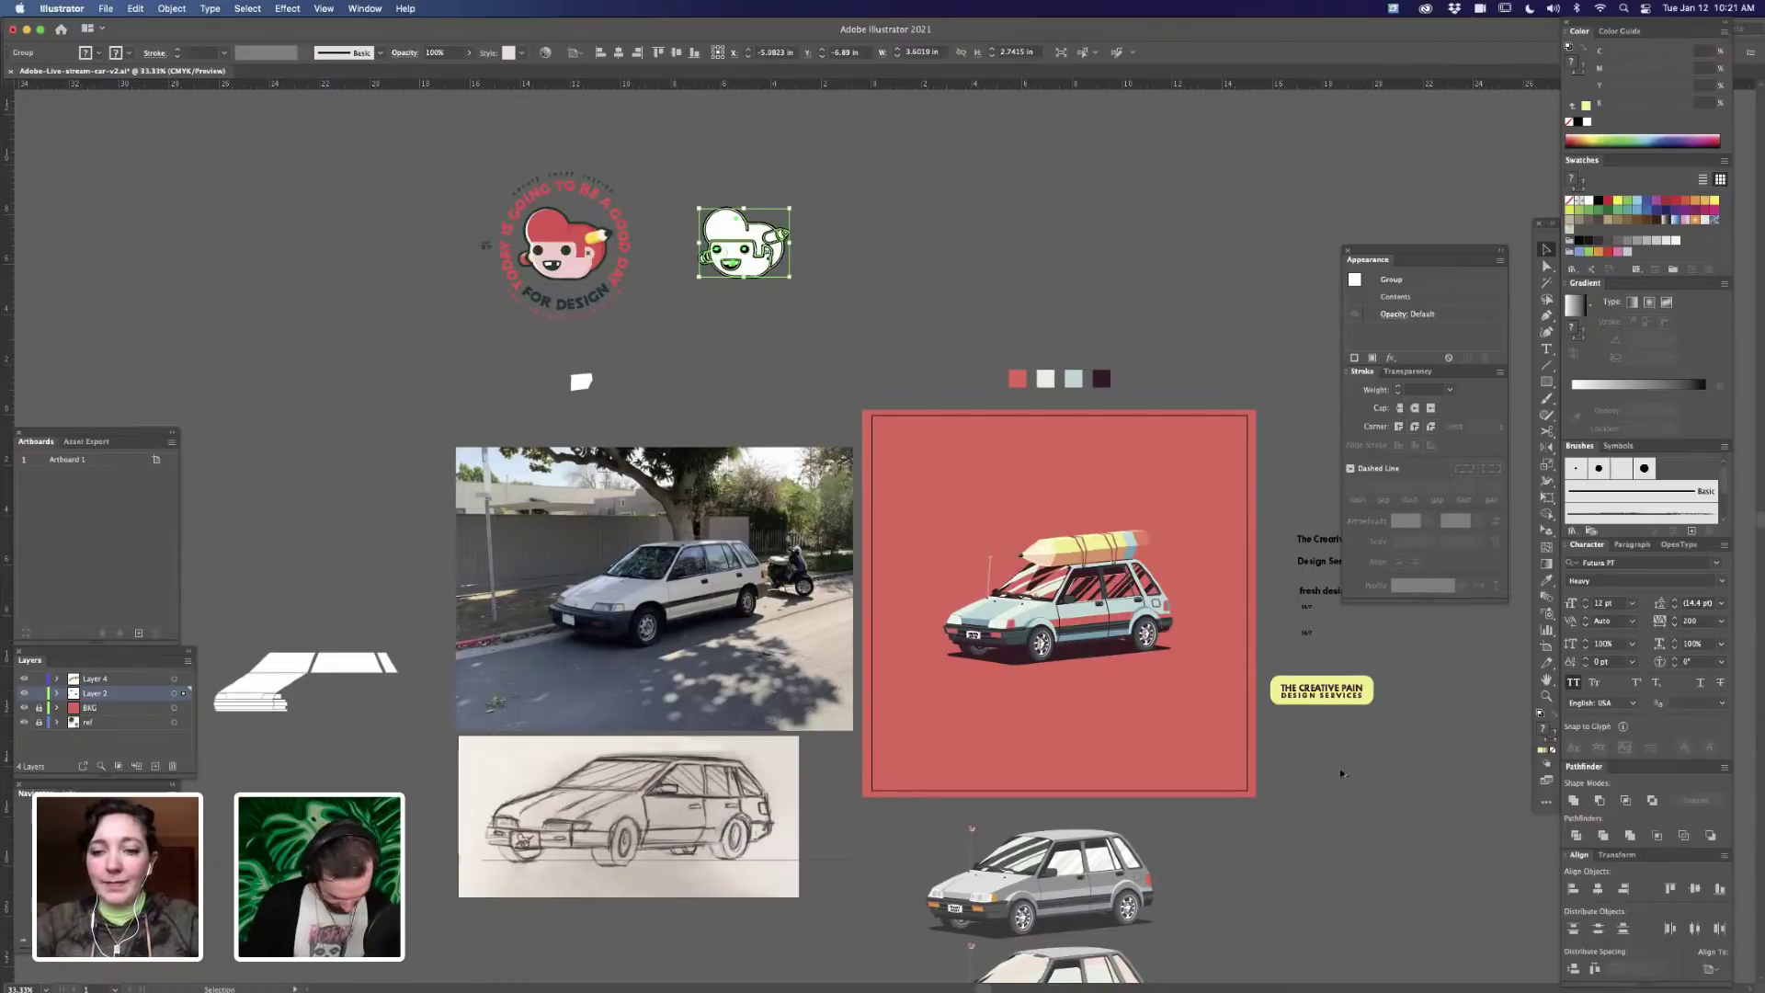
key("alt+super+2")
left_click_drag(553, 221, 1377, 765)
left_click_drag(1030, 683, 812, 595)
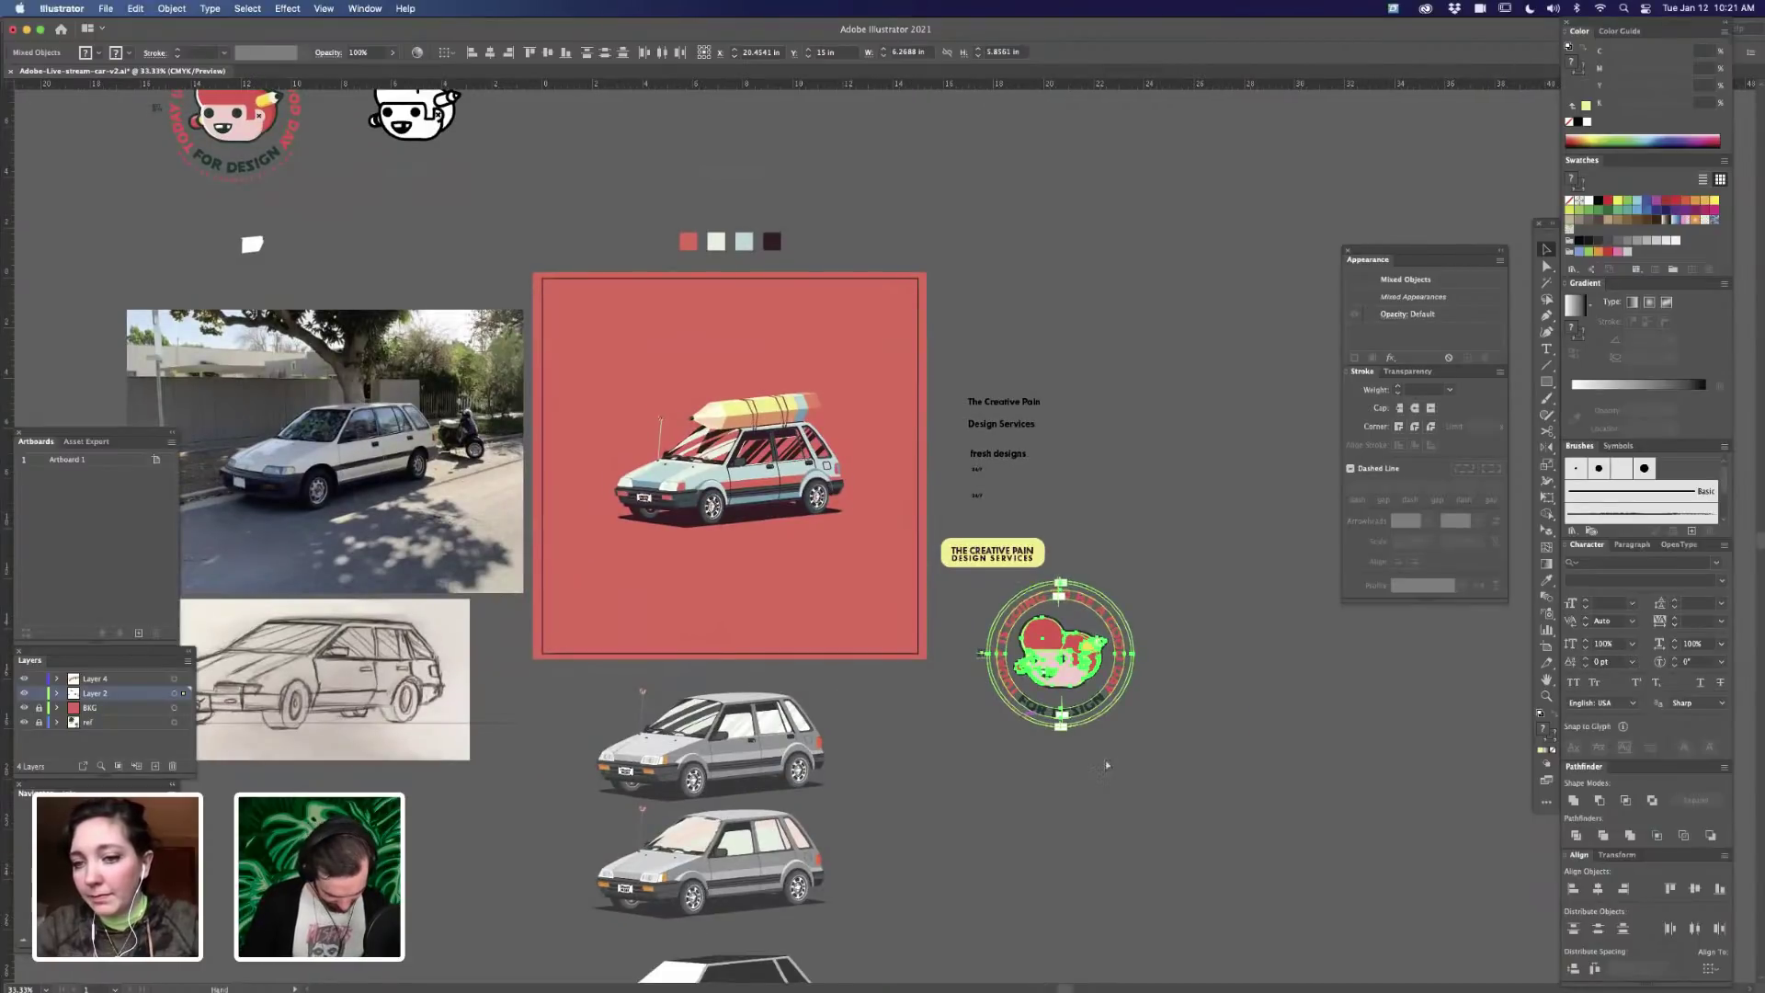
- Draw a filled circle about 6.1 in across at the badge copy and center it behind the badge artwork
left_click_drag(1106, 765, 1055, 738)
key("super+equal")
key("super+equal")
key("super+equal")
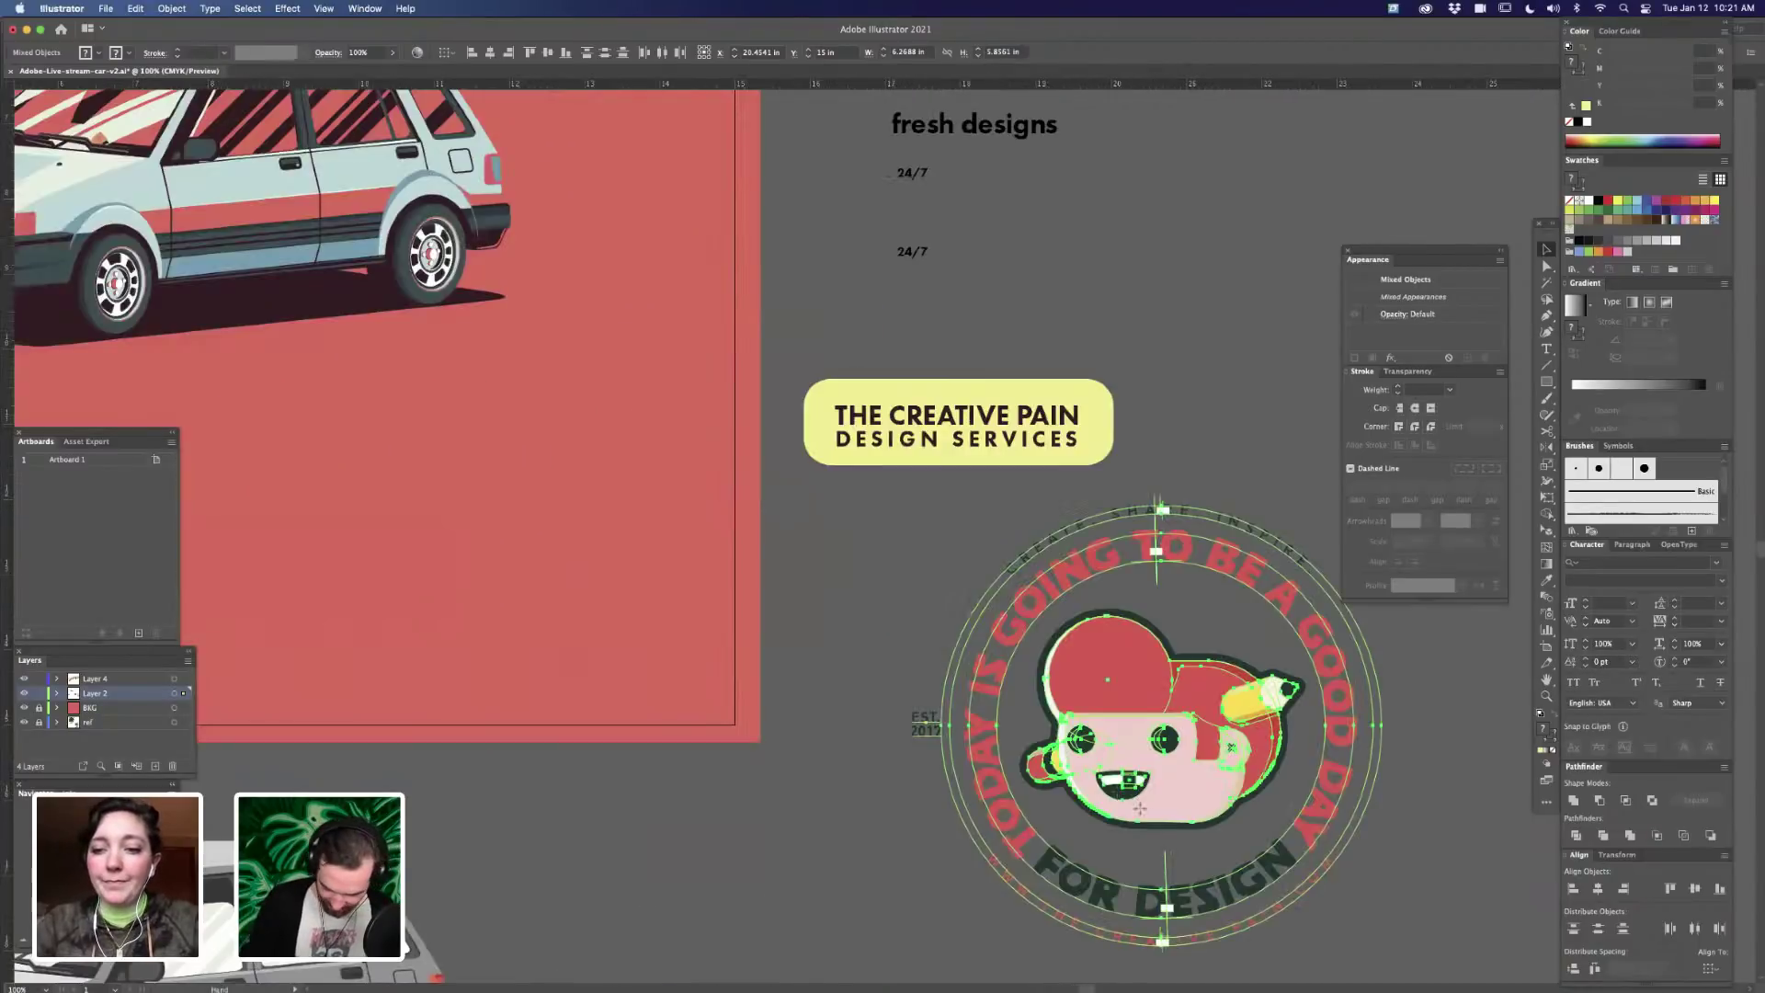
left_click_drag(1155, 814, 1041, 673)
key("super+shift+a")
left_click_drag(1240, 609, 1092, 588)
key("l")
left_click_drag(734, 360, 1195, 820)
key("a")
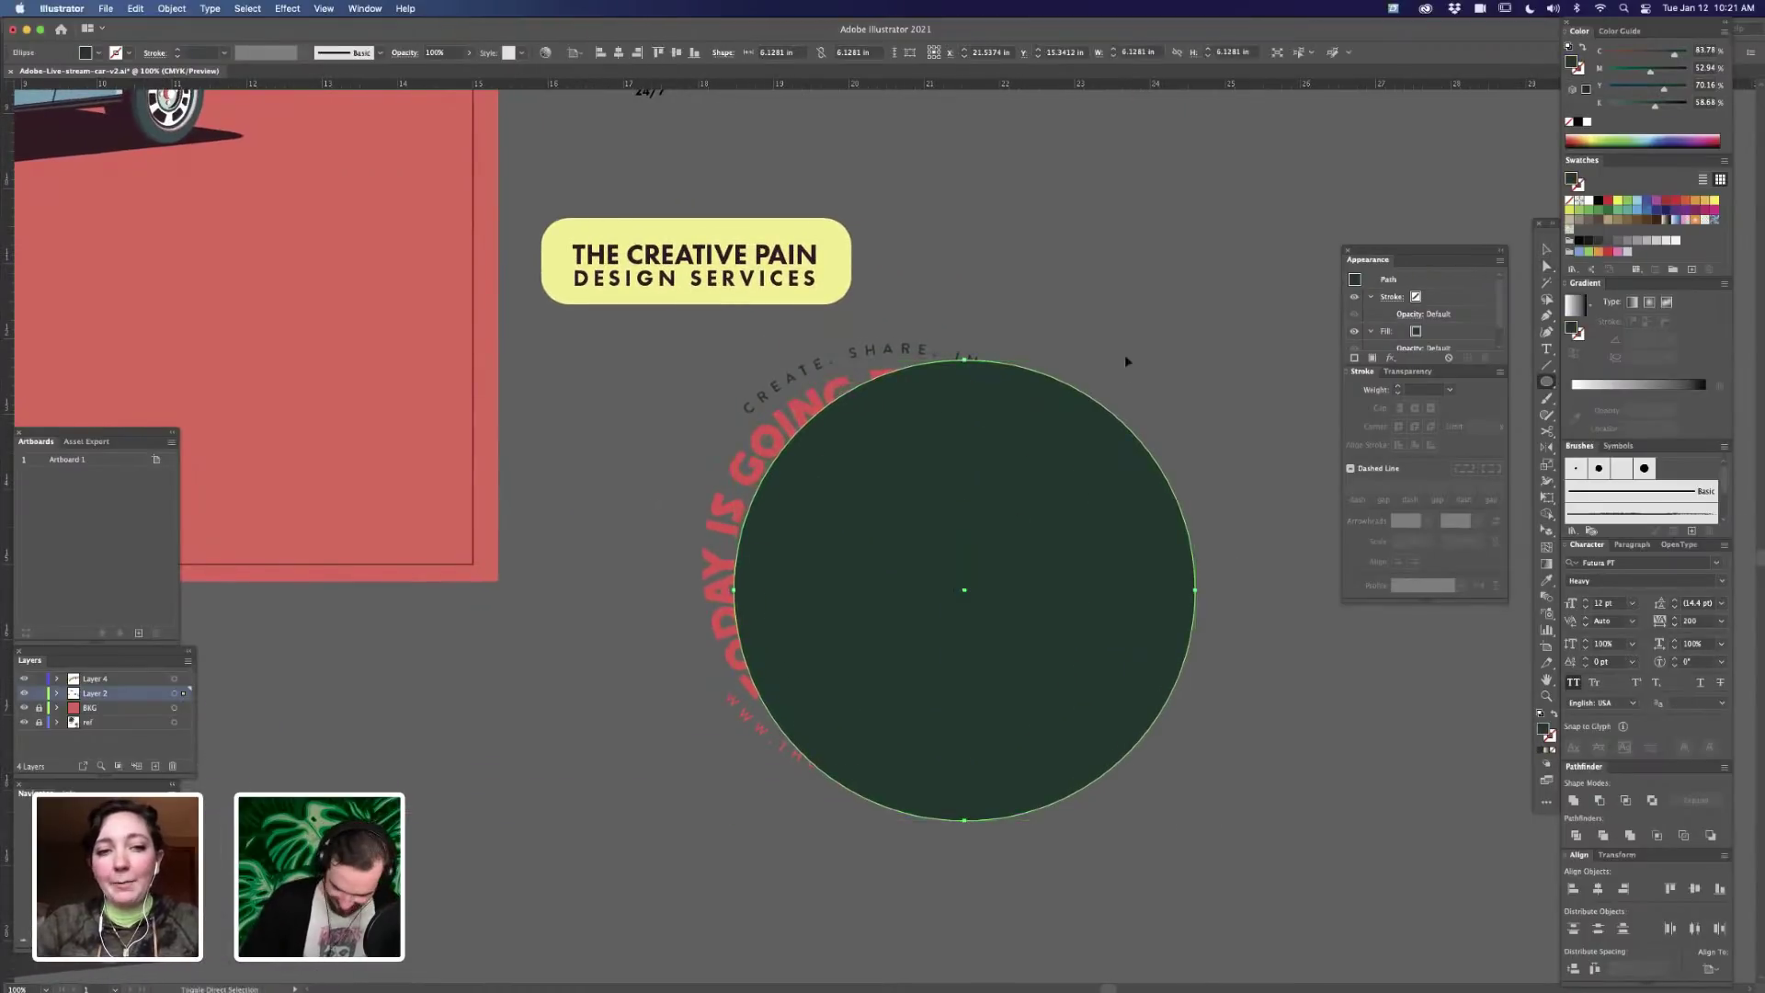
key("super+shift+bracketleft")
left_click_drag(1195, 591, 1130, 561)
- Enlarge the circle behind the badge to about 6.5 in and fill it with the yellow sampled from the sign
key("v")
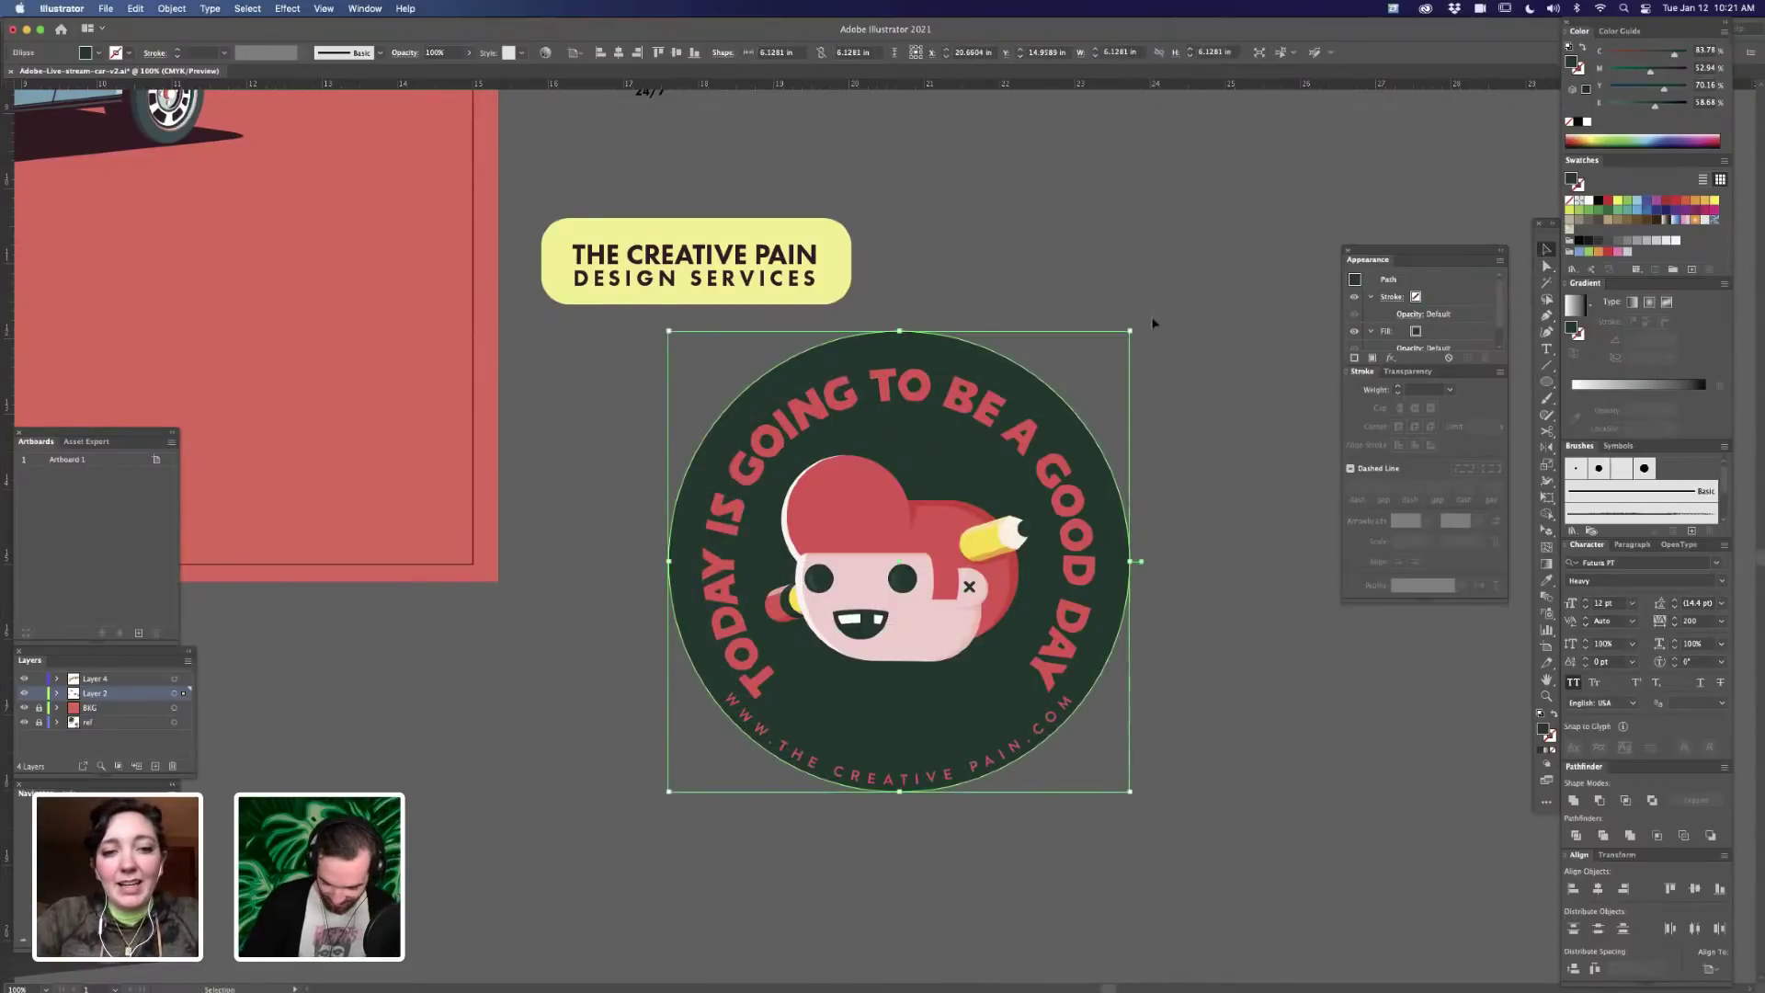
left_click_drag(1130, 331, 1145, 318)
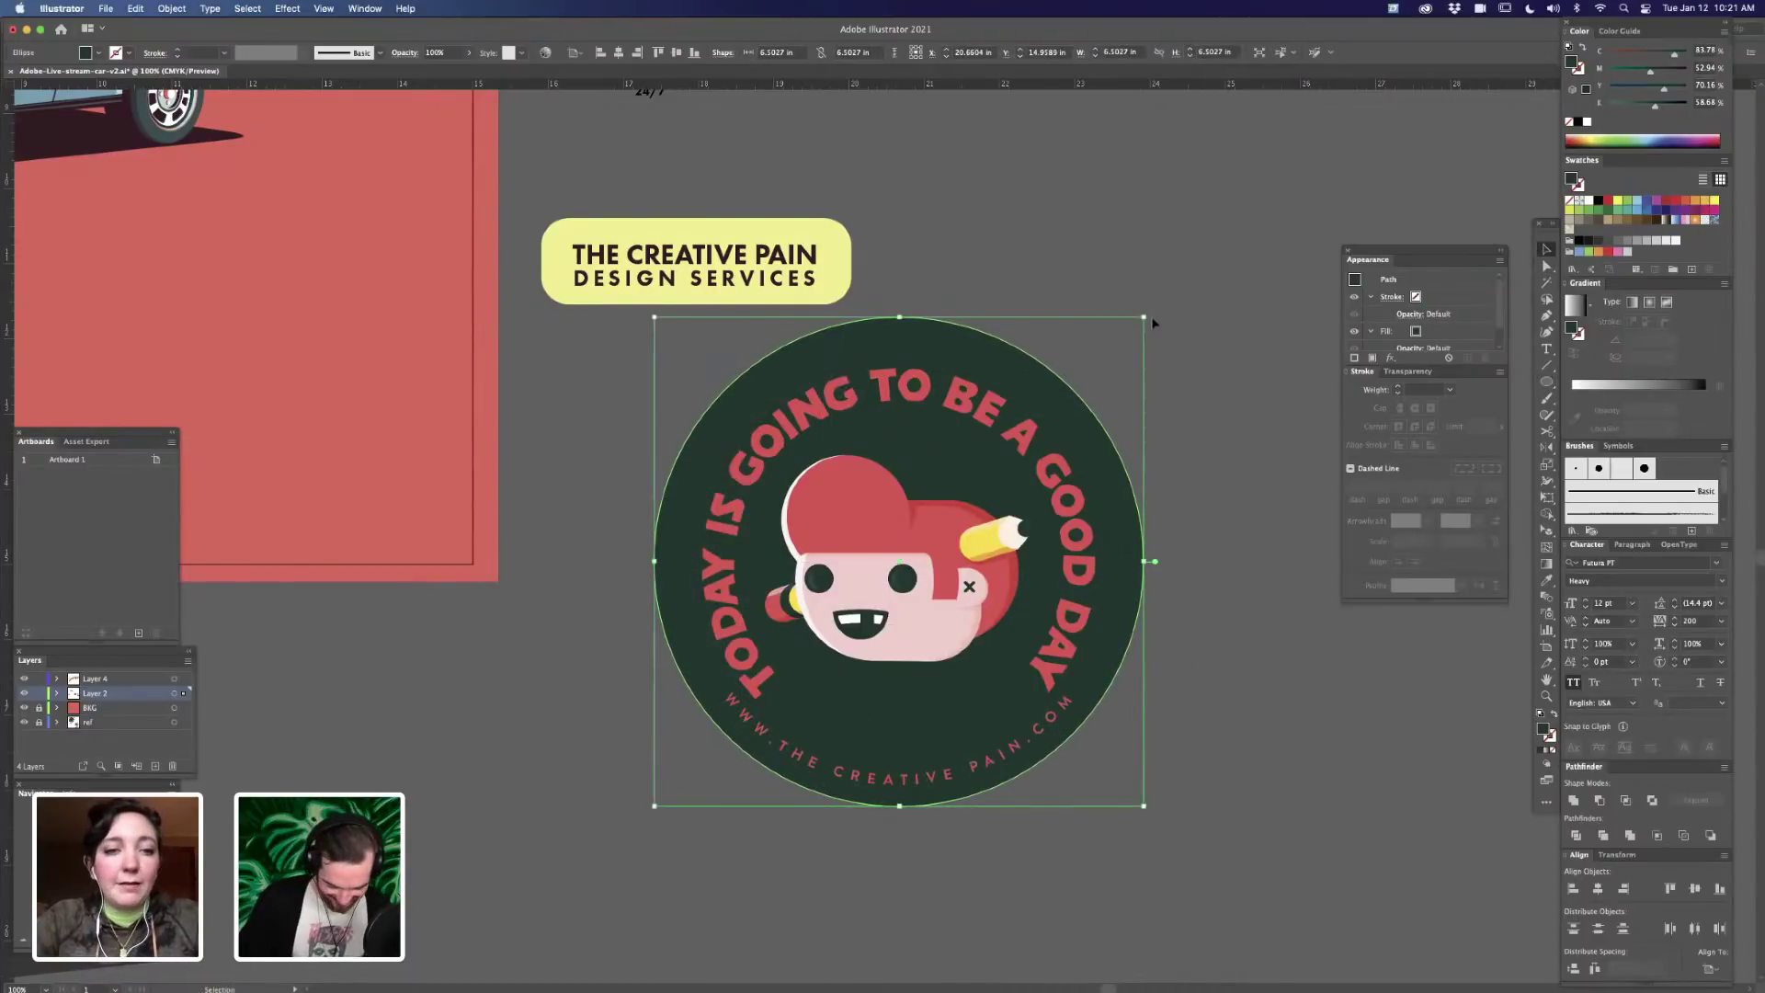
key("i")
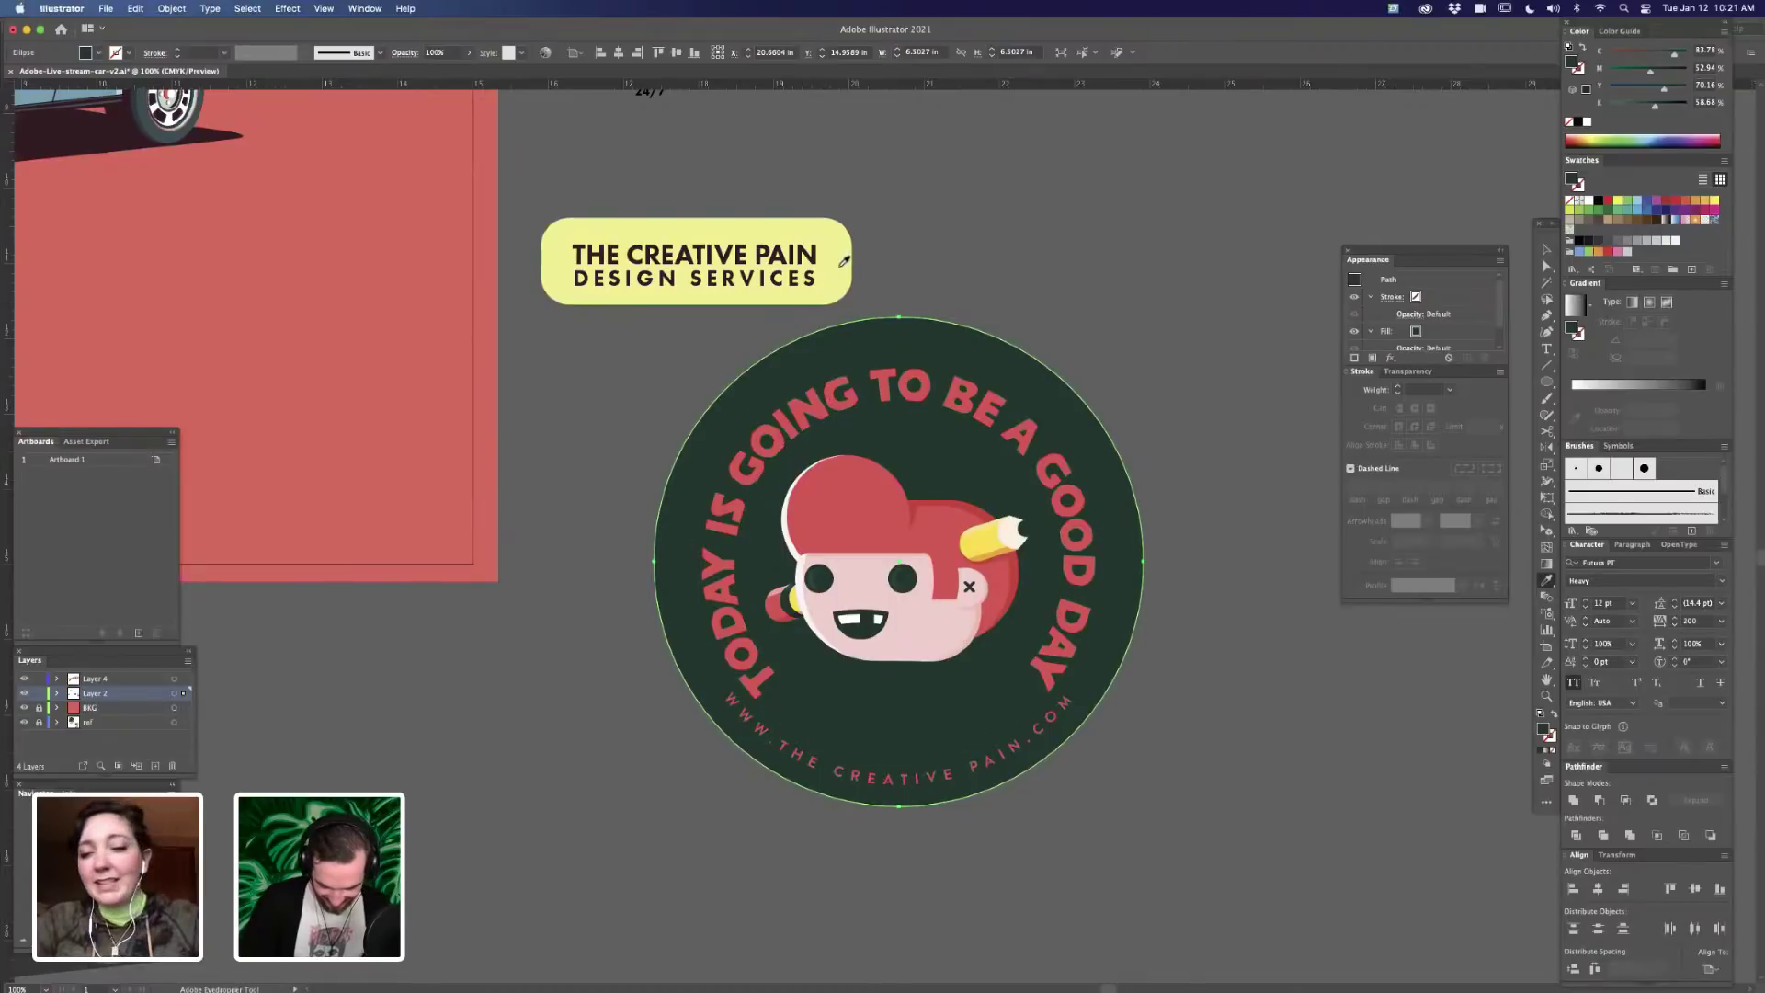
left_click(840, 265)
- Select the badge artwork together with its yellow circle and align them to their vertical centers
key("v")
left_click_drag(1176, 424, 682, 792)
key("super+g")
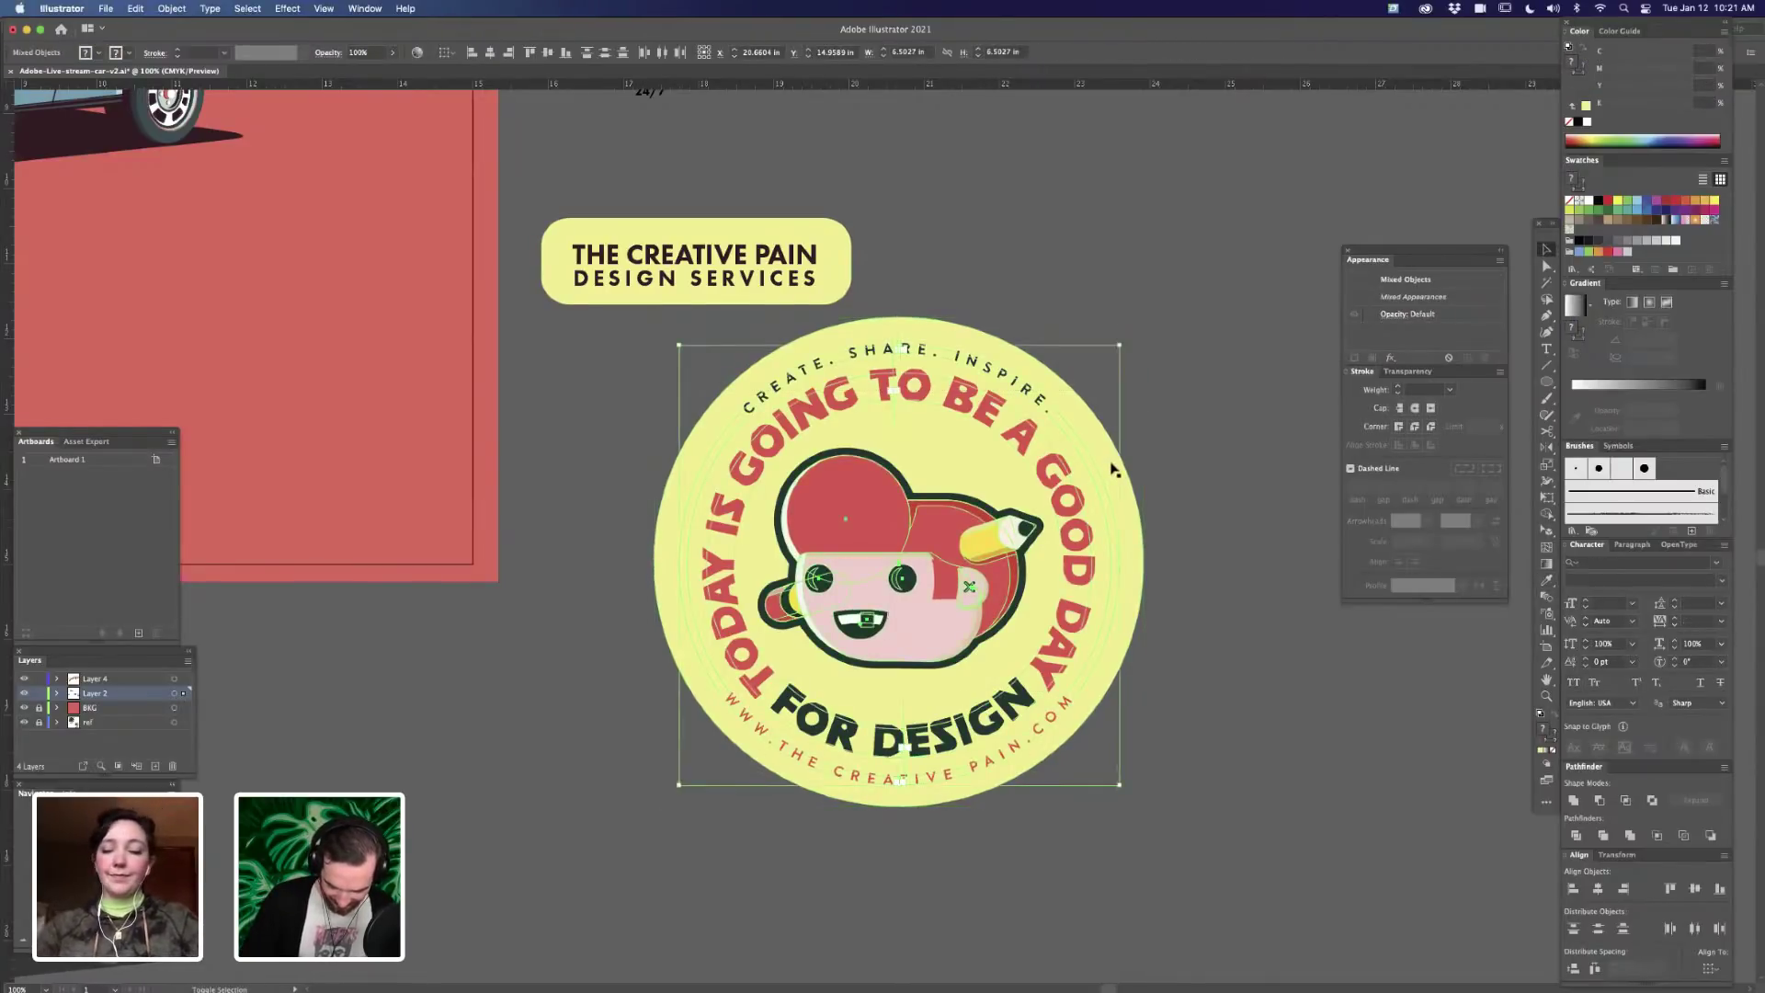
key("a")
left_click(1118, 469, "shift")
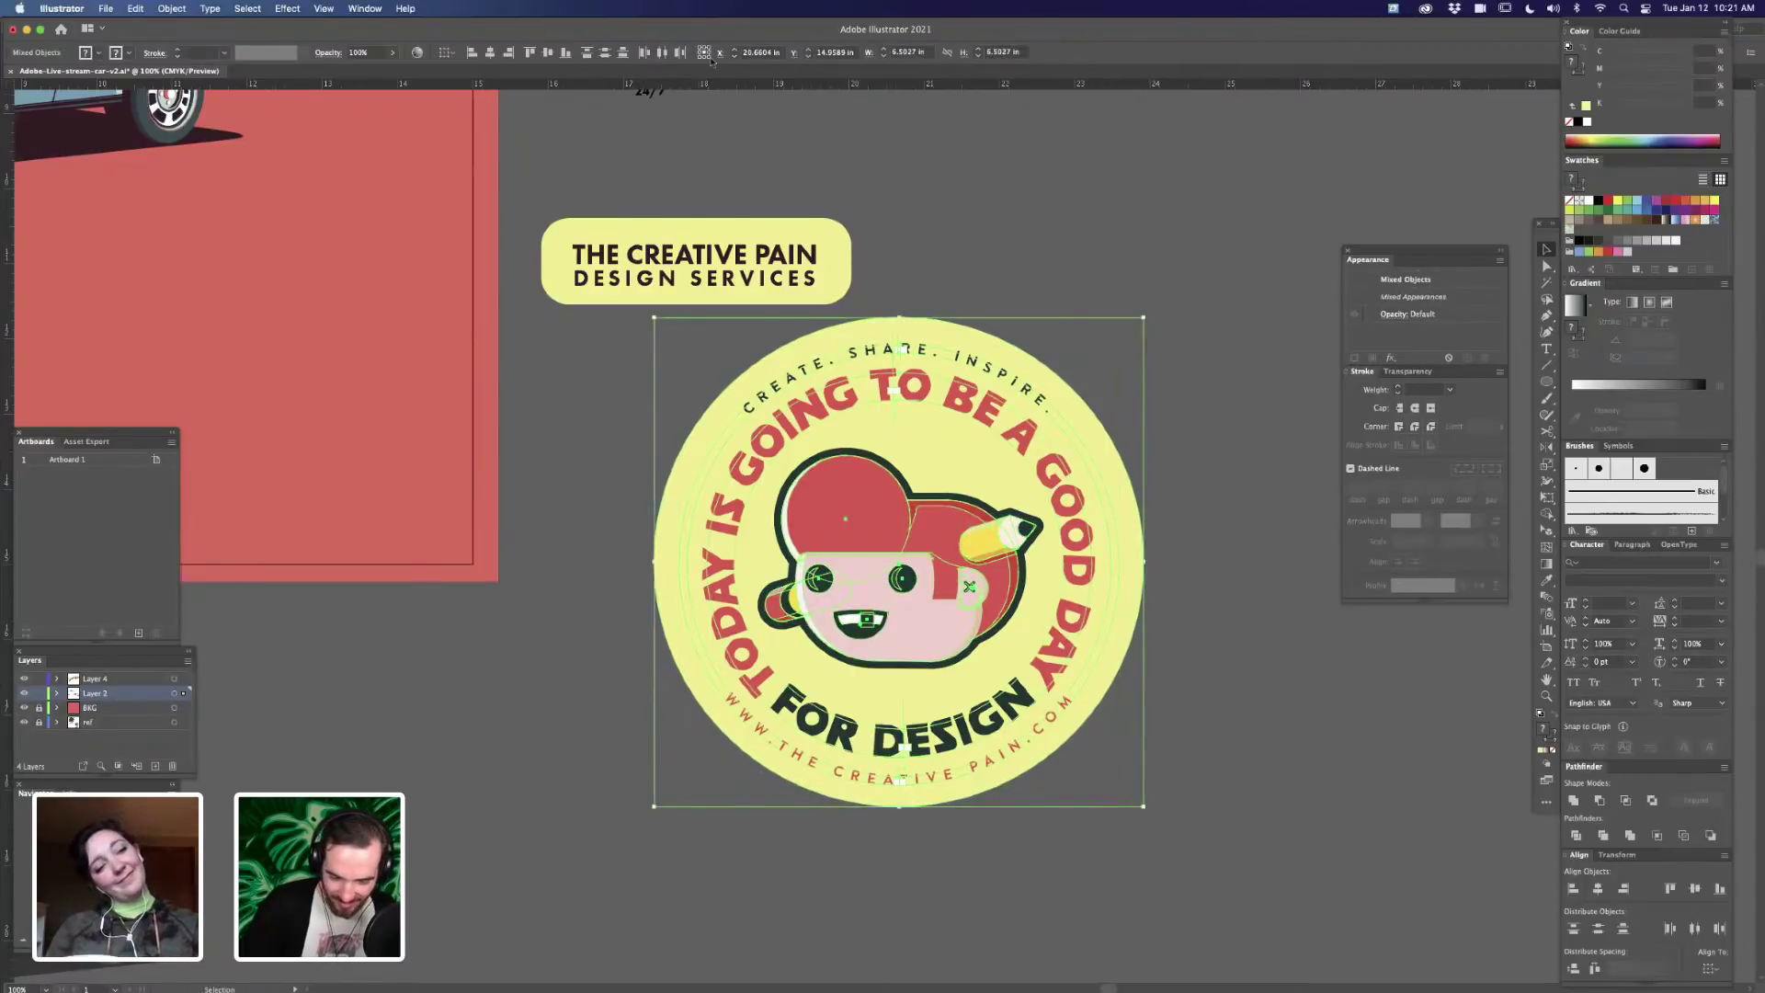
left_click(547, 52)
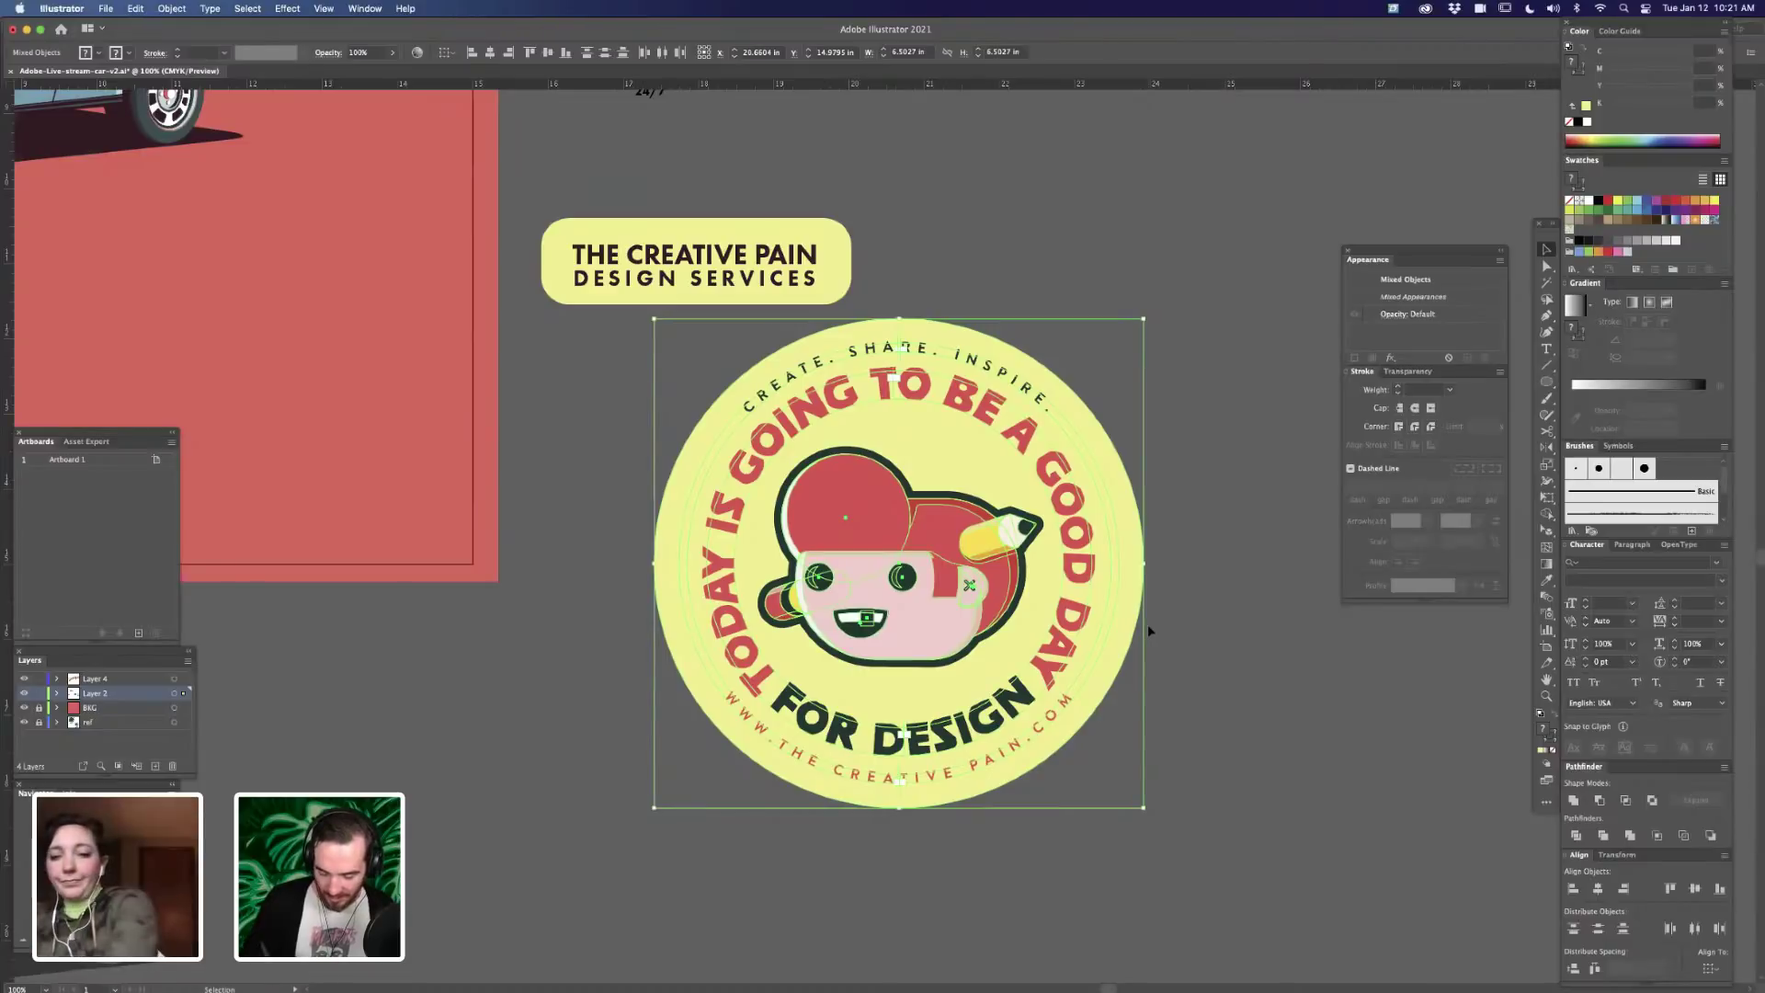
- Move the yellow badge onto the red artboard, scale it to about 3 in and place it below the car's rear
key("super+minus")
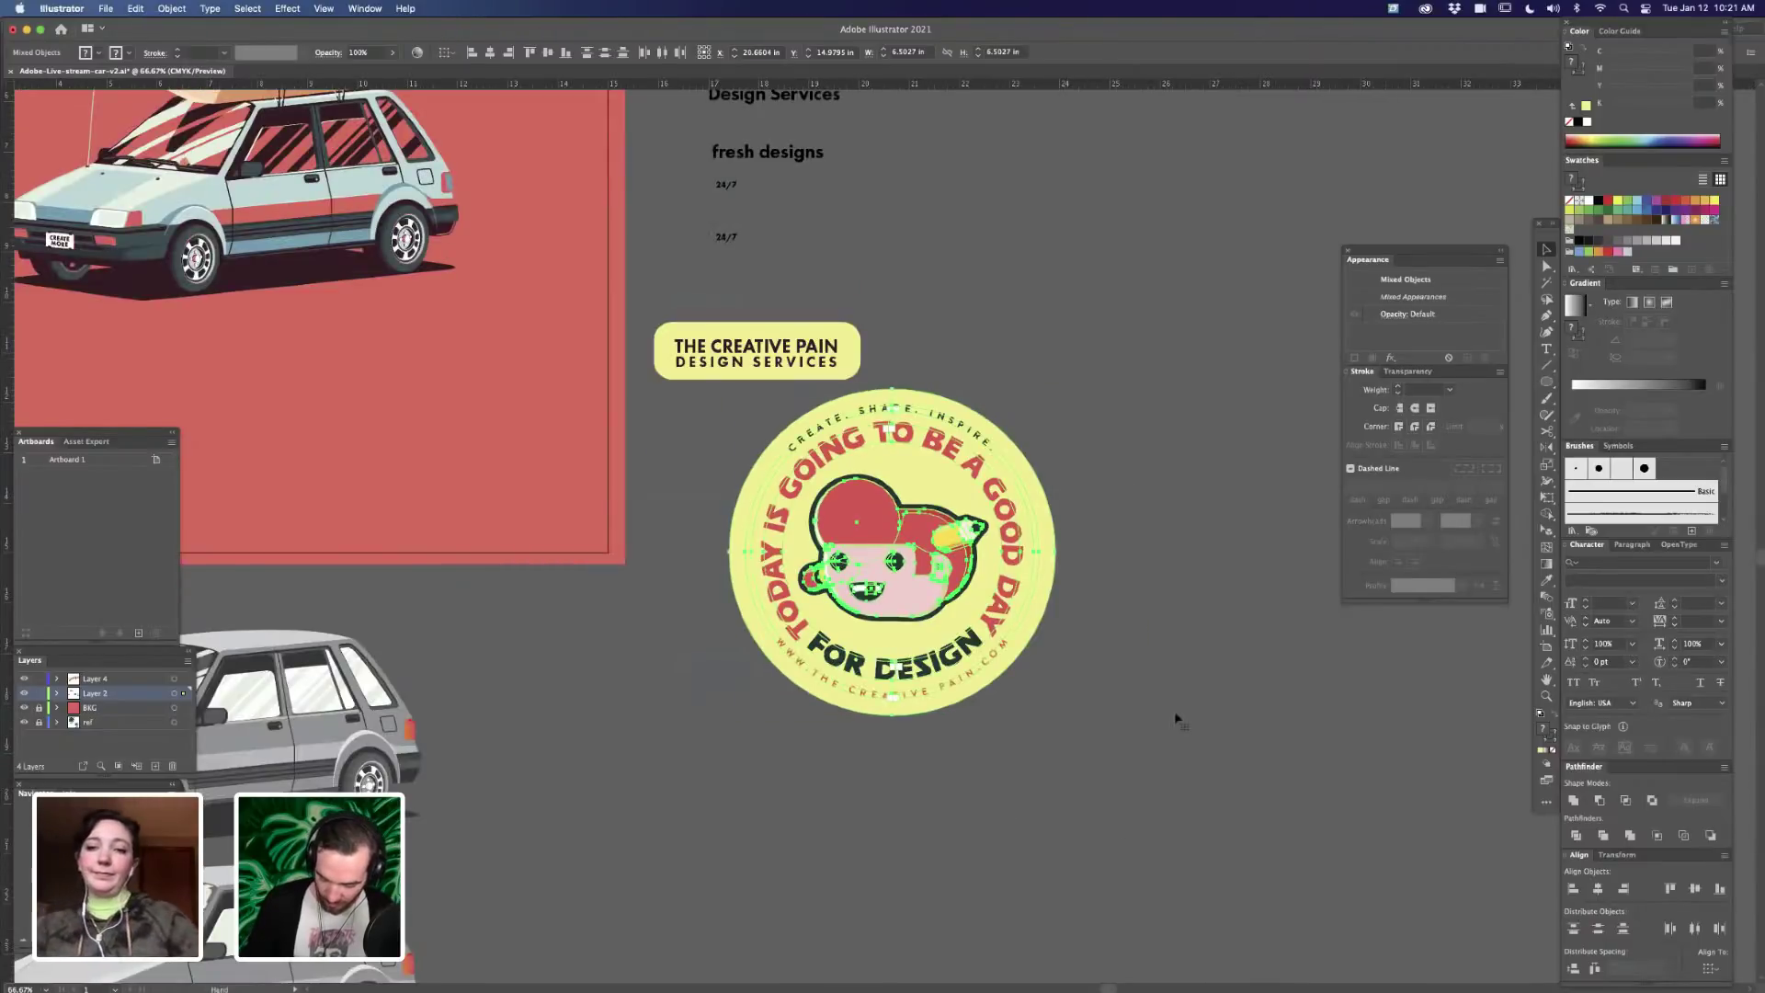
scroll(1177, 719, "left", 5)
scroll(1177, 720, "up", 2)
left_click_drag(1162, 625, 1213, 645)
left_click_drag(1216, 751, 862, 678)
scroll(1162, 380, "left", 4)
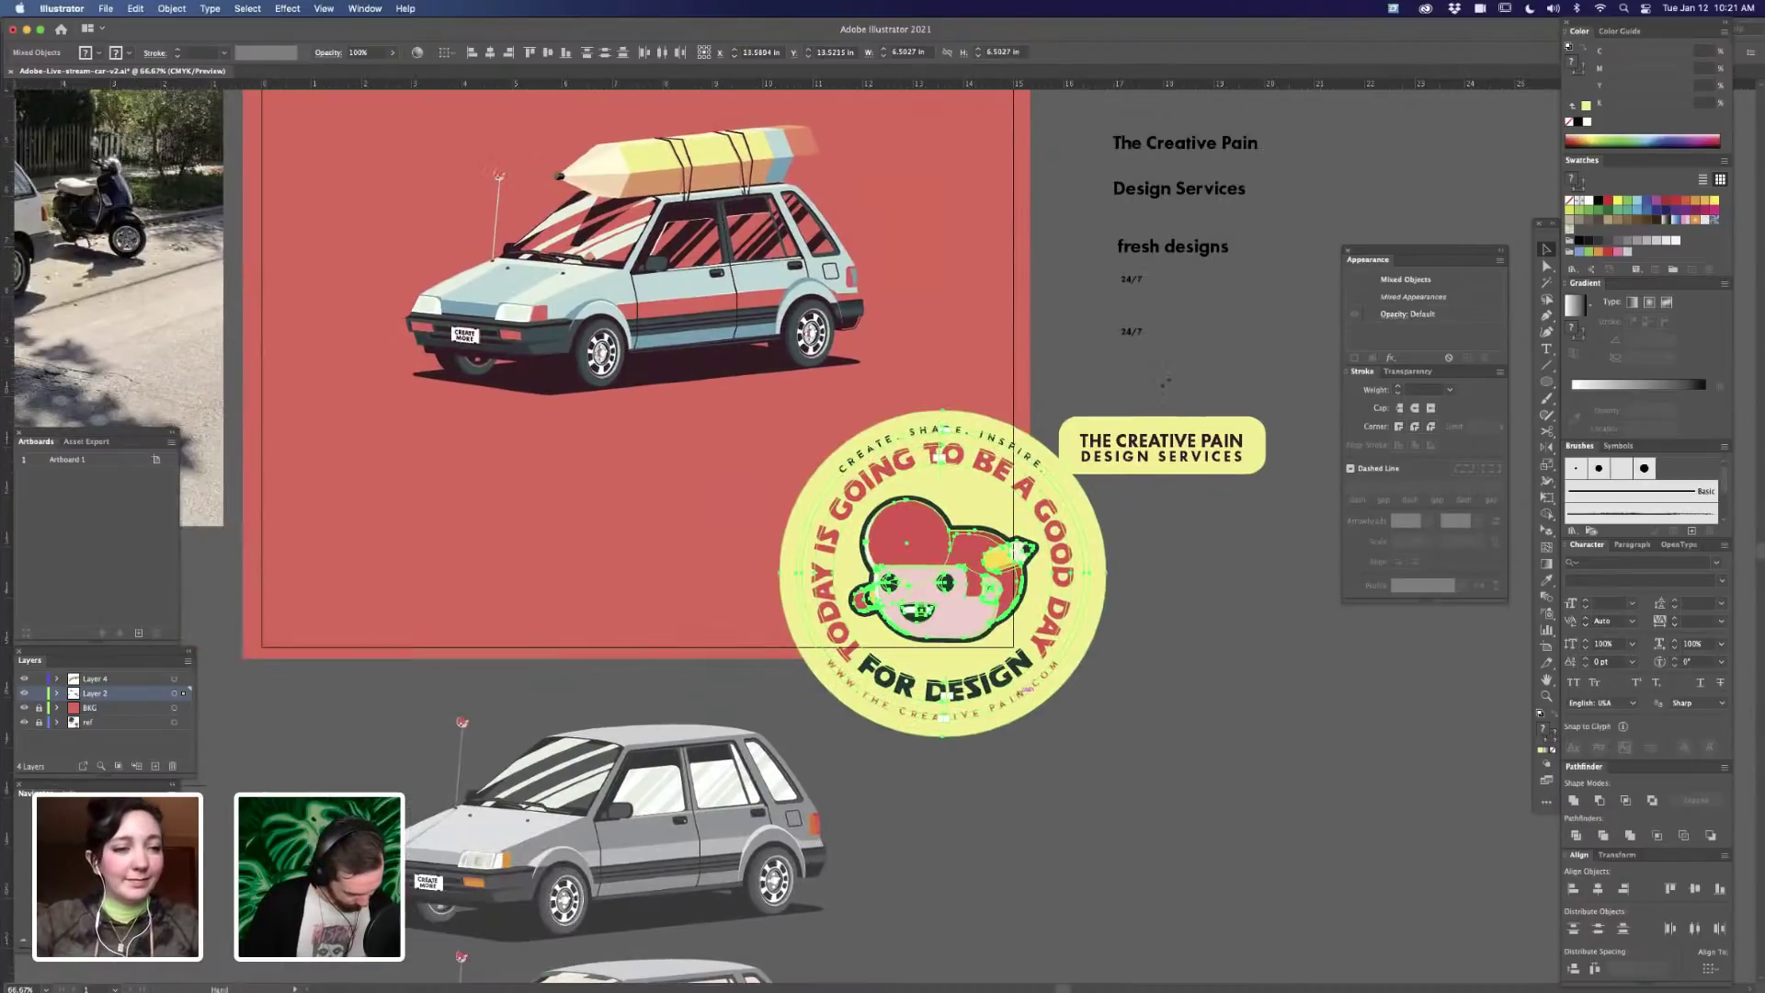
left_click_drag(1115, 447, 1240, 490)
left_click_drag(1191, 622, 1129, 549)
left_click_drag(1167, 380, 994, 553)
left_click_drag(975, 636, 987, 542)
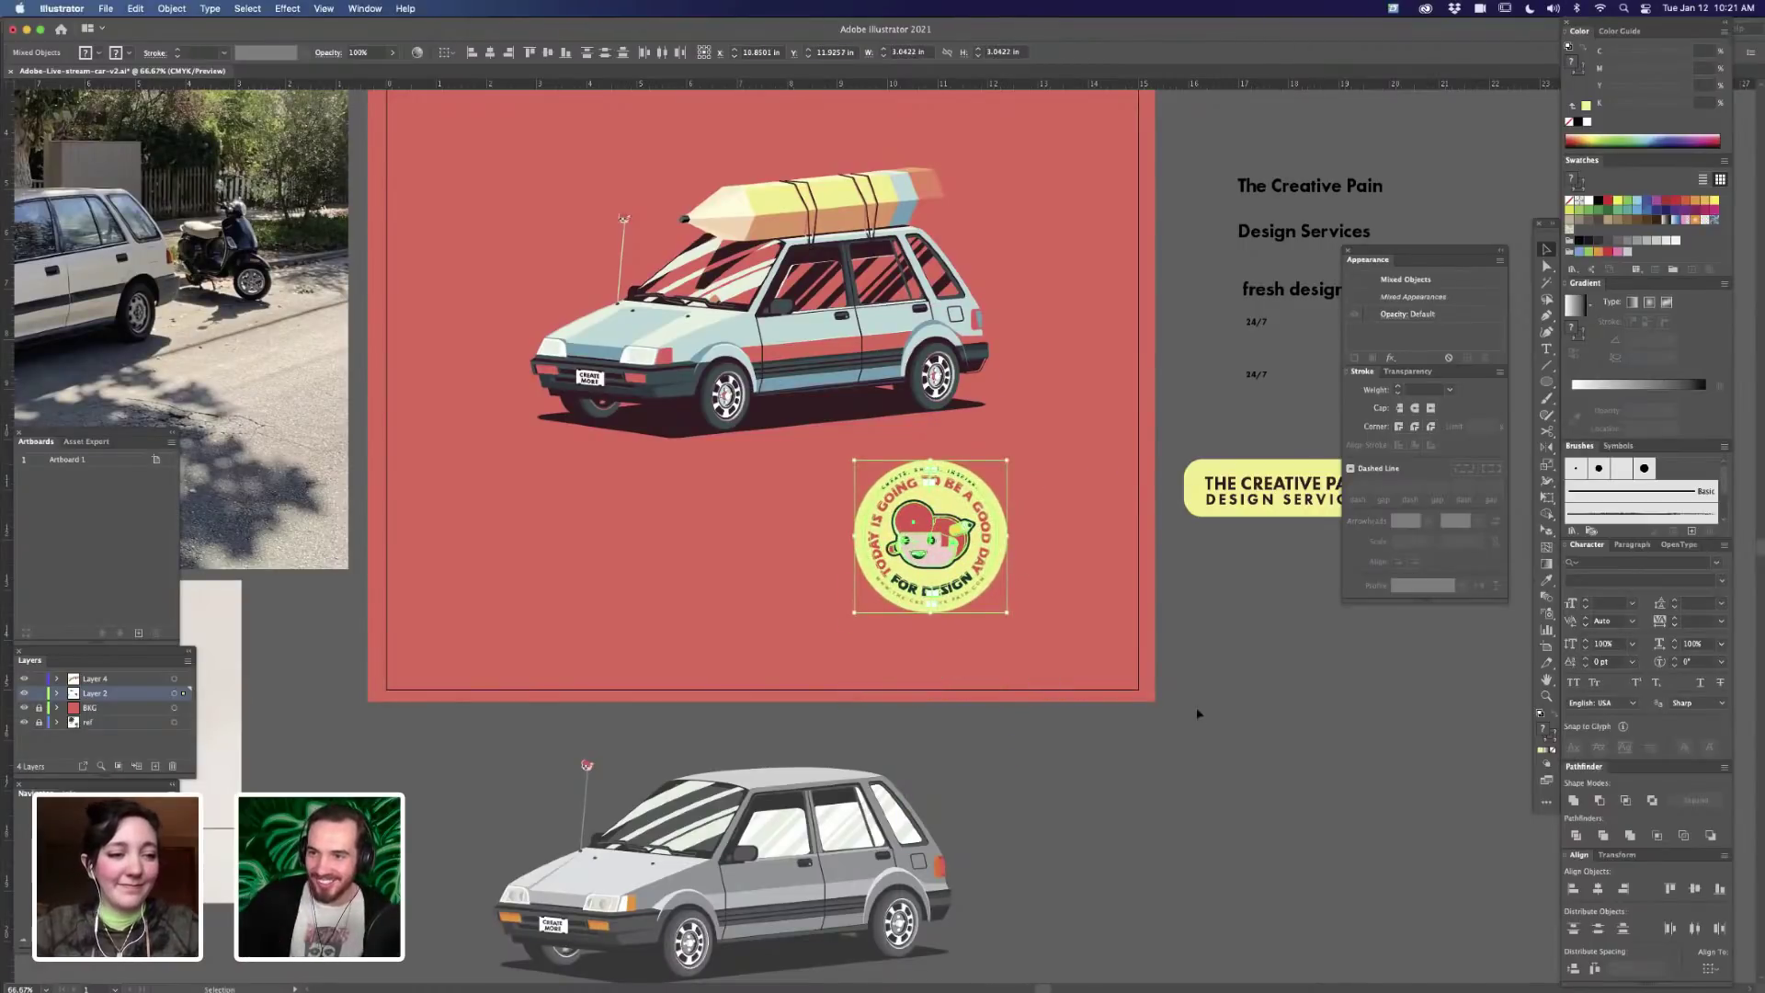
left_click(1188, 664)
left_click_drag(1116, 692, 1092, 714)
left_click_drag(919, 657, 855, 711)
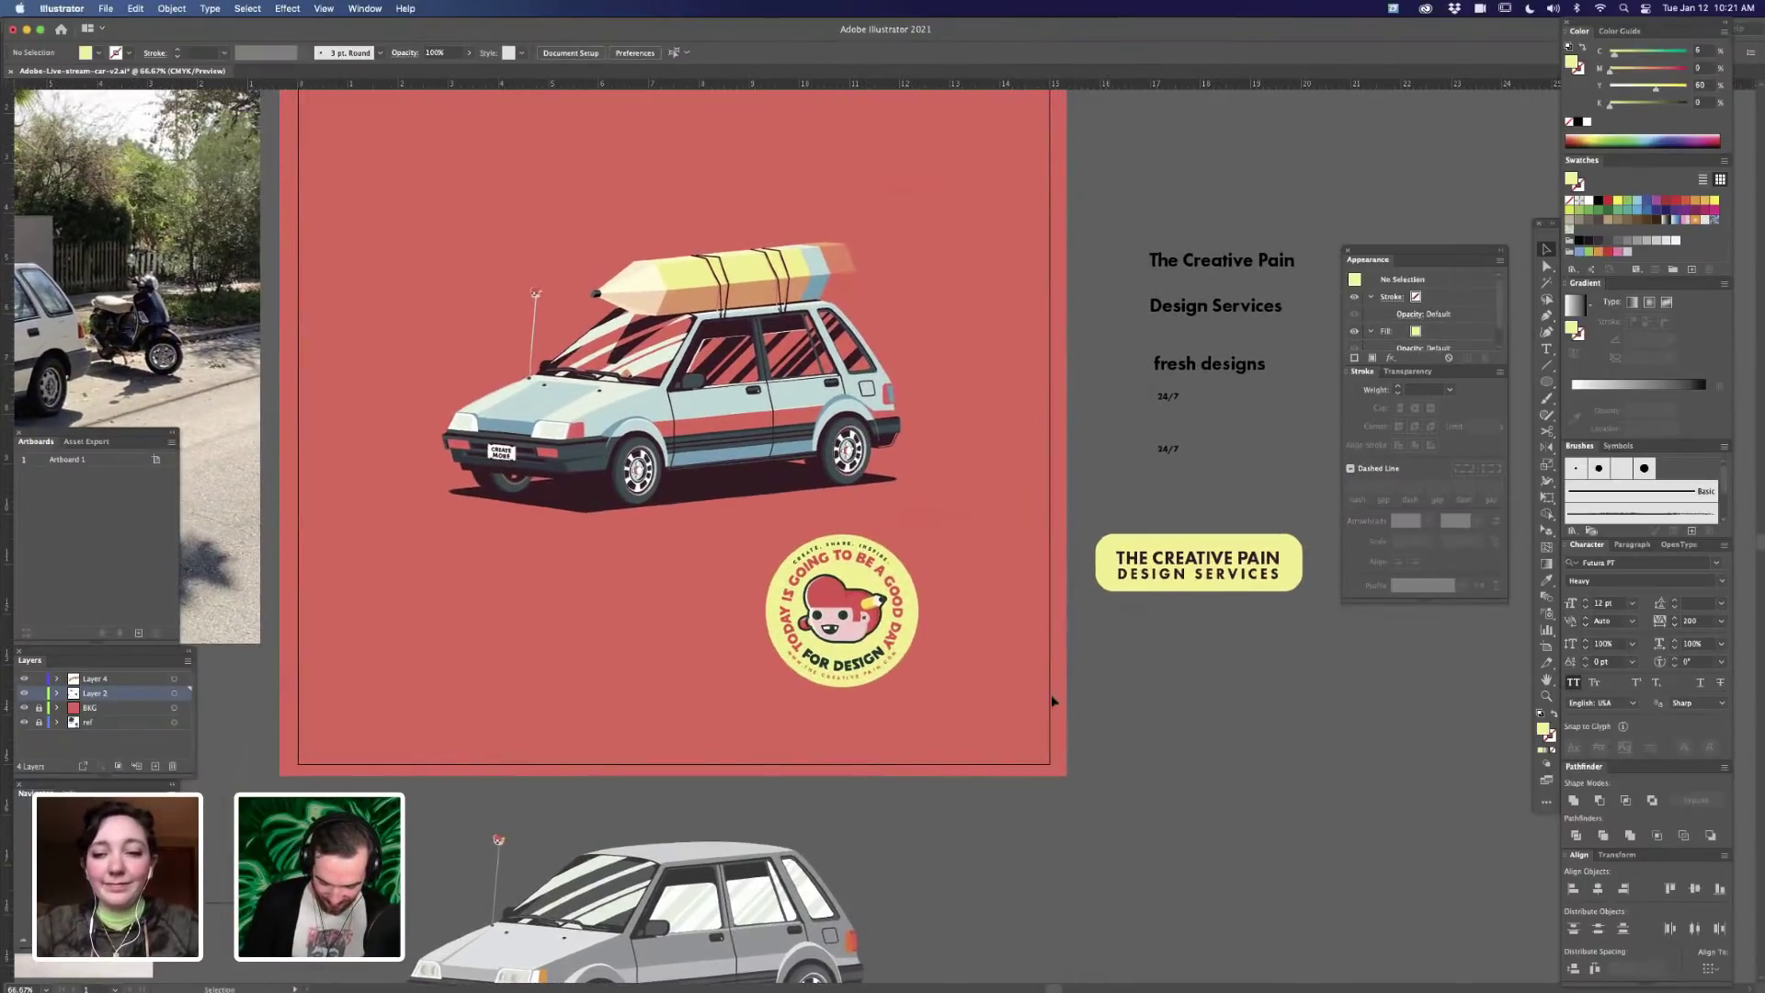
- Replace the first lettering line on the yellow sign with "MAKE ART"
scroll(1043, 671, "right", 5)
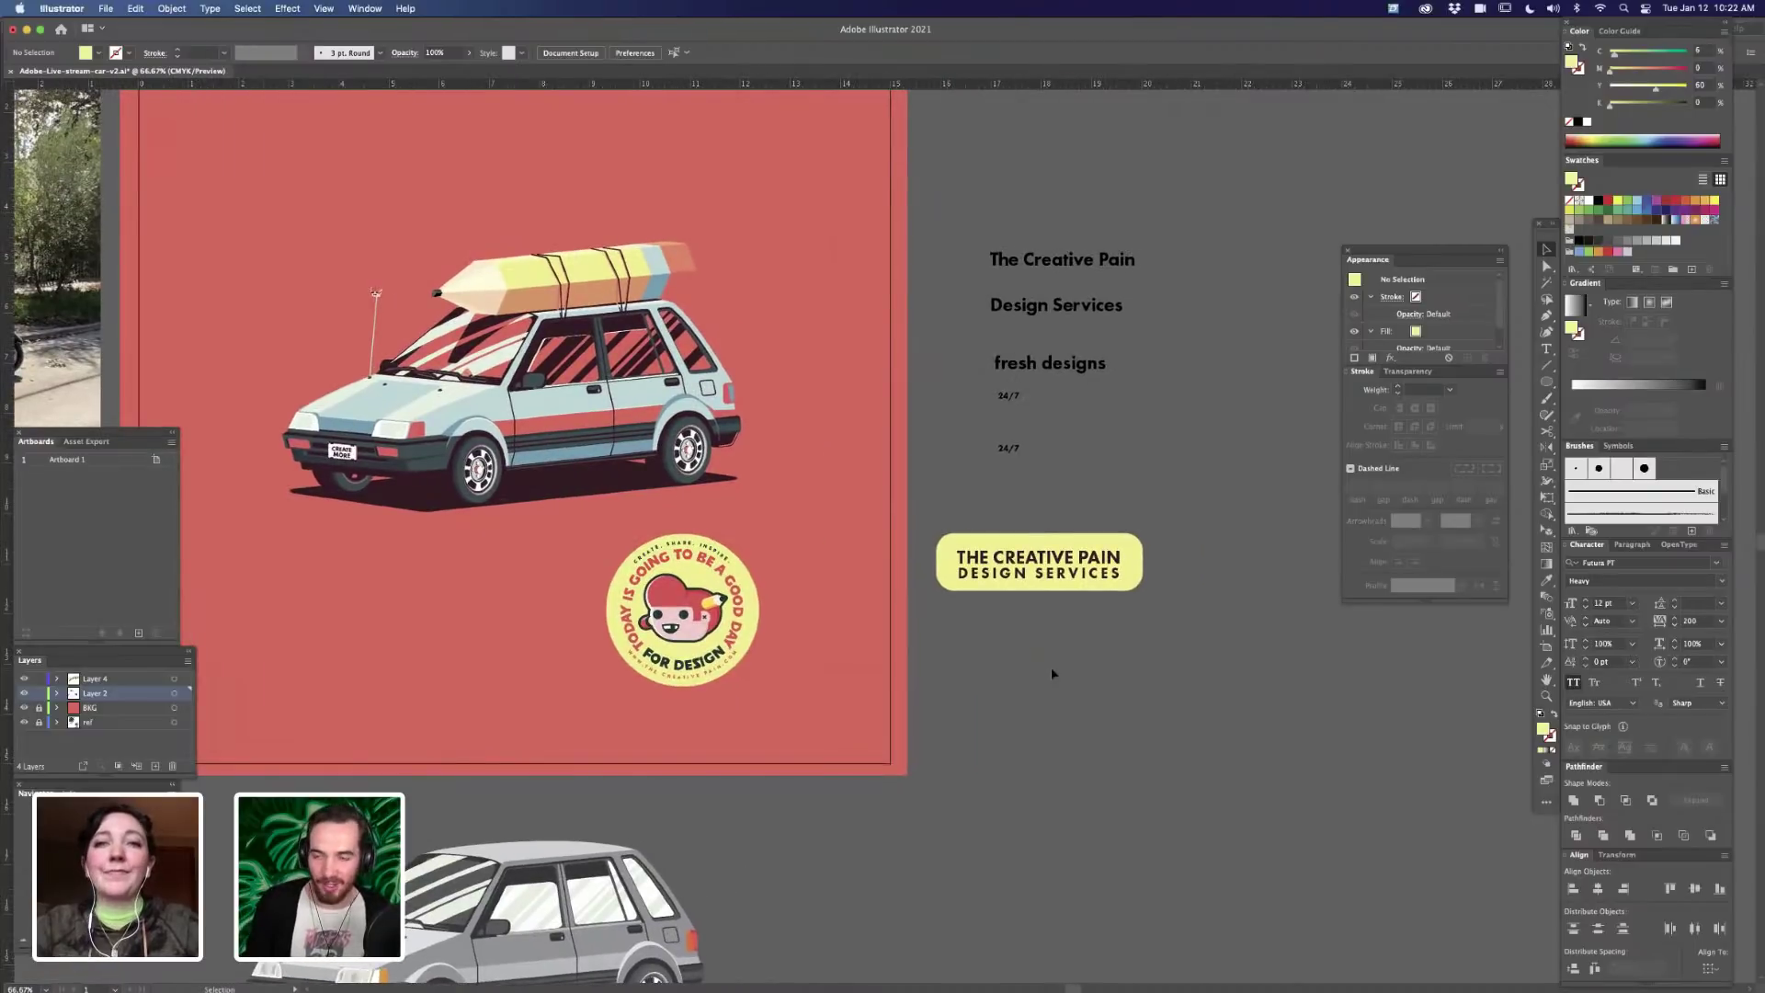
left_click_drag(1138, 549, 1139, 550)
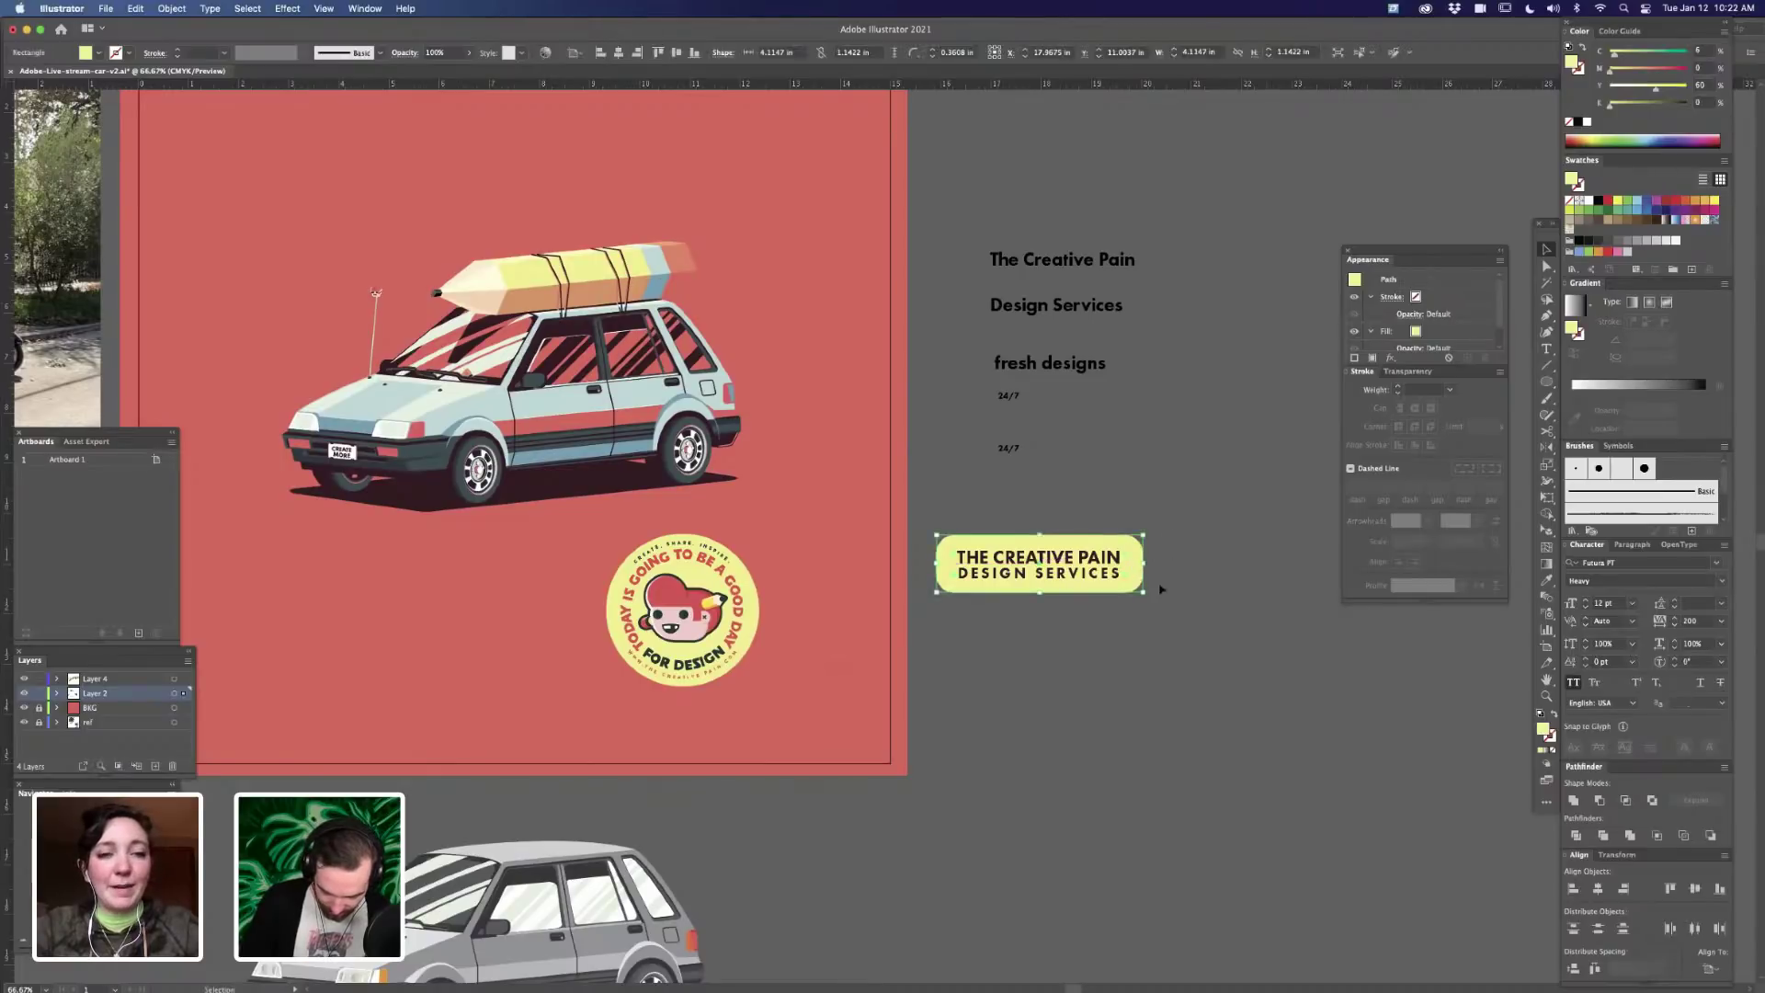
double_click(1102, 563)
triple_click(1102, 560)
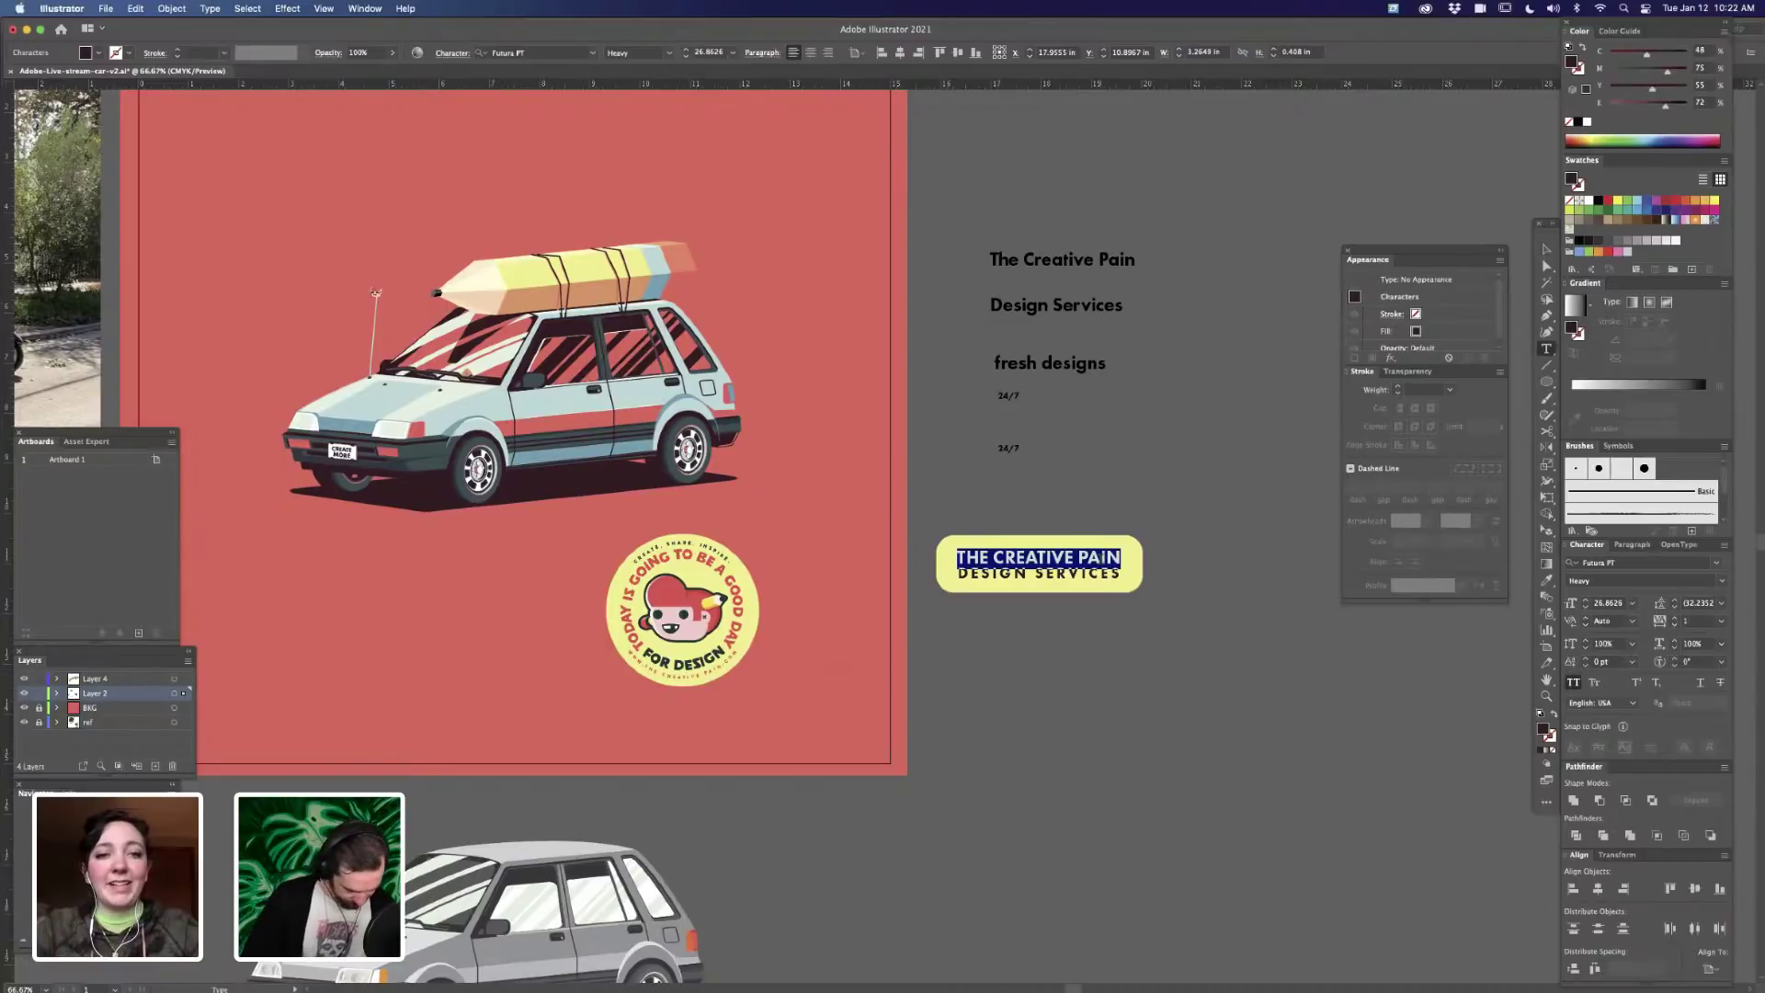
type("MAKE ART")
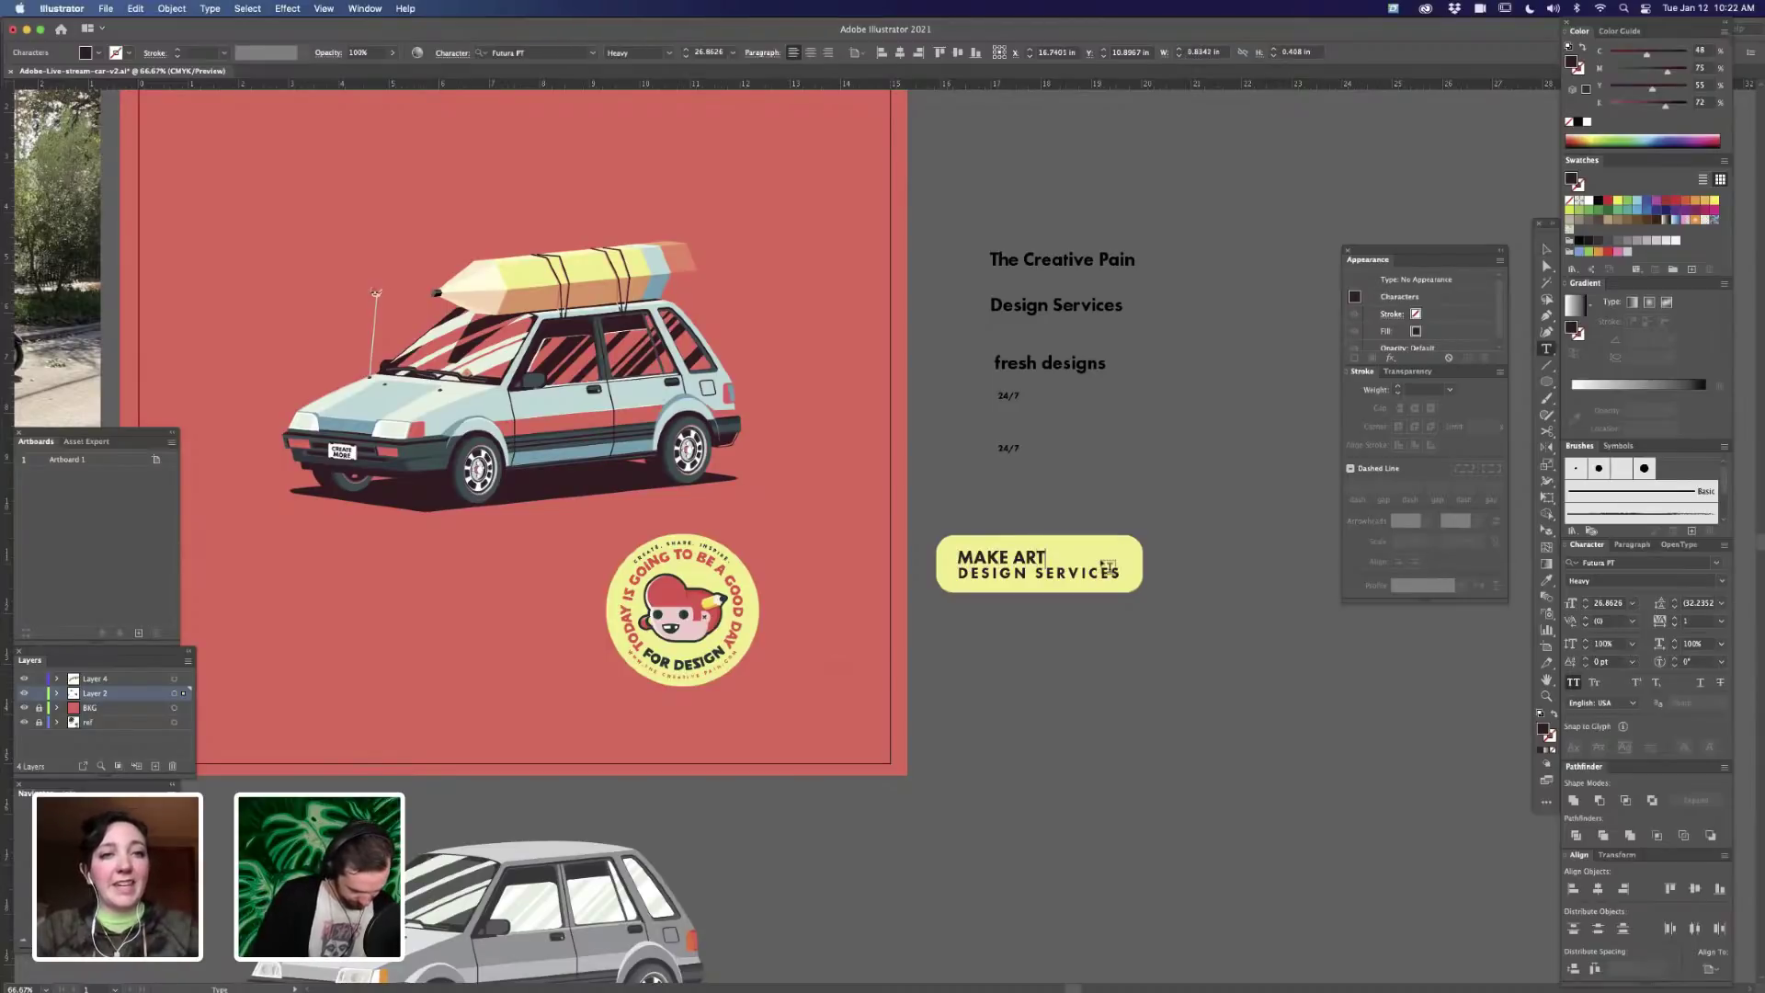
- Try "NOT WAR" as the second lettering line on the yellow sign and undo that text edit
triple_click(1086, 571)
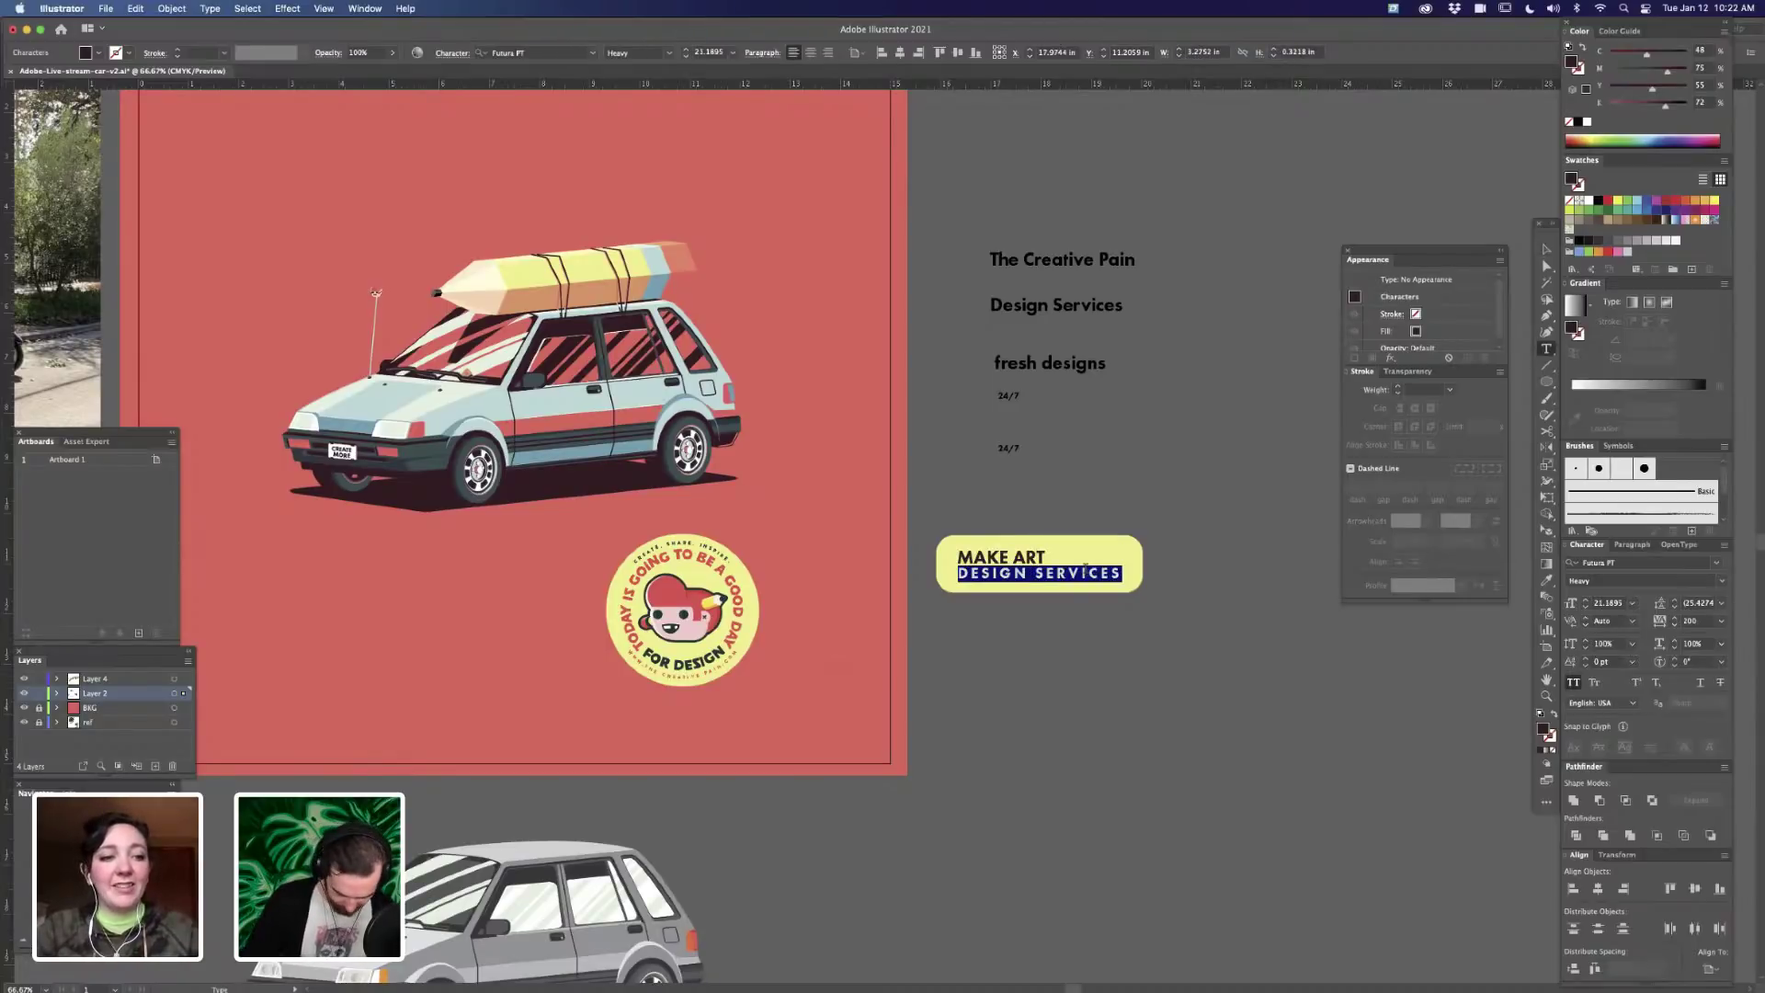
type("NOT WAR")
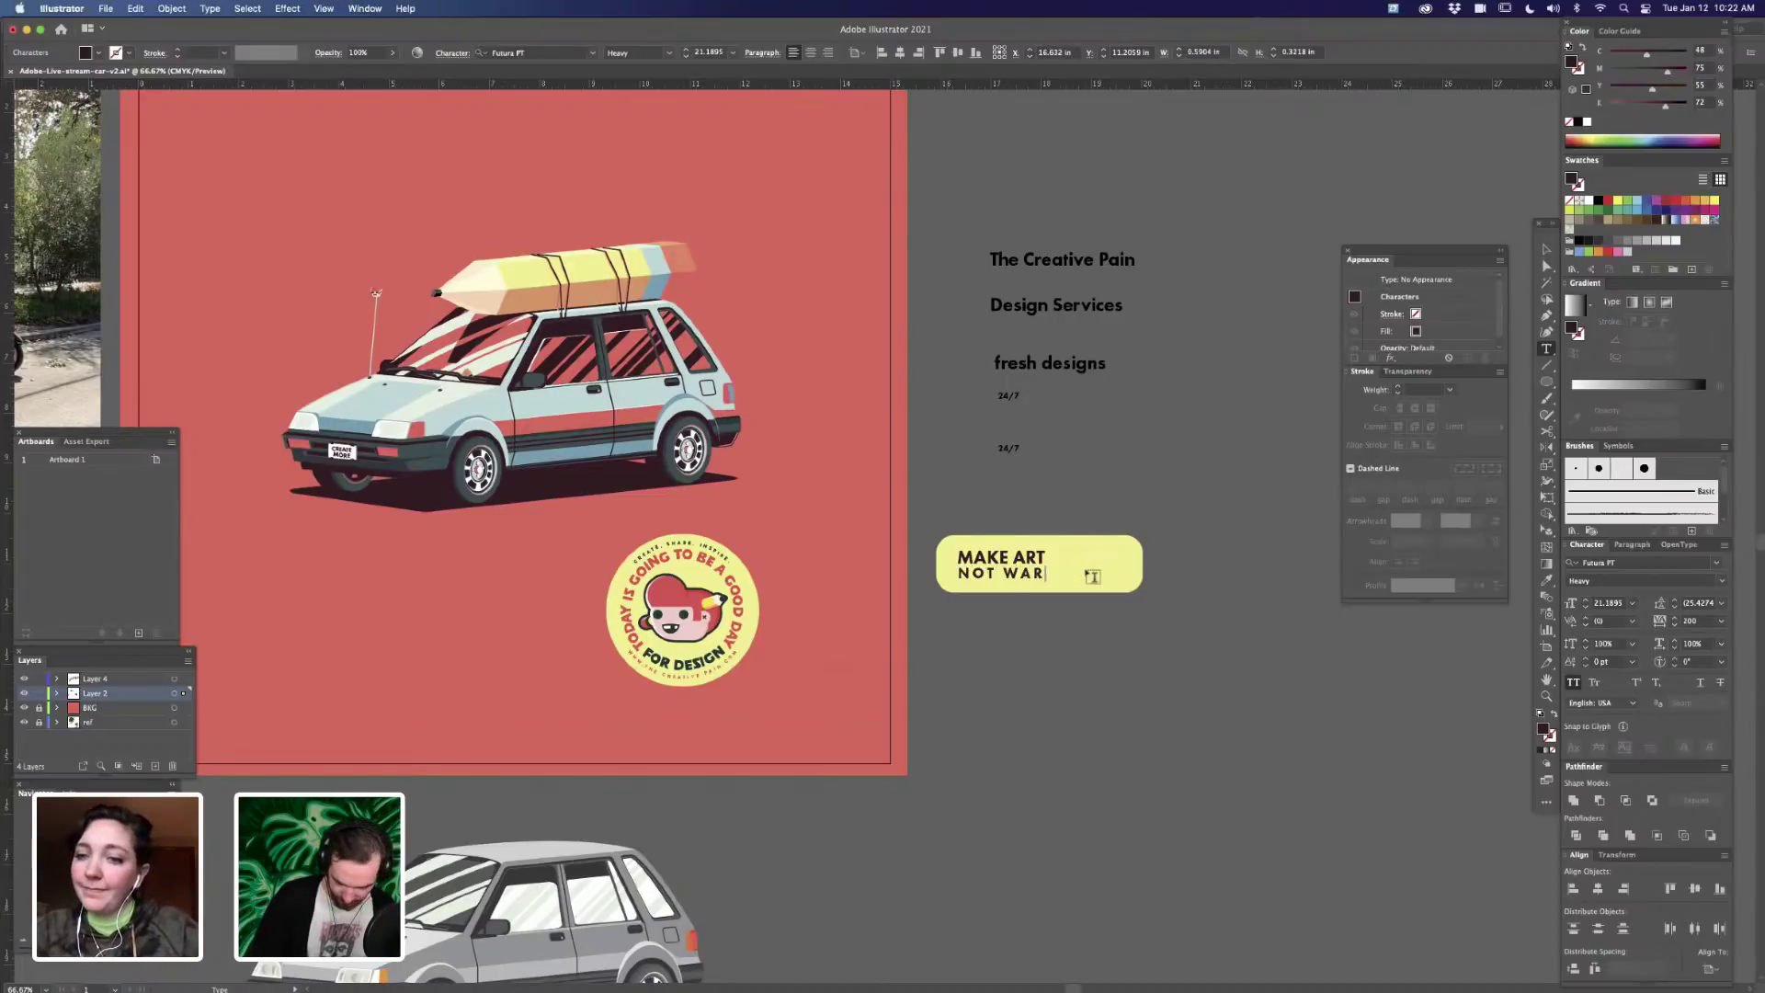
key("Escape")
key("q")
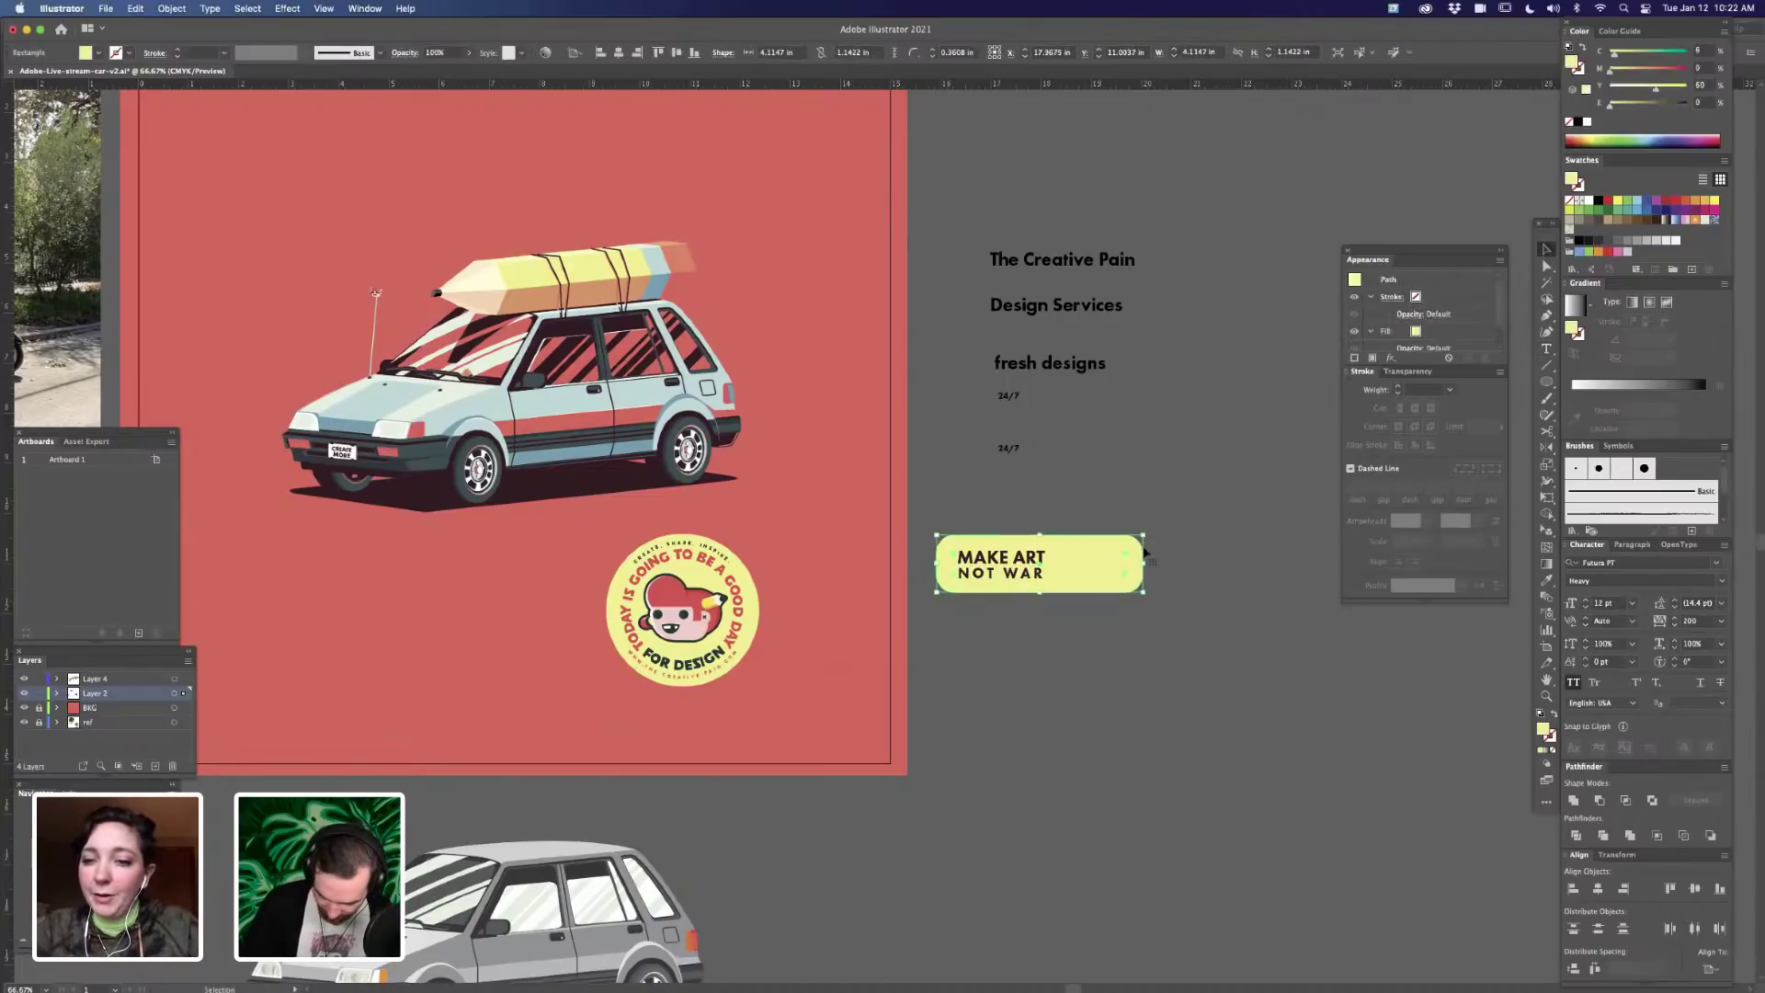
left_click(1117, 622)
key("super+z")
type("A")
key("BackSpace")
key("BackSpace")
type("S")
key("super+z")
key("super+shift+z")
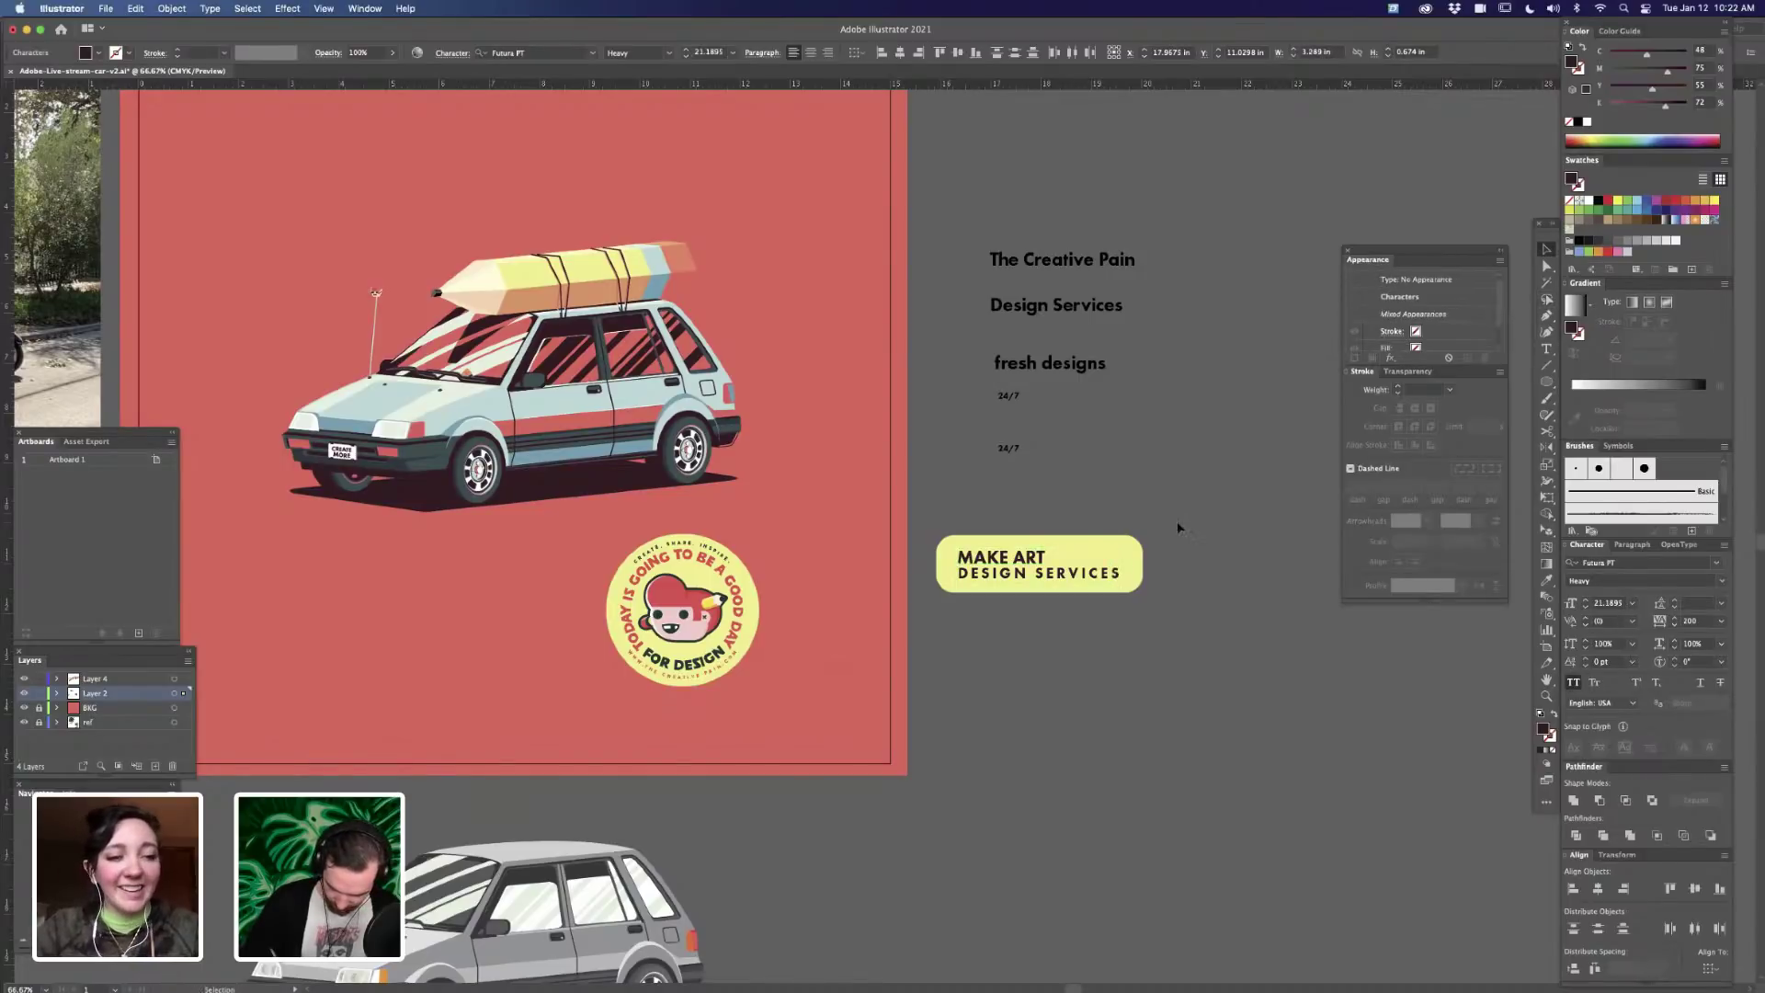
- Replace the "DESIGN SERVICES" line on the yellow sign with "NOT WAR"
double_click(1052, 575)
key("super+a")
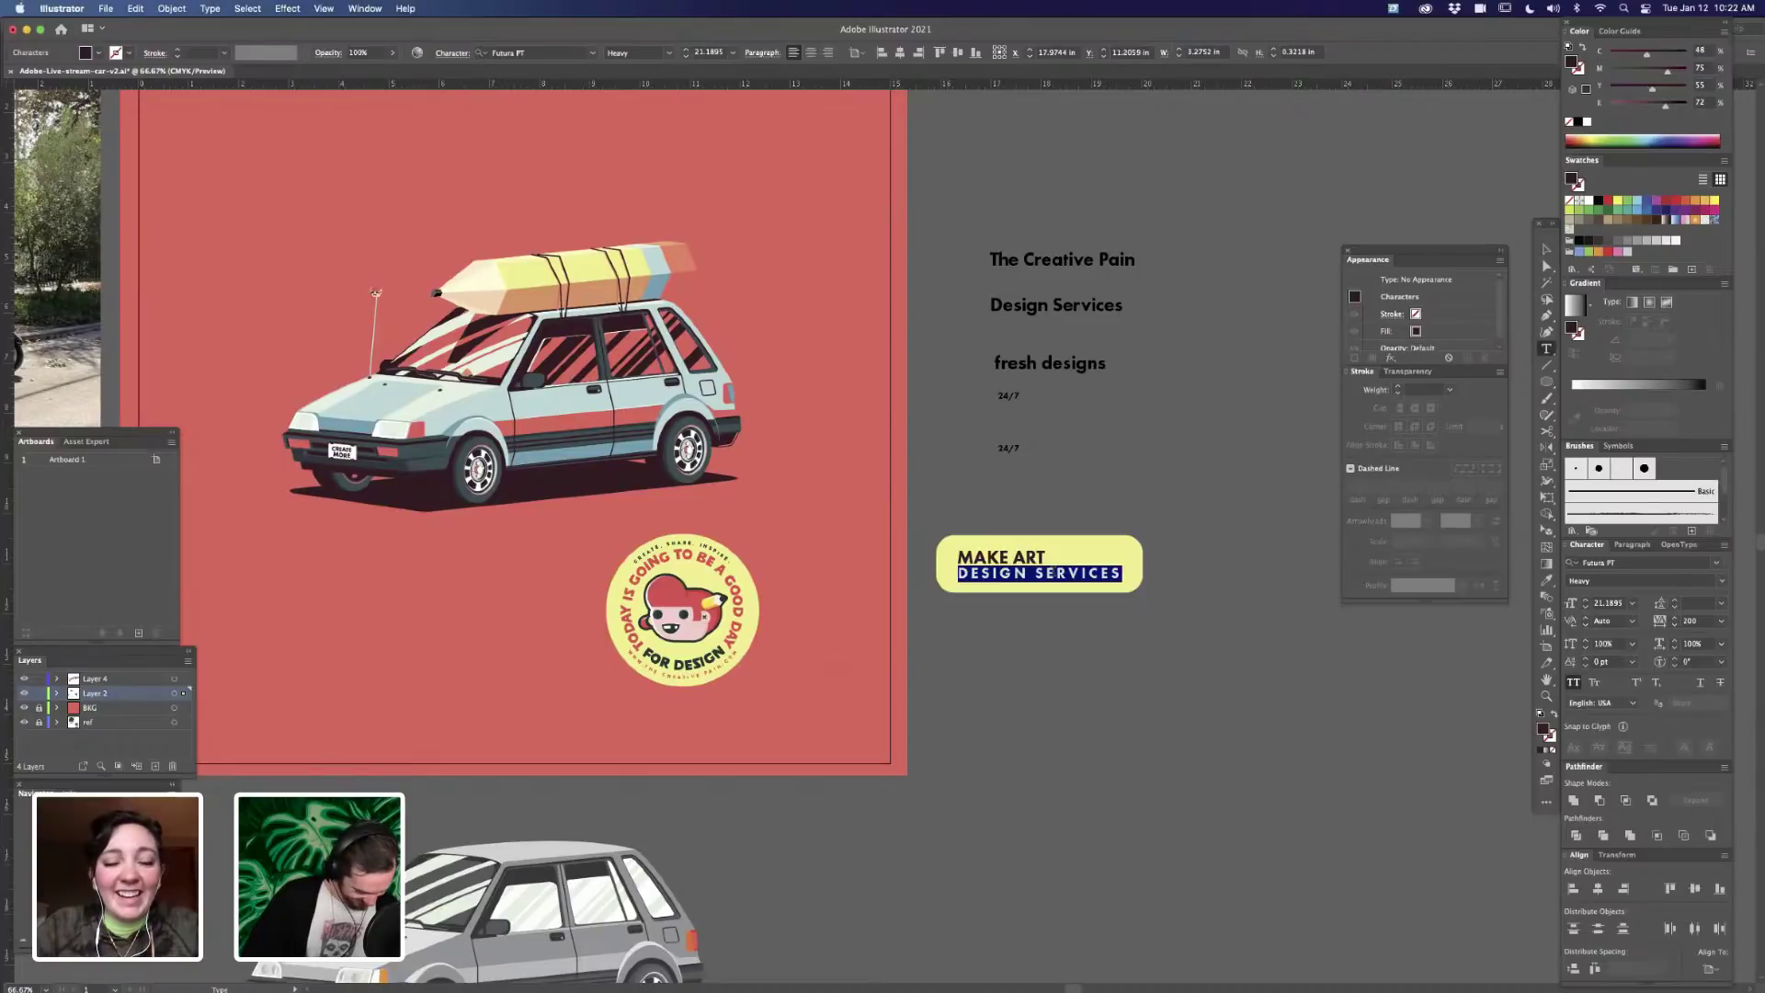
type("NOT WAR")
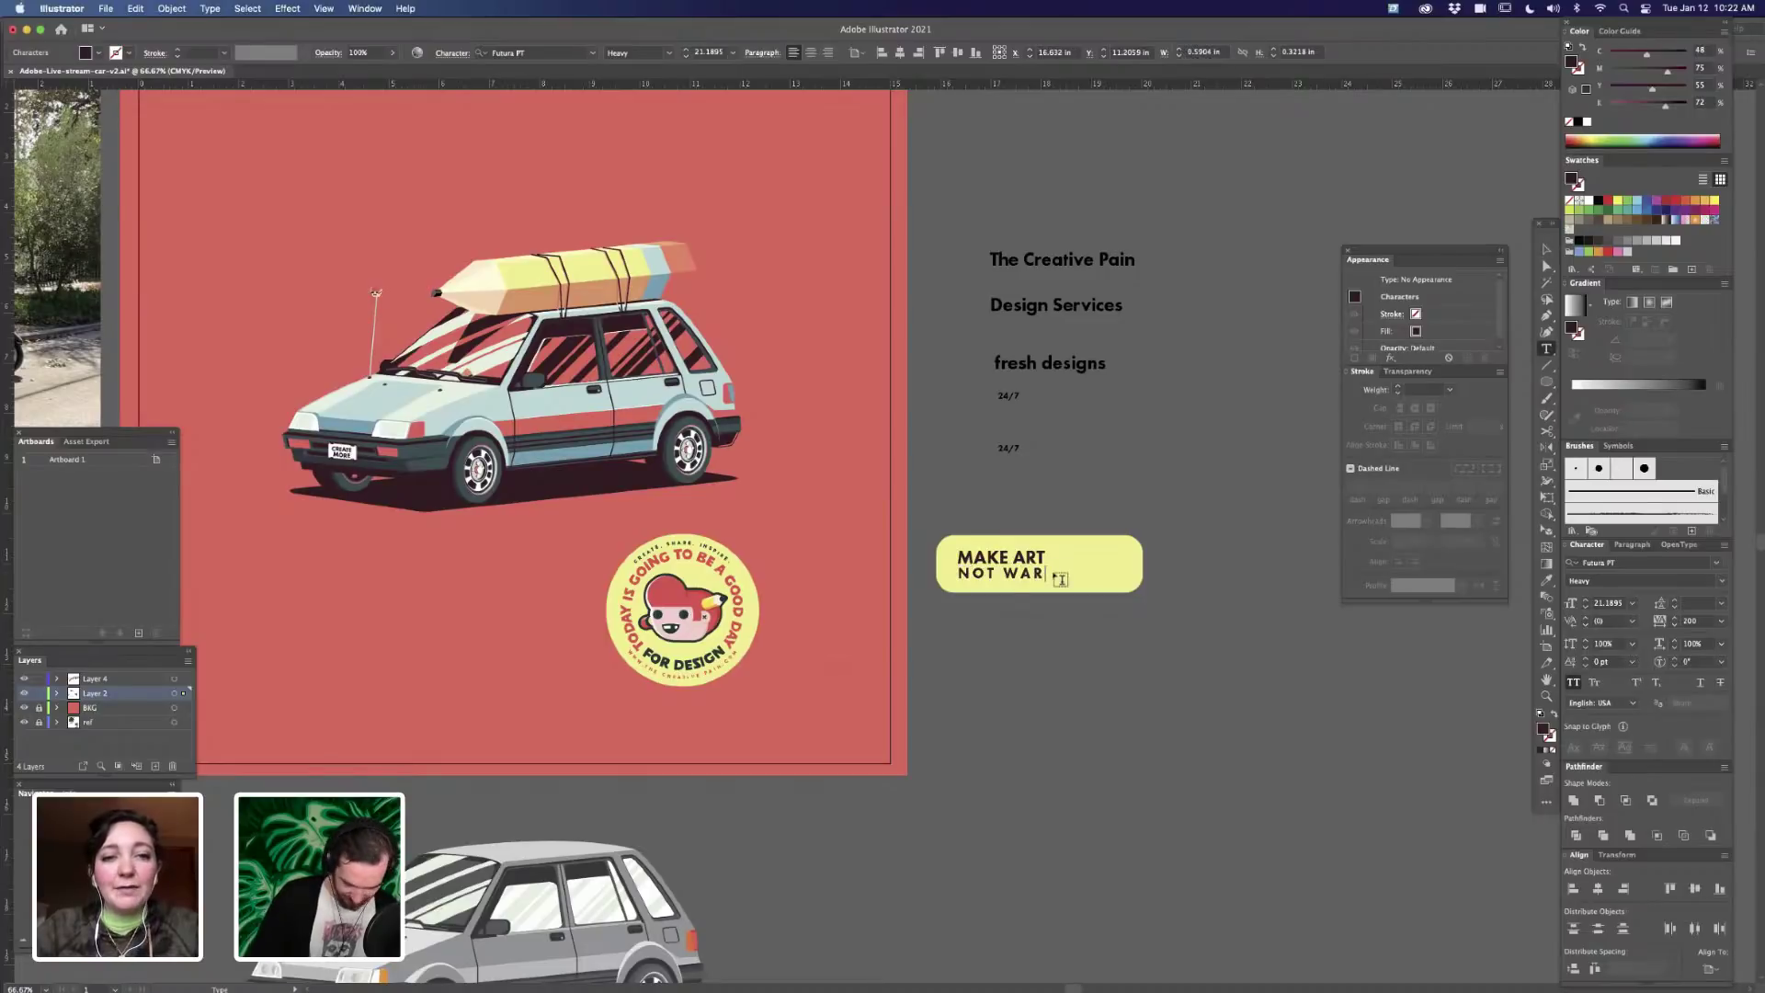
key("Escape")
left_click(1114, 617)
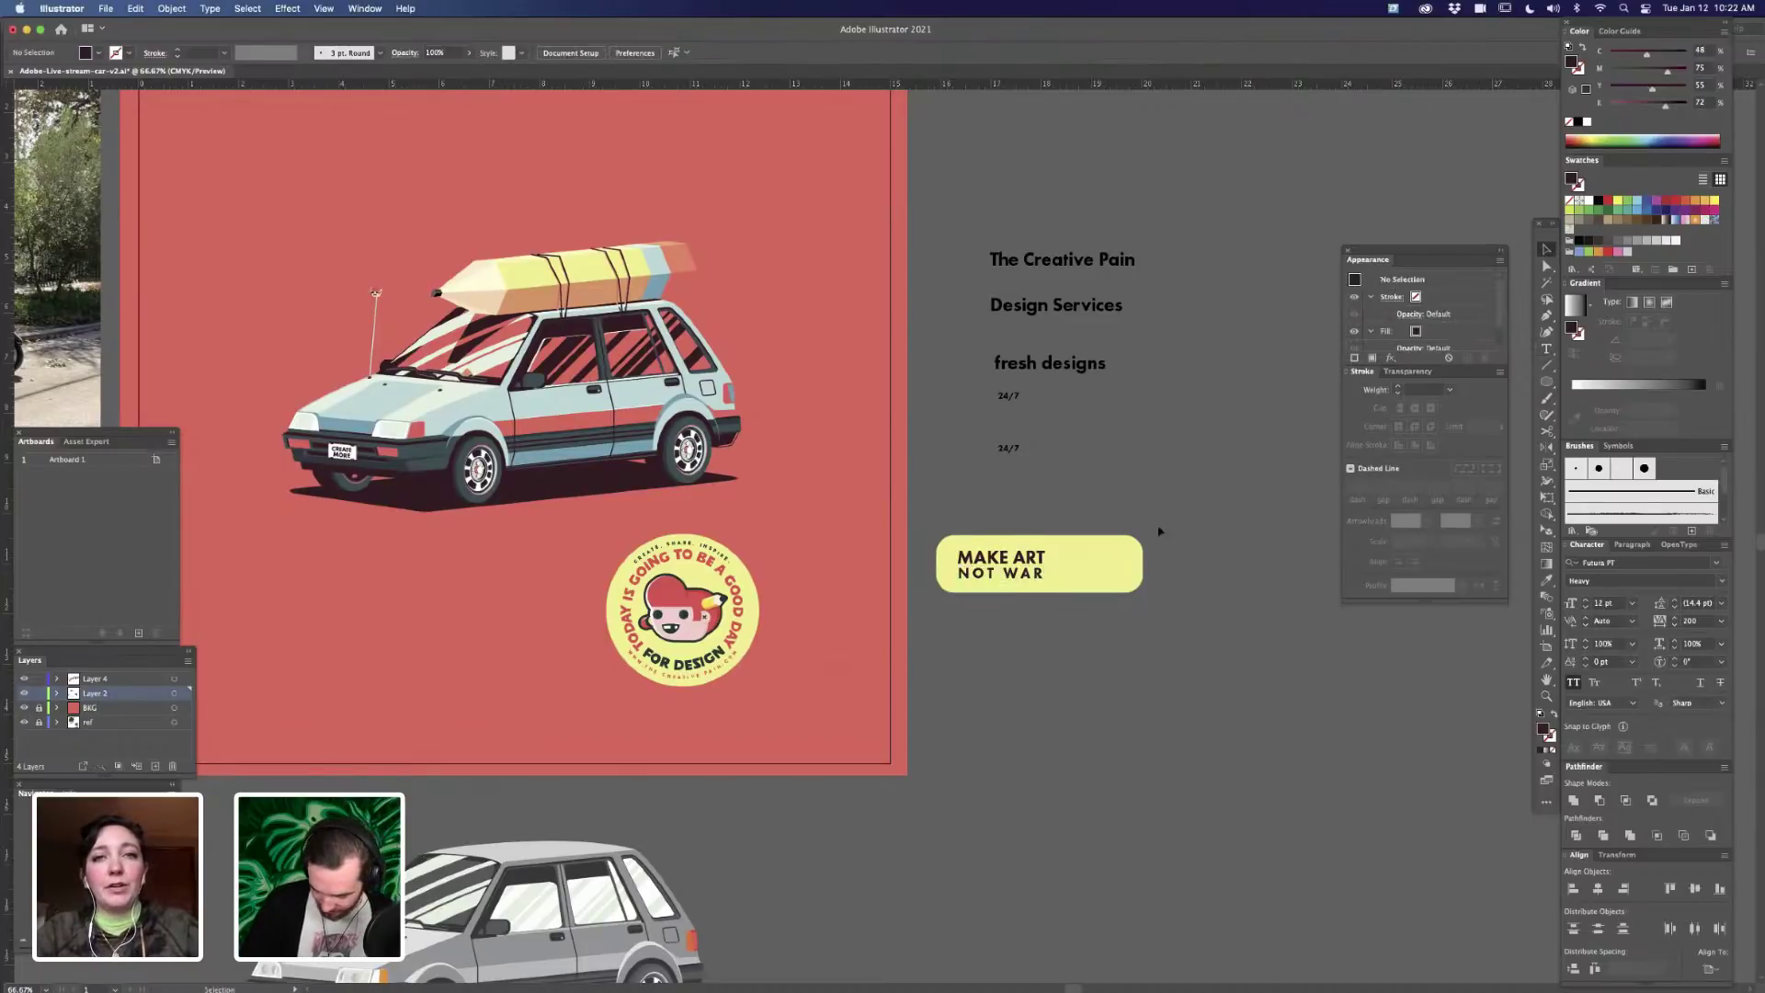
- Shorten the yellow rounded shape from its right end to about 2.6 in wide so it fits the "MAKE ART NOT WAR" lettering
key("a")
left_click_drag(1177, 524, 1064, 668)
left_click_drag(1131, 594, 1068, 595)
left_click(1079, 710)
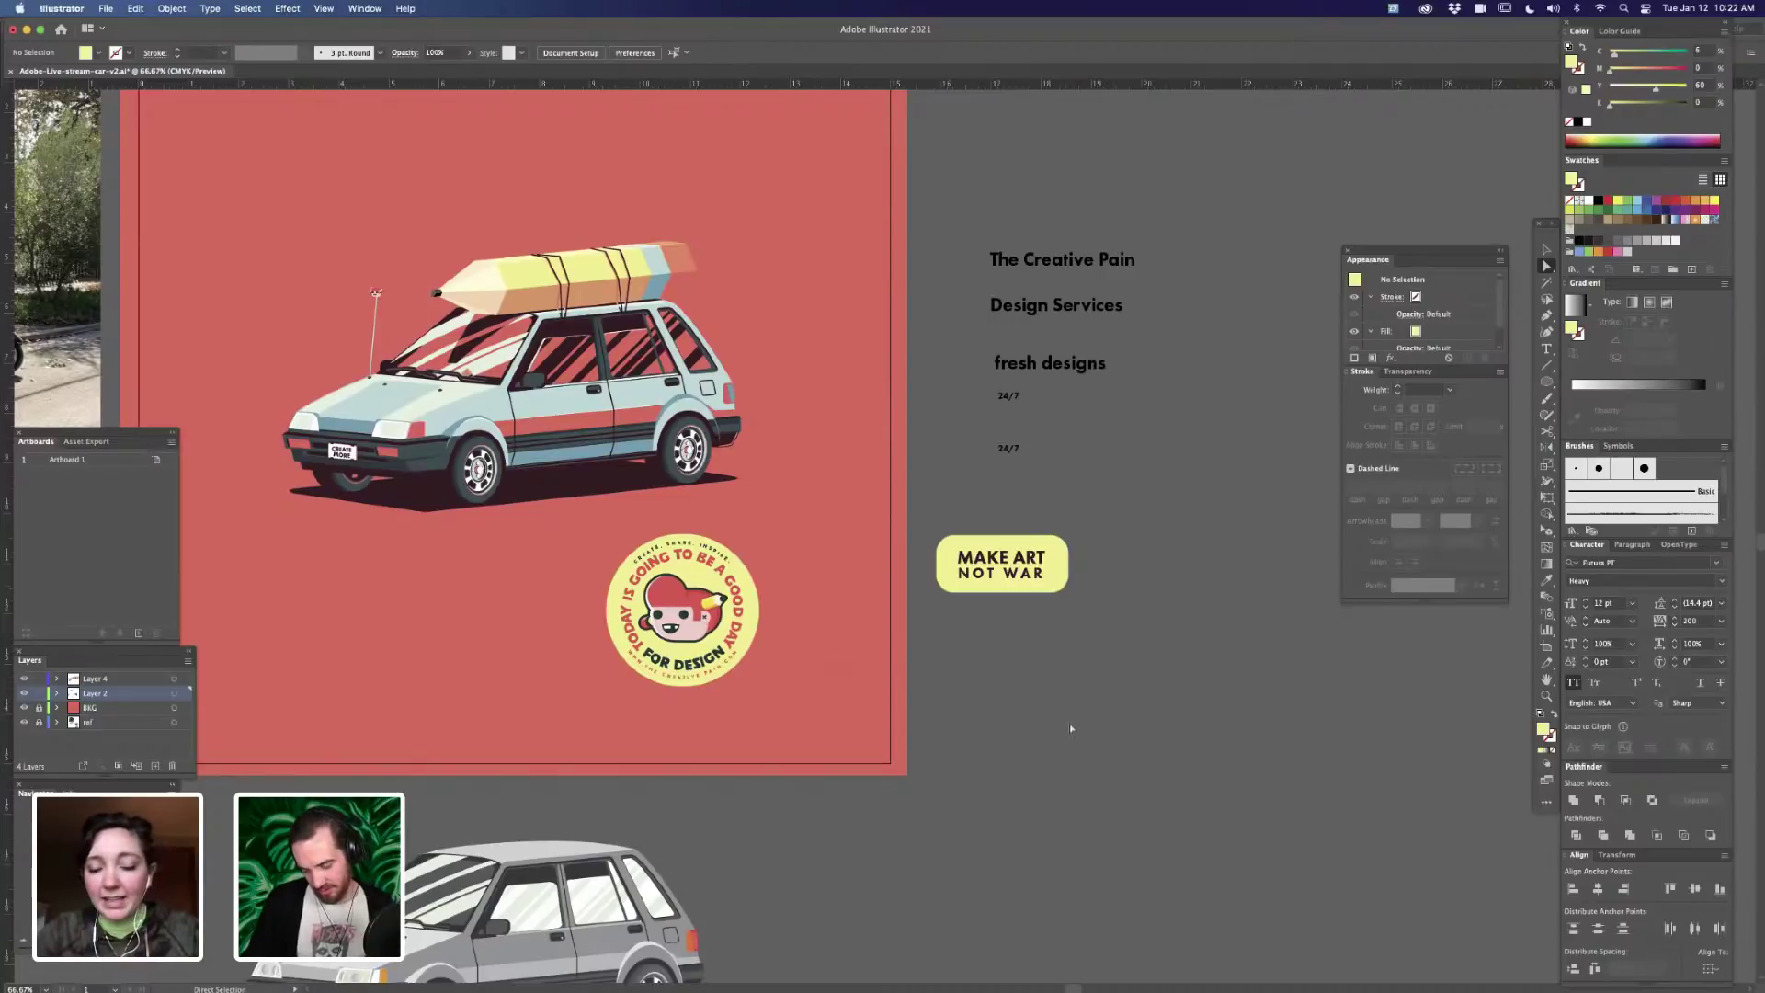
- Scale the whole yellow "MAKE ART NOT WAR" sign down to about 2.3 in wide
key("super+1")
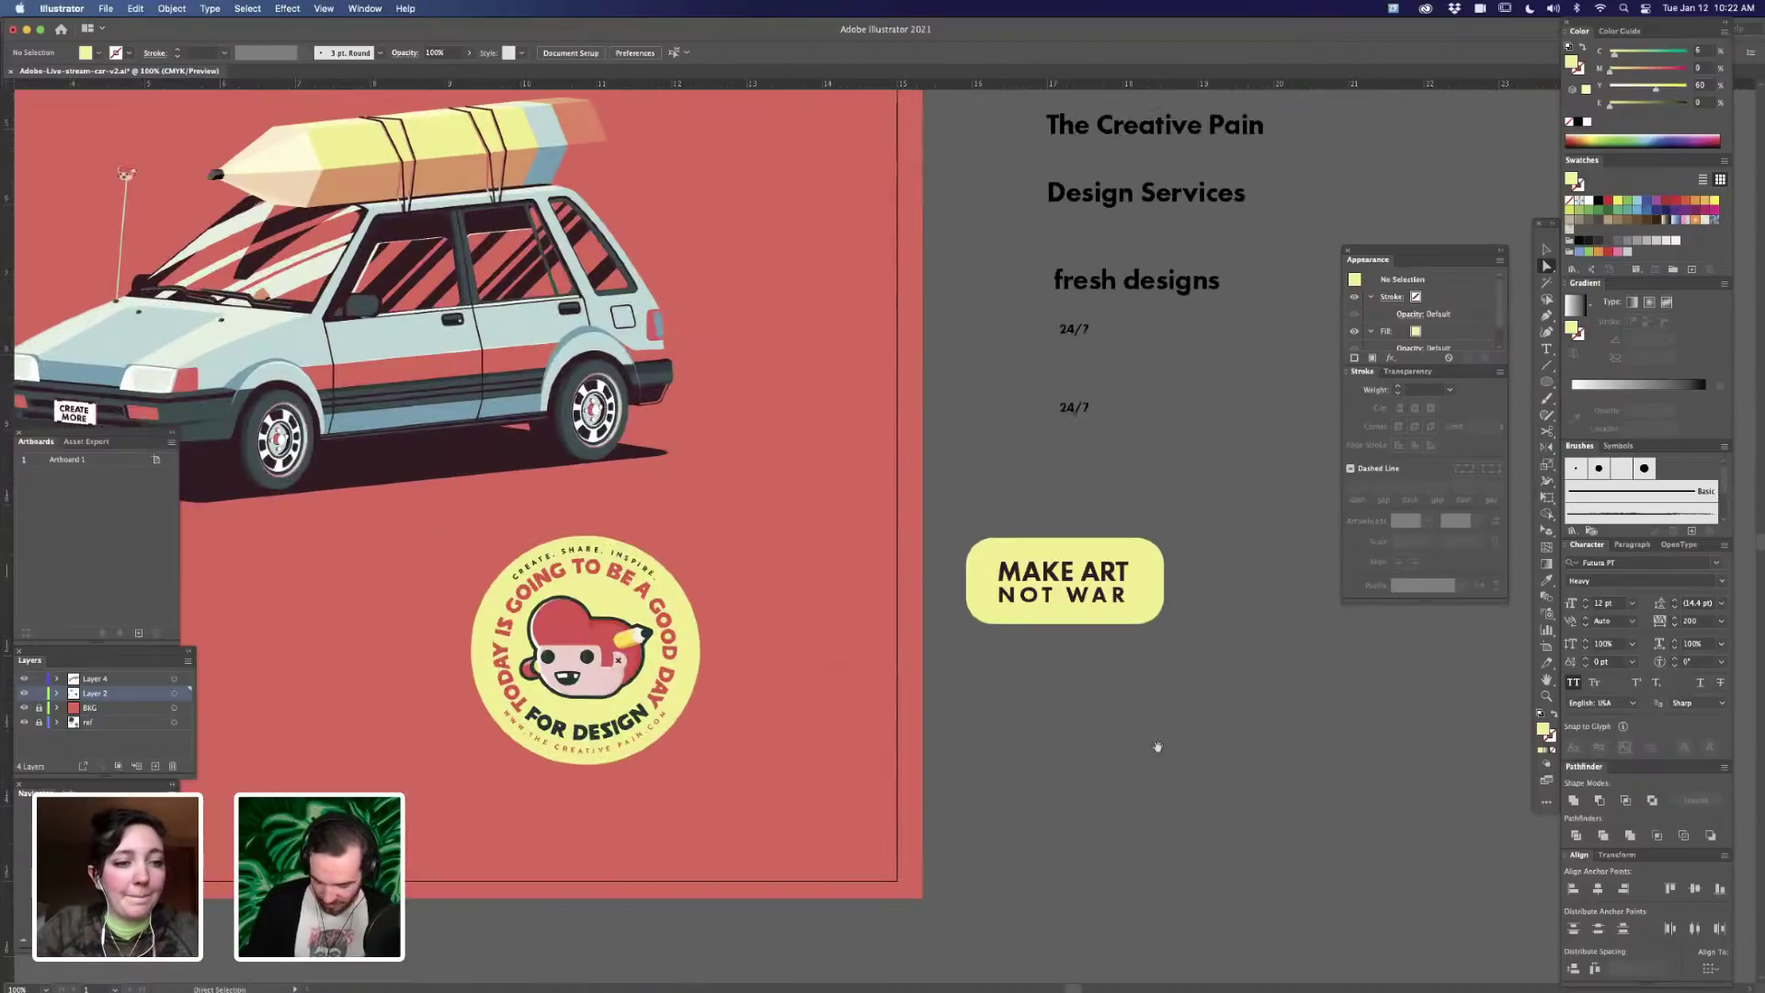
scroll(1094, 680, "down", 2)
key("v")
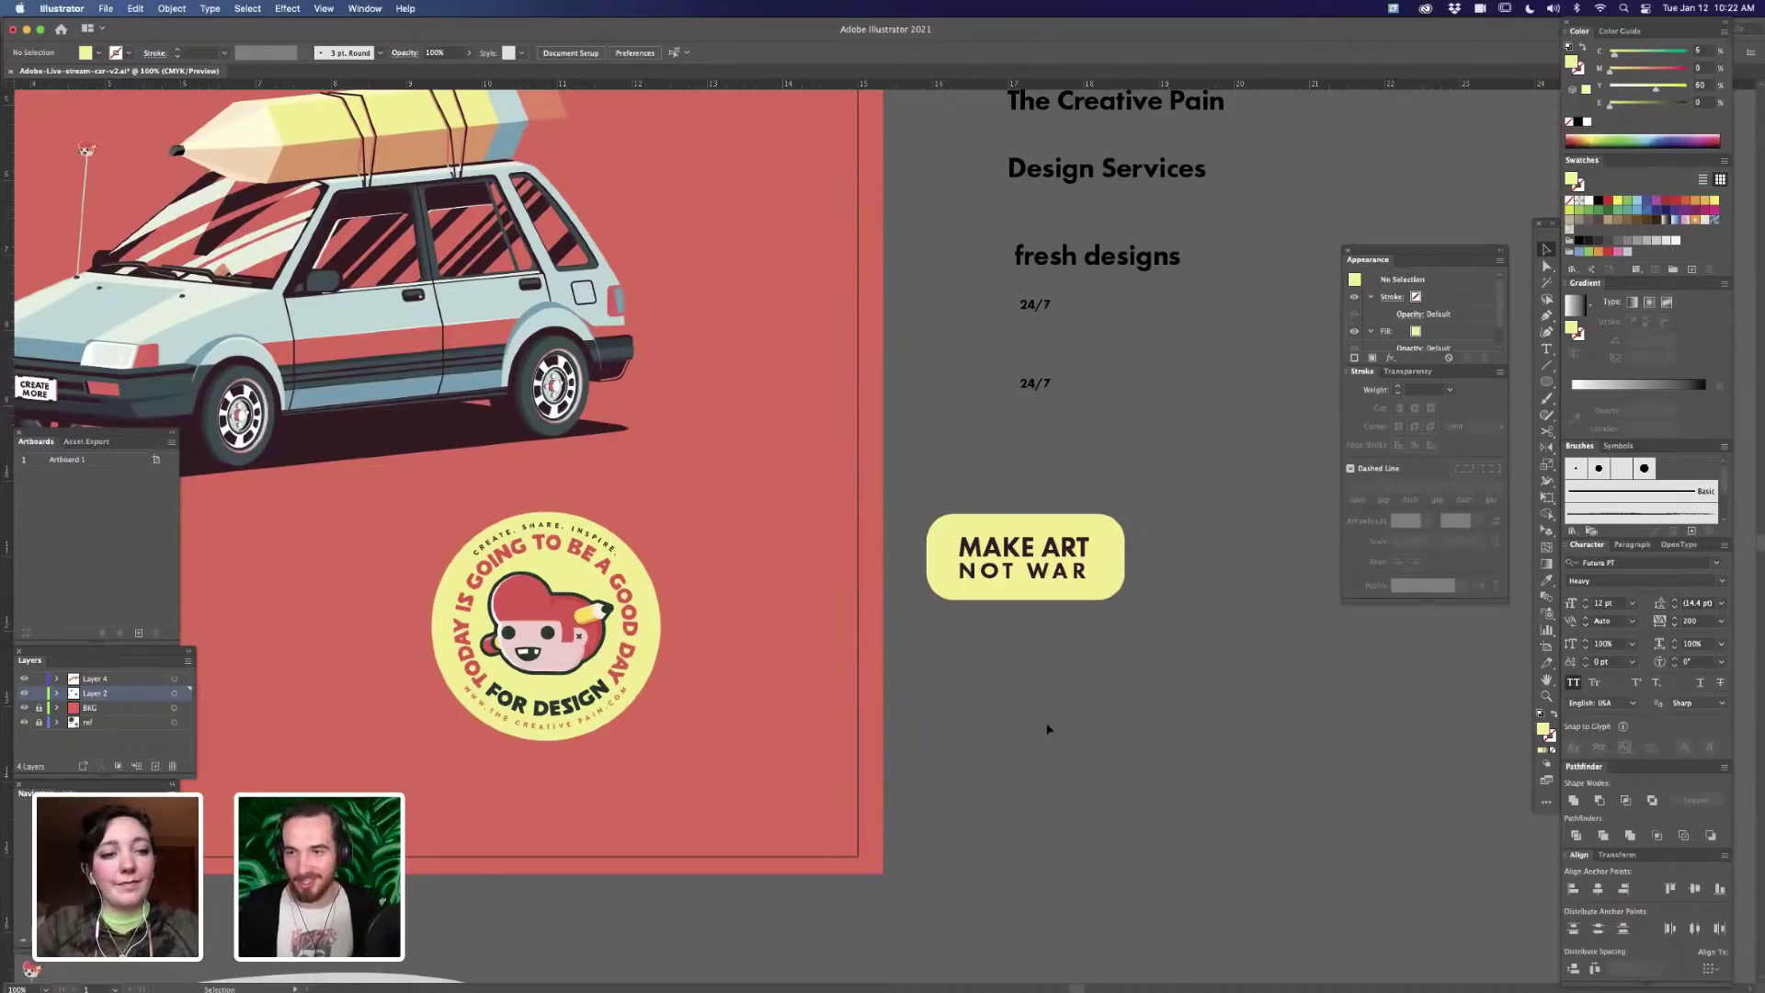
left_click_drag(903, 647, 1123, 550)
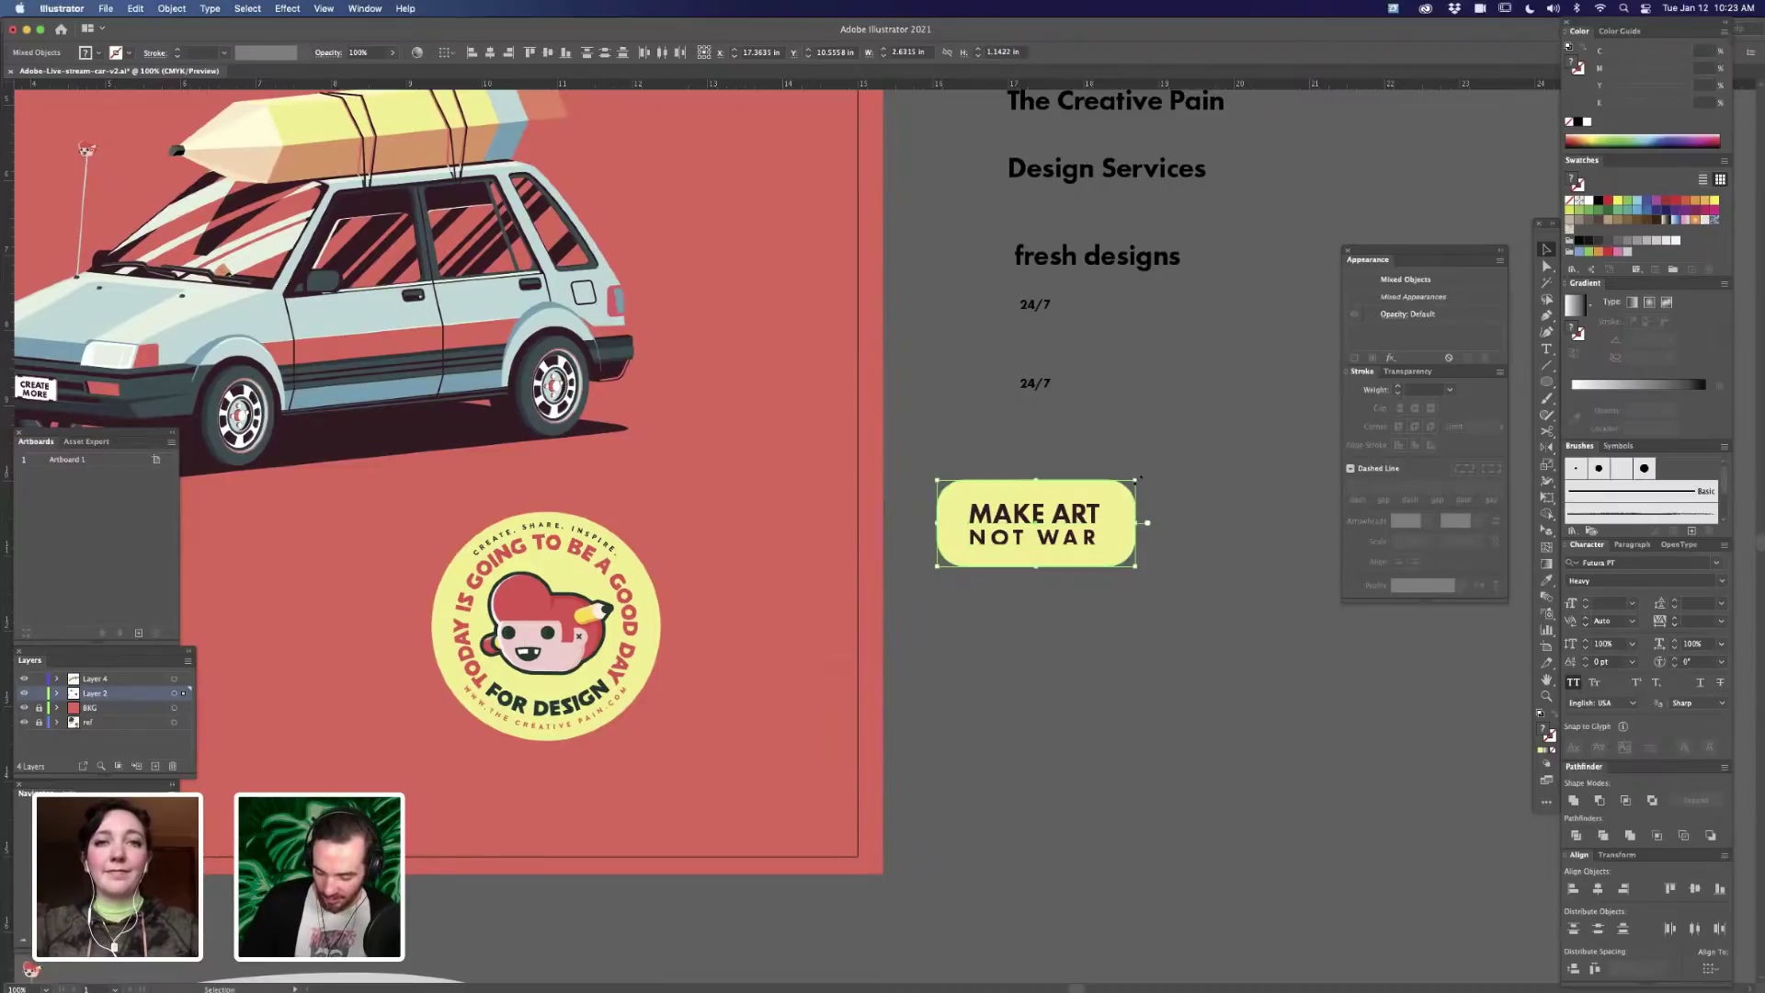
left_click_drag(1137, 479, 1119, 492)
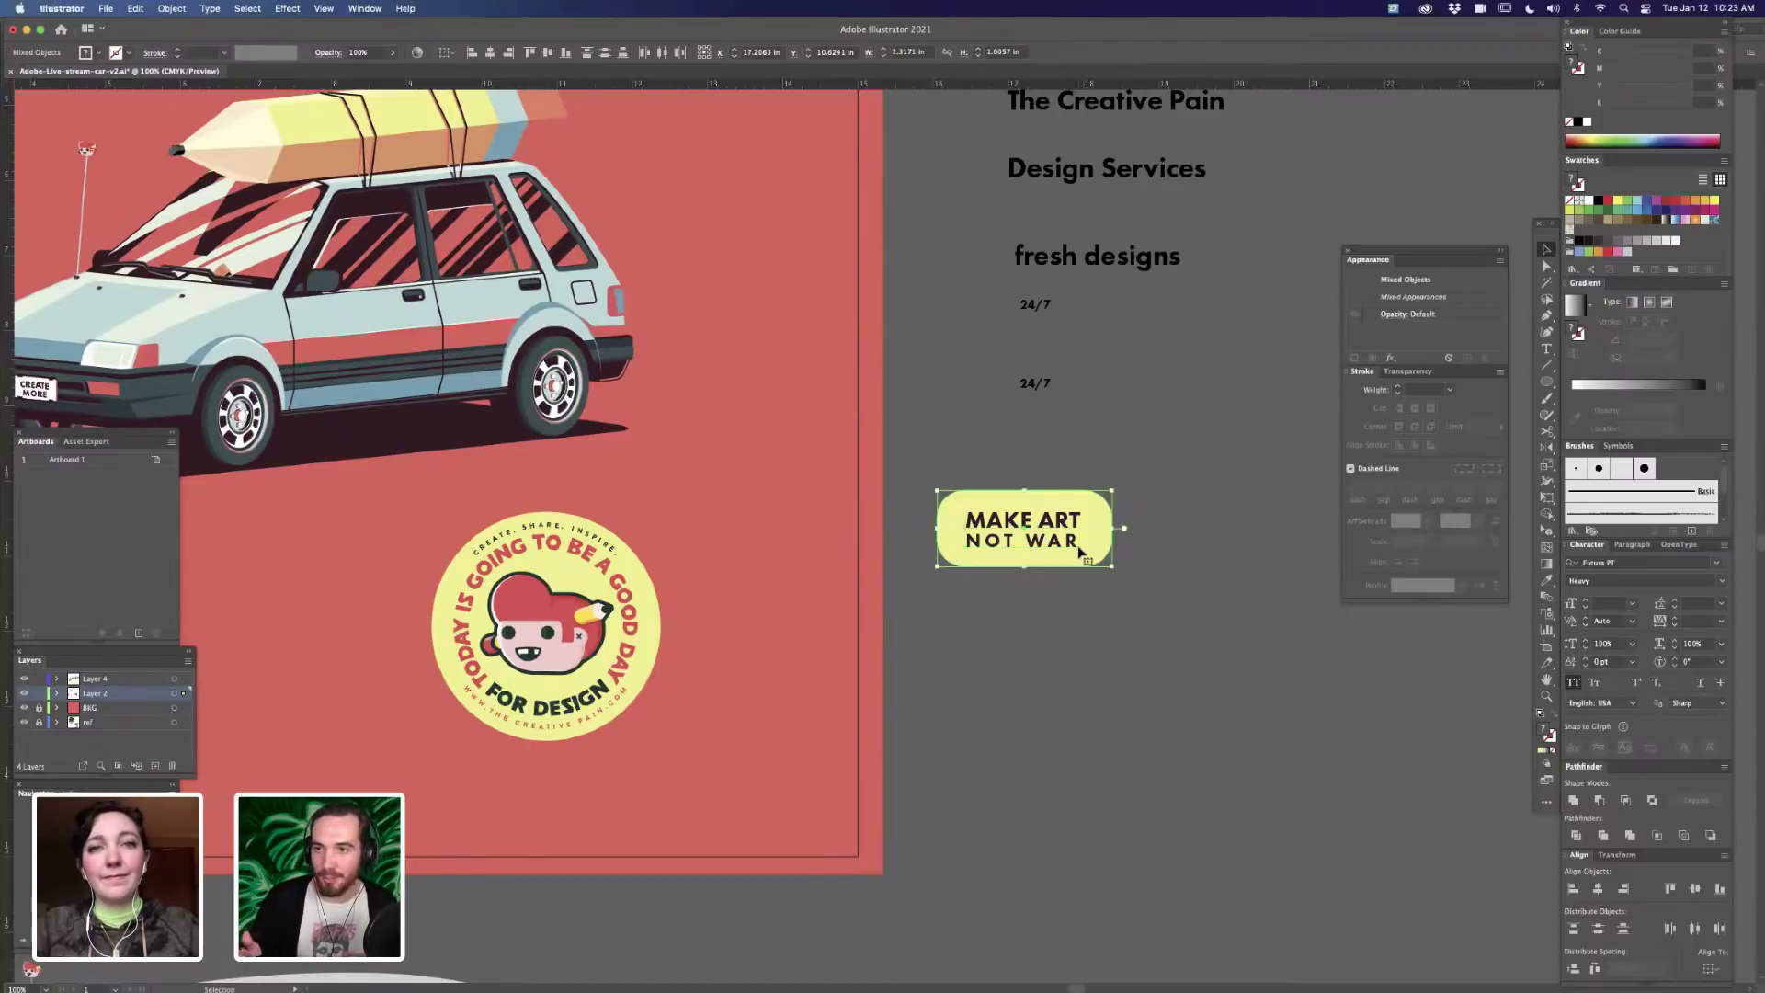
scroll(1107, 630, "left", 3)
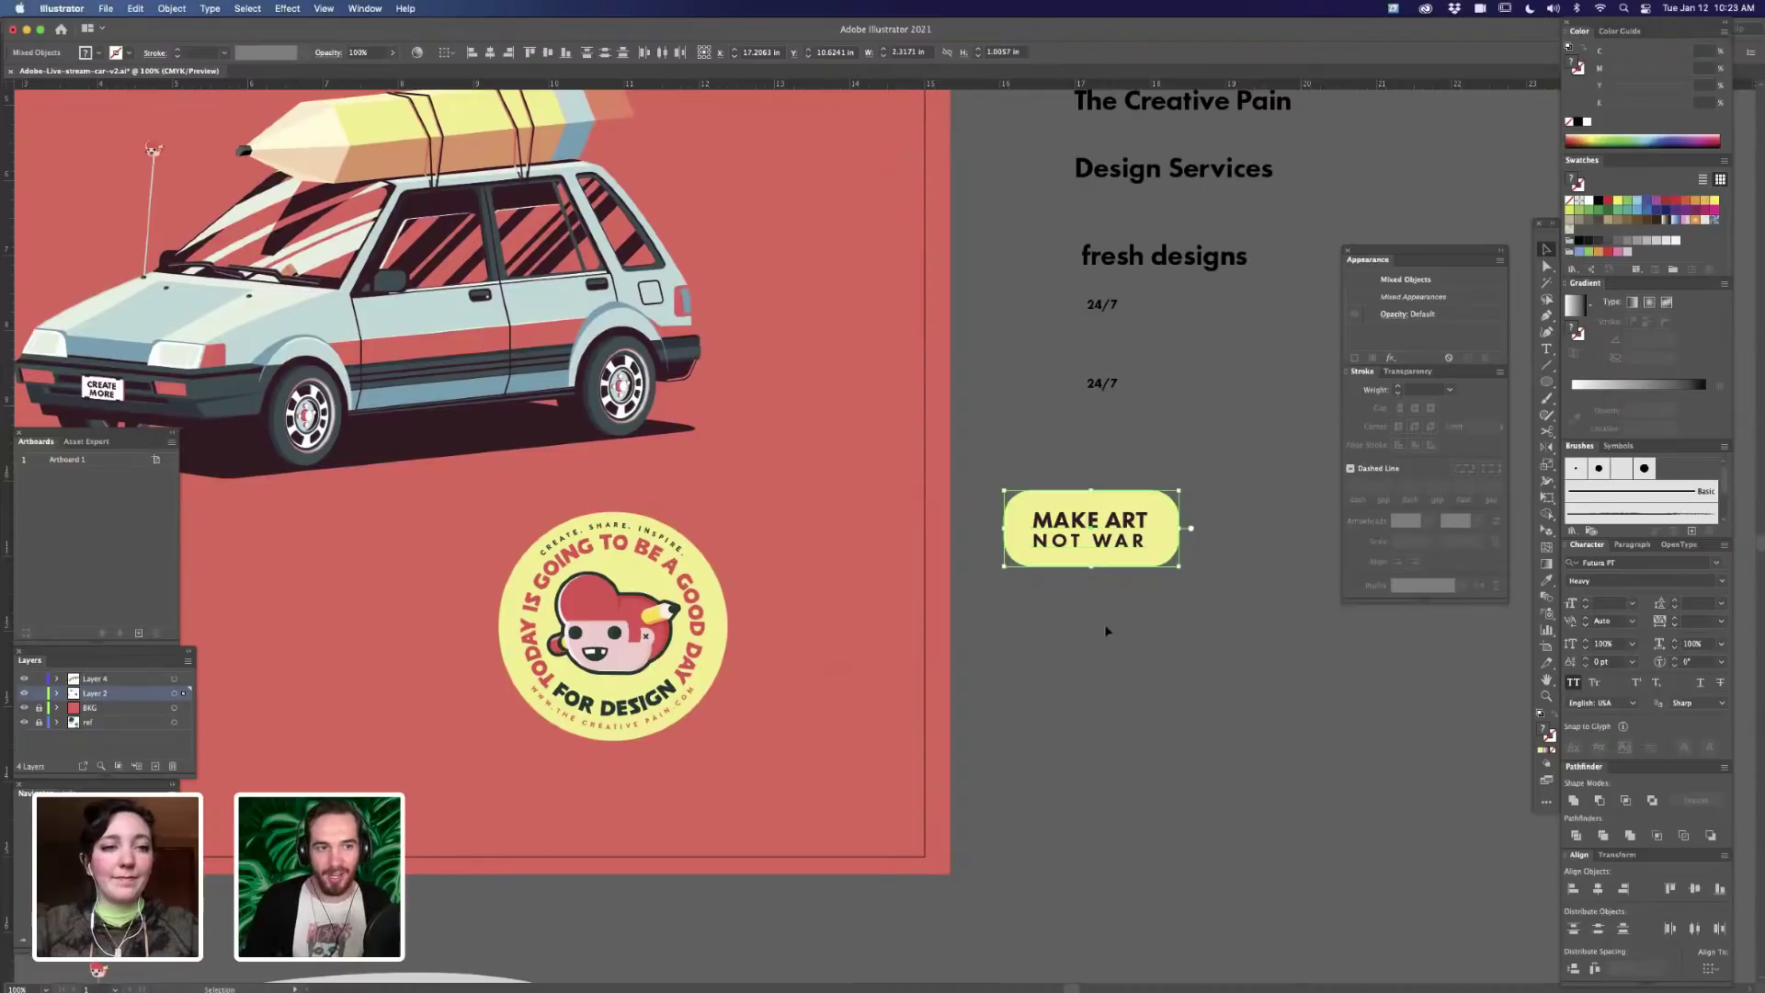
- Slightly enlarge the "MAKE ART NOT WAR" lettering and recolor it with the red sampled from the artboard background
left_click(1207, 542)
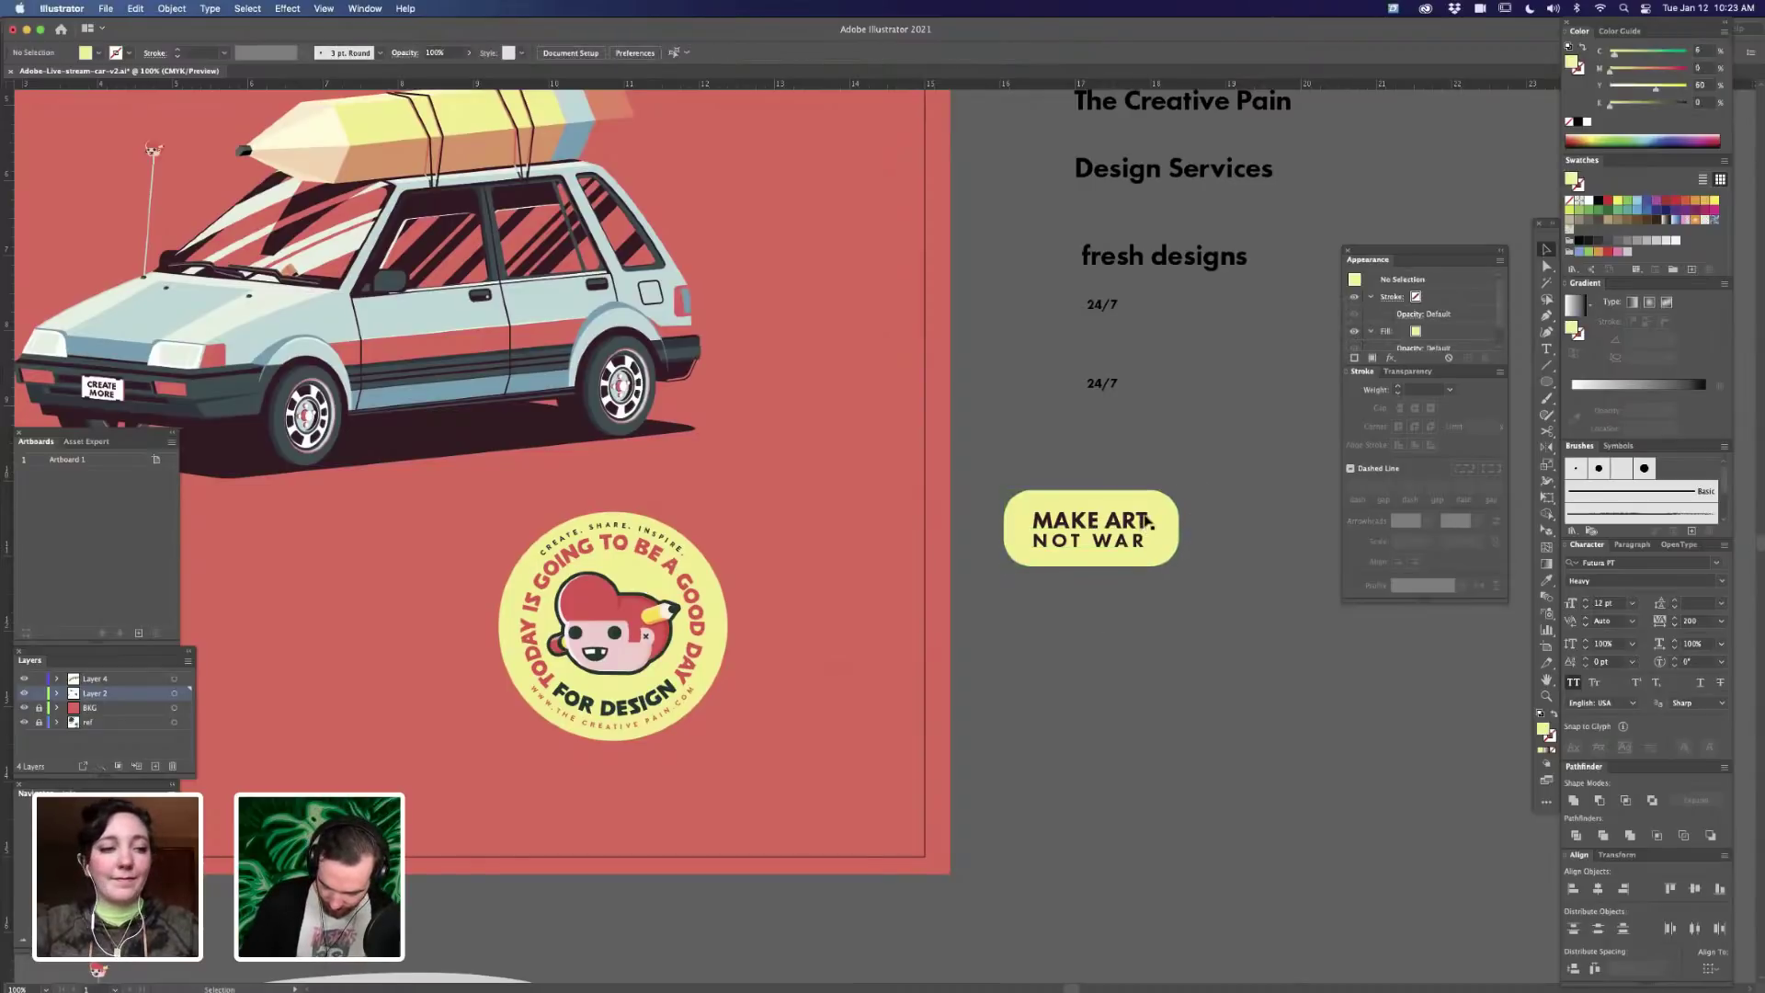
left_click(1161, 517)
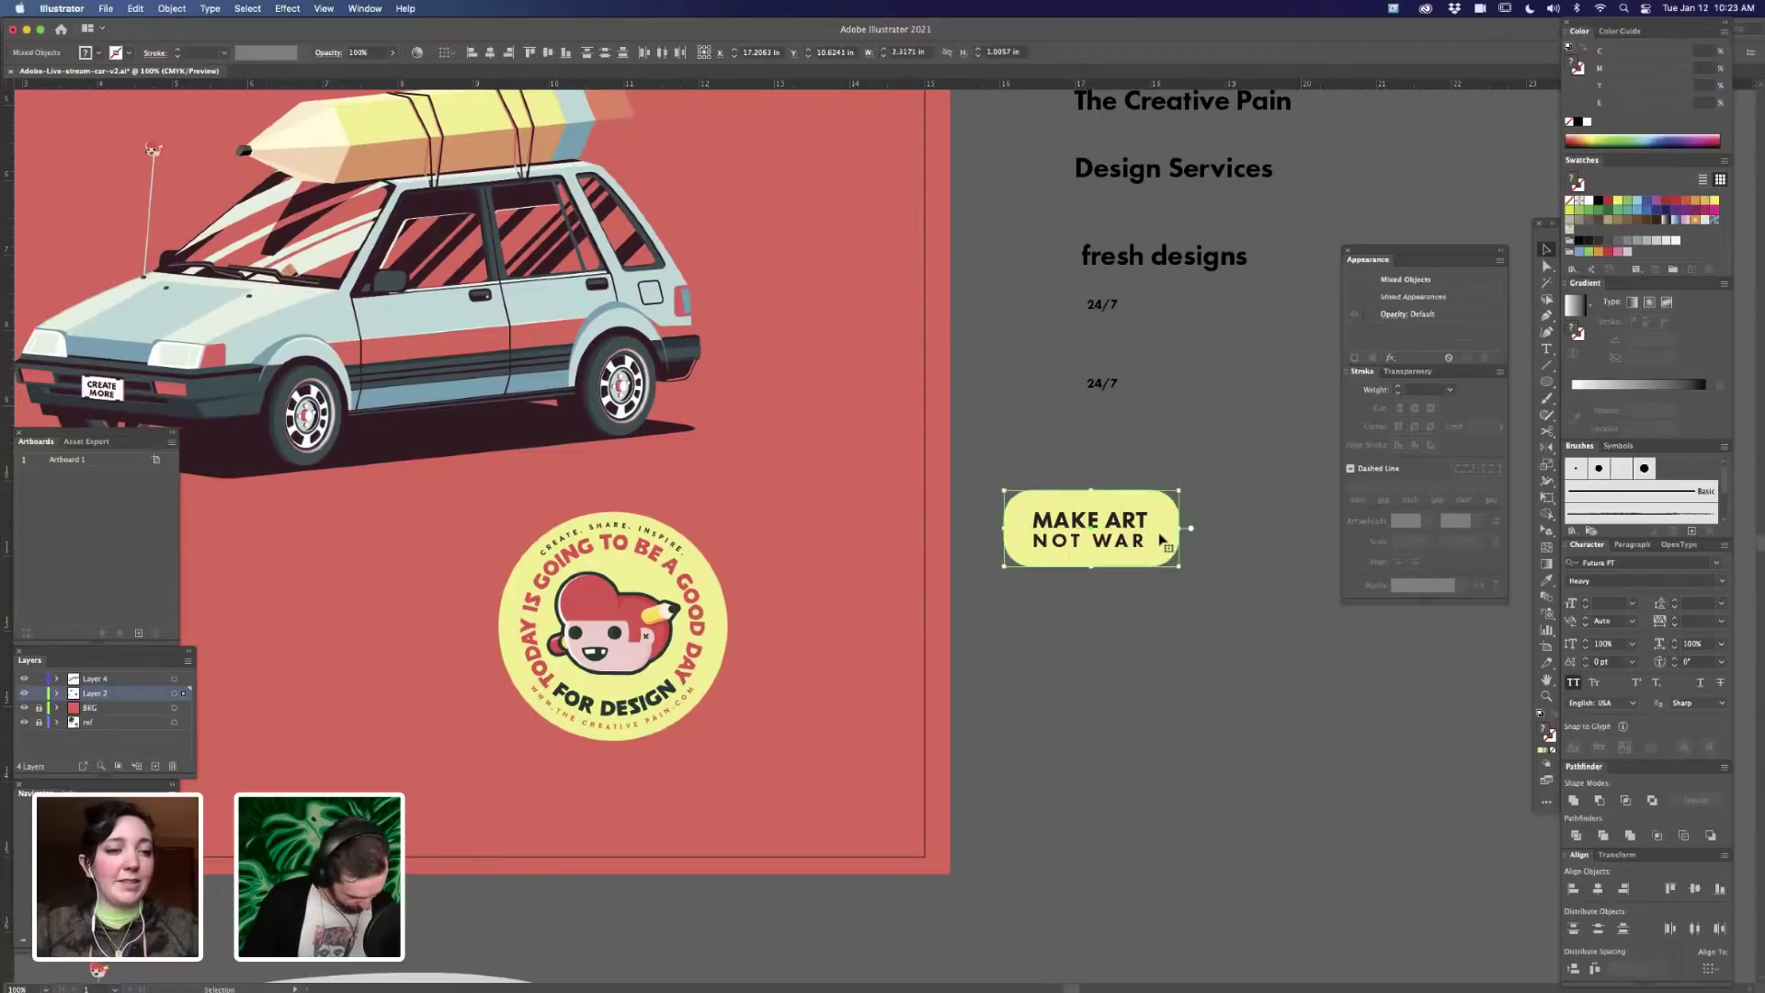
mouse_move(1149, 513)
left_mouse_down()
mouse_move(1166, 501)
mouse_move(1144, 525)
left_mouse_up()
key("i")
left_click(840, 660)
key("v")
left_click(1211, 489)
left_click(1153, 555)
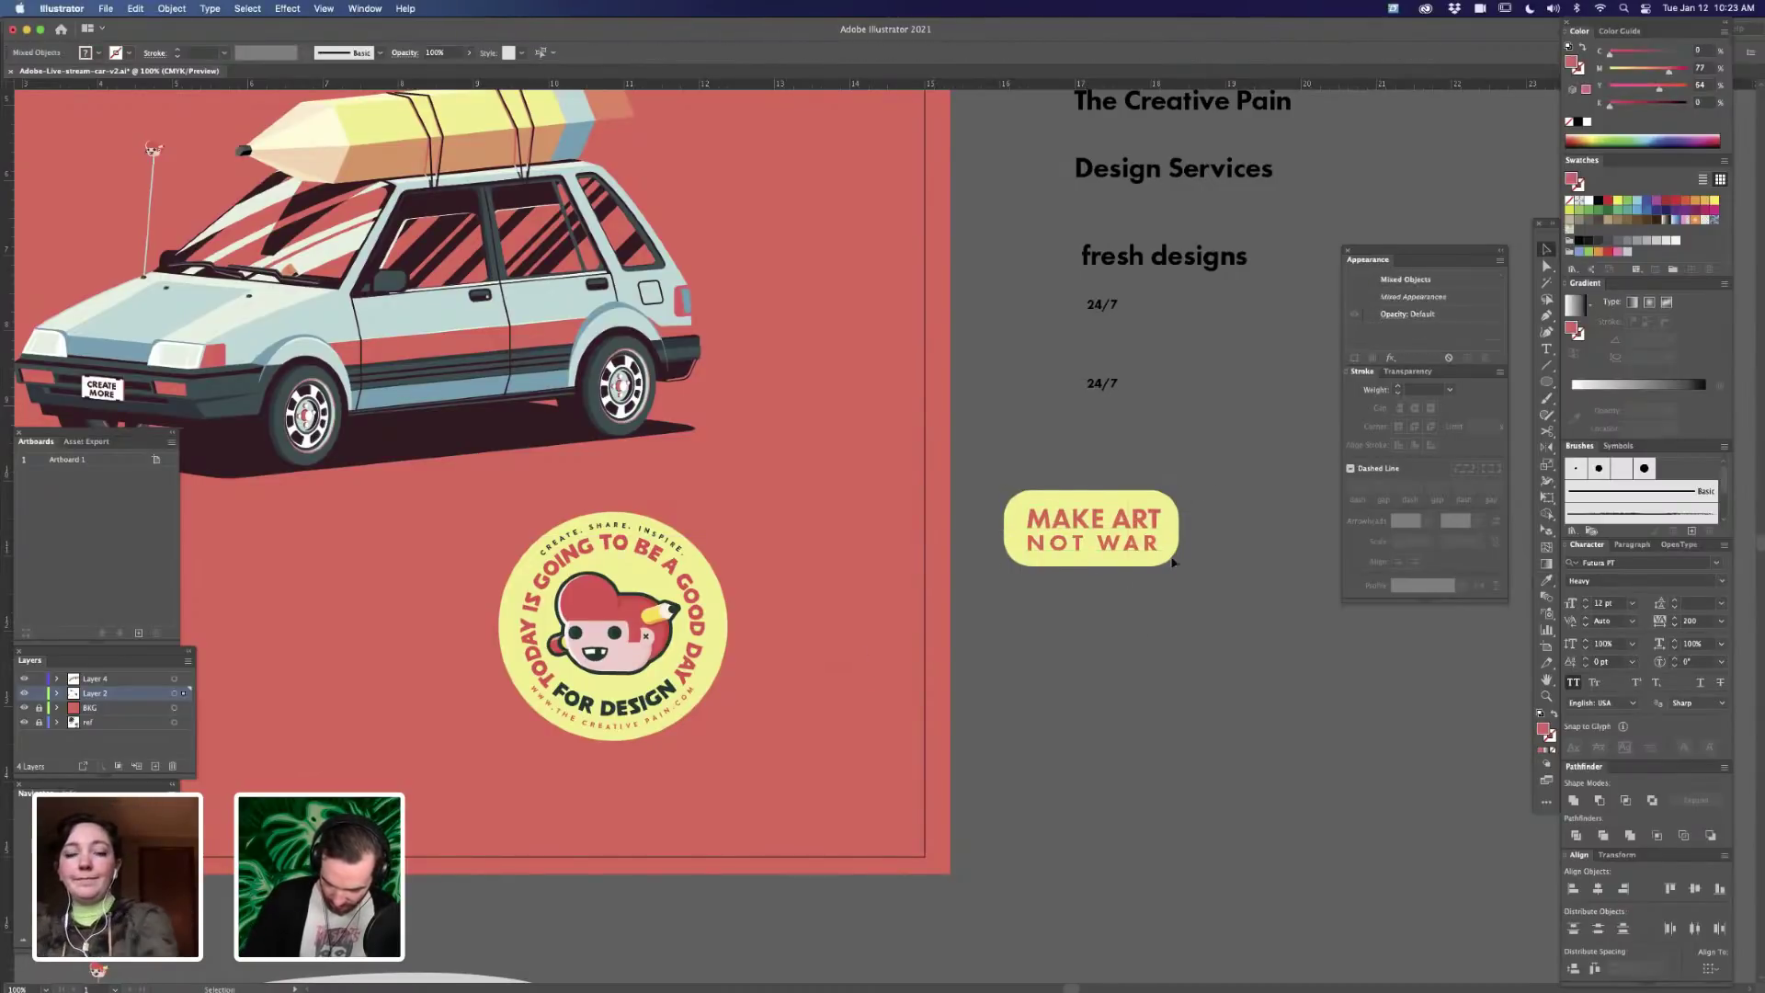
- Center the red lettering within the yellow rounded shape using the alignment options
left_click(1099, 562, "shift")
left_click(547, 56)
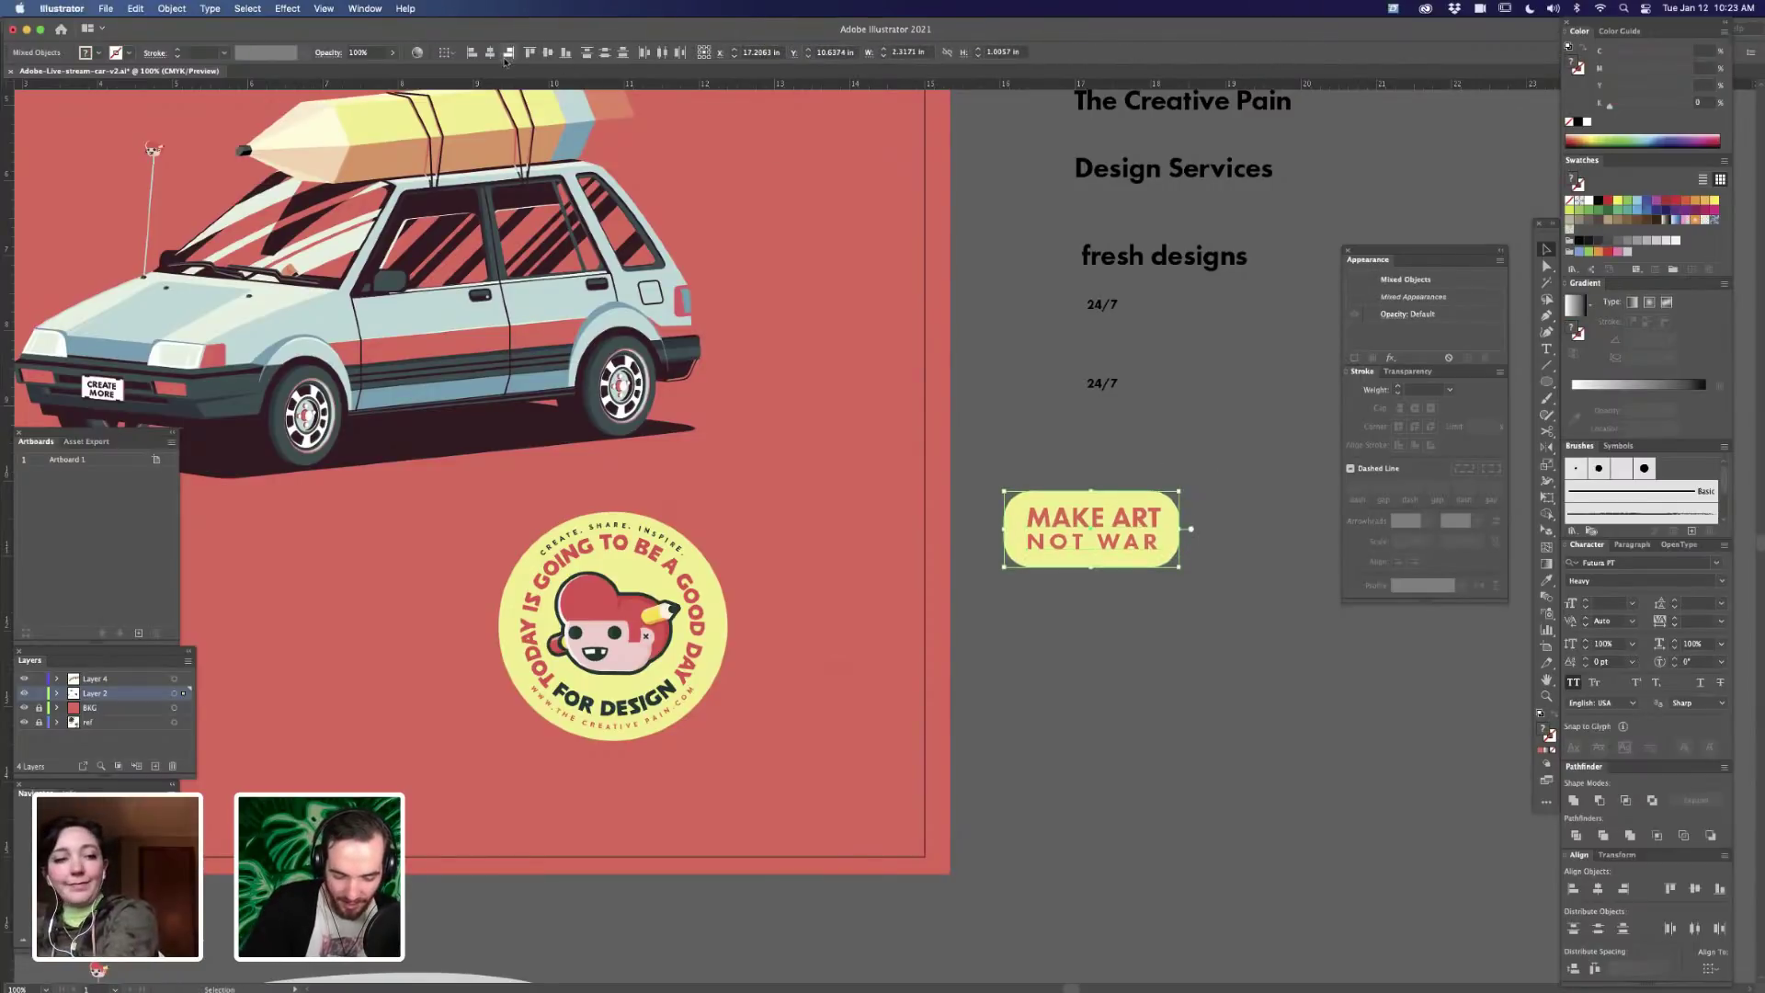
left_click(490, 55)
left_click(1149, 634)
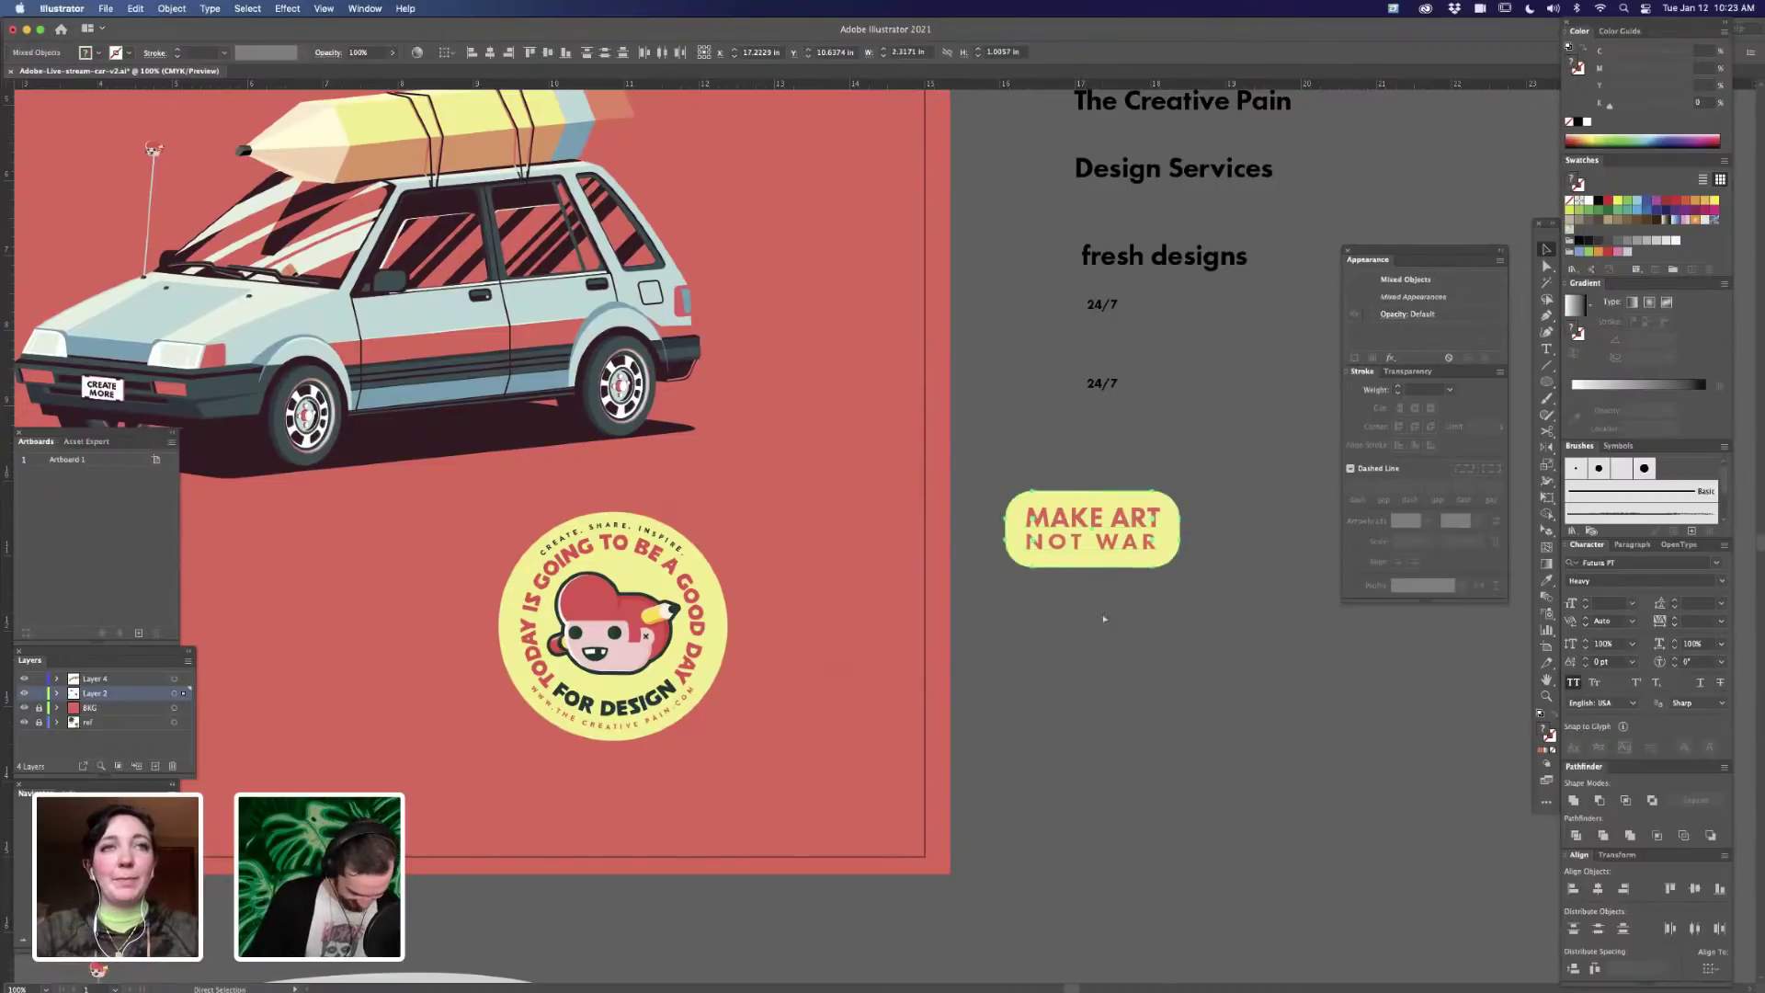
- Add anchor points on the left and right ends of the sign's yellow rounded shape
key("a")
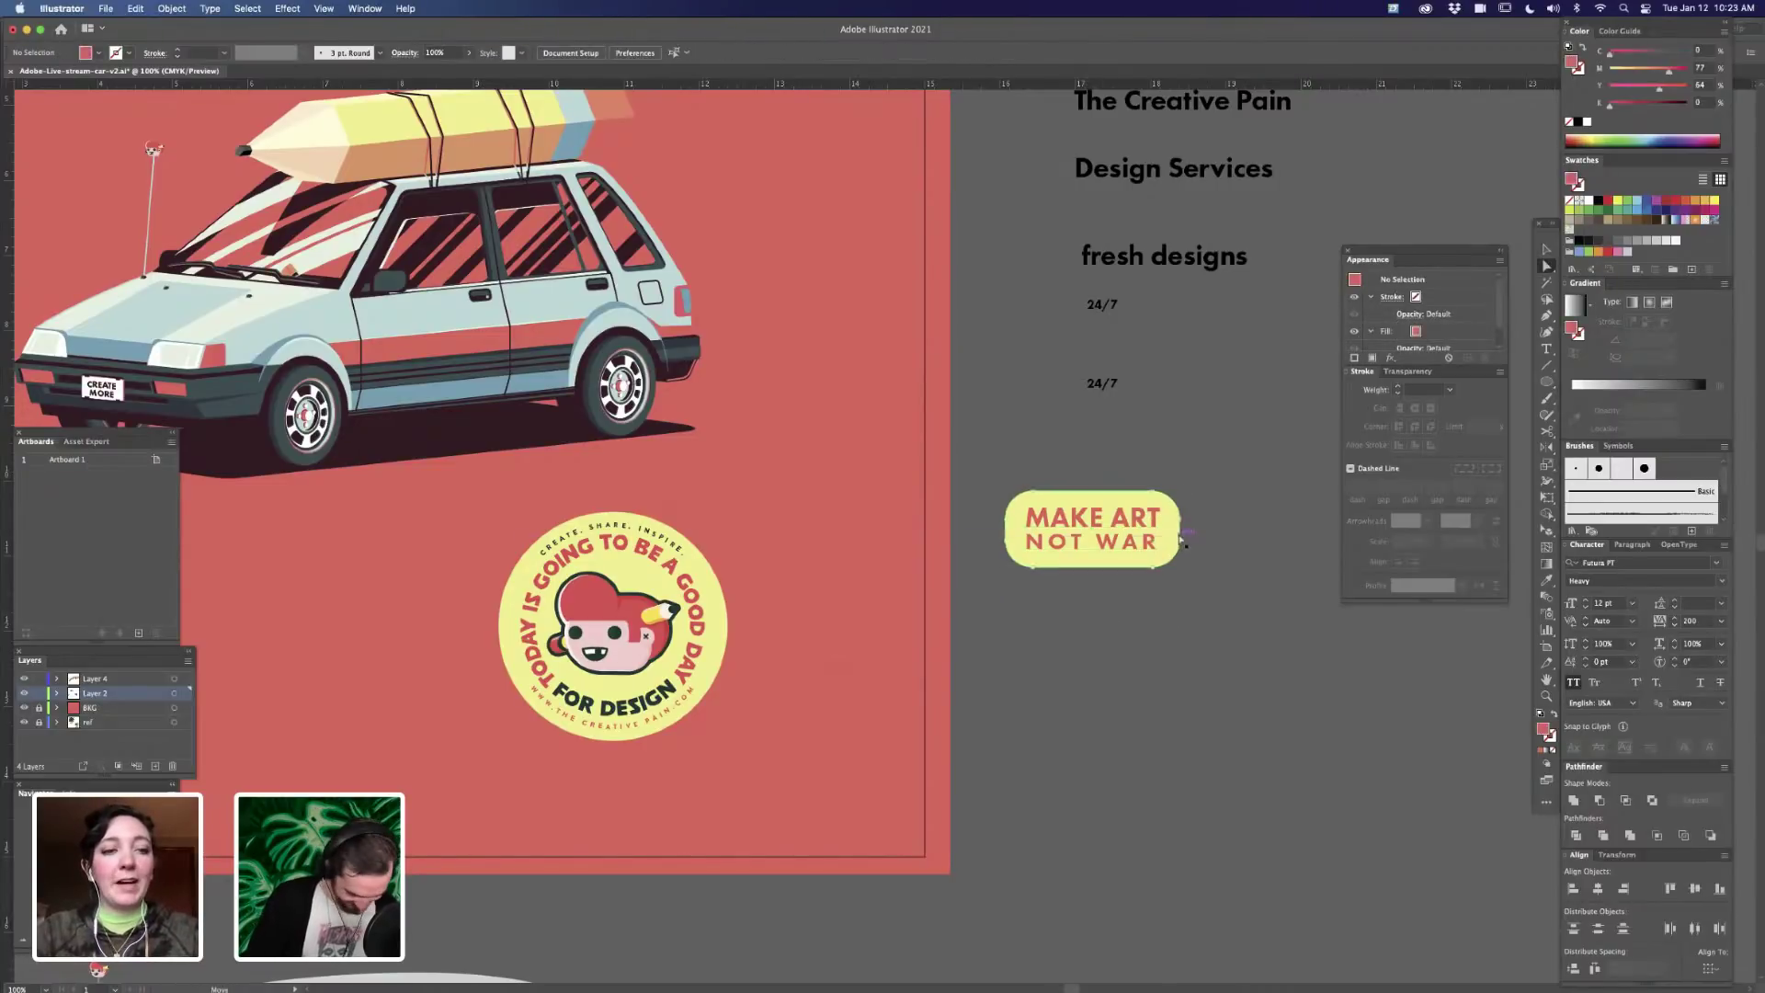
left_click(1185, 542)
key("plus")
left_click(1181, 520)
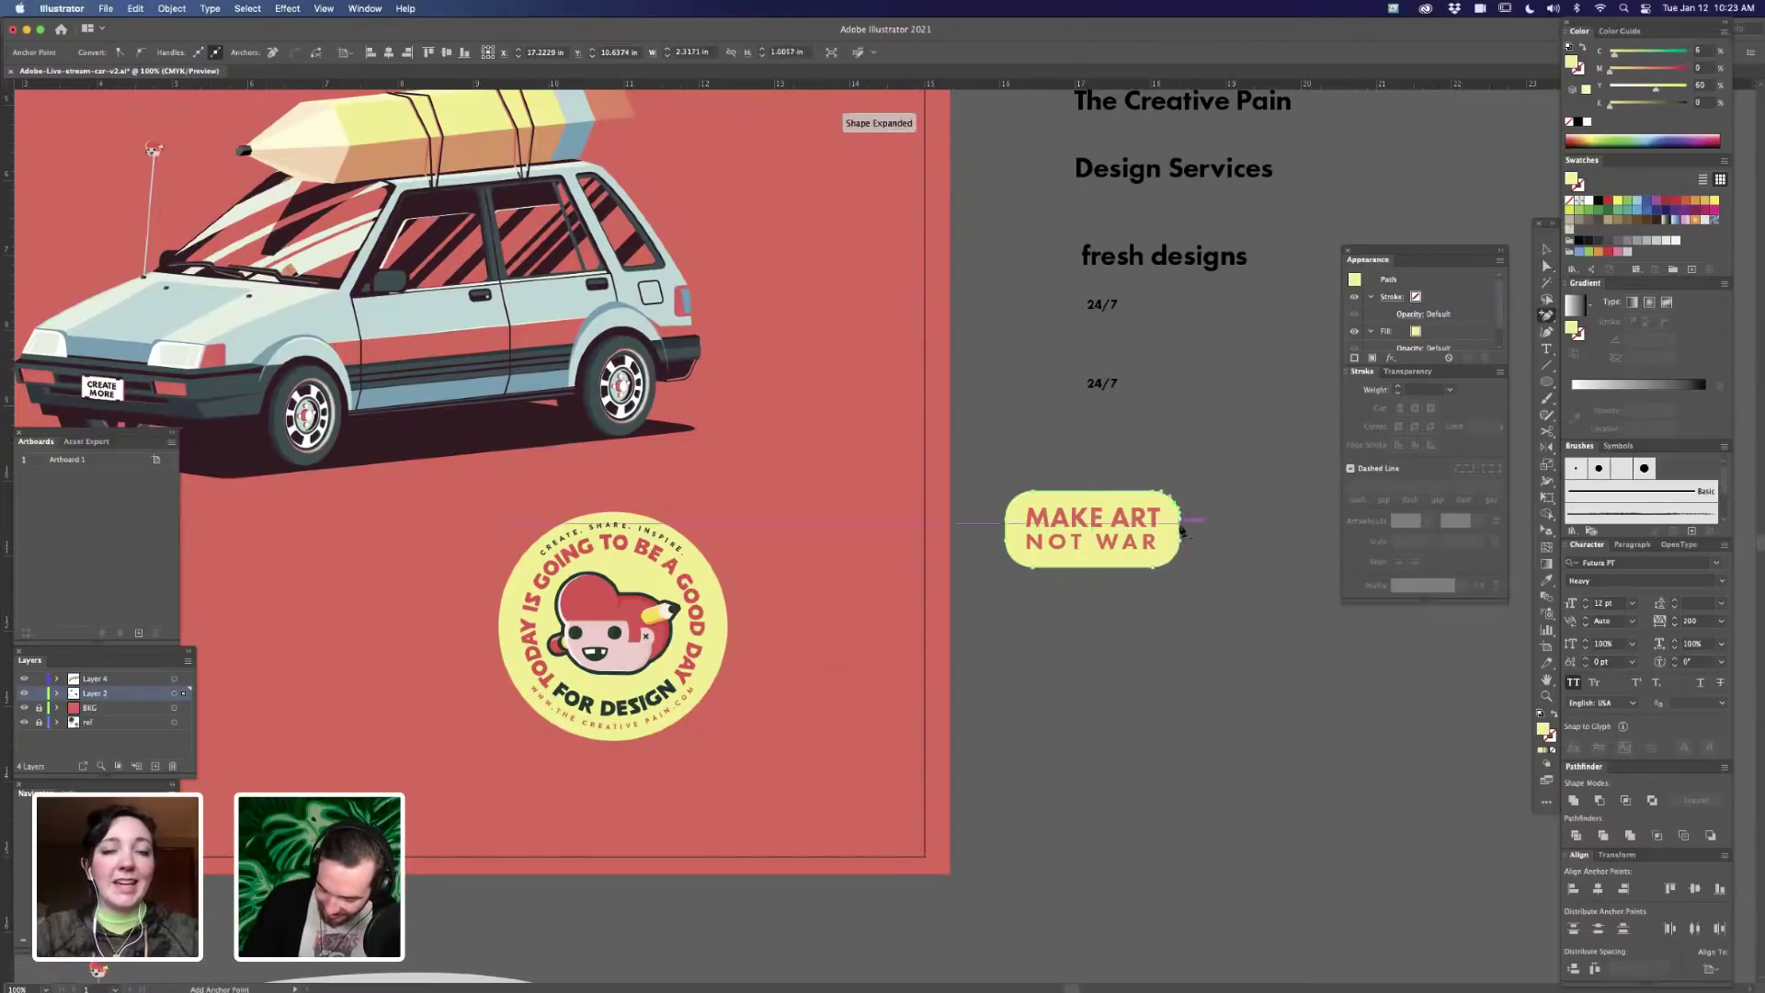
left_click(1017, 517)
key("a")
left_click(1107, 629)
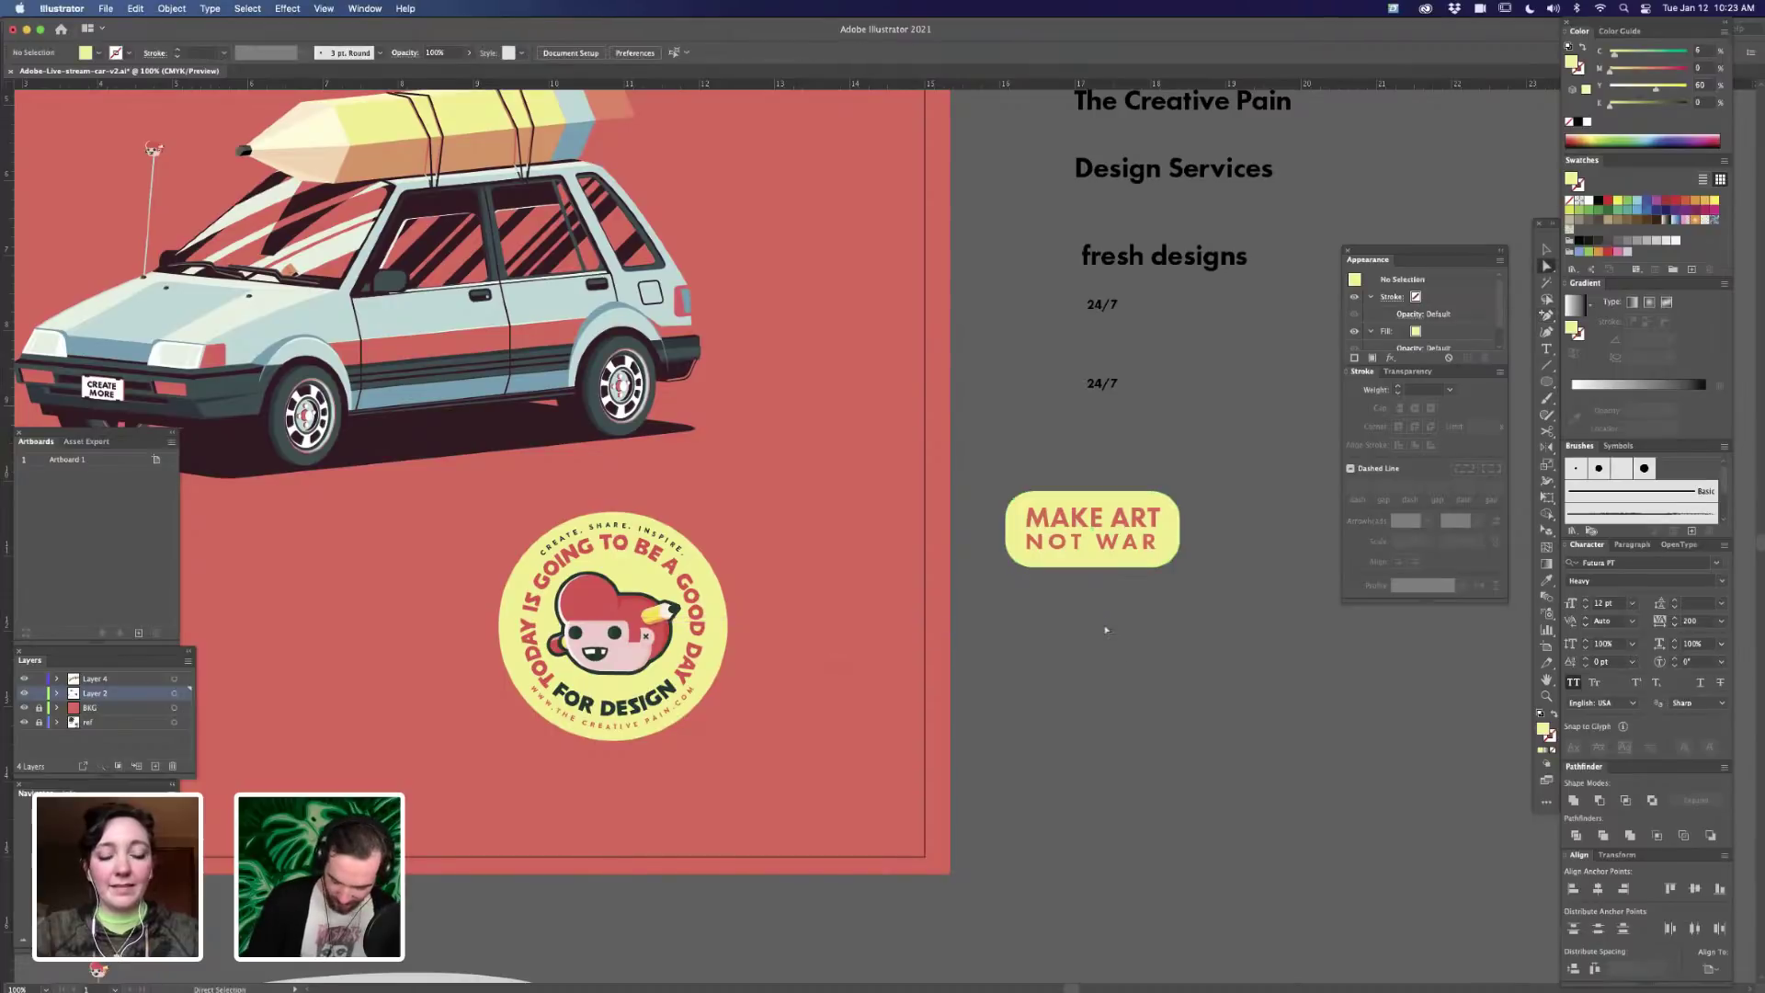
- Move the "MAKE ART NOT WAR" sign onto the artboard near the round badge and scale it down
key("v")
left_click_drag(1170, 559, 930, 381)
left_click_drag(940, 586, 1049, 663)
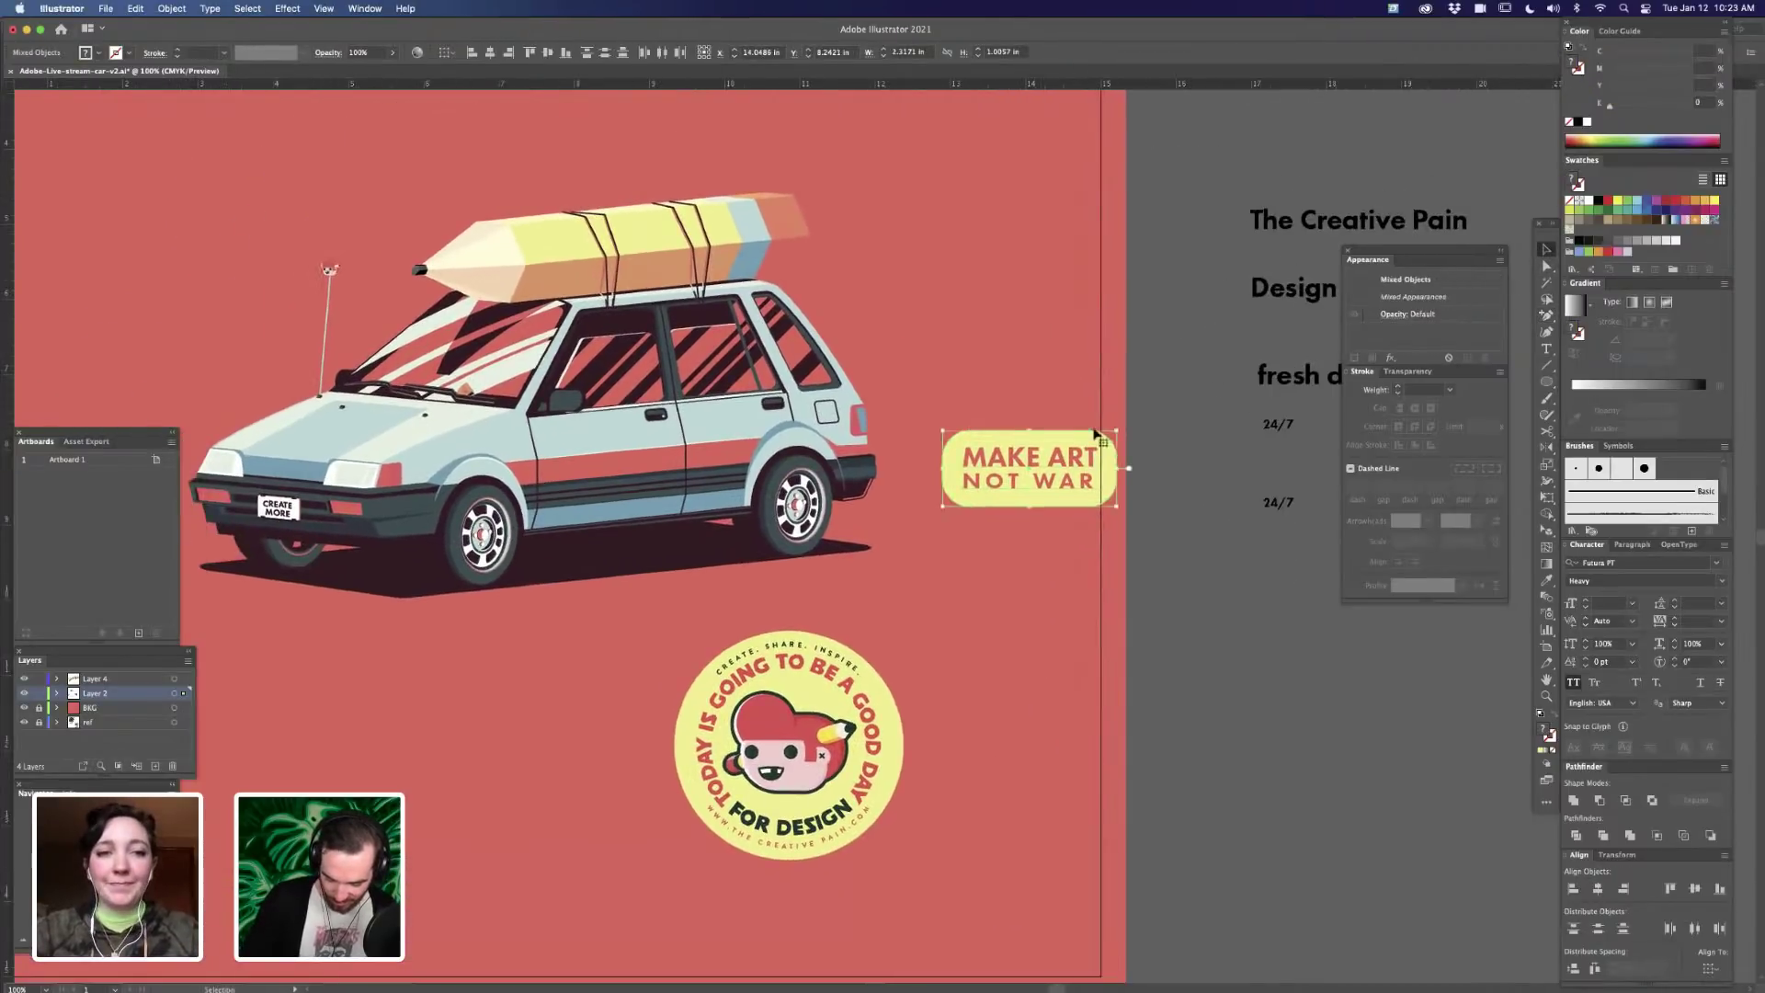
left_click_drag(1083, 459, 1026, 622)
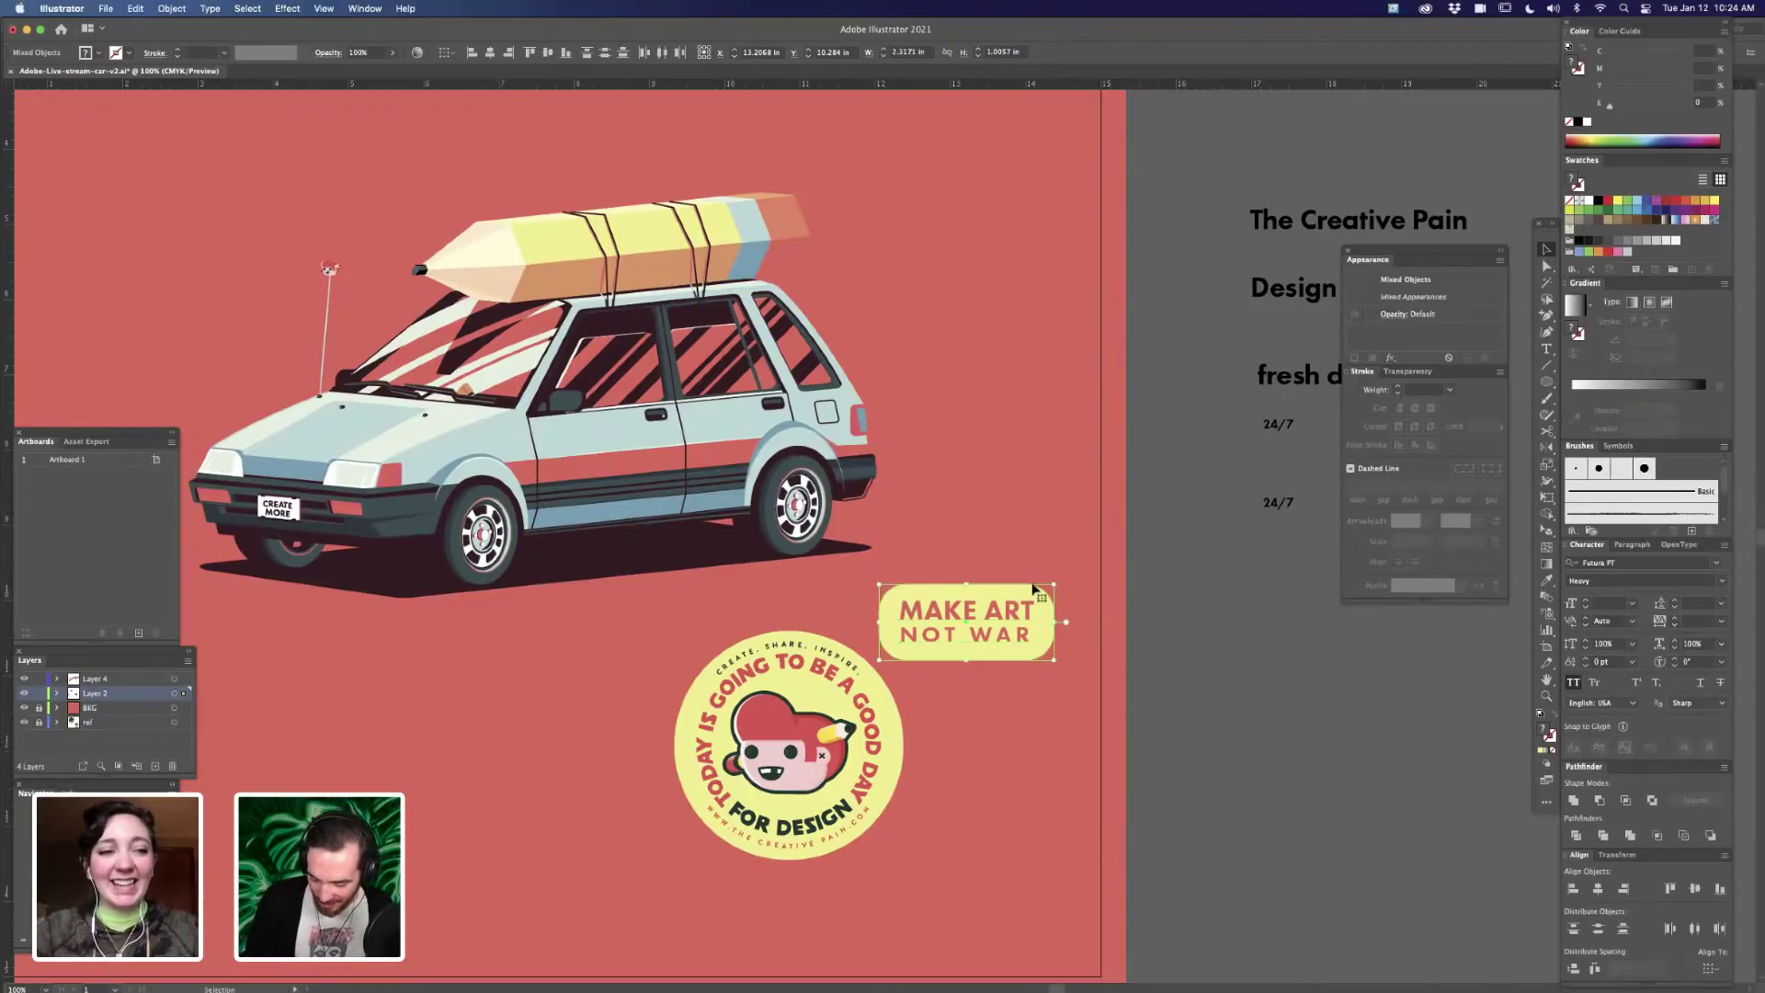
left_click_drag(1044, 609, 1052, 543)
left_click(1017, 674)
left_click_drag(1024, 715, 1267, 810)
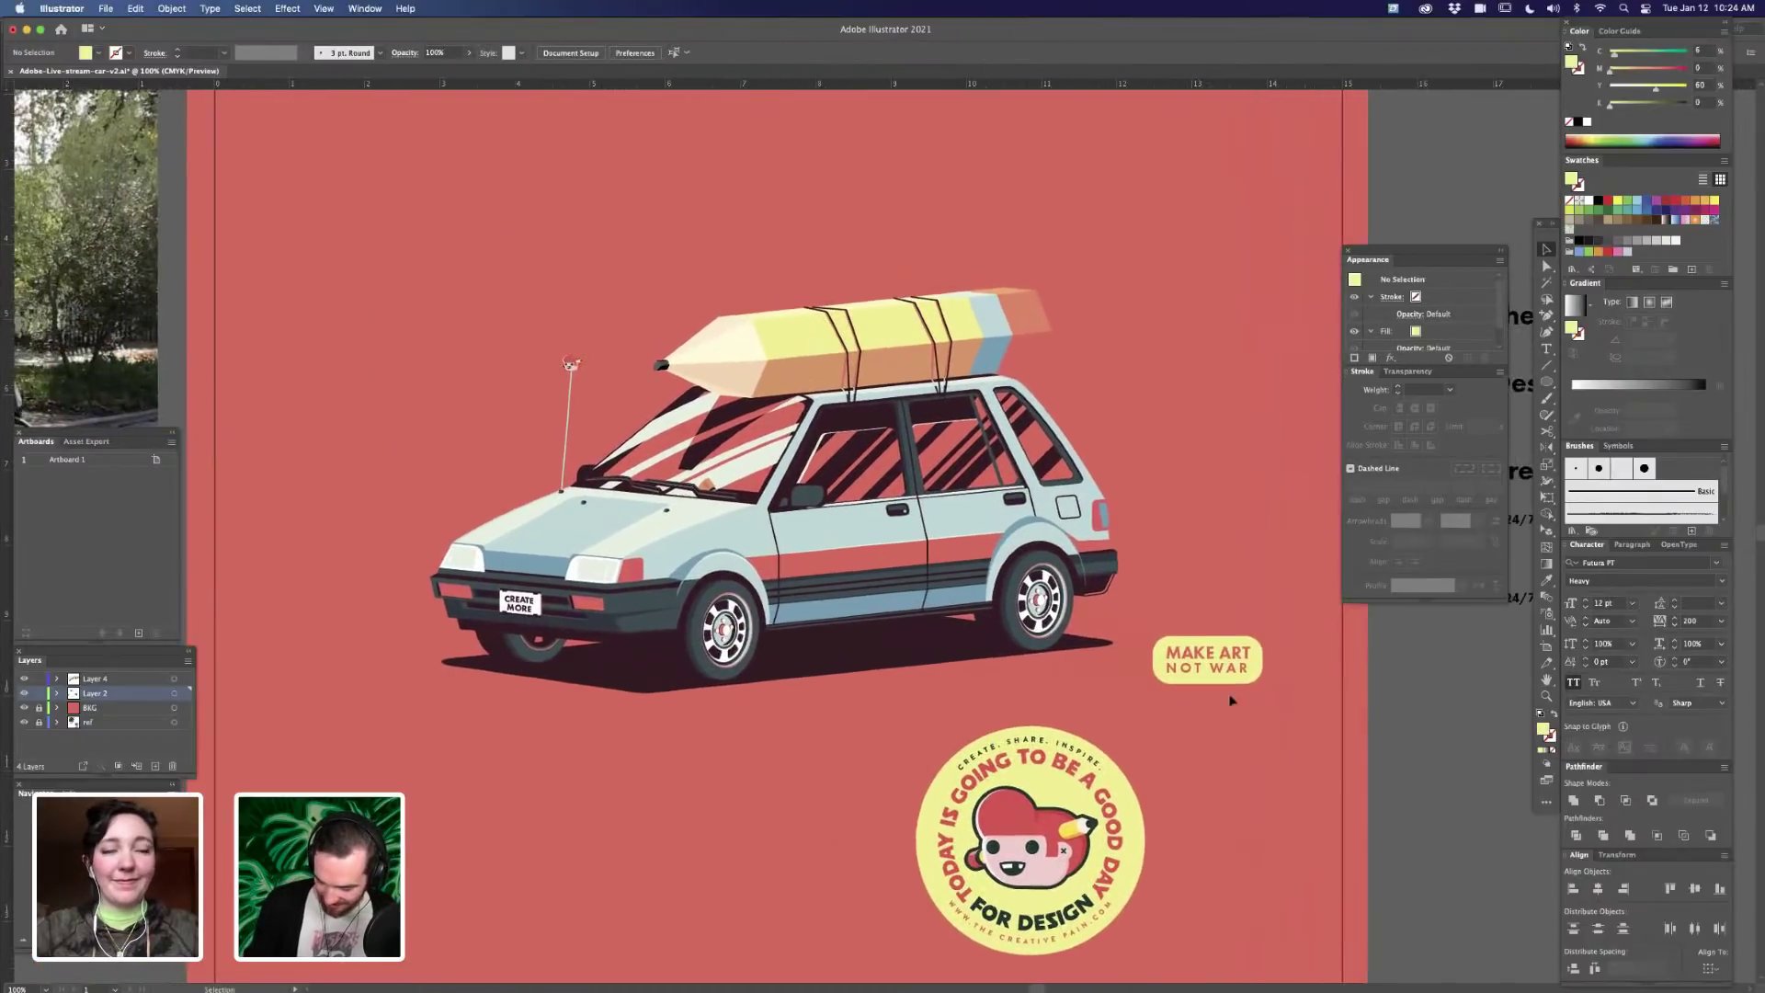
- Place the complete "MAKE ART NOT WAR" sign beside the round badge and group the two stickers together
left_click_drag(1238, 680, 1238, 816)
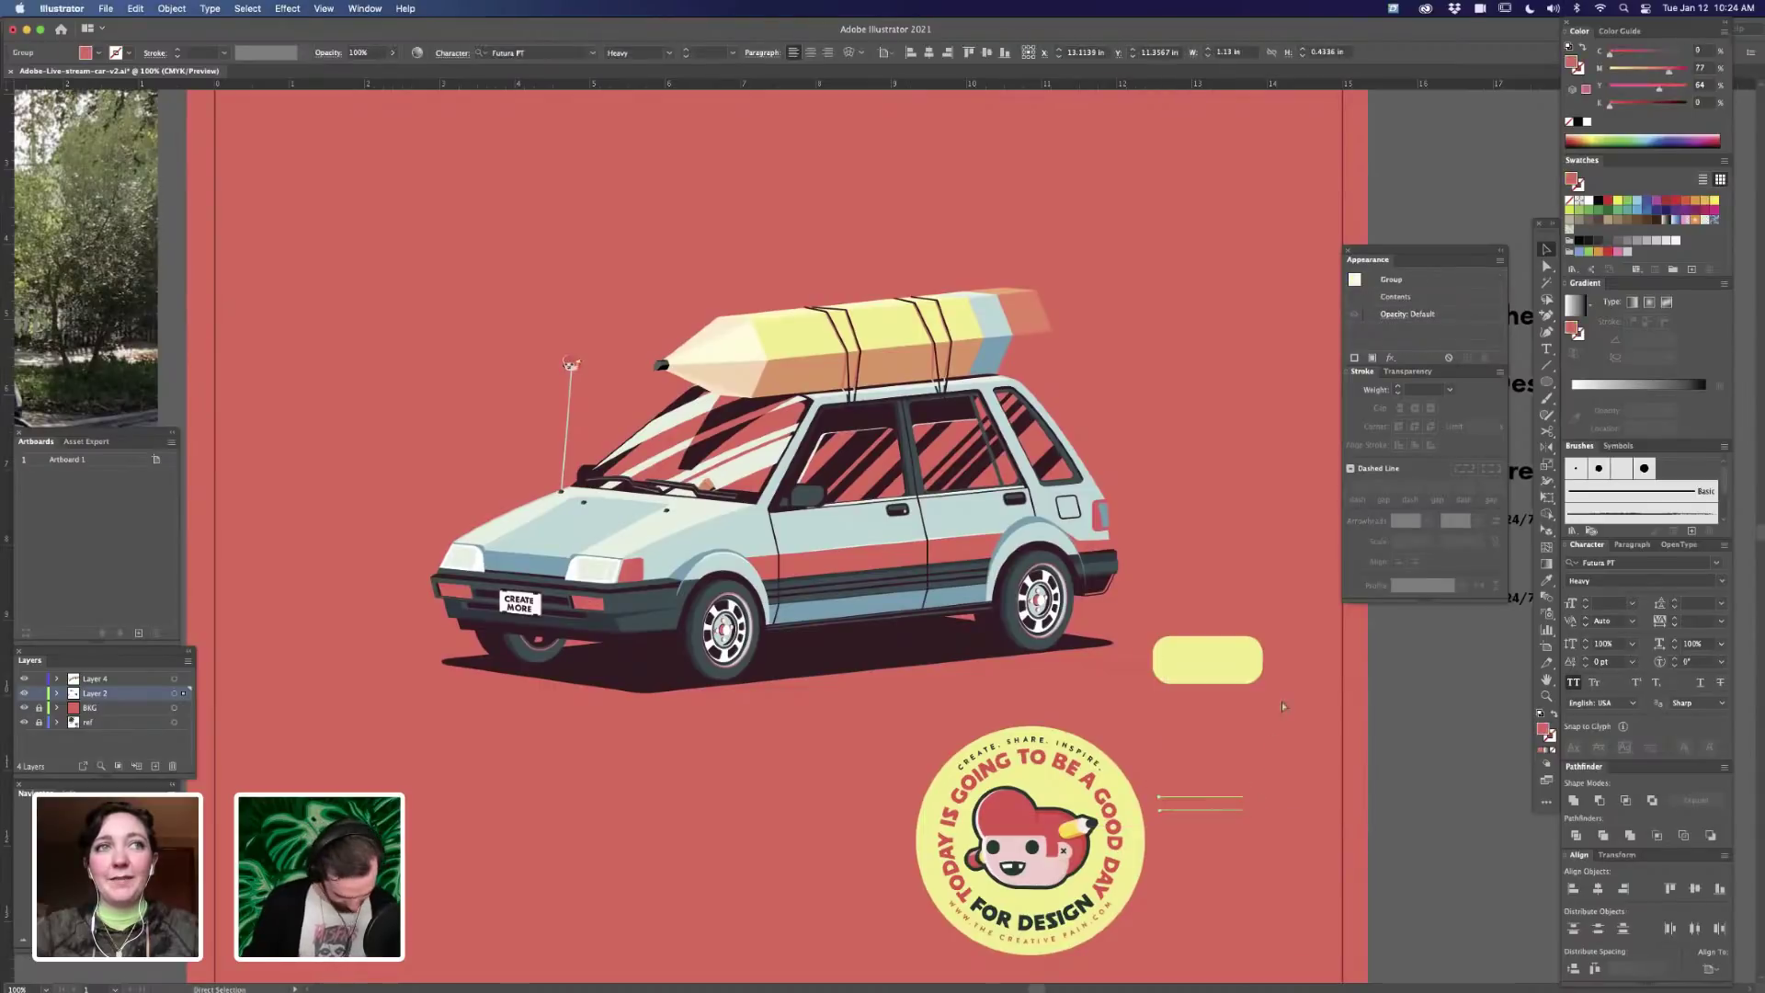
key("super+z")
left_click_drag(1303, 622, 1017, 577)
left_click(1199, 722)
left_click_drag(1108, 703, 1076, 670)
left_click_drag(1080, 510, 1090, 685)
scroll(1079, 789, "down", 2)
left_click(882, 777, "shift")
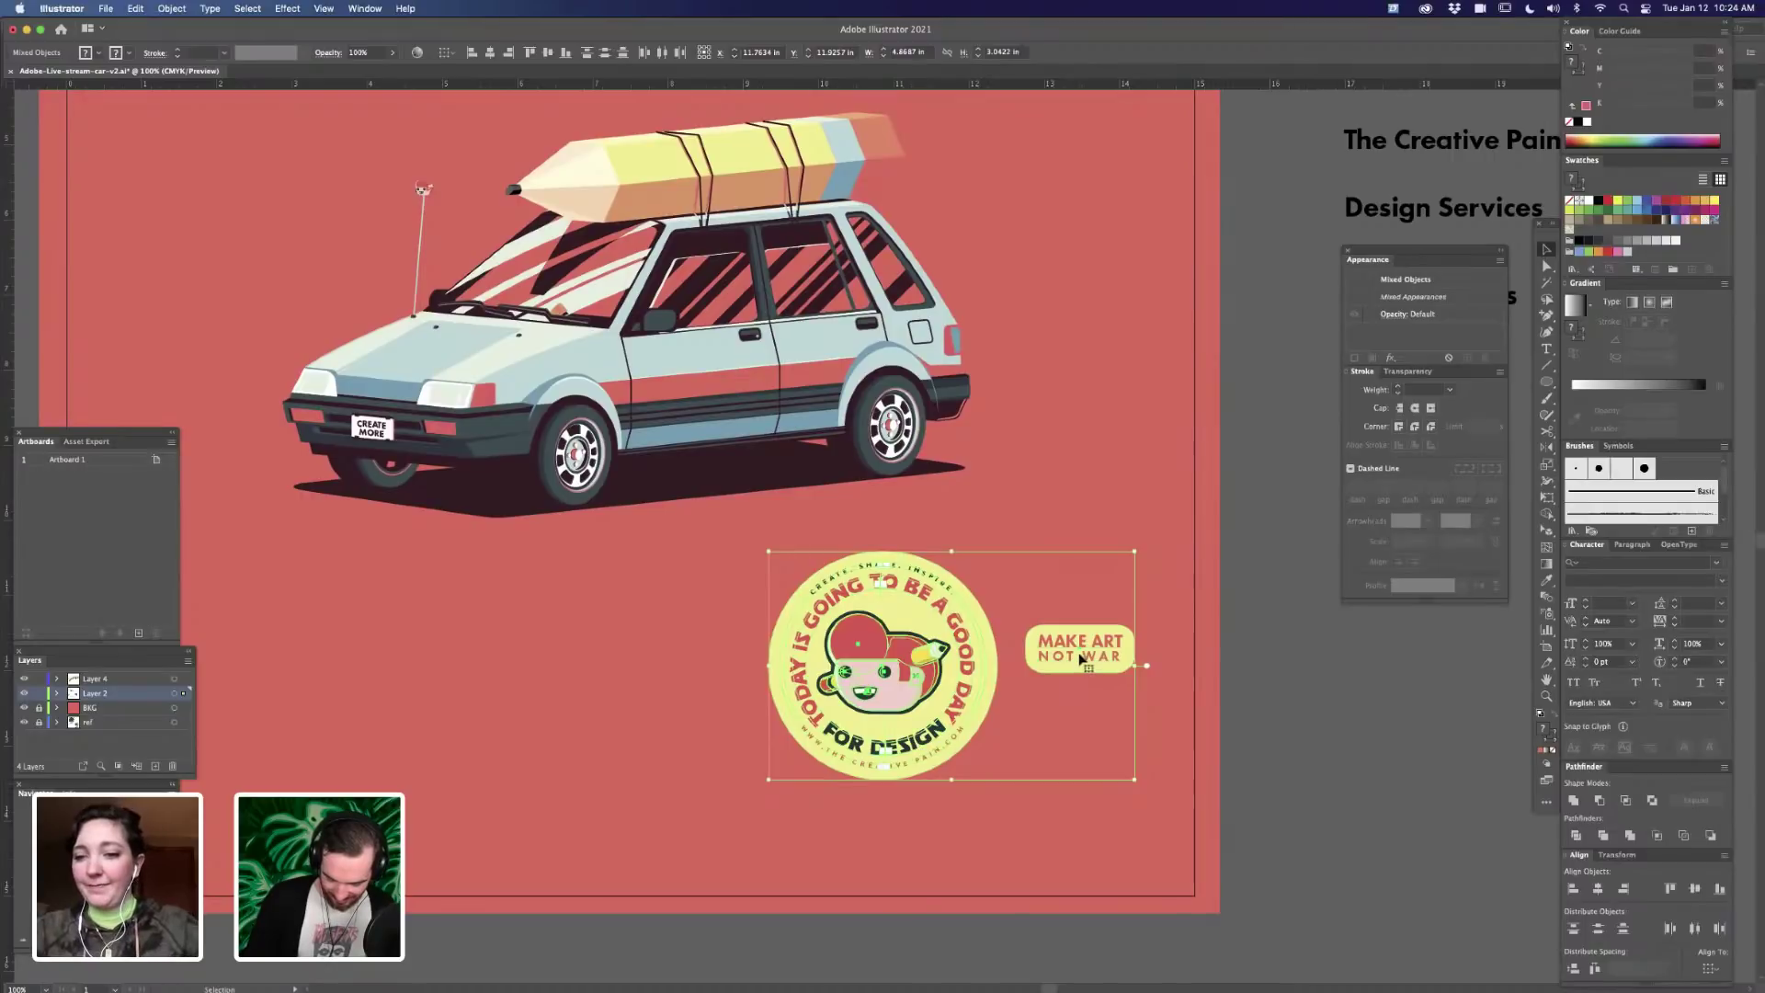
key("super+g")
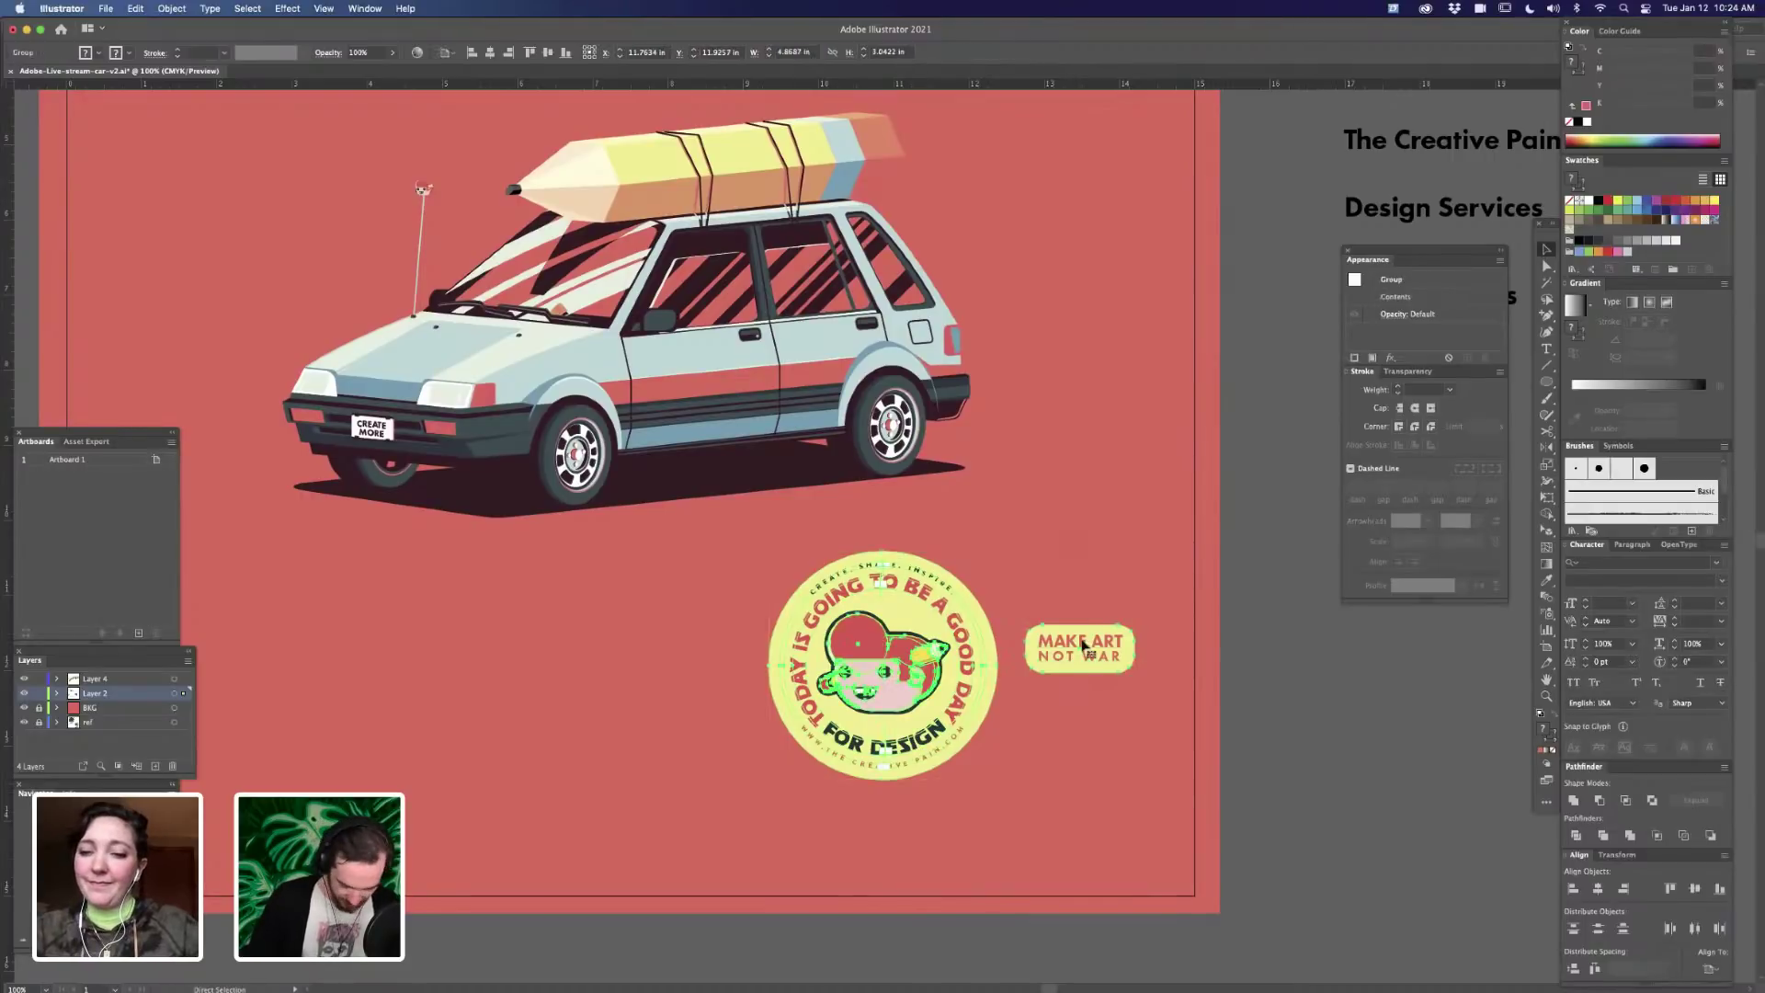
- Move the sticker group onto the car's front door and shrink it to about 1.2 in wide
left_click_drag(1096, 671, 1032, 370)
left_click_drag(991, 529, 1057, 693)
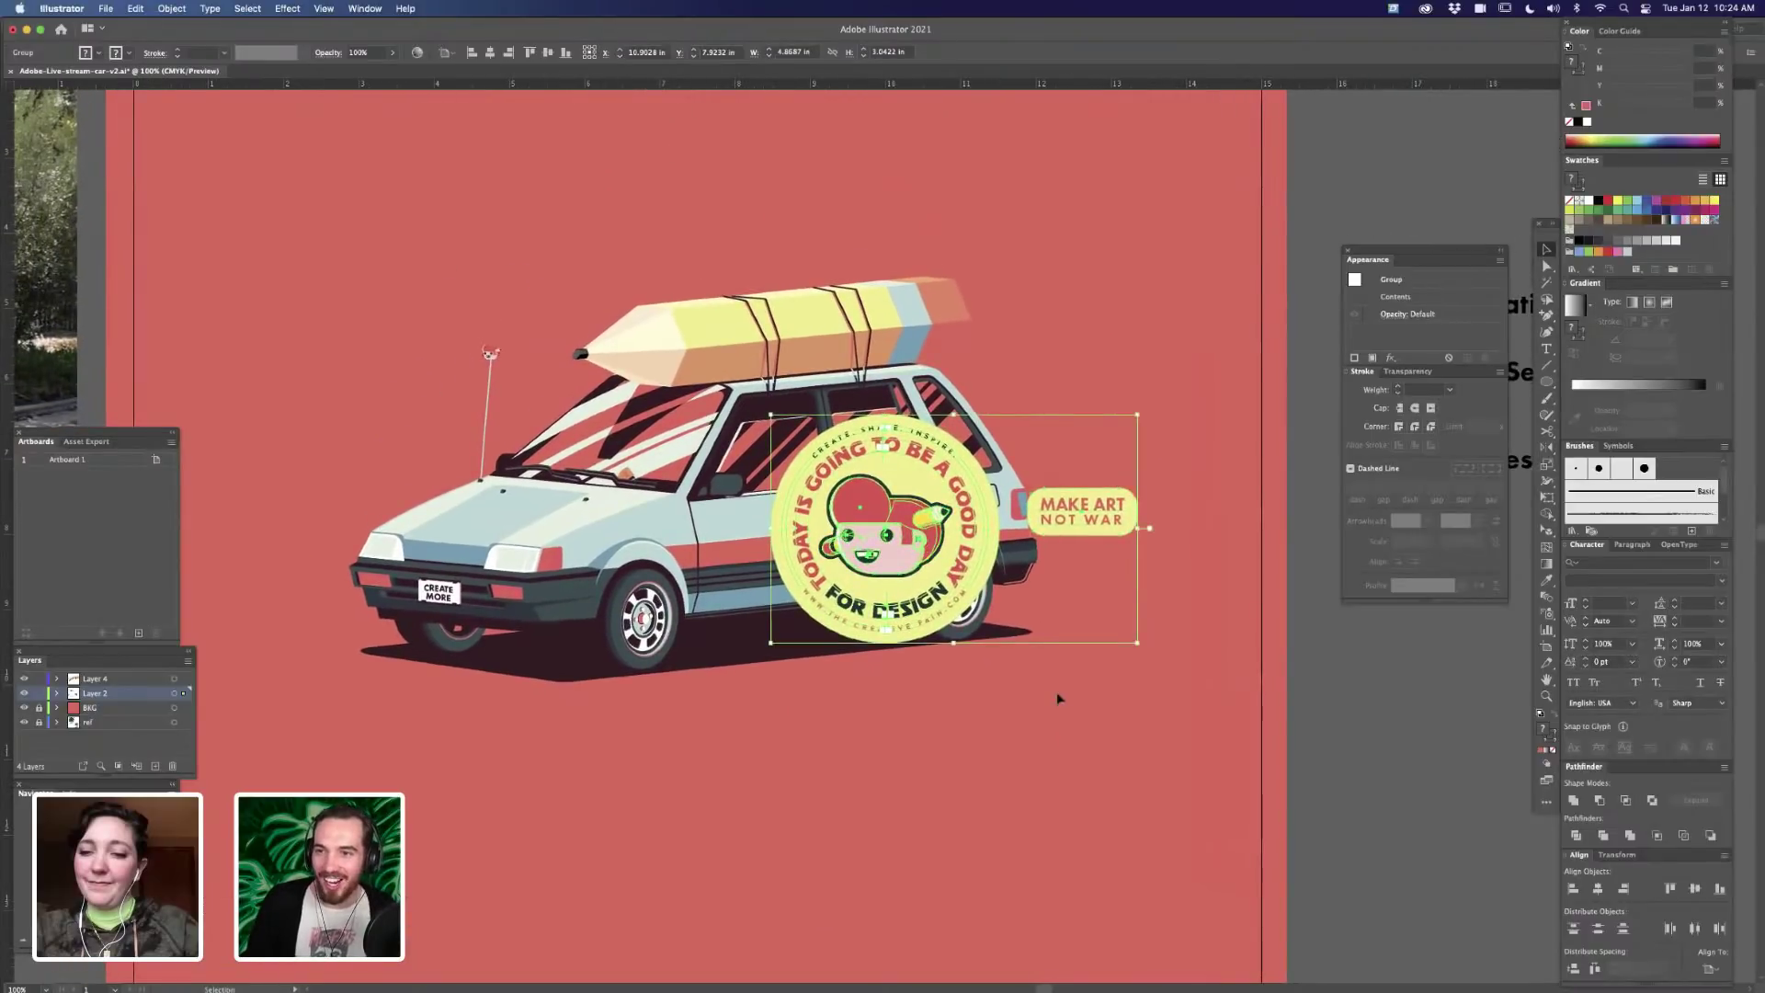
left_click_drag(1137, 415, 800, 572)
scroll(803, 648, "left", 3)
scroll(804, 648, "up", 2)
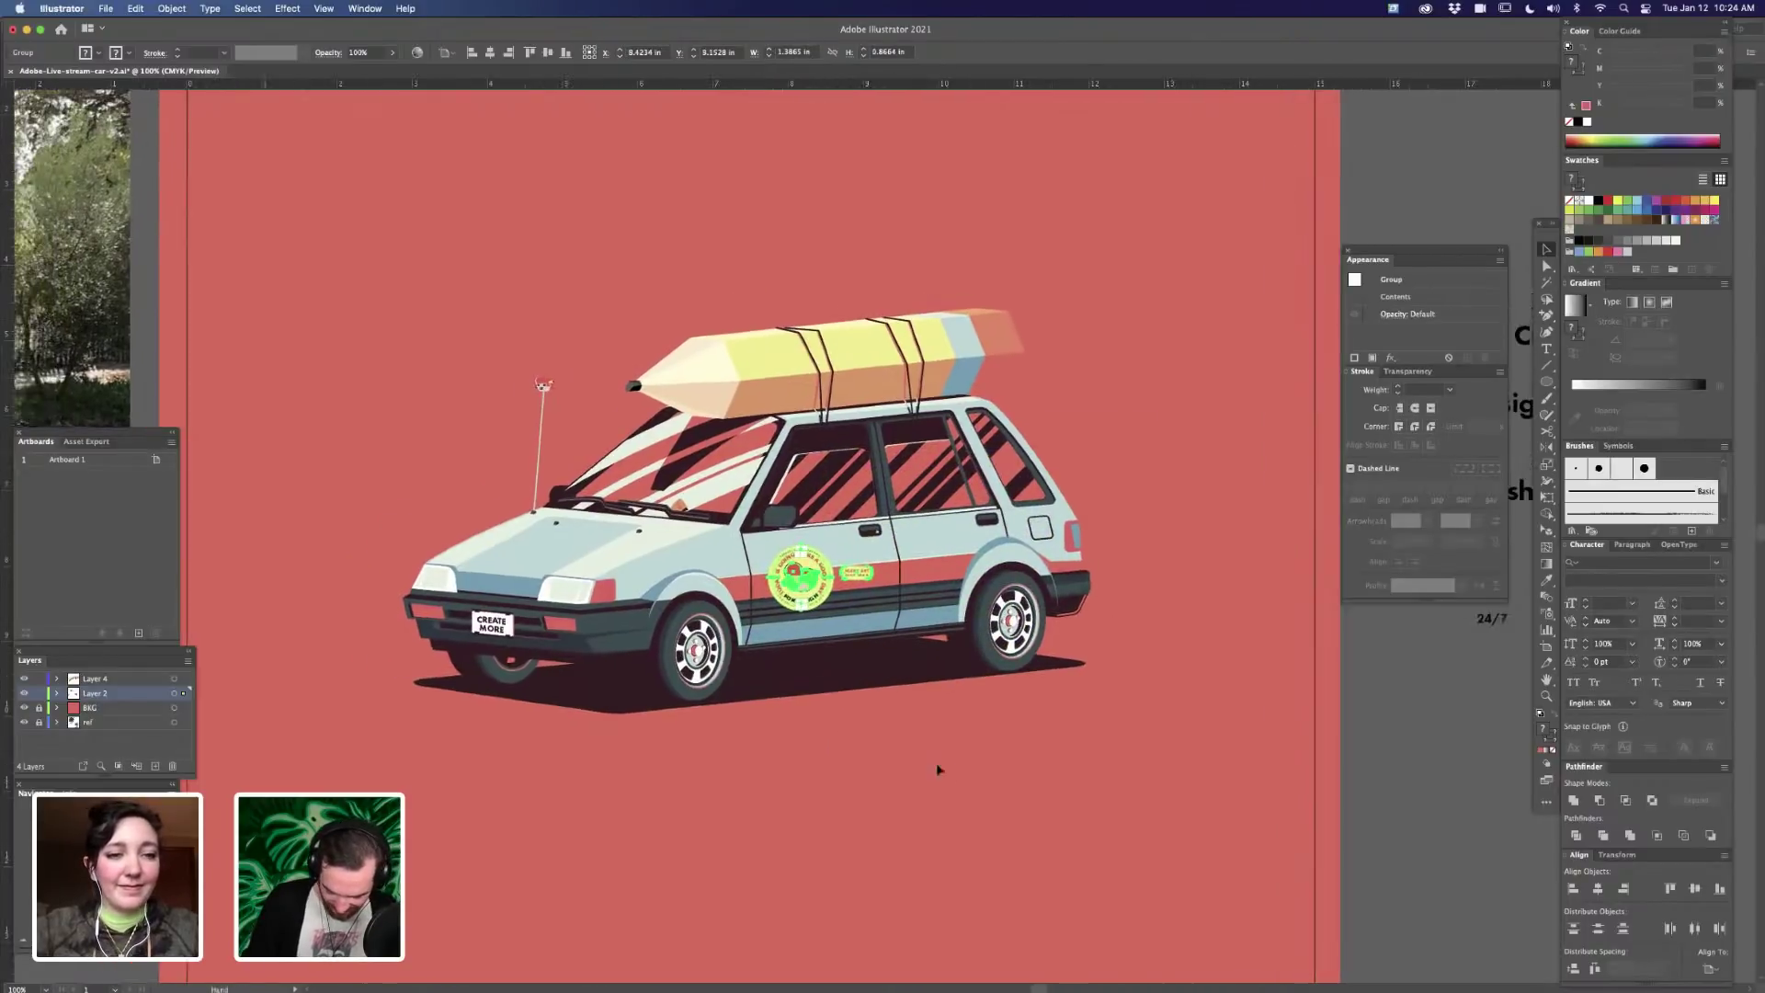
mouse_move(966, 585)
left_mouse_down()
mouse_move(945, 623)
mouse_move(981, 610)
left_mouse_up()
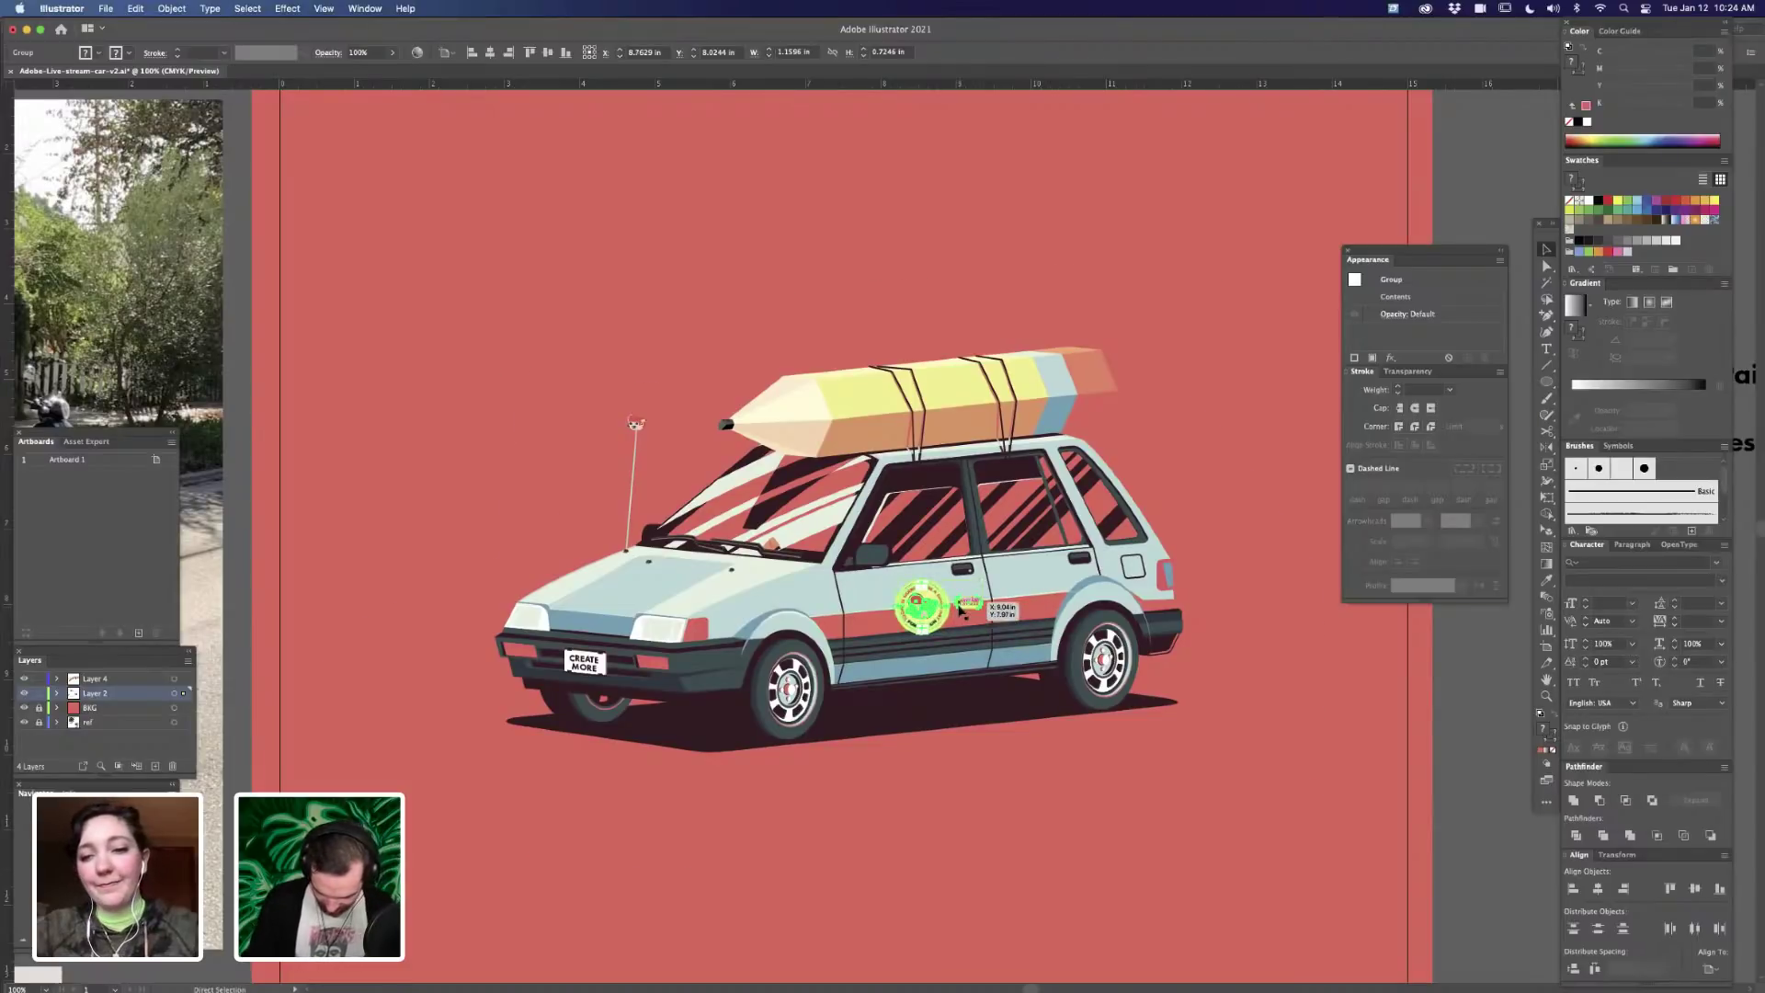
- Within the sticker group, tilt the round badge counterclockwise and the "MAKE ART NOT WAR" sign clockwise
key("super+plus")
key("super+plus")
left_click_drag(927, 536, 825, 329)
double_click(897, 484)
left_click(898, 483)
left_click_drag(919, 533, 989, 498)
left_click(980, 475)
double_click(1016, 468)
left_click(899, 483)
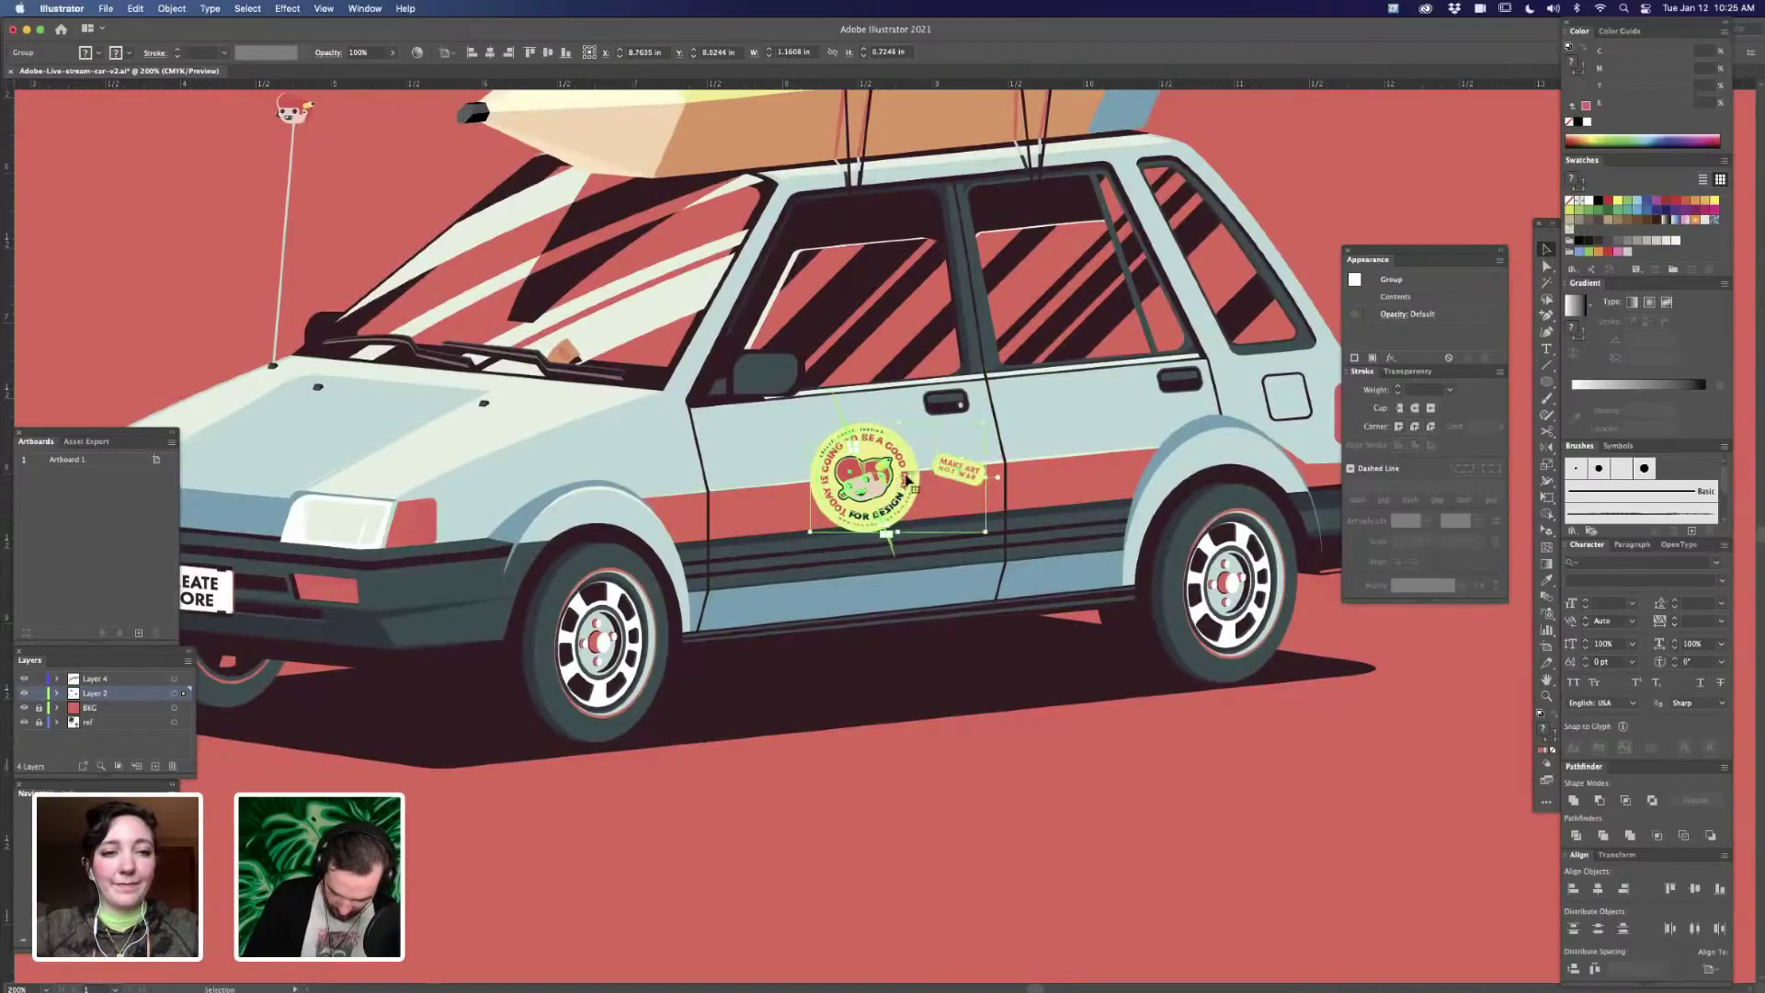
- Reposition the sticker group on the front door and skew it with Free Transform to follow the car's perspective
mouse_move(963, 466)
left_mouse_down()
mouse_move(965, 496)
mouse_move(952, 463)
mouse_move(977, 460)
left_mouse_up()
key("e")
left_click_drag(802, 471, 901, 473)
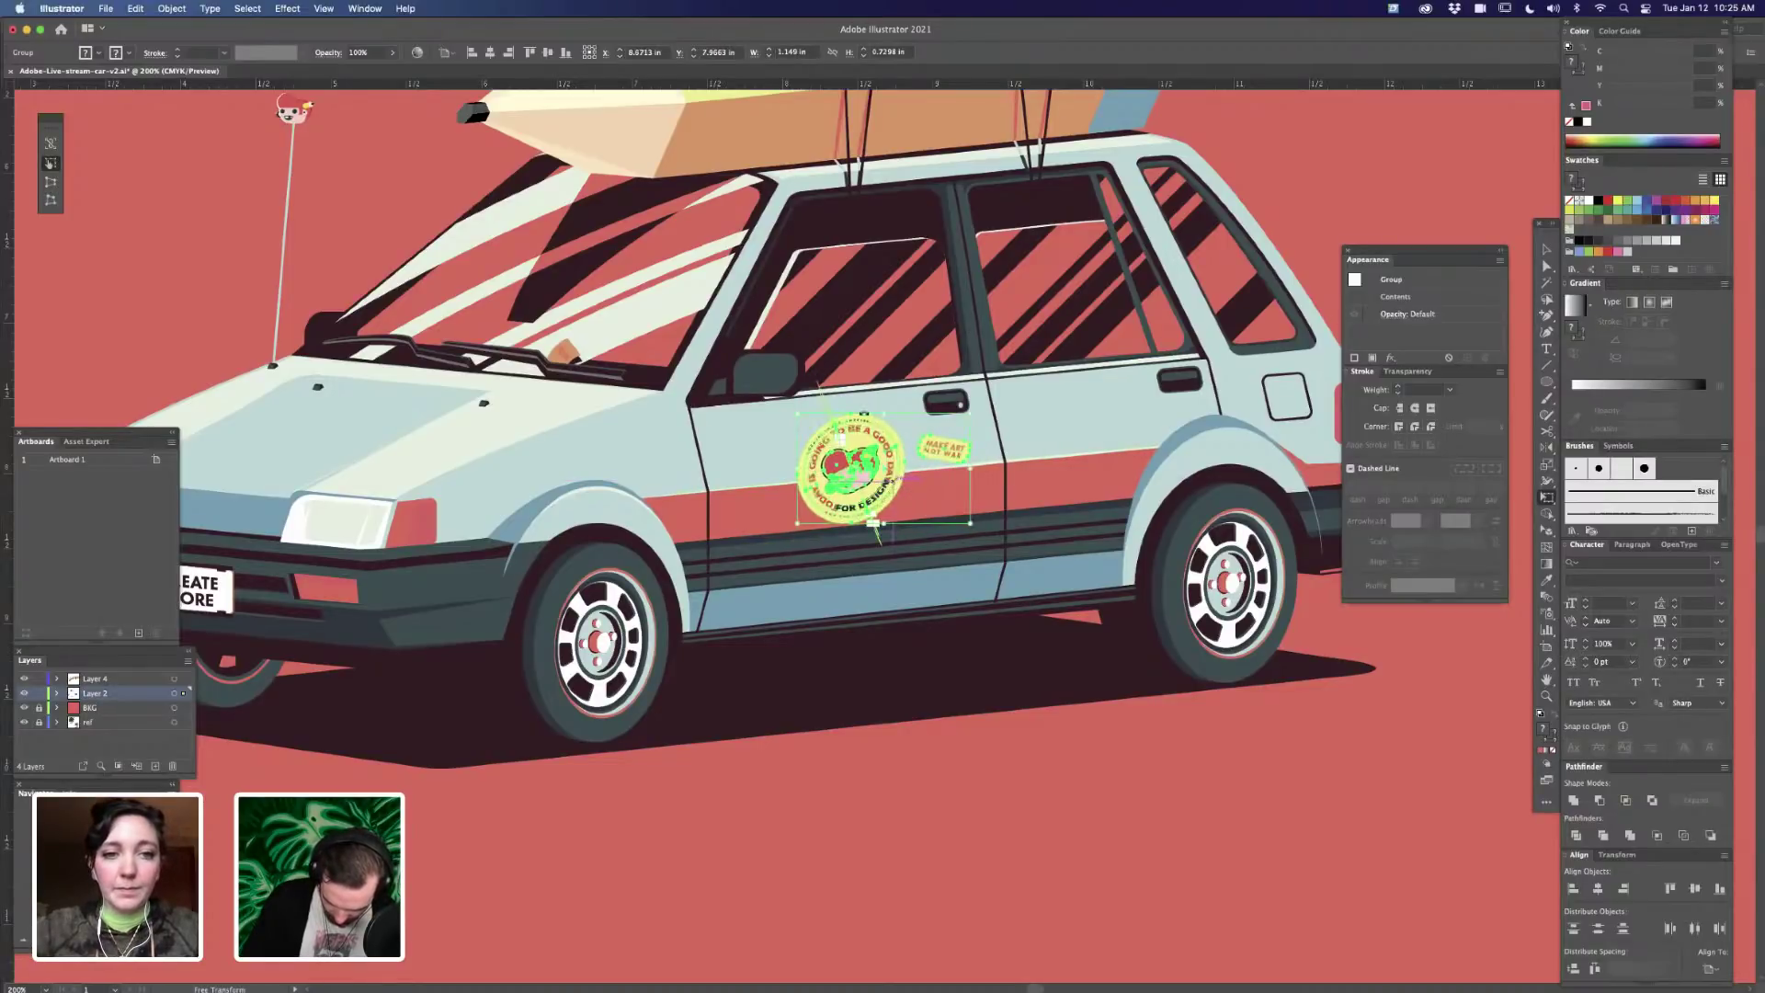
left_click_drag(878, 411, 878, 409)
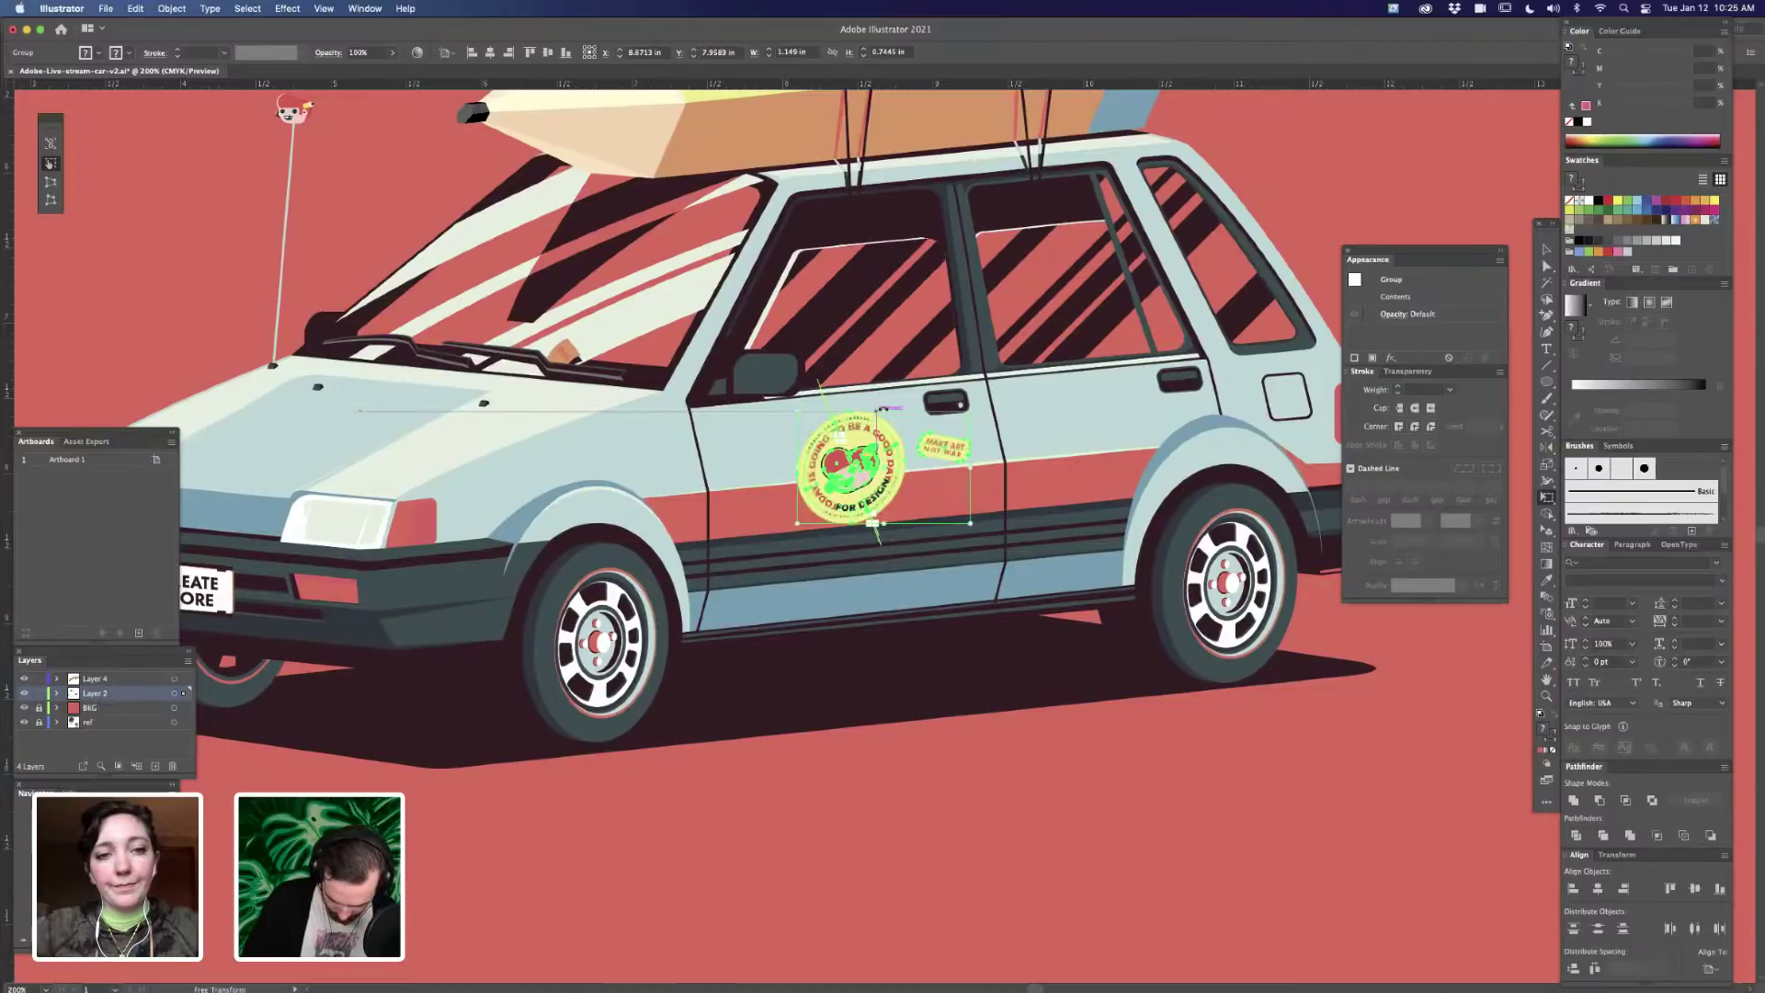
key("v")
left_click(1021, 789)
left_click_drag(1021, 791, 955, 768)
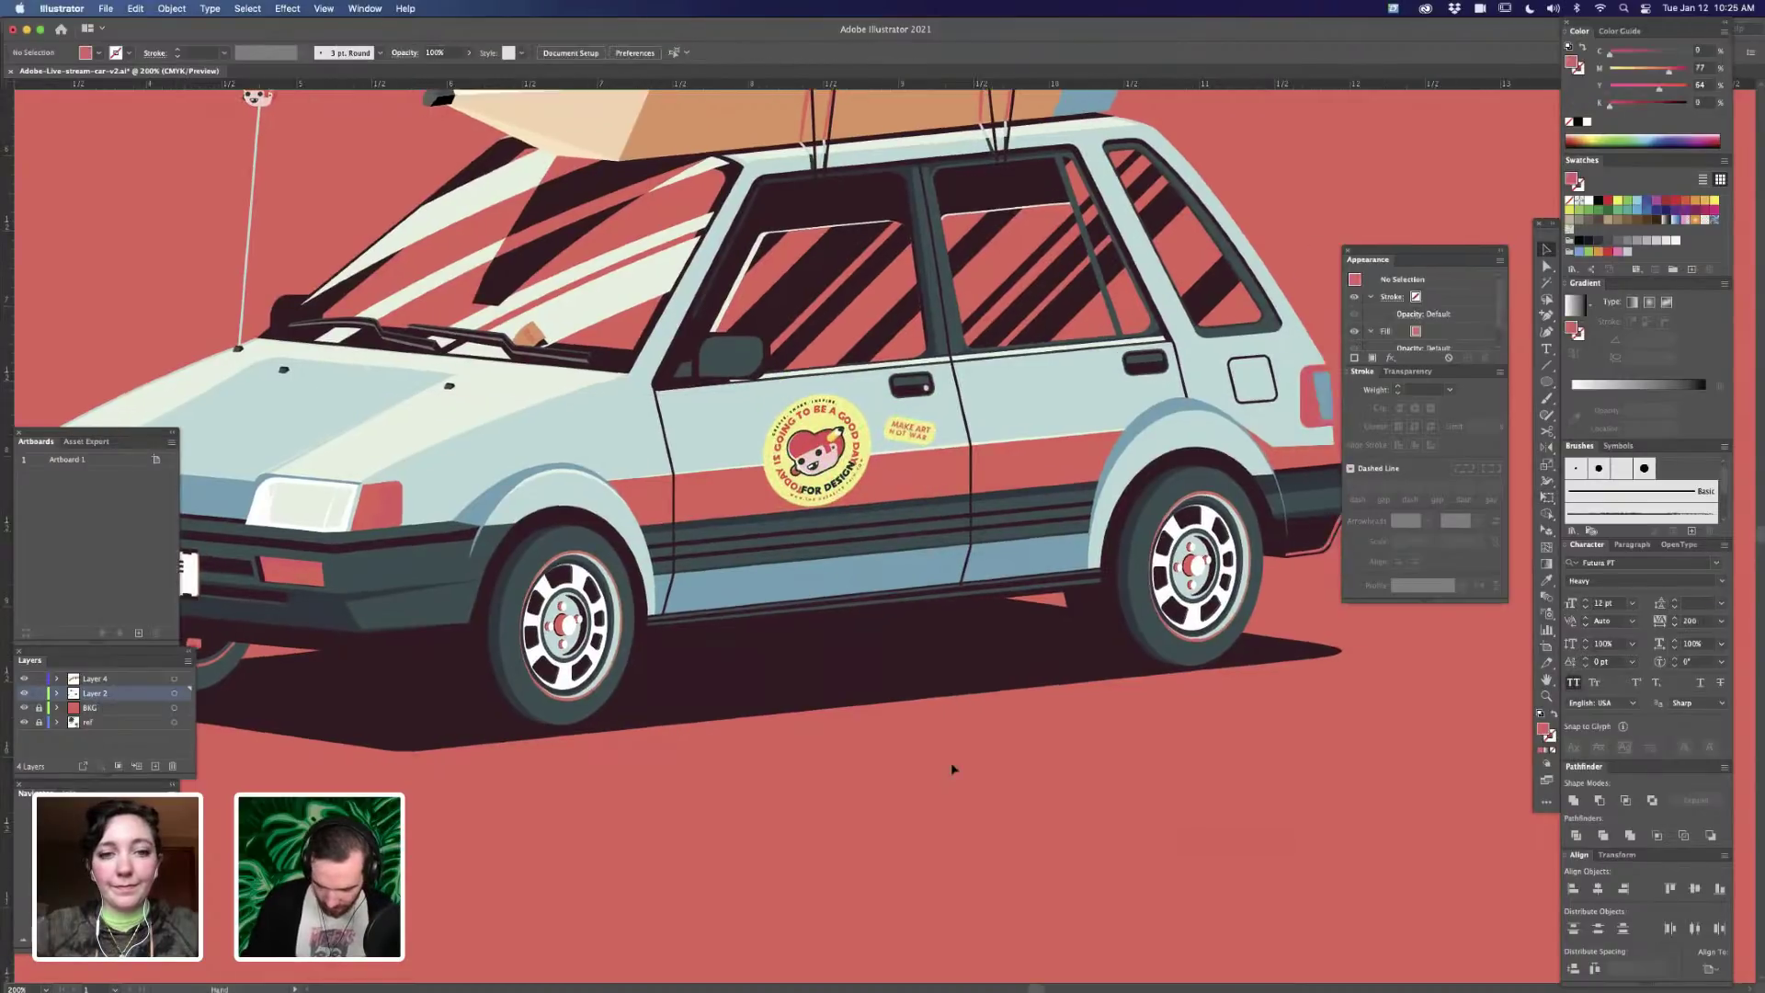
- Shift the sticker group slightly toward the rear of the front door
key("super+1")
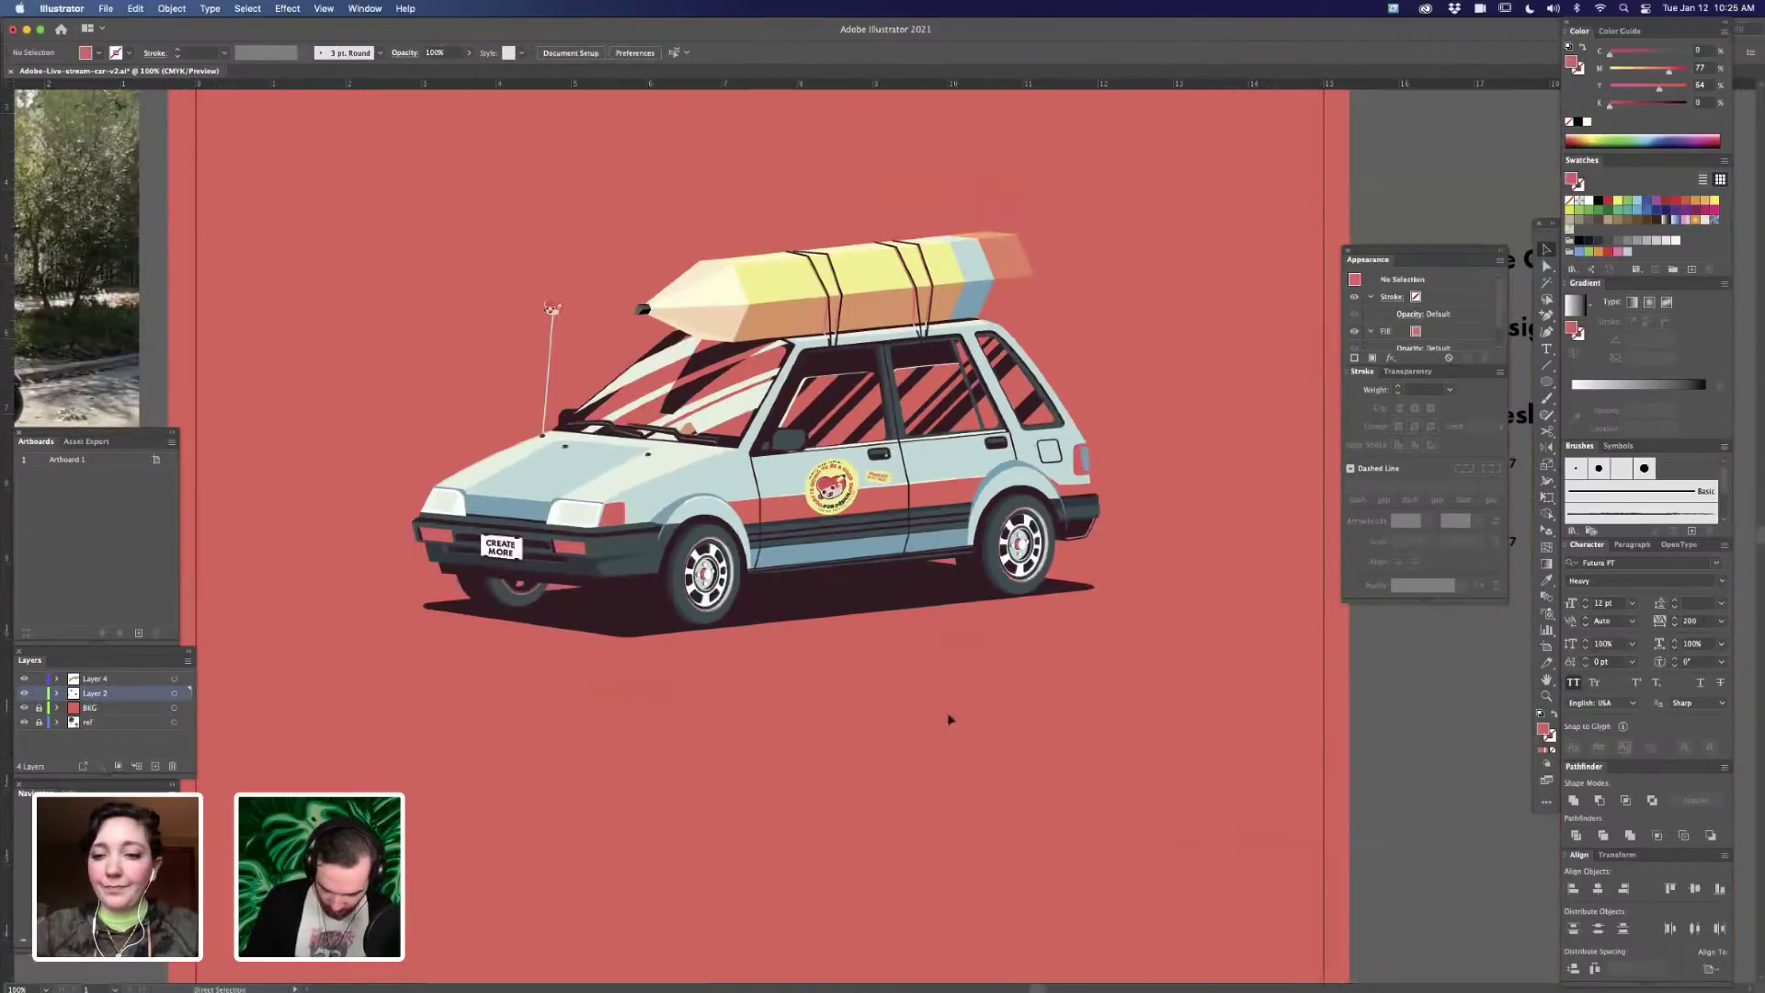
key("super+equal")
key("super+equal")
key("super+equal")
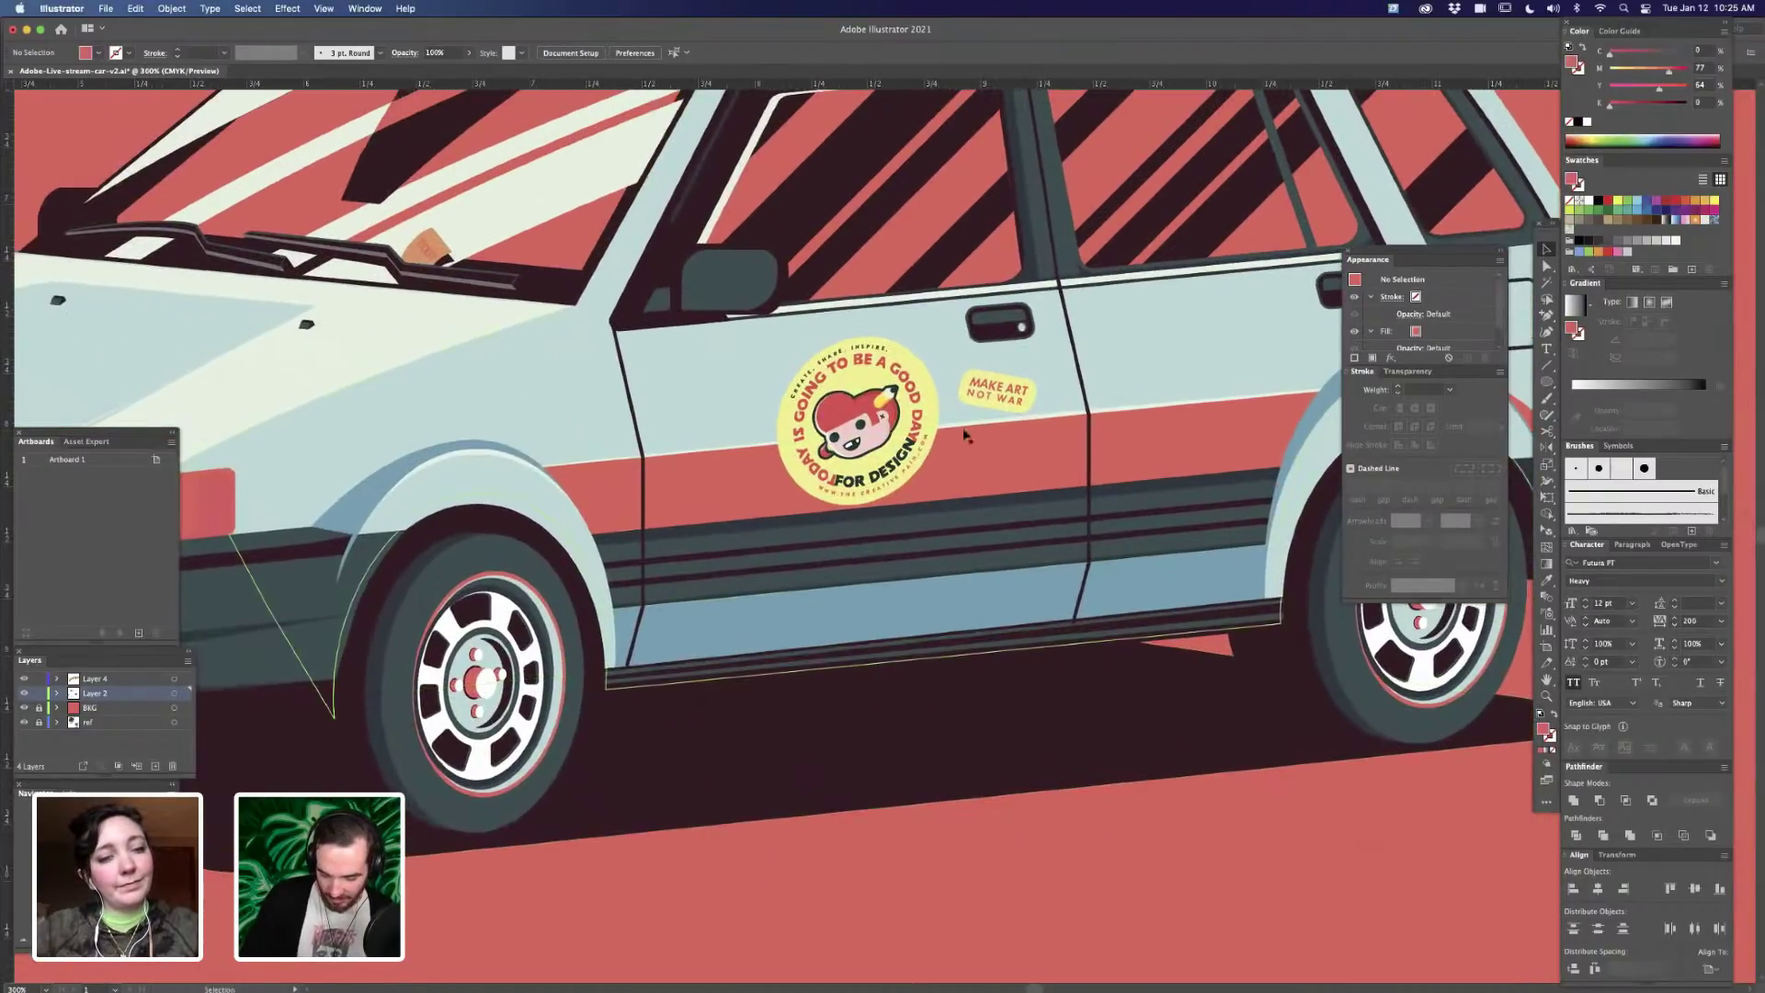
left_click_drag(907, 451, 934, 449)
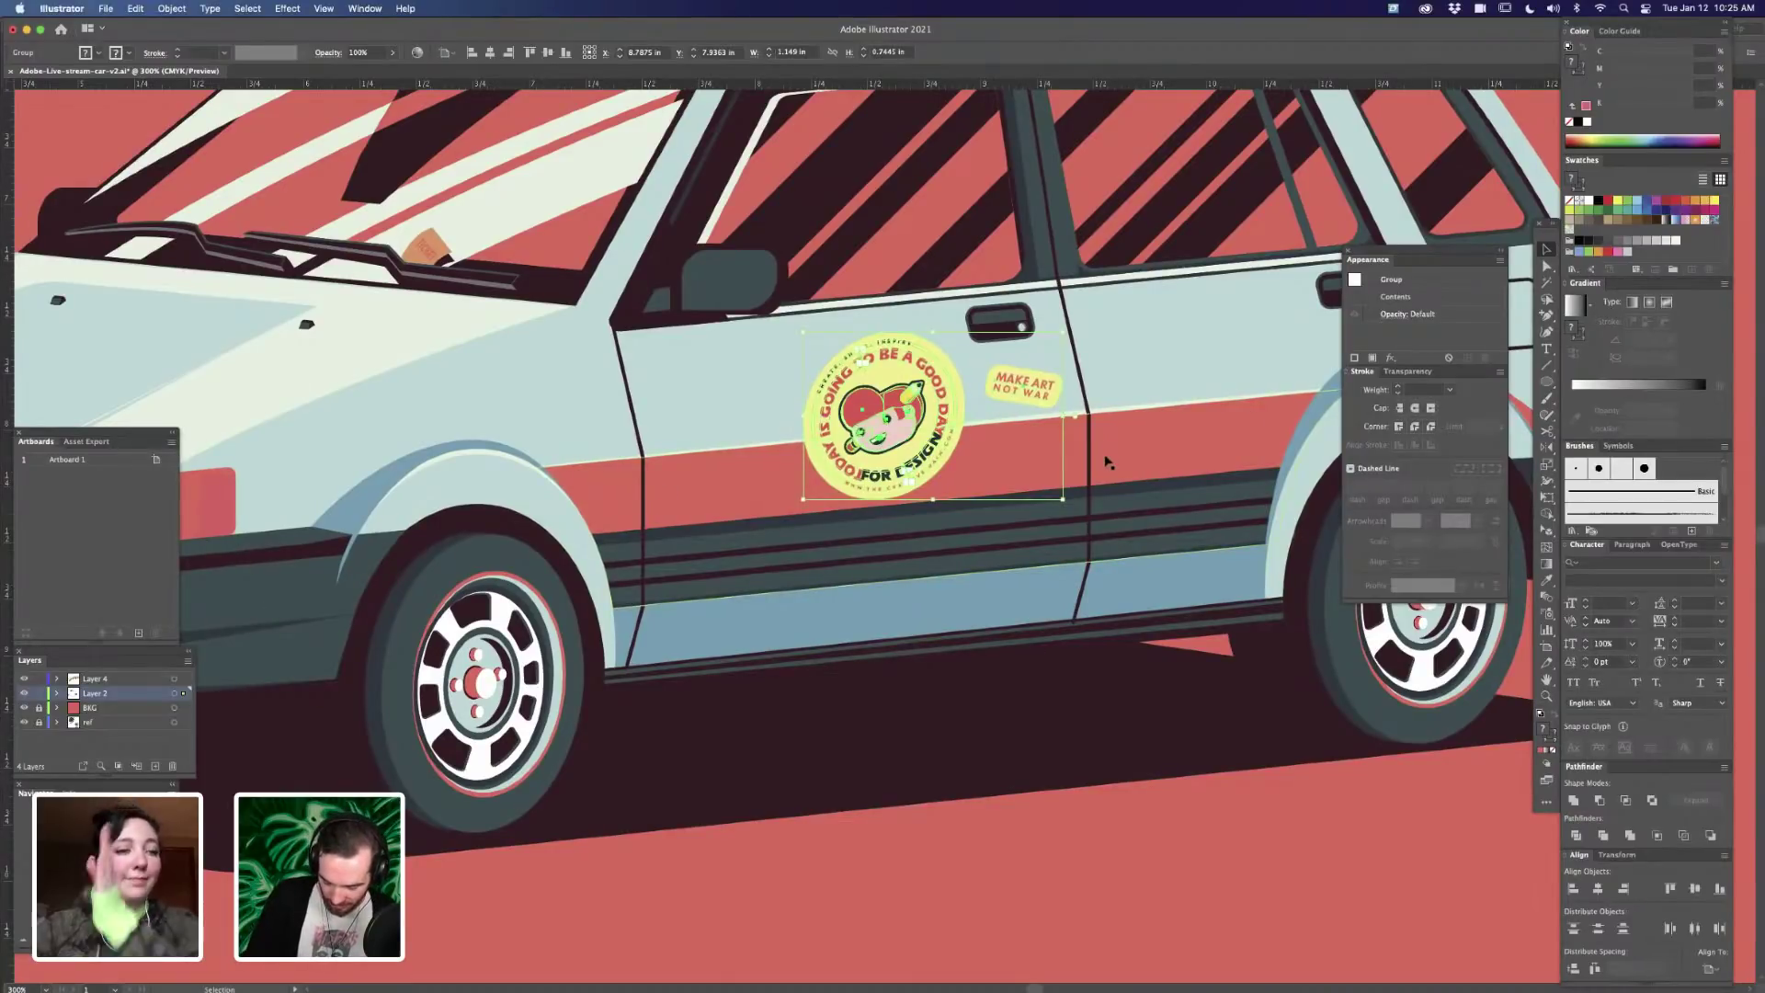
- Isolate the "MAKE ART NOT WAR" sign within the group and move it onto the rear door below the window
double_click(1047, 398)
left_click_drag(1046, 396, 1174, 336)
key("e")
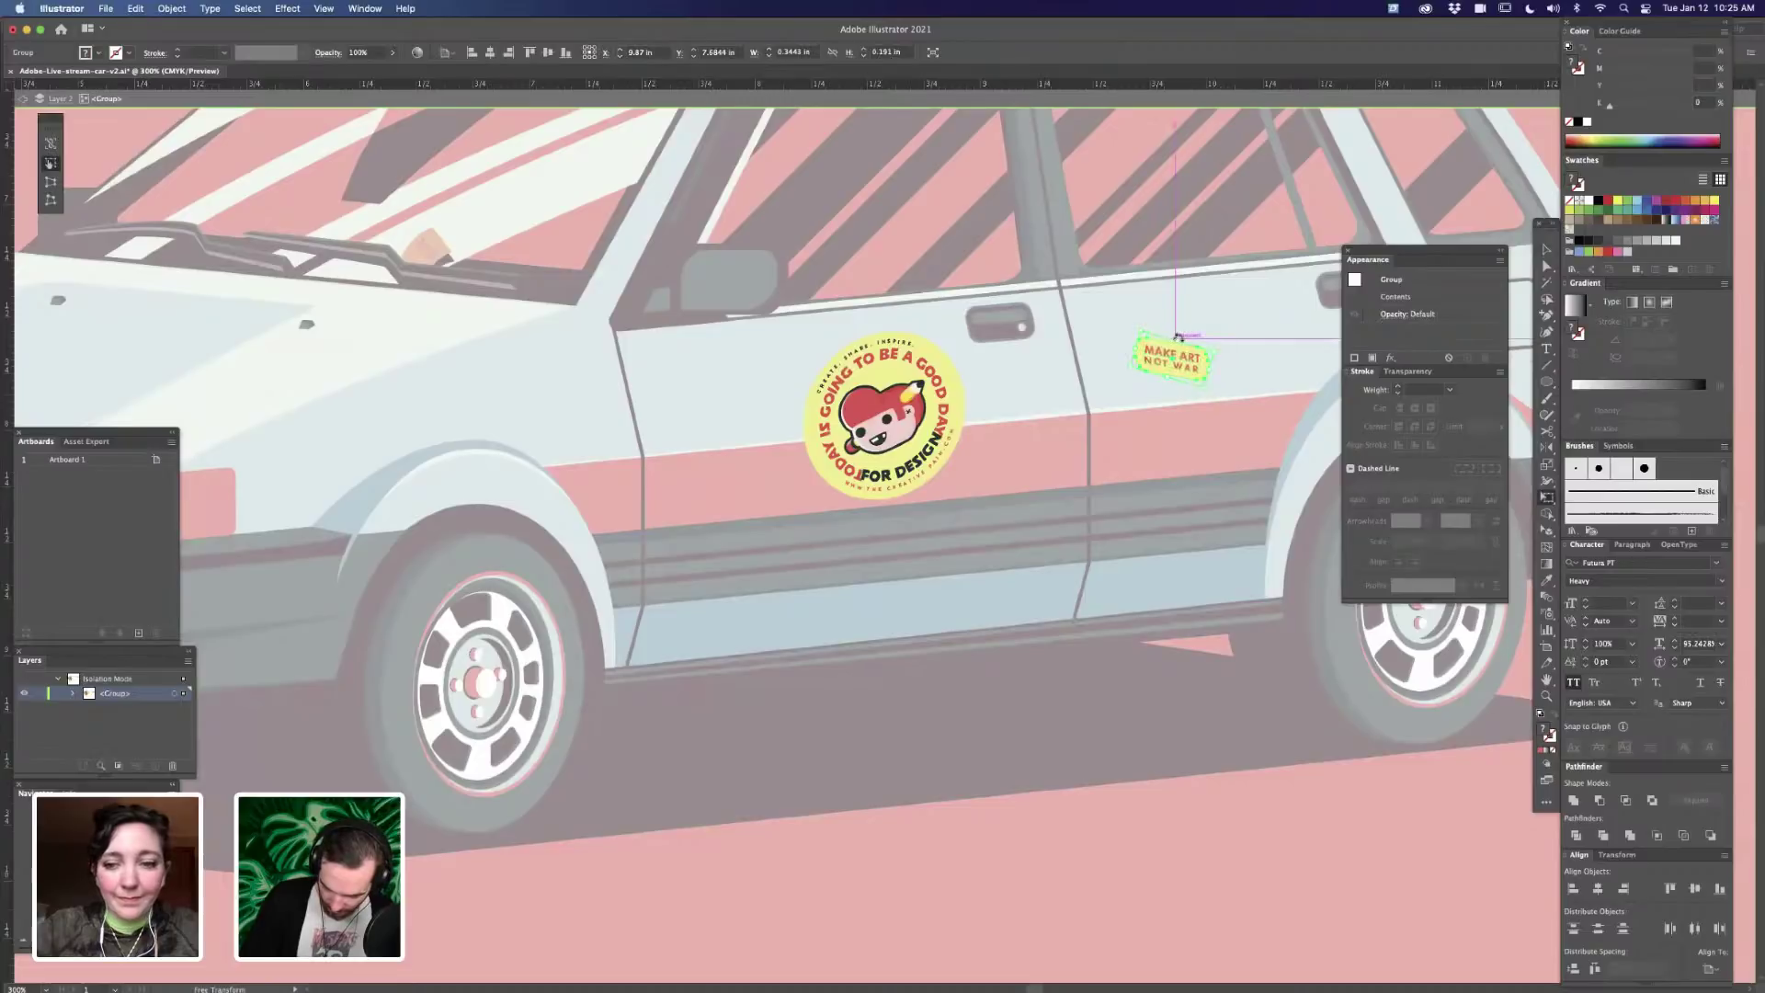
key("Escape")
key("v")
left_click(1044, 870)
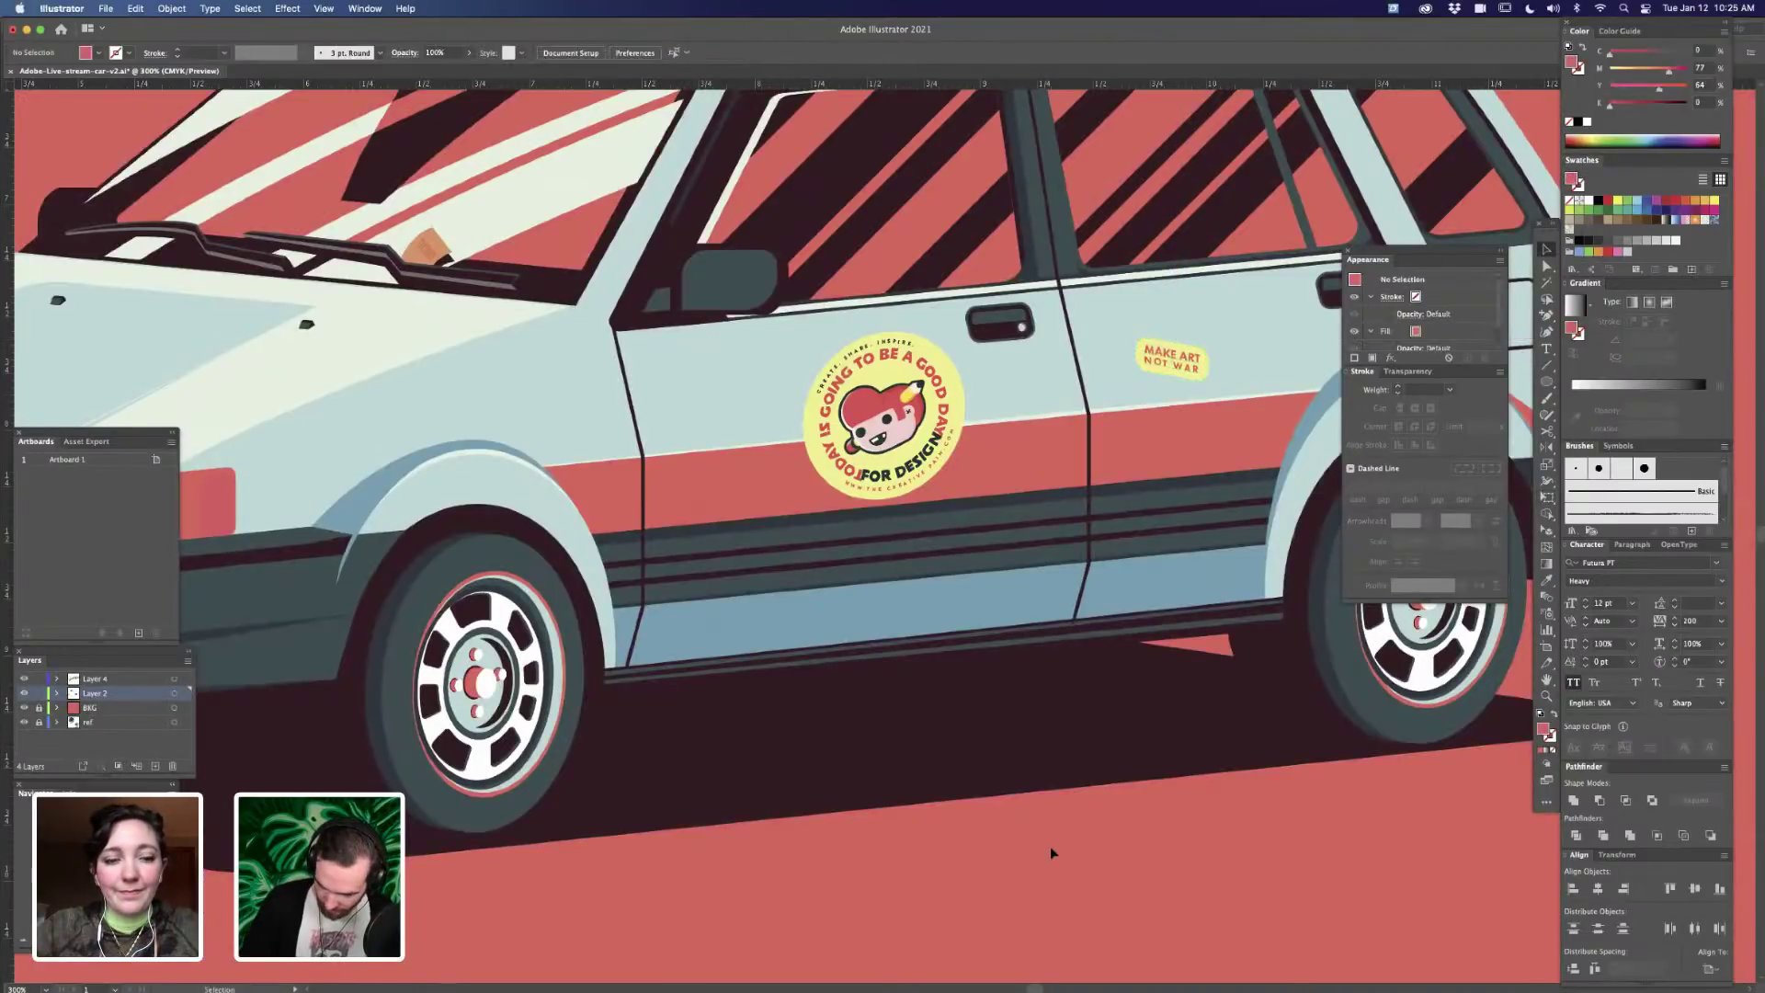
- Take the round badge out of the shared sticker group, keeping it in place, and group its artwork on its own
left_click(939, 416)
double_click(950, 416)
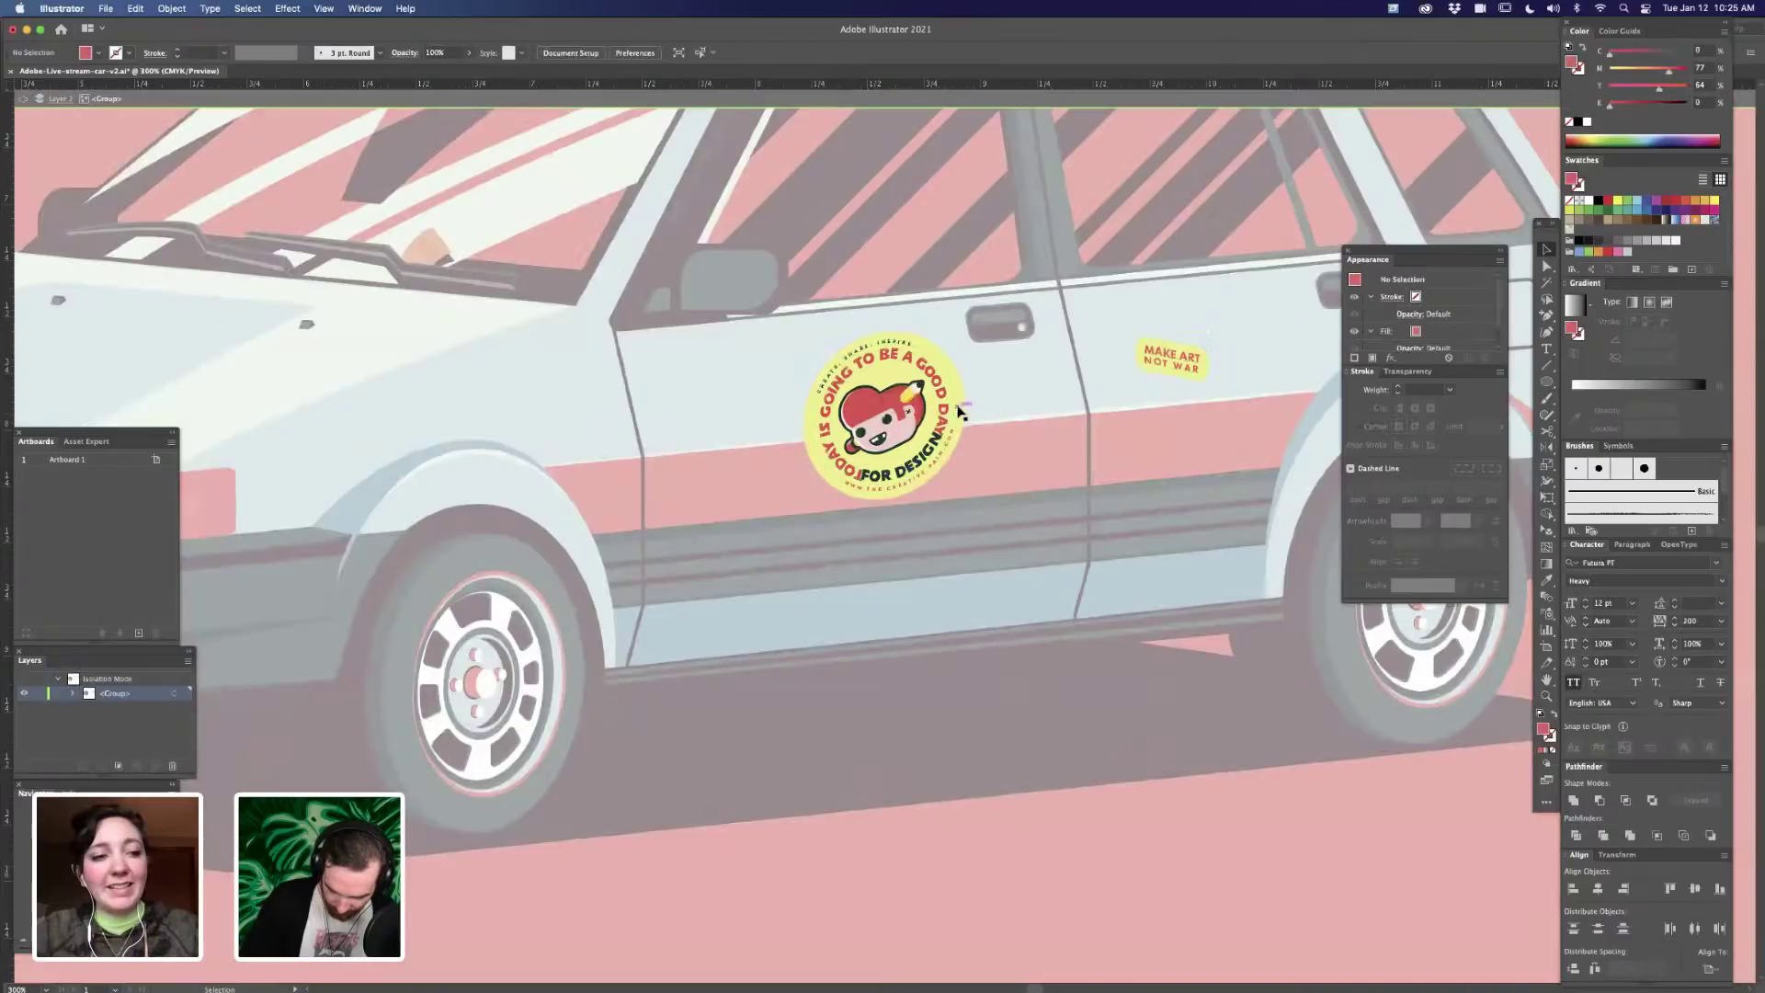
key("Delete")
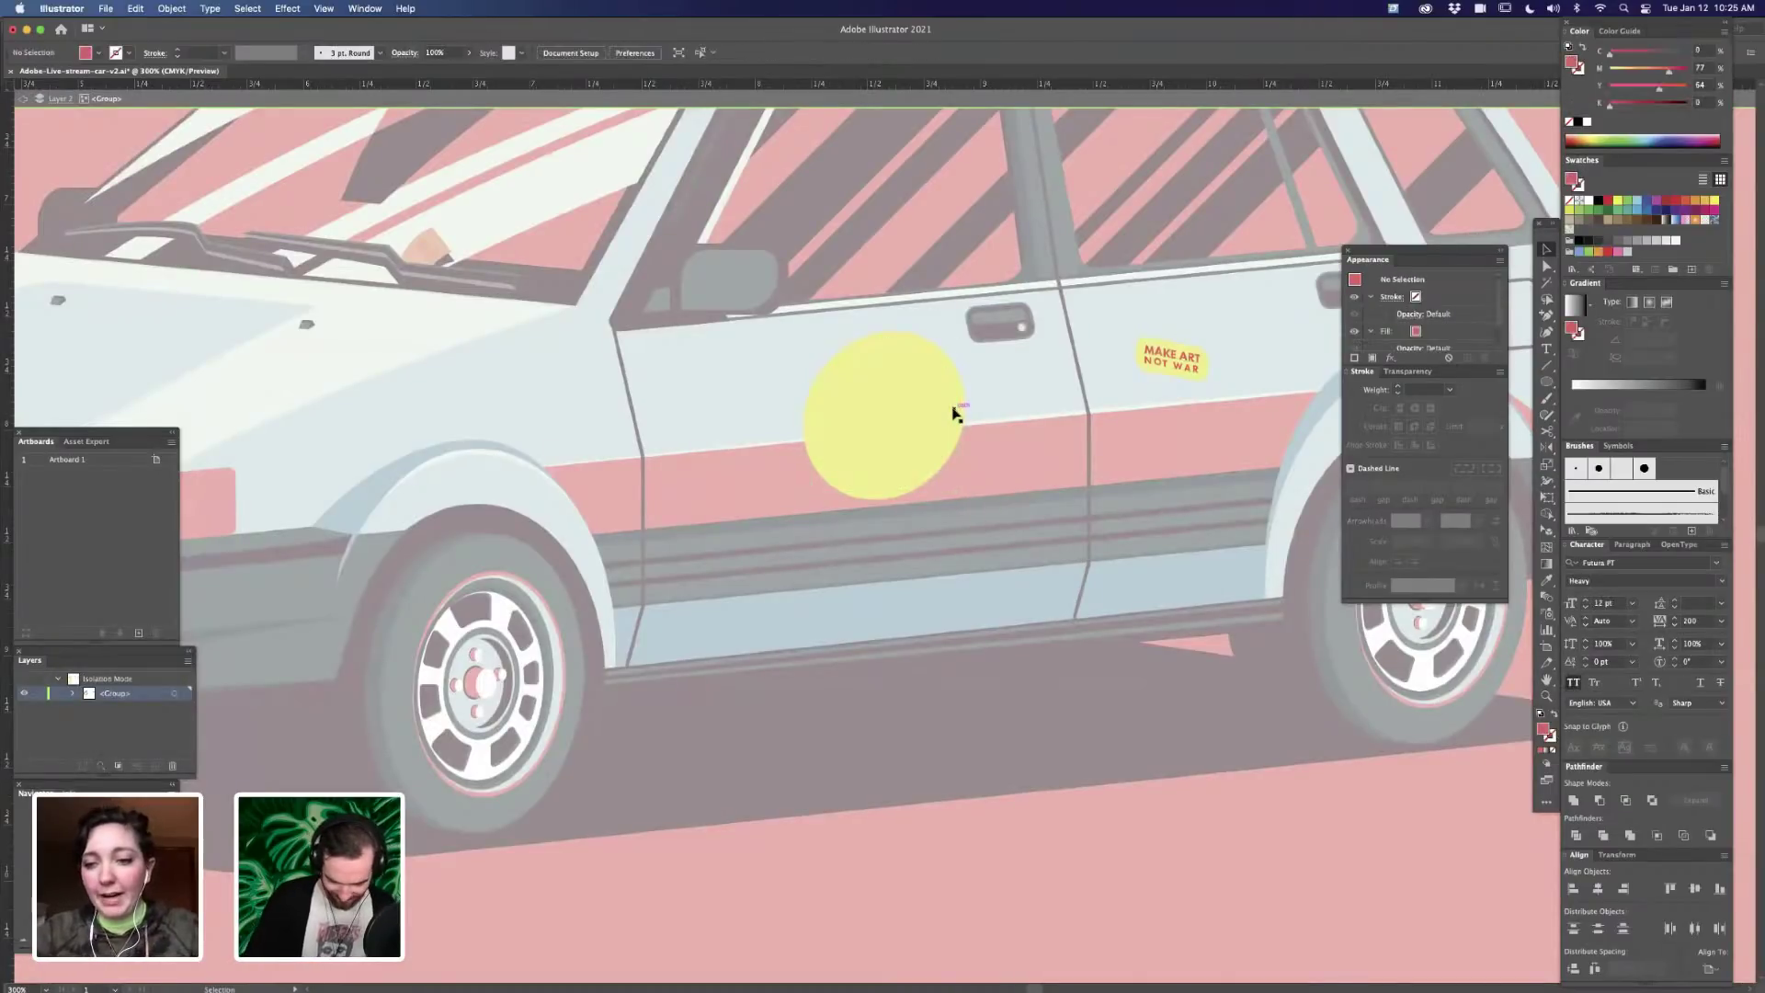
left_click(950, 398)
key("super+z")
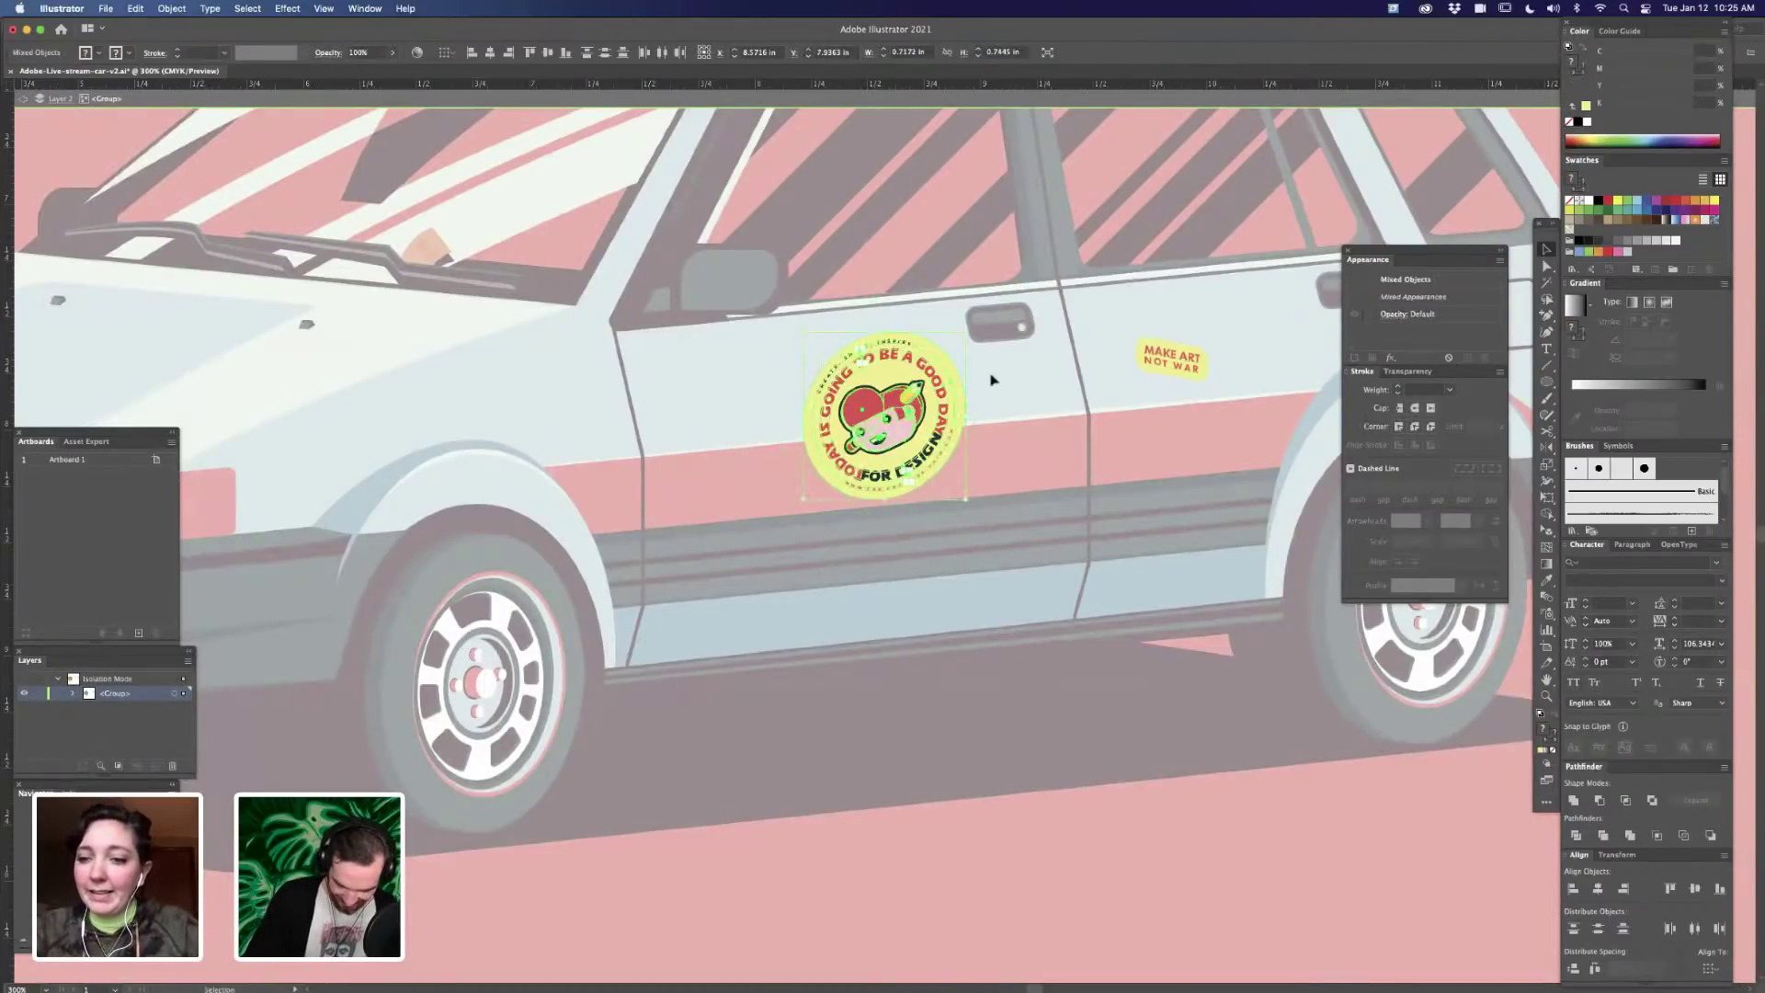
key("Delete")
key("Escape")
key("a")
key("super+z")
key("super+g")
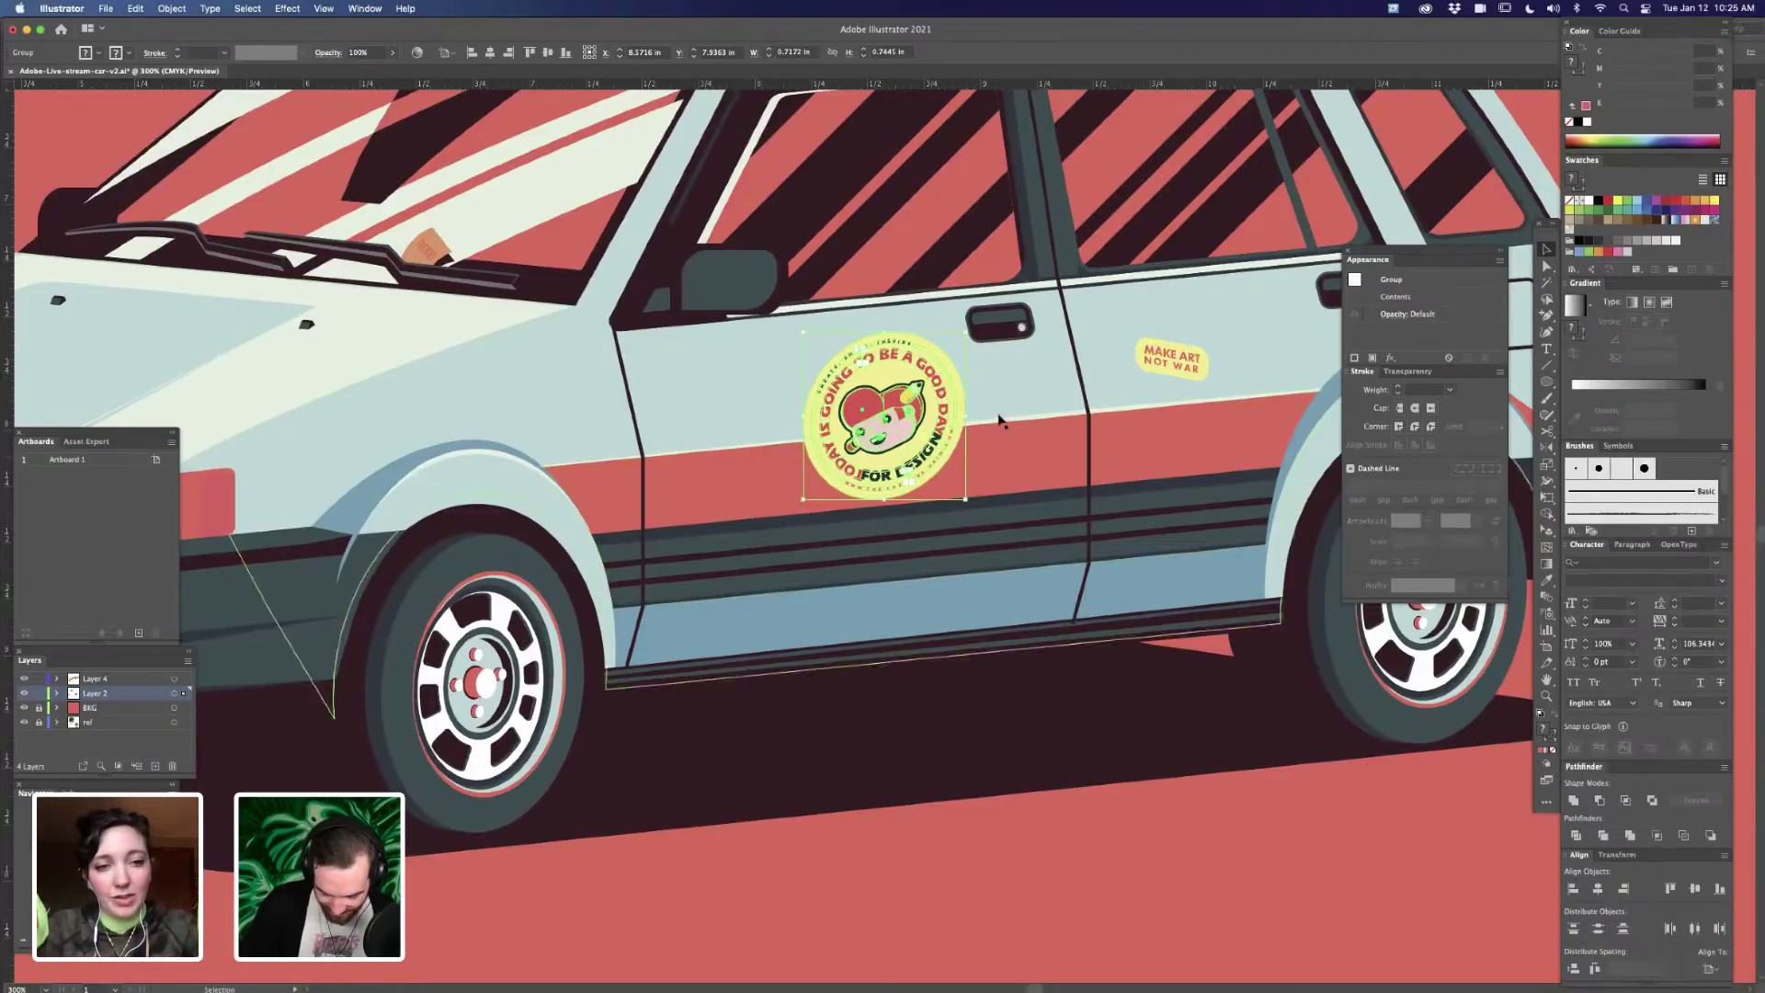
- Apply an envelope mesh with 3 rows and 3 columns to the round badge group on the front door
left_click(286, 10)
left_click(285, 13)
left_click(288, 14)
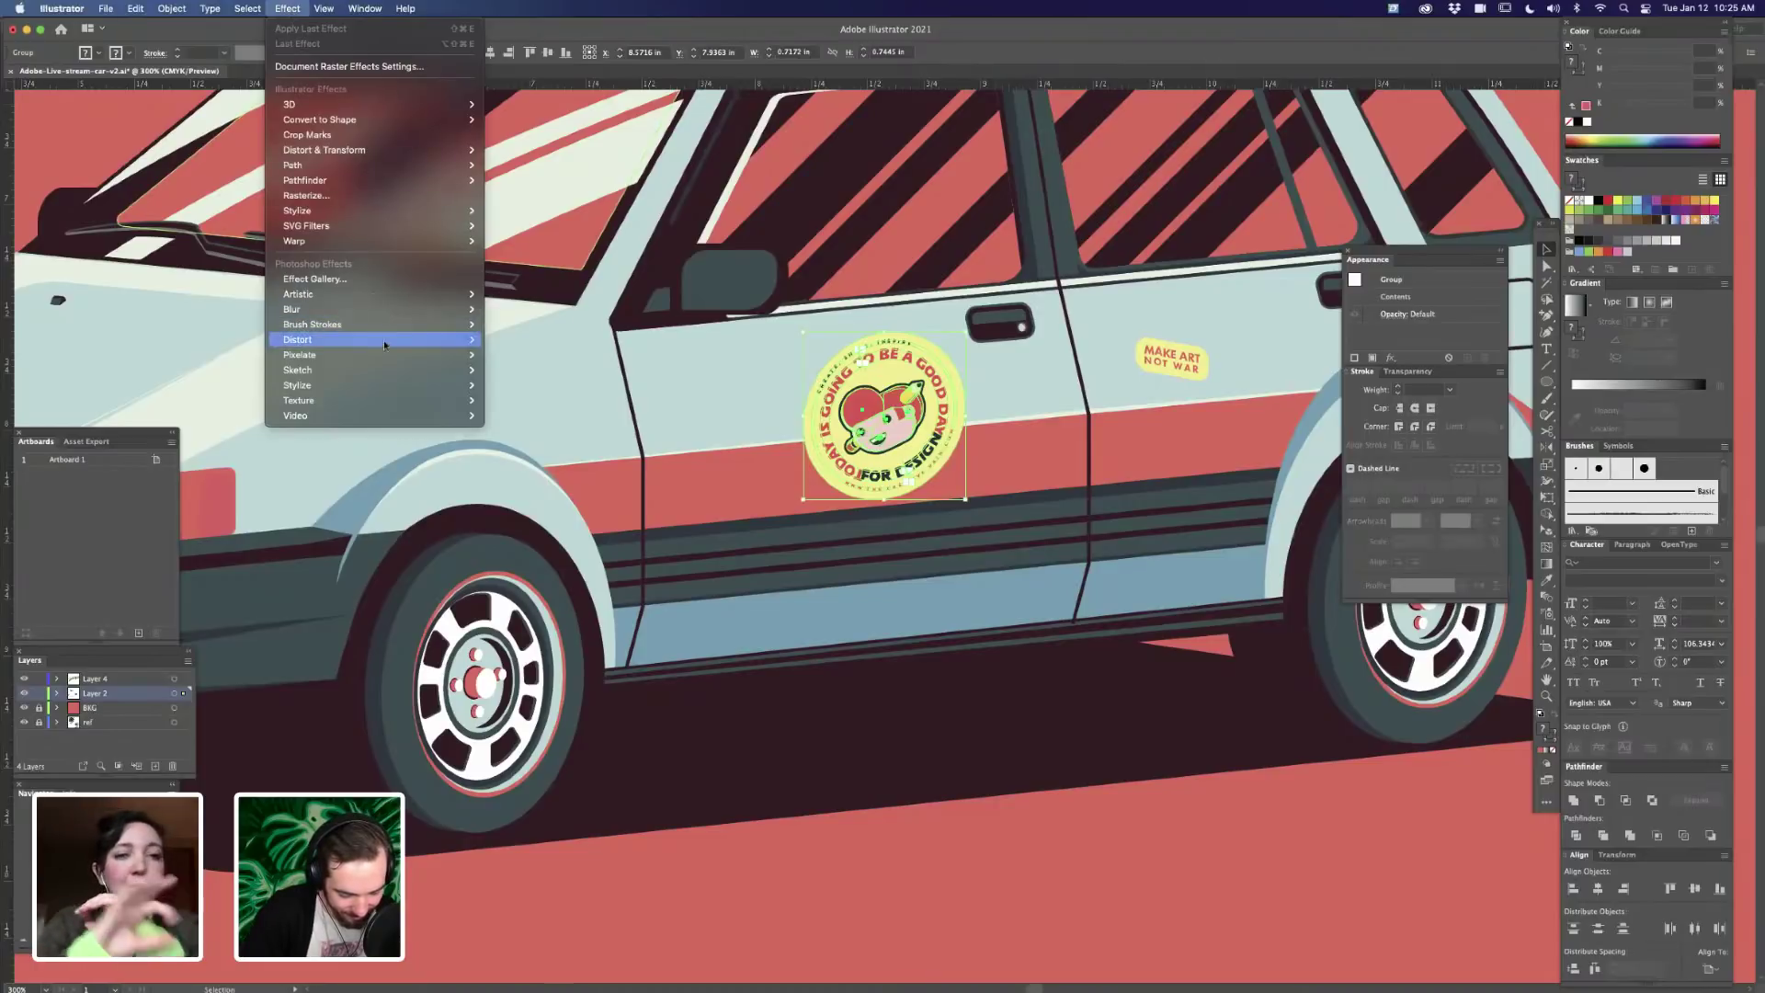
mouse_move(172, 9)
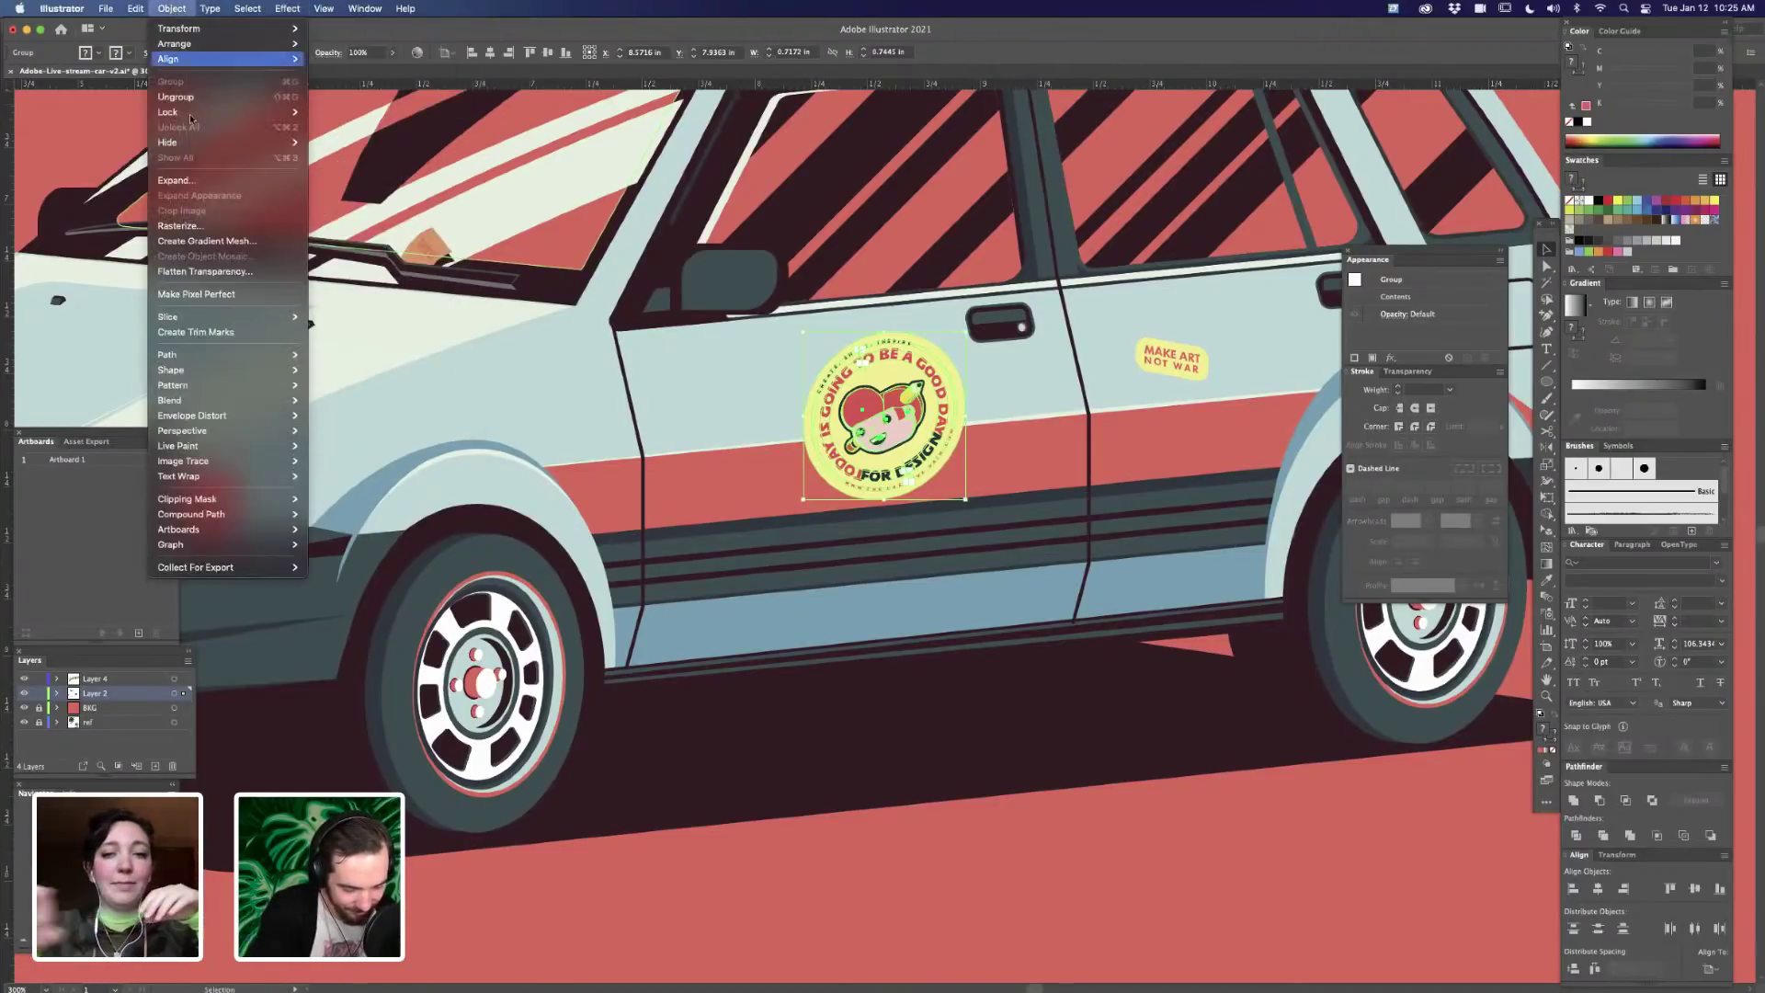
mouse_move(256, 357)
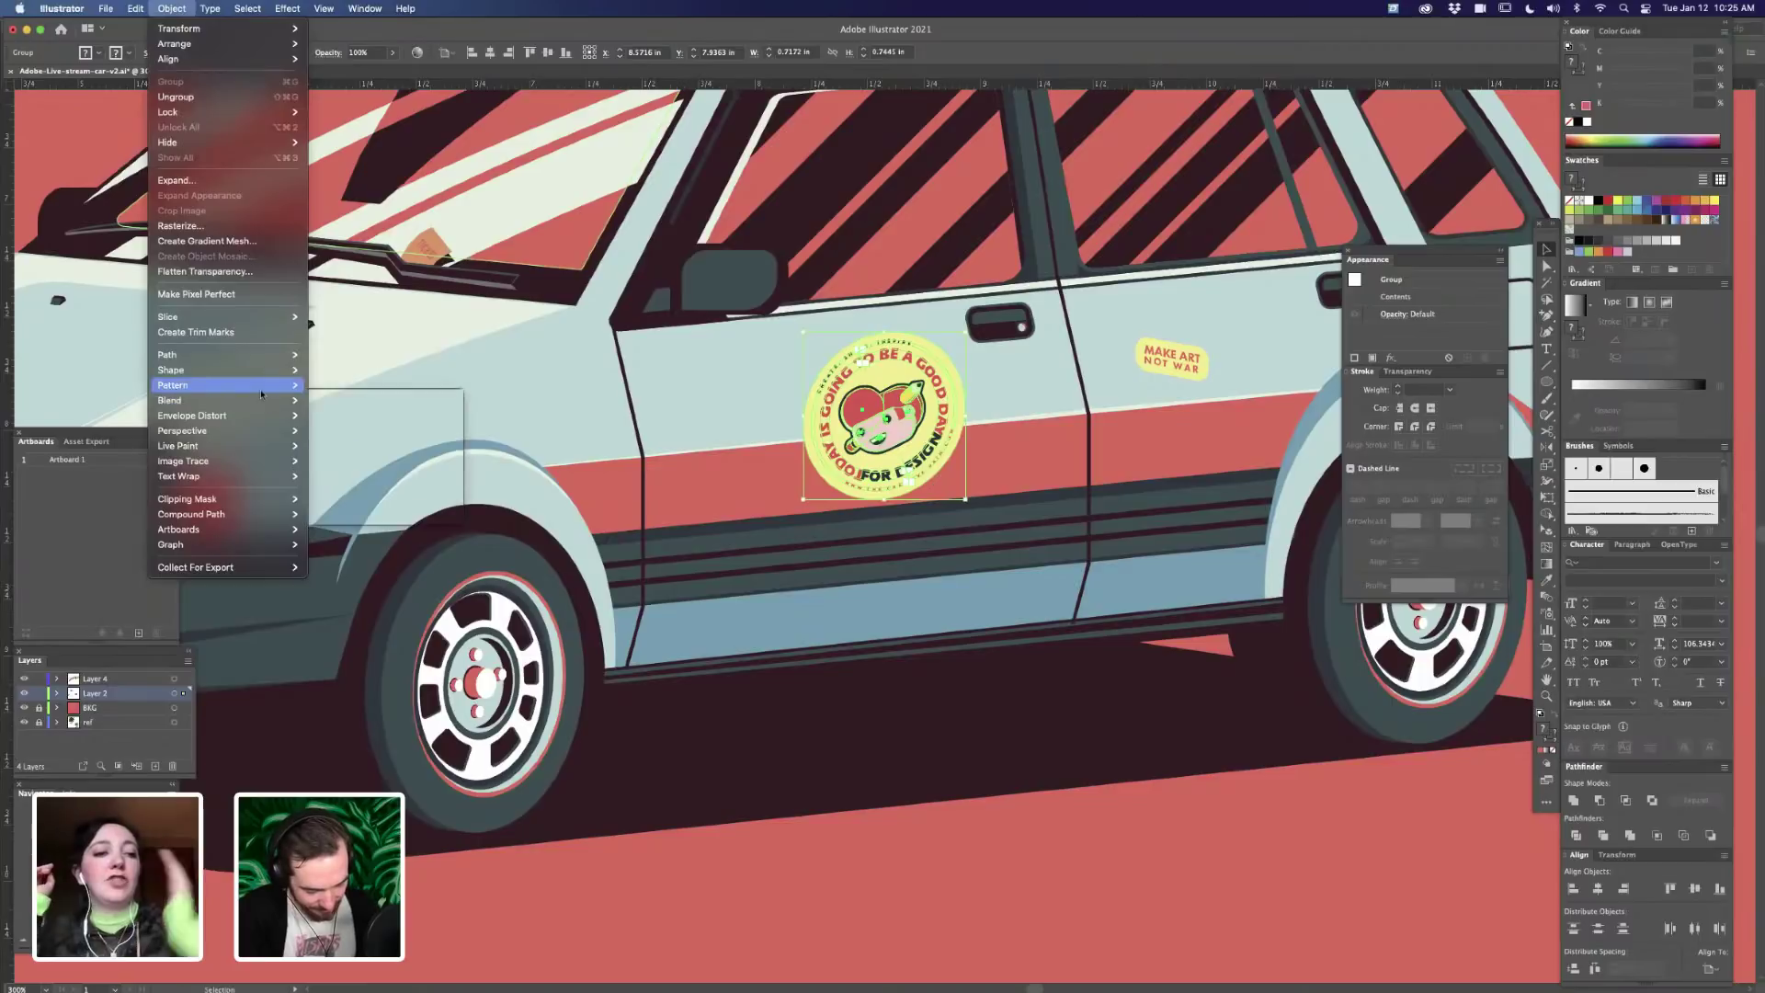
mouse_move(267, 415)
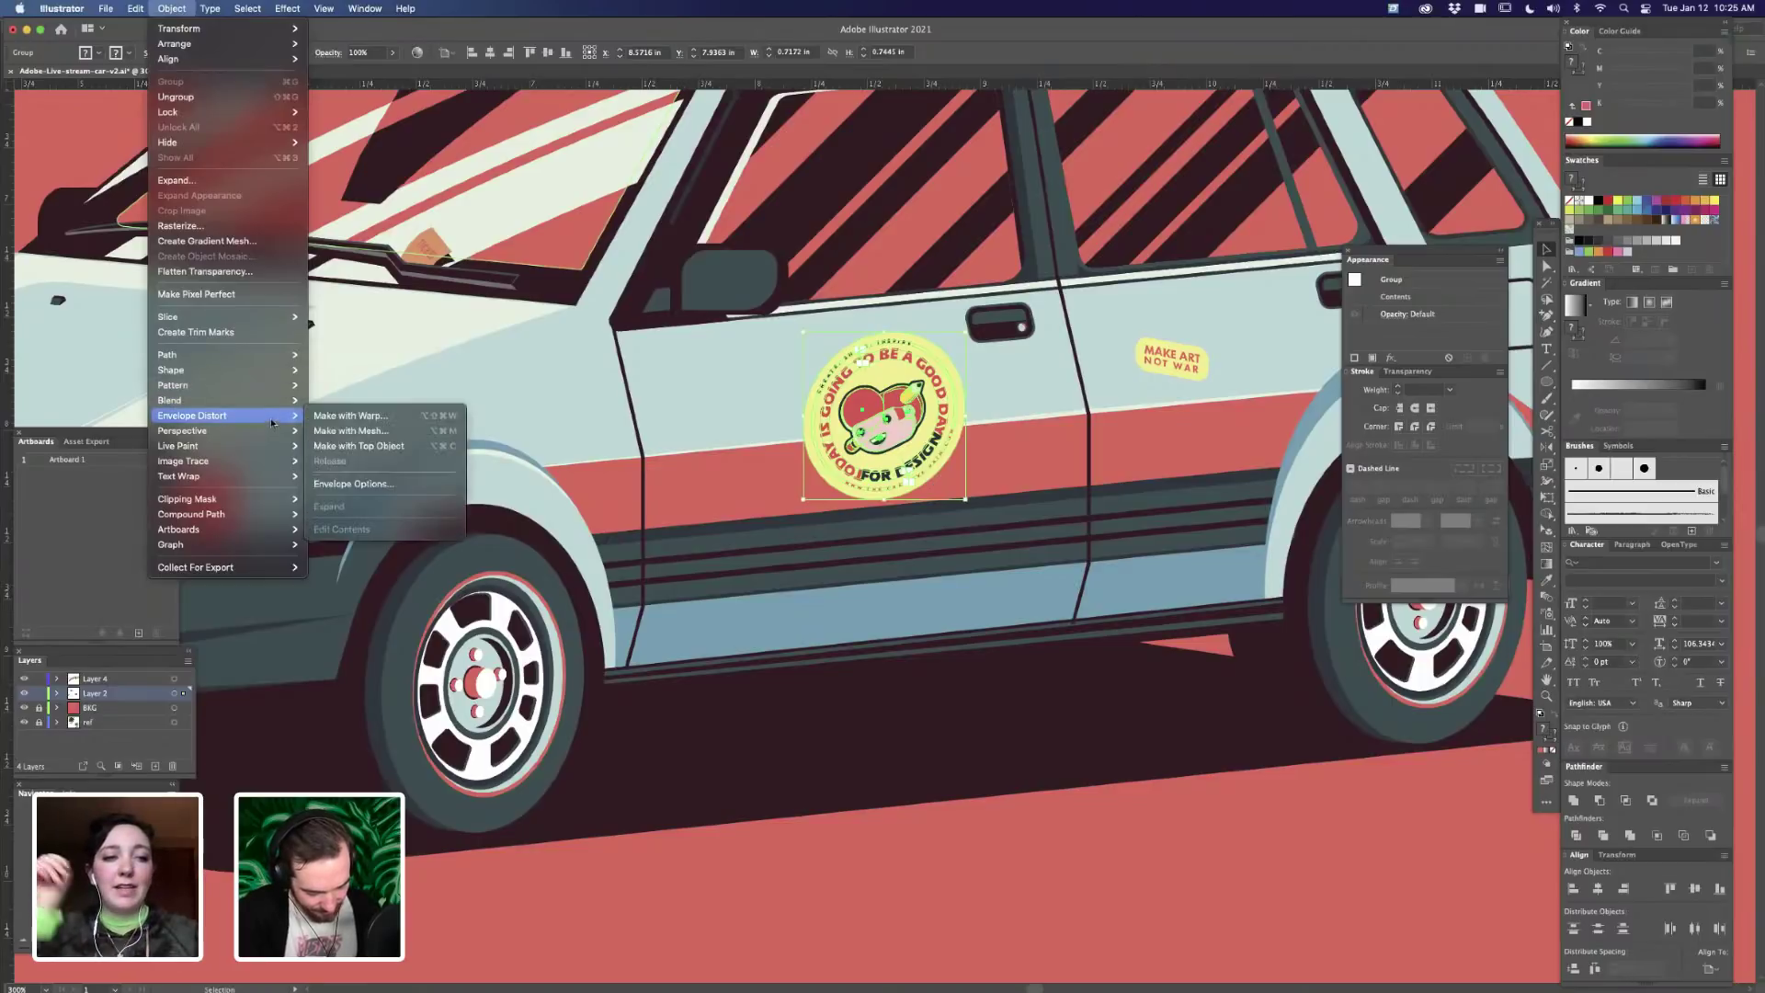
left_click(372, 432)
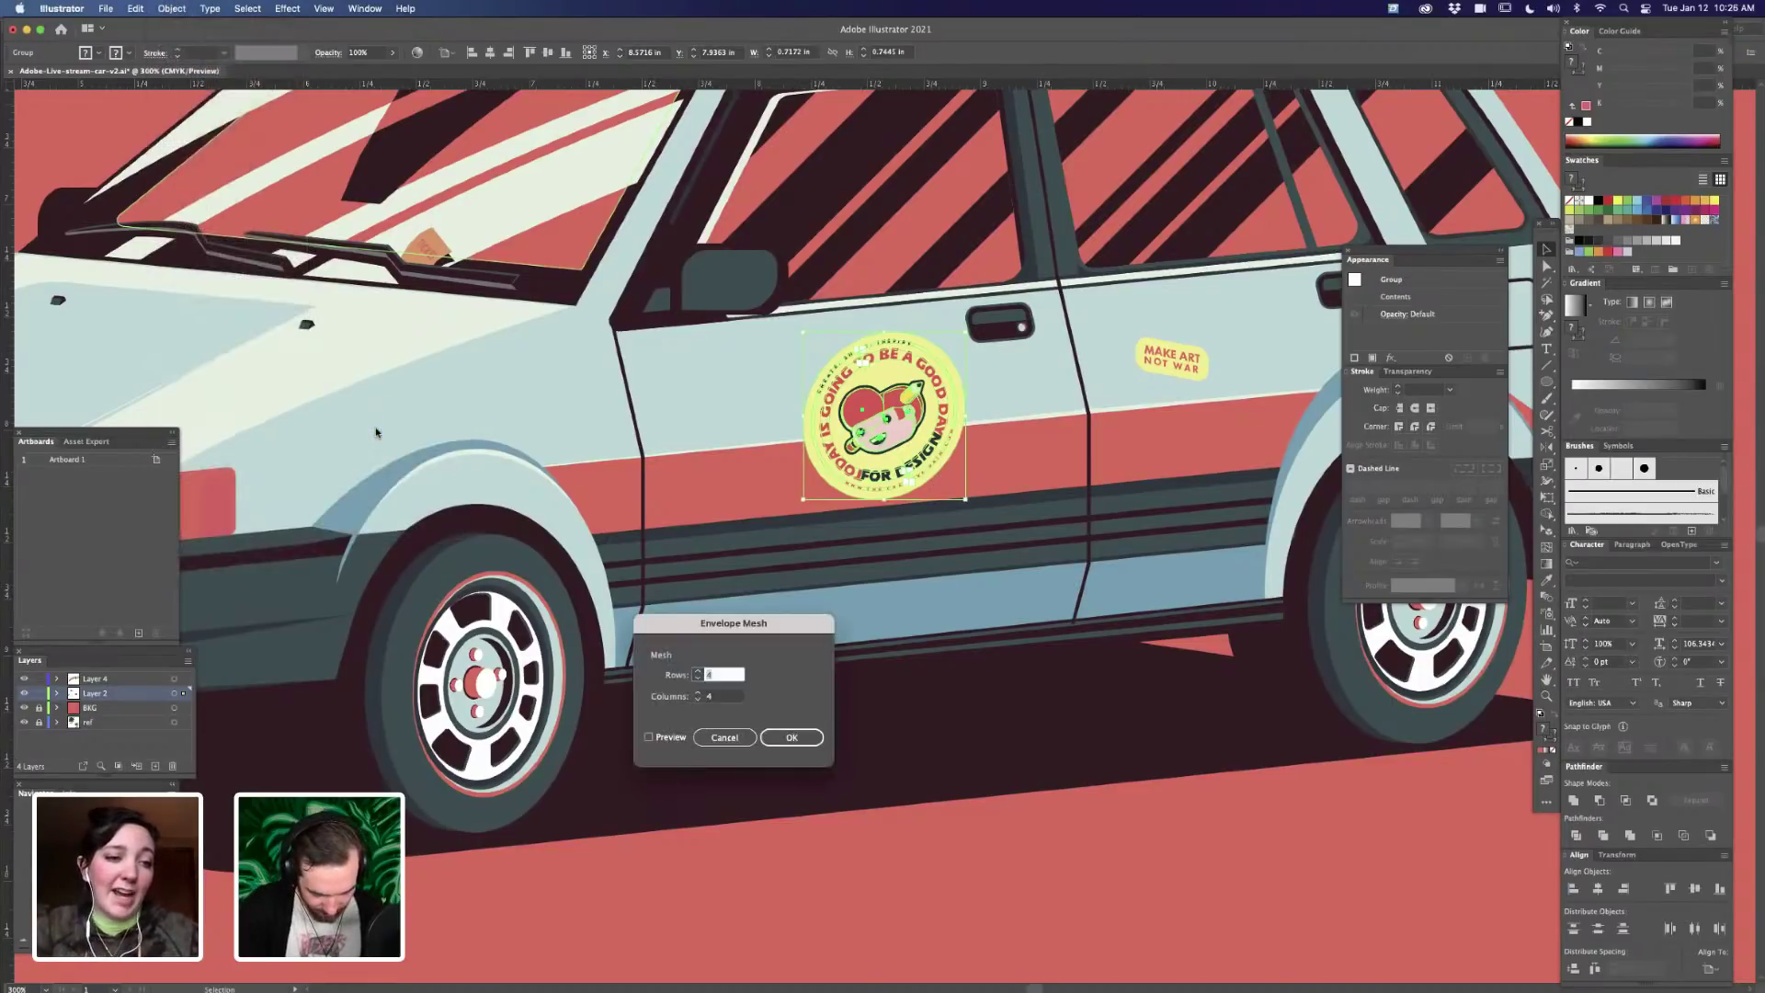
left_click(698, 678)
left_click(697, 700)
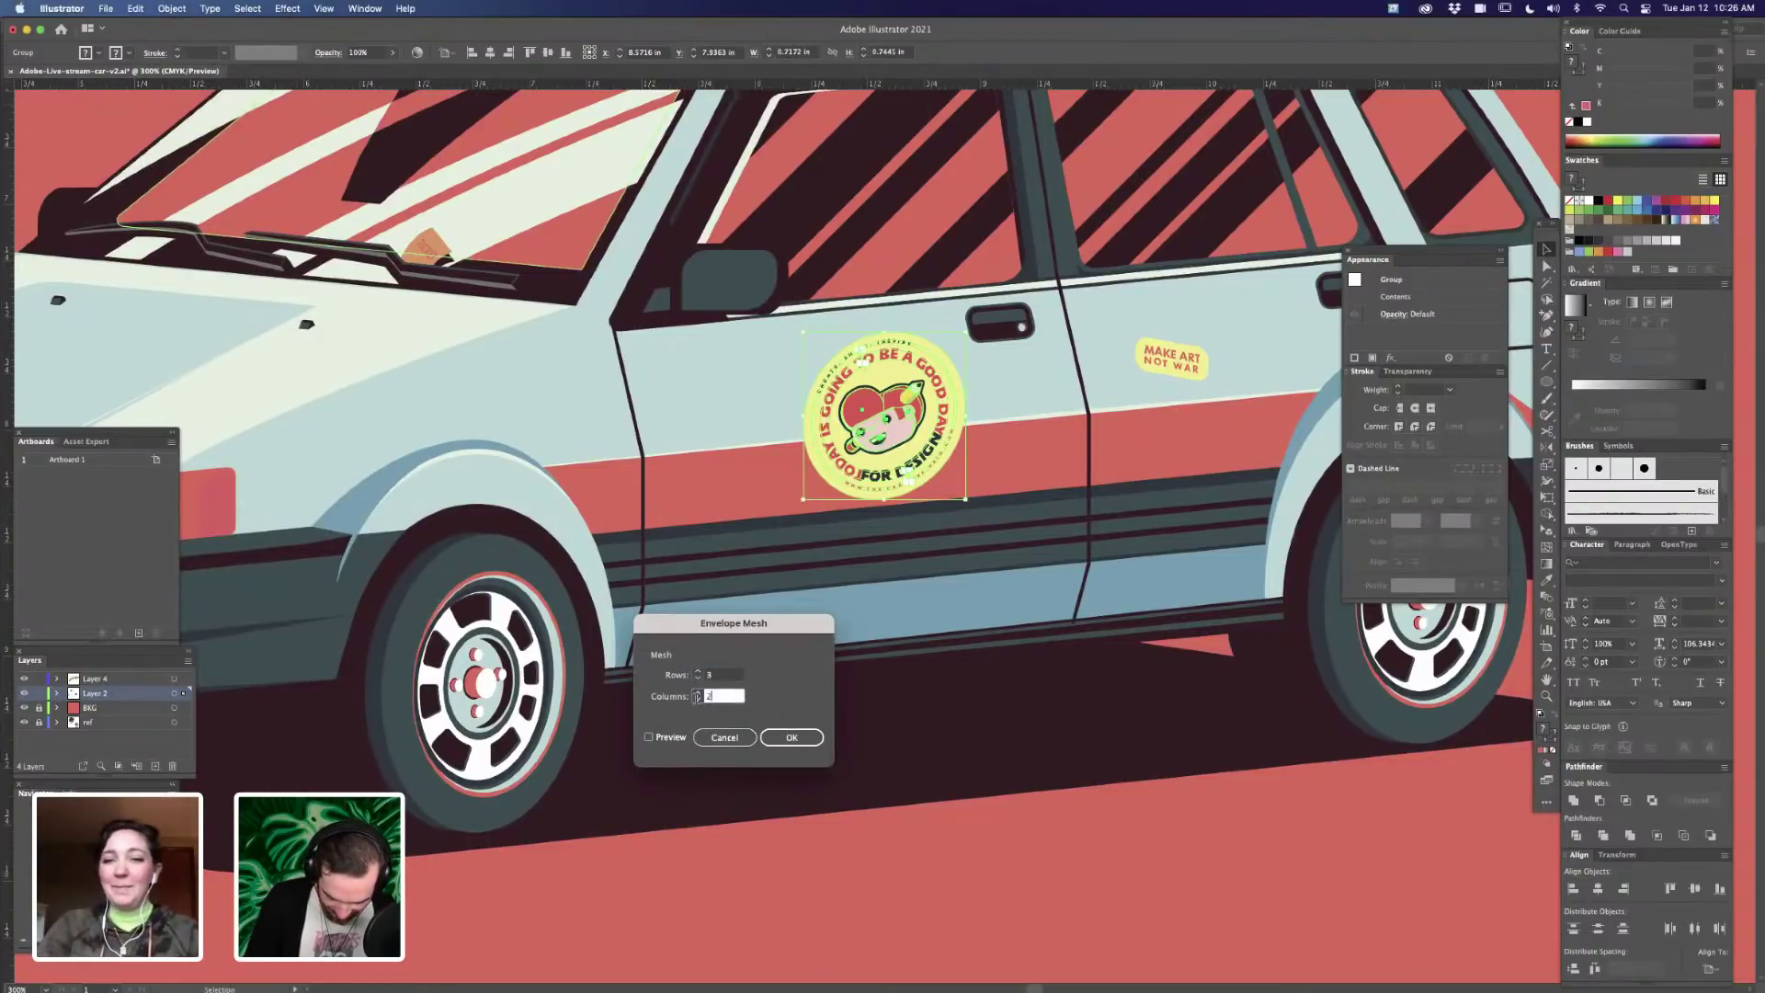
left_click(698, 692)
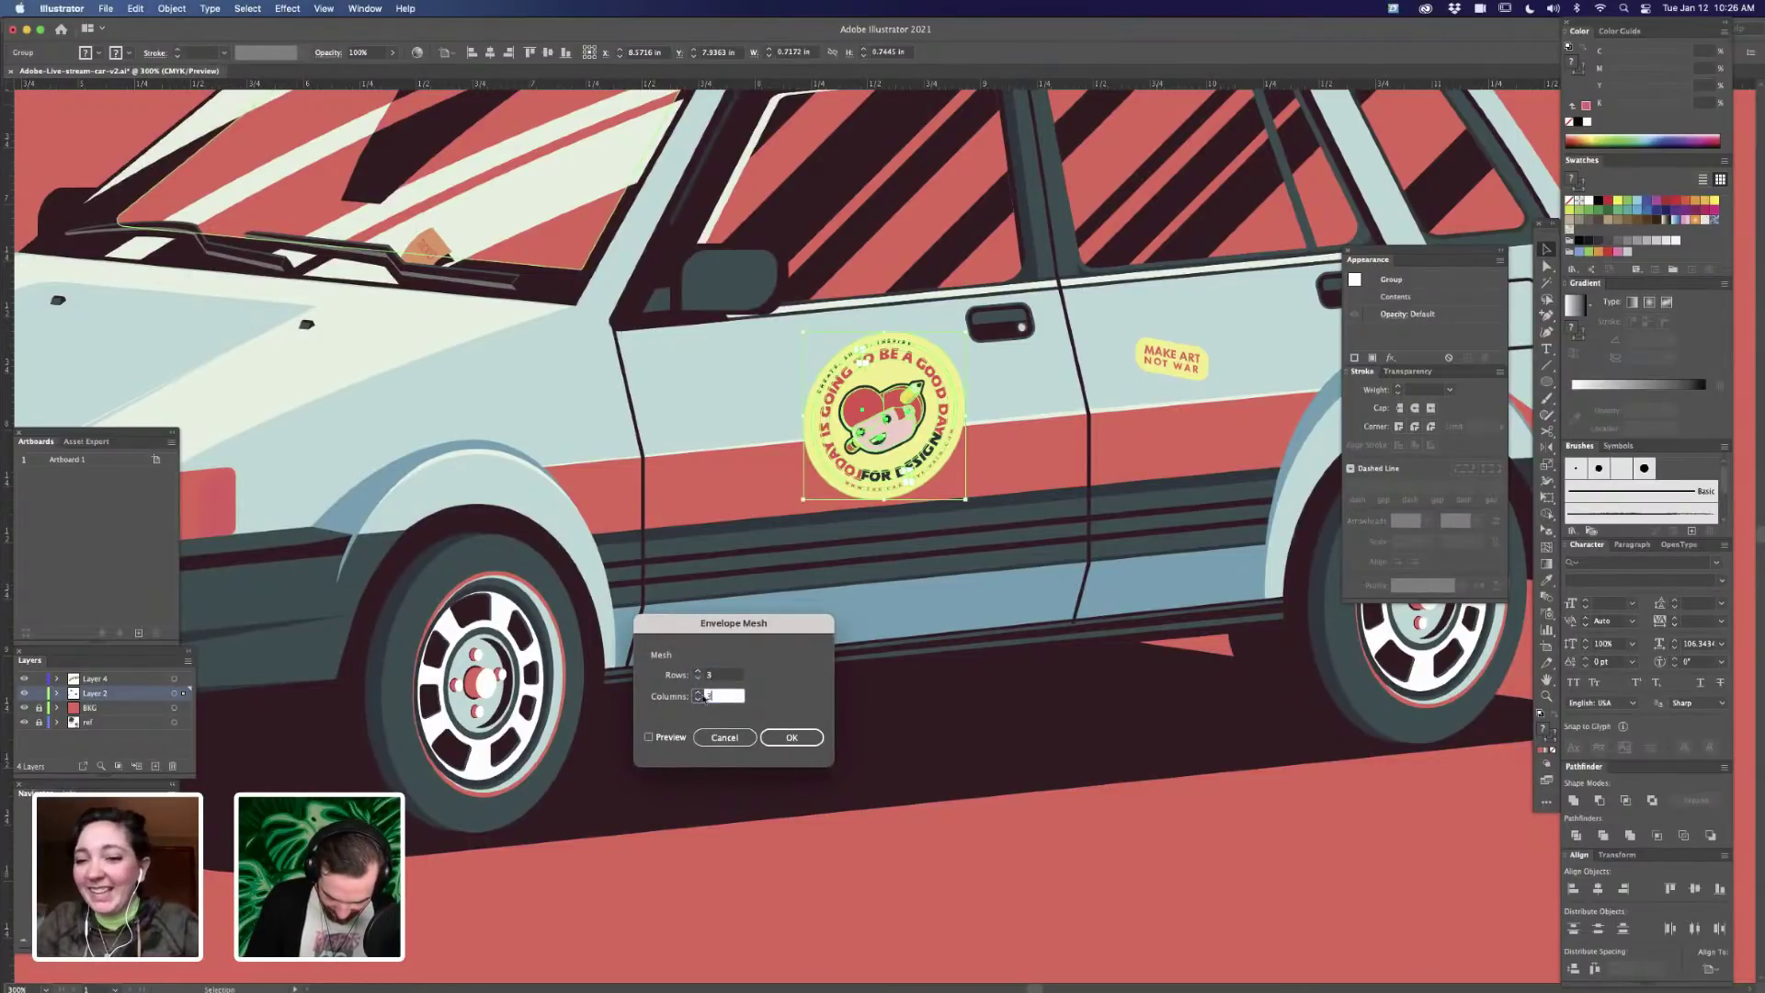
left_click(791, 738)
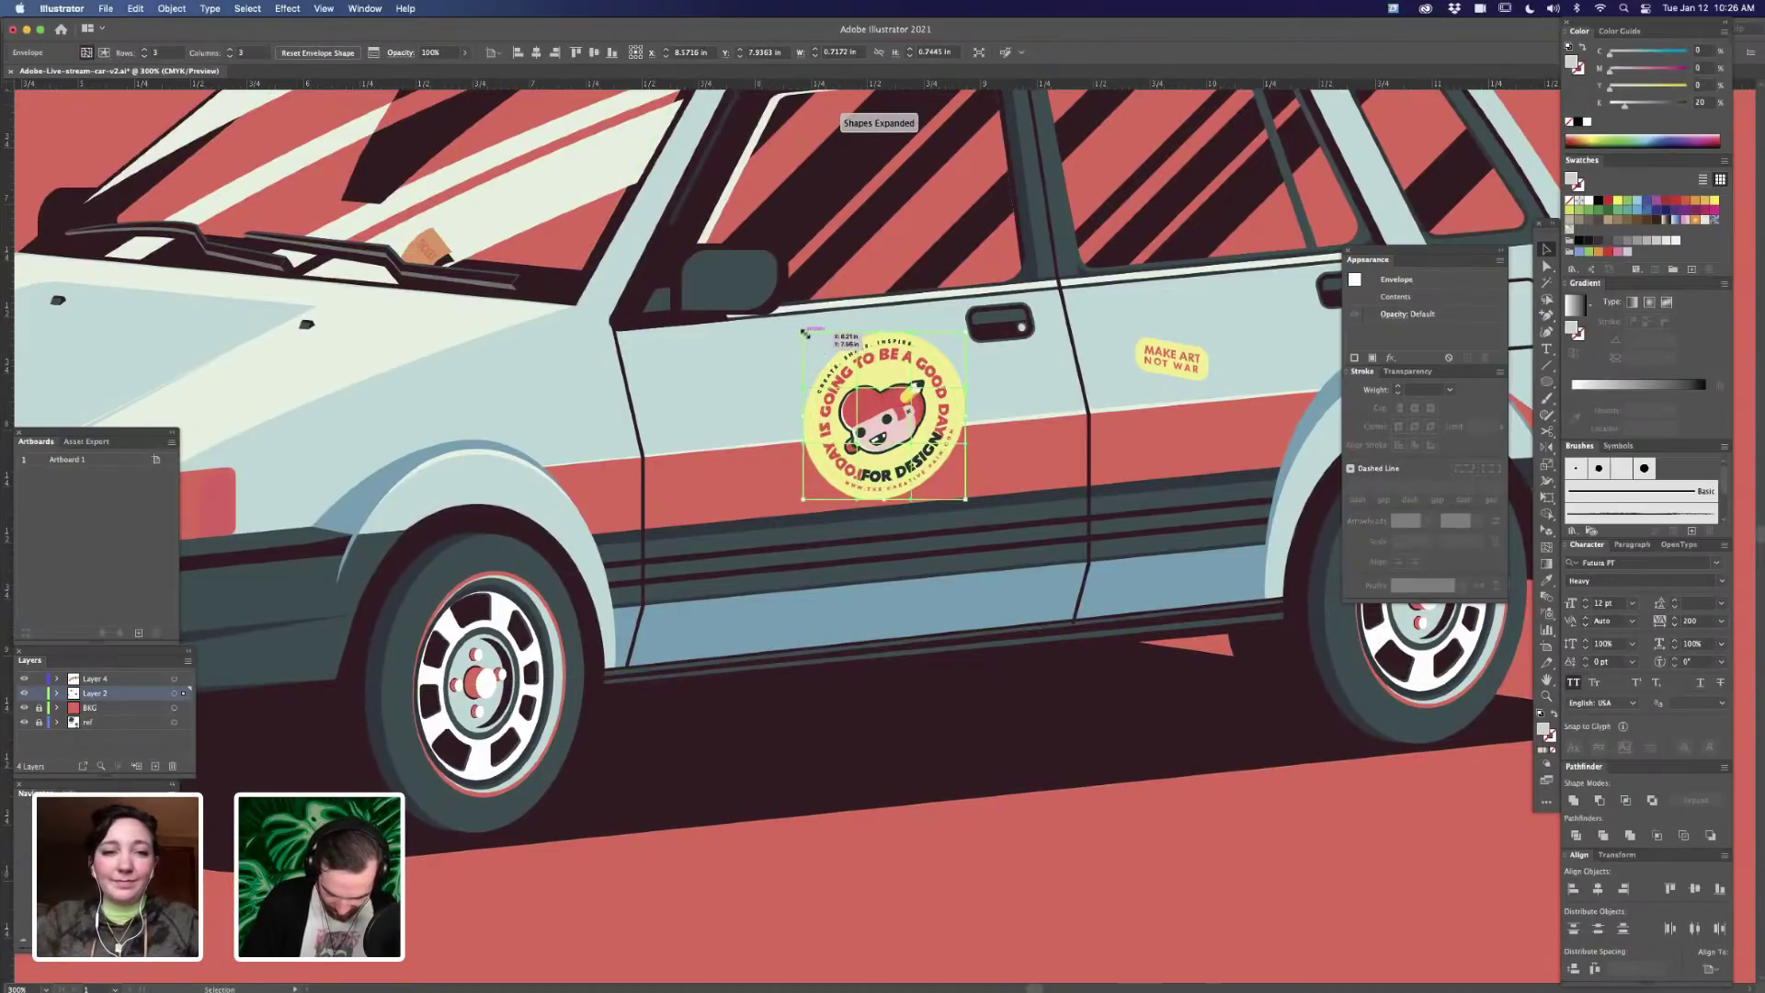
- Shift the badge's two upper rows of mesh points toward the front of the car
double_click(857, 347)
key("a")
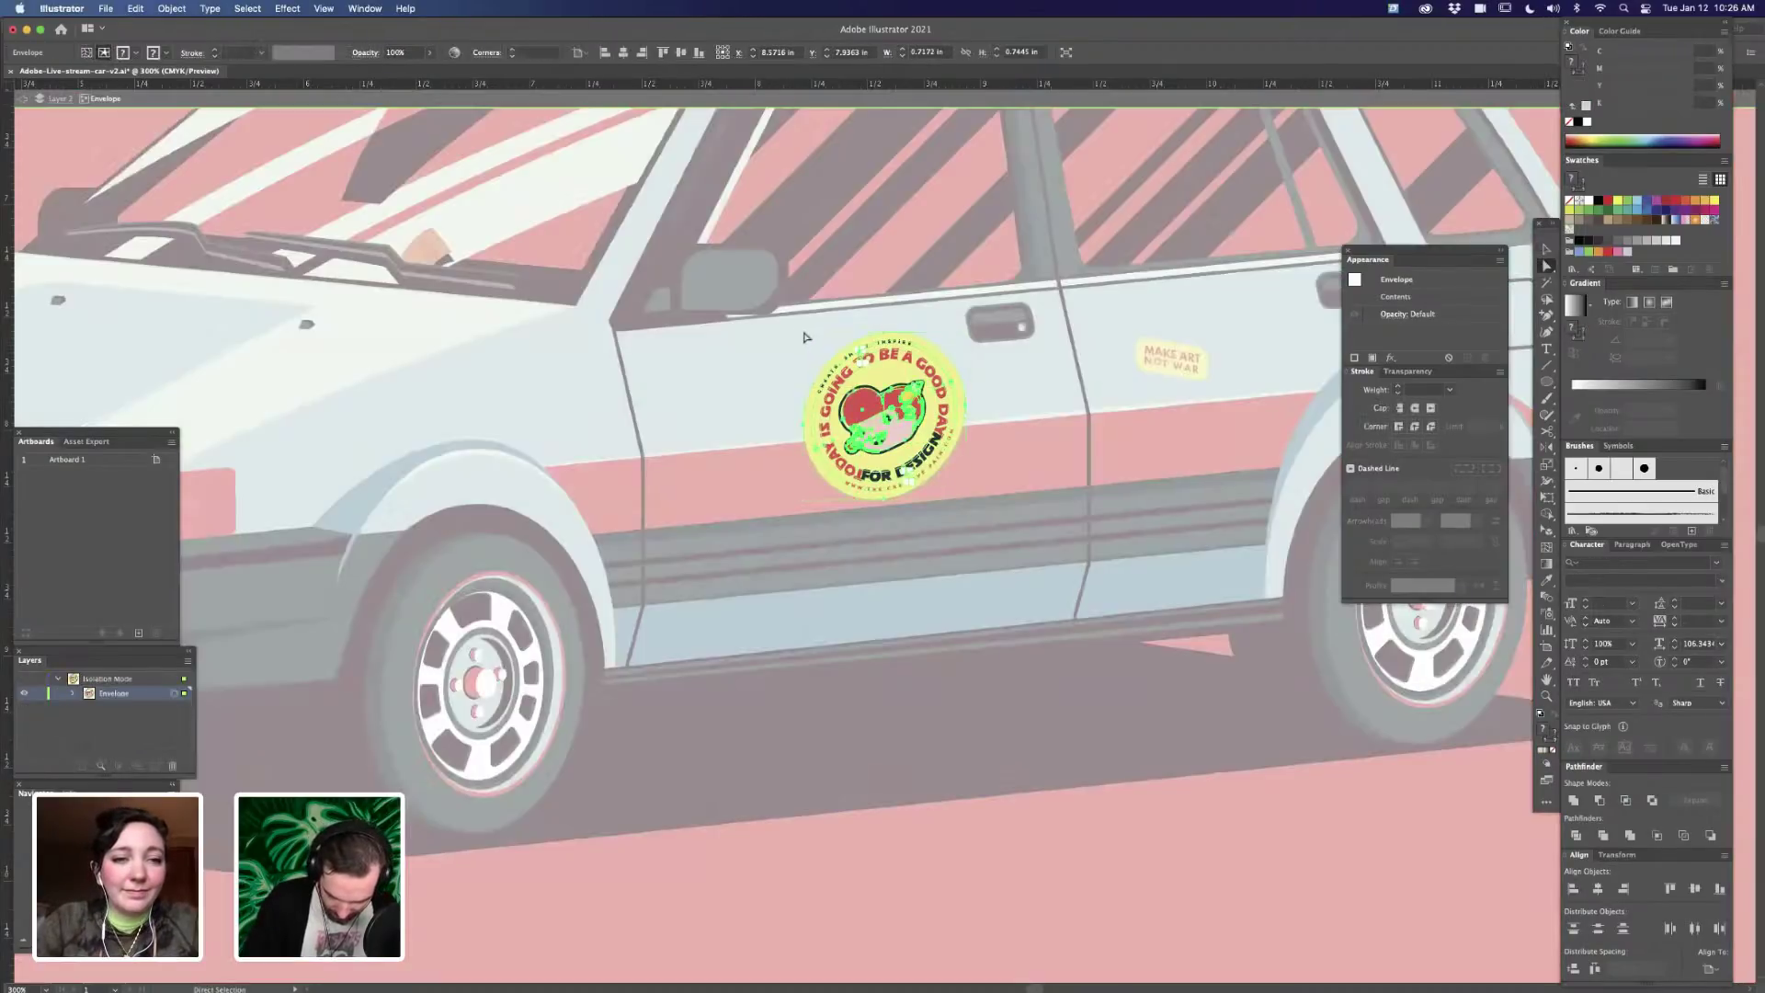
key("Escape")
left_click(855, 336)
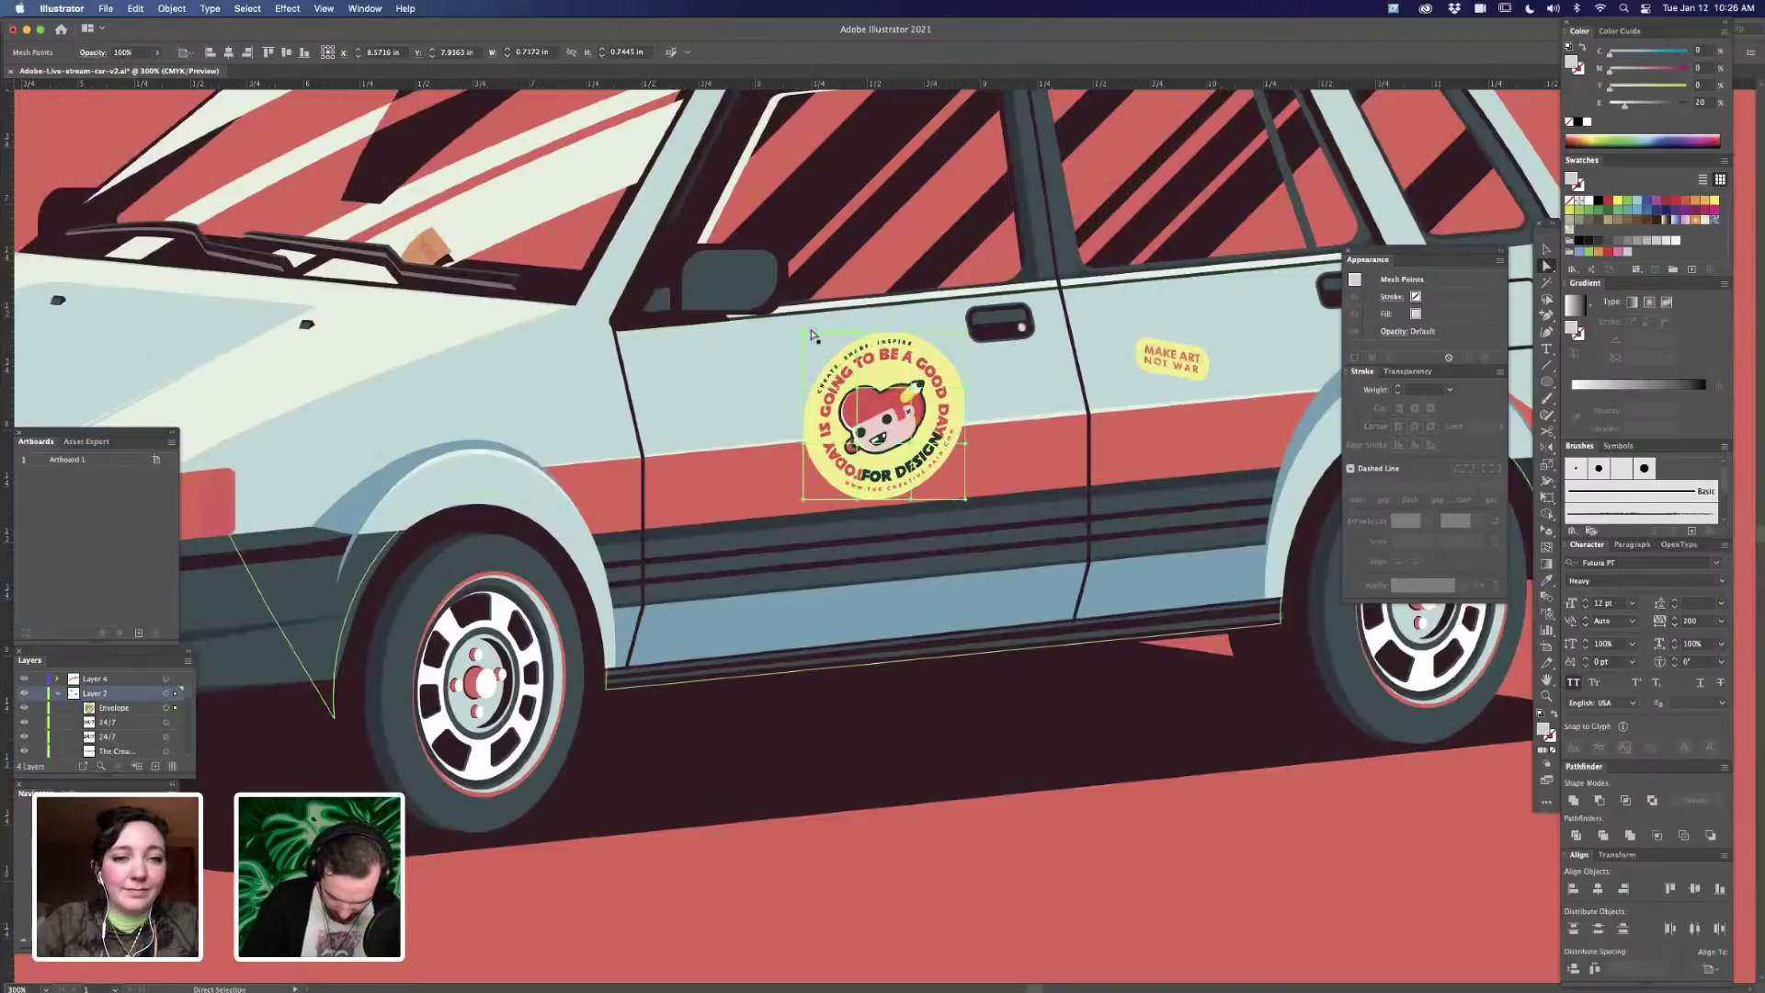
left_click(960, 335, "shift")
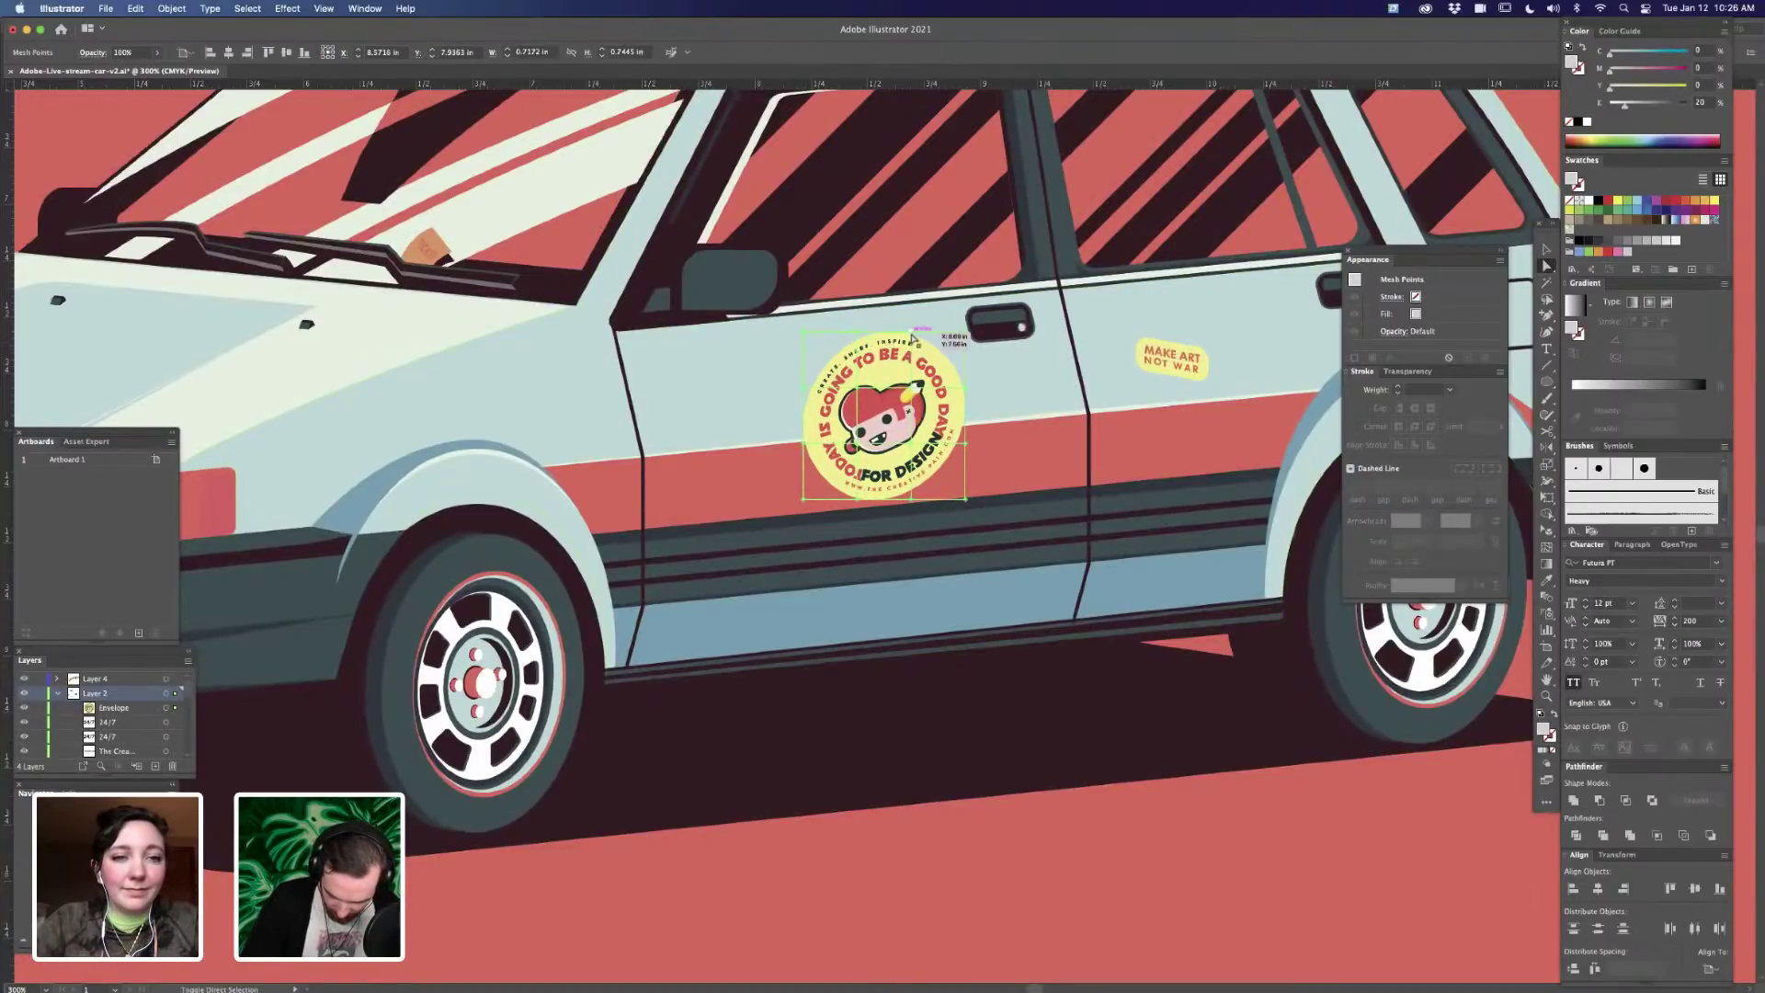
left_click_drag(966, 334, 943, 338)
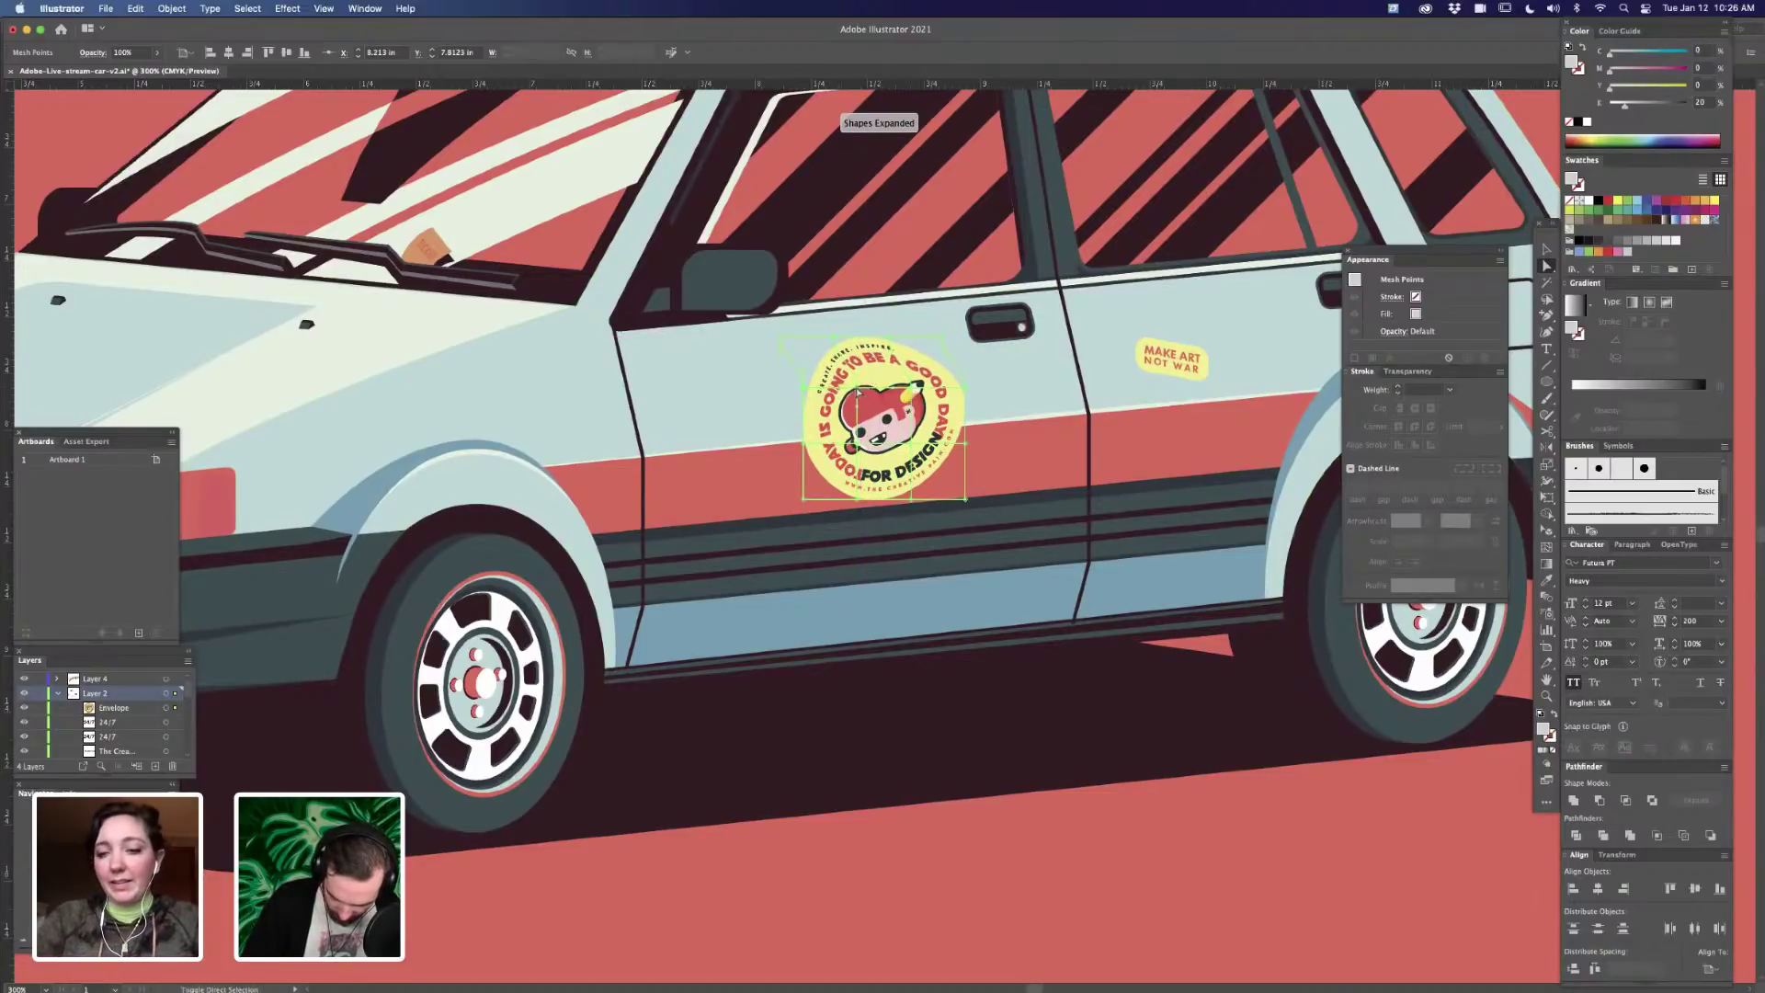
left_click_drag(965, 391, 953, 394)
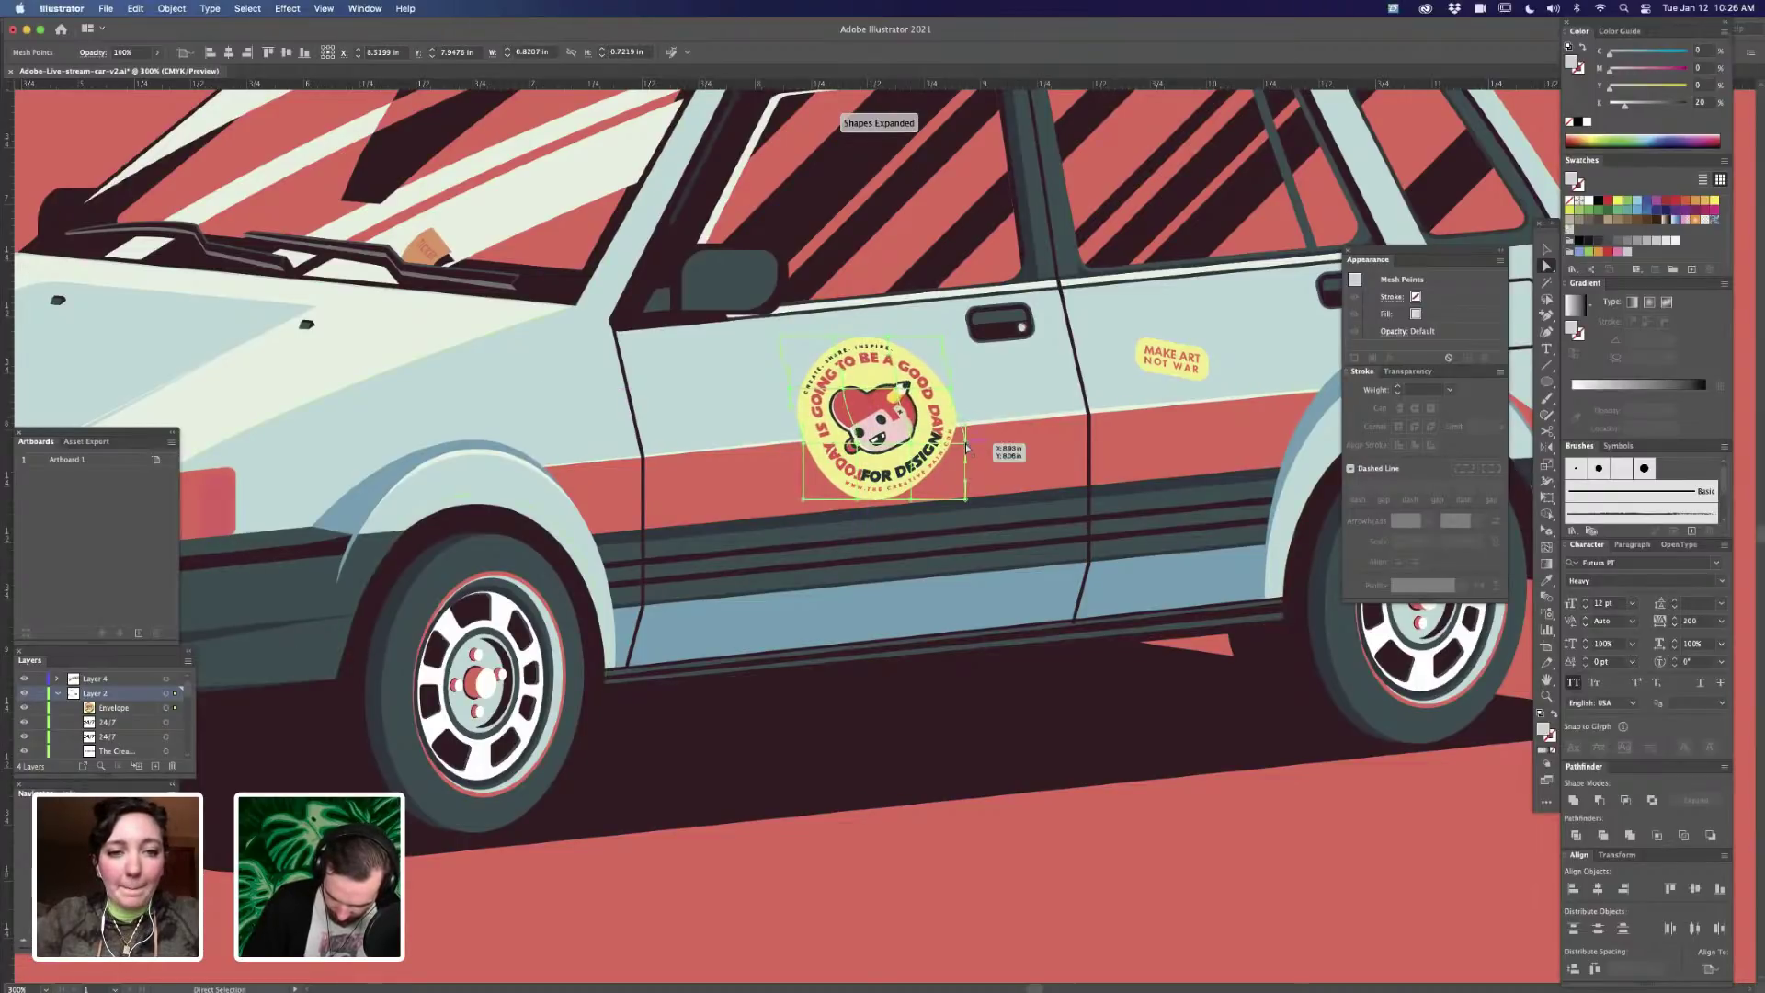
- Select the badge's two lower rows of mesh points and nudge them slightly to even out the distortion
left_click(965, 447)
left_click(804, 446, "shift")
left_click(803, 501, "shift")
left_click(857, 501, "shift")
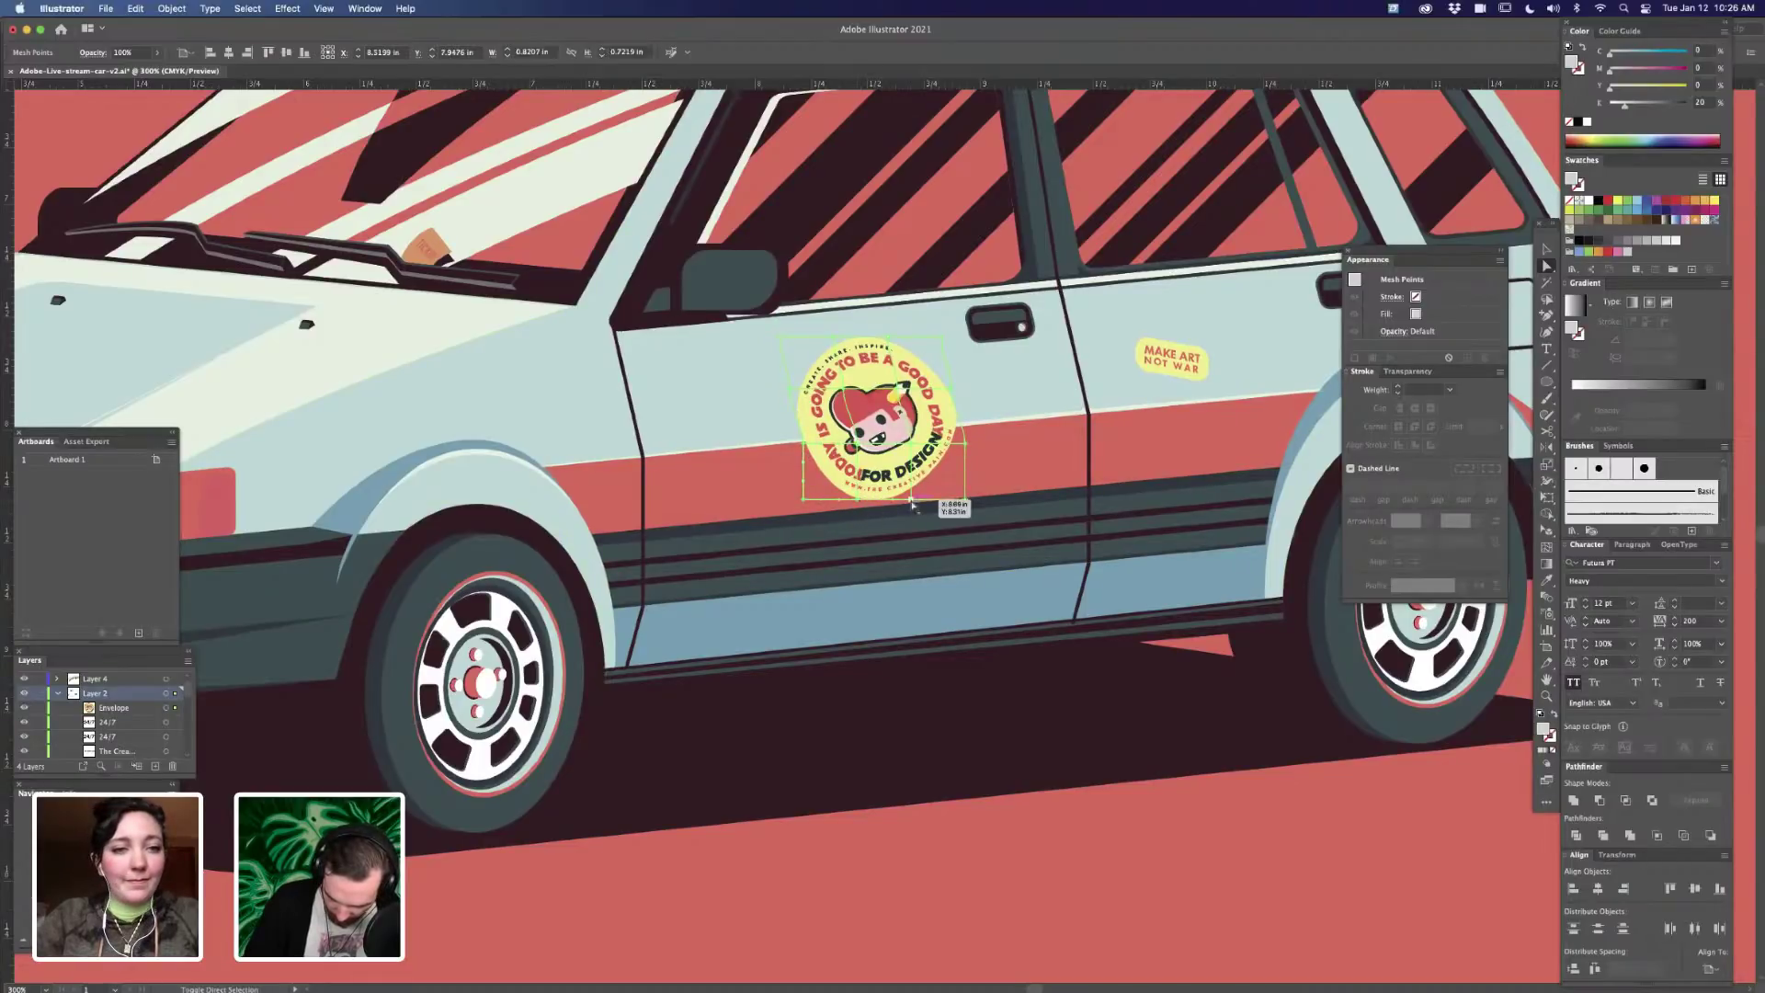
left_click_drag(967, 504, 972, 501)
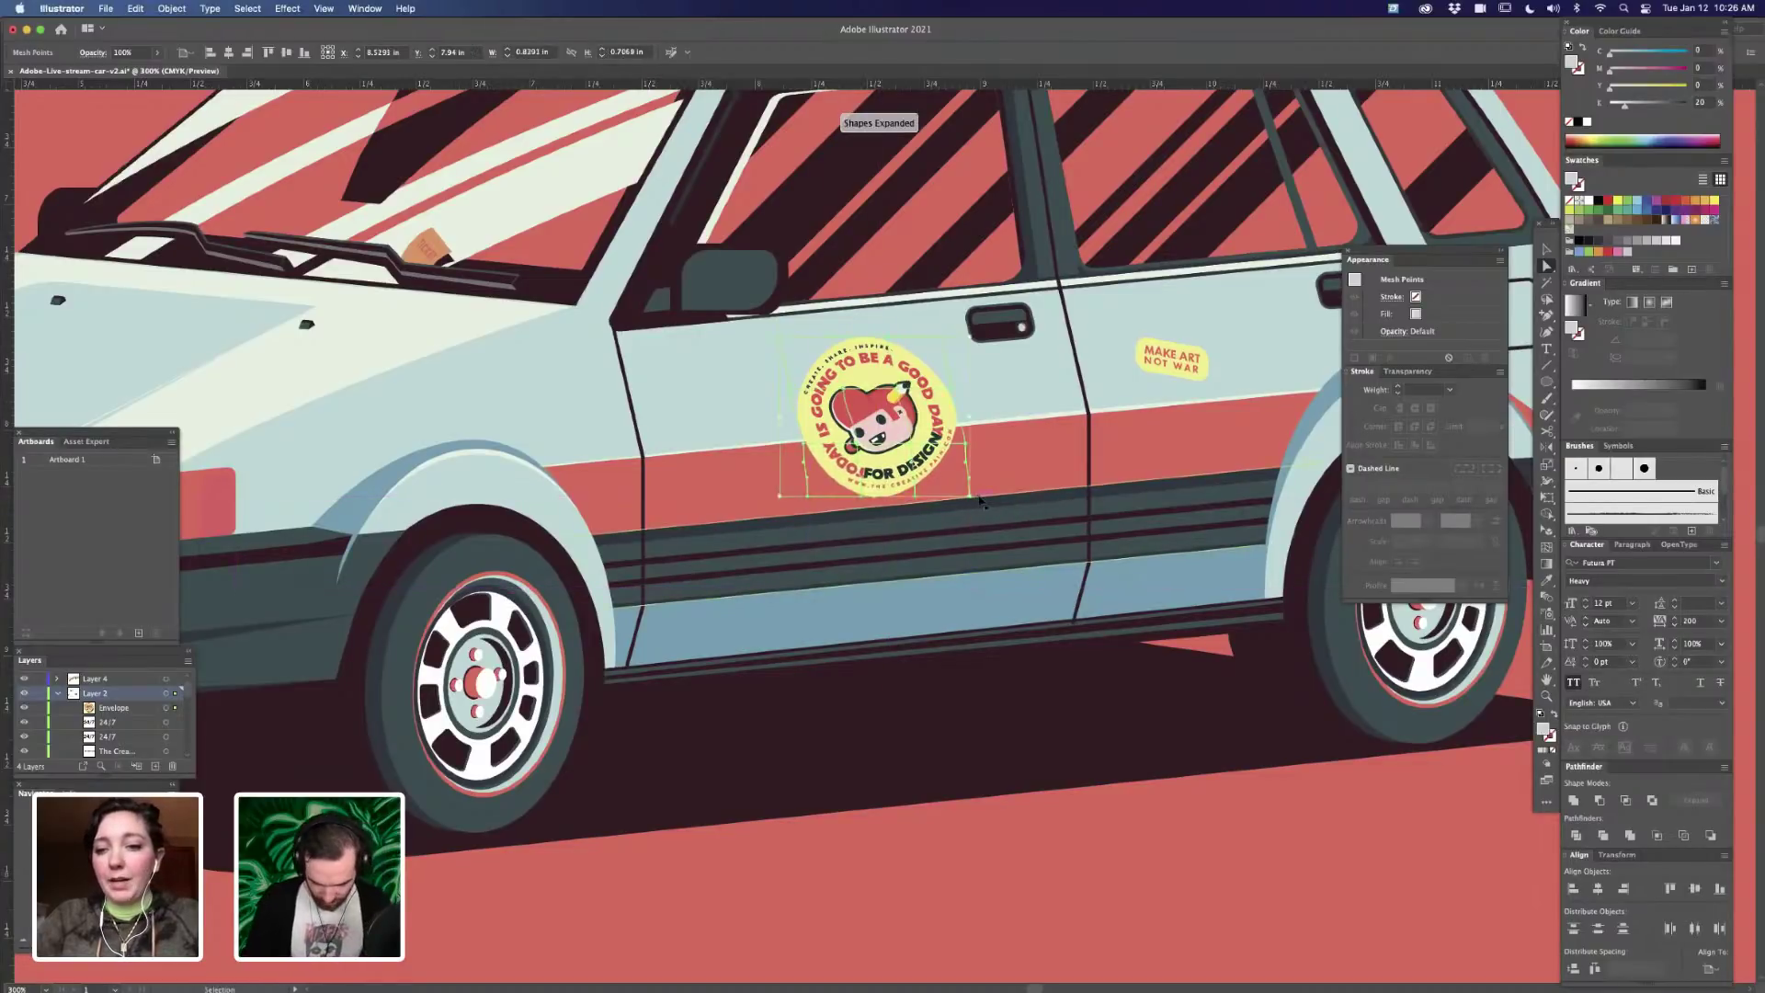
- Examine how the distorted round badge sits on the door in the context of the whole illustration
key("super+minus")
key("super+minus")
key("super+minus")
key("super+minus")
key("v")
left_click(1016, 603)
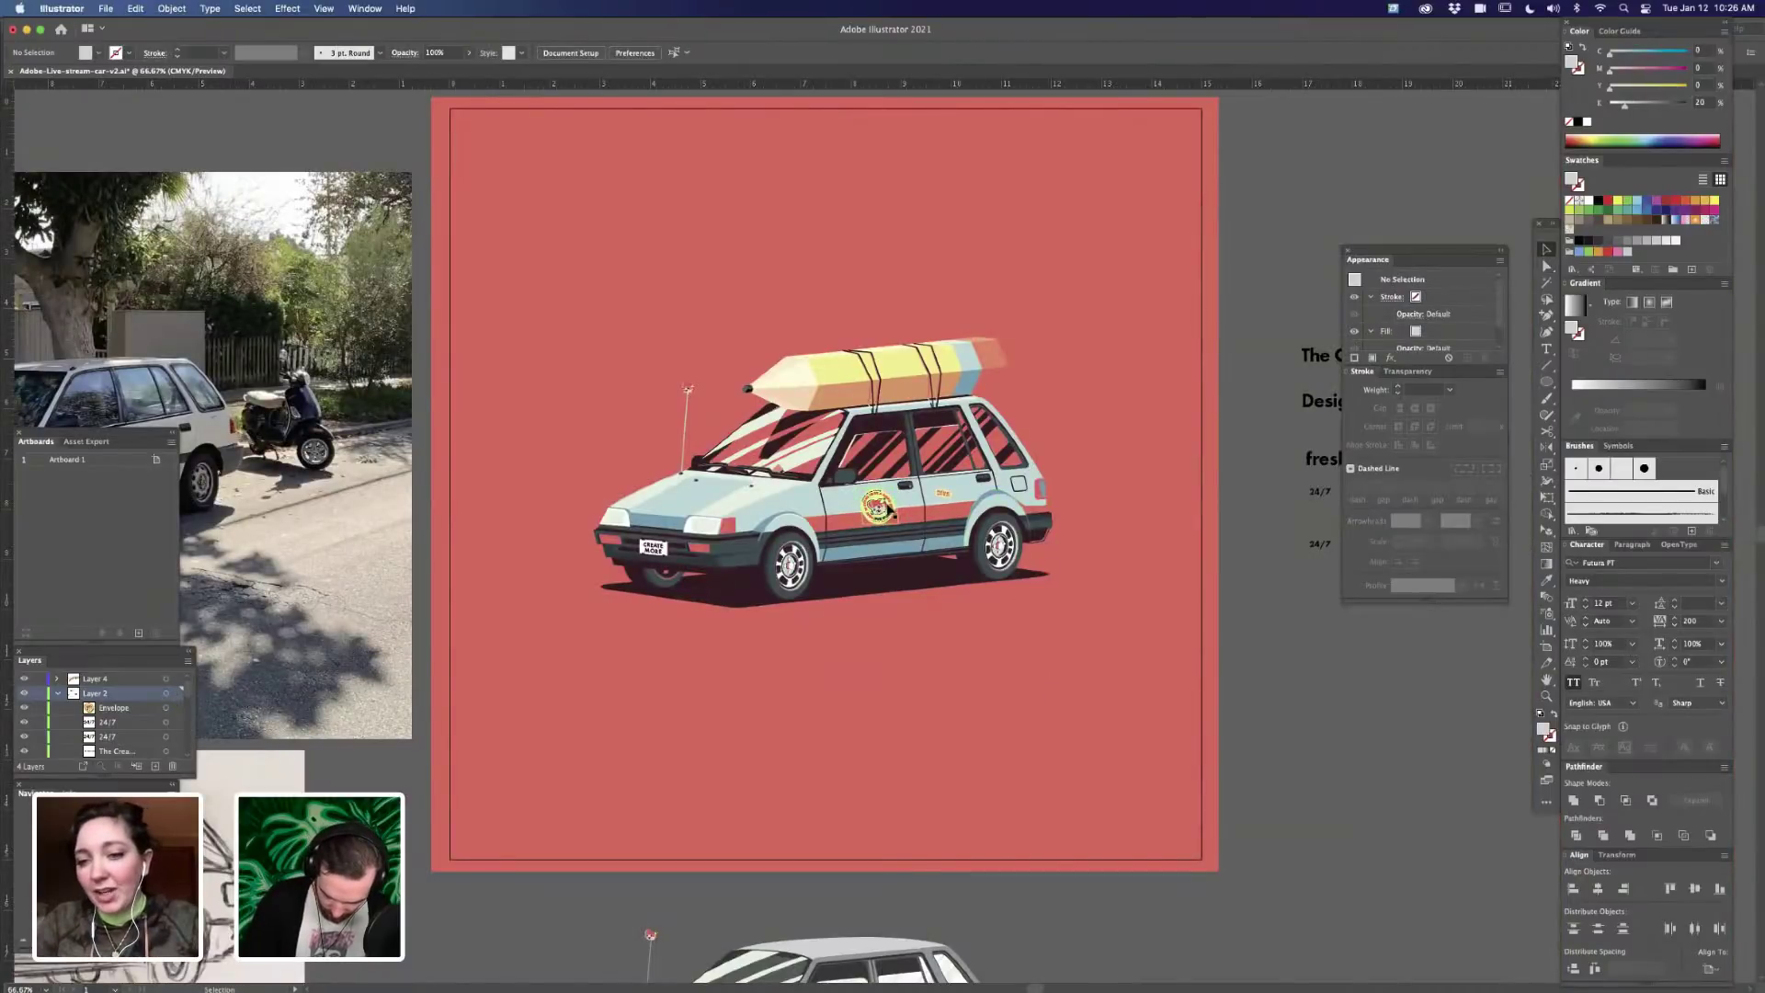
left_click(888, 508)
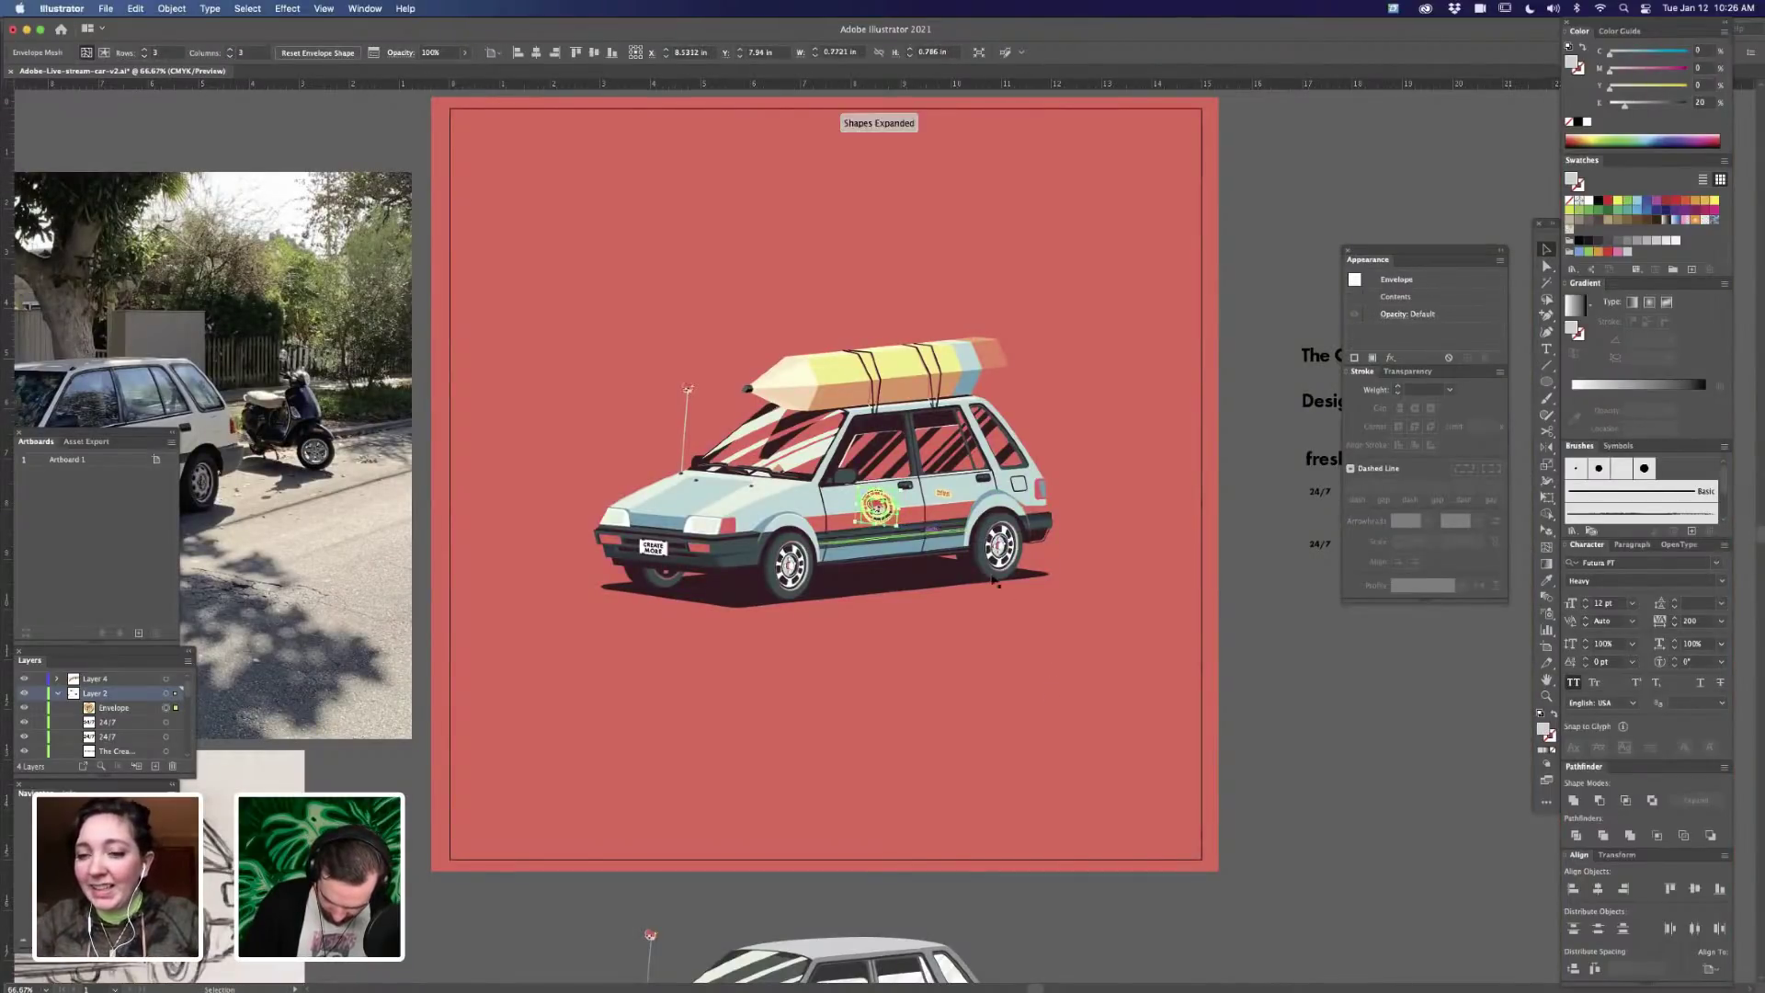
left_click(1107, 671)
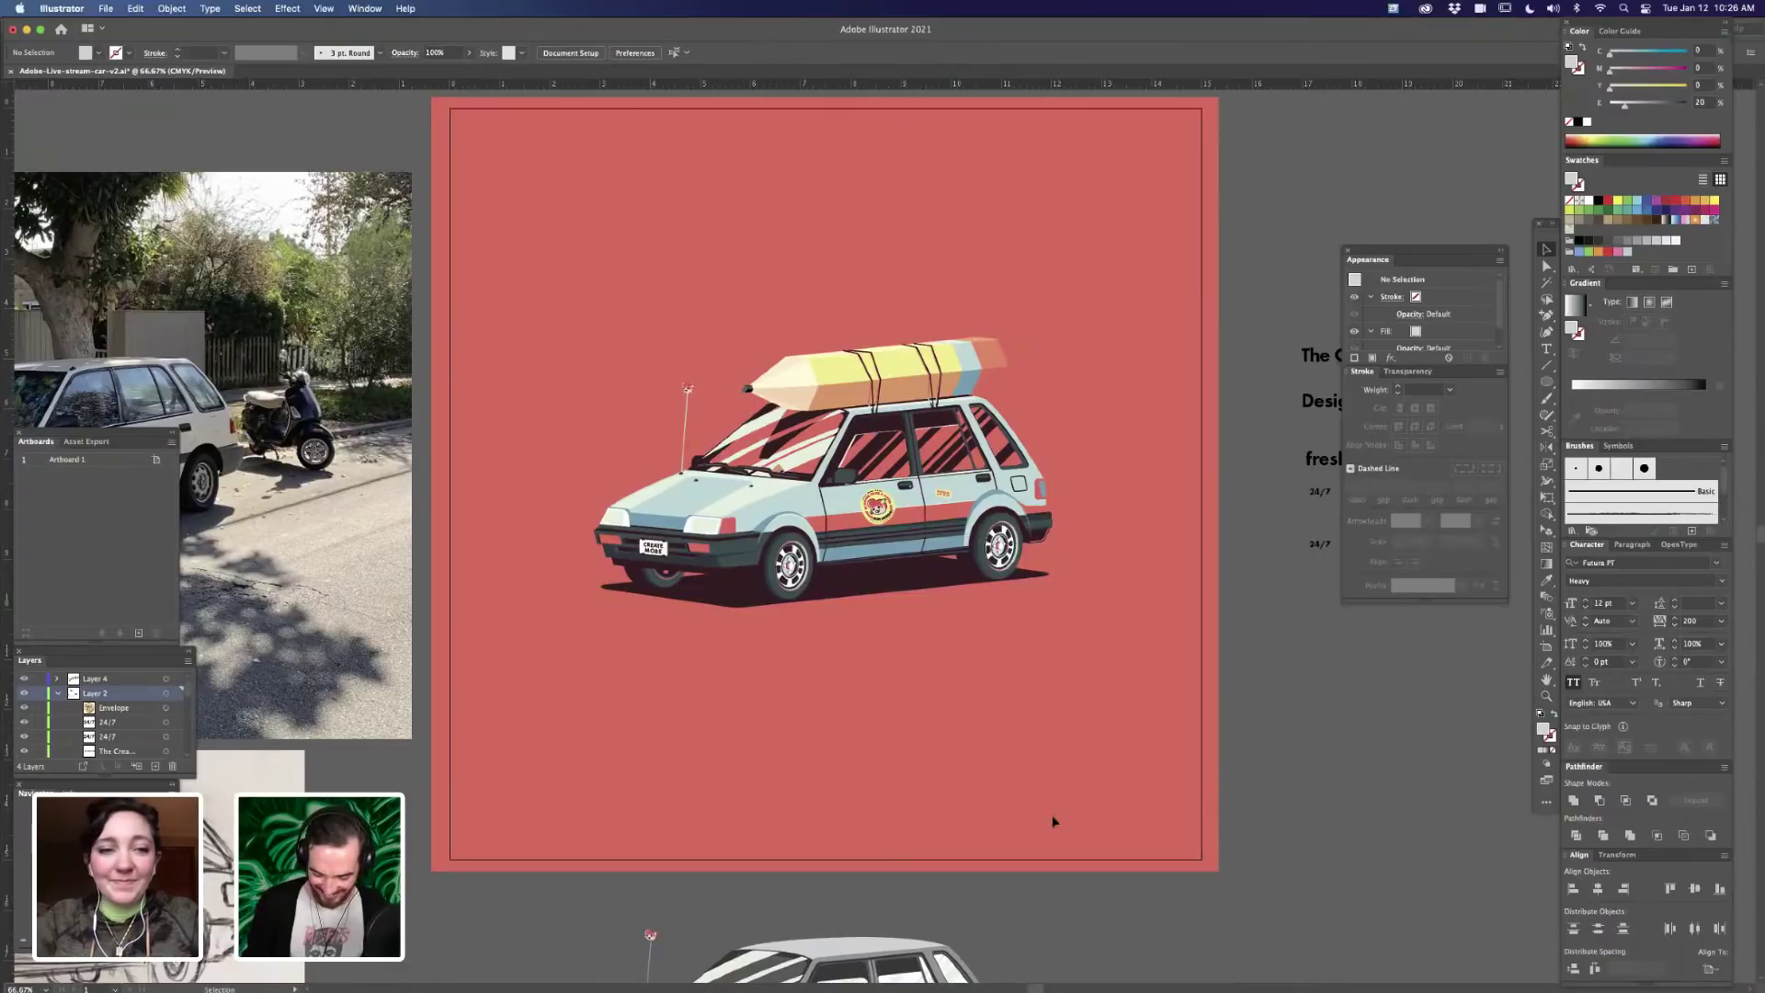
- Undo the mesh point edits and the envelope mesh on the round badge, back to the plain group
key("super+equal")
key("super+equal")
key("super+equal")
key("super+equal")
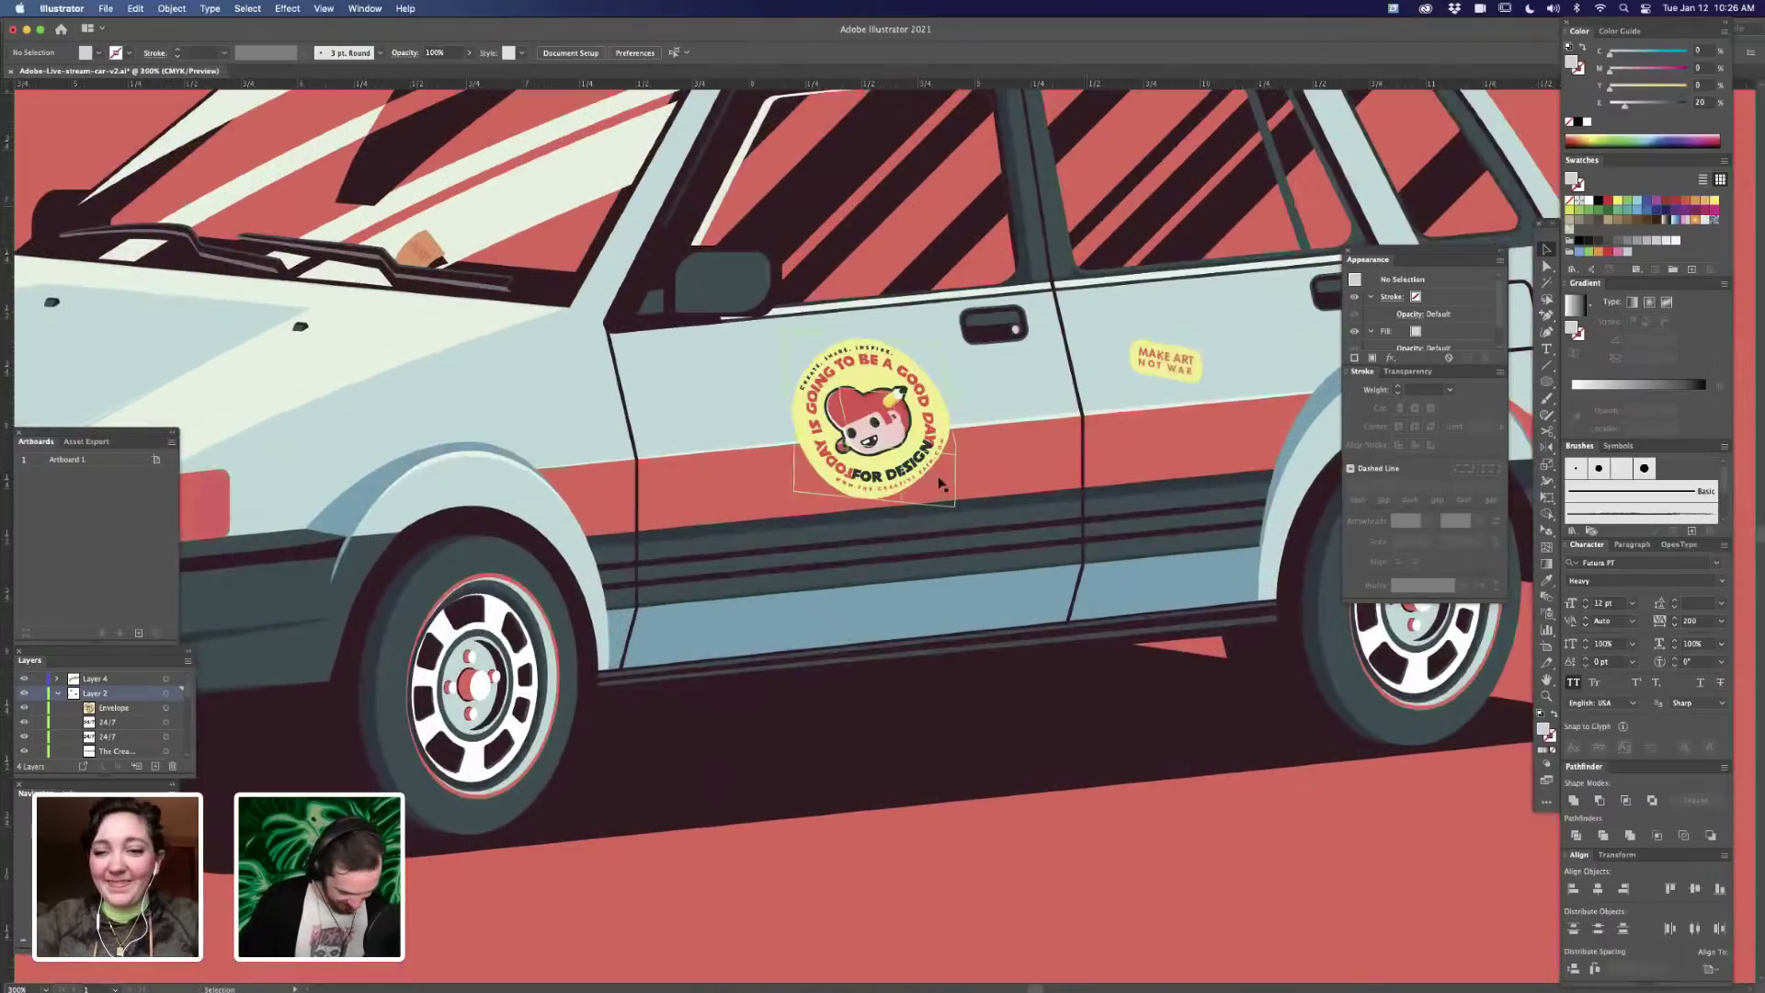
left_click(958, 457)
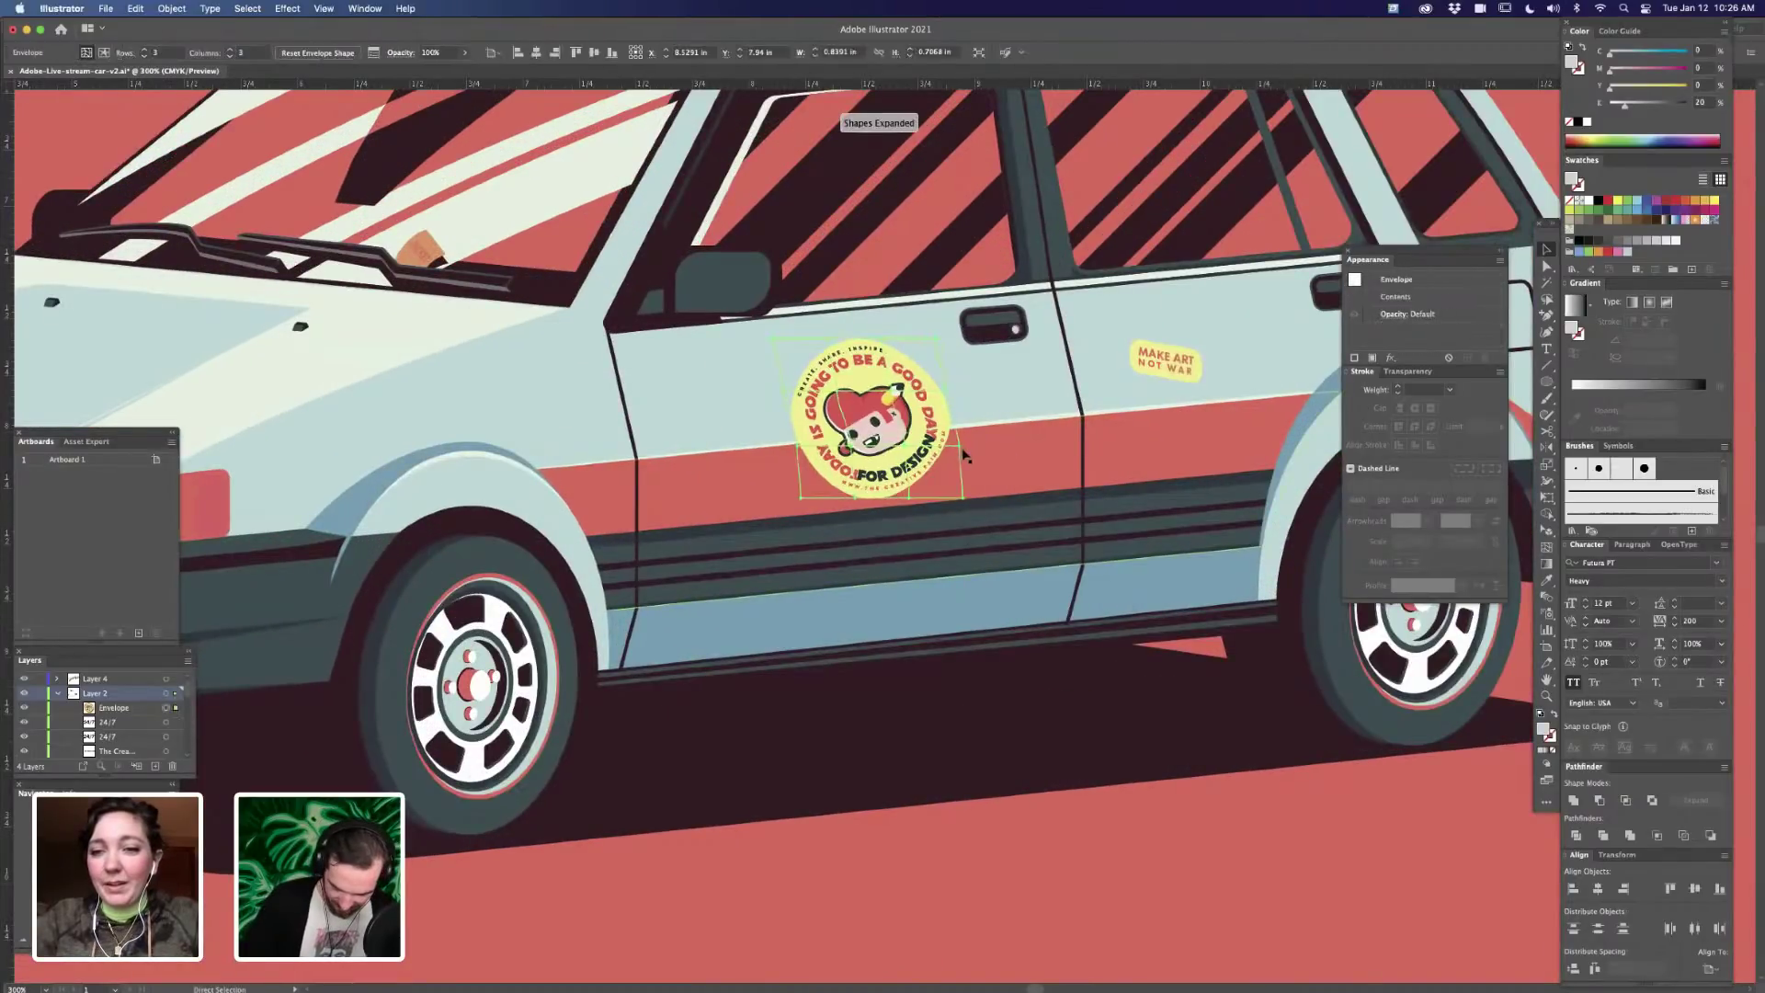
key("super+z")
key("super+z")
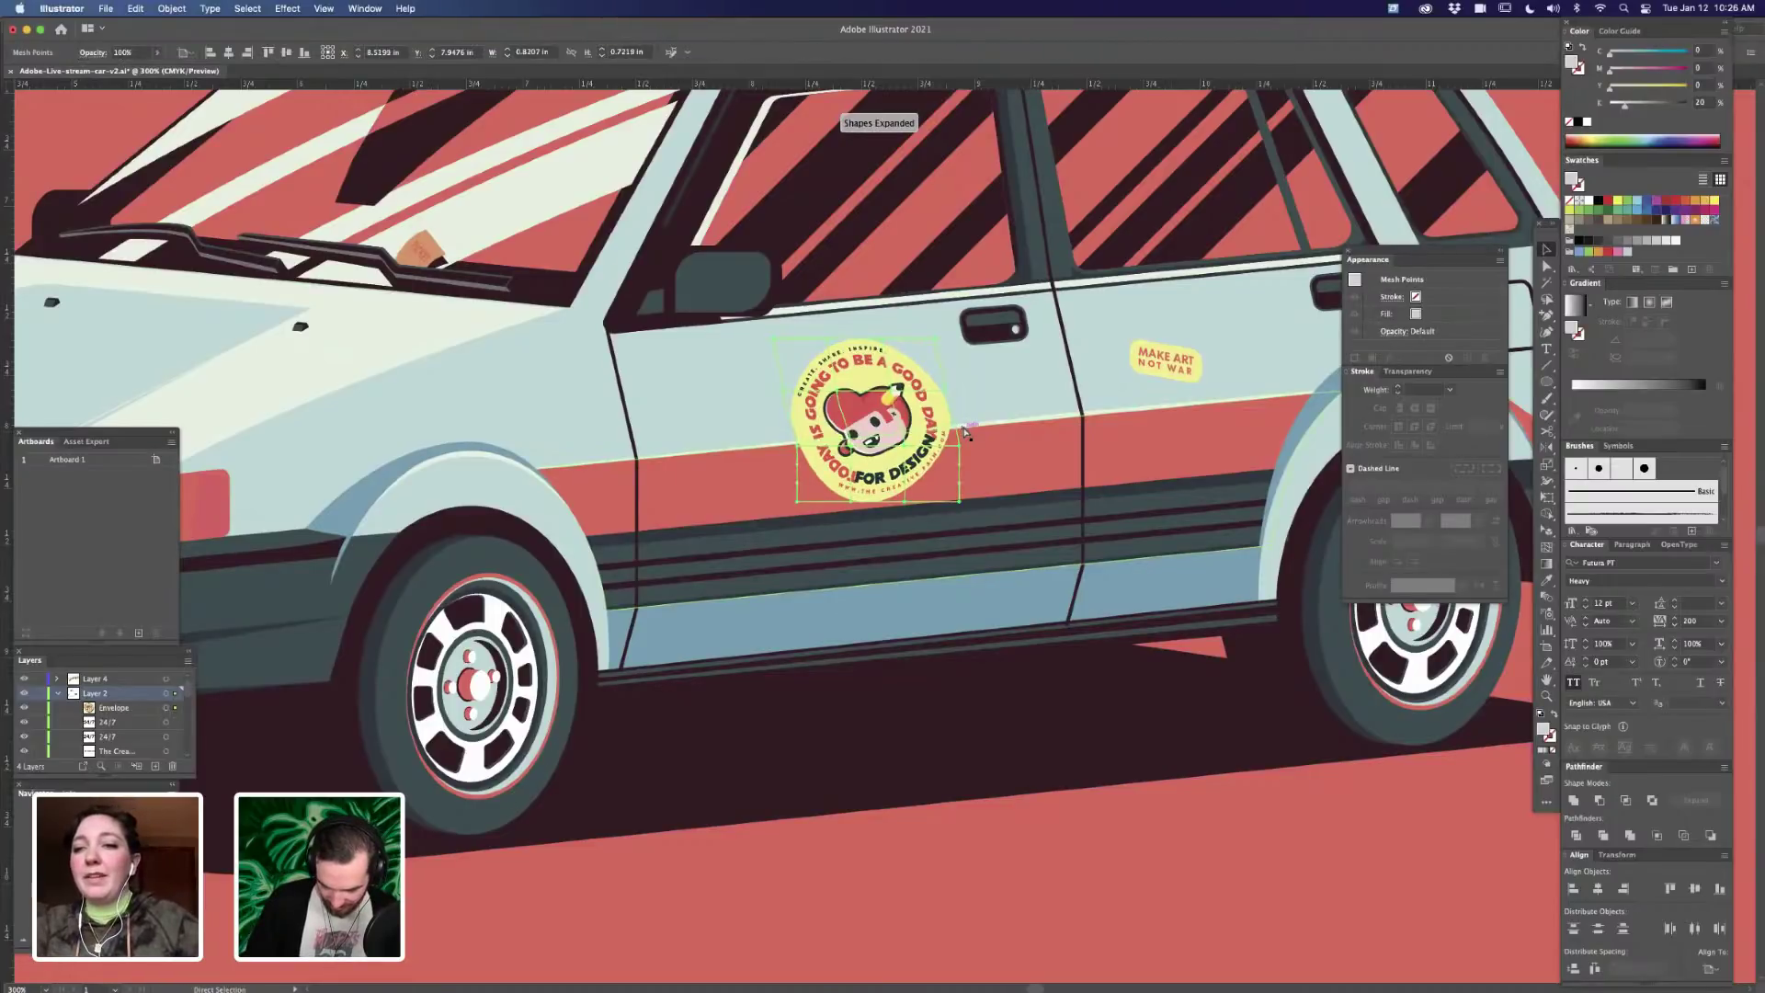
key("super+z")
key("super+z")
key("super+z")
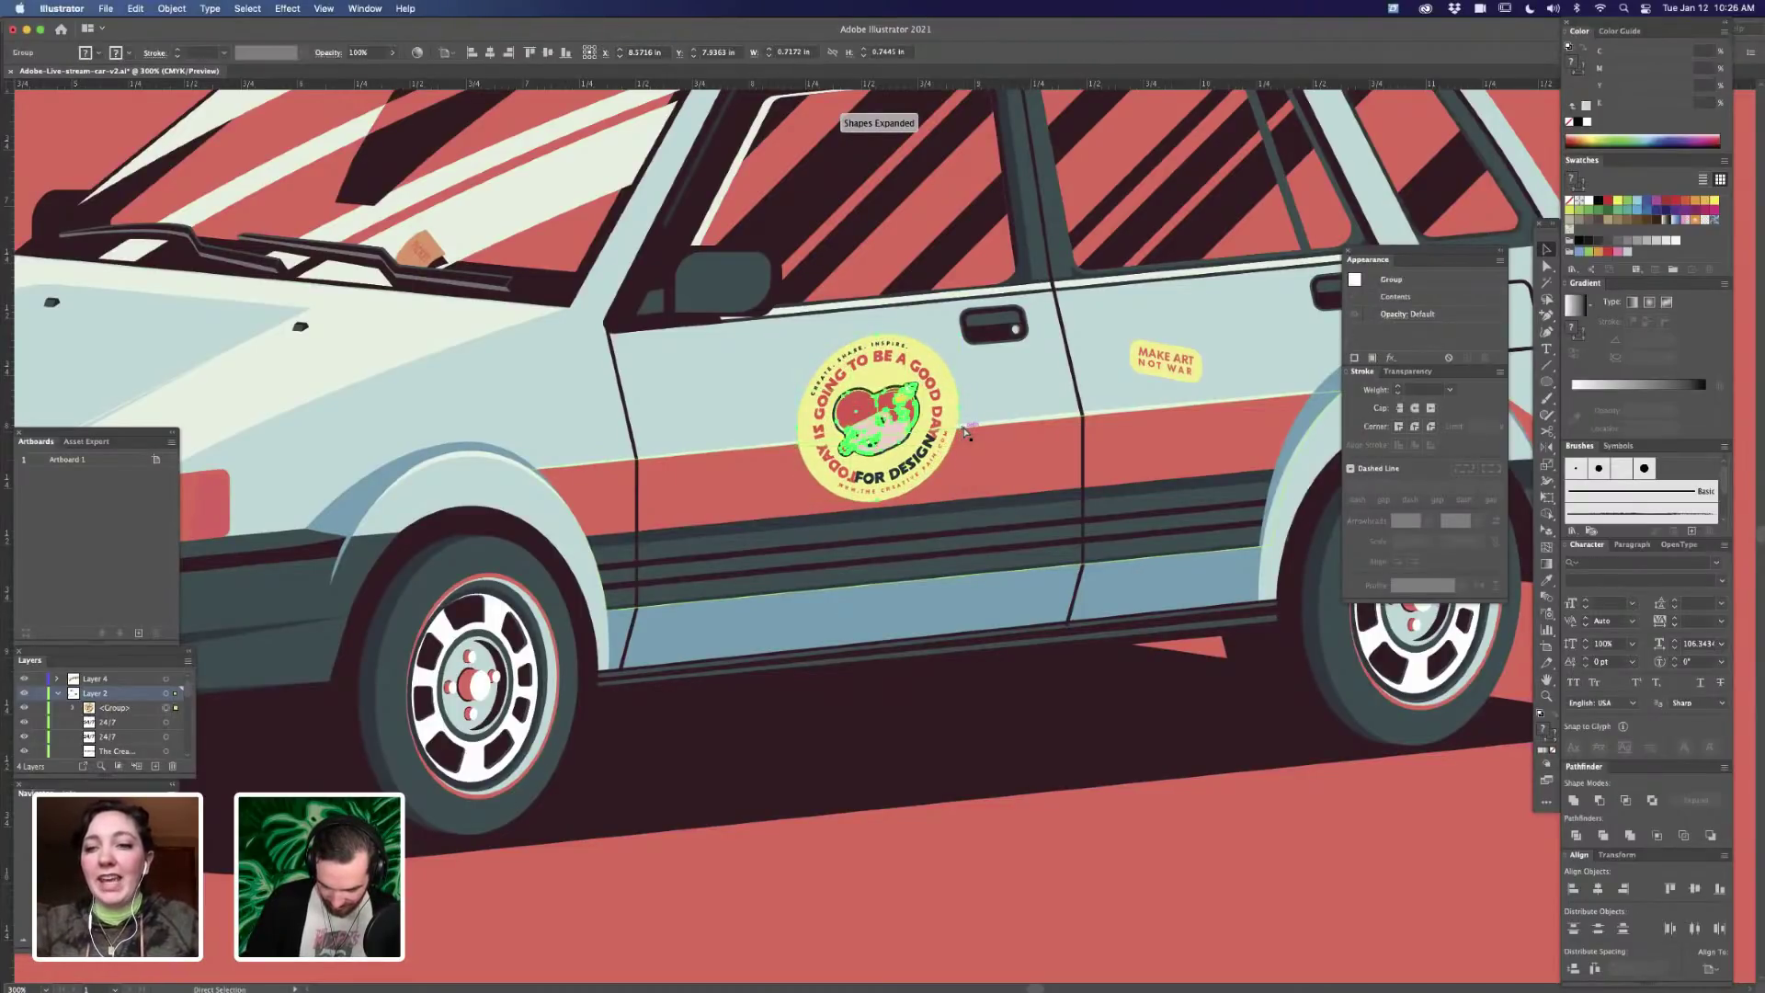
- Make a fresh envelope mesh with 3 rows and 3 columns on the restored badge group
key("a")
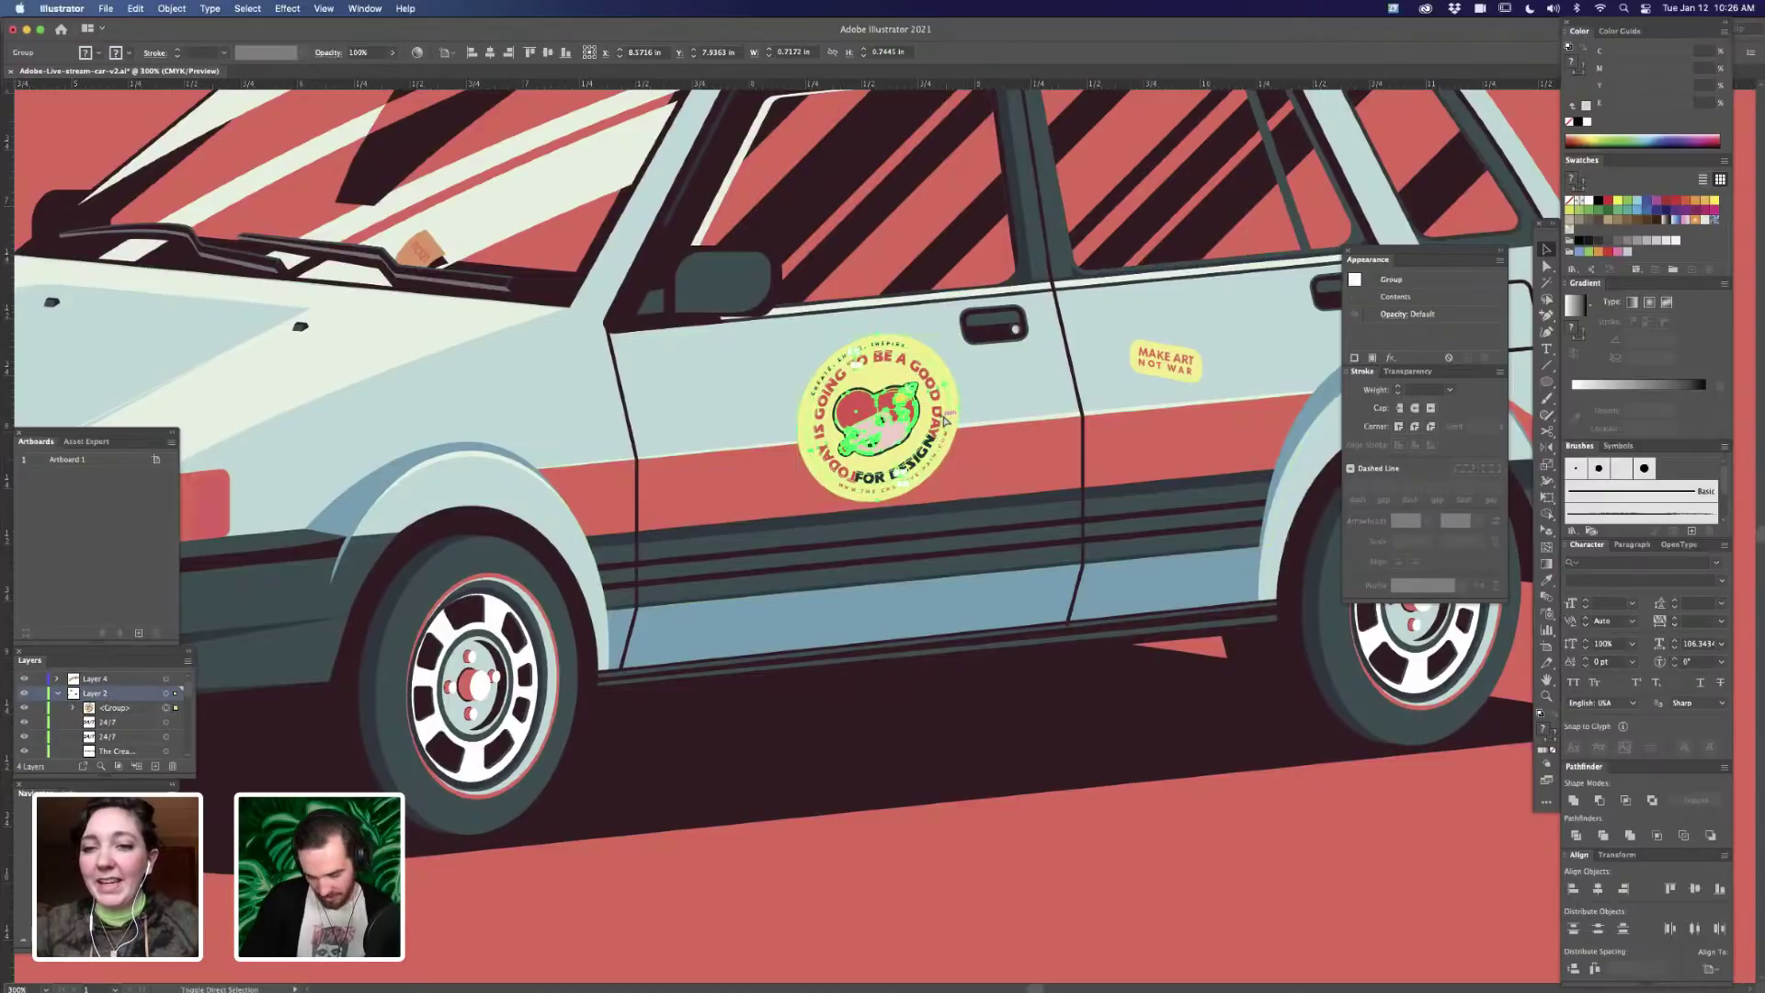
key("v")
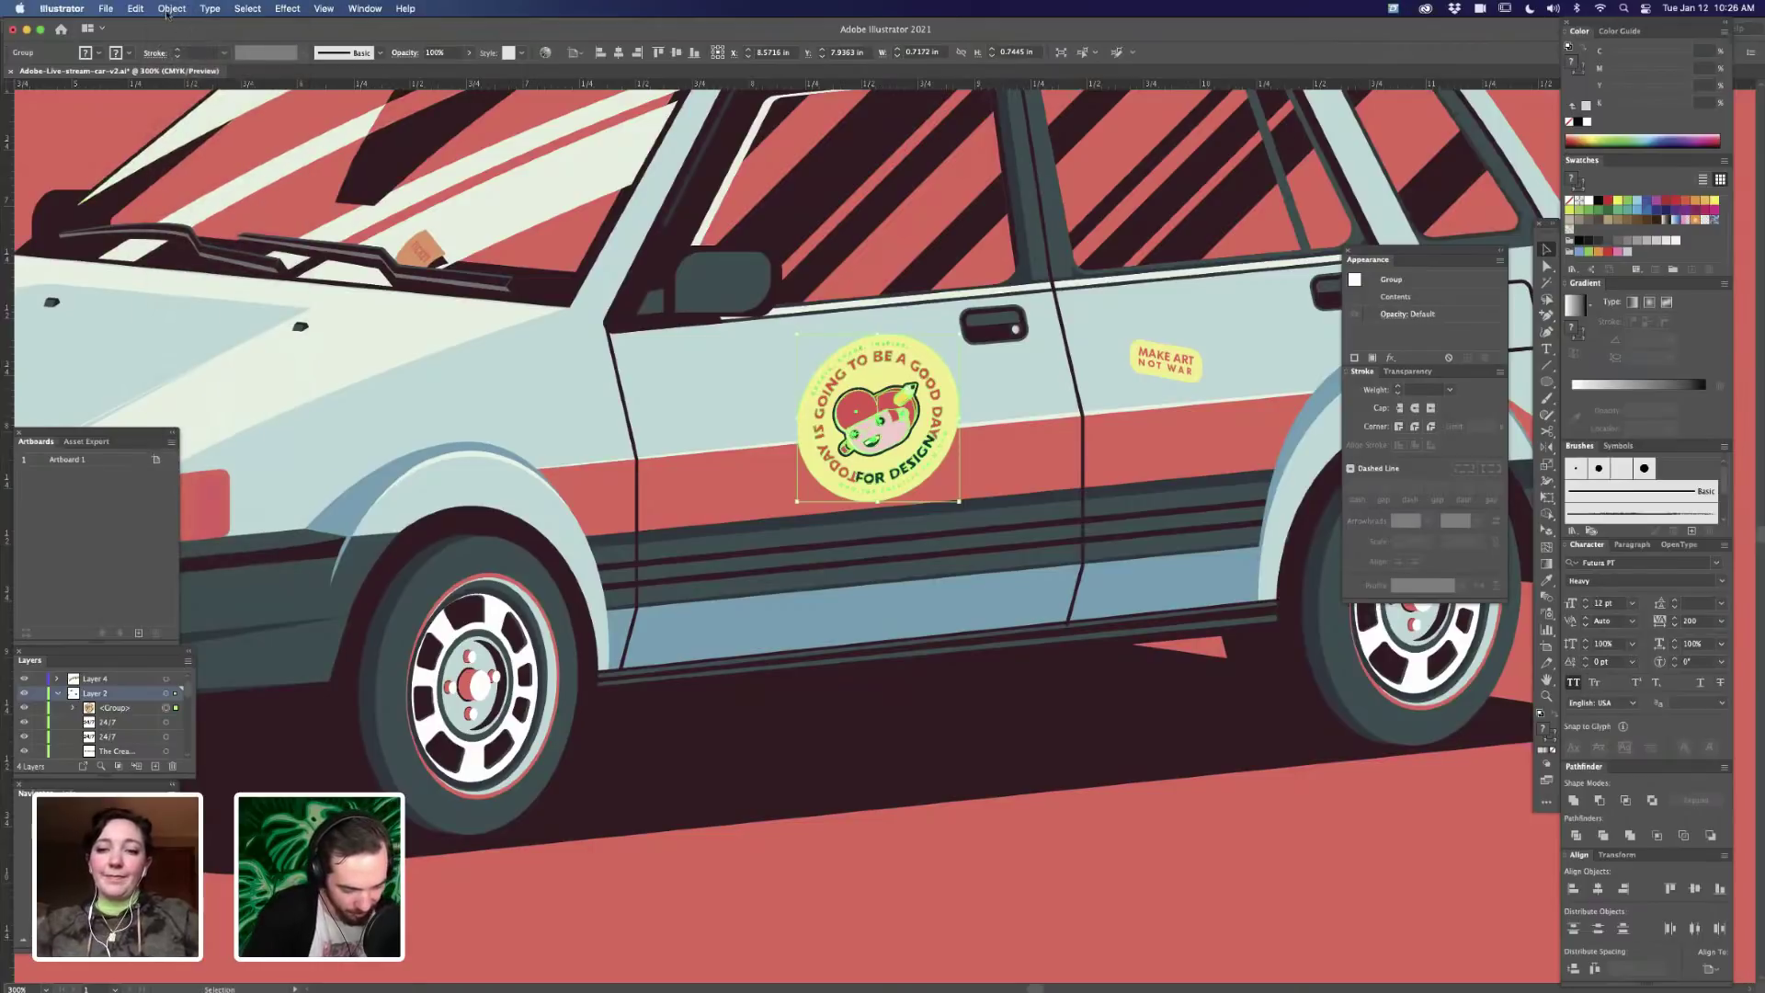
left_click(172, 8)
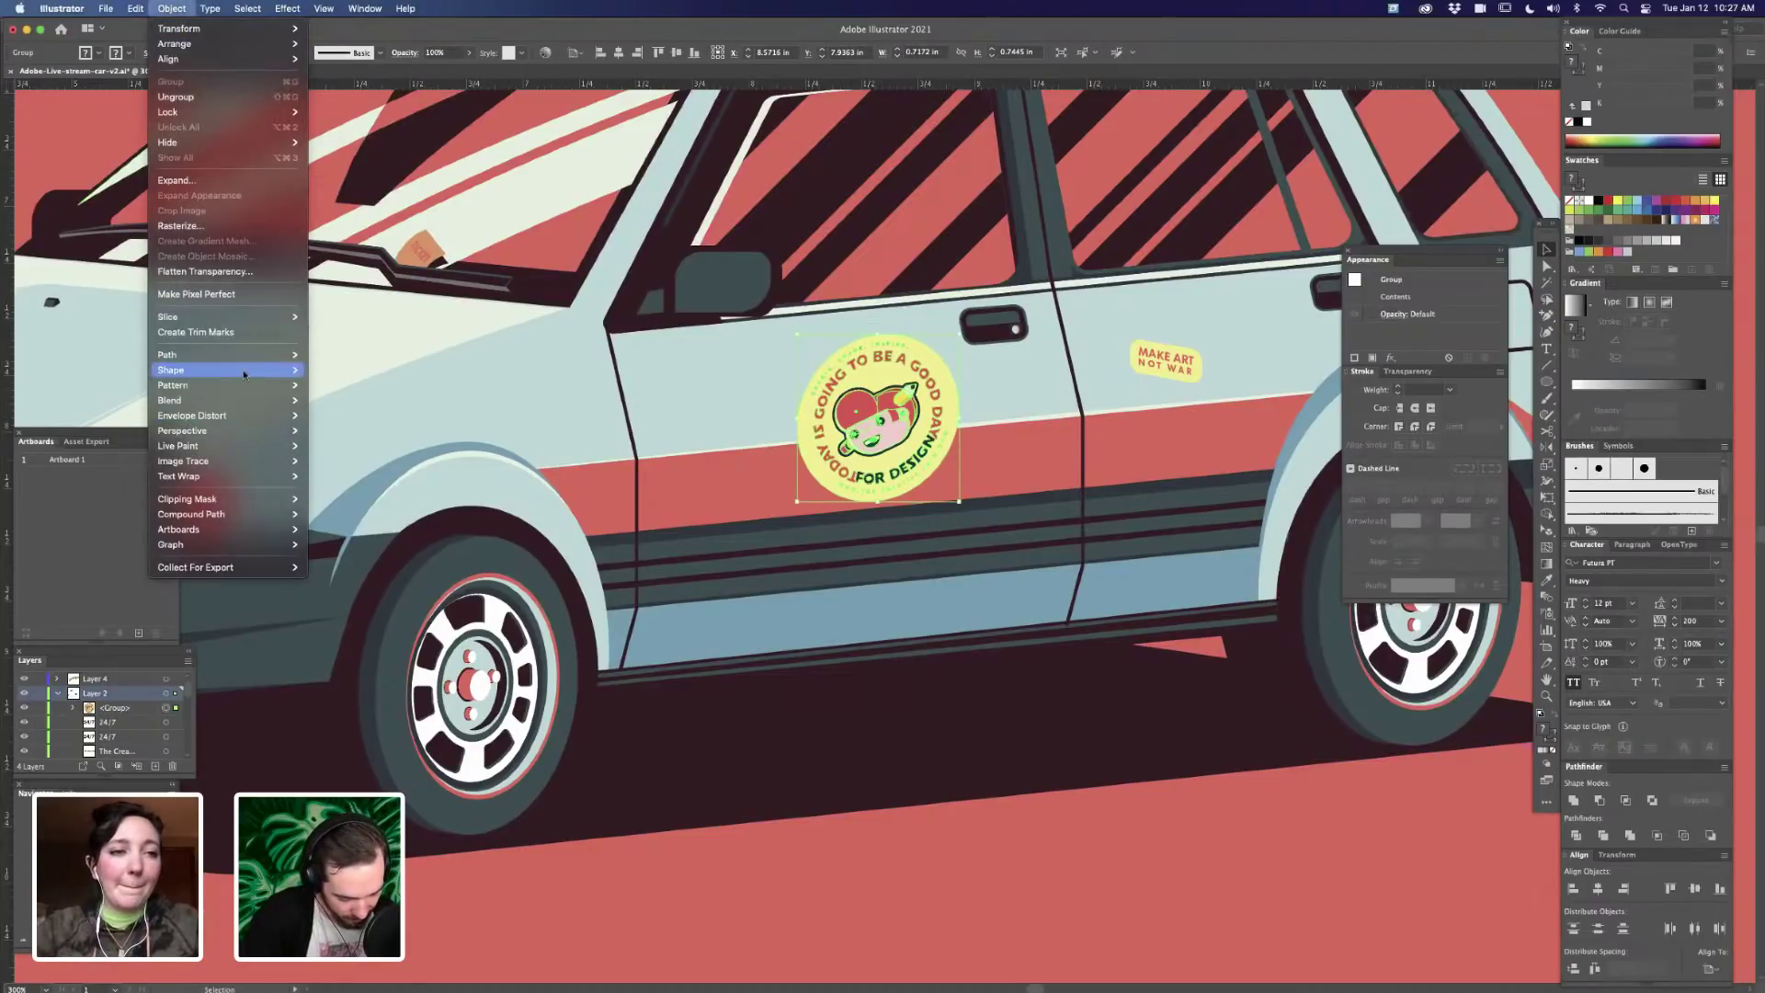
mouse_move(252, 403)
mouse_move(254, 438)
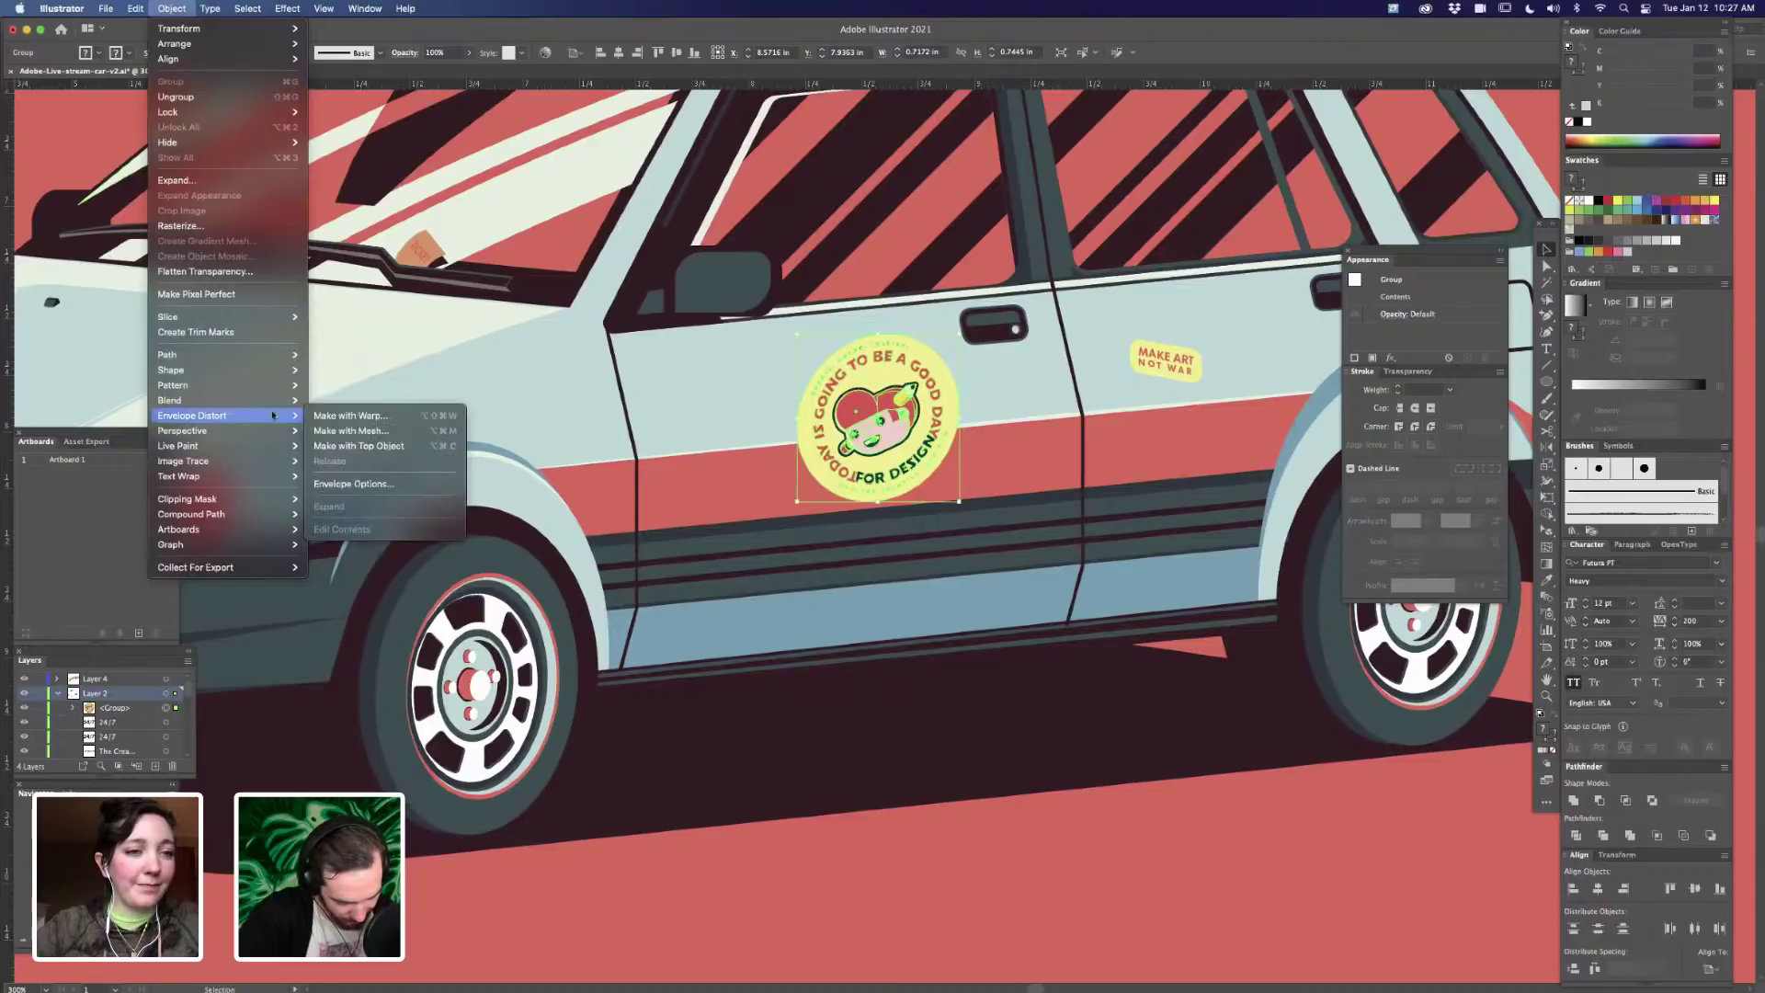
left_click(396, 431)
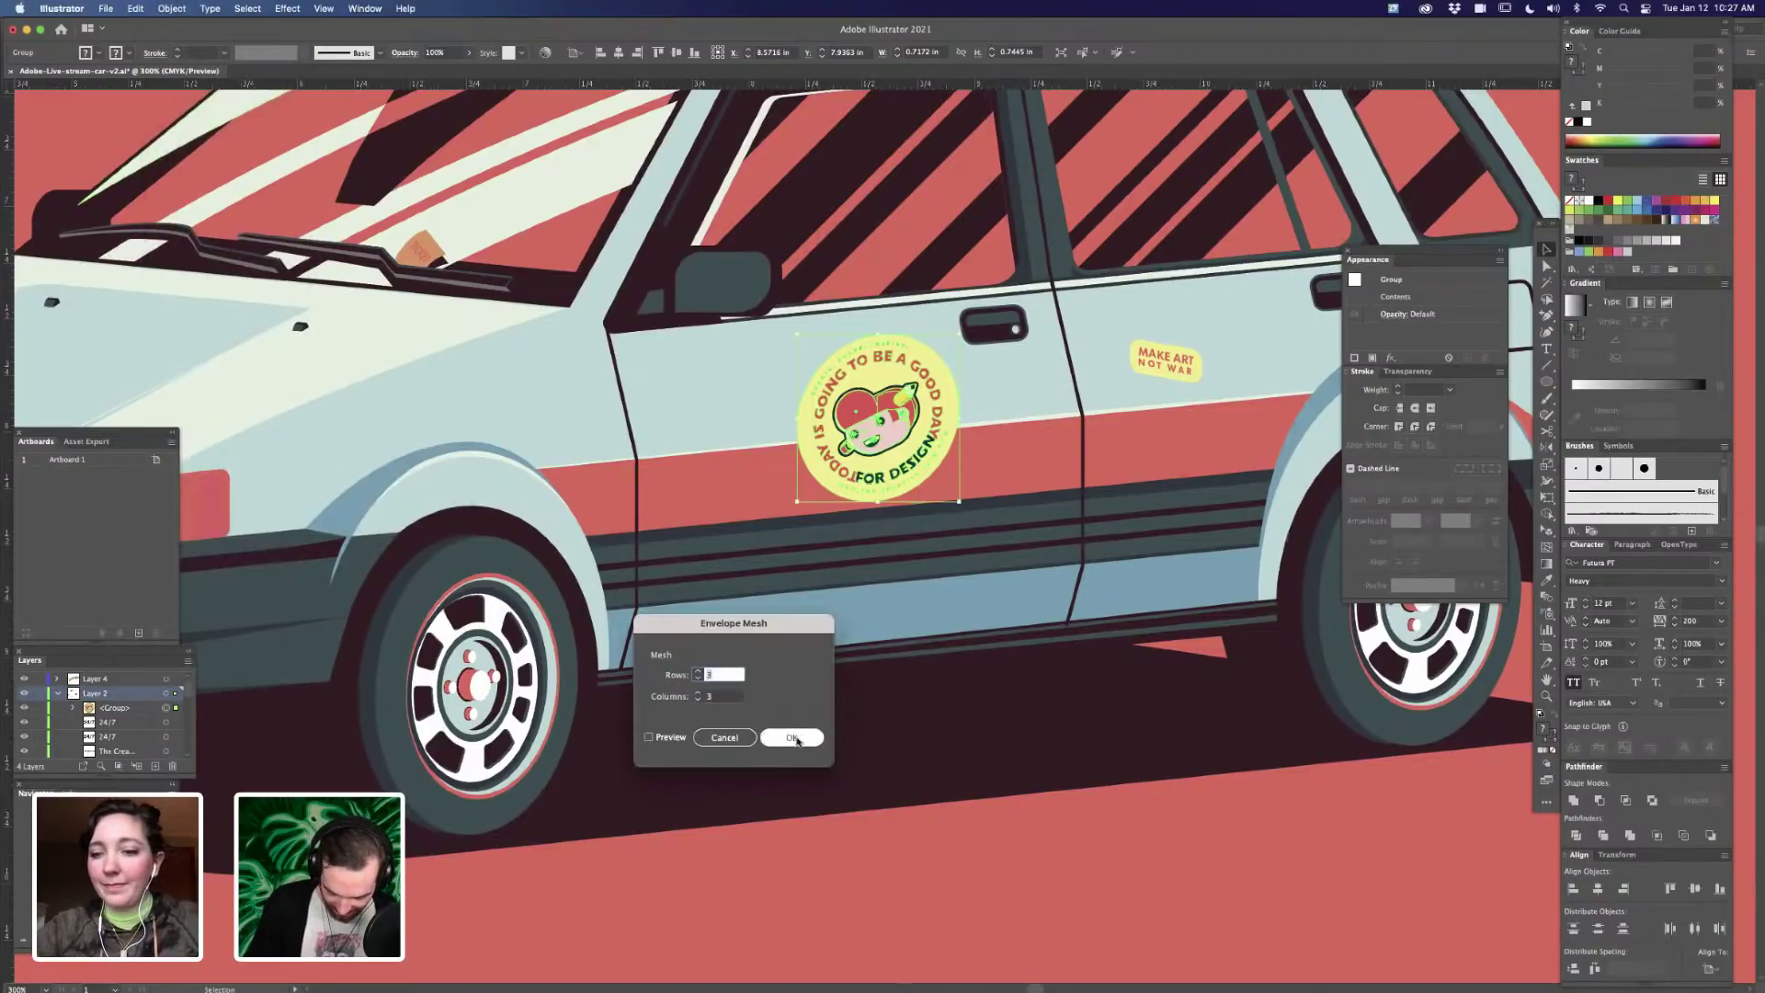
left_click(796, 738)
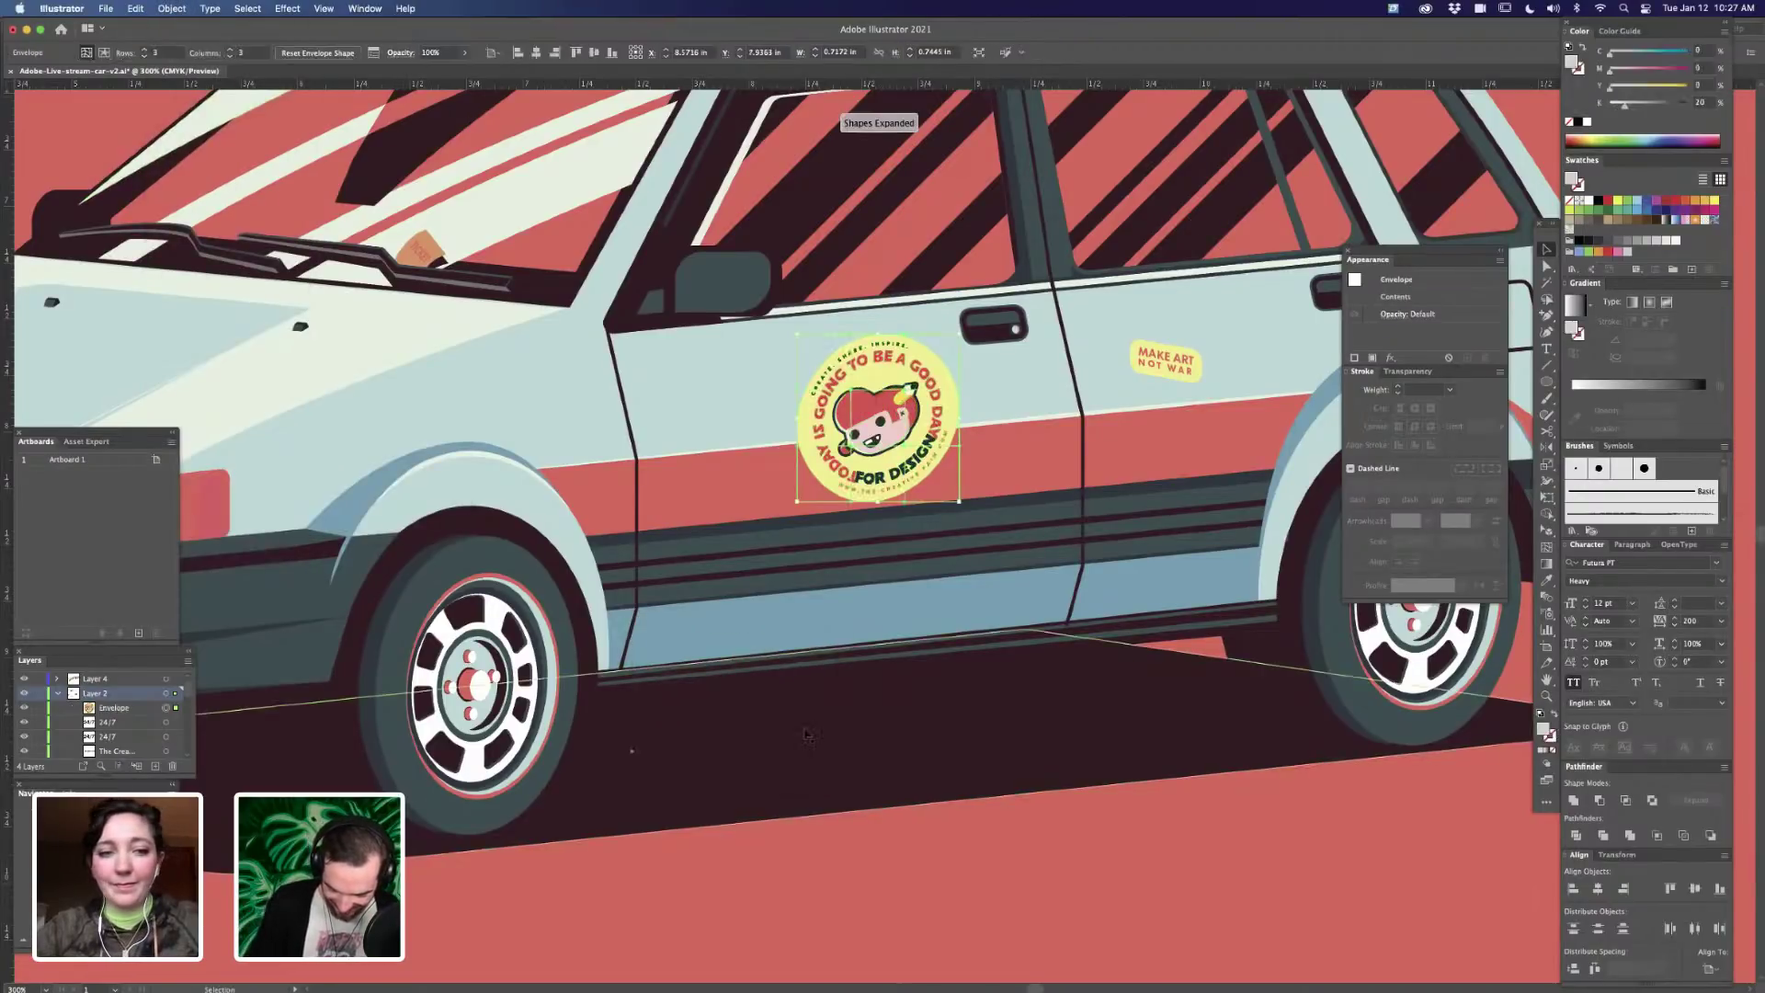
- Lean the badge toward the car's front by shifting its upper mesh point rows, the topmost row furthest
key("a")
left_click(797, 335)
left_click_drag(852, 340, 939, 338)
left_click(798, 390)
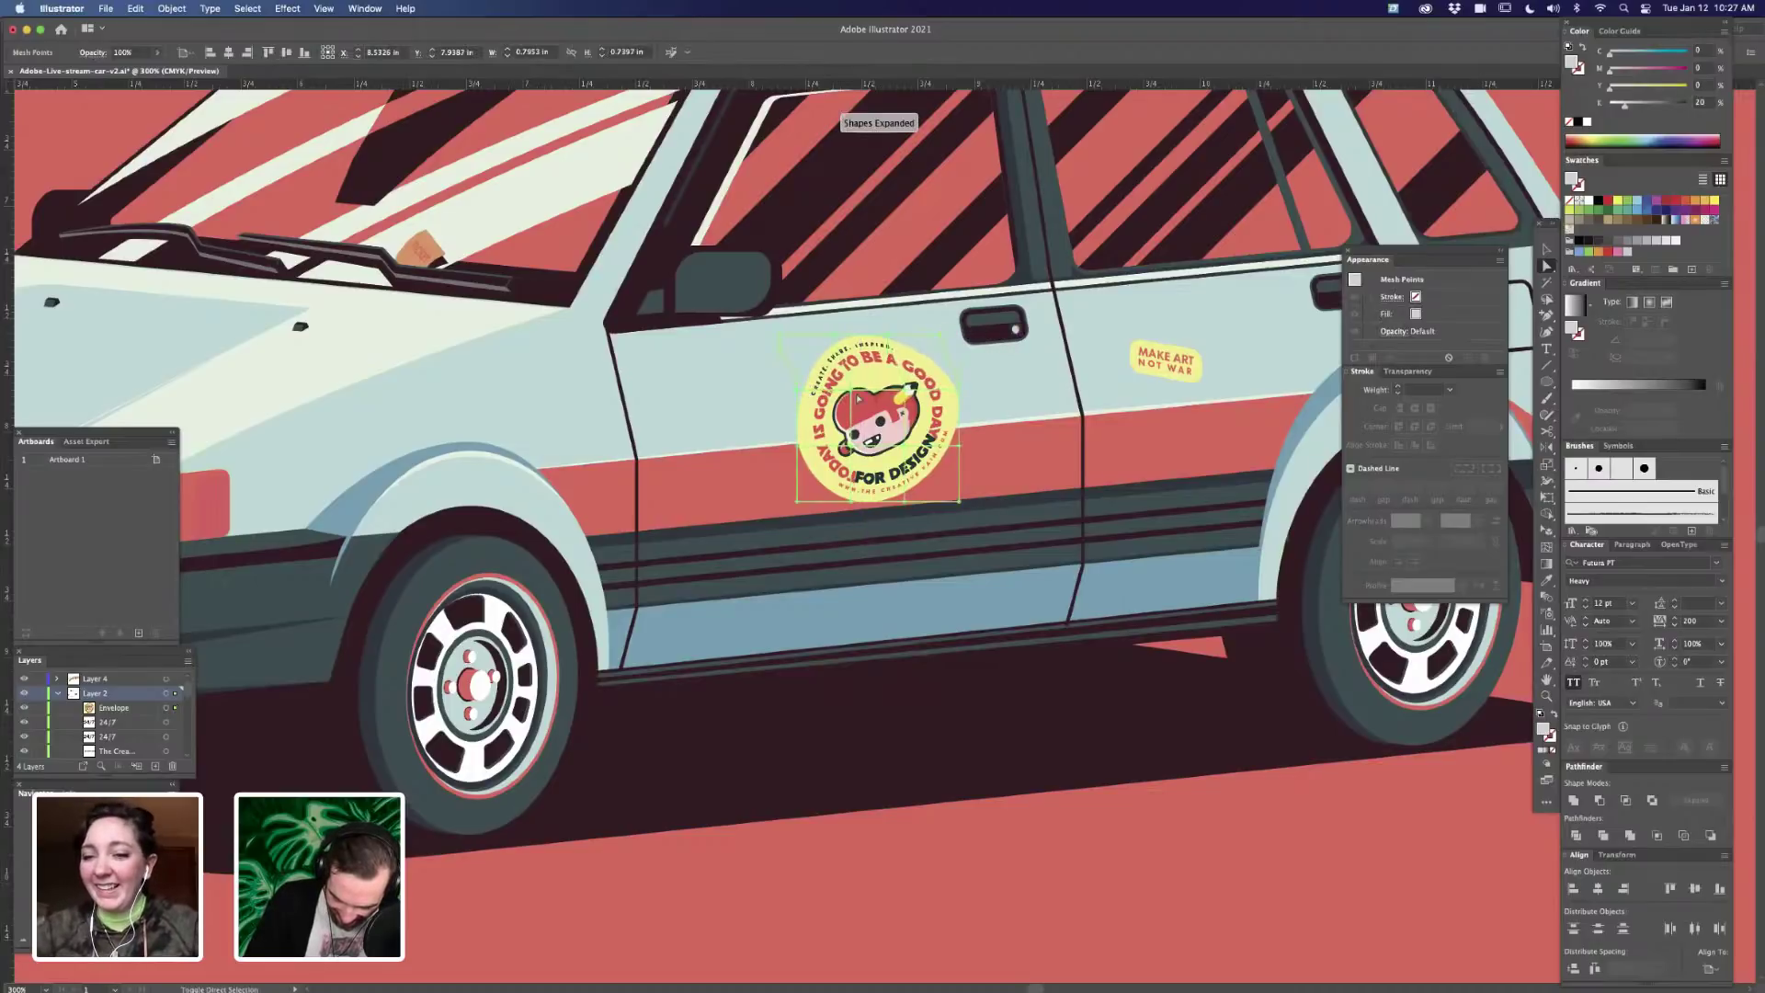
left_click_drag(961, 395, 947, 395)
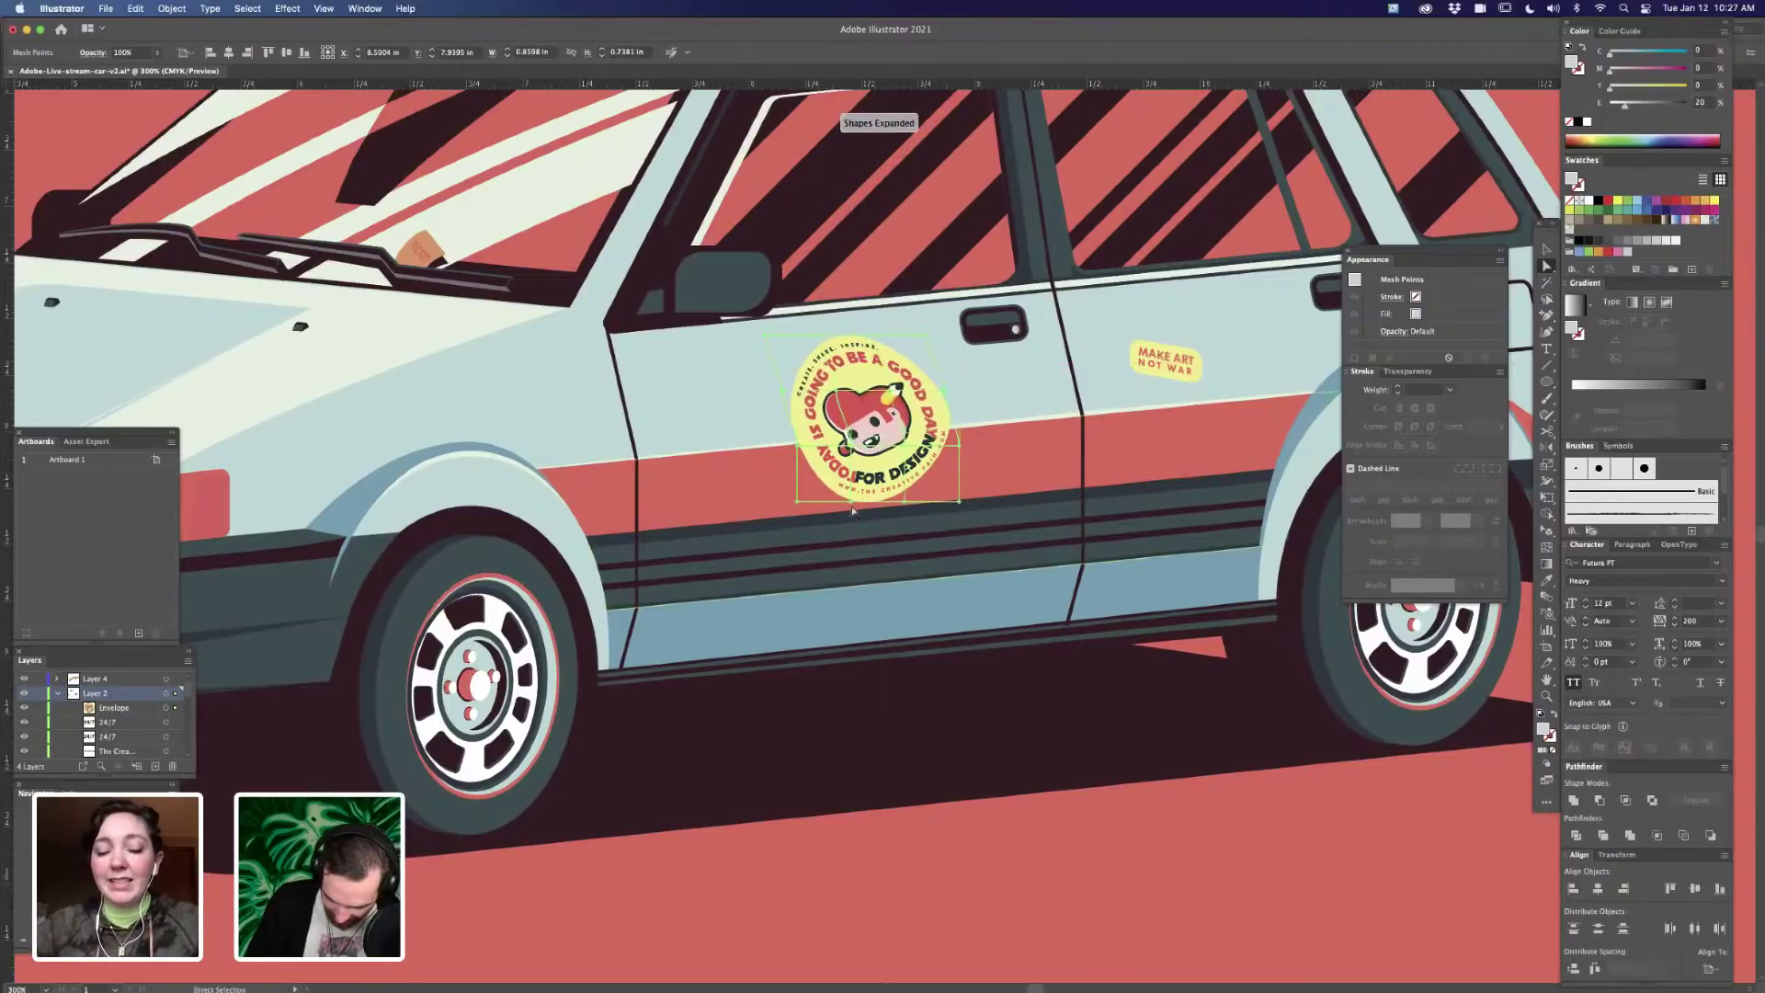
- Check the leaning badge against the perspective of the whole car and leave it deselected
key("v")
left_click(1045, 870)
key("super+minus")
key("super+minus")
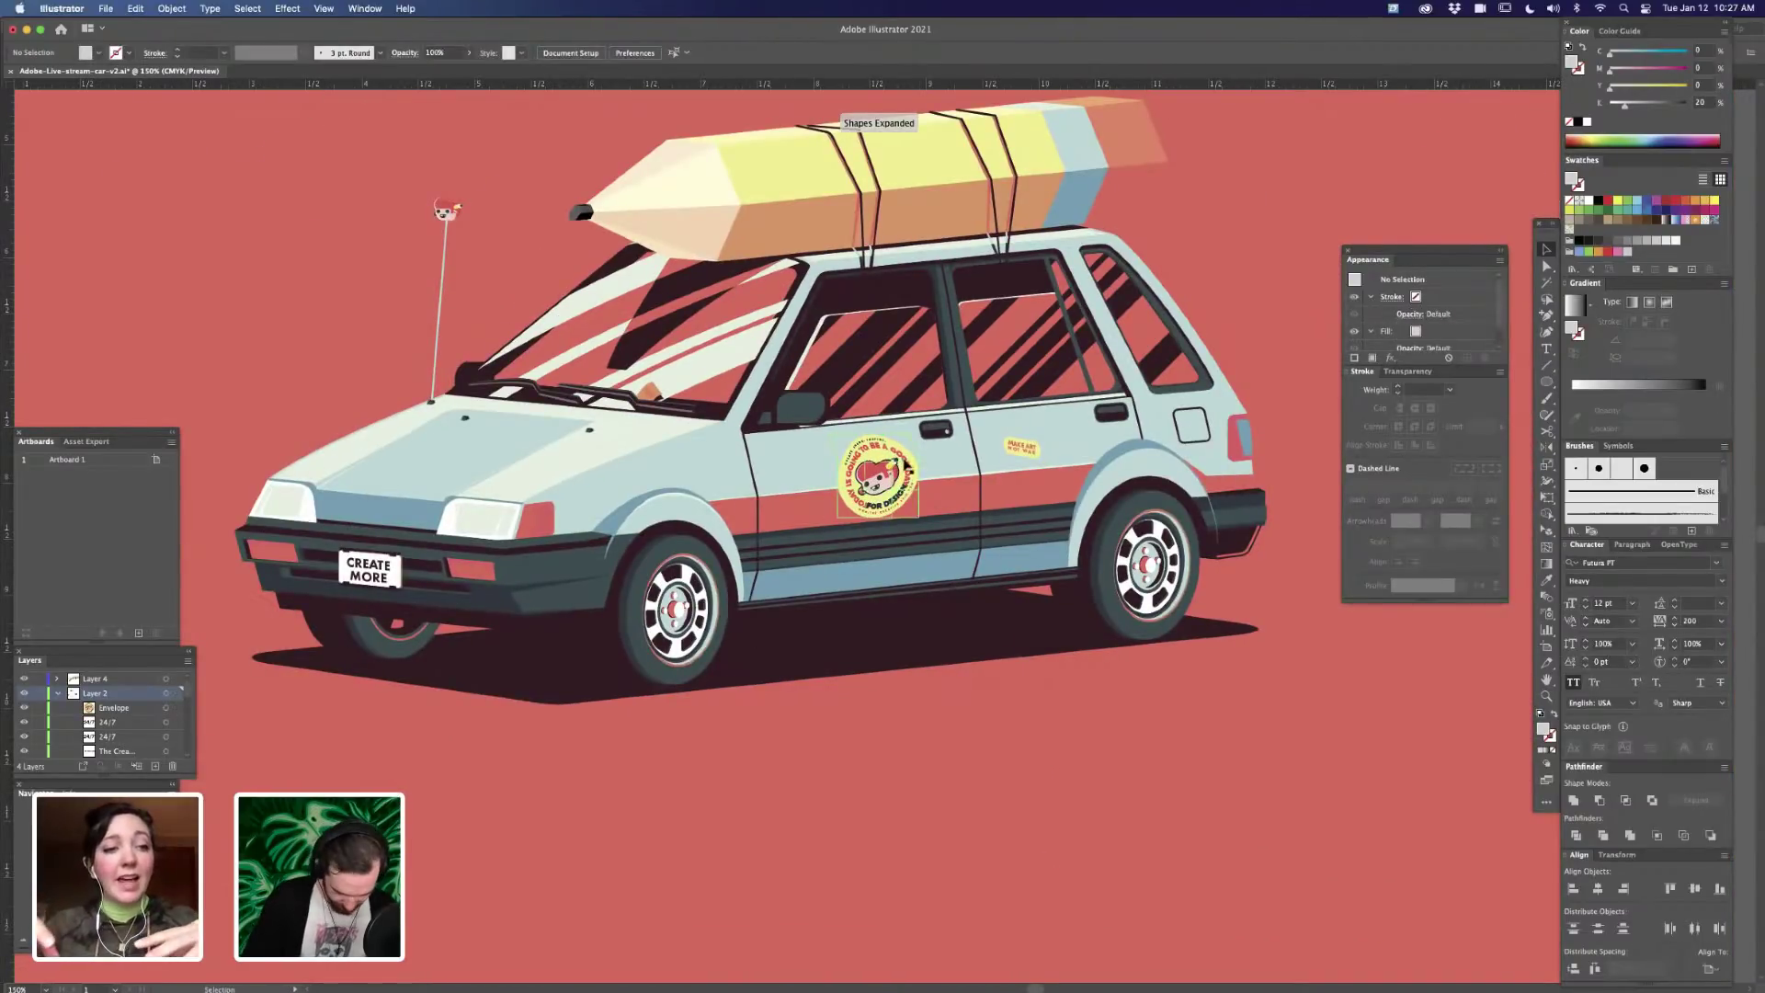
left_click(905, 461)
left_click_drag(926, 429, 929, 532)
left_click(1006, 755)
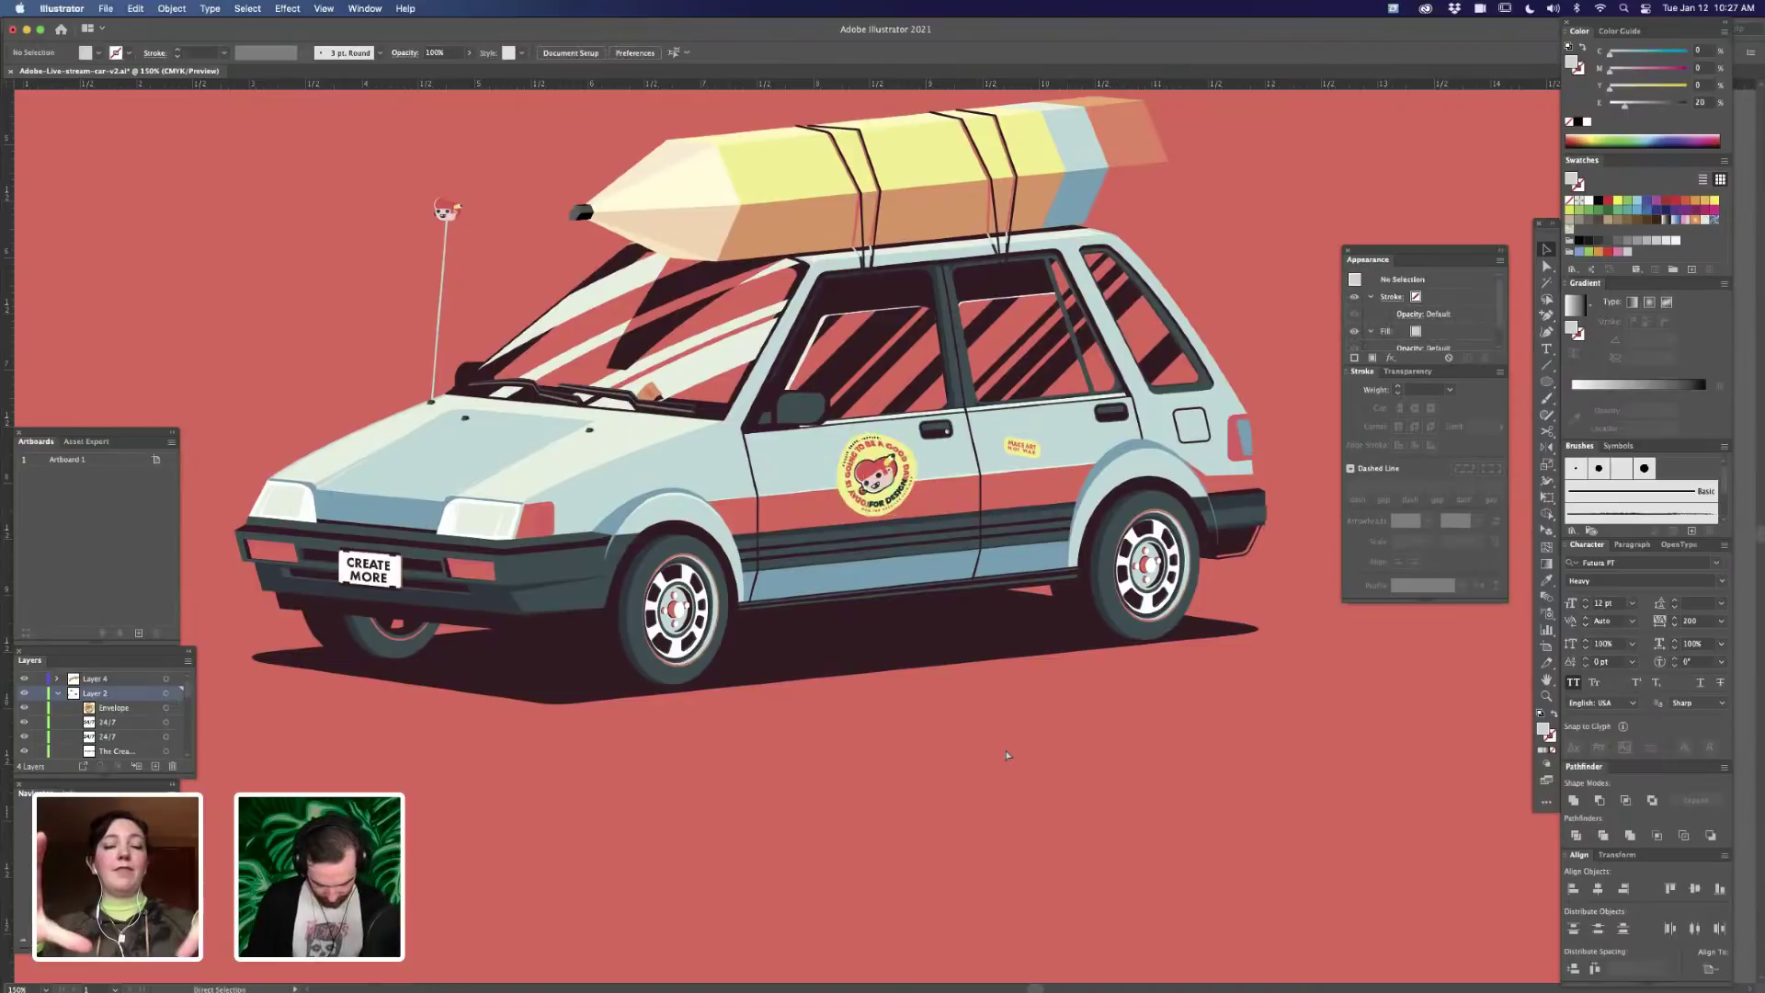
- Draw a small dark shadow shape with a curved lower edge on the front door beneath the side mirror, using the Pen tool
key("super+equal")
left_click(614, 265)
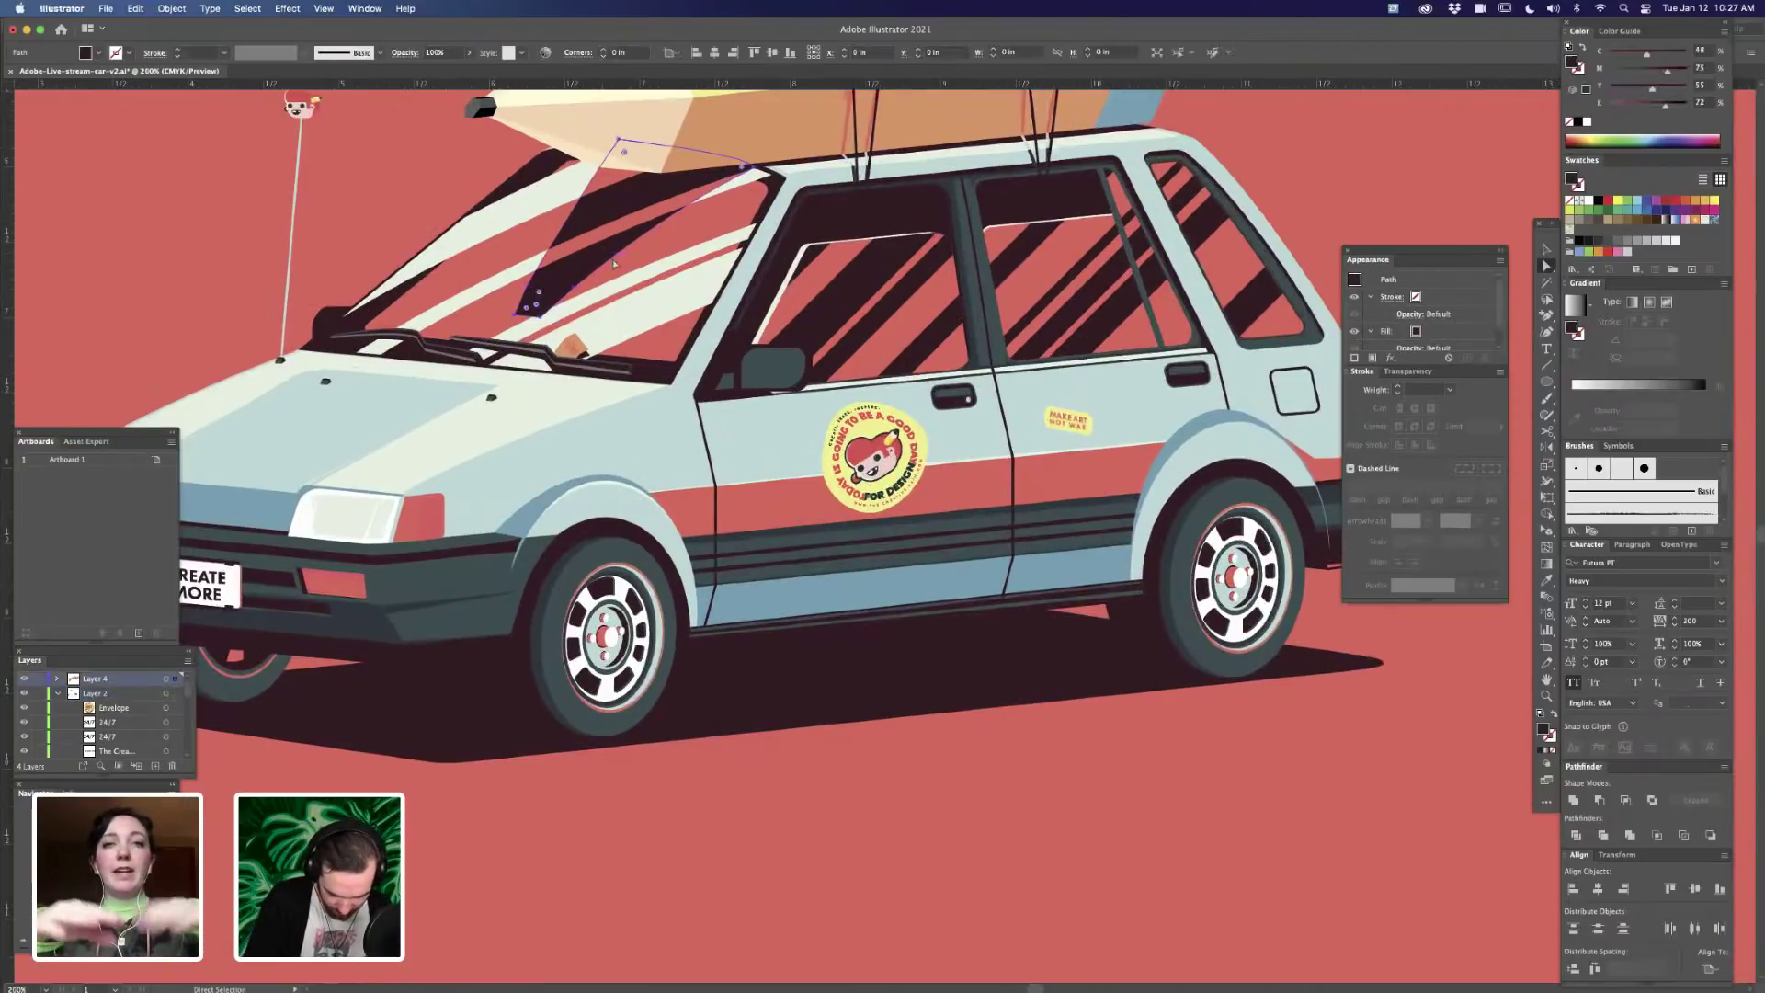
key("p")
left_click(699, 402)
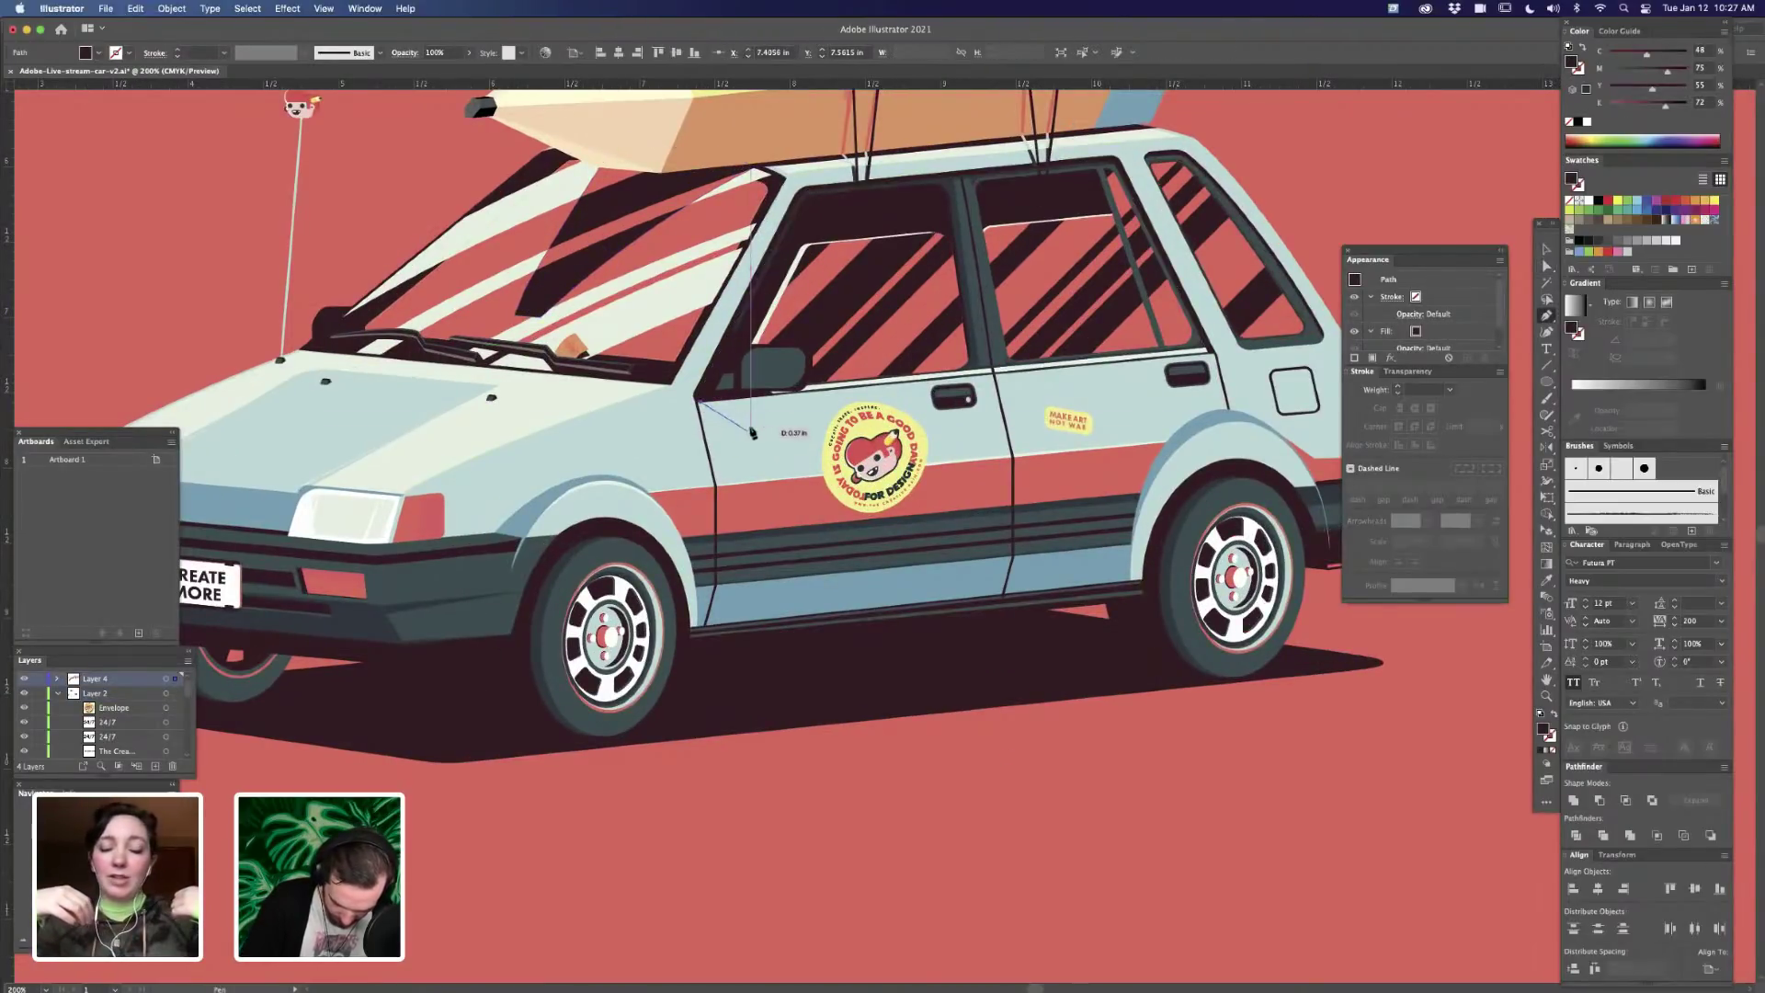
left_click_drag(748, 429, 793, 408)
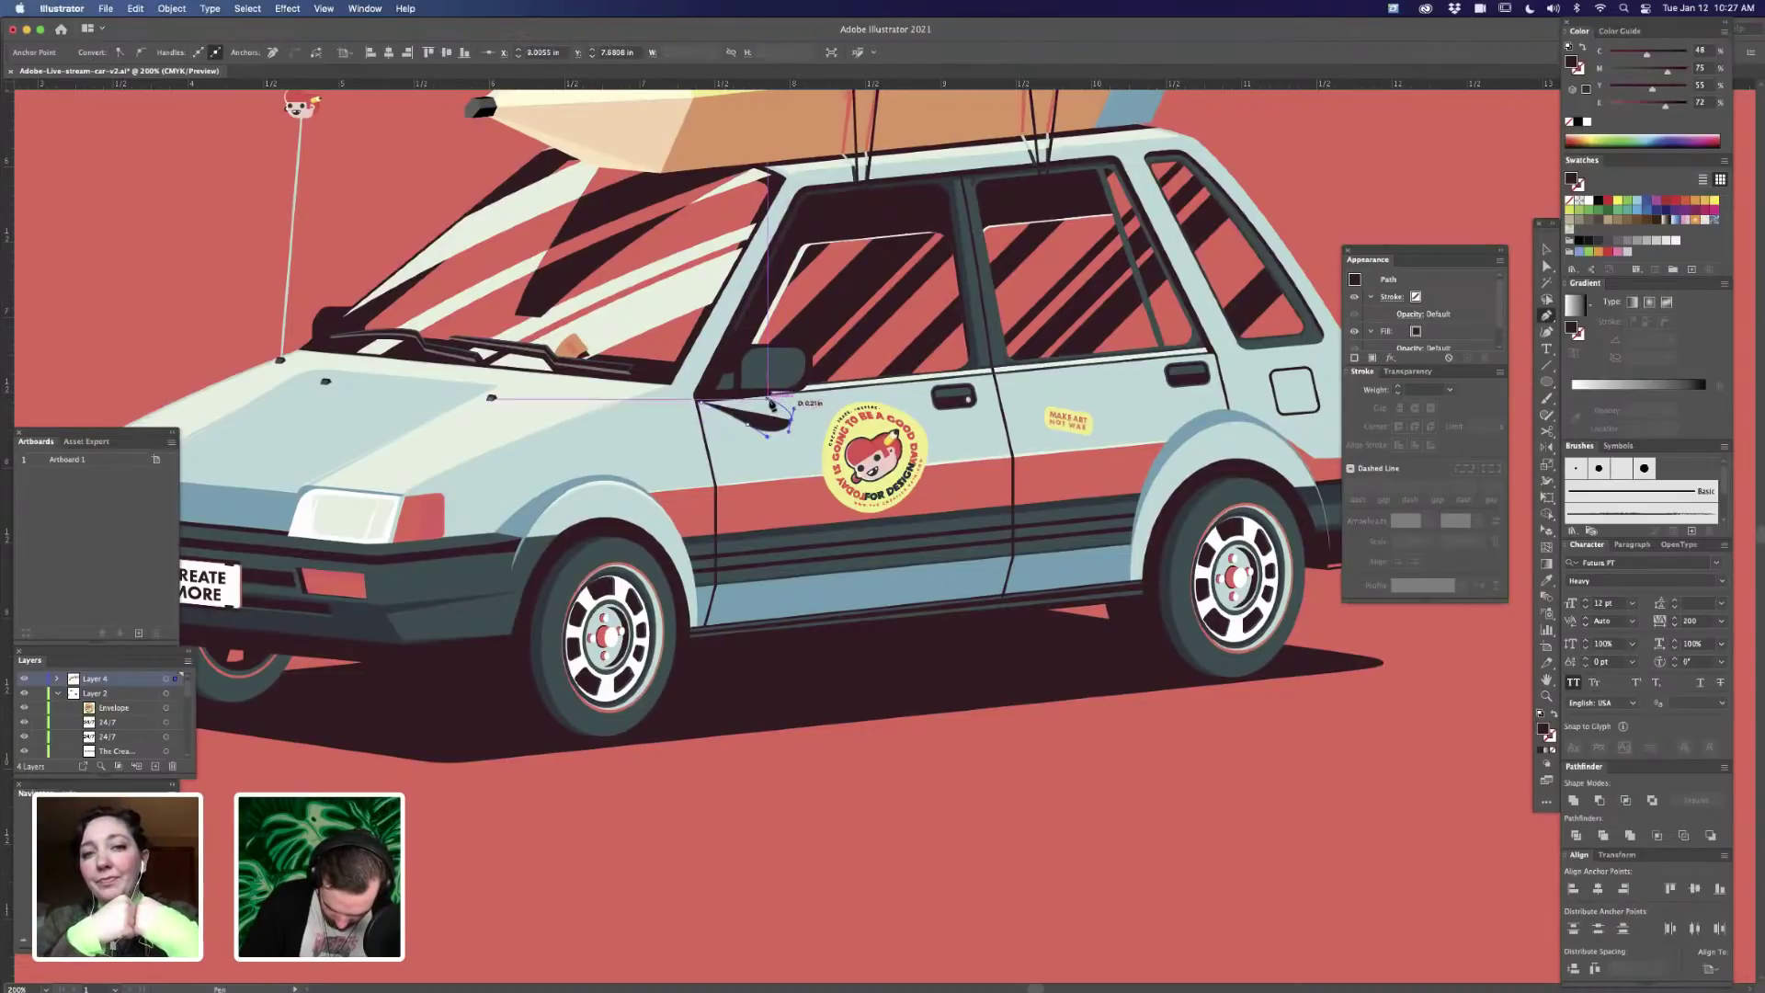
left_click(762, 394)
left_click(701, 401)
left_click(914, 815, "super")
key("super+minus")
key("super+minus")
key("super+minus")
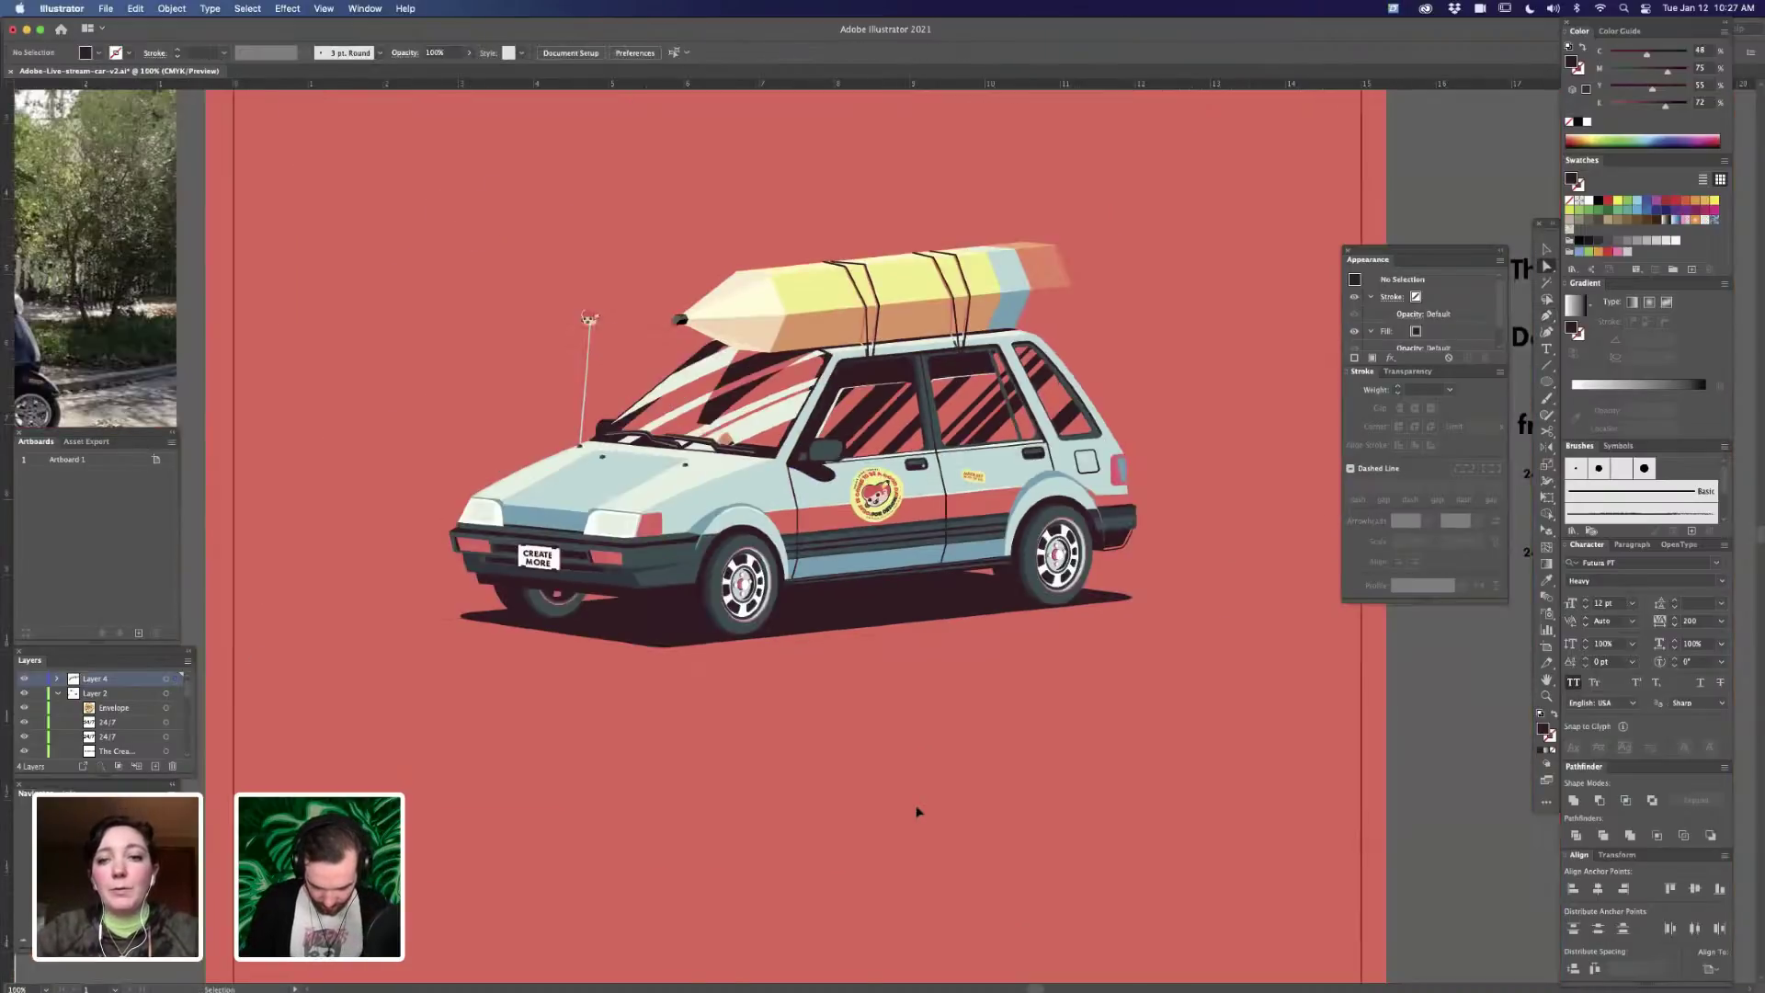
- Collapse Layer 2, select all the car artwork except the ground shadow, and copy it
key("v")
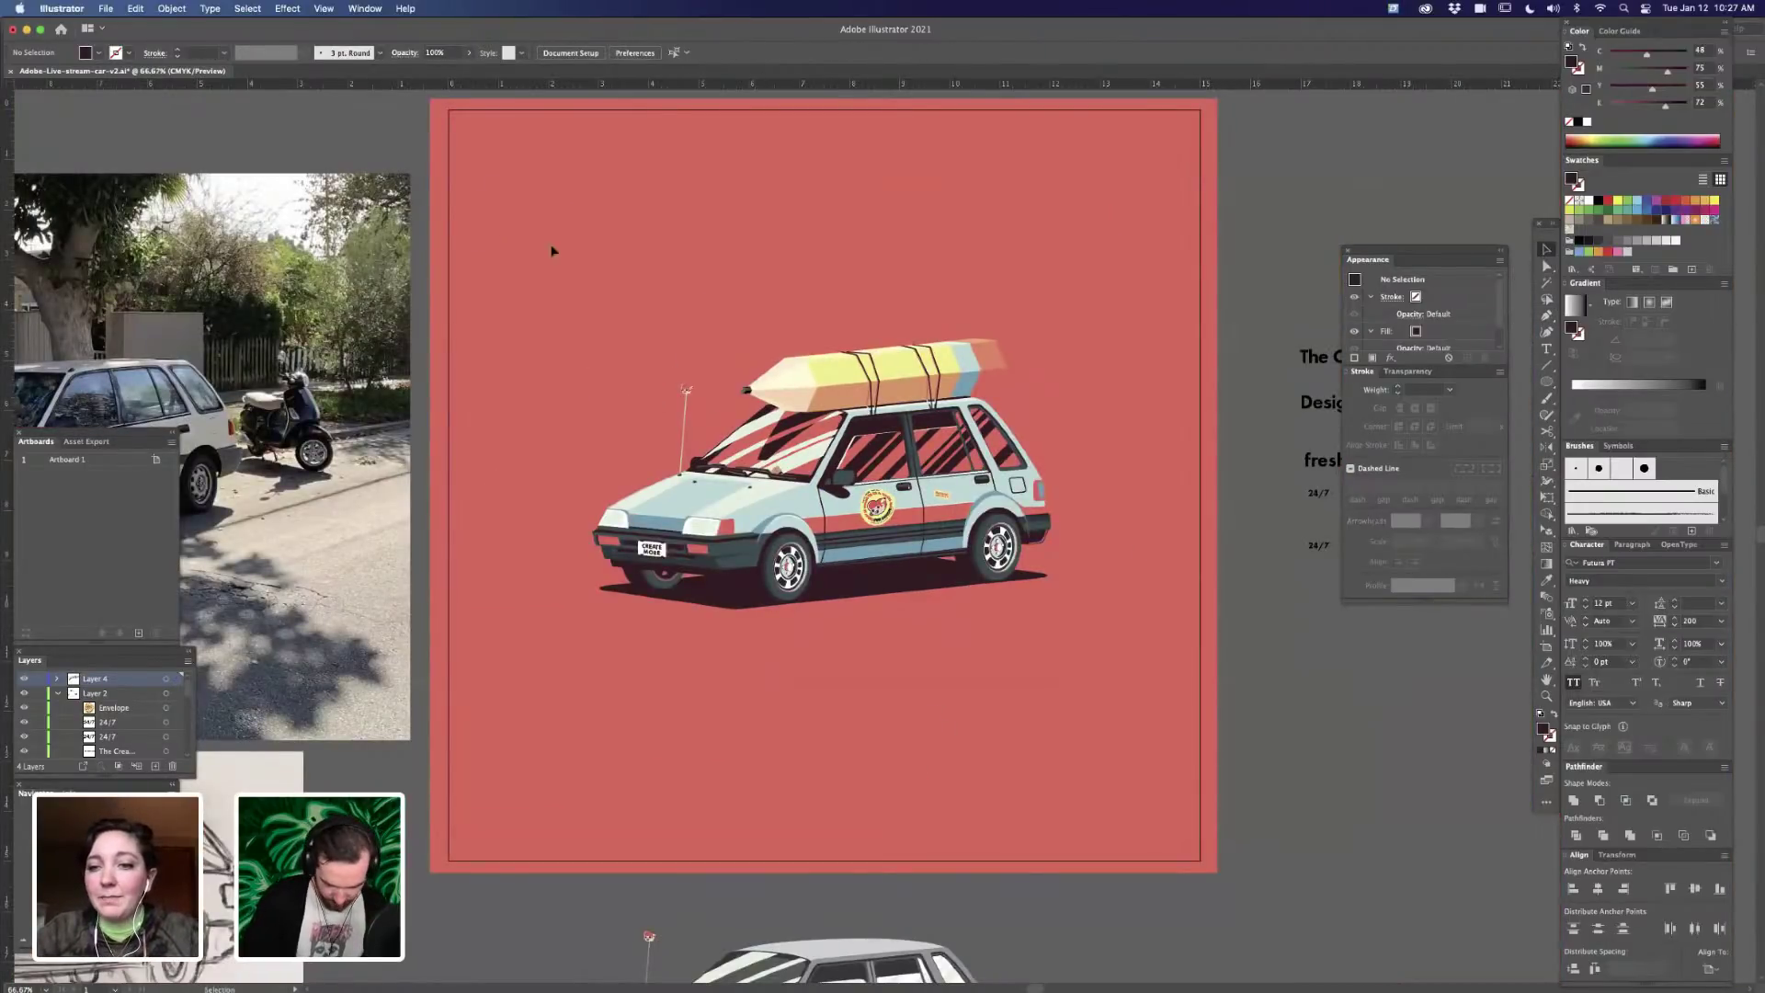
key("v")
left_click(57, 694)
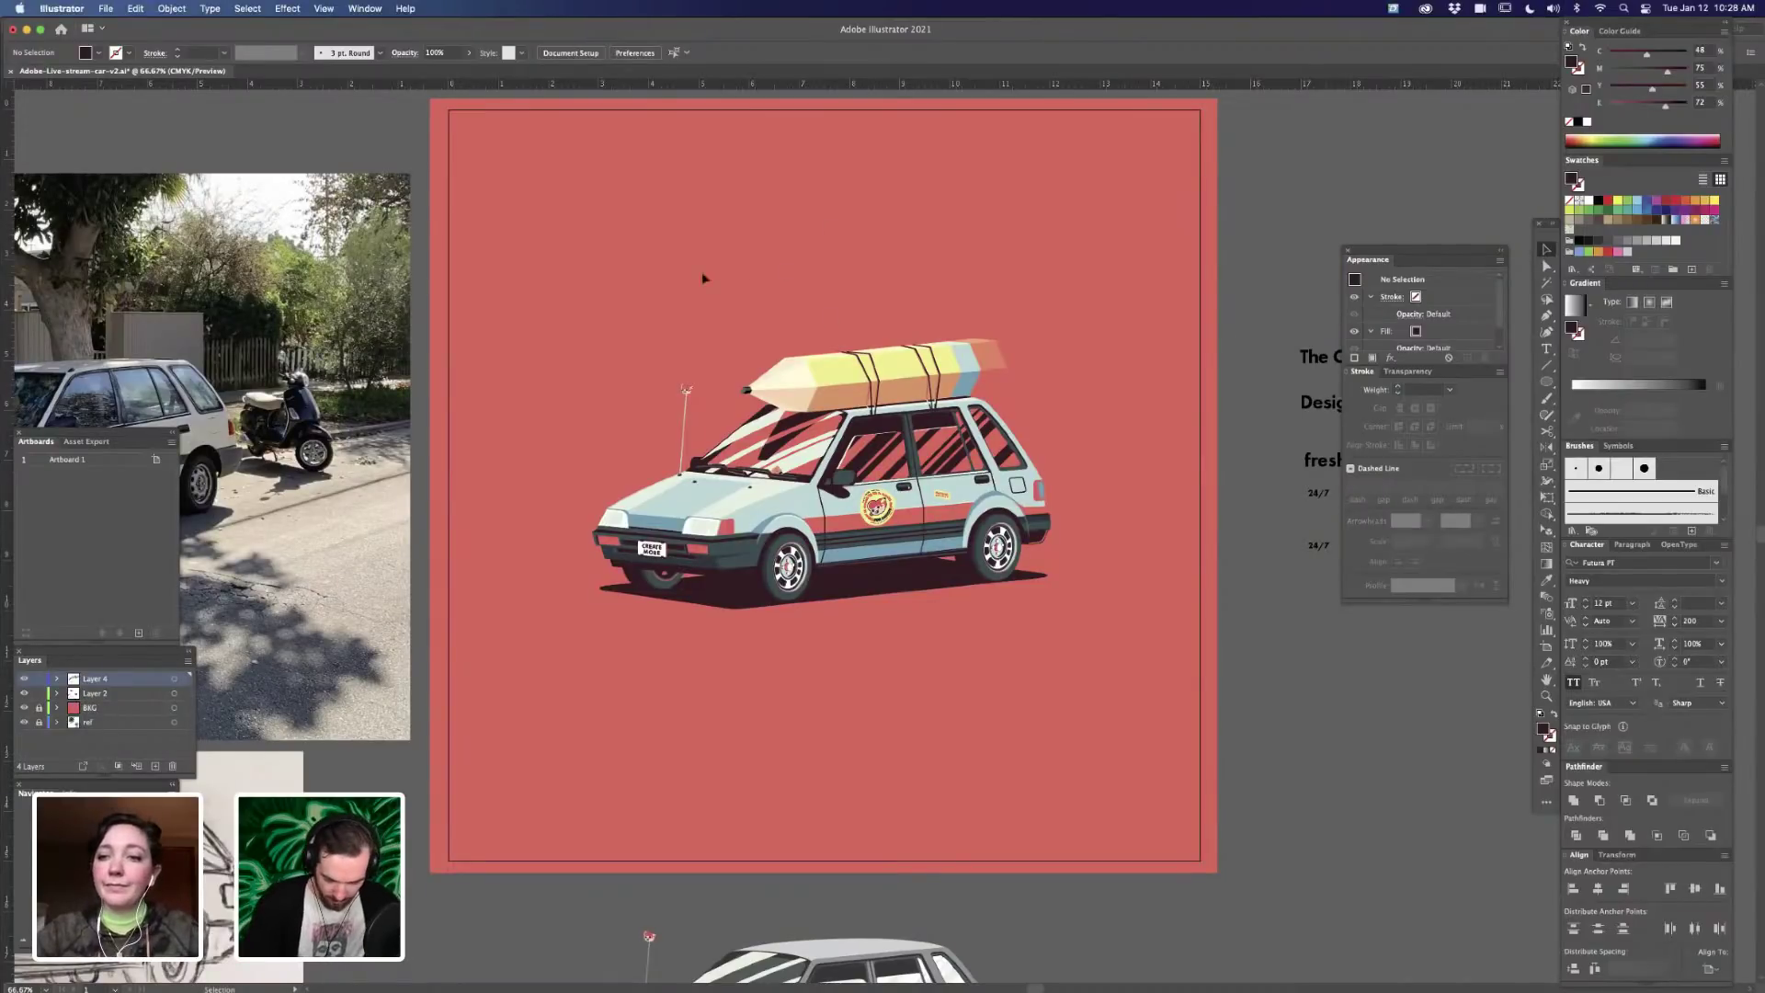
key("super+a")
left_click(882, 596, "shift")
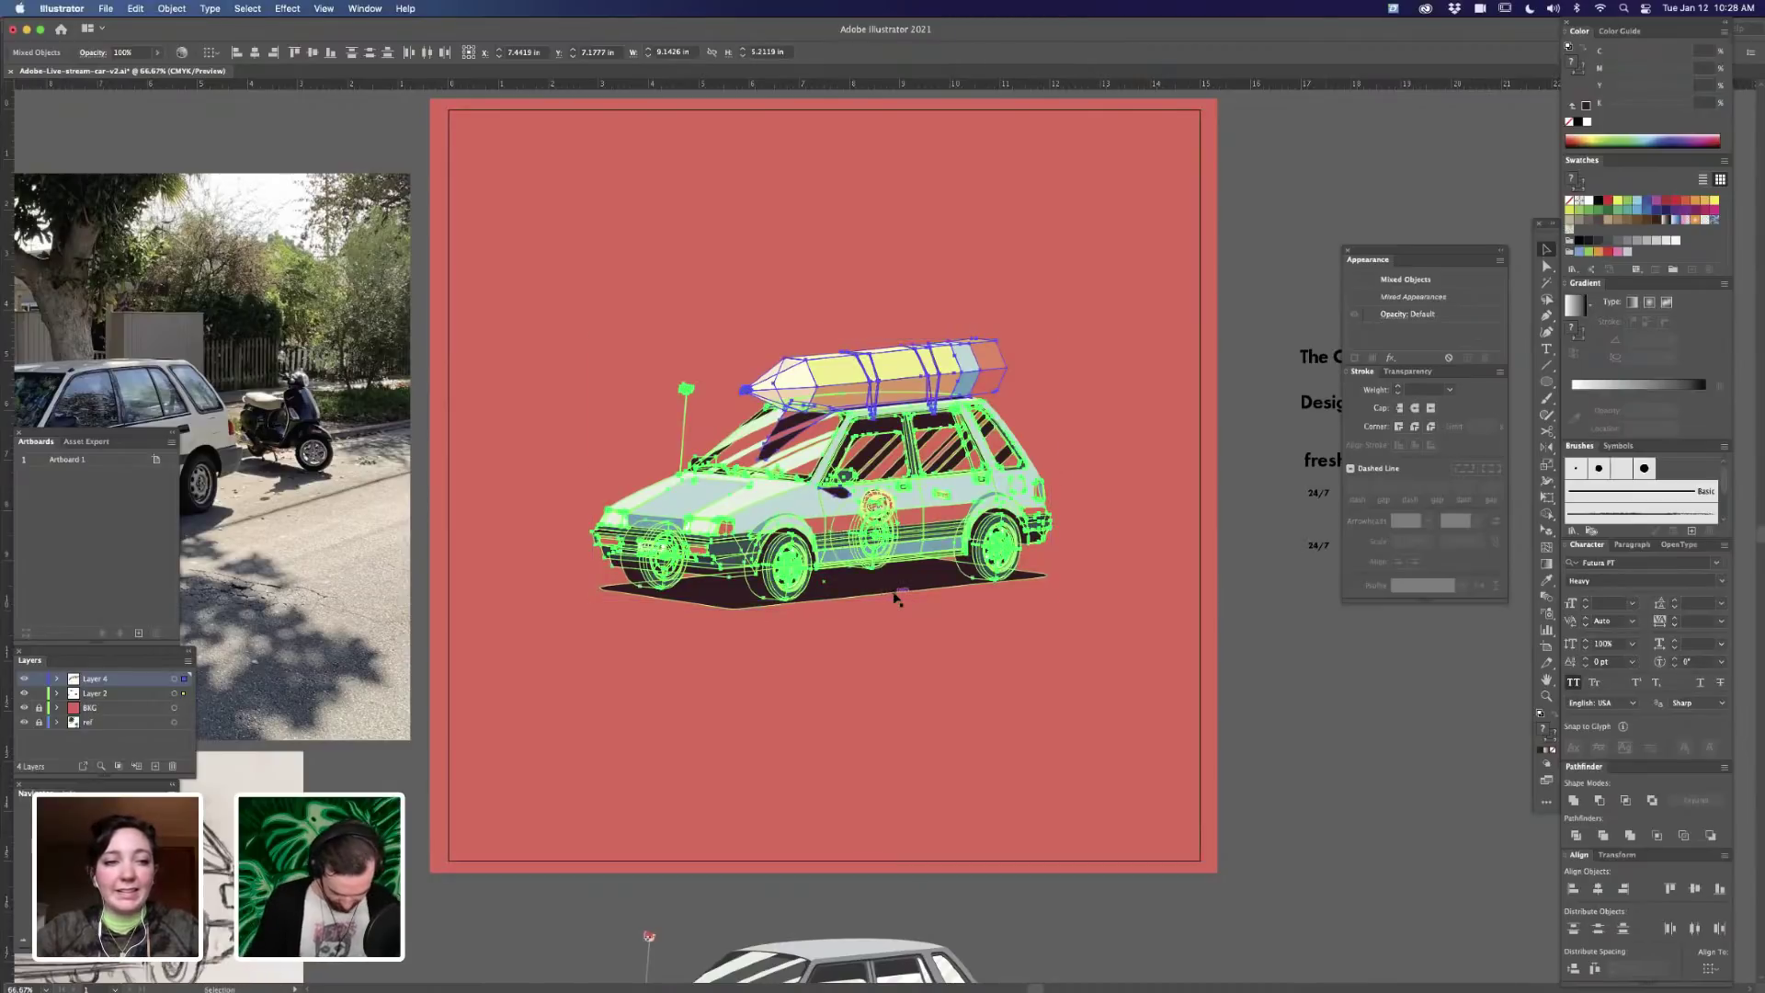
key("Delete")
key("super+f")
left_click(1303, 712)
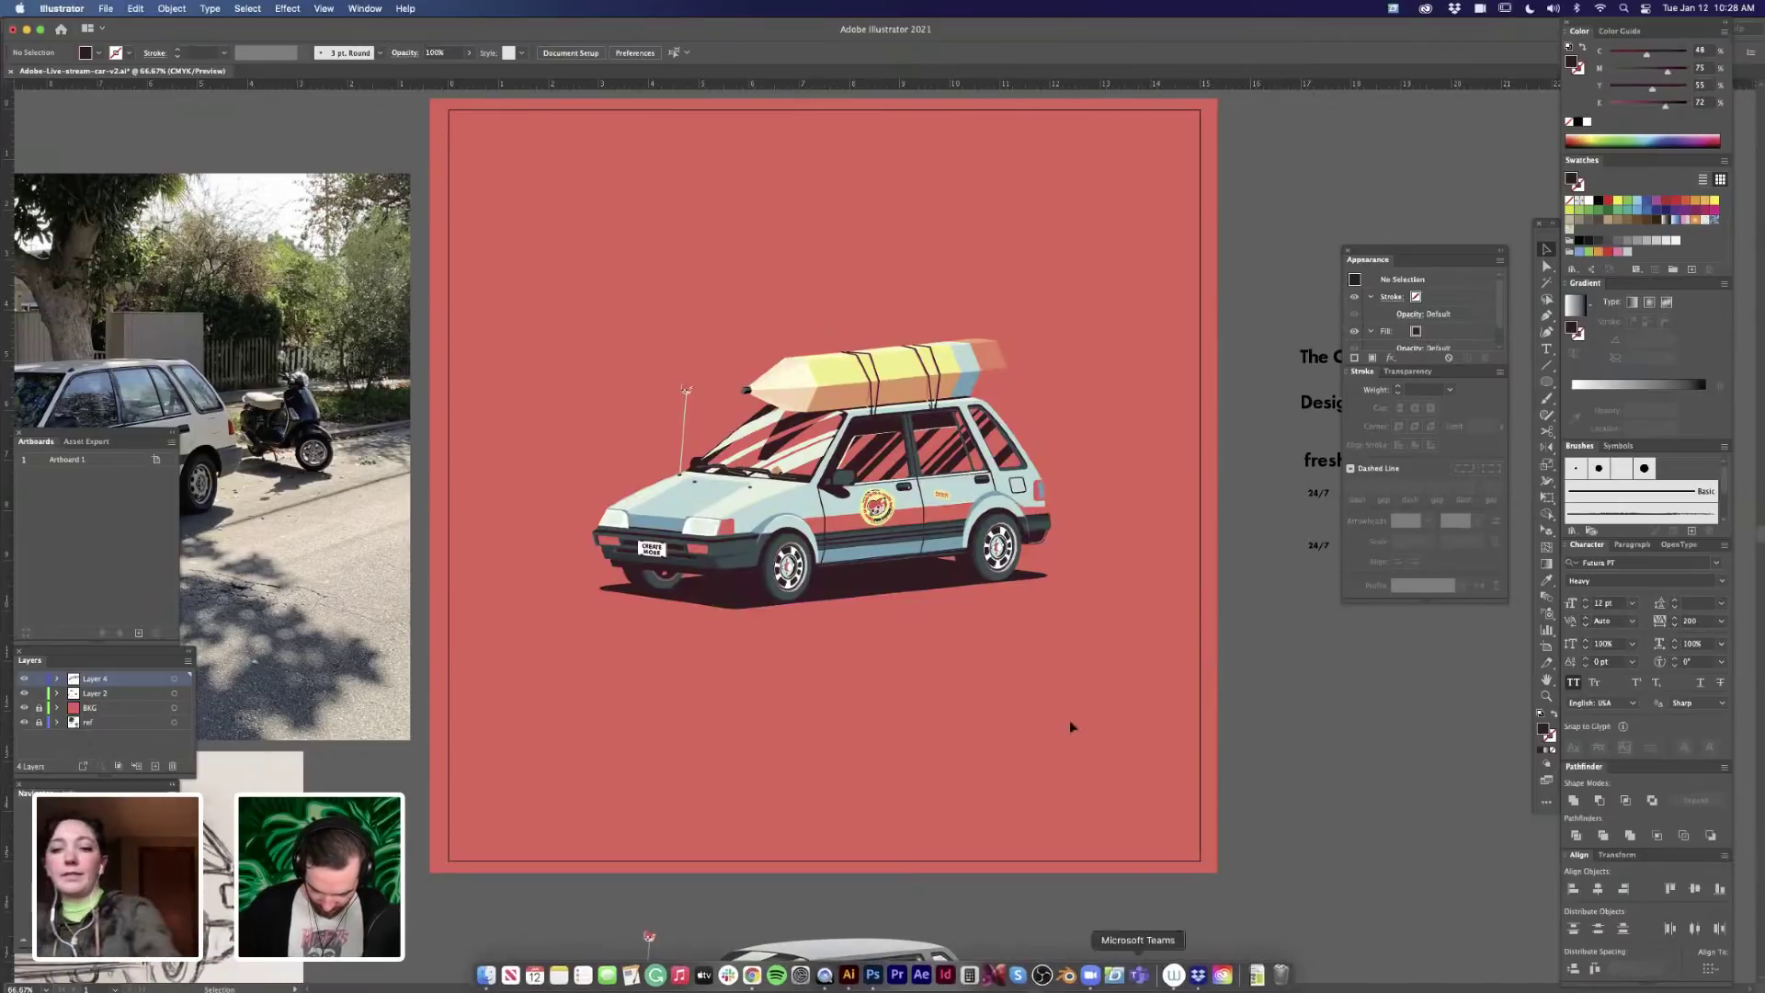
- Examine the car and its round badge close up and on the whole artboard, and leave everything deselected
left_click_drag(846, 503, 1158, 540)
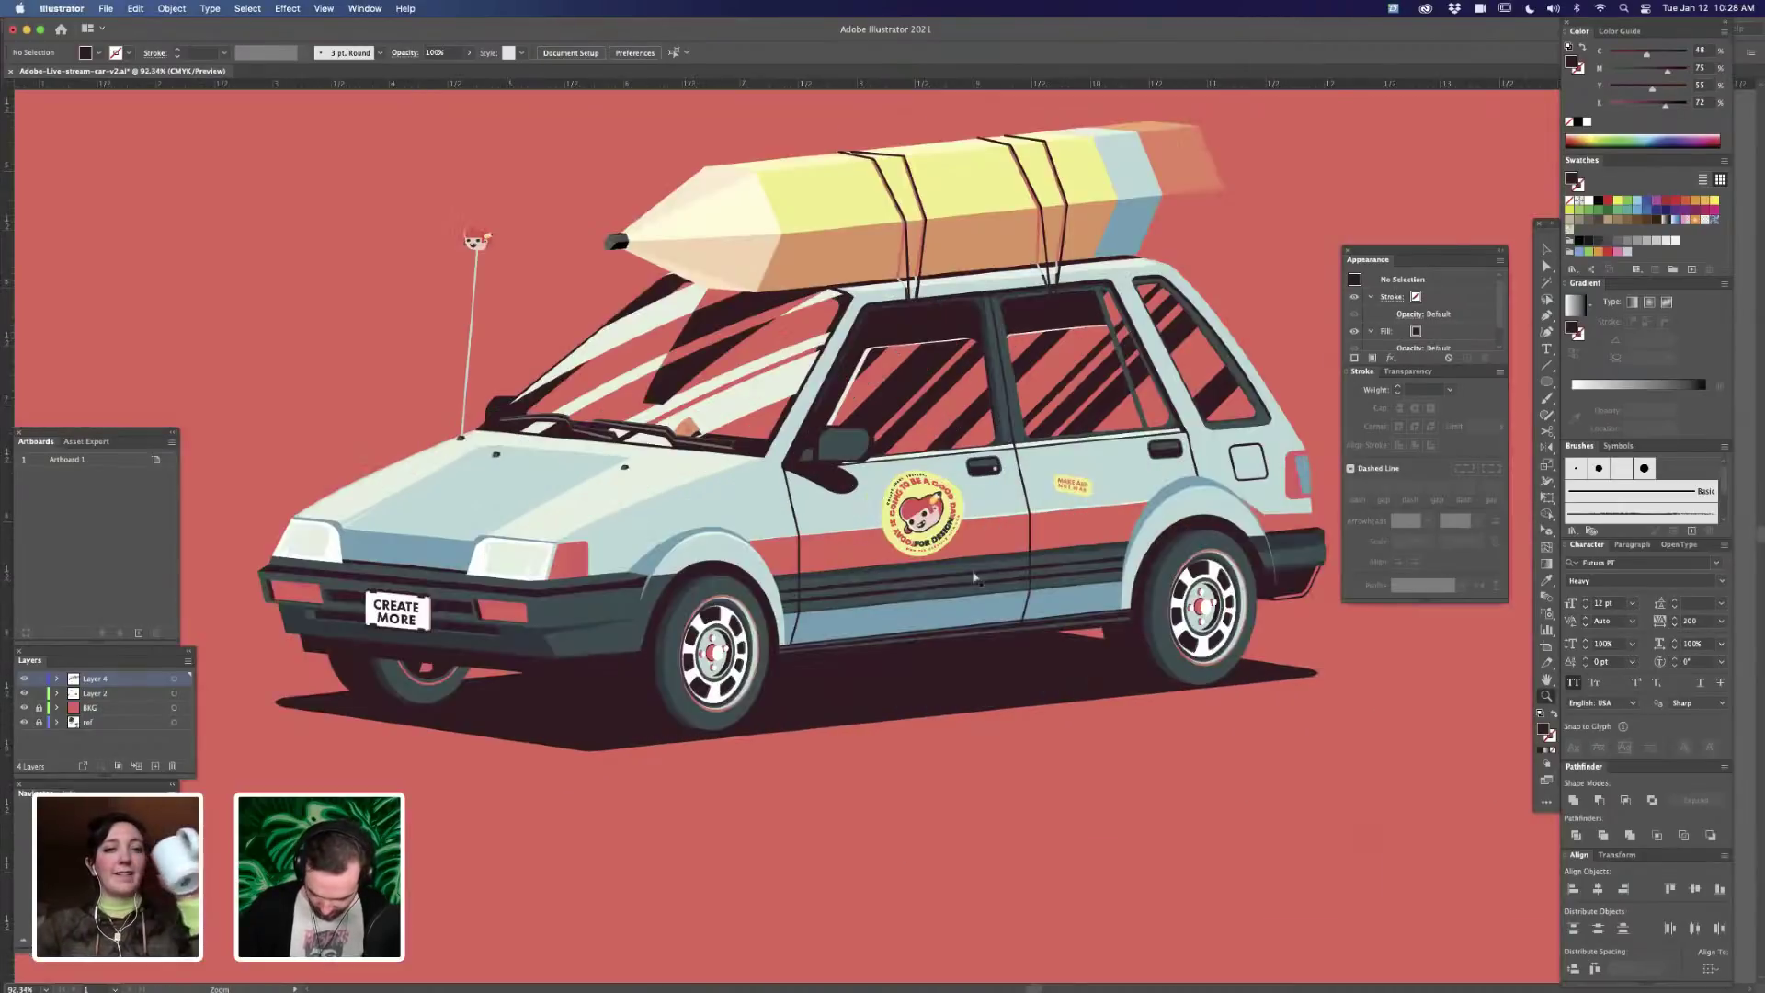
key("a")
left_click(945, 557)
key("v")
key("super+0")
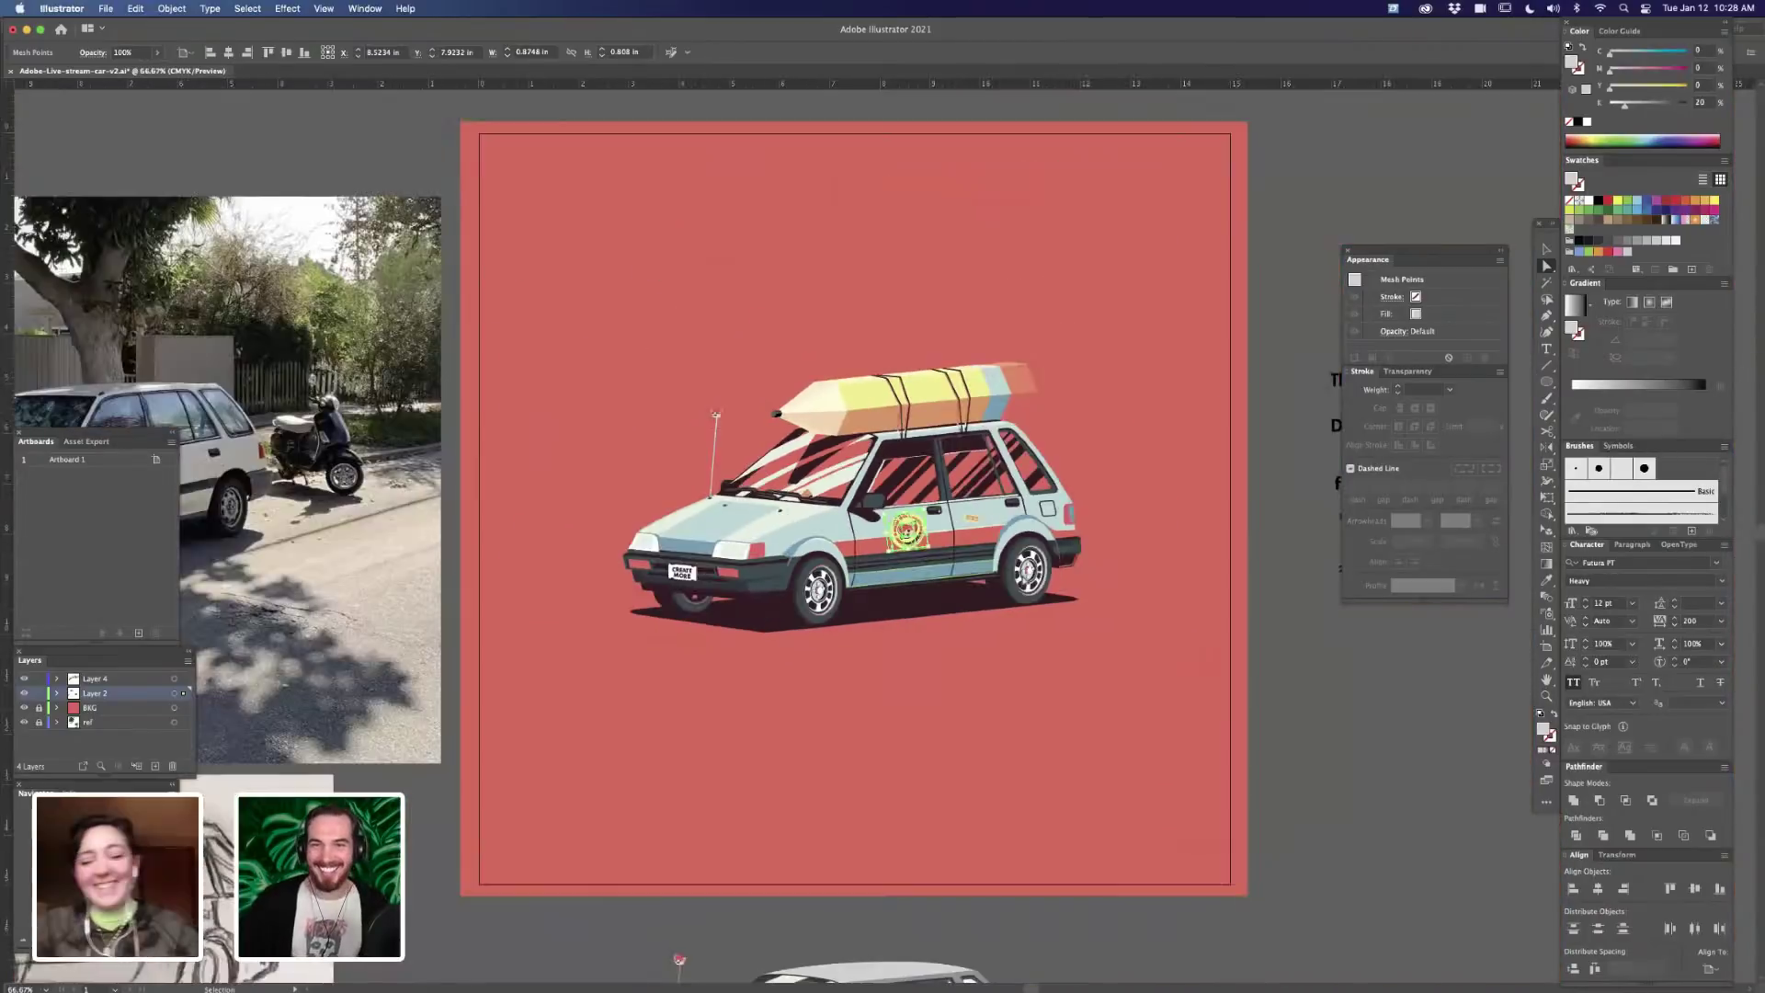
key("super+minus")
key("a")
key("v")
left_click(1205, 620)
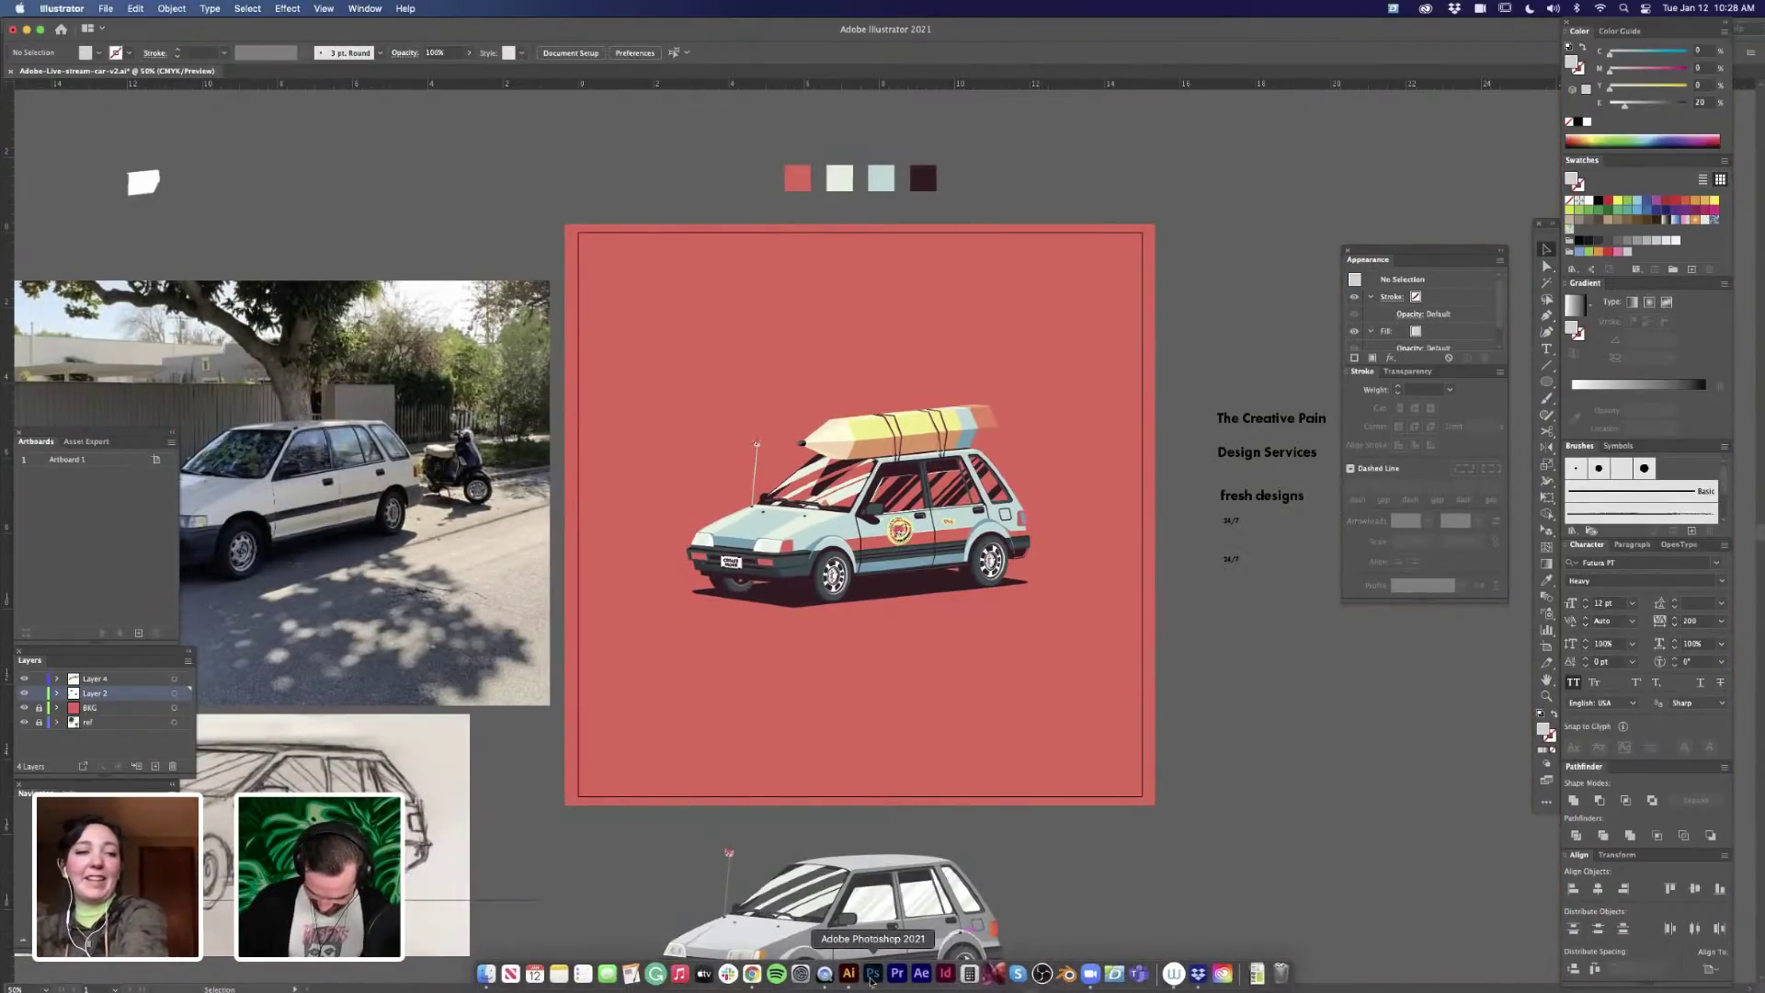
- Switch to Photoshop and paste the copied car into the blank document as a smart object
left_click(872, 977)
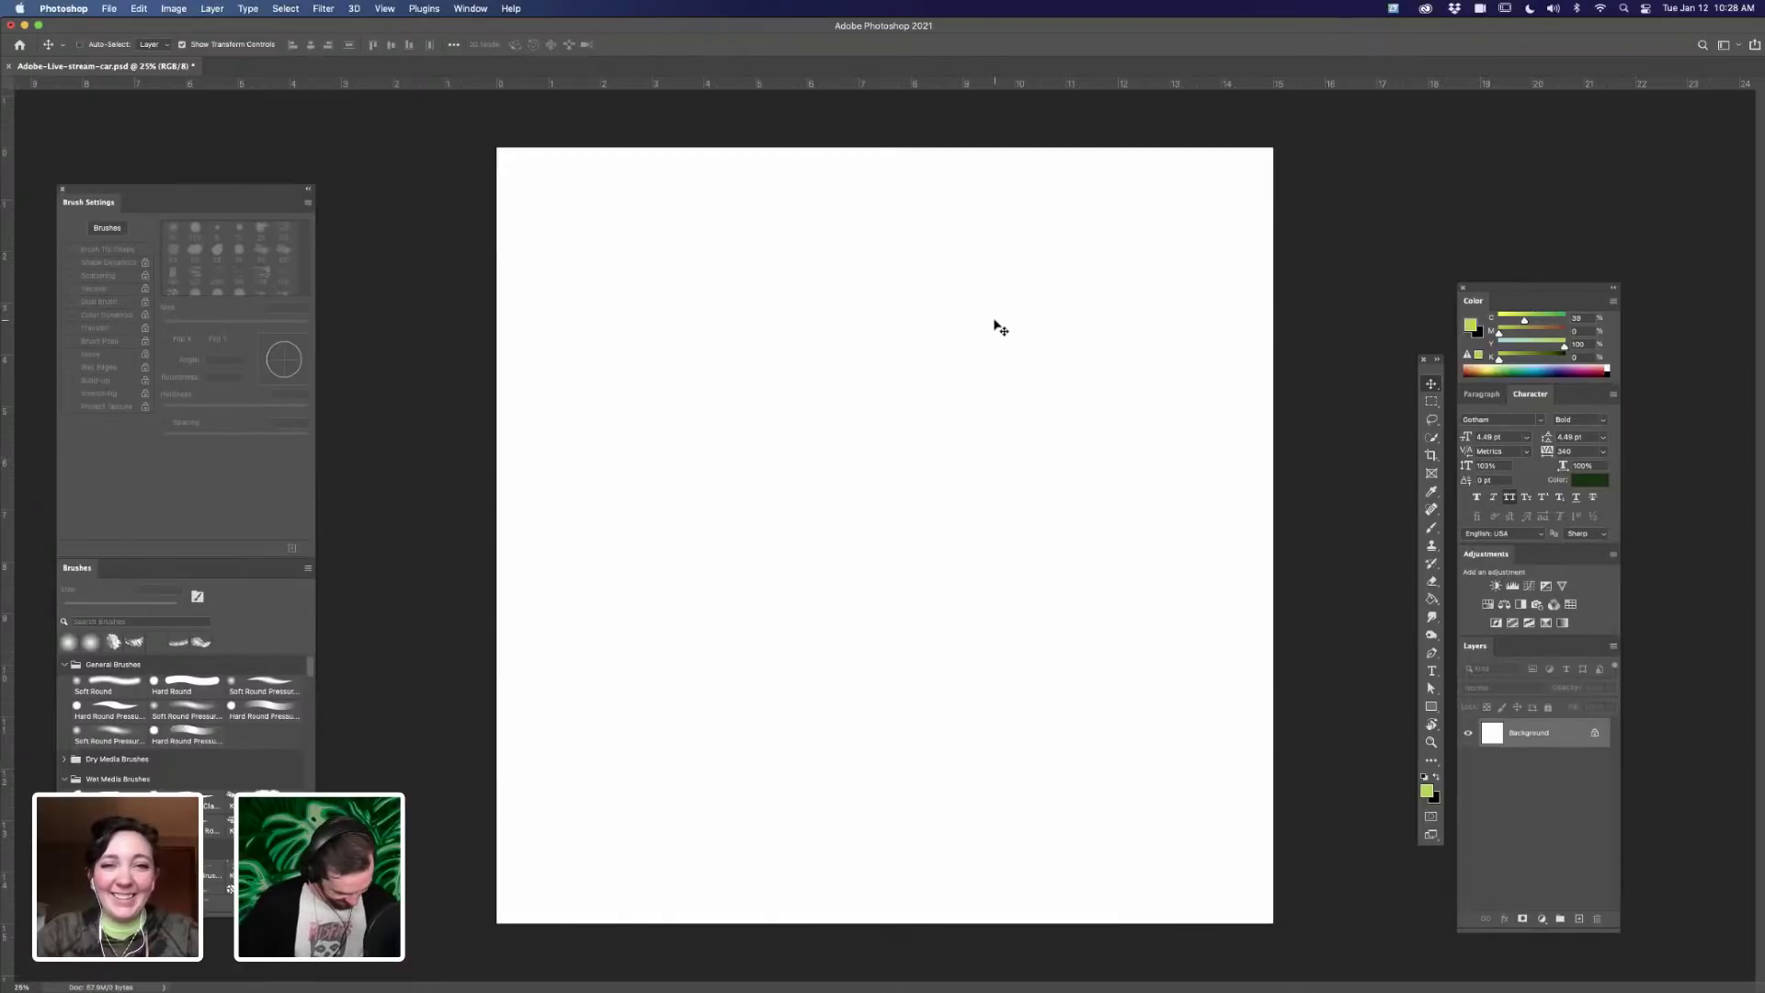
key("super+v")
left_click(951, 440)
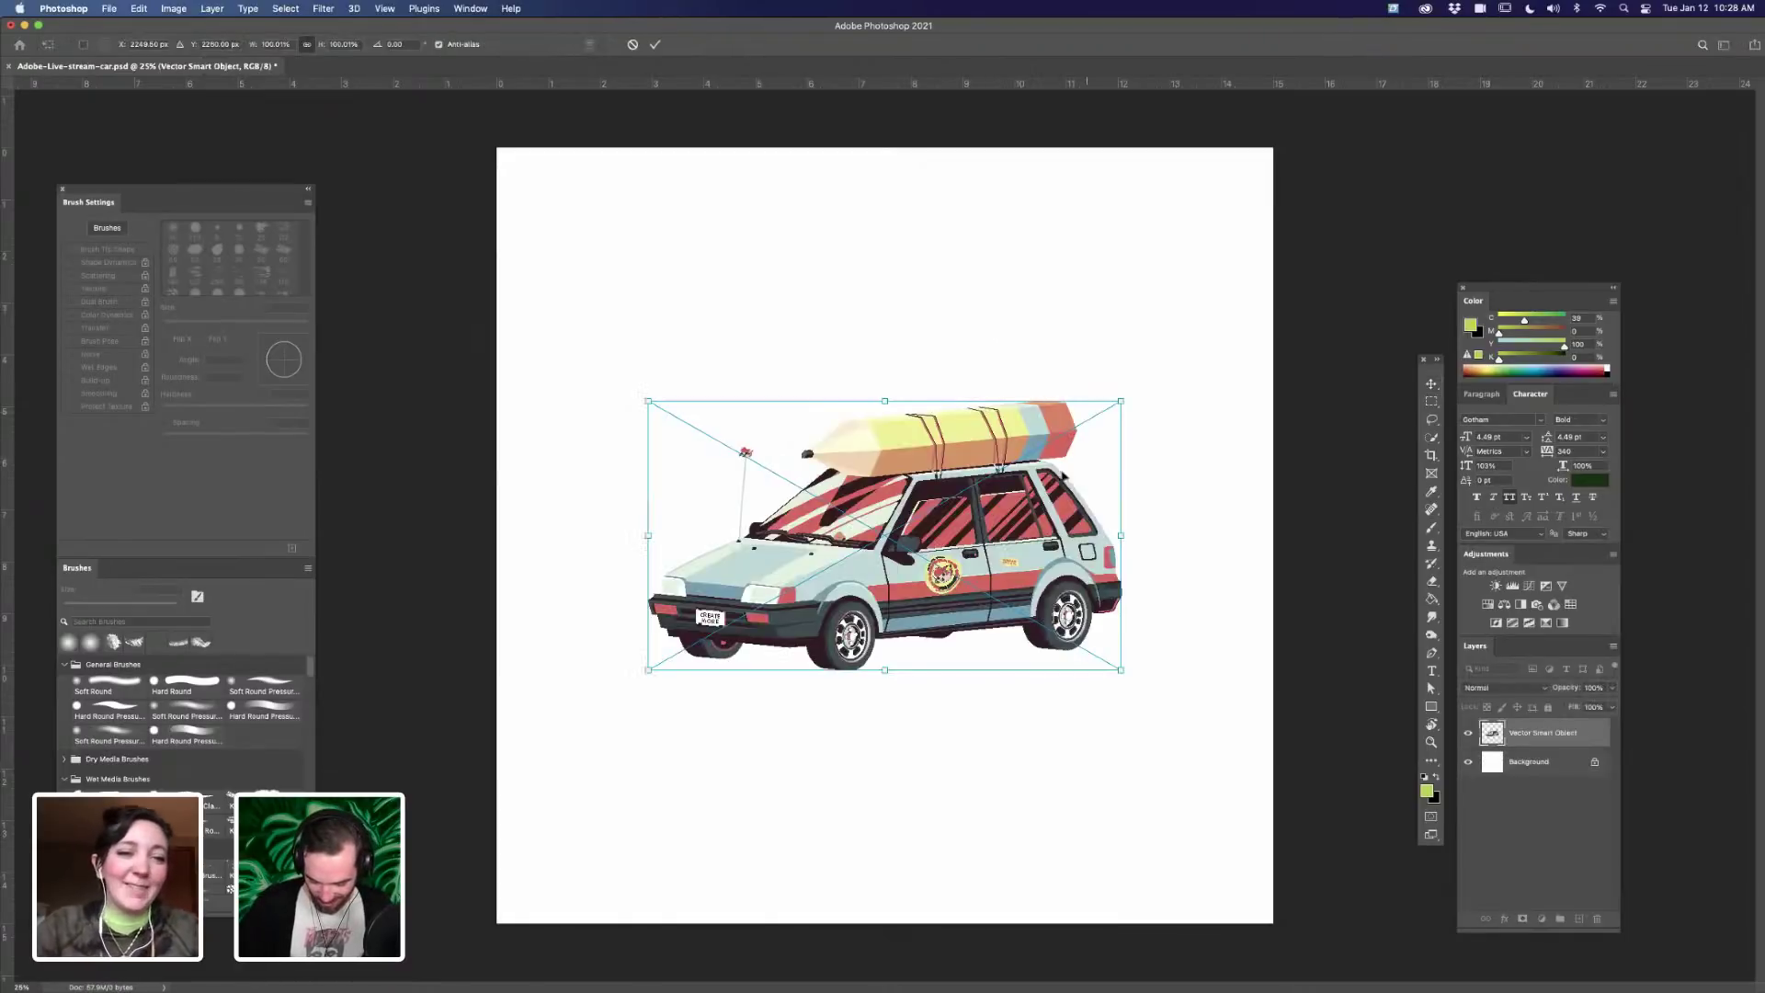
- Enlarge the pasted car proportionally to span about three quarters of the canvas width, center it, and commit the transform
left_click_drag(1121, 401, 1187, 363)
left_click_drag(1047, 664, 987, 668)
key("super+minus")
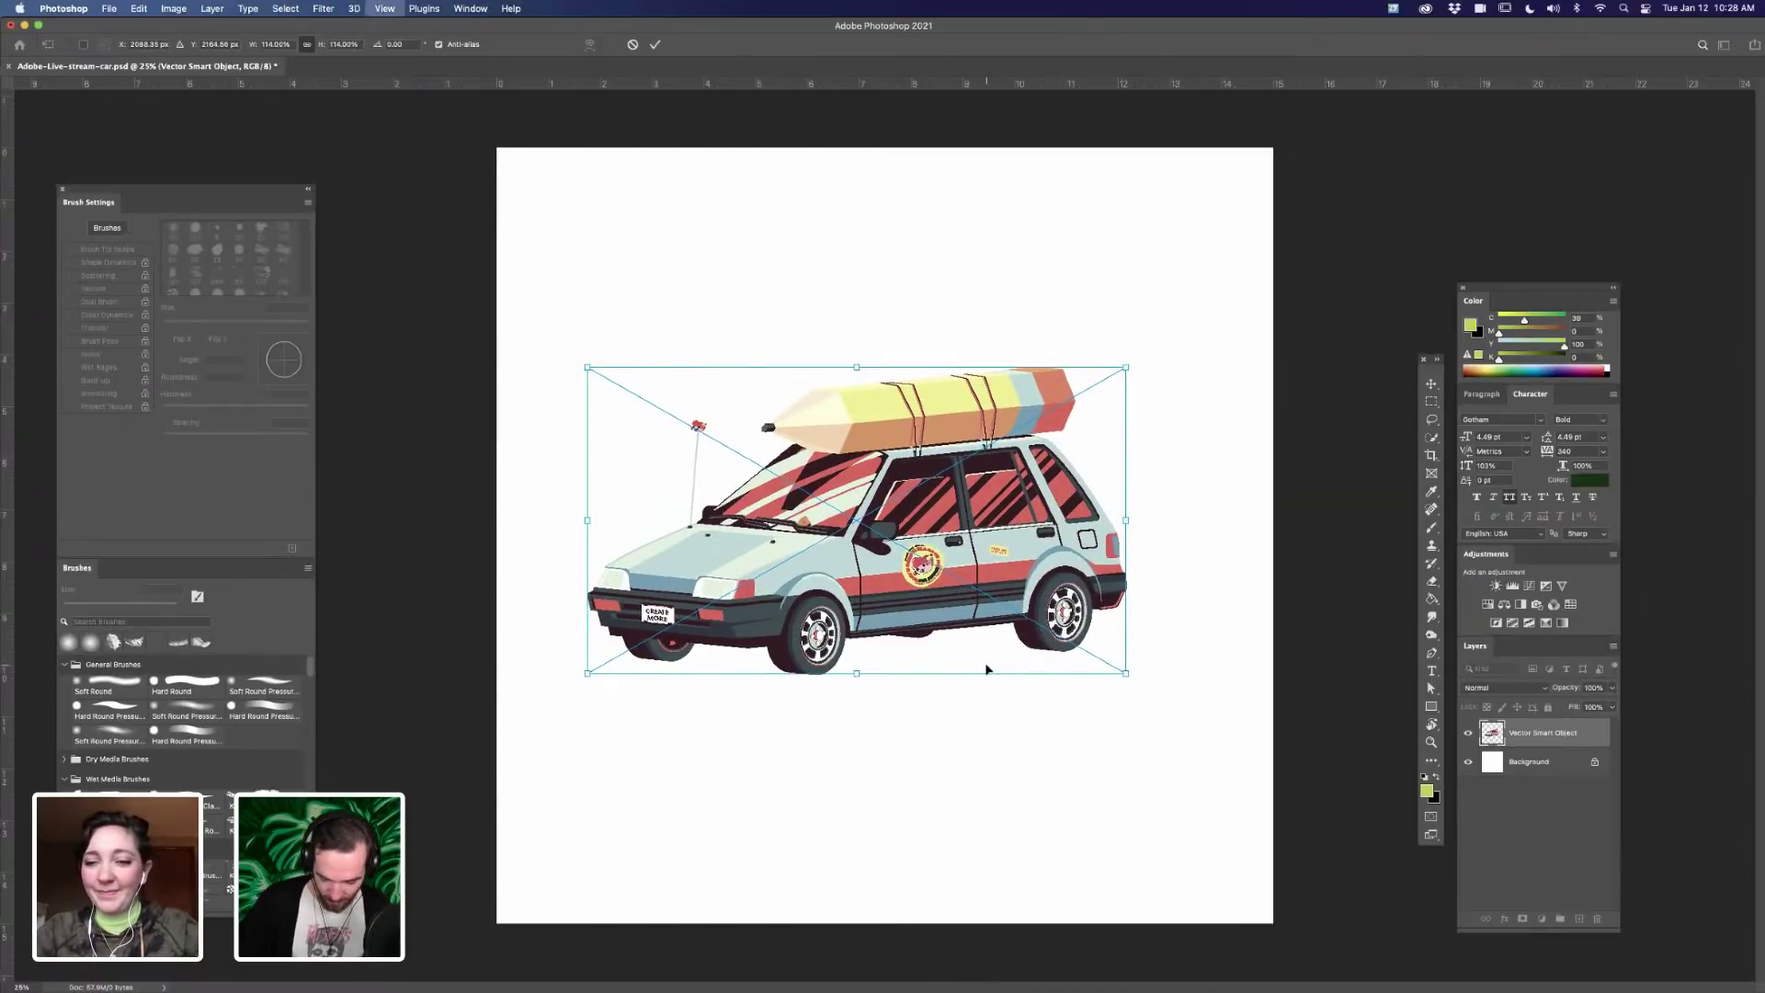
left_click_drag(1052, 425, 1065, 414)
left_click_drag(991, 530, 979, 527)
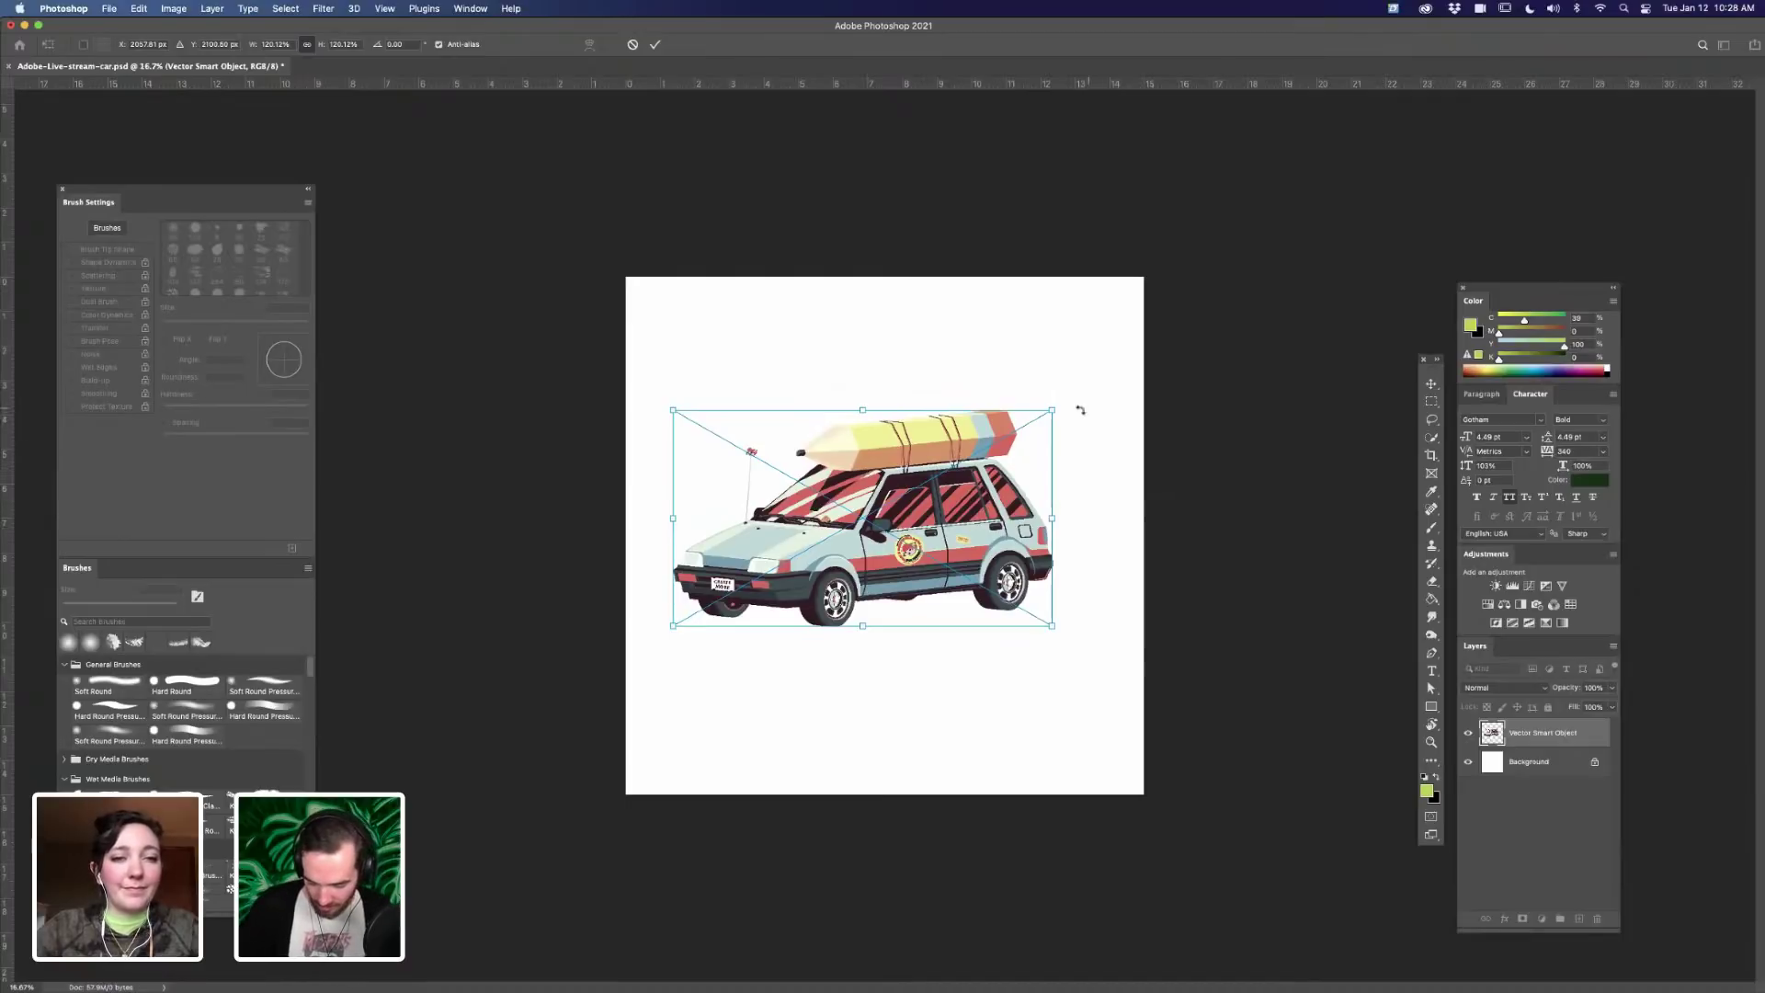
left_click_drag(1053, 410, 1069, 397)
left_click_drag(989, 535, 951, 550)
key("Return")
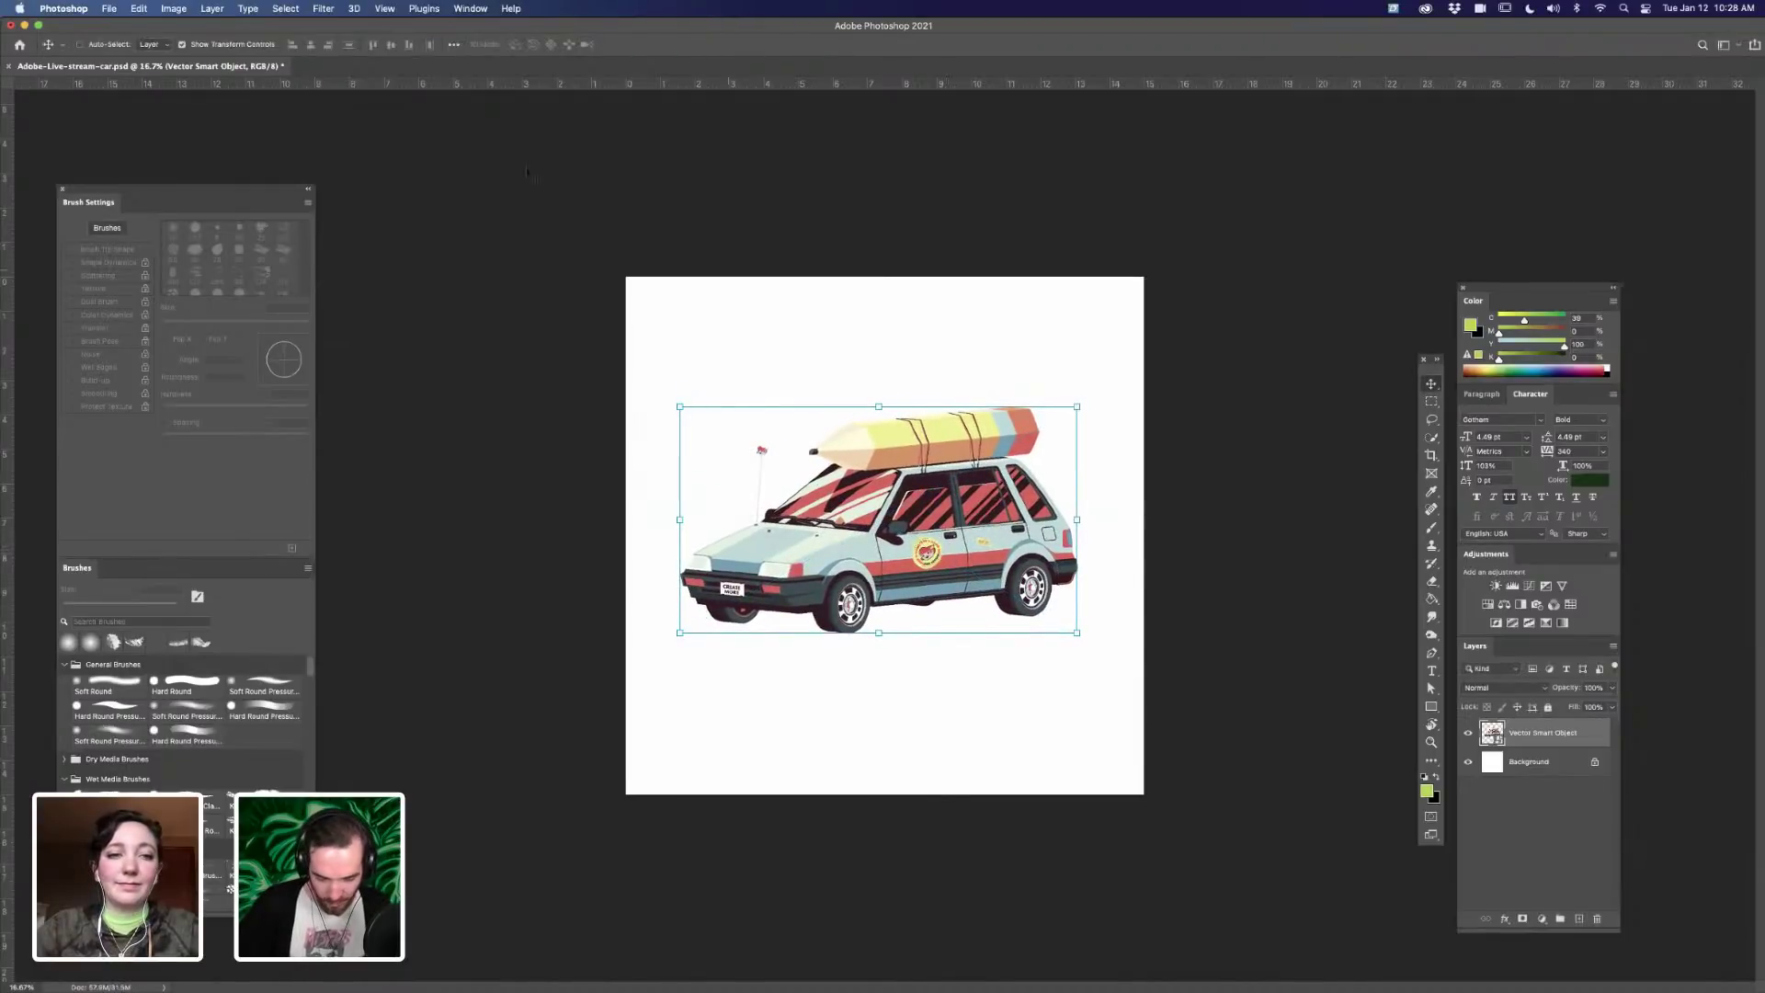
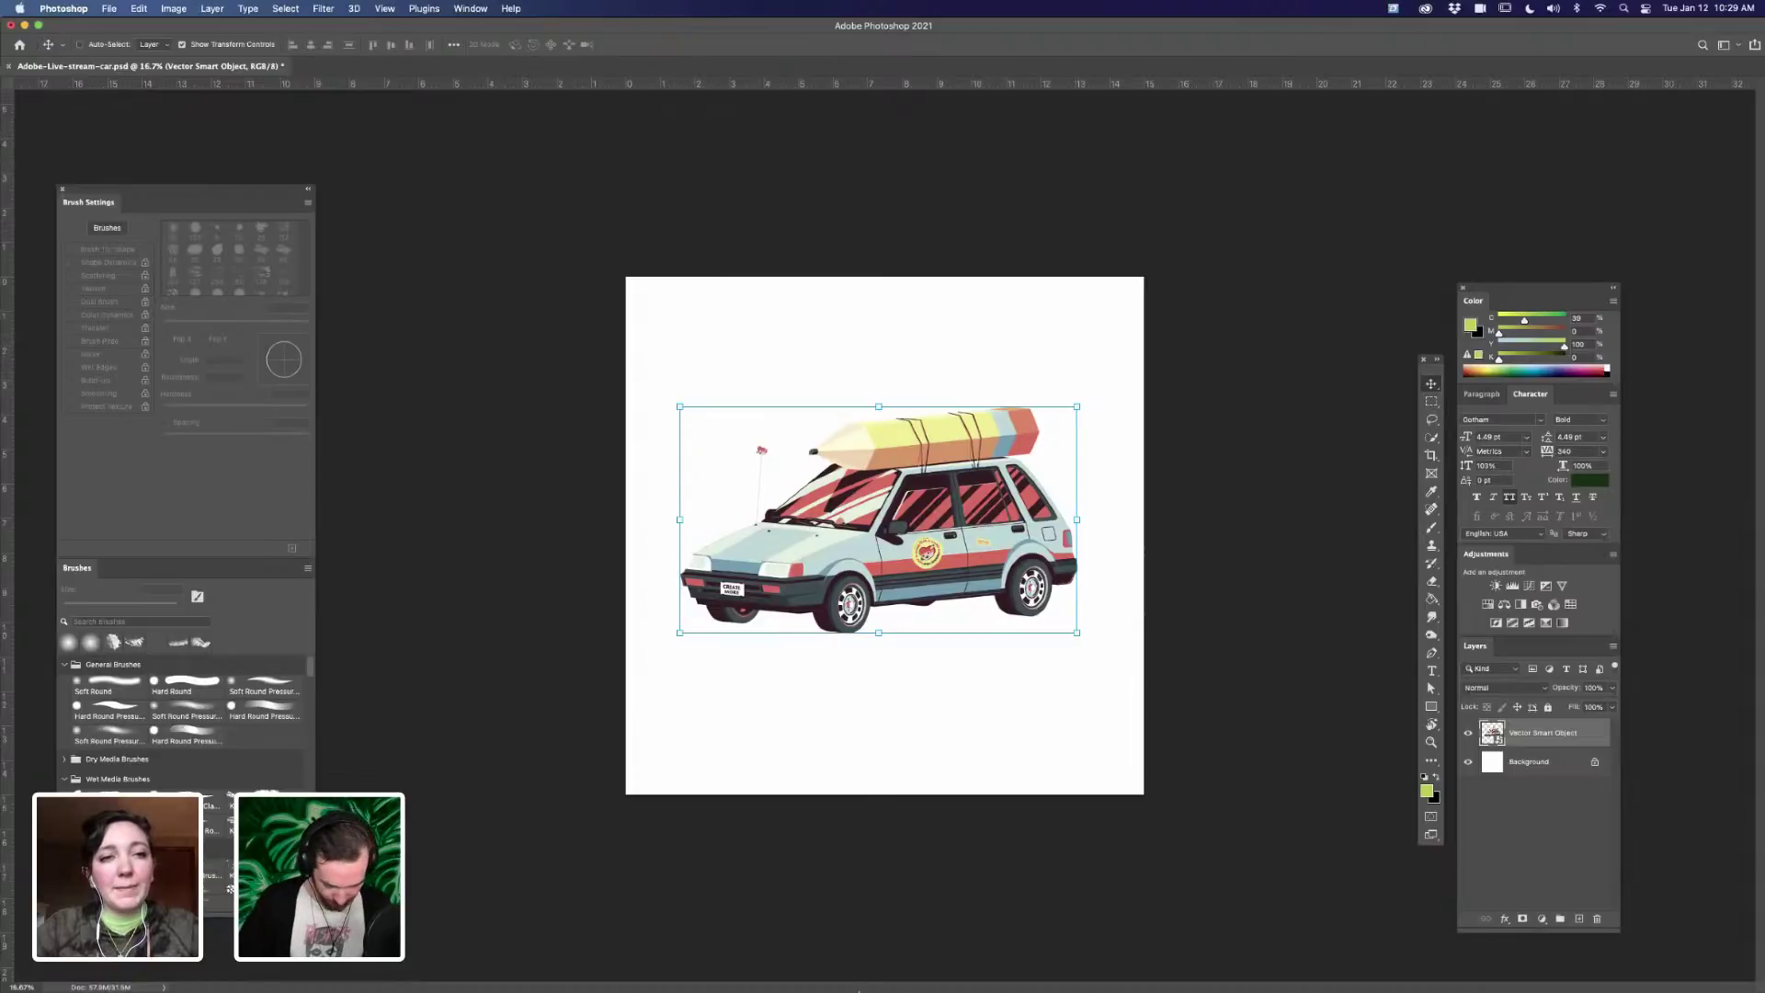
- Draw a rectangle about 15.5 in square over the whole canvas and place its layer beneath the car
mouse_move(876, 981)
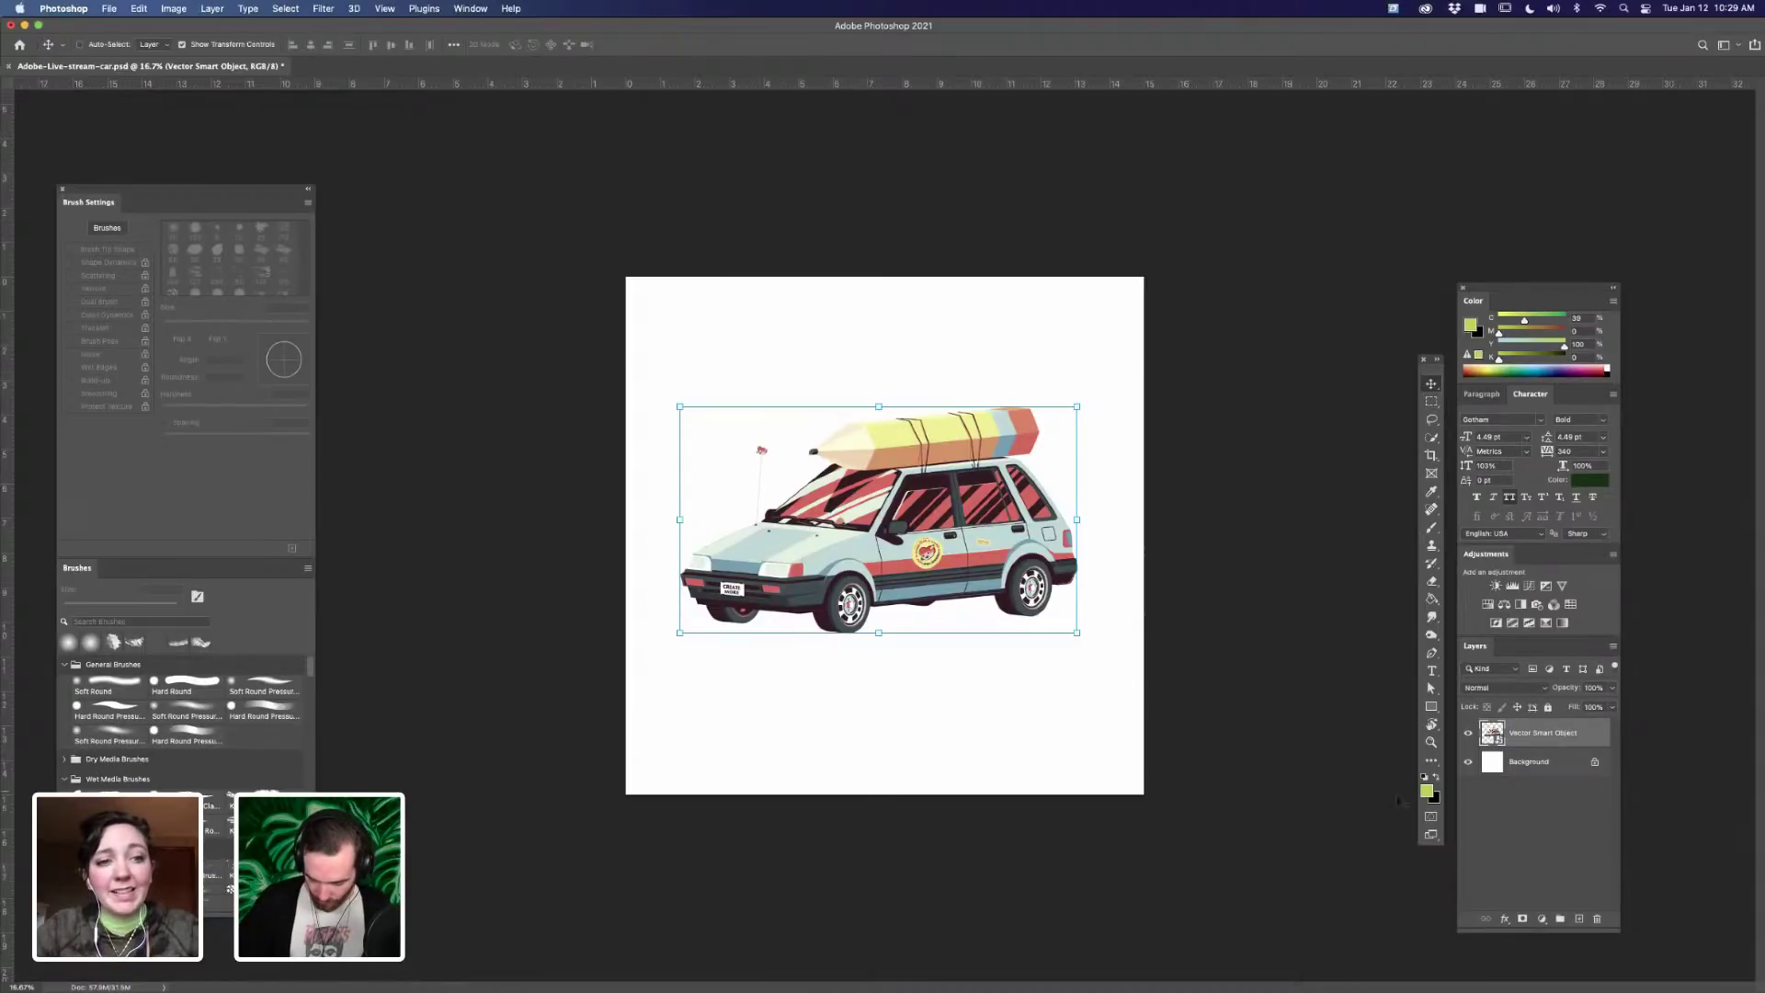
left_click(1432, 708)
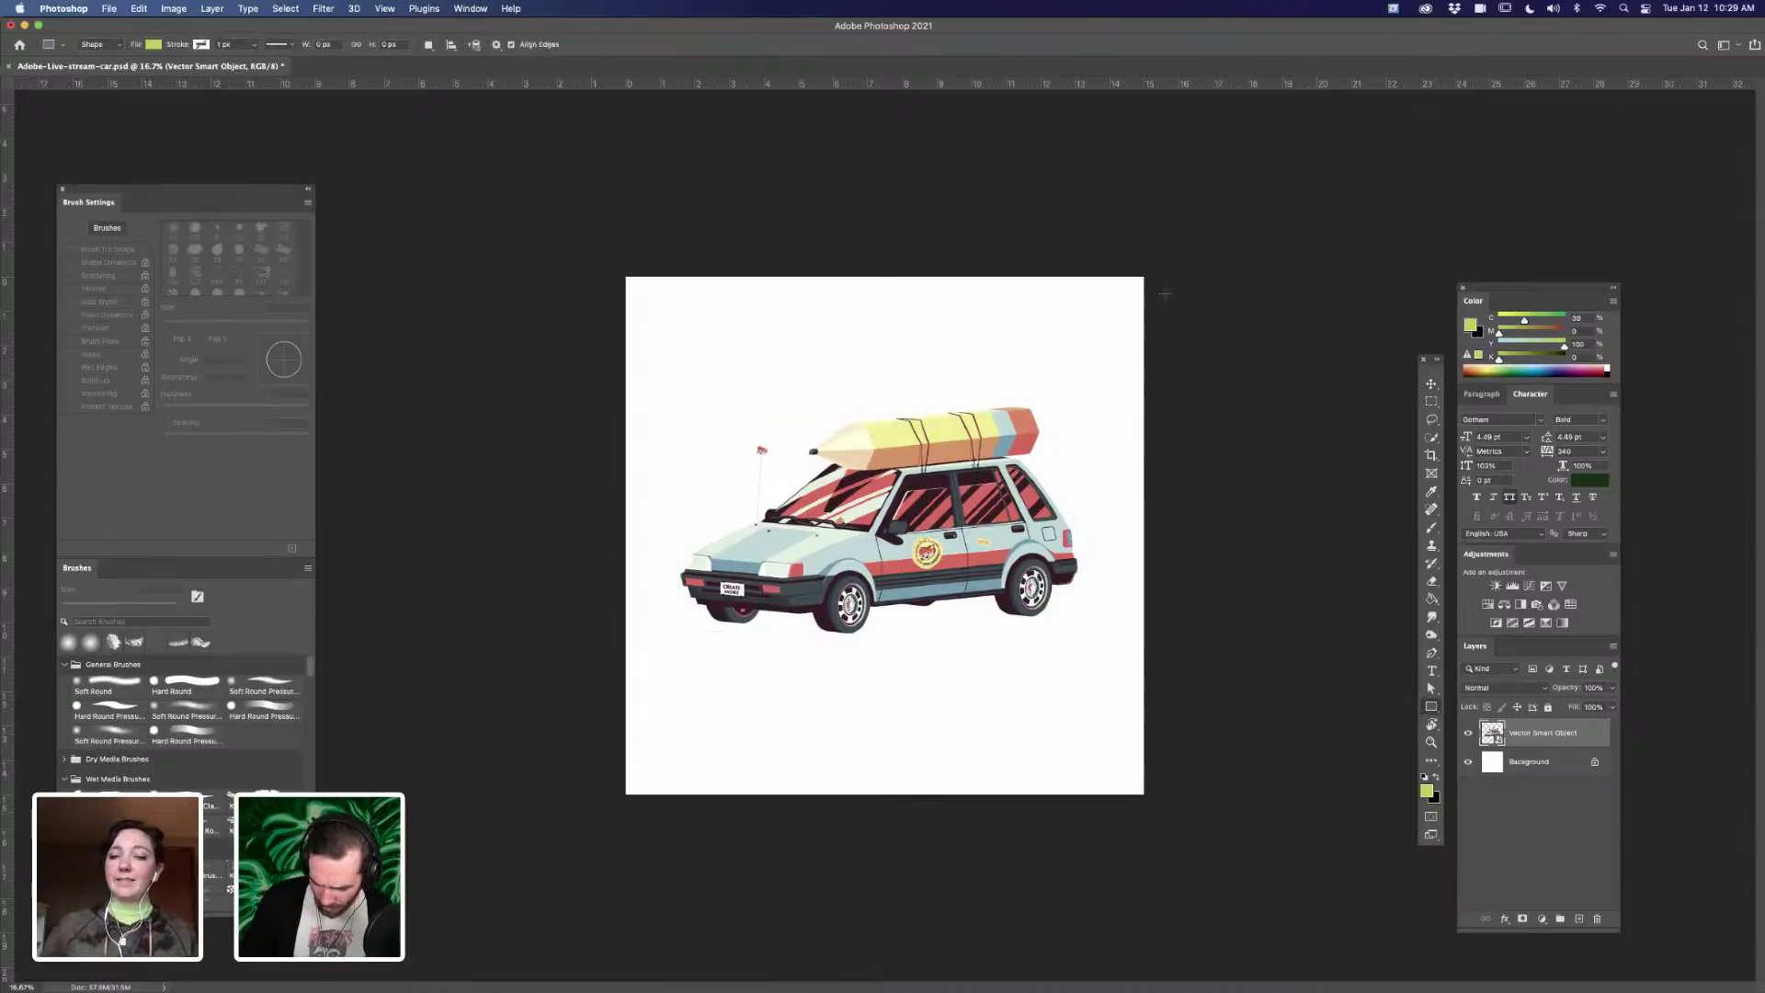
left_click_drag(1151, 271, 615, 807)
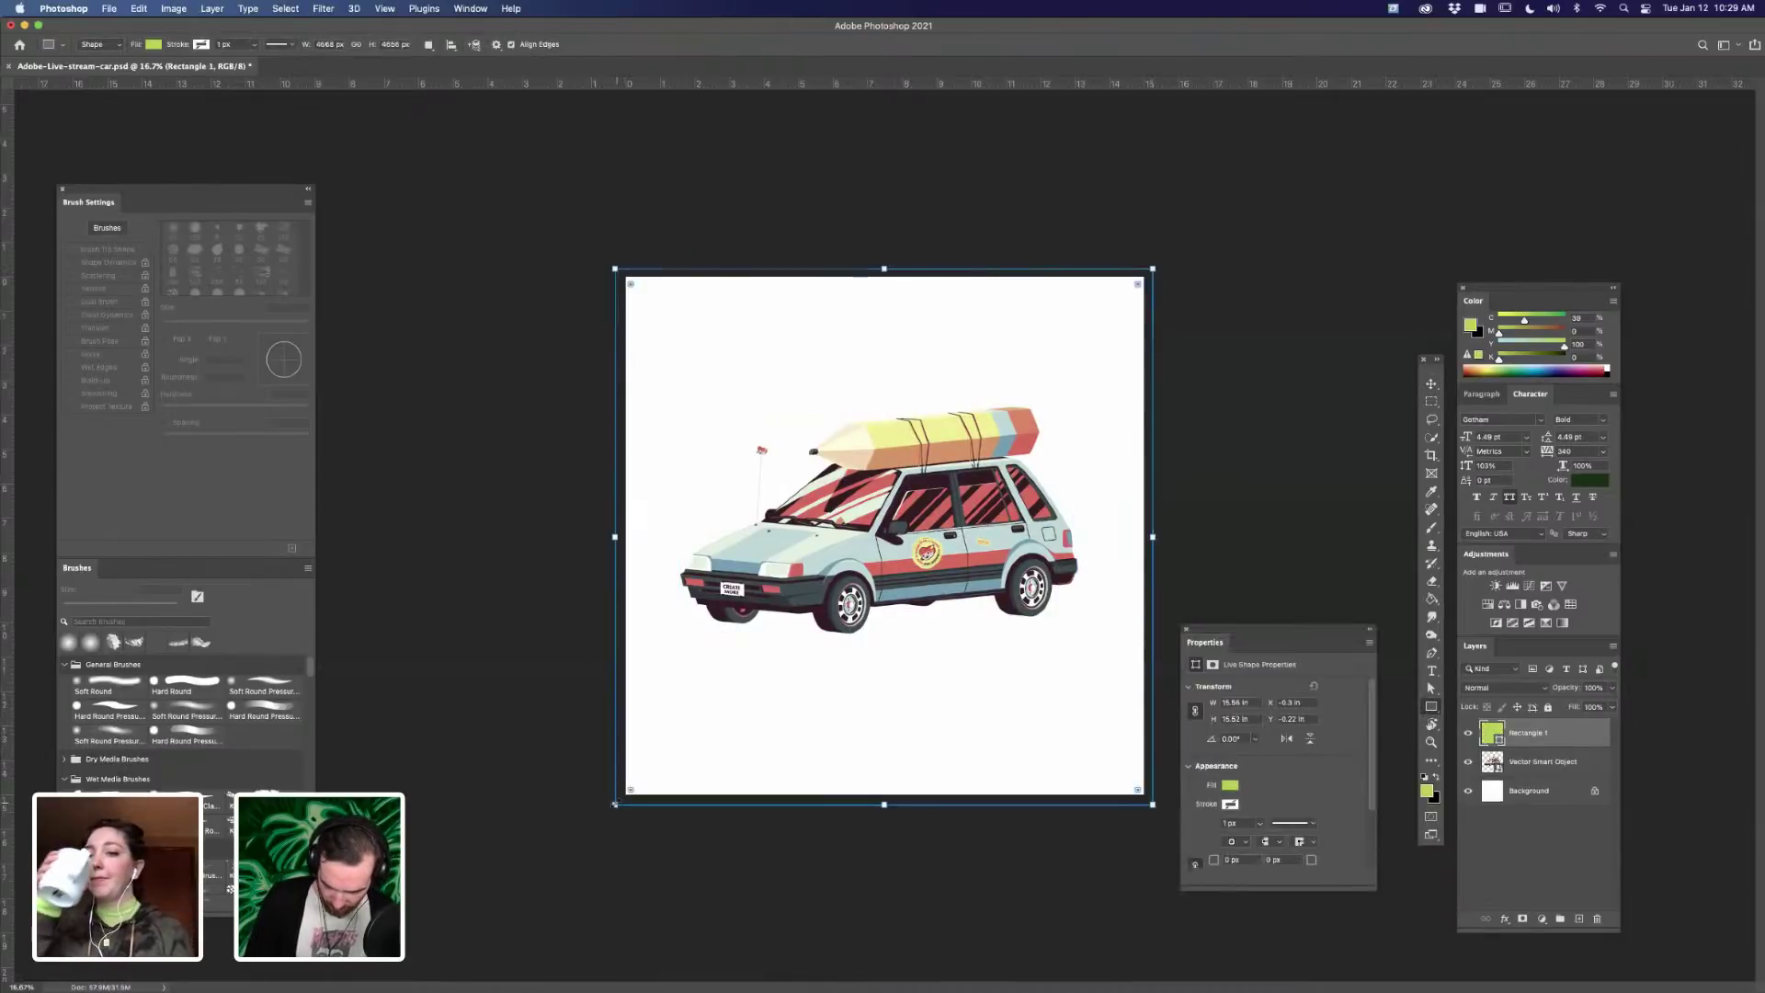
left_click_drag(1533, 735, 1534, 775)
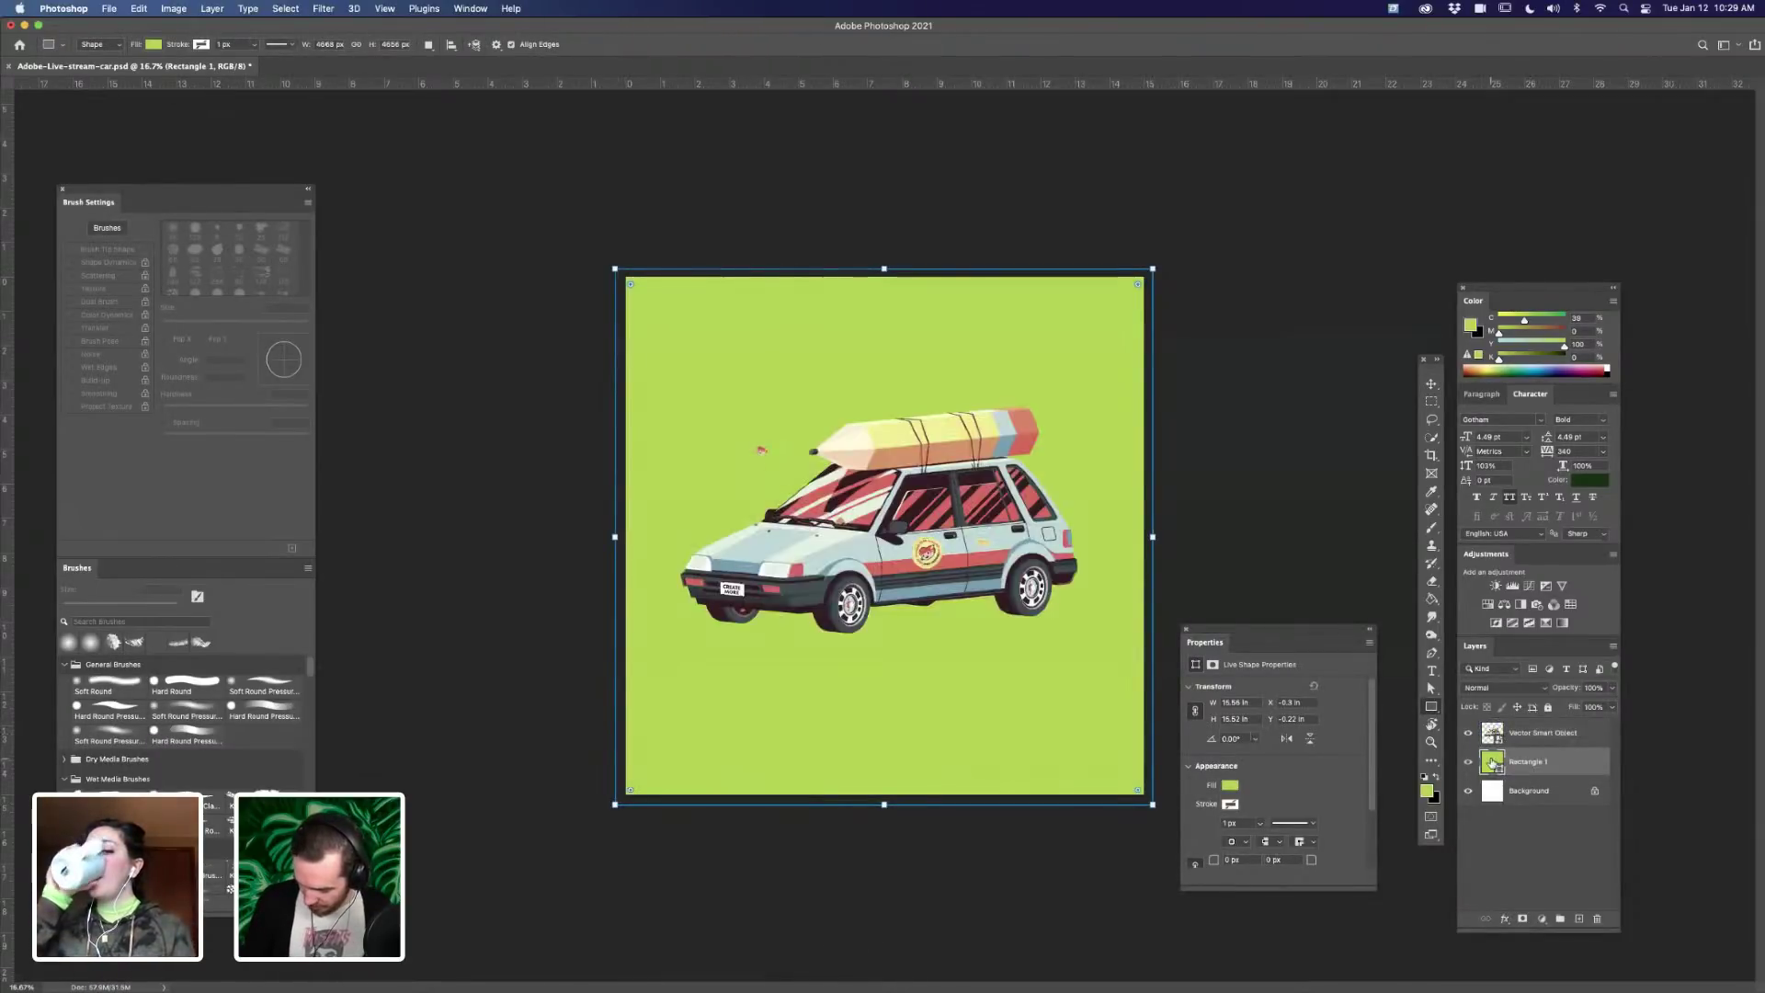
- Recolor the background rectangle with the red sampled from the car's side stripe
double_click(1492, 761)
left_click(968, 553)
left_click(1457, 509)
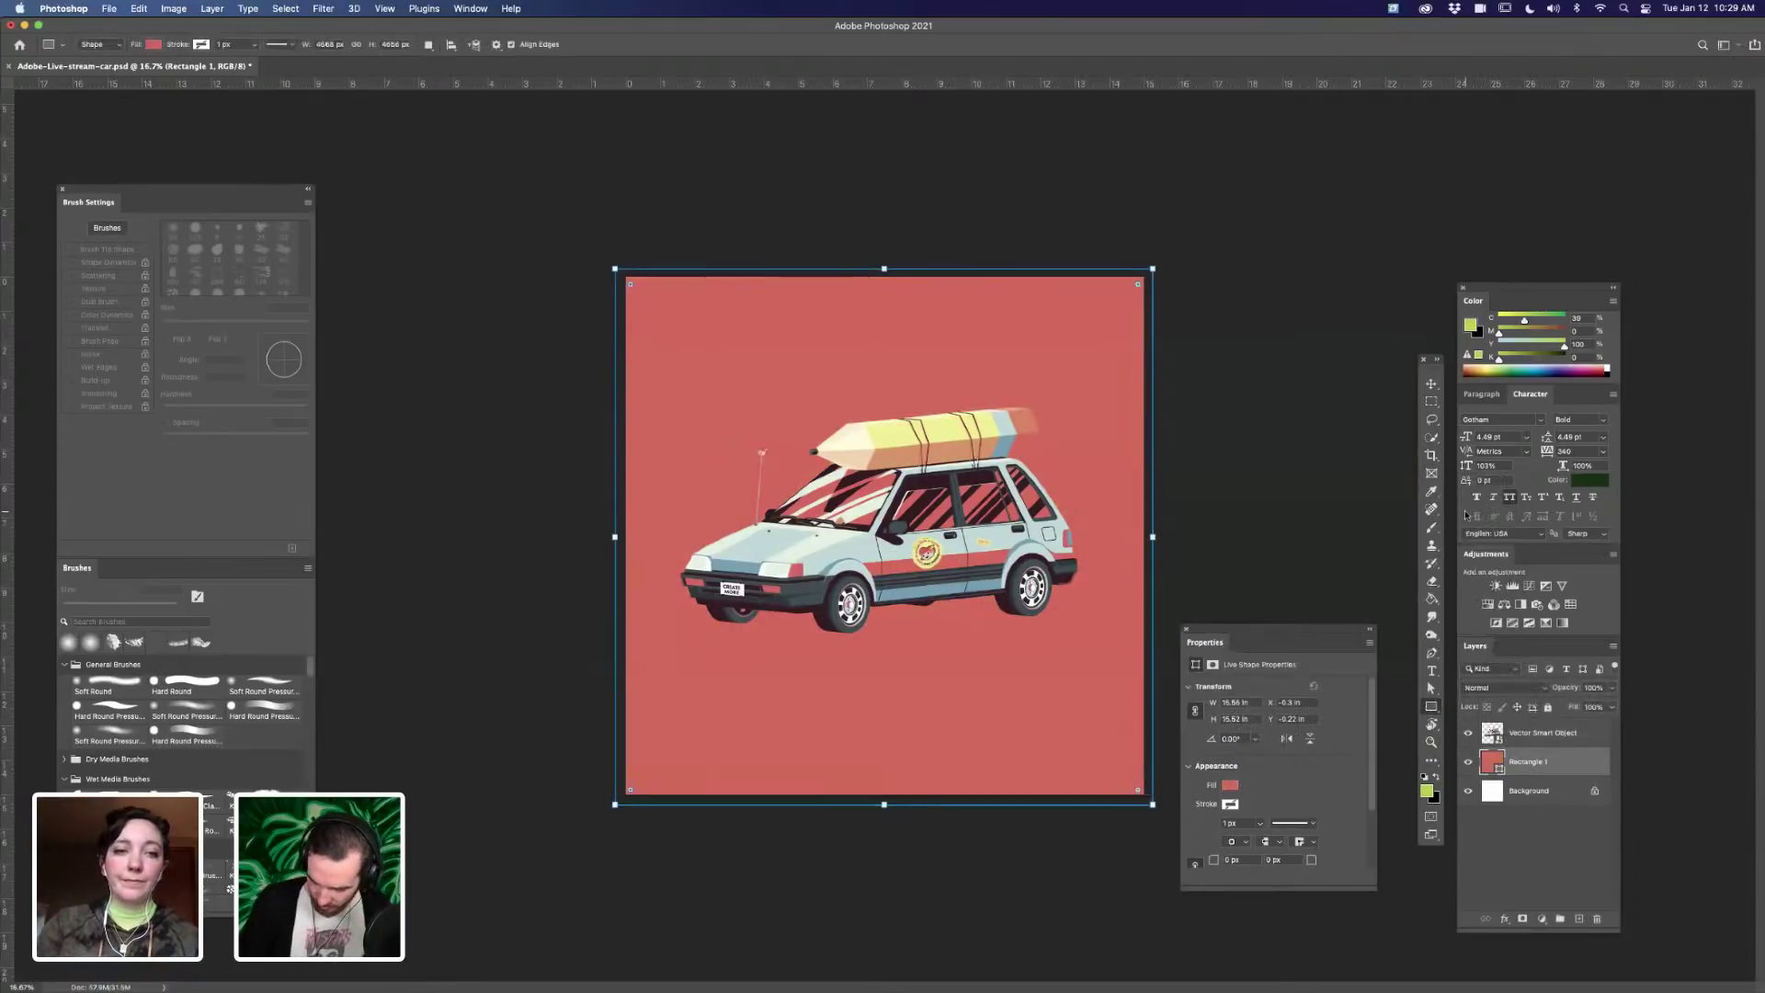
- Copy the car's ground shadow from the Illustrator artwork and paste it into the Photoshop document as a smart object
mouse_move(664, 984)
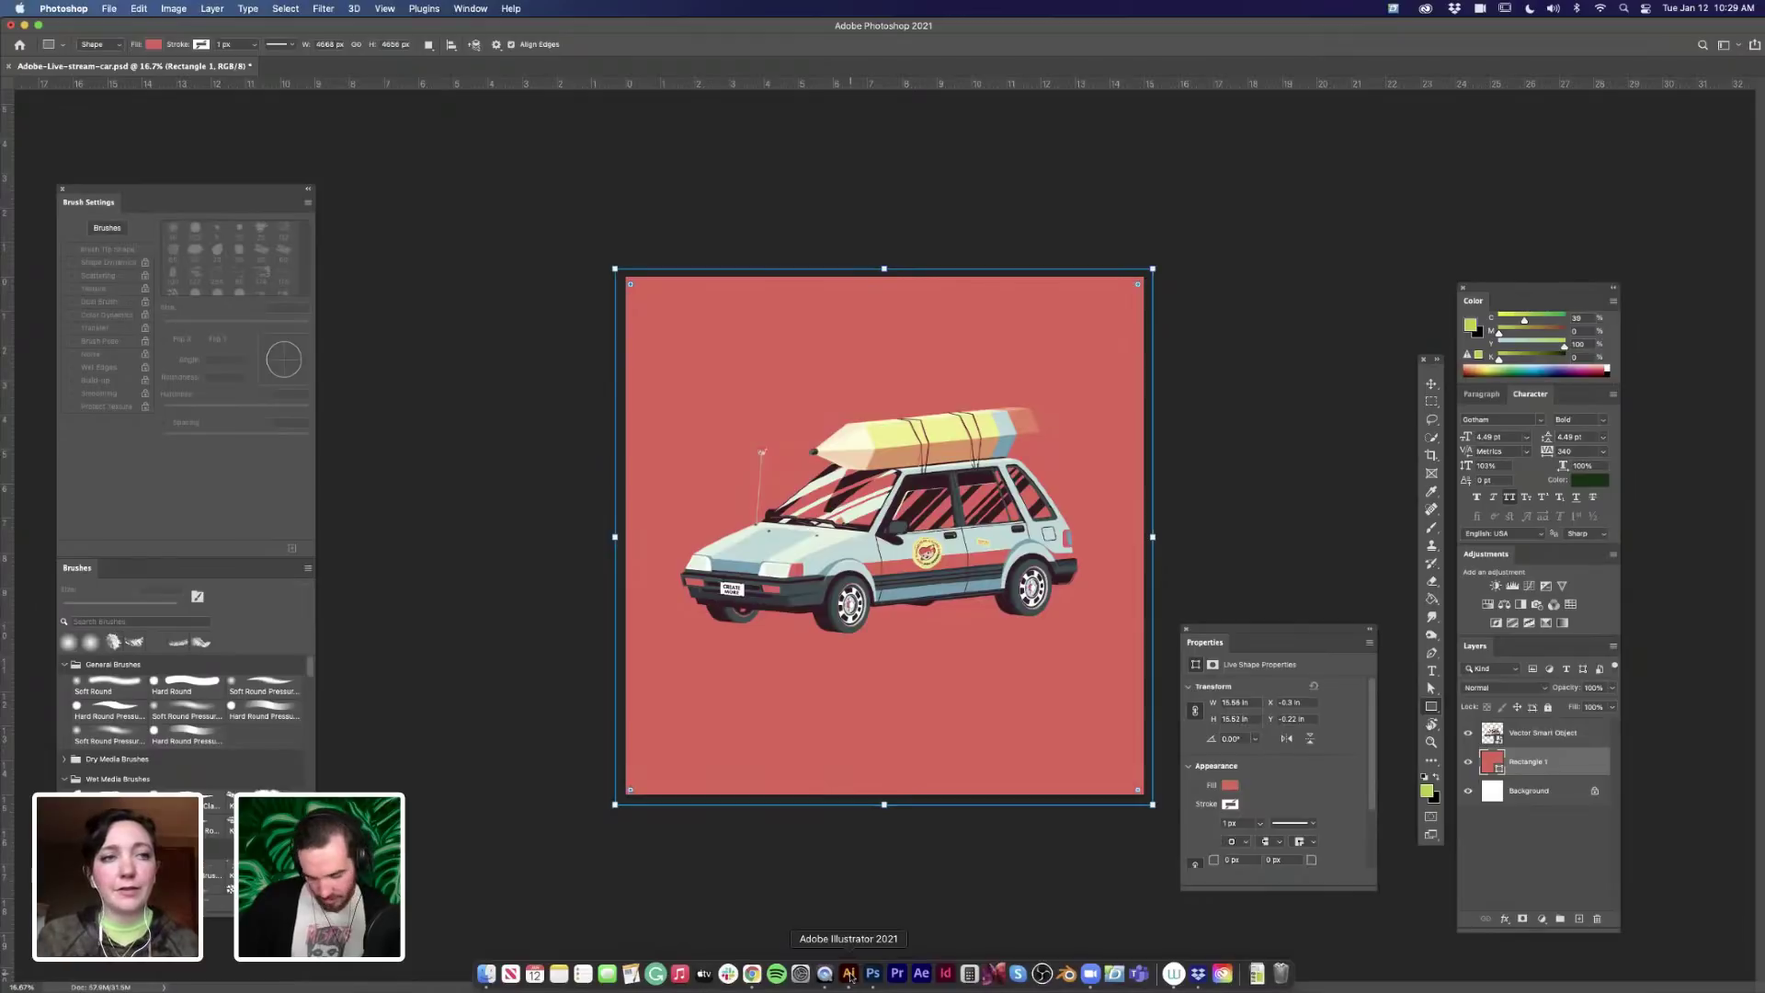
left_click(850, 976)
left_click(782, 607)
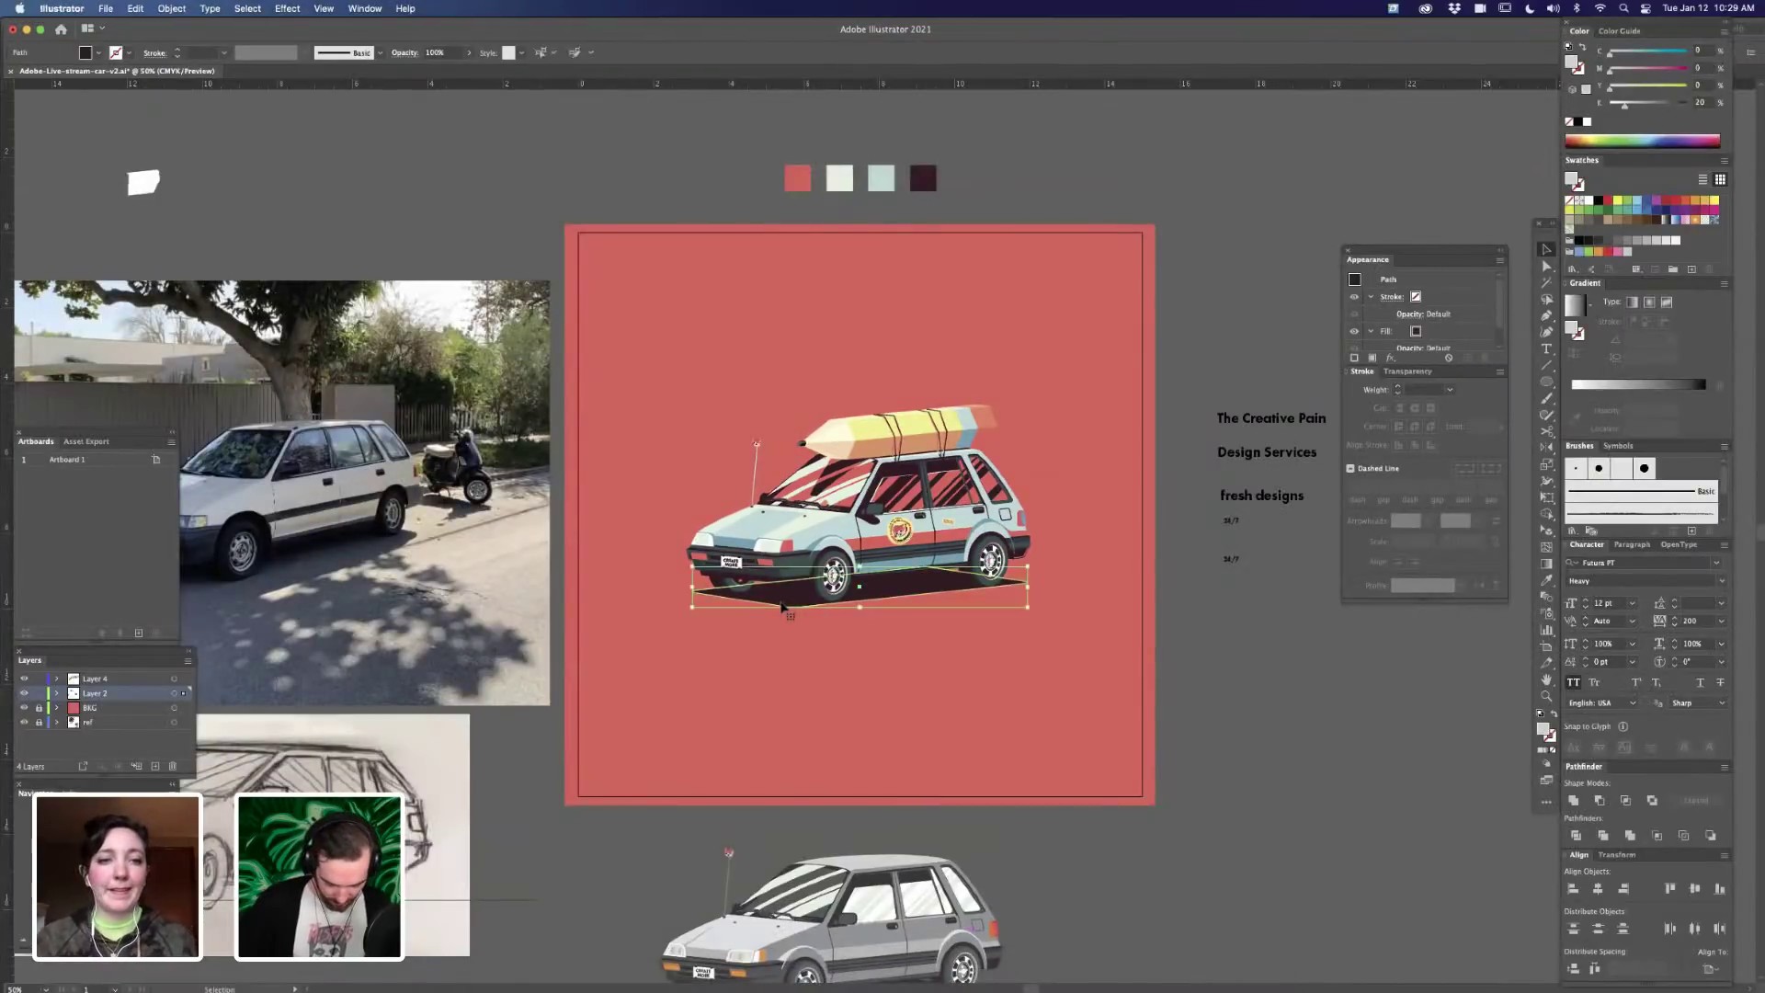
left_click(873, 976)
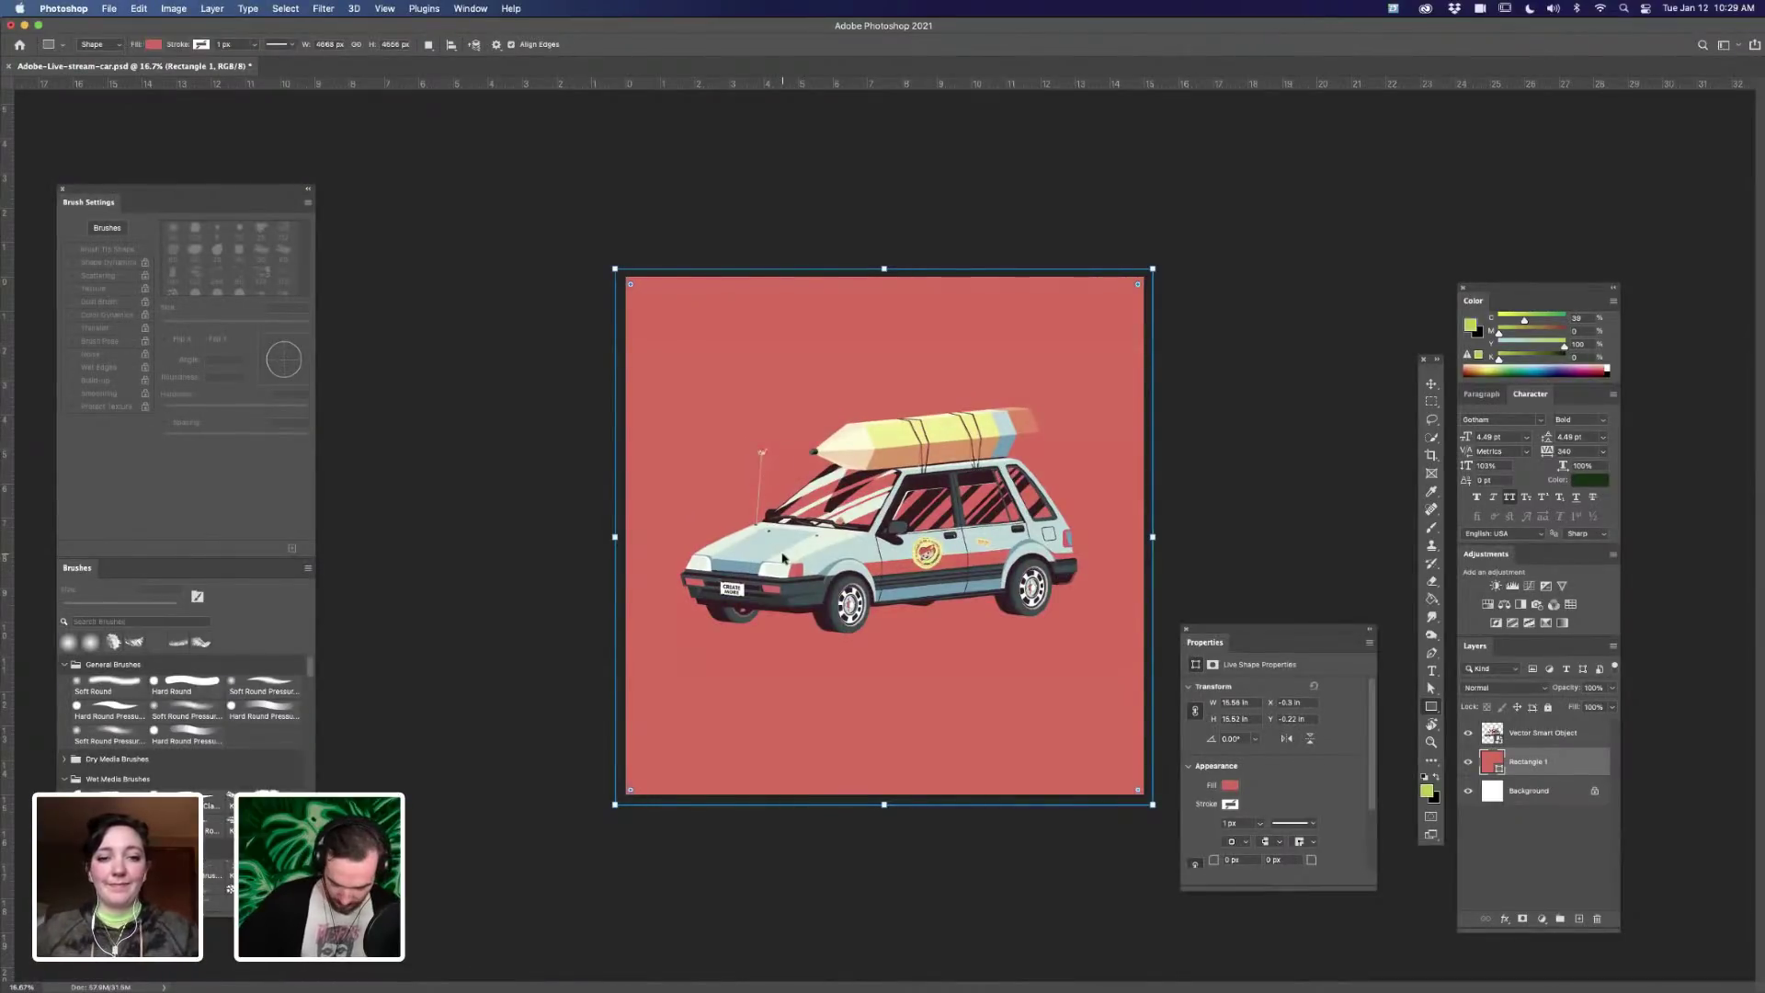
key("super+v")
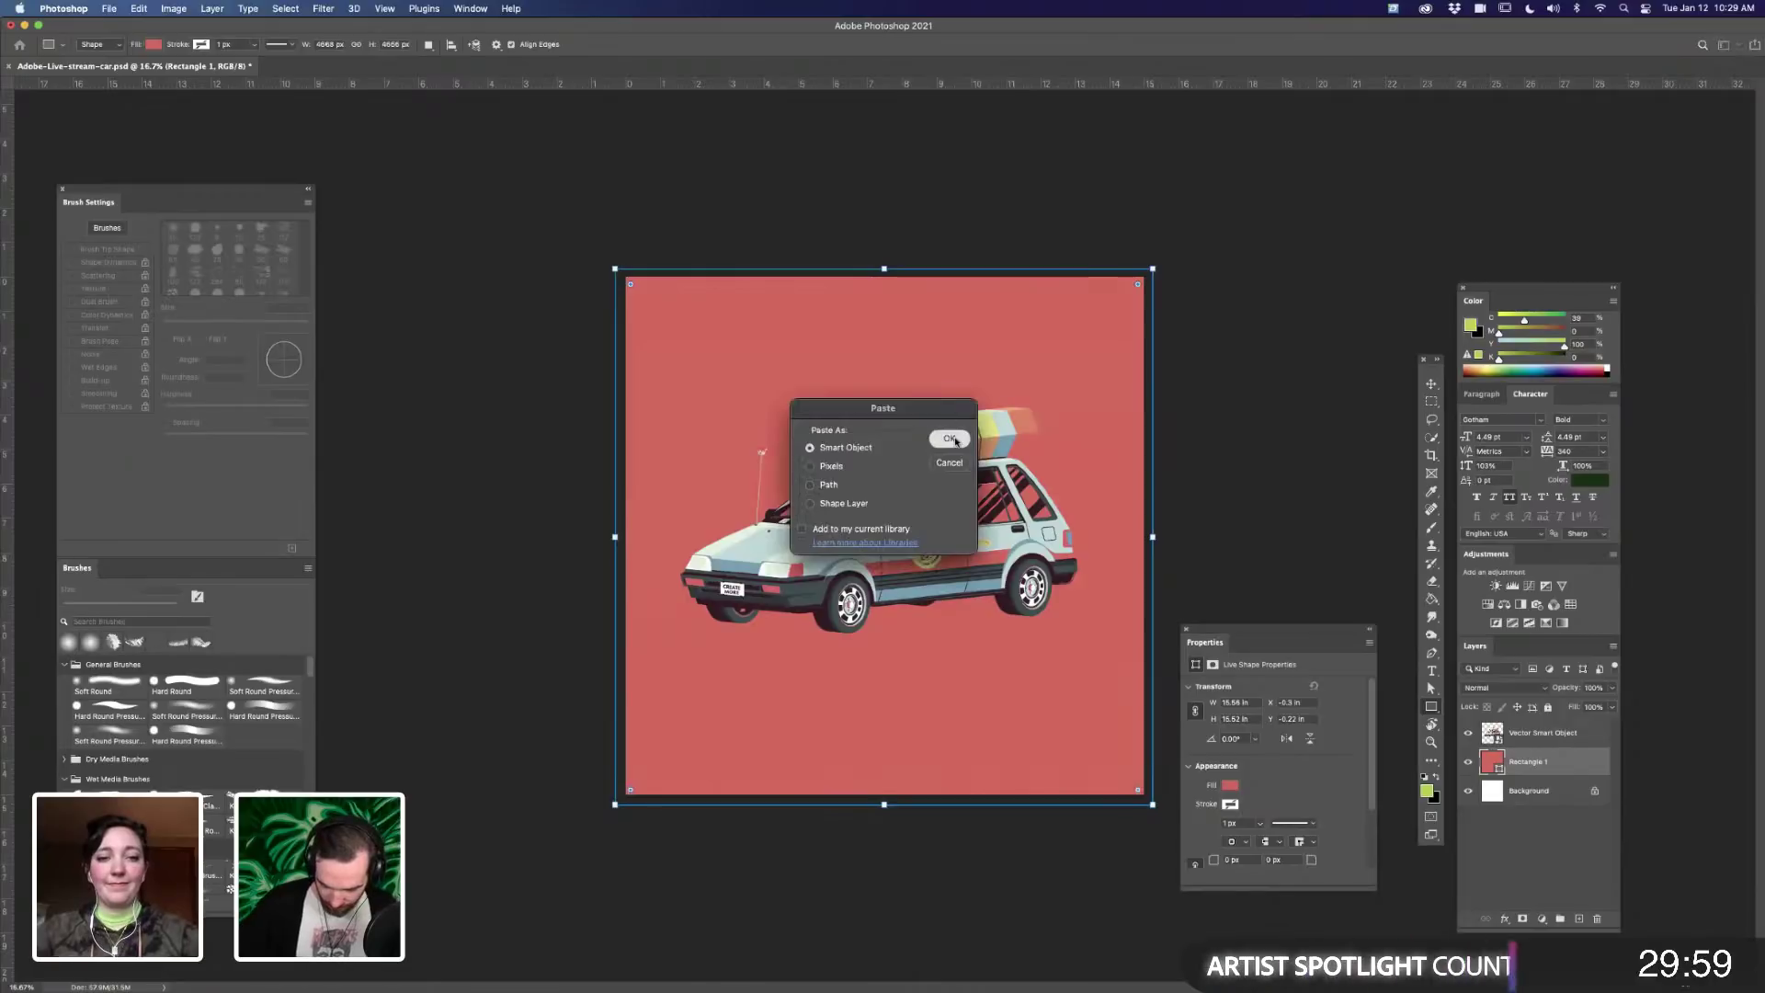
left_click(949, 439)
- Move the pasted shadow under the car's wheels, enlarge it to match the car, commit it, and close the Properties panel
left_click_drag(1002, 550, 1061, 615)
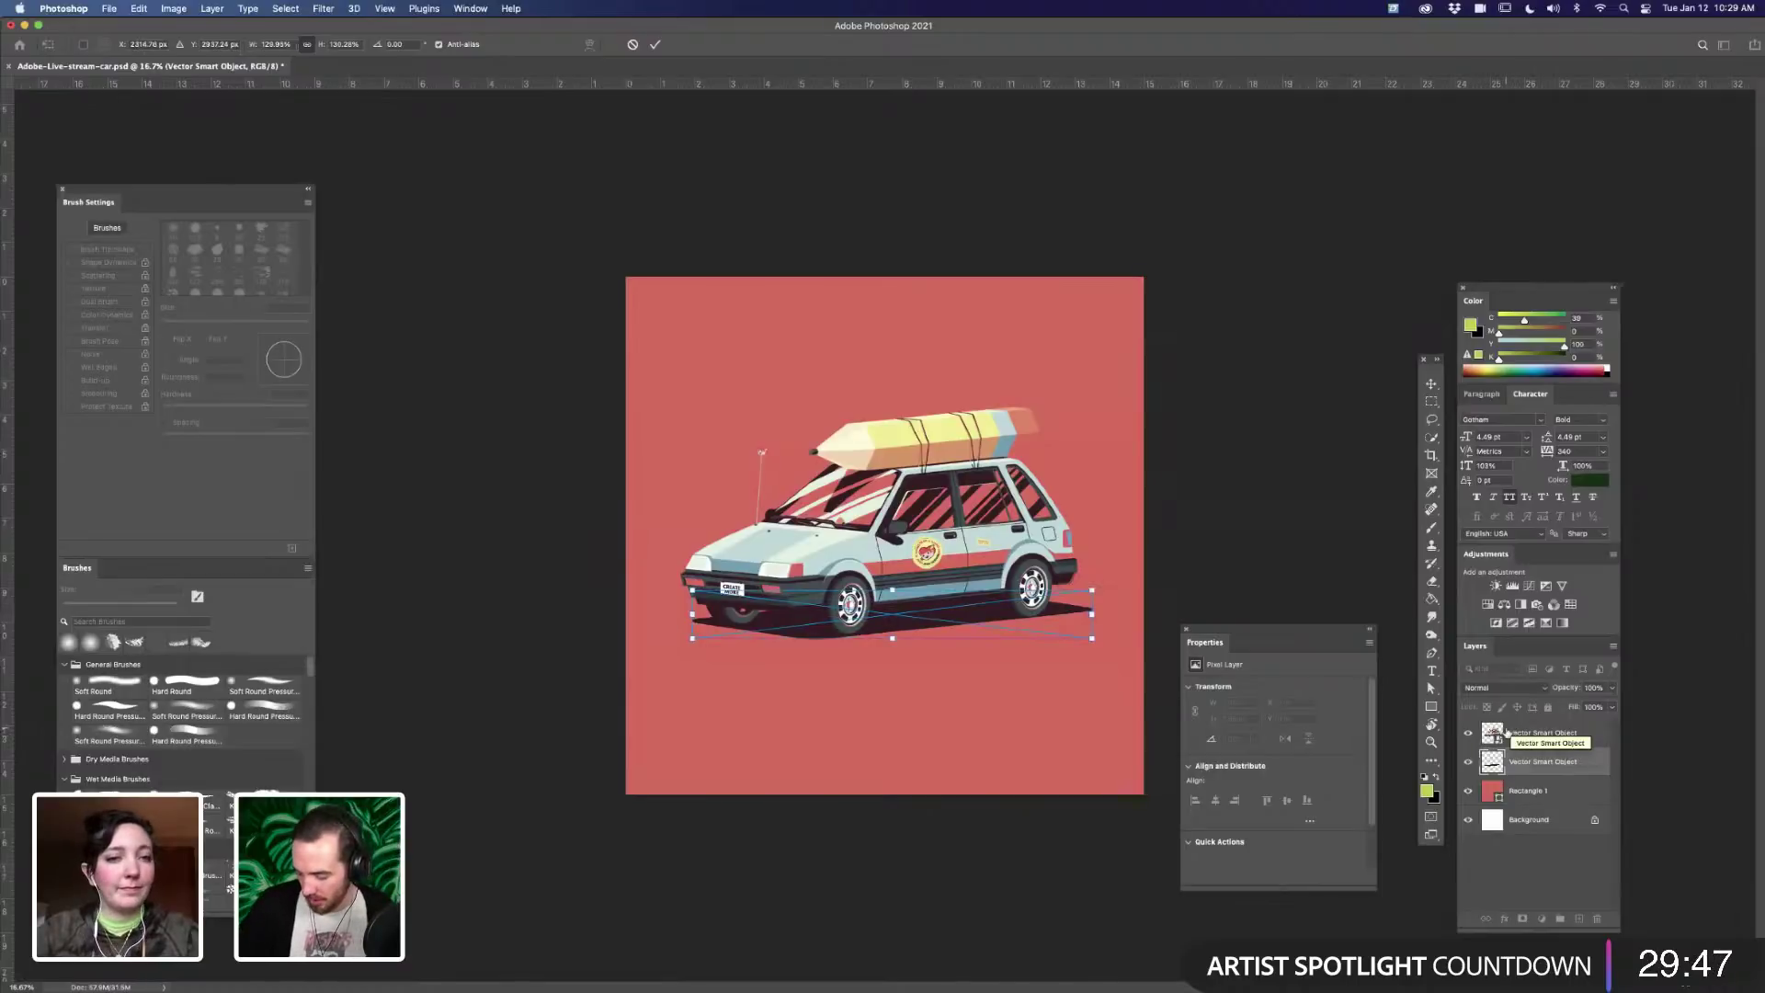
left_click_drag(1092, 589, 1082, 614)
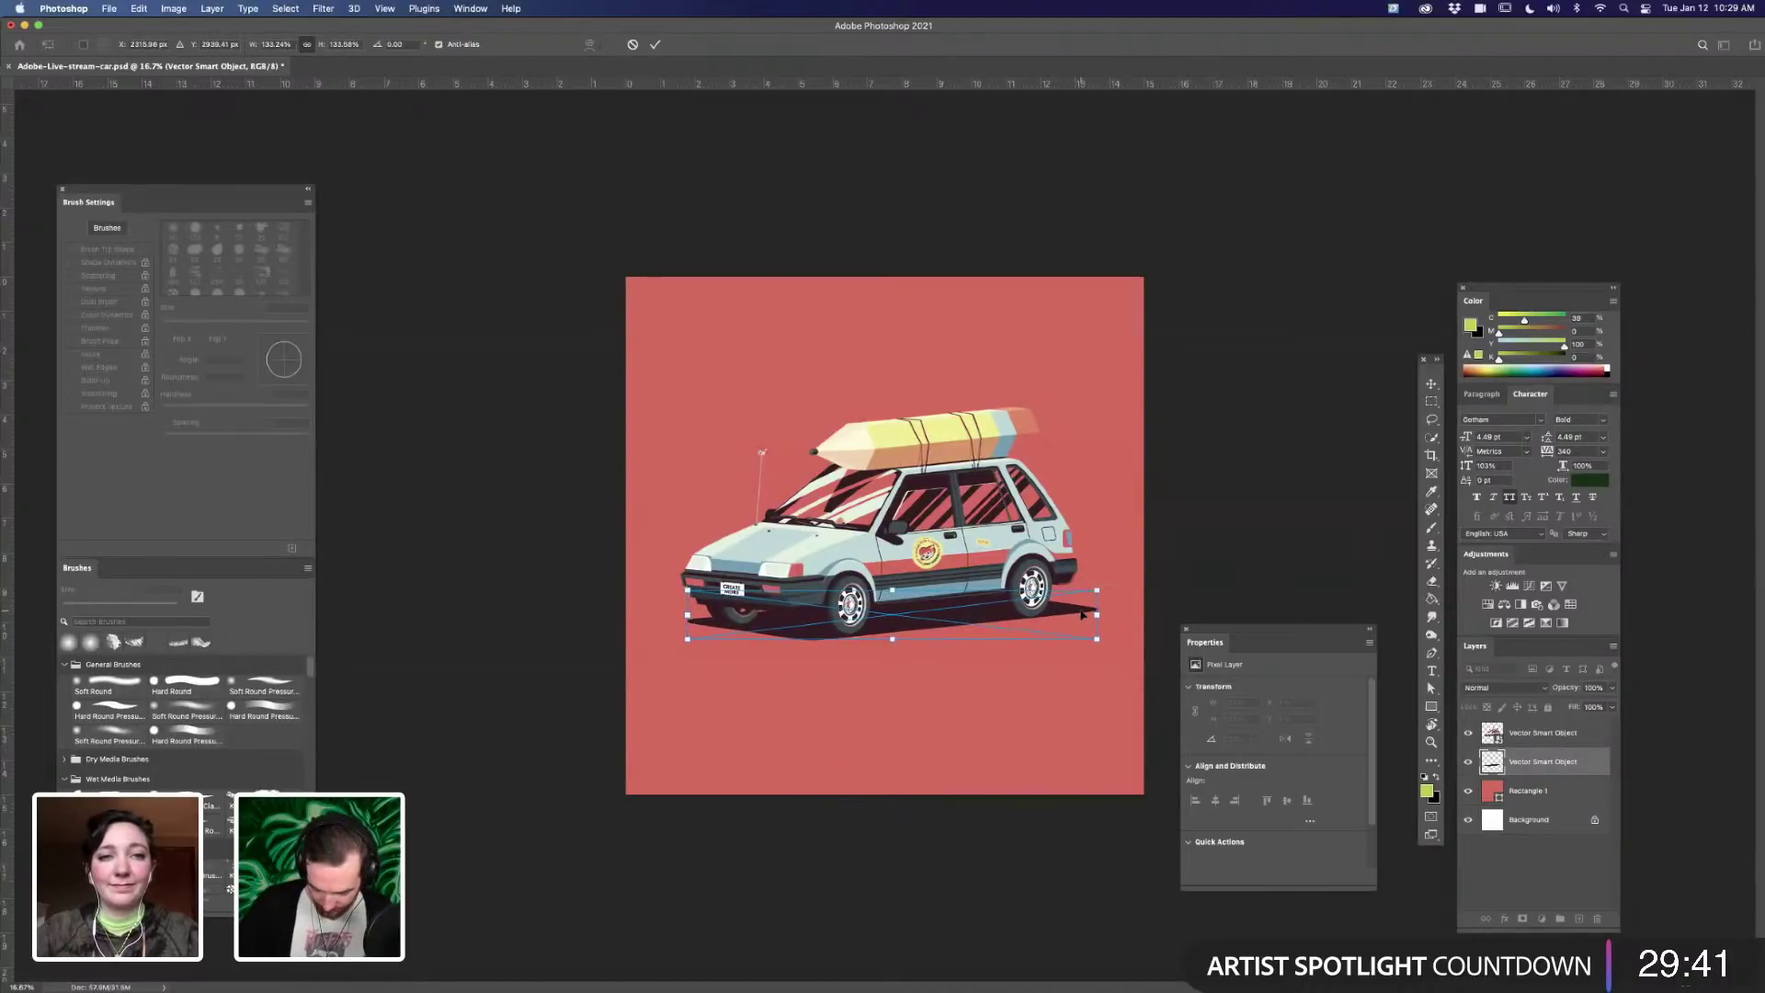
key("Return")
key("super+equal")
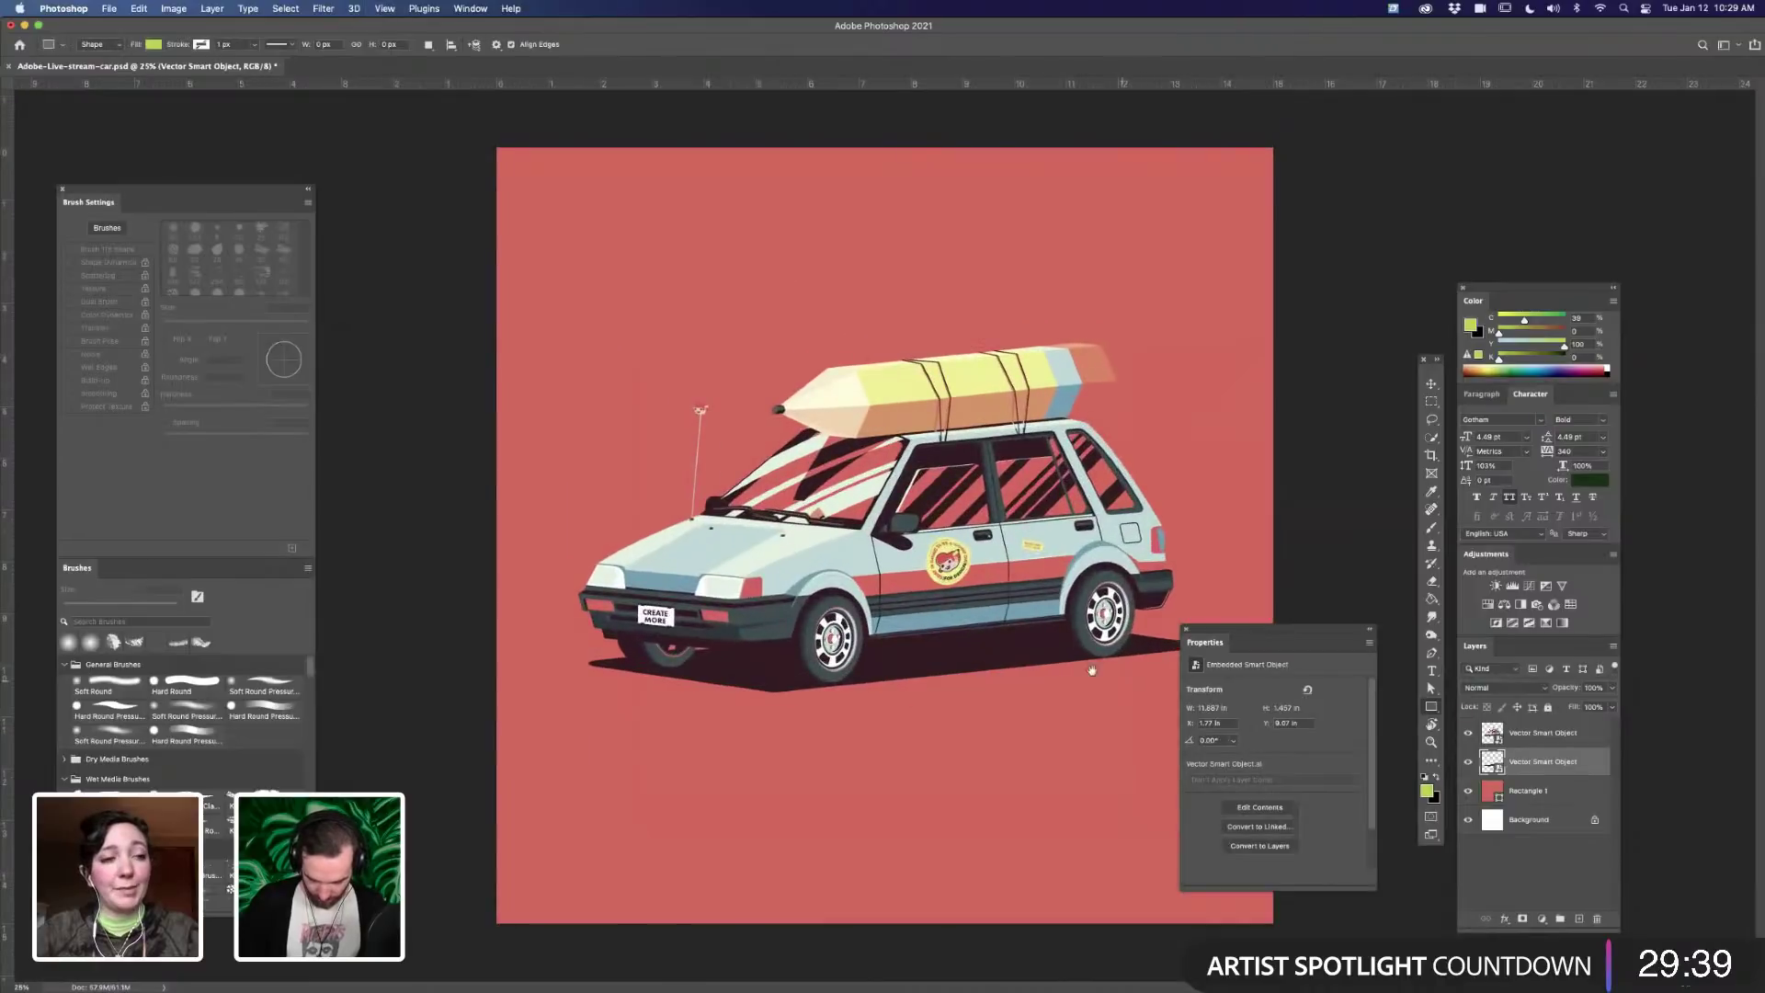
key("v")
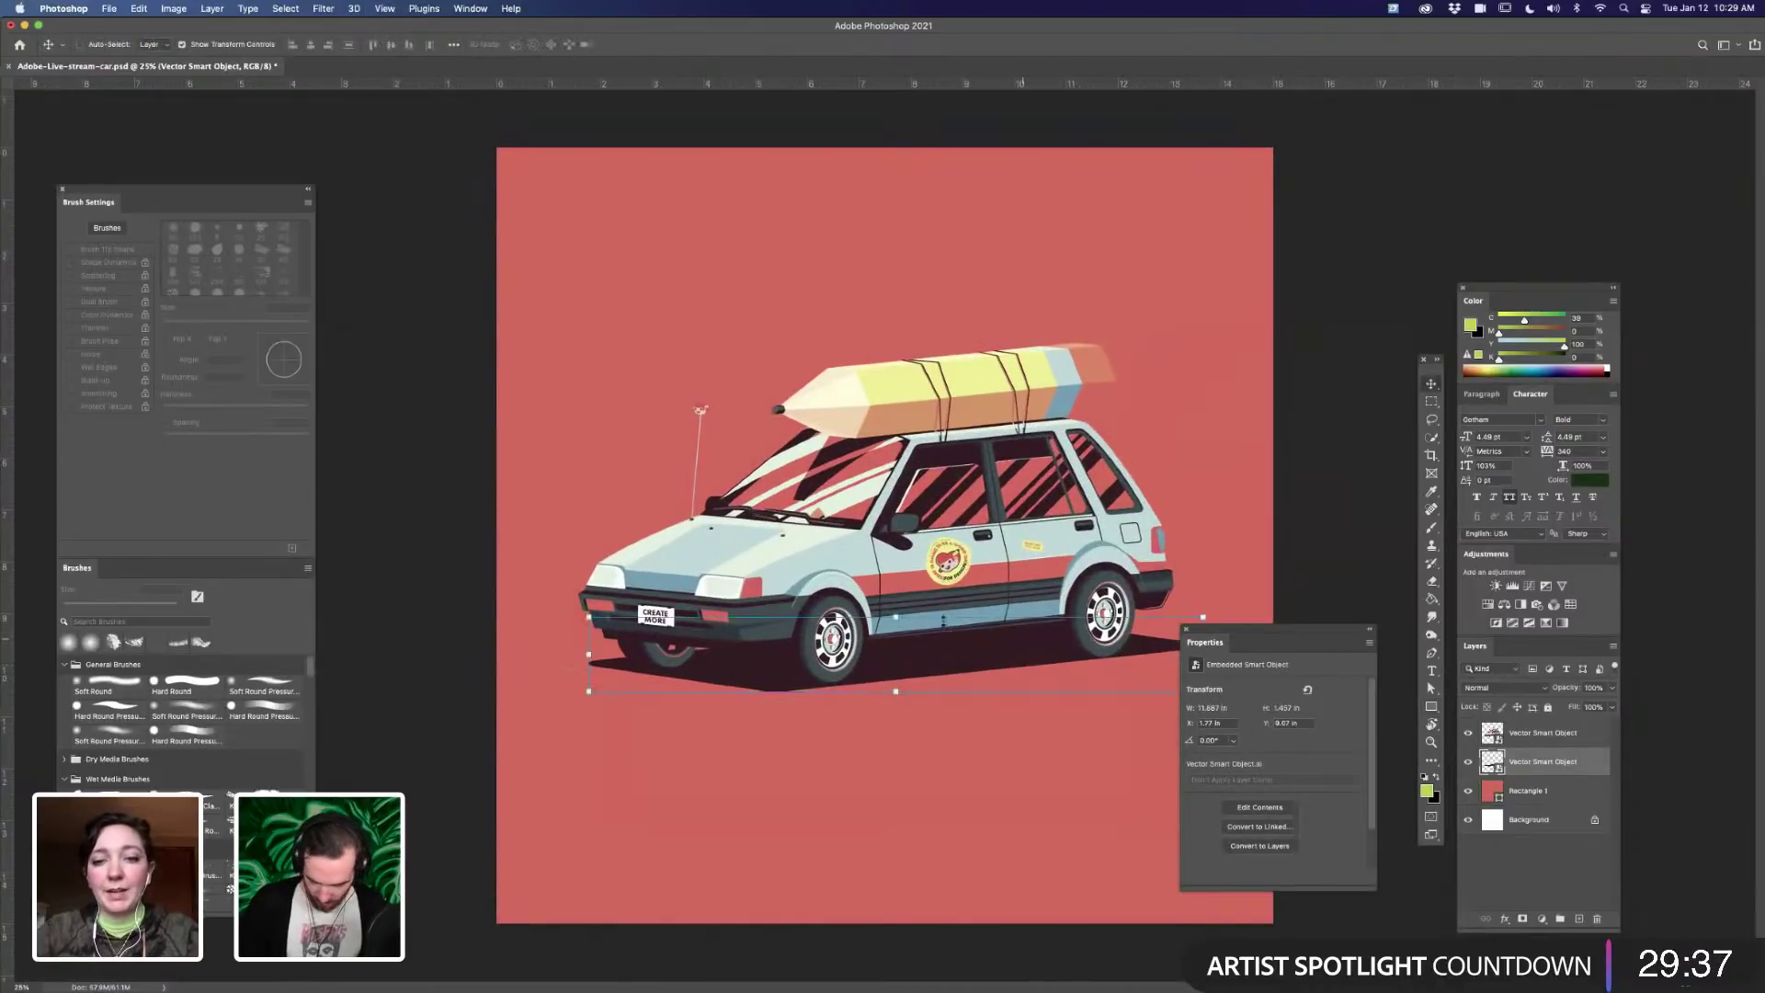
left_click(1185, 630)
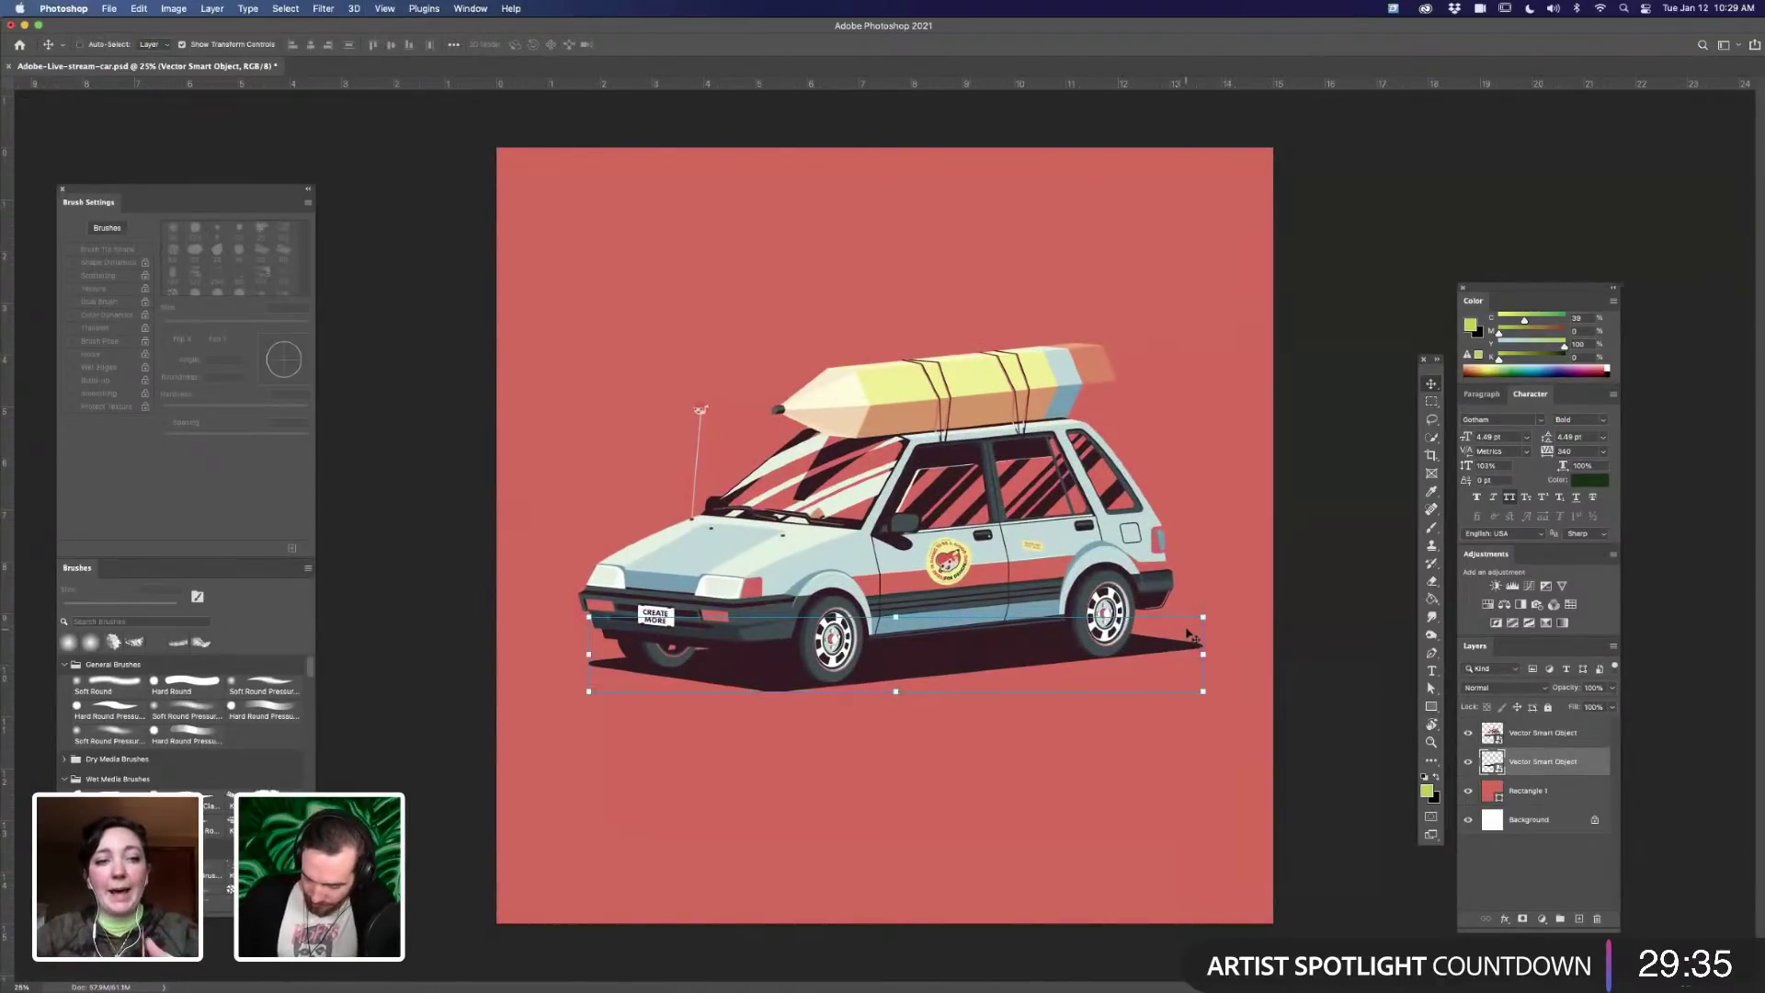
- Open the car smart object's contents in Illustrator and check that its vector artwork is selectable
left_click(1523, 736)
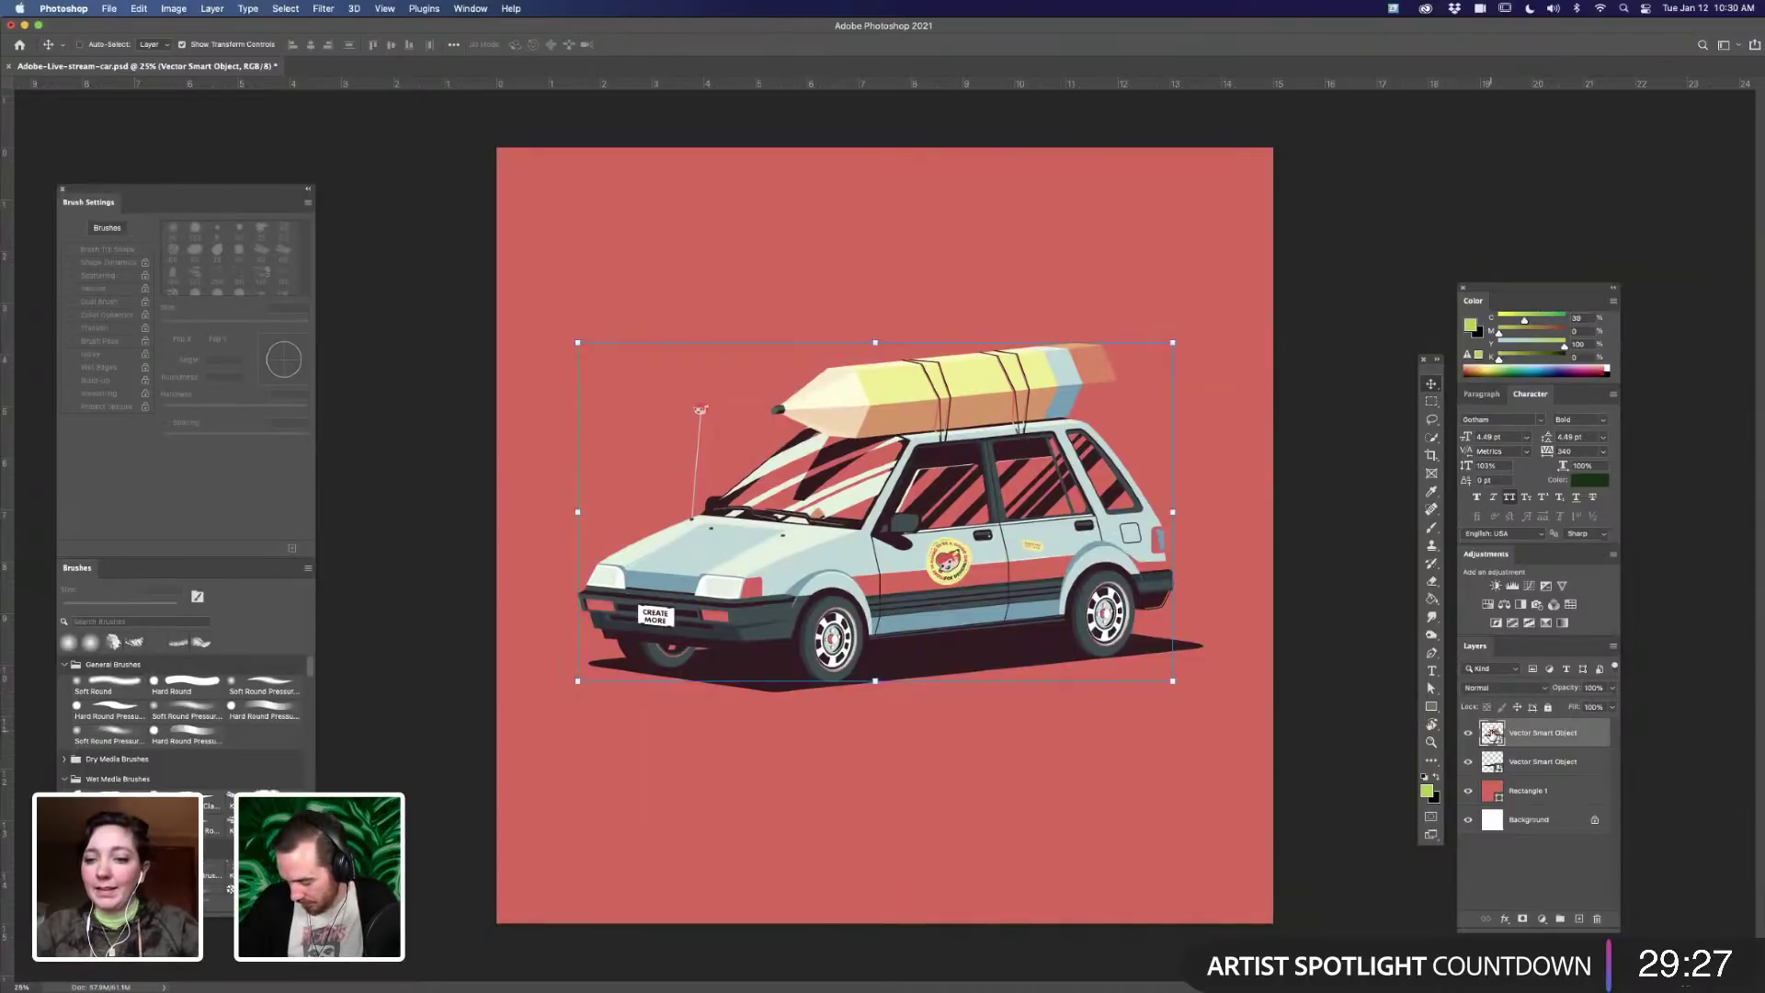
double_click(1491, 732)
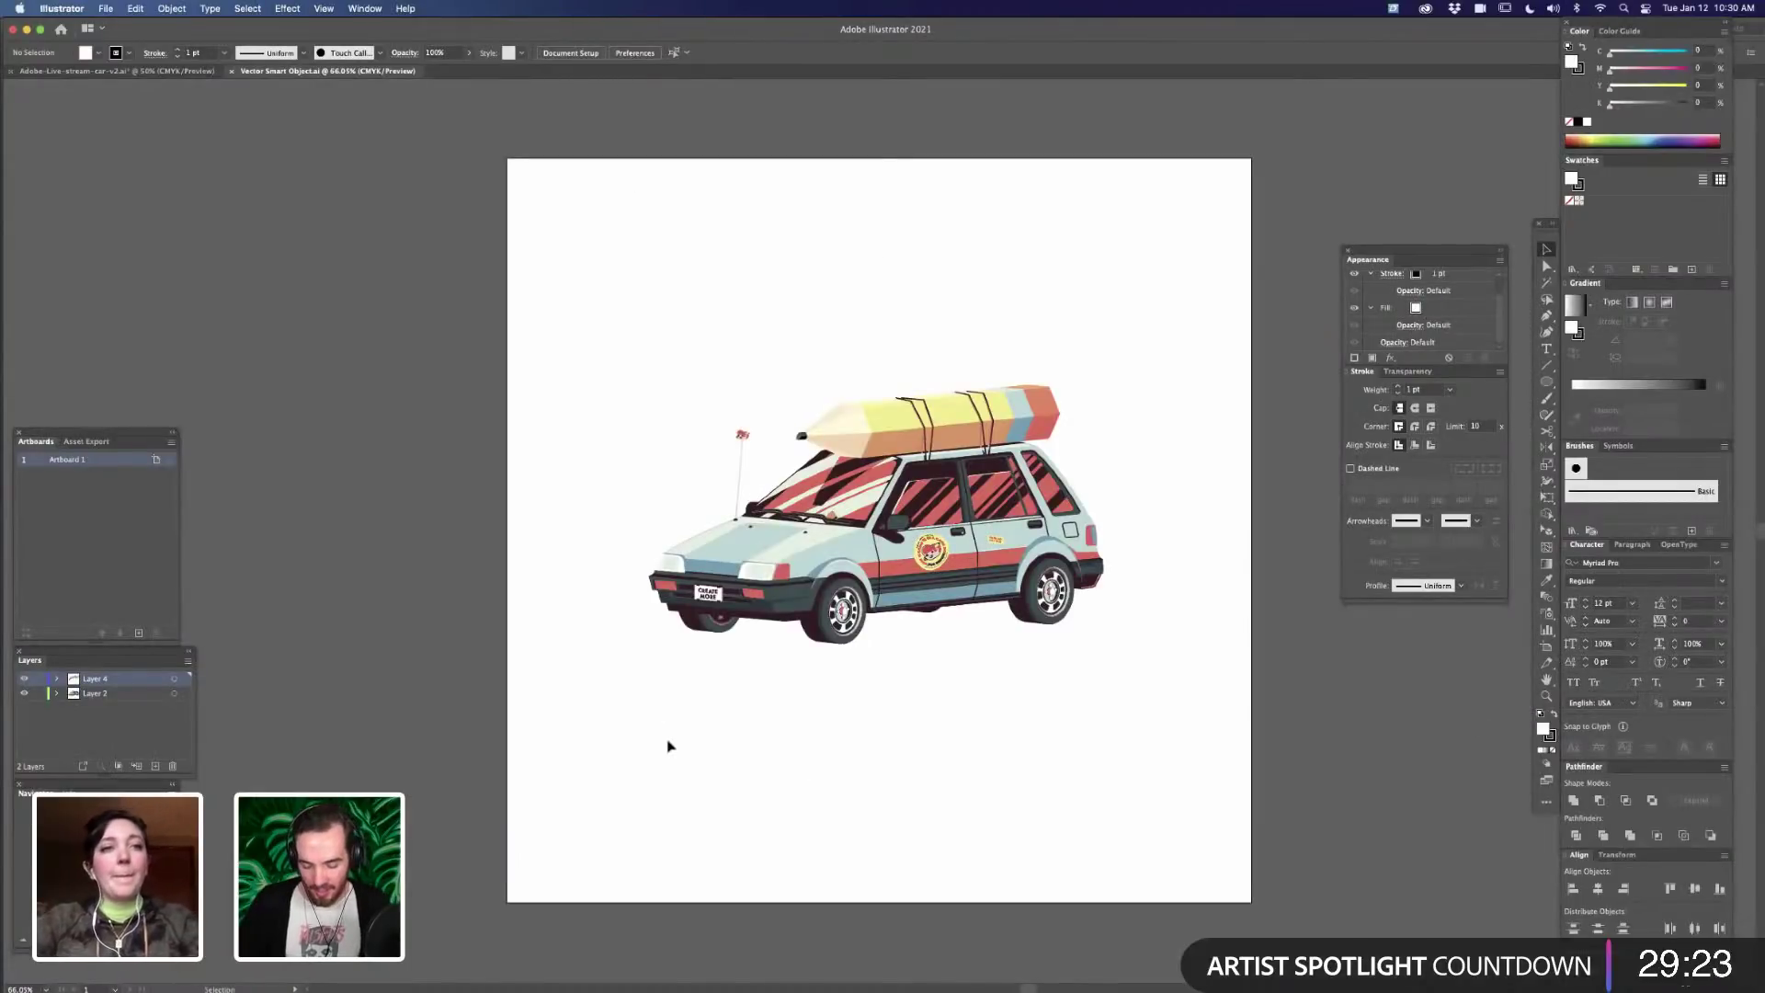
left_click_drag(522, 233, 1229, 795)
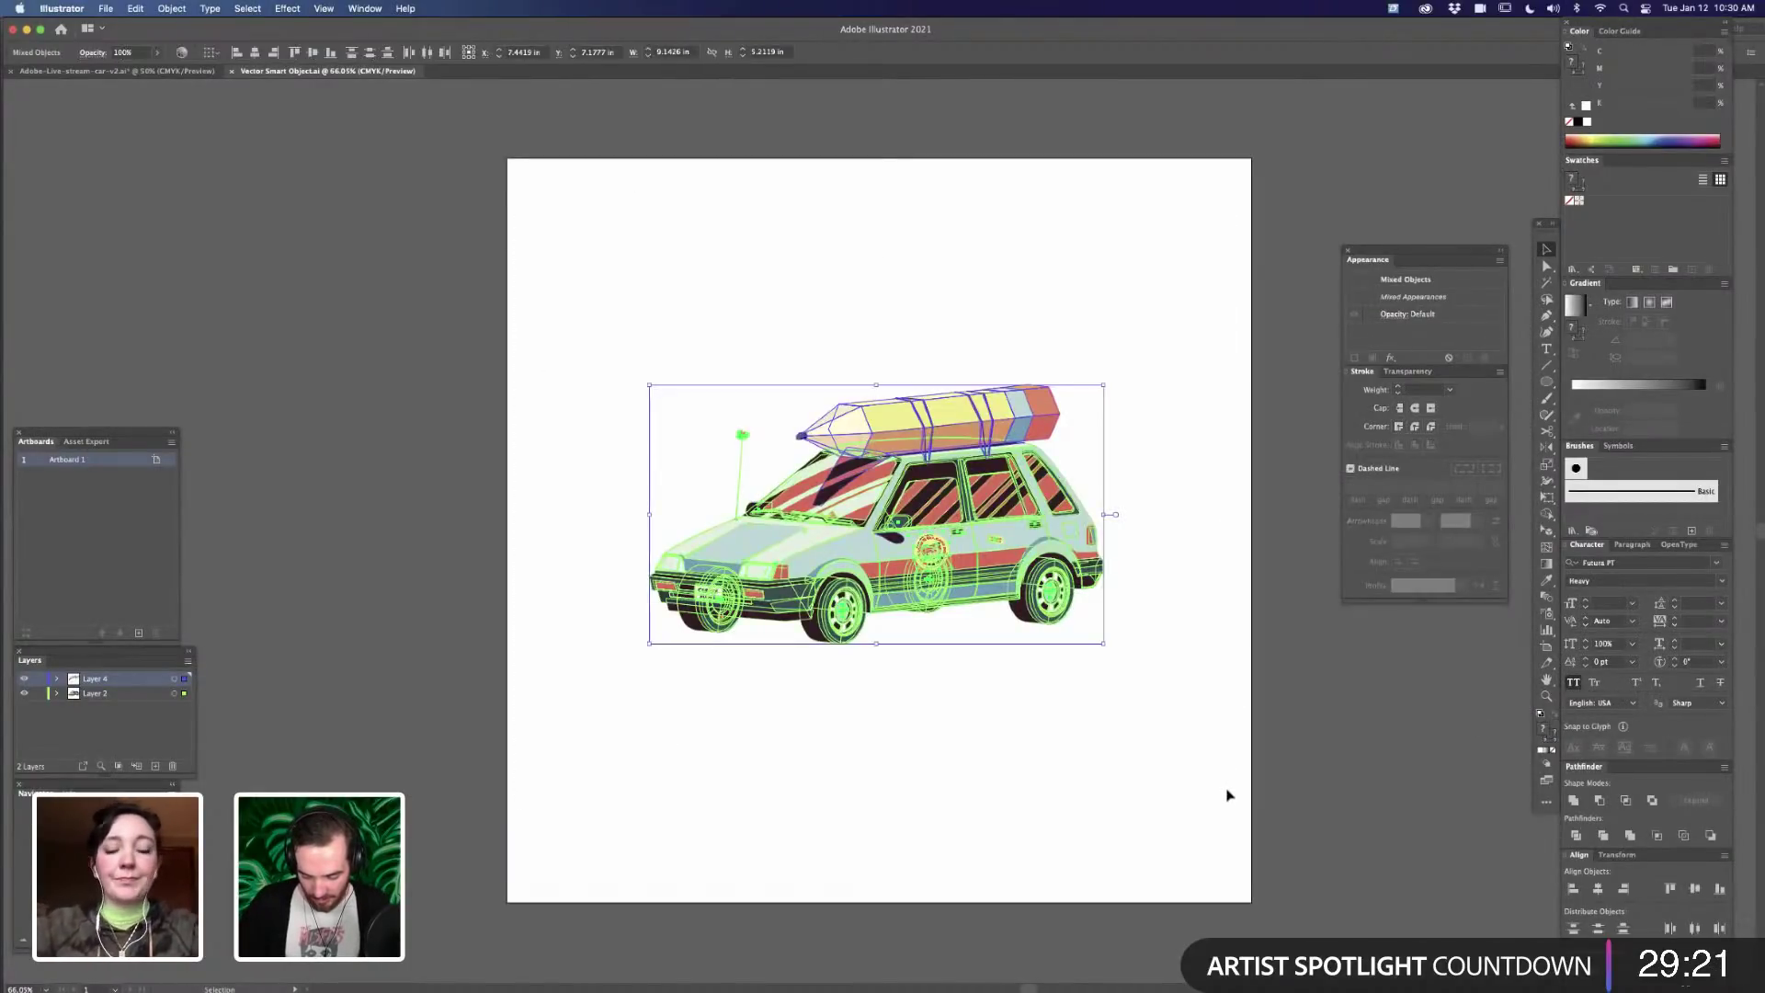
left_click(1201, 465)
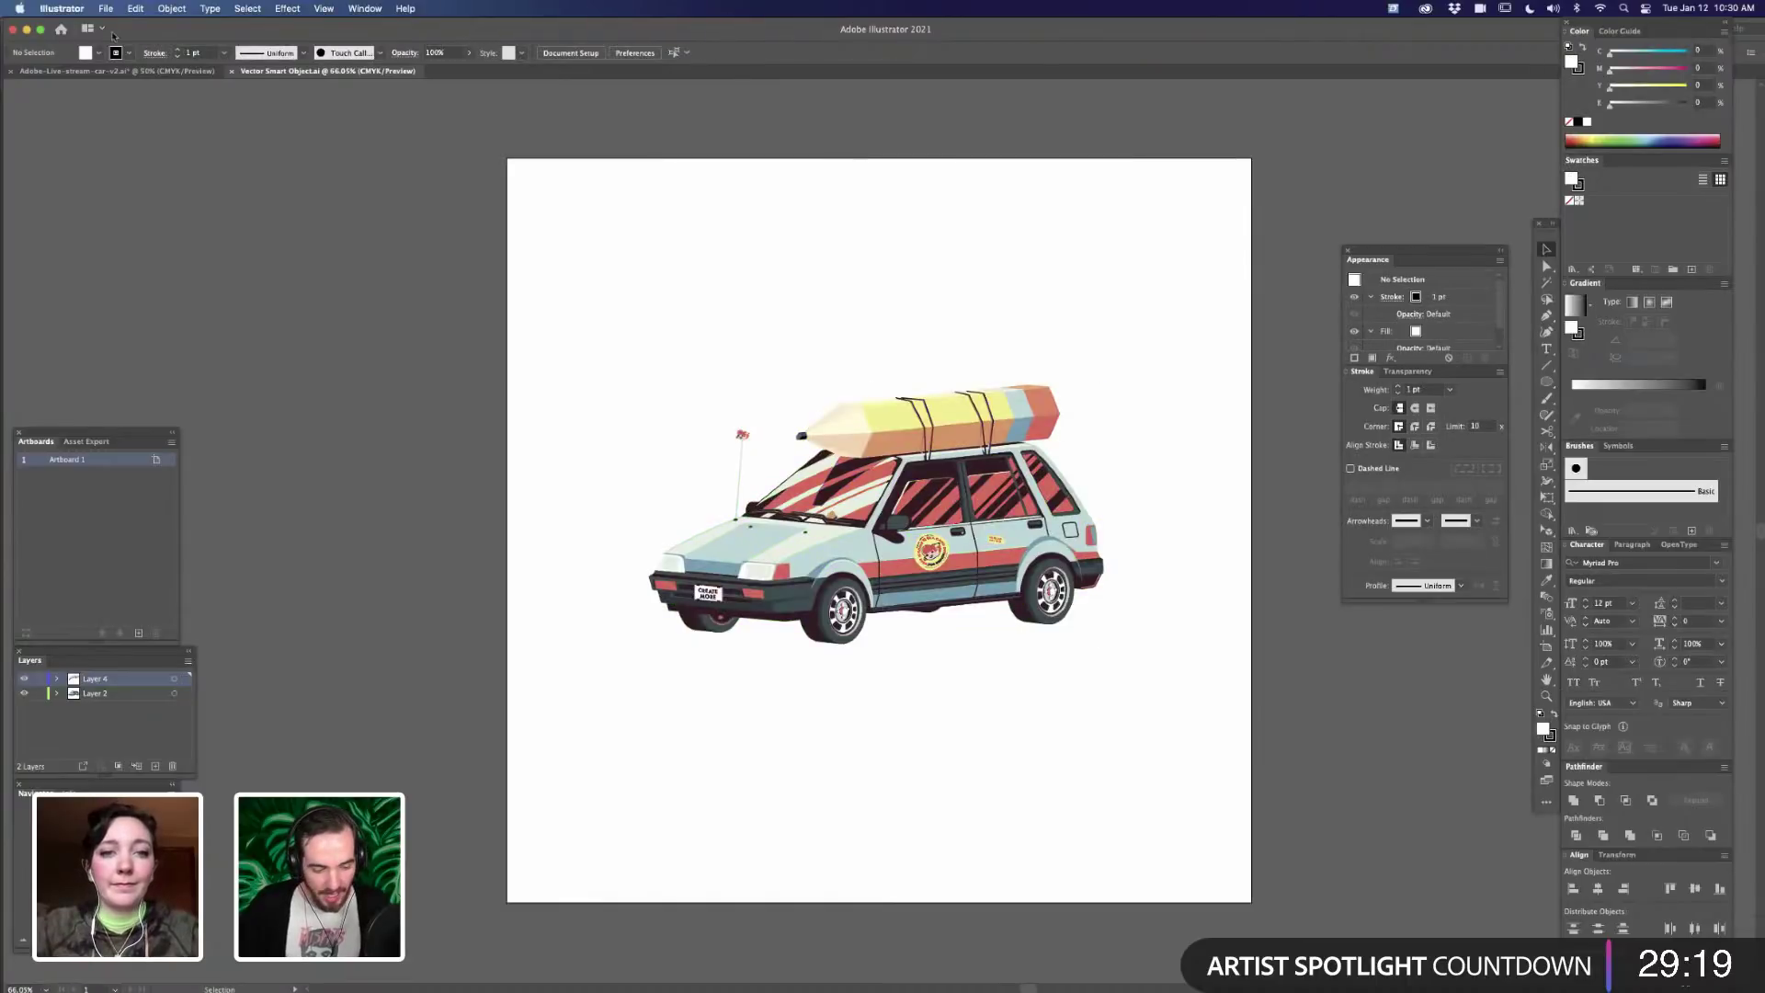
- Close the car smart object's document in Illustrator and return to the car illustration in Photoshop
left_click(167, 70)
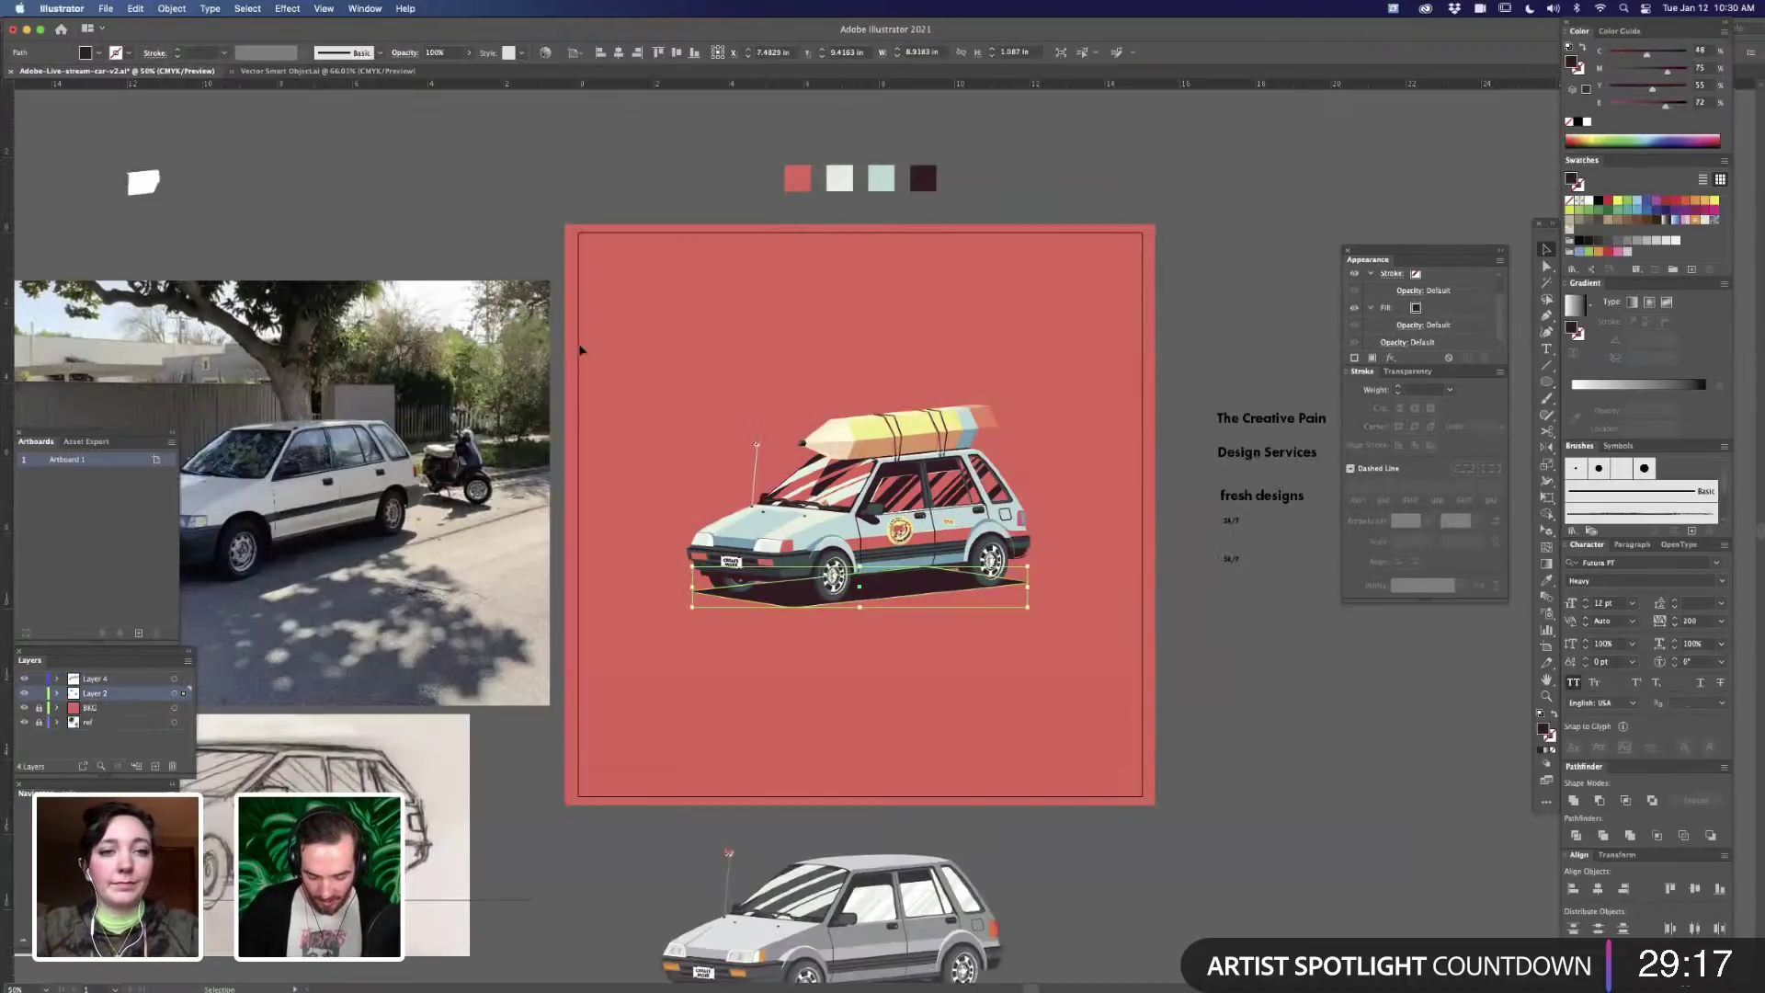
left_click(328, 71)
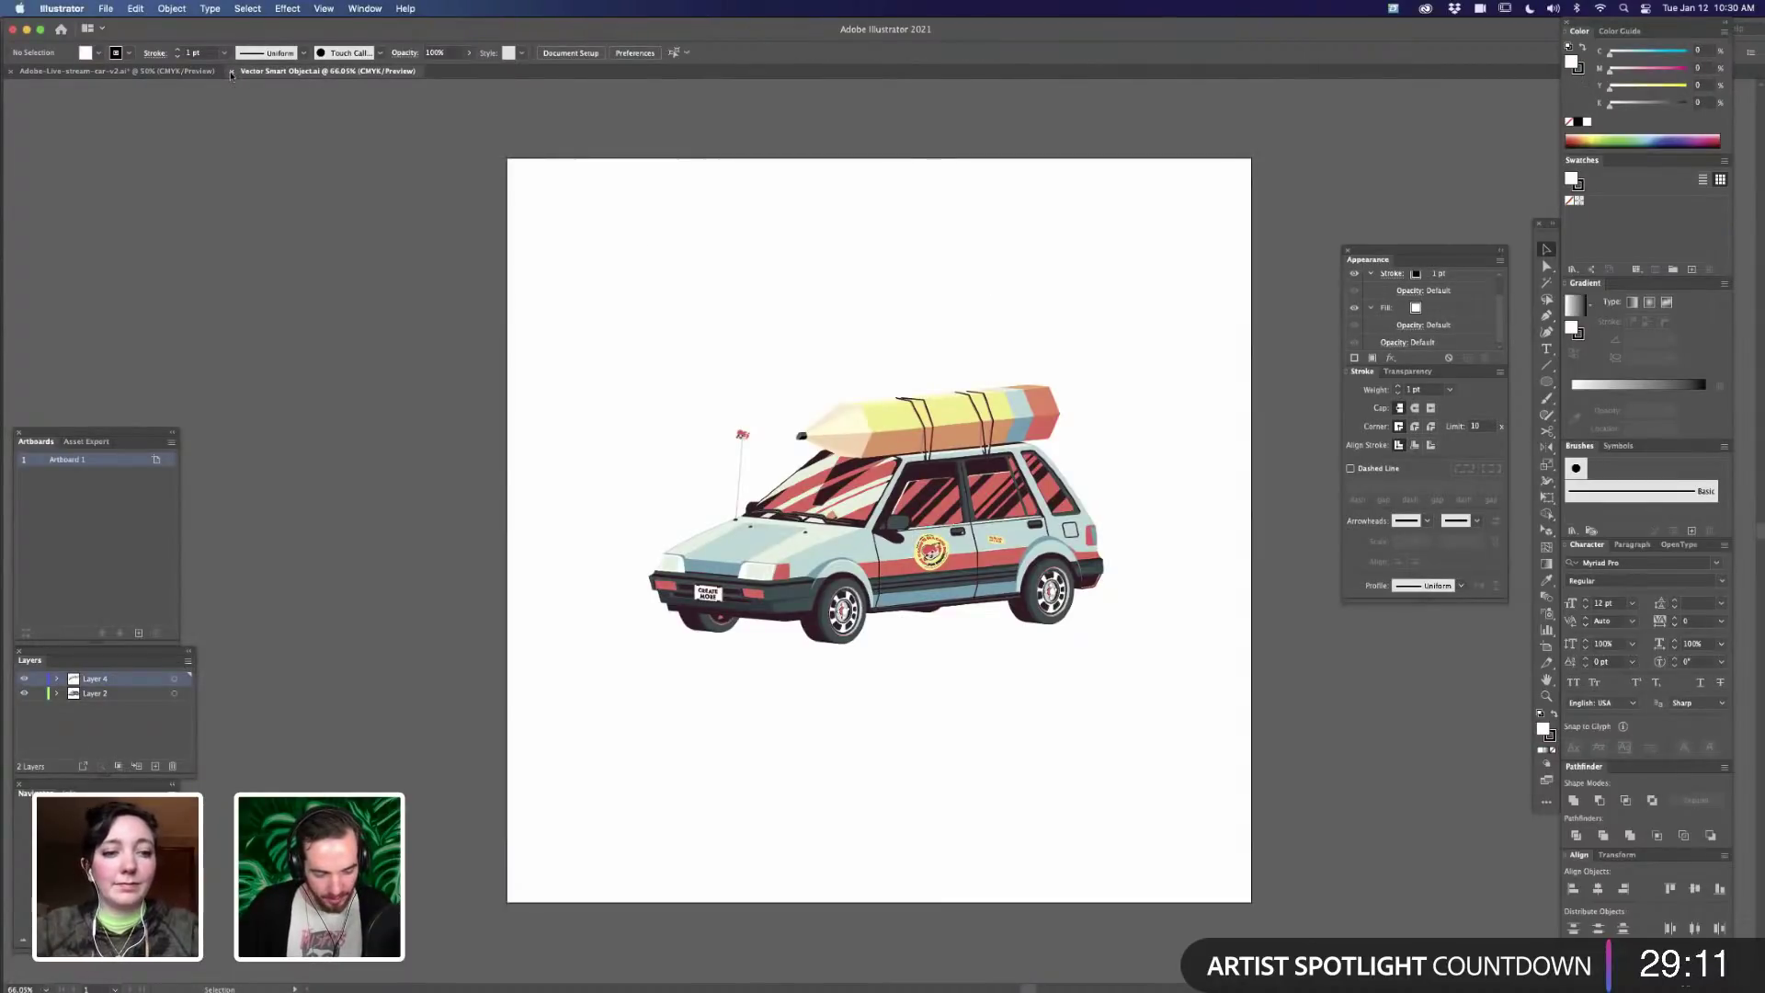
left_click(233, 72)
mouse_move(969, 976)
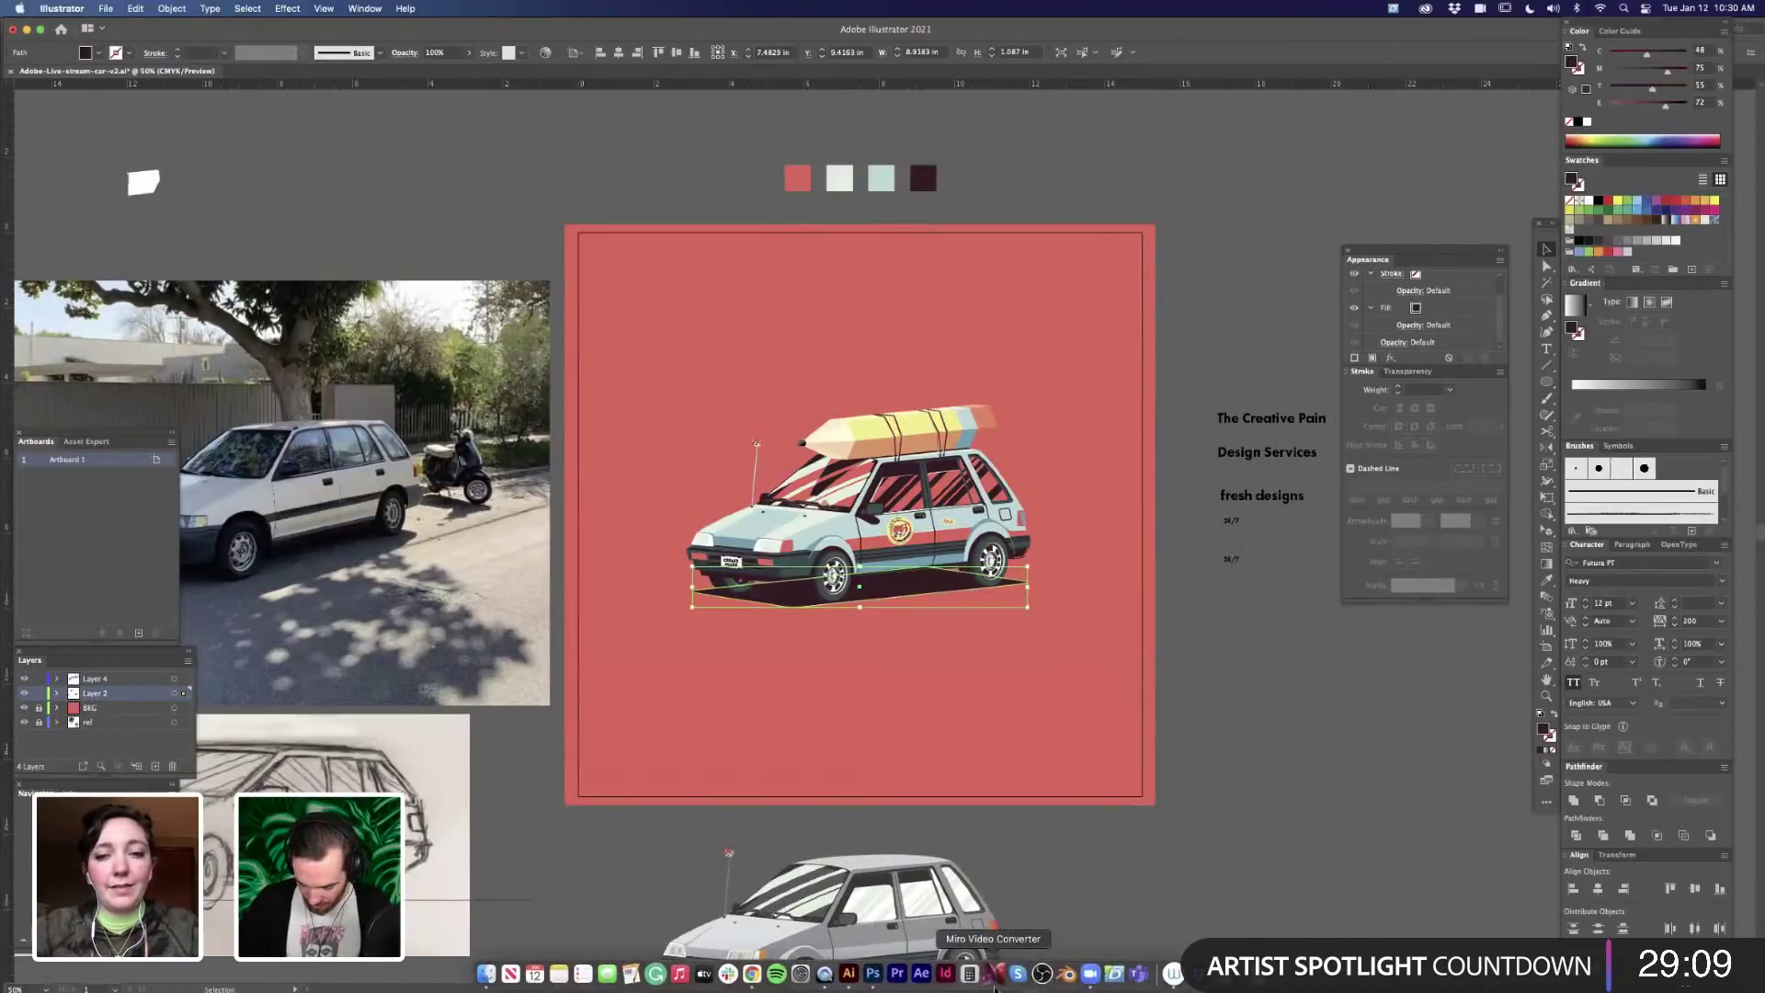
left_click(874, 974)
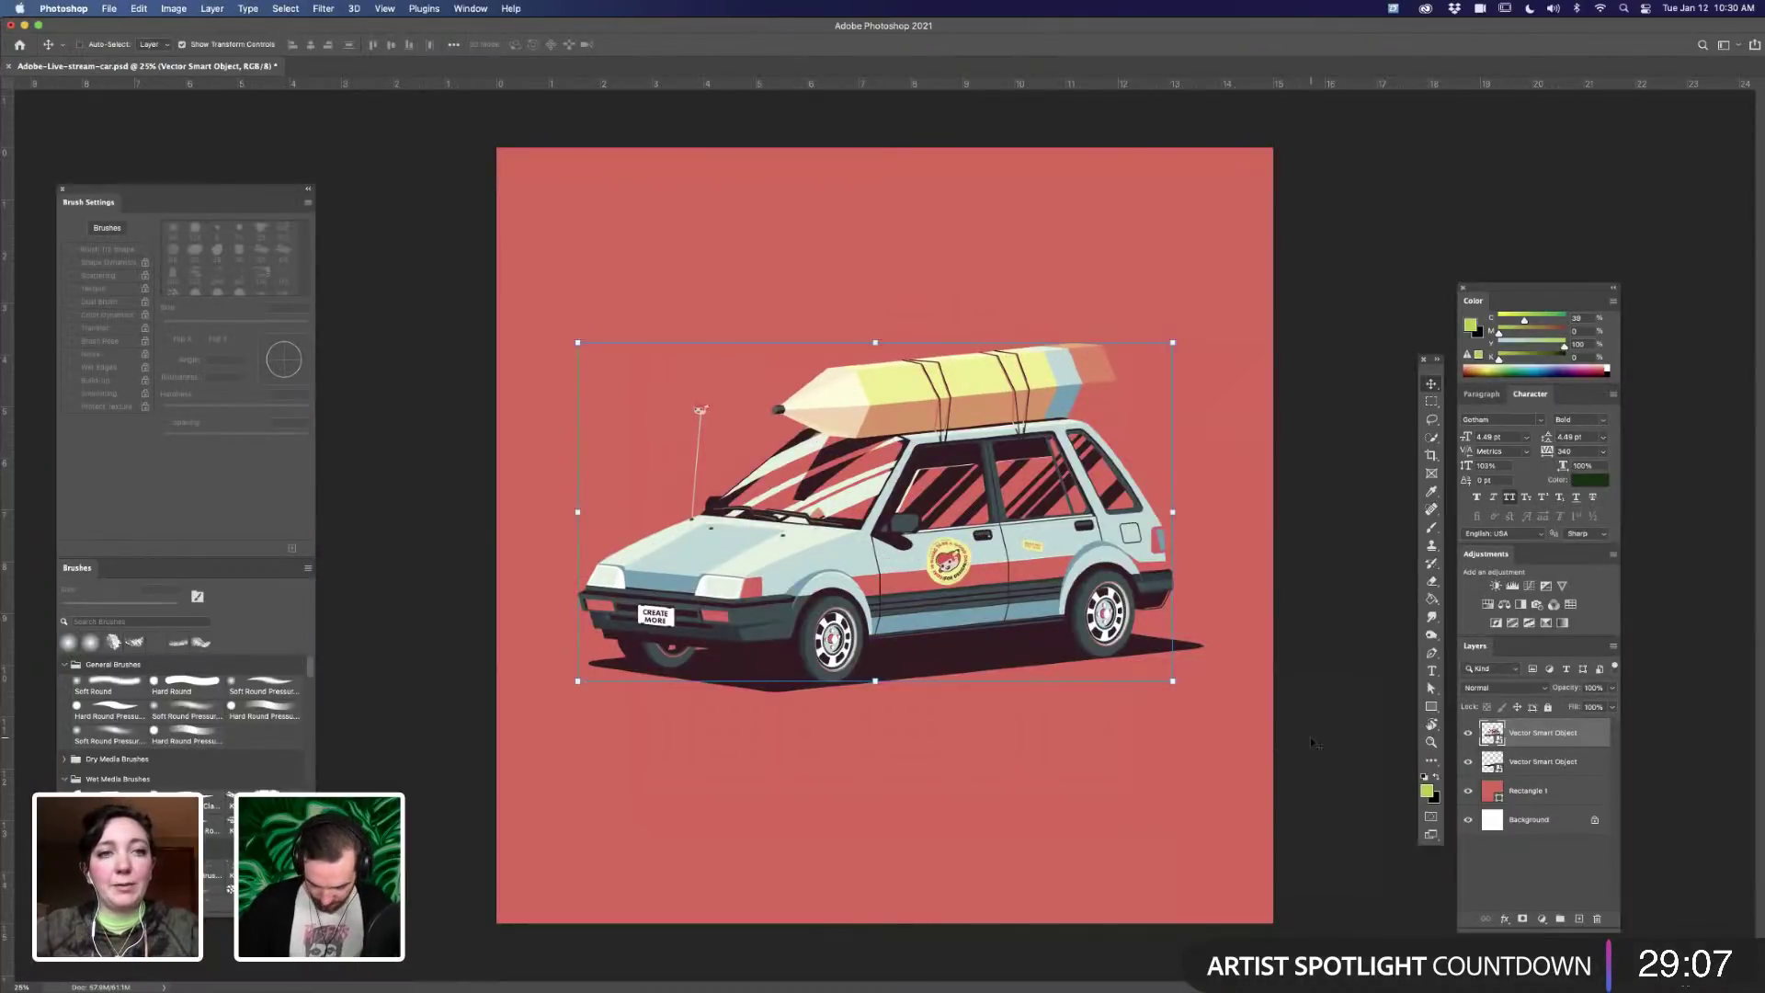
- Duplicate the car's ground shadow layer below the original and hide the duplicate
key("super+minus")
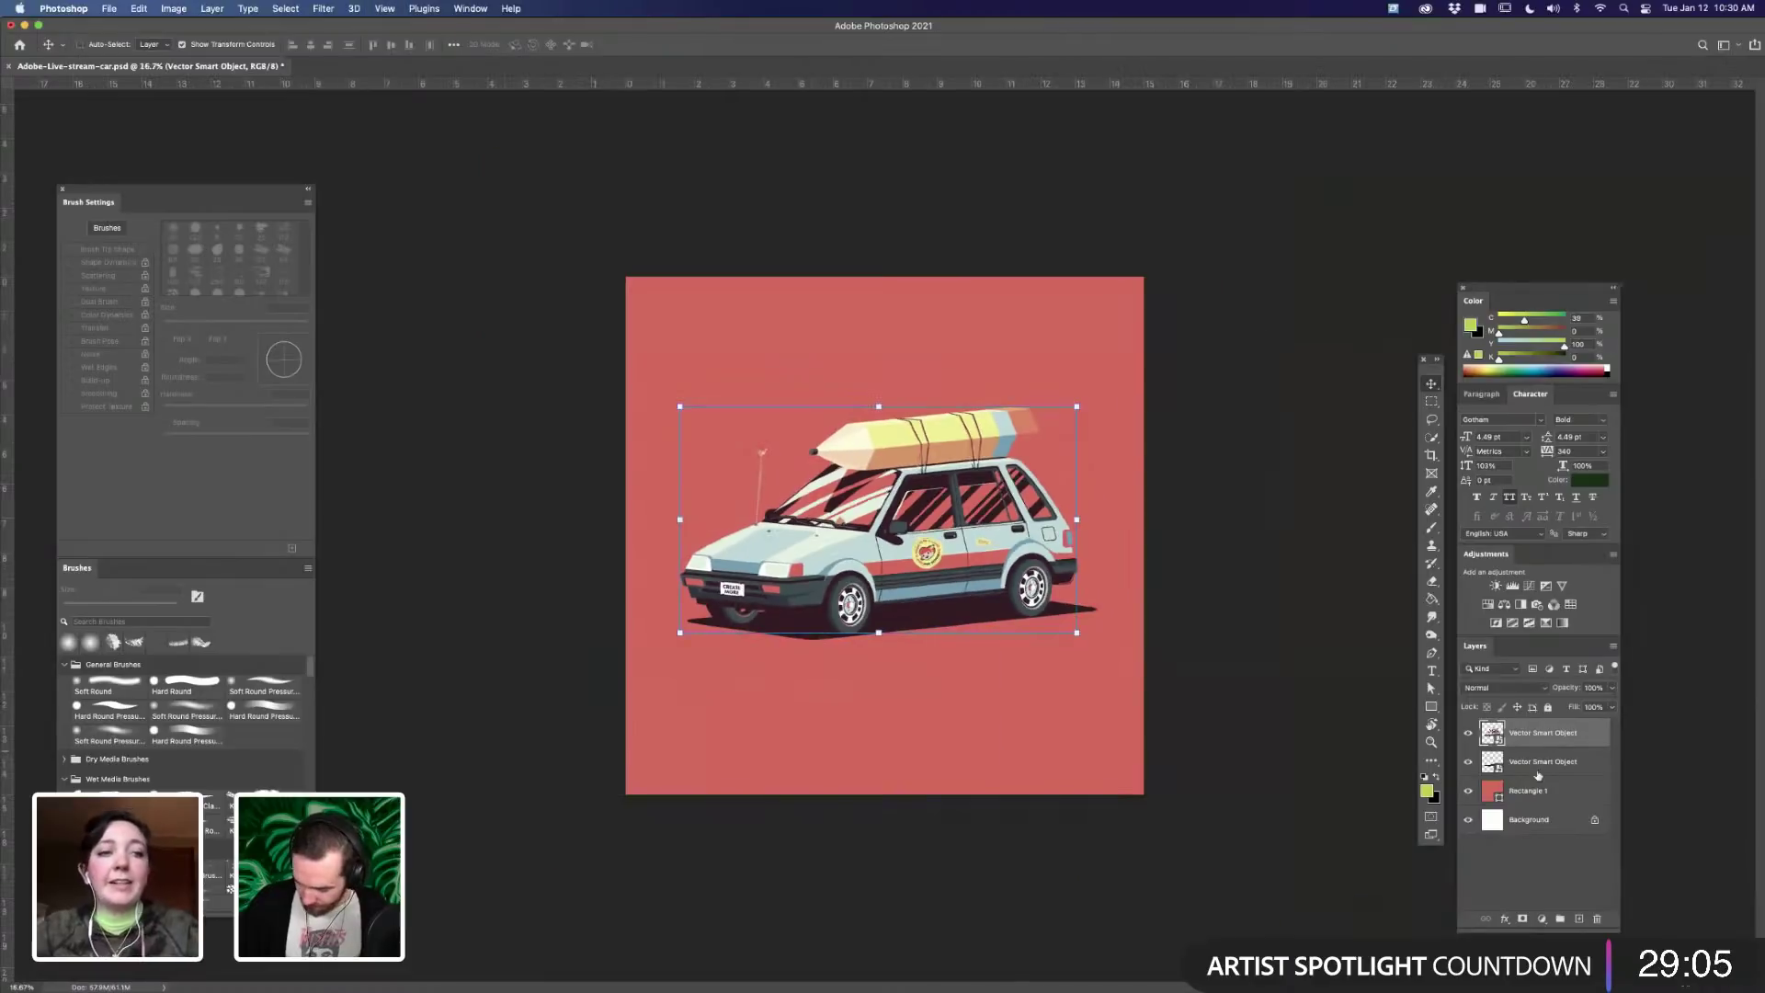
left_click(1532, 764)
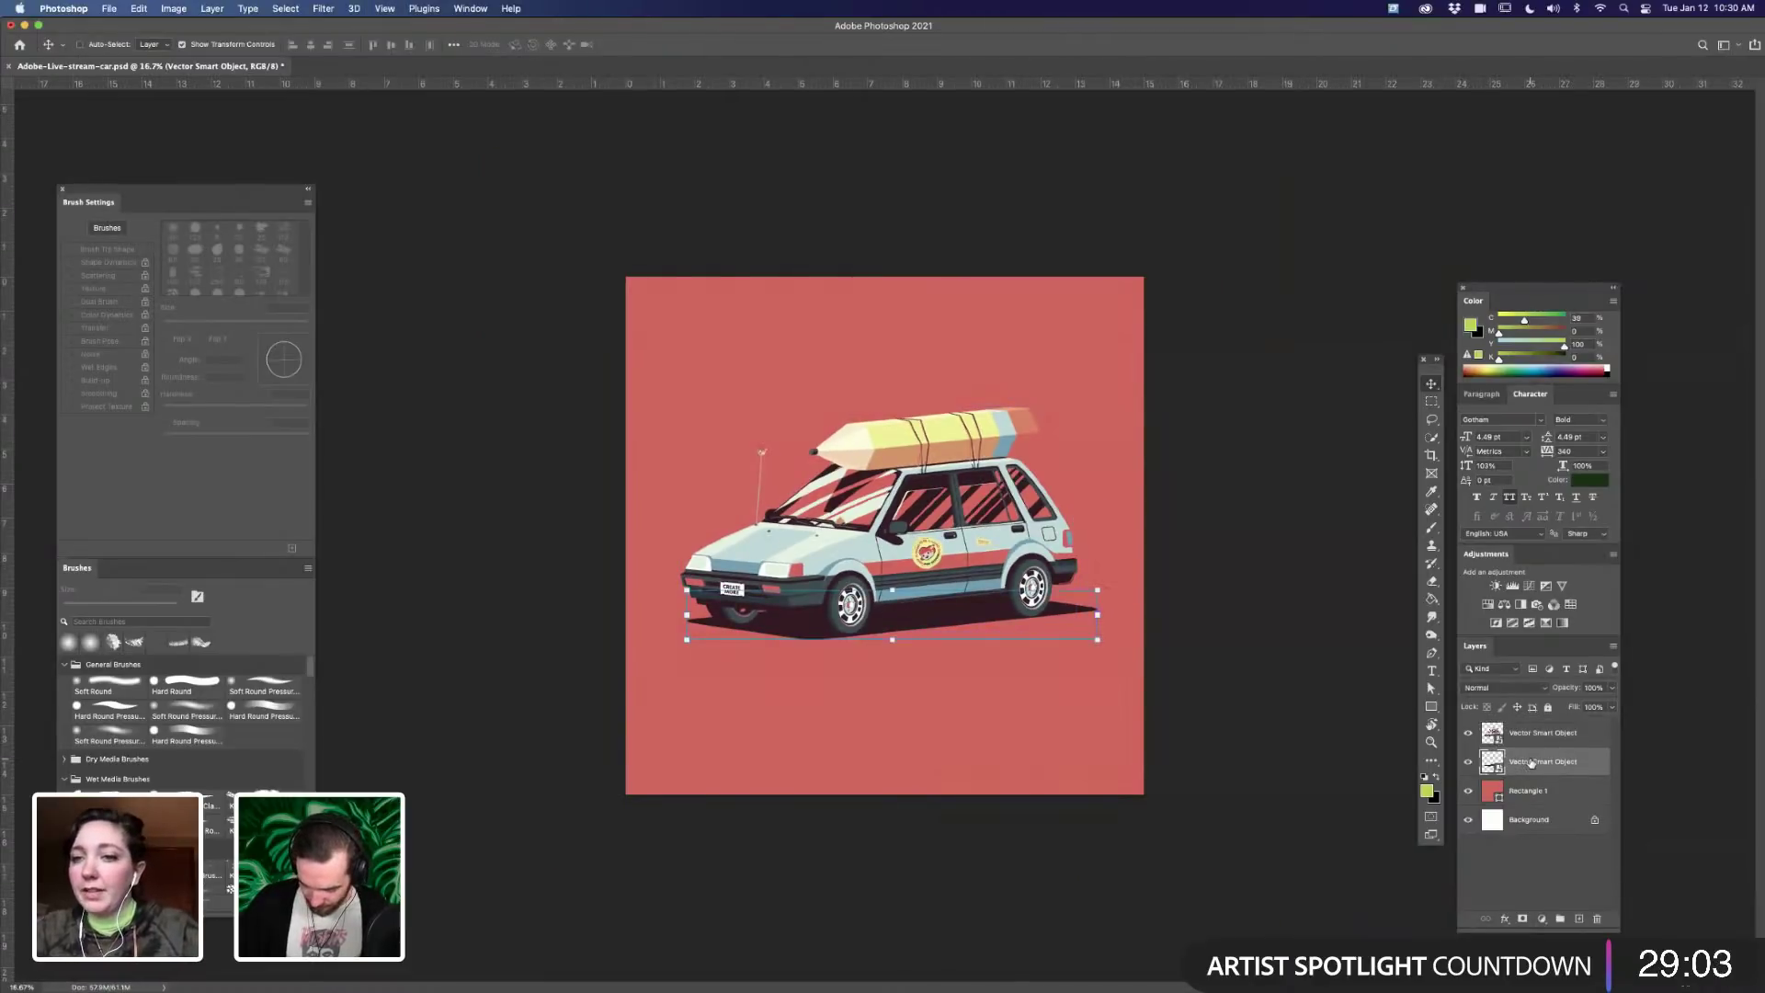
left_click_drag(1529, 766, 1528, 780, "alt")
left_click(1468, 791)
- Rename the visible shadow layer "shadow" and its hidden duplicate "shadow-2"
left_click(1530, 763)
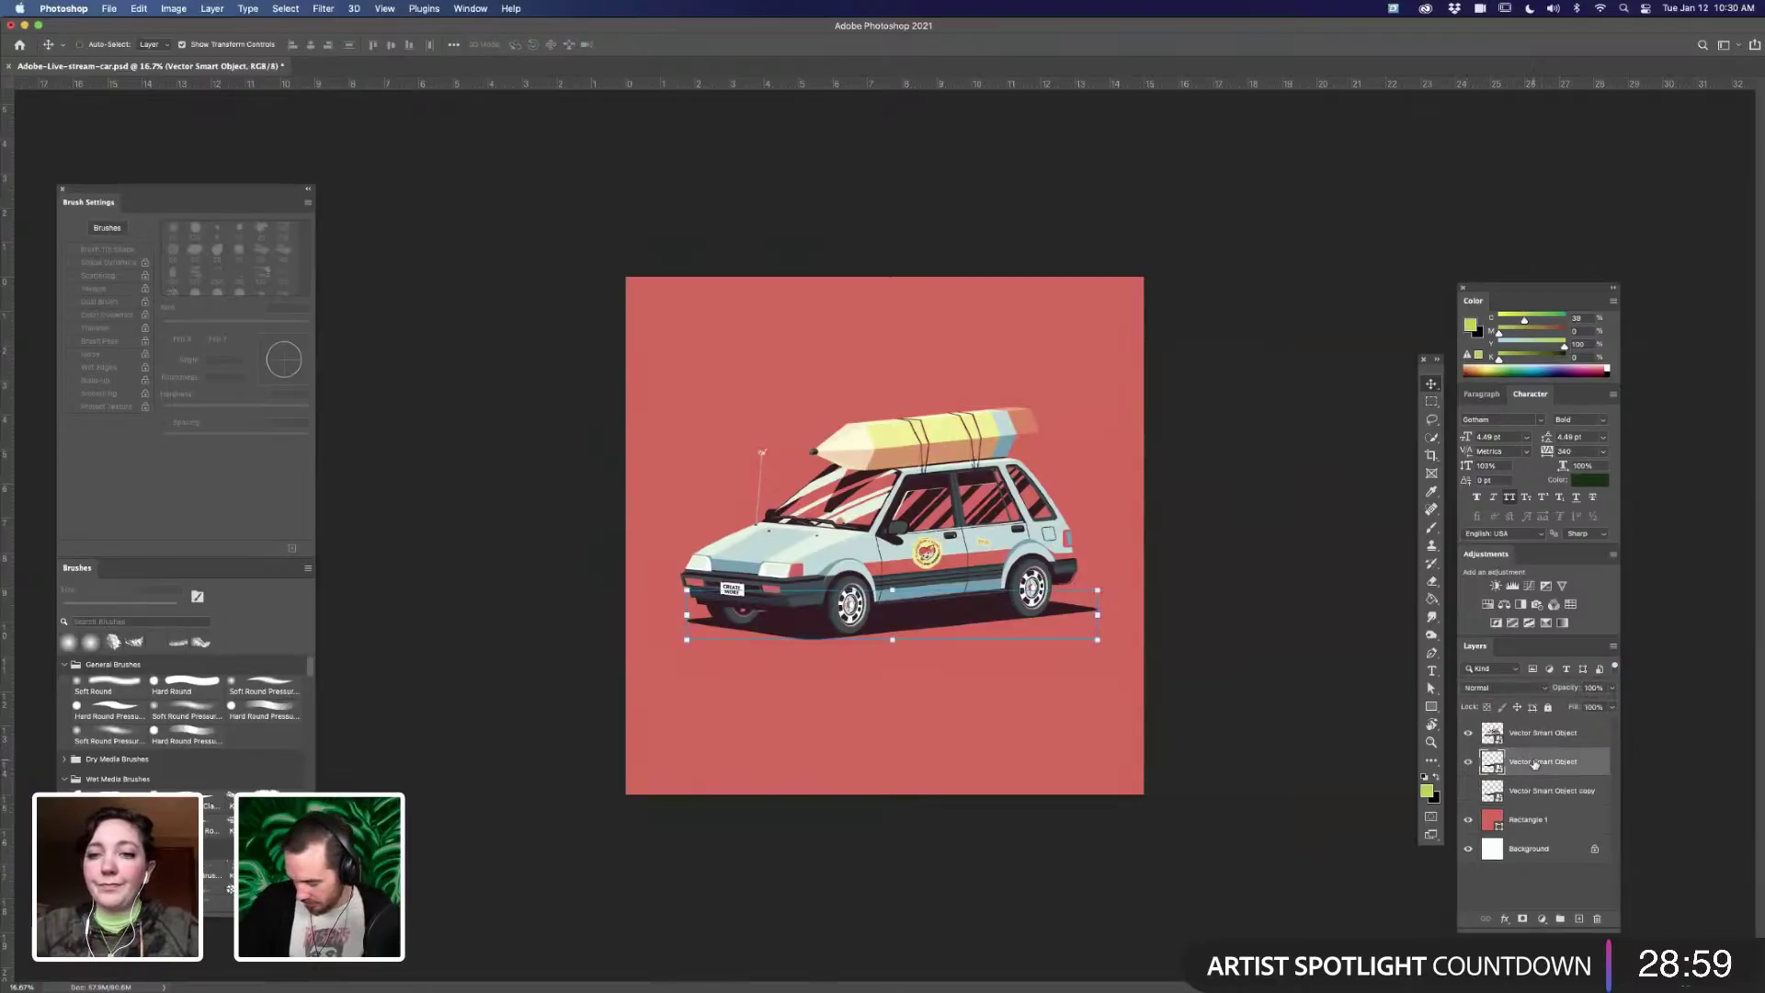
type("shadow")
key("Return")
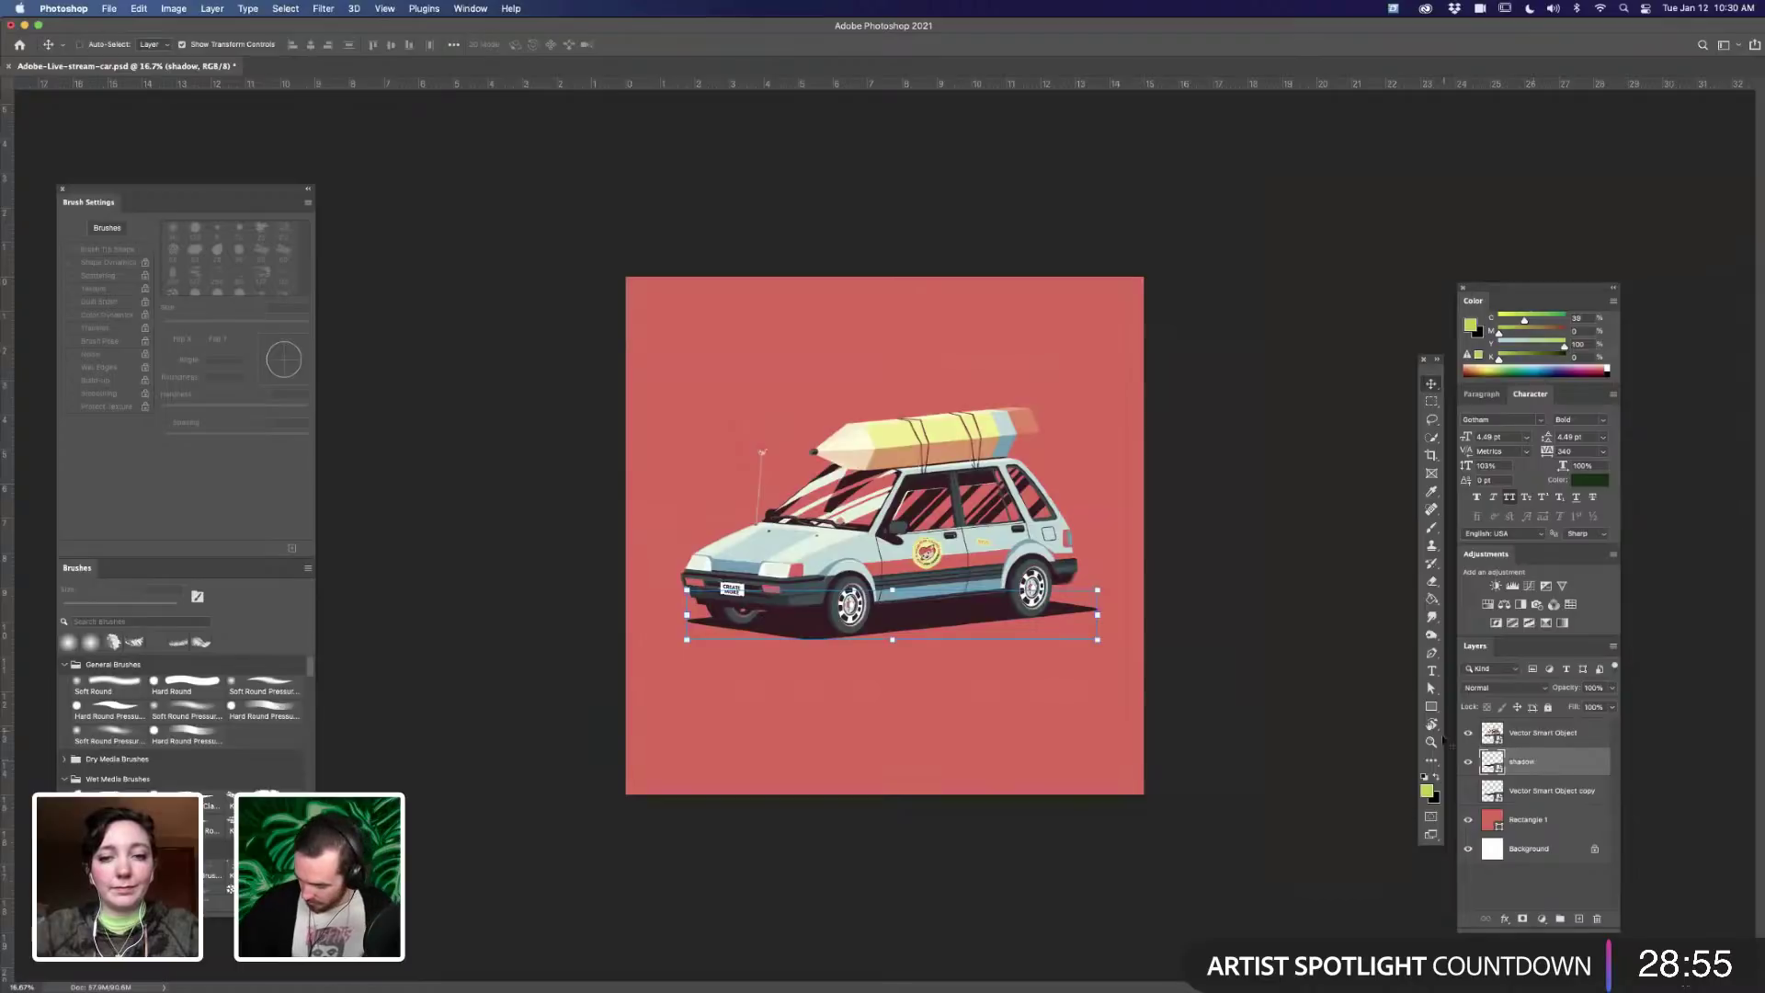
double_click(1533, 784)
type("shadow-2")
key("Return")
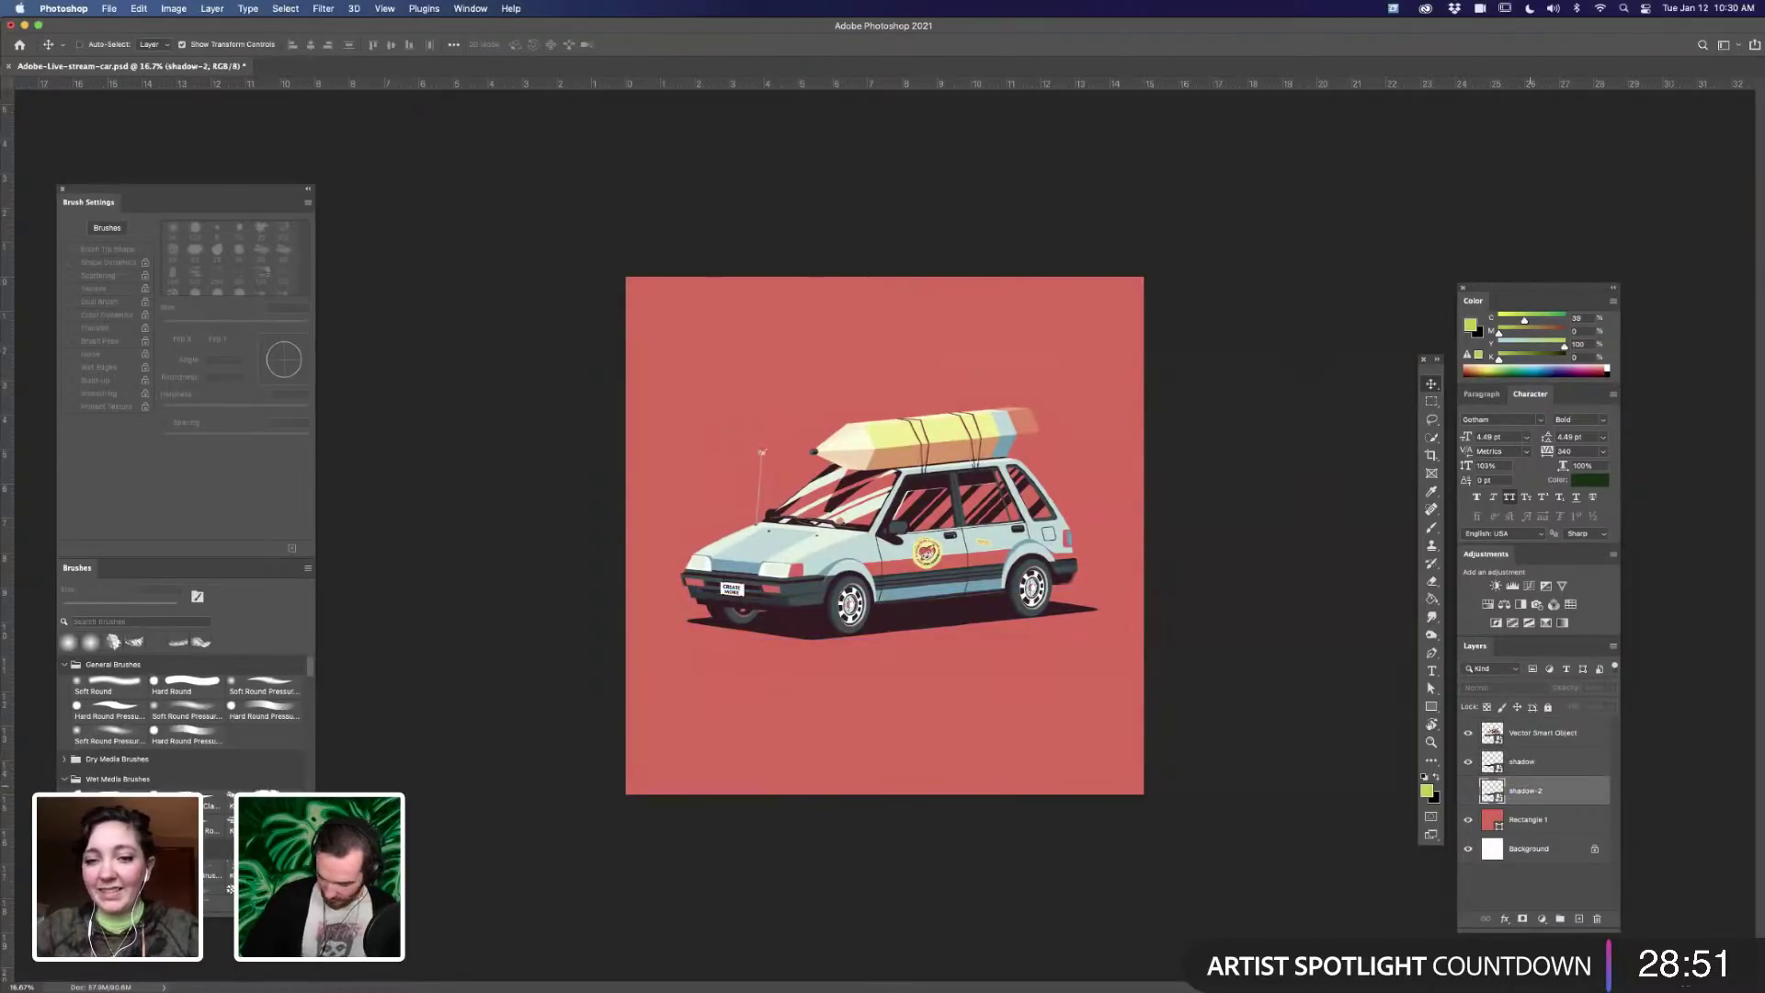
- Rename the car smart object layer "Artwork" and the red rectangle layer "BKG"
double_click(1541, 733)
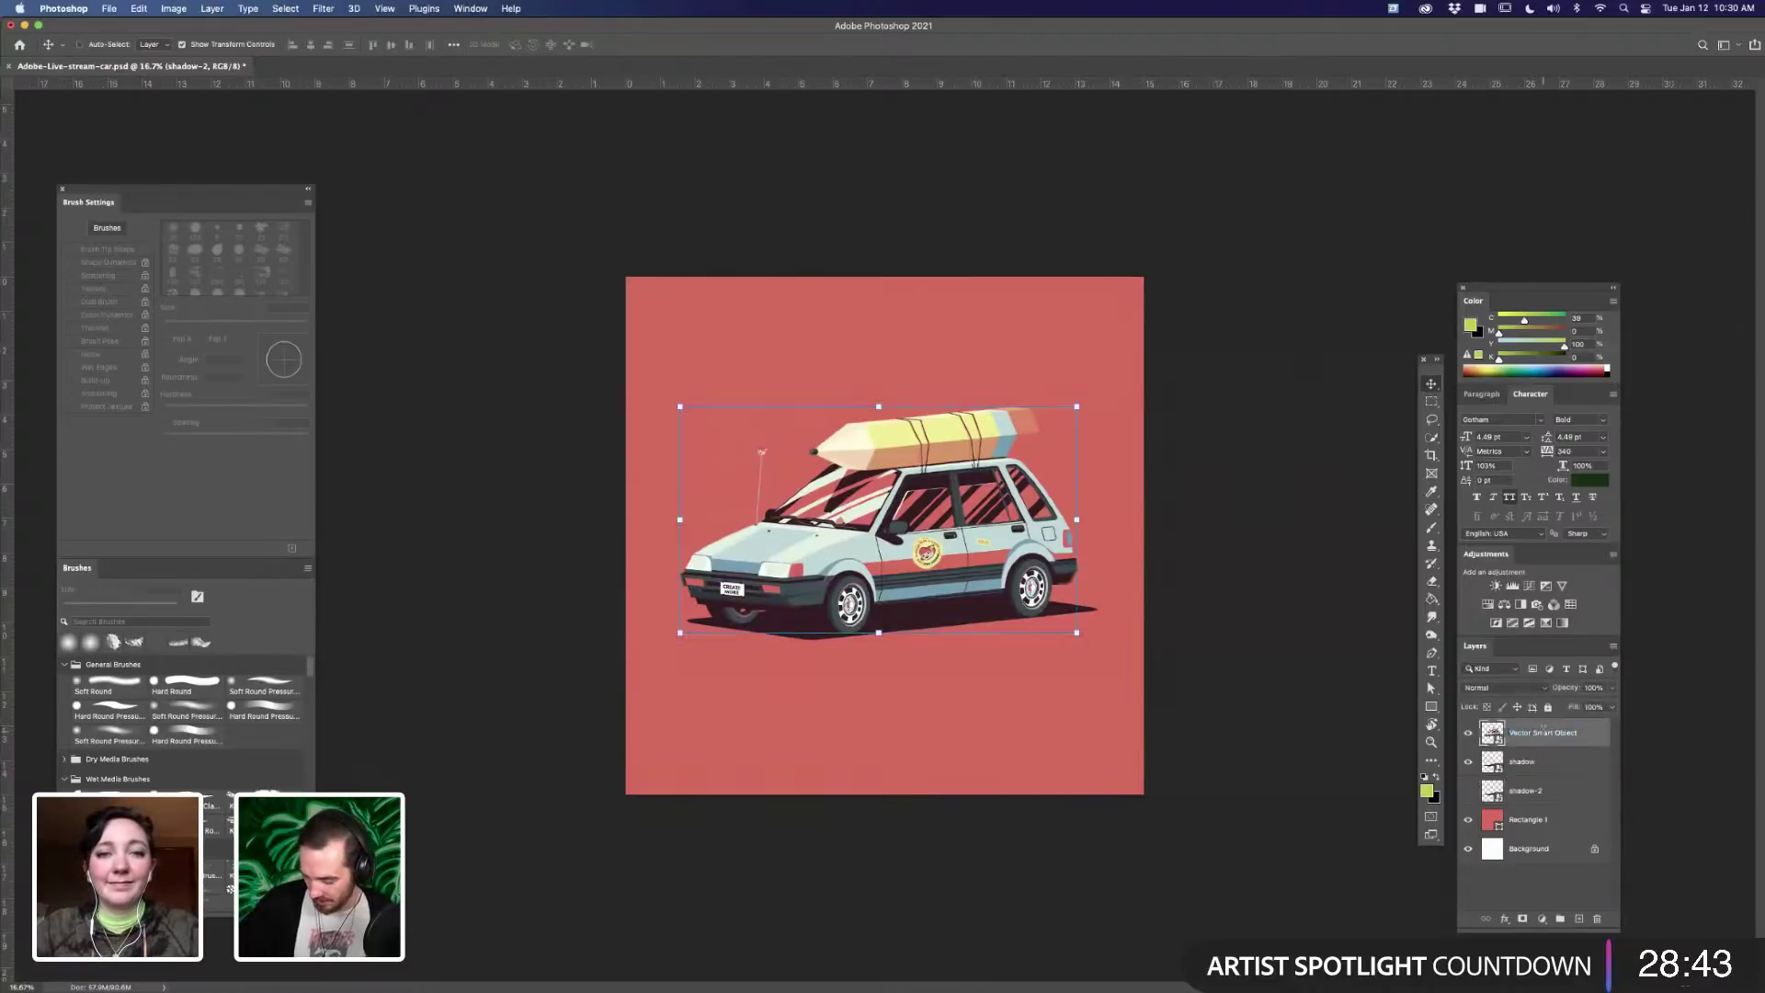
type("crt")
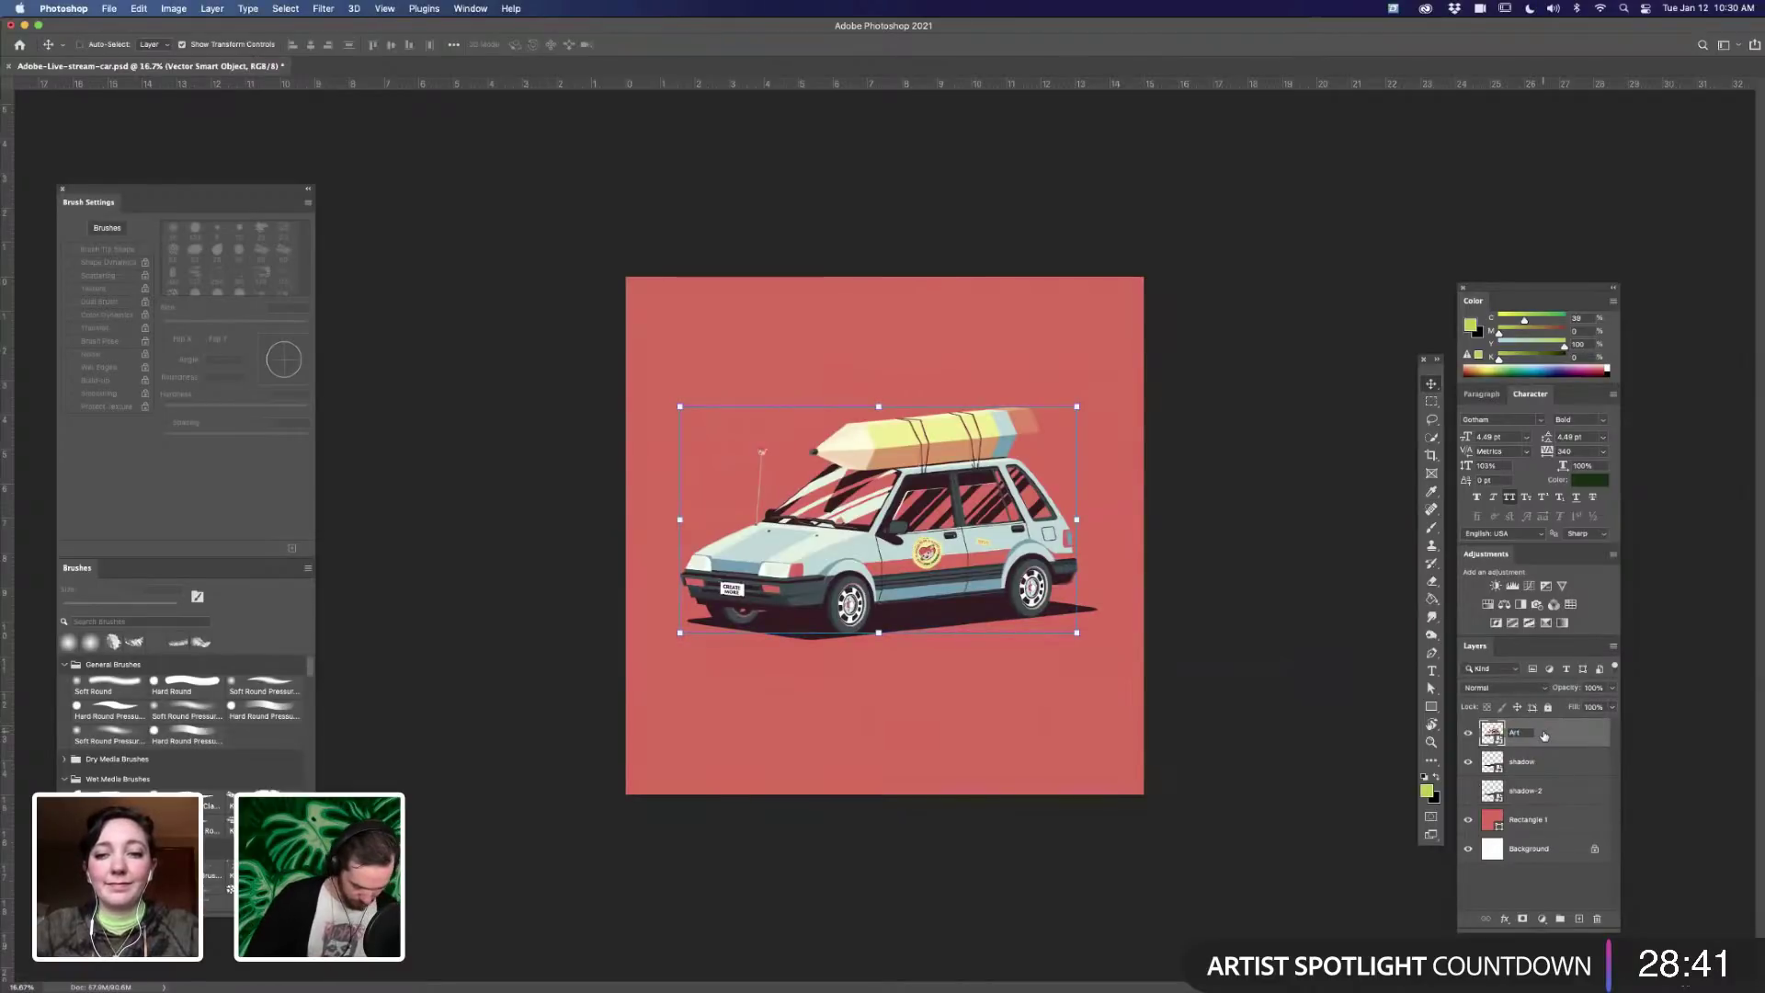
key("Return")
double_click(1527, 819)
type("BK")
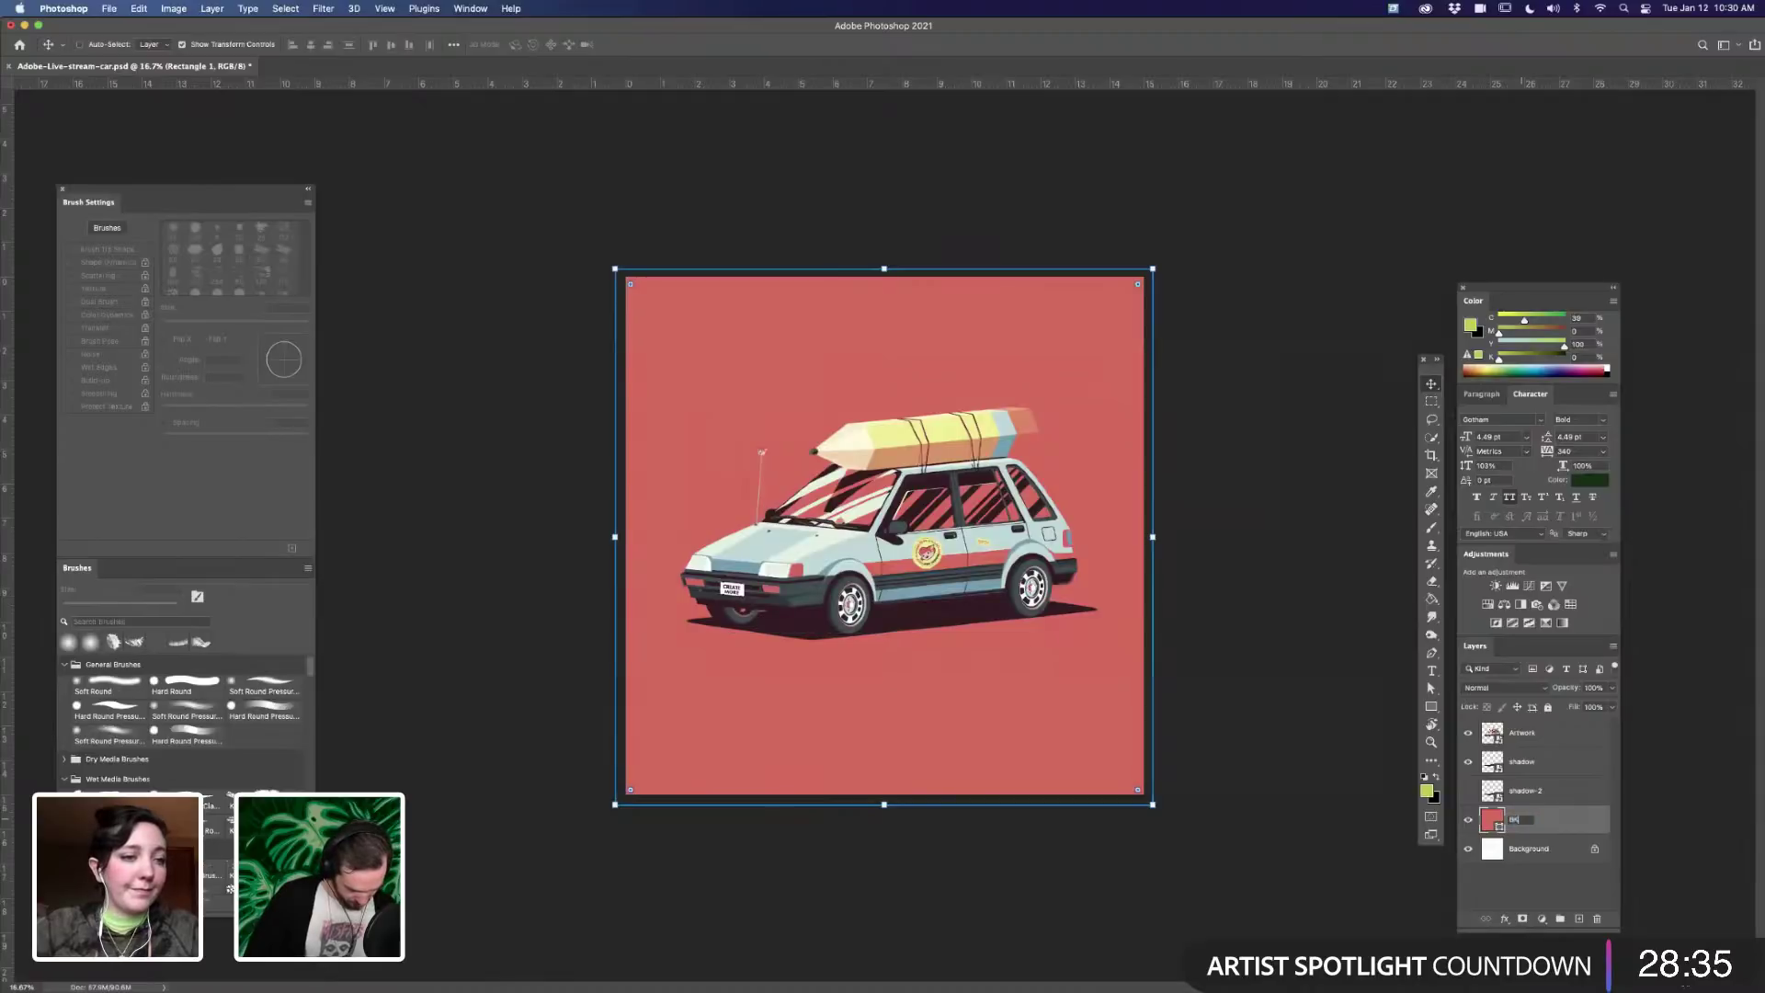
type("G")
key("Return")
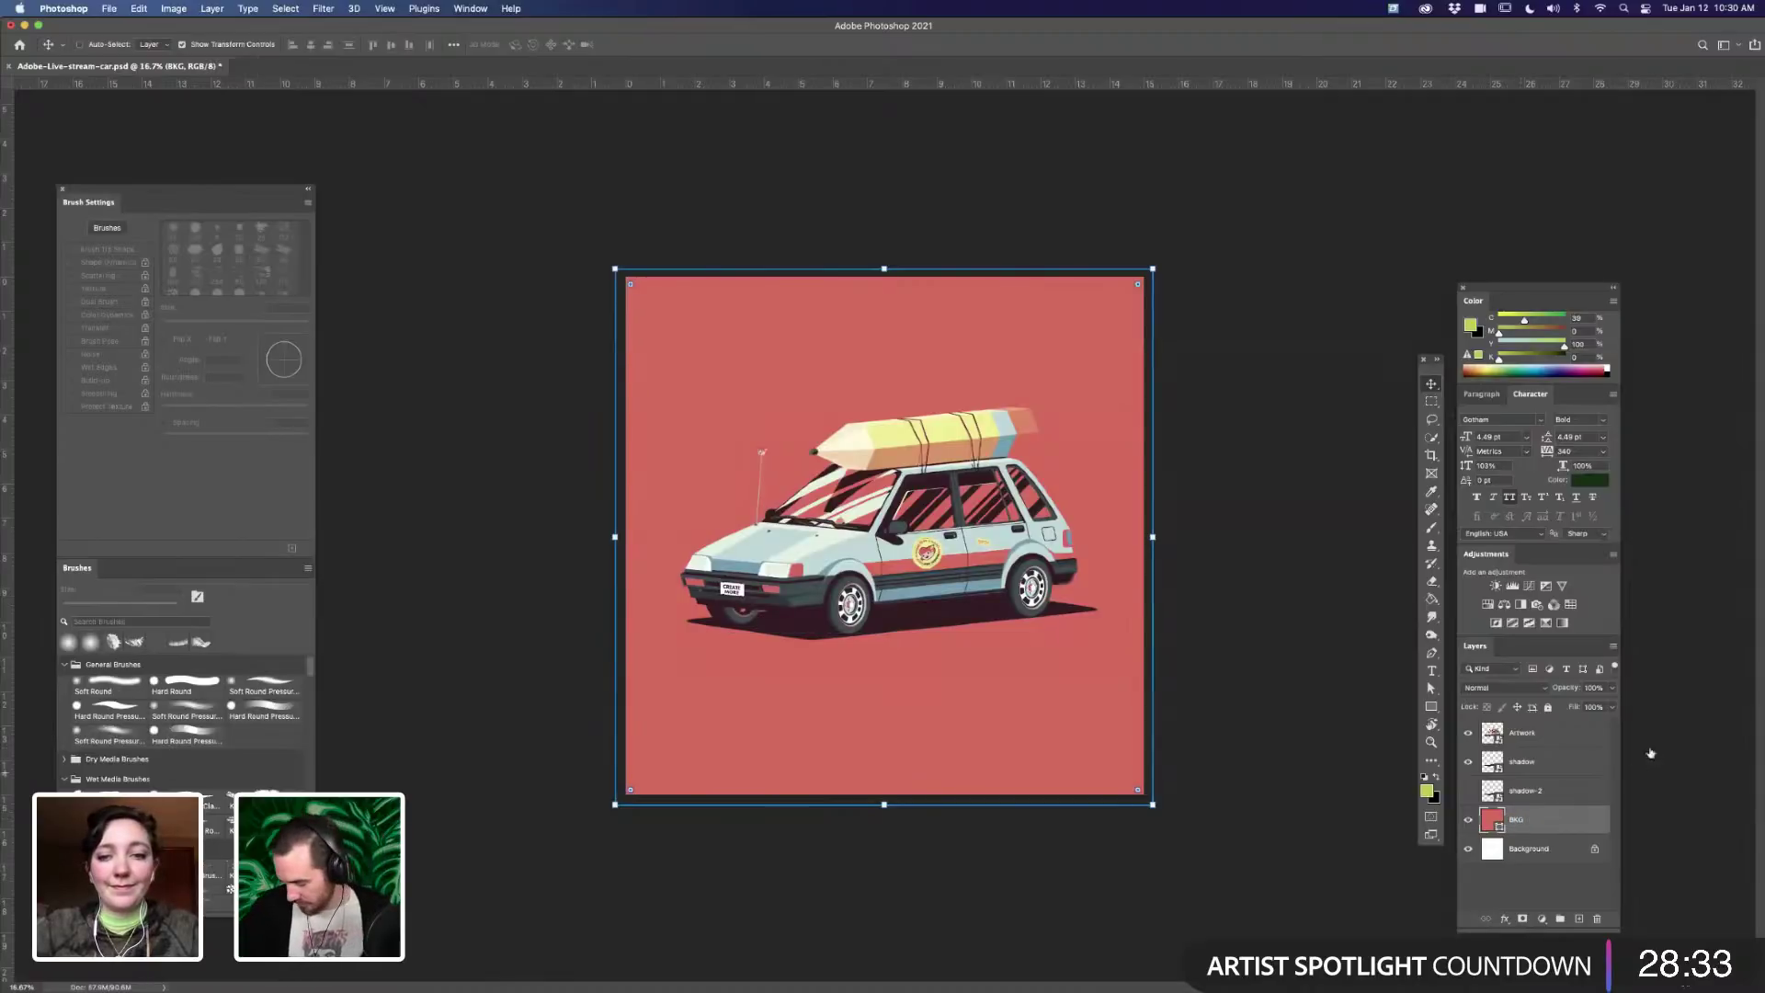
- Load the Artwork layer's outline as a selection and add a new layer above it named "White Noise"
left_click(1534, 740)
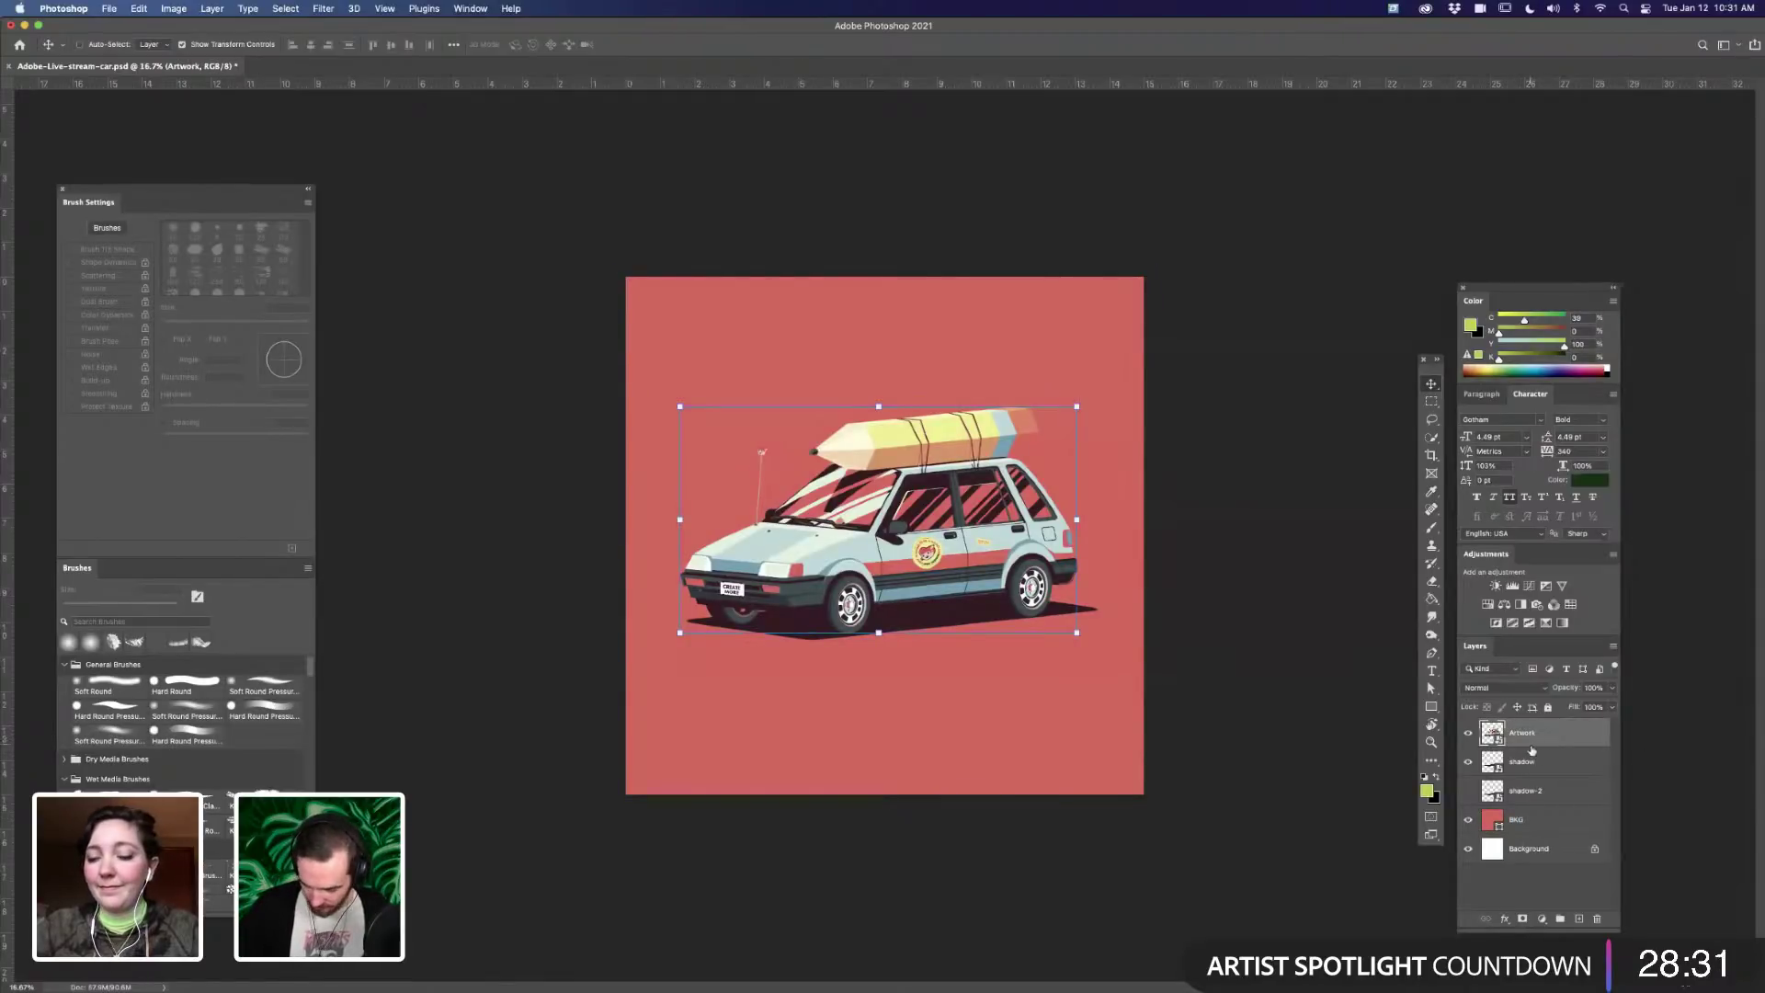
left_click(1534, 765)
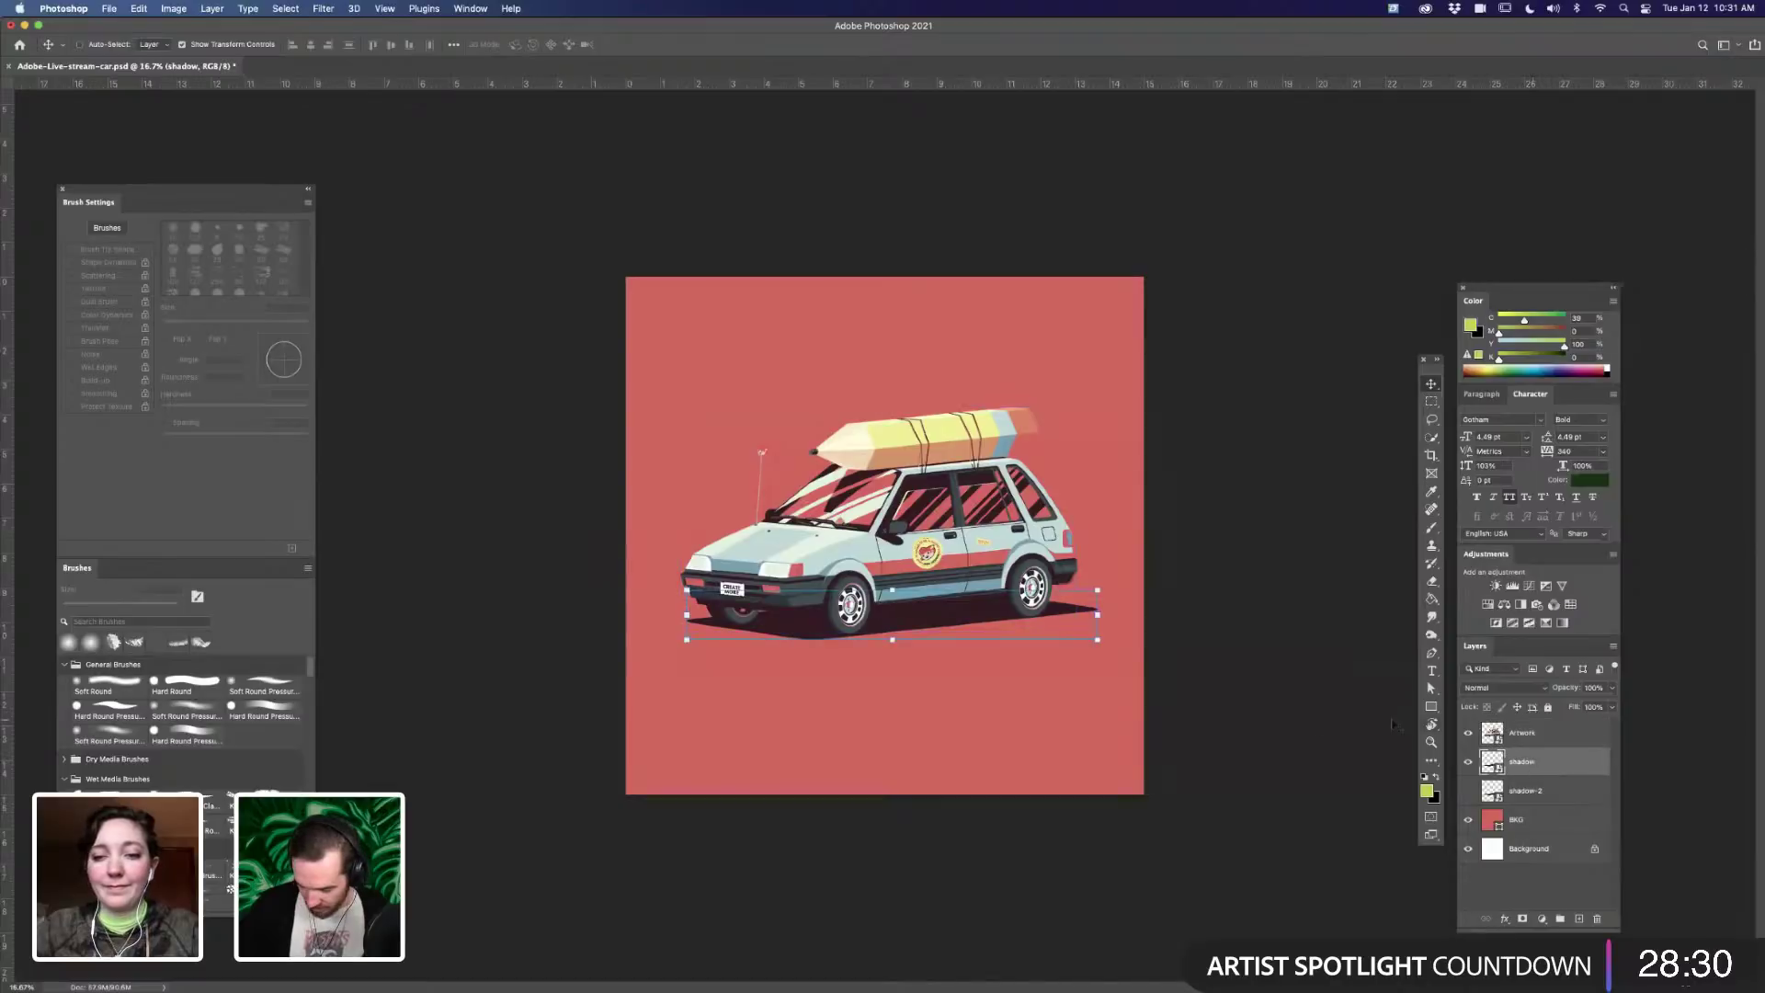
left_click(1541, 738)
key("super+equal")
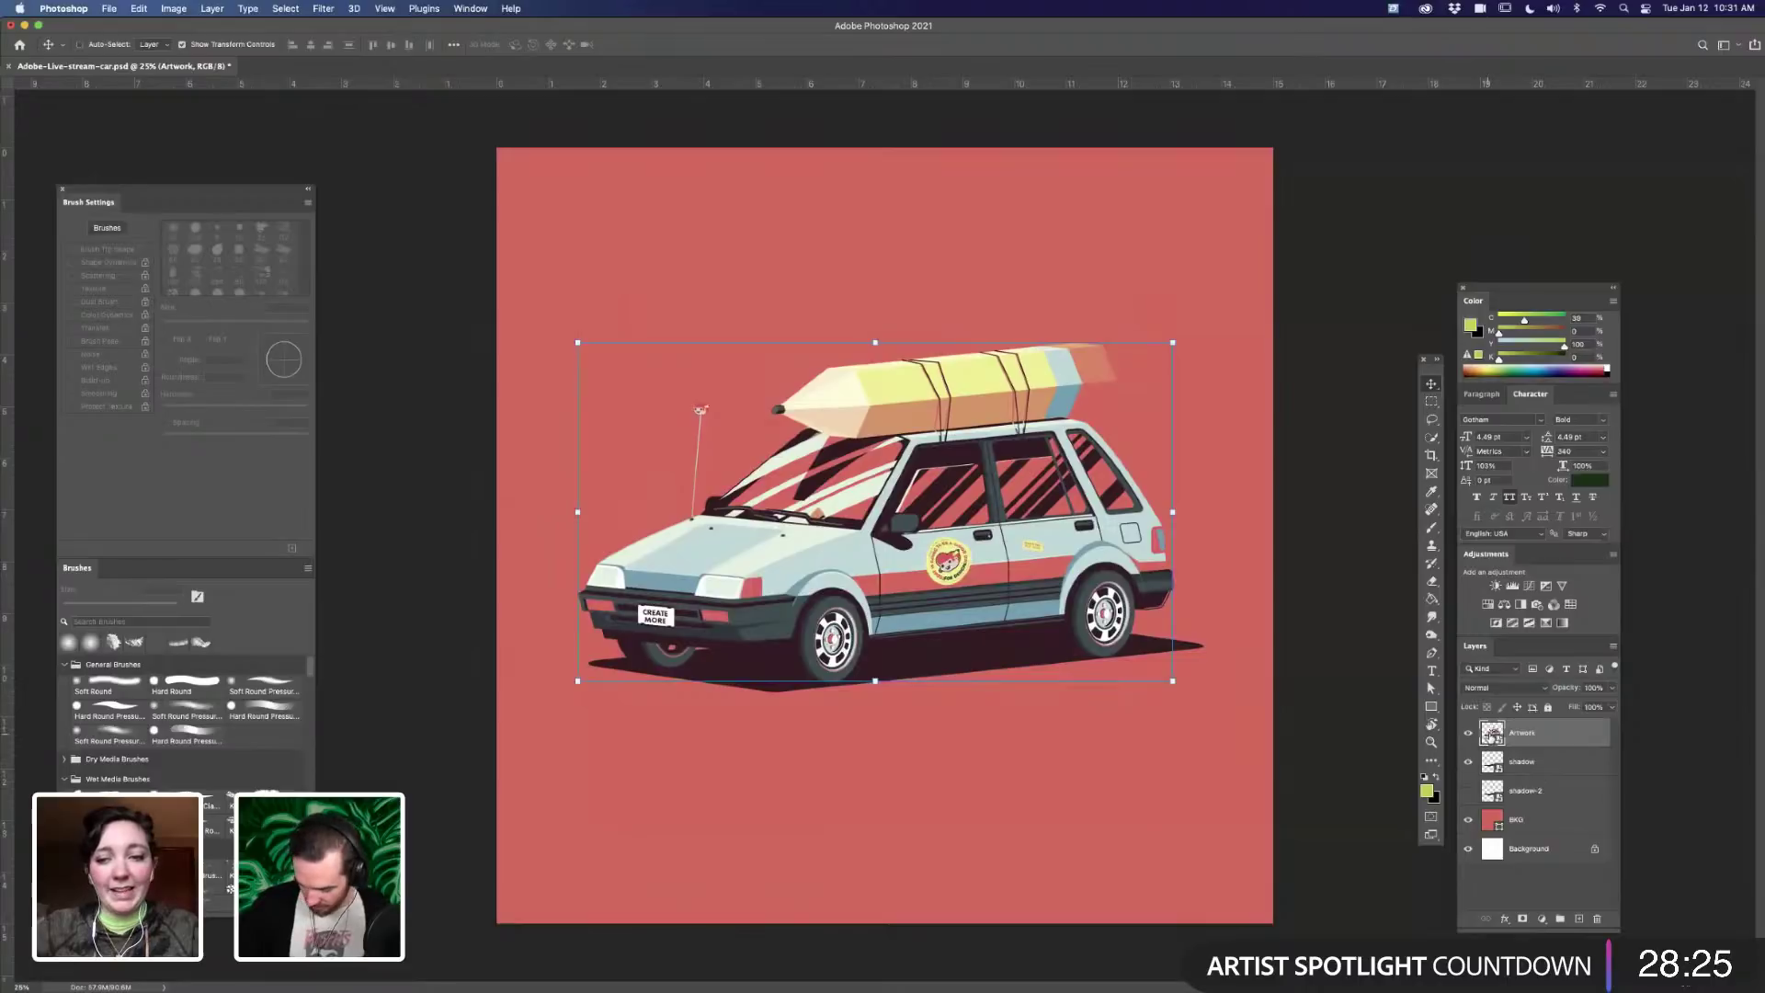
left_click(1491, 733, "super")
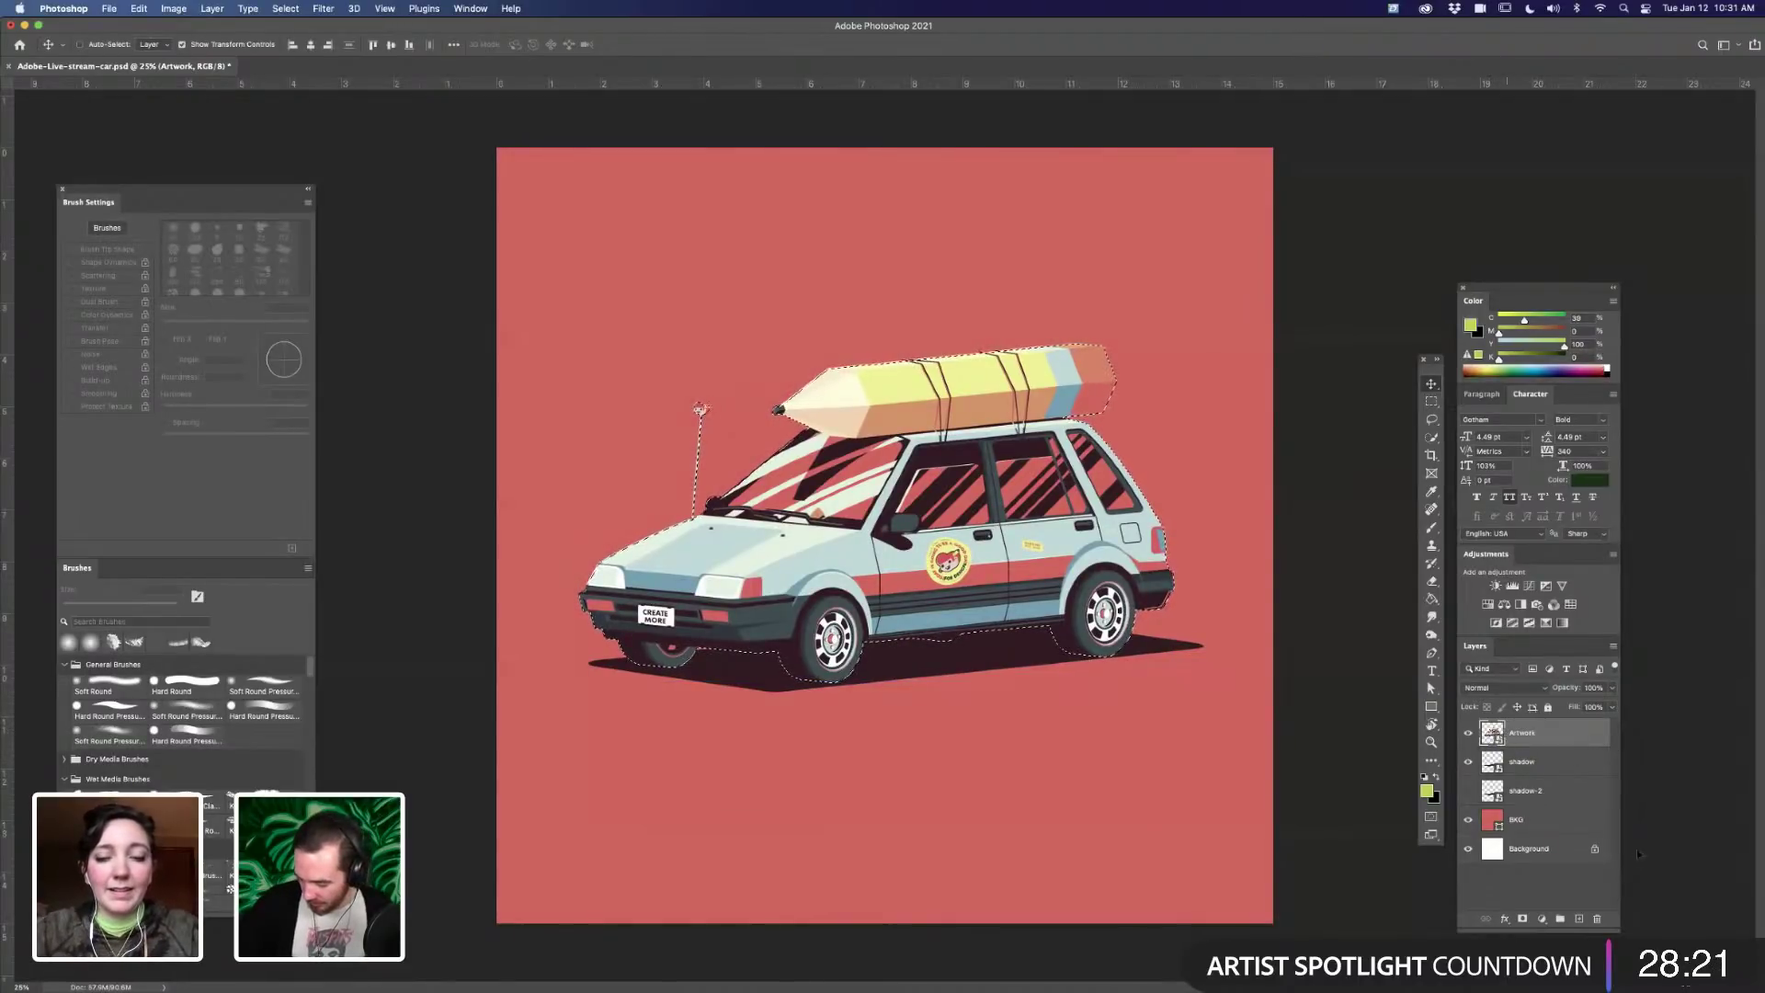
left_click(1580, 919)
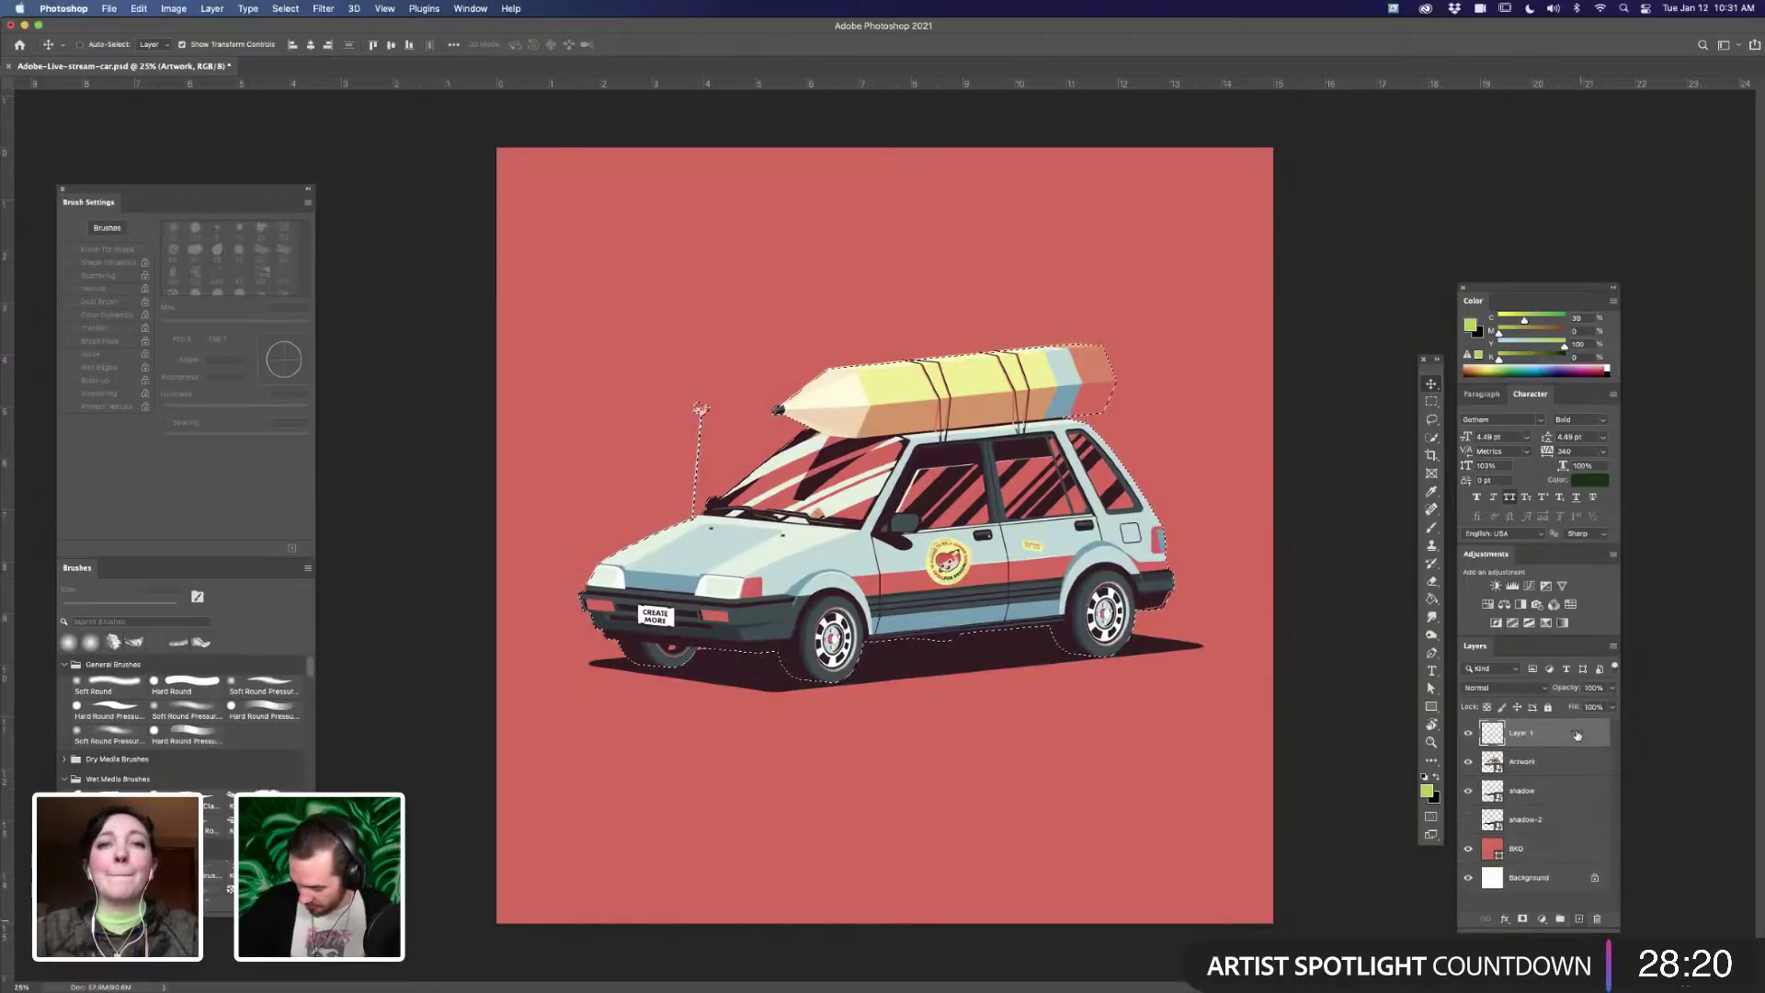
double_click(1521, 733)
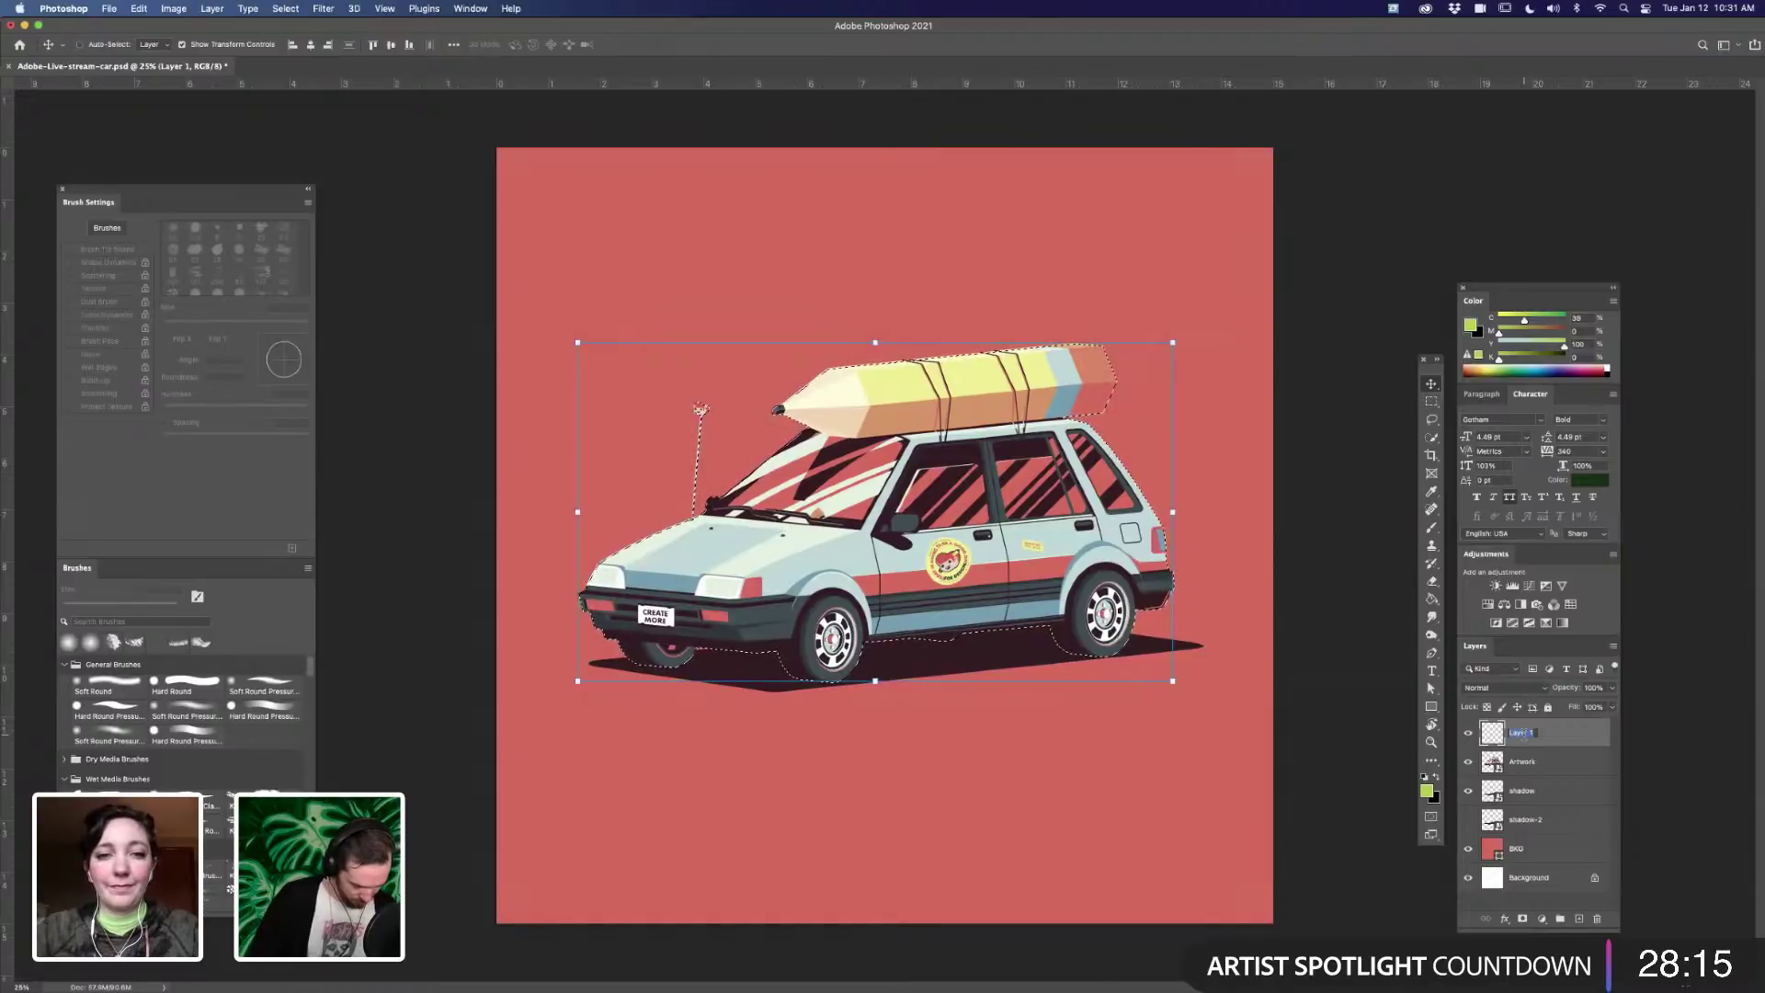
type("White Noise")
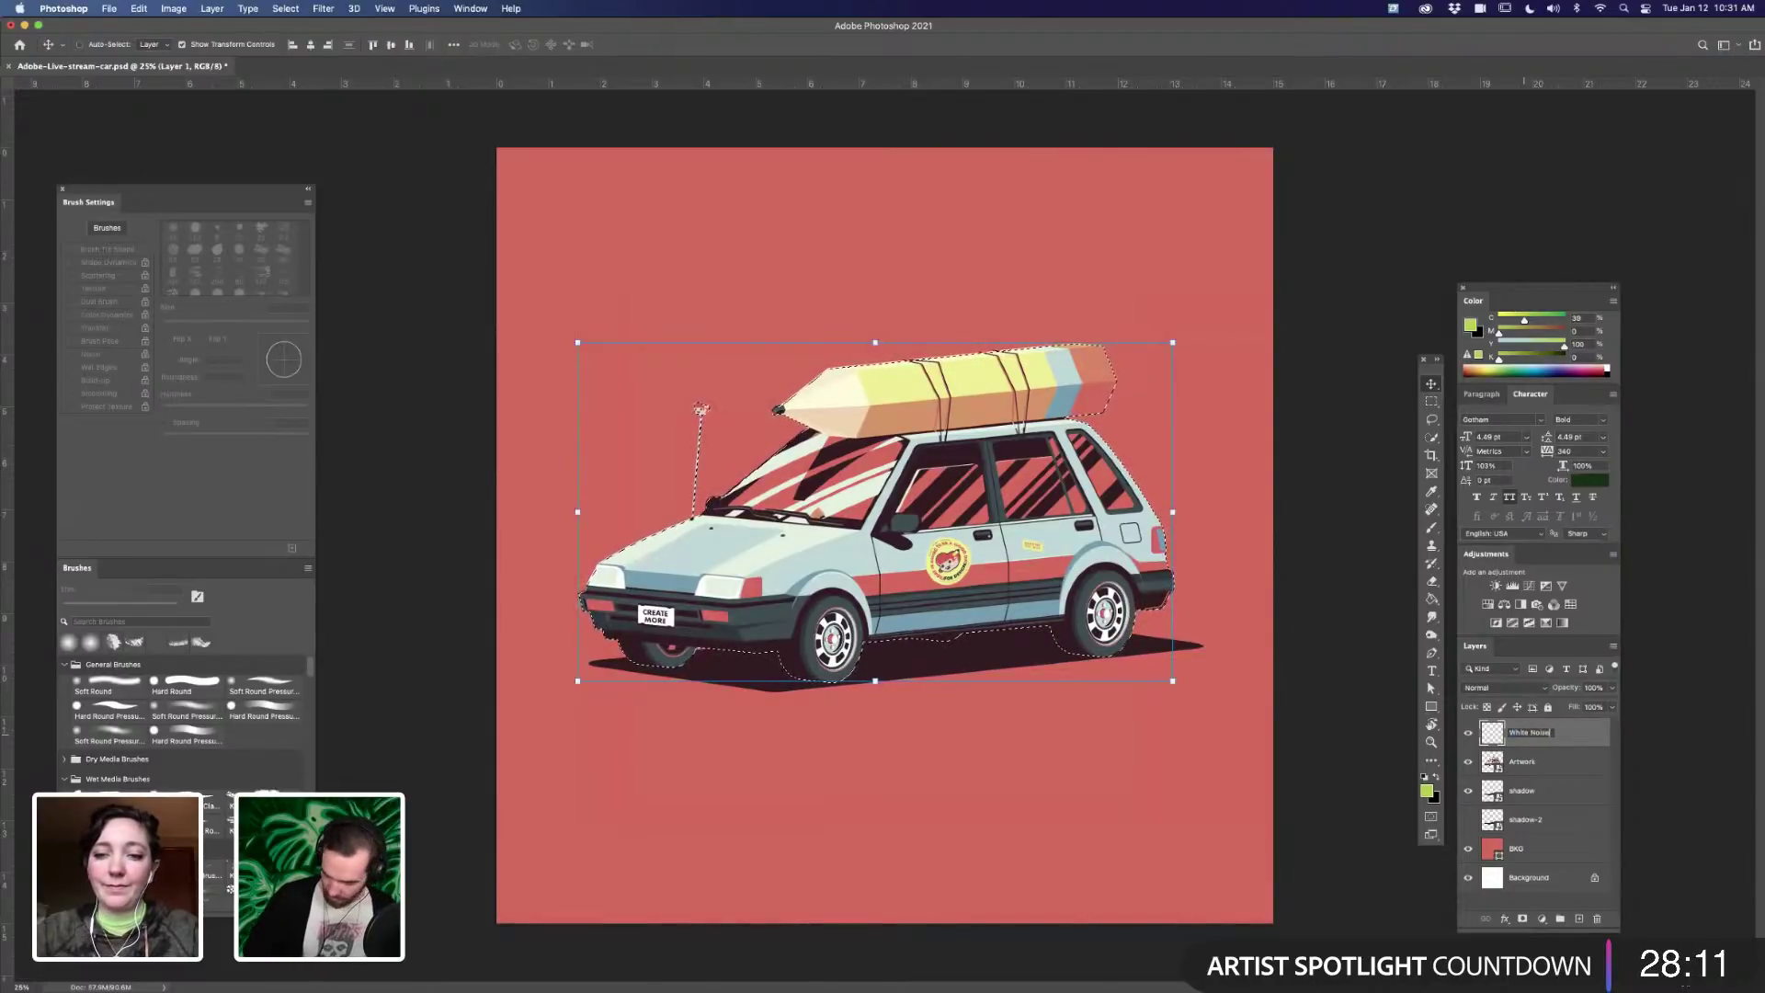
key("Return")
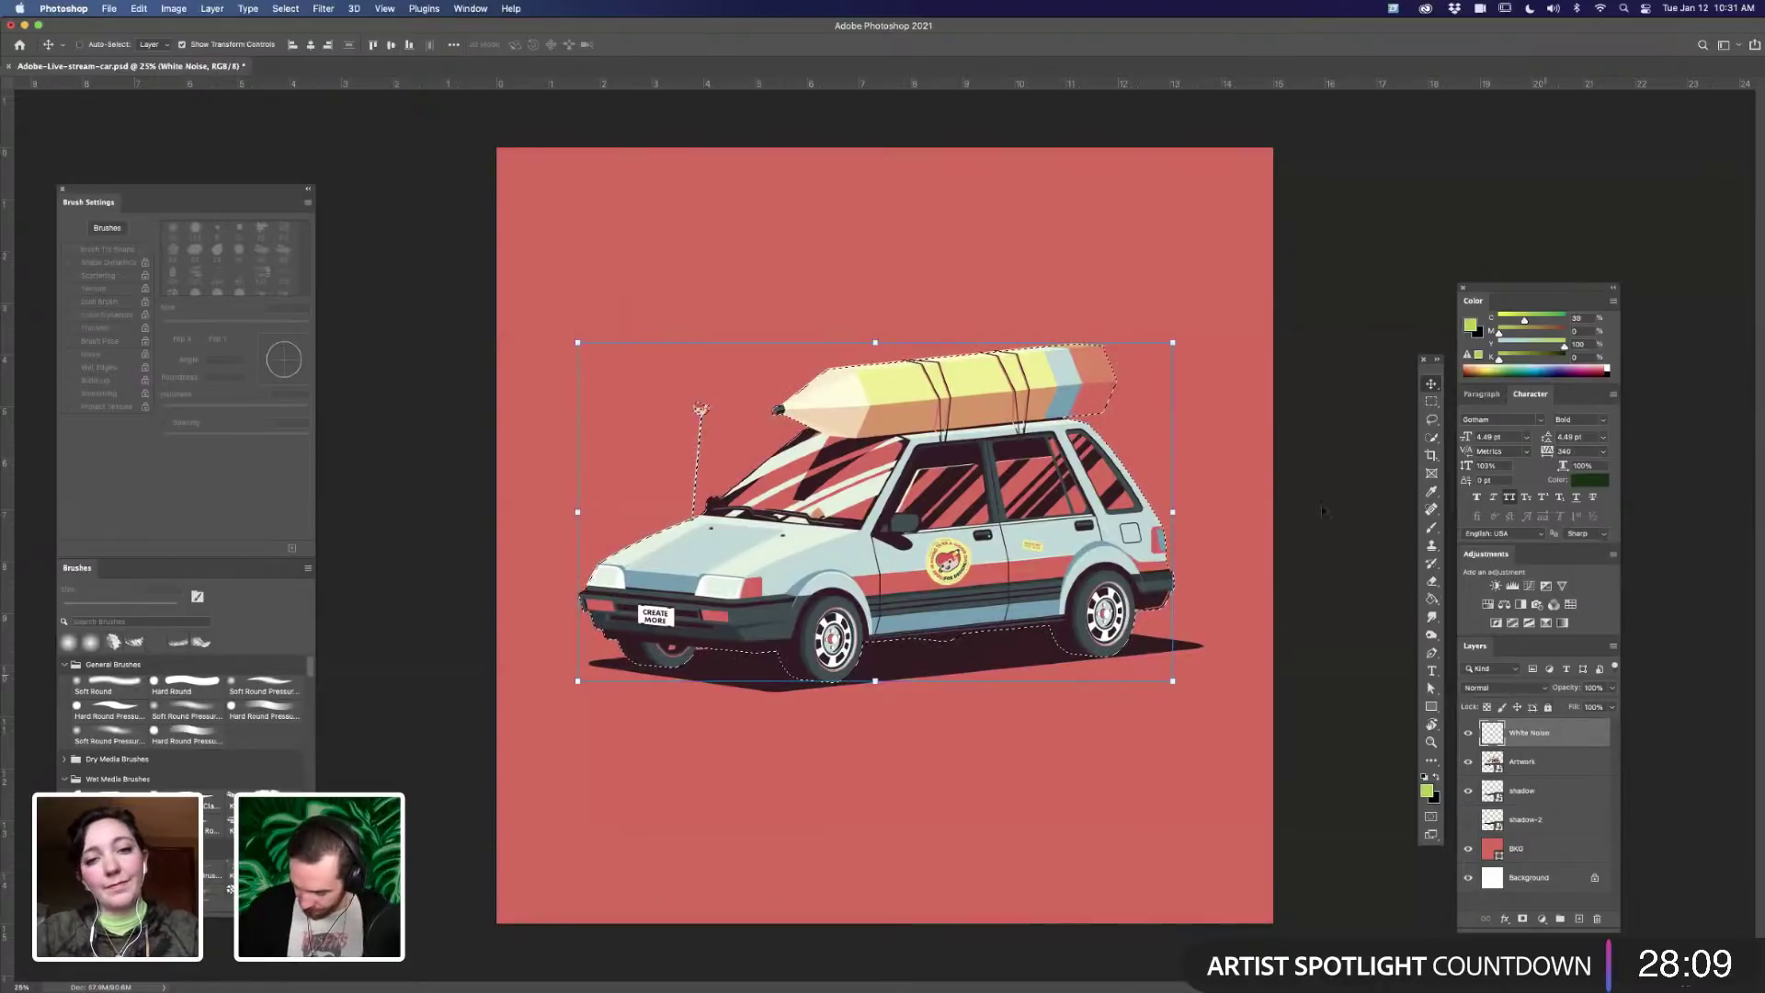
- Set up the Brush tool with the 822 px brush tip and white as the foreground color
key("b")
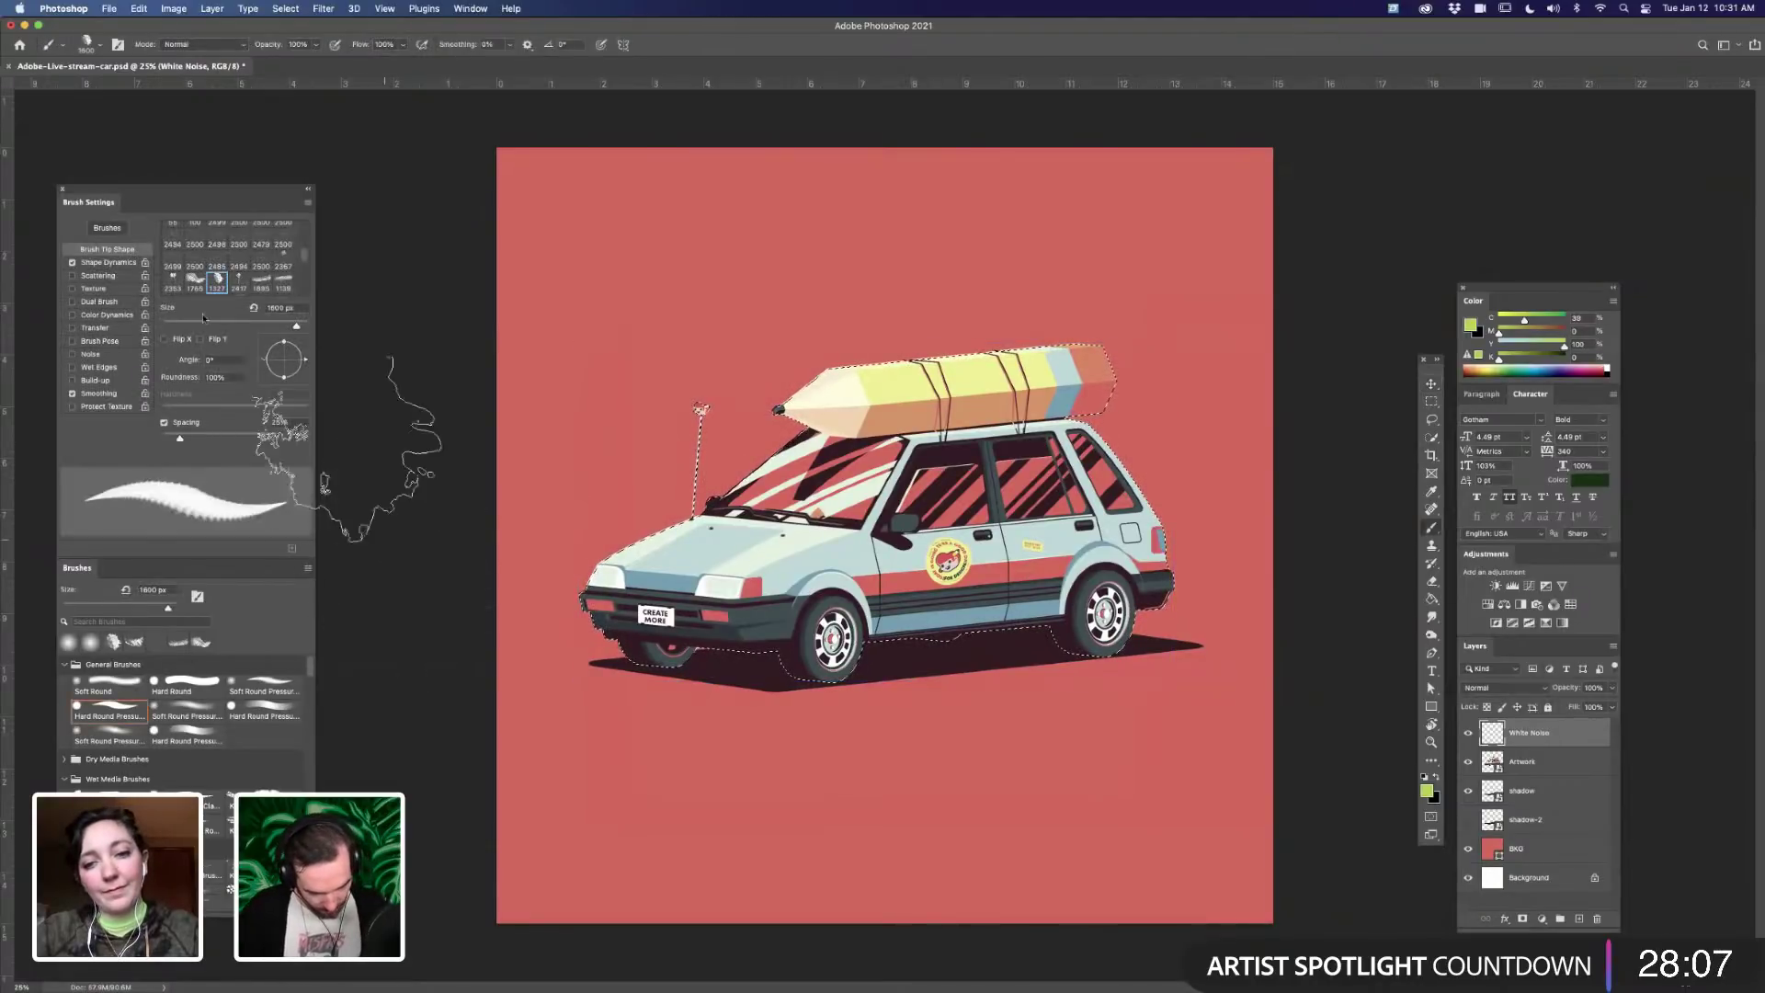
left_click_drag(296, 192, 294, 184)
scroll(269, 240, "up", 10)
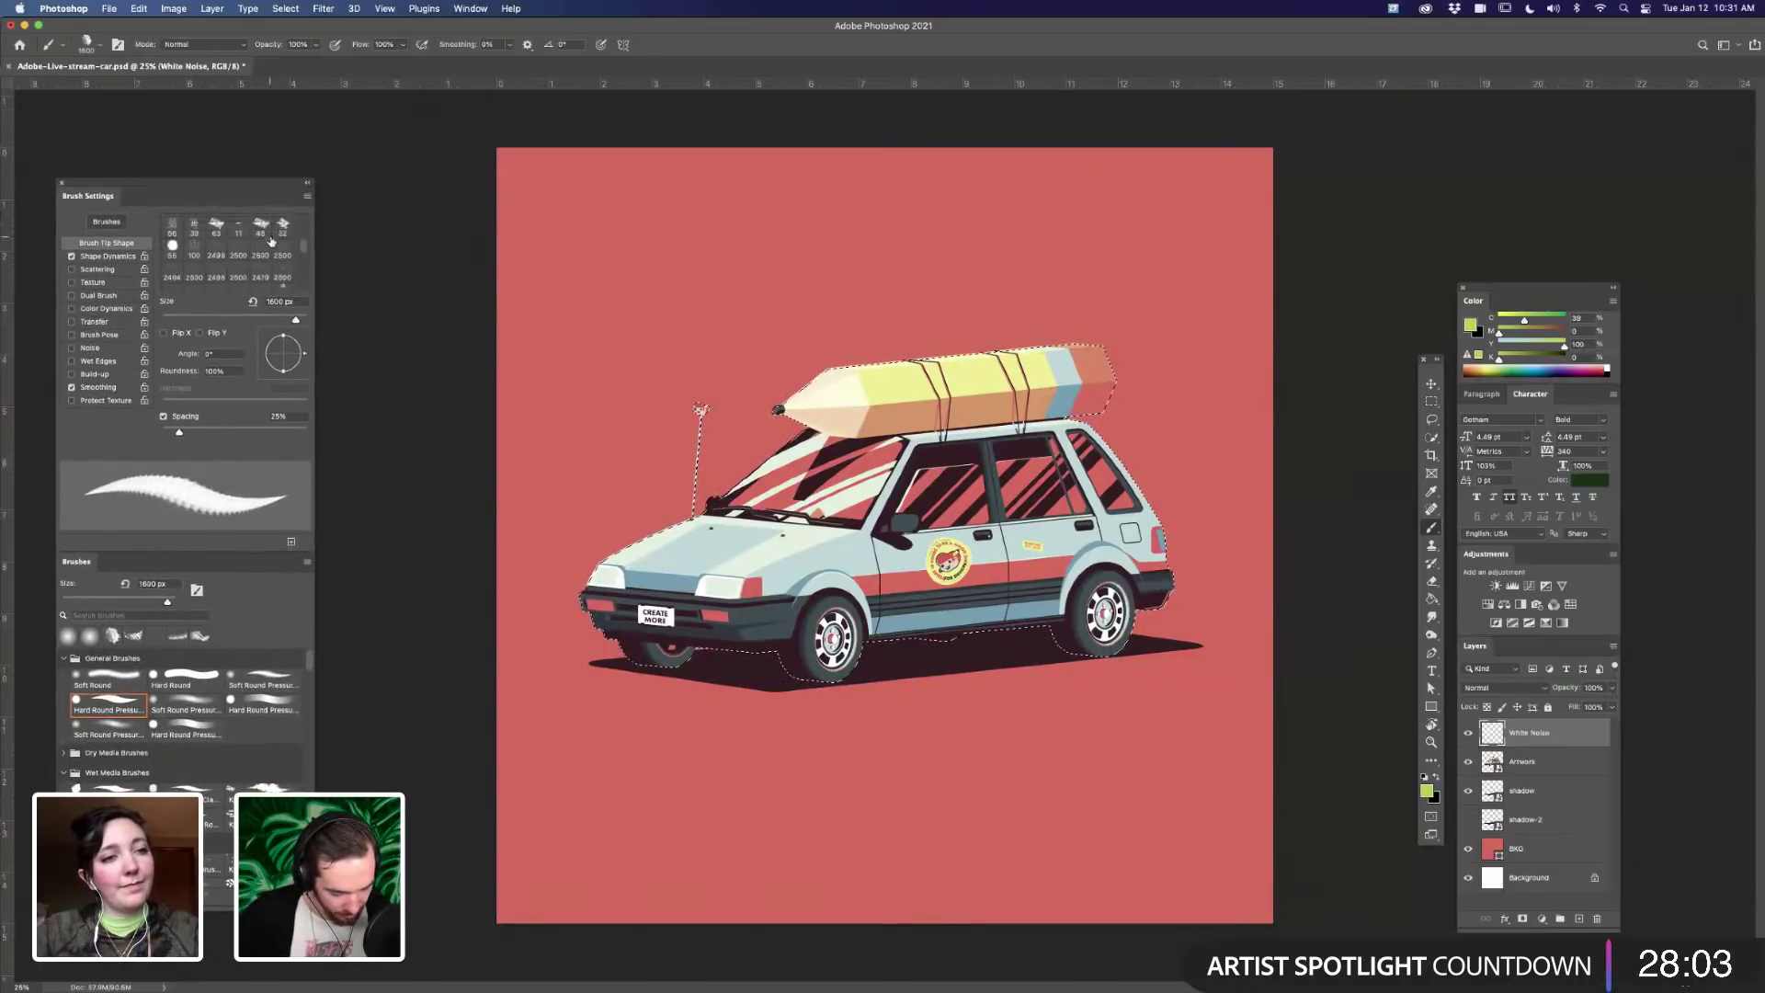
left_click_drag(302, 232, 300, 271)
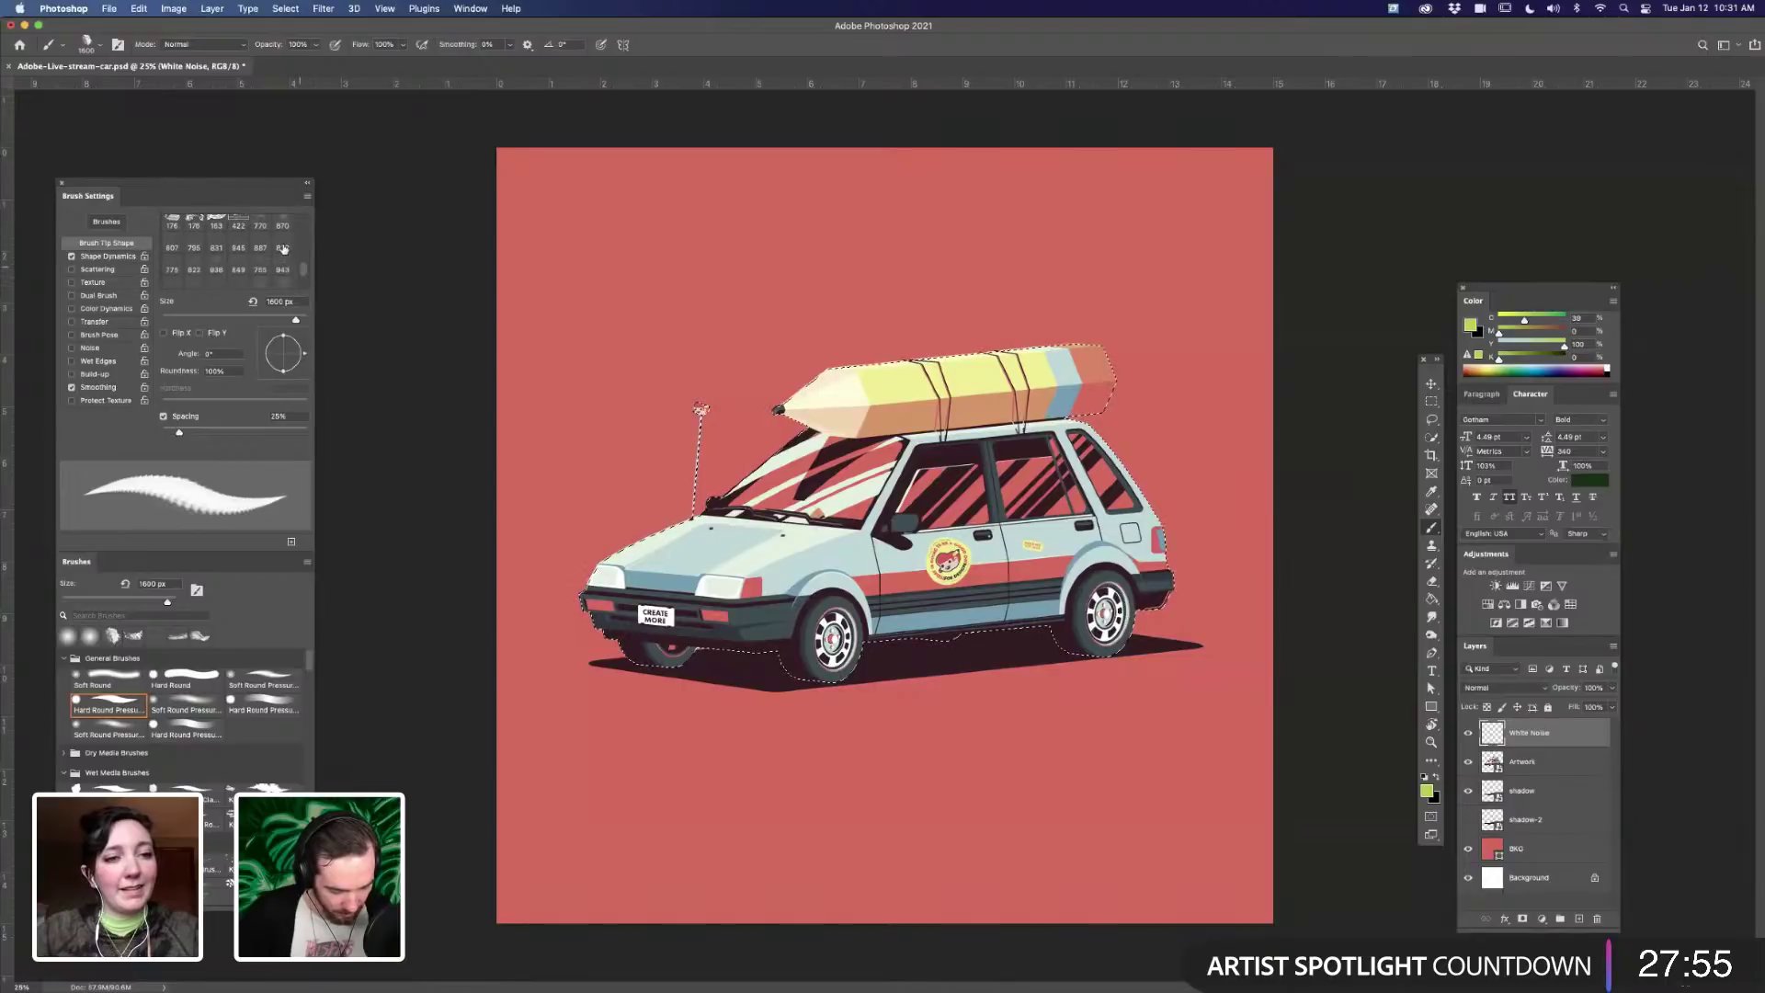
left_click(283, 247)
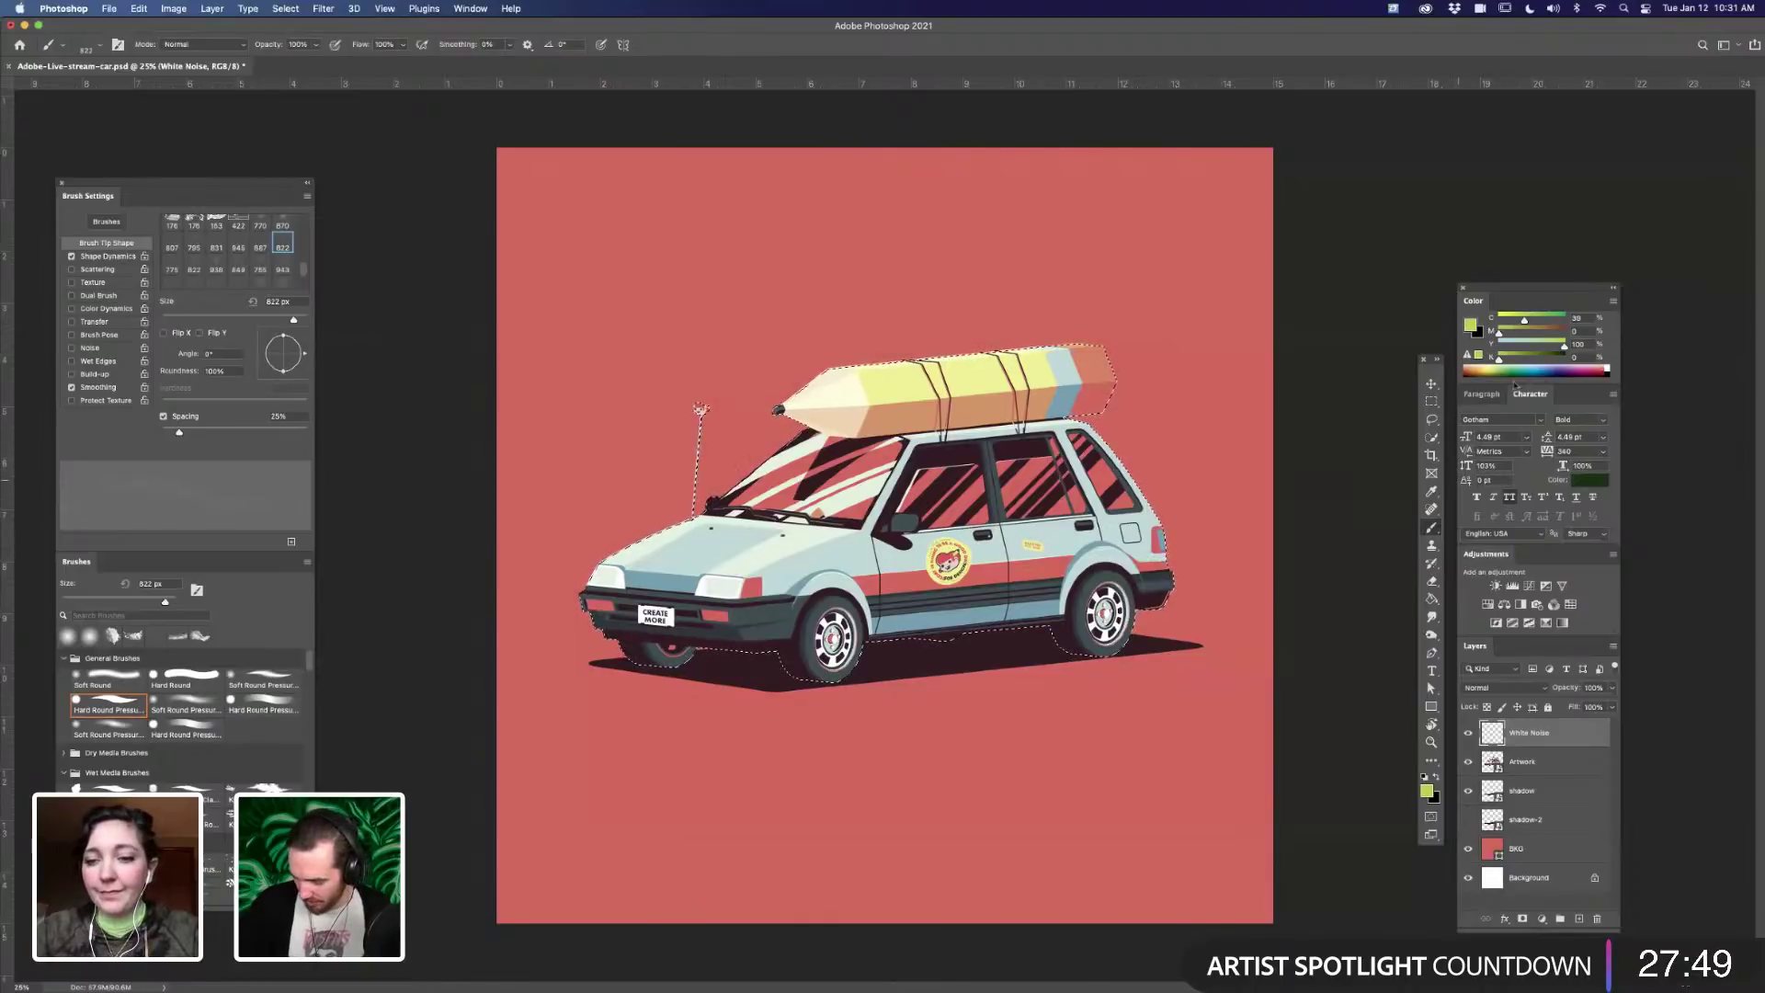
left_click(1606, 369)
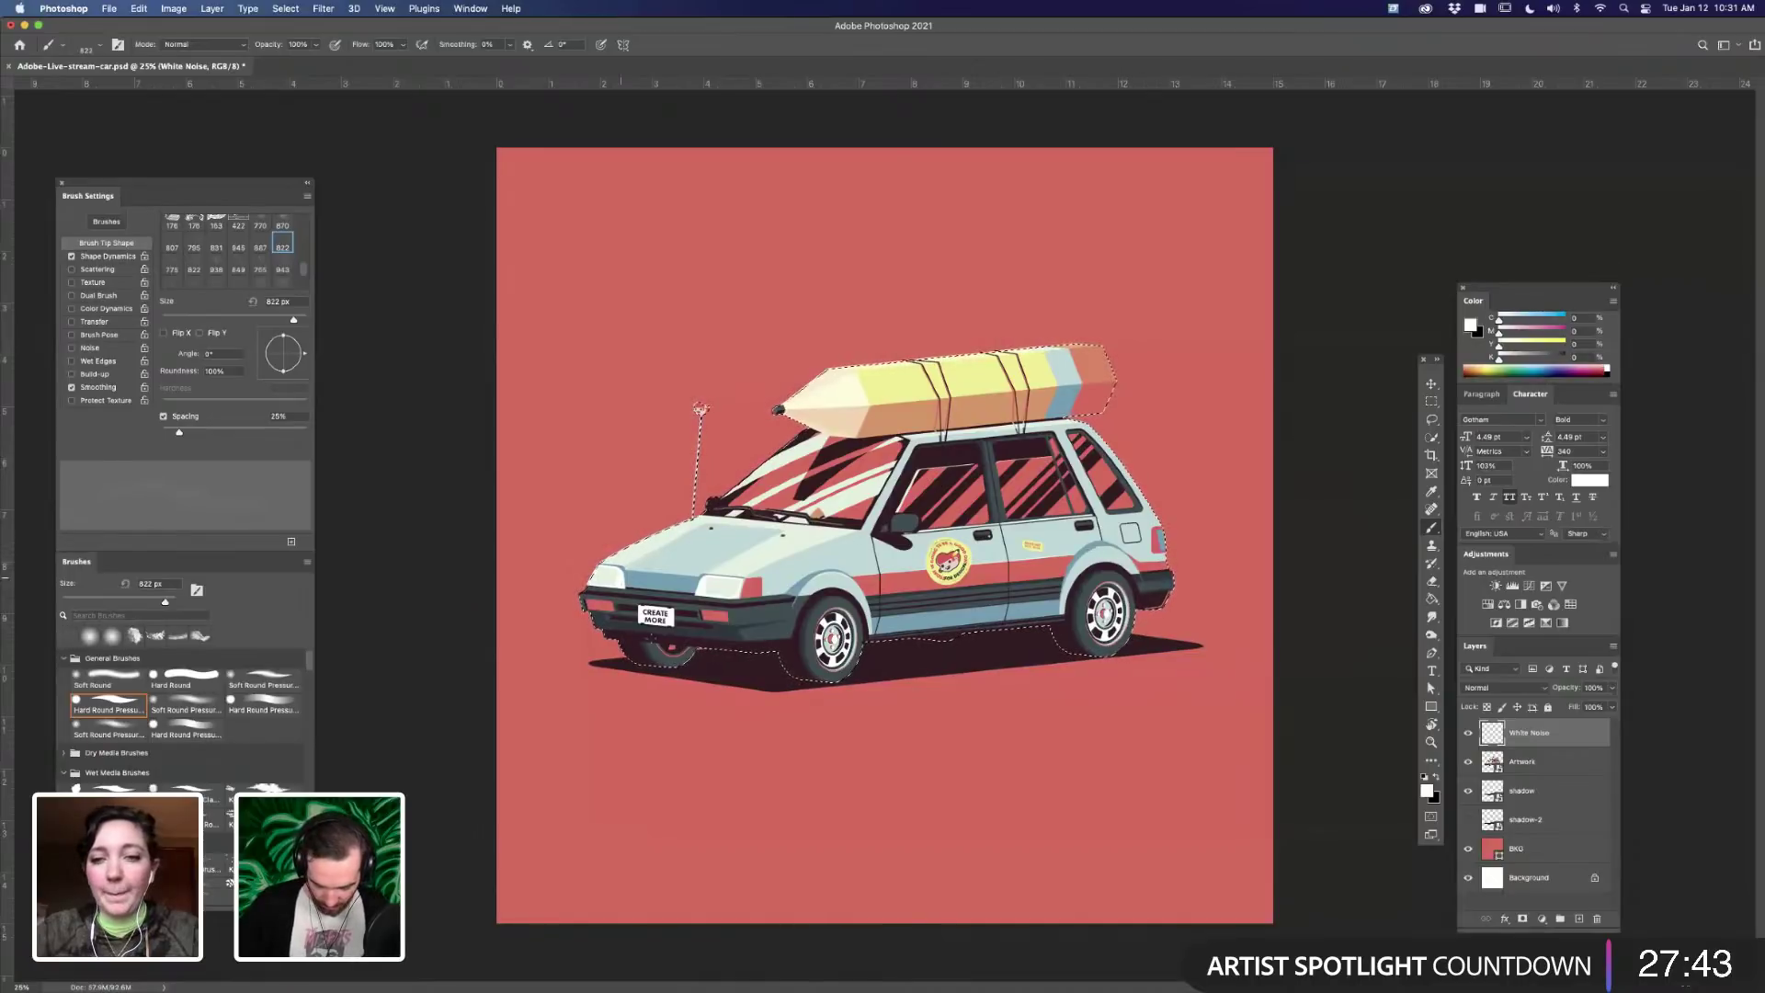
- Examine the car artwork up close, from the hood and front wheel to the rear end and the pencil on the roof
key("super+d")
key("super+equal")
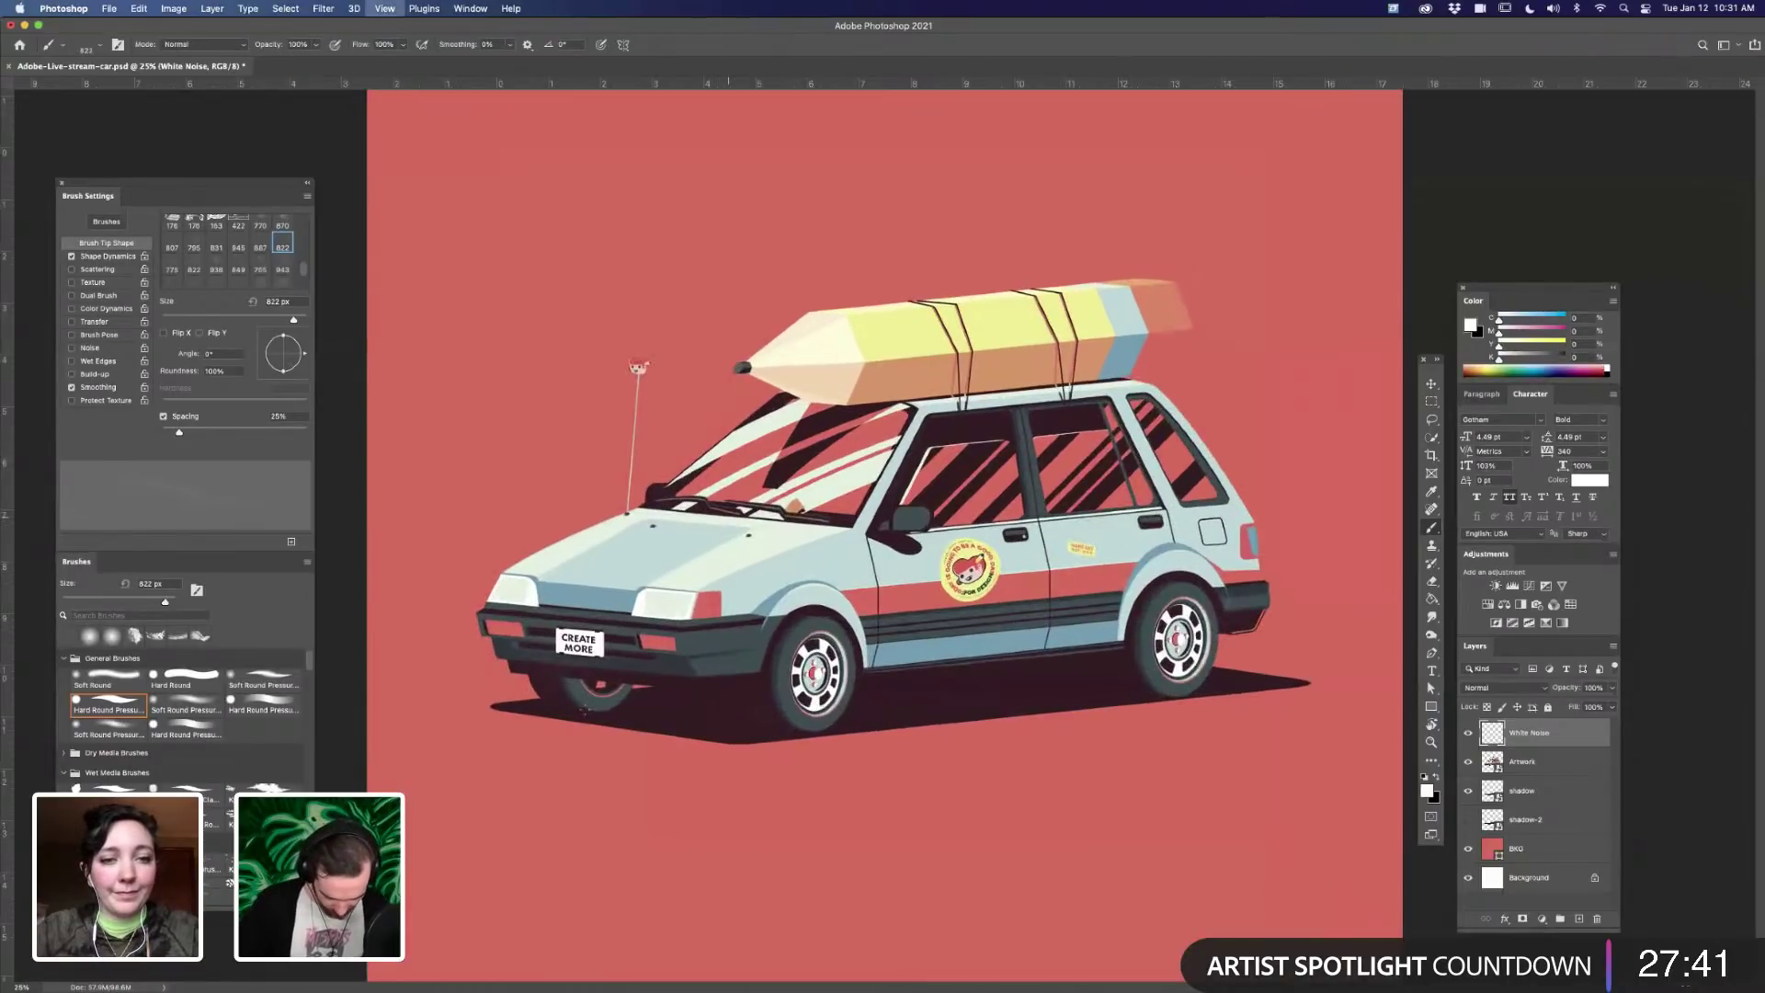
key("super+equal")
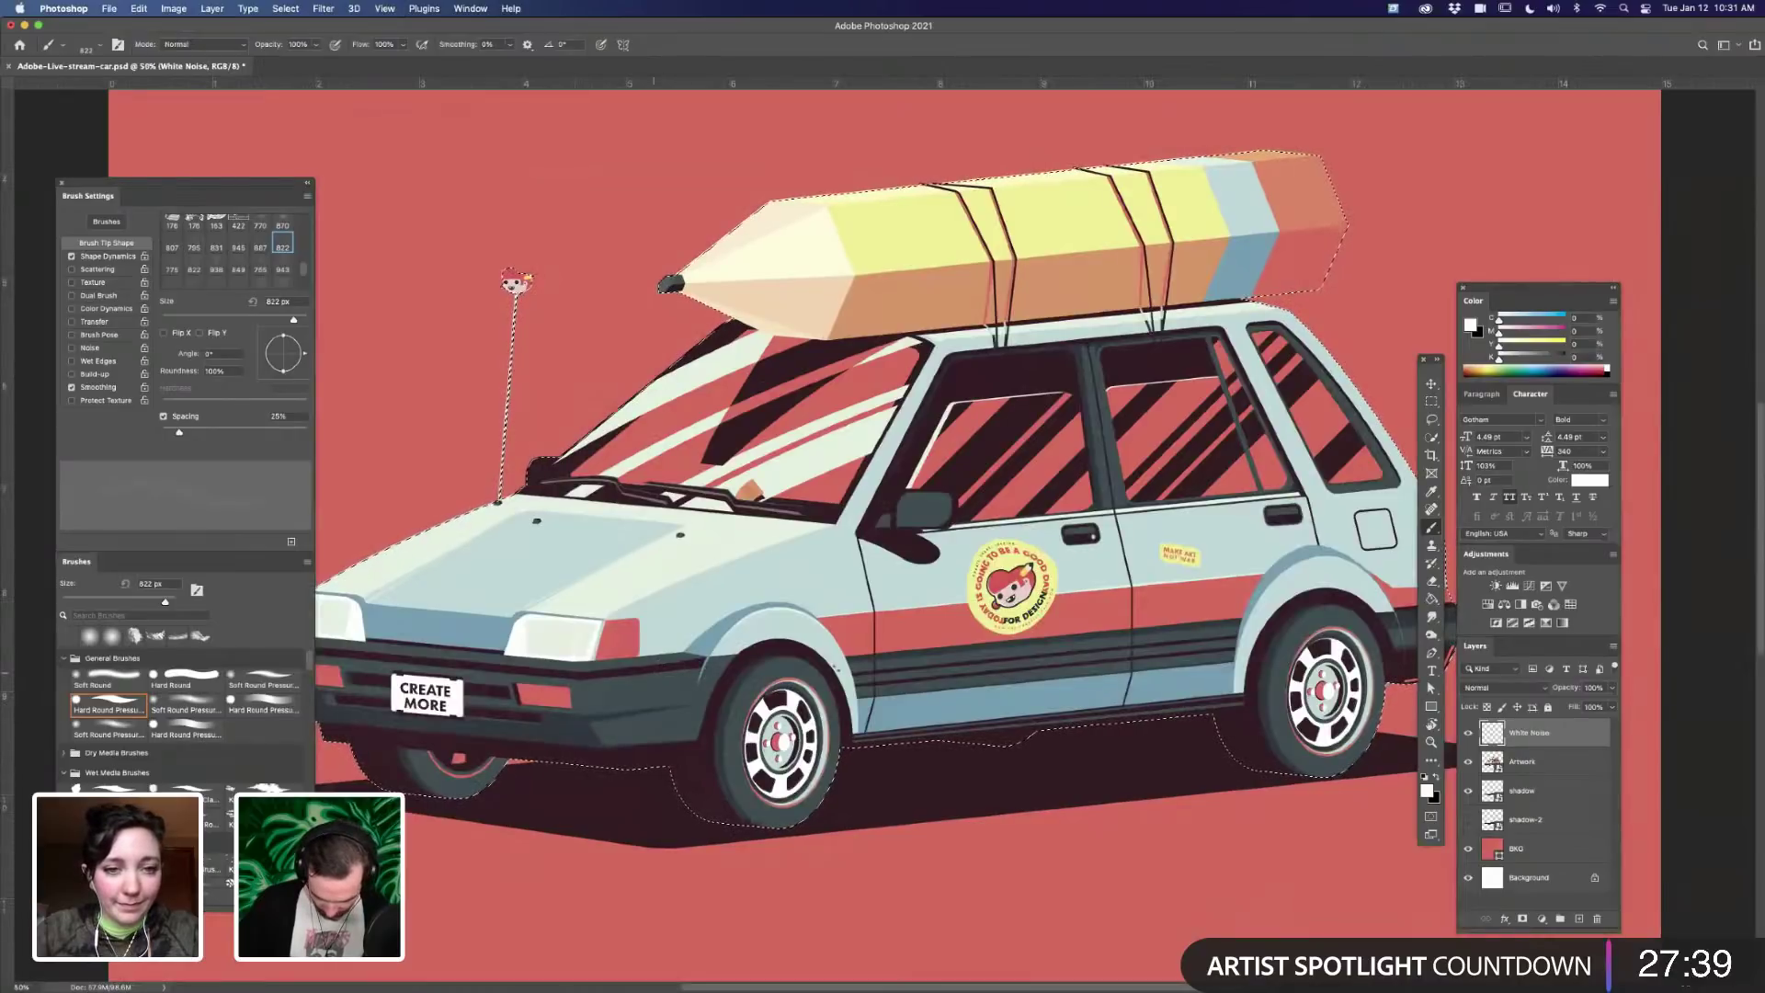
scroll(953, 694, "right", 5)
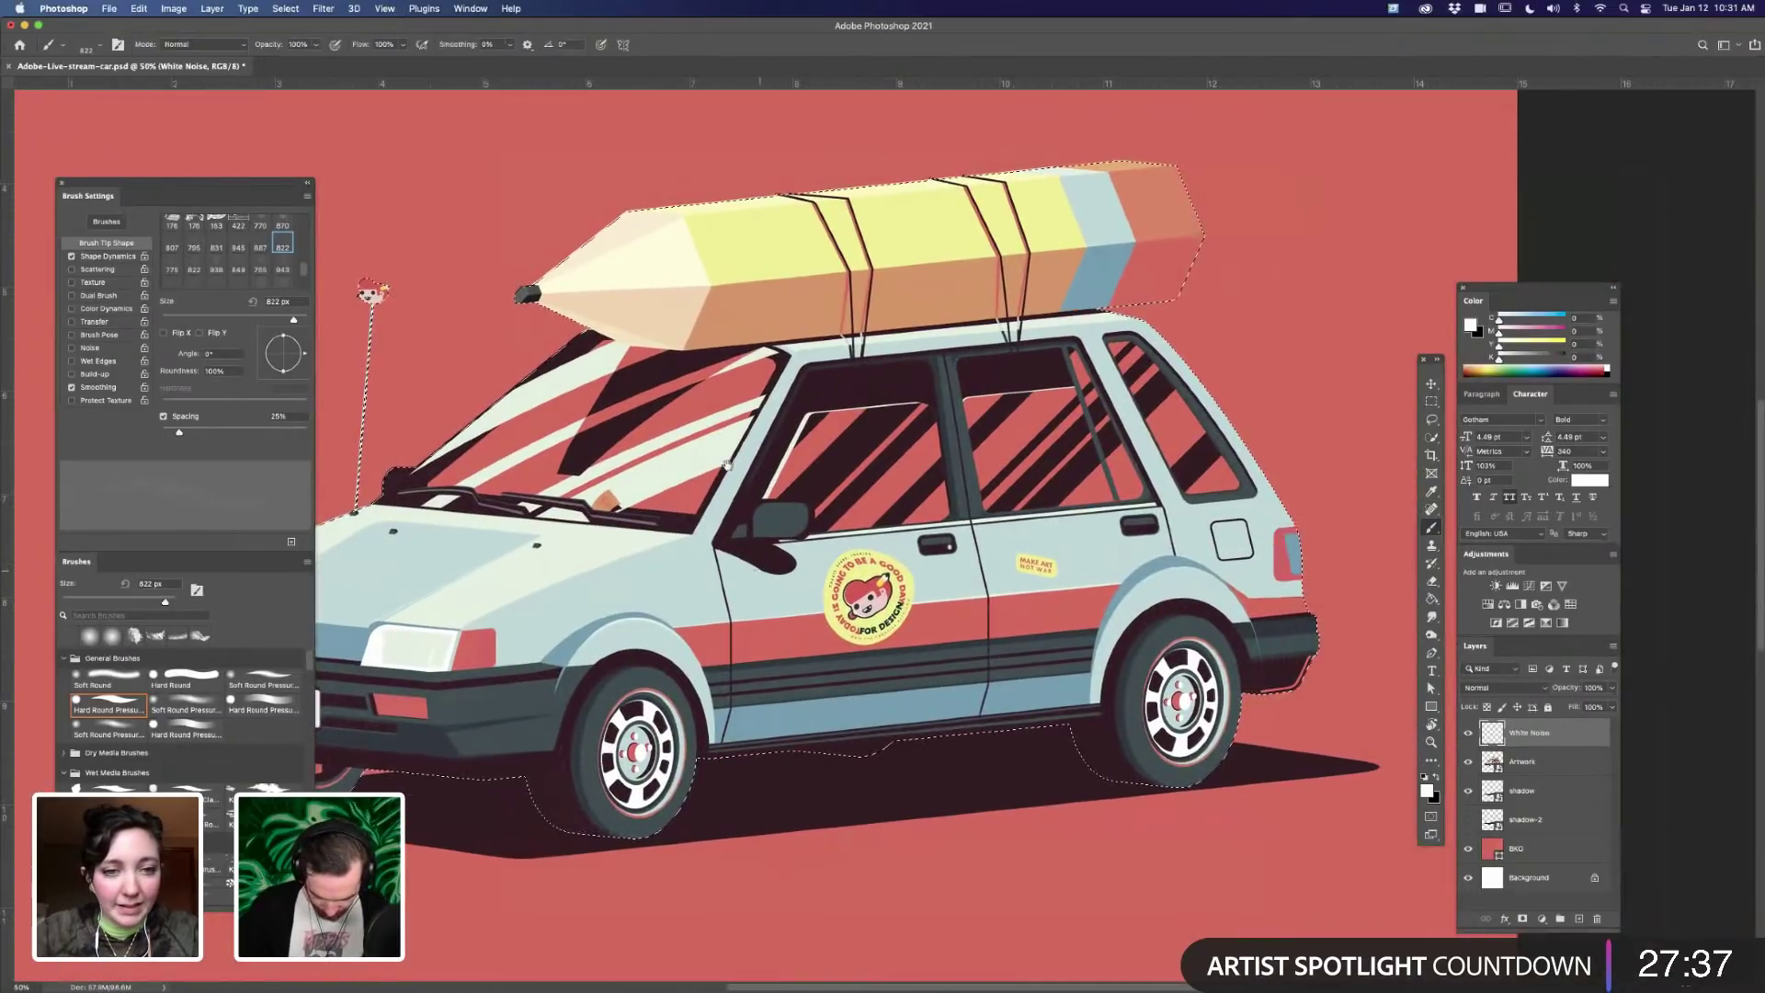
scroll(852, 549, "up", 3)
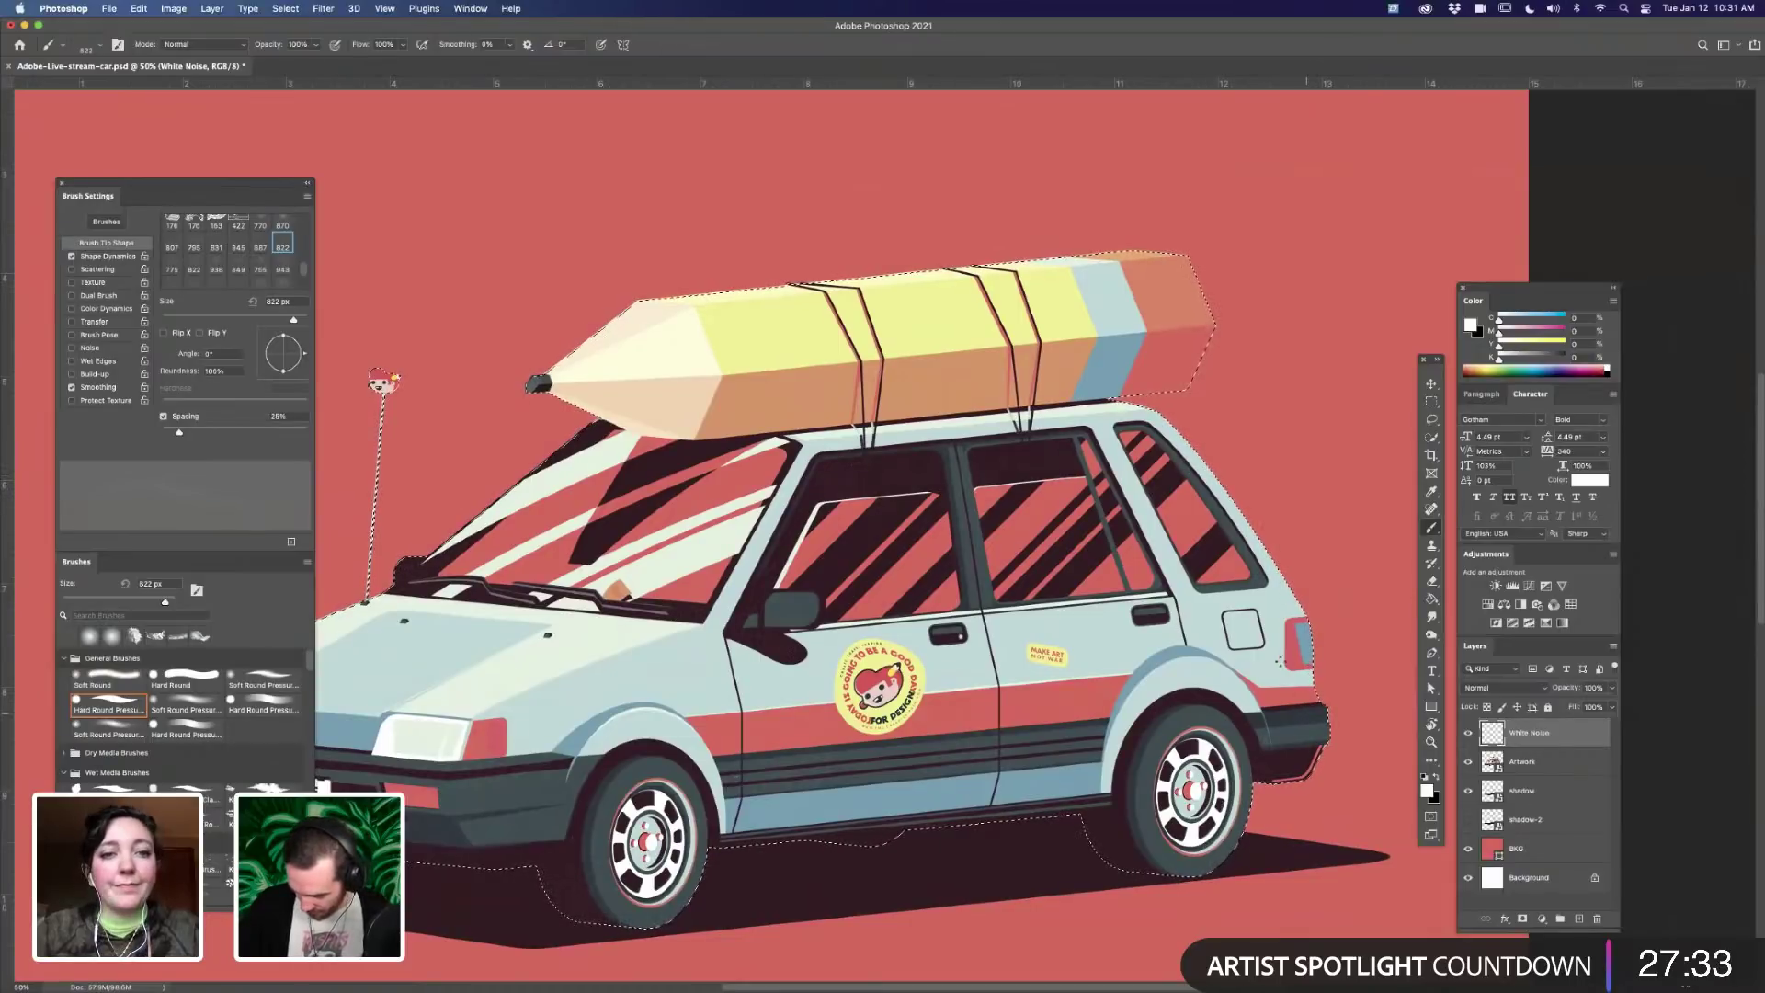
key("super+d")
scroll(1057, 411, "left", 8)
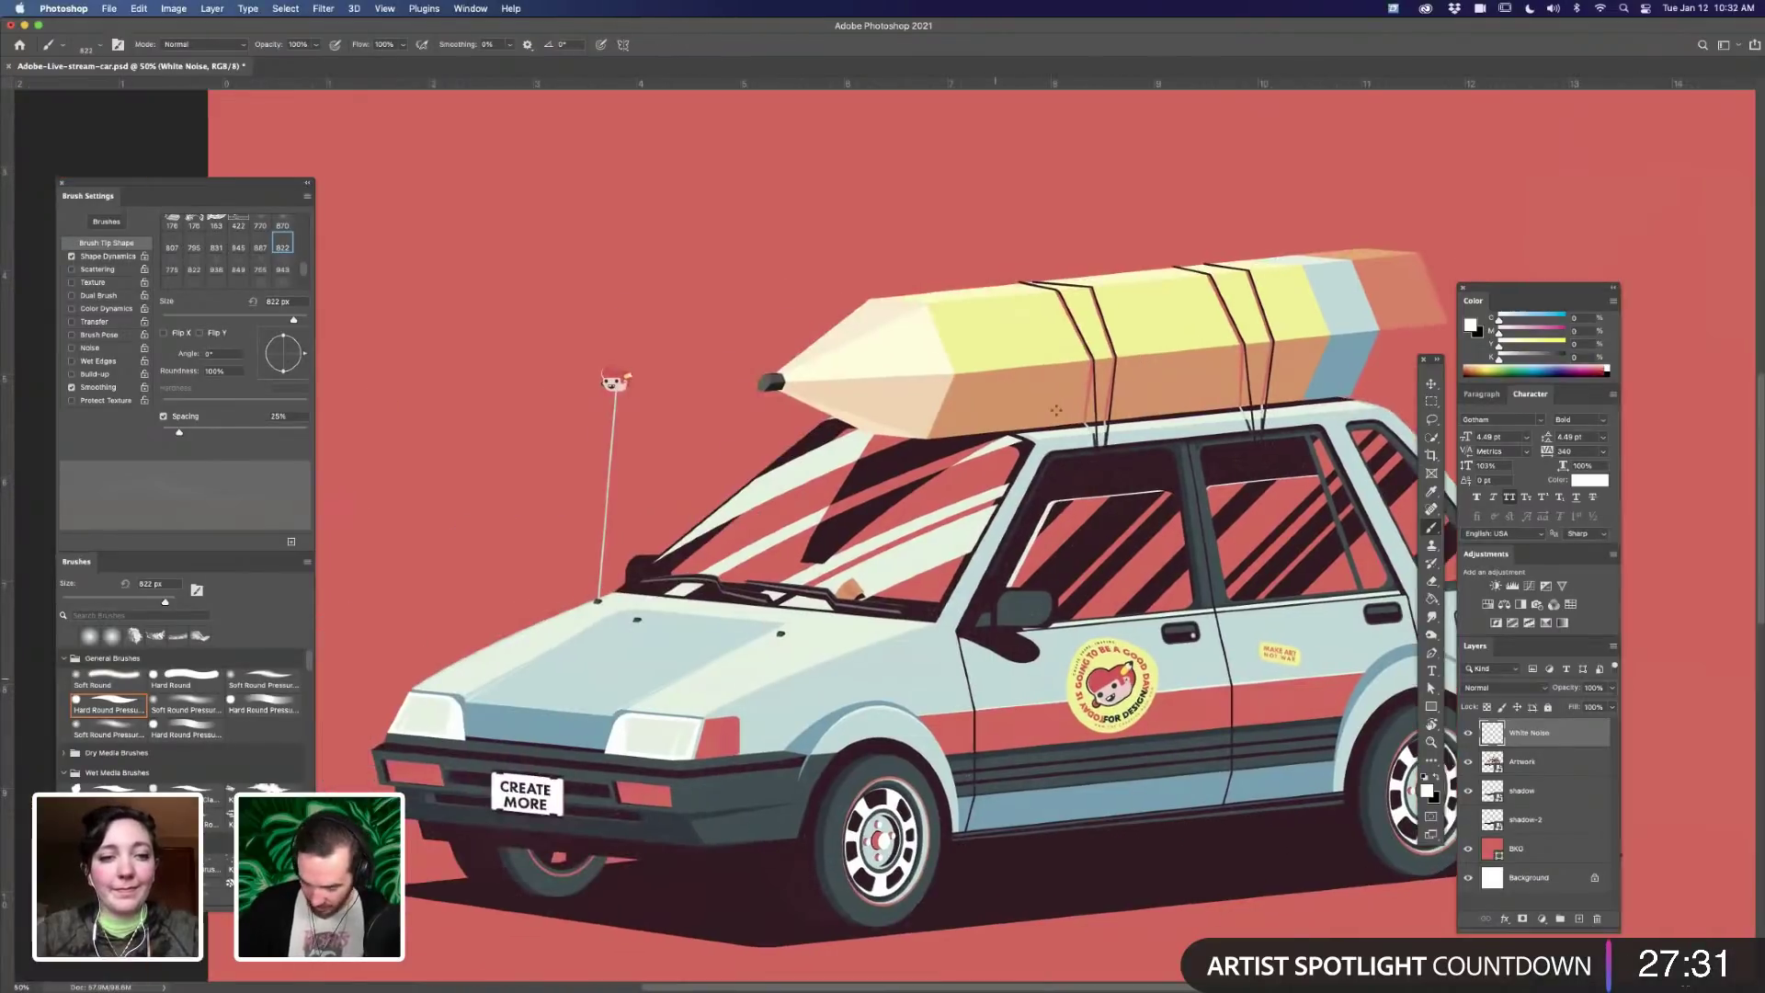
scroll(817, 663, "left", 1)
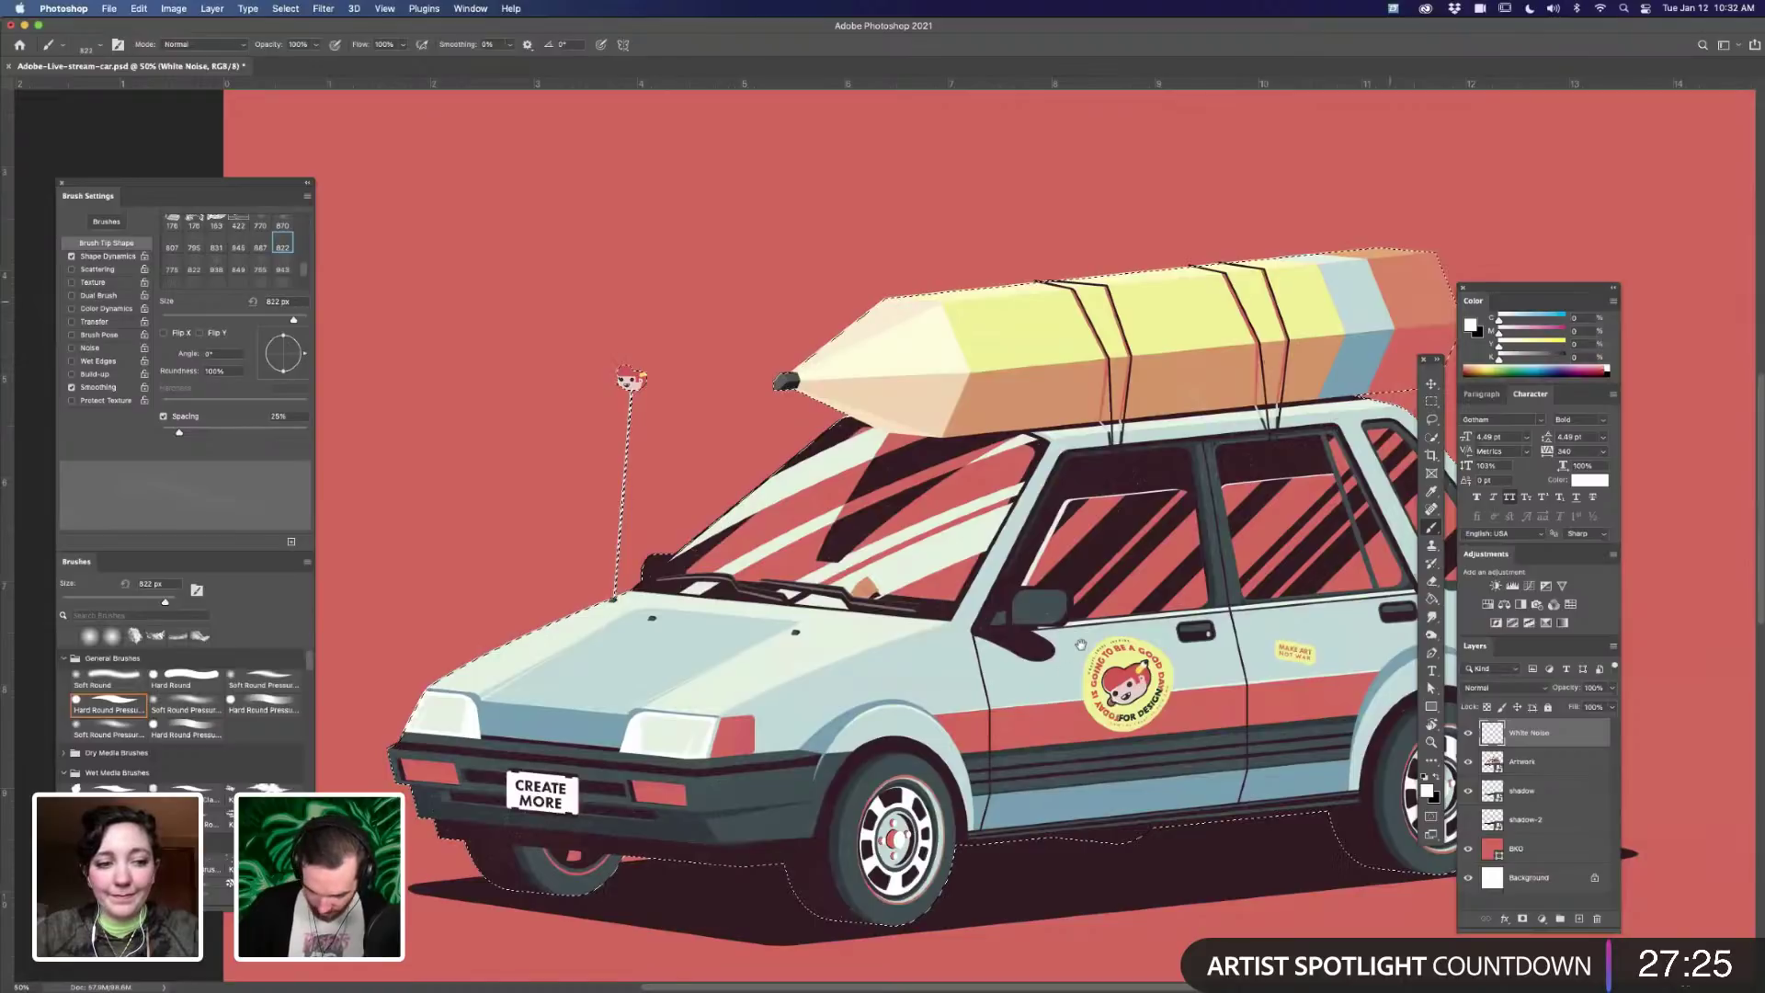
scroll(581, 620, "down", 3)
scroll(581, 620, "left", 2)
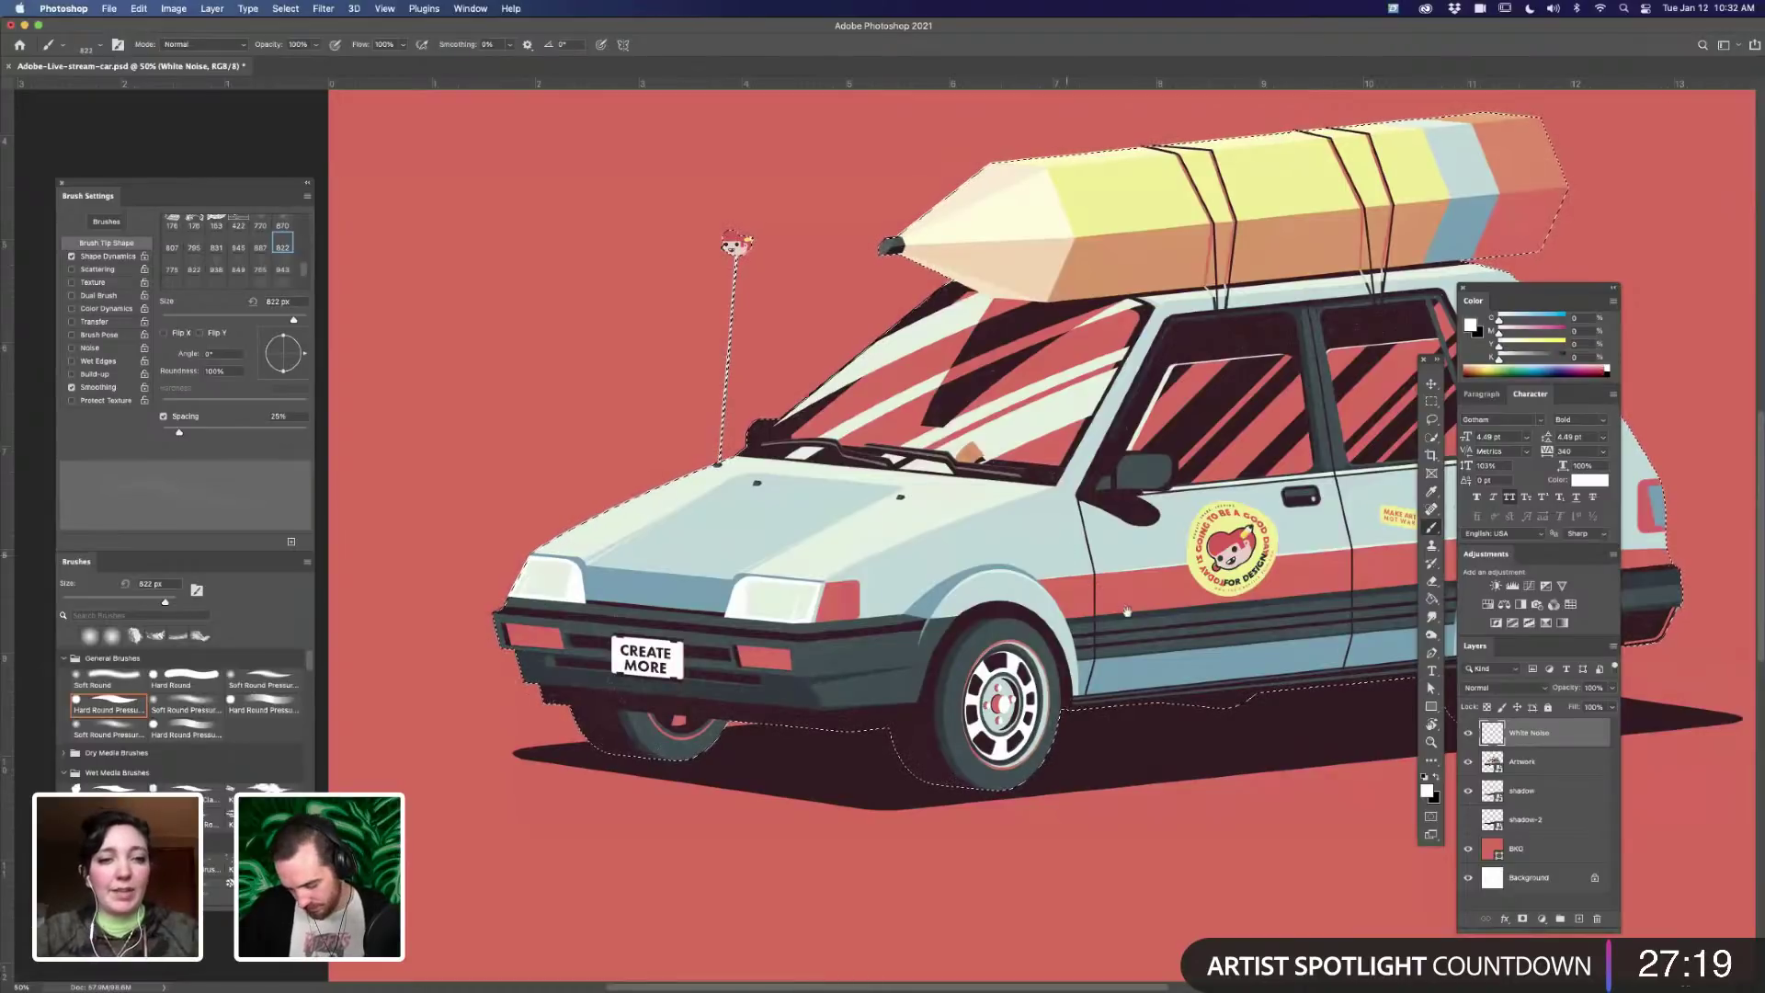
scroll(1066, 554, "right", 4)
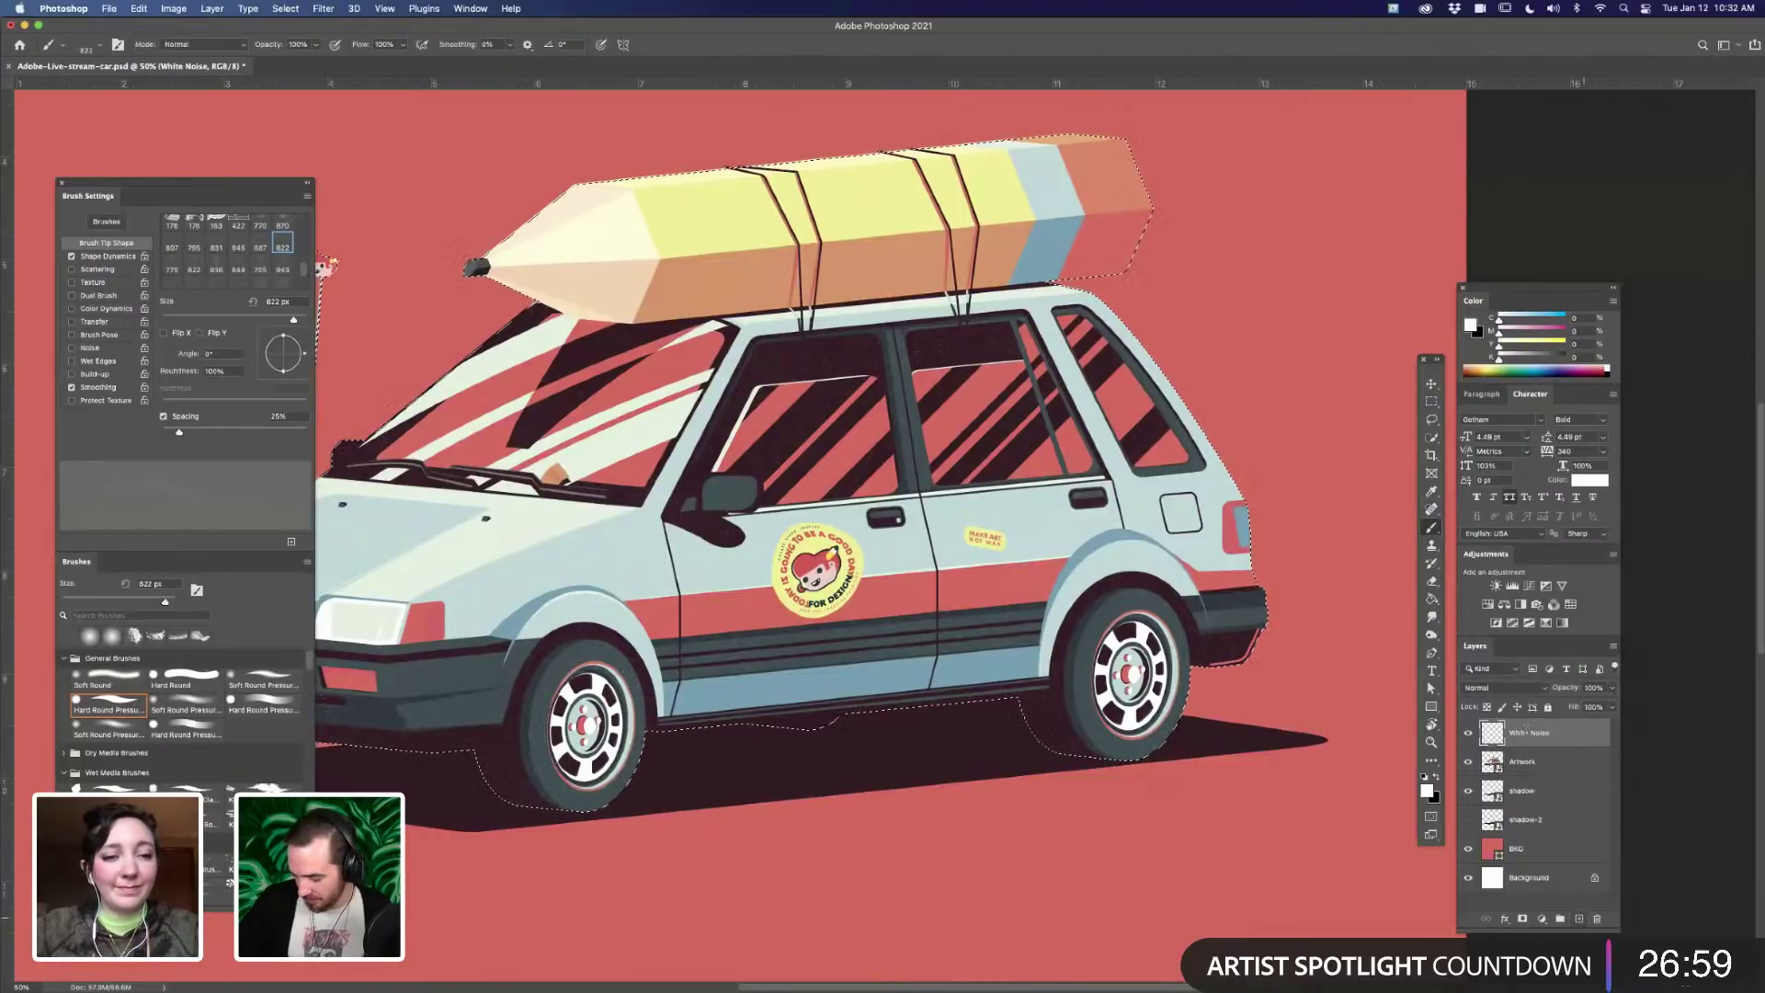
- Add a layer named "black noise" above the White Noise layer and make black the foreground color
double_click(1526, 731)
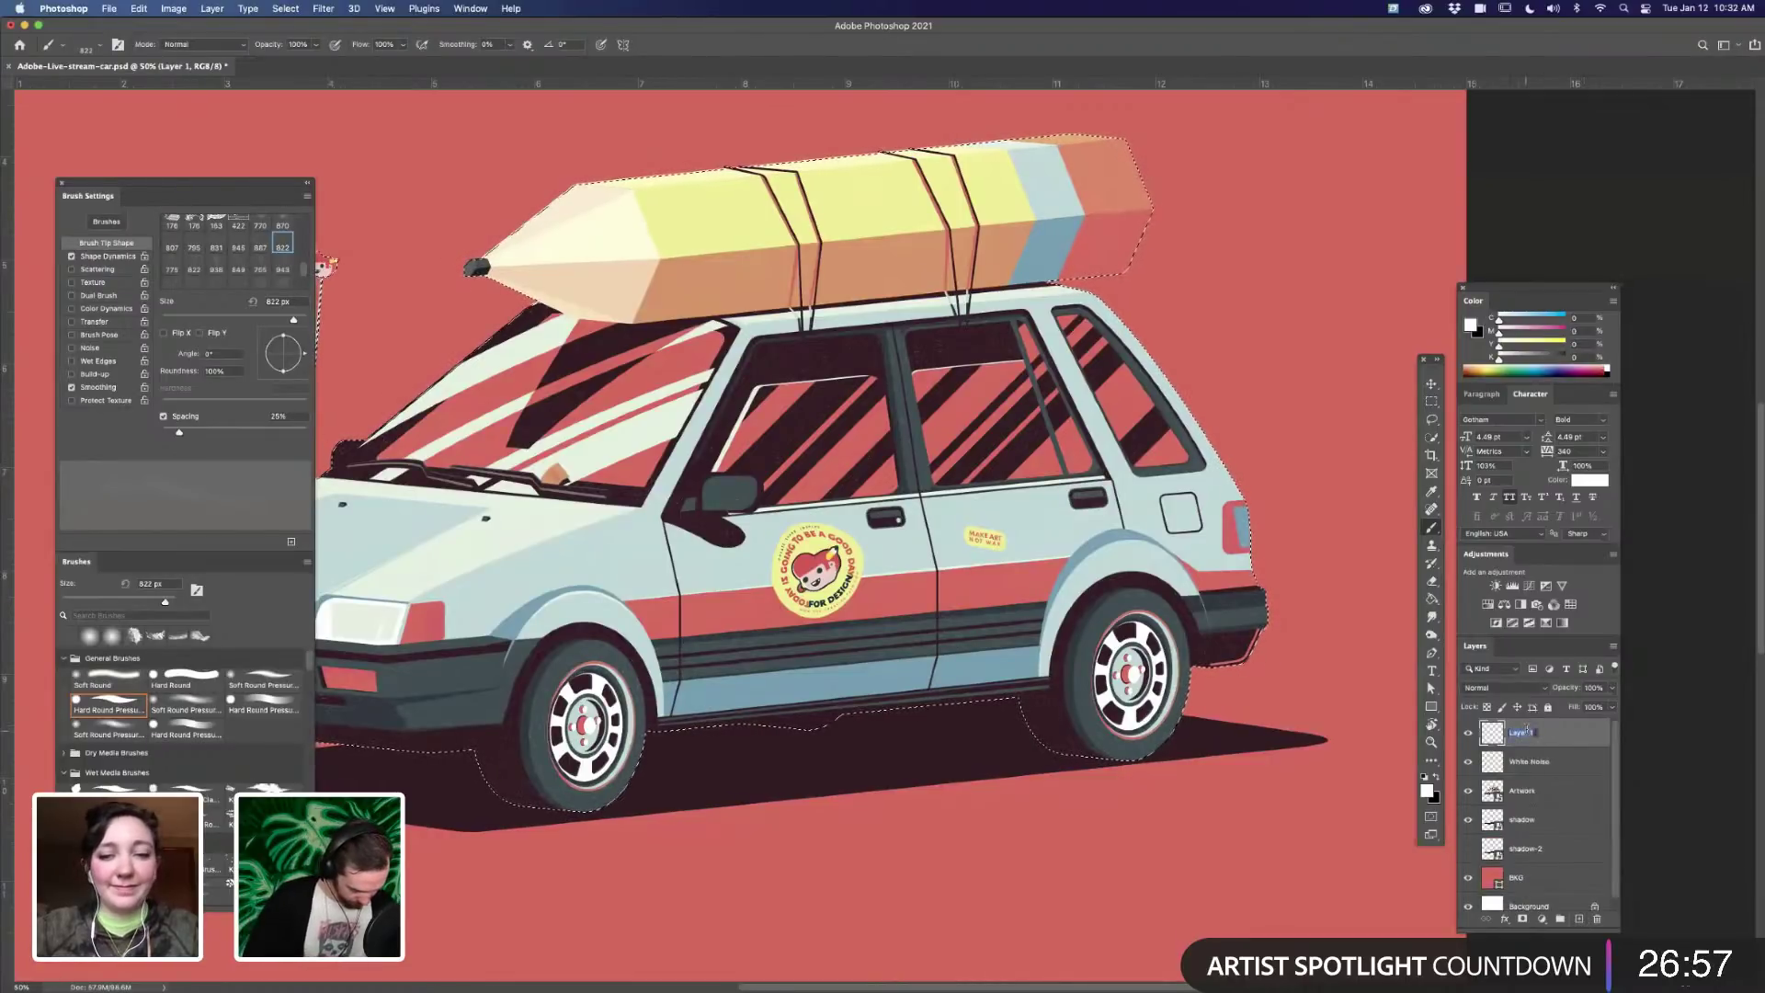
type("Black H")
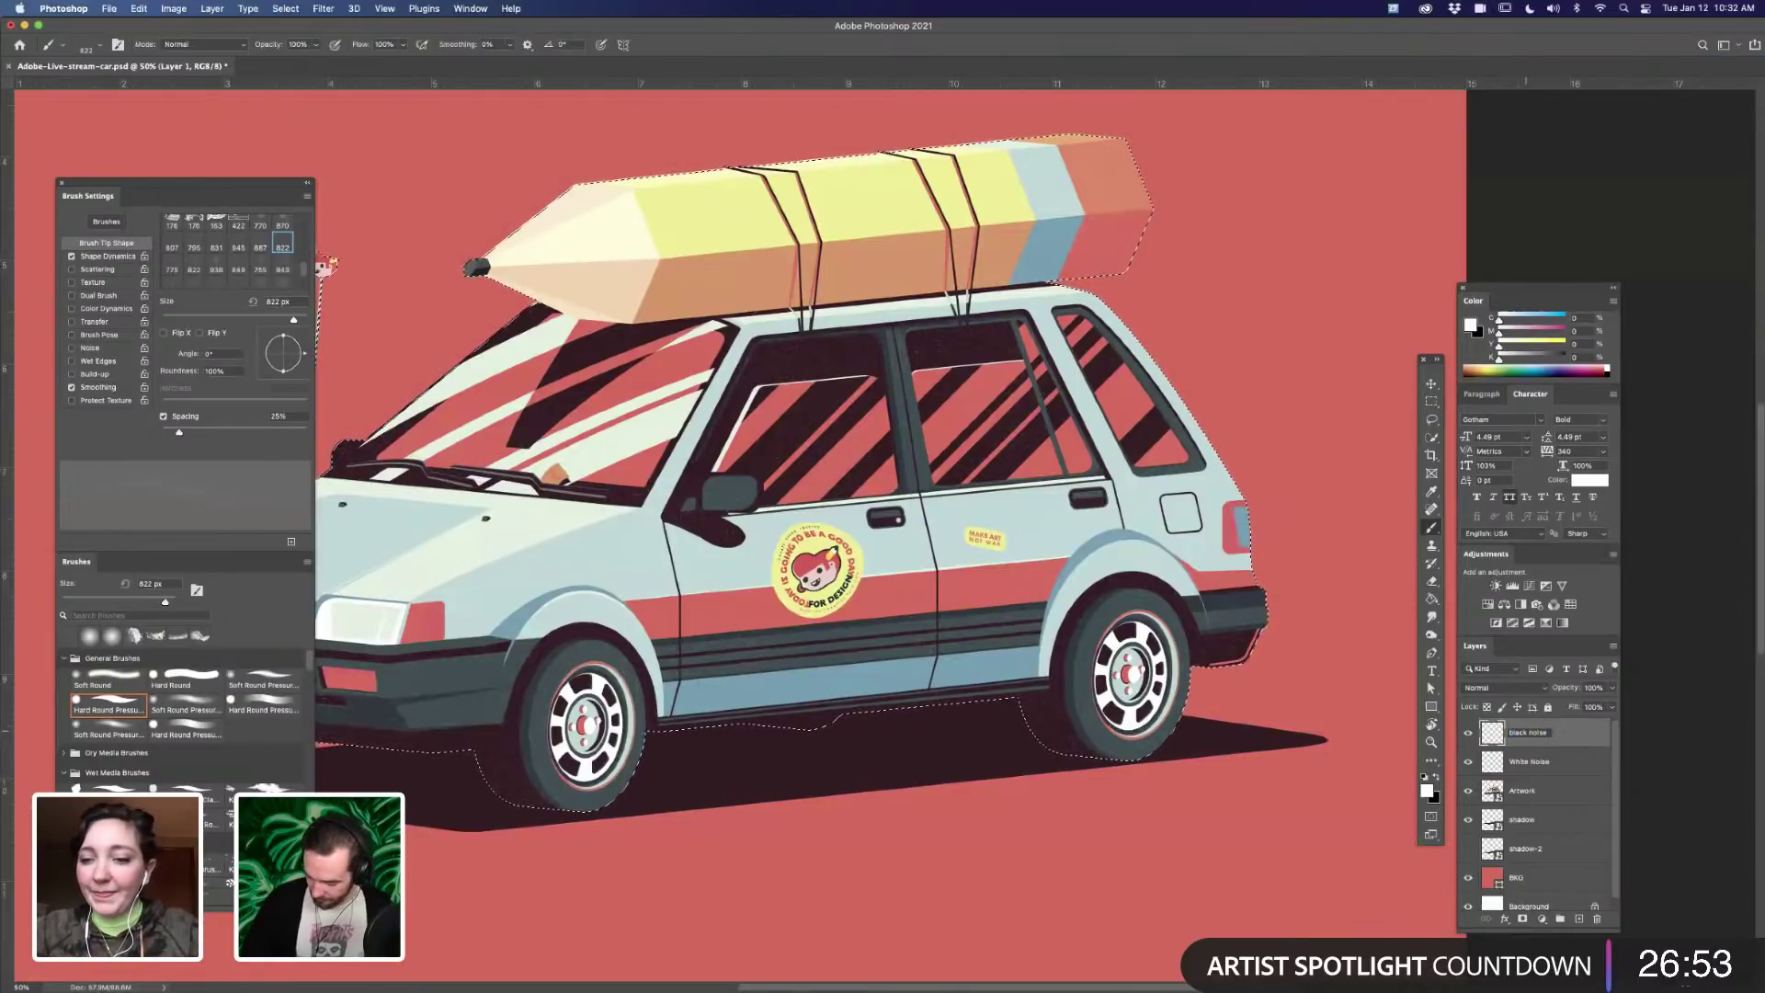
key("Return")
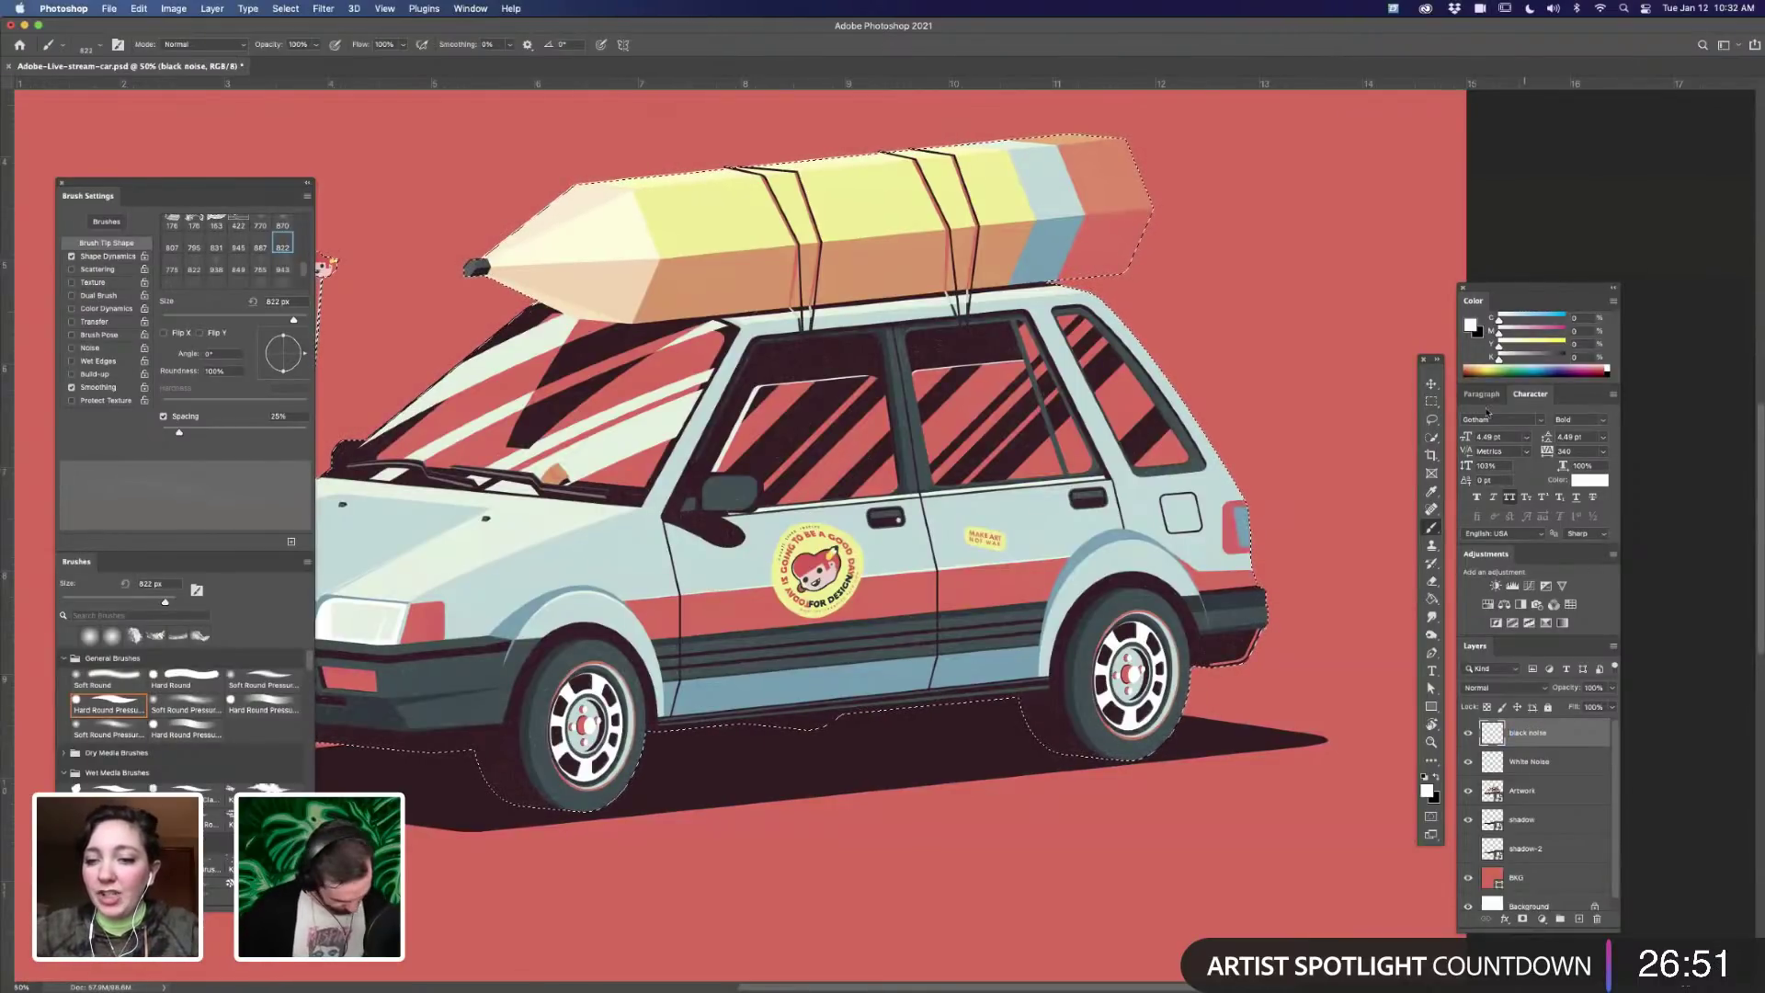
key("x")
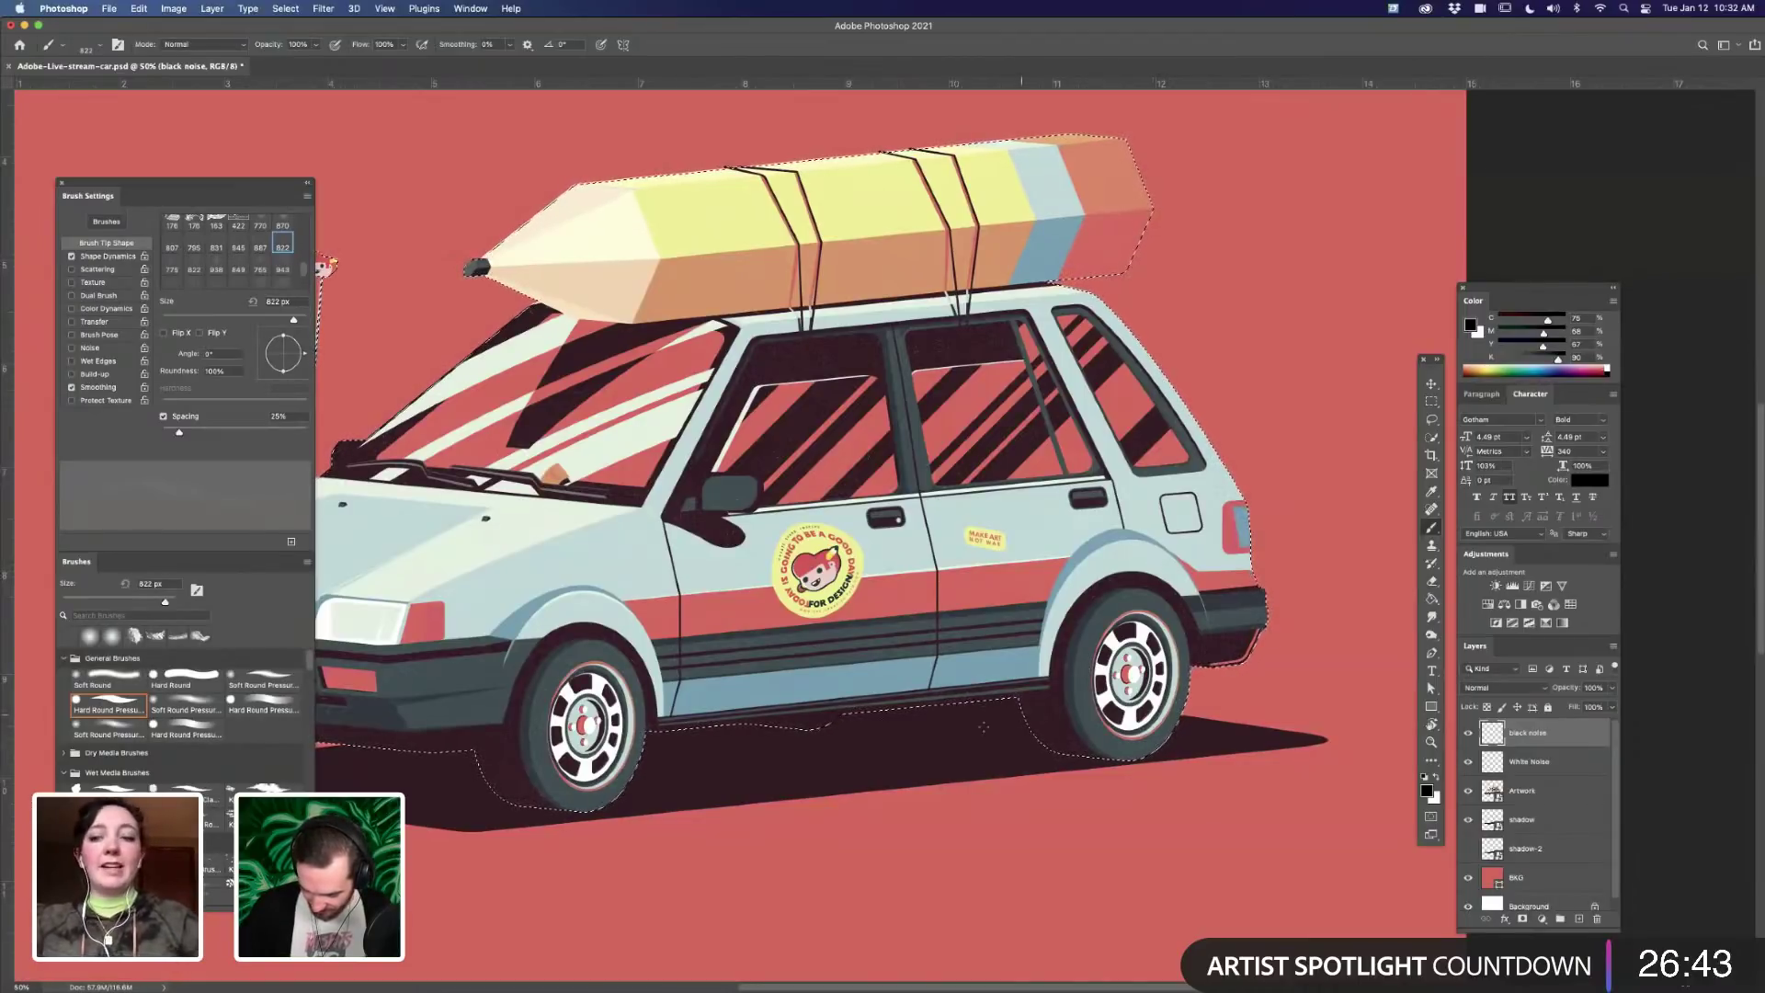
- Brush black noise texture over the shaded areas of the car body and roof pencil, undoing a stray stroke
left_click_drag(1005, 735, 1011, 735)
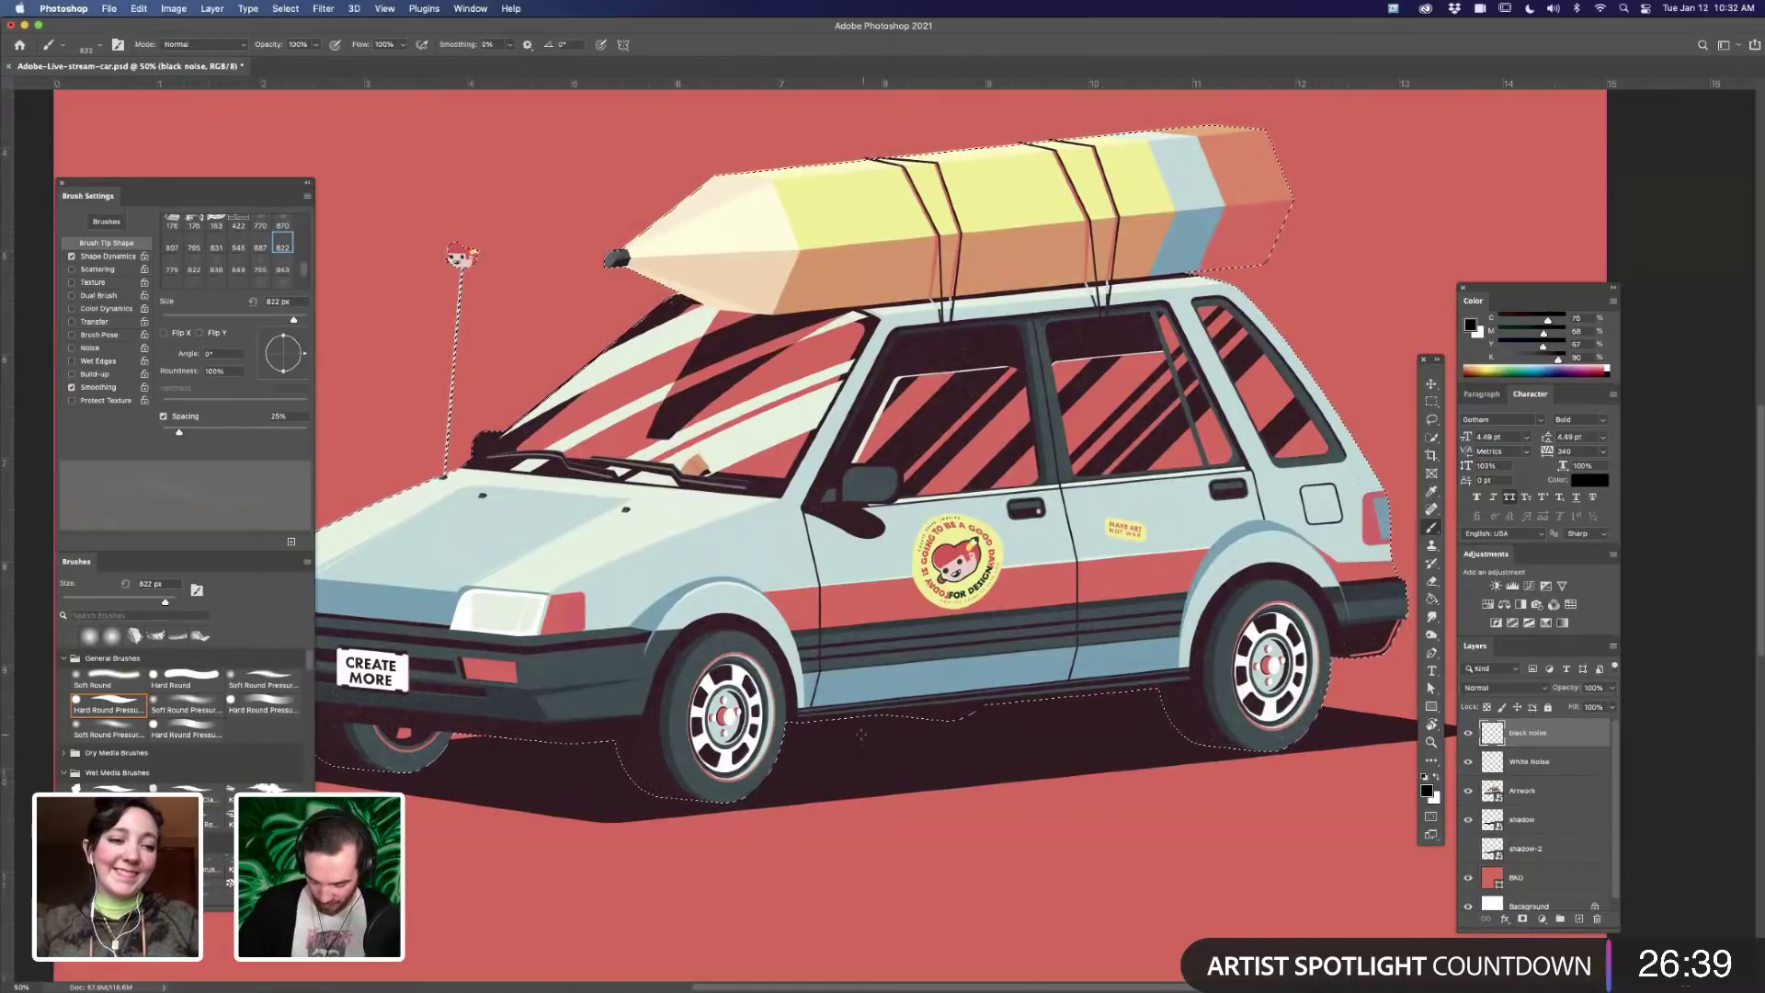
left_click_drag(871, 744, 1236, 740)
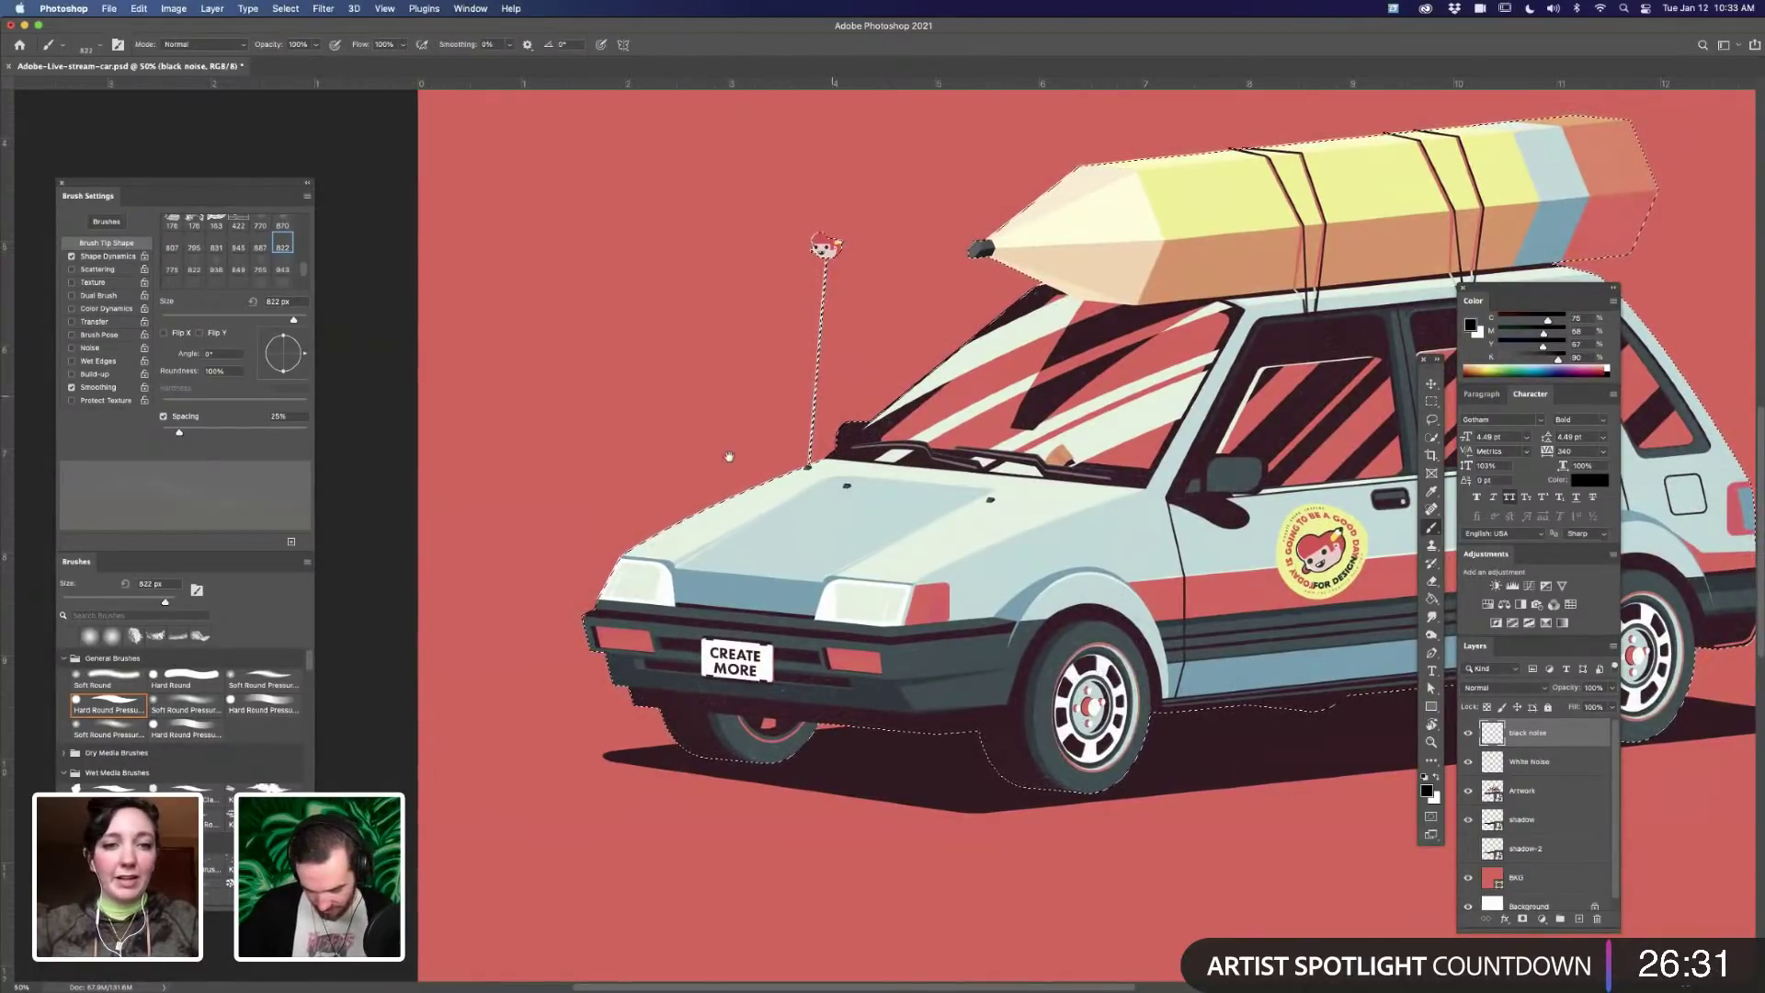
left_click_drag(779, 427, 732, 447)
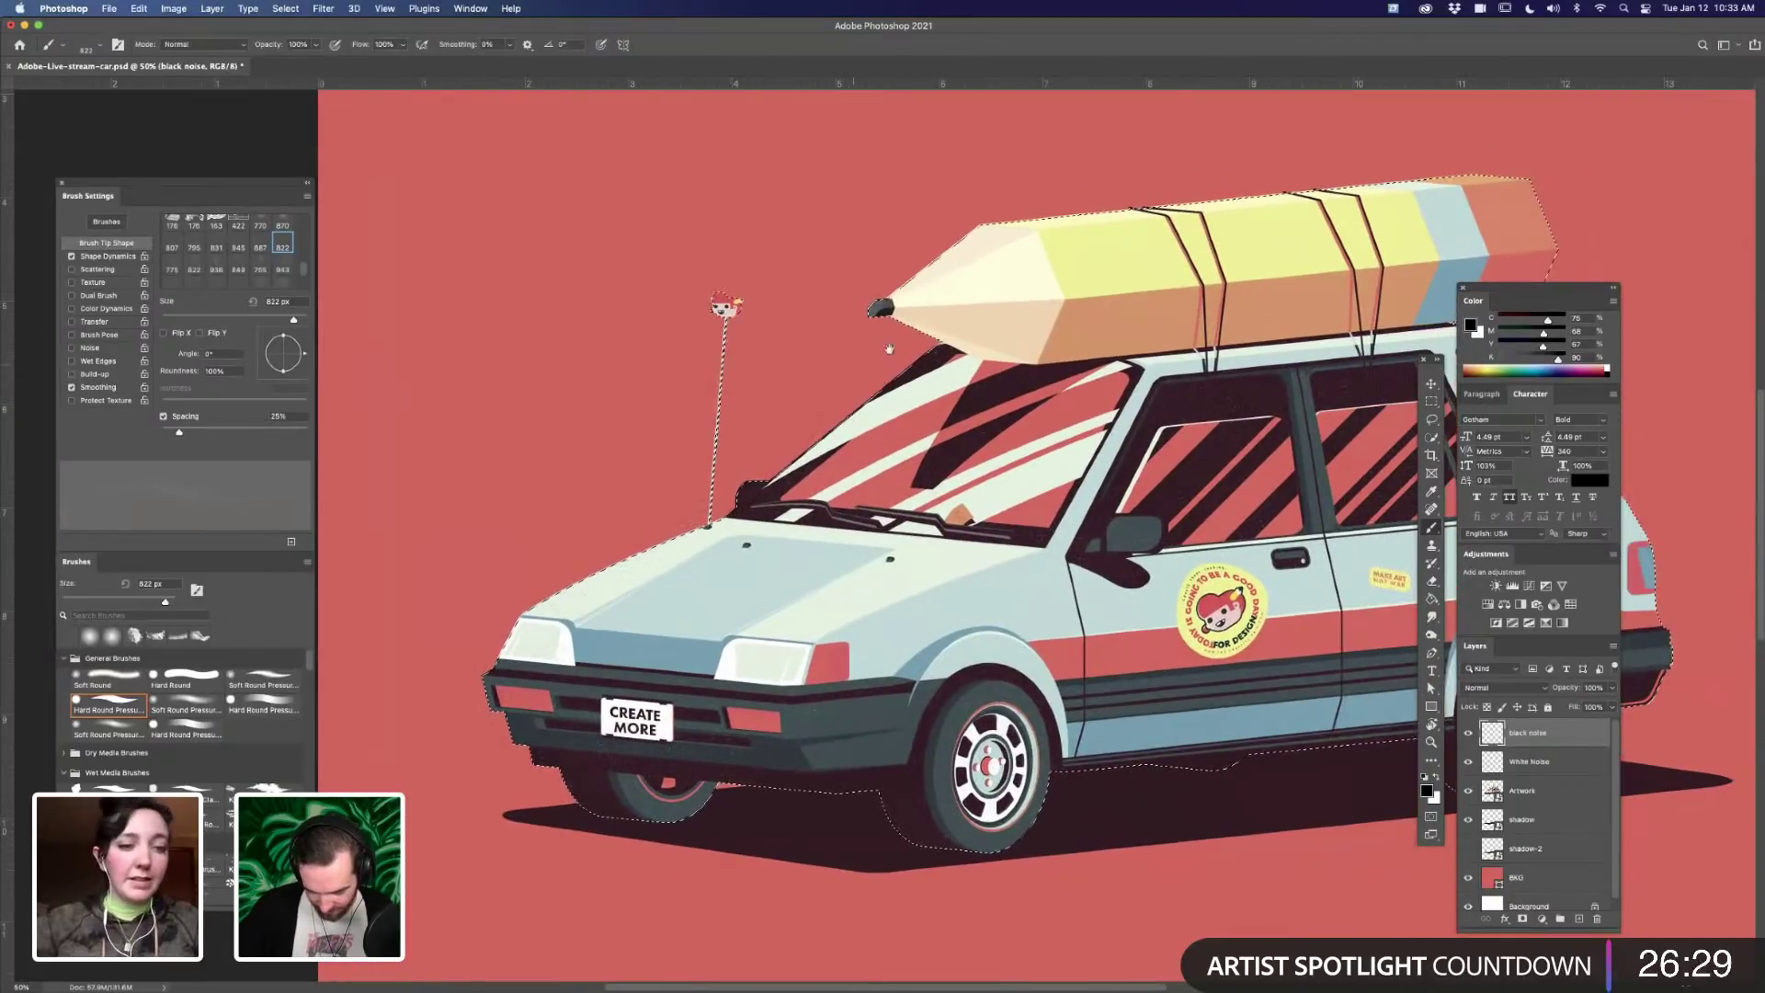
left_click_drag(957, 214, 765, 330)
left_click_drag(1020, 285, 967, 294)
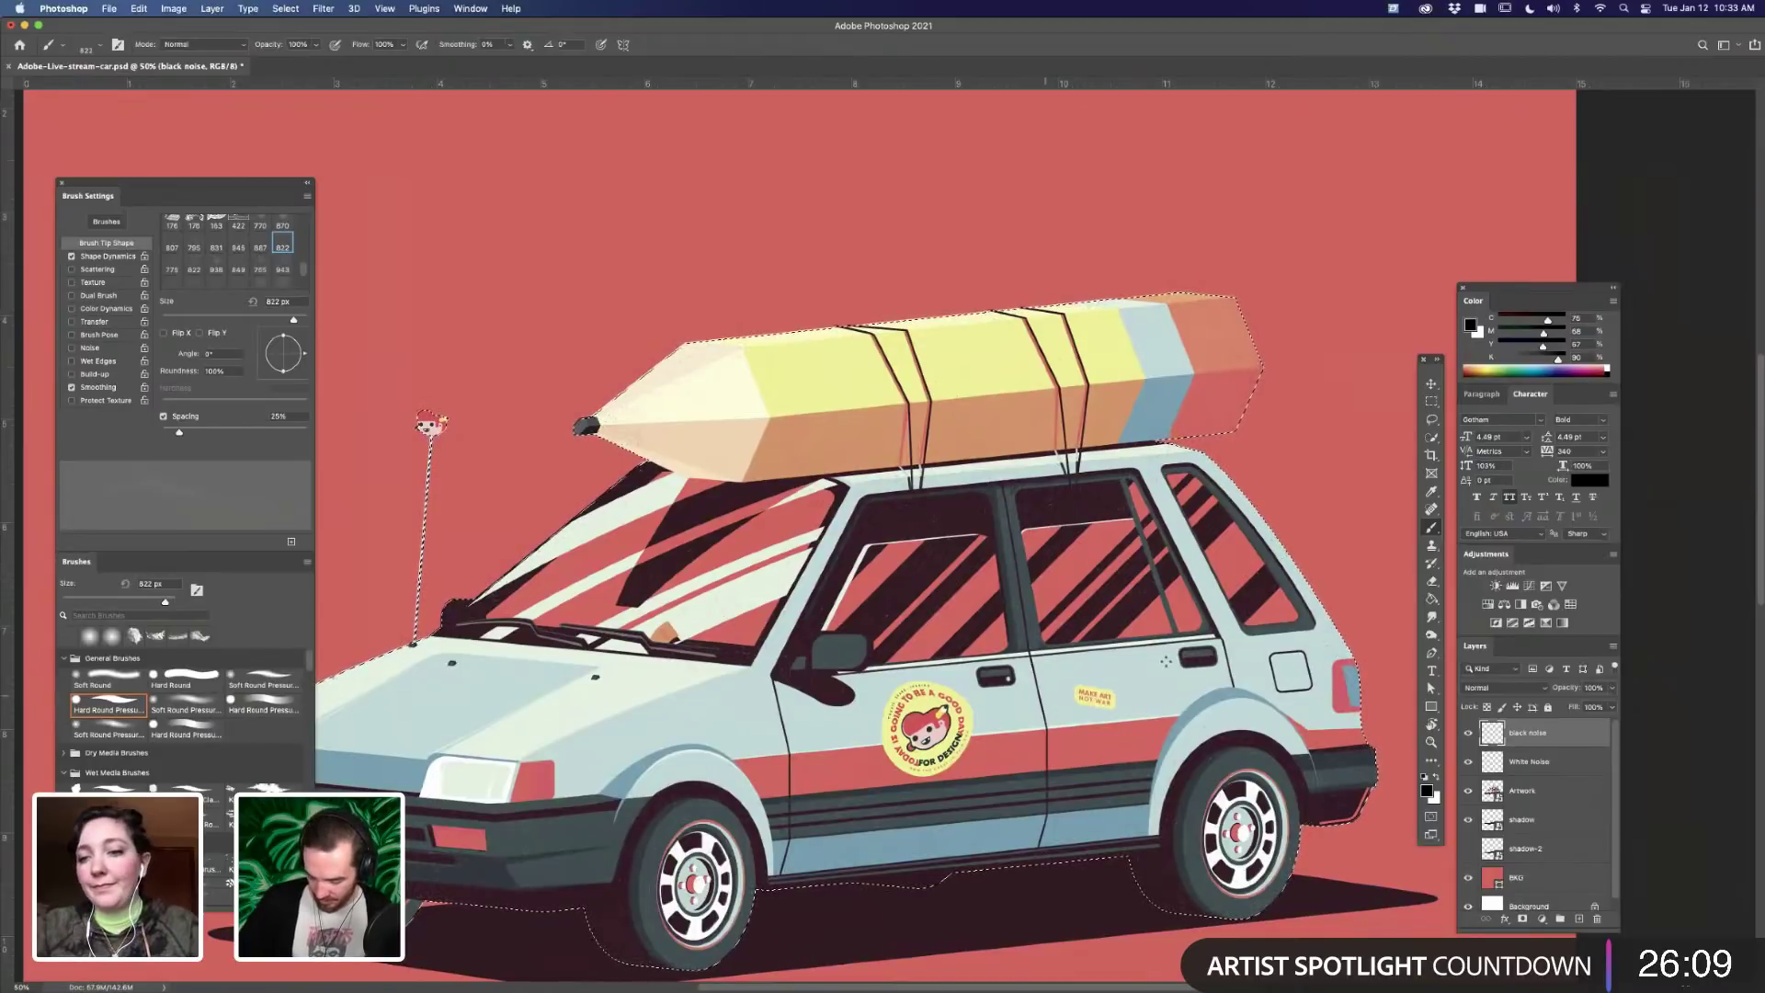
left_click_drag(1028, 687, 1152, 622)
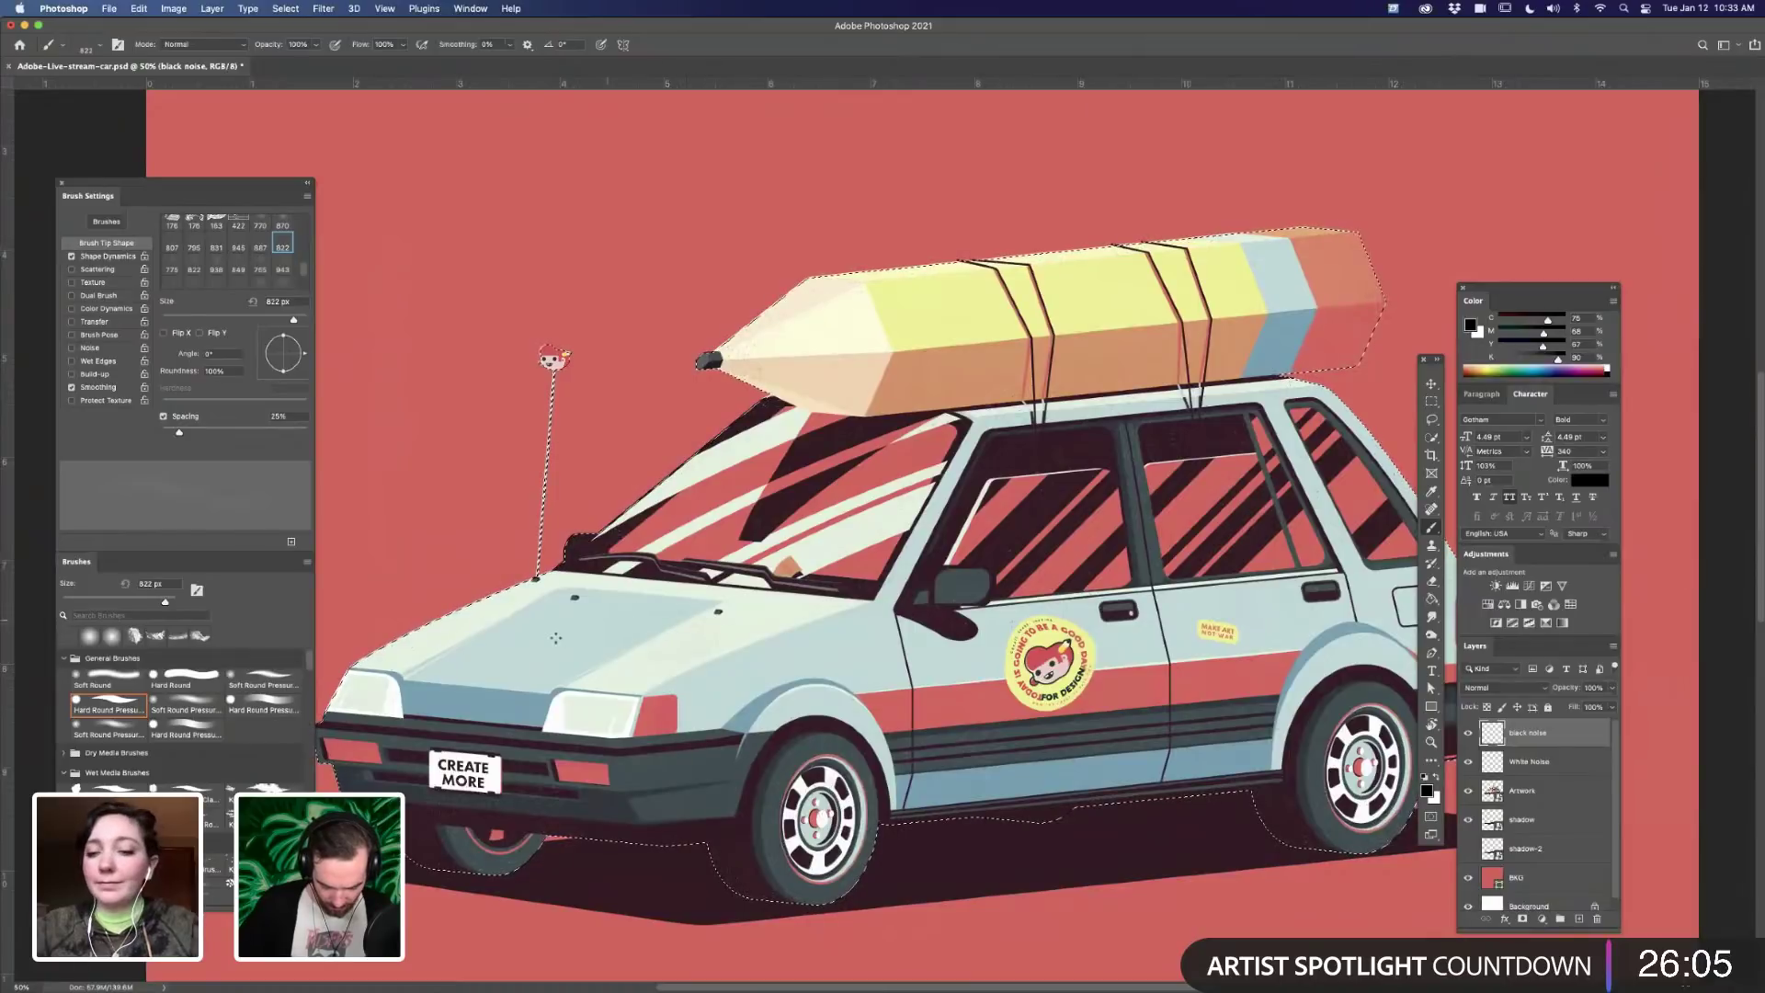
key("super+z")
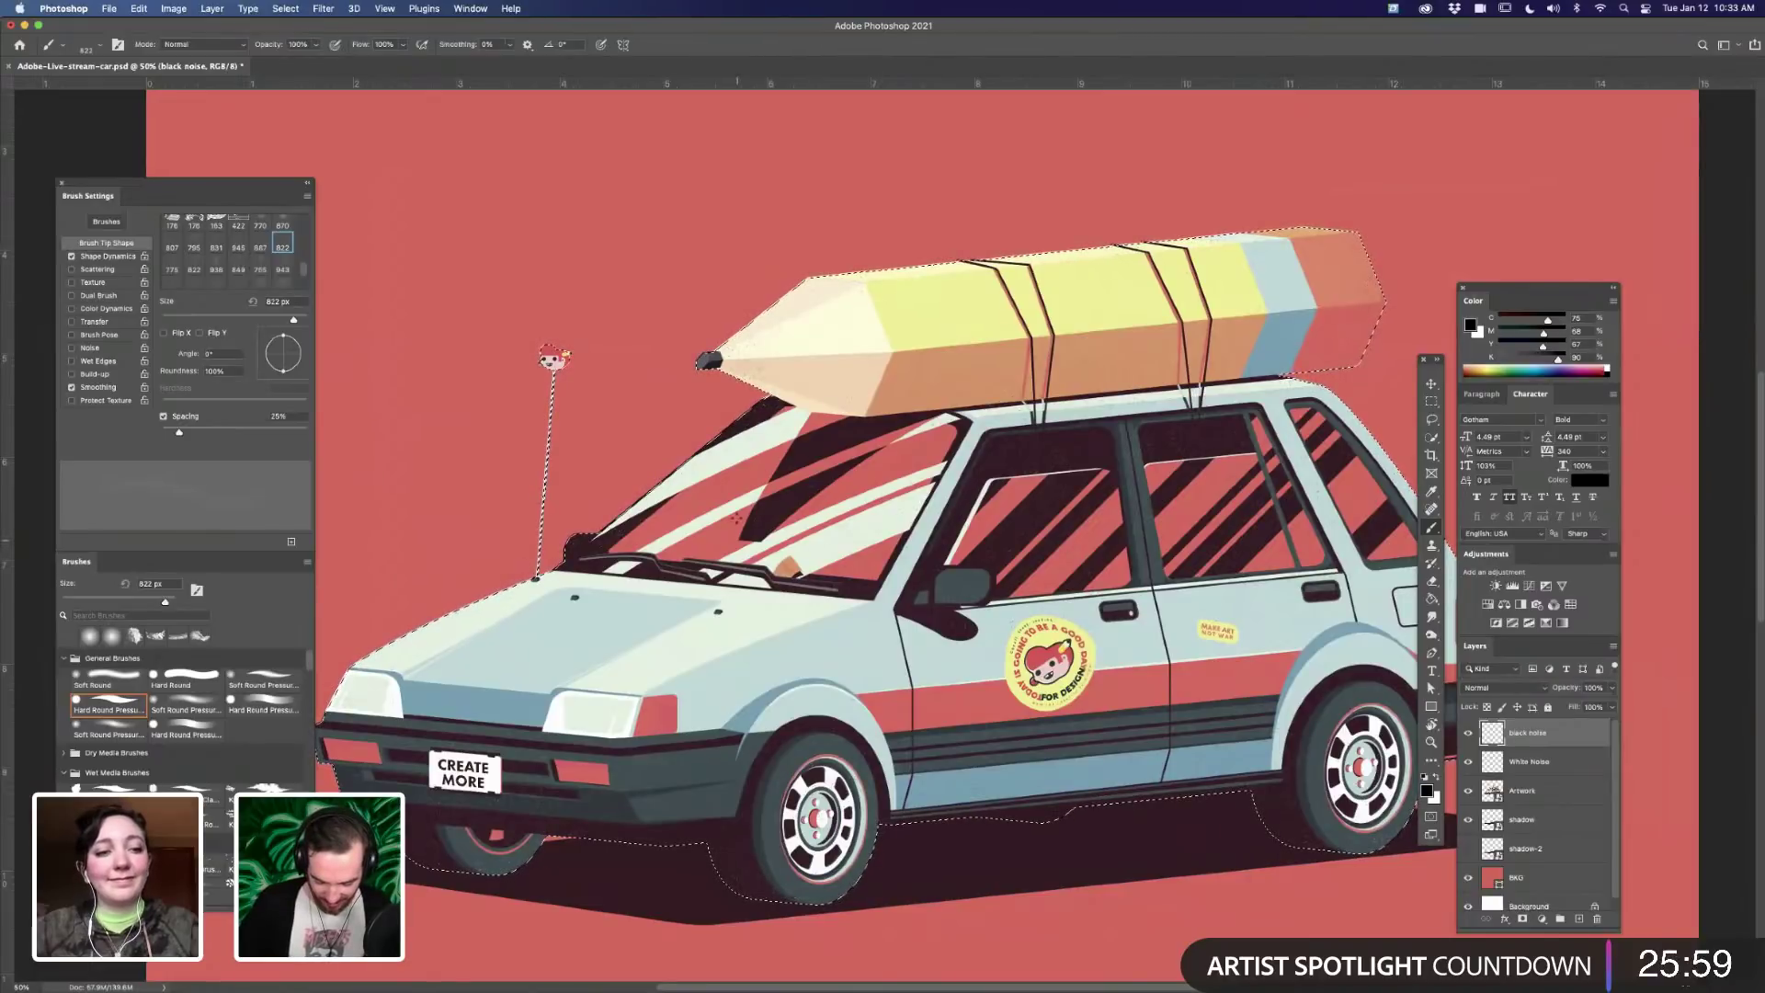
left_click_drag(925, 441, 859, 389)
left_click_drag(985, 689, 960, 676)
left_click_drag(1087, 631, 1057, 603)
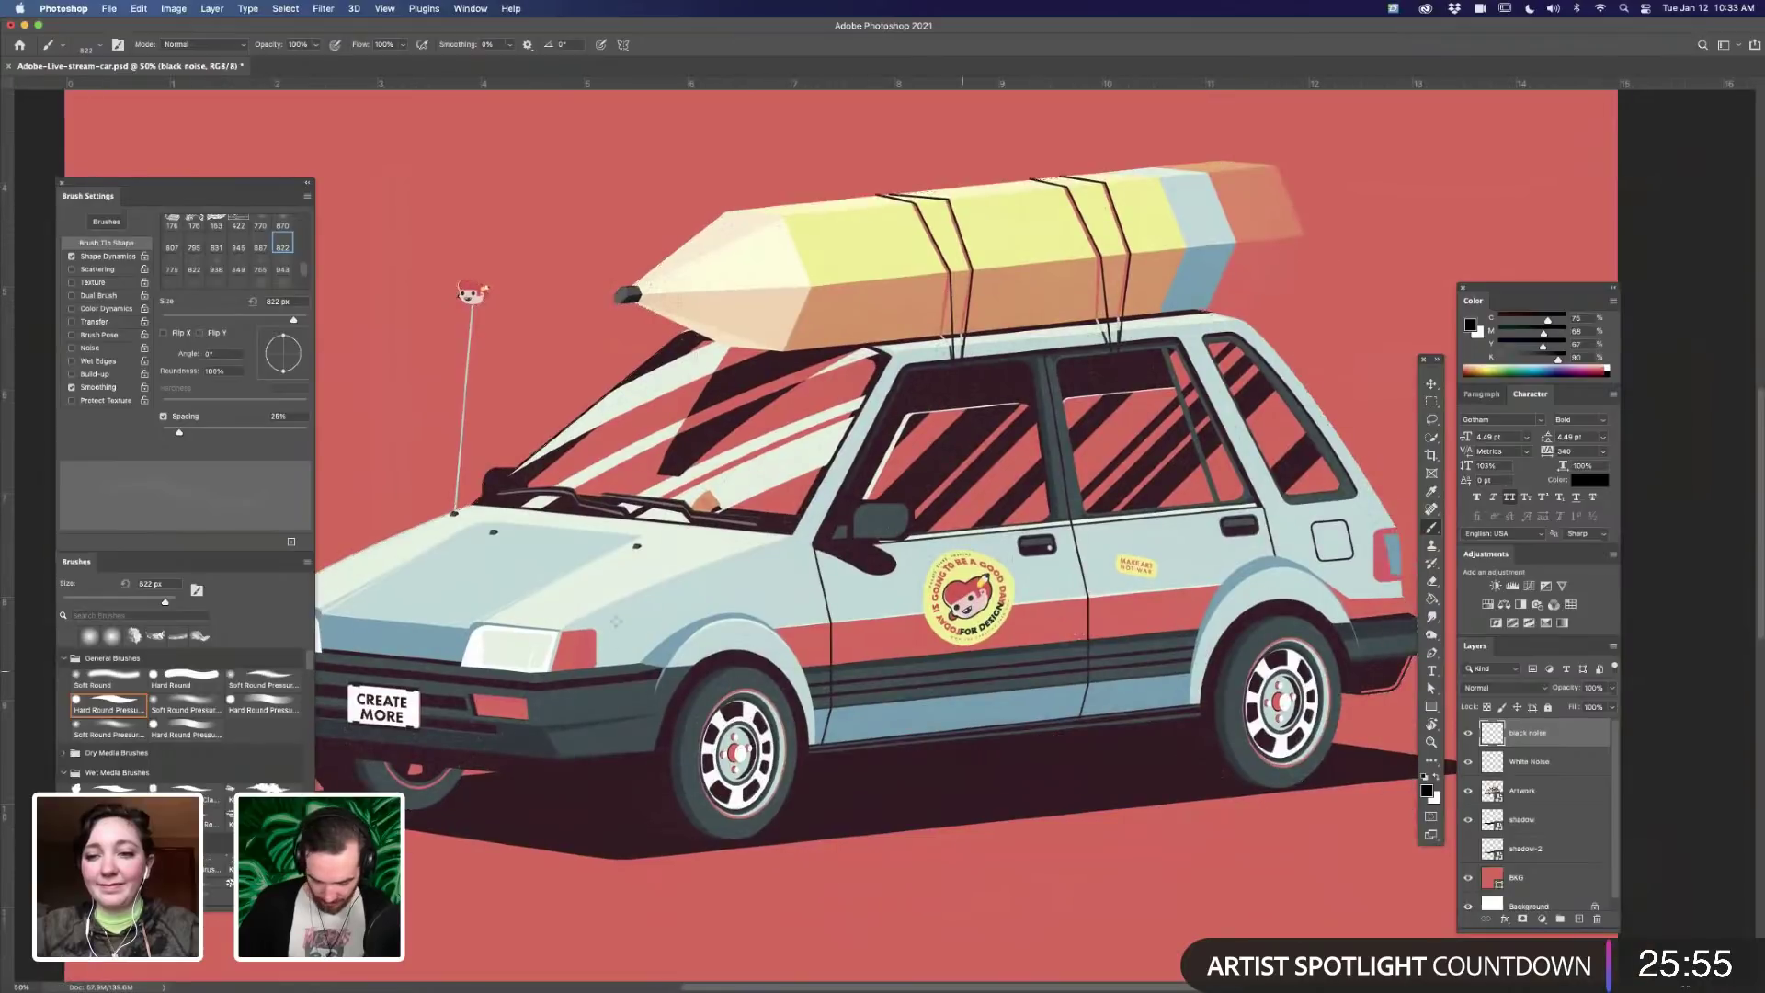
left_click_drag(994, 652, 1027, 634)
left_click_drag(598, 613, 688, 594)
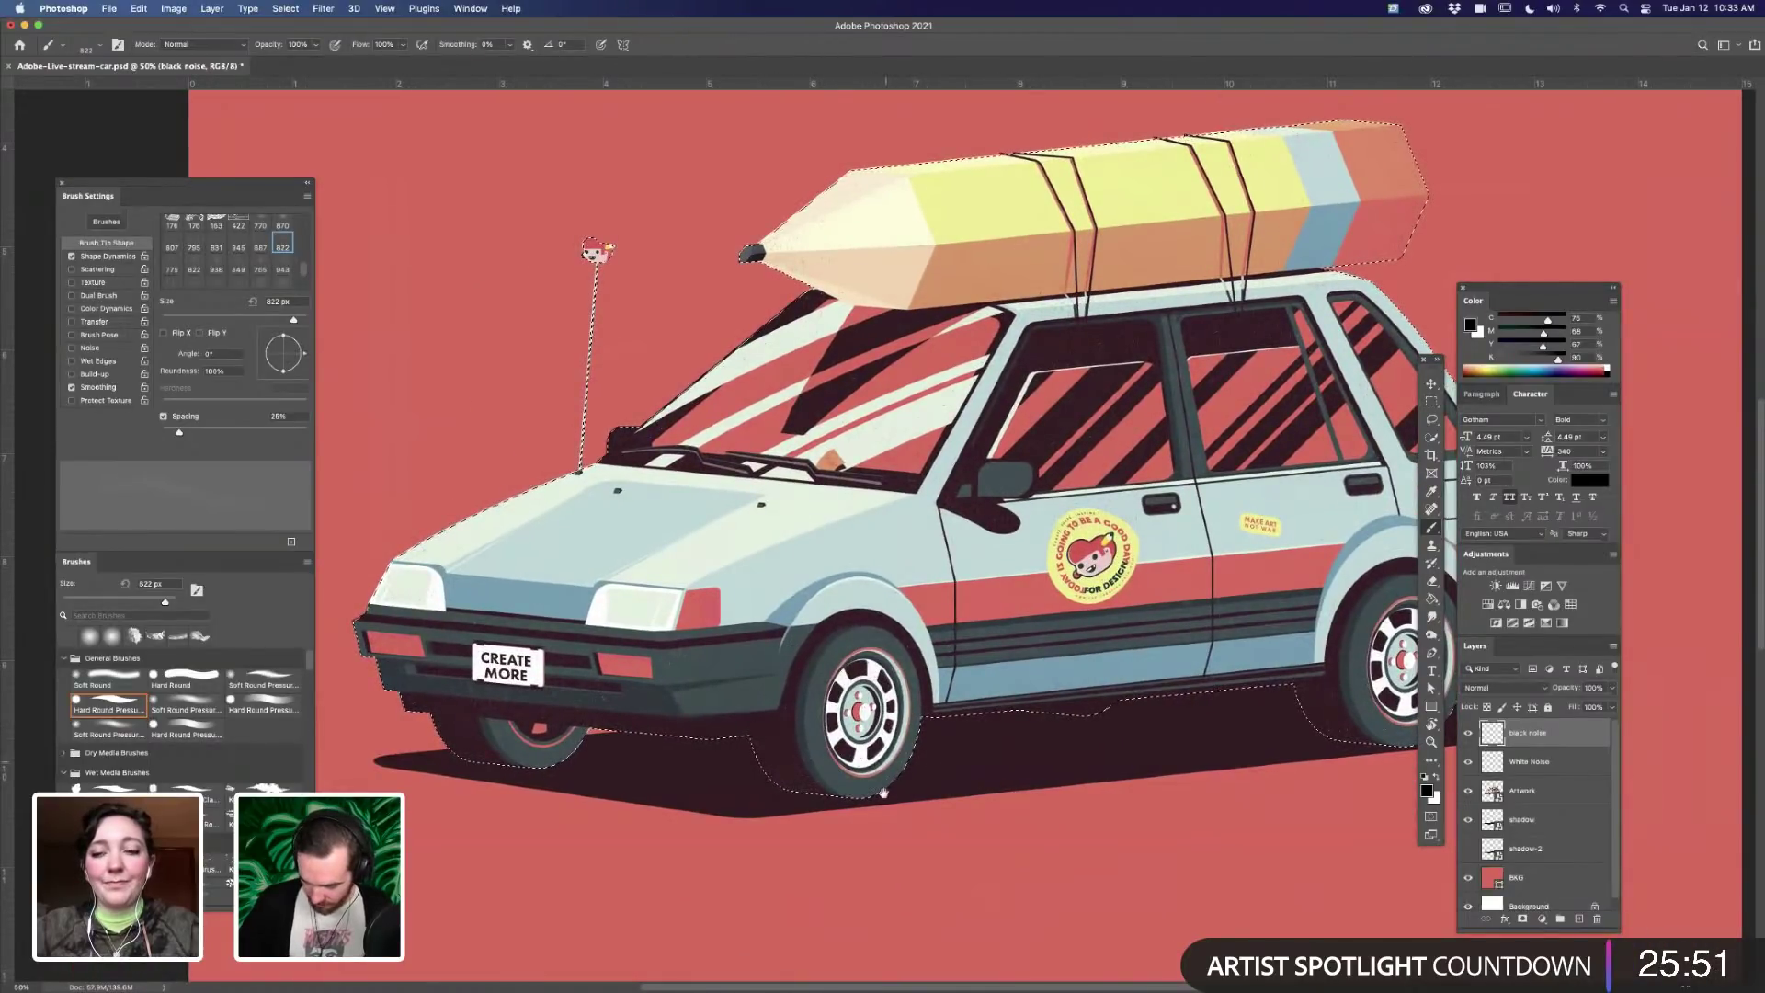
left_click_drag(1105, 162, 801, 263)
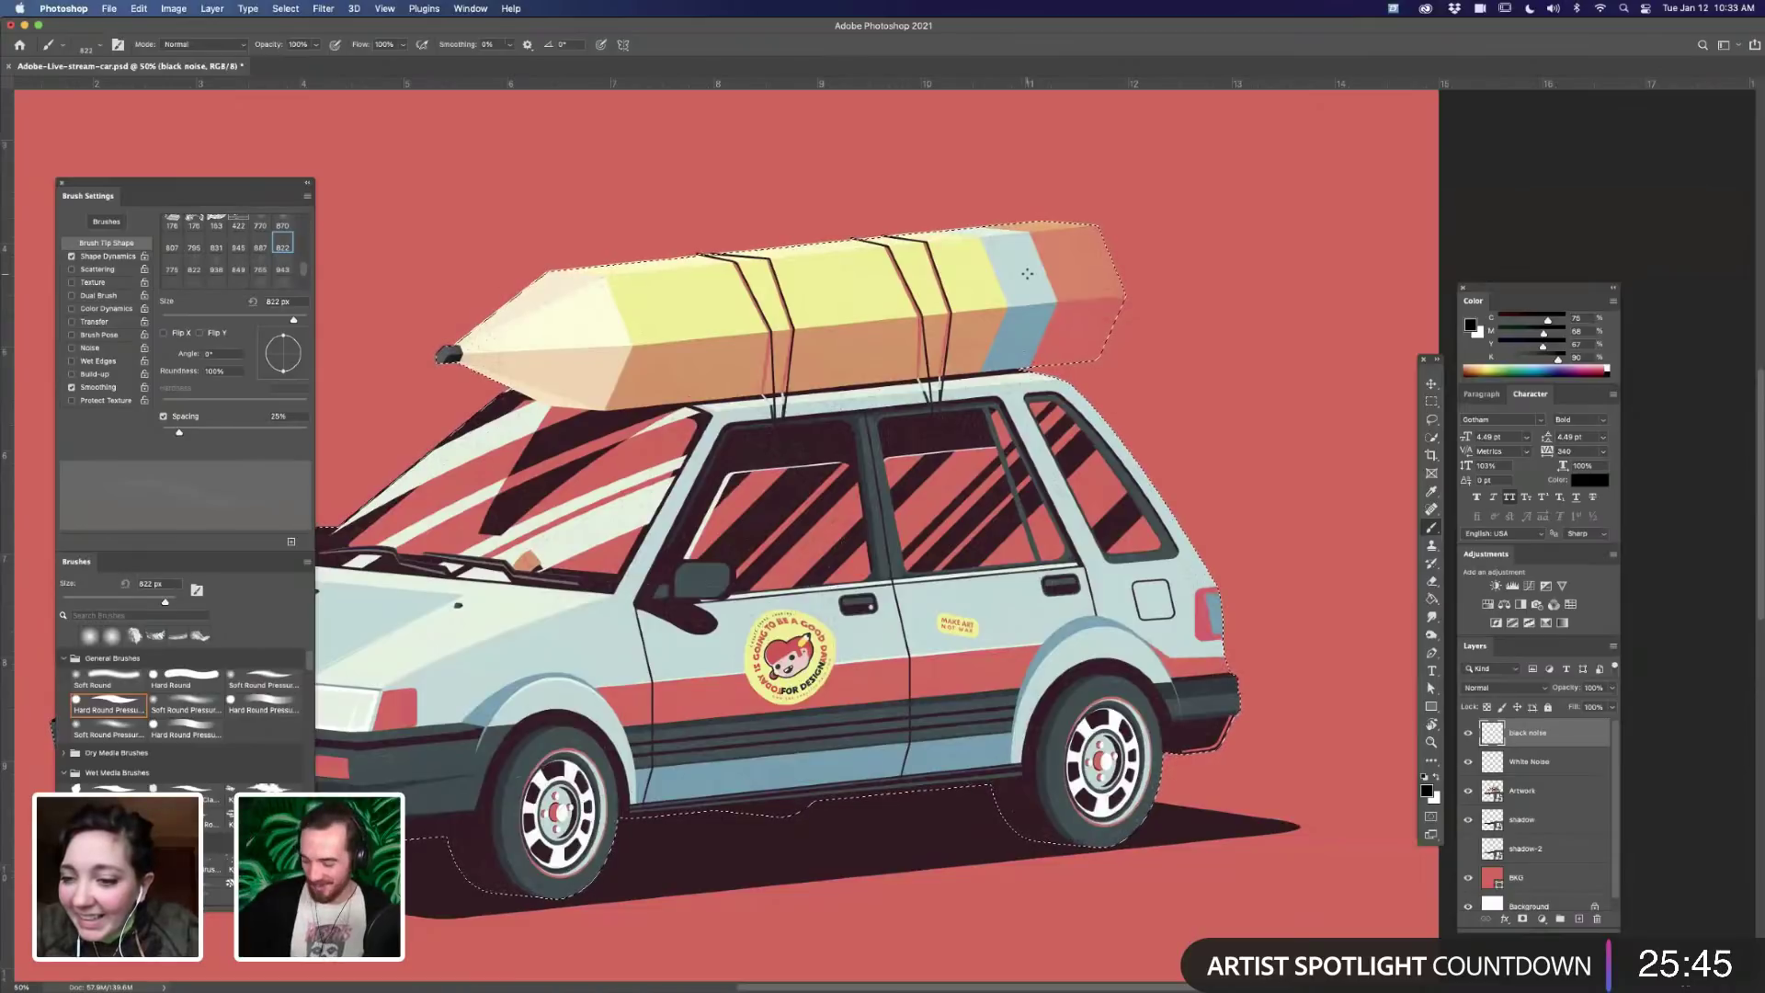
- Add a layer named "watercolor" above the black noise layer and choose the 1327 px brush tip
left_click(1580, 919)
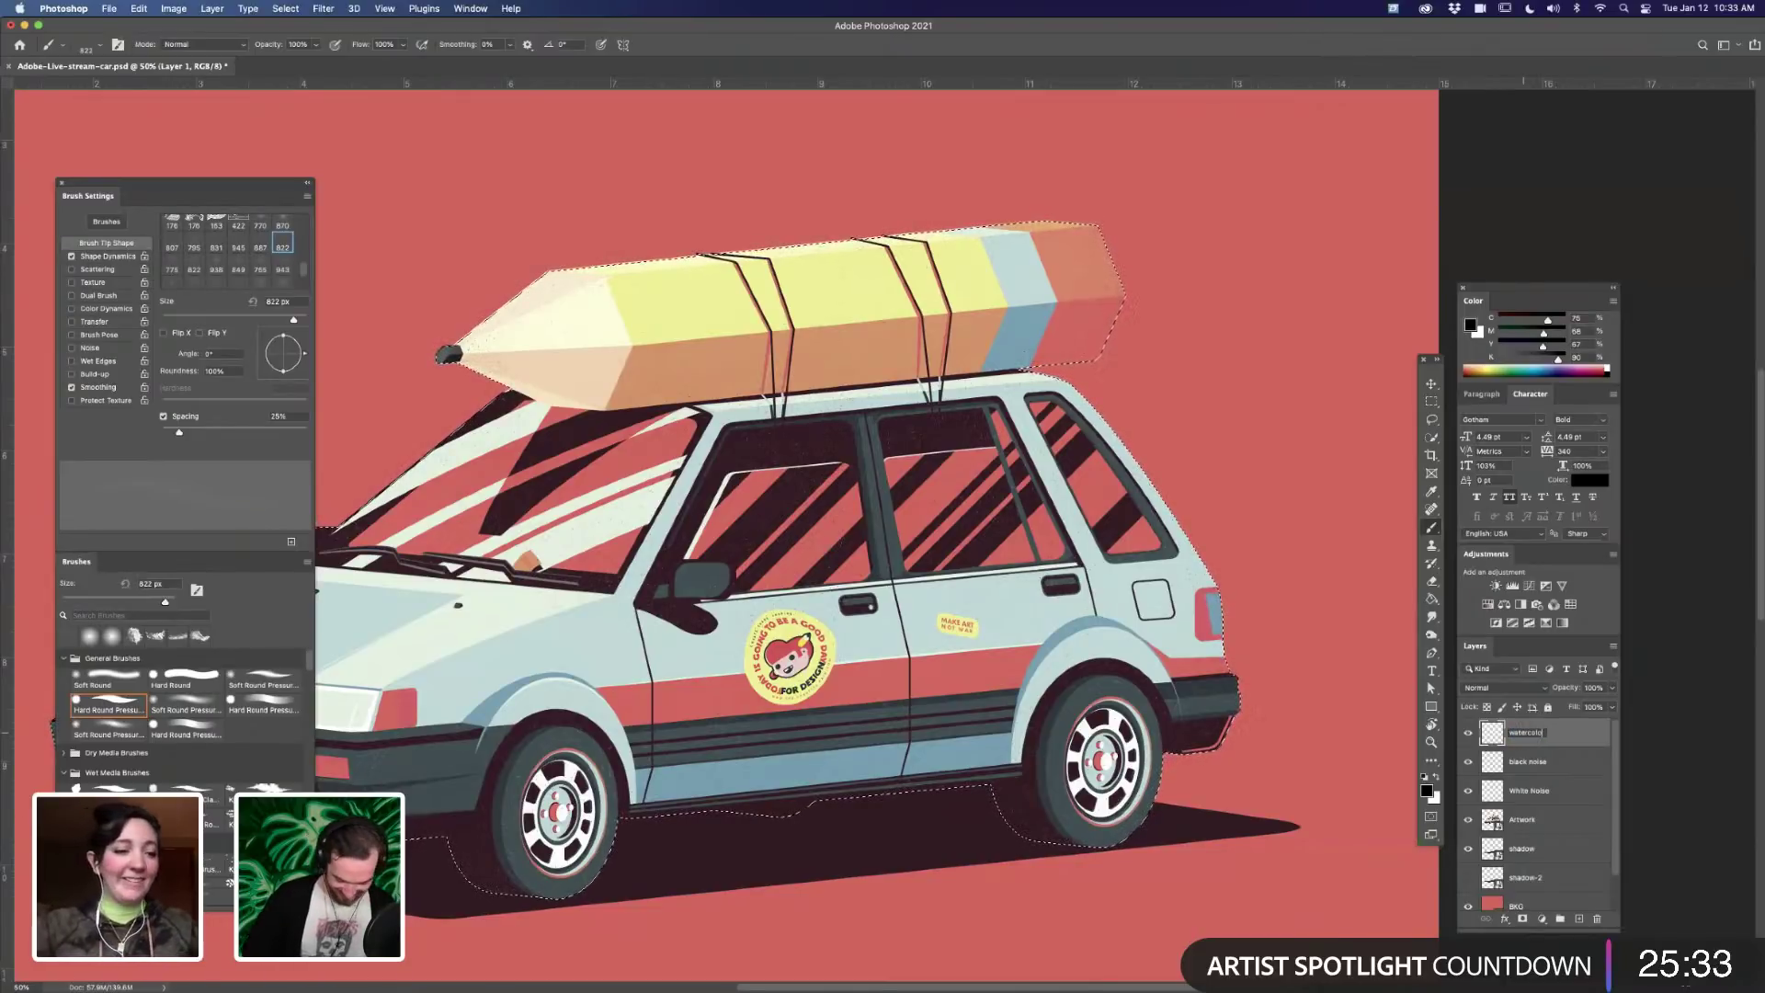
key("Return")
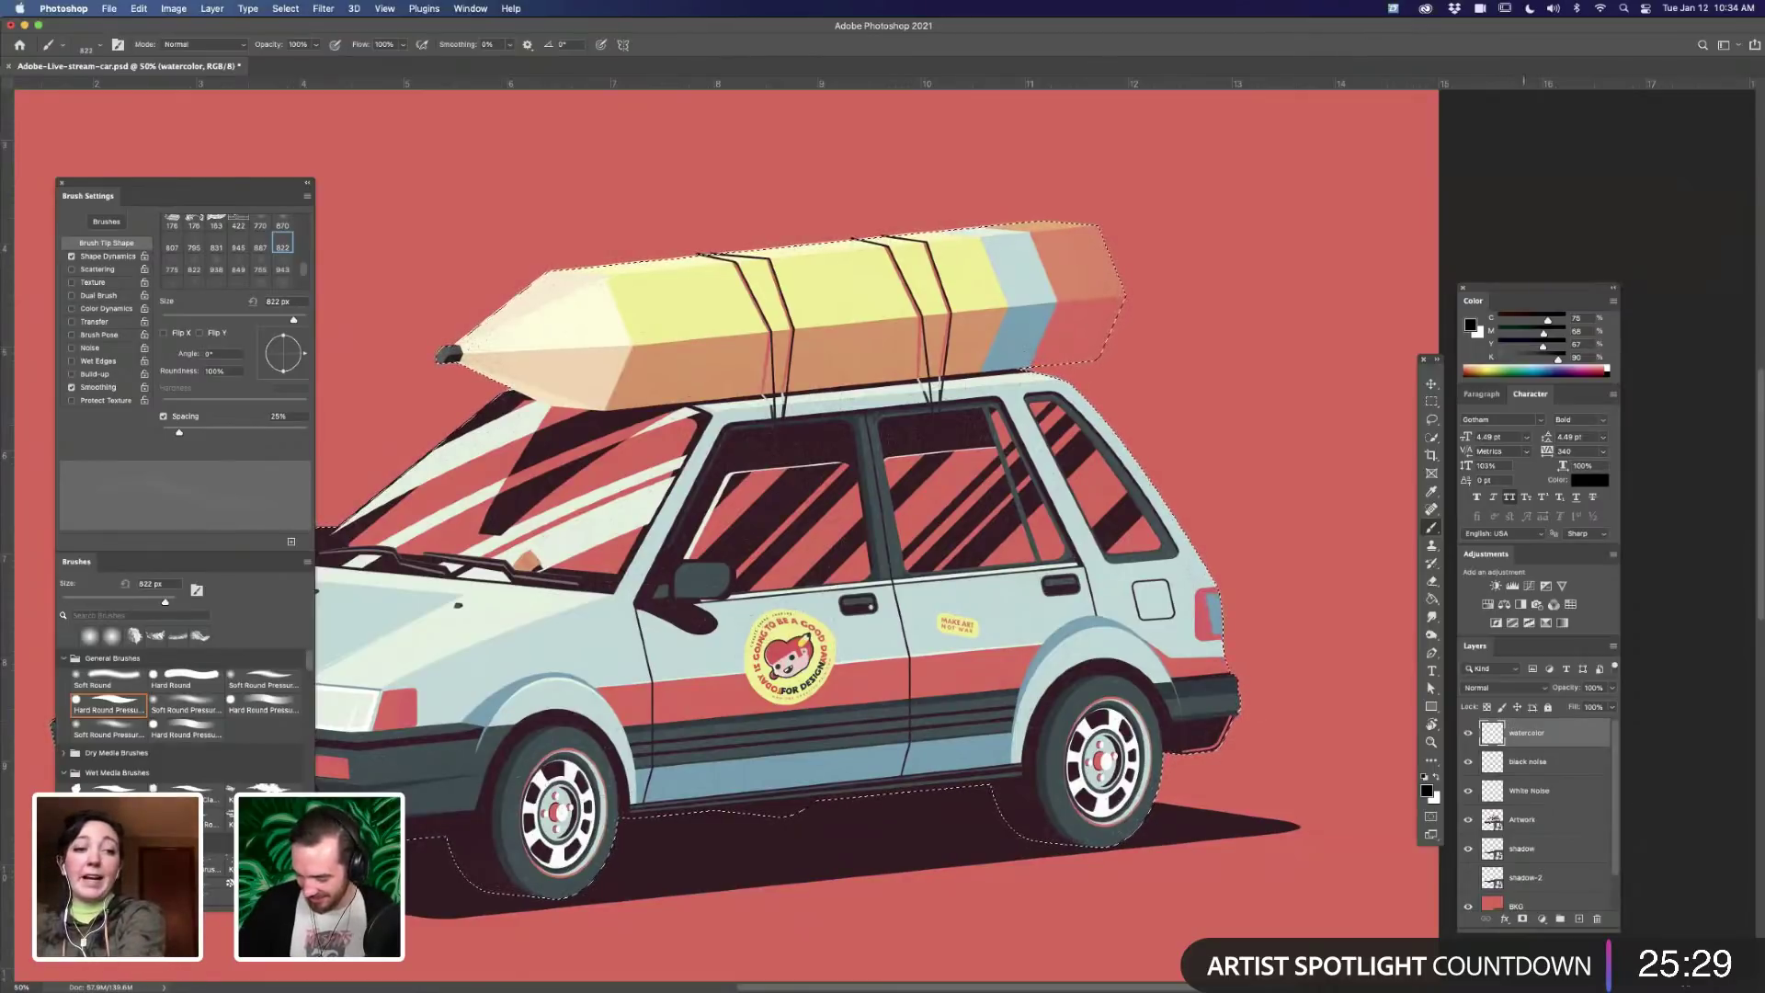
scroll(260, 264, "down", 2)
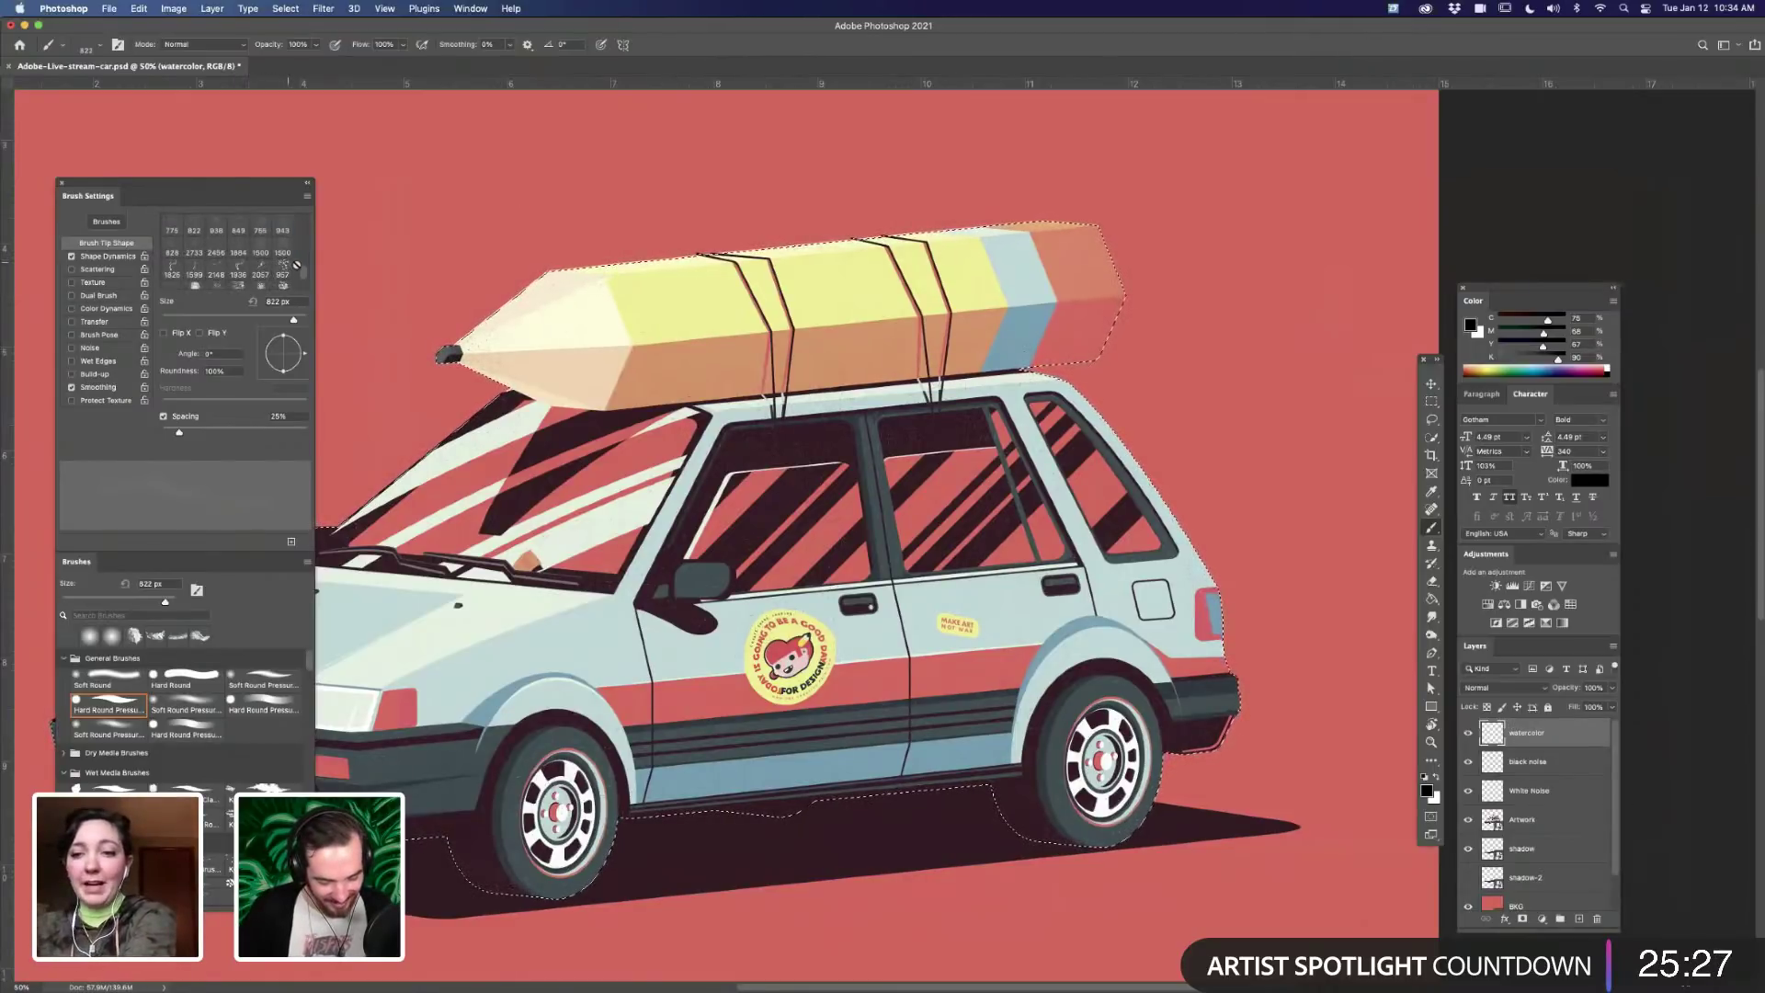
scroll(302, 274, "down", 5)
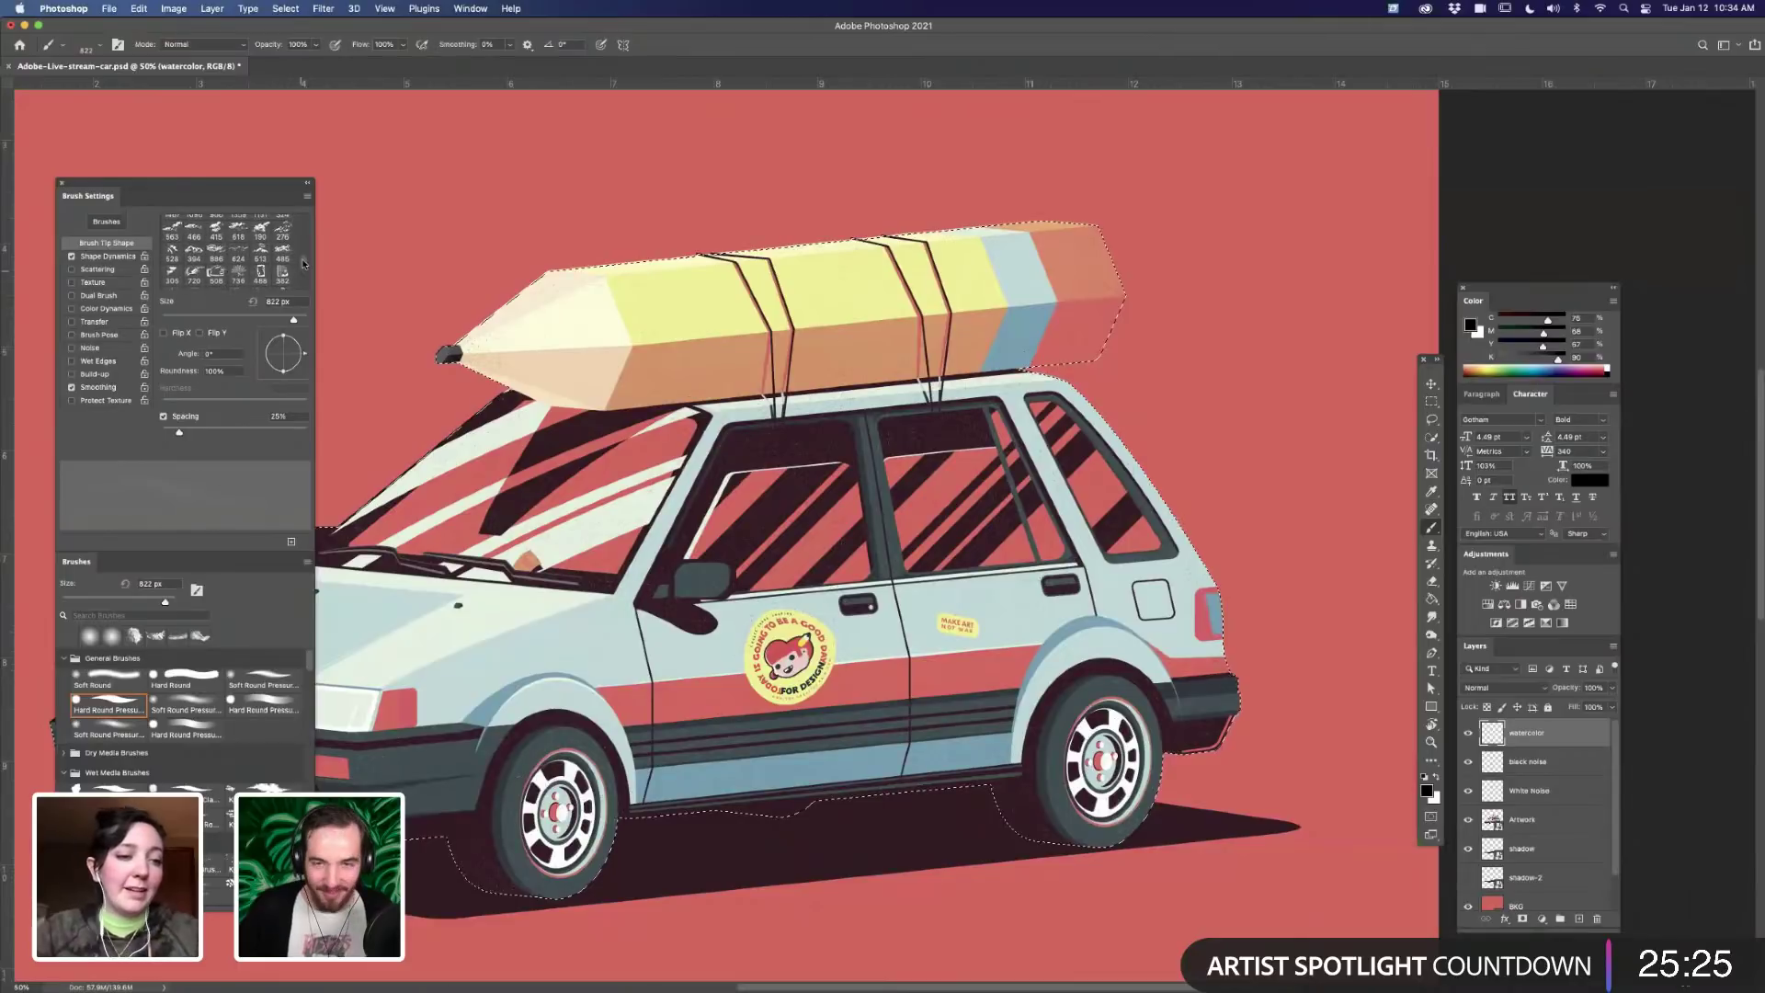
scroll(214, 234, "down", 6)
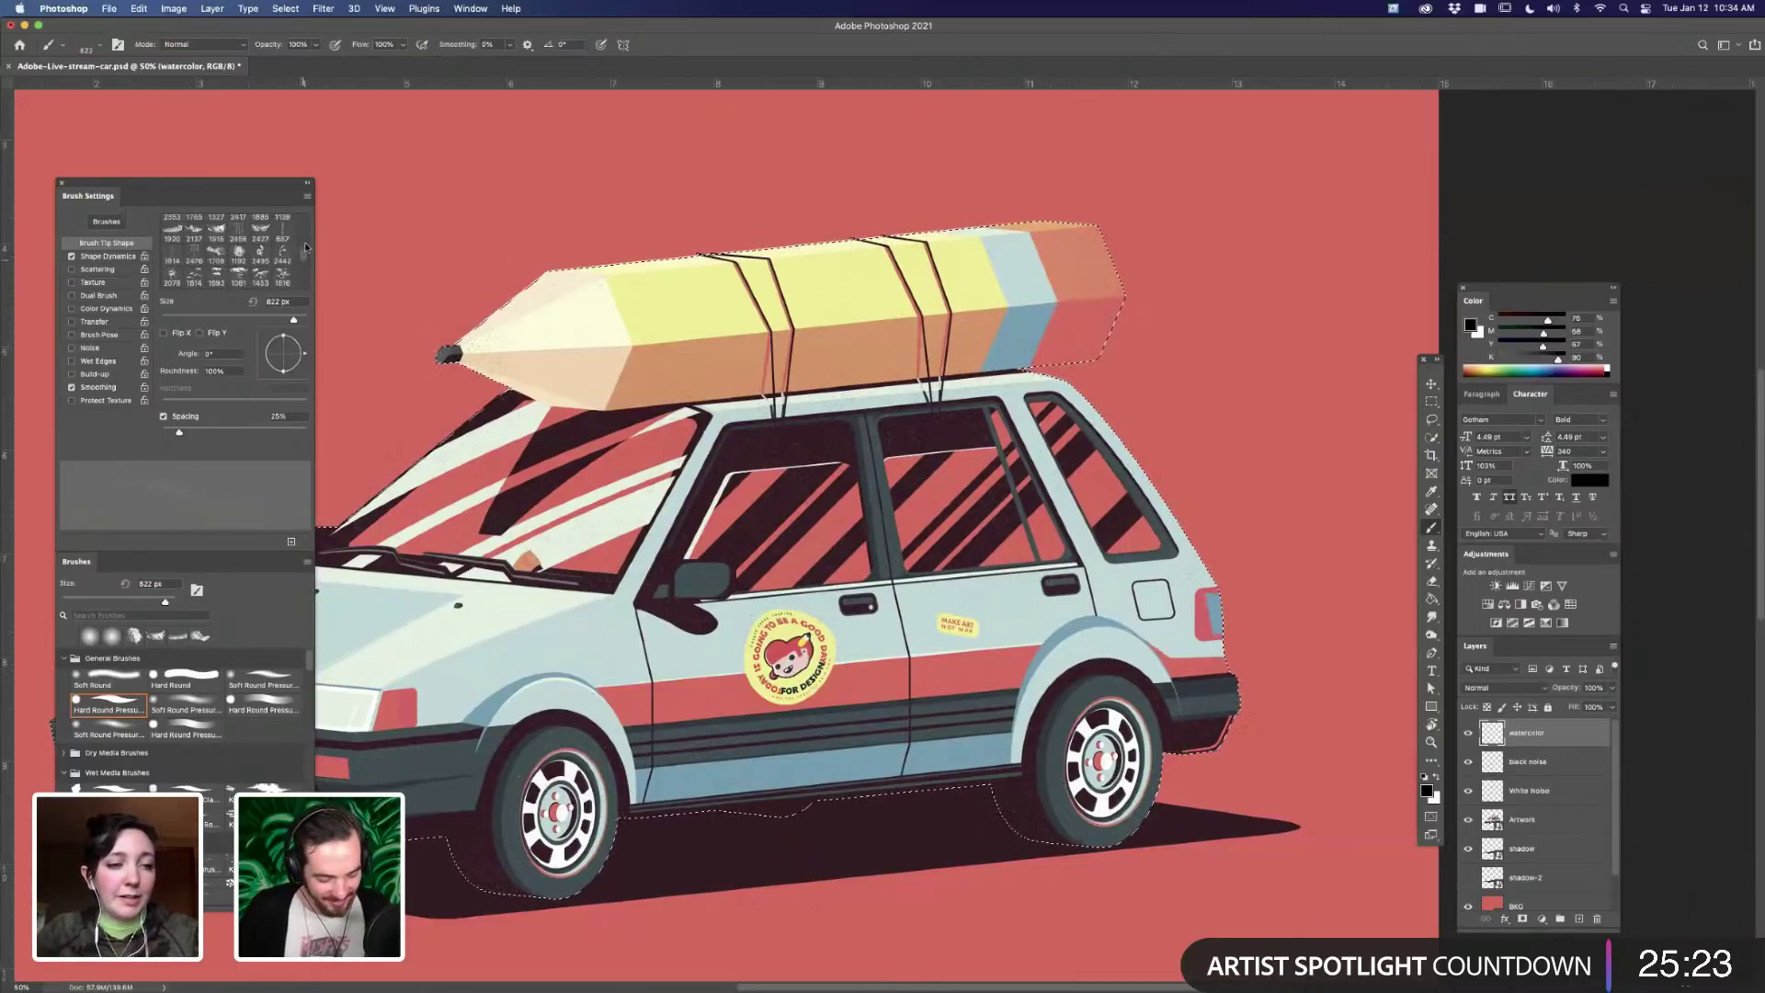
left_click(215, 230)
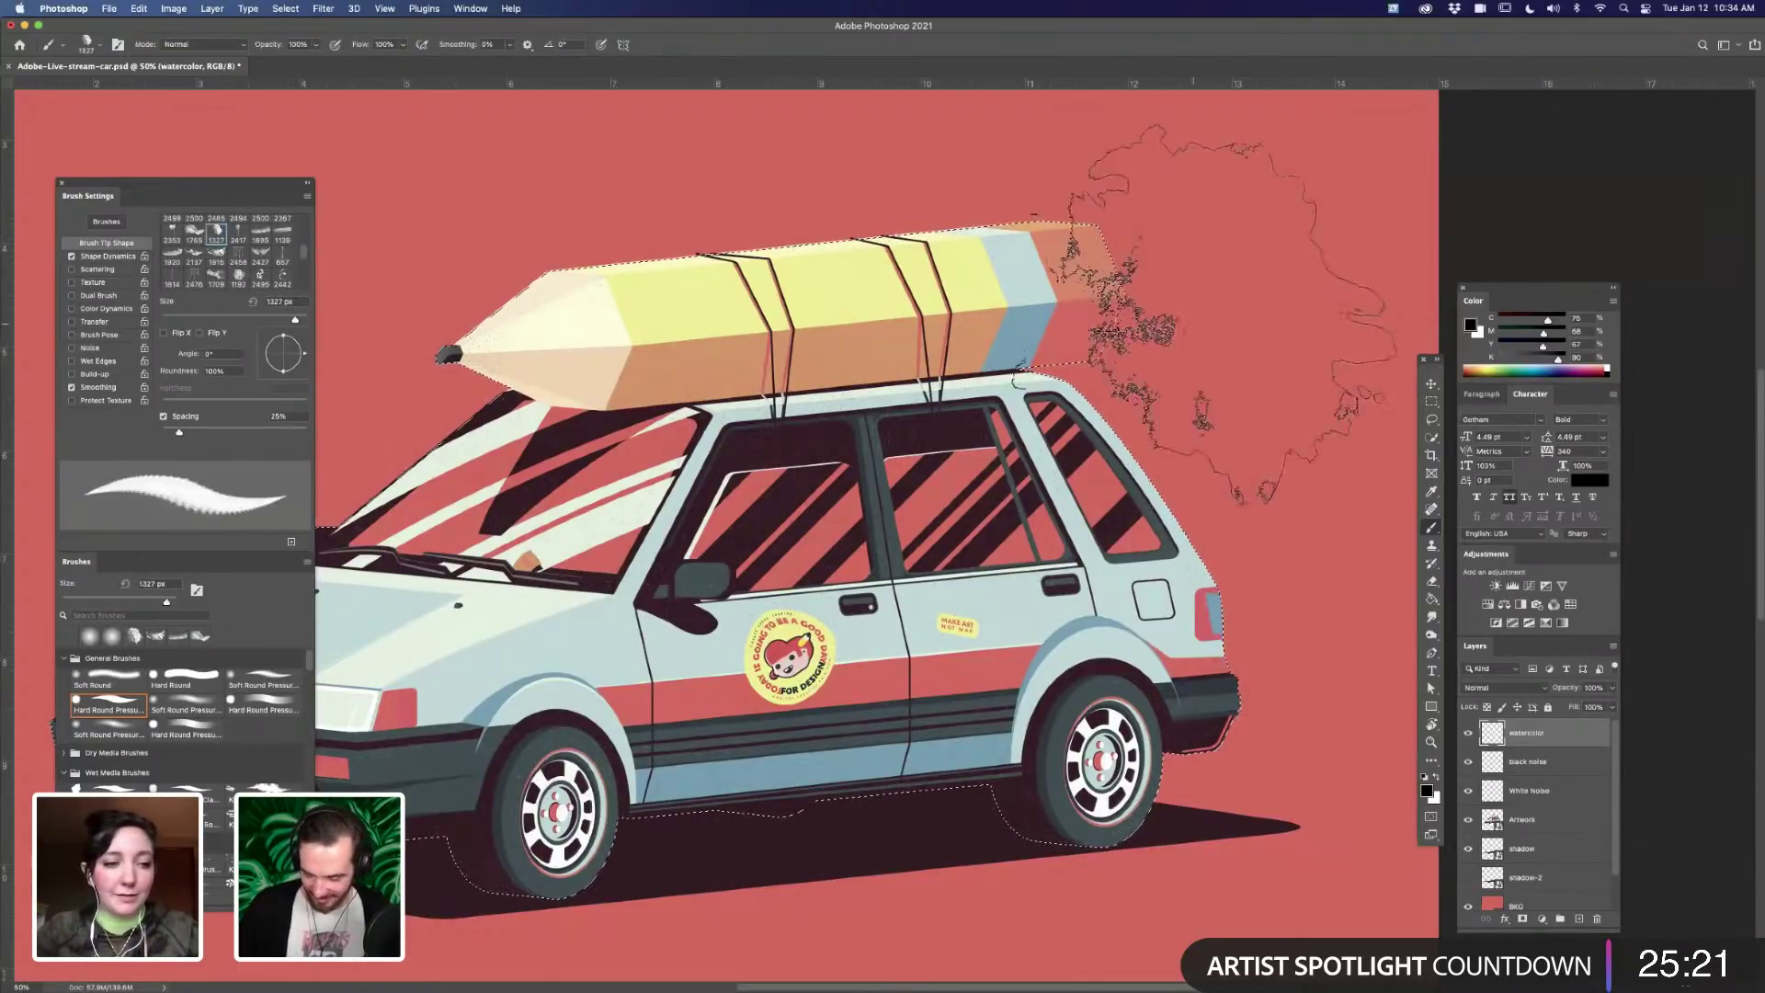
- Stamp black watercolor splotches on the pencil's eraser end, the car's rear, both near-side wheels, the lower body and the hood
mouse_move(1185, 345)
left_mouse_down()
mouse_move(1222, 367)
mouse_move(1188, 396)
left_mouse_up()
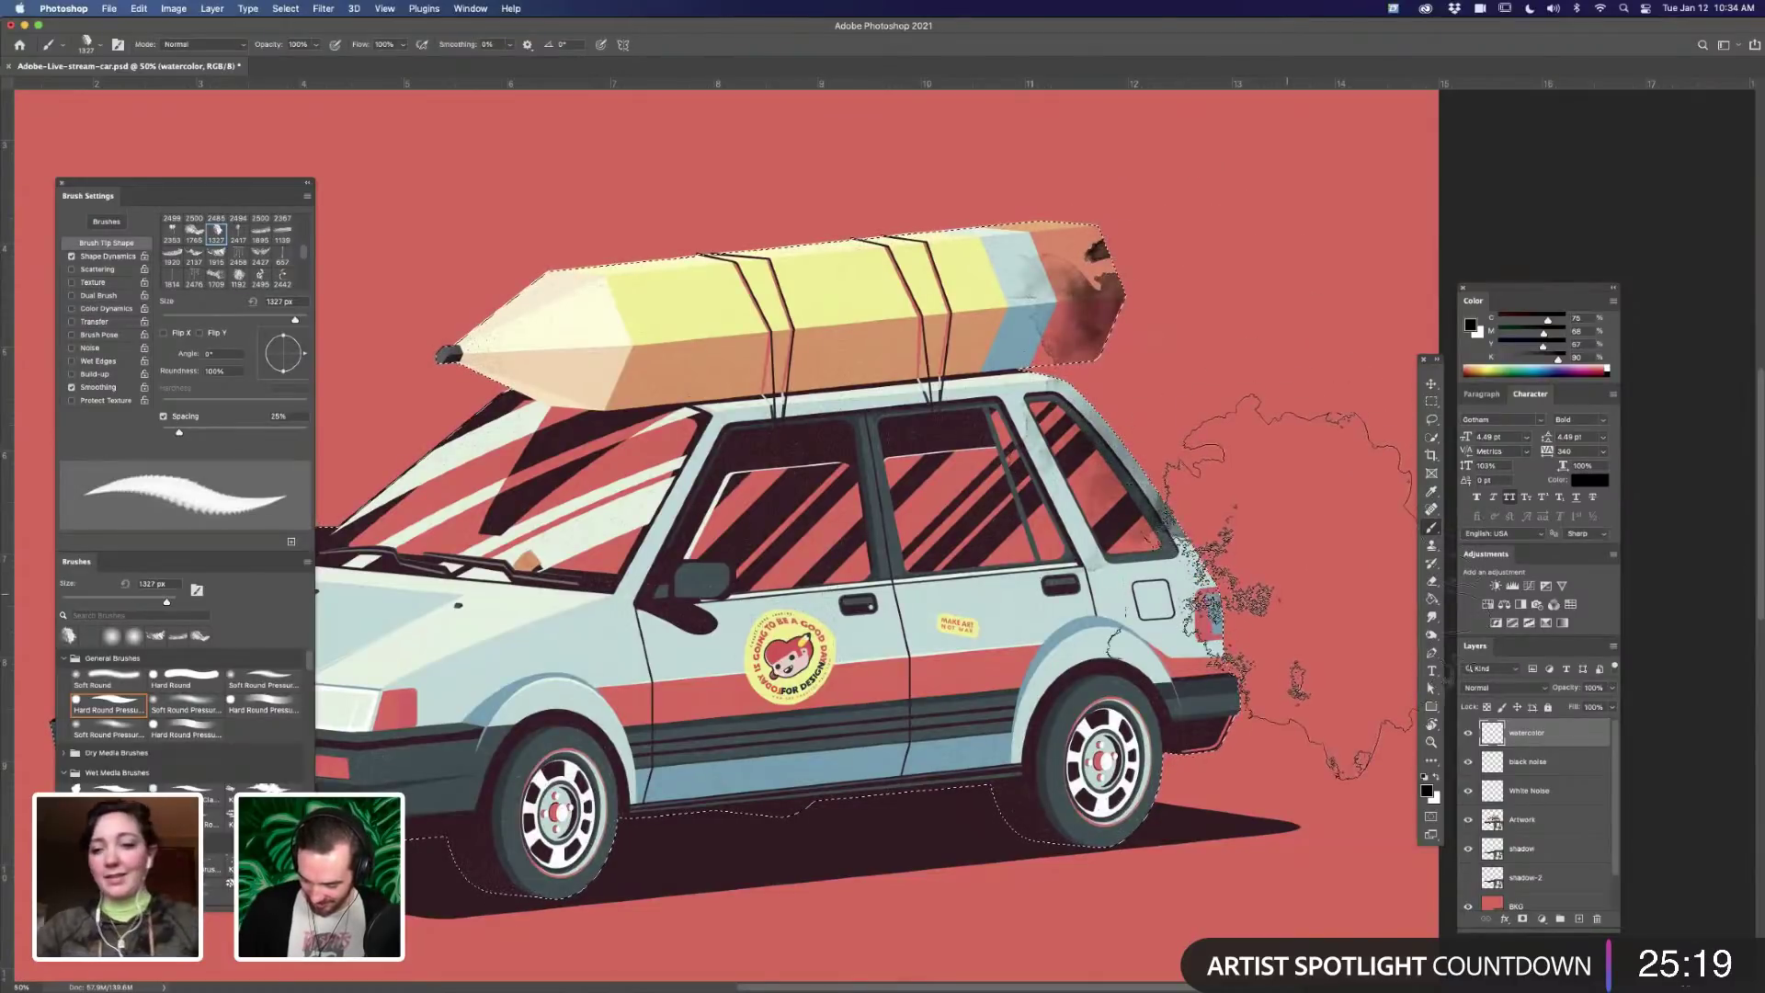
left_click(1261, 581)
left_click(969, 798)
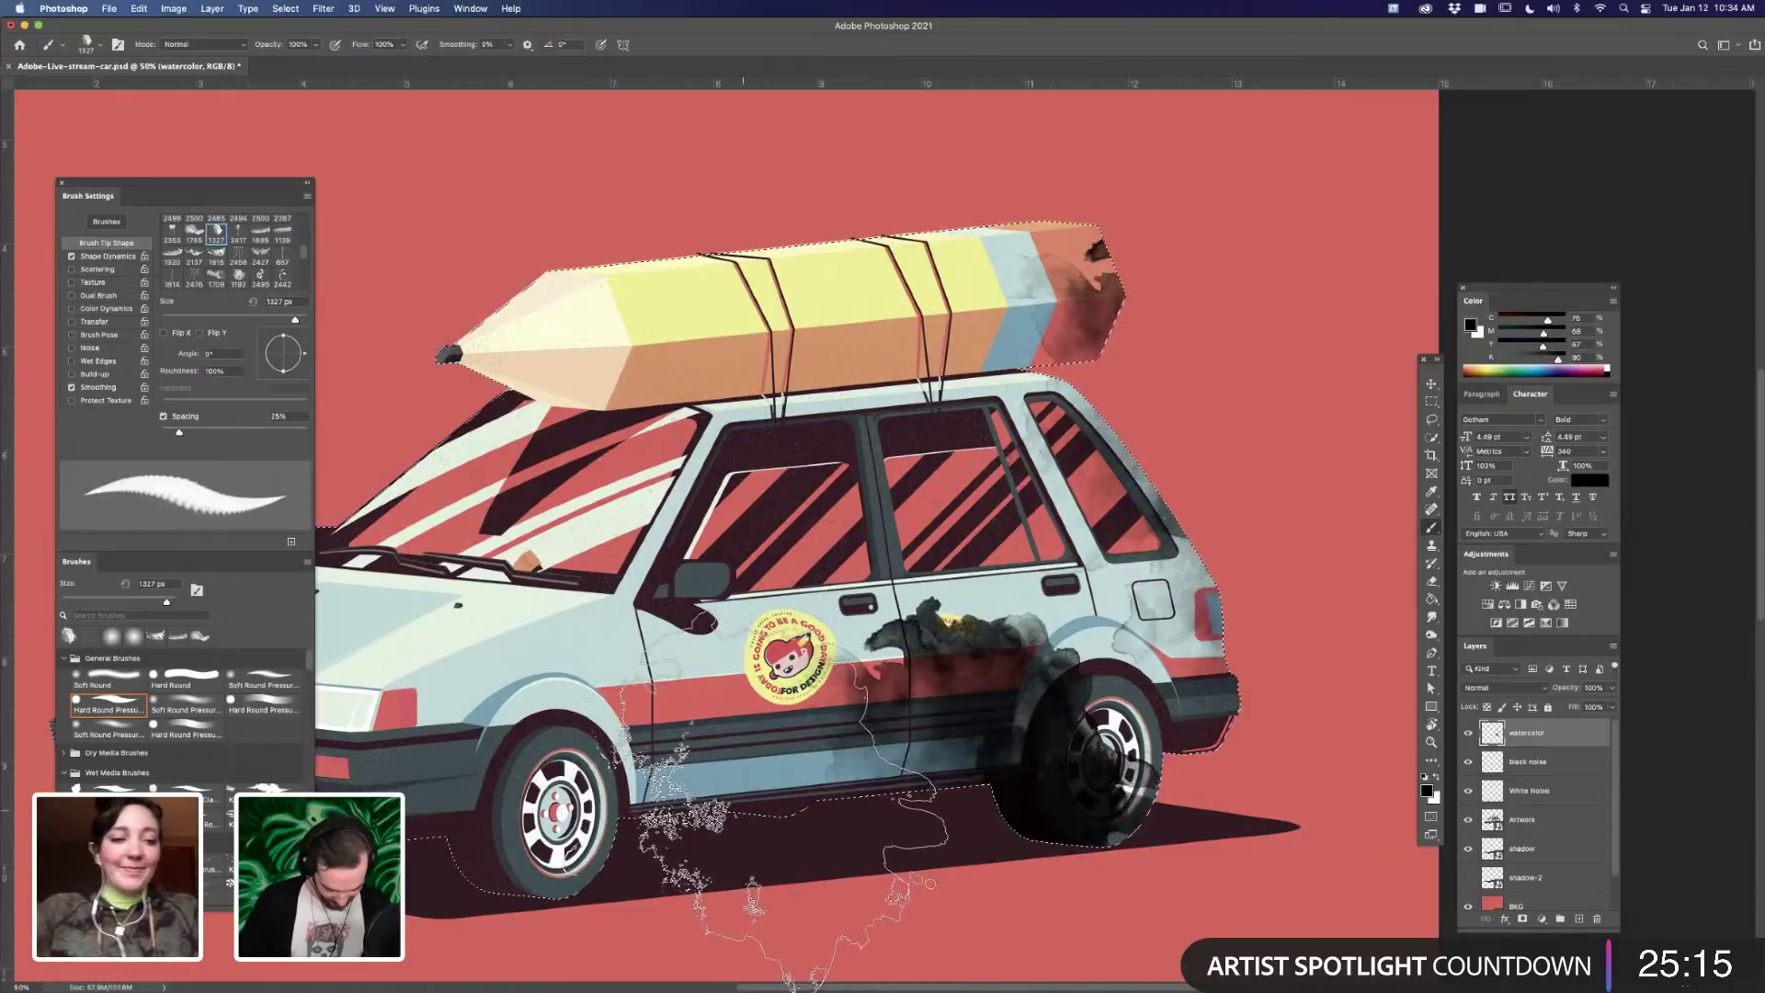
key("super+minus")
left_click(781, 796)
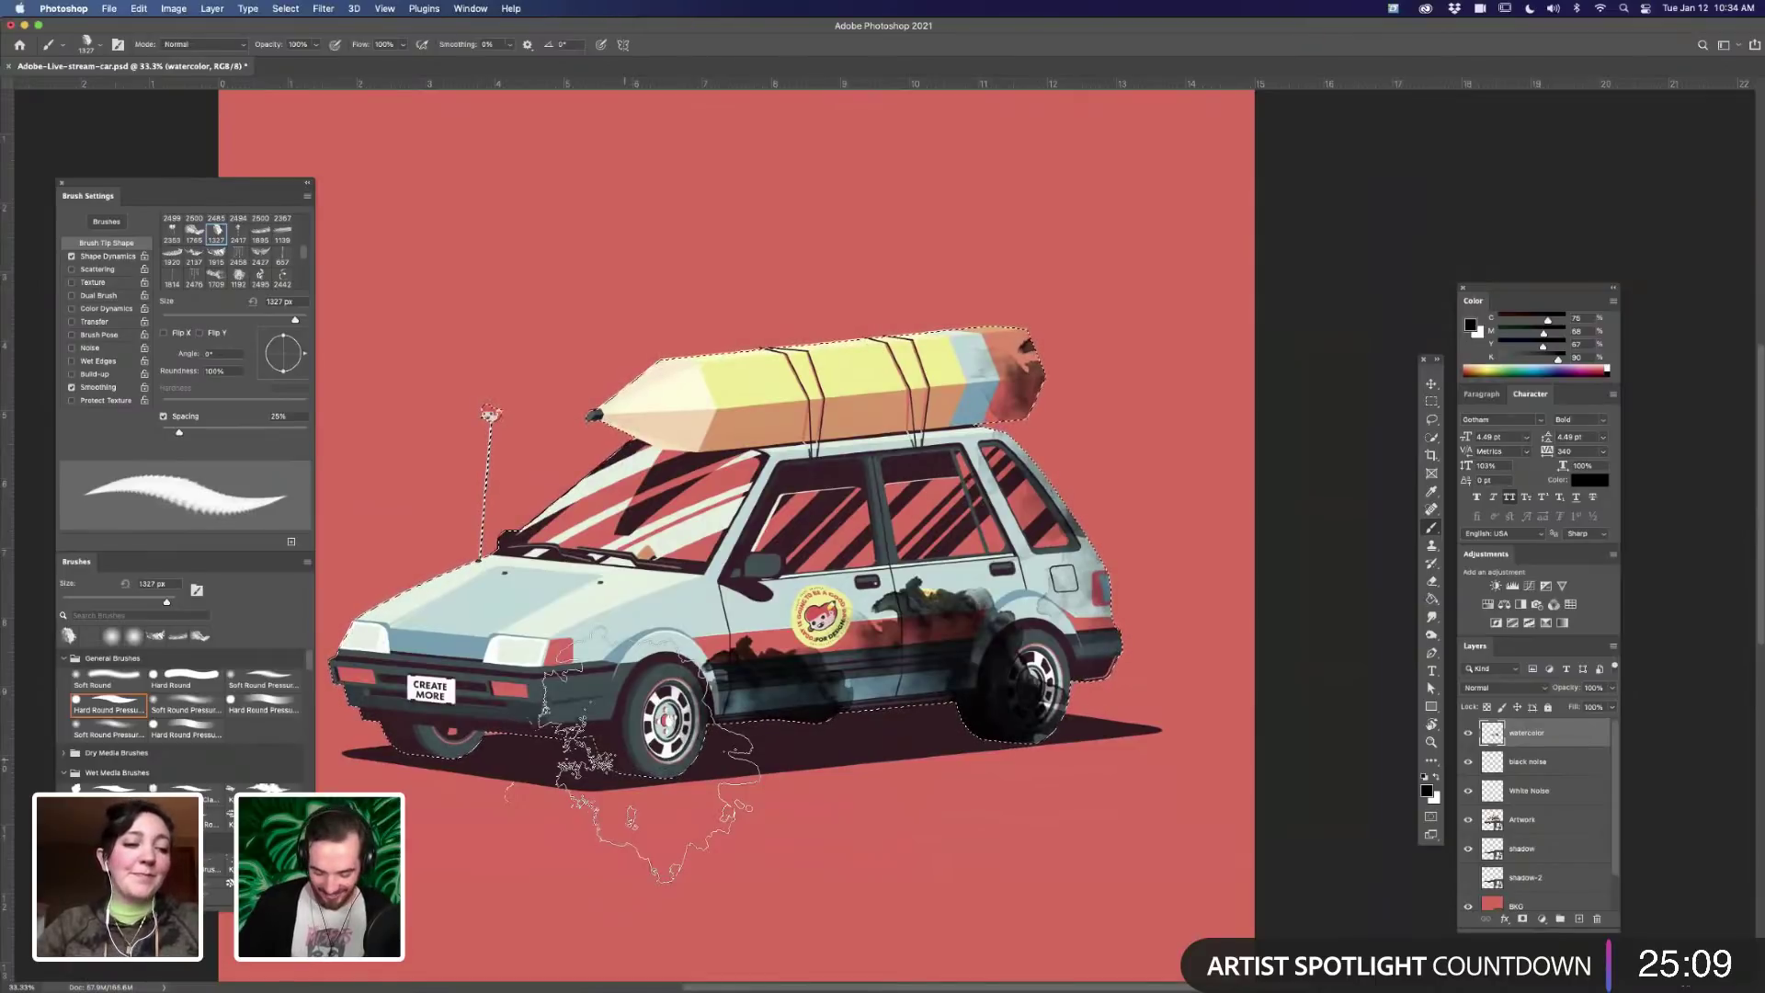
left_click(614, 764)
left_click_drag(550, 723, 656, 733)
left_click(456, 543)
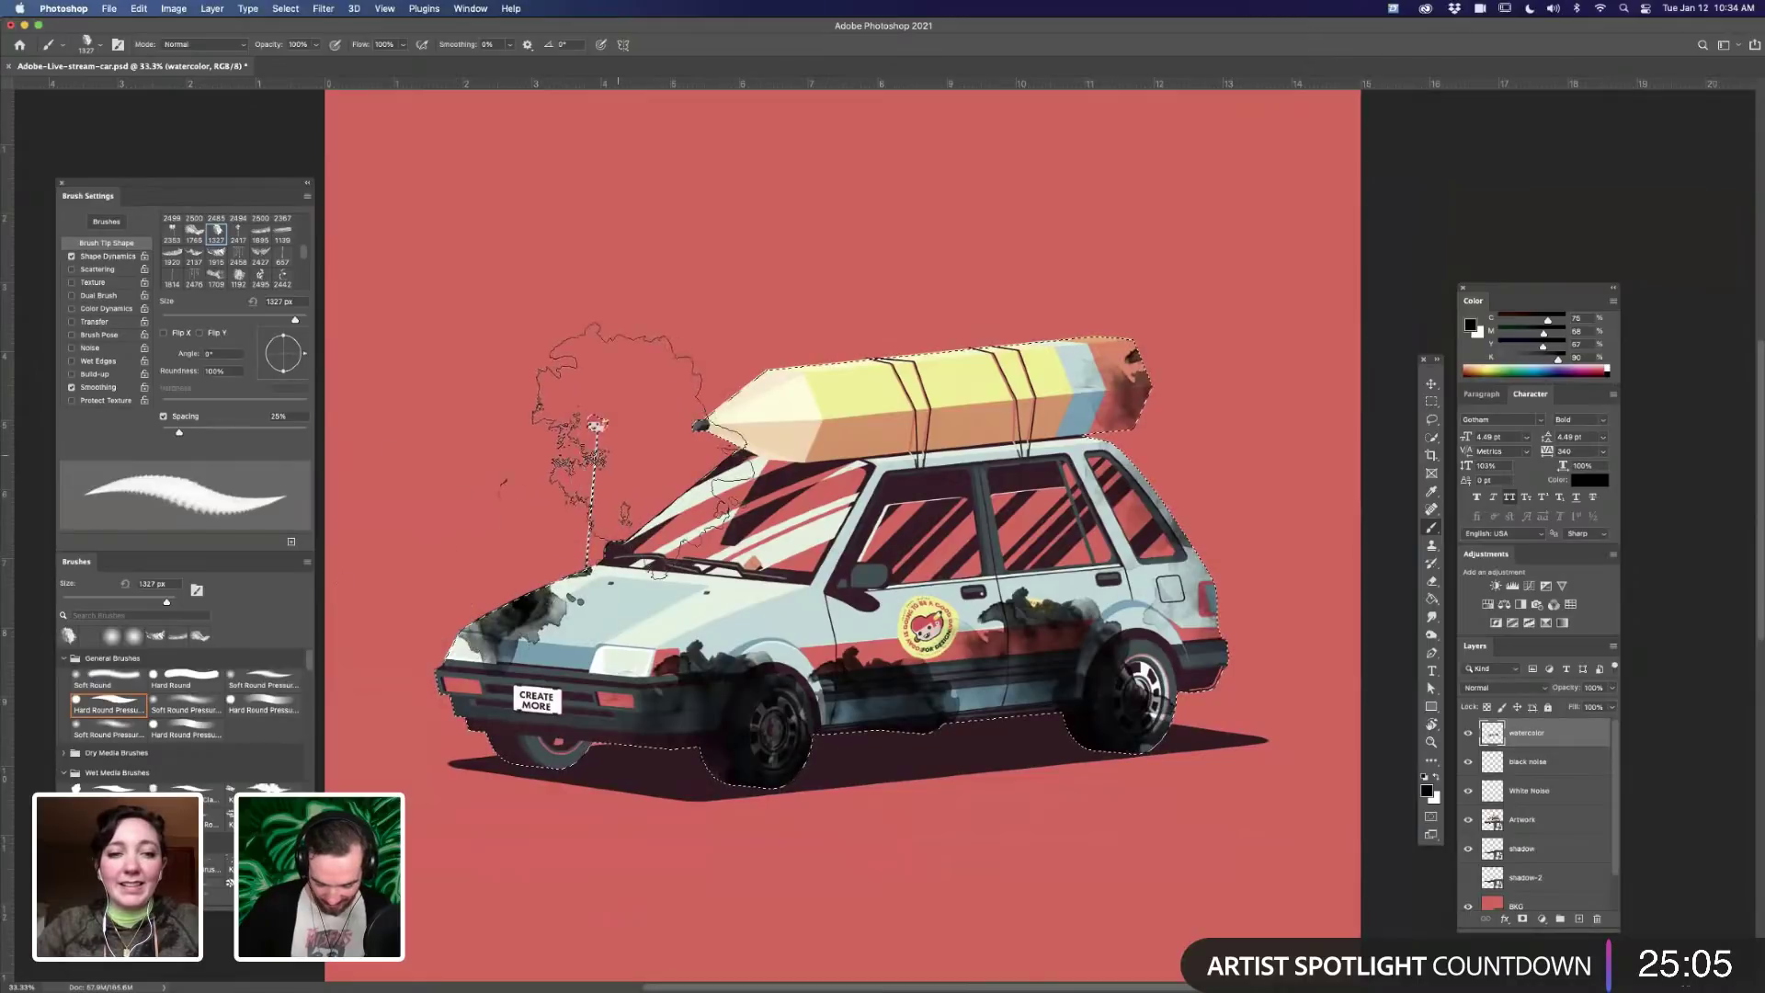
- Stamp more black watercolor splotches over the windshield, the front door and the pencil's upper edge
left_click(590, 469)
left_click(845, 597)
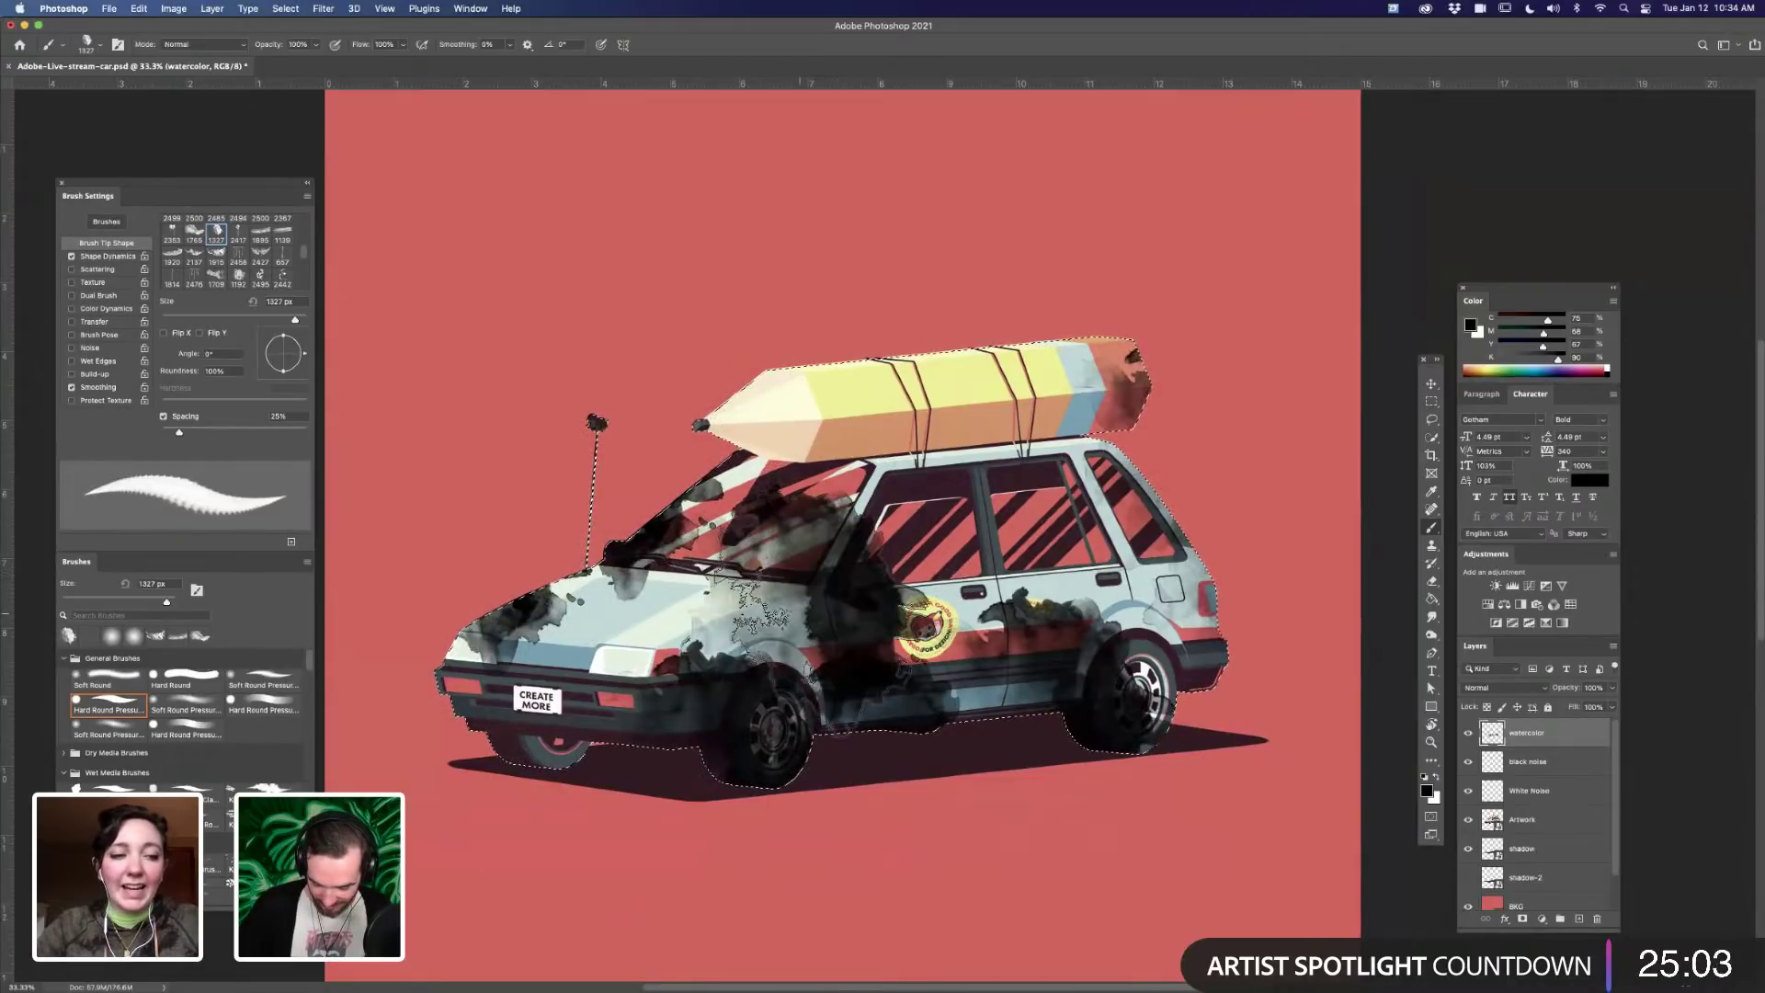
left_click(818, 359)
left_click(983, 243)
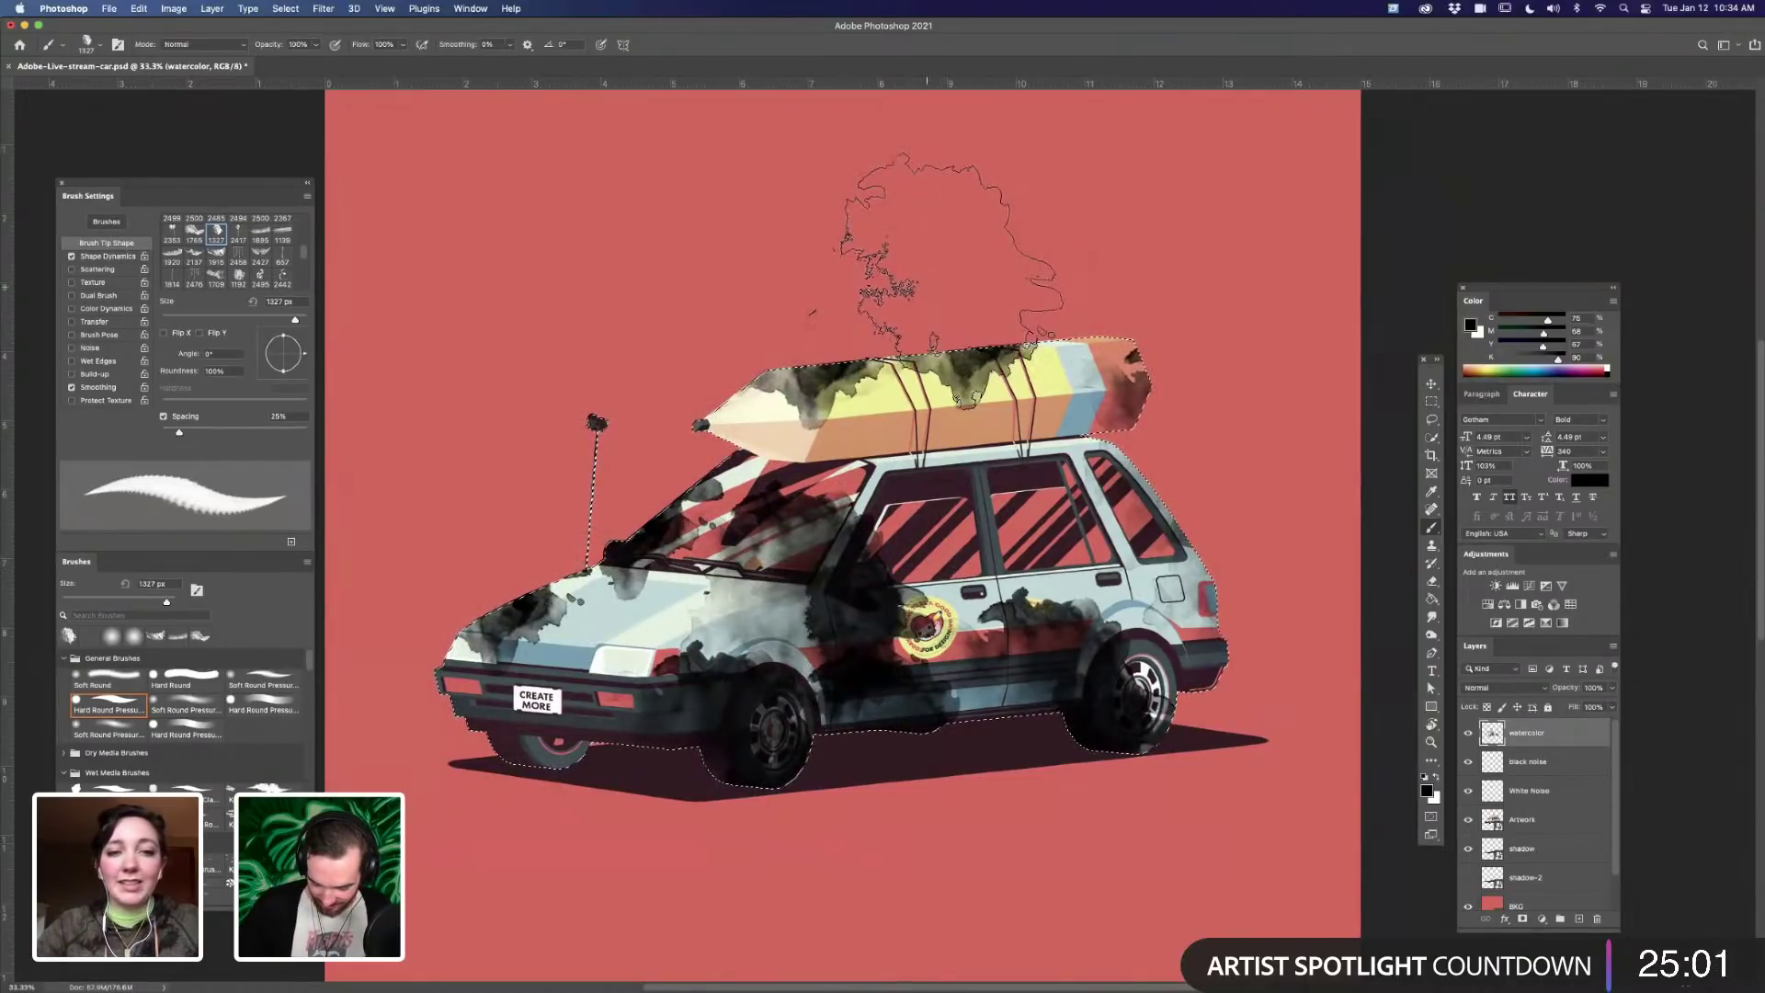
- Switch to the 1915 px brush tip and stamp black watercolor texture over the side windows, rear end and lower body
left_click(219, 258)
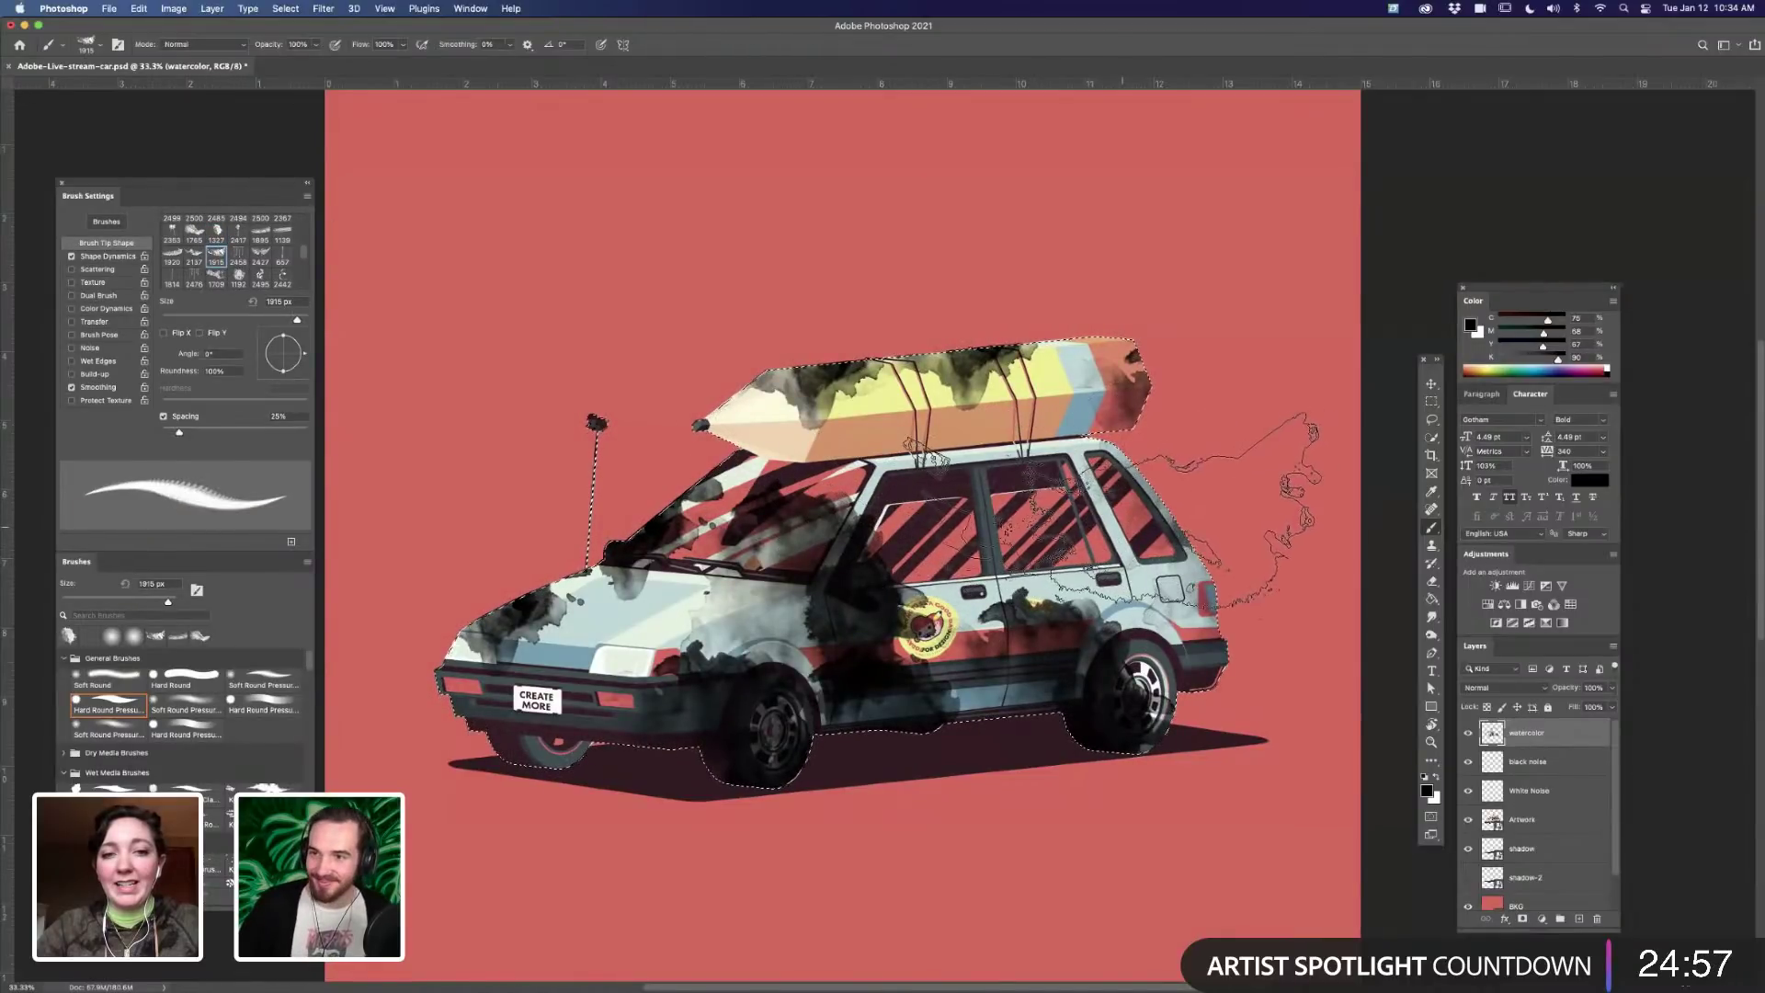
left_click(1038, 524)
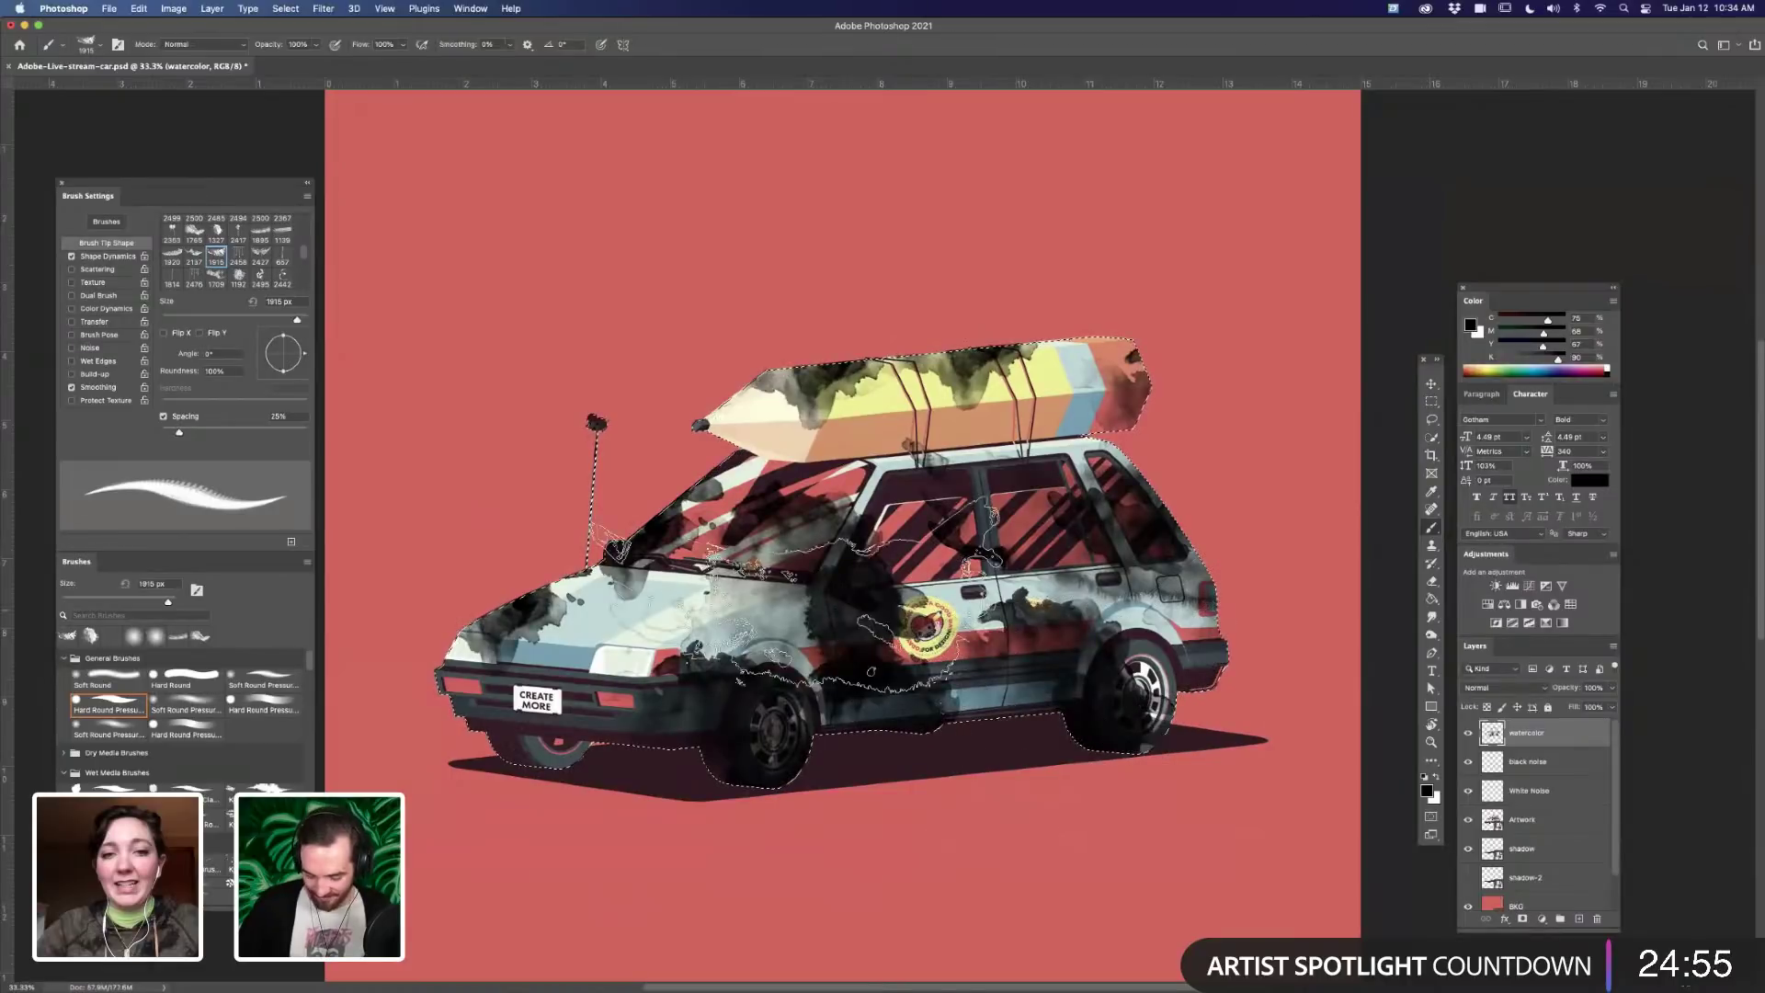
left_click(1135, 747)
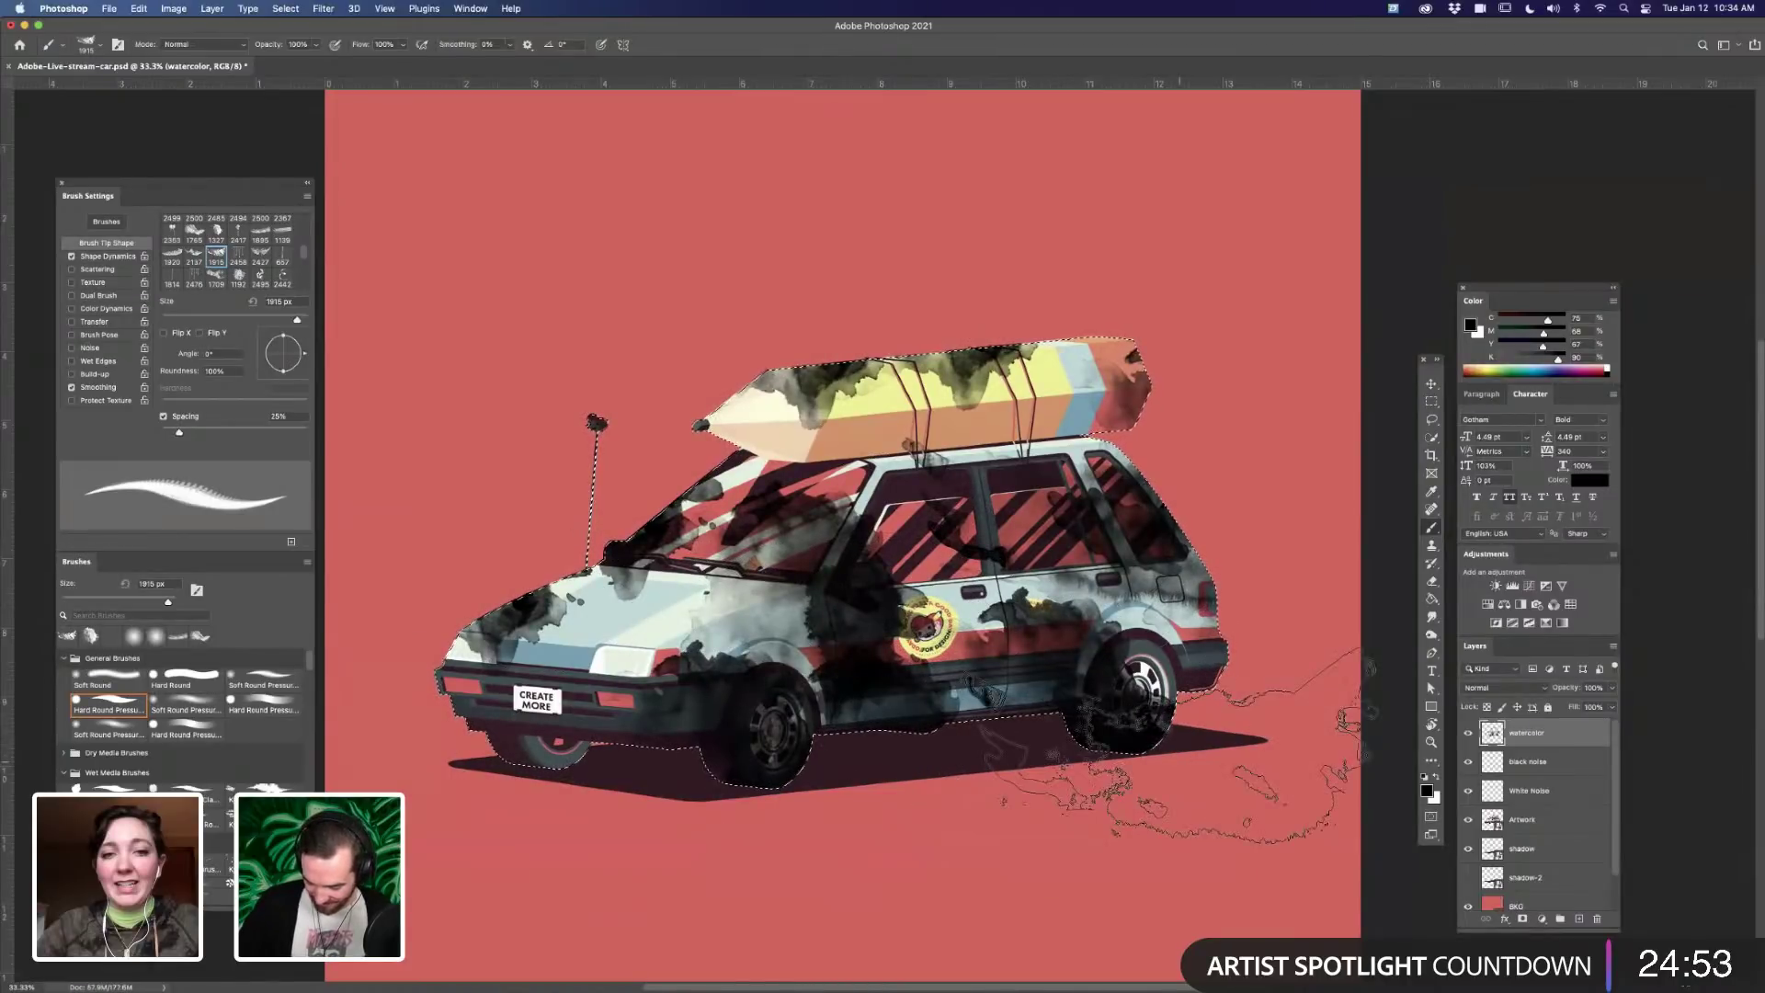
- Set the watercolor layer's blend mode to Overlay and its opacity to 30%
left_click(1524, 692)
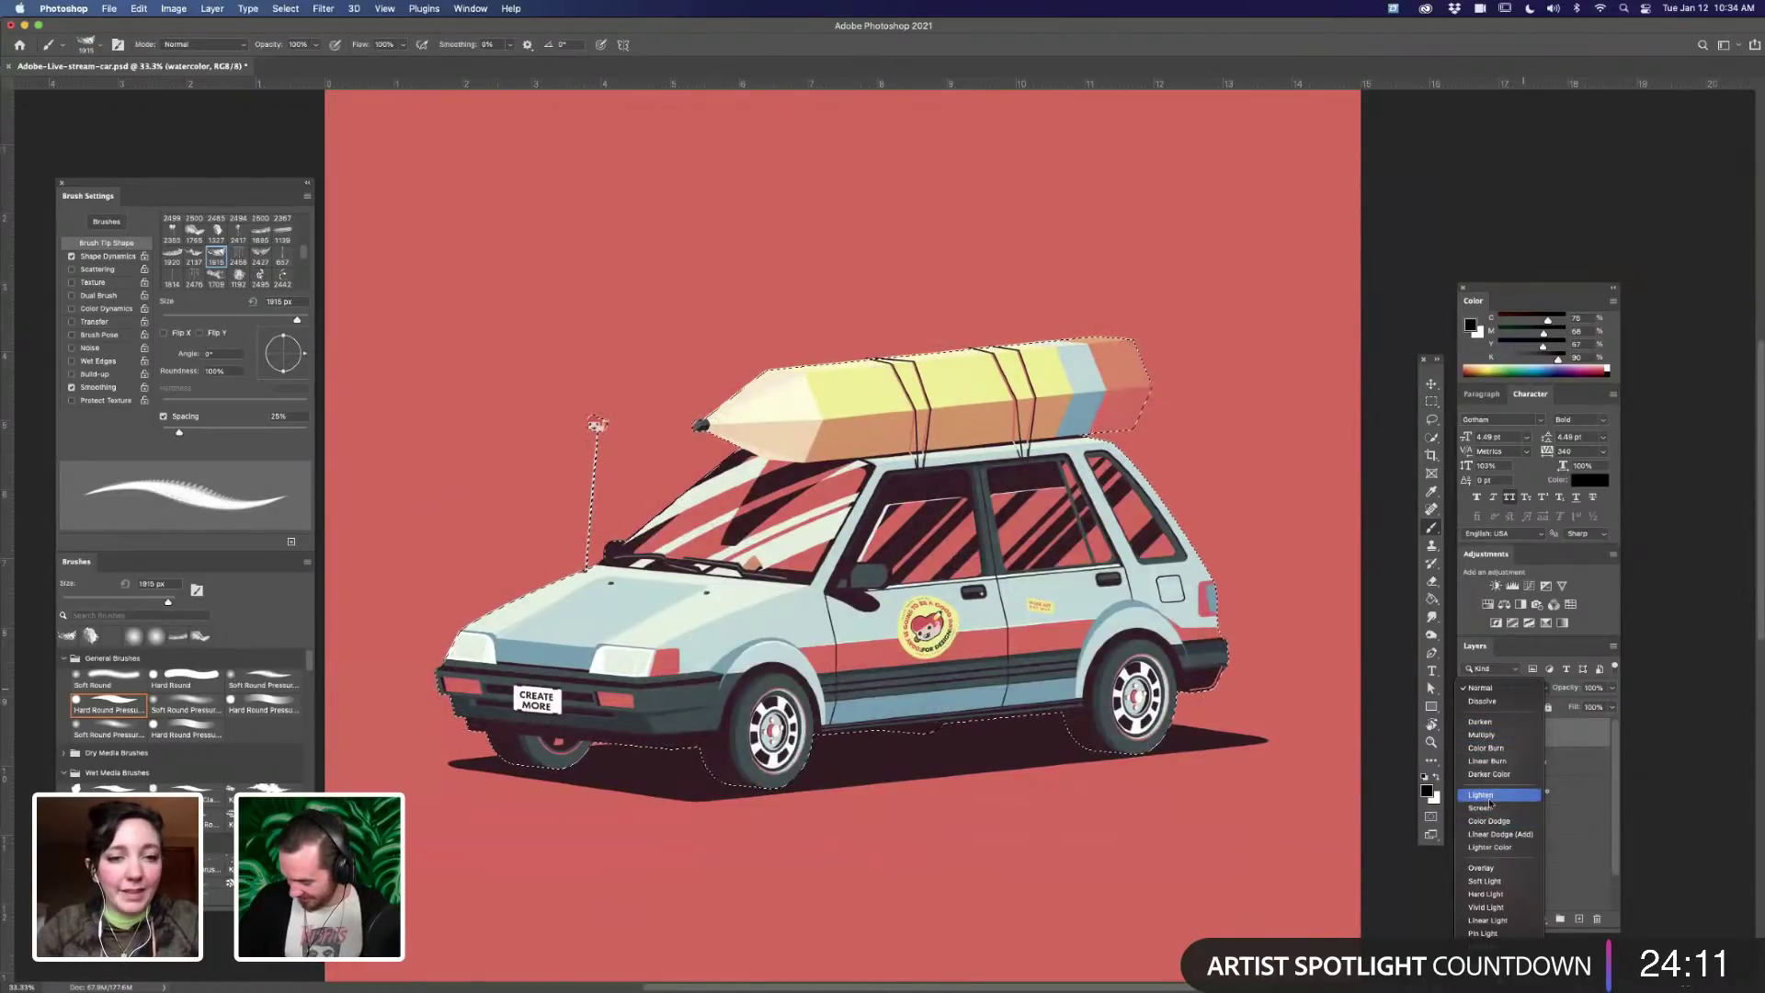
left_click(1494, 868)
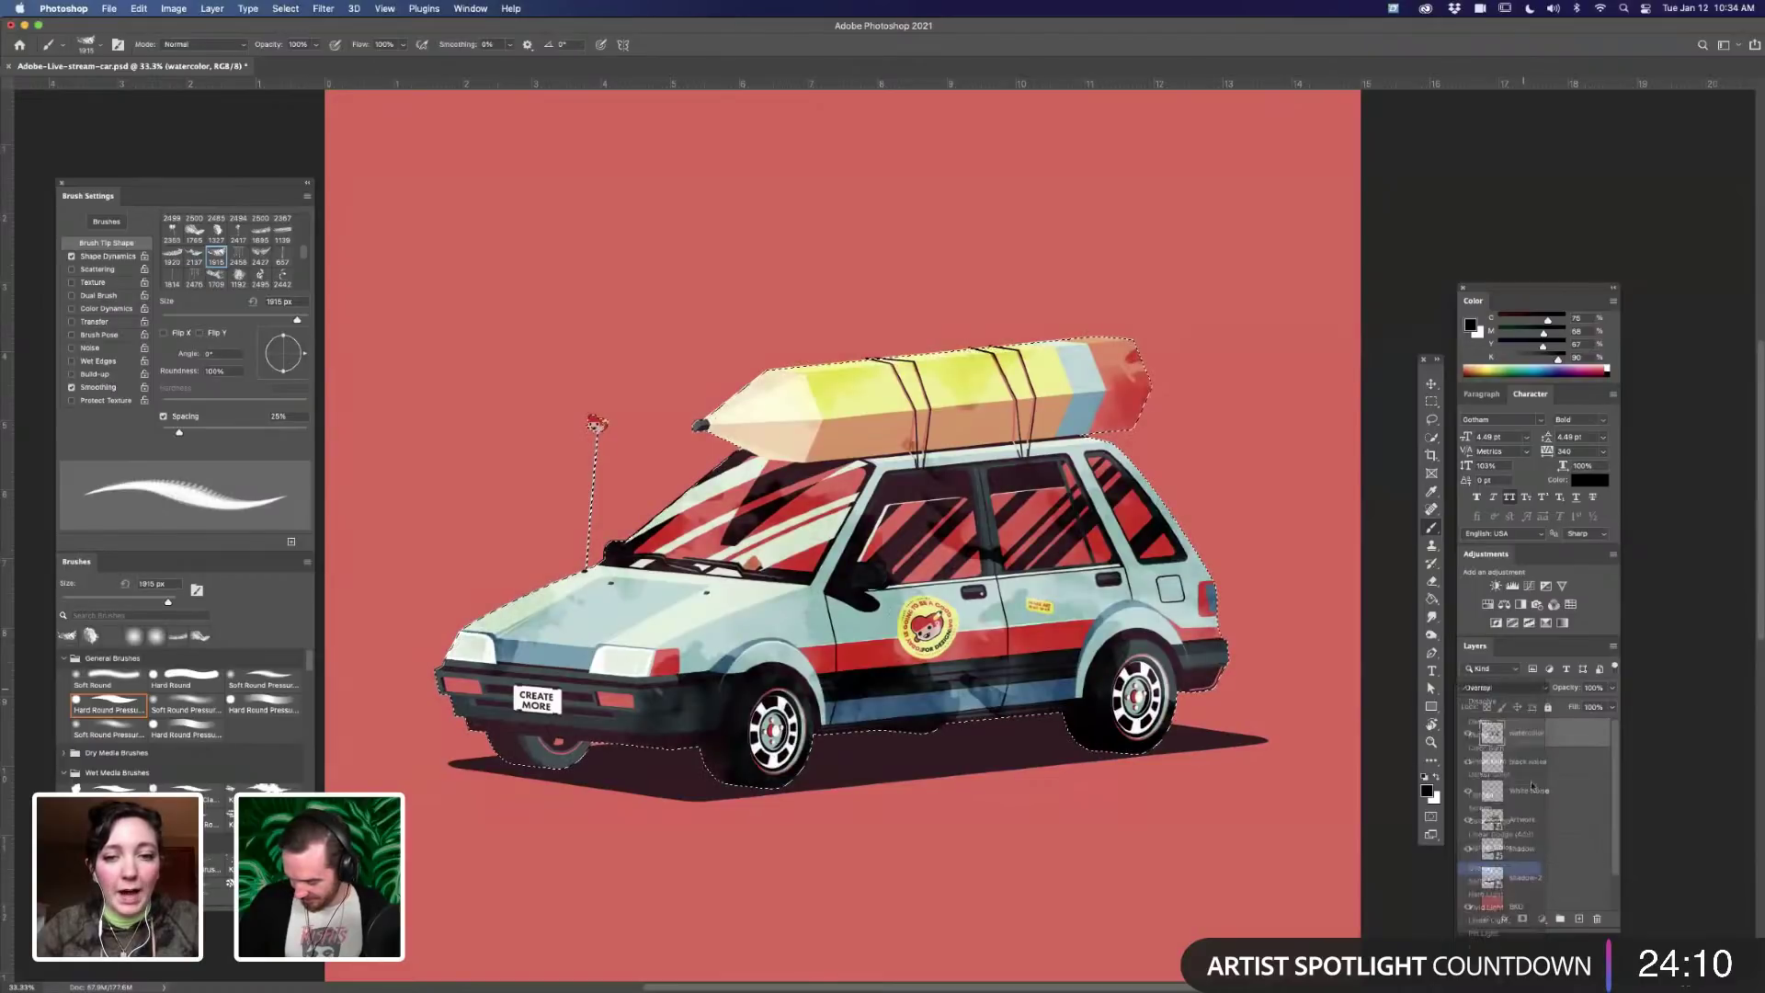
left_click(1568, 691)
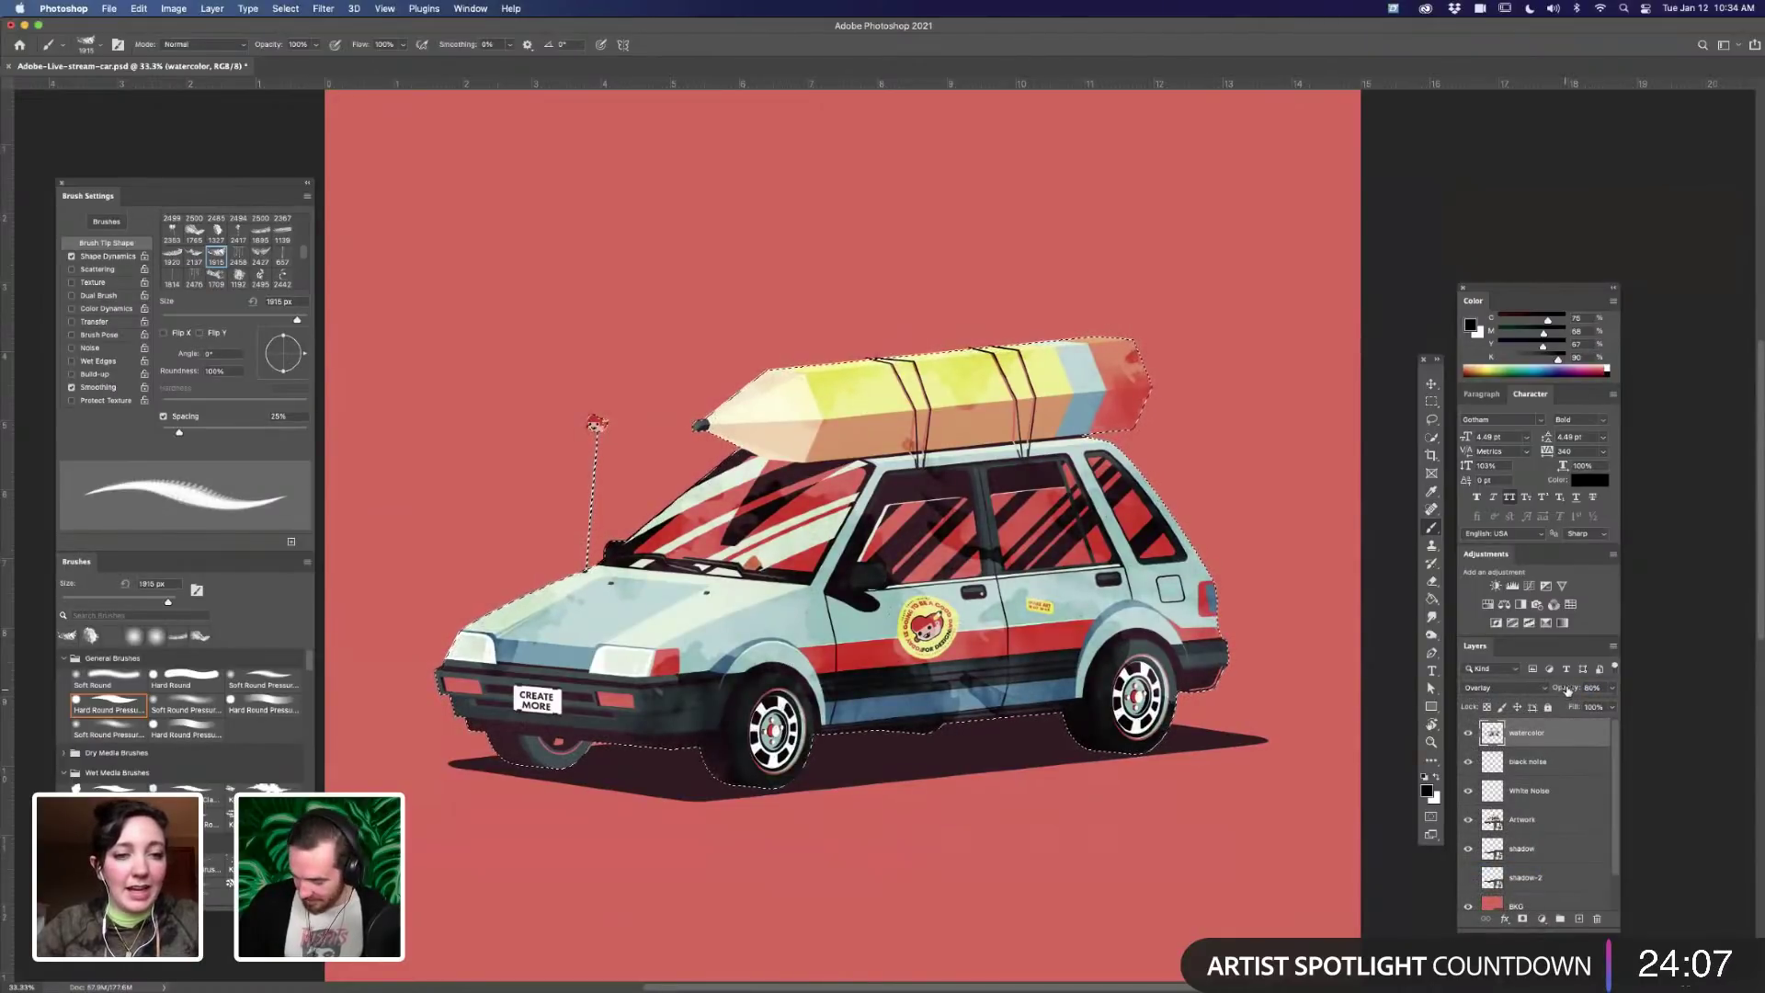
left_click_drag(1567, 692, 1573, 693)
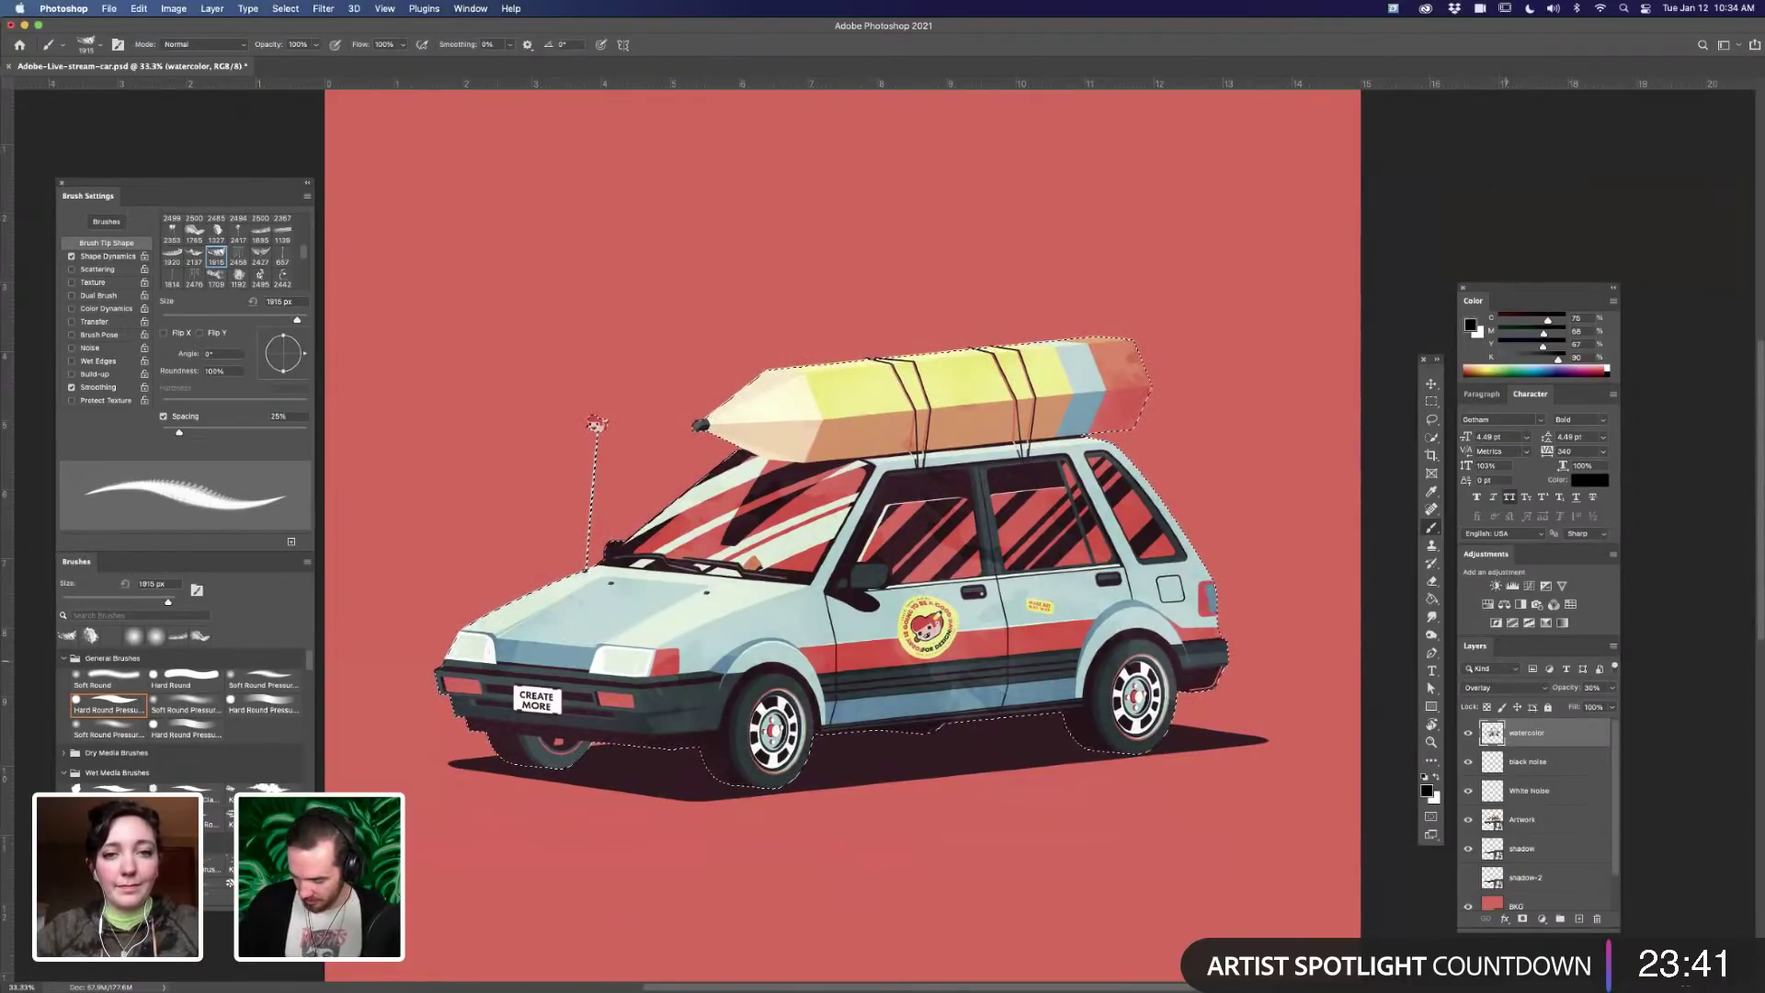
- Add a layer named "watercolor-2" above the watercolor layer
left_click(1580, 918)
double_click(1519, 732)
type("watercolor-2")
key("Return")
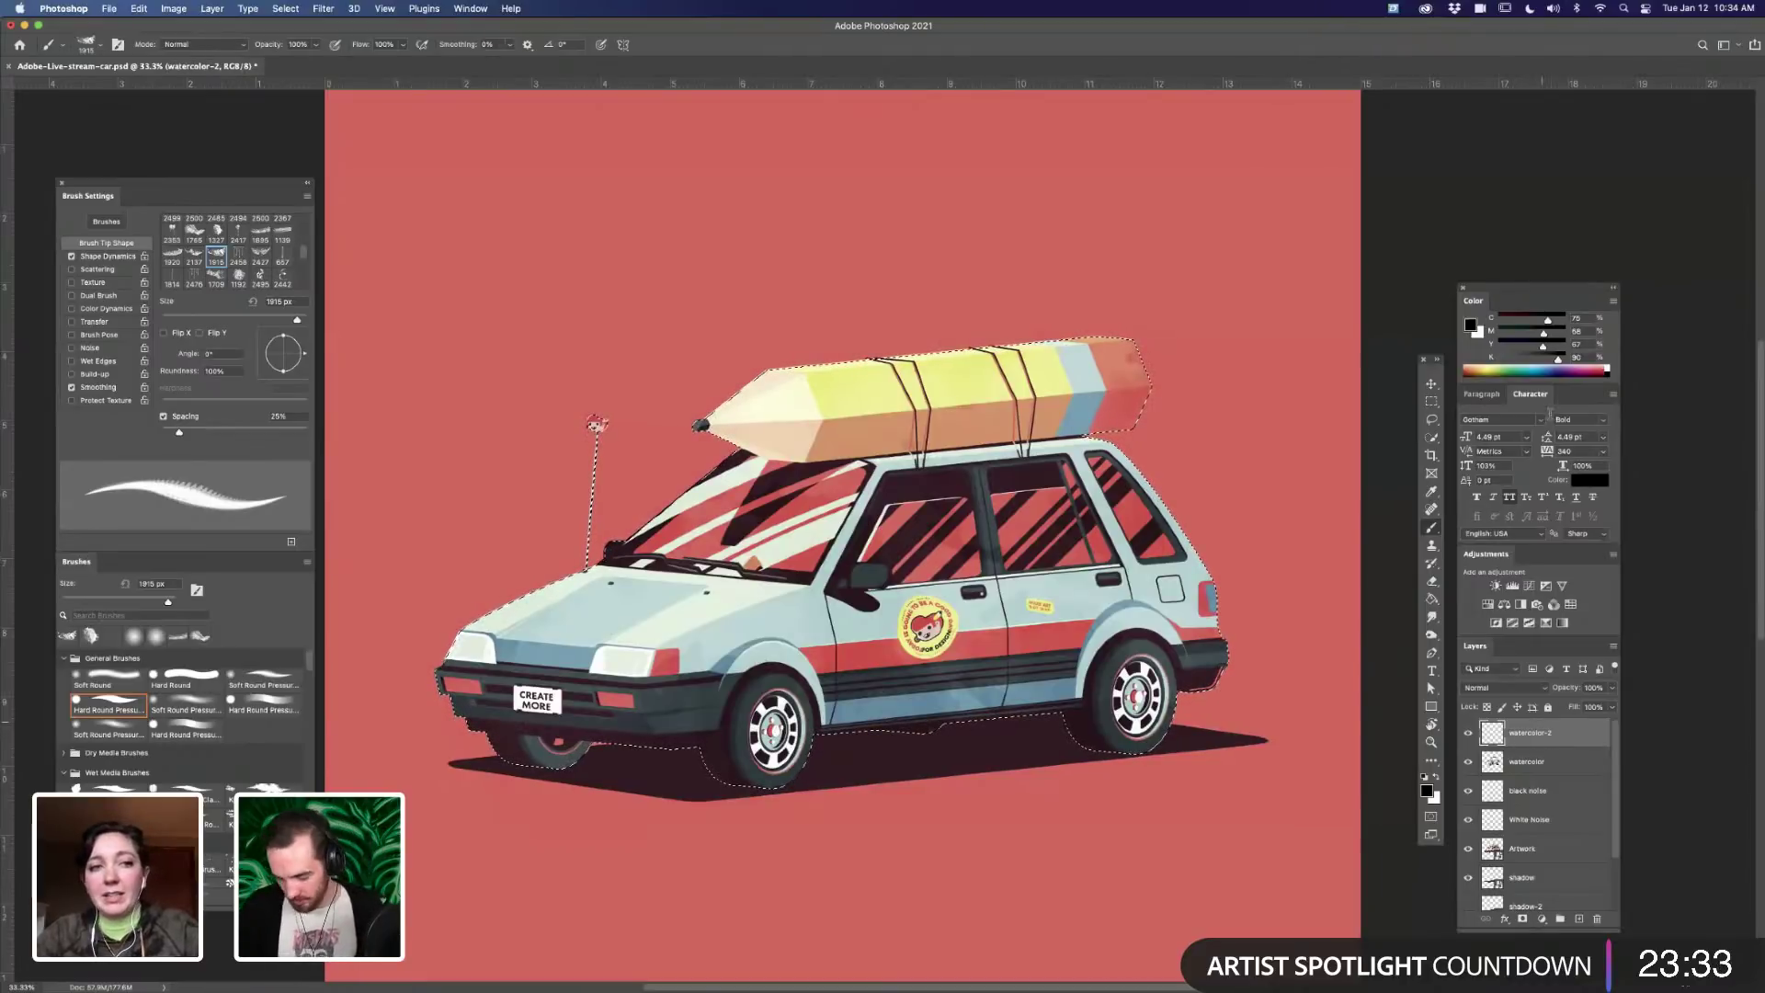
- Switch the foreground colour to white and stamp watercolor texture over the rear roof, front bumper, lower body and rear wheel
key("x")
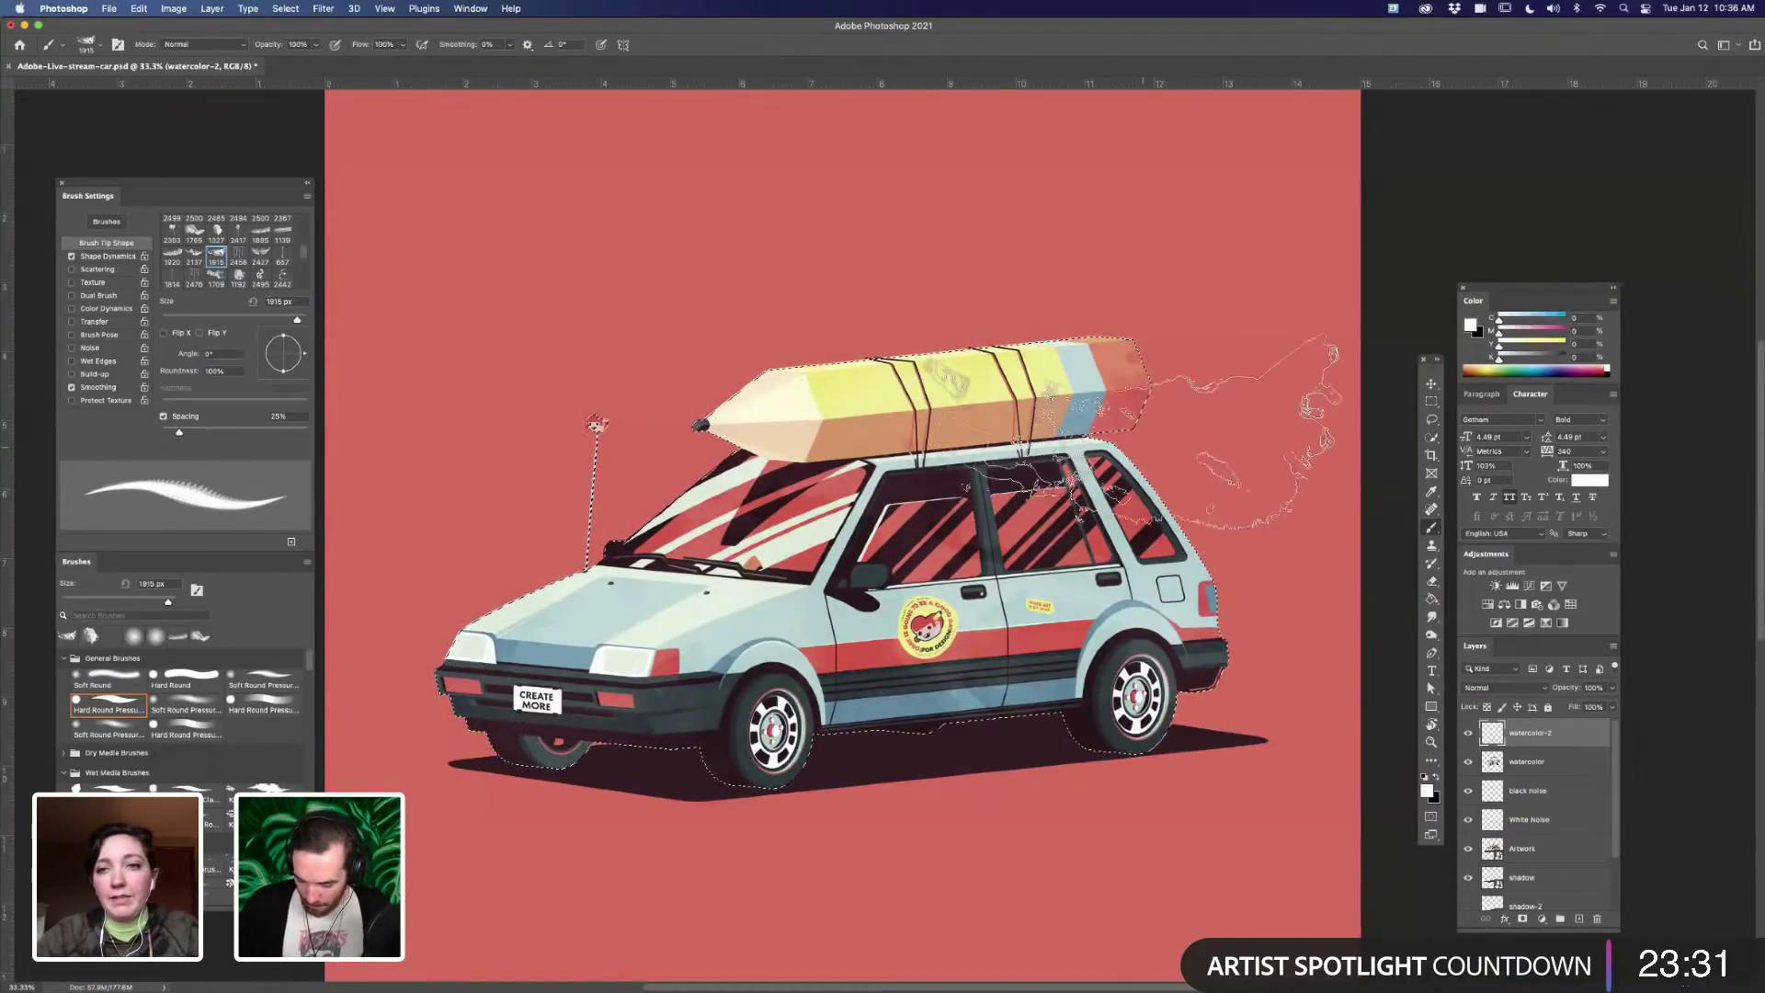
left_click(1209, 440)
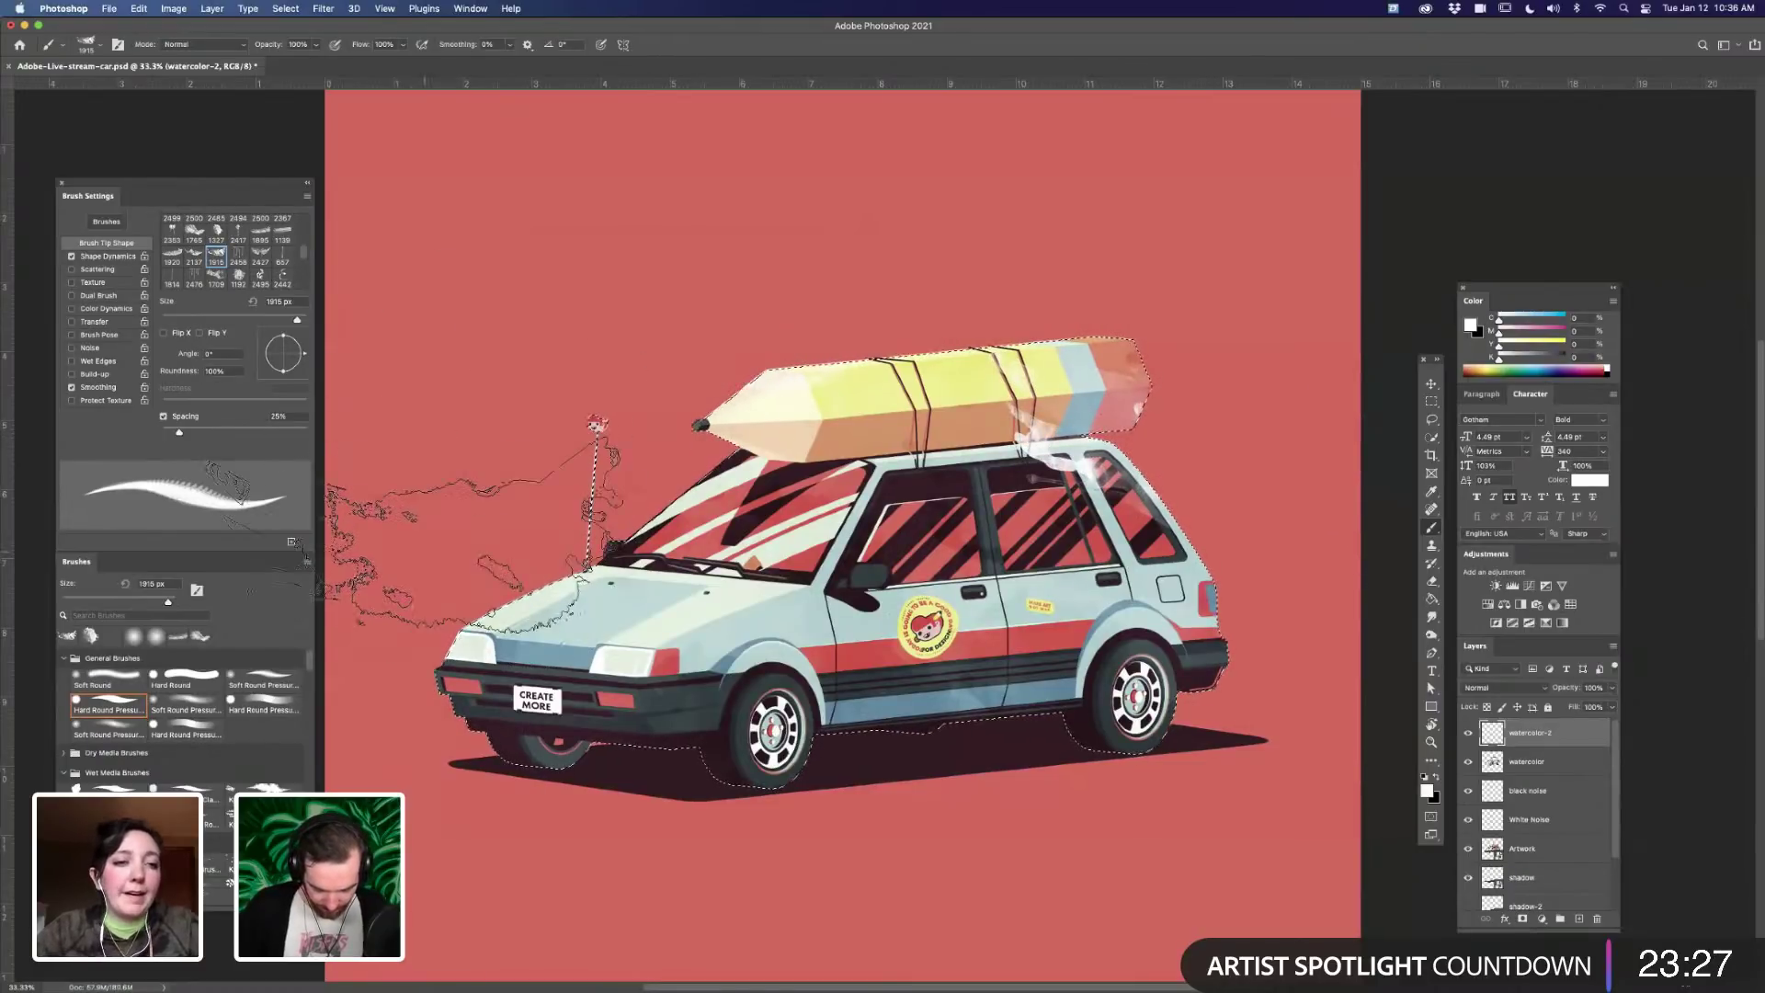
left_click(551, 735)
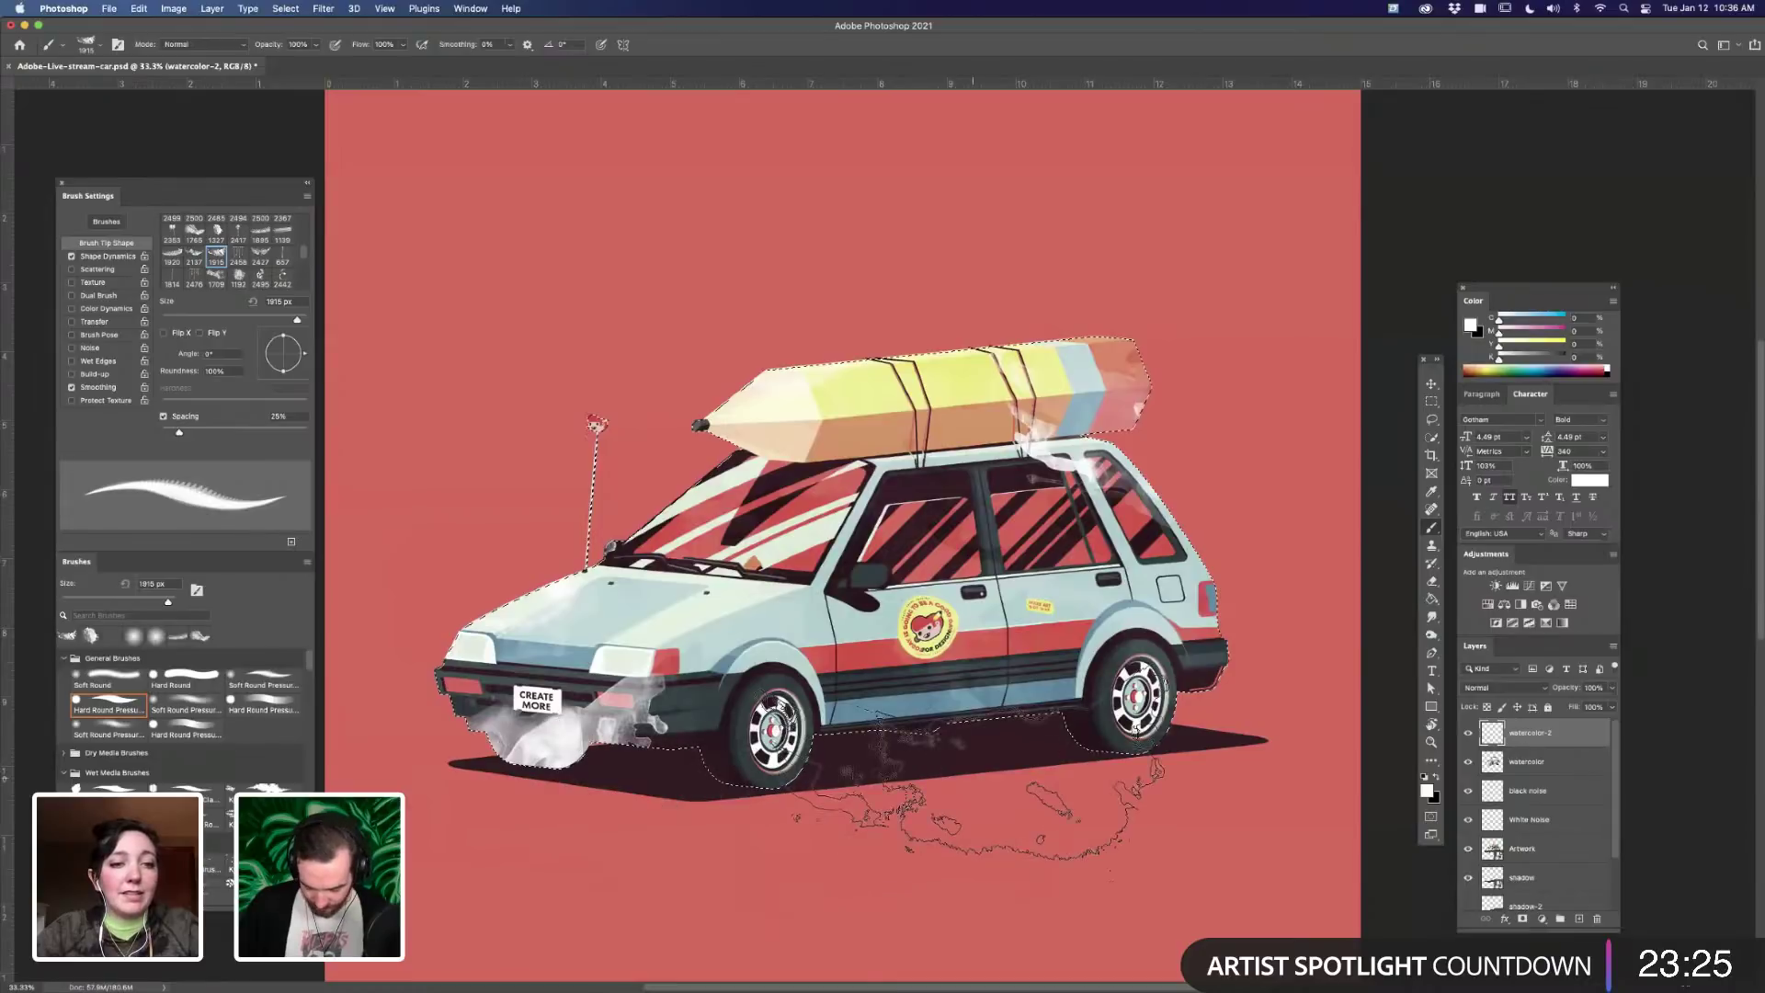
left_click(984, 763)
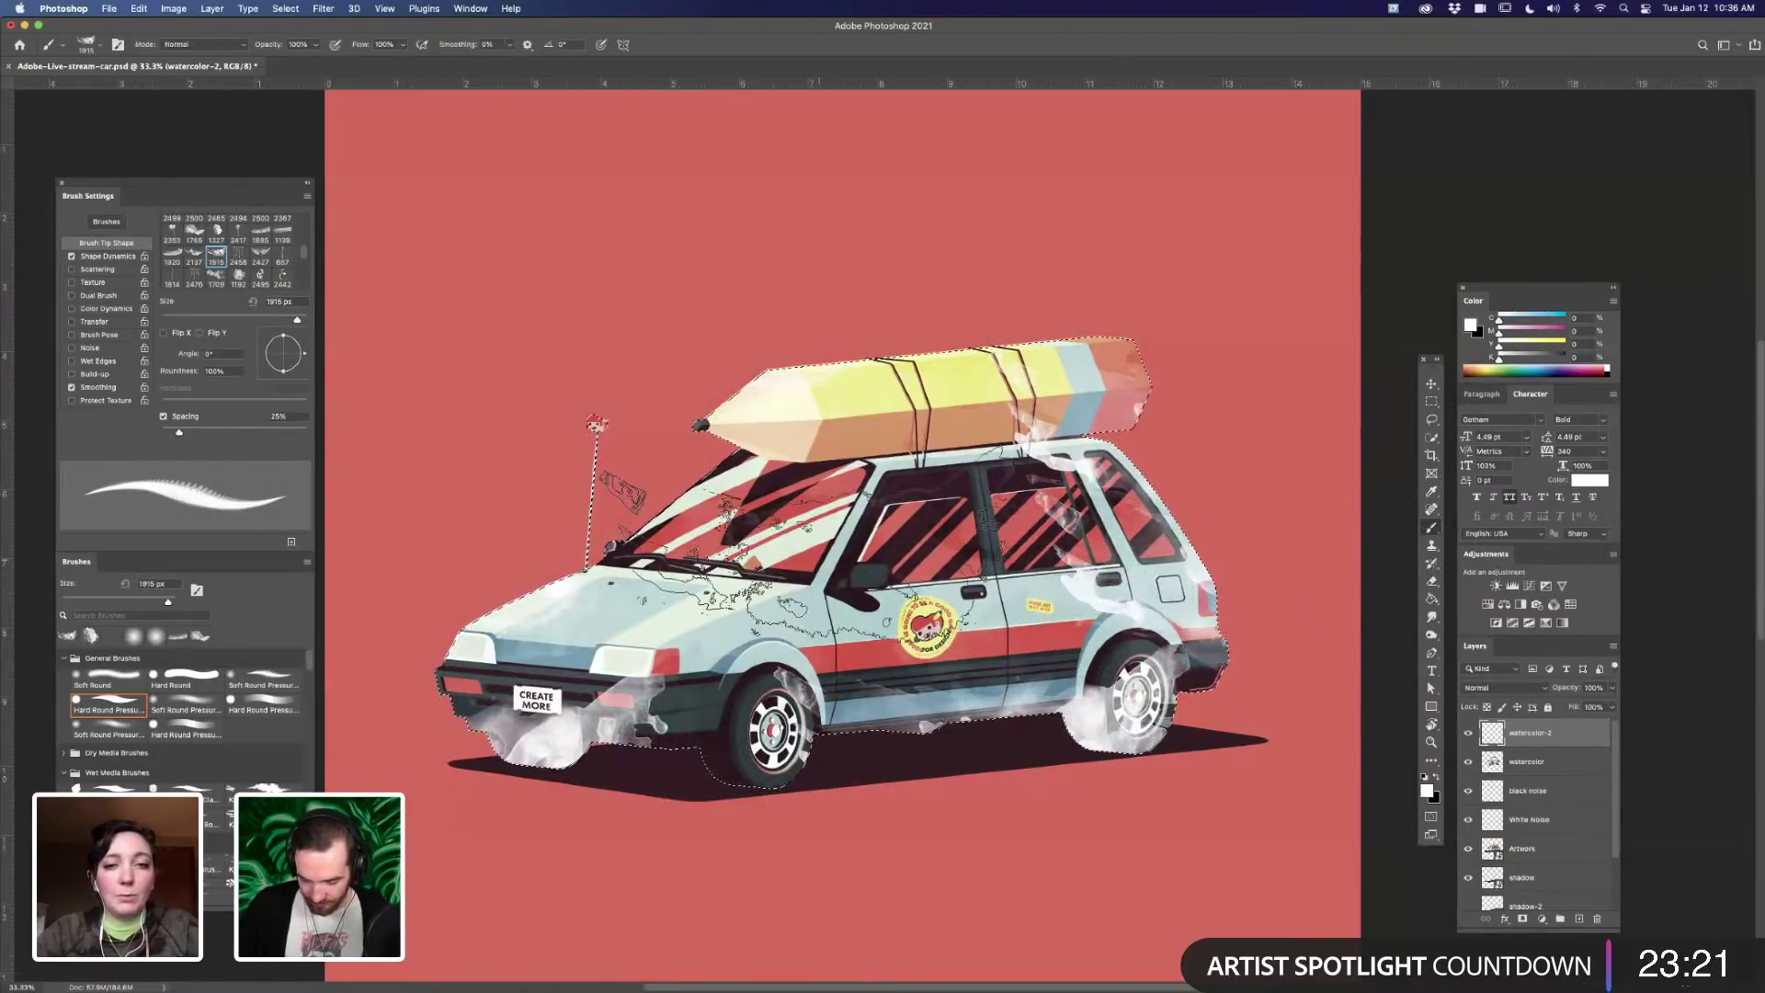
- Switch to the 1192 px brush tip and stamp white watercolor over the windshield, reducing the size to continue over the side windows
left_click(239, 277)
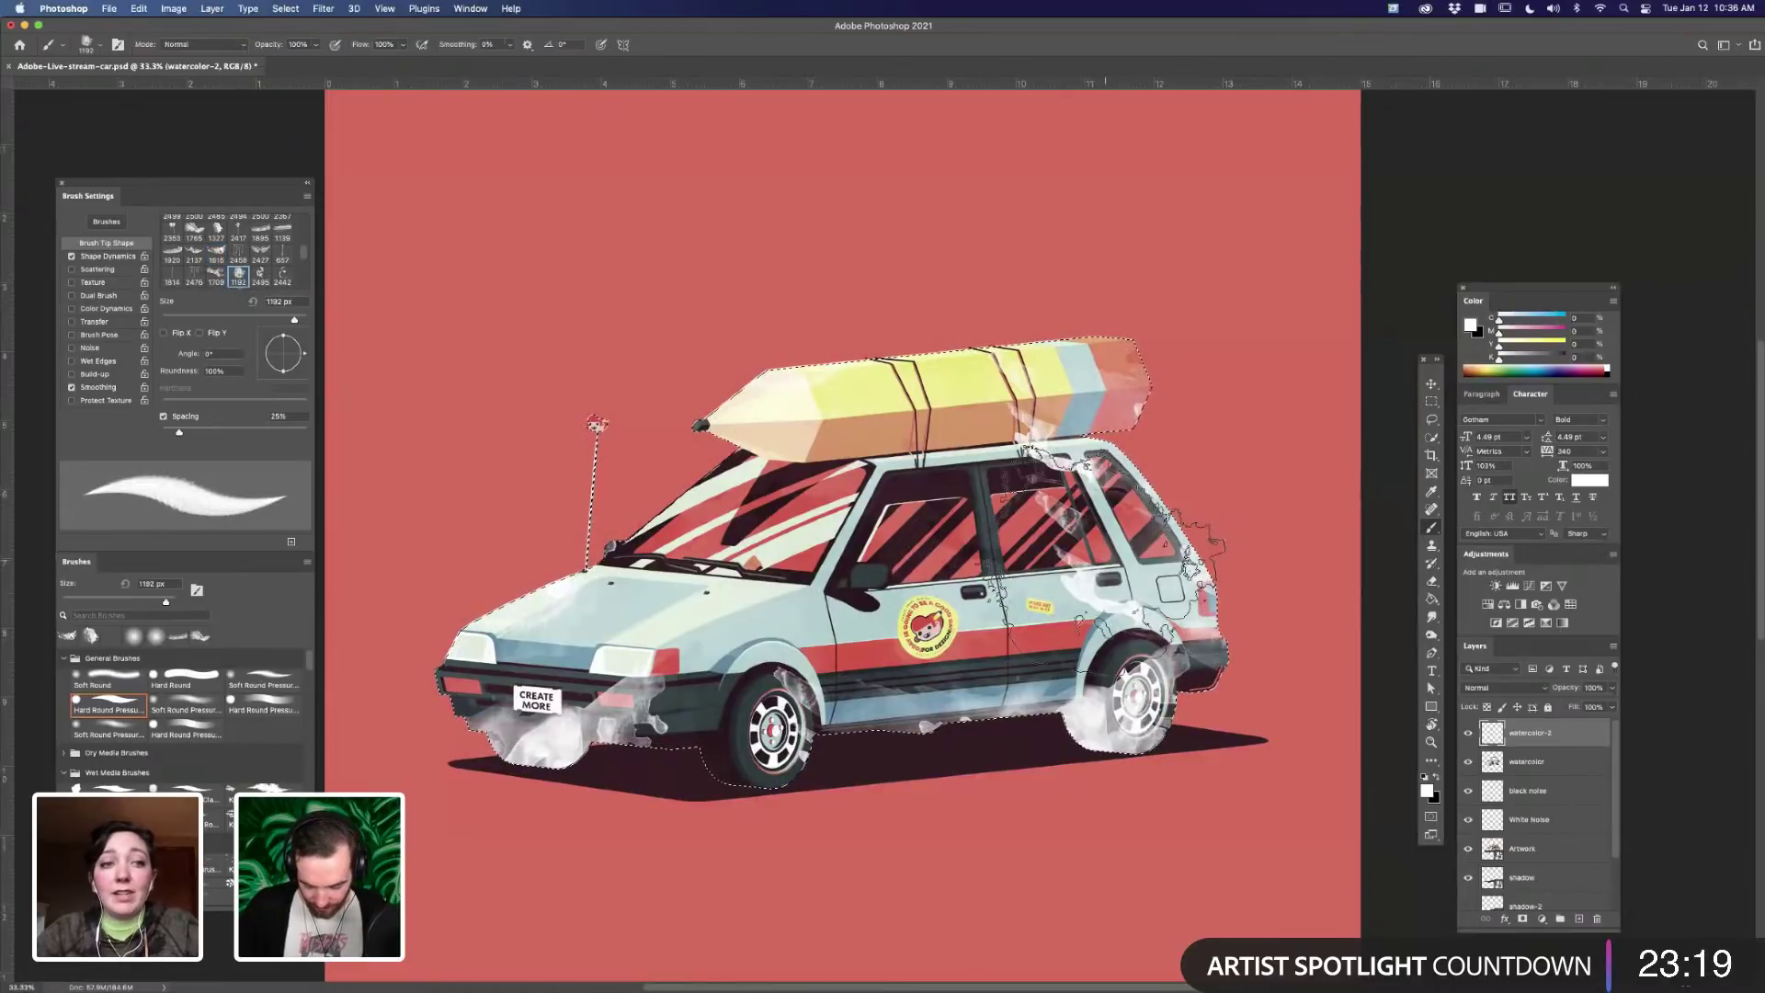
left_click(809, 515)
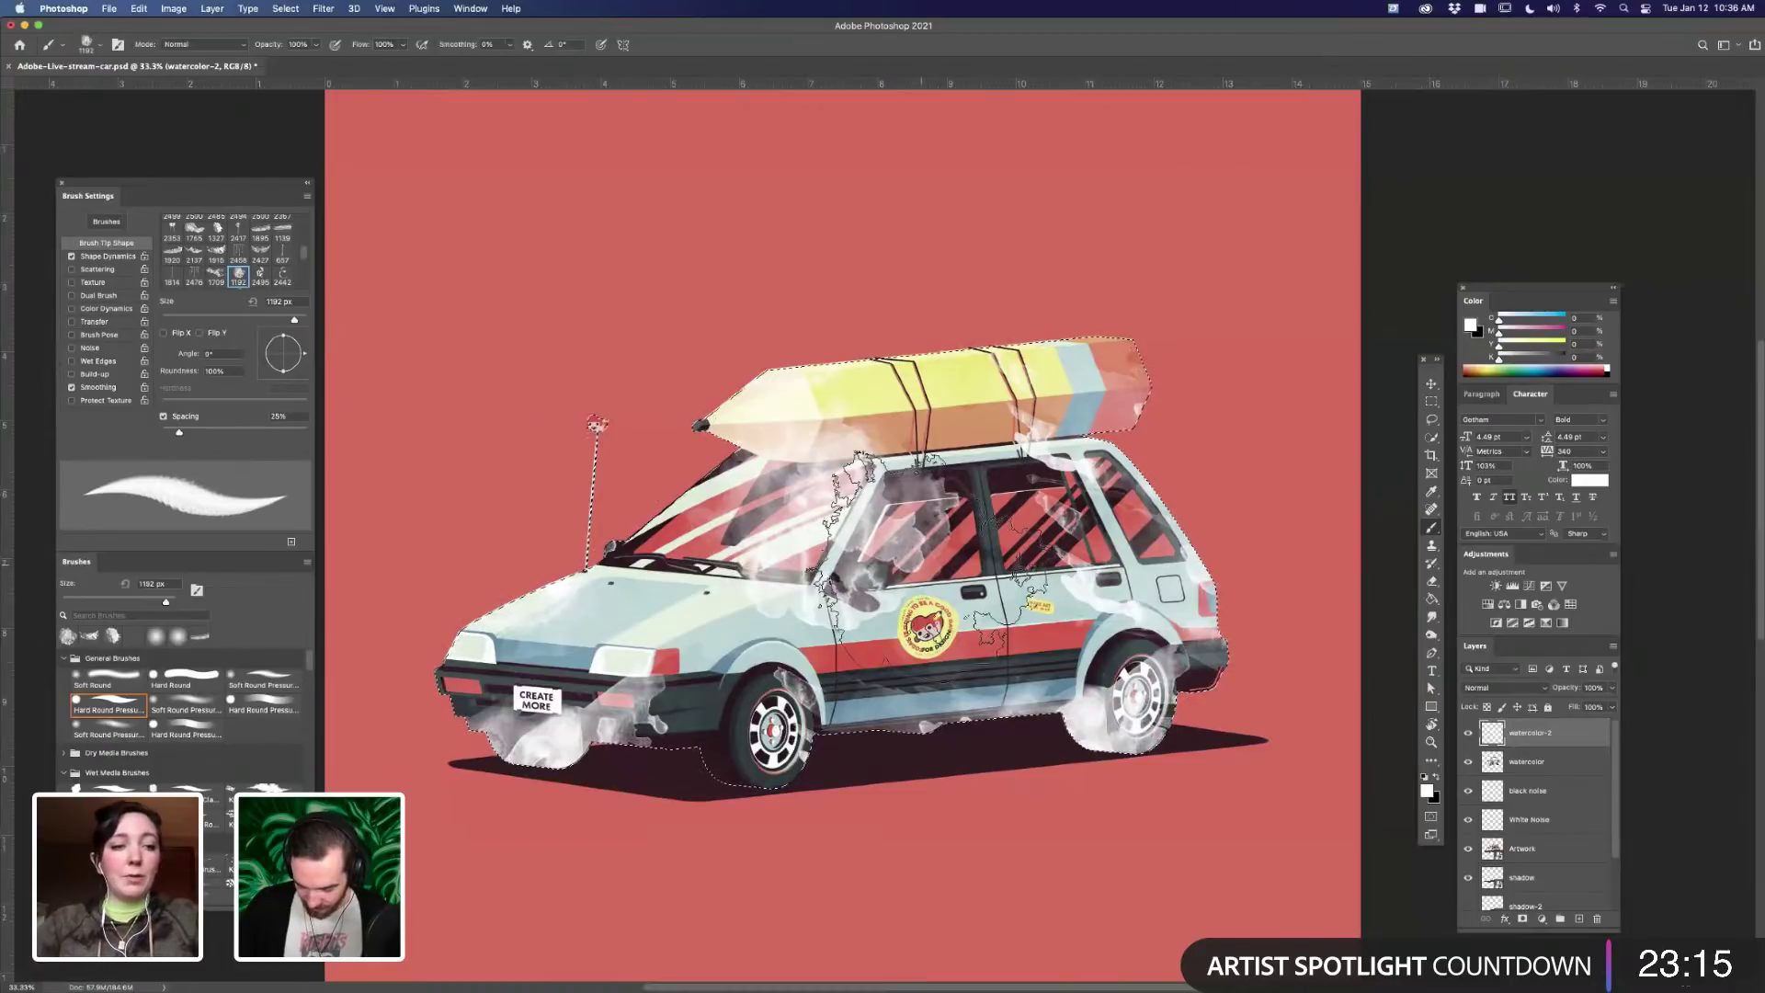
key("bracketleft")
key("bracketleft")
key("bracketleft")
key("bracketleft")
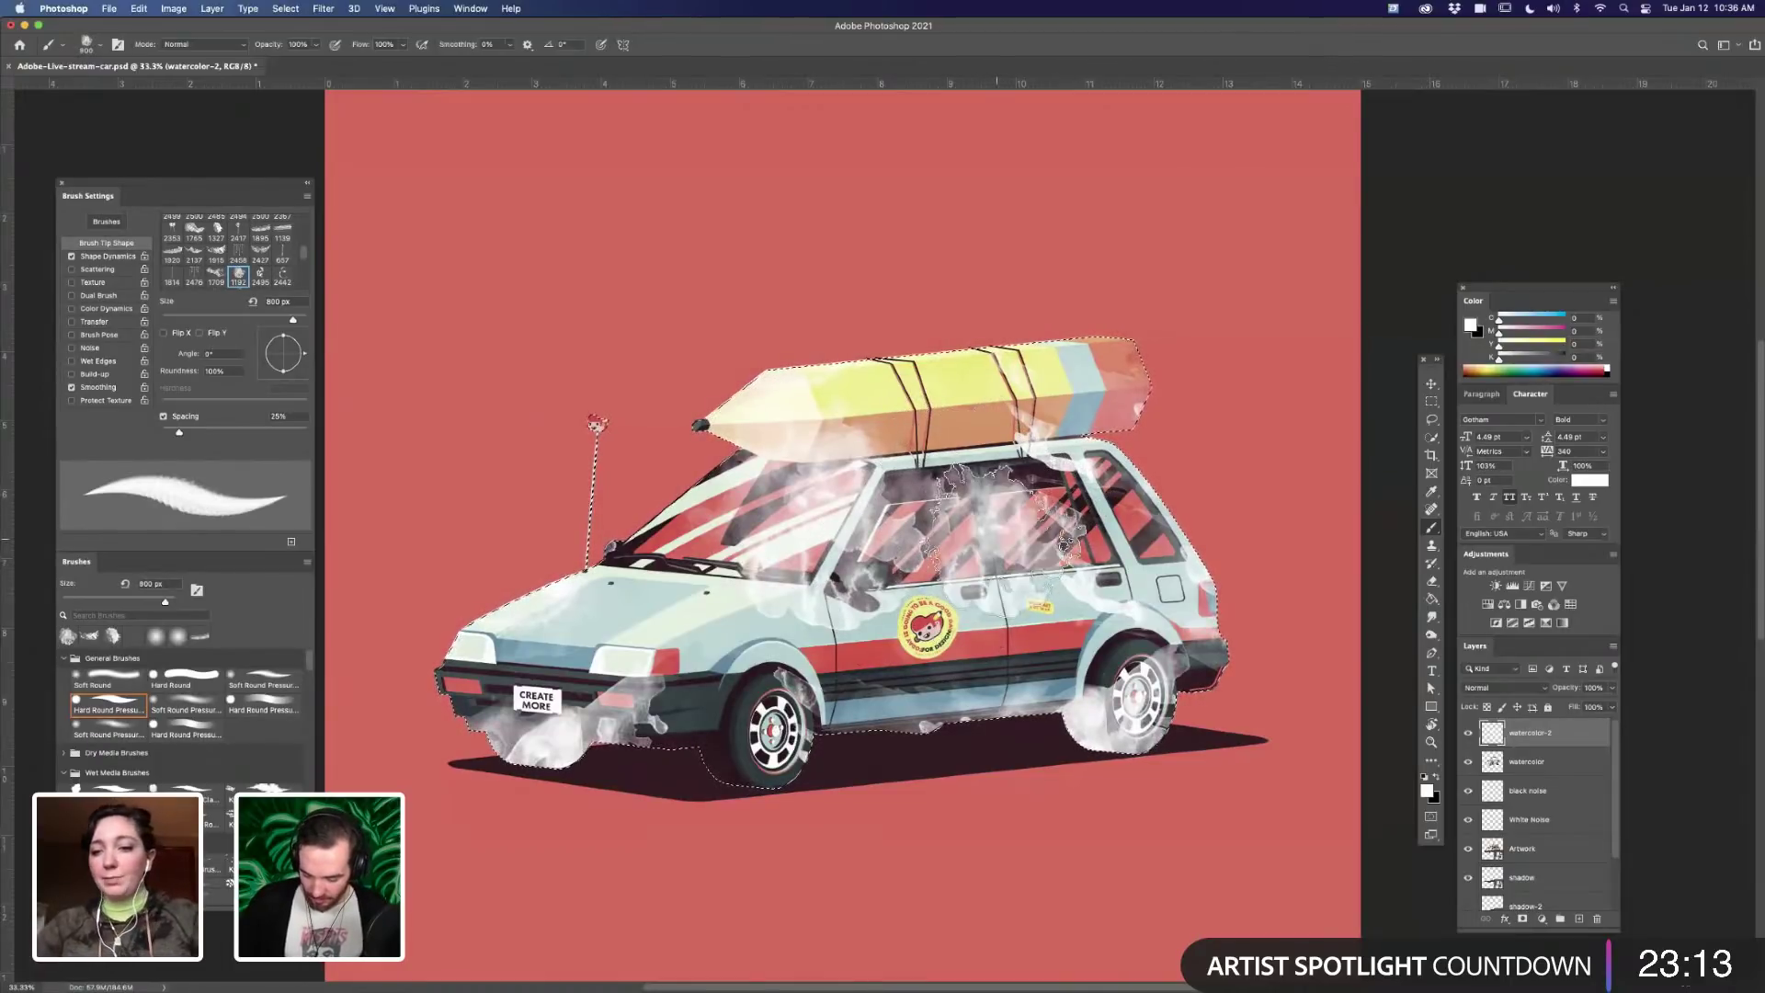
left_click(999, 540)
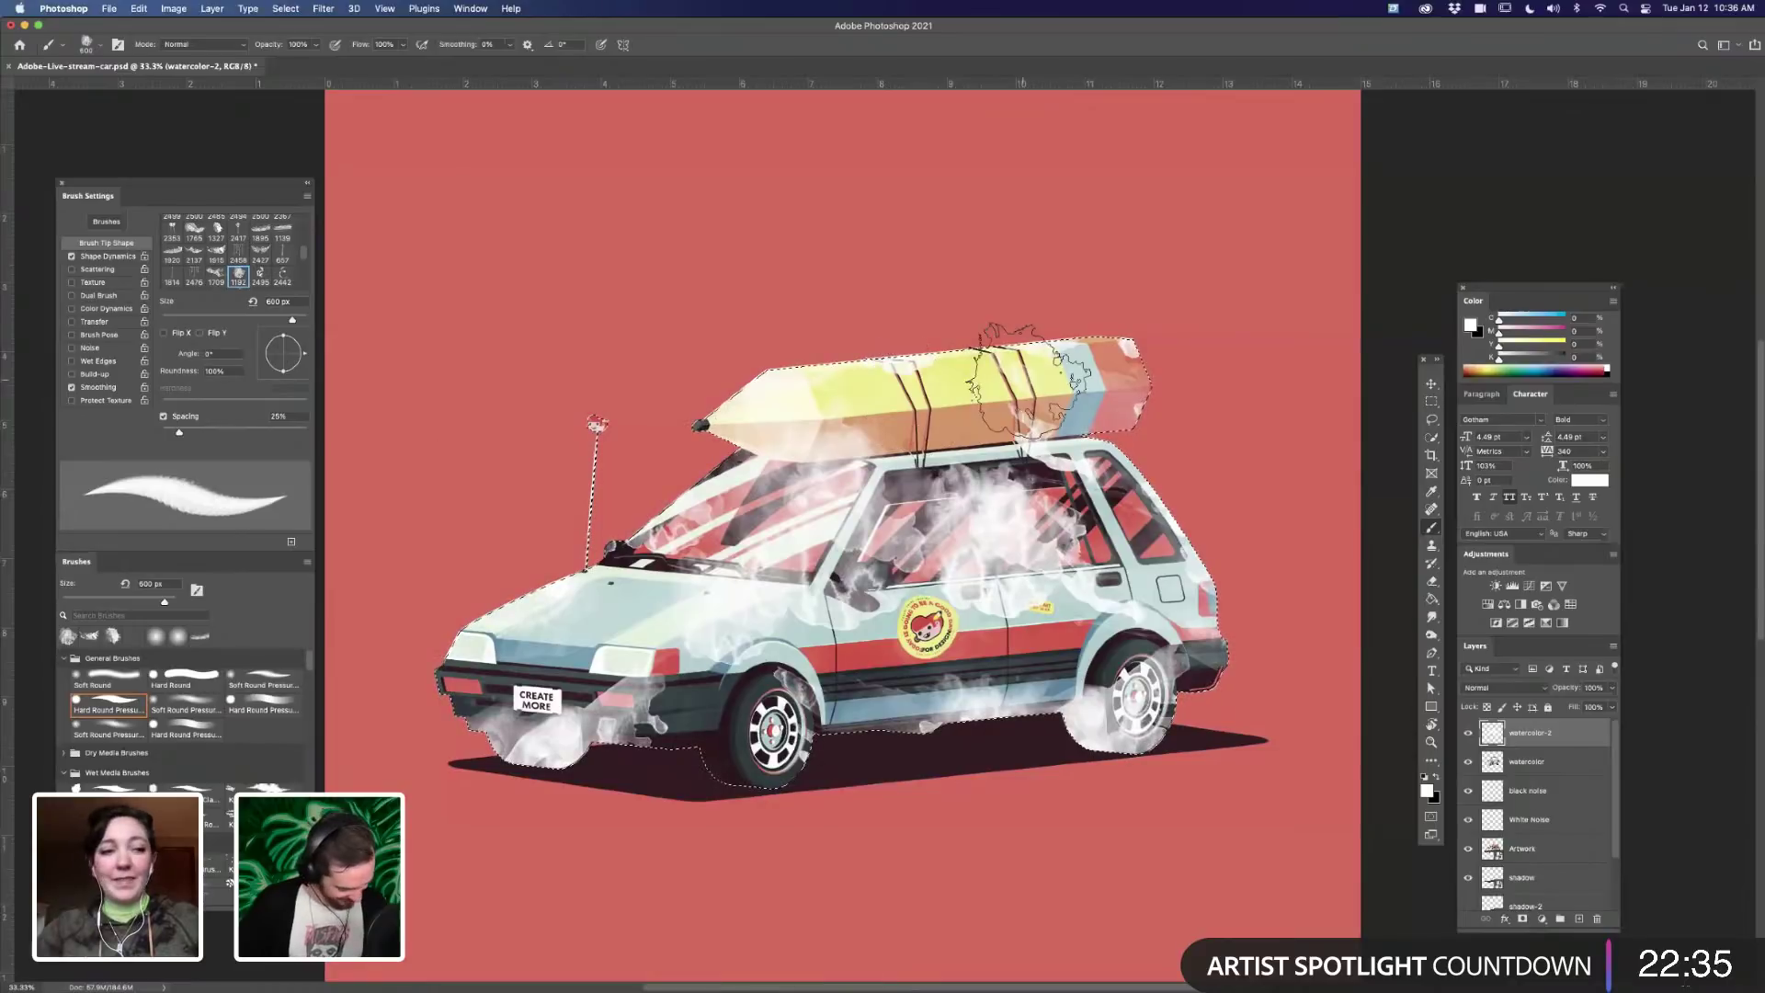
- Set the watercolor-2 layer's blend mode to Overlay and its opacity to 32%
left_click(1528, 696)
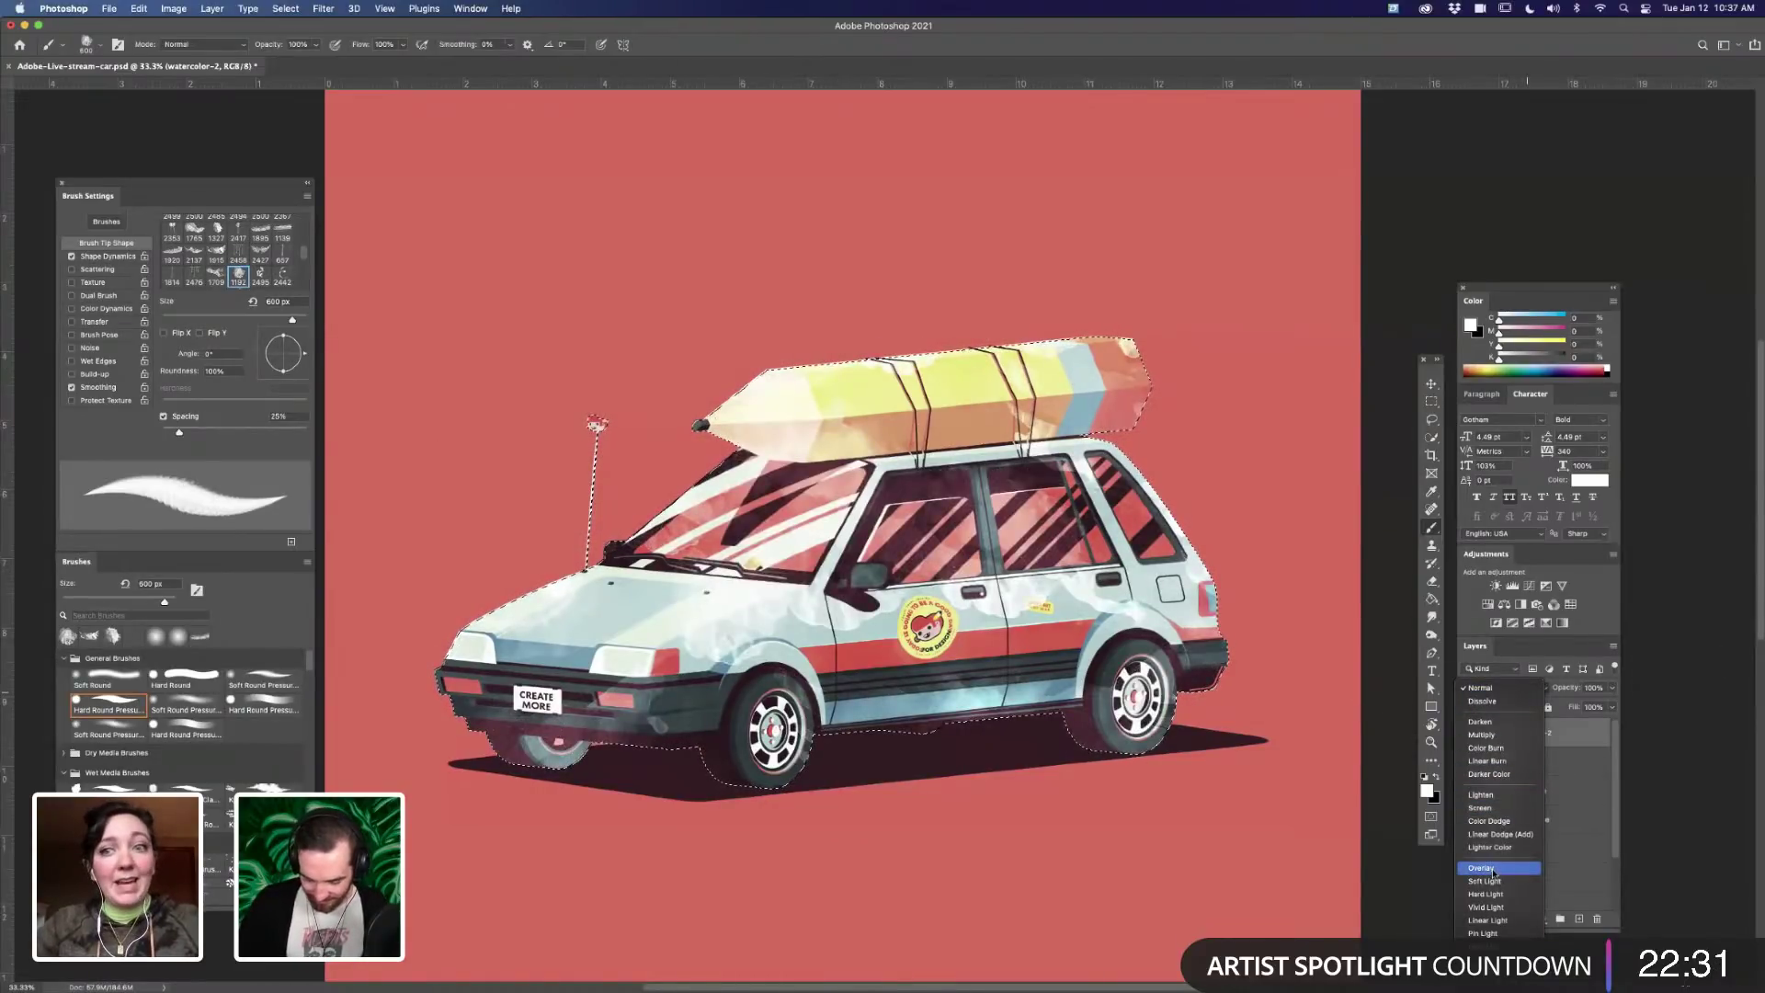
key("Return")
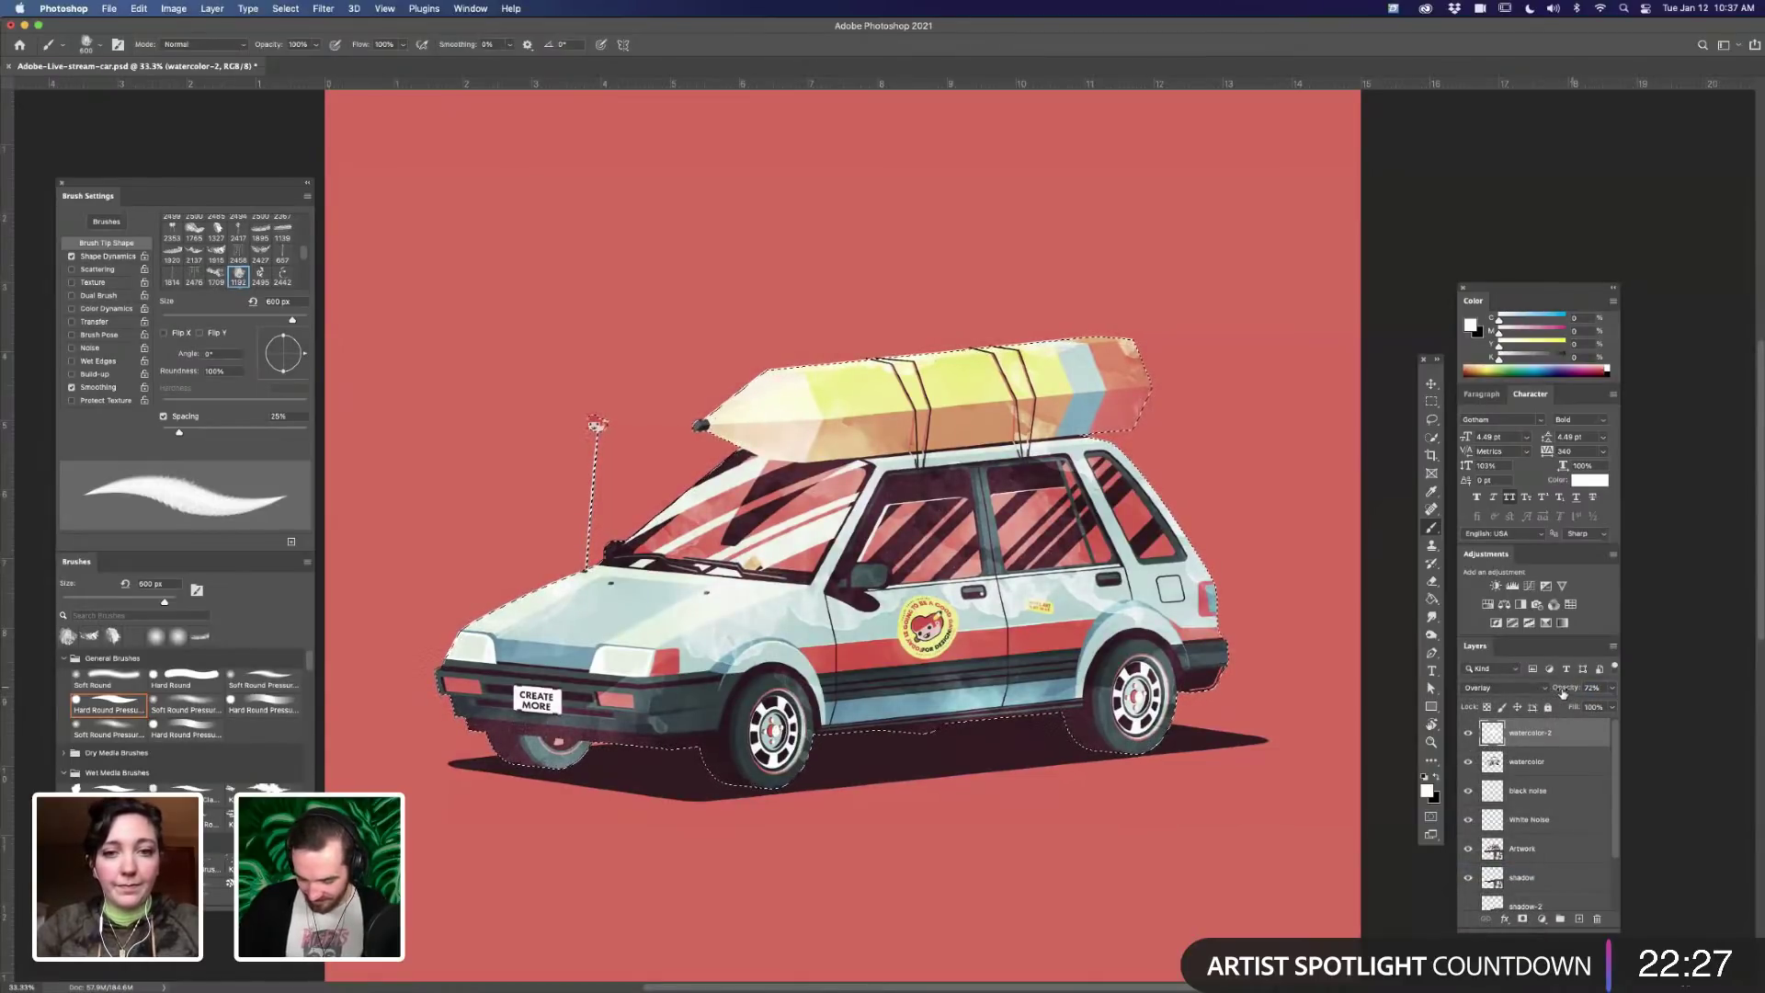
left_click_drag(1567, 691, 1569, 691)
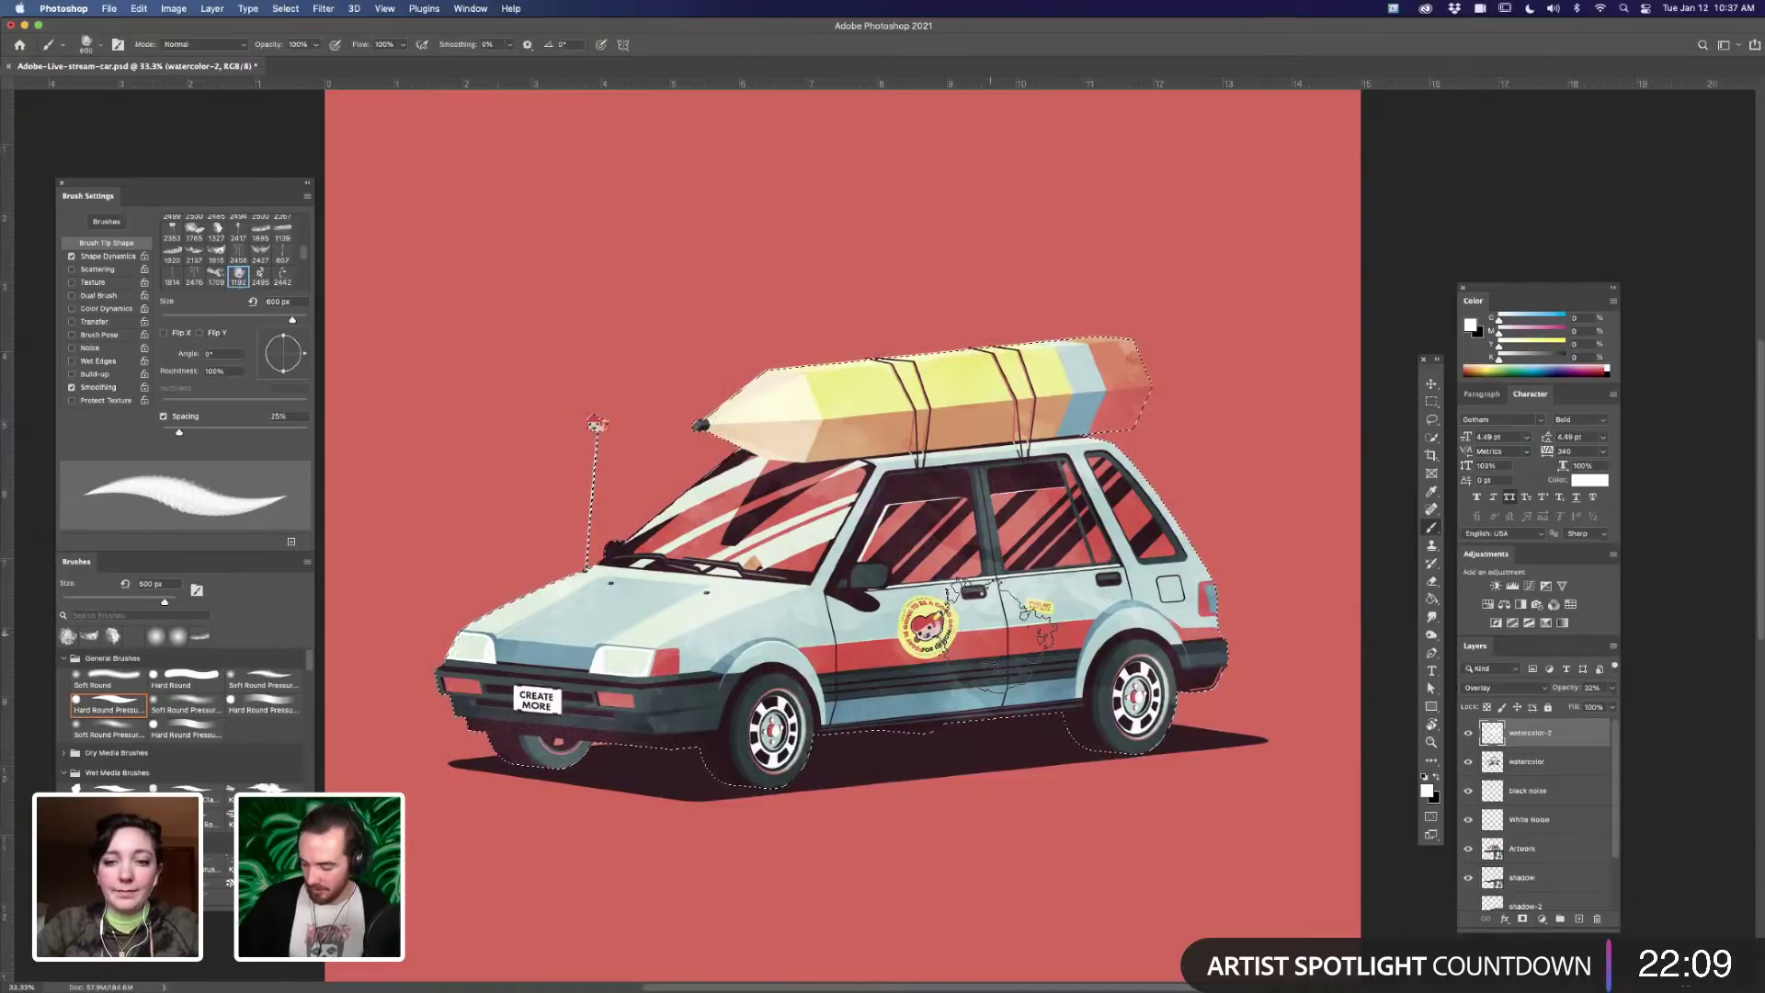
left_click(1513, 690)
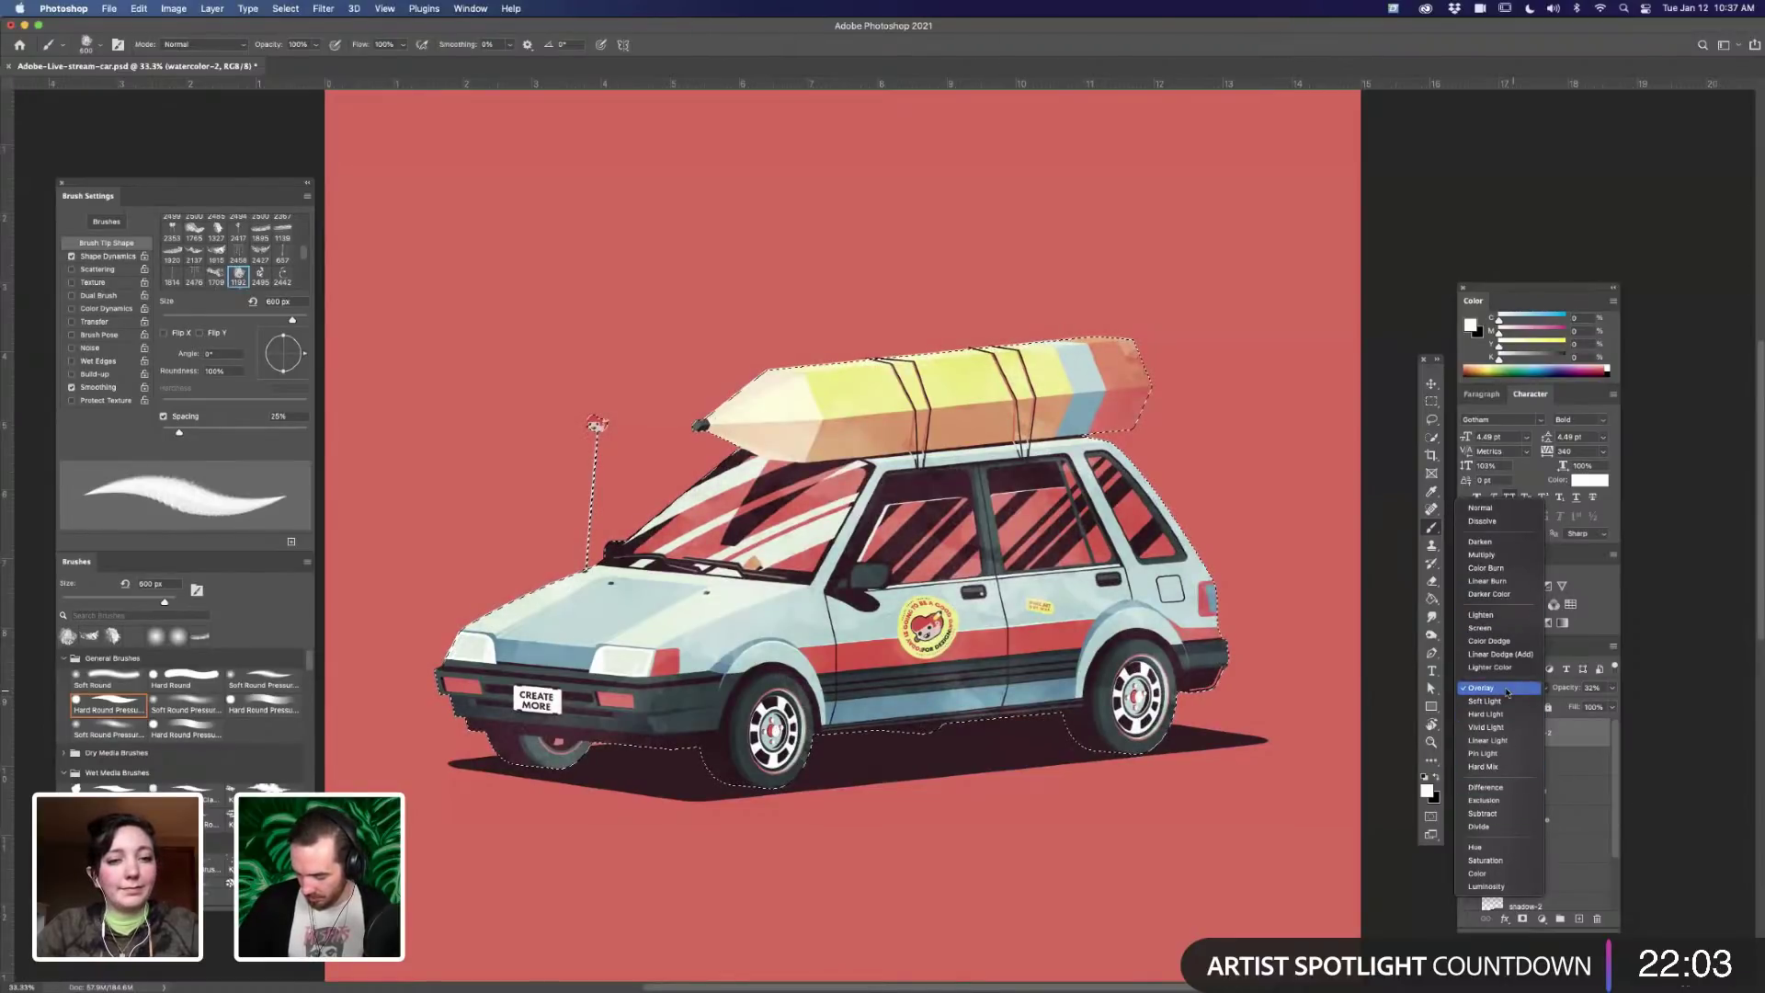
left_click(1508, 692)
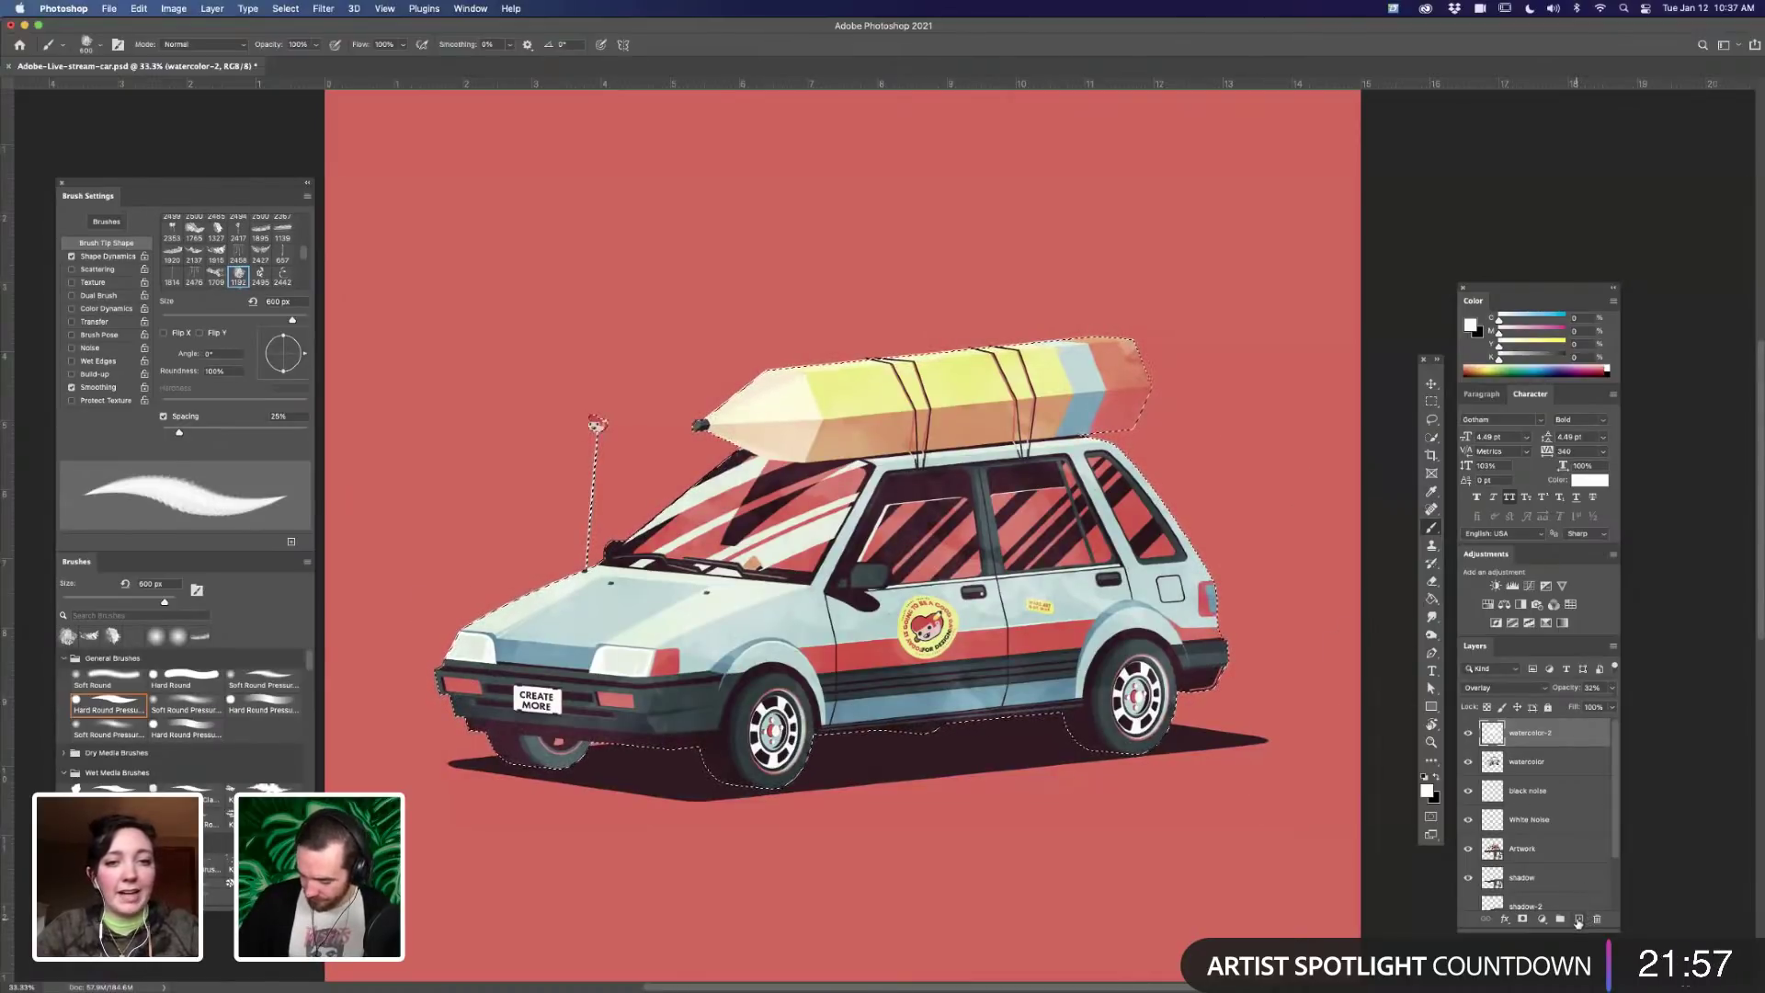
- Add a new layer above watercolor-2, choose the 822 px brush tip and try a stroke along the pencil's upper edge
left_click(1578, 919)
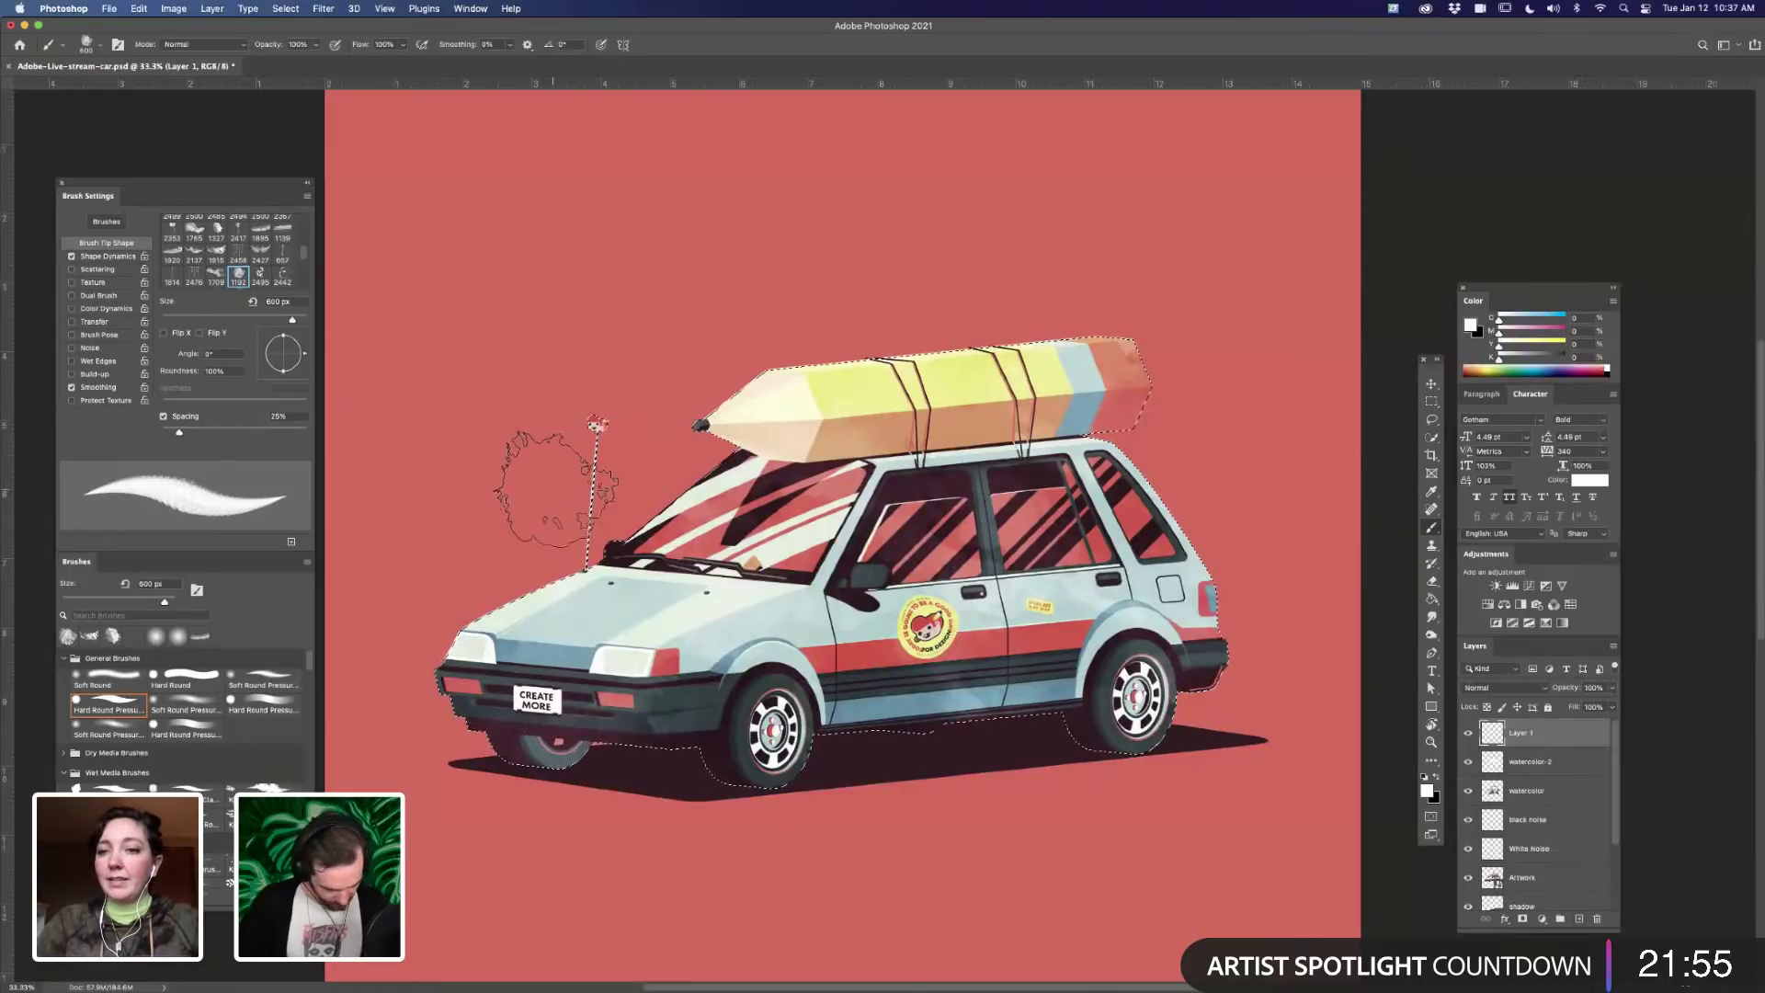
scroll(230, 262, "up", 15)
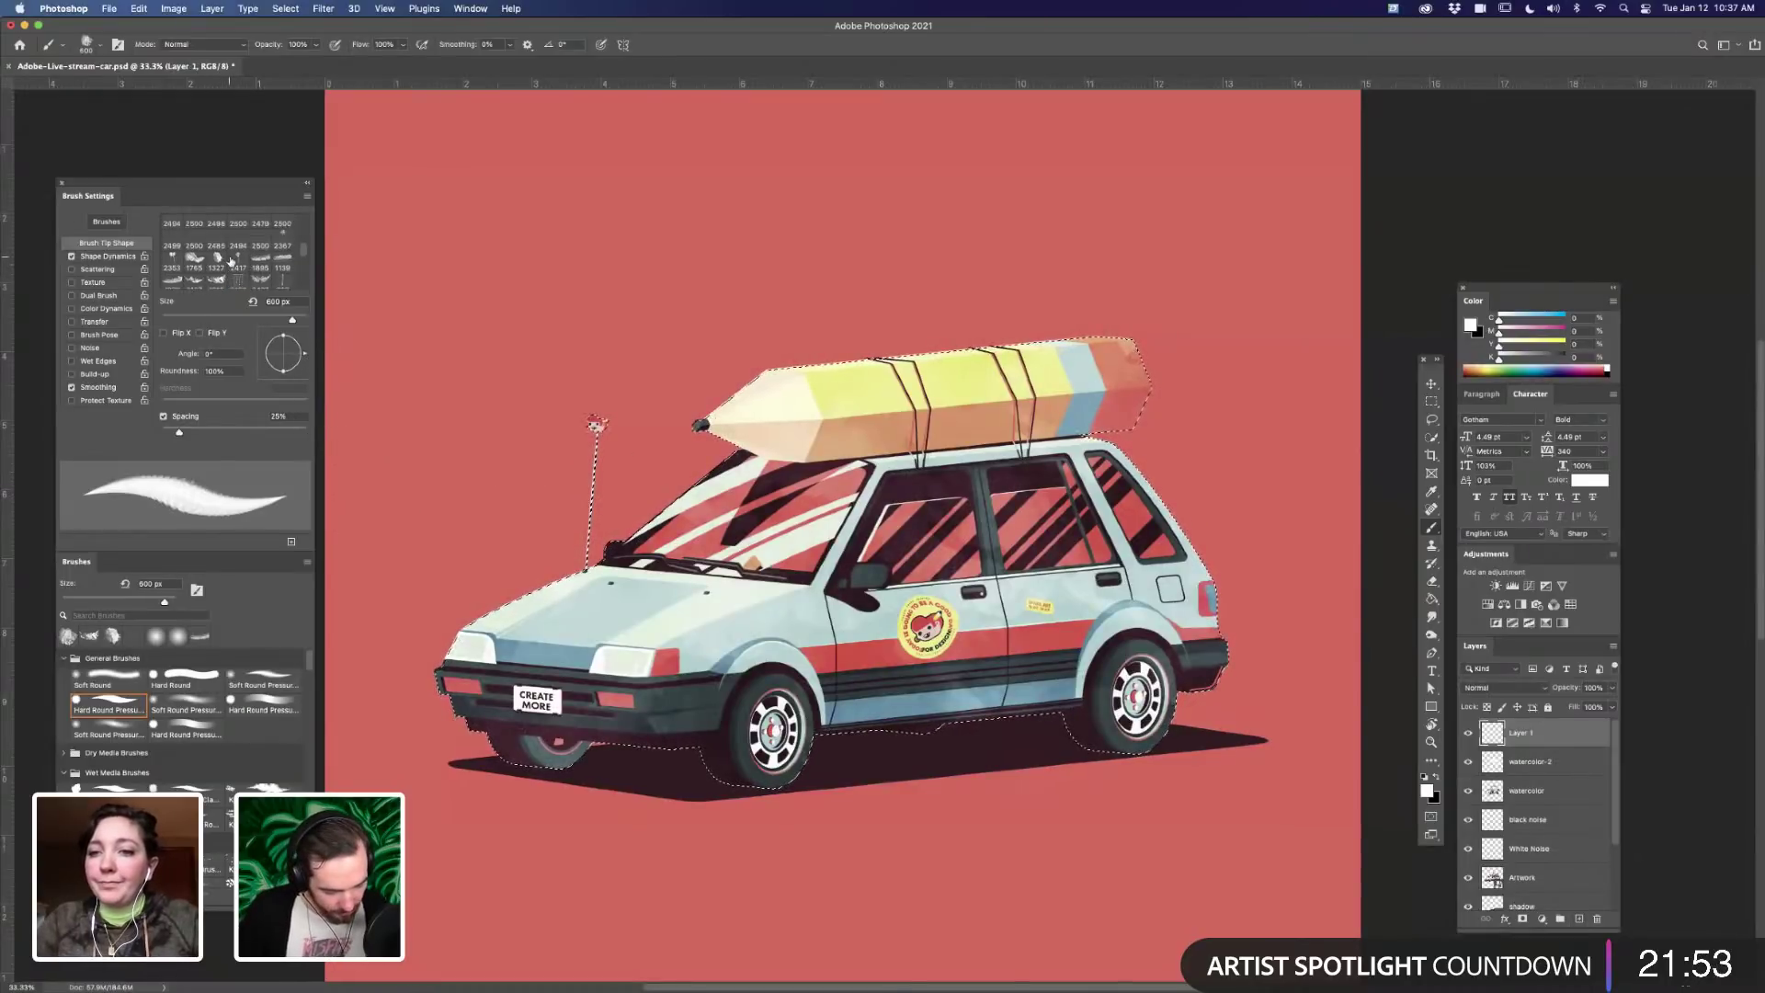
scroll(230, 262, "up", 3)
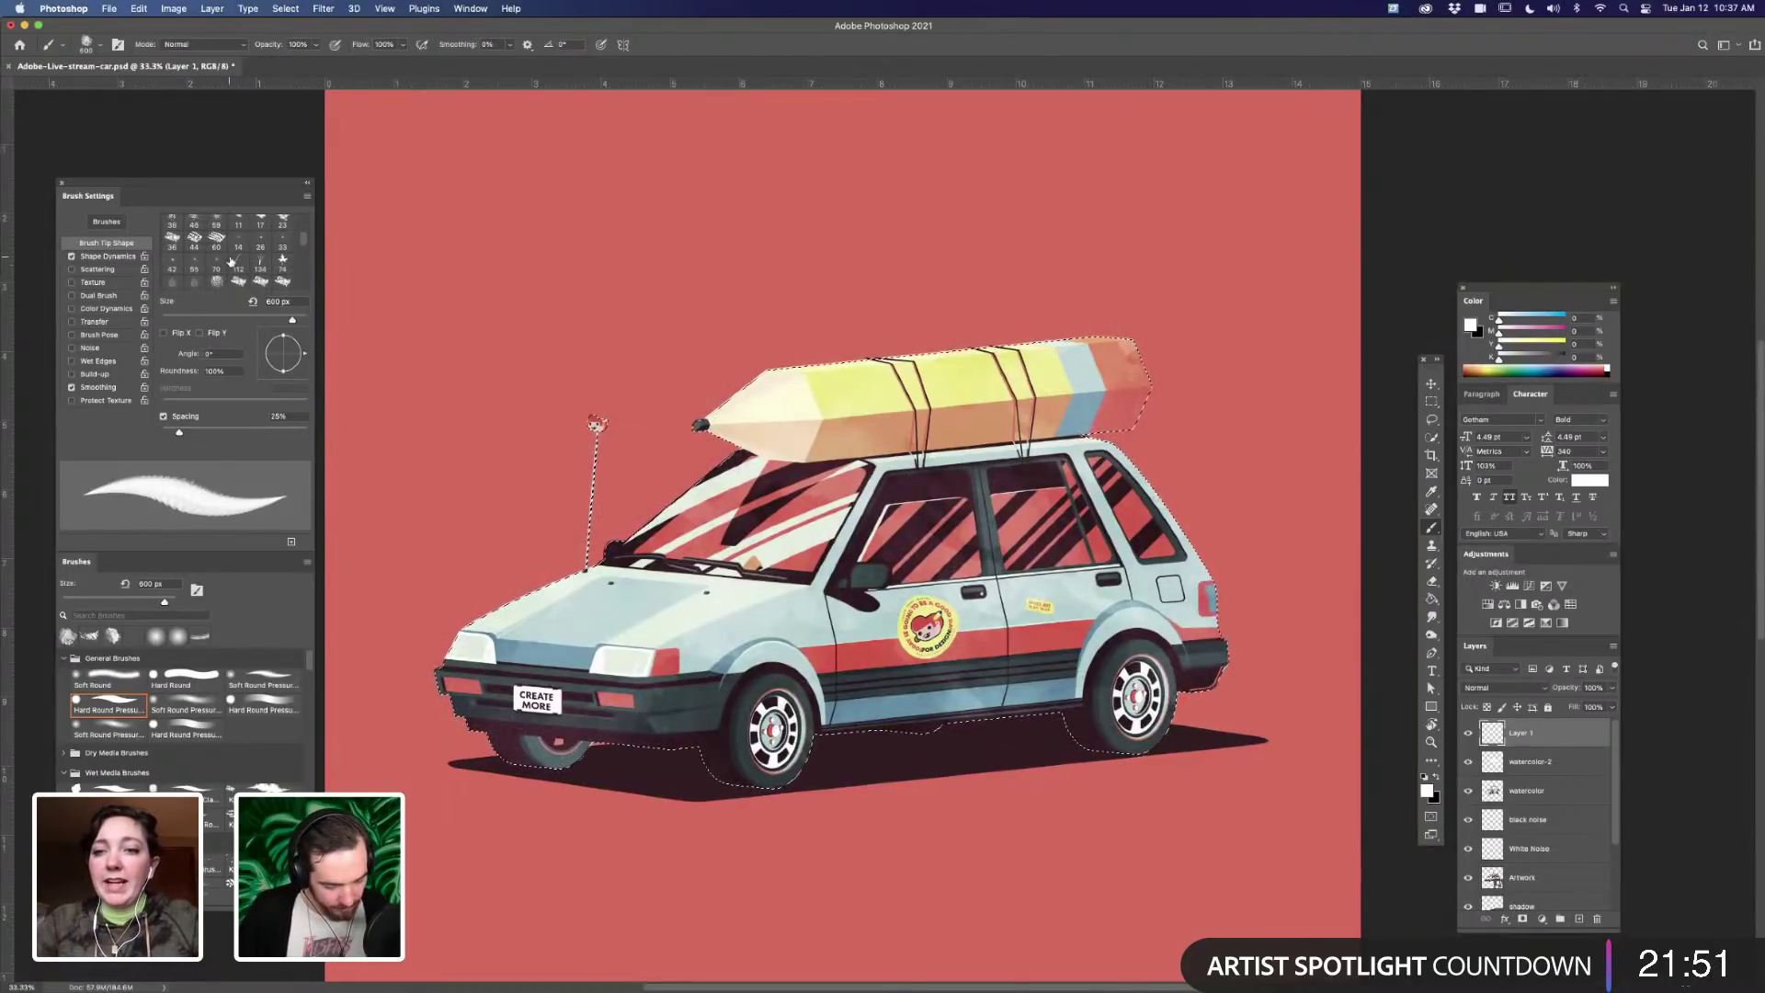
scroll(230, 261, "down", 10)
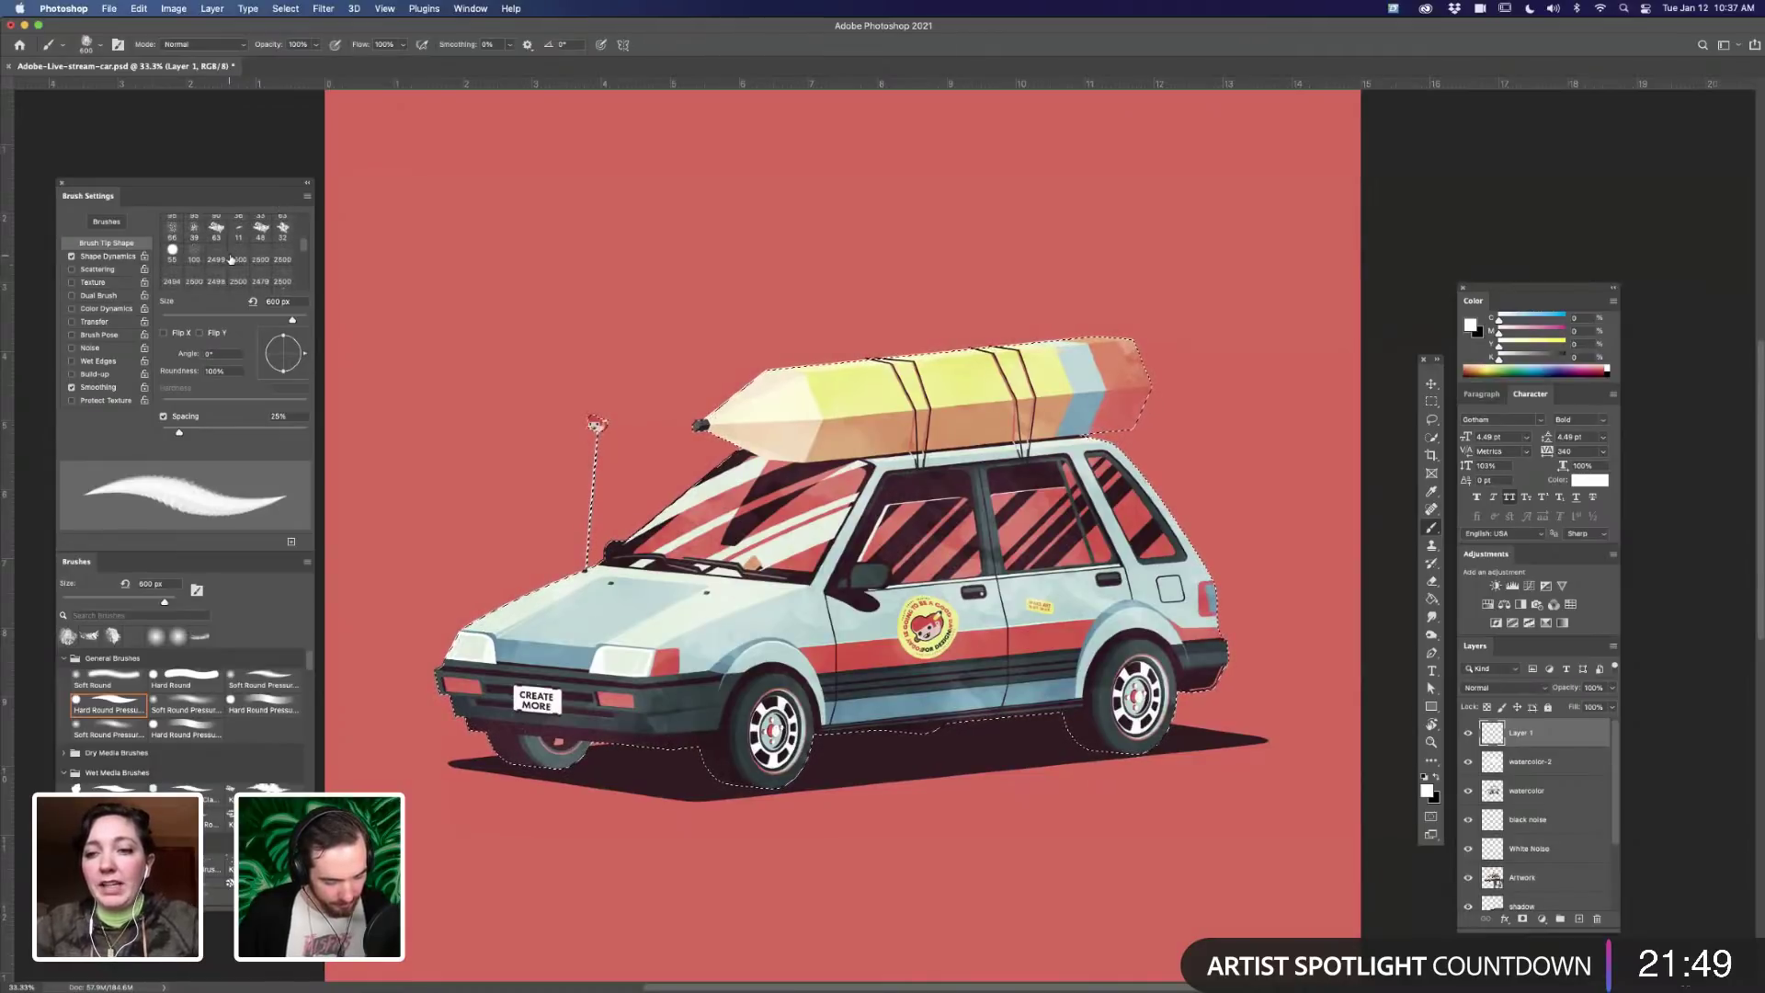
scroll(230, 262, "down", 10)
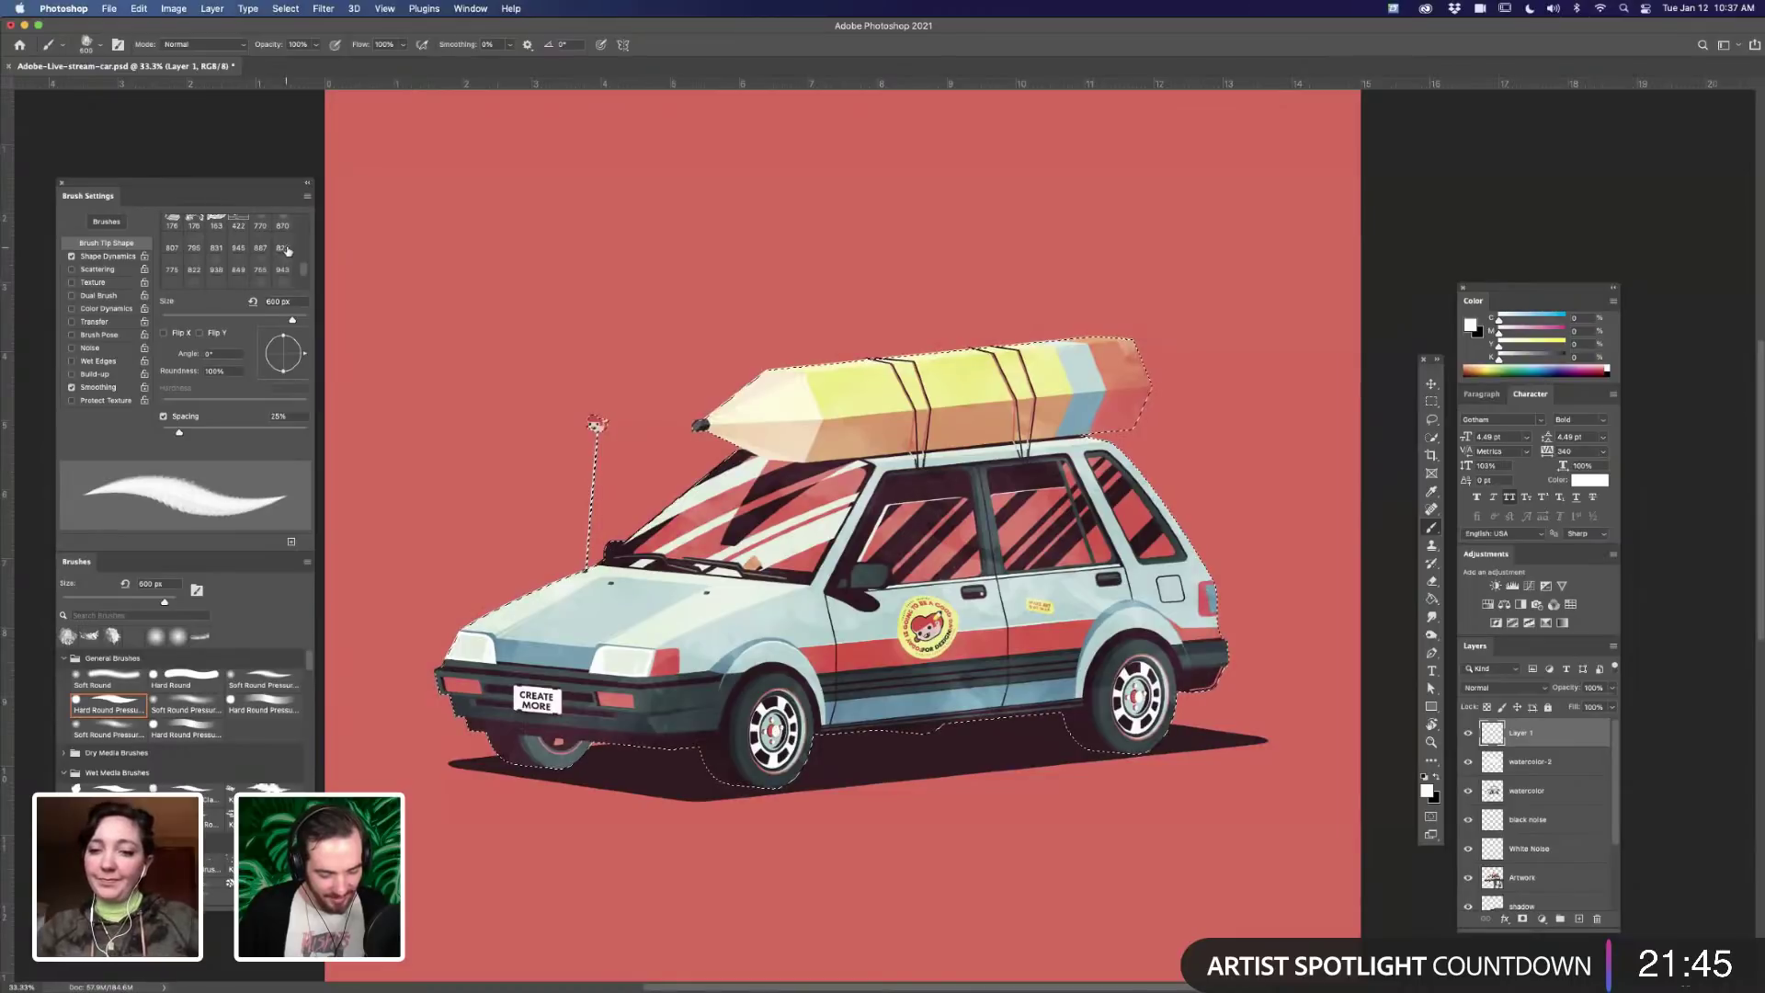
left_click(283, 248)
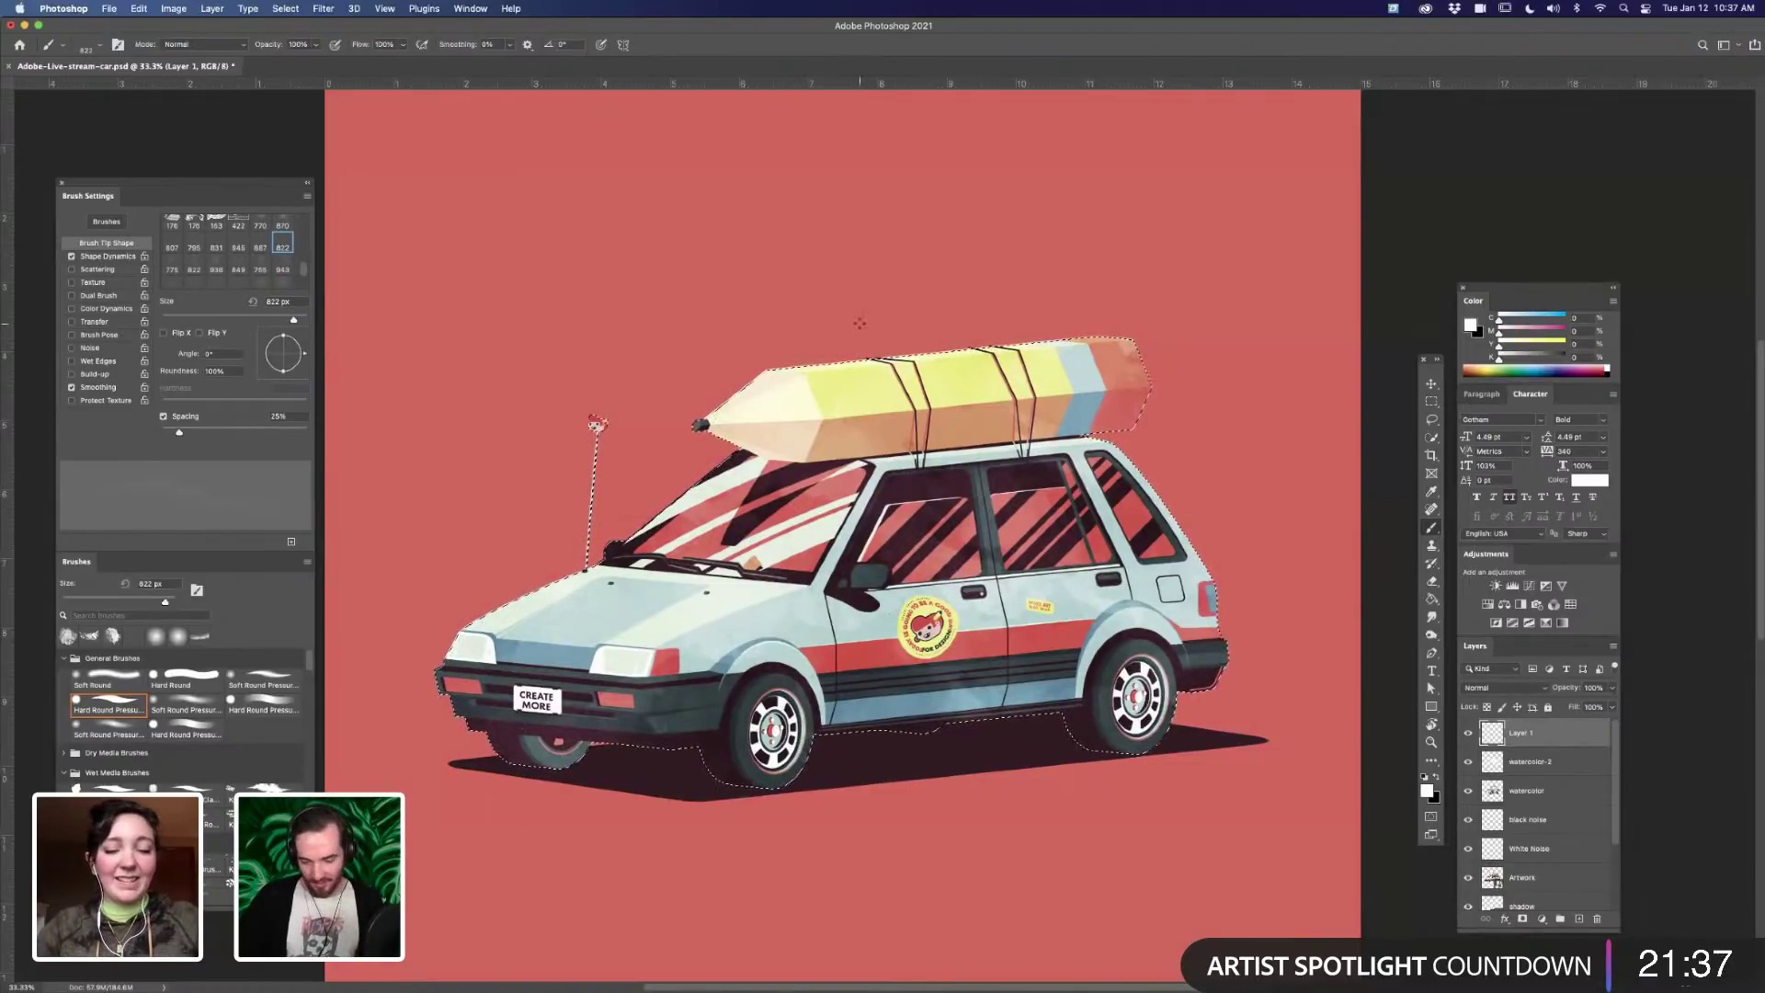
left_click_drag(839, 338, 865, 355)
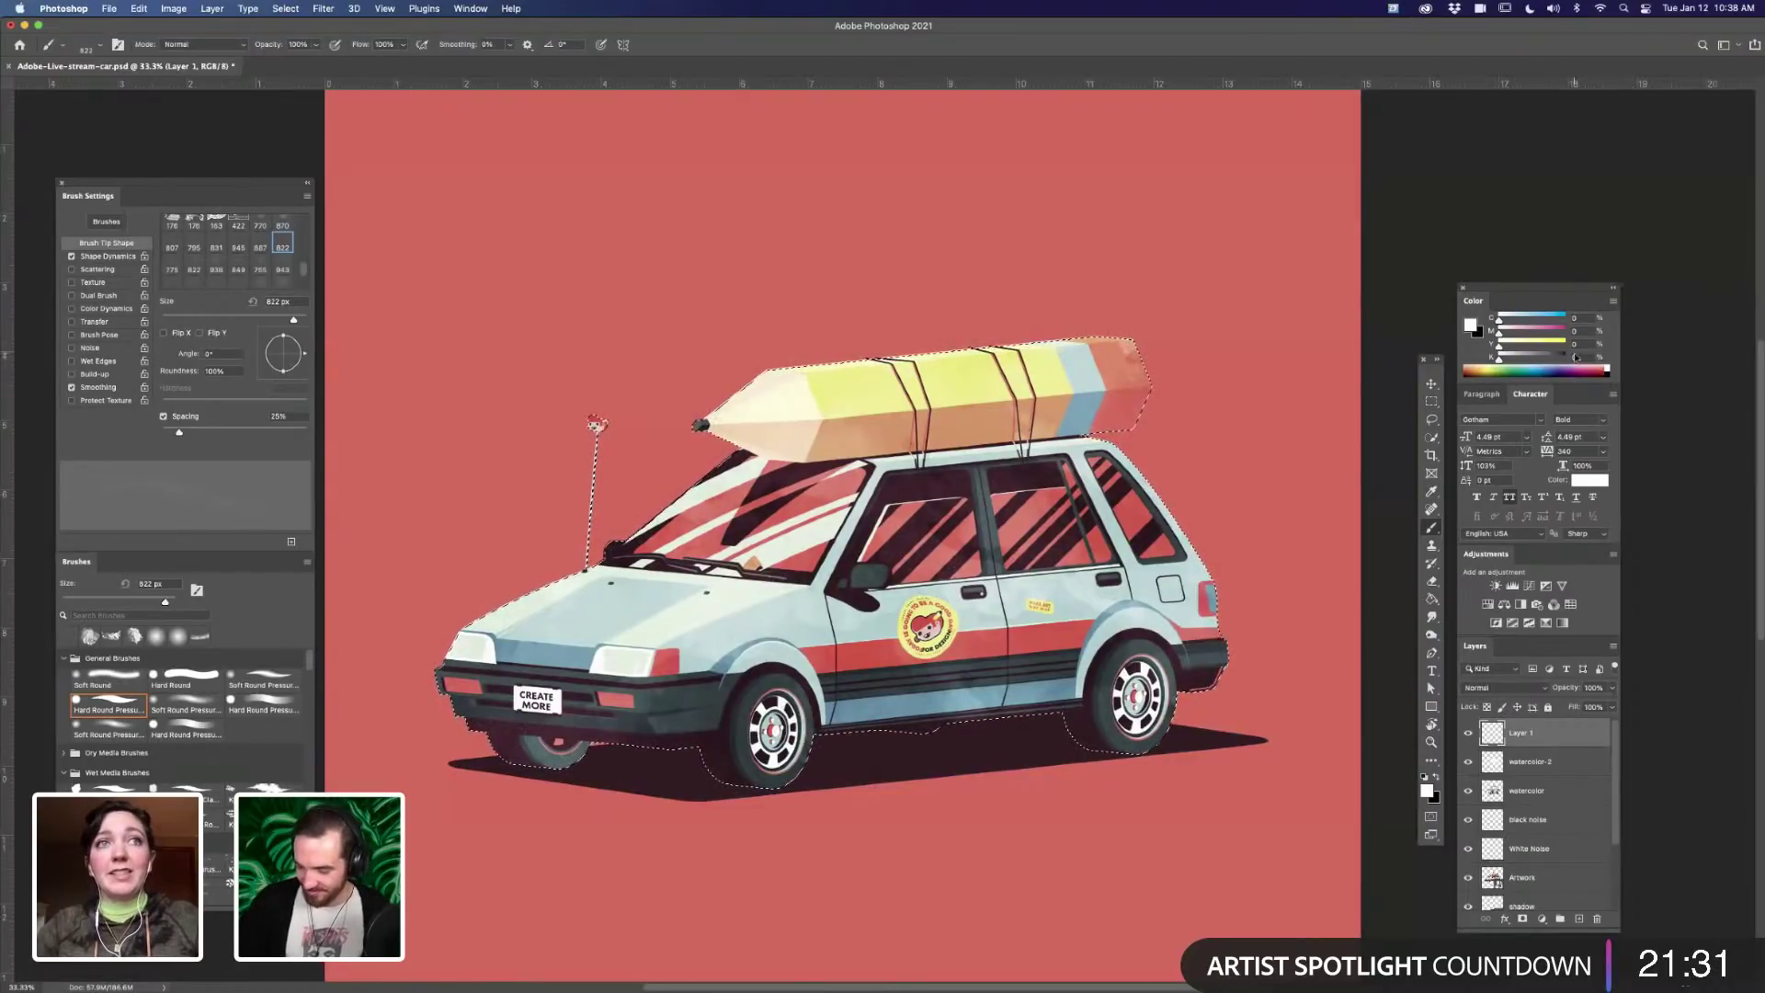
- Set the foreground colour to a crimson of C 0, M 85, Y 41, K 21
mouse_move(1534, 358)
left_mouse_down()
mouse_move(1555, 359)
mouse_move(1537, 359)
mouse_move(1541, 332)
mouse_move(1513, 359)
mouse_move(1554, 333)
left_mouse_up()
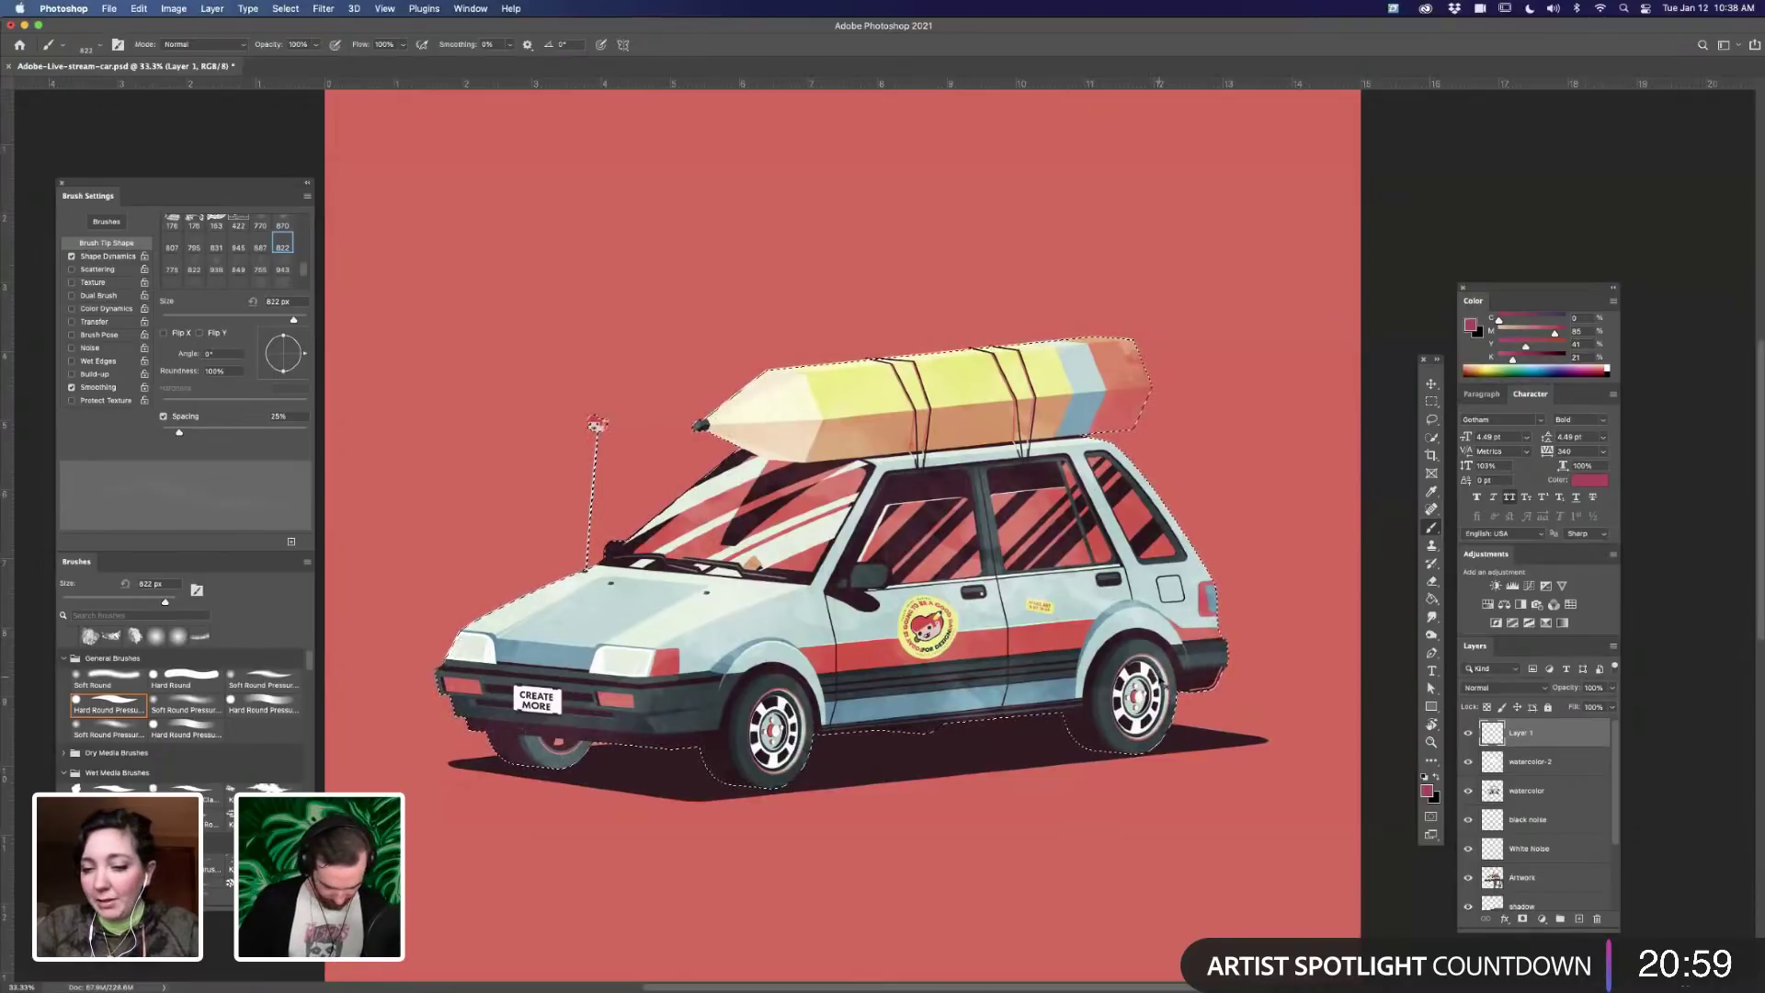
key("super+d")
key("super+0")
key("super+minus")
key("super+equal")
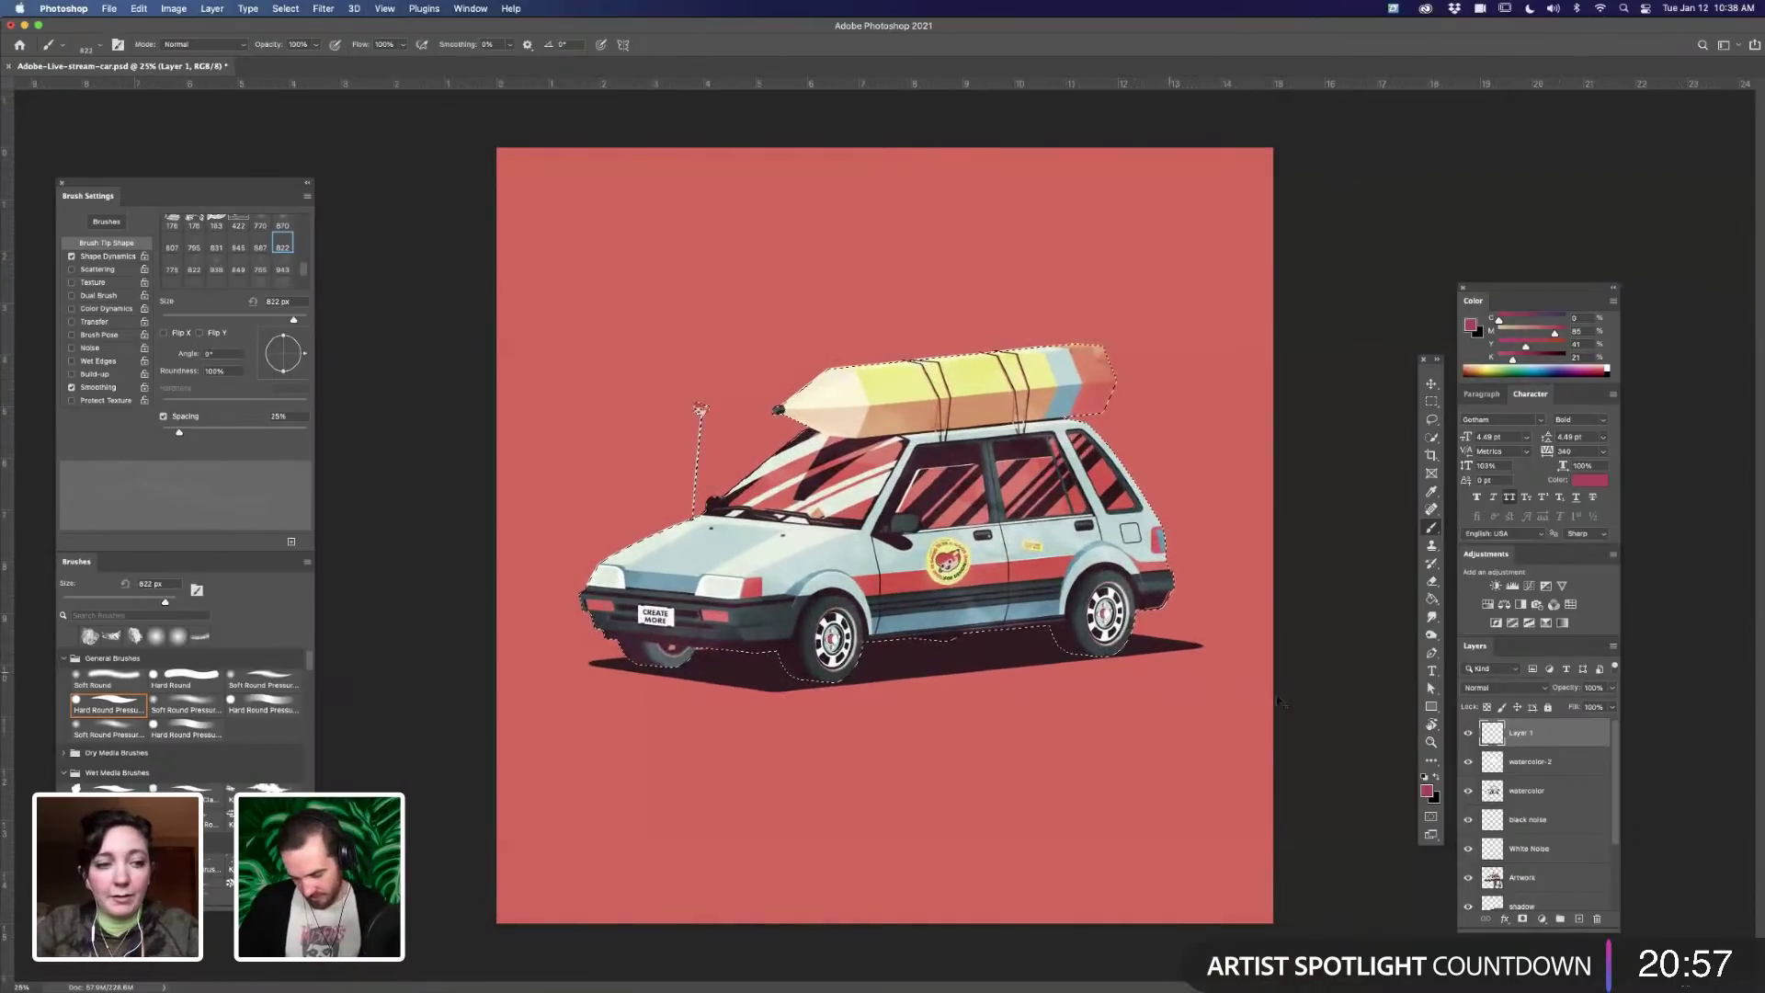
- Add another layer on top, choose the Hard Round Pressure brush at 100 px and reset the foreground colour to white
left_click(1578, 919)
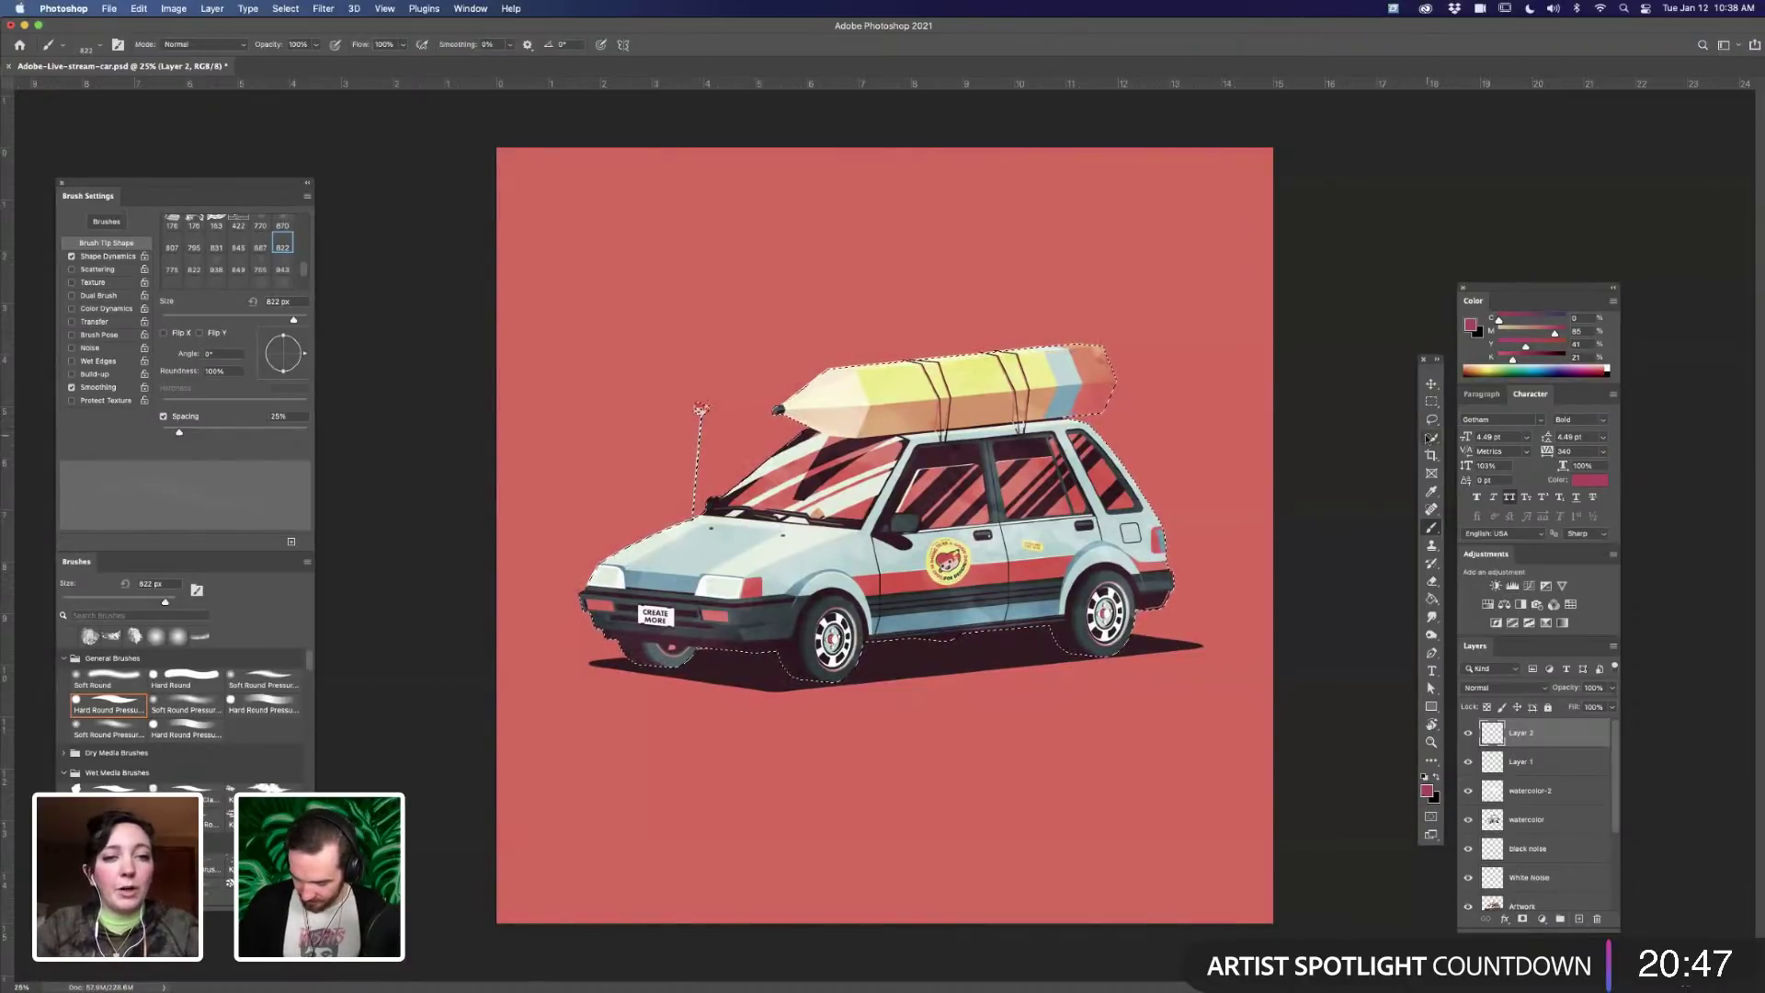
scroll(190, 237, "up", 10)
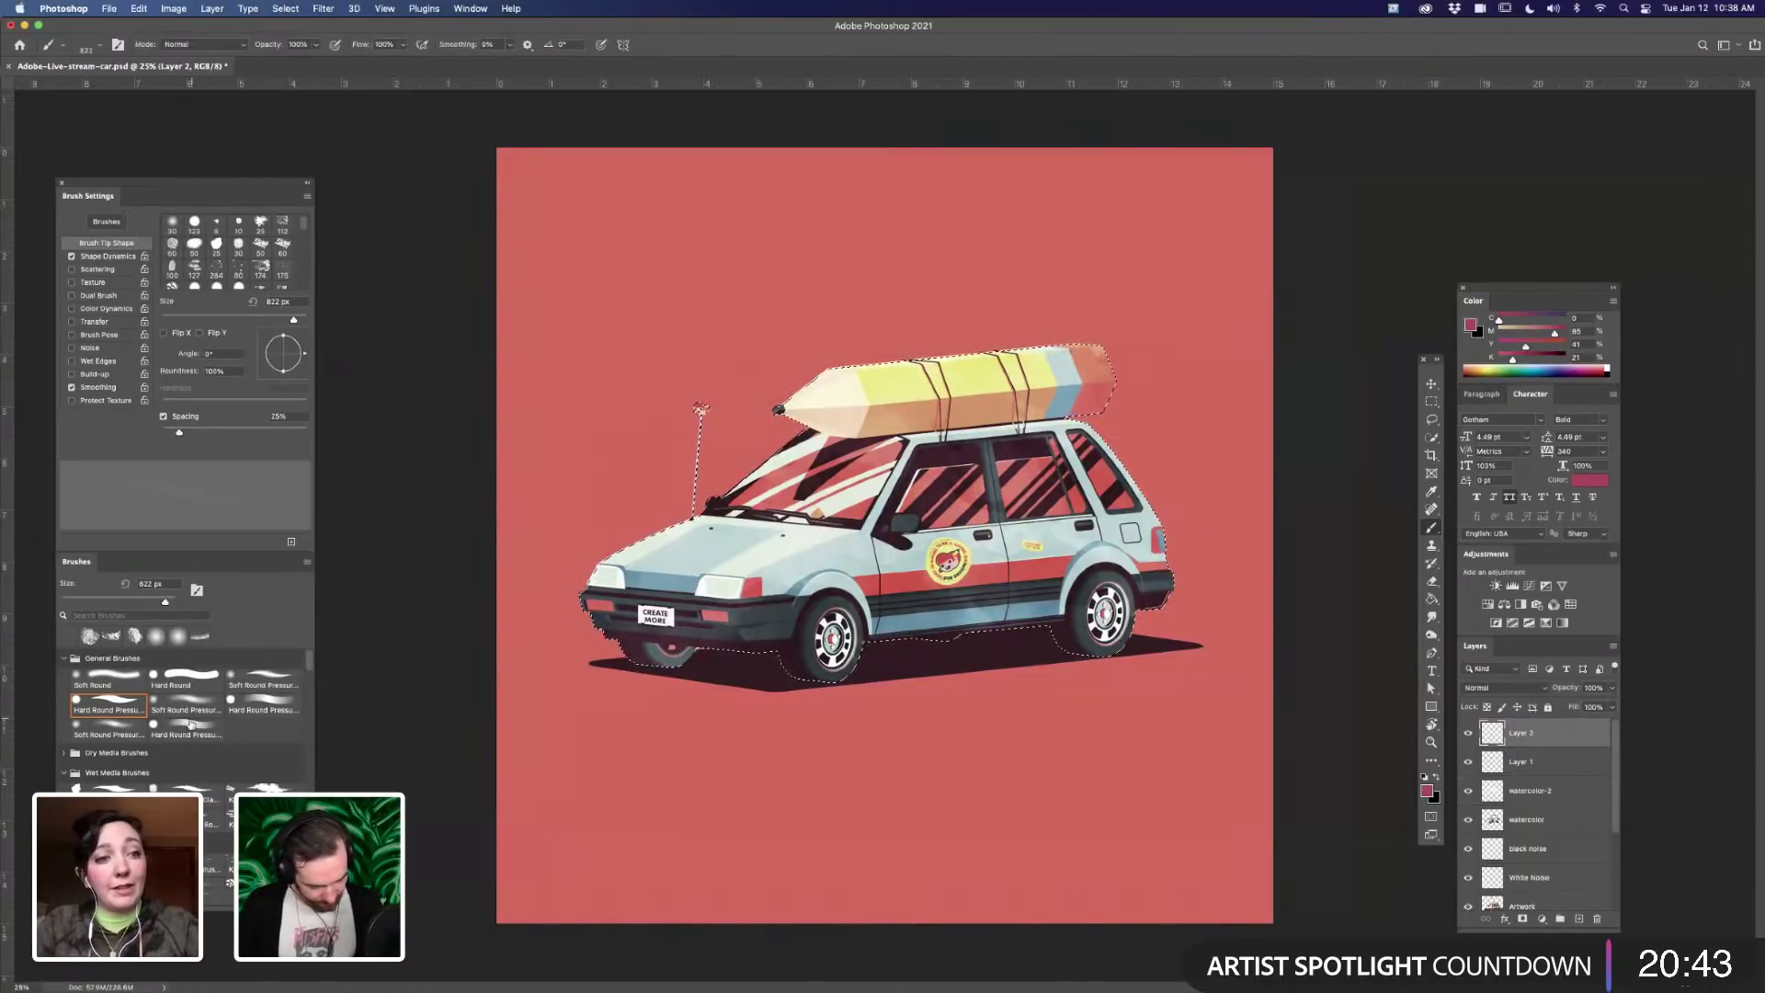
left_click(110, 704)
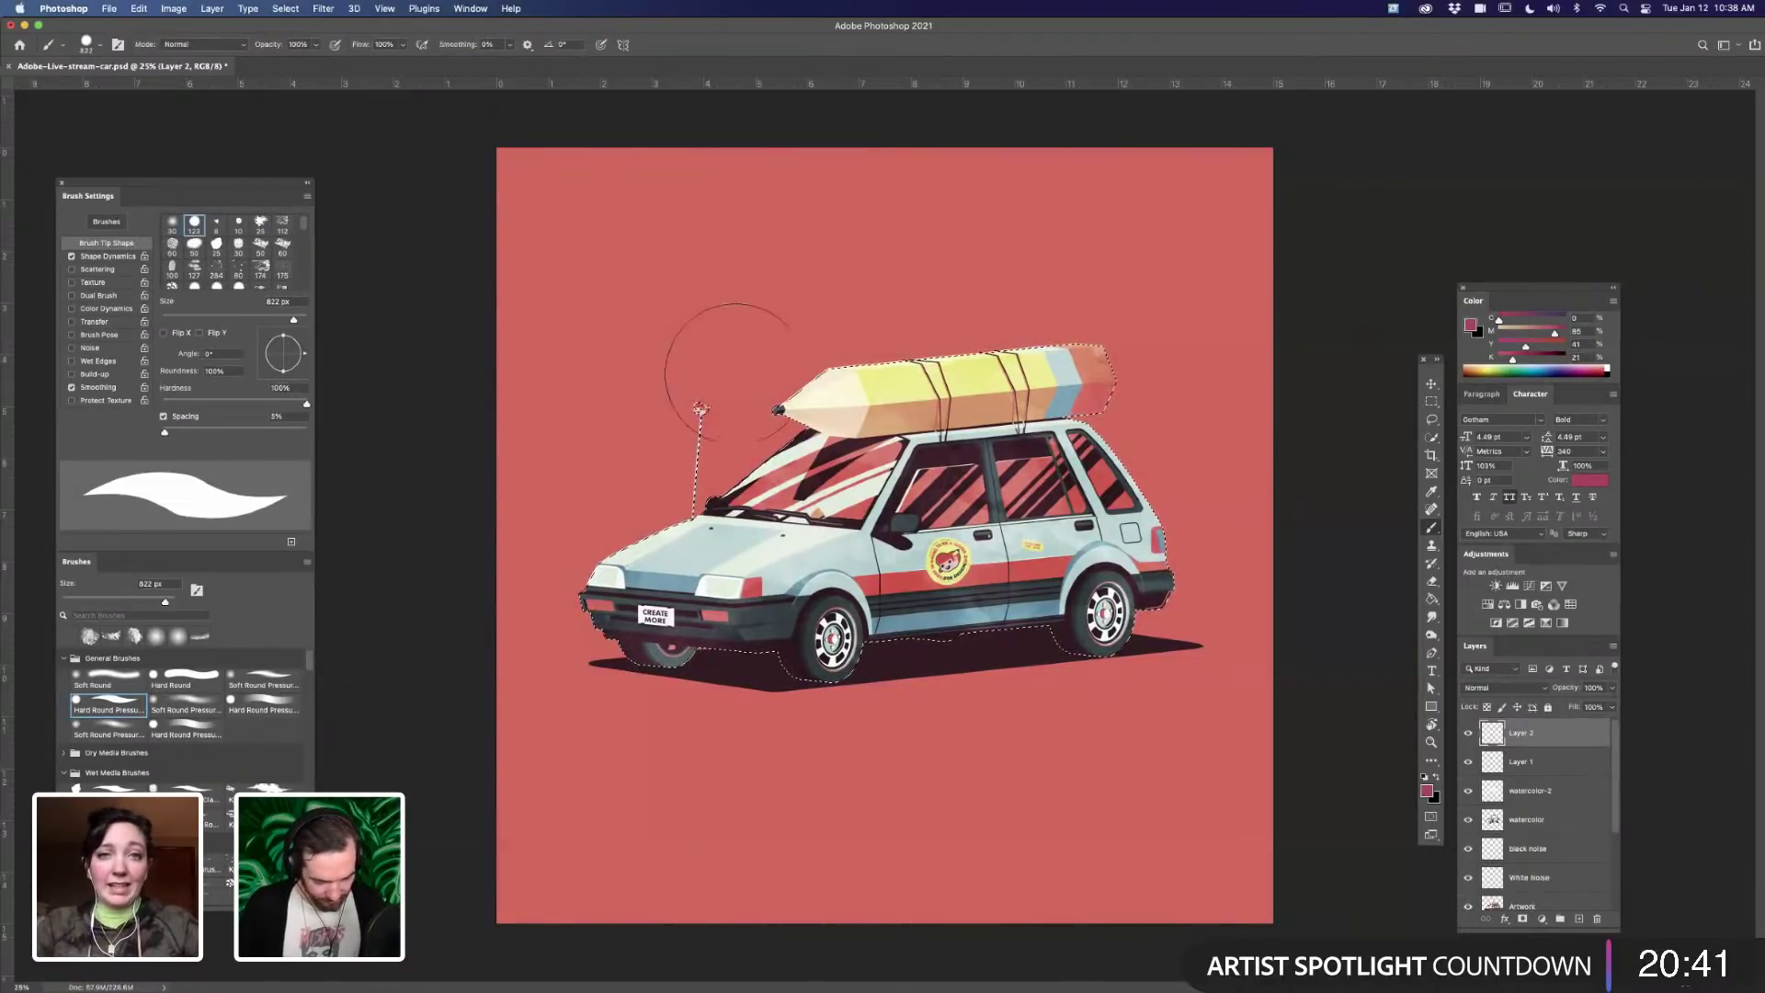
key("bracketleft")
key("bracketleft")
key("bracketleft")
key("bracketleft")
key("bracketleft")
key("bracketleft")
key("bracketleft")
key("bracketleft")
key("bracketleft")
key("bracketleft")
key("bracketleft")
key("bracketleft")
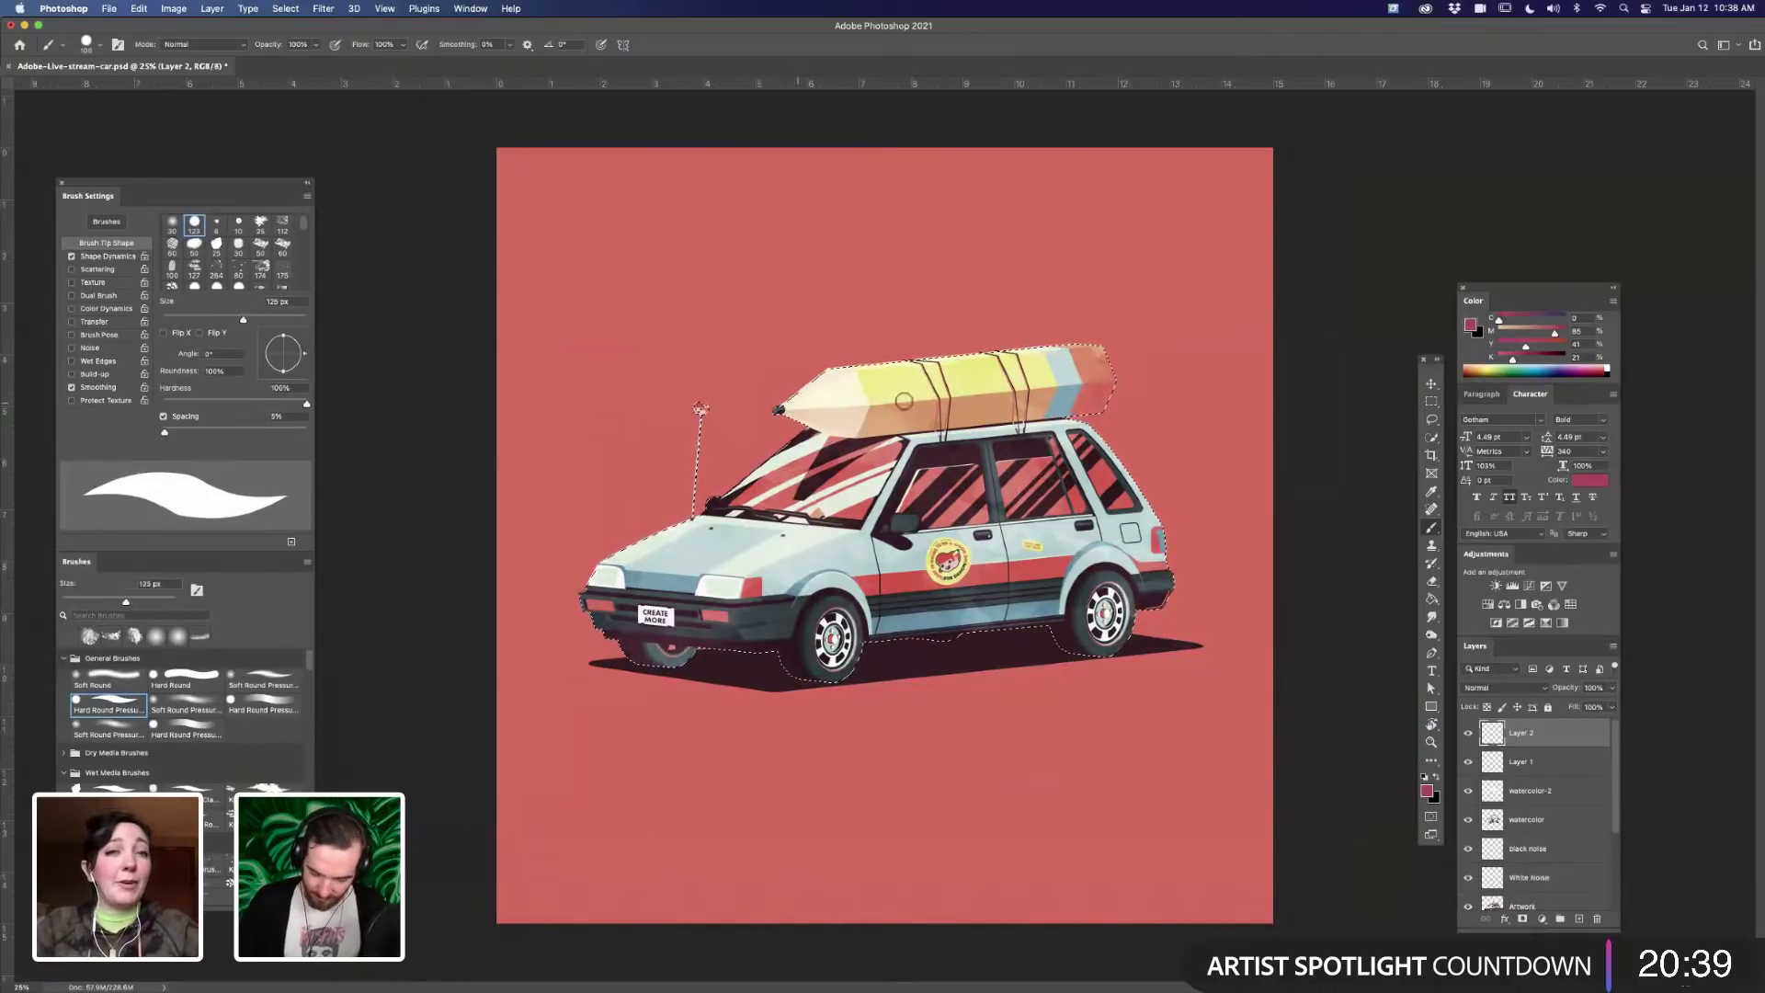
key("d")
key("x")
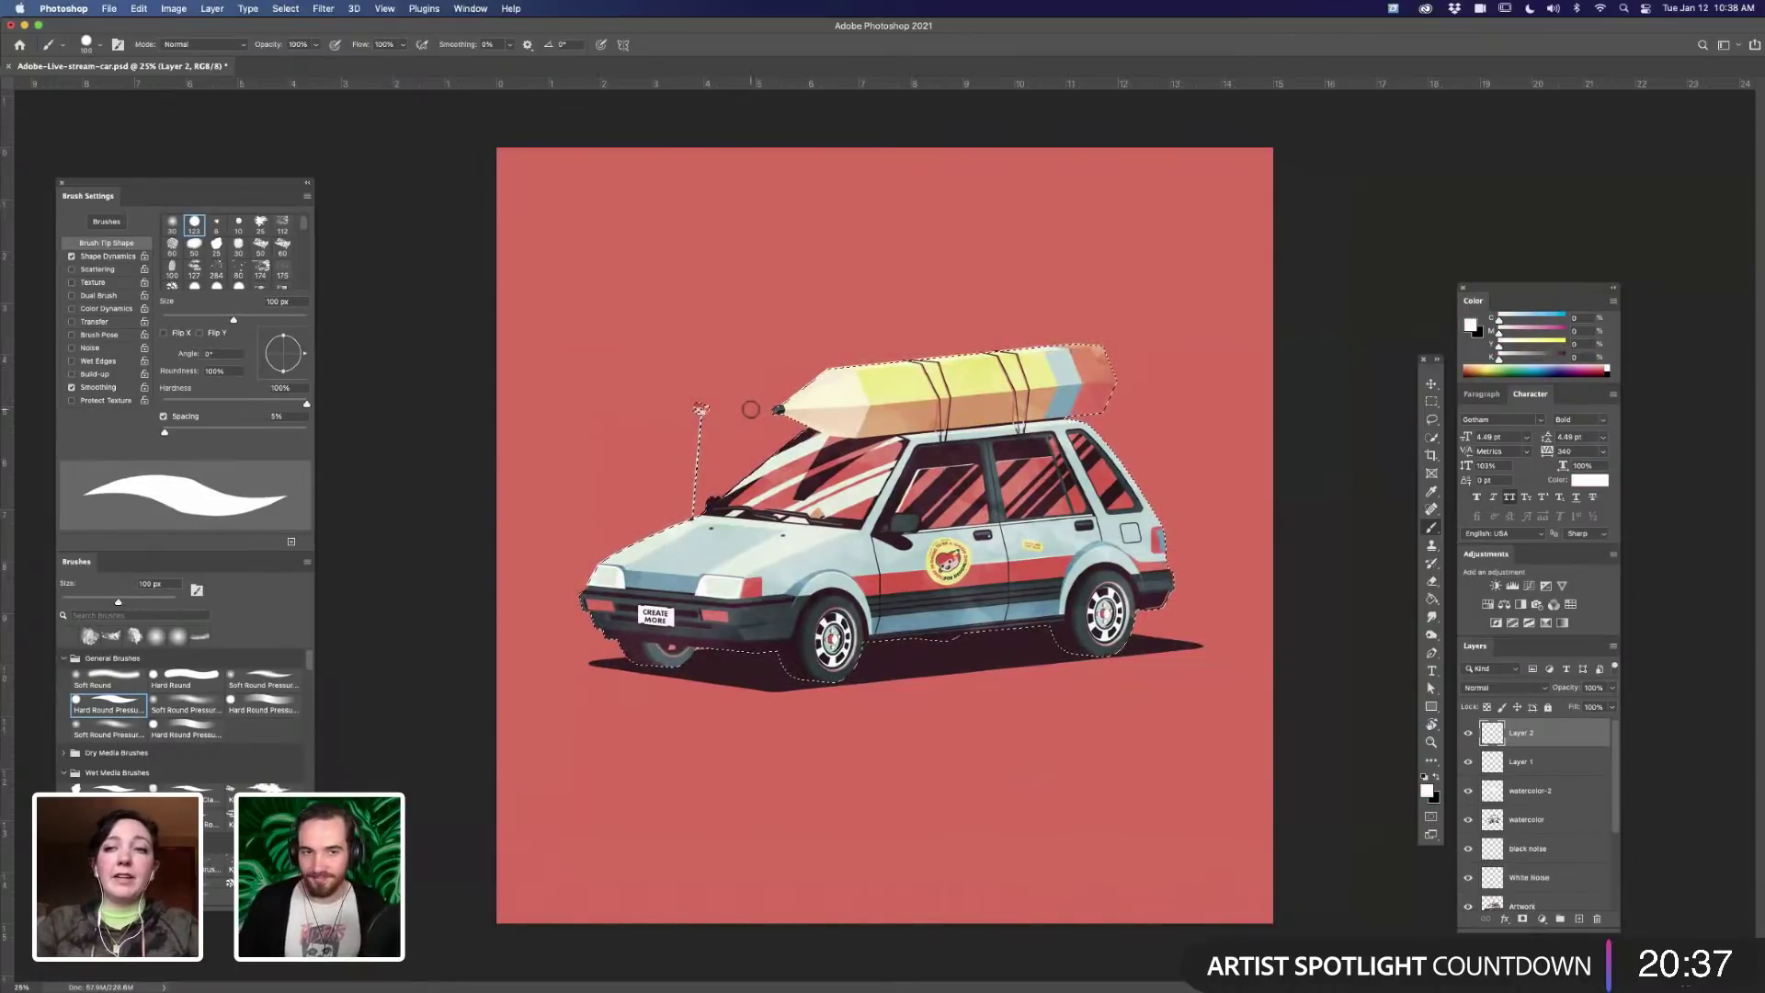
- Reduce the hard round brush to 1 px and set its spacing to 1%
key("bracketleft")
key("bracketleft")
key("bracketleft")
key("bracketleft")
key("bracketleft")
key("bracketleft")
key("bracketleft")
key("bracketleft")
key("bracketleft")
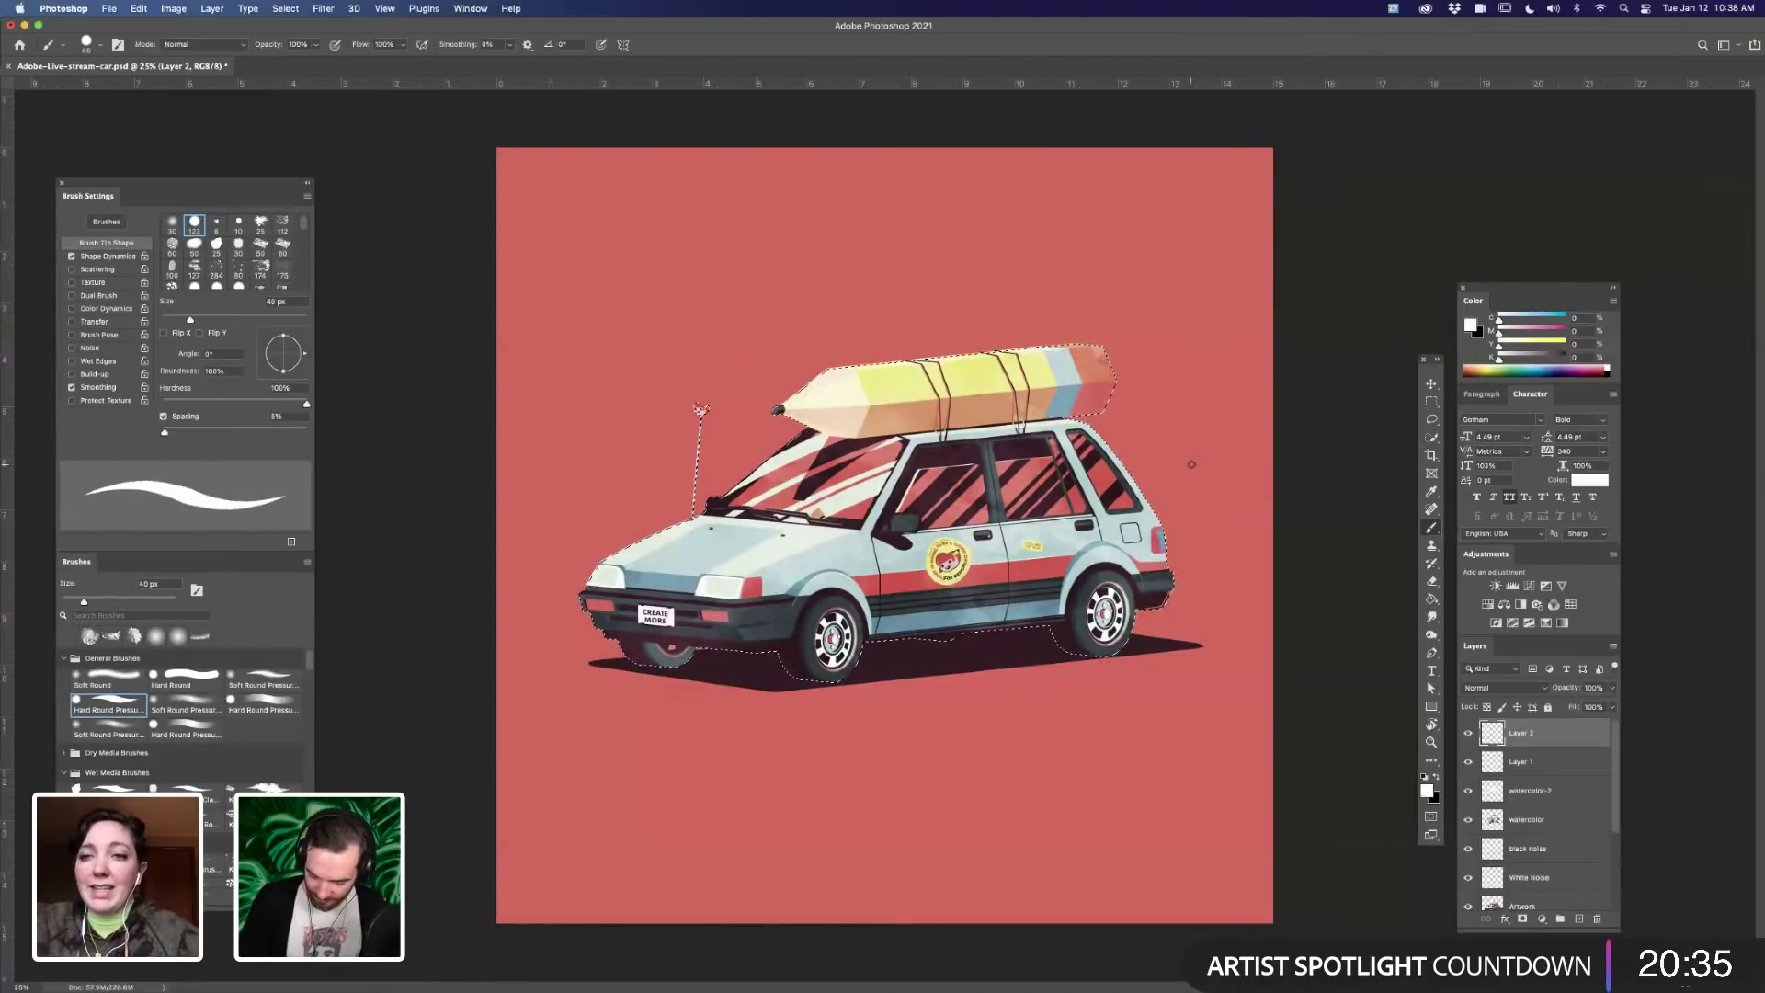
key("bracketleft")
key("super+equal")
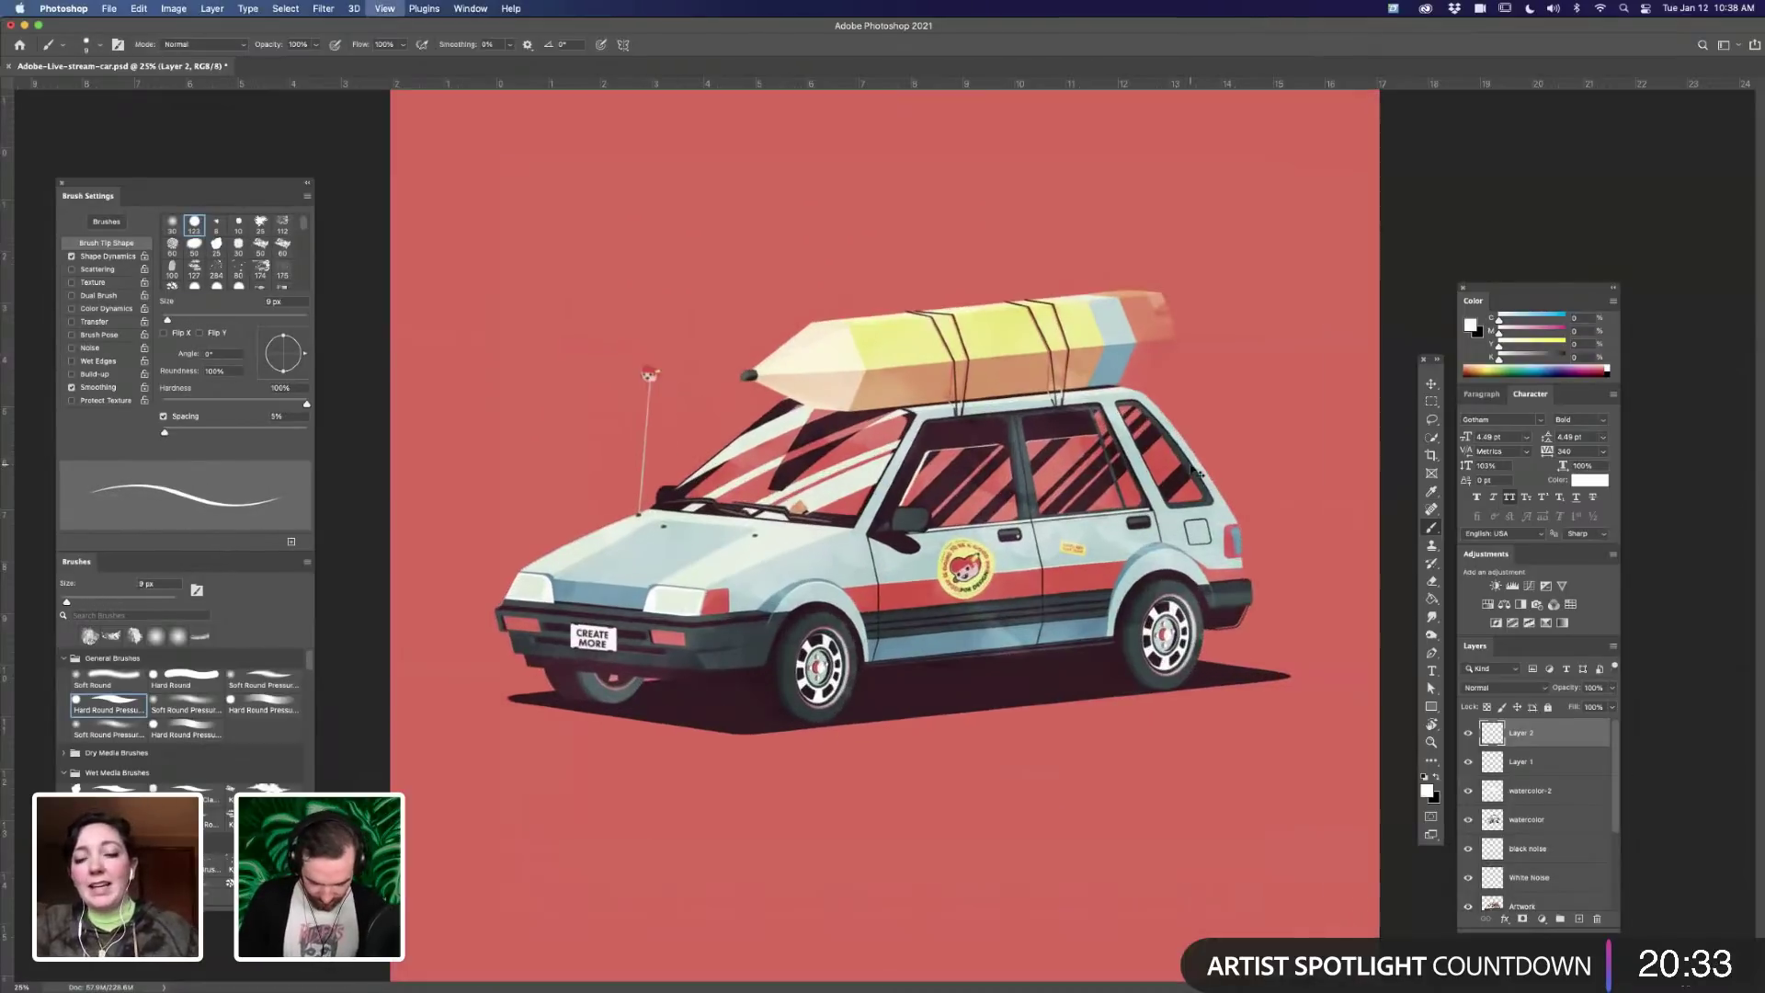
key("super+equal")
key("super+equal")
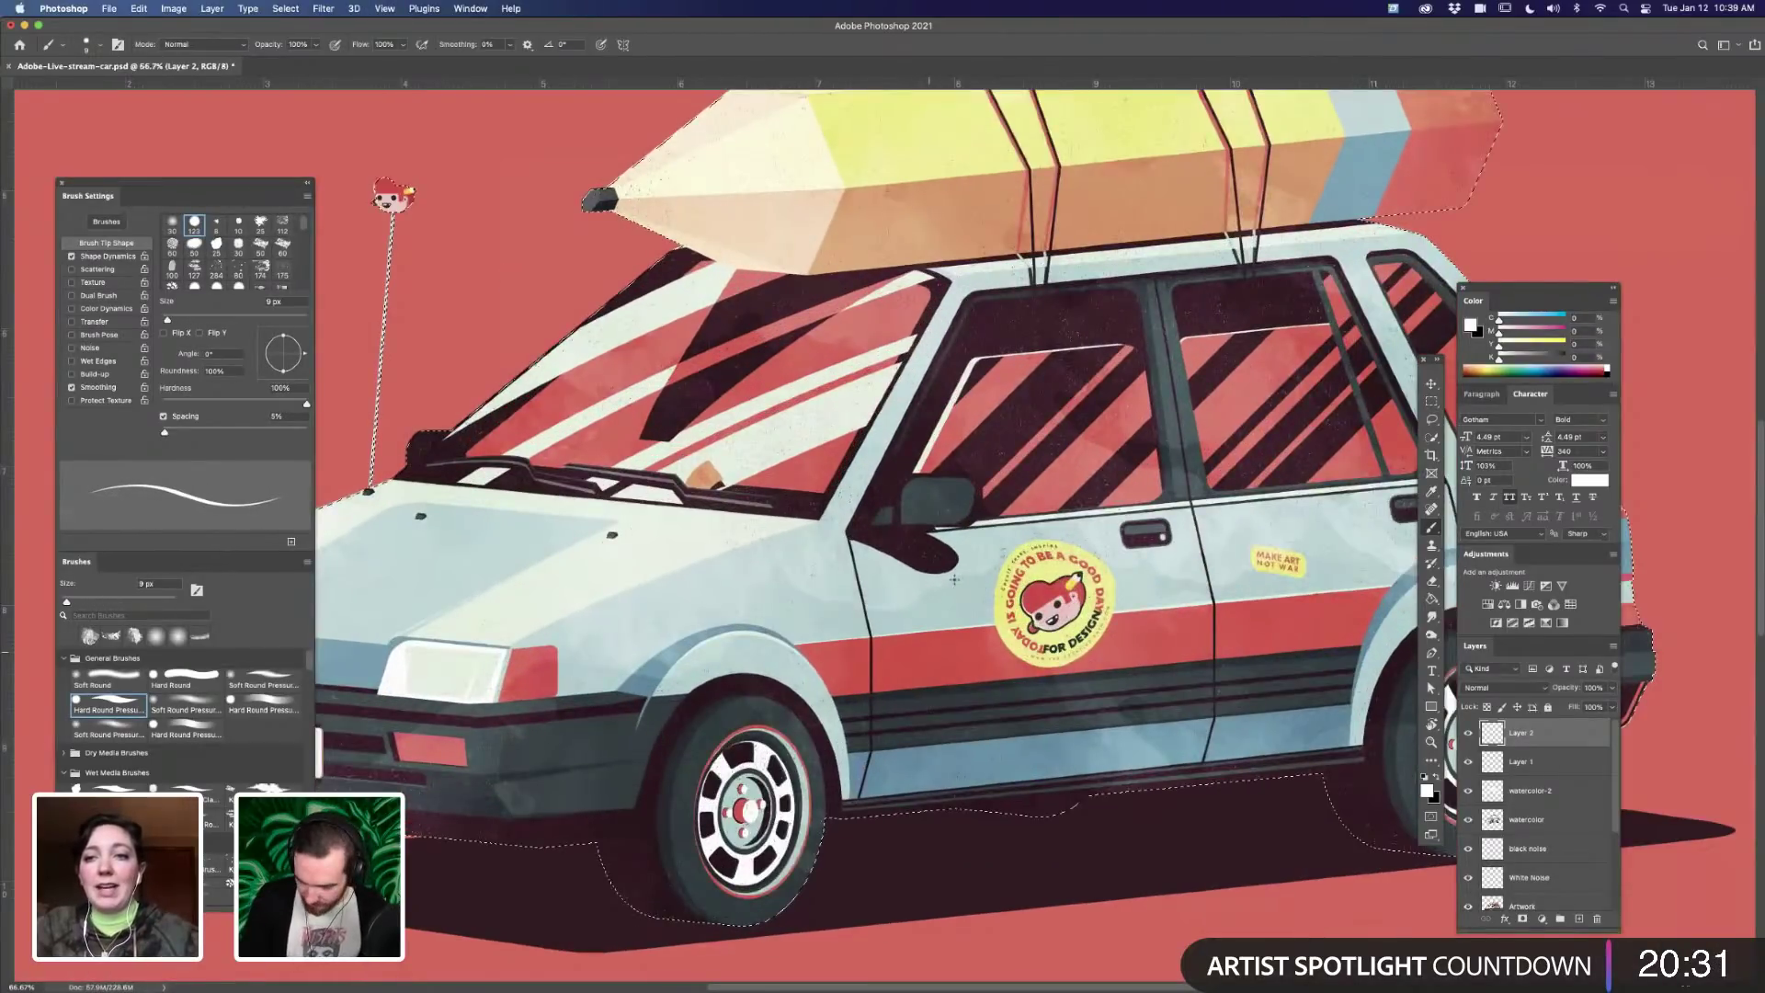
key("bracketleft")
key("bracketleft")
key("bracketleft")
key("bracketleft")
key("bracketleft")
key("bracketleft")
key("bracketleft")
key("bracketleft")
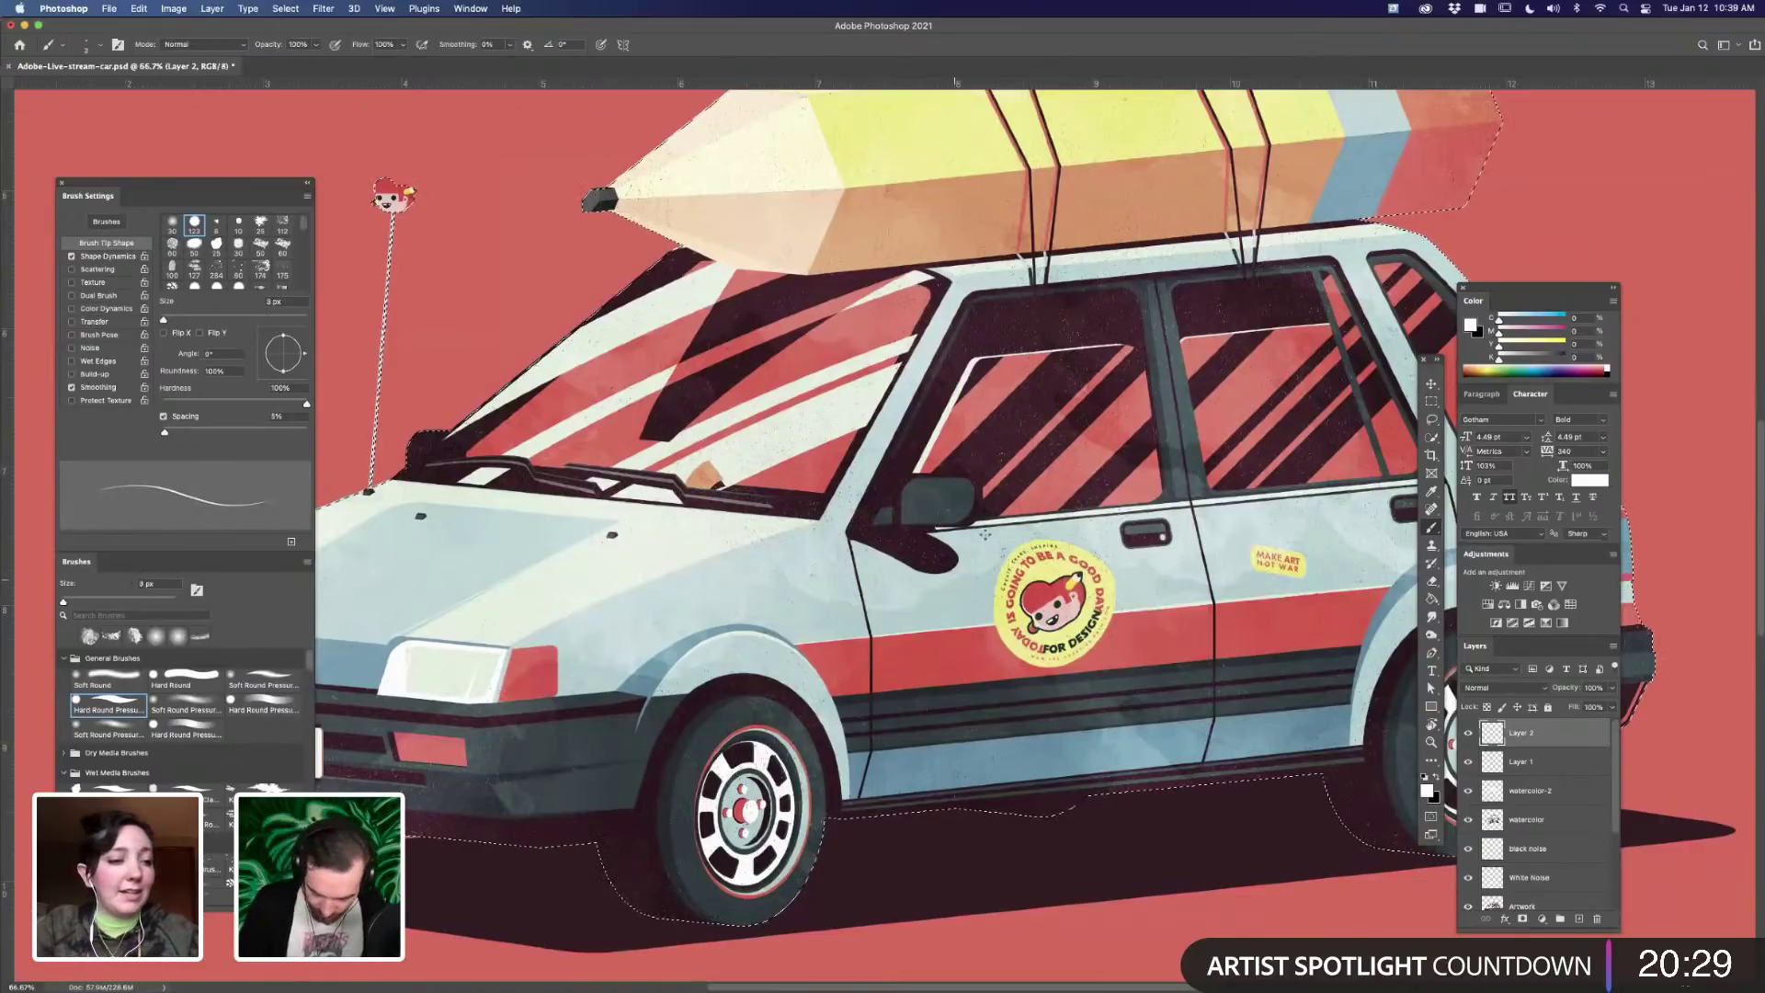
left_click_drag(165, 434, 162, 432)
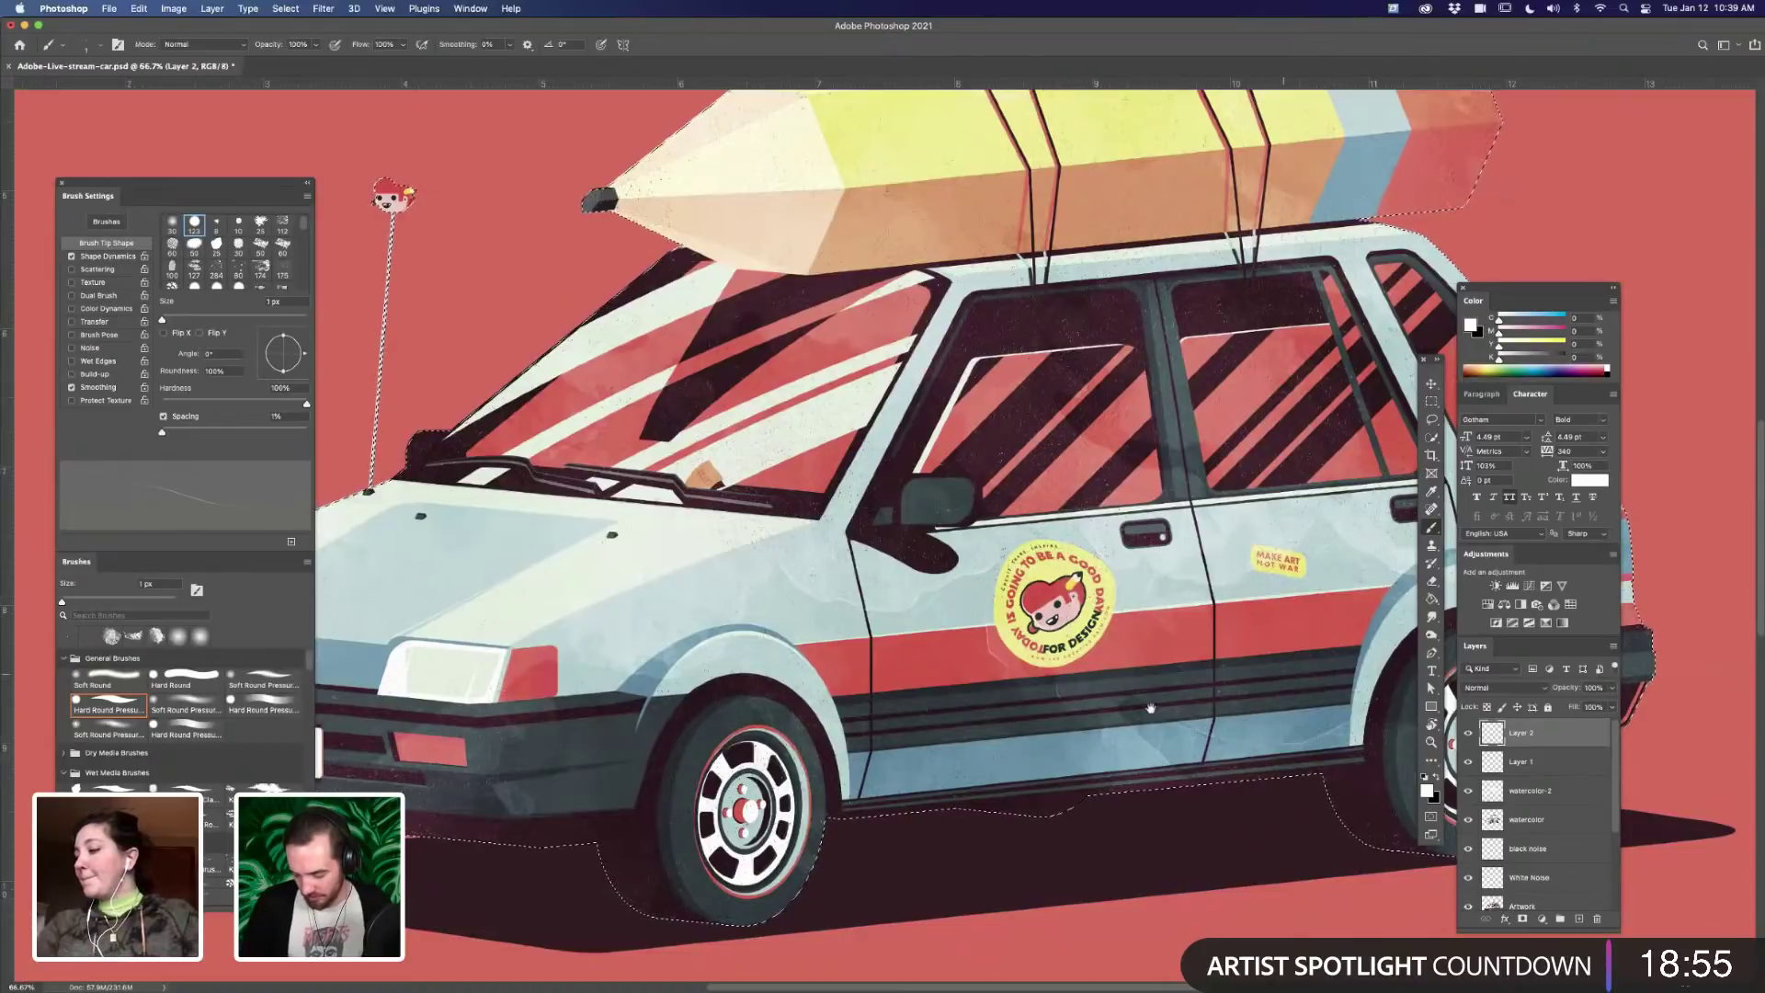
- Draw a thin, jagged white scratch line running diagonally across the front side window
left_click_drag(1102, 756, 1055, 773)
scroll(1020, 778, "right", 5)
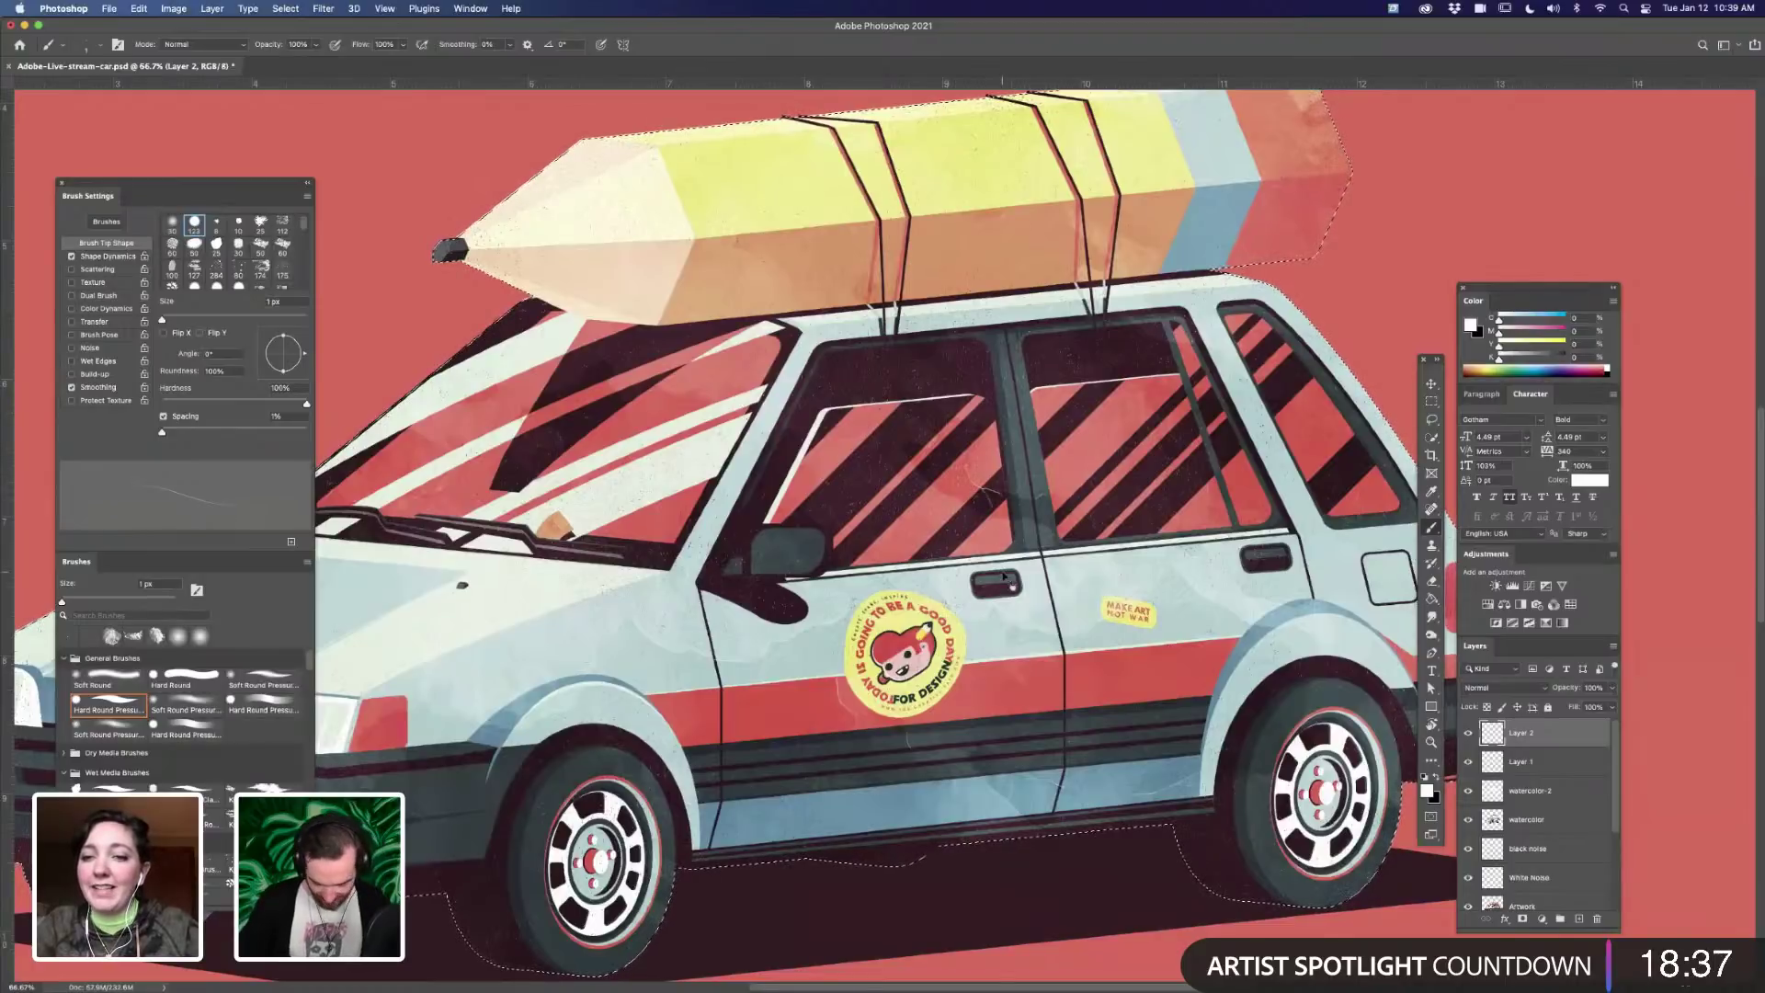
key("super+plus")
key("super+plus")
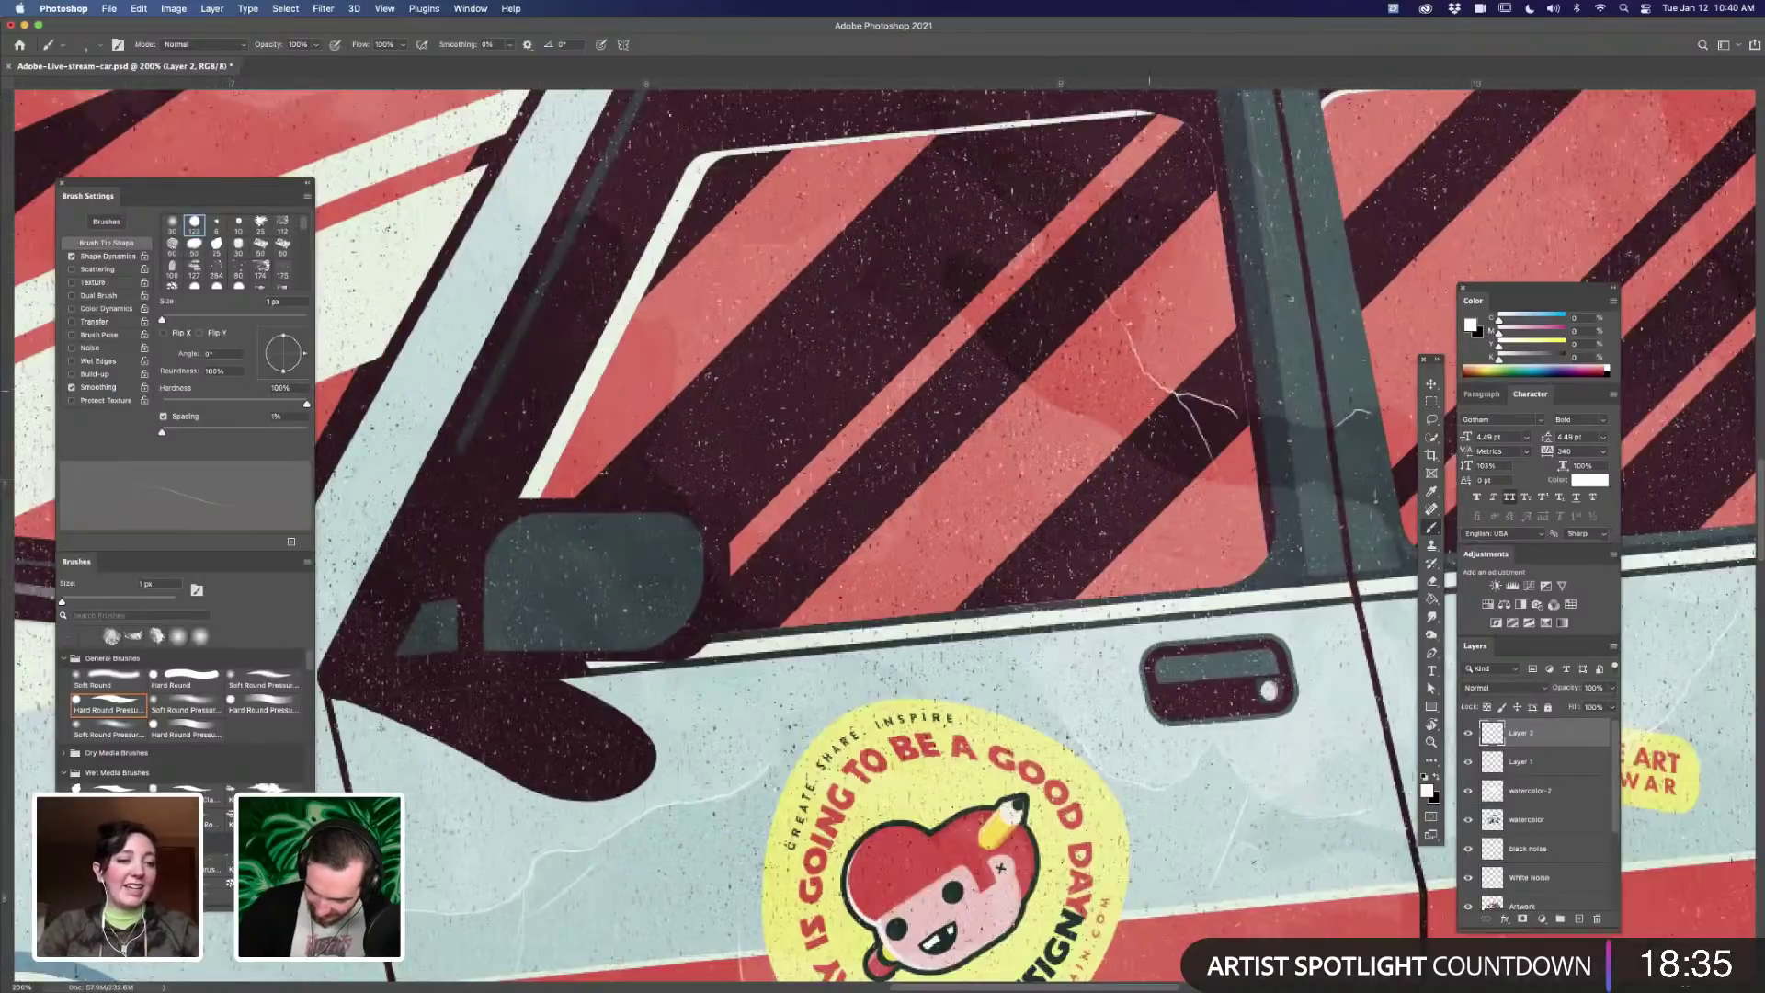
mouse_move(928, 272)
left_mouse_down()
mouse_move(1048, 399)
mouse_move(1178, 477)
left_mouse_up()
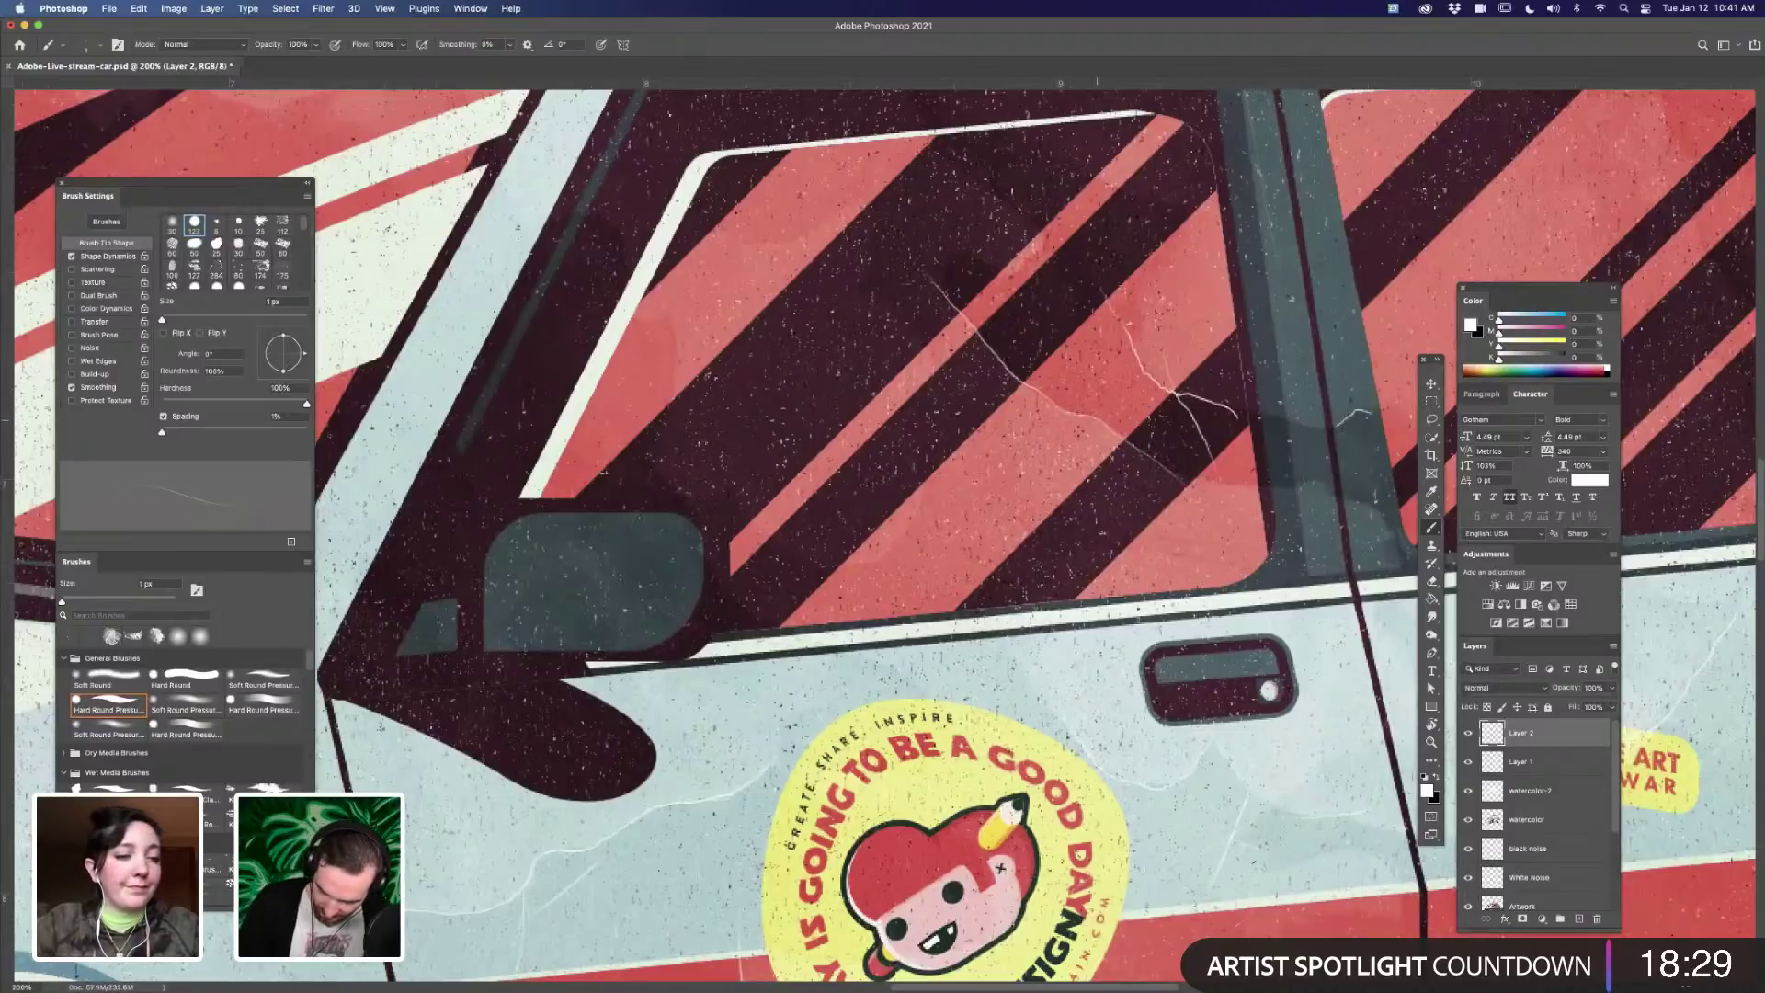
- Branch several fine, jagged white cracks off and around the diagonal scratch on the front side window
left_click_drag(1096, 422, 1056, 447)
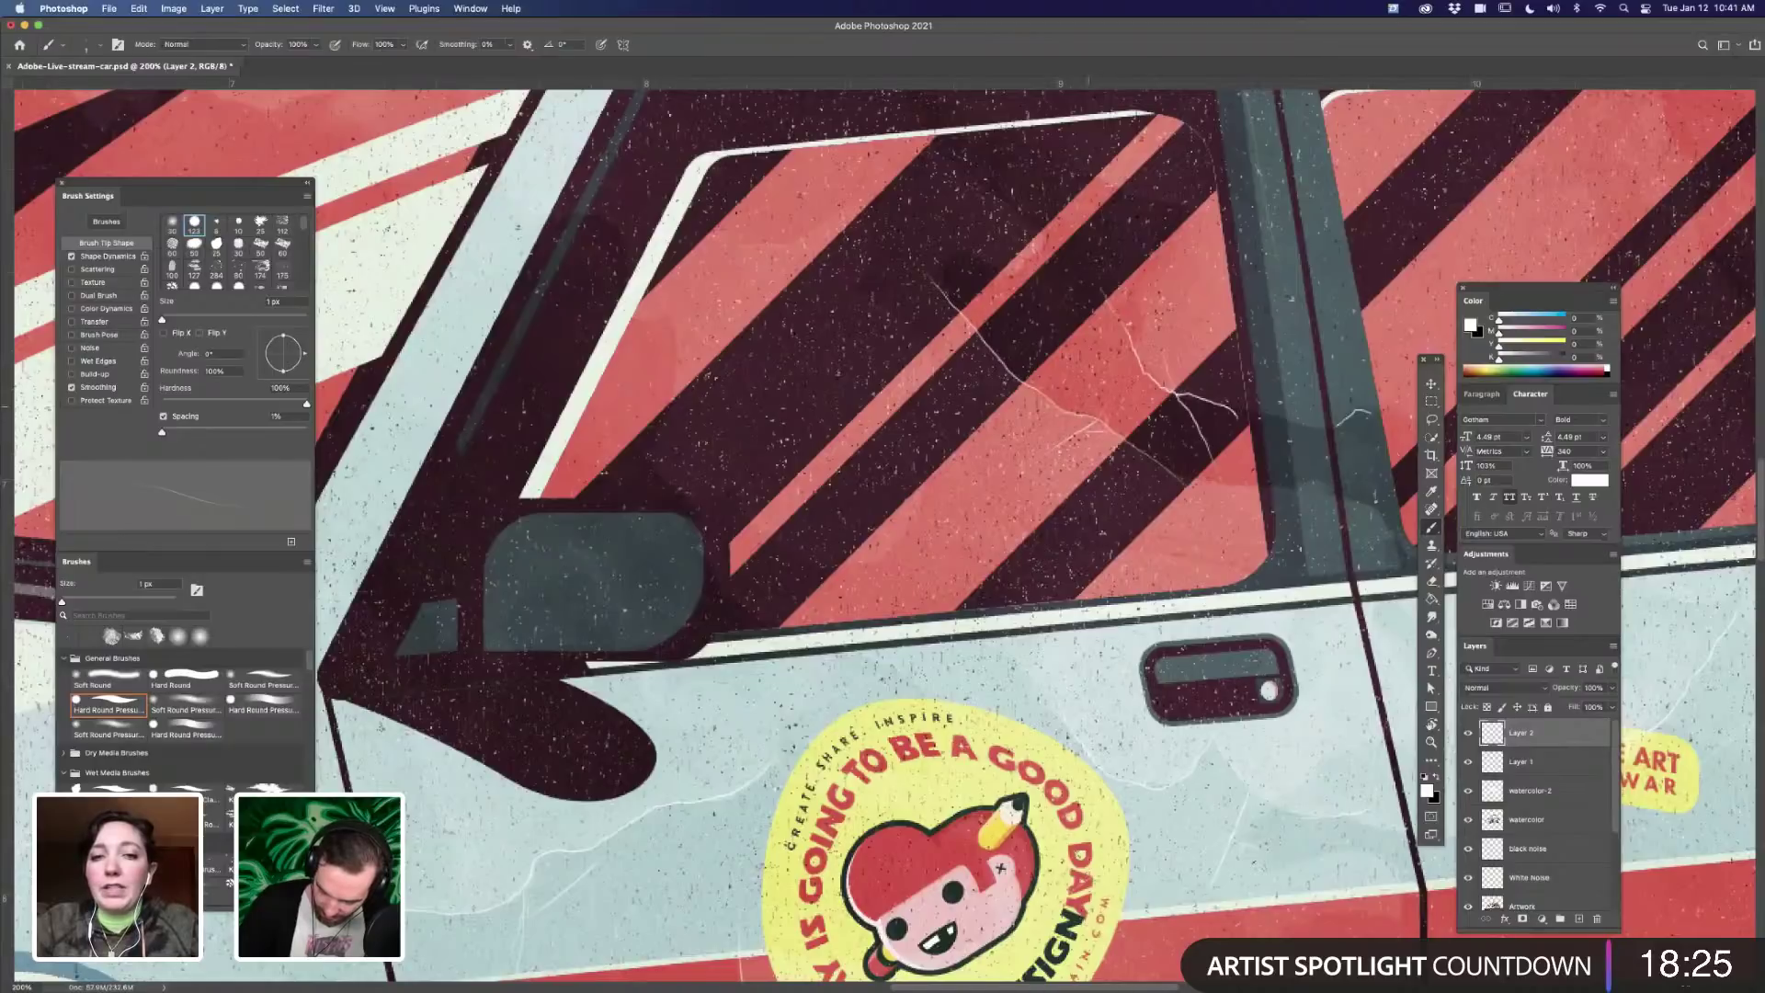
left_click_drag(1069, 643, 865, 786)
key("super+equal")
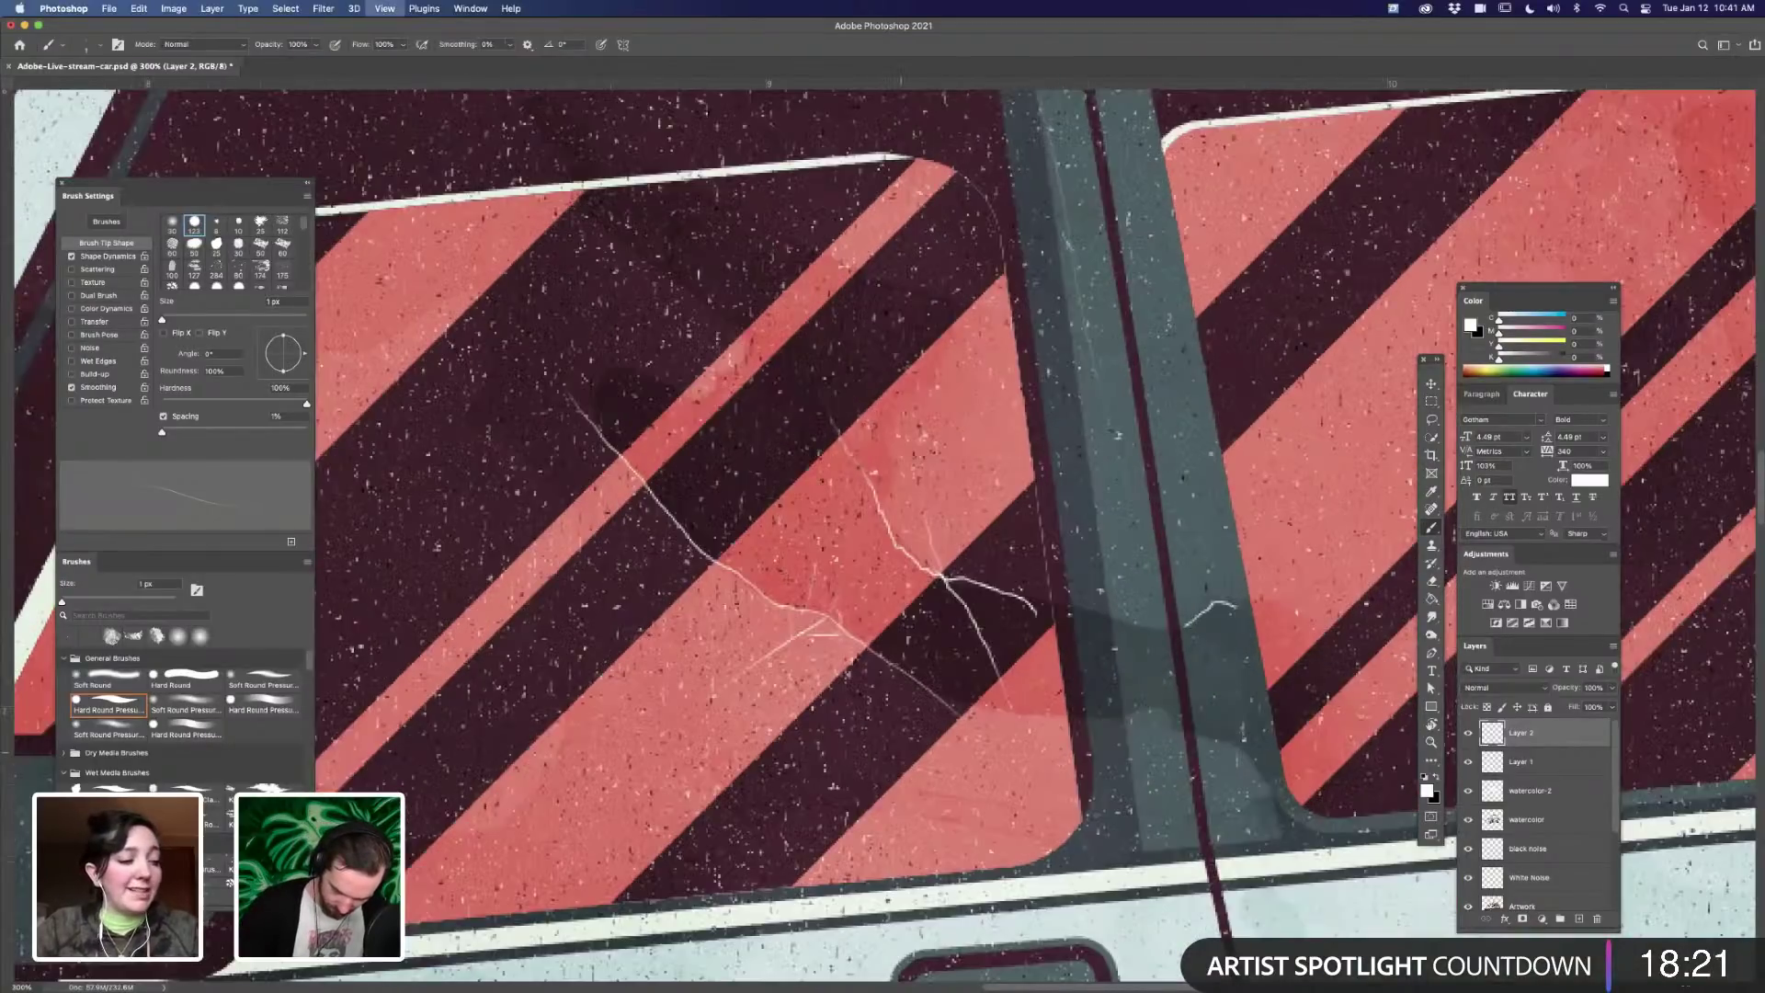
mouse_move(723, 564)
left_mouse_down()
mouse_move(786, 501)
mouse_move(779, 356)
left_mouse_up()
left_click_drag(789, 475, 844, 364)
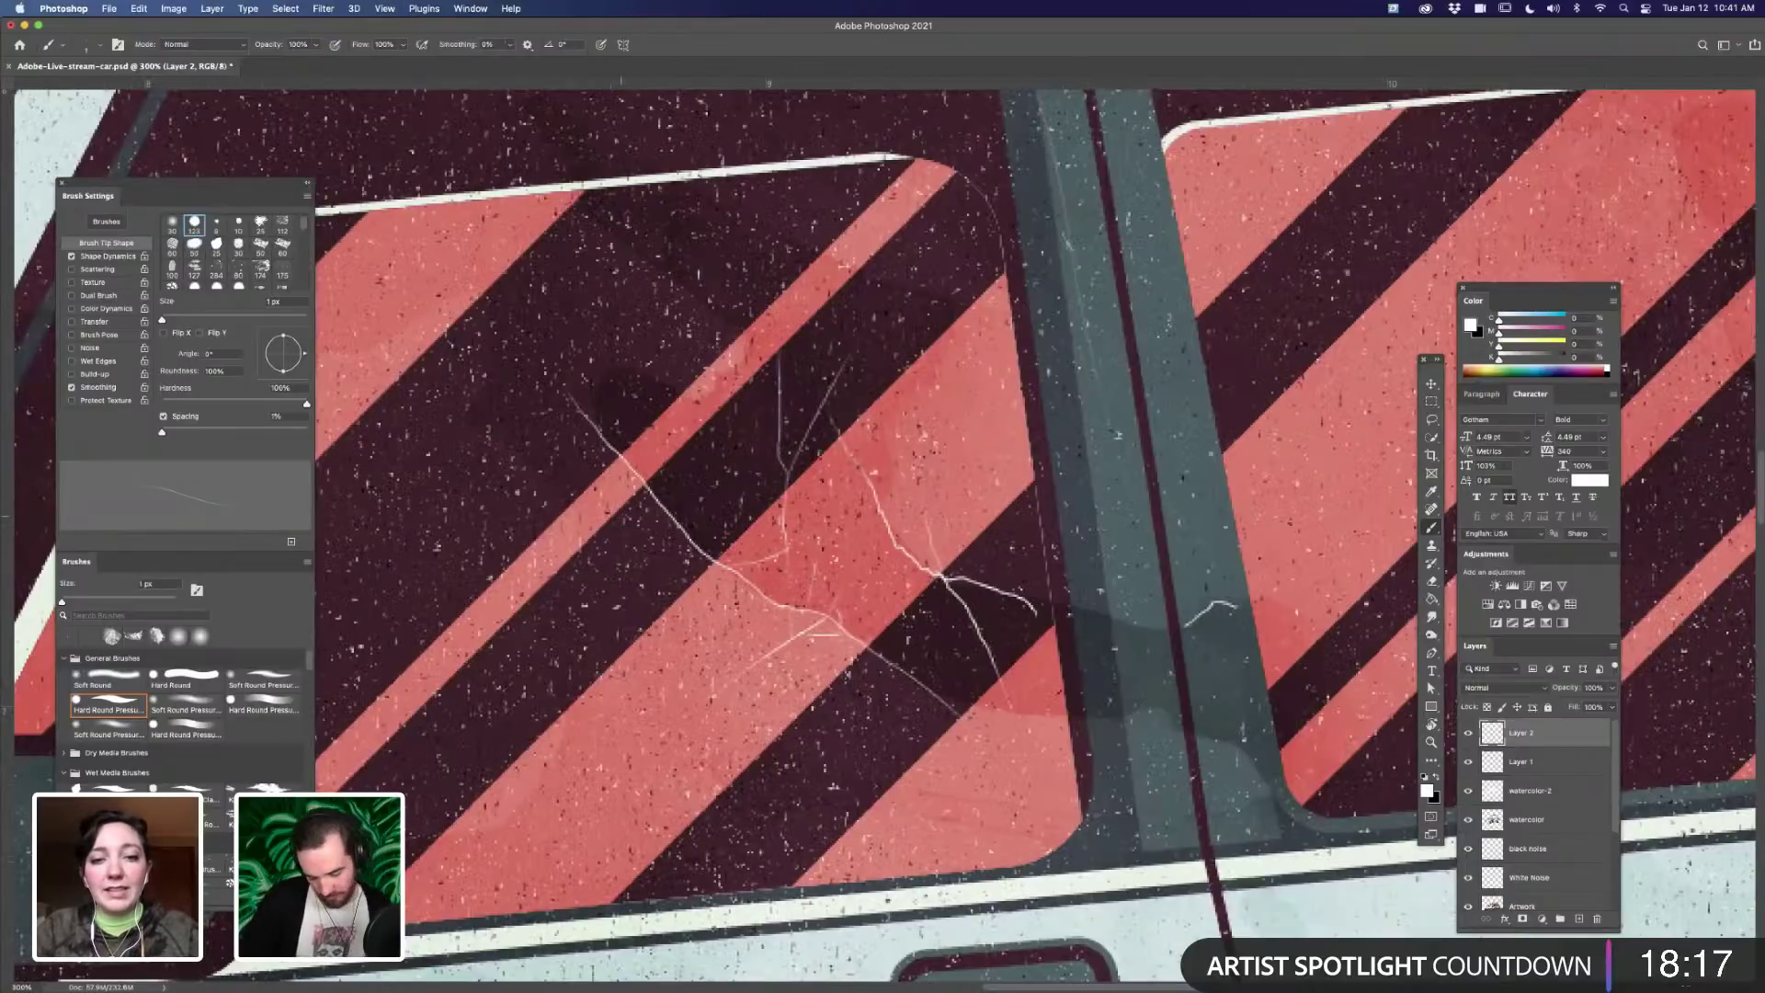
left_click_drag(630, 529, 663, 703)
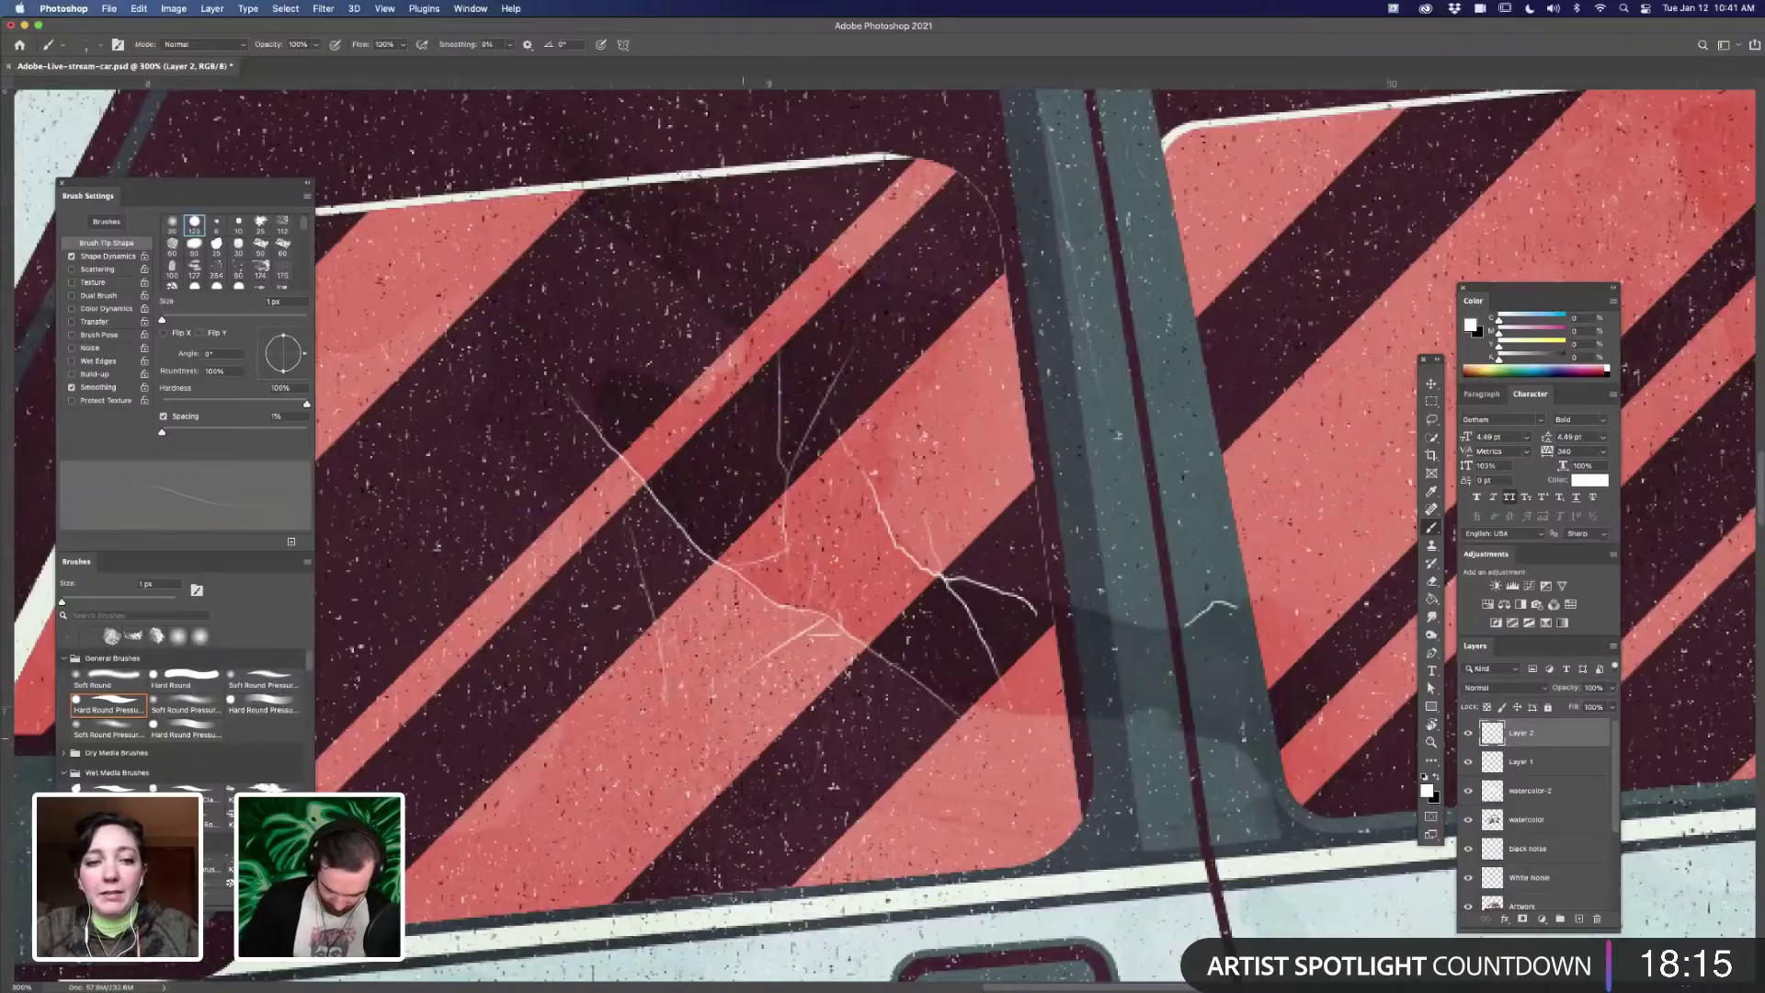
left_click_drag(876, 869, 956, 742)
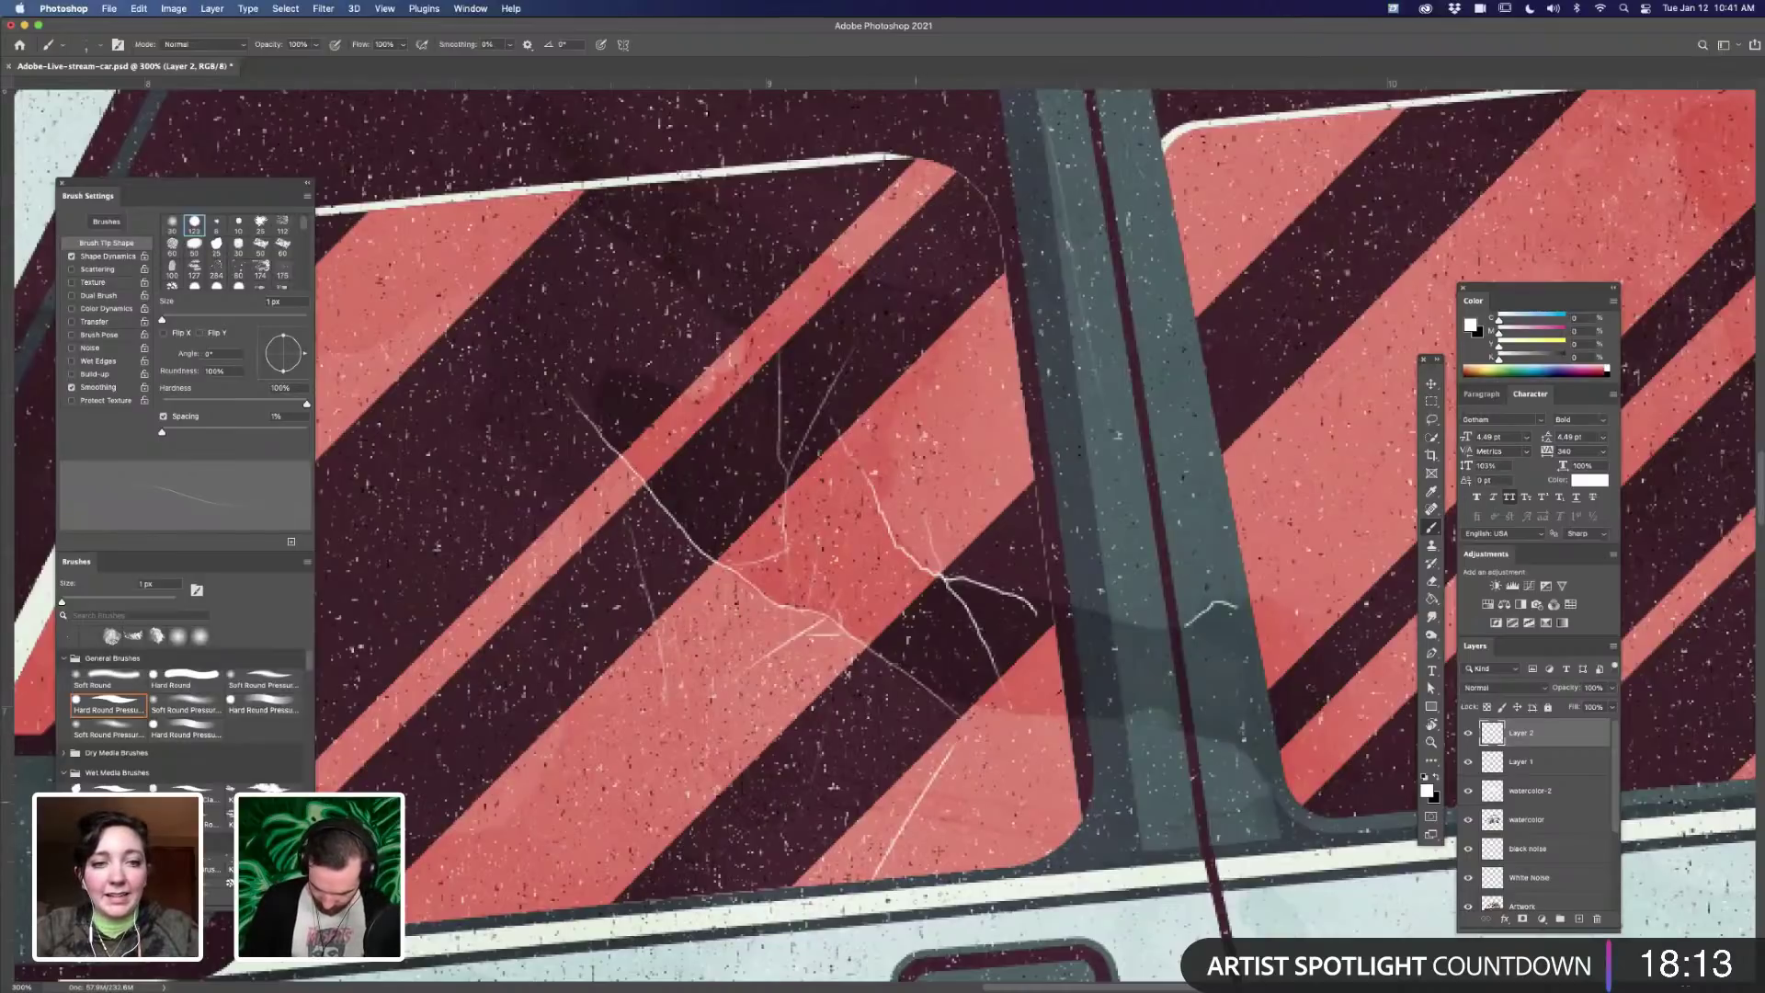
key("super+minus")
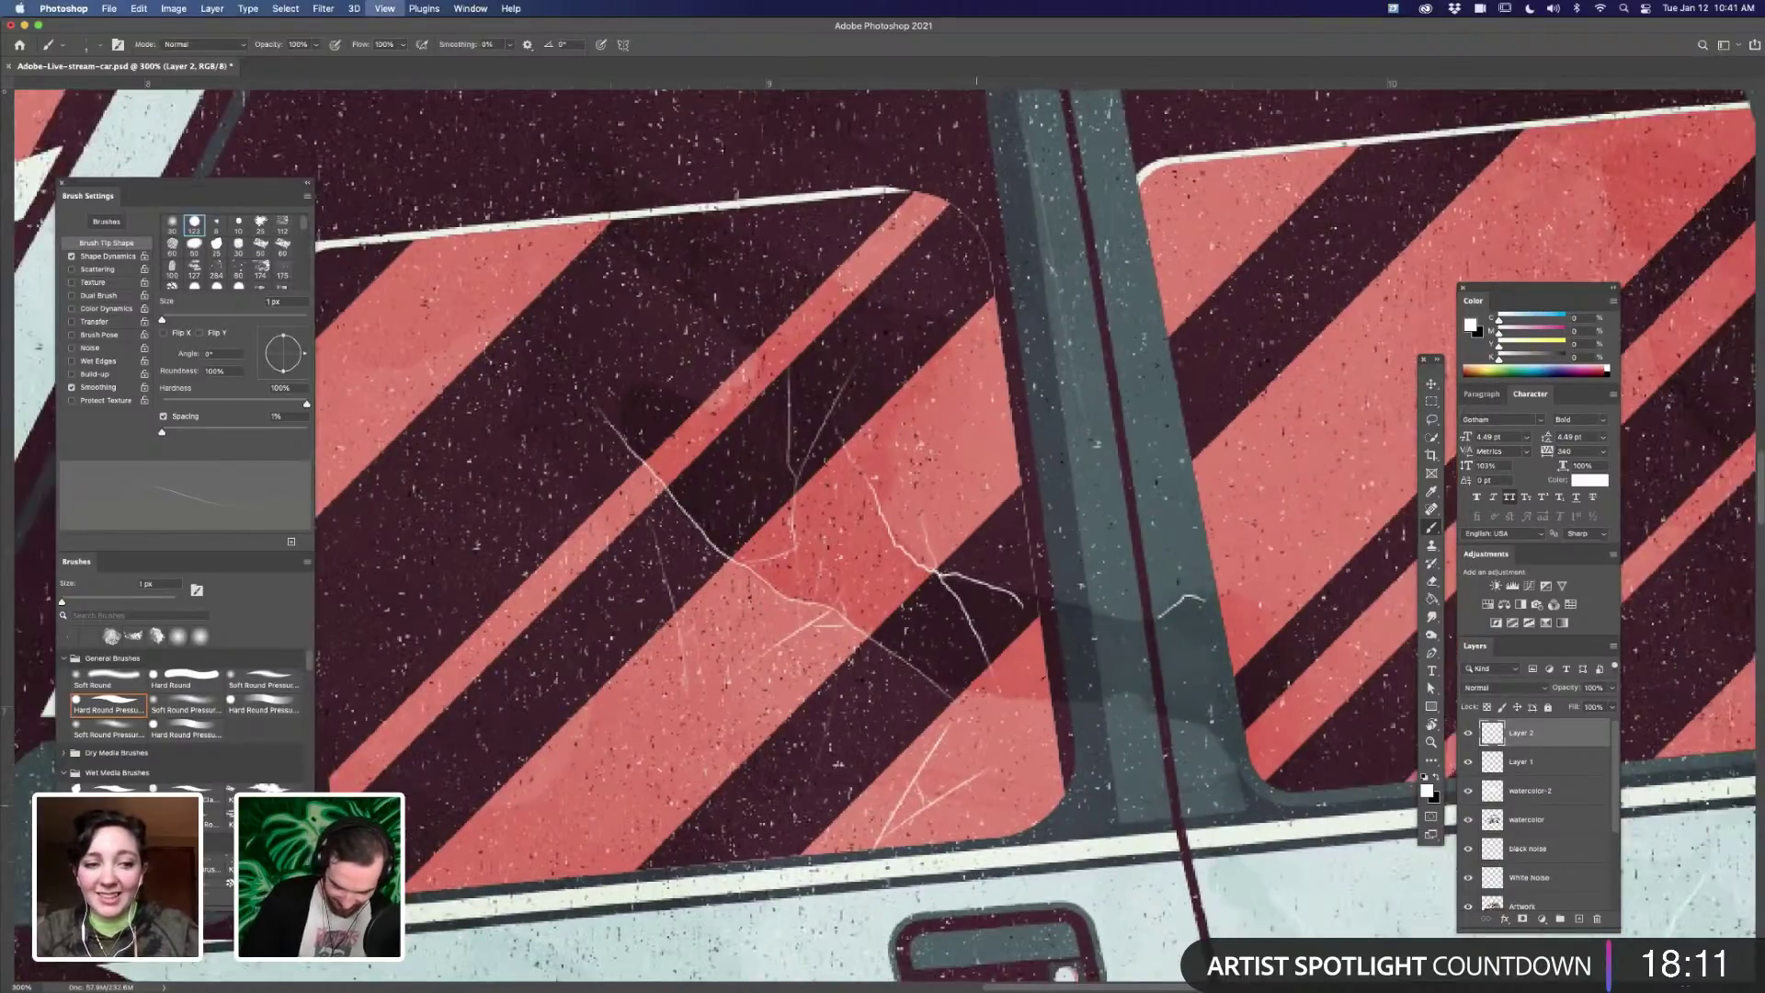
key("super+minus")
key("super+minus")
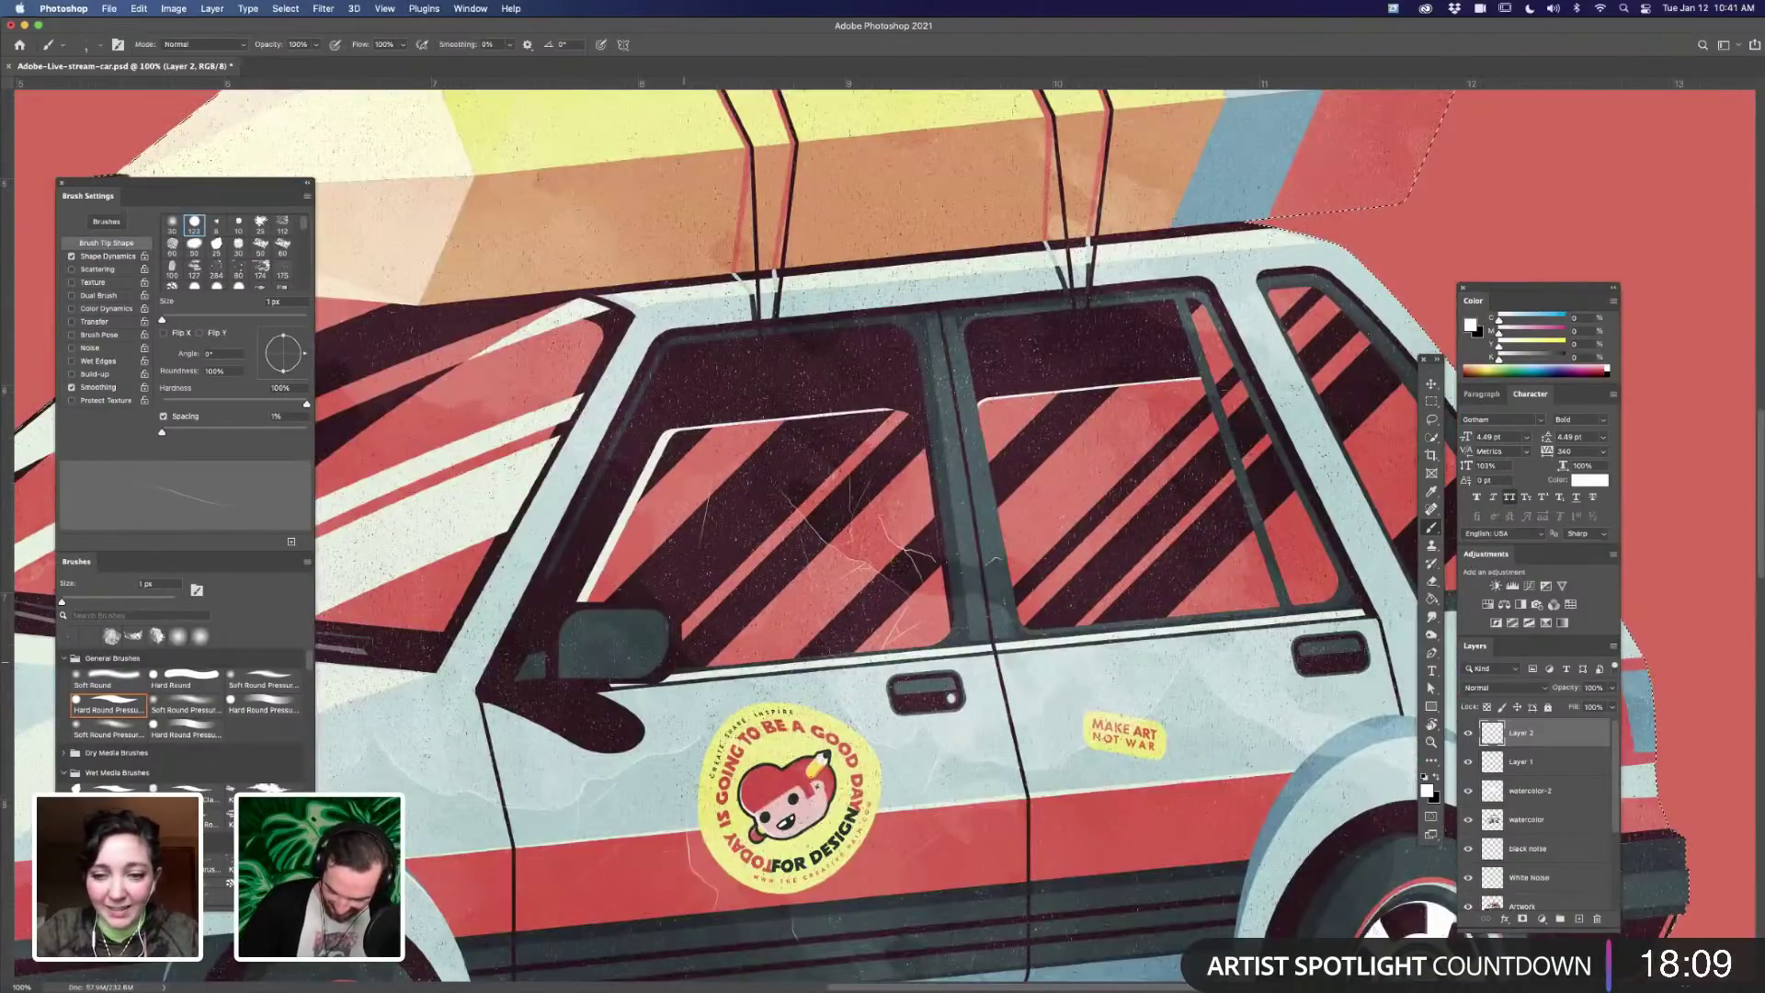
- Draw thin white scratch lines on the rear door window and the rear quarter window
left_click_drag(654, 548, 869, 601)
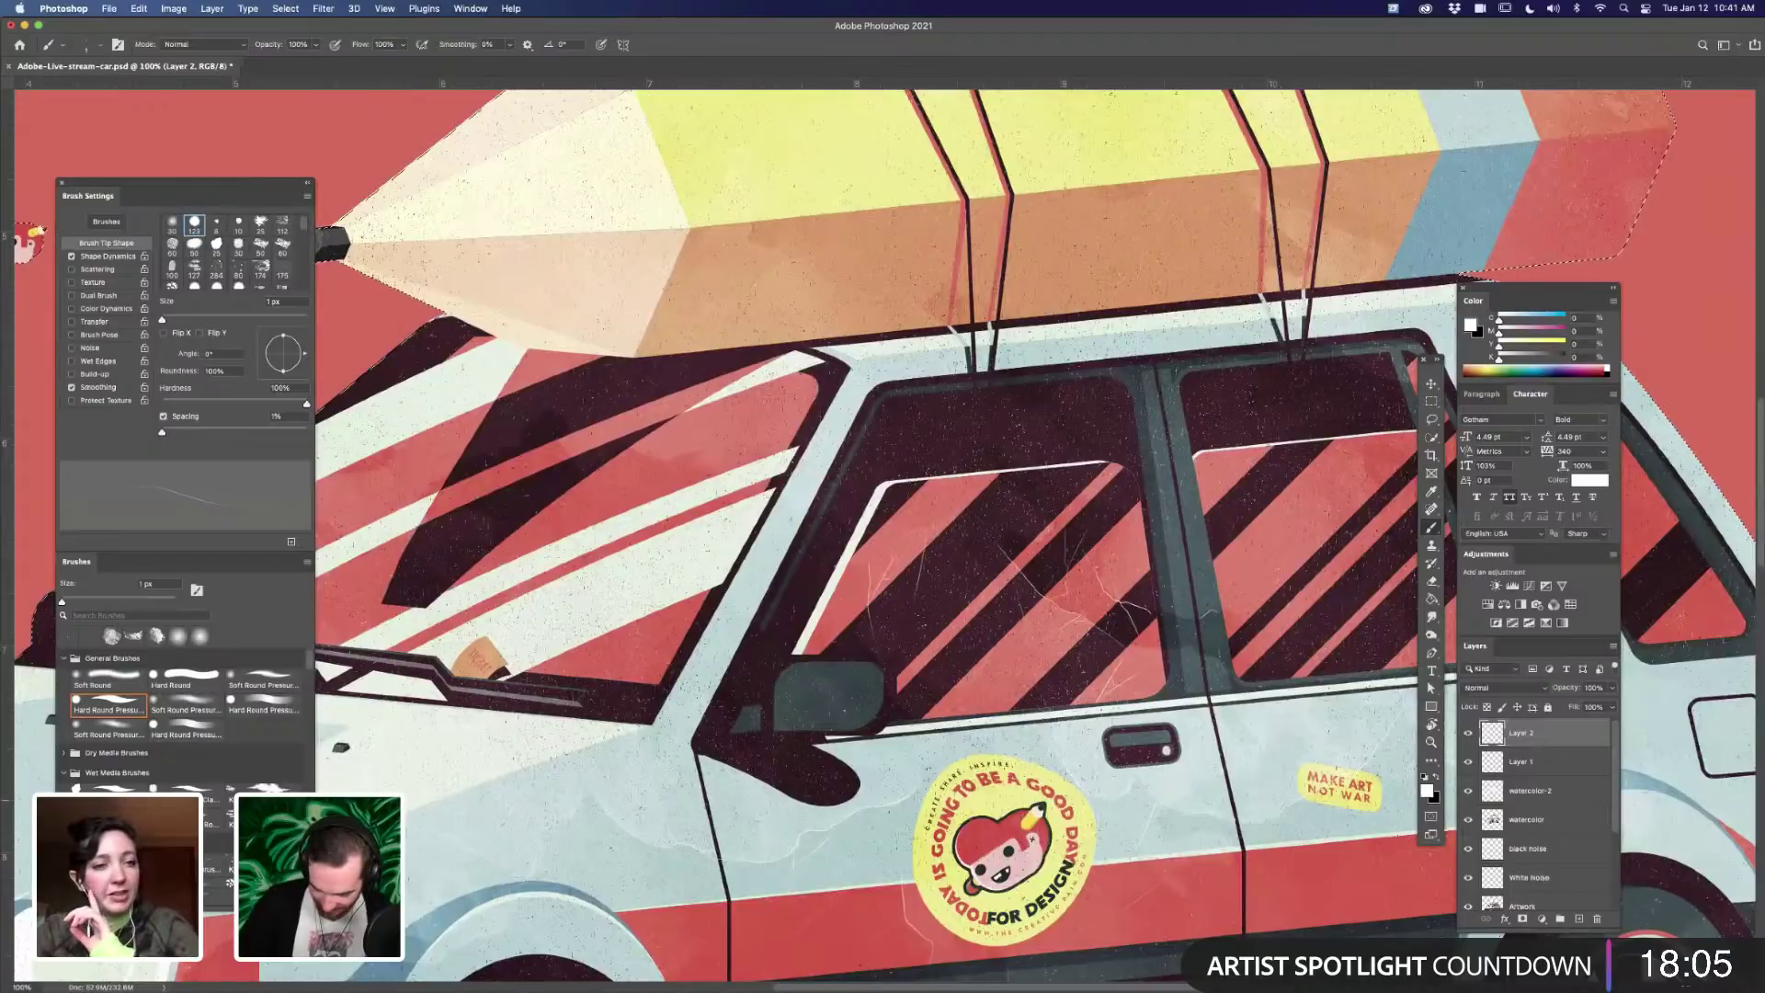
scroll(990, 589, "right", 5)
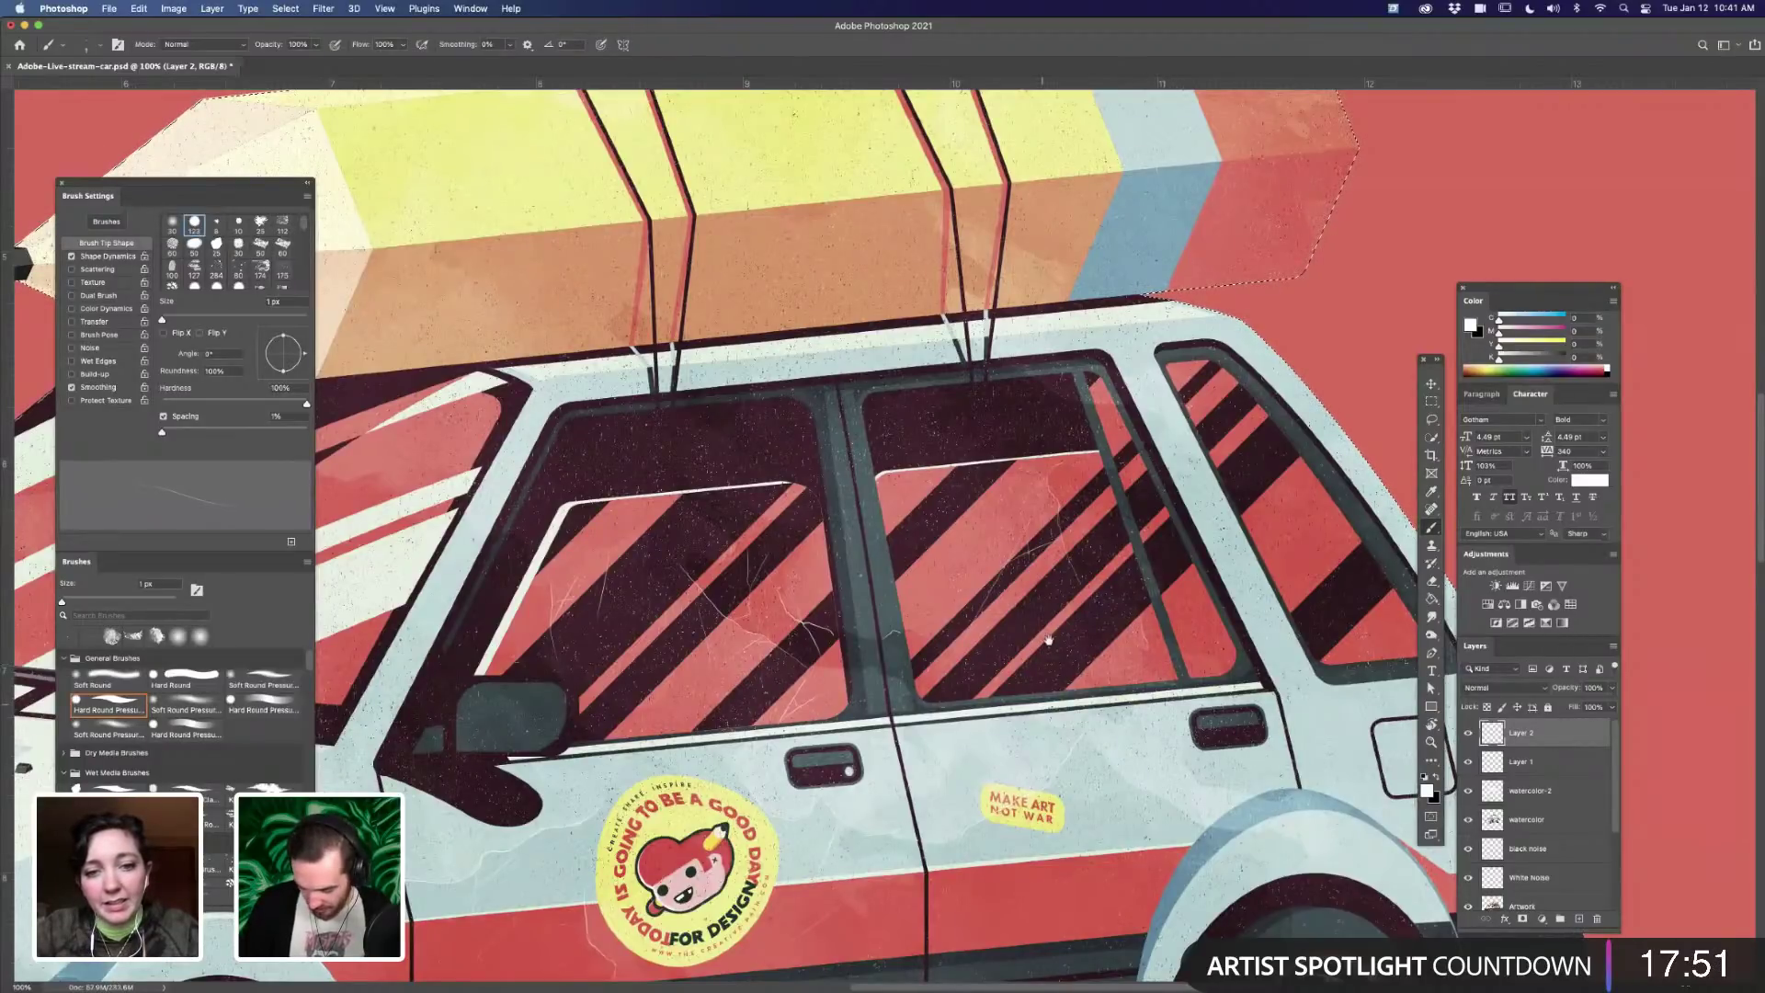
scroll(930, 402, "right", 5)
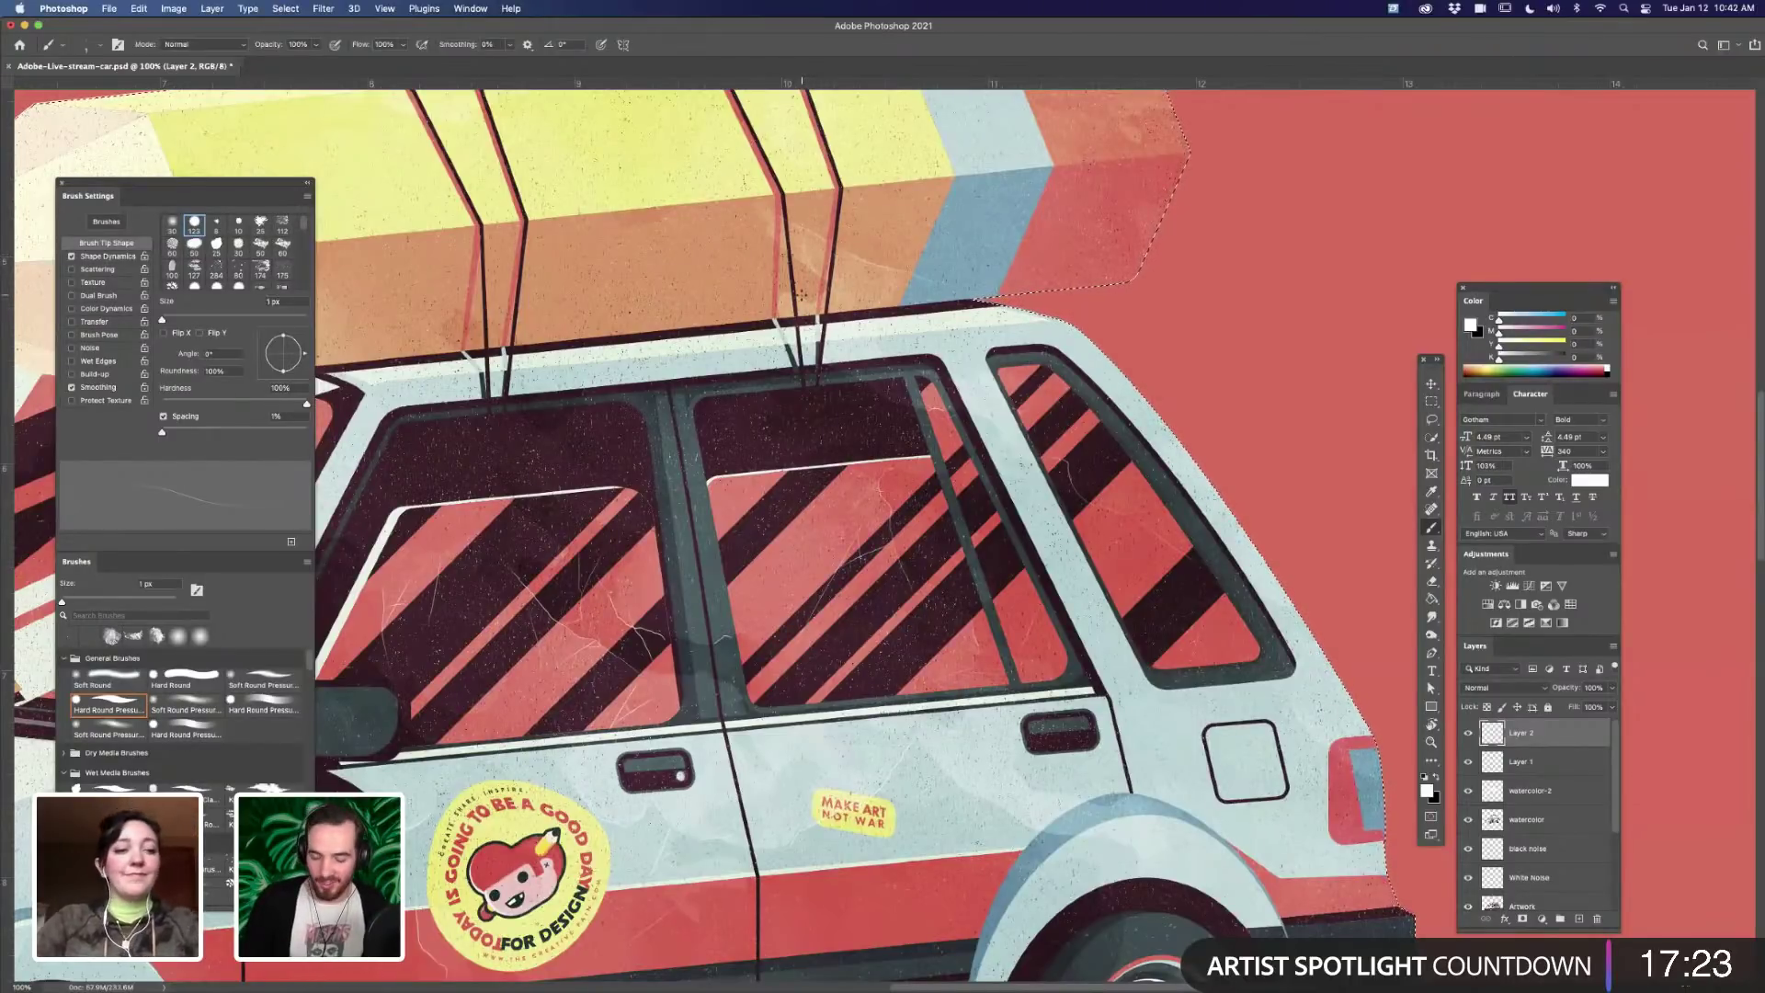
left_click_drag(1034, 538, 1039, 576)
- Add faint white scratch strokes to the orange lower side of the pencil on the roof
left_click_drag(895, 483, 1005, 575)
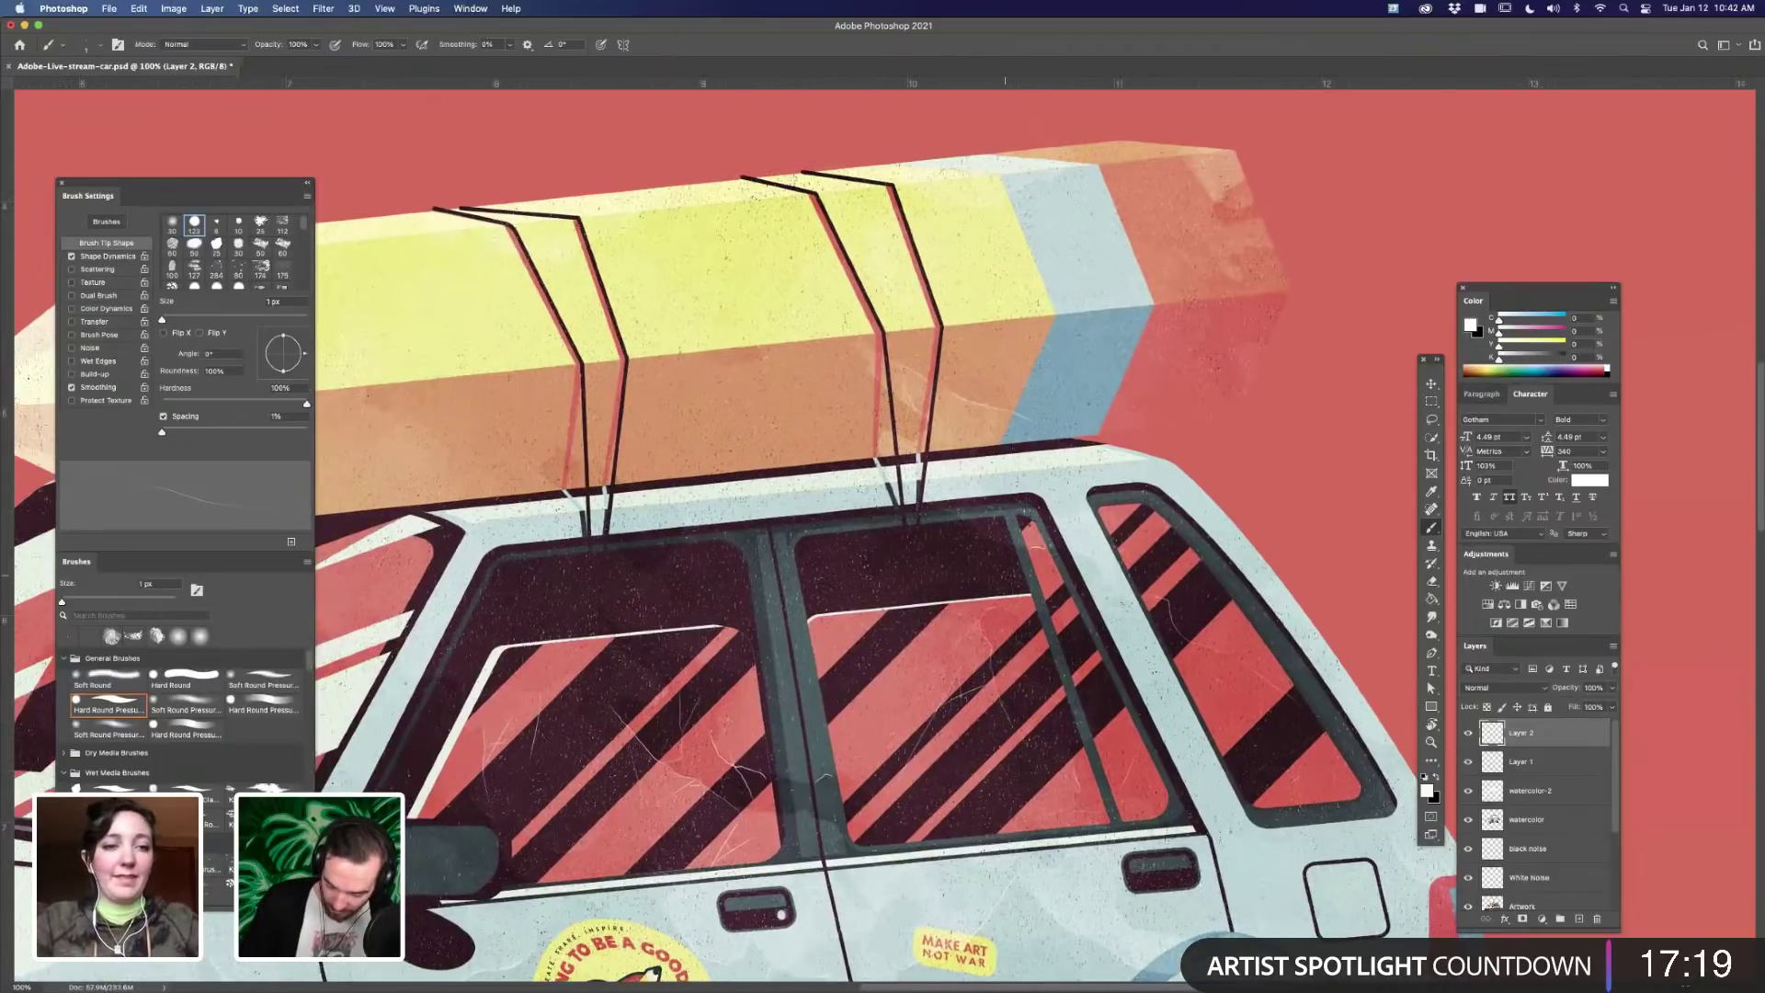
left_click_drag(938, 422, 1077, 510)
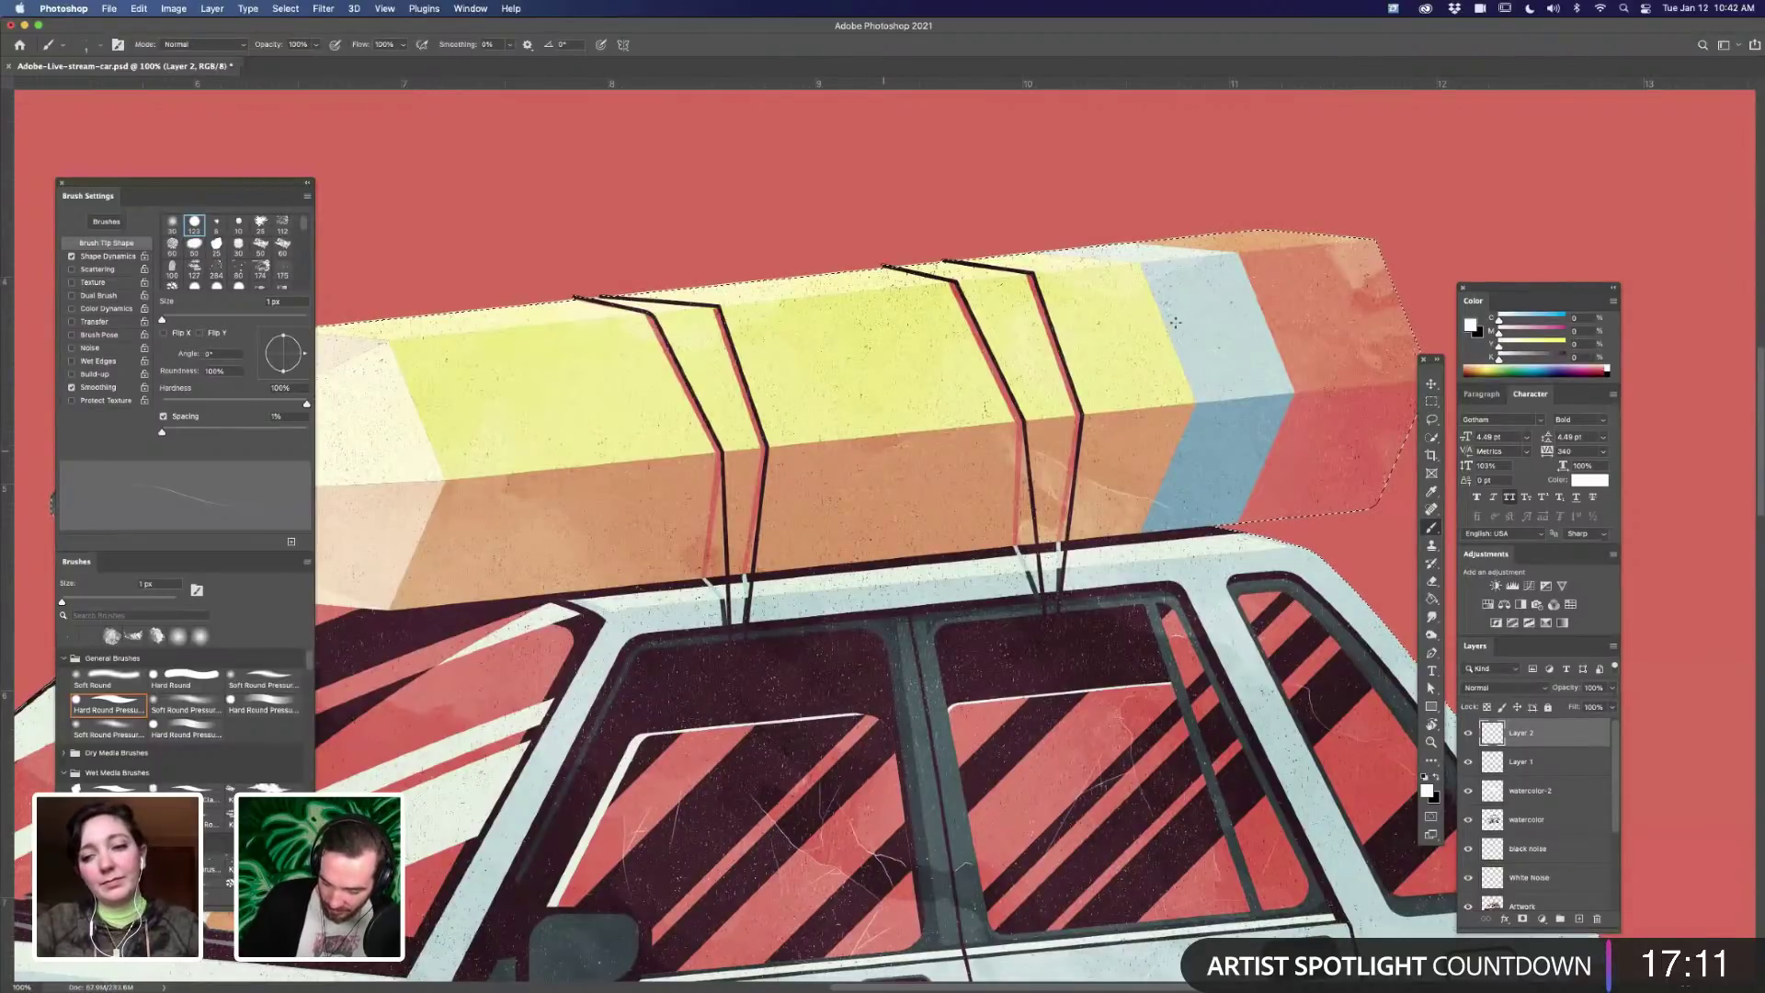
scroll(1133, 341, "left", 5)
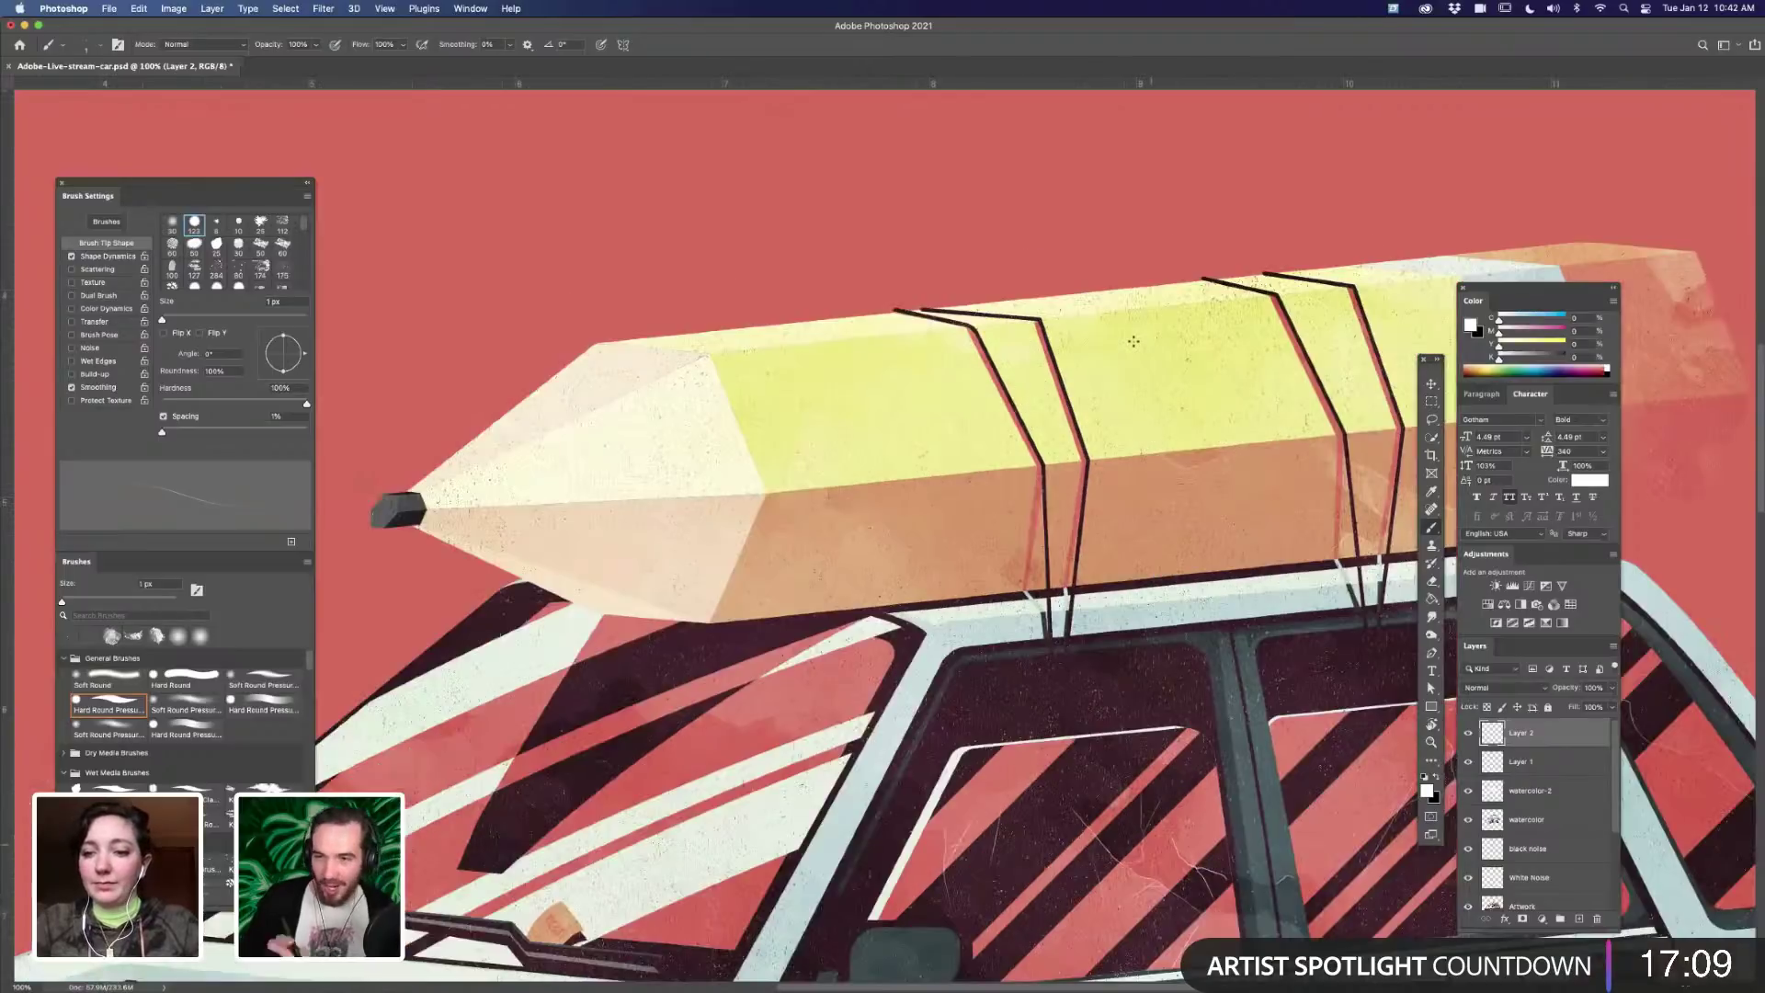
scroll(1133, 341, "left", 1)
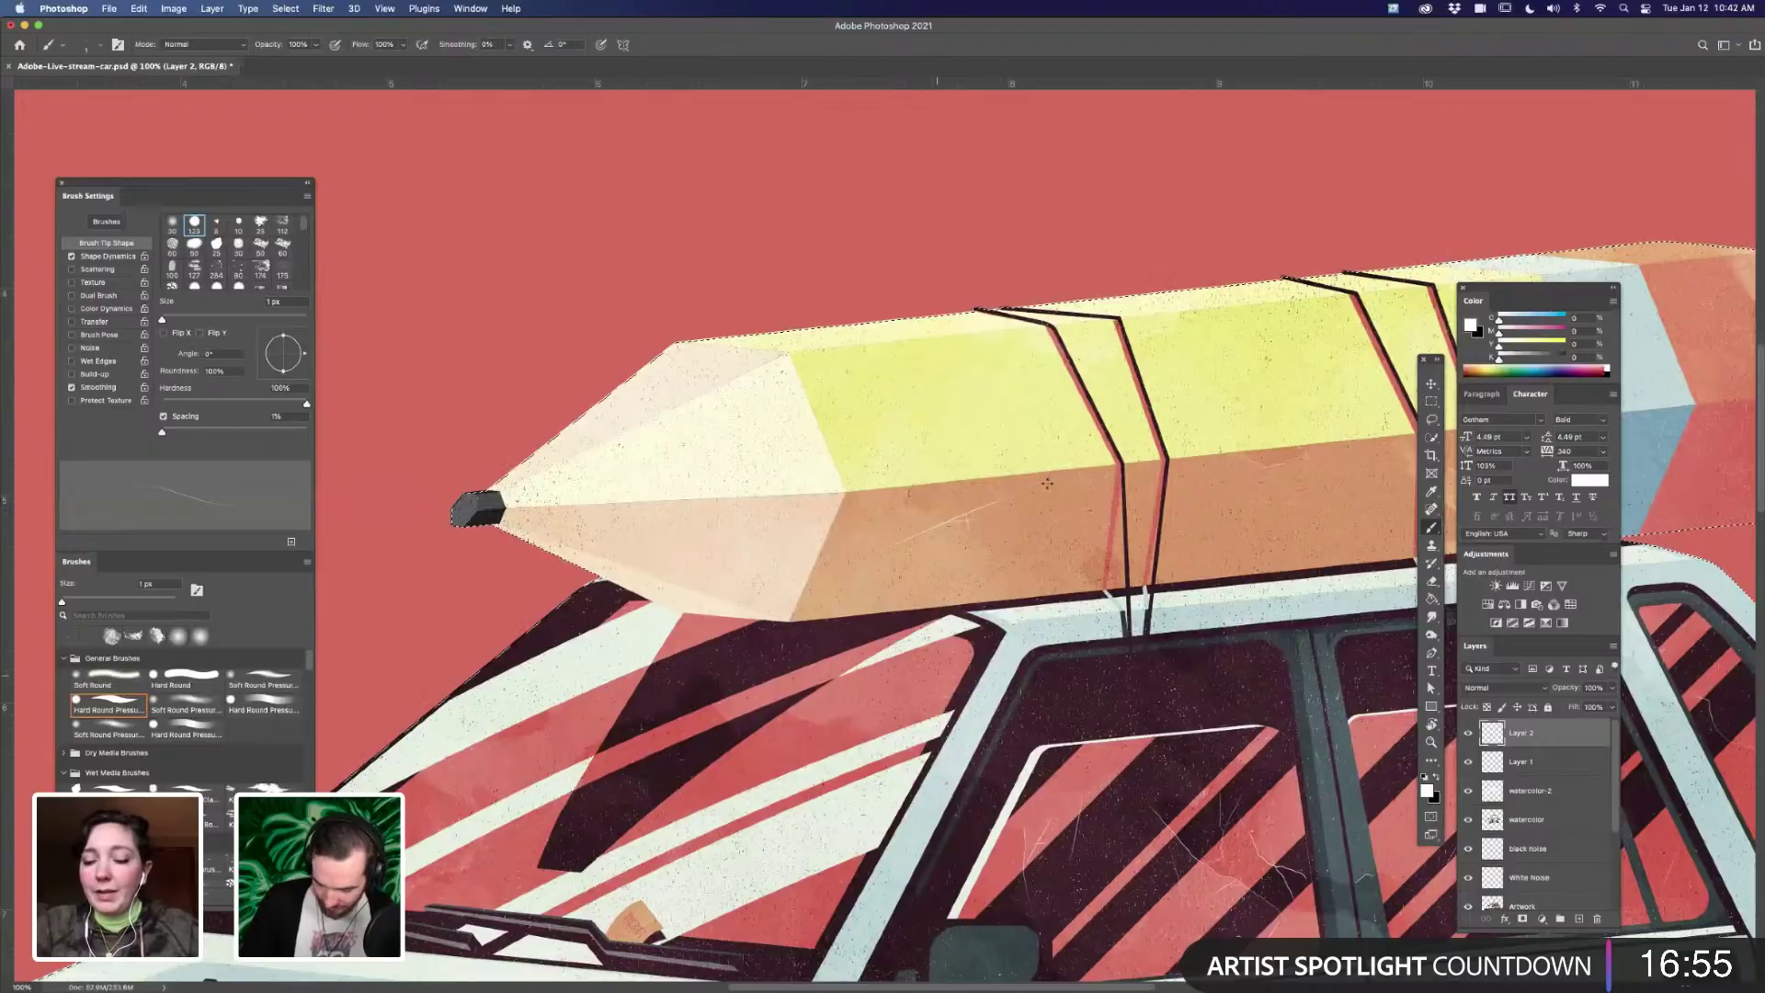
- Draw a few thin white scratches across the dark and red reflections of the windscreen
scroll(1076, 701, "down", 5)
scroll(1076, 702, "left", 4)
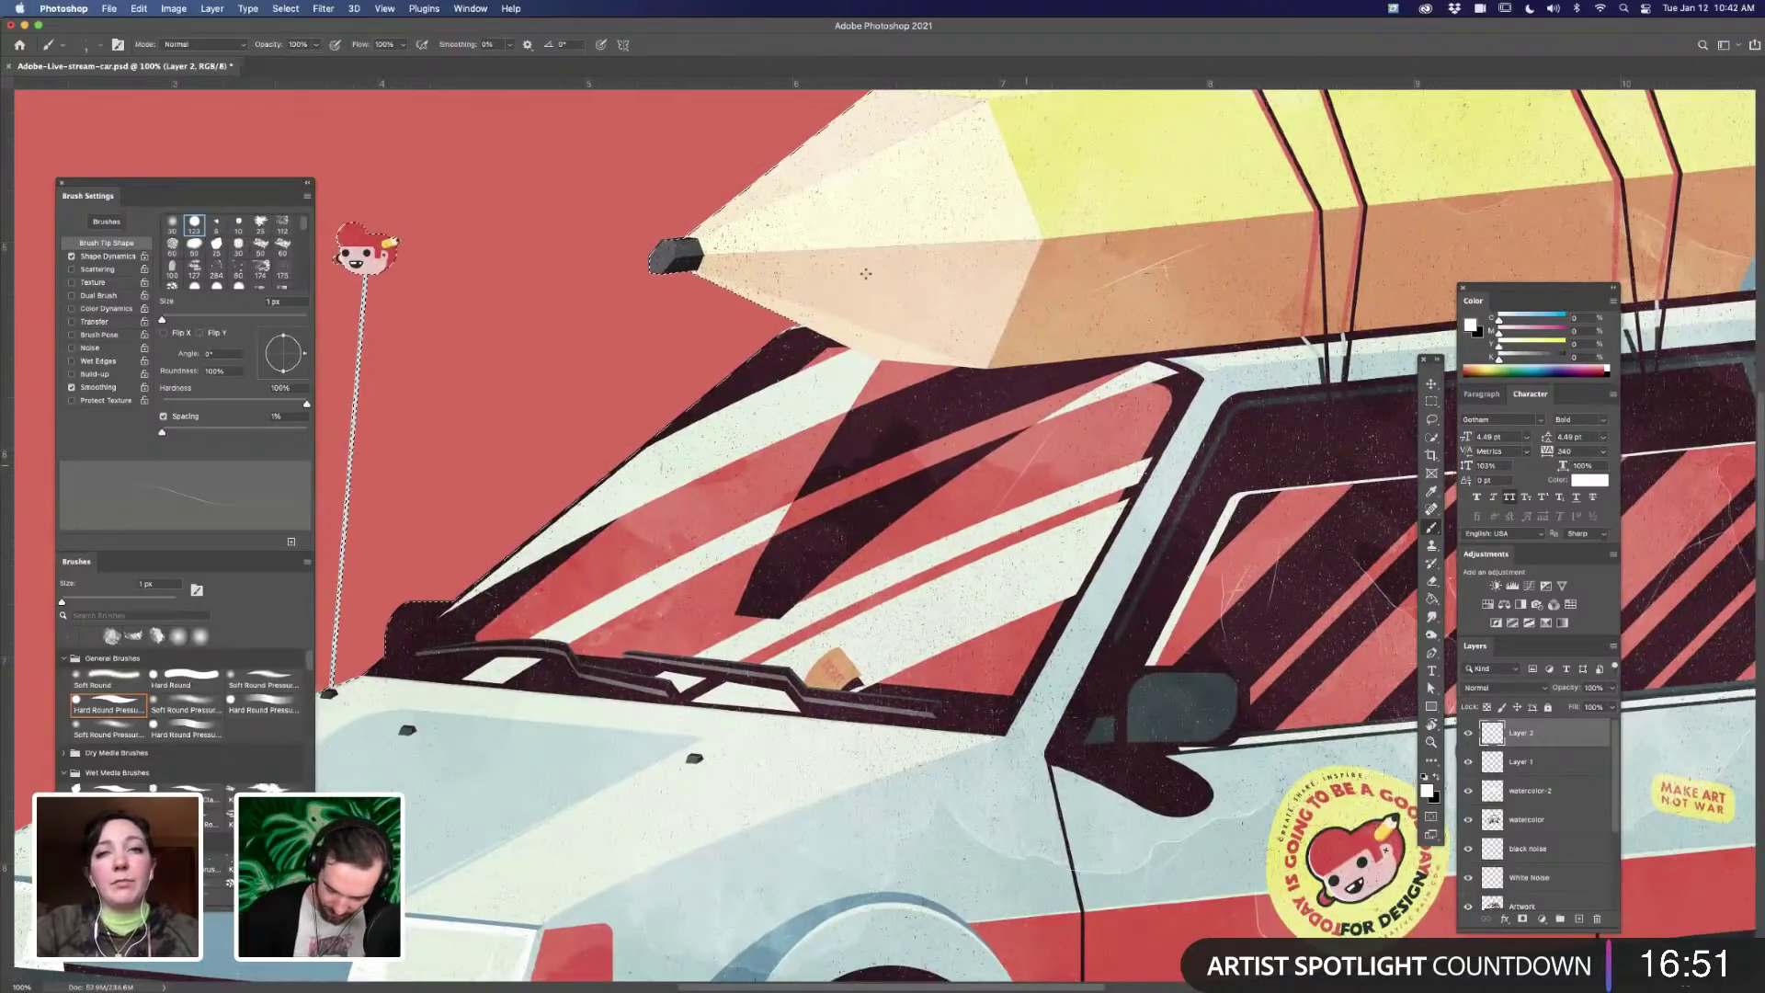
scroll(864, 271, "down", 2)
scroll(864, 271, "left", 3)
scroll(909, 300, "down", 3)
scroll(909, 300, "left", 2)
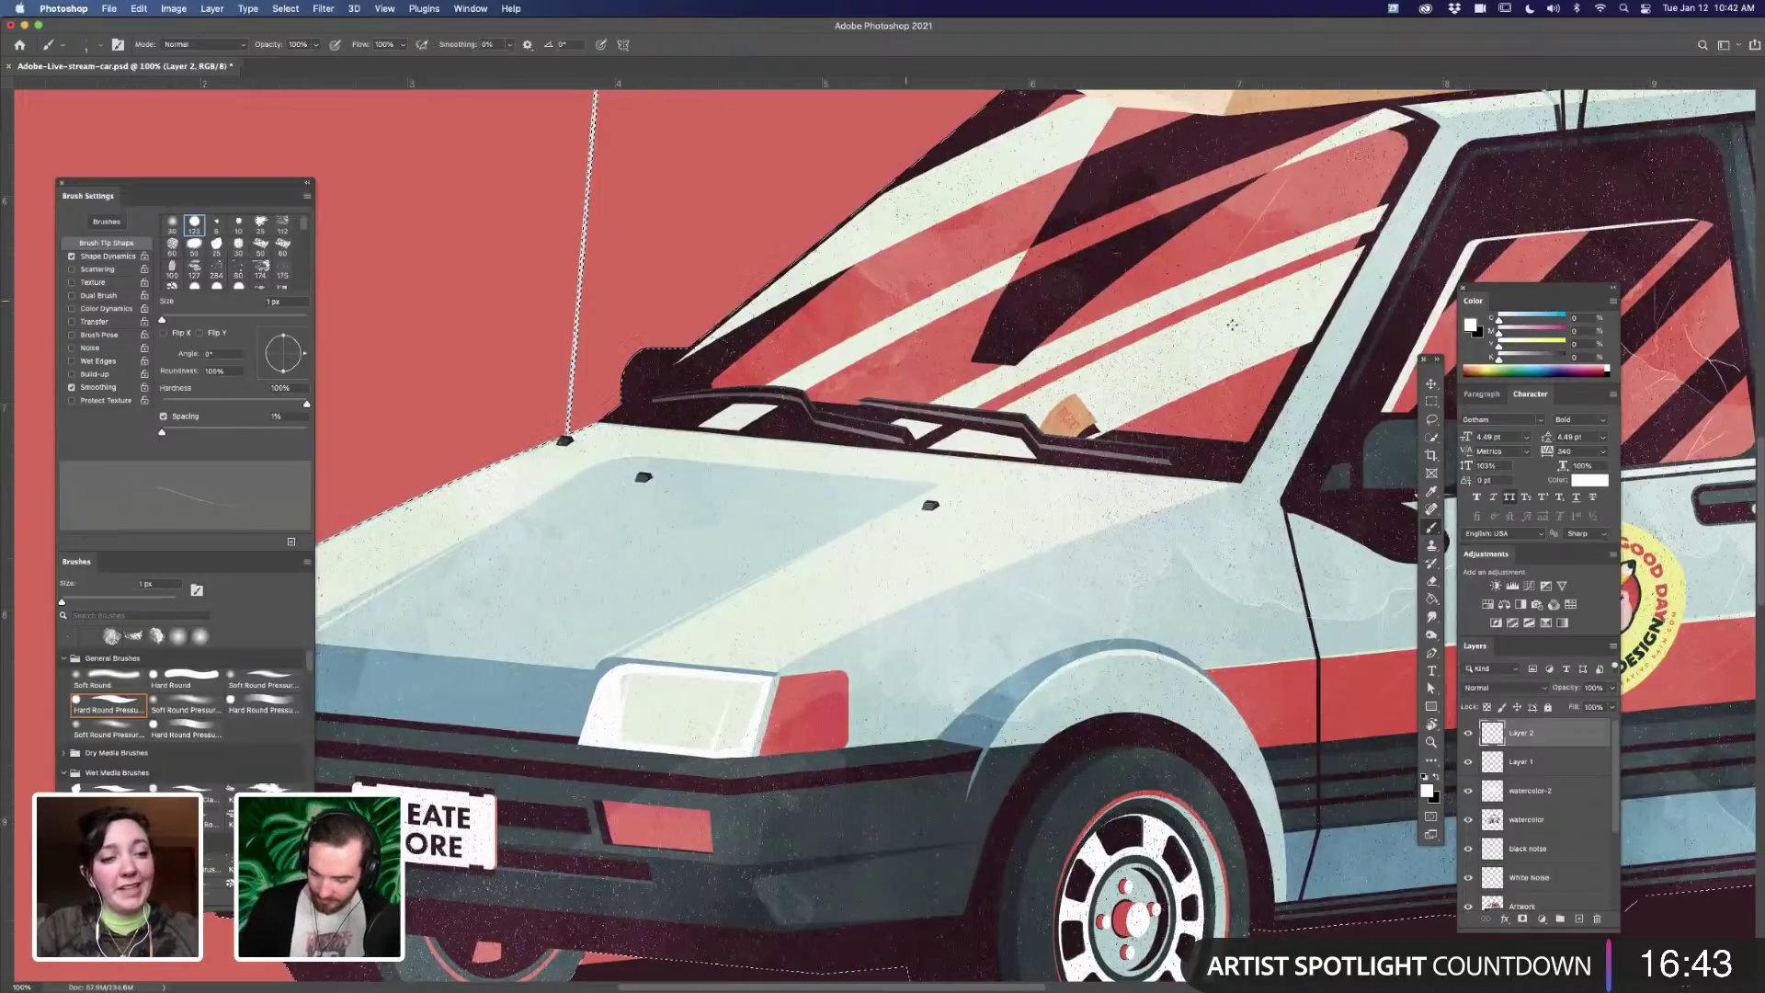
scroll(1231, 324, "up", 2)
scroll(1232, 323, "left", 1)
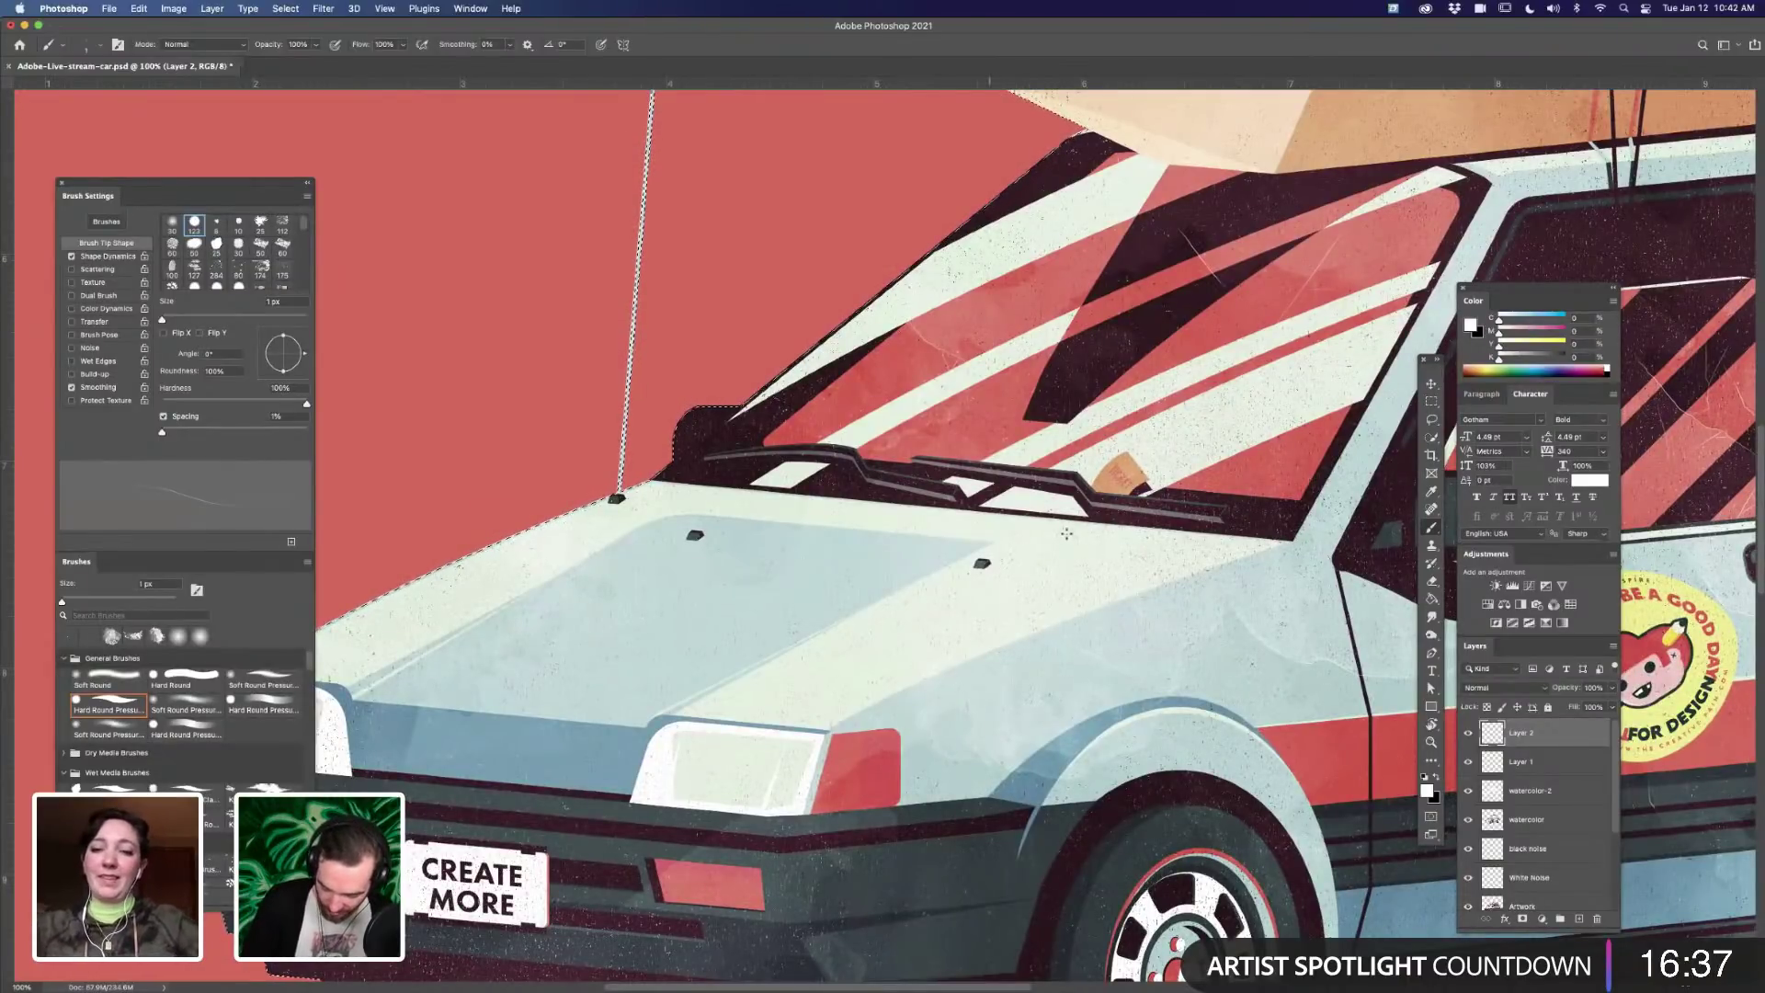
- Add subtle fine white scratch lines over the car's bonnet
scroll(992, 643, "left", 5)
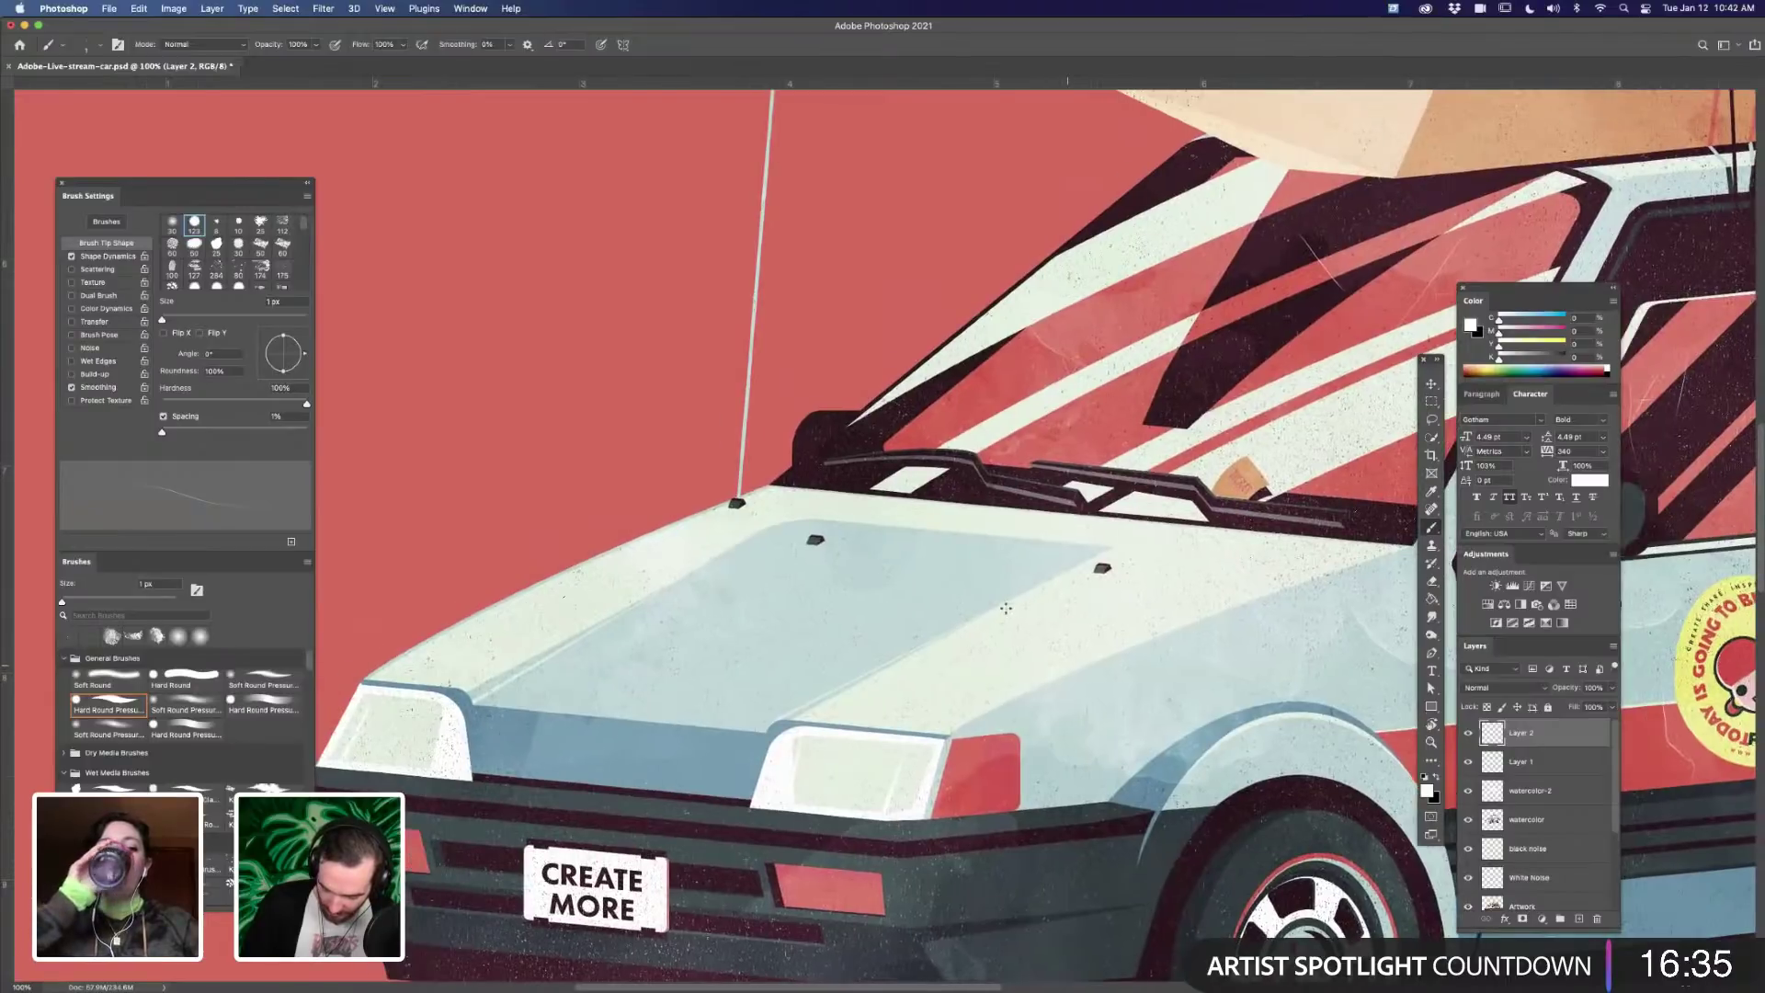
scroll(965, 570, "left", 5)
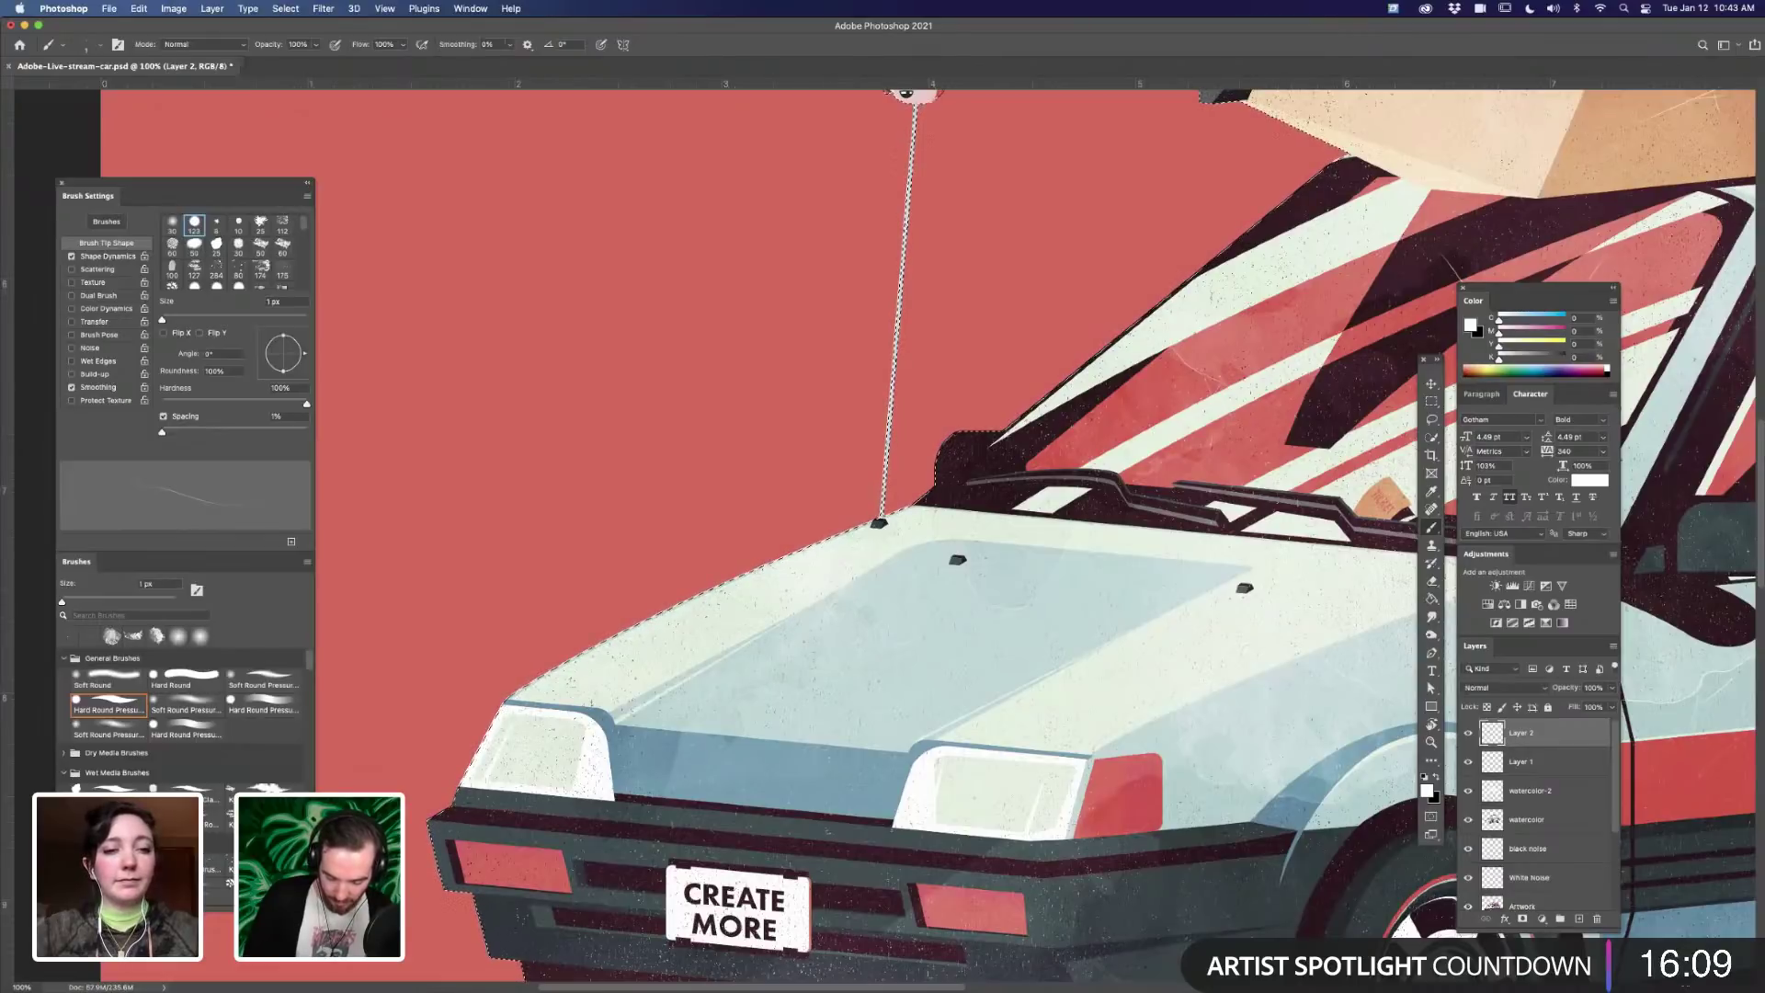
left_click_drag(846, 729, 925, 705)
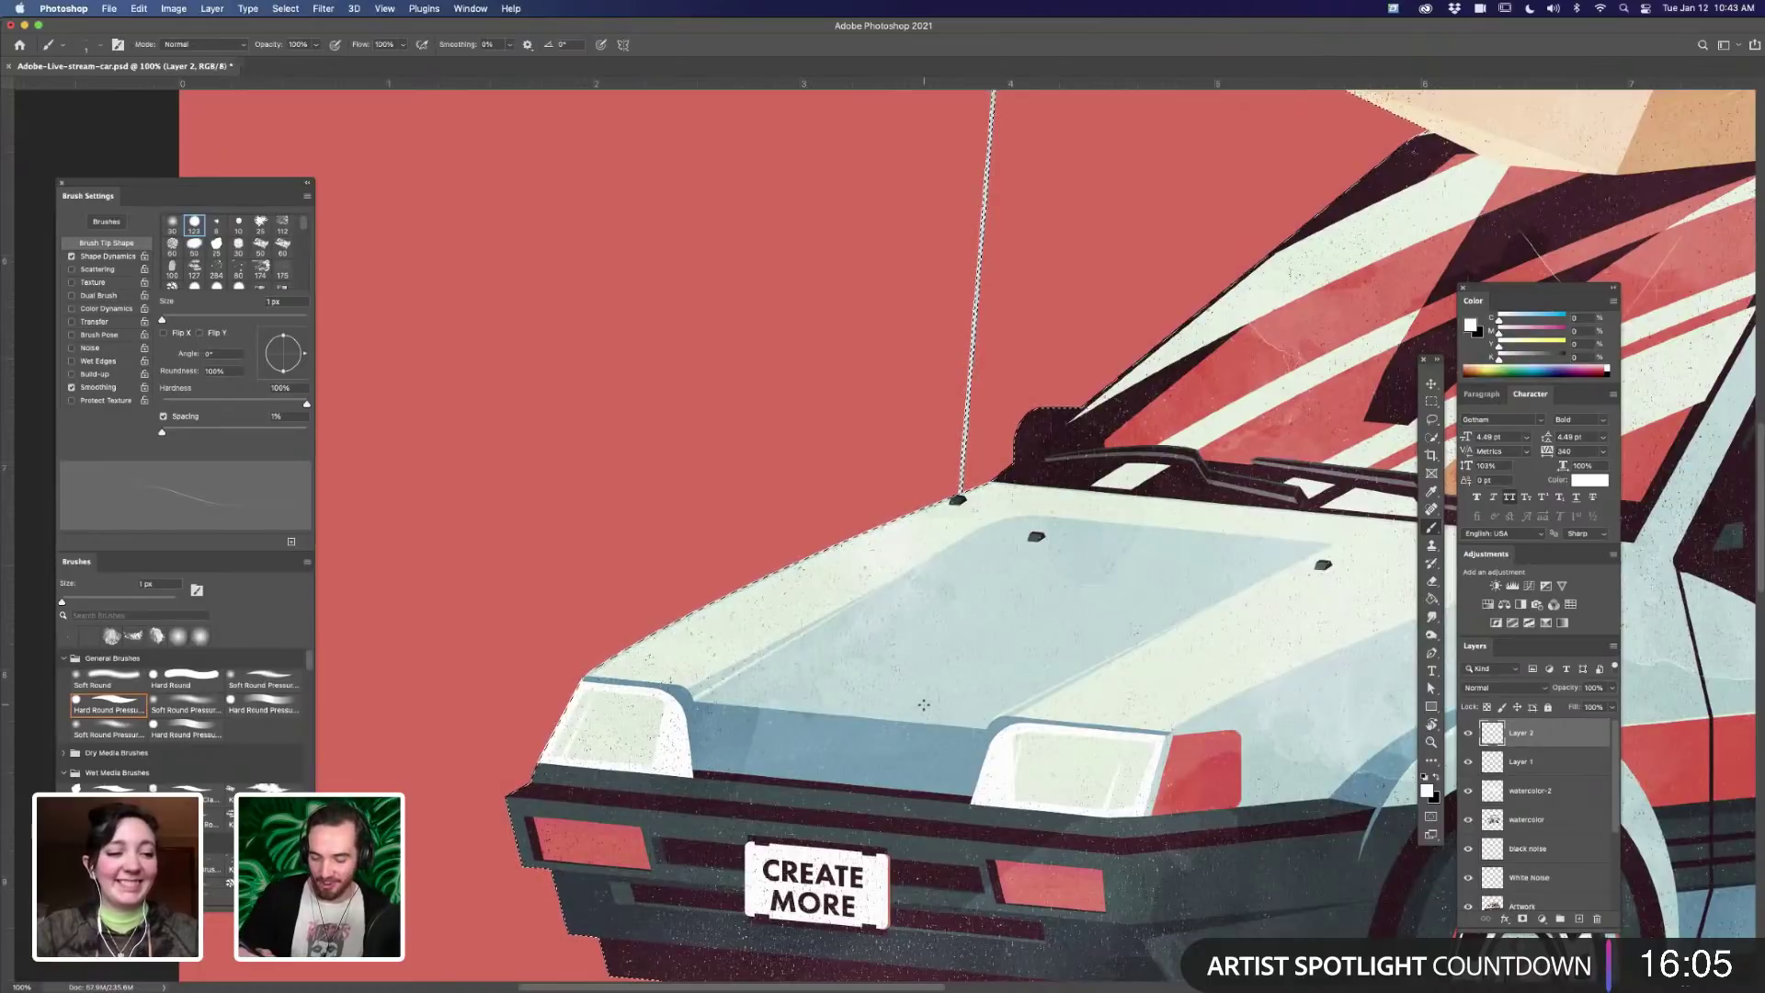
left_click_drag(905, 704, 1018, 642)
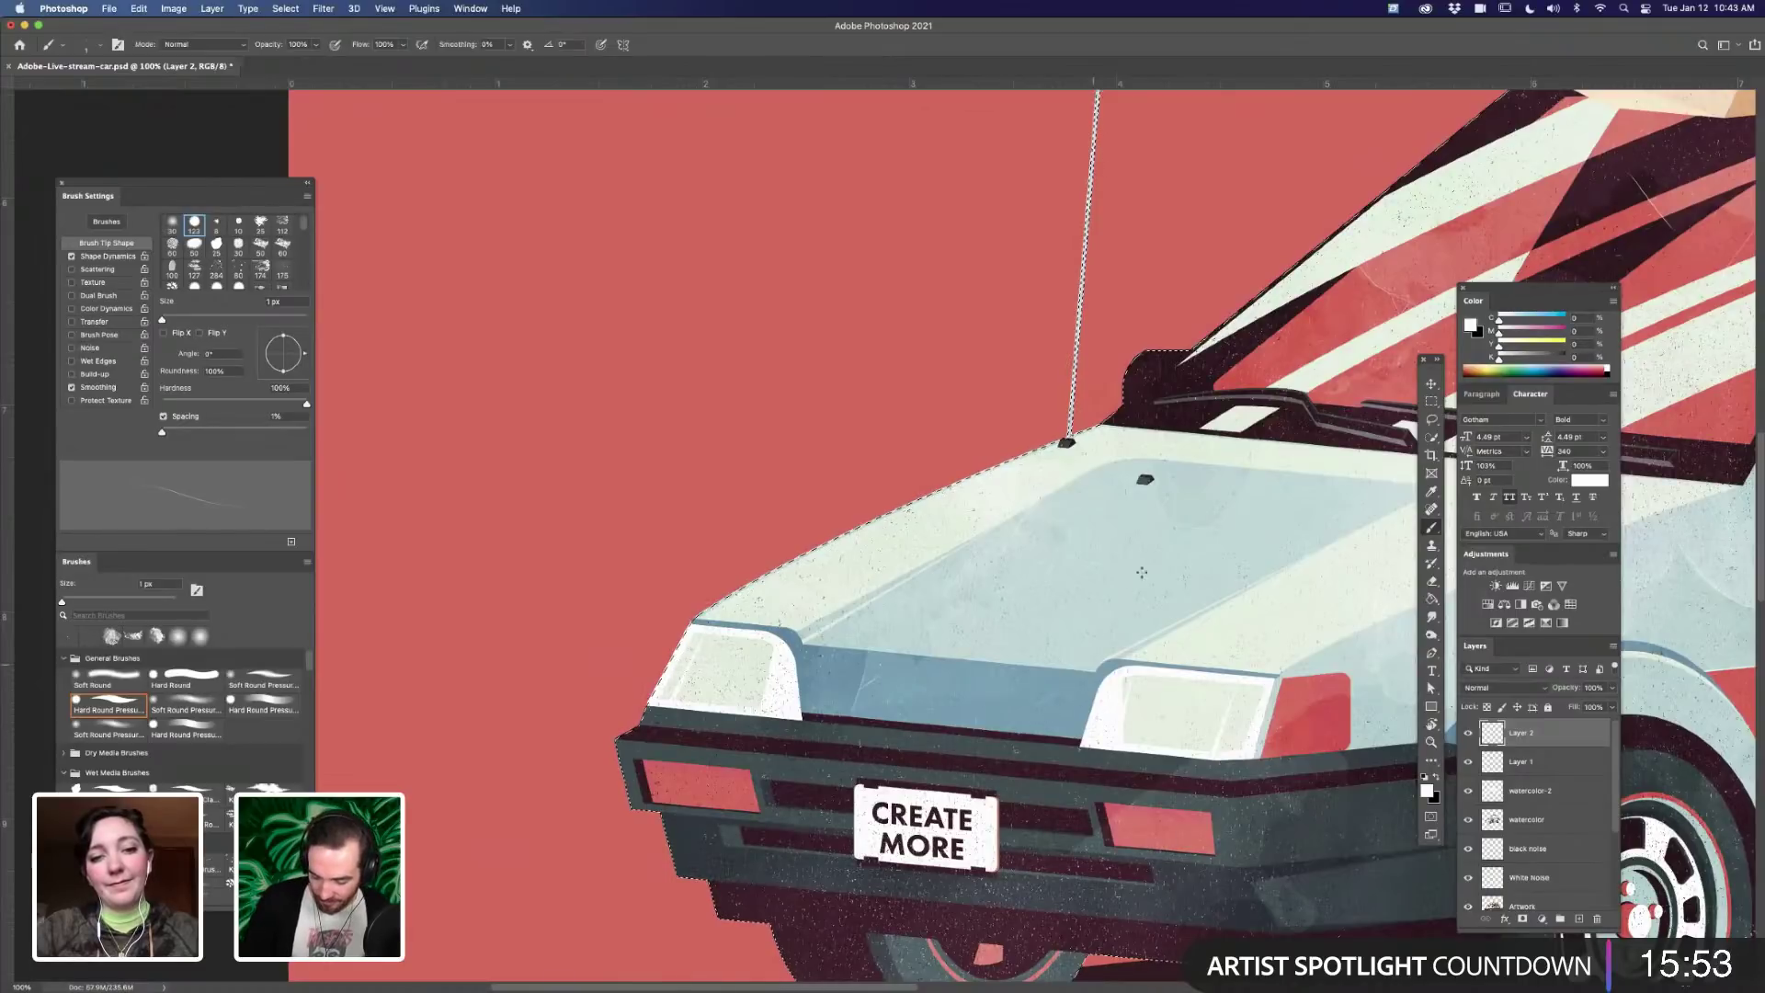
- Scratch the front end with fine white lines, from the bonnet's front edge to the bumper corner beside the wheel
scroll(1156, 619, "right", 5)
scroll(1157, 619, "down", 2)
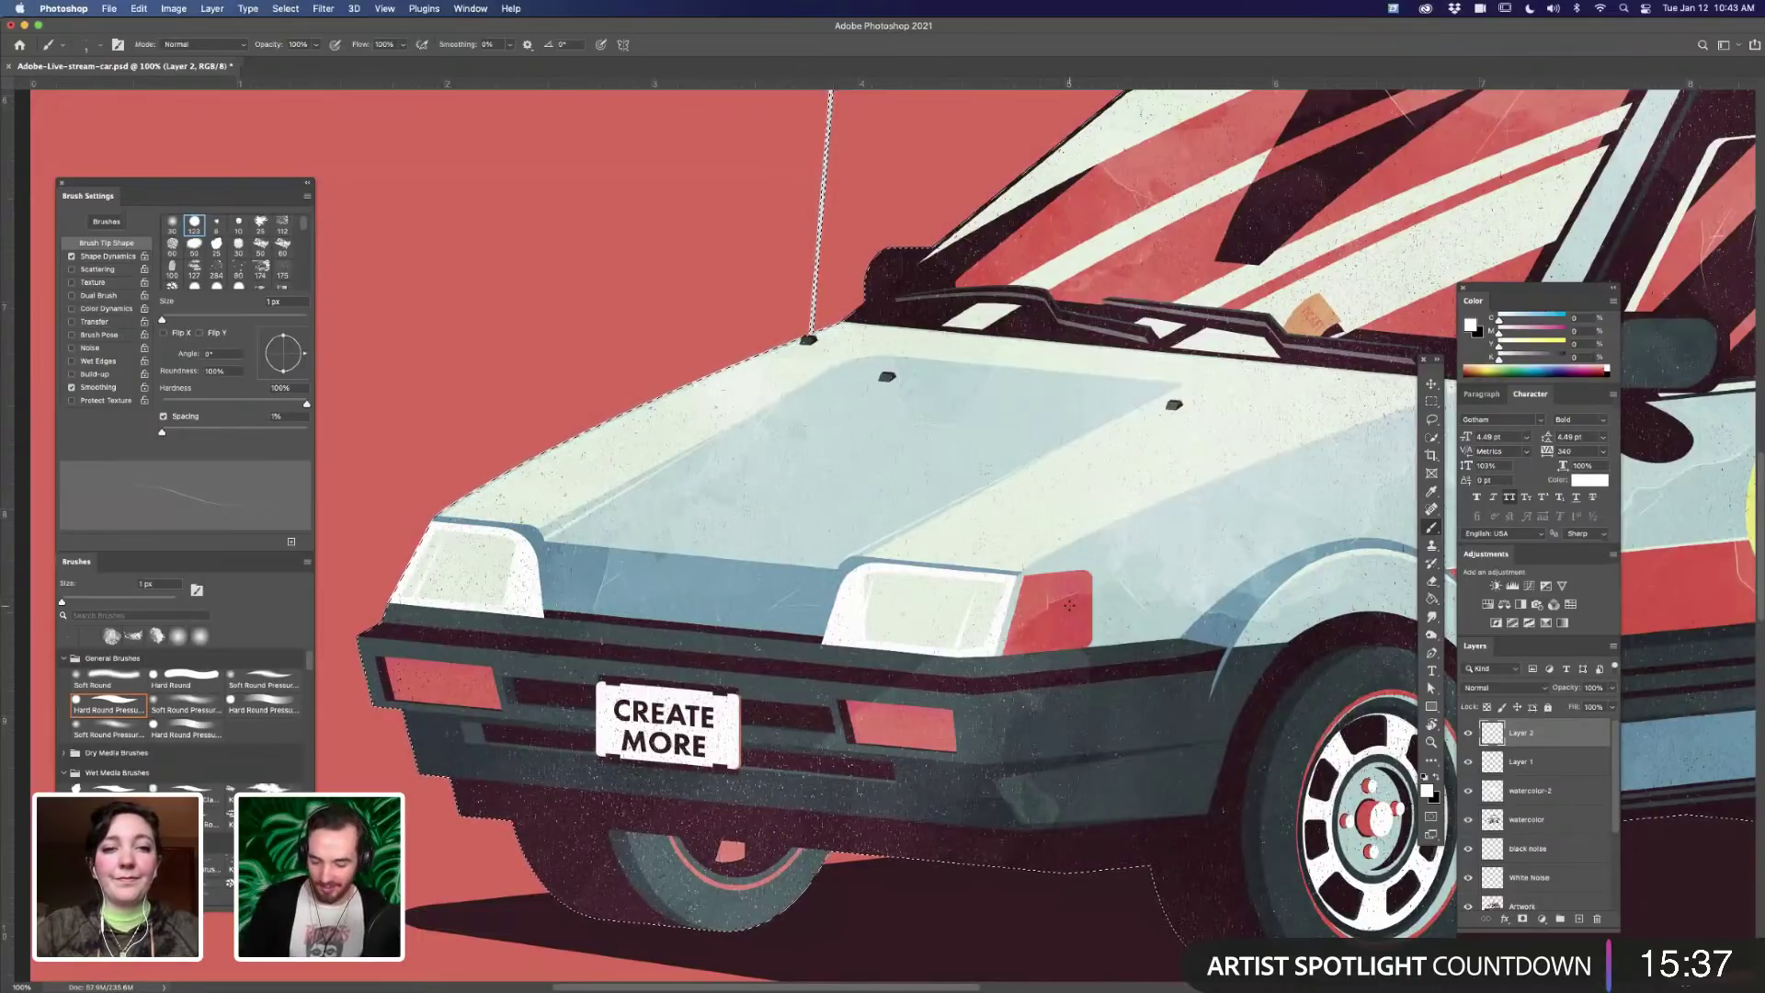
left_click_drag(1172, 785, 1130, 724)
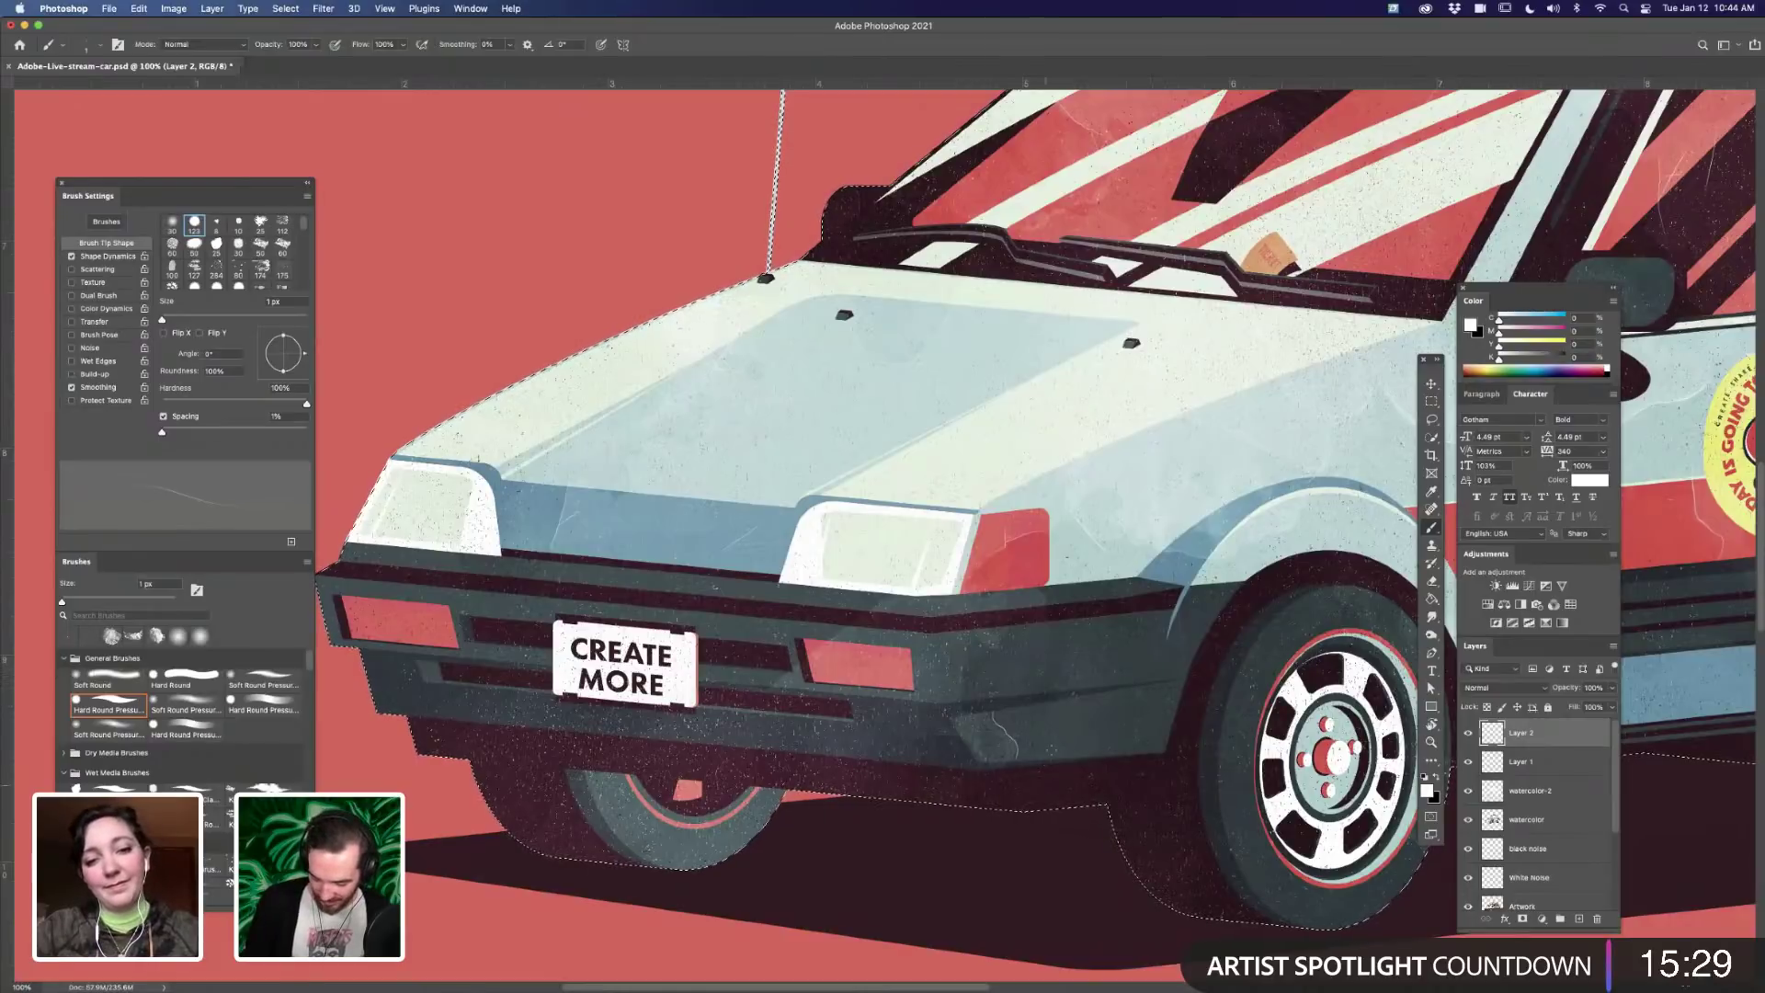
left_click_drag(1037, 771, 1273, 754)
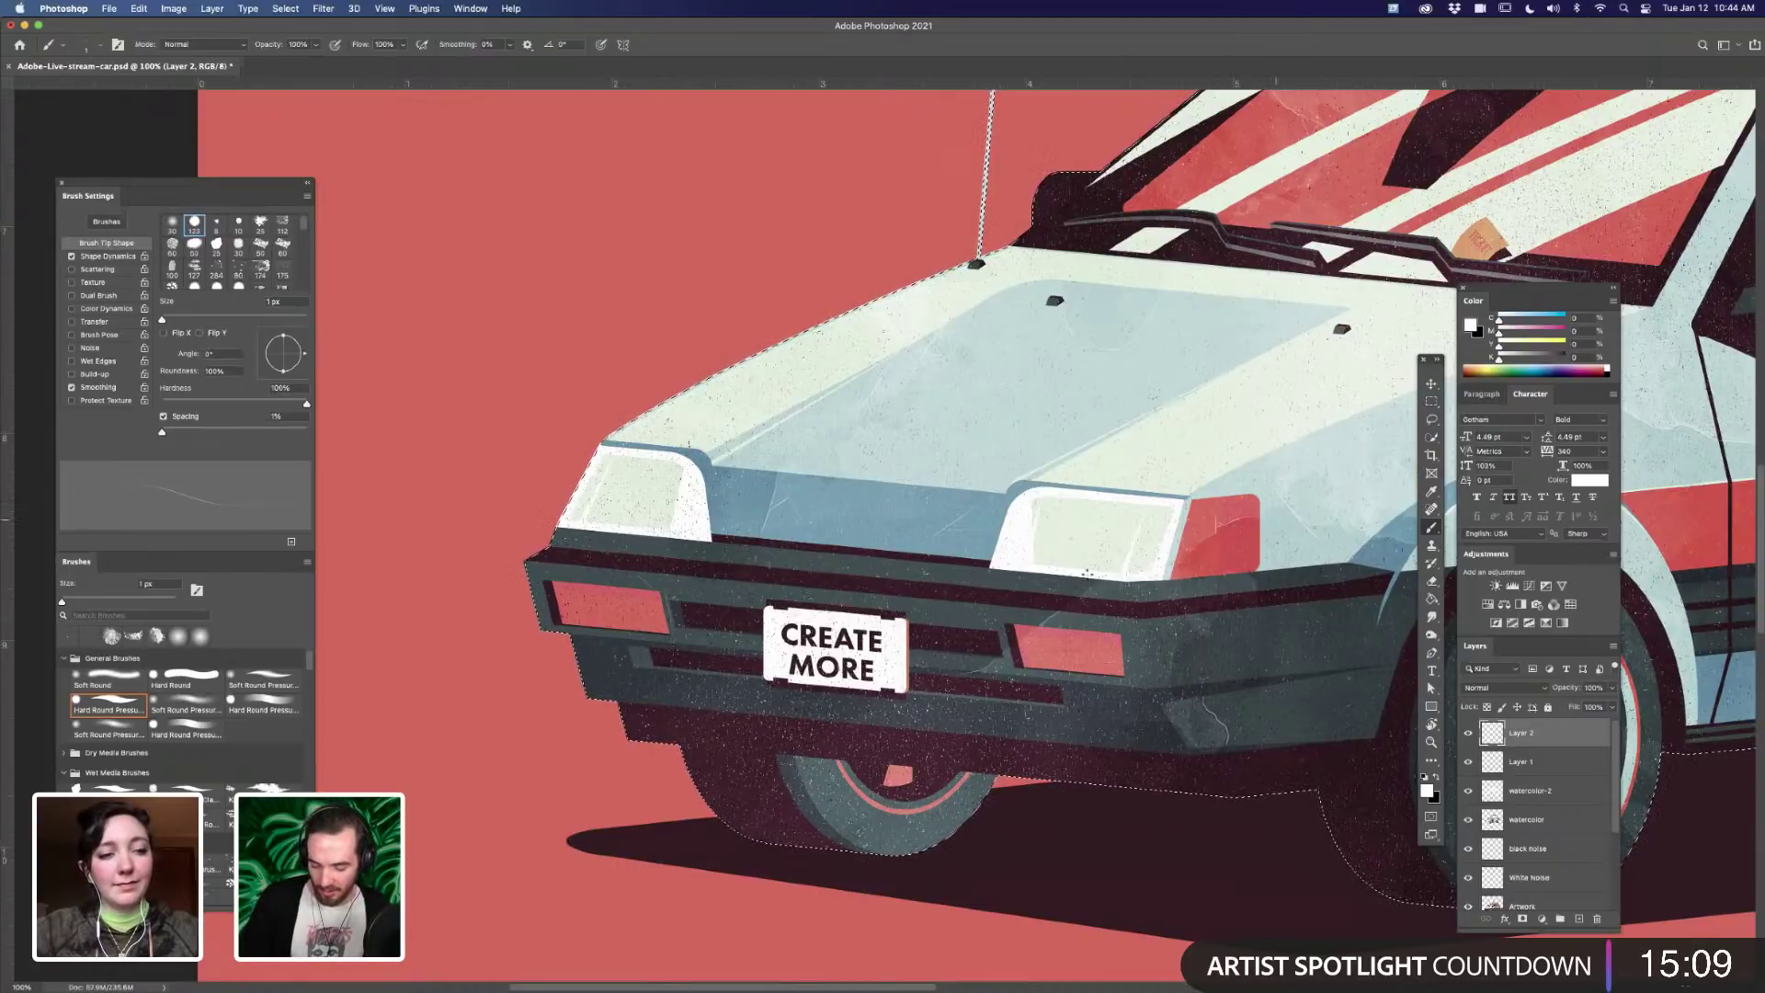
scroll(1140, 514, "right", 5)
scroll(1139, 515, "up", 2)
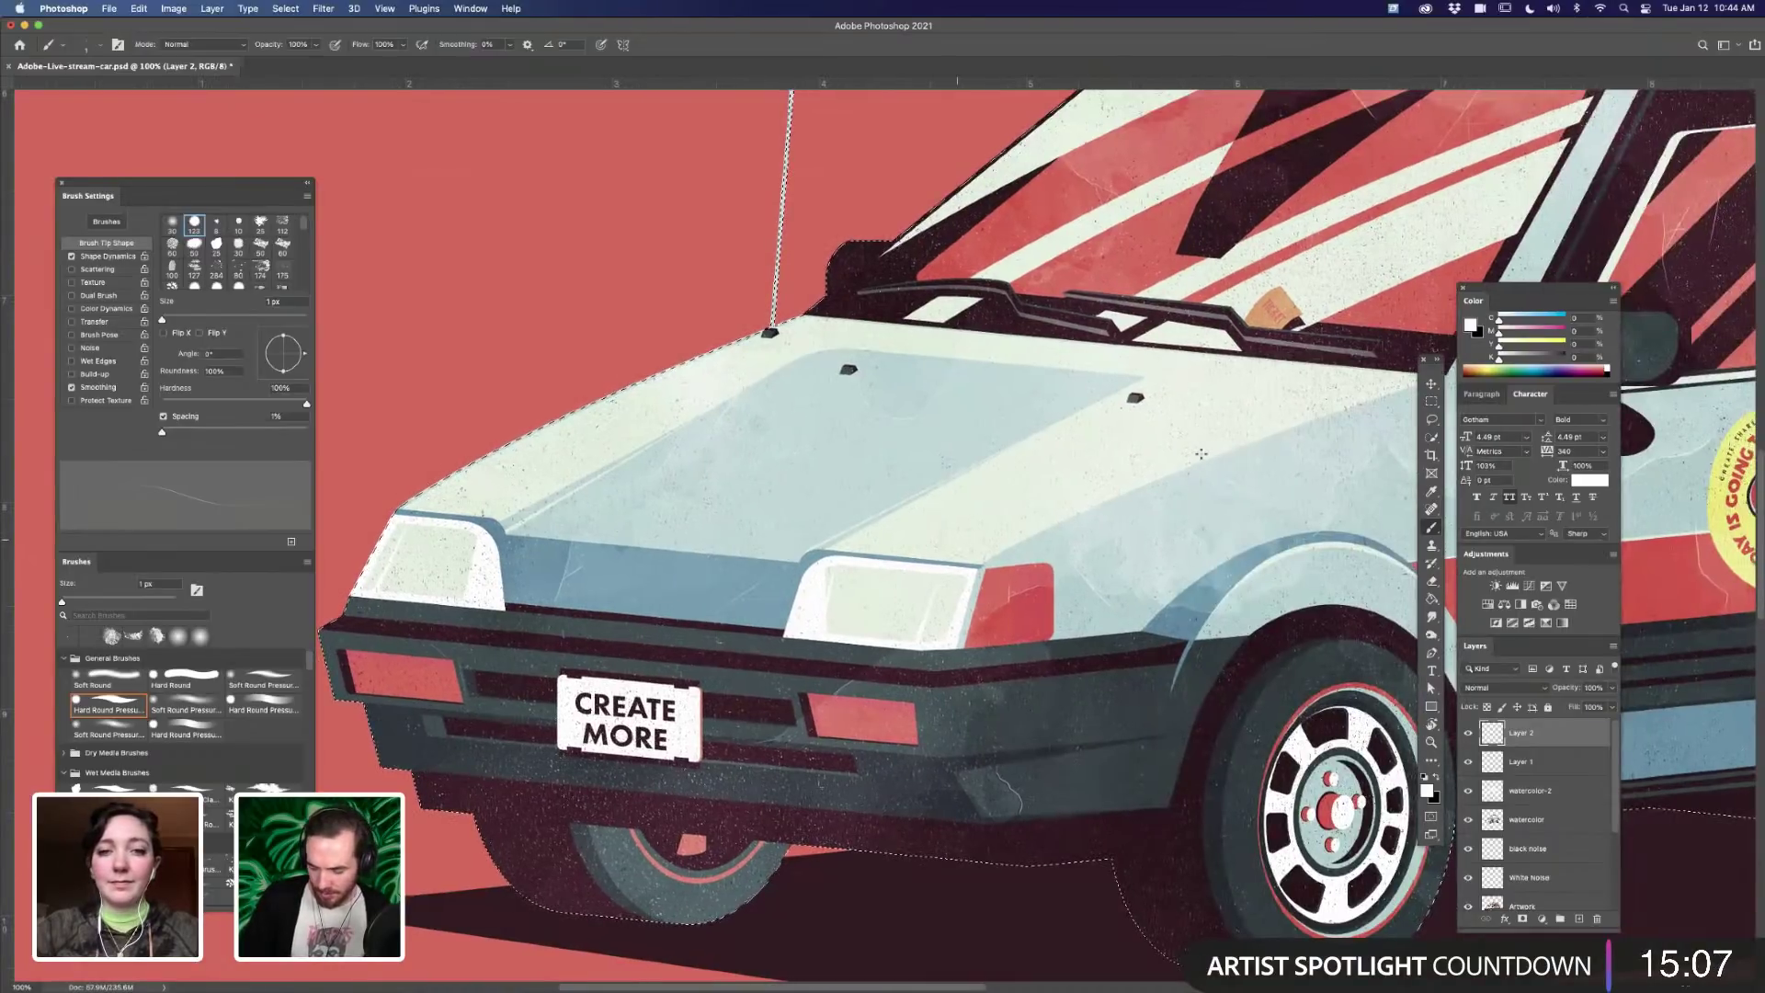
scroll(1161, 583, "right", 3)
scroll(1162, 583, "down", 1)
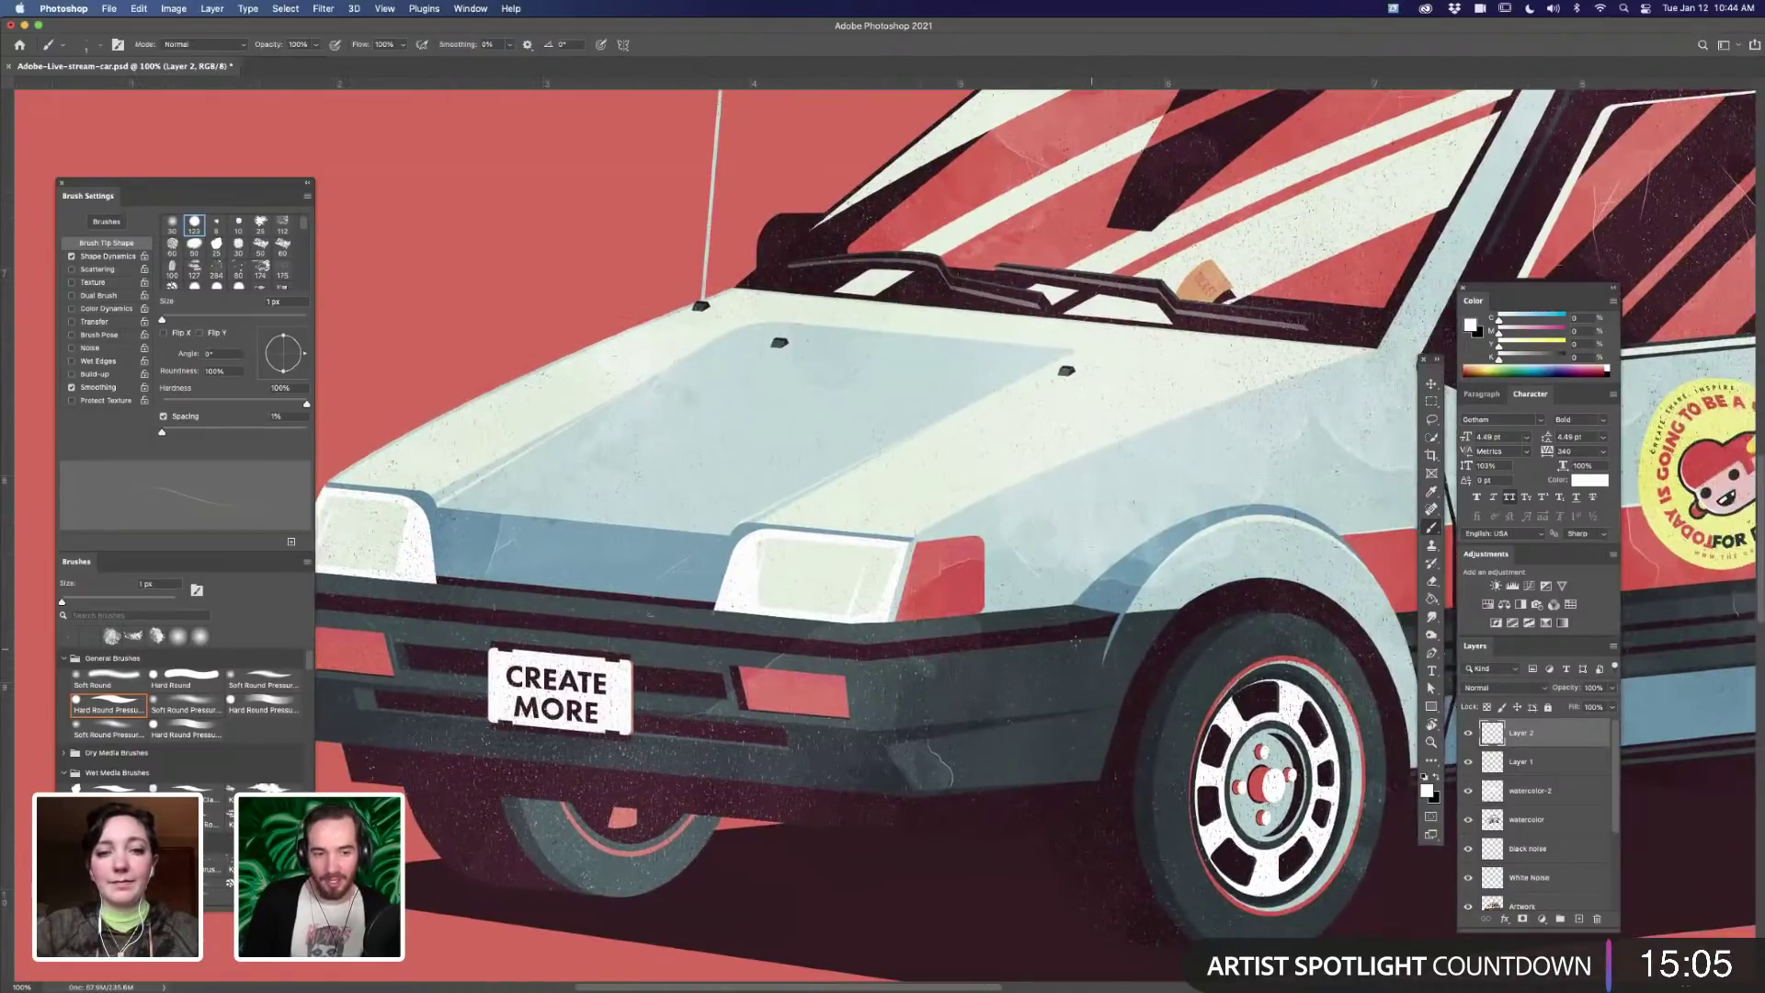
scroll(1161, 583, "right", 2)
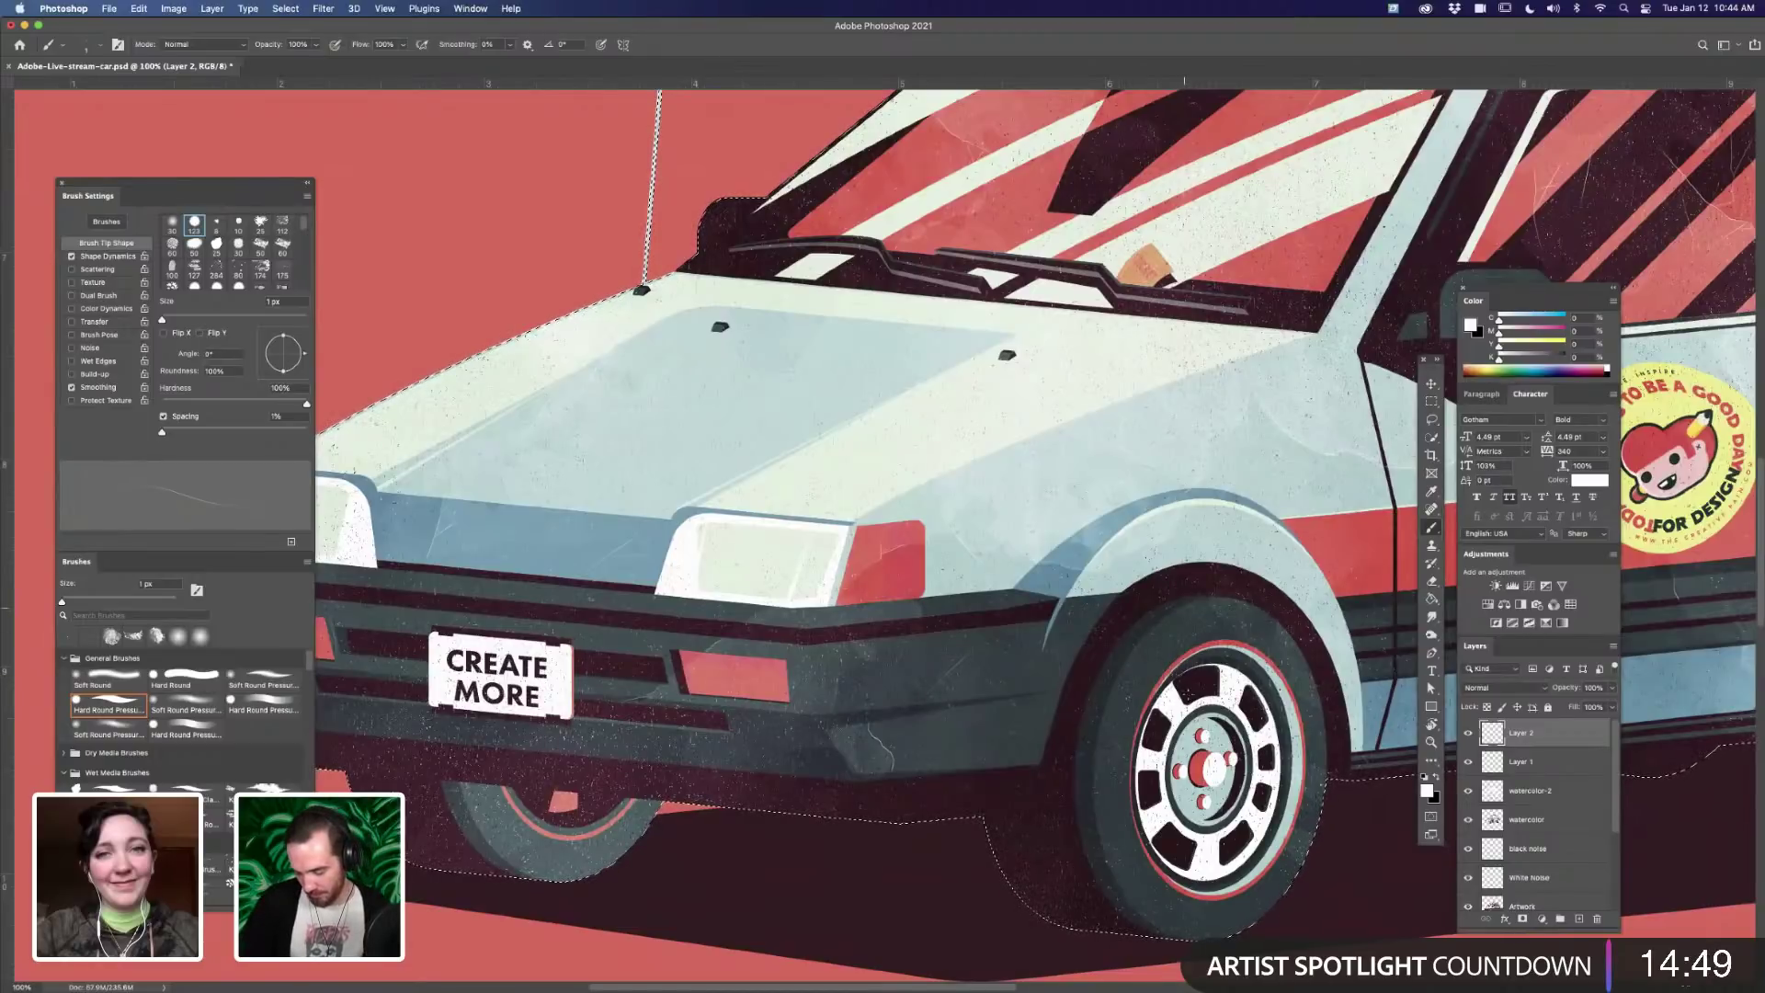
left_click_drag(973, 823, 851, 802)
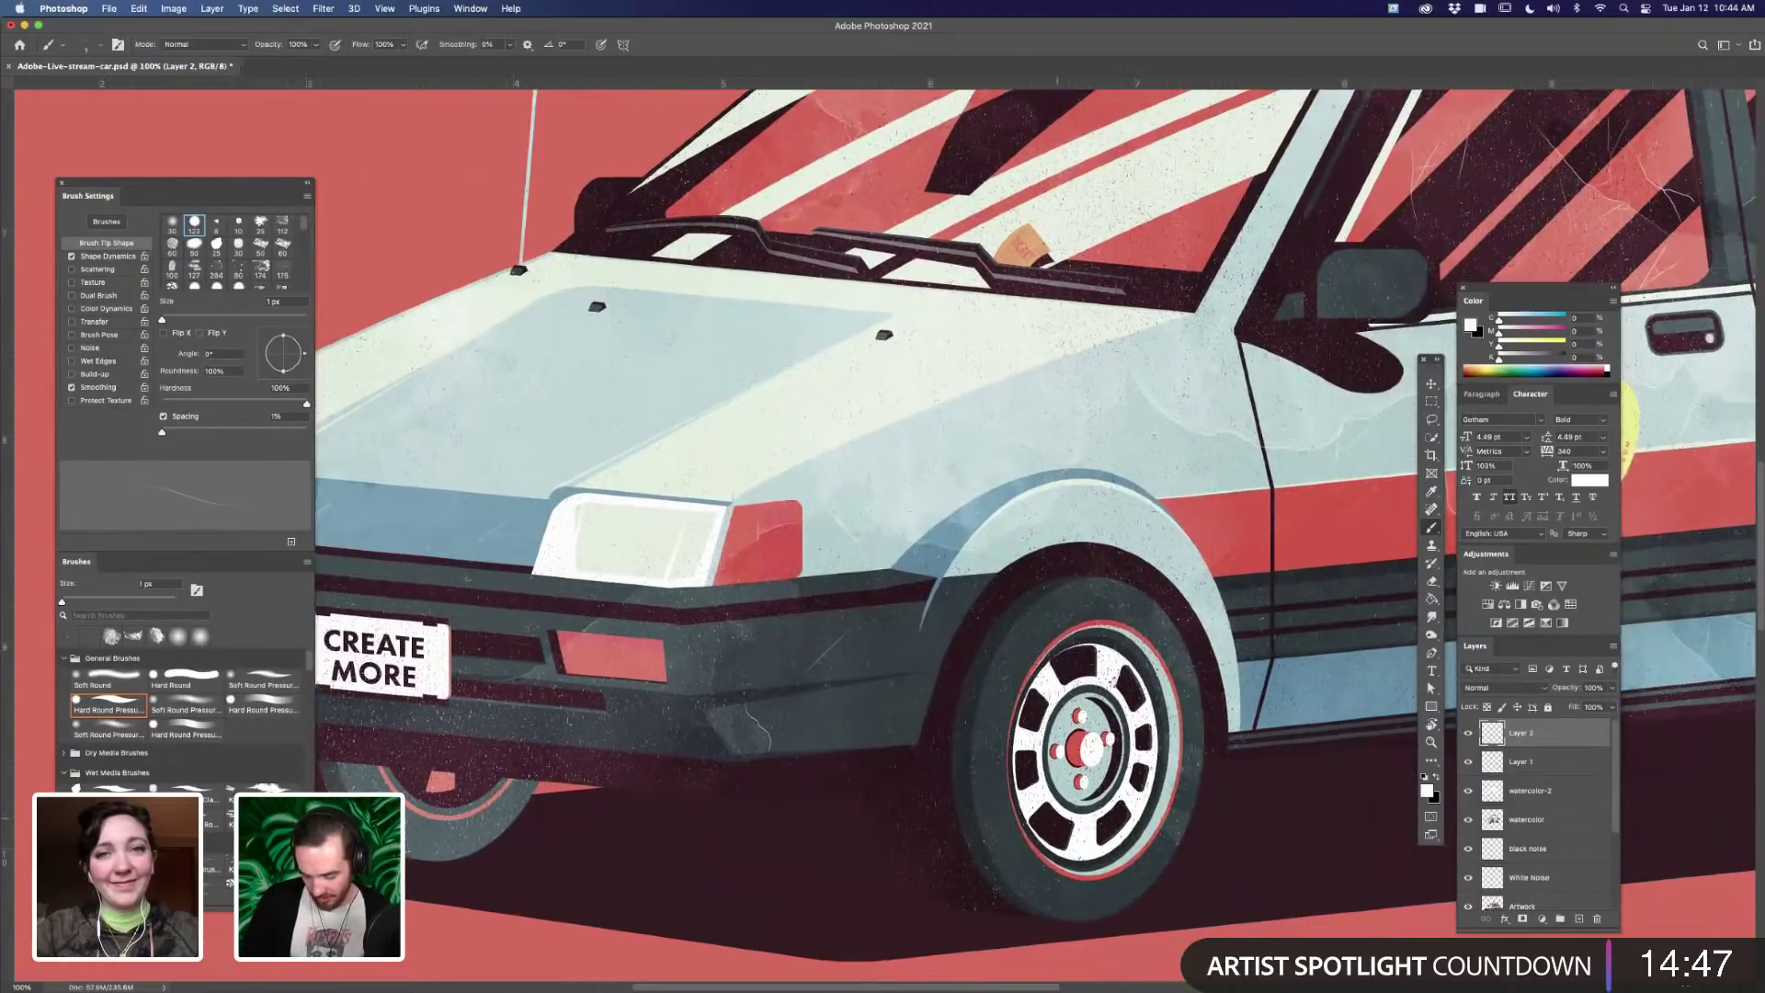
- Draw a few short, crossing white scratches on the glass of the side mirror
left_click_drag(1110, 681, 856, 676)
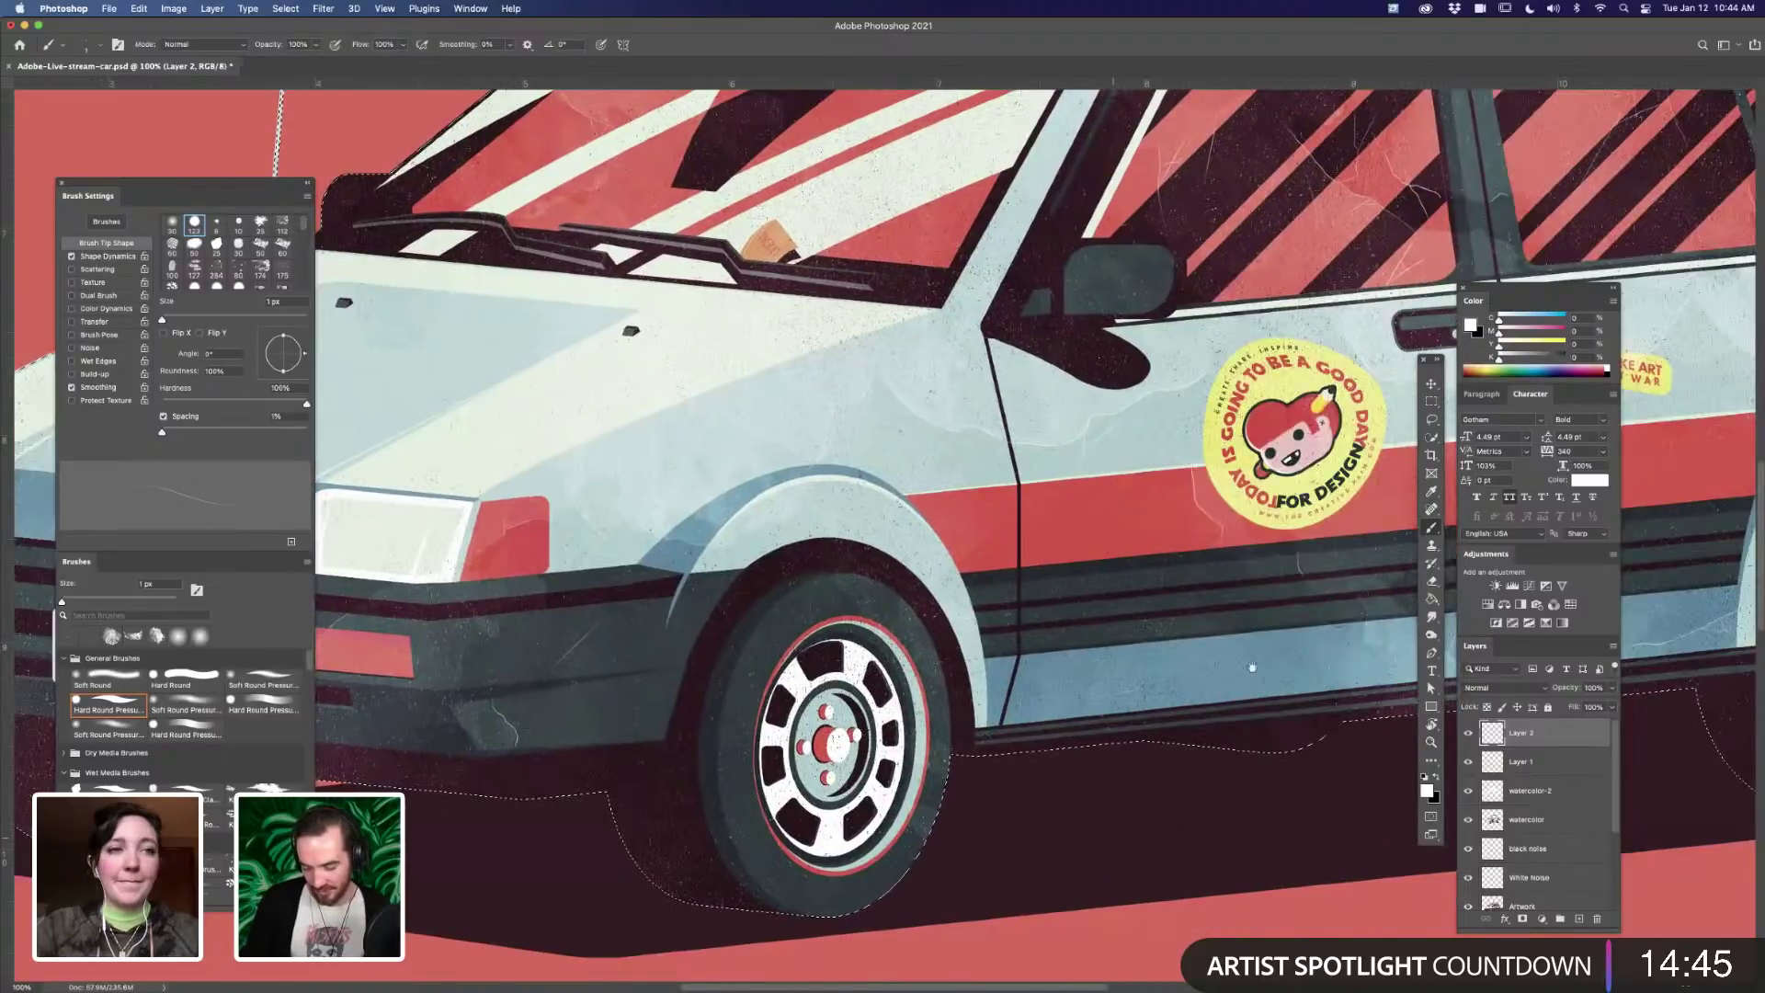
scroll(1089, 745, "up", 3)
scroll(1089, 744, "right", 5)
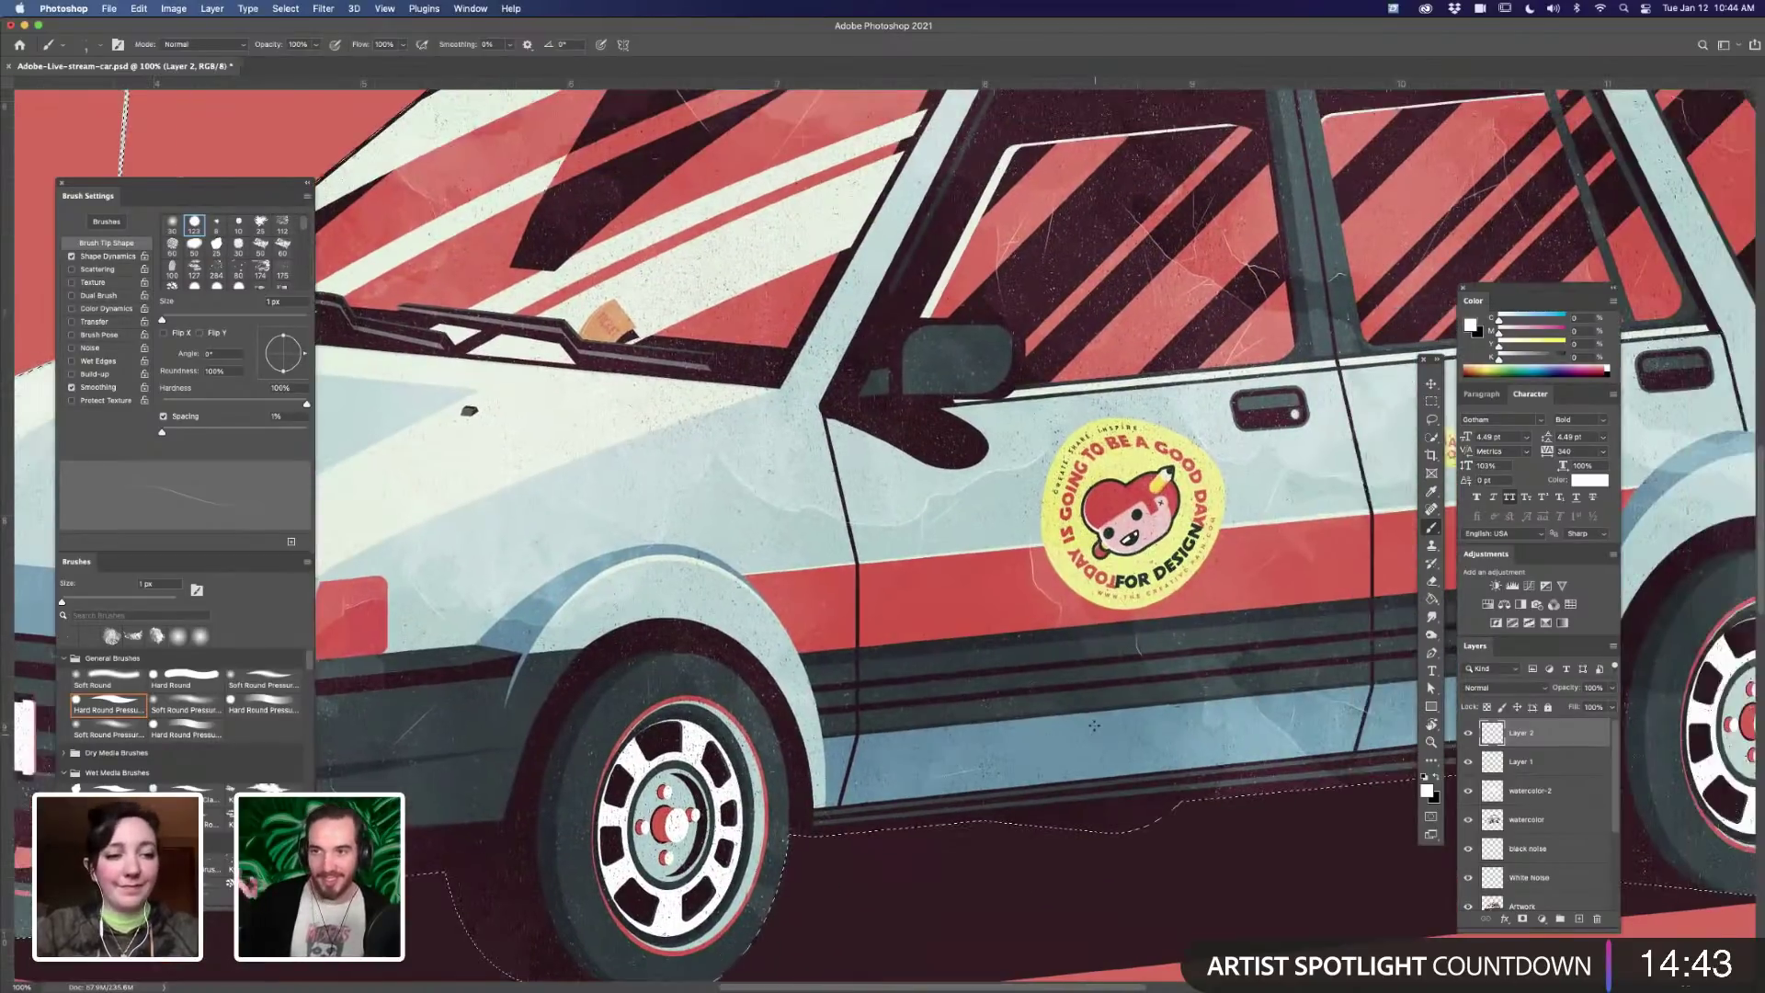
left_click_drag(1168, 647, 1165, 650)
scroll(1165, 650, "up", 5)
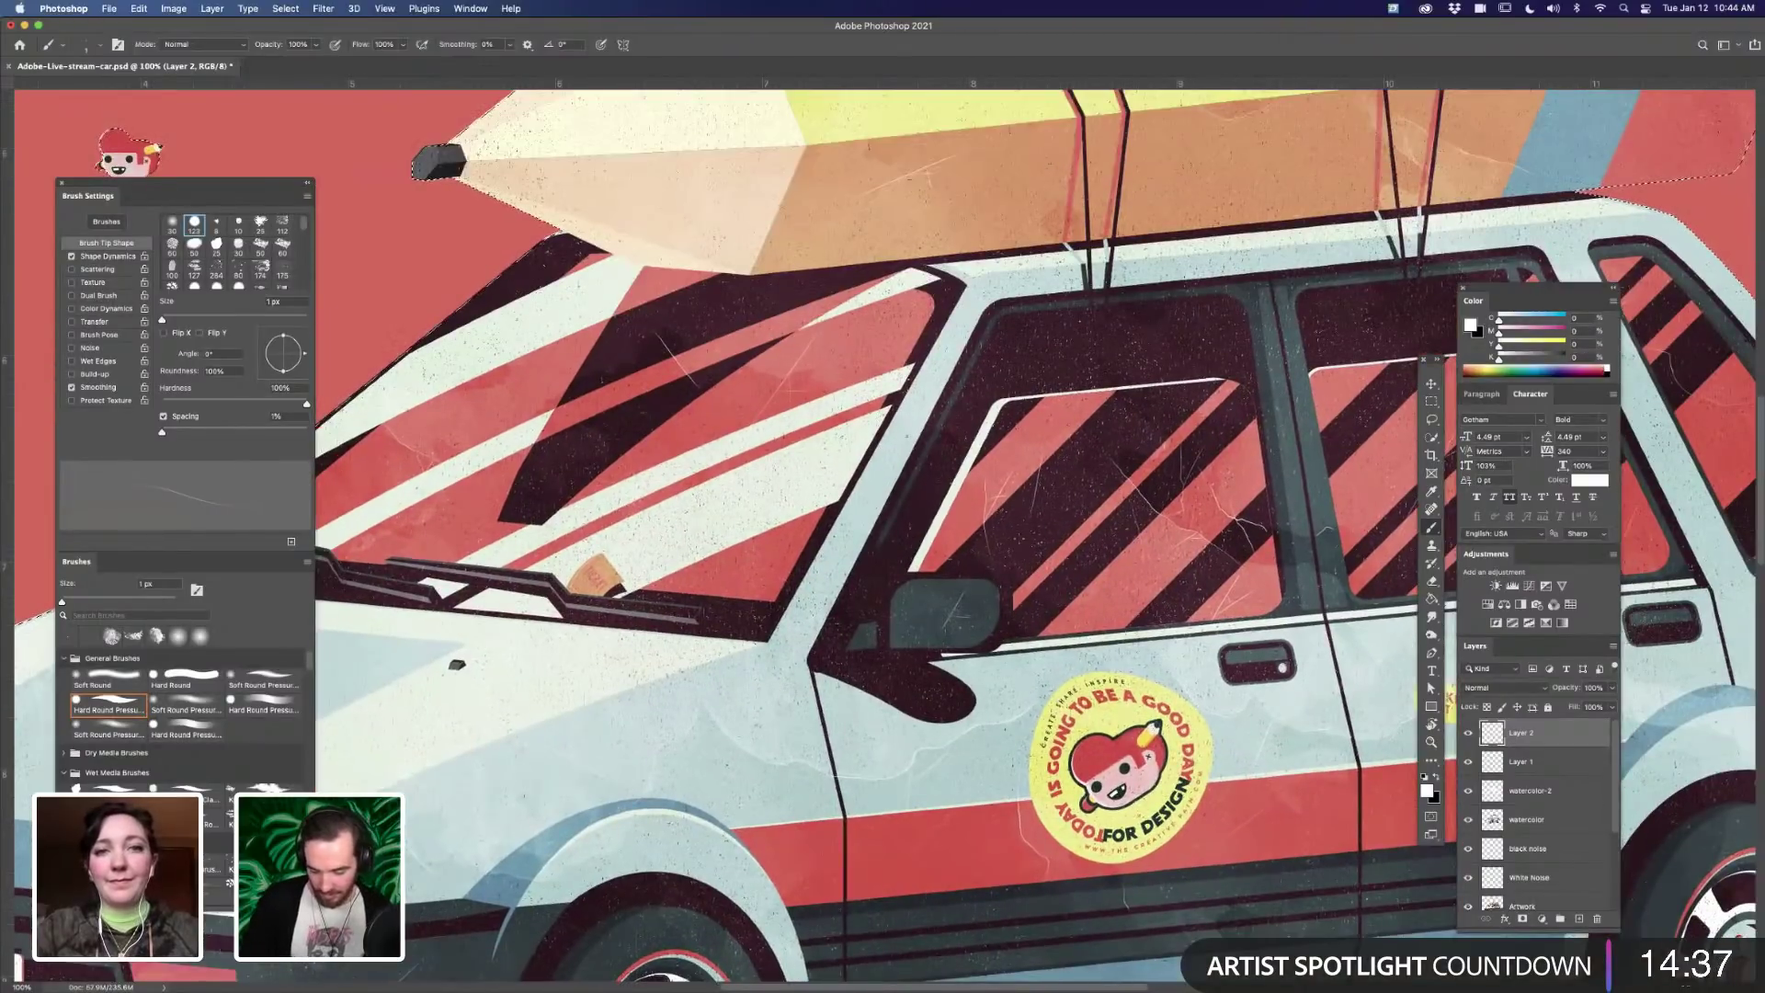
scroll(935, 391, "up", 3)
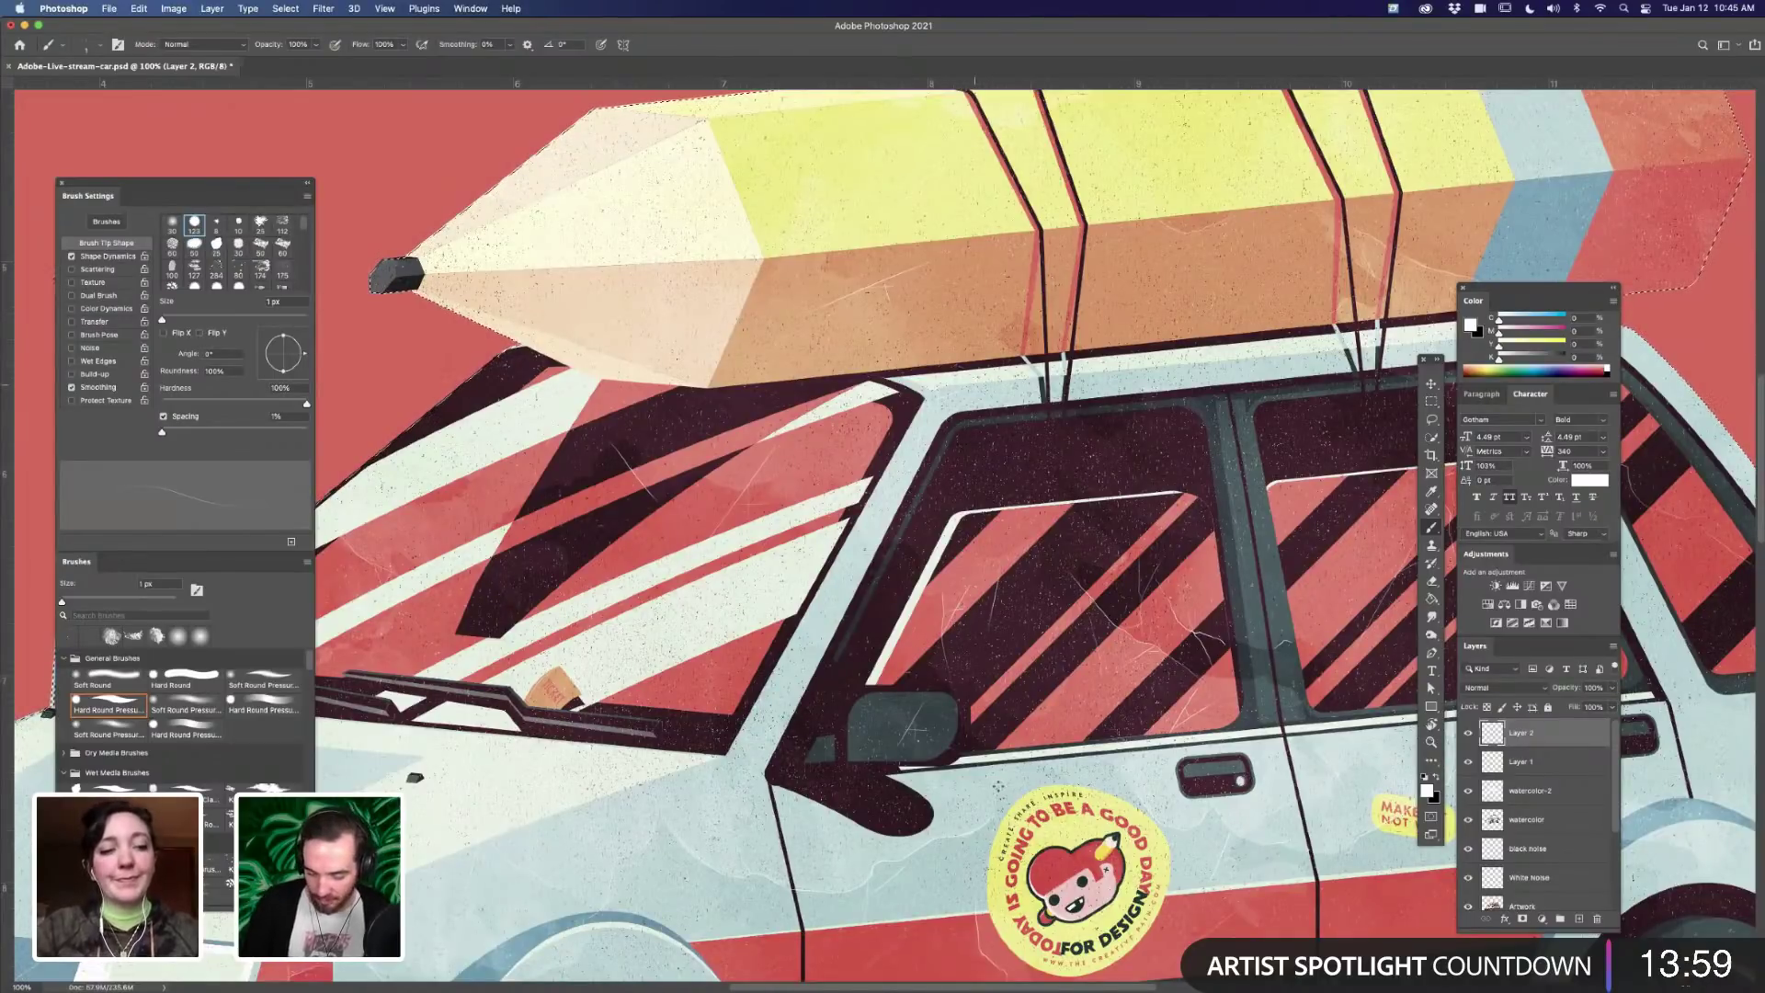
scroll(913, 299, "up", 5)
scroll(914, 299, "right", 4)
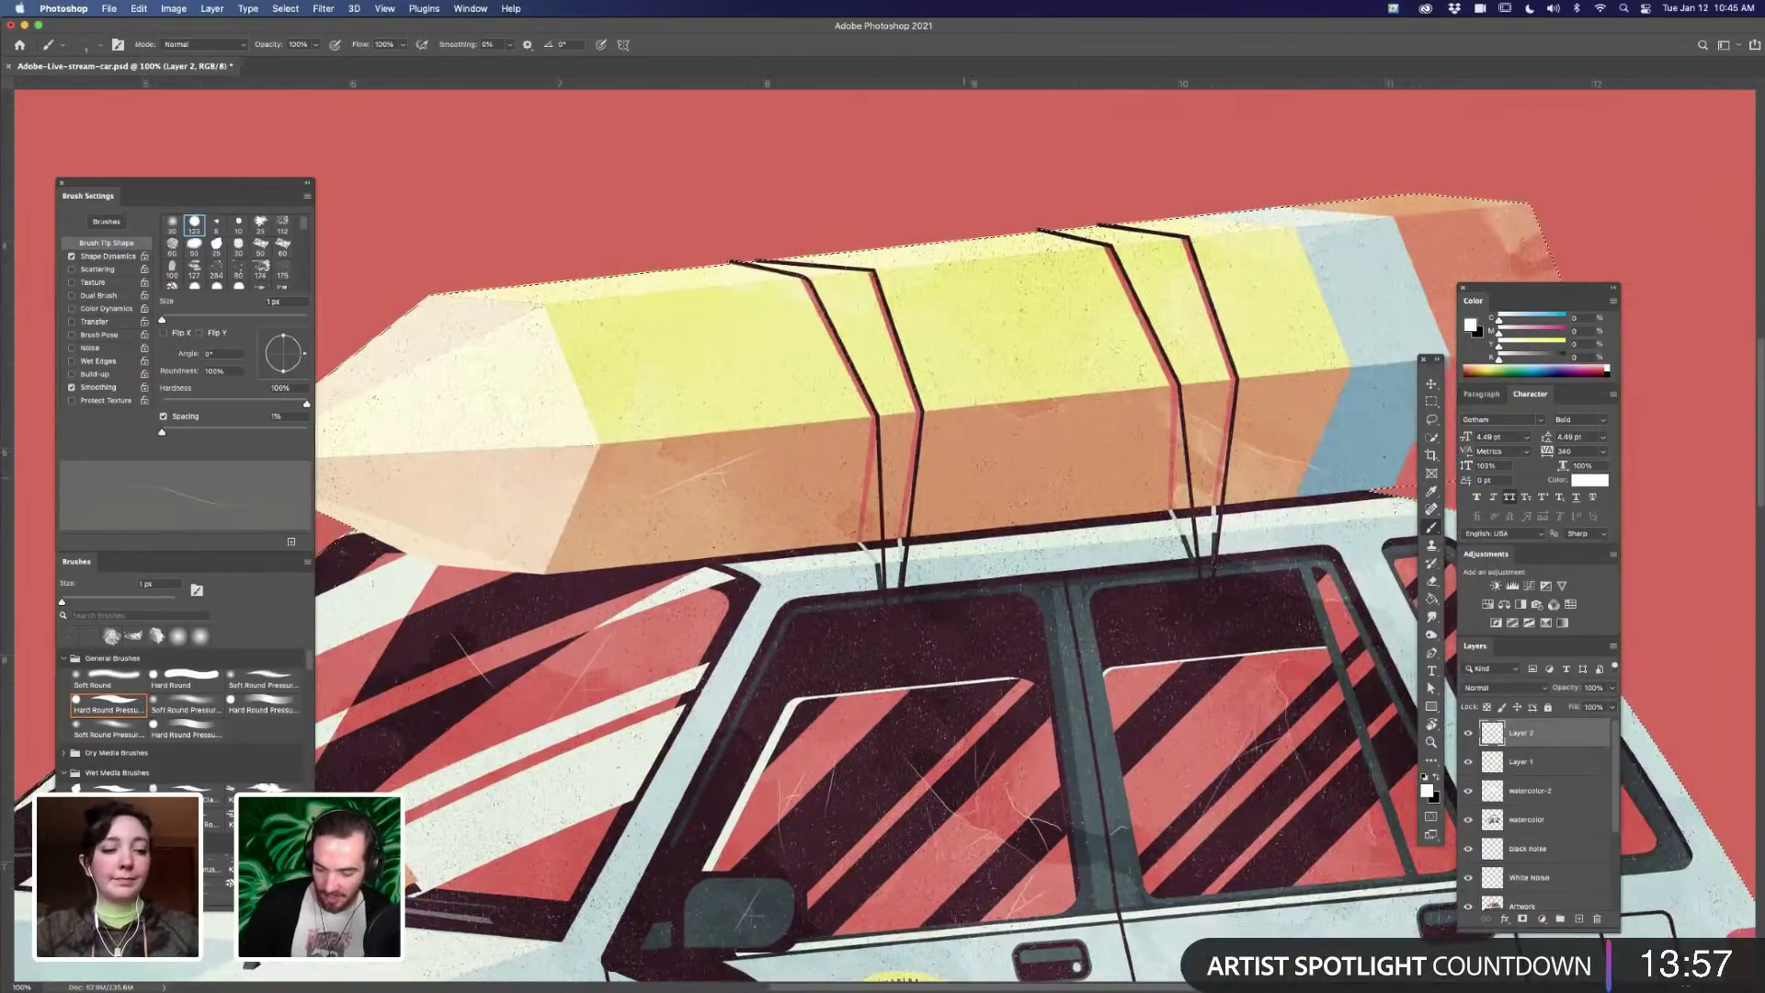
scroll(1167, 641, "down", 2)
scroll(1168, 640, "right", 3)
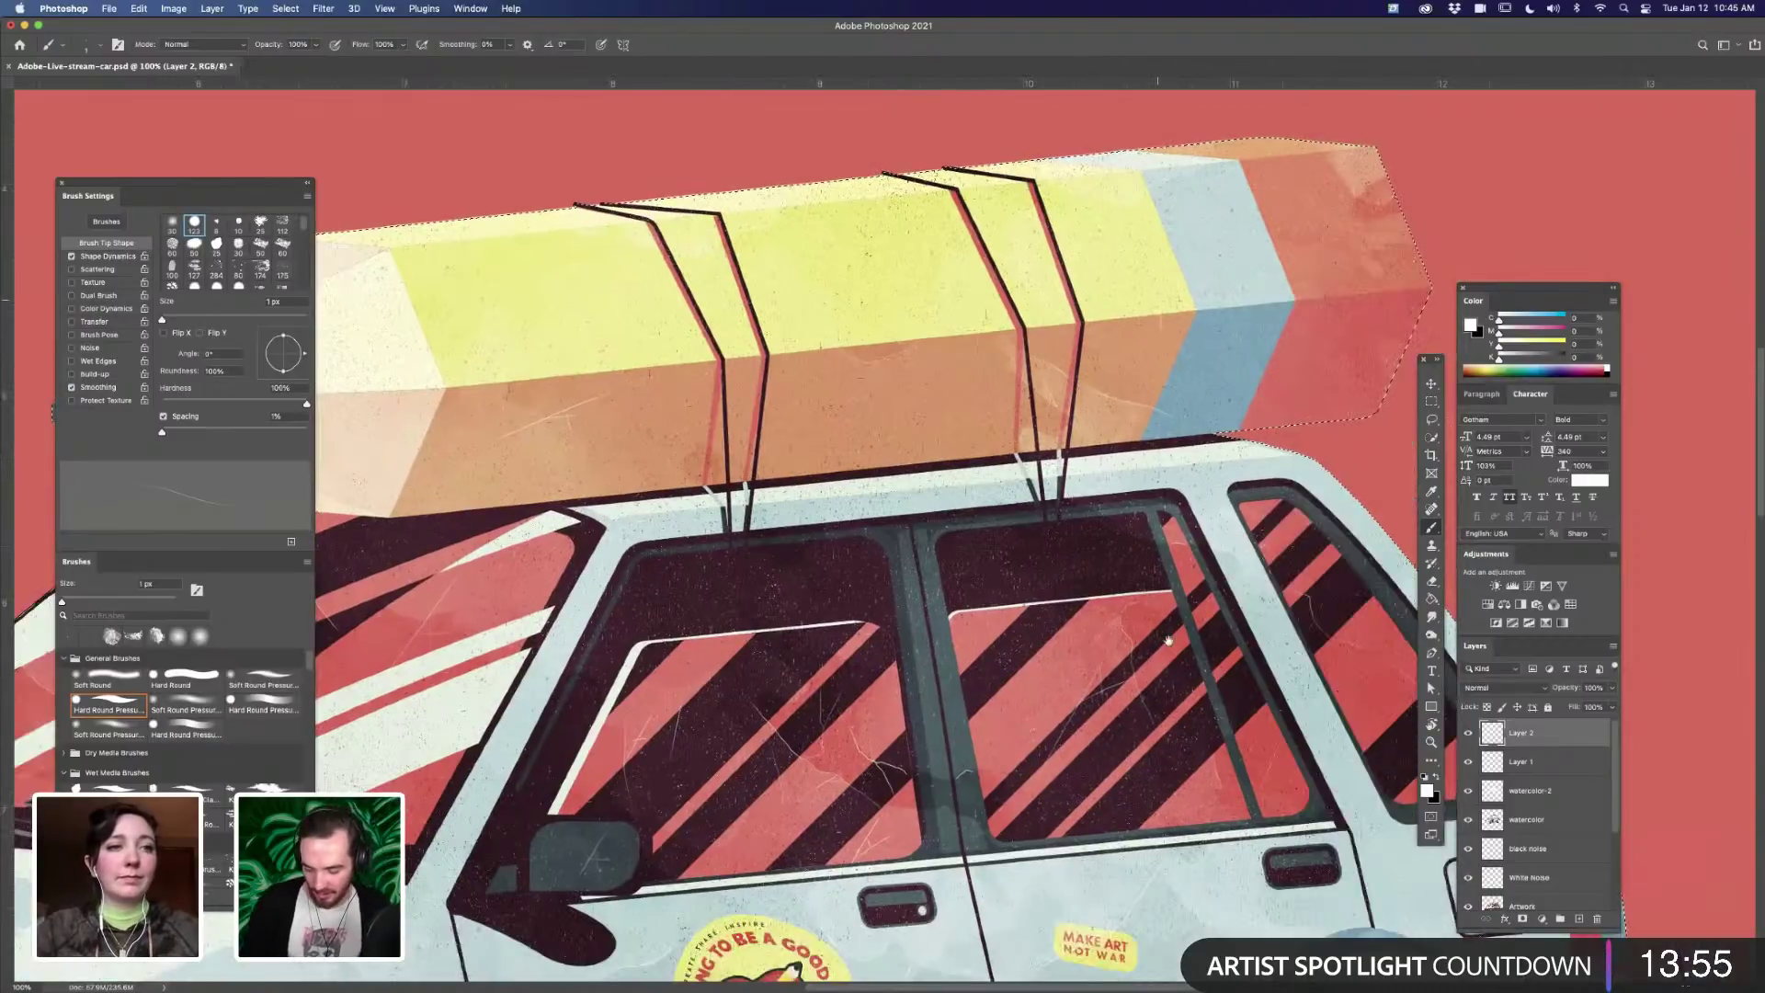
scroll(882, 533, "down", 5)
scroll(883, 533, "left", 3)
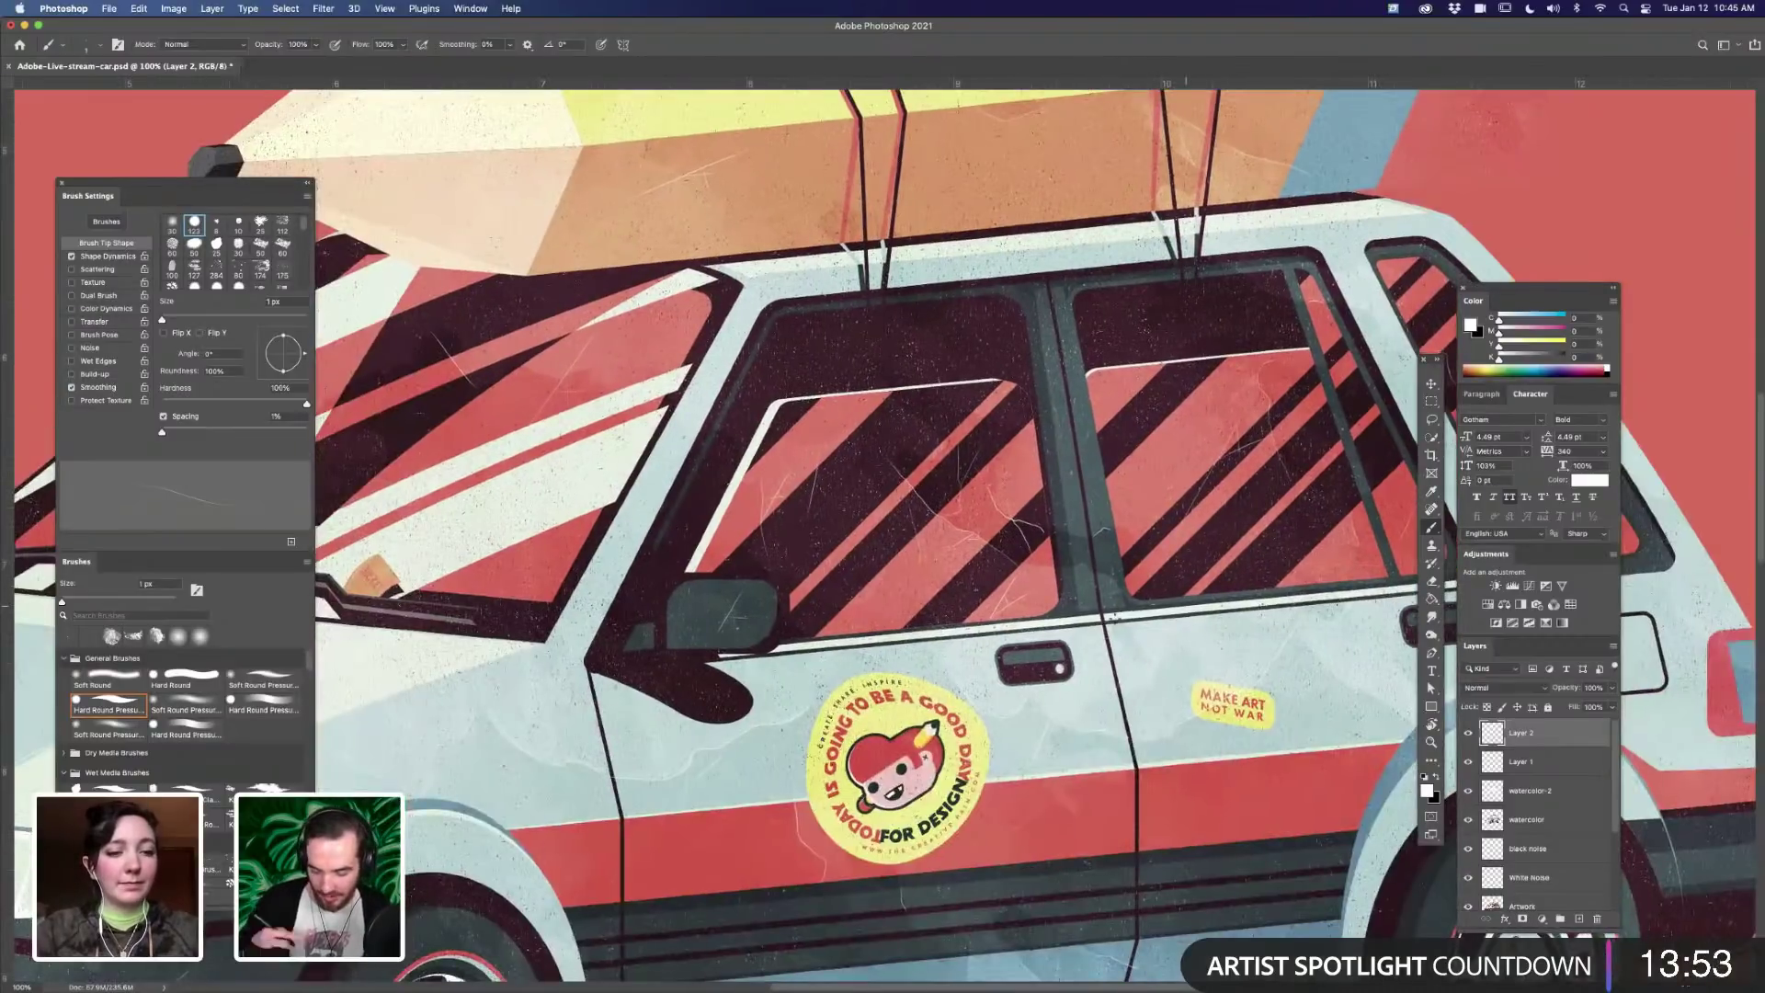
- Draw fine white scratches over the door panels, the red side stripe and the blue lower sill
scroll(882, 533, "down", 1)
scroll(882, 533, "left", 1)
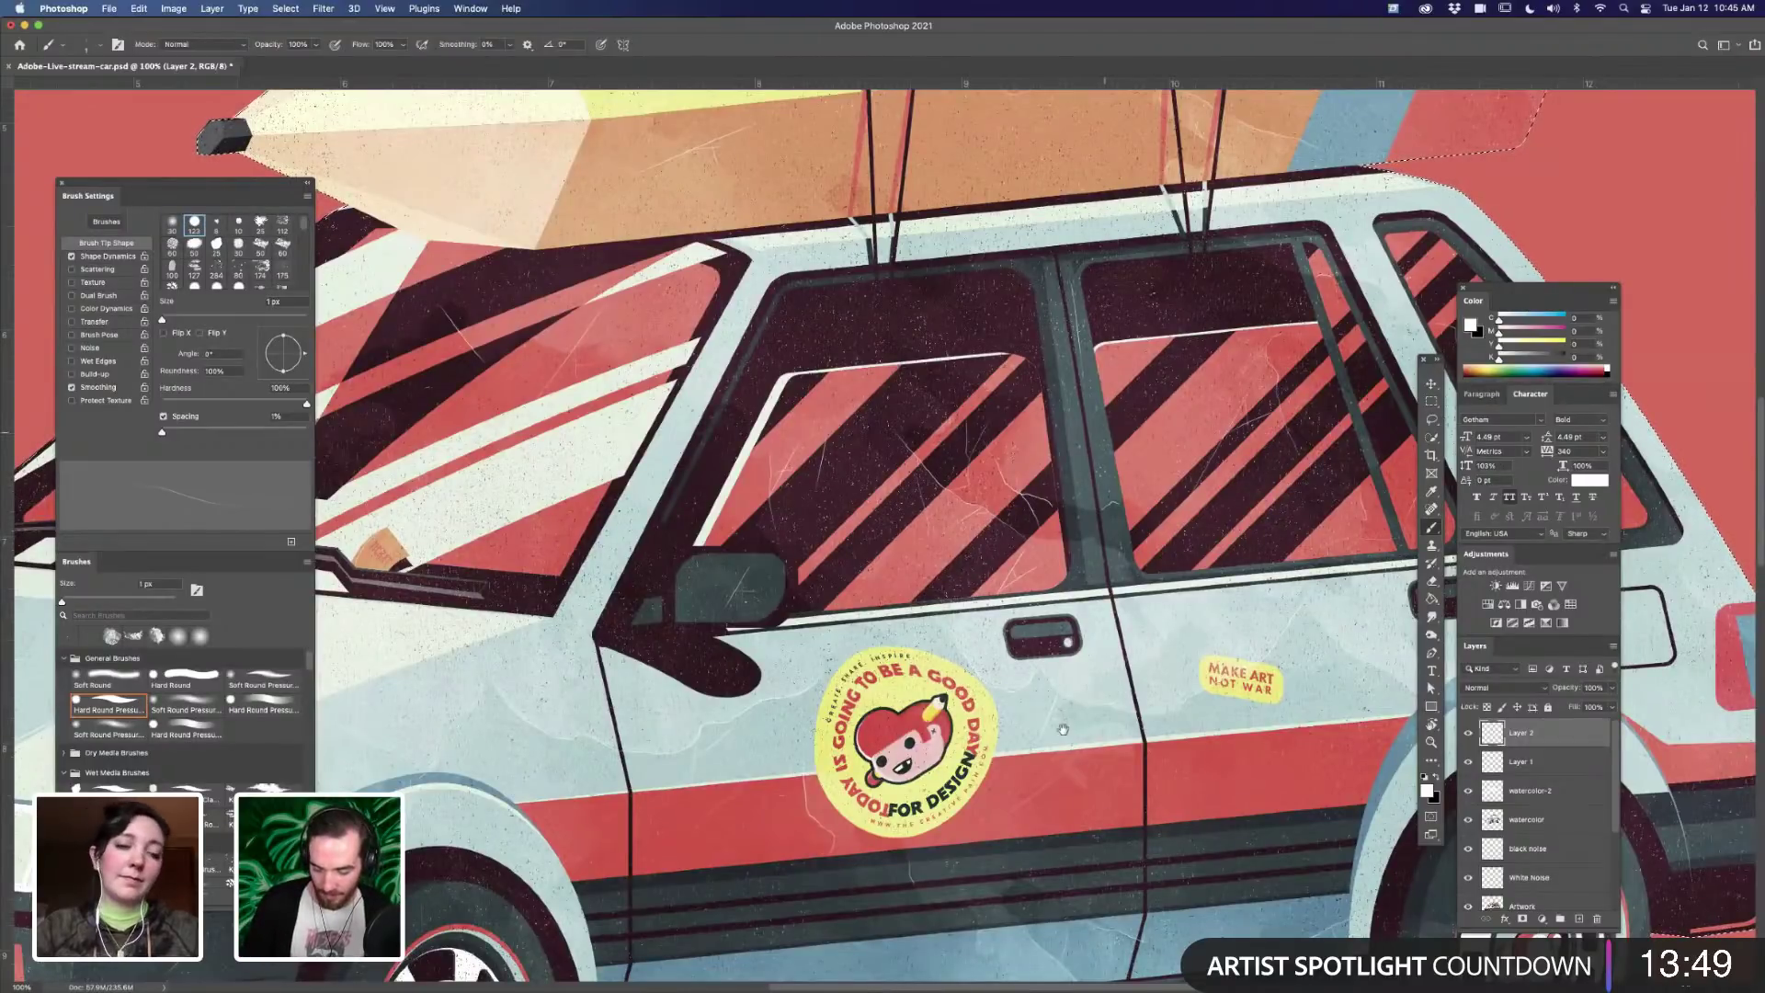
scroll(1066, 735, "down", 2)
scroll(1066, 736, "right", 1)
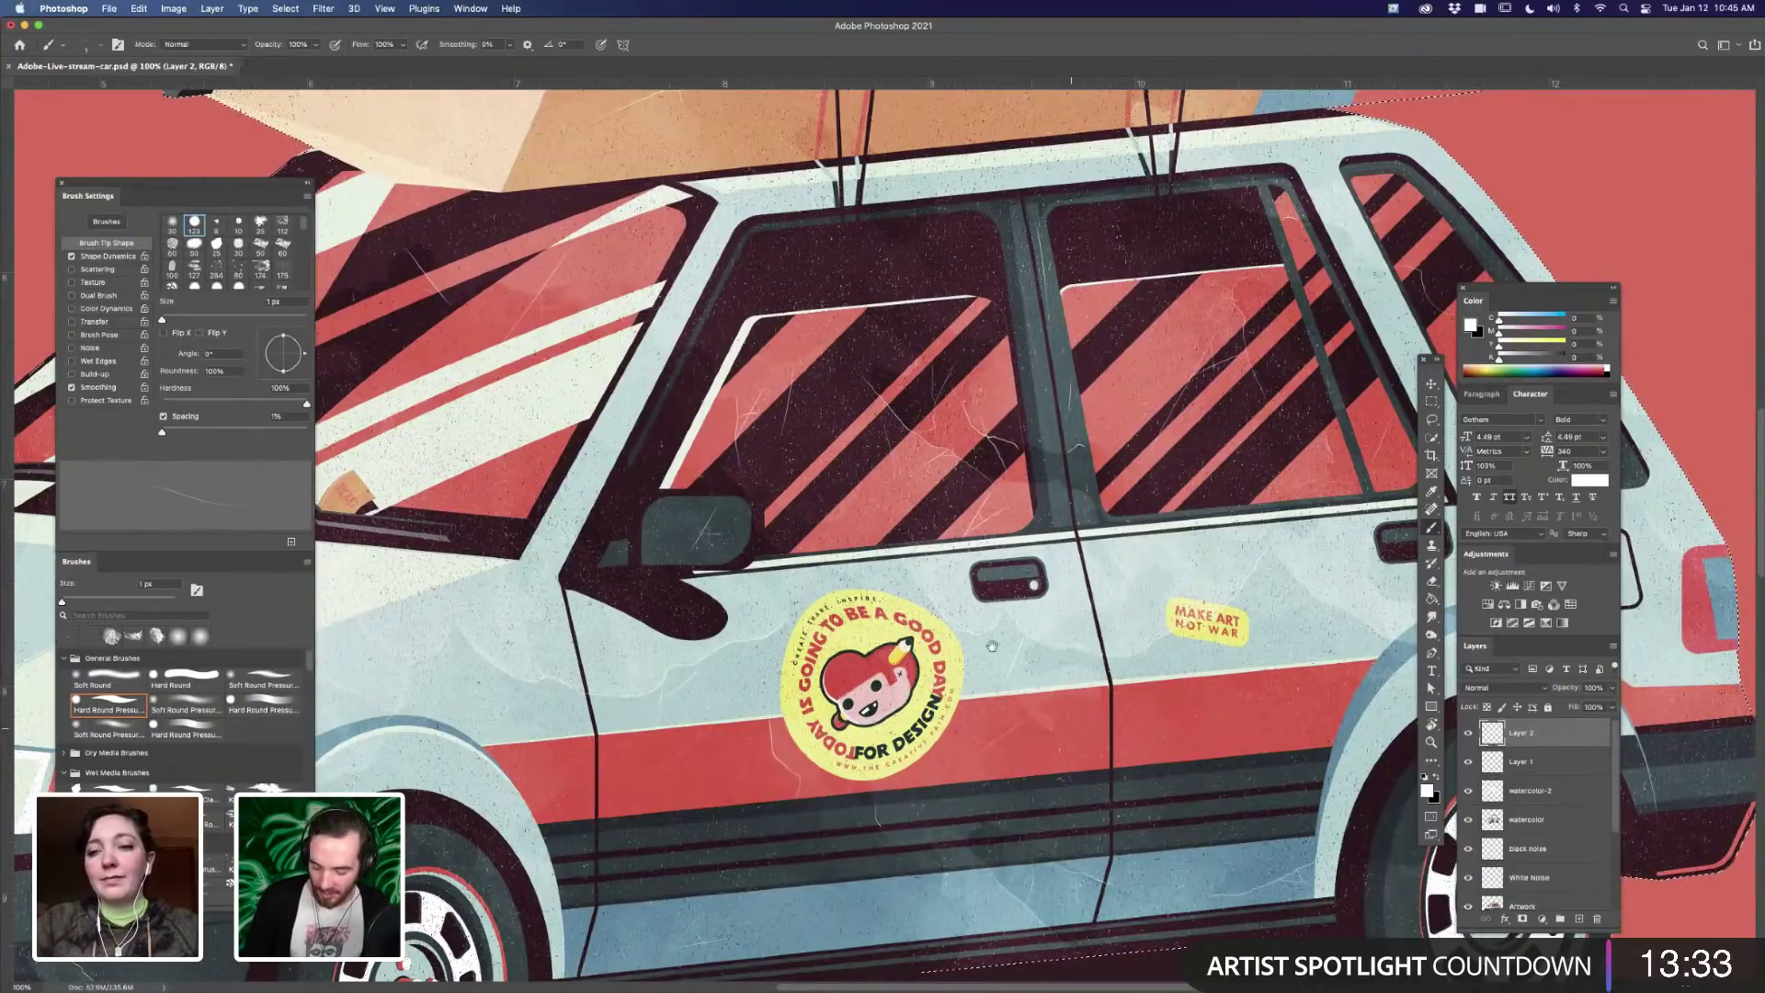
scroll(977, 637, "right", 4)
scroll(977, 636, "down", 2)
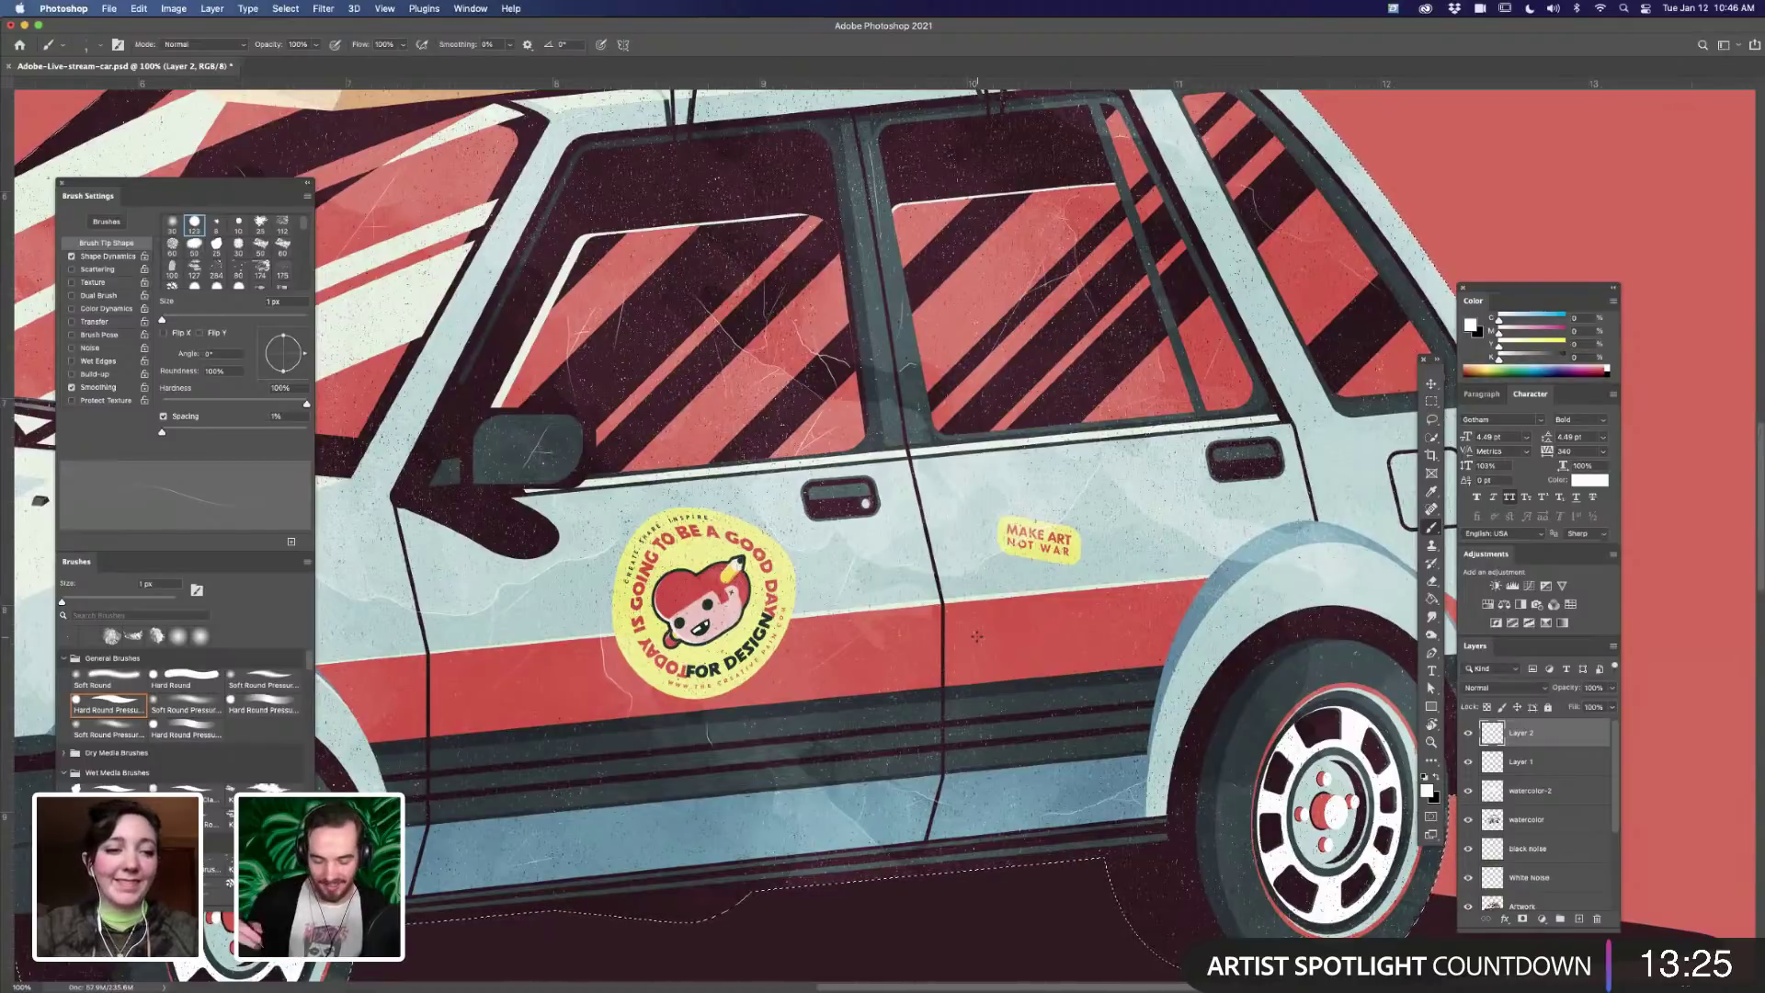
left_click_drag(1089, 626, 983, 609)
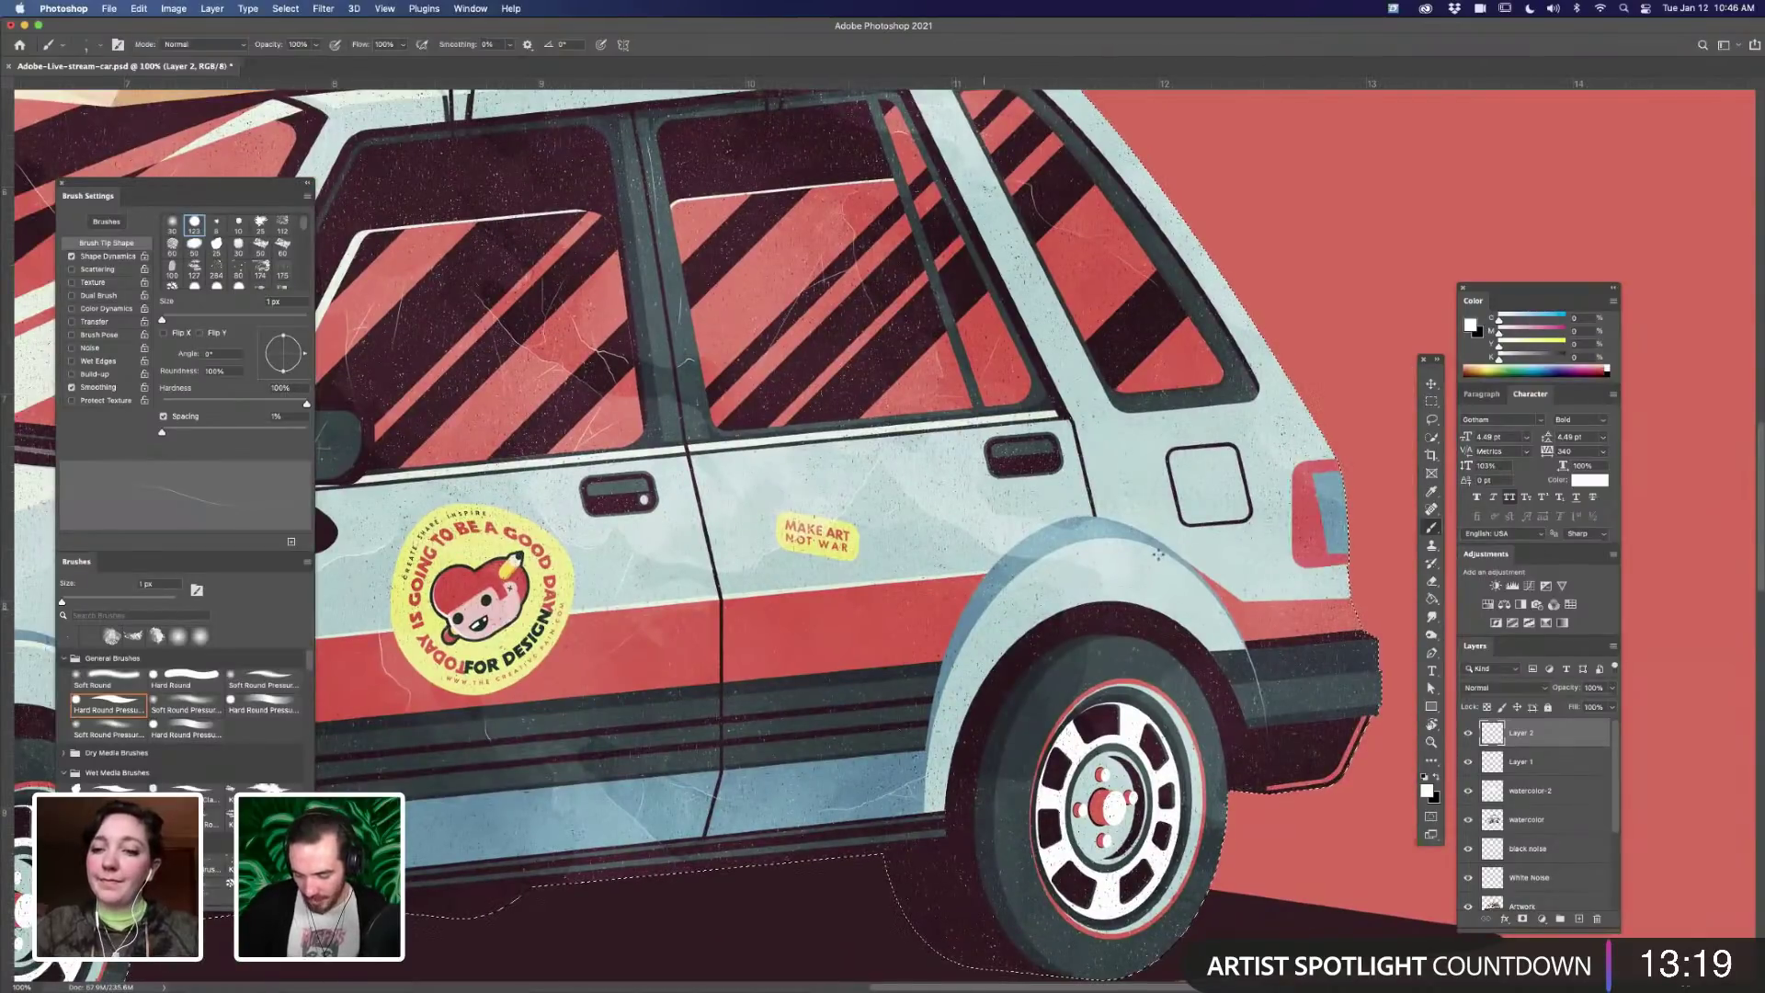
- Add a few thin white scratches around the rear wheel arch and on the rear side window
scroll(1130, 447, "right", 3)
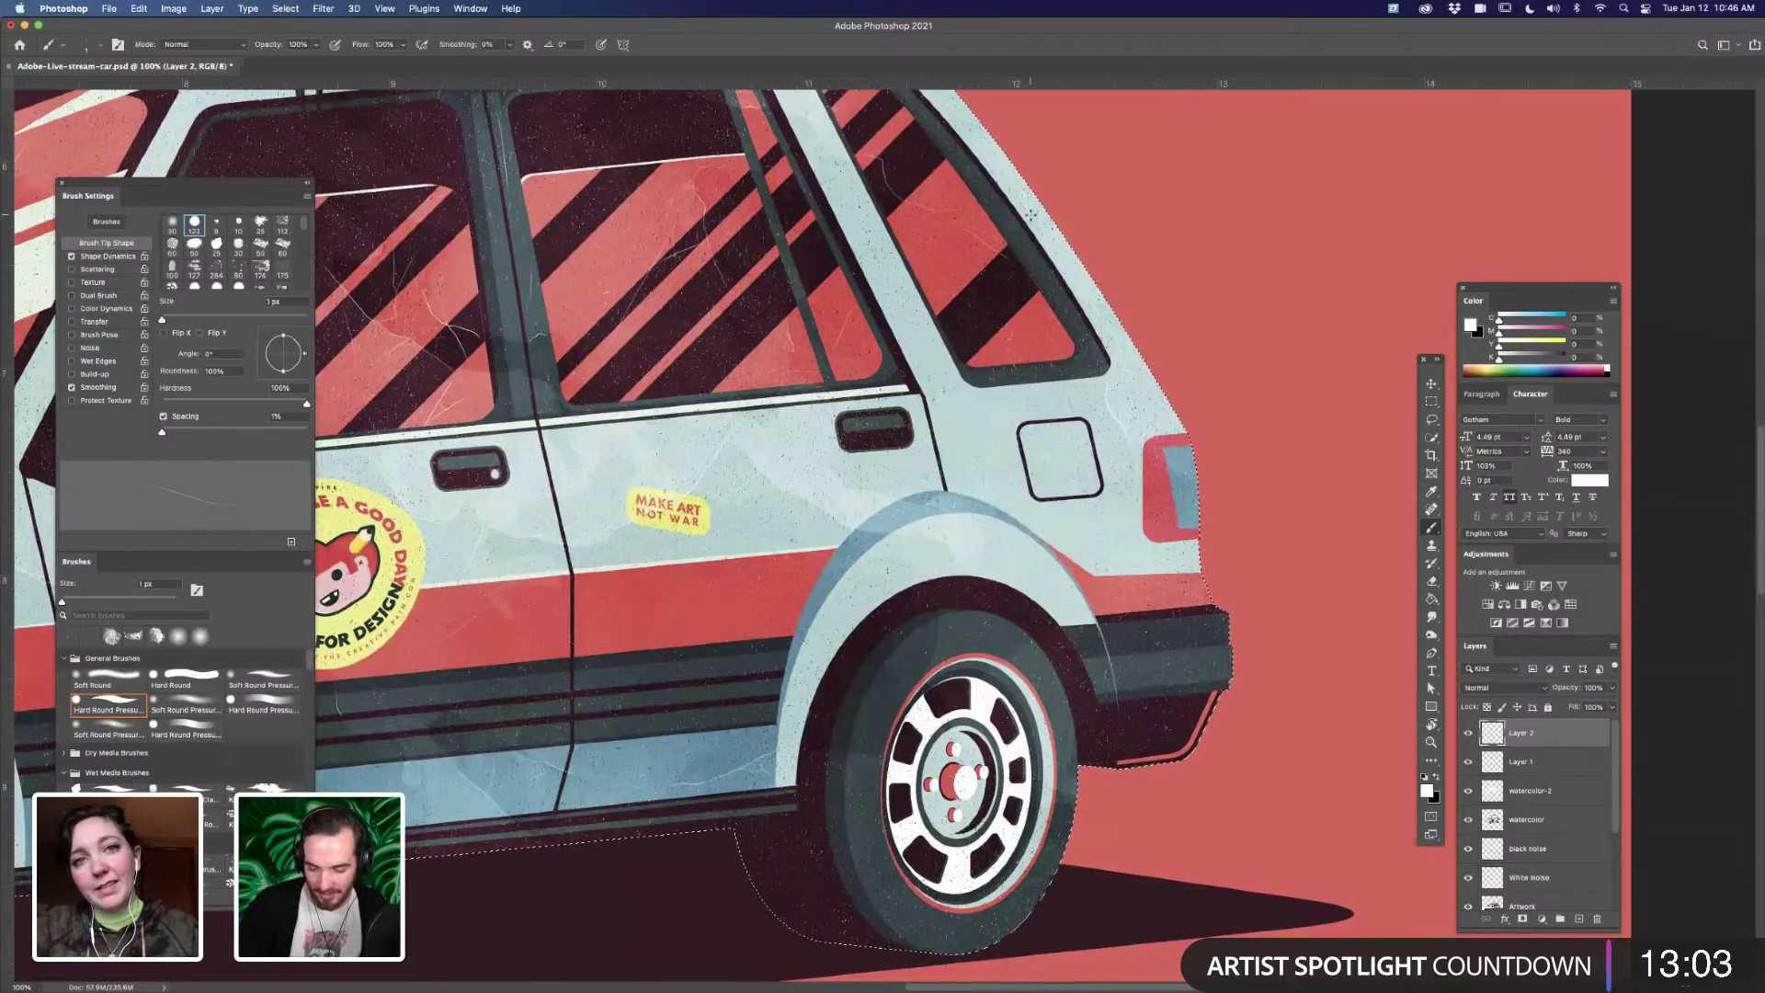
key("ctrl+d")
left_click_drag(1164, 542, 1189, 584)
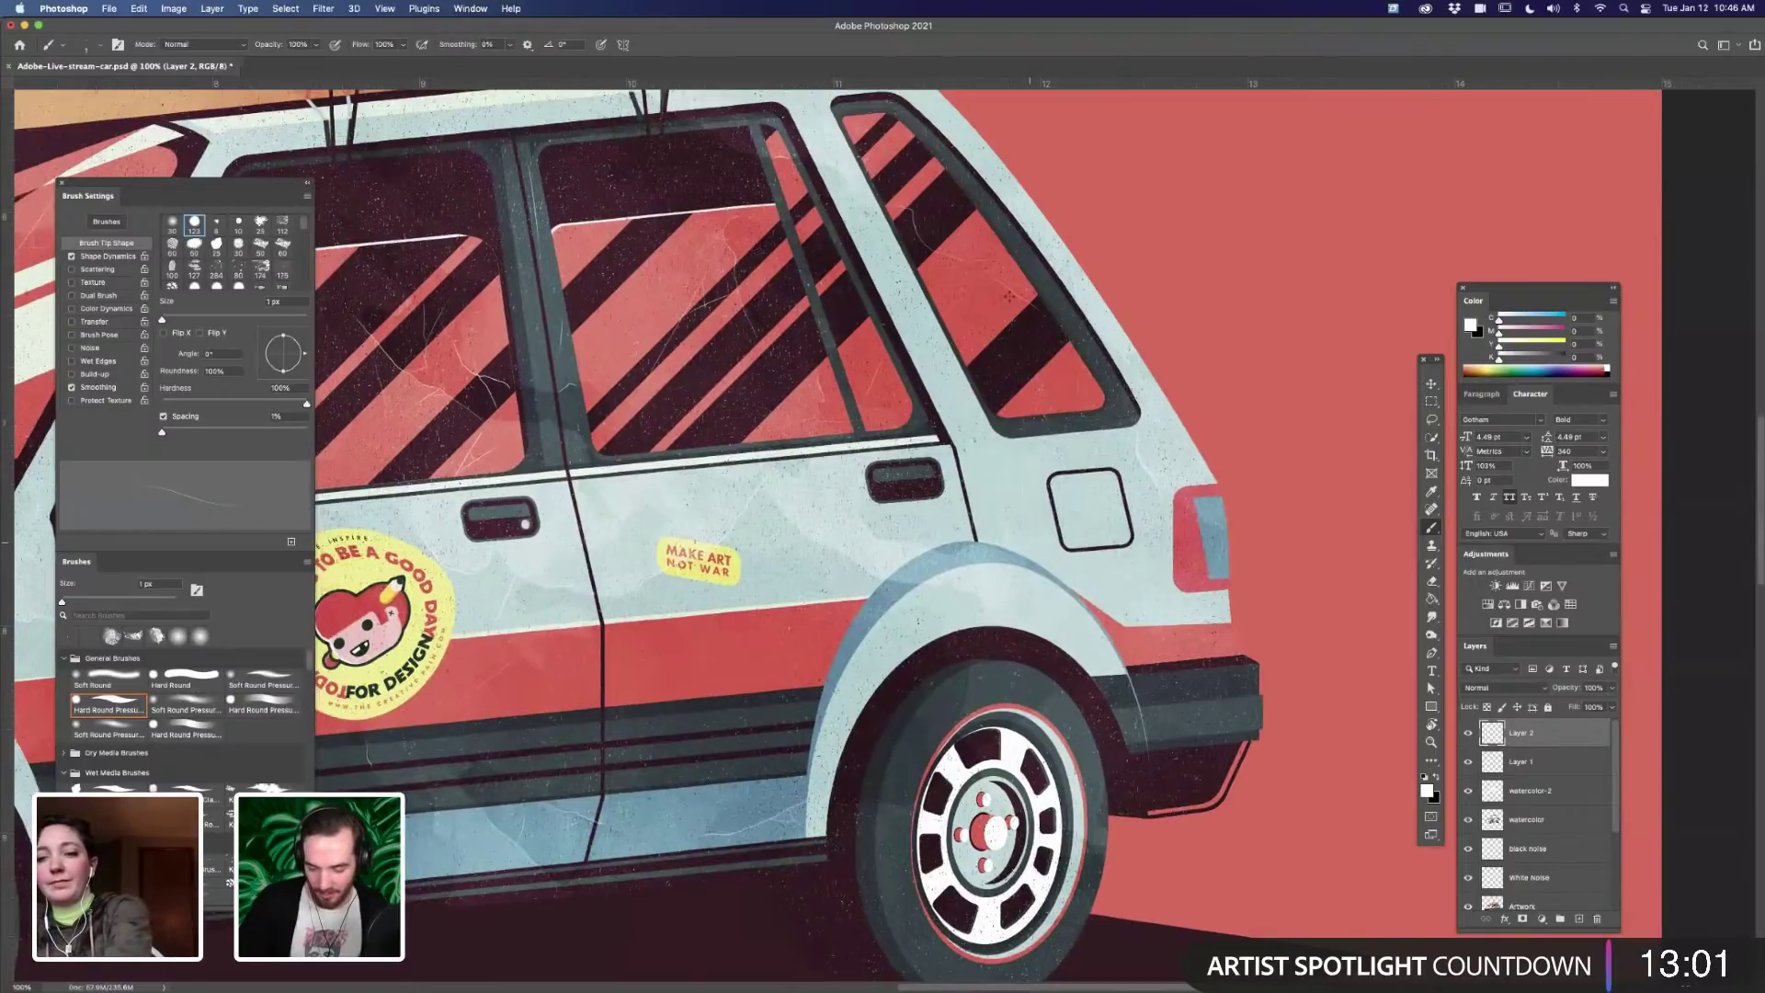
left_click_drag(1029, 542, 1219, 759)
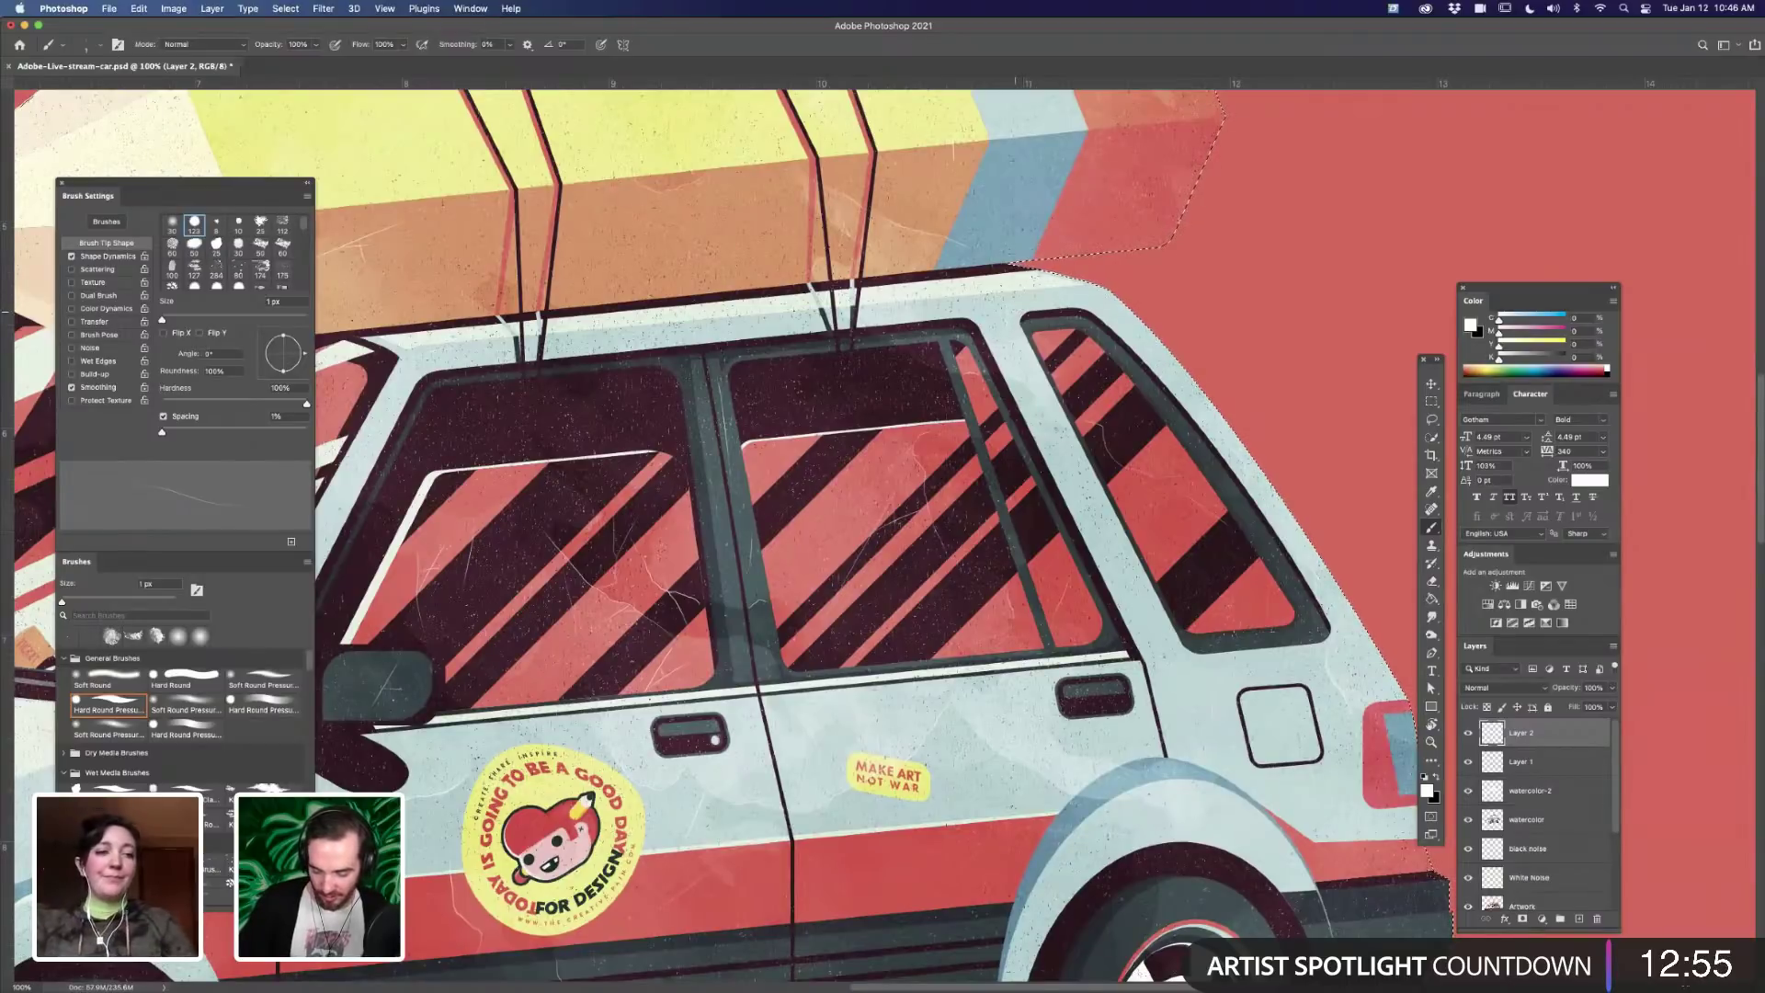
- Examine the white scratches along the doors and front end, and across the whole car at 50% zoom
scroll(1174, 513, "down", 7)
scroll(1174, 514, "left", 5)
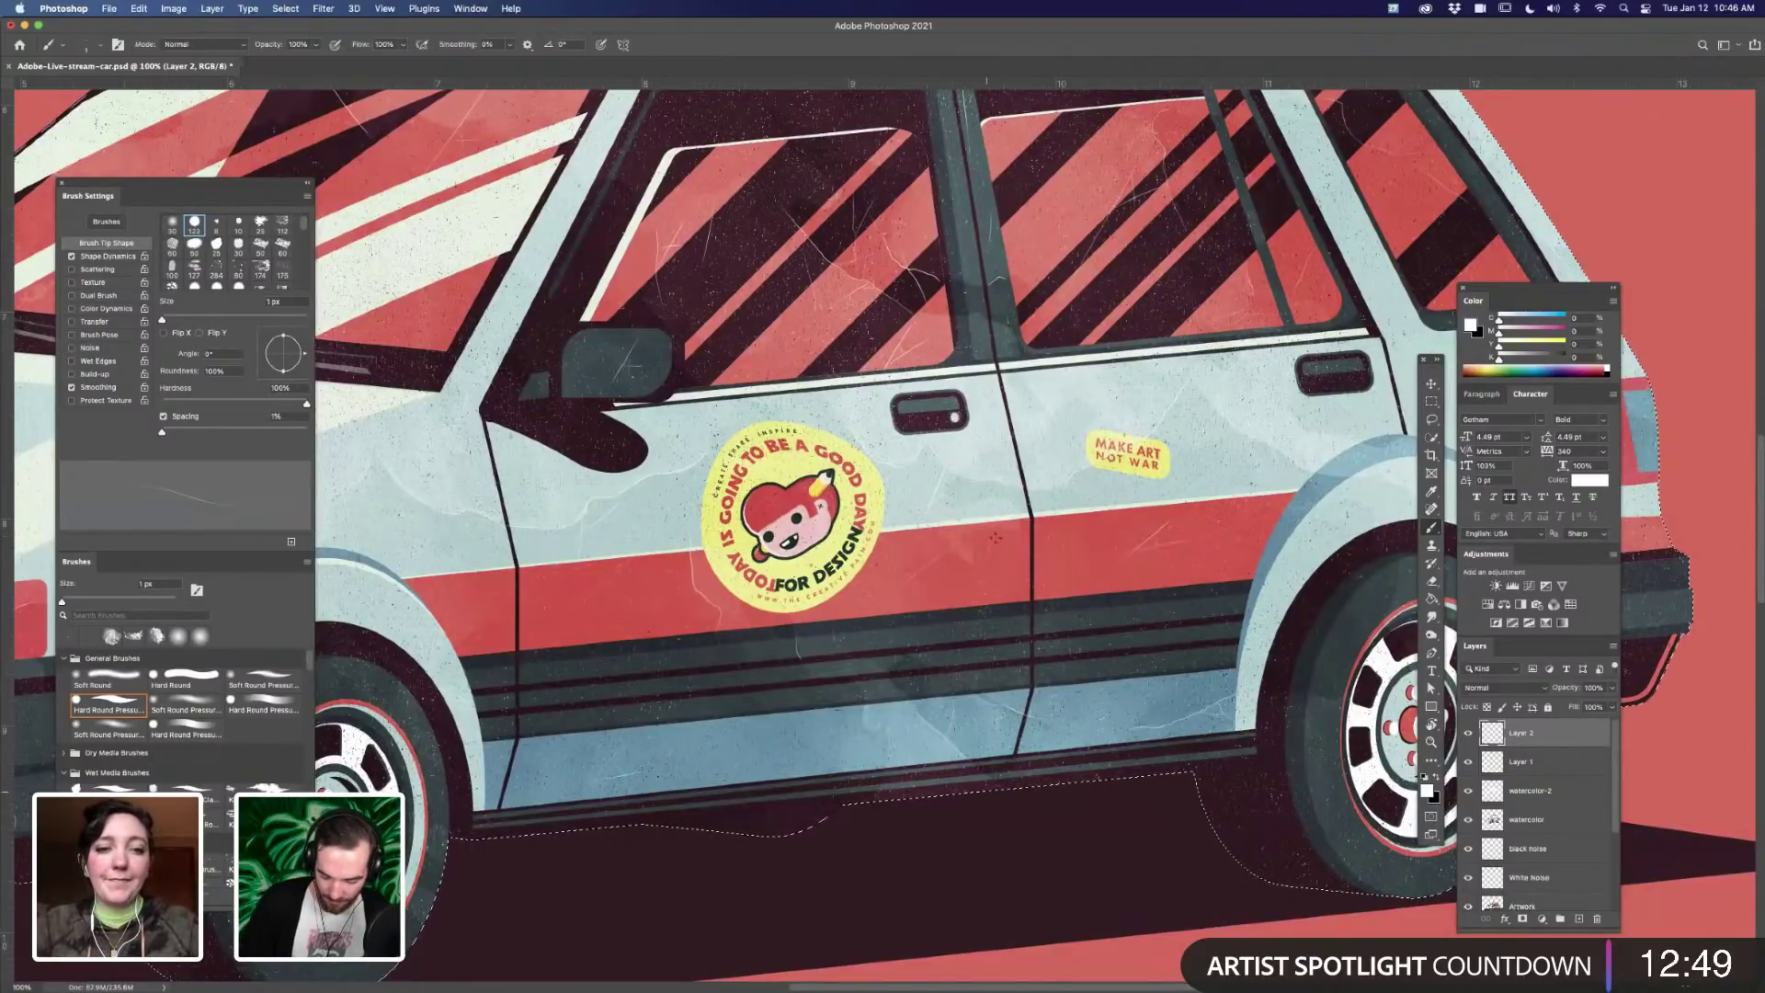
scroll(1047, 633, "left", 5)
scroll(999, 561, "left", 5)
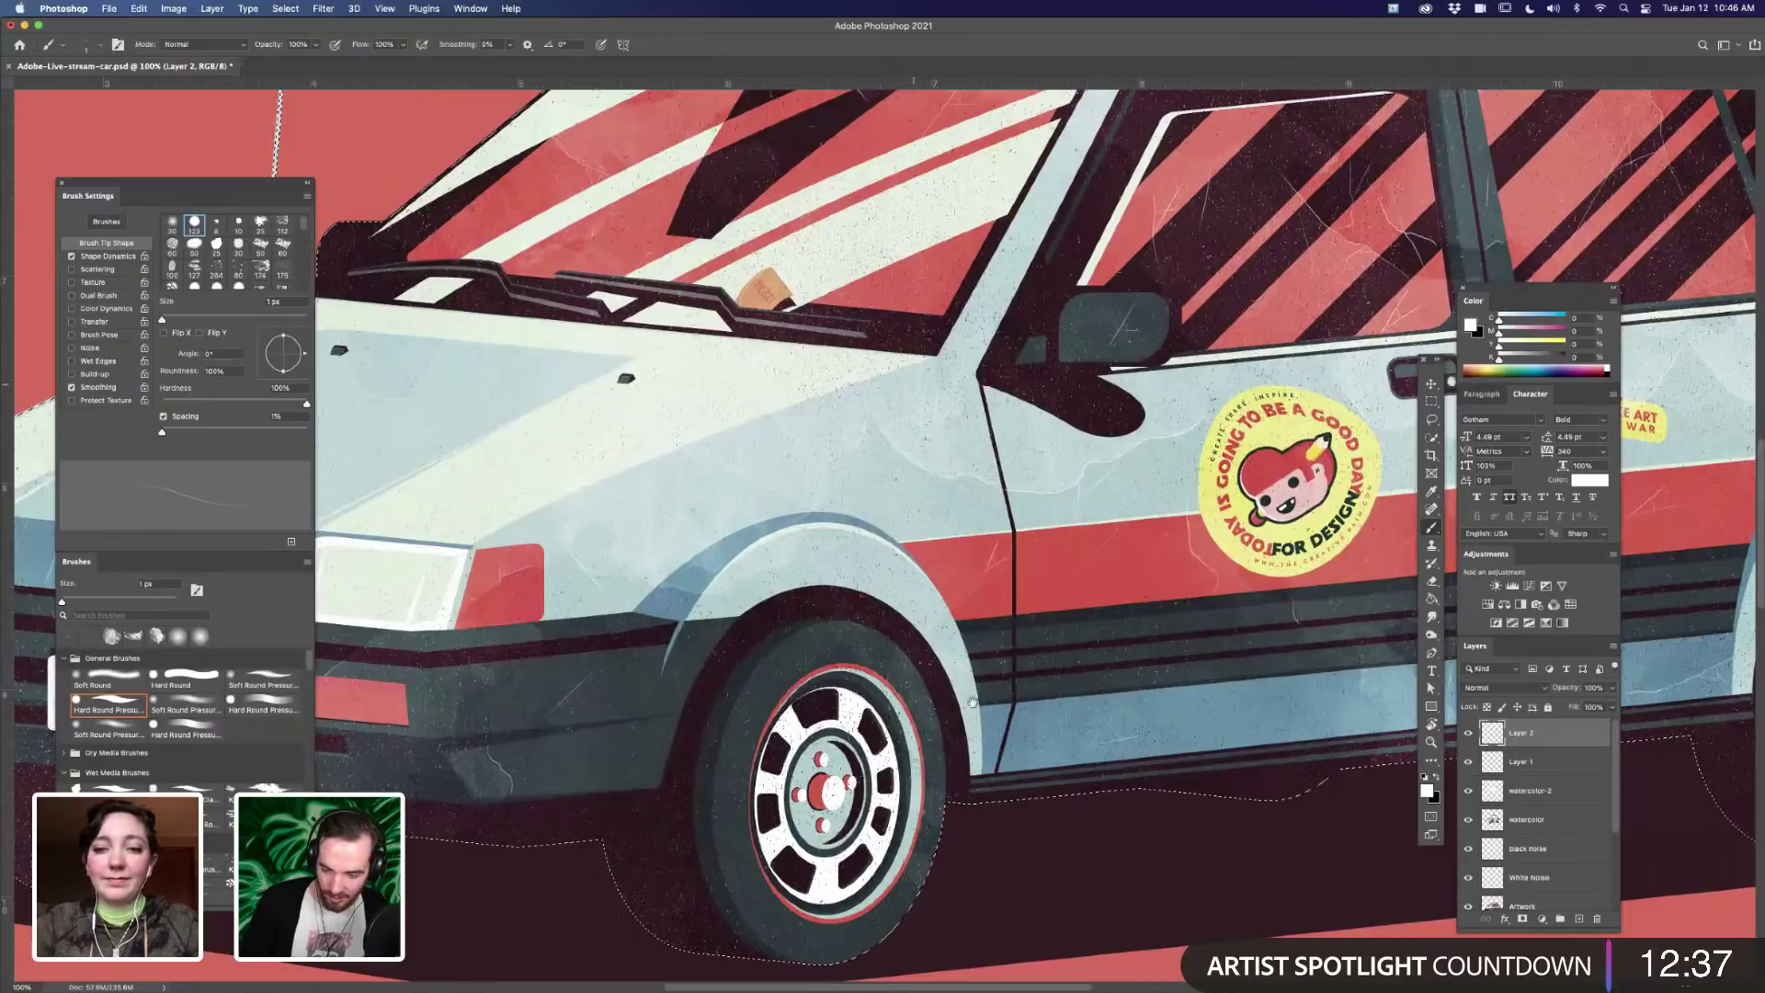
scroll(922, 459, "left", 4)
scroll(922, 460, "up", 2)
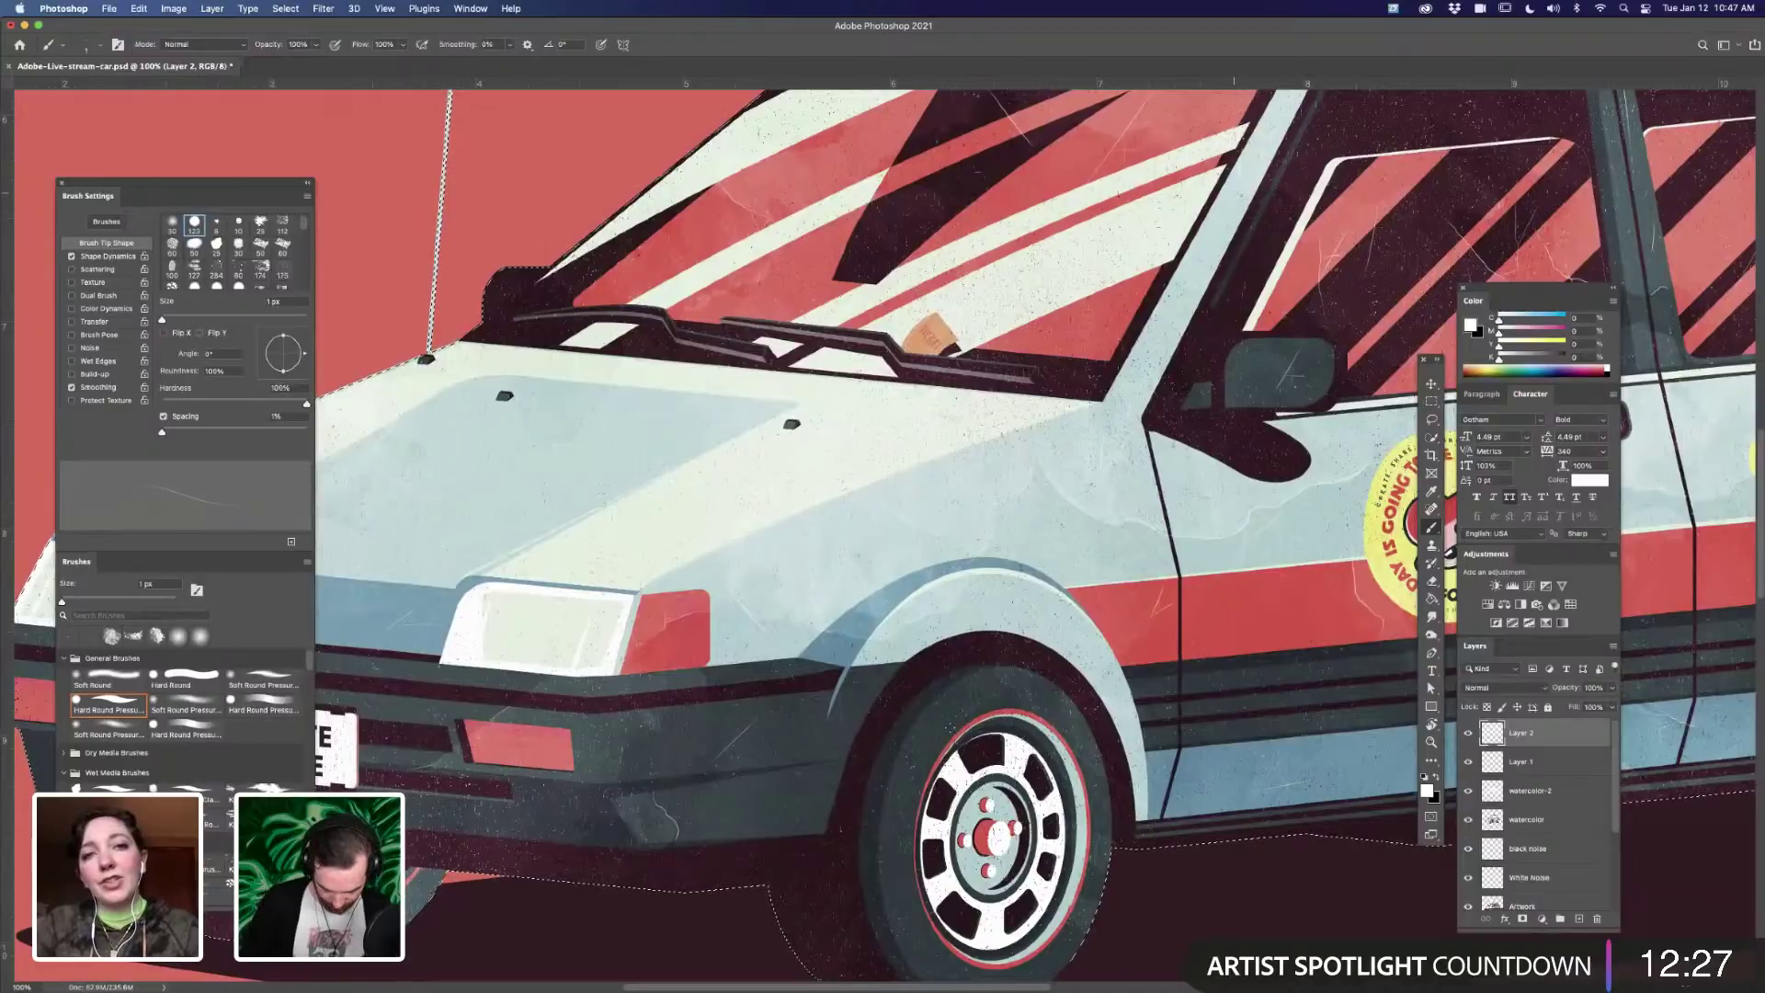
key("super+minus")
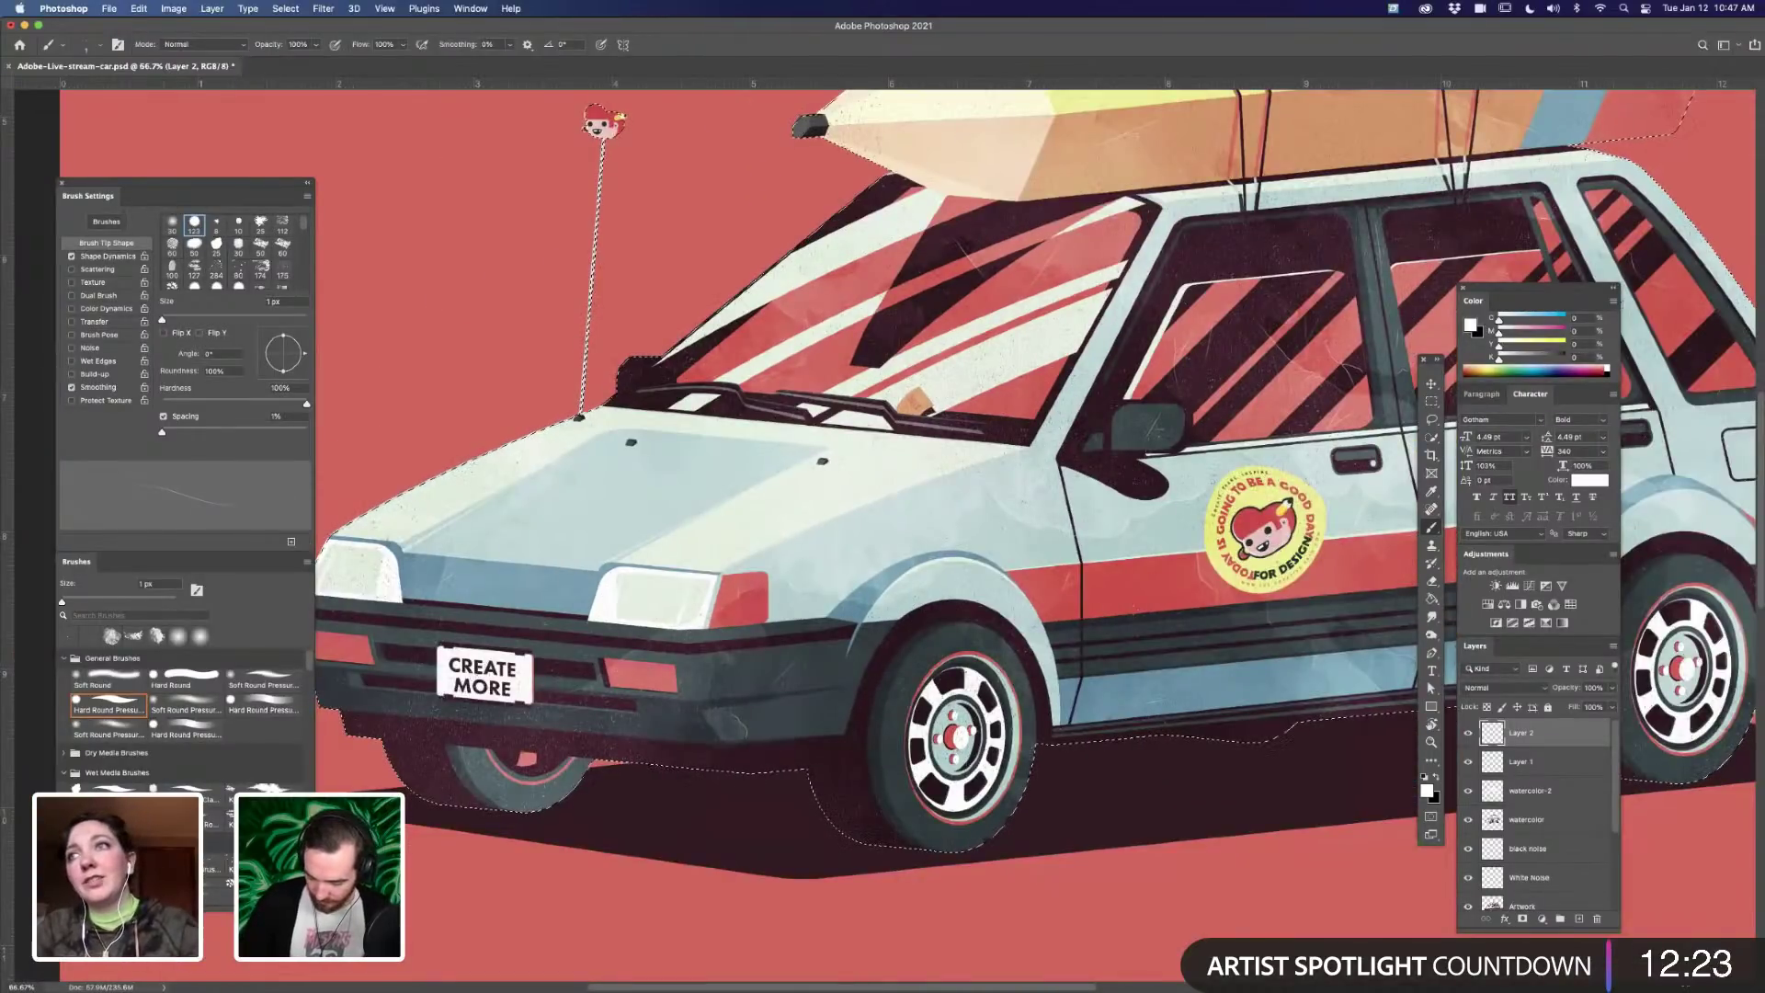
key("super+minus")
scroll(1084, 525, "right", 5)
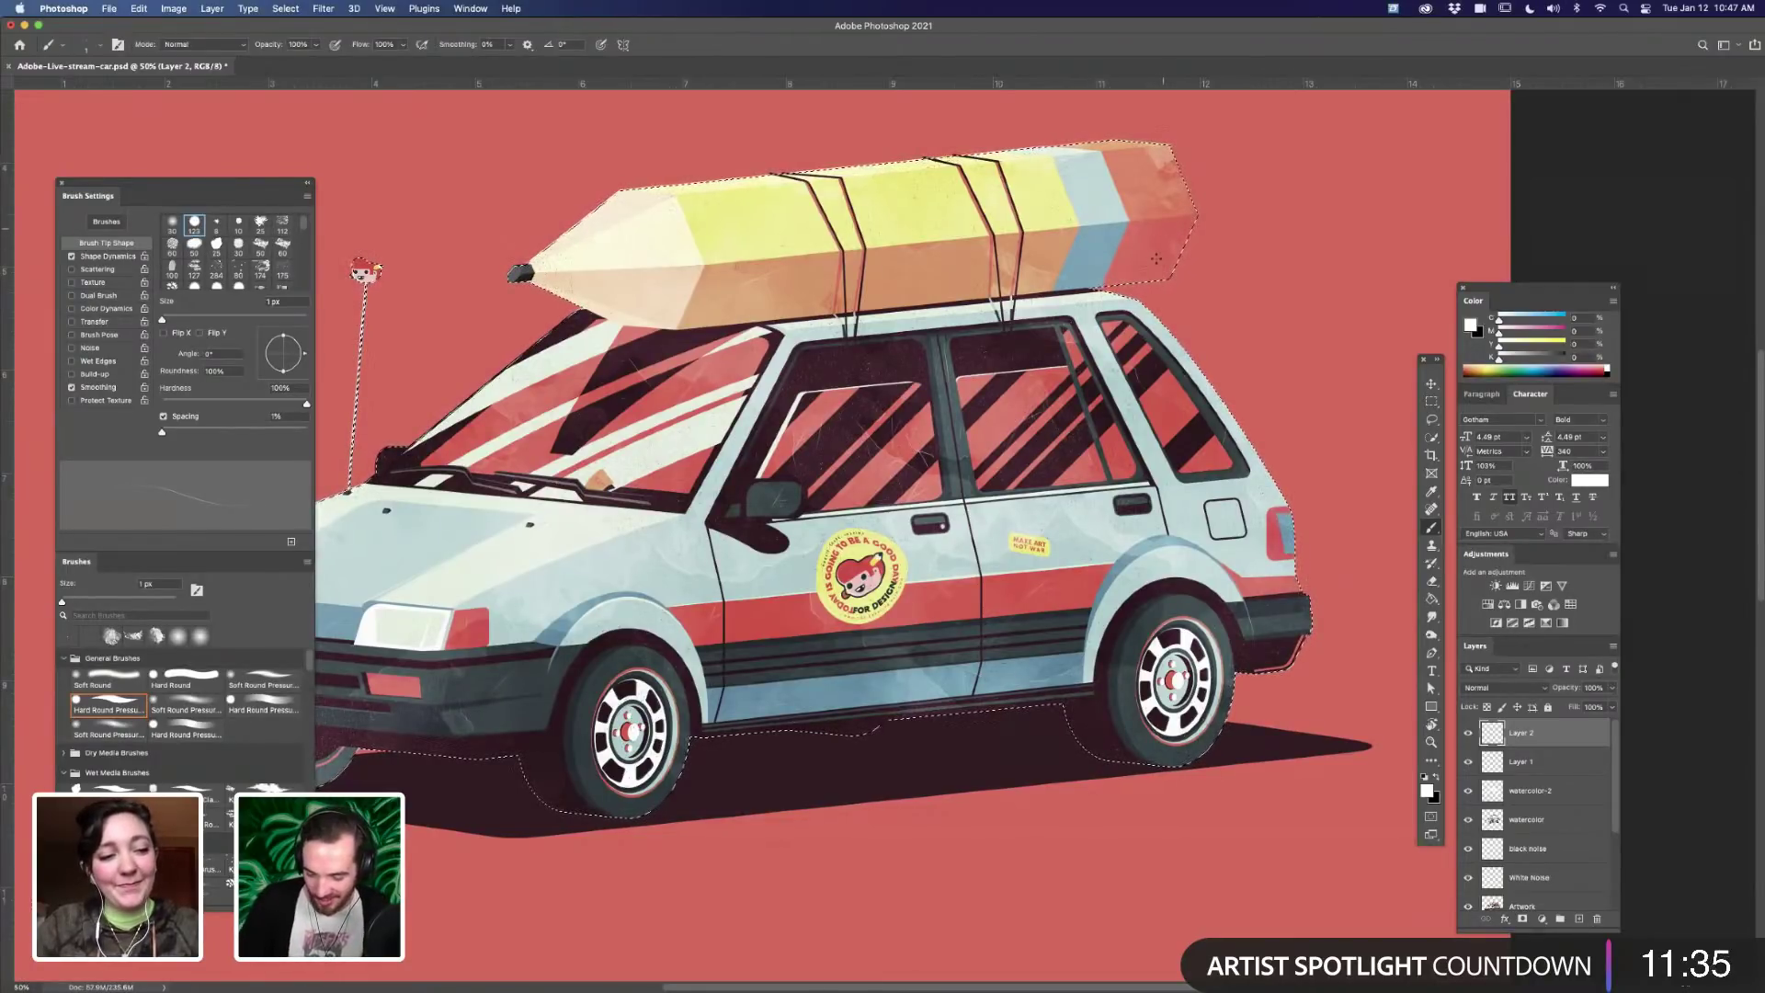
- Create a new layer above the white scratches and switch the painting colour to black
left_click(1576, 918)
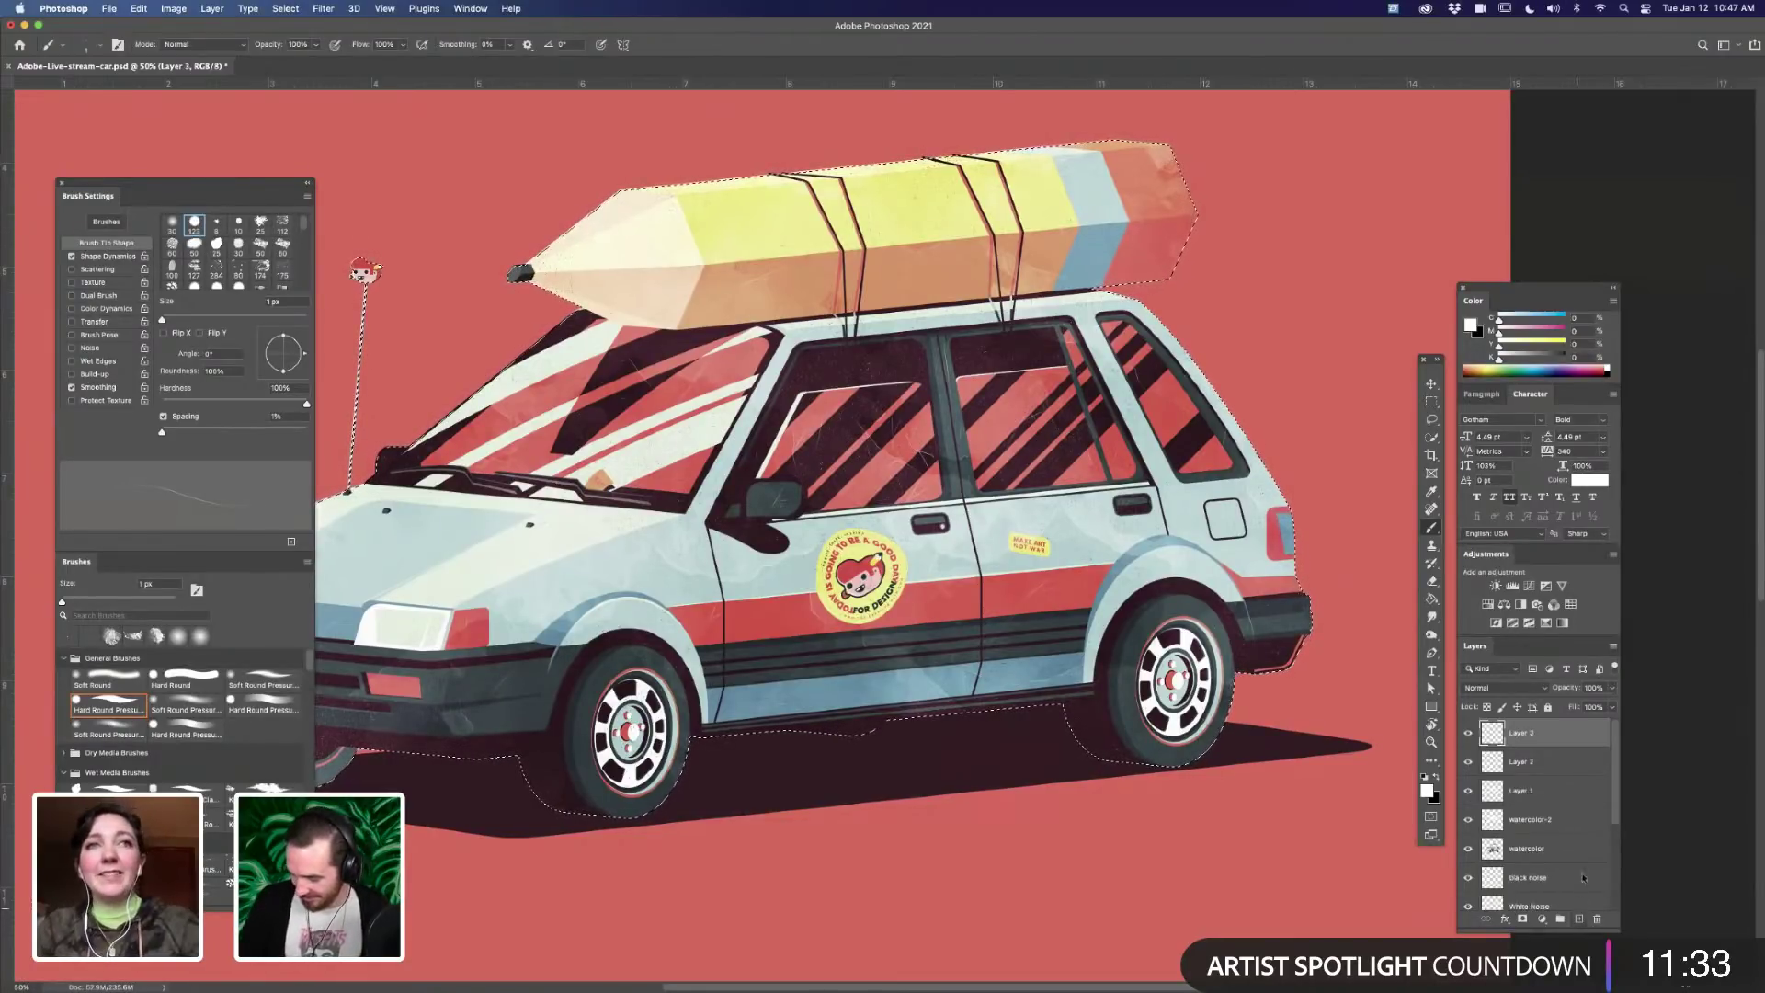
key("x")
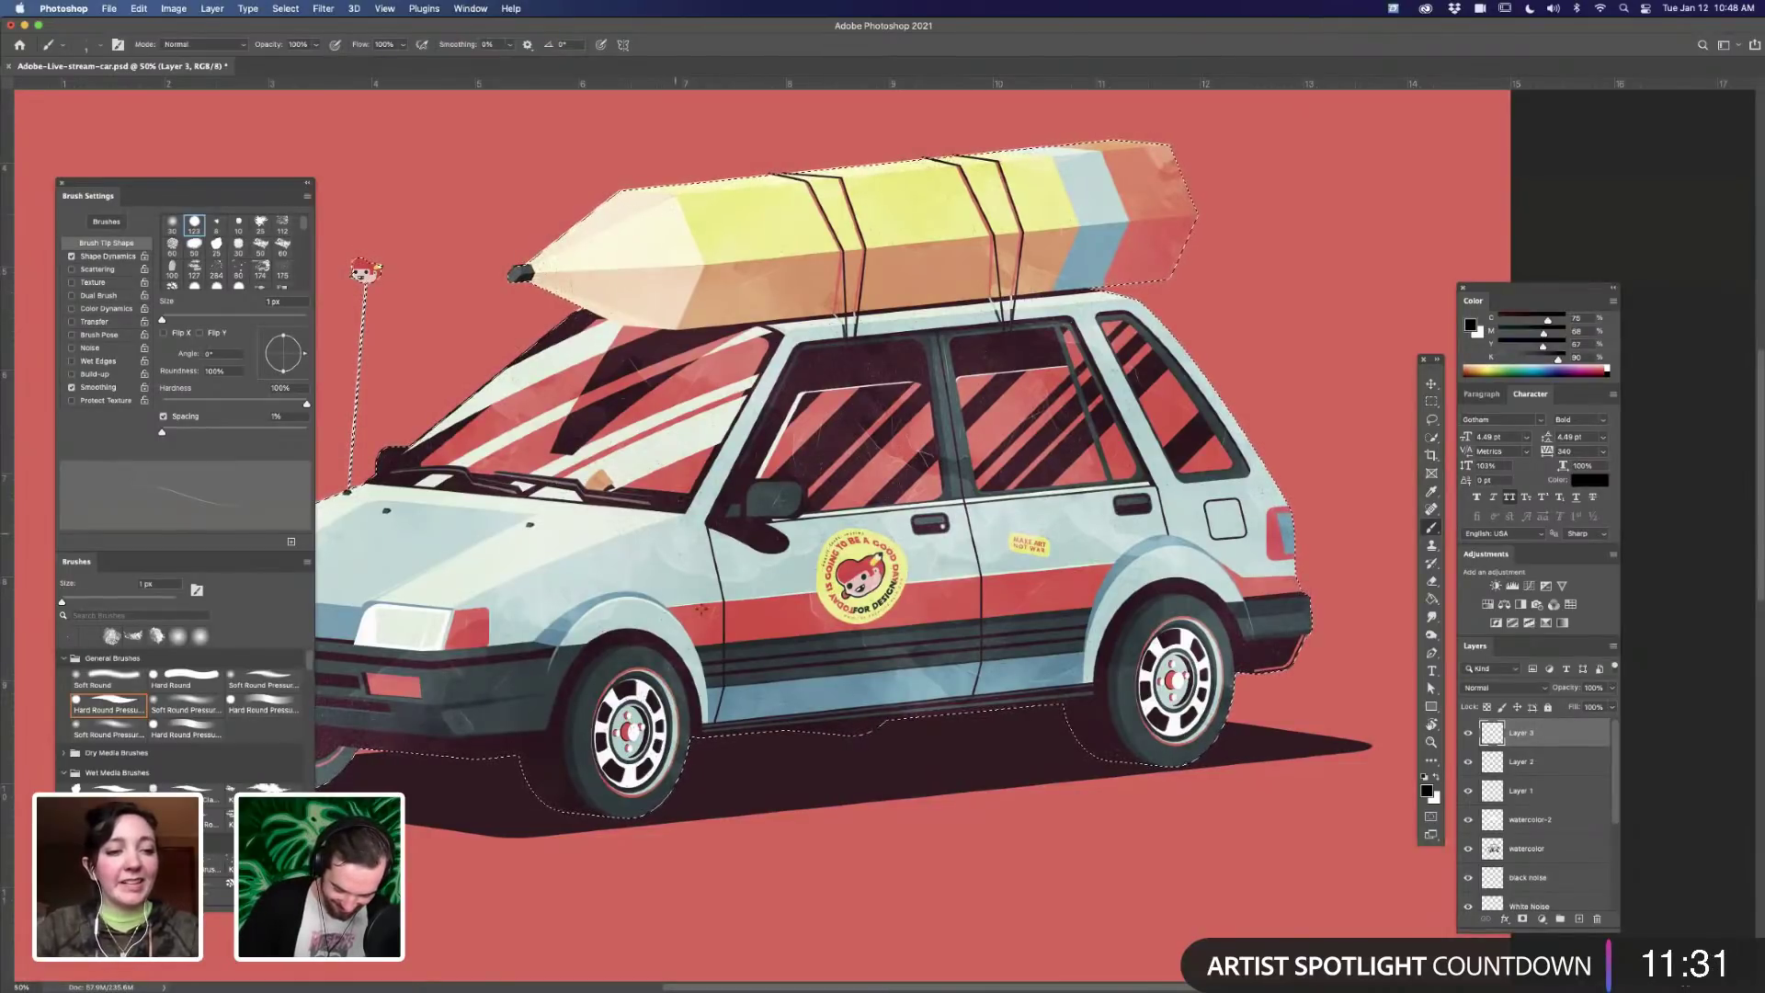
left_click_drag(750, 665, 973, 670)
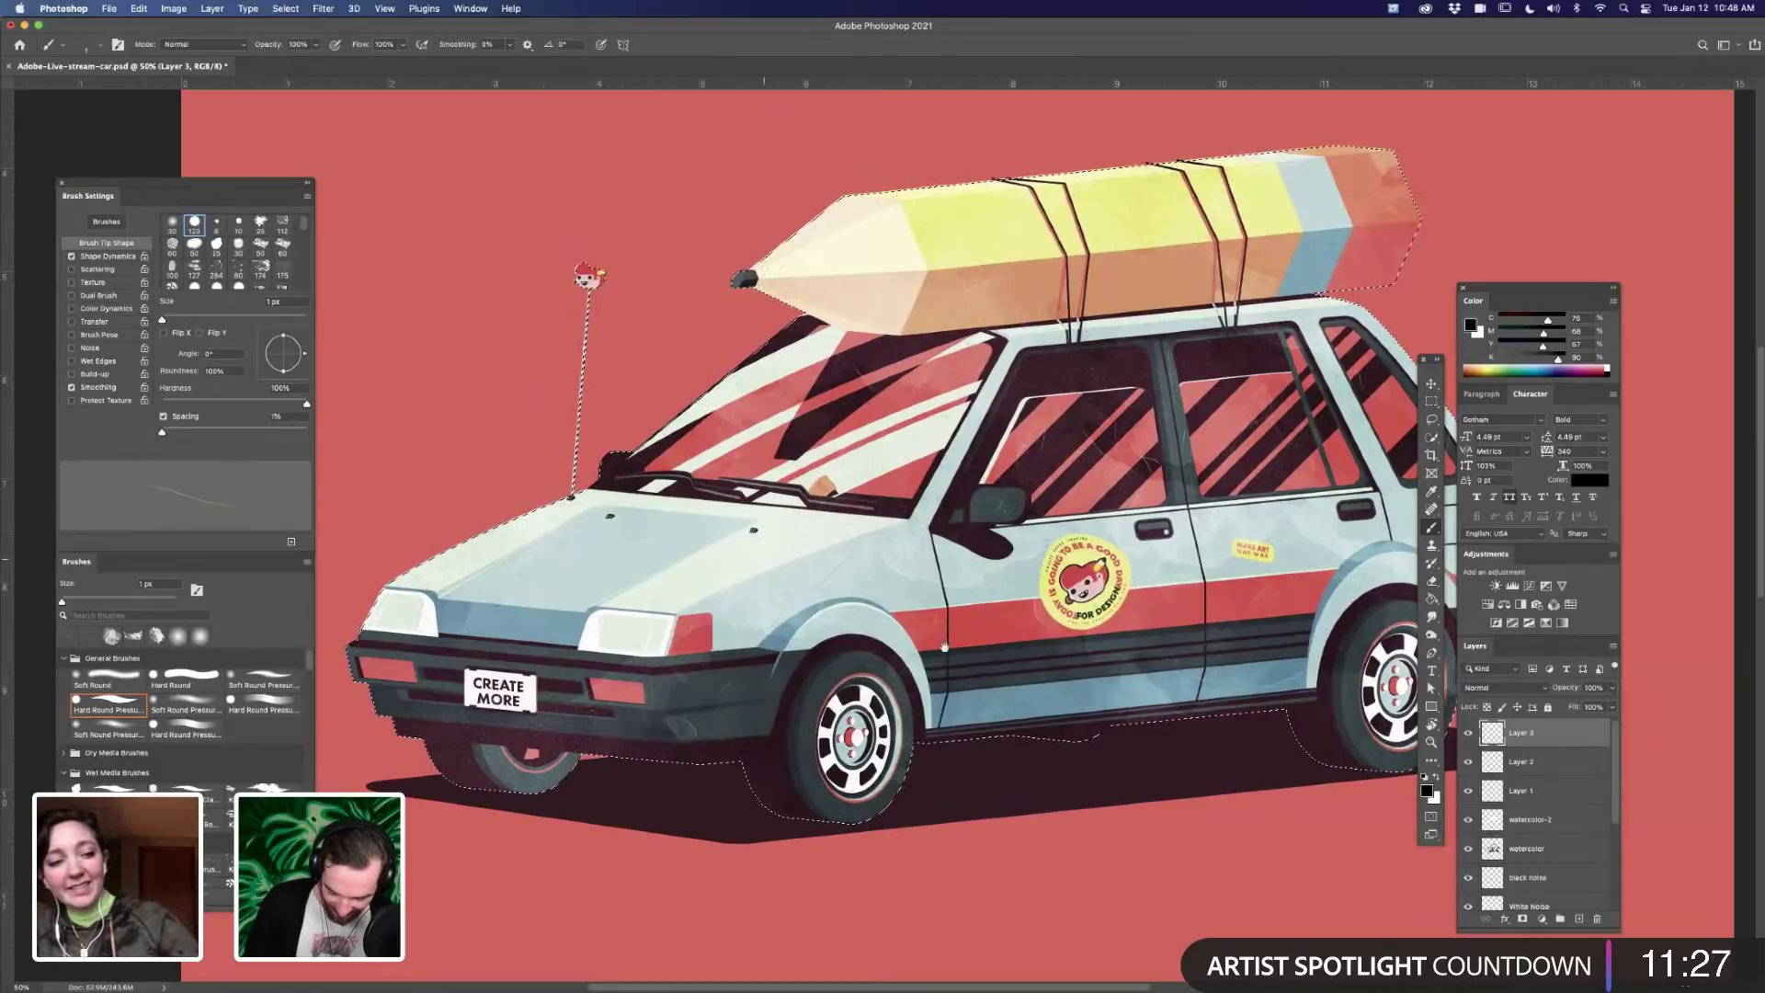
left_click_drag(1193, 808, 1026, 801)
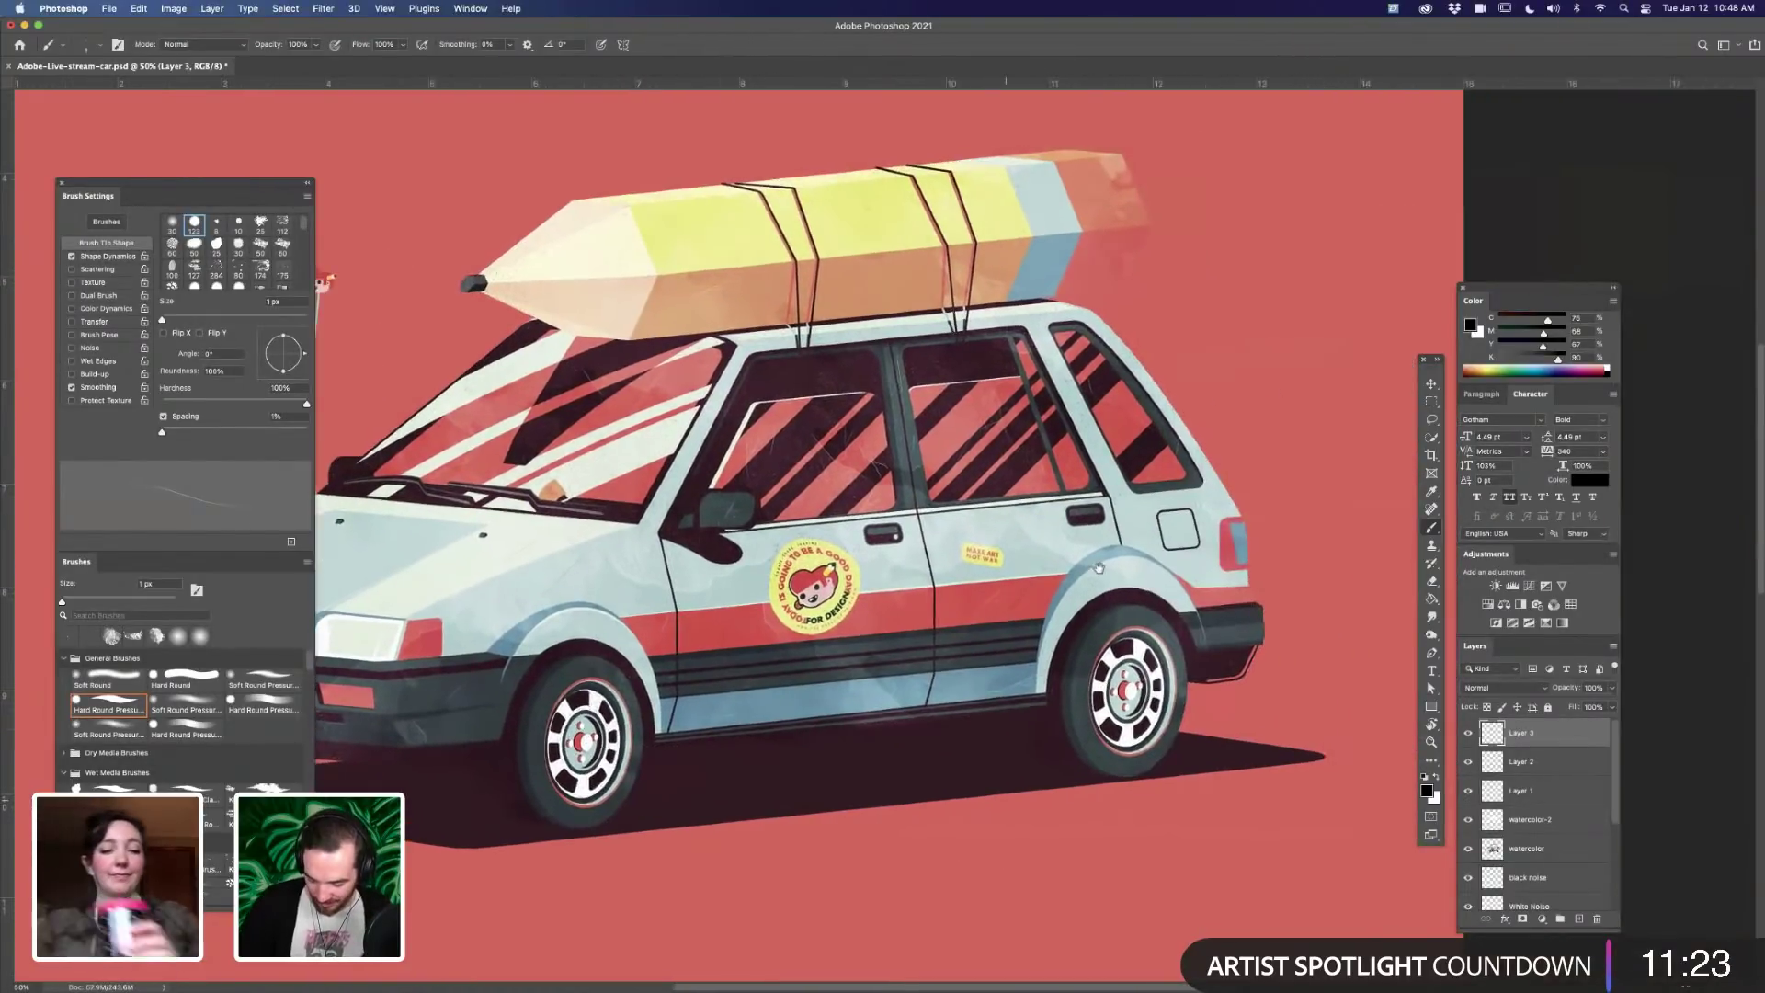
left_click_drag(984, 831, 1138, 899)
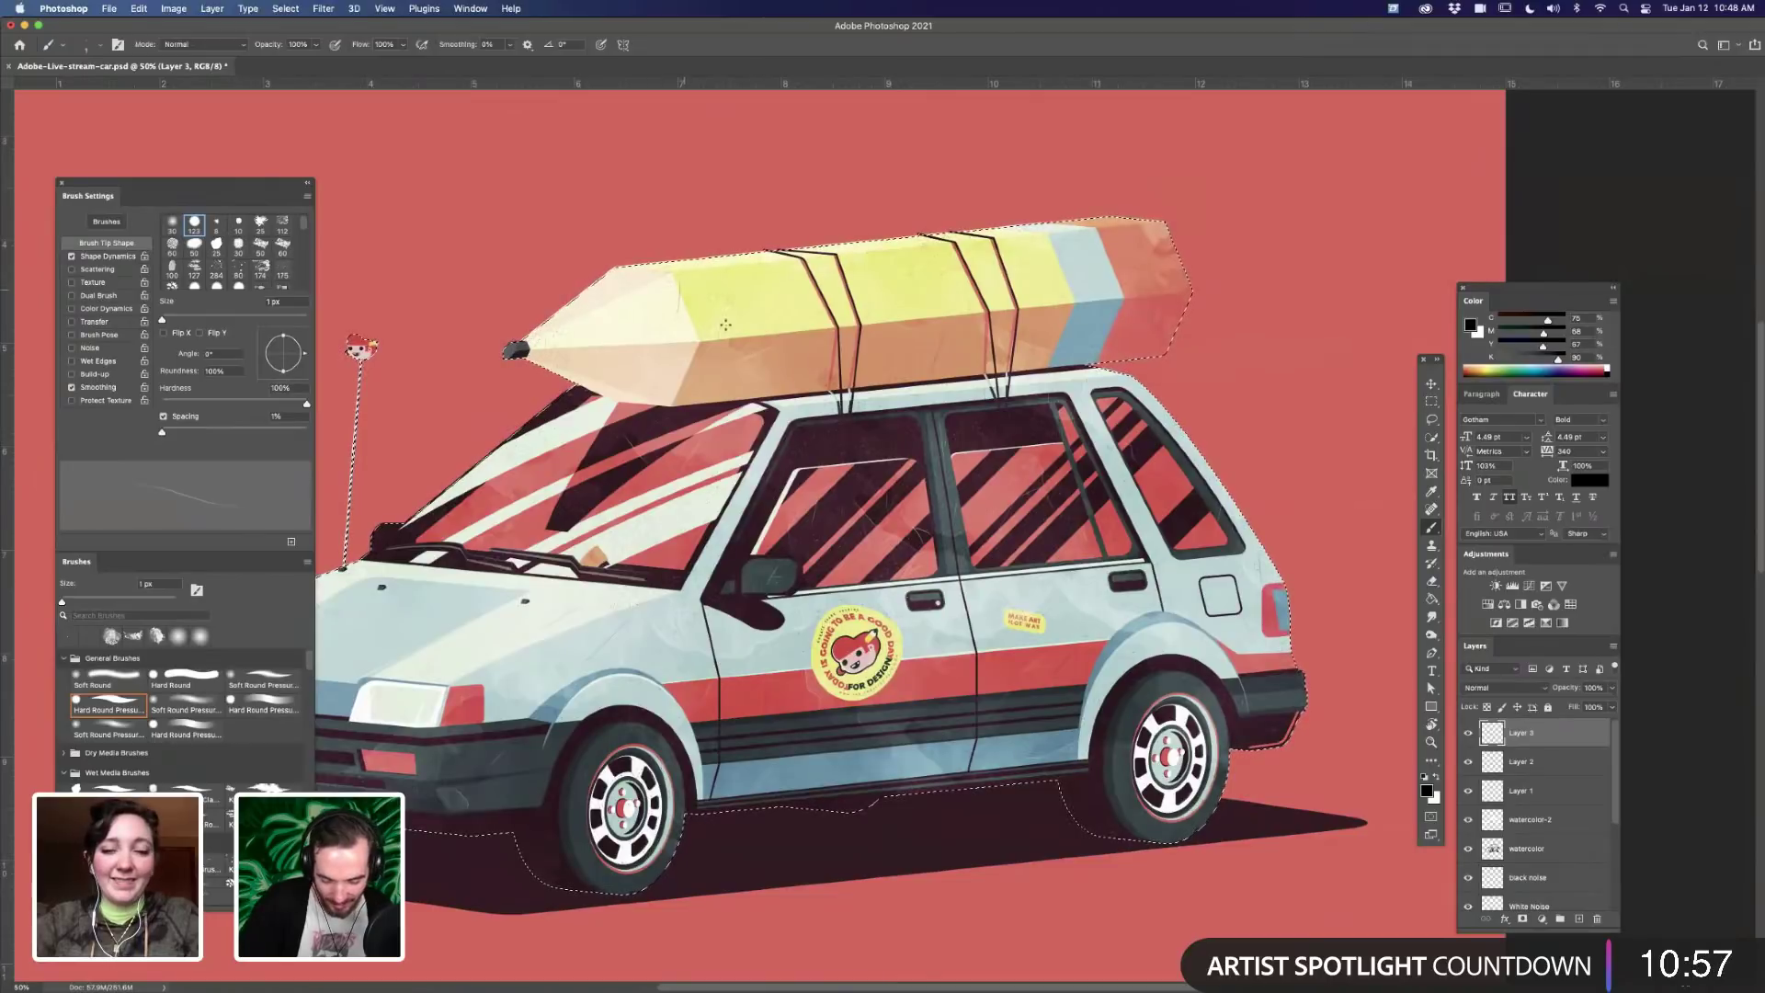
- Examine the textured car and pencil illustration, toggling the selection to check the artwork without its outline and inspecting the car's front
scroll(814, 772, "left", 5)
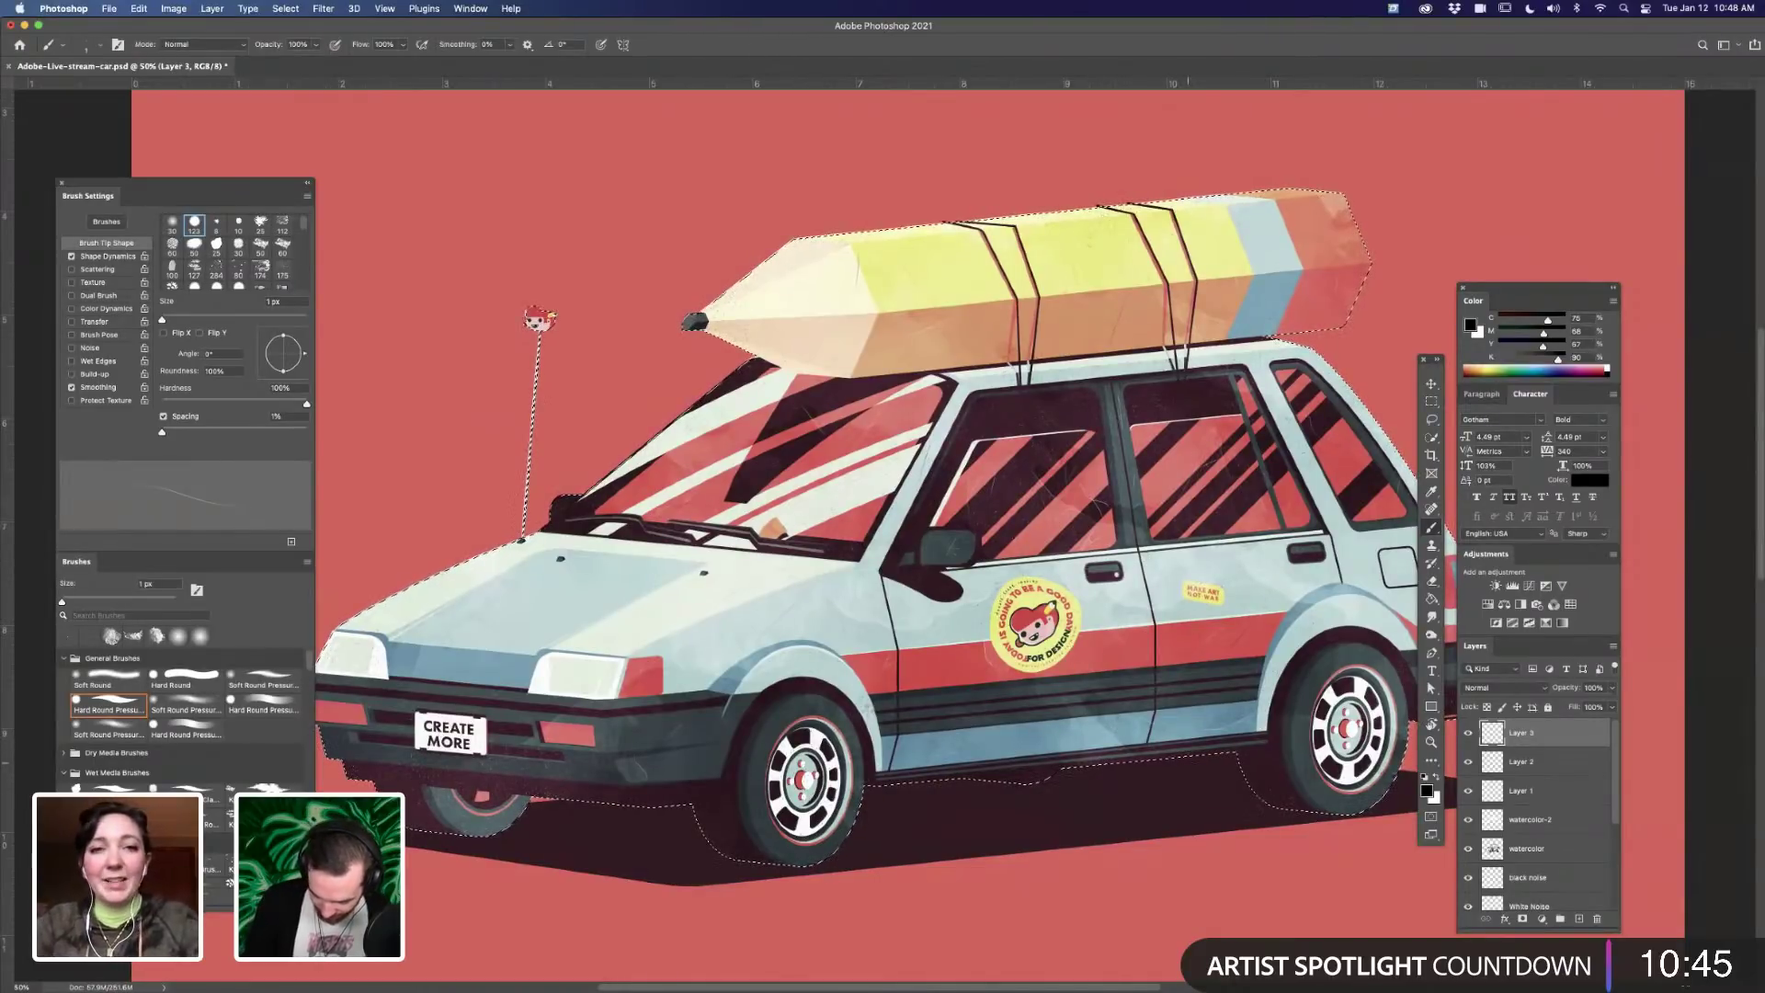
key("super+d")
left_click_drag(1155, 740, 1086, 701)
left_click_drag(1093, 636, 1083, 630)
key("shift+super+d")
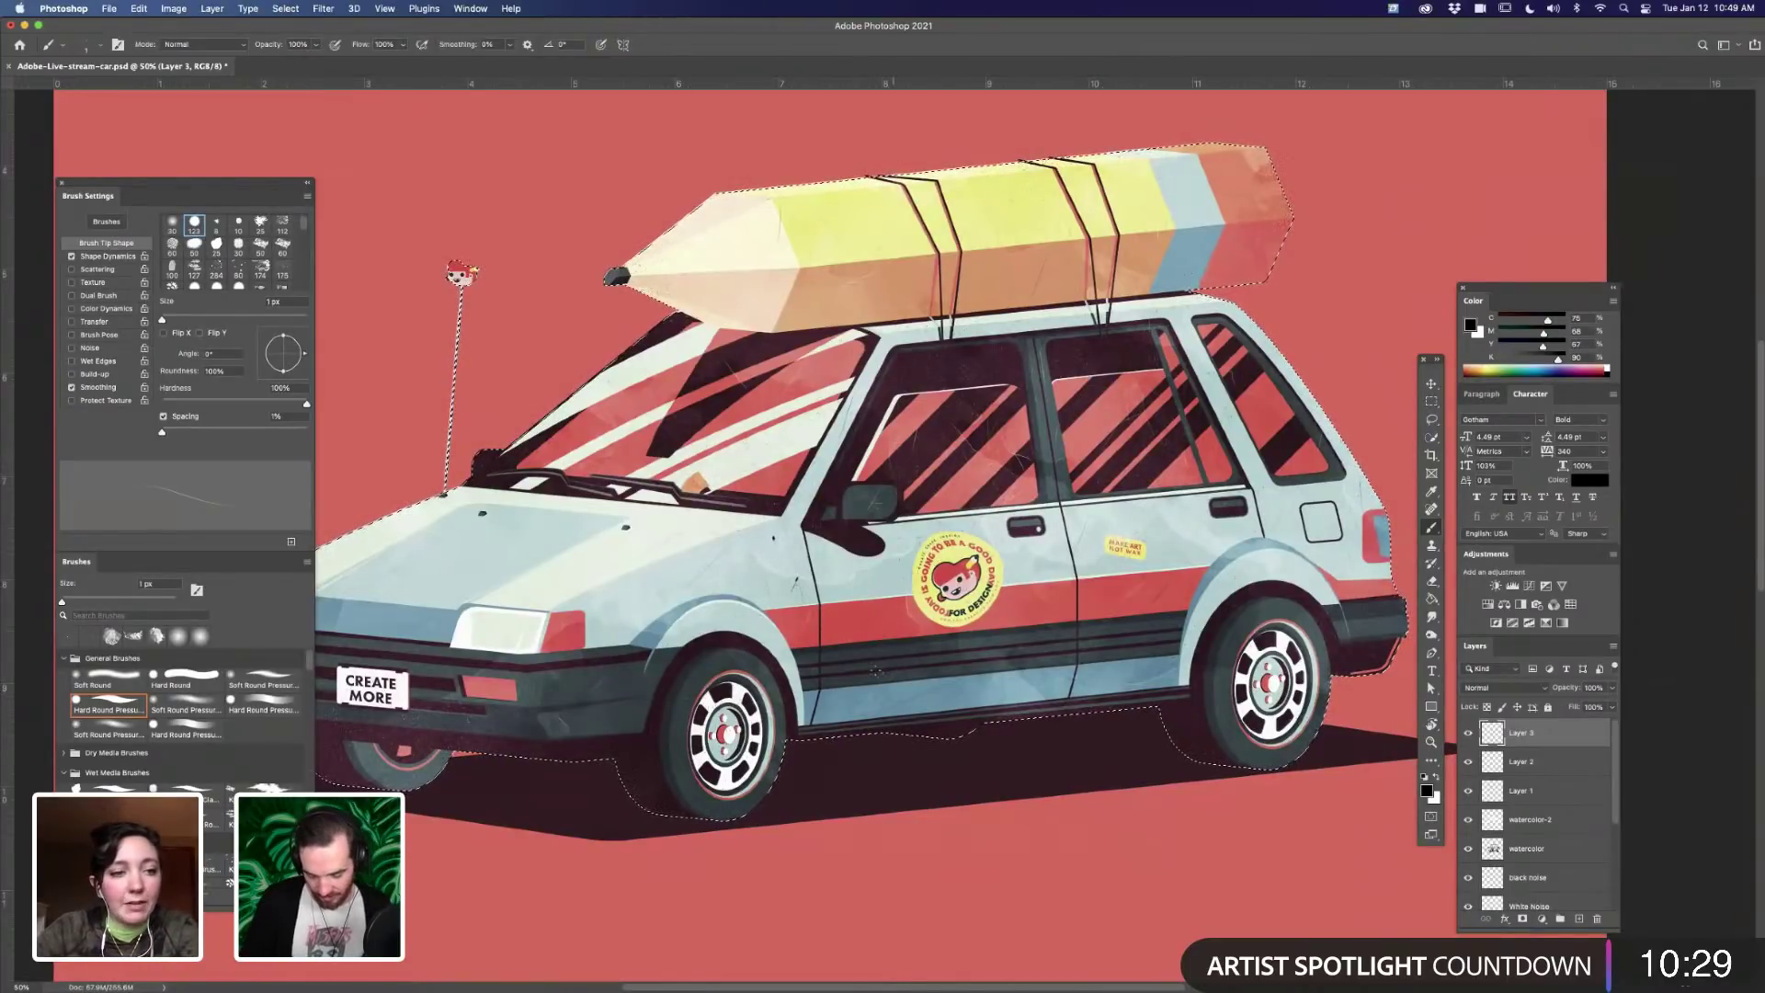
key("super+h")
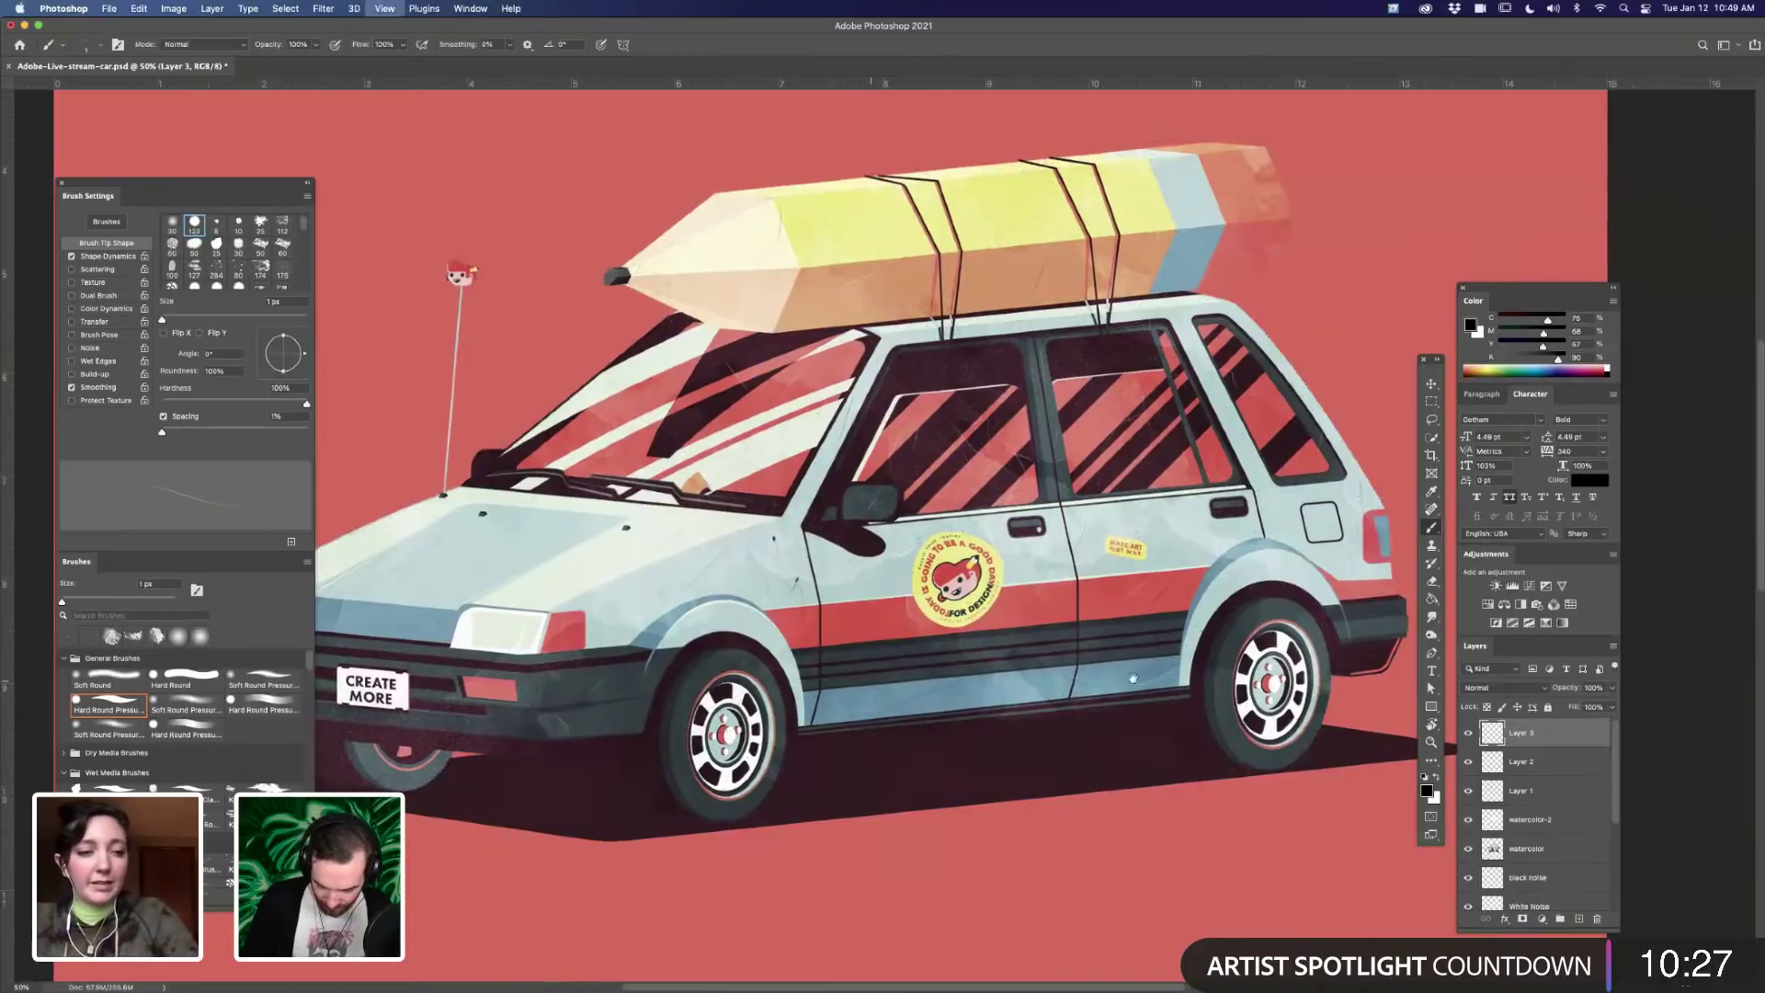
key("super+plus")
left_click_drag(465, 621, 829, 627)
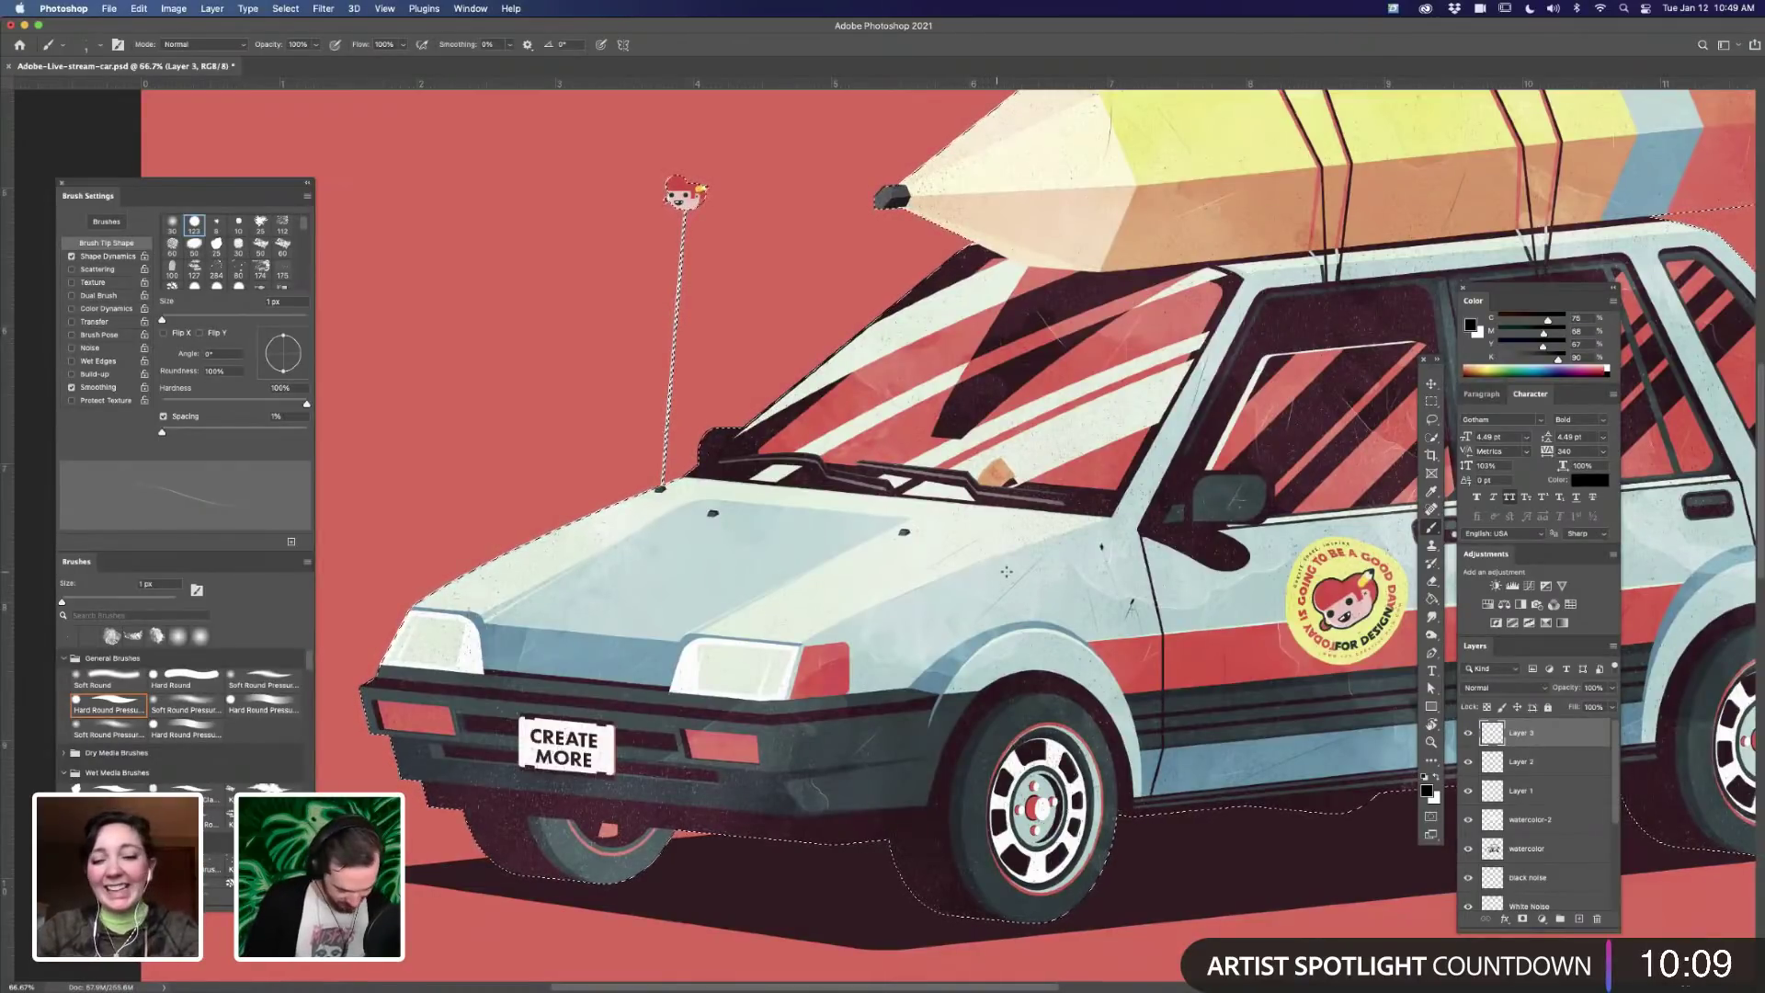
- Switch to the Eraser and reduce its soft brush to 150 px
key("e")
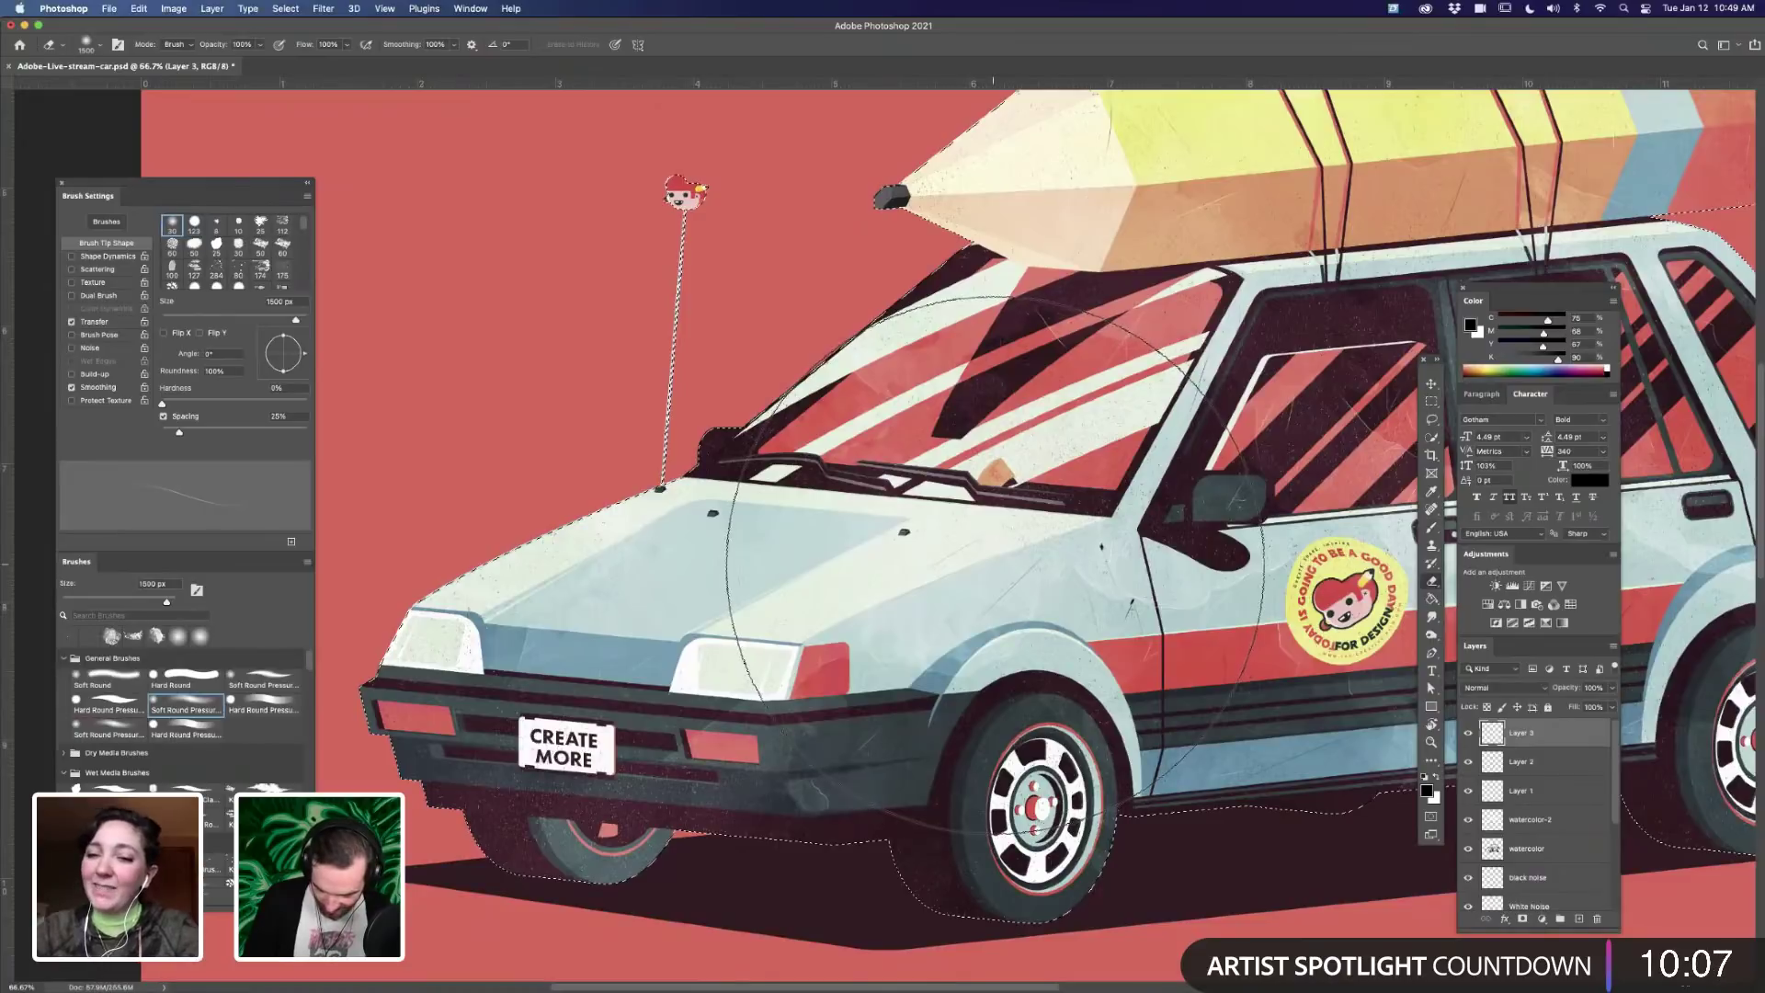
key("bracketleft")
key("bracketleft")
key("bracketleft")
key("bracketleft")
key("bracketleft")
key("bracketleft")
key("bracketleft")
key("bracketleft")
key("bracketleft")
key("bracketleft")
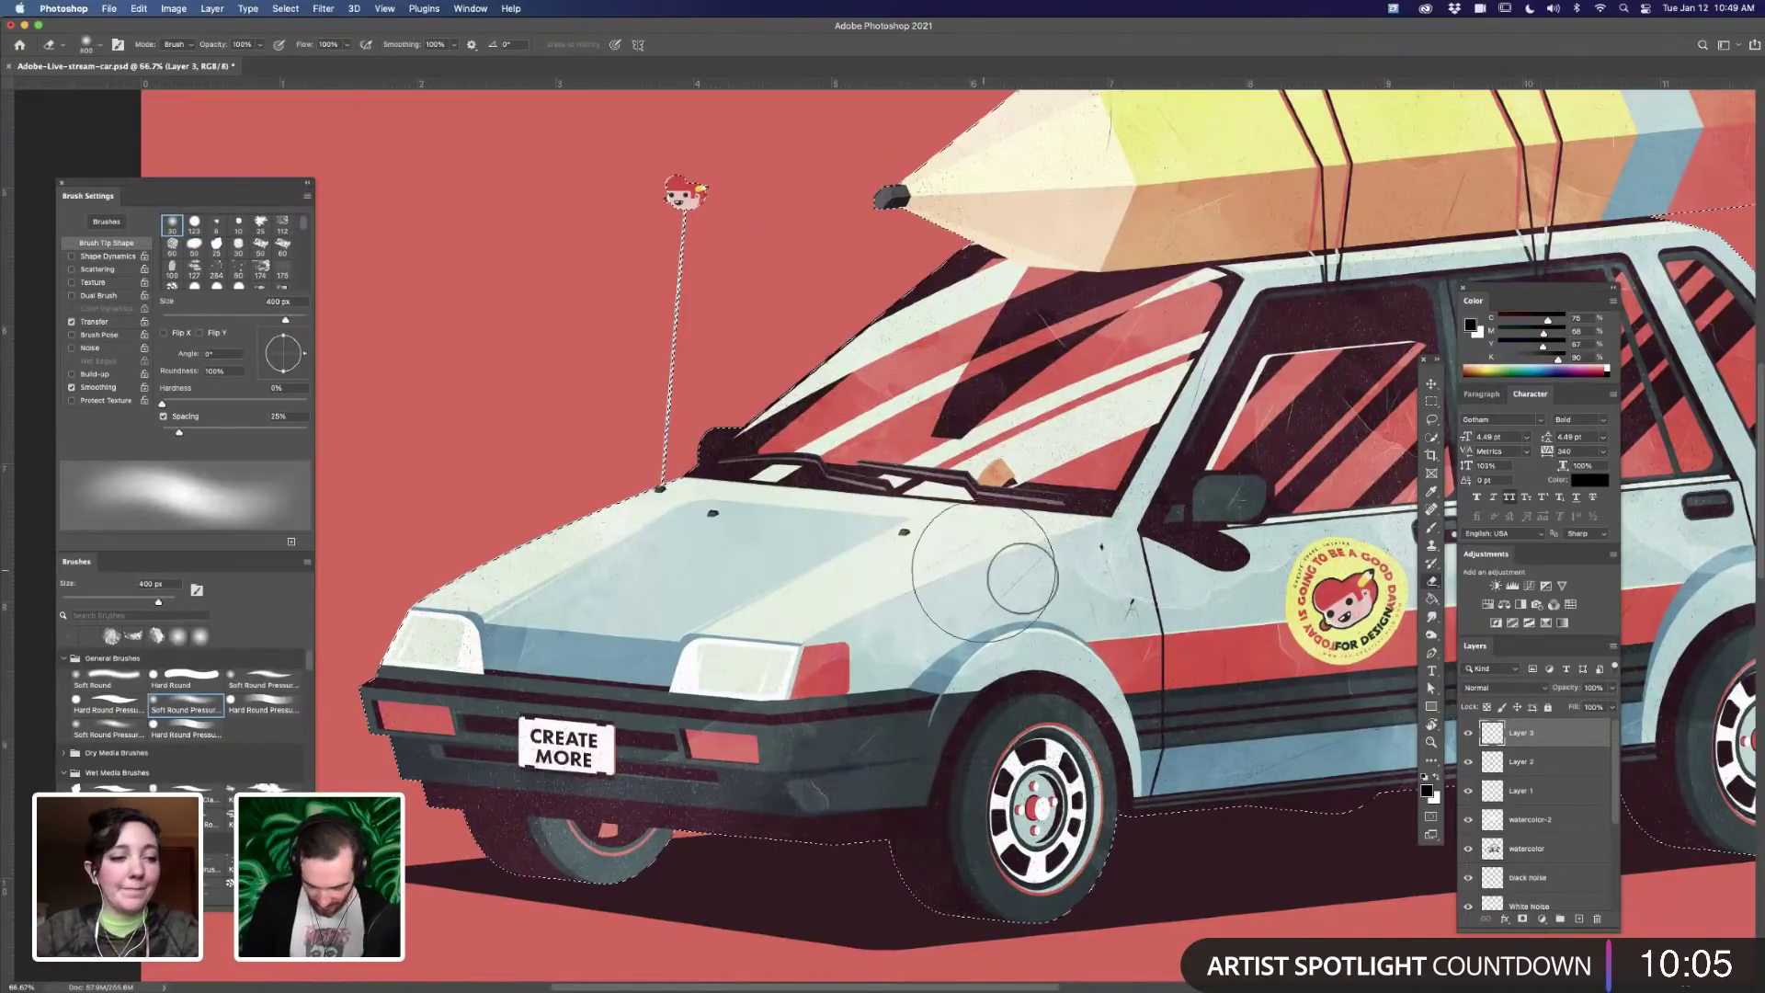
key("bracketleft")
key("bracketleft")
key("bracketleft")
key("bracketleft")
key("bracketleft")
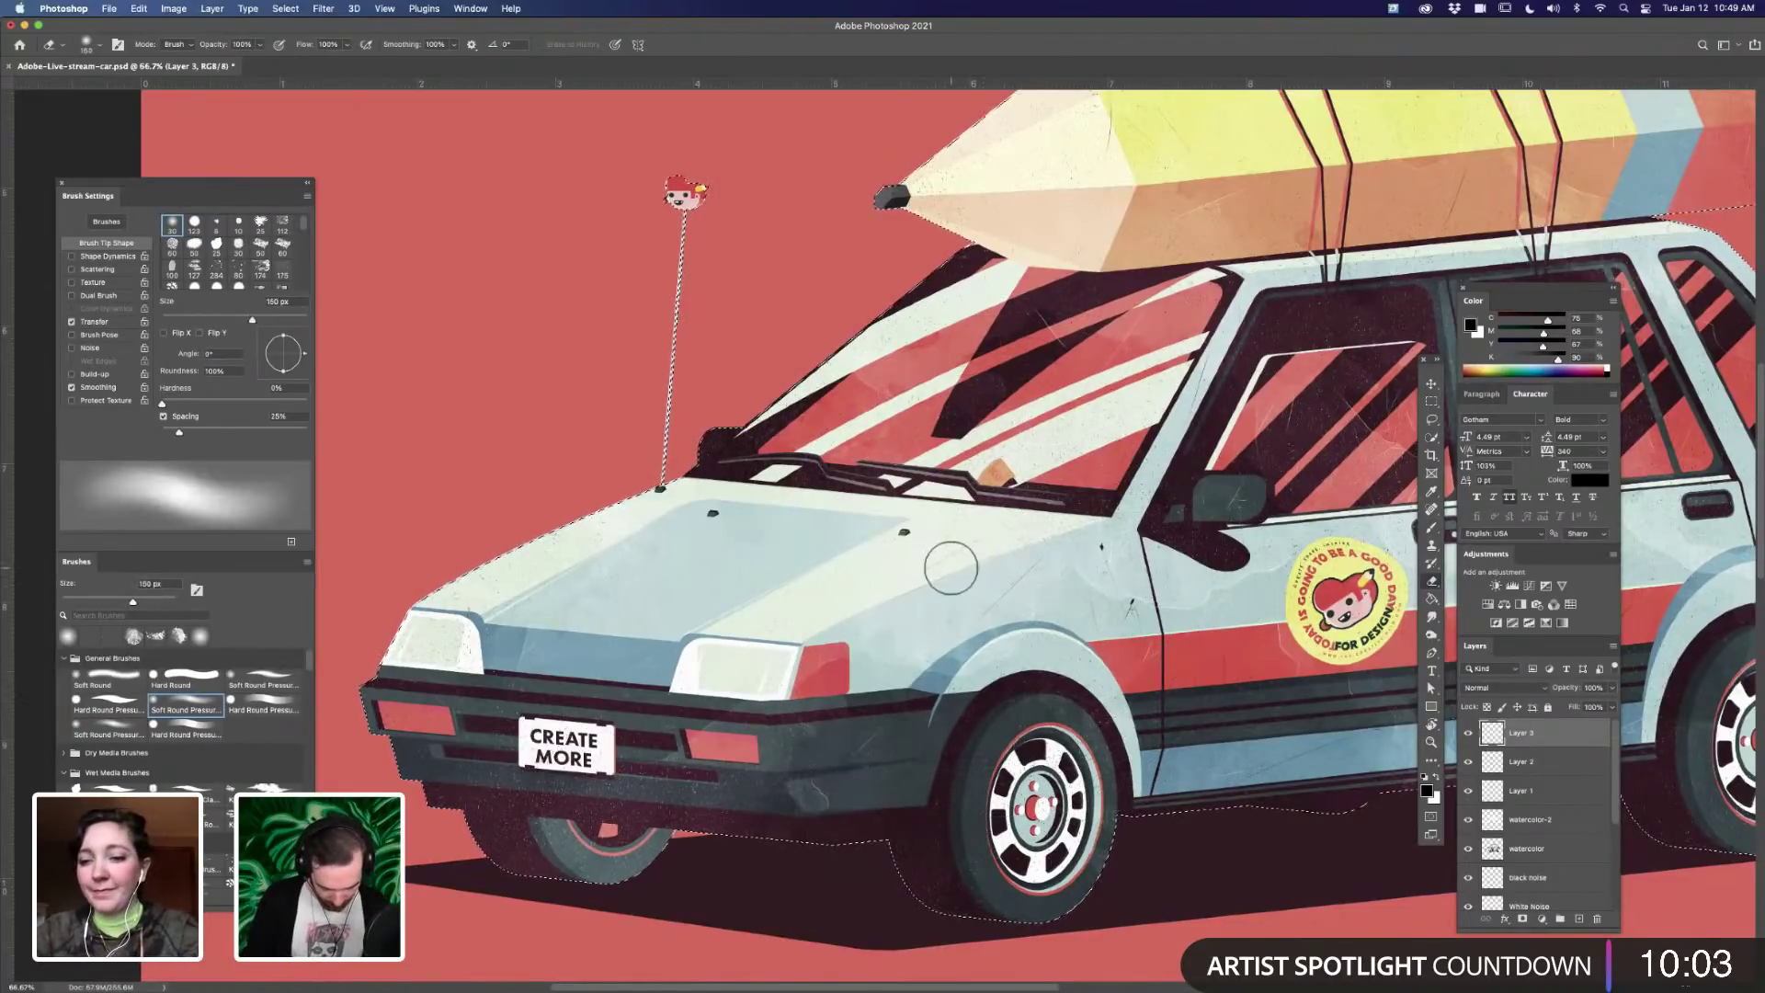
- Clear the selection around the car and pencil artwork
key("super+h")
key("super+minus")
key("super+minus")
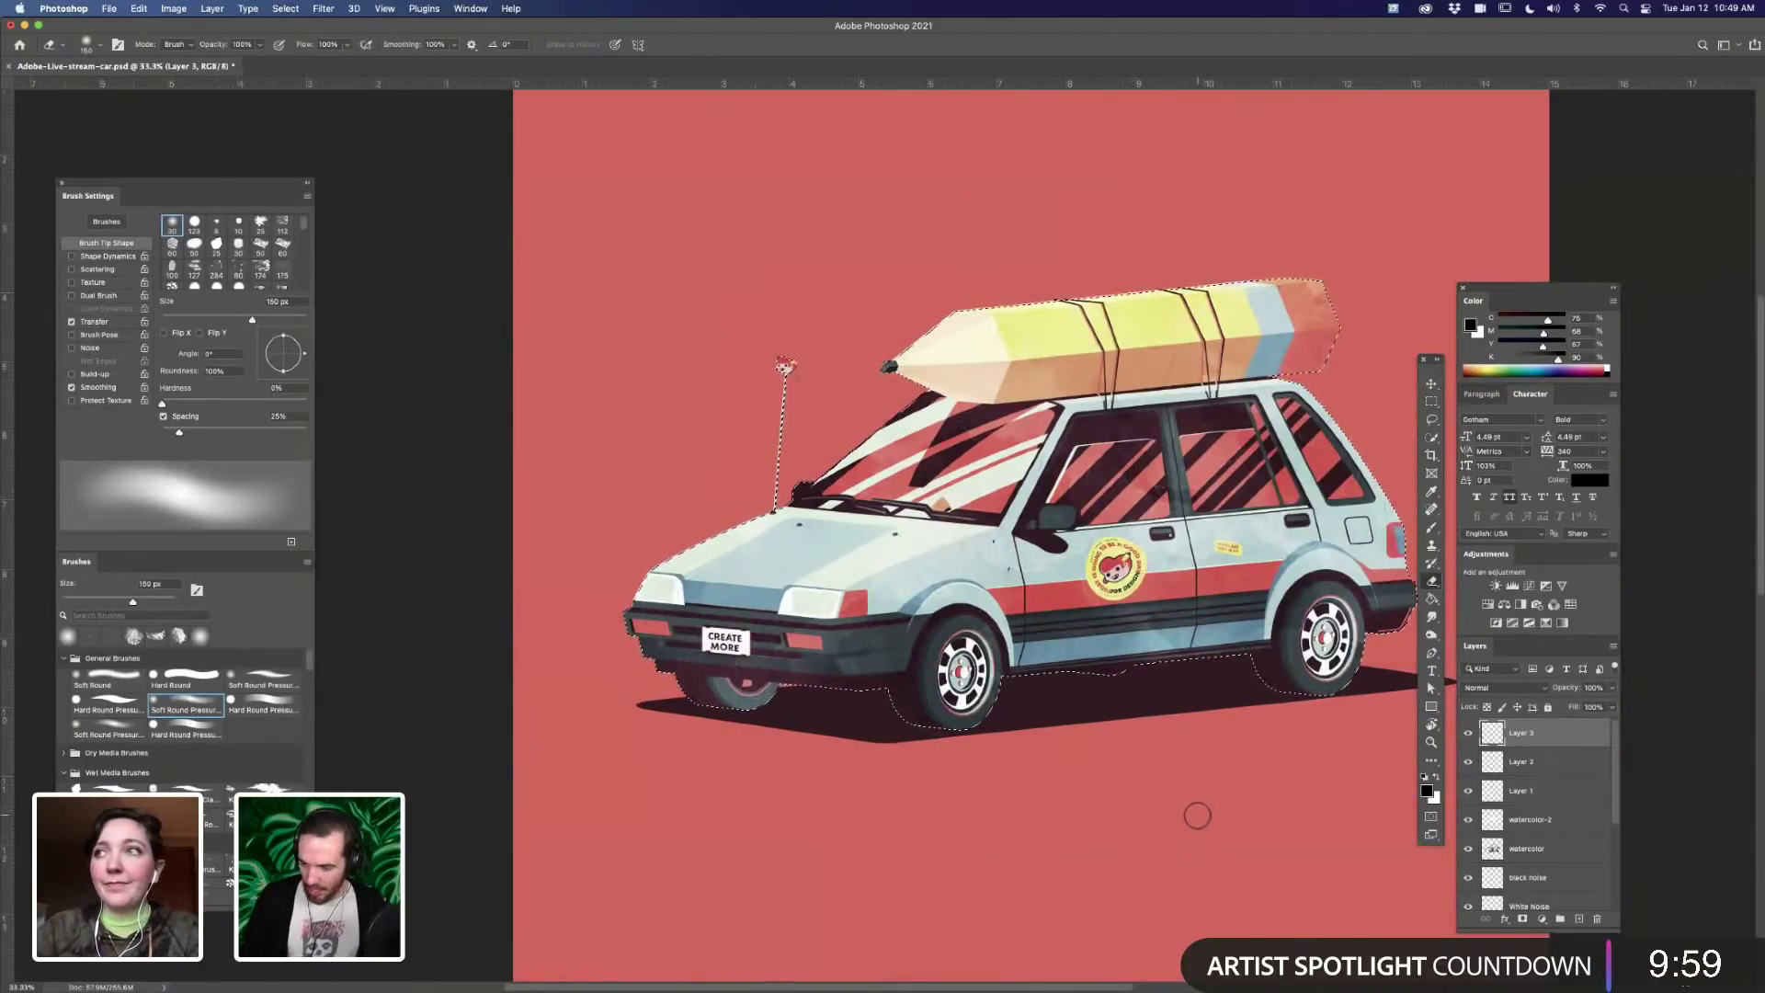
left_click_drag(1259, 629, 1072, 642)
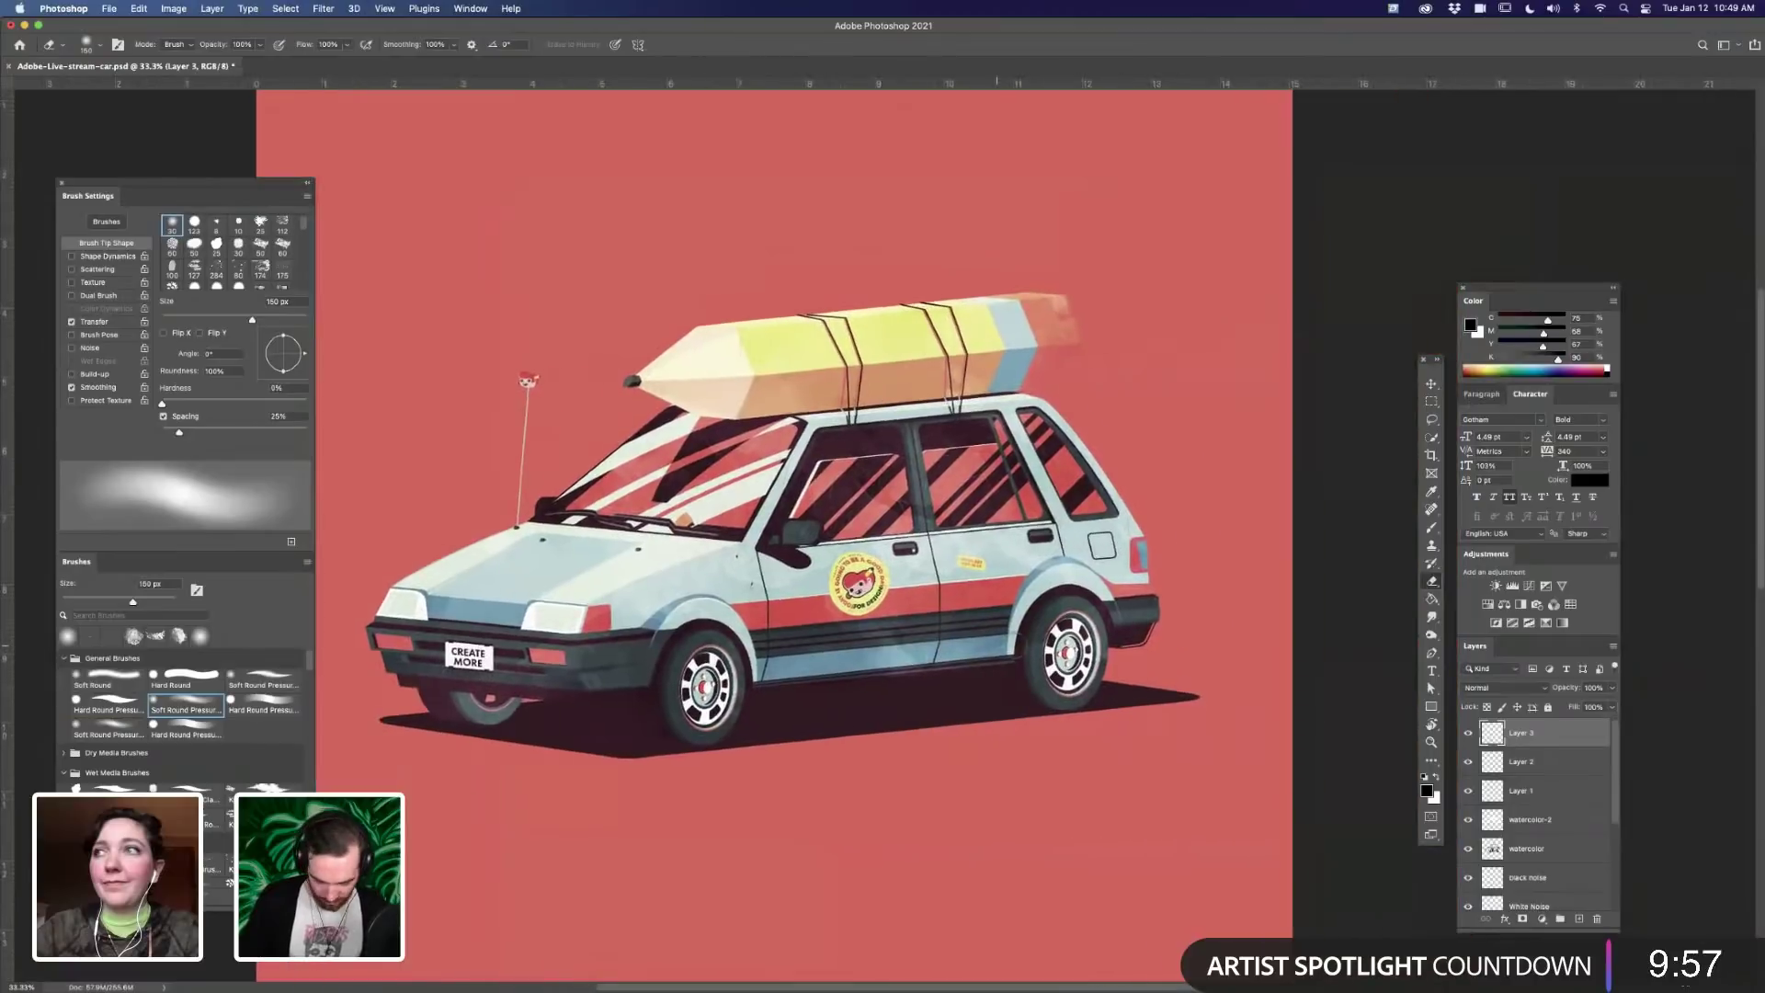
key("m")
left_click(1019, 790)
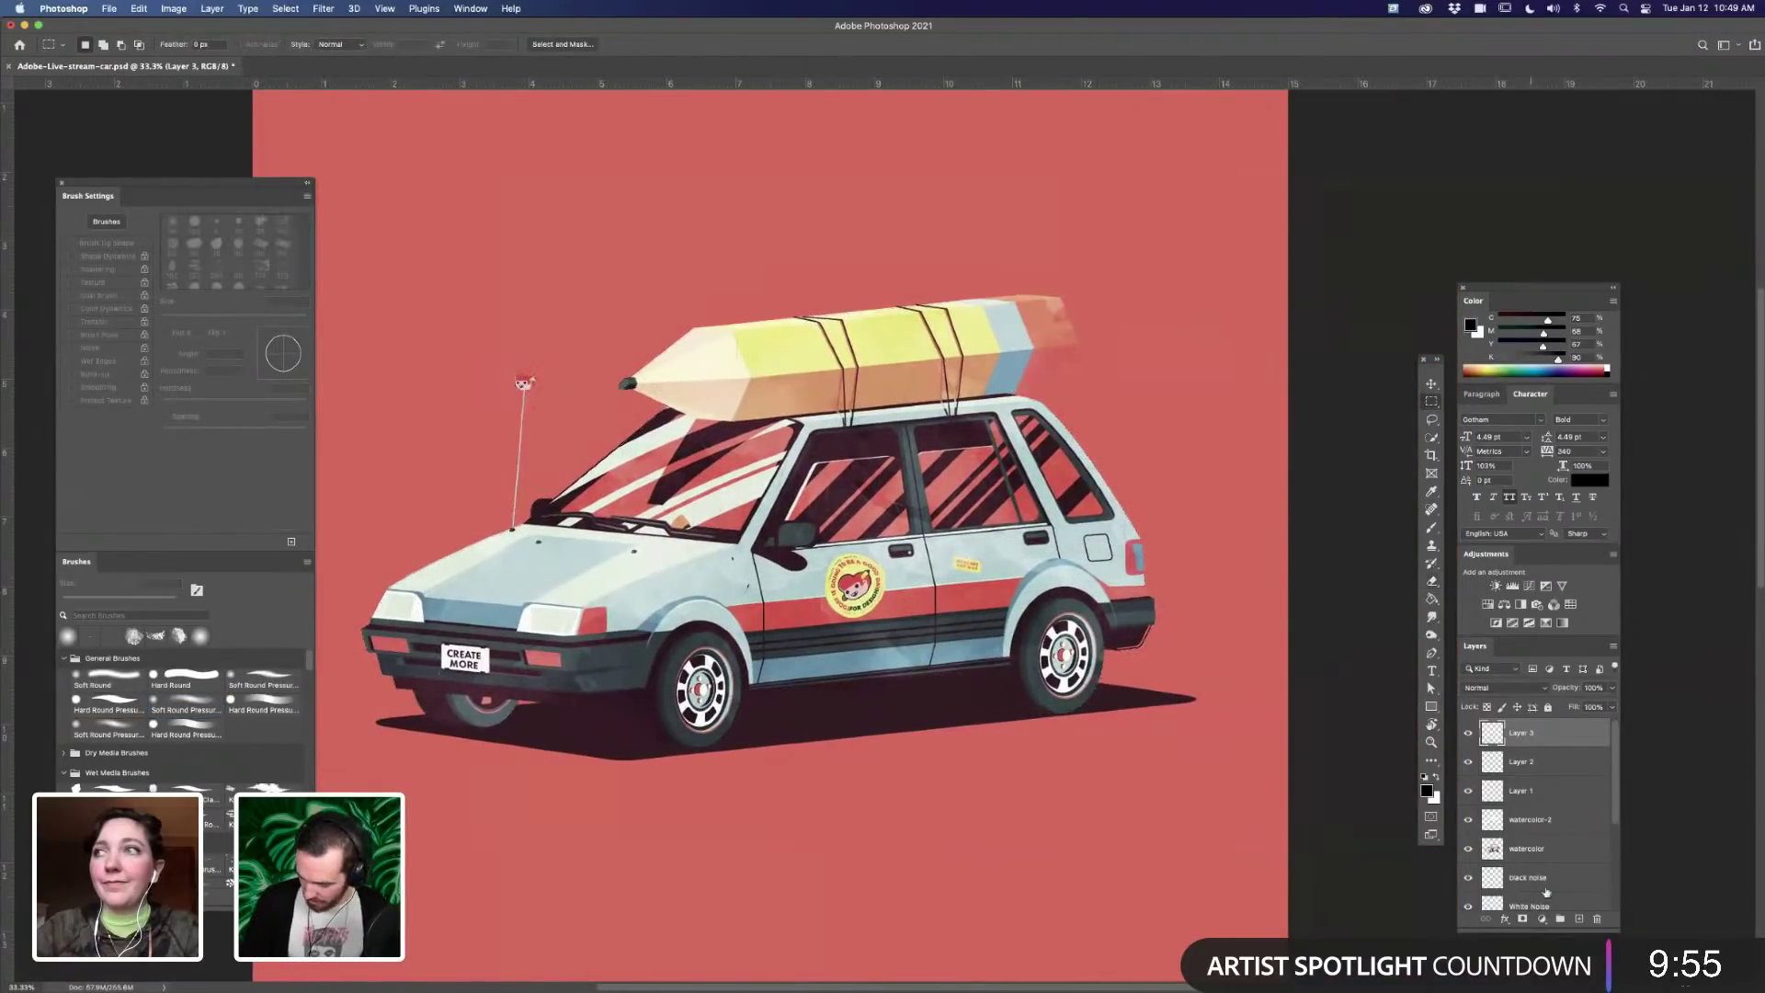
- Add a new empty layer directly above the BKG layer
scroll(1622, 801, "down", 5)
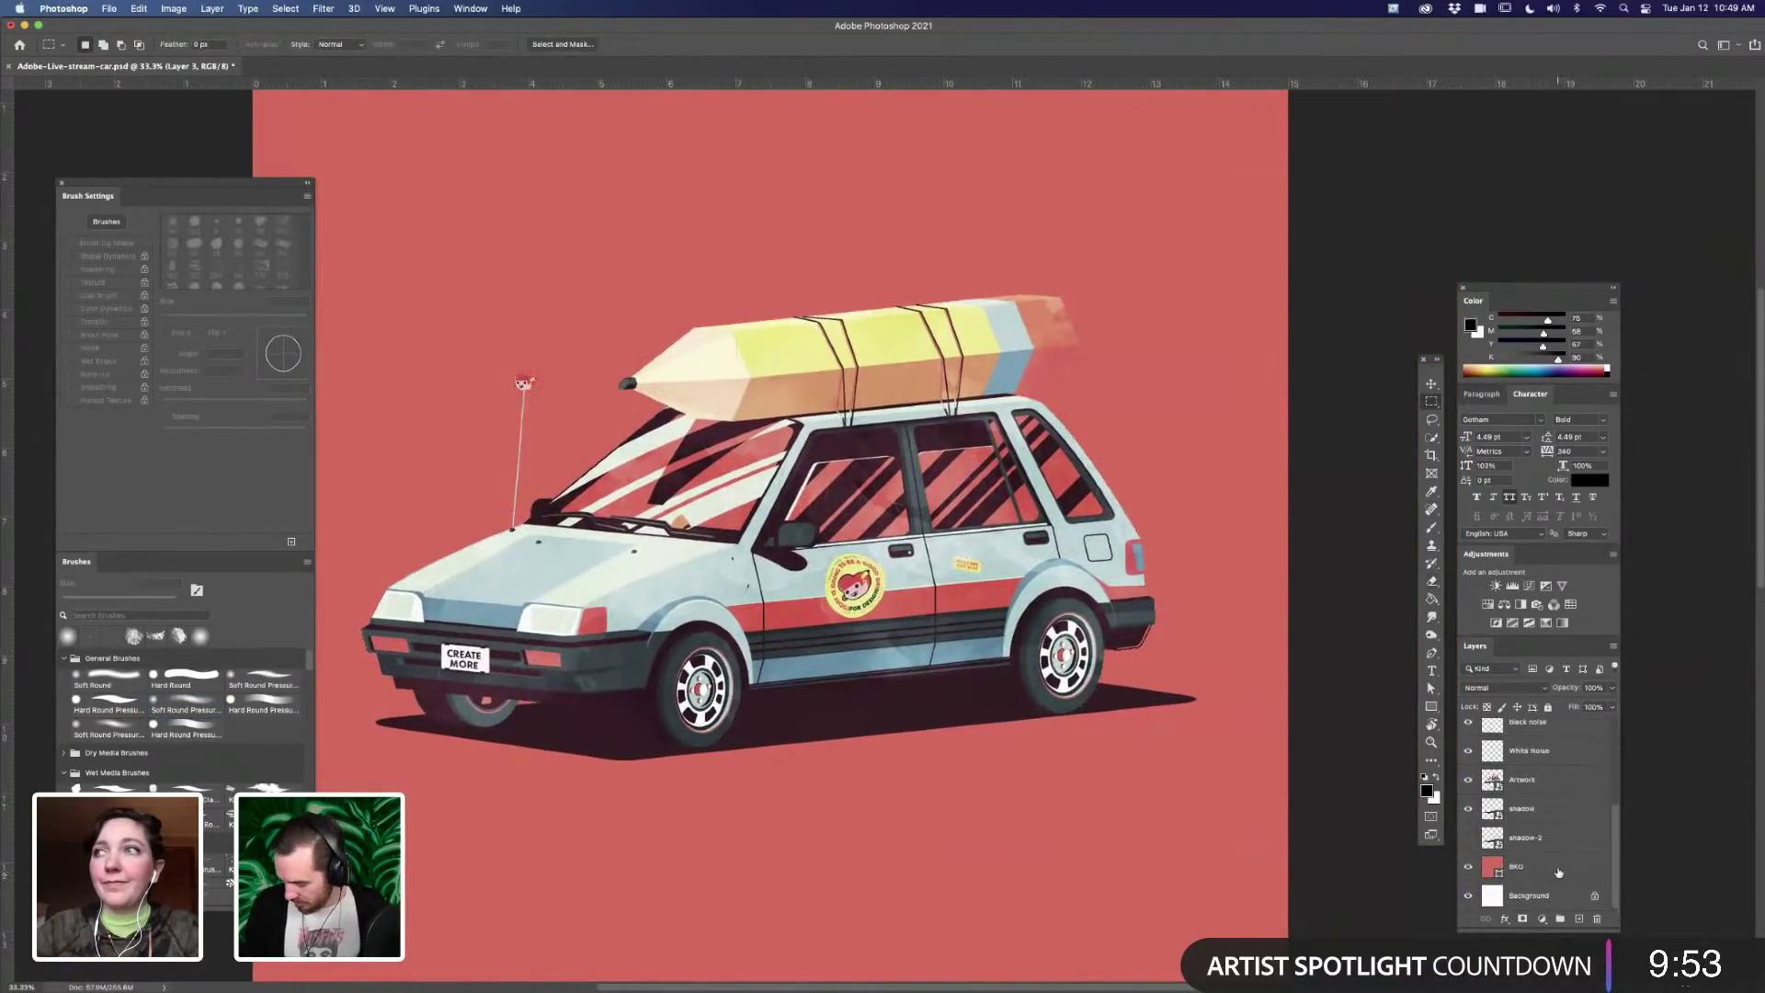
left_click(1561, 871)
left_click(1581, 919)
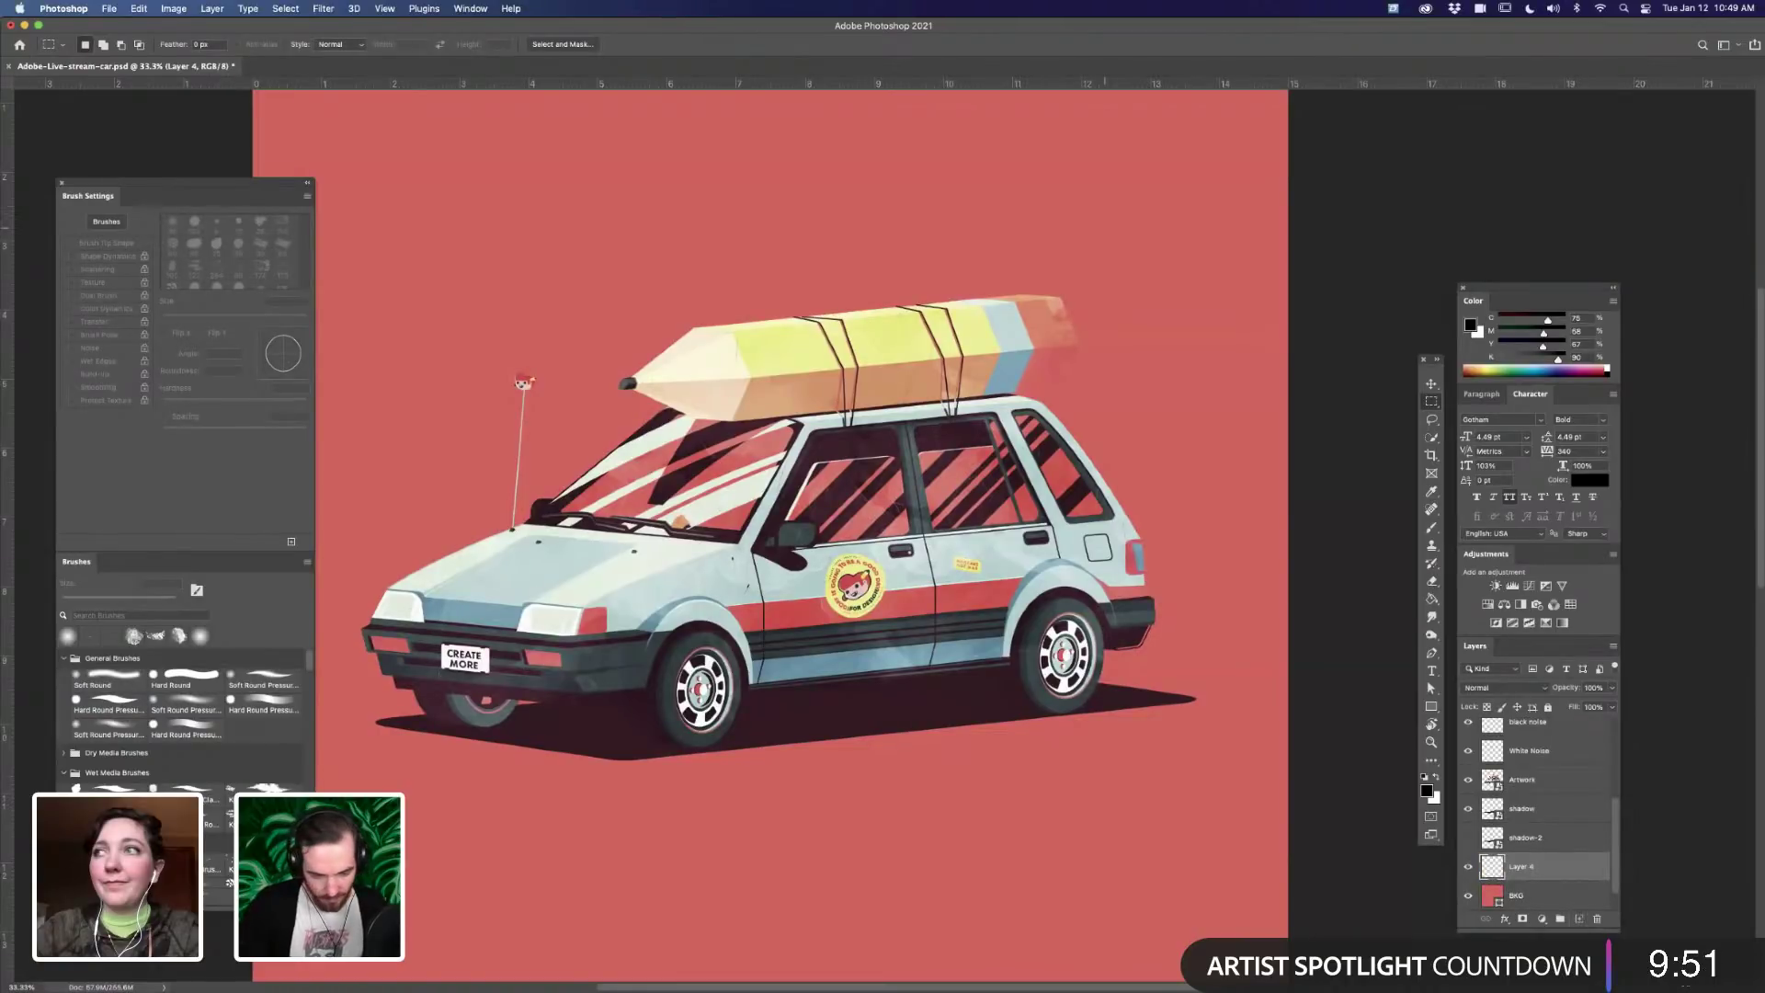
- Switch to the Brush tool, choose the 822 px brush tip and set its size to 900 px
key("b")
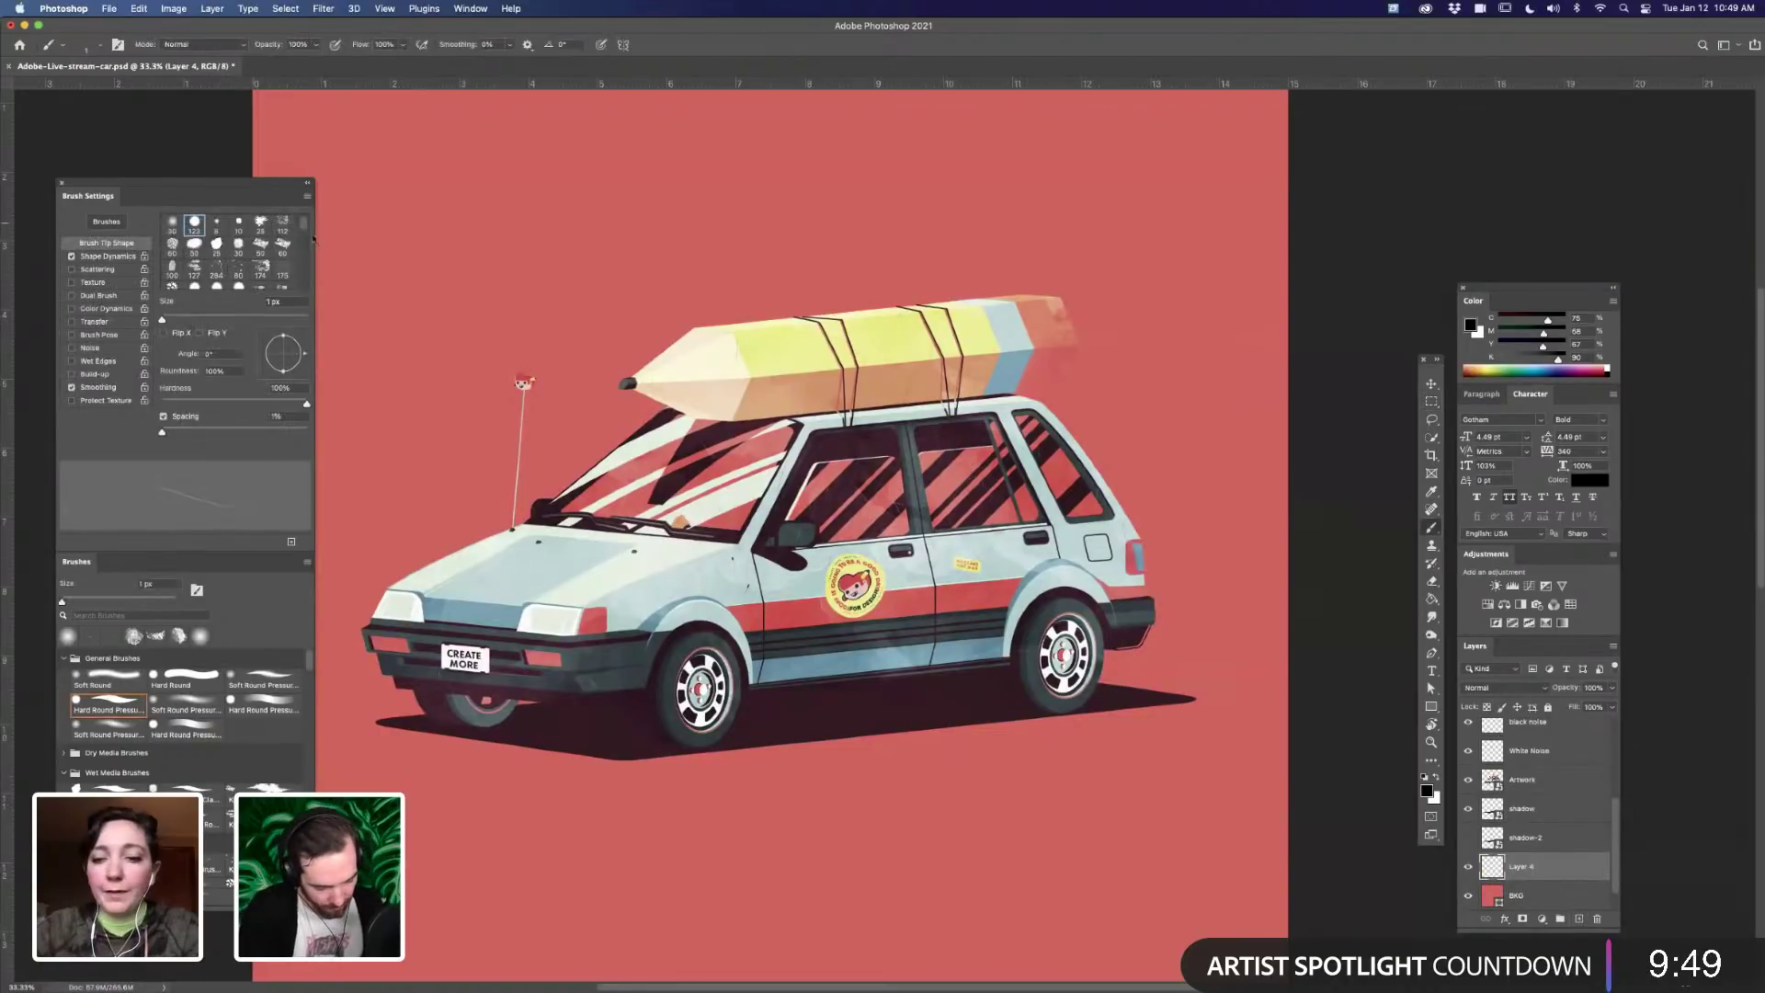
left_click_drag(304, 236, 303, 266)
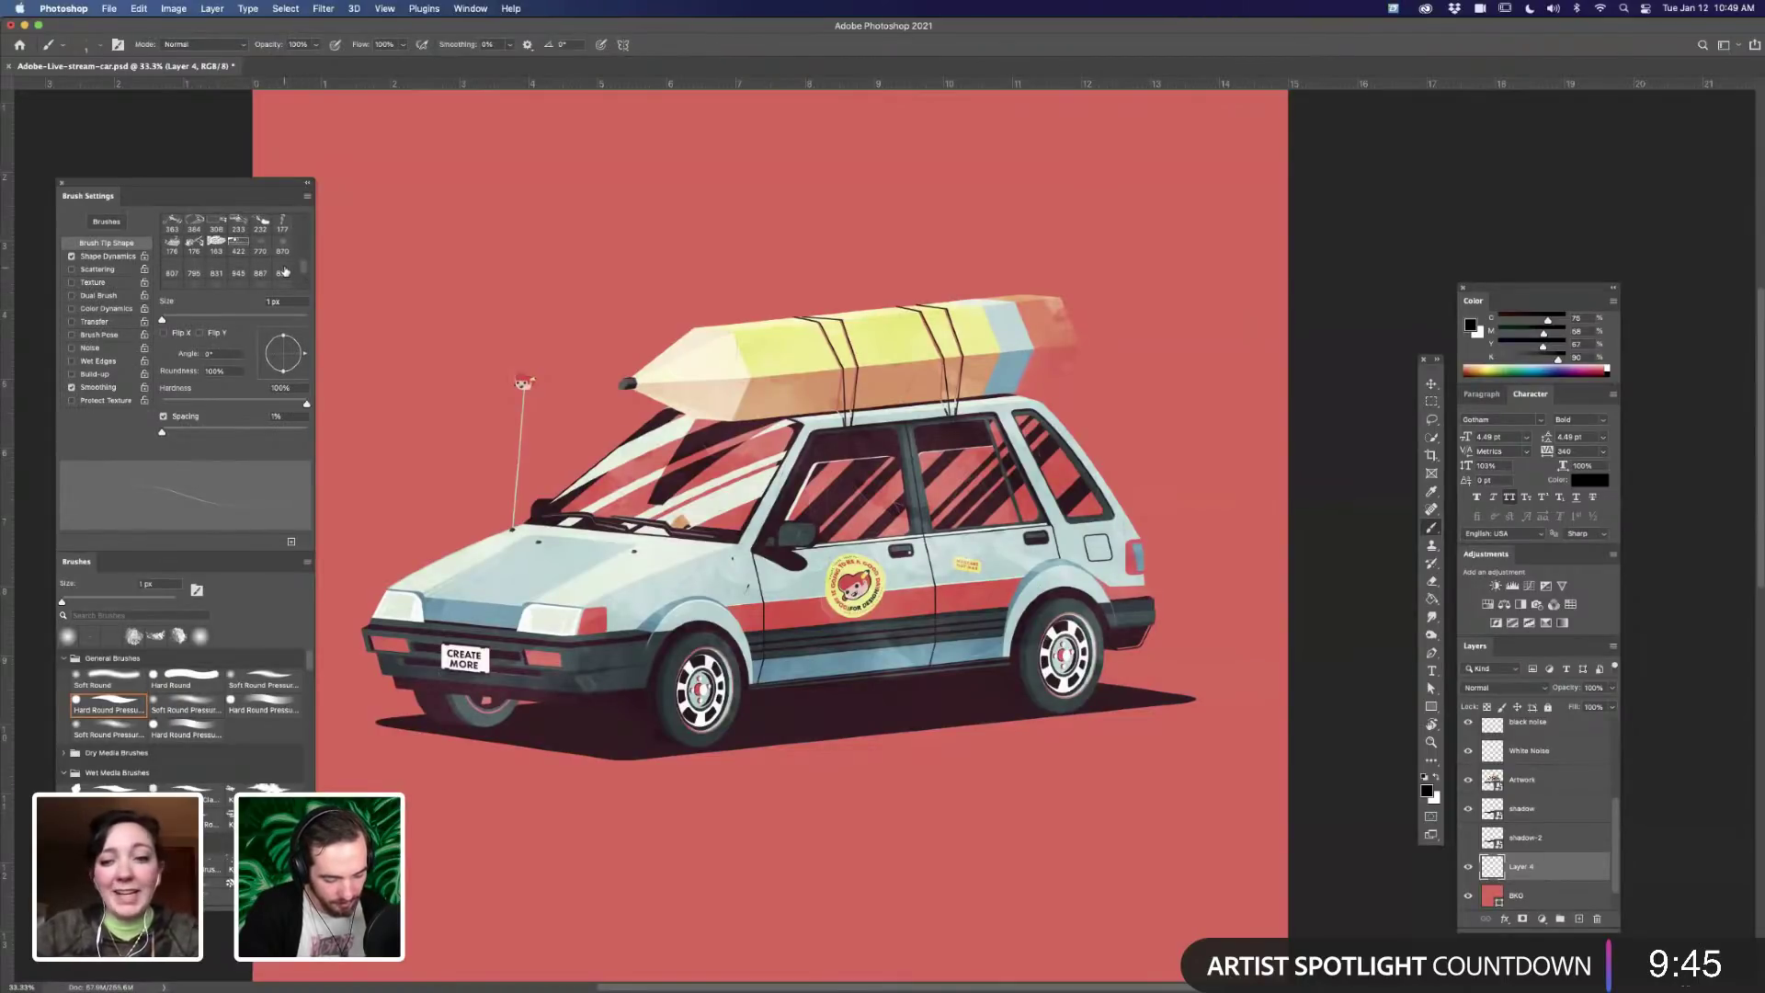
left_click(283, 270)
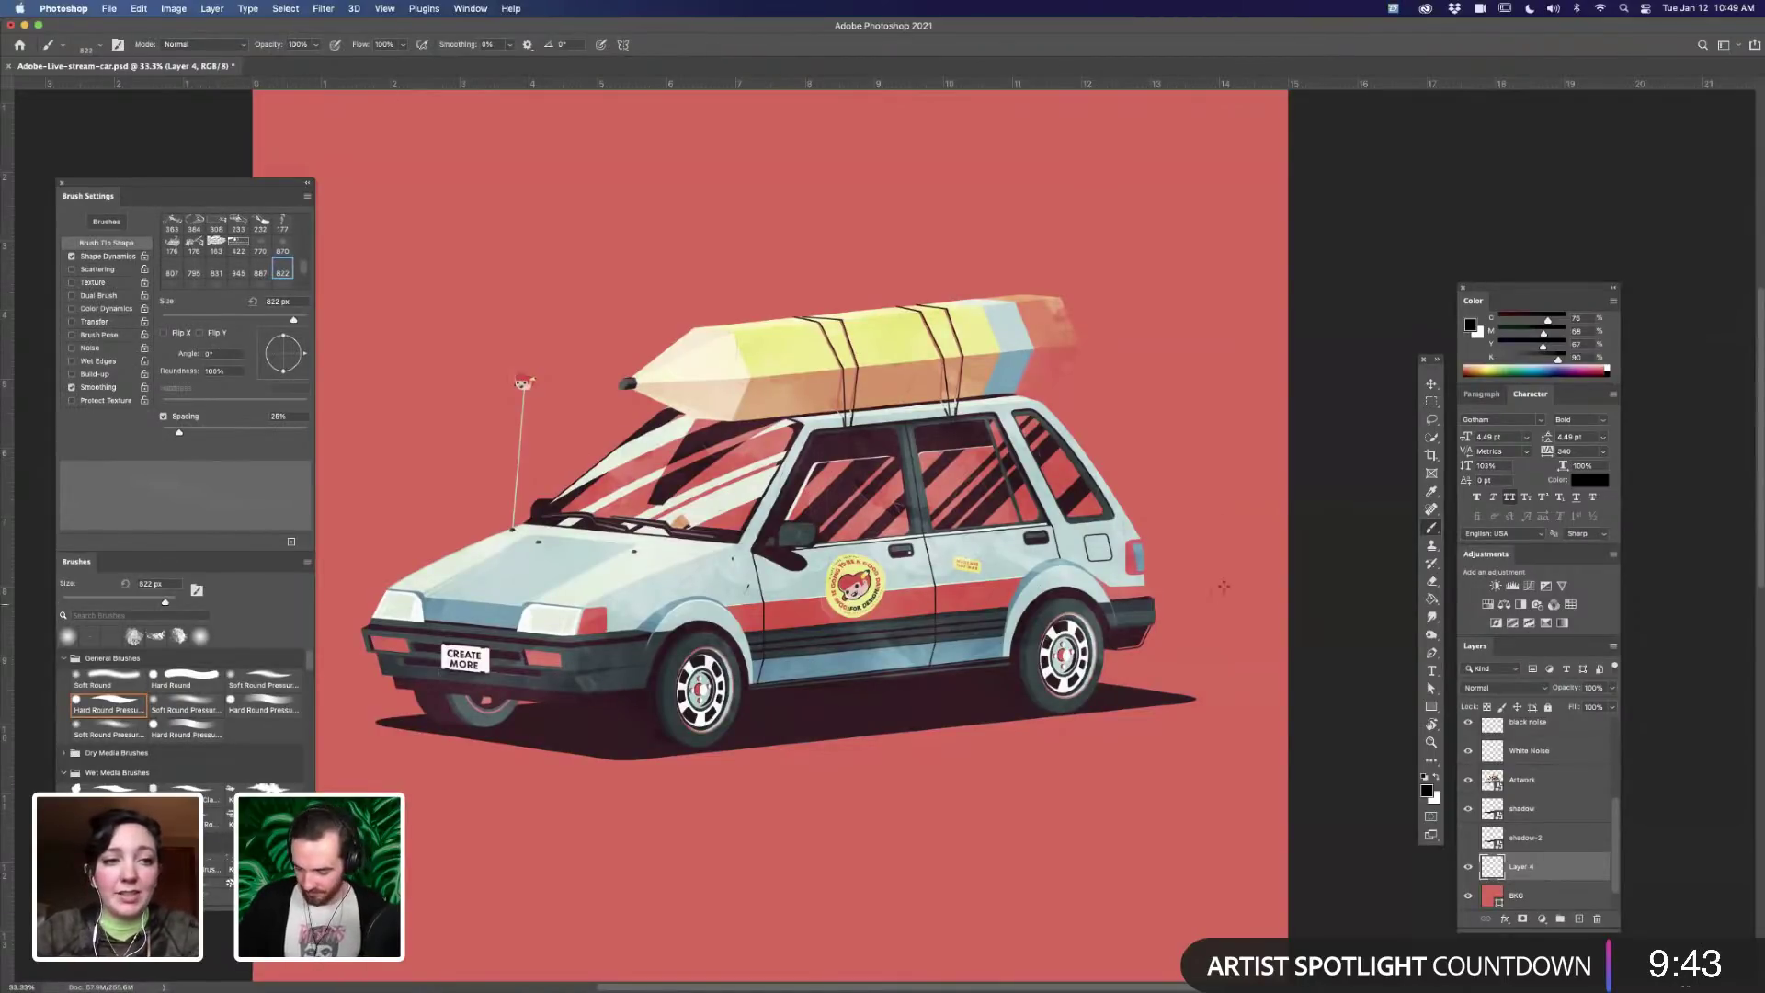
key("bracketright")
key("bracketright")
key("bracketright")
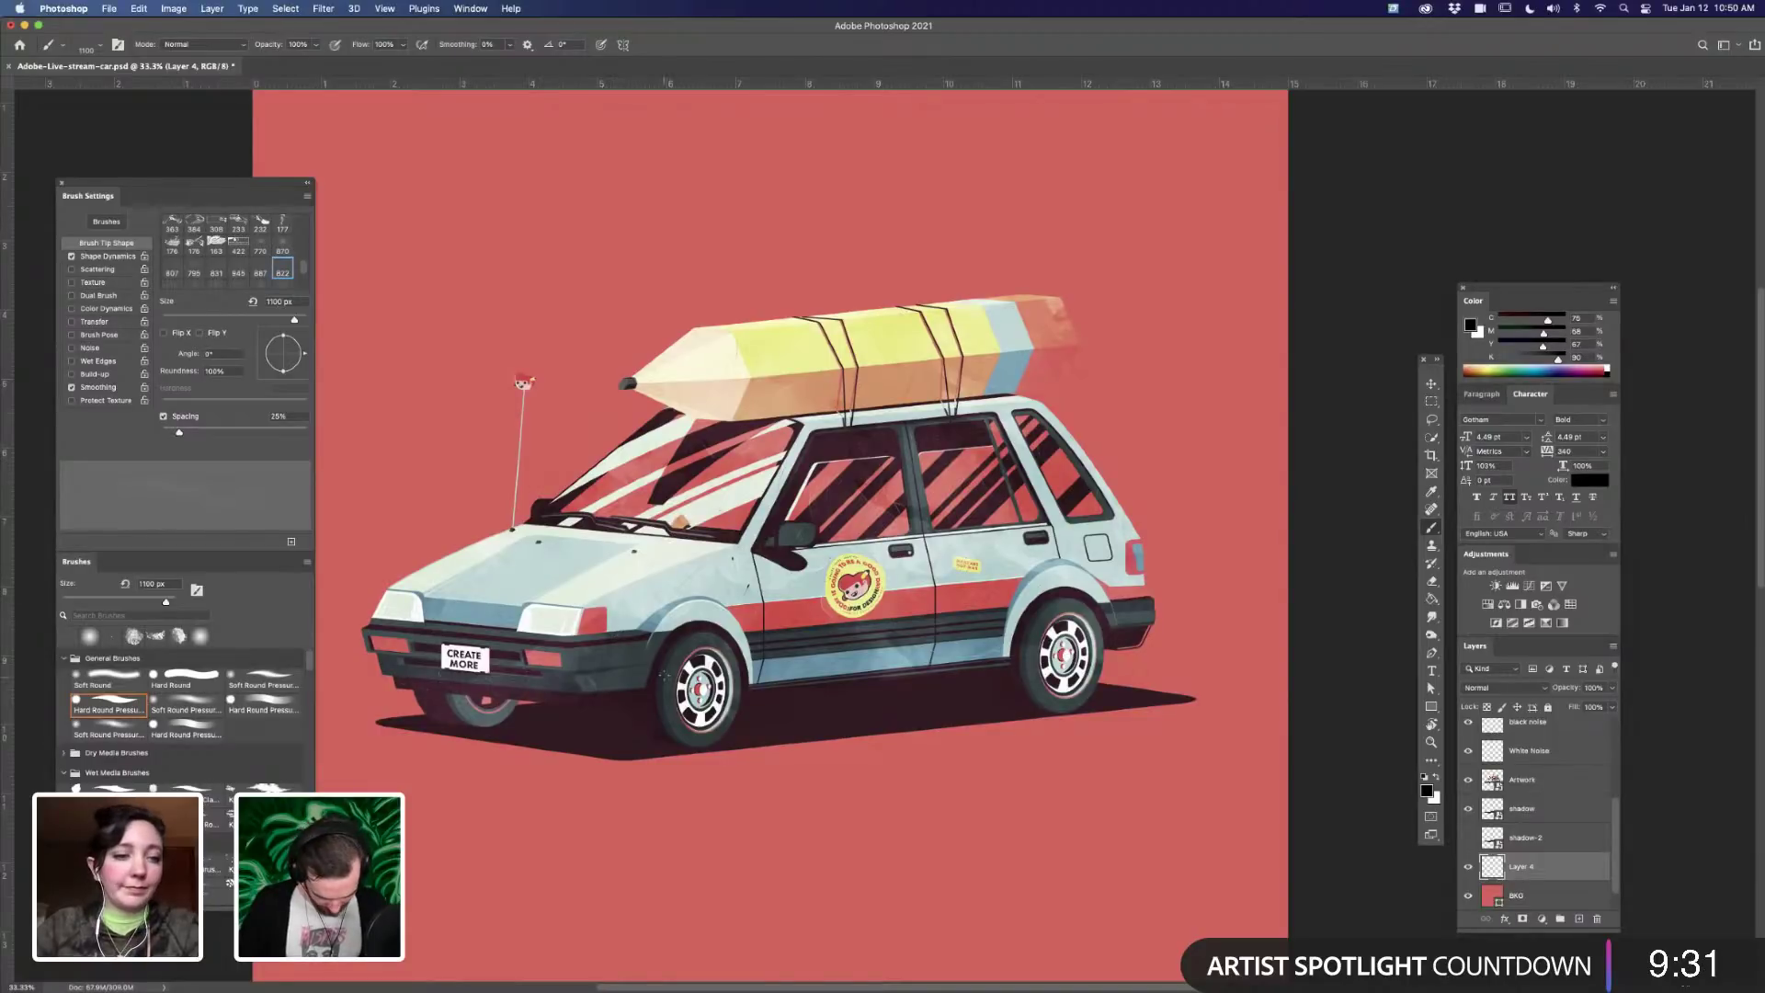
key("bracketleft")
key("bracketleft")
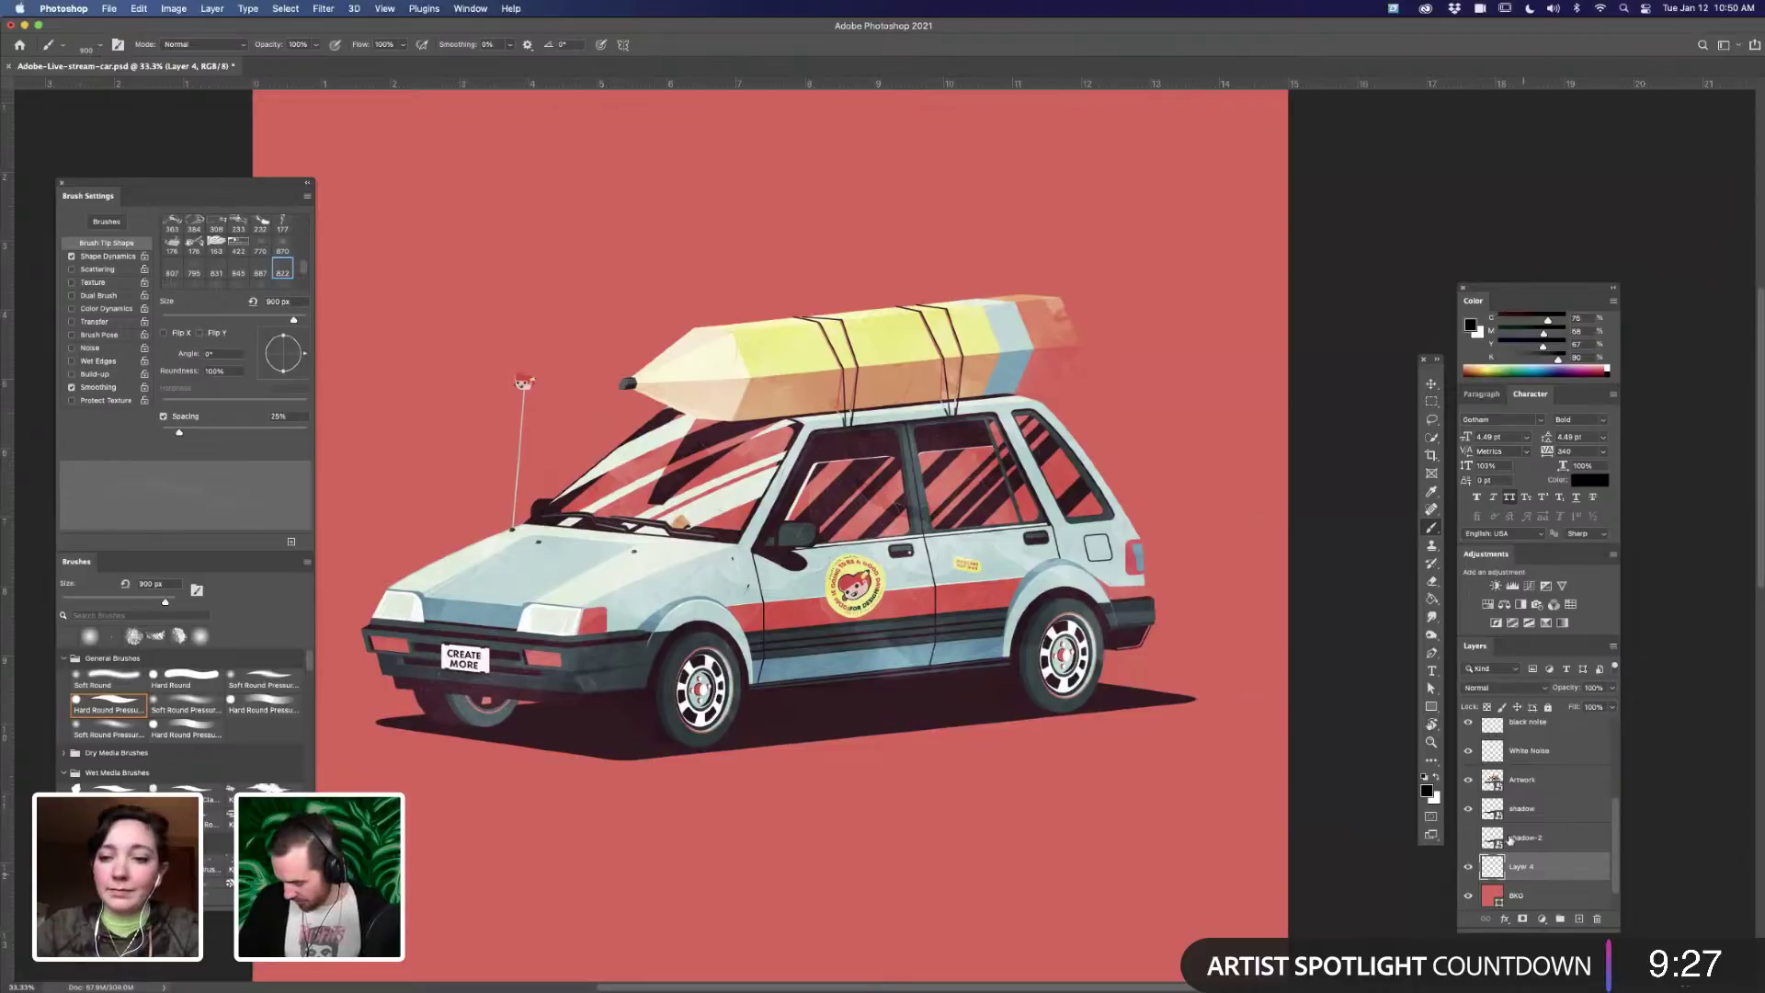
- Select the shadow layer and try to erase part of it, declining to rasterize the smart object
left_click(1534, 815)
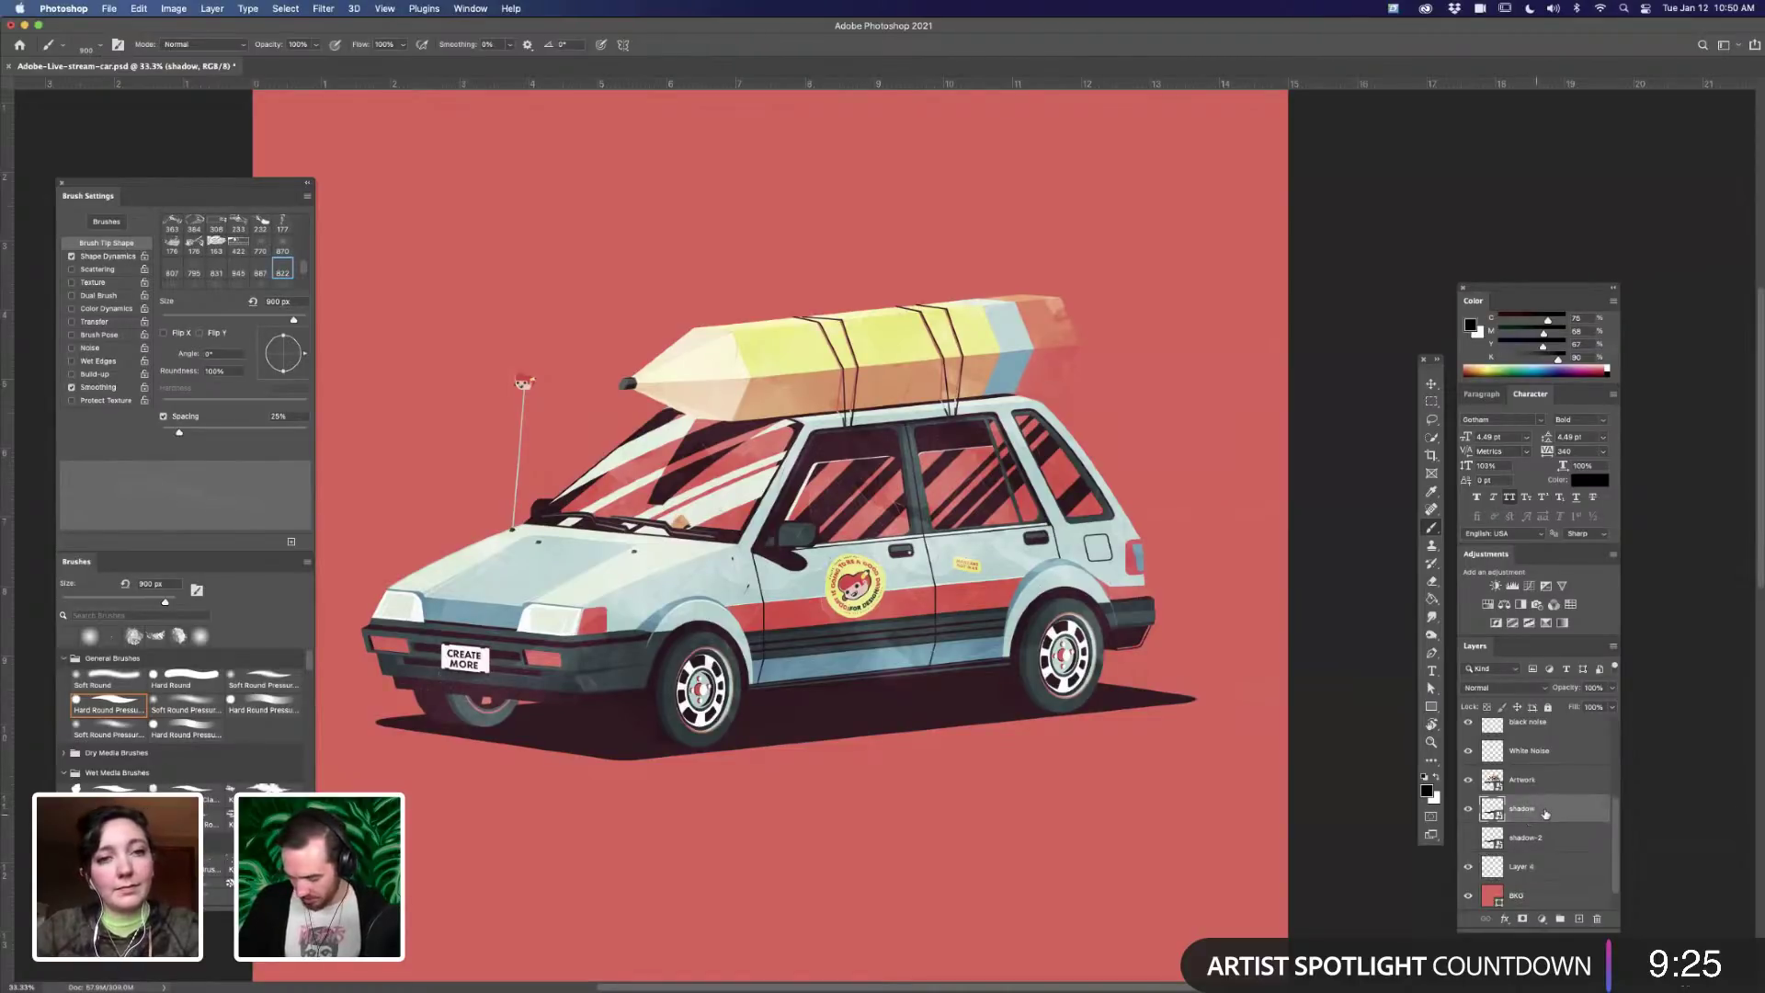
key("e")
left_click(952, 725)
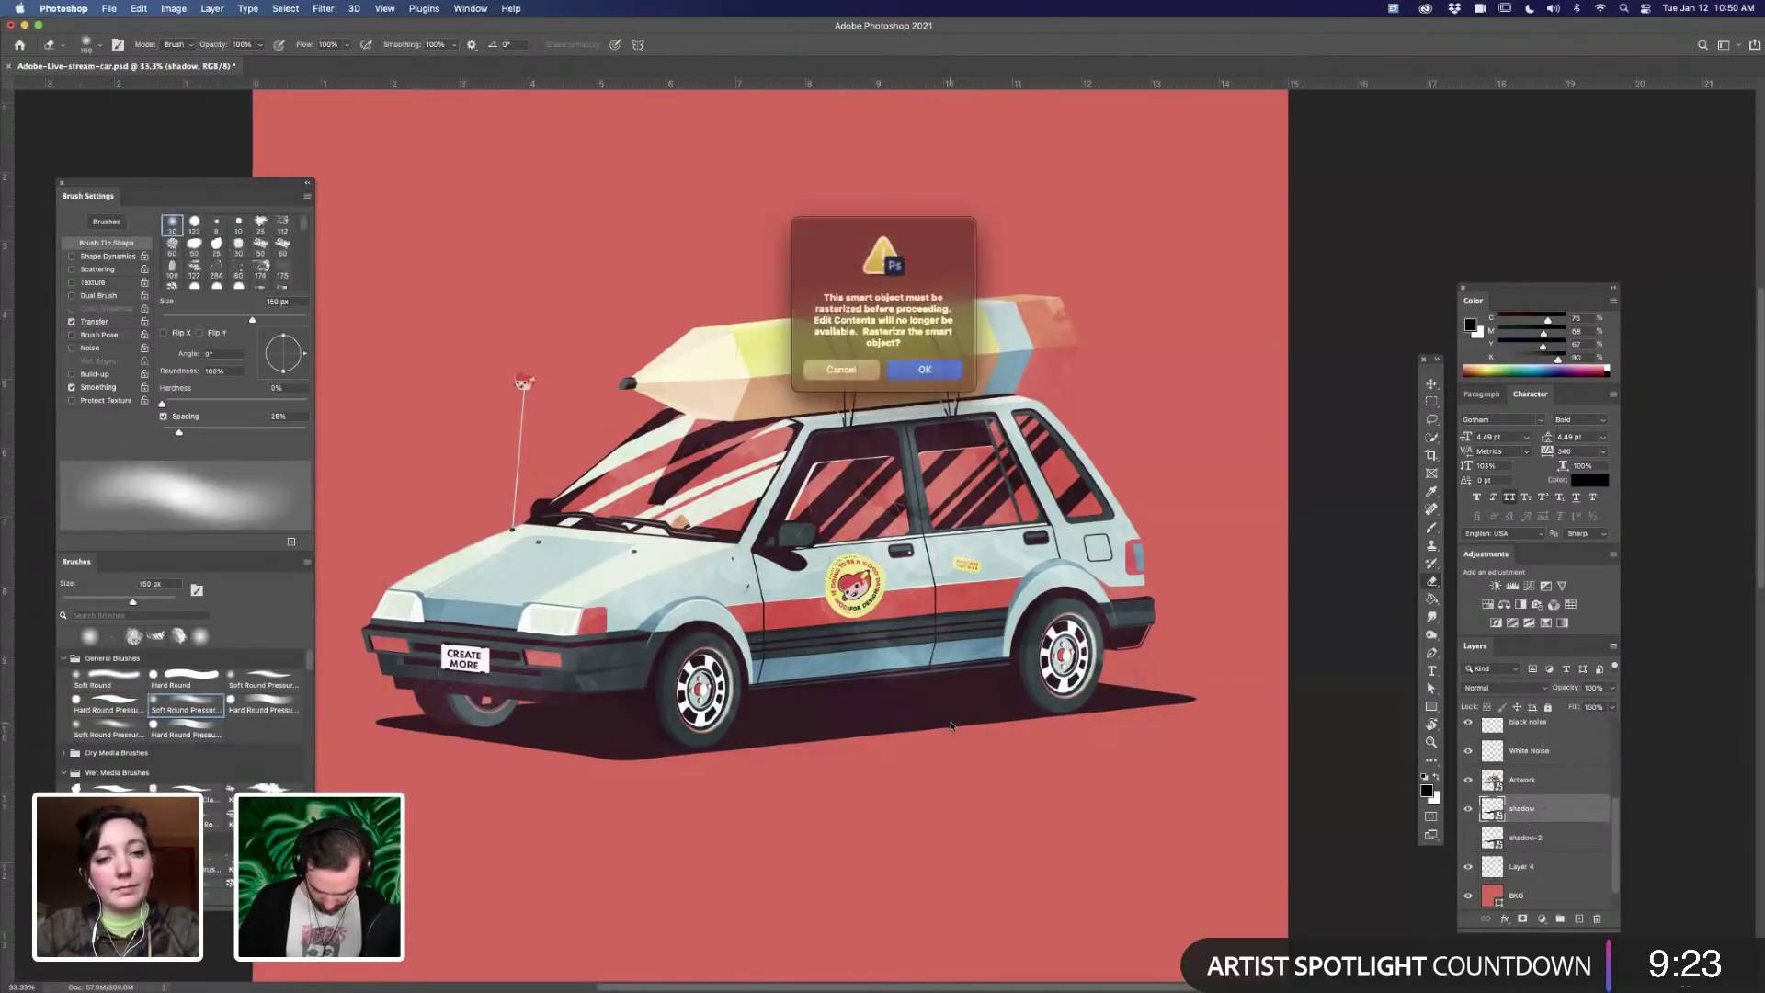
key("Escape")
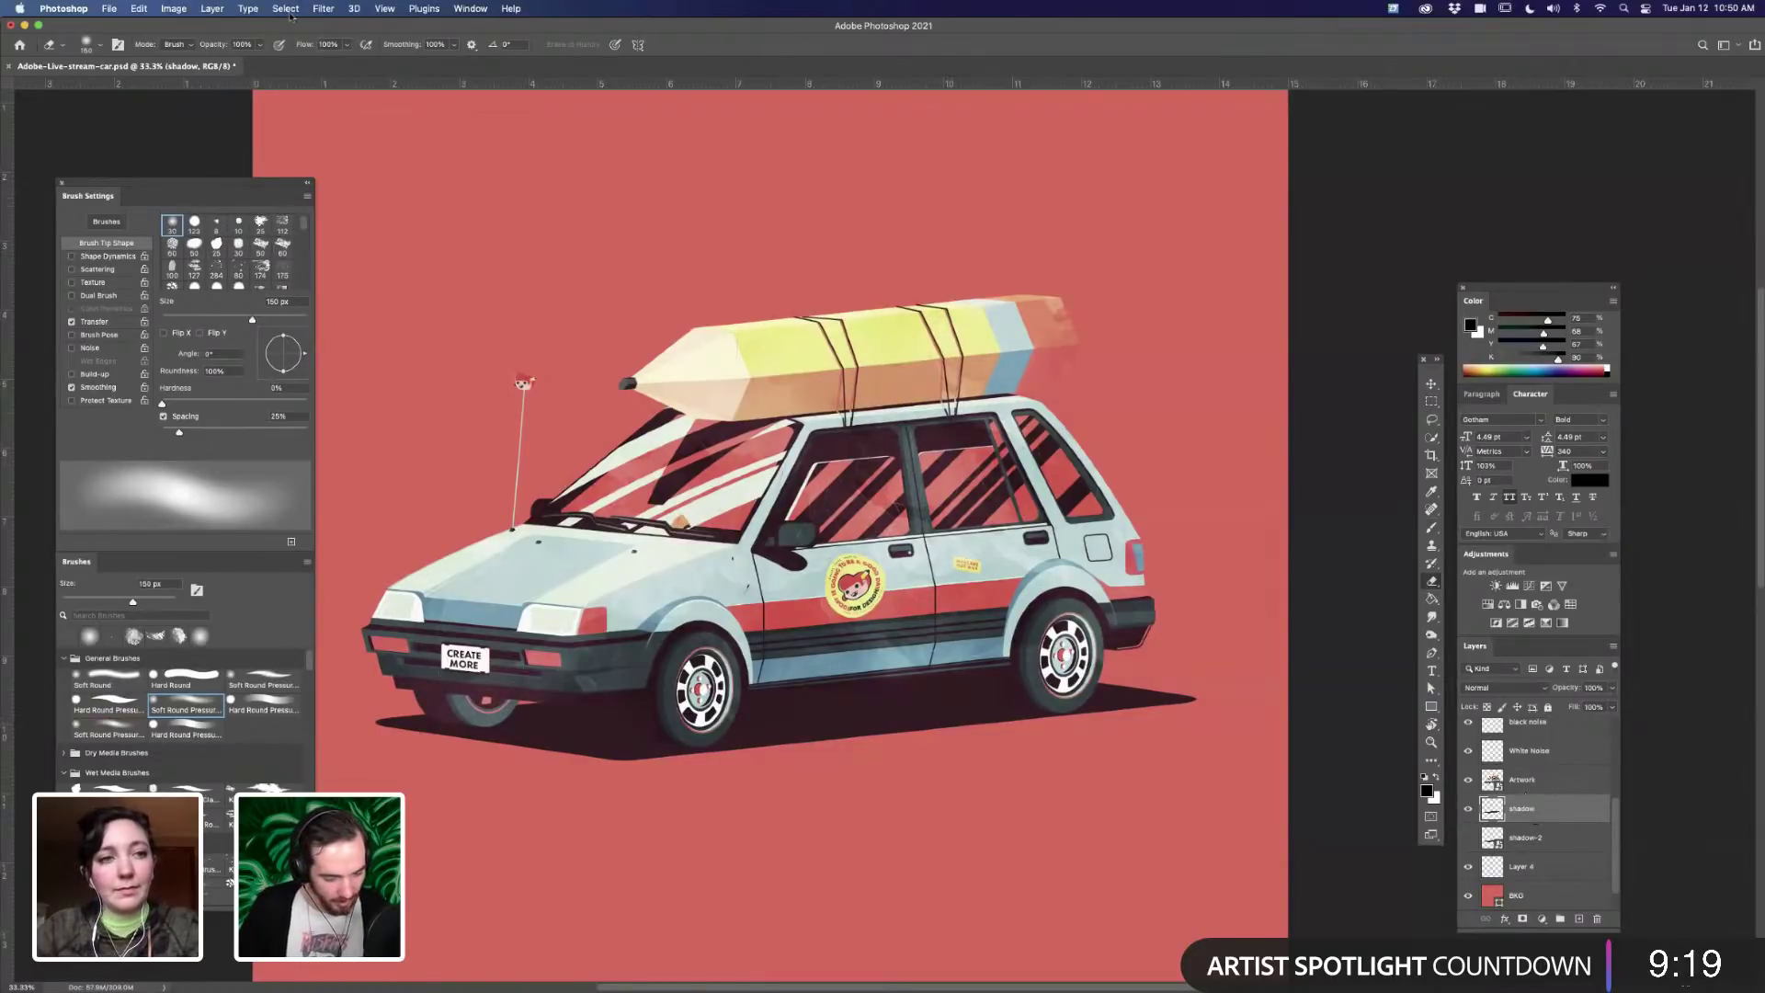
- Apply a Gaussian Blur with a radius of 3.8 pixels to the shadow layer
left_click(317, 9)
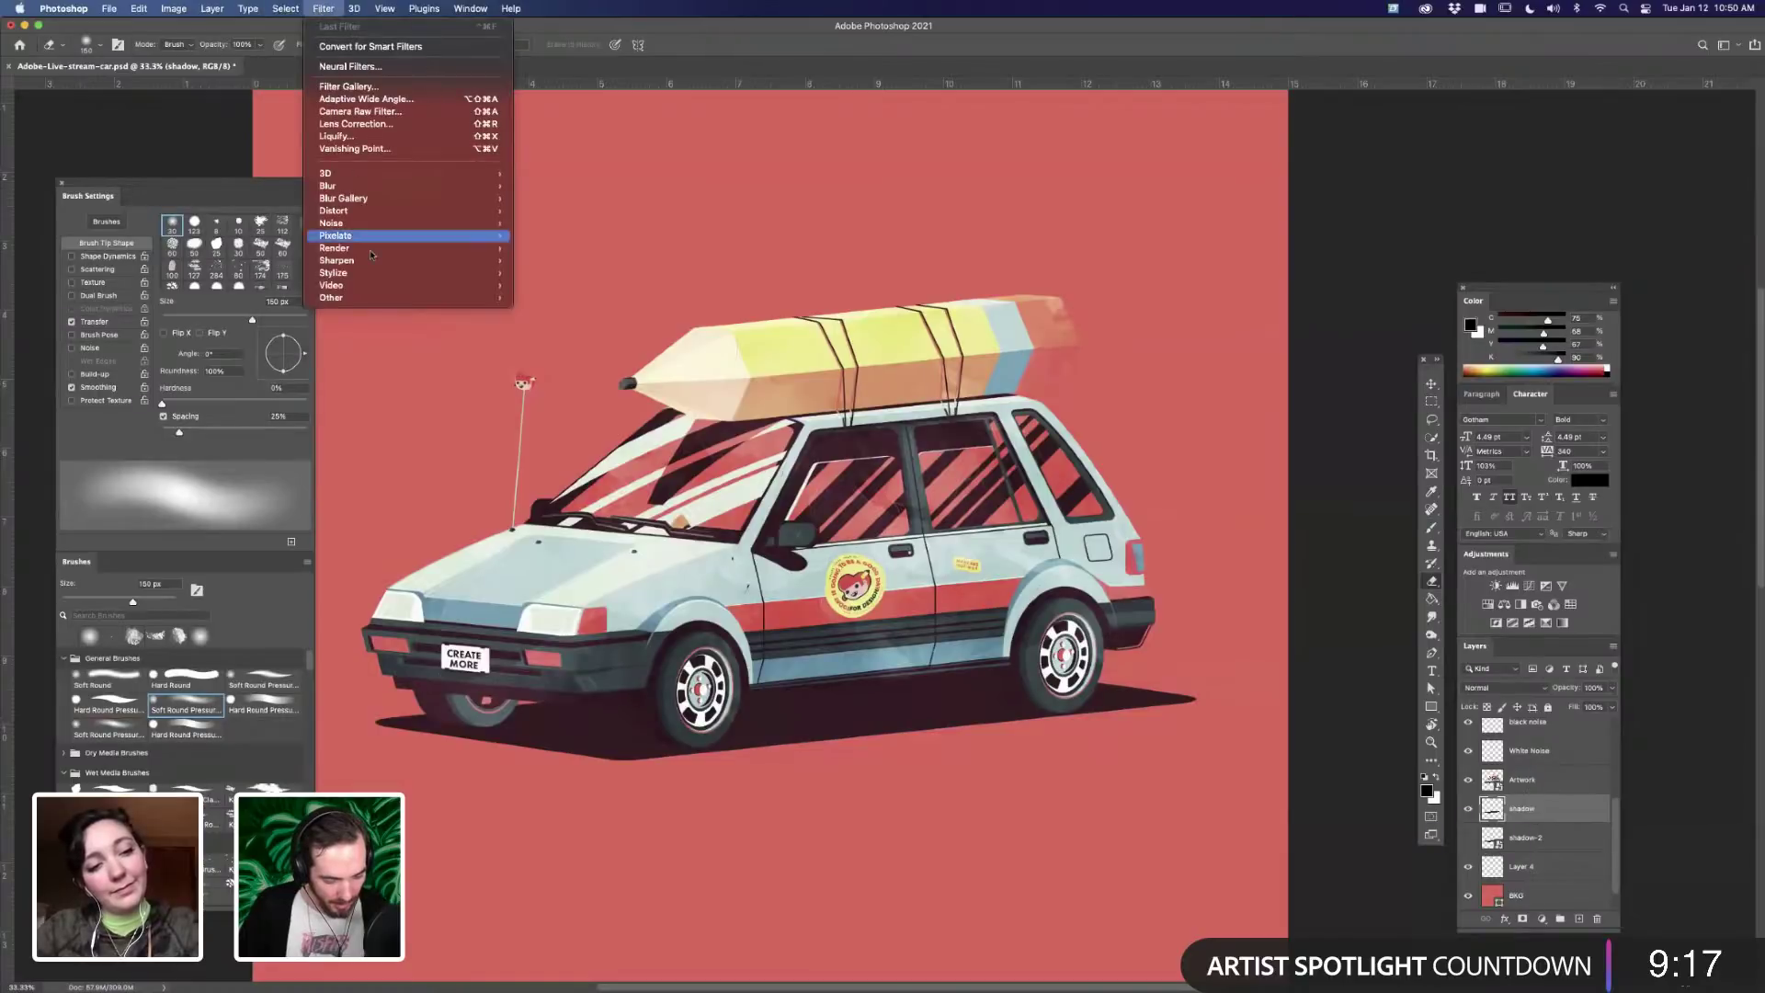
mouse_move(414, 186)
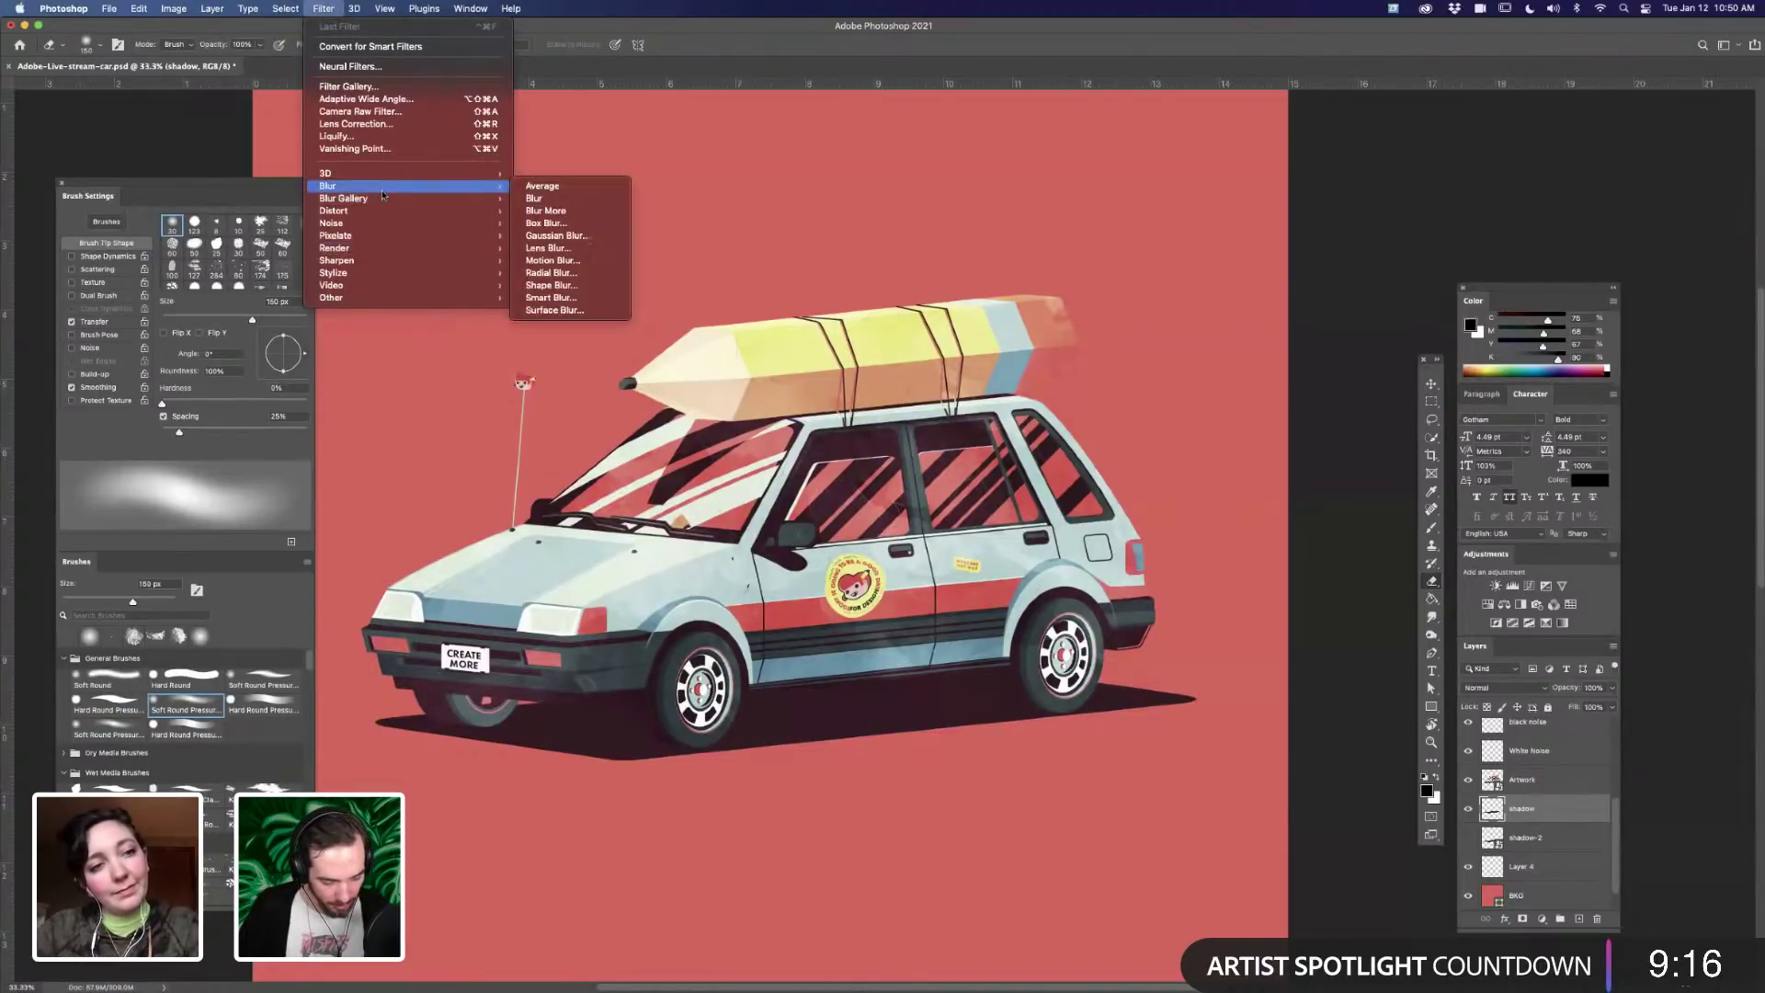
left_click(581, 241)
left_click_drag(1252, 362, 1315, 359)
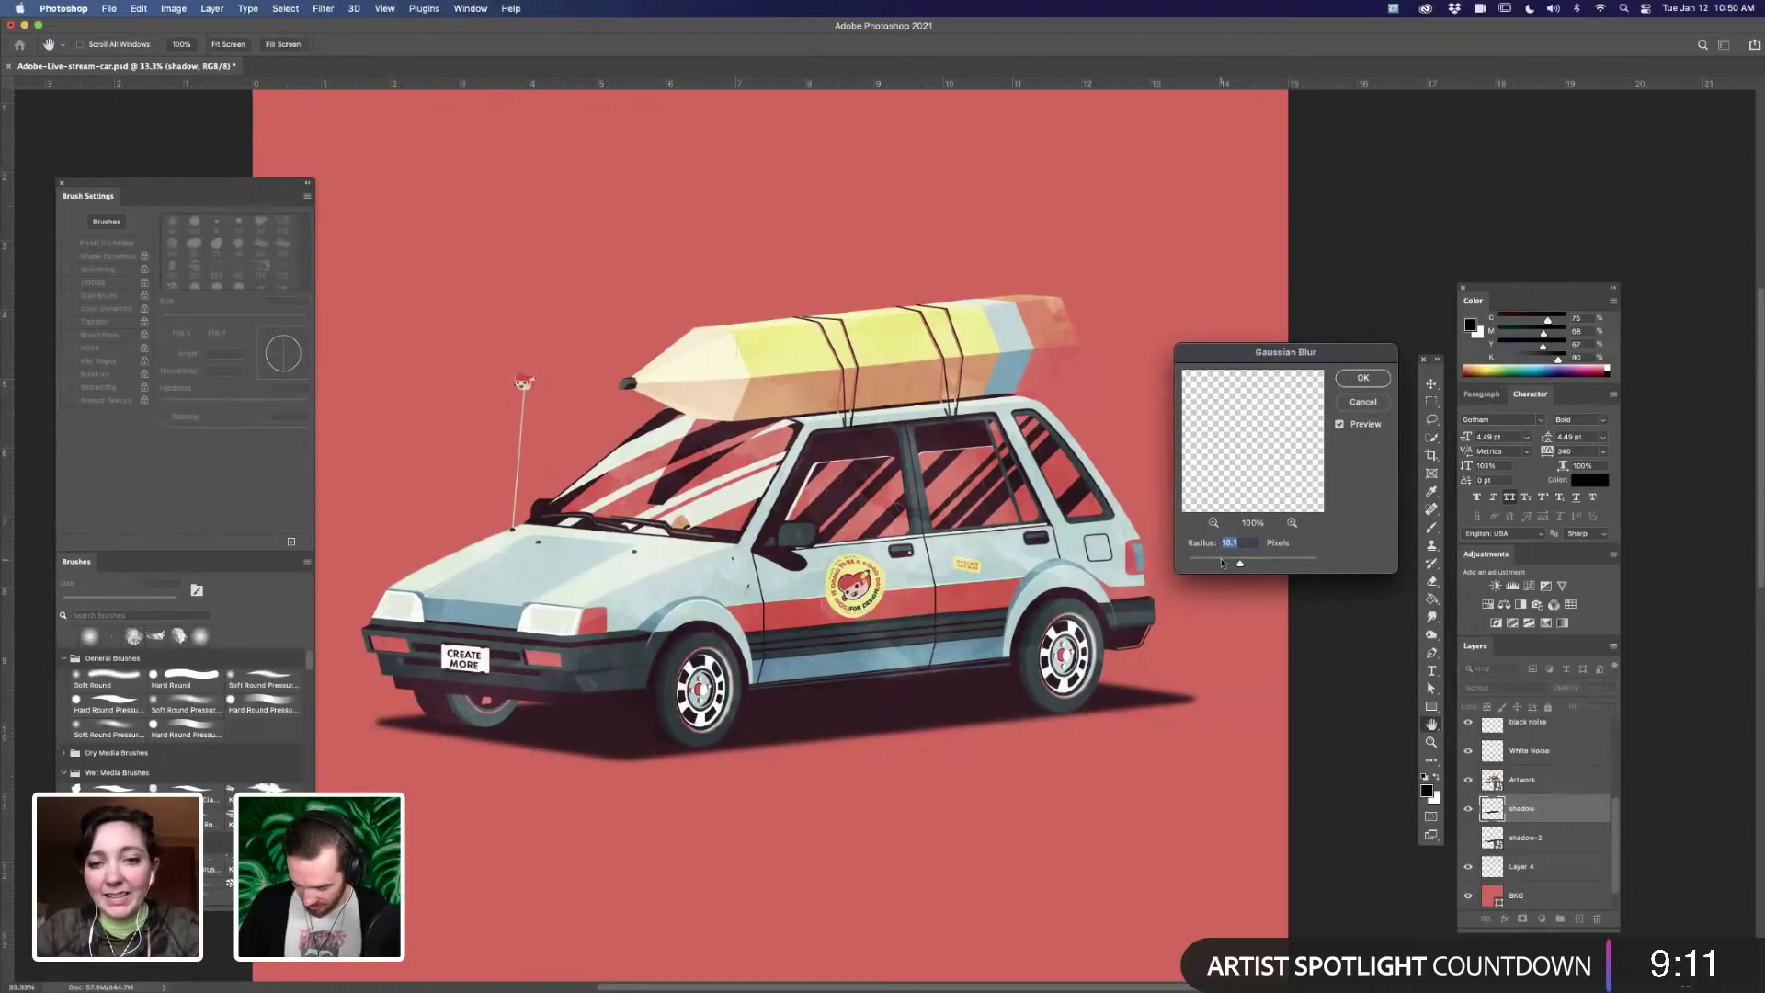
left_click_drag(1215, 563, 1211, 565)
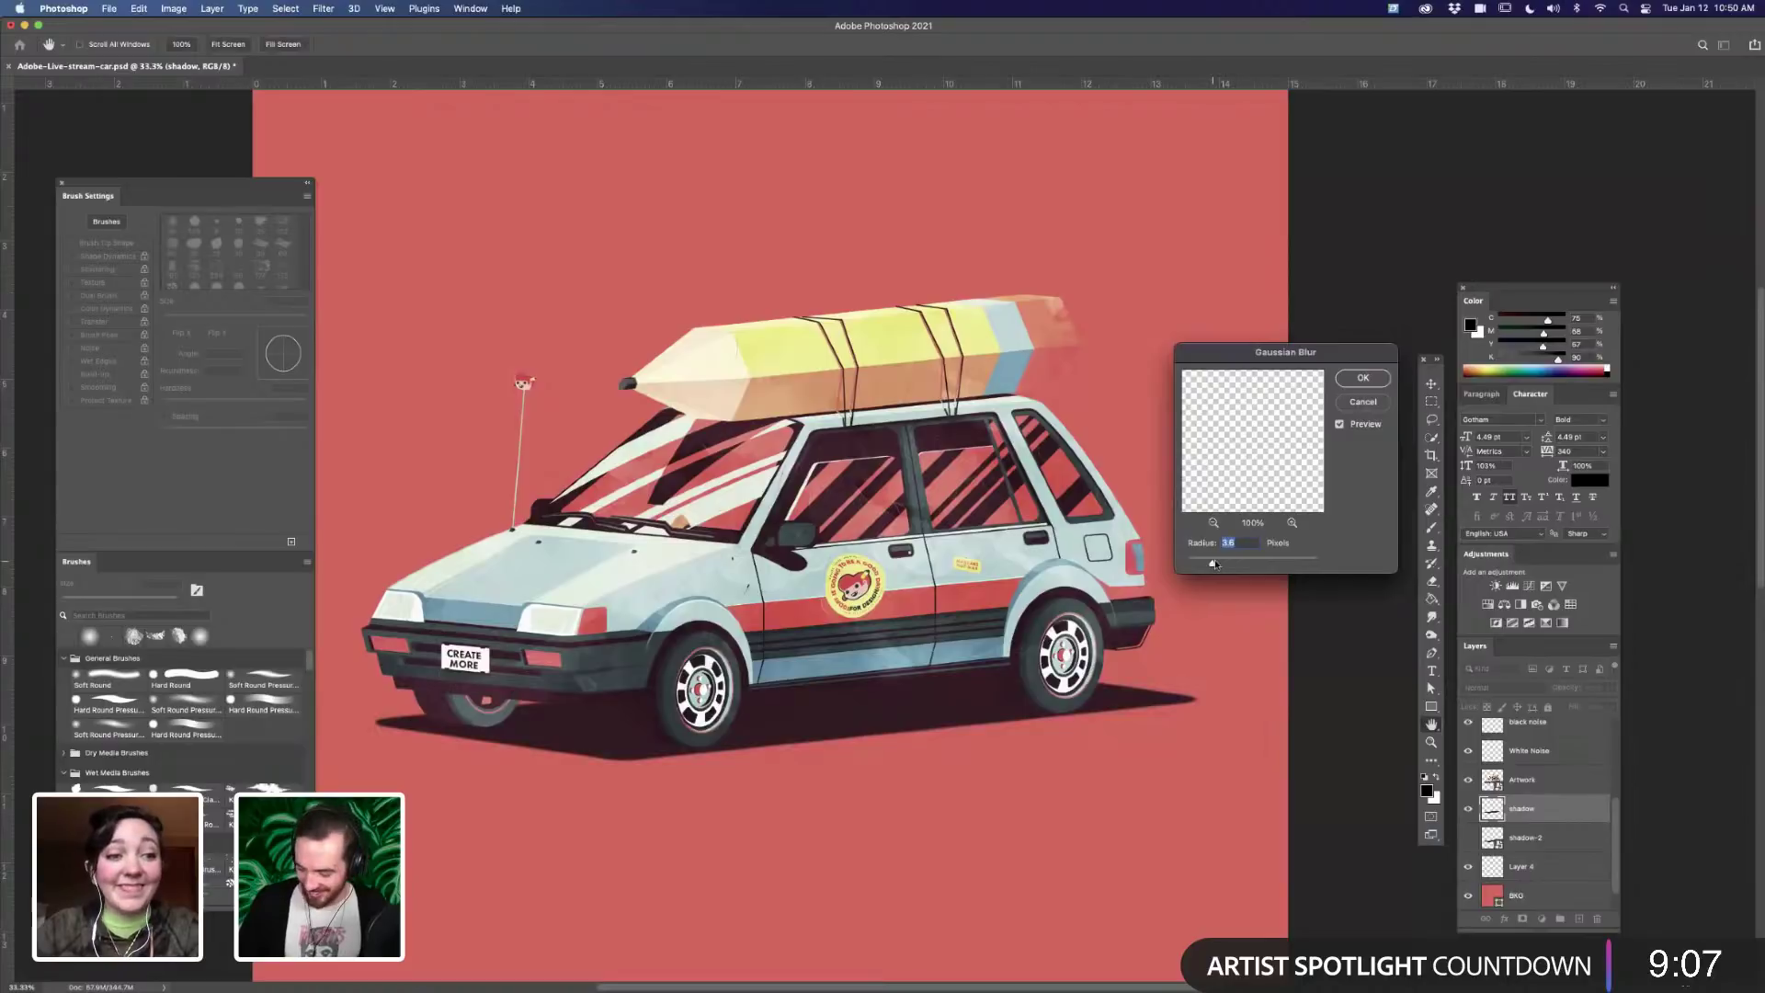
left_click_drag(1212, 563, 1213, 564)
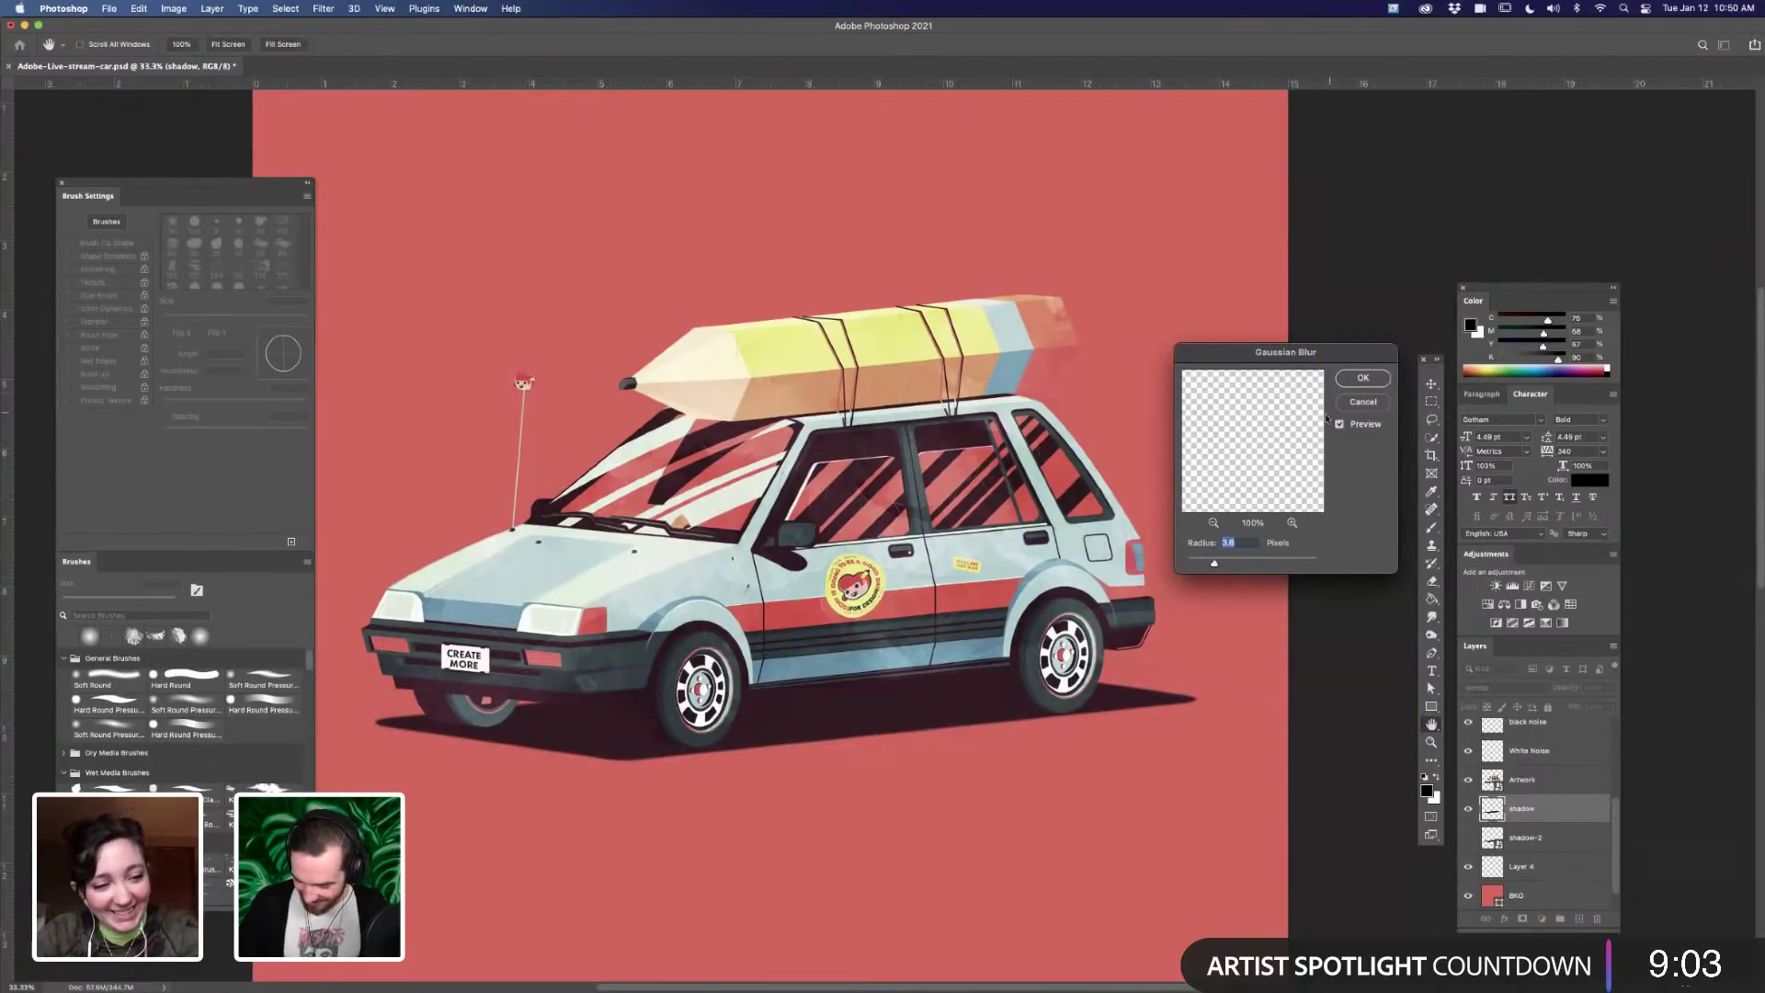
left_click(1361, 384)
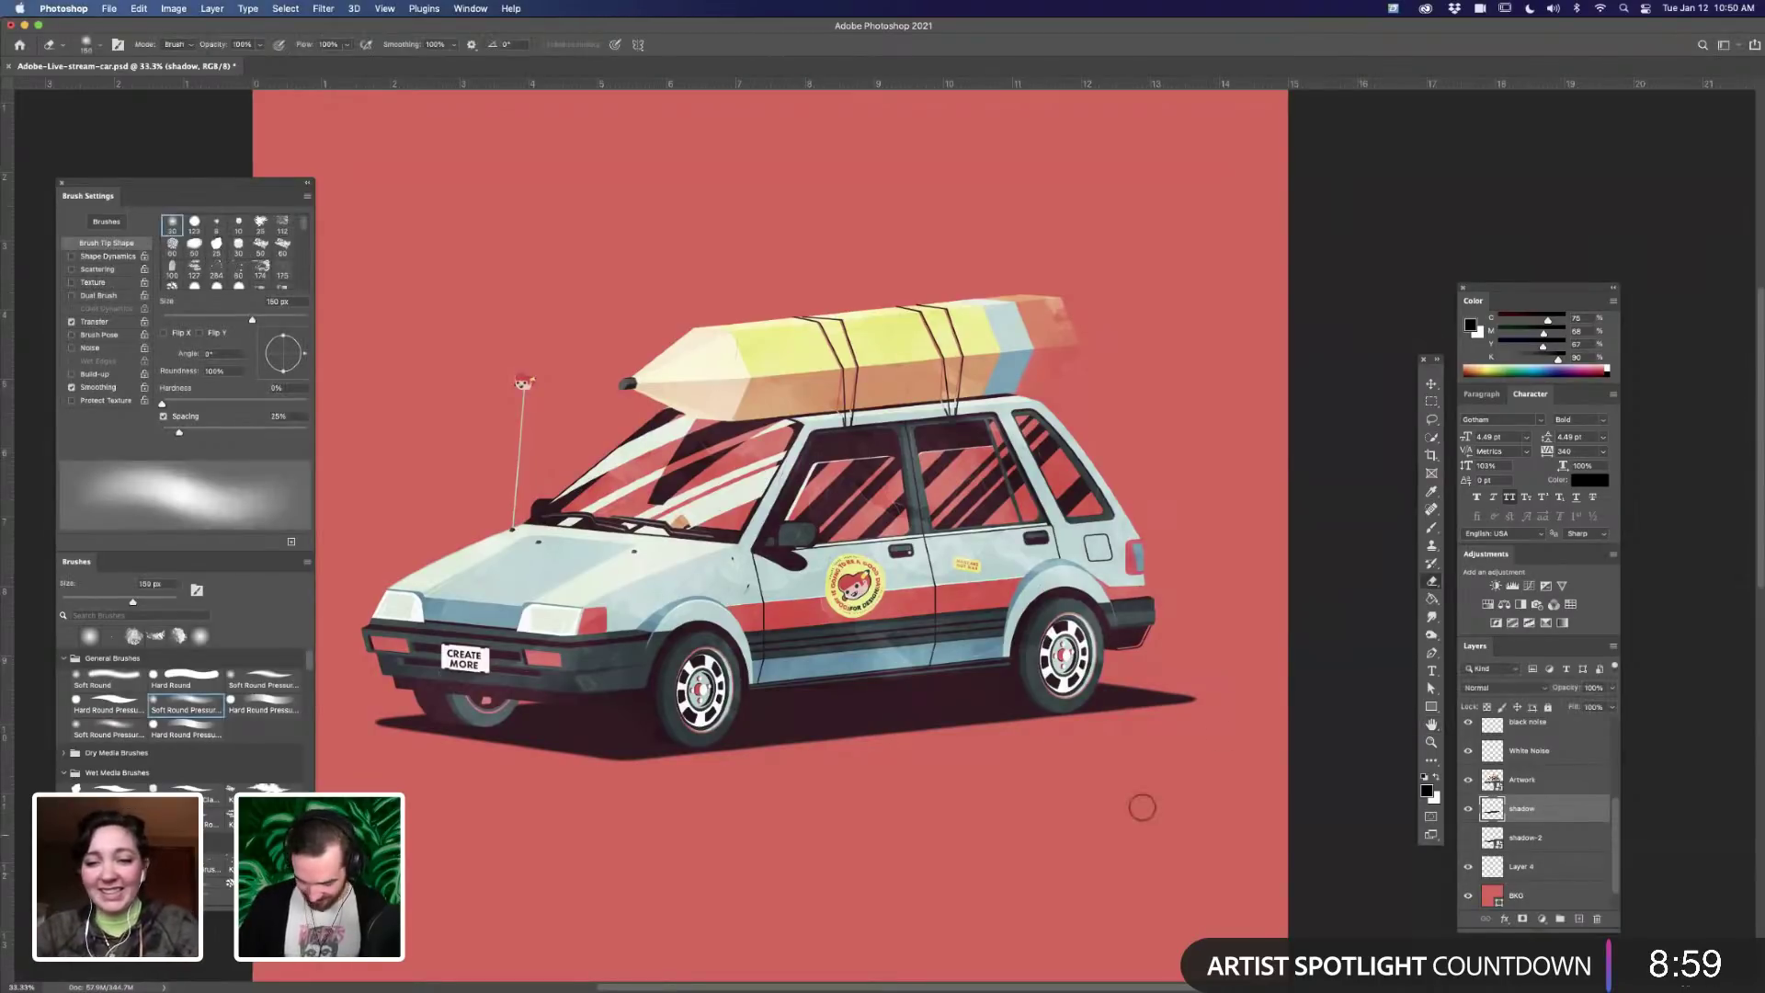
- Add a layer mask to the shadow layer and choose the Soft Round Pressure Opacity and Flow brush with 1% spacing
left_click(1523, 919)
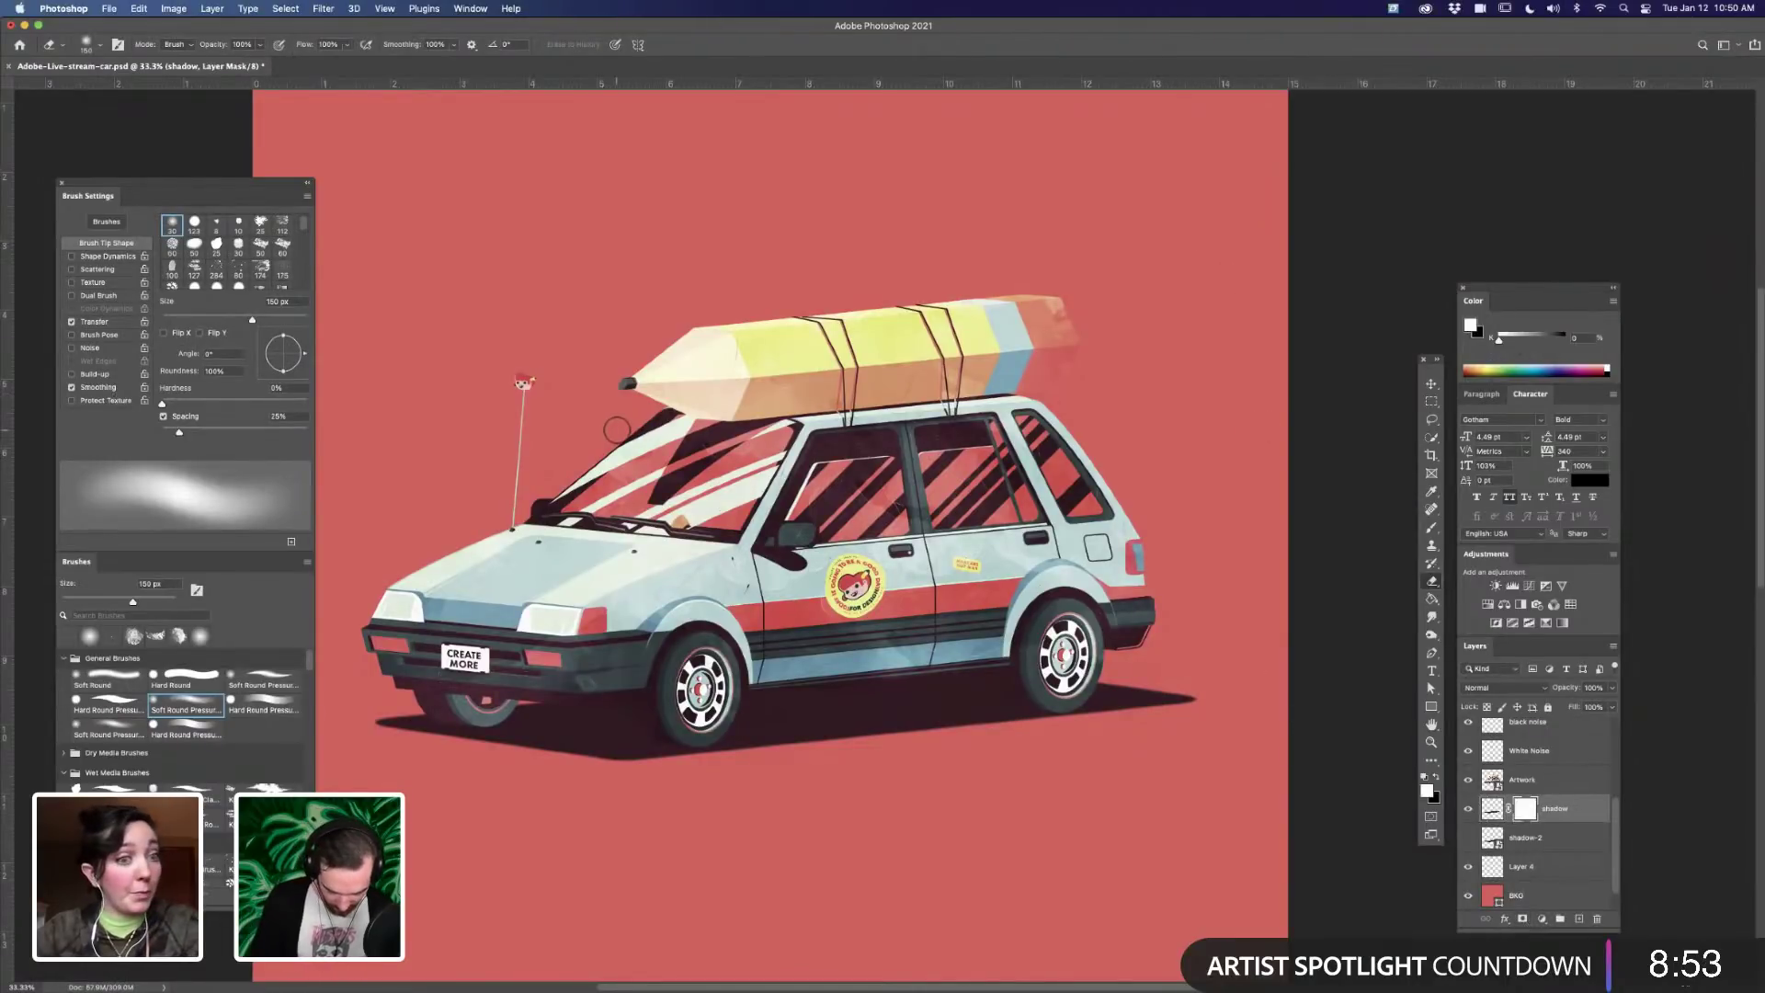
key("b")
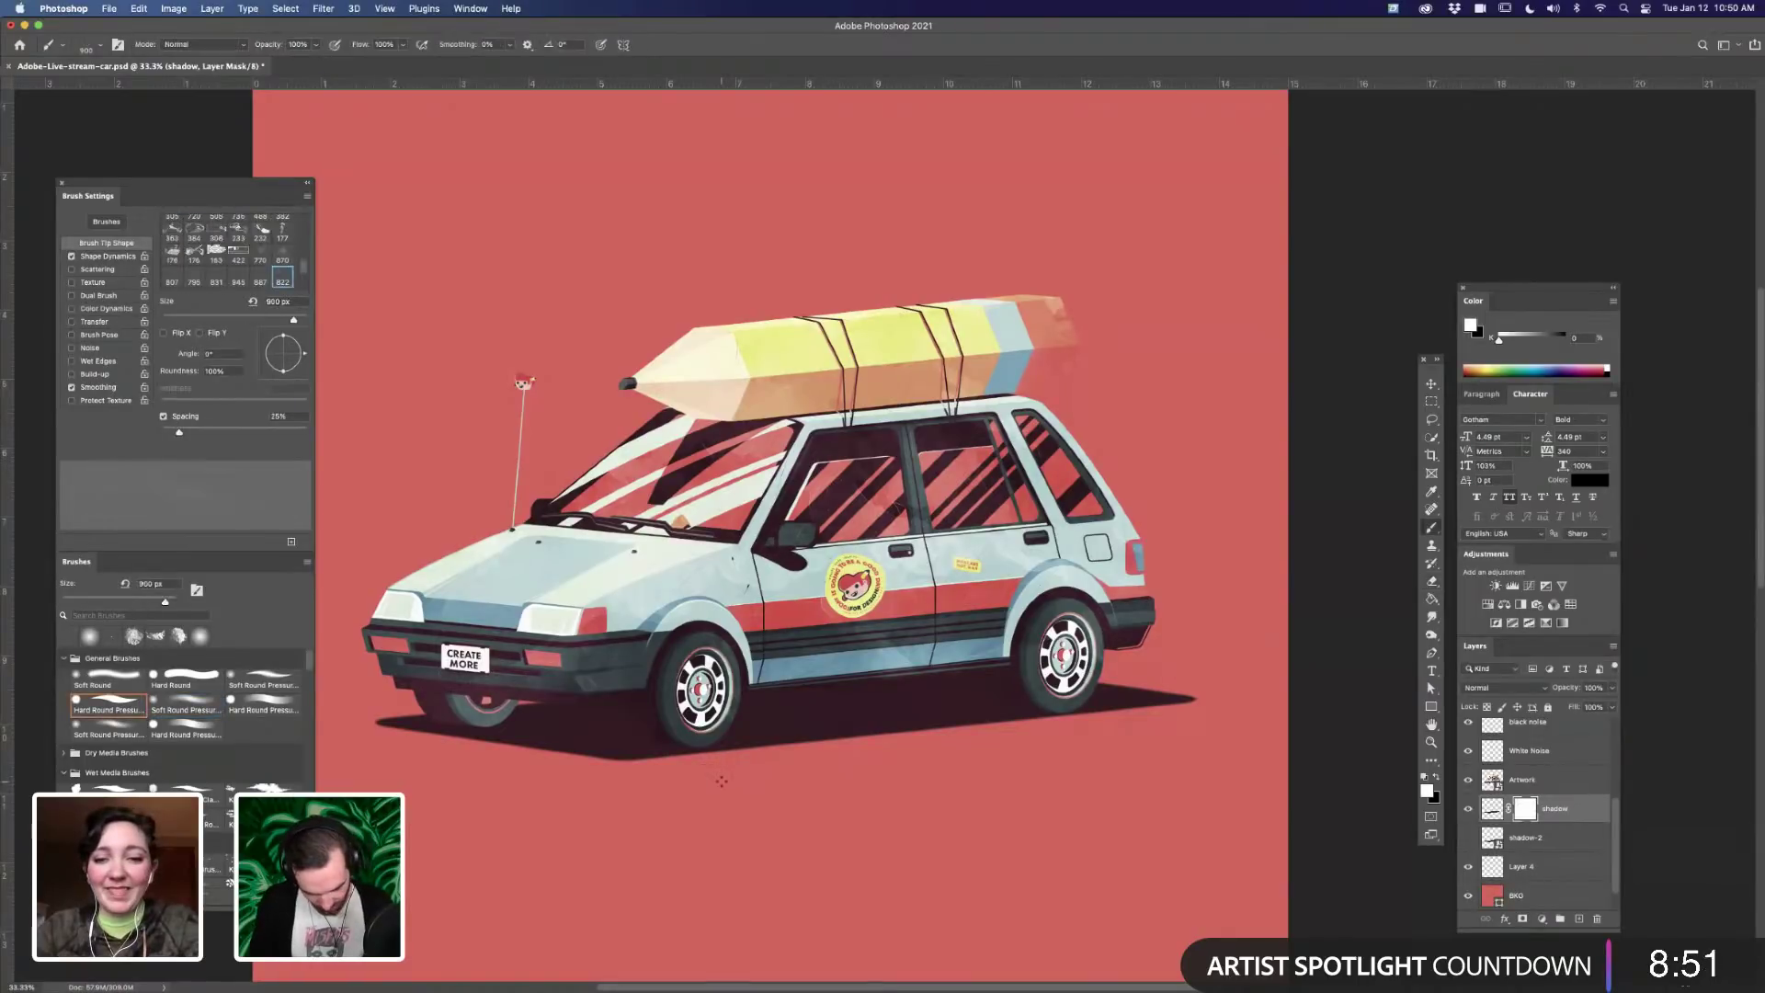
left_click_drag(303, 267, 302, 223)
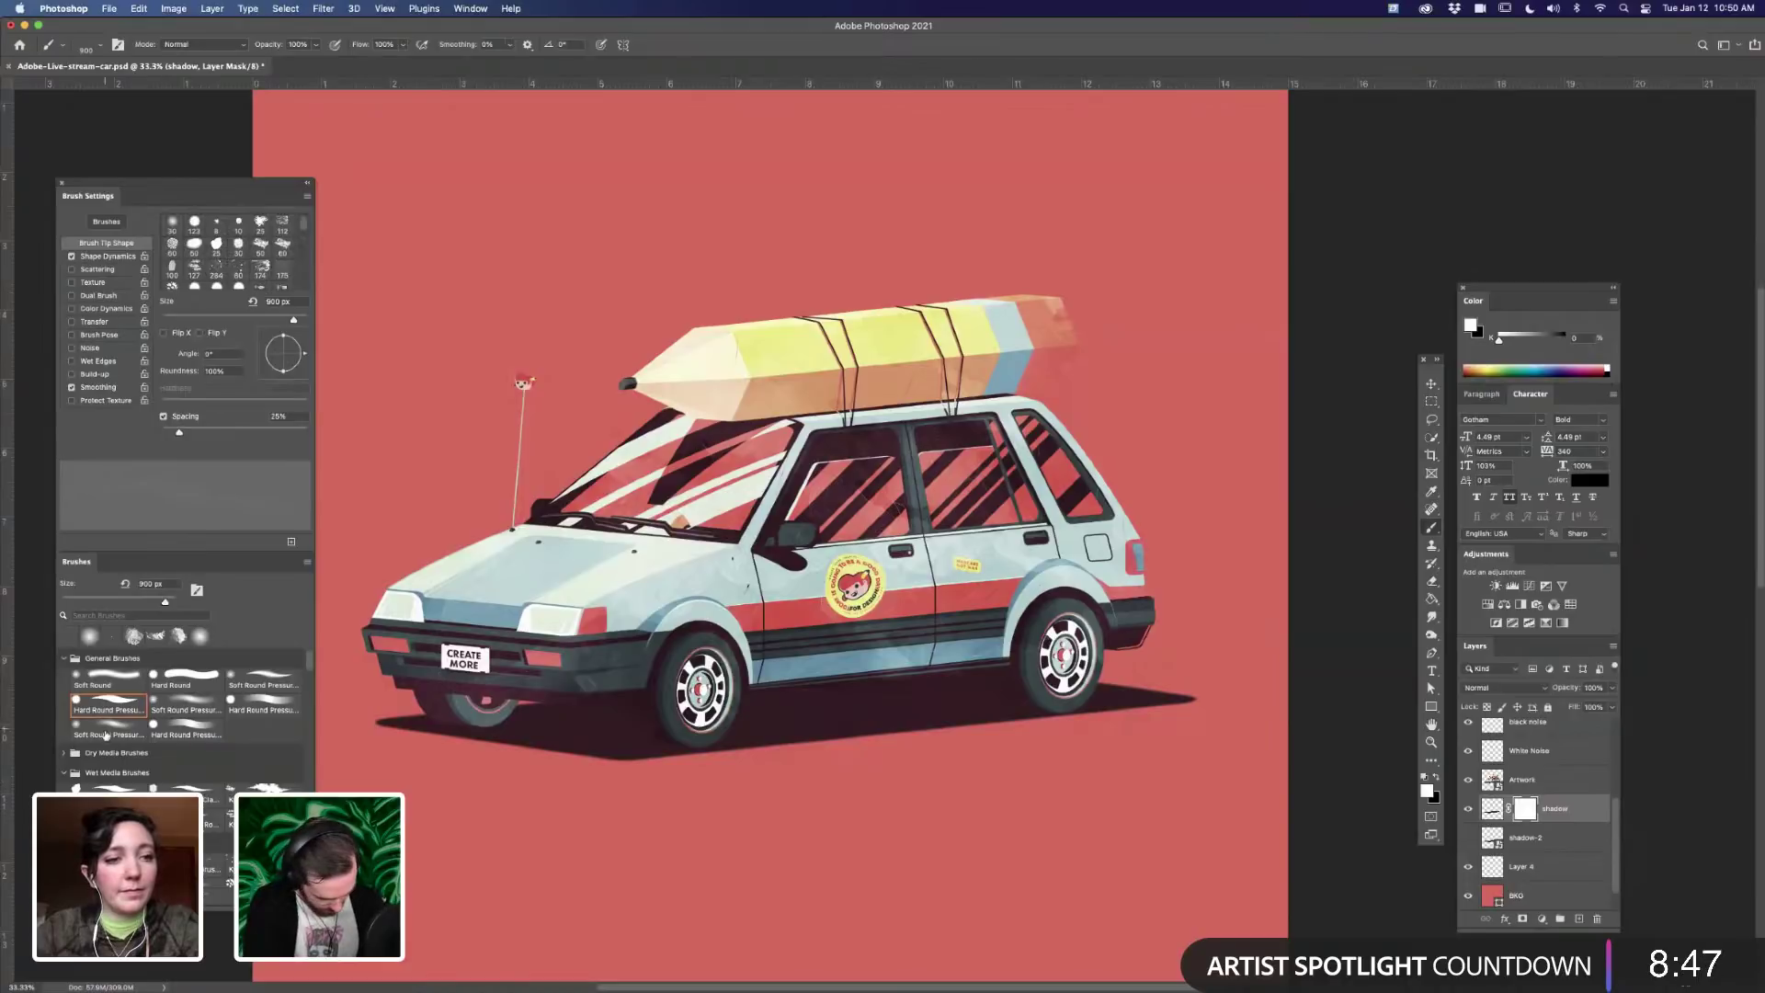
left_click(118, 729)
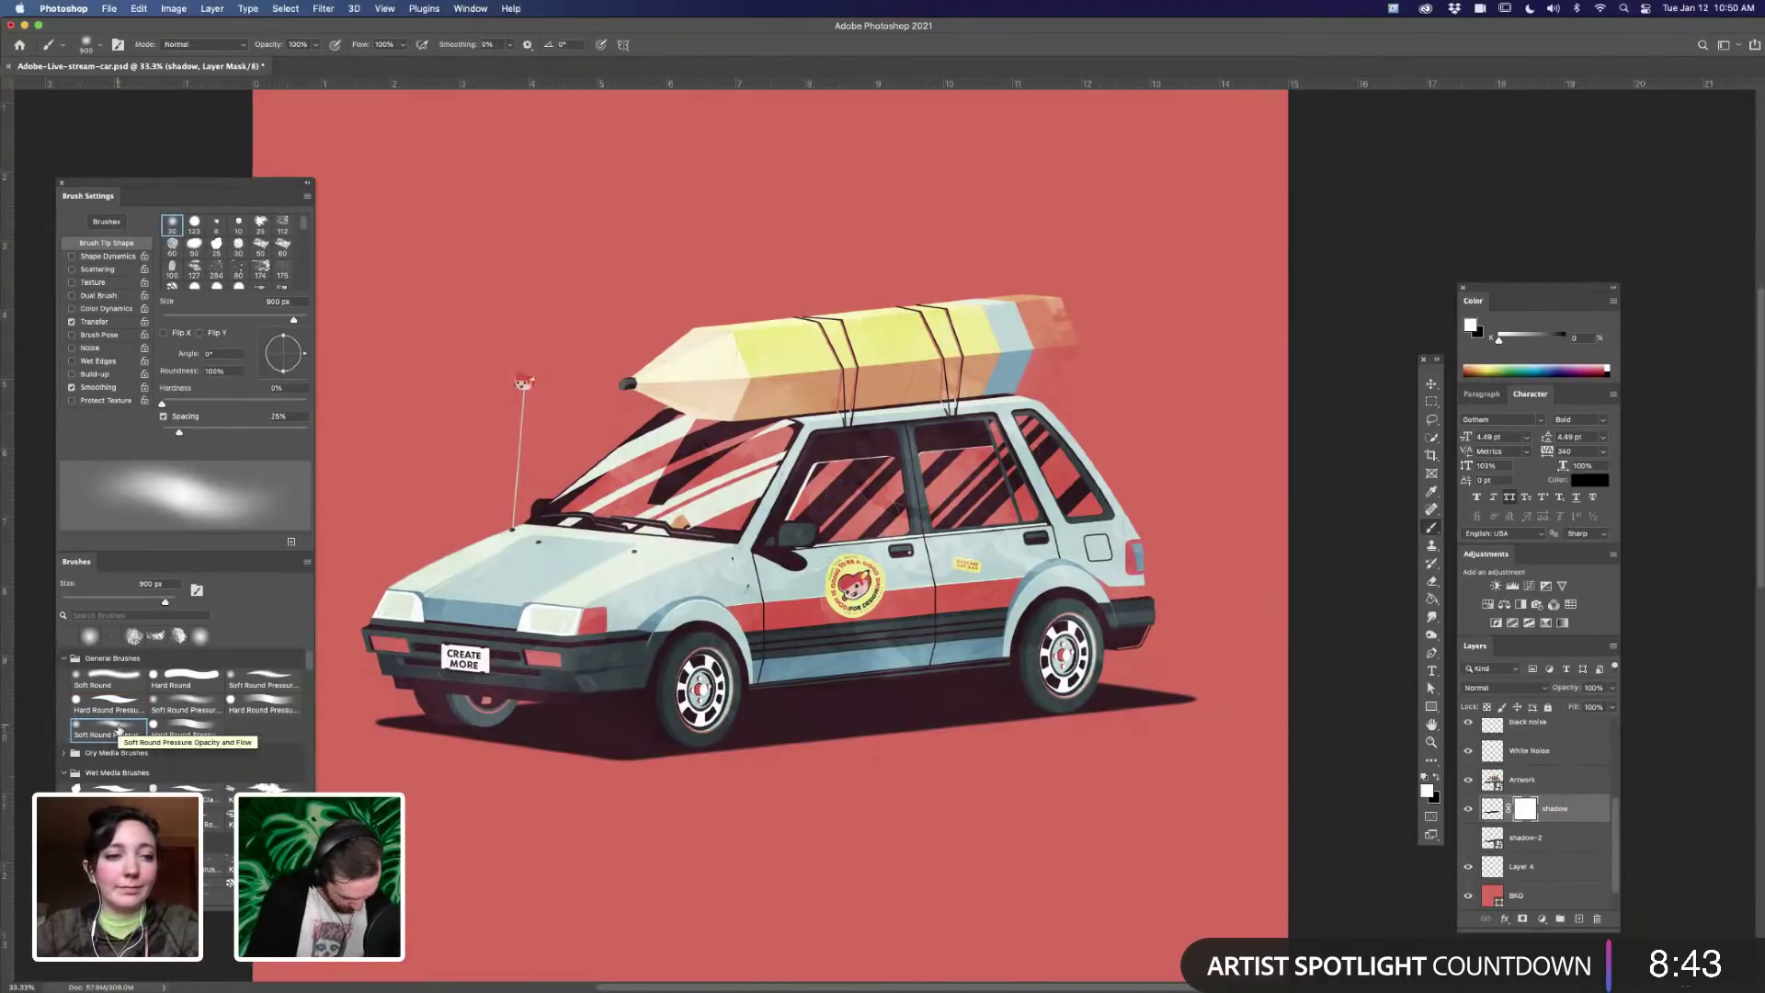
left_click_drag(179, 432, 136, 426)
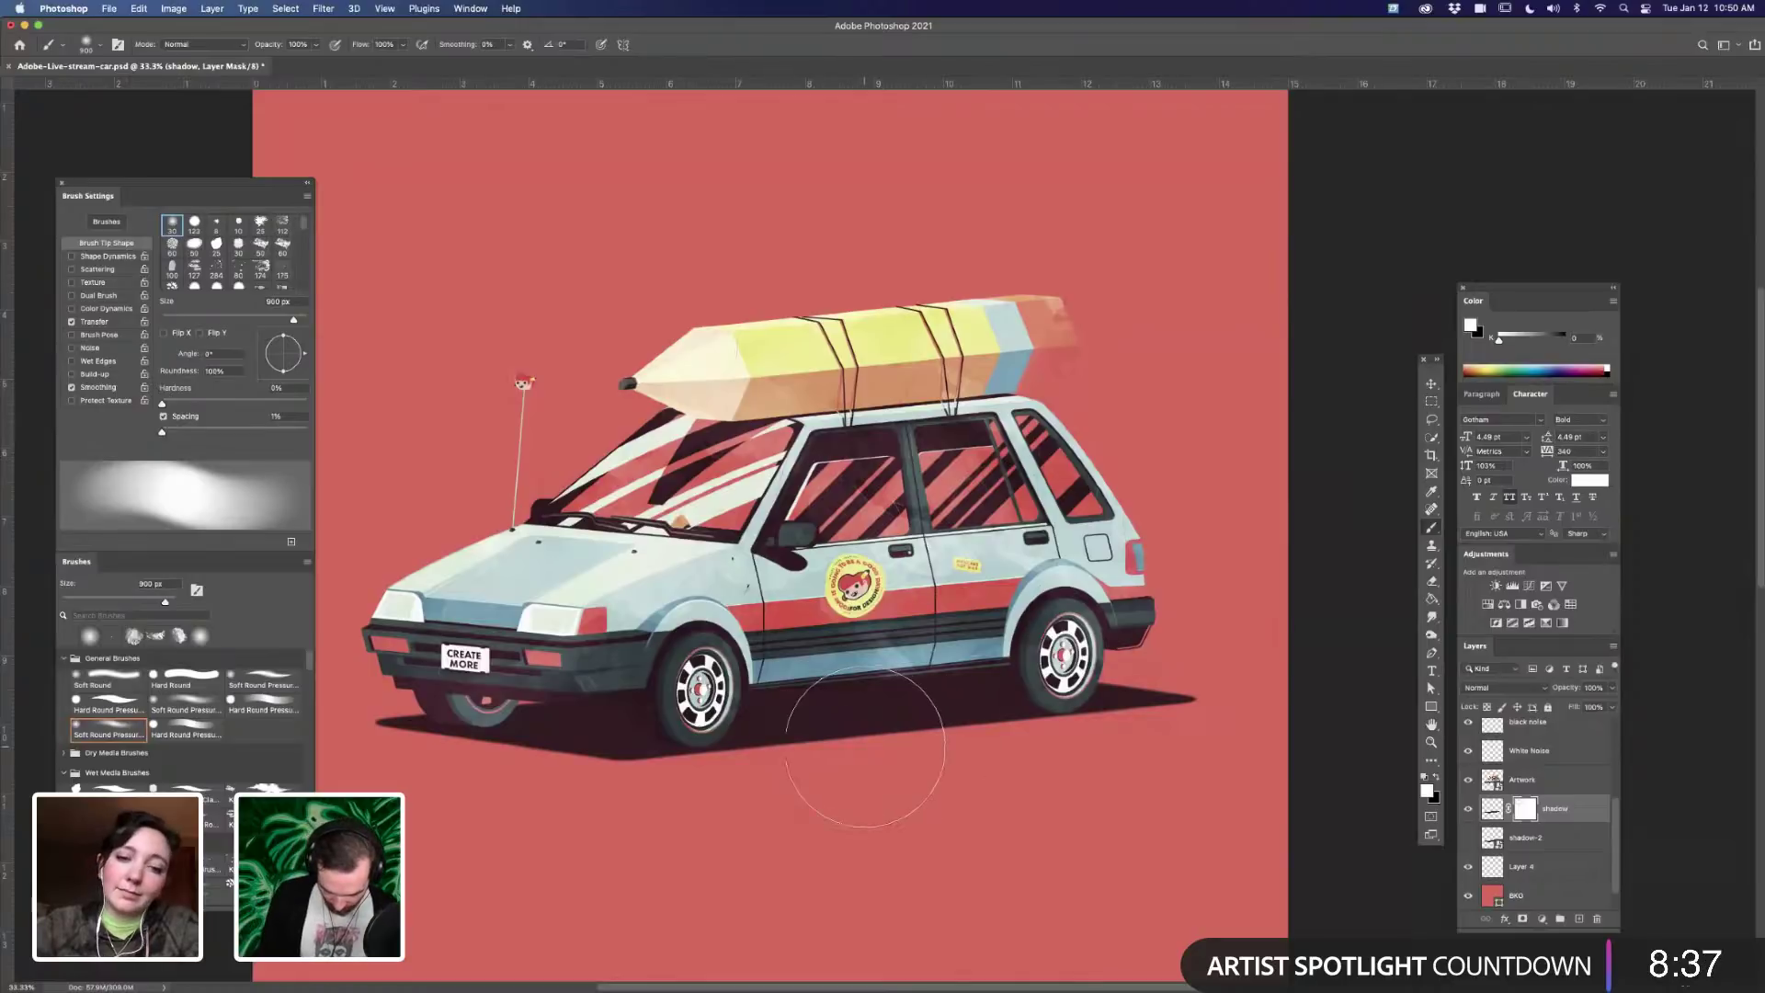
- Fade the outer edge of the car's ground shadow by painting black on its mask with a 400 px brush, undoing an unwanted stroke
key("bracketleft")
key("bracketleft")
key("bracketleft")
key("bracketleft")
key("bracketleft")
mouse_move(640, 787)
left_mouse_down()
mouse_move(544, 768)
mouse_move(717, 774)
mouse_move(549, 775)
mouse_move(708, 767)
mouse_move(584, 787)
left_mouse_up()
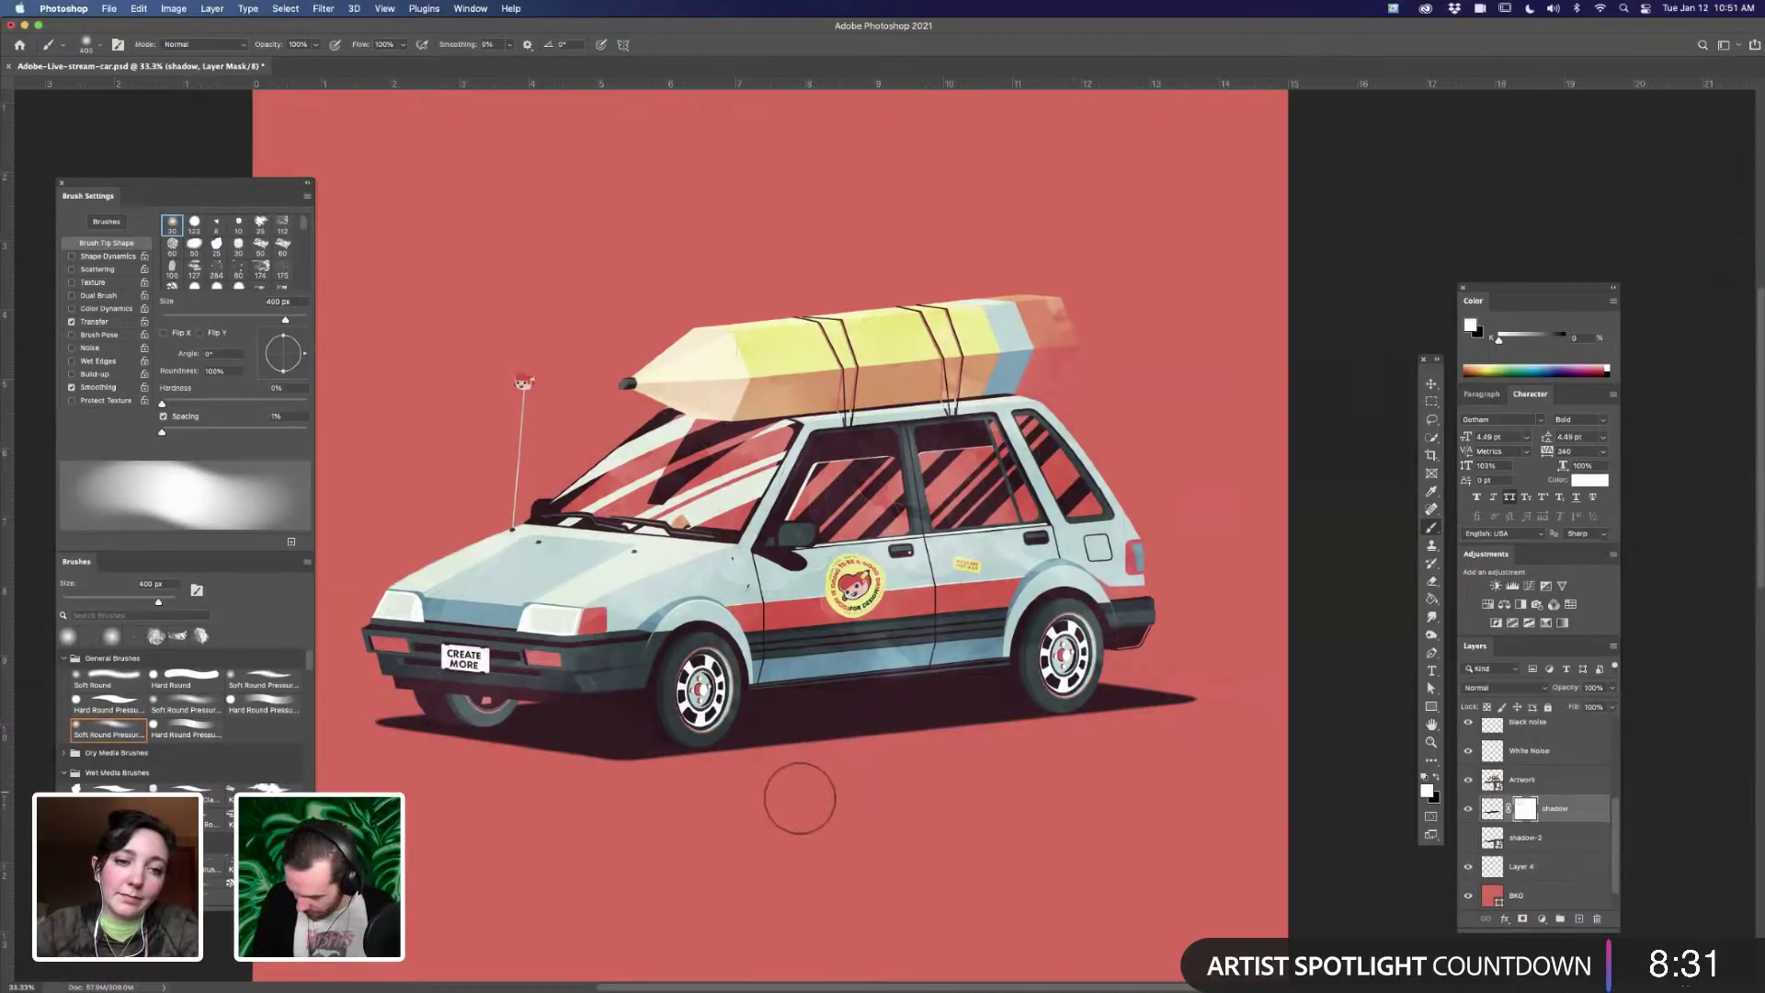
key("x")
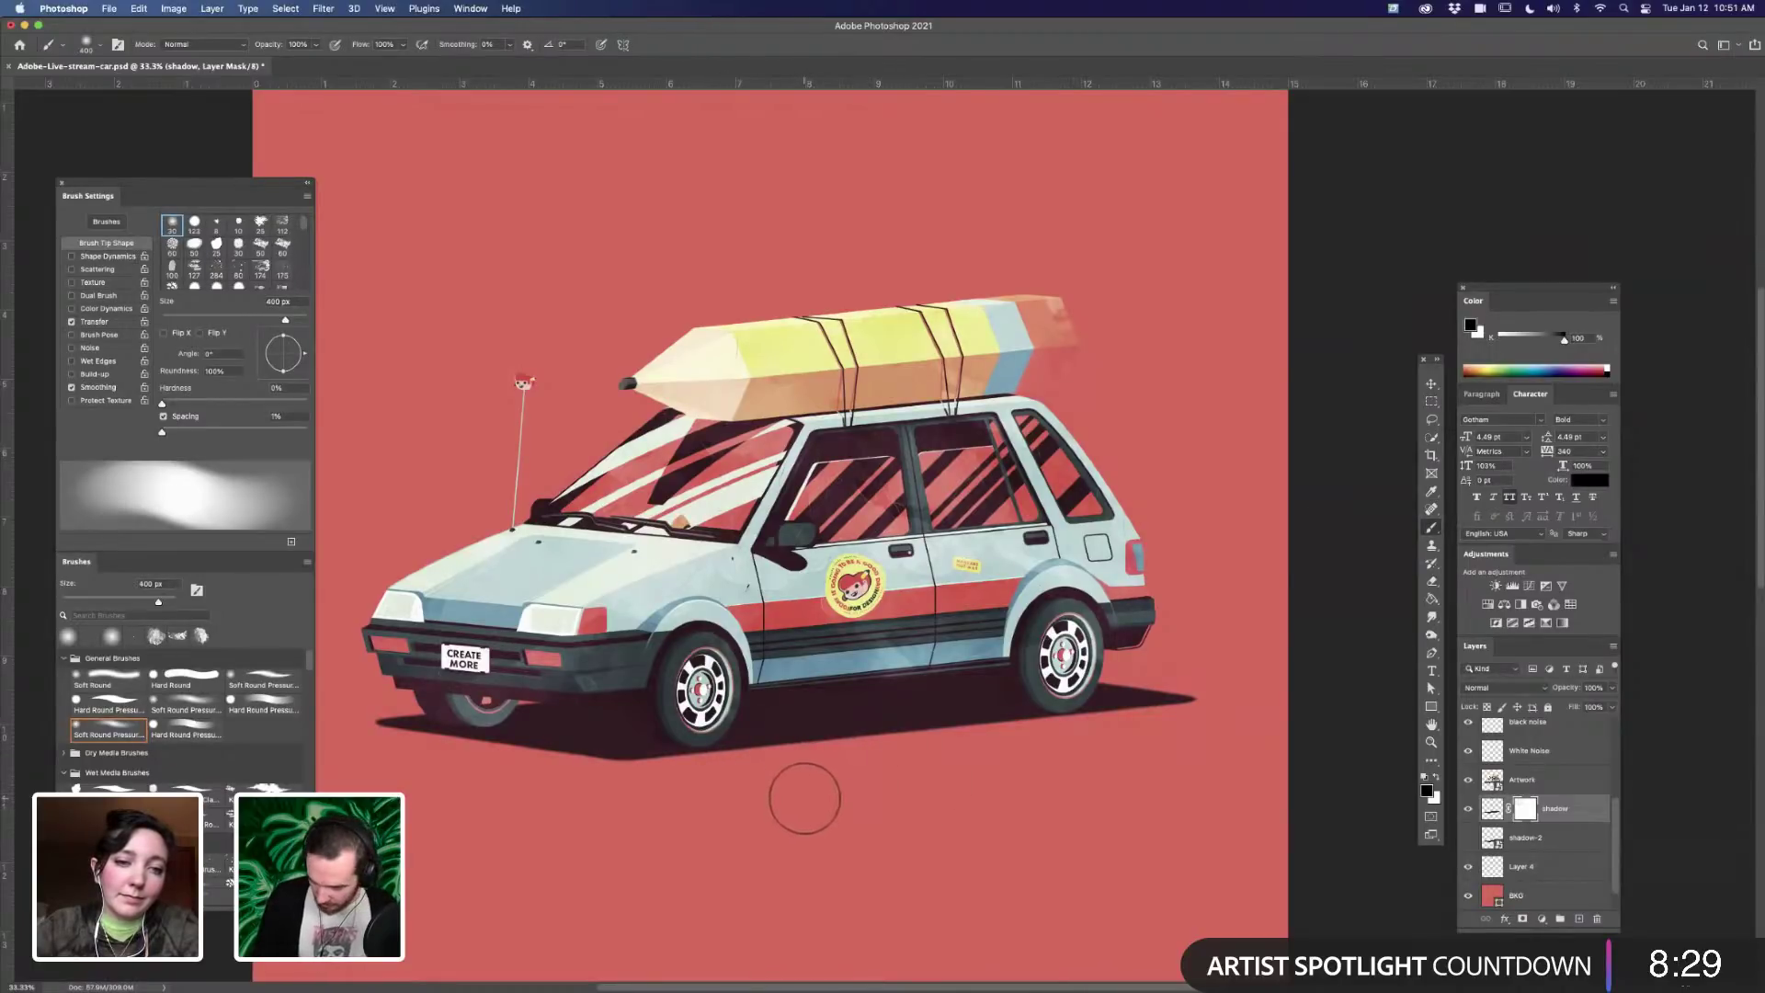
left_click_drag(736, 760, 1061, 756)
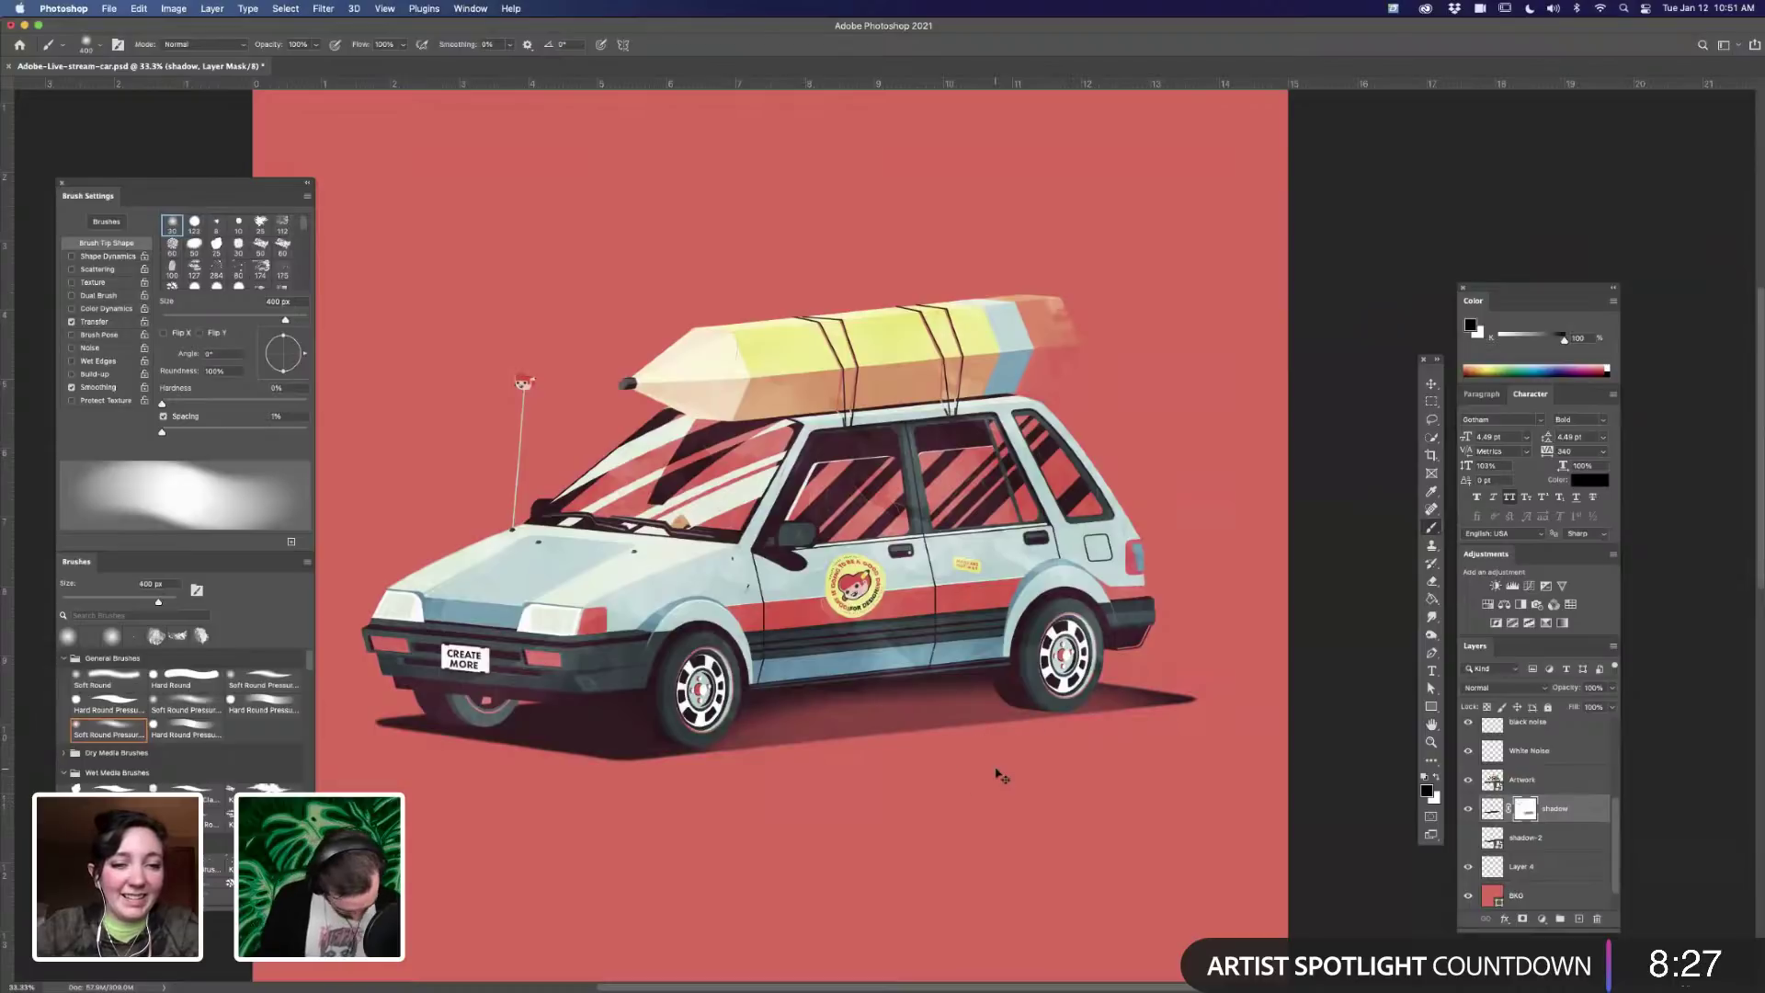
key("super+z")
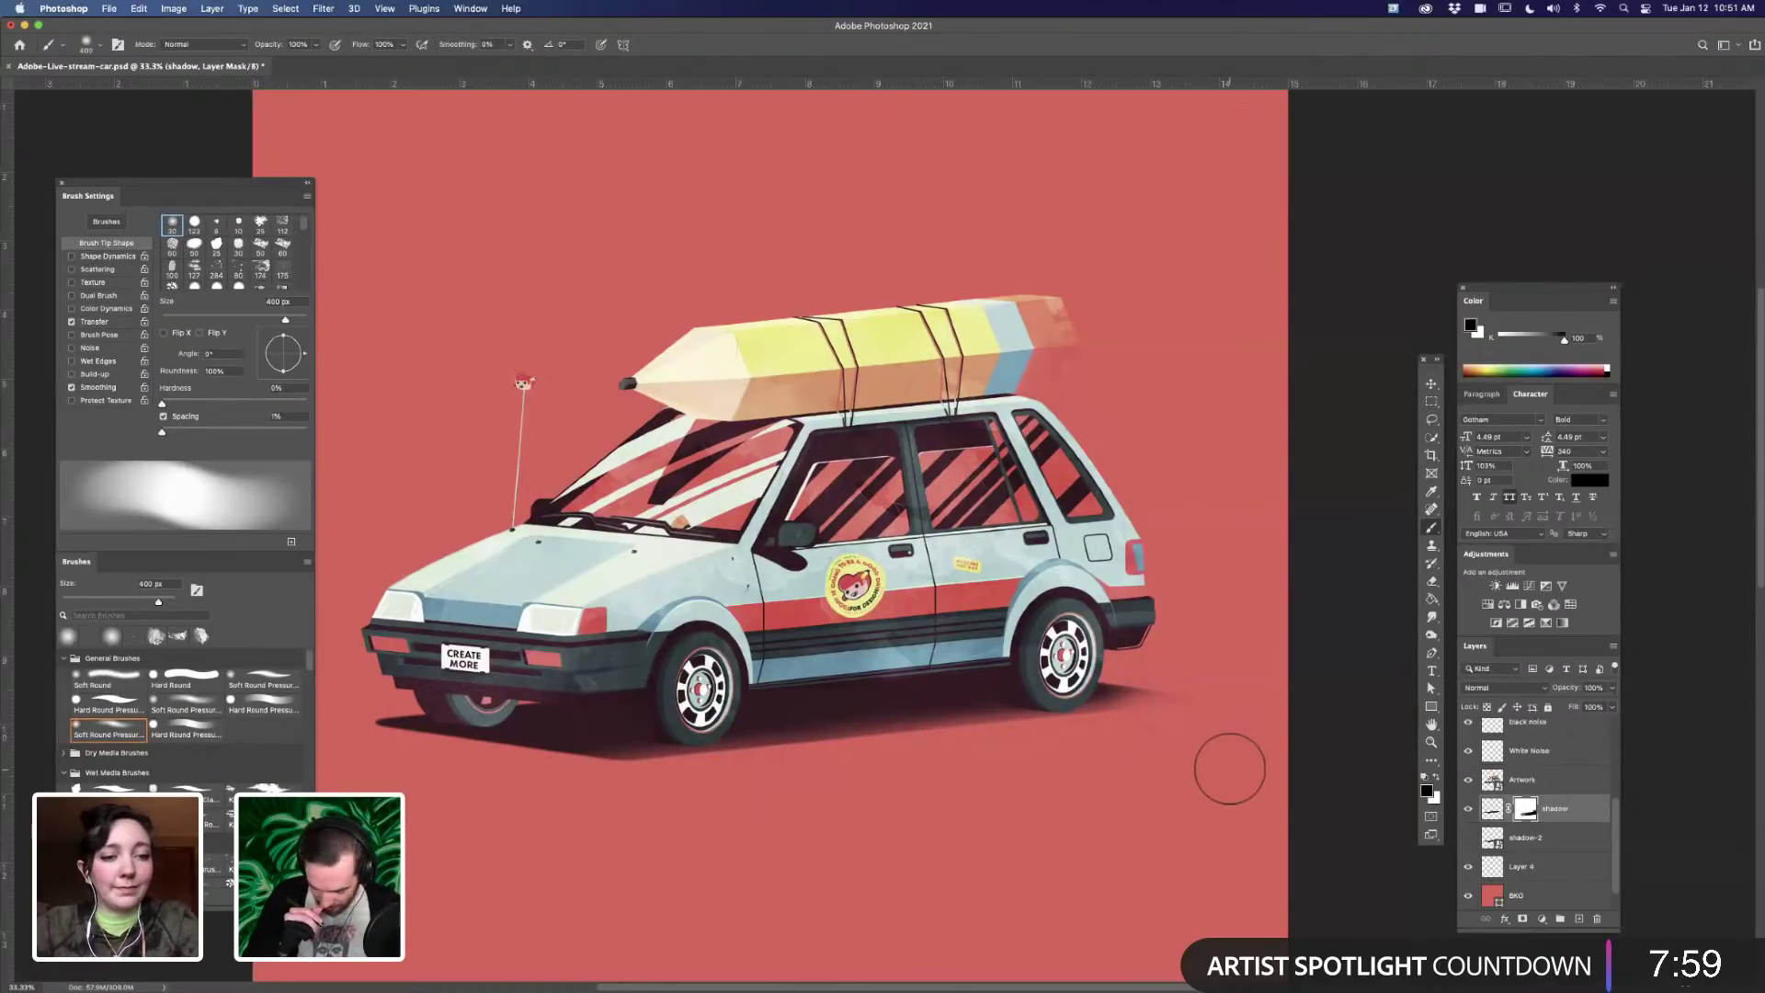
- Keep fading the ground shadow's outer edge in black on its mask, reducing the brush in stages down to 100 px
key("bracketleft")
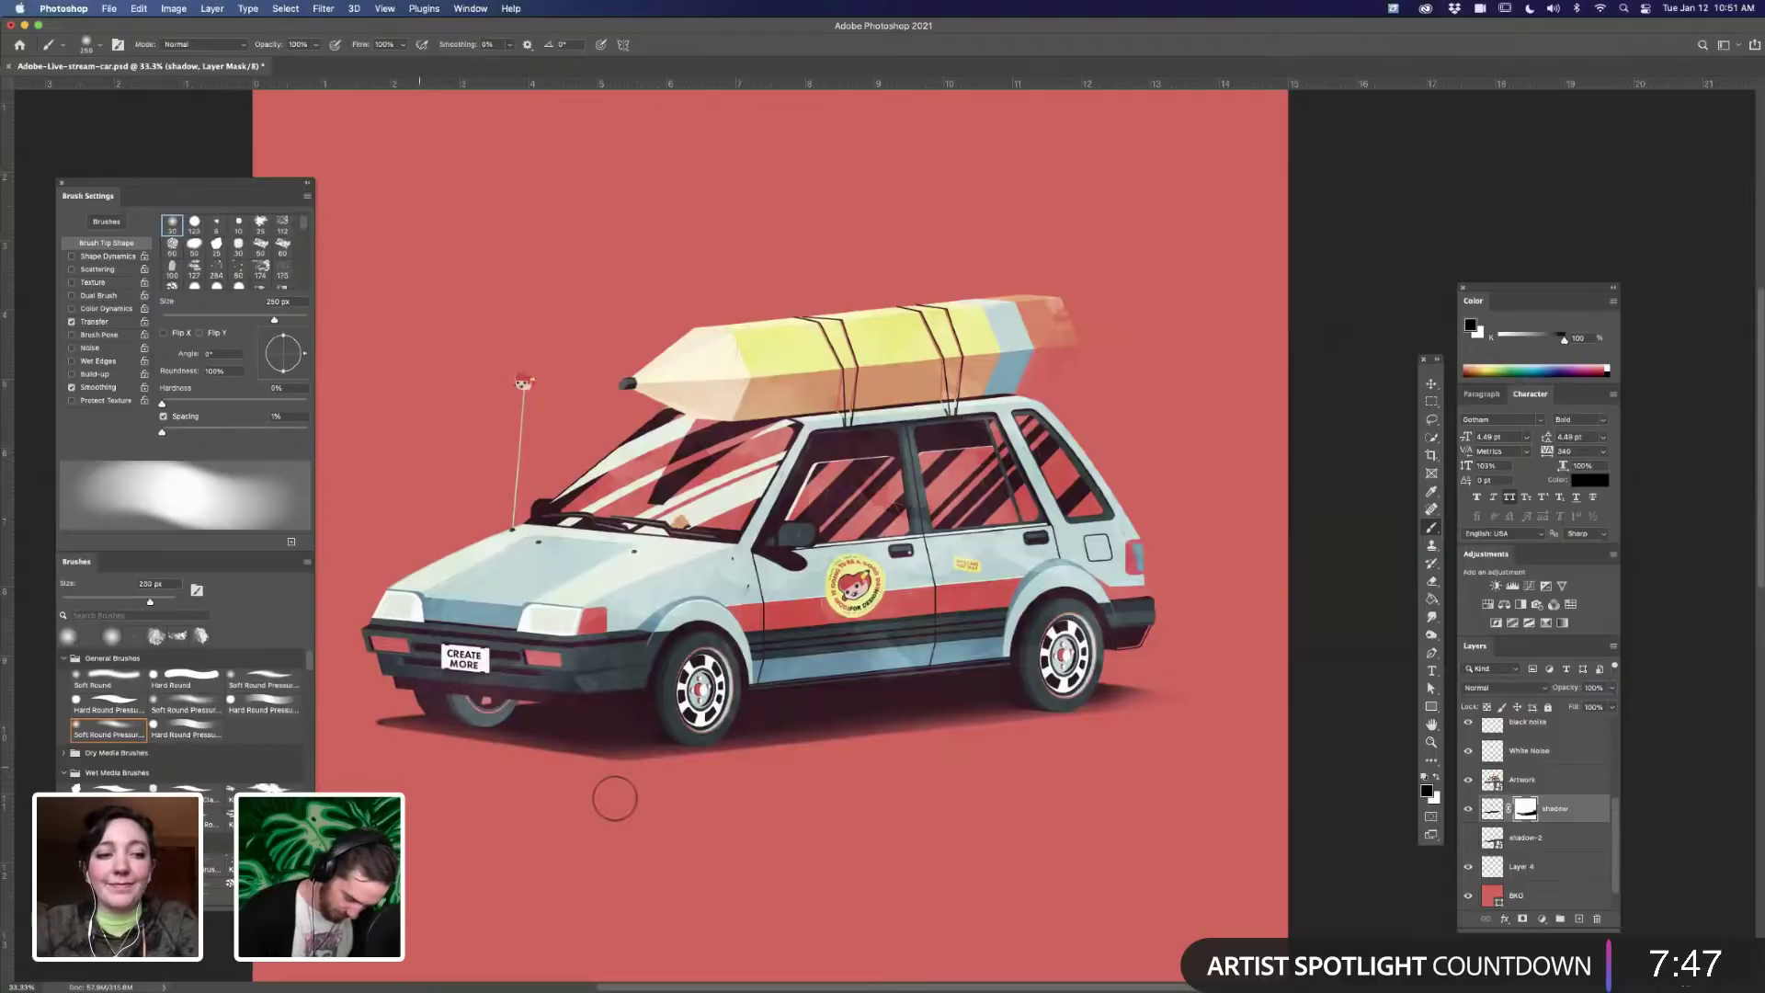
key("bracketleft")
key("bracketleft")
key("bracketleft")
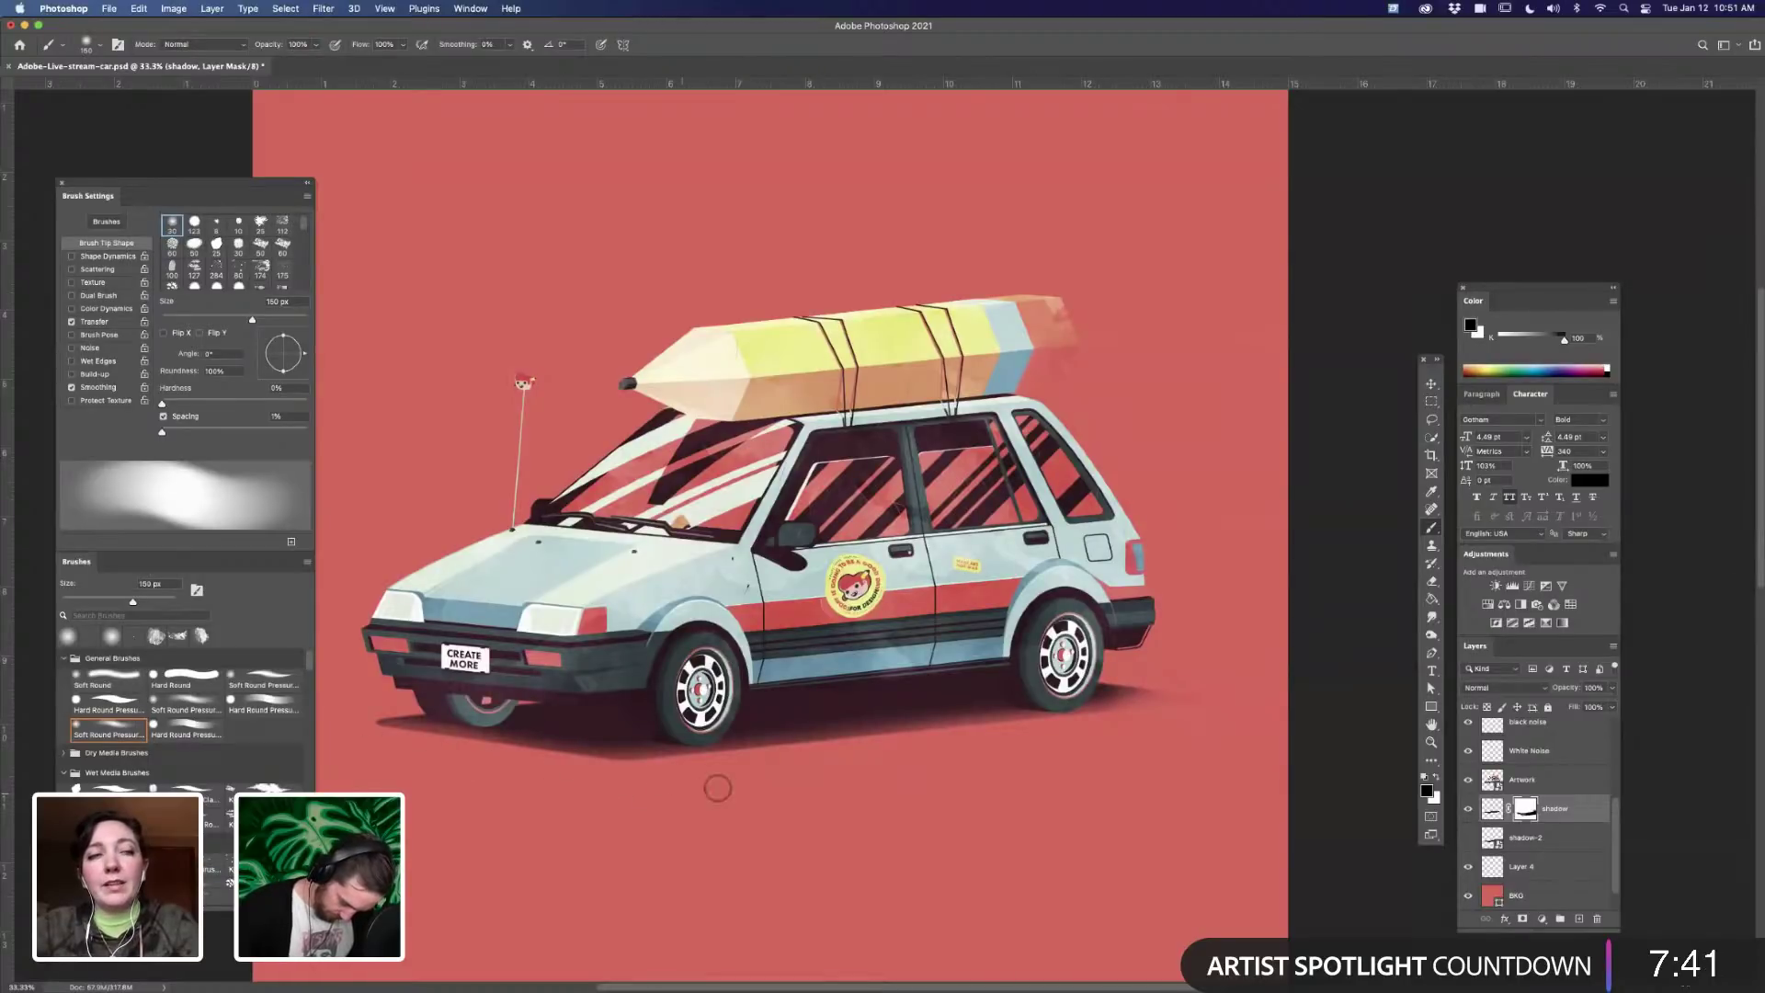
key("bracketleft")
key("bracketleft")
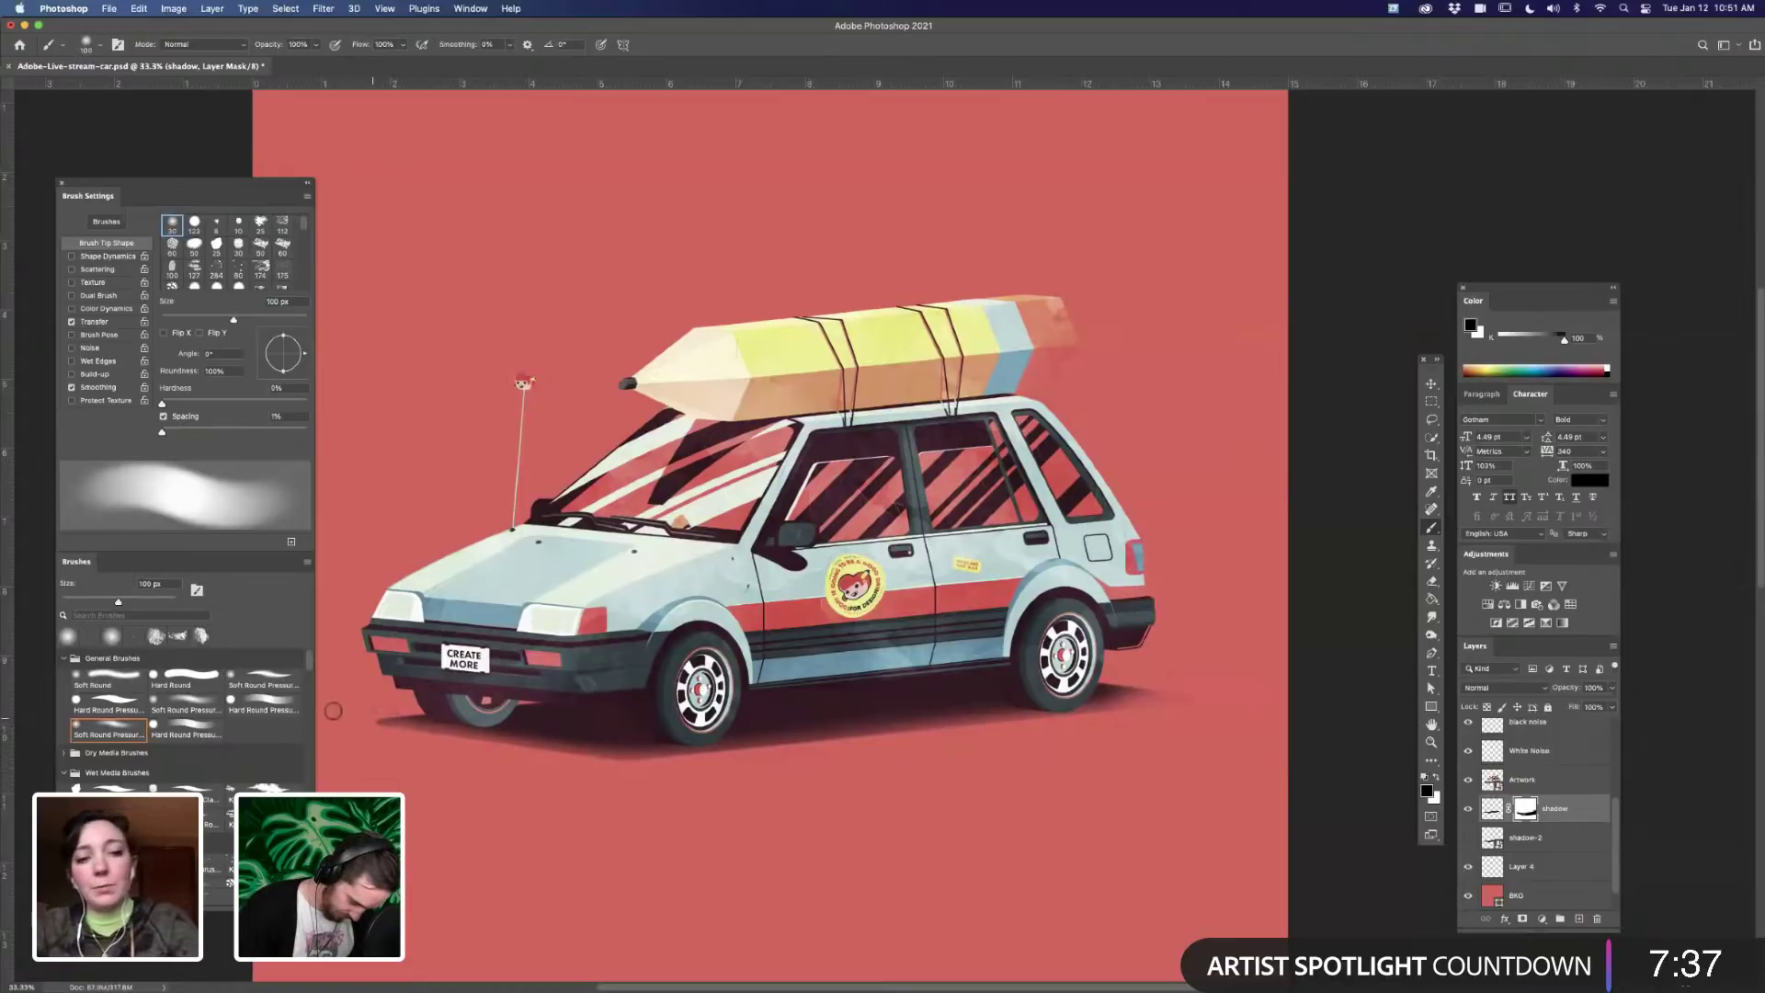
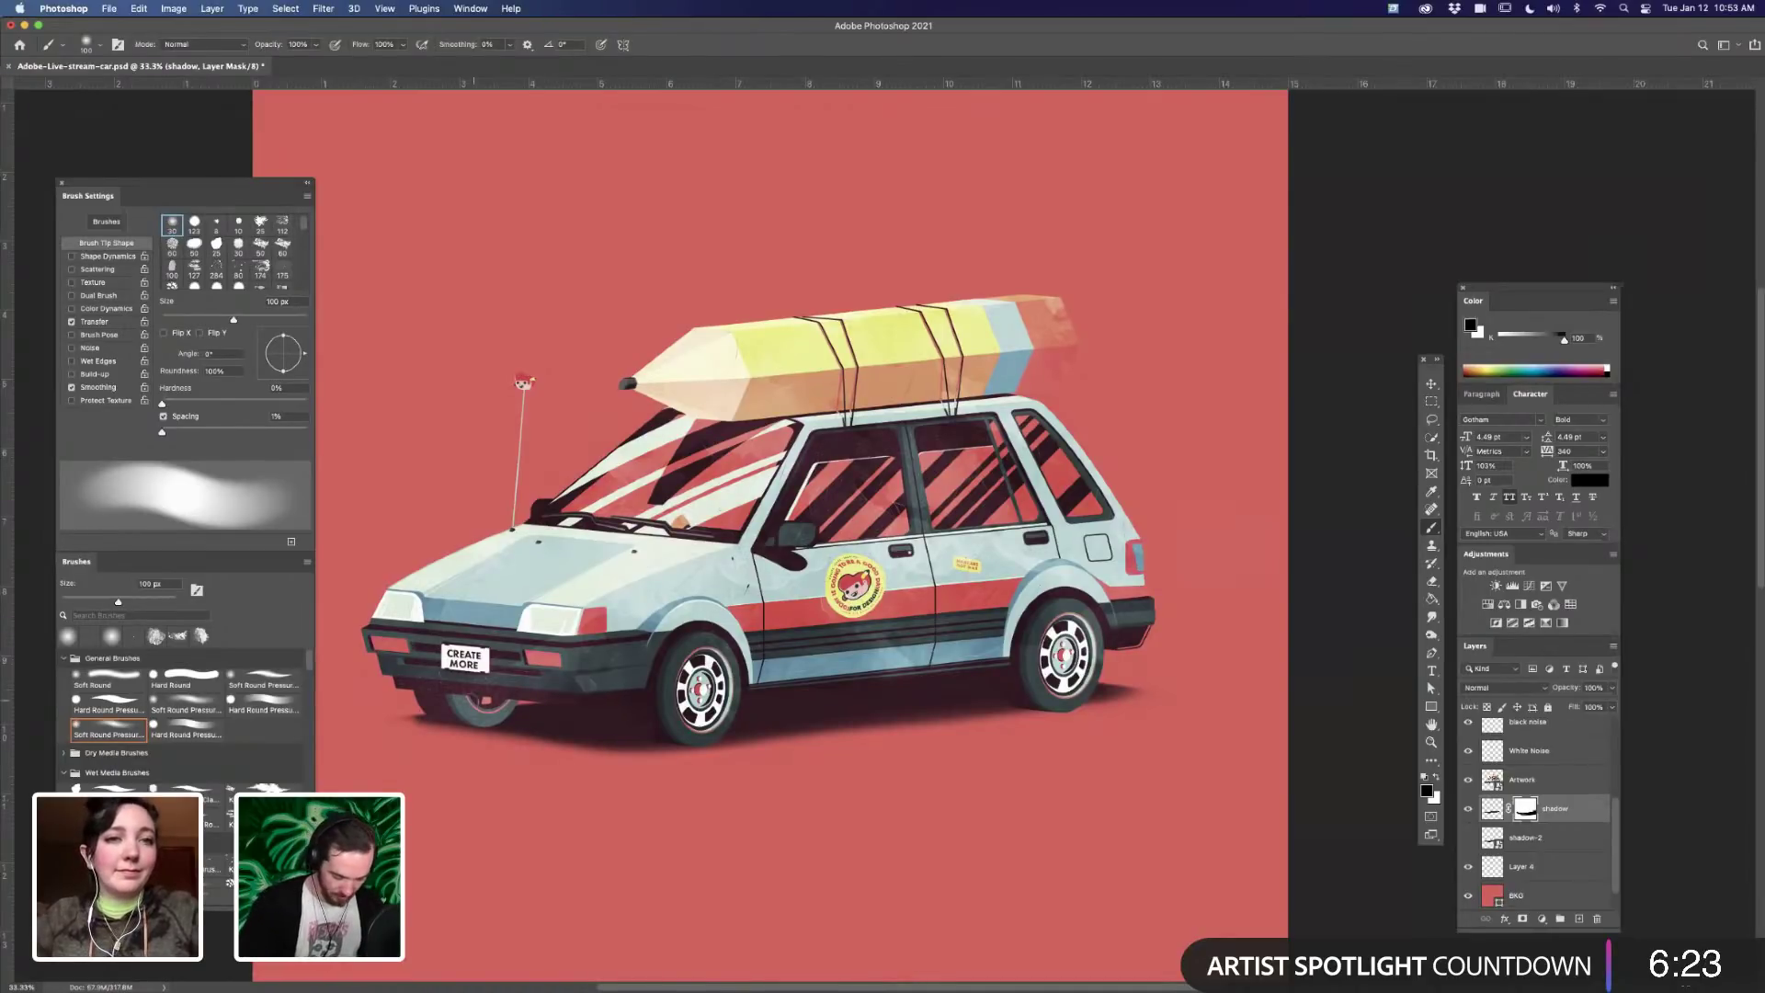
- Paint white on the shadow mask to restore the shadow beneath the front bumper and along the car's side to the rear wheel
key("x")
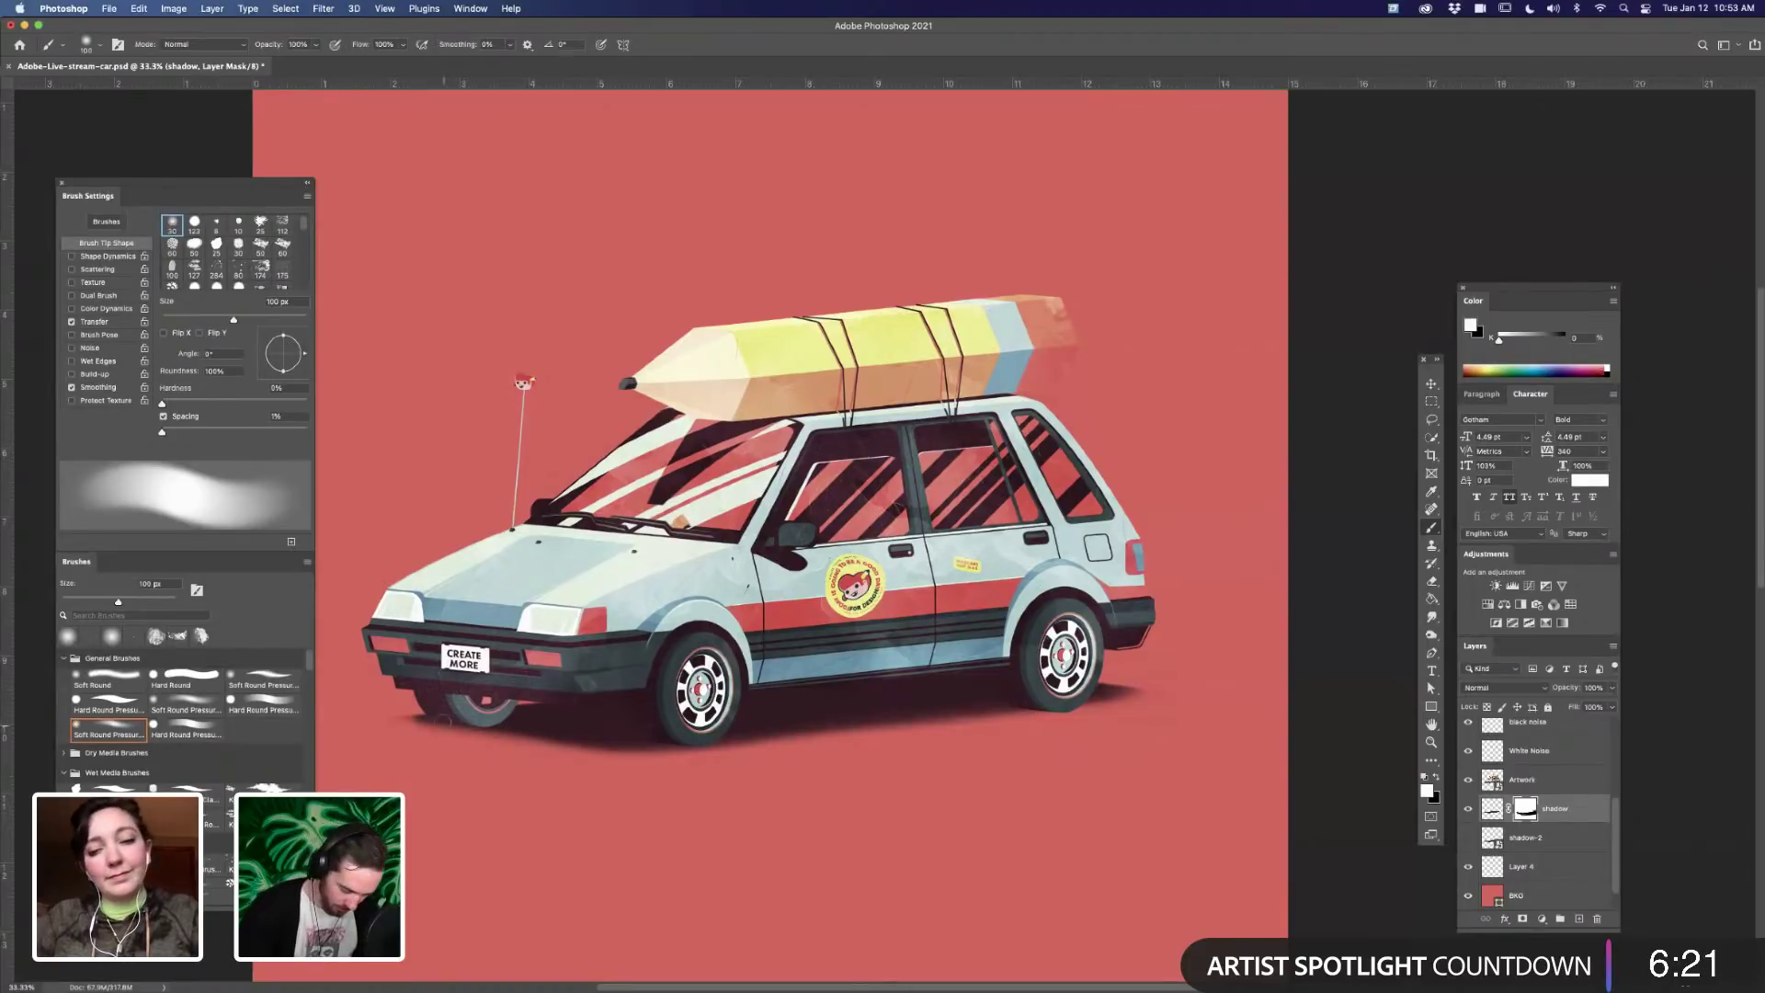
mouse_move(451, 726)
left_mouse_down()
mouse_move(547, 724)
mouse_move(532, 737)
mouse_move(599, 746)
left_mouse_up()
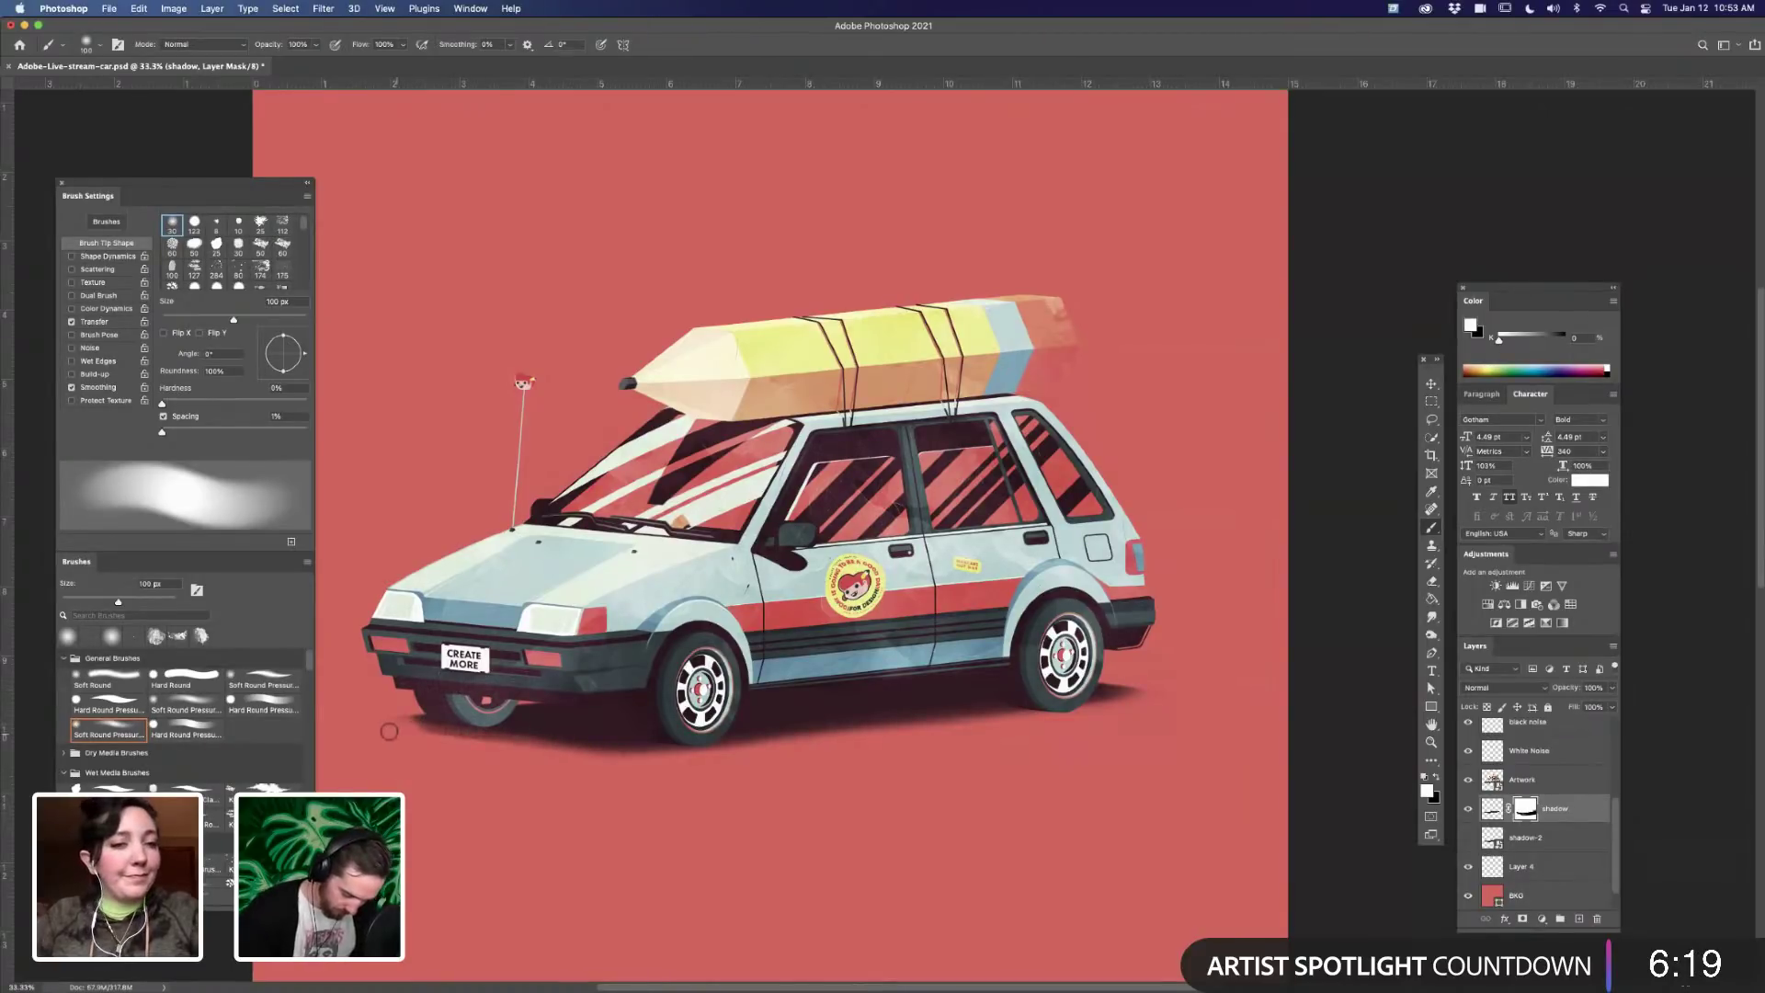
left_click_drag(411, 724, 635, 745)
mouse_move(525, 730)
left_mouse_down()
mouse_move(637, 739)
mouse_move(610, 737)
left_mouse_up()
left_click_drag(743, 733, 630, 747)
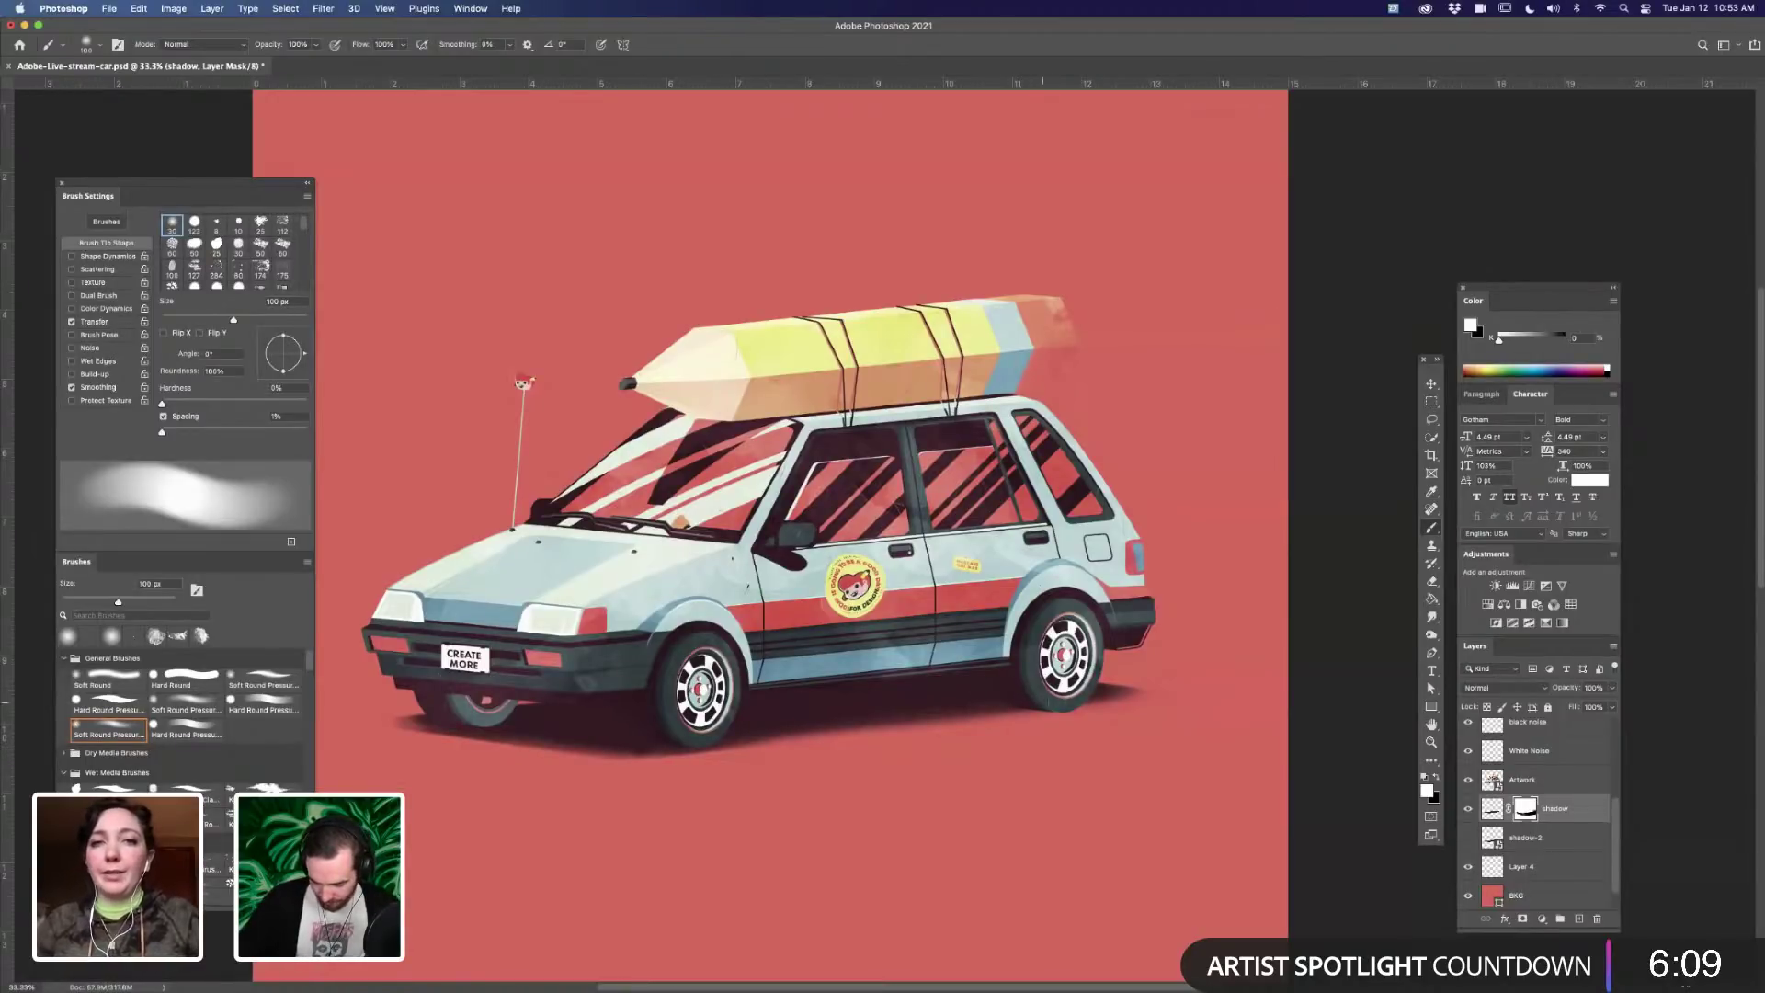
left_click_drag(1057, 704, 641, 747)
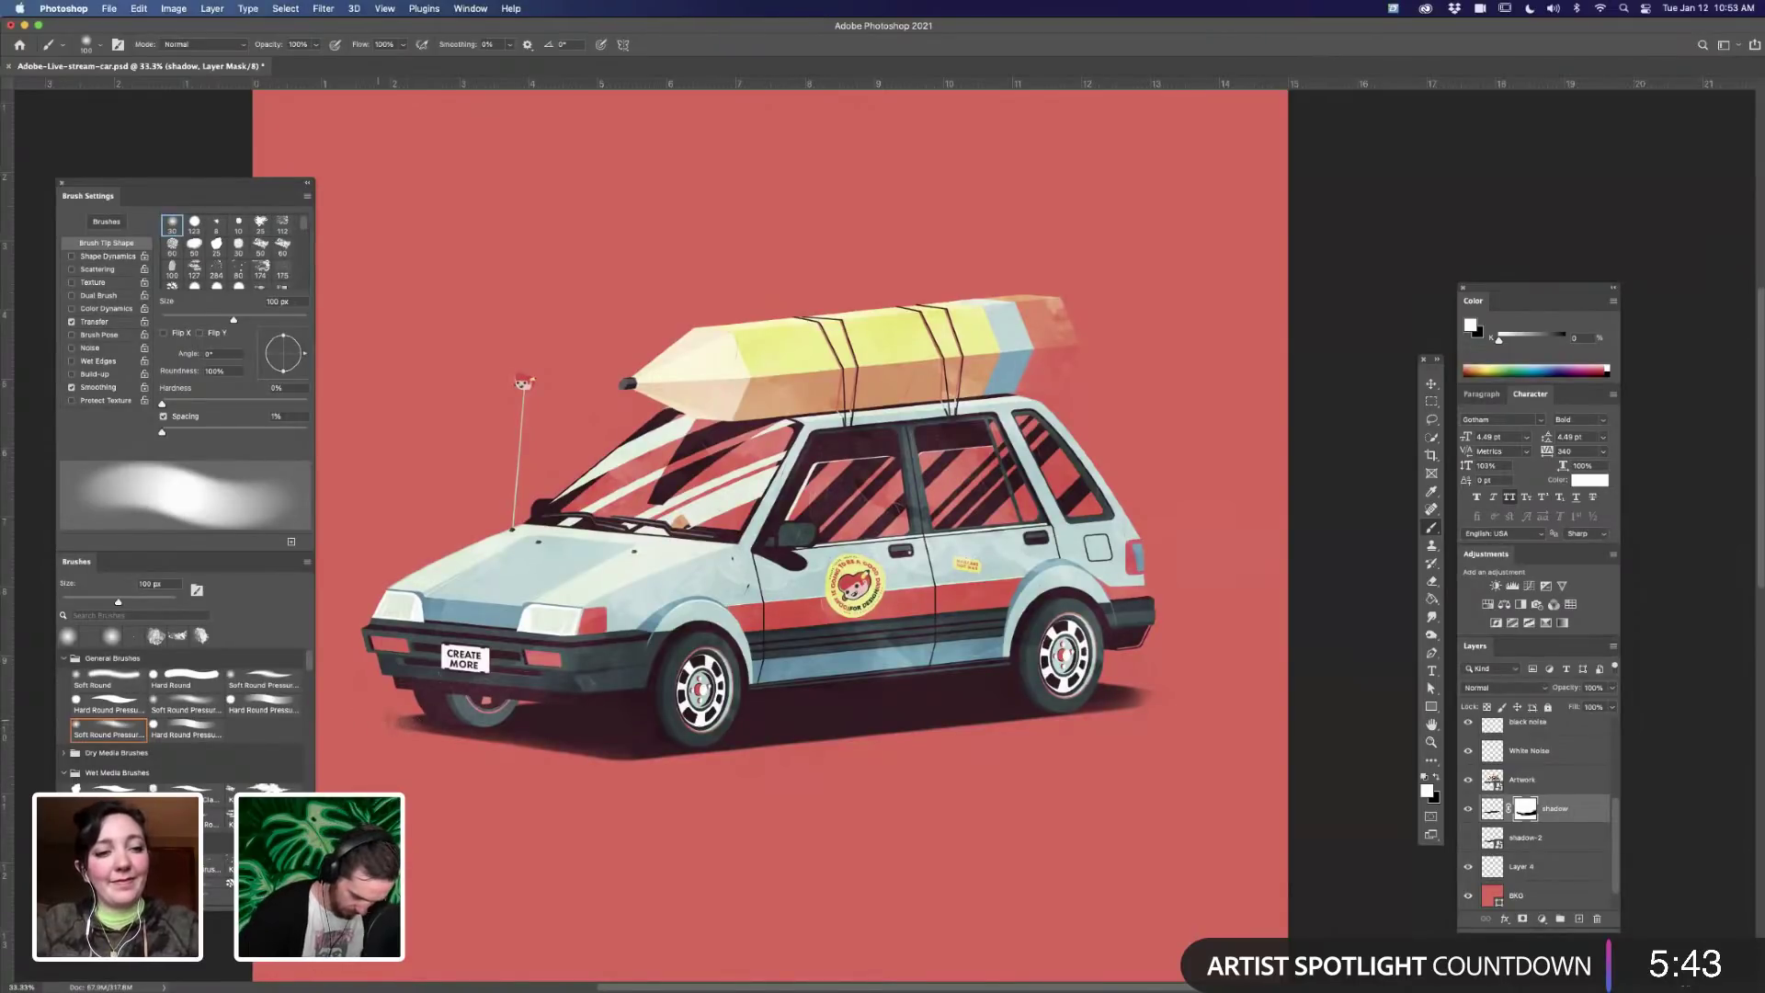
- Soften the restored shadow's outer edge by painting black on its mask with a 150 px brush
key("x")
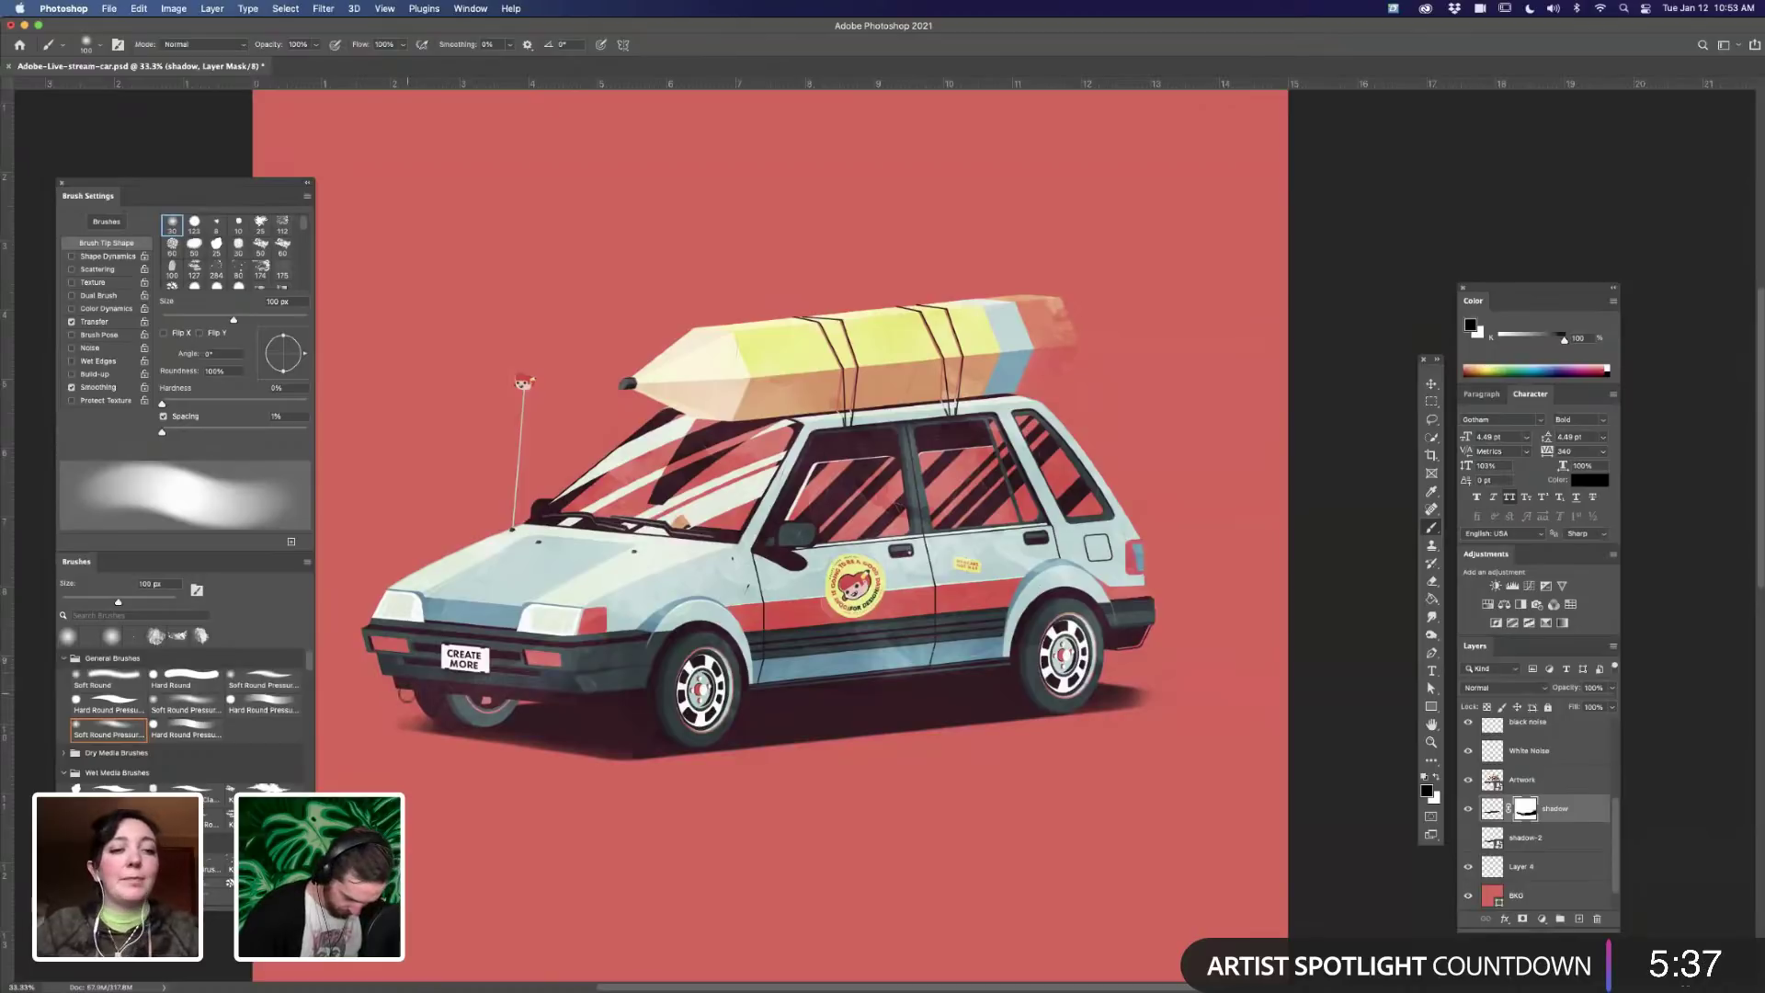
key("bracketright")
key("bracketright")
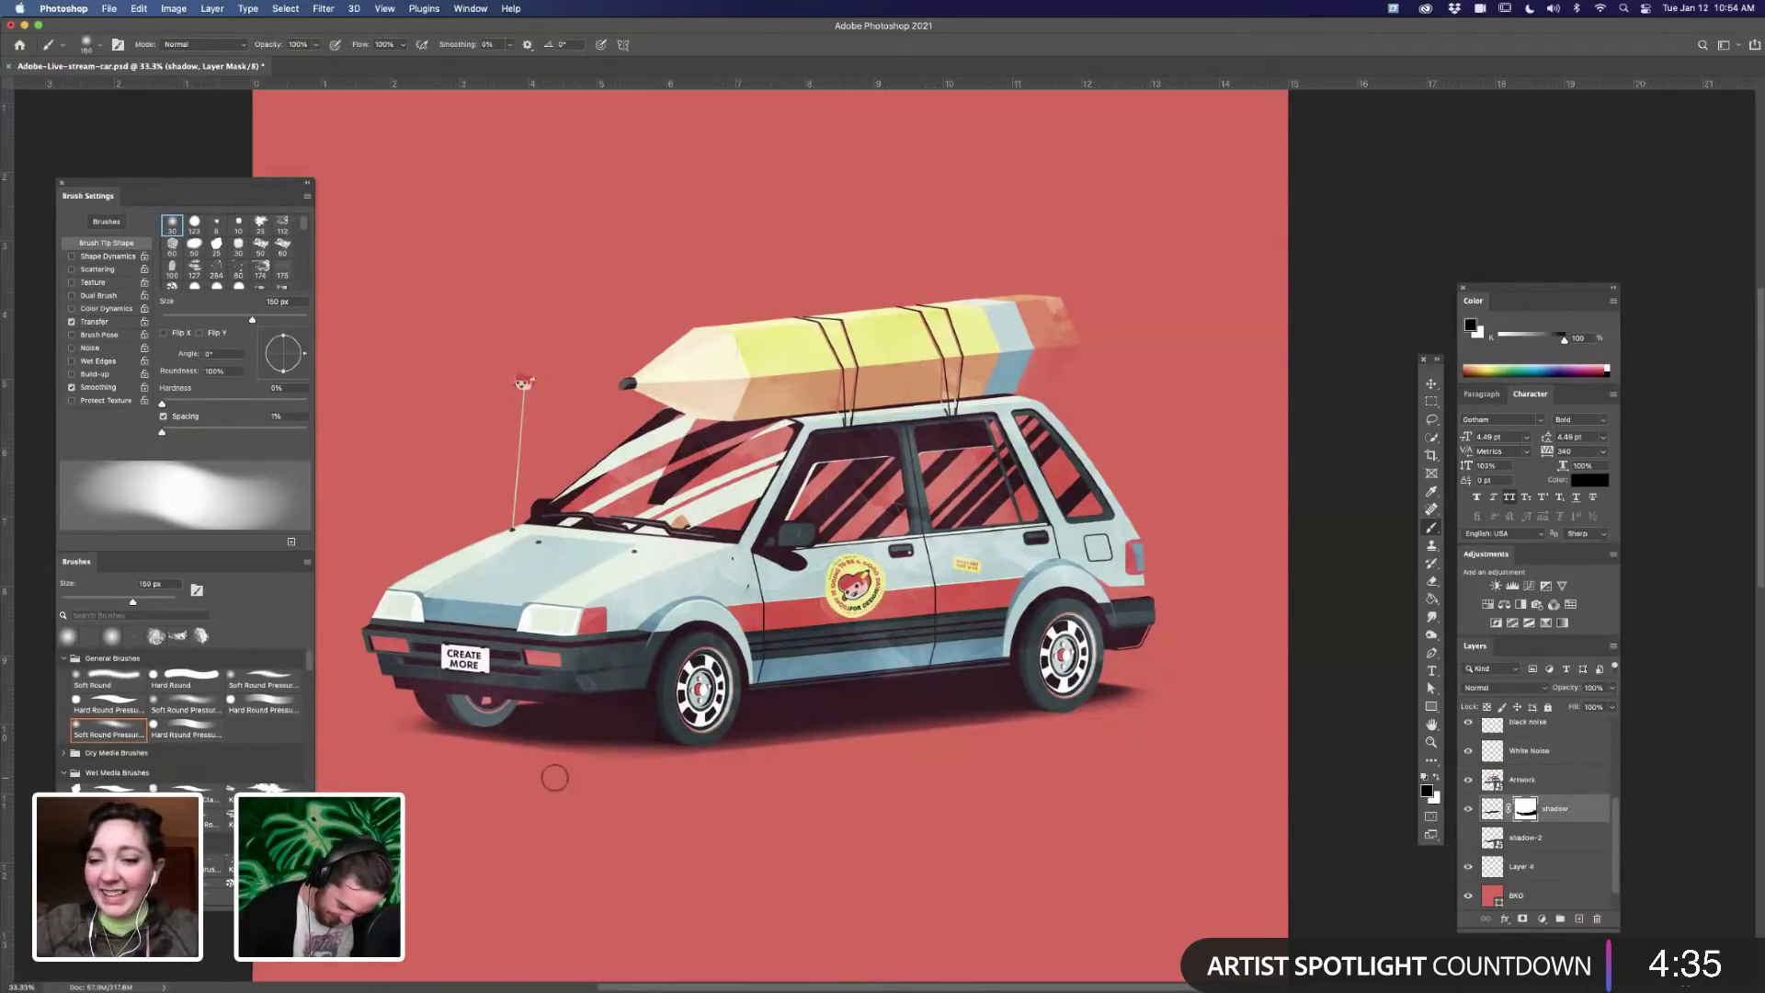
- Add a new layer above all others, choose the Hard Round Pressure Size brush and sample the background red
key("super+minus")
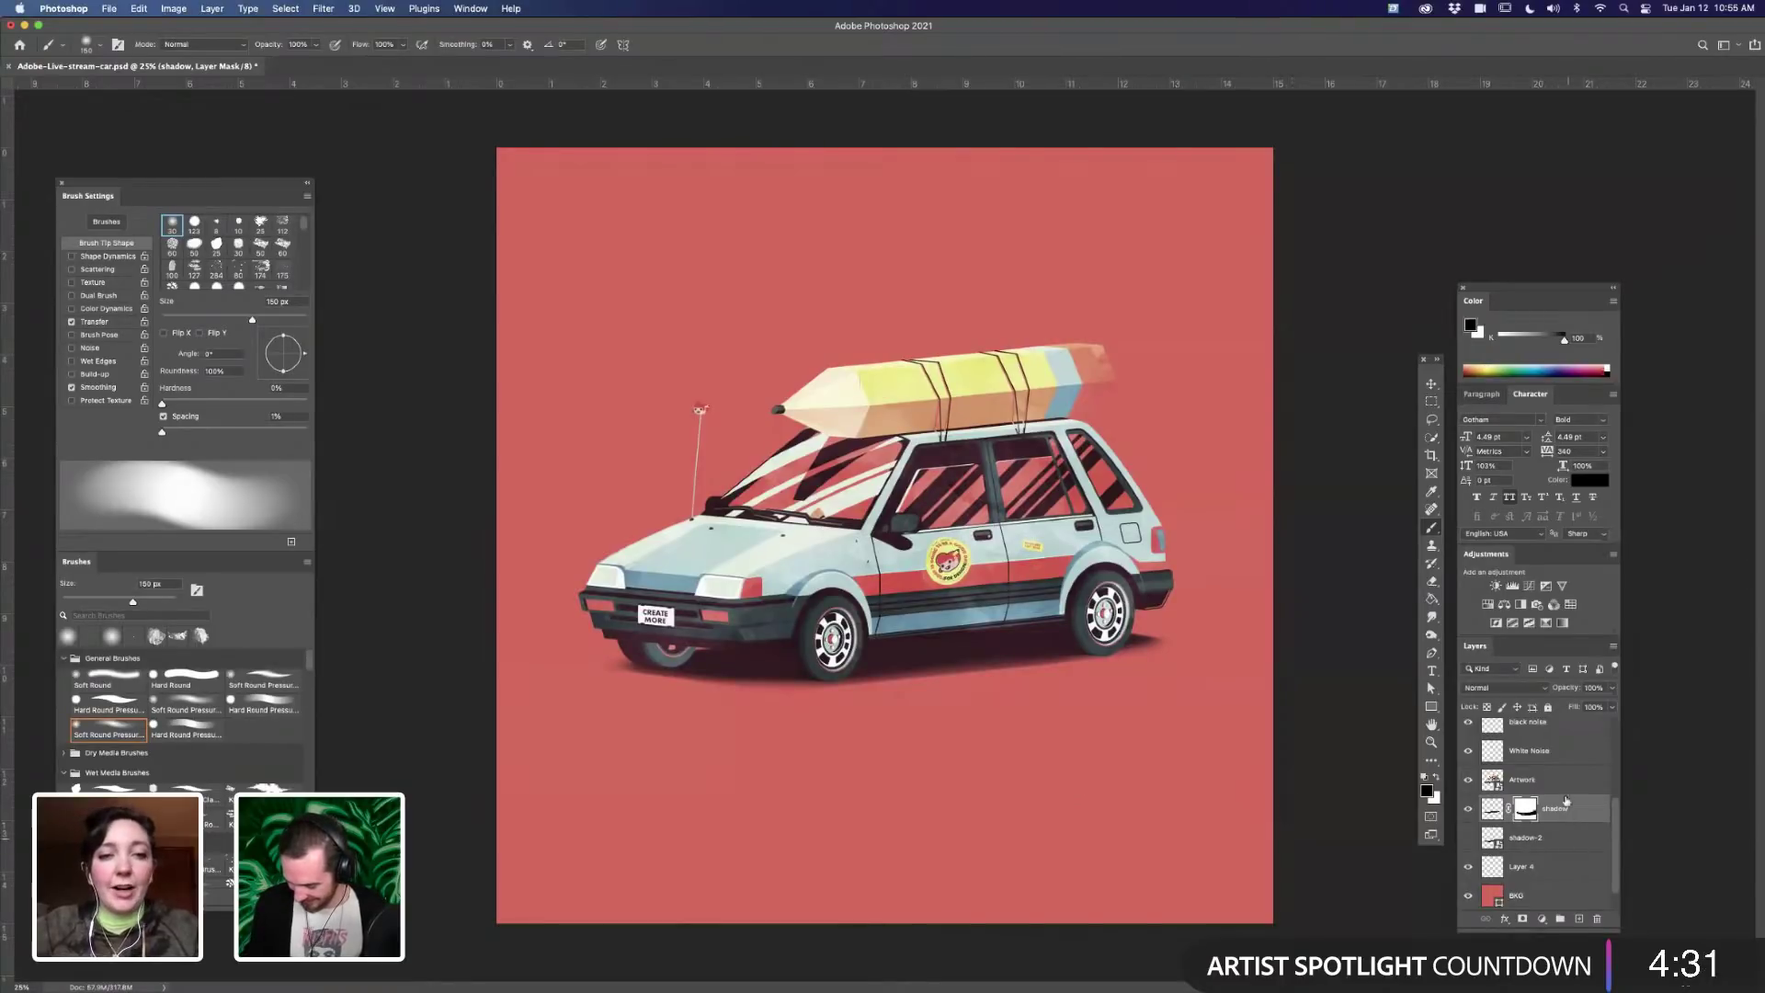
left_click_drag(1616, 813, 1612, 725)
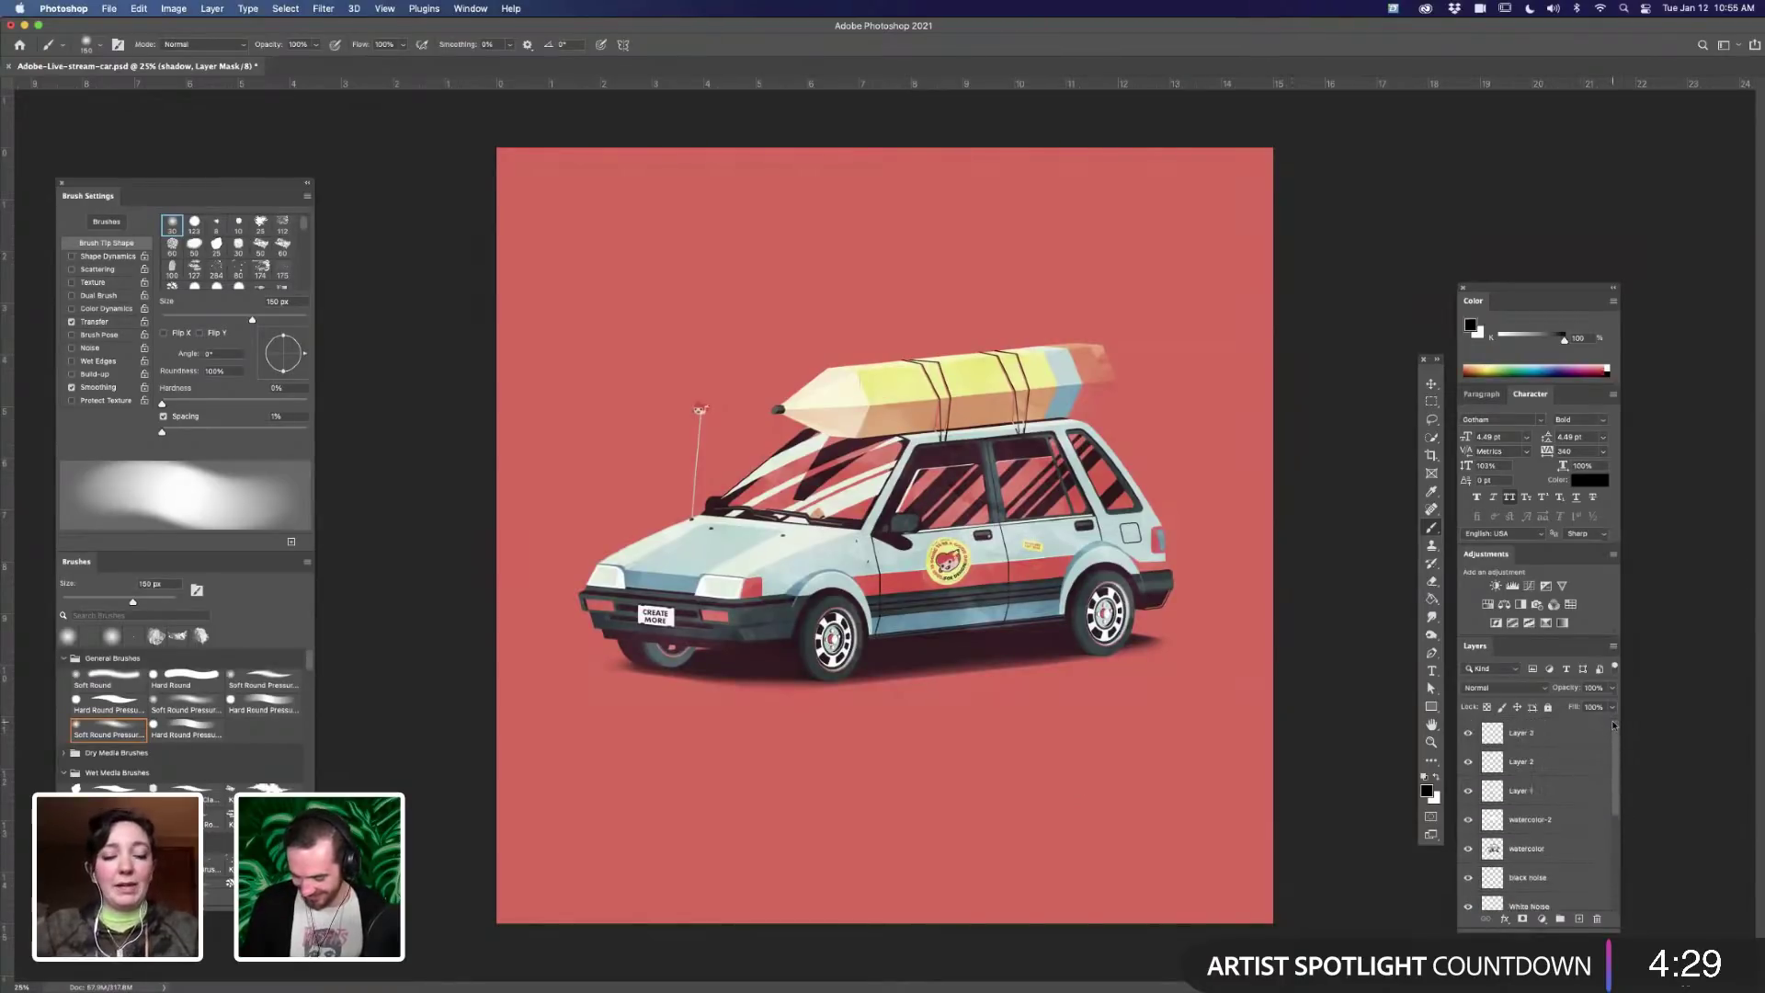
left_click(1560, 743)
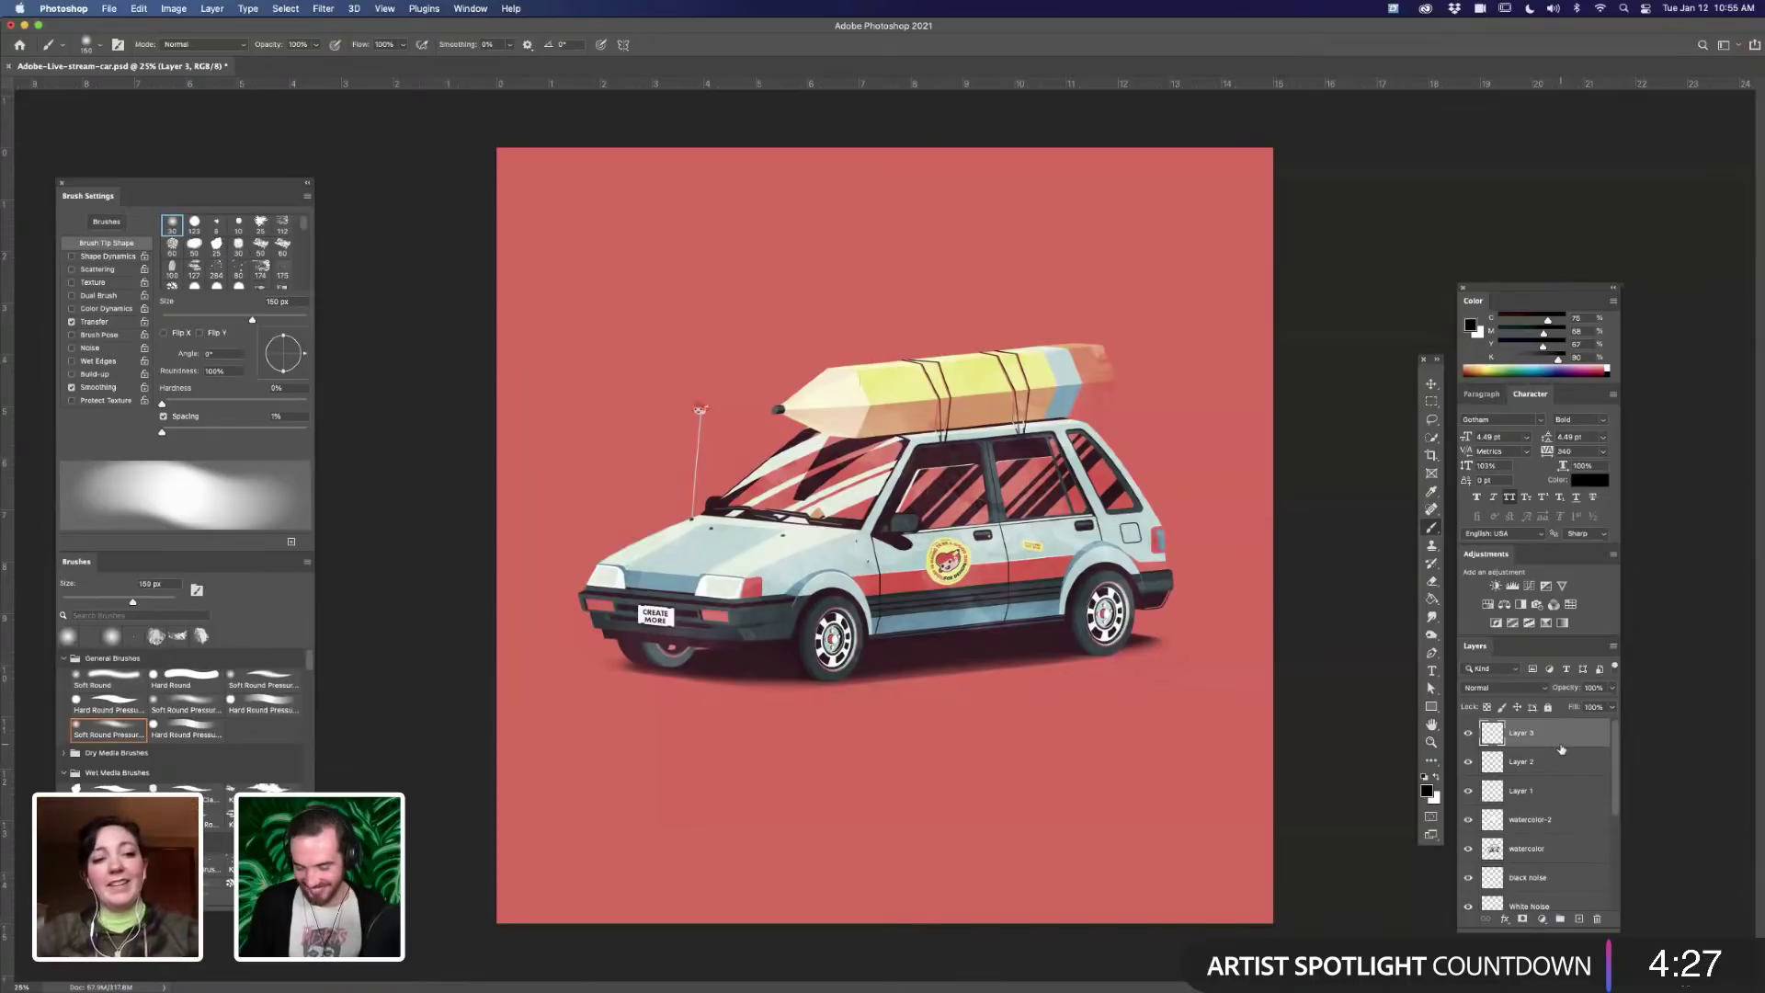
left_click(1578, 918)
key("super+plus")
key("super+plus")
key("super+plus")
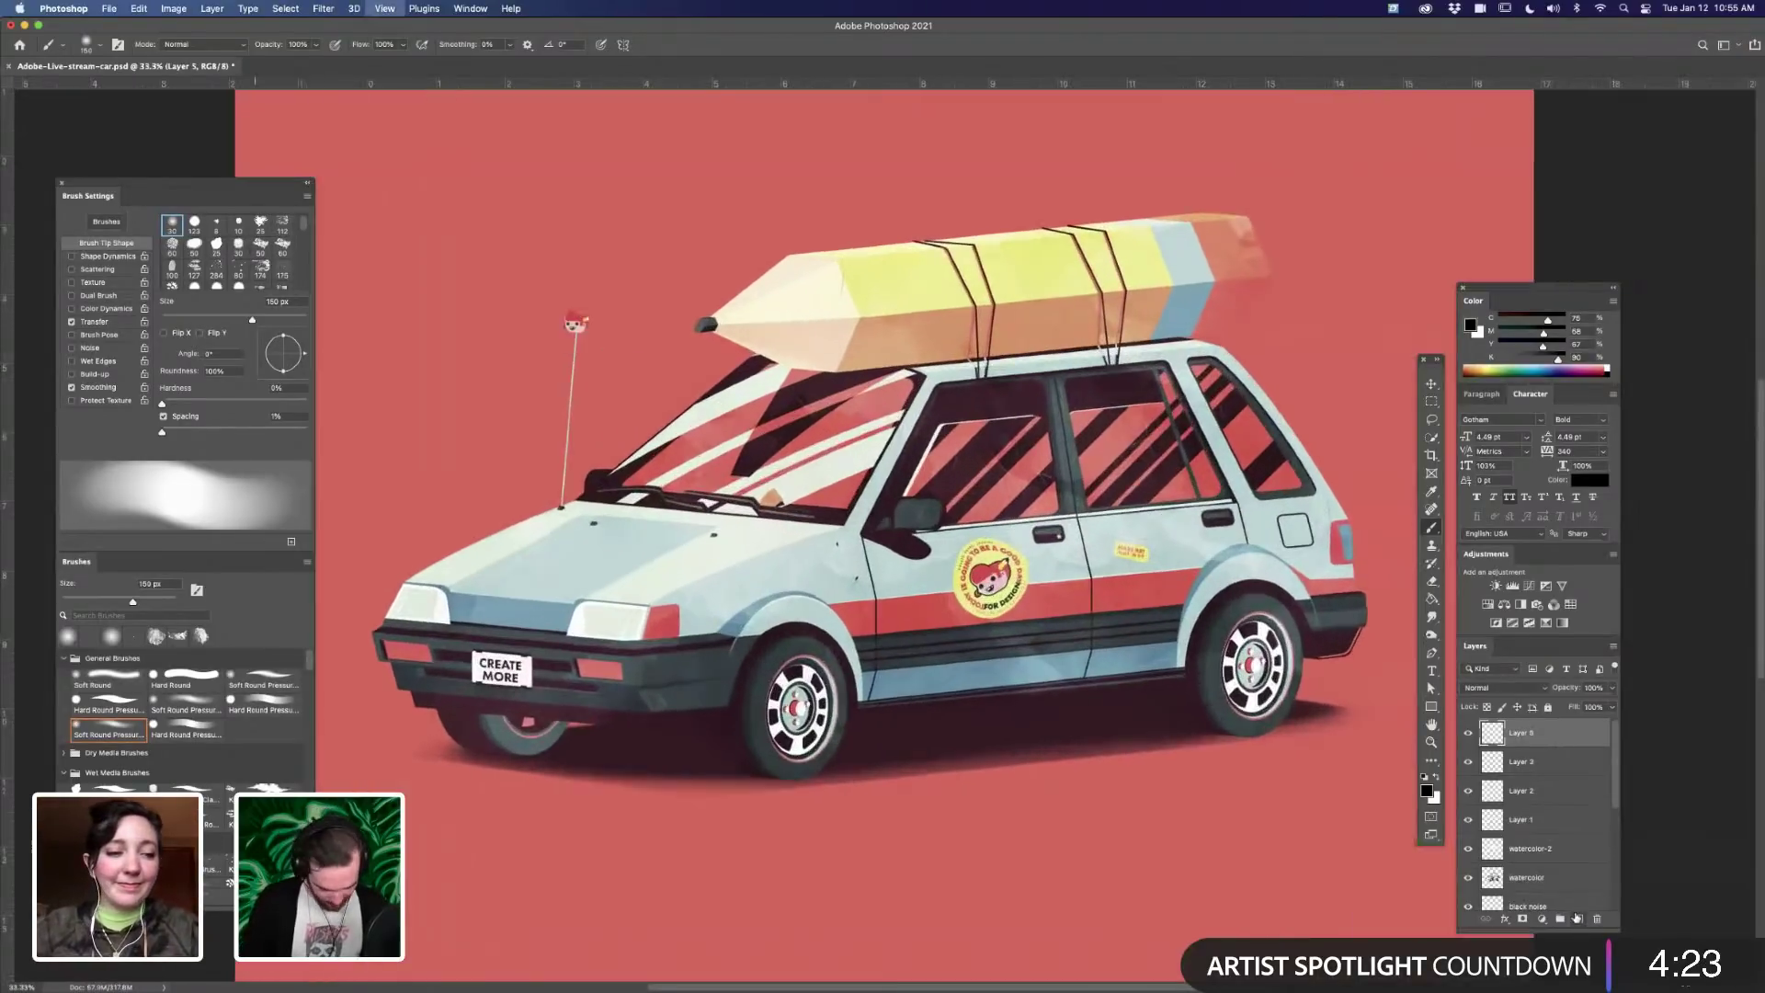
left_click(109, 708)
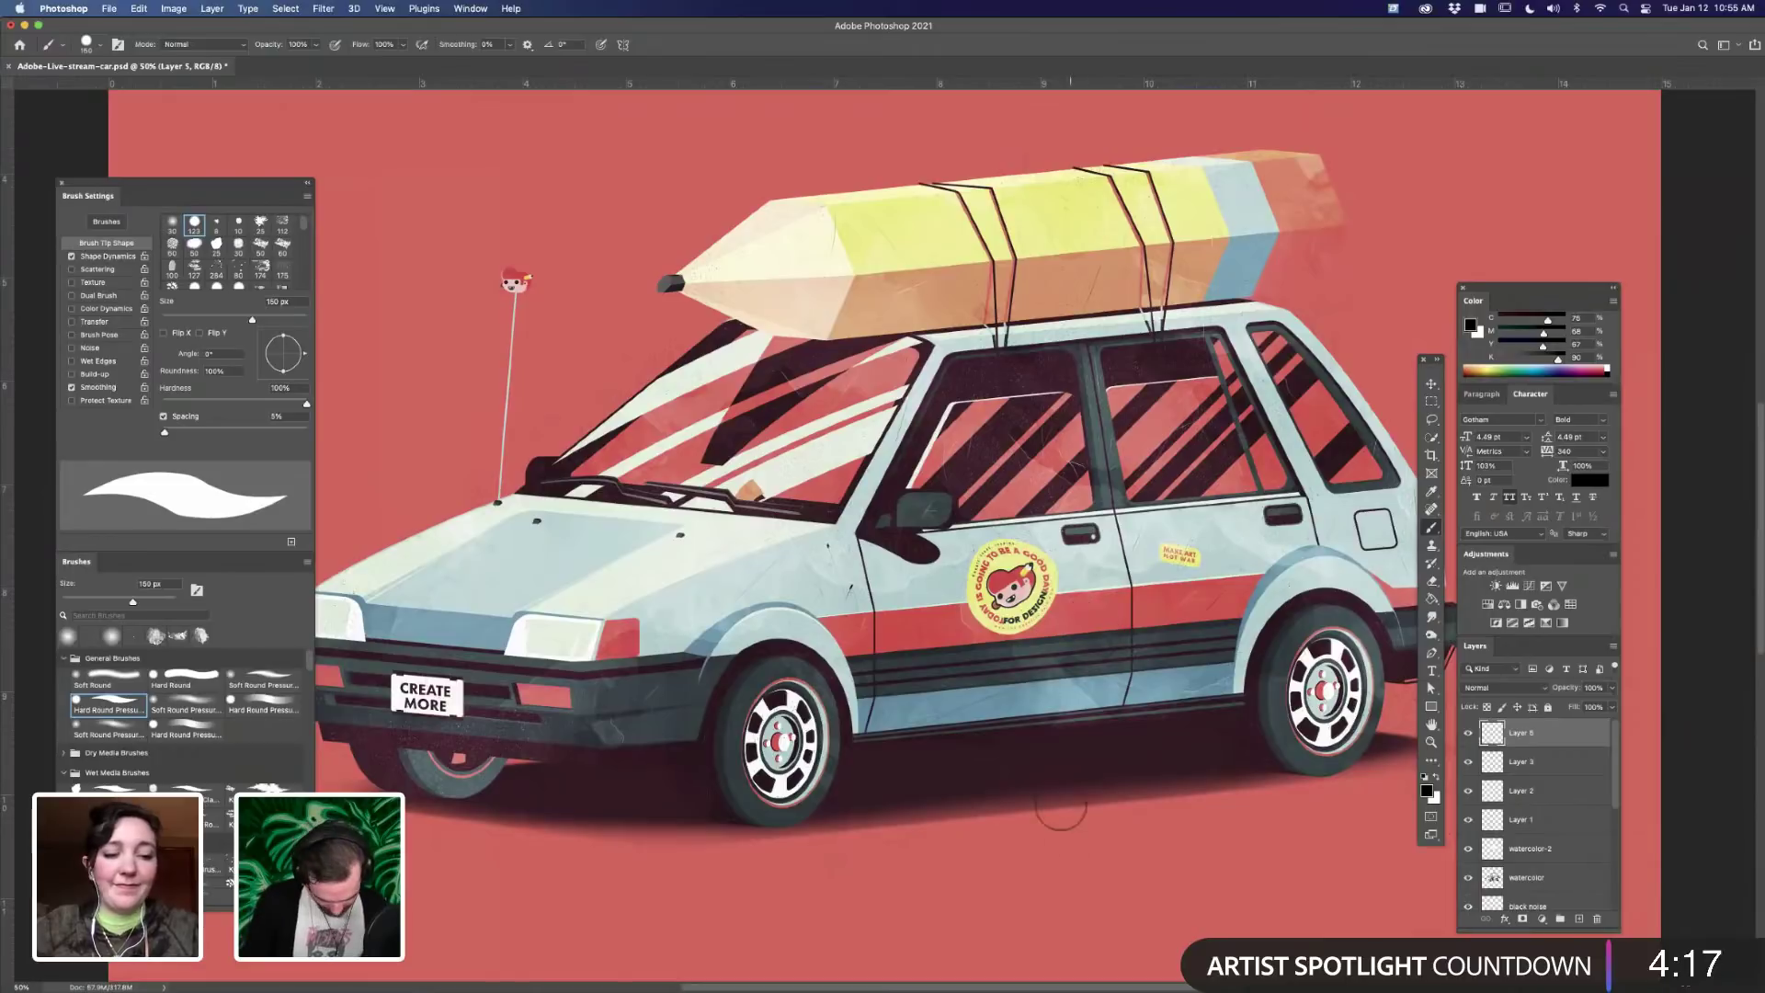
left_click(1062, 894, "alt")
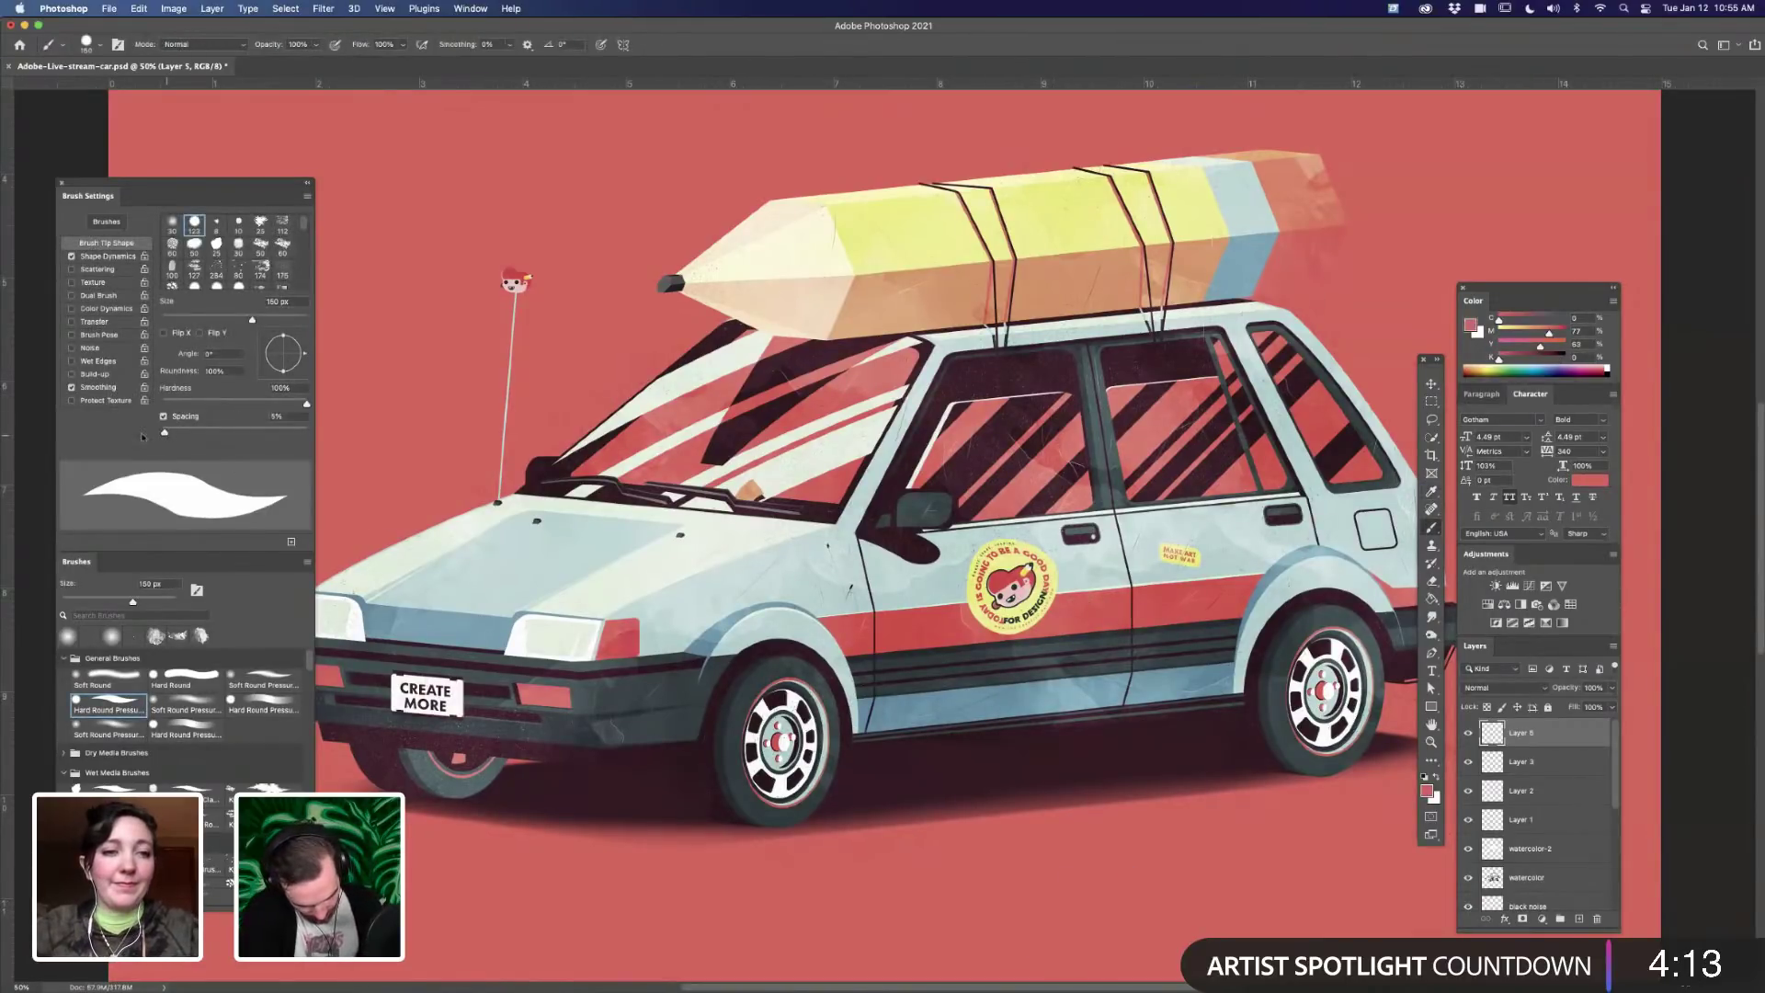
- Outline a curling, wavy red shape across the car's side windows, reducing the brush to 40 px
key("bracketleft")
key("bracketleft")
key("bracketleft")
key("bracketleft")
key("bracketleft")
key("bracketleft")
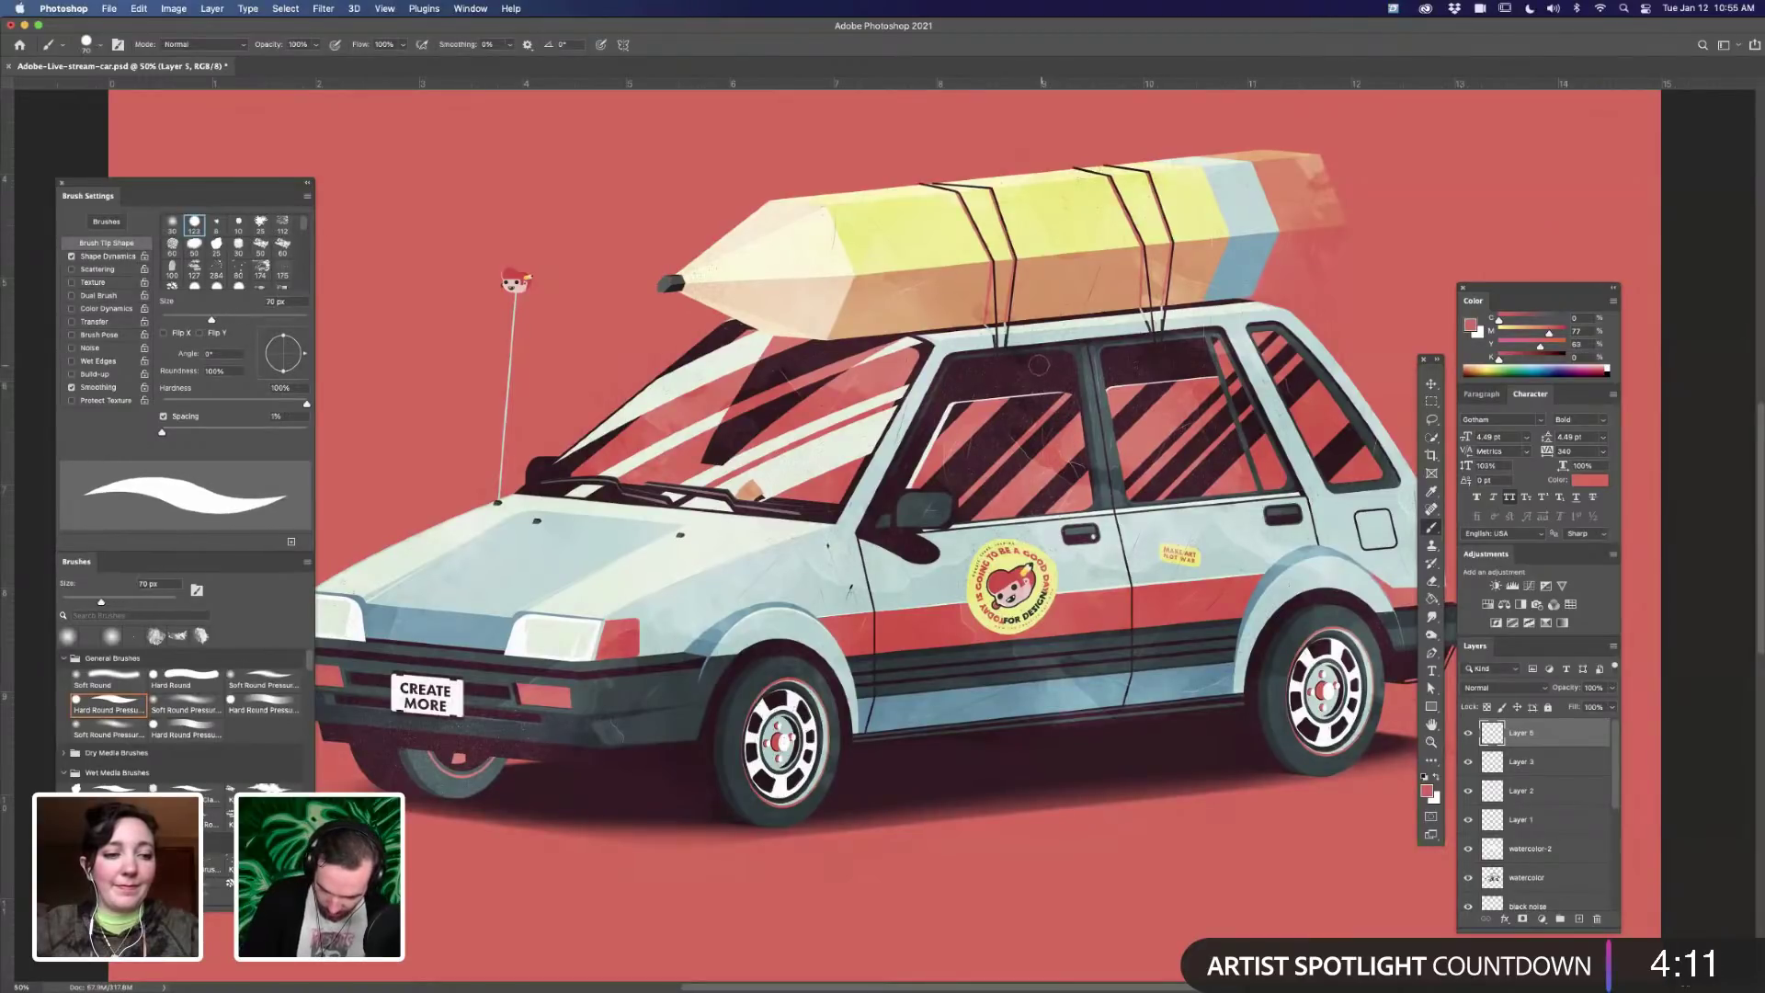
mouse_move(1004, 365)
left_mouse_down()
mouse_move(1135, 368)
mouse_move(1238, 349)
mouse_move(1284, 309)
mouse_move(1381, 425)
mouse_move(1180, 410)
mouse_move(1024, 428)
mouse_move(1005, 407)
mouse_move(1057, 355)
mouse_move(1061, 391)
left_mouse_up()
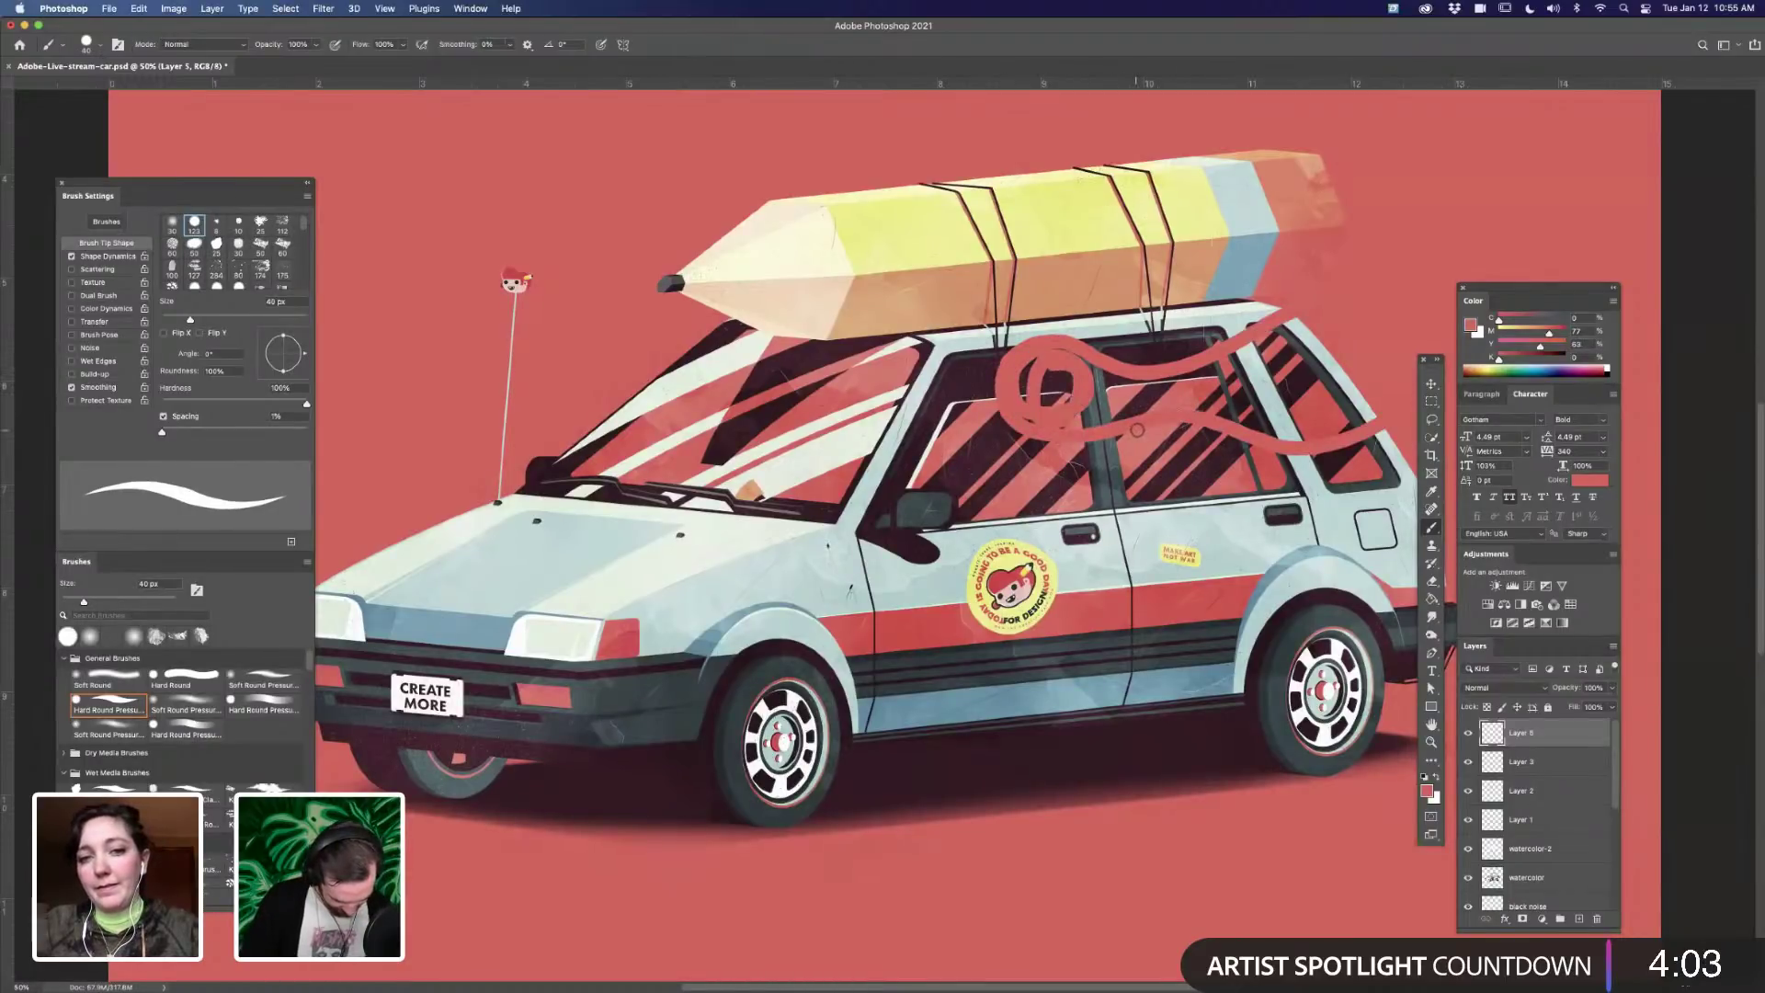
- Fill the curling outline with the sampled red using the Paint Bucket, and delete its layer
key("g")
left_click(1137, 404)
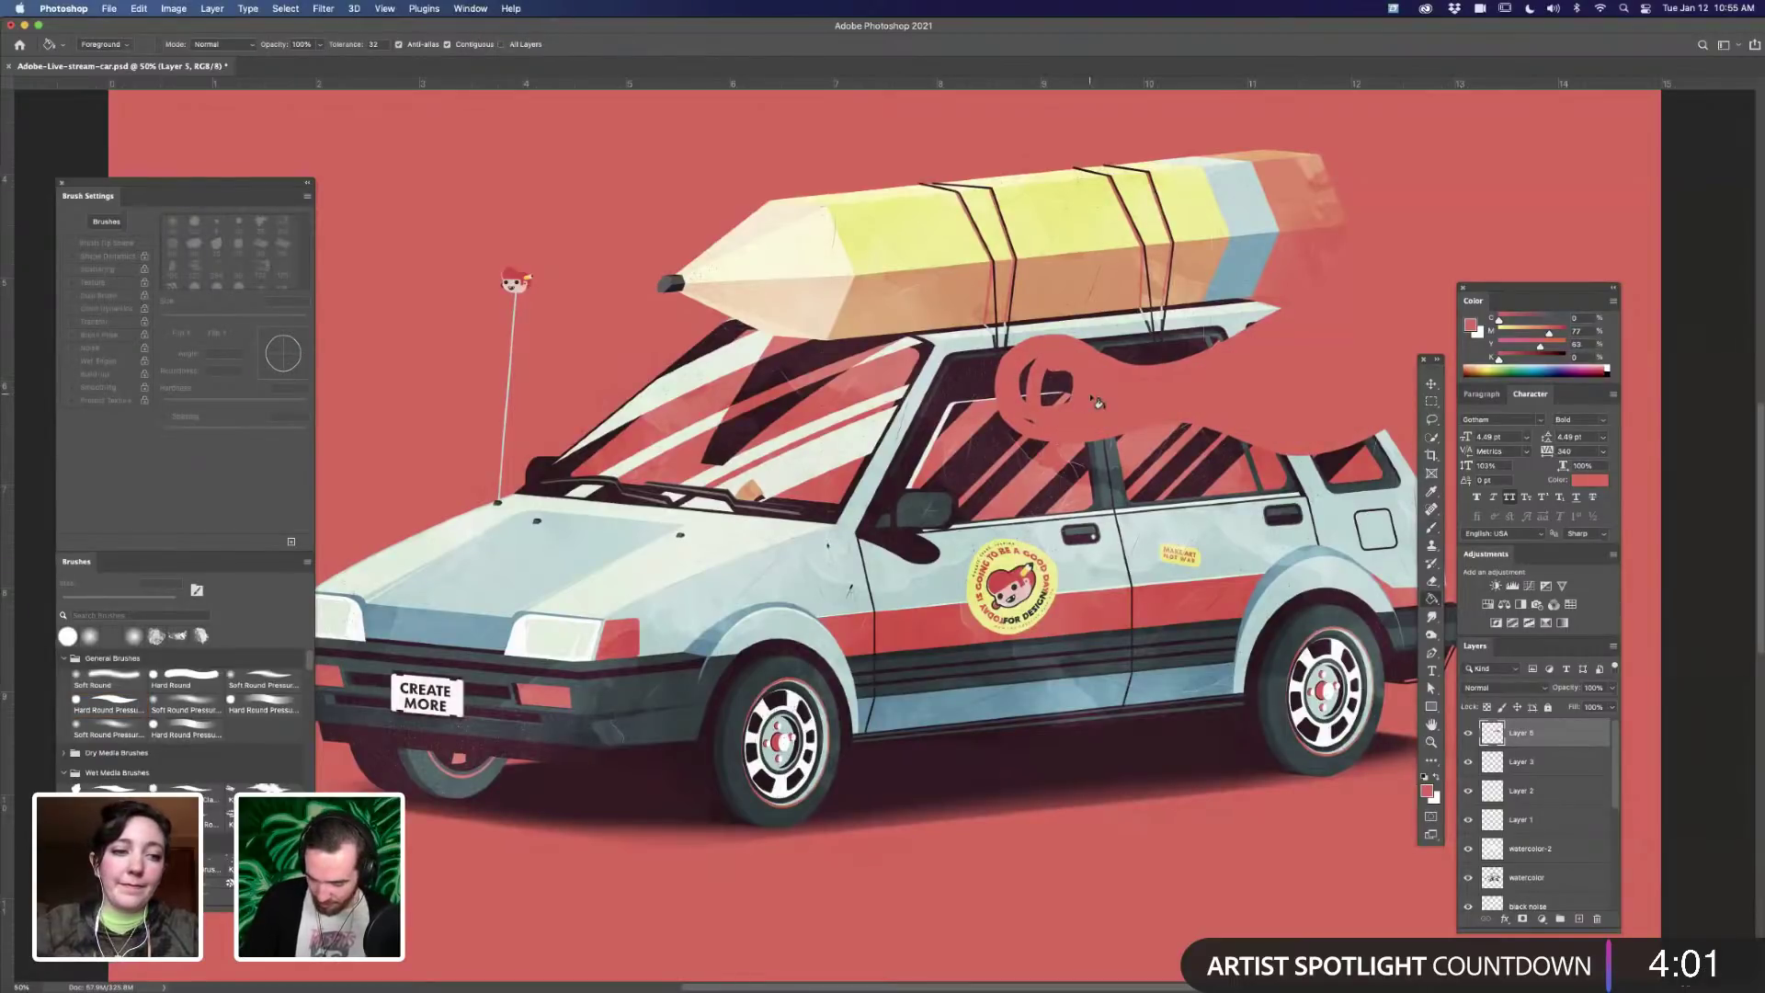
left_click(1063, 399)
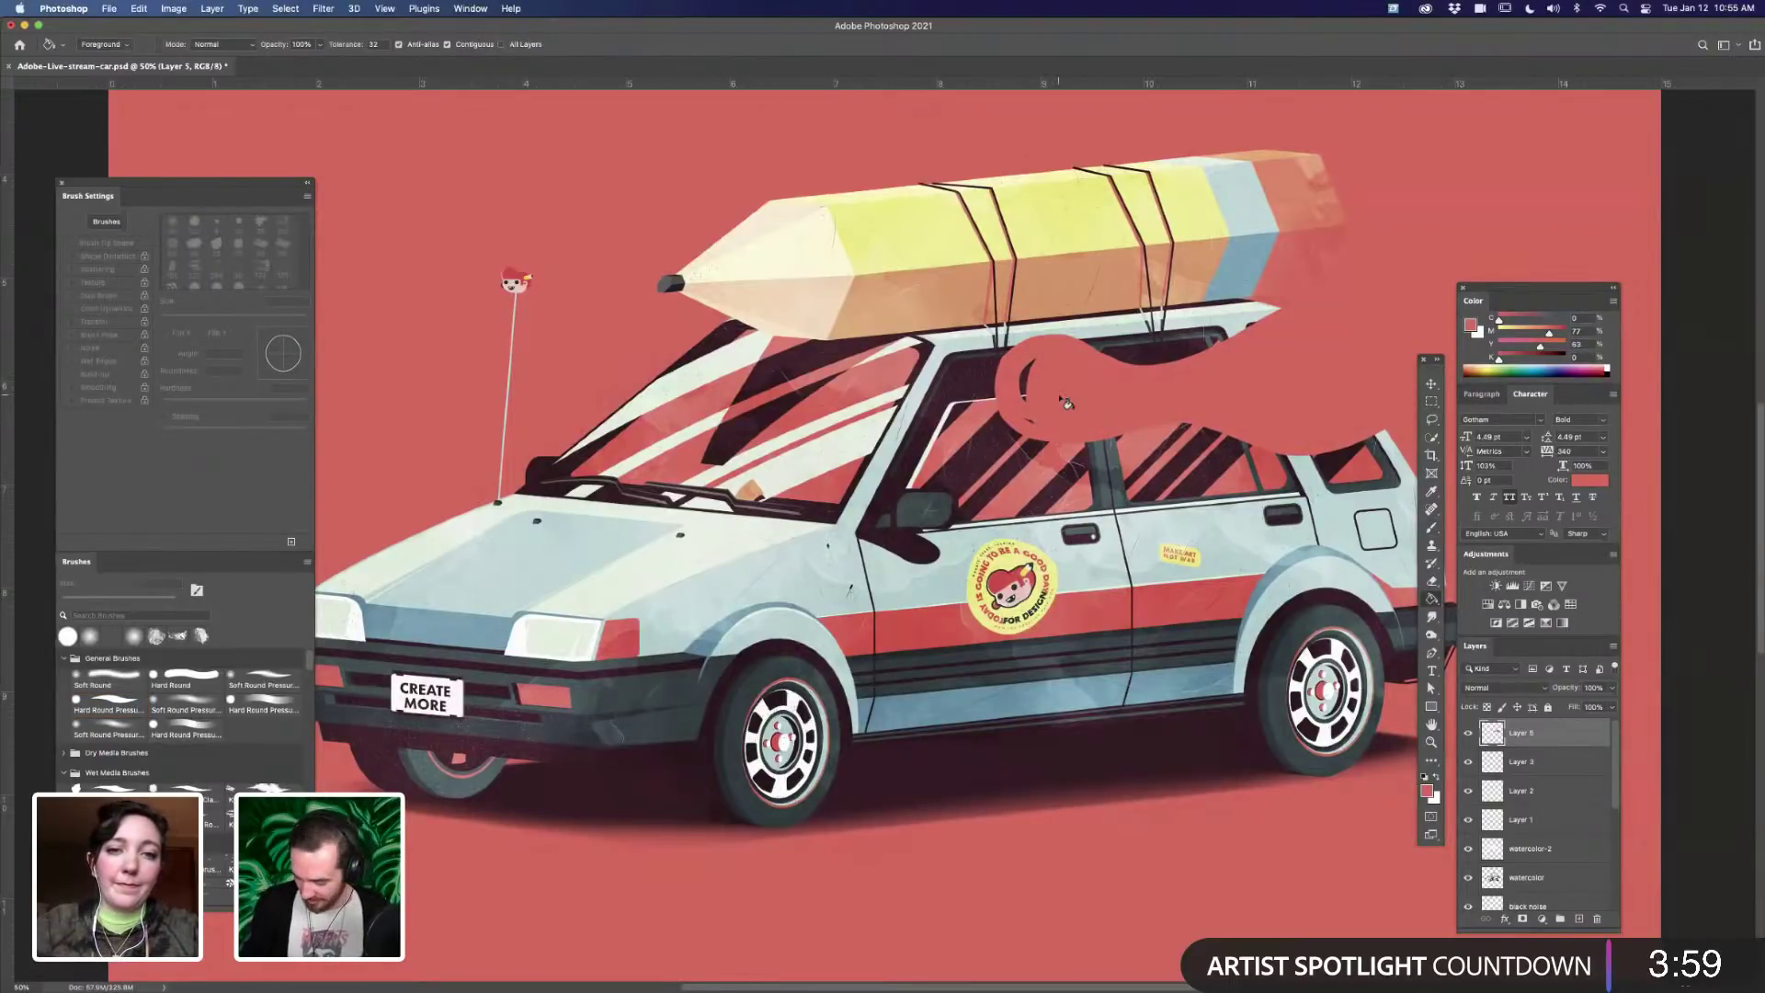
key("Delete")
- Add a Curves adjustment layer above the artwork and slightly raise the highlights of its Red channel
key("super+minus")
key("super+minus")
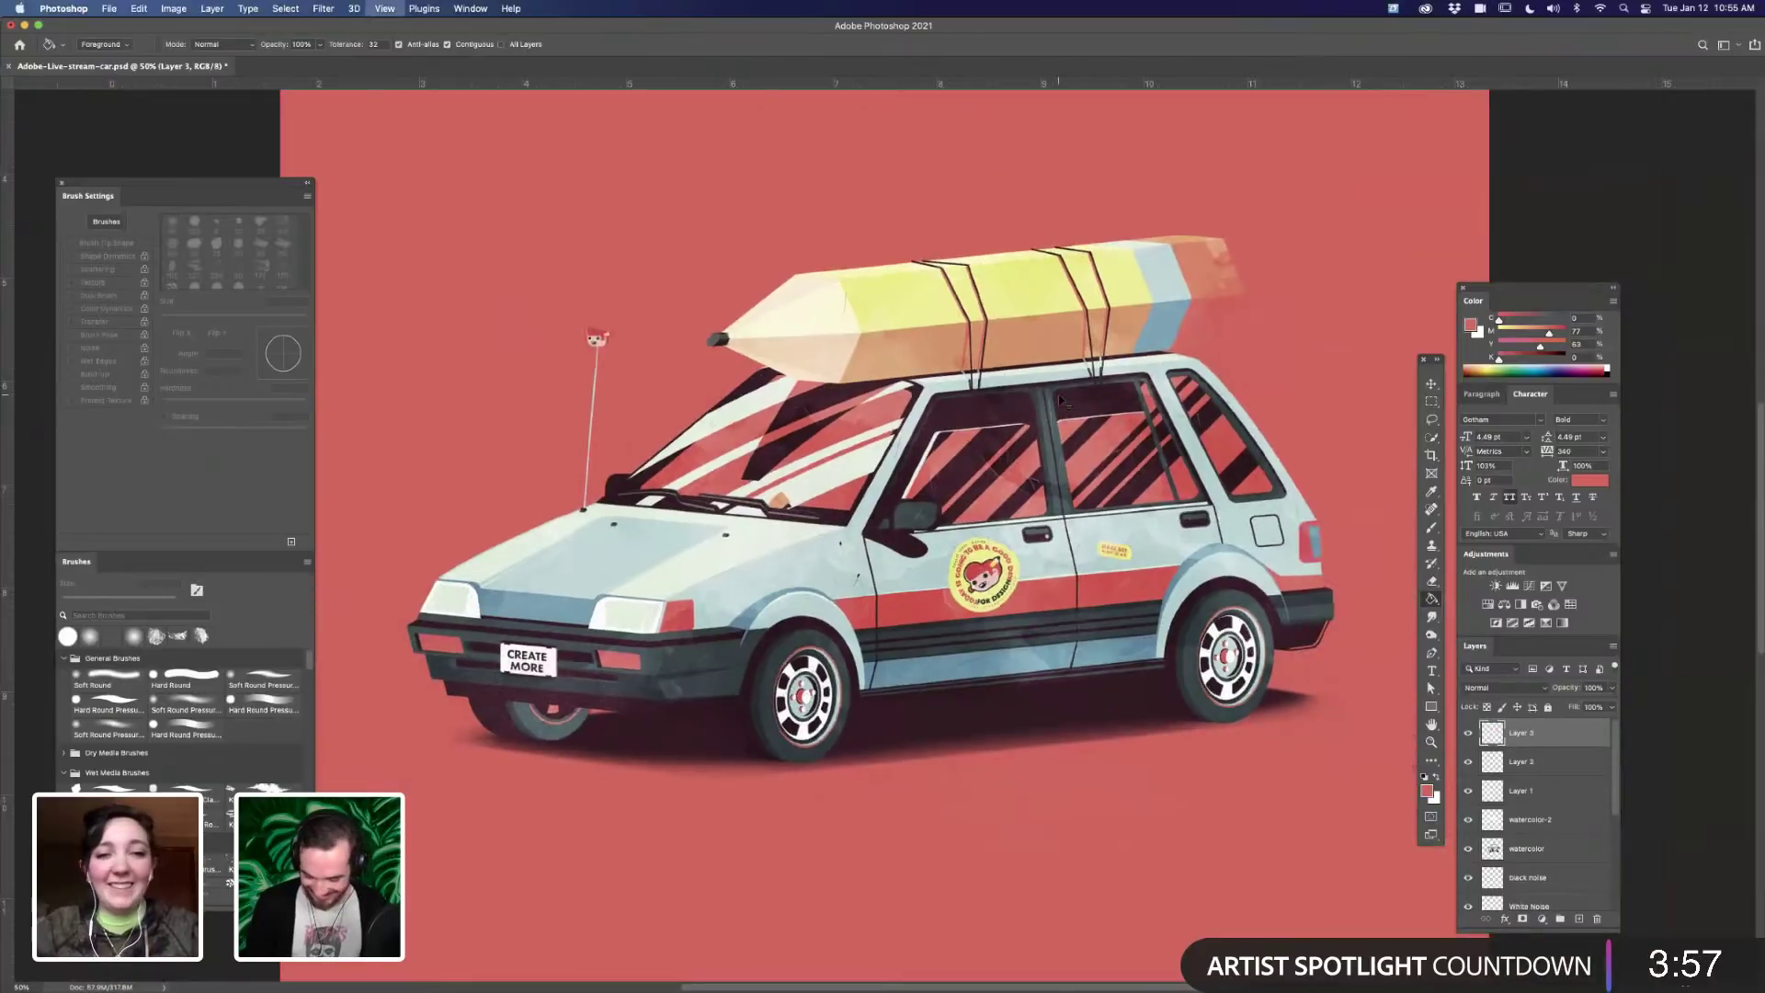
key("super+minus")
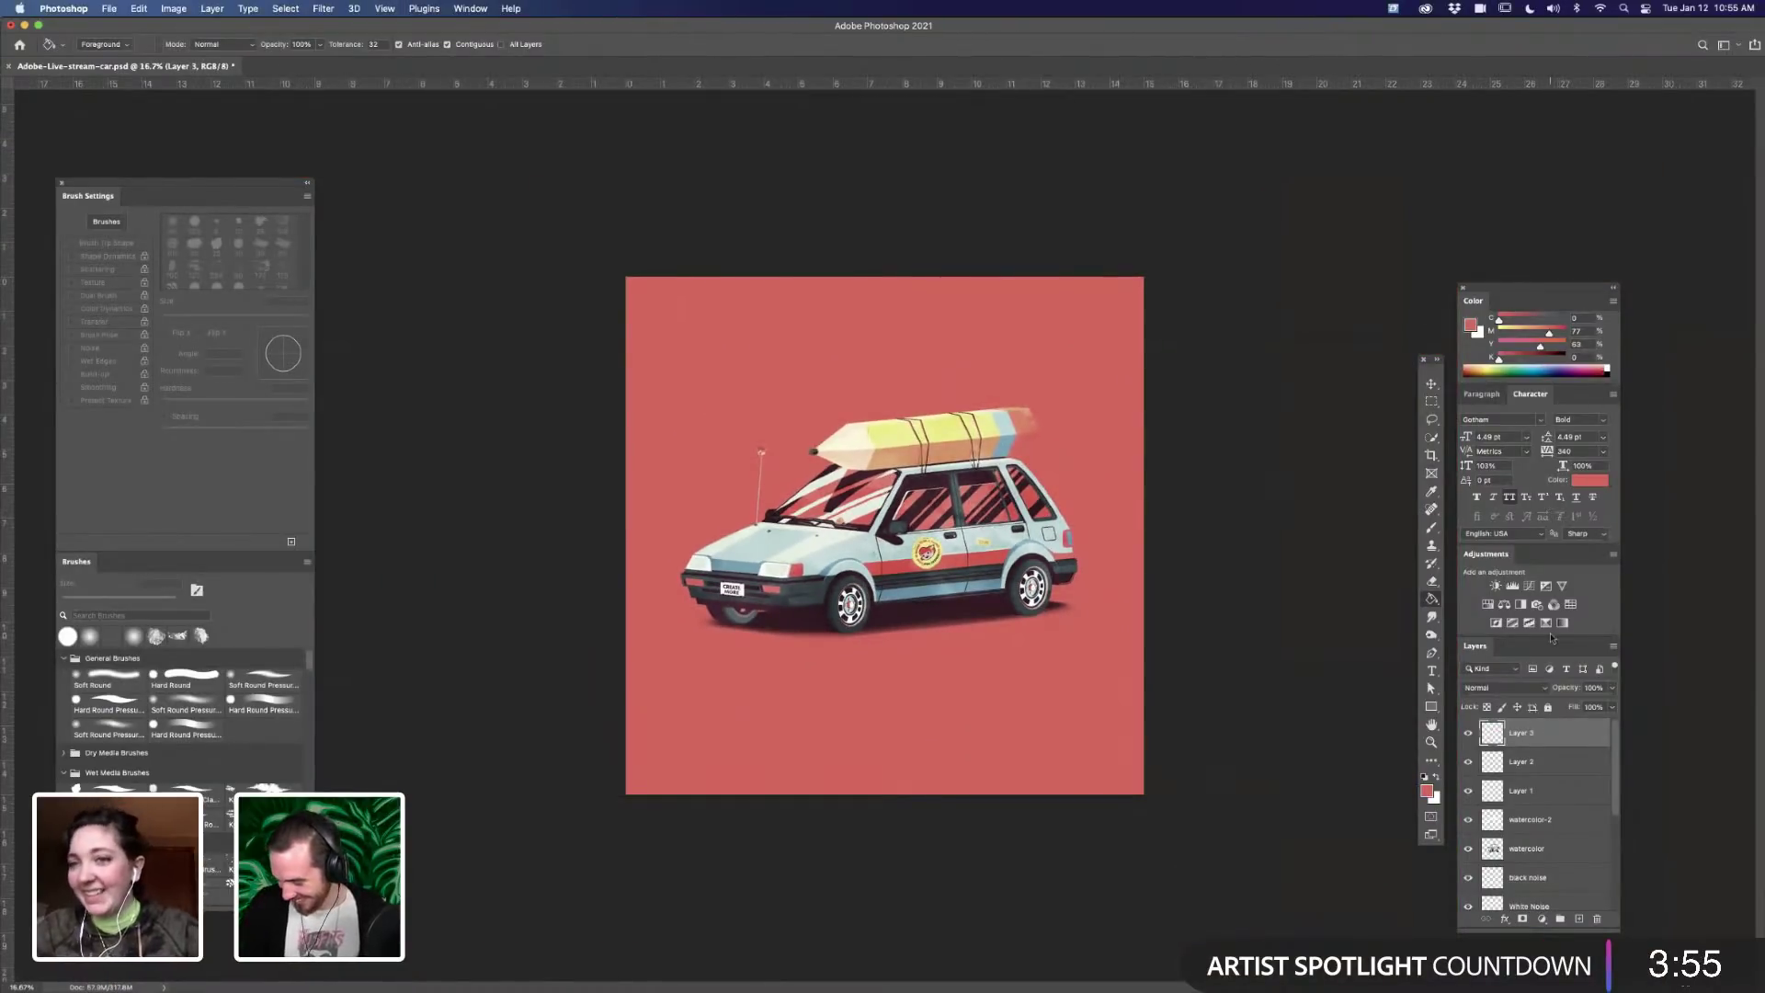
left_click(1528, 588)
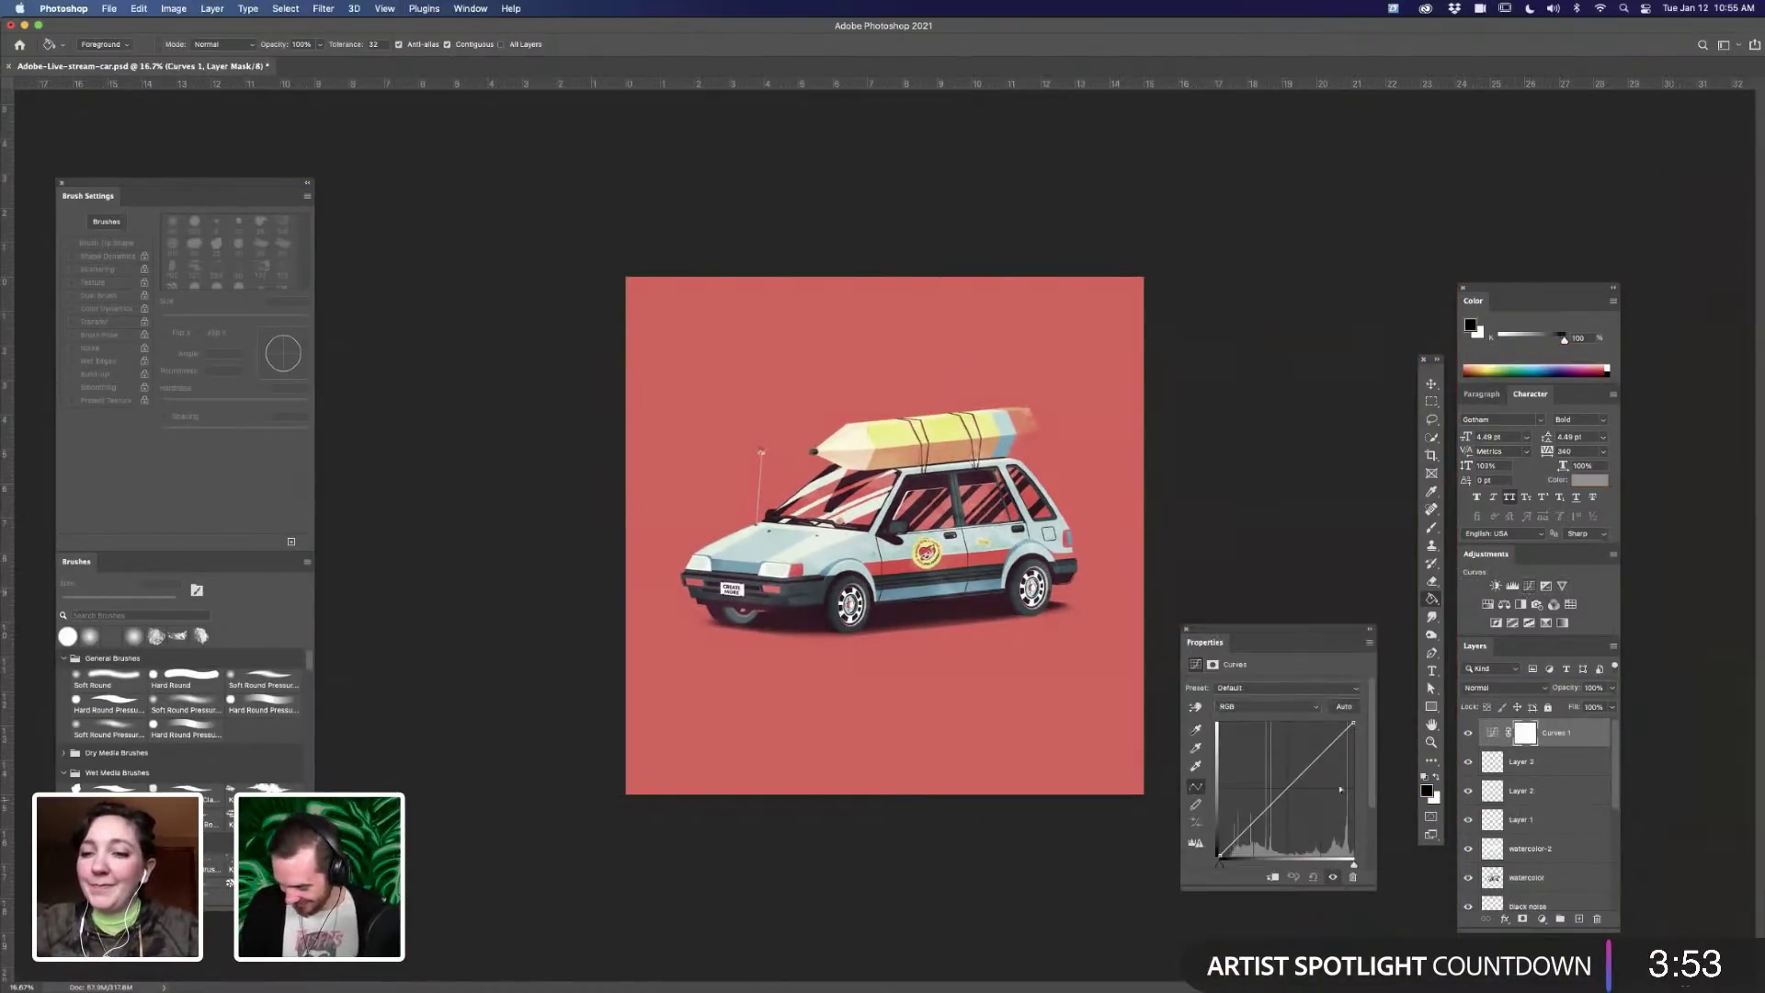
left_click(1269, 706)
left_click(1264, 720)
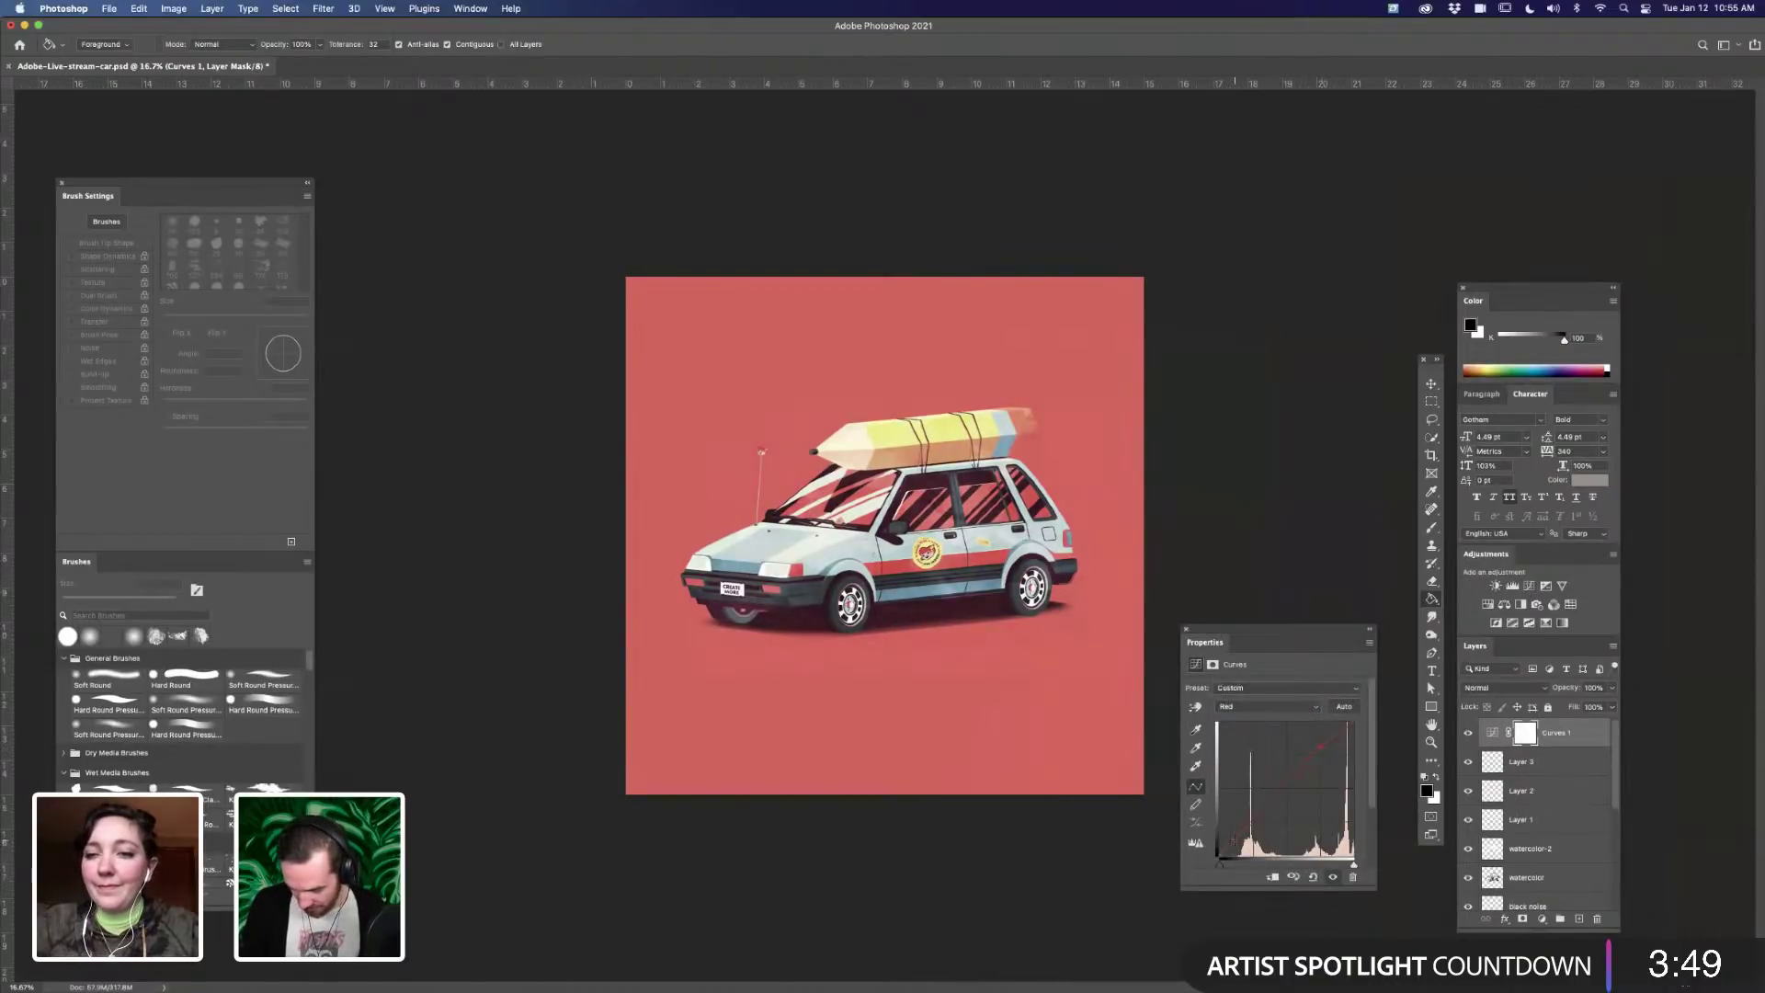
- Fine-tune the Green and Blue channels of the Curves adjustment, lowering their highlights slightly
left_click(1268, 706)
left_click(1250, 722)
left_click_drag(1321, 751, 1325, 754)
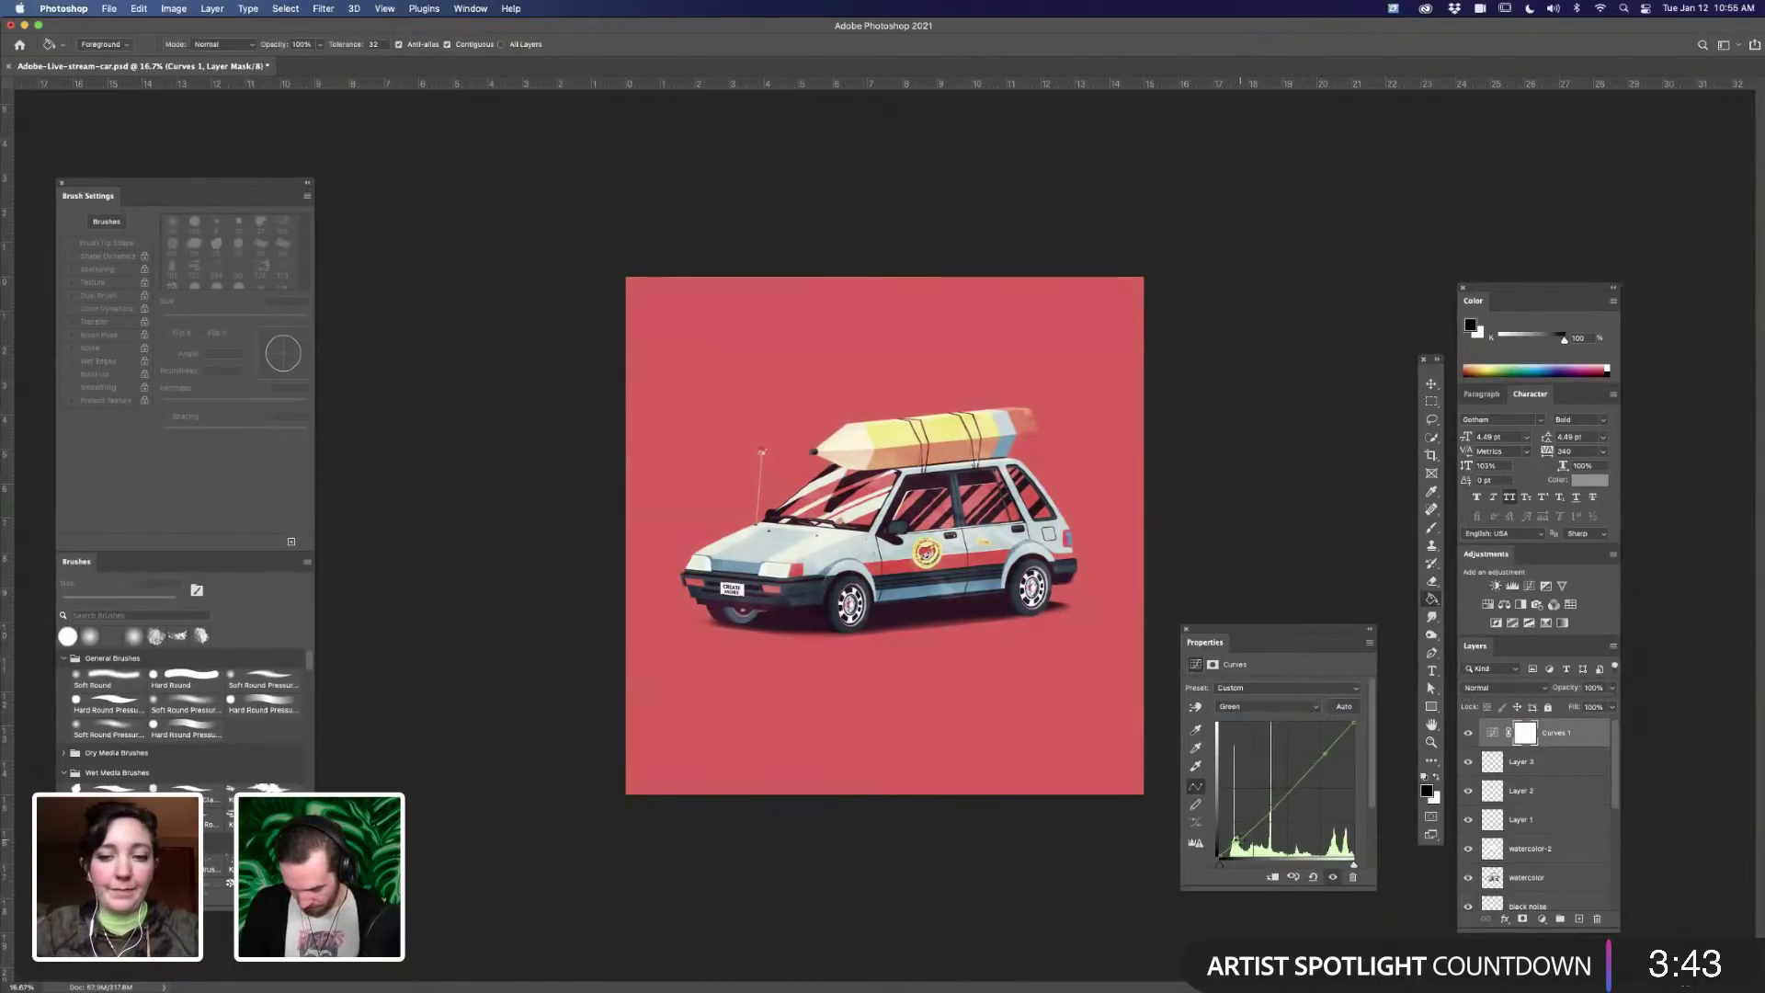
left_click(1269, 706)
left_click(1251, 722)
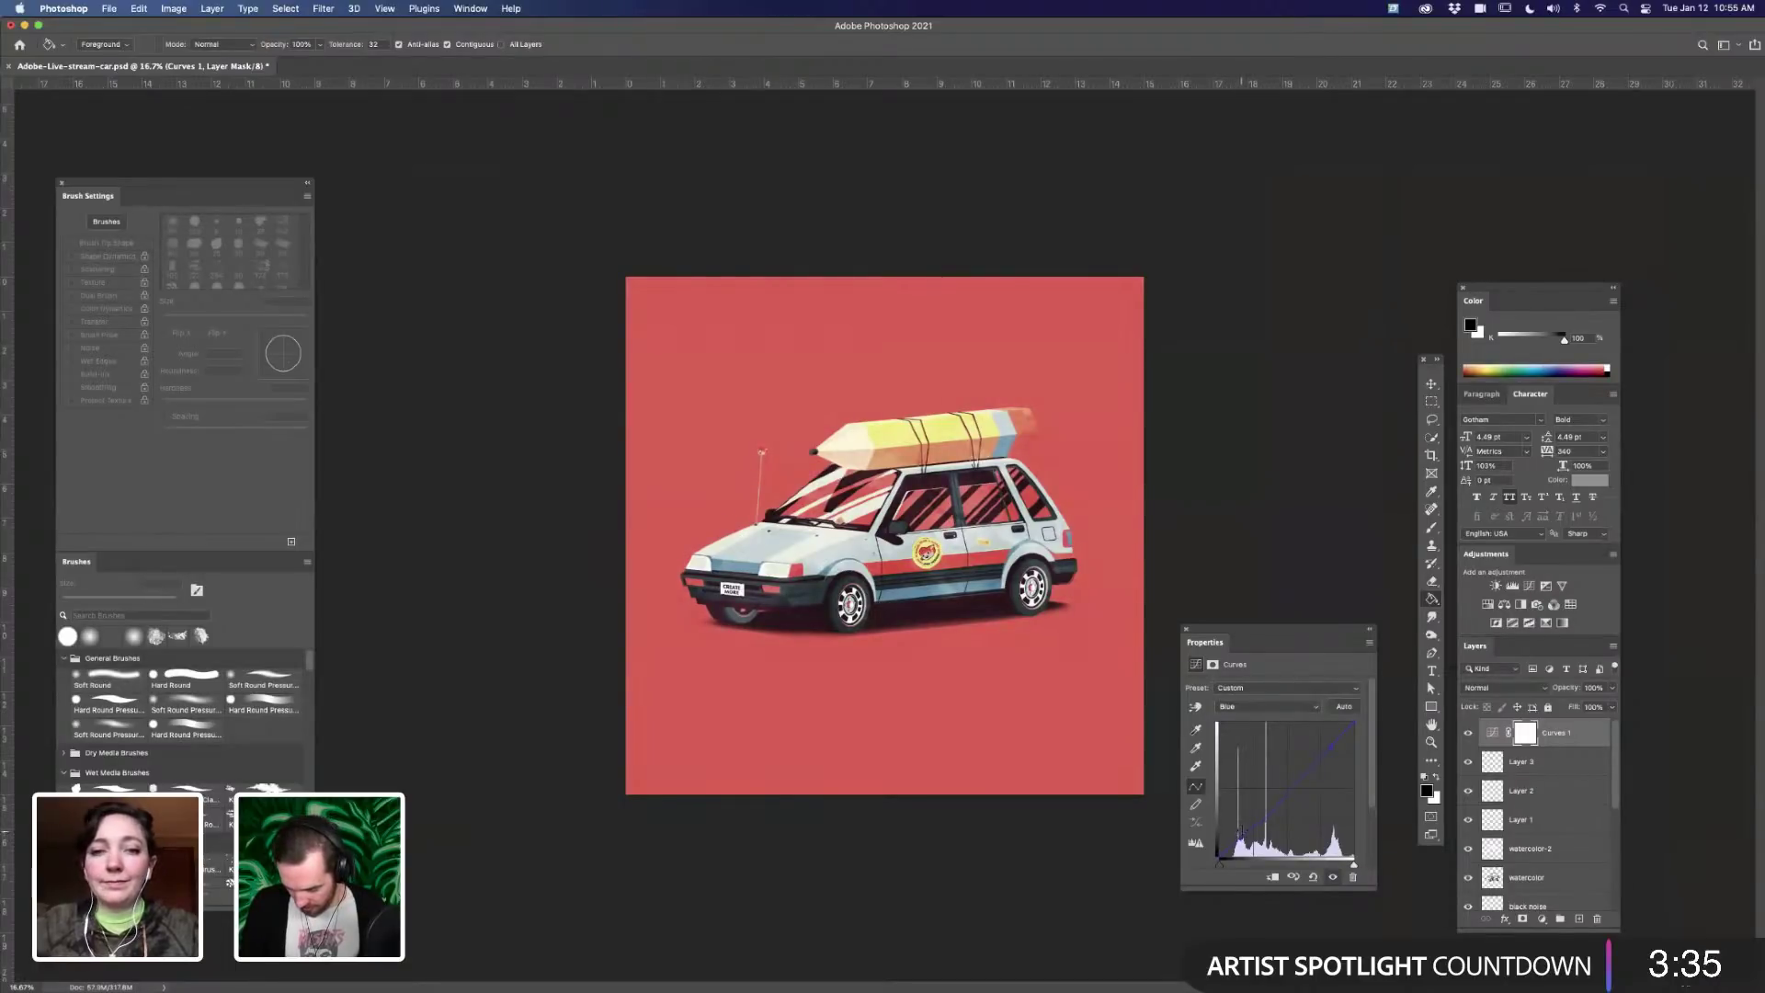
- Adjust overall contrast on the RGB curve with one point in the highlights and one in the shadows
left_click(1289, 708)
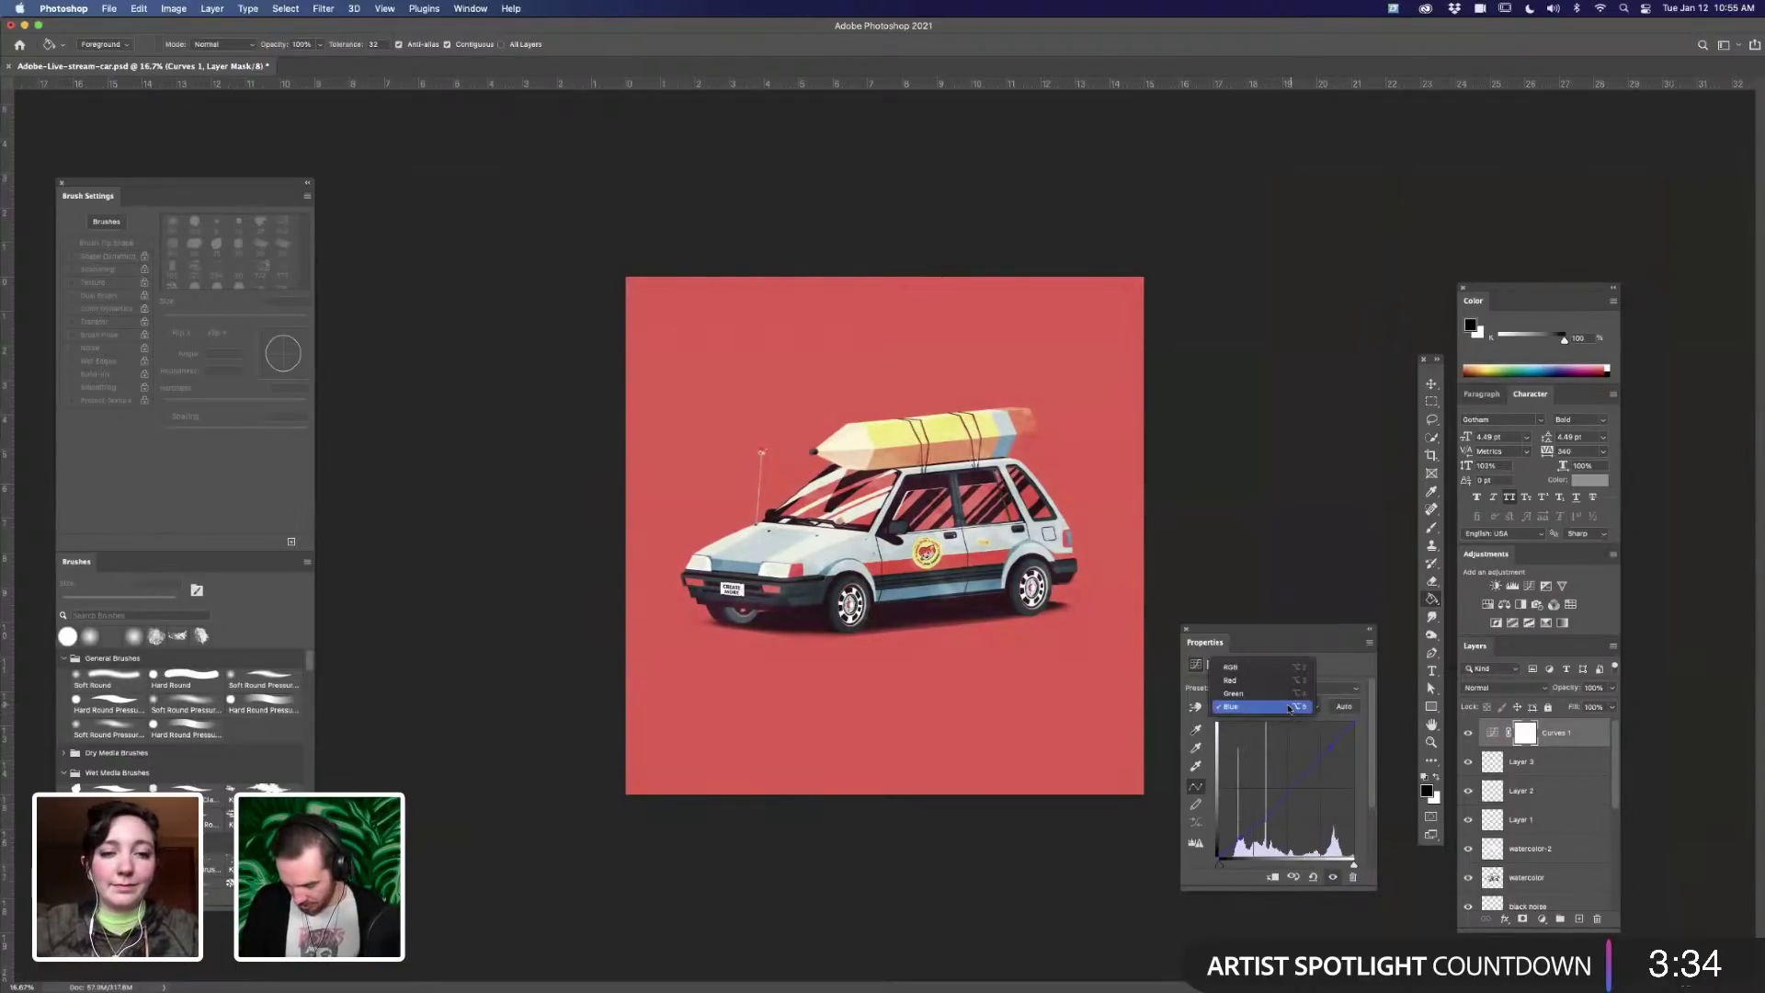
left_click(1256, 668)
left_click(1320, 755)
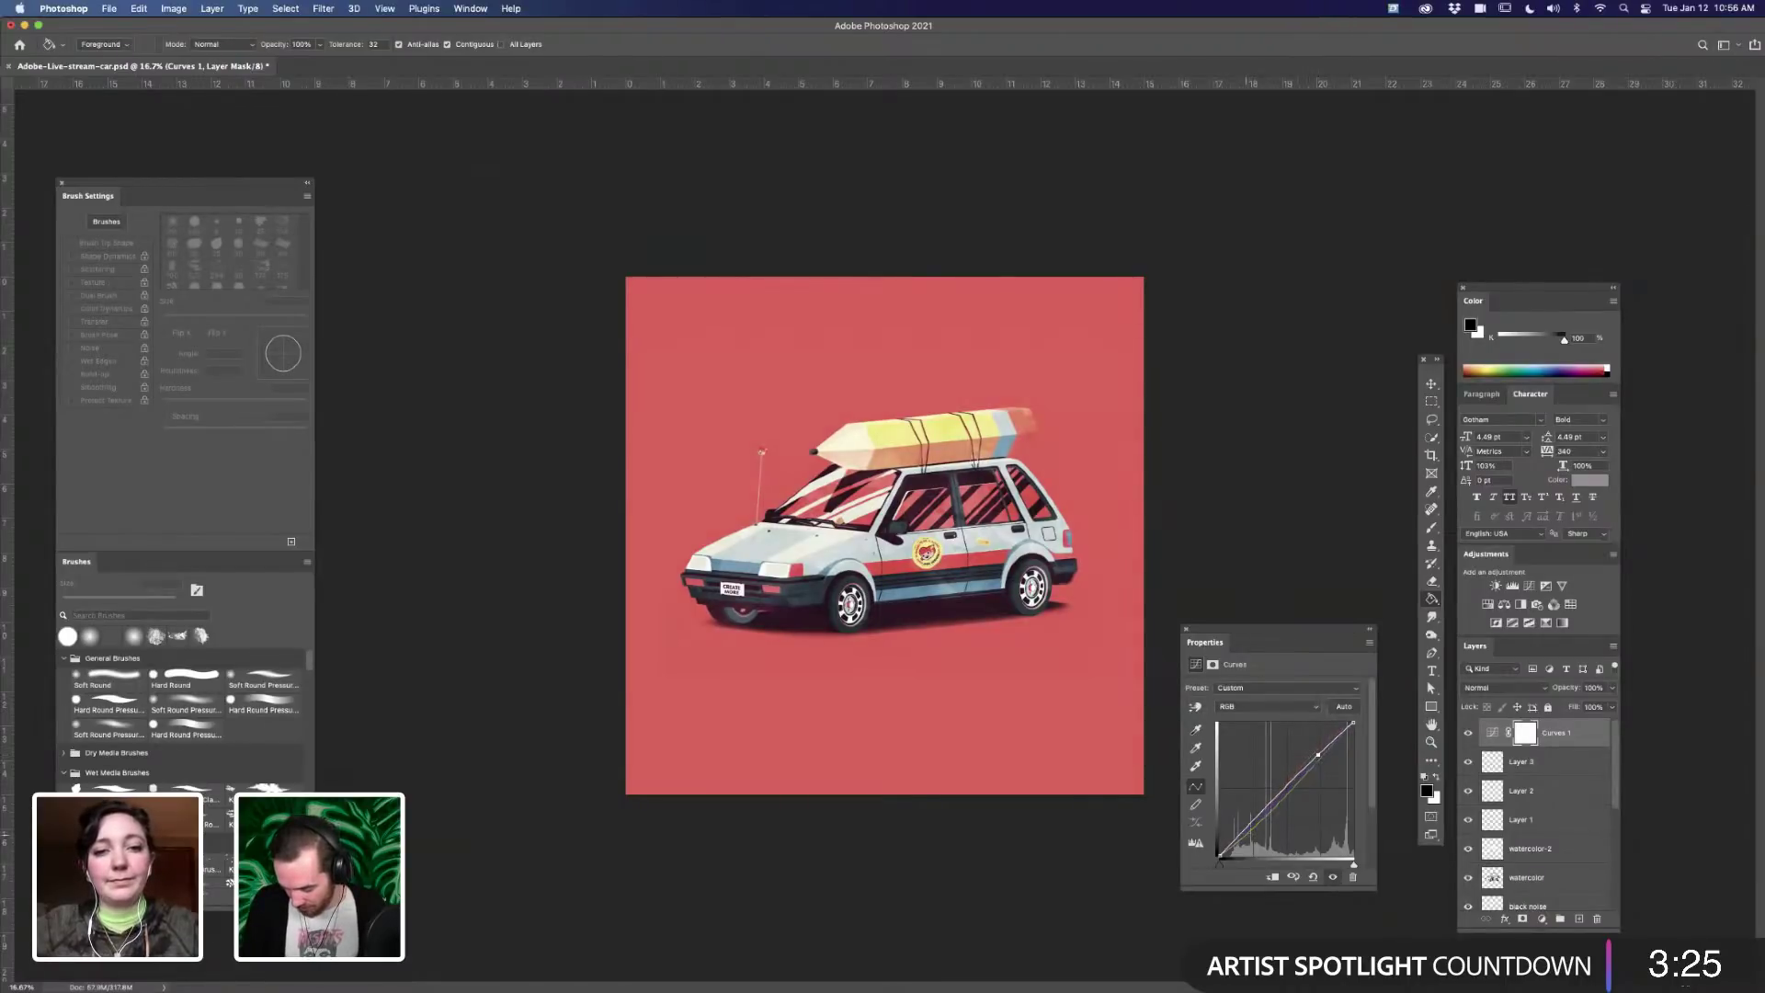
left_click(1247, 830)
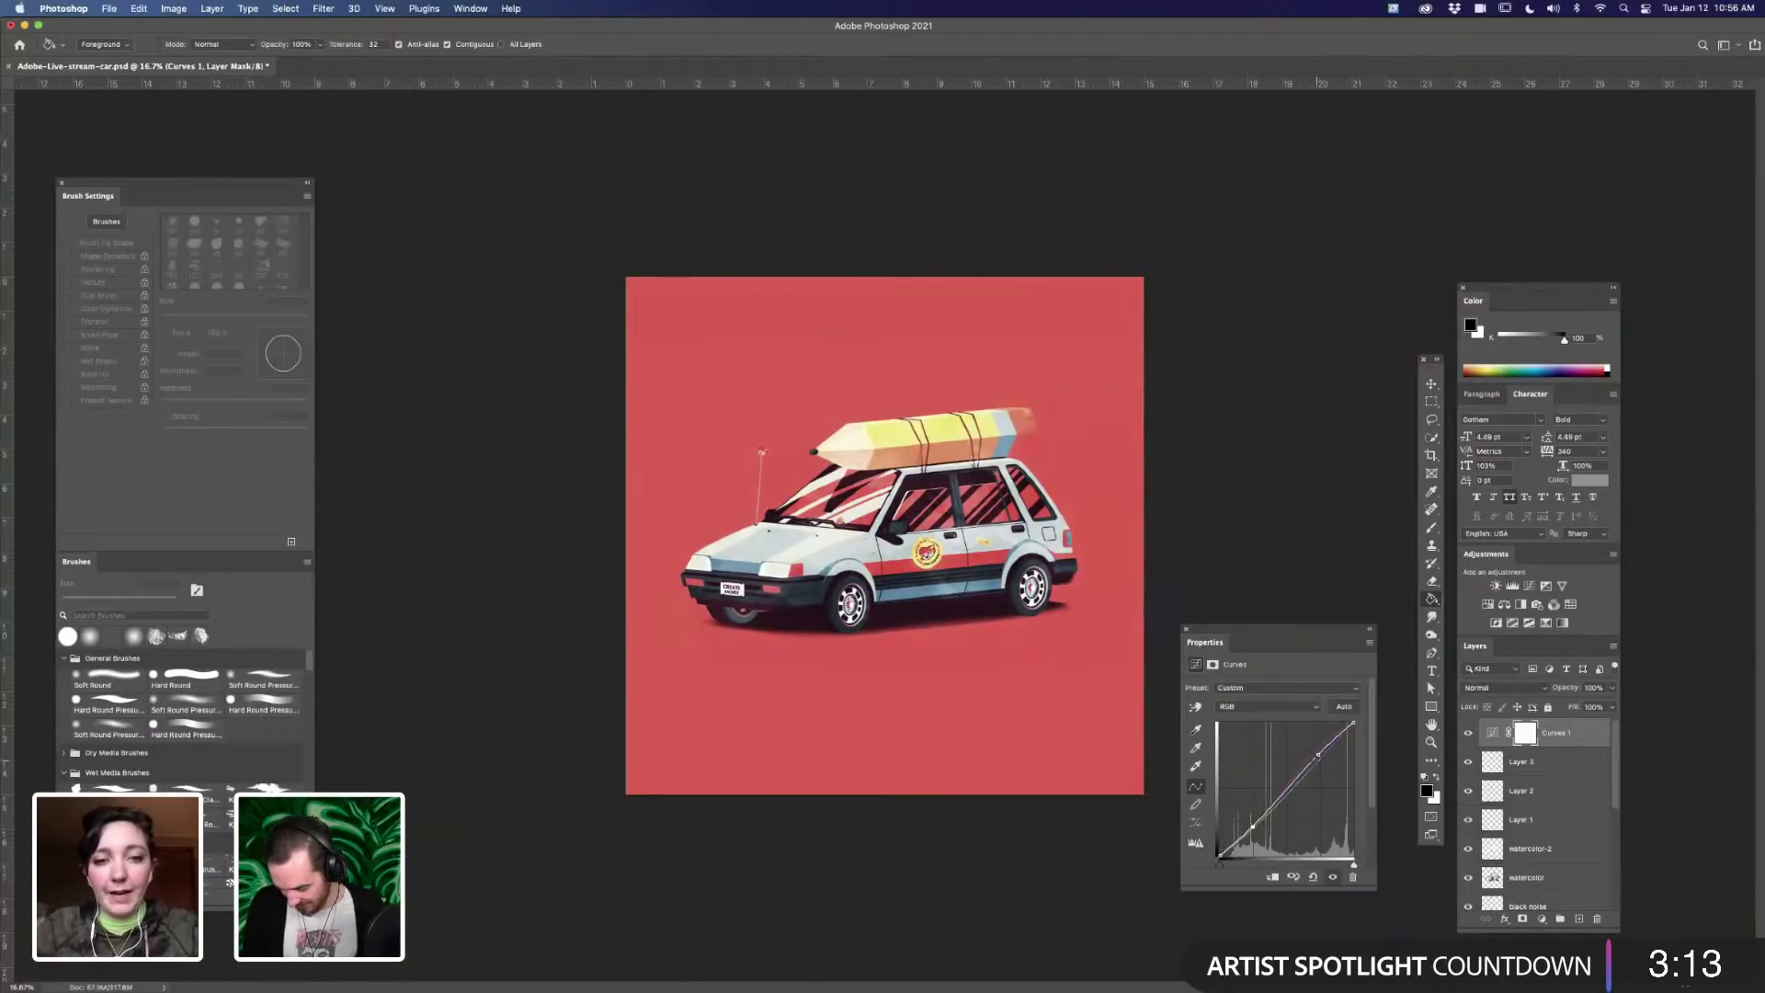
left_click_drag(1253, 826, 1252, 824)
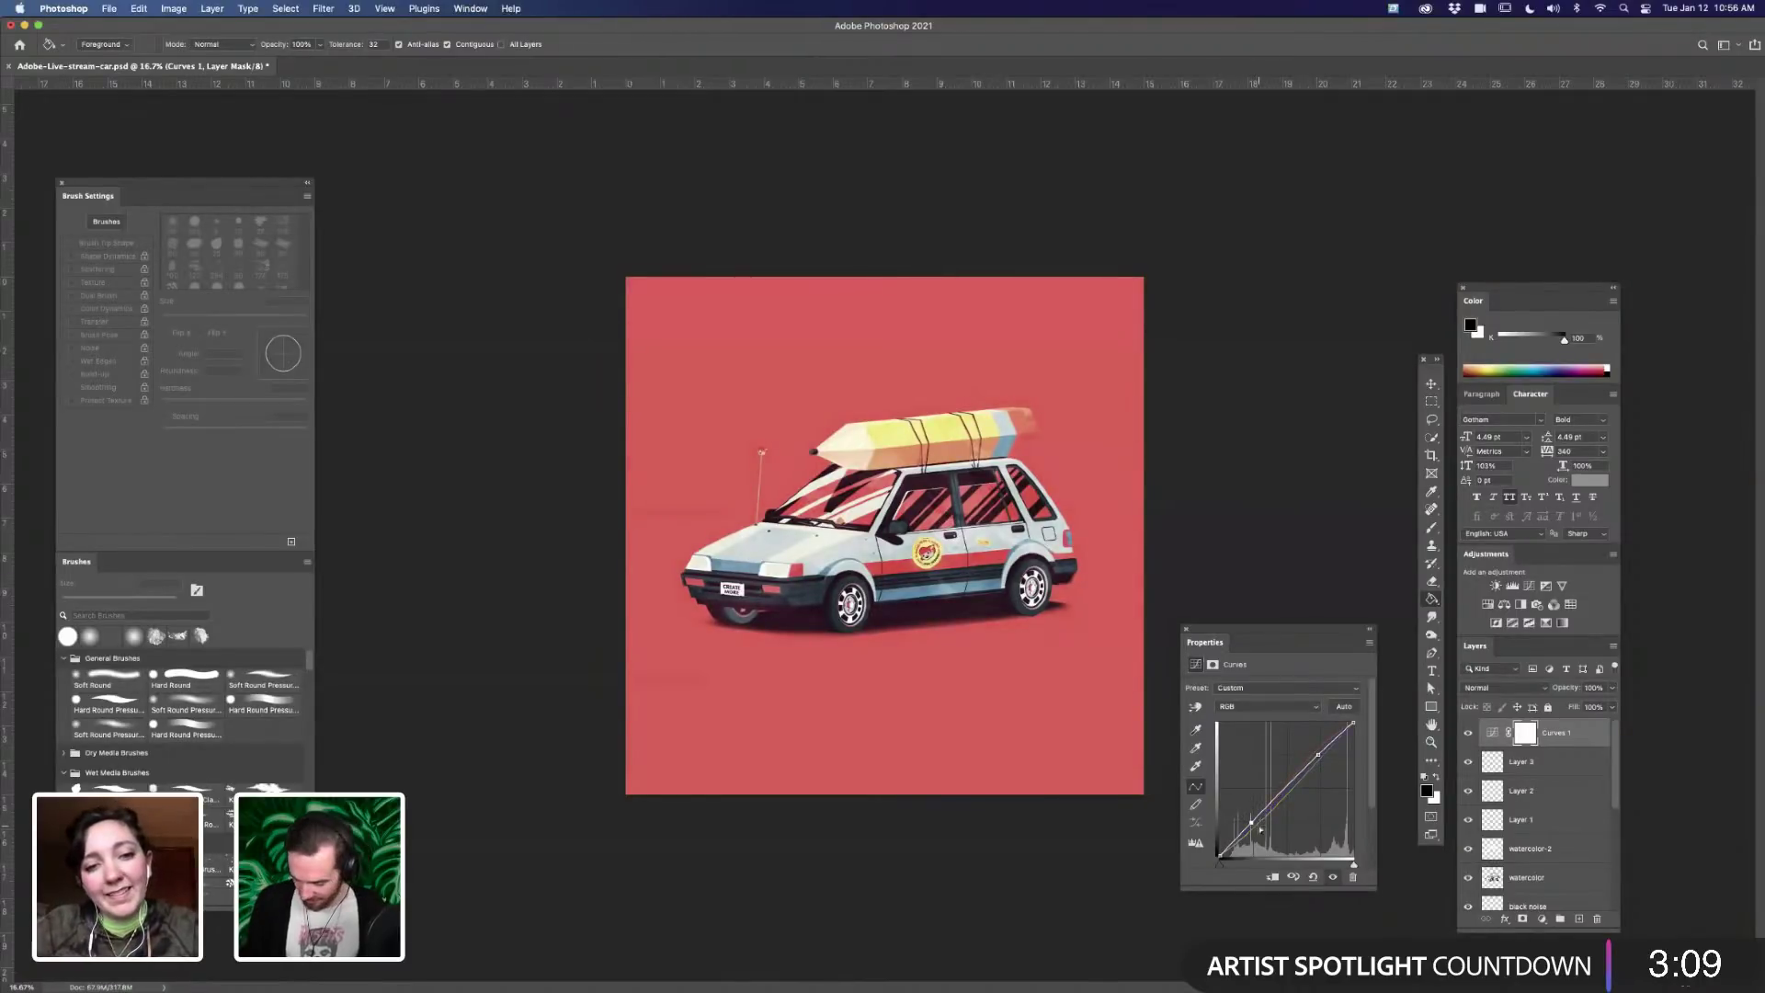
left_click_drag(1250, 823, 1255, 823)
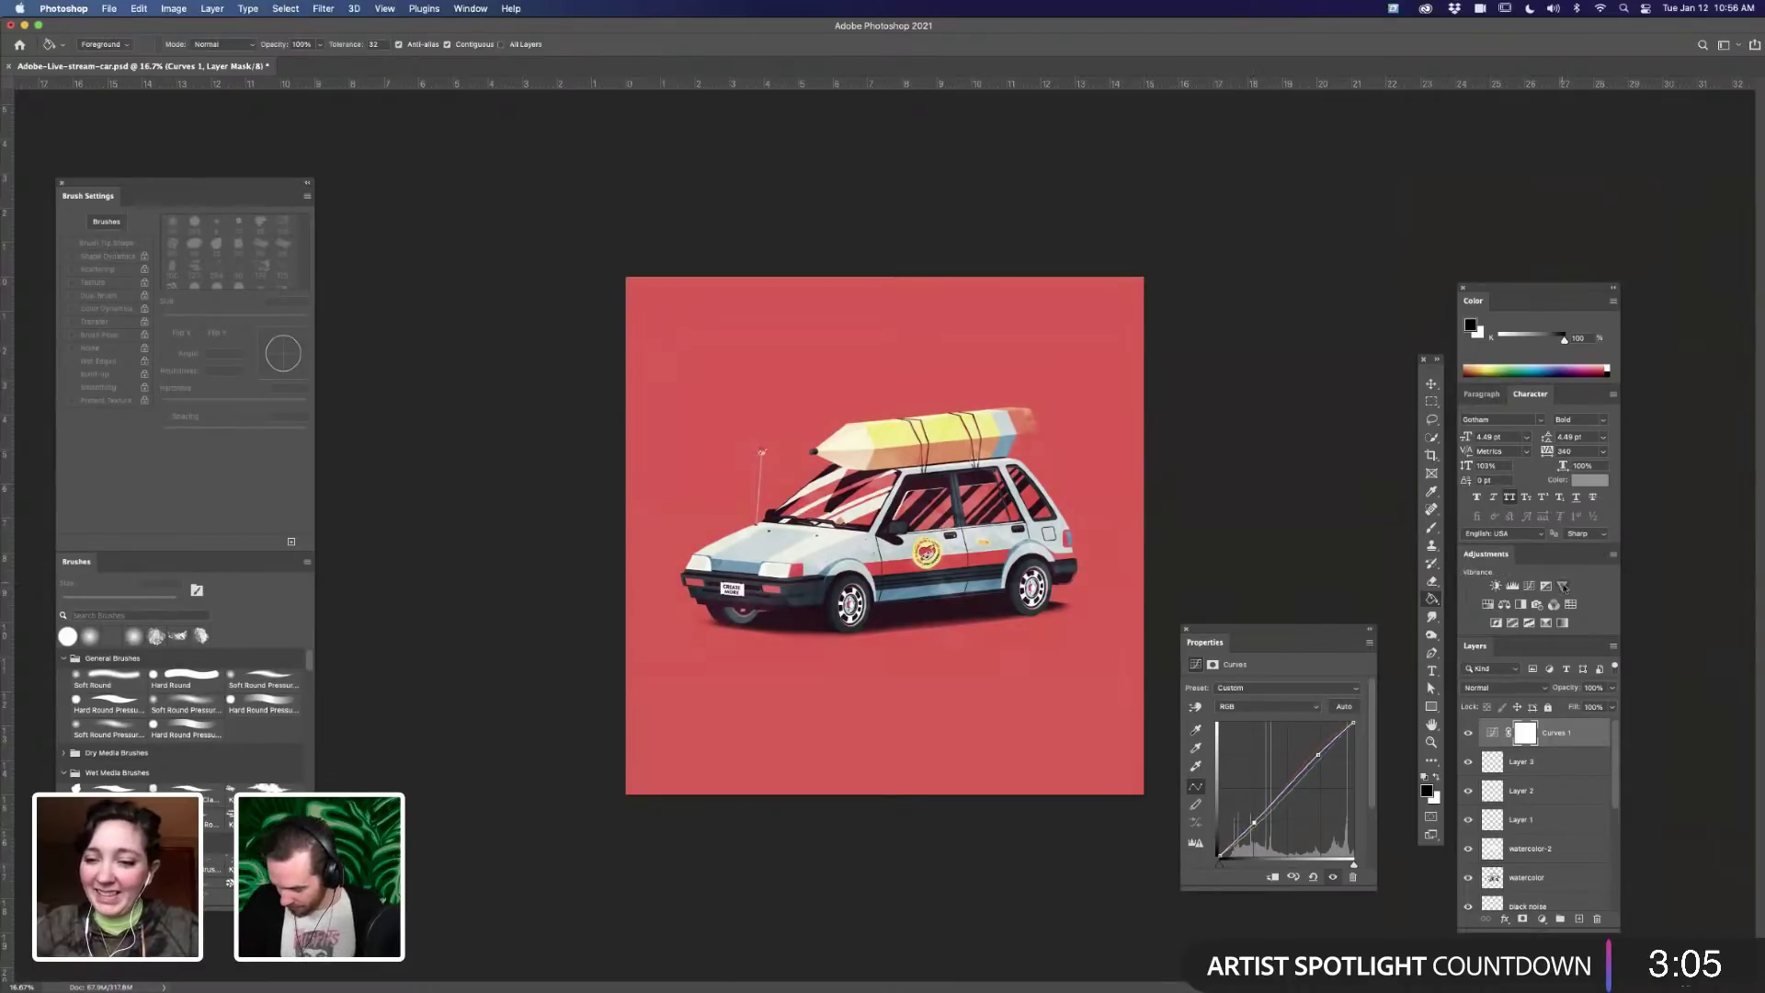
- Add a Vibrance adjustment layer, raise its Vibrance moderately and set Saturation to -7
left_click(1562, 586)
mouse_move(1272, 700)
left_mouse_down()
mouse_move(1292, 700)
mouse_move(1272, 728)
left_mouse_up()
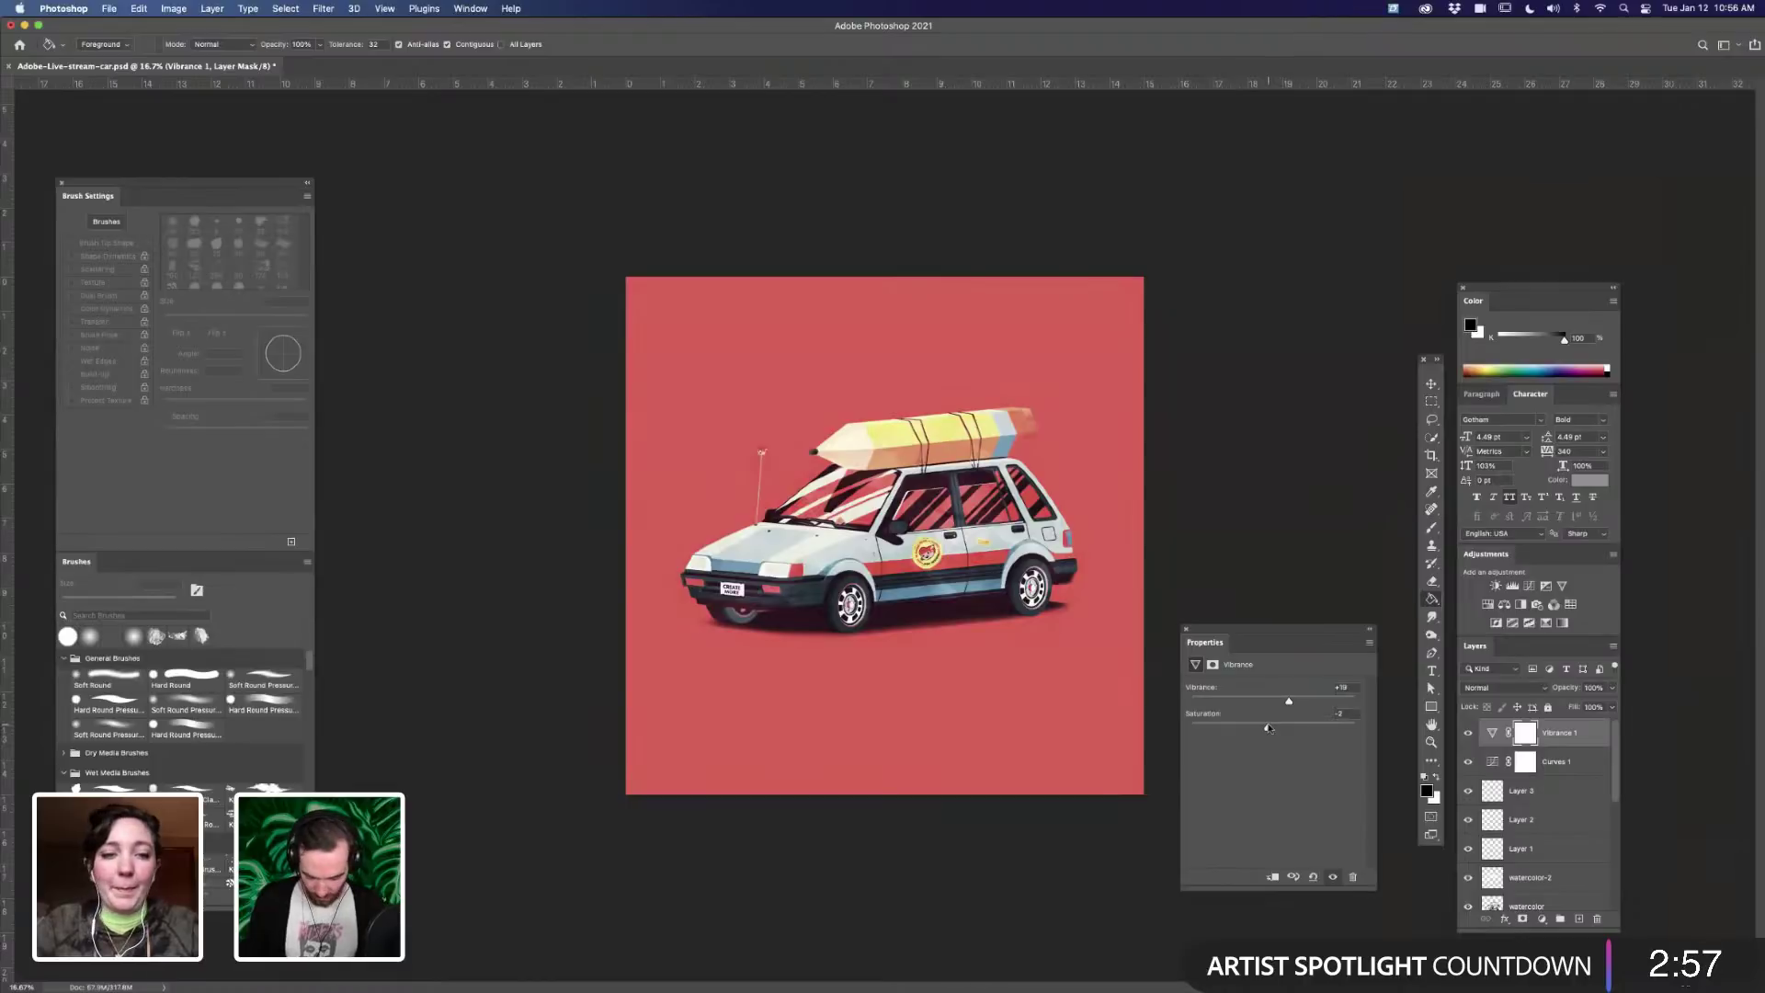
key("super+equal")
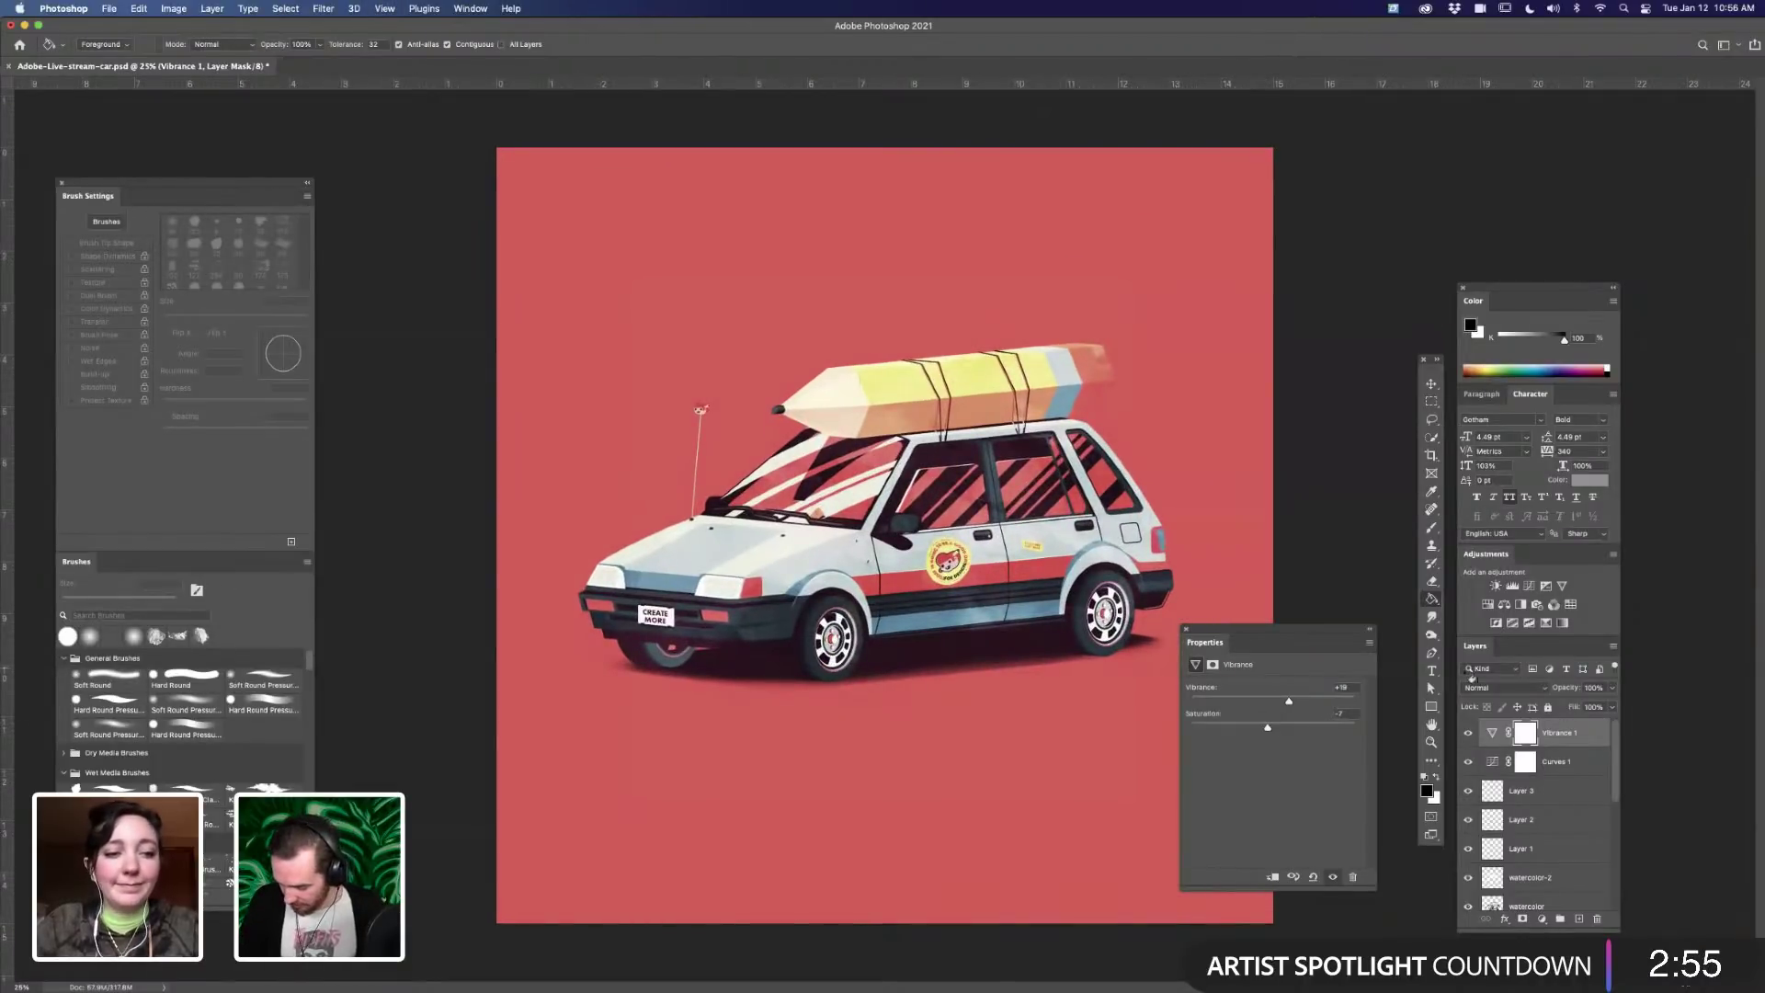
left_click(1186, 631)
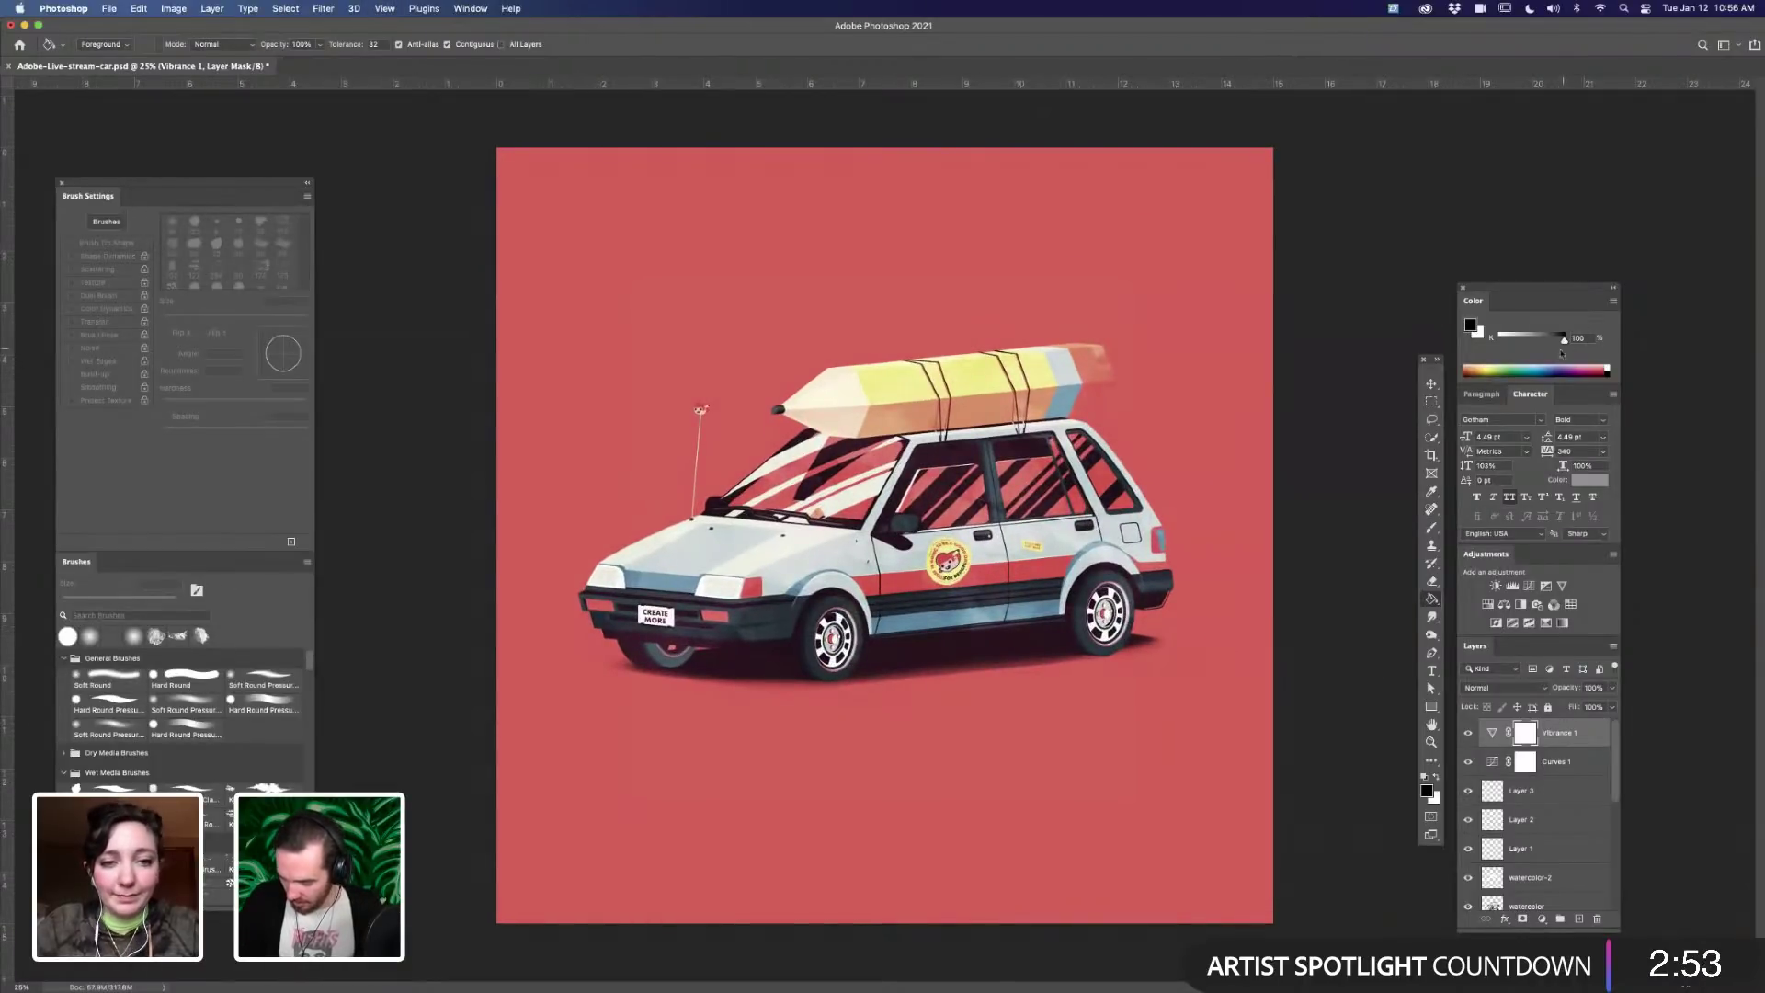
- Add a new empty layer directly beneath the Curves adjustment, above the topmost artwork layer
left_click(1544, 793)
left_click(1580, 919)
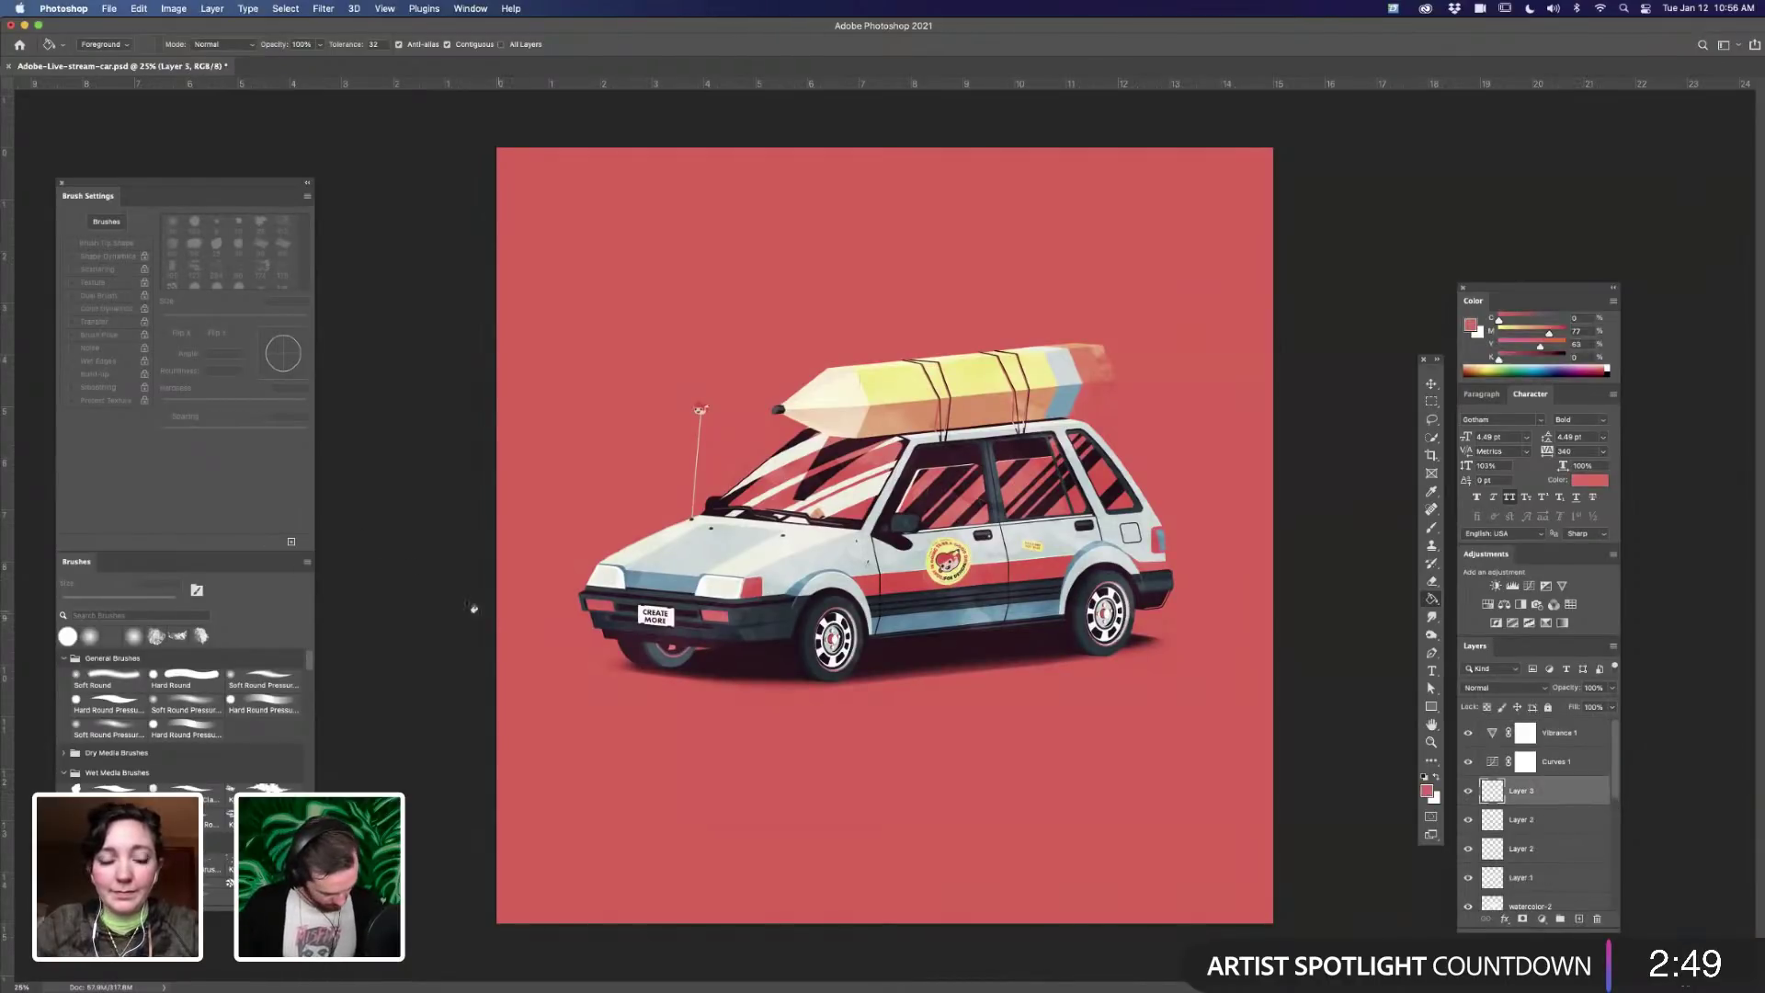
- Choose the textured 822 px brush tip for the Brush tool and set the foreground color to white
key("b")
scroll(226, 250, "down", 5)
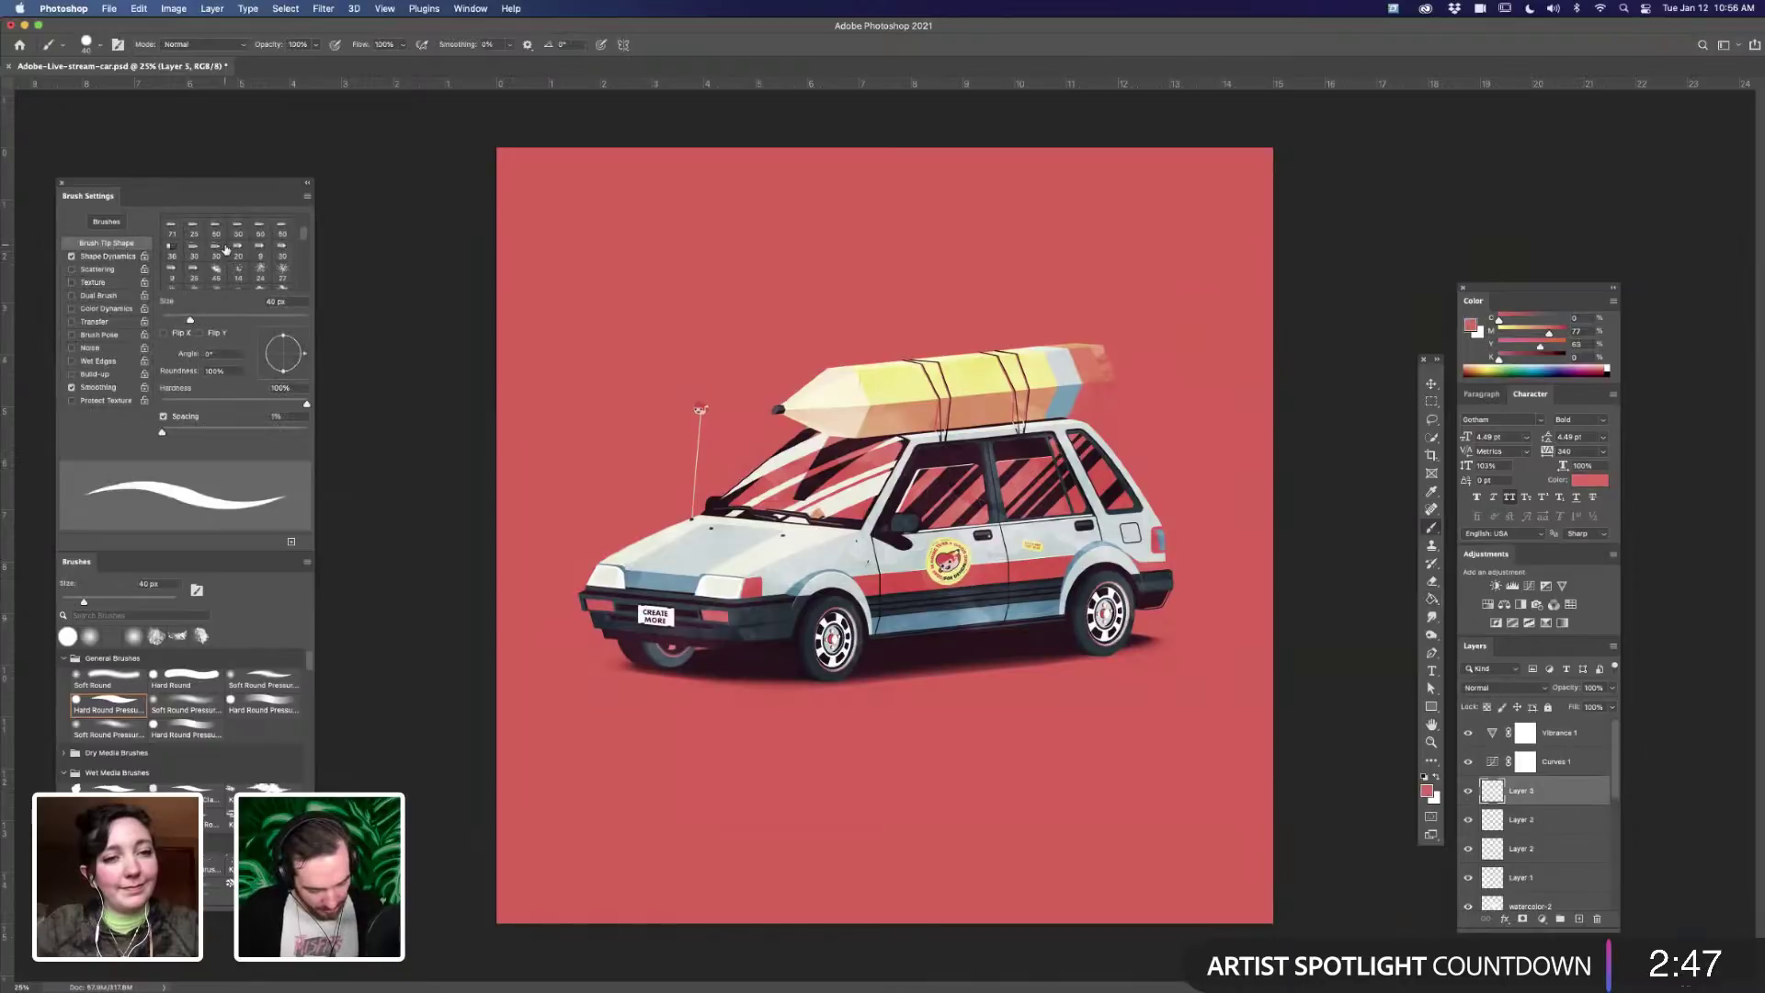
scroll(228, 252, "down", 10)
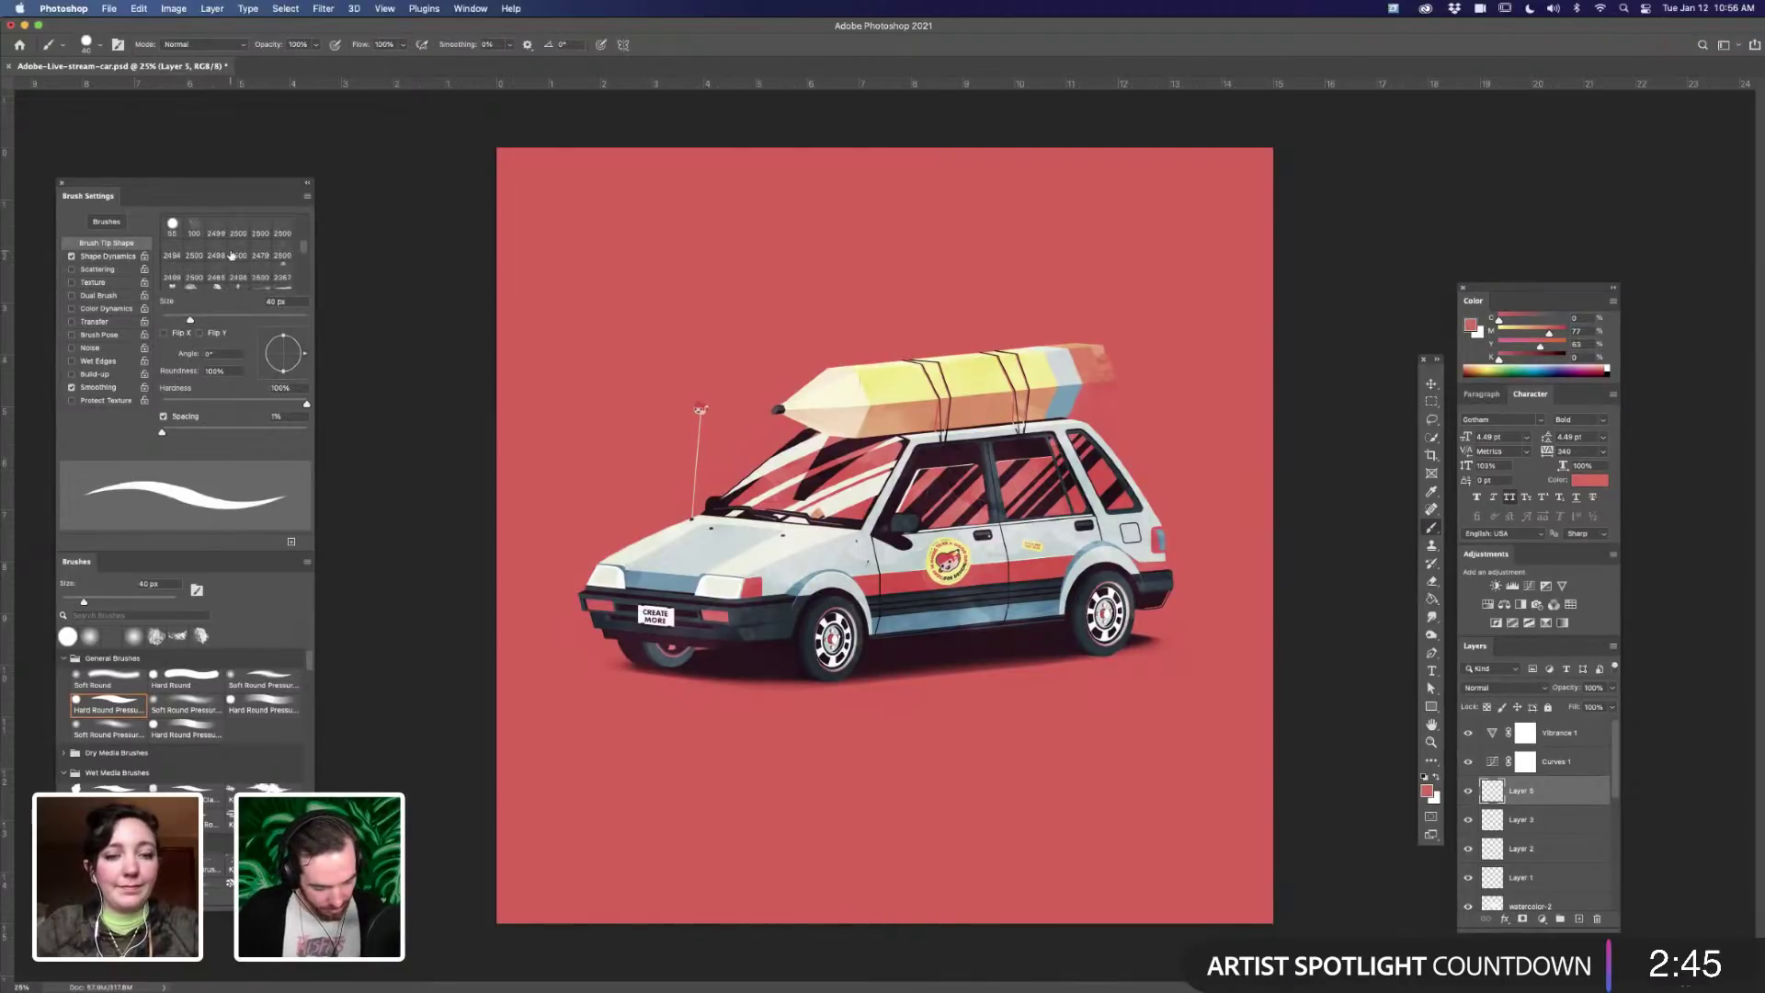
scroll(231, 255, "down", 10)
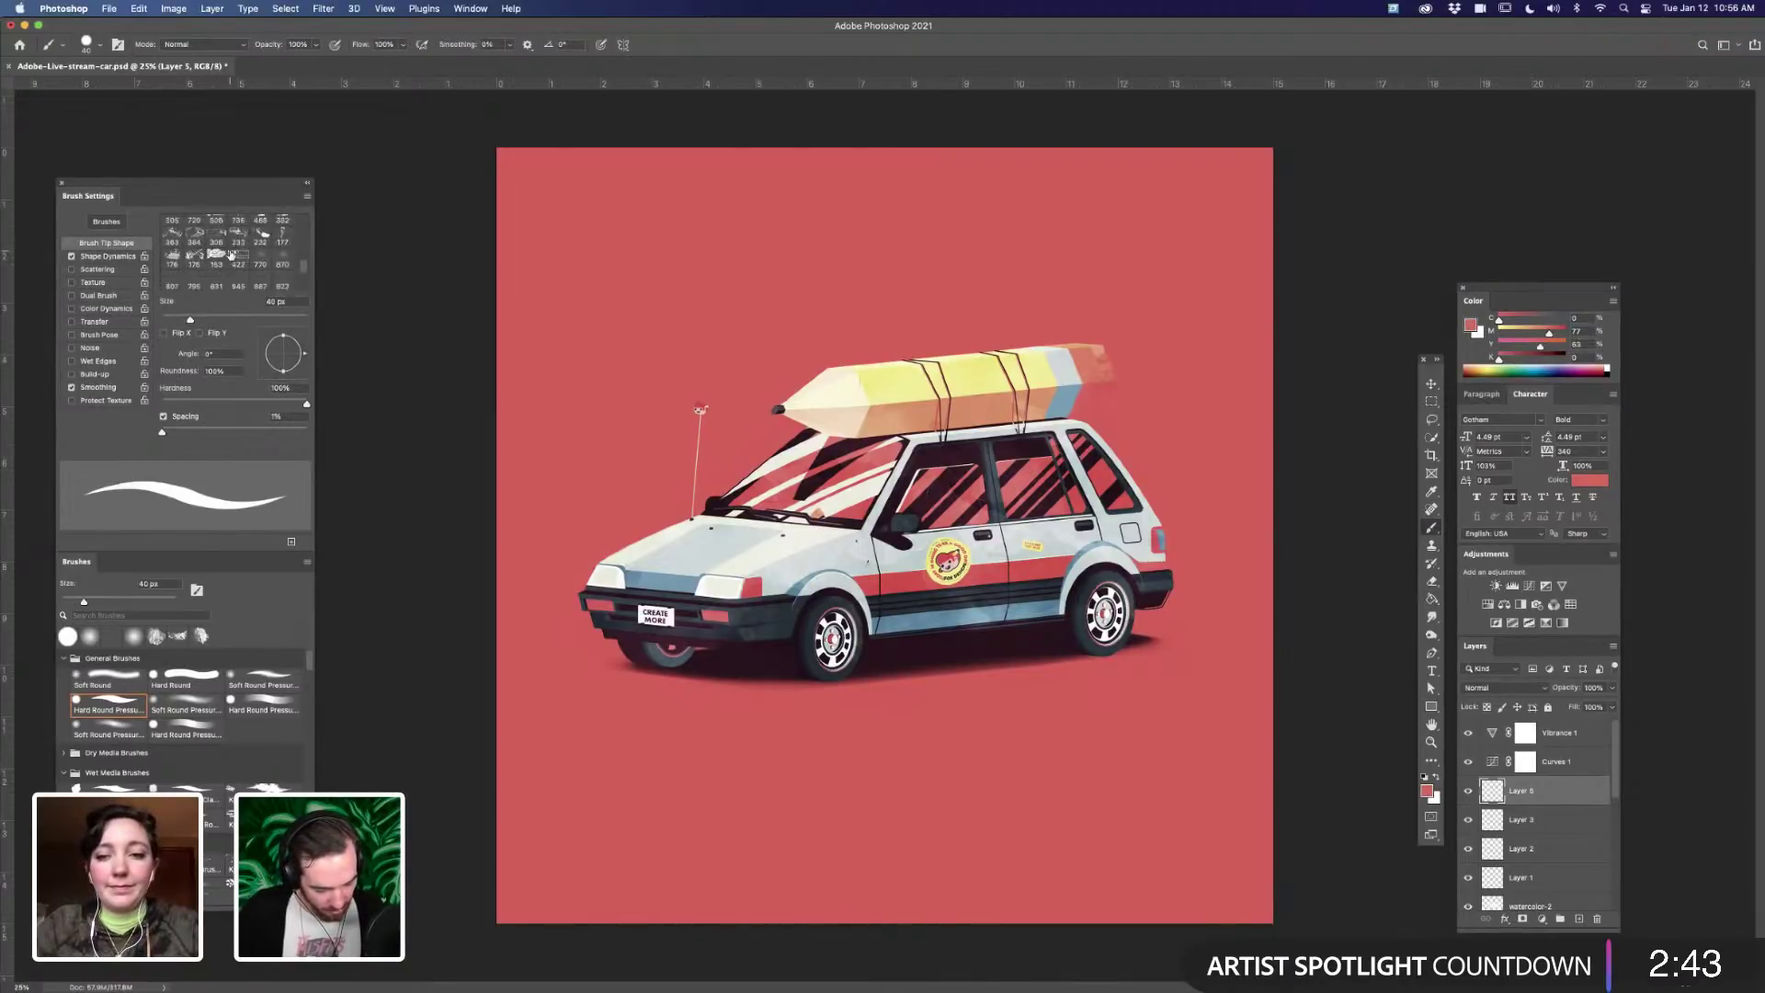
scroll(282, 265, "up", 1)
left_click(284, 240)
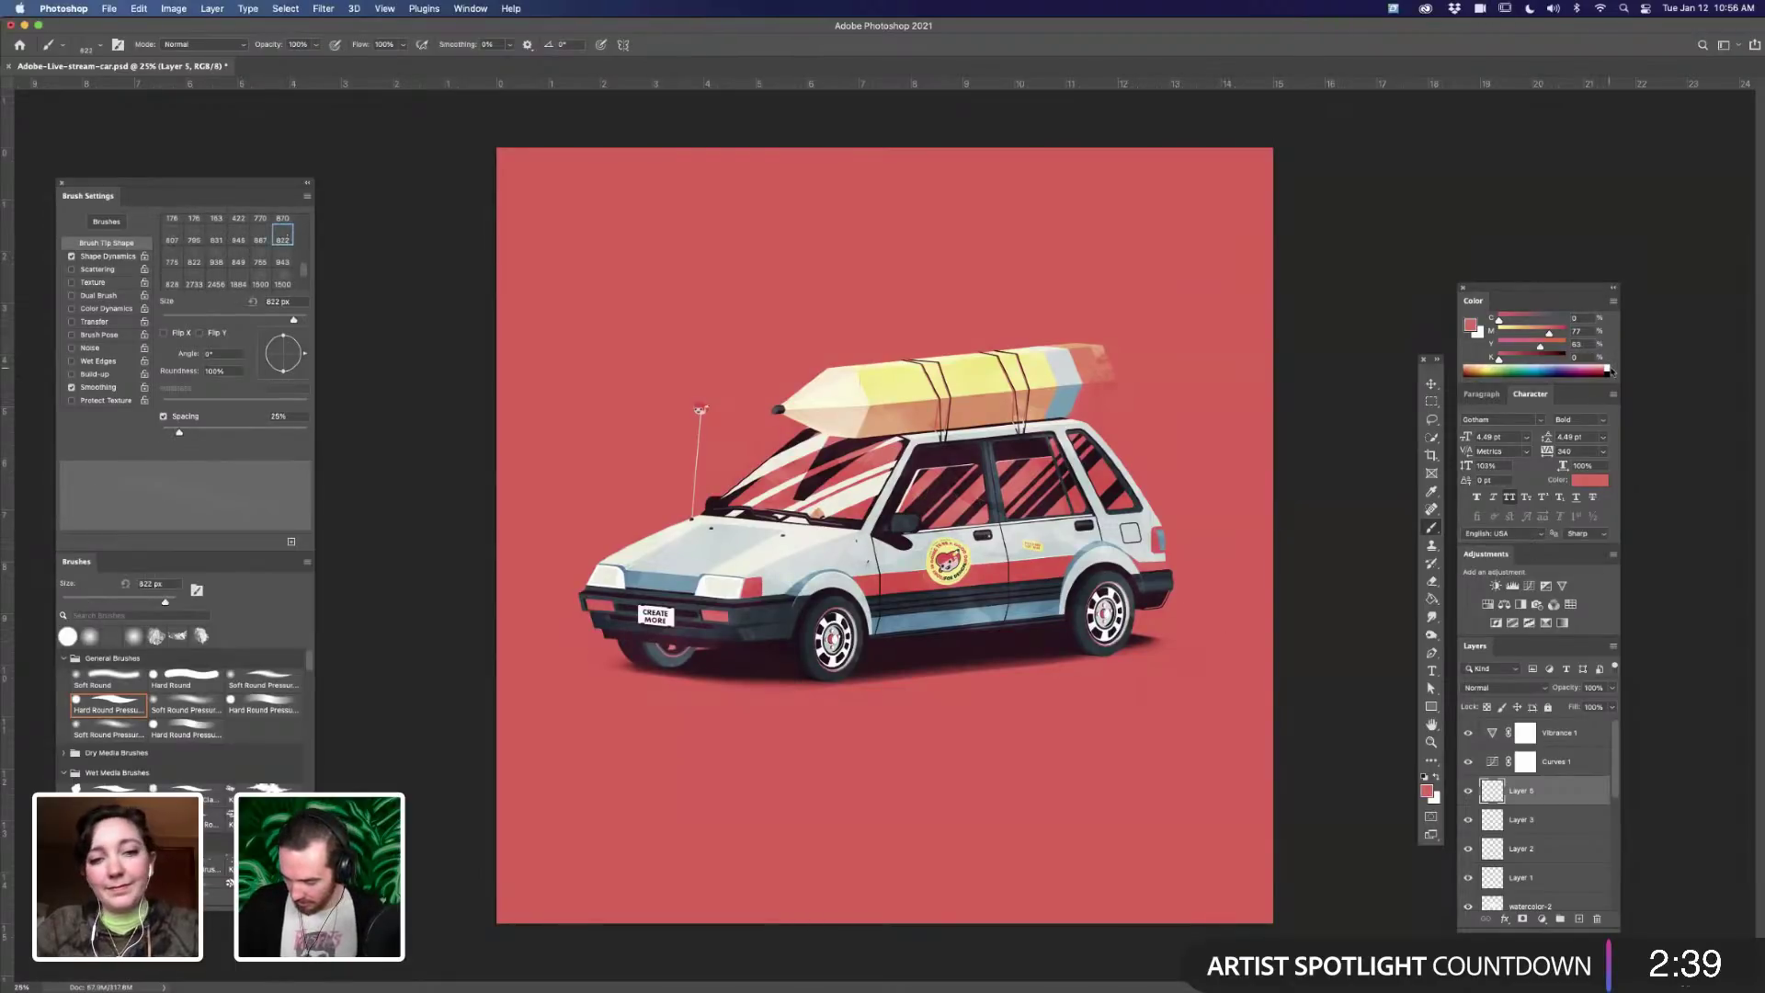
left_click(1607, 369)
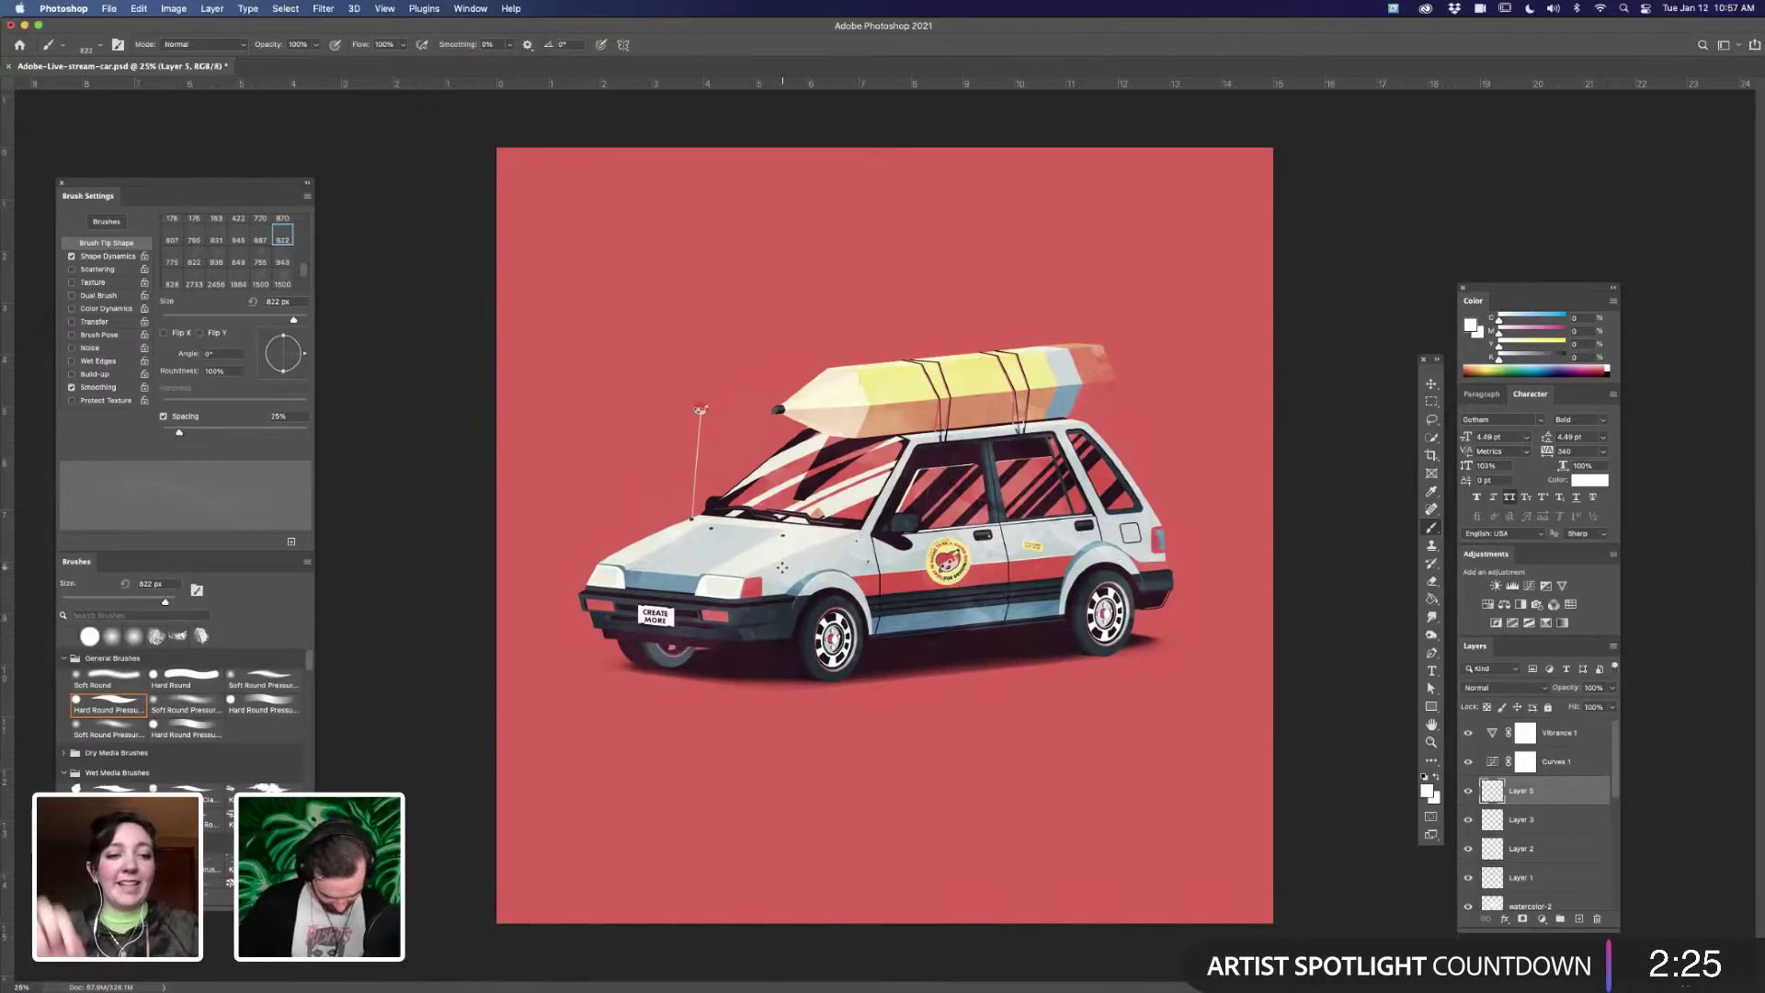
- Add a new empty layer directly above the shadow layer, beneath the Artwork layer, and reset the foreground color to black
key("super+equal")
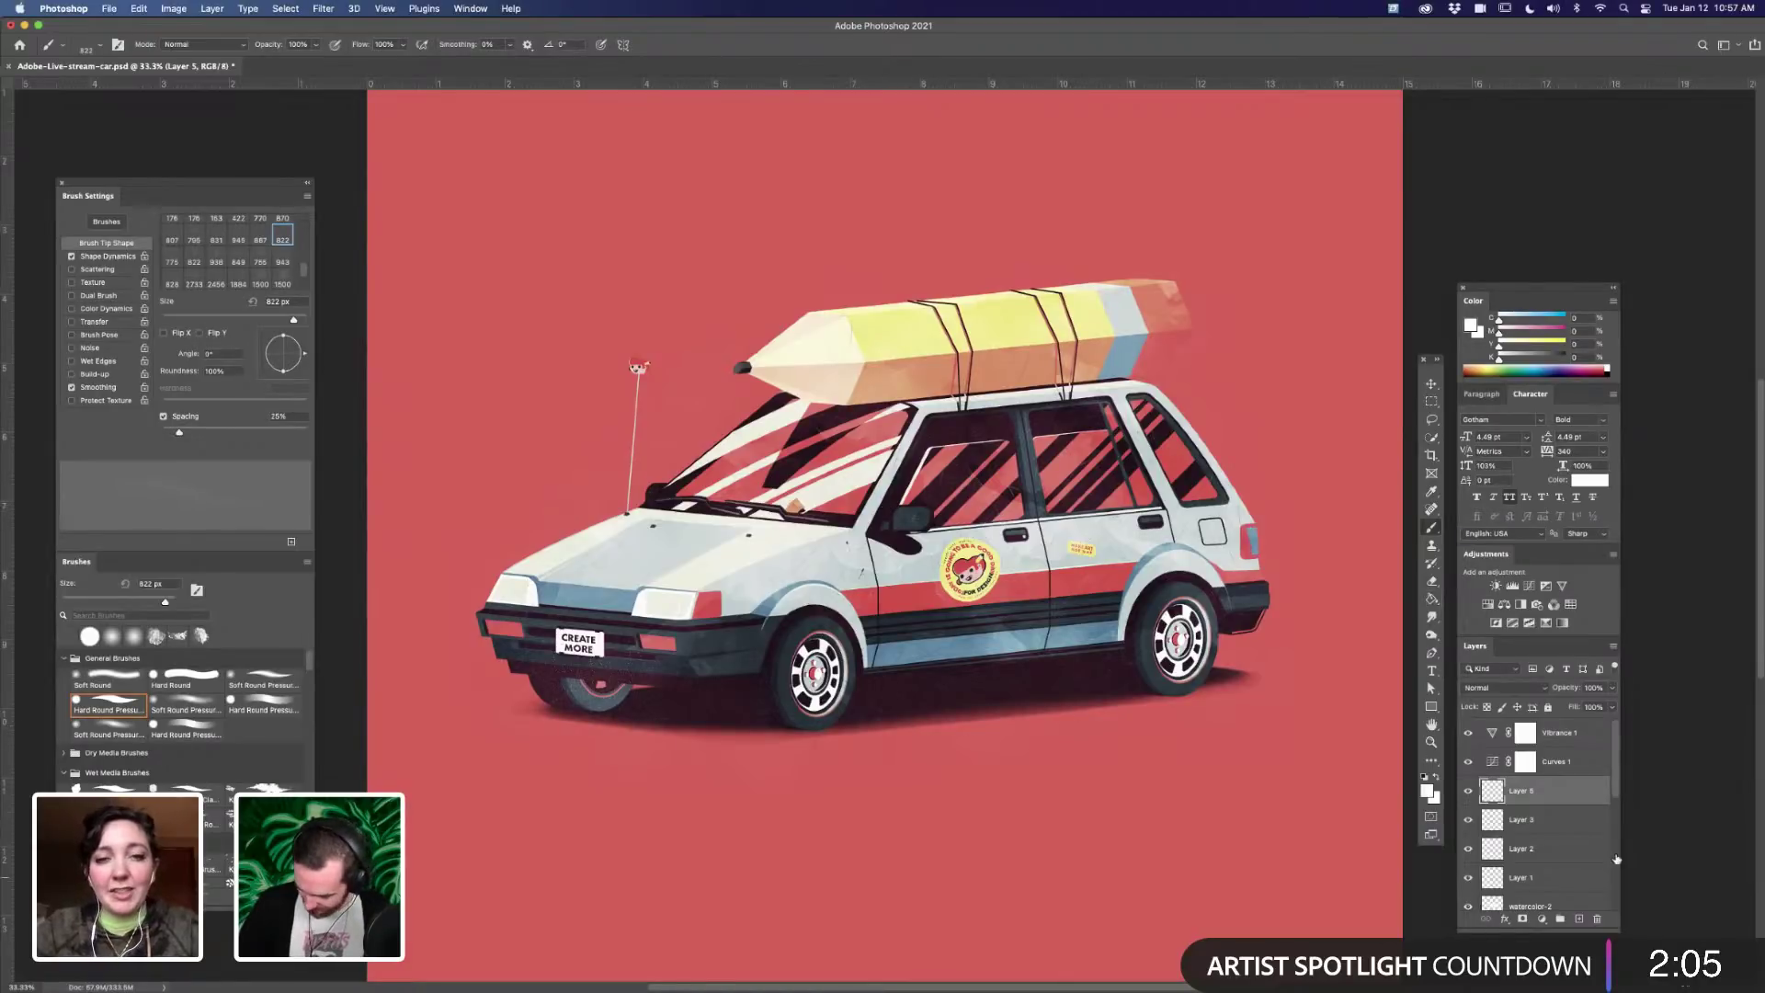
scroll(1532, 816, "down", 5)
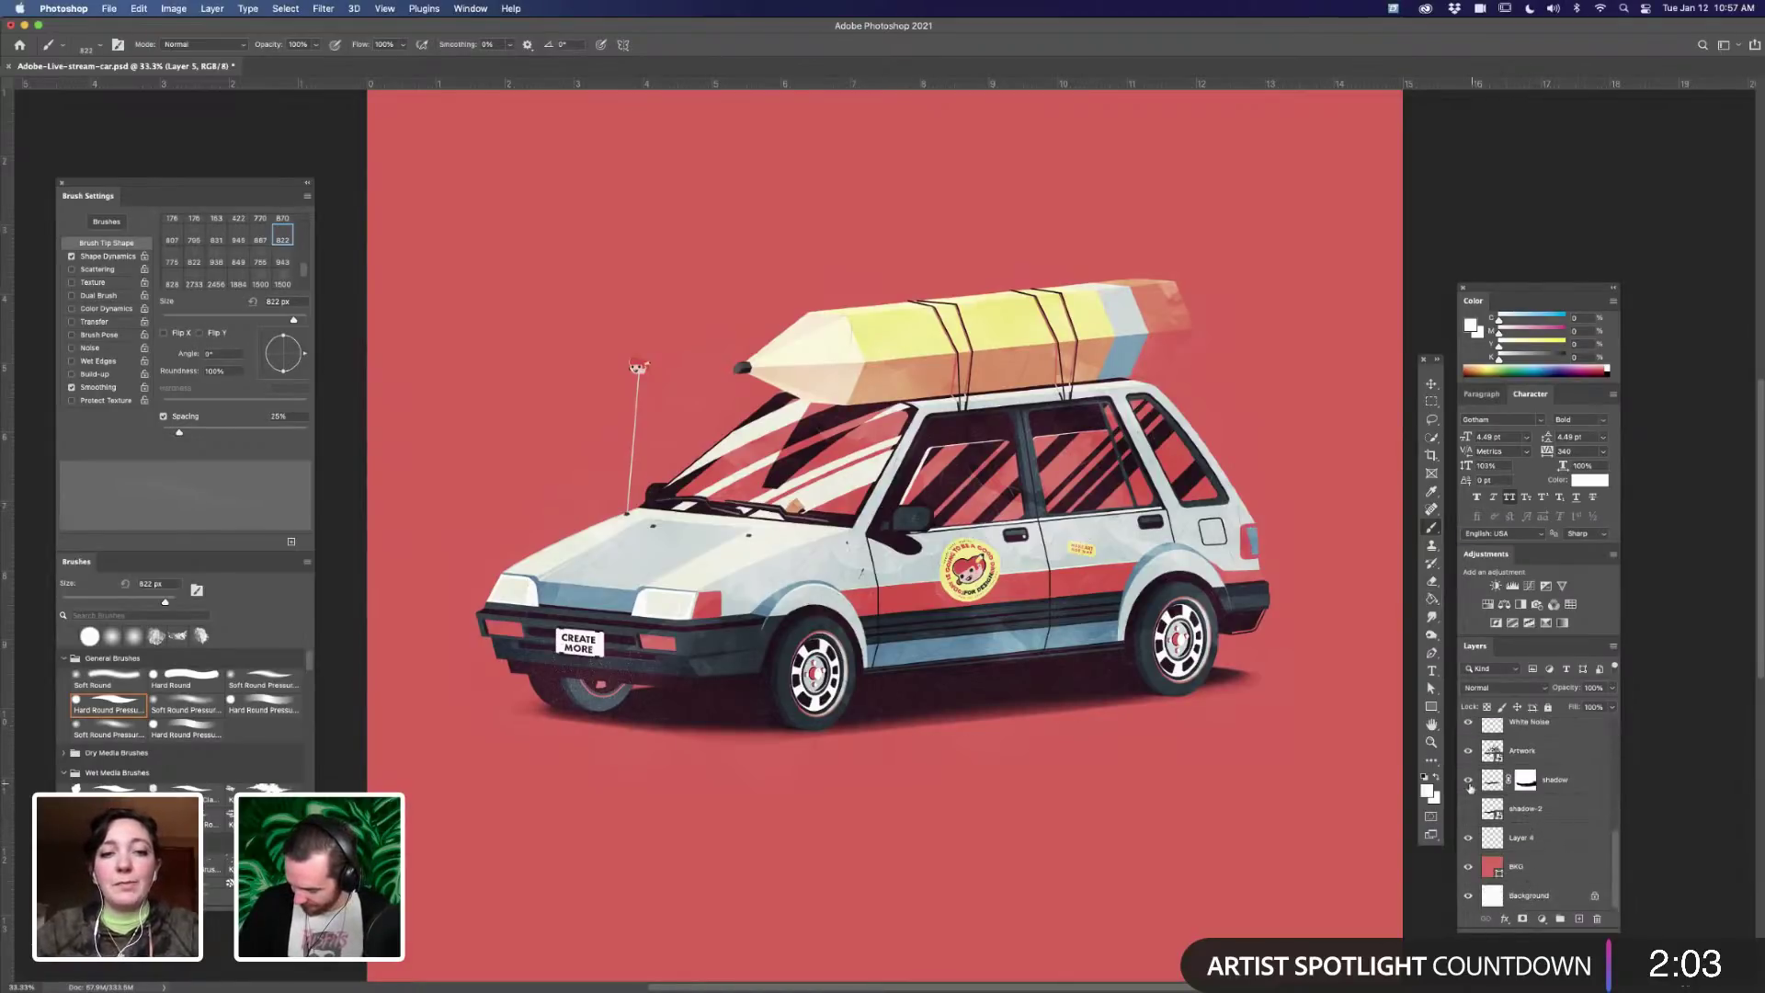
left_click(1493, 783)
left_click(1580, 918)
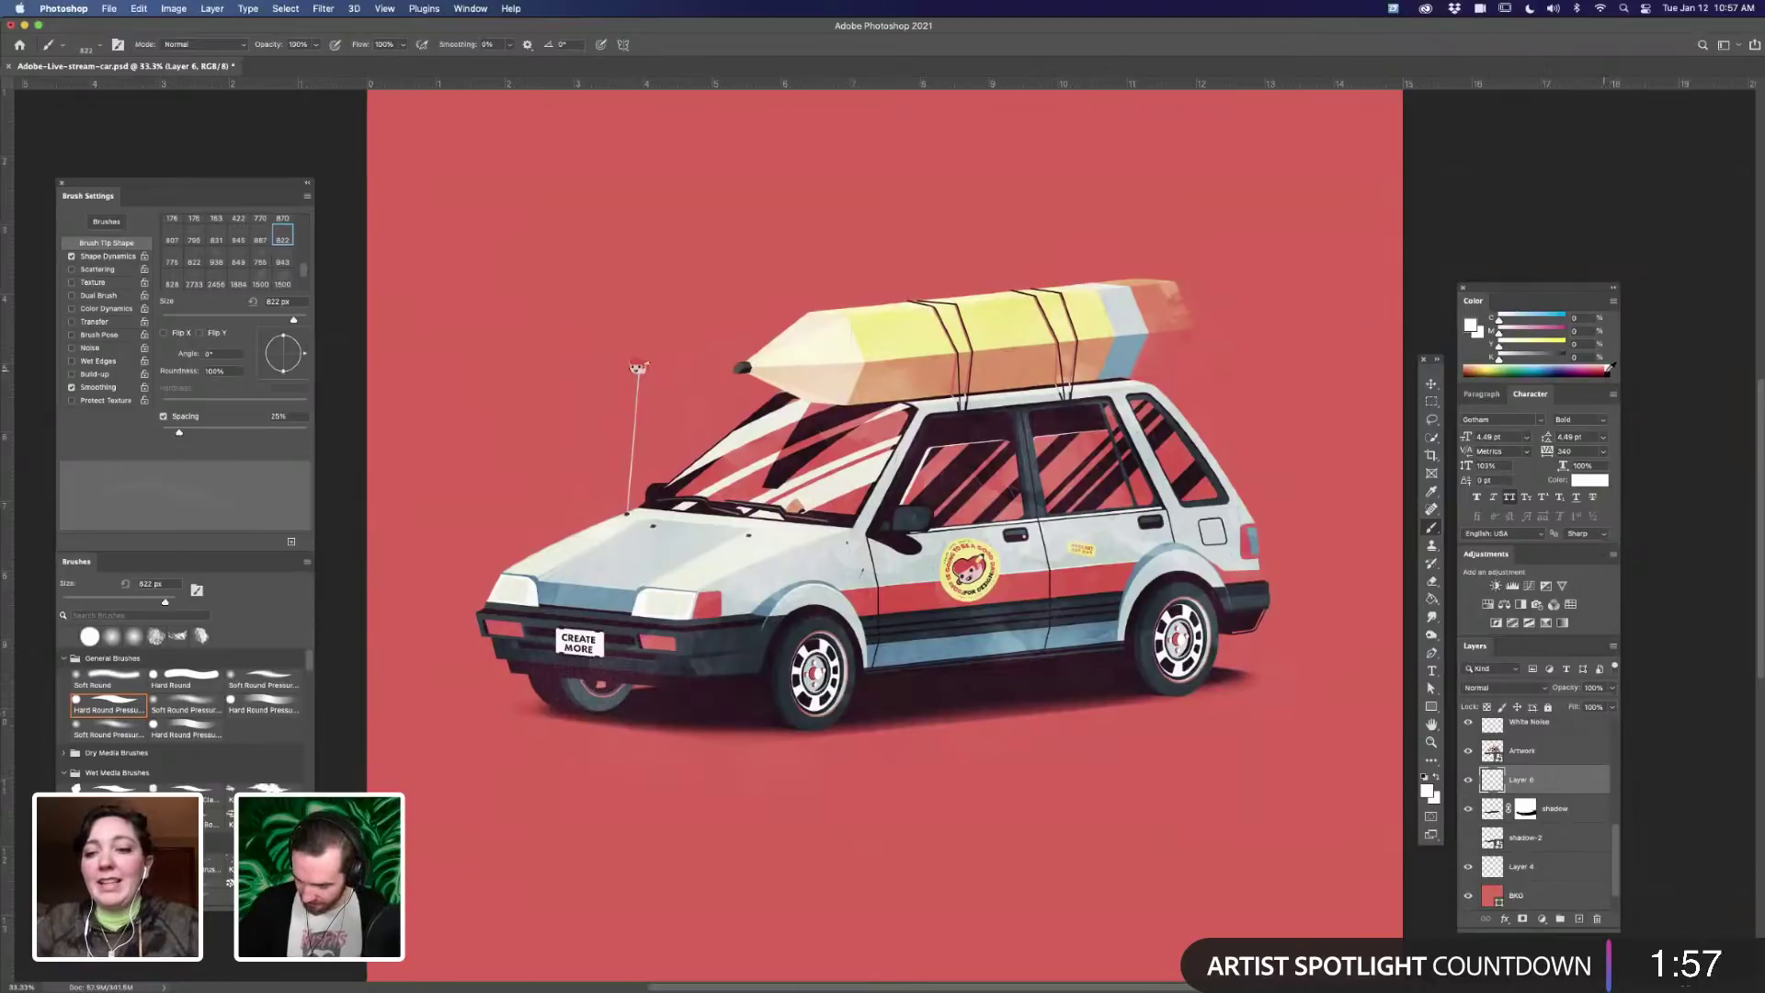
key("d")
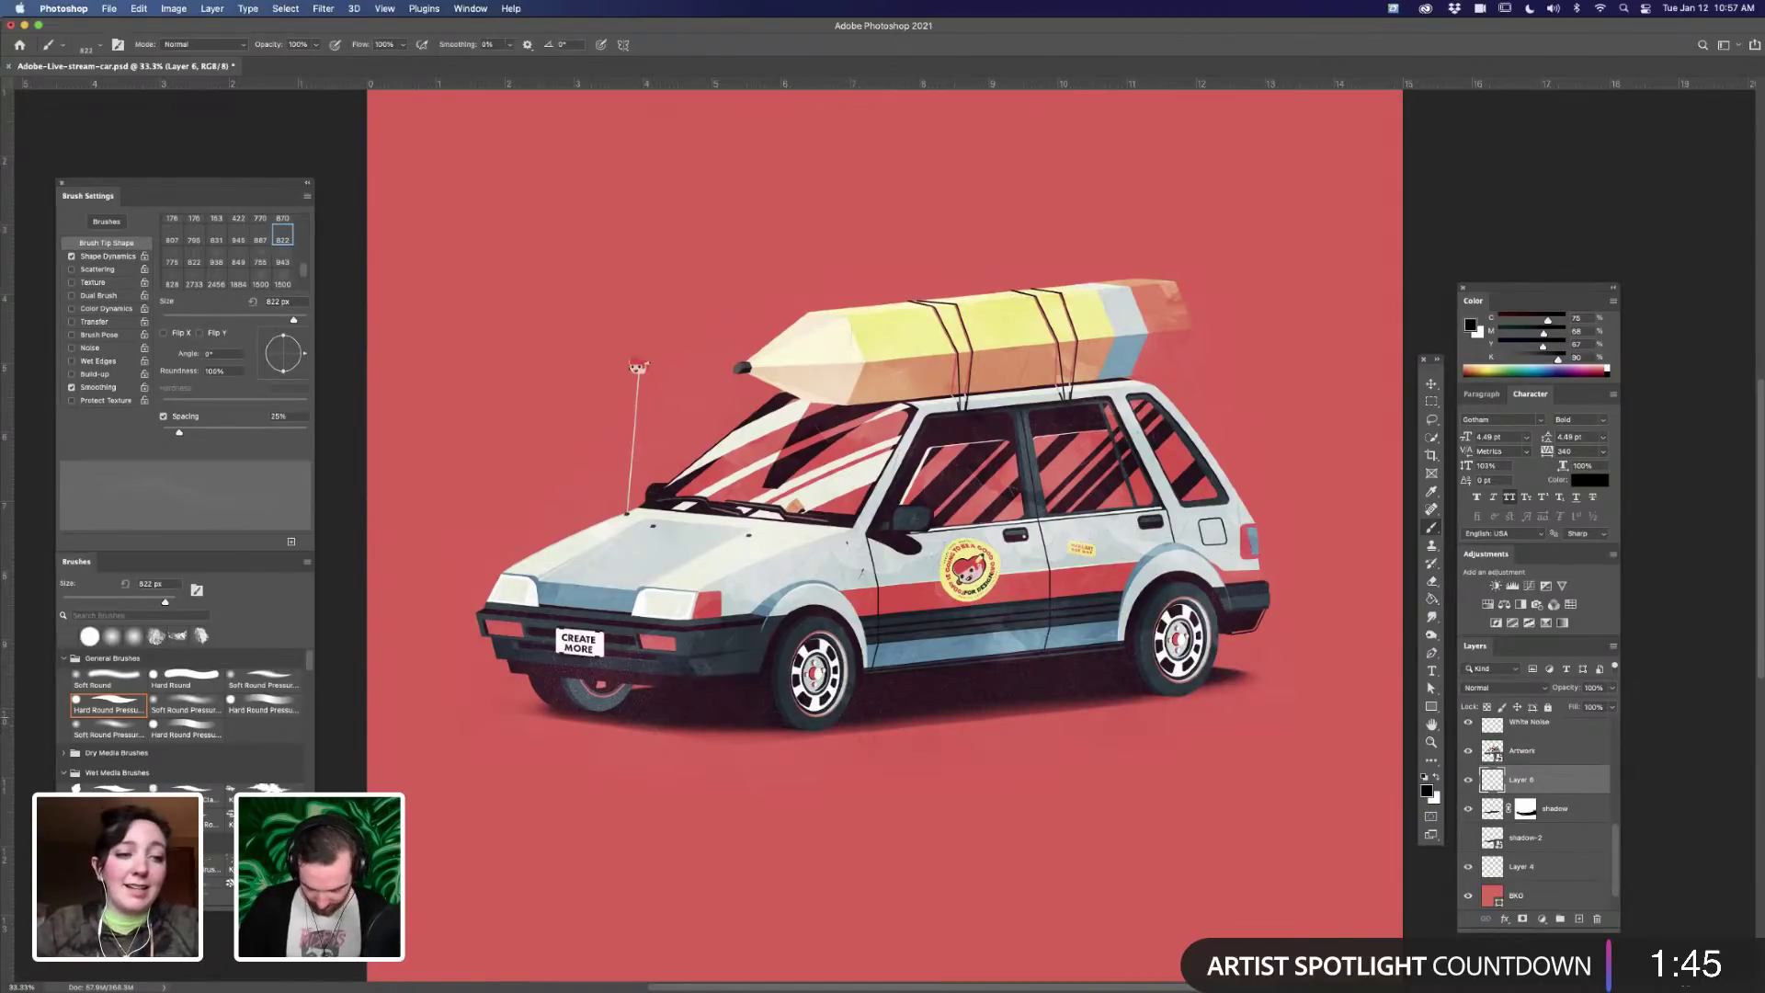
- Reselect the layer directly beneath the Curves adjustment and check the whole illustration from near and far
scroll(1544, 796, "up", 5)
left_click(1544, 796)
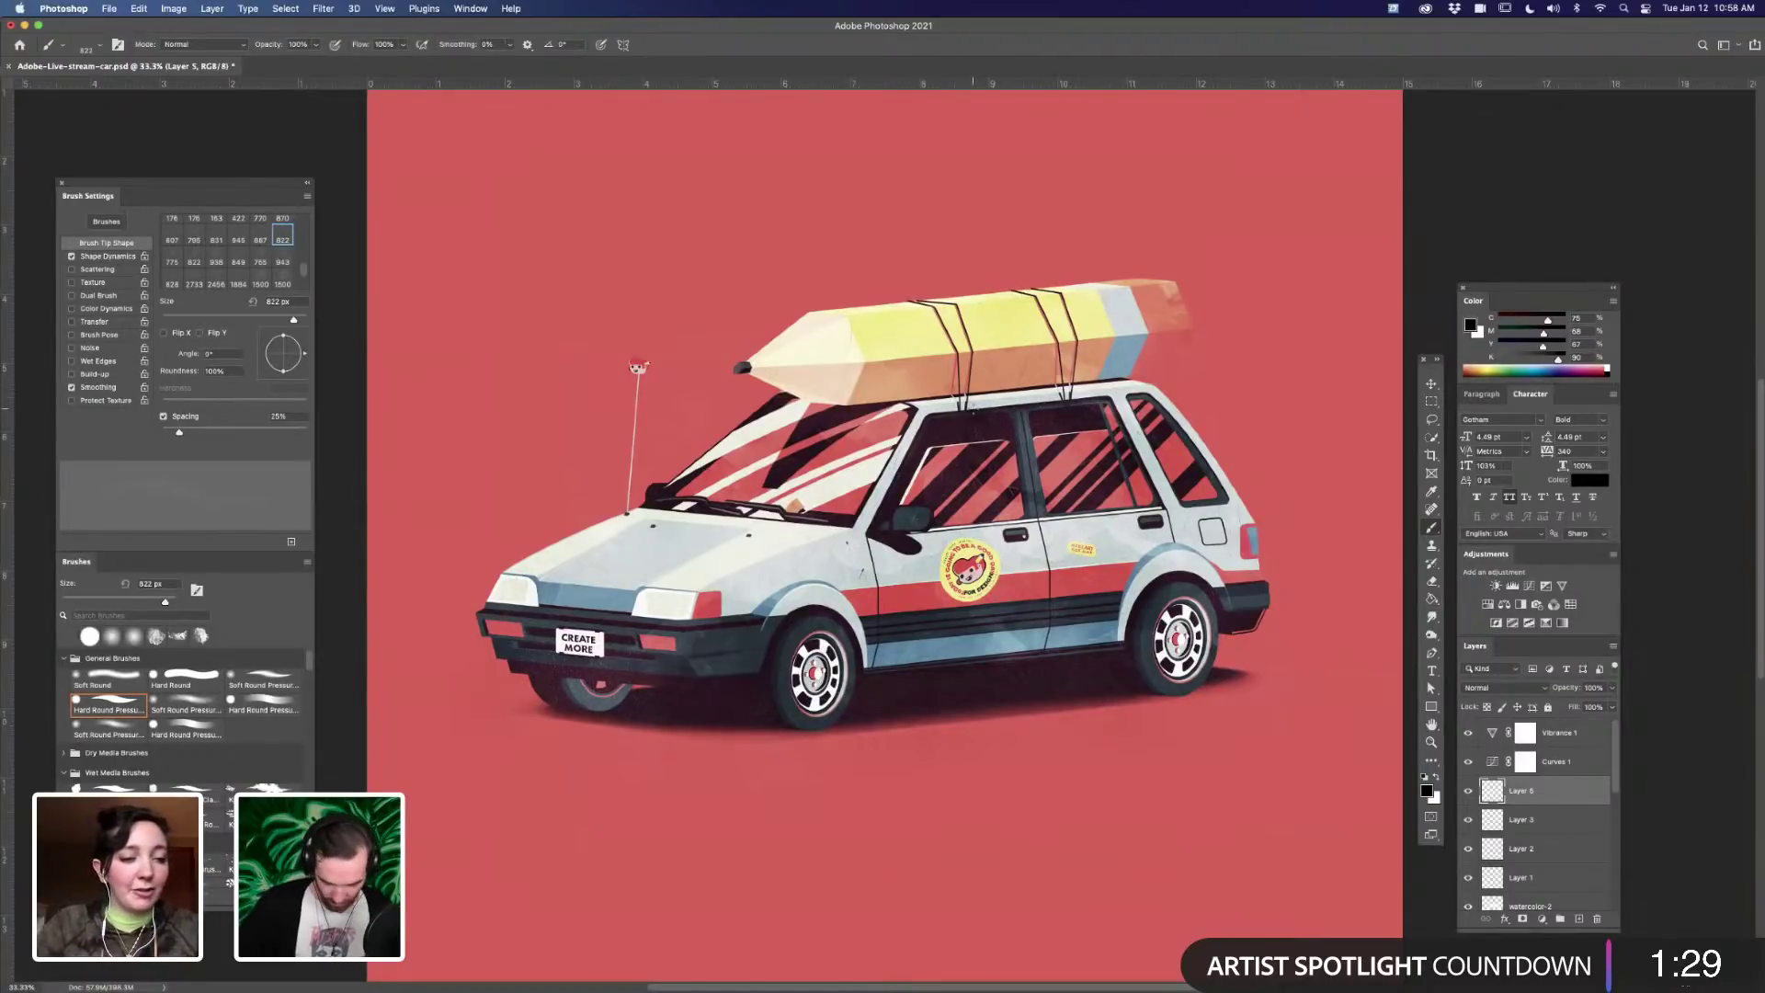
key("super+minus")
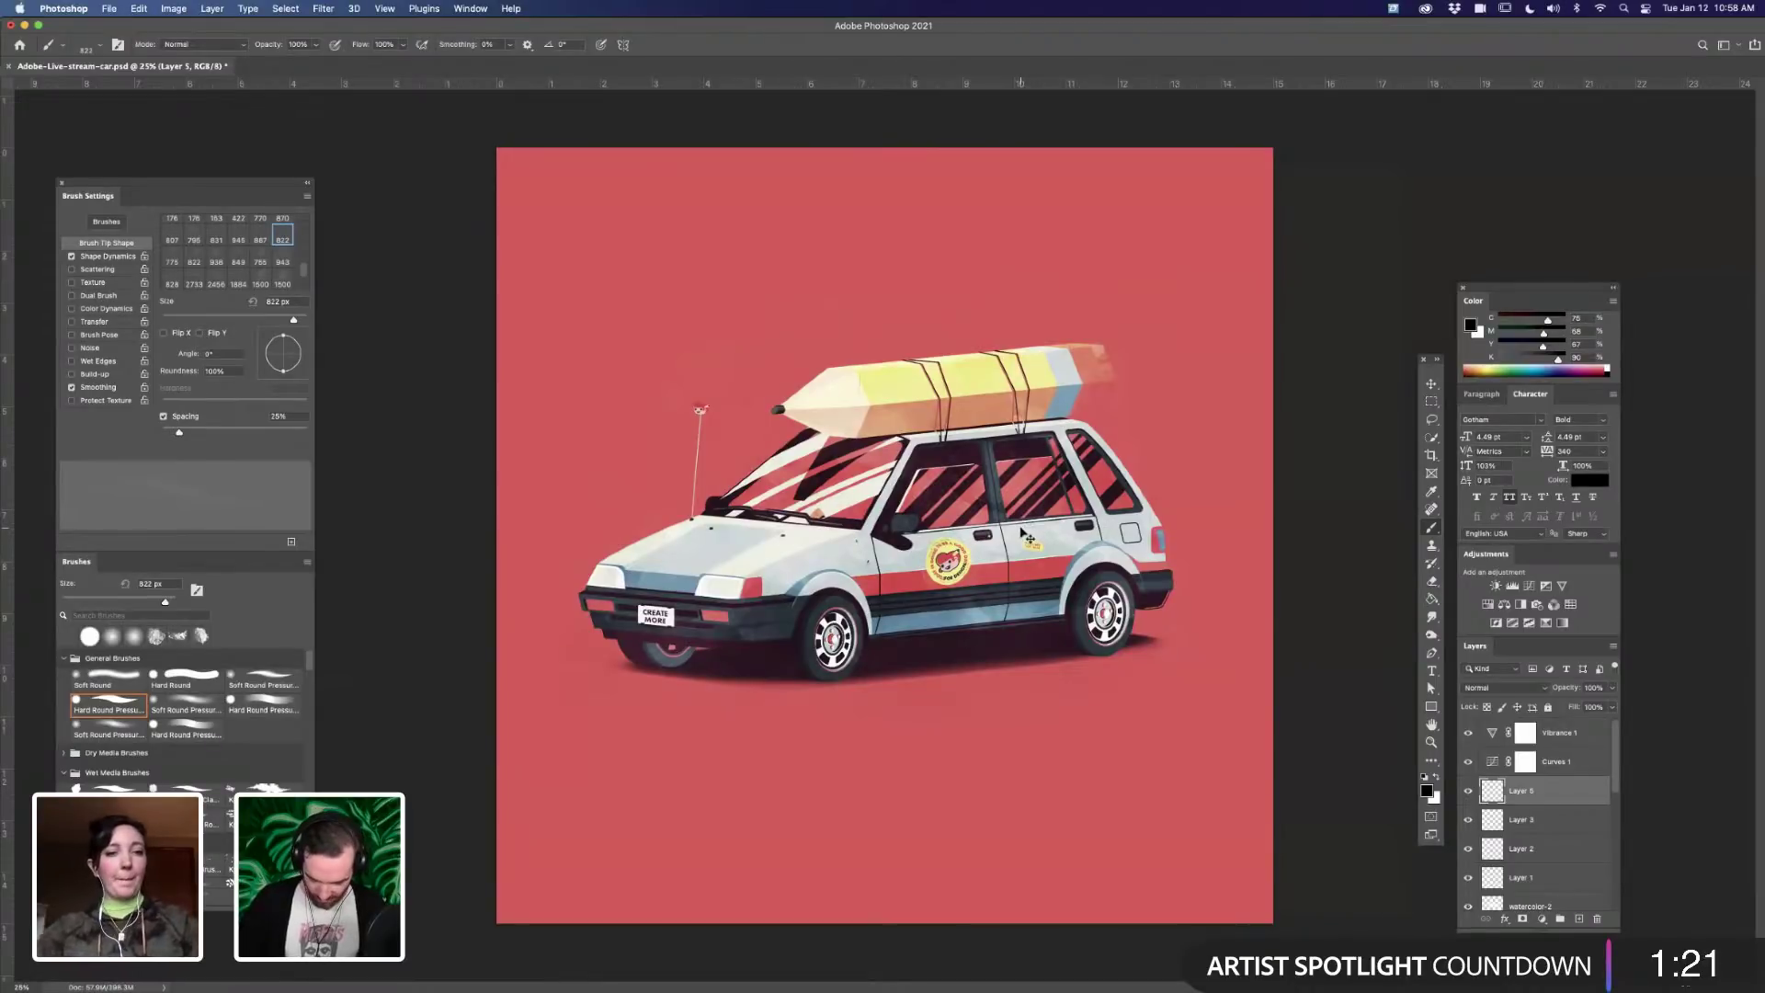
key("super+equal")
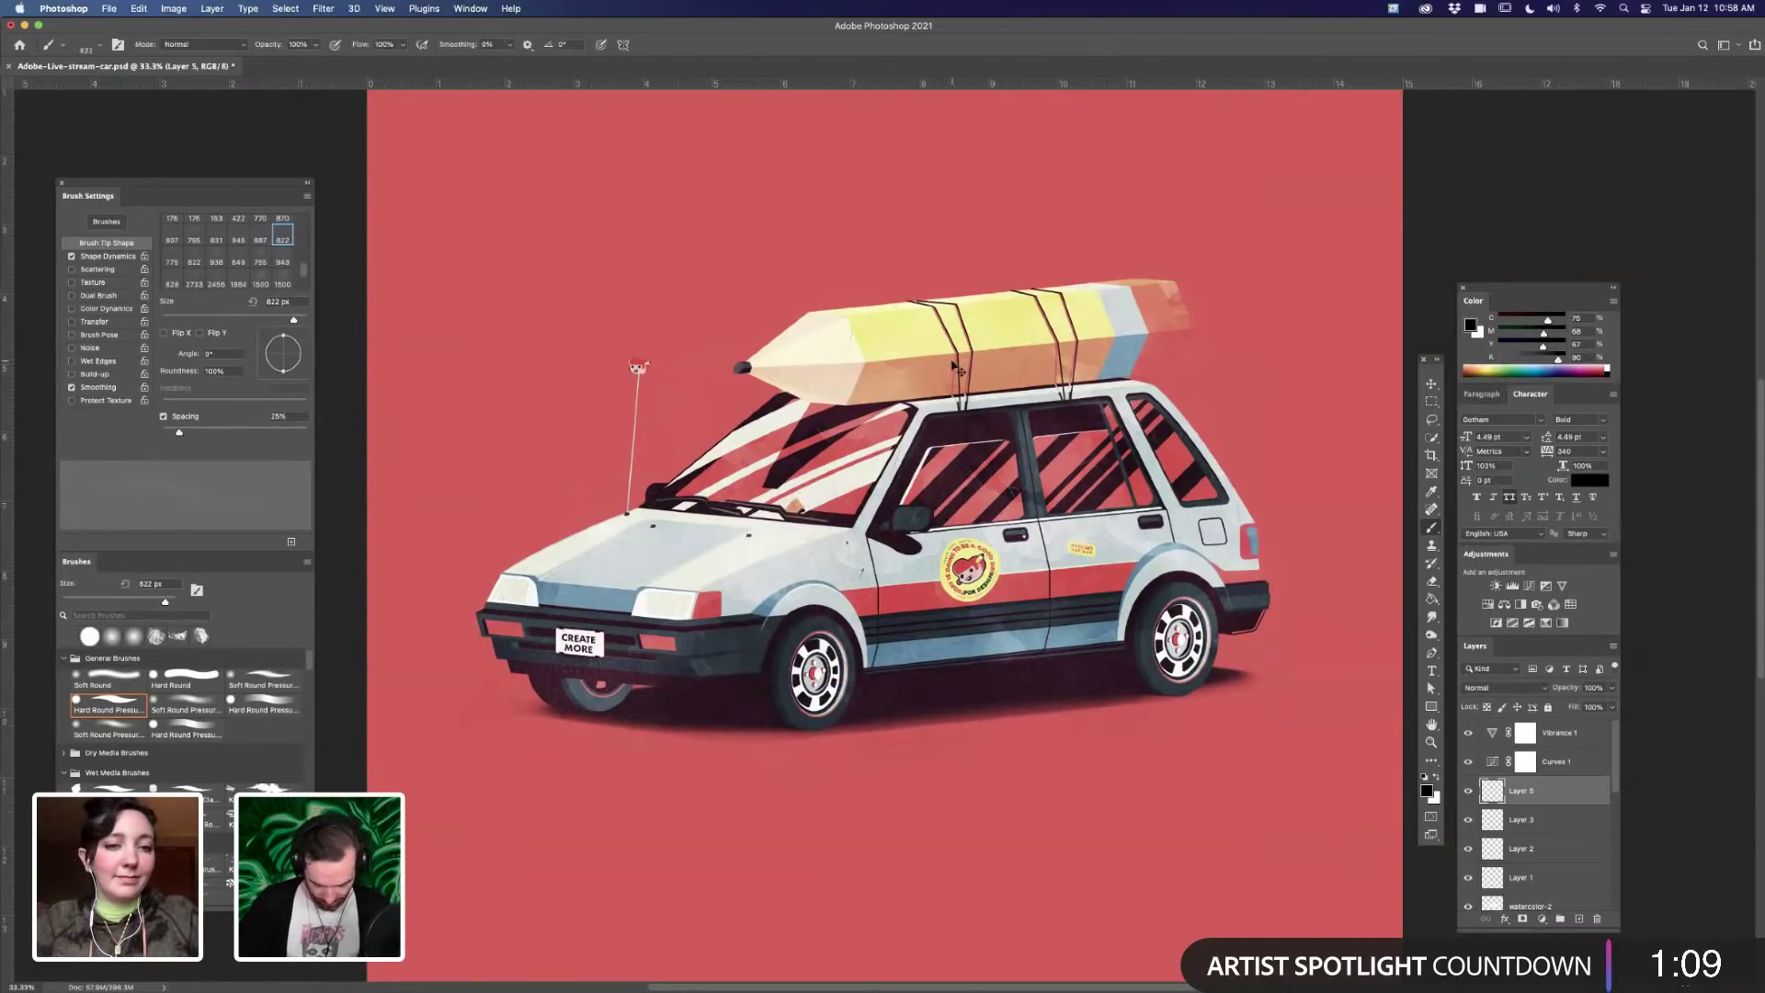
key("super+minus")
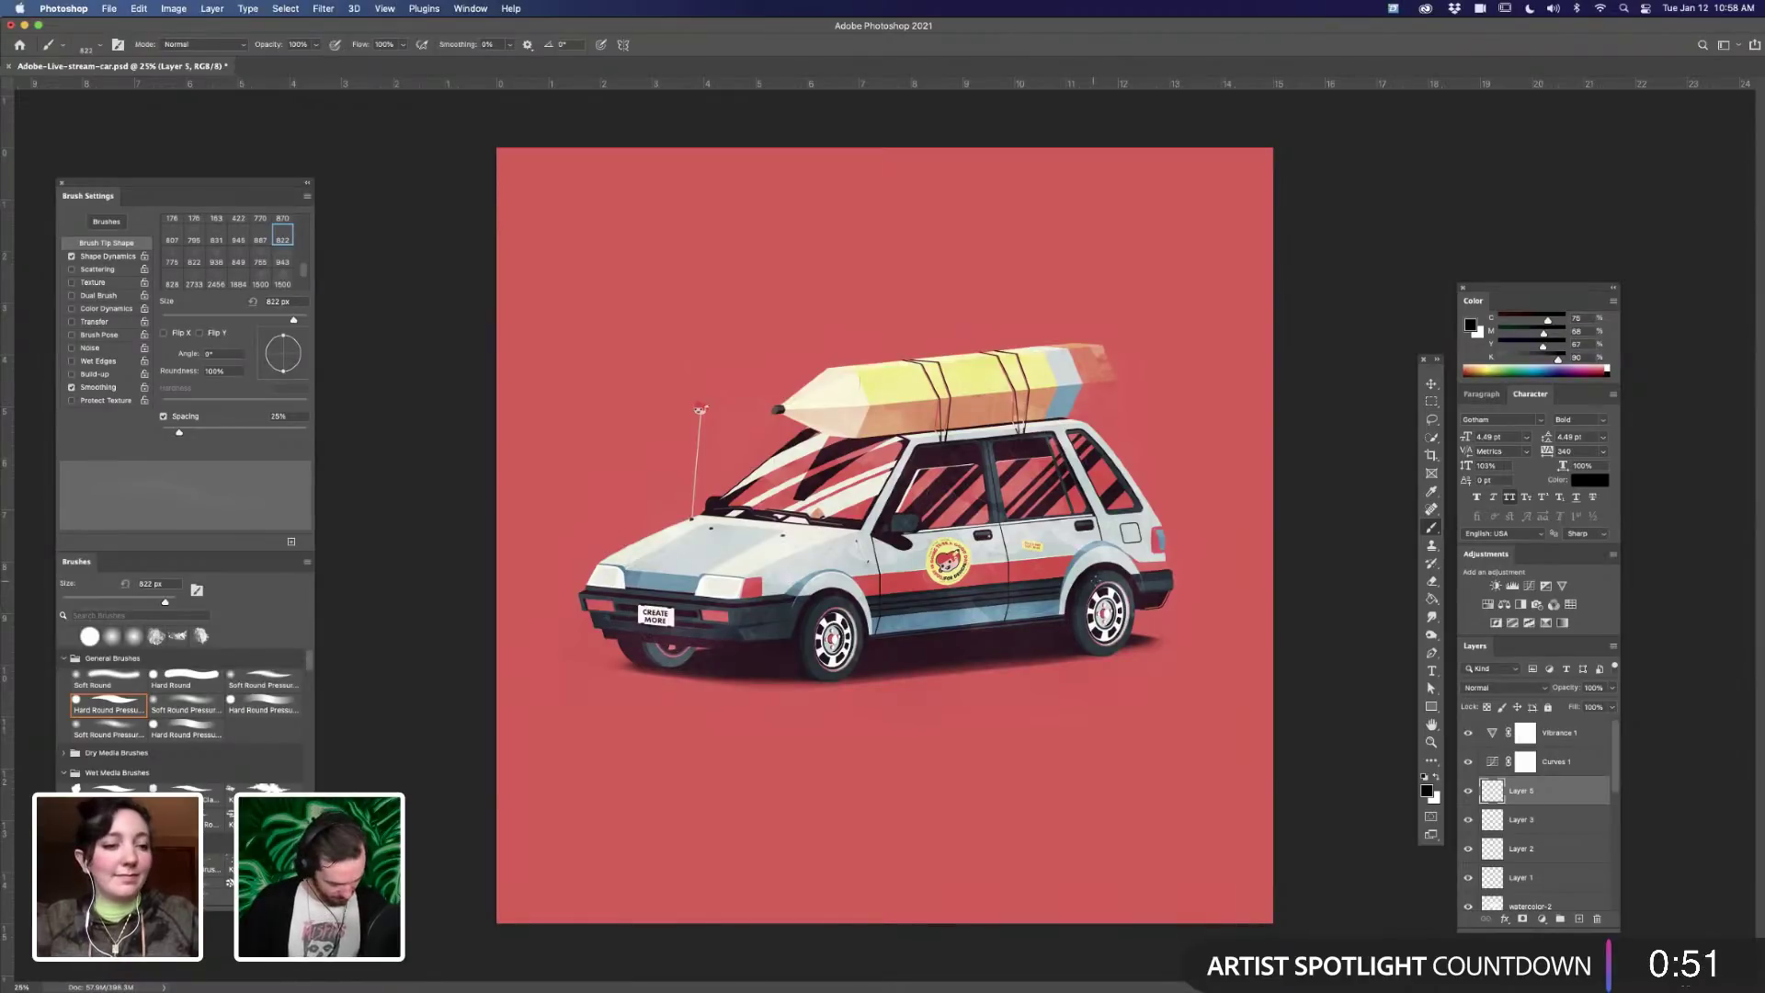
- Select the Vibrance adjustment layer with the Move tool active and examine the grain texture on the car's rear side and rear wheel
key("v")
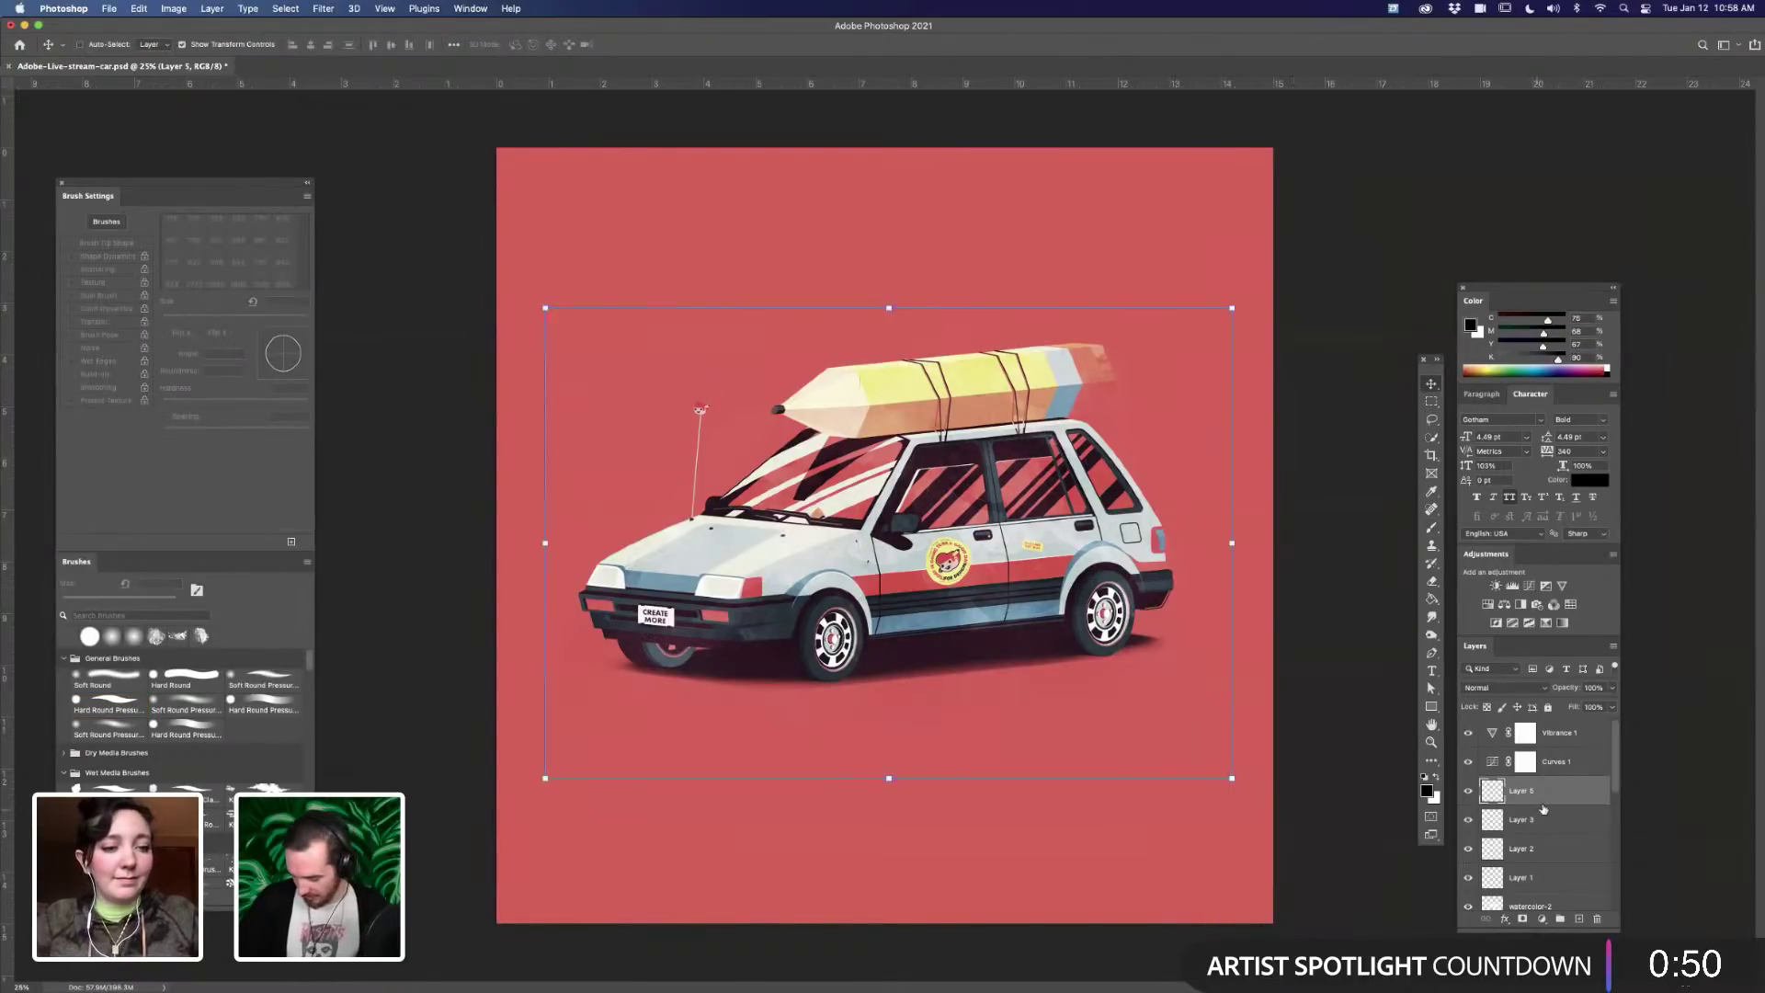
left_click(1545, 735)
key("super+equal")
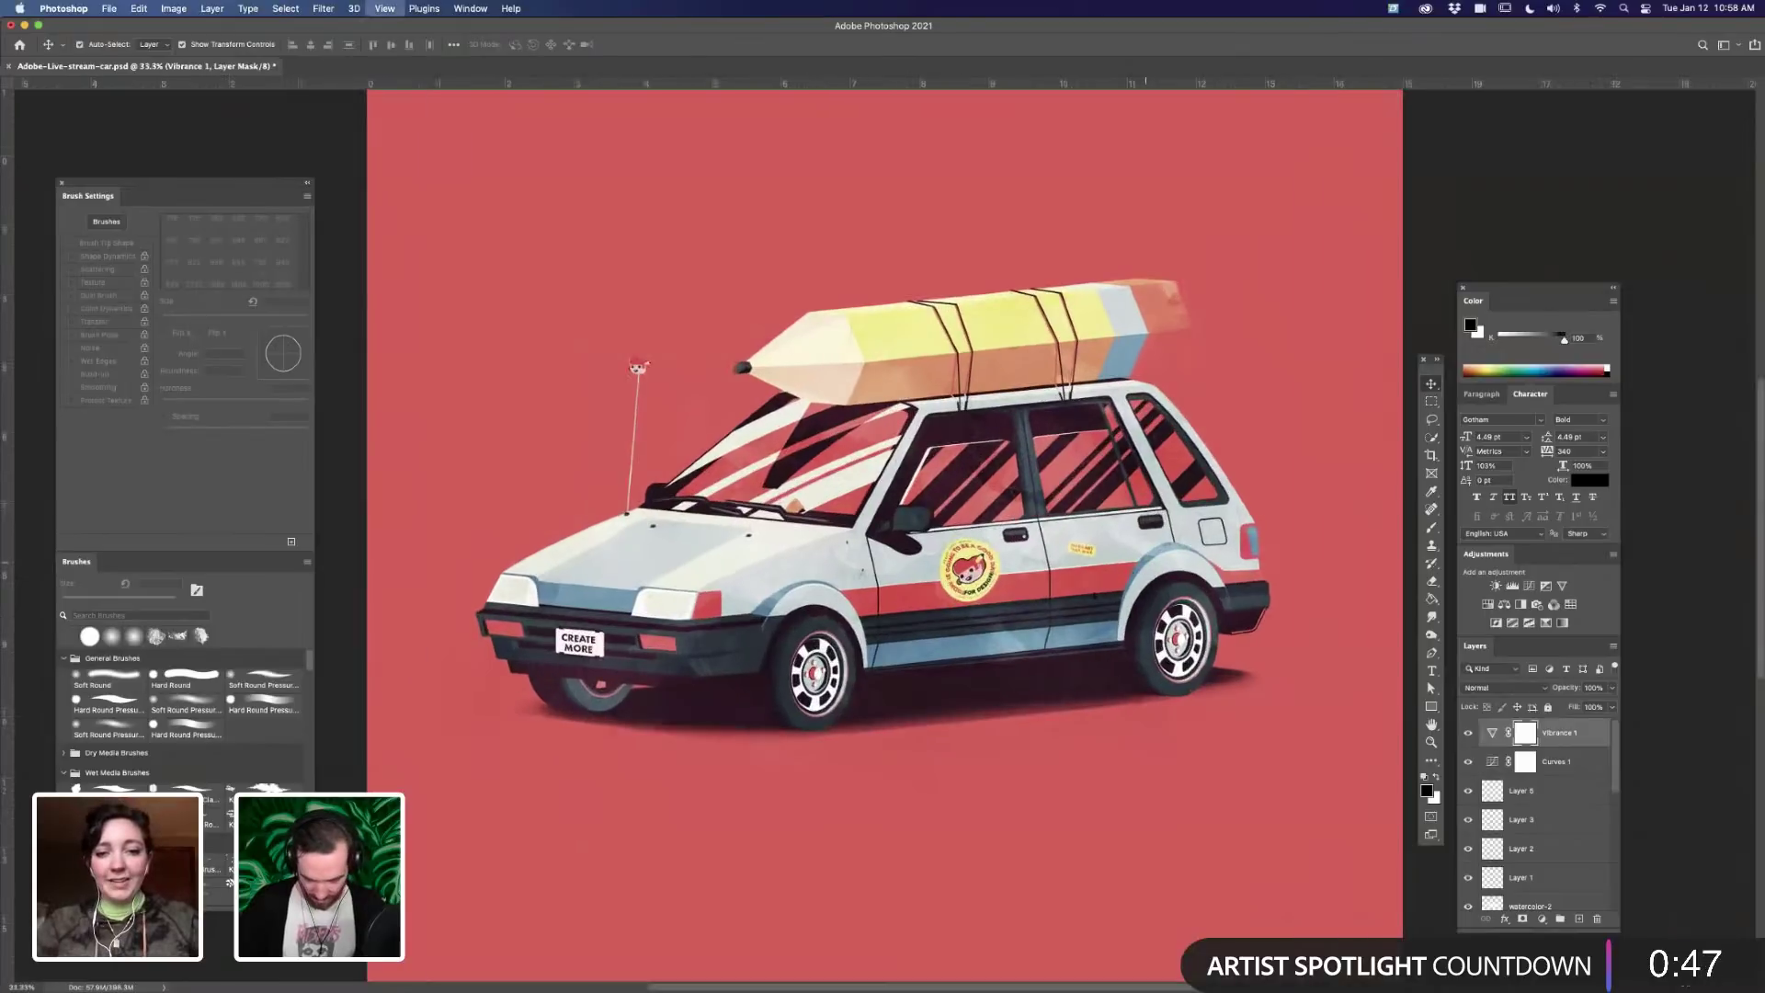
key("super+equal")
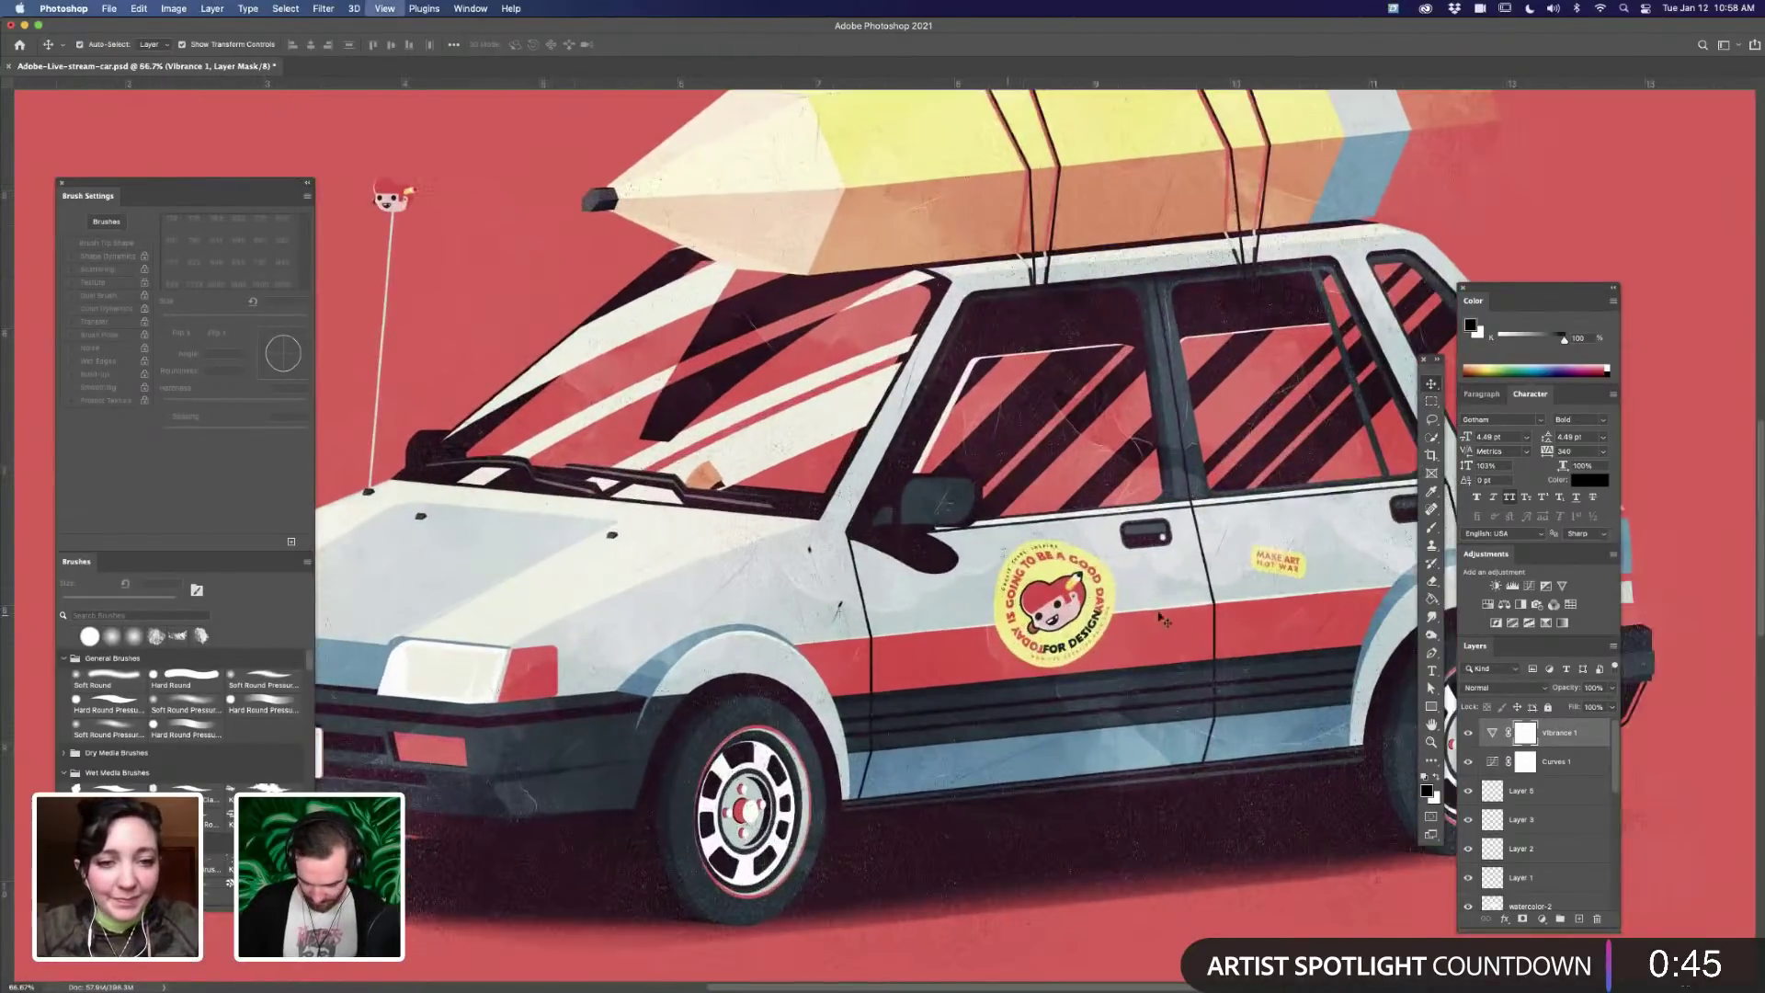
key("super+equal")
scroll(1188, 602, "right", 15)
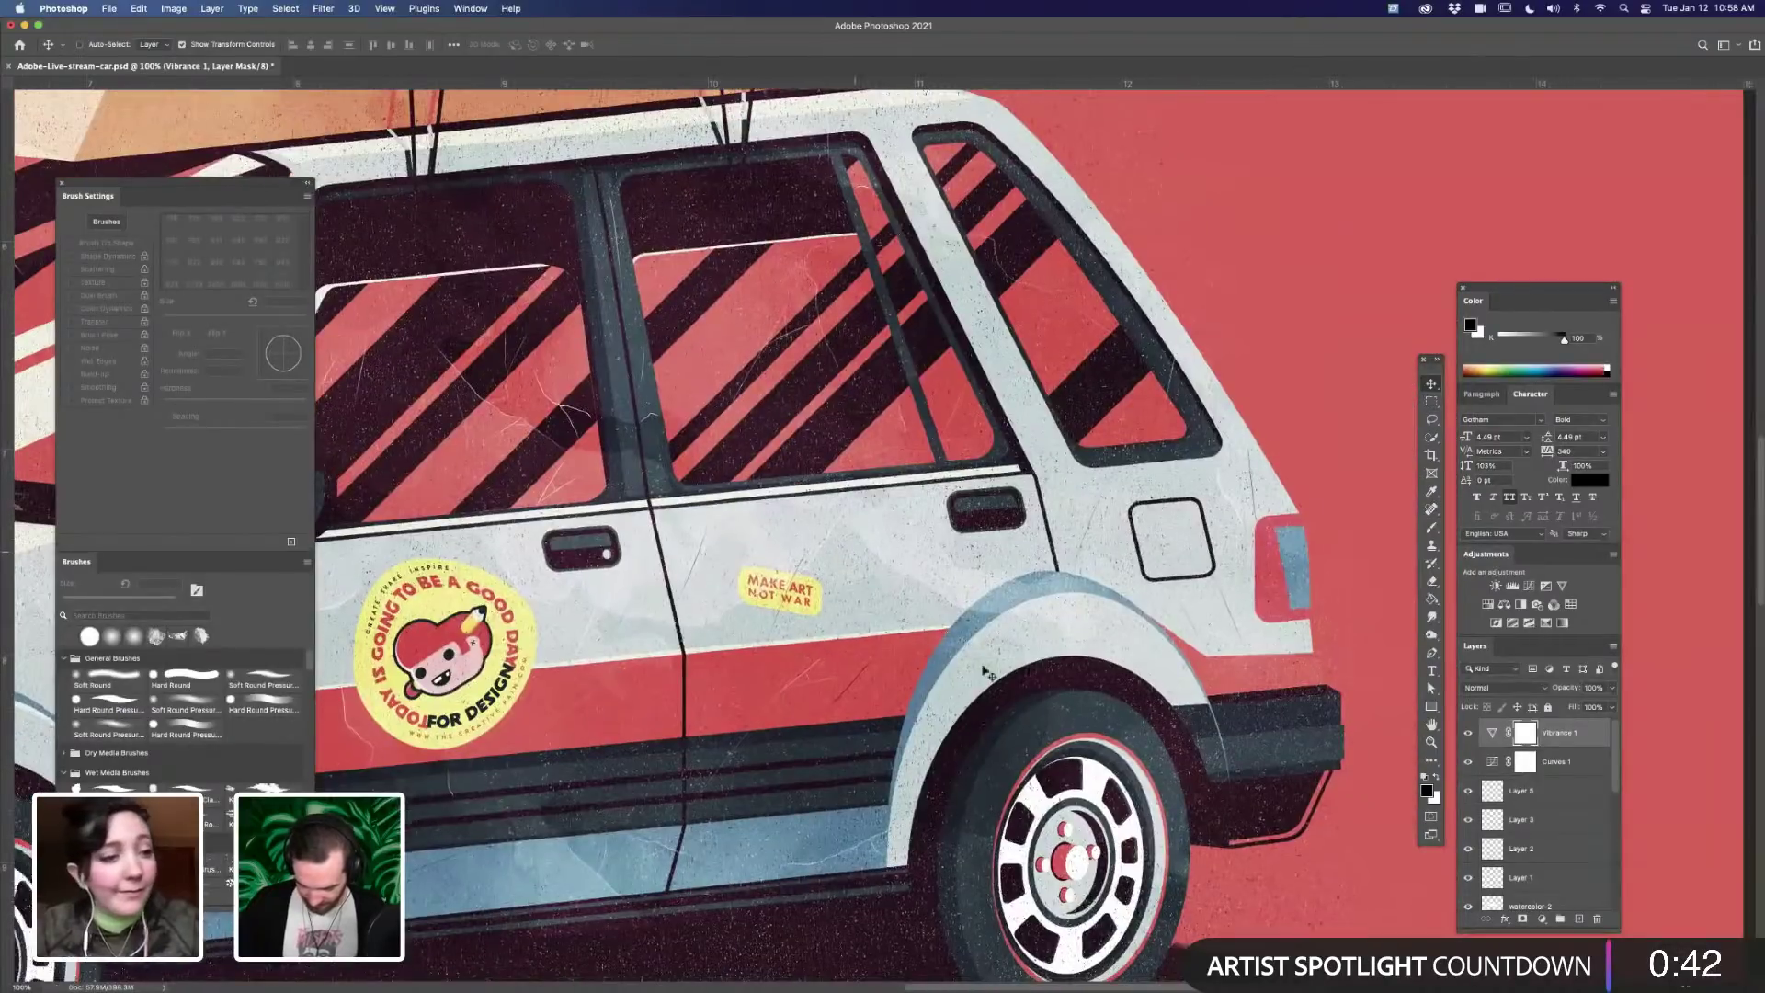
left_click_drag(988, 673, 1147, 587)
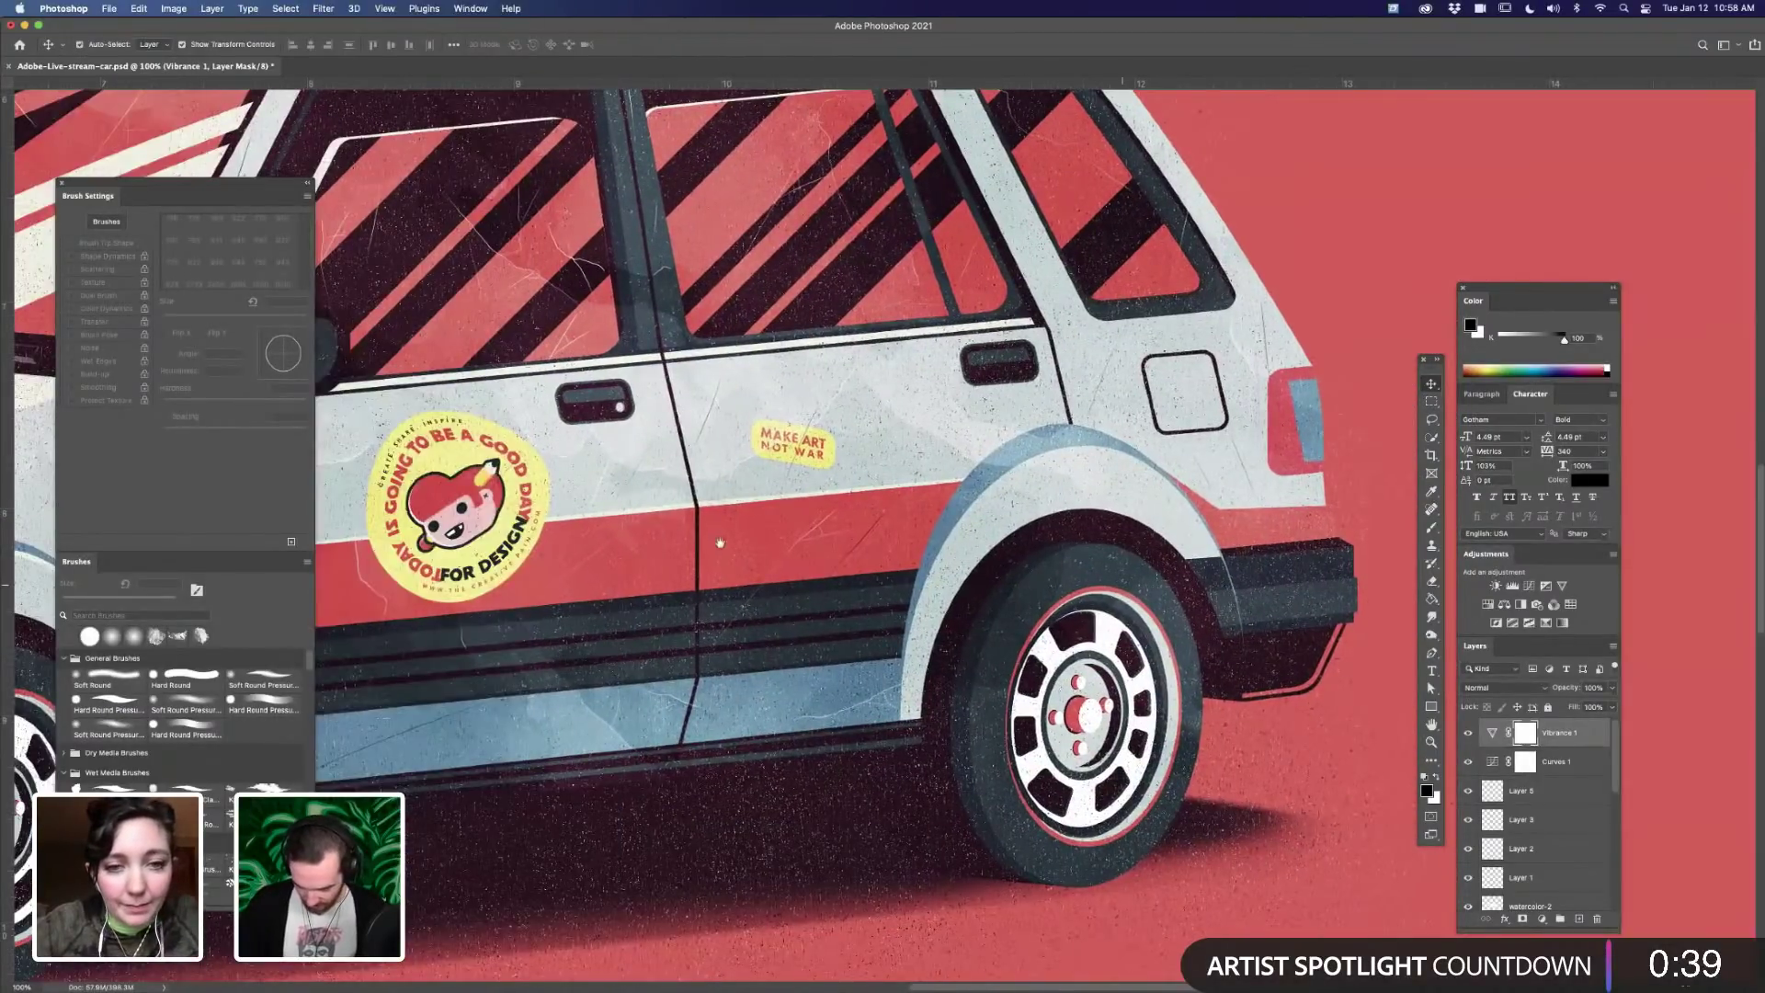
key("super+equal")
scroll(1032, 467, "down", 5)
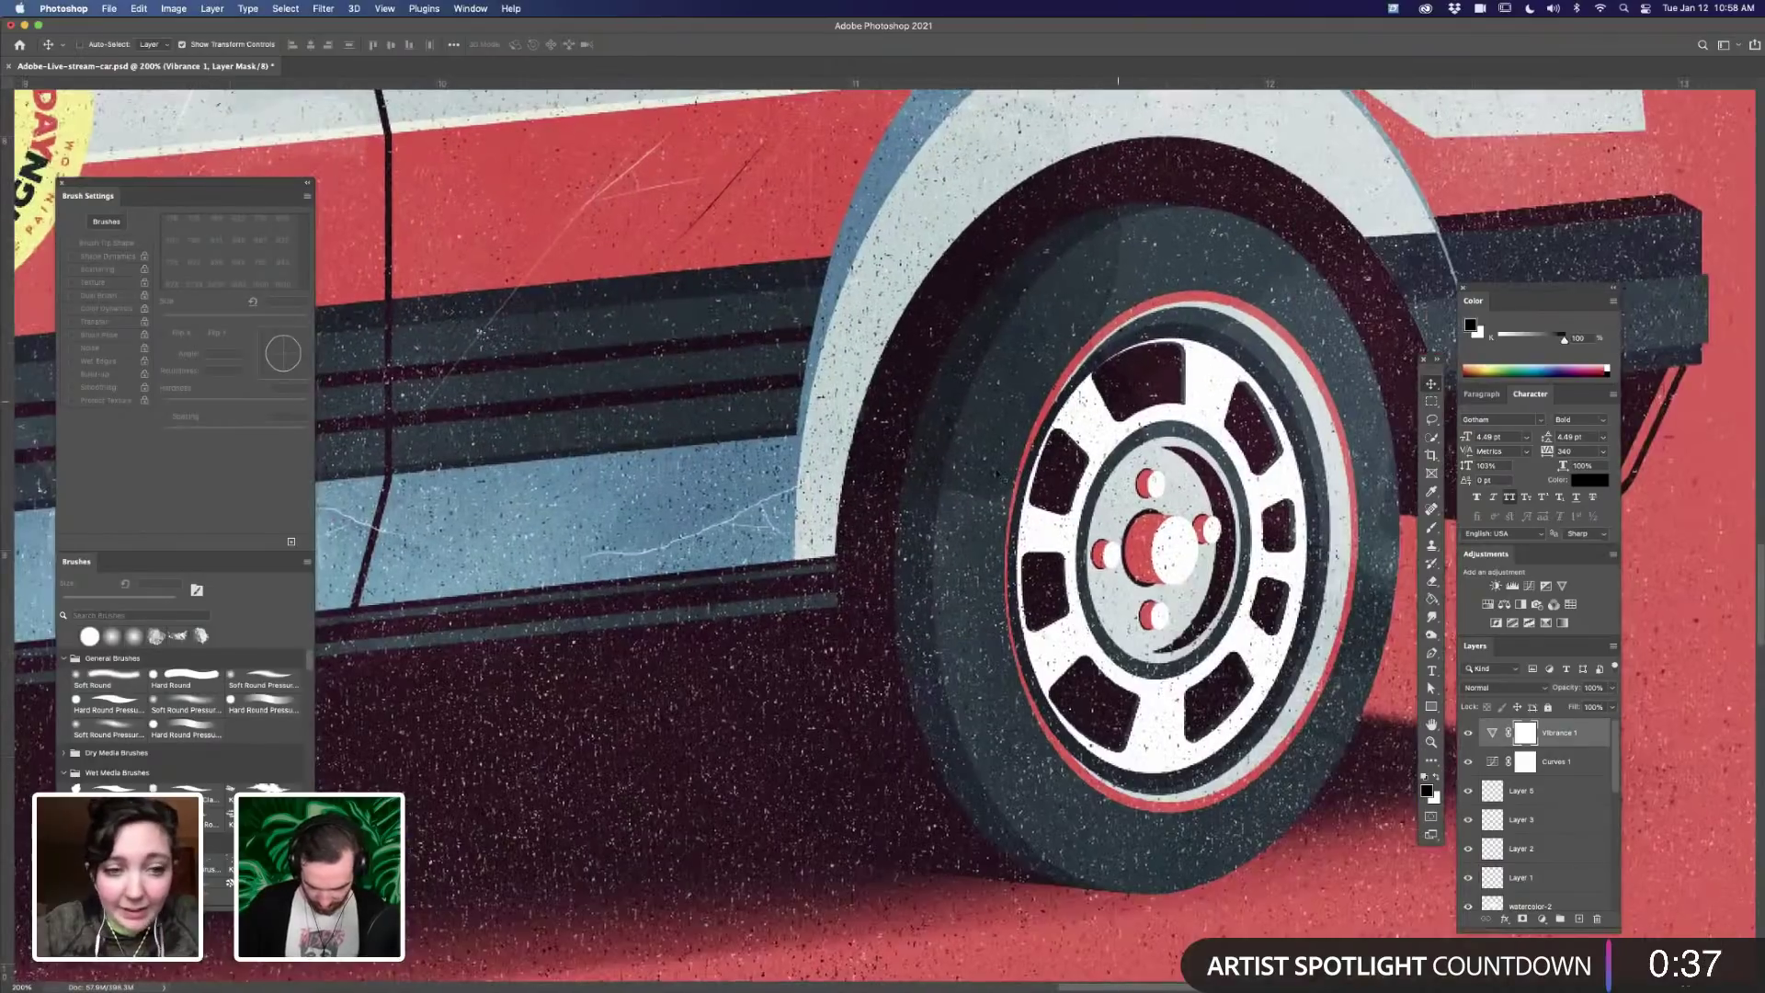
key("super+minus")
scroll(872, 593, "up", 8)
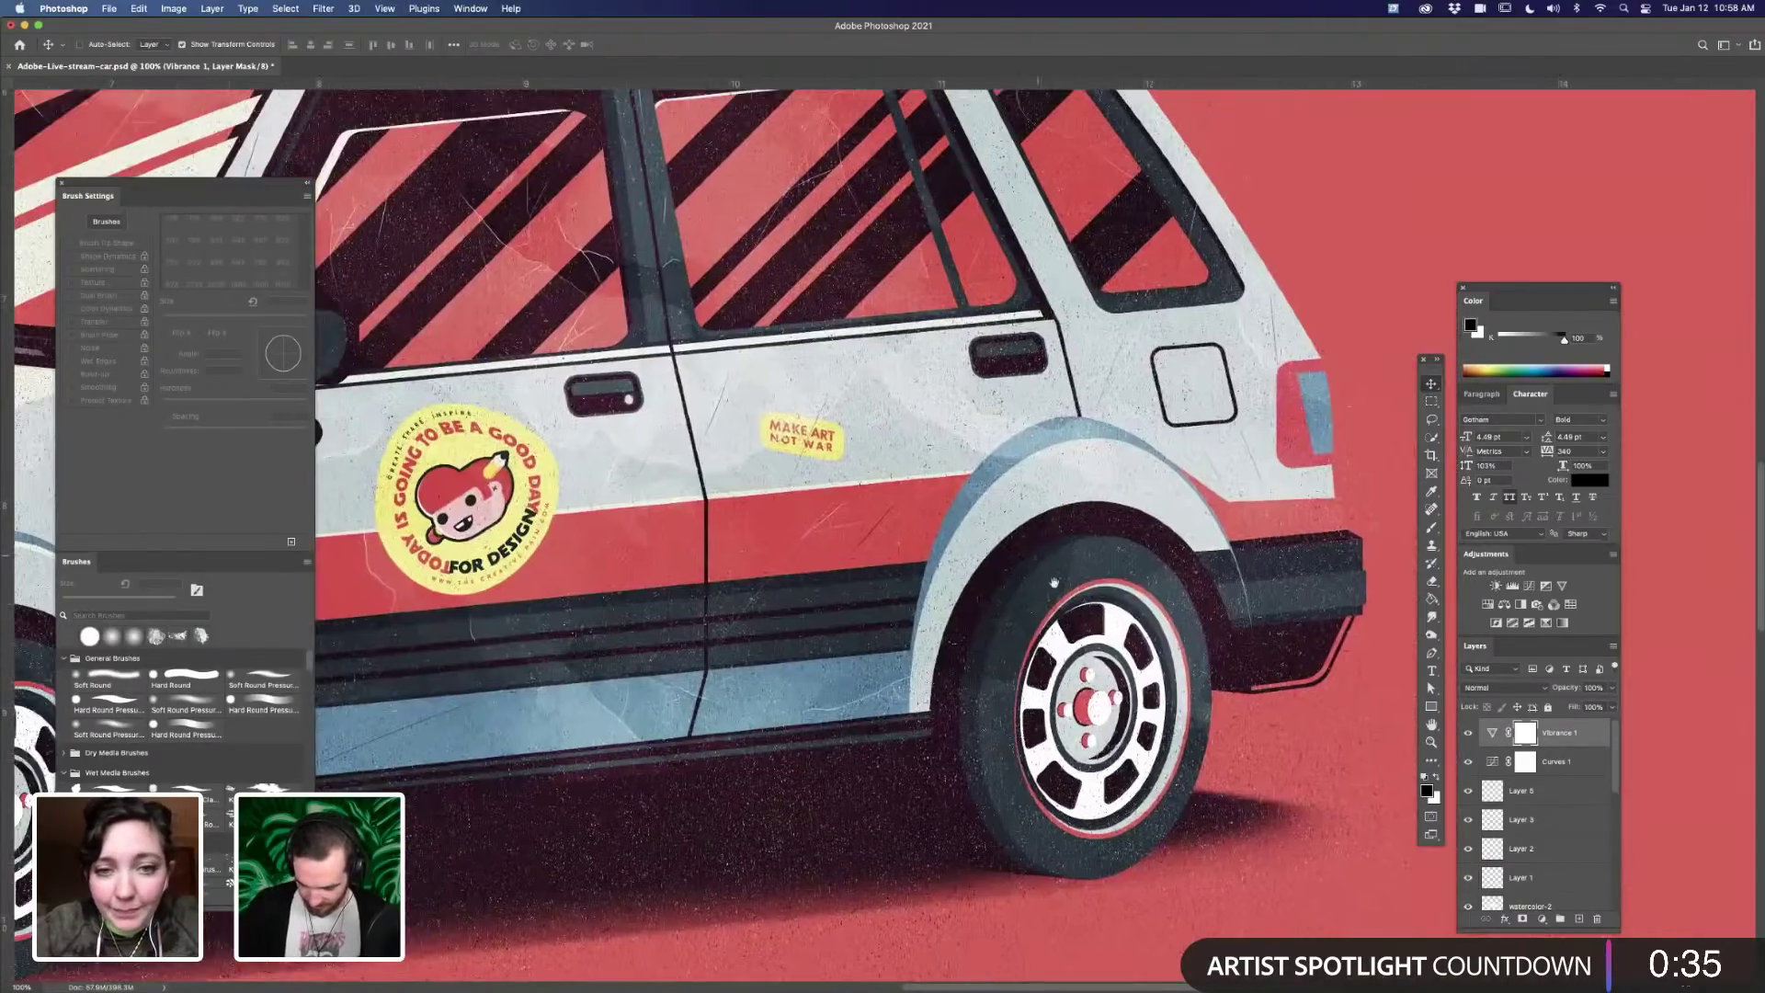
- Examine the texture details on the pencil, windshield, hood, front bumper, front wheel and door stickers at 100% view
scroll(735, 777, "left", 10)
scroll(734, 777, "up", 3)
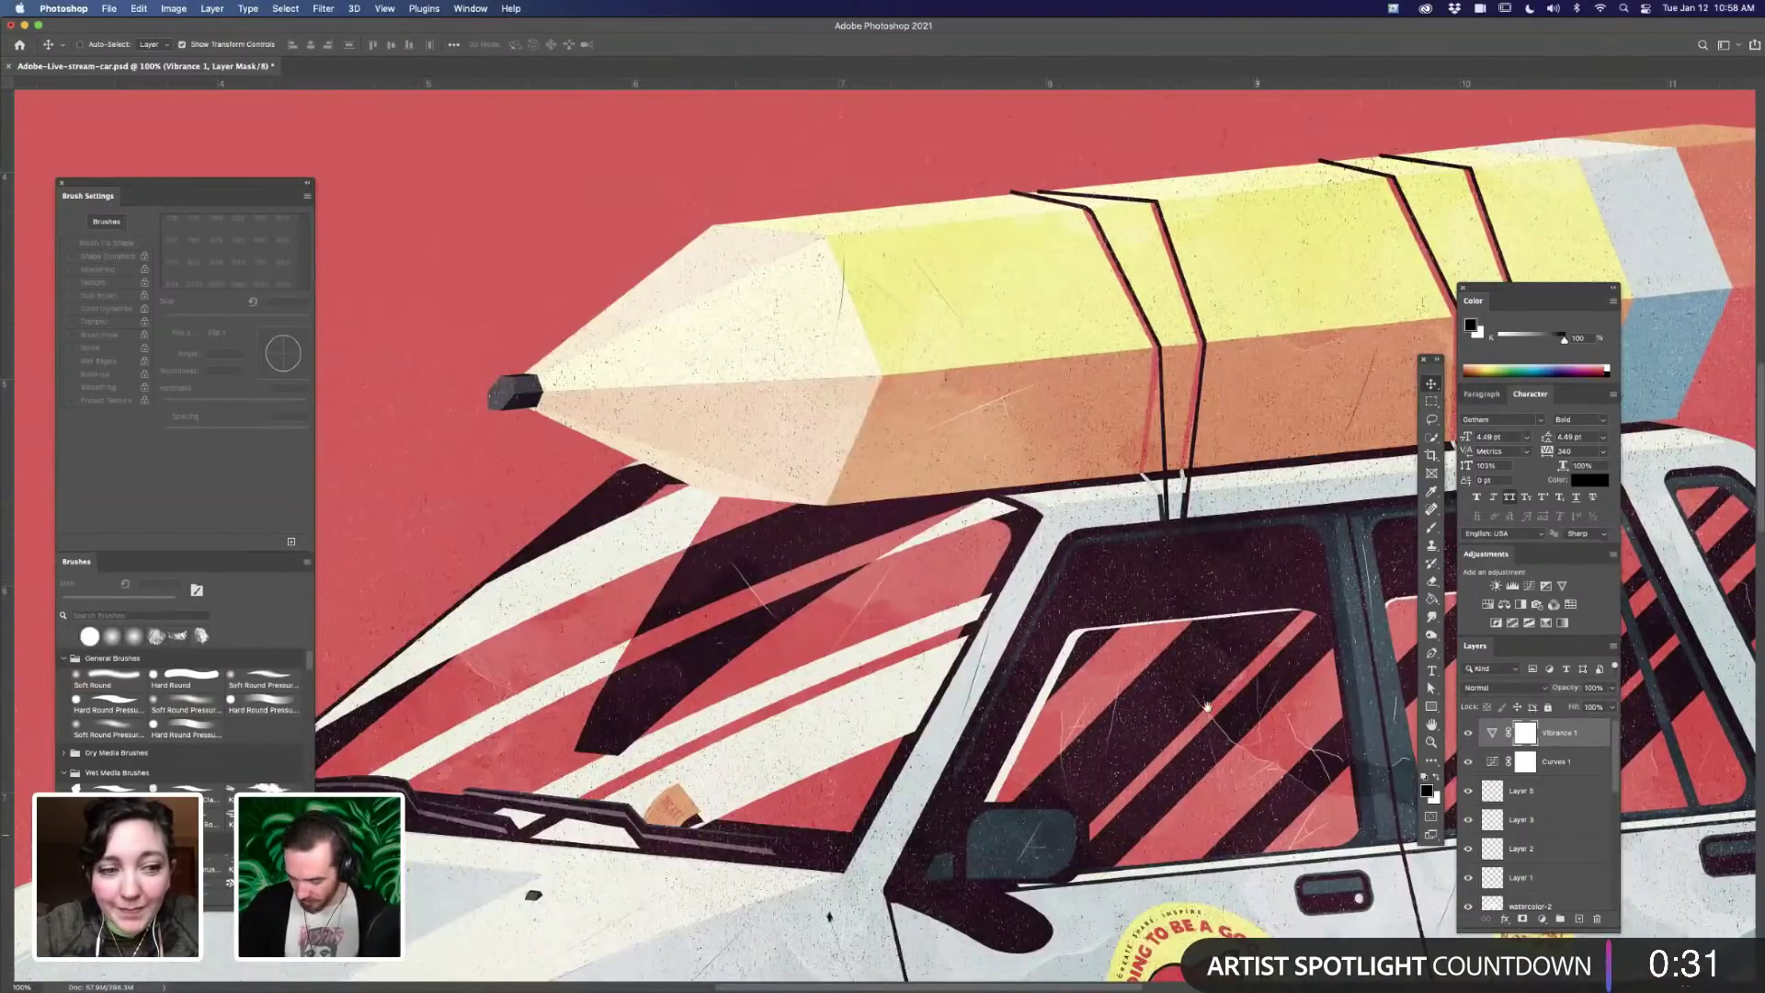
scroll(879, 669, "down", 3)
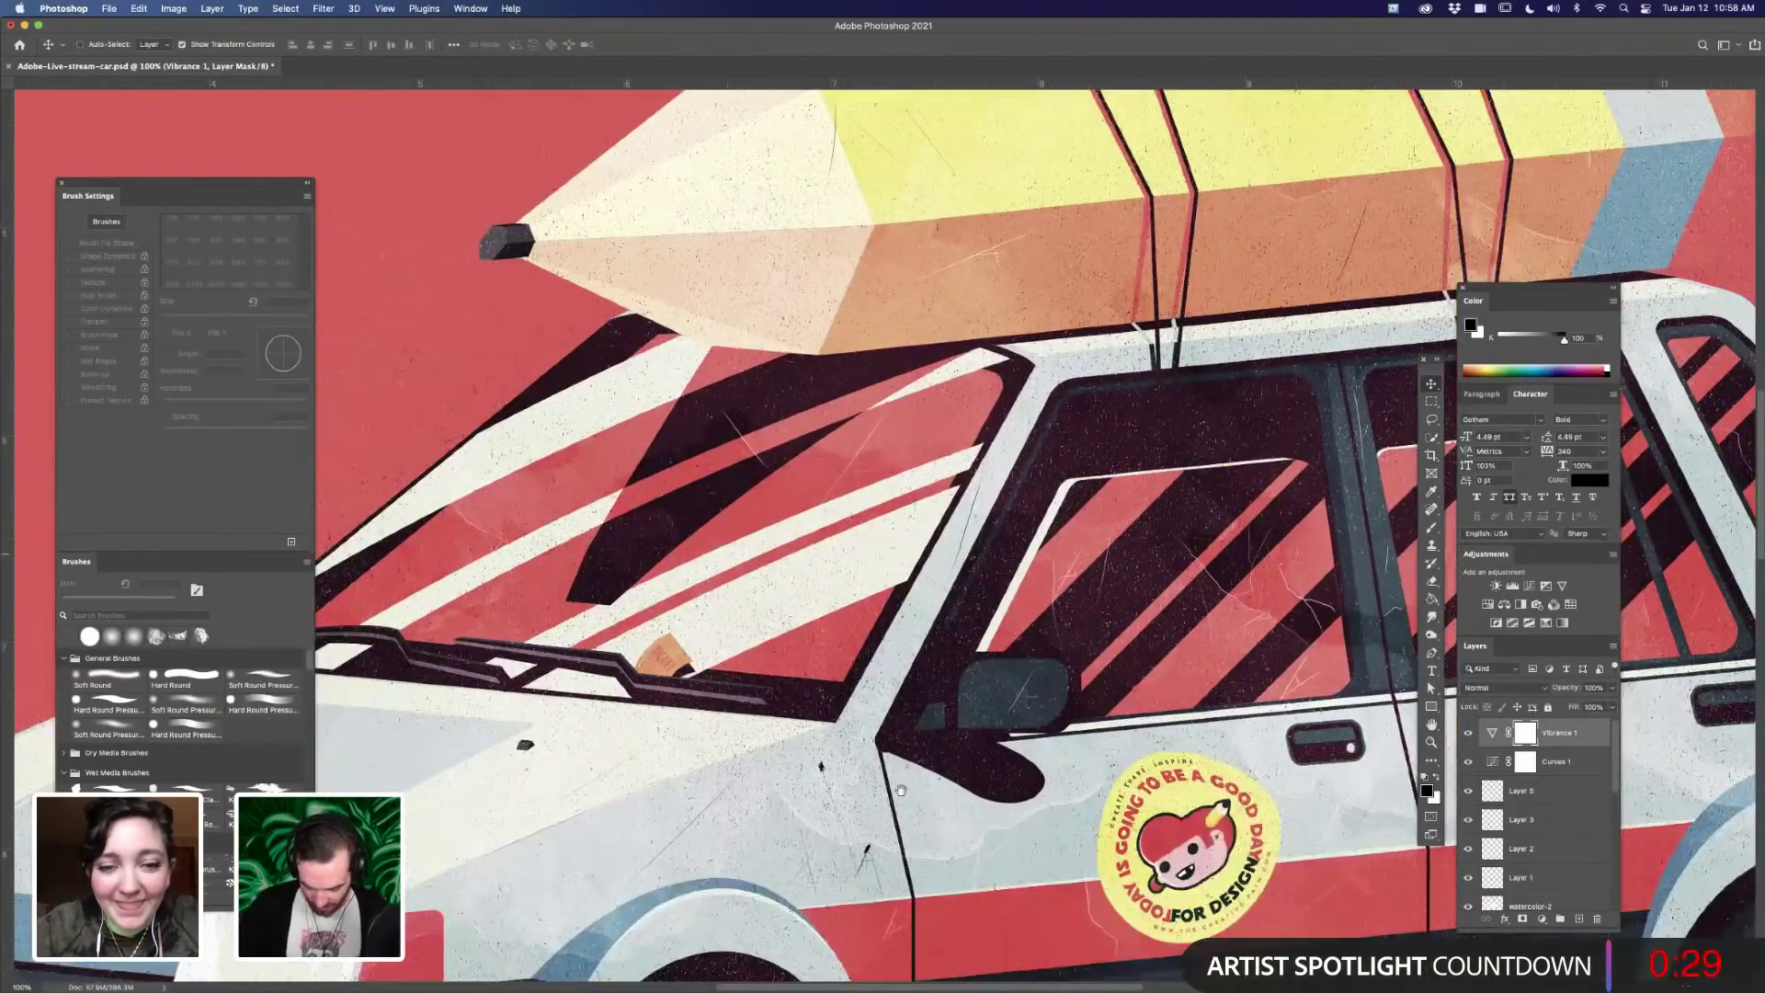
scroll(929, 738, "down", 2)
scroll(928, 739, "left", 1)
scroll(897, 635, "down", 1)
scroll(896, 634, "left", 1)
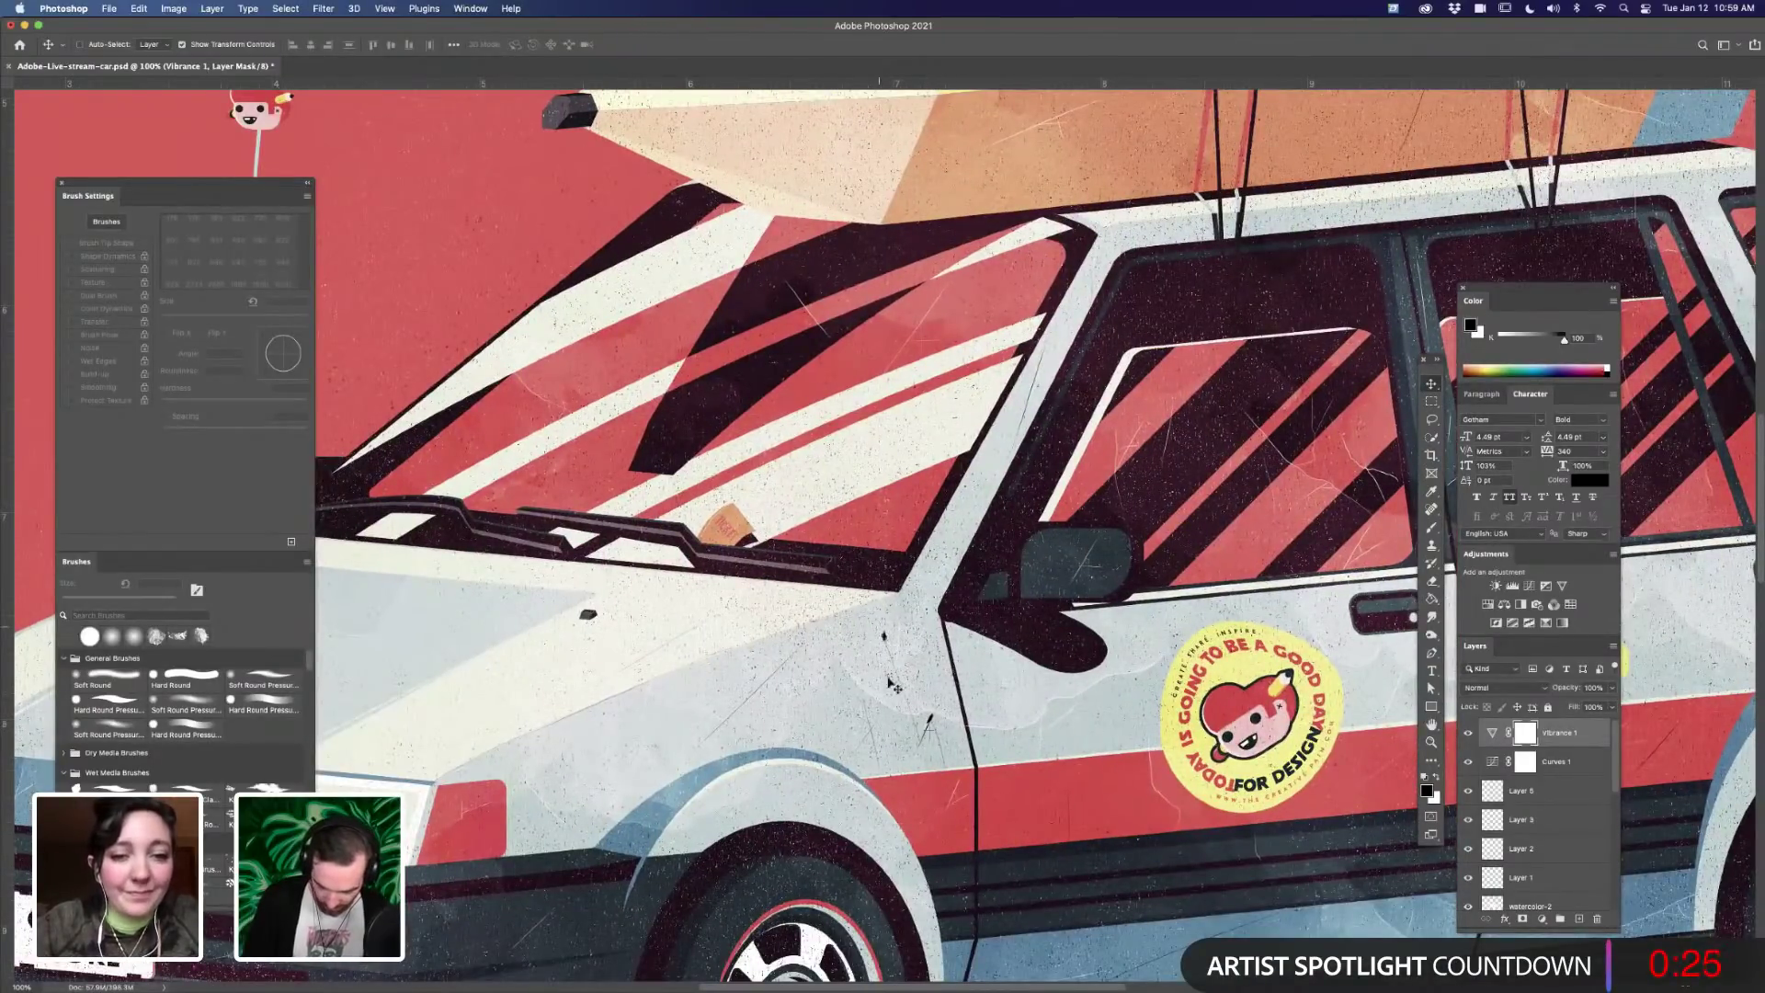
scroll(937, 839, "left", 2)
scroll(937, 840, "down", 1)
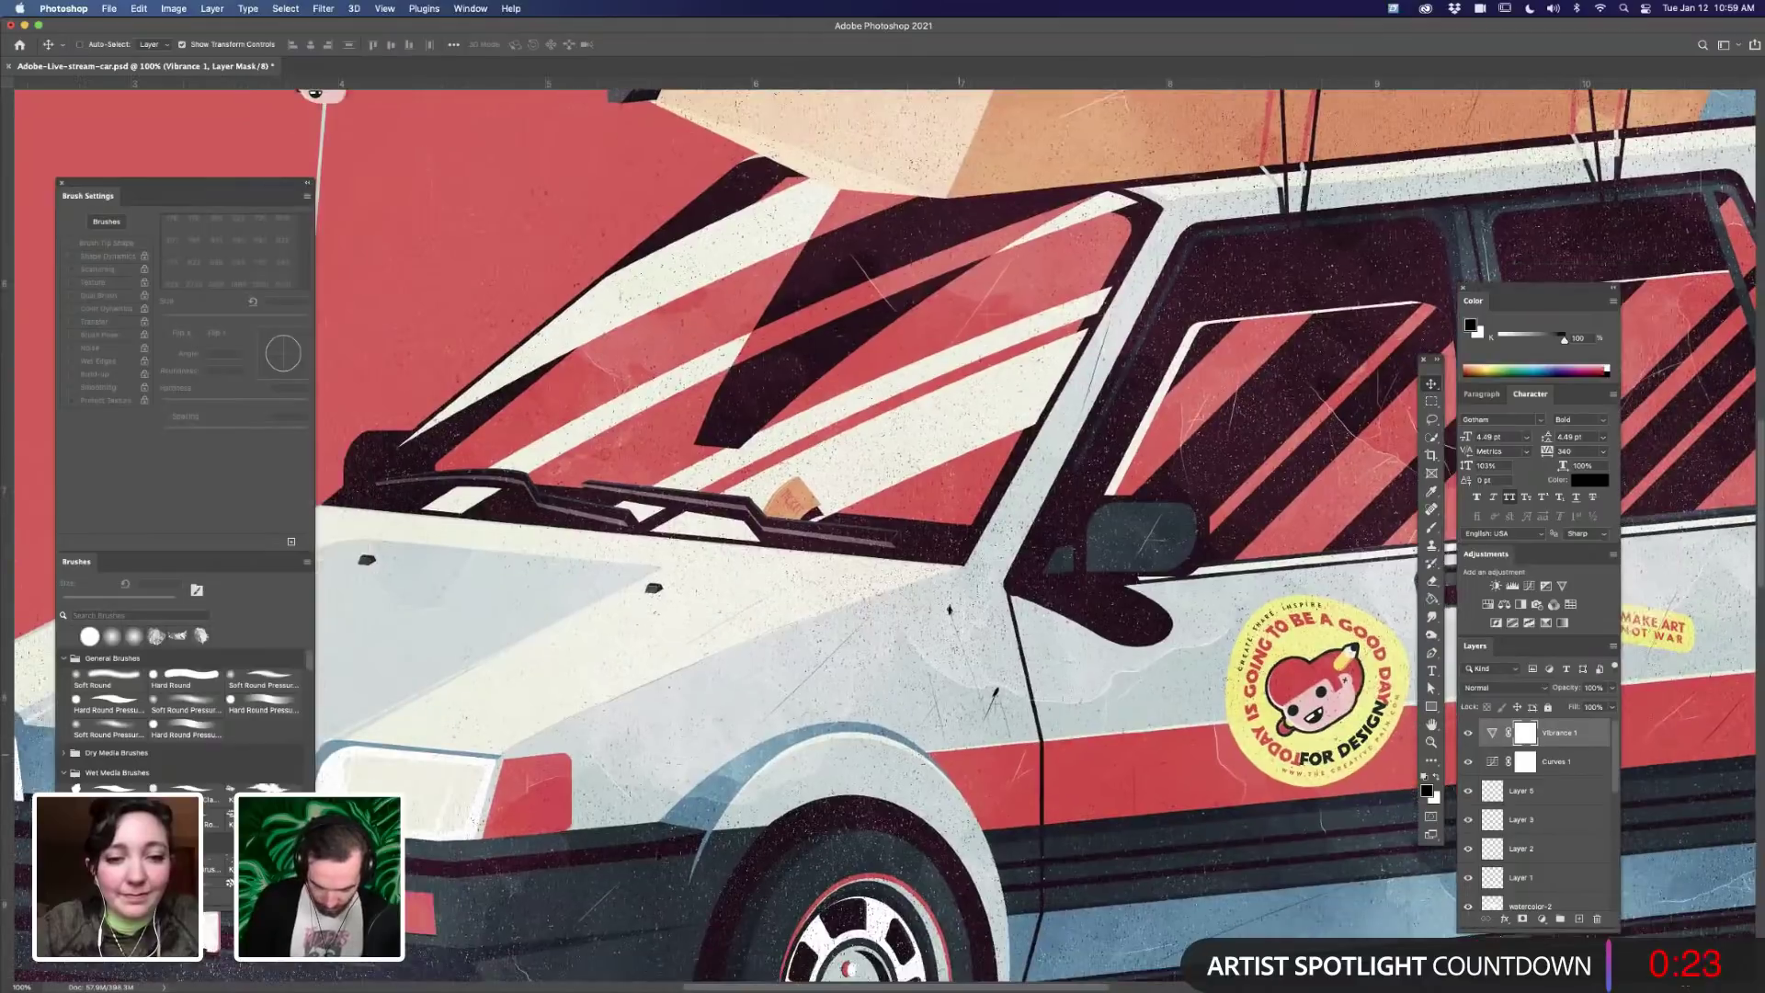
scroll(724, 630, "left", 2)
scroll(724, 630, "down", 1)
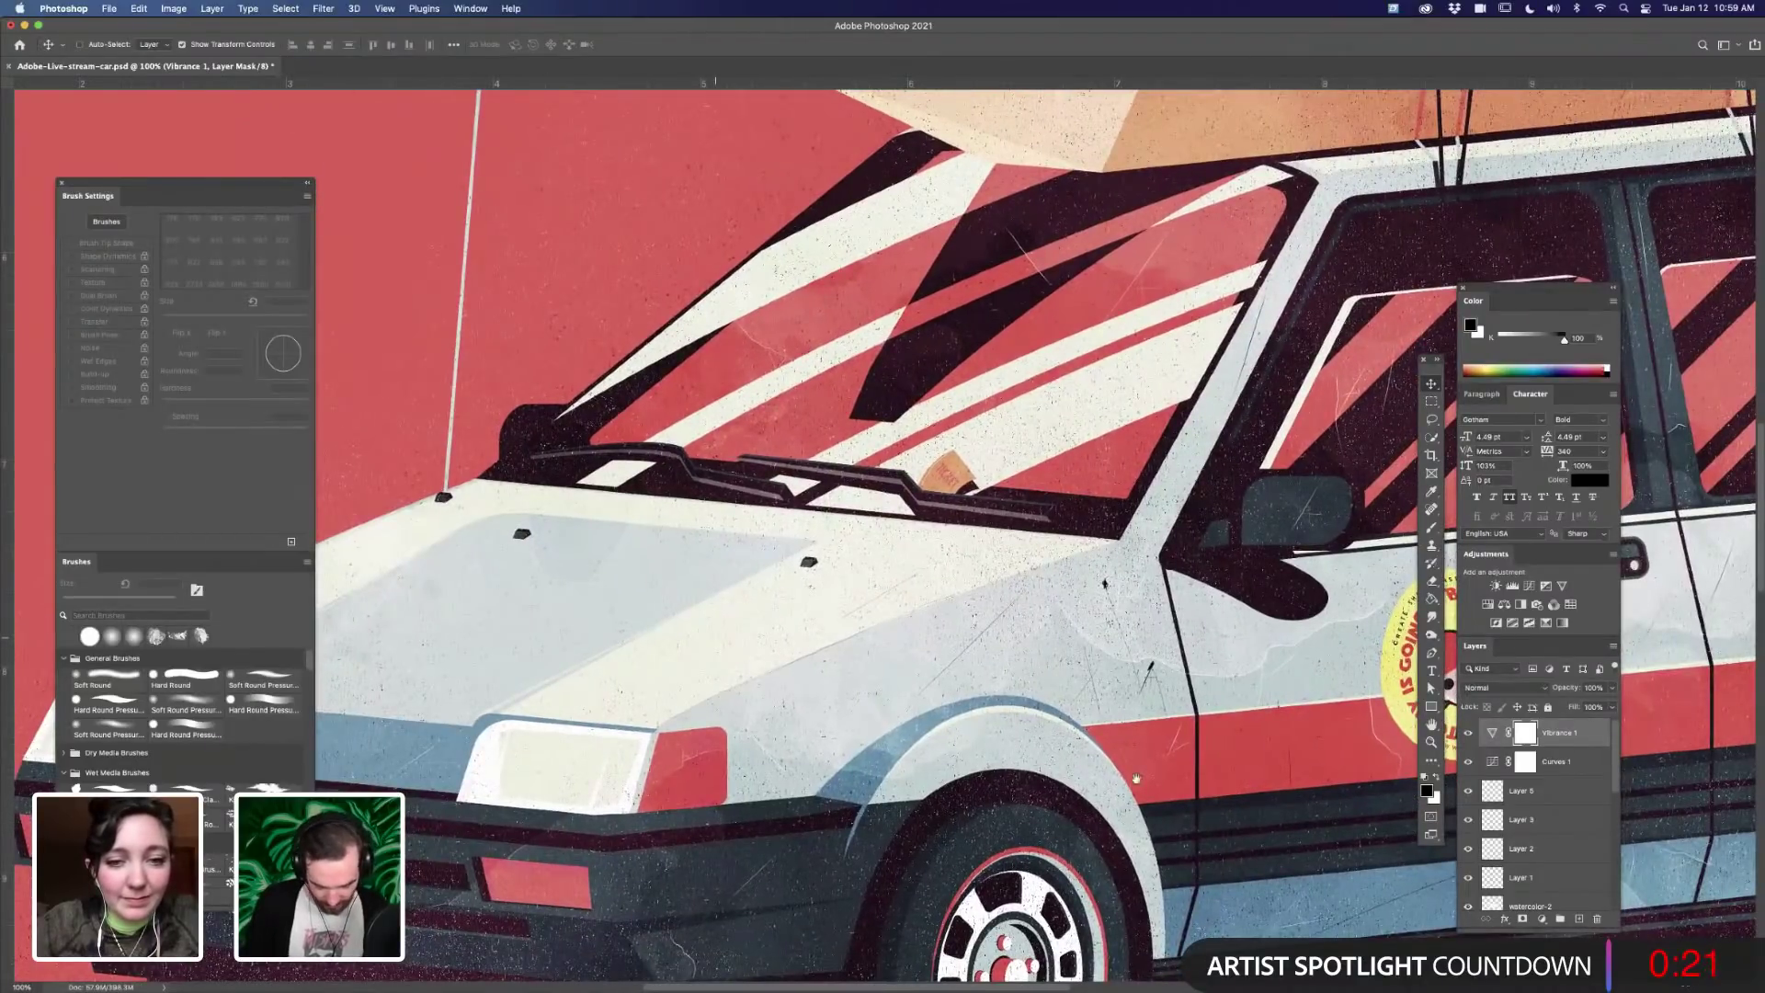
scroll(1030, 839, "left", 2)
left_click_drag(1193, 836, 1238, 824)
left_click_drag(1108, 764, 1355, 655)
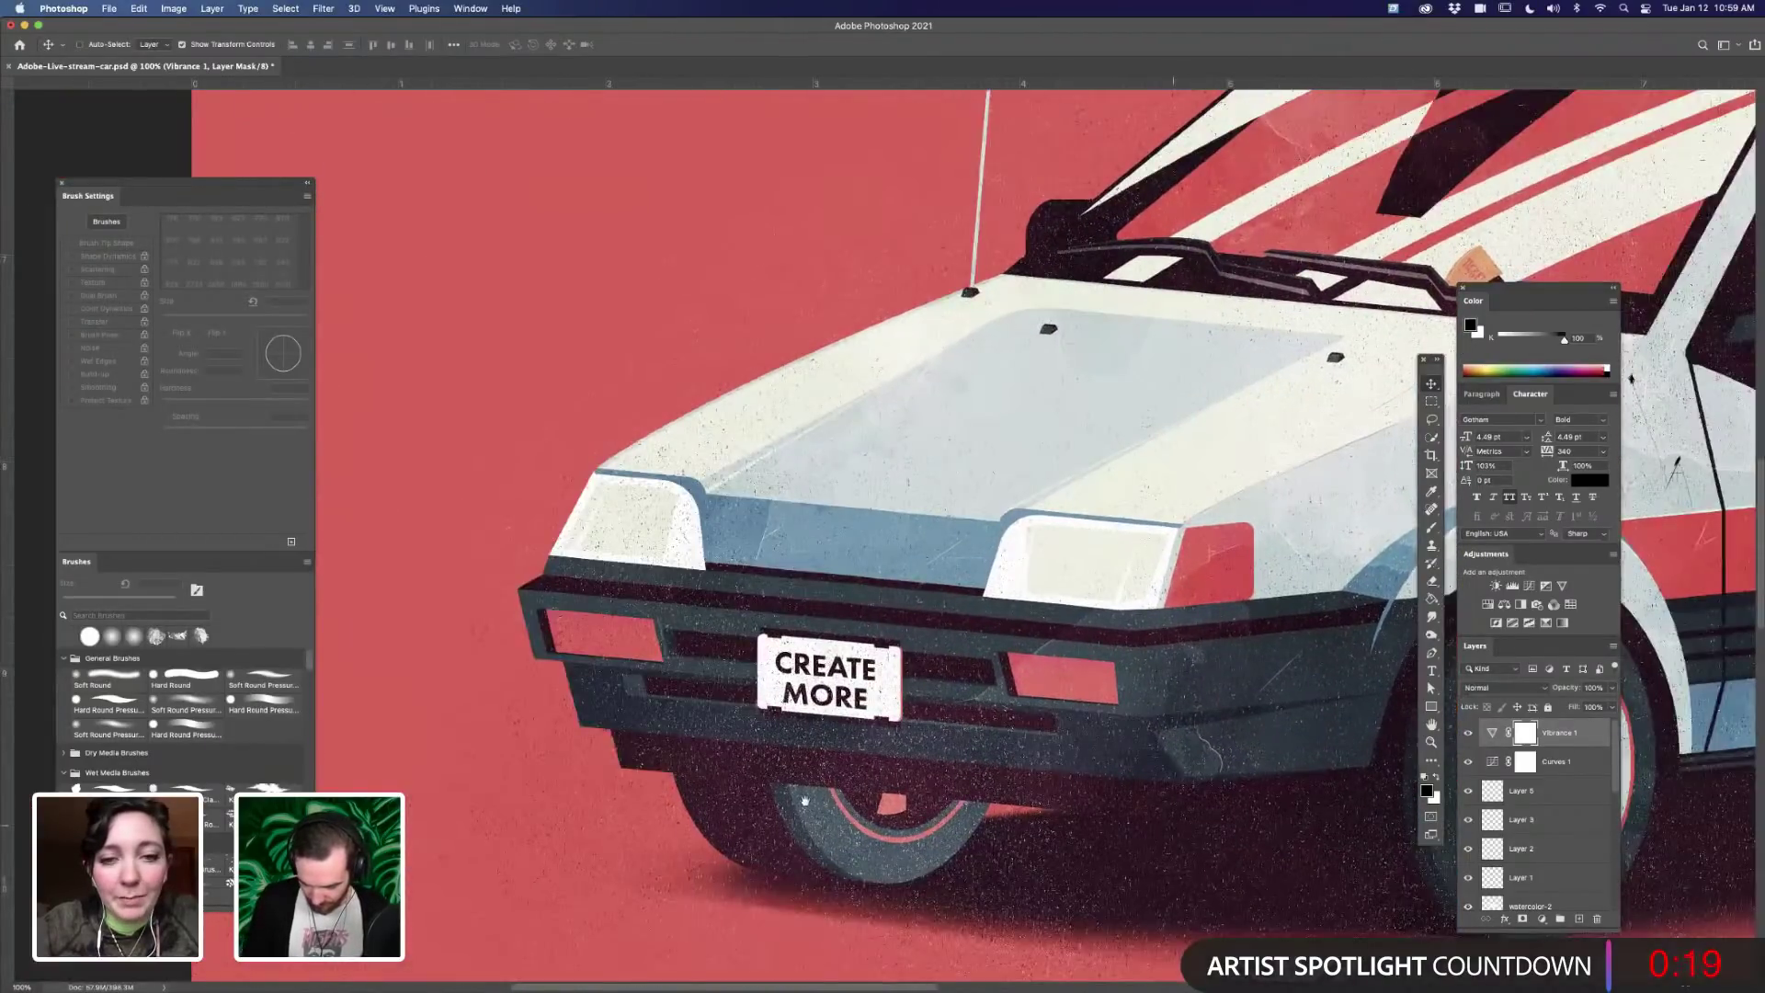
left_click_drag(929, 827, 808, 800)
left_click_drag(1261, 759, 838, 789)
left_click_drag(1160, 752, 1106, 759)
left_click_drag(1331, 753, 1088, 746)
left_click_drag(1223, 690, 1161, 714)
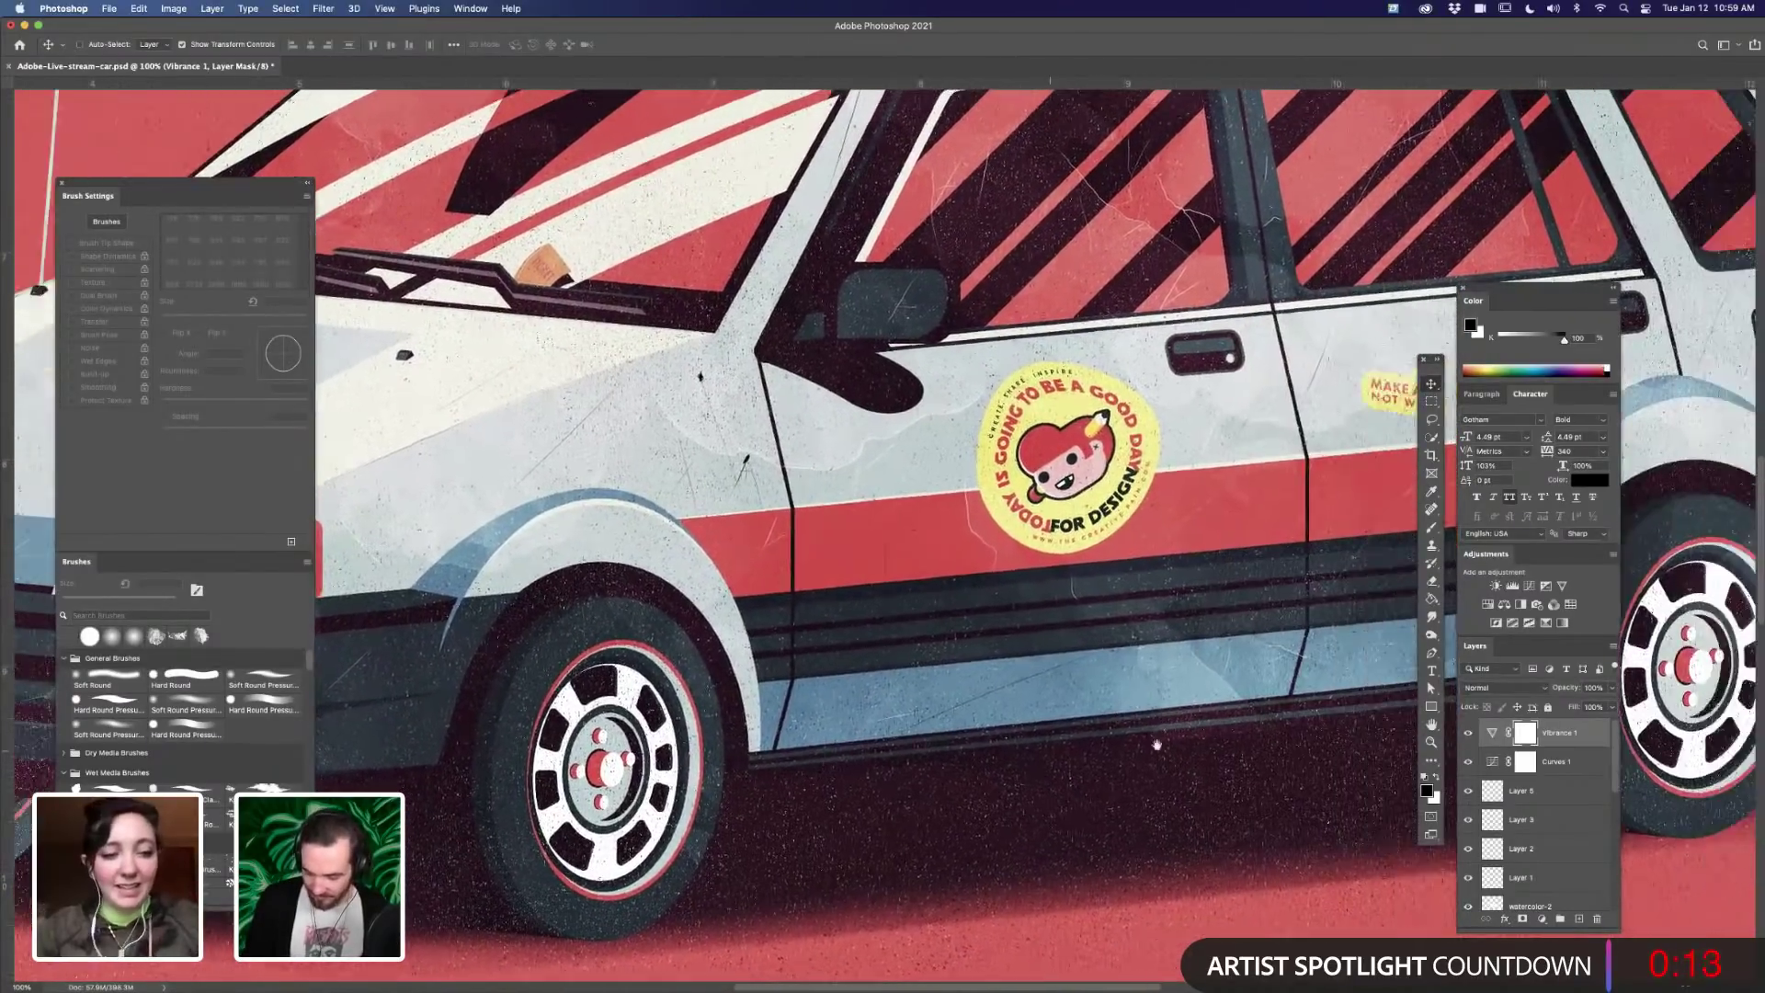
left_click_drag(1173, 792, 1149, 789)
- Review the full composition, including the ground shadow, the rear of the car, the empty background and the pencil's eraser end
key("super+minus")
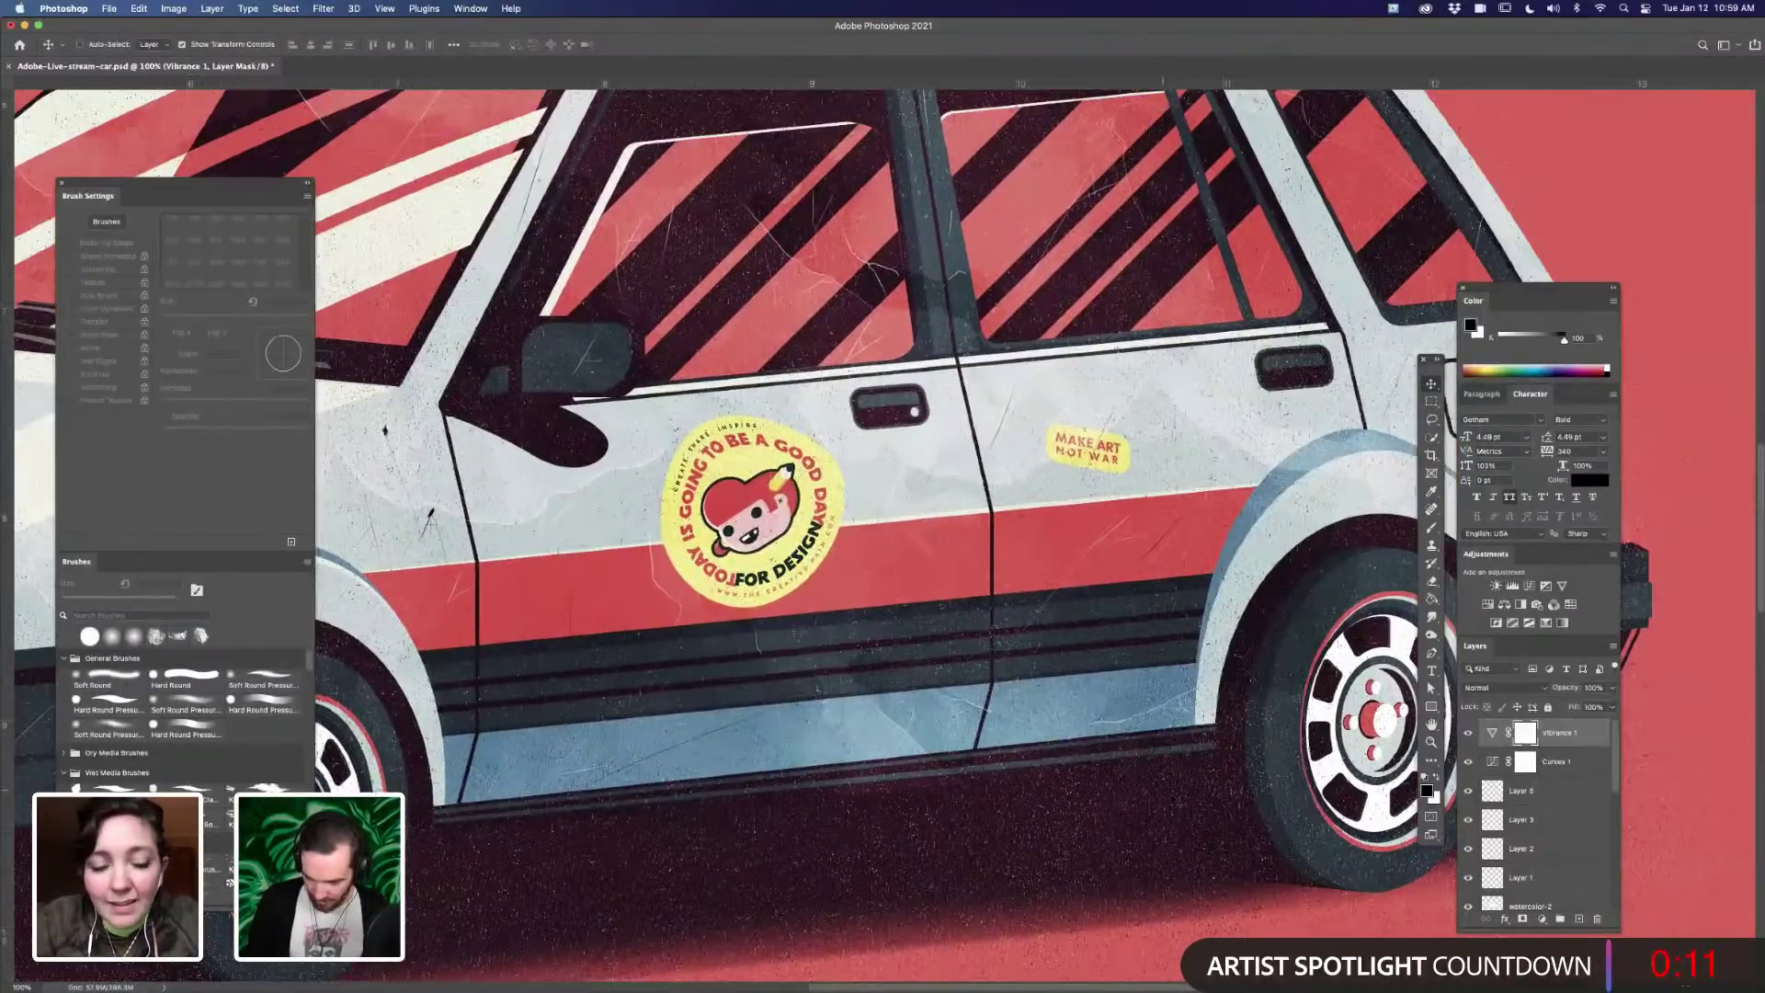
key("super+minus")
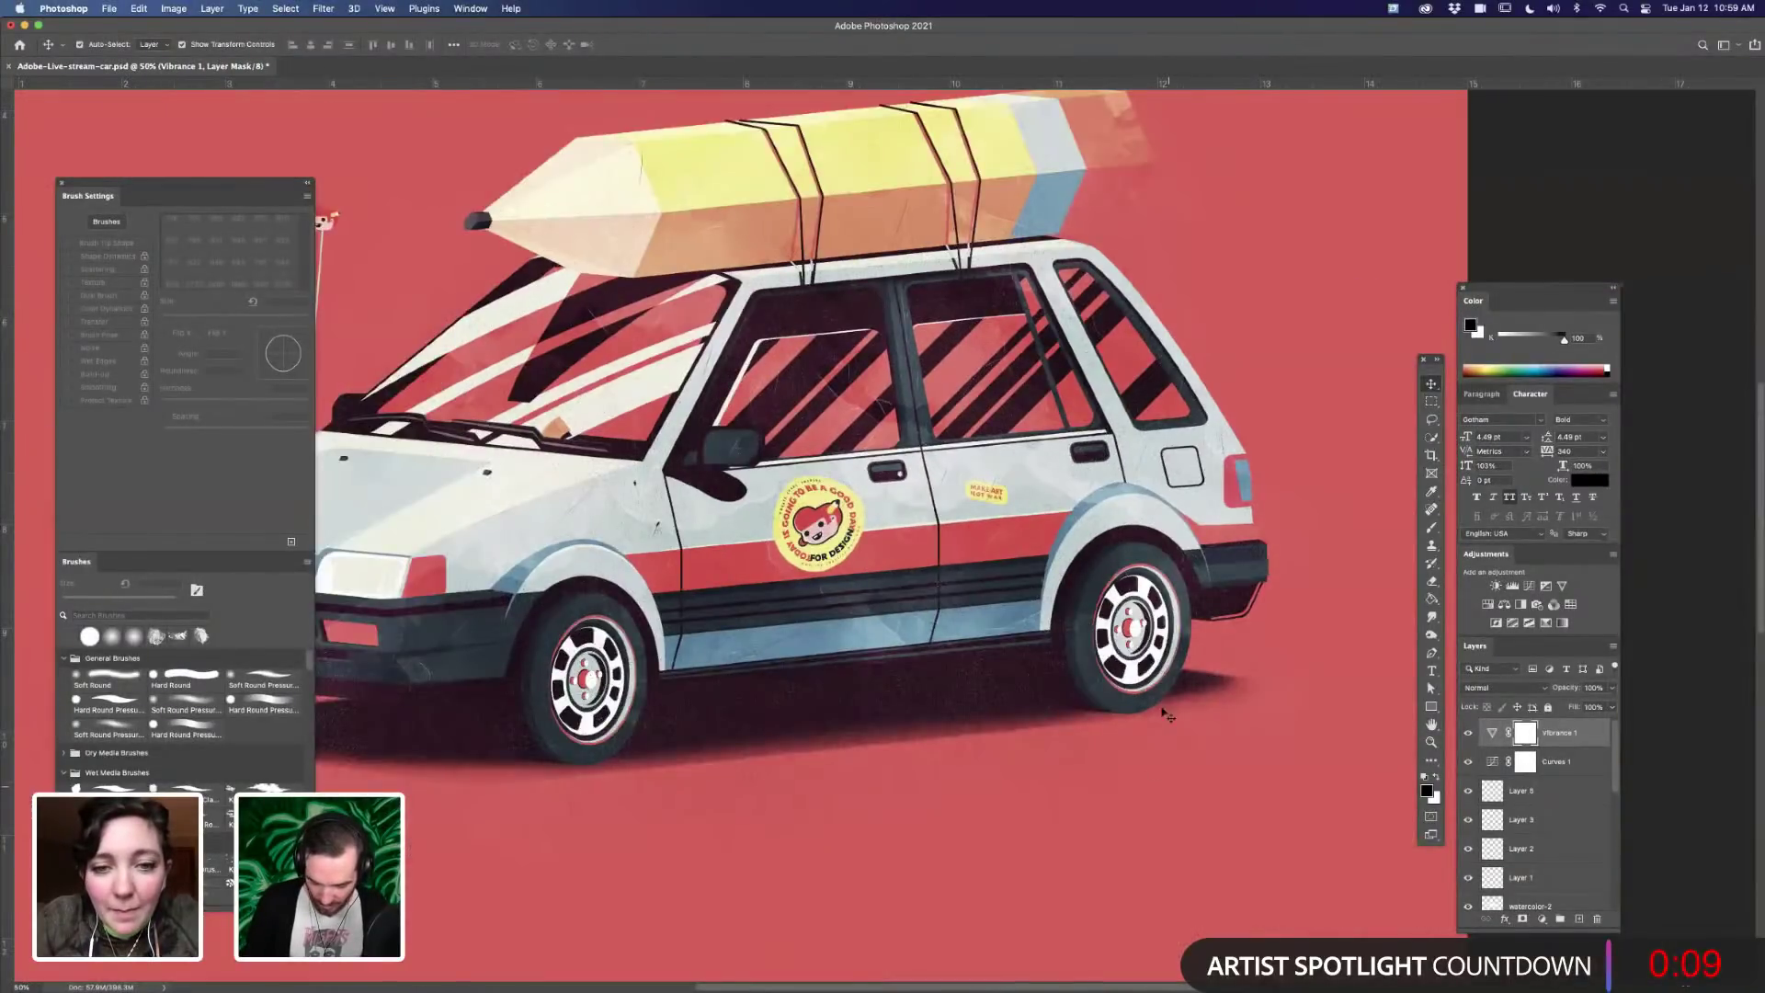
key("super+minus")
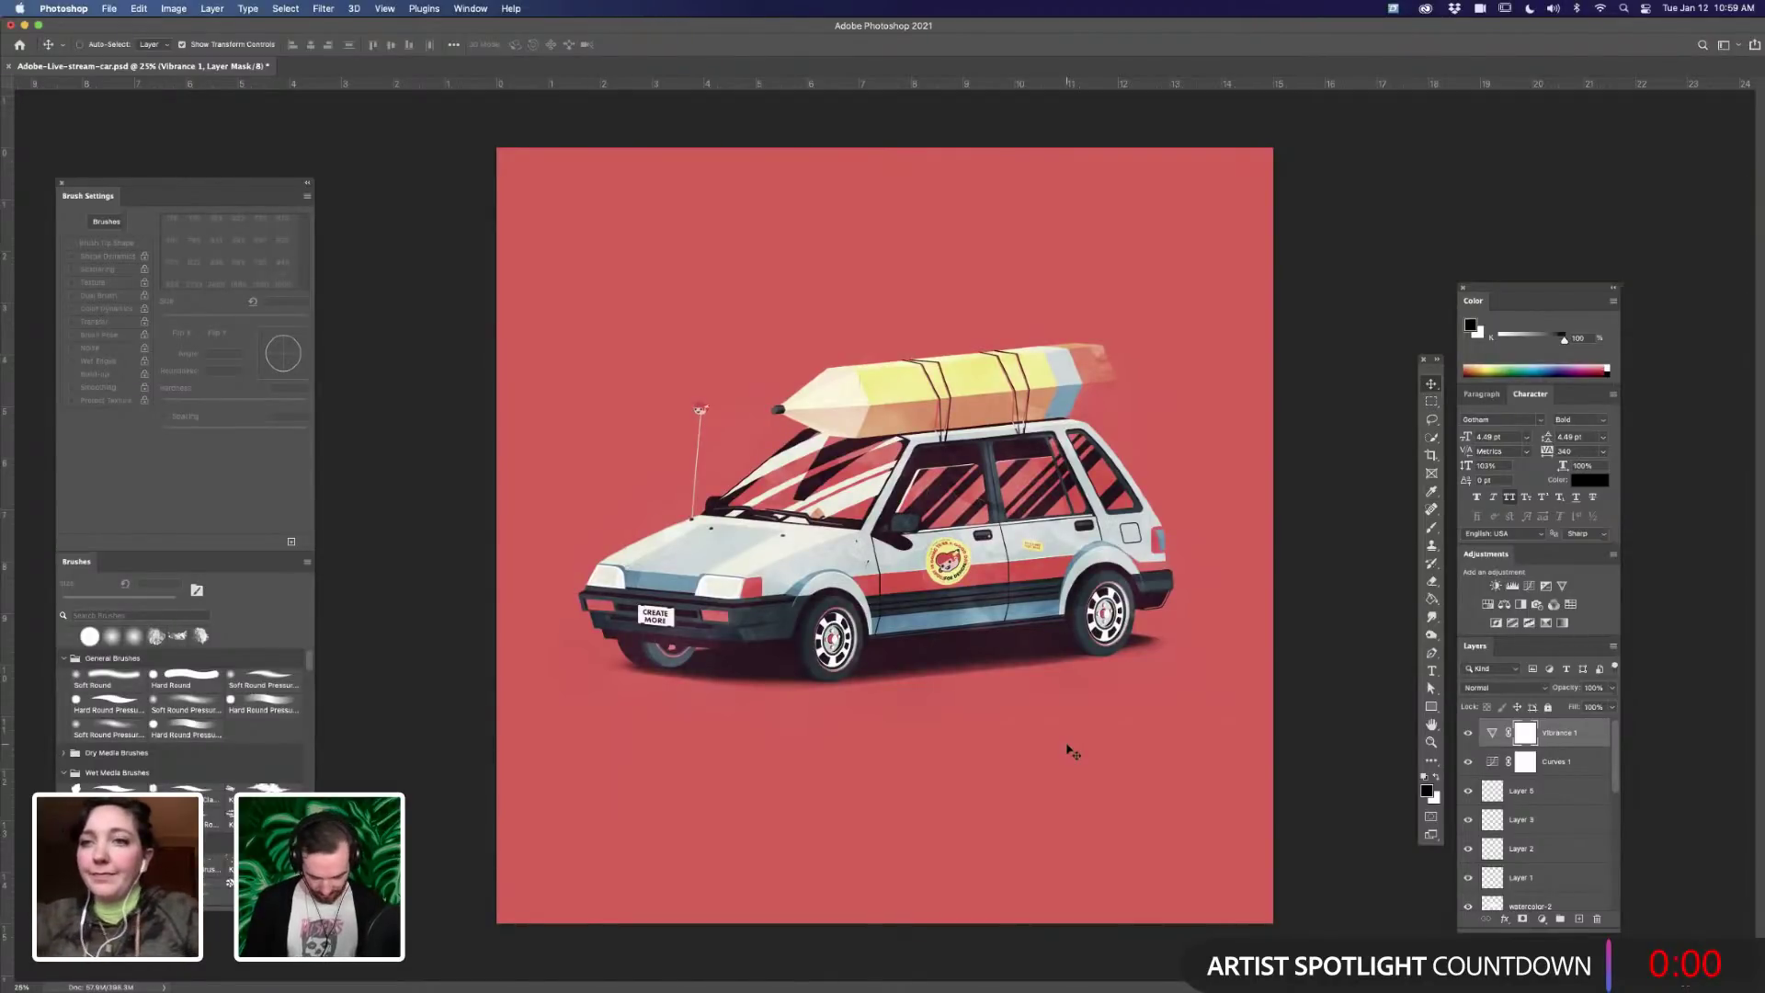
key("super+equal")
key("super+equal")
key("super+equal")
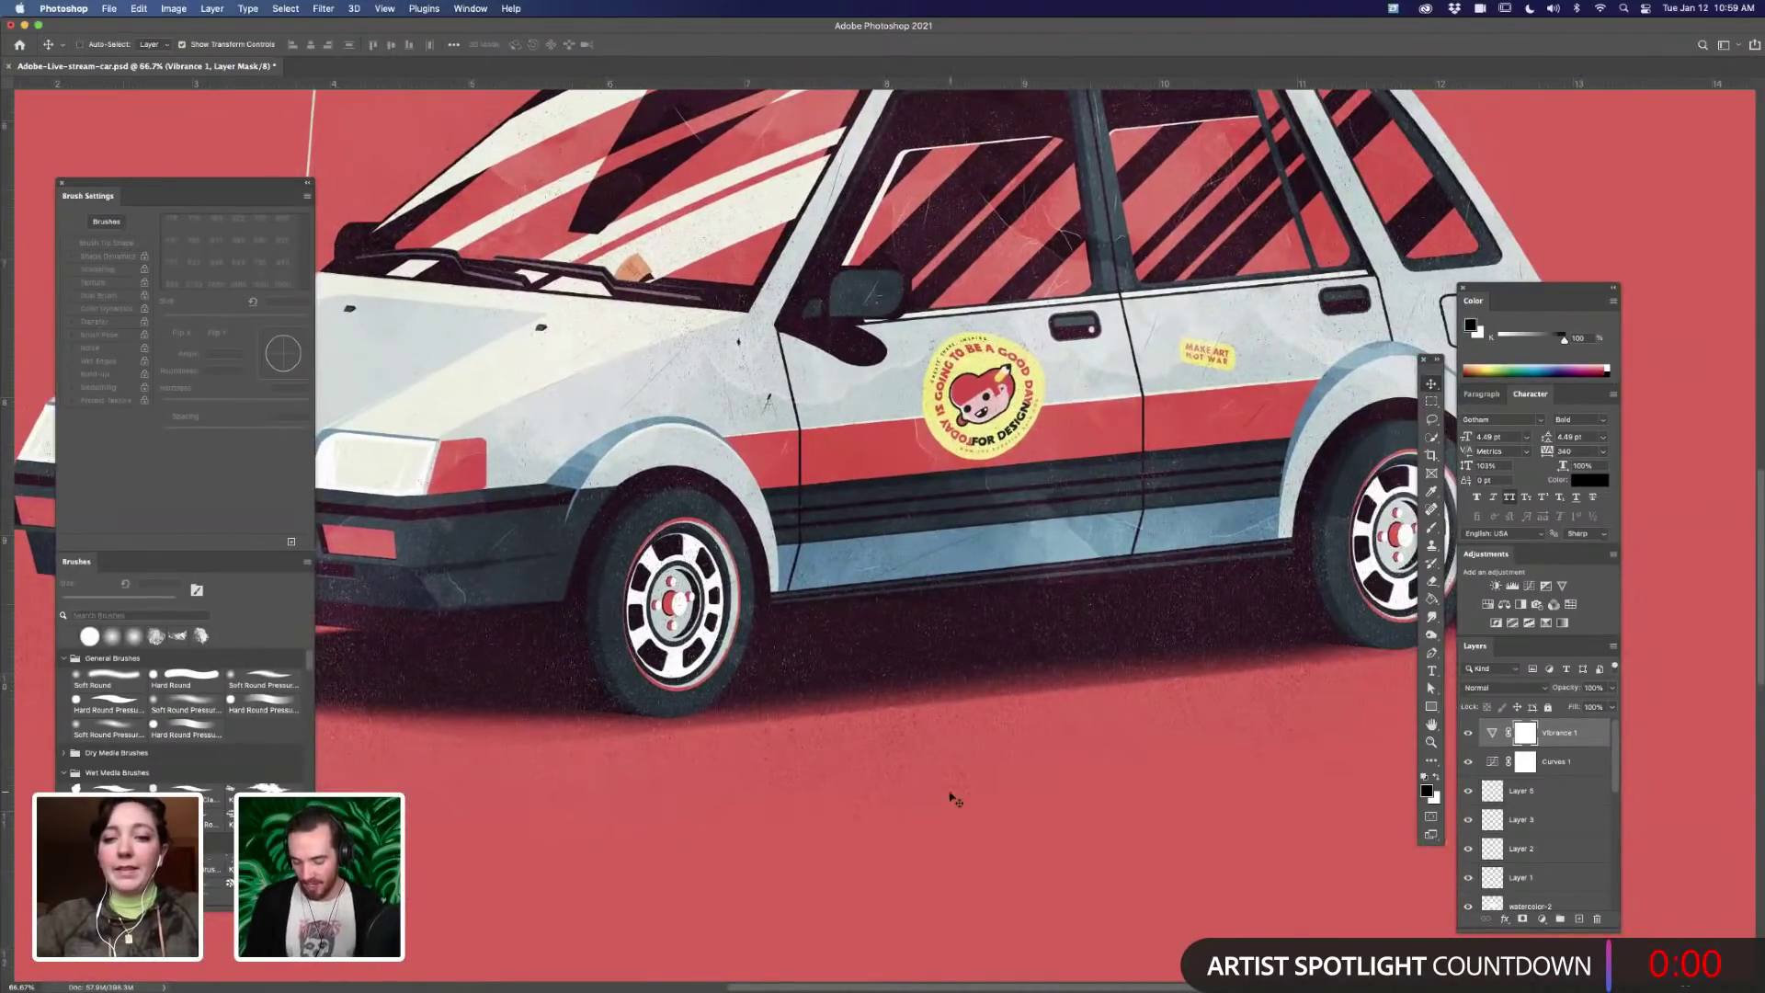
scroll(909, 761, "right", 10)
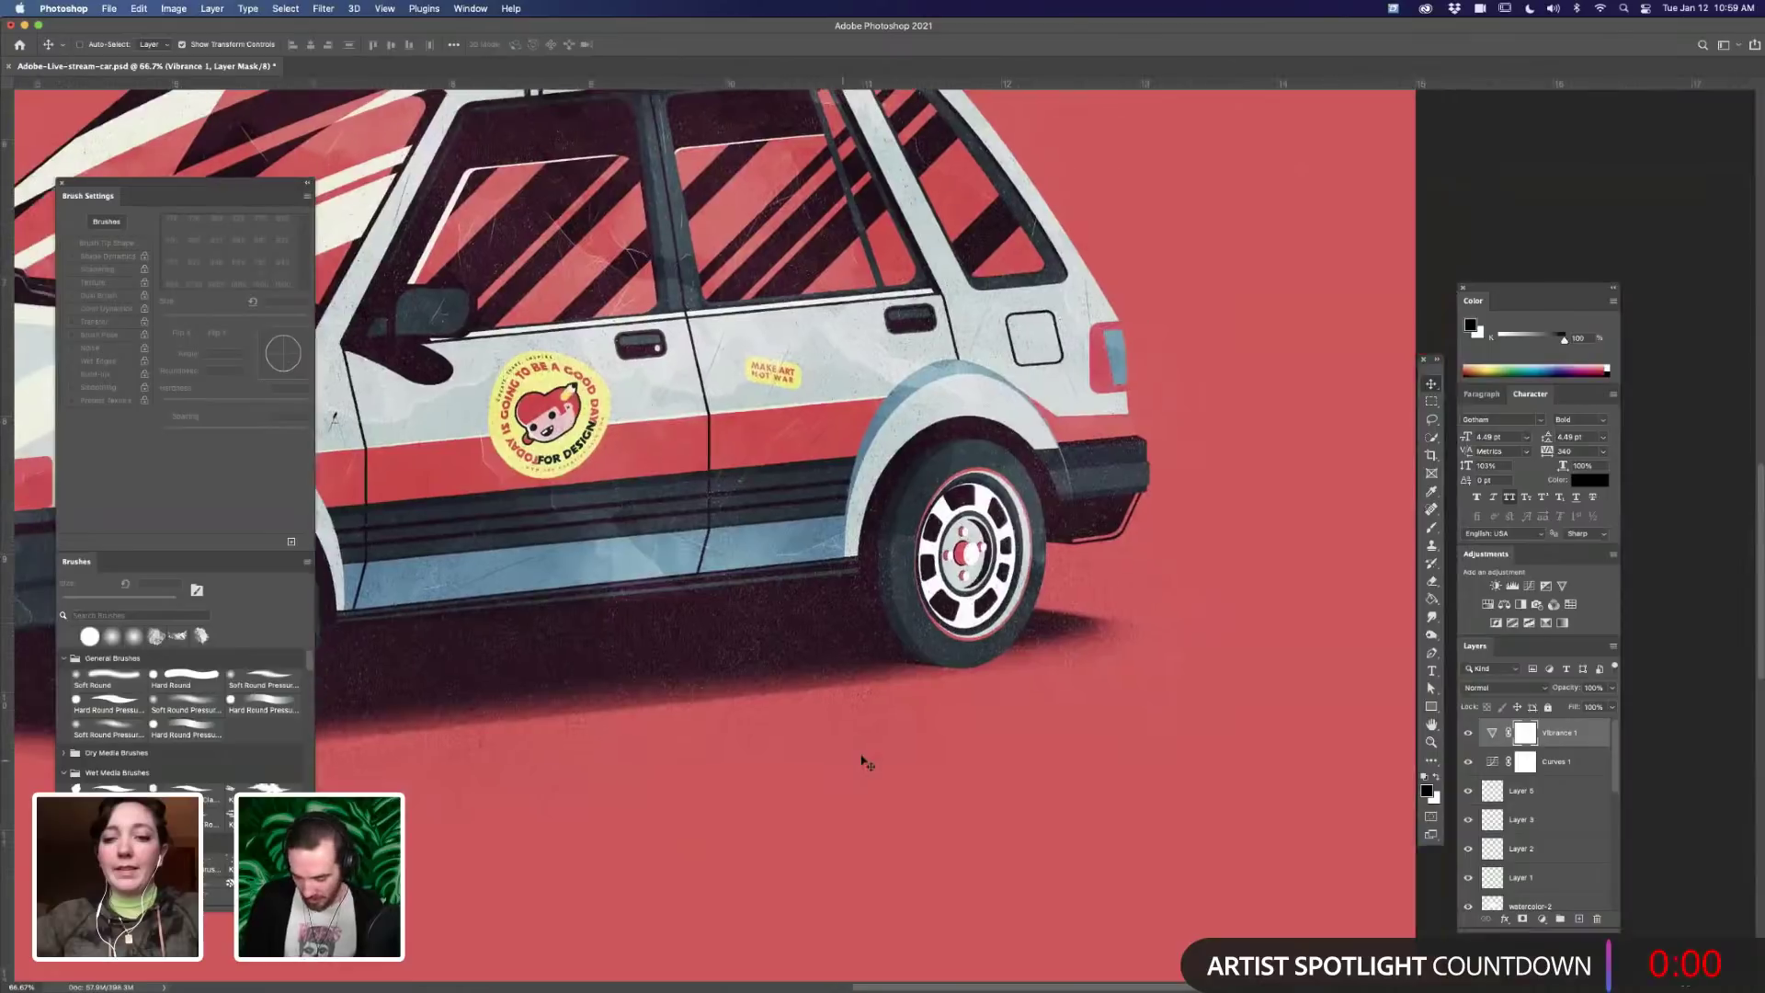
scroll(1212, 624, "up", 10)
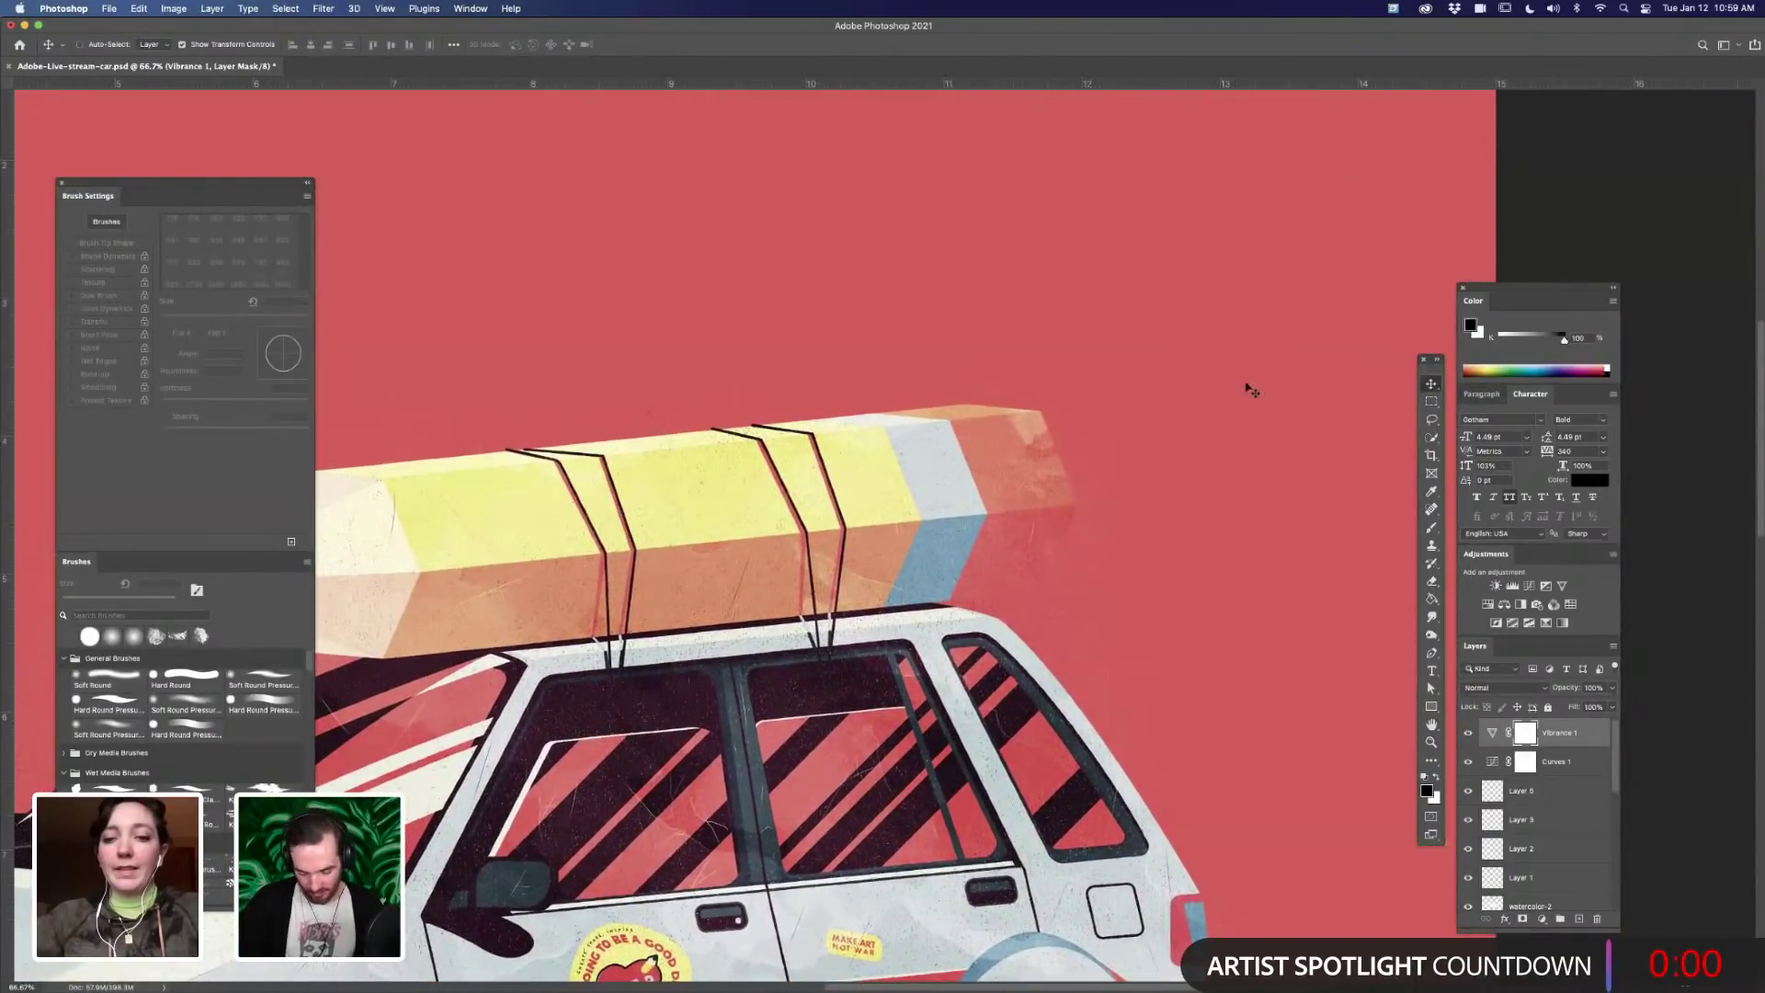
scroll(1039, 717, "up", 8)
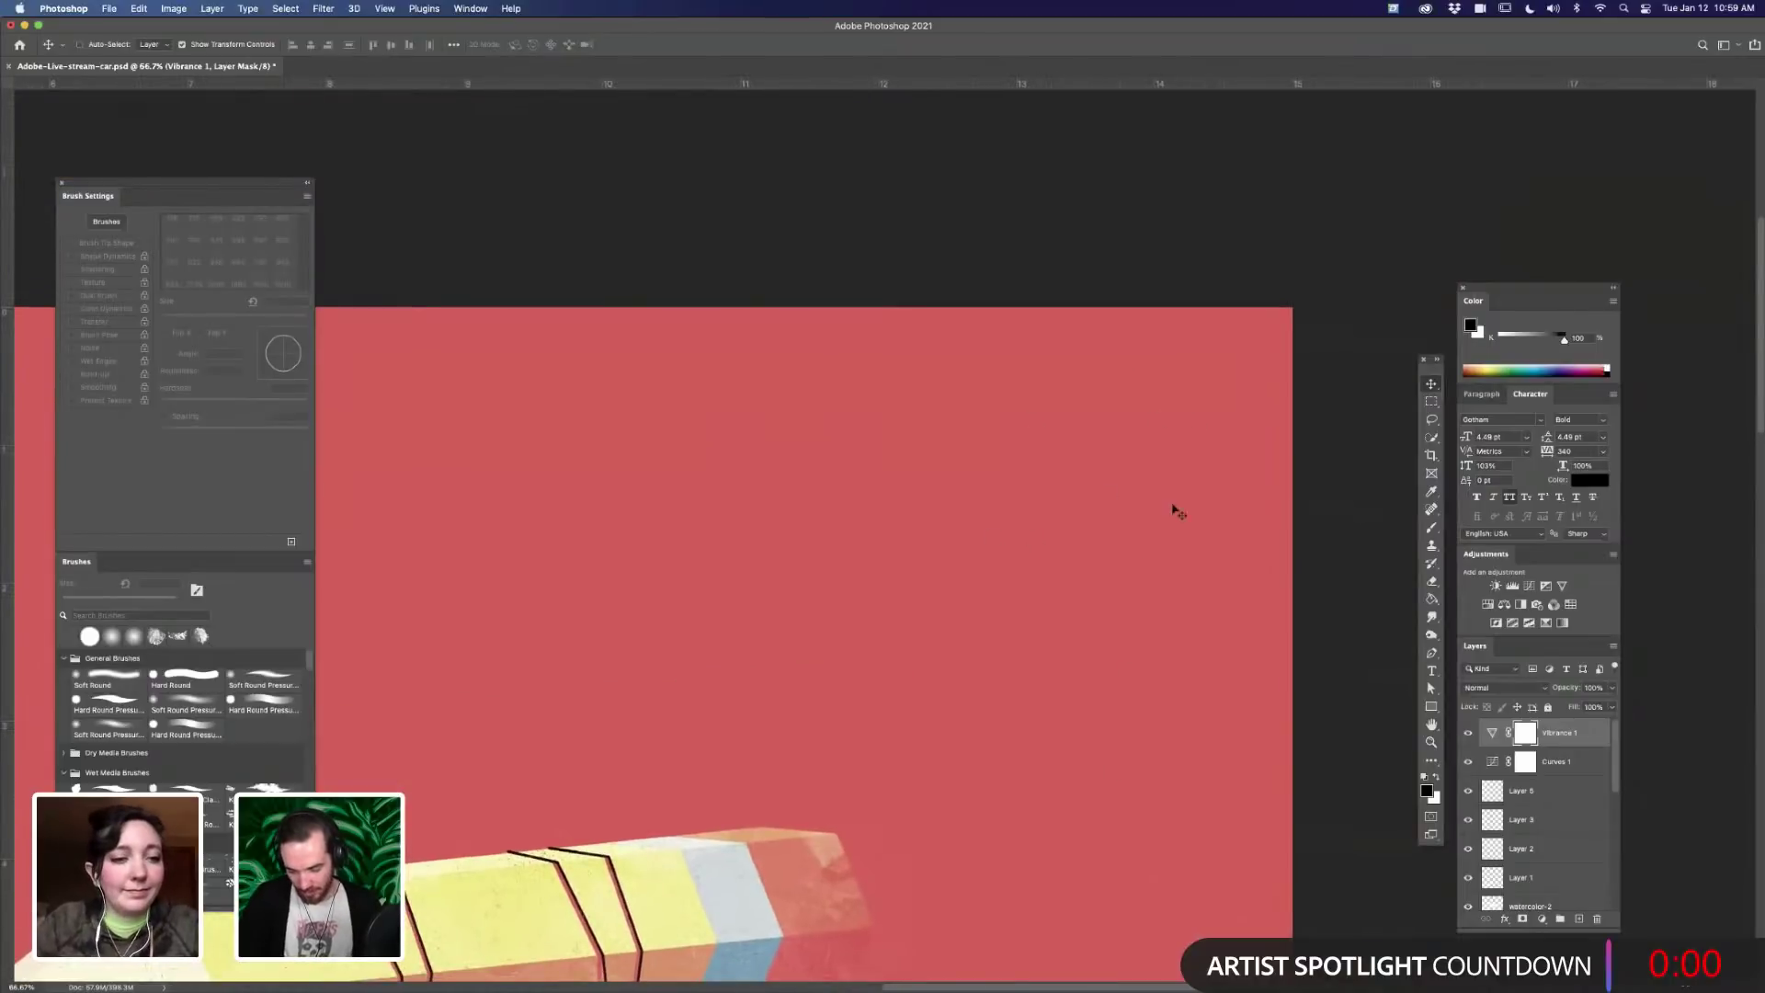
scroll(841, 815, "down", 12)
scroll(841, 815, "left", 11)
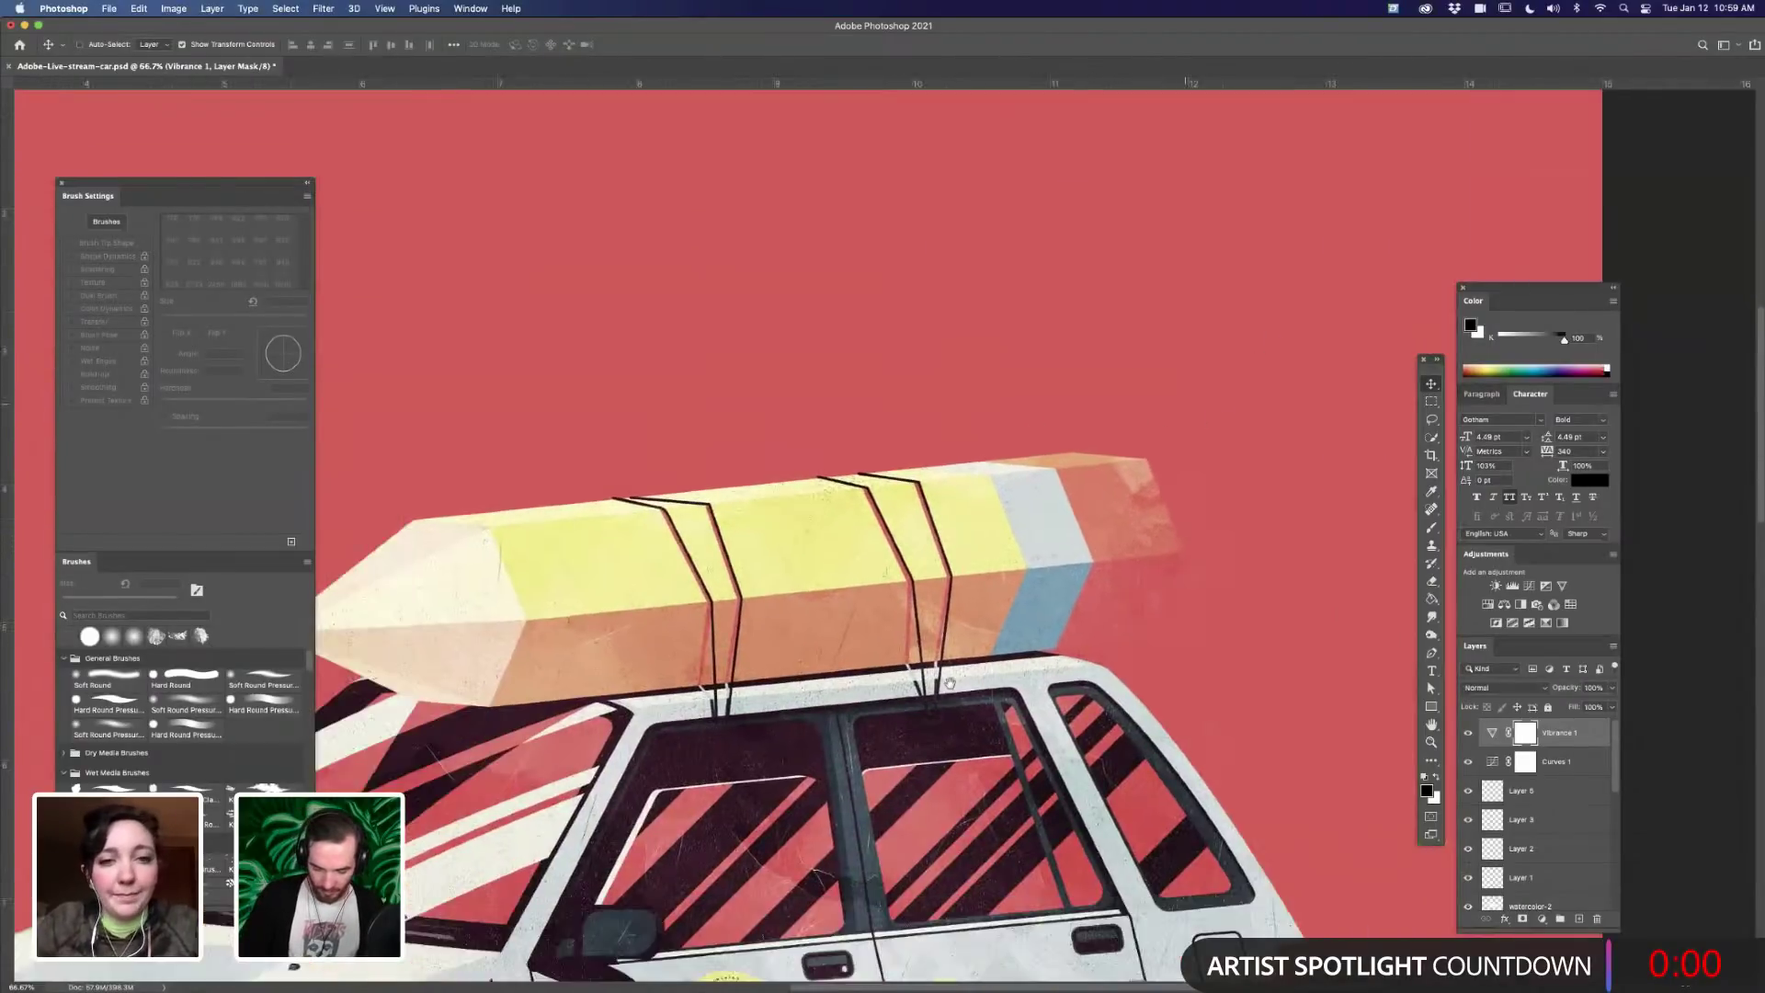
- Review the car's windshield, hood, bumper and door sticker and the whole composition, and save the illustration
scroll(942, 728, "down", 3)
scroll(941, 728, "left", 5)
scroll(738, 766, "down", 2)
scroll(738, 766, "left", 2)
scroll(740, 767, "right", 2)
scroll(739, 768, "down", 1)
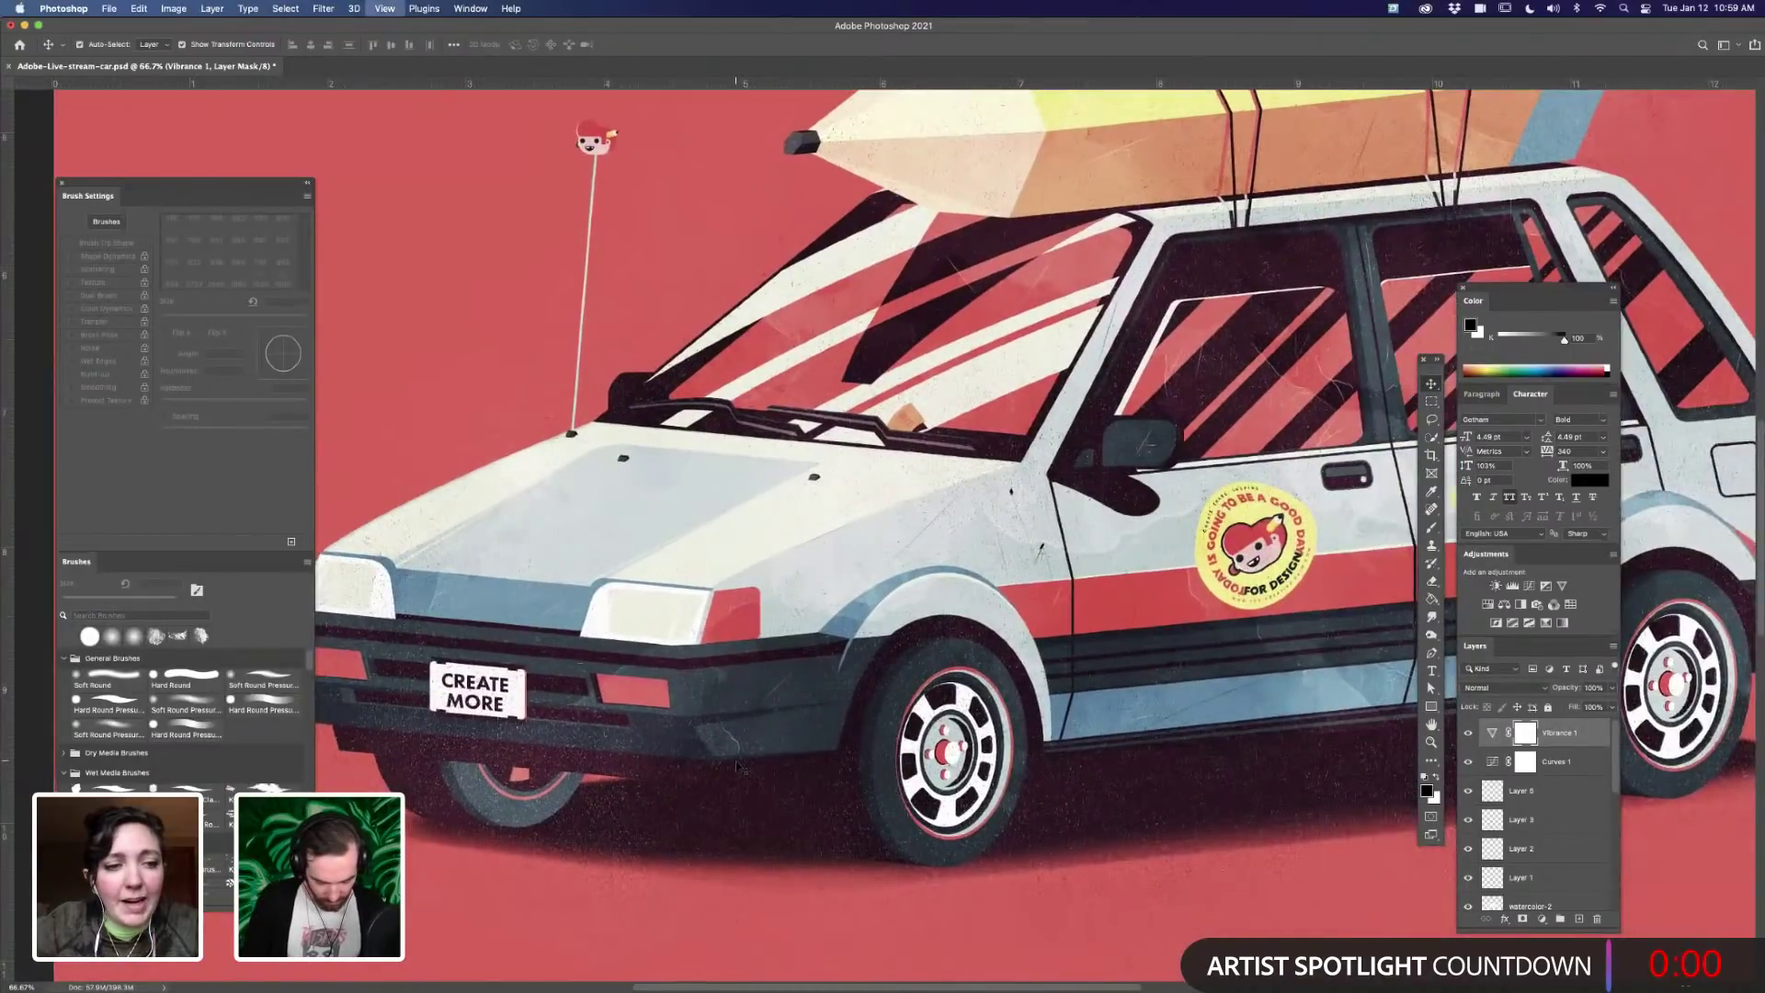
key("super+minus")
key("super+minus")
key("super+minus")
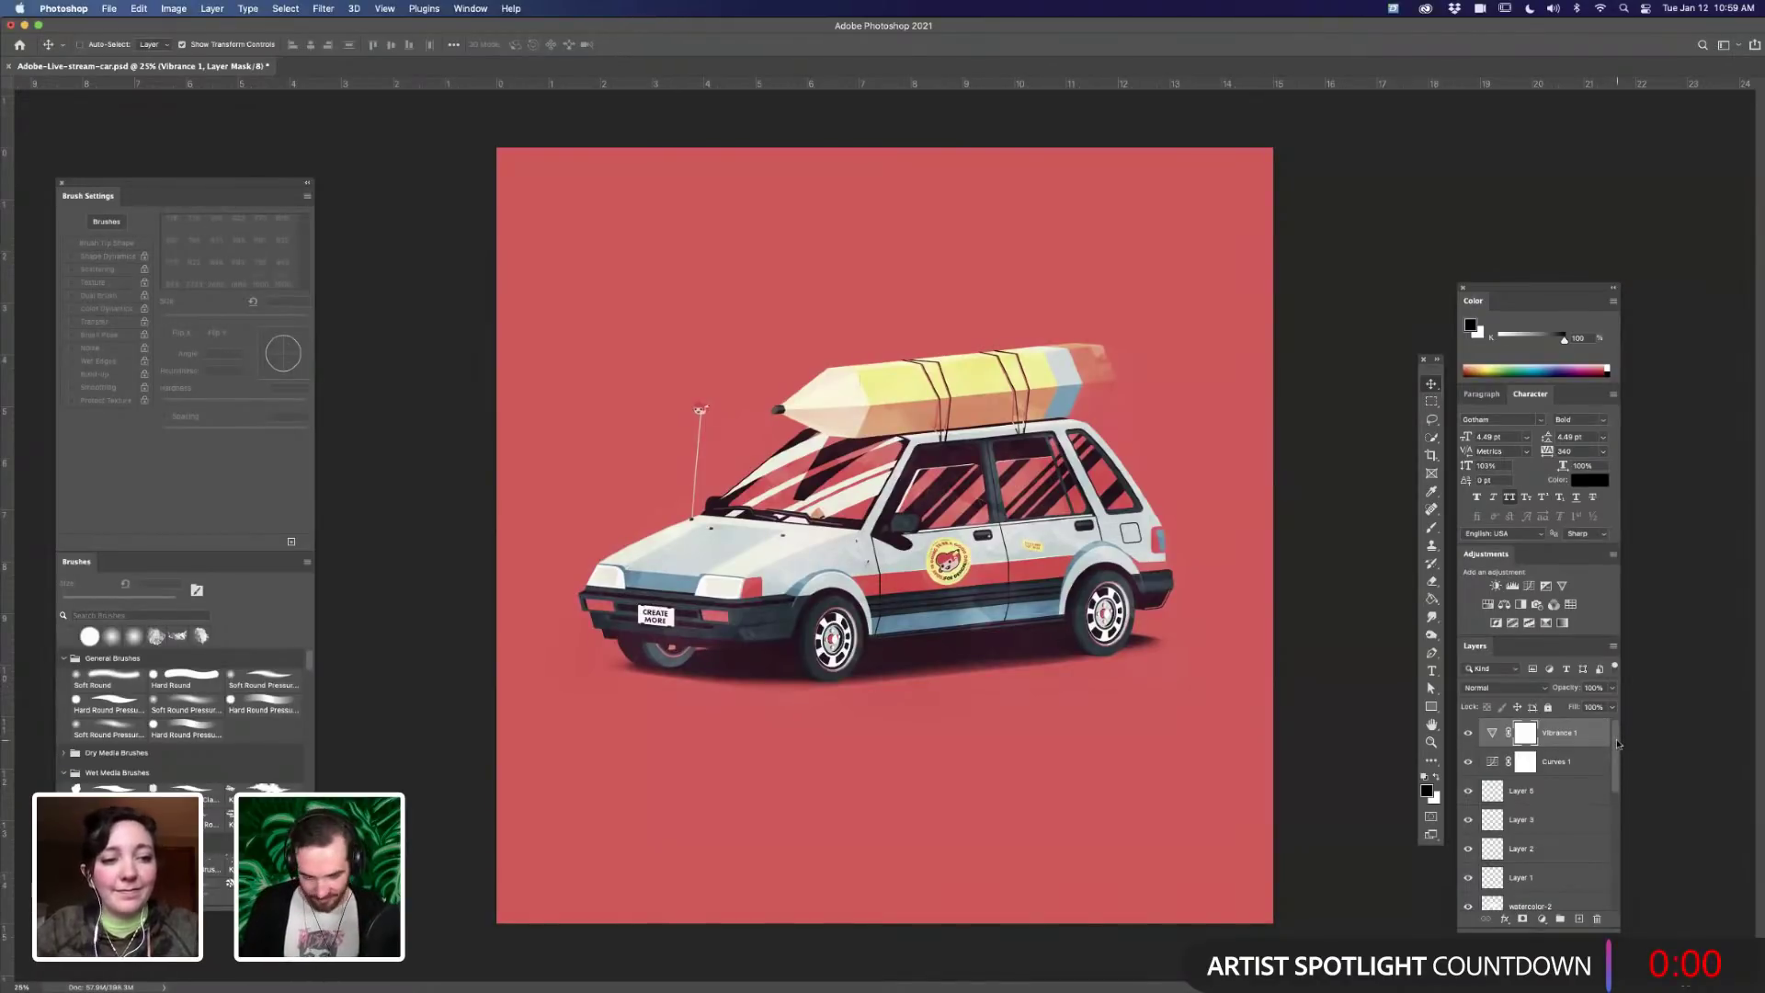
key("super+s")
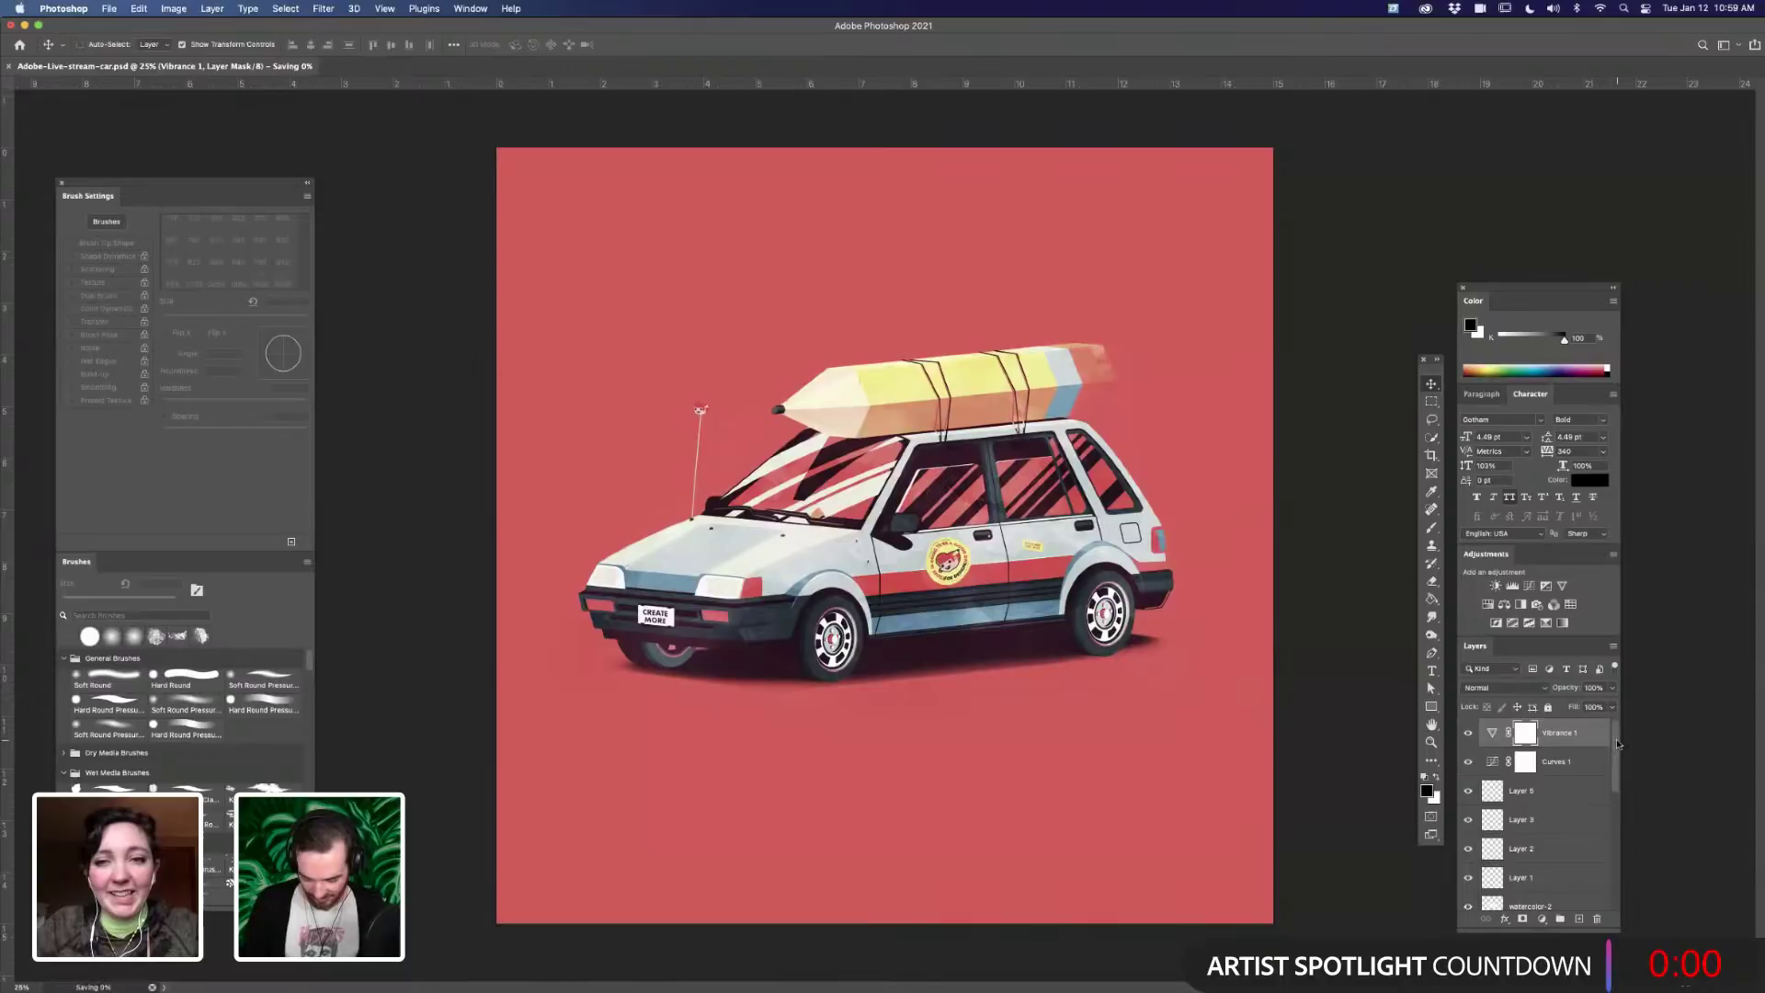
- Examine the saved car-and-pencil artwork up to 50% view, including the stickers, wheels and ground shadow
key("super+plus")
left_click_drag(1142, 797, 1067, 817)
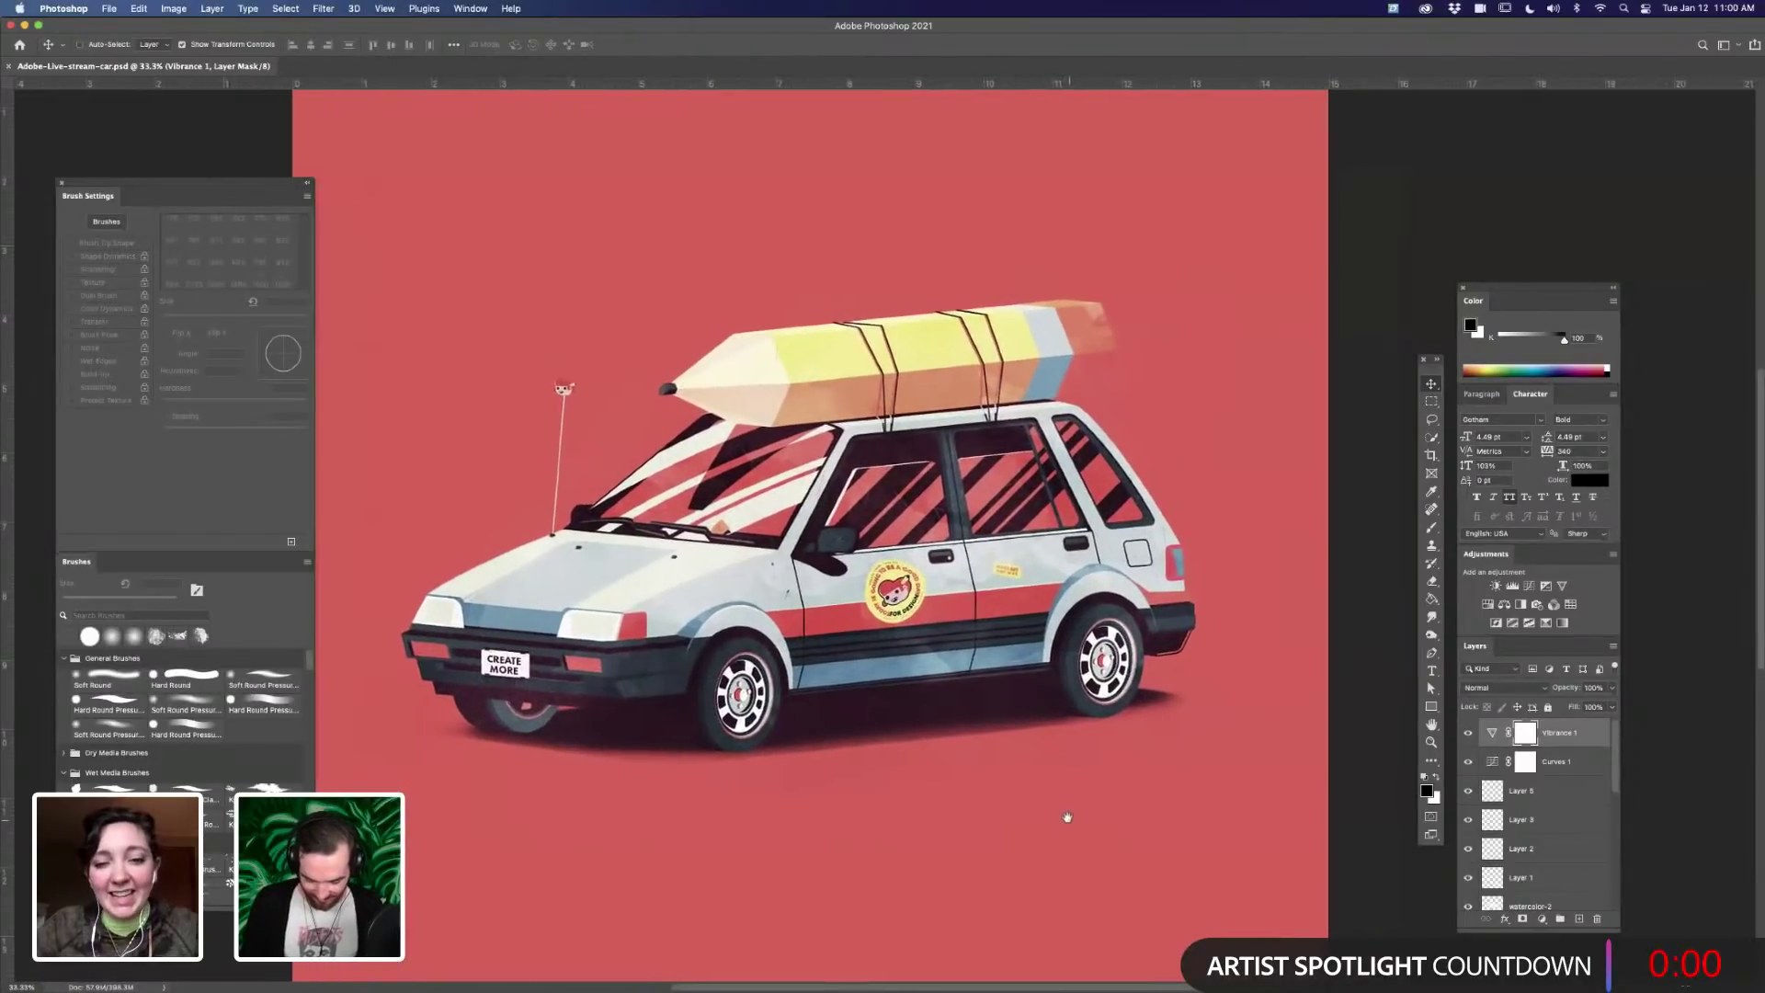
key("super+plus")
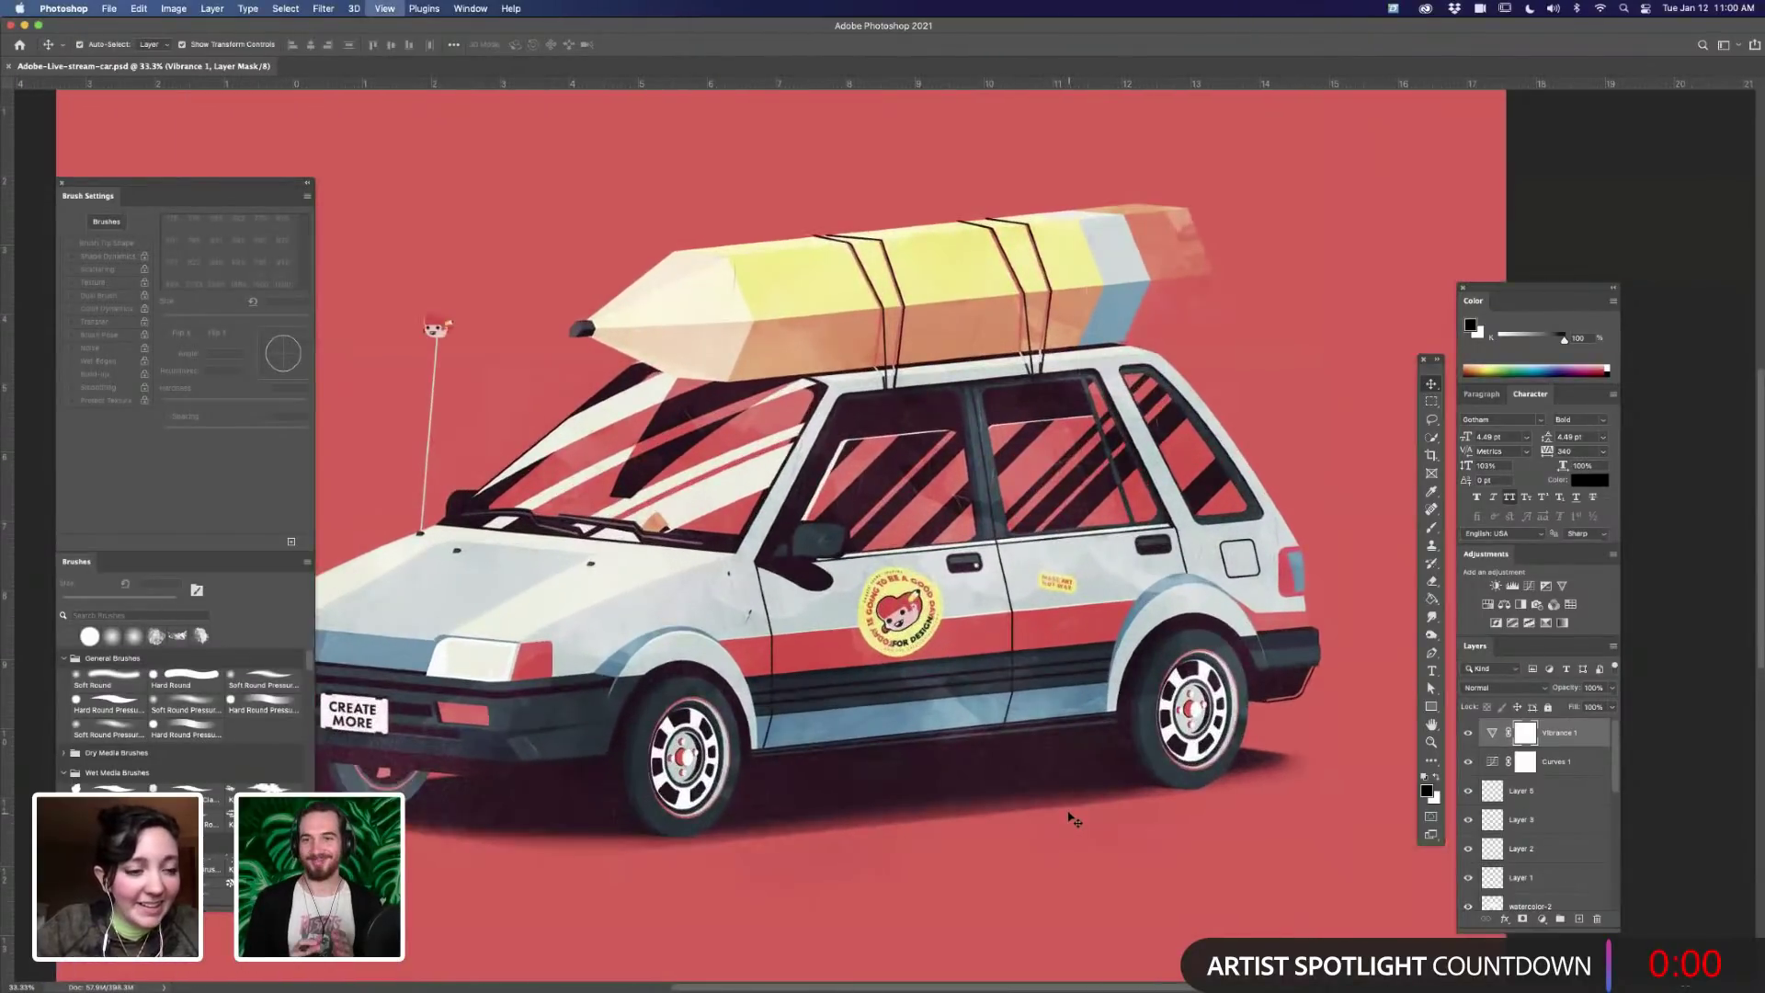
key("super+plus")
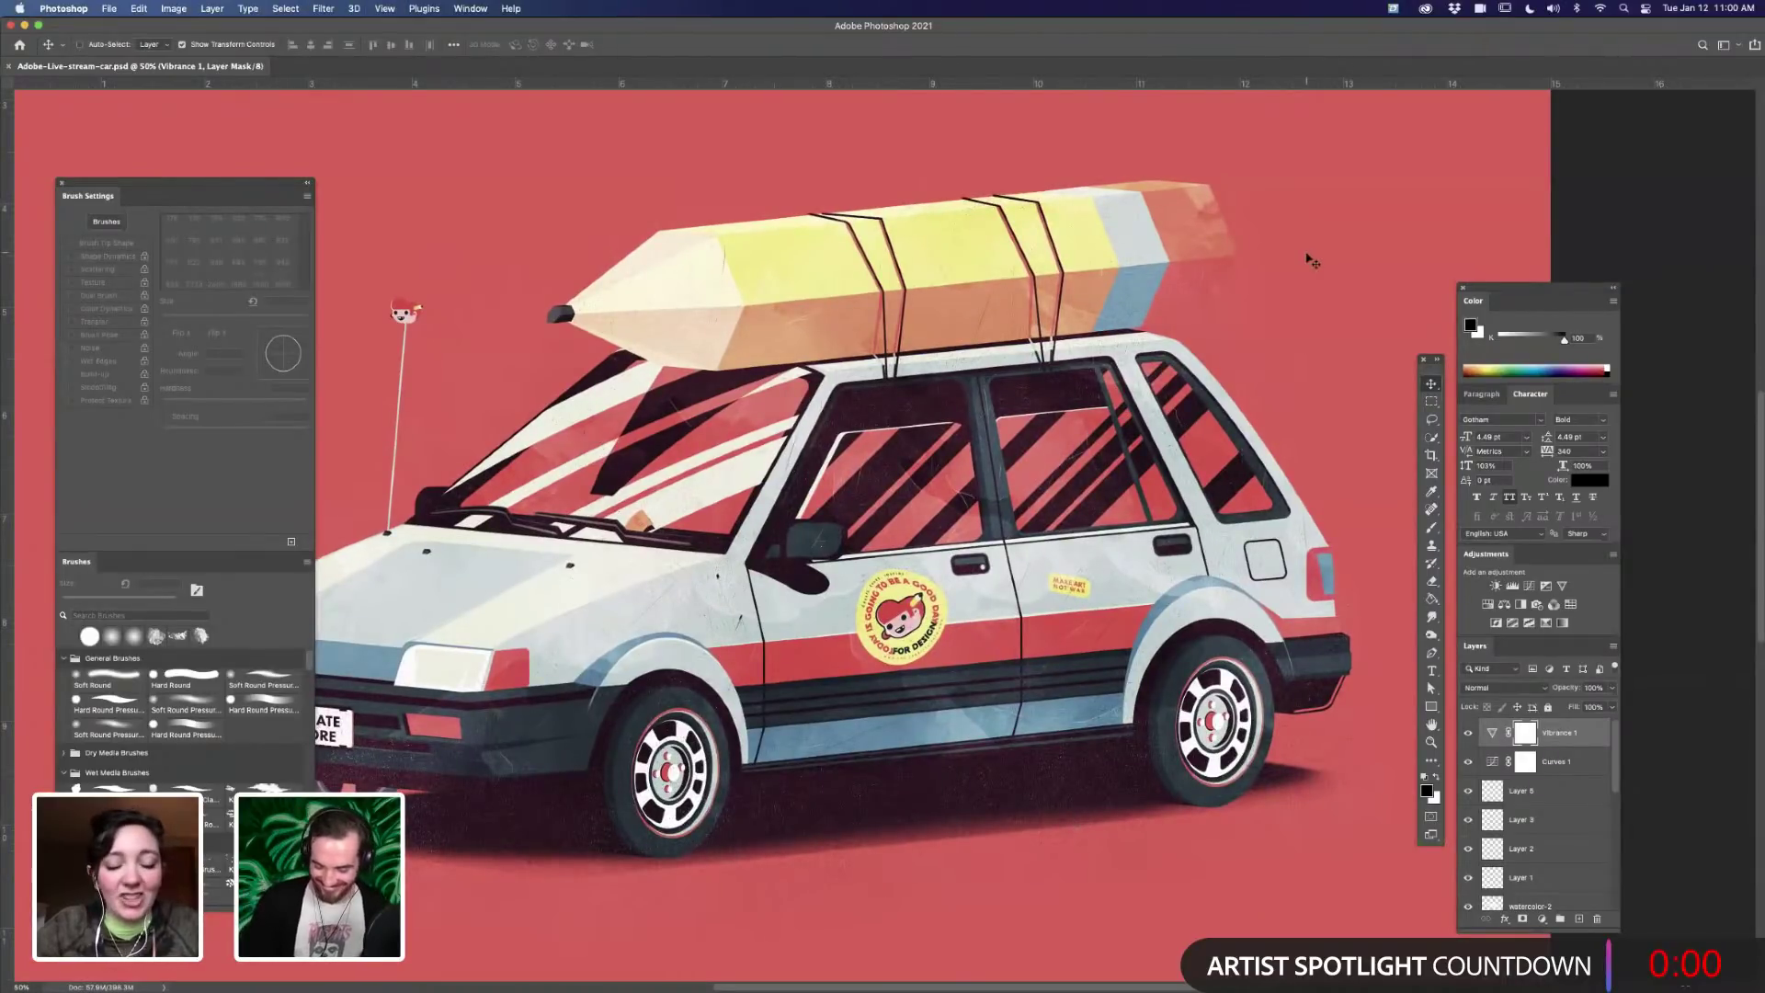
key("super+minus")
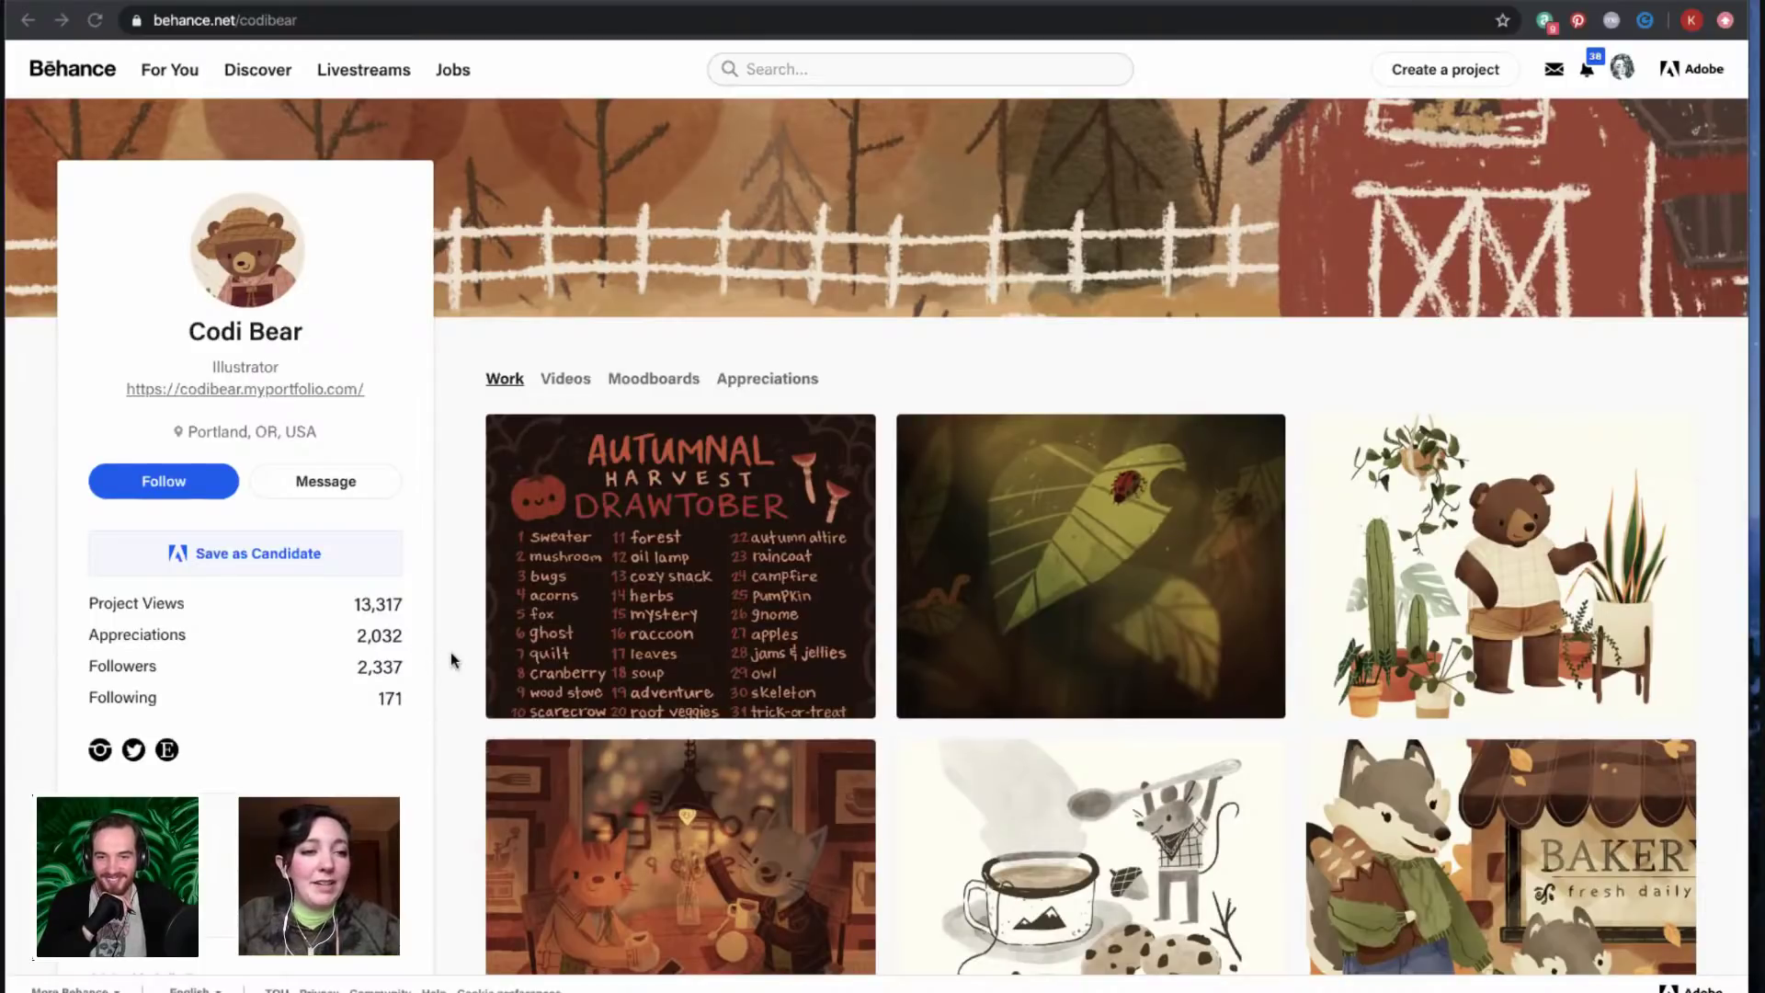
- Browse the Work gallery on the featured illustrator's Behance profile in the browser
scroll(450, 659, "down", 1)
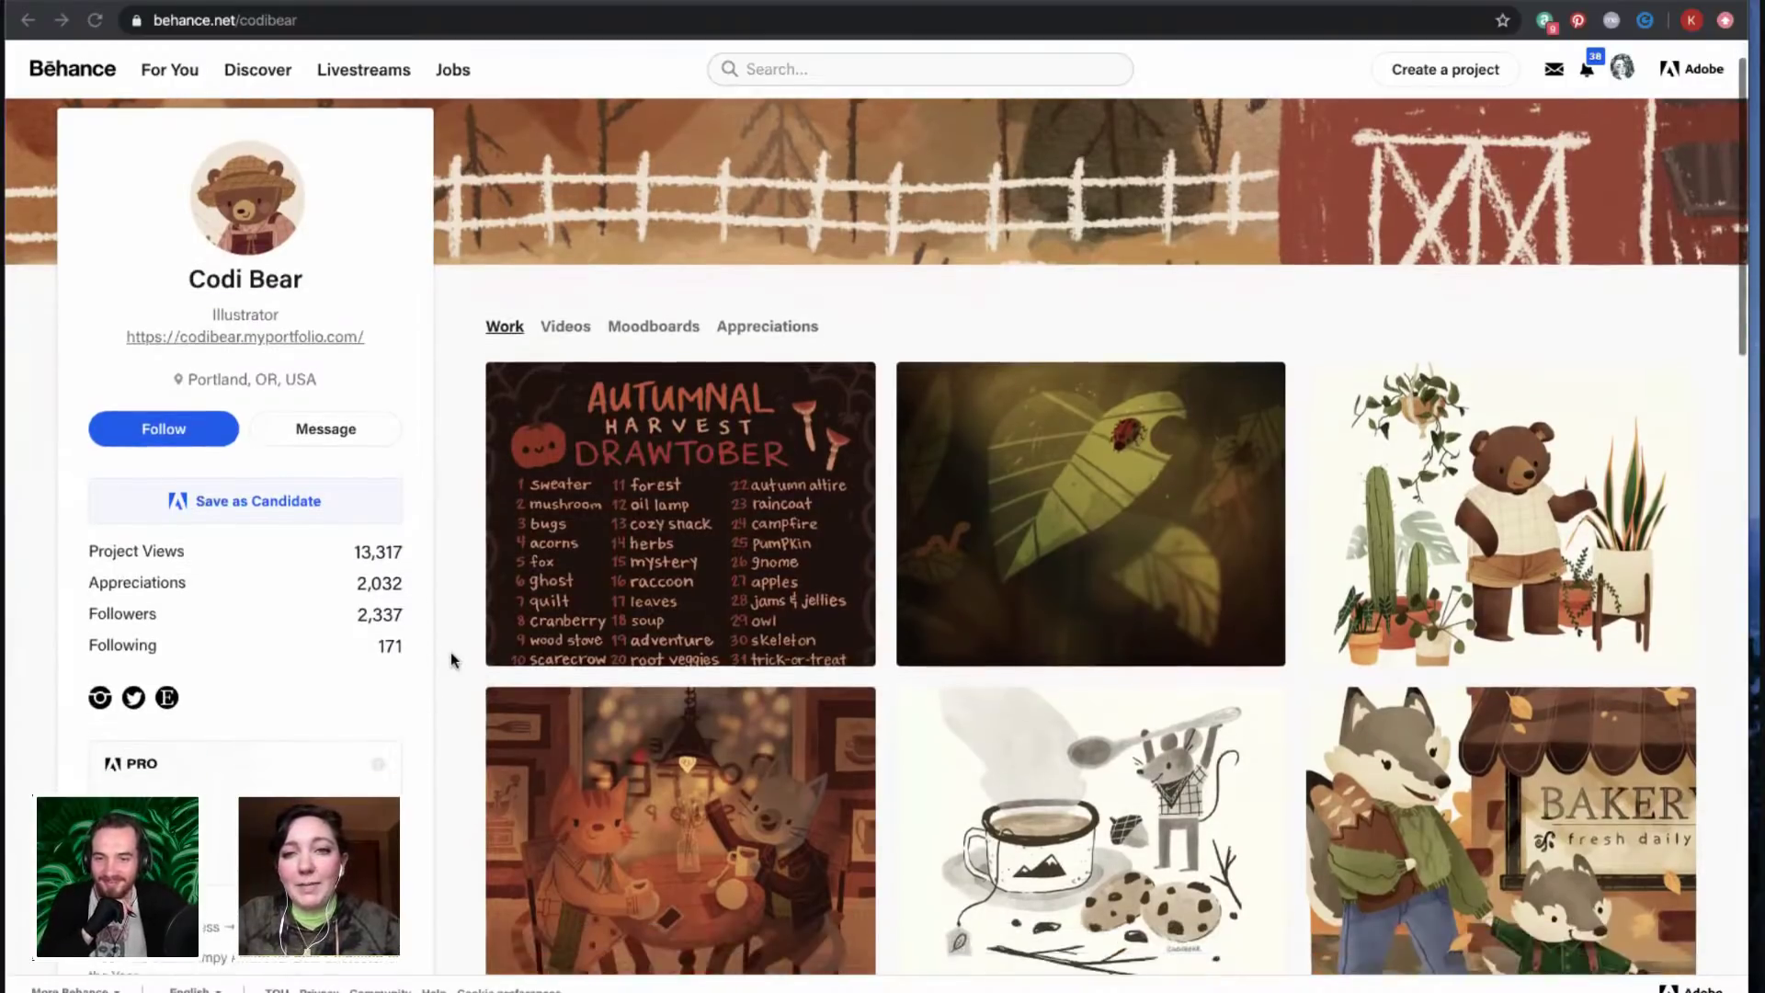
scroll(450, 659, "down", 1)
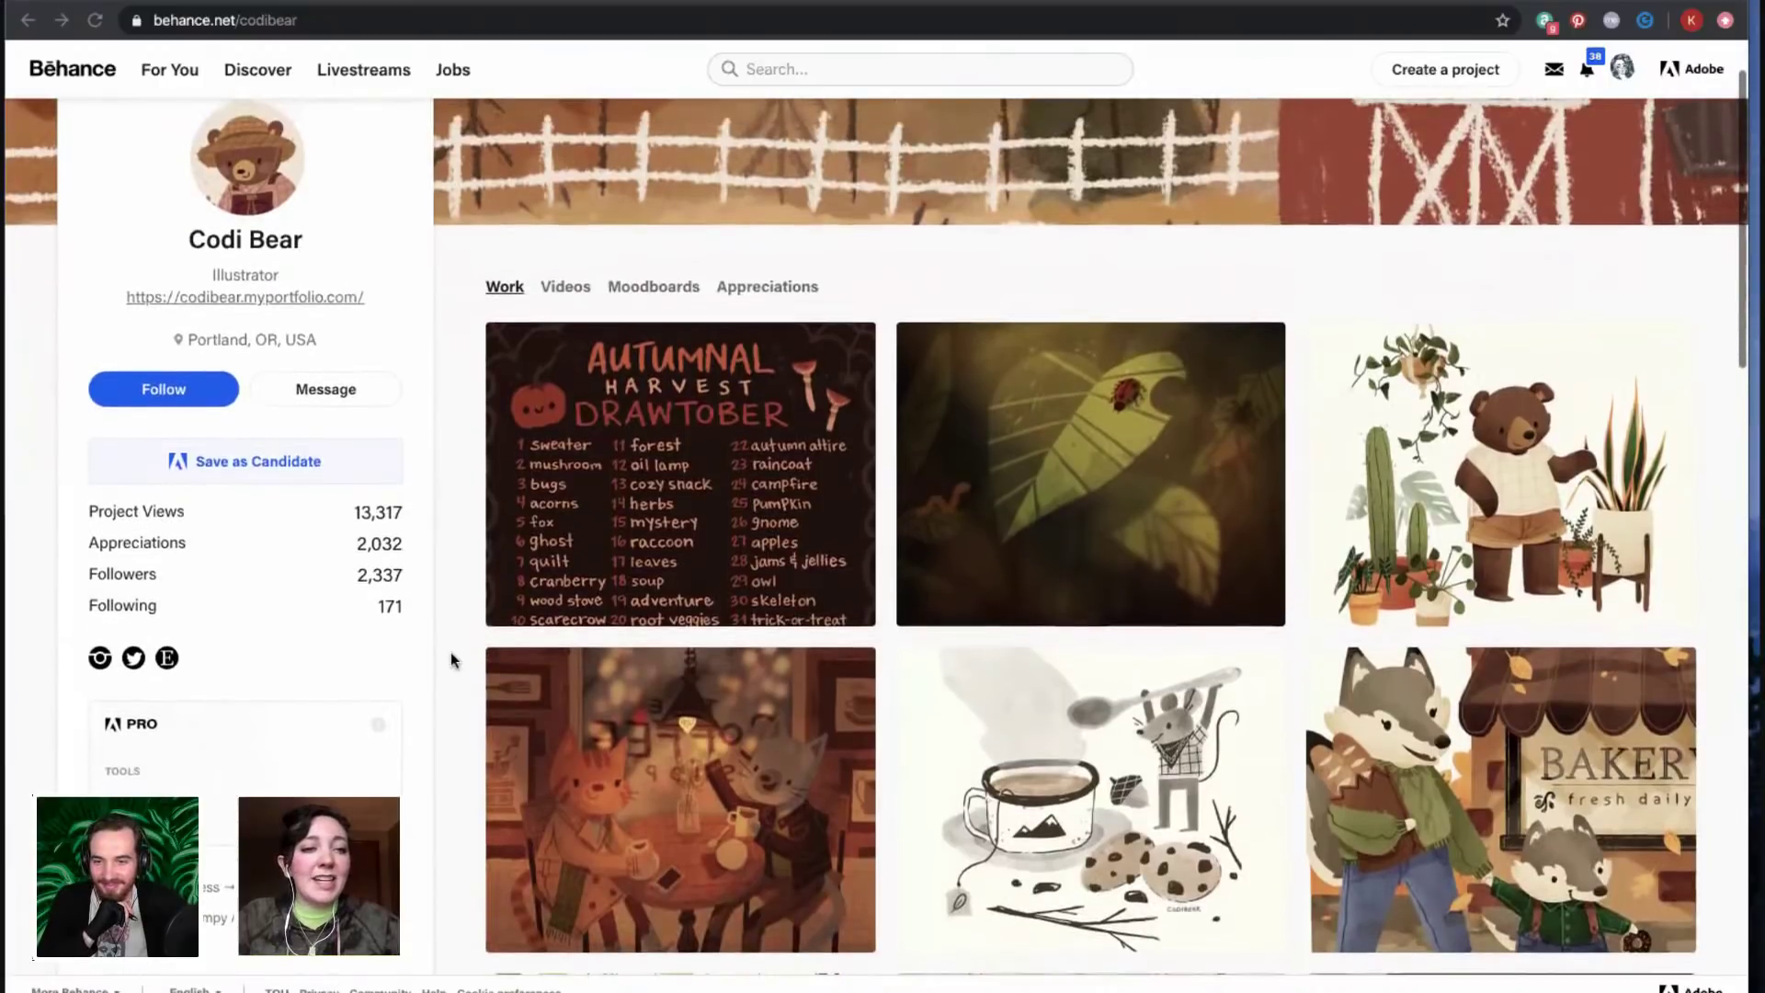
scroll(450, 659, "down", 3)
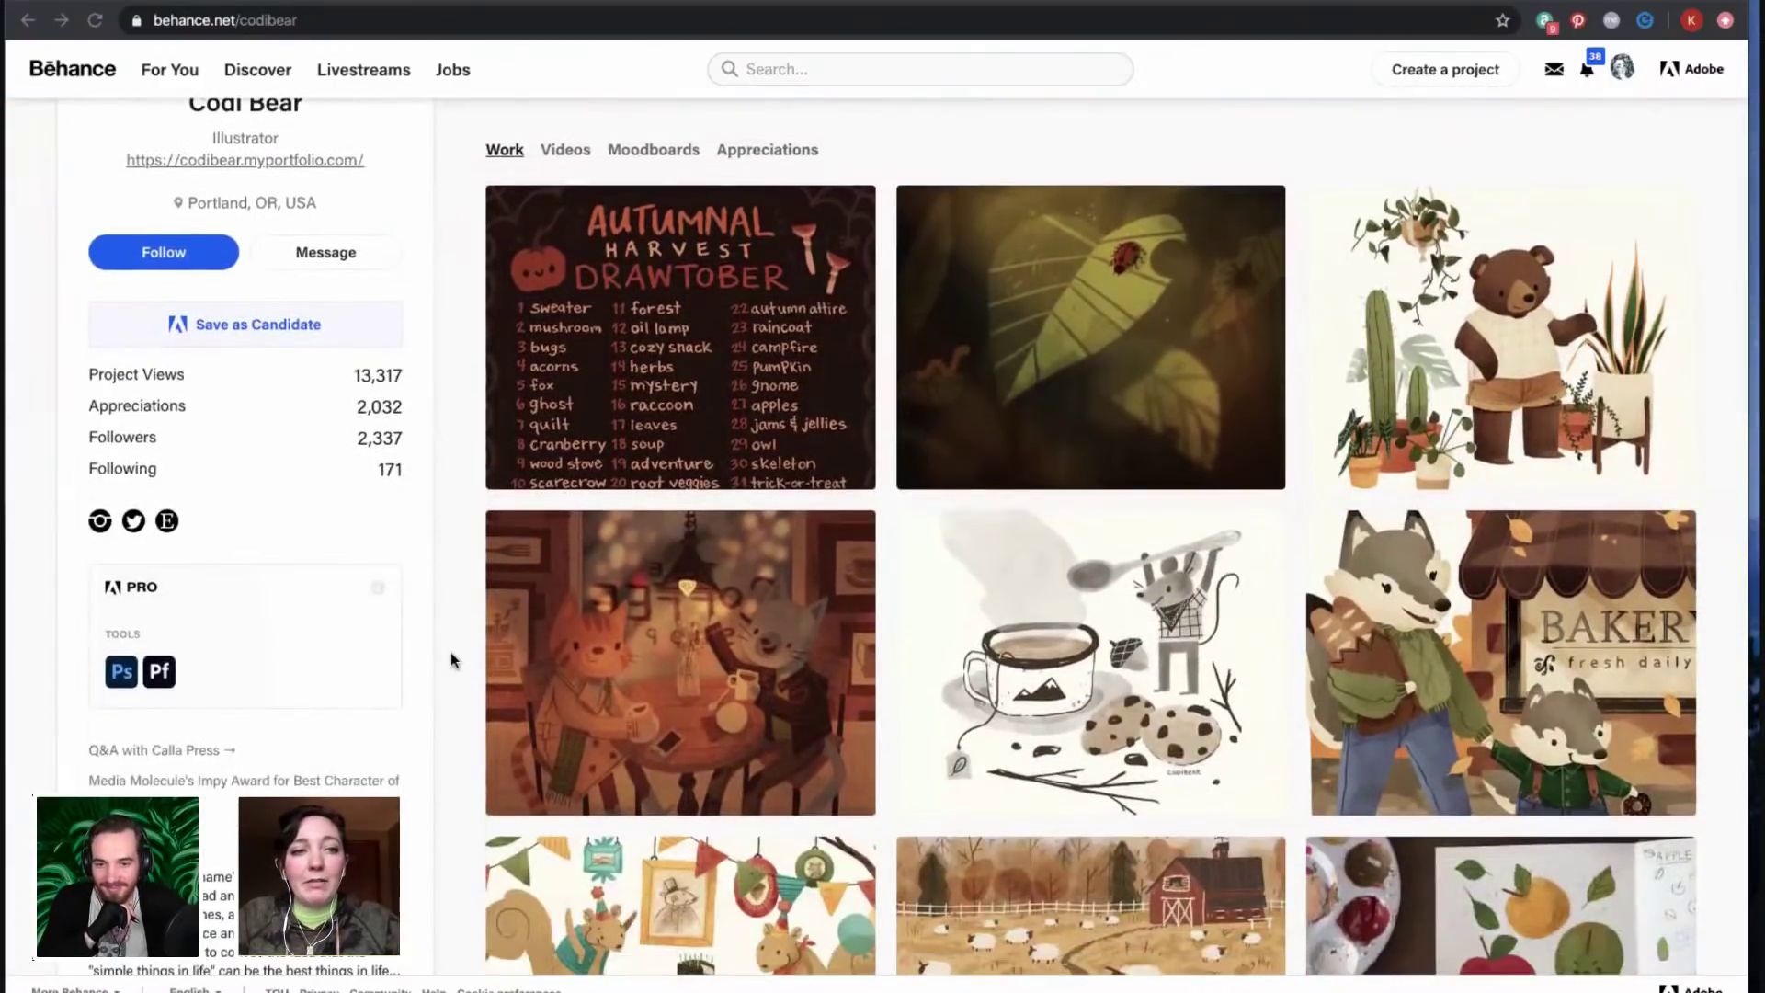
scroll(451, 659, "down", 1)
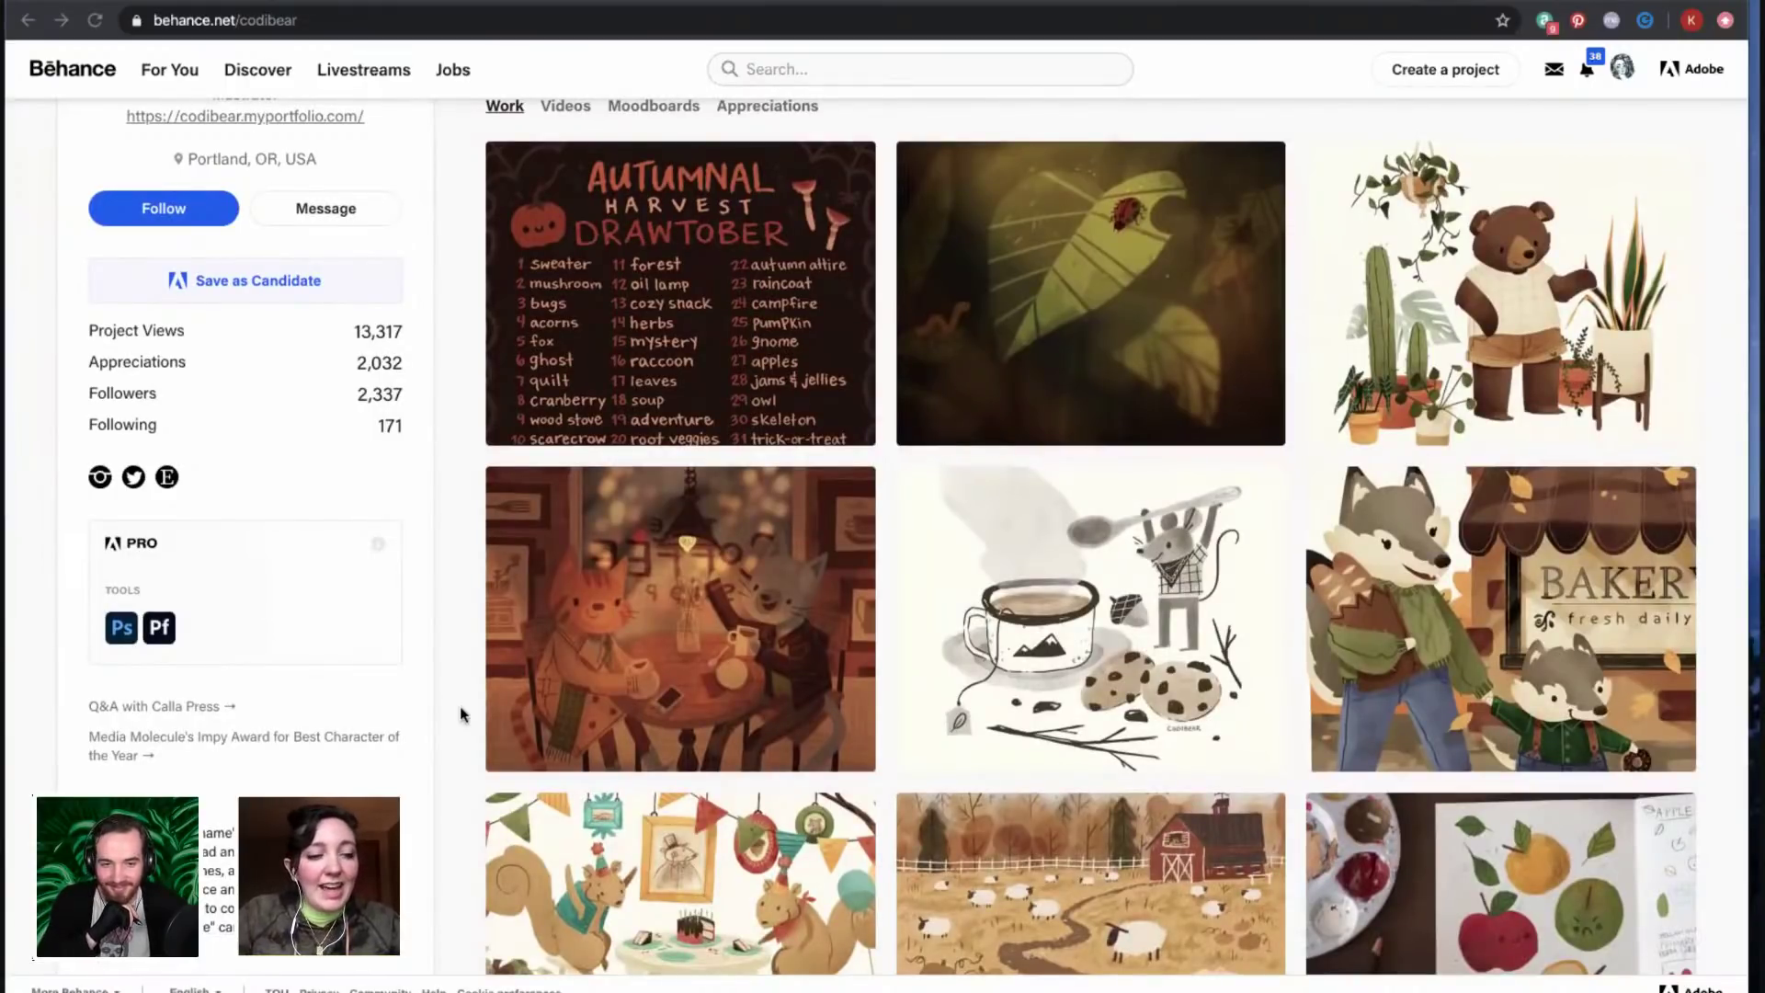
scroll(462, 714, "down", 2)
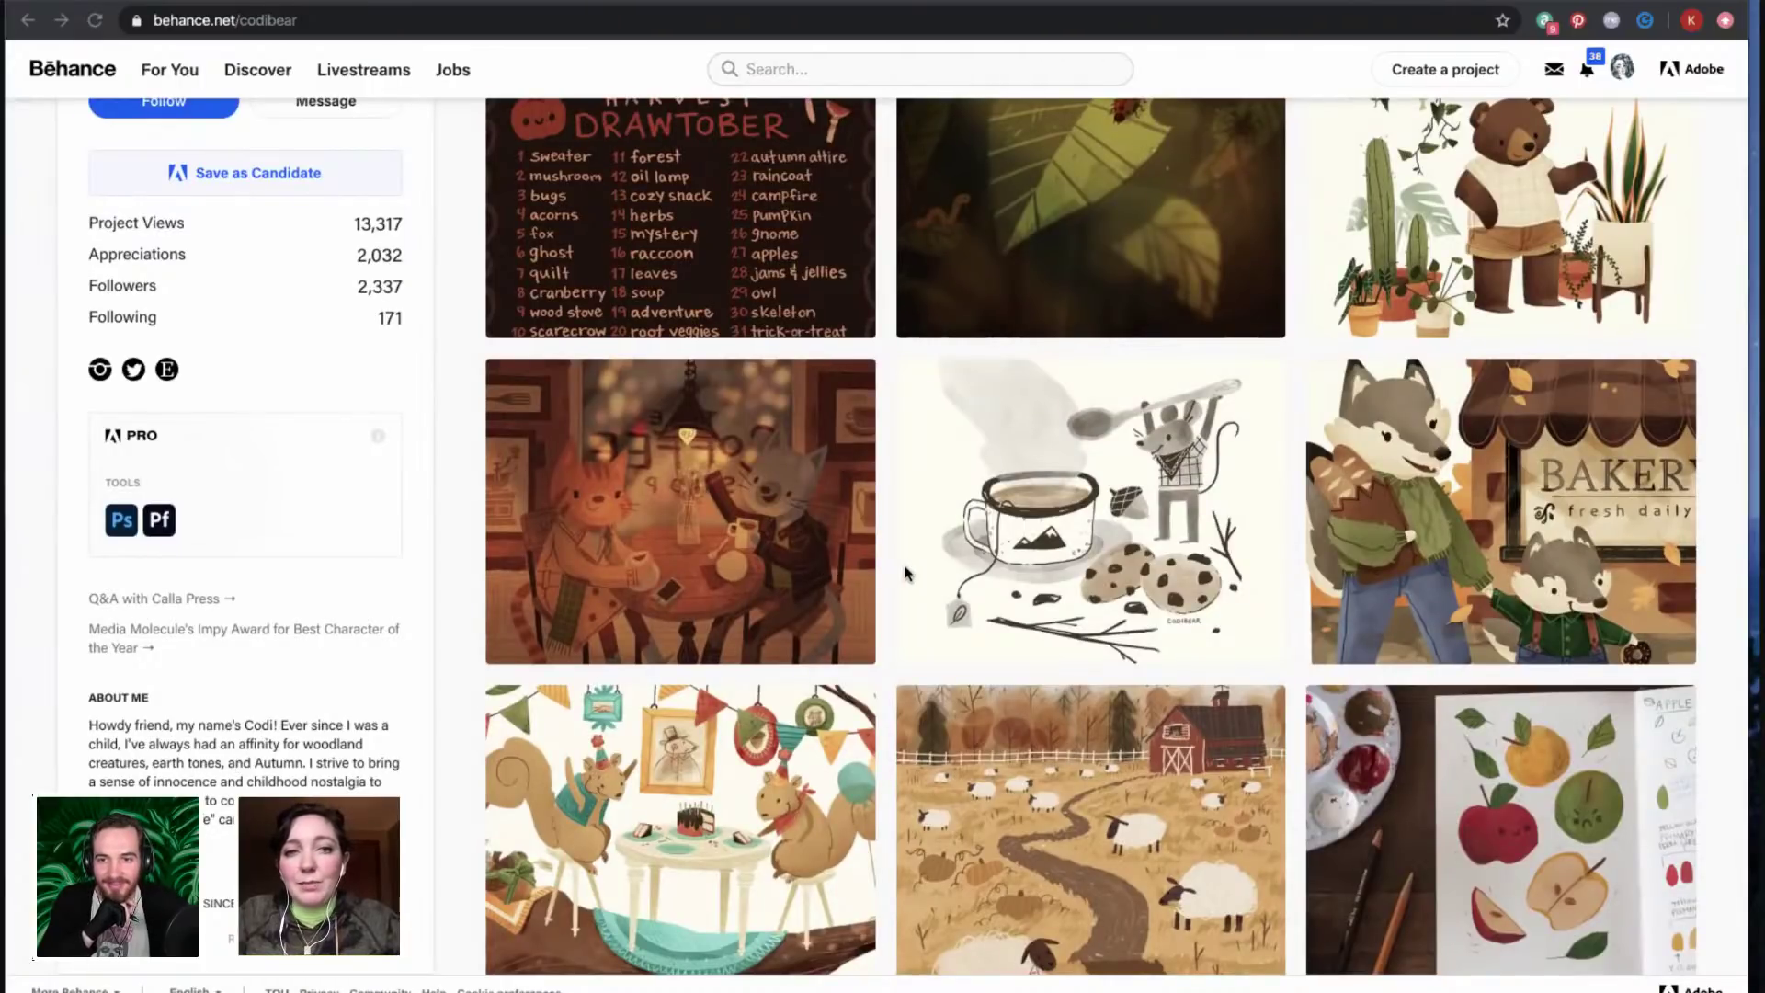
scroll(900, 560, "up", 2)
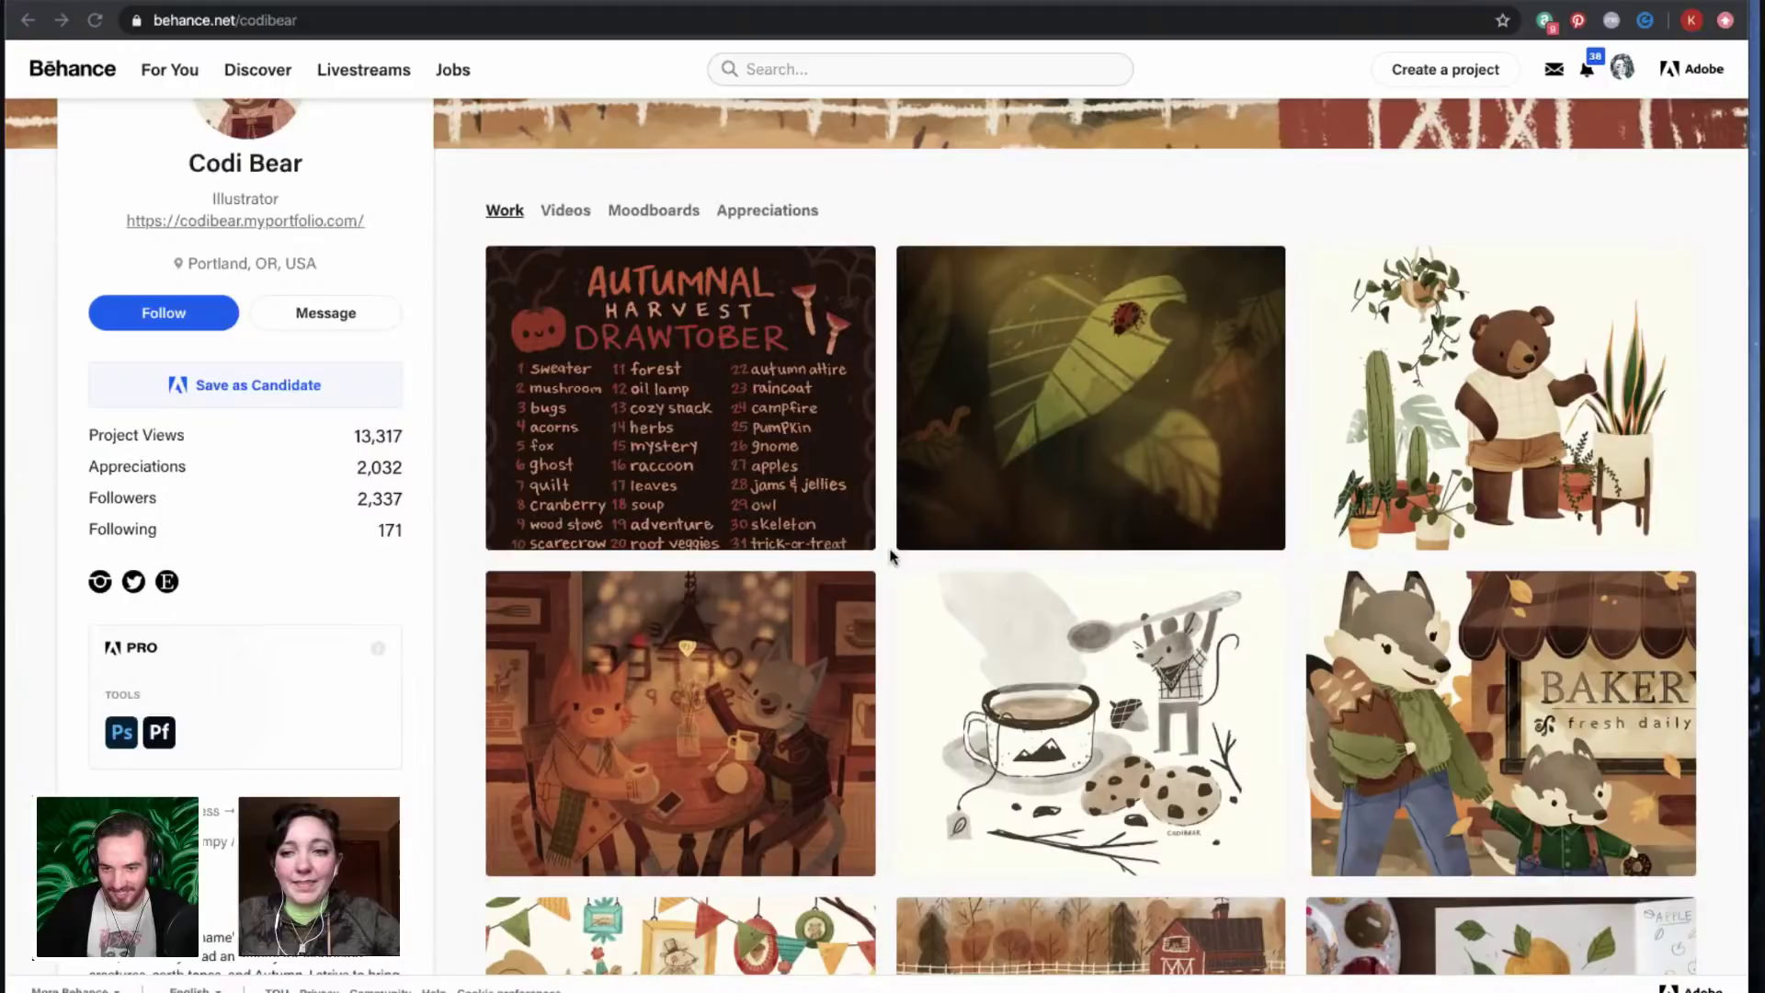
scroll(883, 631, "down", 3)
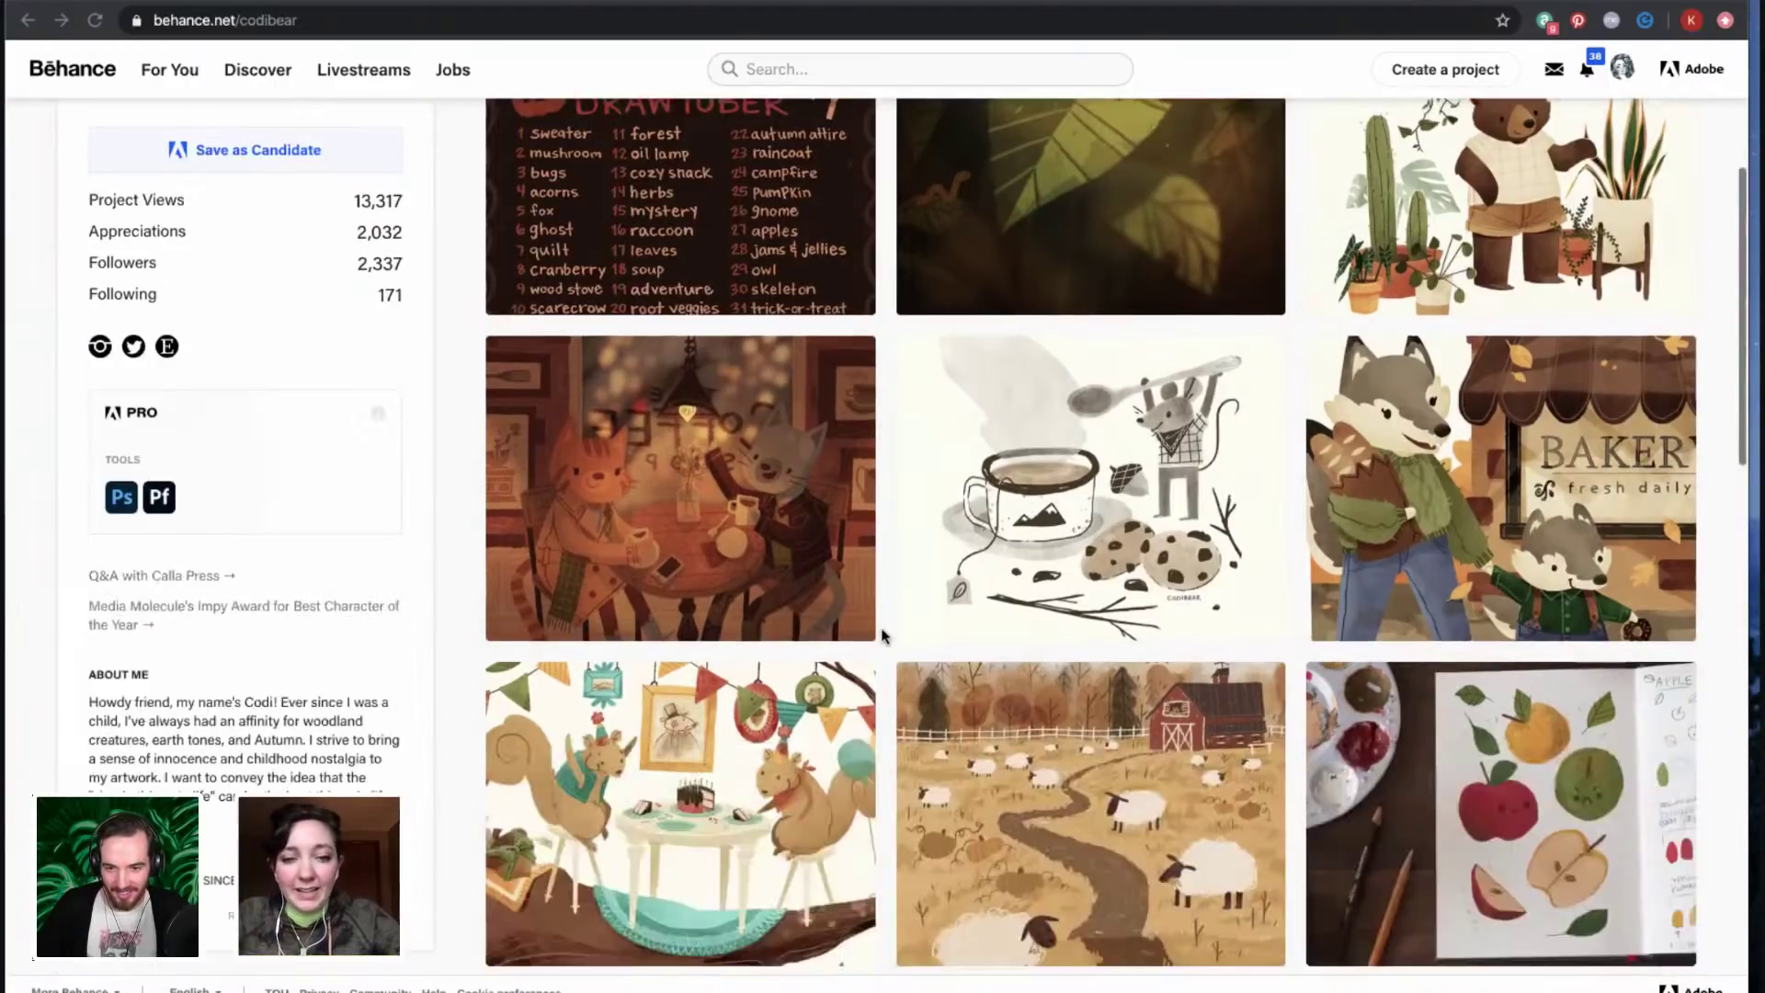
- Open the Squirrel Birthday project and examine its full illustration from the bunting down to the leaves
left_click(634, 719)
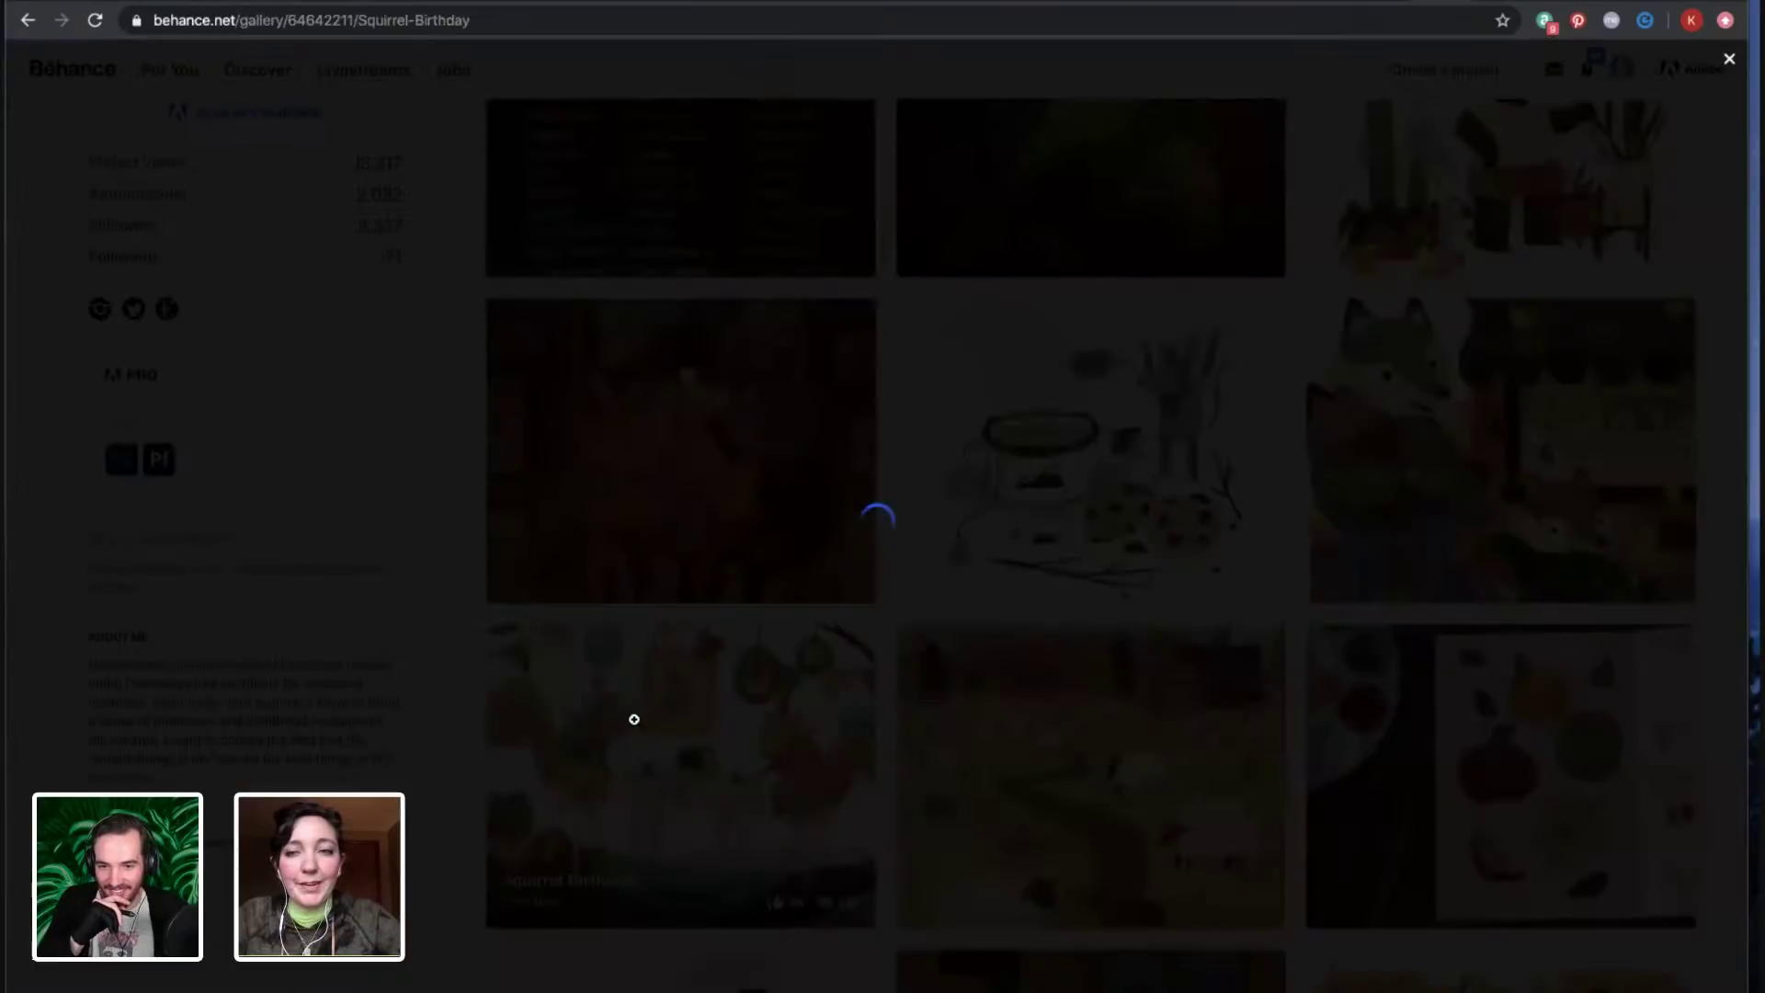
scroll(161, 741, "down", 1)
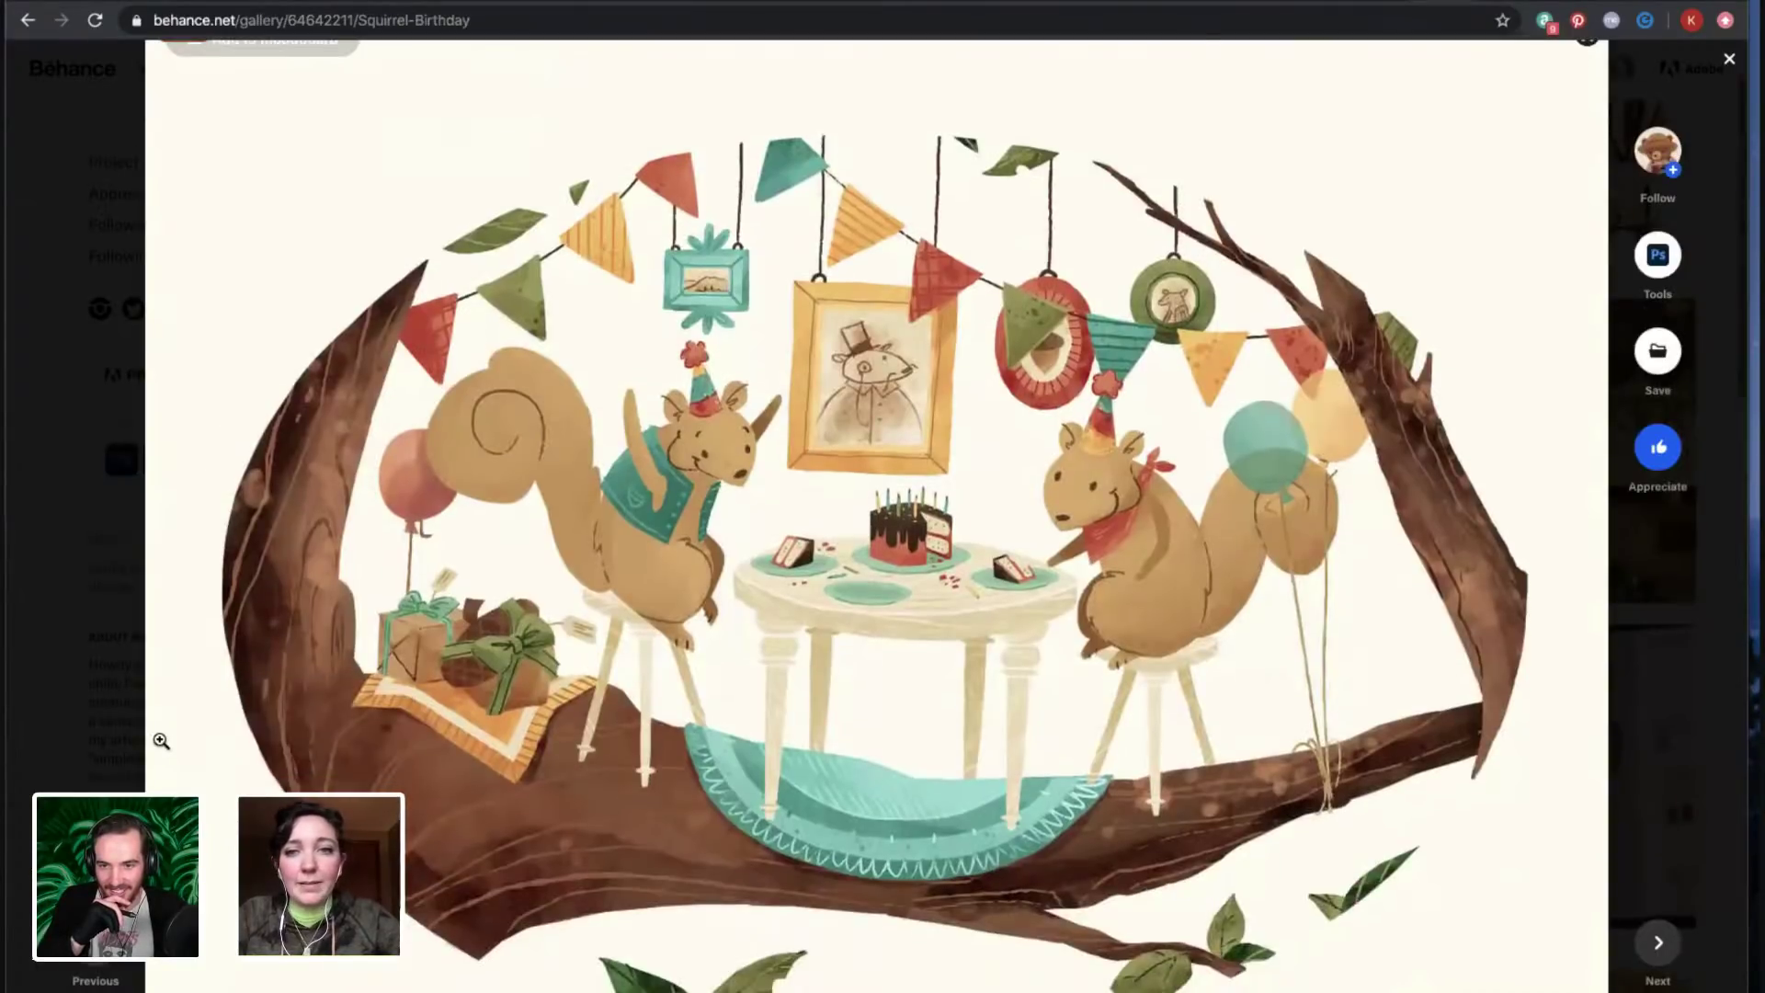
scroll(161, 741, "down", 1)
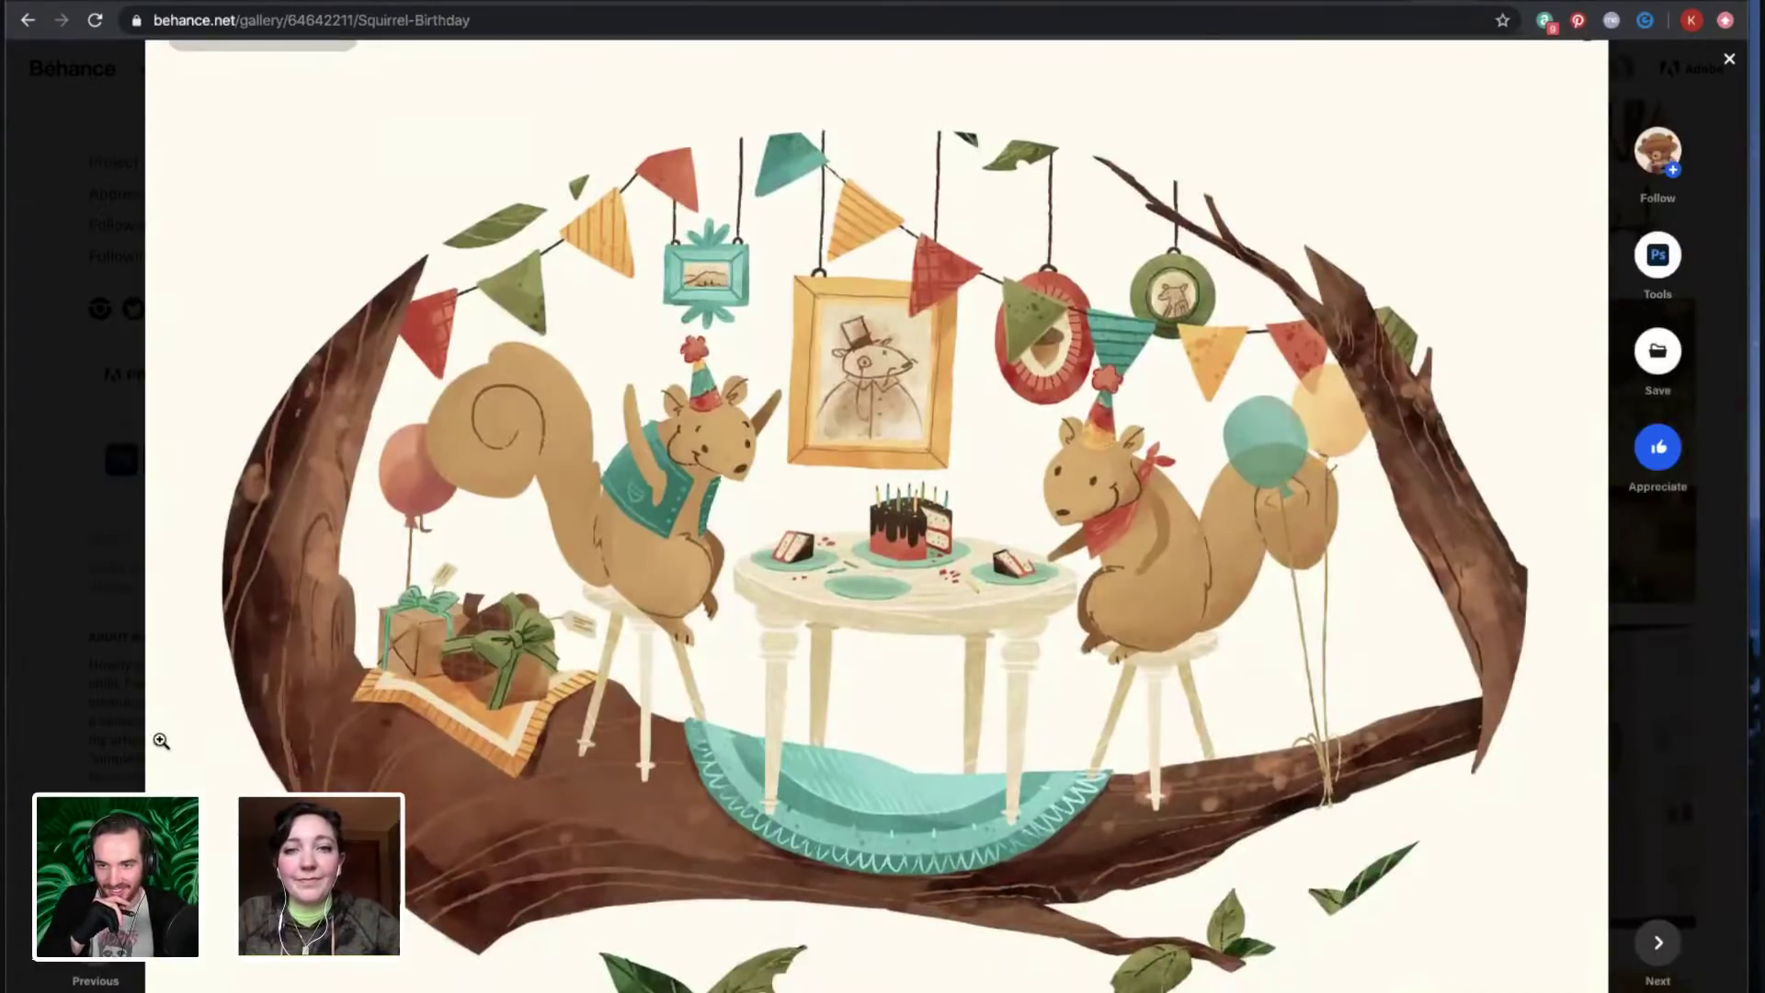
scroll(161, 741, "down", 3)
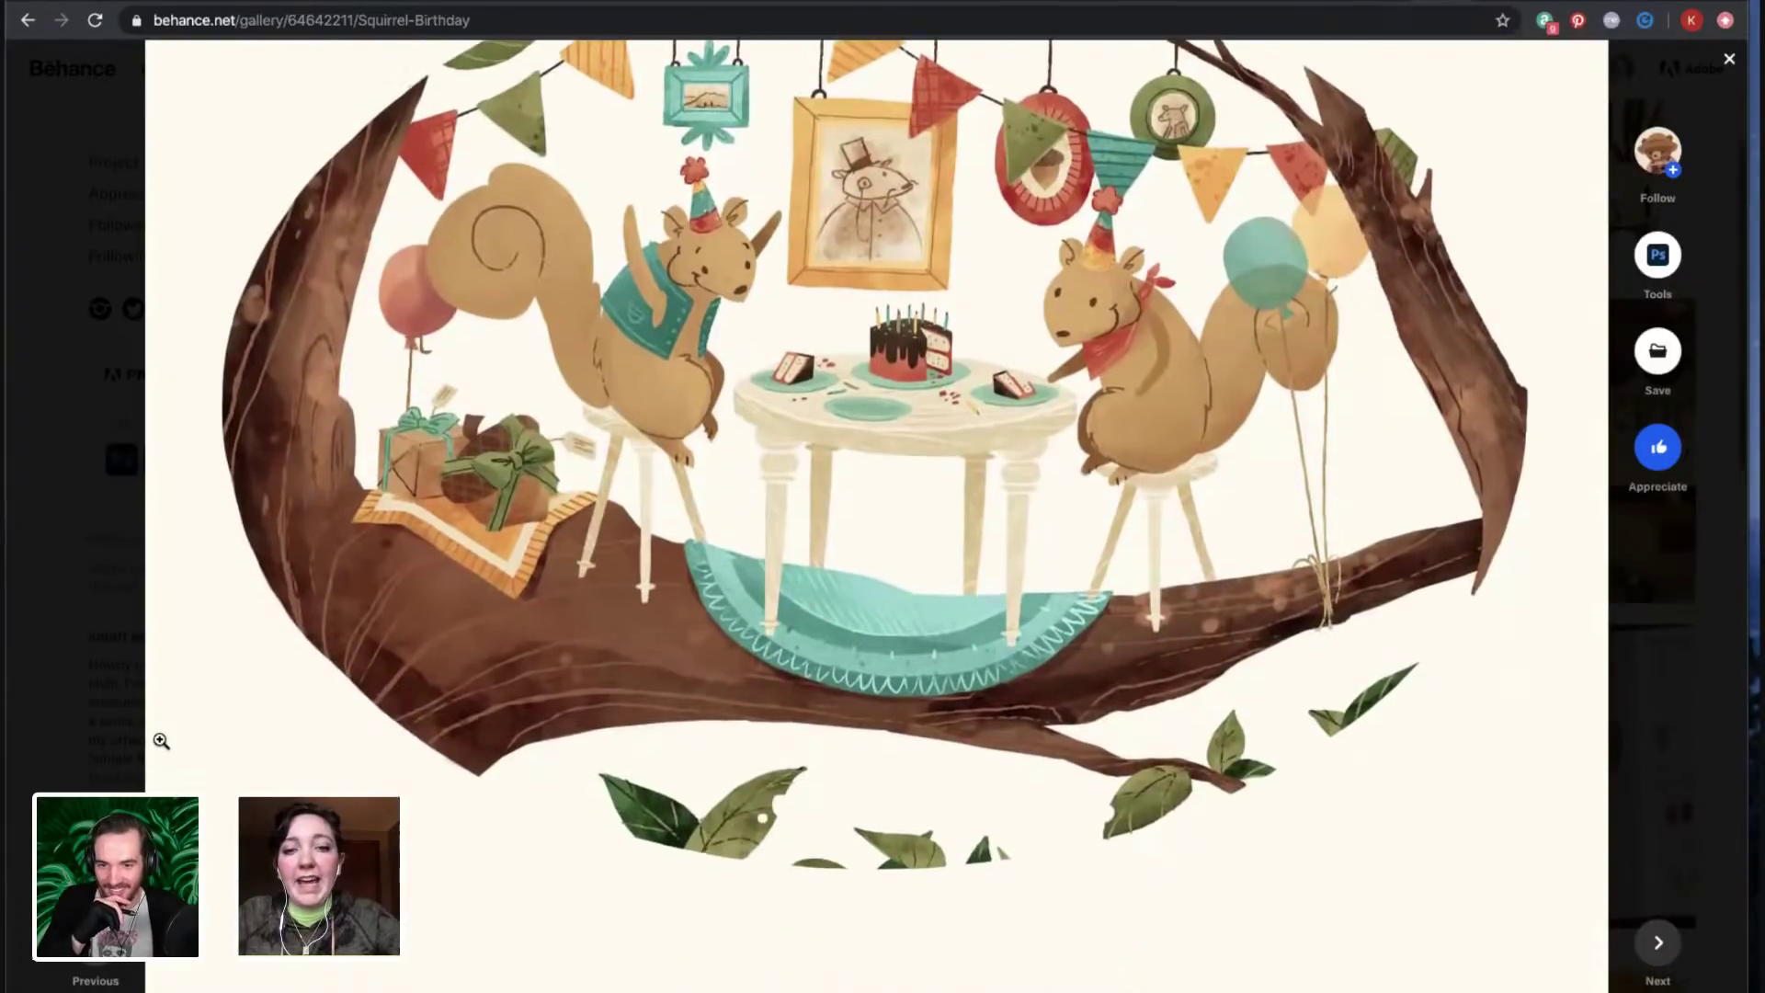
scroll(161, 741, "up", 2)
scroll(160, 741, "up", 1)
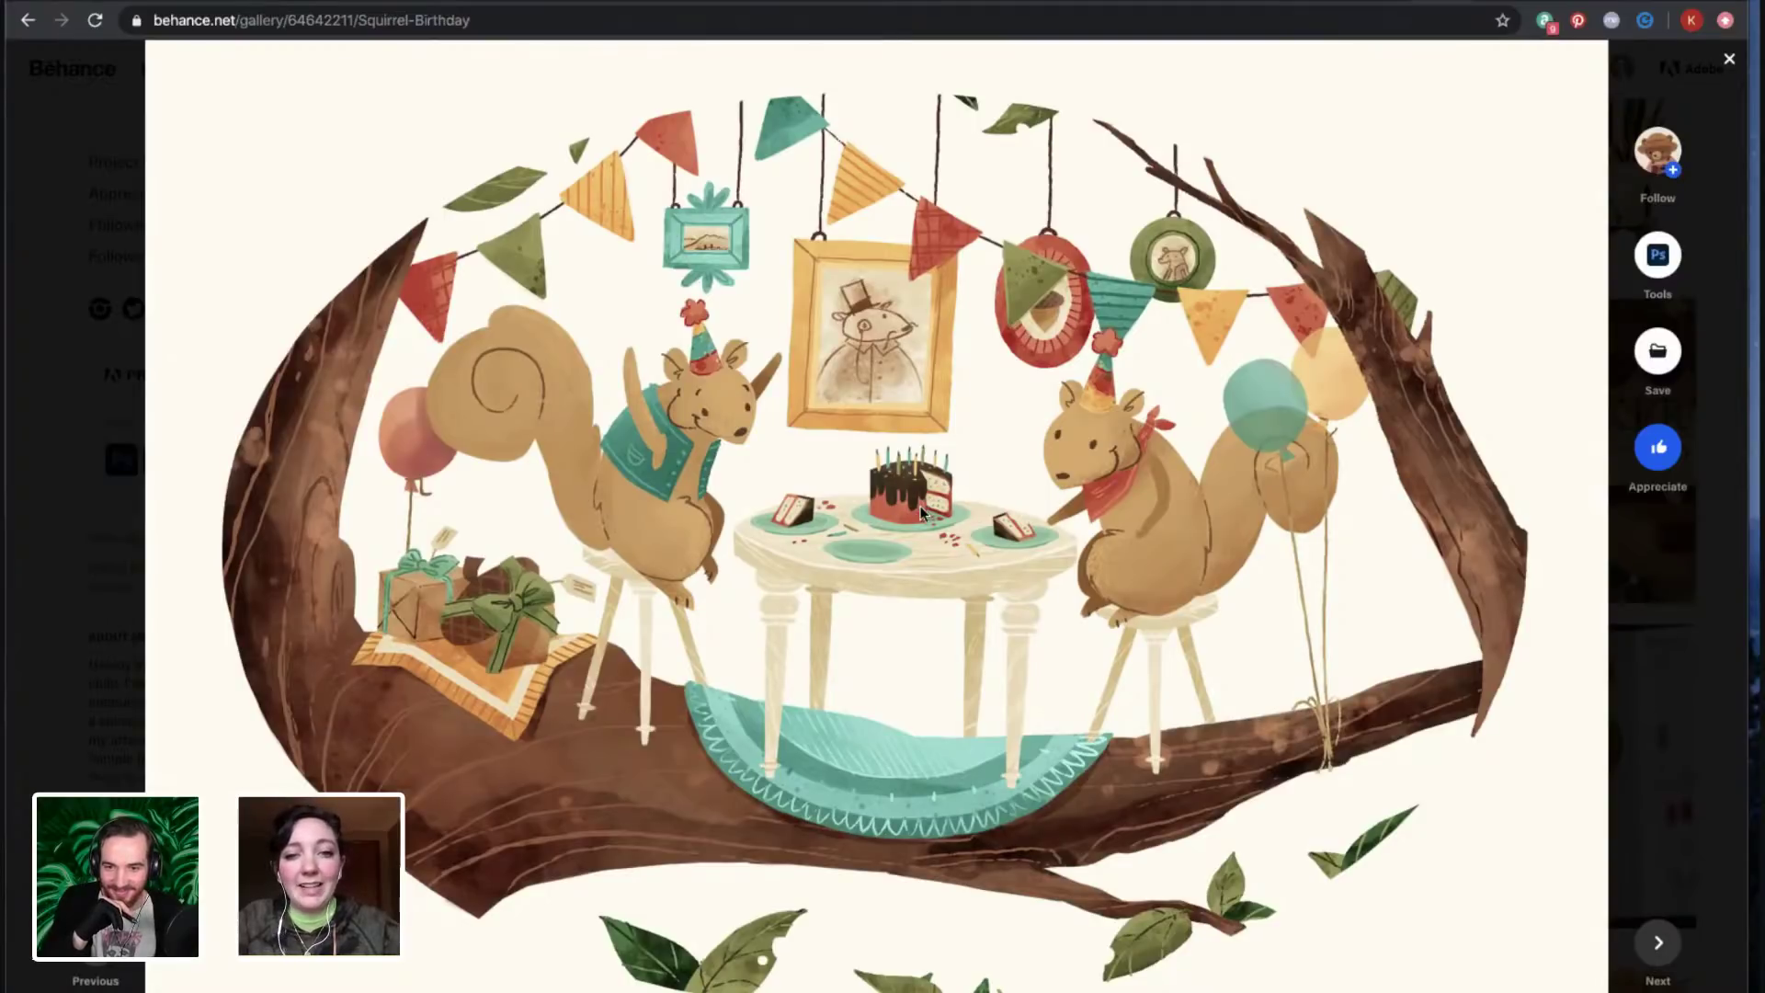
- View the squirrel birthday illustration in the full-screen image viewer, and close the project to return to the profile
left_click(903, 473)
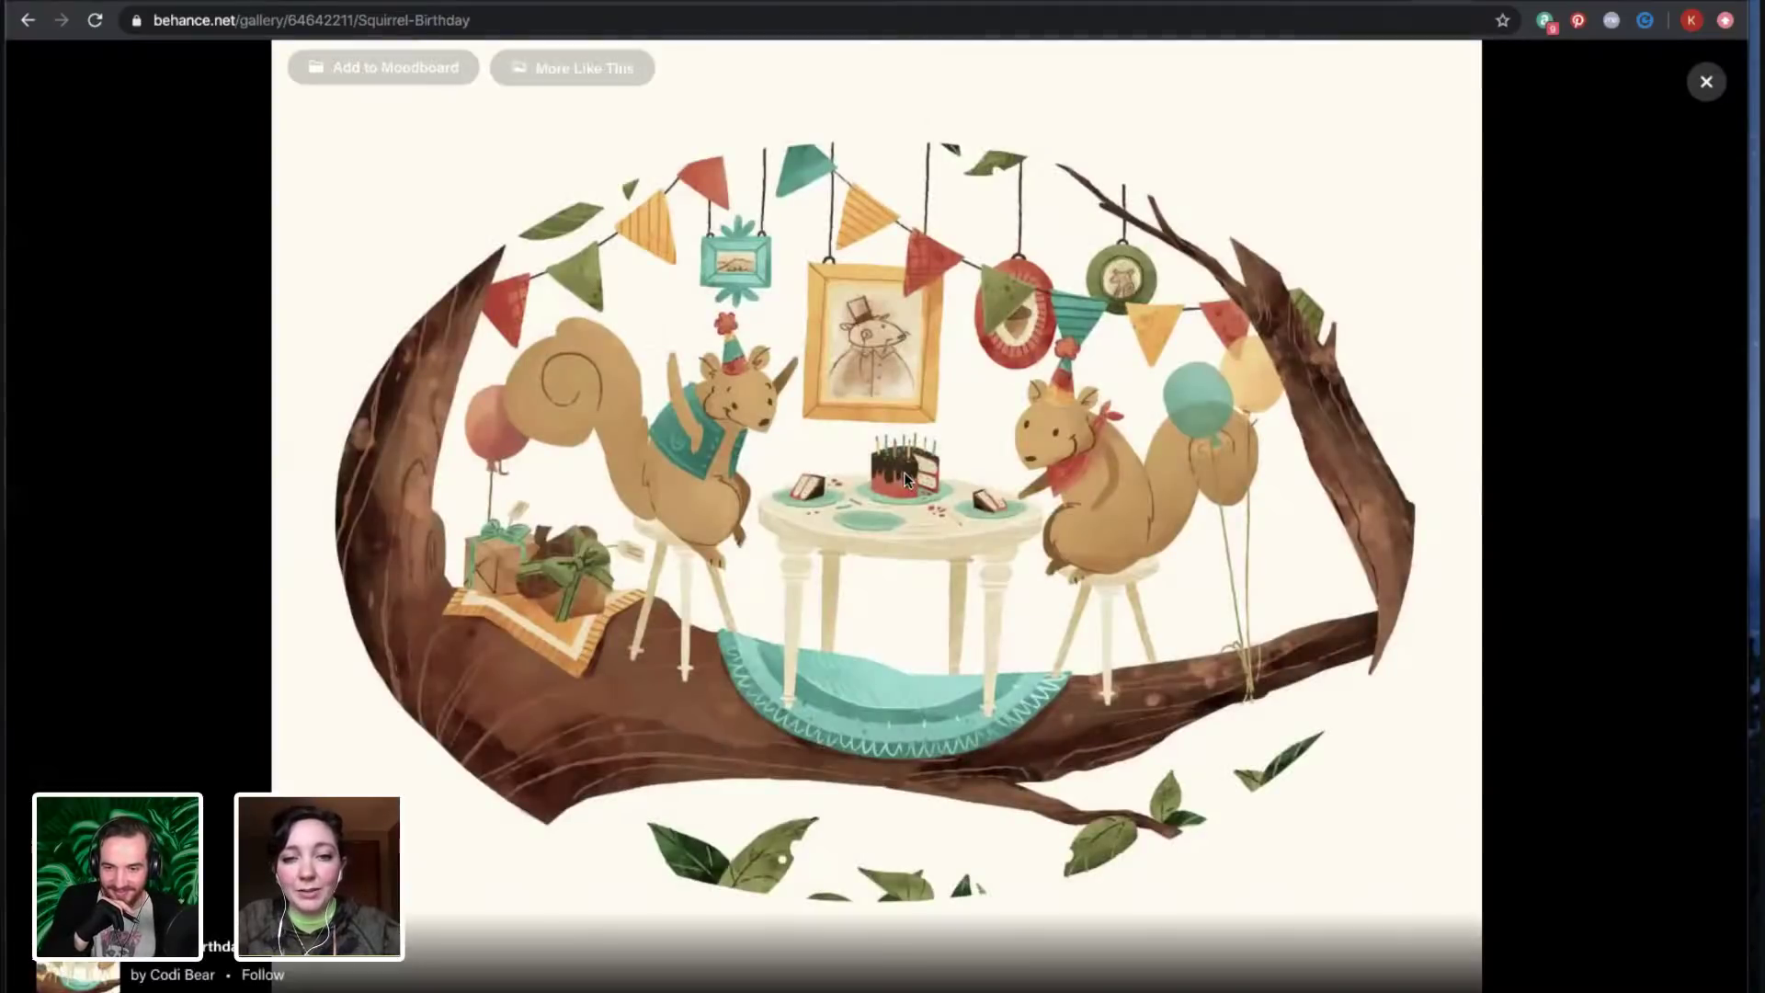
left_click(1703, 84)
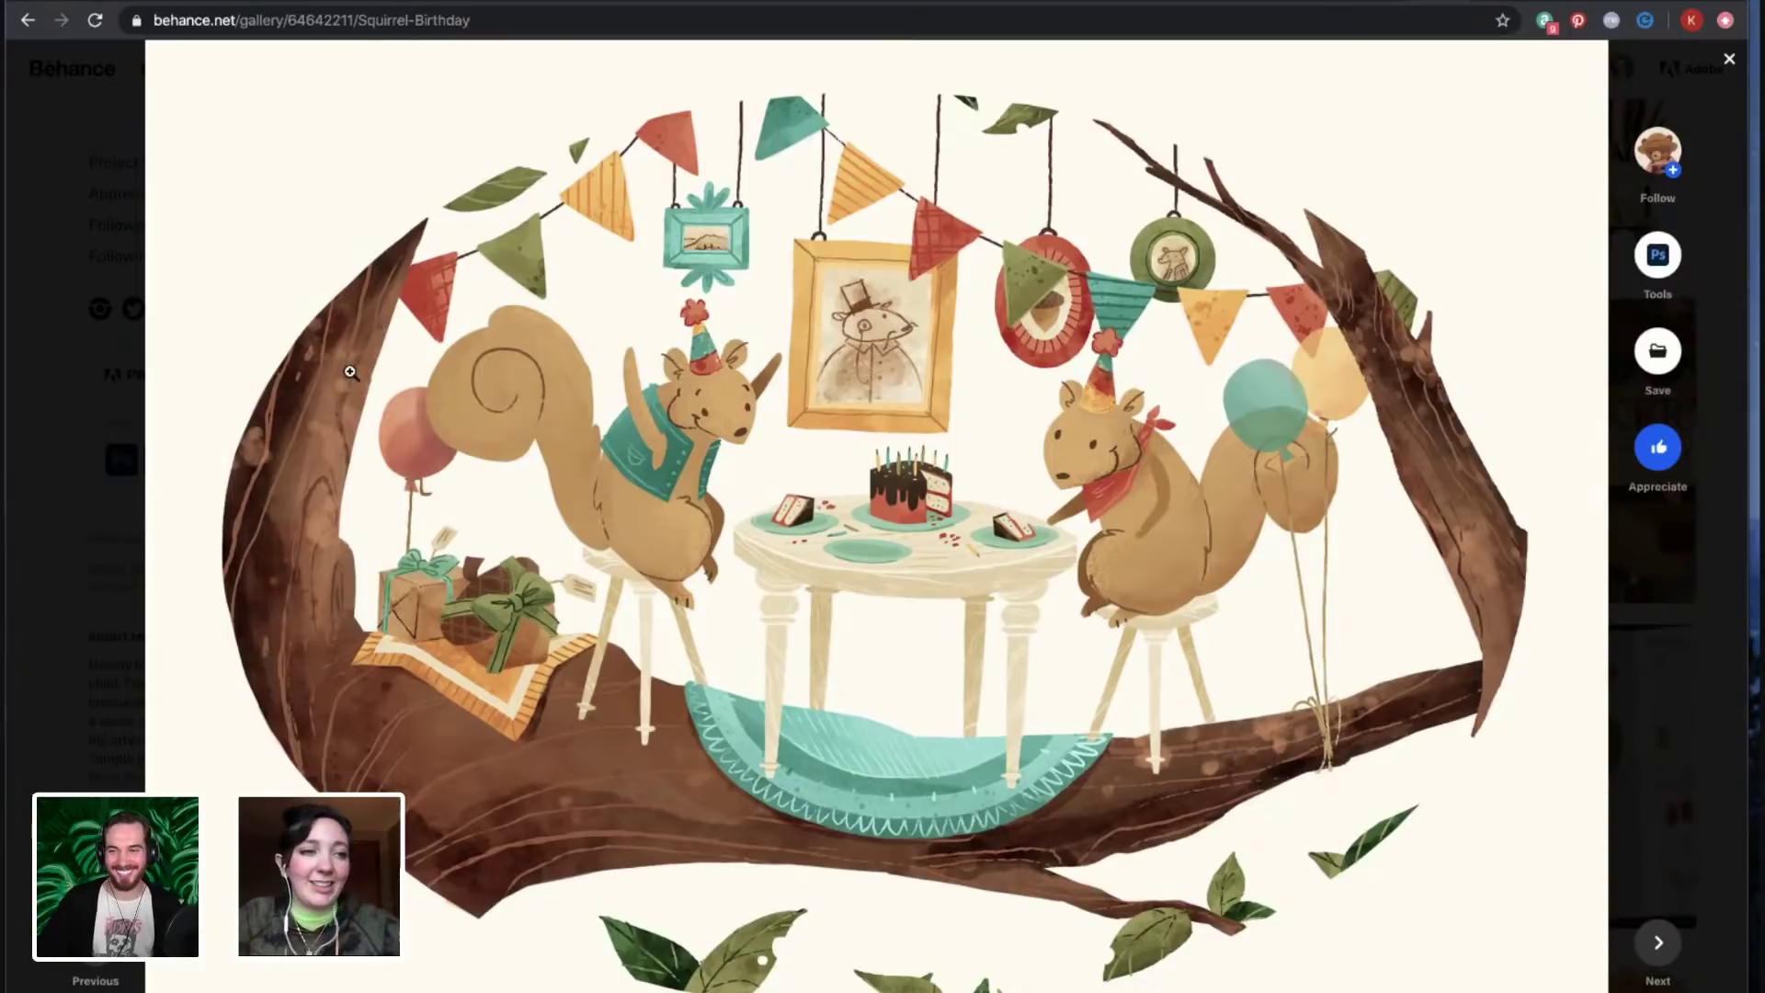
left_click(85, 409)
- Look through the older projects further down the profile's gallery and return to the newest work
scroll(797, 524, "down", 2)
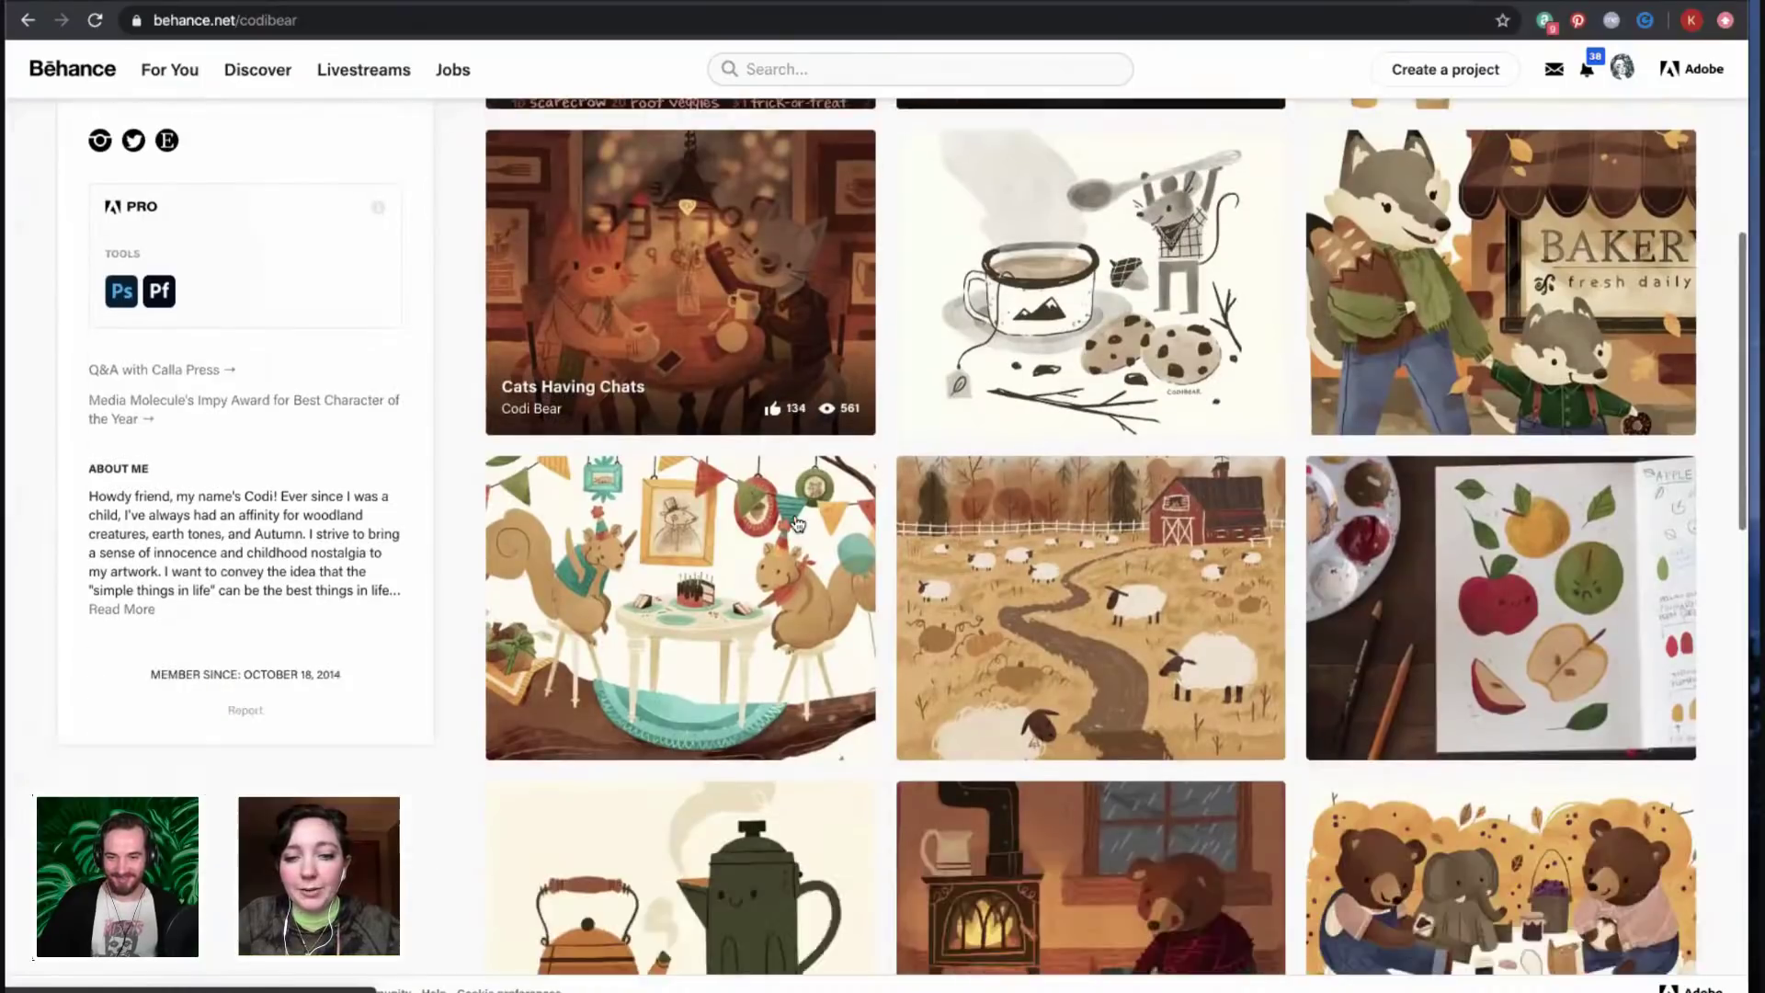
scroll(796, 524, "down", 6)
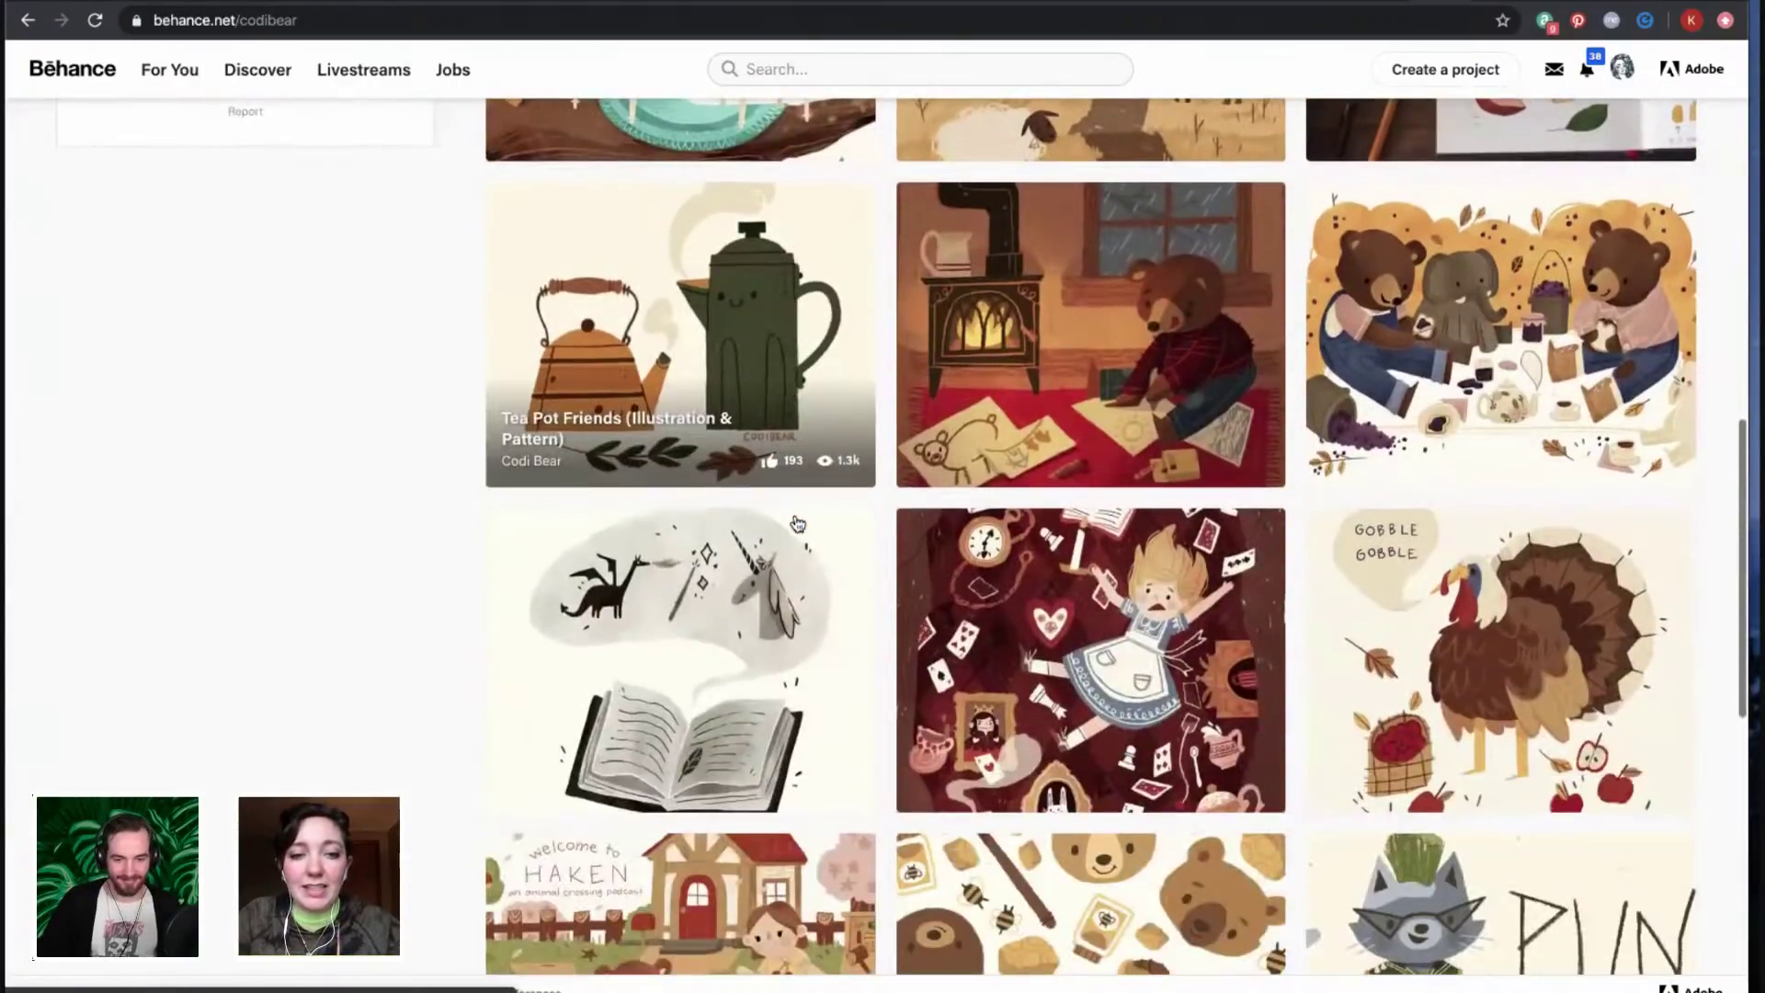
scroll(797, 524, "up", 8)
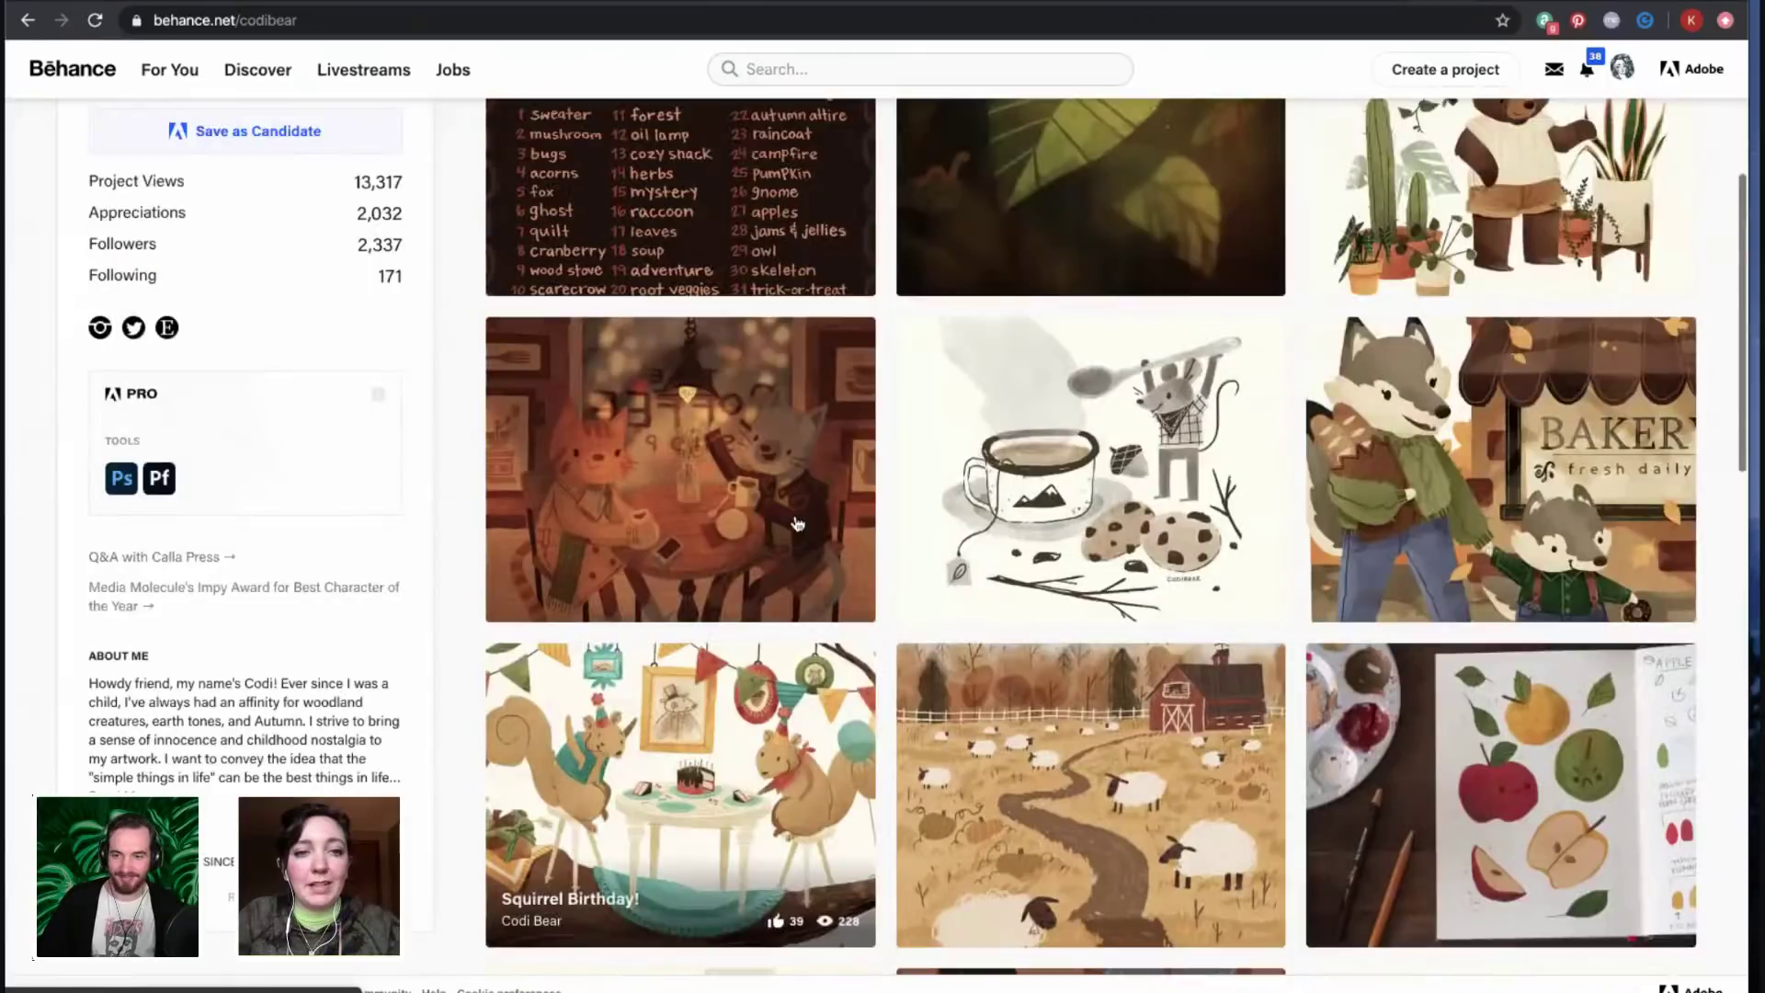
scroll(723, 402, "up", 3)
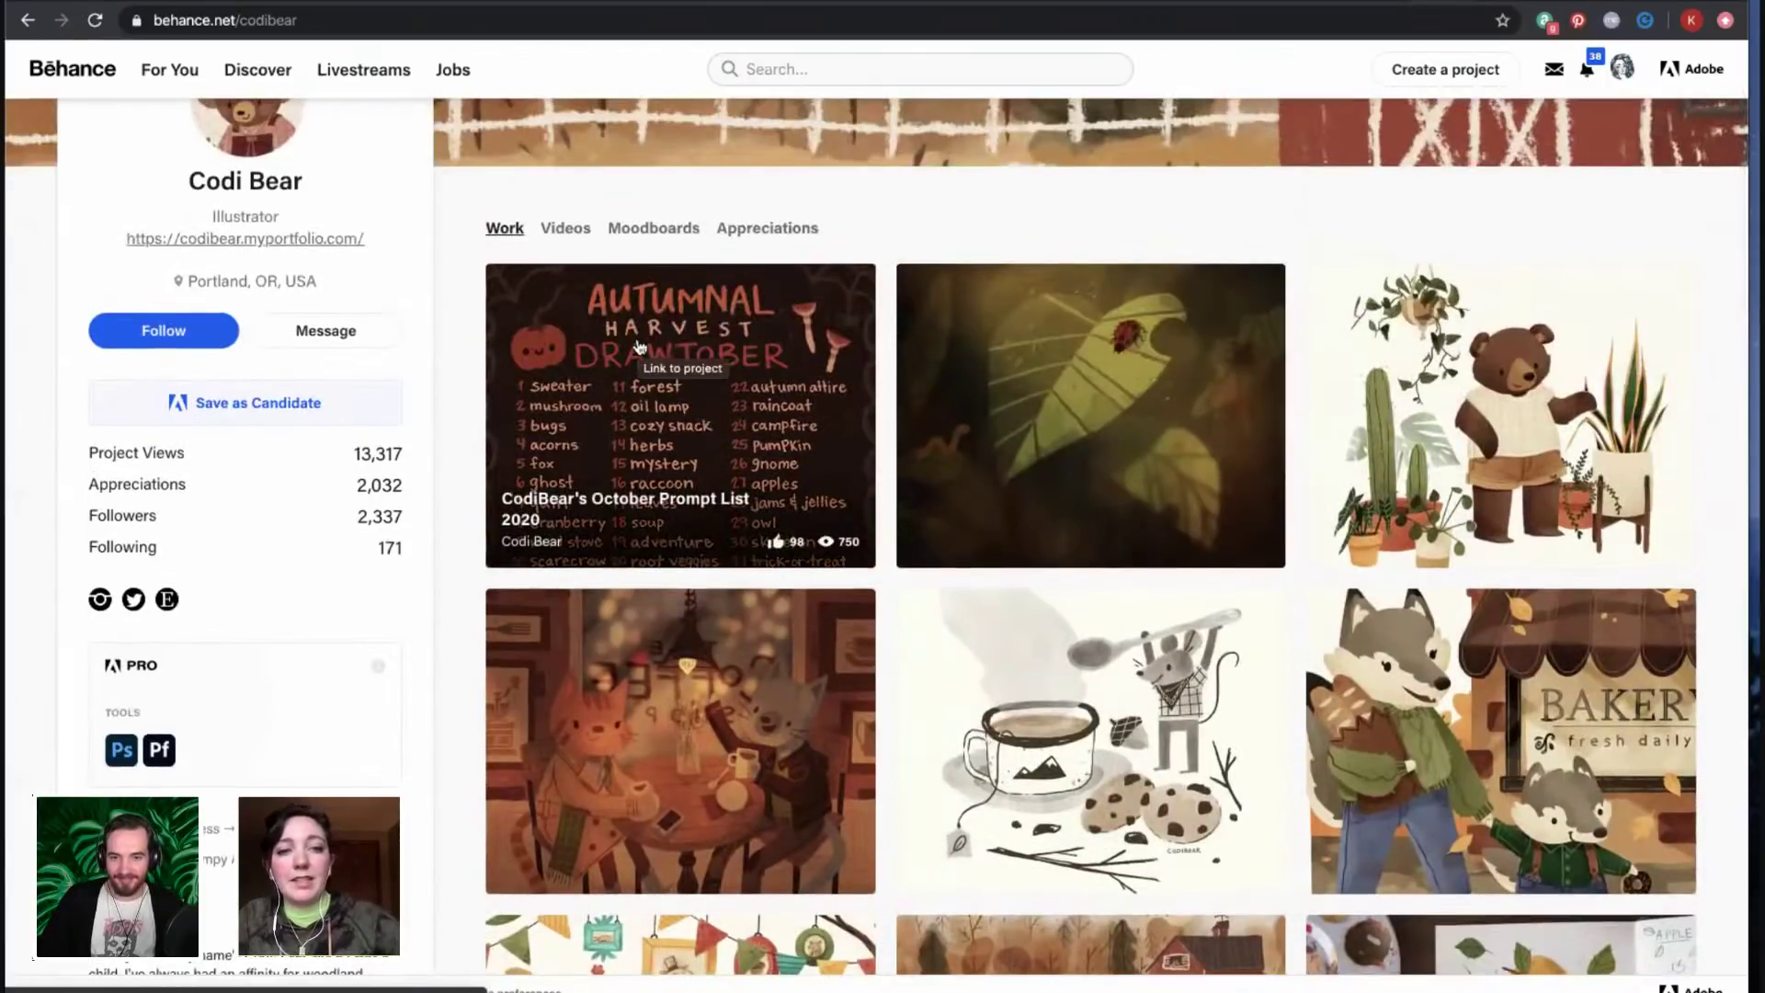
- Open the October Prompt List 2020 project and read its introduction and the 31 Drawtober prompts
left_click(639, 347)
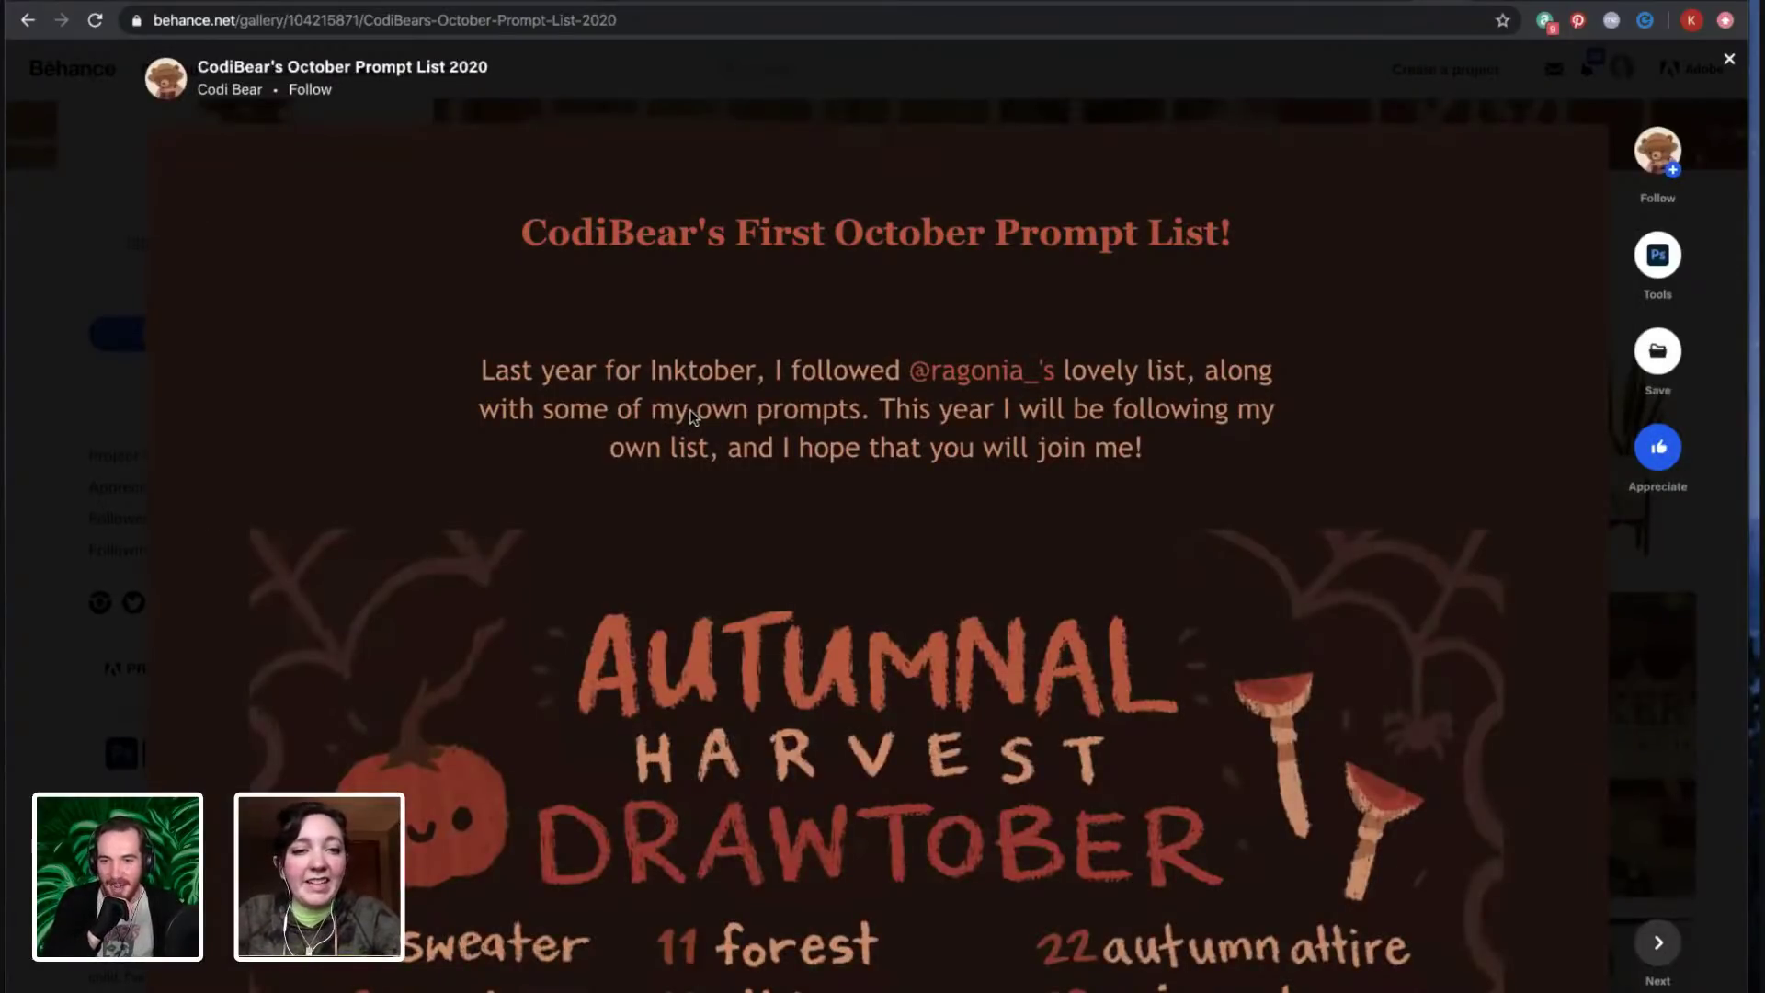
scroll(690, 411, "down", 2)
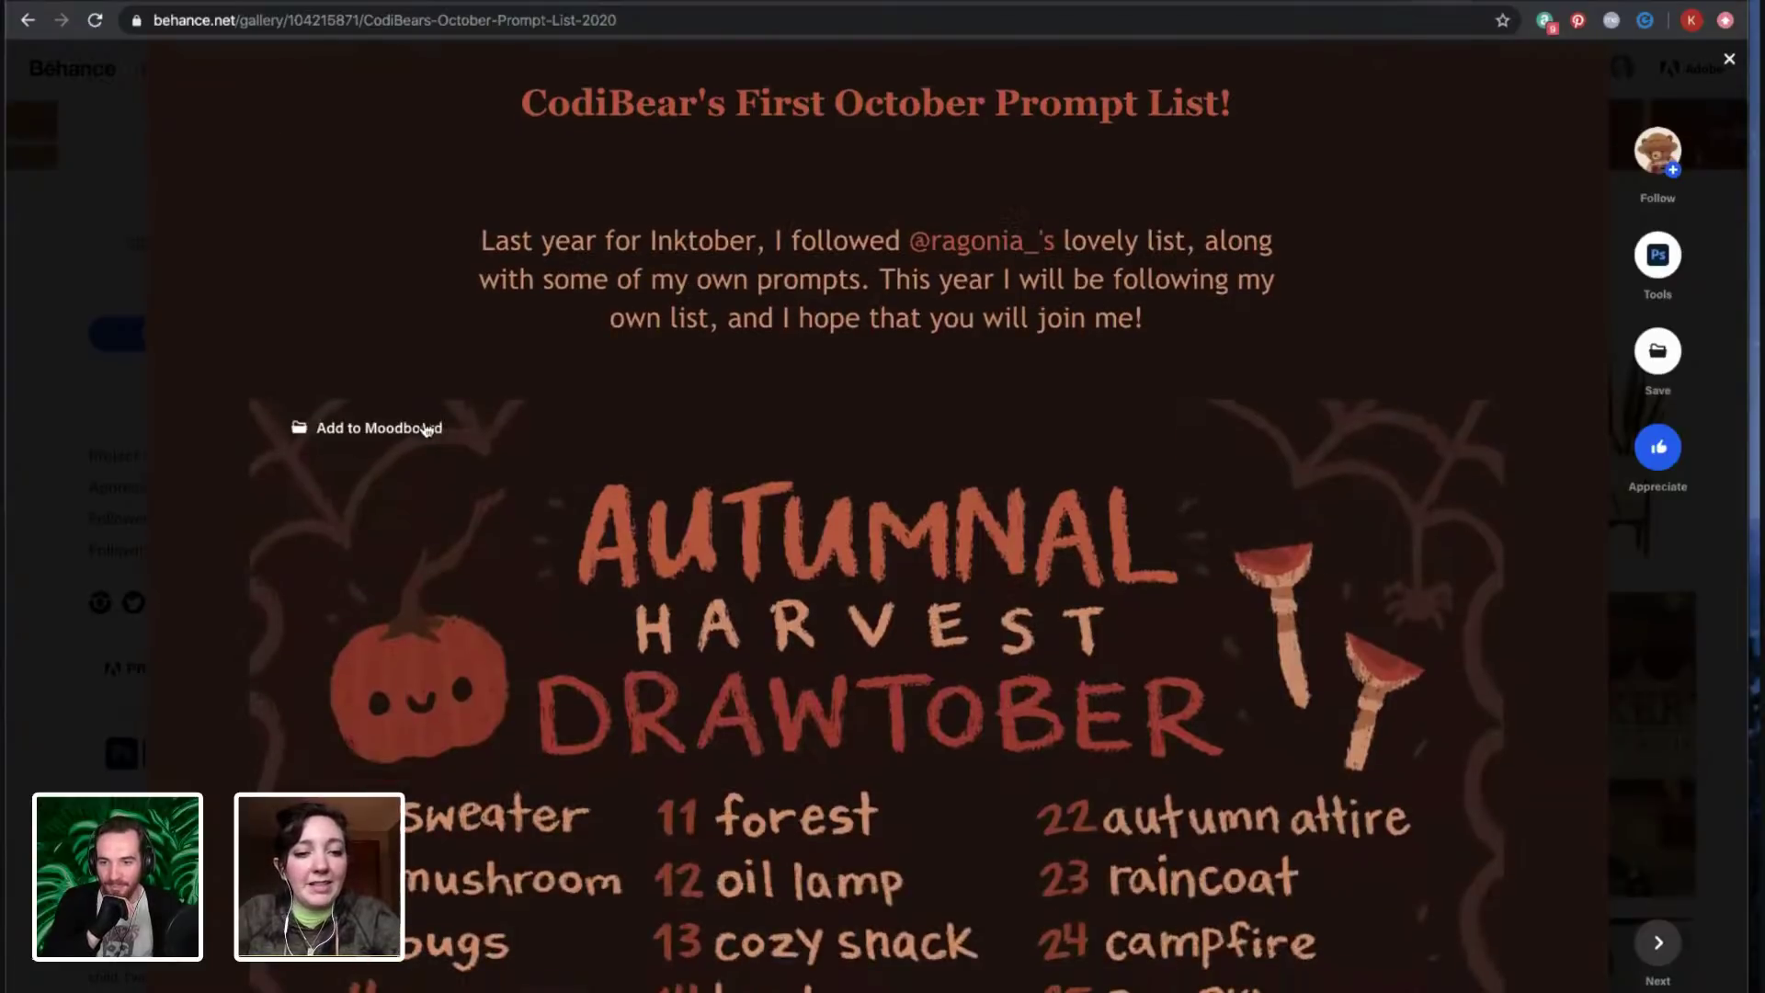
scroll(426, 429, "down", 2)
scroll(169, 603, "down", 5)
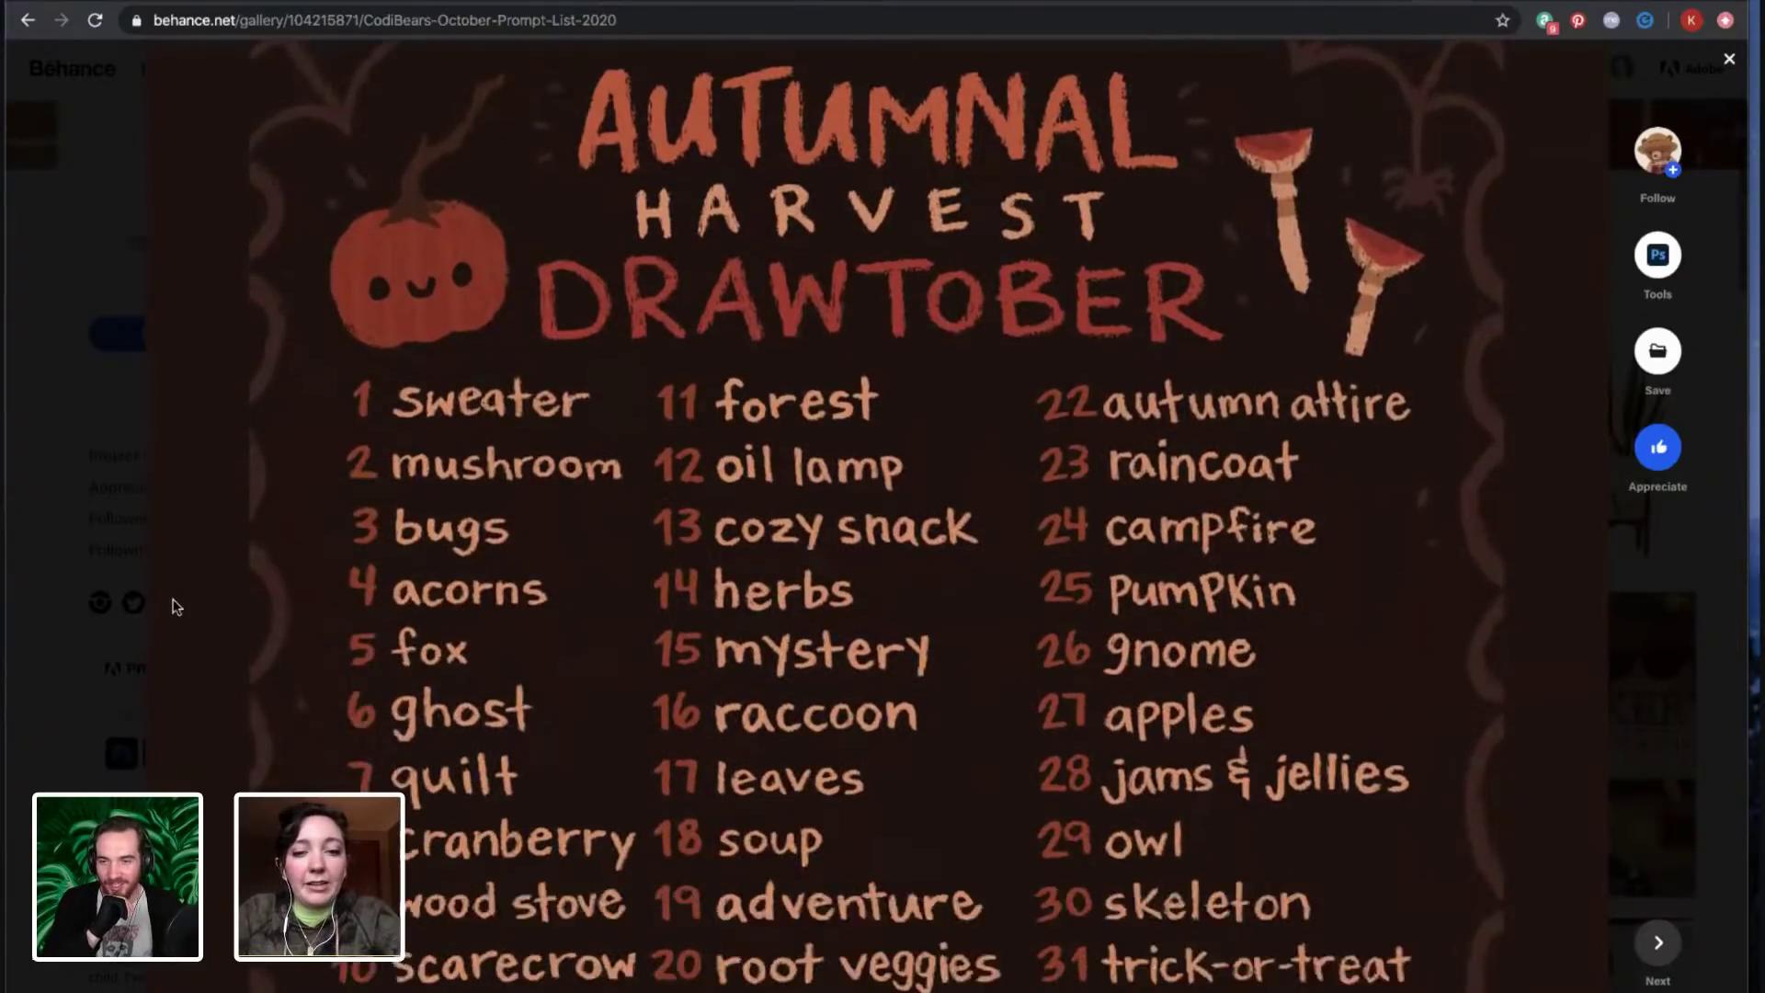
scroll(175, 607, "down", 5)
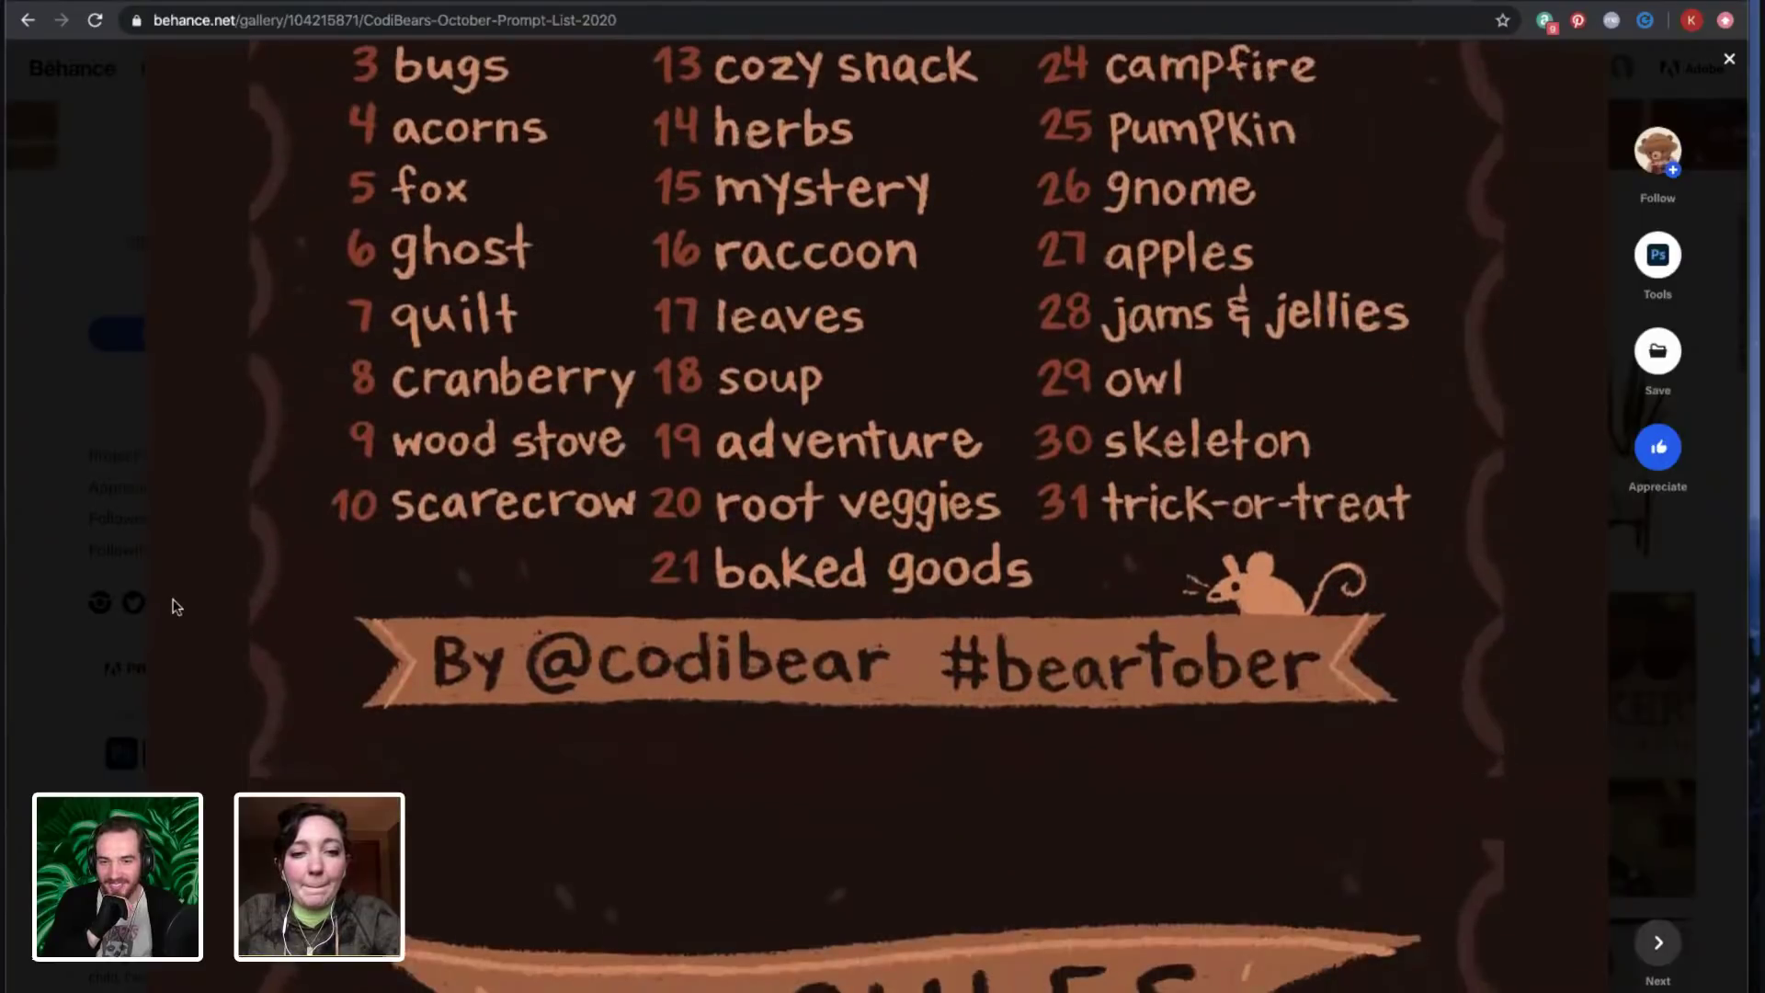
scroll(312, 529, "up", 2)
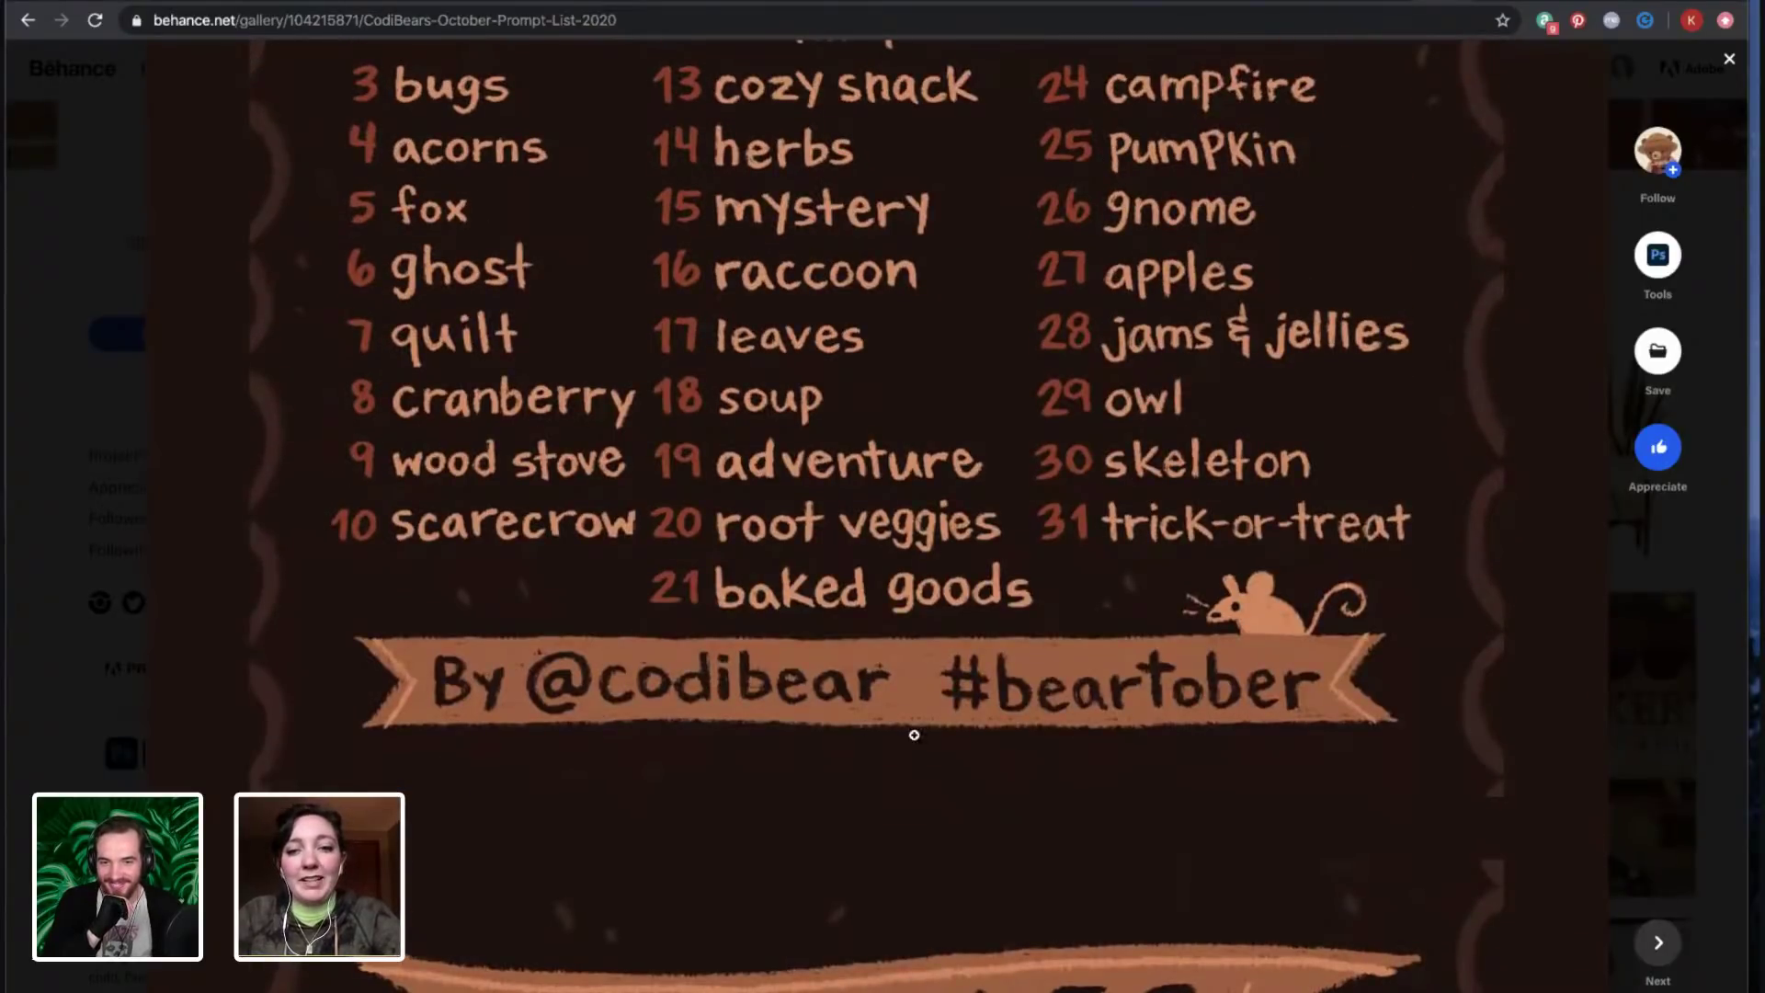
- Read the prompt list's rules and the closing notes on choosing a medium, participating and using the #beartober hashtag
scroll(1218, 619, "down", 8)
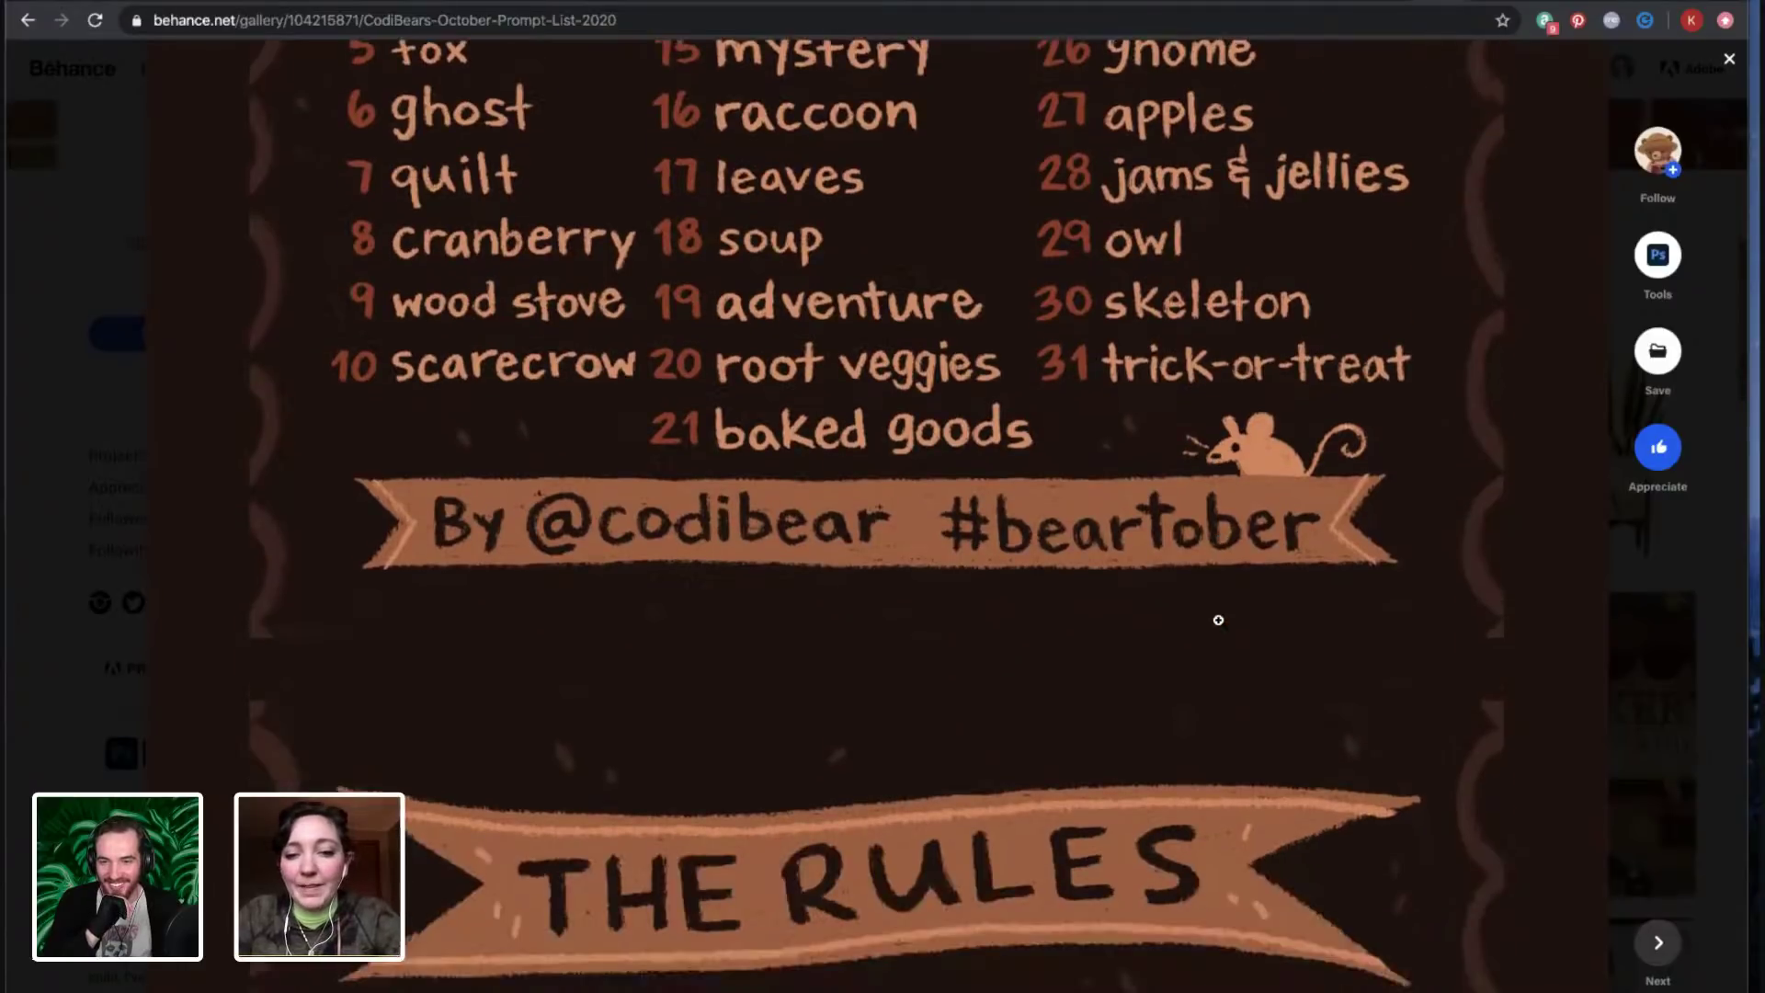
scroll(1217, 620, "down", 10)
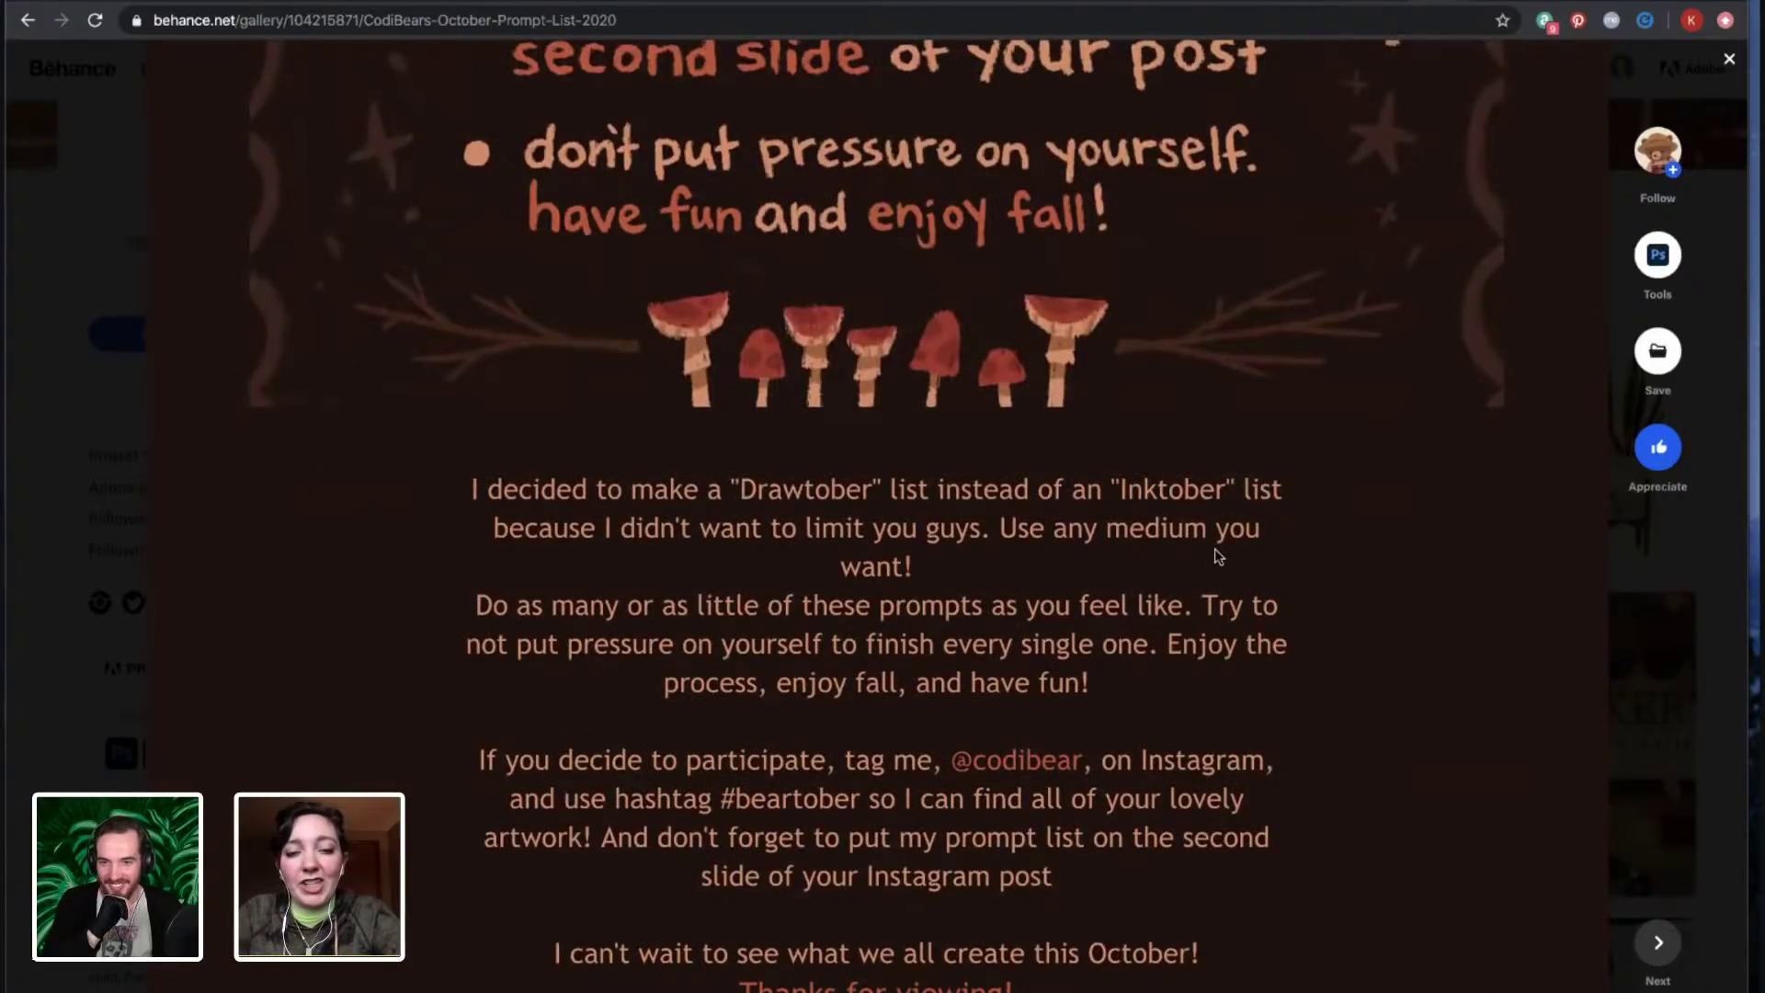
scroll(1218, 557, "down", 6)
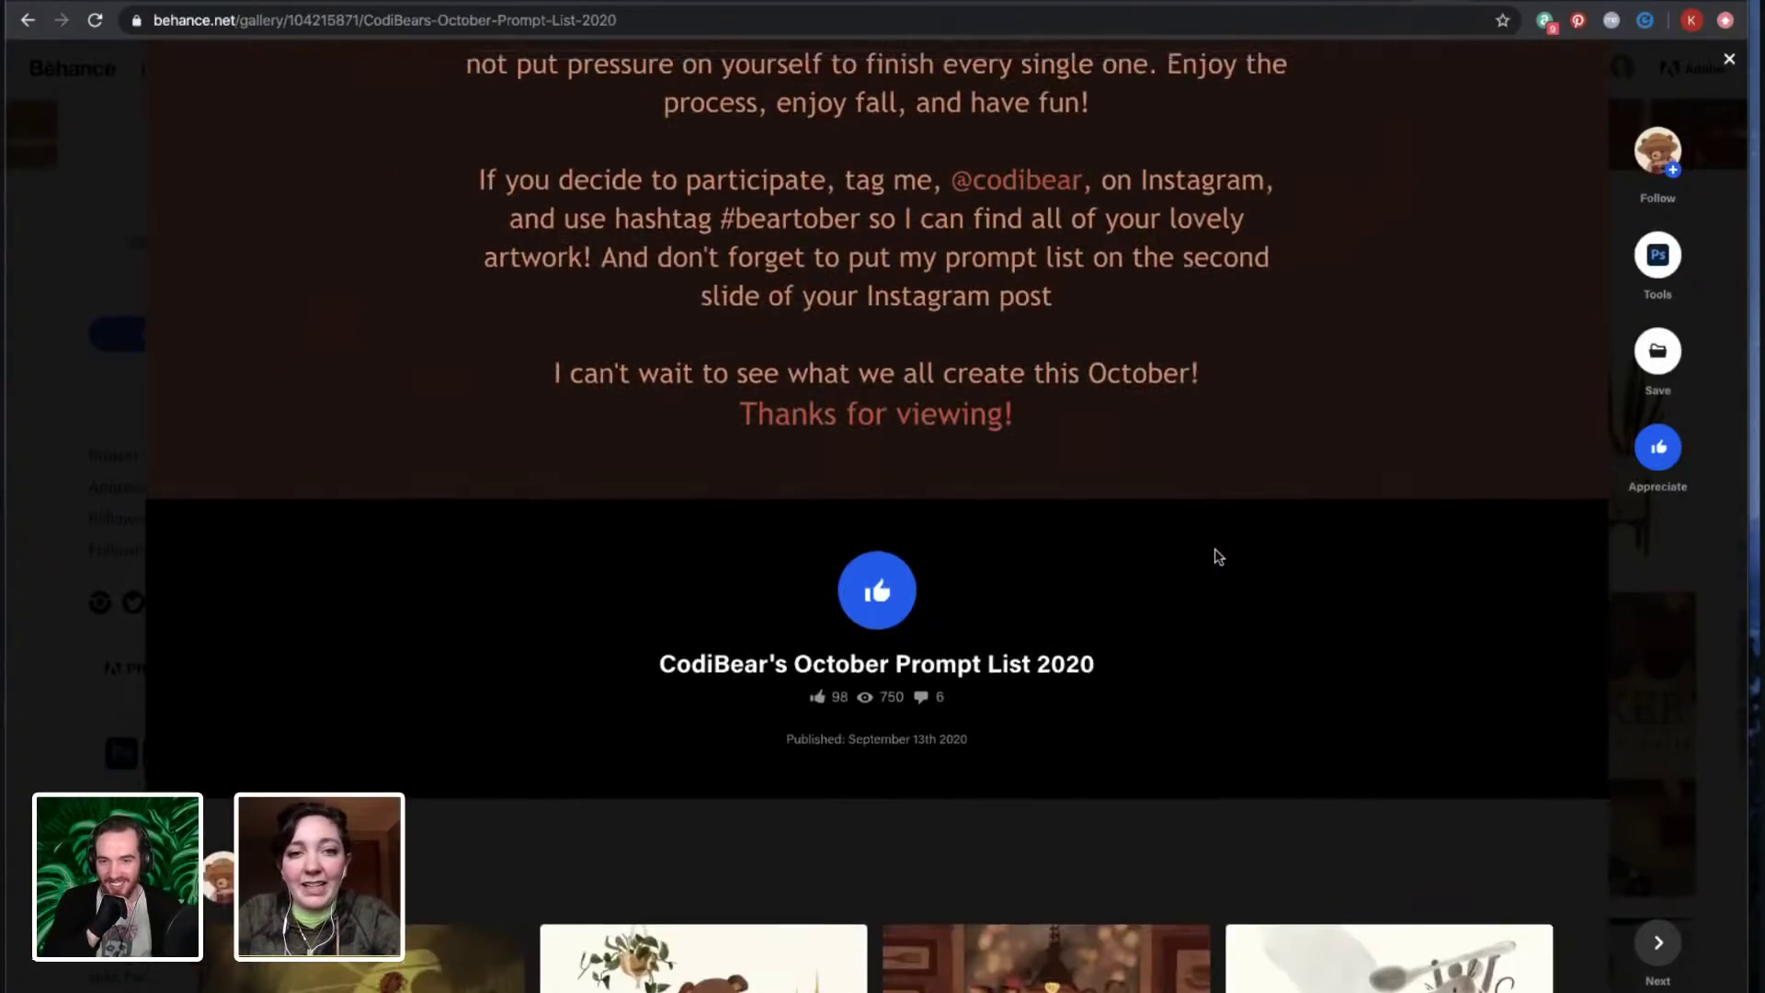
scroll(1218, 556, "up", 2)
scroll(1218, 557, "up", 5)
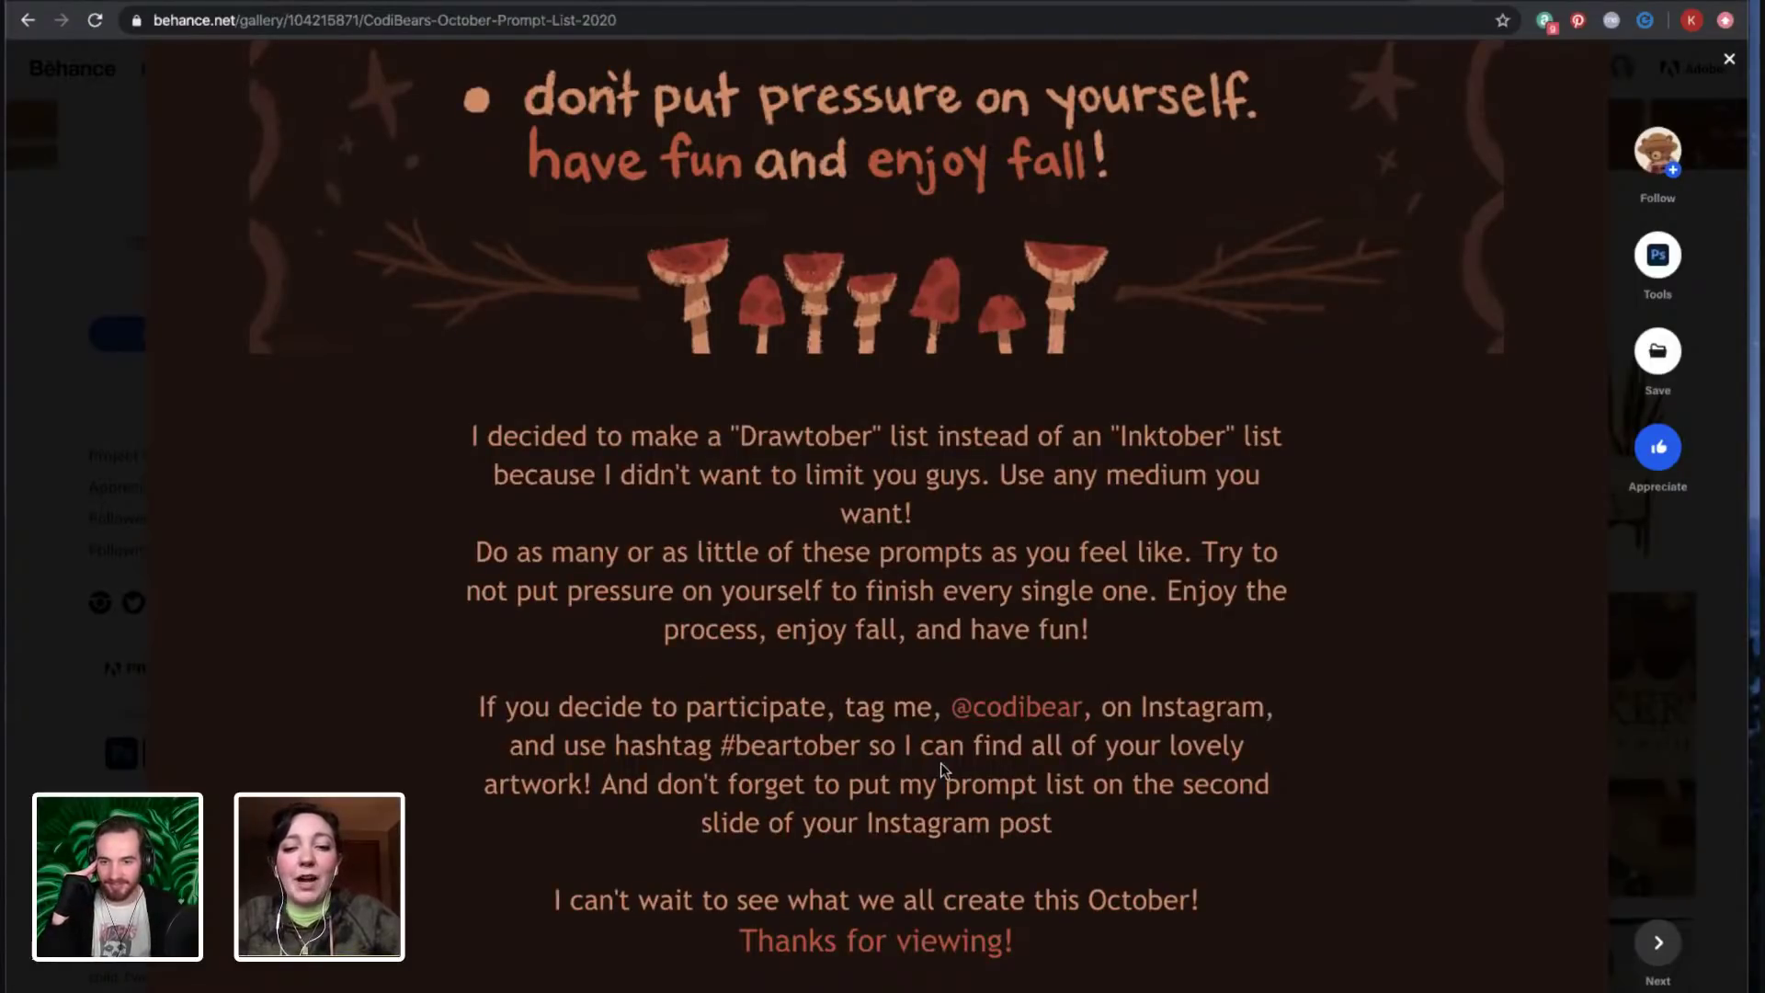
scroll(941, 656, "up", 1)
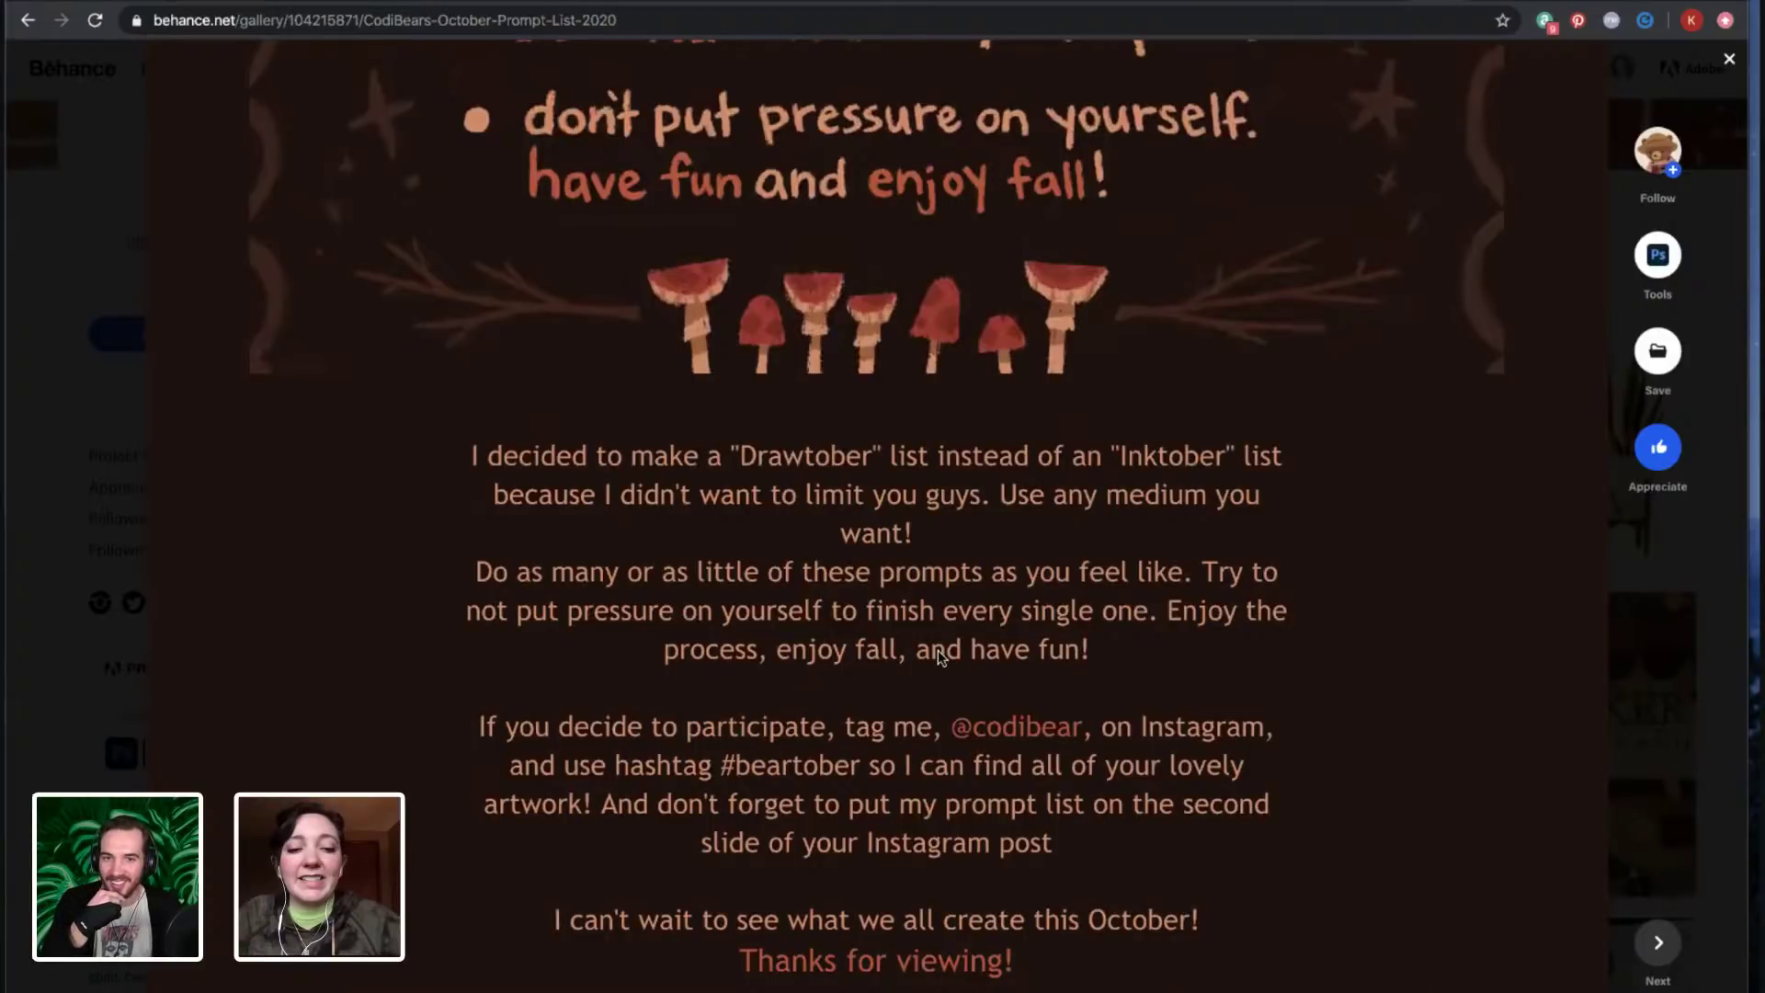
- Reread the prompt list's participation rules and close the project to return to the profile
scroll(939, 654, "up", 5)
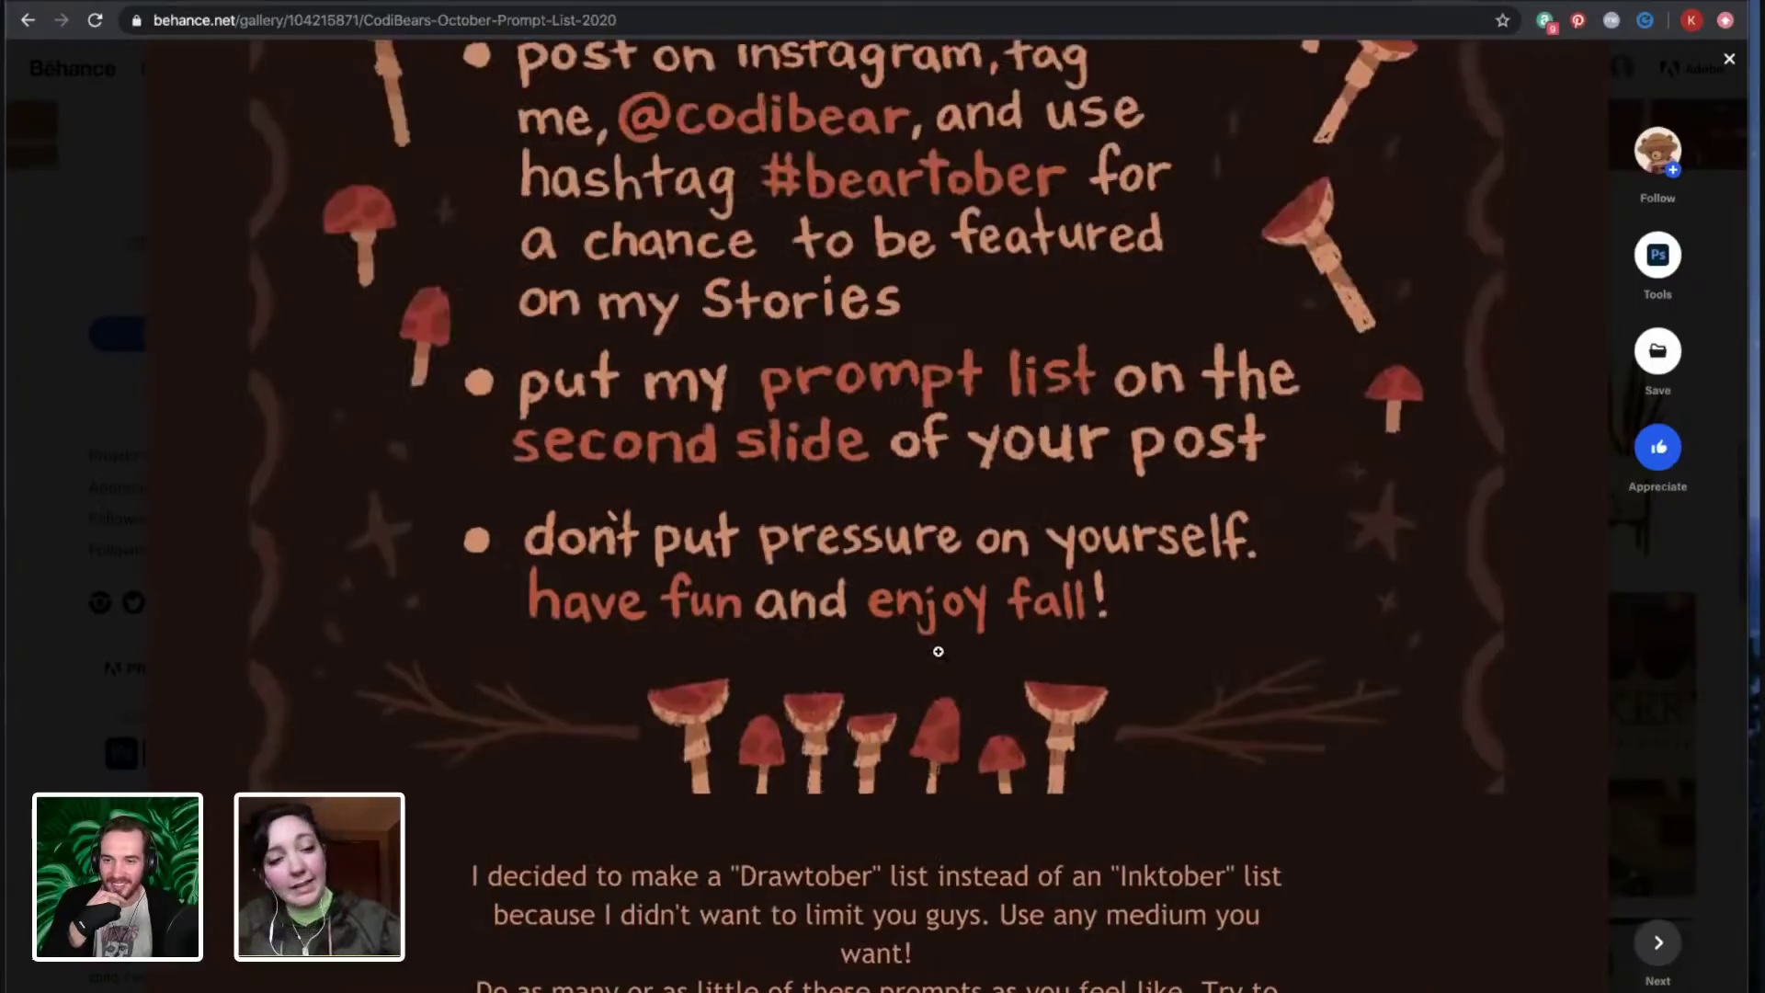
scroll(767, 425, "up", 2)
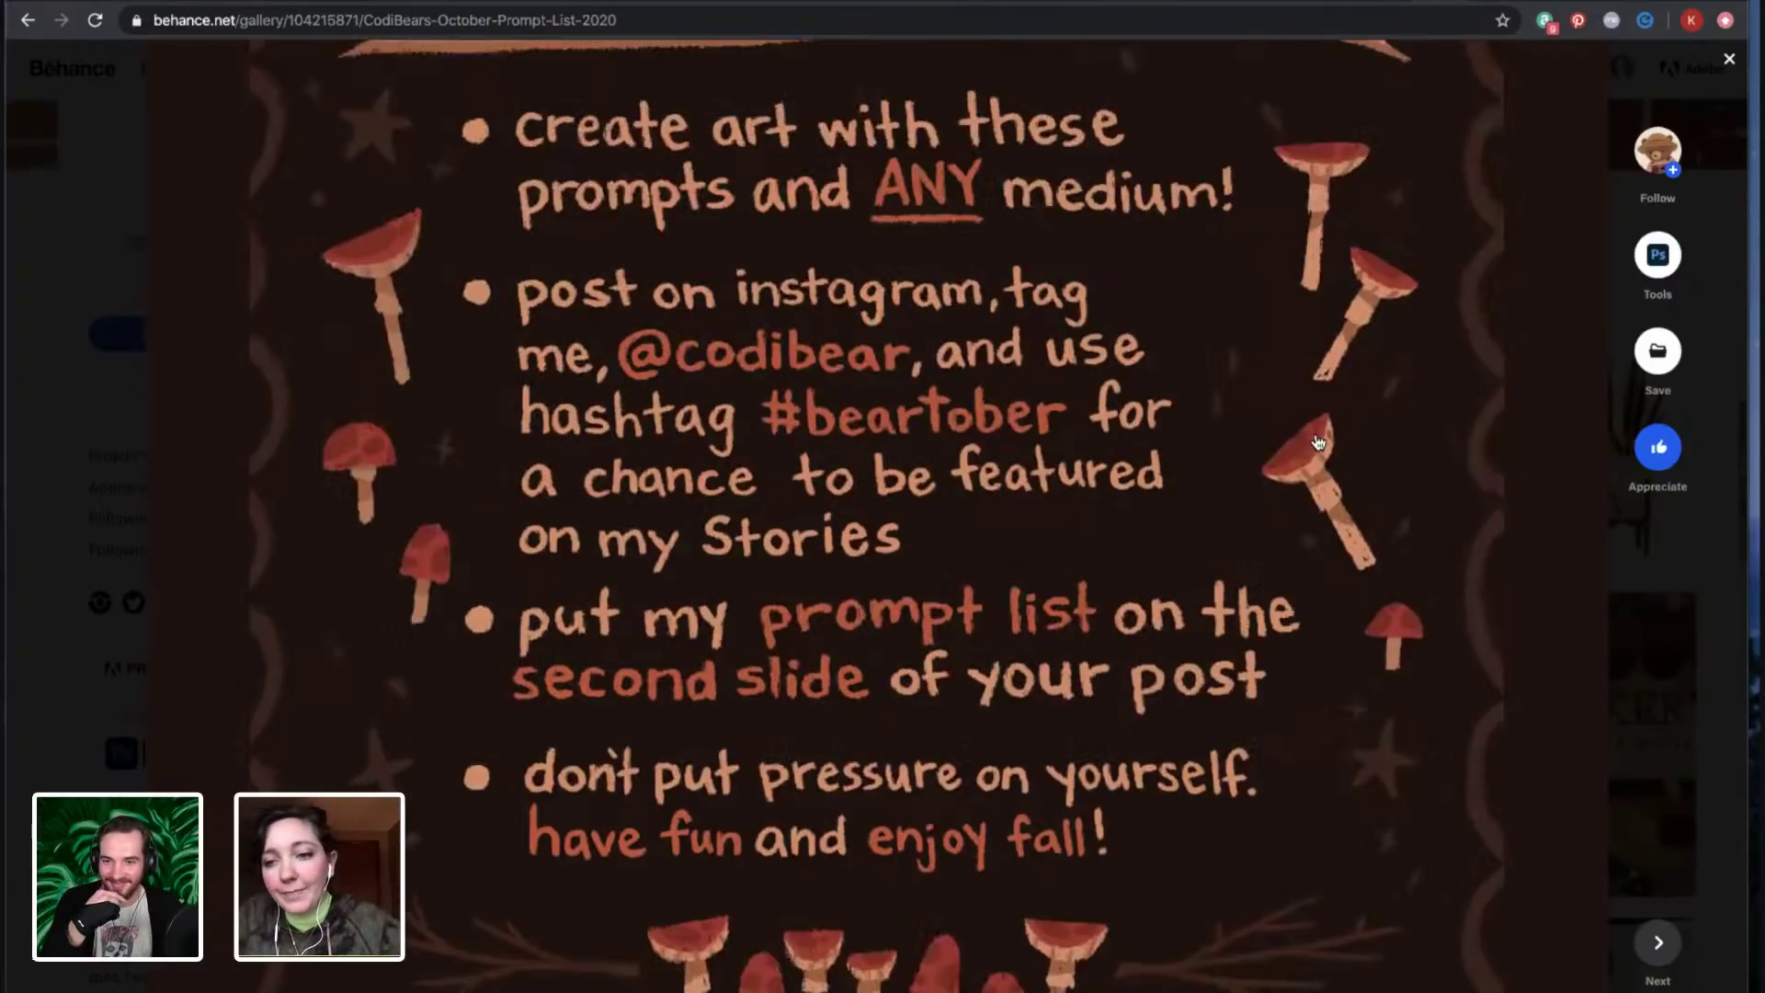
key("Escape")
- Open the Cozy Sketching project further down the gallery and show its illustration in the full-screen image viewer
scroll(1411, 477, "down", 2)
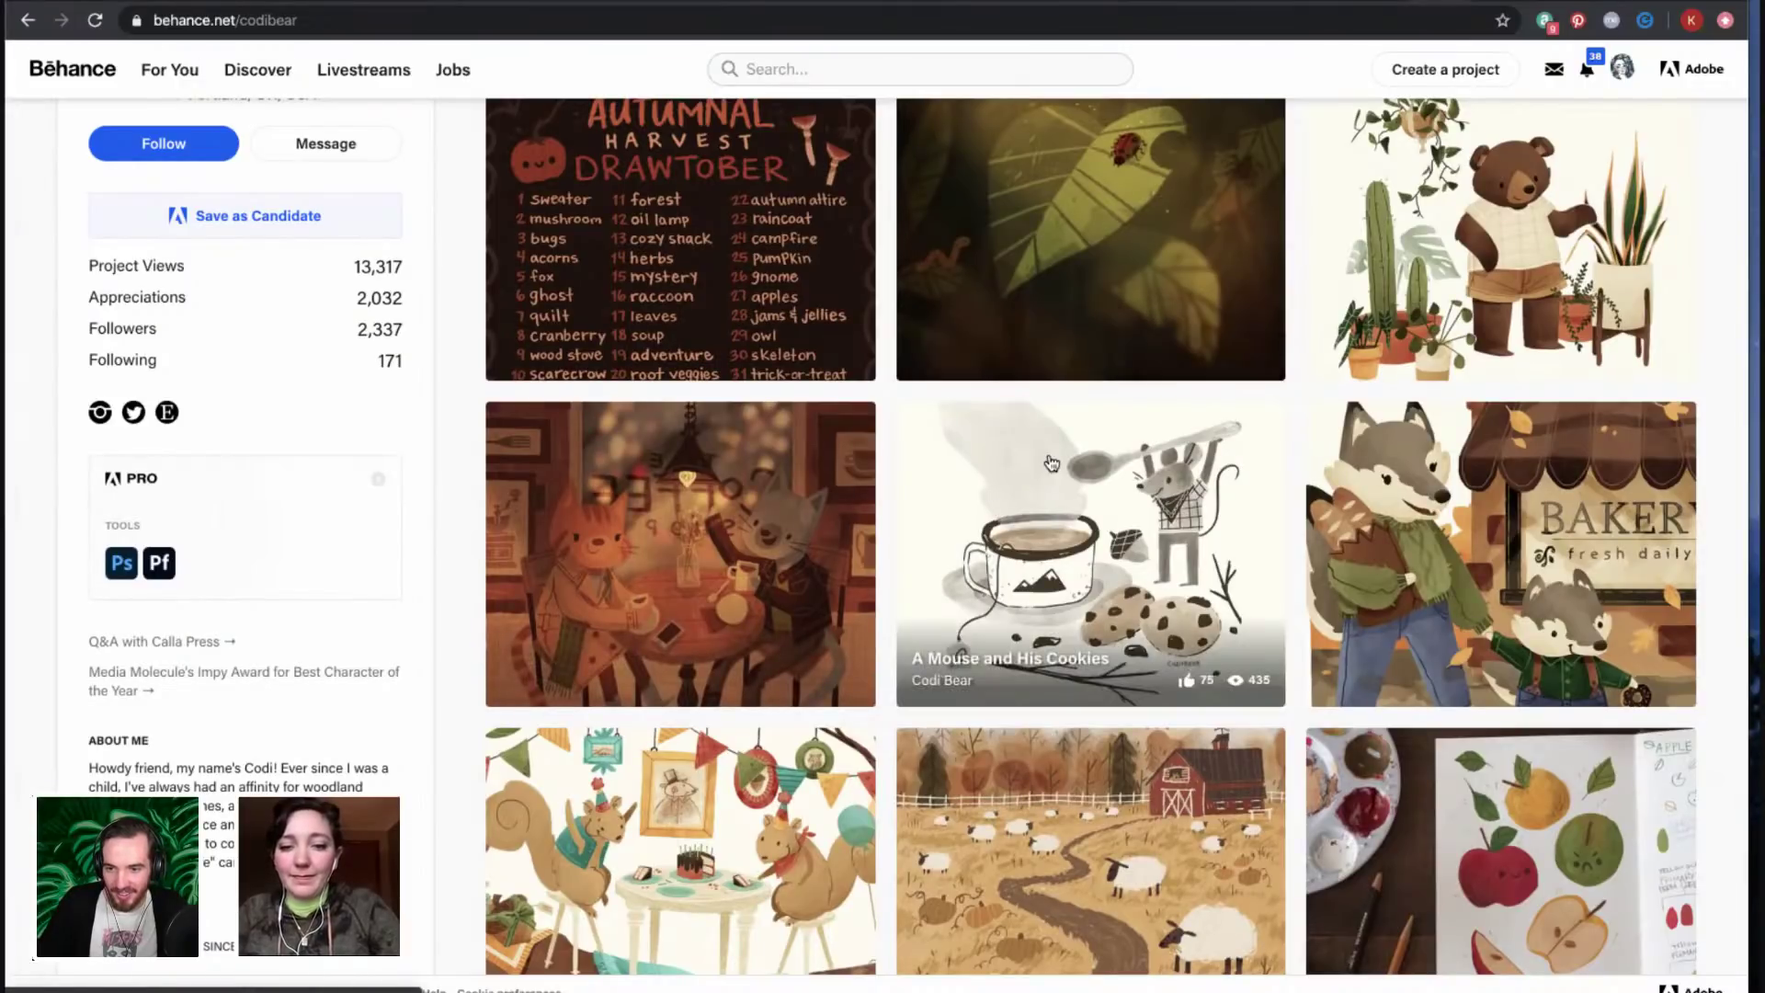
scroll(1053, 464, "down", 2)
scroll(1059, 570, "down", 4)
left_click(1061, 588)
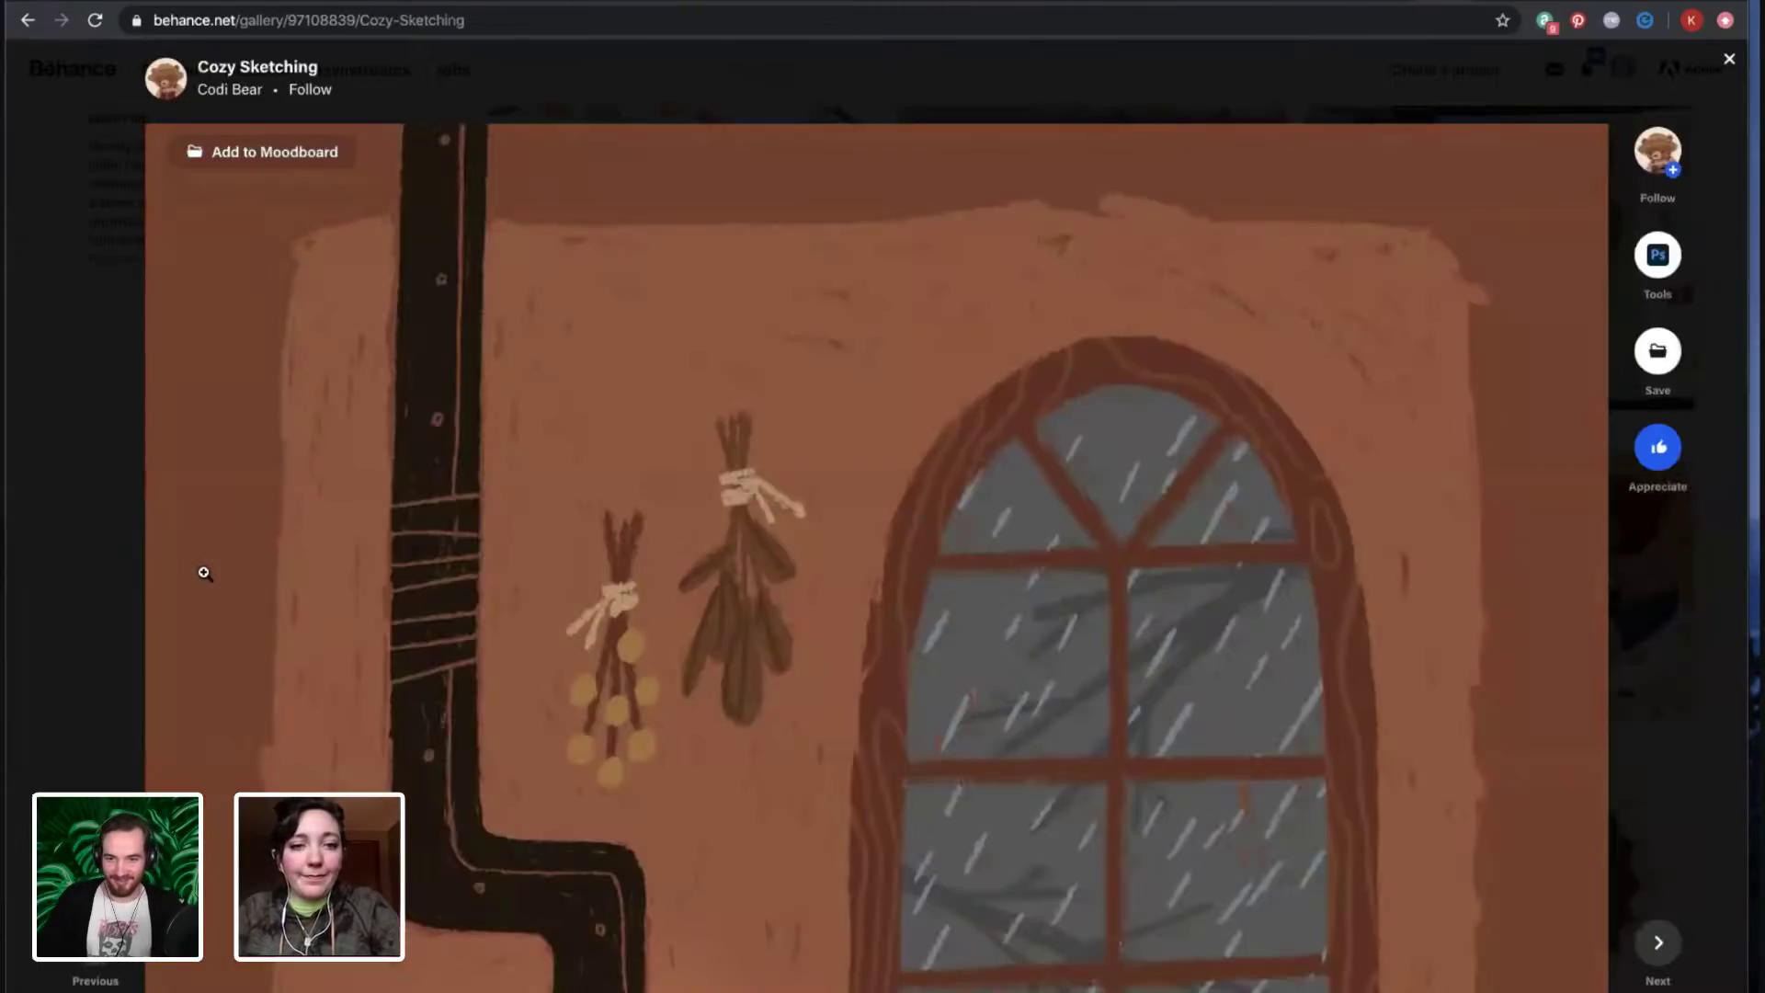
scroll(204, 570, "down", 2)
left_click(331, 565)
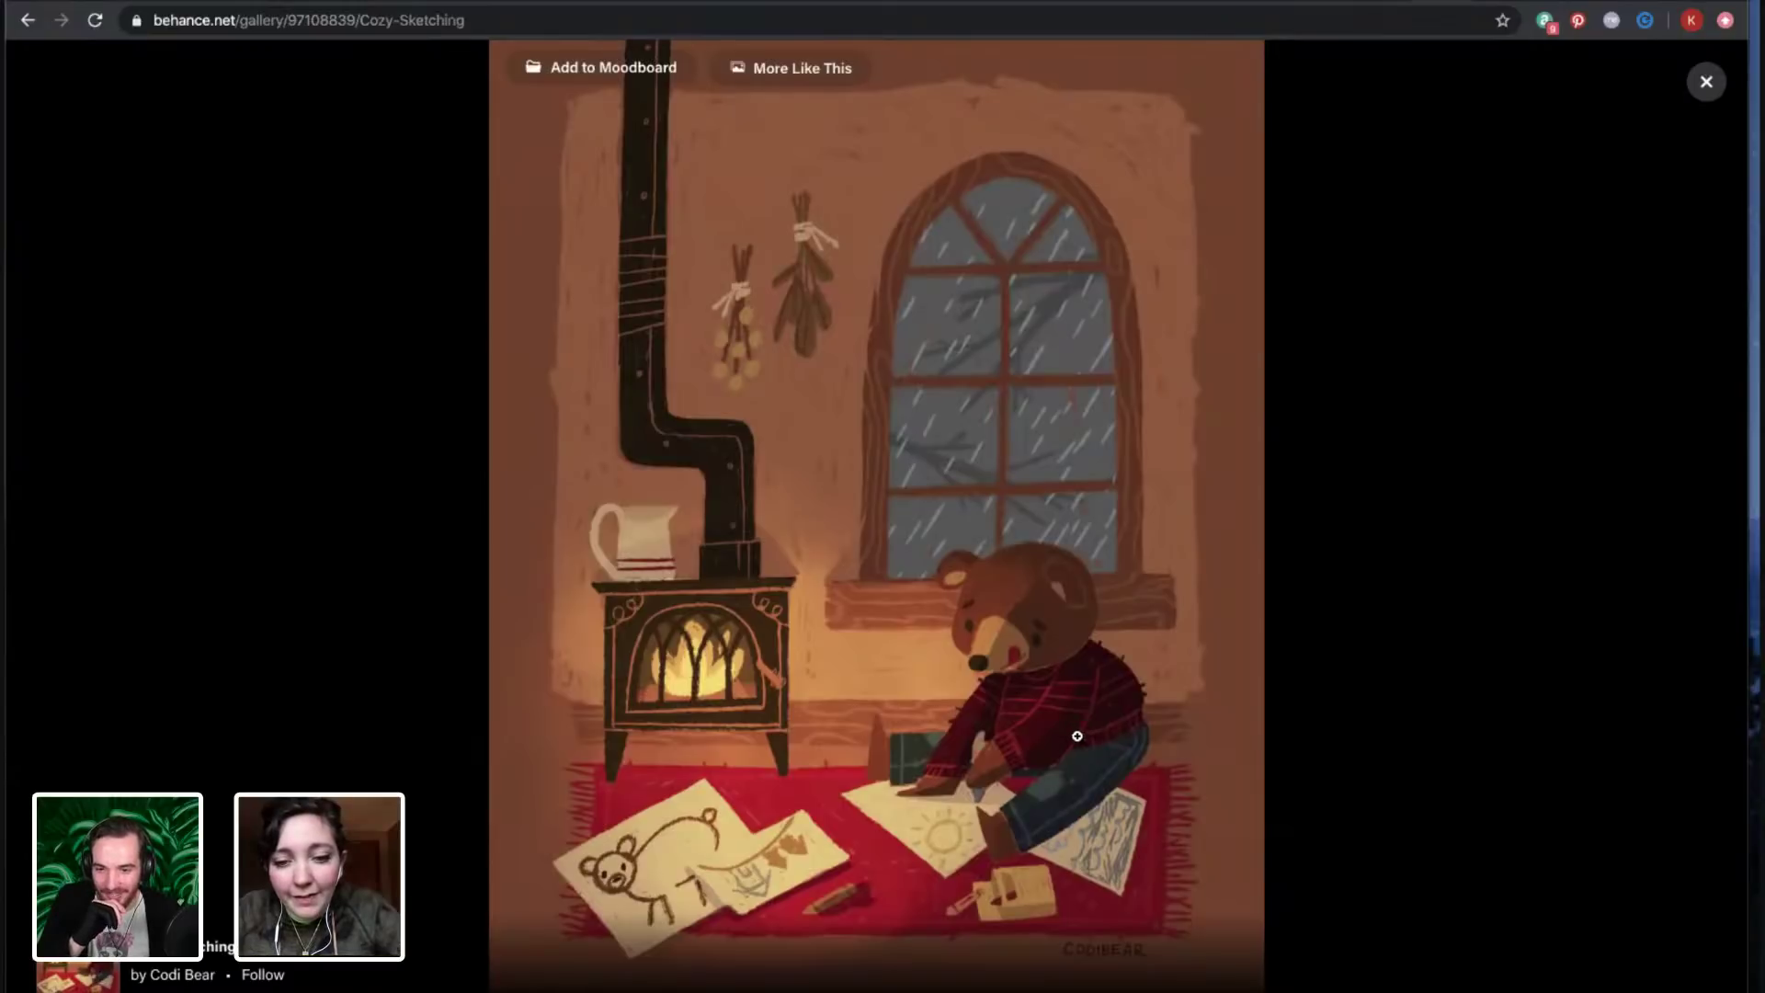
- Enlarge the Cozy Sketching illustration and examine the bear, the glowing stove and the drawings on the red rug
left_click(1077, 735)
scroll(1077, 735, "down", 7)
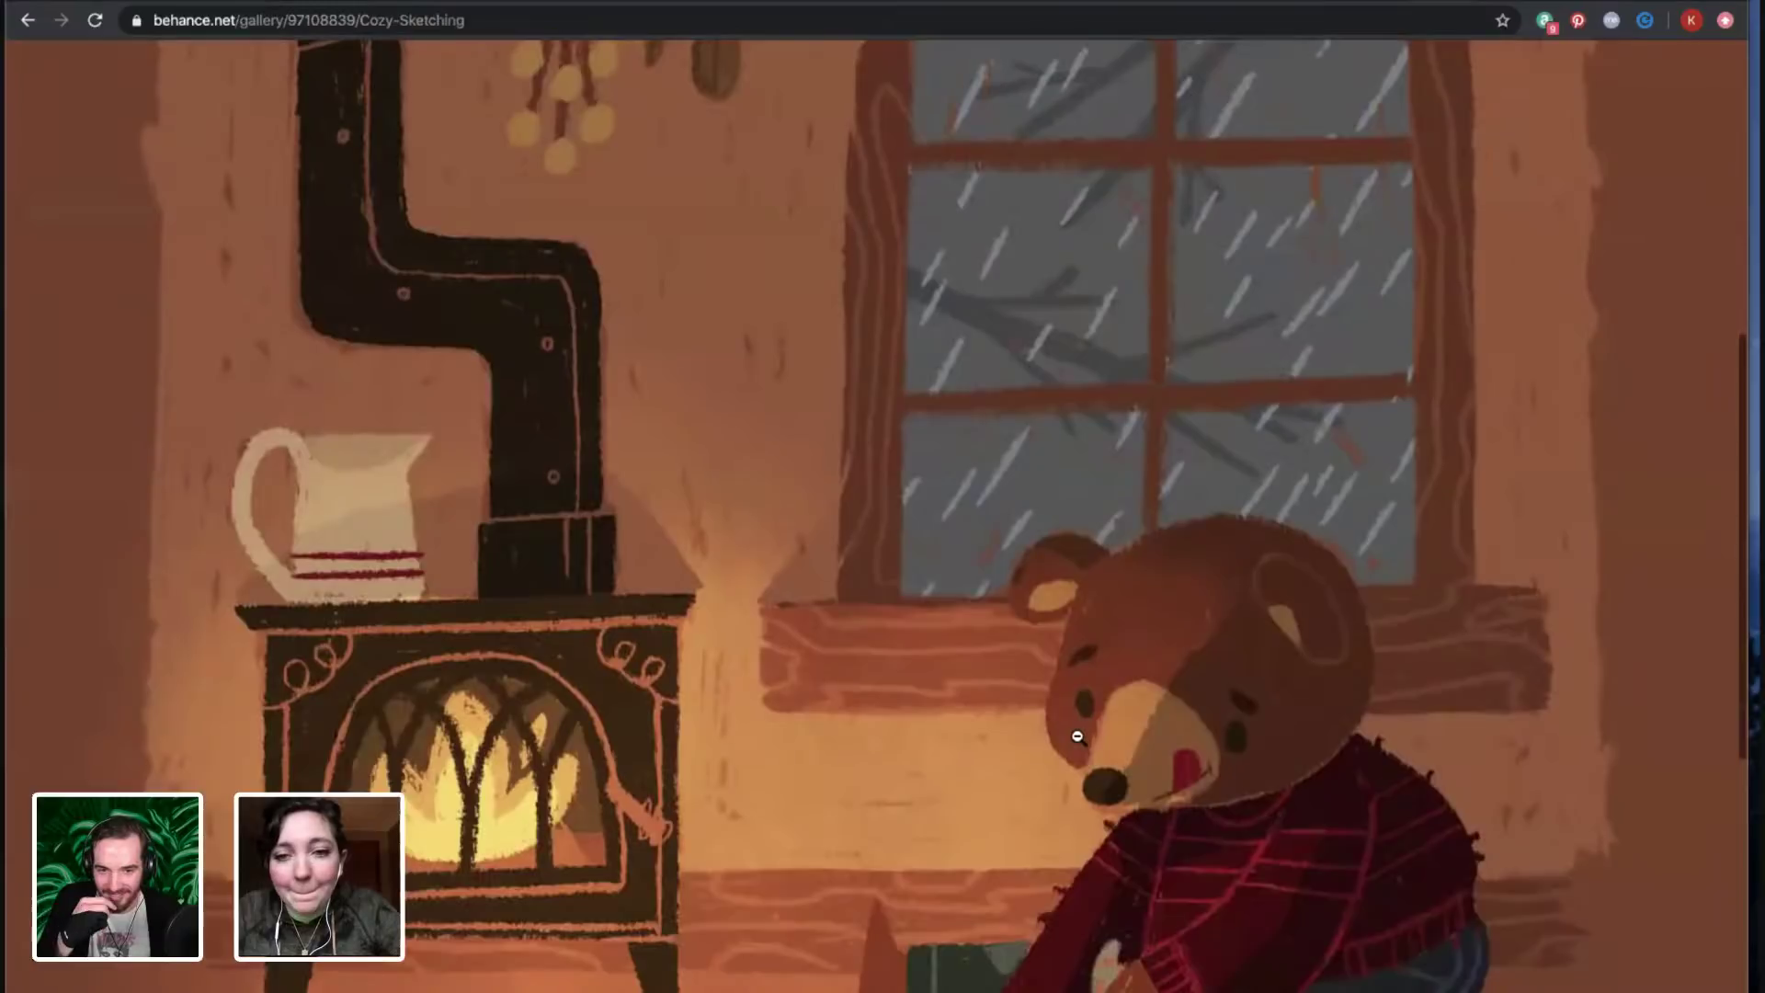
scroll(1077, 736, "down", 5)
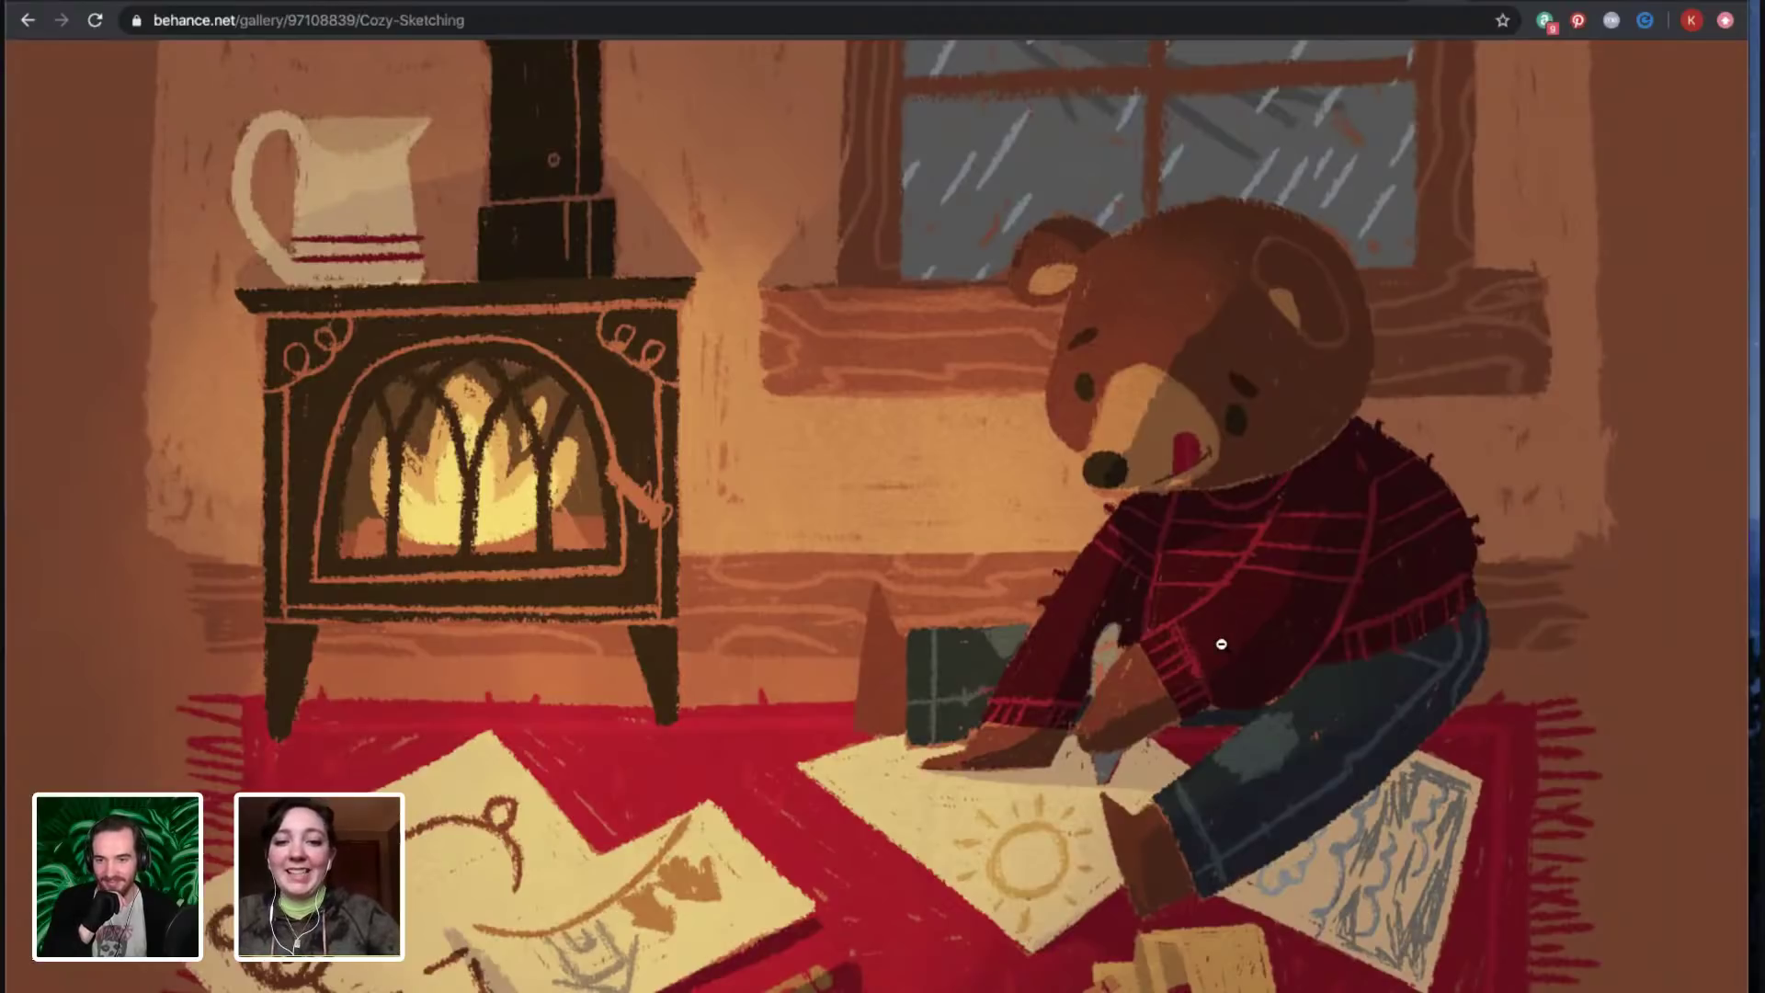
scroll(1219, 641, "down", 1)
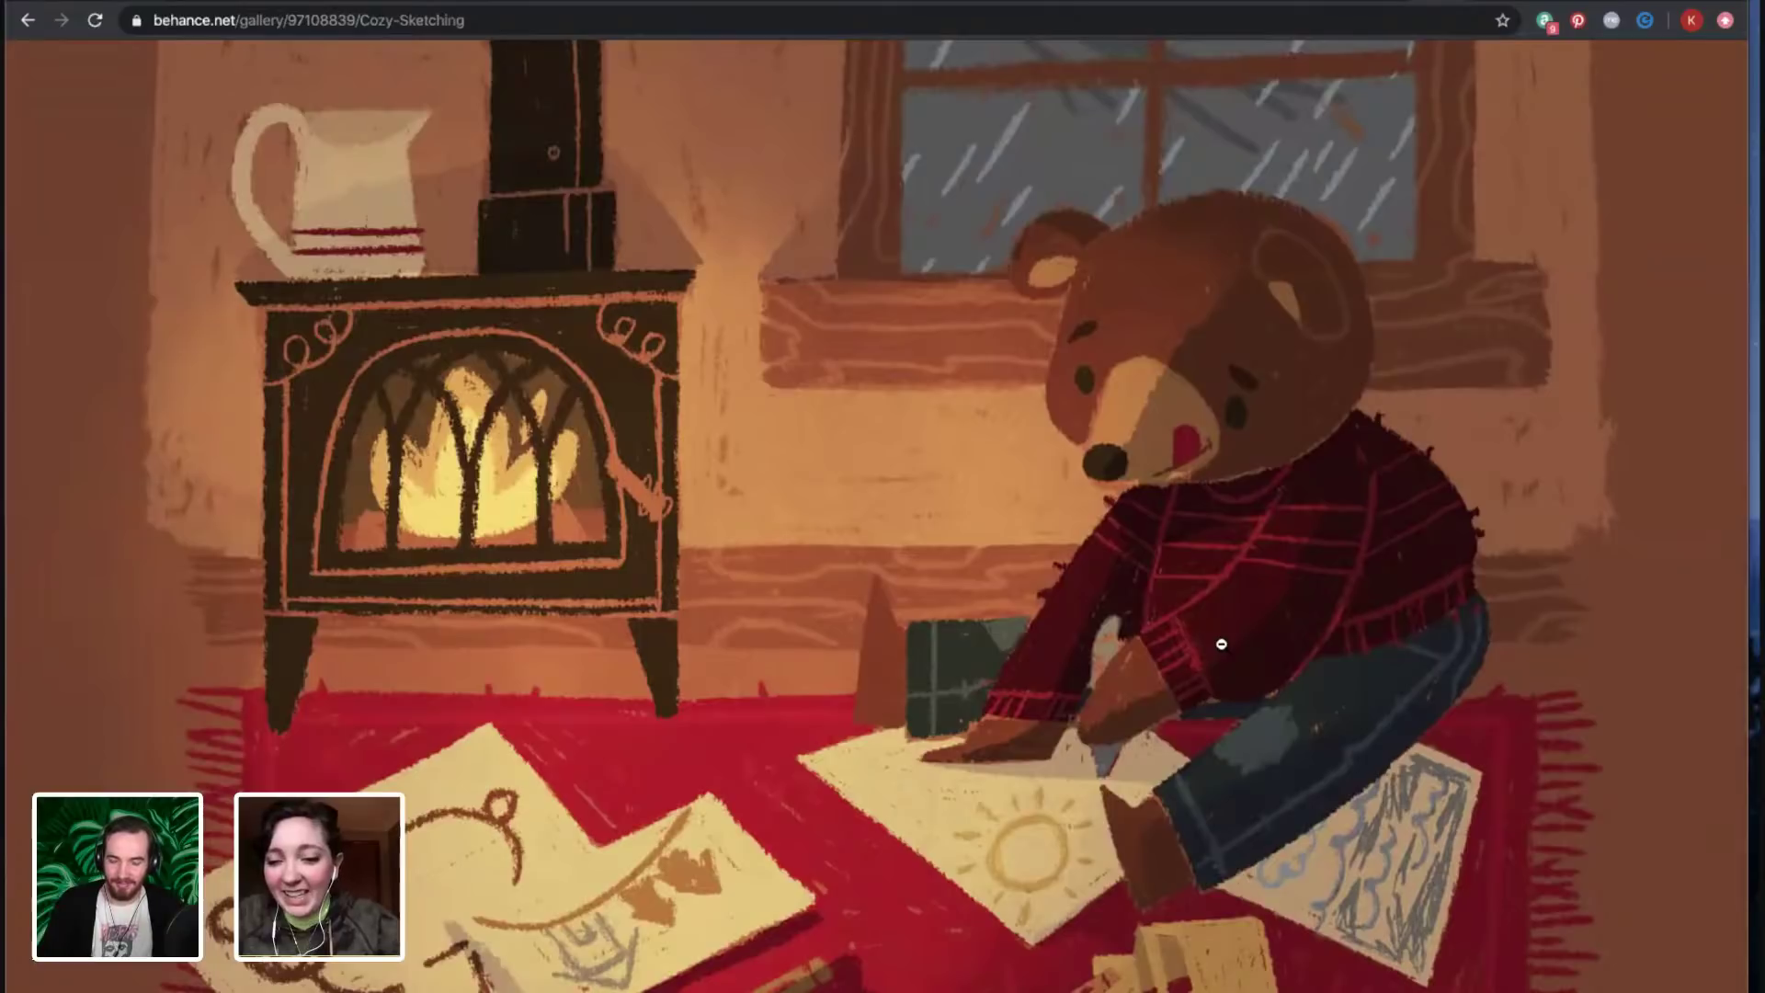
scroll(1221, 643, "down", 1)
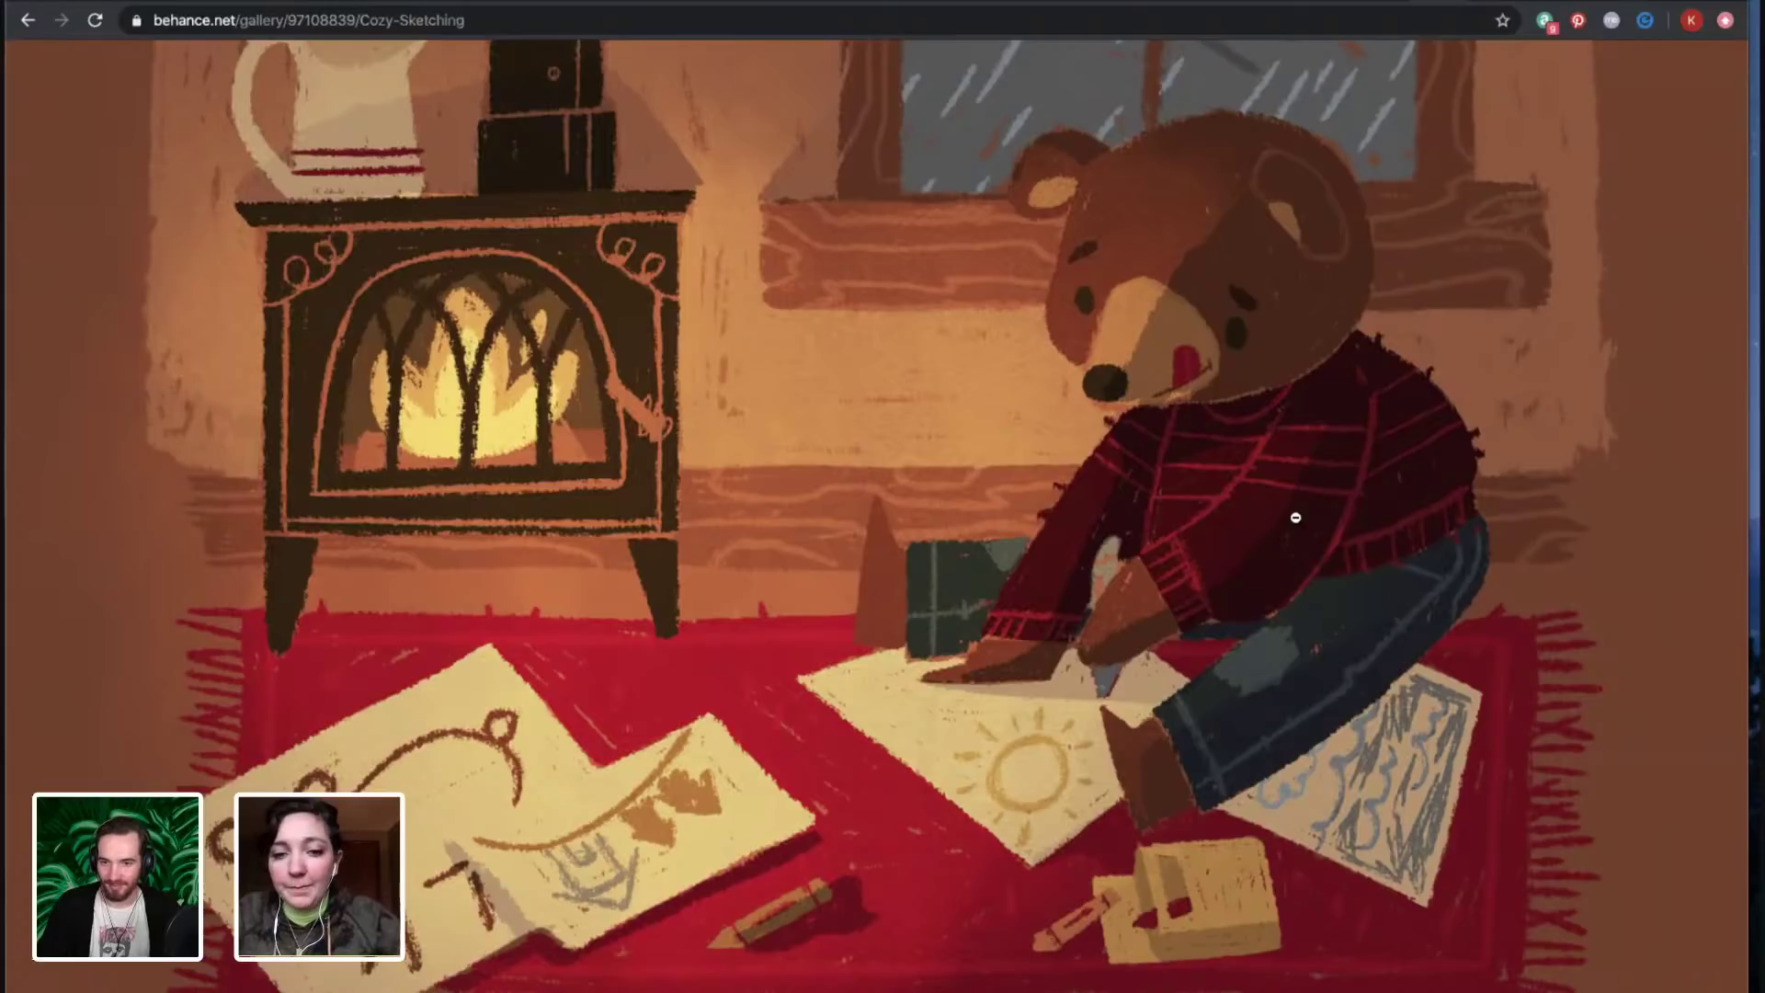
scroll(1295, 517, "down", 2)
scroll(1295, 518, "up", 1)
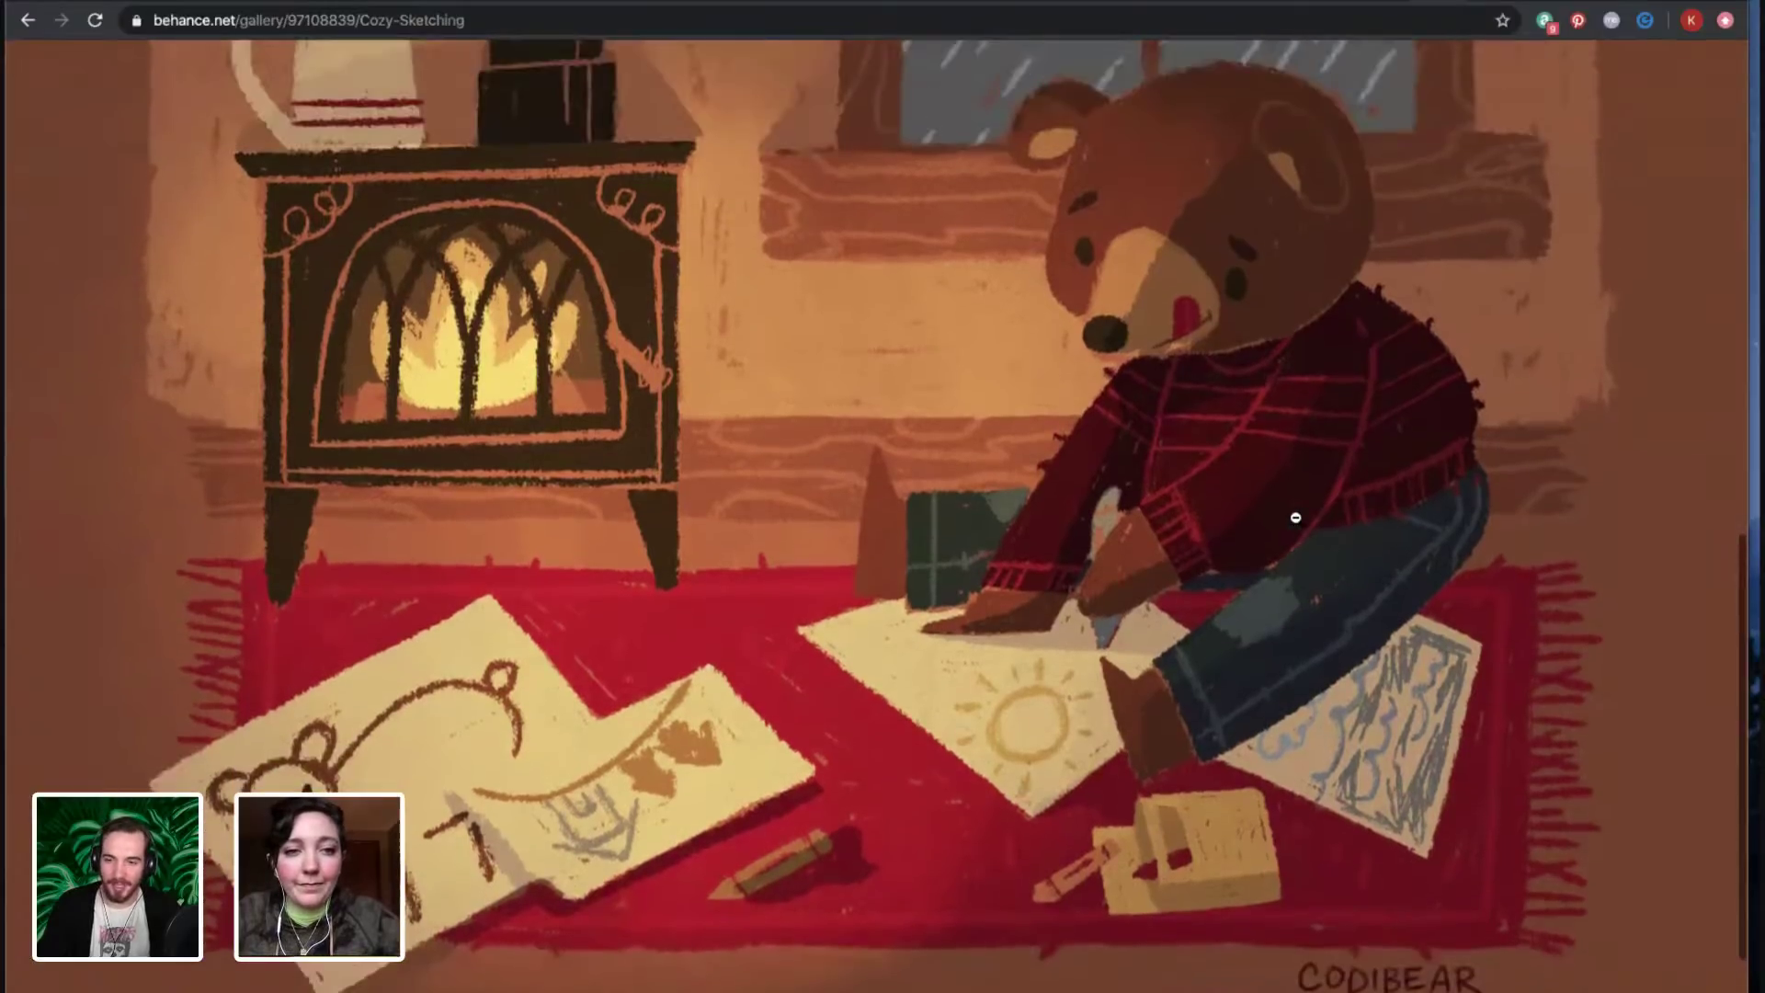
- Examine the rainy window, the firelight and the rug in the enlarged illustration, and return to the profile gallery
scroll(1295, 518, "up", 3)
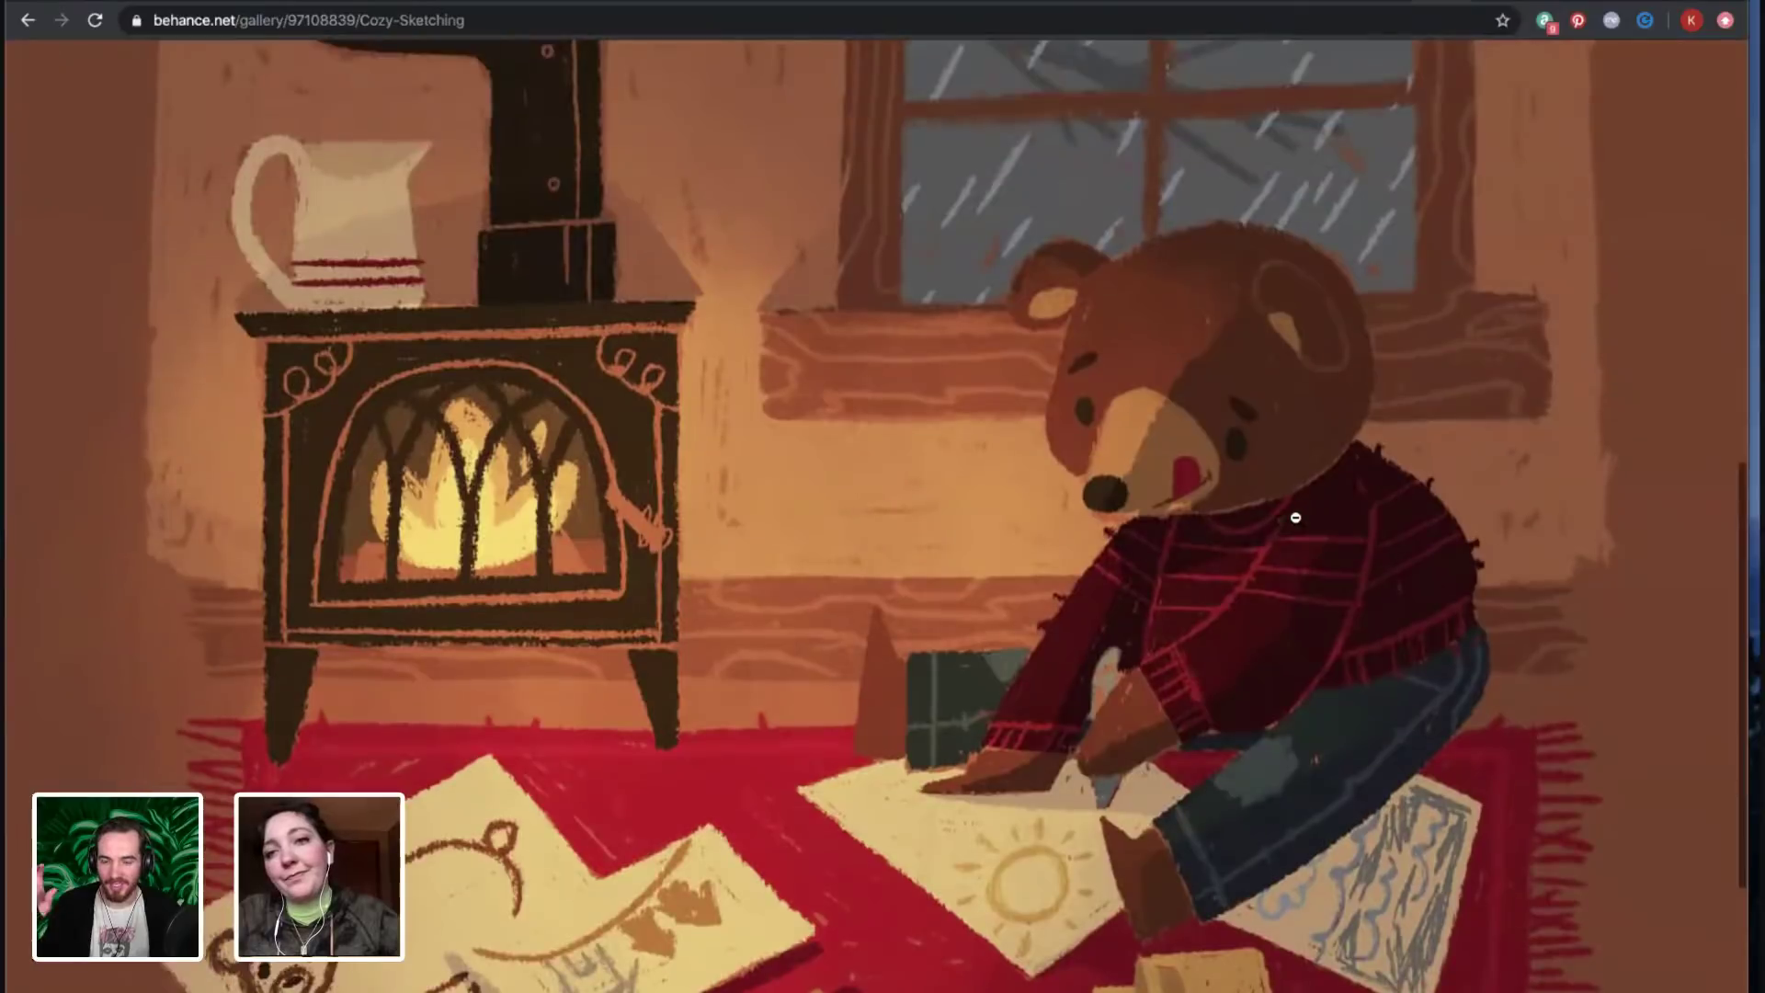
scroll(1295, 518, "up", 4)
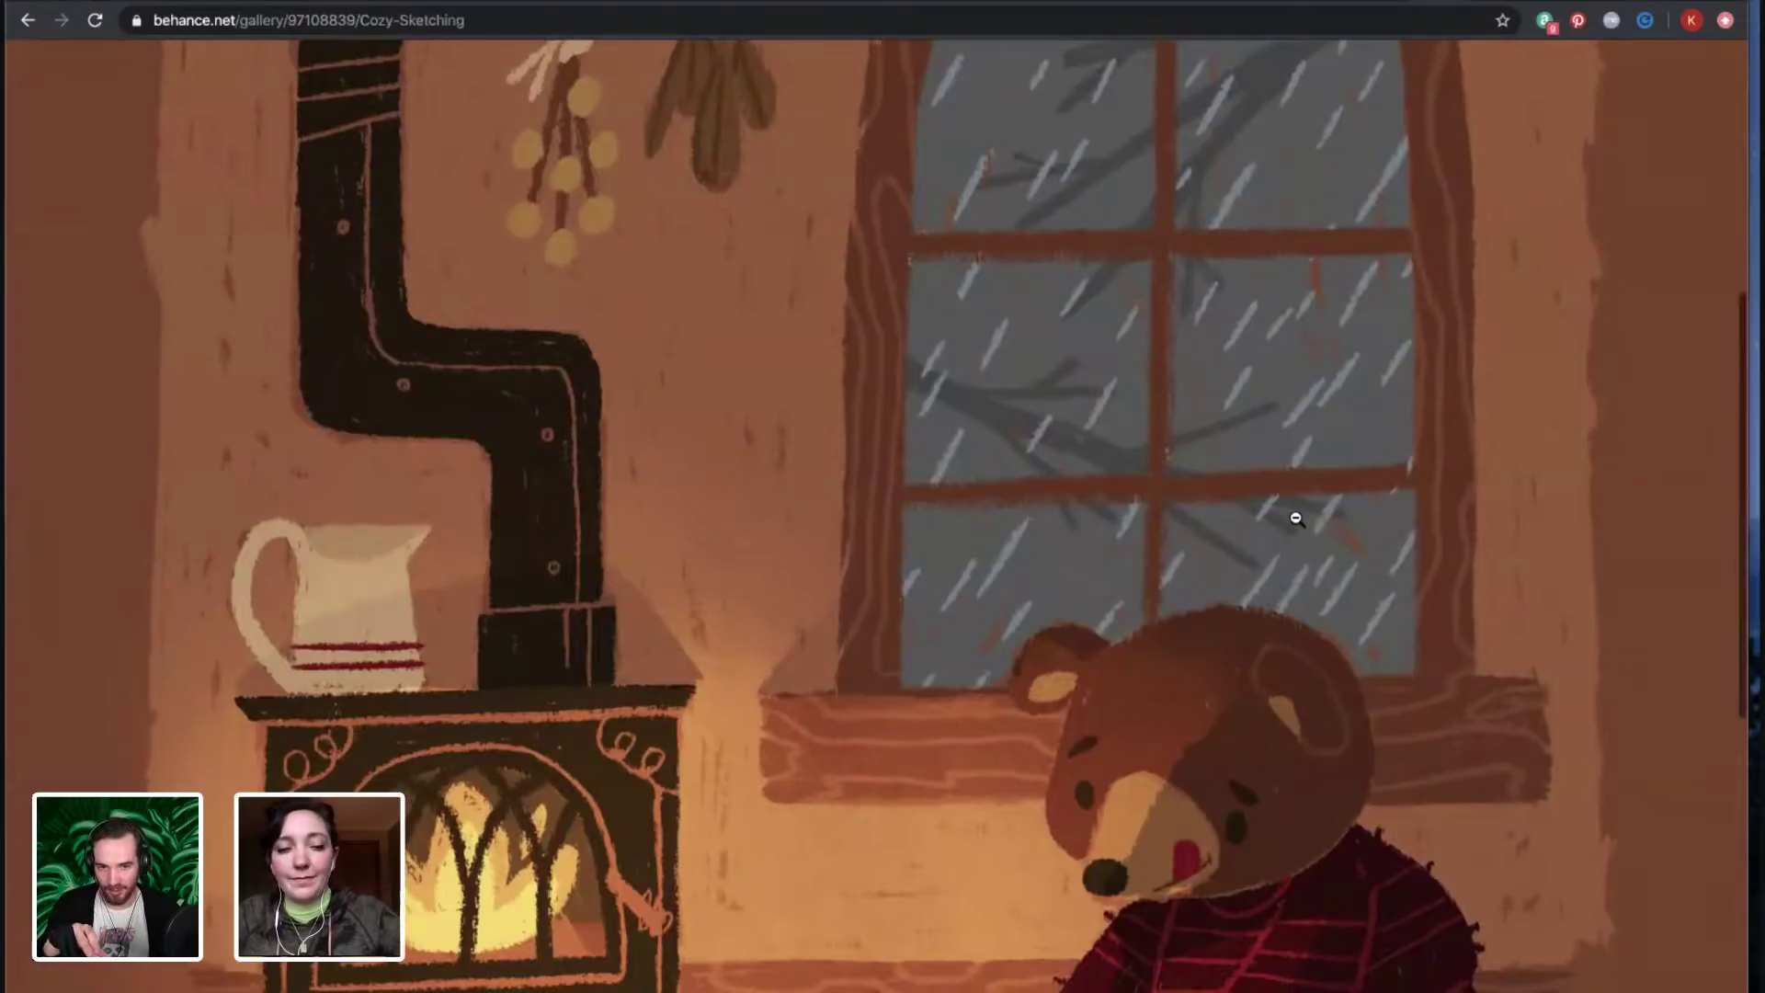
scroll(1295, 518, "down", 2)
scroll(1289, 517, "down", 4)
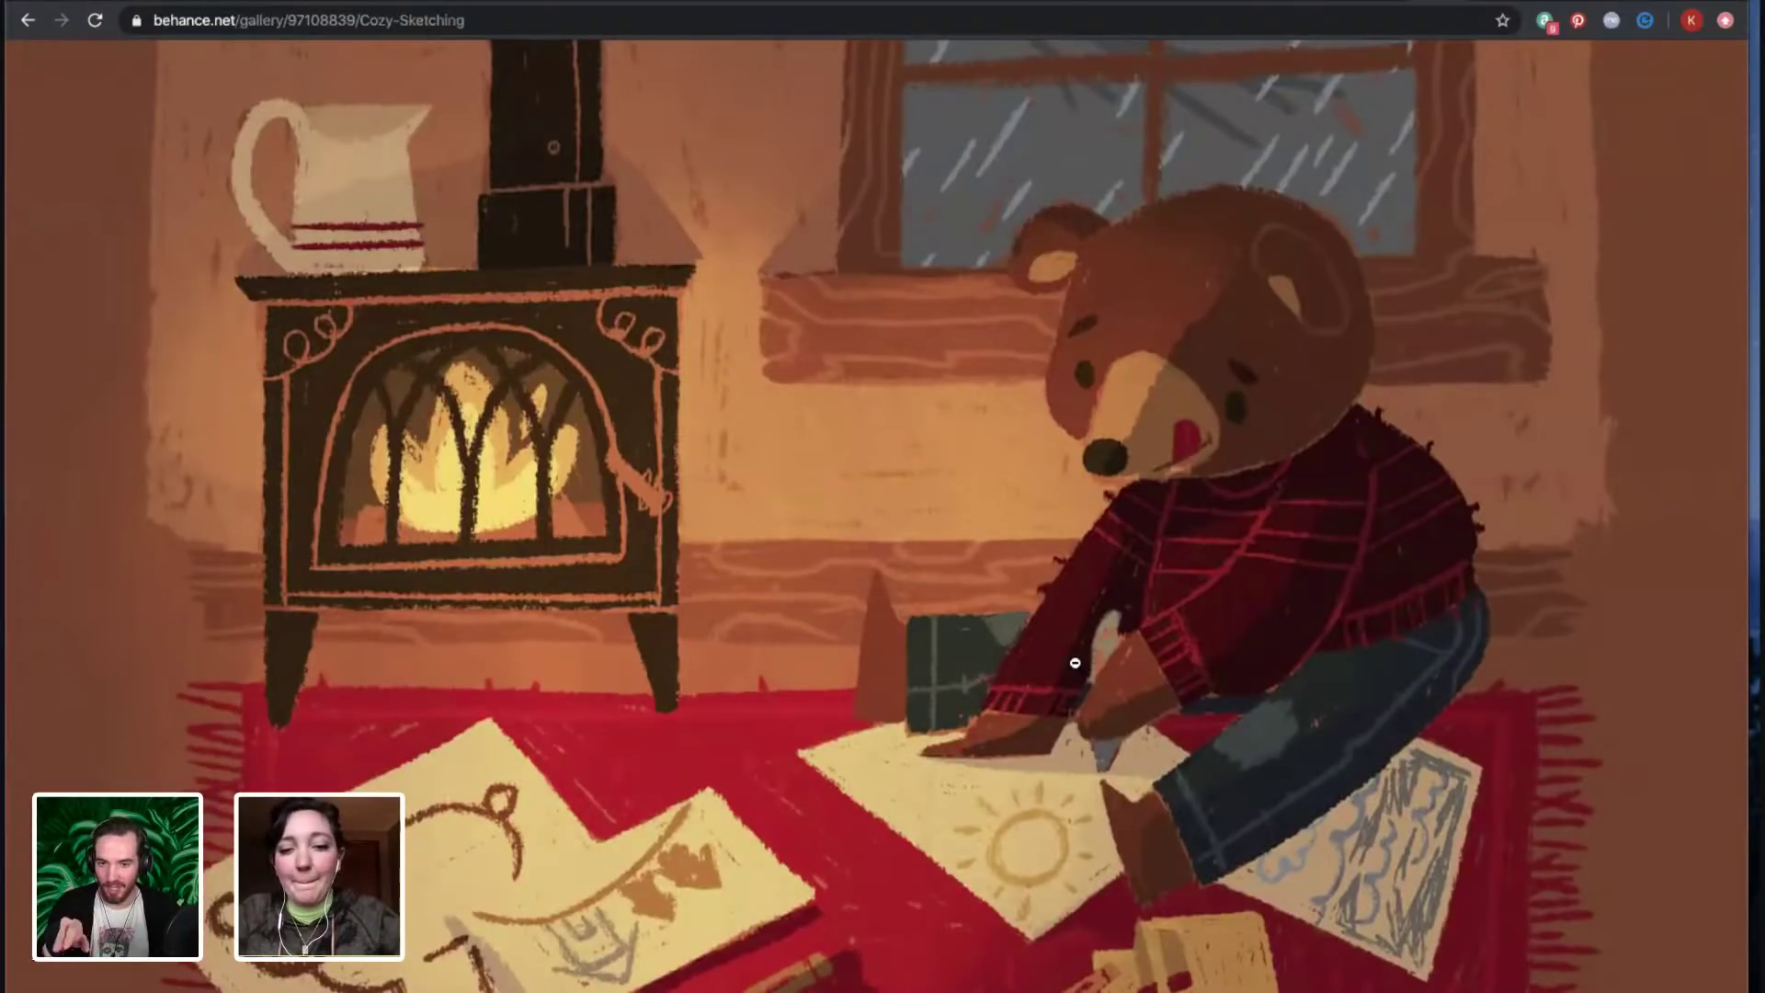
scroll(1075, 661, "down", 1)
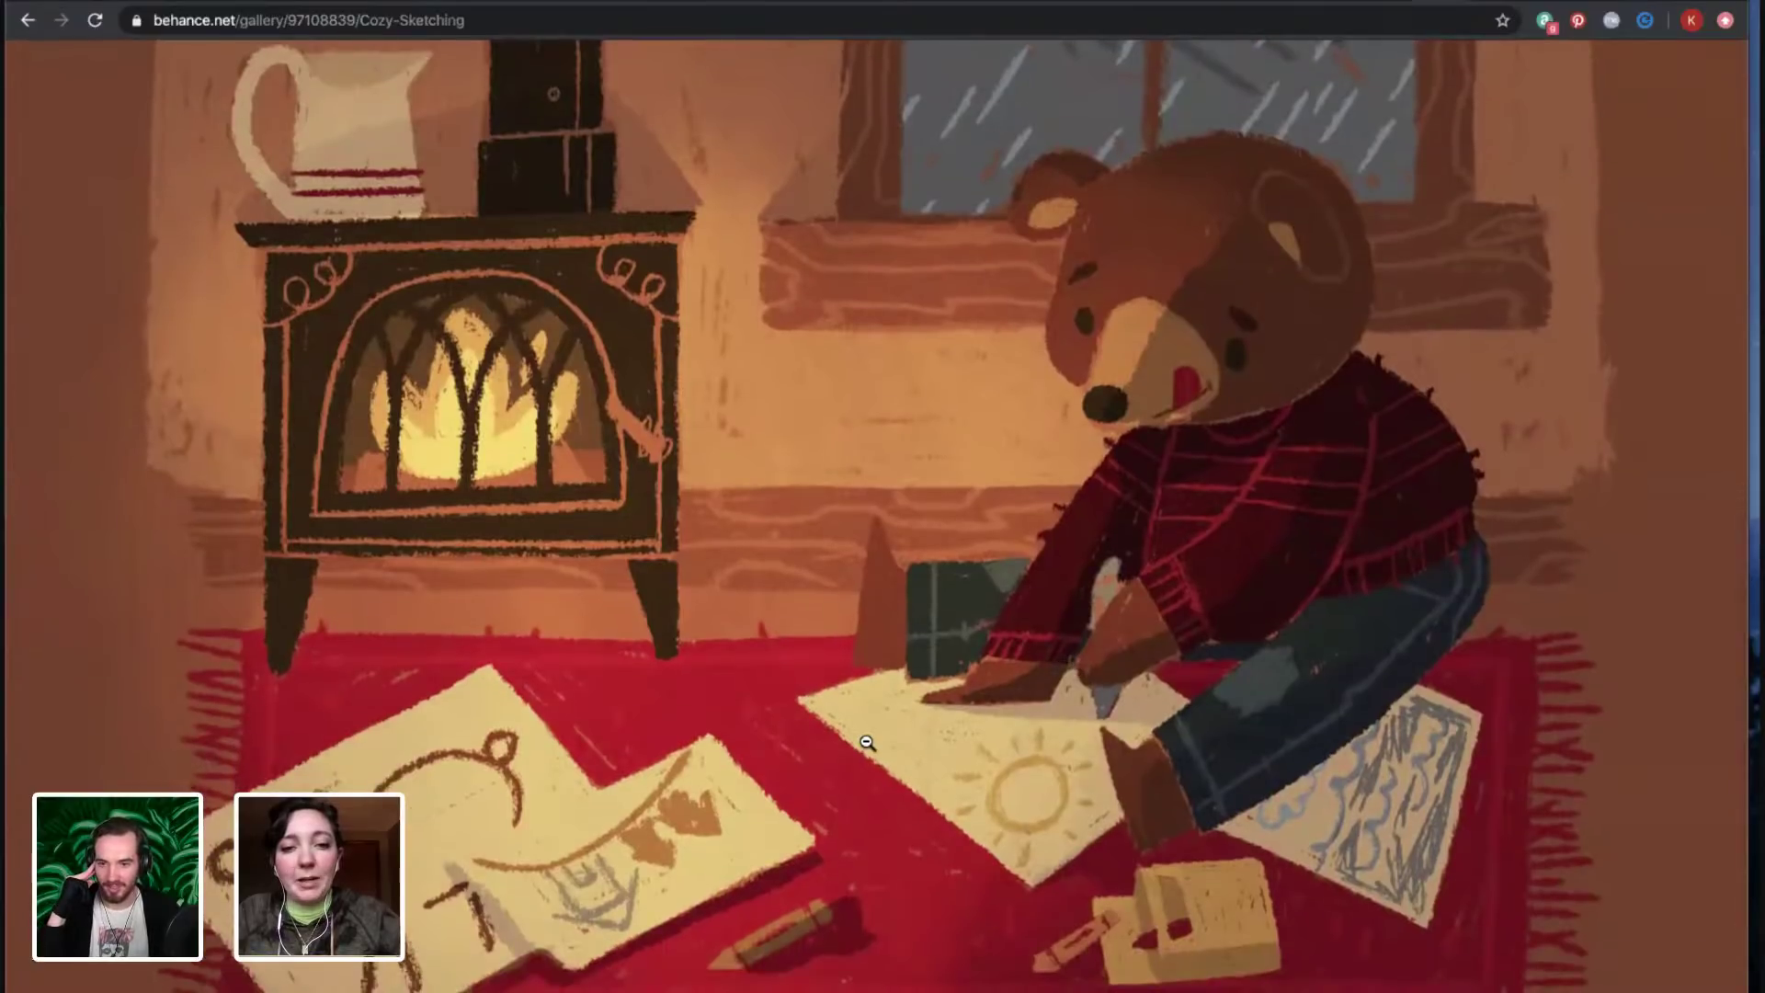
scroll(866, 741, "up", 5)
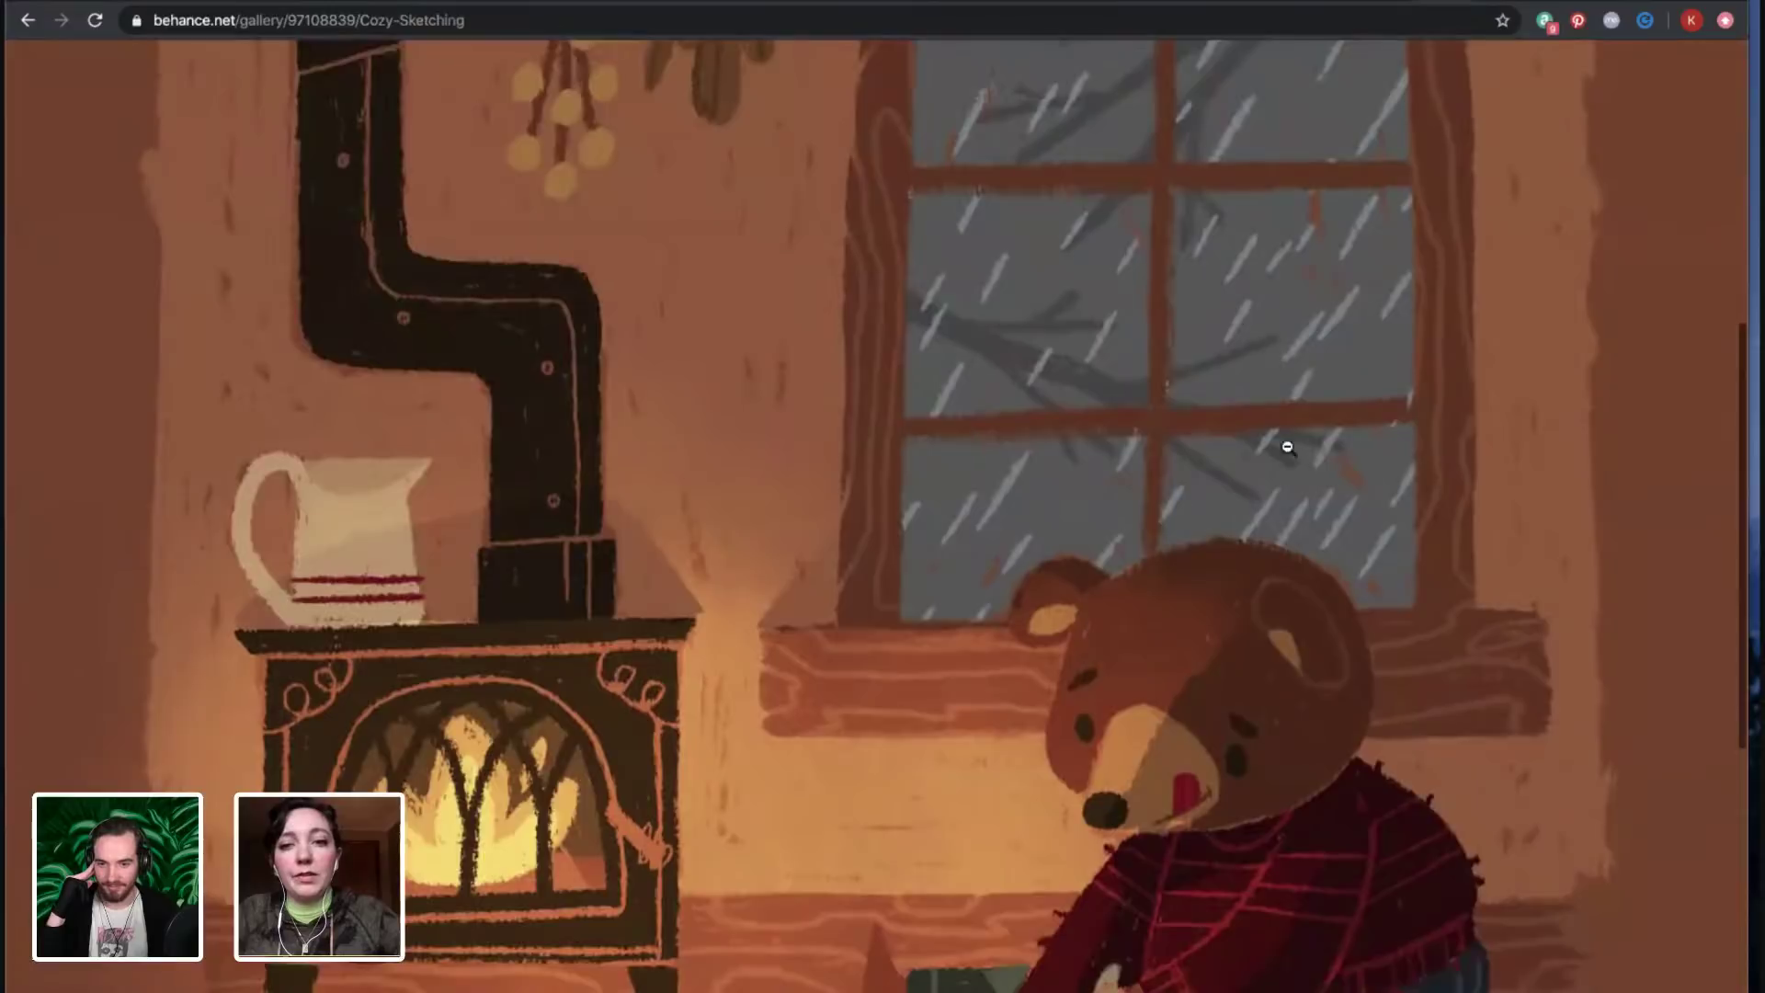
scroll(1269, 357, "up", 2)
scroll(934, 548, "down", 6)
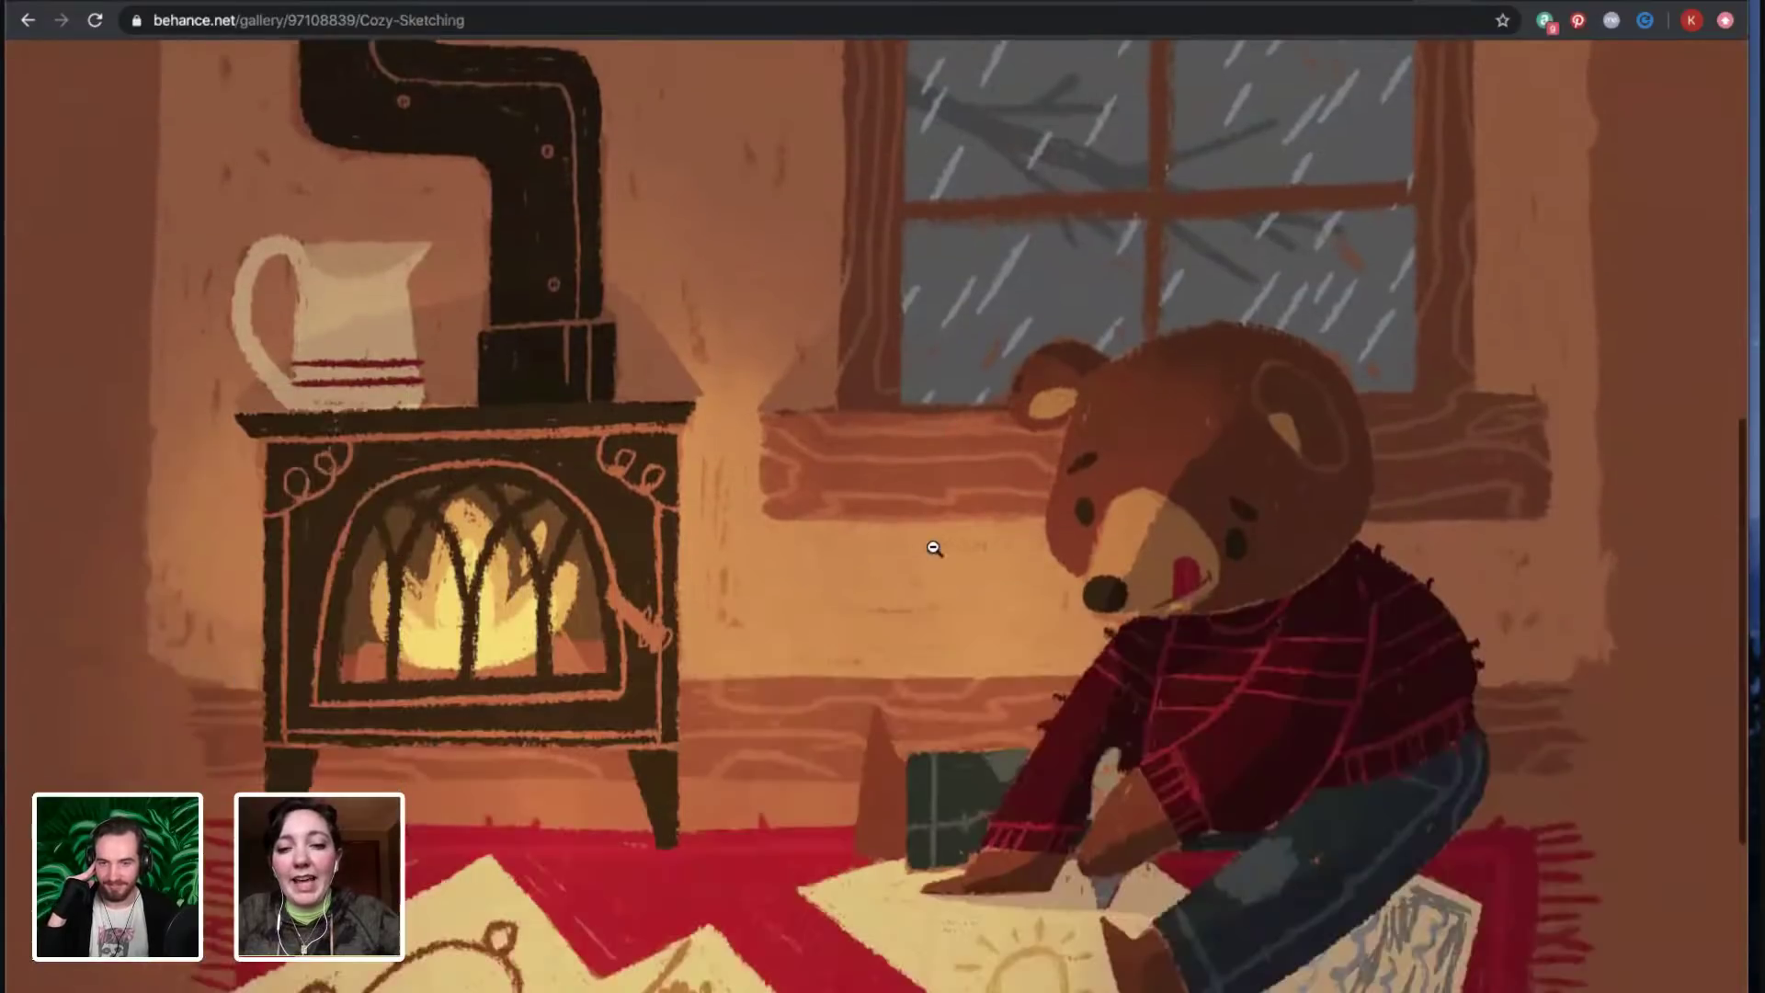
scroll(1299, 805, "down", 3)
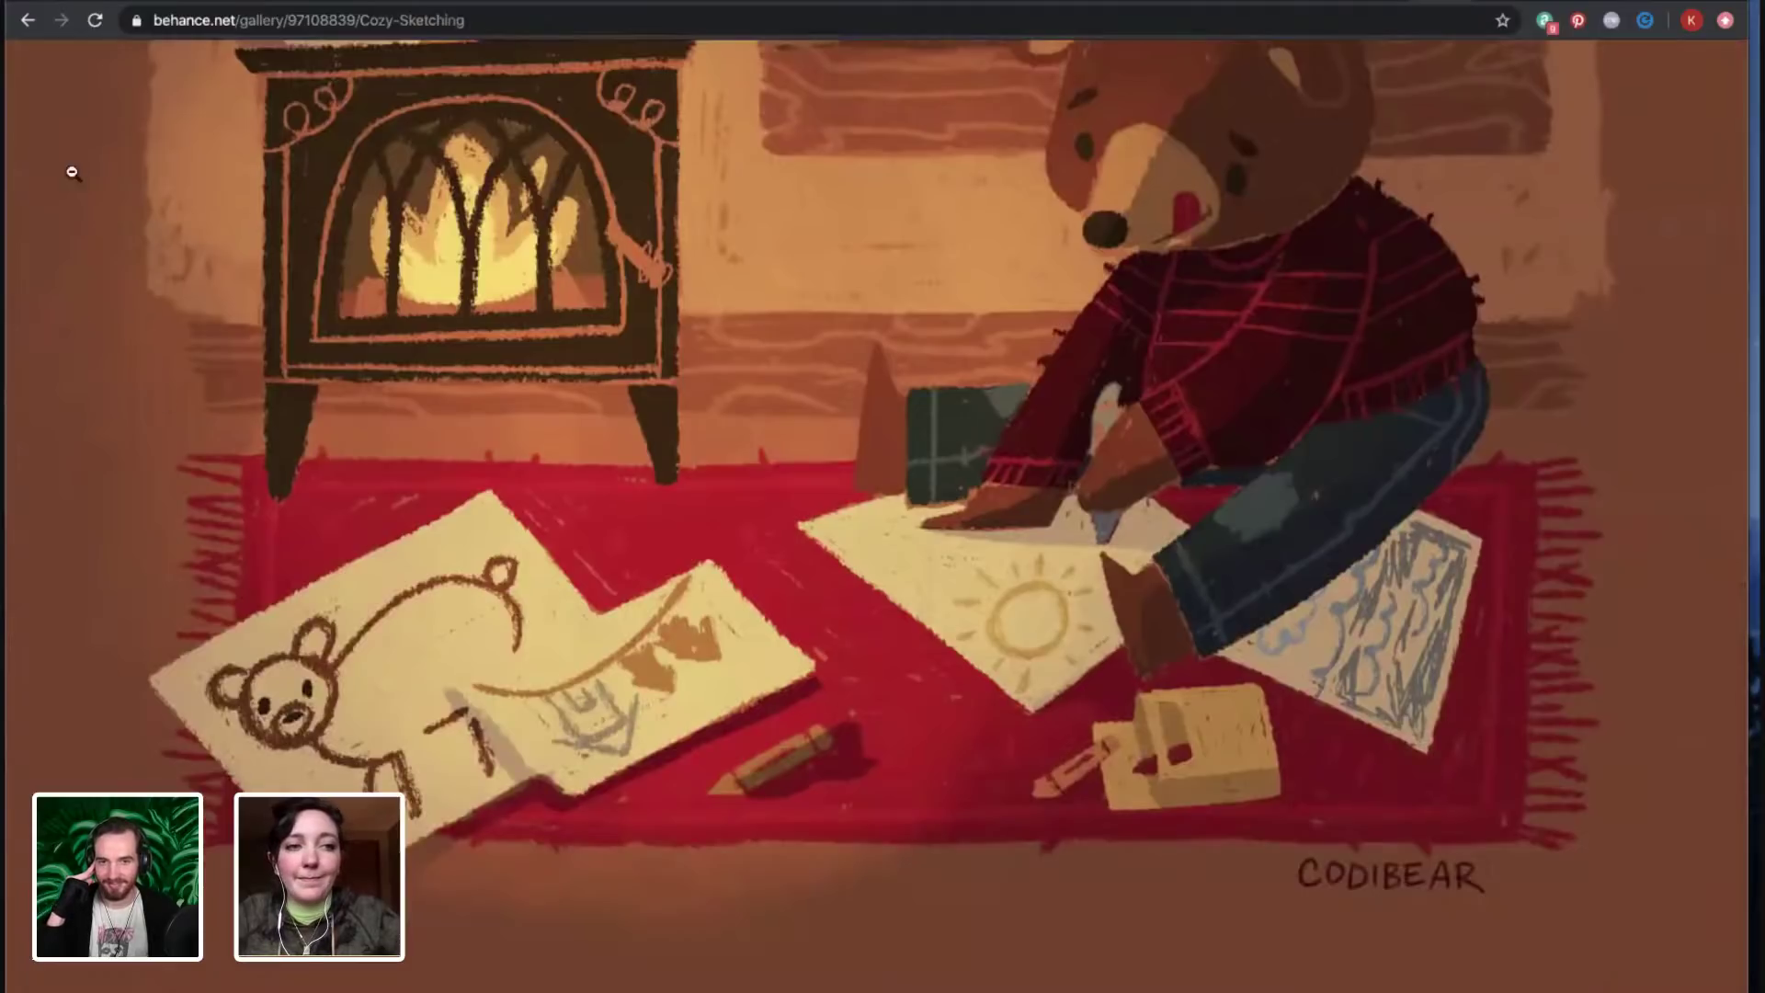
left_click(41, 20)
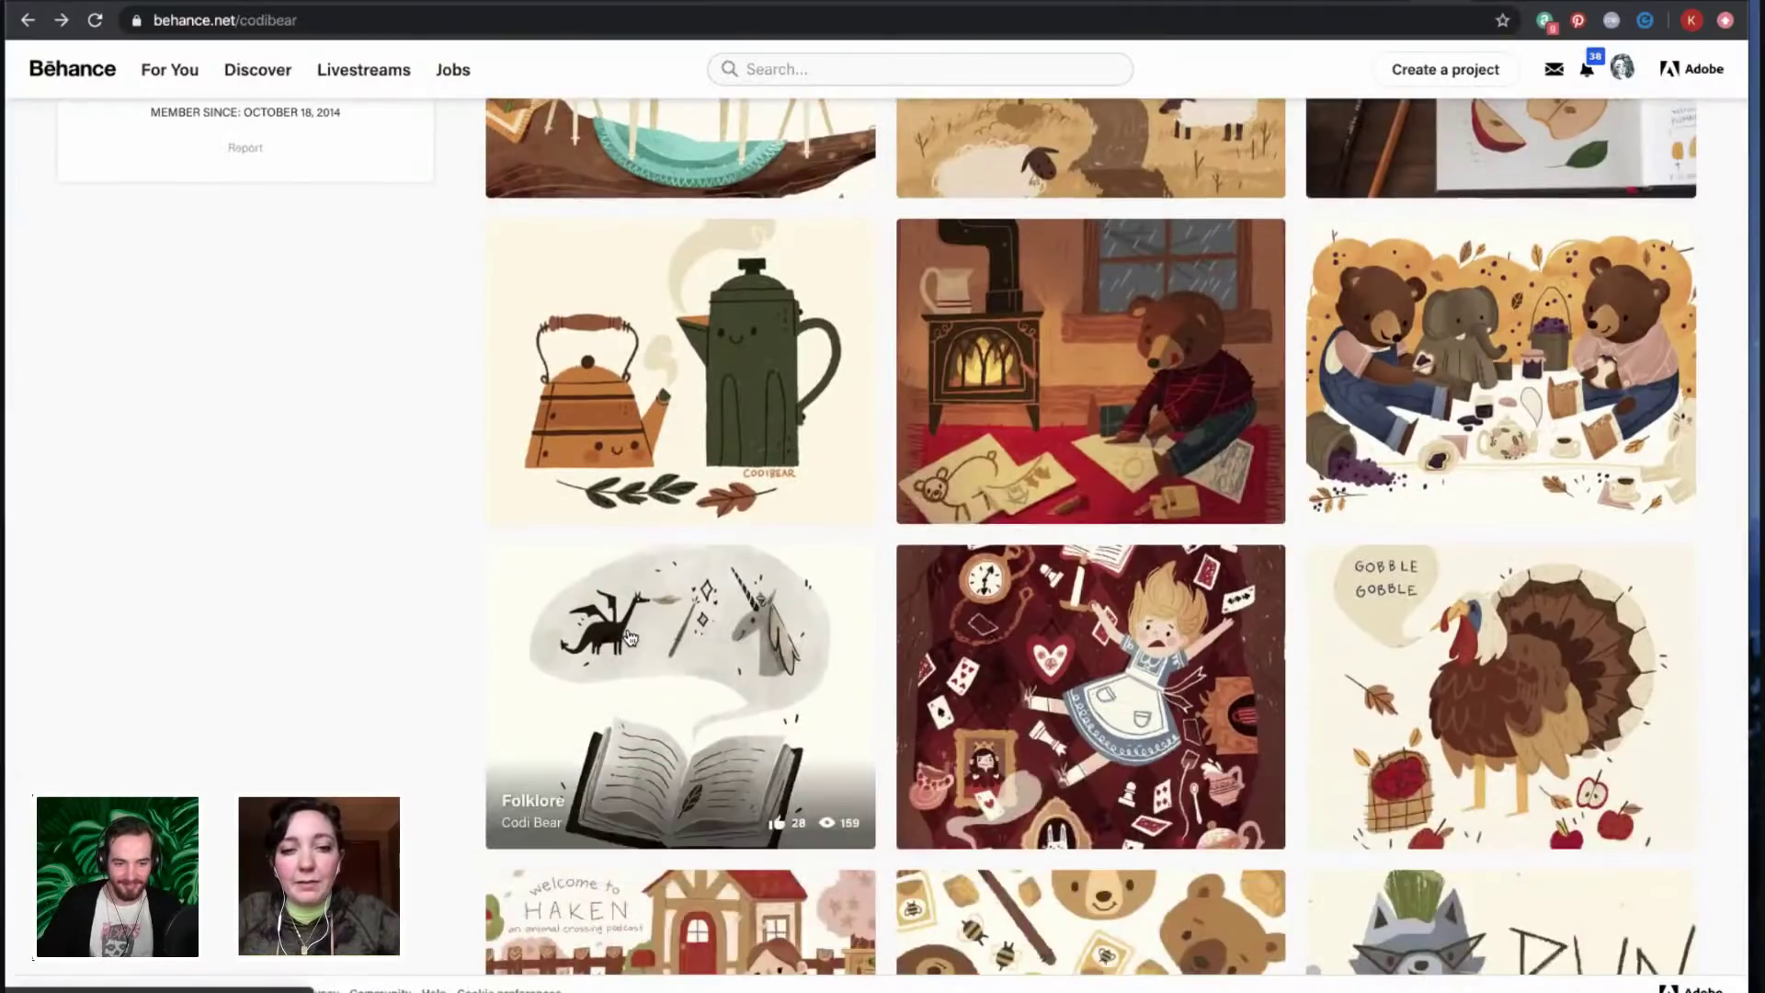
- Open the Folklore project, view its storybook illustration in the full-screen image viewer, and return to the profile gallery
left_click(627, 629)
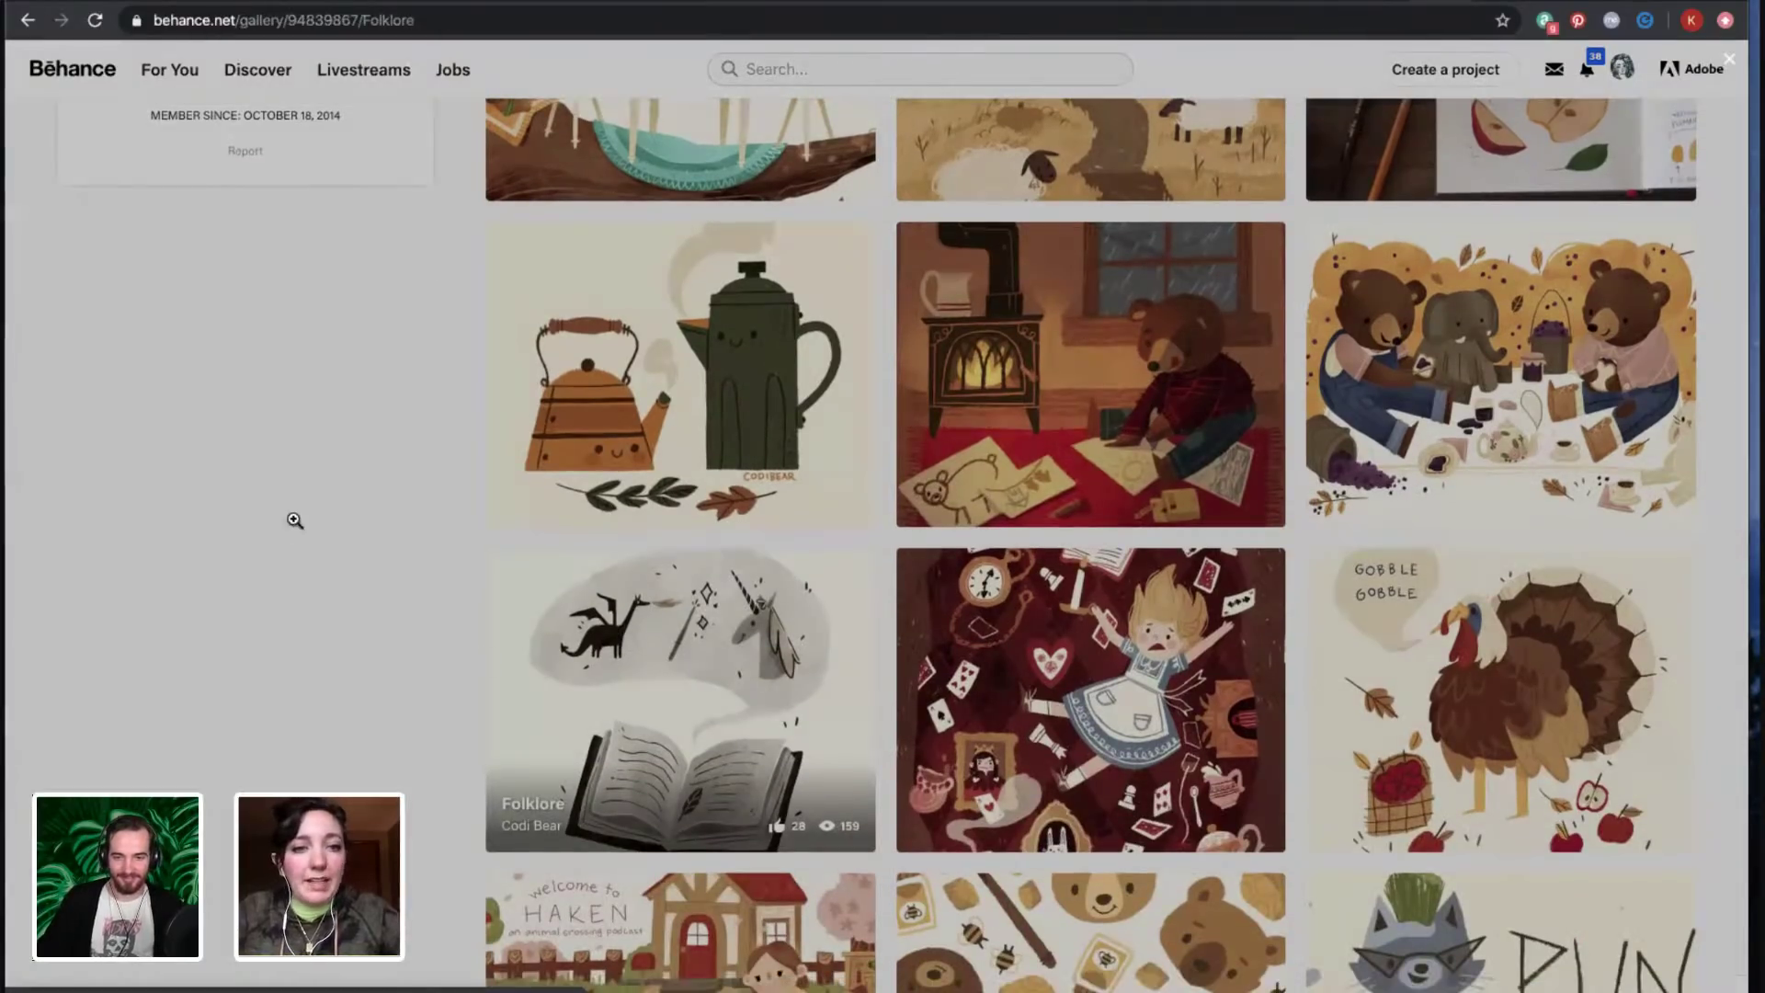
scroll(295, 520, "down", 1)
scroll(294, 520, "down", 3)
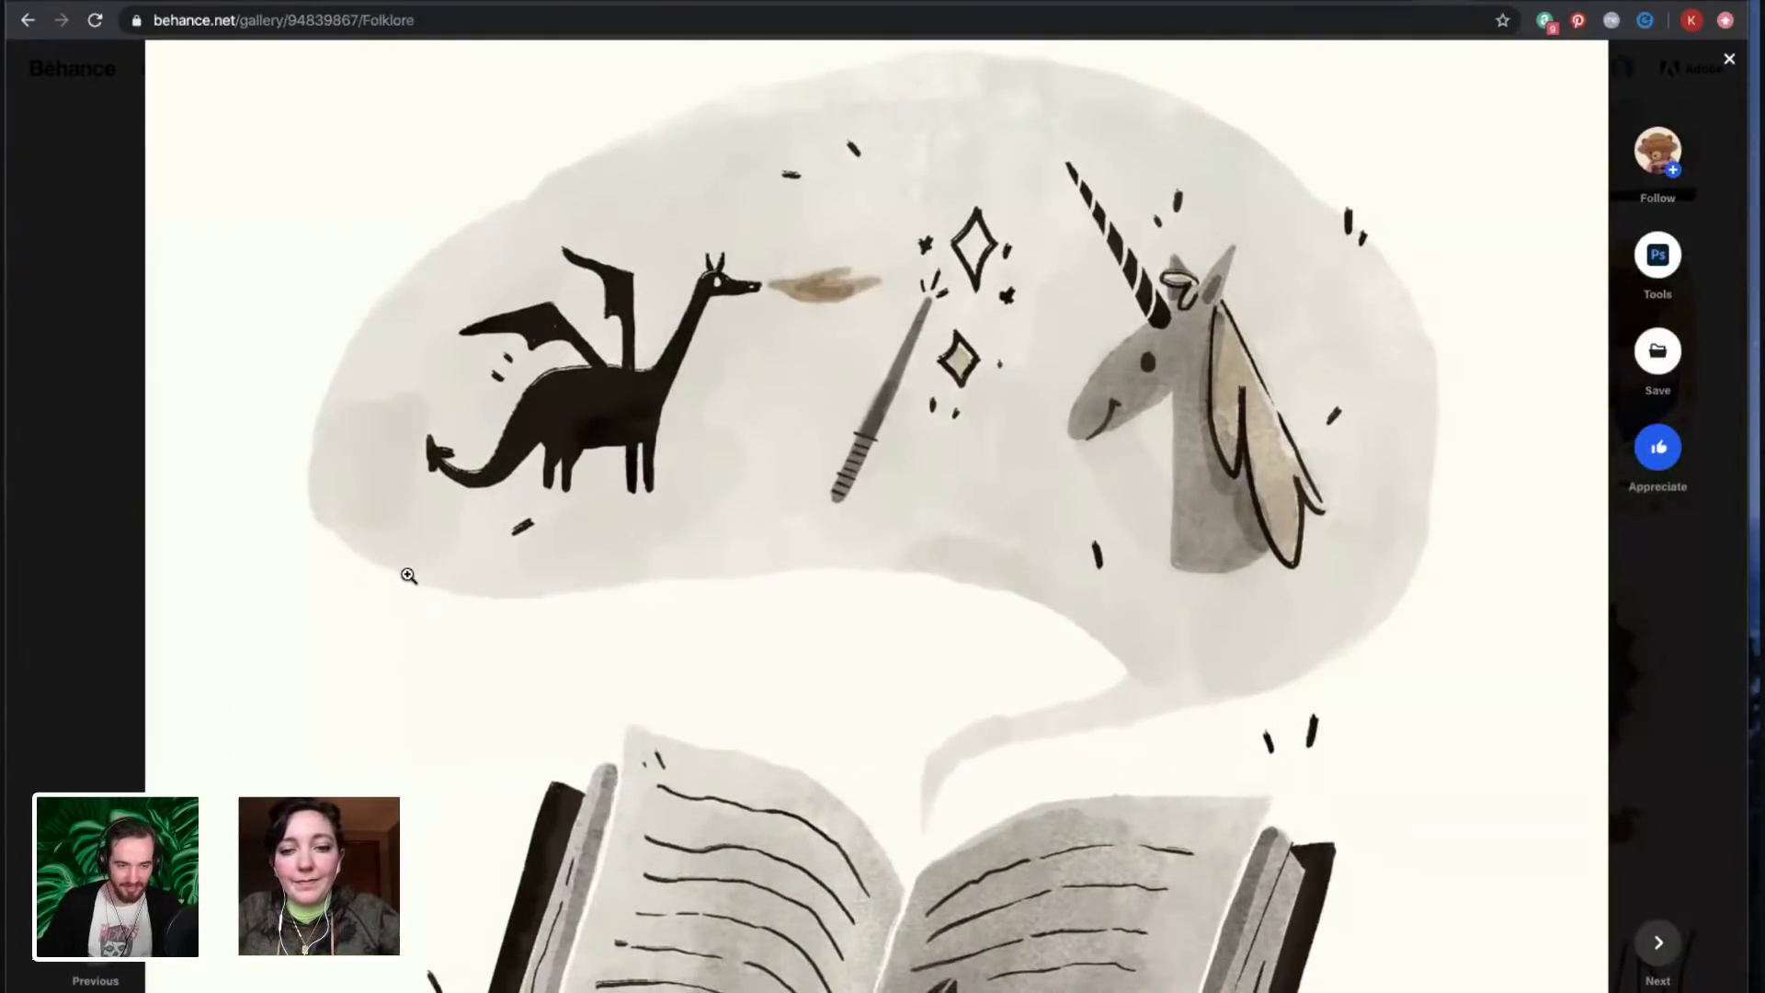
scroll(406, 573, "down", 10)
scroll(408, 575, "up", 10)
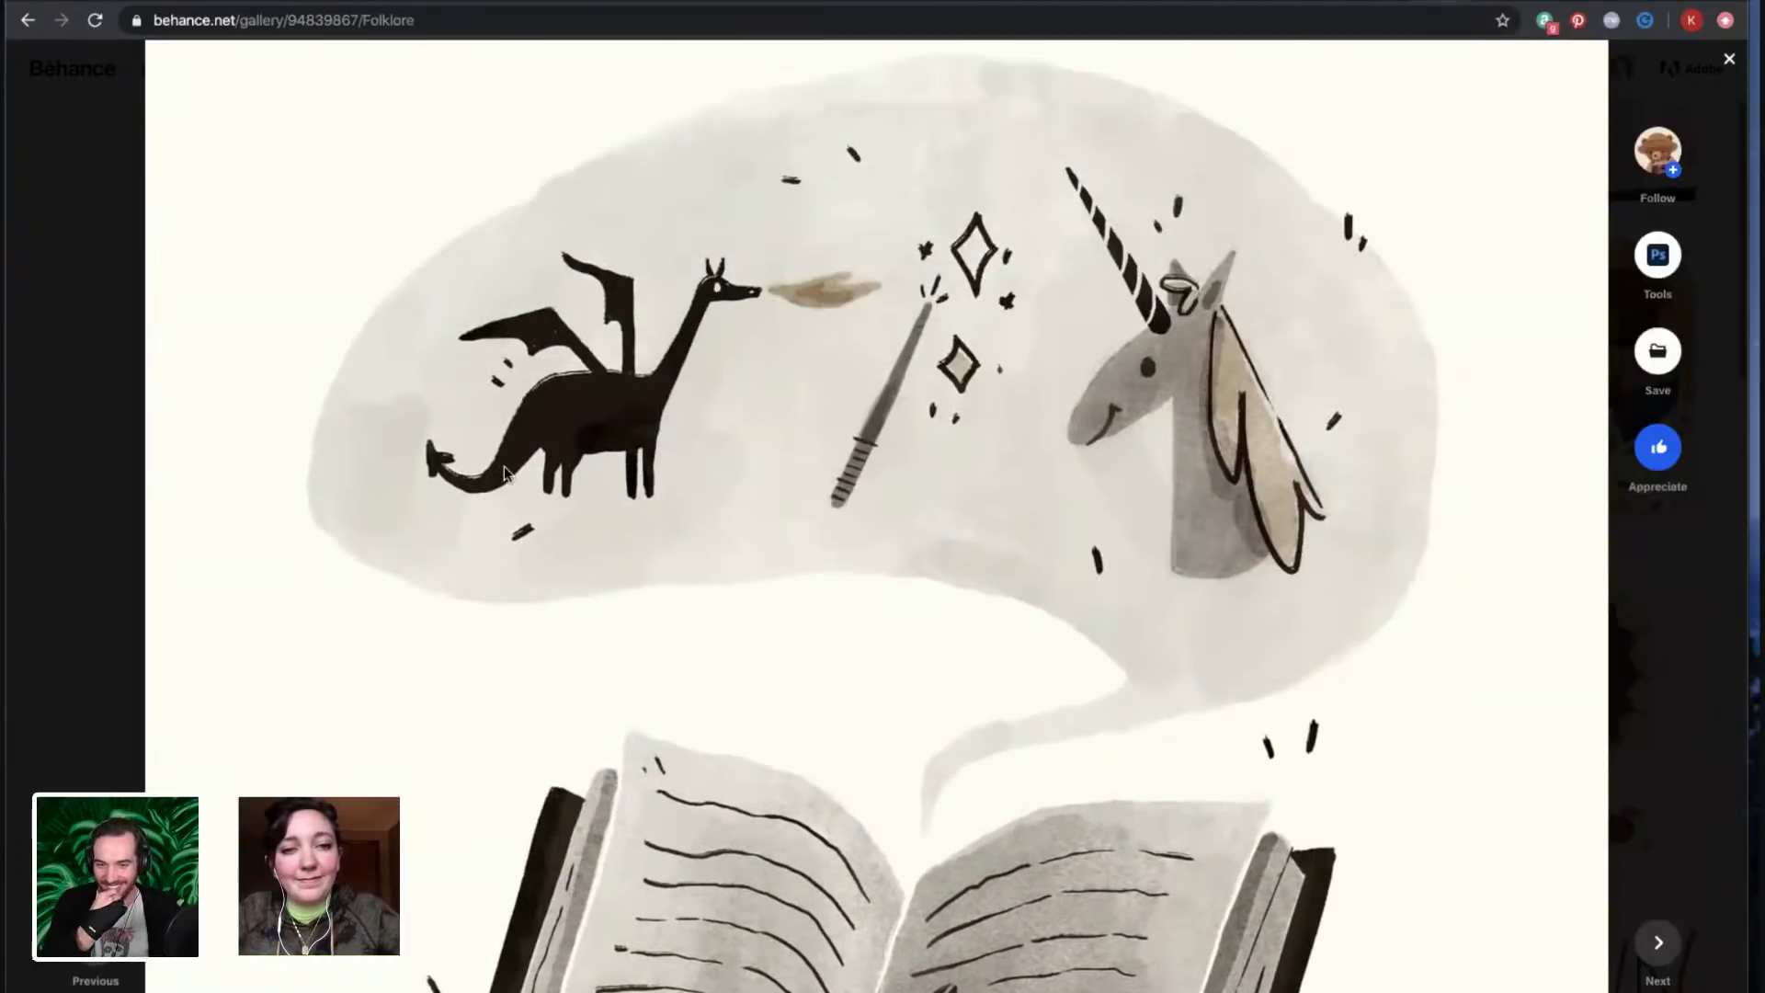
left_click(504, 466)
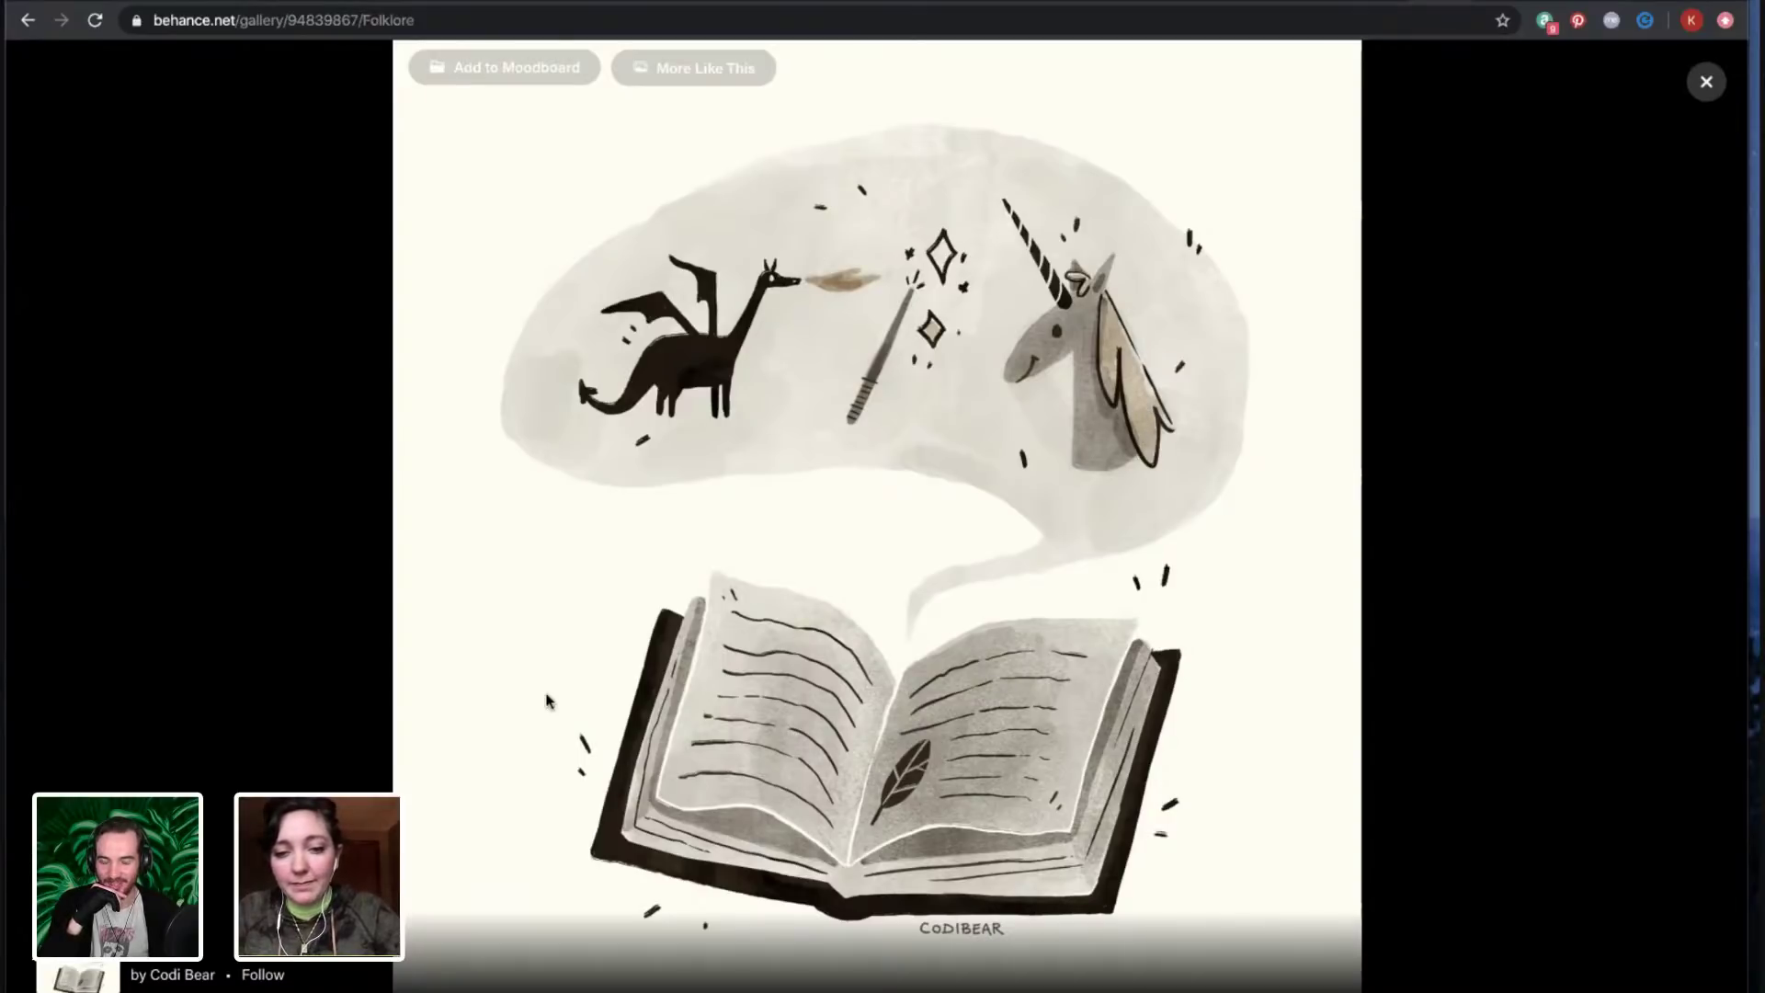
left_click(27, 26)
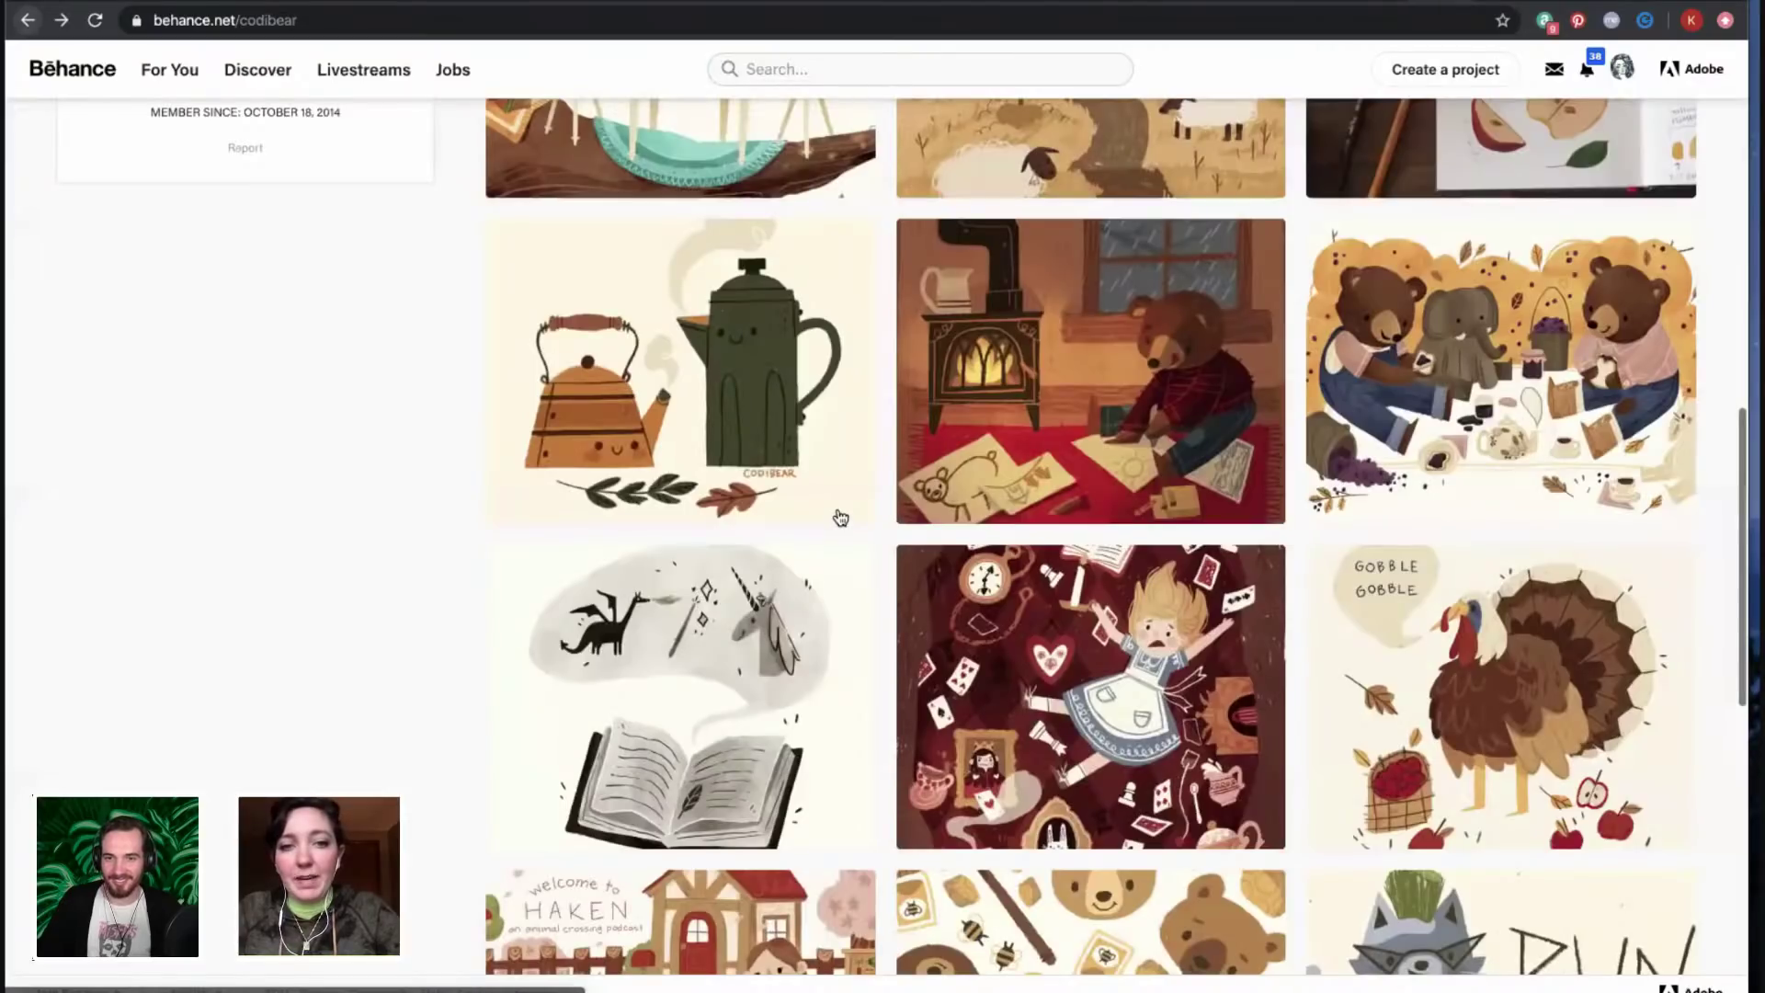
- Open the Tea Pot Friends (Illustration & Pattern) project, view its illustration full screen, and return to the profile gallery
scroll(835, 515, "up", 2)
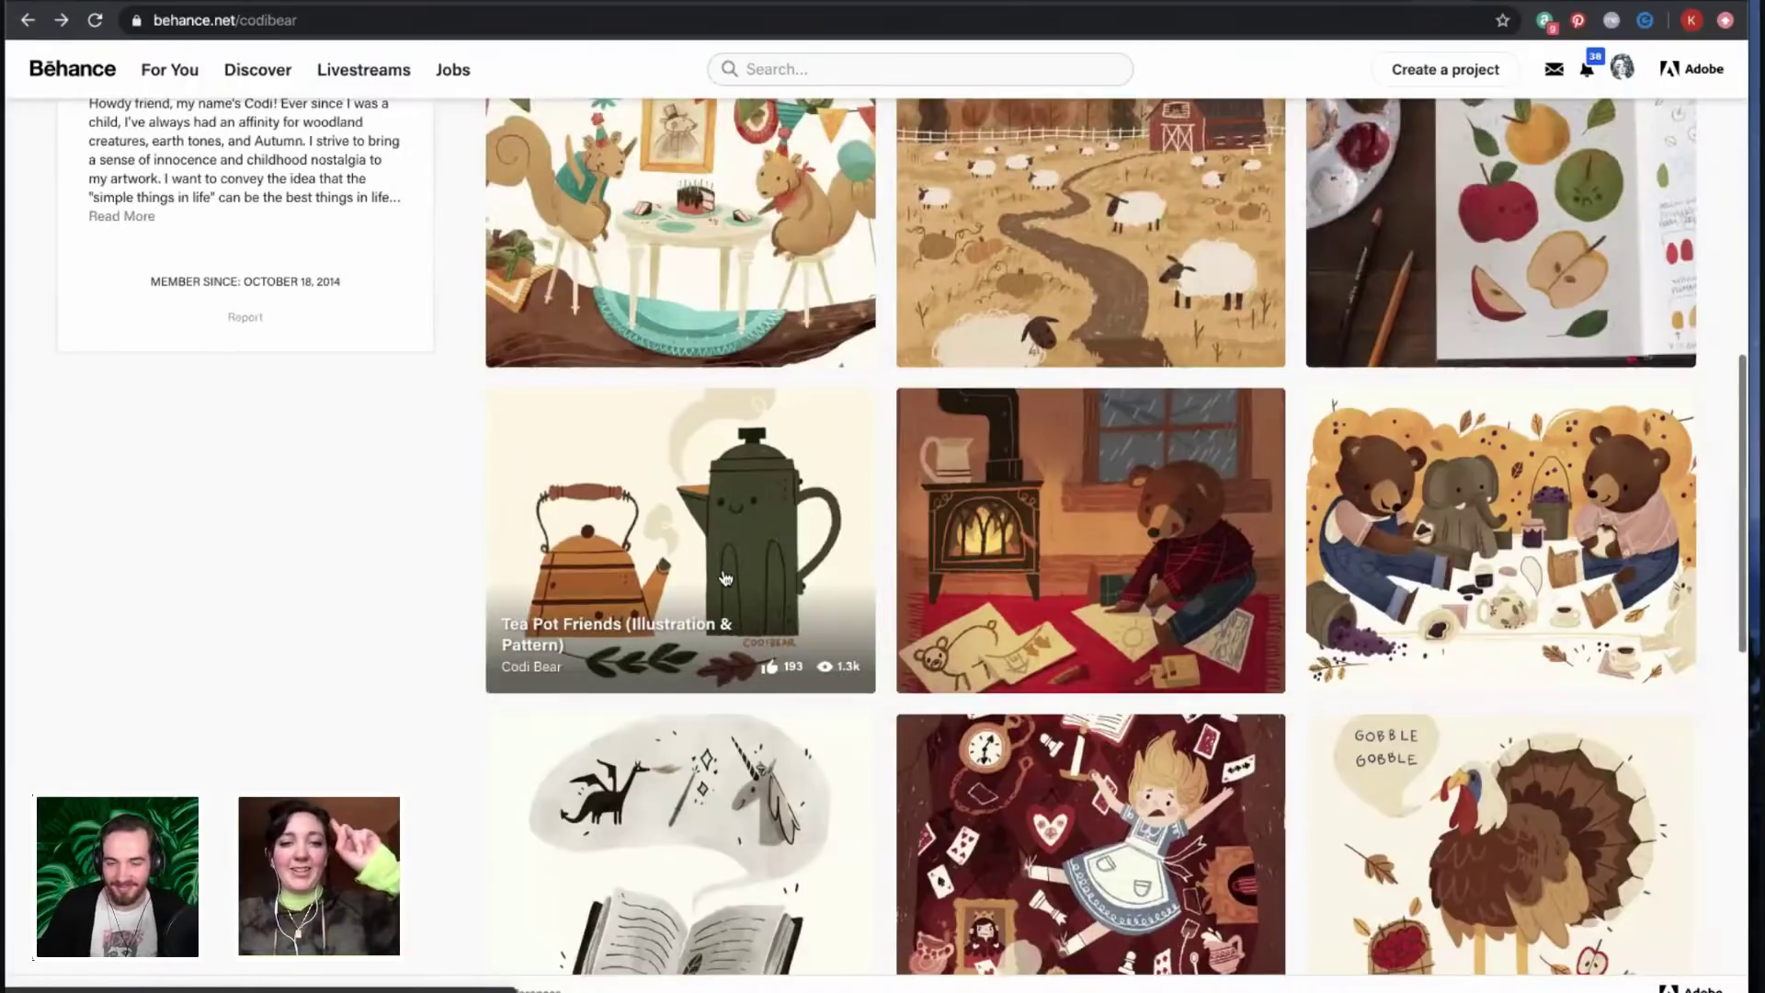
scroll(720, 573, "up", 1)
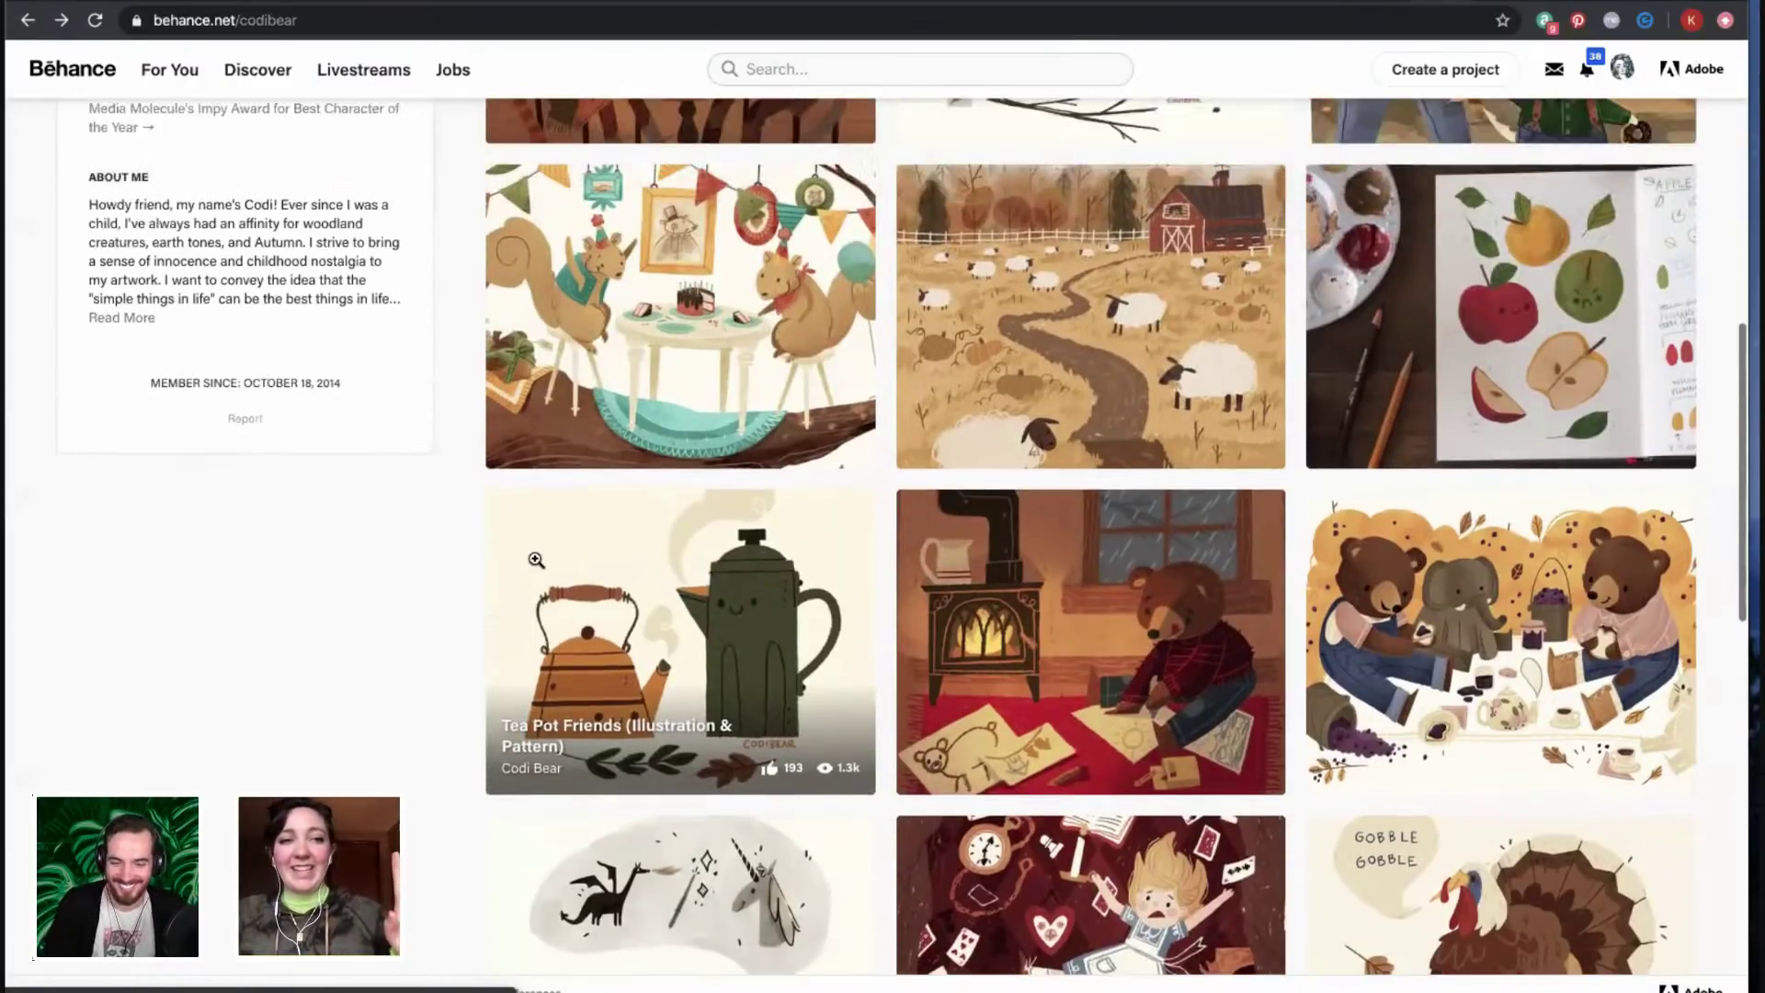
left_click(535, 560)
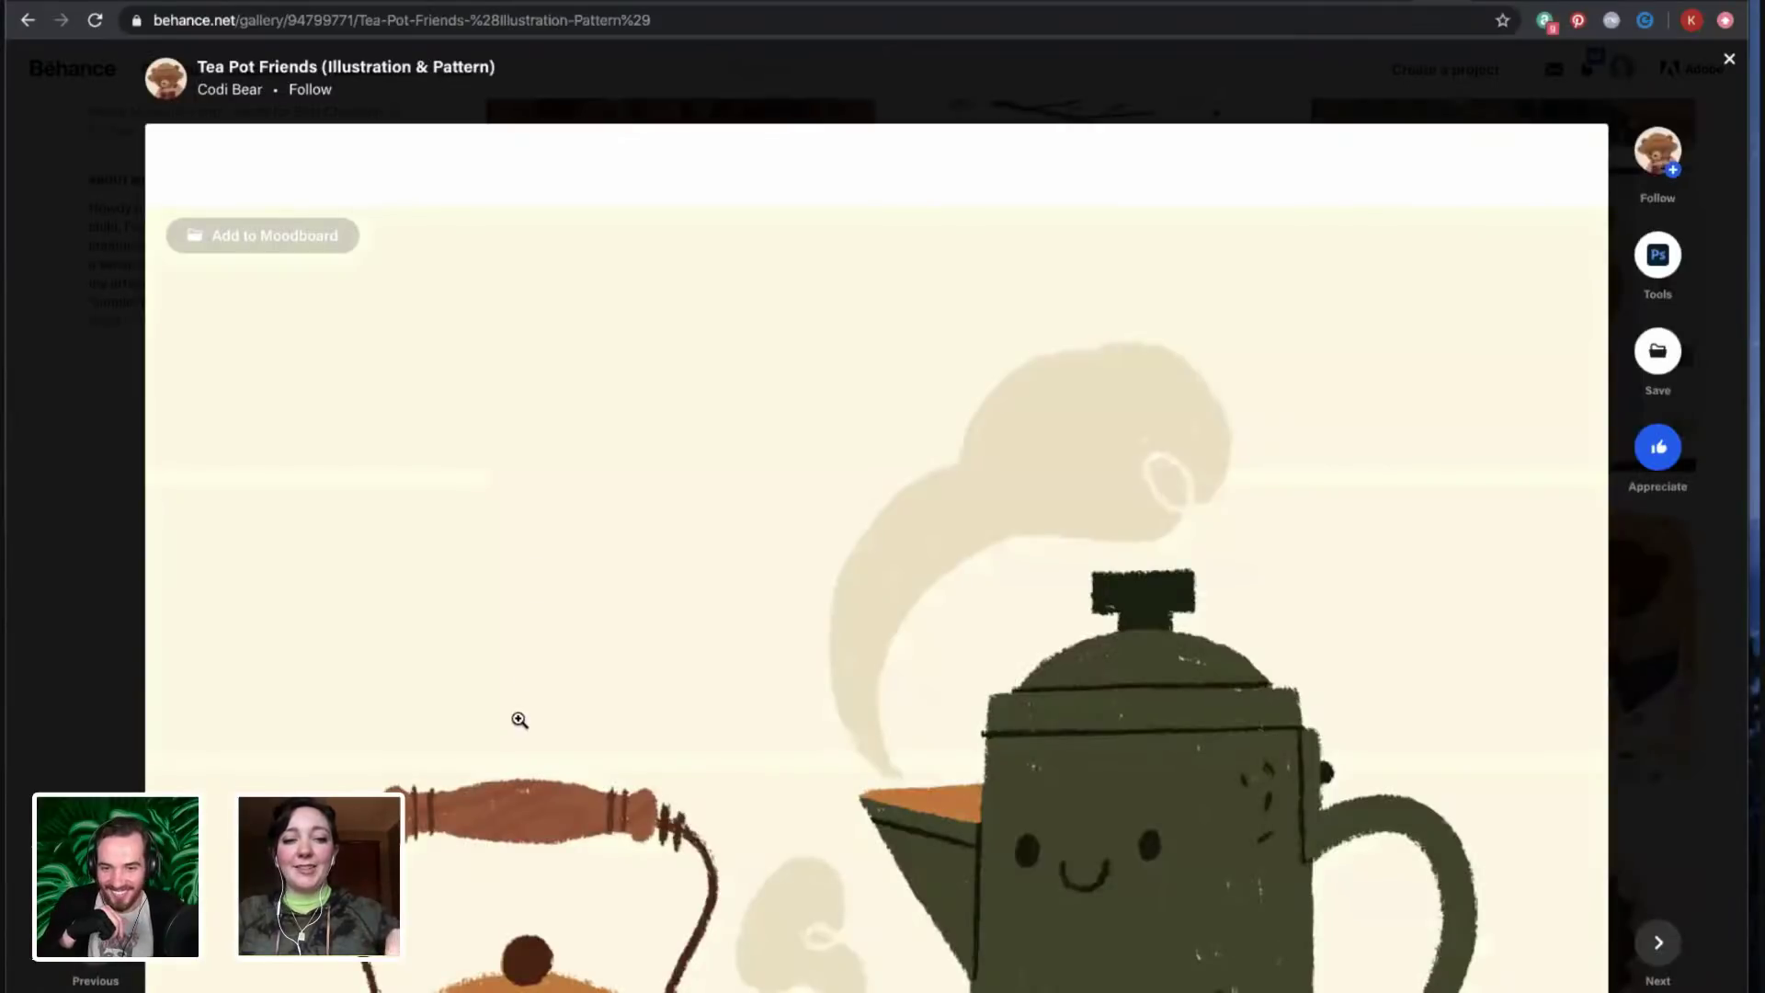
scroll(520, 725, "down", 1)
scroll(517, 717, "down", 2)
left_click(572, 504)
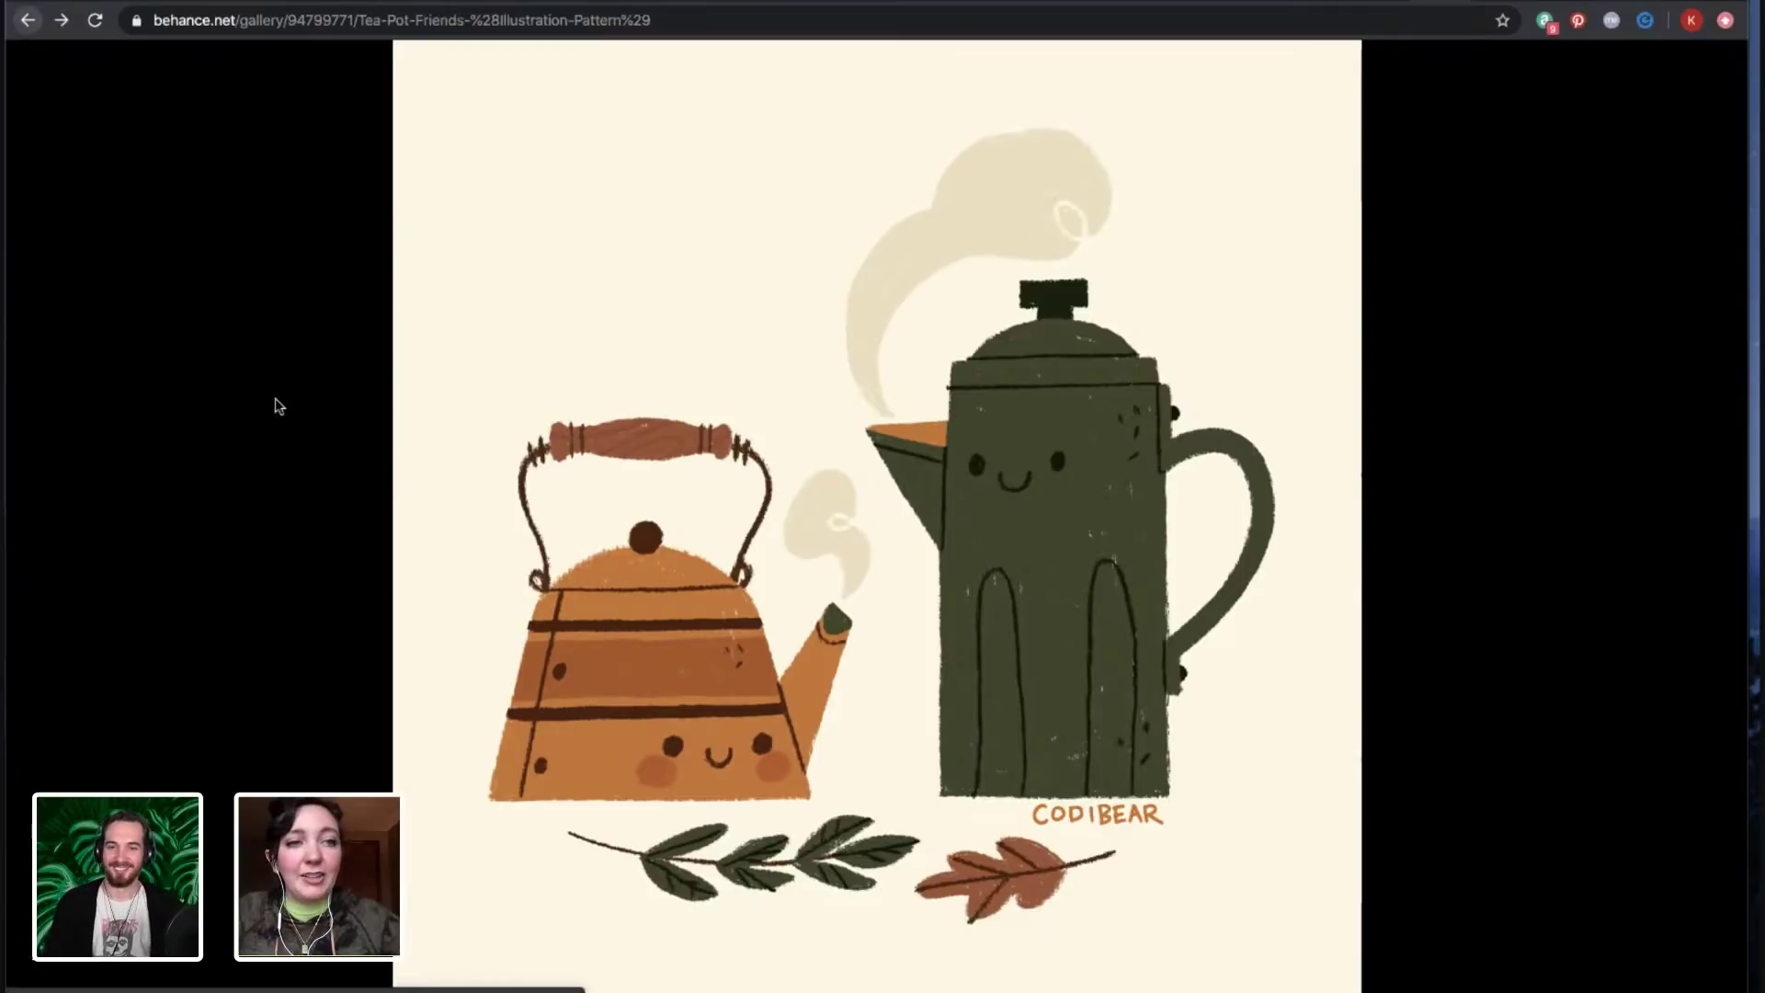
left_click(278, 405)
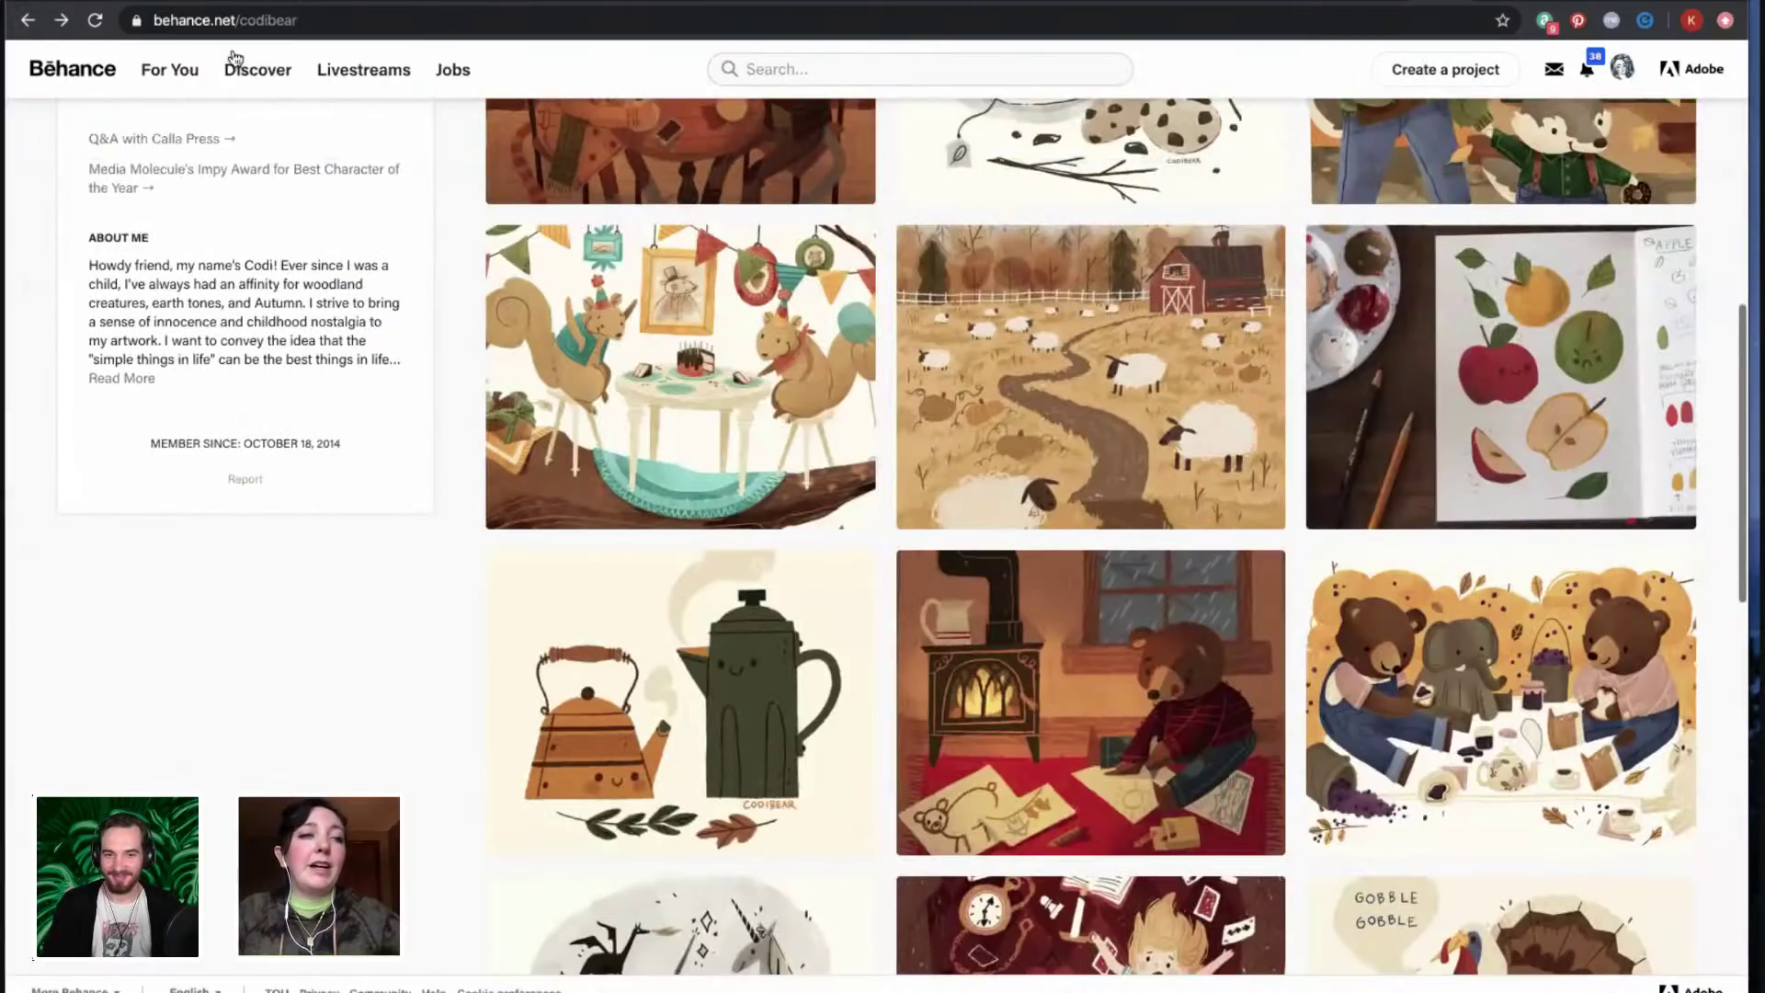
- Open the illustrator's Instagram page from the social links on the Behance profile
scroll(379, 232, "up", 10)
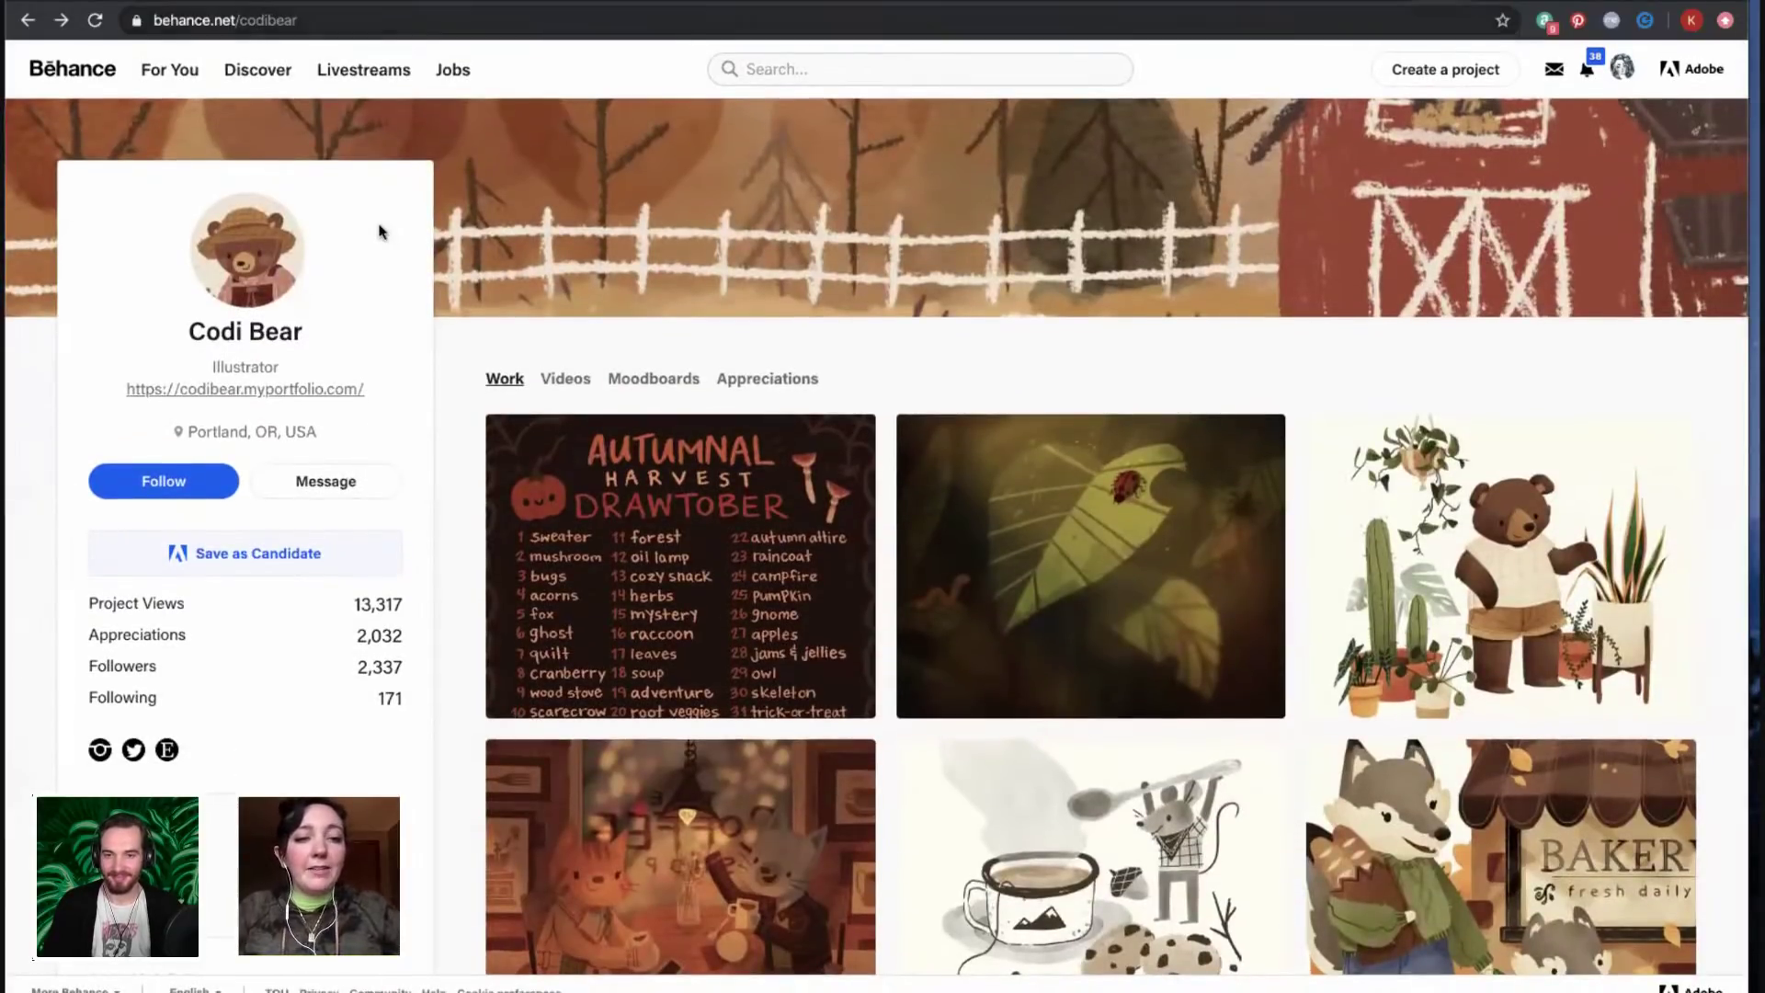
left_click(100, 750)
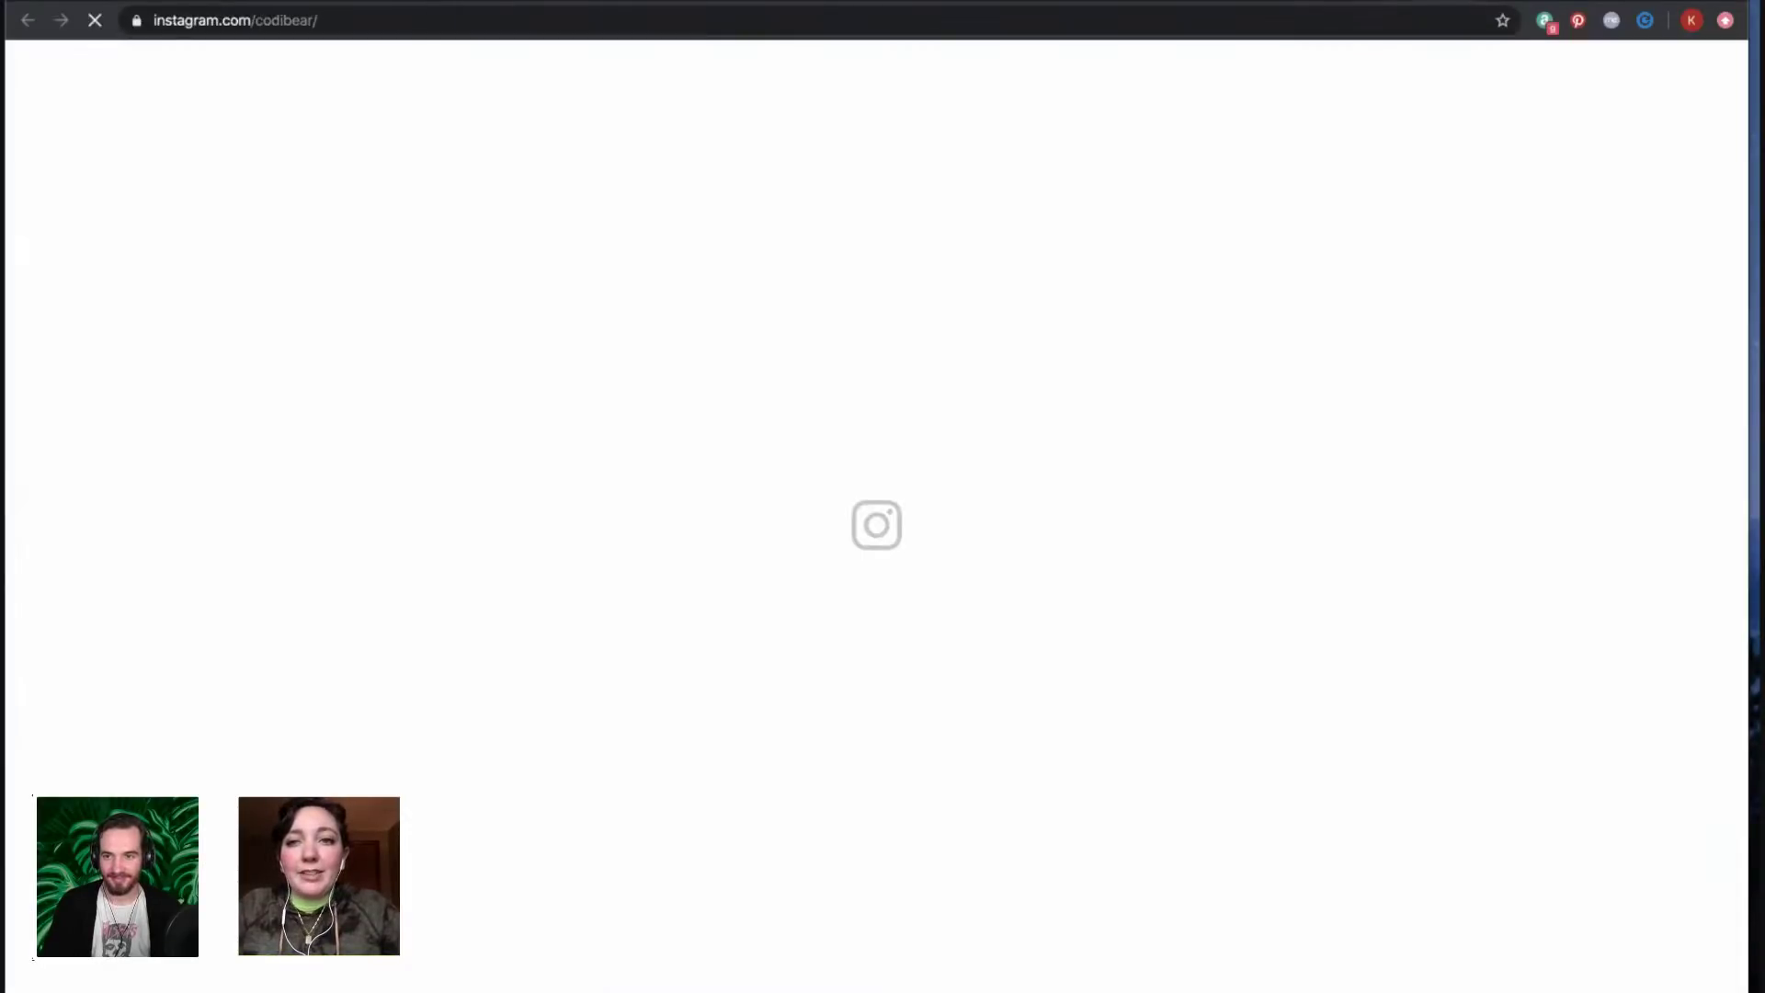
key("super+w")
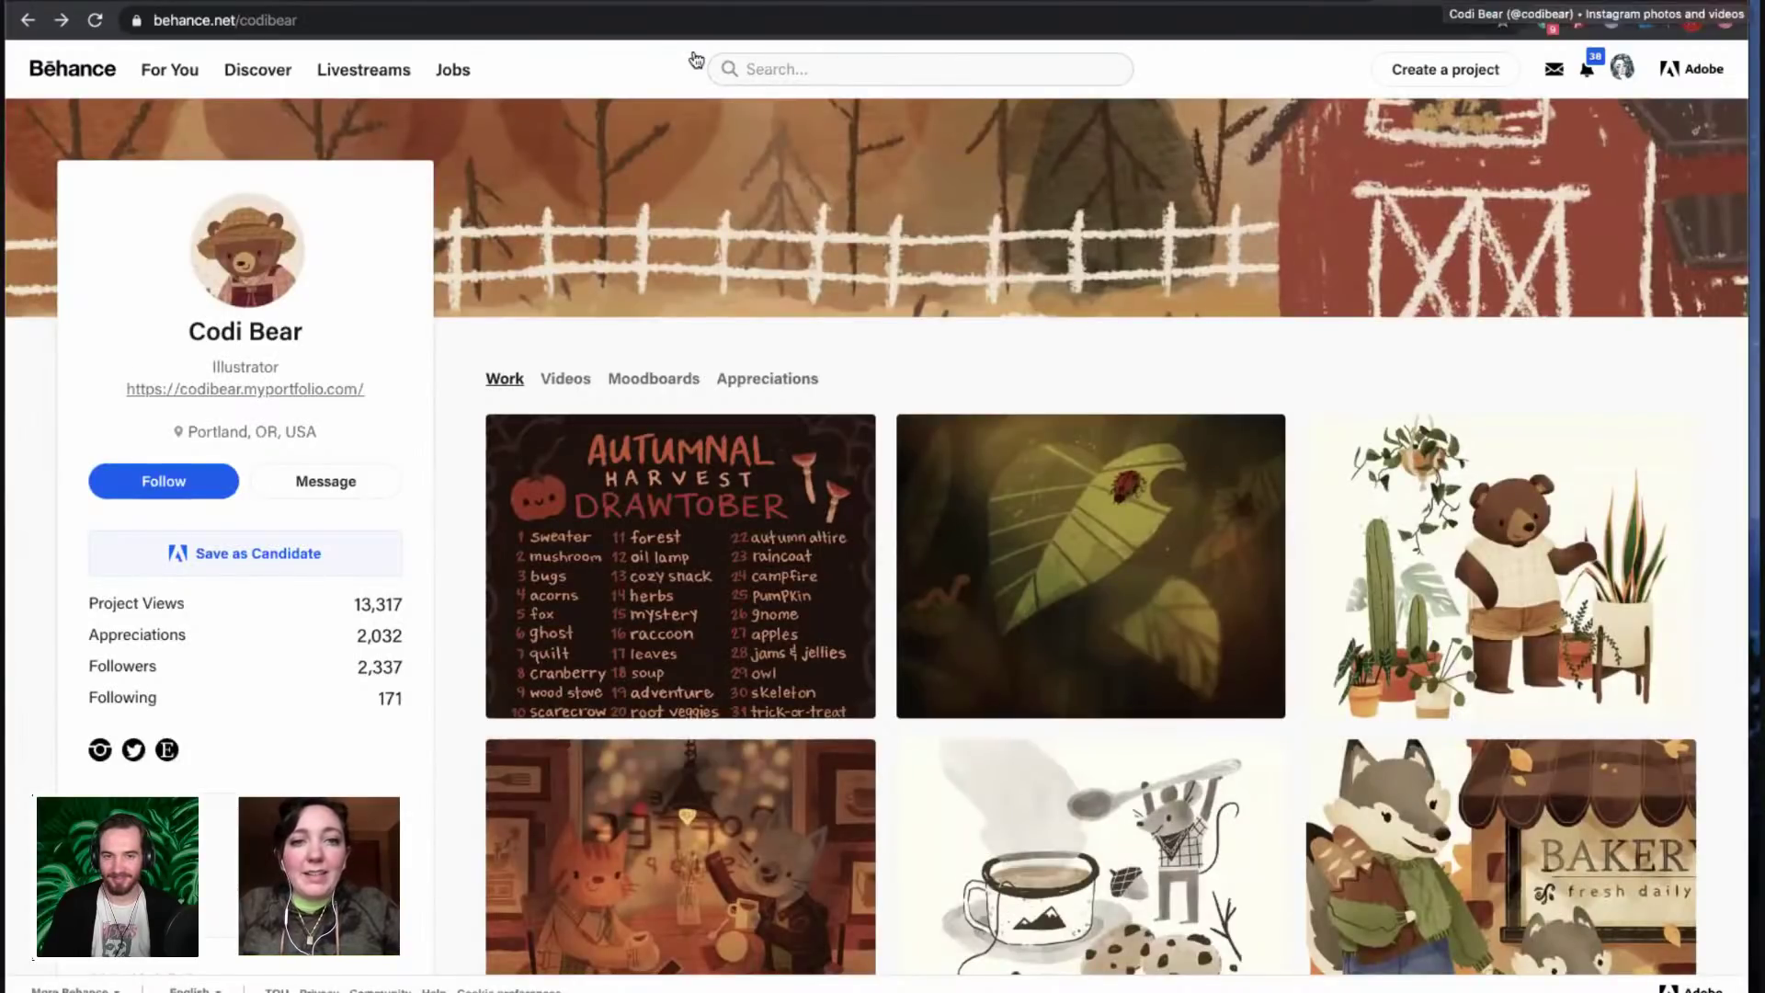
key("super+shift+t")
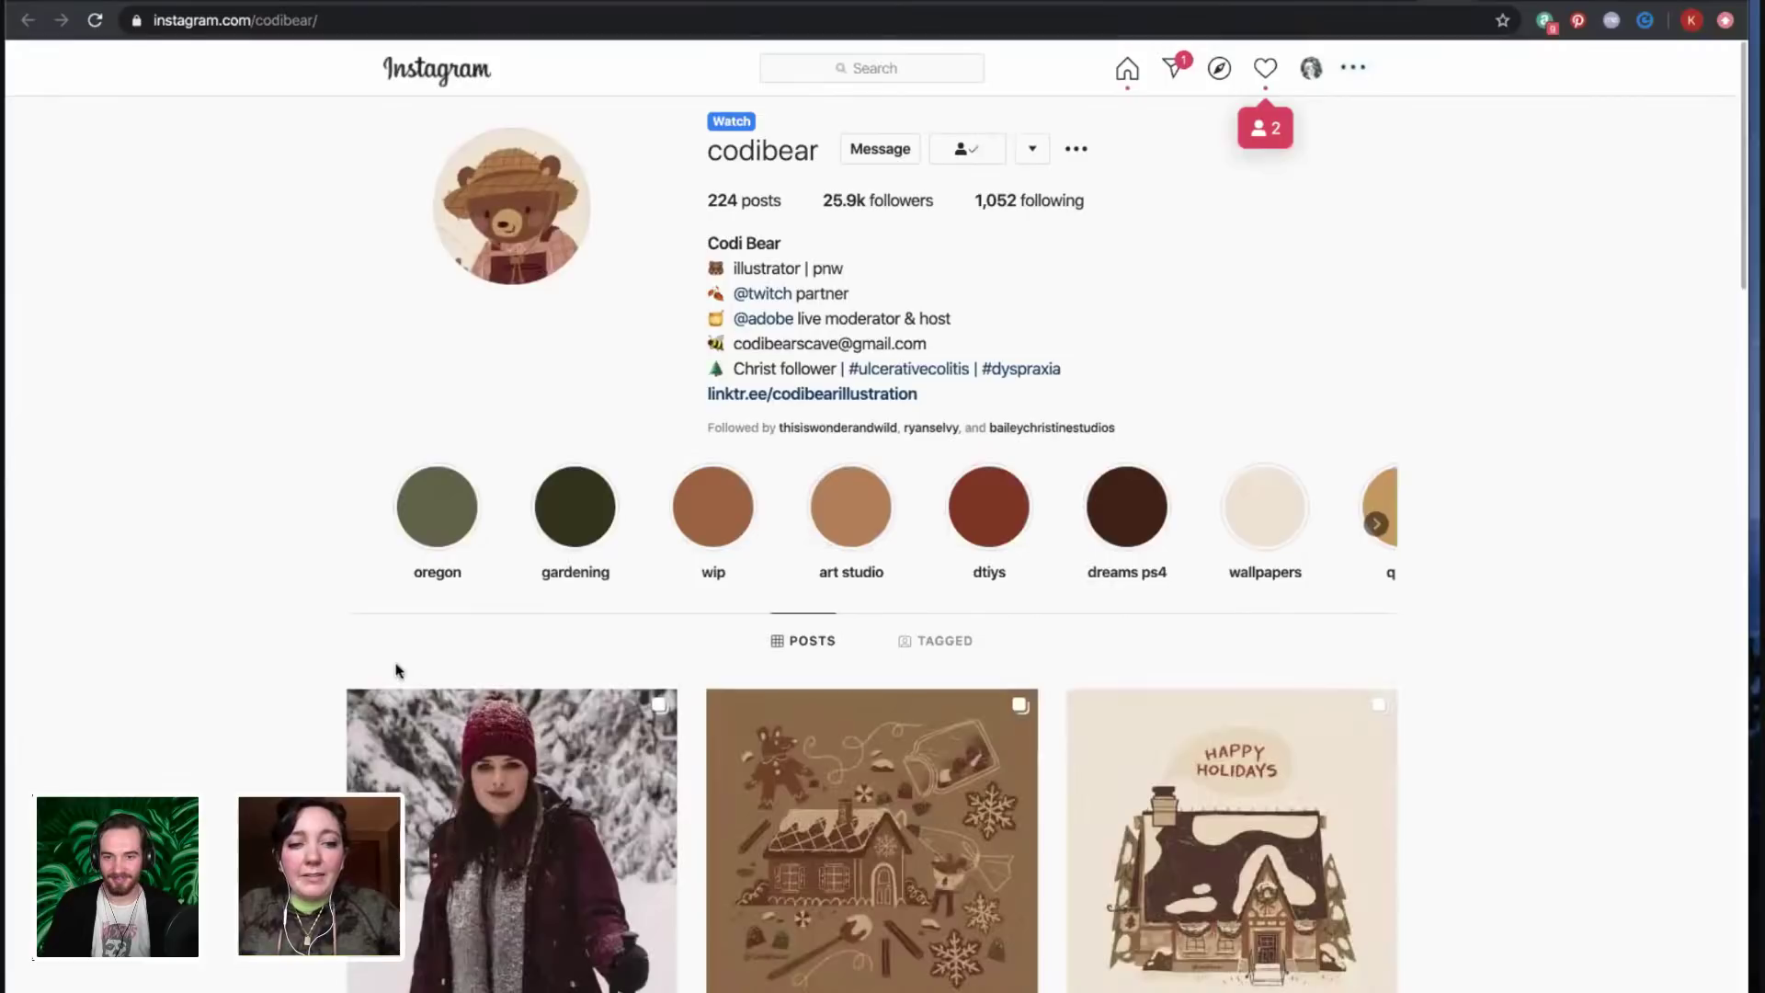
- Browse the illustrator's Instagram posts from the newest ones down to the autumn artwork
scroll(895, 548, "down", 2)
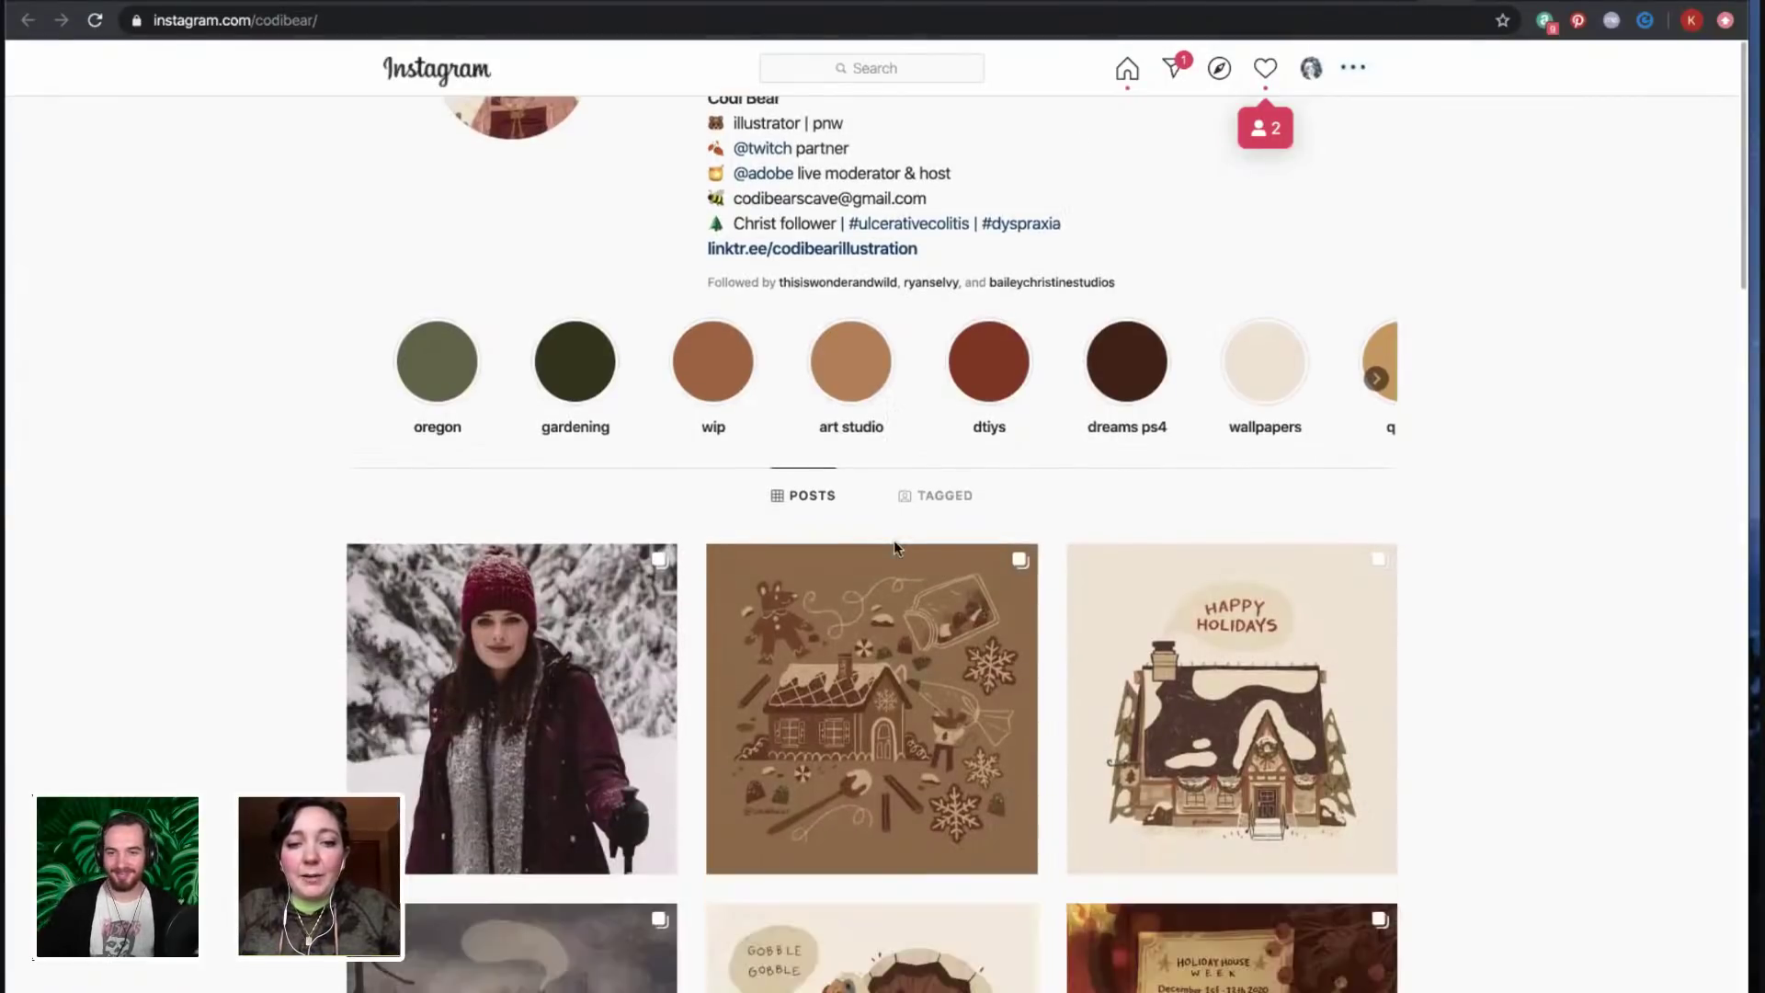
scroll(894, 539, "down", 4)
scroll(494, 659, "down", 4)
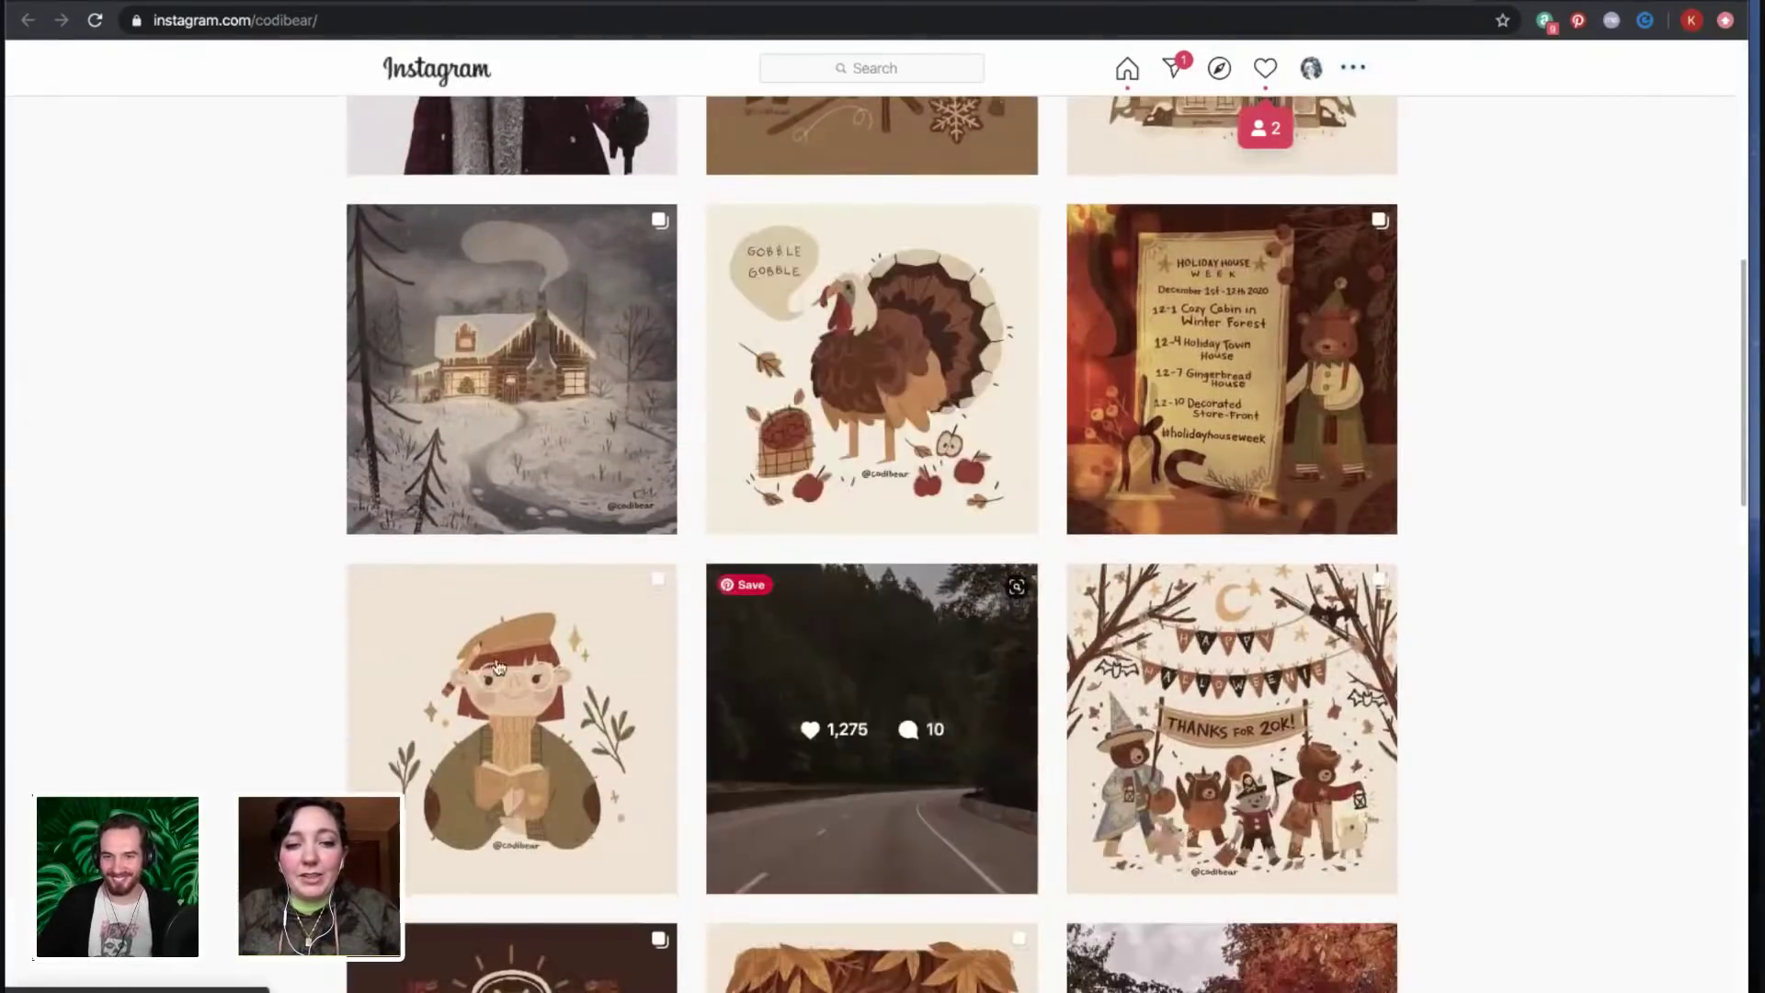
scroll(495, 658, "down", 3)
scroll(184, 711, "down", 1)
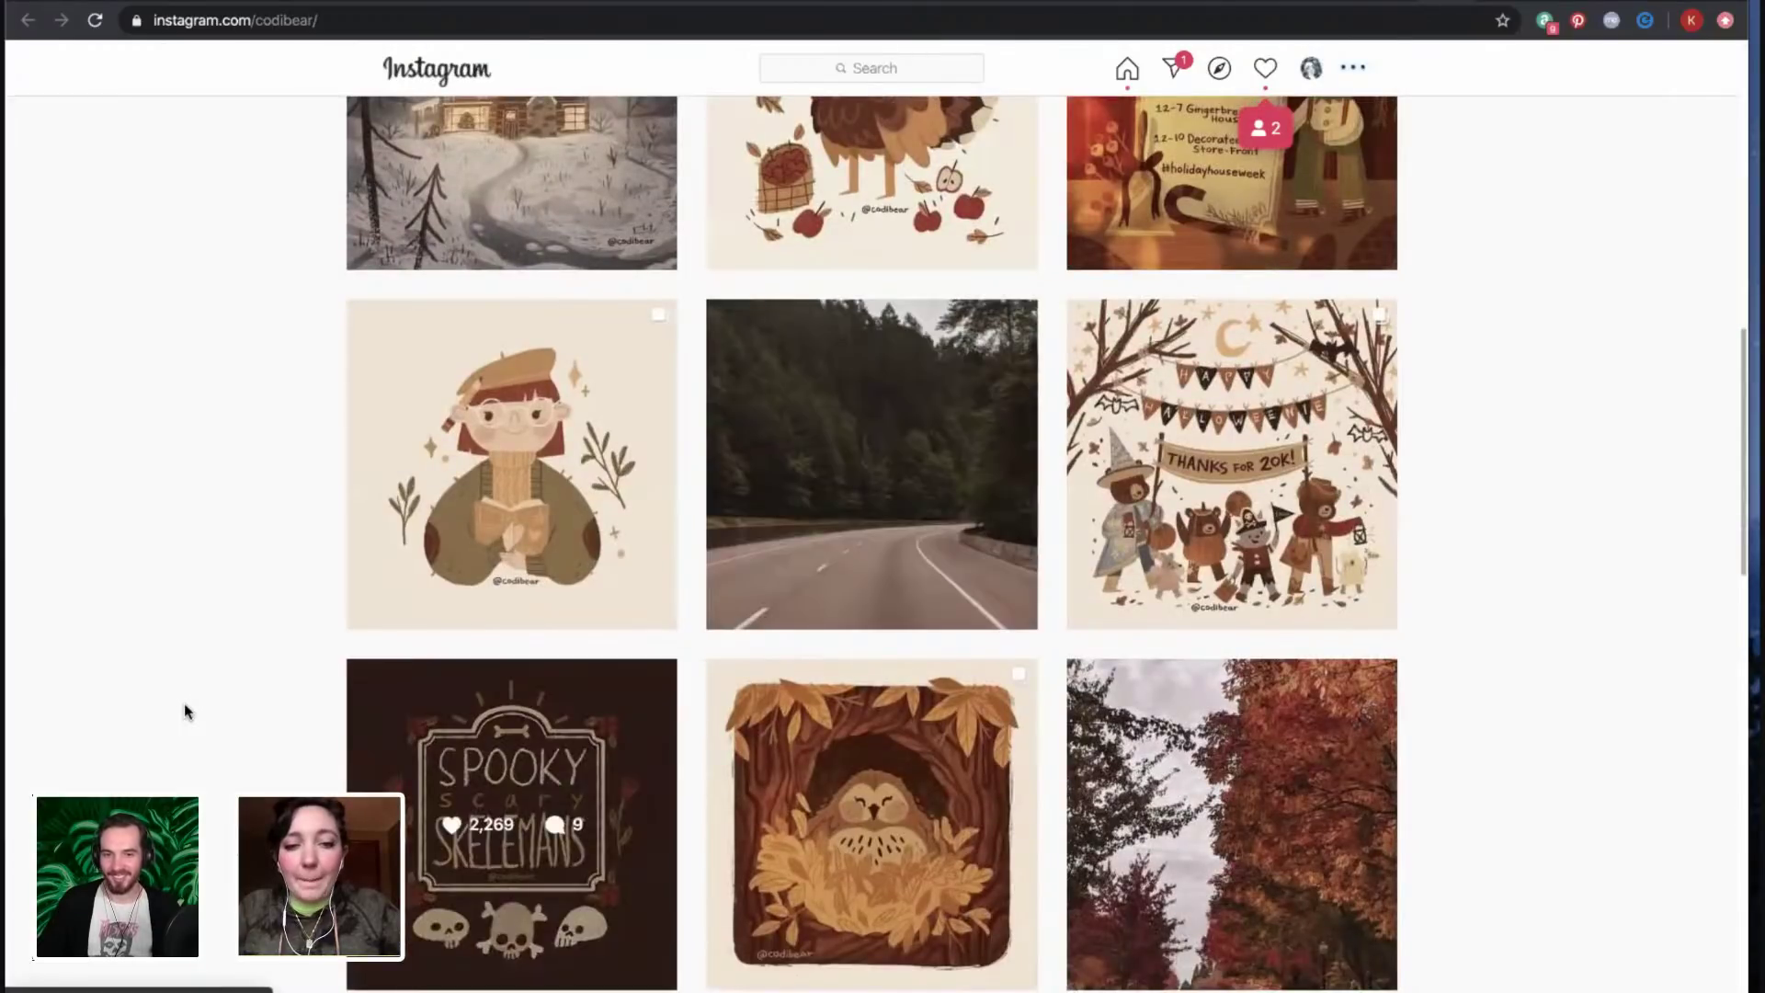
- Look through the illustrator's autumn and Halloween posts on the Instagram page, down to the gnome artwork and back up
scroll(991, 41, "down", 3)
scroll(991, 40, "down", 2)
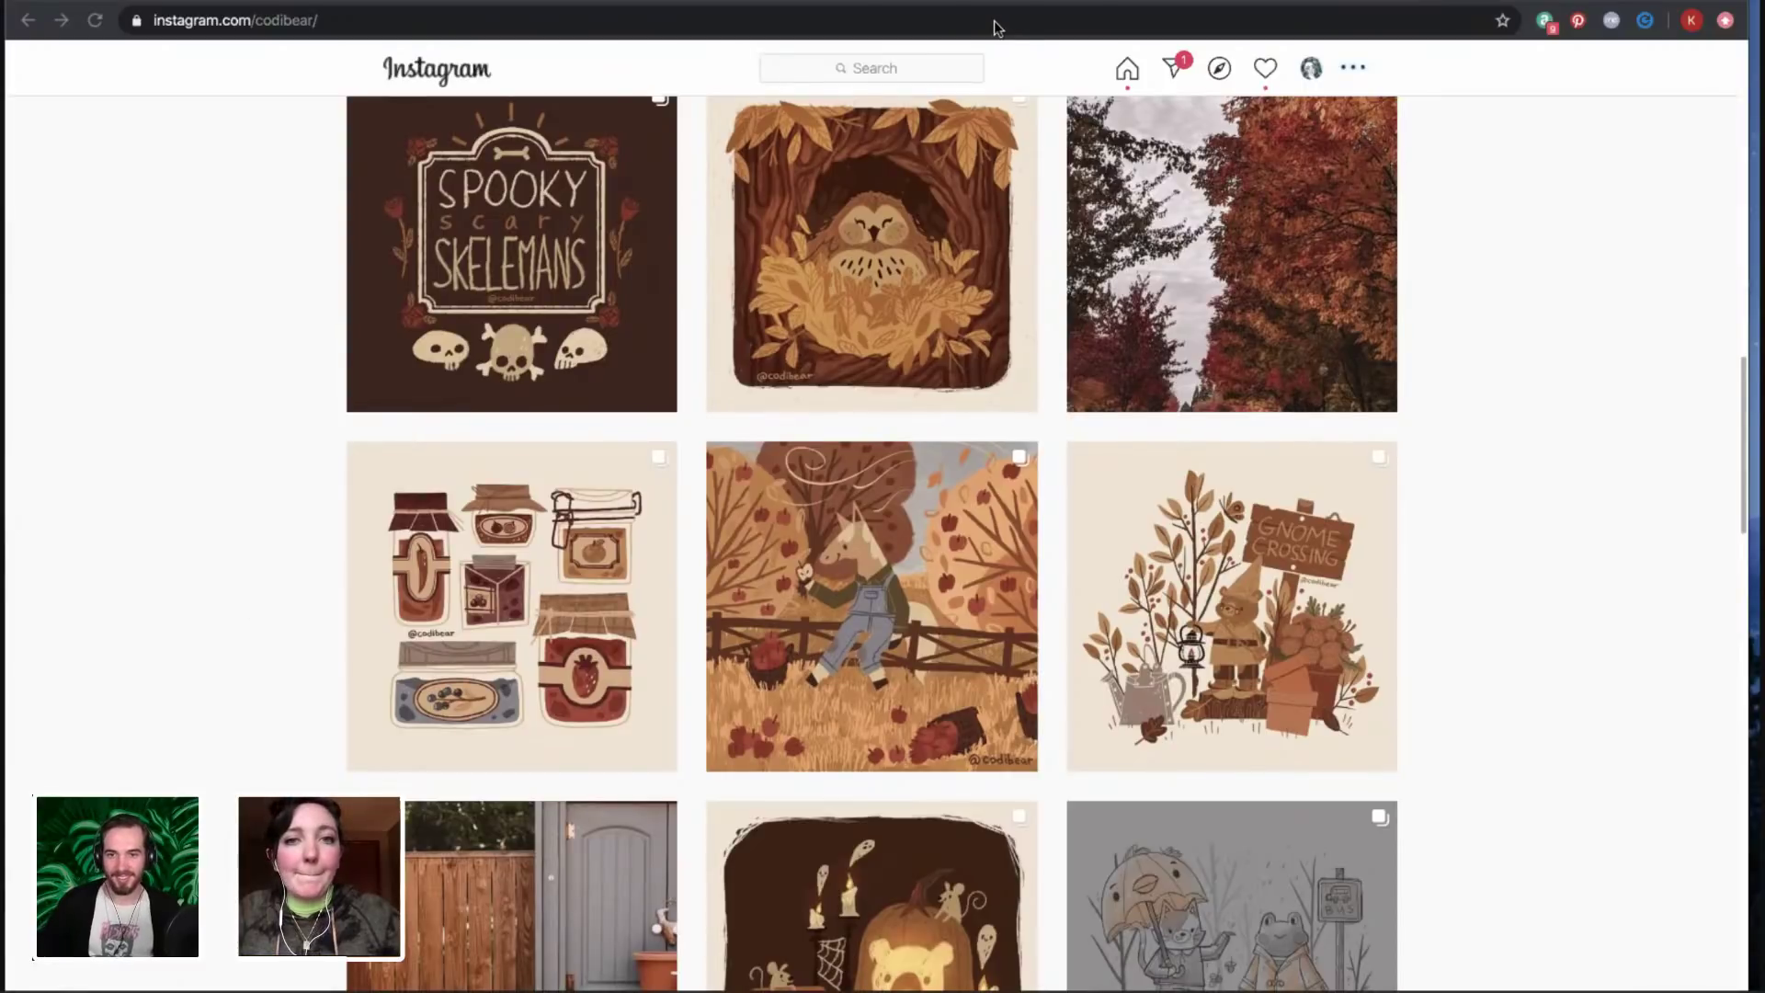
scroll(625, 386, "up", 3)
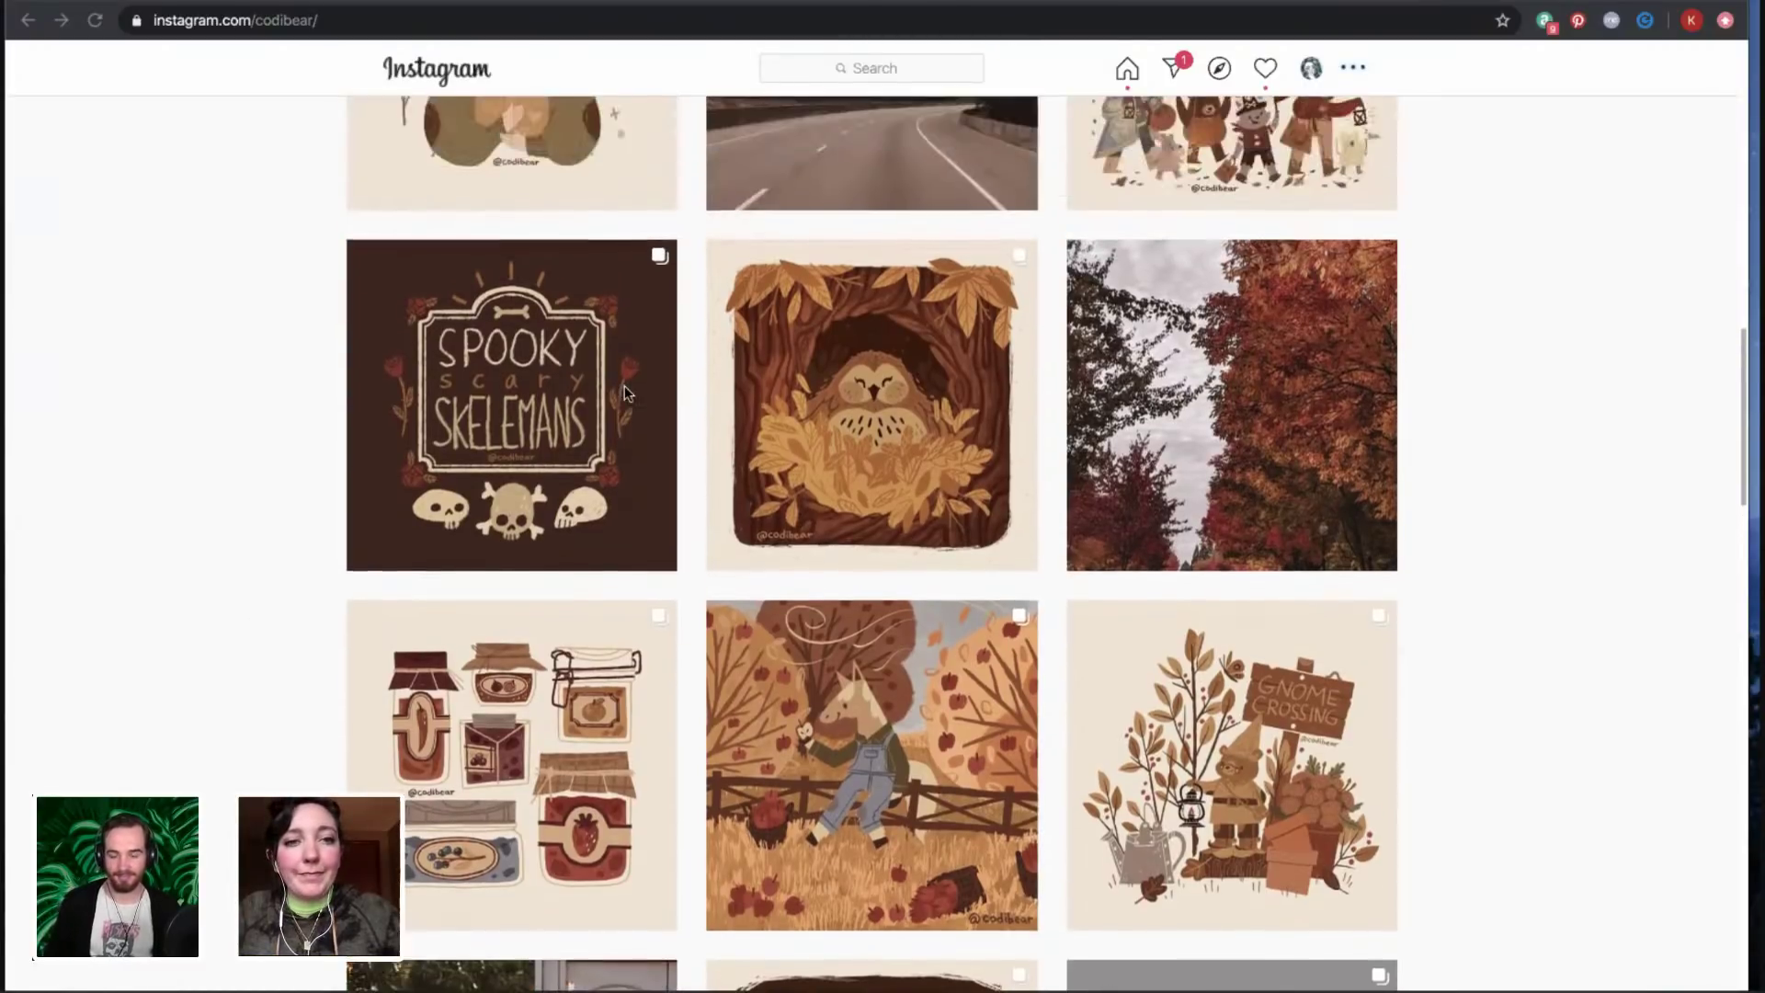
scroll(625, 391, "up", 5)
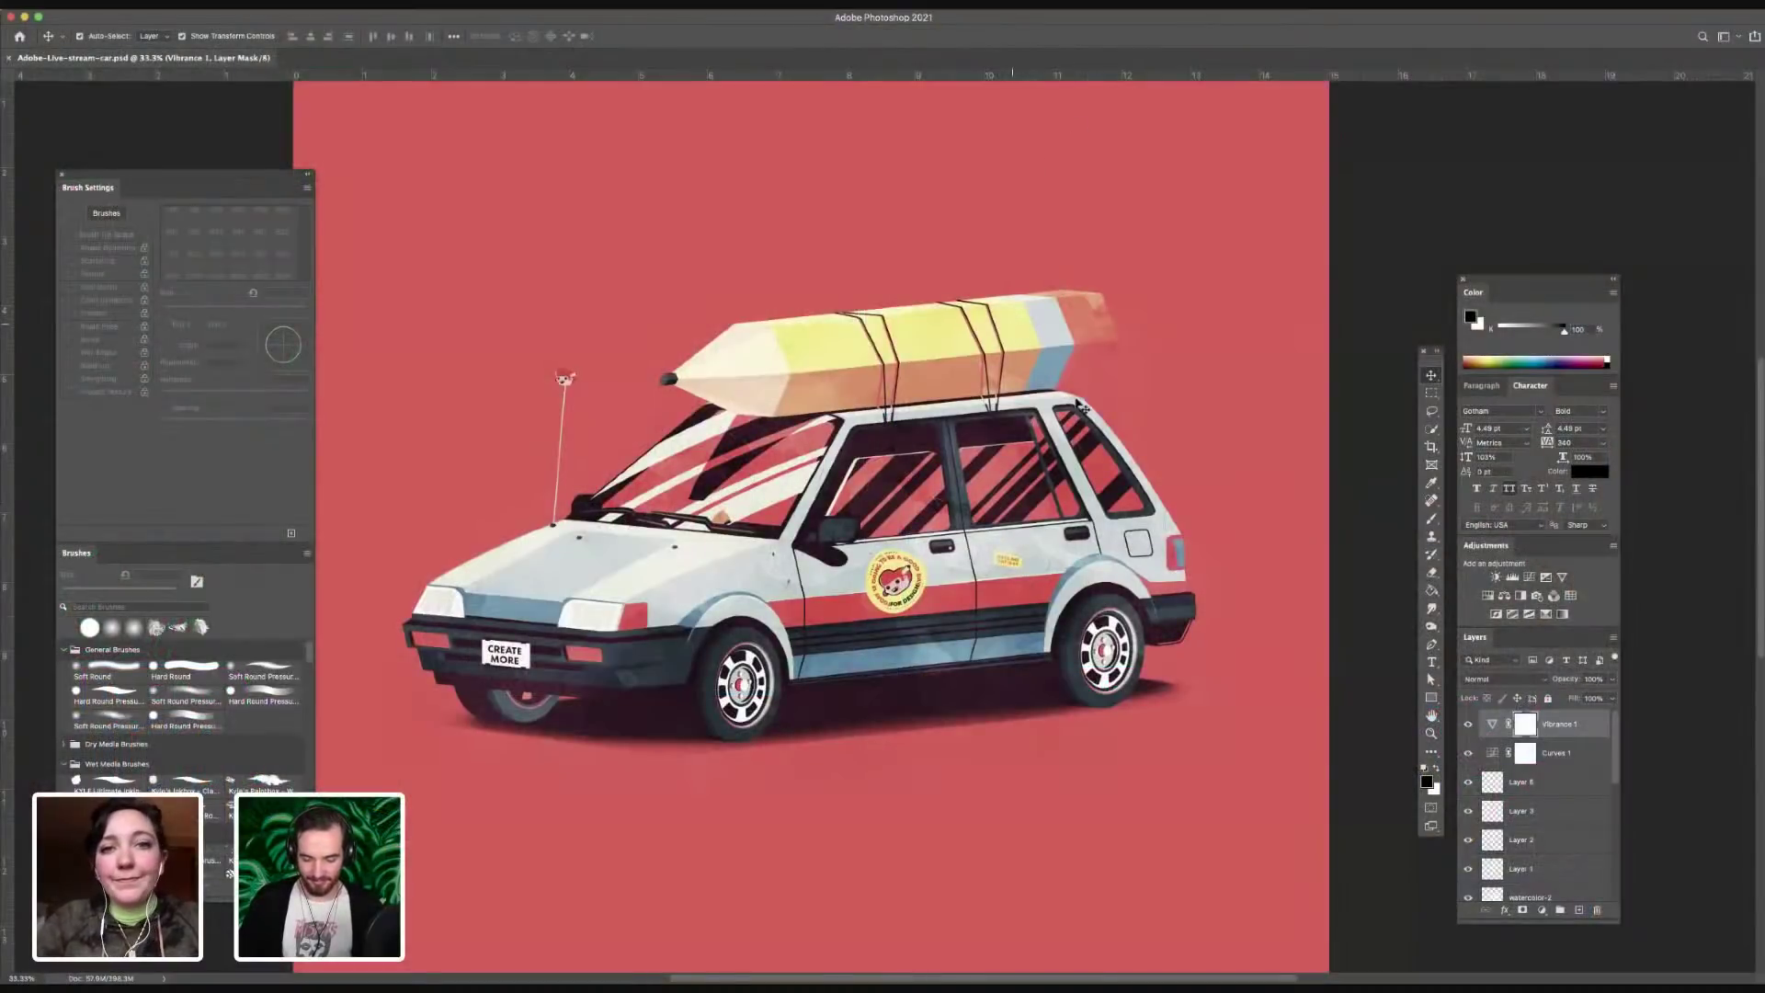
- Return to the car illustration in Photoshop and add a new blank layer directly below the Curves 1 adjustment layer
key("super+equal")
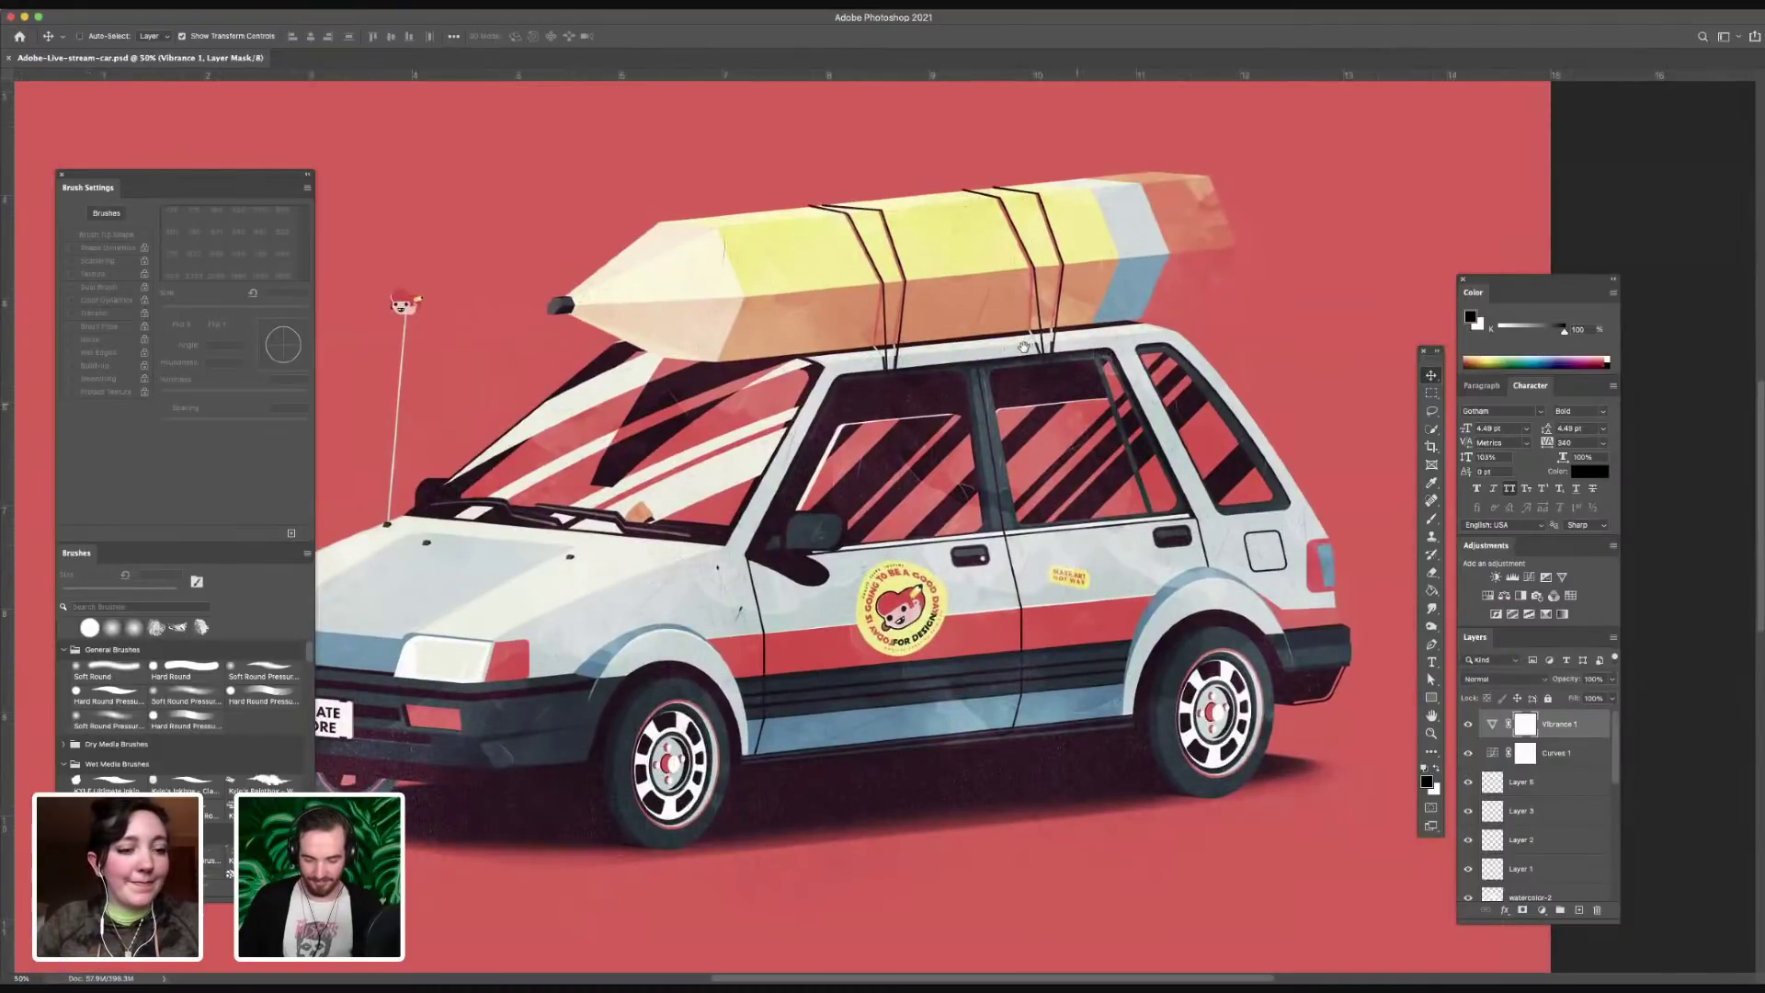
left_click_drag(1024, 347, 1045, 302)
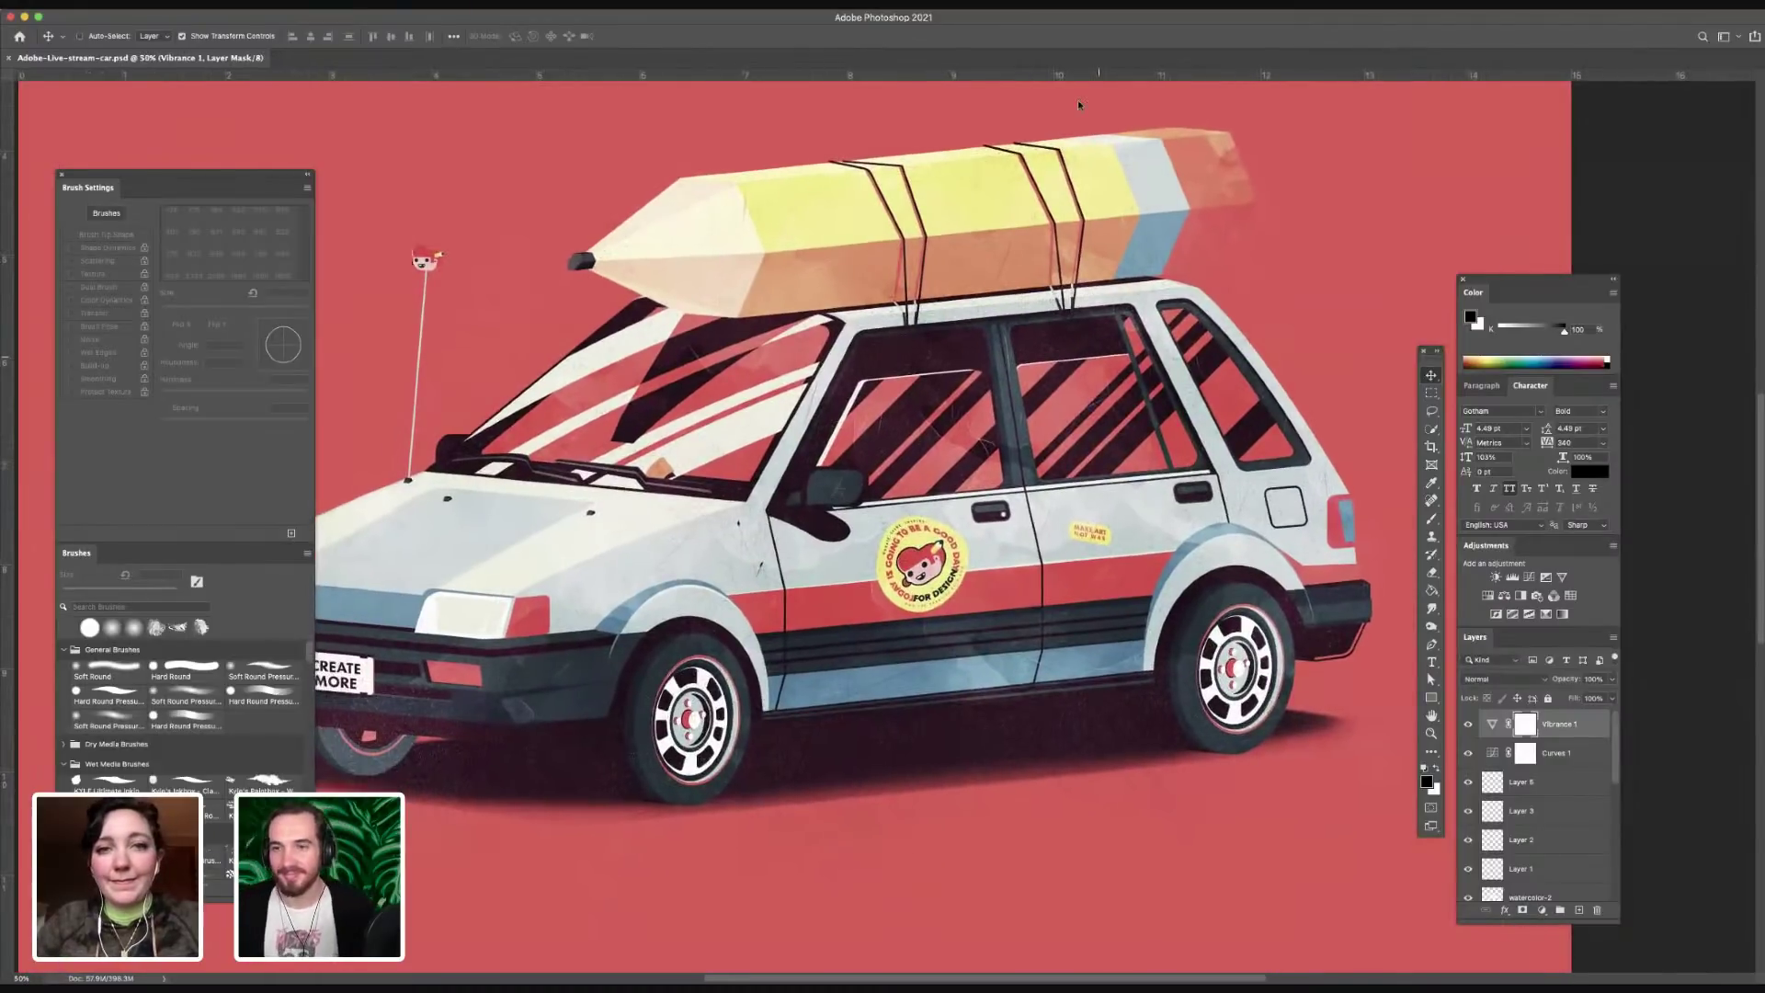
left_click_drag(874, 356, 1024, 348)
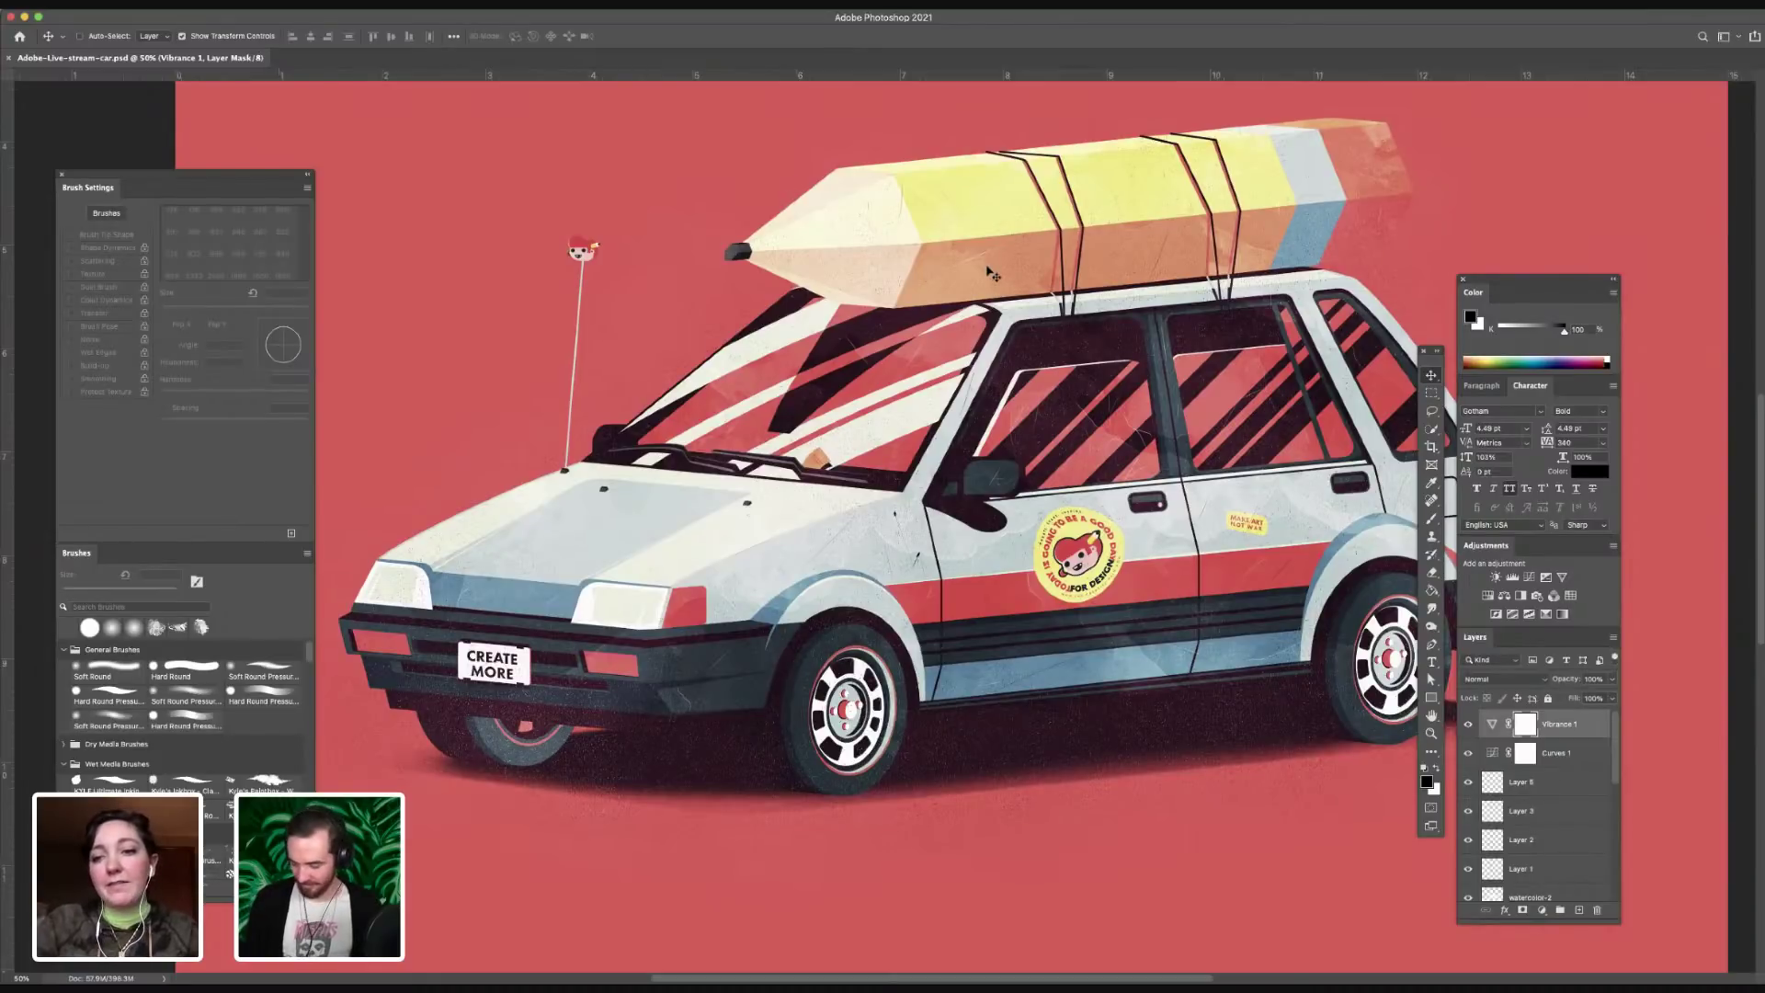
key("super+minus")
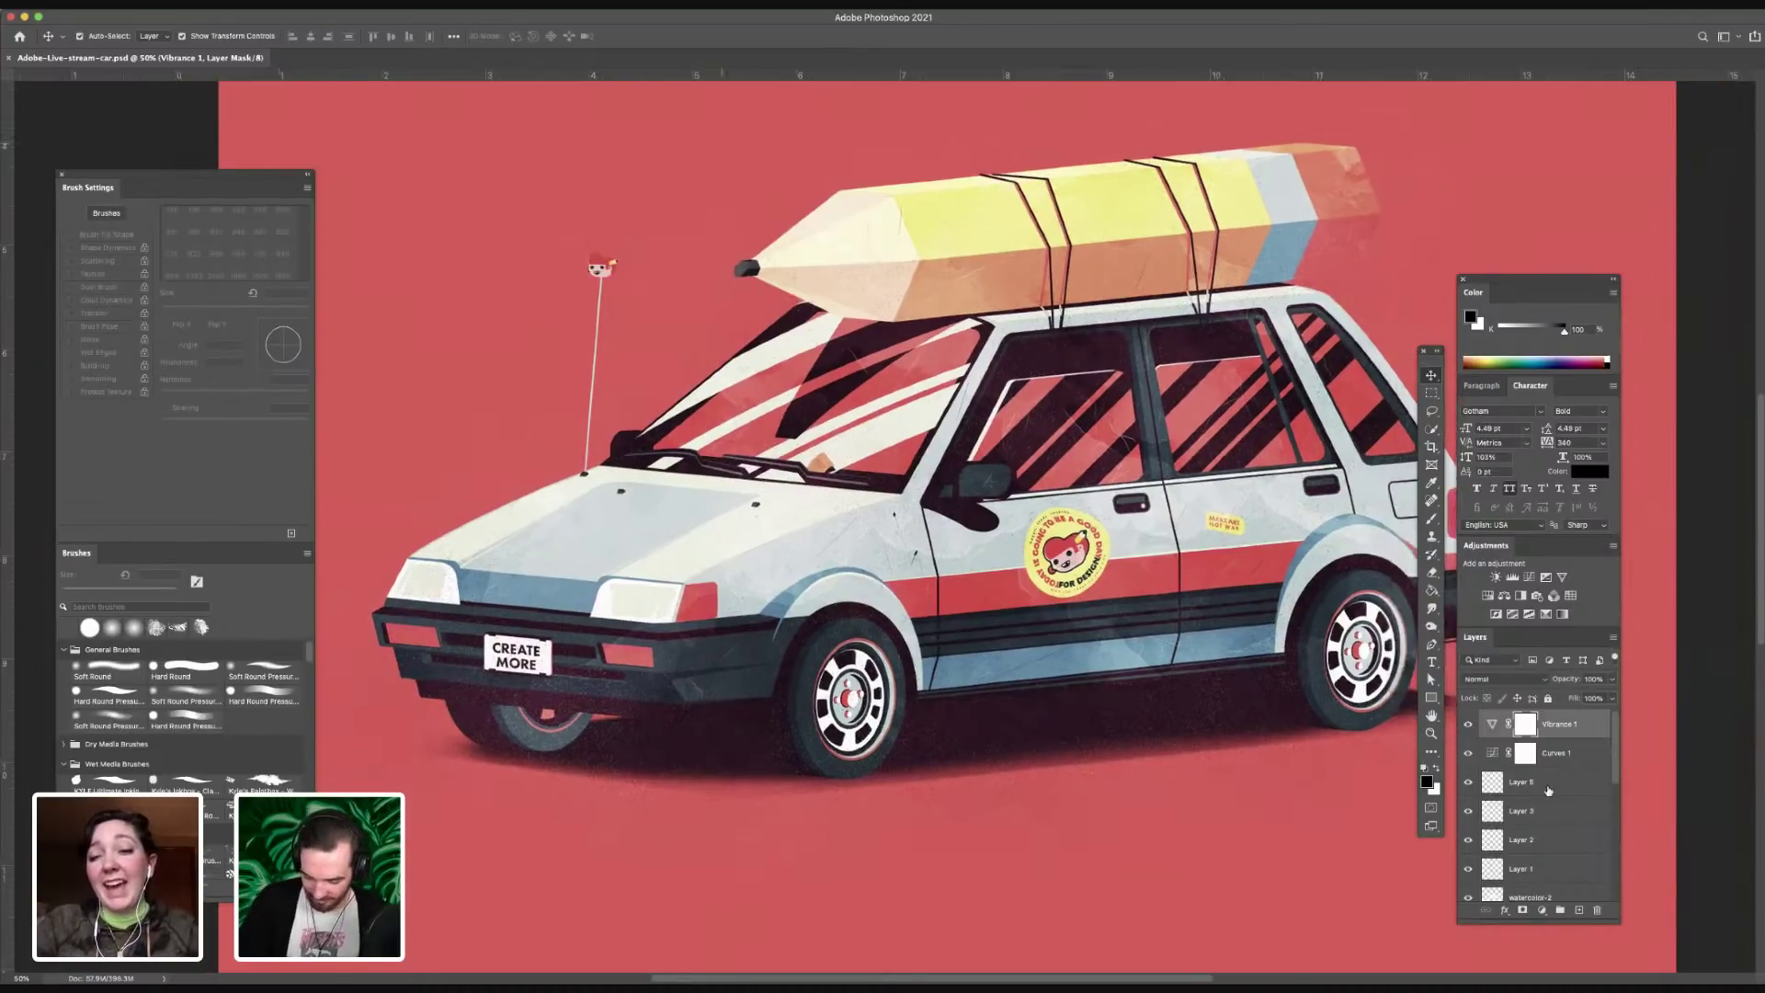
key("super+minus")
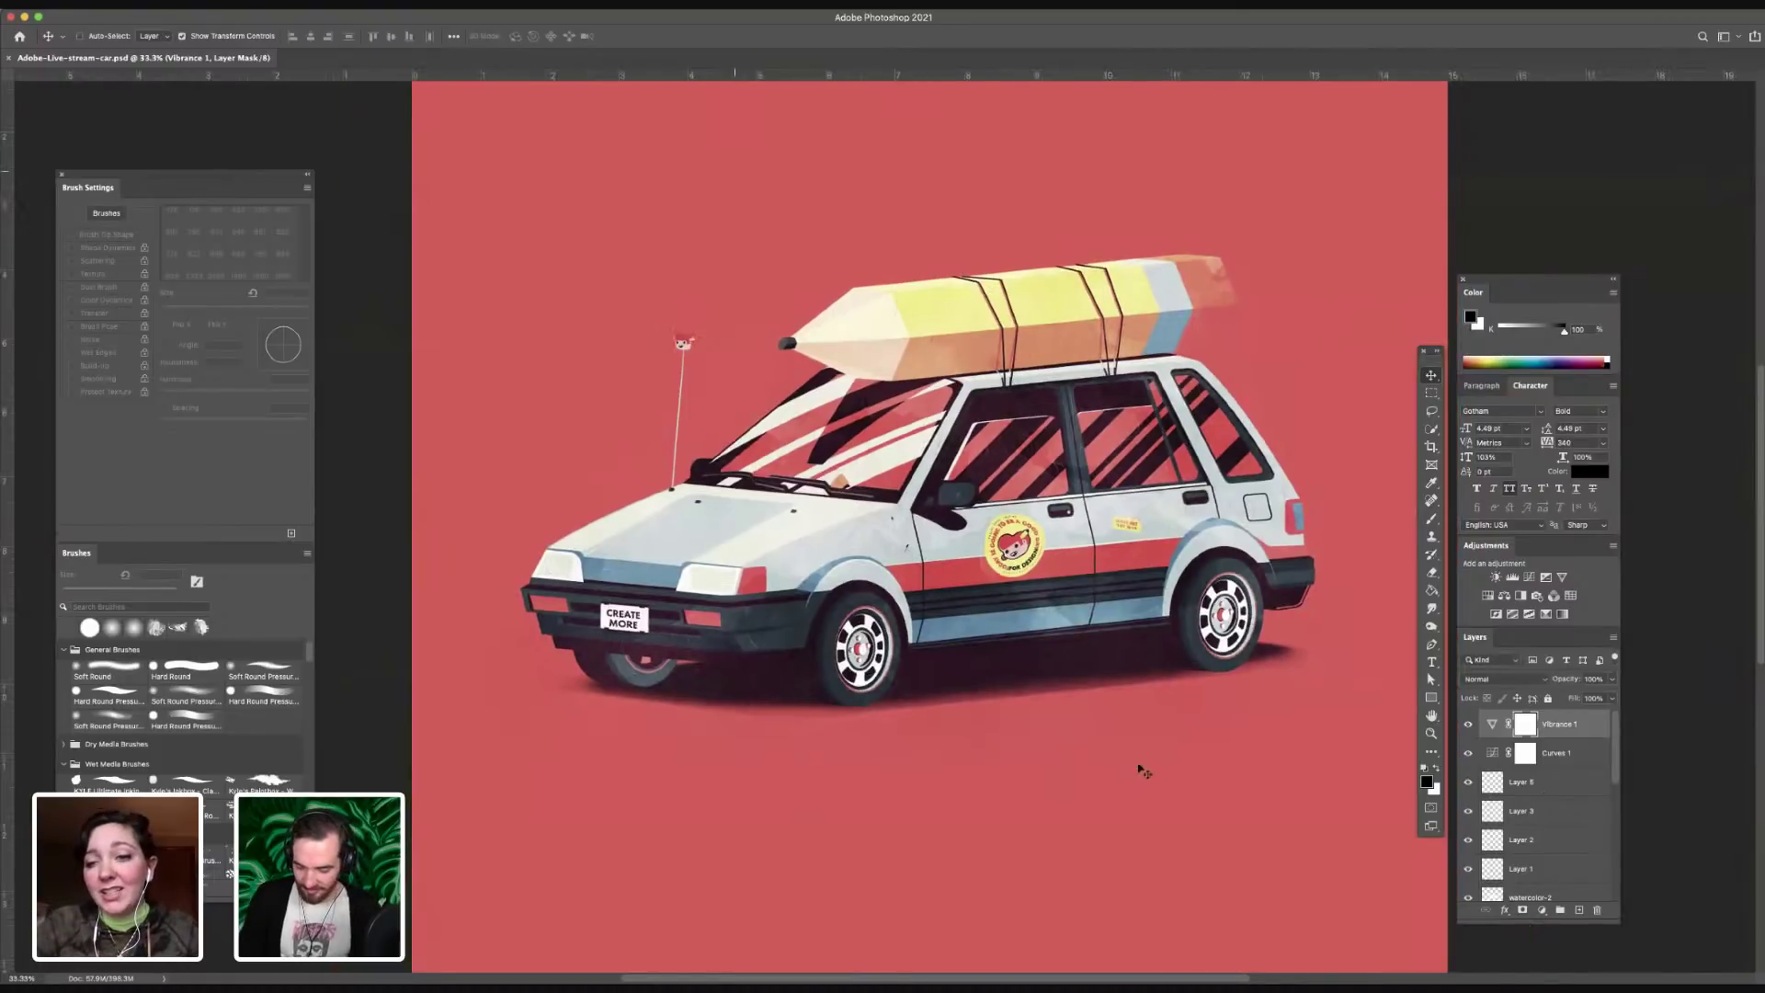
left_click(1547, 784)
key("super+minus")
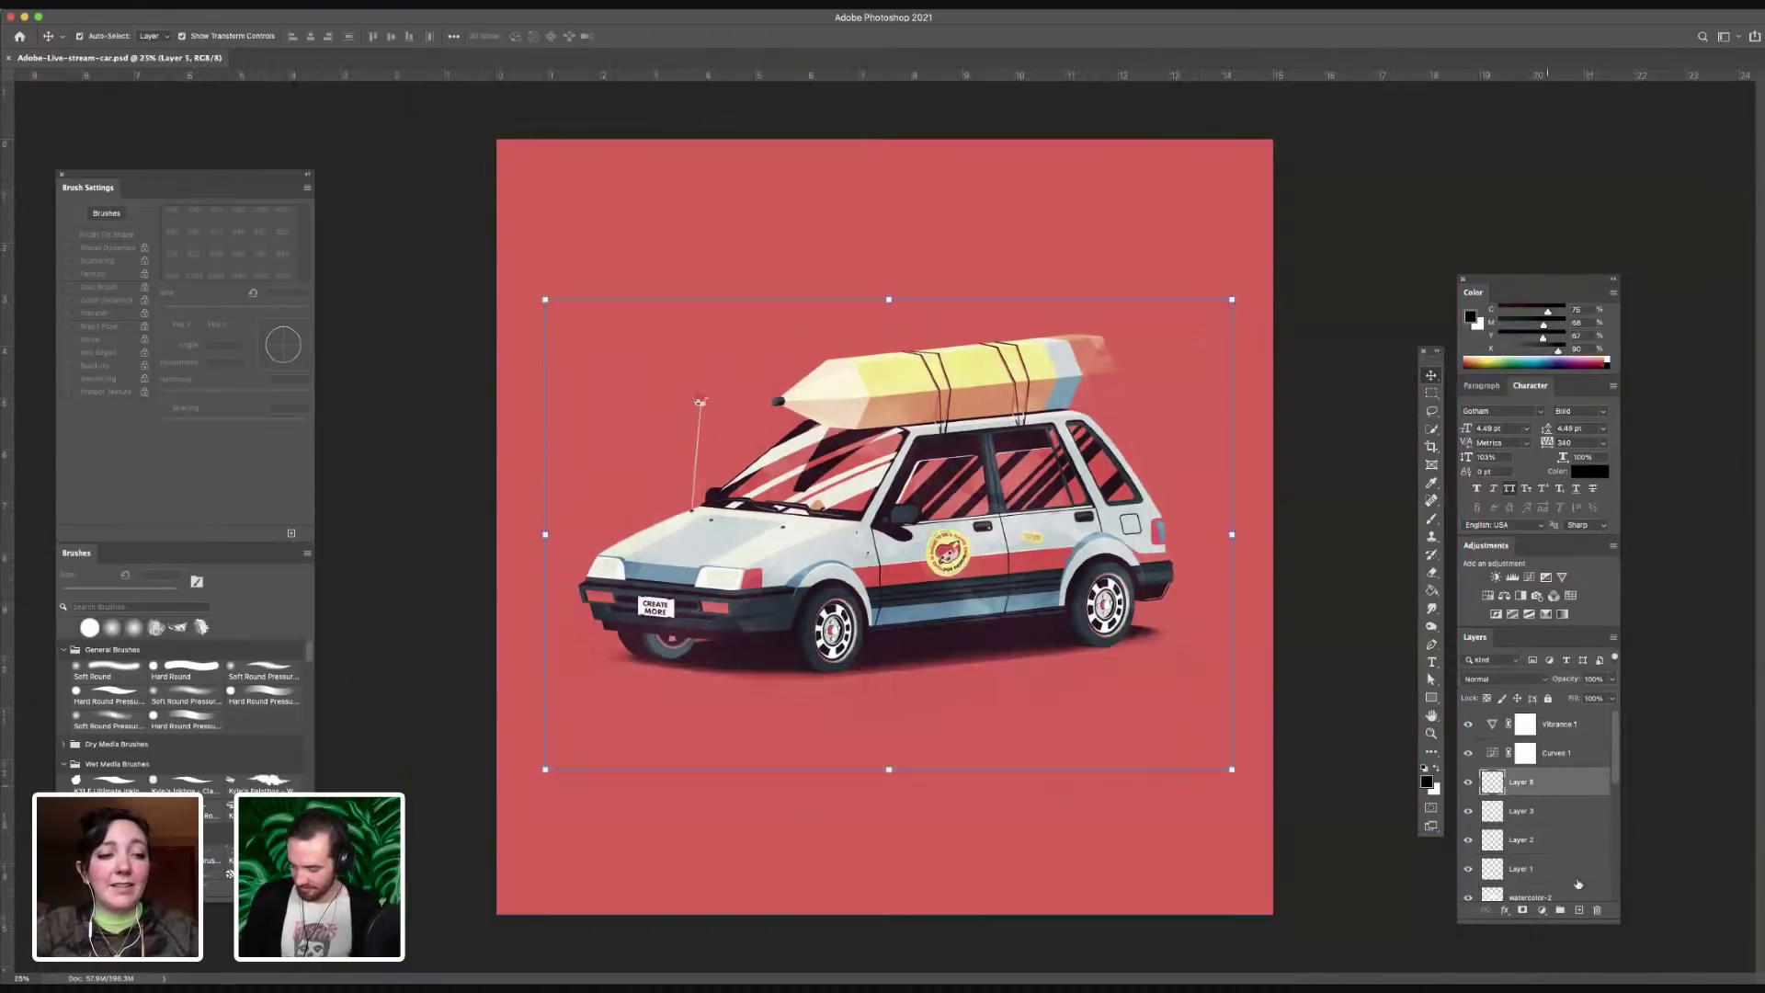
key("super+plus")
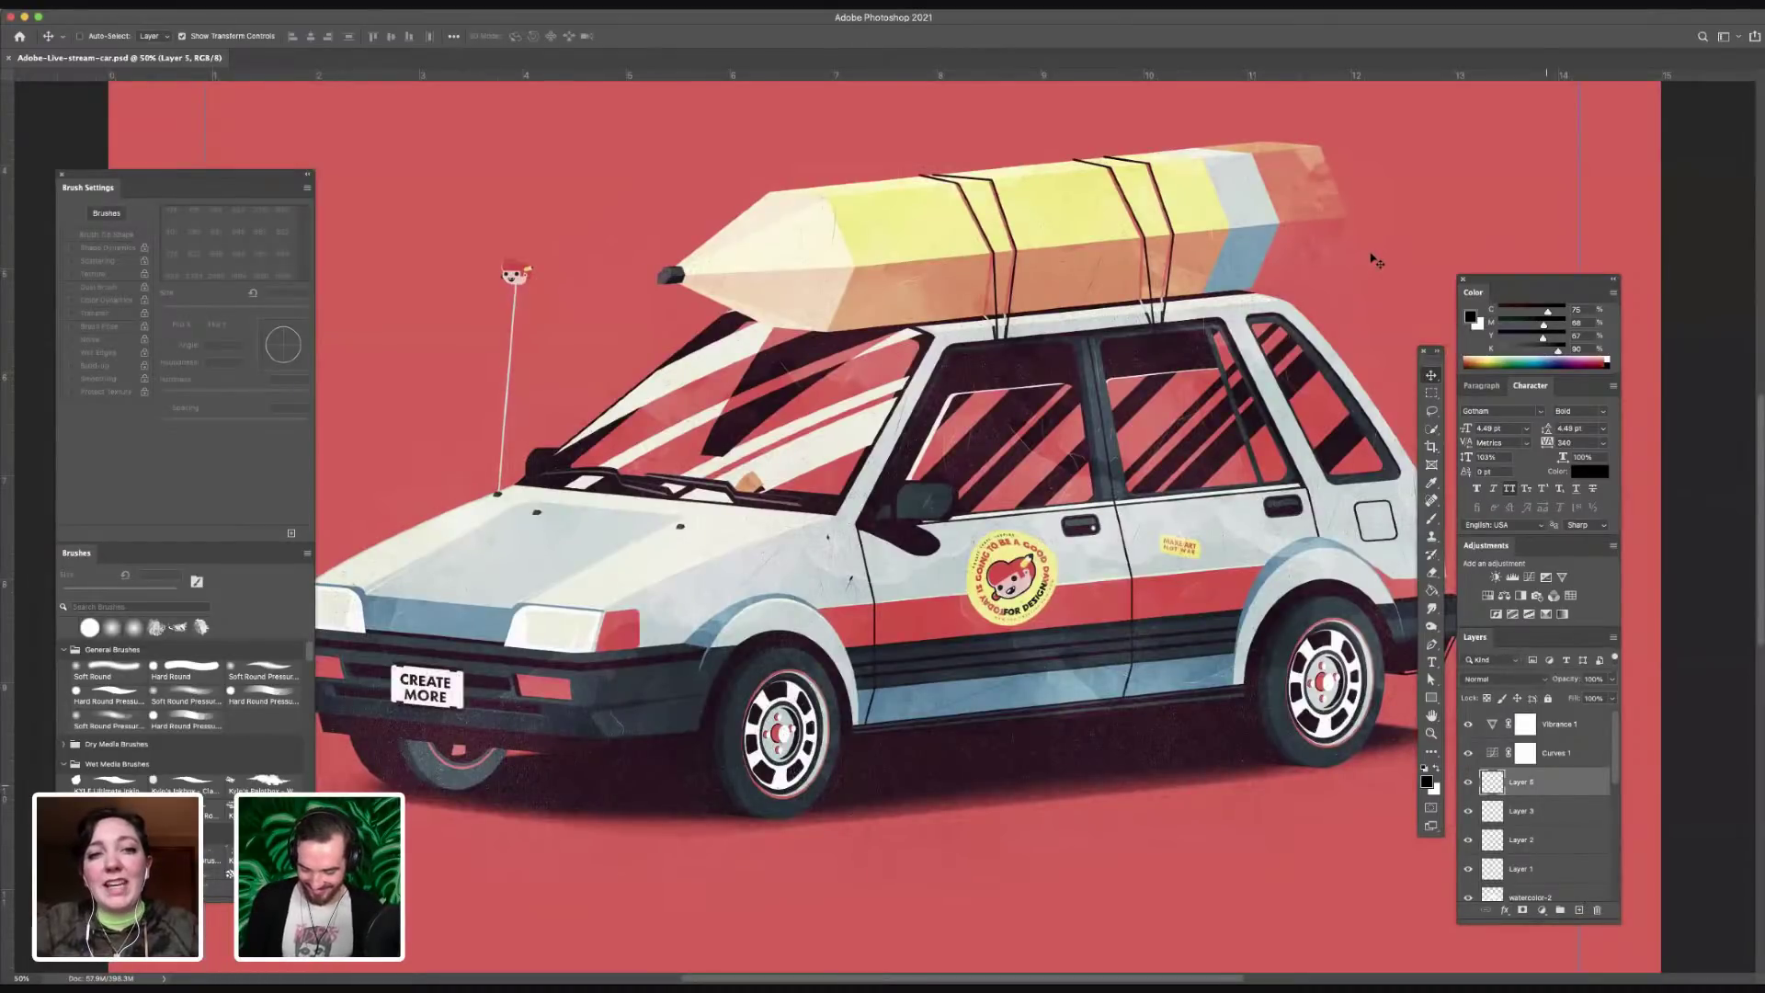
key("alt+shift+super+n")
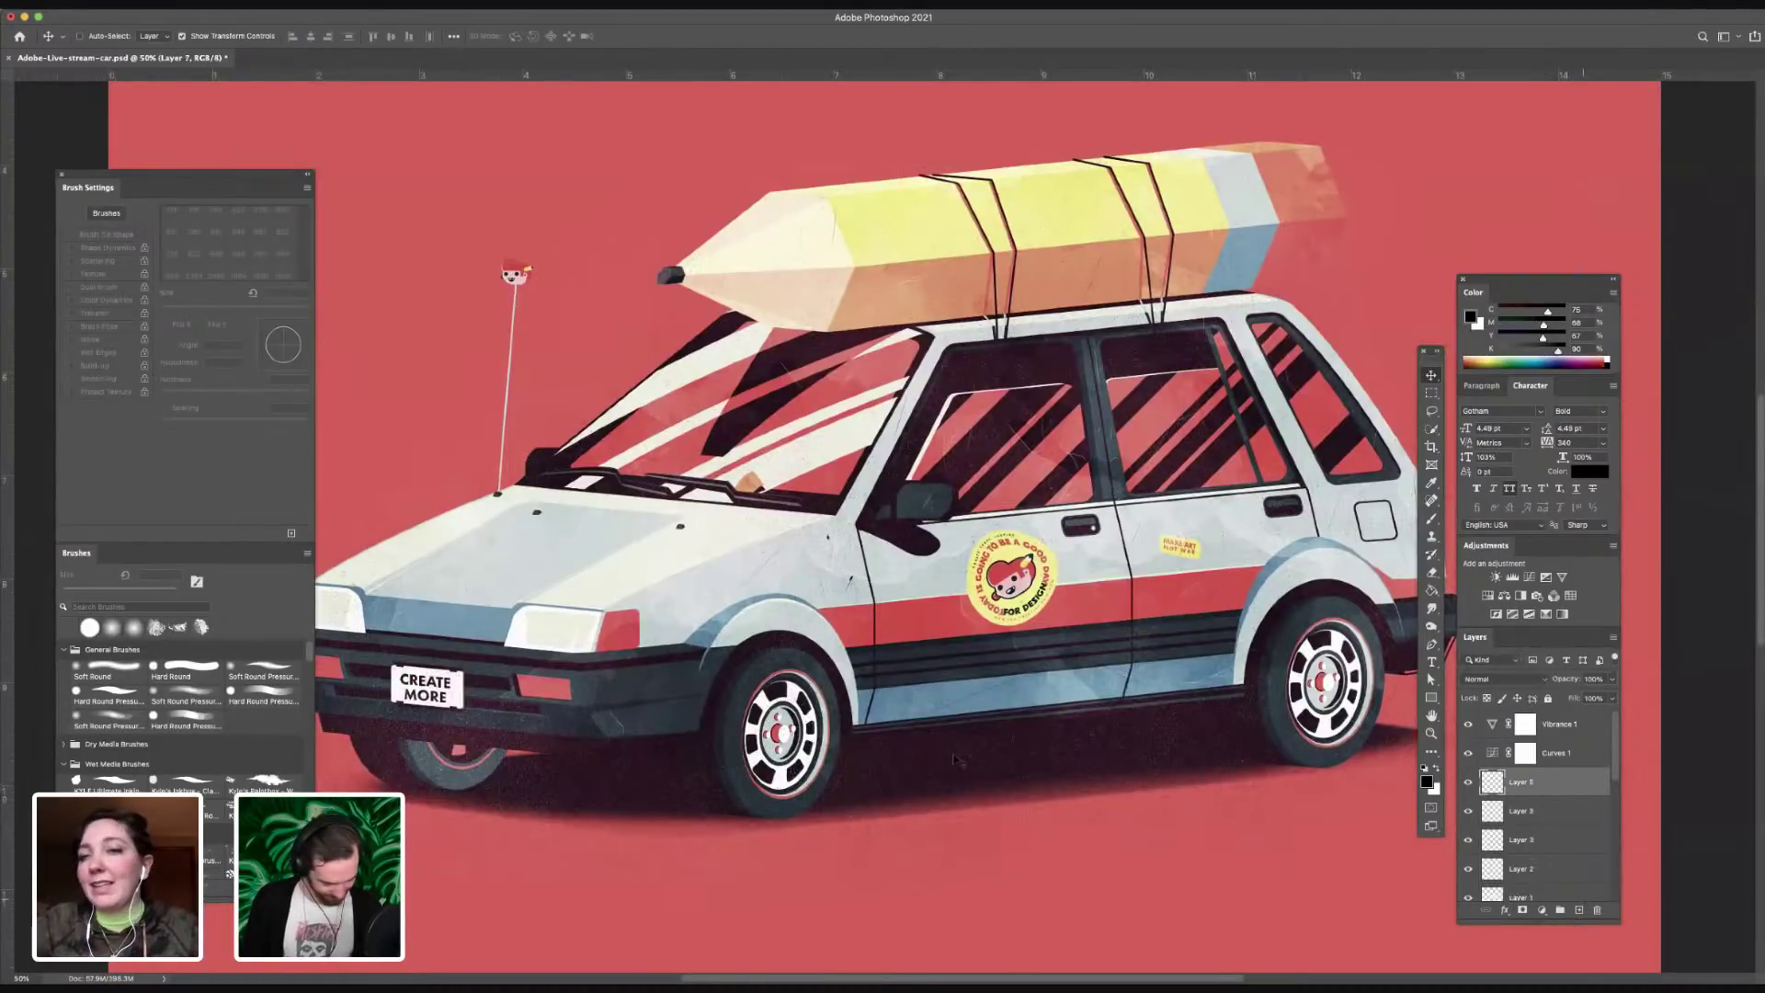
key("super")
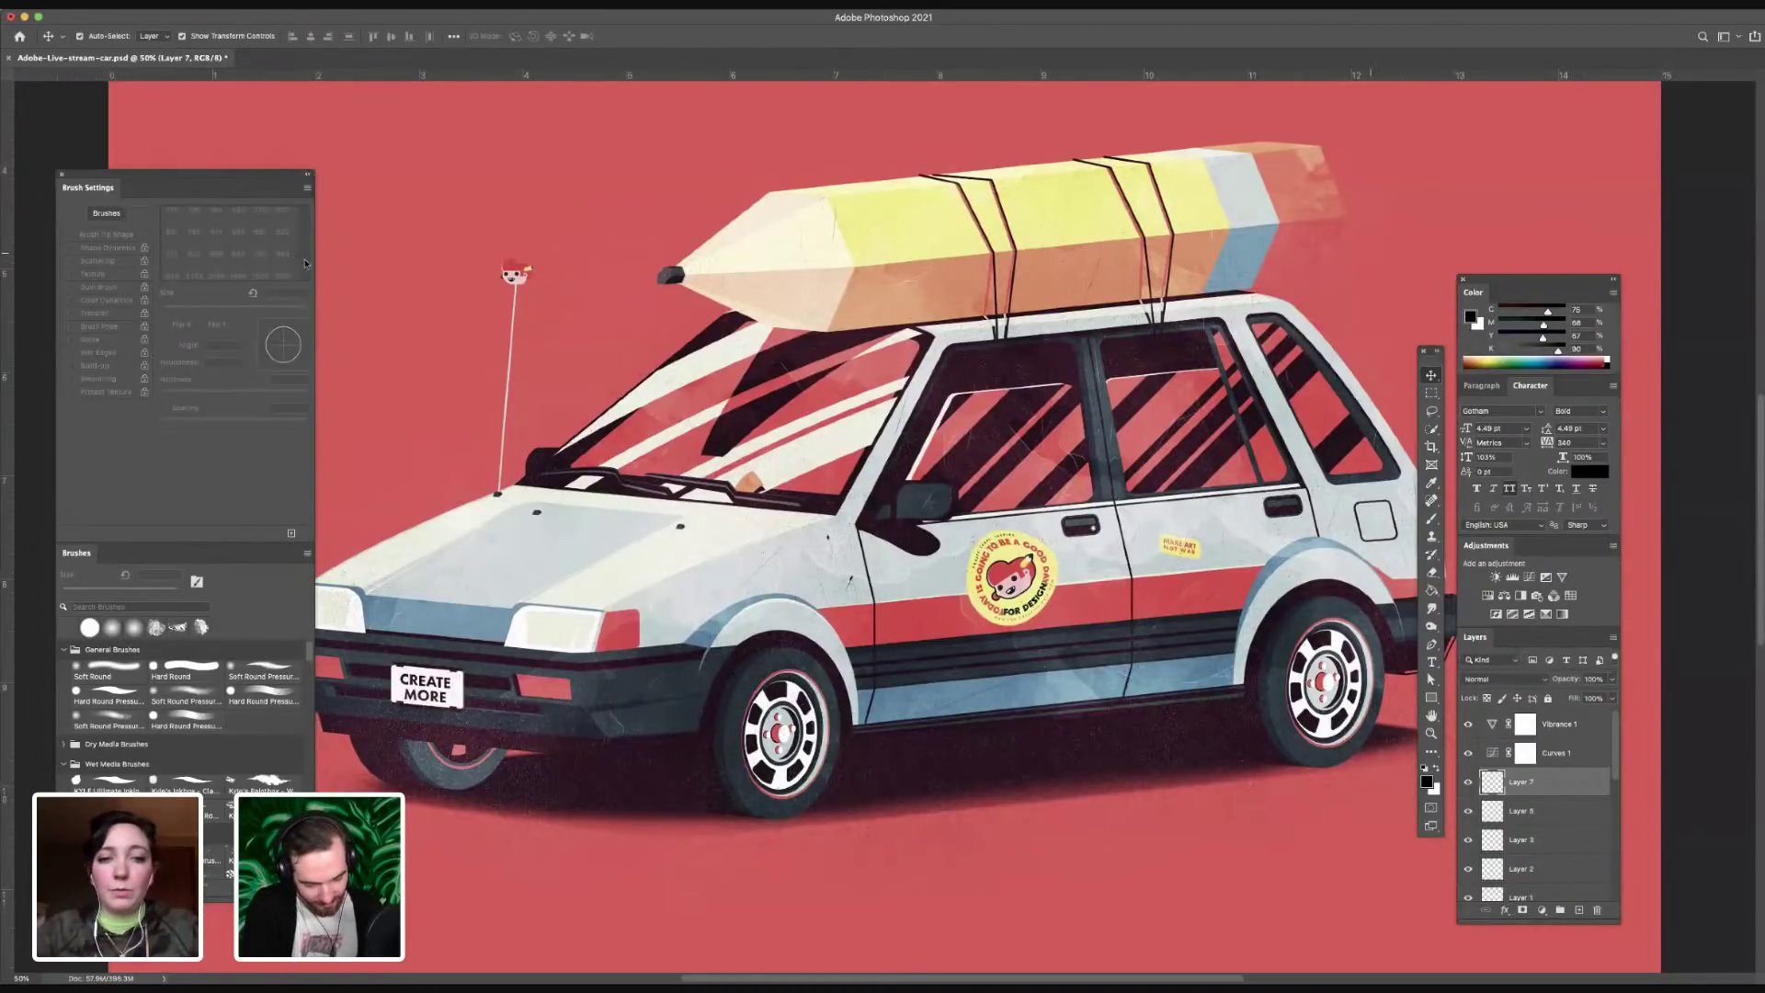
- Set the hard round pressure brush to 1 px and draw fine black scratches on the car's rear door around the small yellow sticker
key("super+equal")
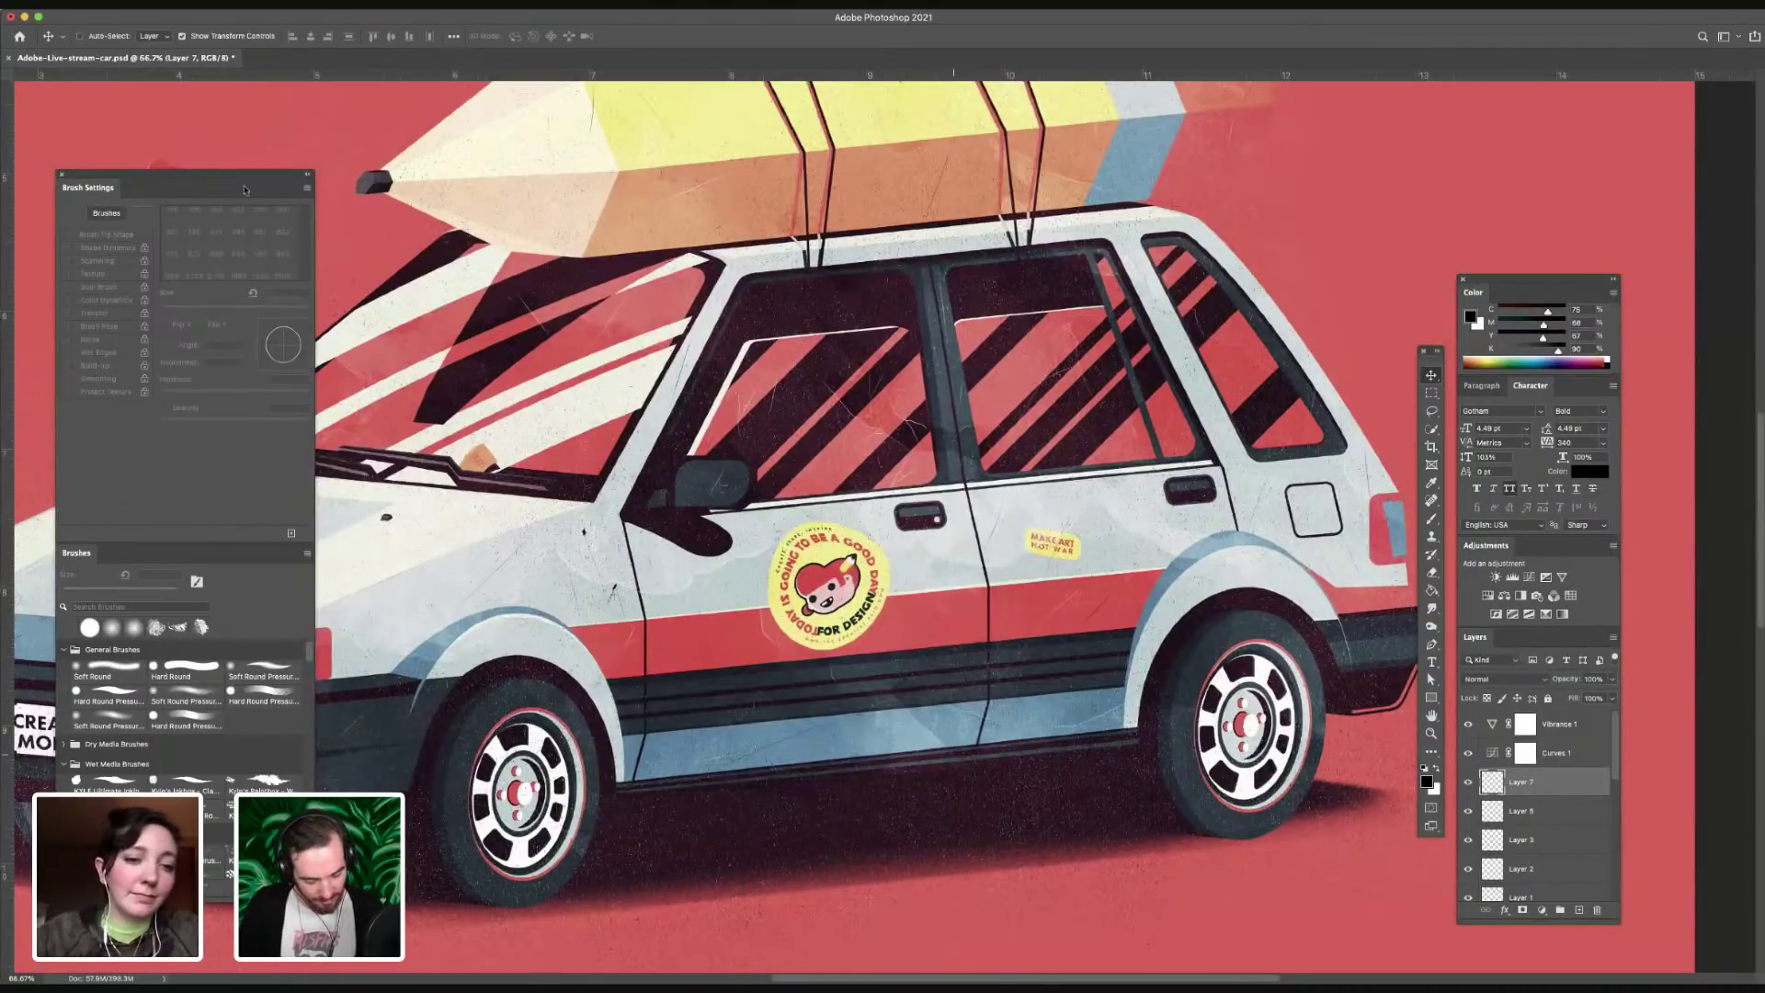
key("b")
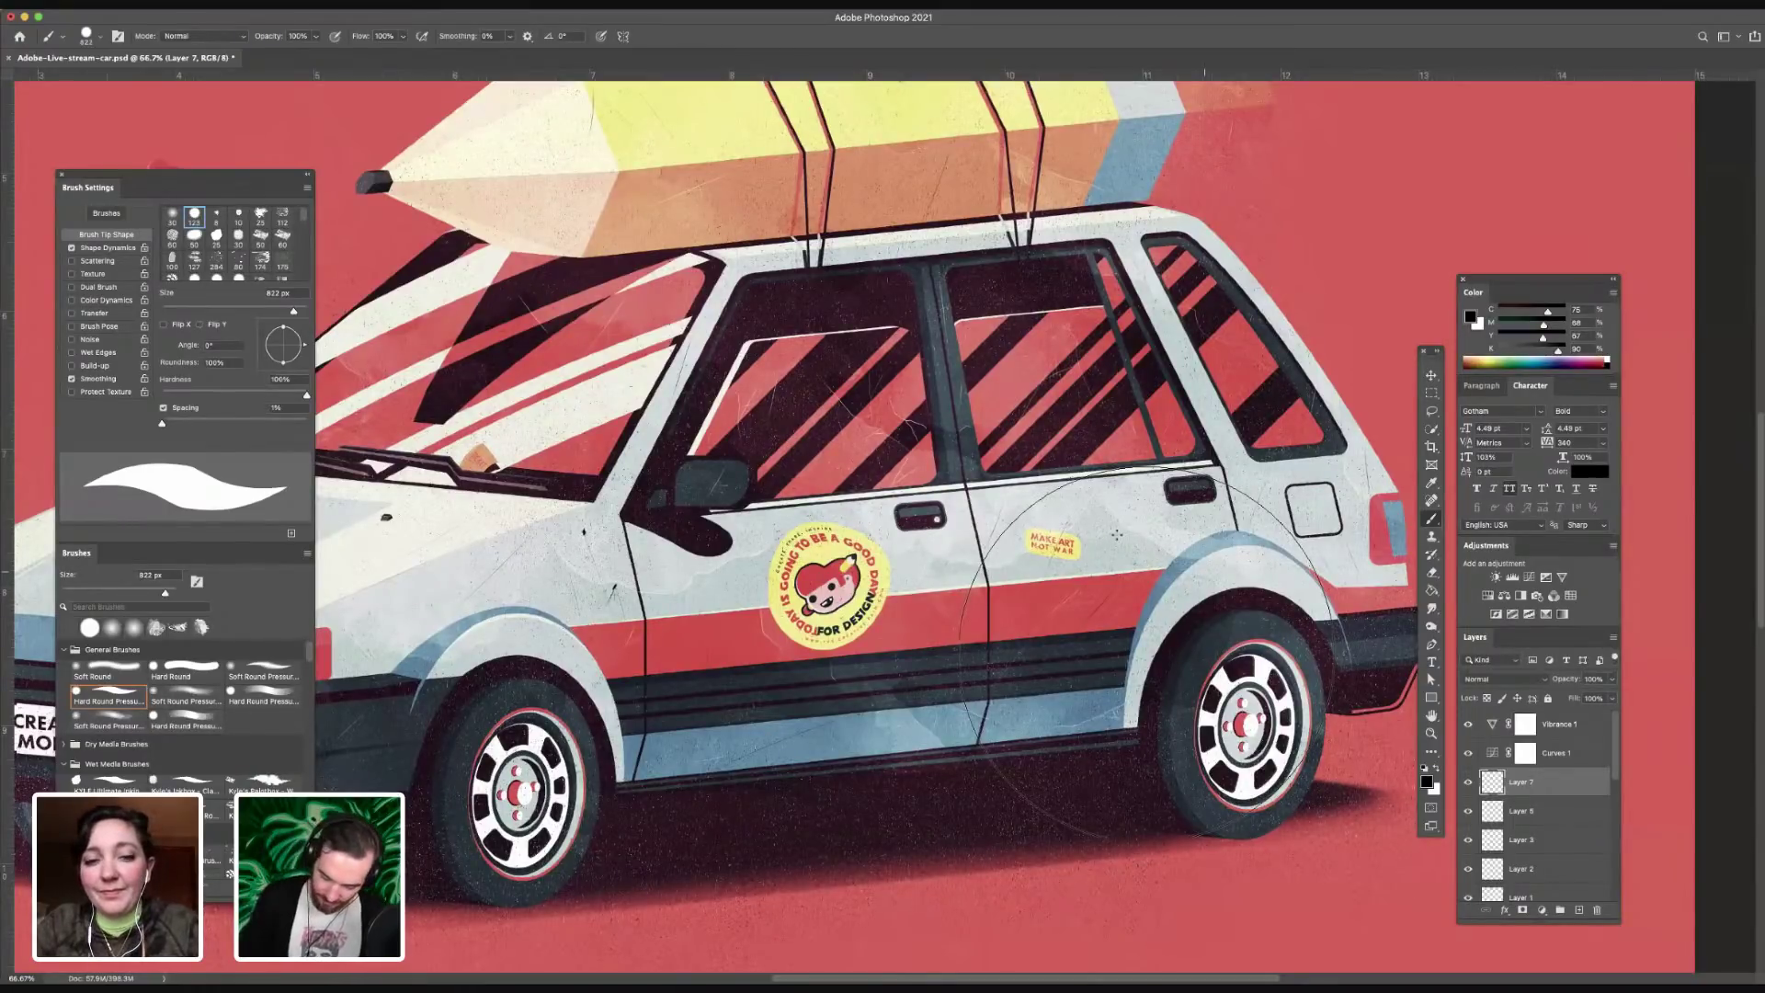
left_click_drag(1117, 535, 929, 537, "ctrl+alt")
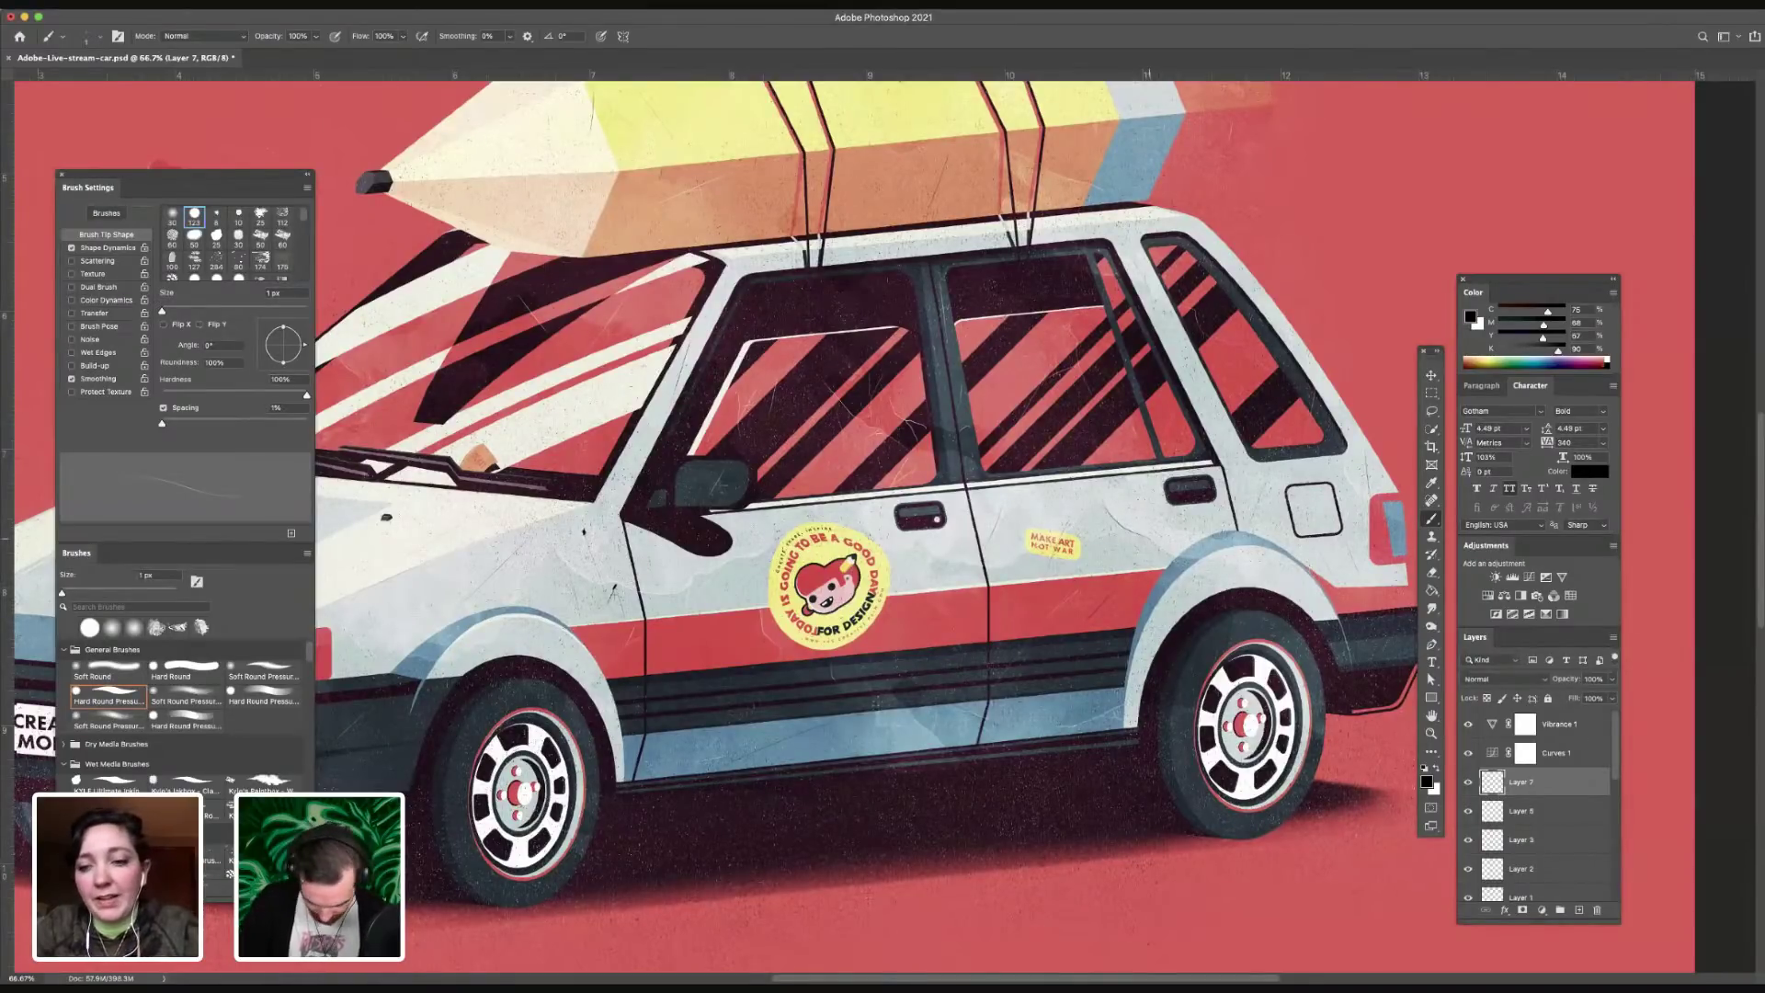
left_click_drag(1090, 503, 1134, 531)
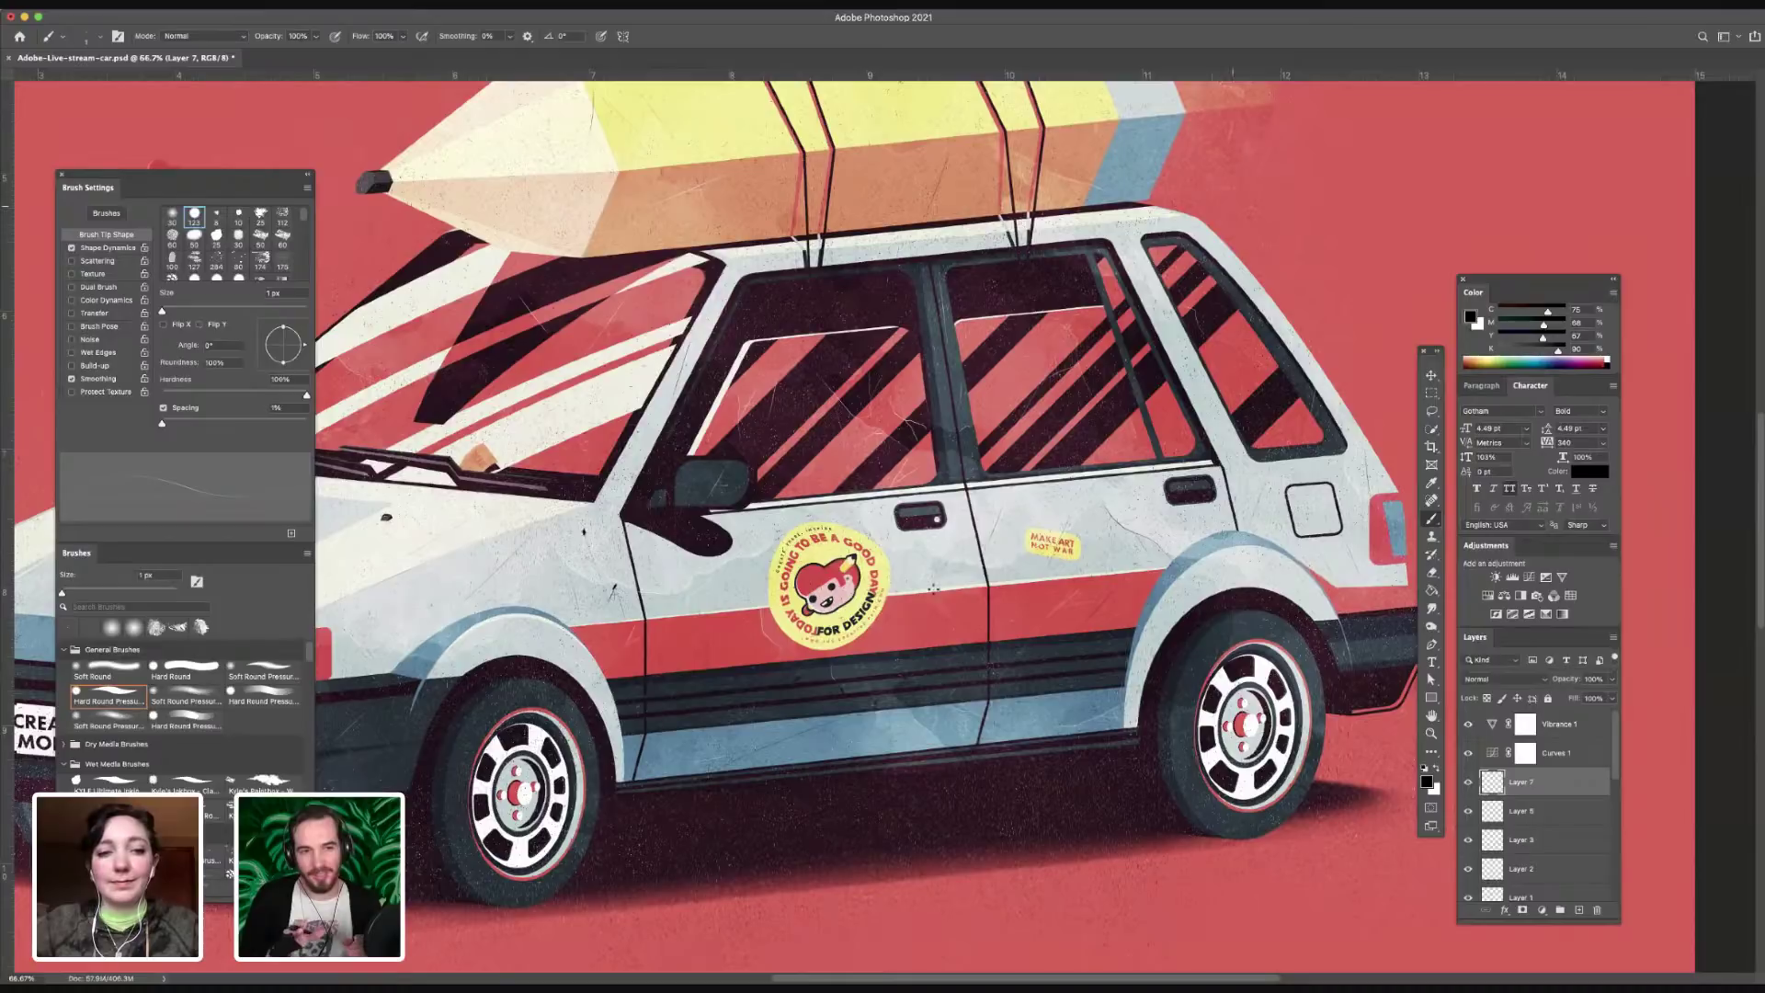
- Draw fine black cracks on the front fender between the red indicator light and the wheel arch
scroll(933, 588, "up", 3)
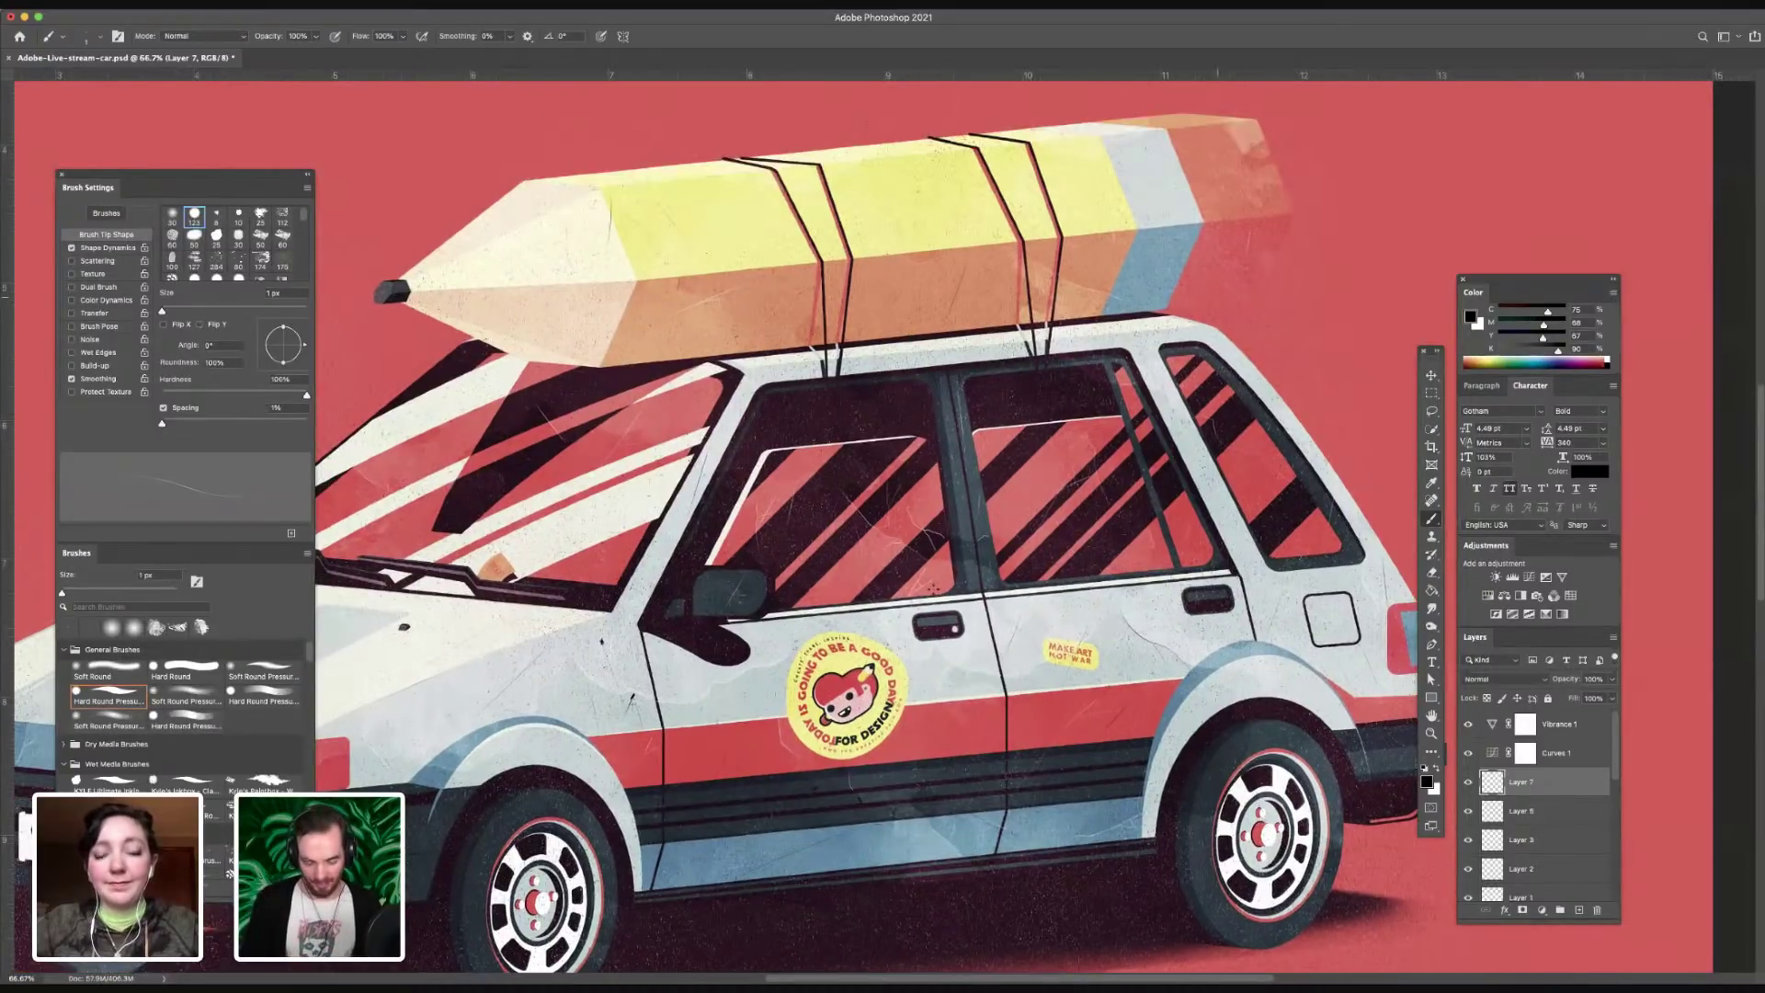
scroll(933, 588, "down", 3)
scroll(933, 589, "left", 2)
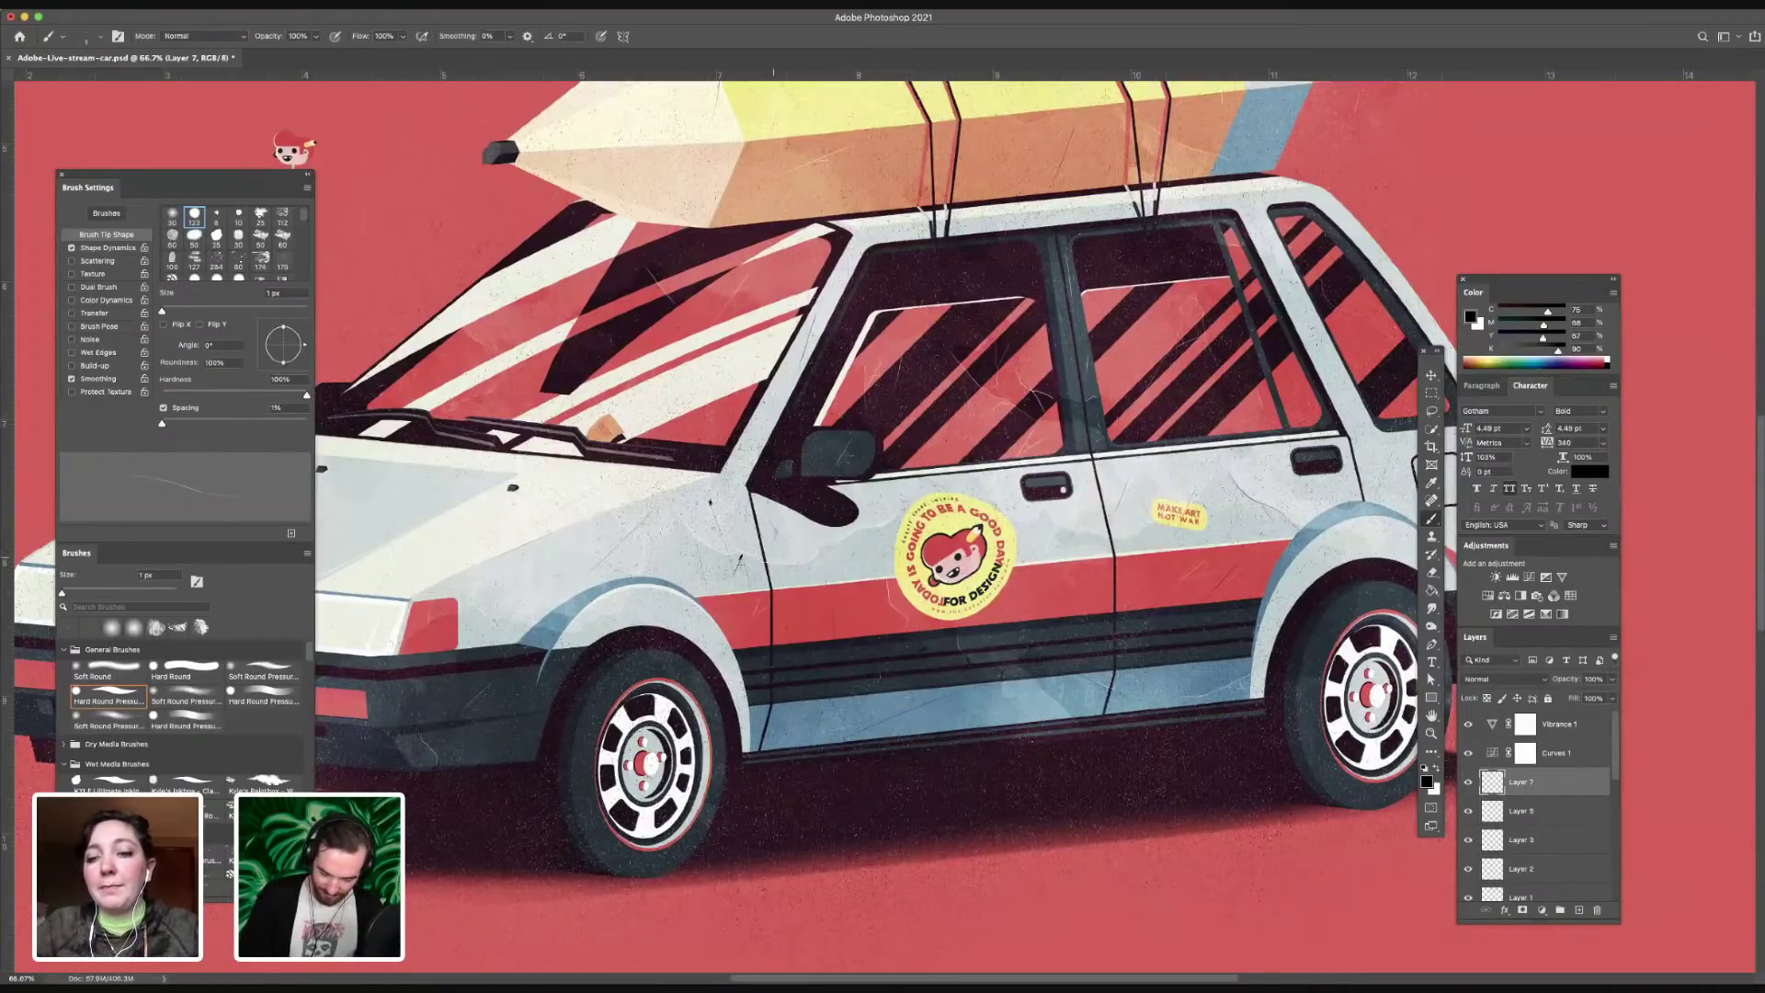
scroll(1183, 654, "down", 1)
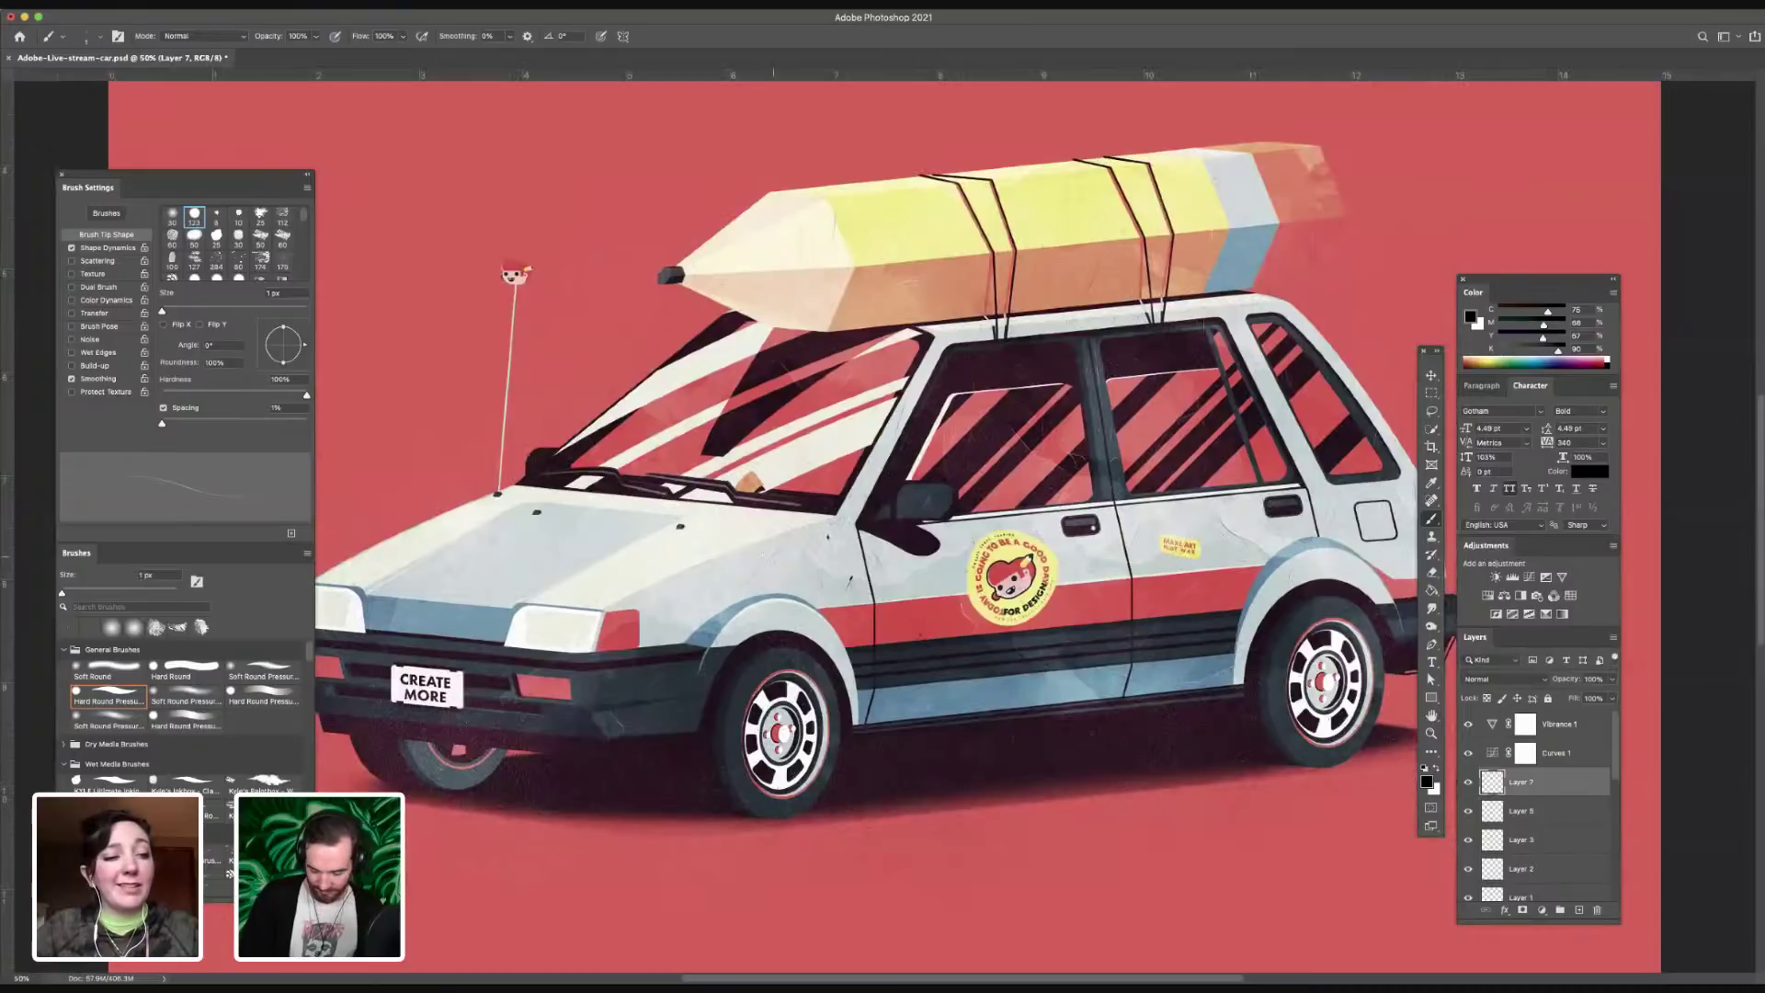
scroll(916, 648, "up", 1)
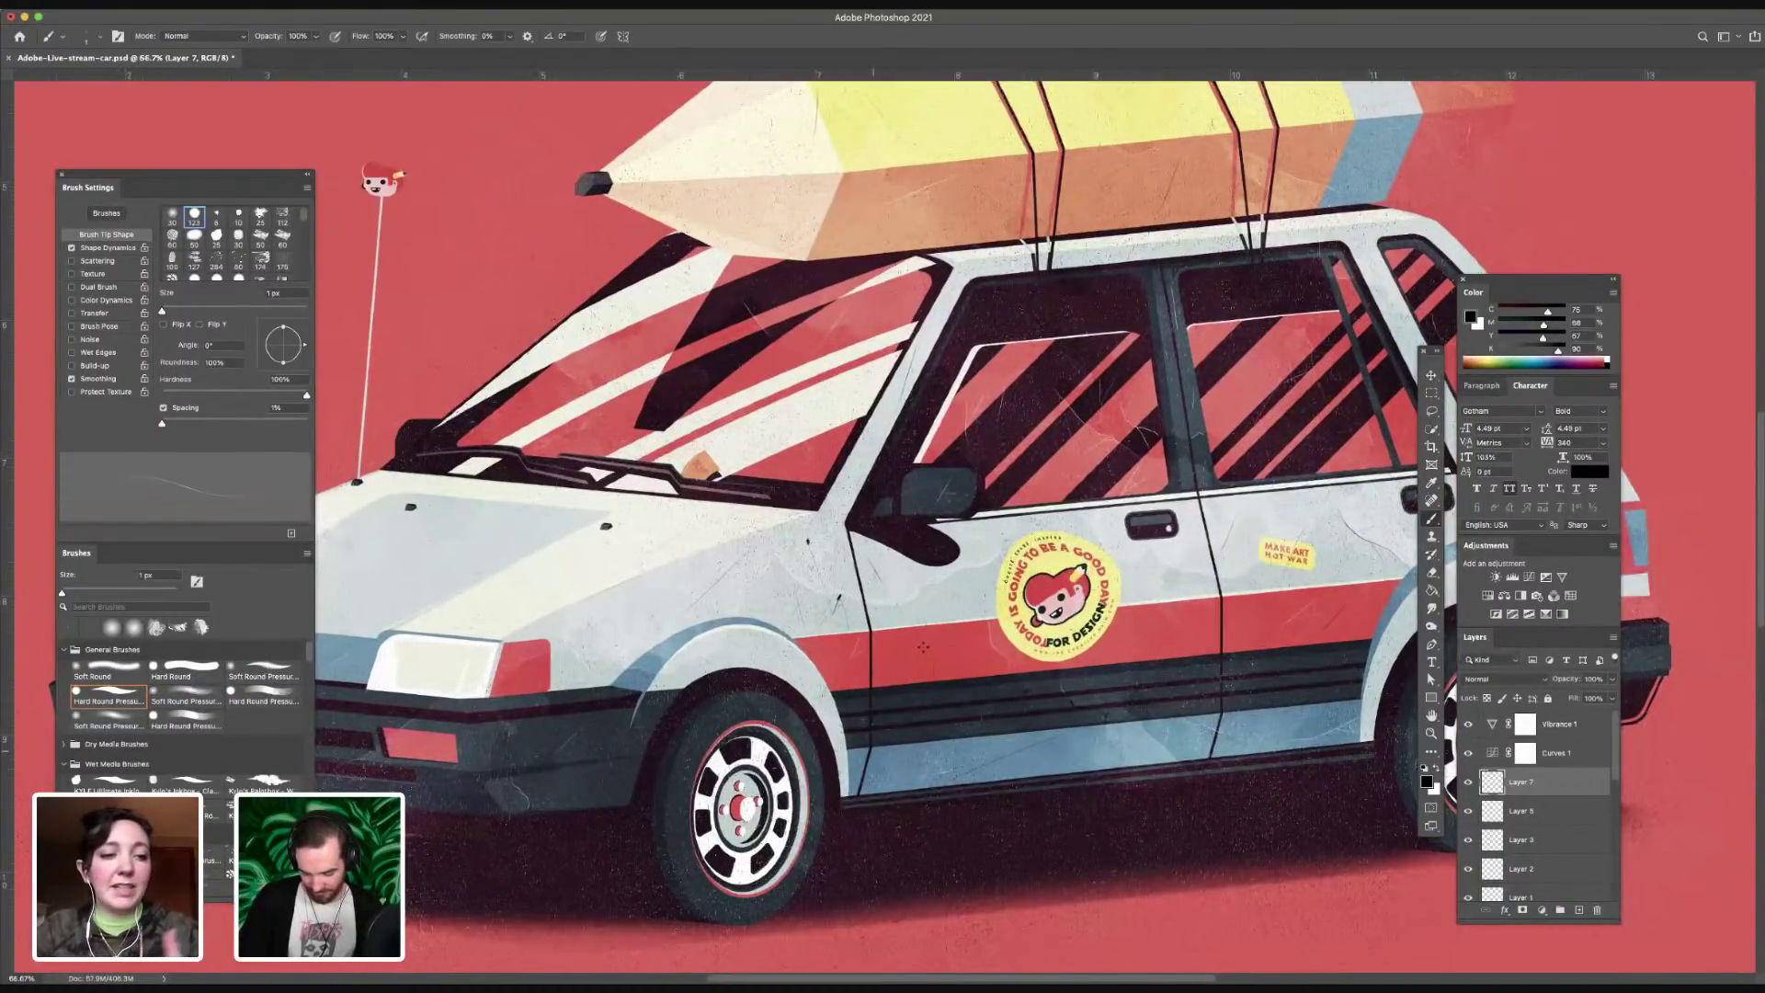
key("super+plus")
left_click_drag(556, 673, 971, 589)
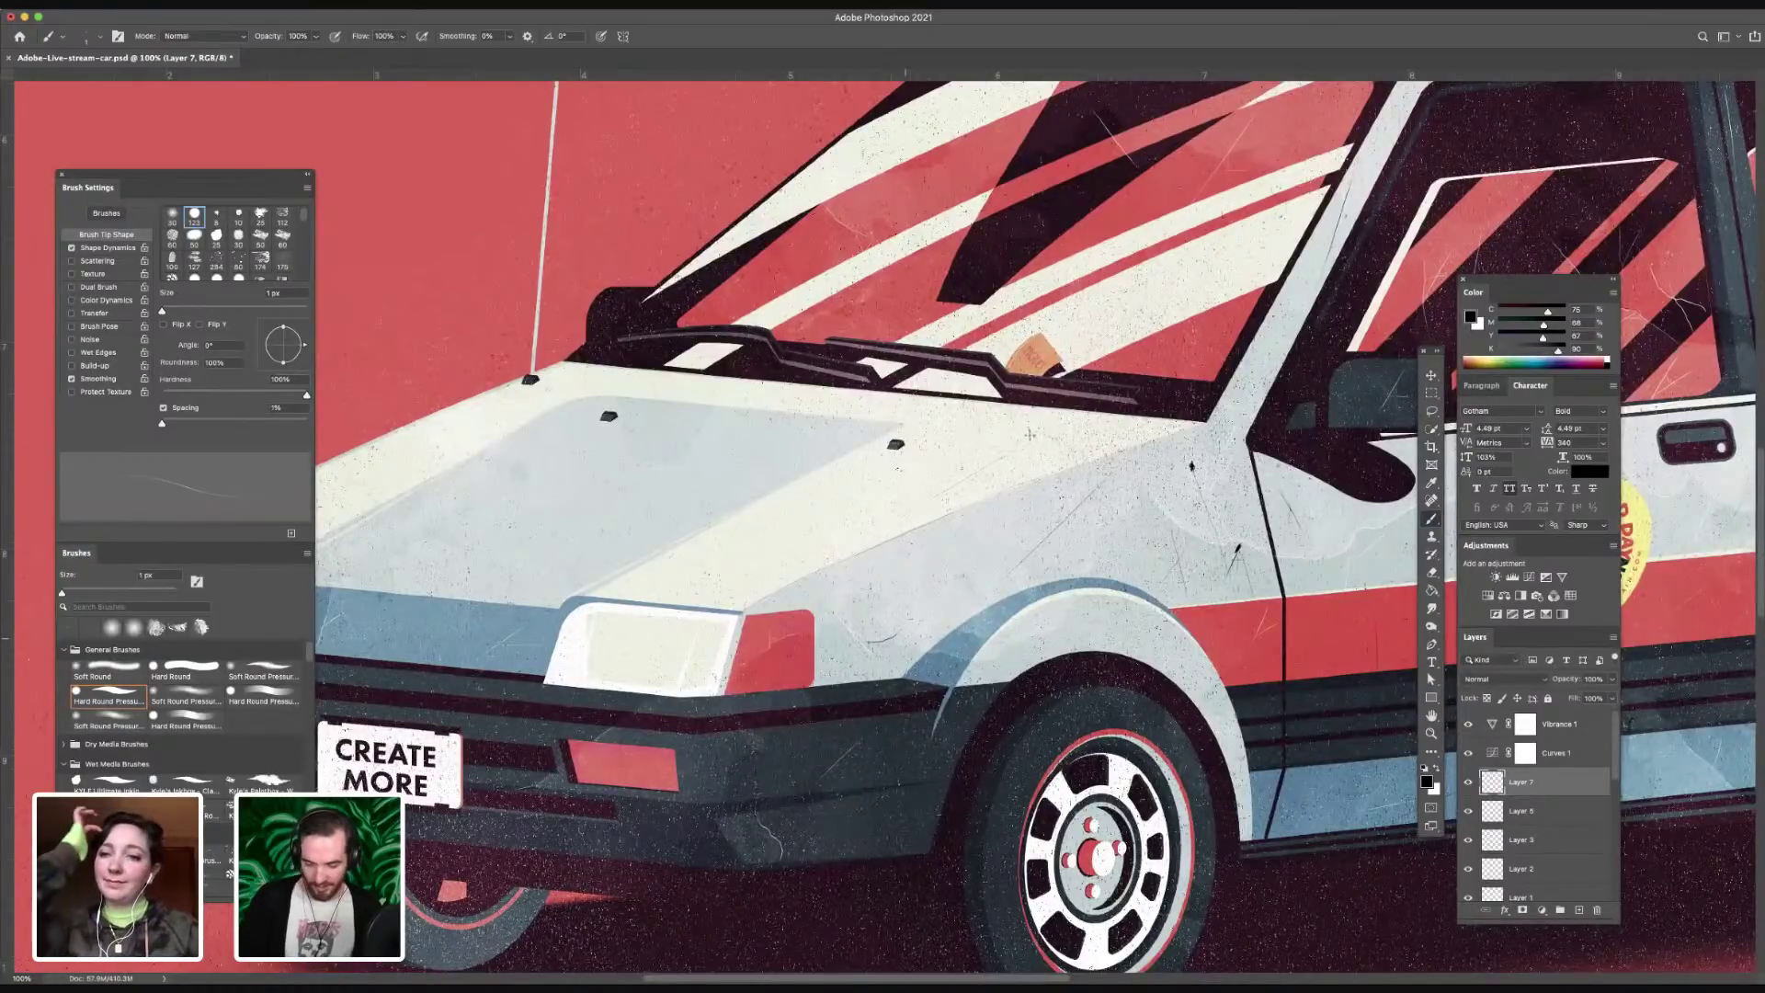
left_click_drag(906, 639, 938, 652)
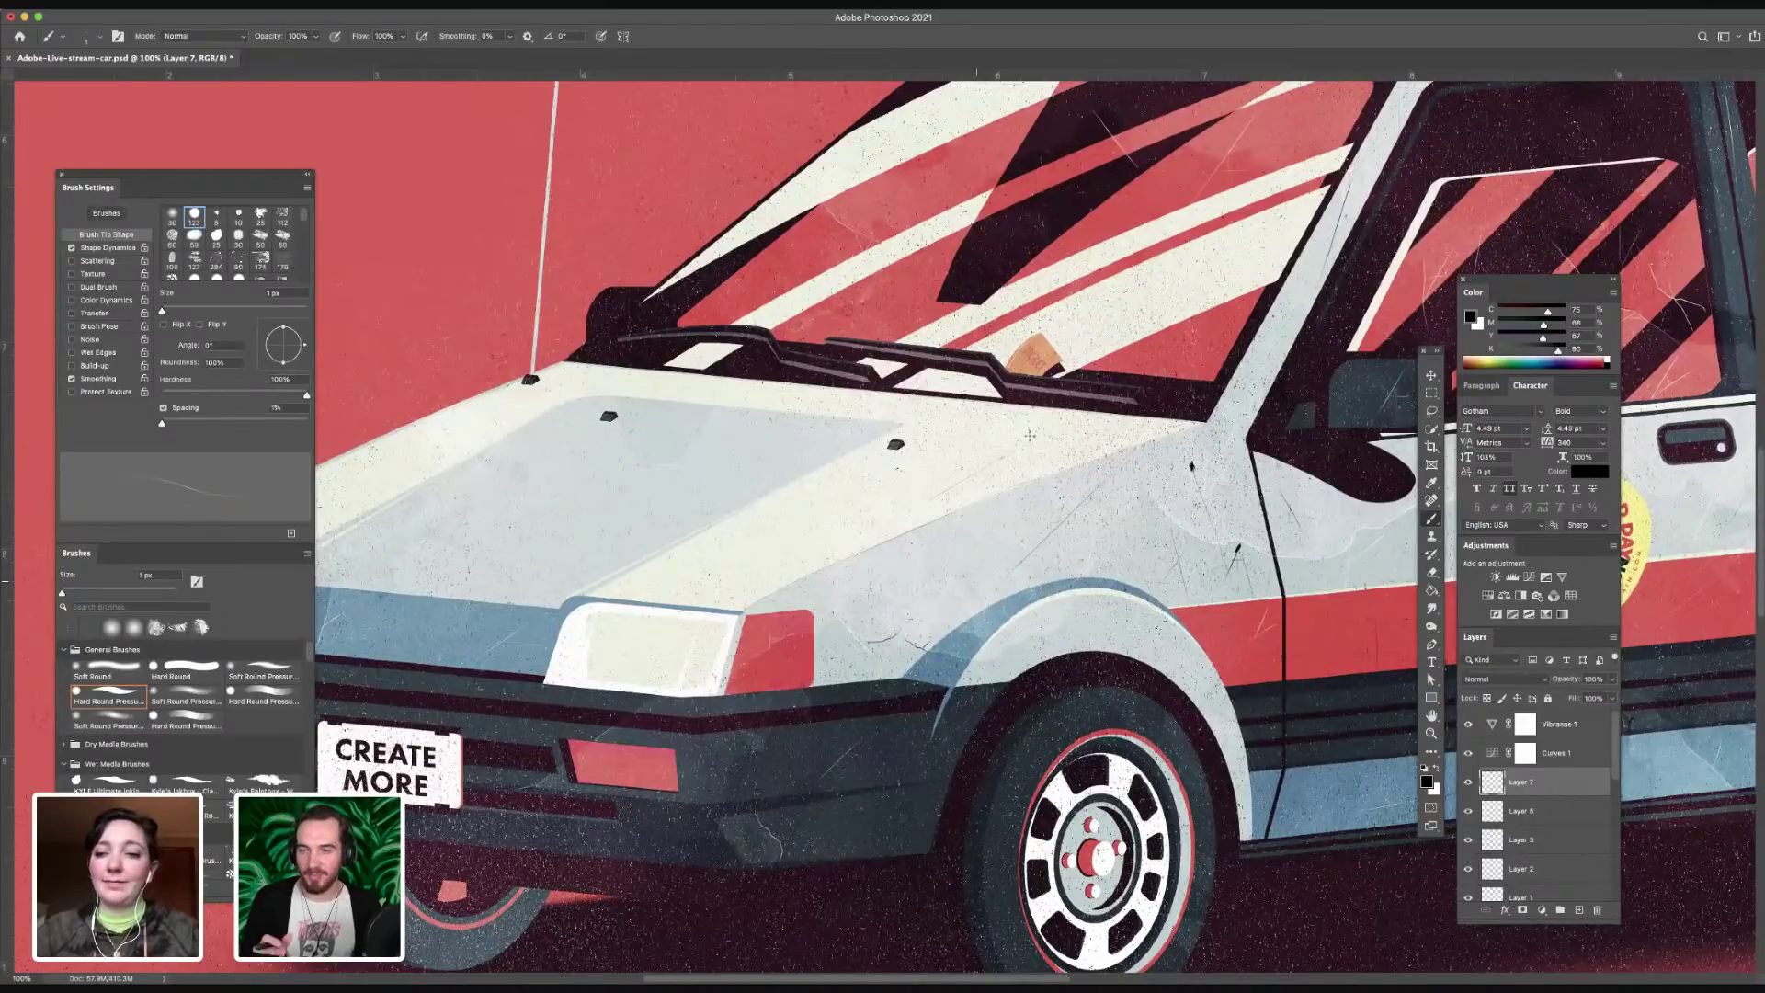
- Draw thin black scratches on the red indicator light beside the headlight
key("super+plus")
key("super+plus")
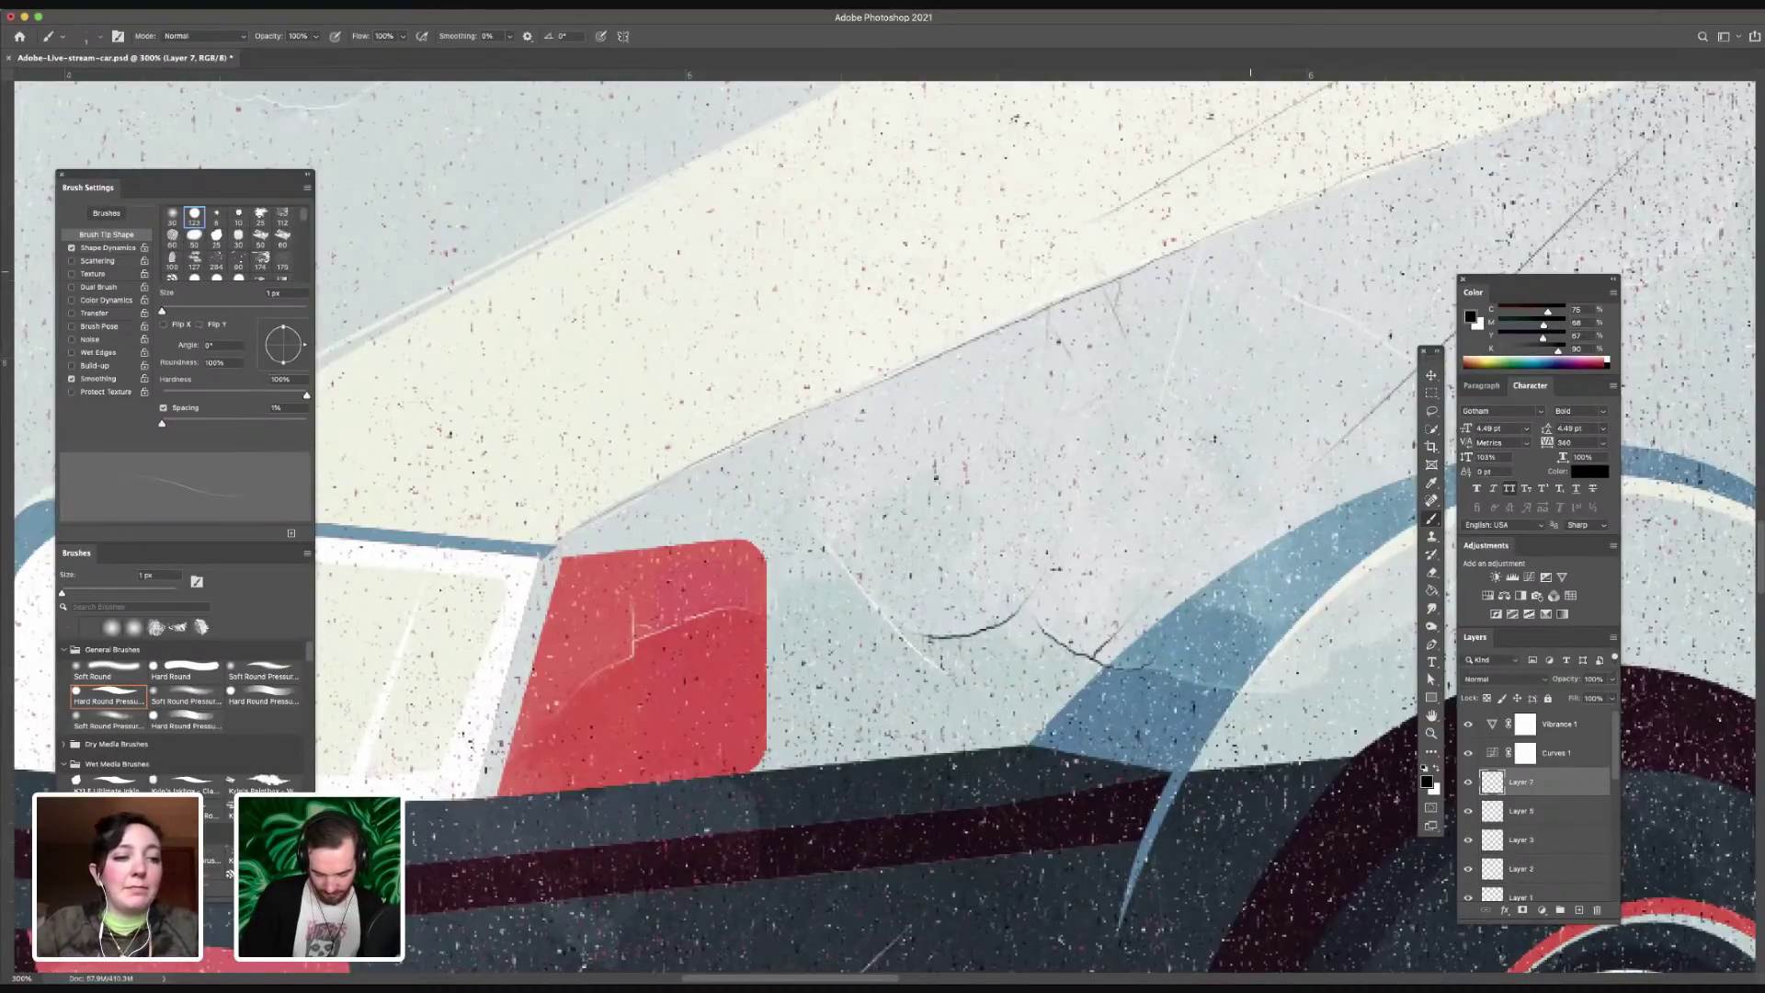
left_click_drag(745, 636, 717, 717)
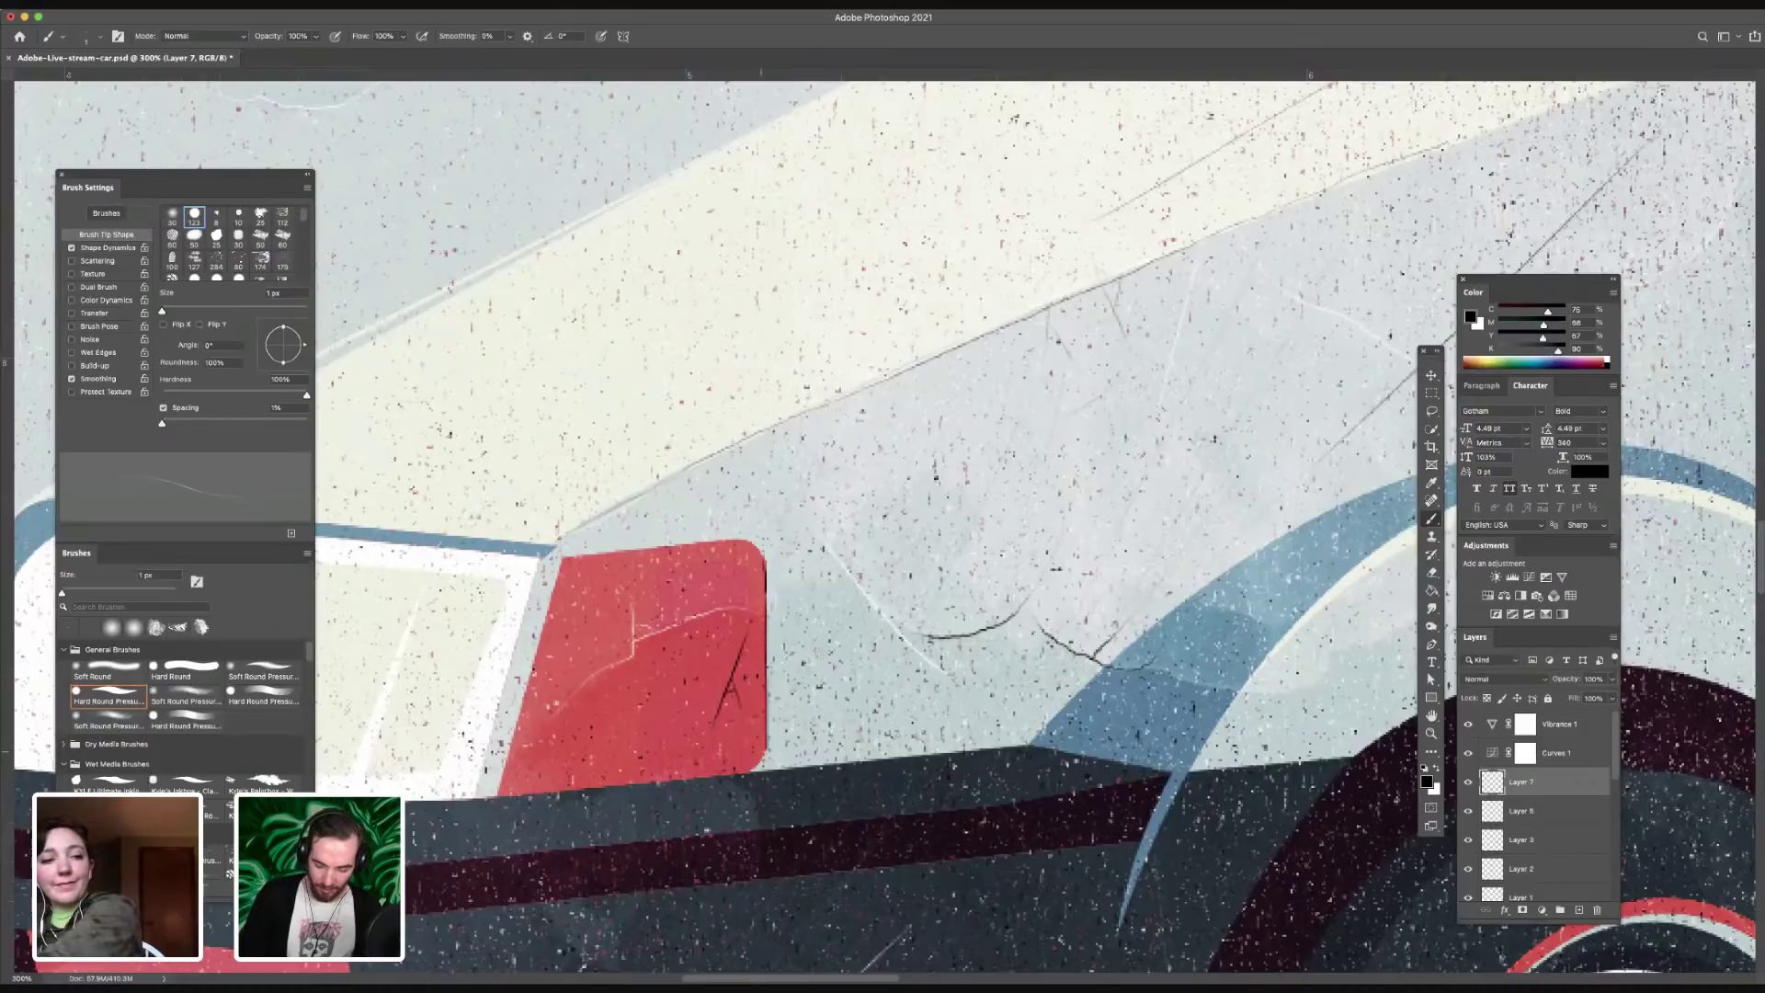
- Inspect the scratch details at 100% zoom across the hood, headlights, windshield, side windows and pencil
key("super+1")
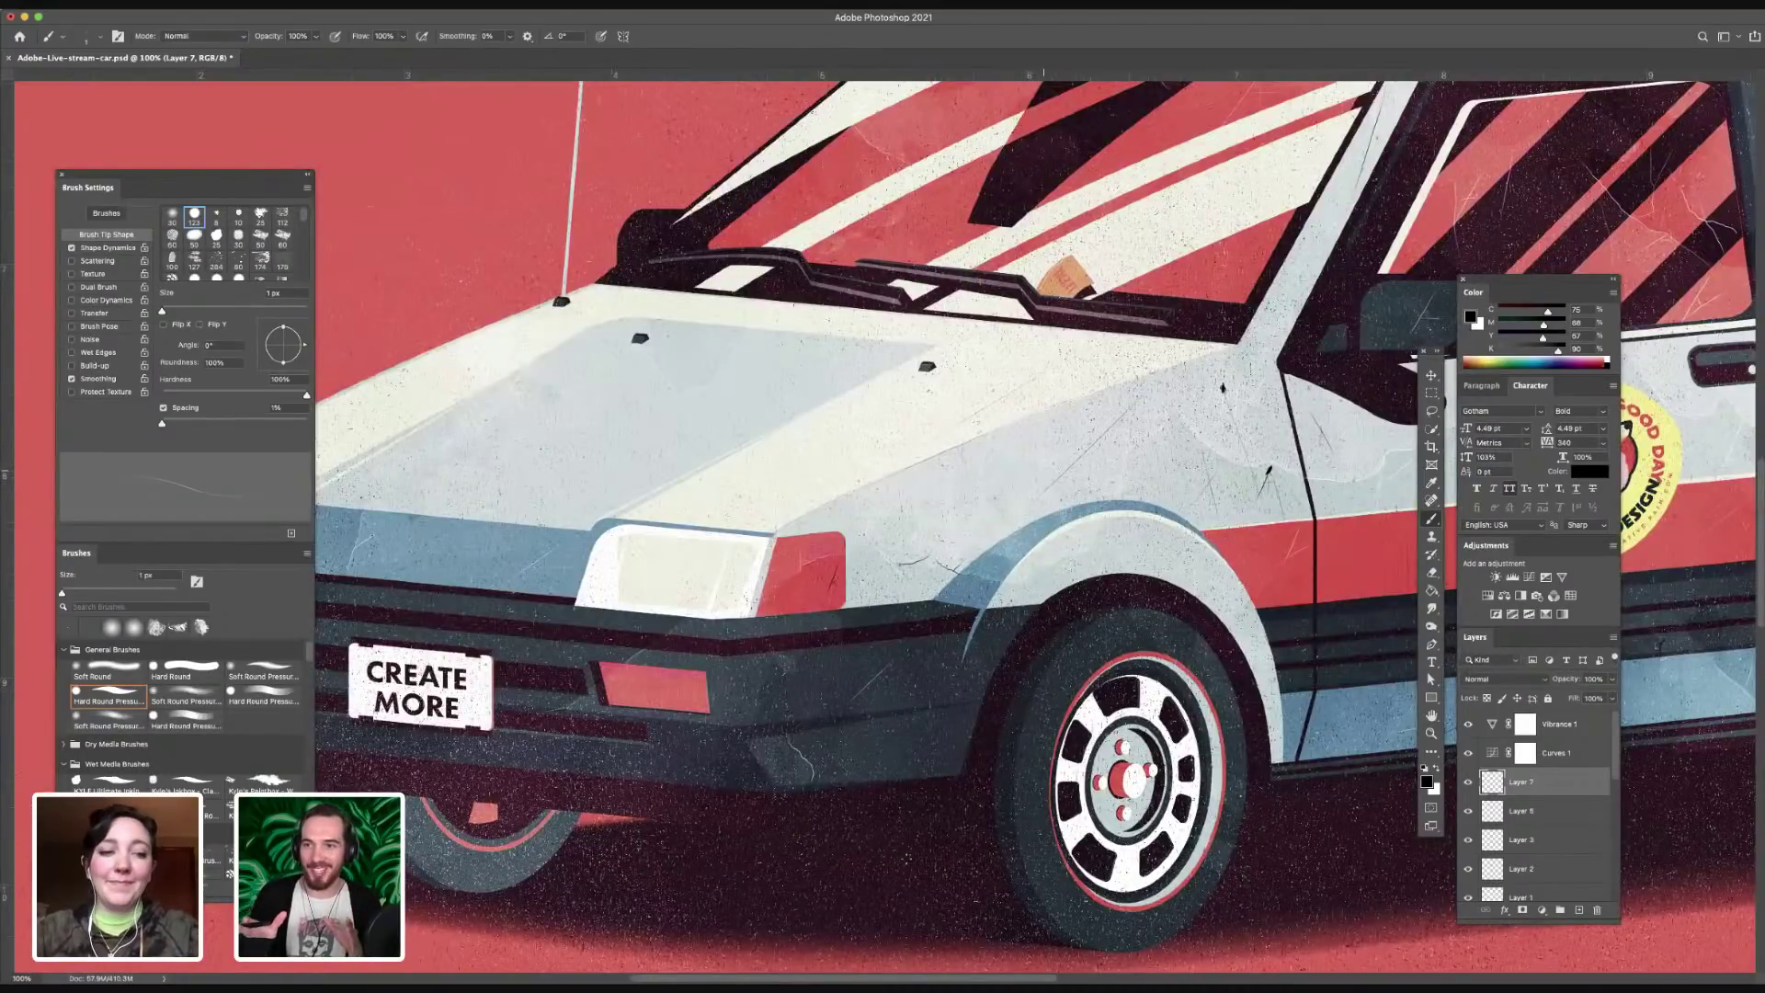
scroll(883, 514, "up", 3)
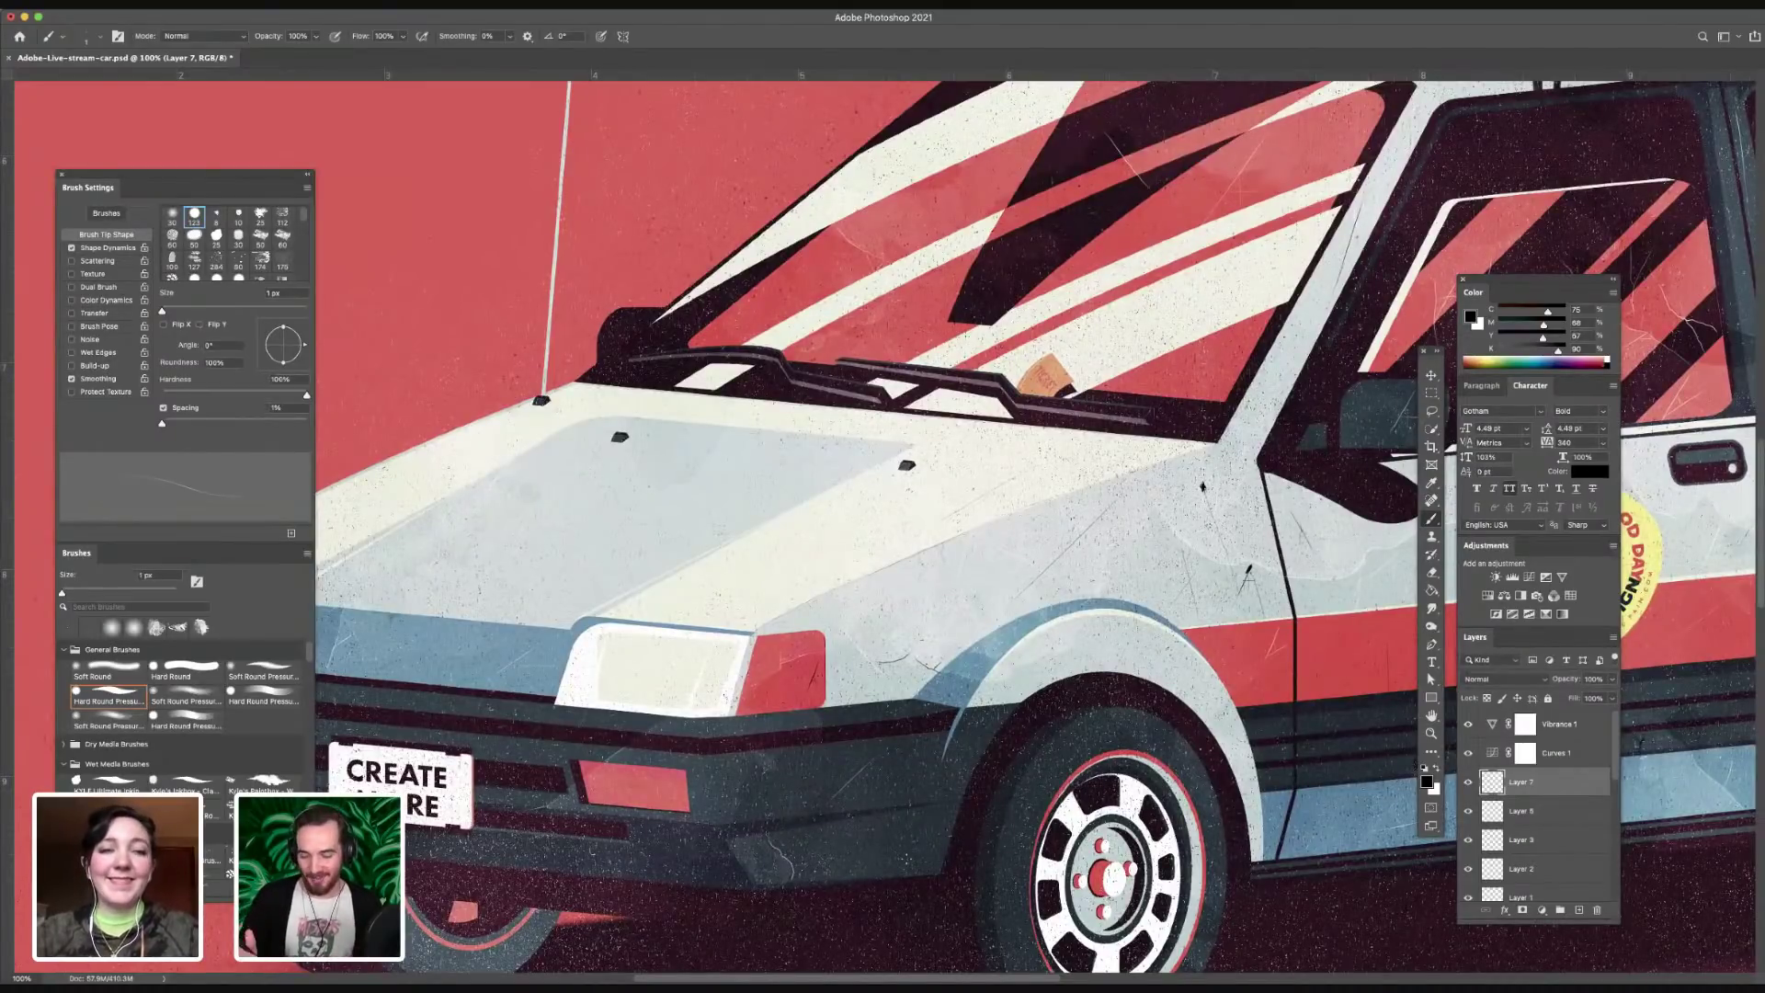
scroll(1043, 504, "left", 3)
scroll(1042, 504, "up", 2)
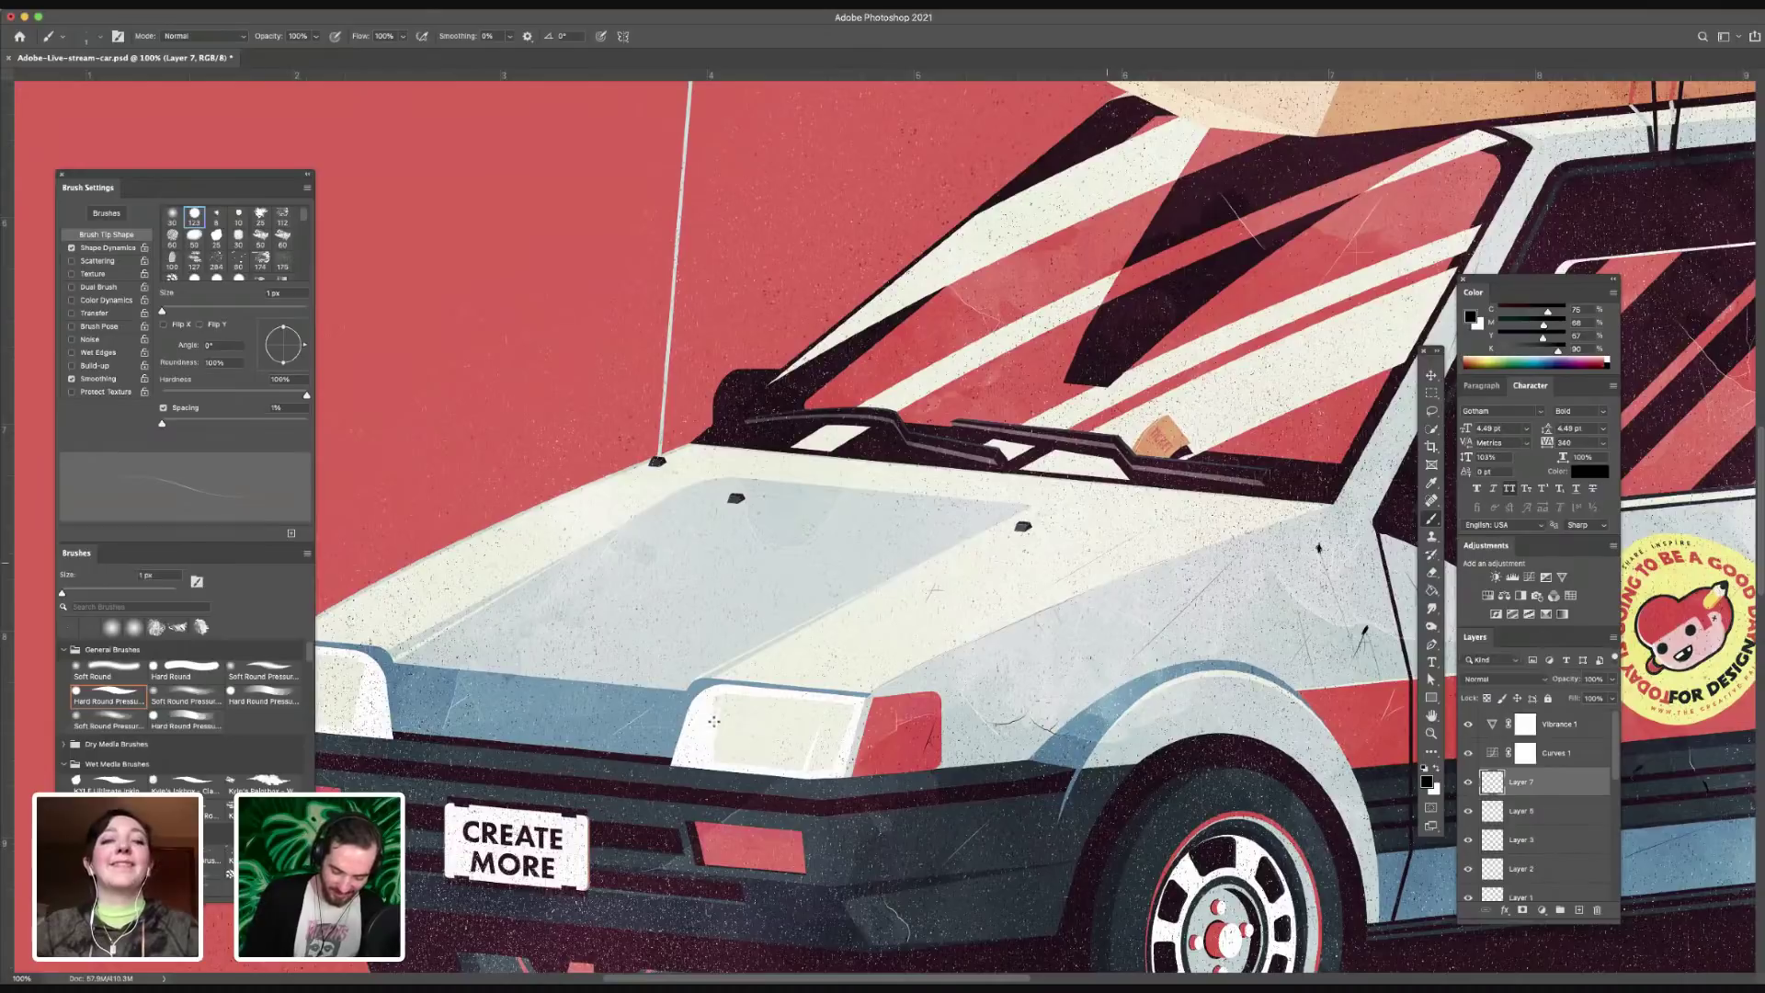
scroll(744, 730, "right", 1)
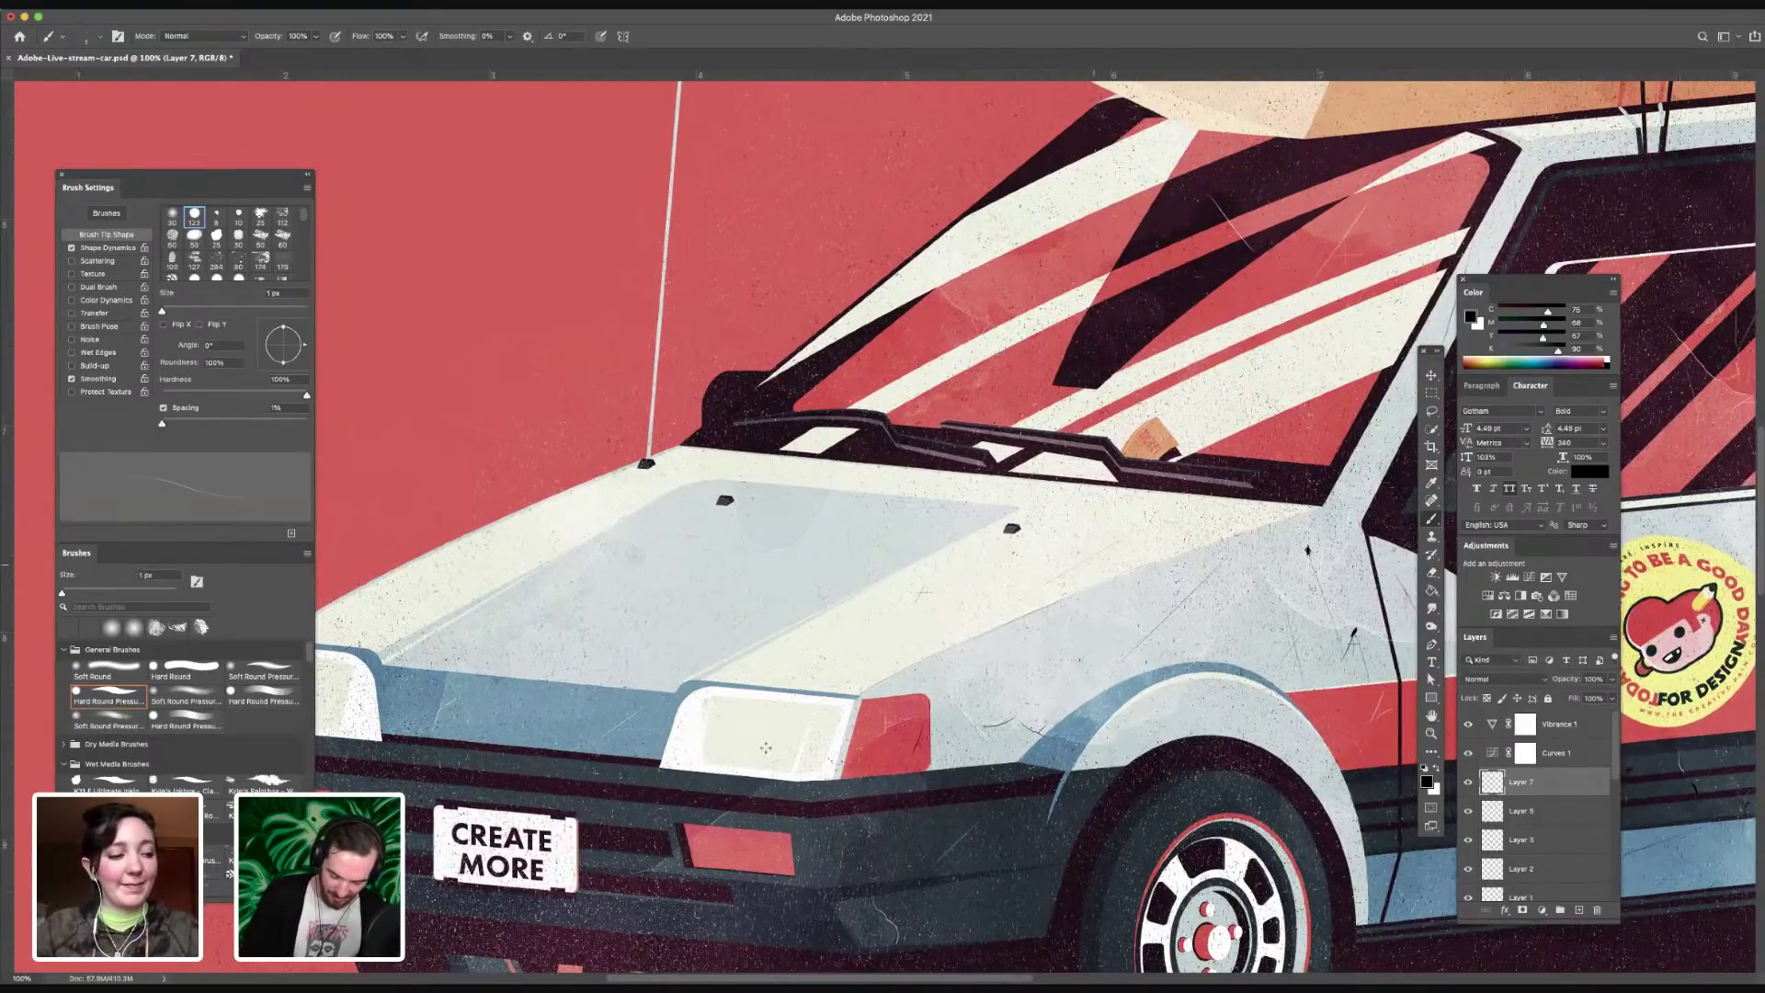
scroll(746, 745, "right", 5)
scroll(746, 746, "up", 2)
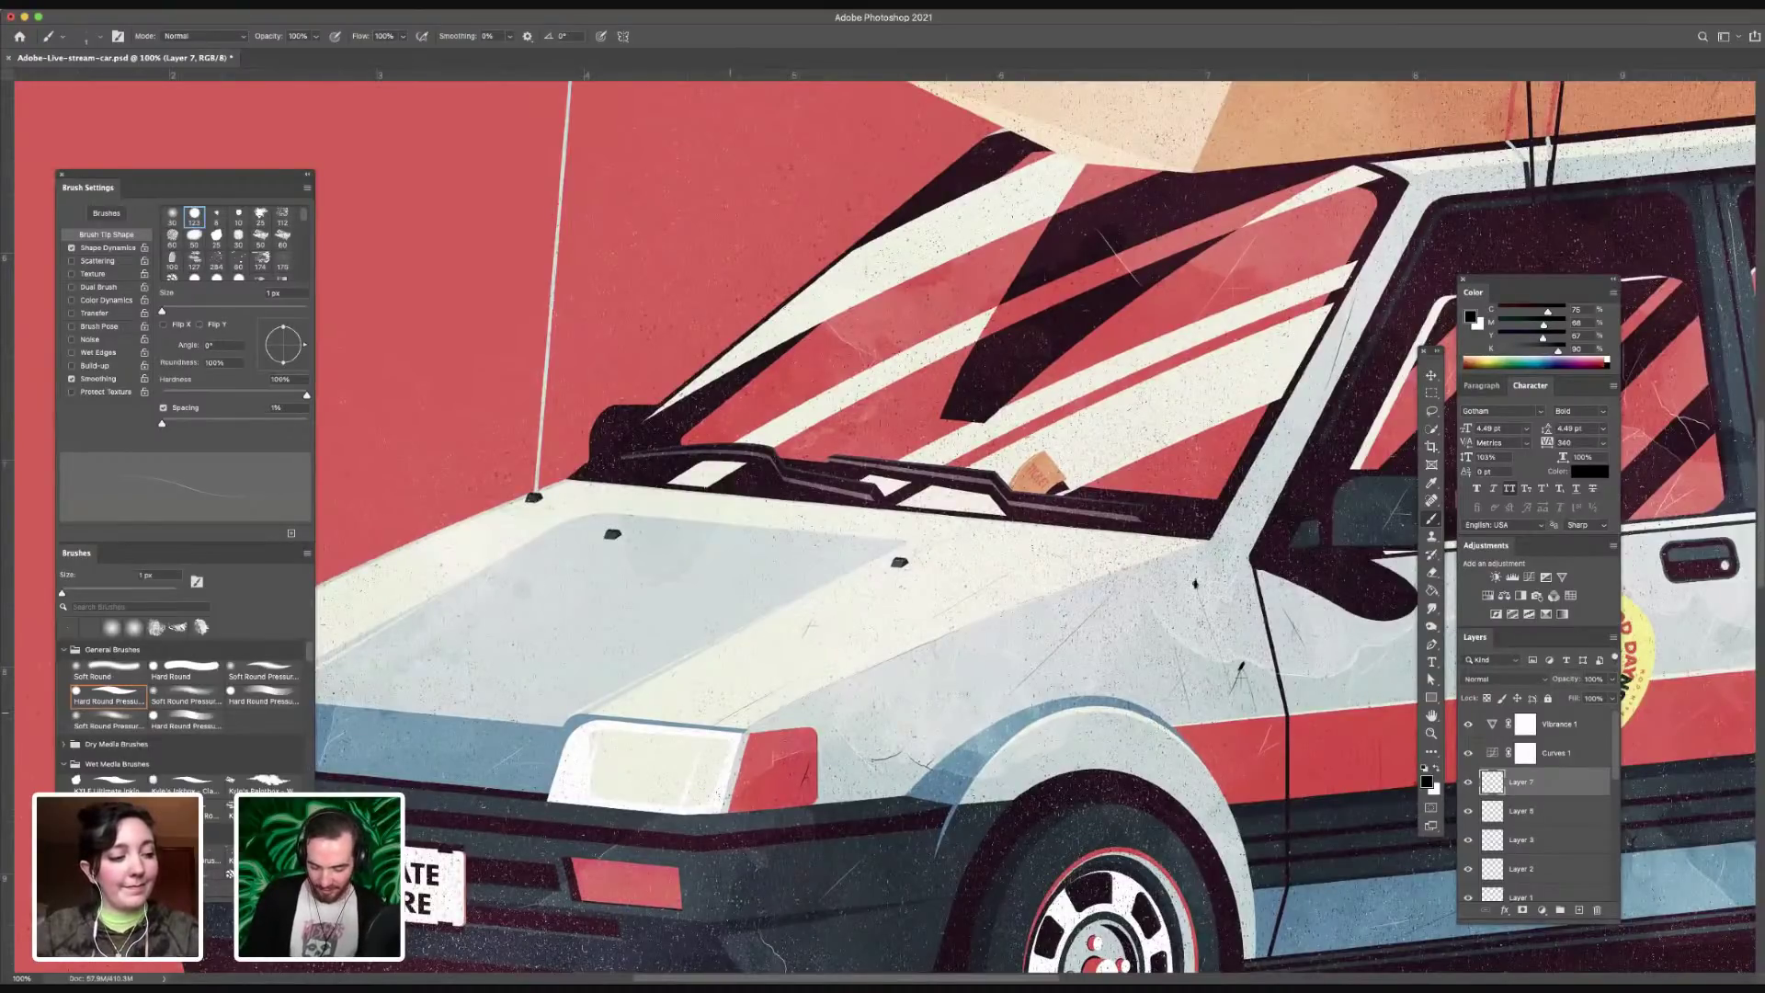
scroll(892, 598, "left", 3)
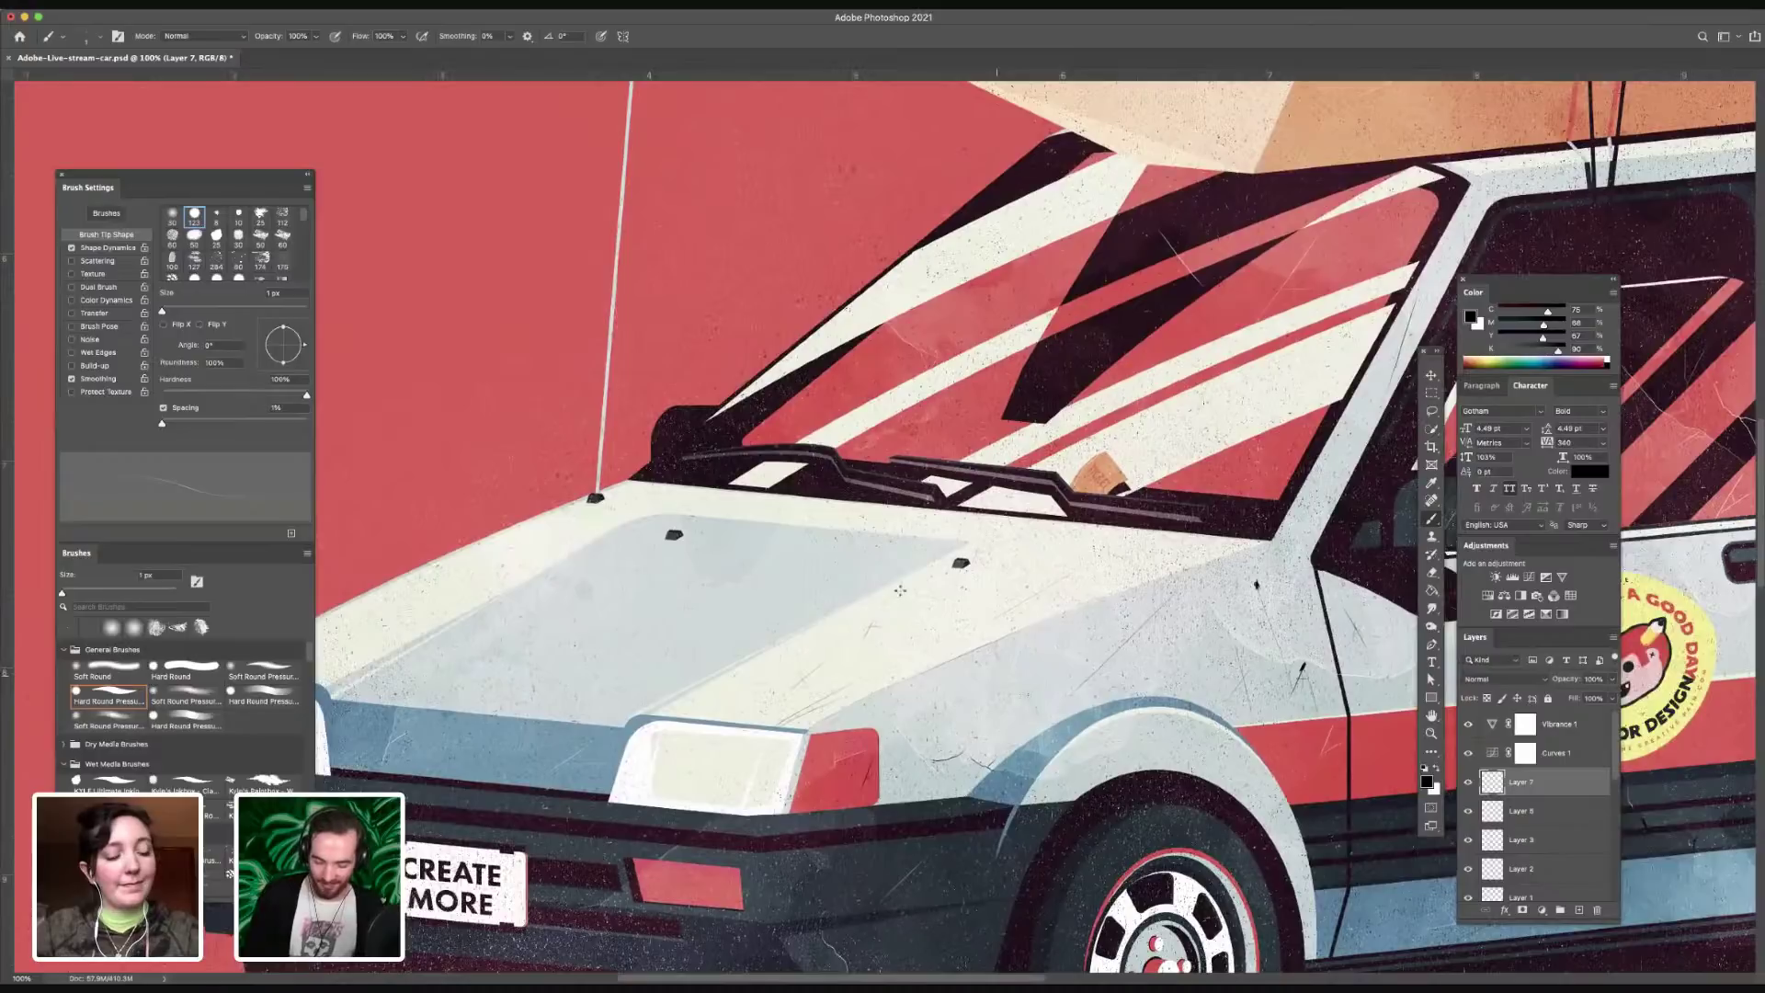
scroll(671, 743, "left", 10)
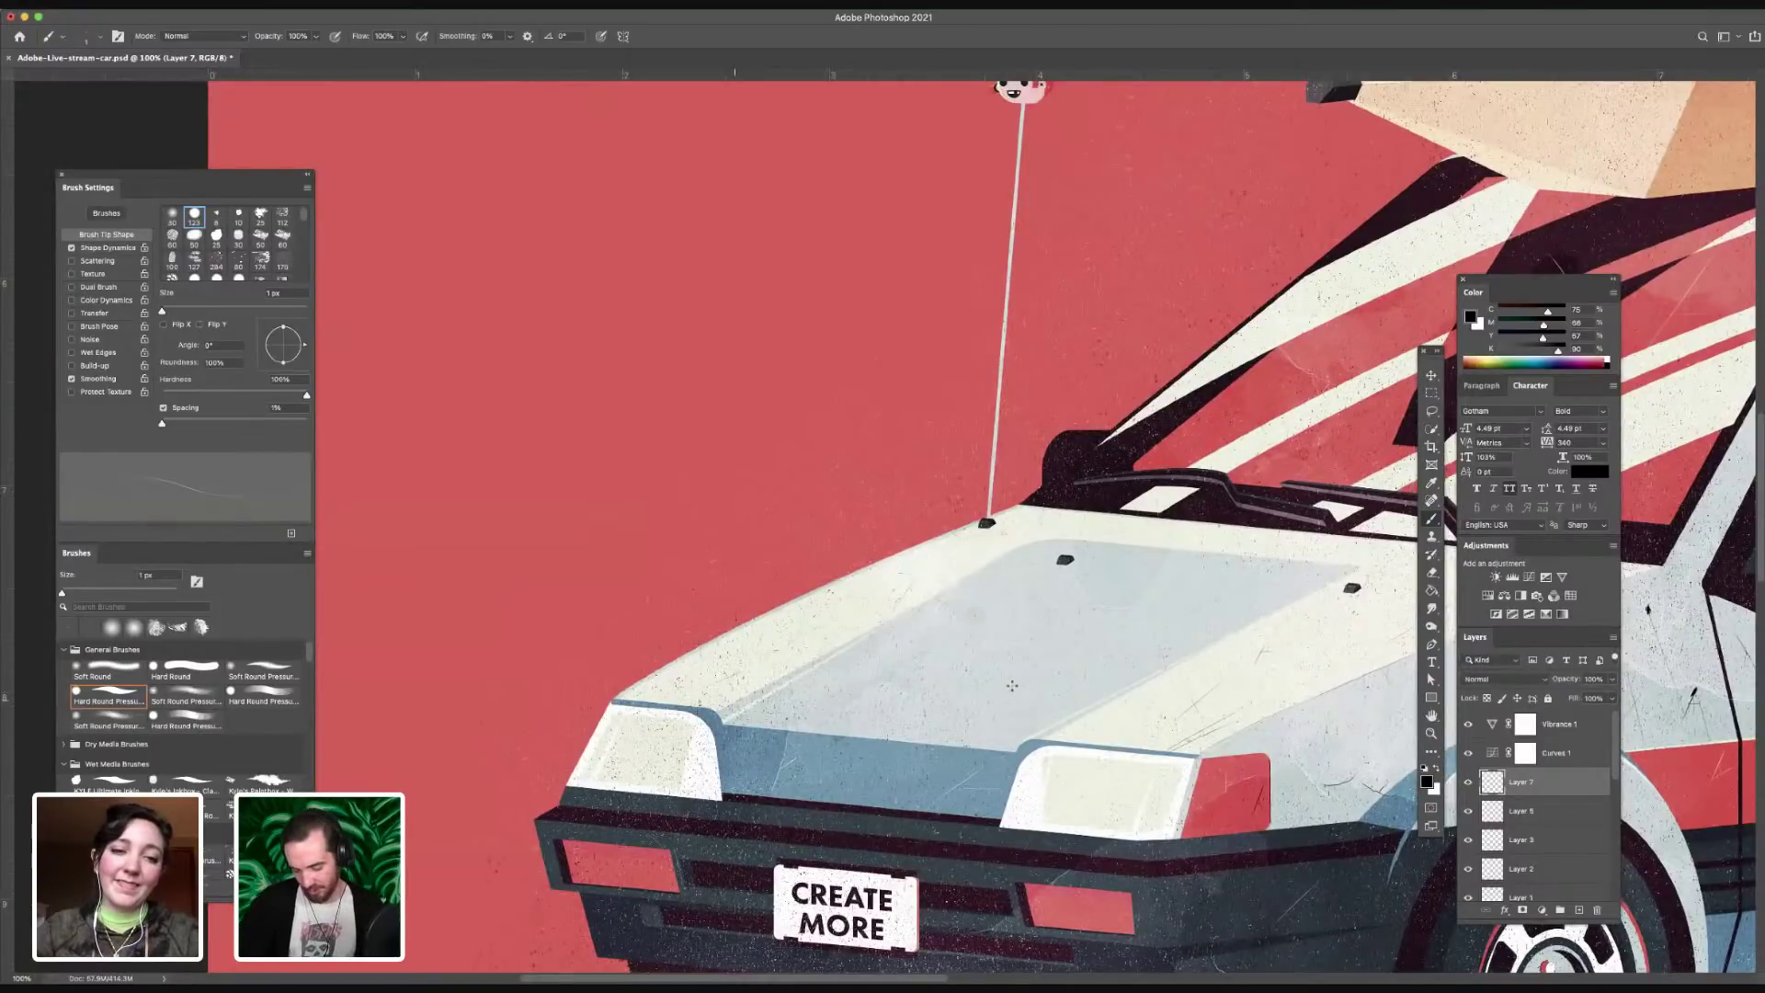
scroll(964, 625, "right", 5)
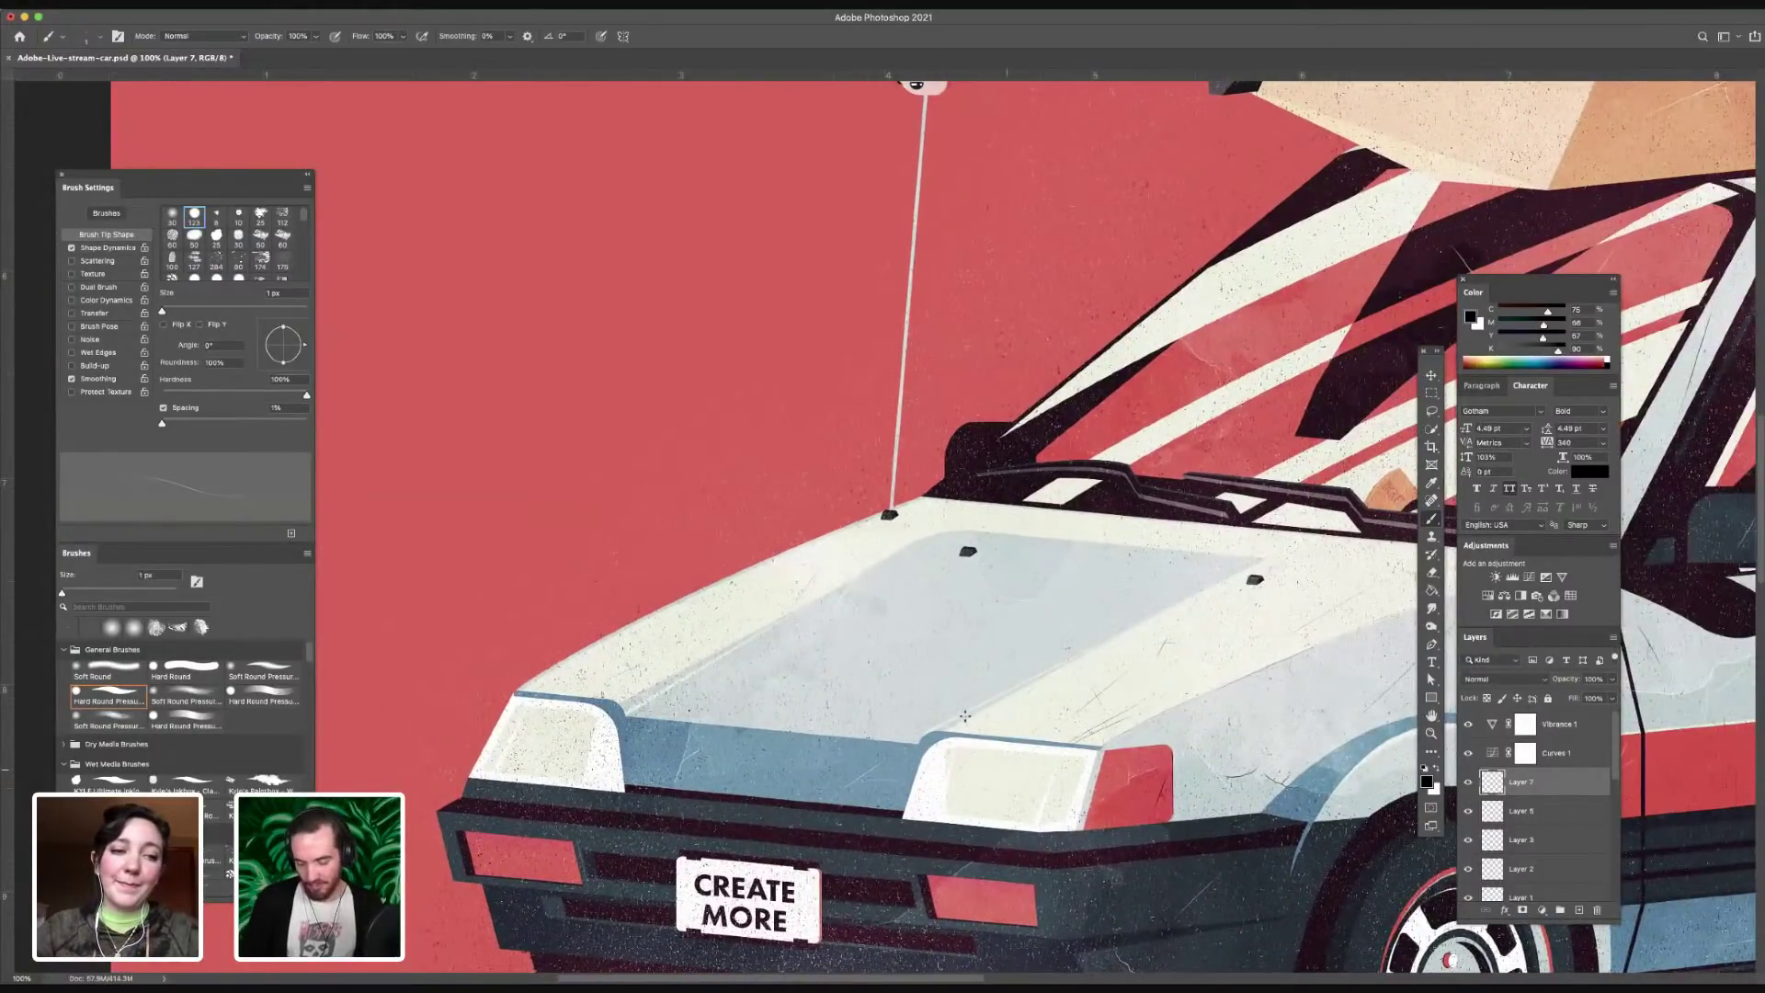
scroll(965, 716, "right", 8)
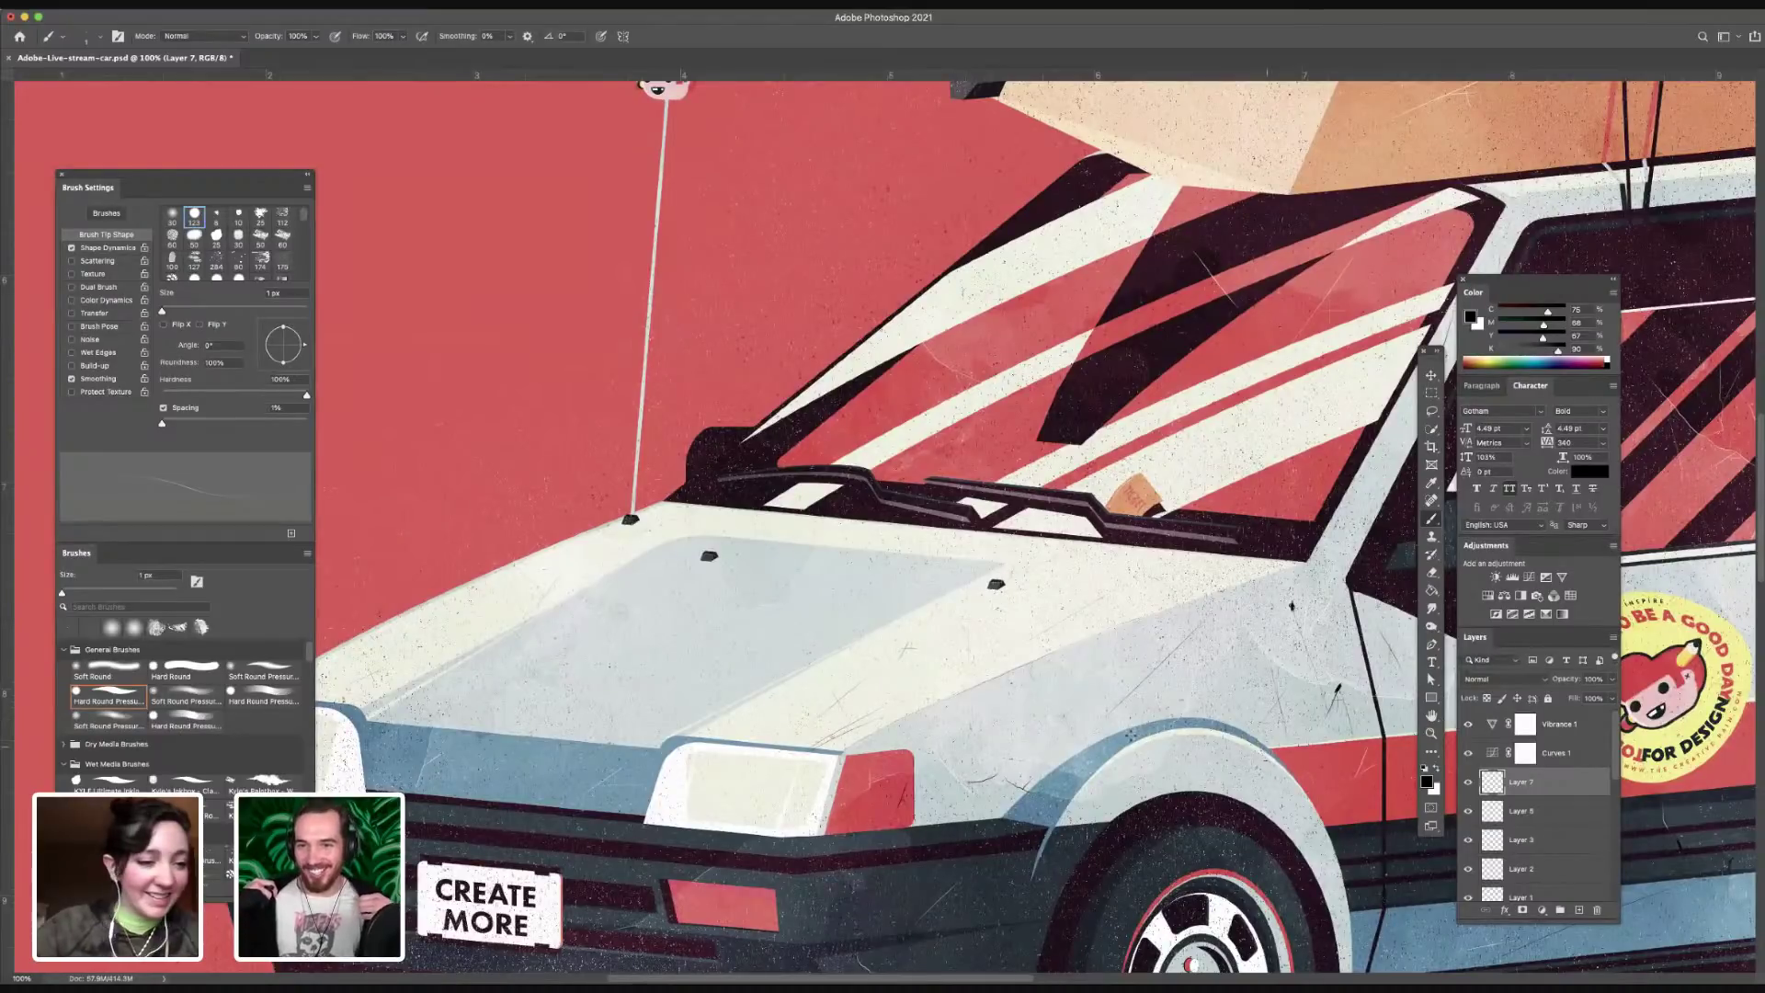
scroll(1140, 625, "right", 12)
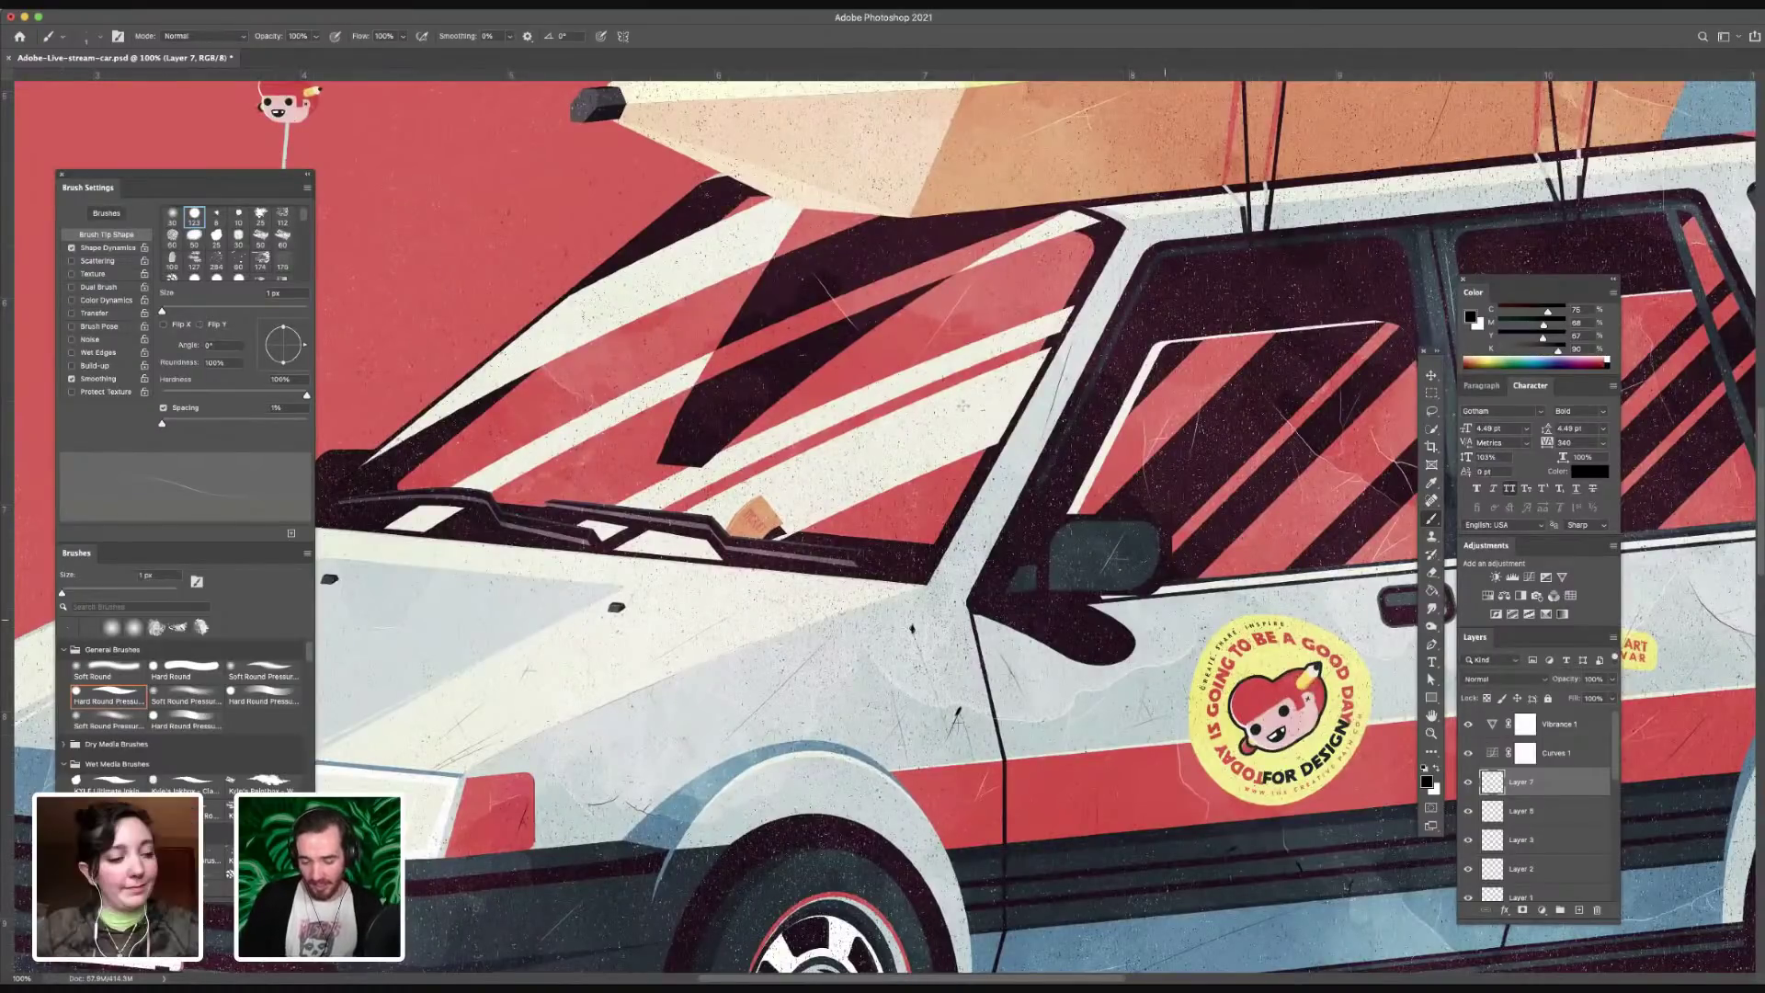
left_click_drag(1254, 197, 864, 360)
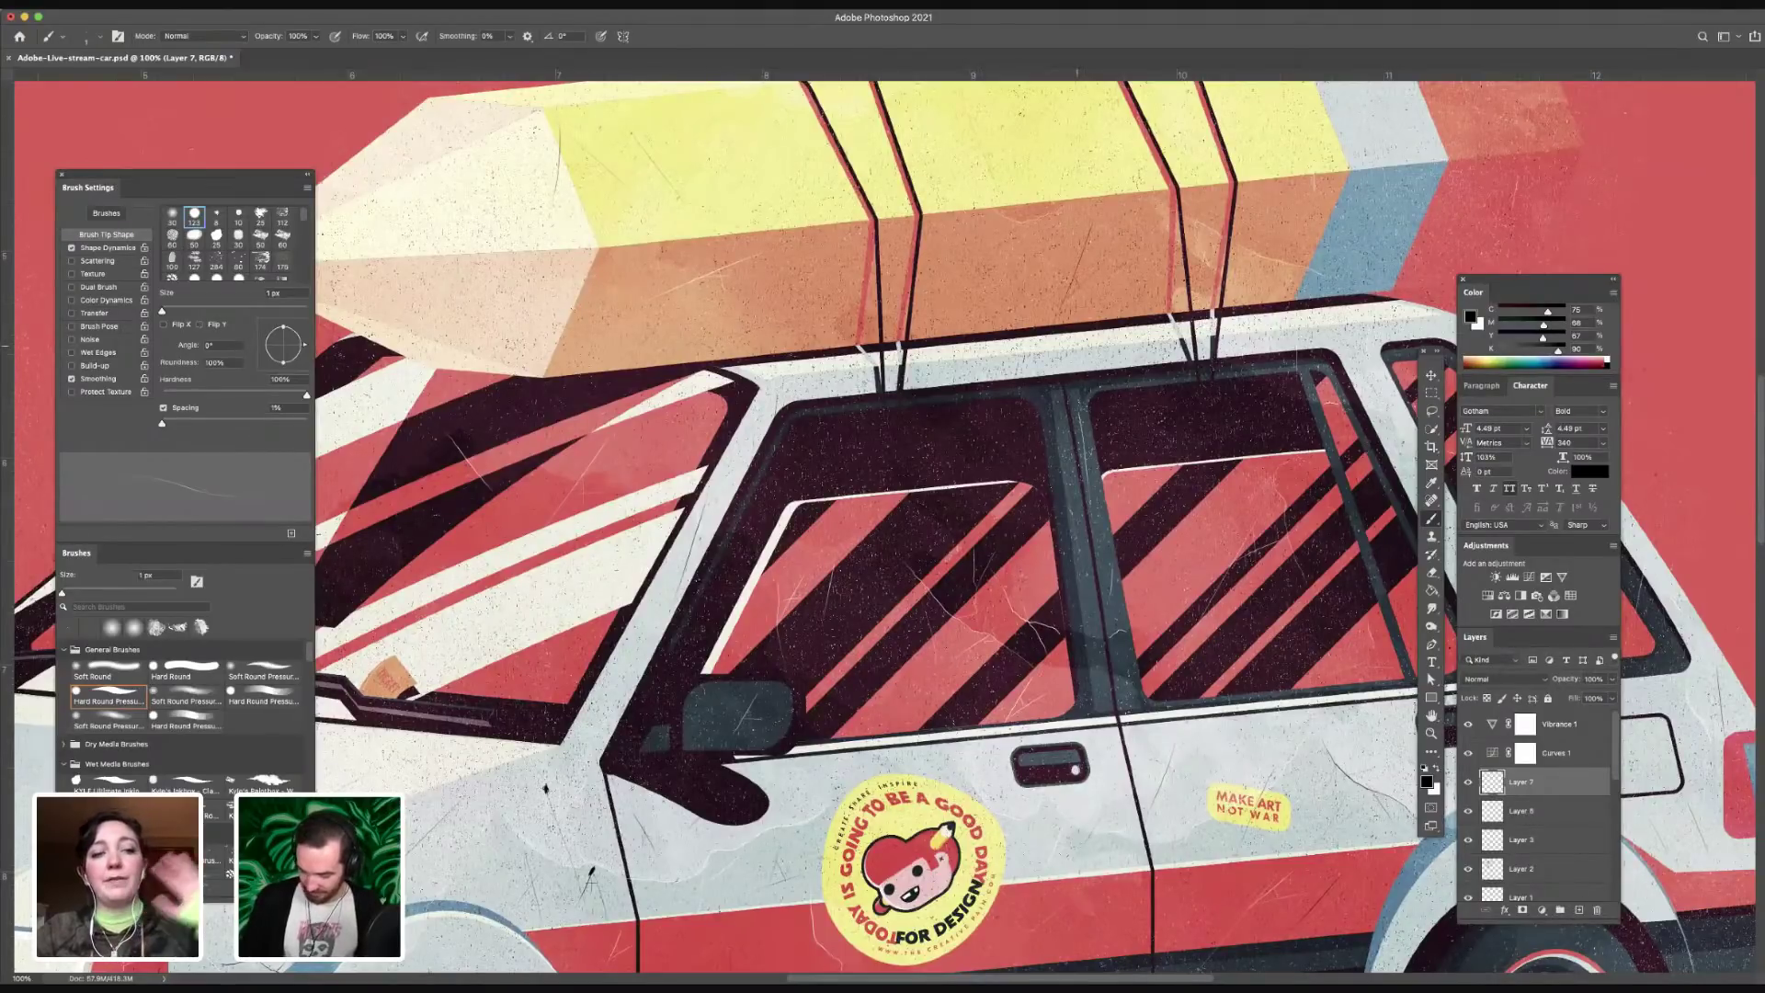
- Select Layer 5 and switch the brush colour to white for detailing the pencil's orange side
key("super+equal")
key("super+equal")
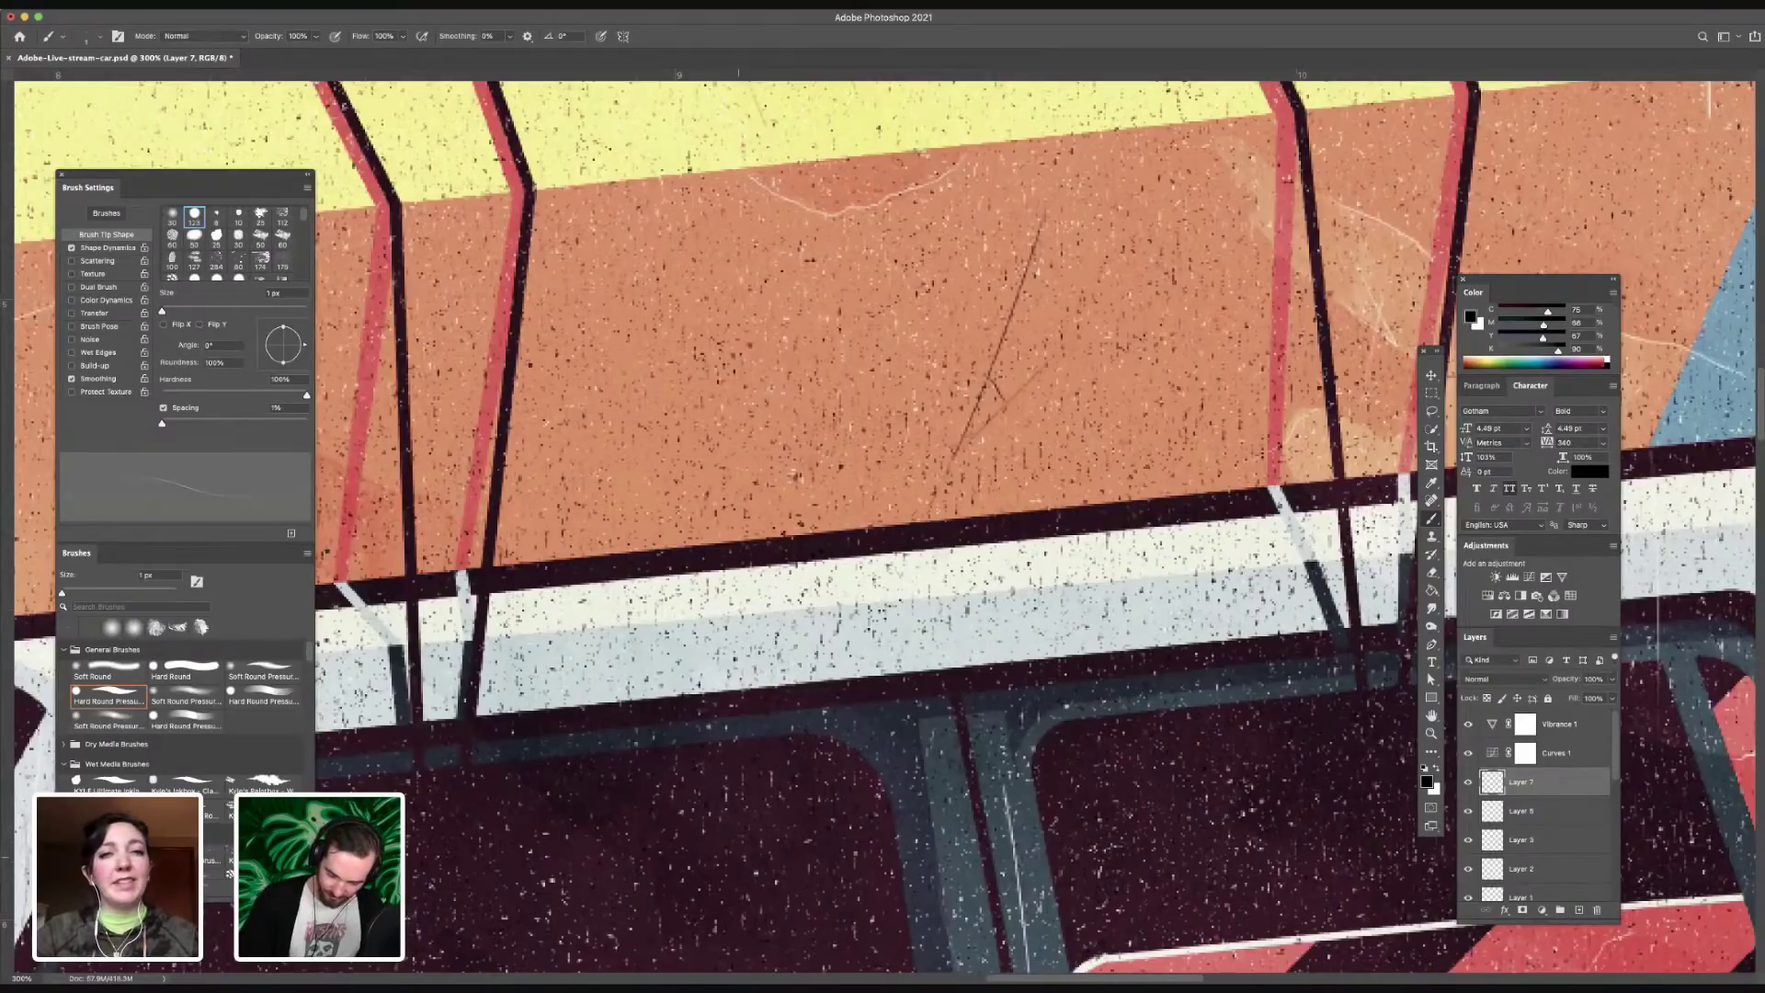
scroll(887, 590, "up", 3)
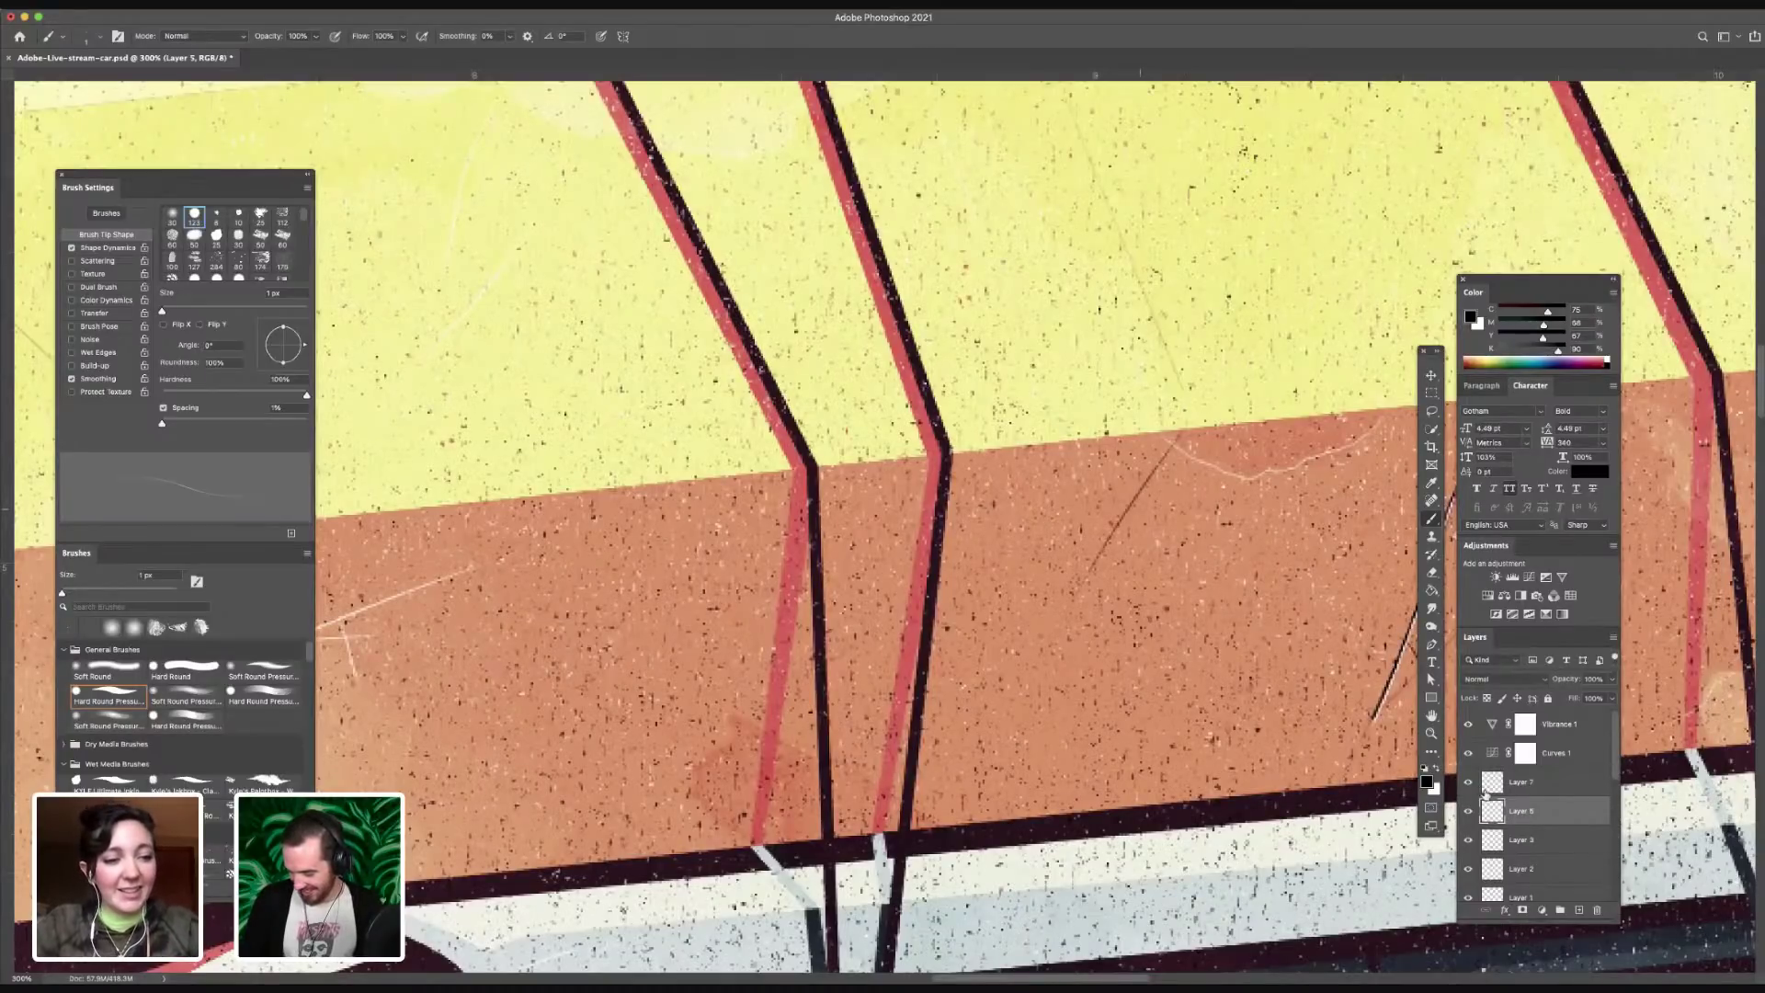
key("x")
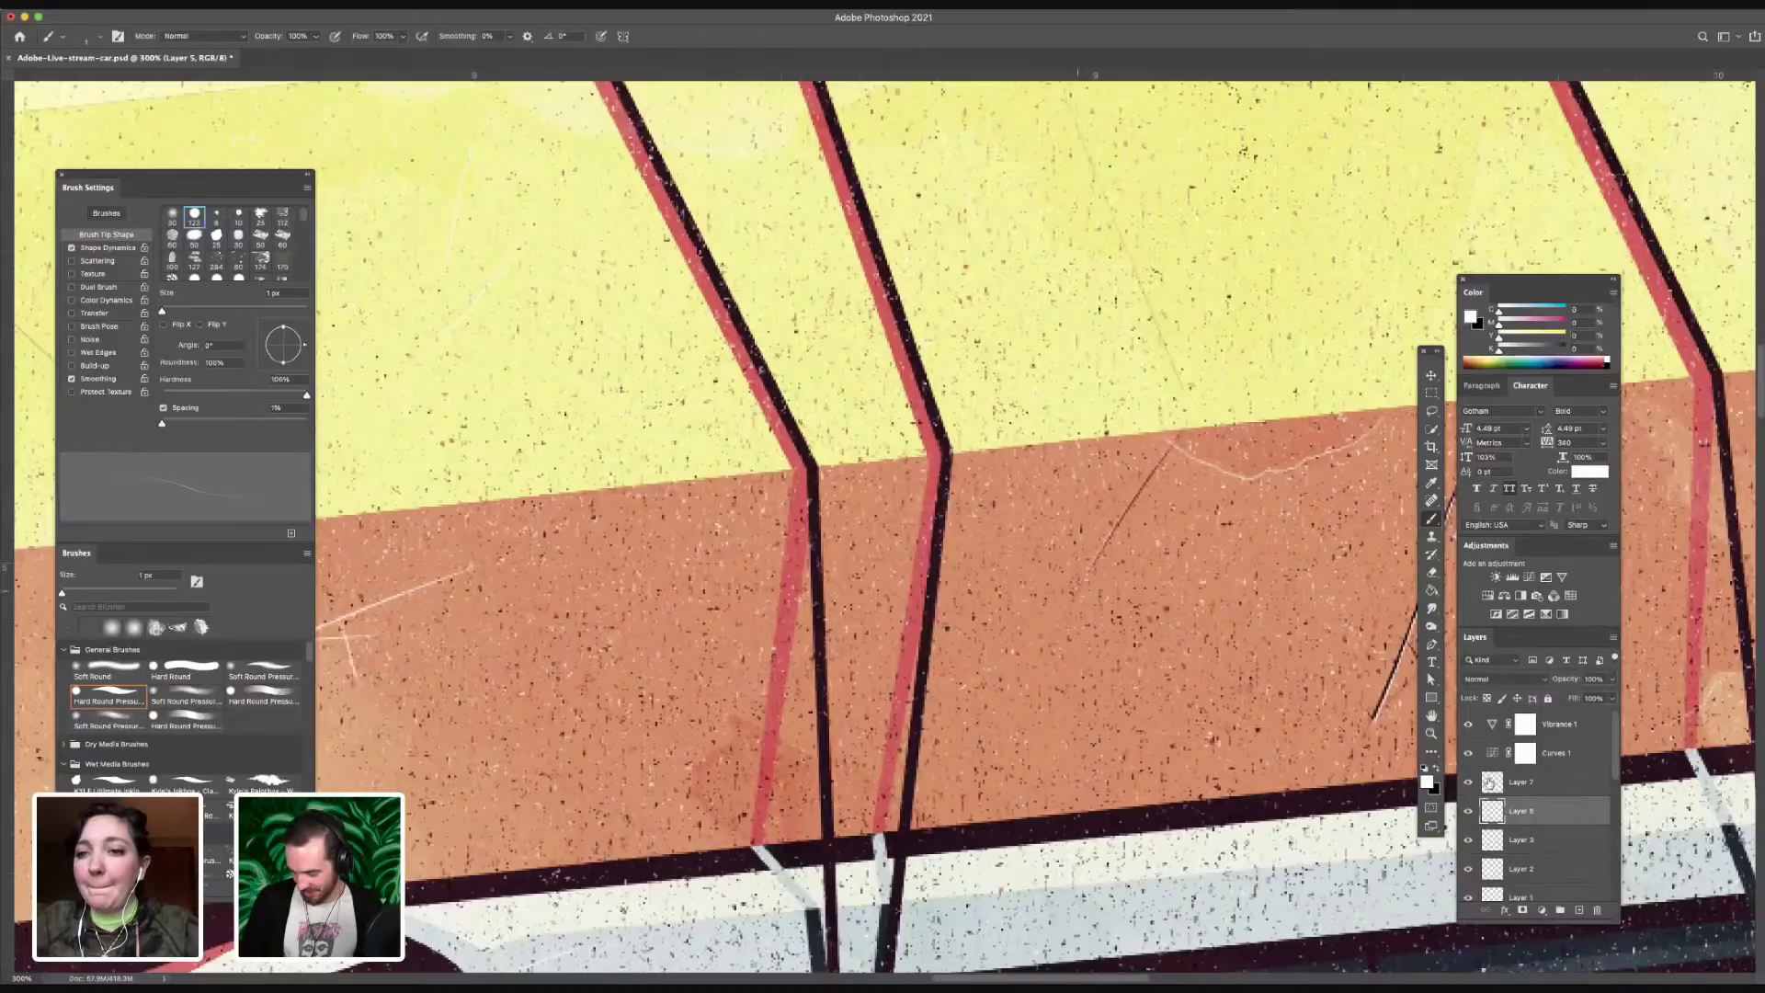
- Open the Artwork layer's vector smart object for editing in Illustrator
key("super+minus")
key("super+minus")
key("super+minus")
scroll(1496, 783, "down", 10)
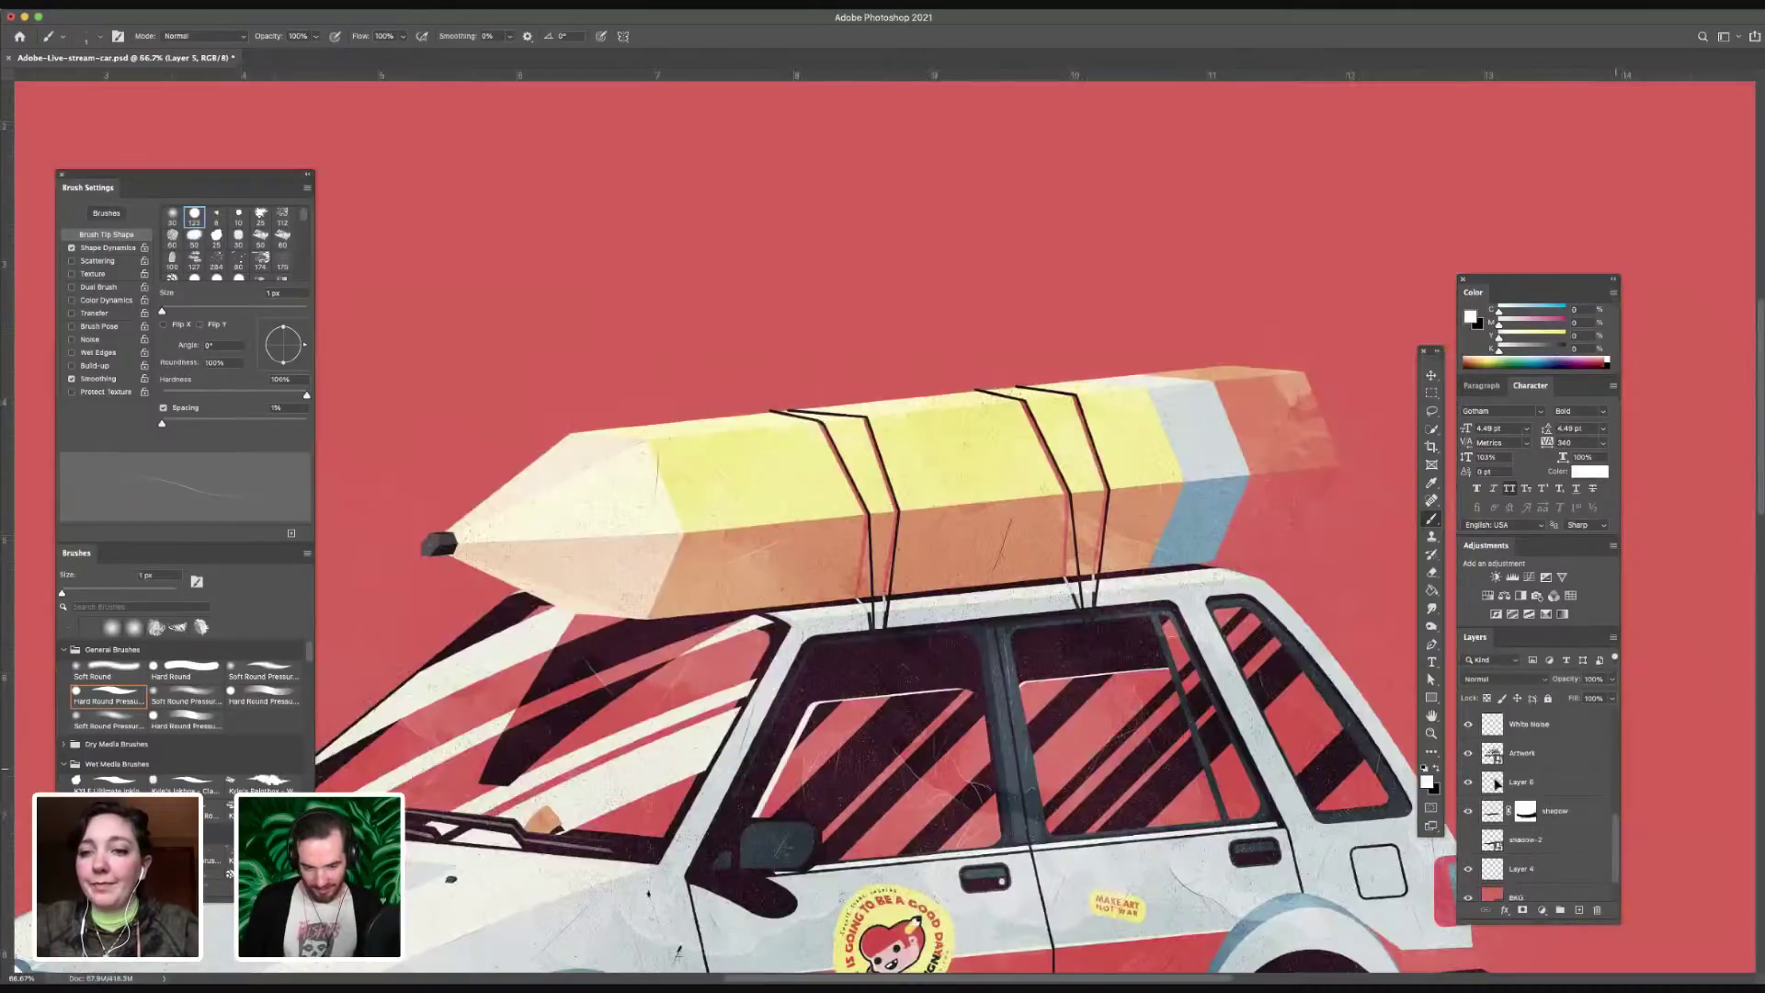
key("Tab")
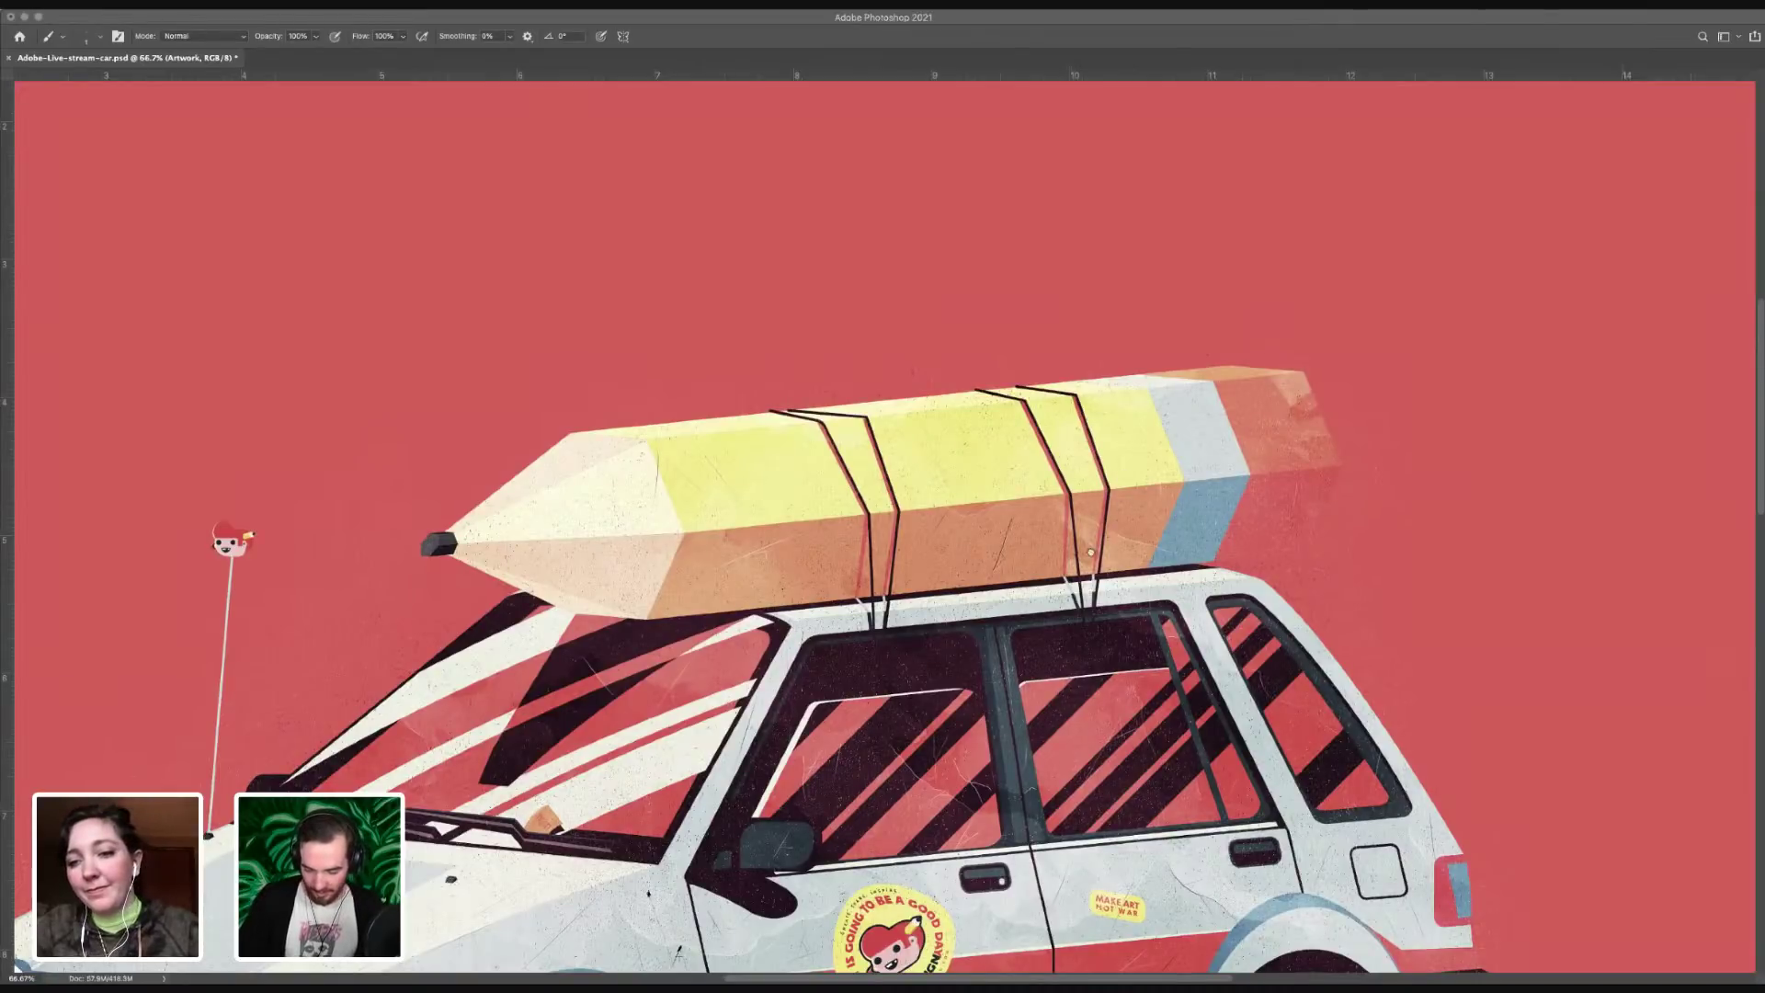
key("super+Tab")
left_click(1035, 827)
left_click_drag(981, 835, 946, 909)
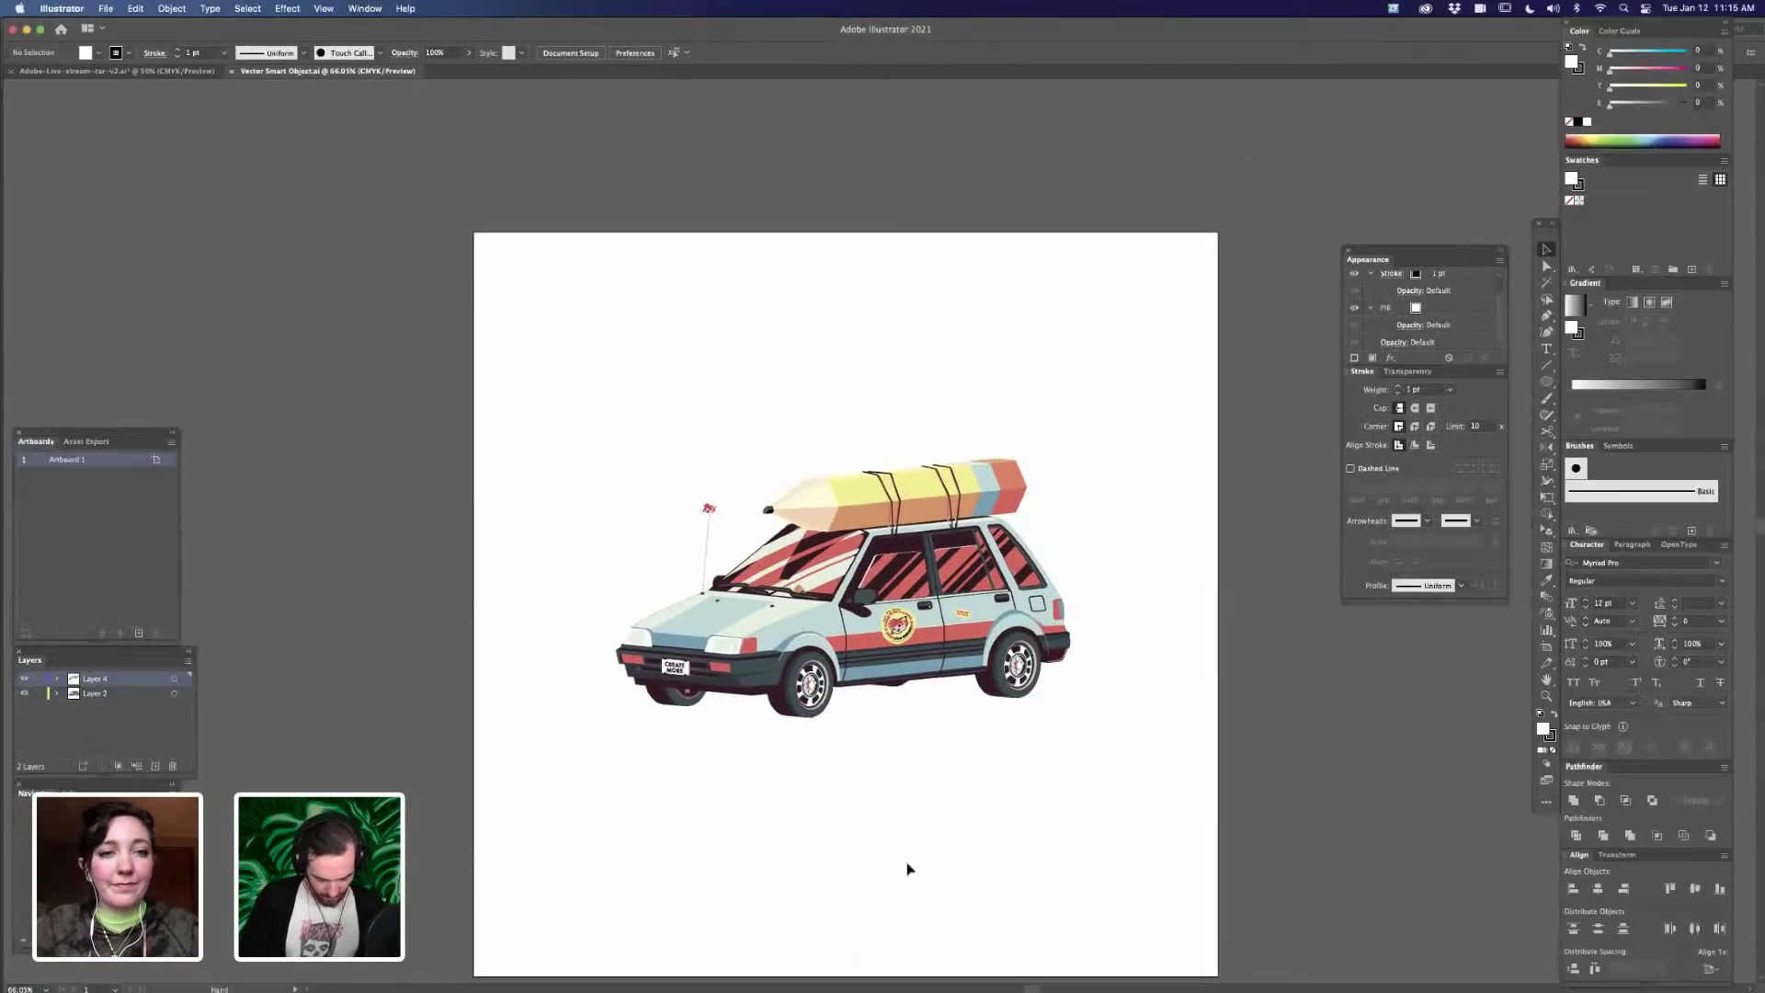
- Add the text "NO." in the empty space behind the car, level with its roof
key("super+equal")
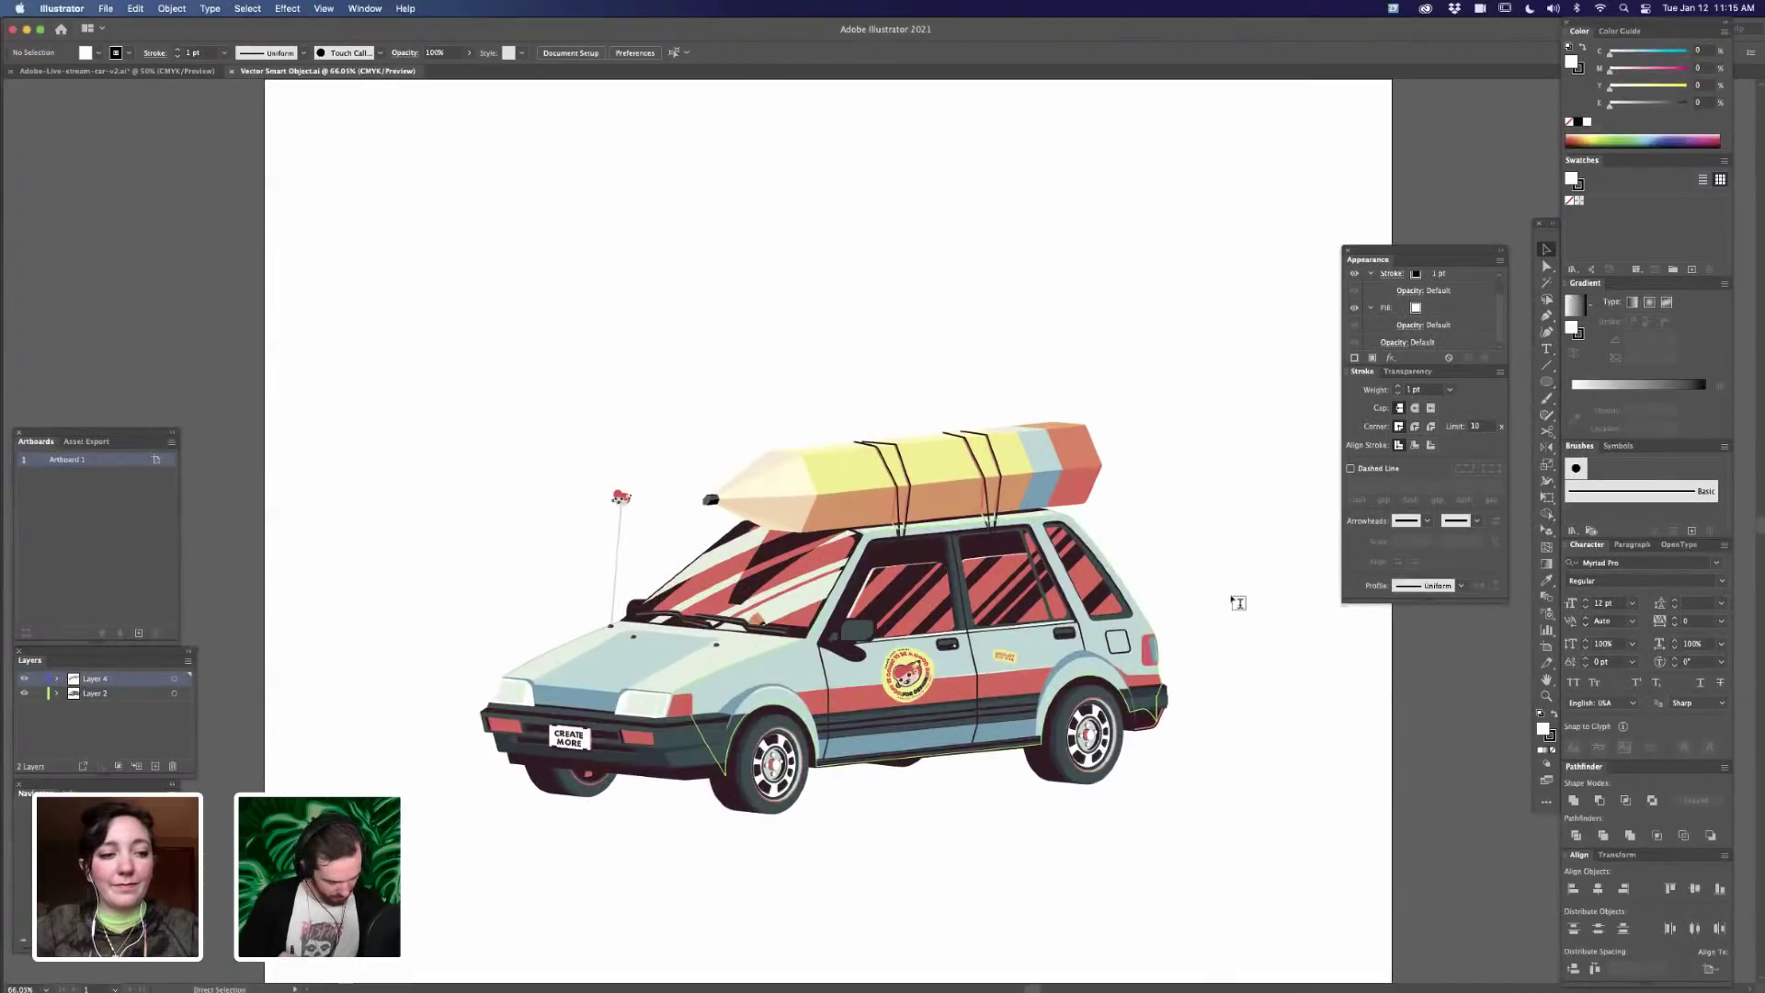
key("super+equal")
key("super+equal")
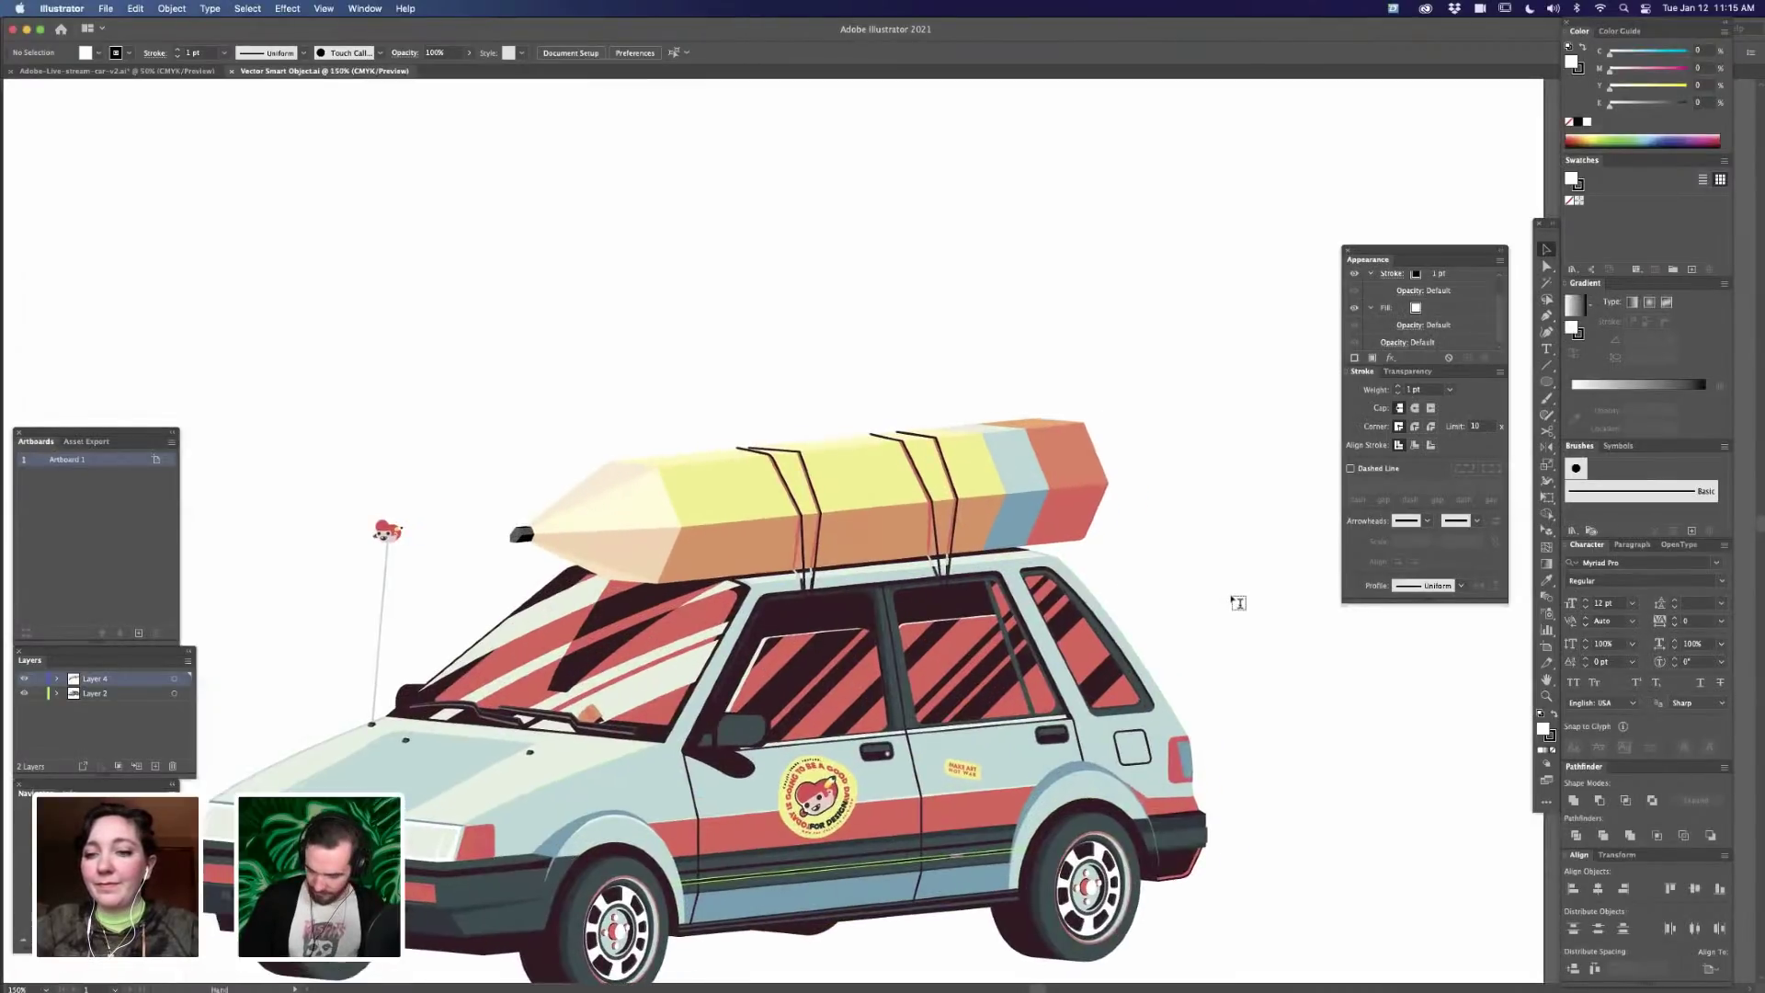
key("t")
left_click(1239, 602)
type("NO.")
left_click(1266, 630)
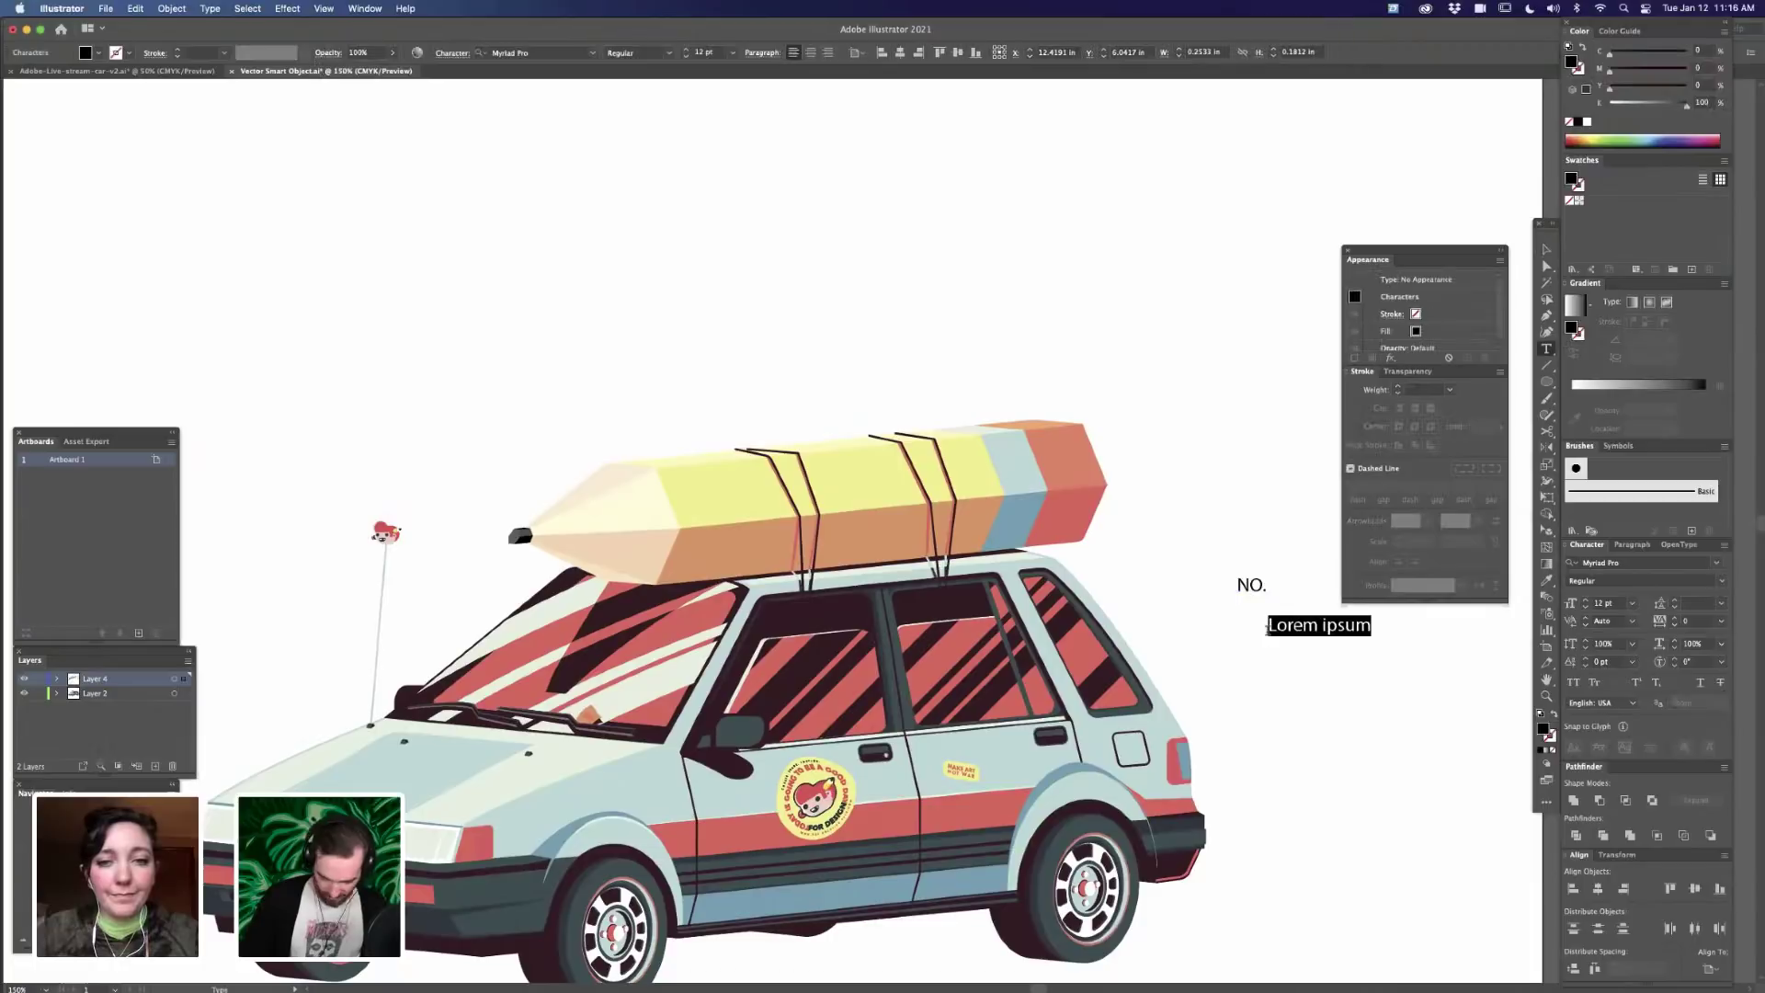
- Create a separate "1" text object and place it directly after "NO."
type("1")
key("Escape")
left_click(1289, 629)
left_click_drag(1270, 621, 1276, 575)
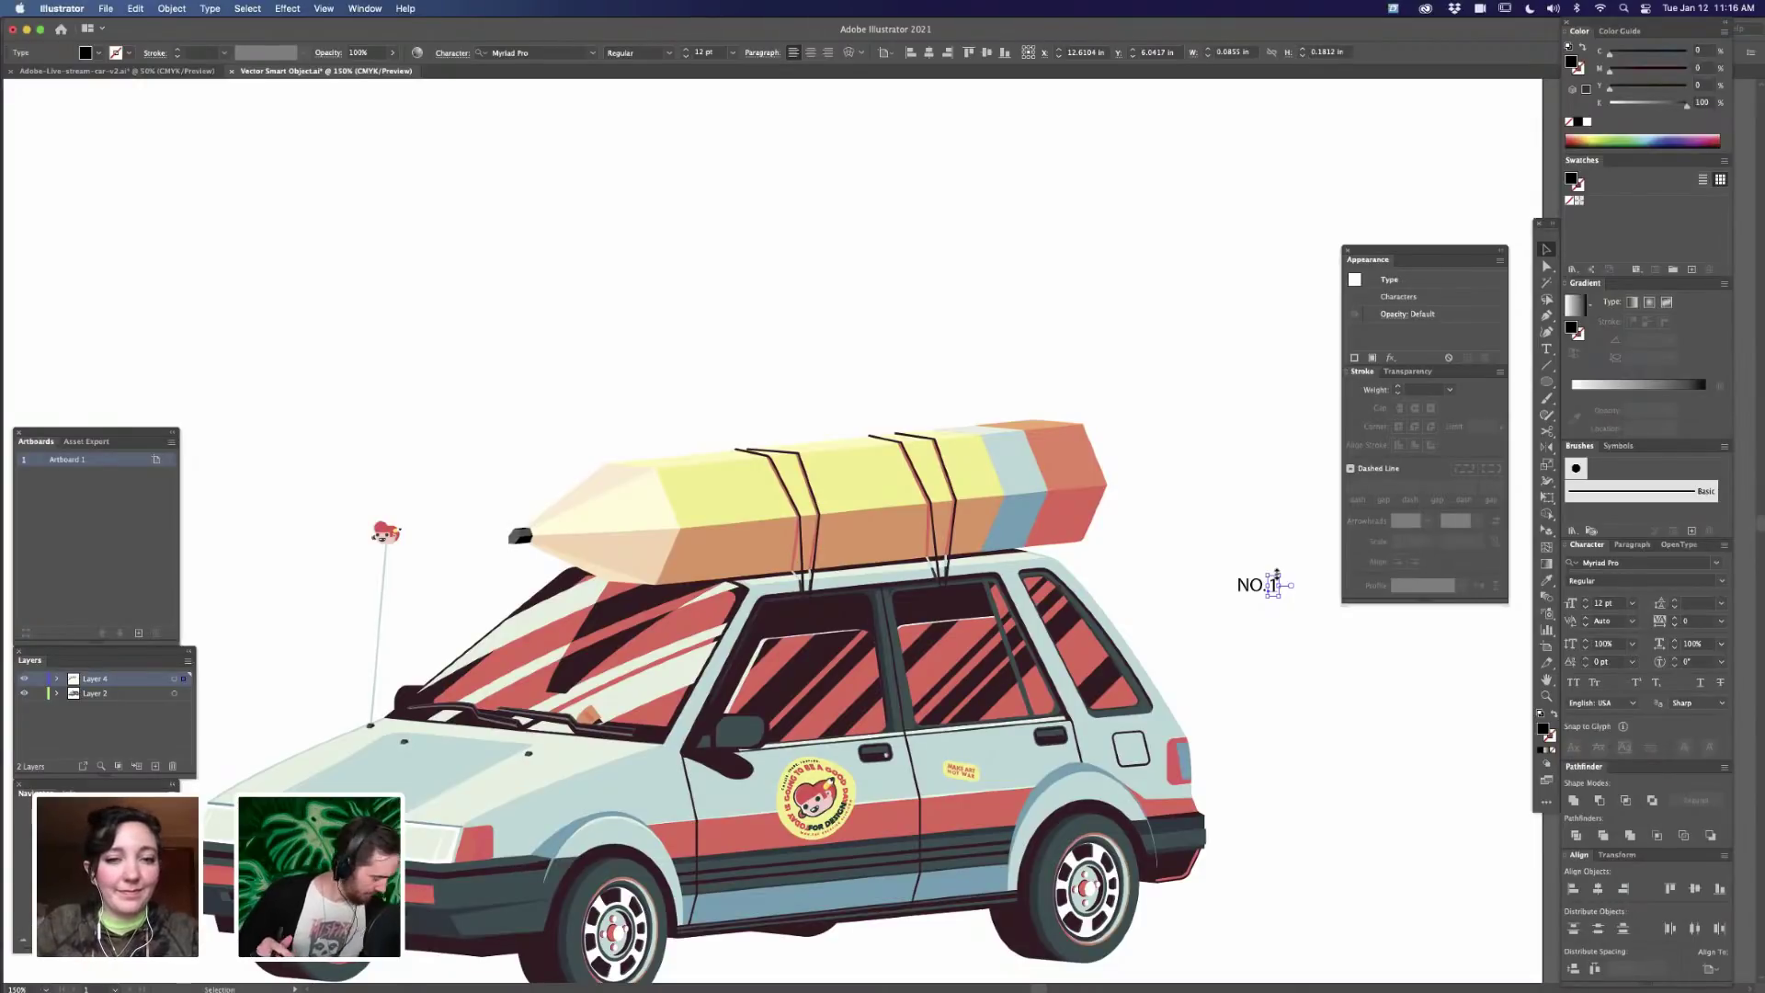
left_click(1313, 671)
- Draw a black rectangle about 0.42 x 0.77 in over the "NO. 1" text
left_click_drag(1185, 682, 1107, 693)
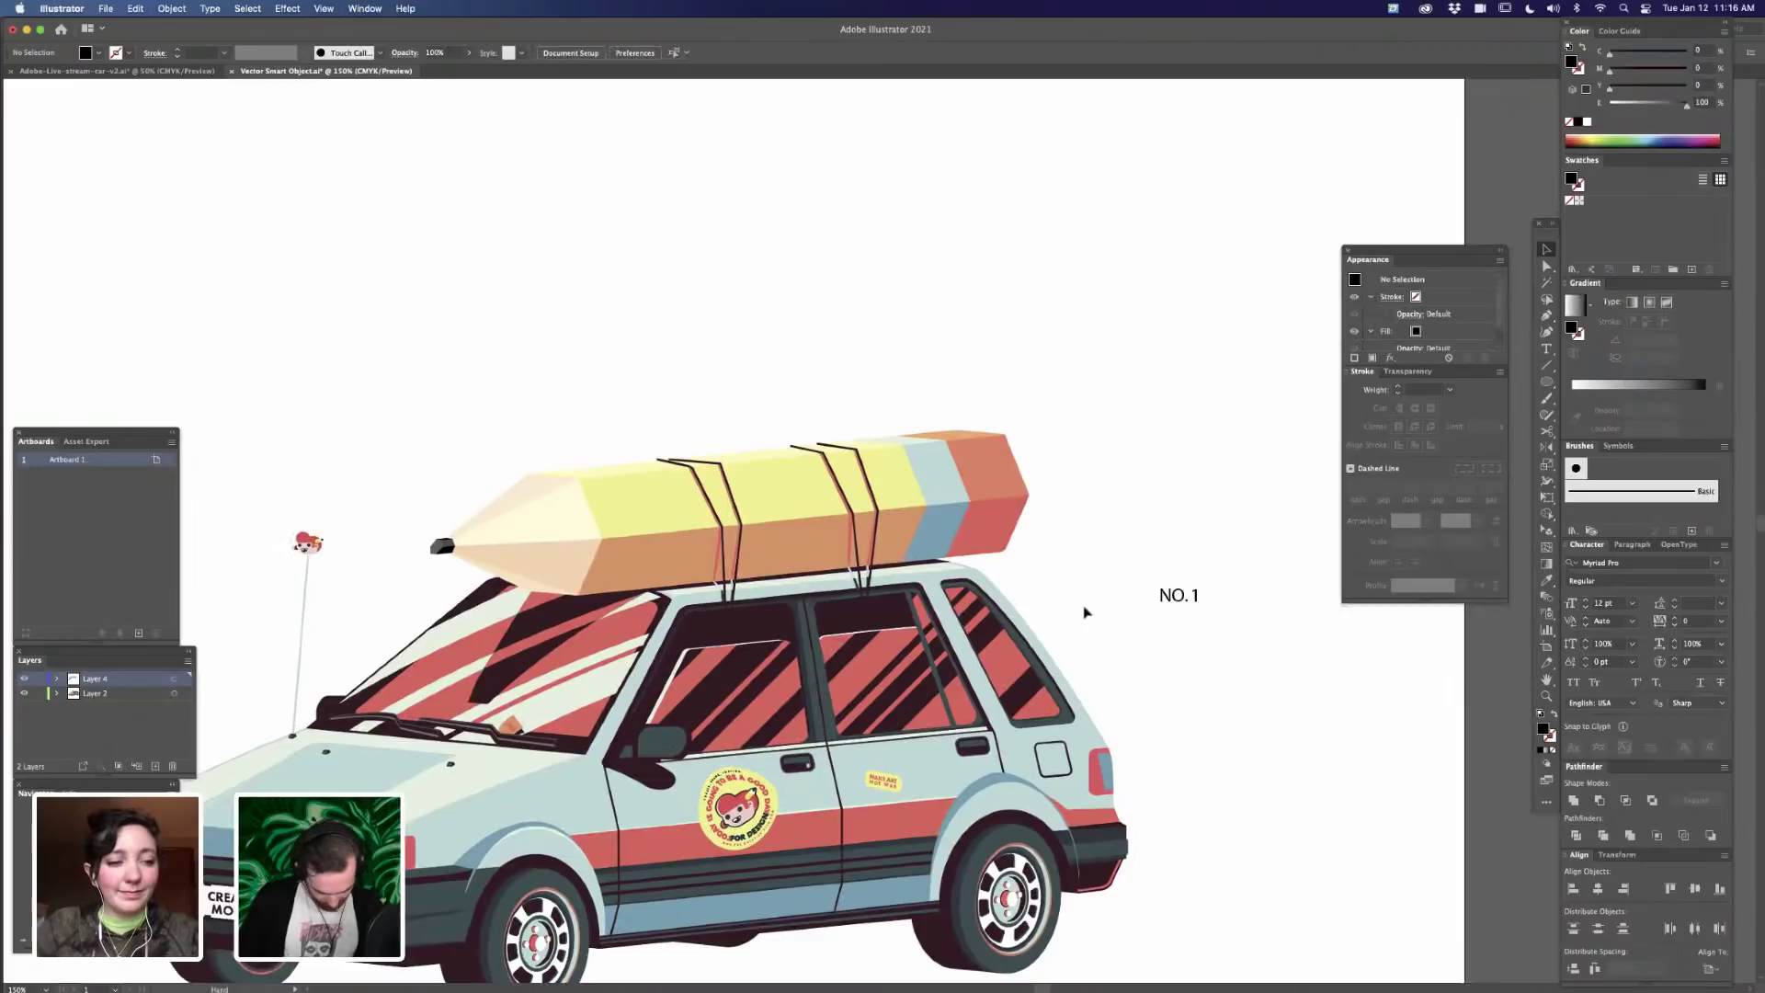
scroll(1086, 612, "right", 5)
key("m")
left_click_drag(1049, 571, 1097, 656)
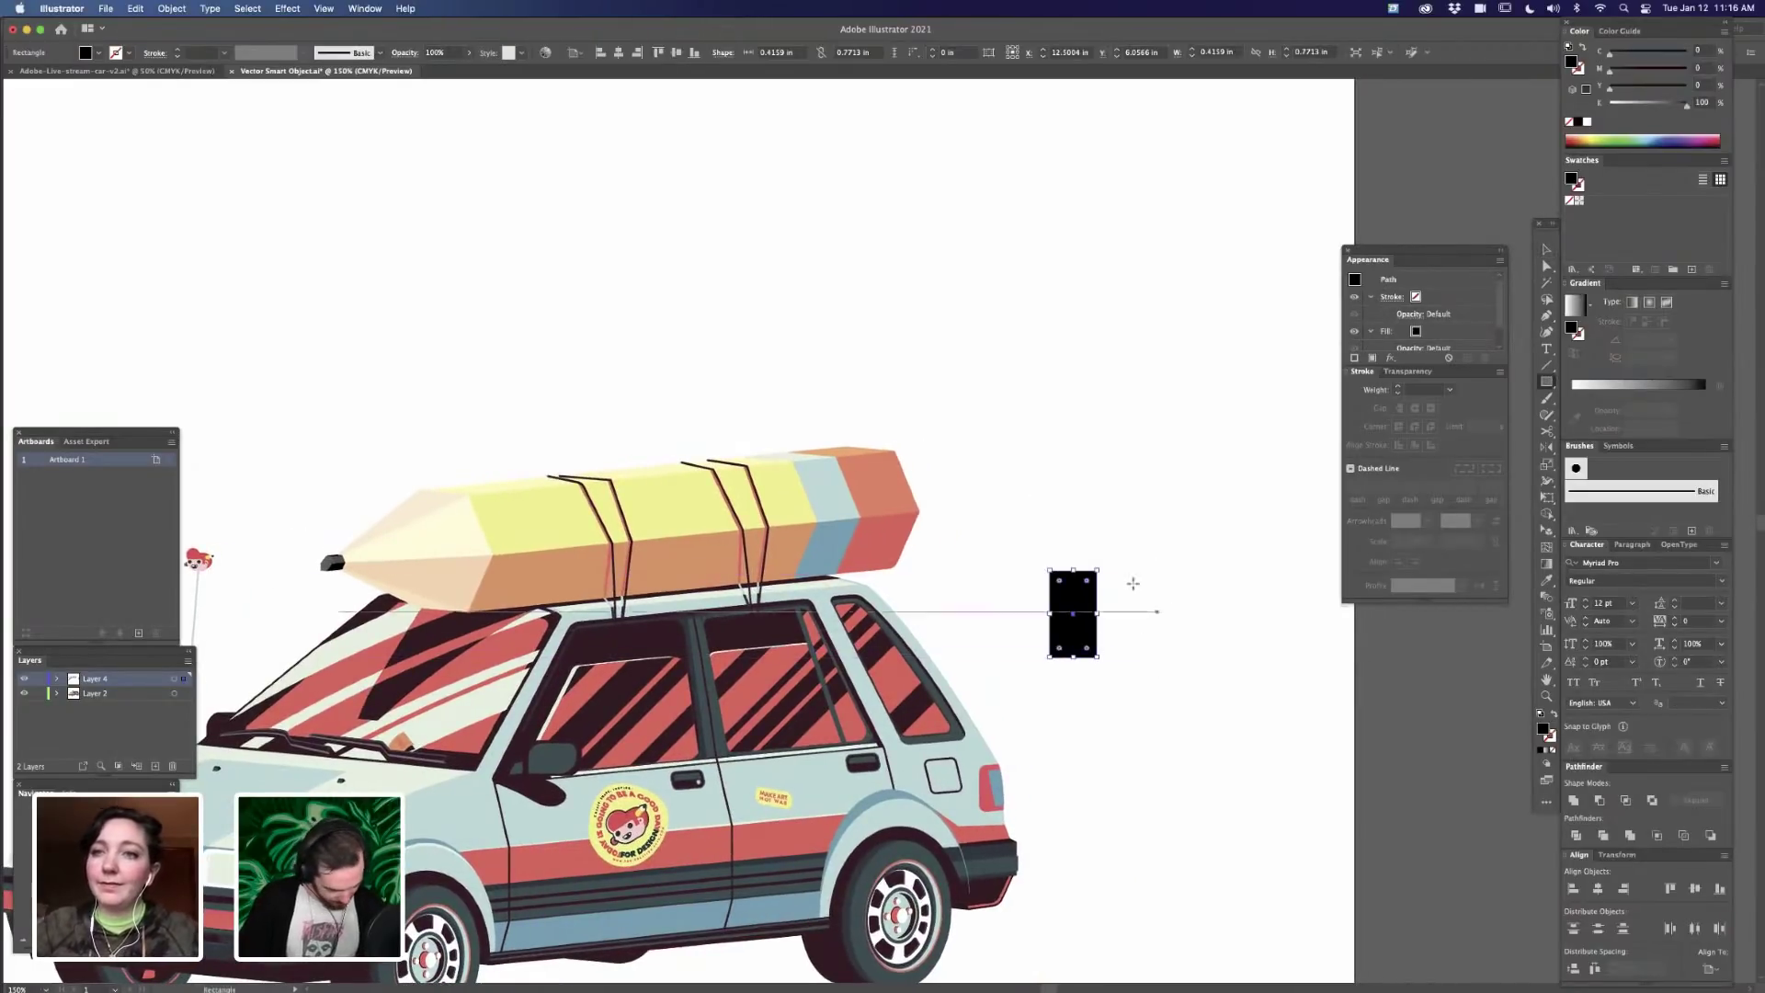
- Colour the "NO." and "1" text with the yellow sampled from the pencil
key("v")
left_click_drag(1140, 557, 1044, 690)
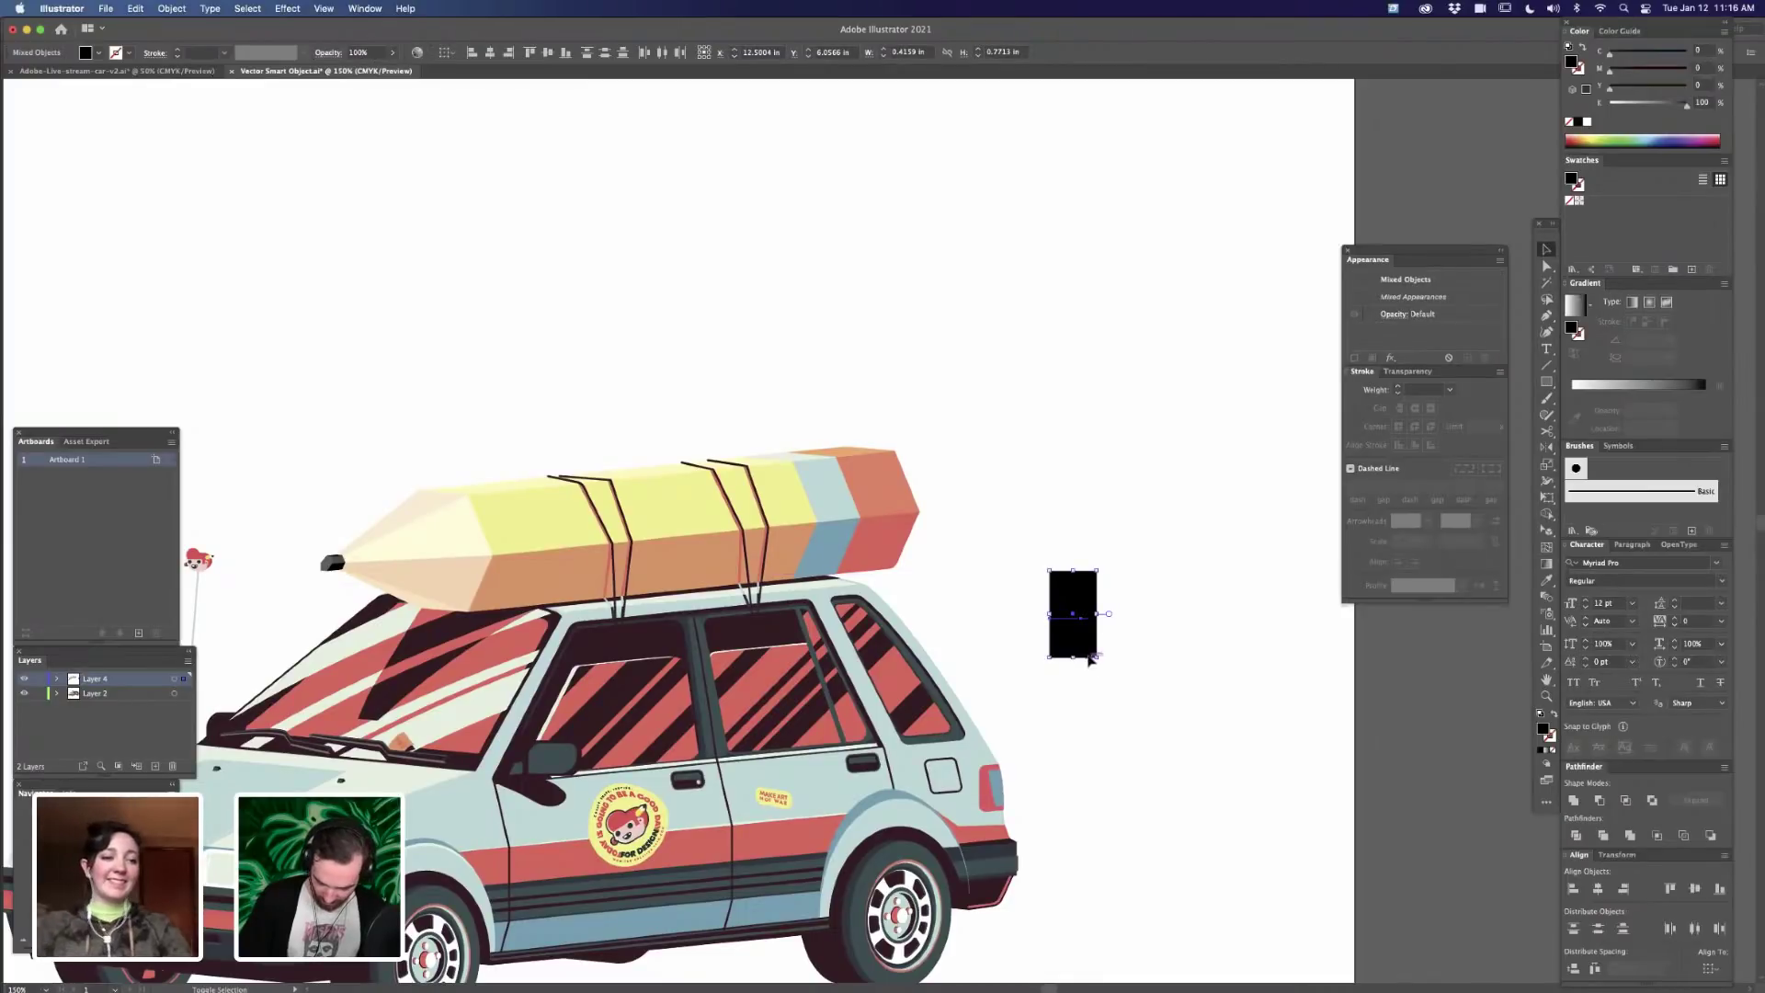
left_click(1093, 655, "shift")
key("i")
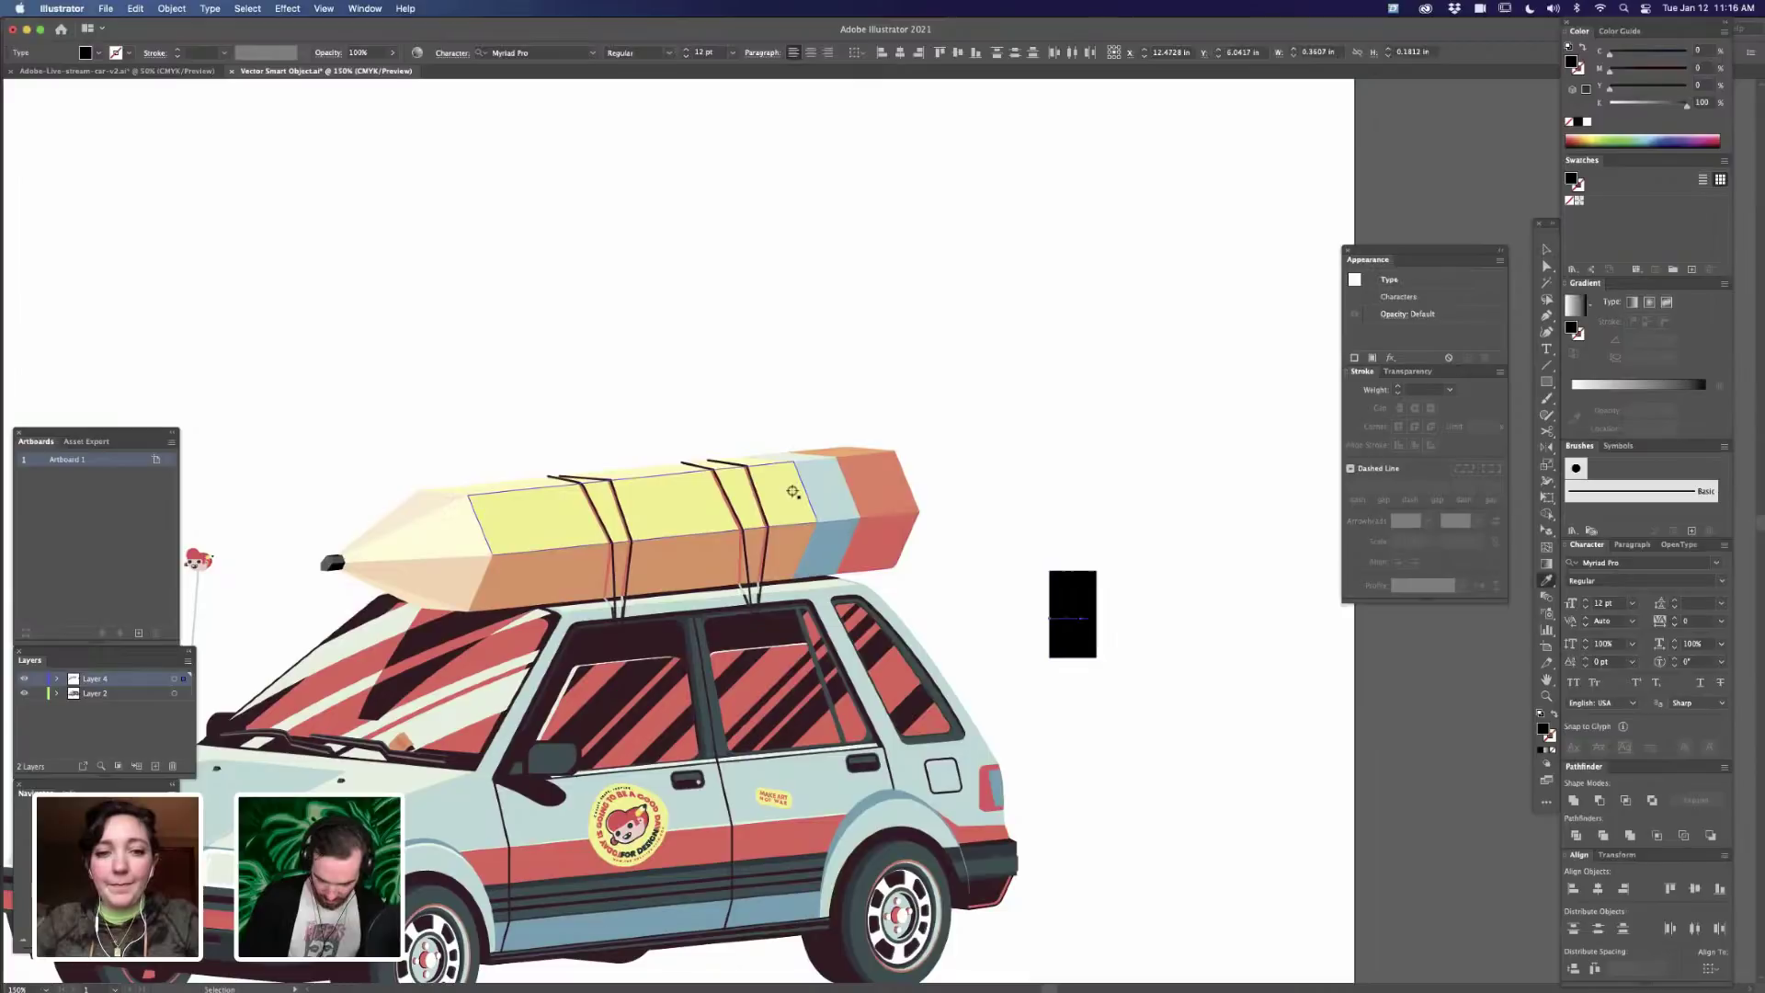
left_click(792, 493)
key("v")
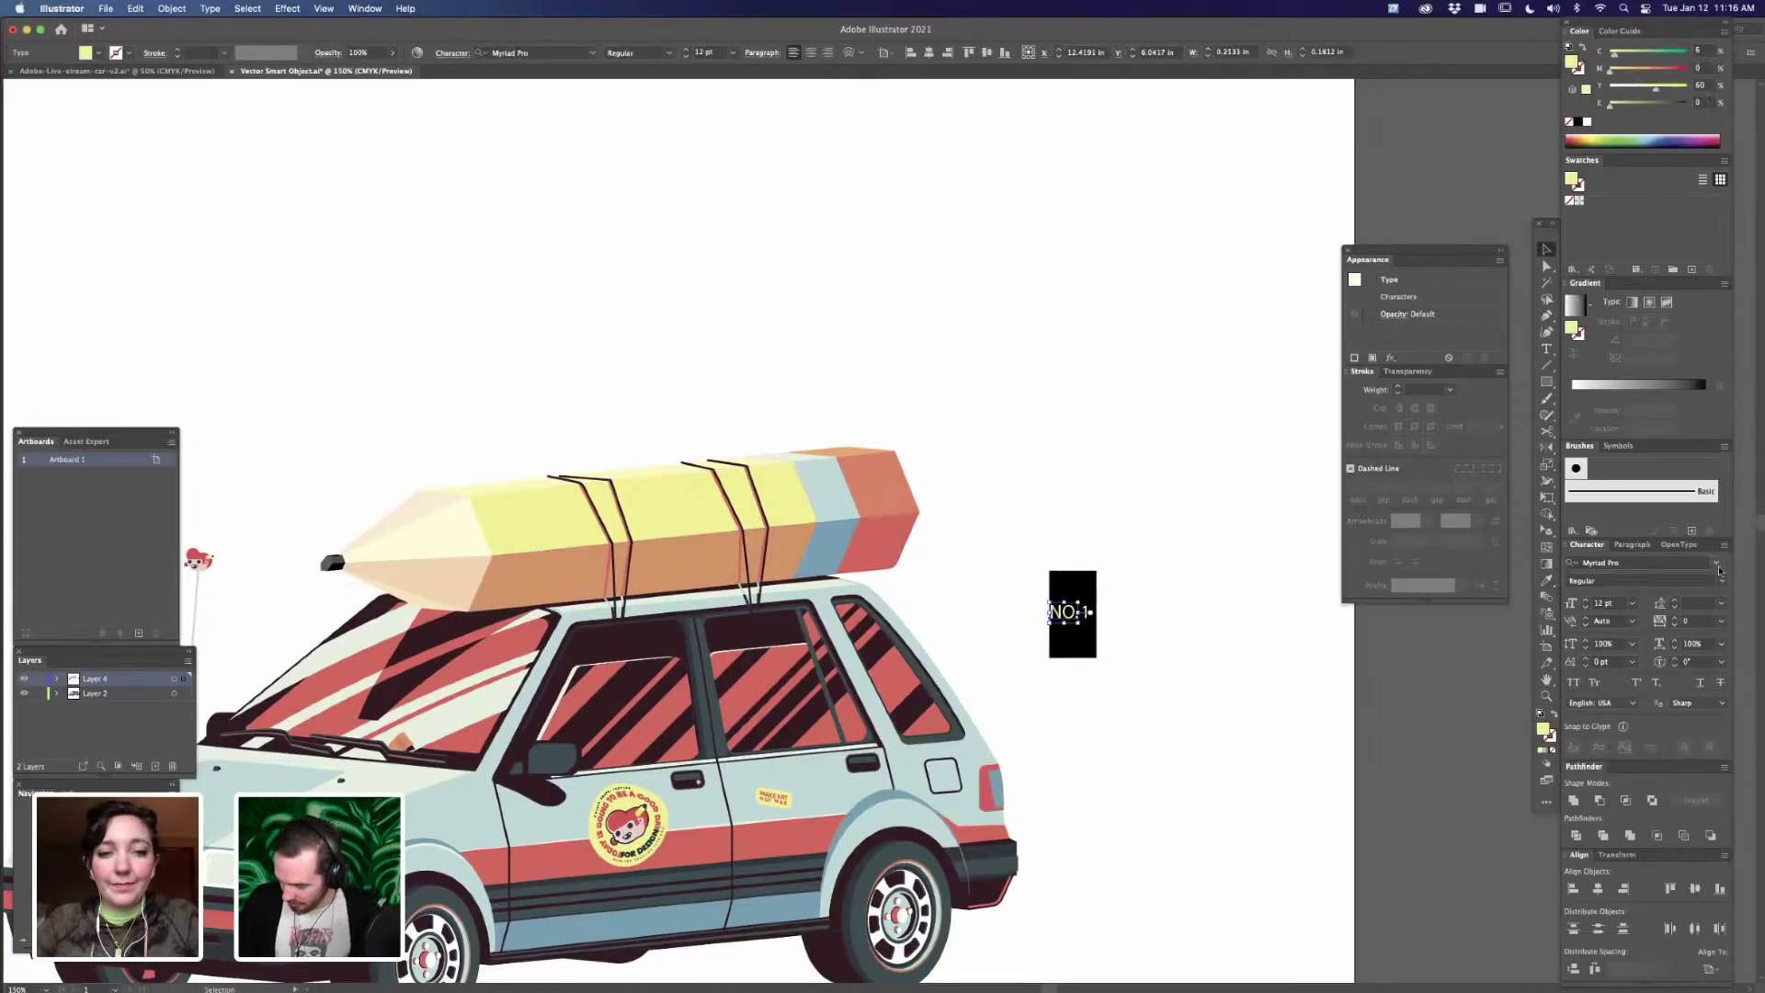
- Filter the font list to monospace fonts and set the text in Courier
left_click(1716, 563)
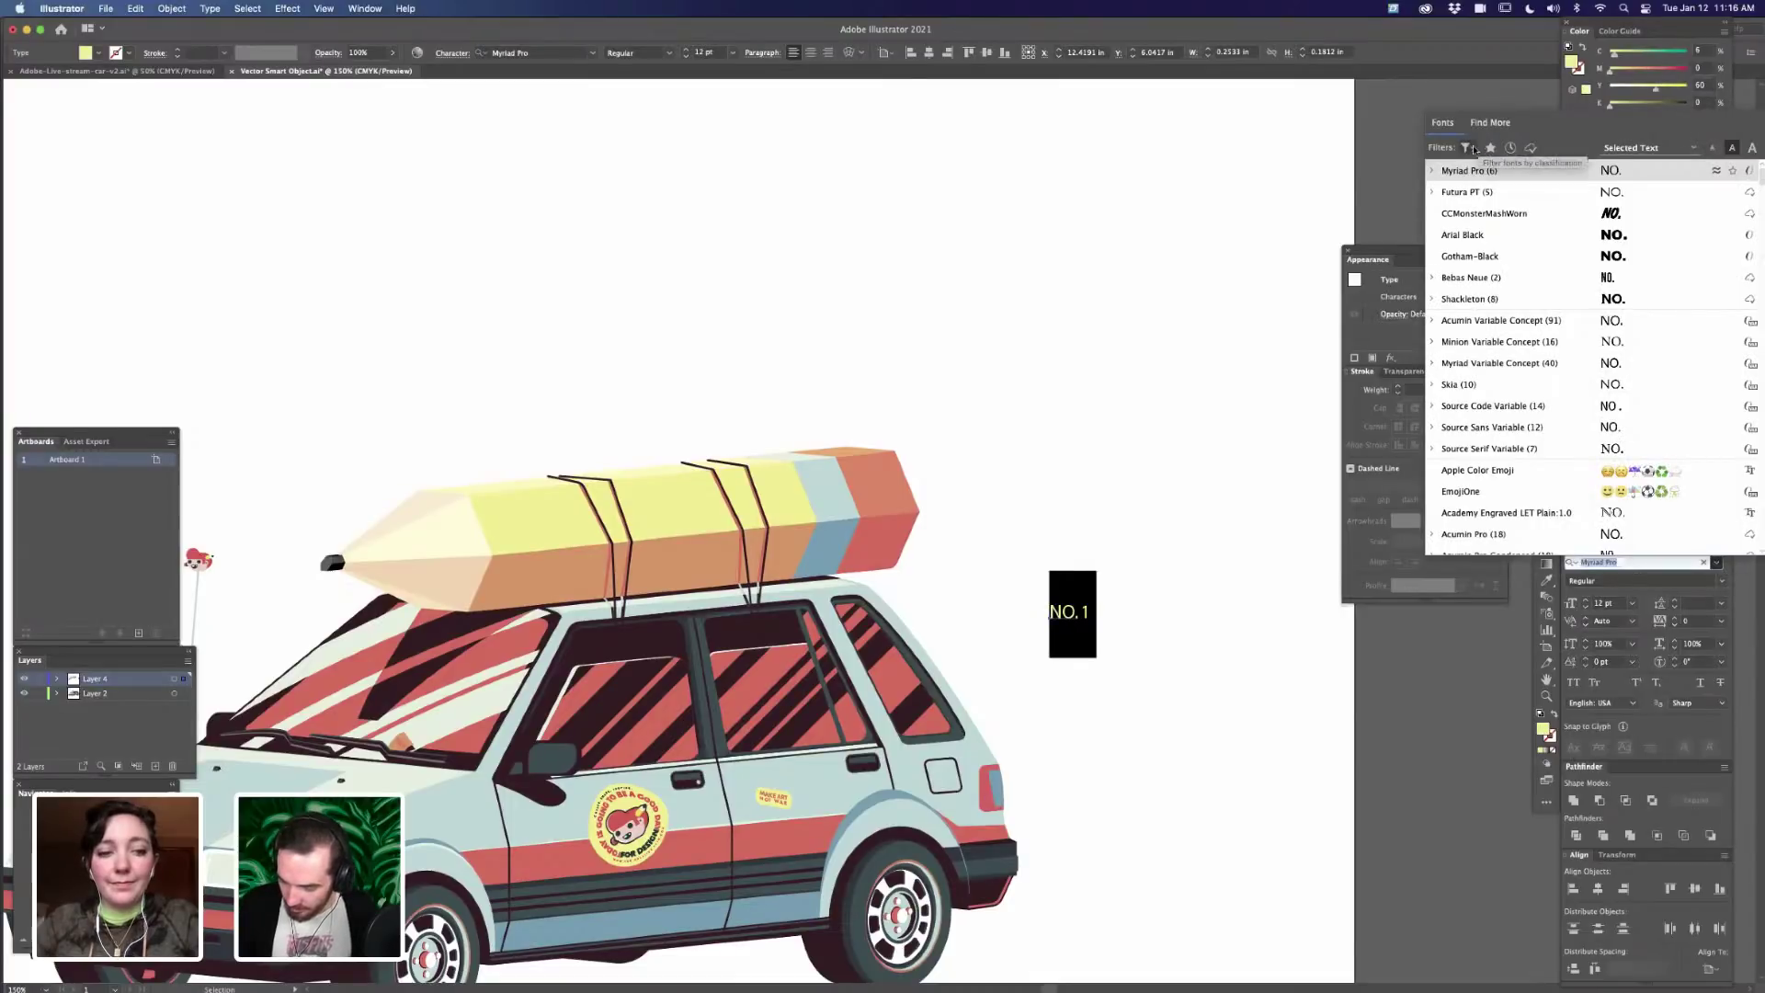
left_click(1466, 147)
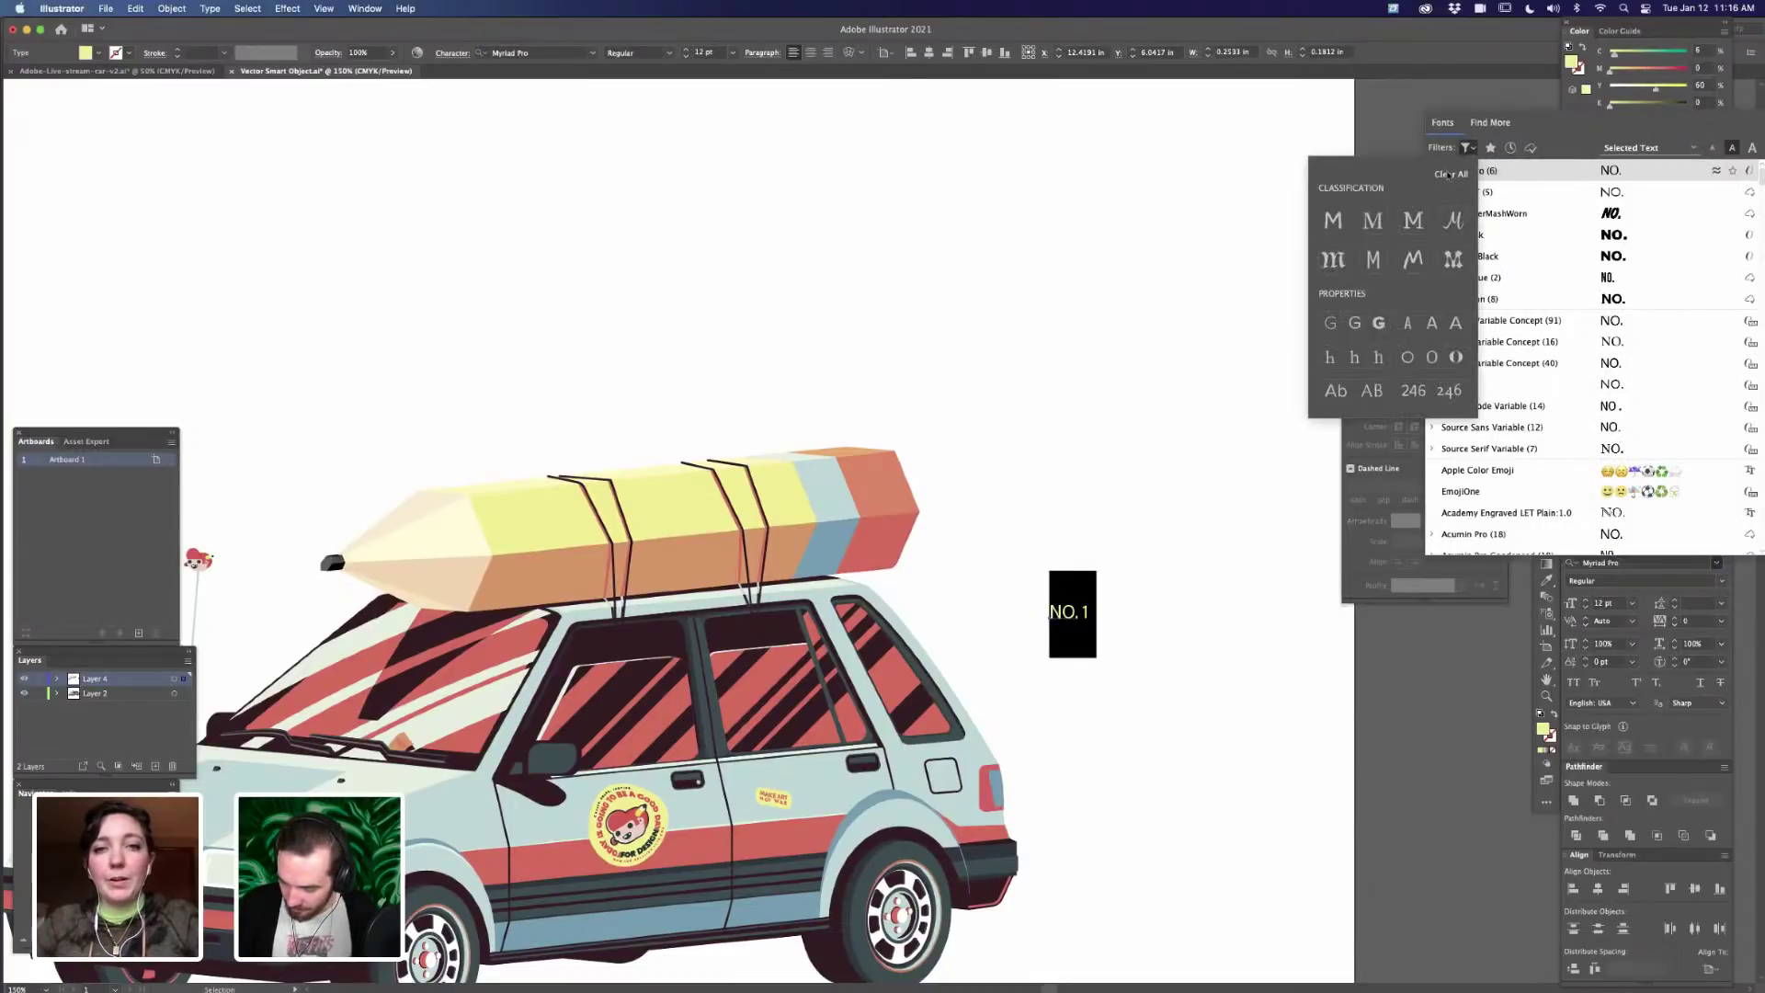
left_click(1374, 259)
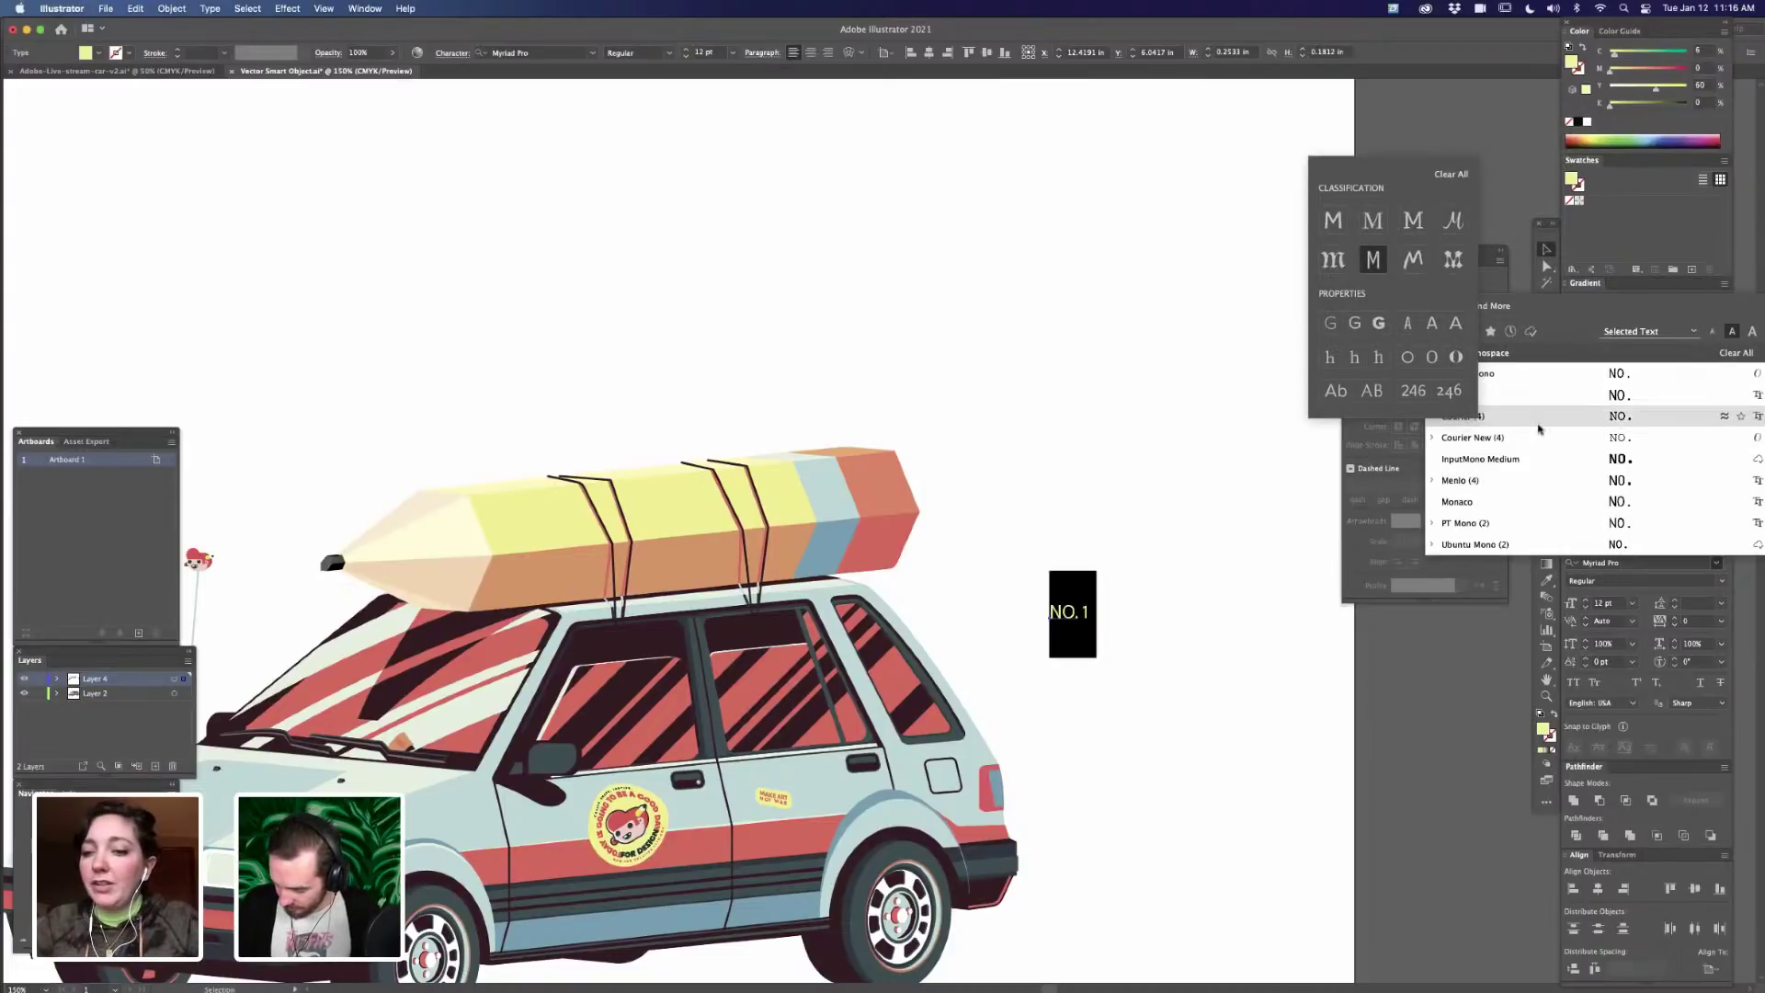
left_click(1533, 424)
left_click(1533, 425)
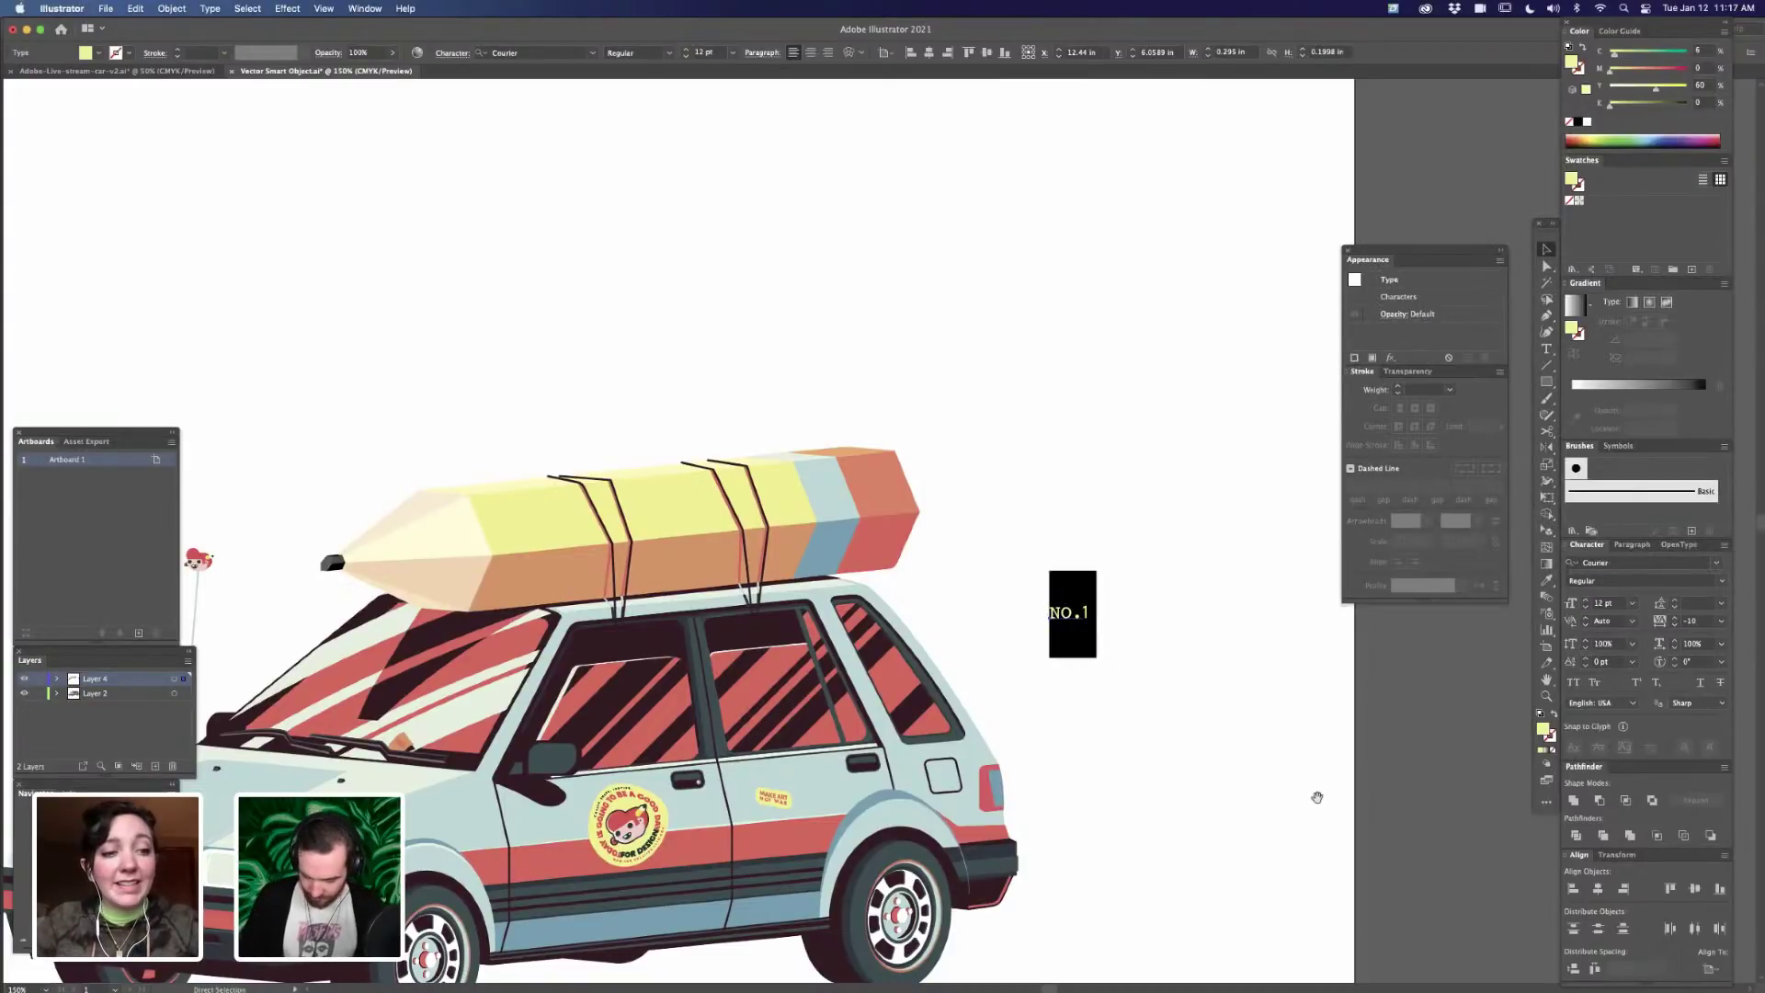
- Try enlarging the separate "1" and positioning it after "NO." on the black rectangle
key("super+equal")
key("super+equal")
left_click_drag(946, 614, 890, 605)
mouse_move(981, 654)
left_mouse_down()
mouse_move(882, 634)
mouse_move(854, 607)
mouse_move(932, 527)
left_mouse_up()
left_click(859, 607)
left_click(890, 613)
mouse_move(898, 605)
left_mouse_down()
mouse_move(874, 674)
mouse_move(843, 682)
mouse_move(897, 626)
left_mouse_up()
left_click_drag(927, 550, 922, 557)
mouse_move(889, 628)
left_mouse_down()
mouse_move(821, 676)
mouse_move(886, 656)
left_mouse_up()
- Resize the black rectangle to about 0.58 x 0.30 in so it frames the text as a horizontal label
left_click(901, 547)
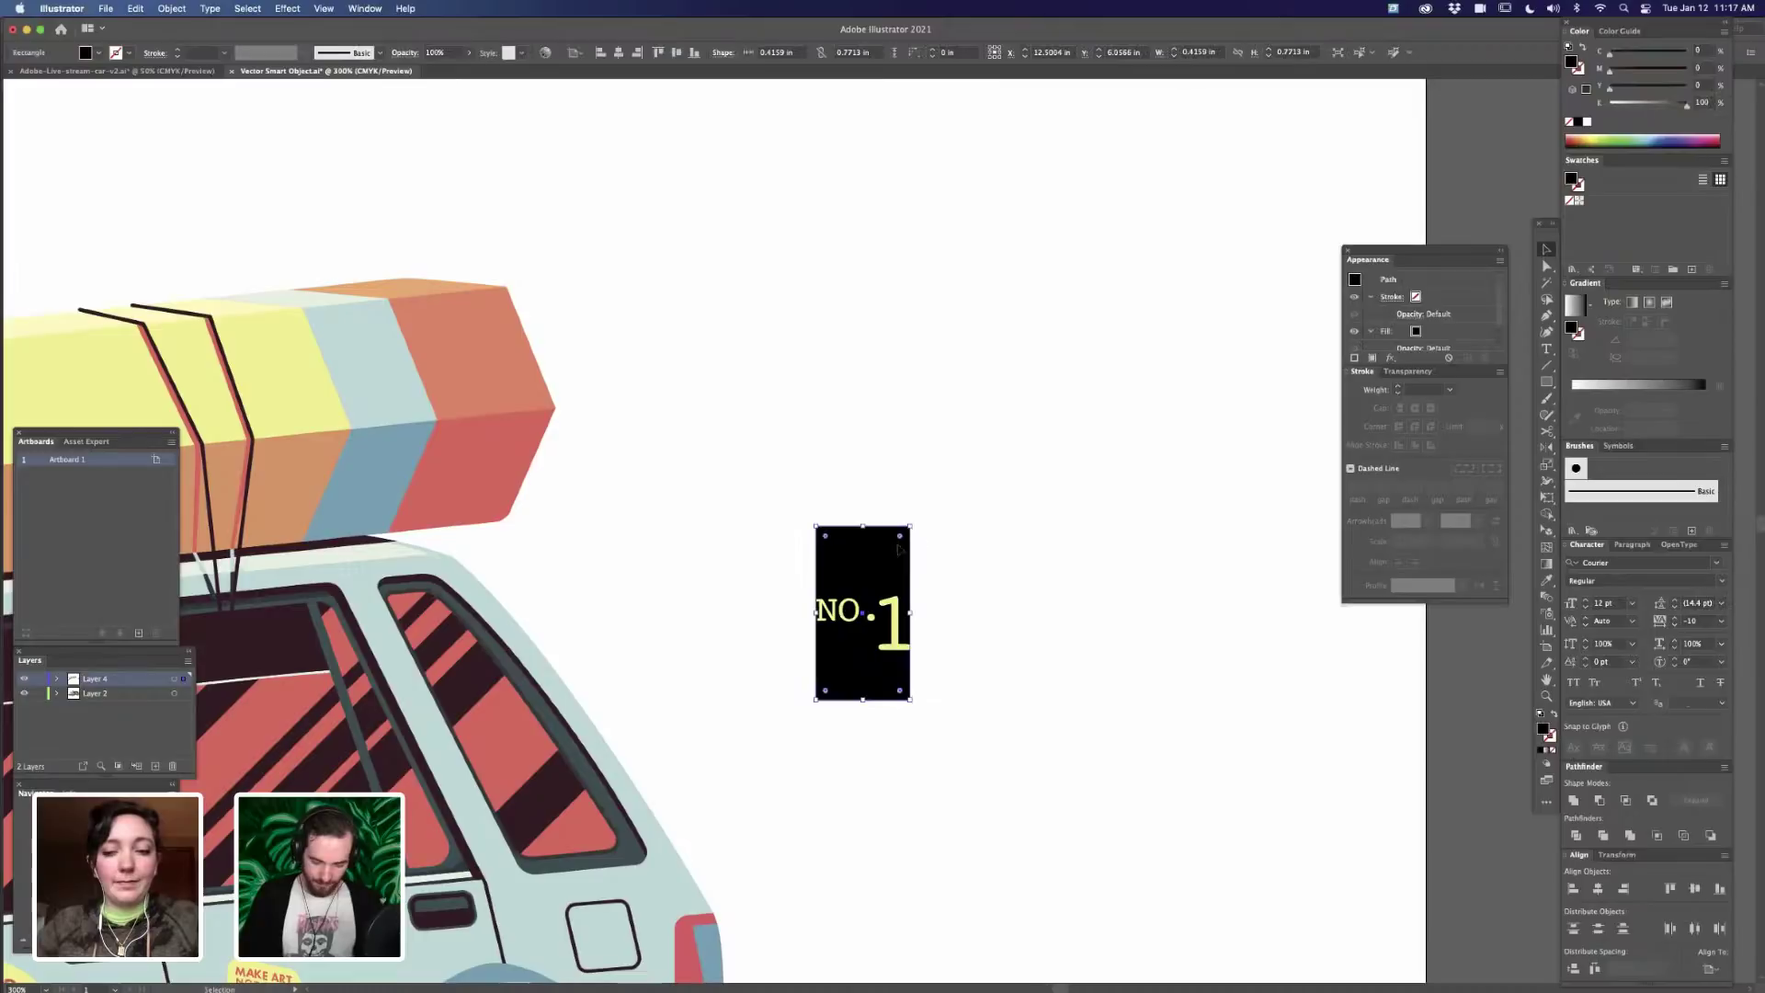
left_click_drag(909, 527, 905, 599)
key("i")
key("v")
left_click(992, 620)
- Delete the separate "1" and extend the "NO." text to read "NO. 1"
left_click_drag(885, 632, 899, 621)
key("Delete")
key("t")
left_click(873, 614)
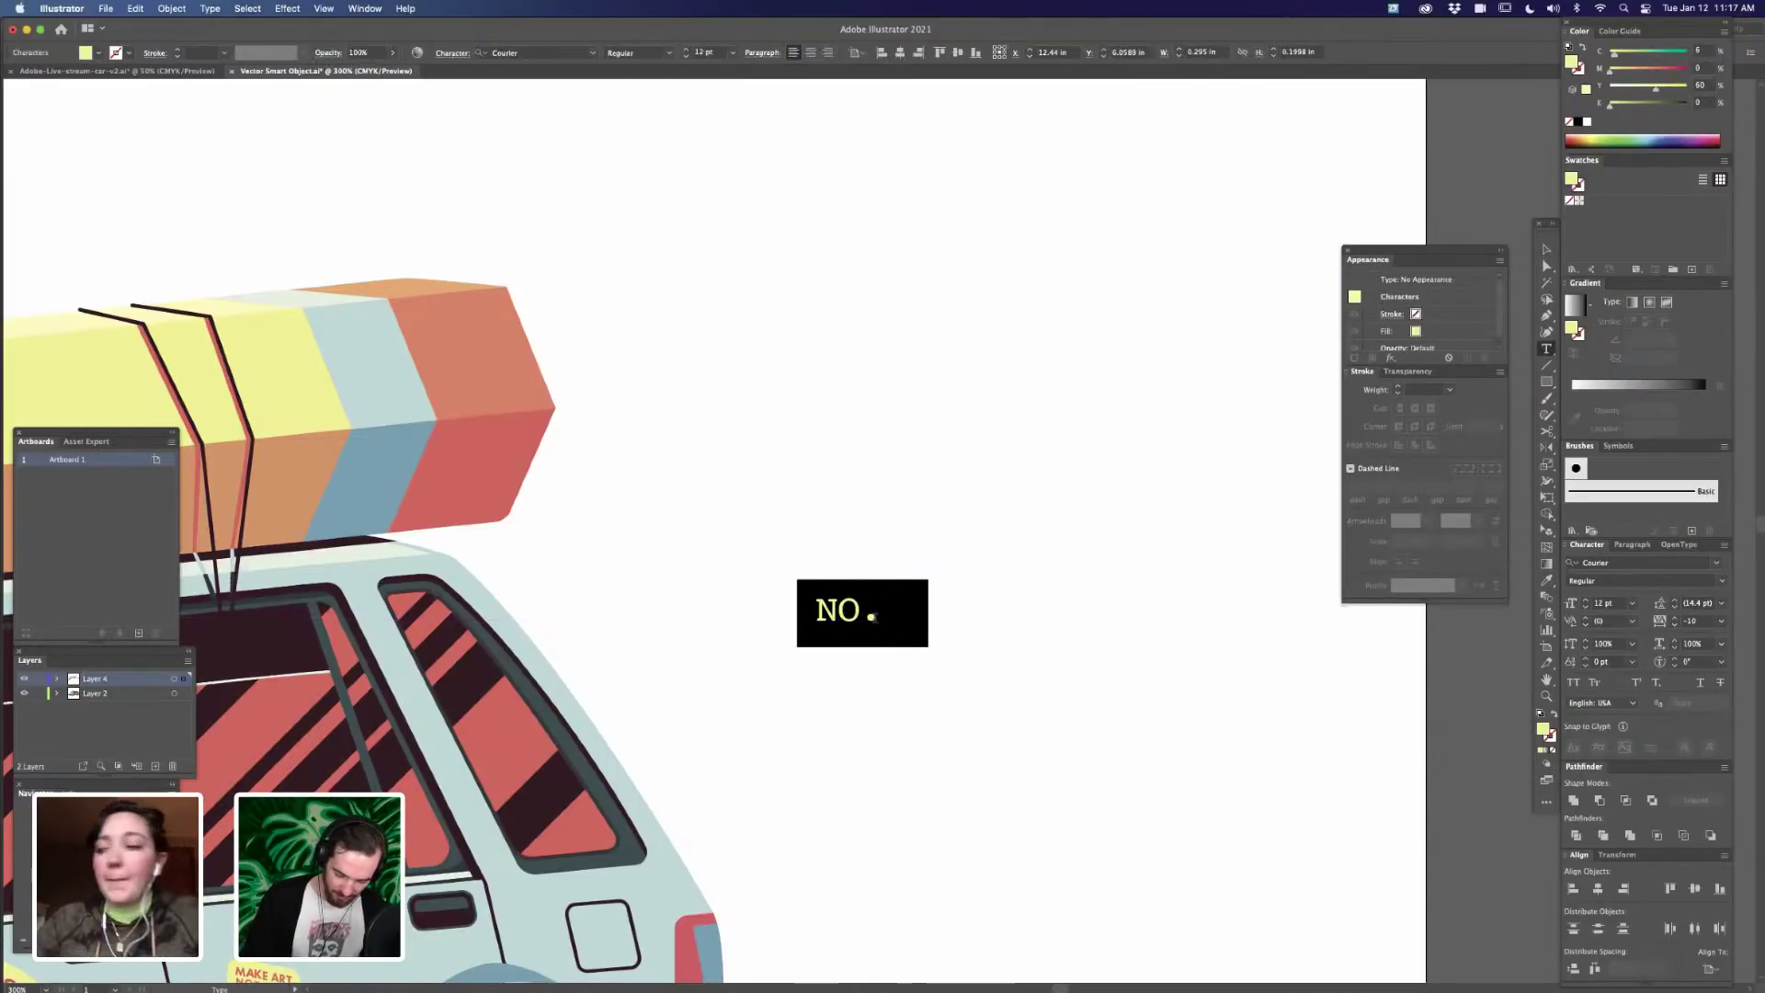
type("1")
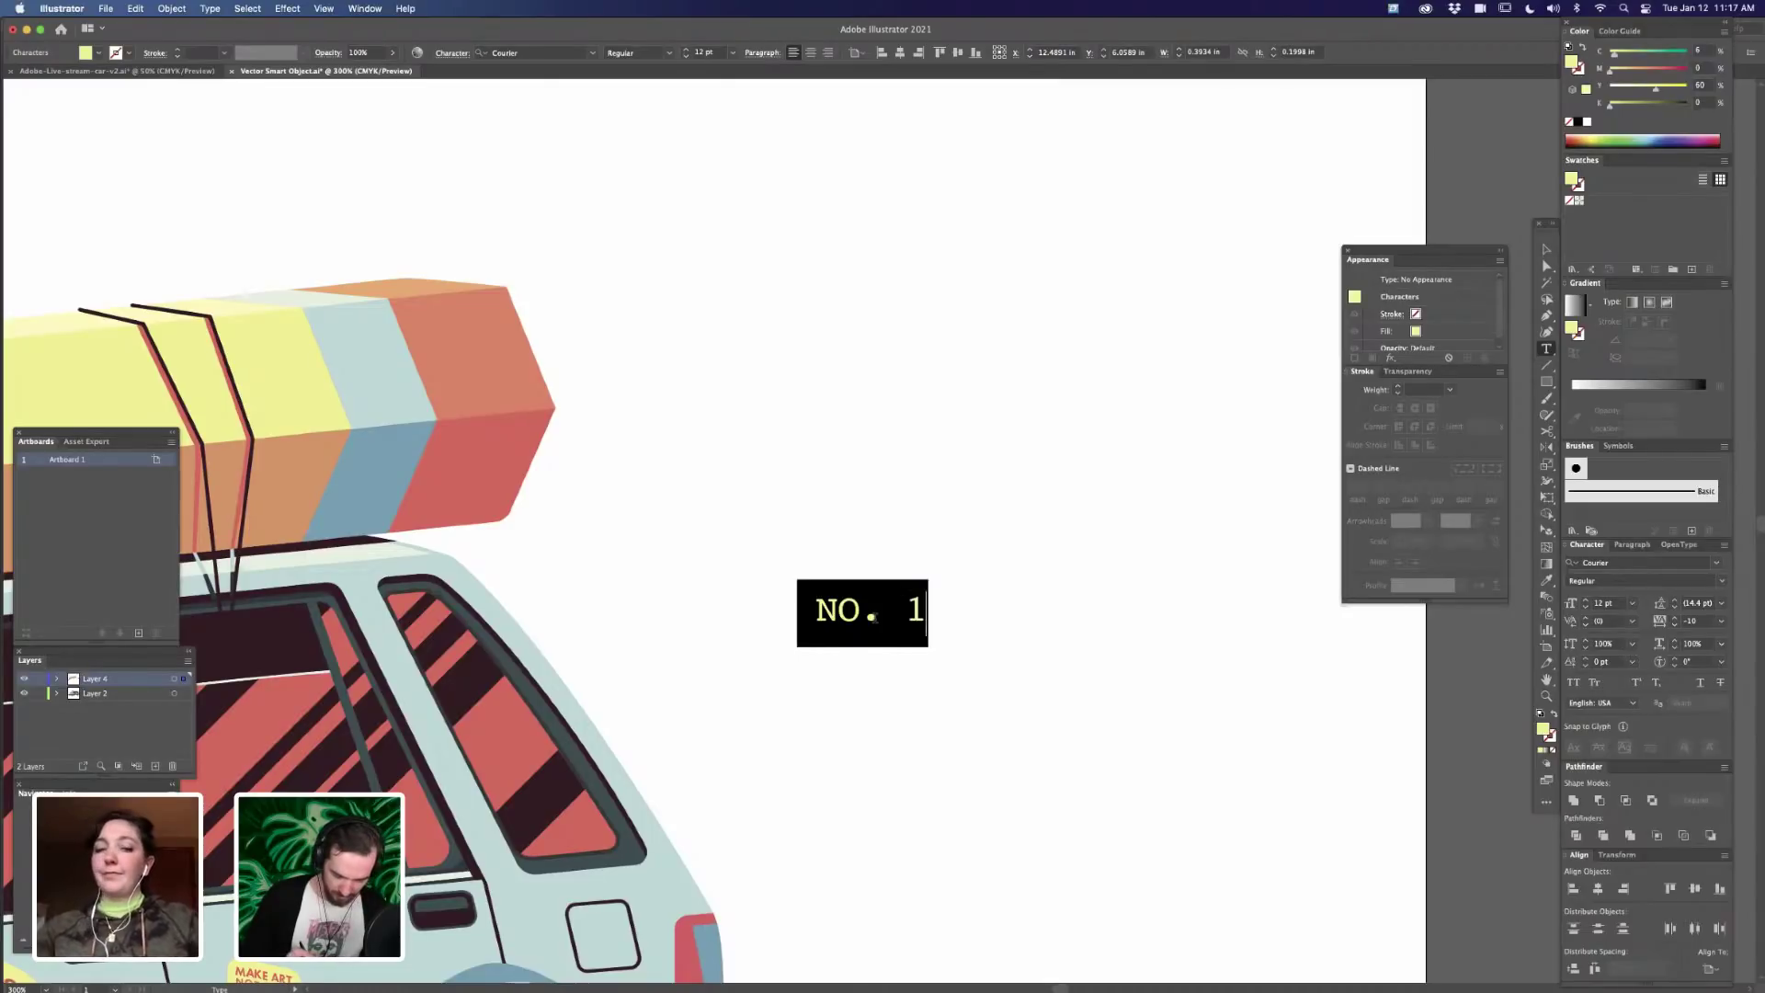
- Remove the space before the 1 so the label text reads "NO.1"
left_click_drag(901, 614, 887, 618)
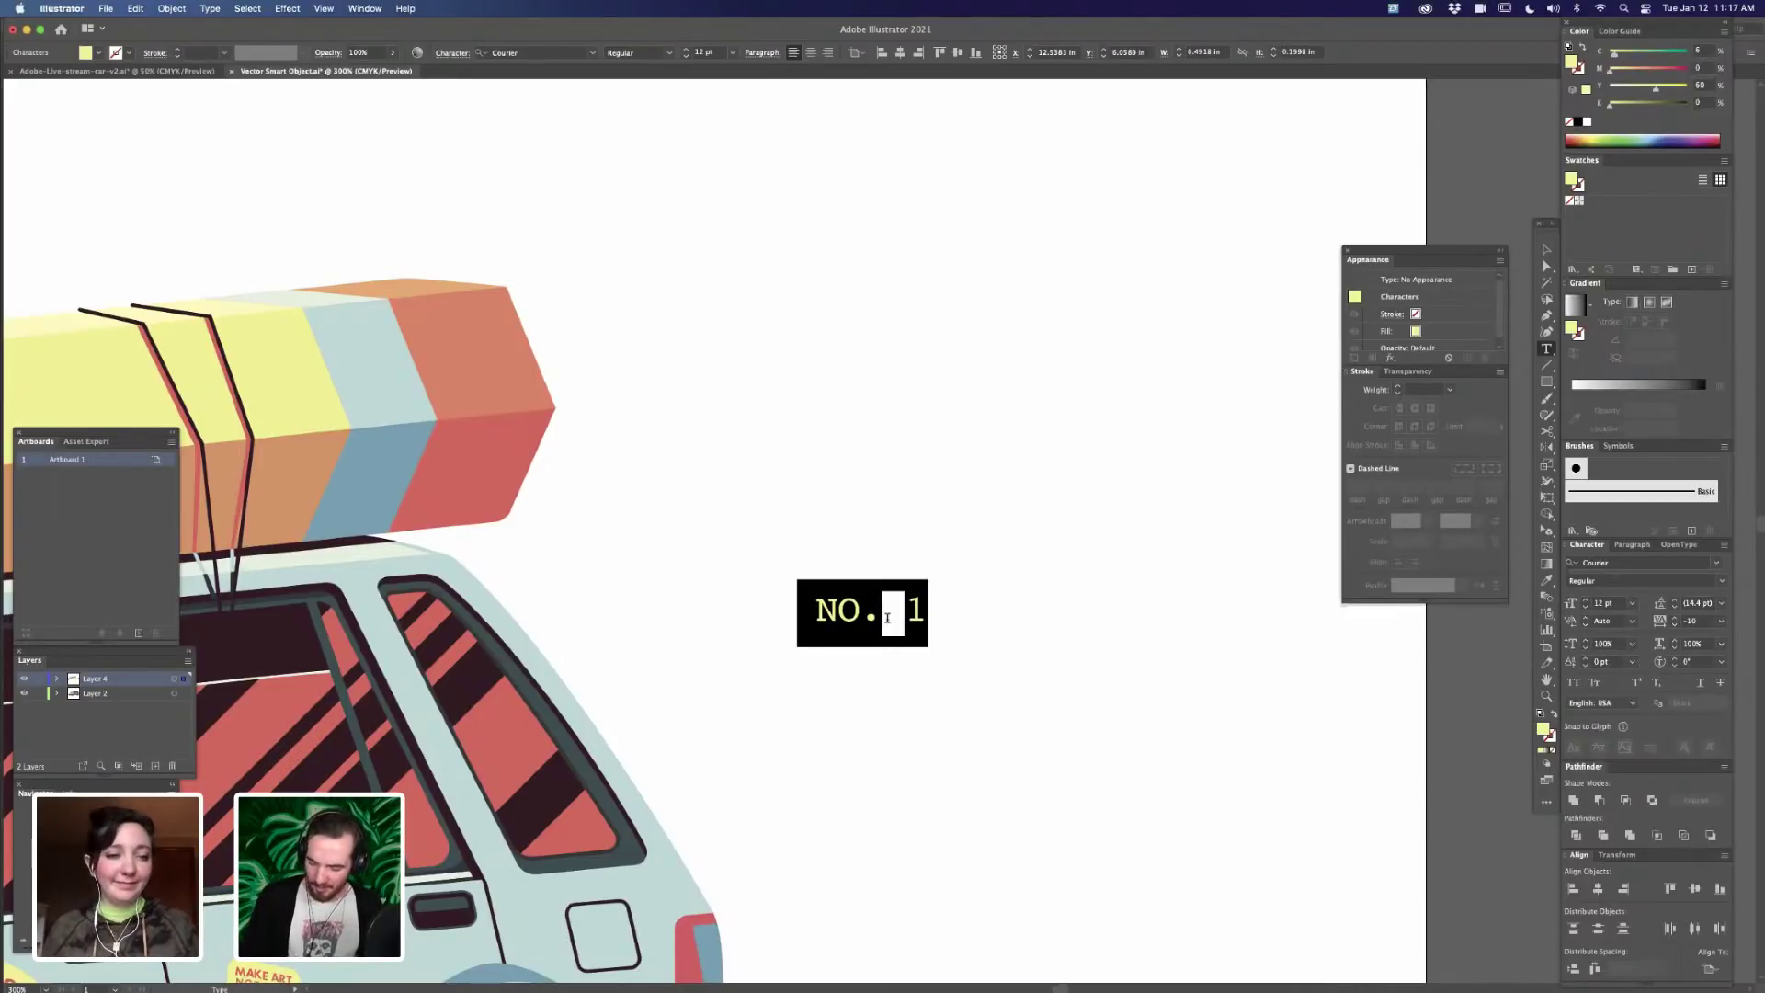
key("ctrl+a")
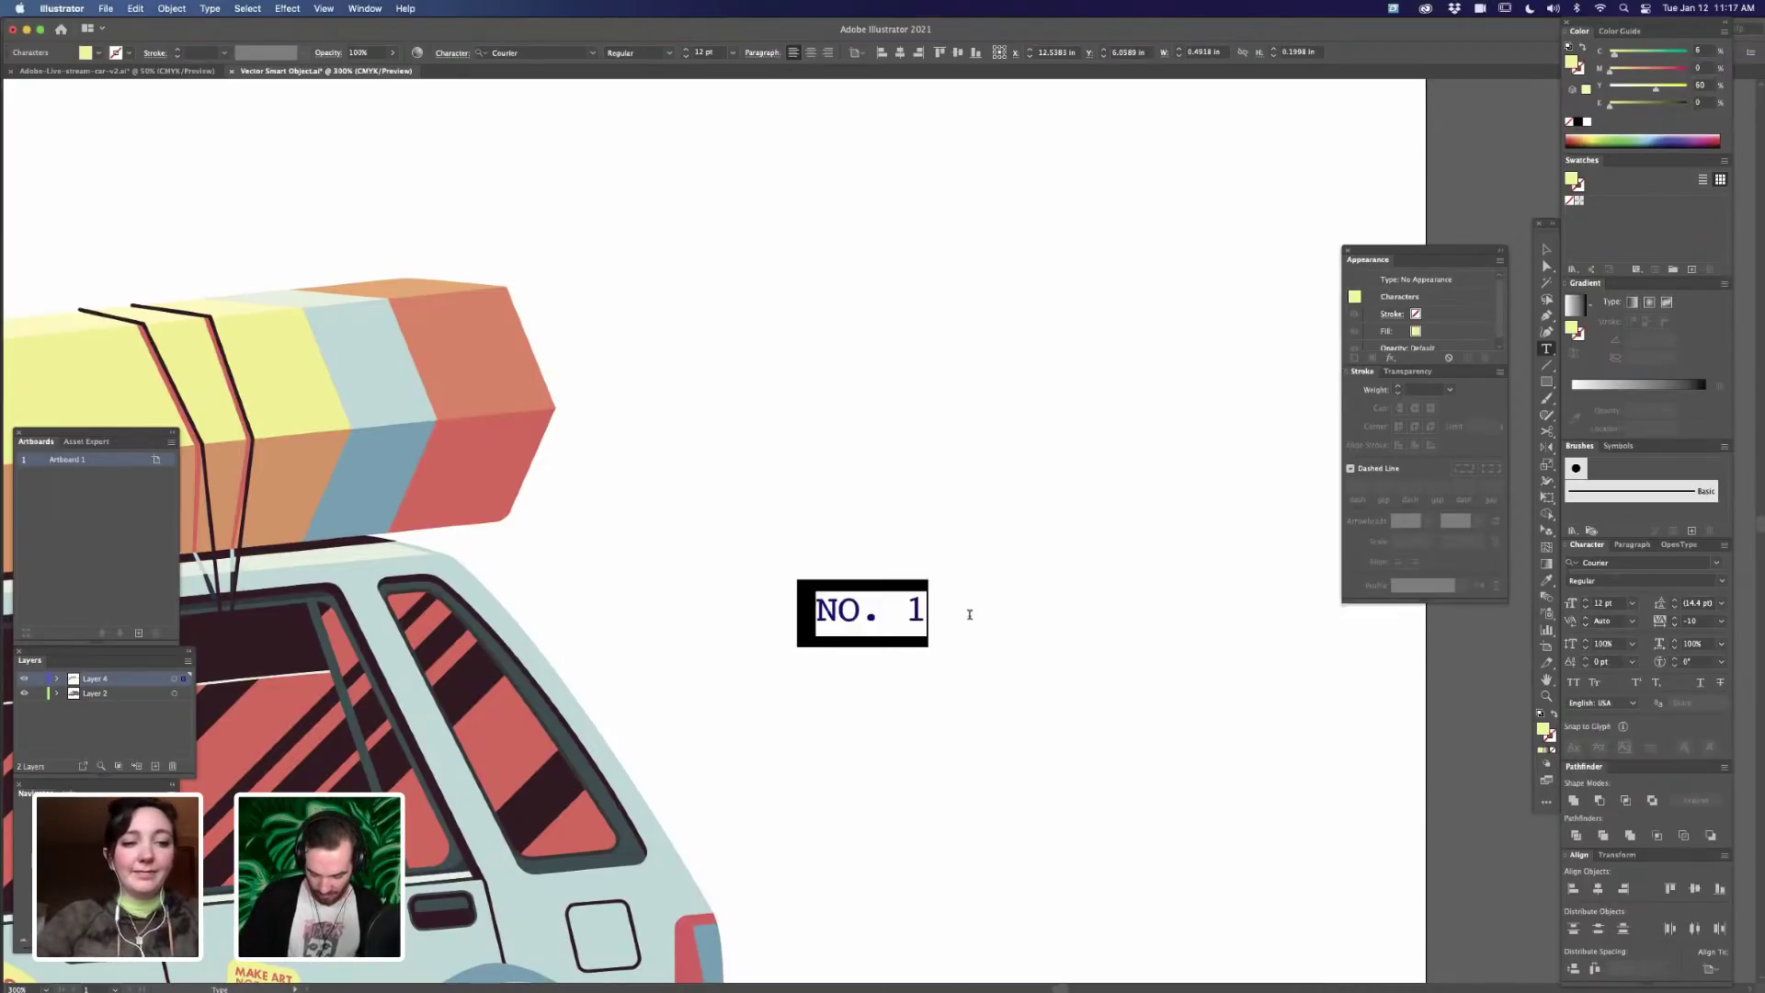
key("Escape")
double_click(916, 613)
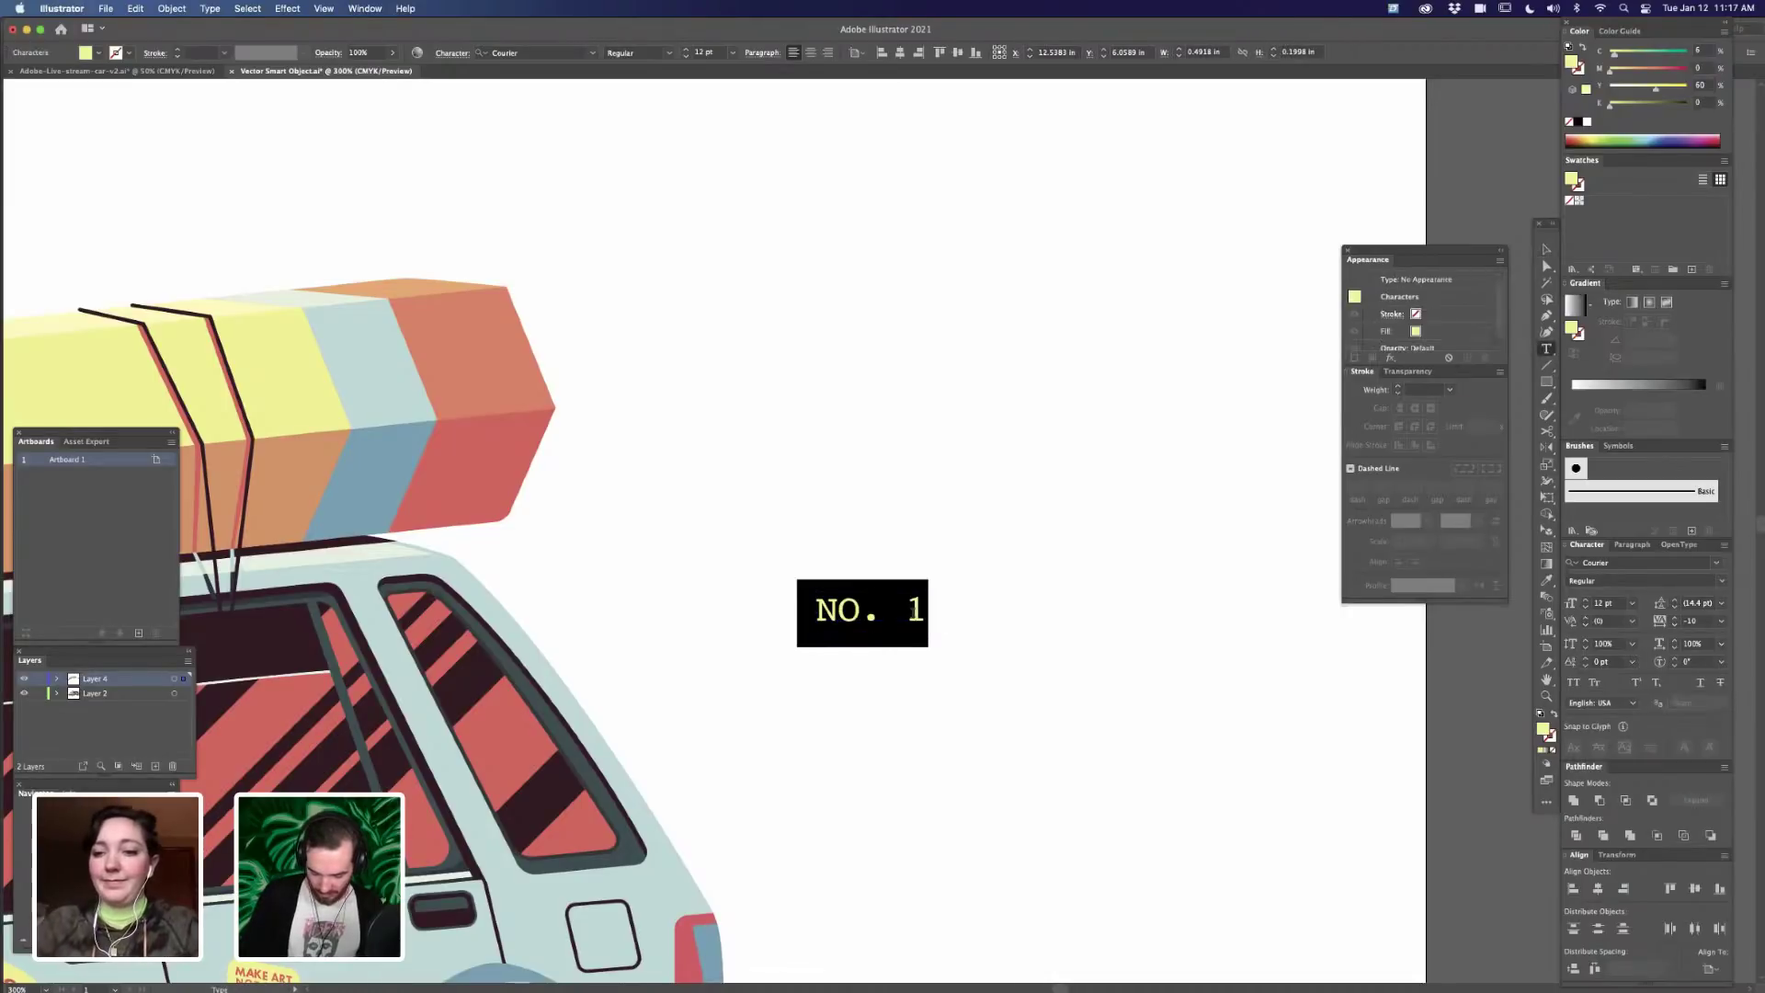
left_click_drag(893, 613, 899, 611)
key("BackSpace")
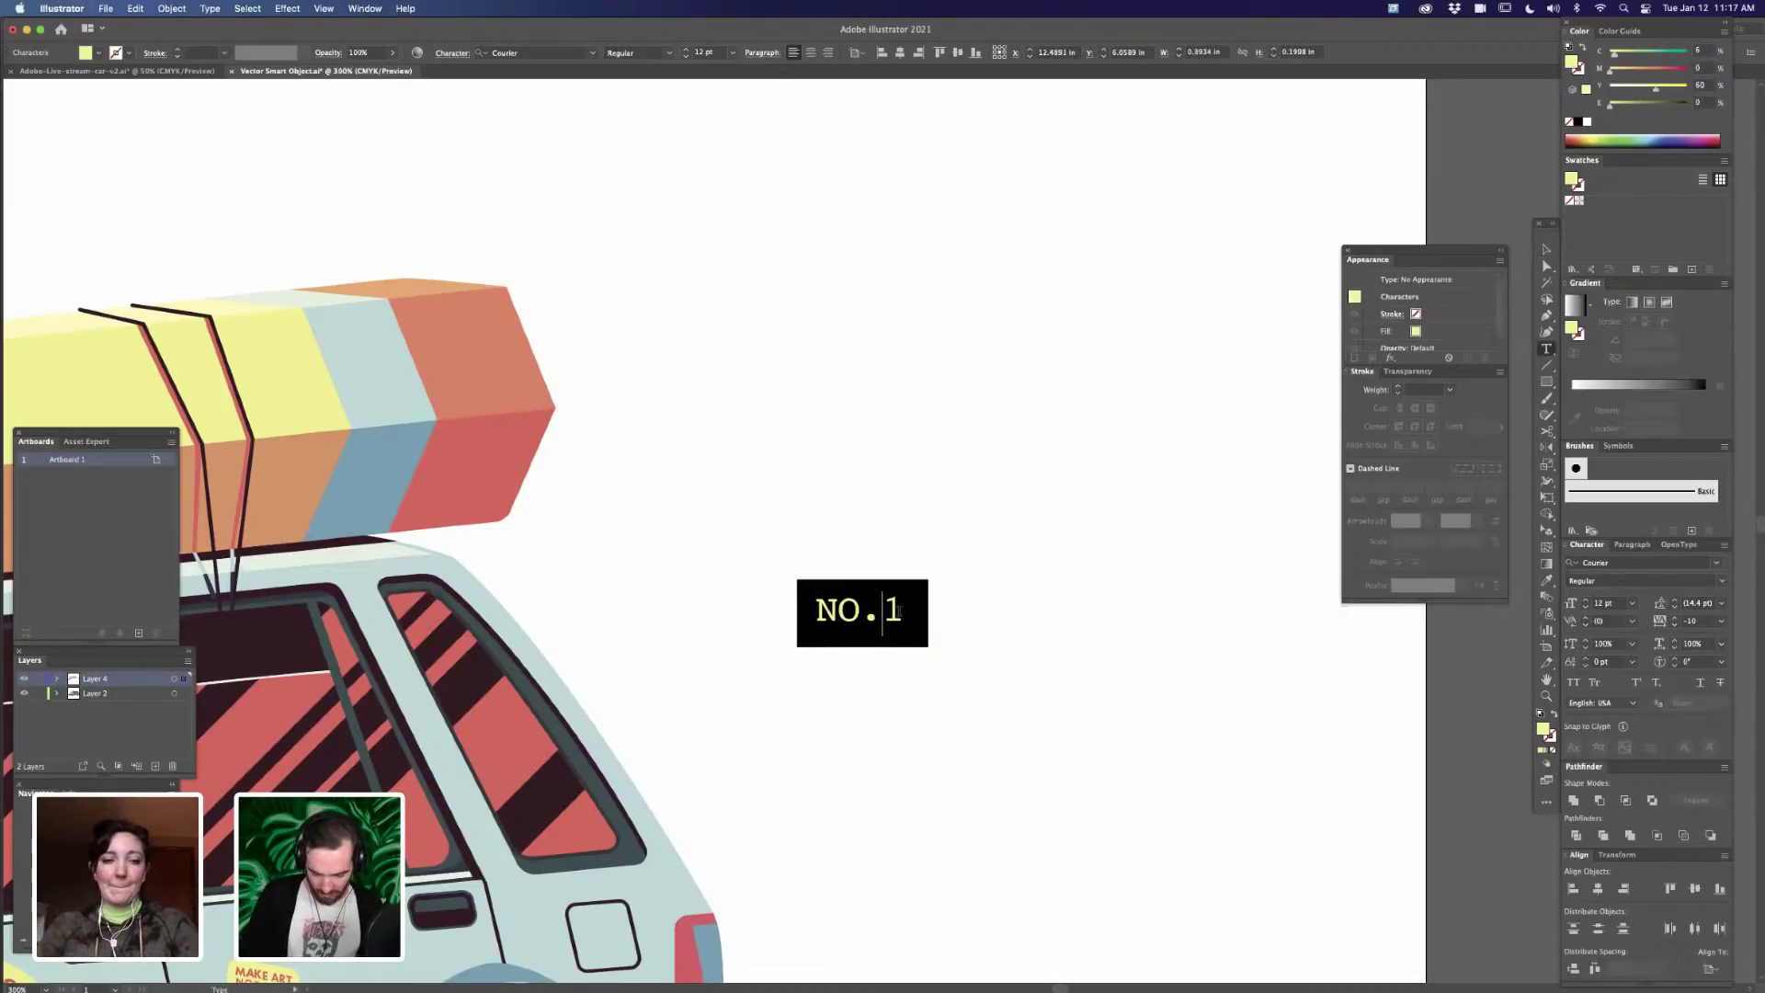
key("Escape")
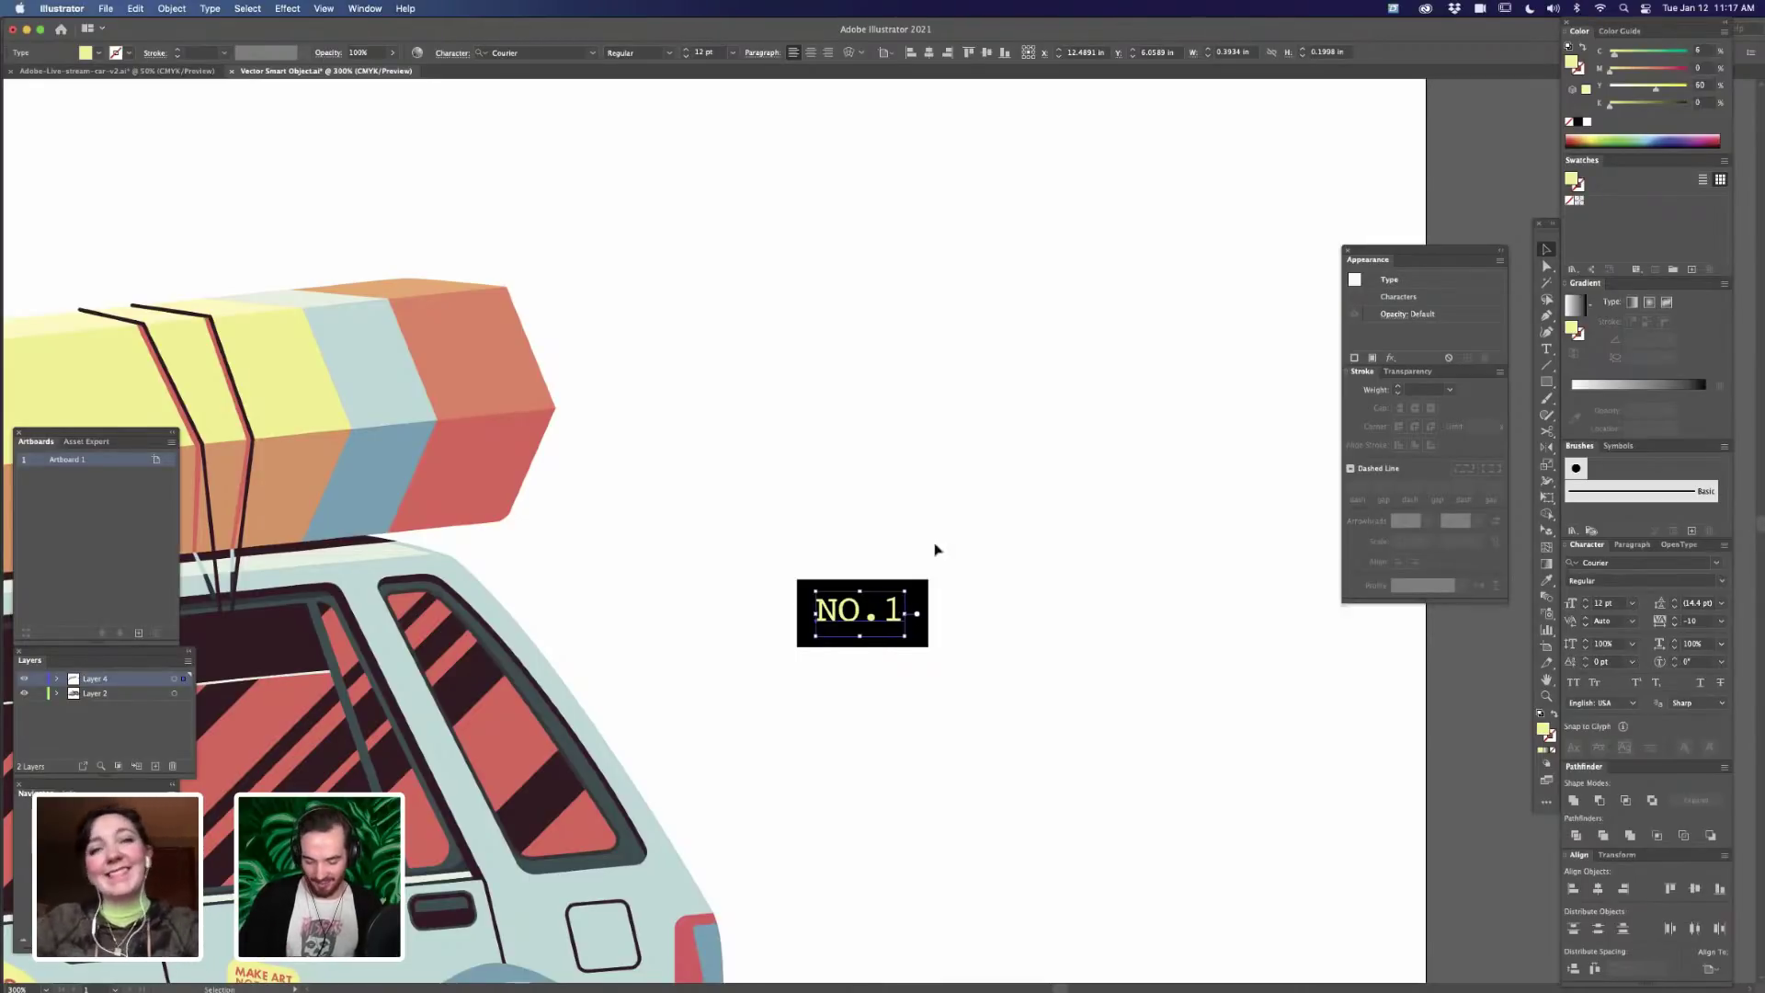
- Centre the "NO.1" text inside the black rectangle
left_click(921, 658)
left_click_drag(790, 566, 979, 756)
left_click(949, 594)
left_click_drag(965, 555, 731, 696)
key("super+equal")
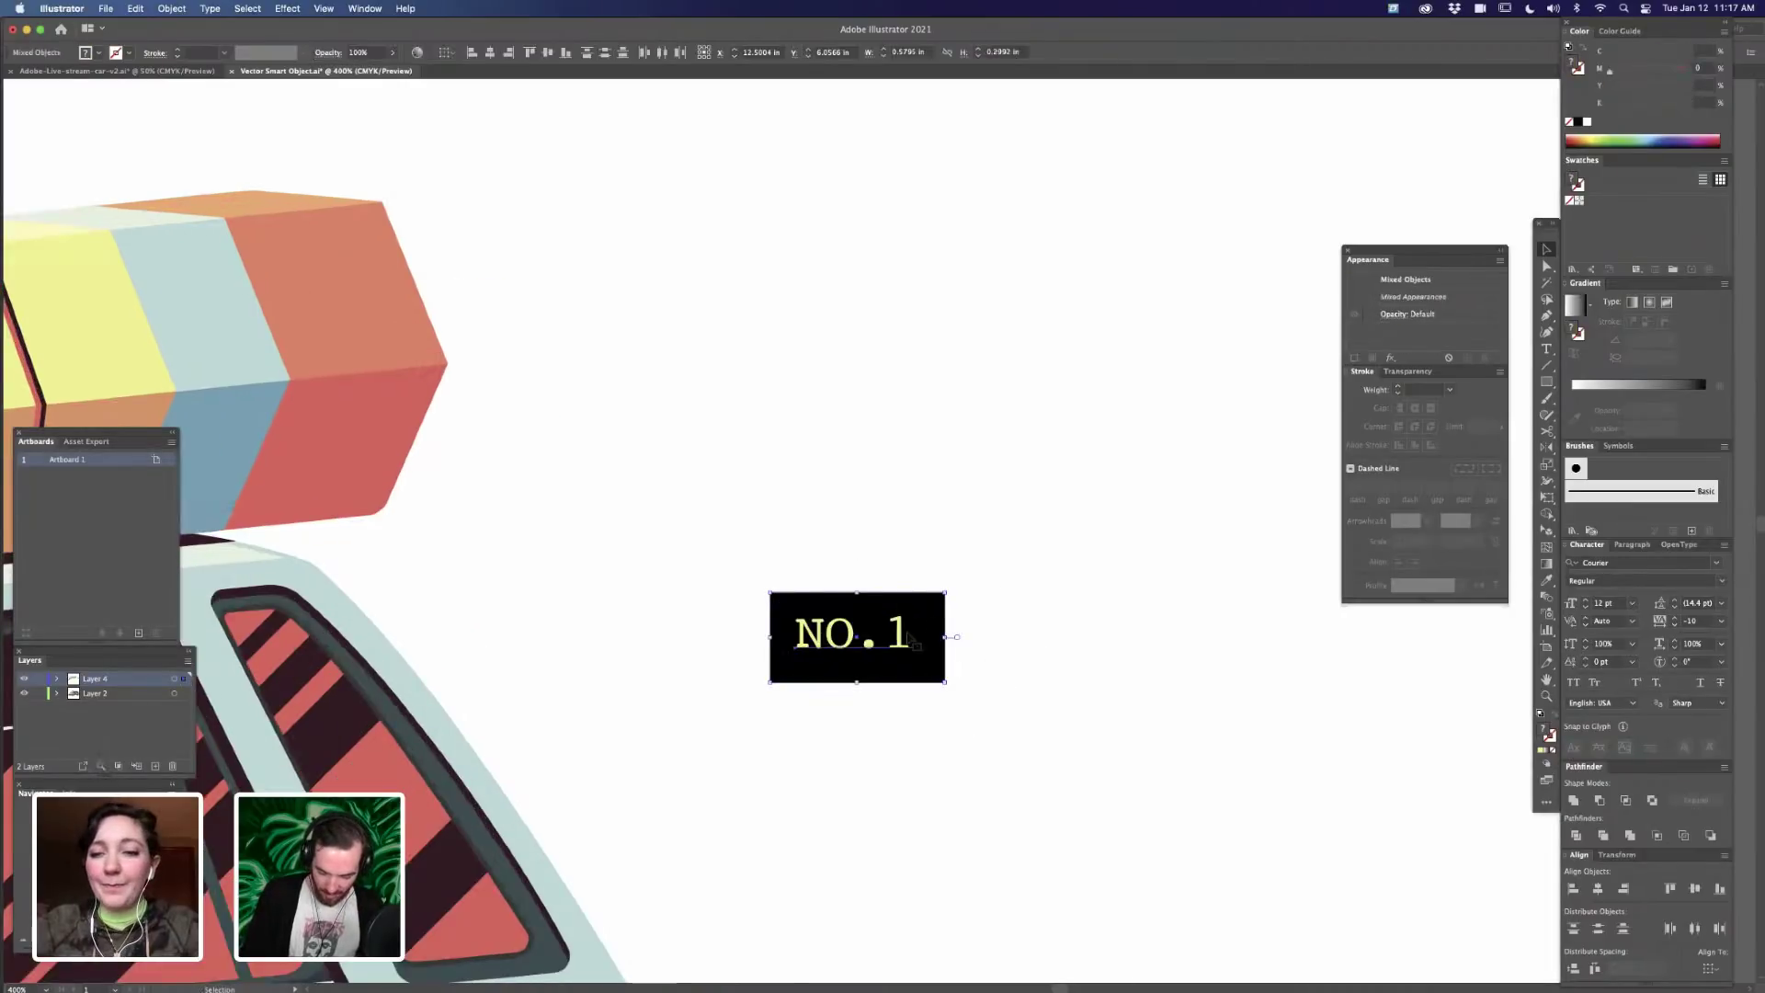
left_click(953, 622)
left_click_drag(901, 642, 907, 648)
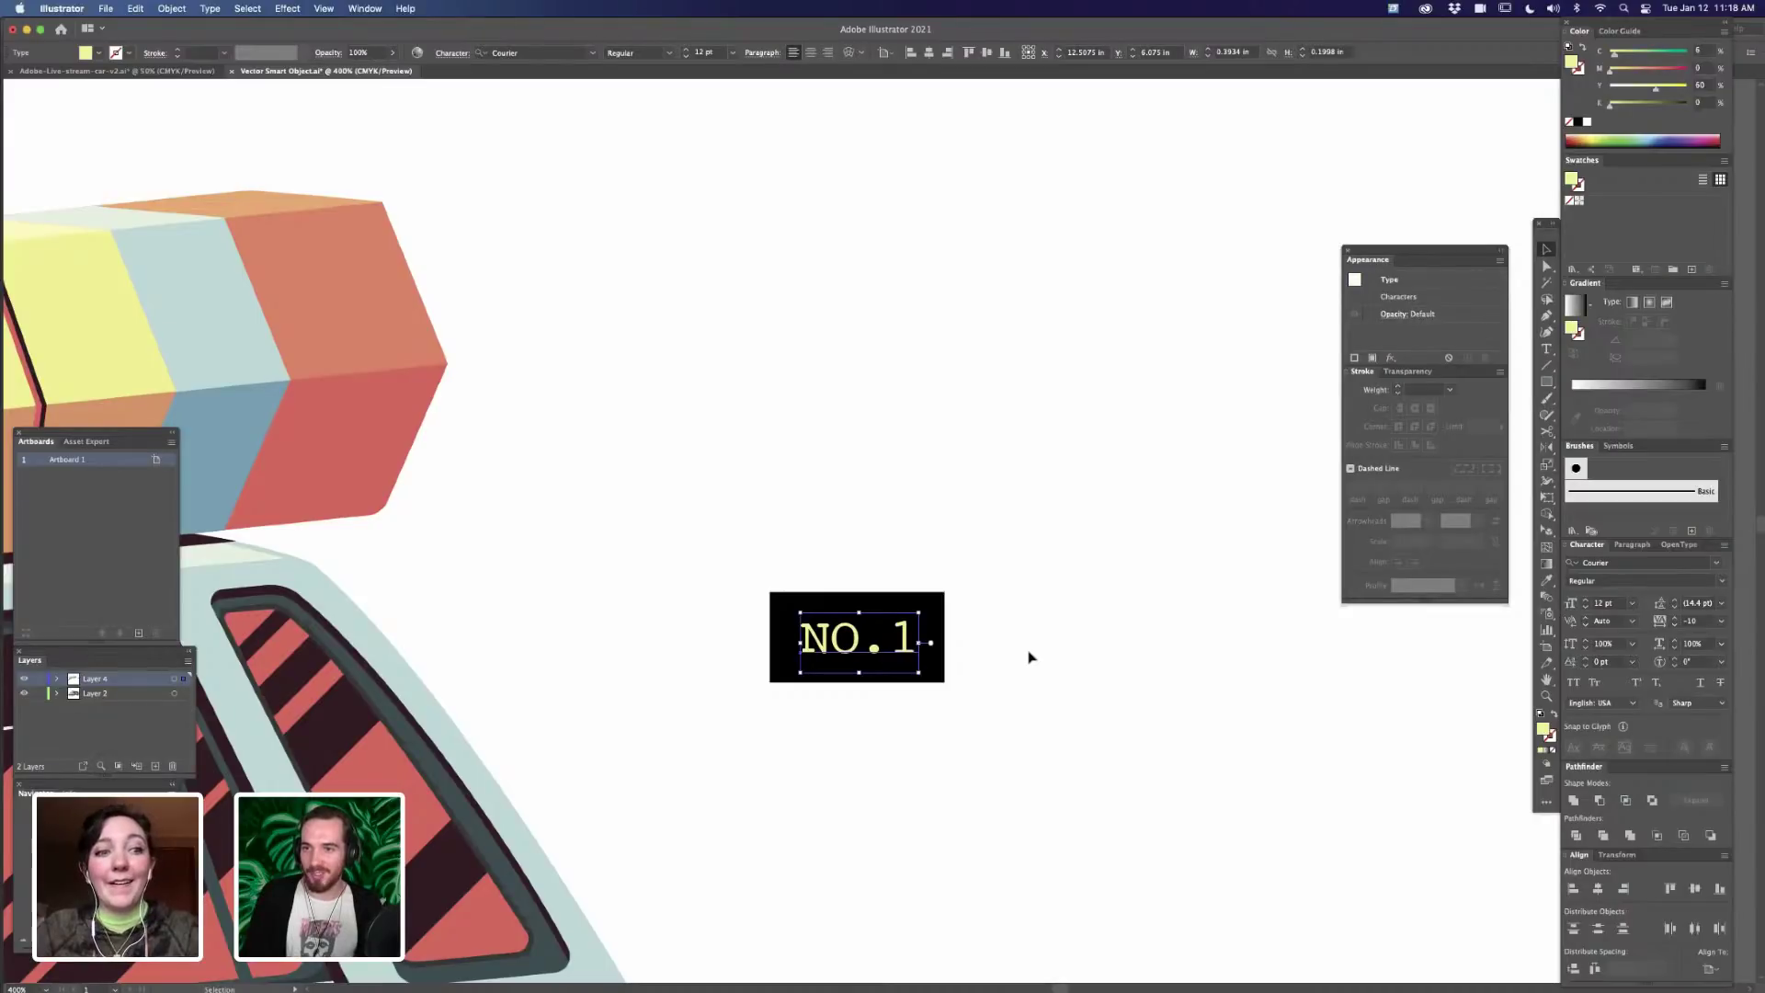
- Round the black rectangle's corners fully to form a pill-shaped label
left_click(989, 581)
left_click(940, 631)
left_click_drag(936, 606, 940, 662)
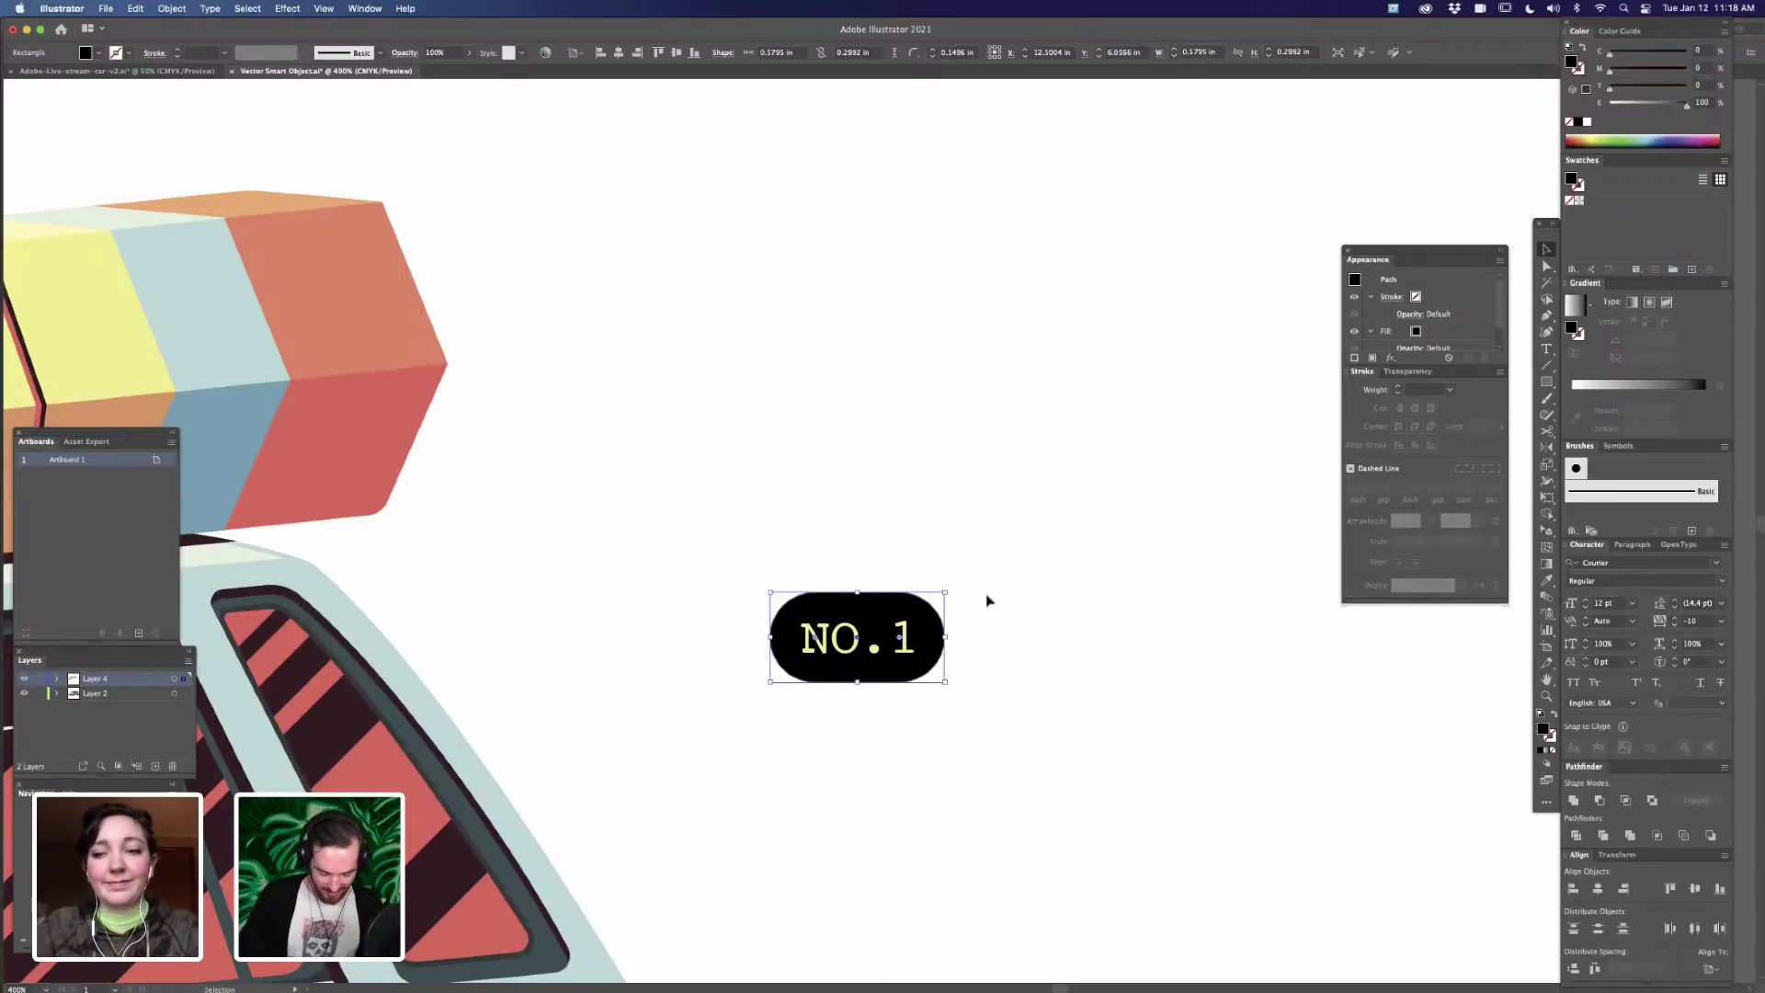
- Group the "NO.1" text with its black pill-shaped background
key("super+minus")
key("super+minus")
key("super+minus")
left_click_drag(990, 702, 1113, 741)
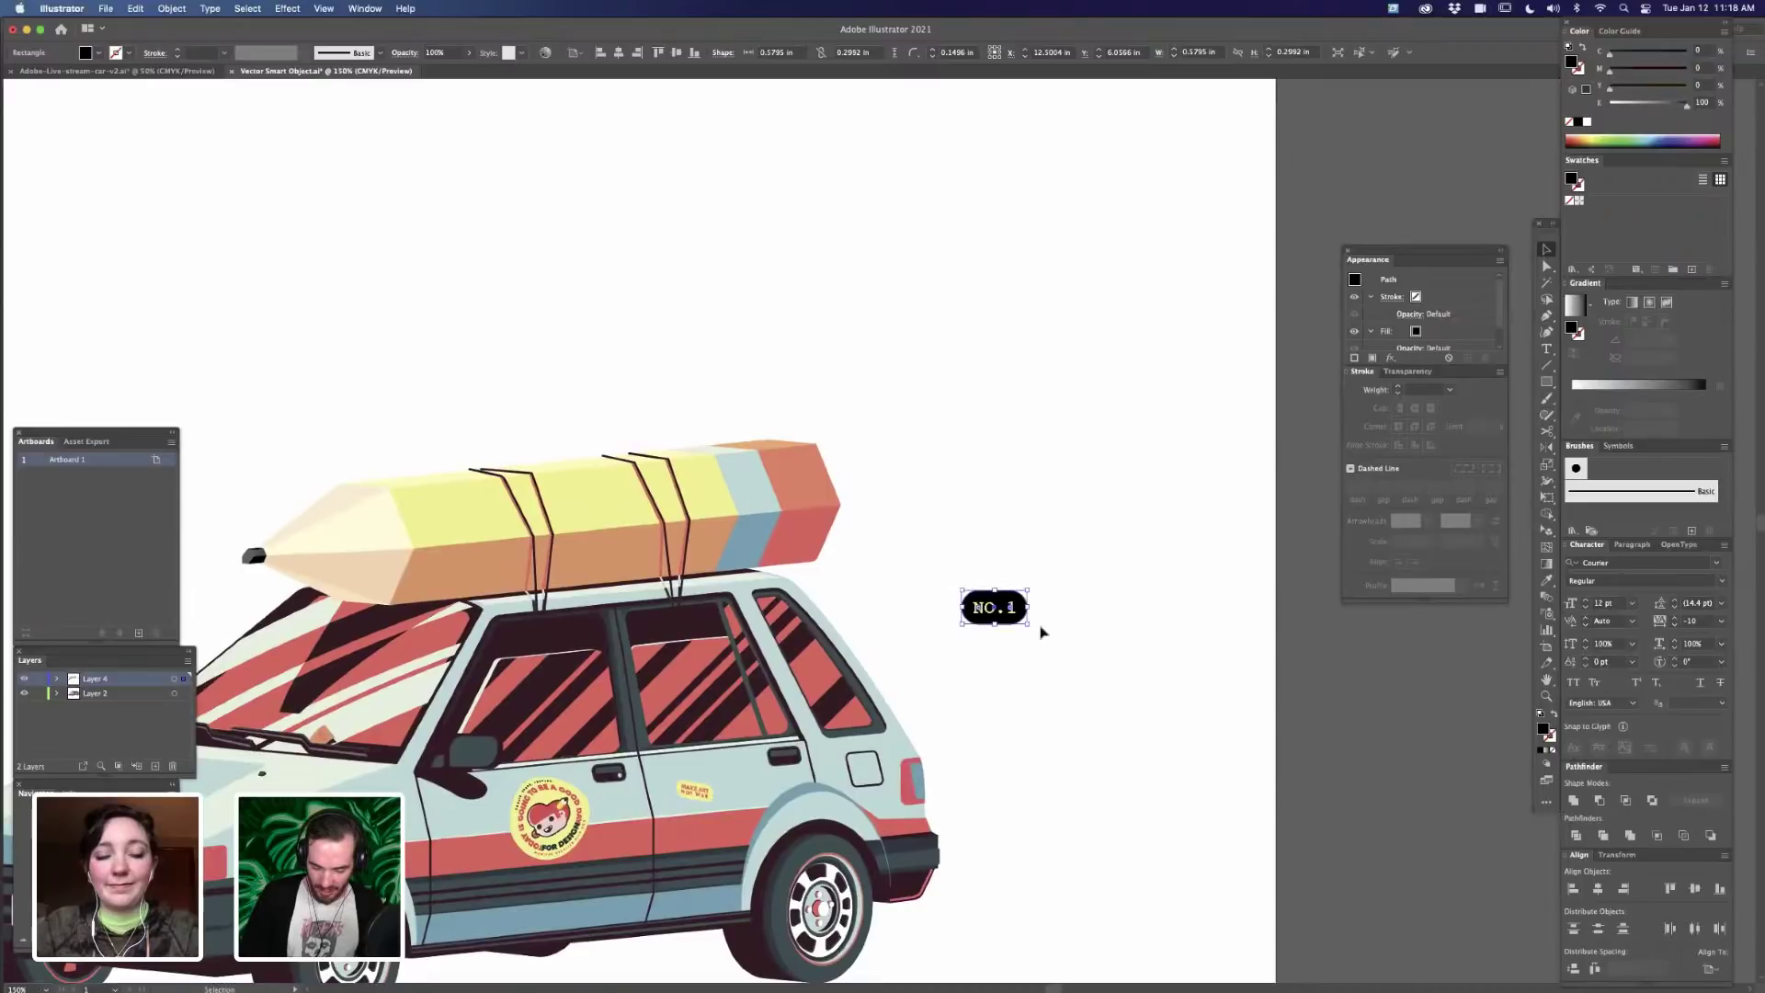
left_click(1072, 573)
key("super+a")
key("super+g")
key("super+=")
key("super+=")
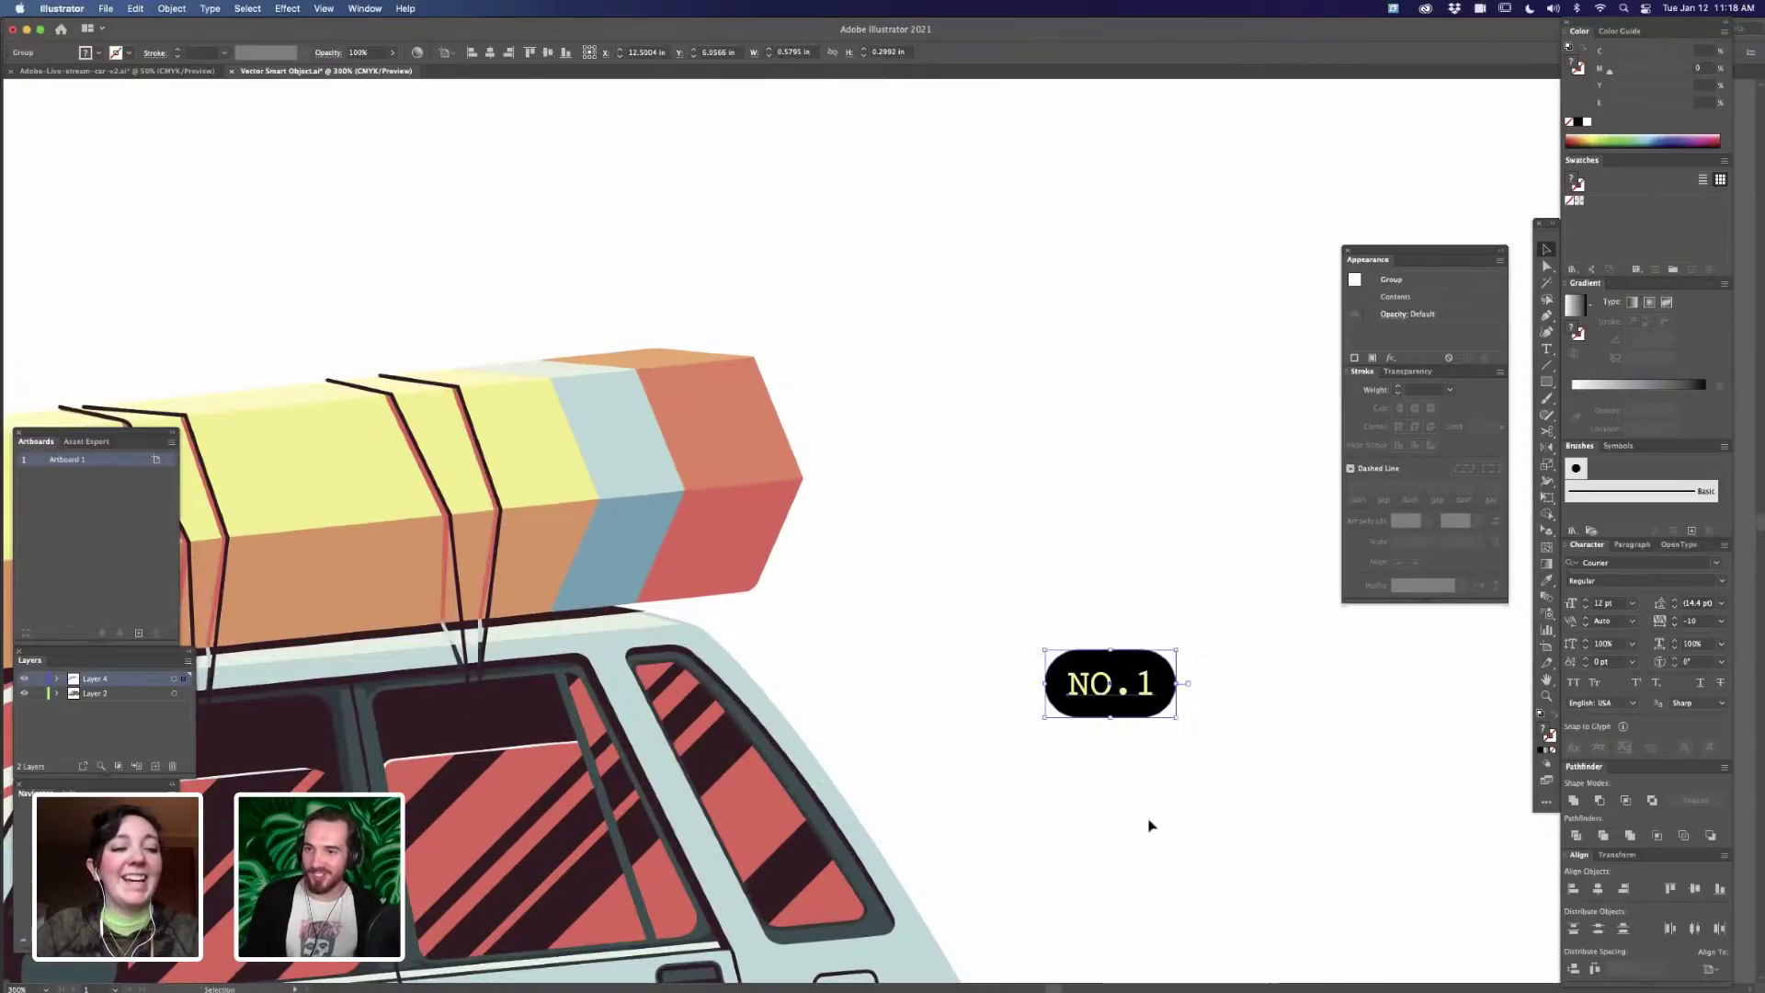
- Move the "NO.1" badge onto the pencil's yellow side, overlapping the light blue band near the eraser end
left_click_drag(1108, 682, 971, 440)
left_click_drag(926, 587, 1036, 615)
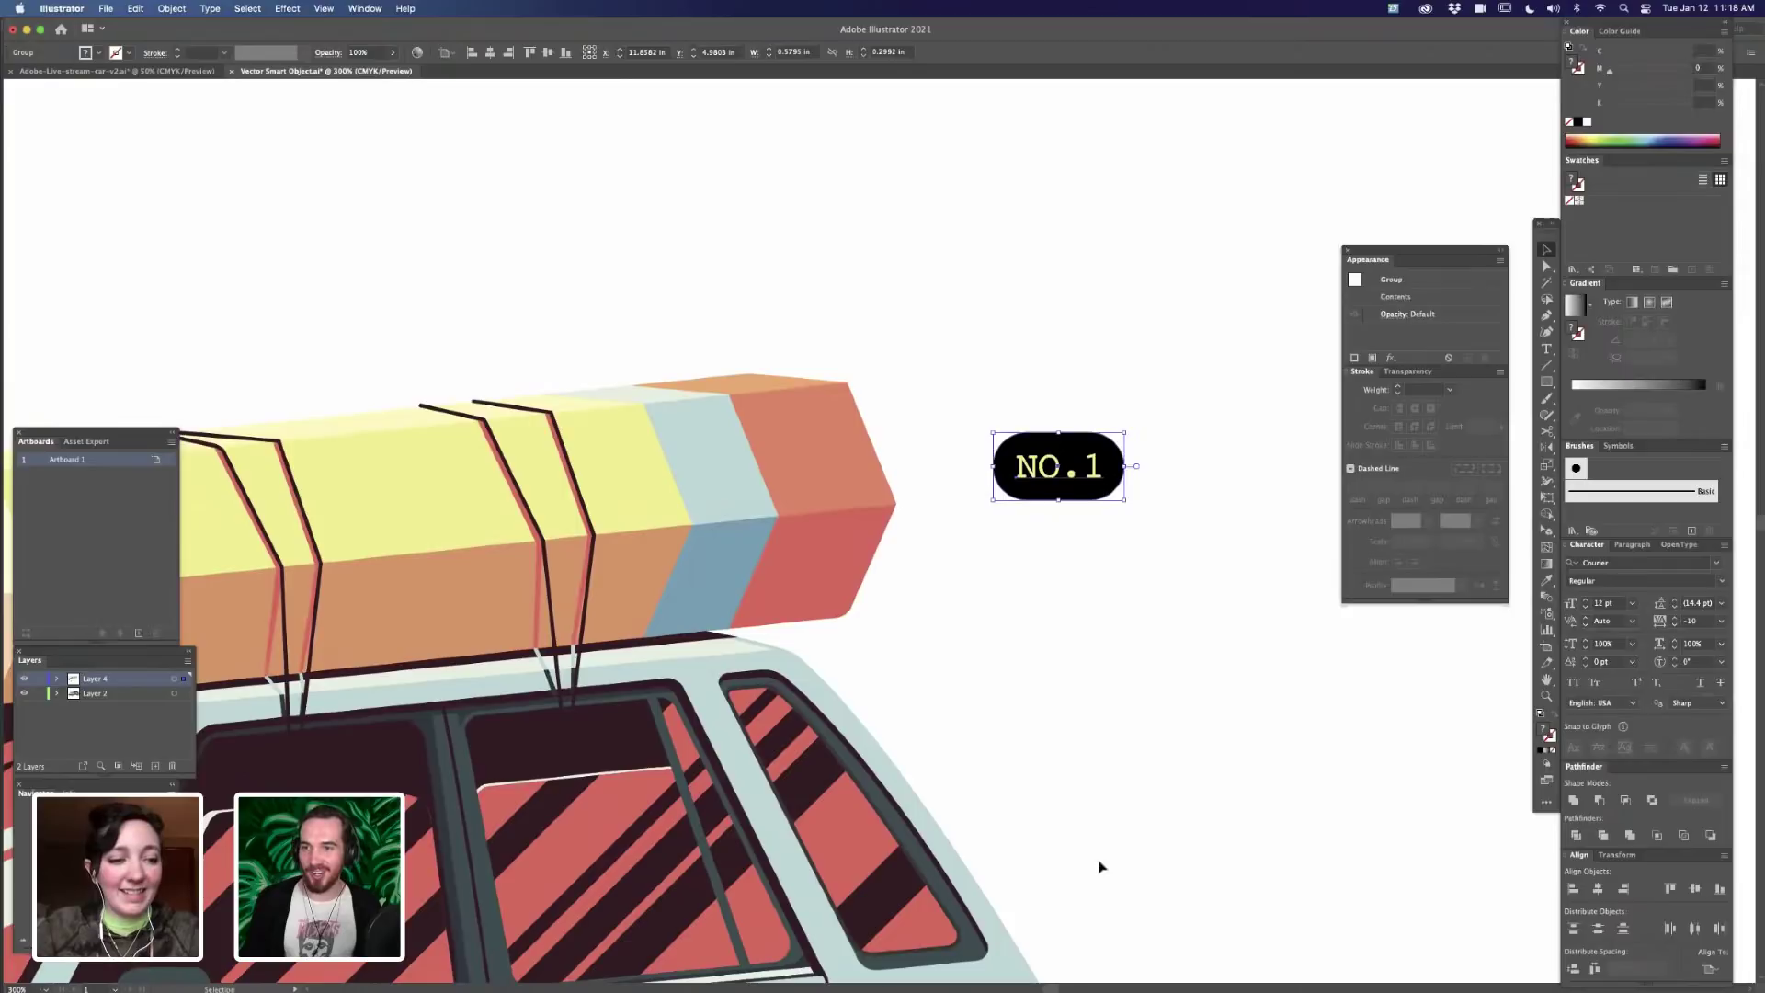
left_click_drag(1106, 474, 694, 497)
left_click_drag(869, 651, 1055, 705)
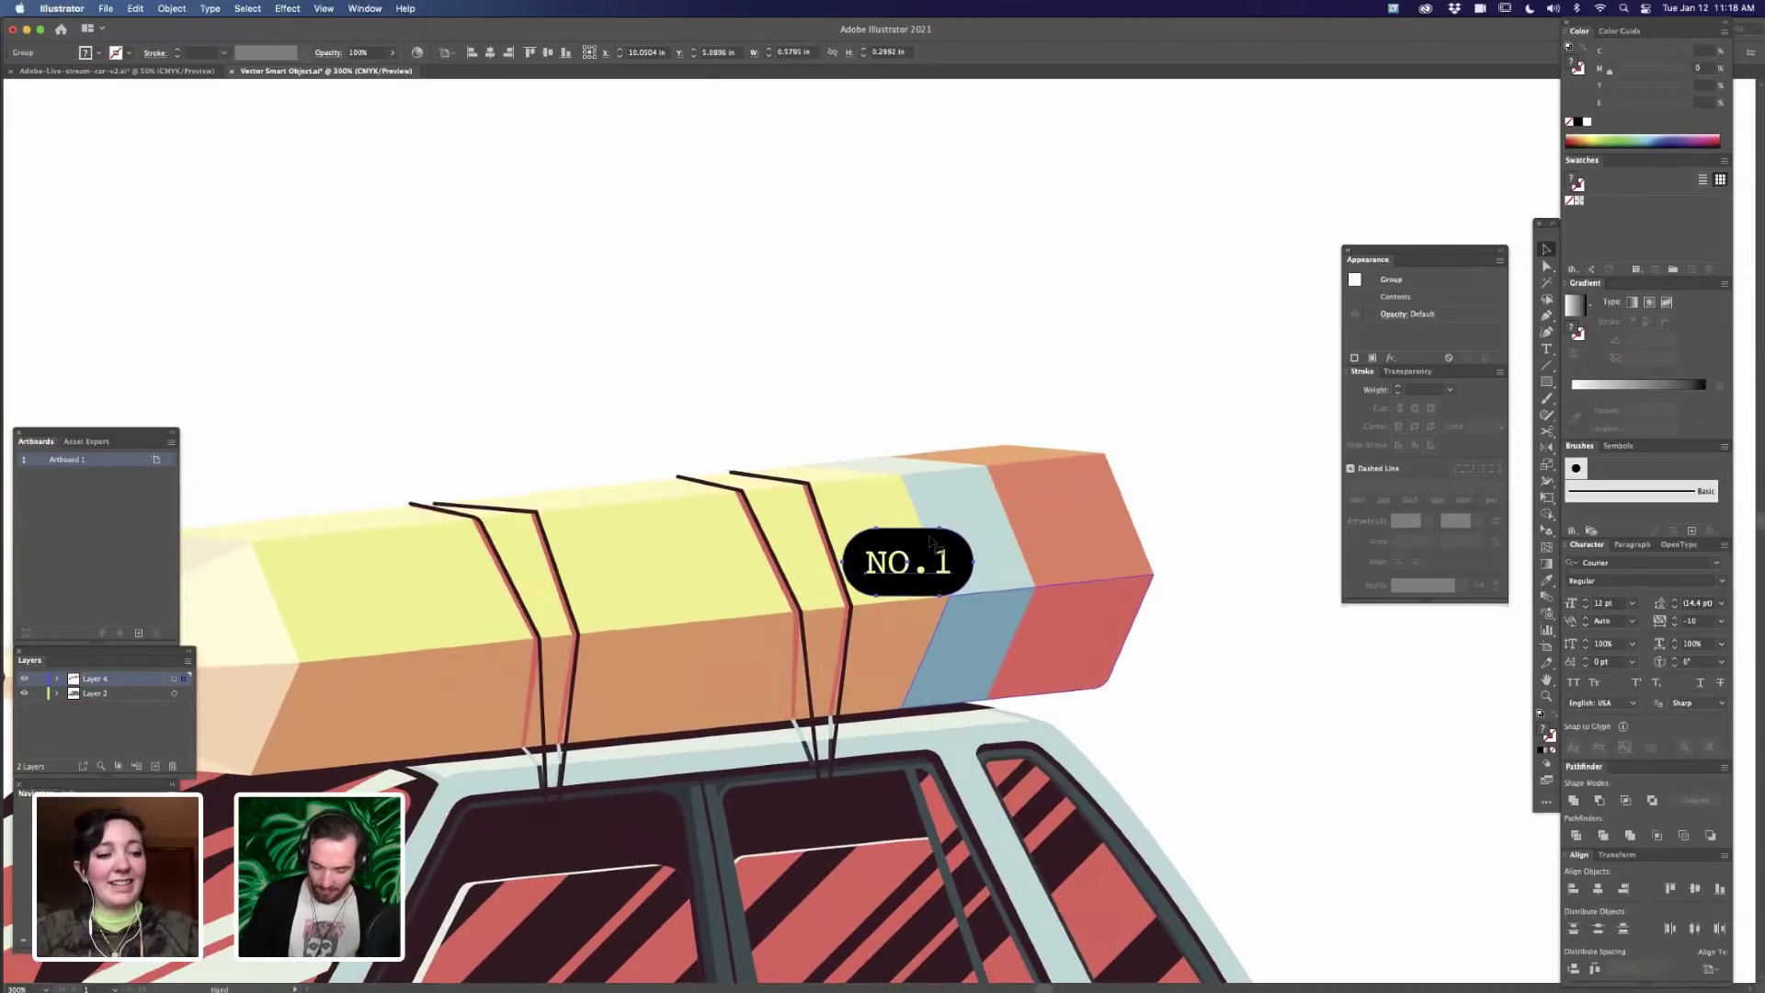
key("super+equal")
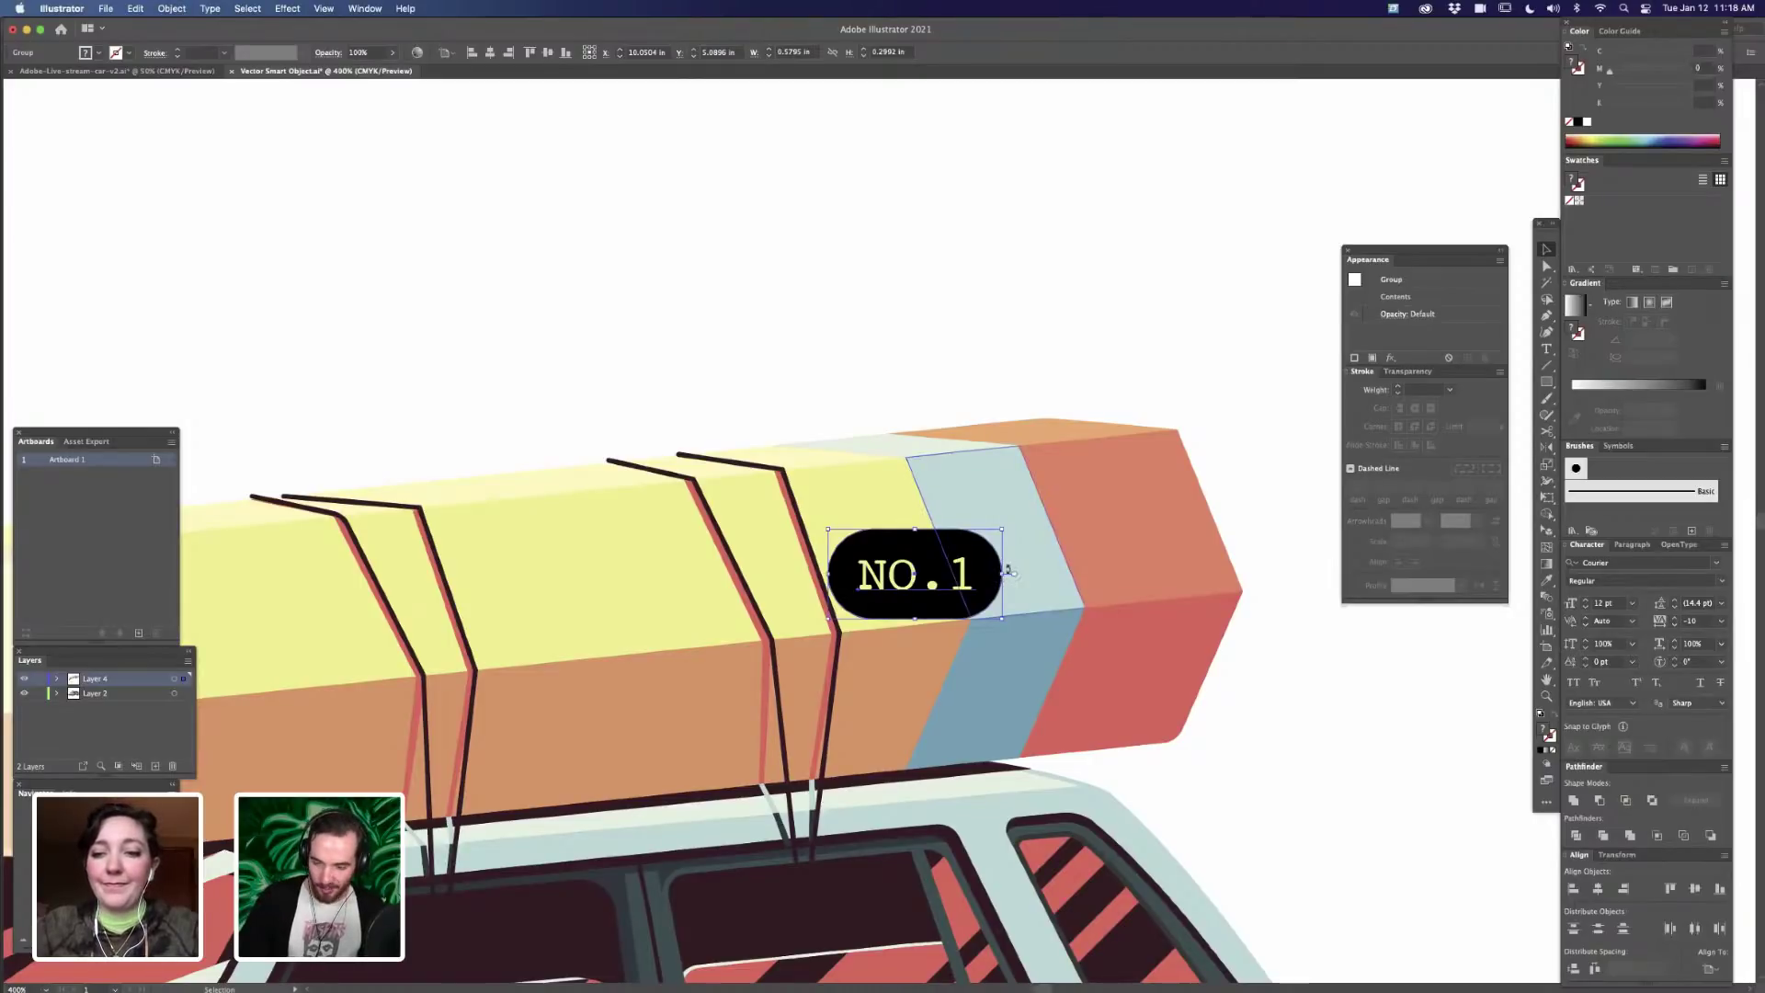
- Skew the "NO.1" badge to follow the pencil's slant and shift it fully onto the yellow side, over the rear strap
key("e")
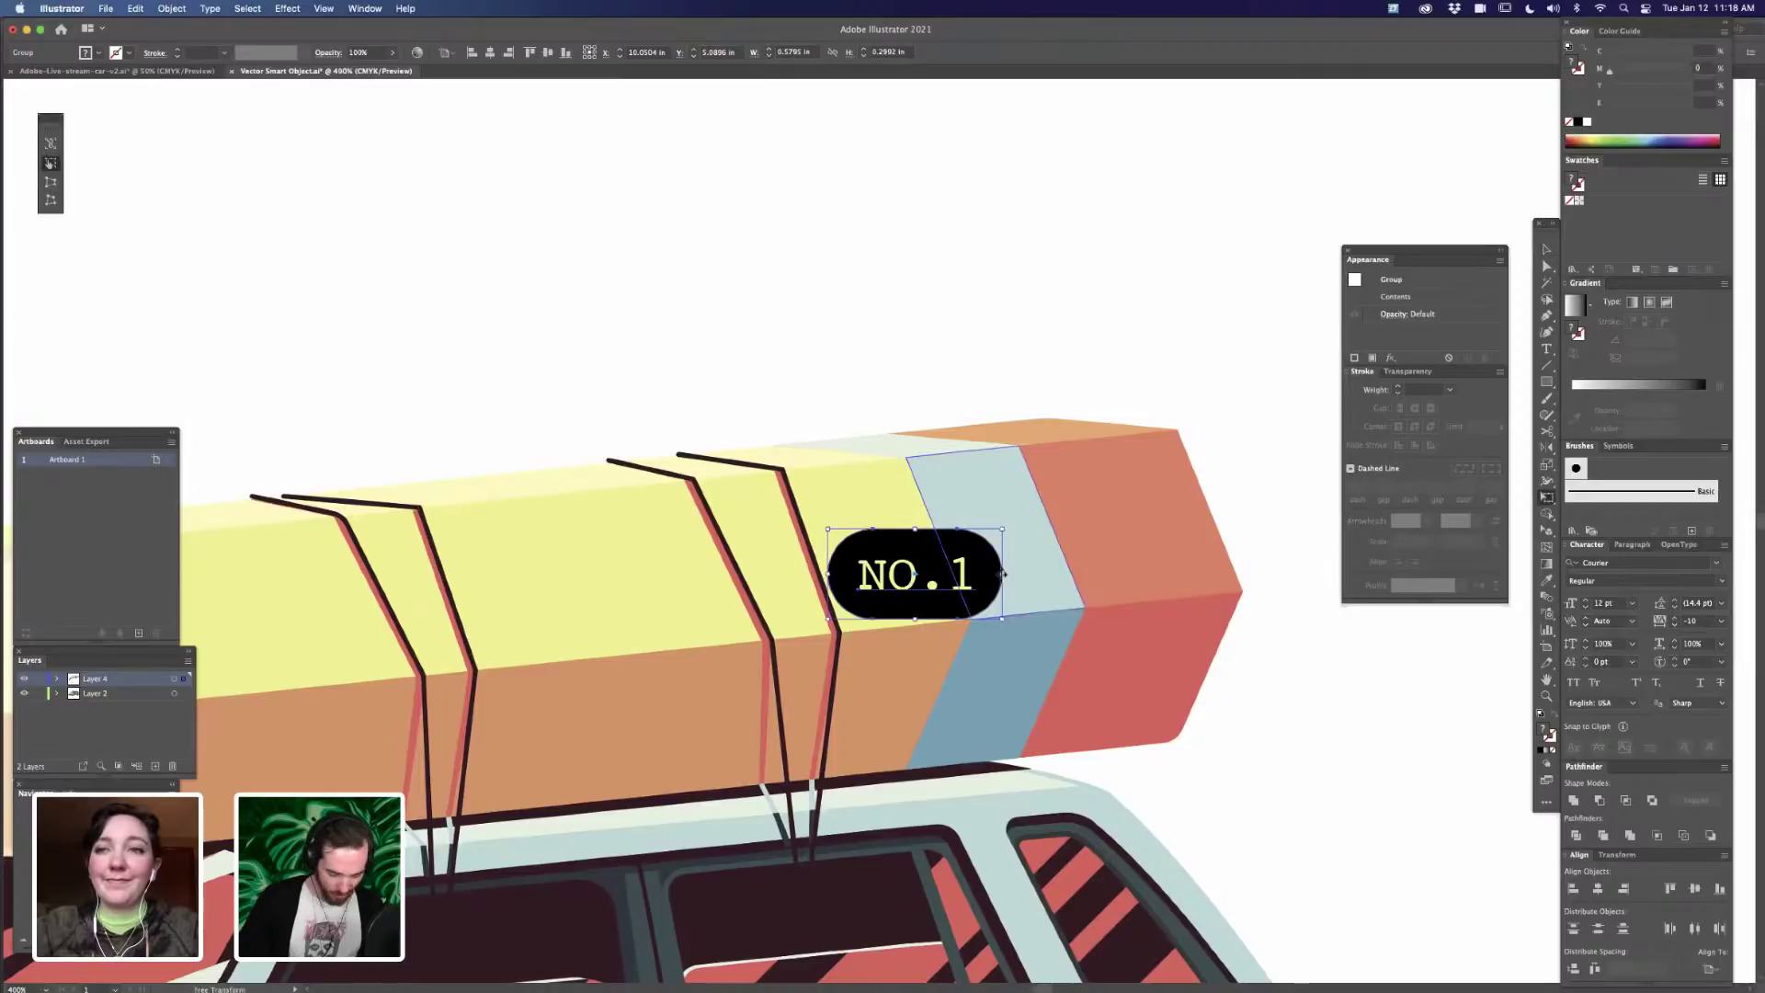
left_click_drag(1001, 574, 1000, 561)
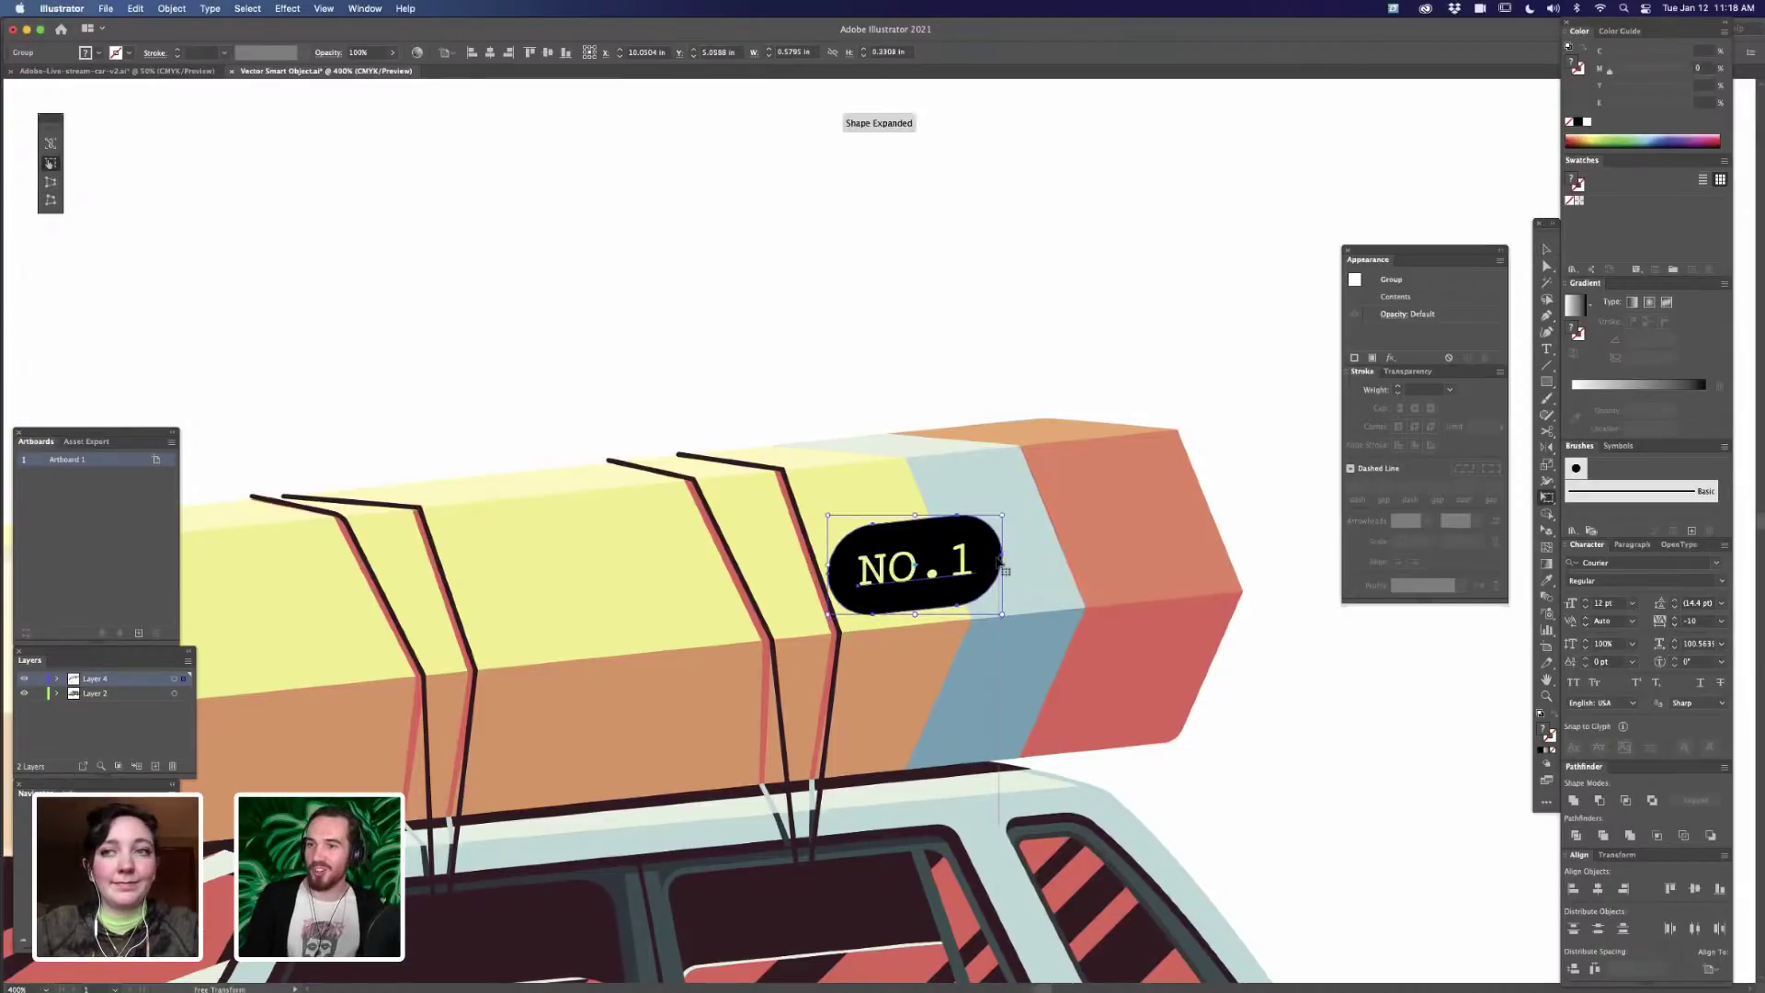
left_click_drag(915, 516, 894, 533)
left_click_drag(976, 577, 924, 551)
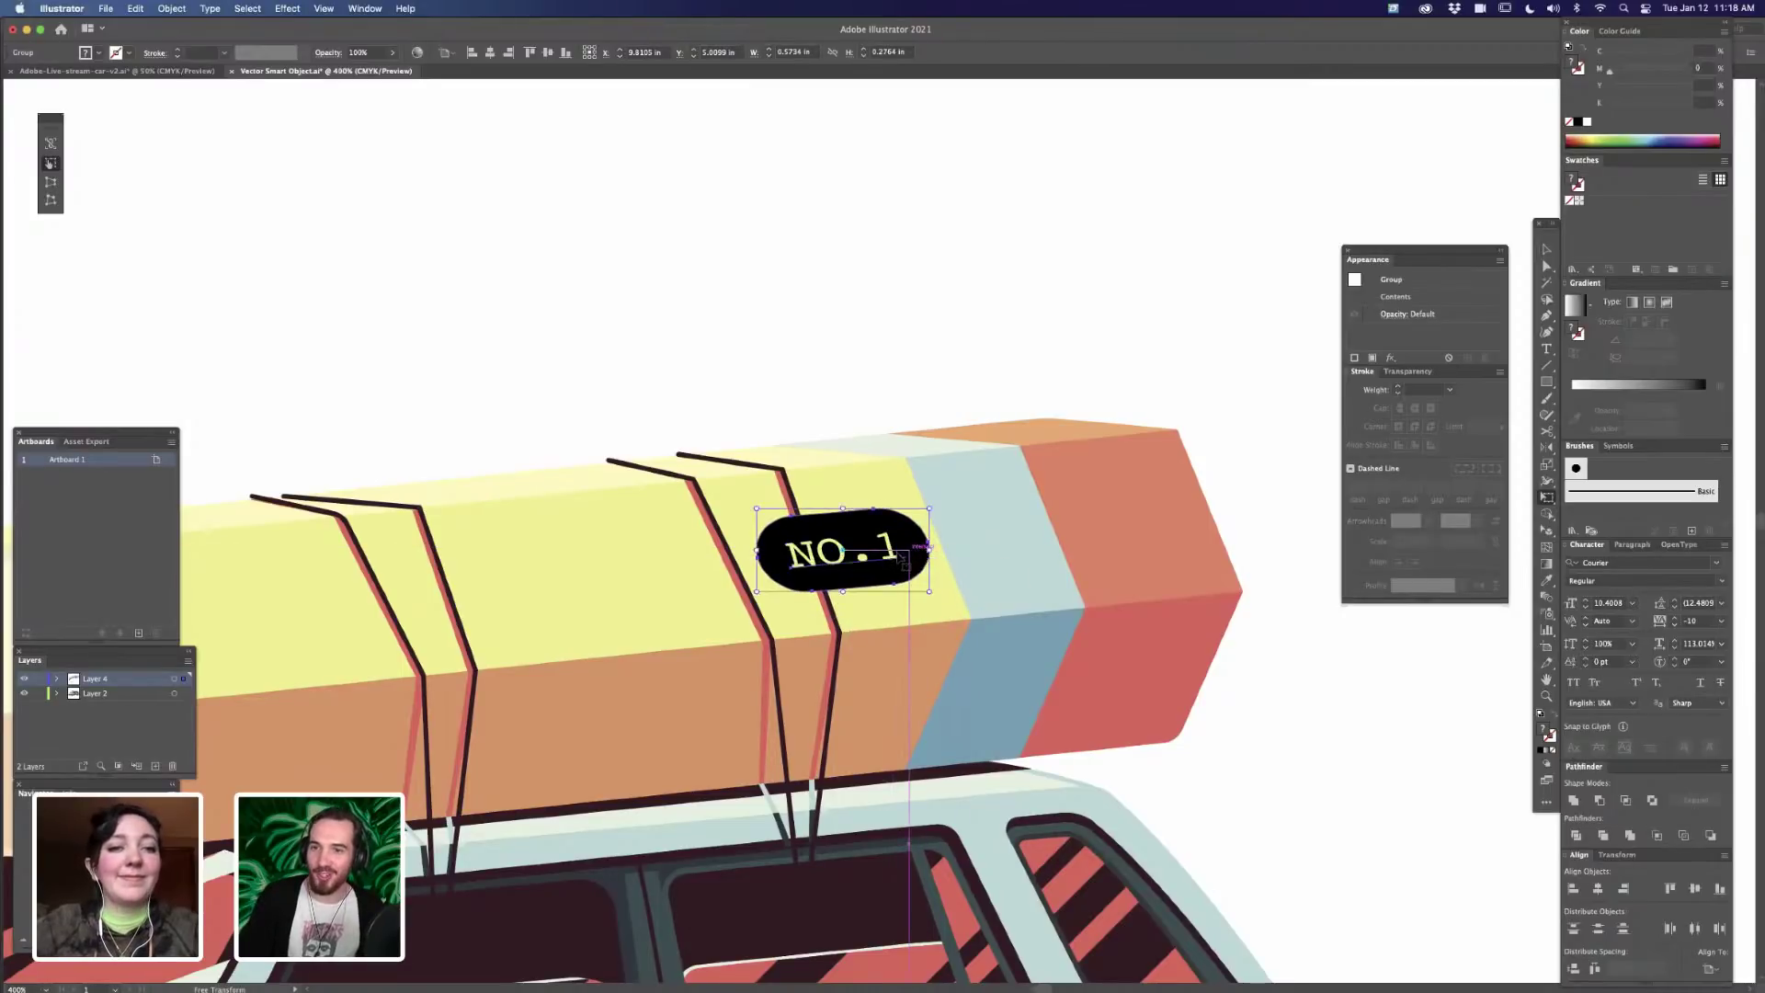
mouse_move(905, 561)
left_mouse_down()
mouse_move(915, 592)
mouse_move(939, 591)
mouse_move(910, 557)
left_mouse_up()
- Recolour the badge's black pill with the dark brown sampled from the car window
key("super+minus")
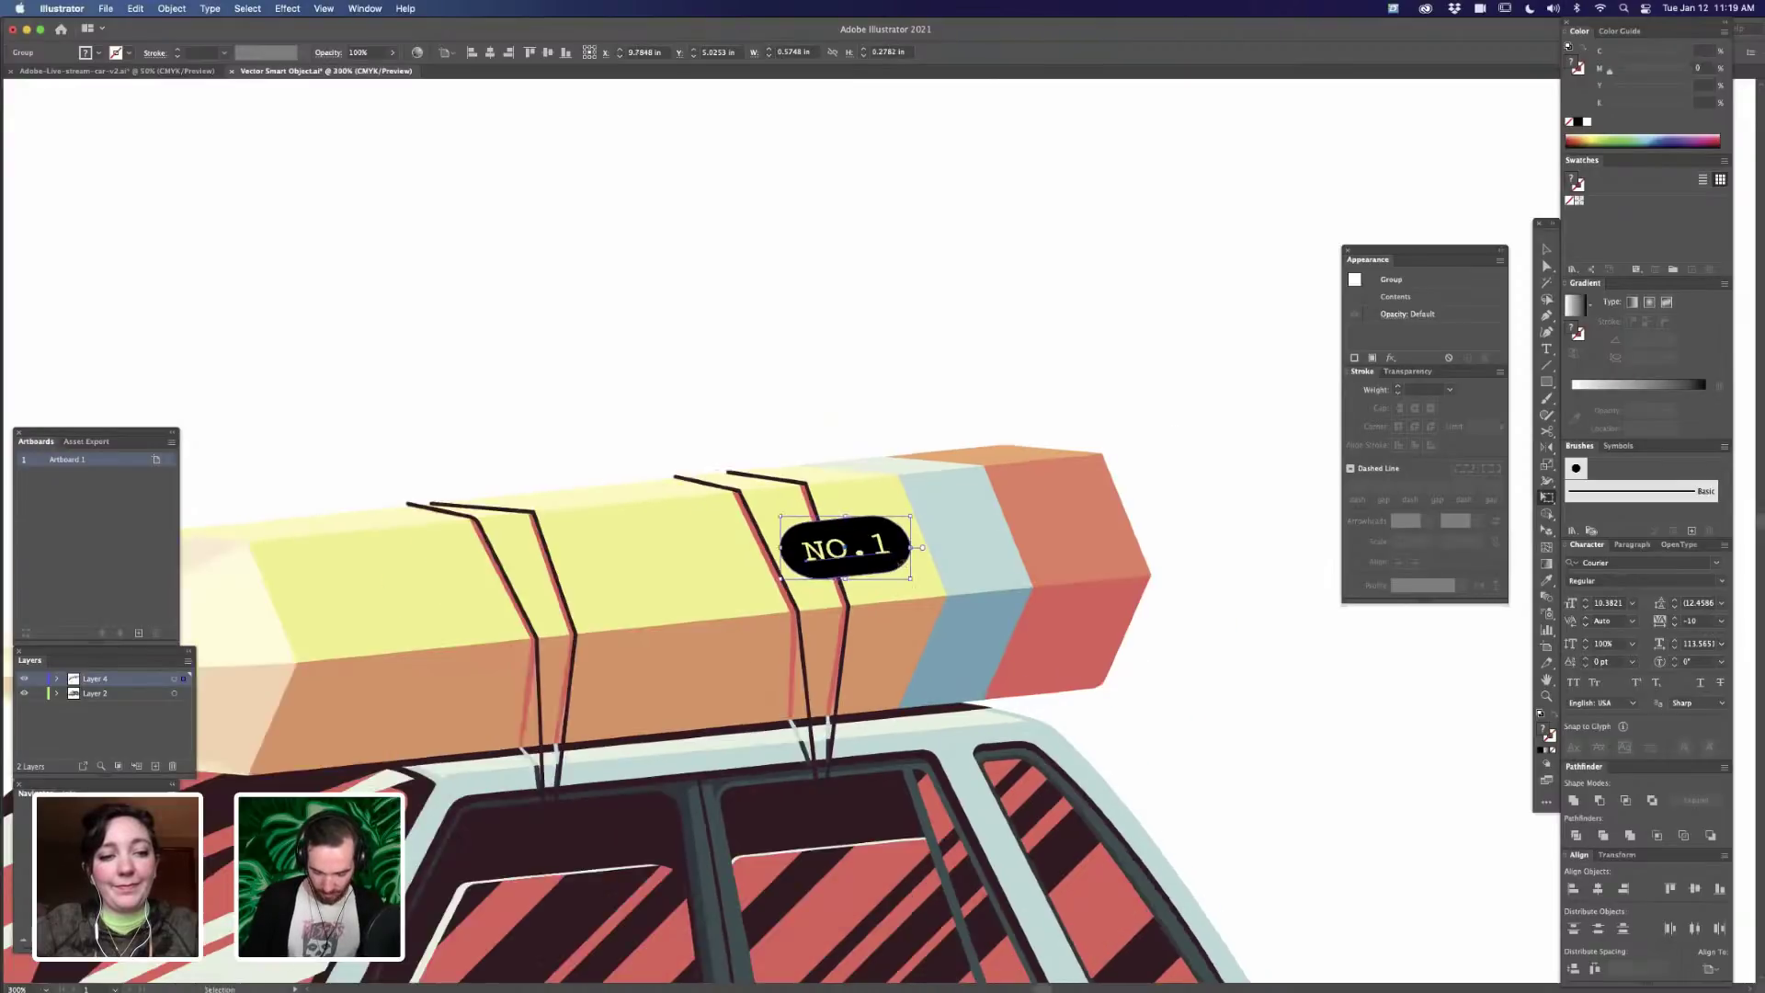
key("super+minus")
key("super+minus")
key("super+equal")
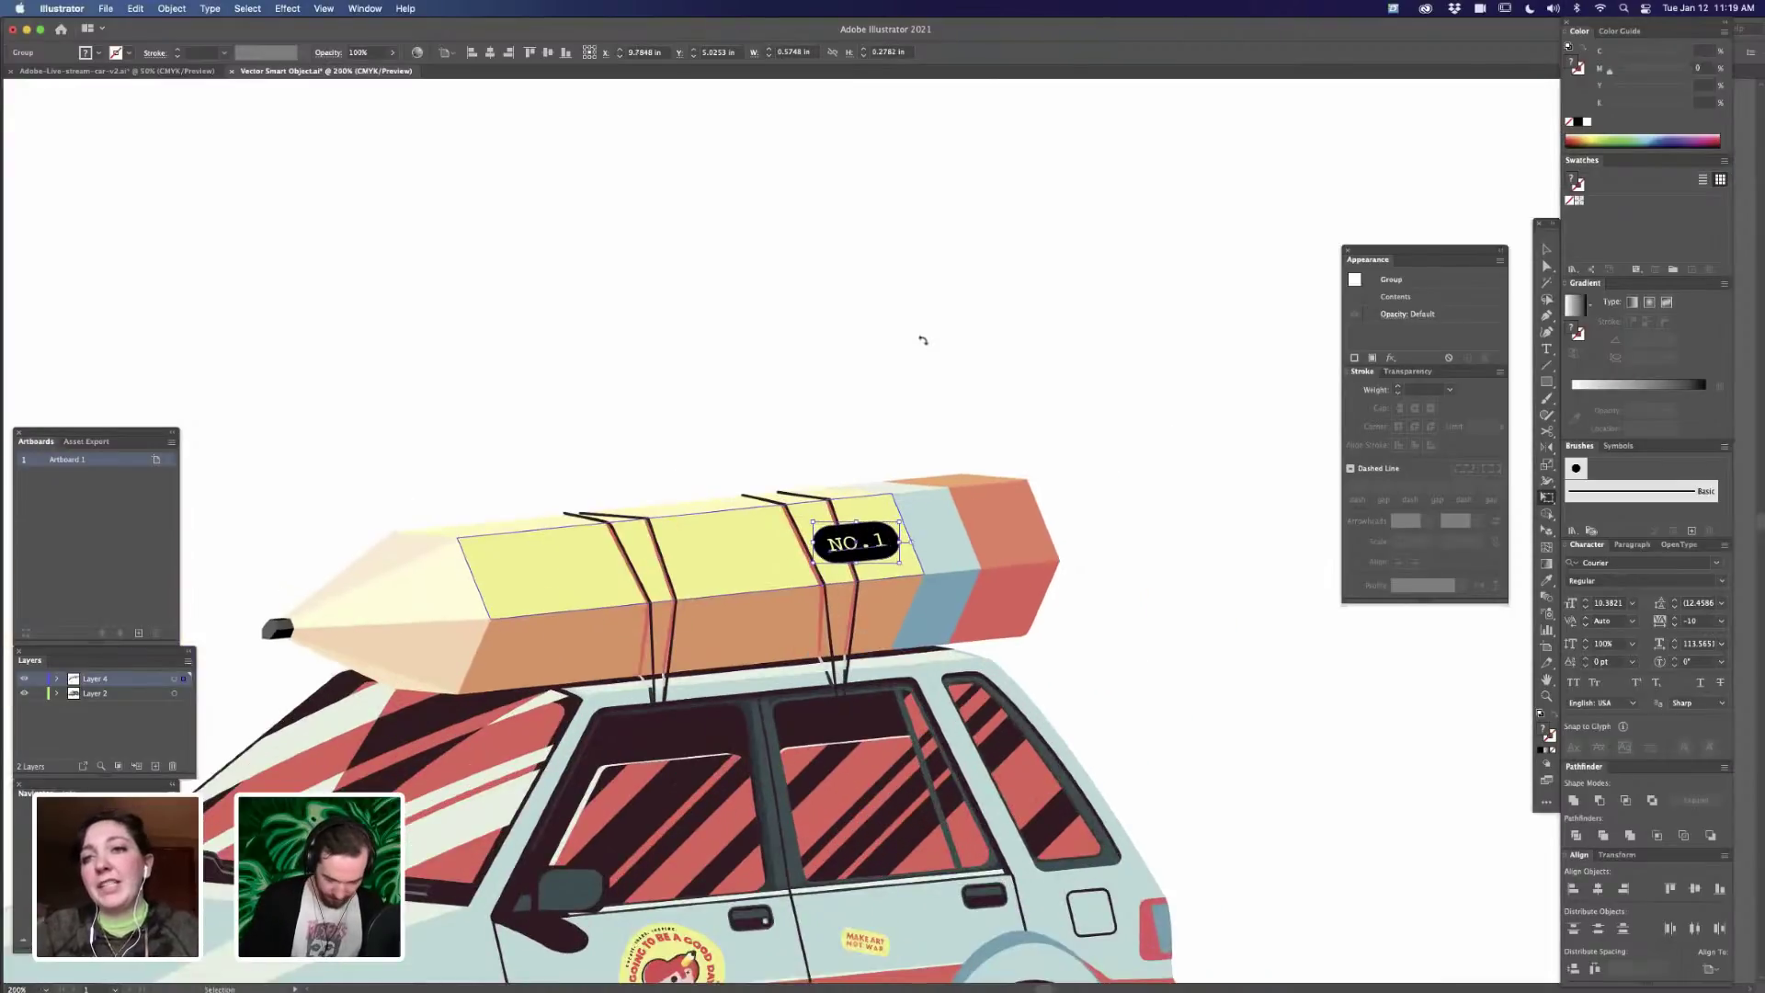
key("super+equal")
key("super+equal")
key("a")
key("super+shift+a")
key("i")
left_click(885, 892)
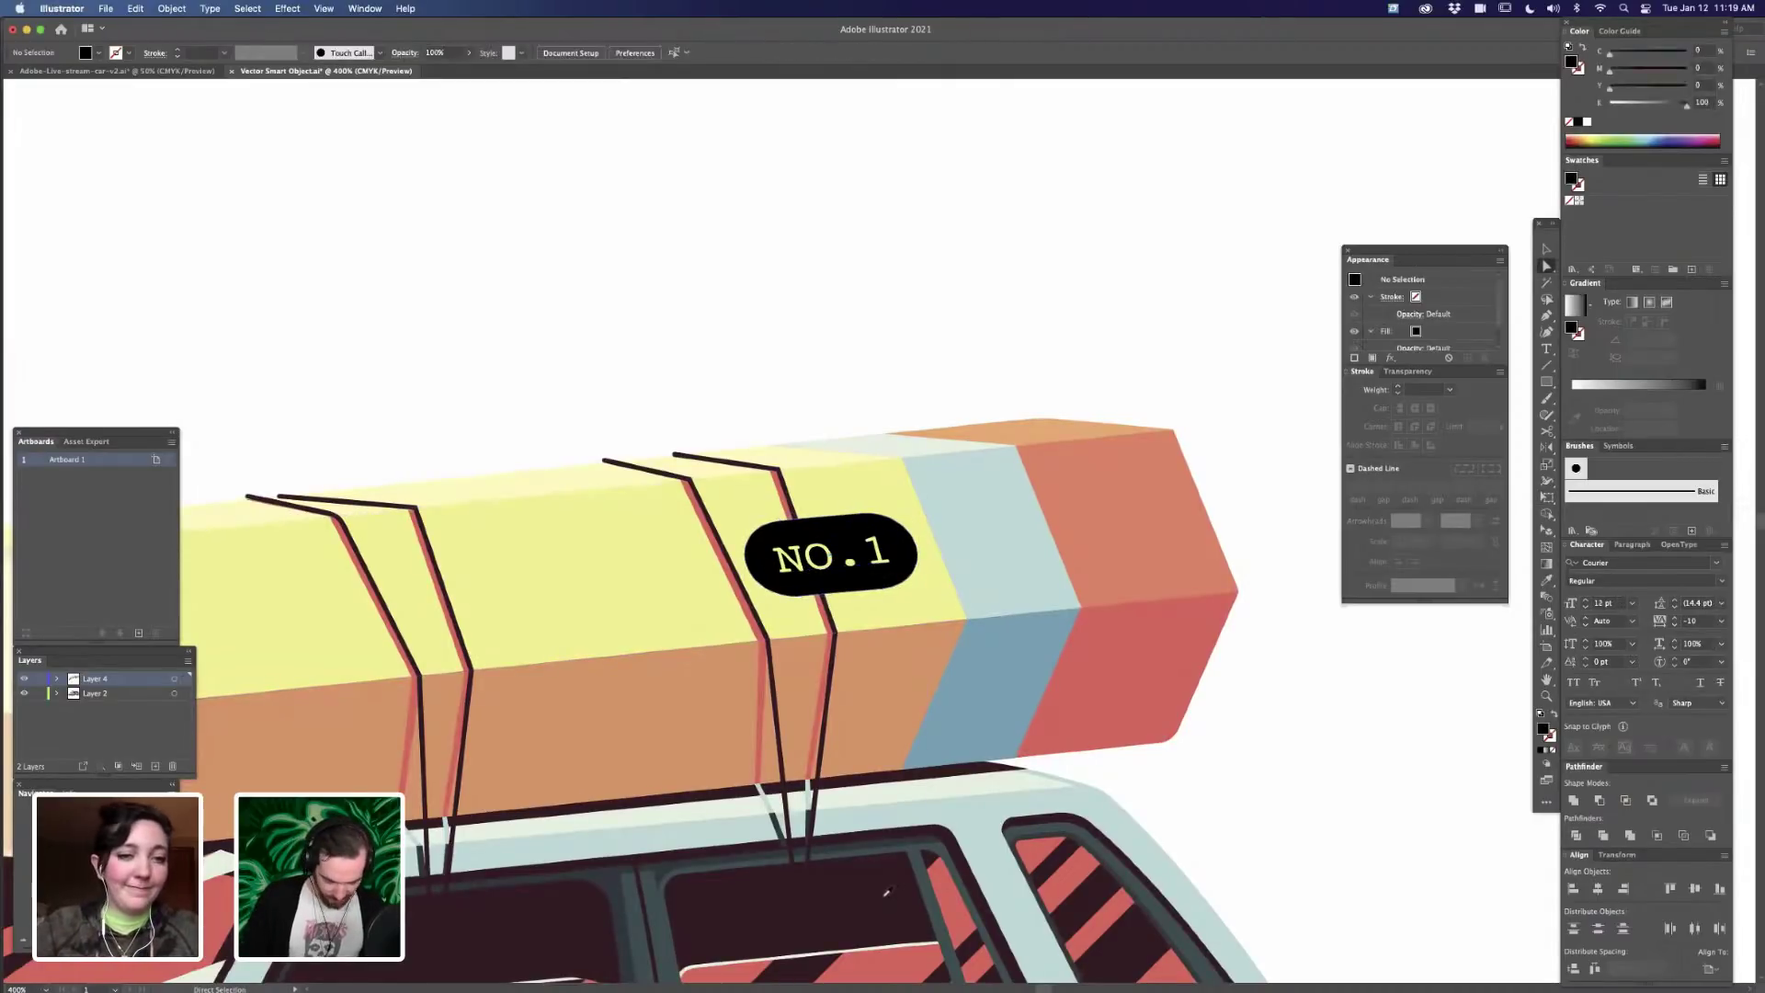
key("v")
left_click(908, 570)
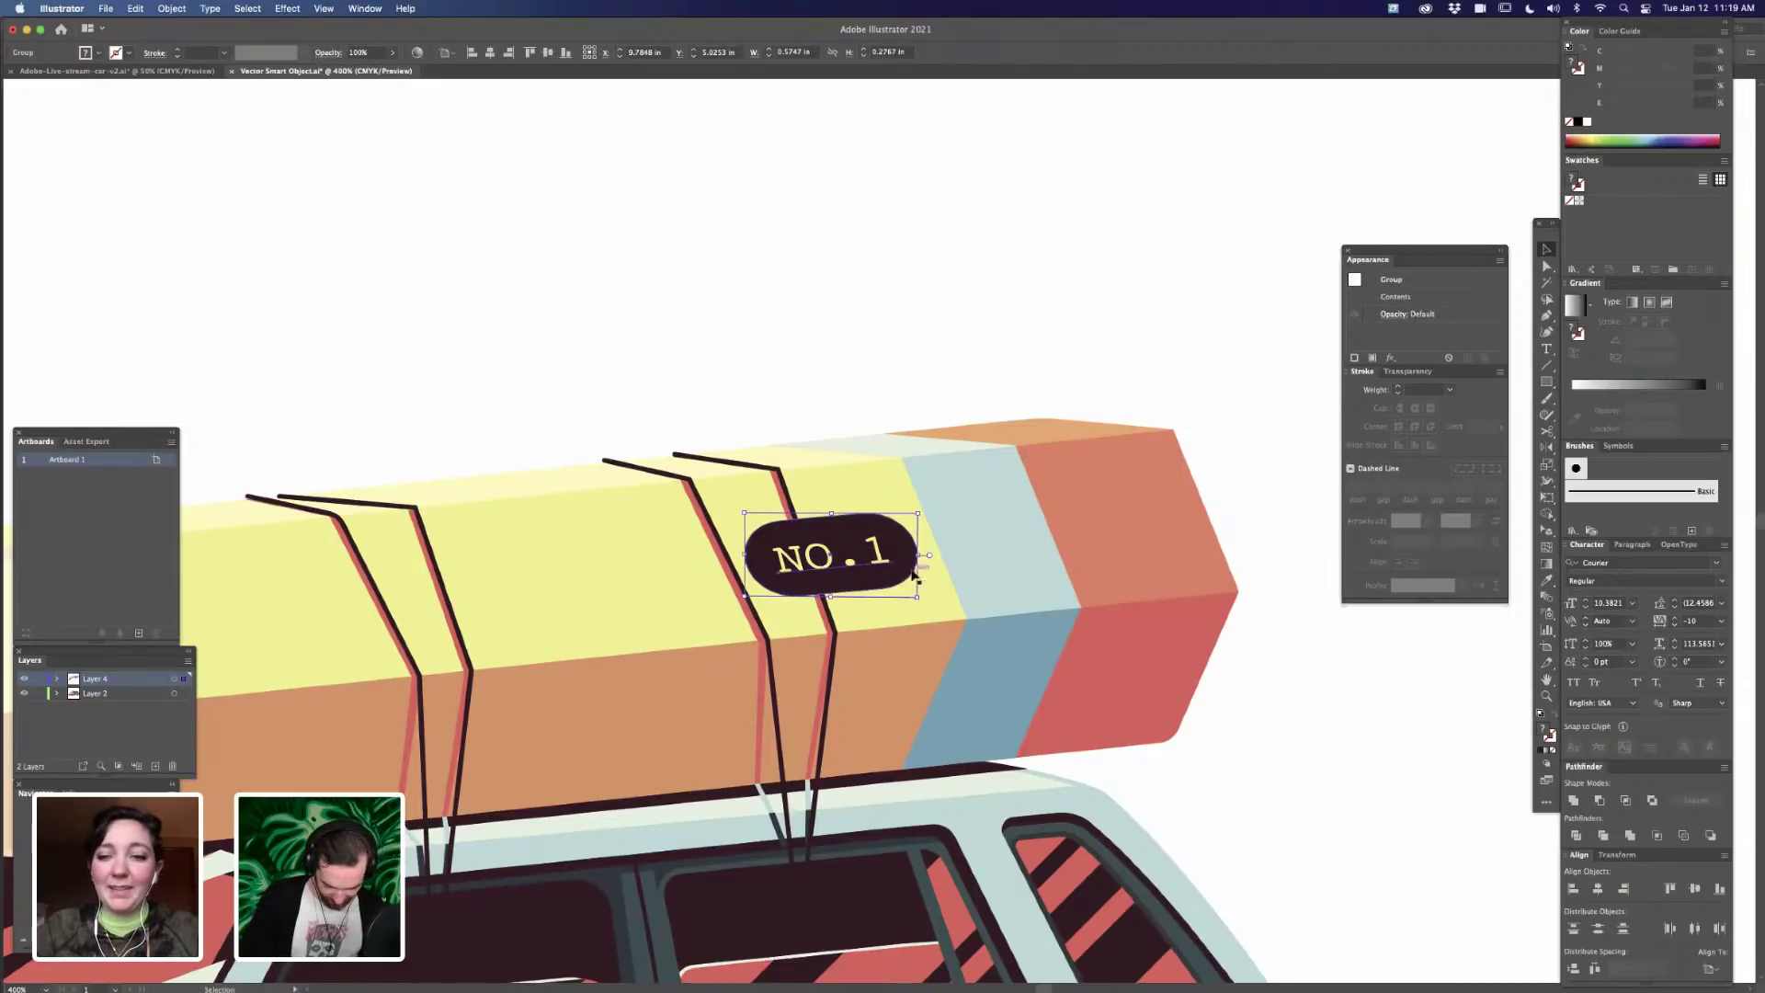
- Move the badge into the pencil's group, stack it behind the rear straps and shift it left so both straps cross it
left_click(918, 557)
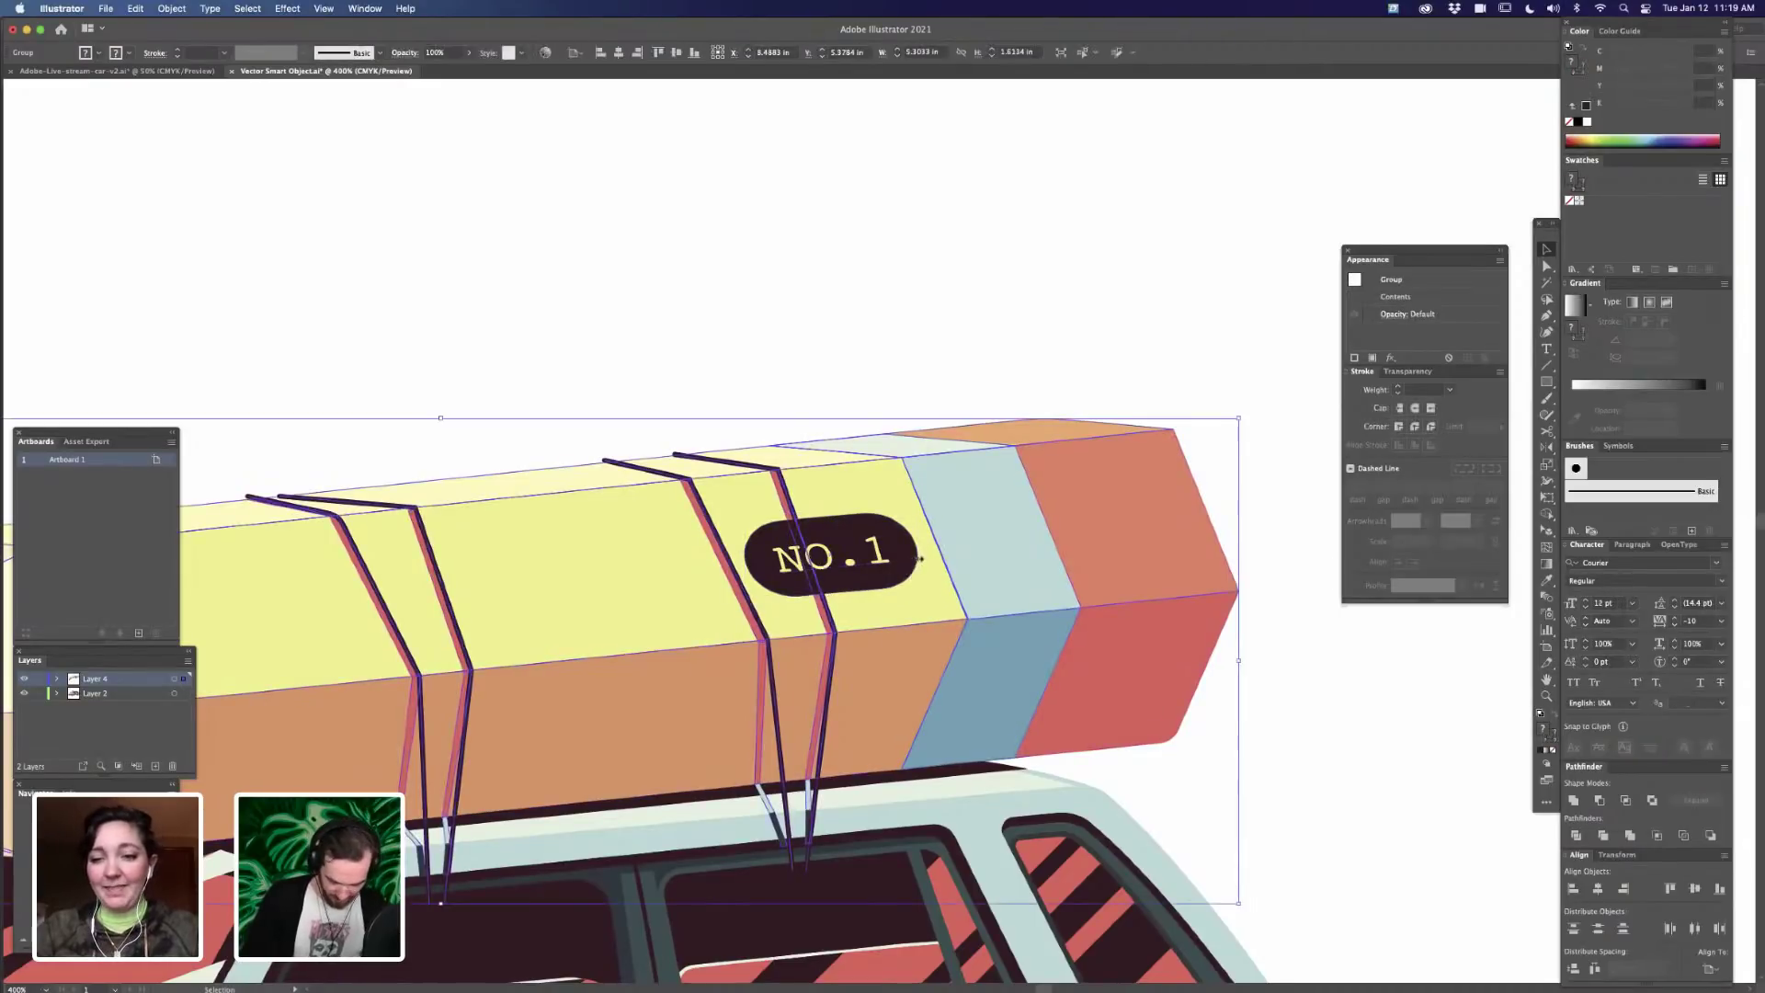
left_click(919, 557)
key("Delete")
left_click(918, 565)
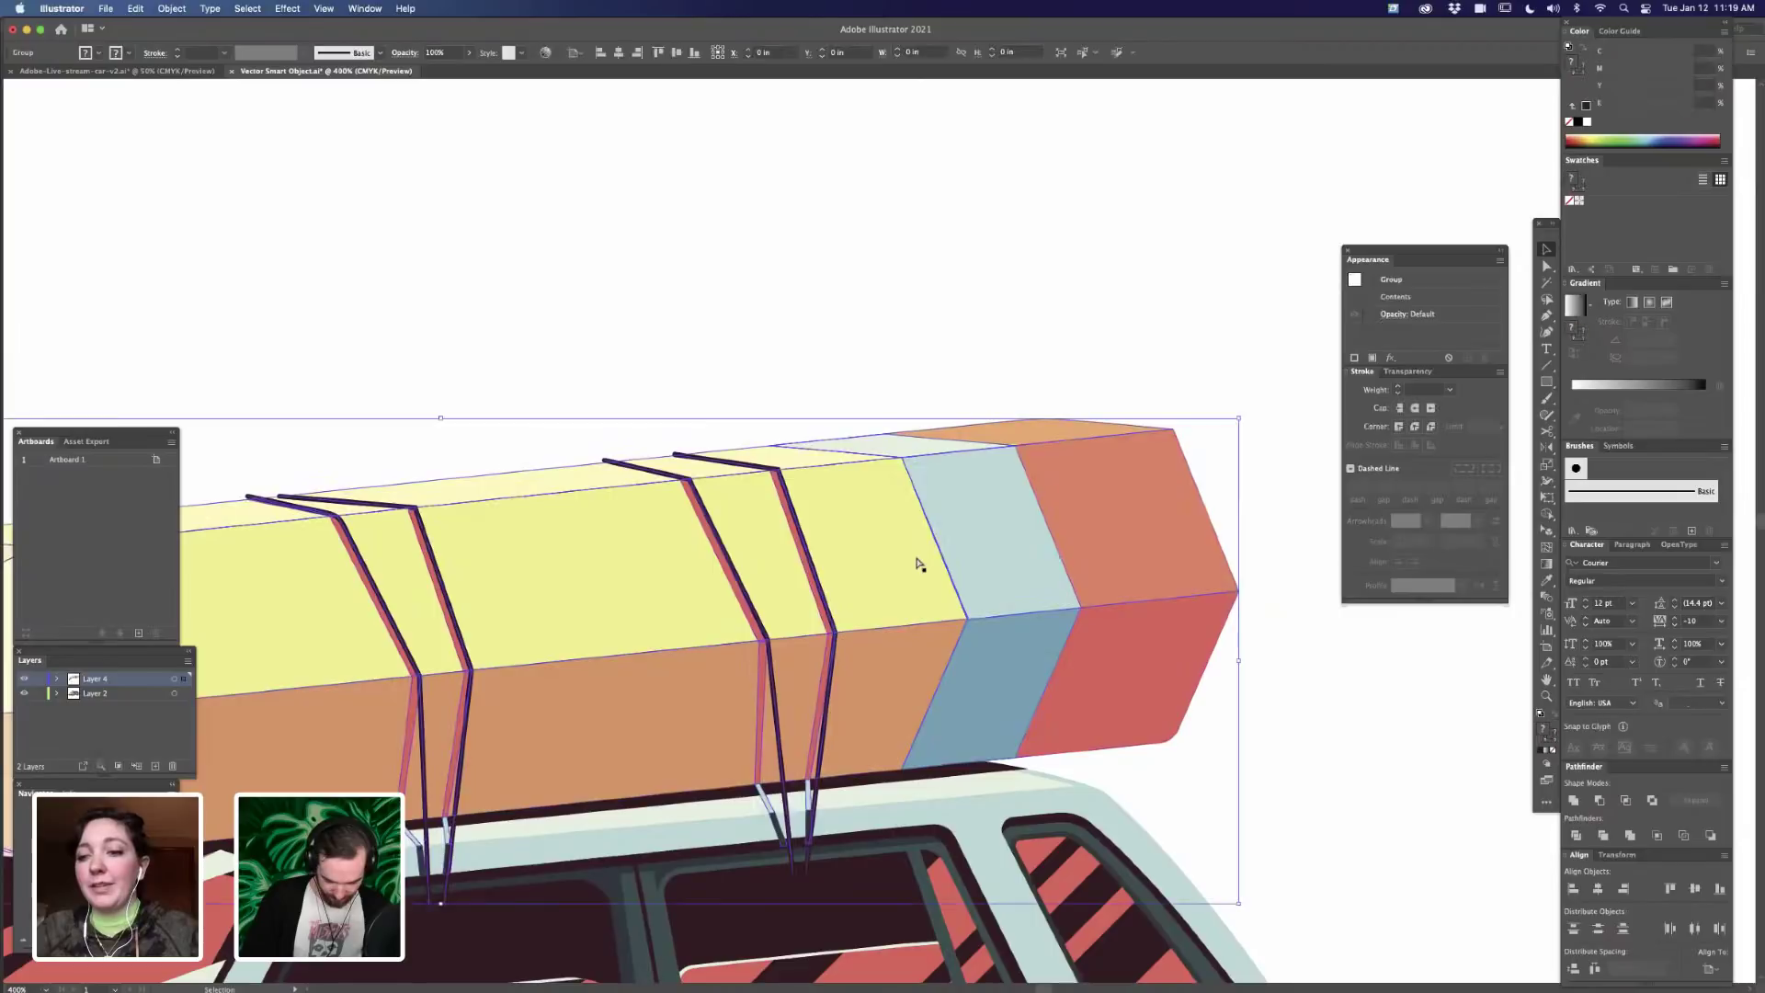
double_click(920, 558)
key("super+f")
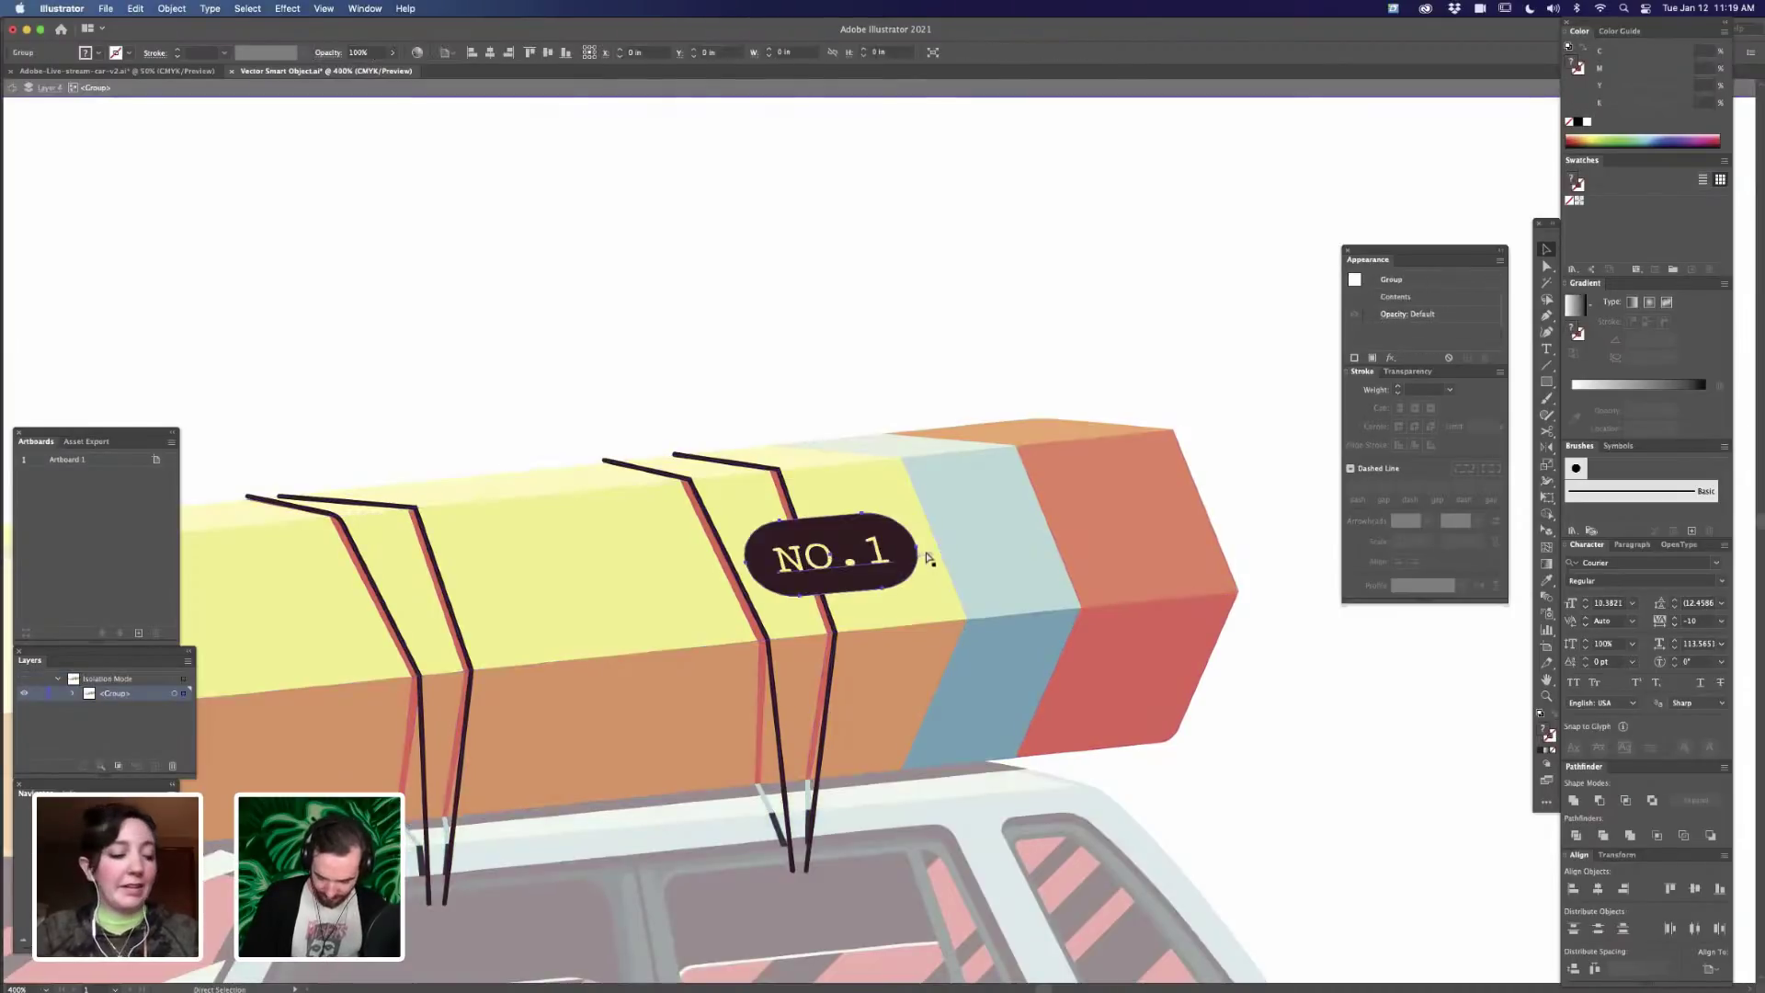
key("super+shift+[")
key("super+]")
mouse_move(863, 559)
left_mouse_down()
mouse_move(828, 556)
mouse_move(850, 558)
left_mouse_up()
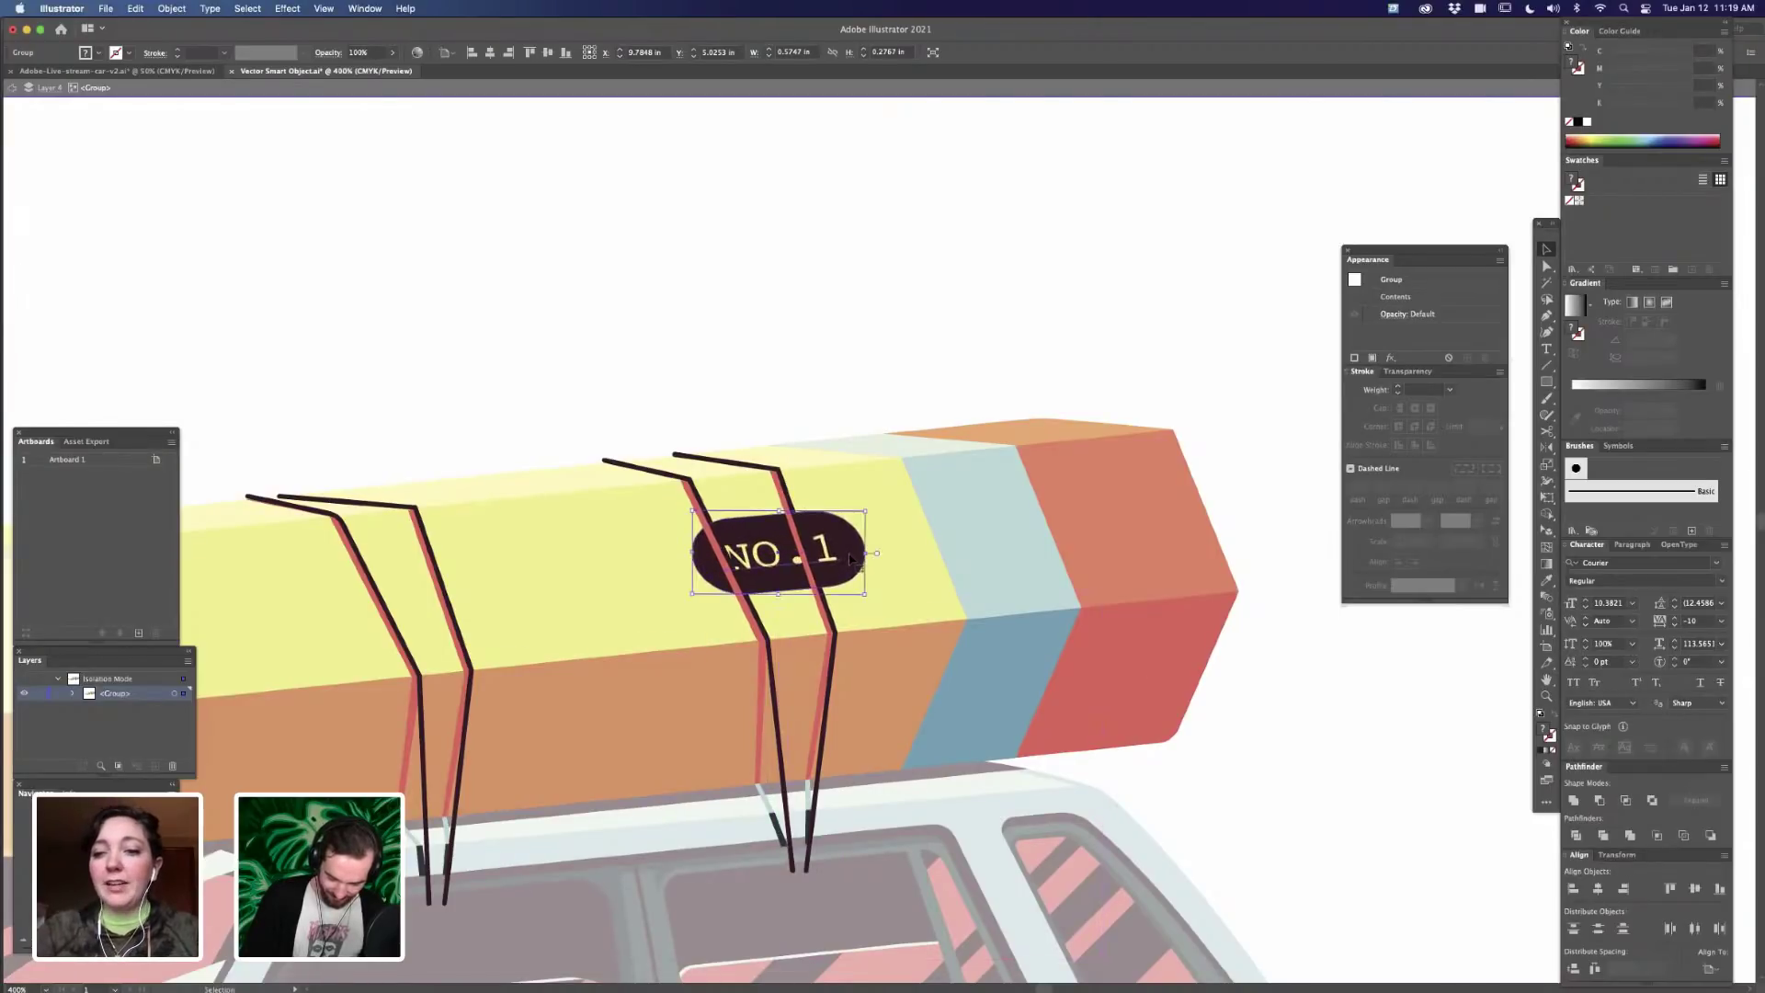
key("Right")
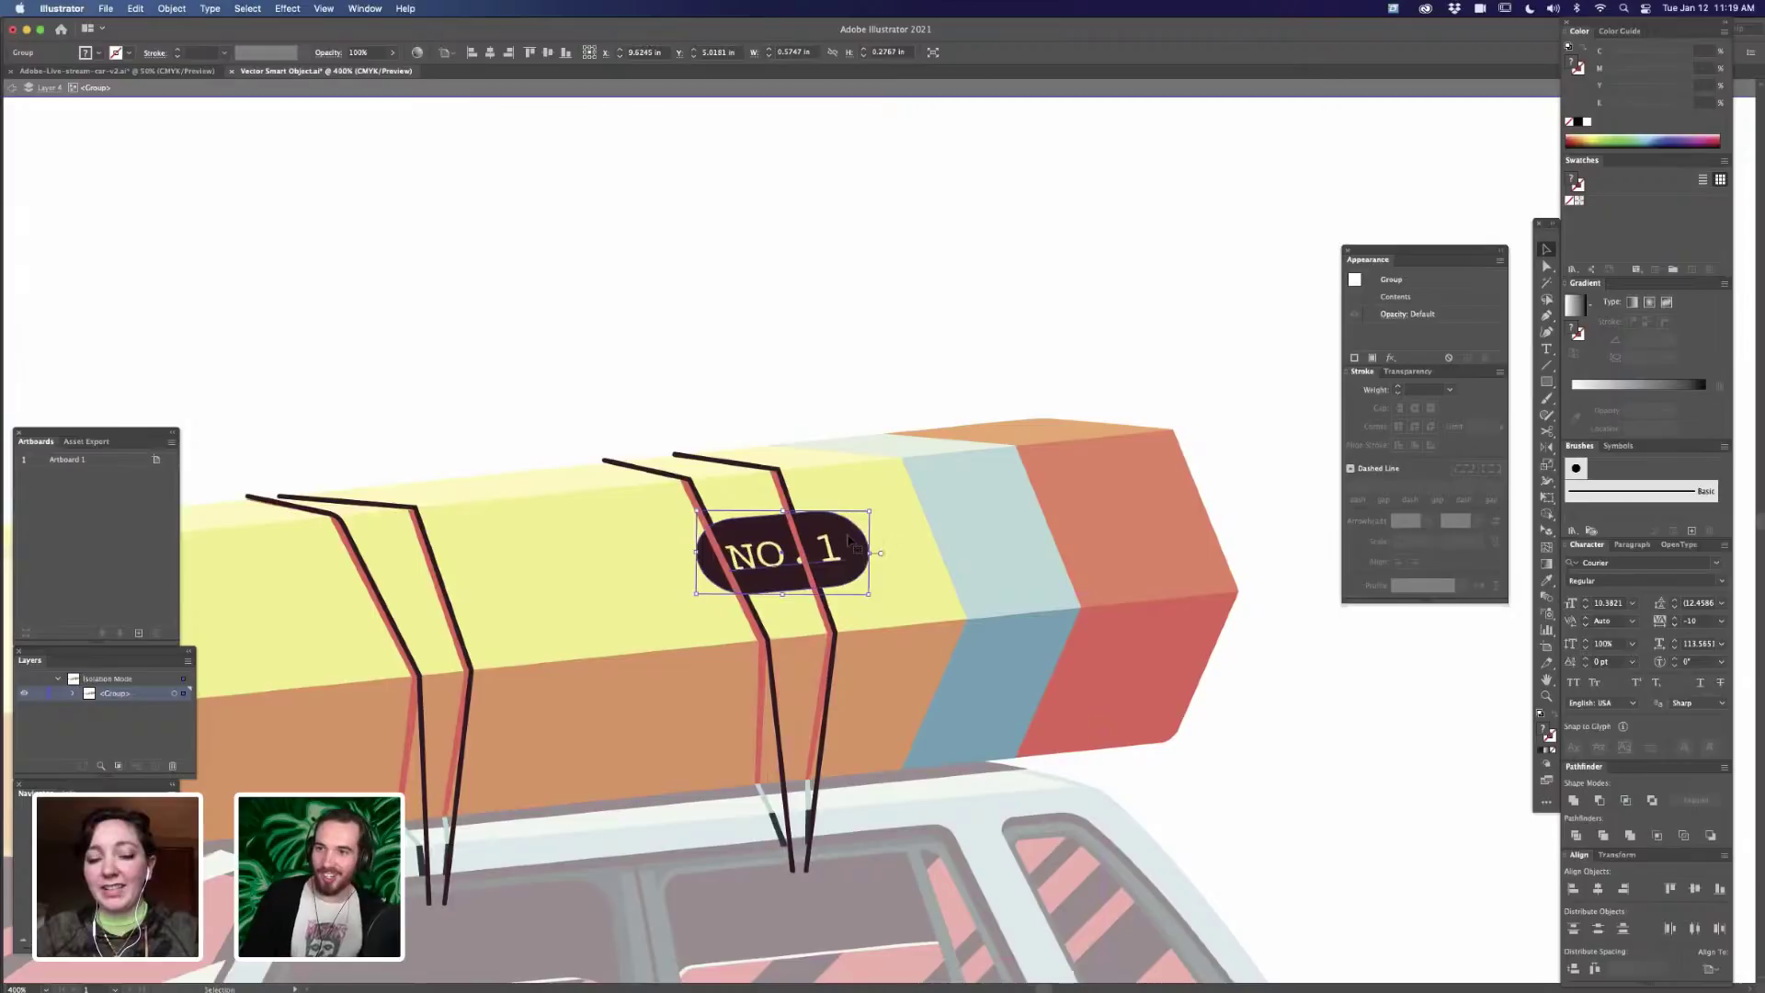
- Duplicate the dark pill shape with a slight offset so a thin edge shows along its upper right side
scroll(850, 544, "up", 2)
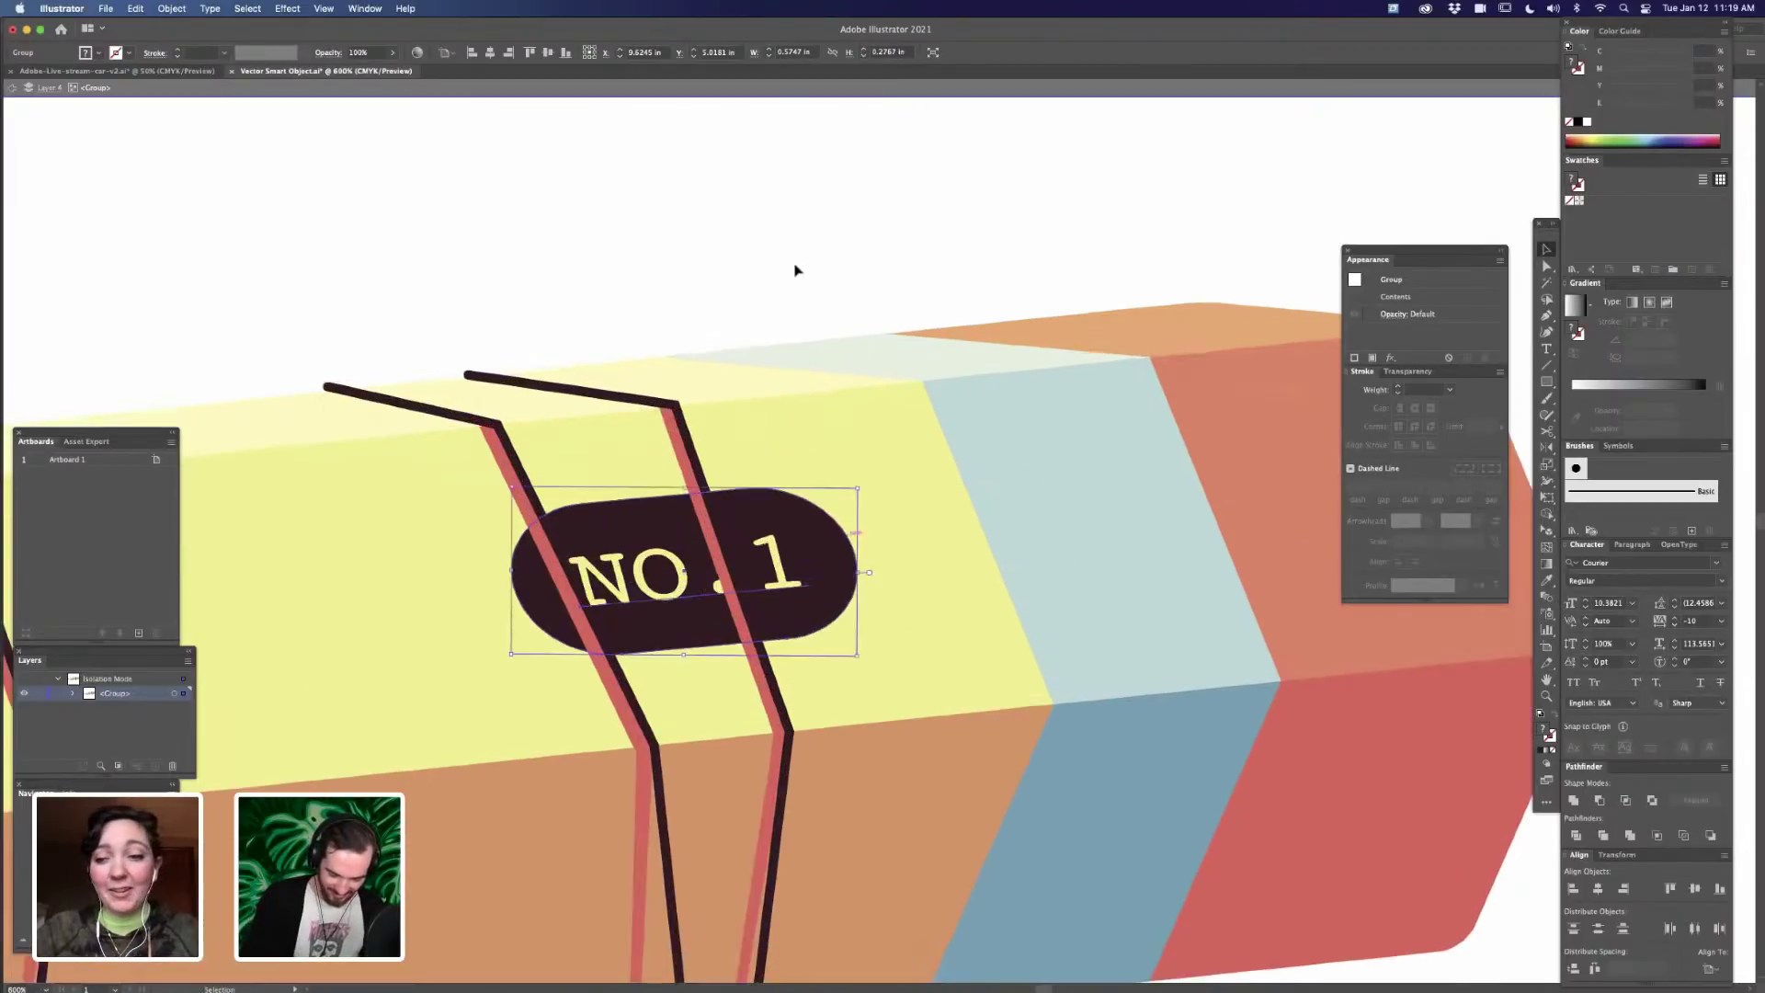
key("super+shift+a")
key("a")
left_click(840, 571)
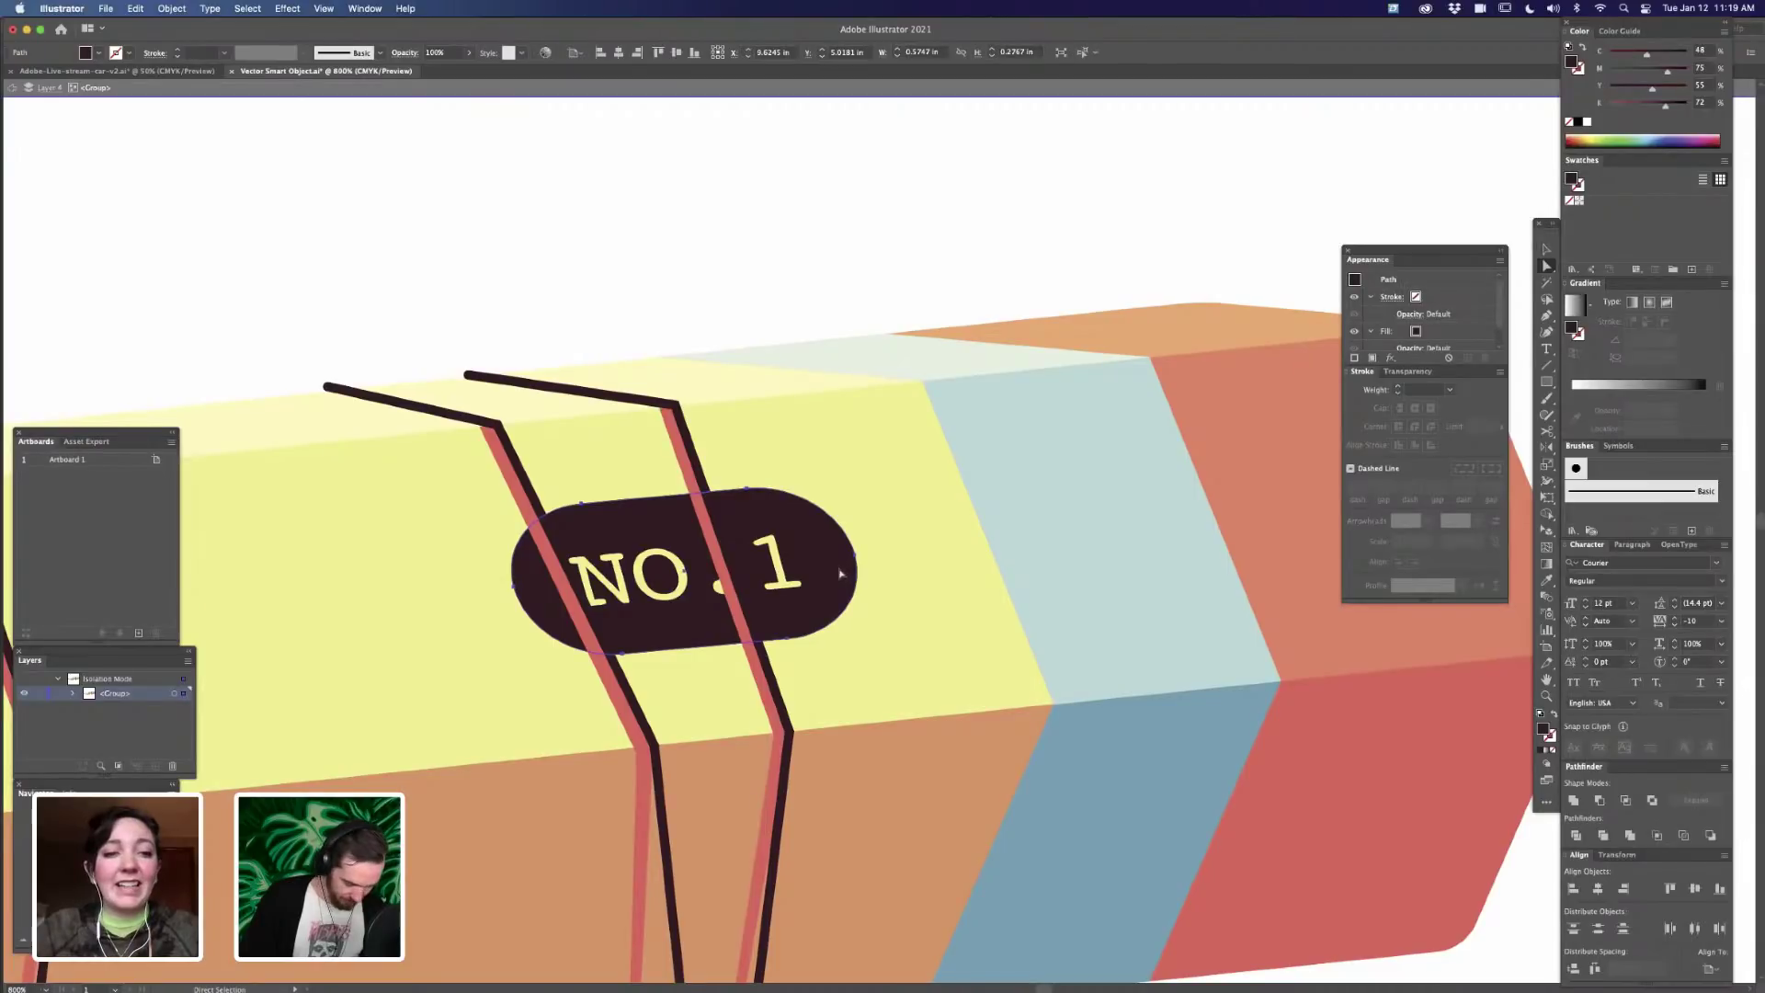
left_click_drag(840, 572, 841, 578)
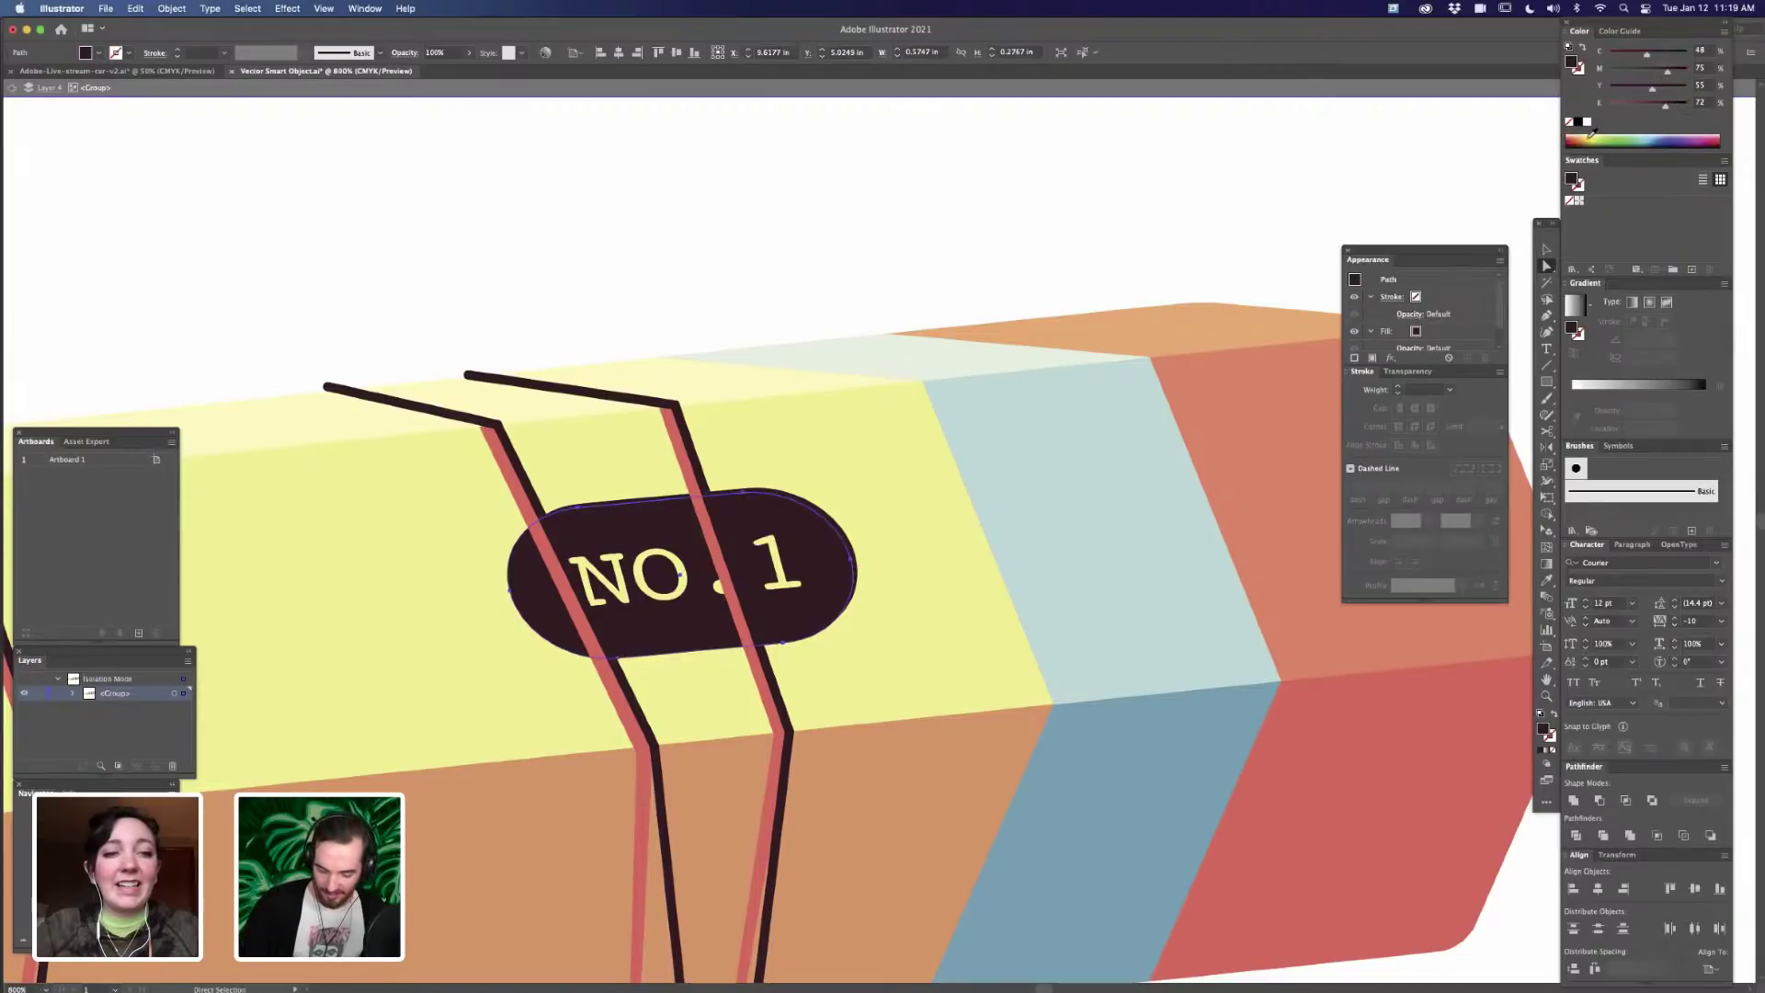
- Try the pencil's blue, yellow and coral as fill colours for the front pill, and undo these colour changes
key("i")
left_click(1099, 749)
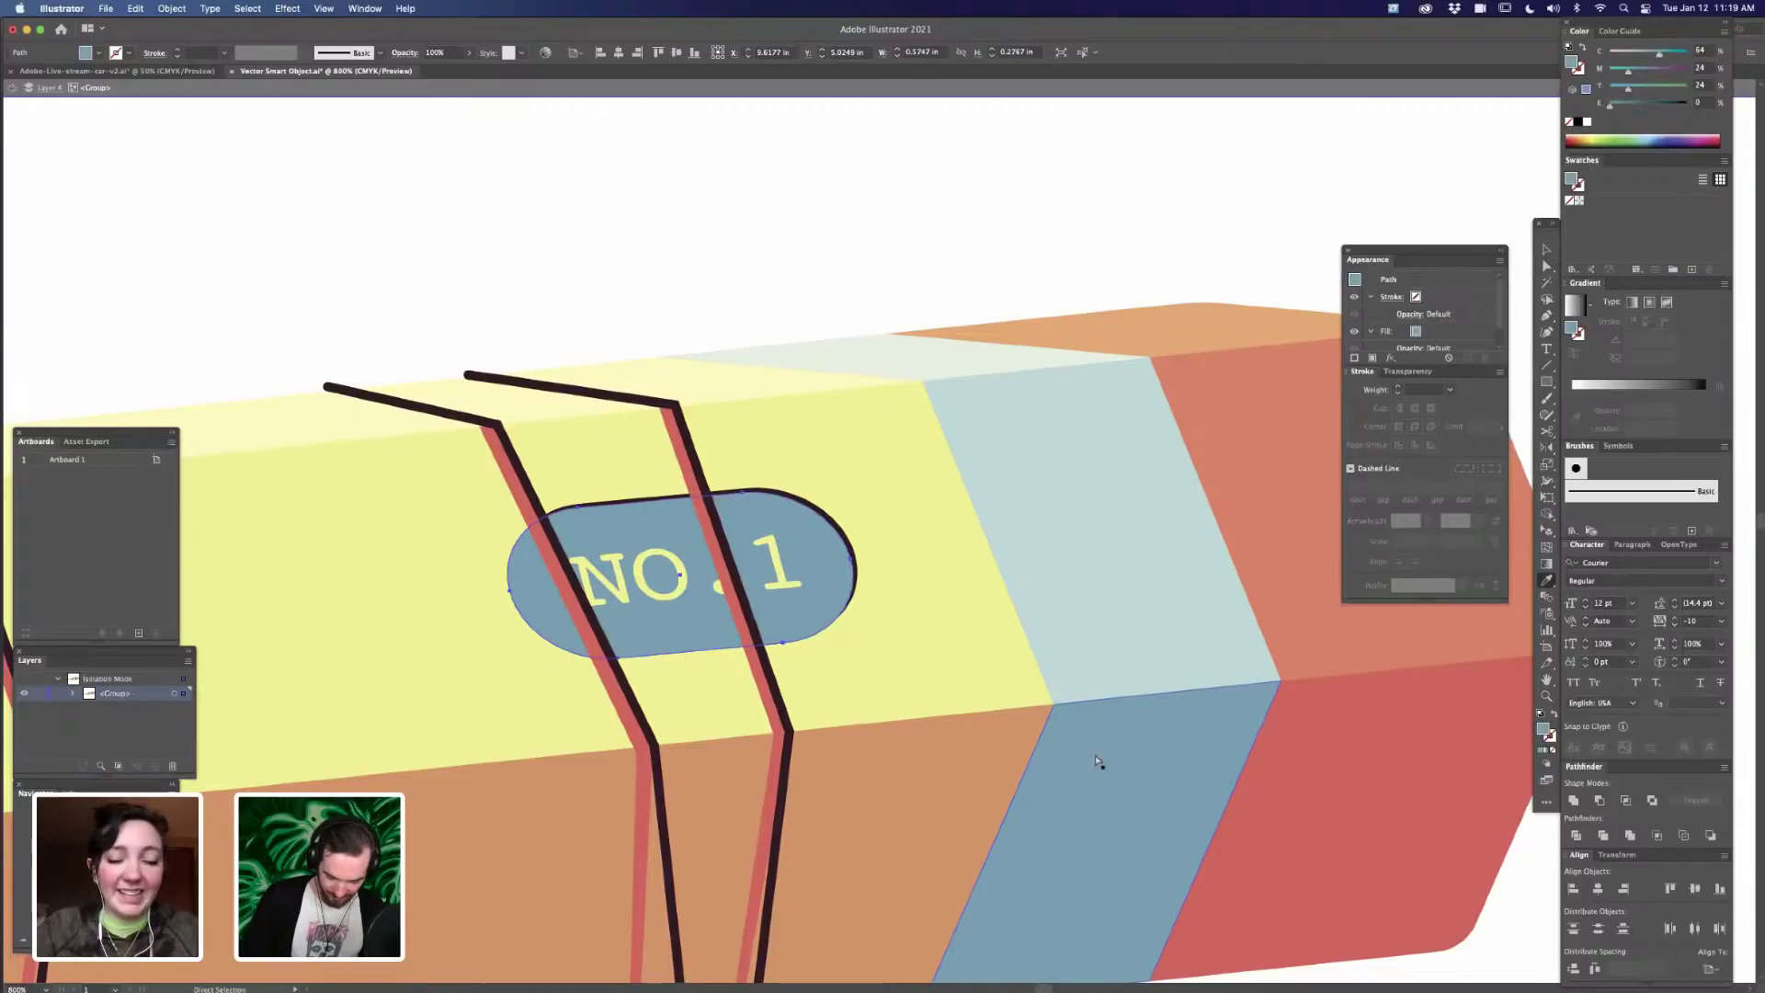
left_click(972, 608)
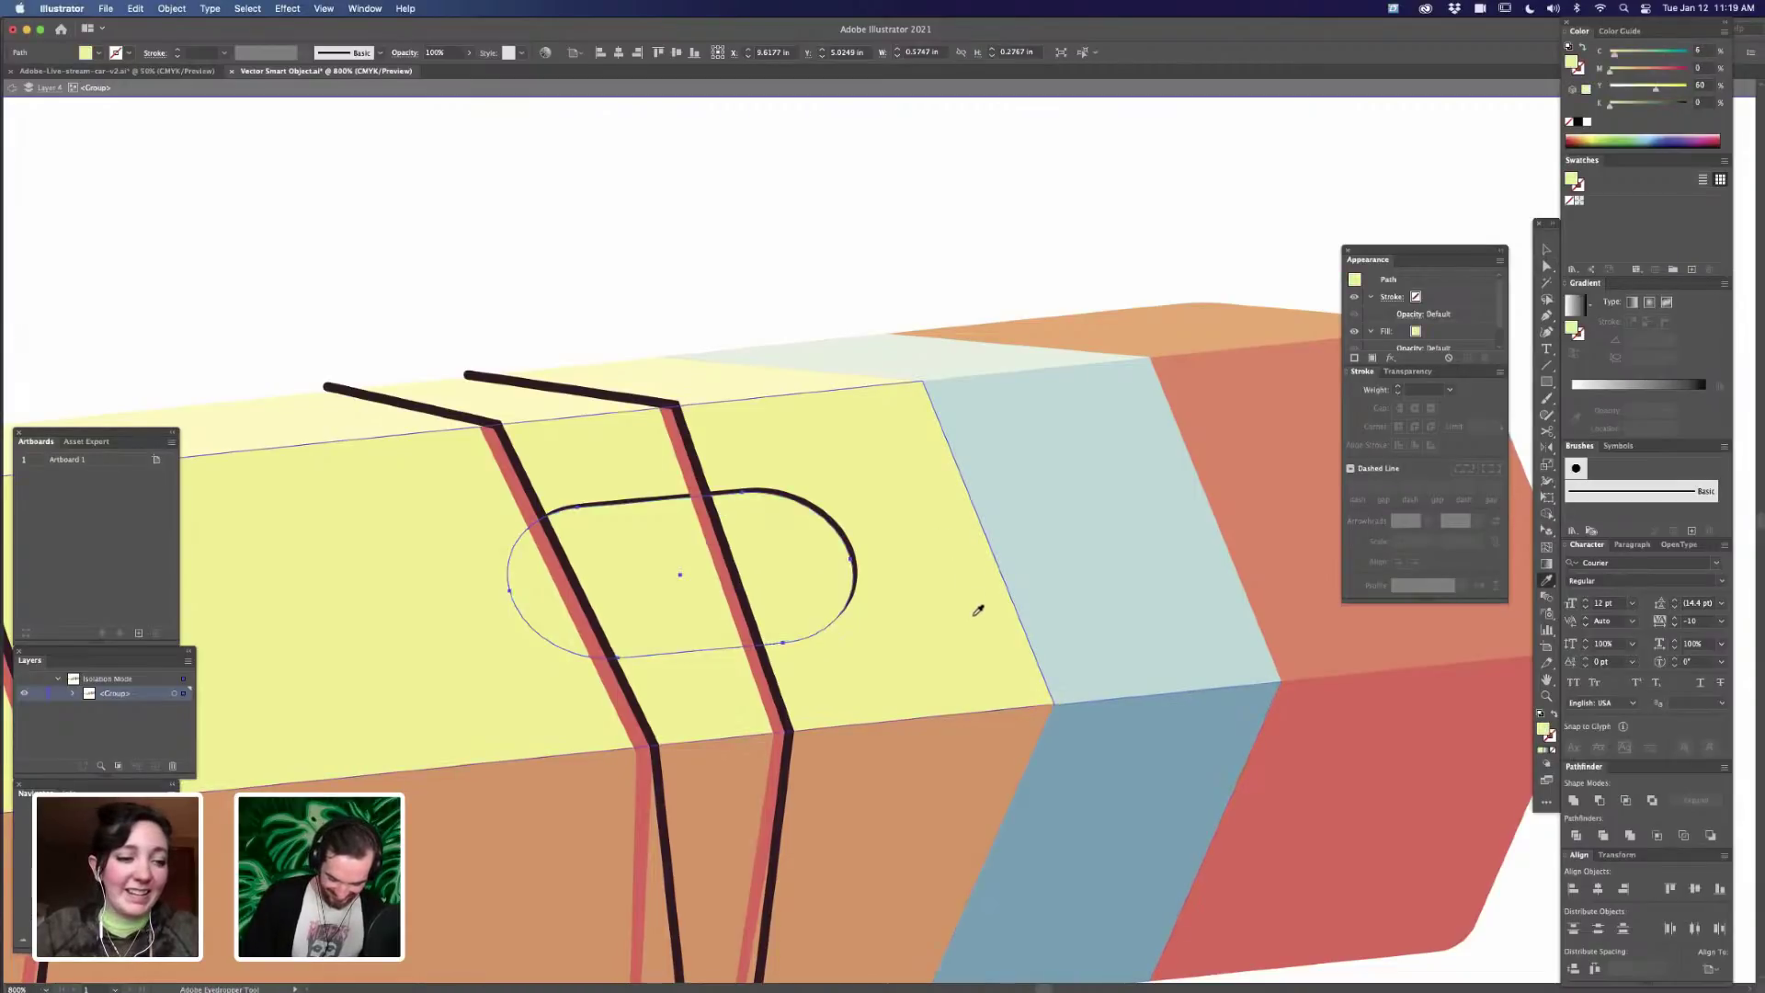
left_click(1236, 507)
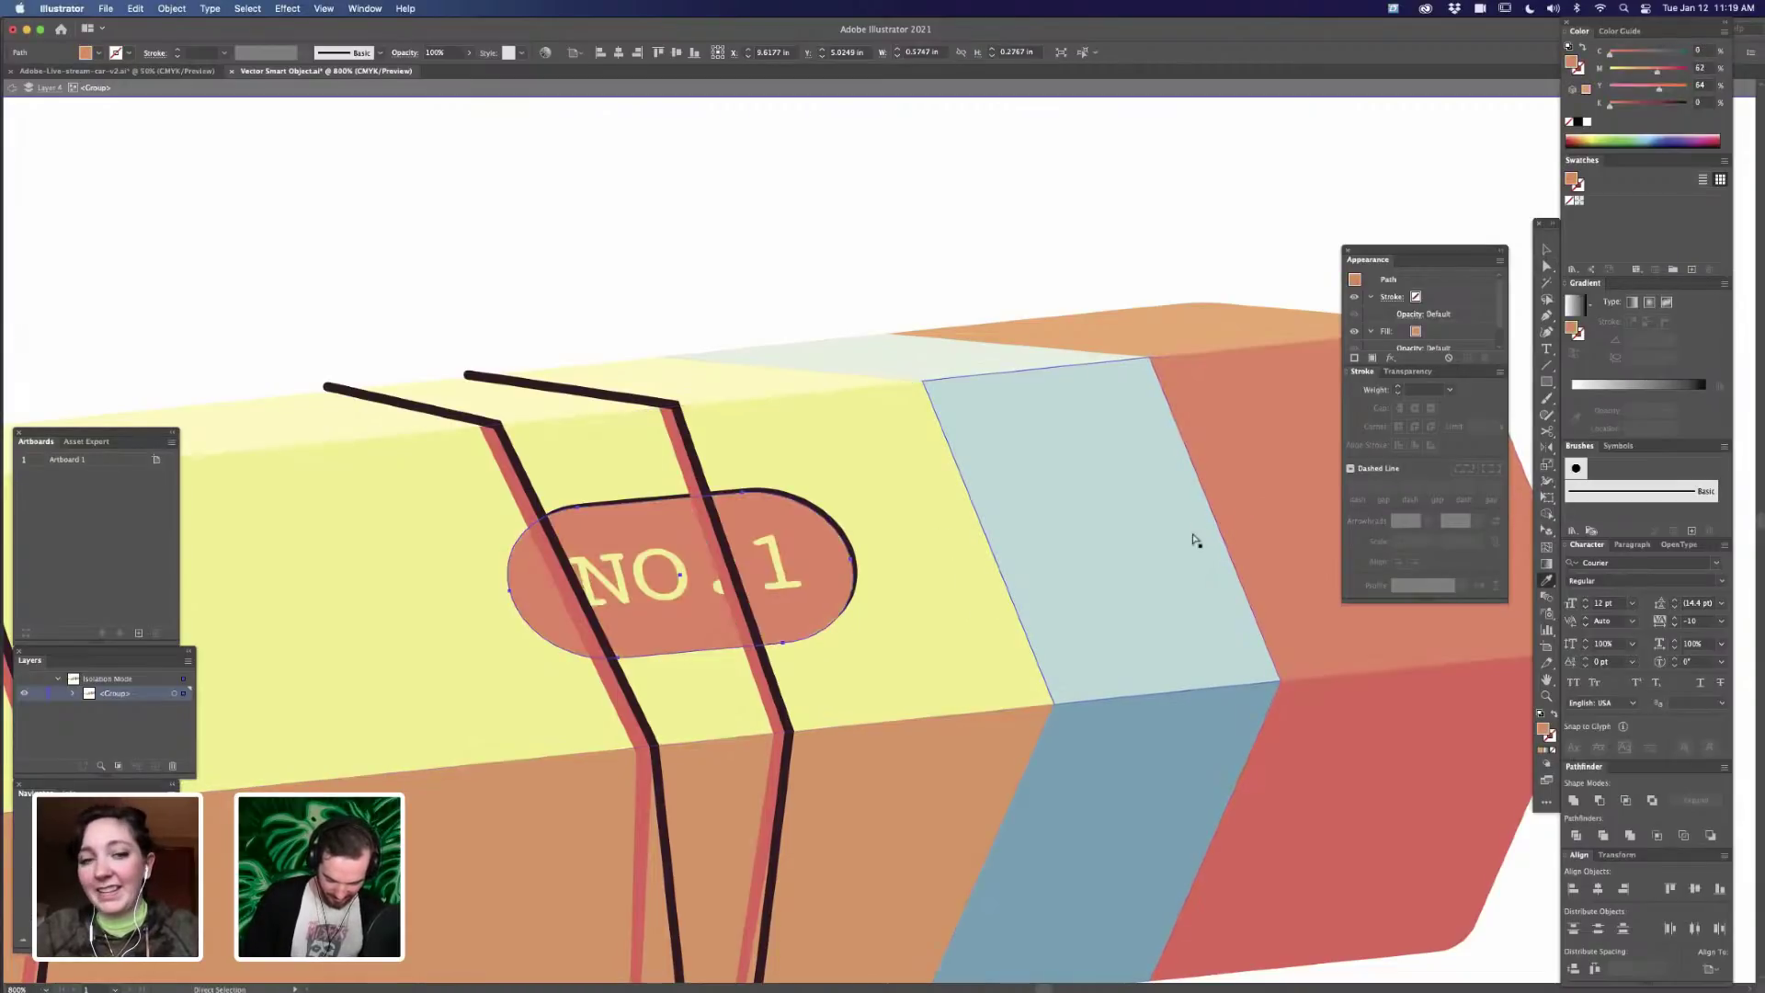
key("a")
key("super+minus")
key("super+minus")
key("super+minus")
key("super+z")
key("super+z")
key("super+z")
- Fill the rear pill with the orange sampled from the pencil's lower side to form a thin edge around the badge
left_click_drag(842, 524, 1036, 800)
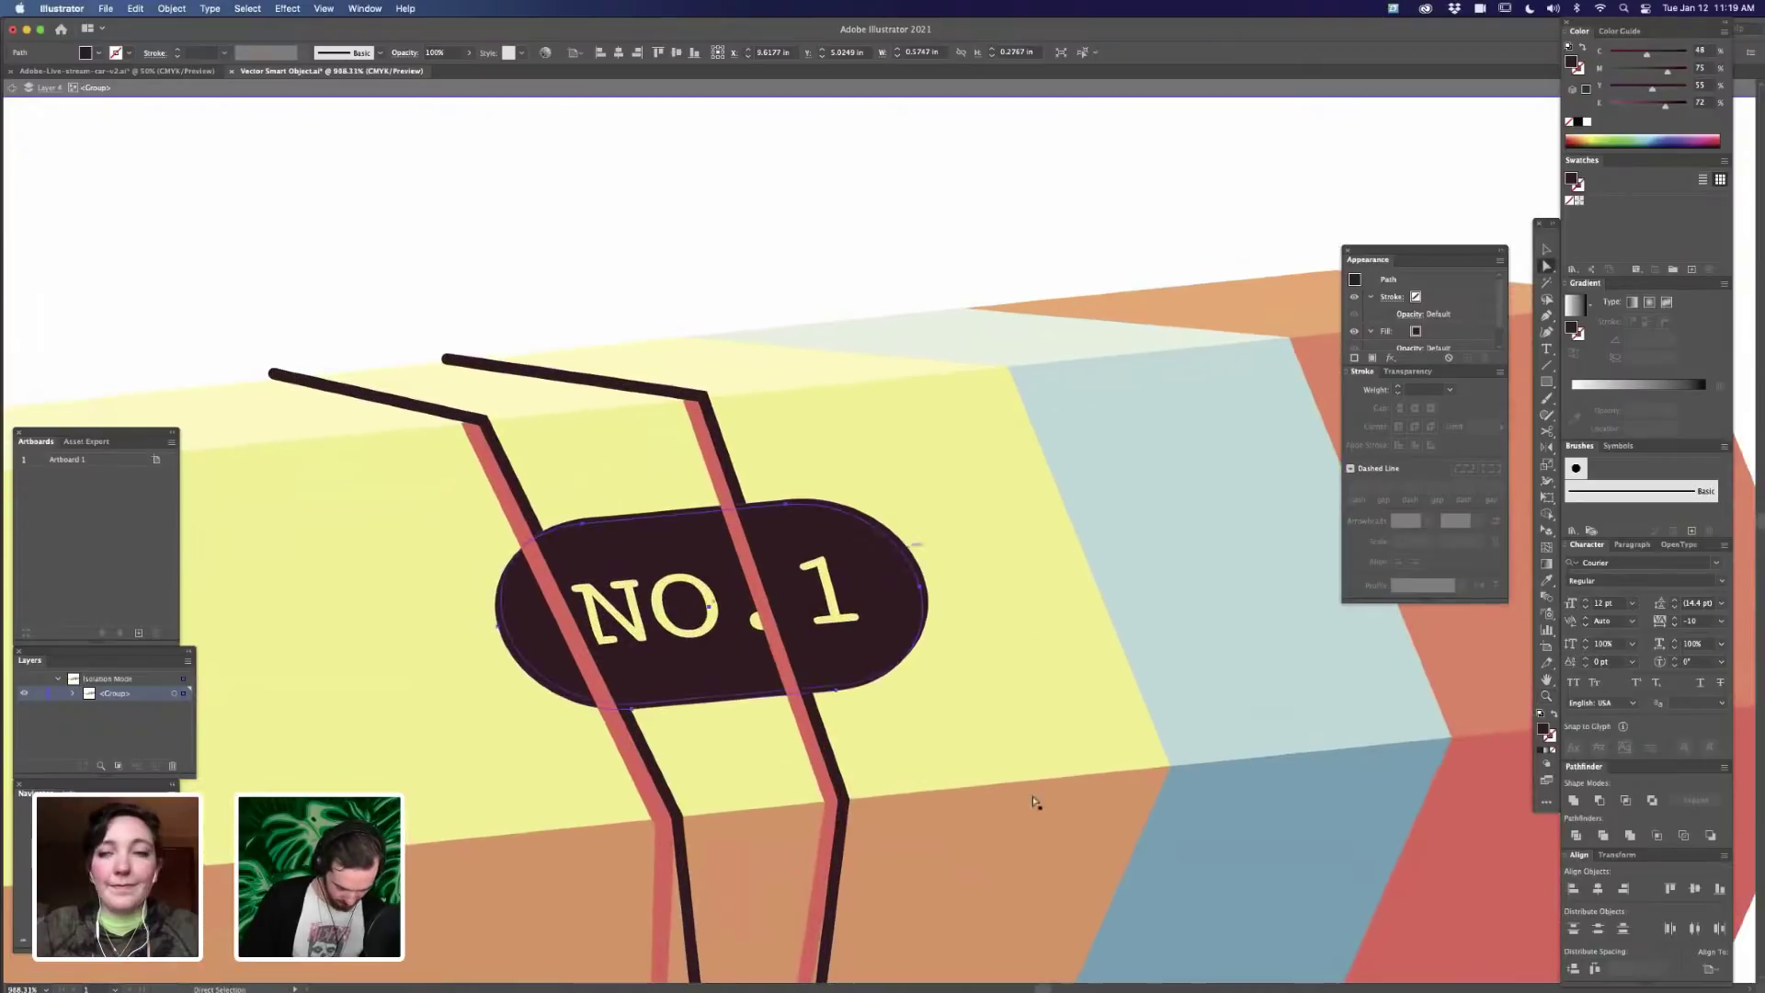
key("i")
left_click(1052, 806)
key("a")
left_click(934, 265)
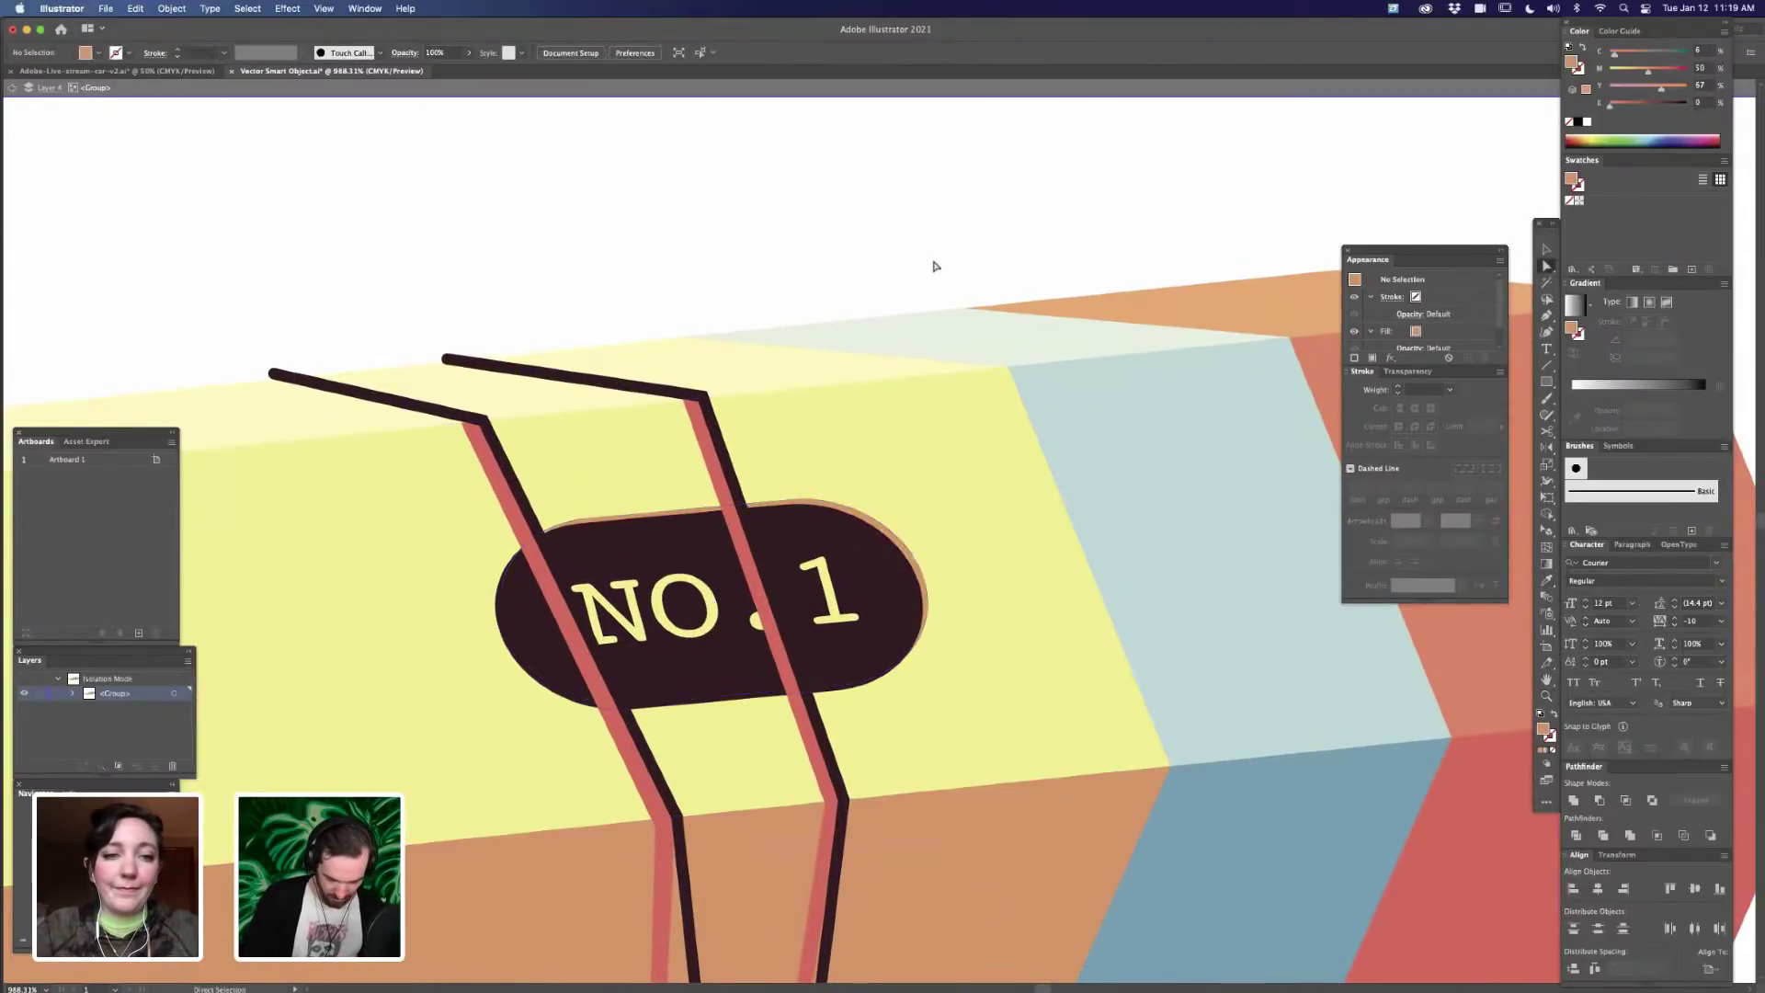
- Leave the pencil group's isolation mode and save the vector smart object
key("super+minus")
key("super+minus")
key("super+minus")
key("super+minus")
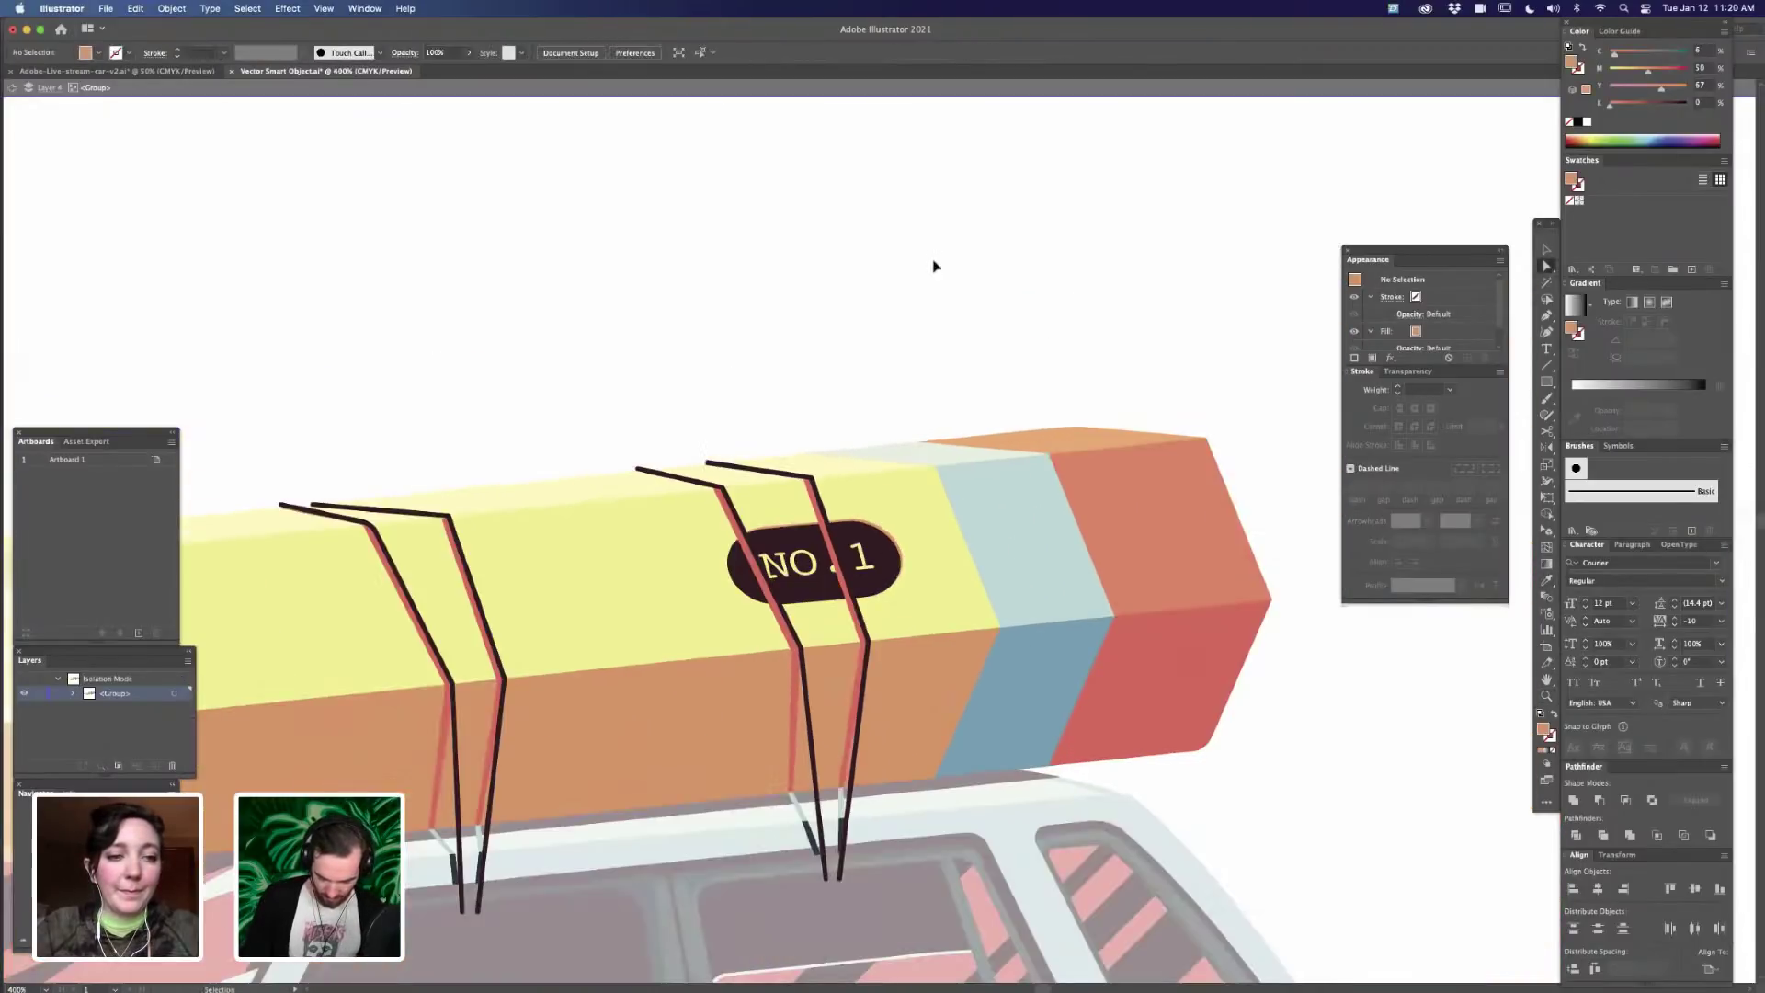
key("super+minus")
key("super+minus")
key("super+minus")
key("Escape")
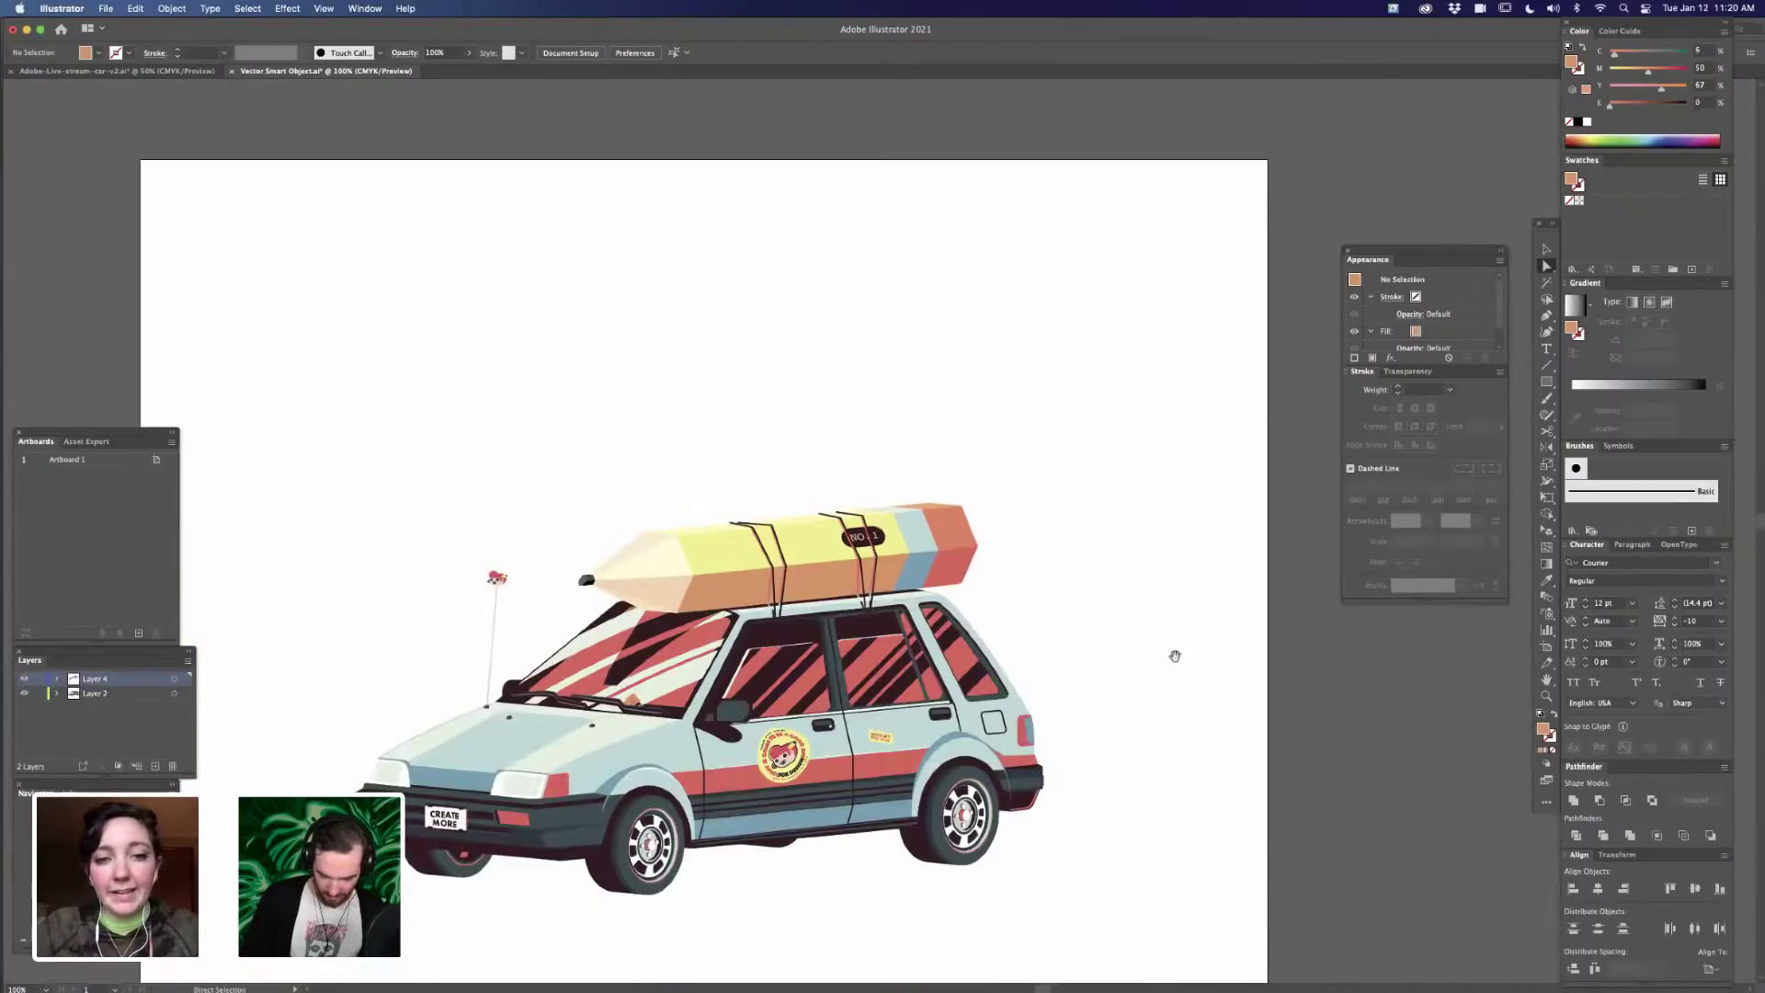
left_click_drag(1062, 688, 1166, 685)
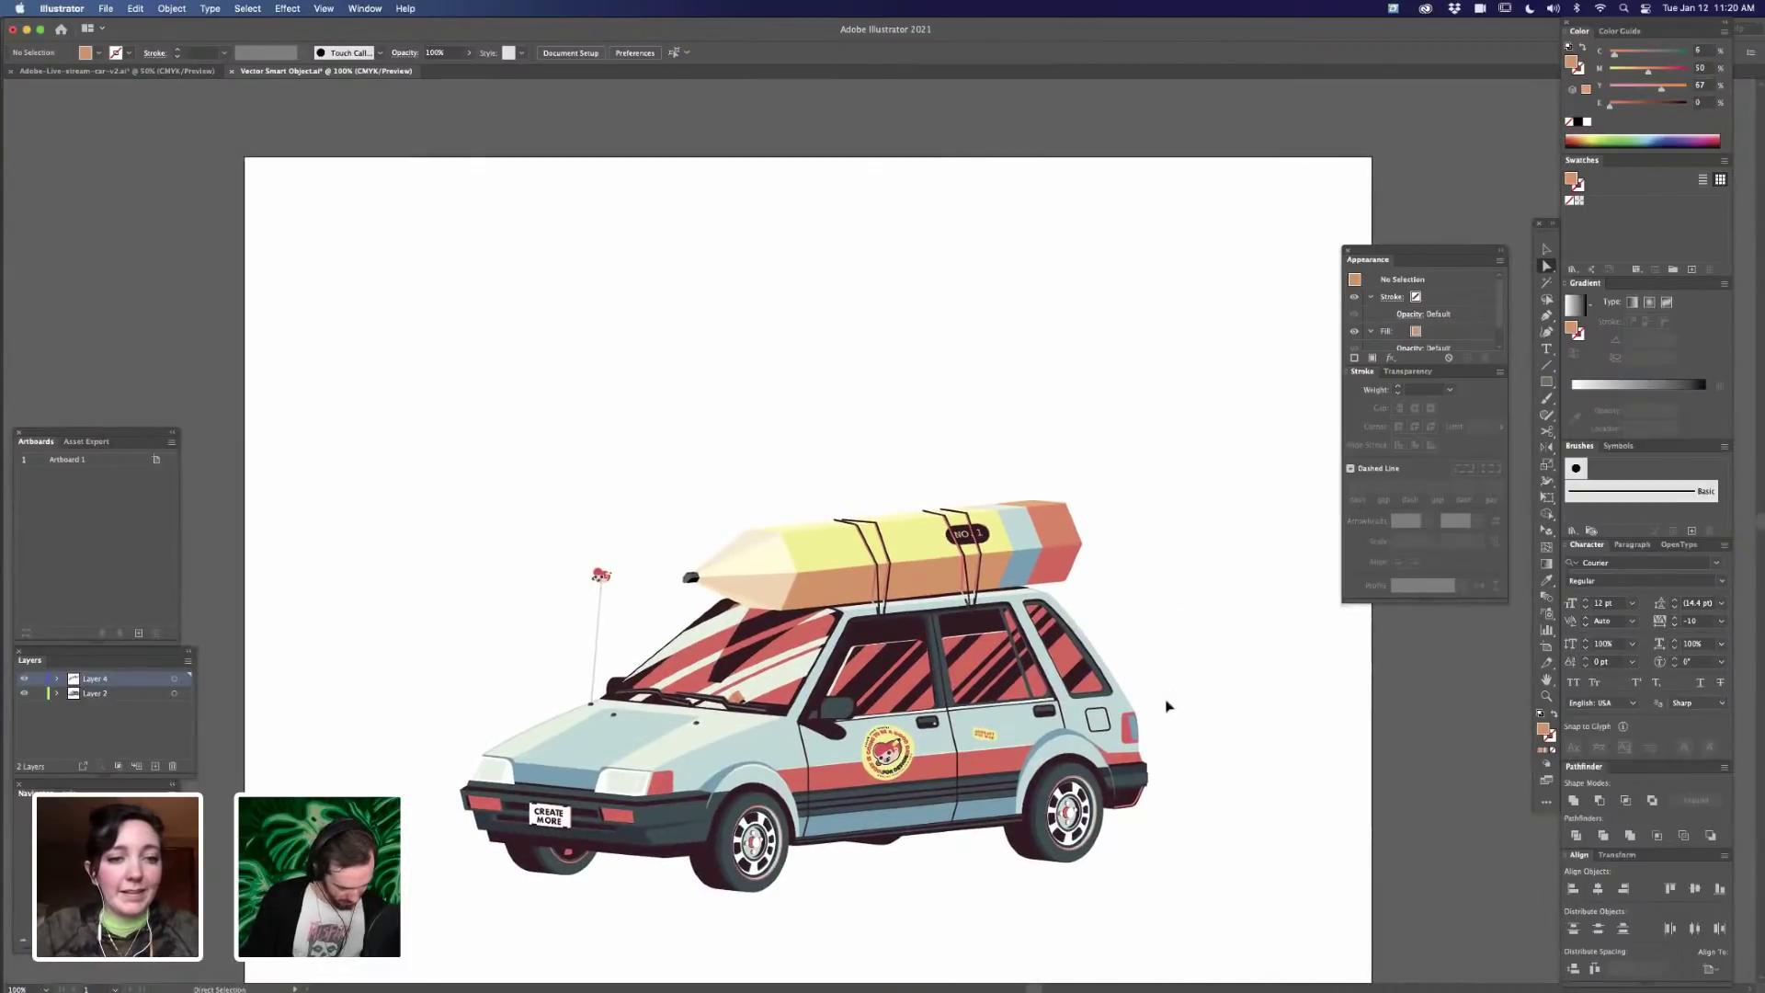
key("super+s")
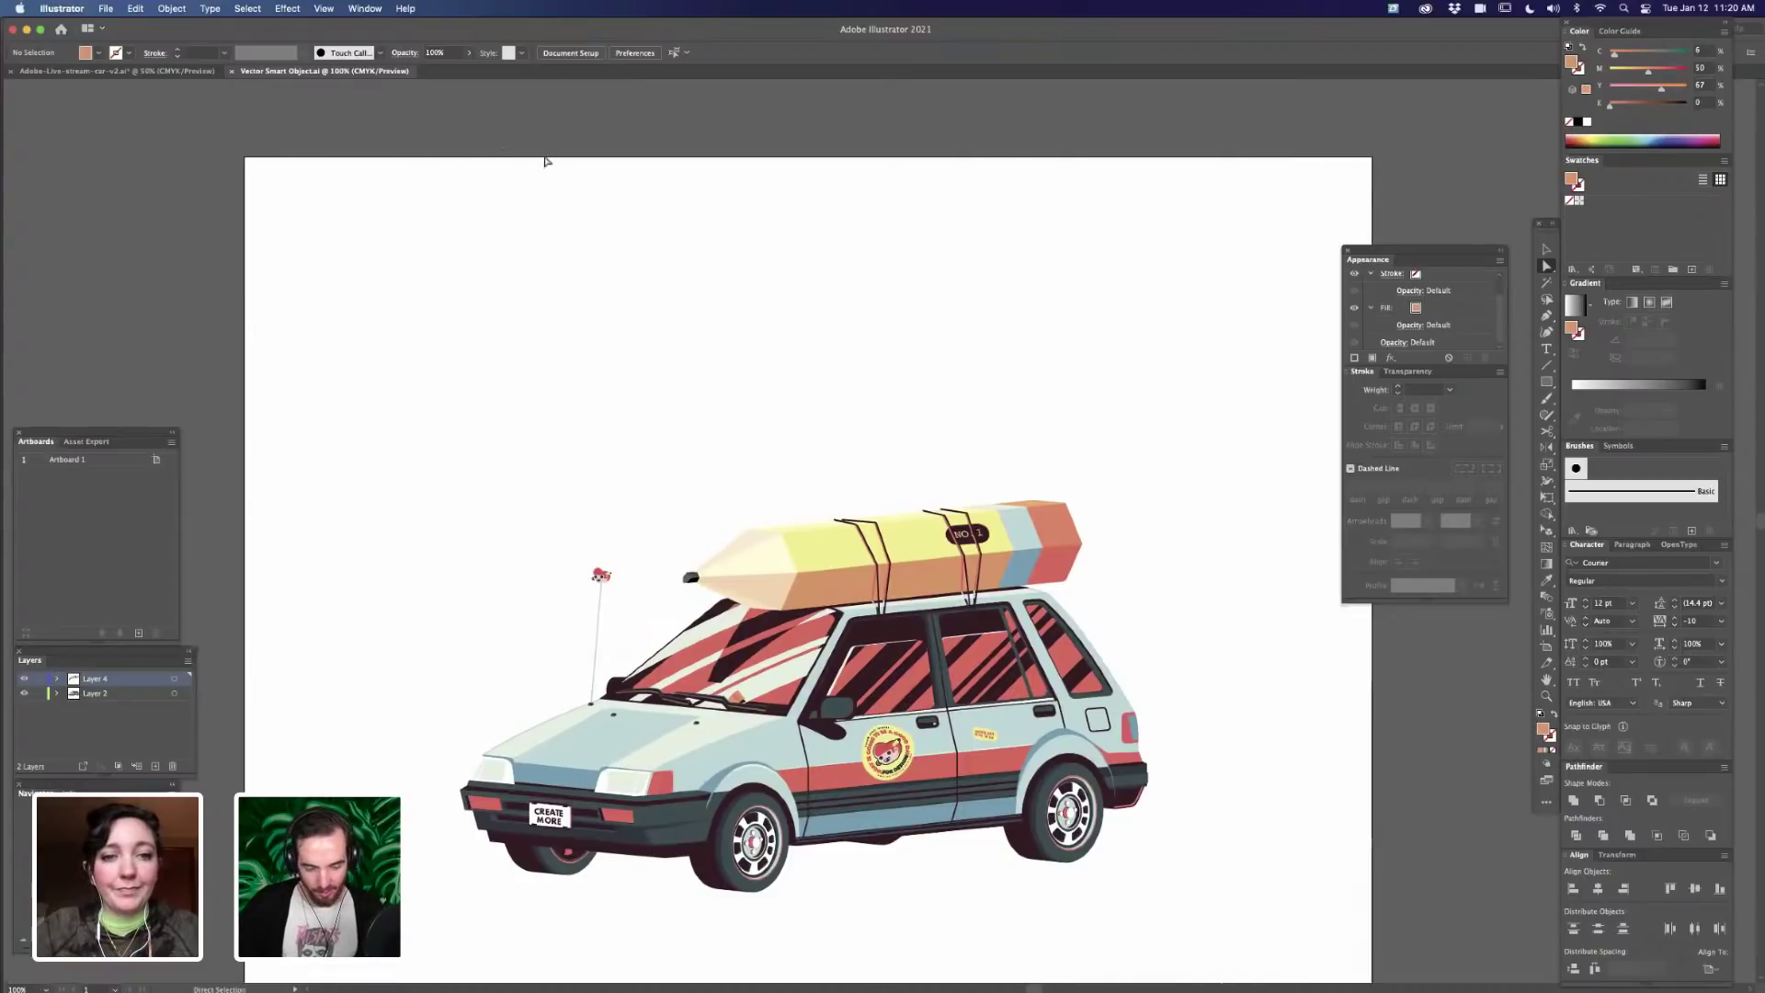
- Switch to Photoshop and check the updated badge on the textured car illustration
mouse_move(1018, 976)
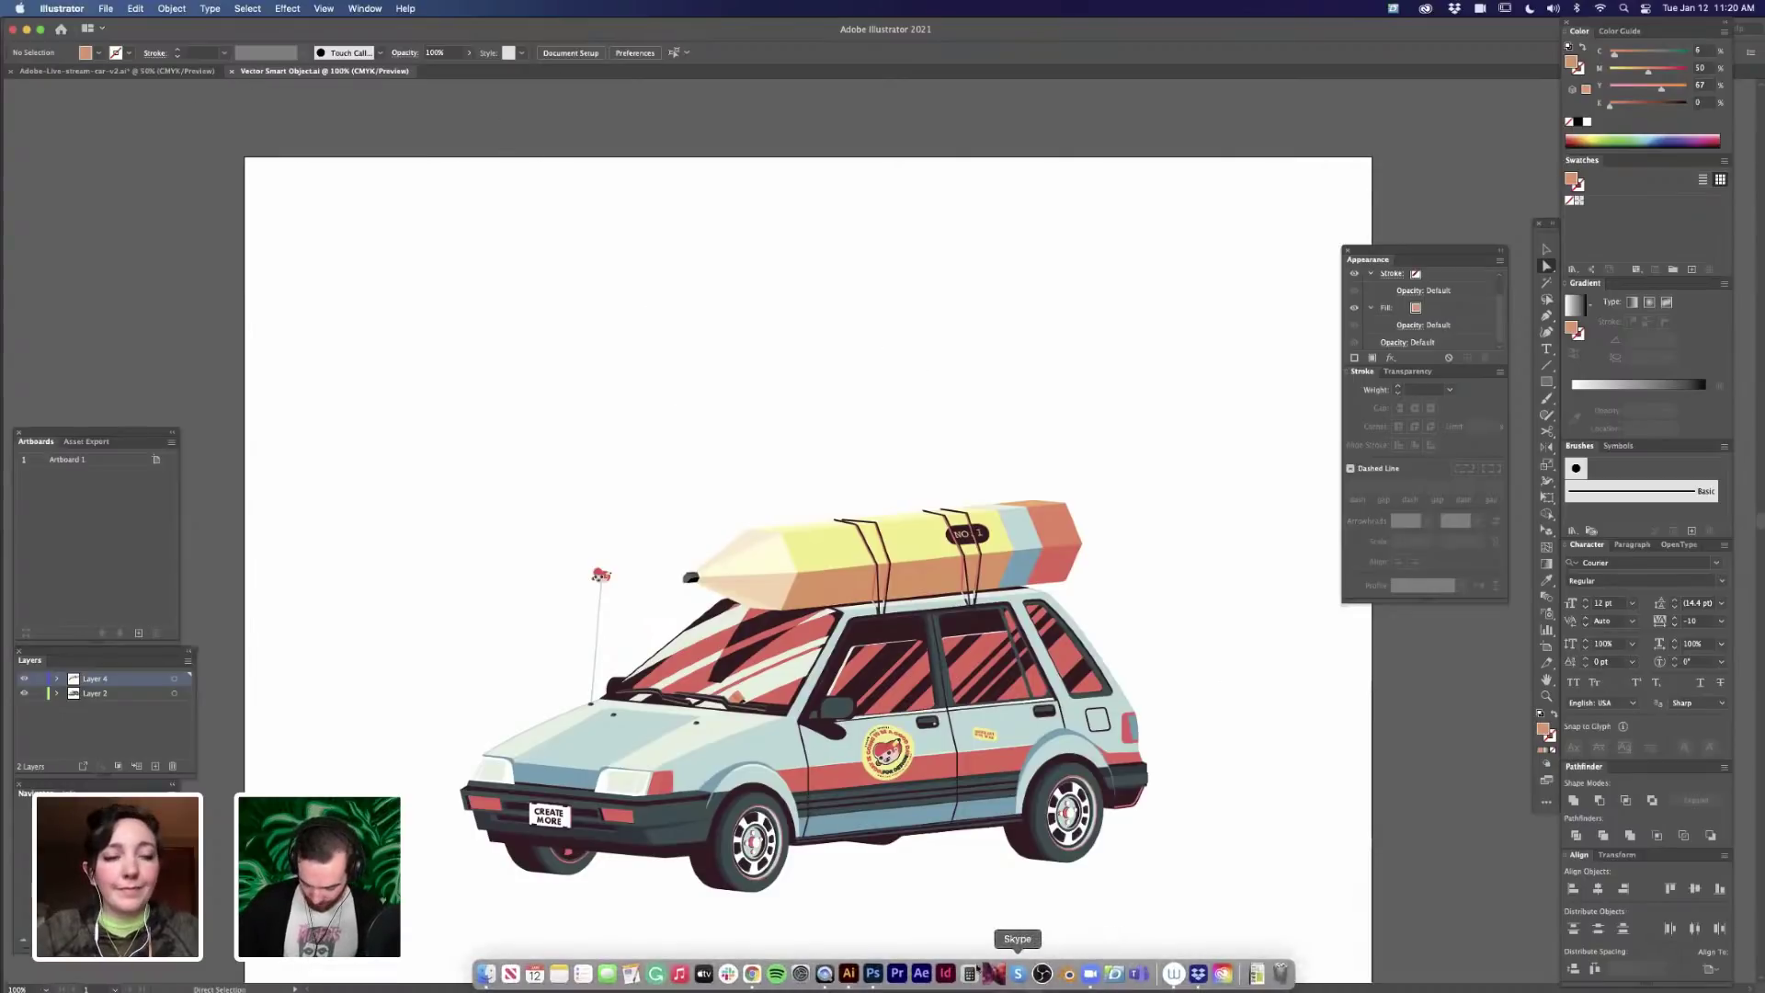
left_click(877, 979)
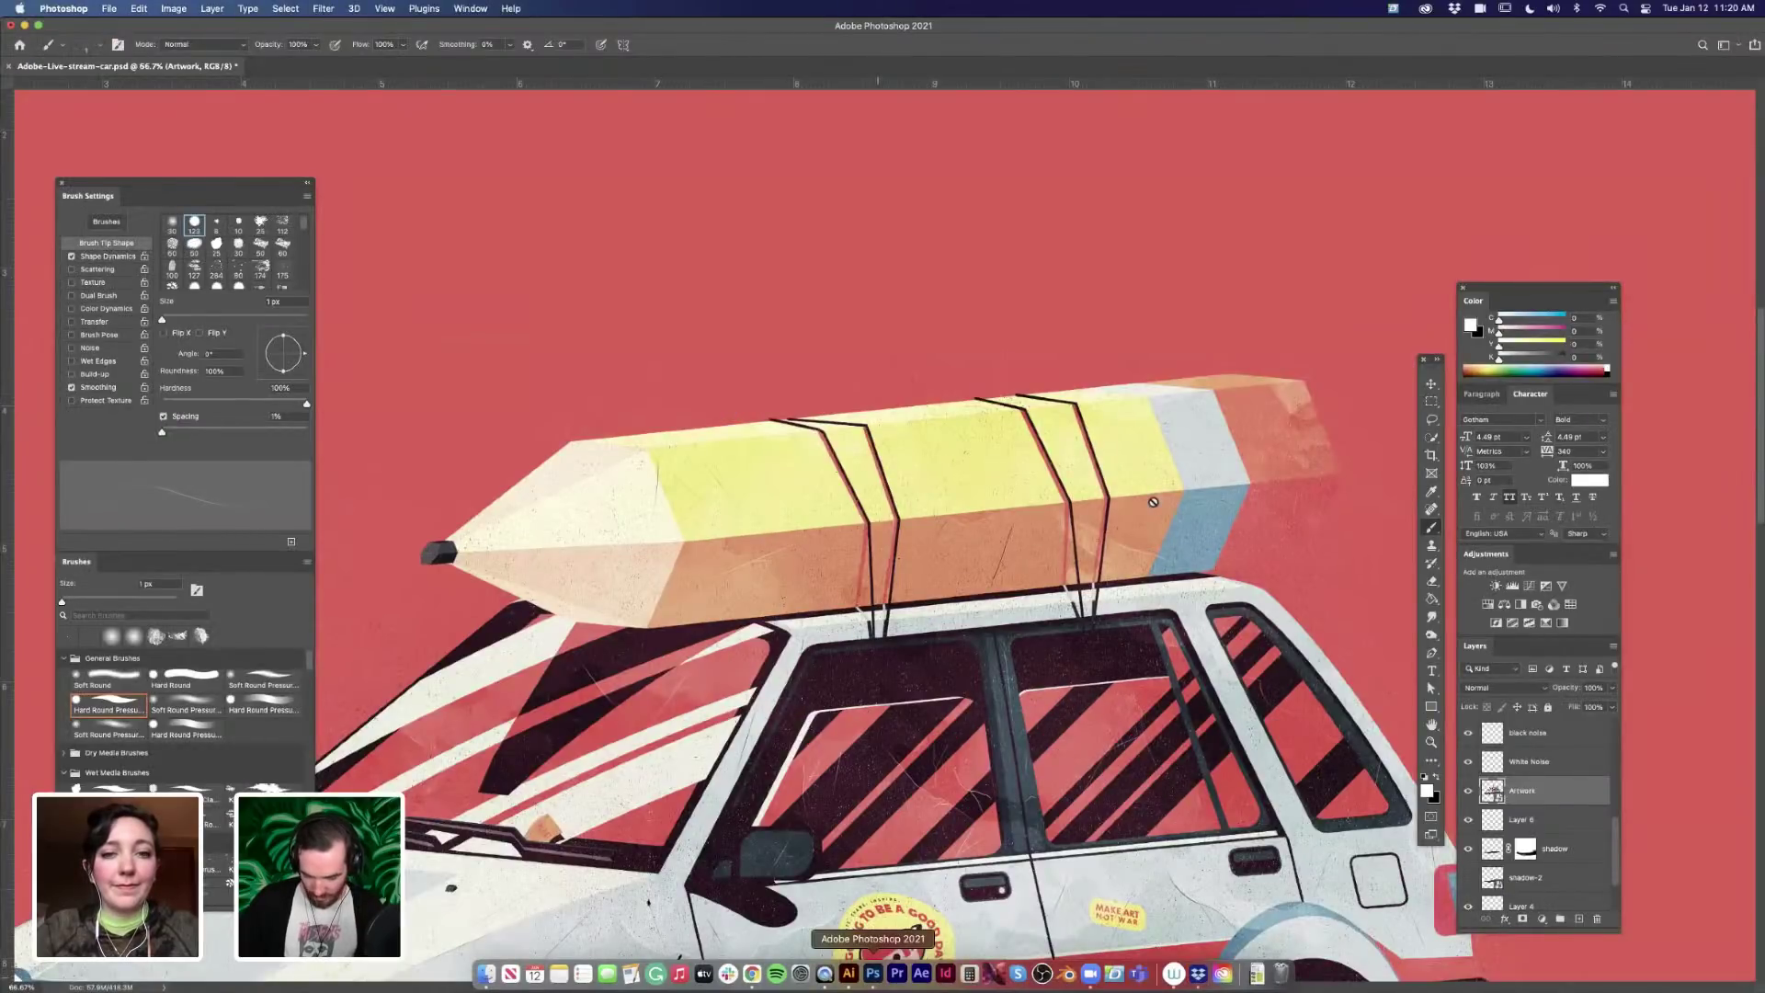
key("super+0")
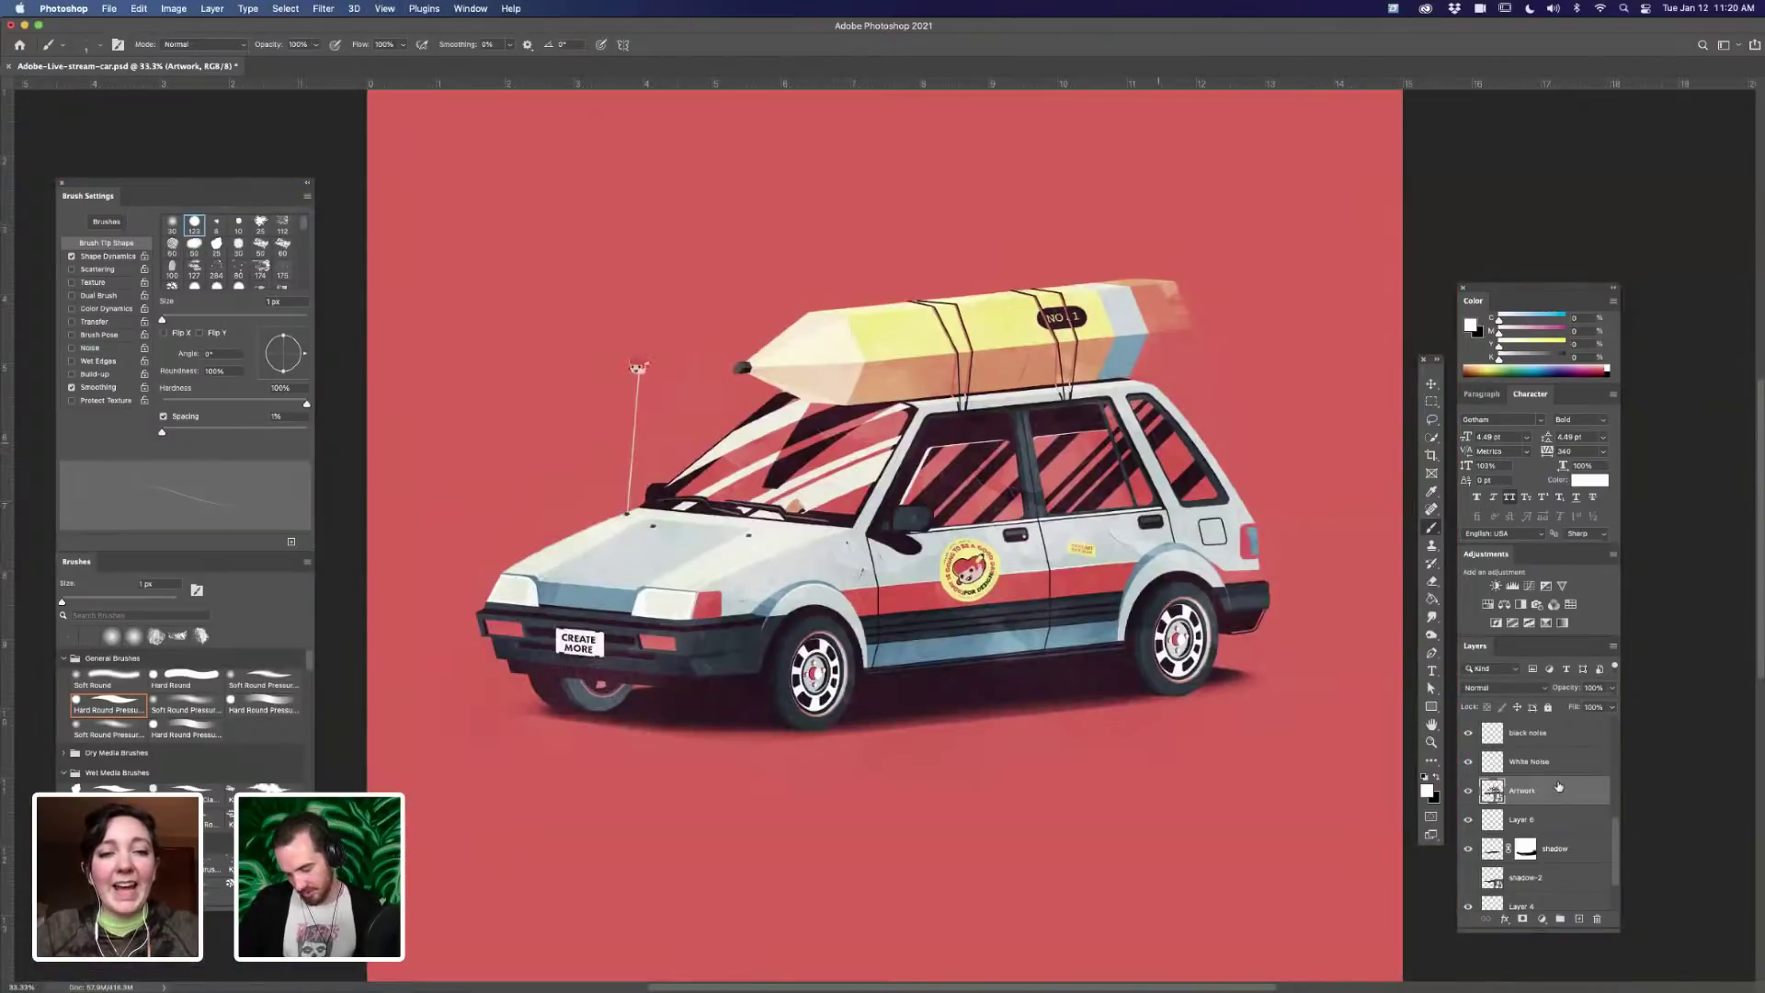
scroll(1558, 786, "up", 5)
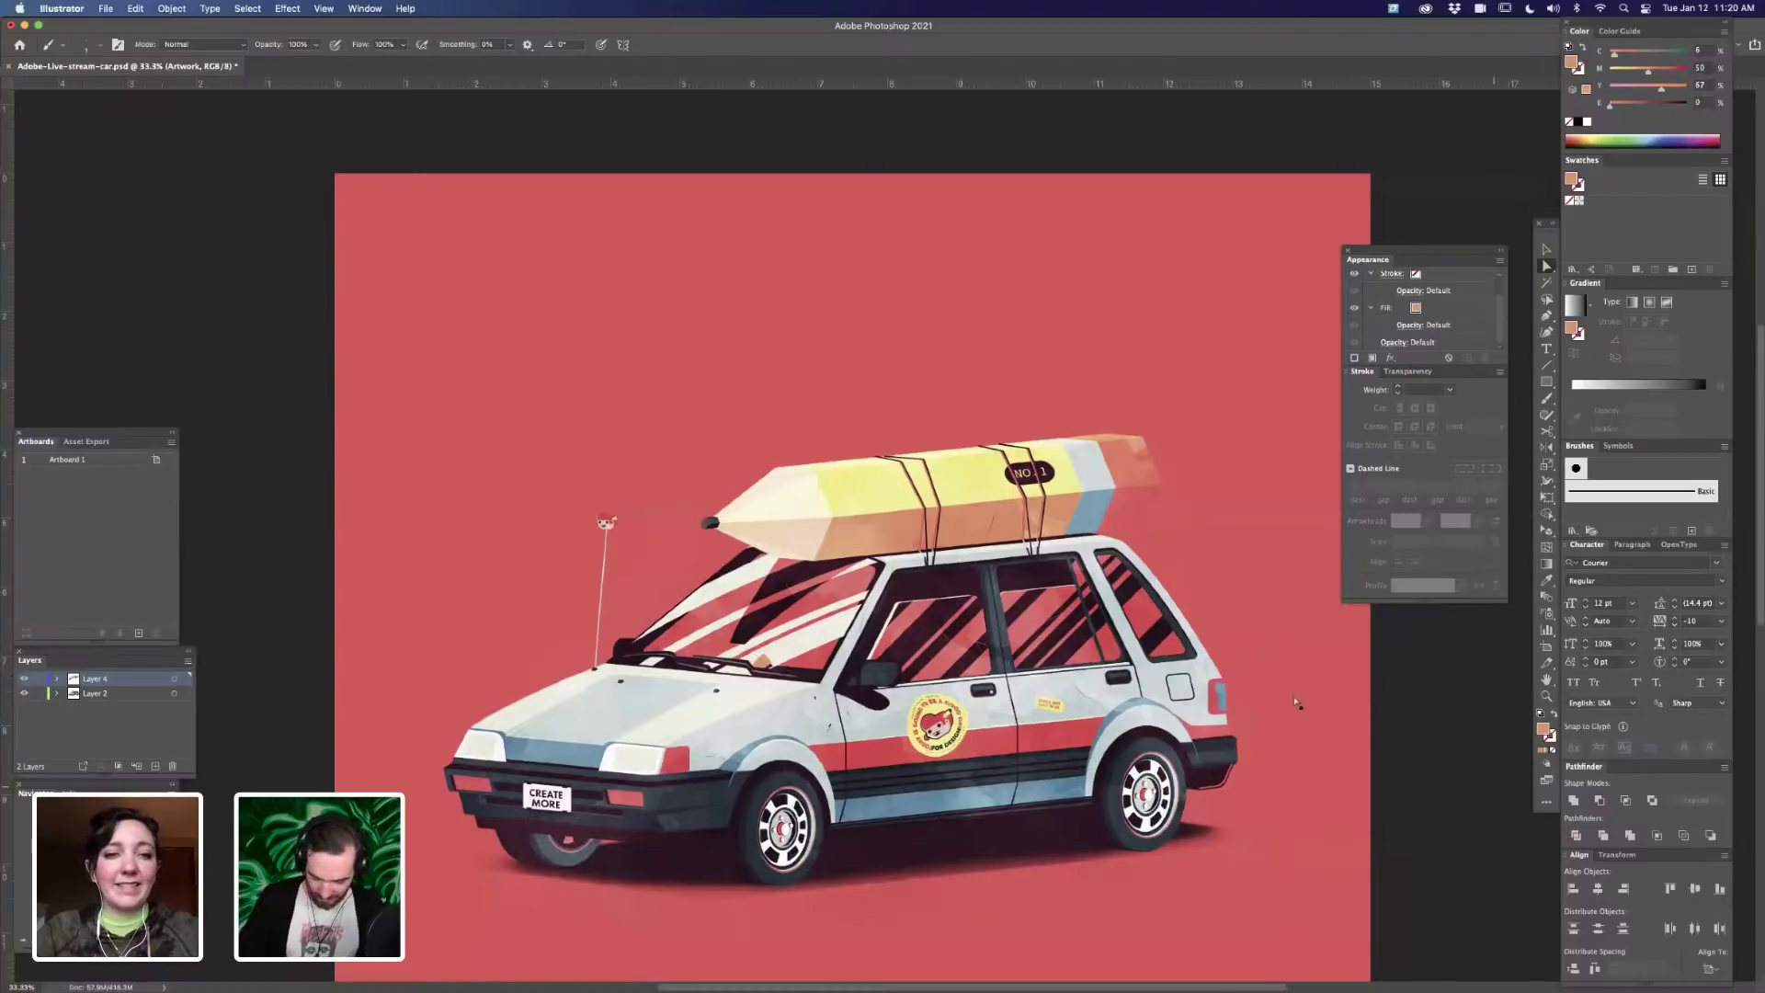
- In Illustrator, draw an ellipse about 0.07 by 0.05 in on the pencil's light blue band and fill it with the darker blue
key("super+equal")
key("super+equal")
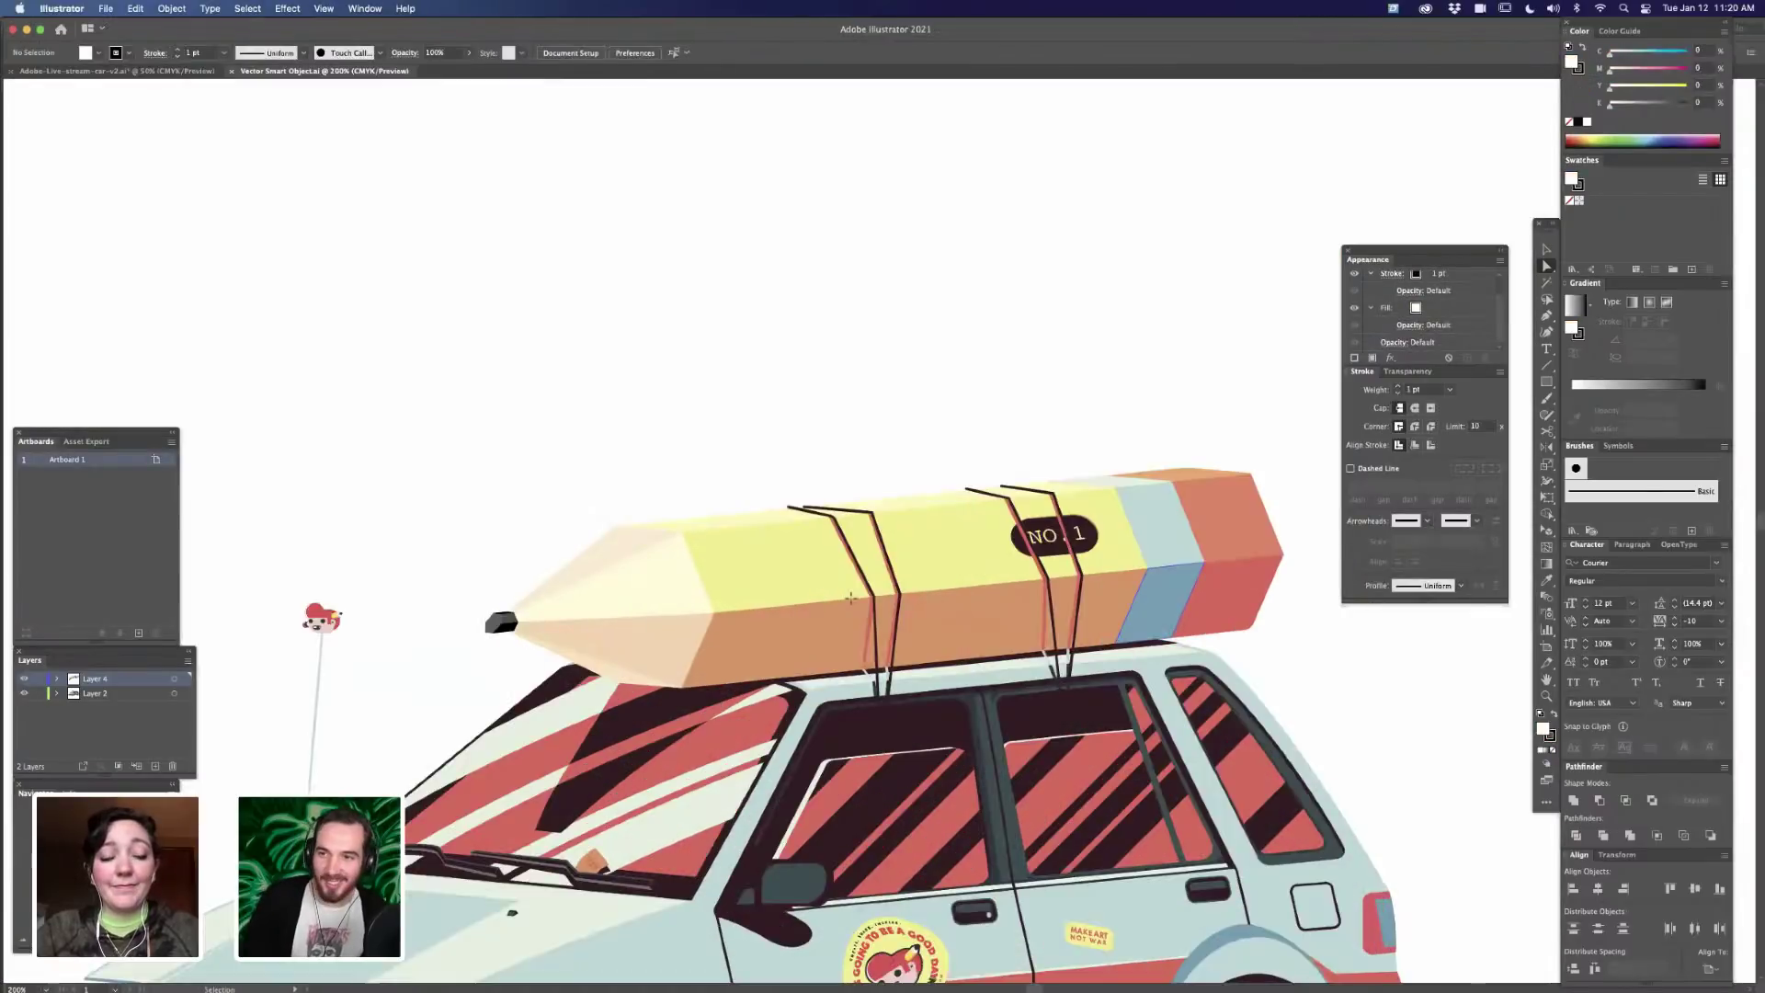
key("super+equal")
key("super+equal")
scroll(792, 508, "right", 8)
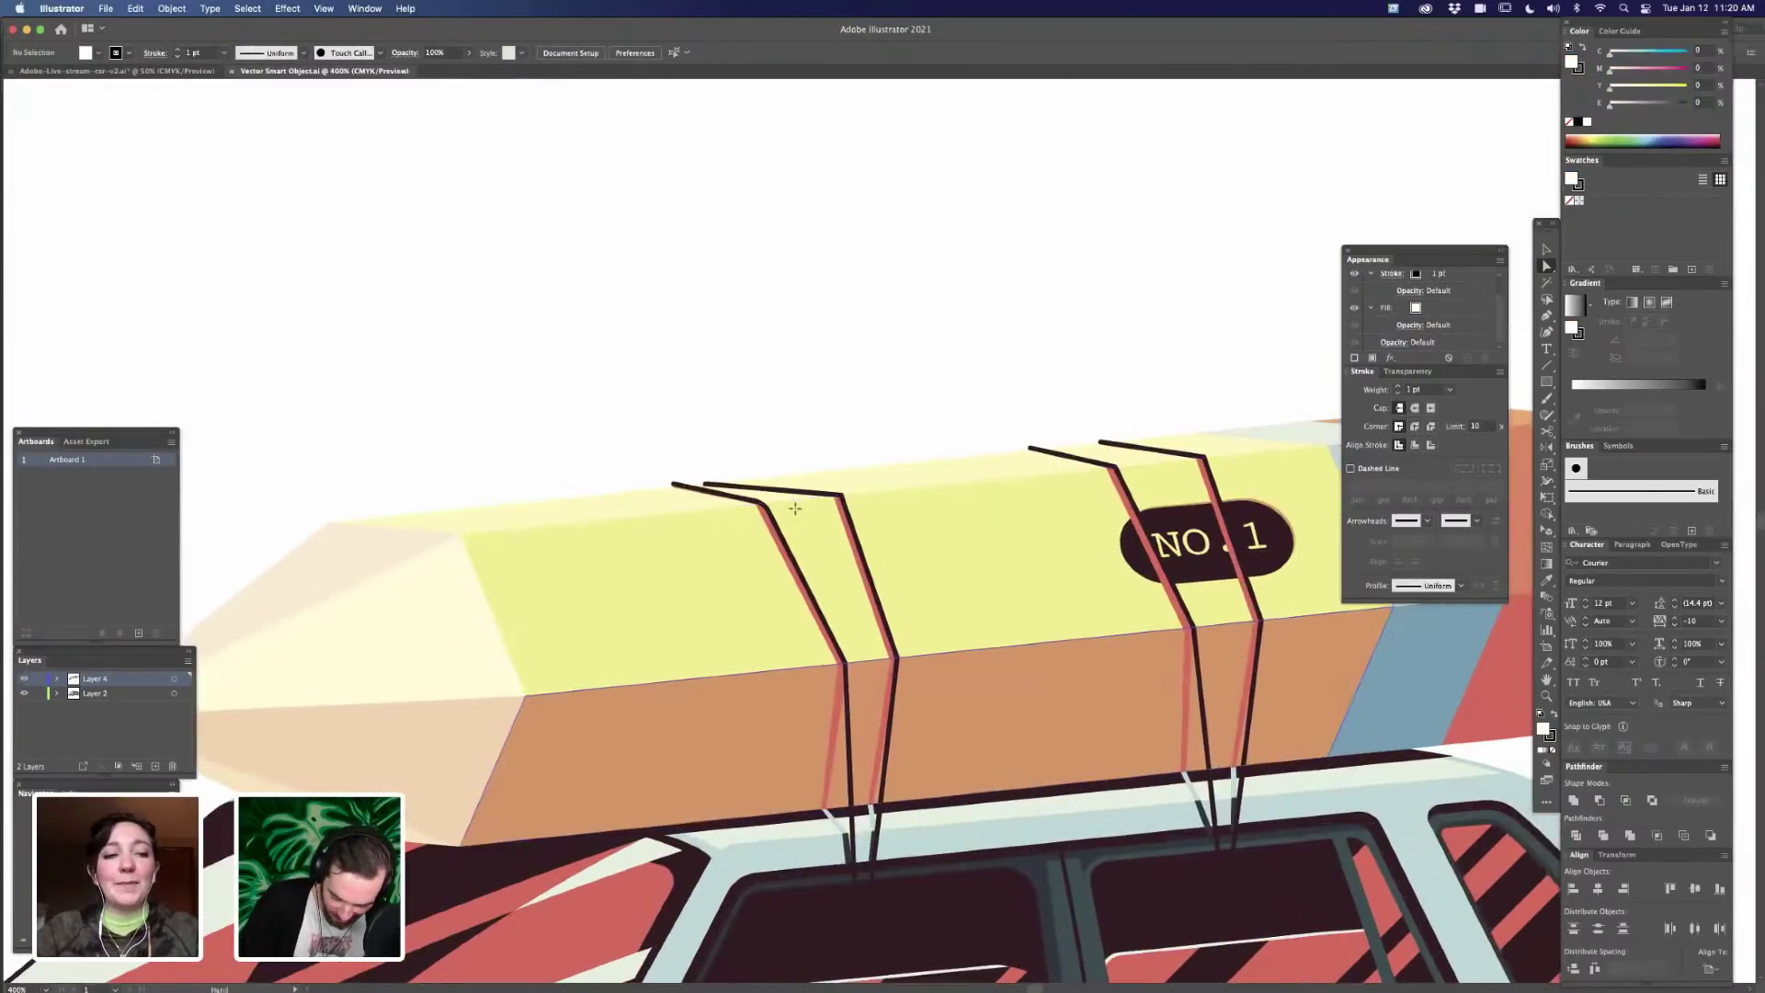
scroll(798, 506, "right", 5)
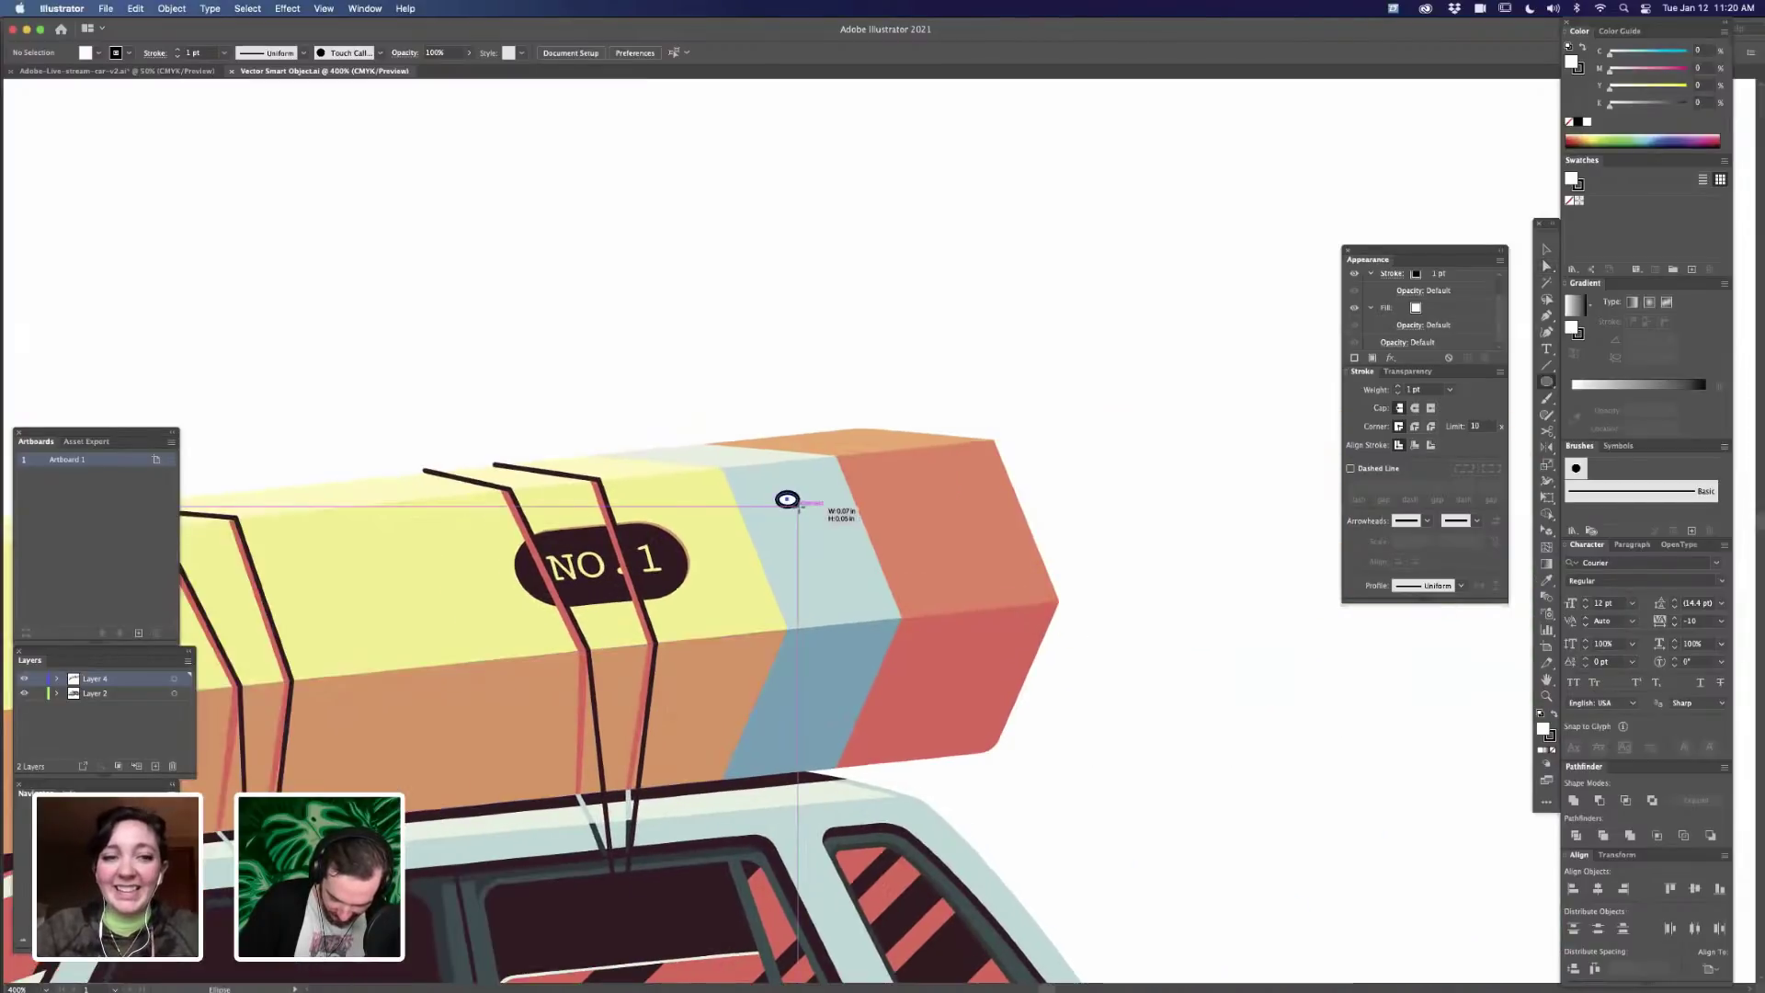
left_click_drag(778, 494, 796, 506)
key("i")
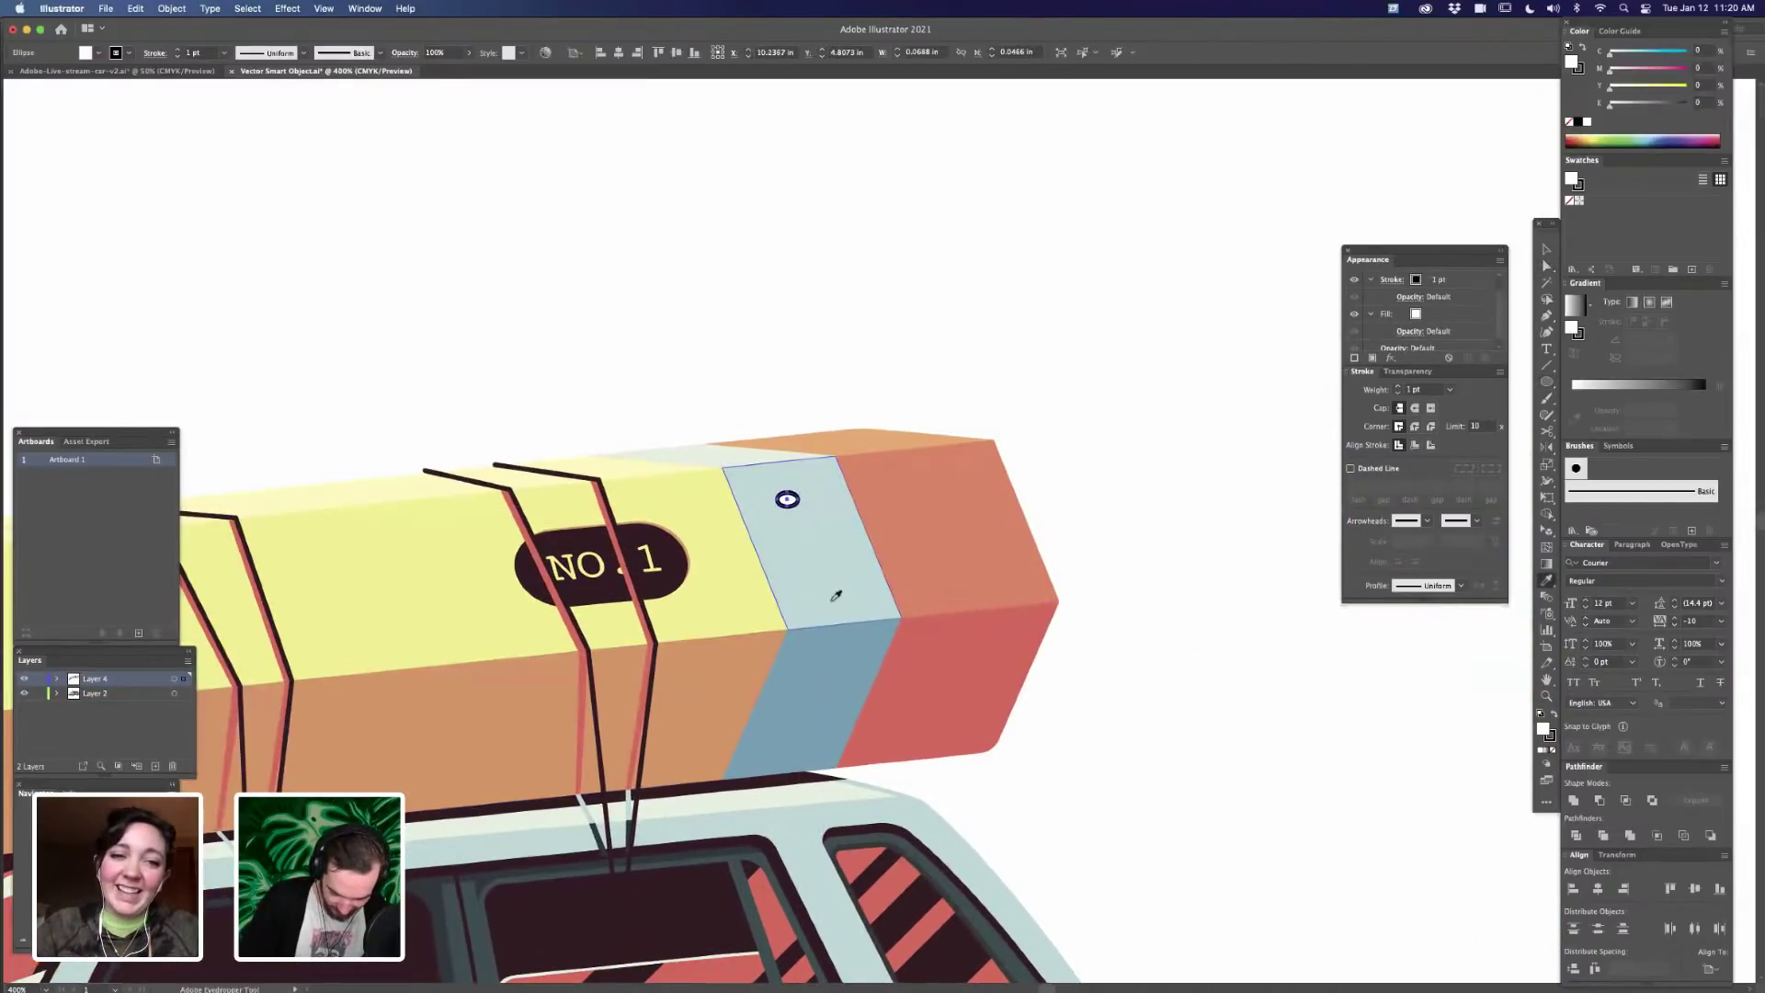
left_click(835, 593)
key("v")
left_click(1052, 409)
- Place a matching darker blue dot lower on the pencil's light blue band and save the vector smart object despite the outside modification
left_click_drag(788, 499, 827, 662)
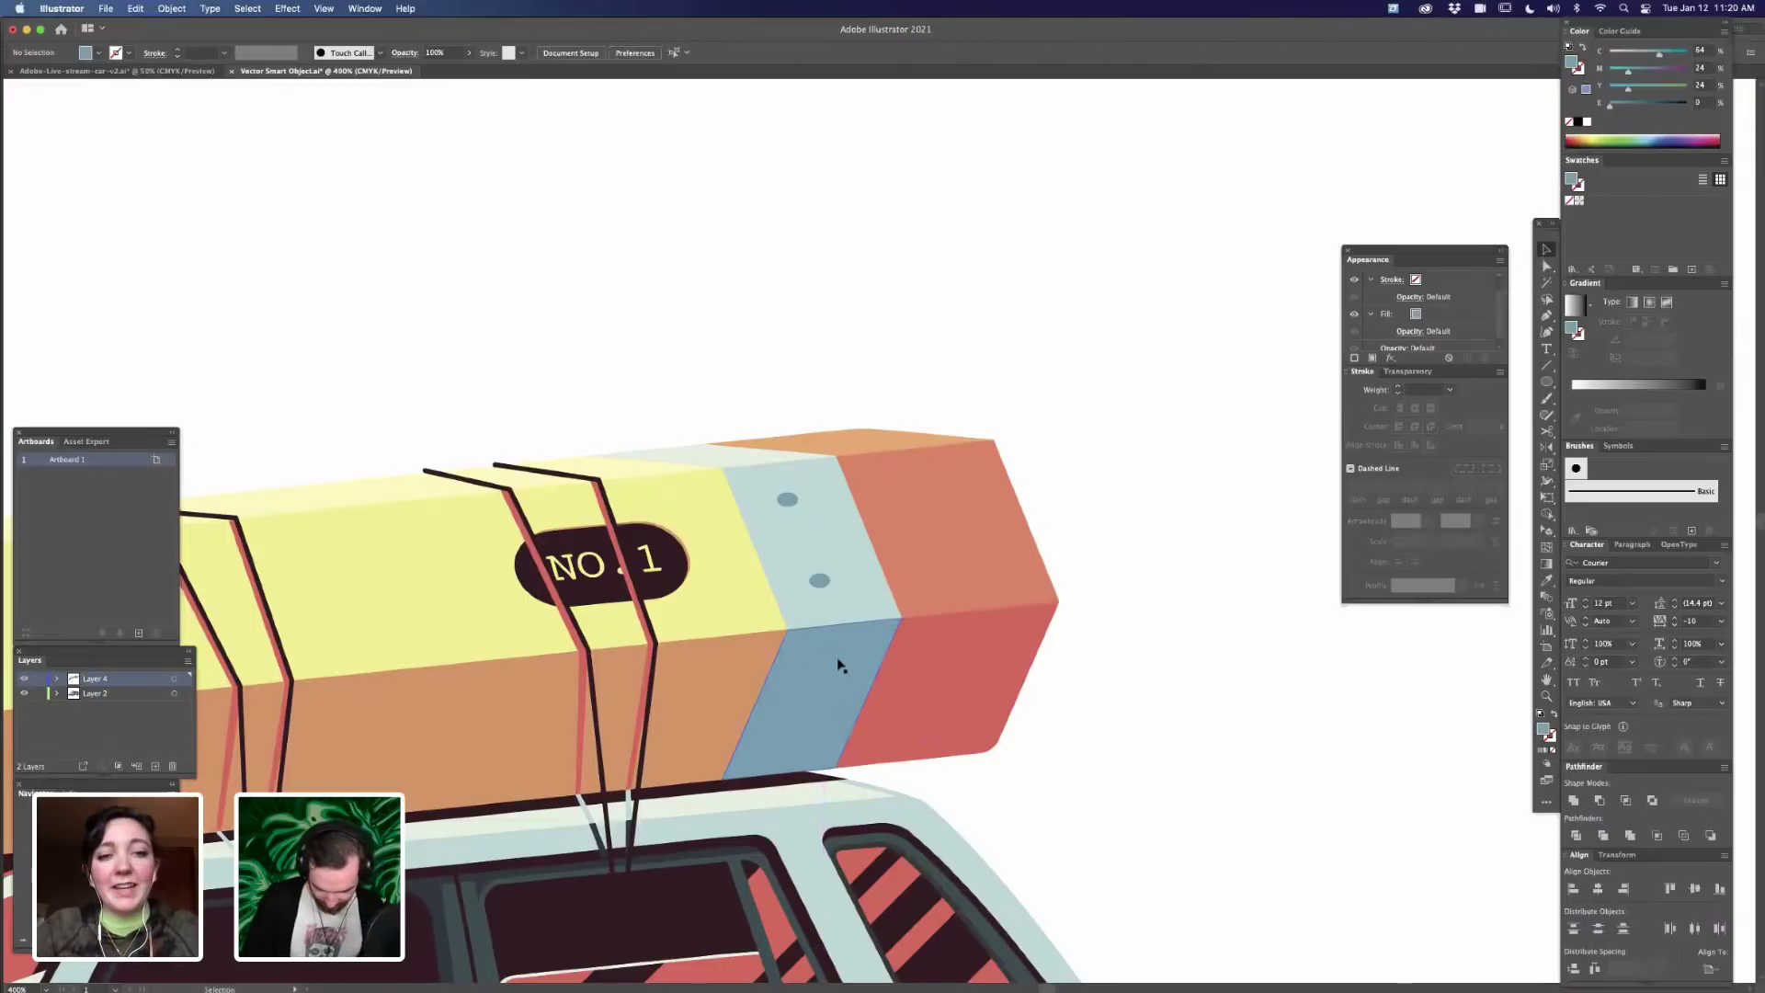
key("super+minus")
key("super+minus")
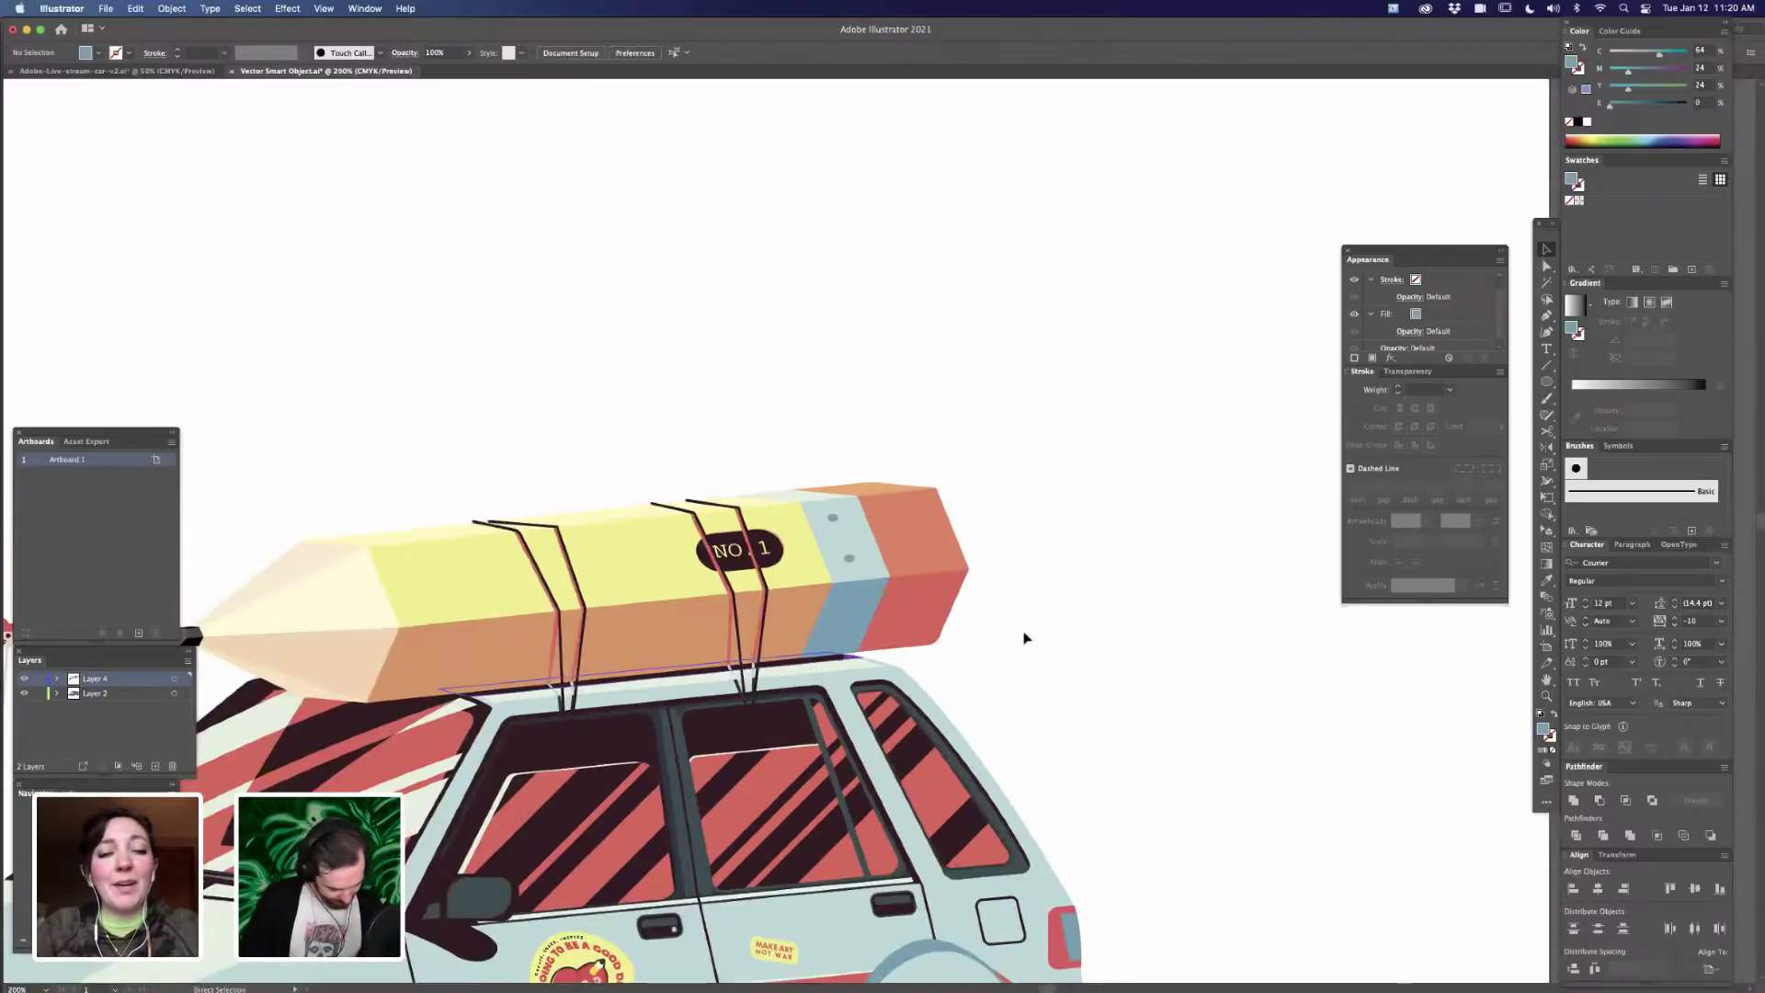
key("super+minus")
key("super+s")
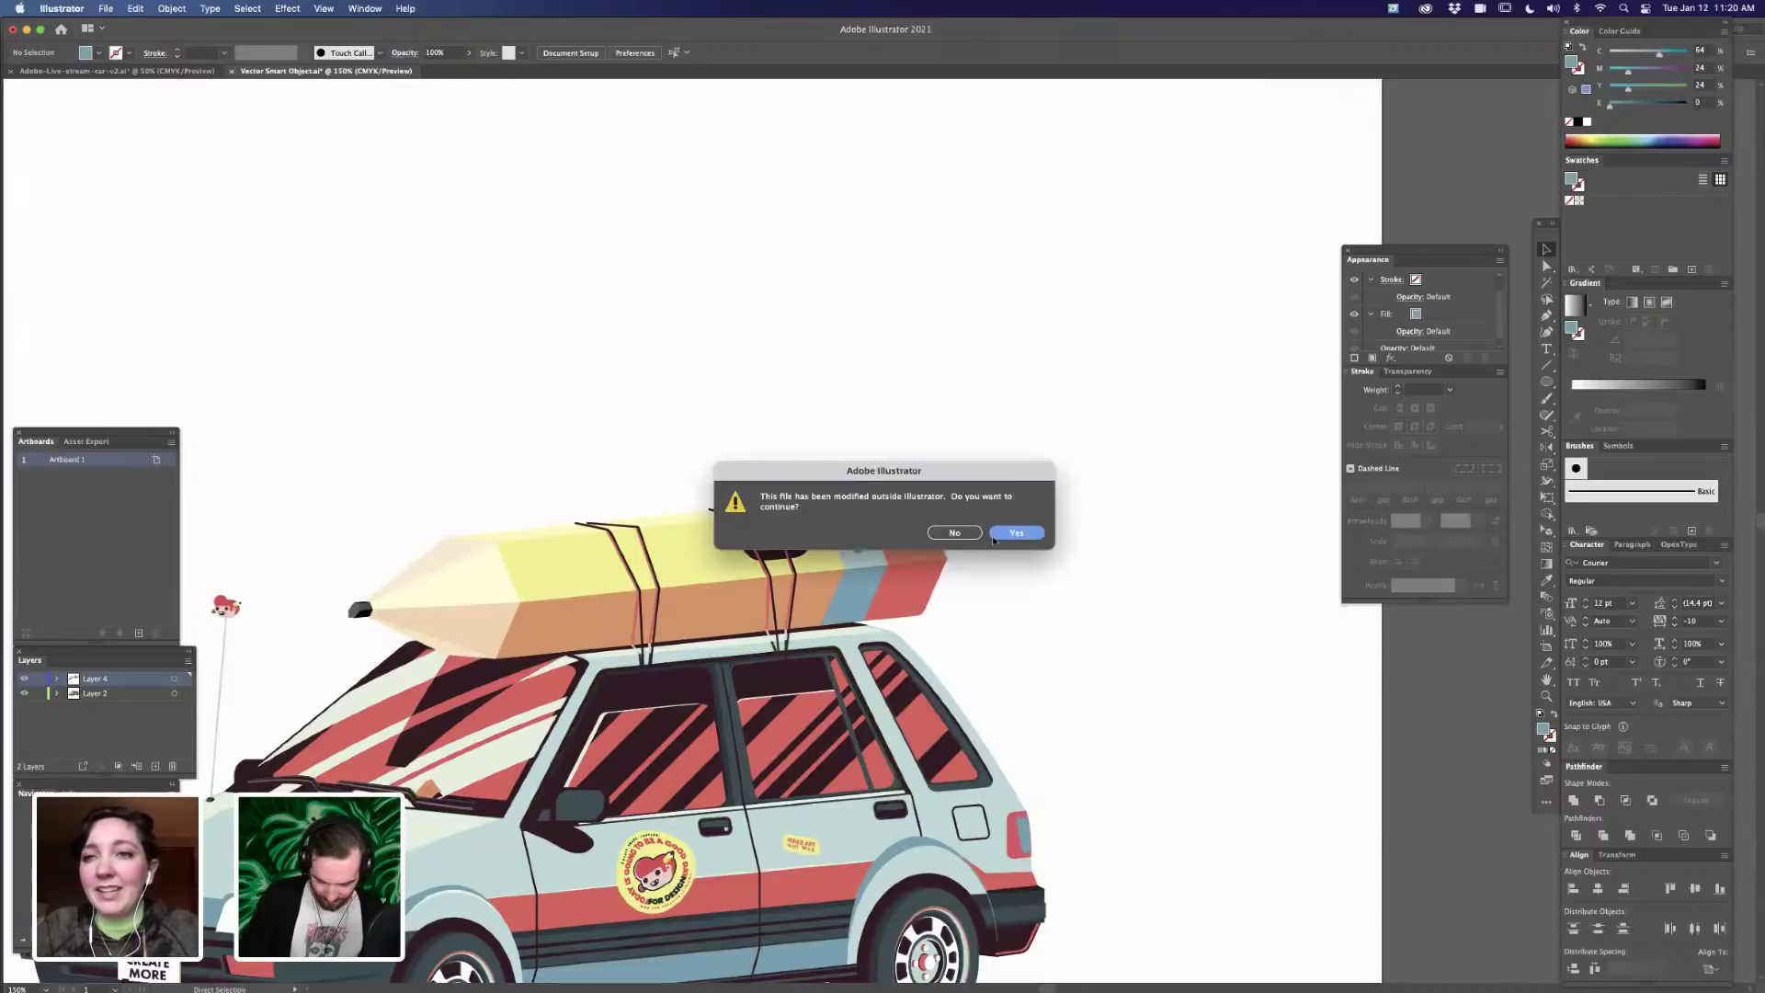
left_click(1018, 533)
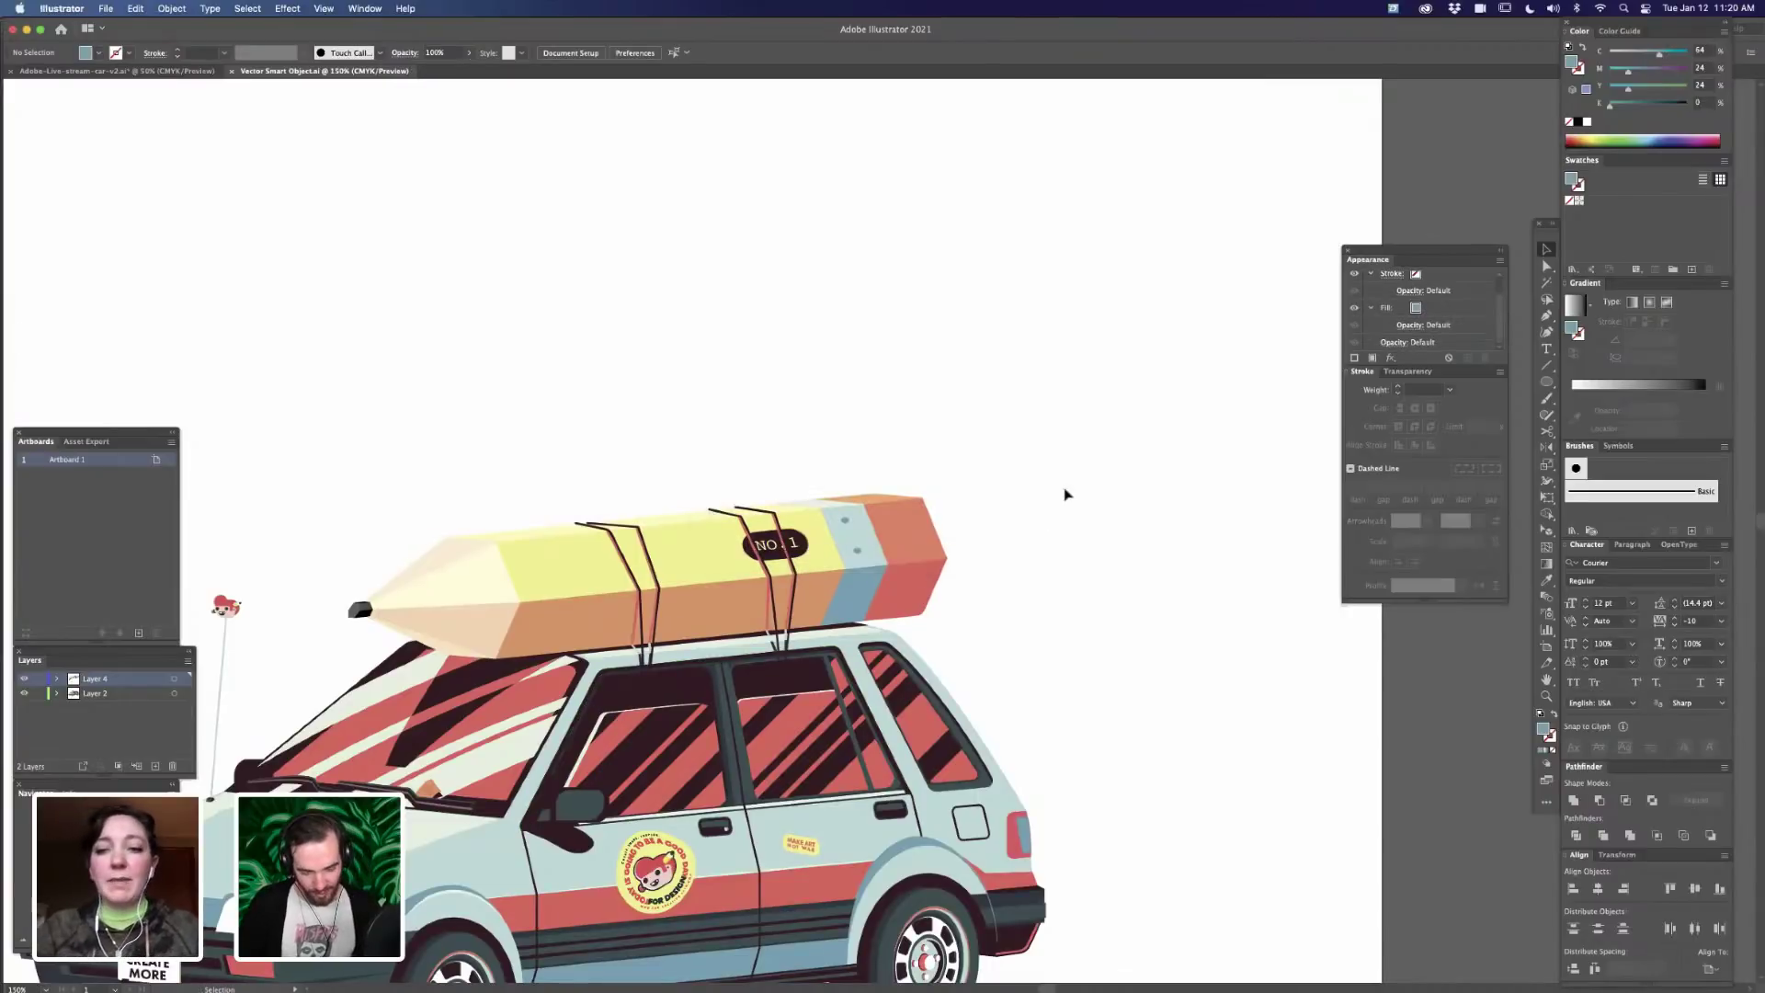
- Switch to Photoshop and check the ferrule dots on the textured car illustration
mouse_move(943, 978)
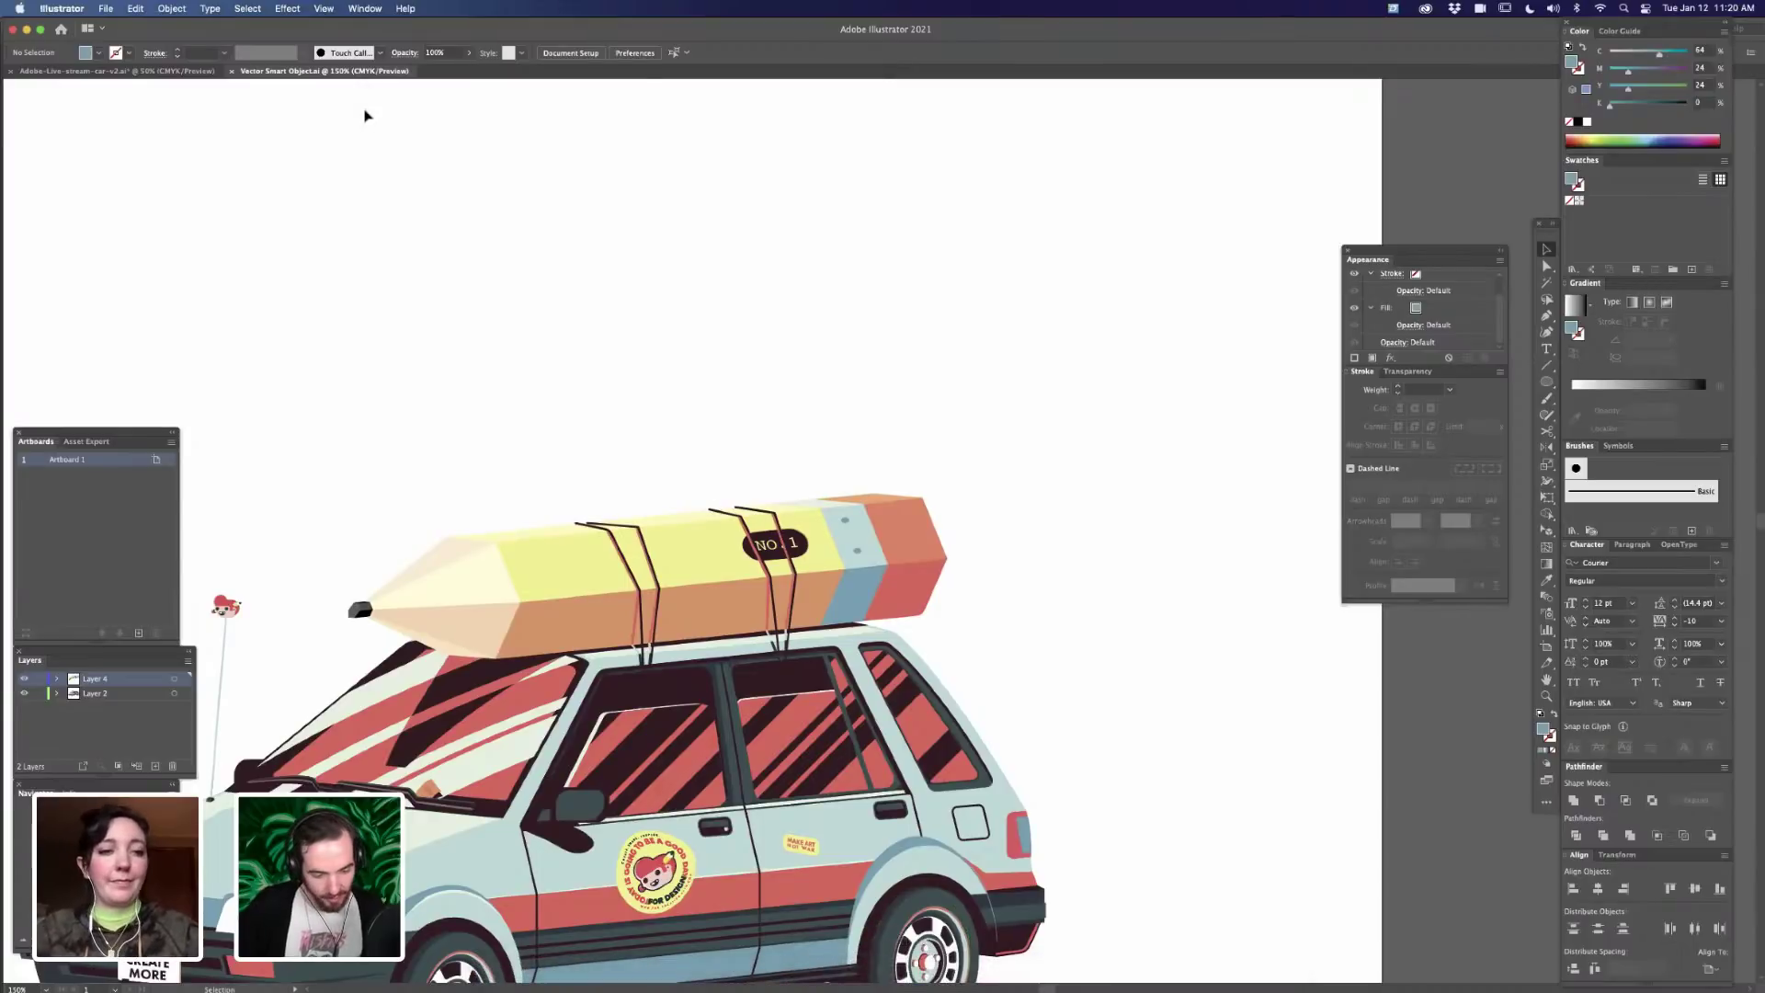
left_click(872, 974)
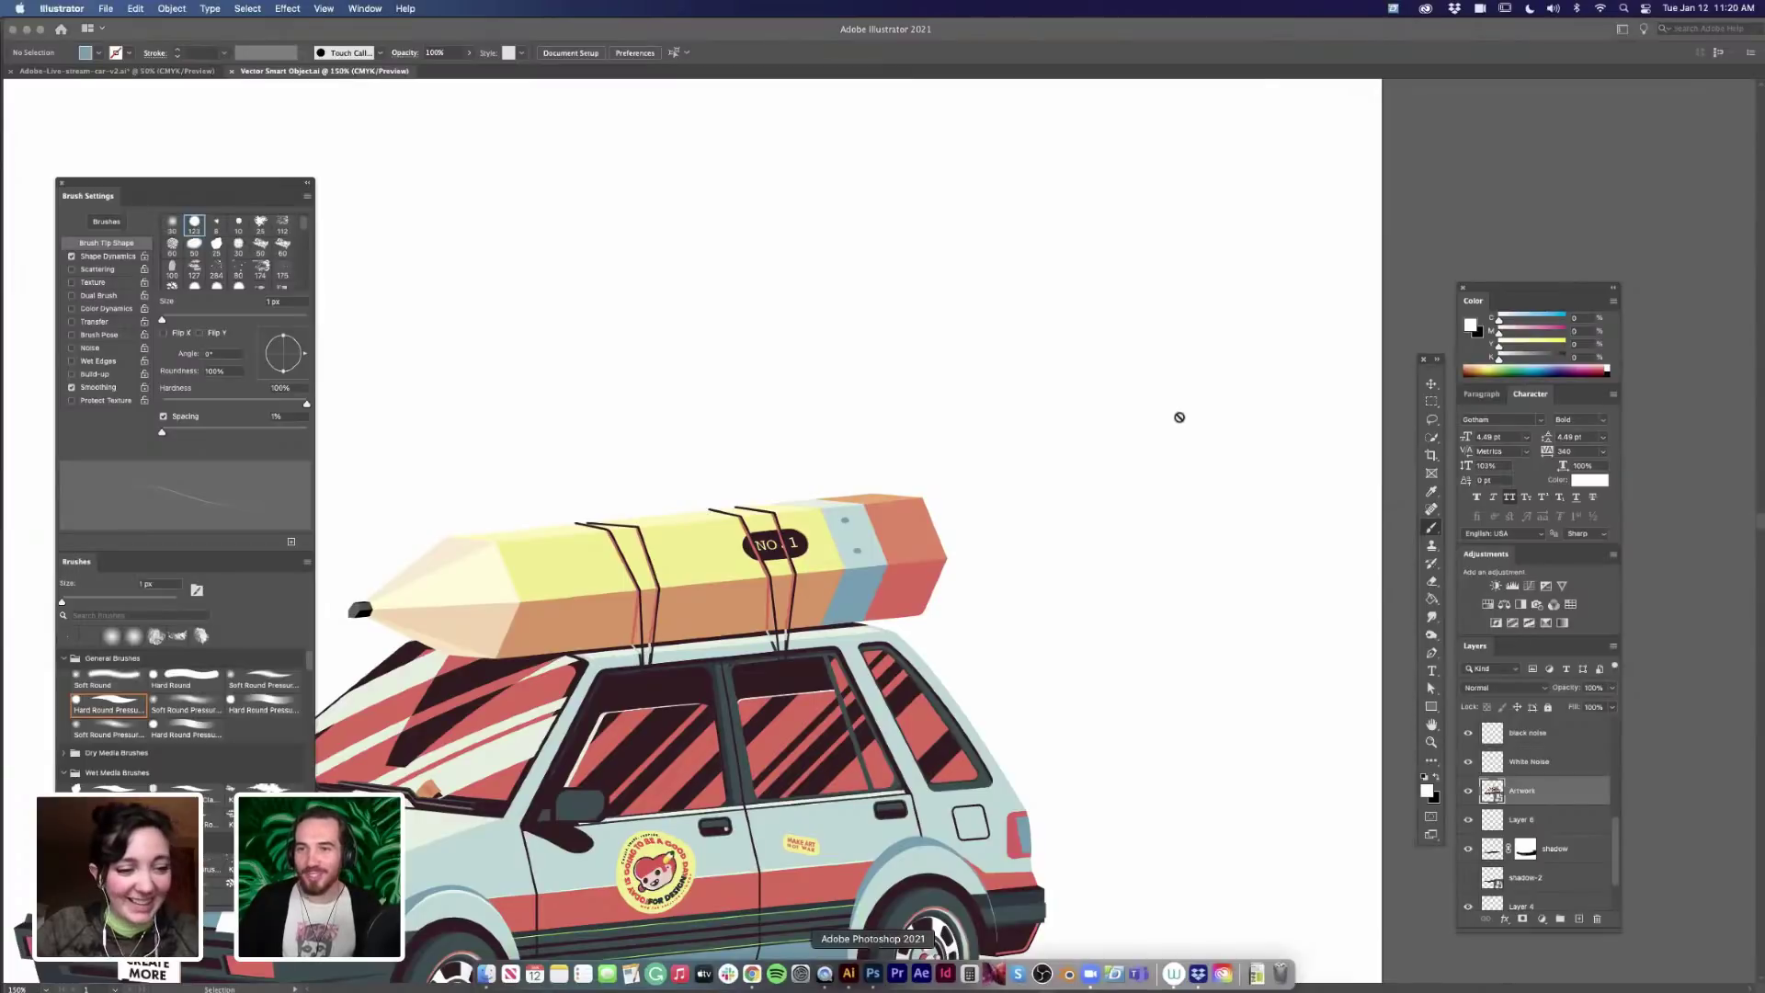
left_click(873, 973)
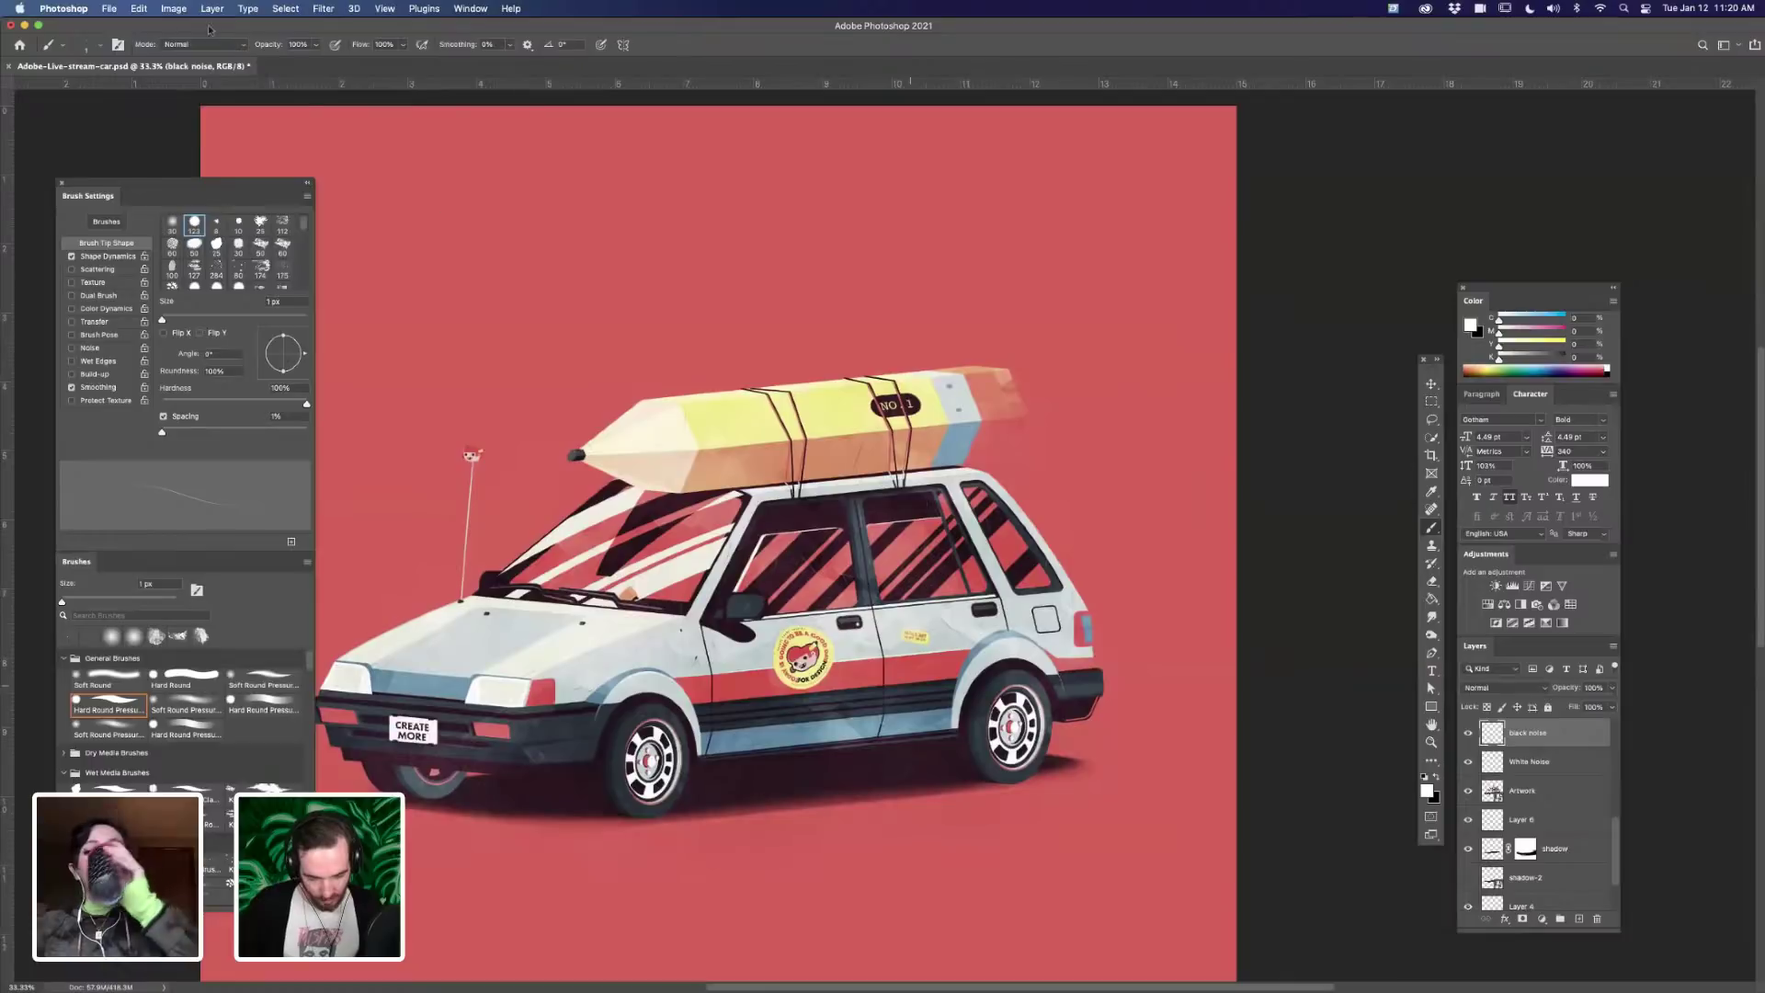
- Switch to Illustrator and close the vector smart object document to return to the original car file
left_click(848, 973)
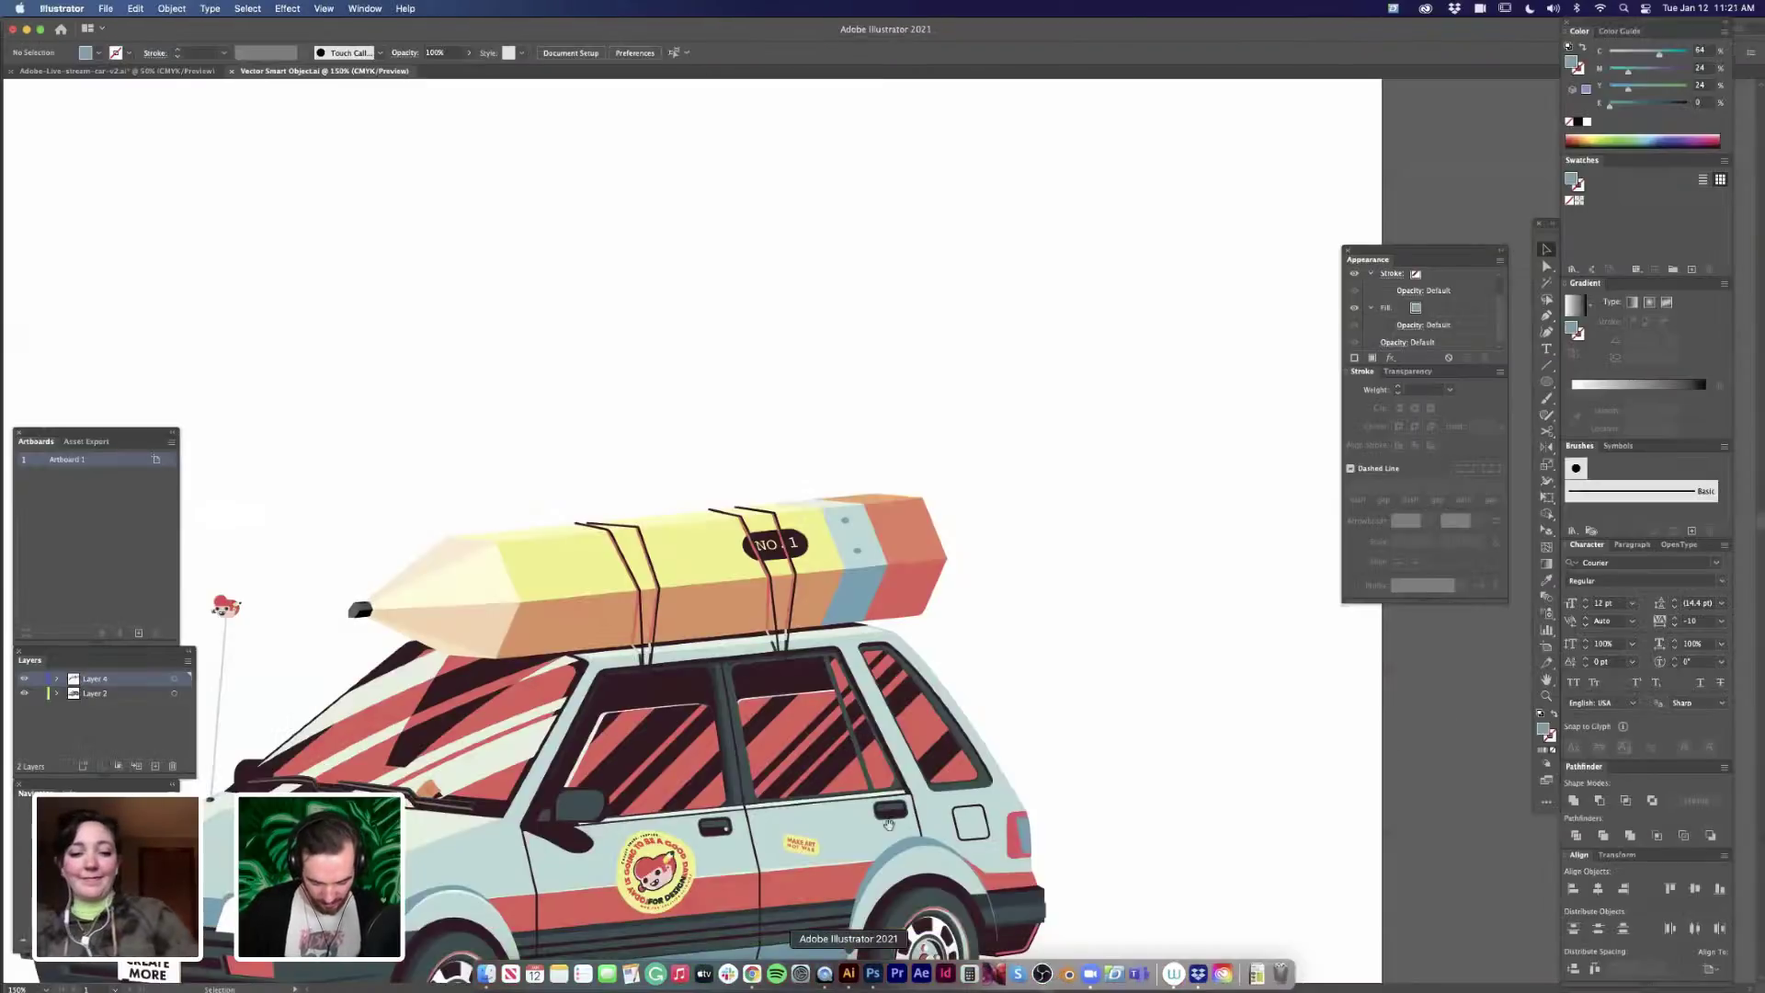
key("super+w")
left_click(1031, 798)
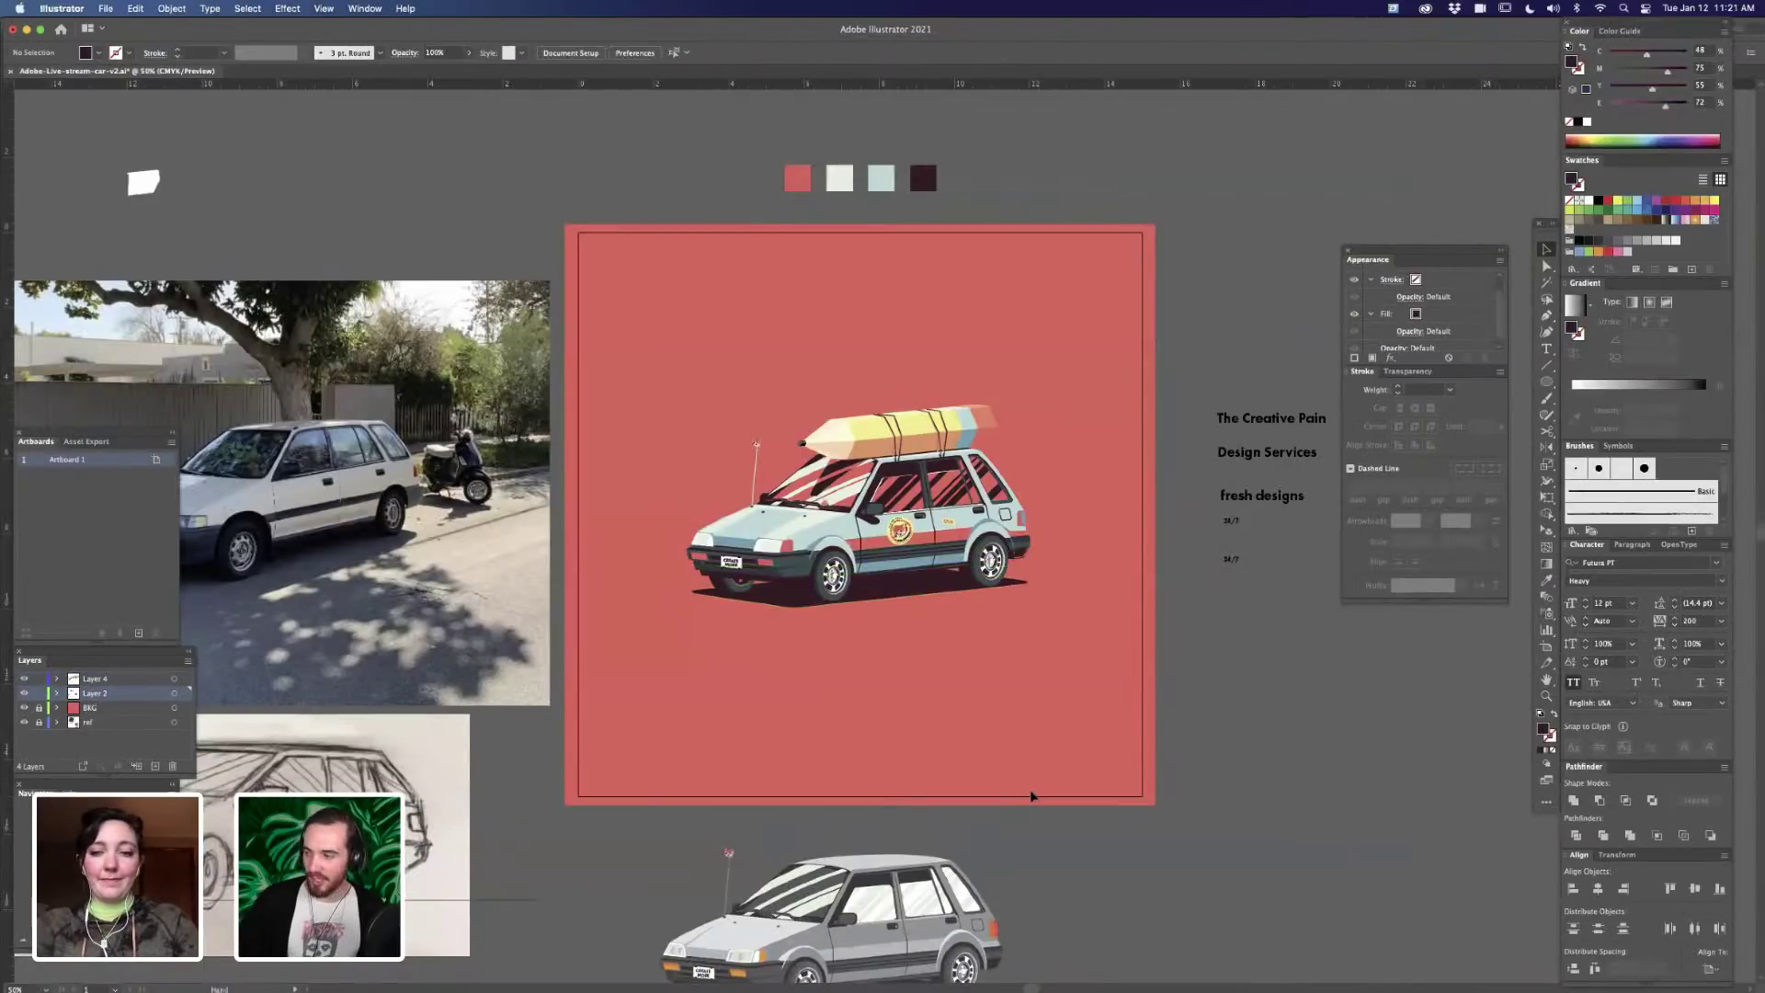
- Examine the reference photo of the parked white car and the pencil sketch beneath it
left_click_drag(498, 477, 862, 417)
left_click_drag(730, 442, 837, 527)
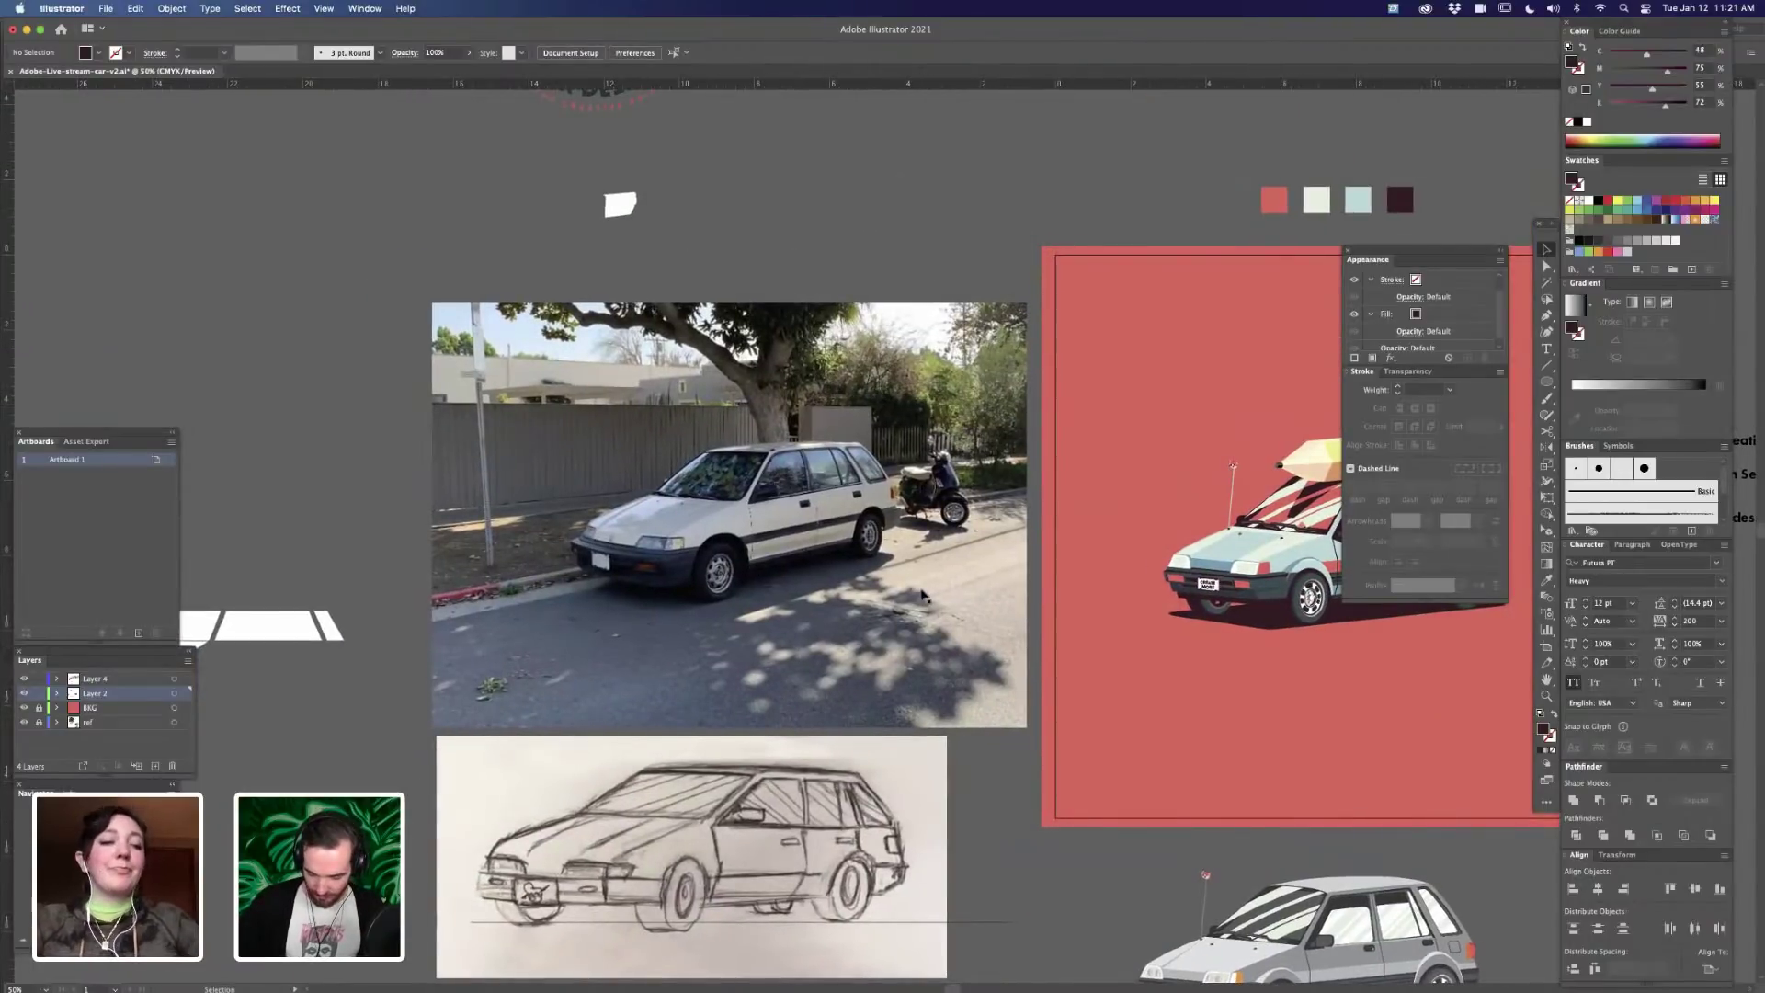
left_click_drag(1019, 503, 847, 518)
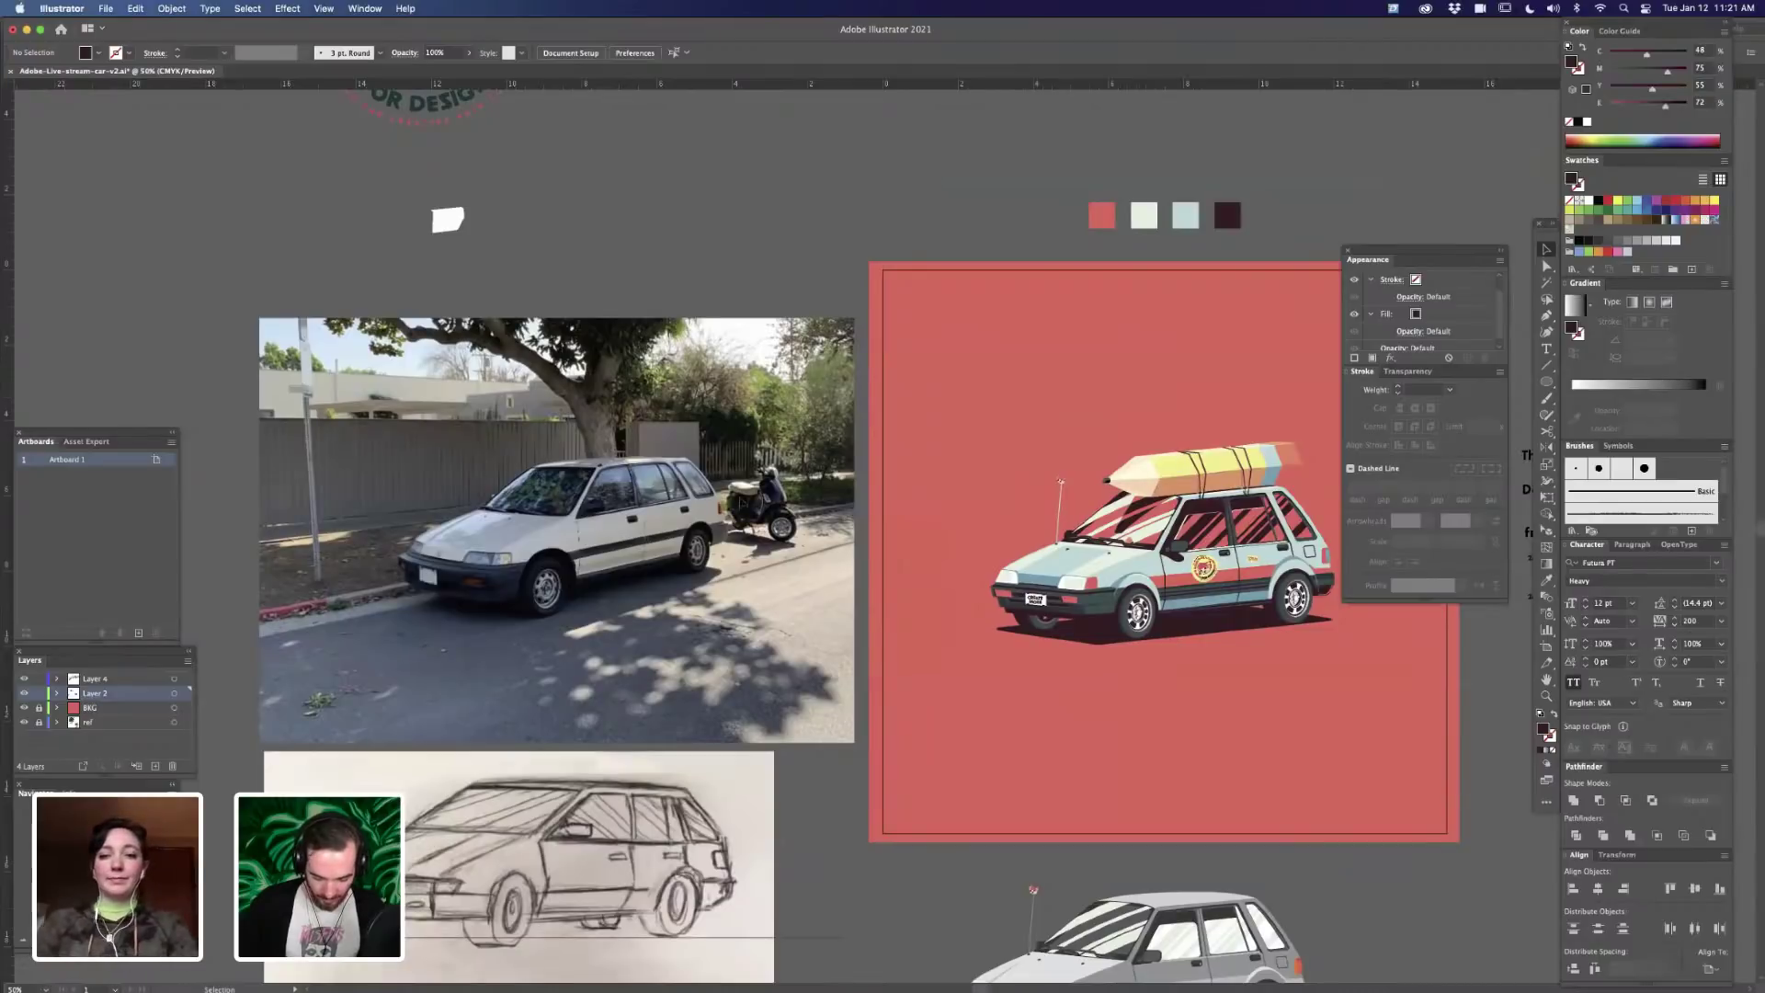
left_click_drag(579, 574, 767, 657)
key("super+equal")
scroll(740, 650, "down", 2)
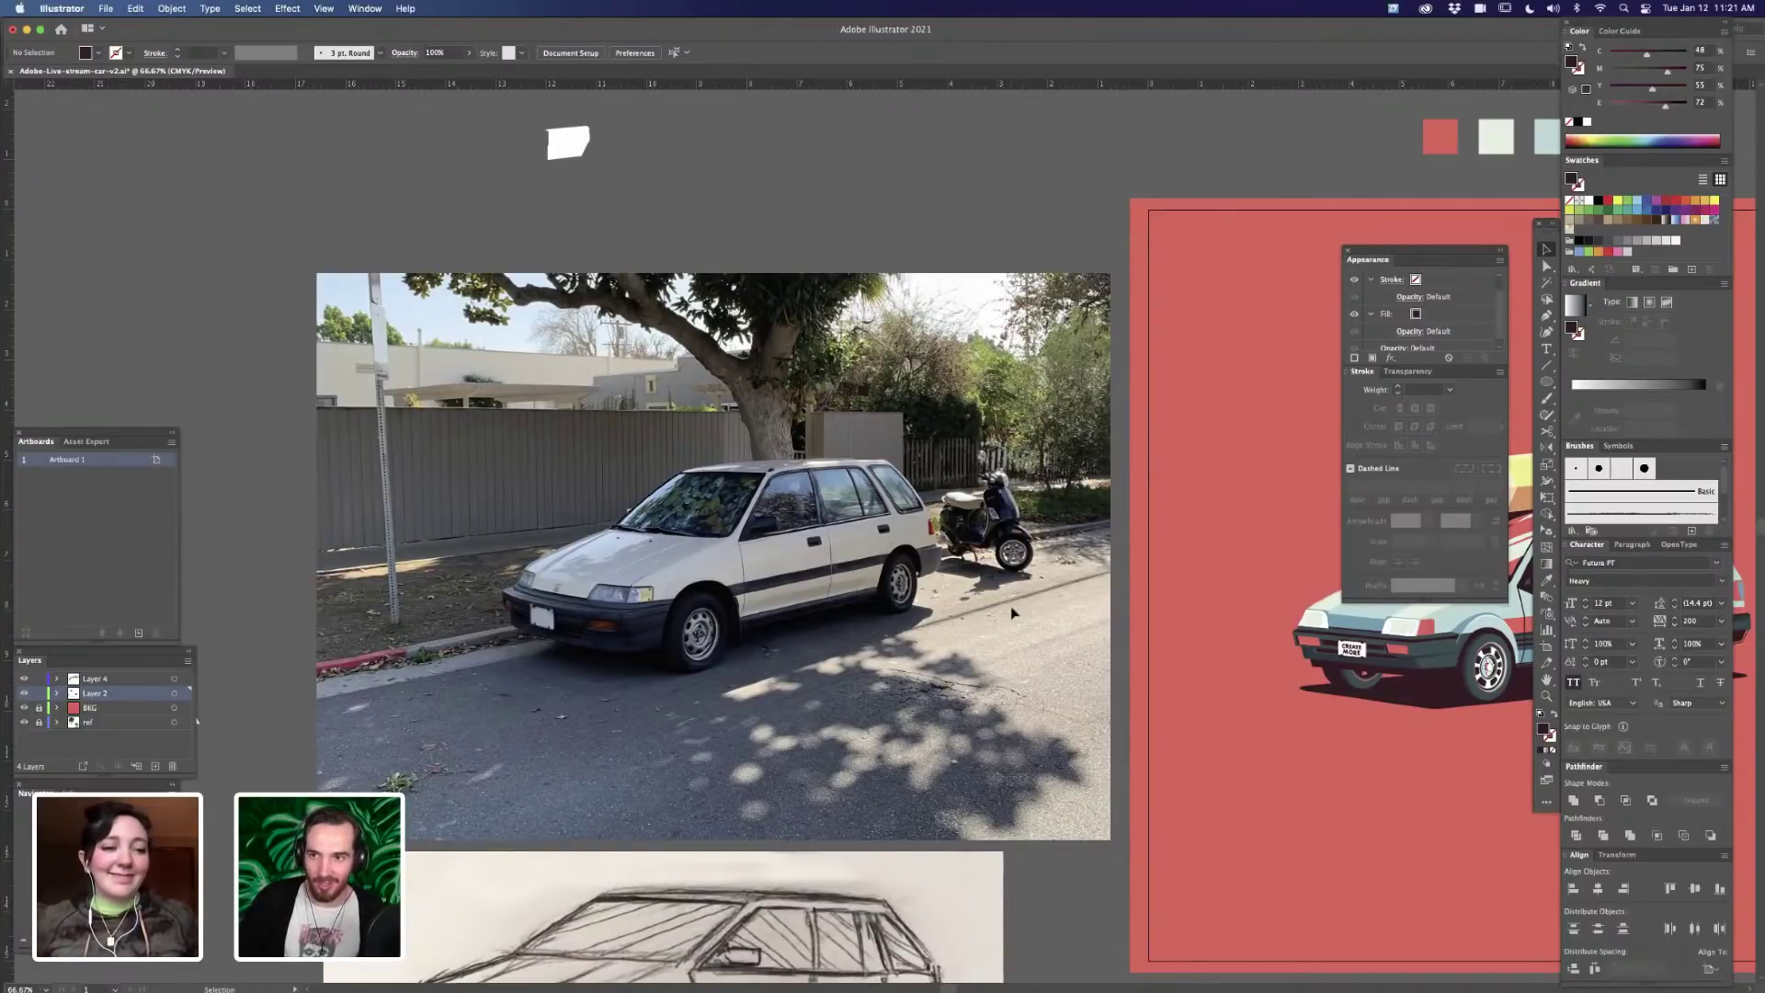
left_click_drag(934, 557, 935, 555)
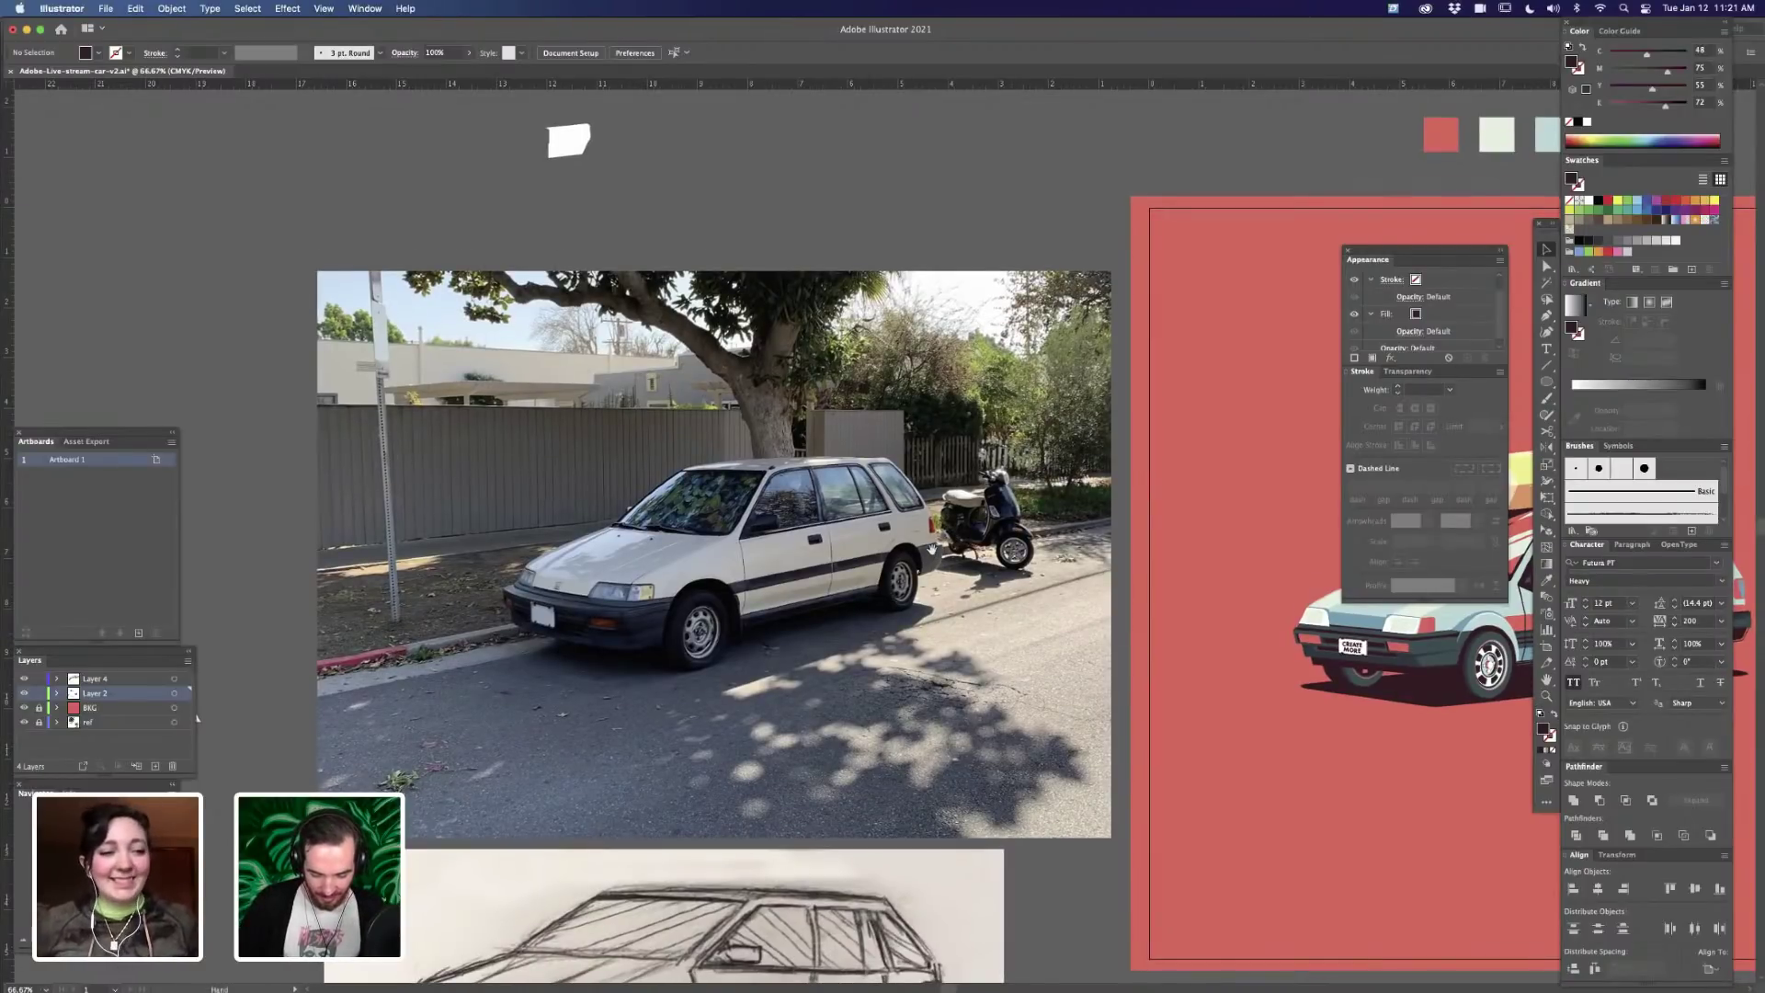
scroll(932, 549, "down", 10)
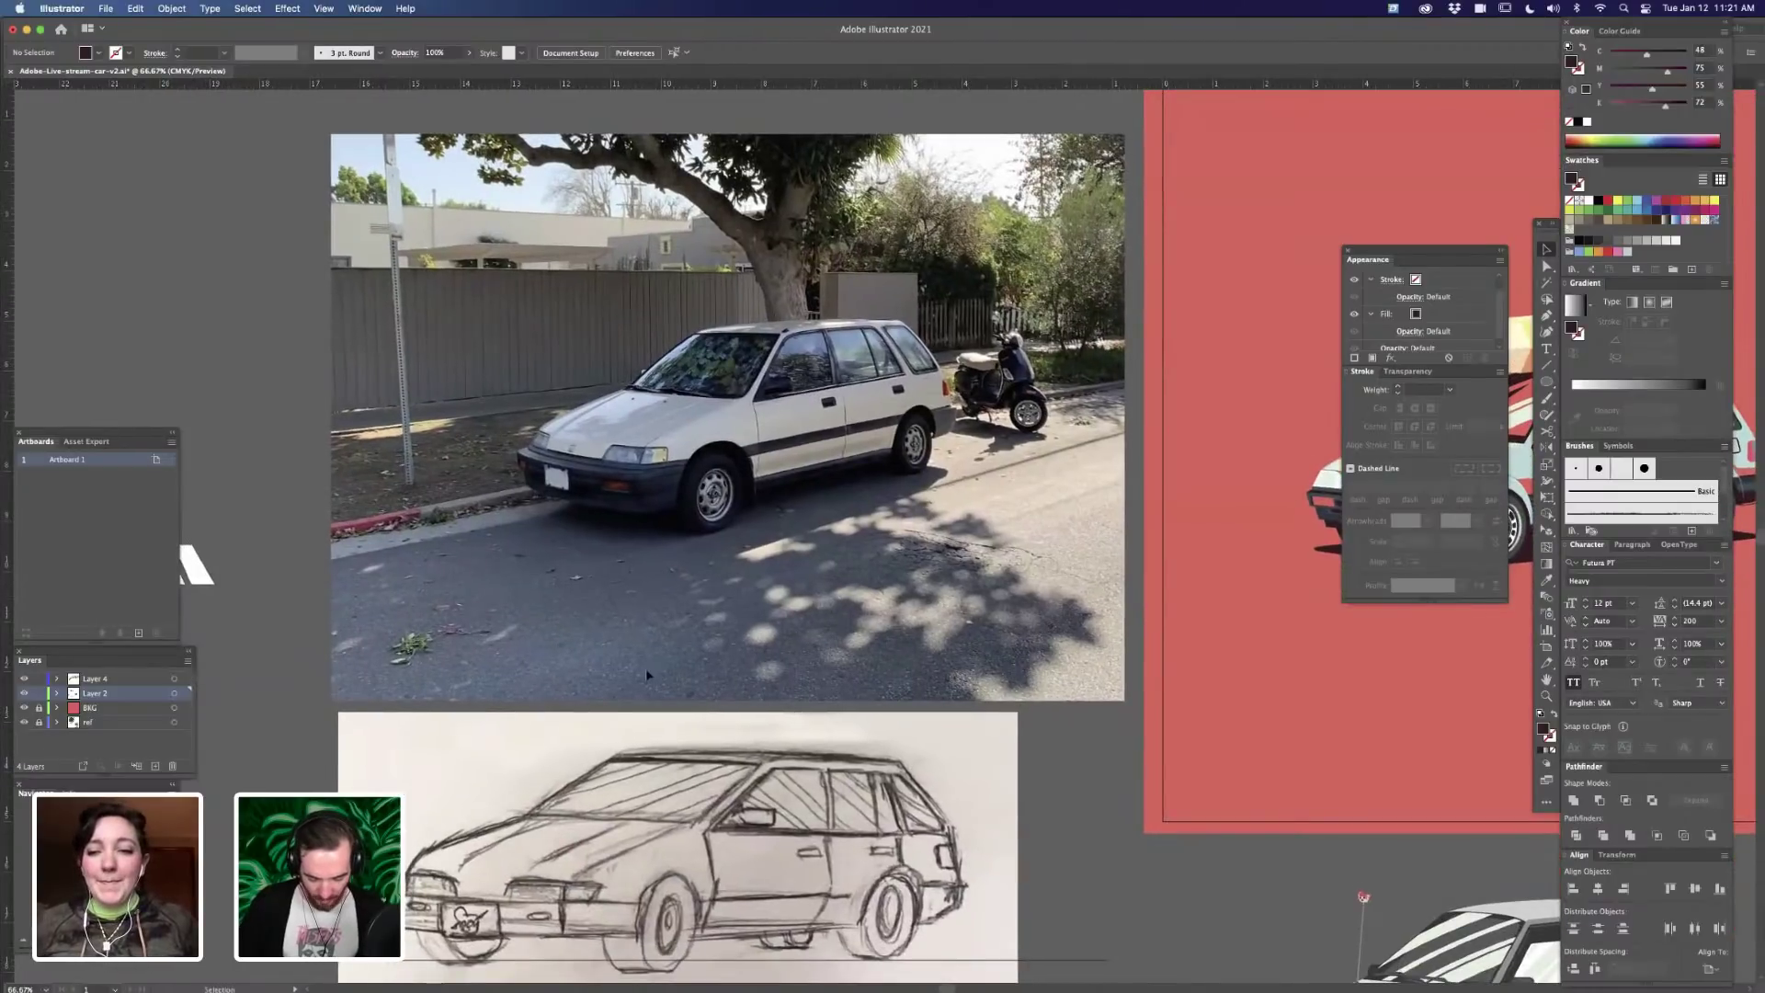
scroll(647, 671, "down", 10)
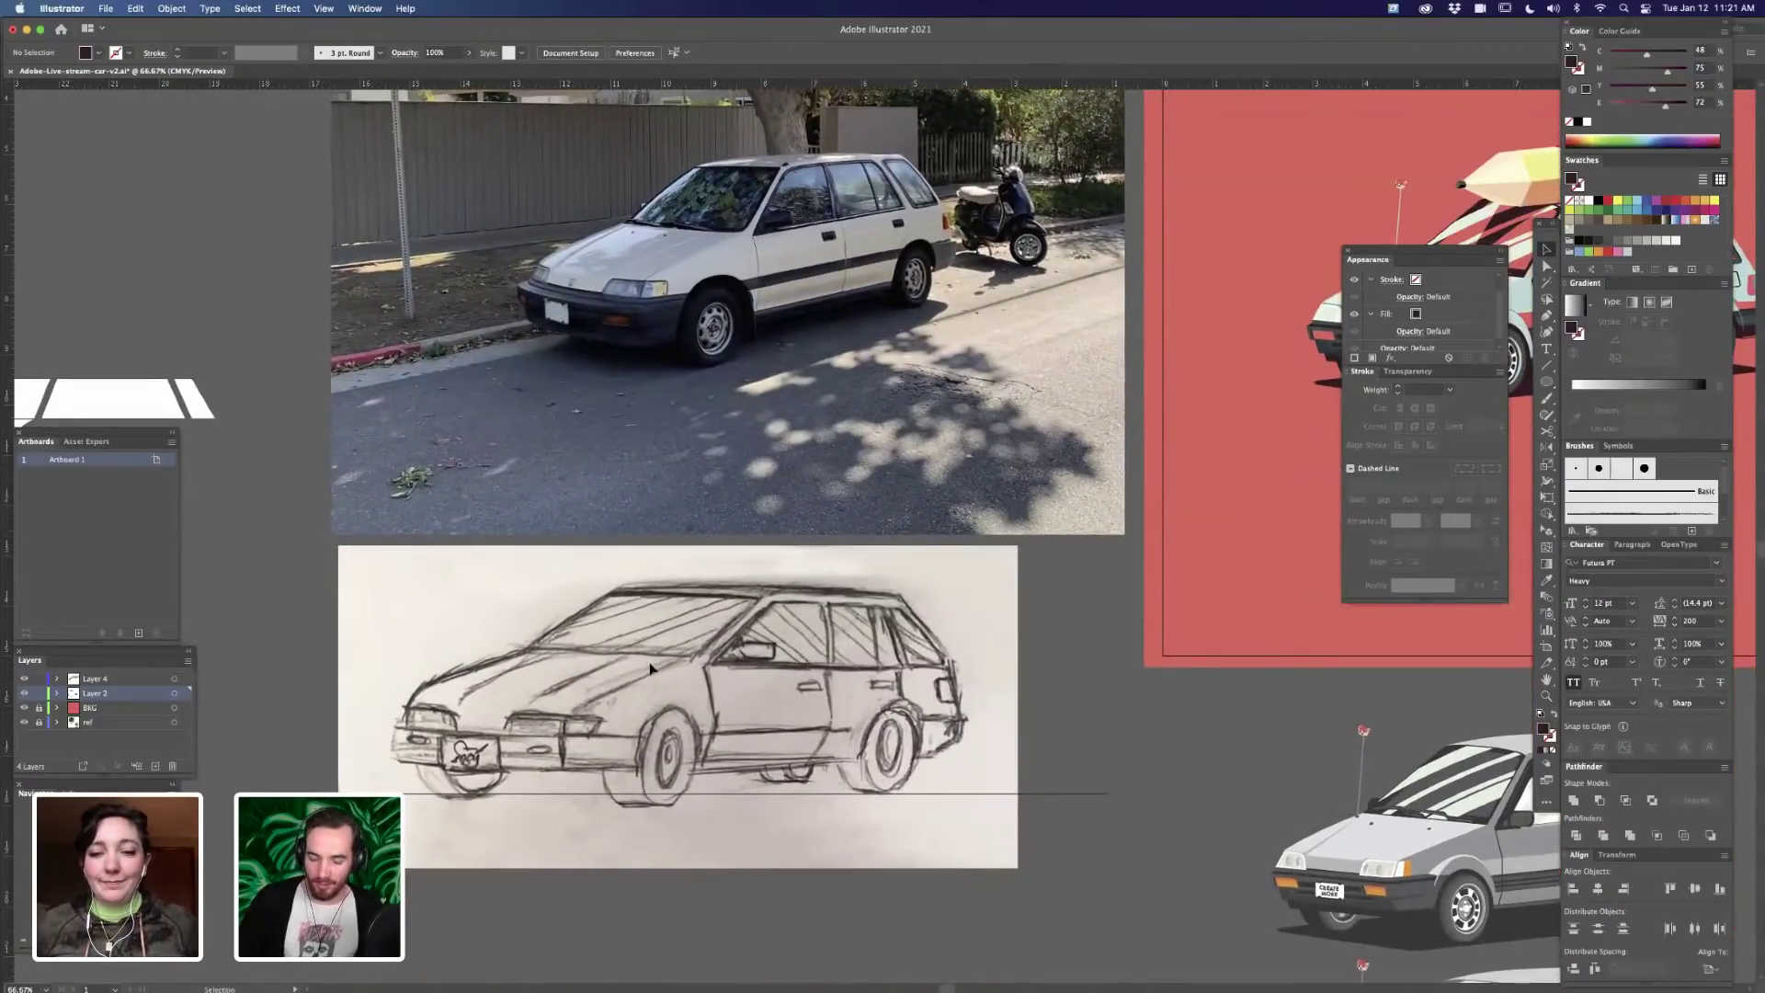
left_click_drag(824, 586, 827, 586)
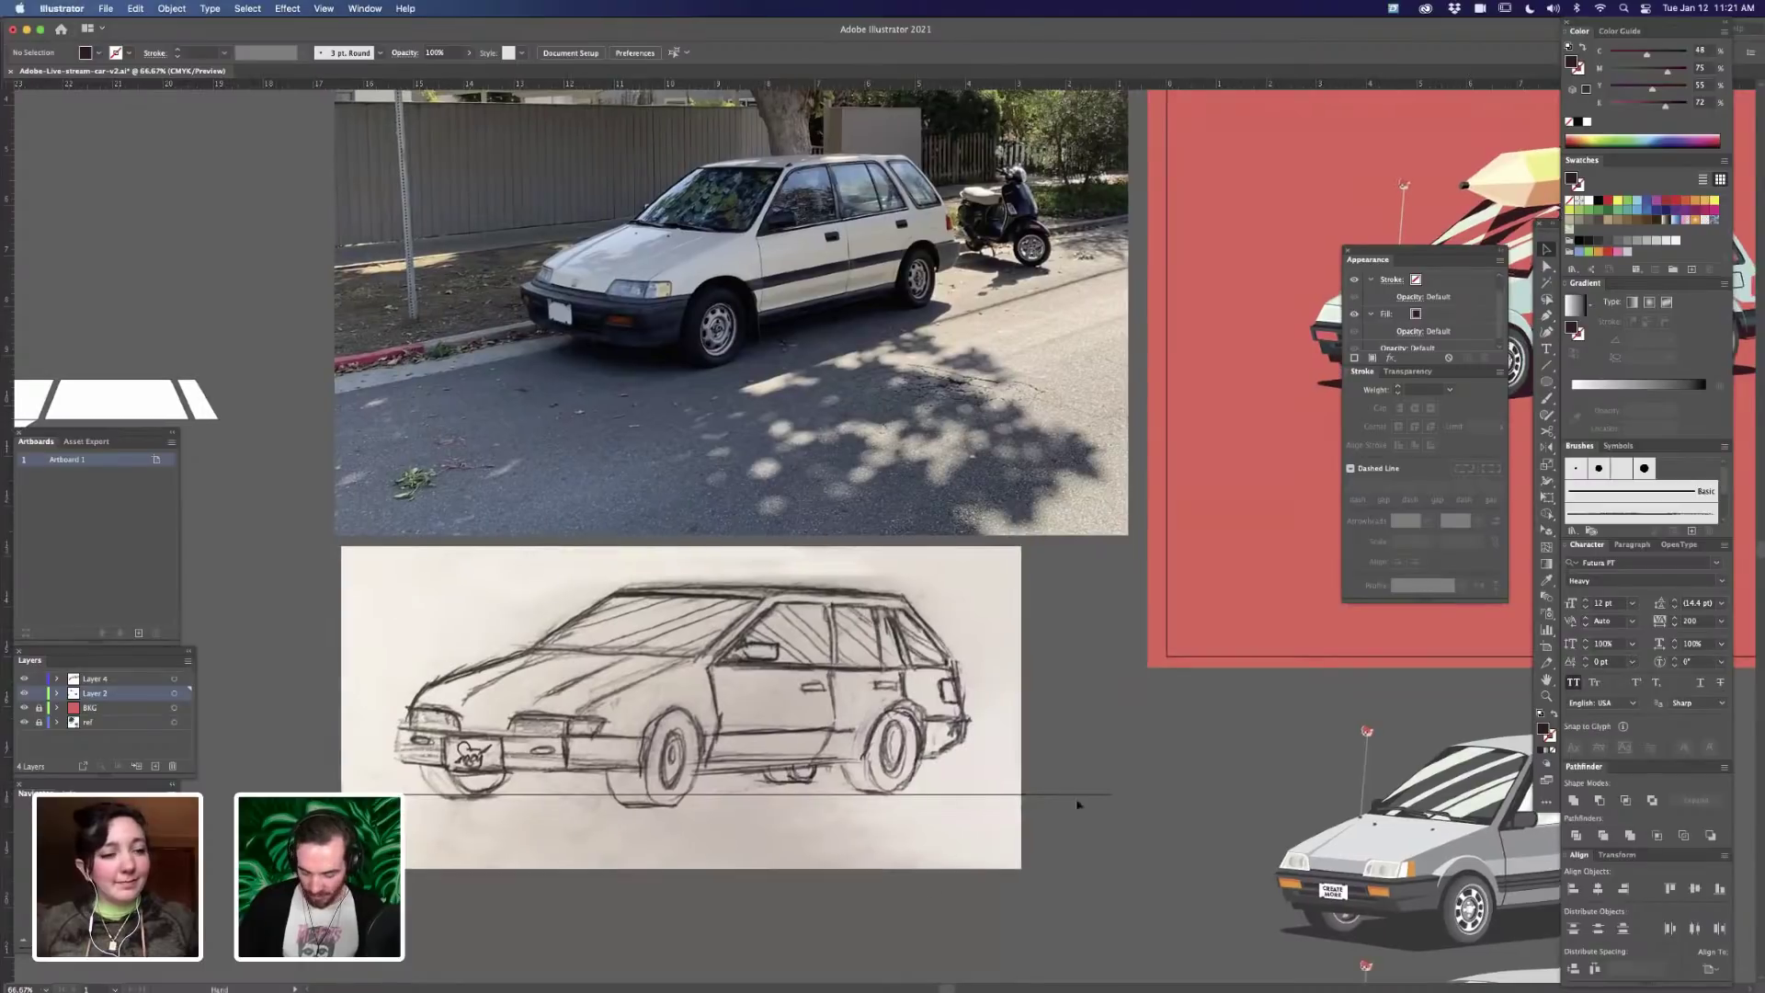
- Inspect the loose white car-body shapes beside the references and compare them with the photo and sketch
scroll(930, 890, "left", 10)
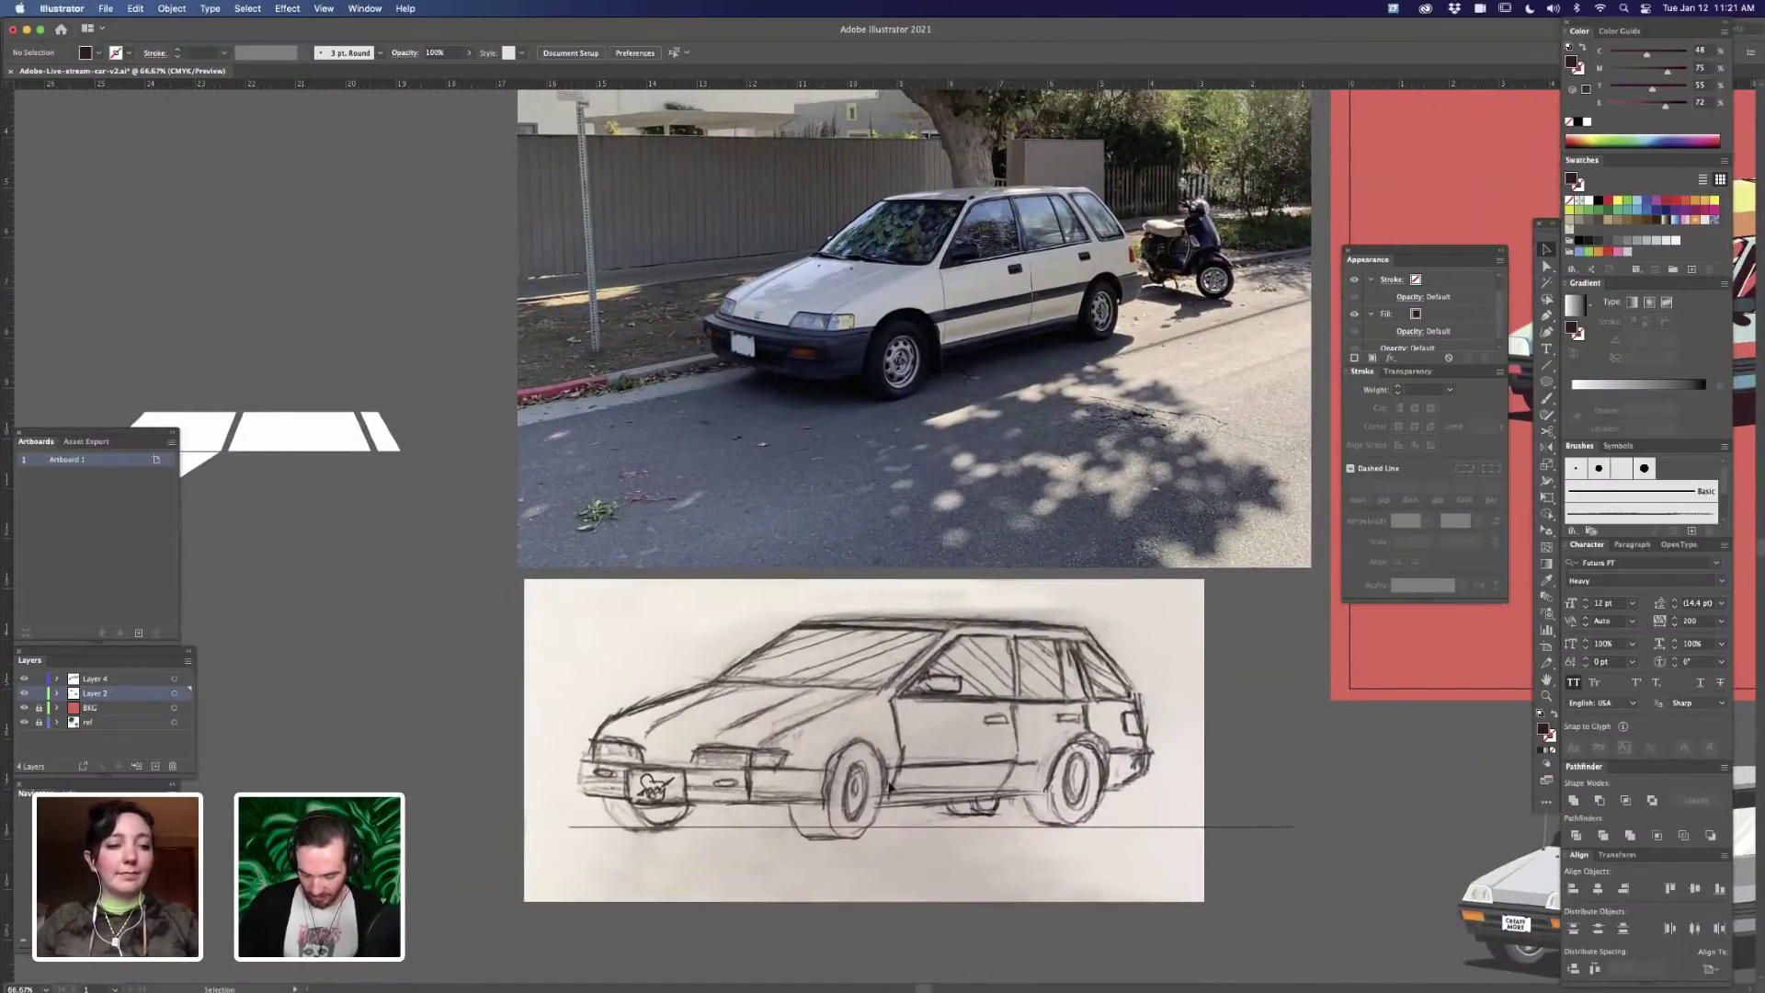
scroll(571, 524, "left", 10)
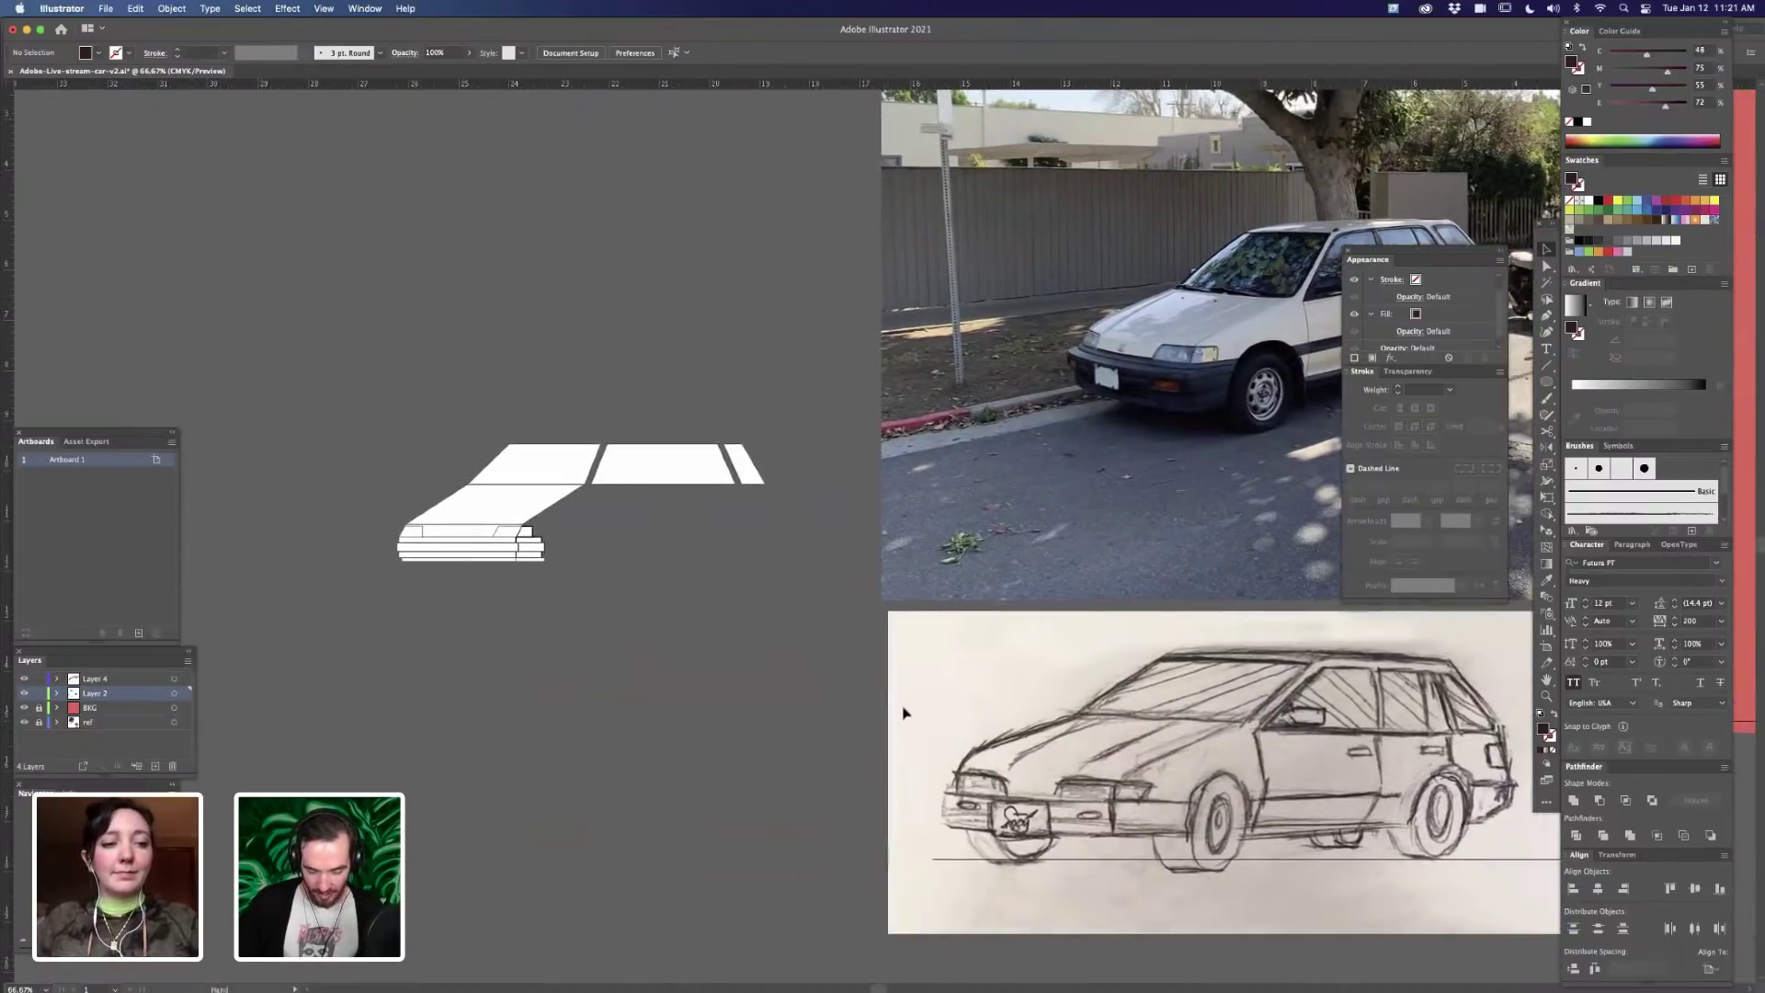
key("super+a")
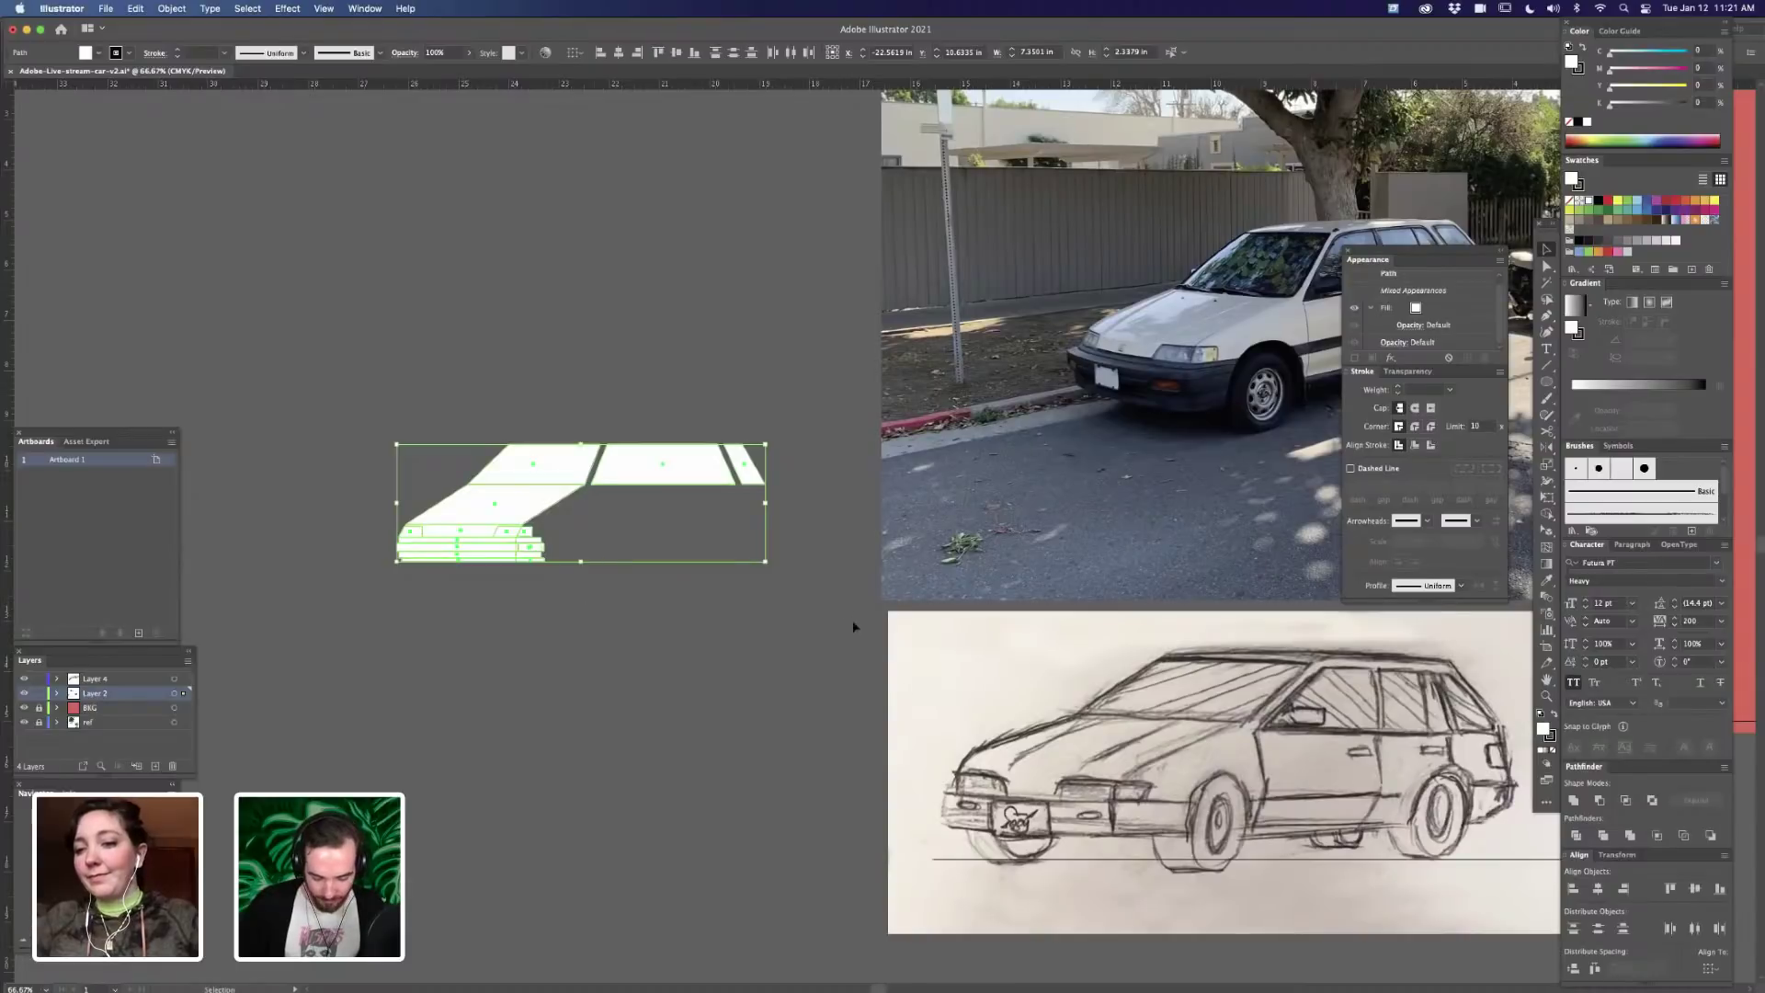
left_click(924, 680)
scroll(1020, 680, "right", 3)
scroll(1111, 669, "right", 2)
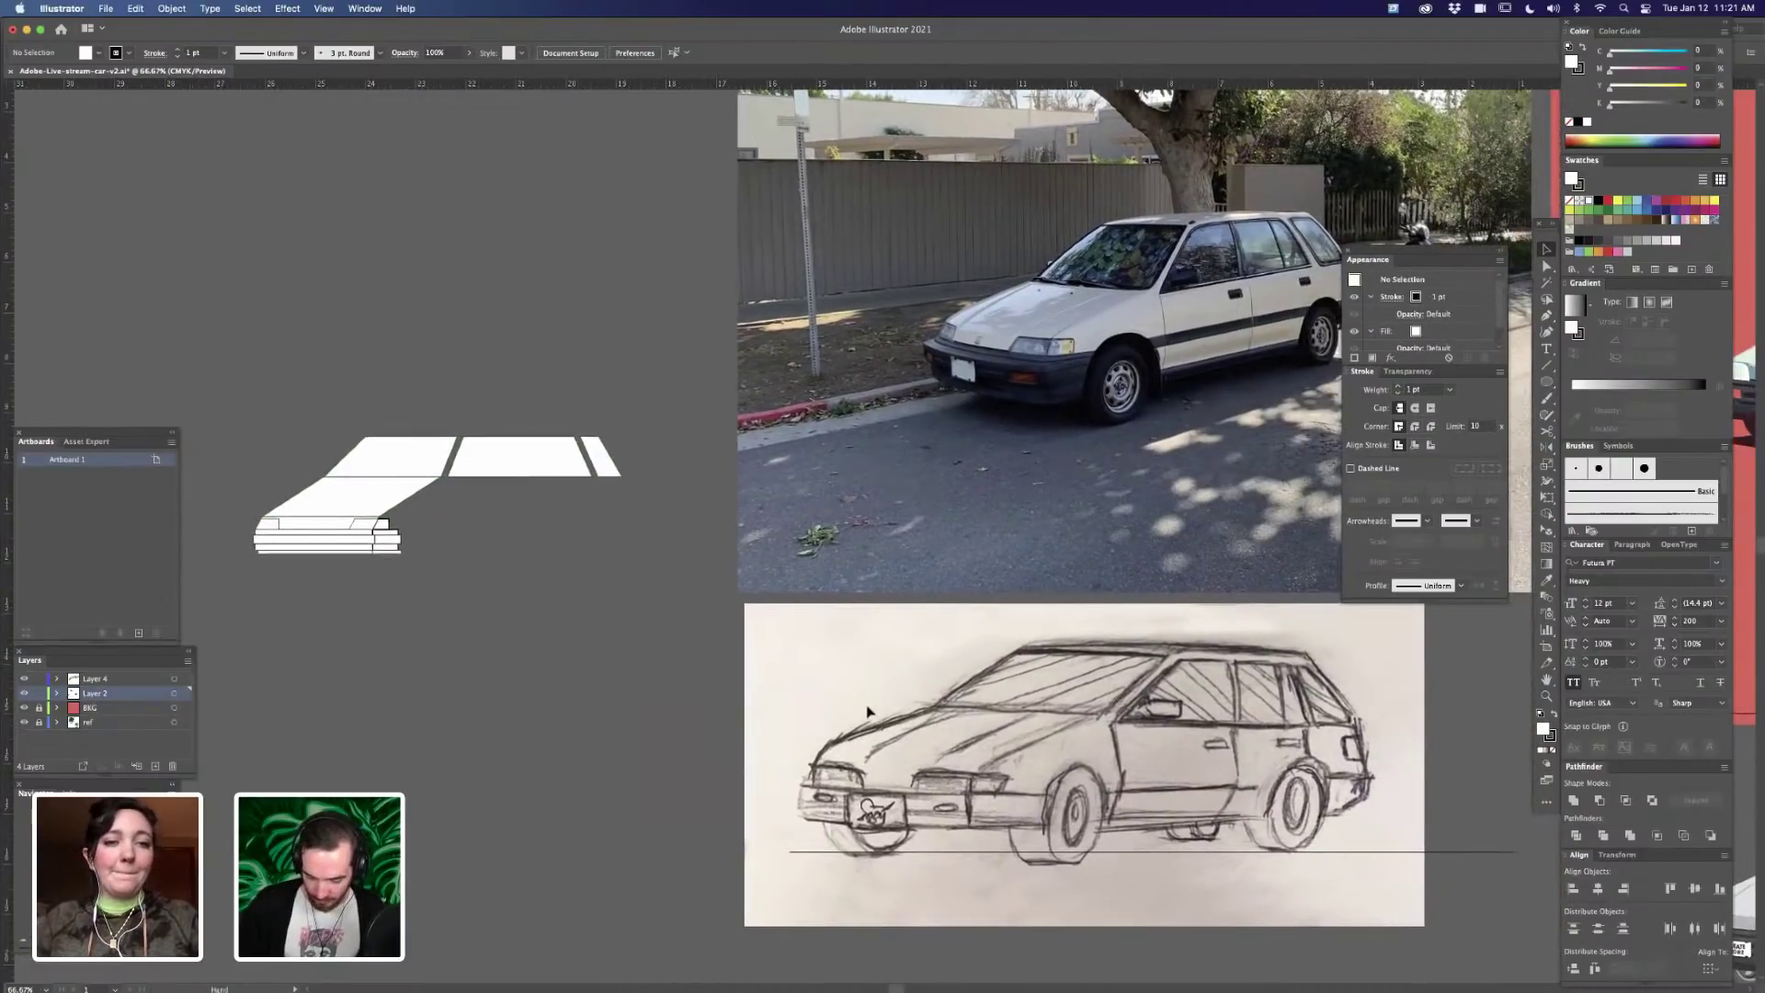
scroll(807, 749, "right", 5)
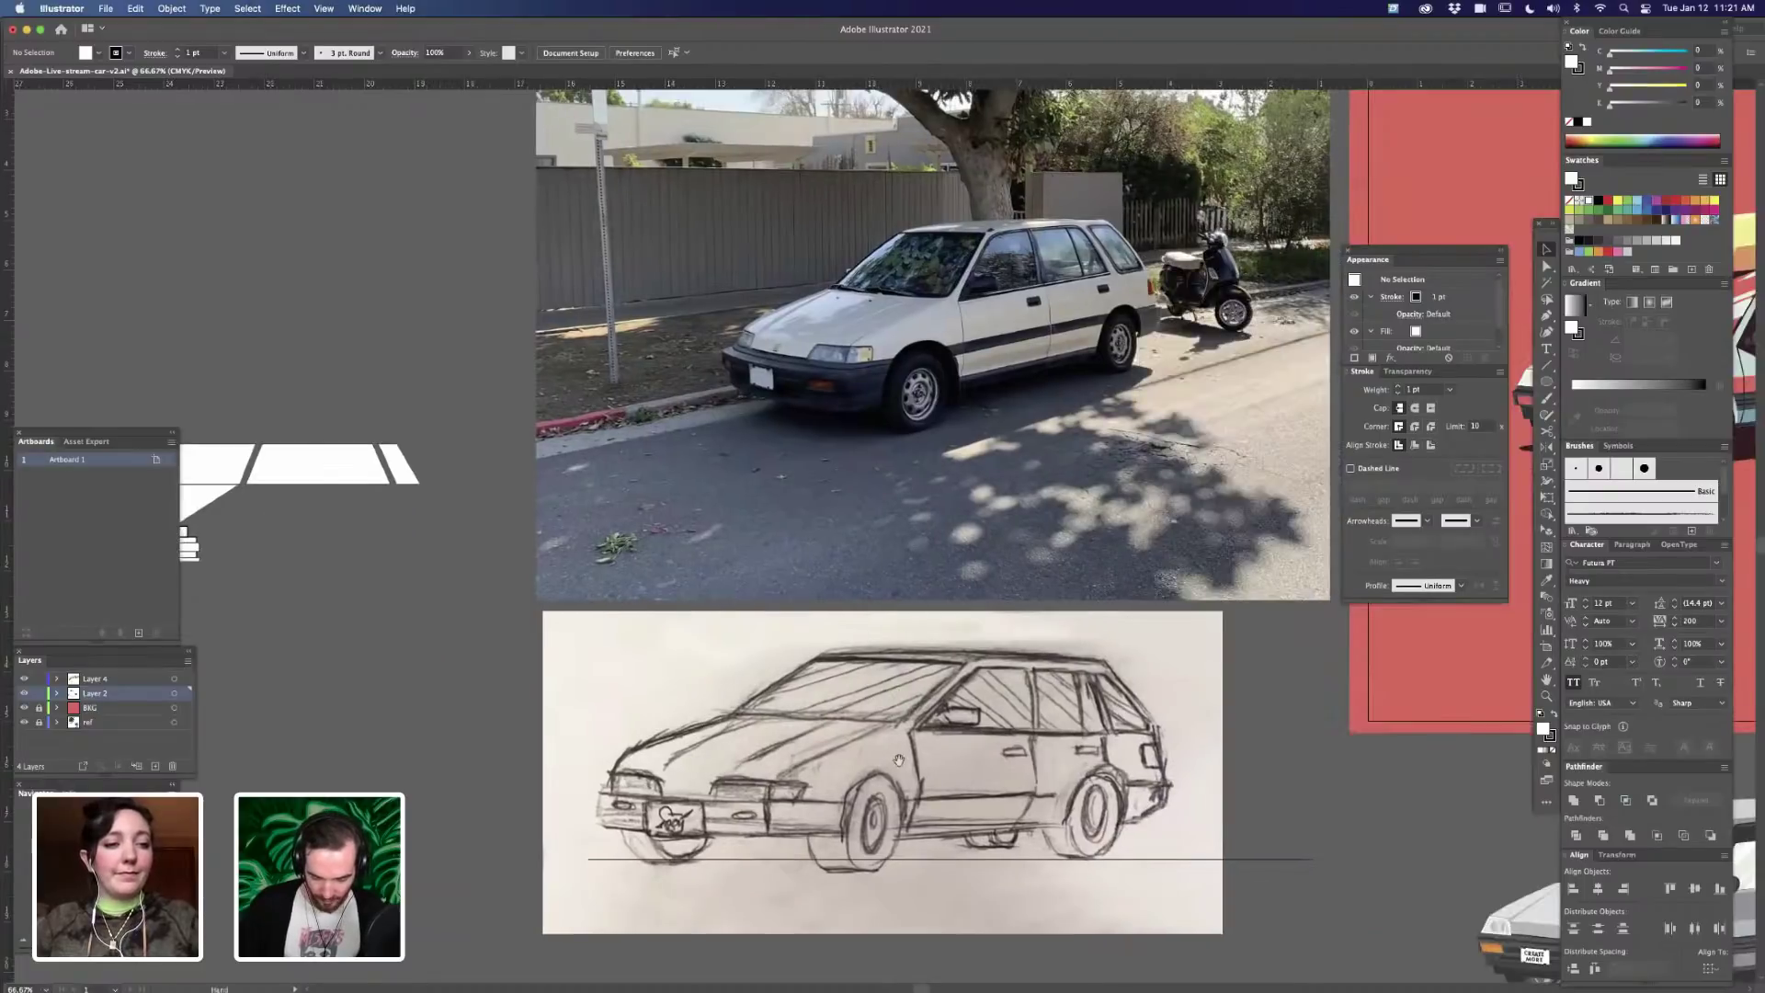
scroll(896, 759, "right", 3)
scroll(744, 491, "right", 2)
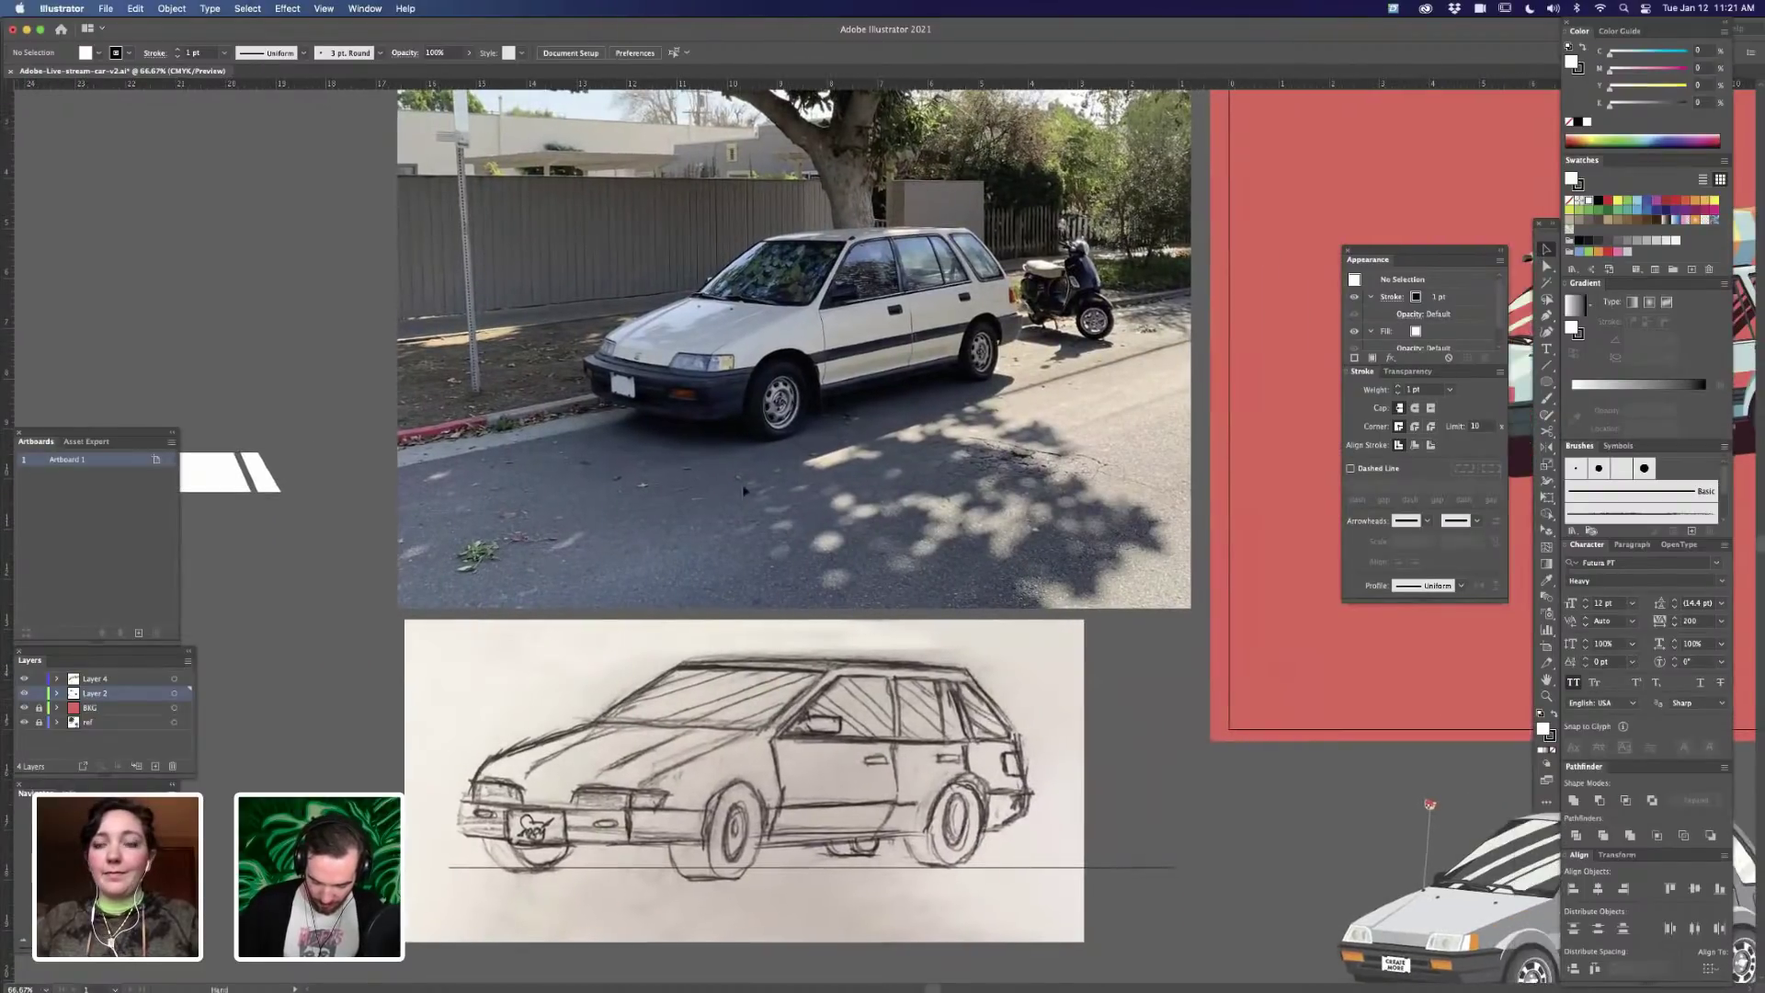
scroll(692, 501, "right", 3)
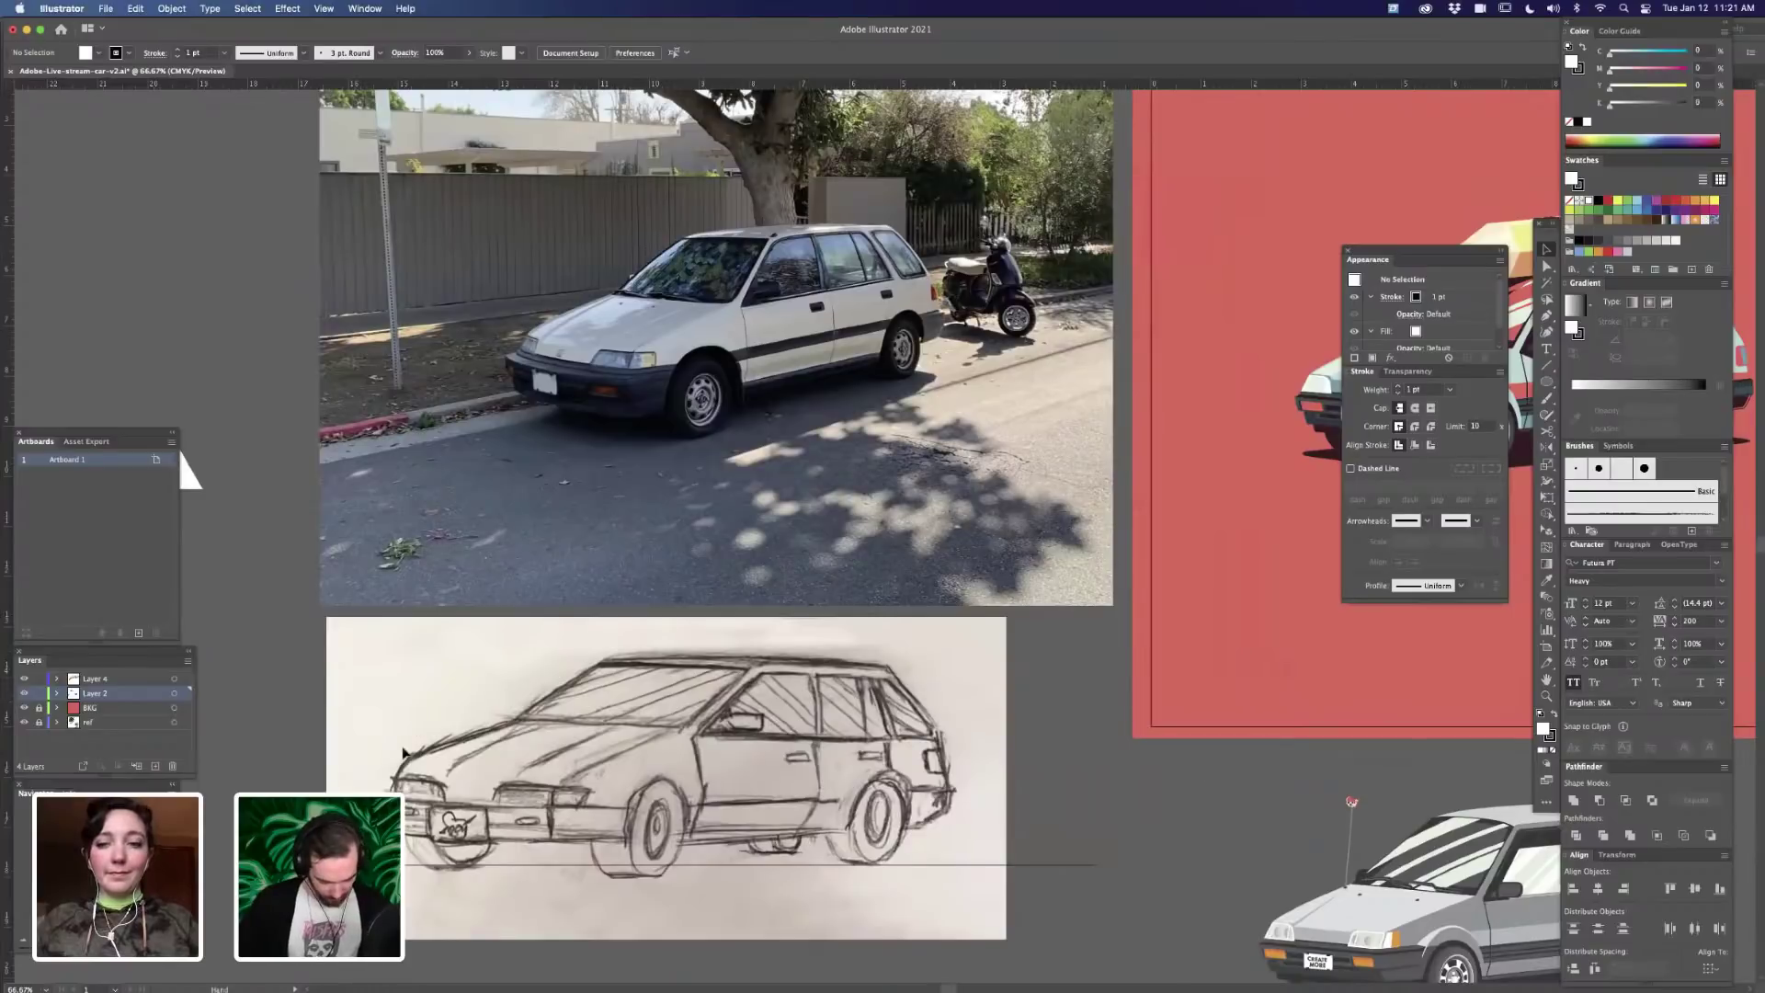
- Examine the earliest grey block-in of the car and the more detailed version above it in outline view
scroll(405, 750, "right", 5)
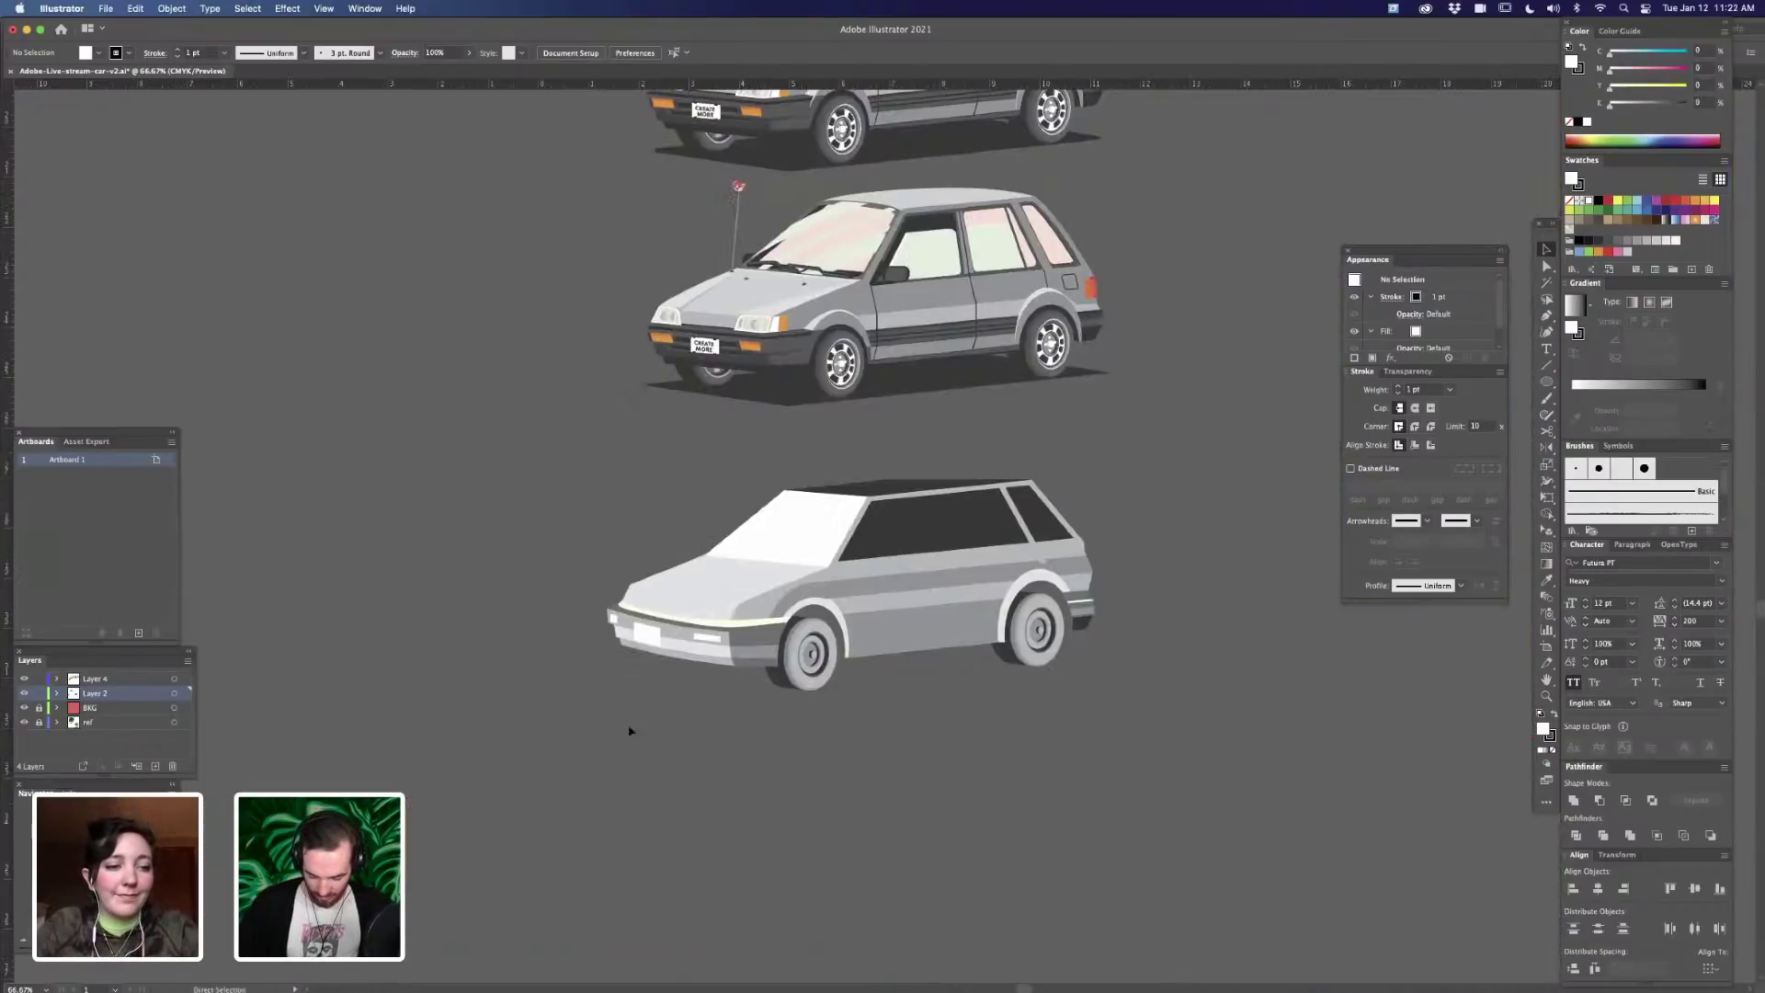
key("super+y")
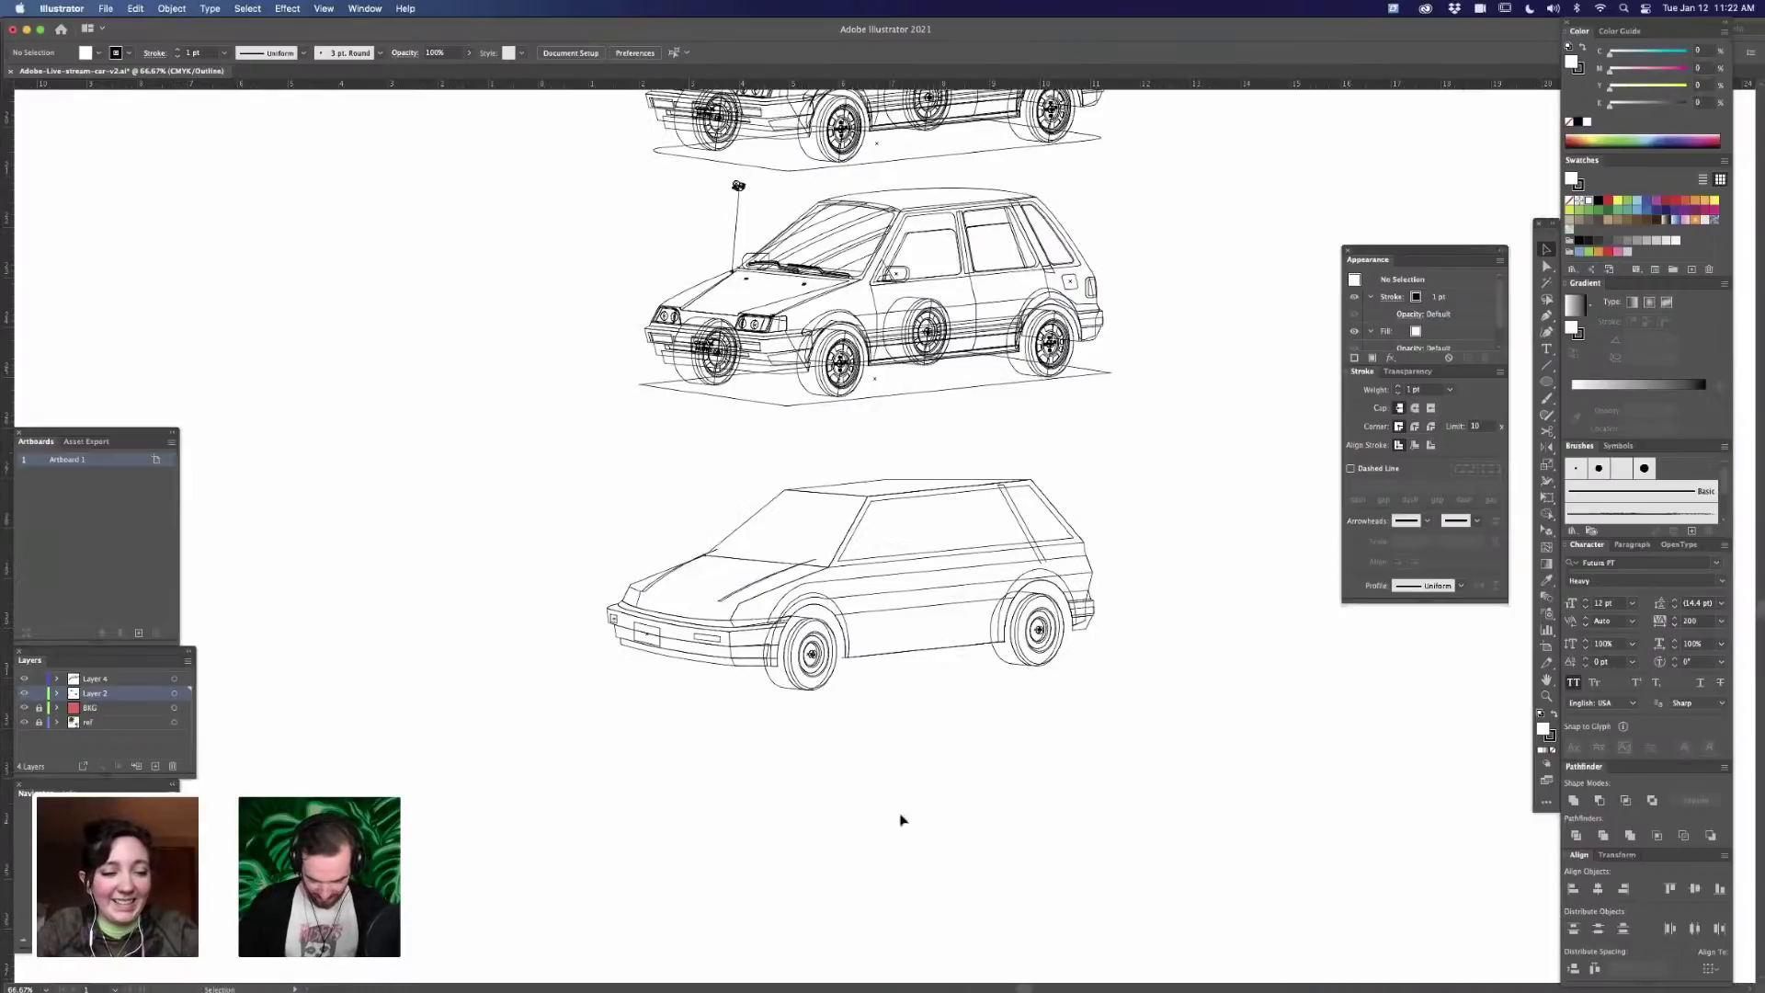
key("super+equal")
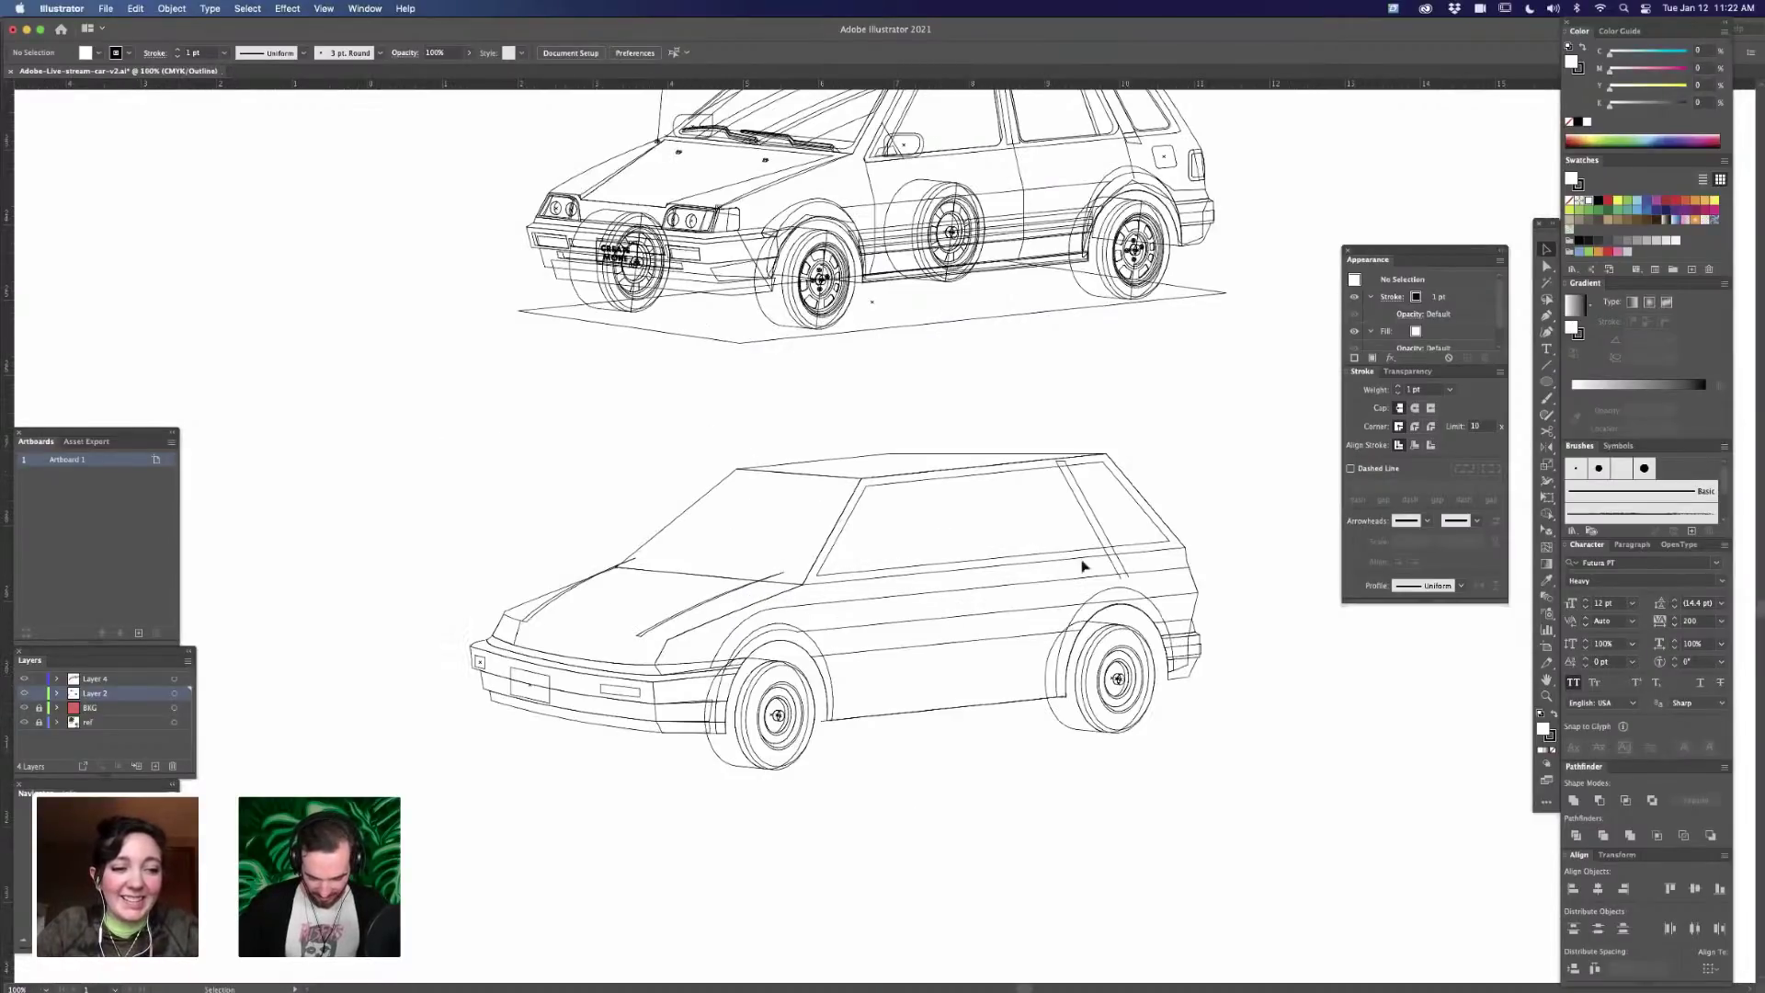
left_click_drag(1261, 445, 481, 830)
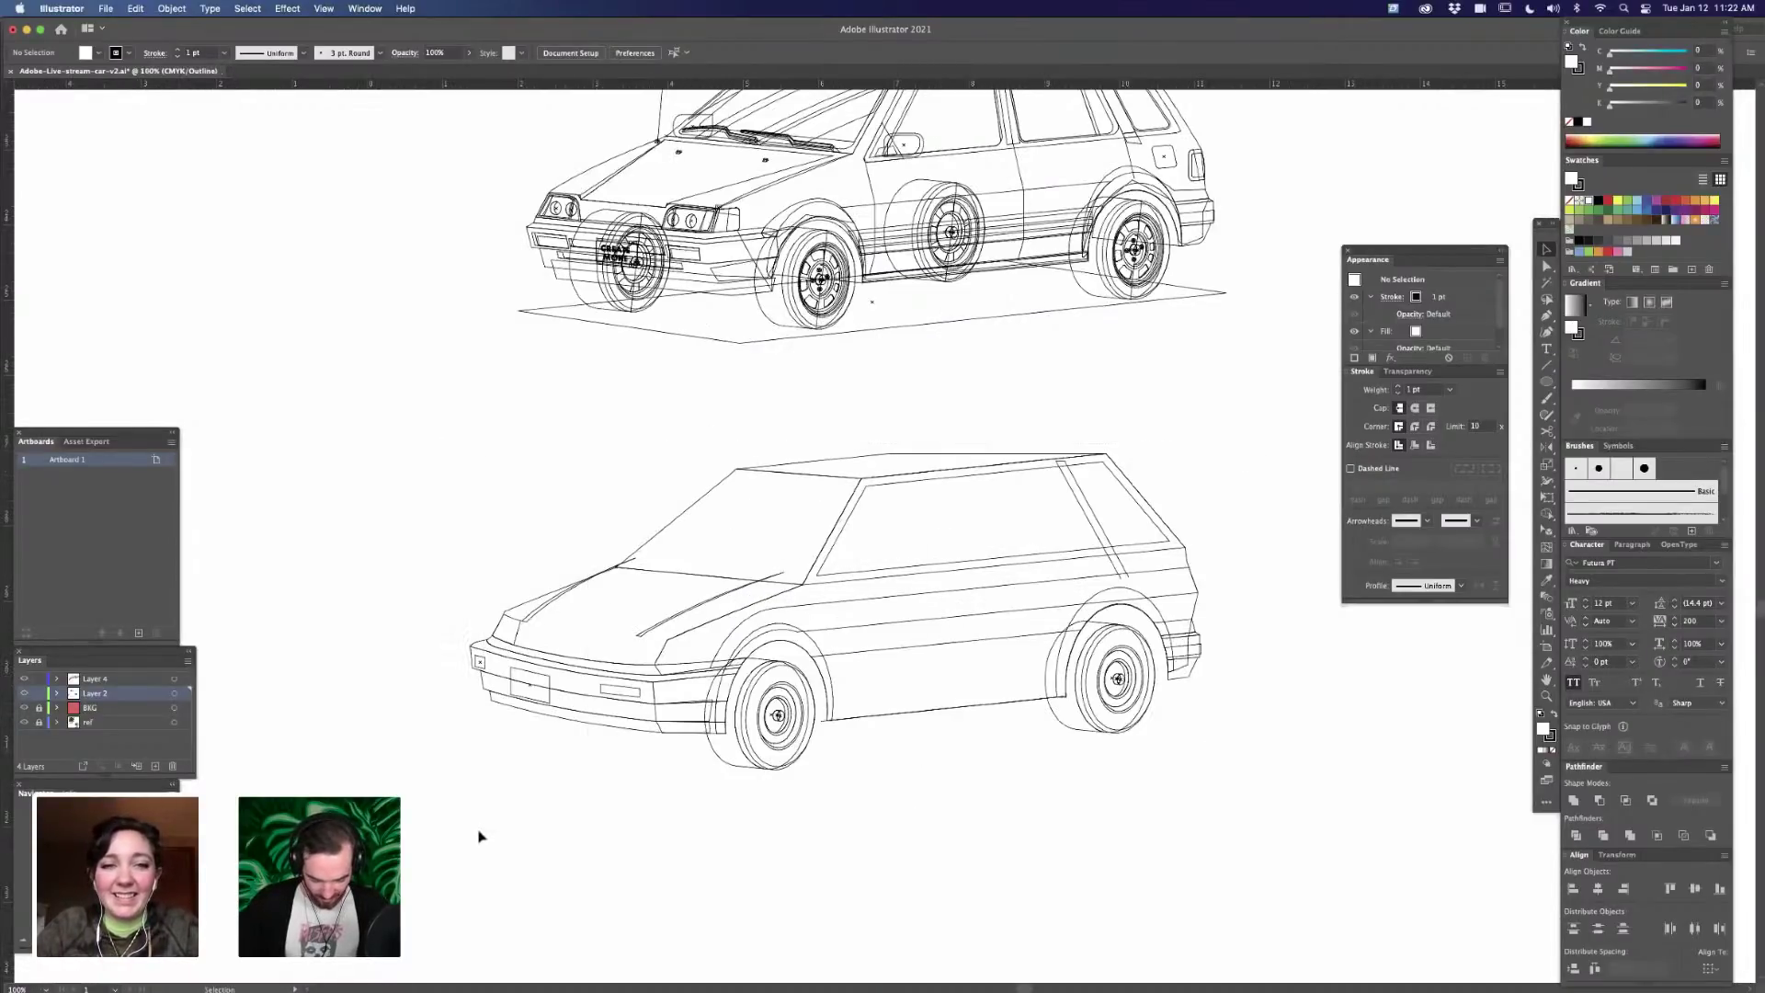
key("space")
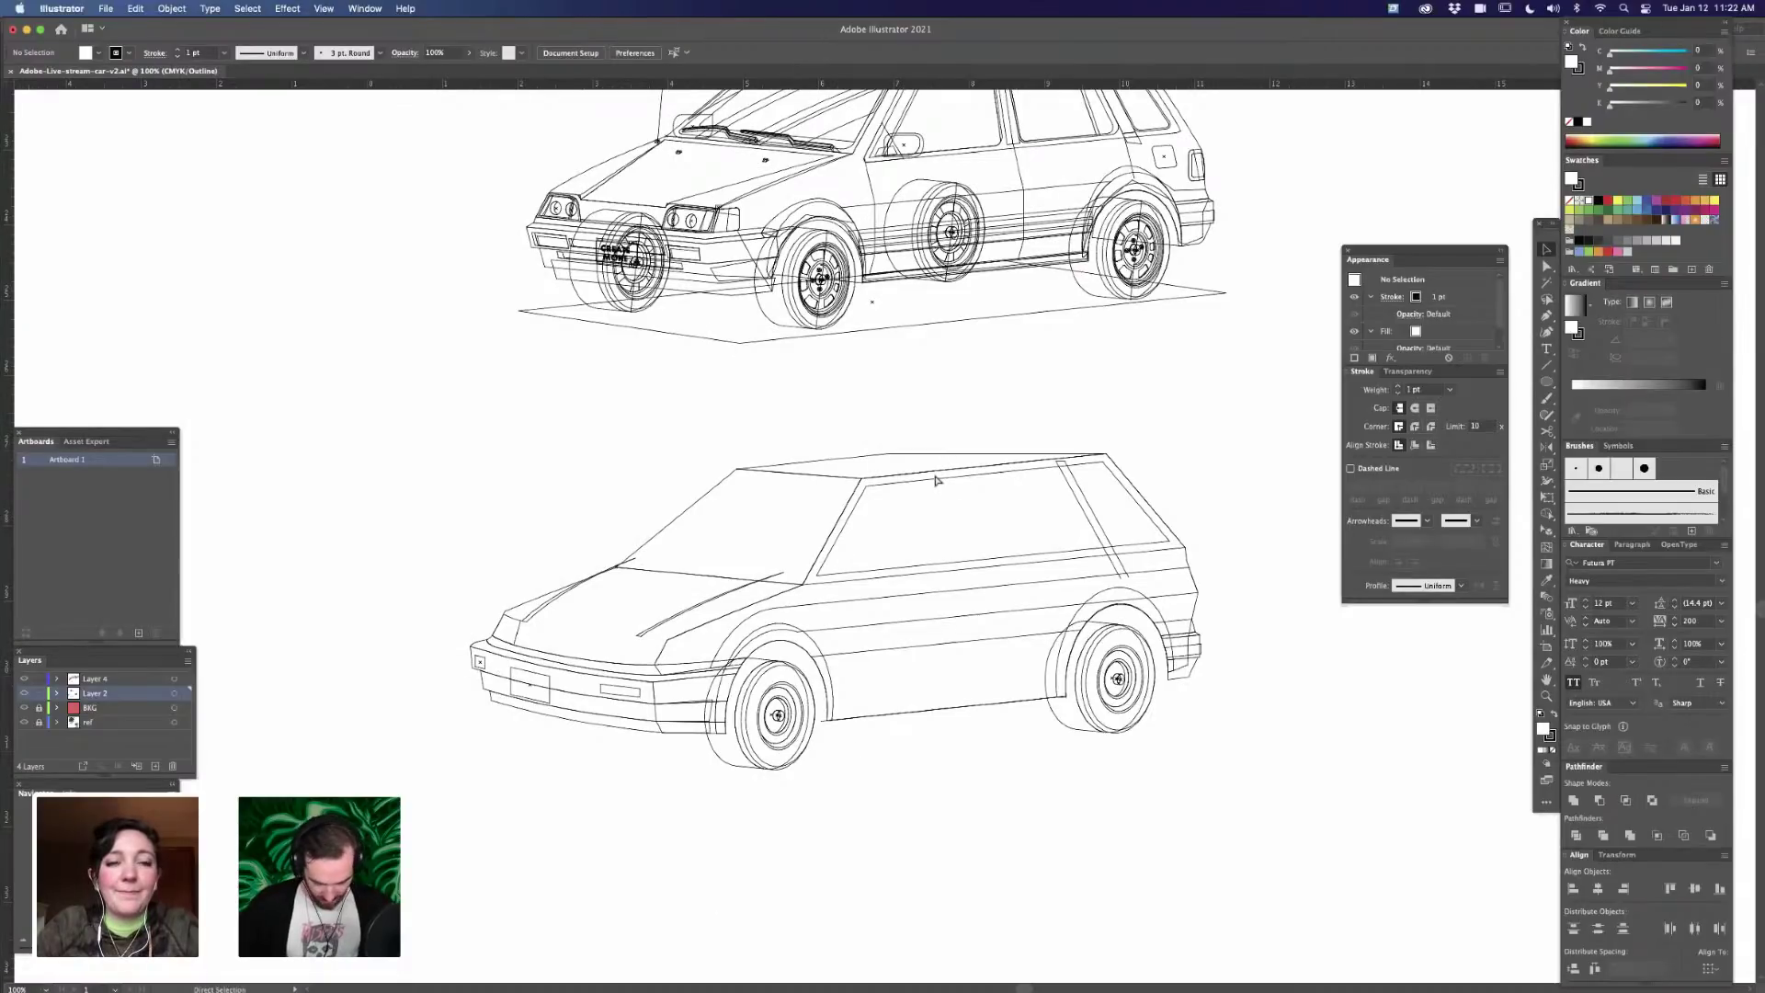
left_click_drag(941, 362, 937, 376)
scroll(882, 695, "up", 2)
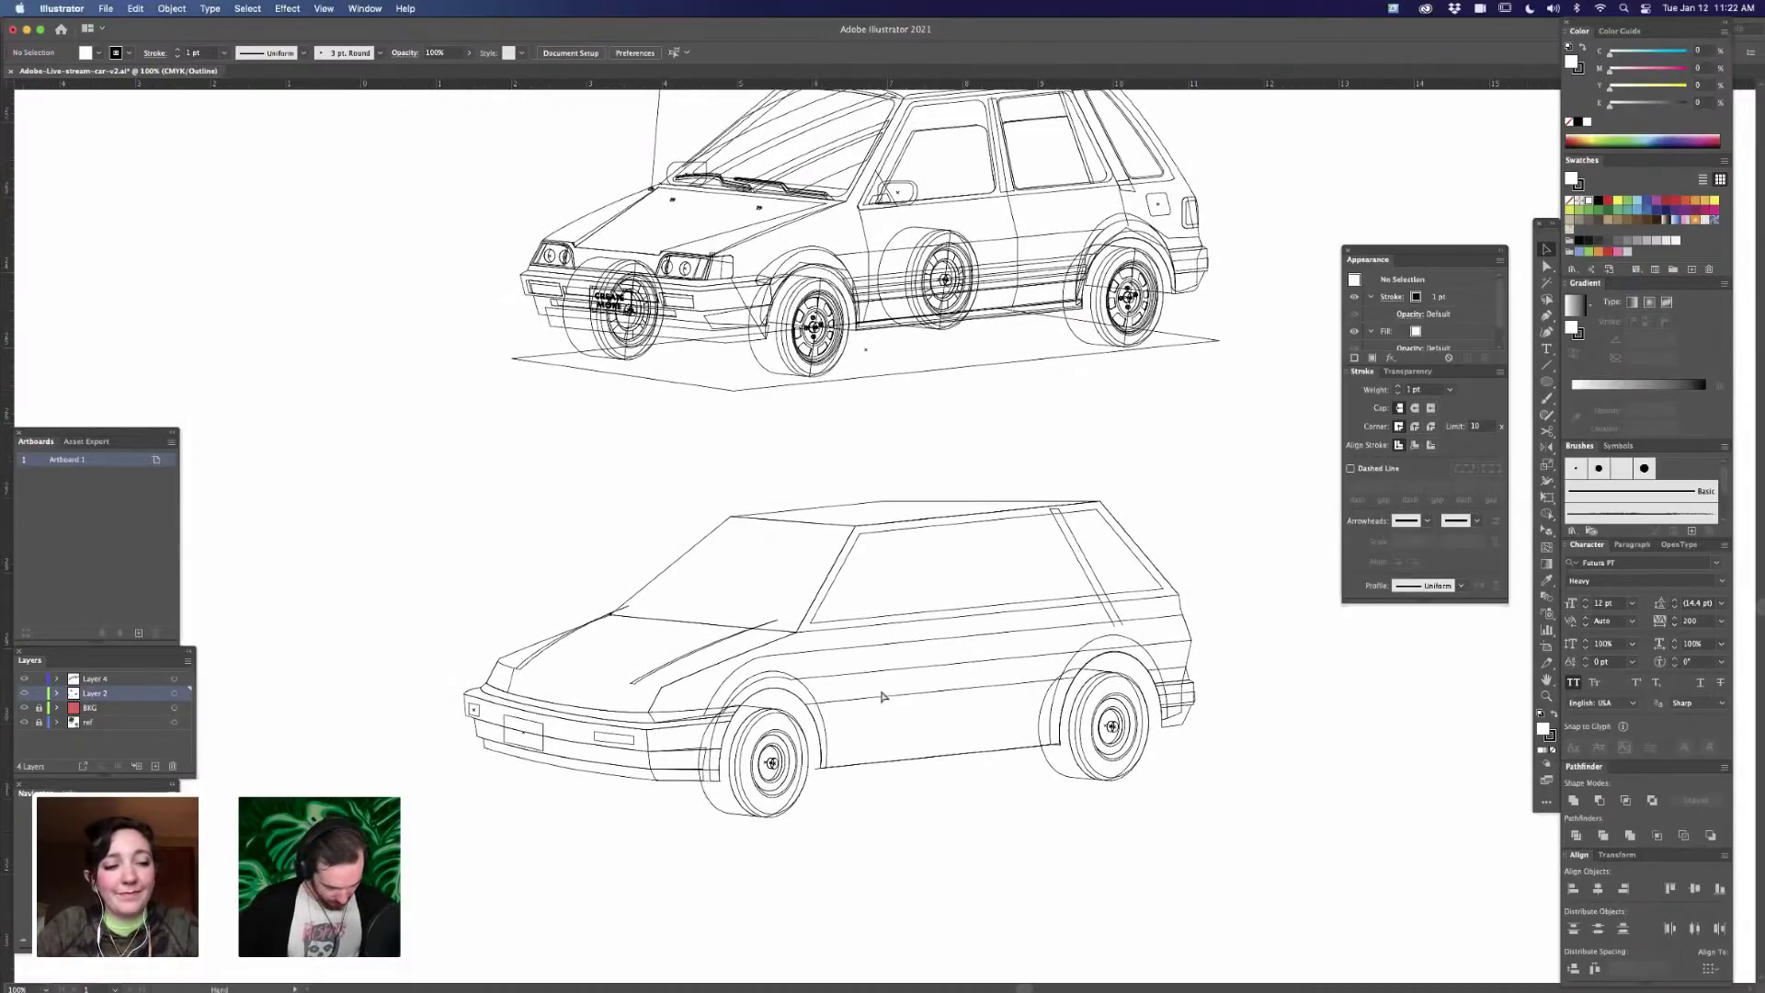
scroll(880, 696, "up", 2)
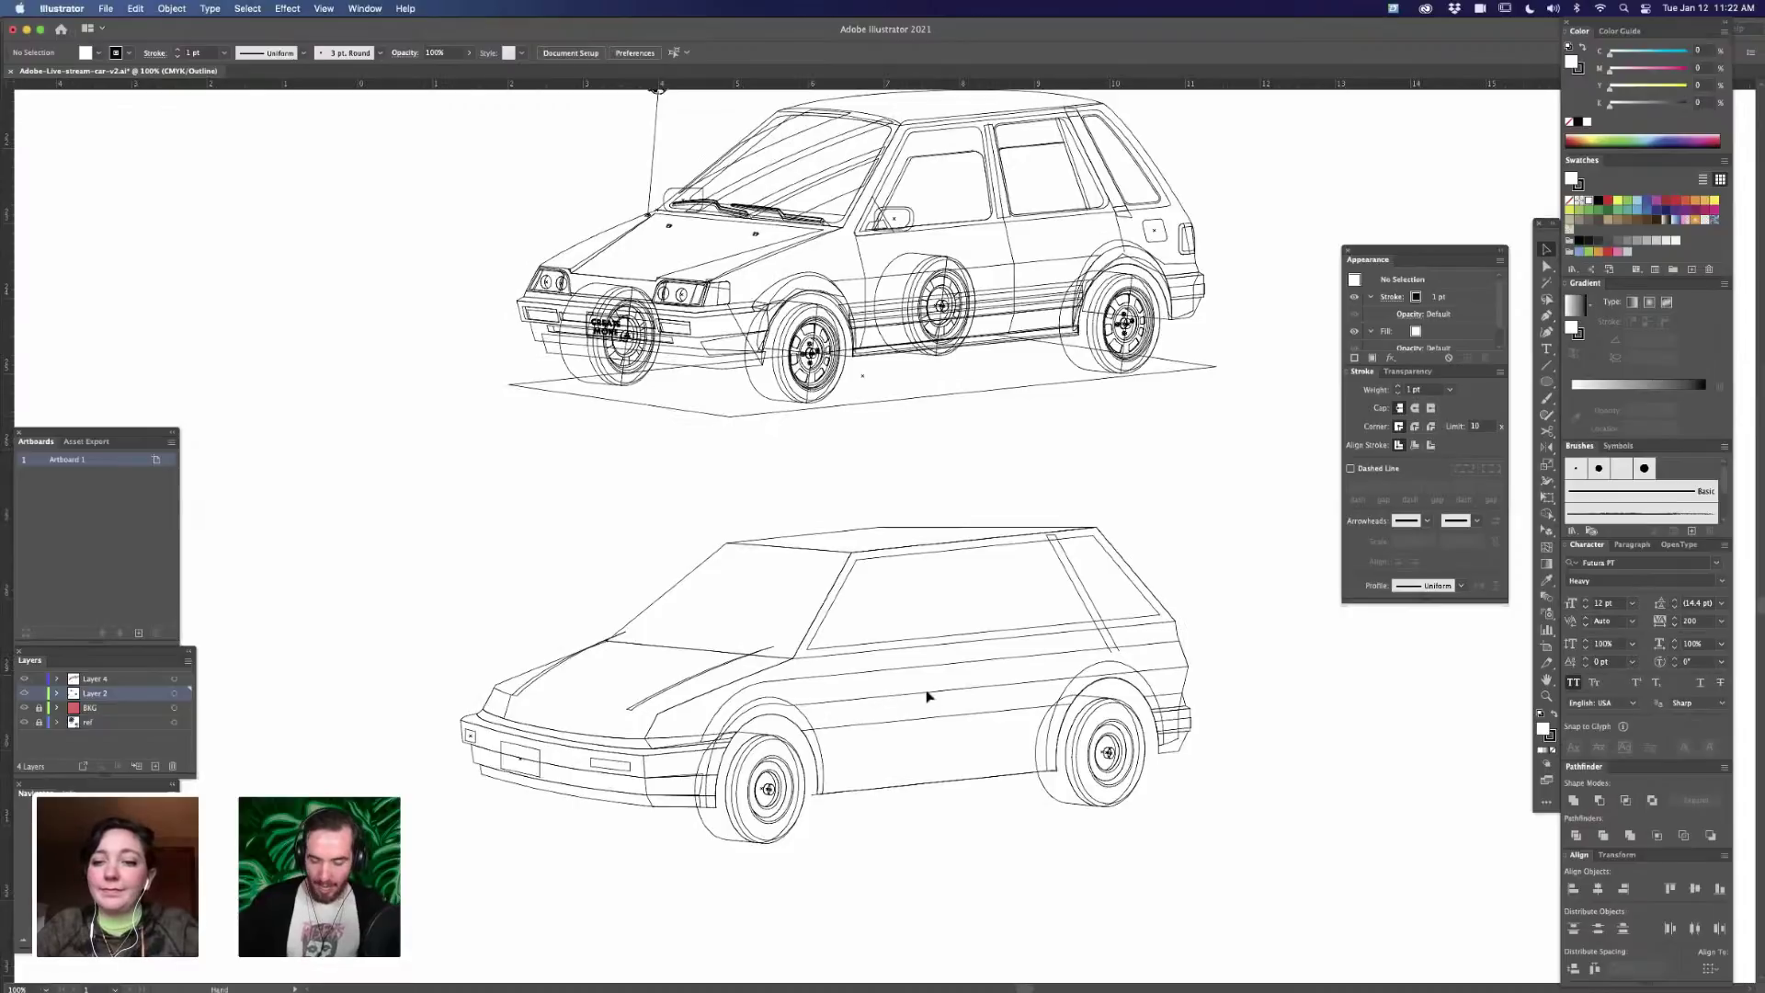
scroll(927, 695, "up", 4)
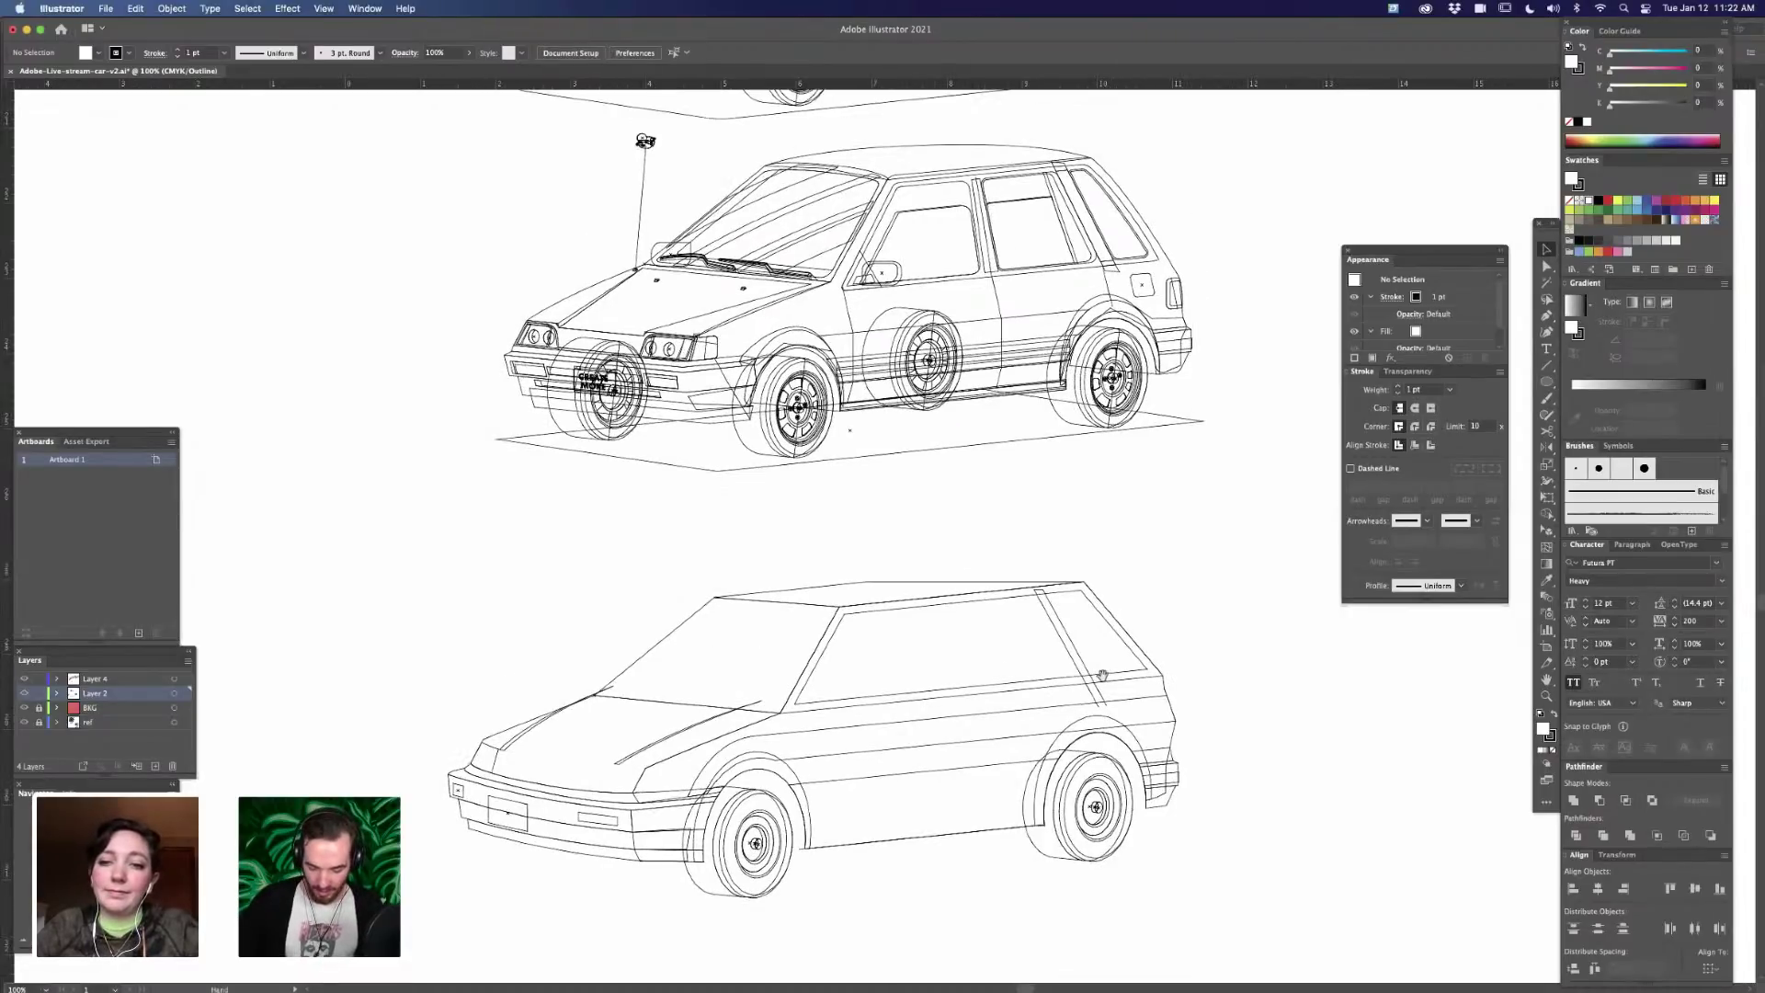
scroll(1103, 682, "up", 5)
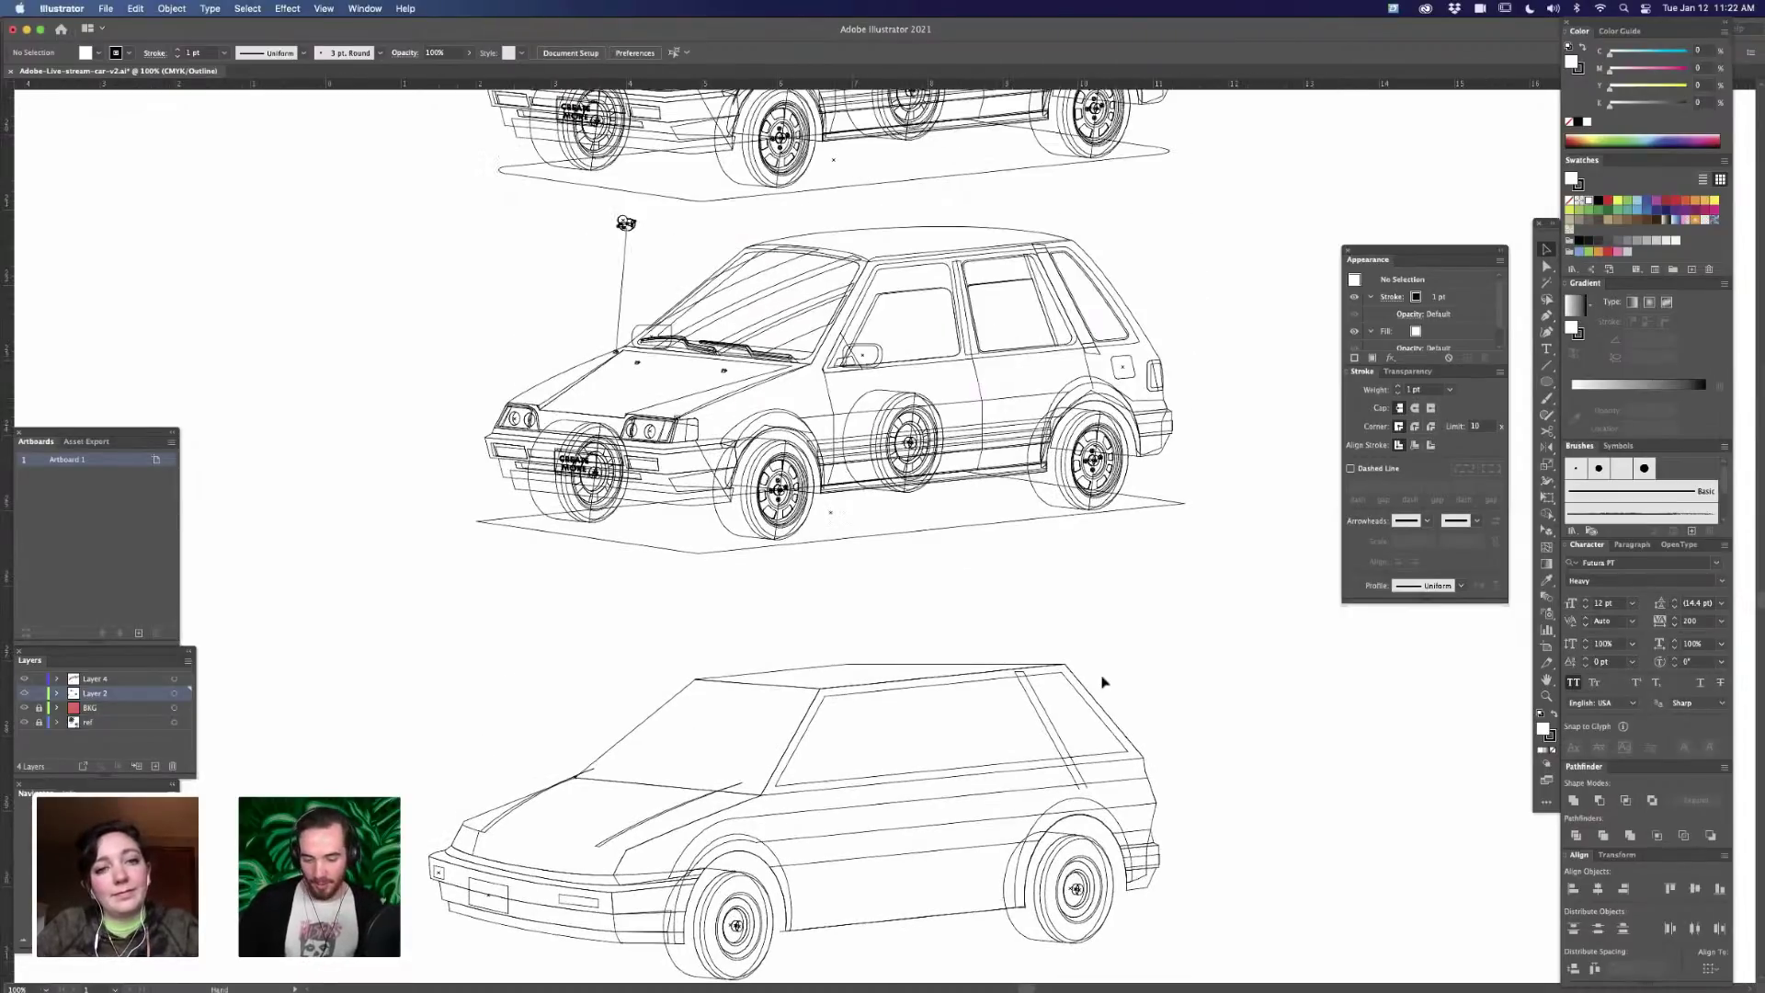
- Restore the preview view and review the greyscale car versions up to the coloured car on the red artboard
key("super+y")
scroll(1094, 589, "down", 5)
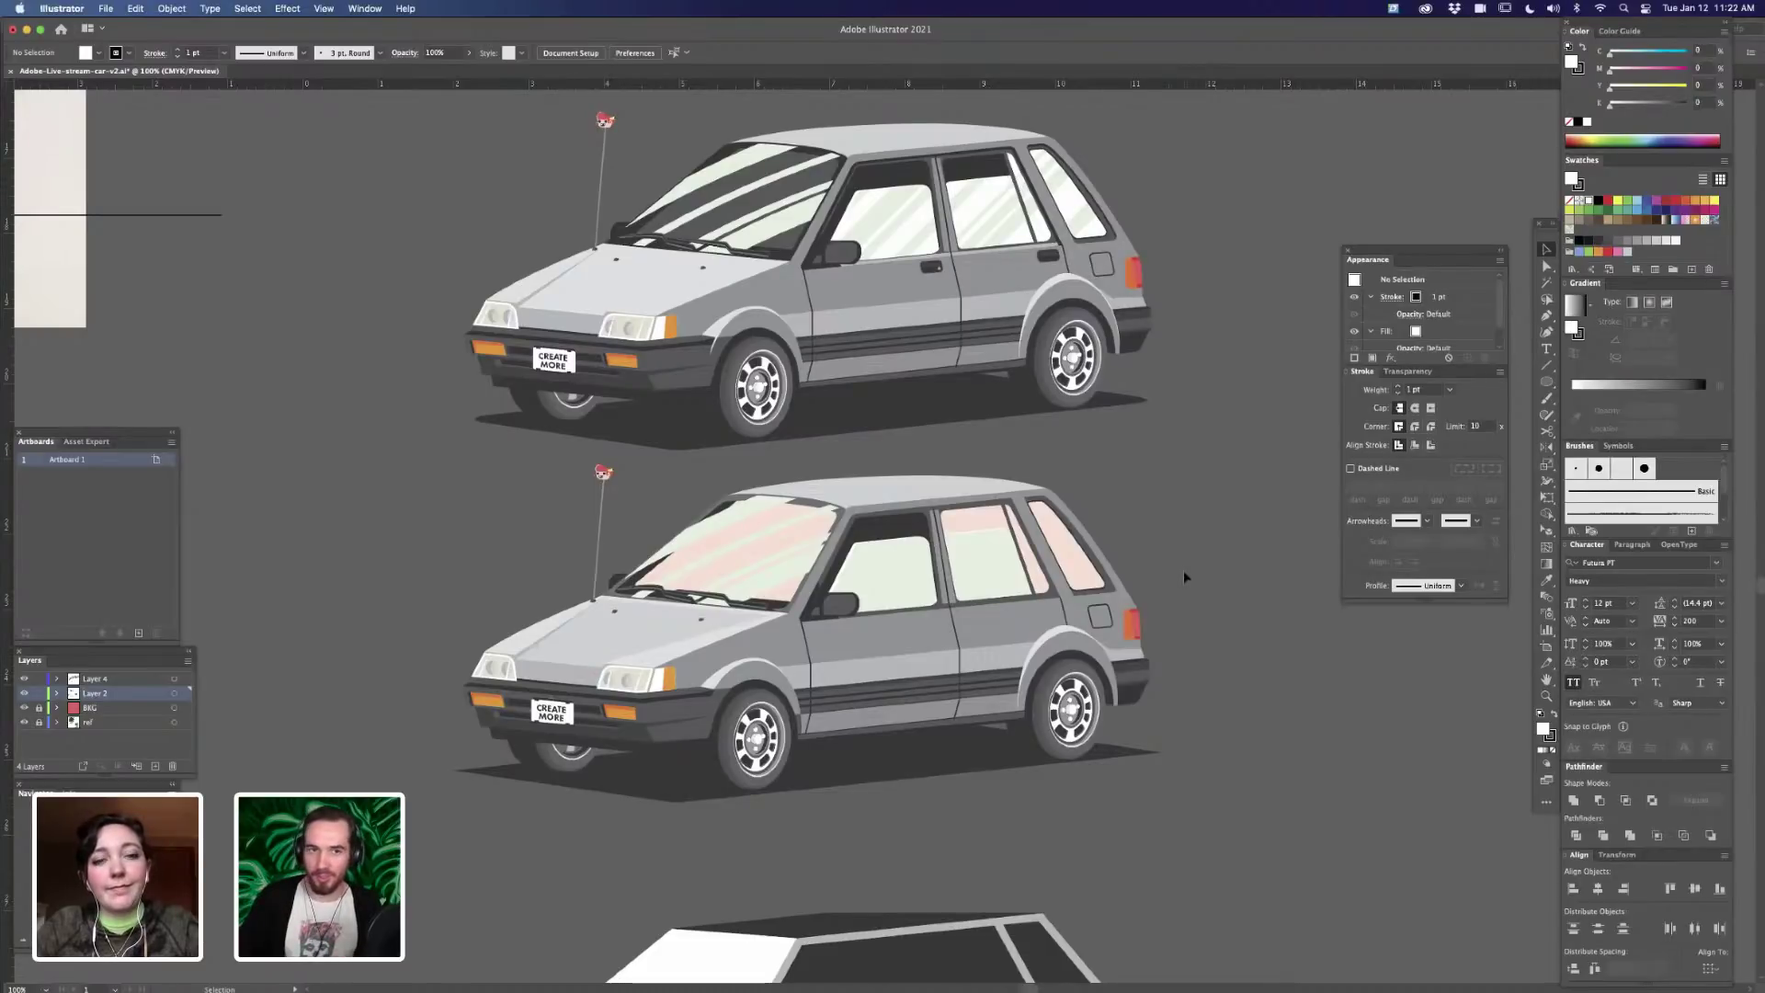
left_click_drag(1122, 414, 1112, 699)
left_click_drag(1072, 357, 1052, 528)
left_click_drag(961, 287, 961, 318)
left_click_drag(961, 228, 910, 755)
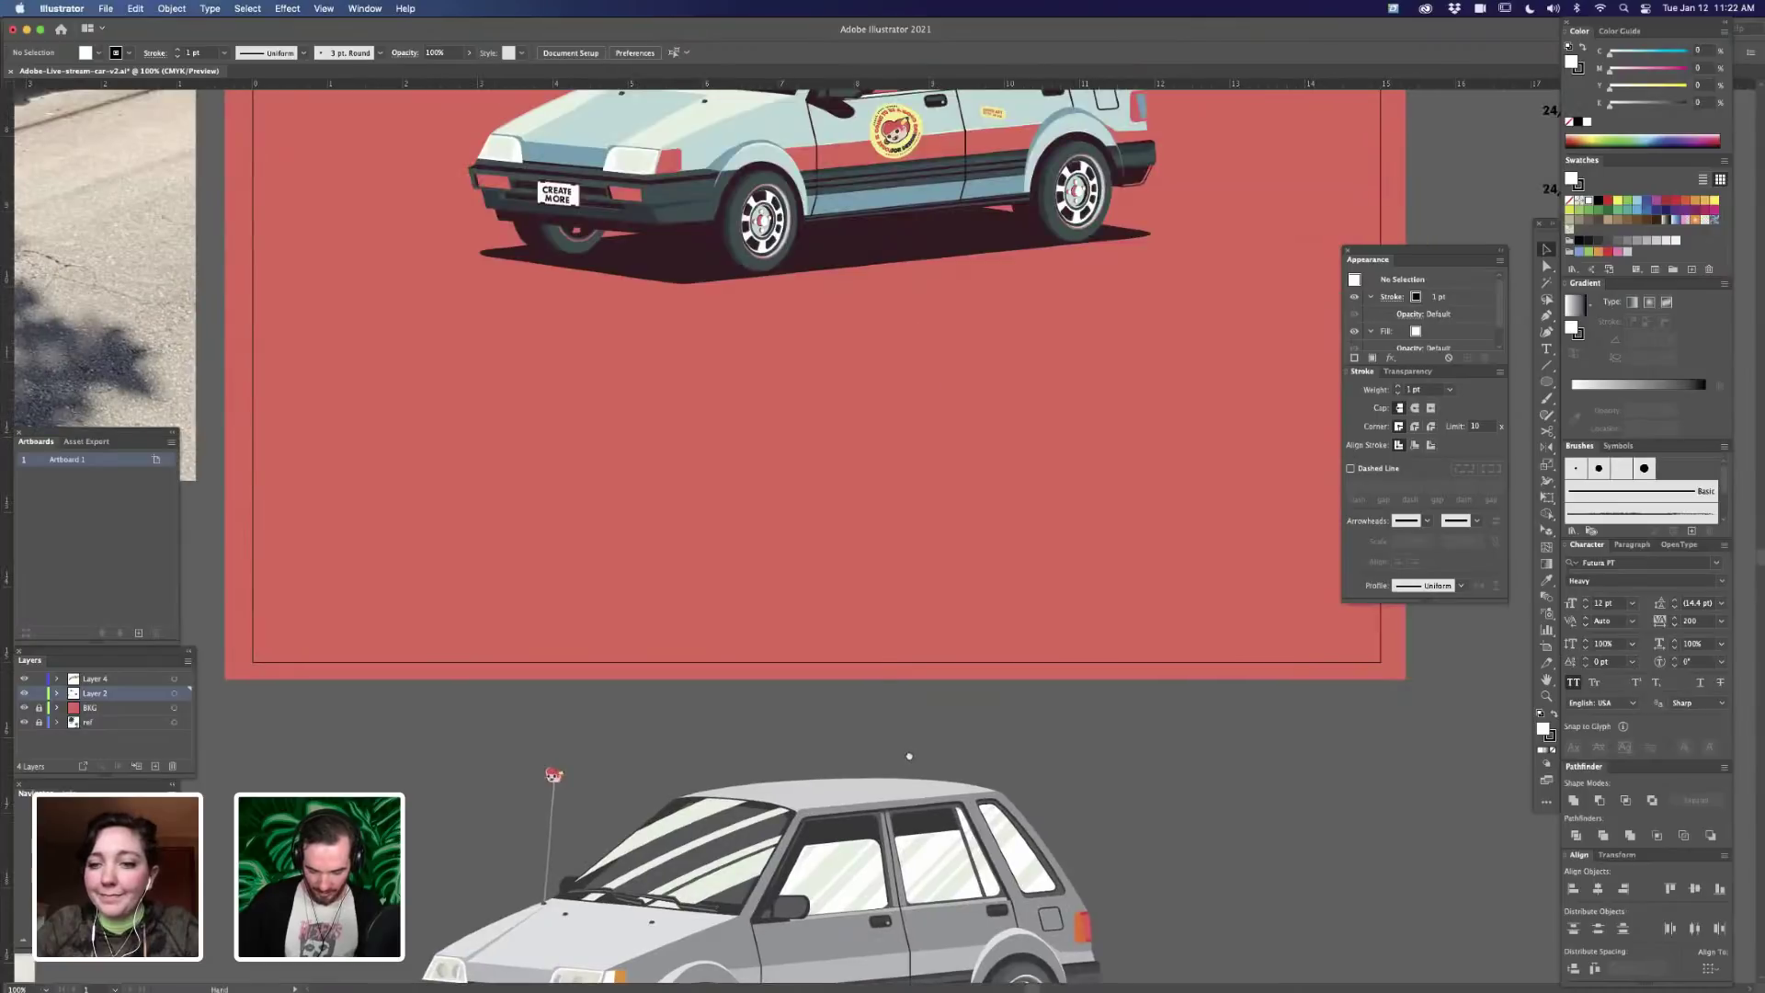
left_click_drag(683, 353, 681, 488)
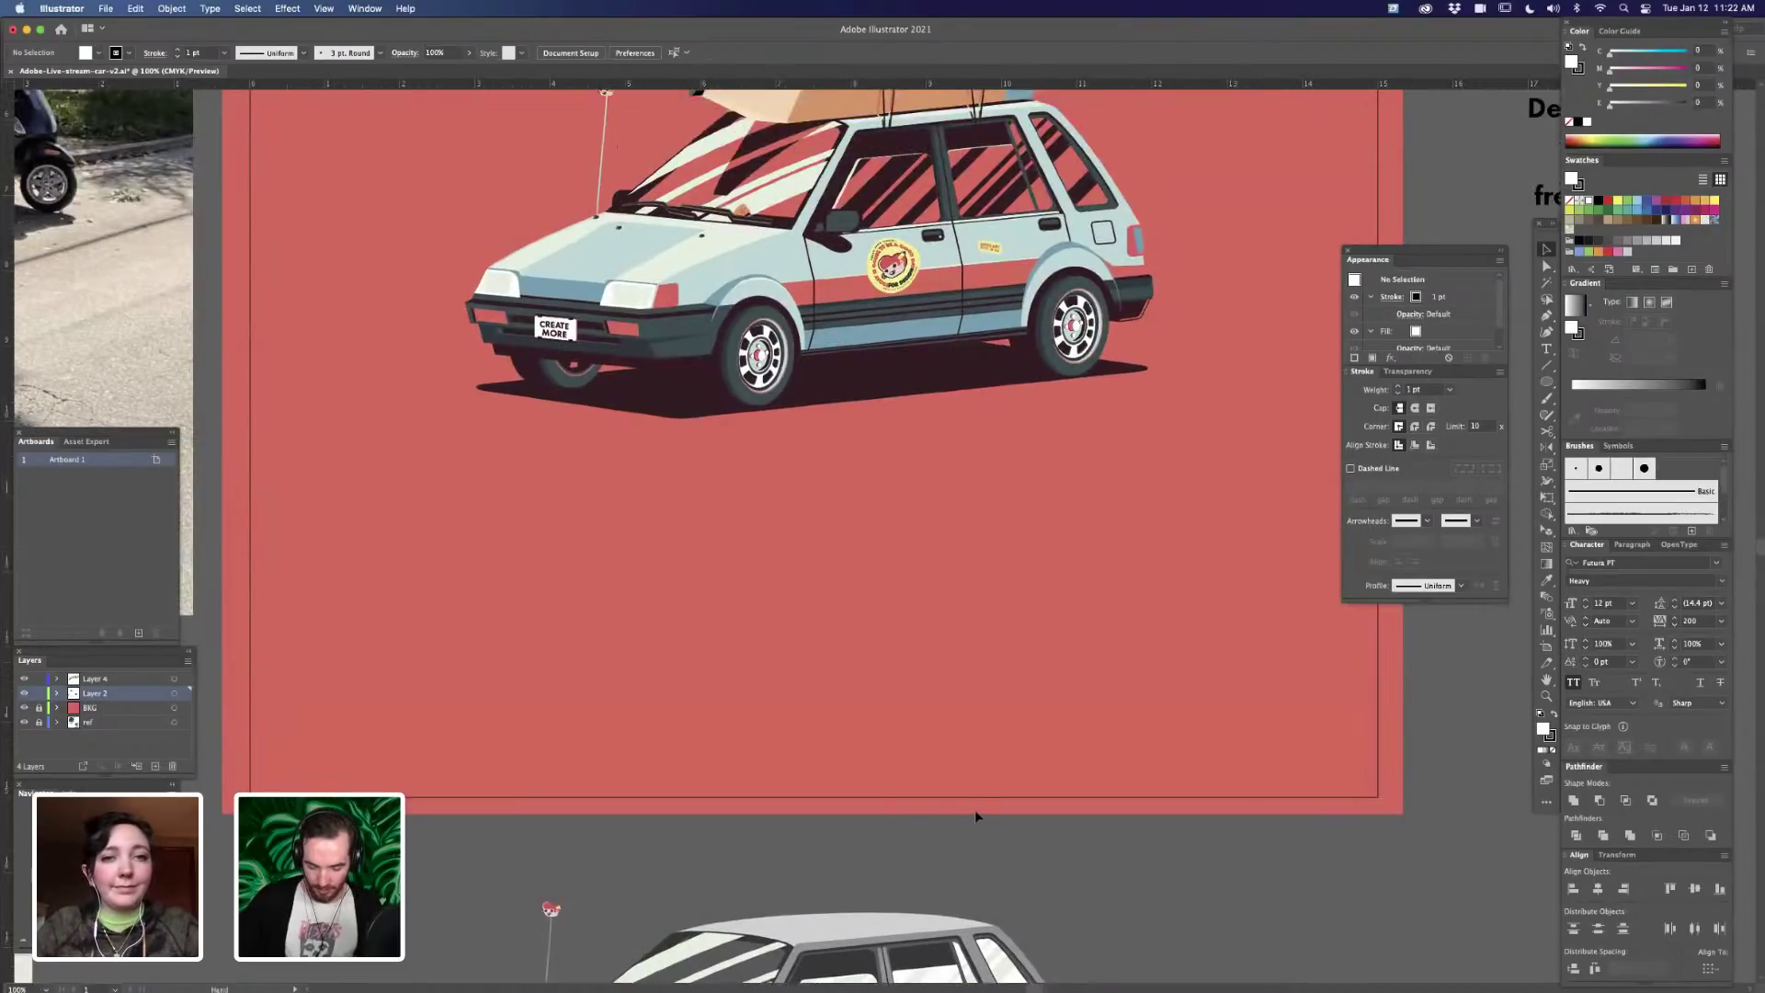
- Look over the flat vector car on the red artboard, and switch to Photoshop to compare the whole textured illustration
mouse_move(979, 814)
left_mouse_down()
mouse_move(831, 942)
mouse_move(900, 982)
left_mouse_up()
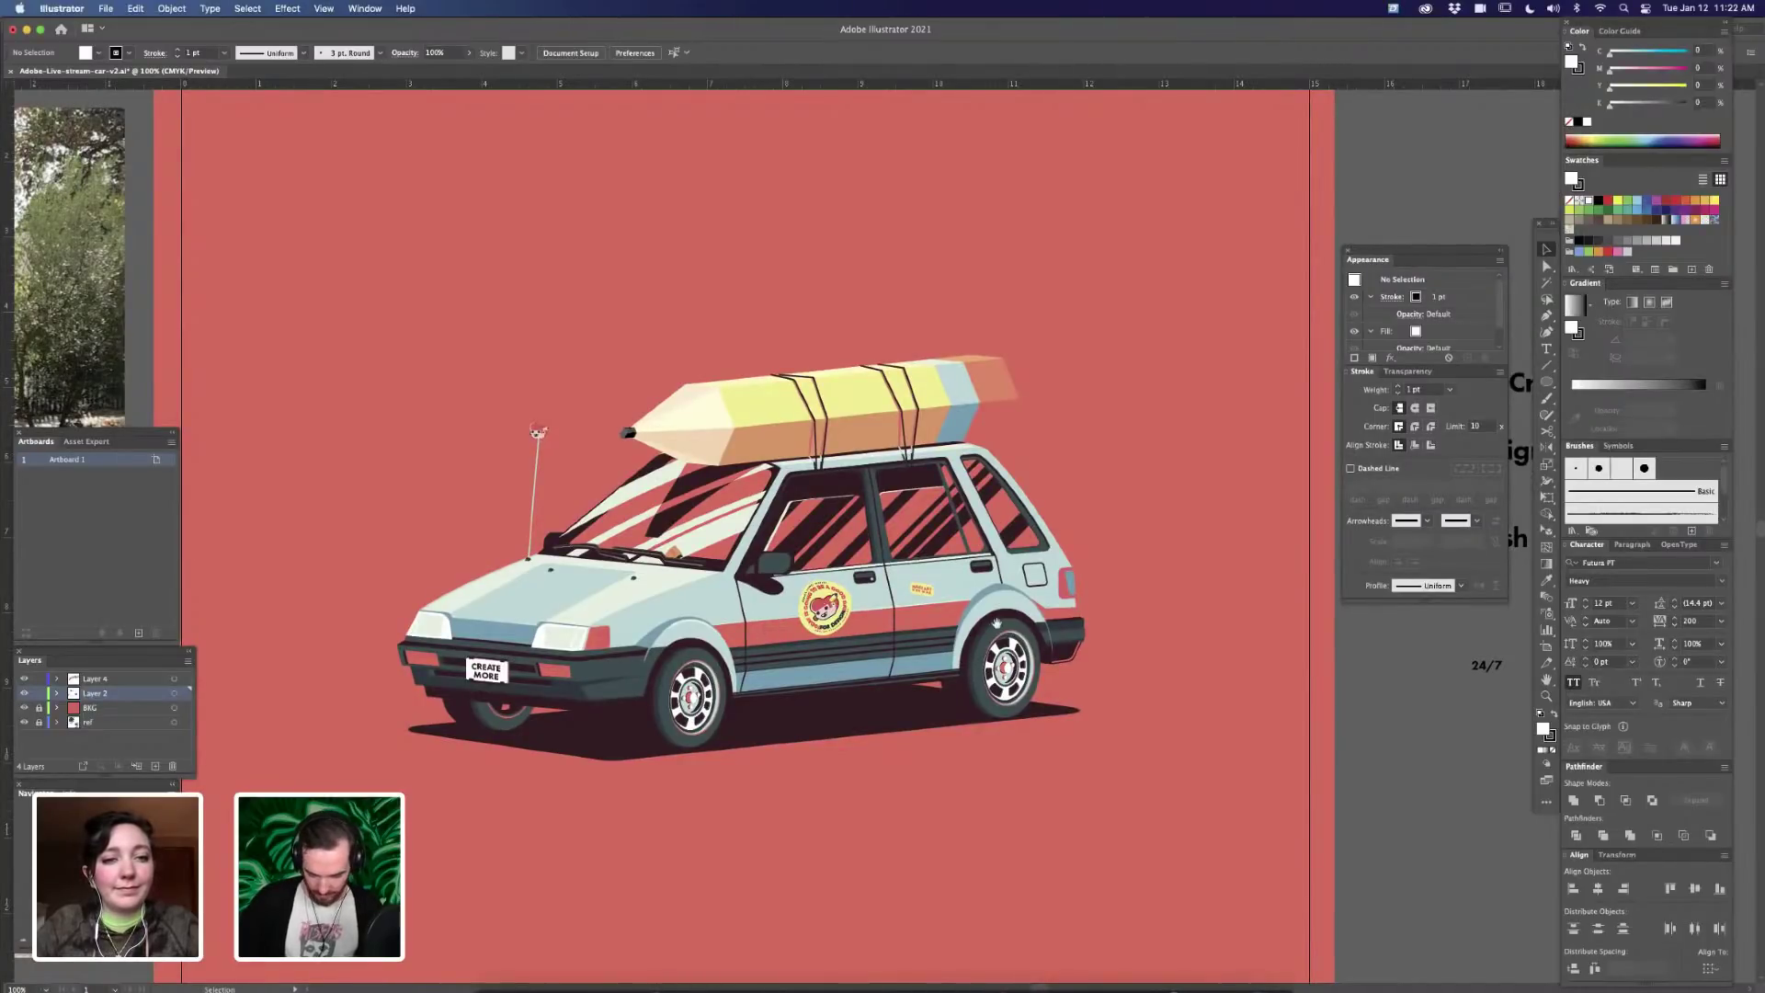
left_click(873, 973)
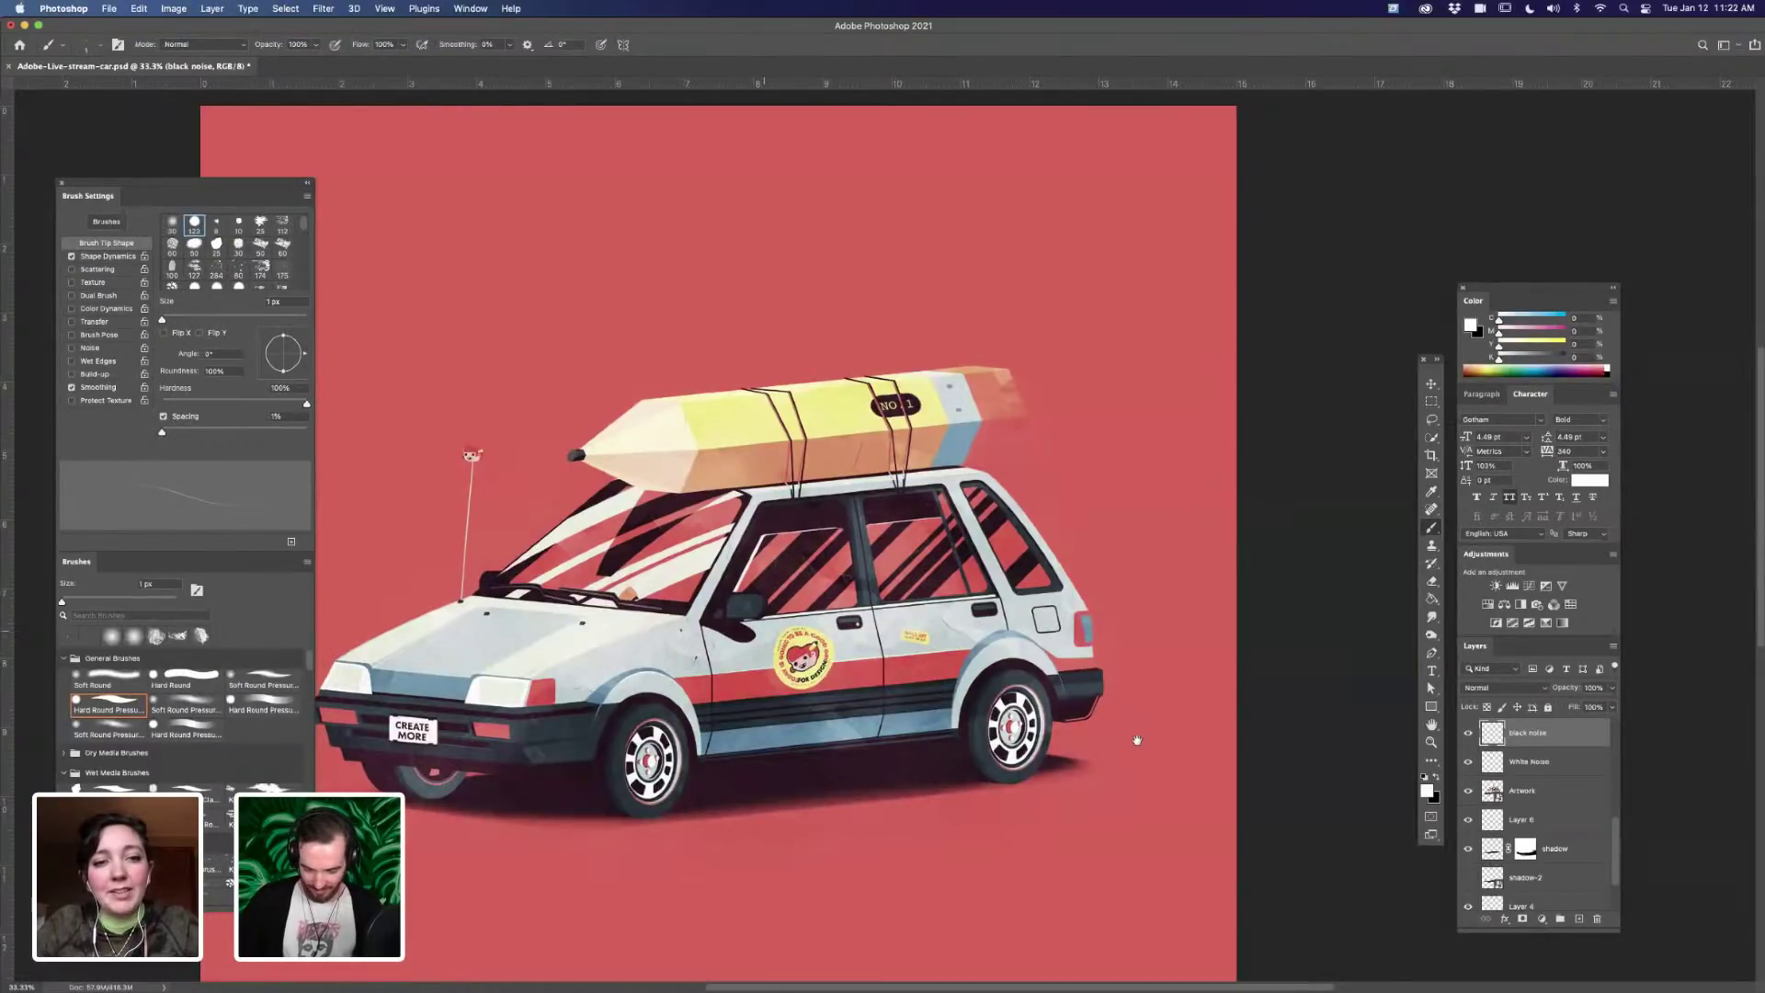
key("super+minus")
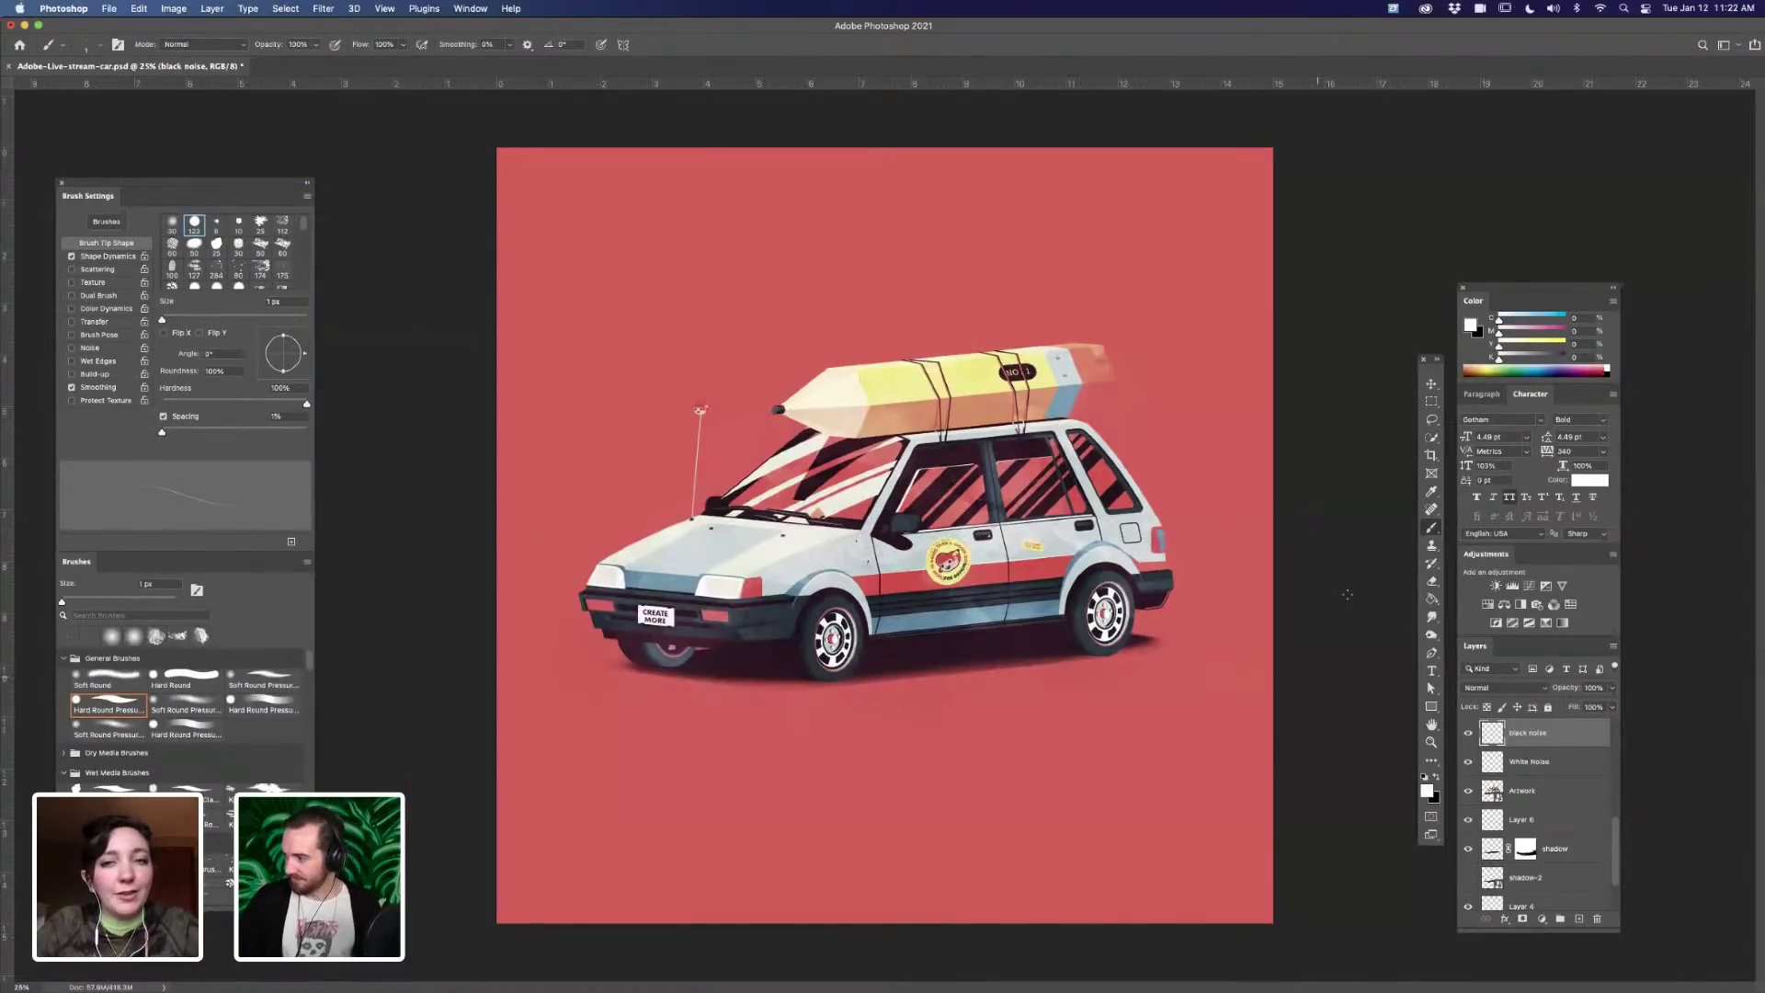
key("super+plus")
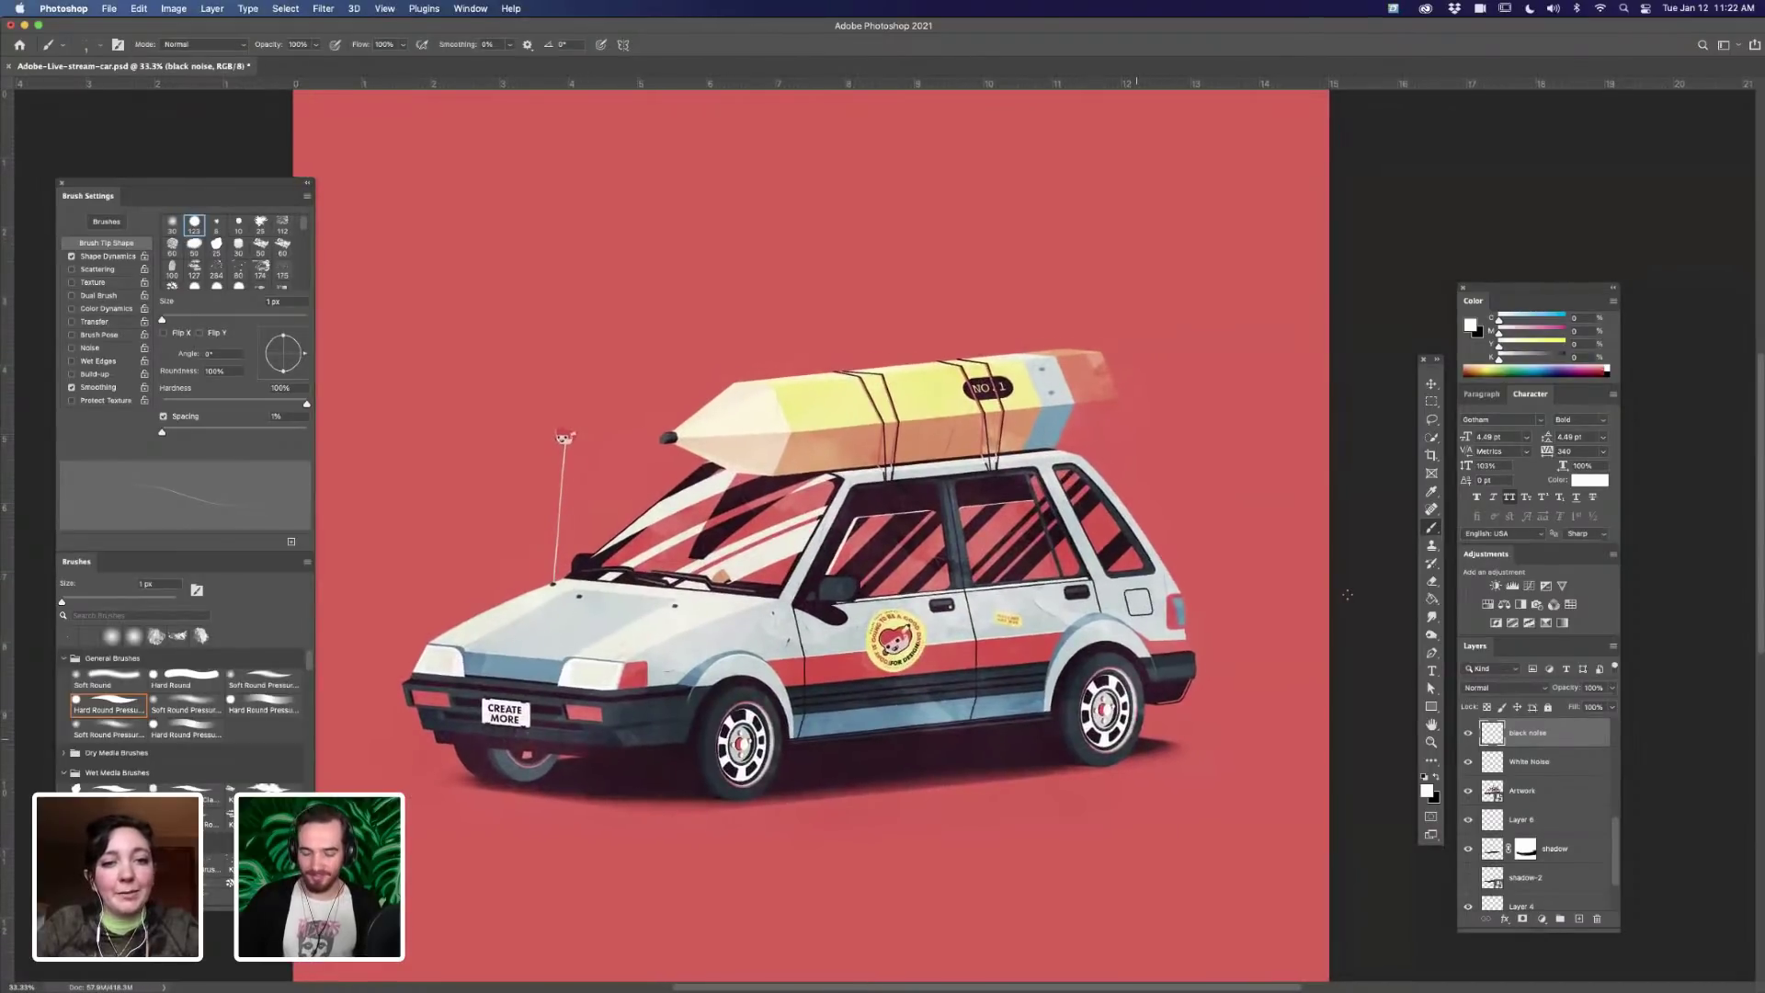
scroll(1339, 599, "up", 1)
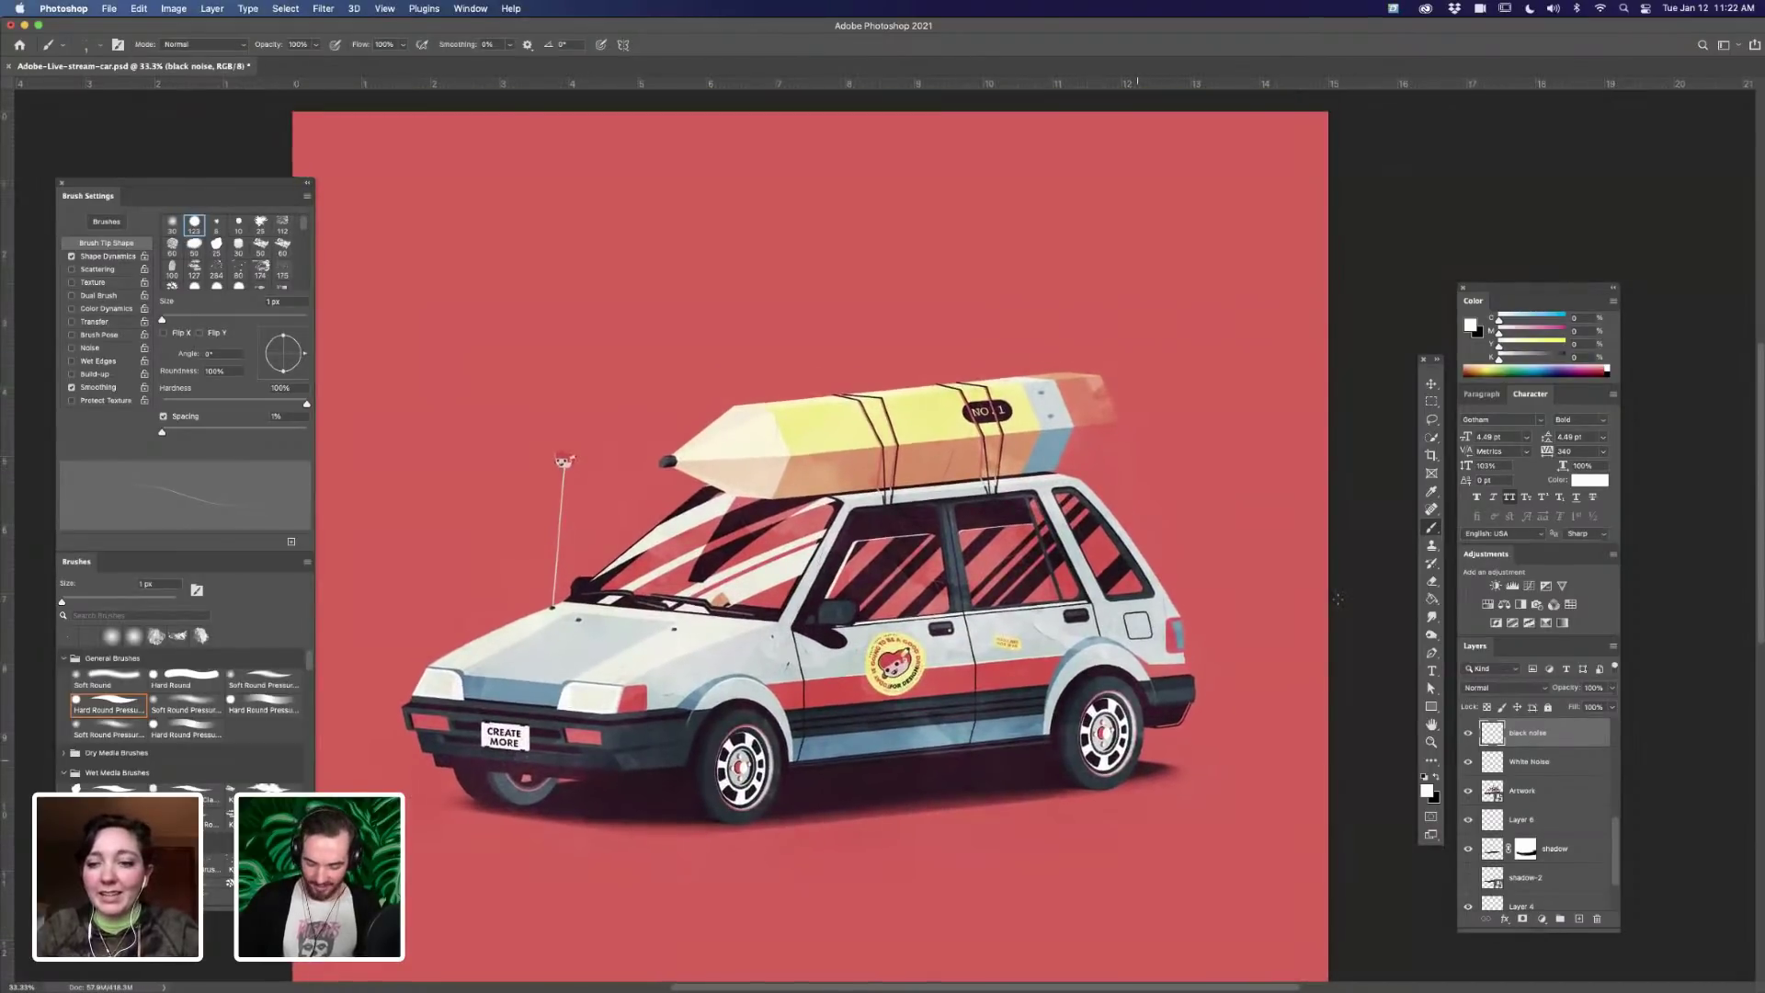
scroll(1338, 600, "up", 1)
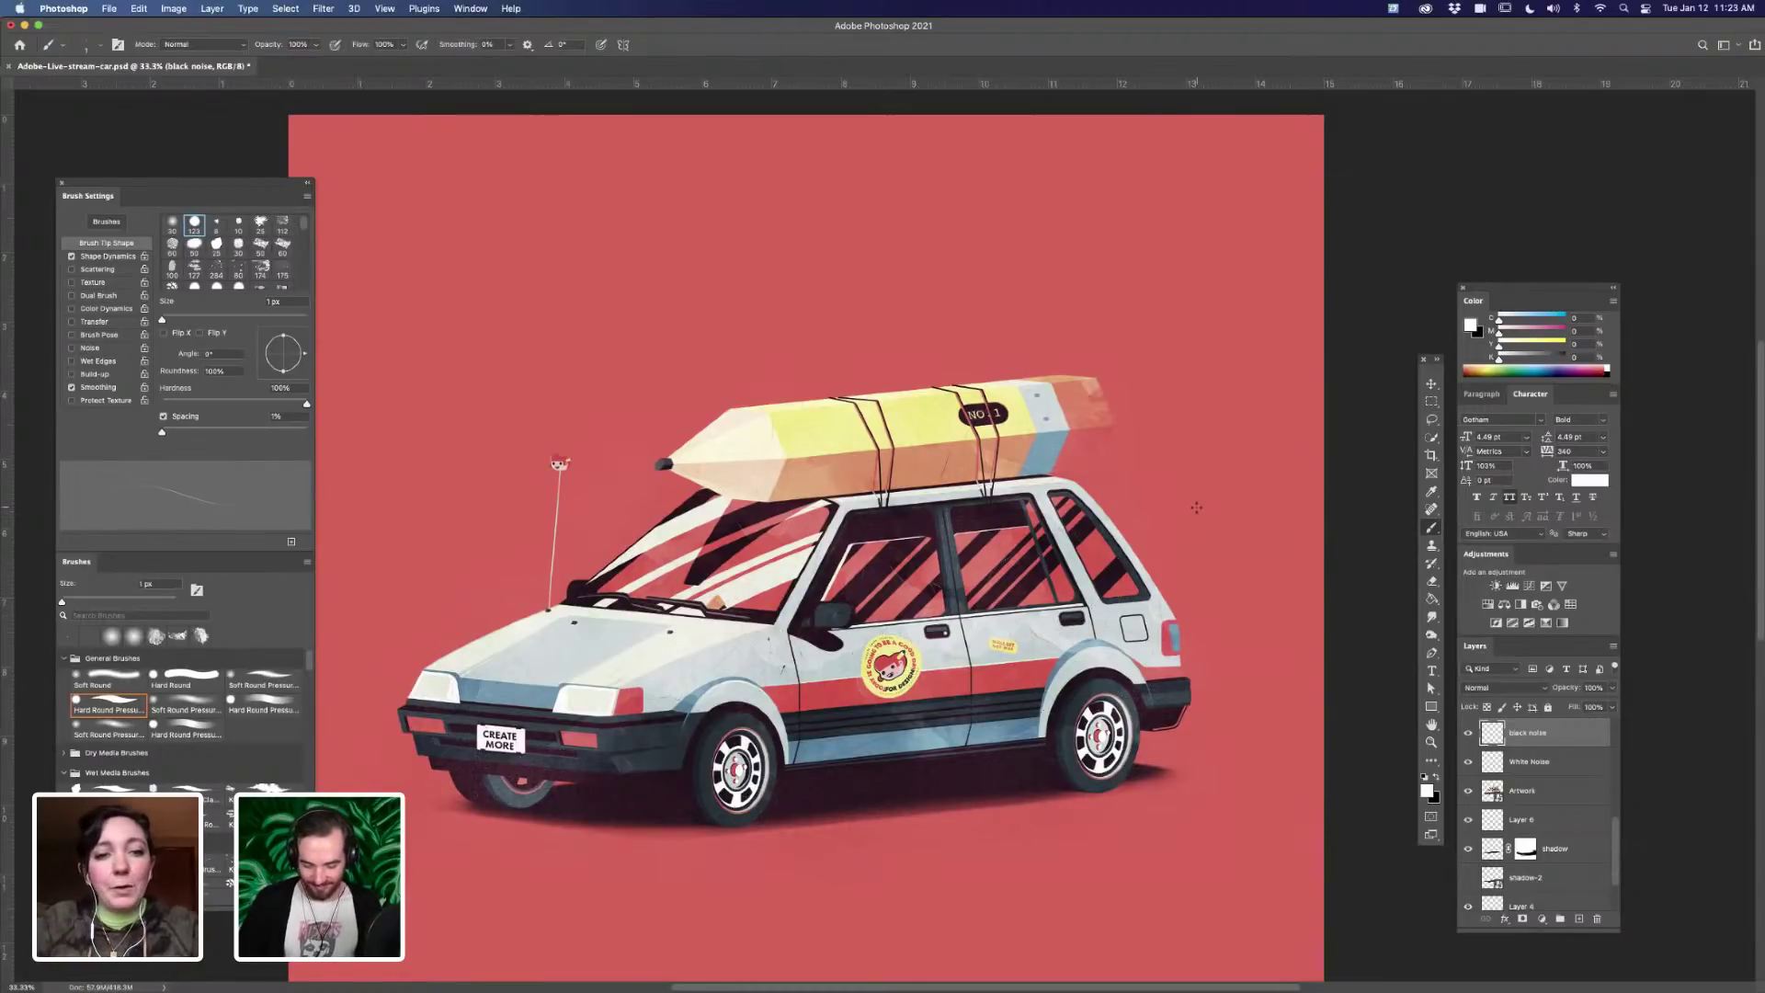
- Examine the textured car up close, including the pencil's badge and ferrule dots, the door stickers, wheels and ground shadow
key("super+plus")
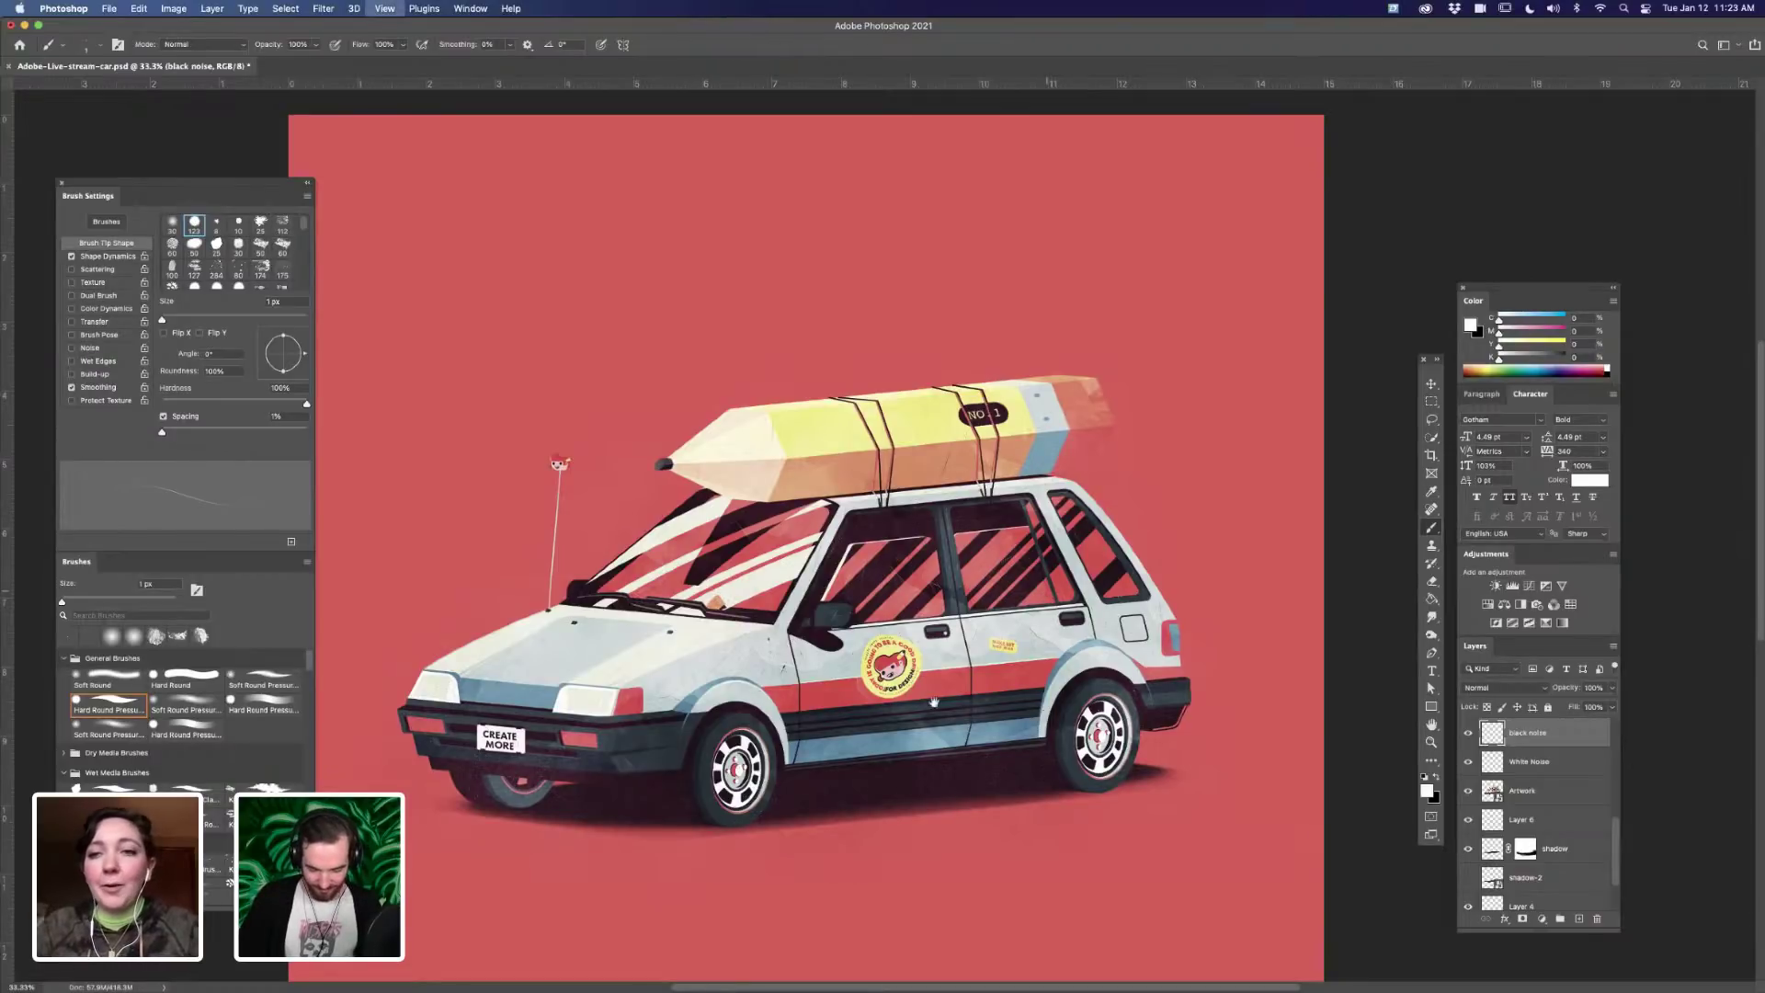
key("super+plus")
key("super+plus")
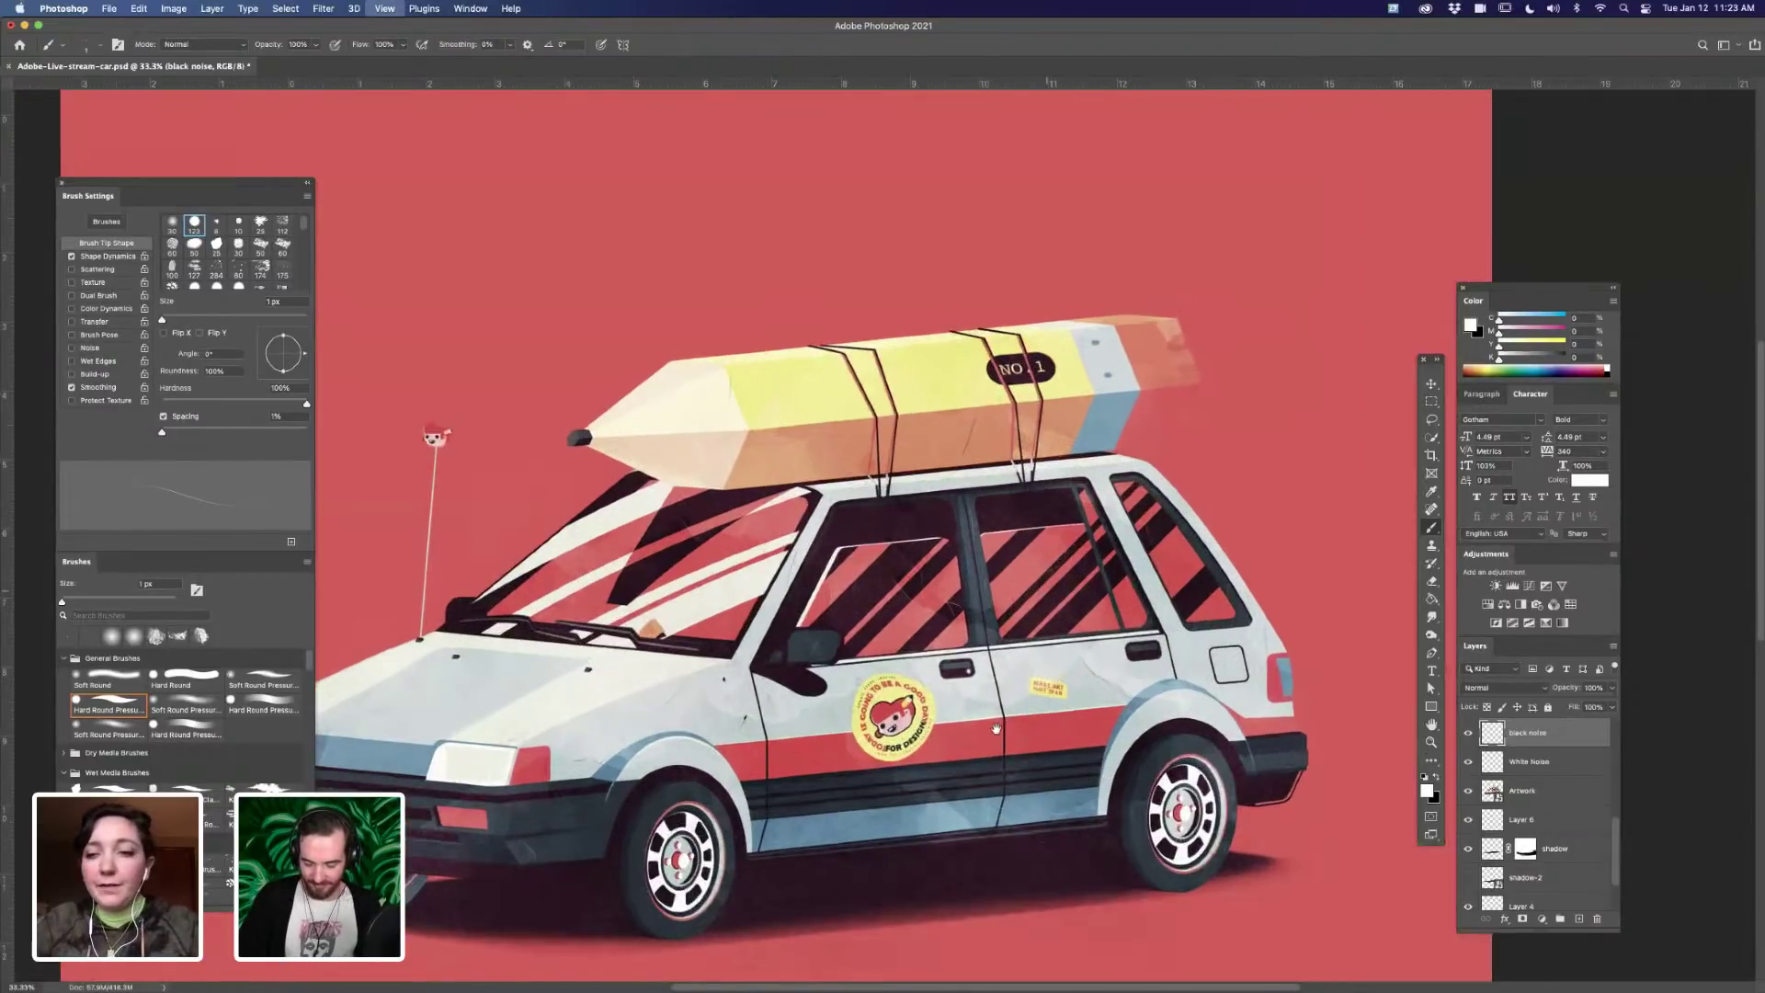
key("super+plus")
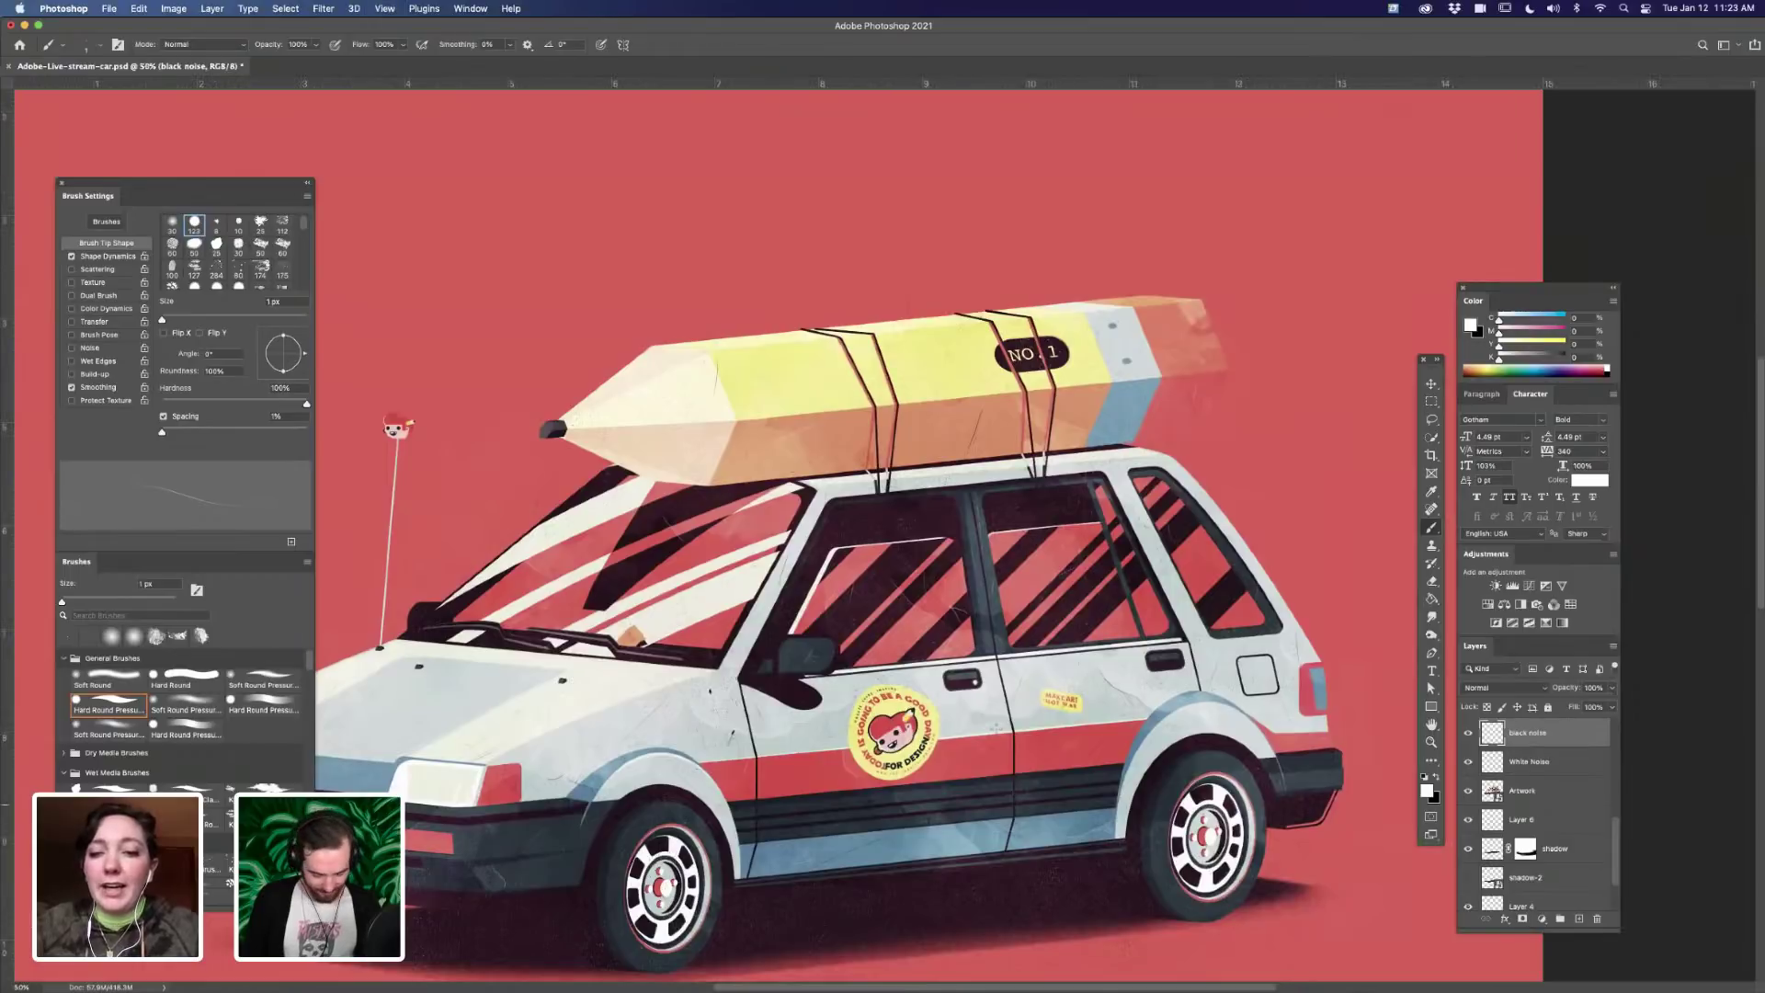
scroll(995, 727, "down", 5)
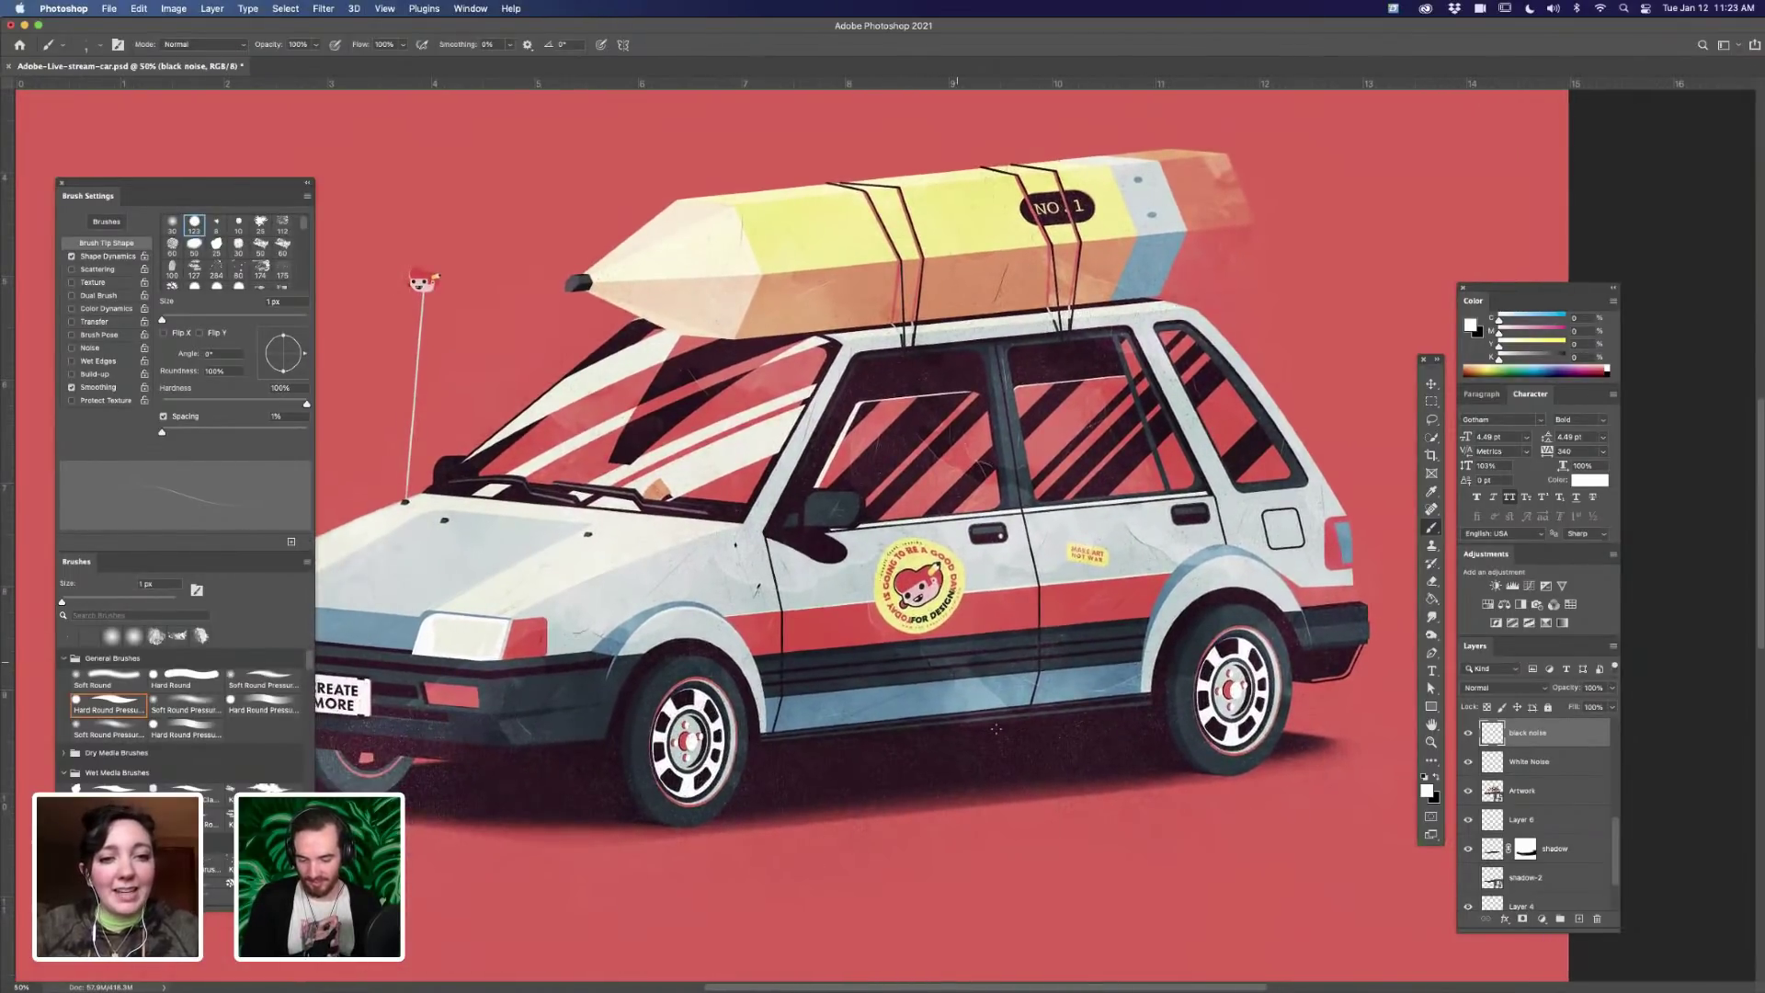
scroll(995, 727, "up", 3)
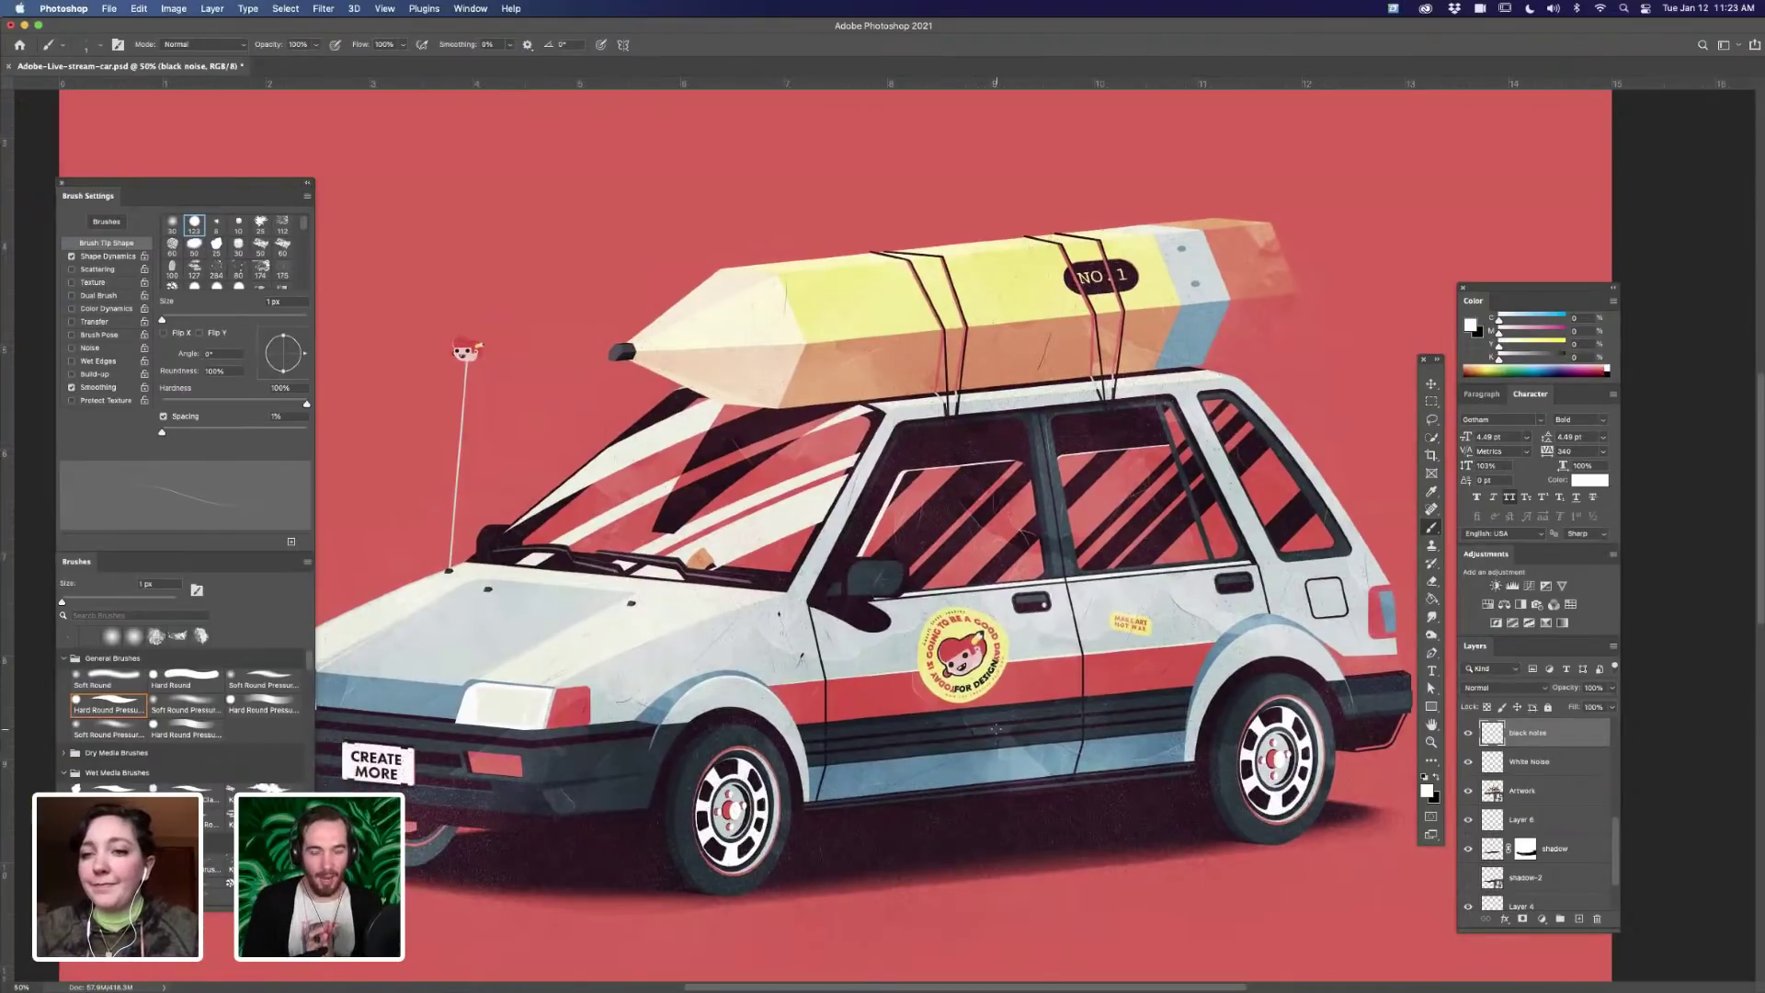